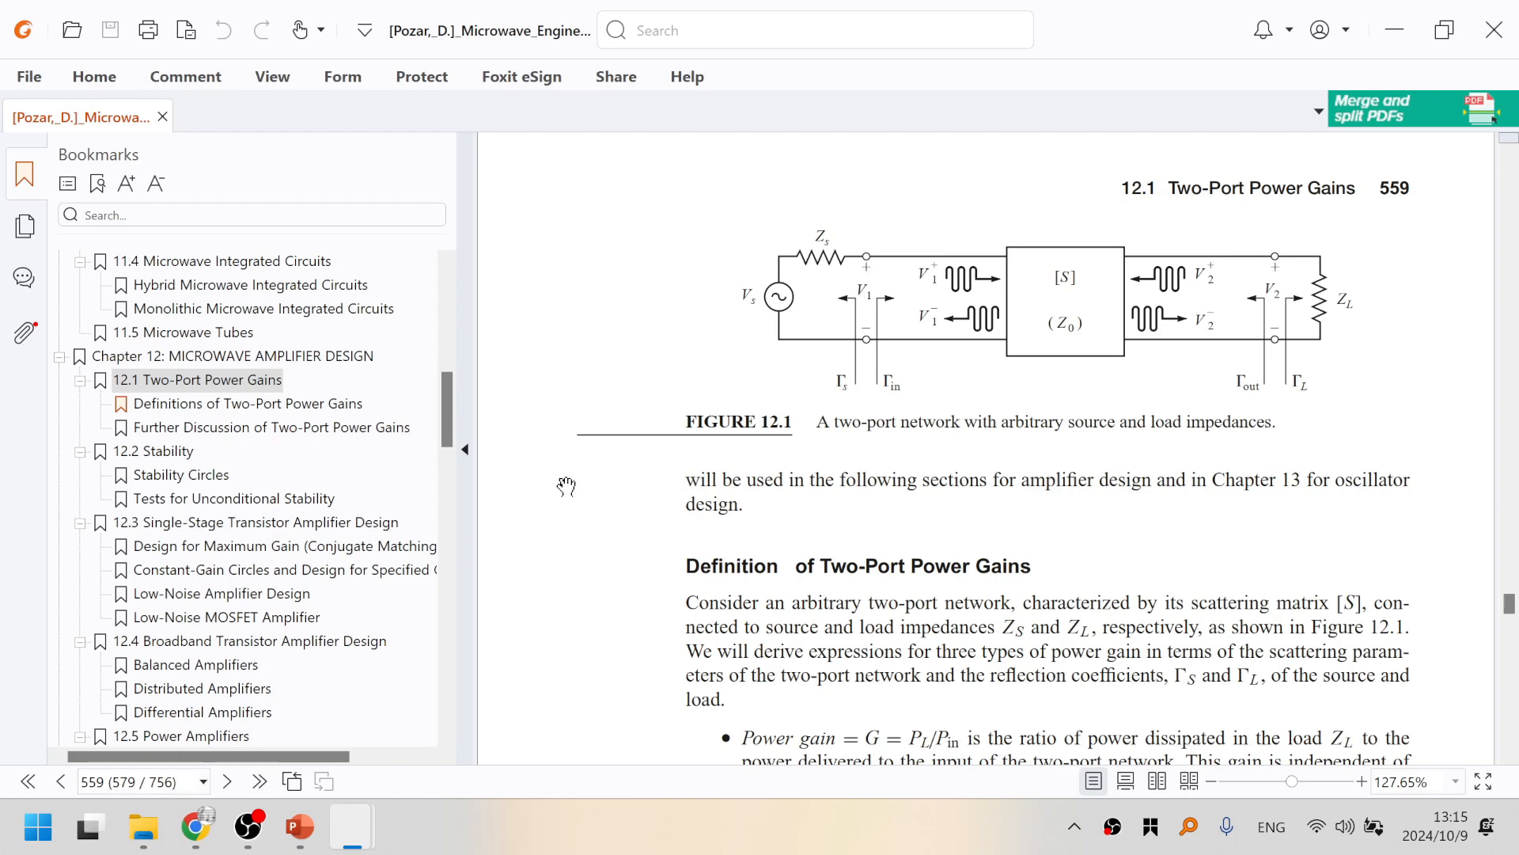
- Examine Figure 12.1 and the definitions of power gain, available power gain and transducer power gain in section 12.1
scroll(649, 526, down, 1)
drag(652, 524, 656, 516)
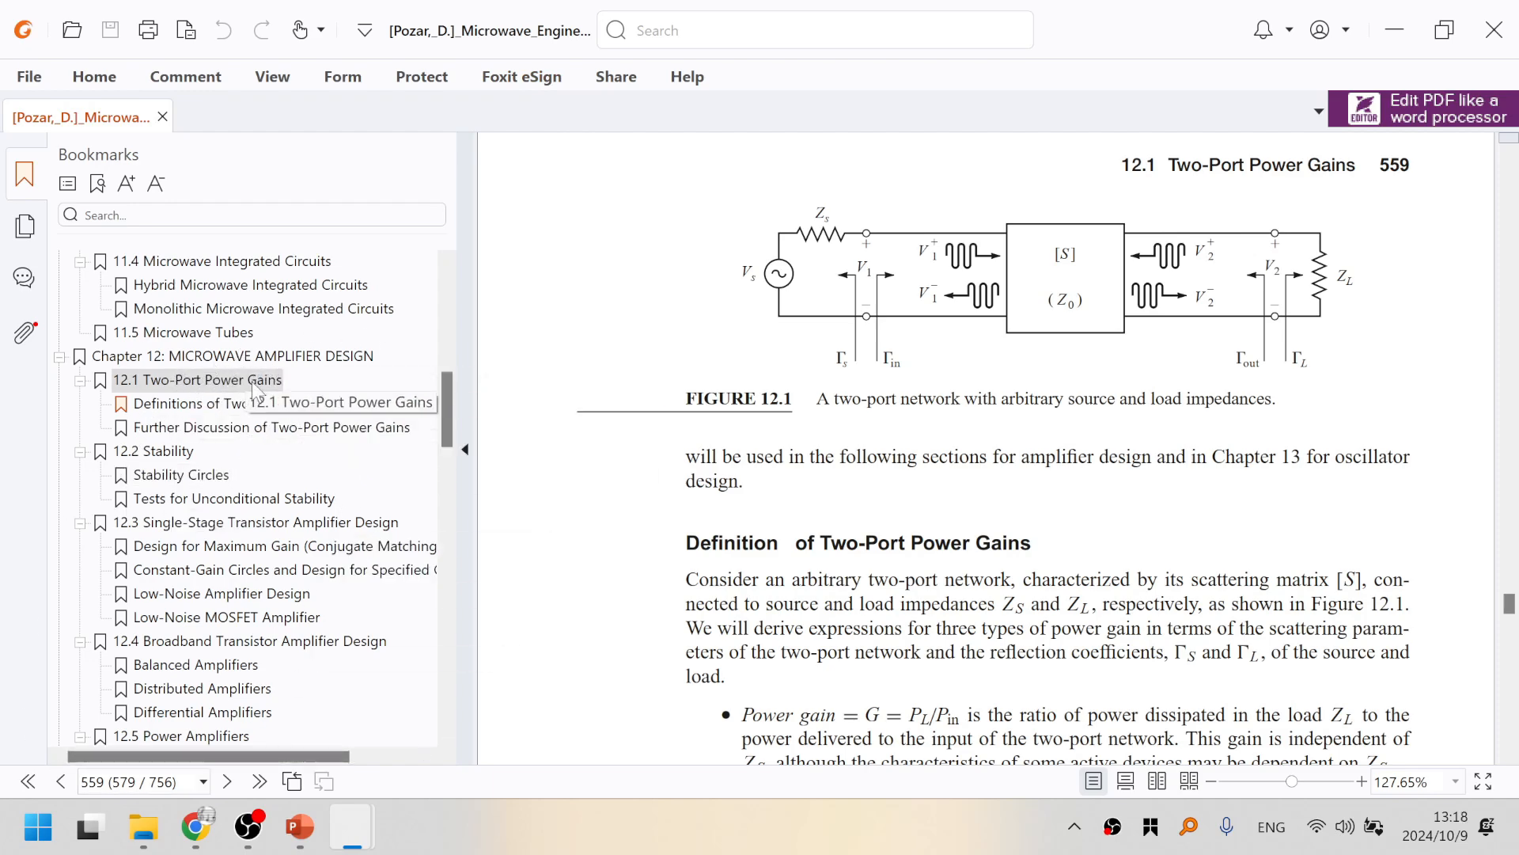
scroll(942, 360, up, 1)
drag(941, 360, 937, 403)
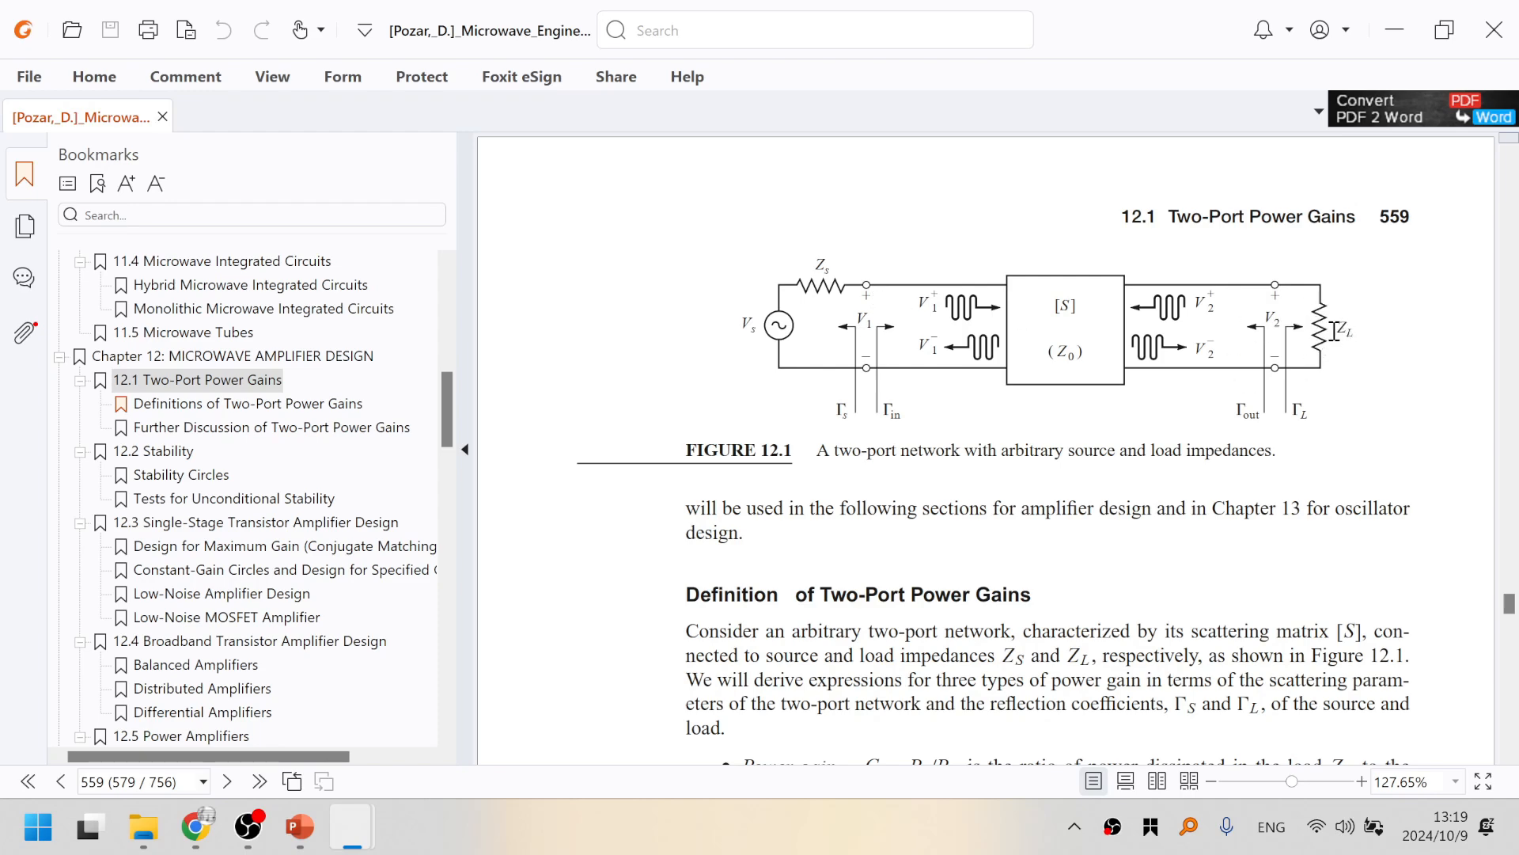
scroll(1380, 417, down, 4)
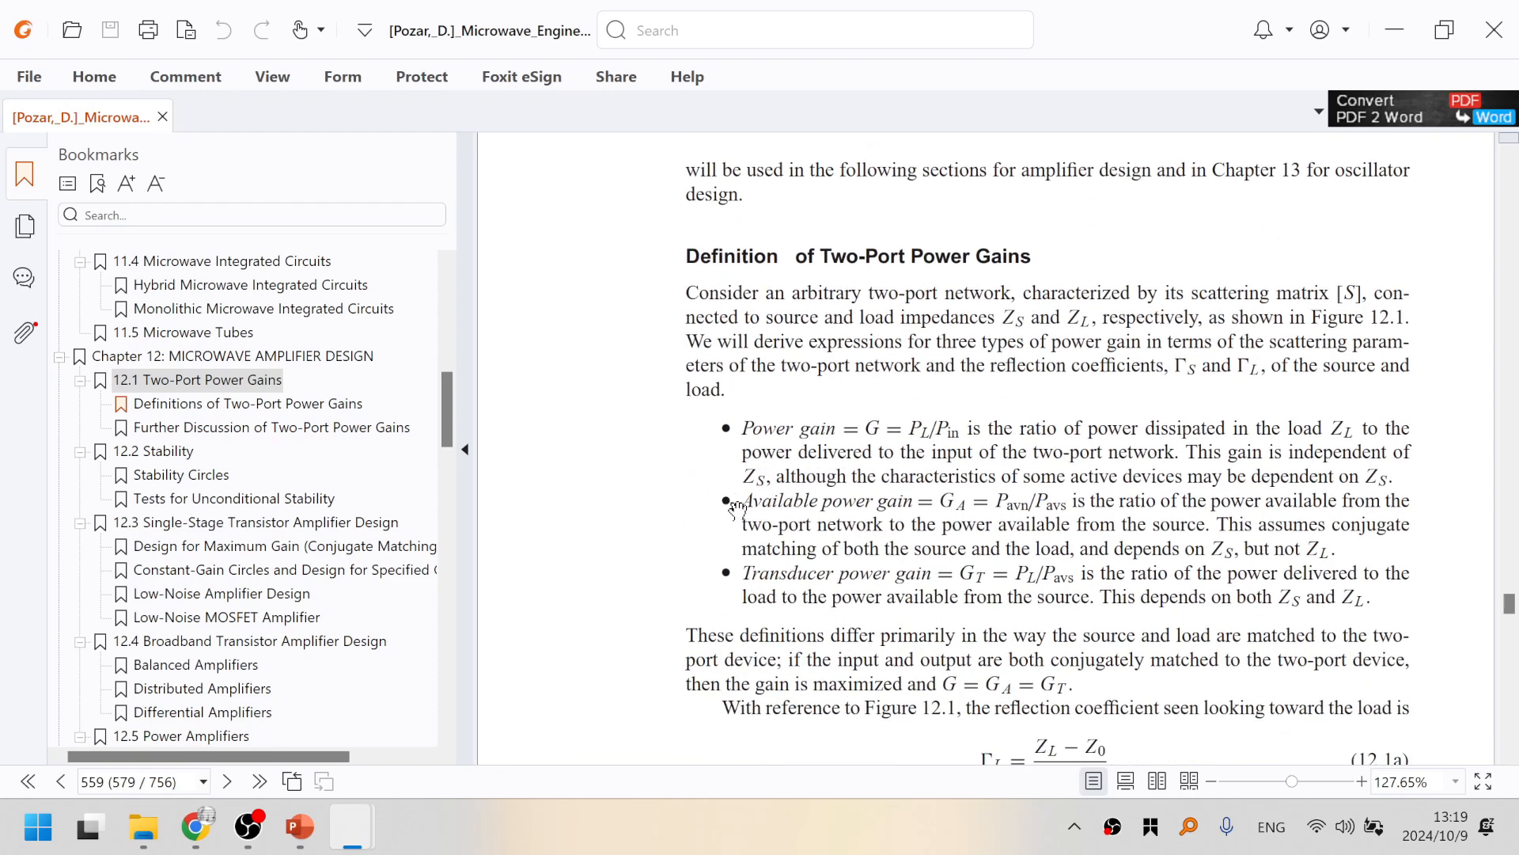
drag(739, 496, 1239, 545)
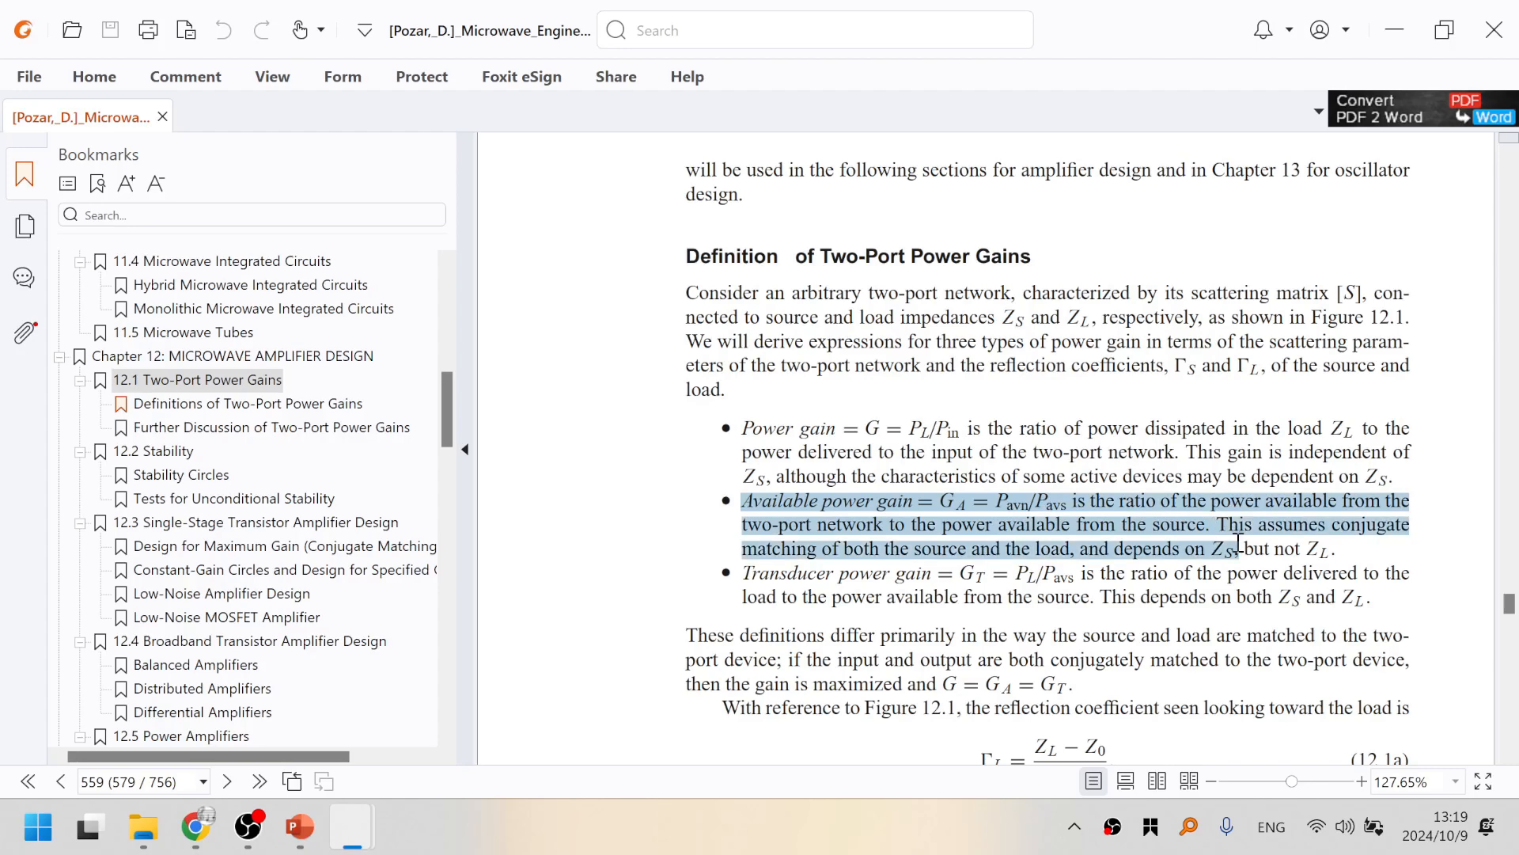
drag(1330, 552, 728, 500)
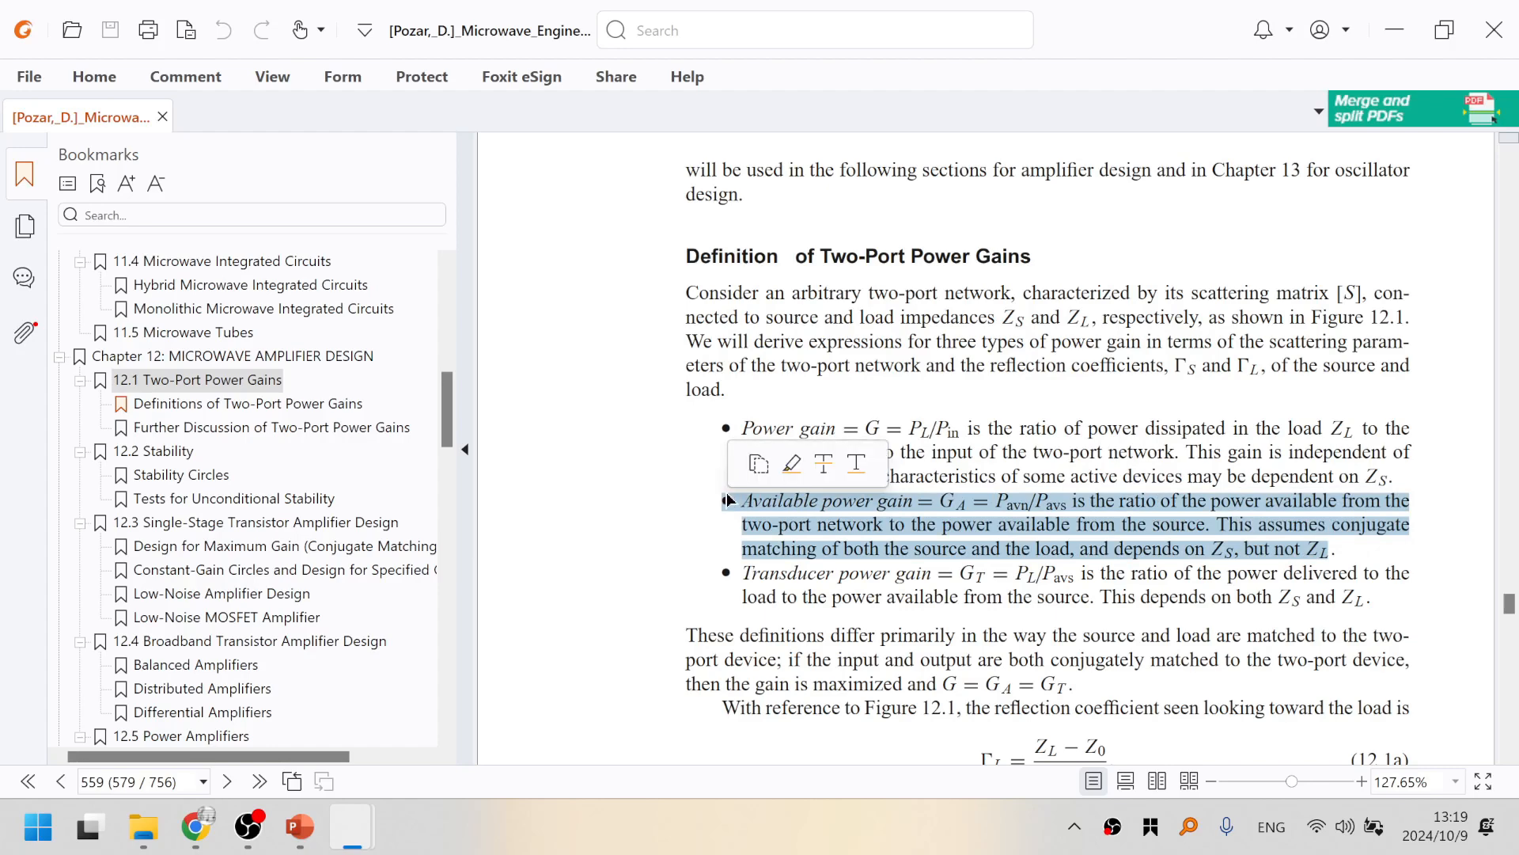
click(1361, 564)
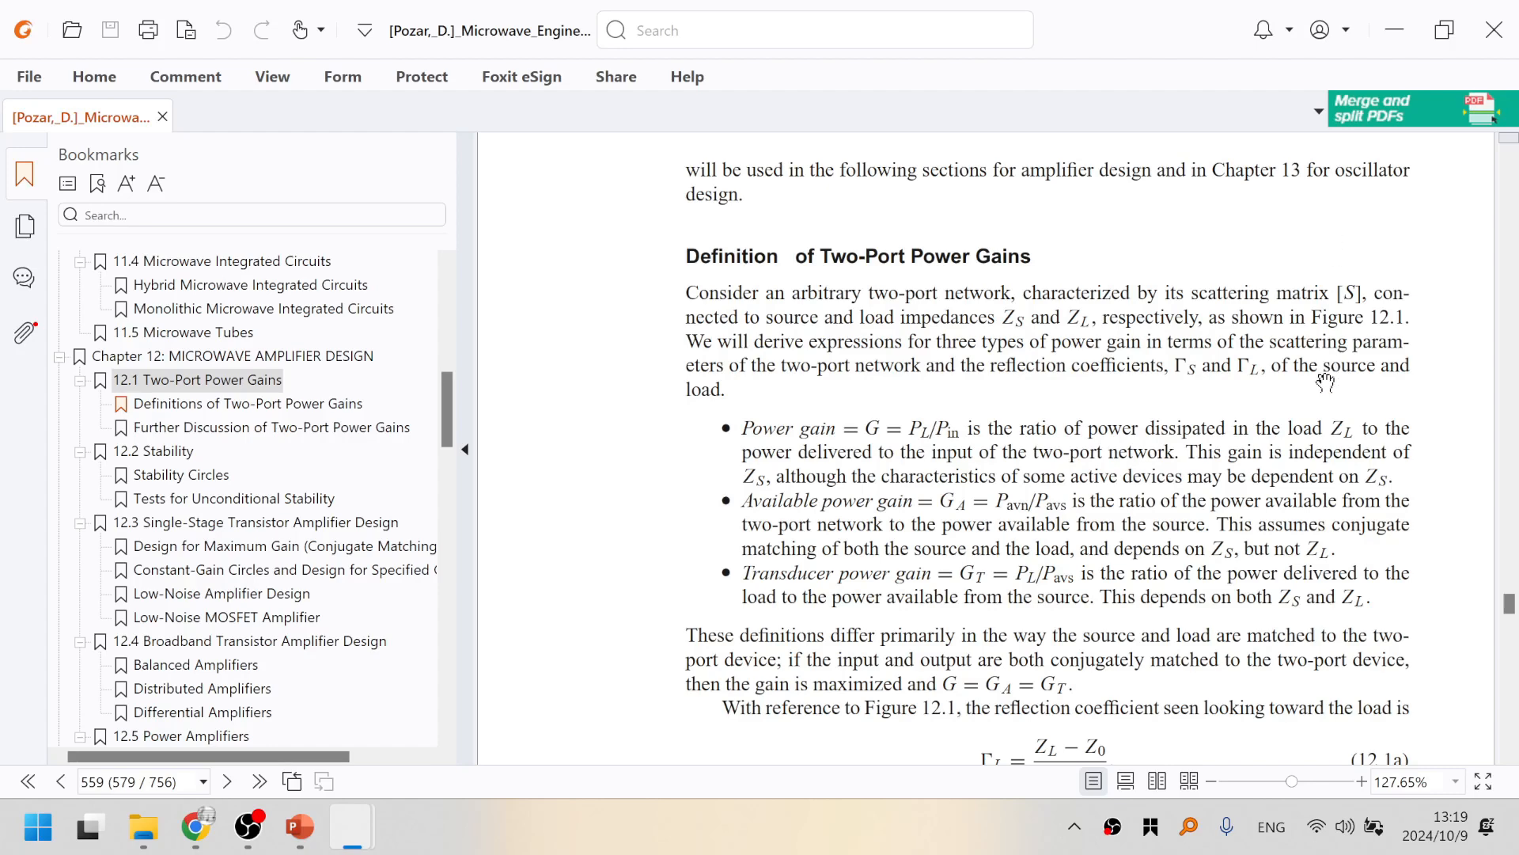
drag(1227, 218, 1225, 520)
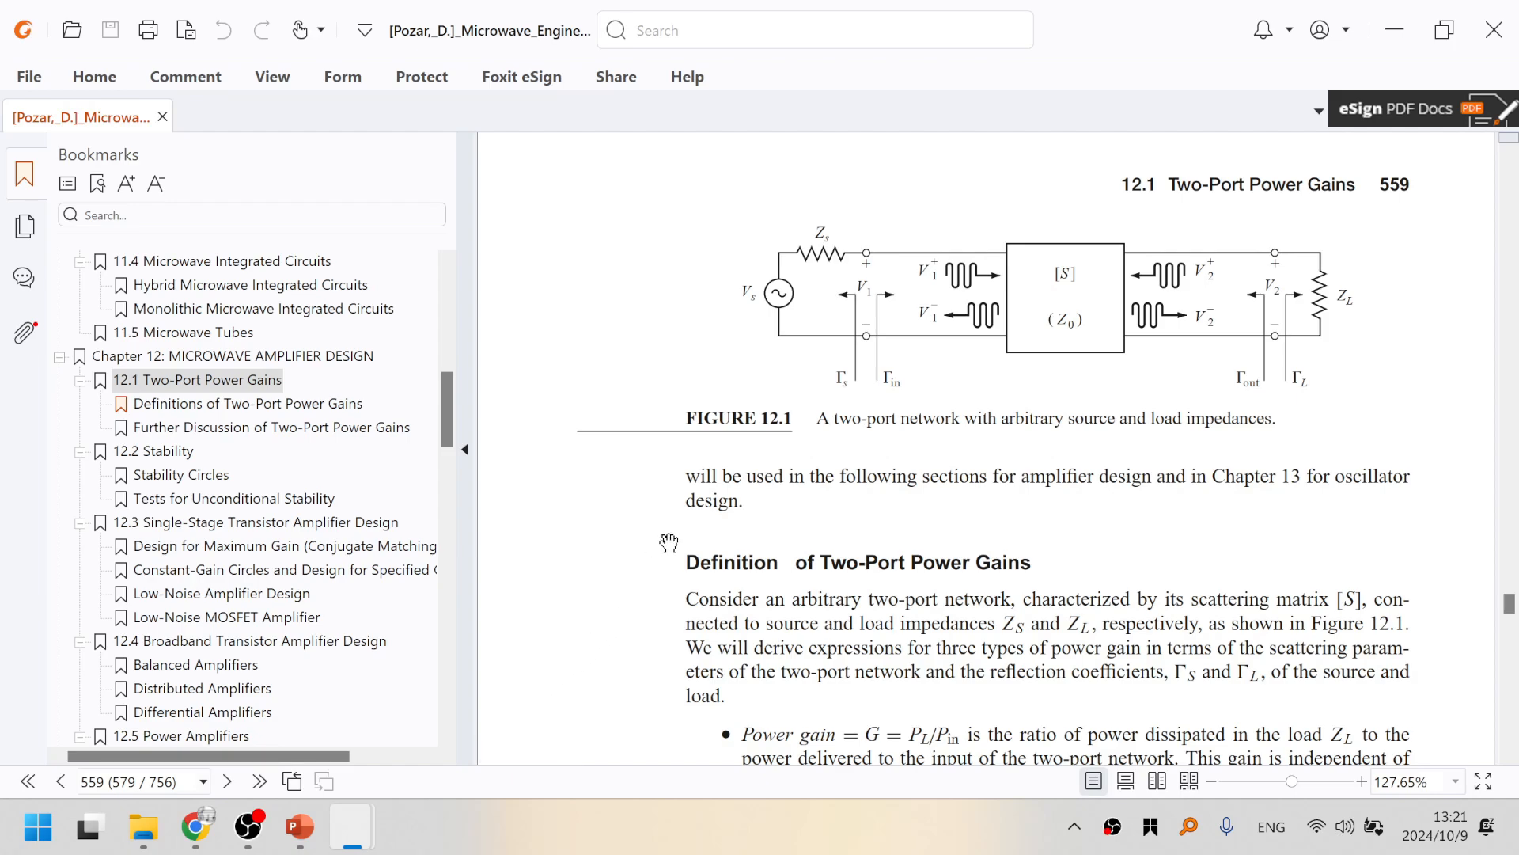
- Switch to Advanced Design System and unarchive ATF-55143_ADS_Spice_Model.zap from the ECE323 files on the Desktop
key(ctrl+super+Left)
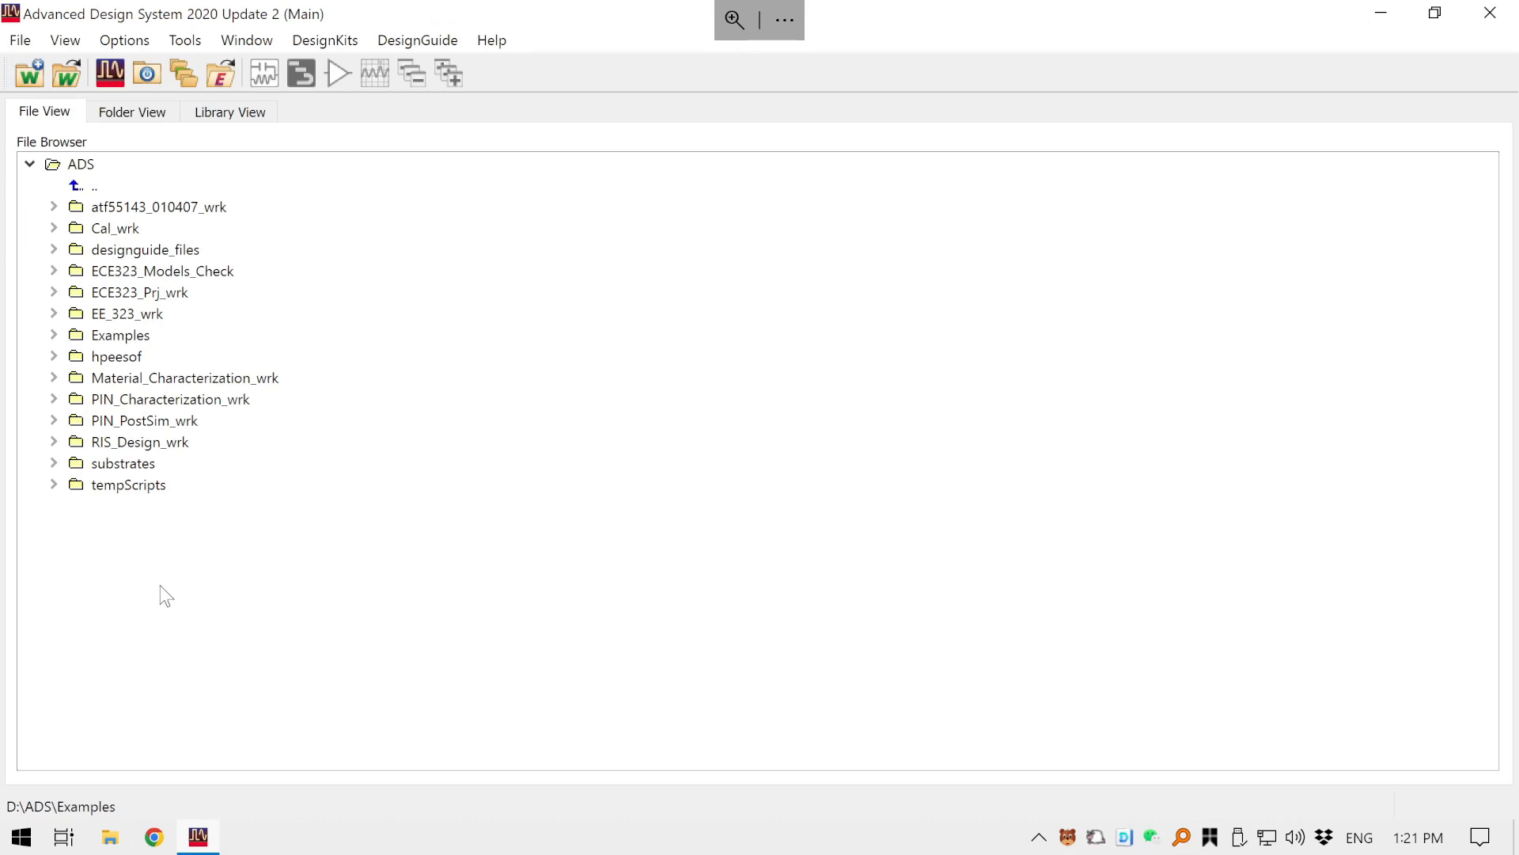
click(23, 44)
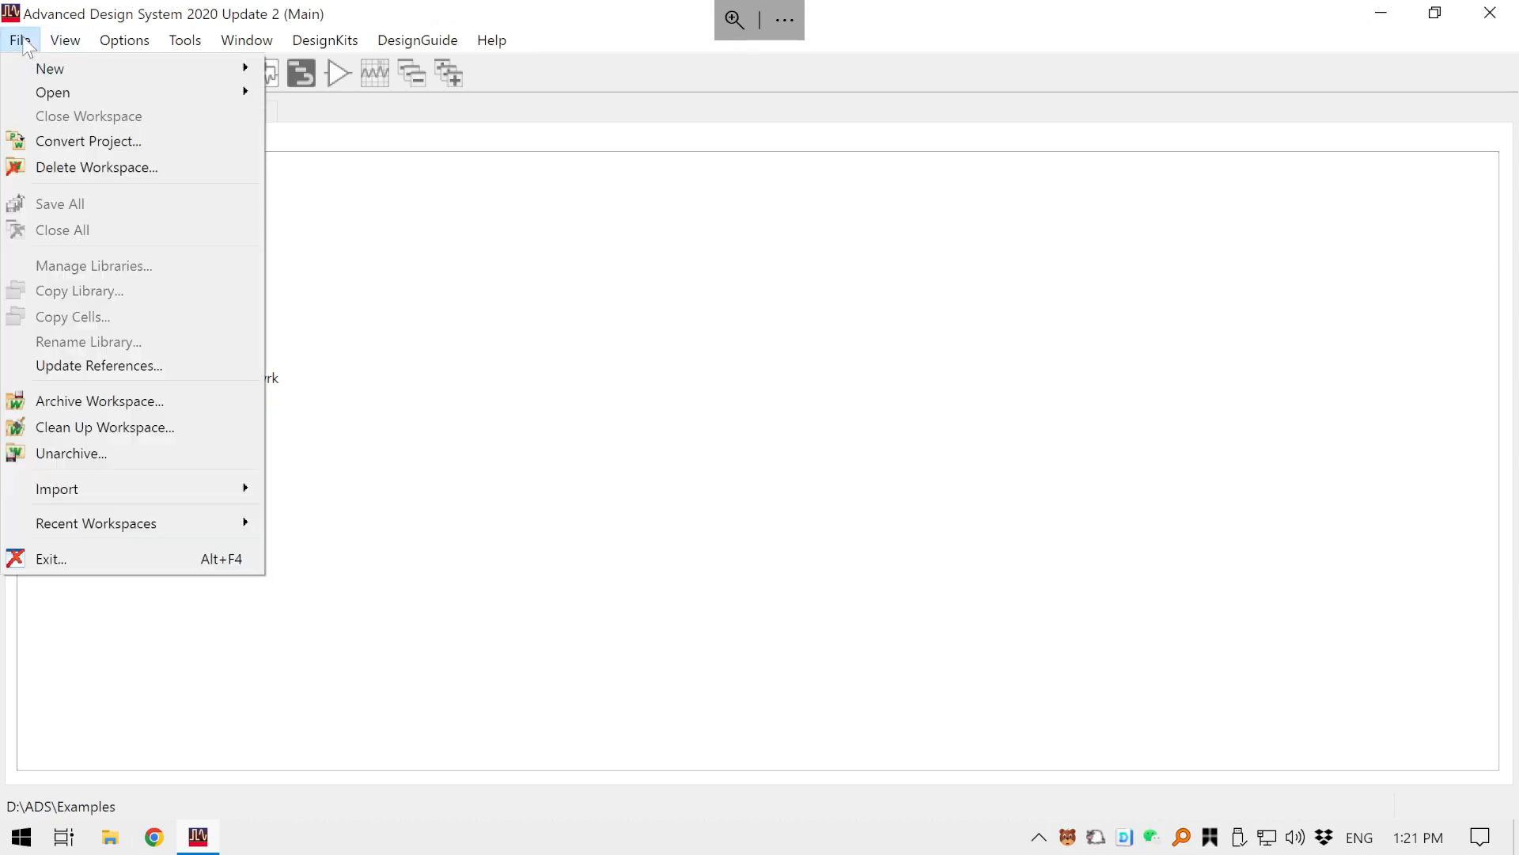
click(91, 459)
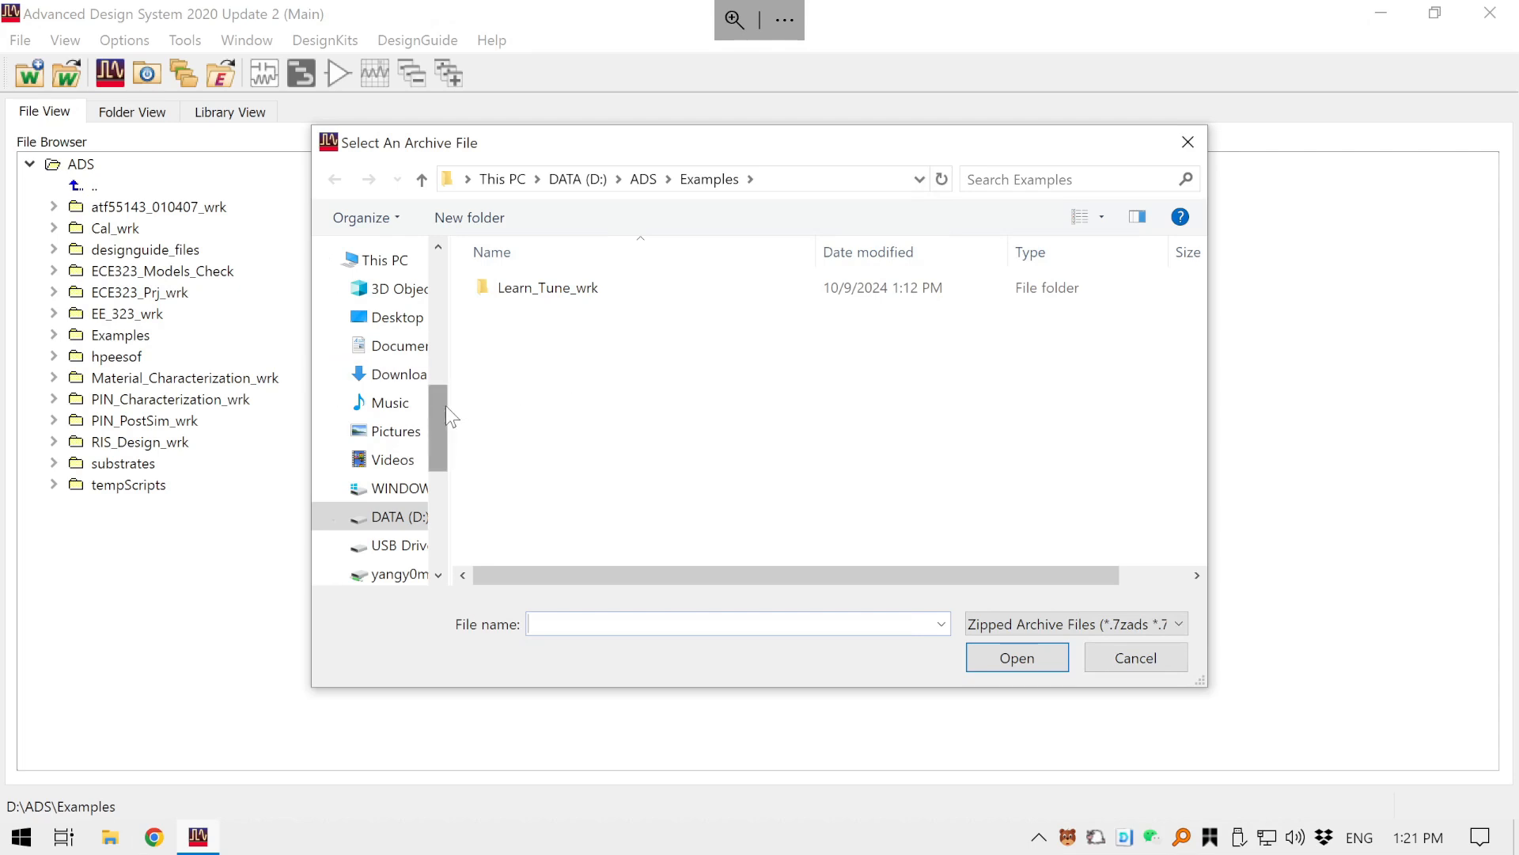
drag(465, 414, 521, 428)
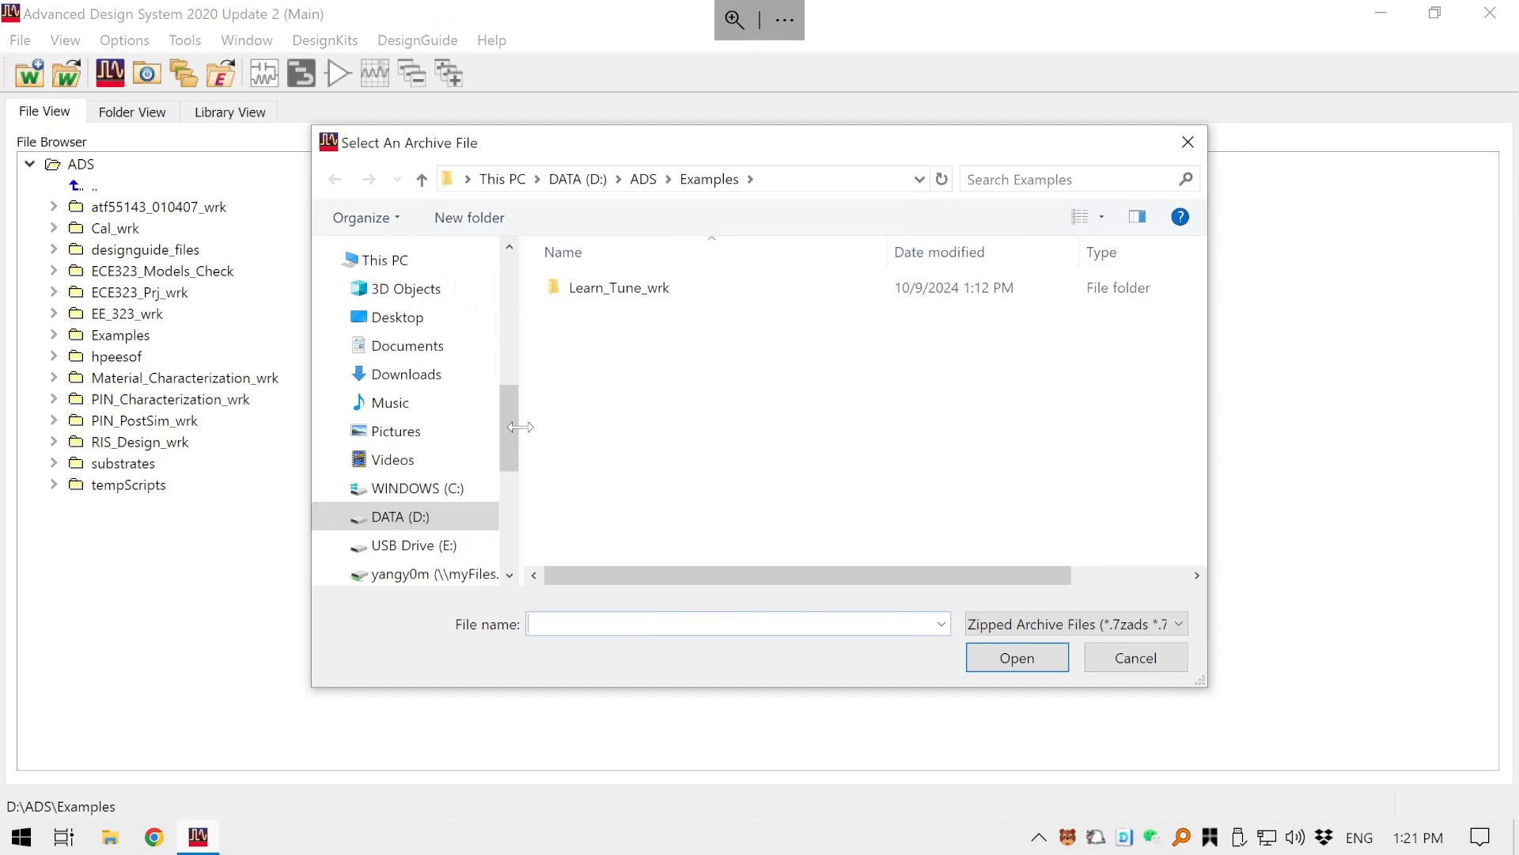
click(397, 317)
click(662, 364)
text(ATF-55143ECE323 La)
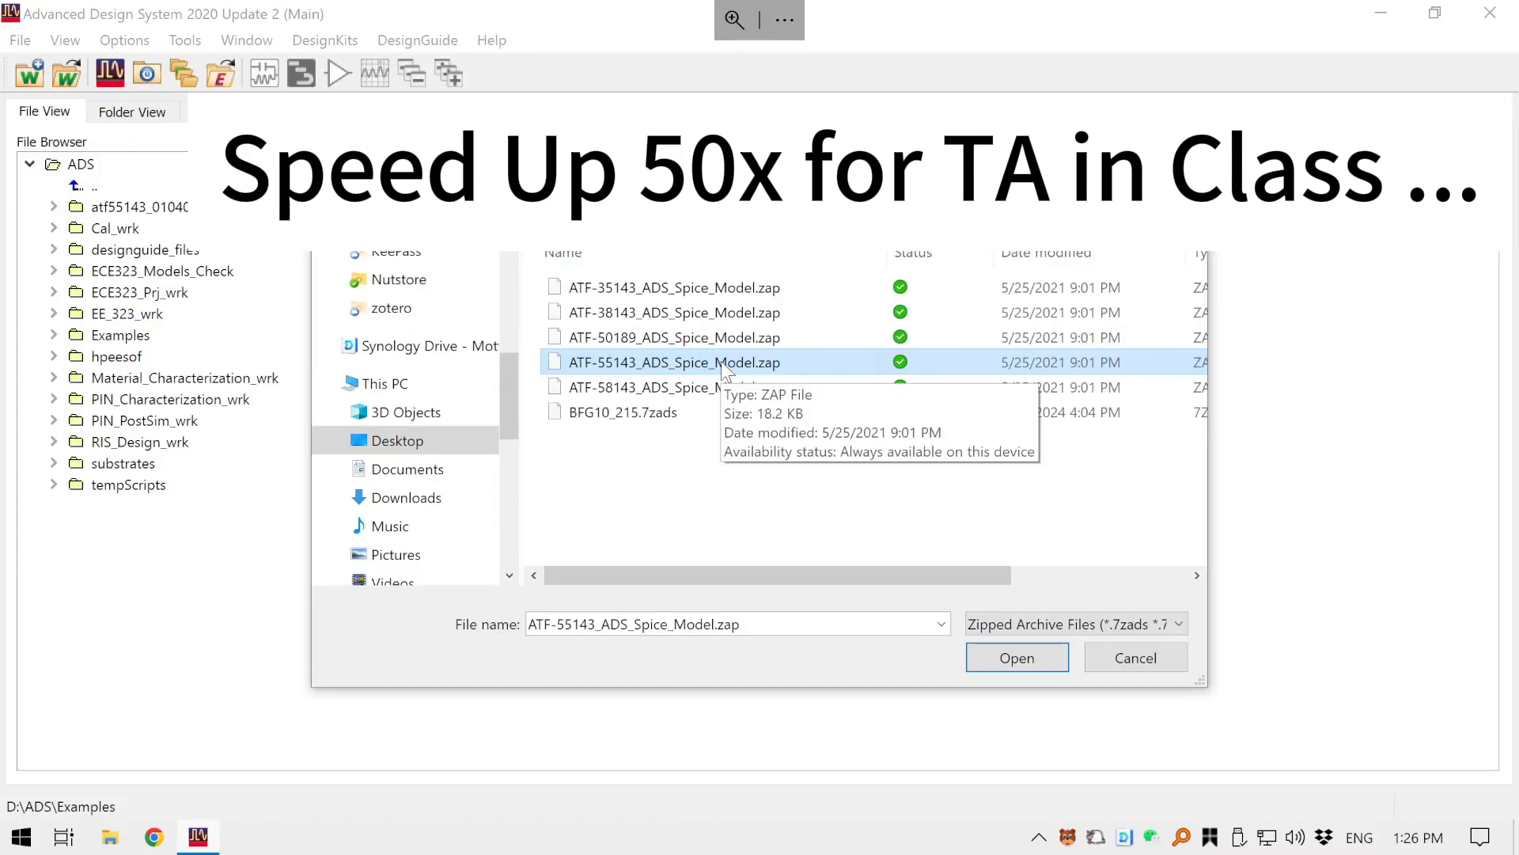
click(1007, 660)
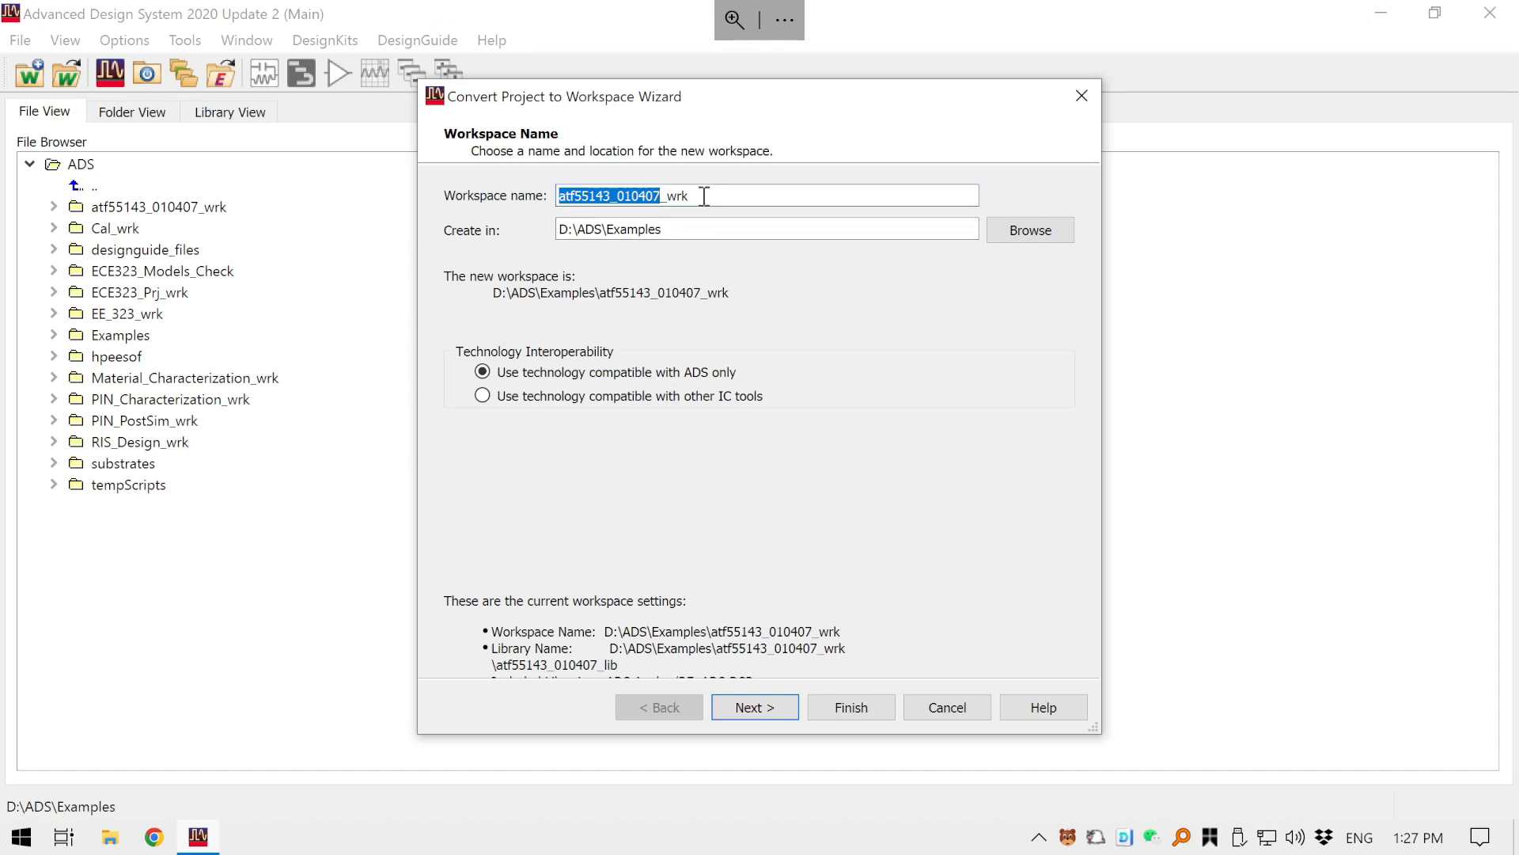
- Name the converted workspace atf55143_wrk, keeping D:\ADS\Examples as its location and technology compatible with ADS only
drag(652, 201, 557, 198)
drag(660, 198, 615, 204)
key(Delete)
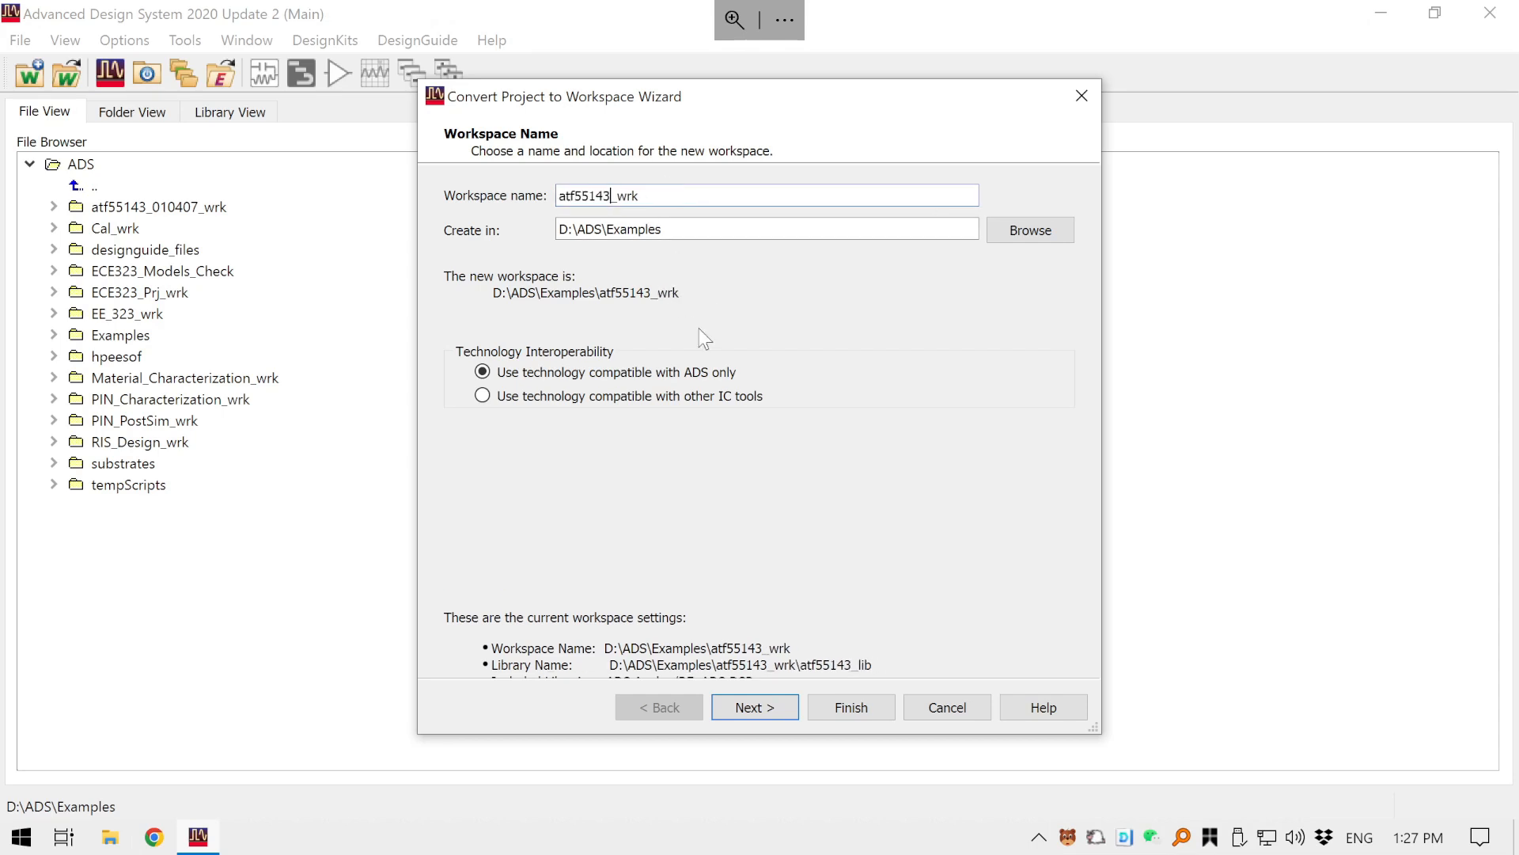
click(775, 711)
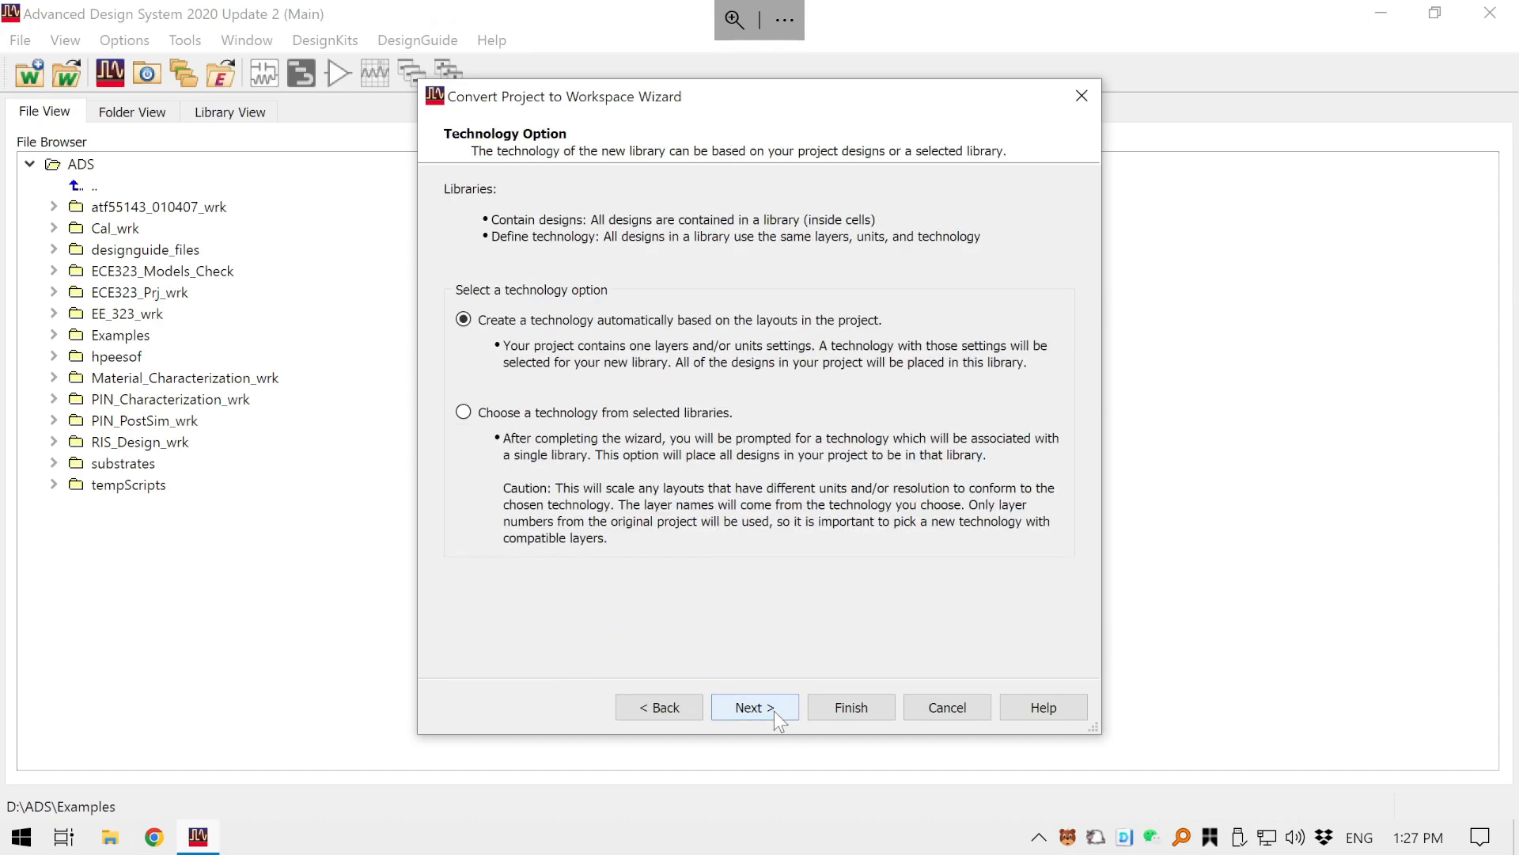
click(662, 708)
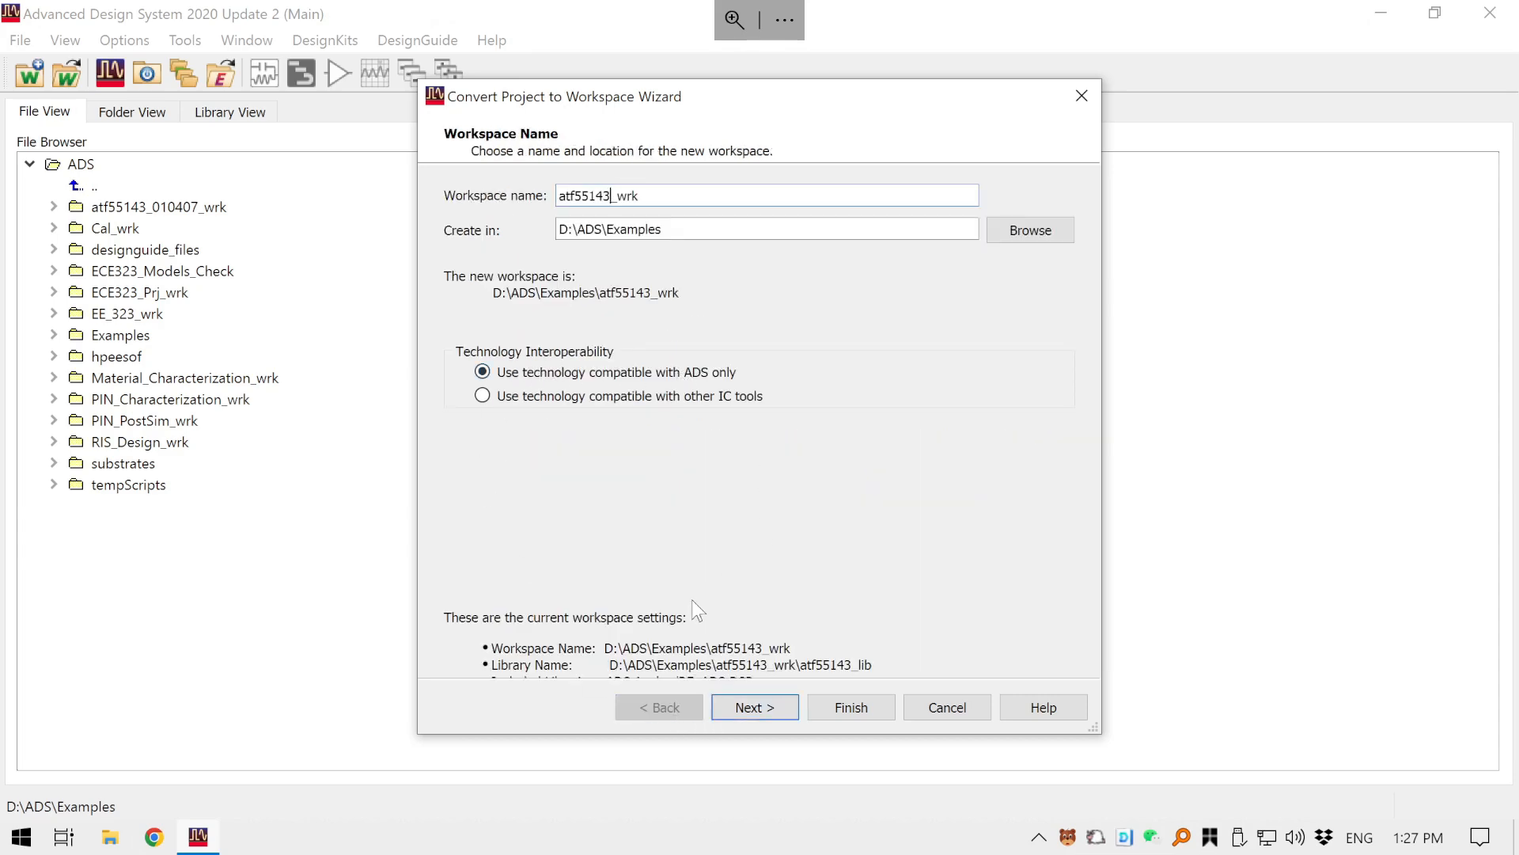
click(753, 708)
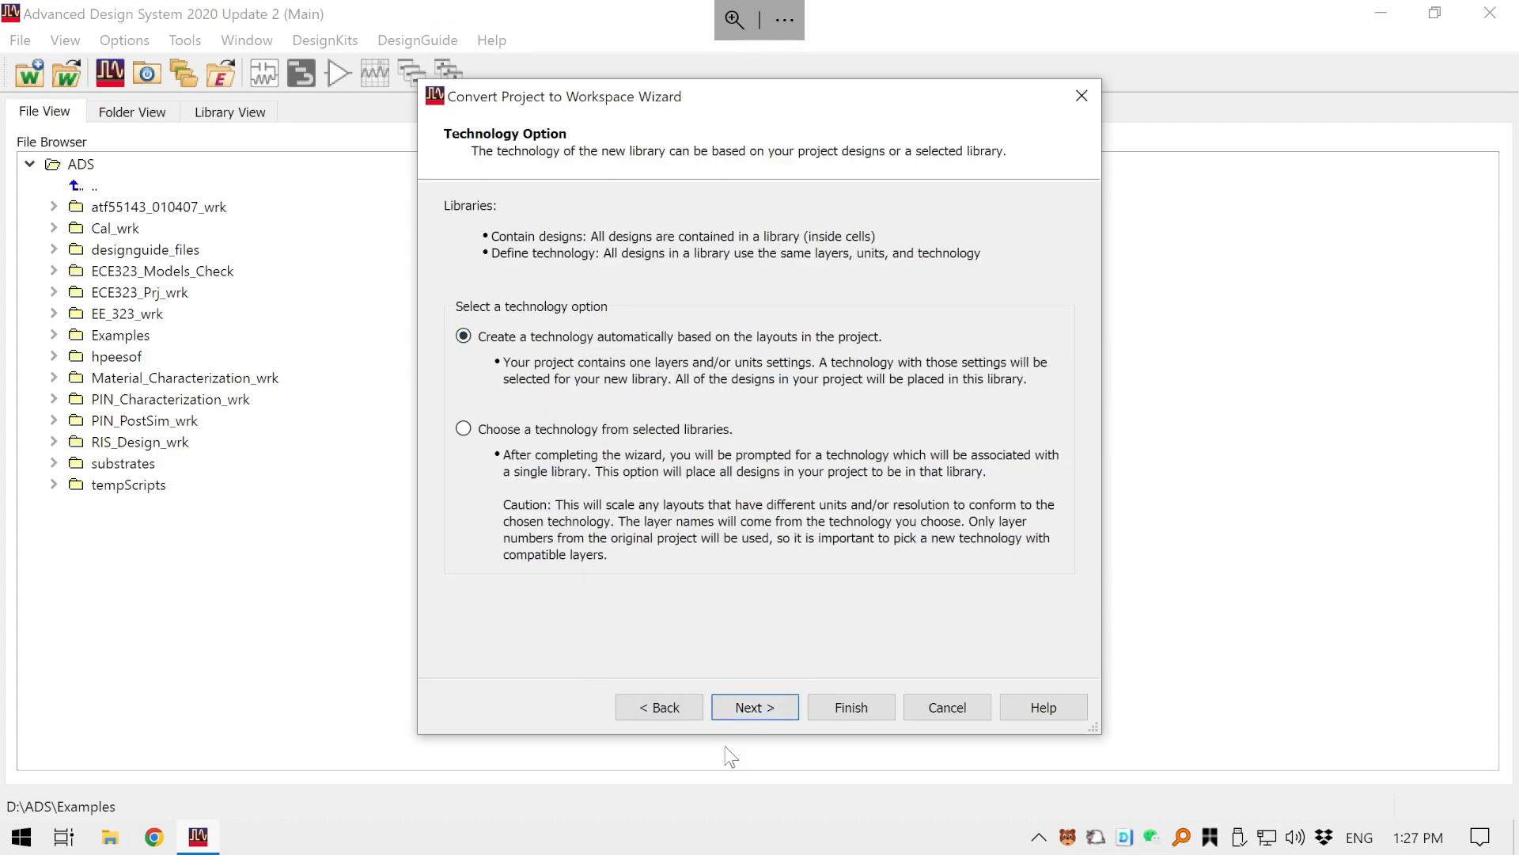
- Finish the conversion with automatically created technology and library name atf55143_lib, and open the new workspace
click(751, 710)
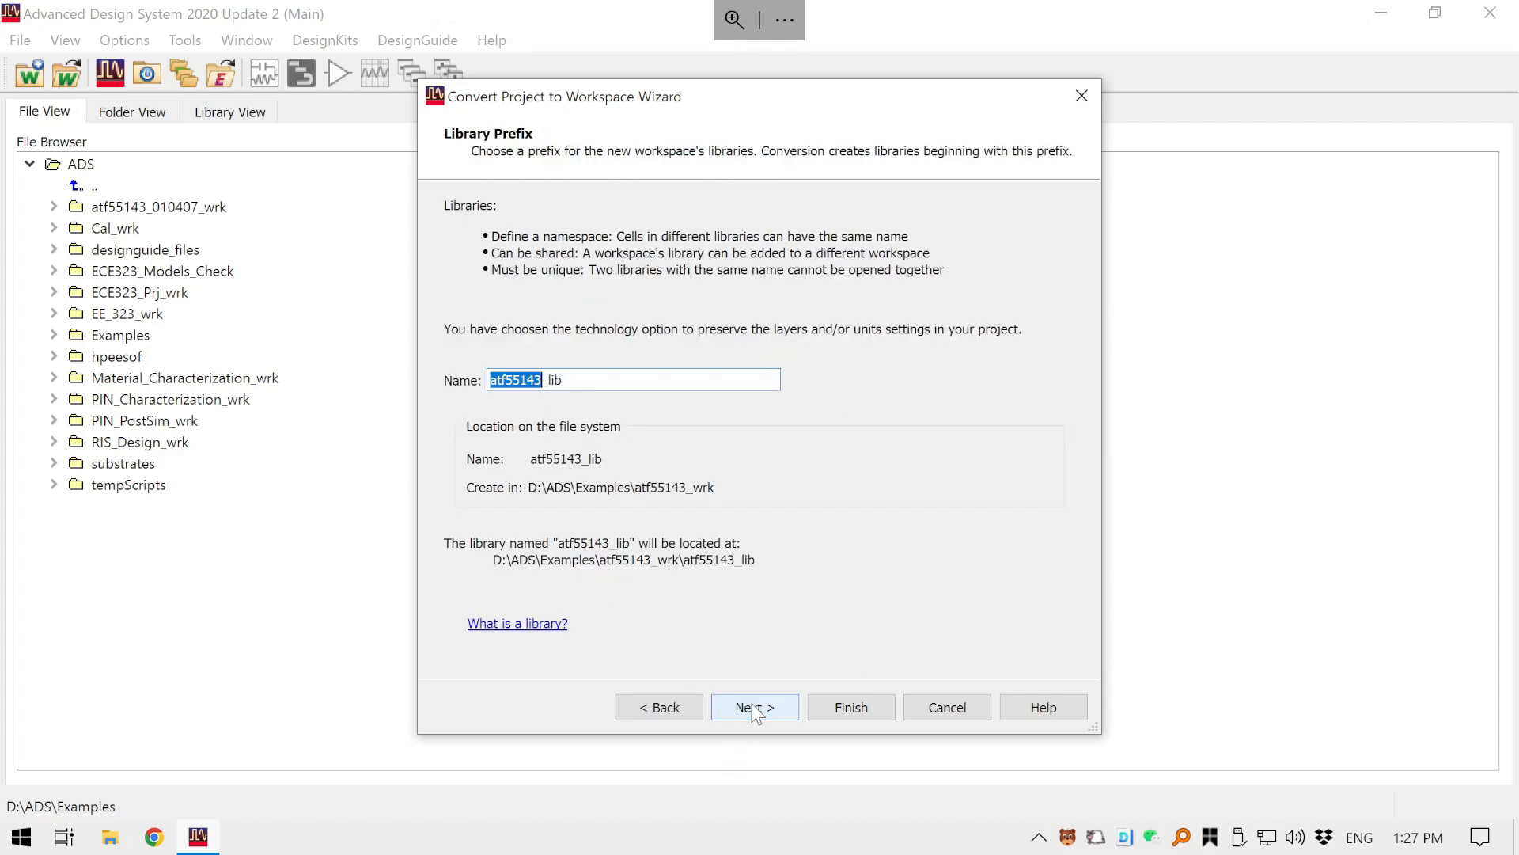
click(631, 386)
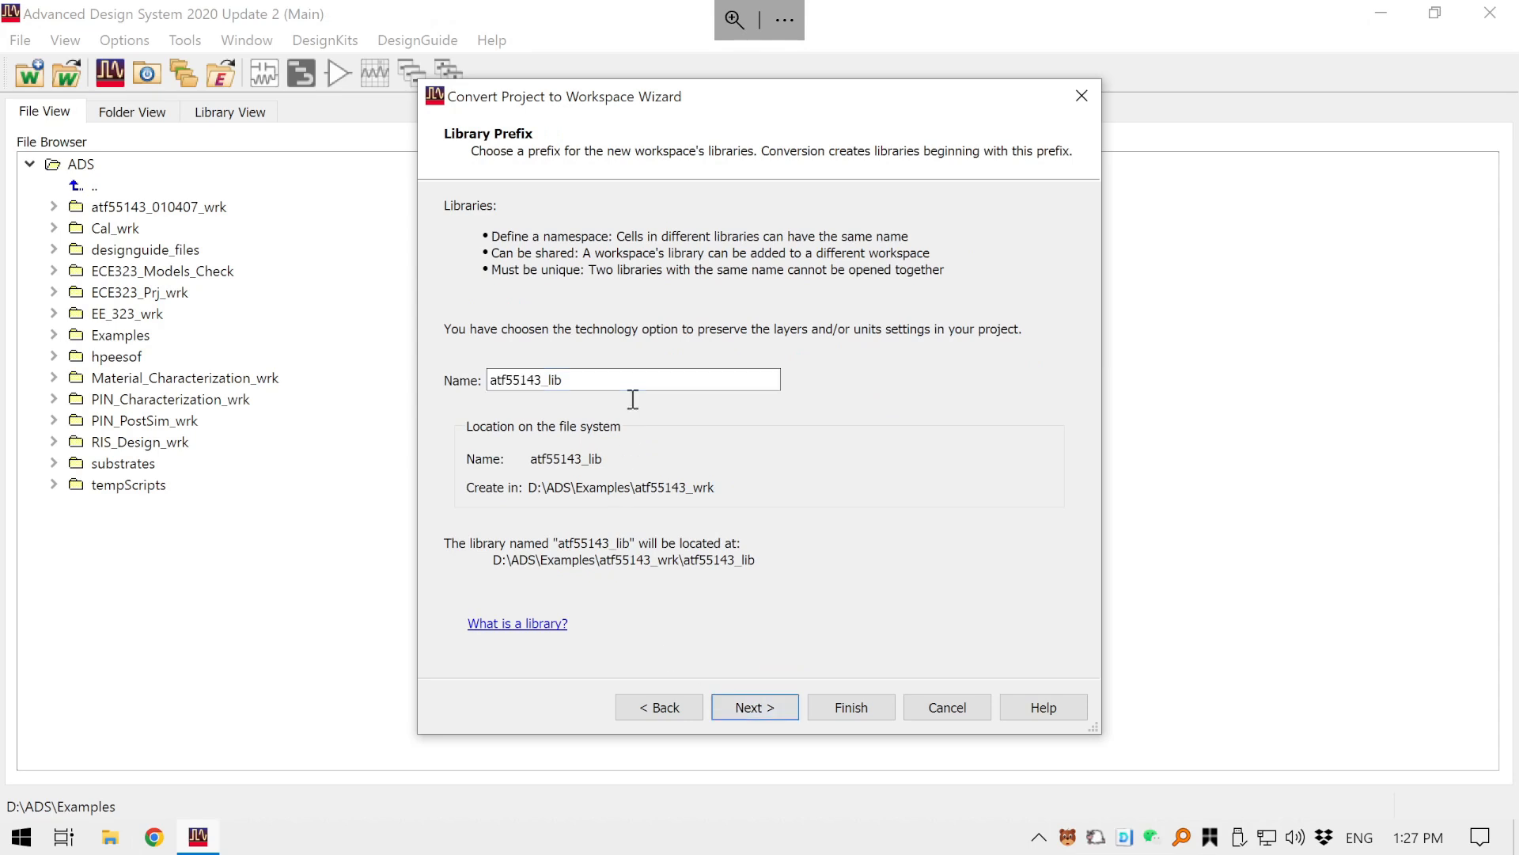
click(766, 708)
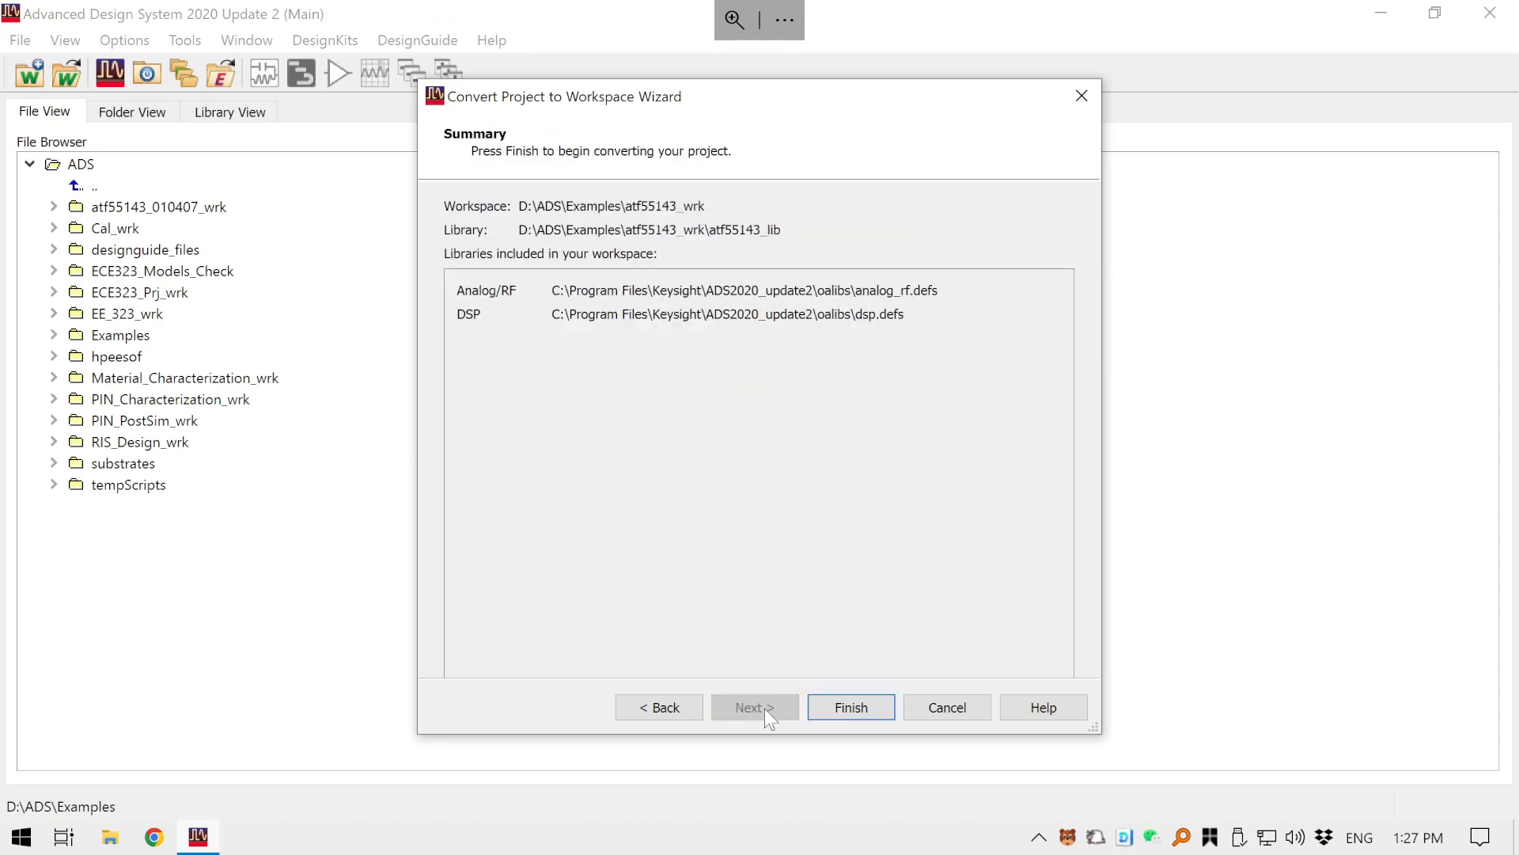
click(841, 712)
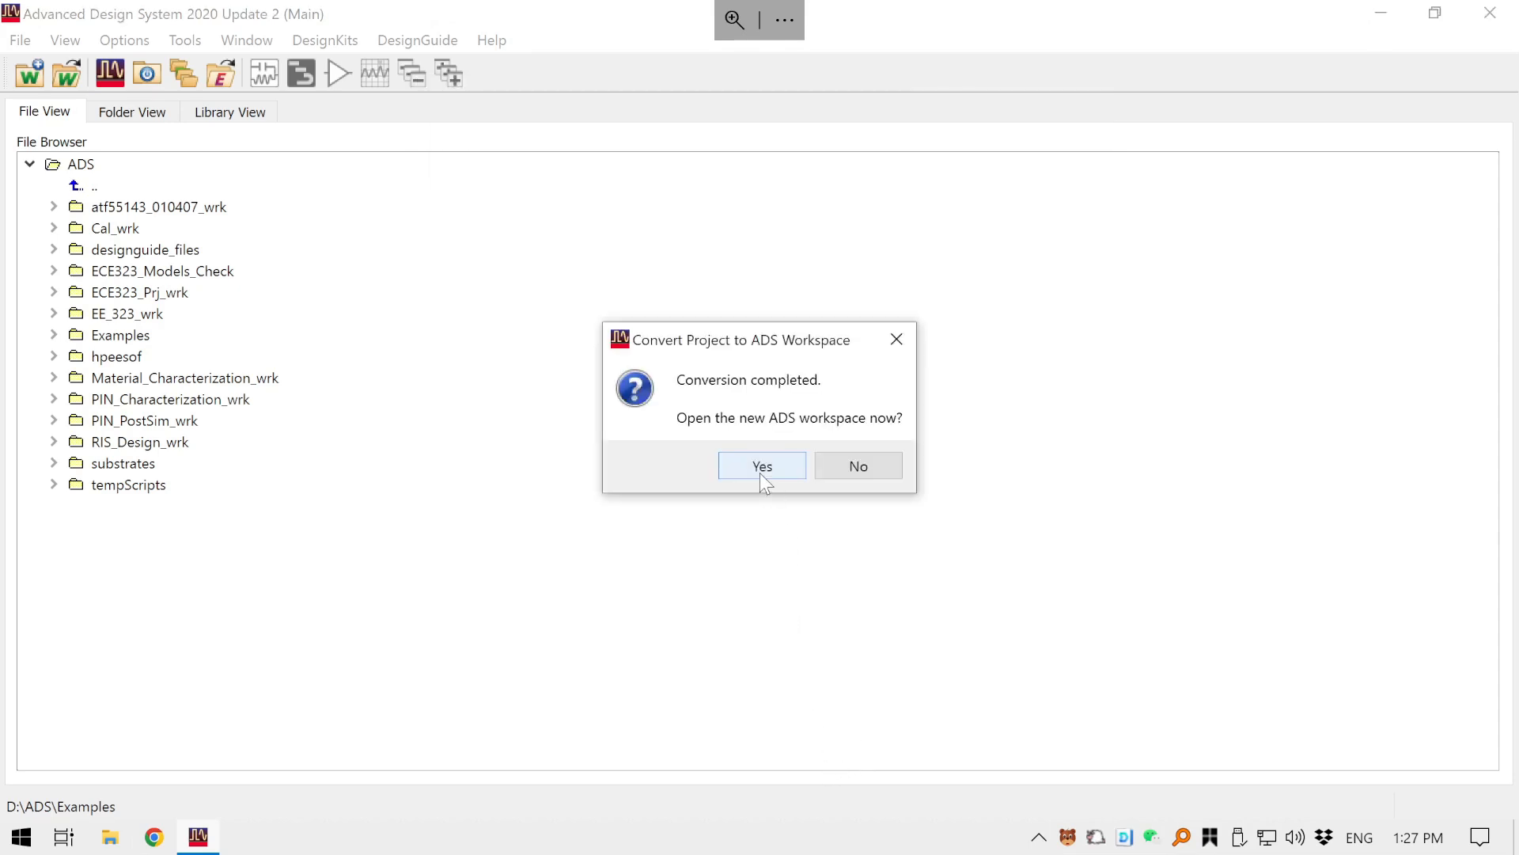
click(762, 466)
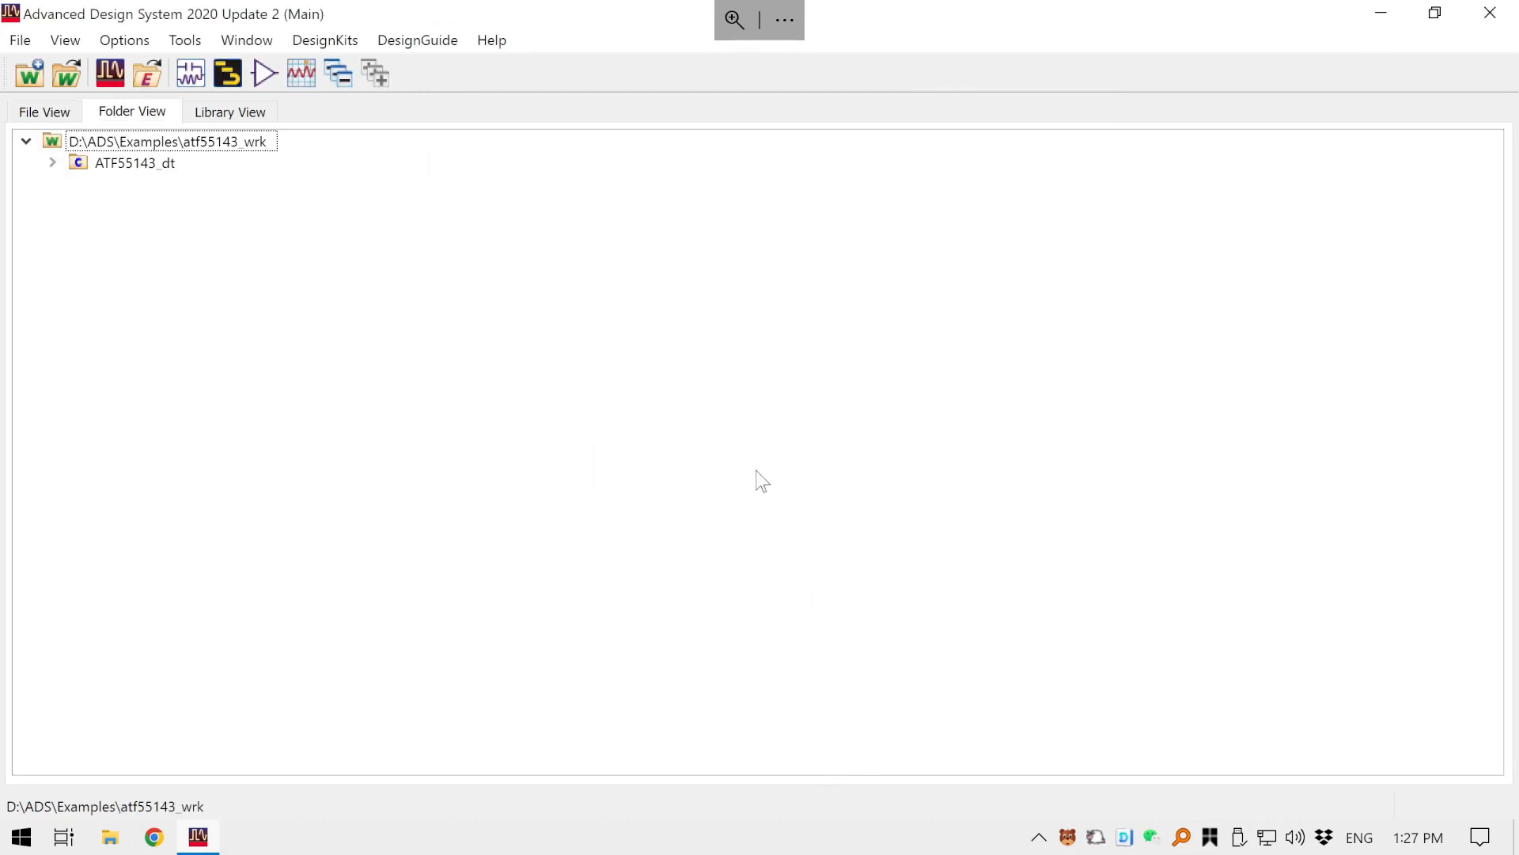
- Expand the ATF55143_dt cell and look over its schematic and symbol views
click(134, 142)
click(52, 162)
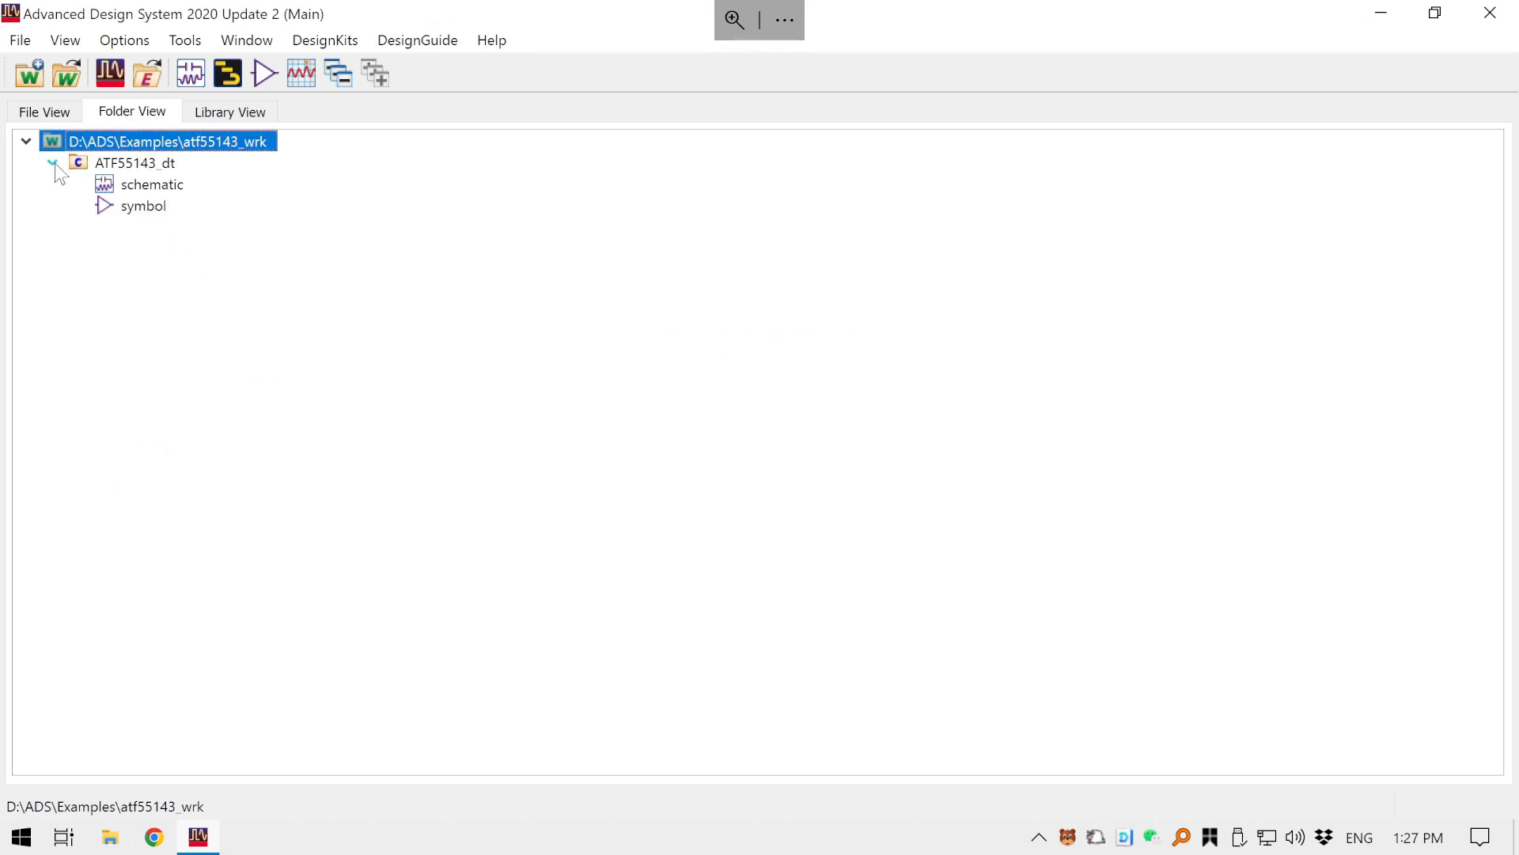
click(106, 164)
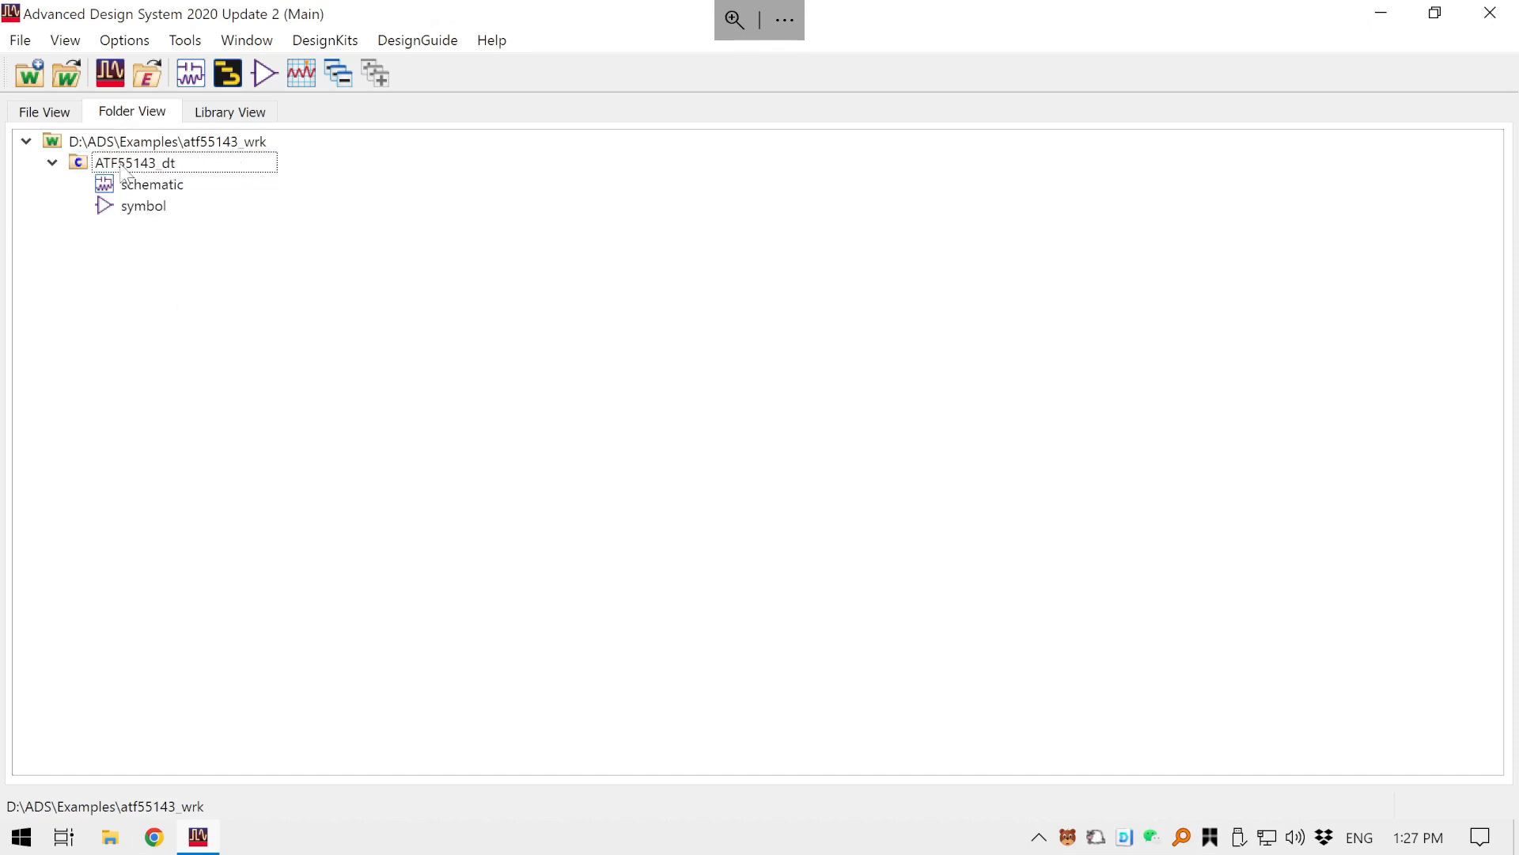
click(144, 189)
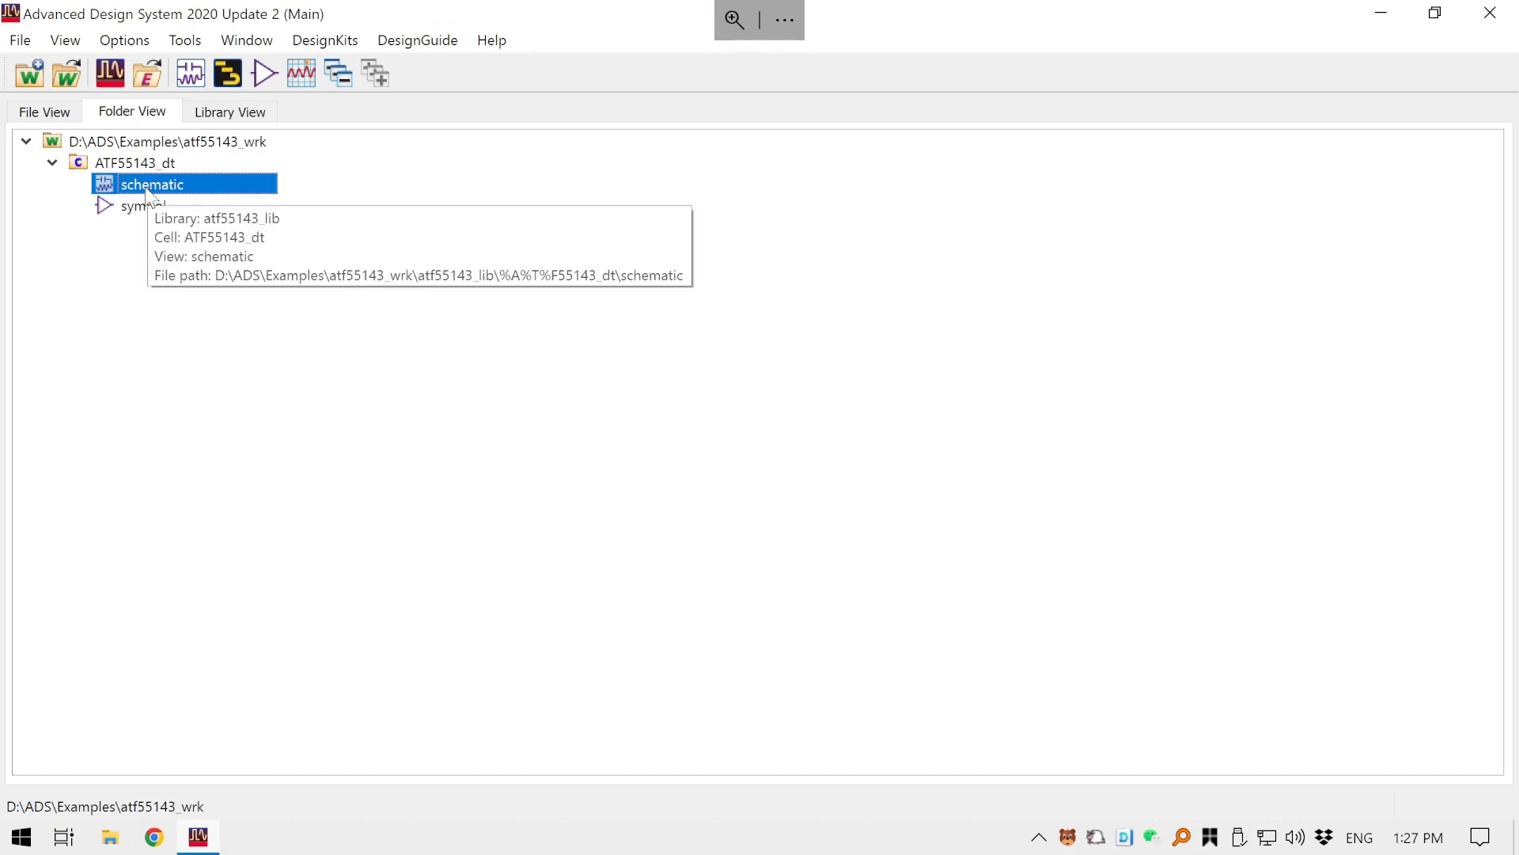
click(145, 209)
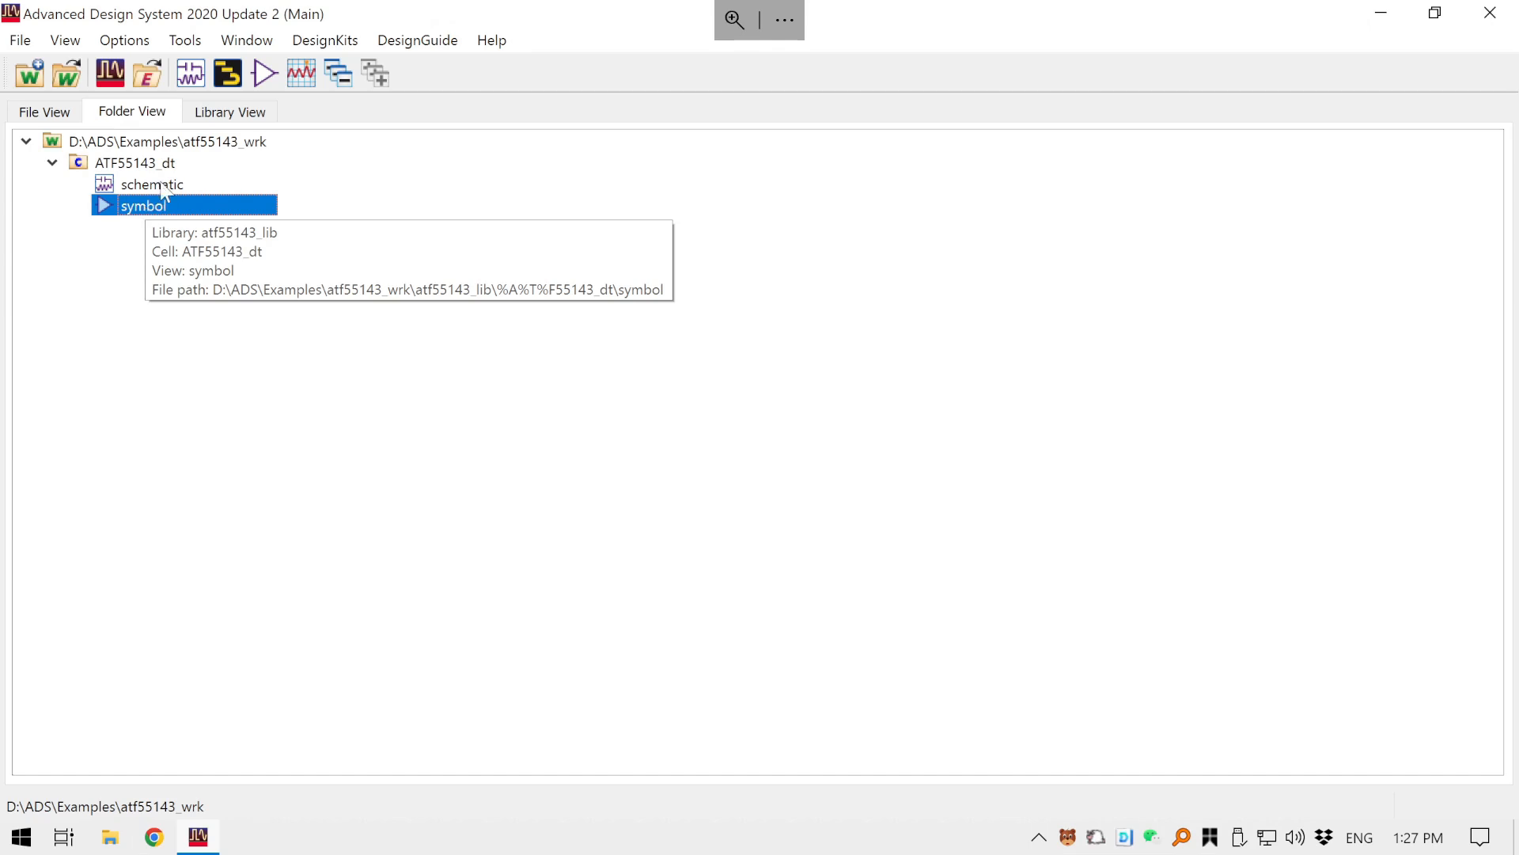
click(134, 264)
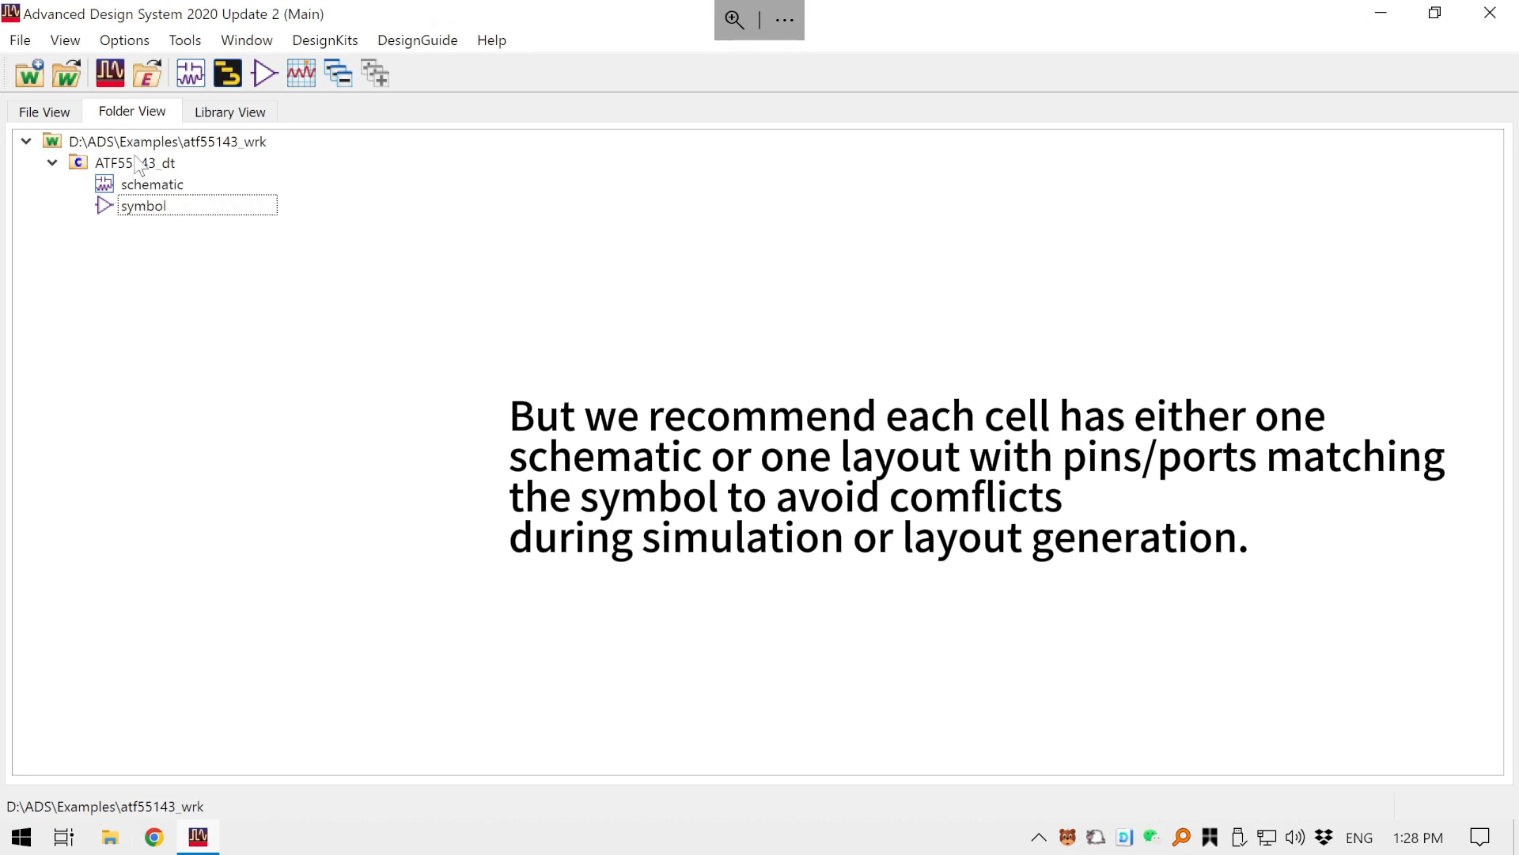
- Set the layout units of atf55143_lib to millimeter in the technology setup
click(124, 40)
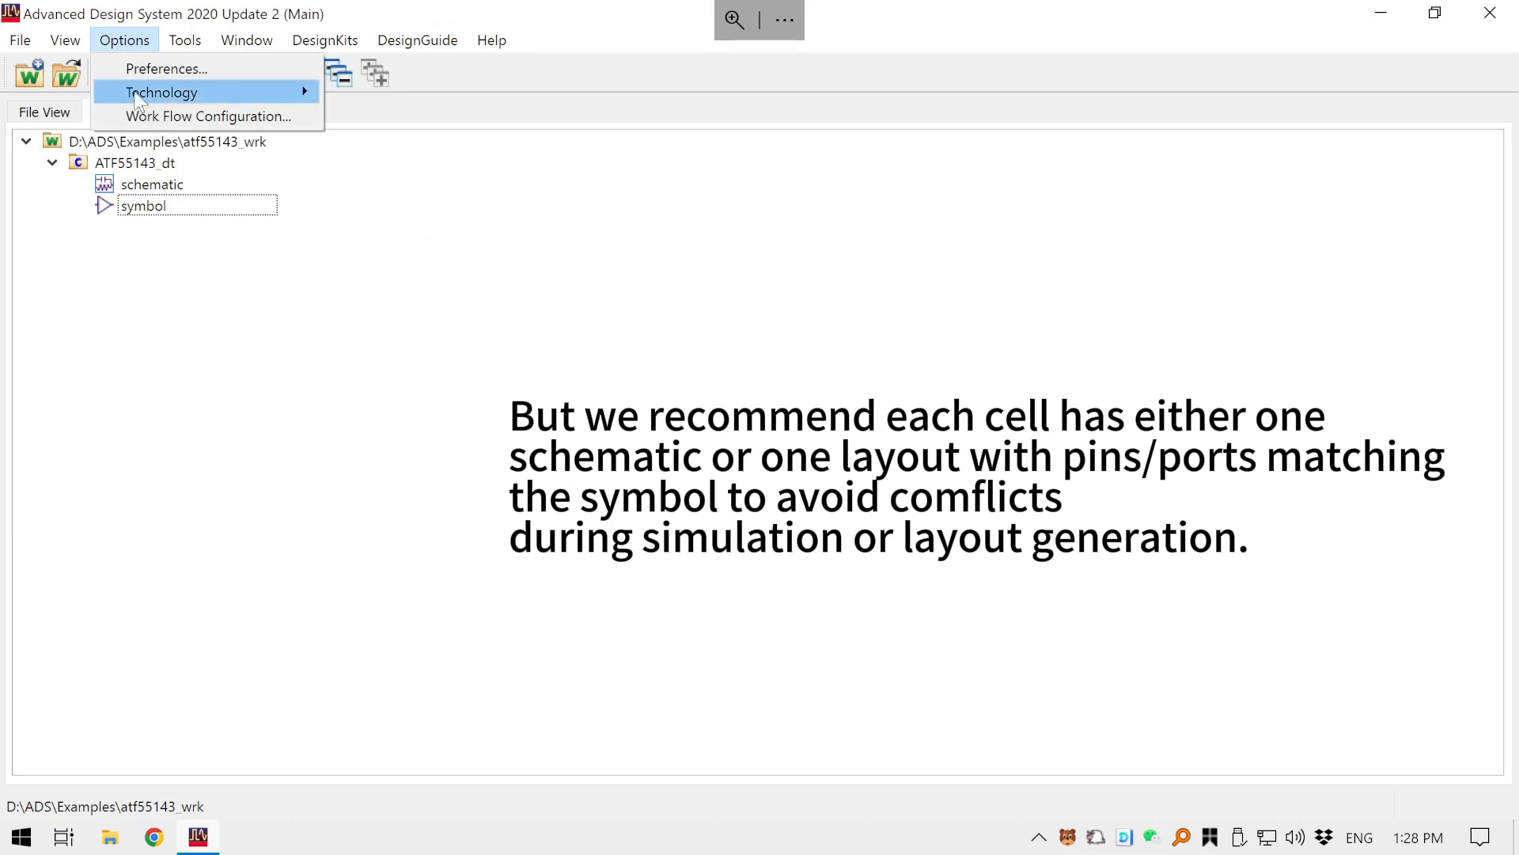
mouse_move(140, 93)
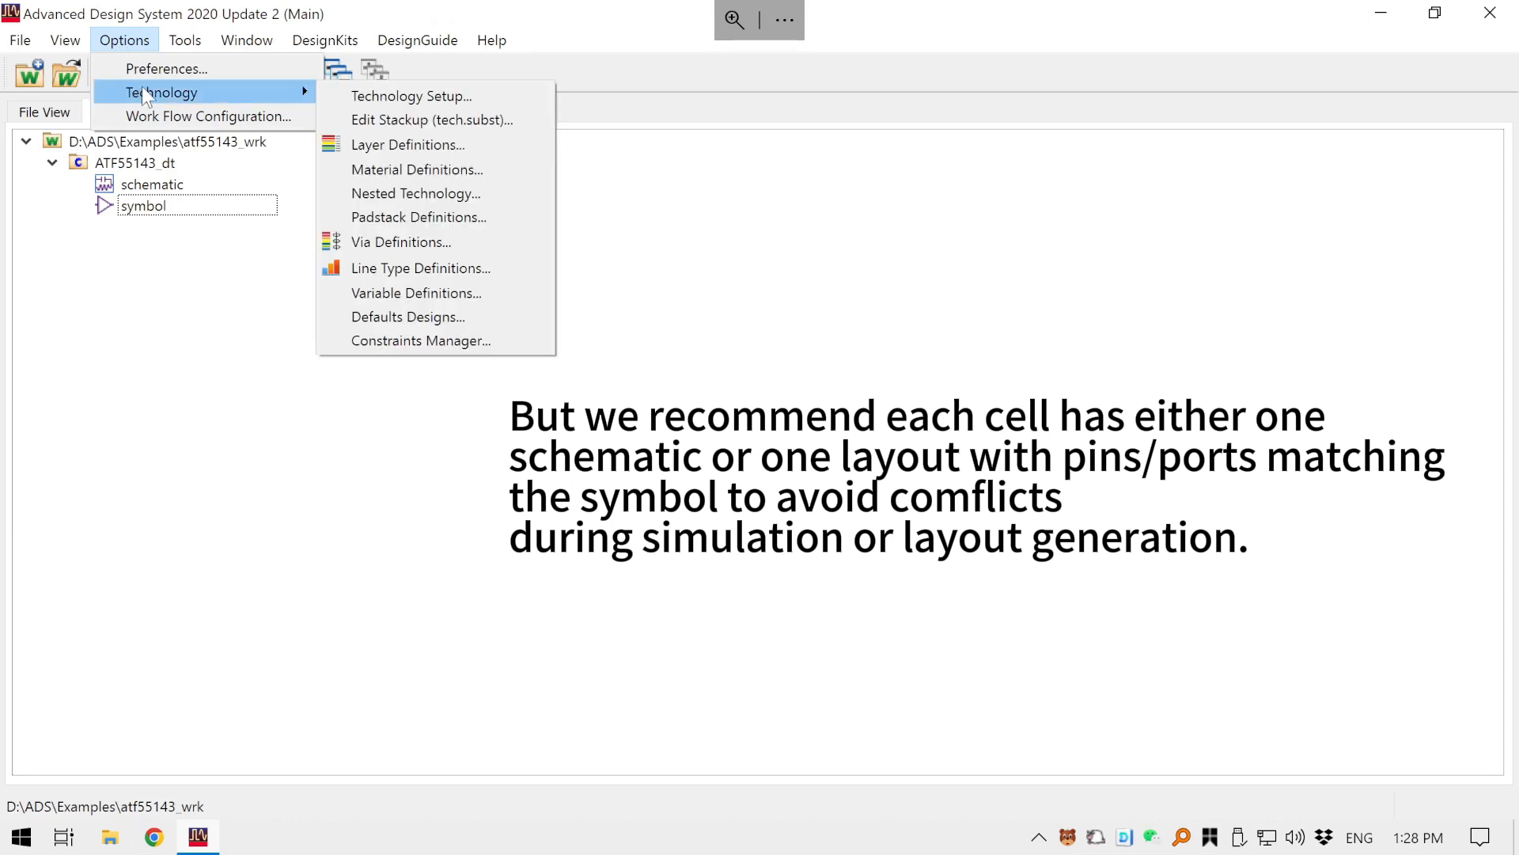
click(391, 92)
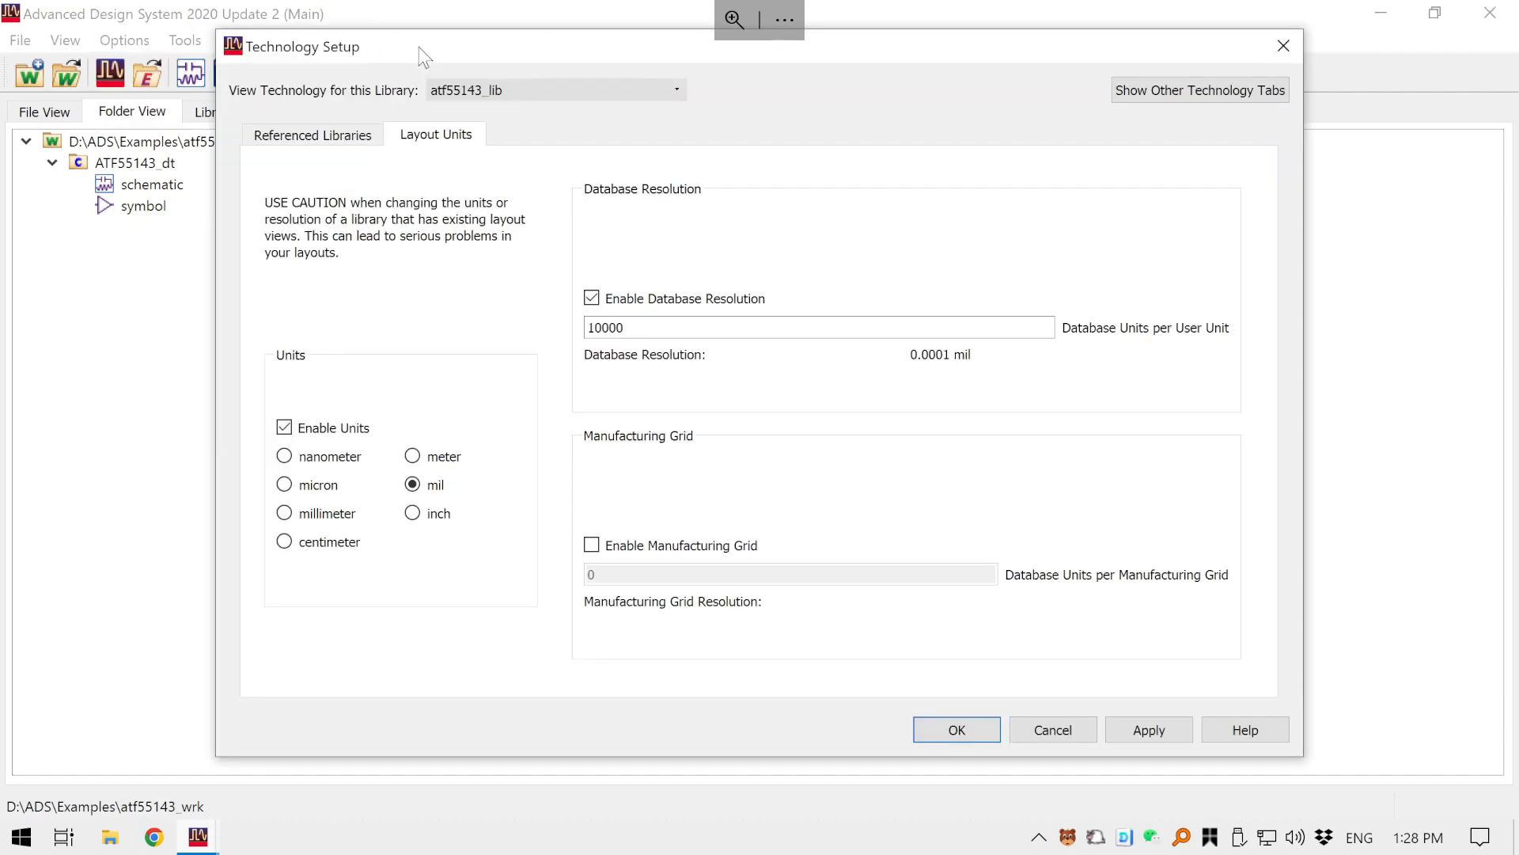
drag(420, 46, 406, 38)
click(299, 127)
click(428, 130)
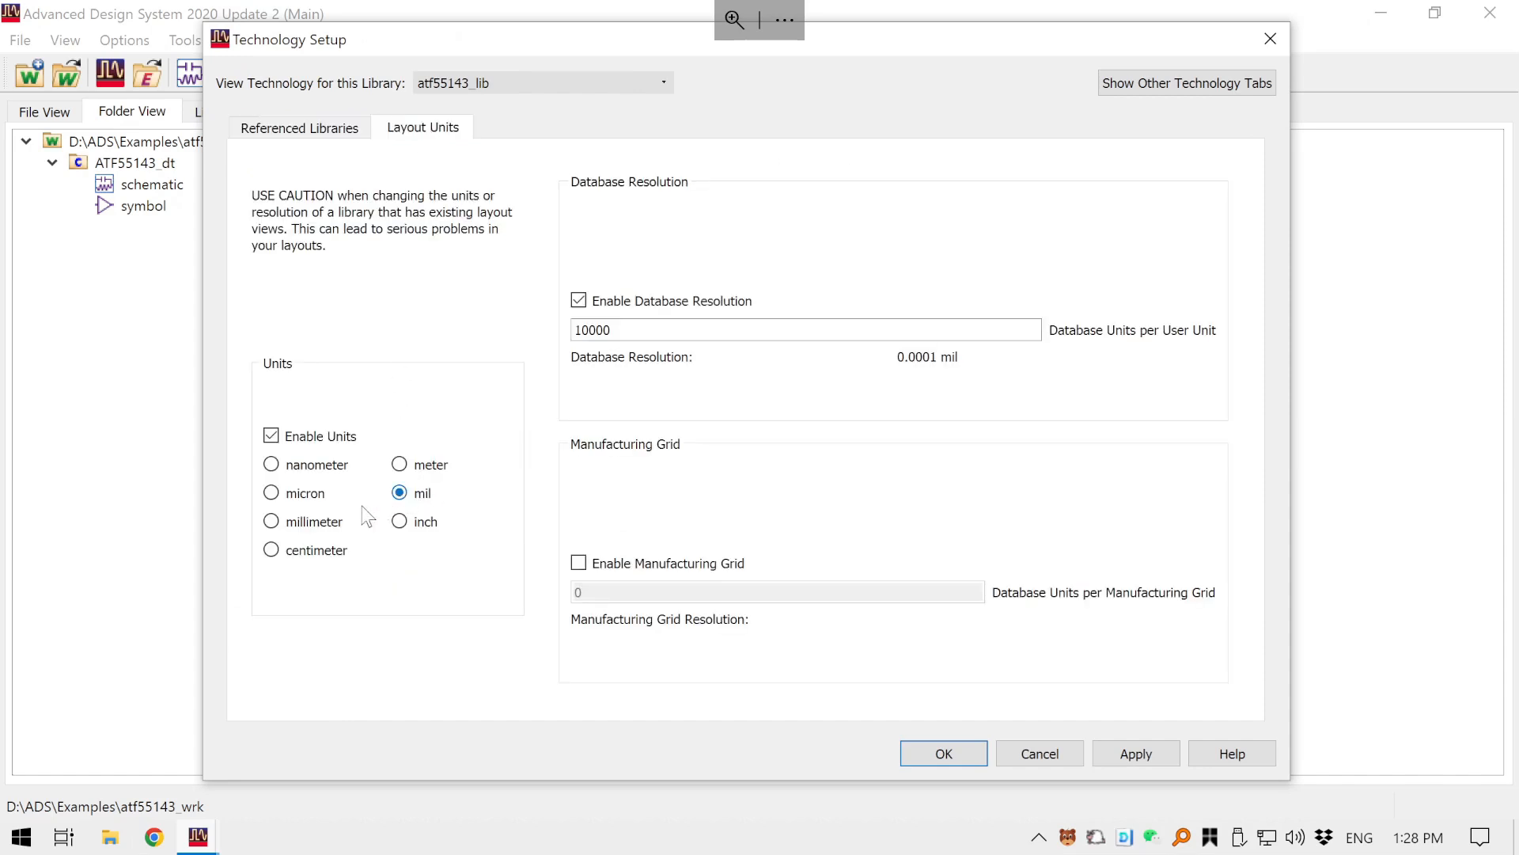
click(307, 532)
click(1118, 752)
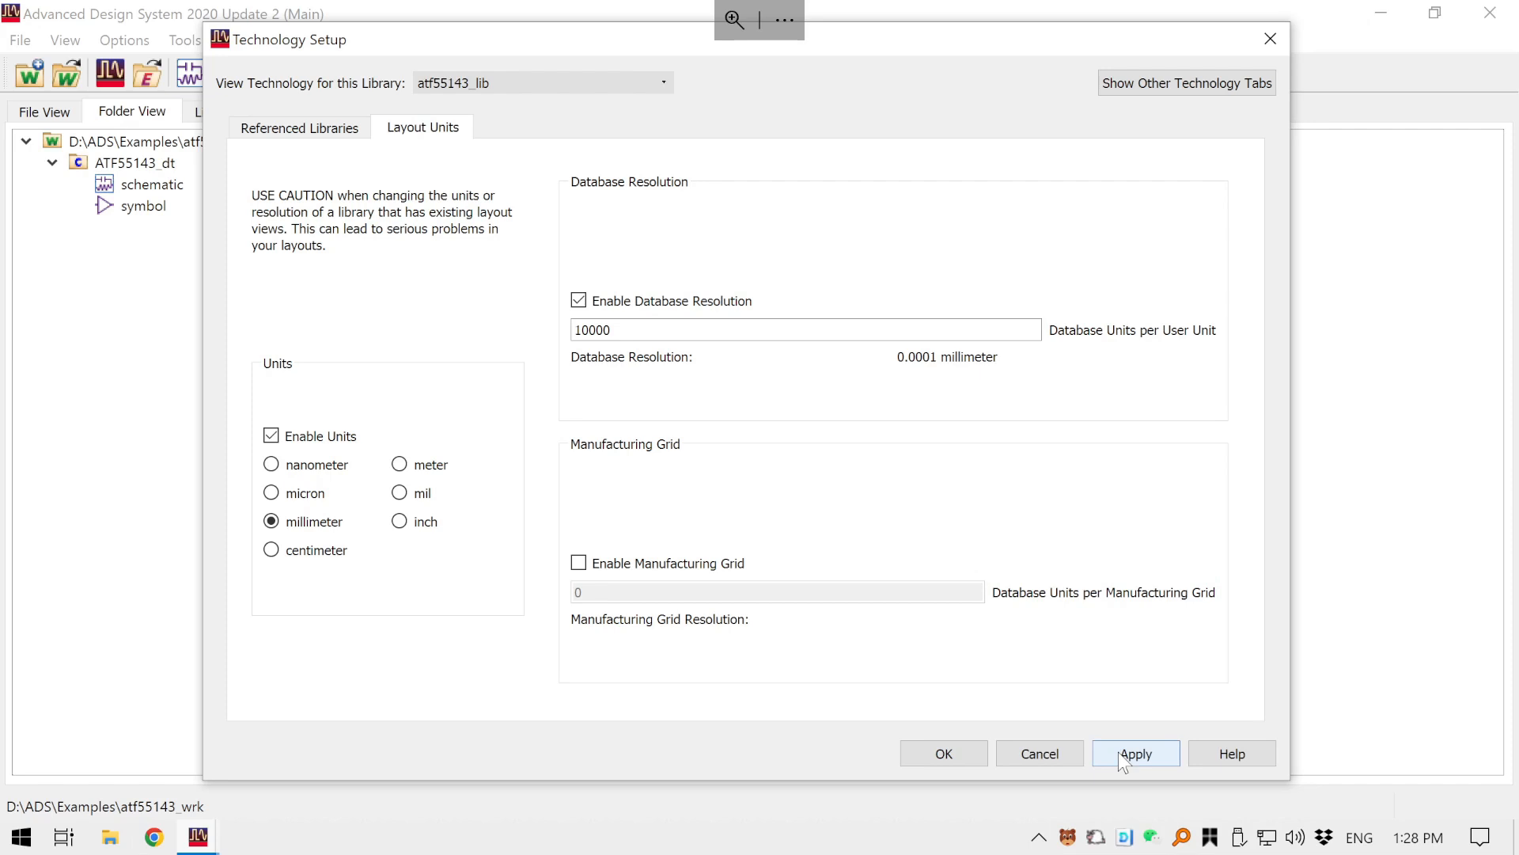
click(944, 754)
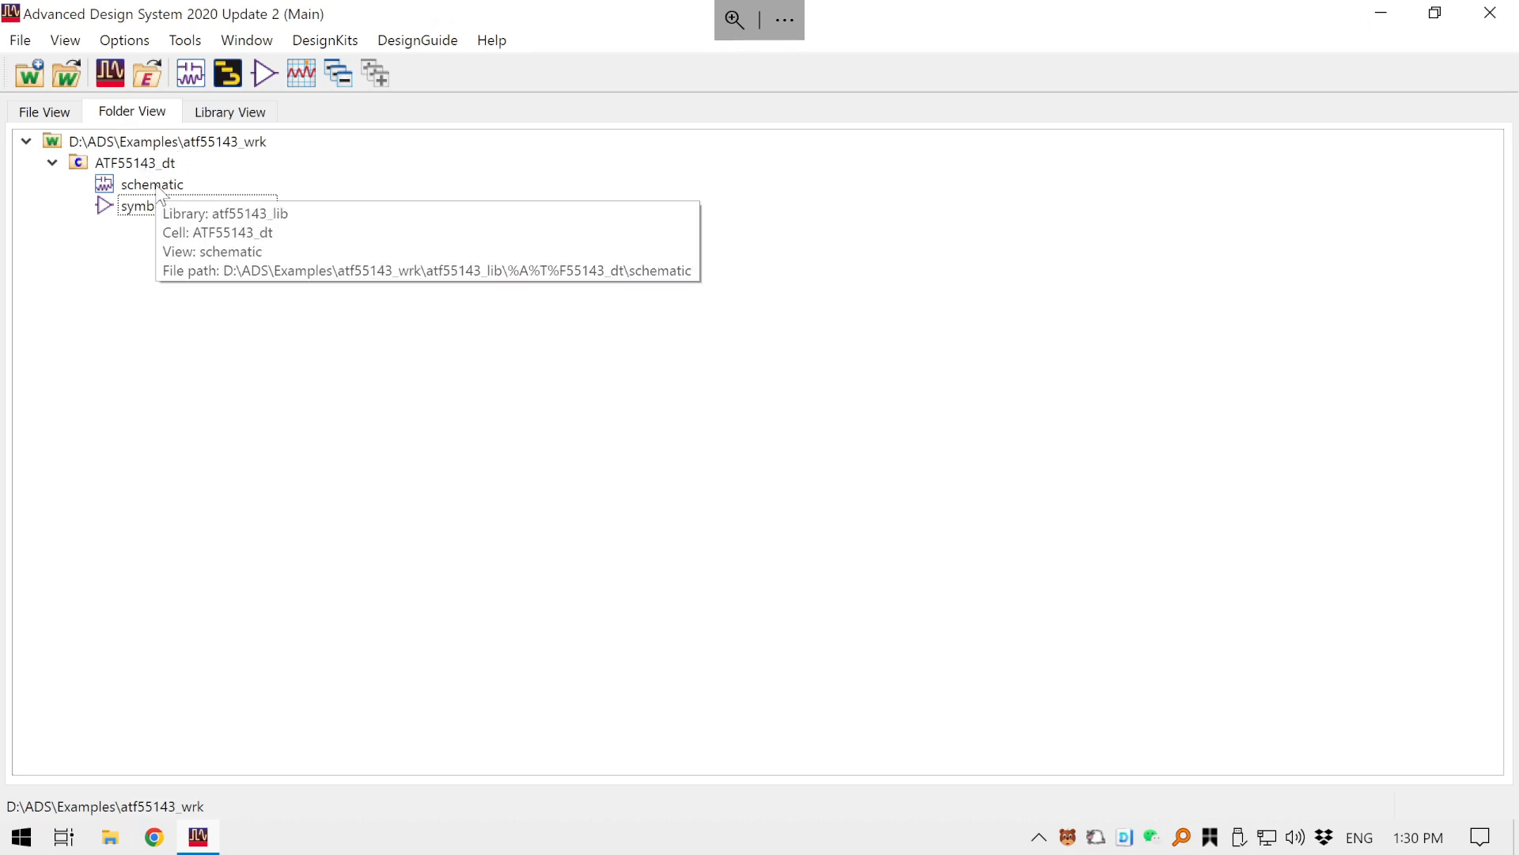
- Open the schematic of the ATF55143_dt cell in a maximized window
double_click(158, 189)
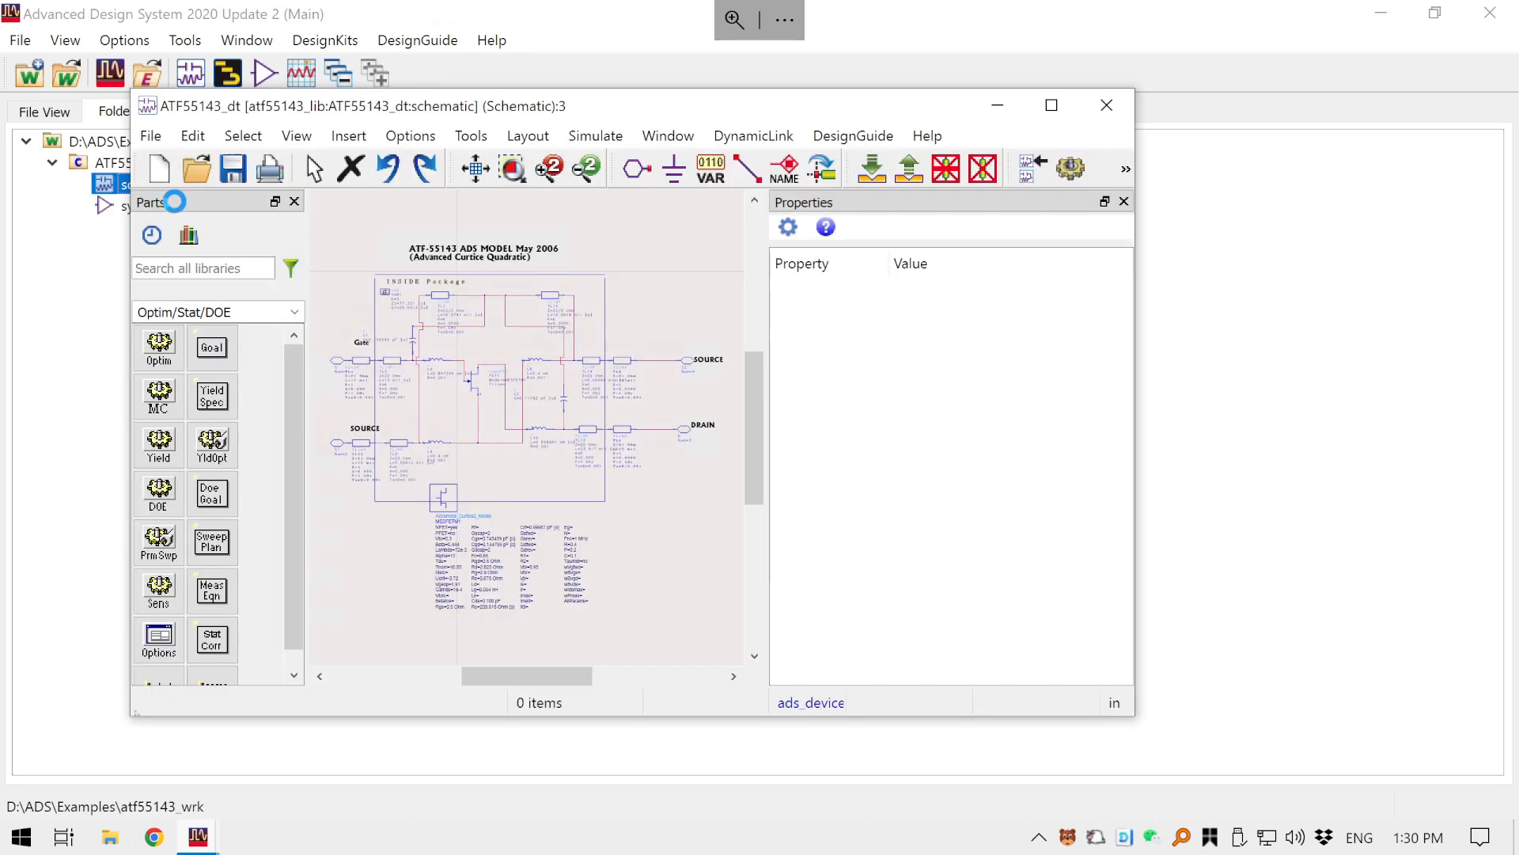
click(1050, 105)
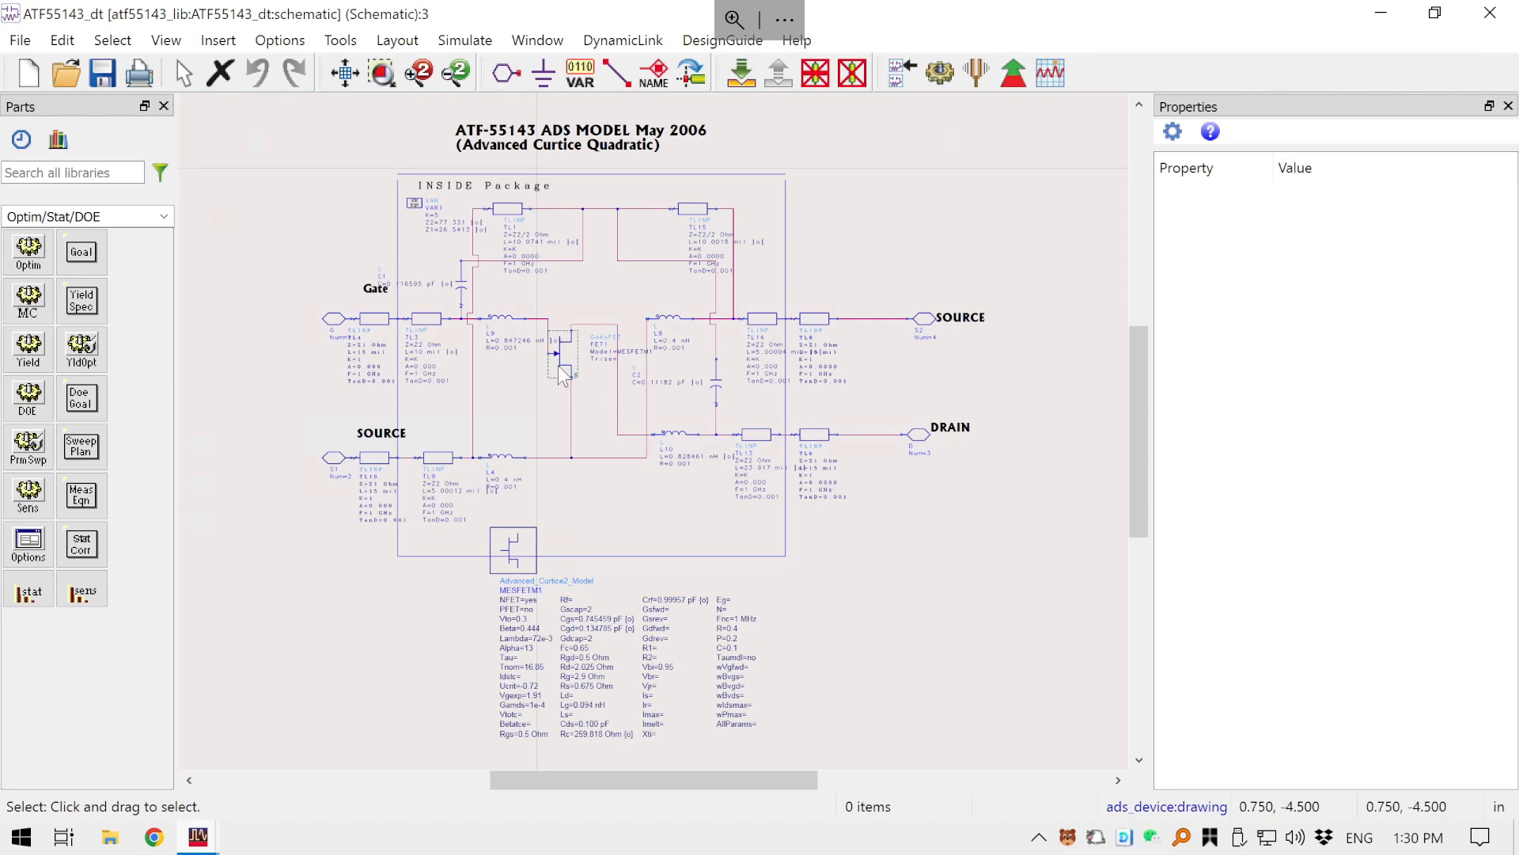
- Examine the GaAsFET FET1 inside the package model and look through its instance parameters
scroll(580, 368, up, 2)
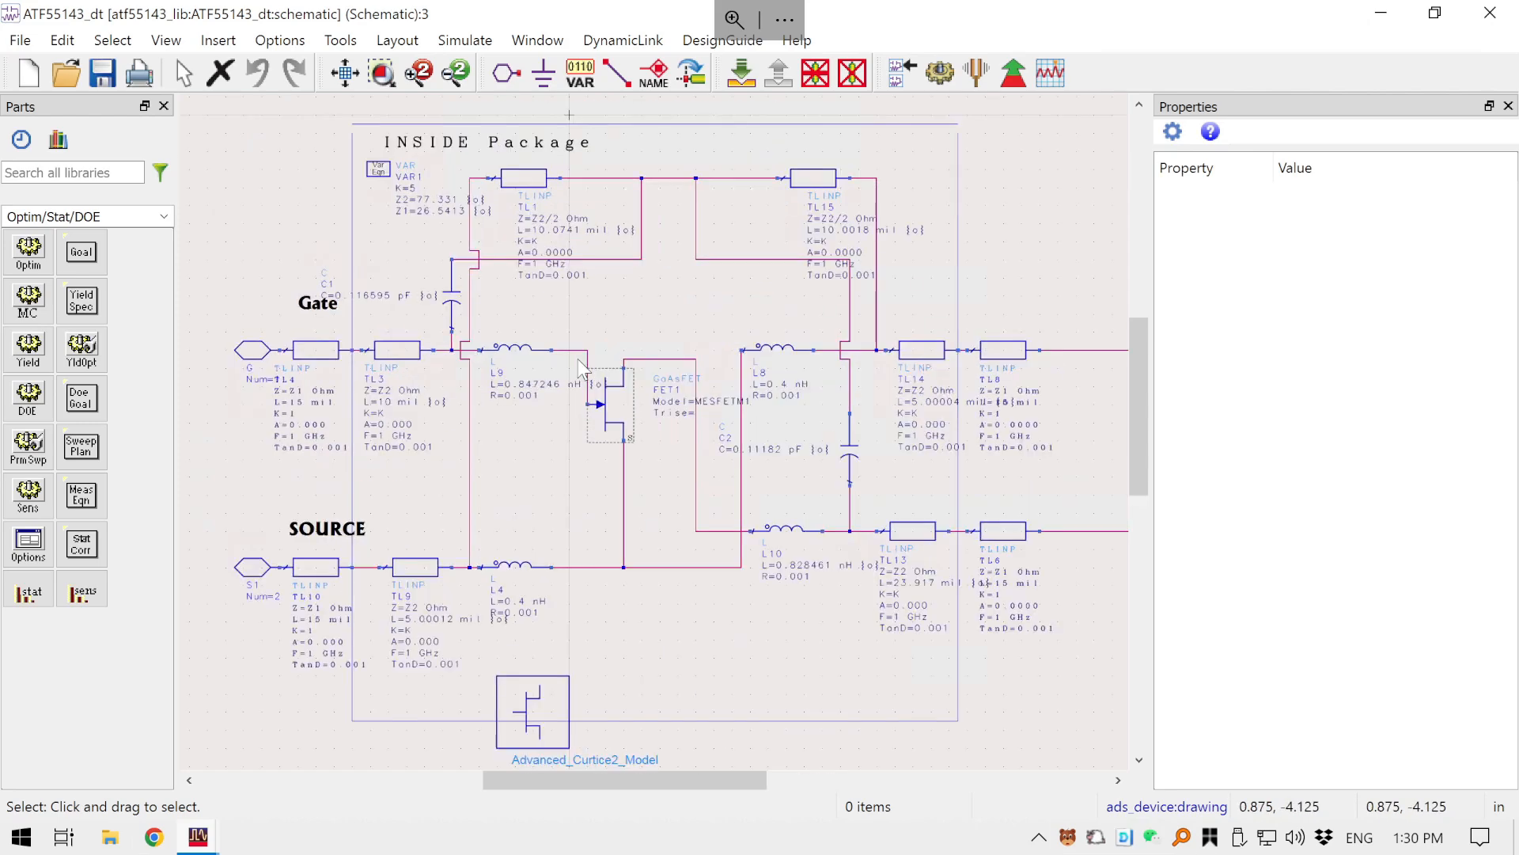
click(633, 396)
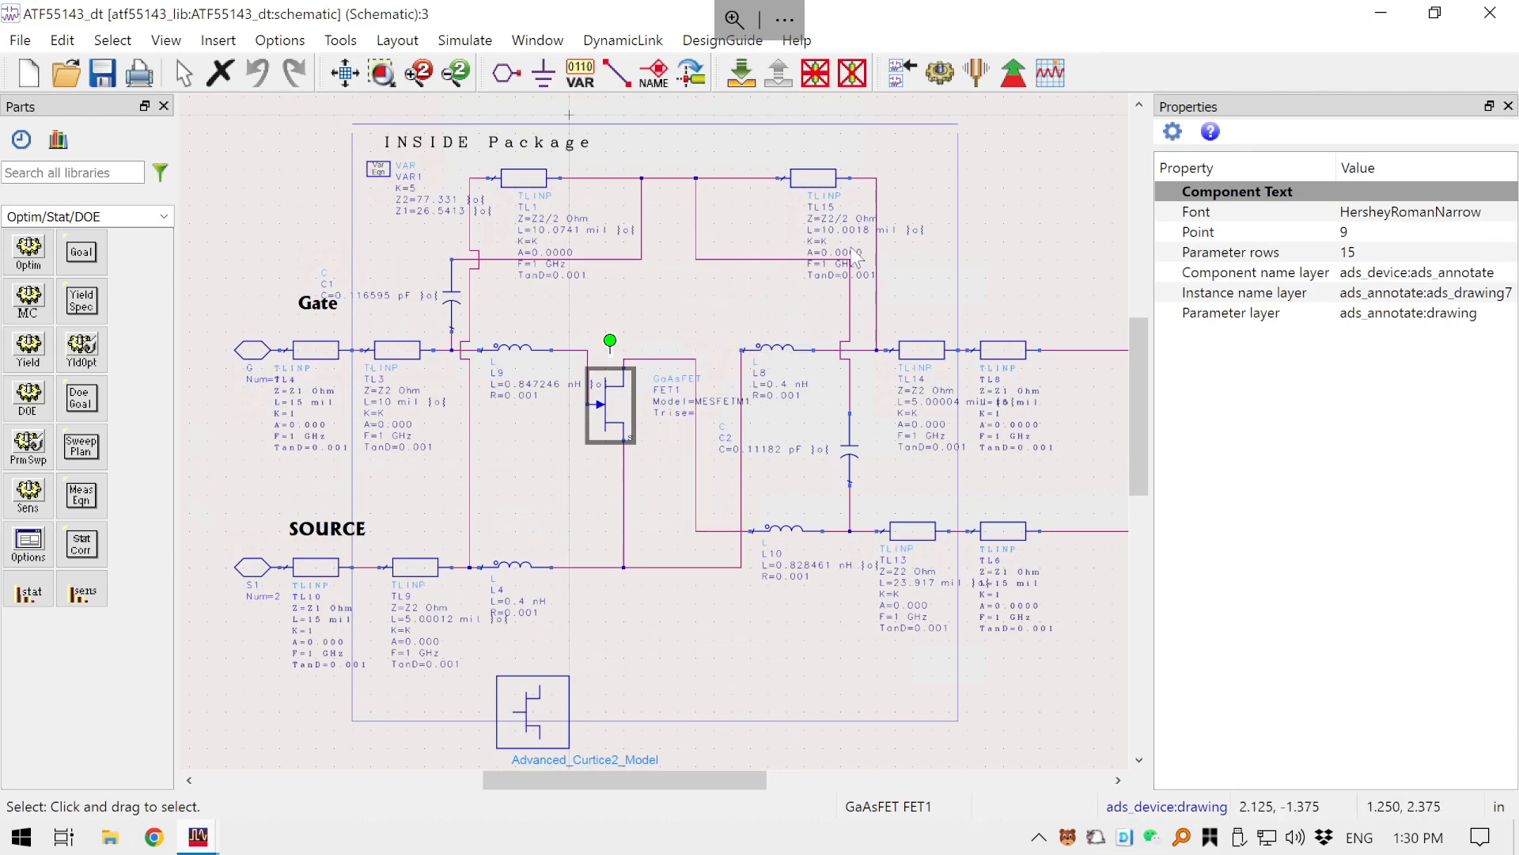
scroll(643, 353, down, 2)
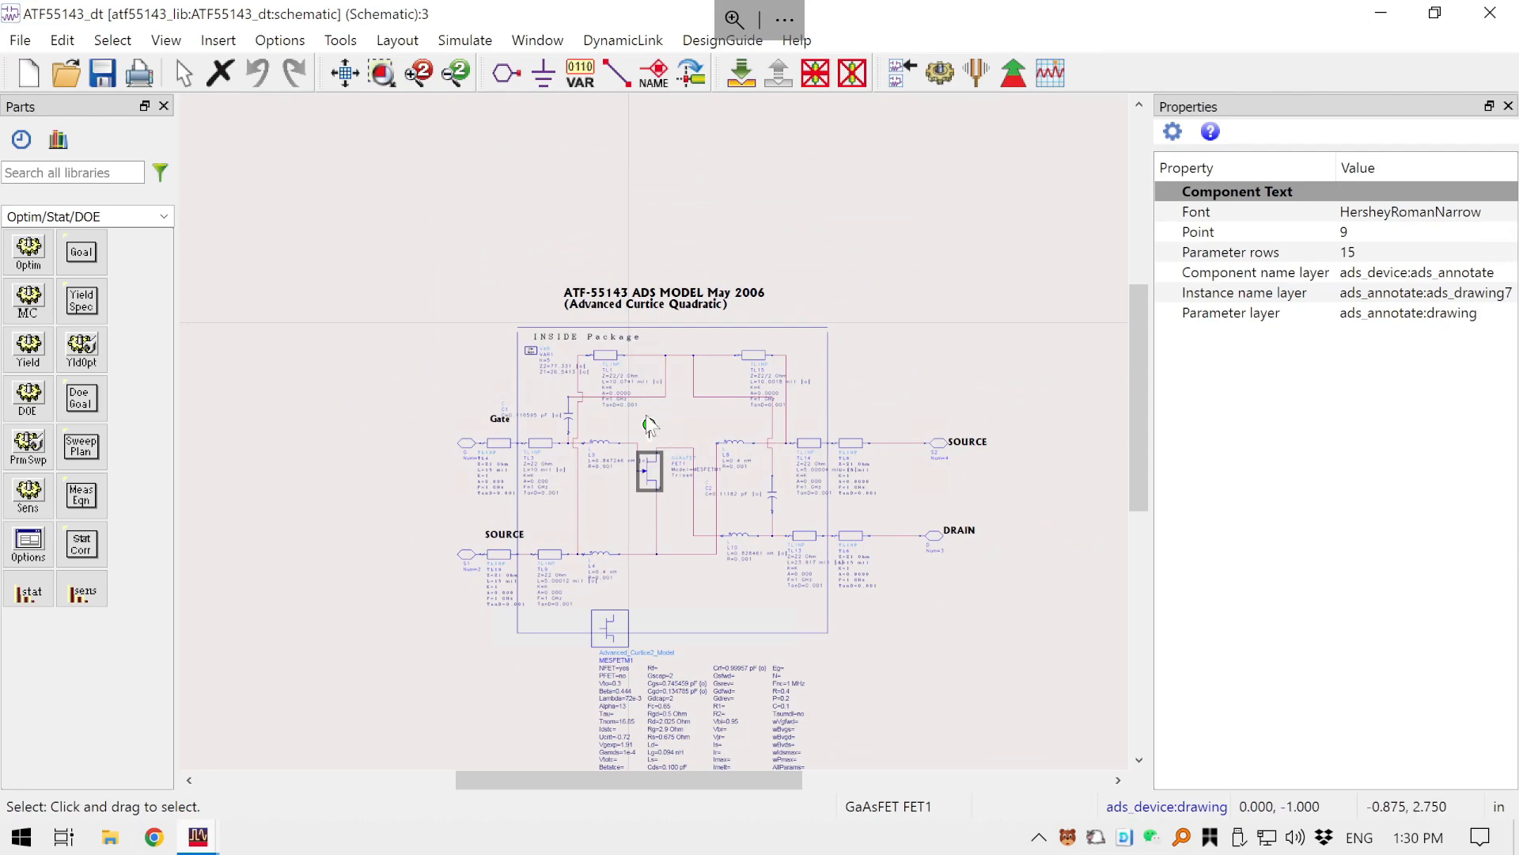
click(853, 643)
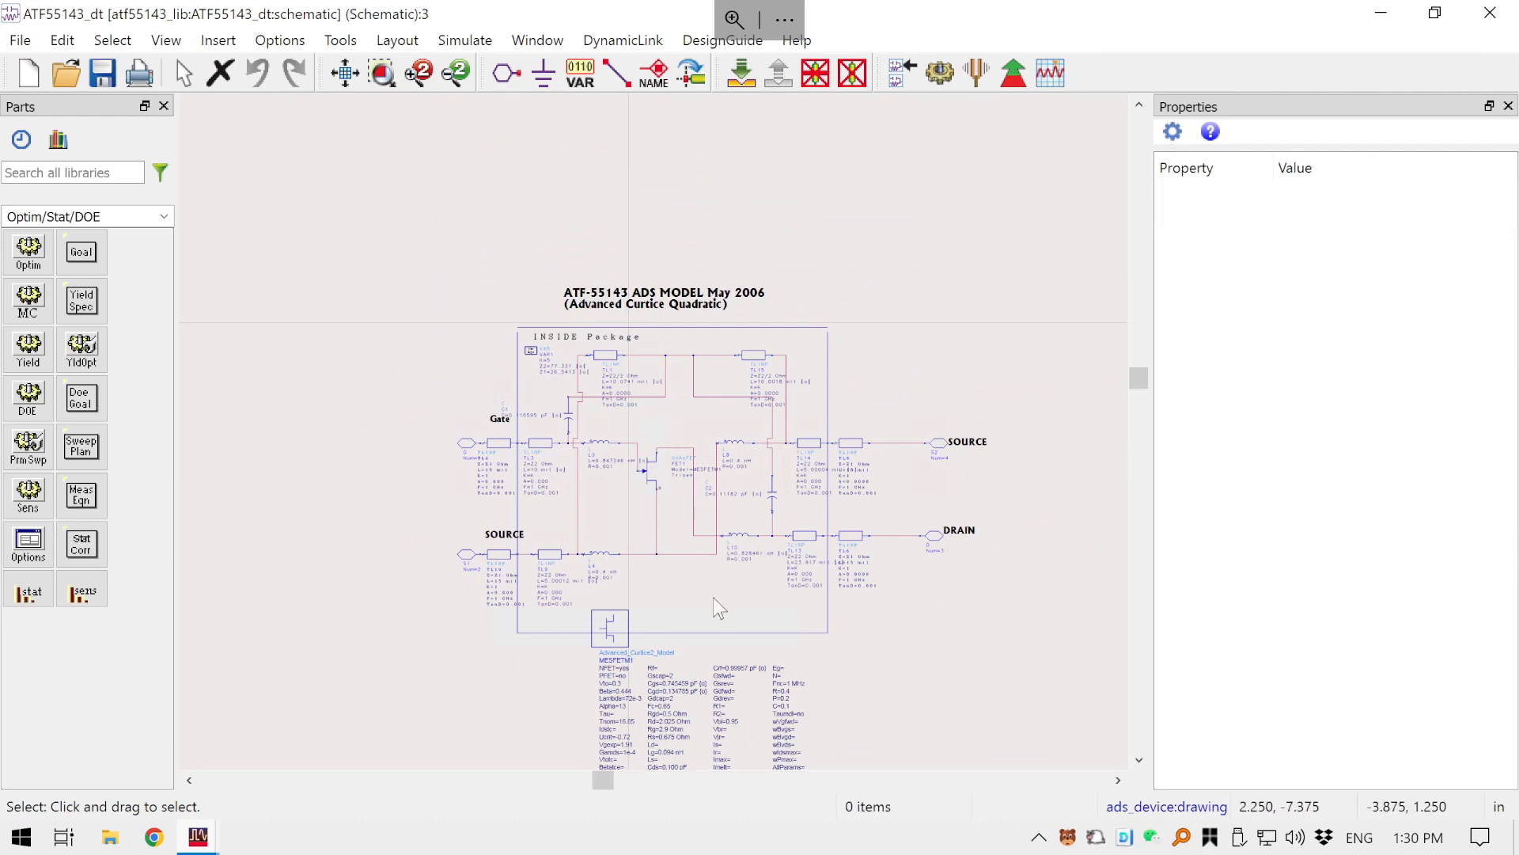
scroll(654, 511, up, 1)
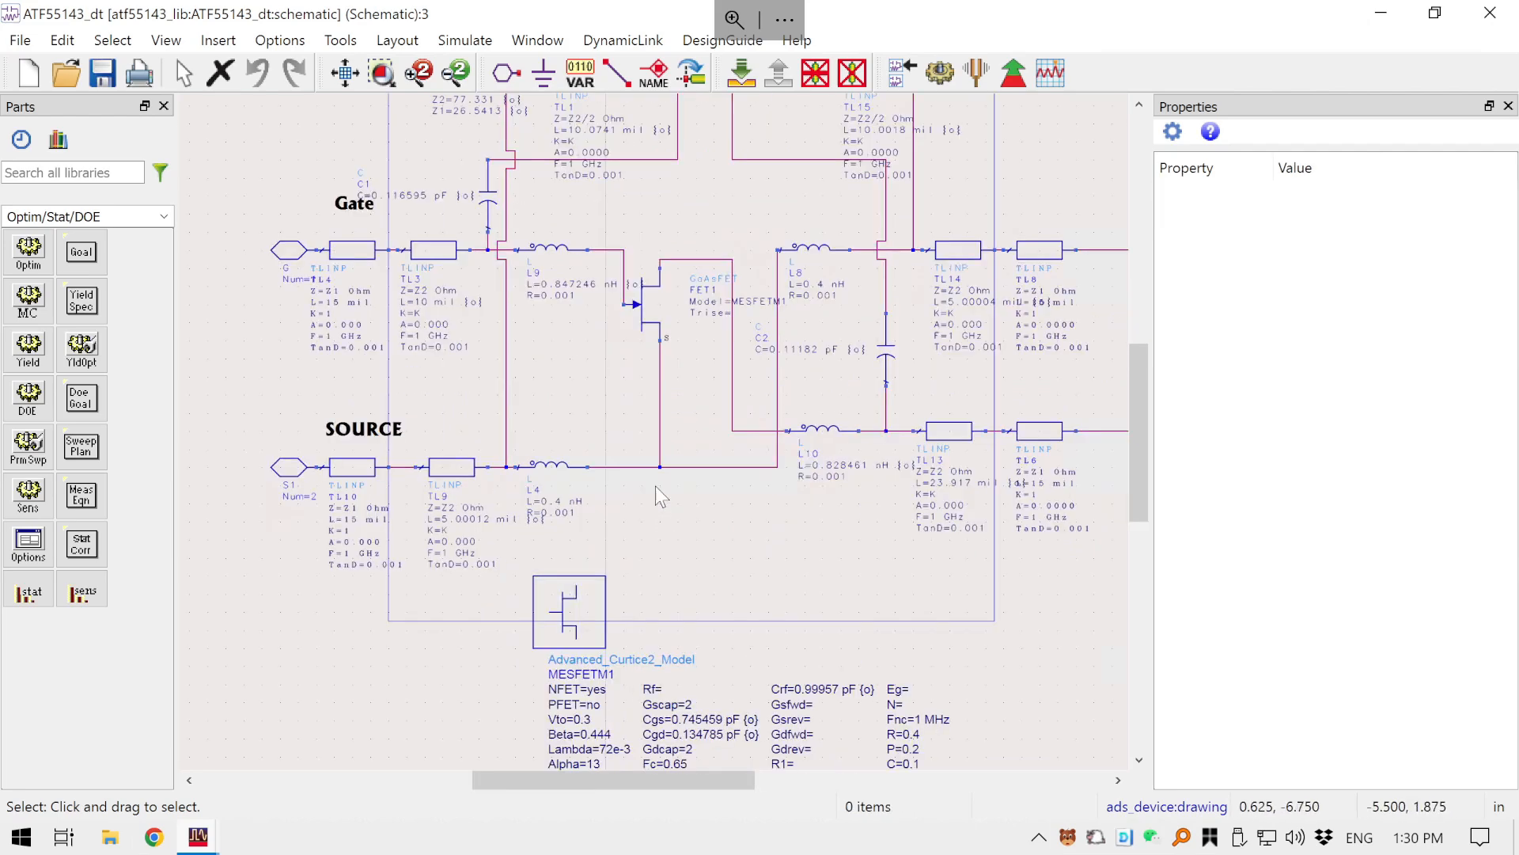
click(656, 310)
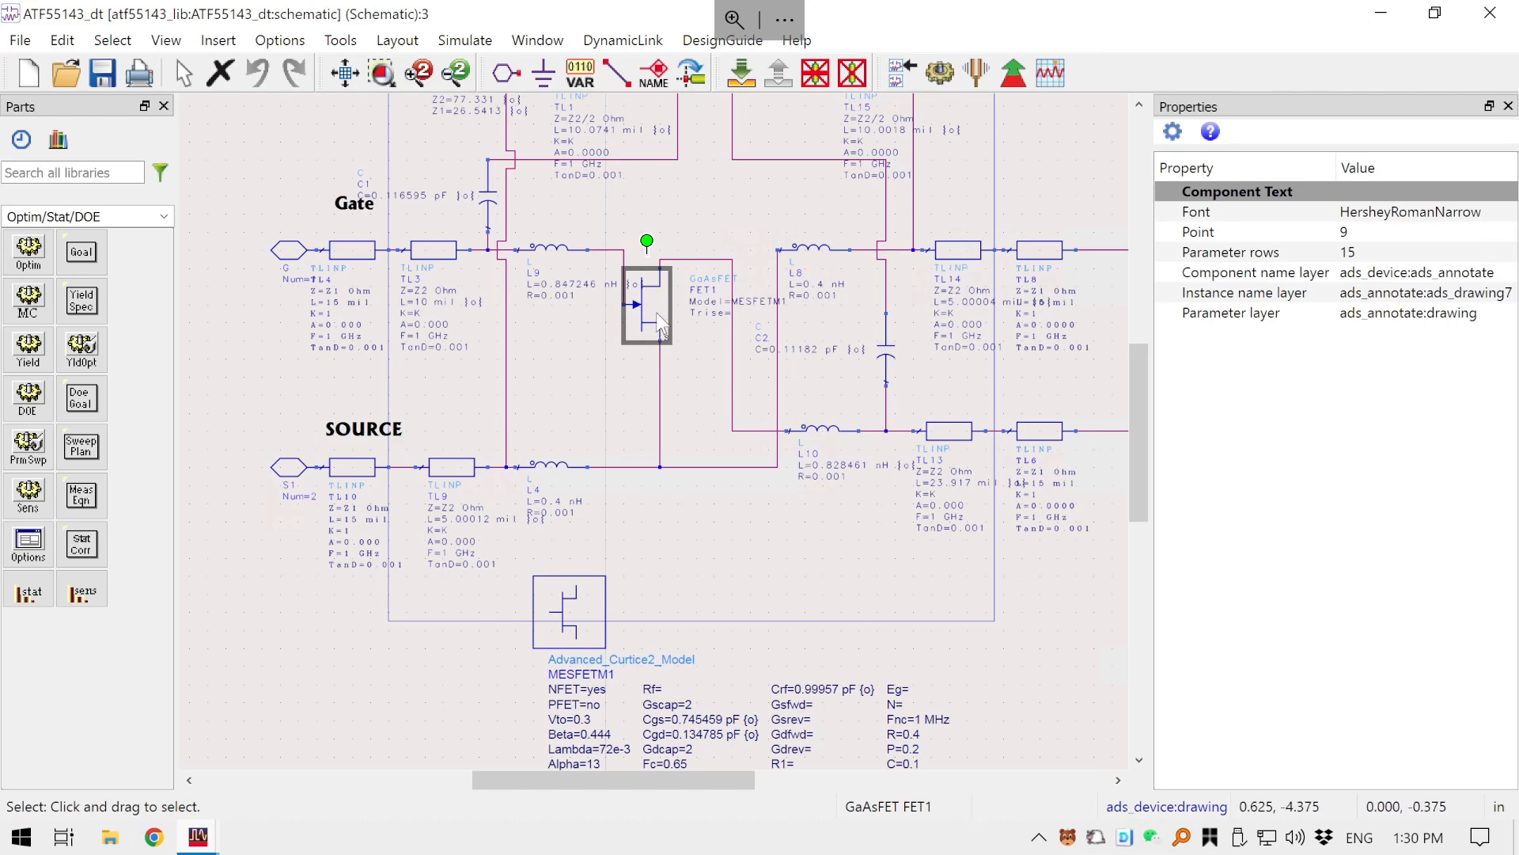
double_click(658, 301)
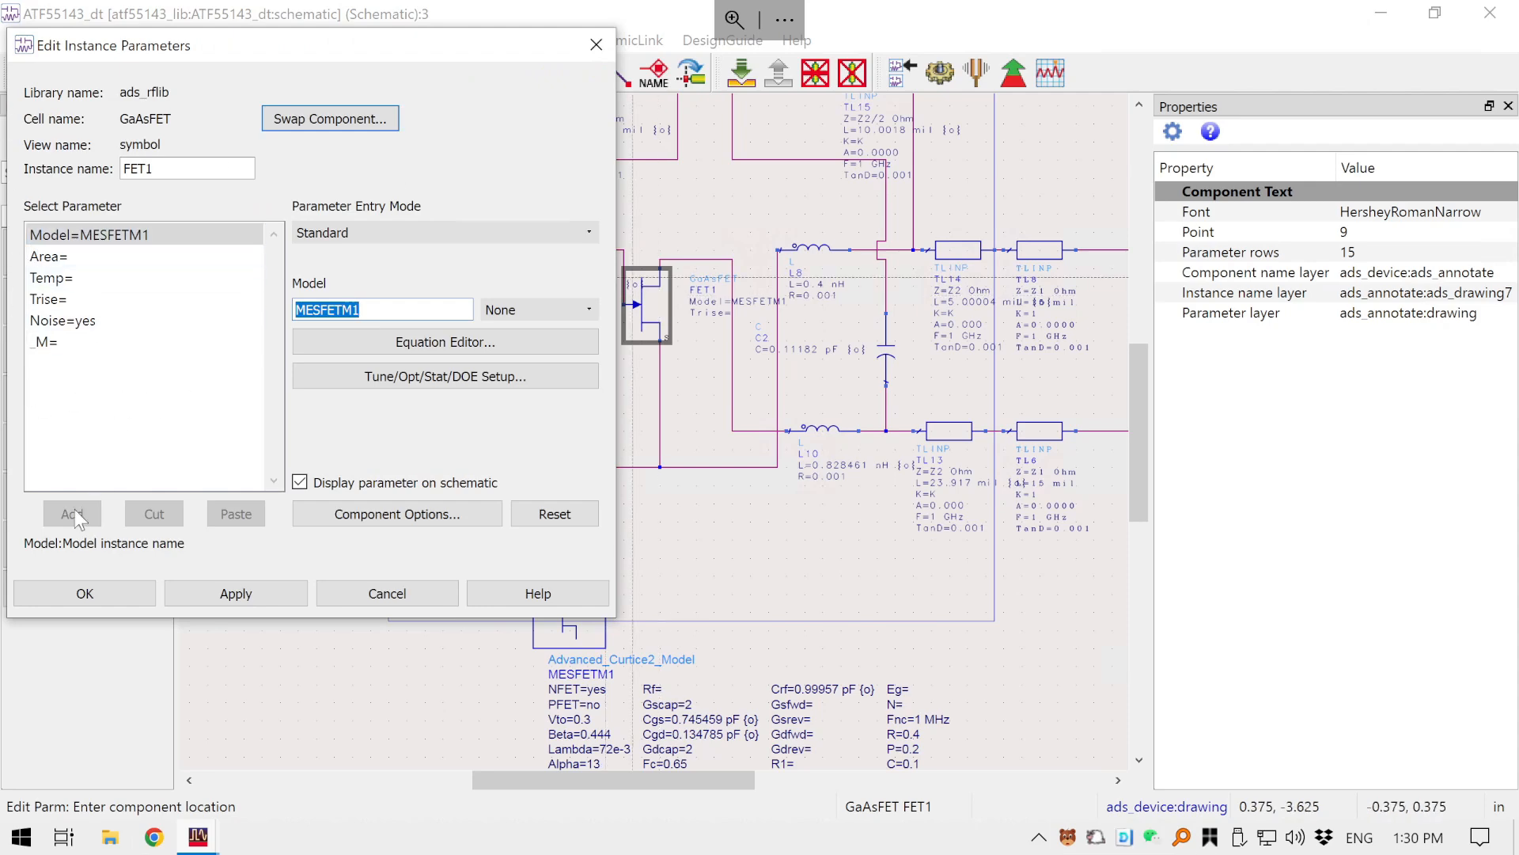
click(65, 603)
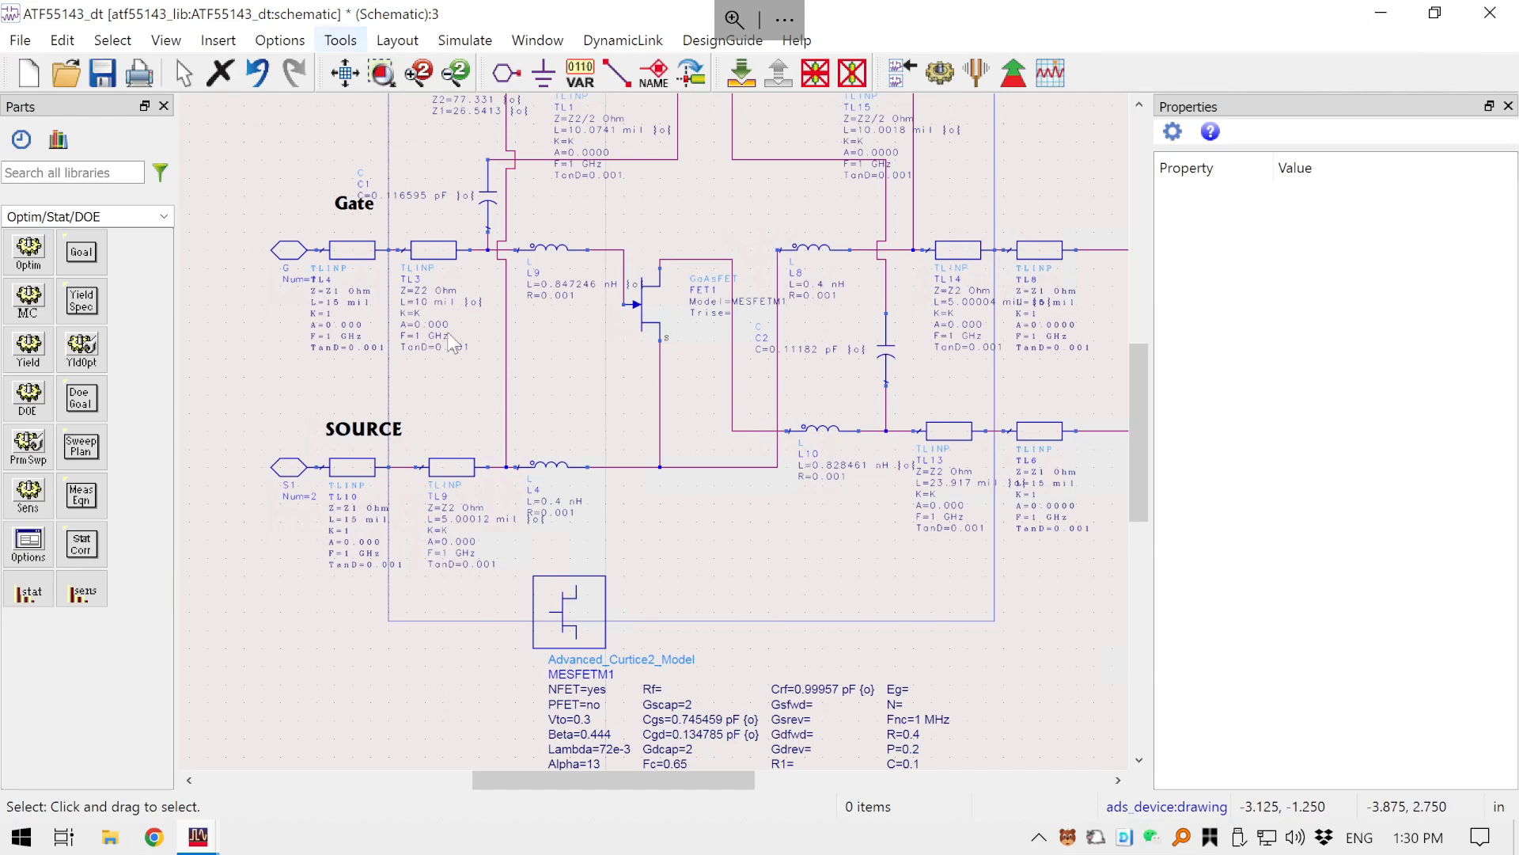
- Check the instance parameters of the Advanced_Curtice2_Model MESFETM1, and save and close the ATF55143_dt schematic
click(557, 641)
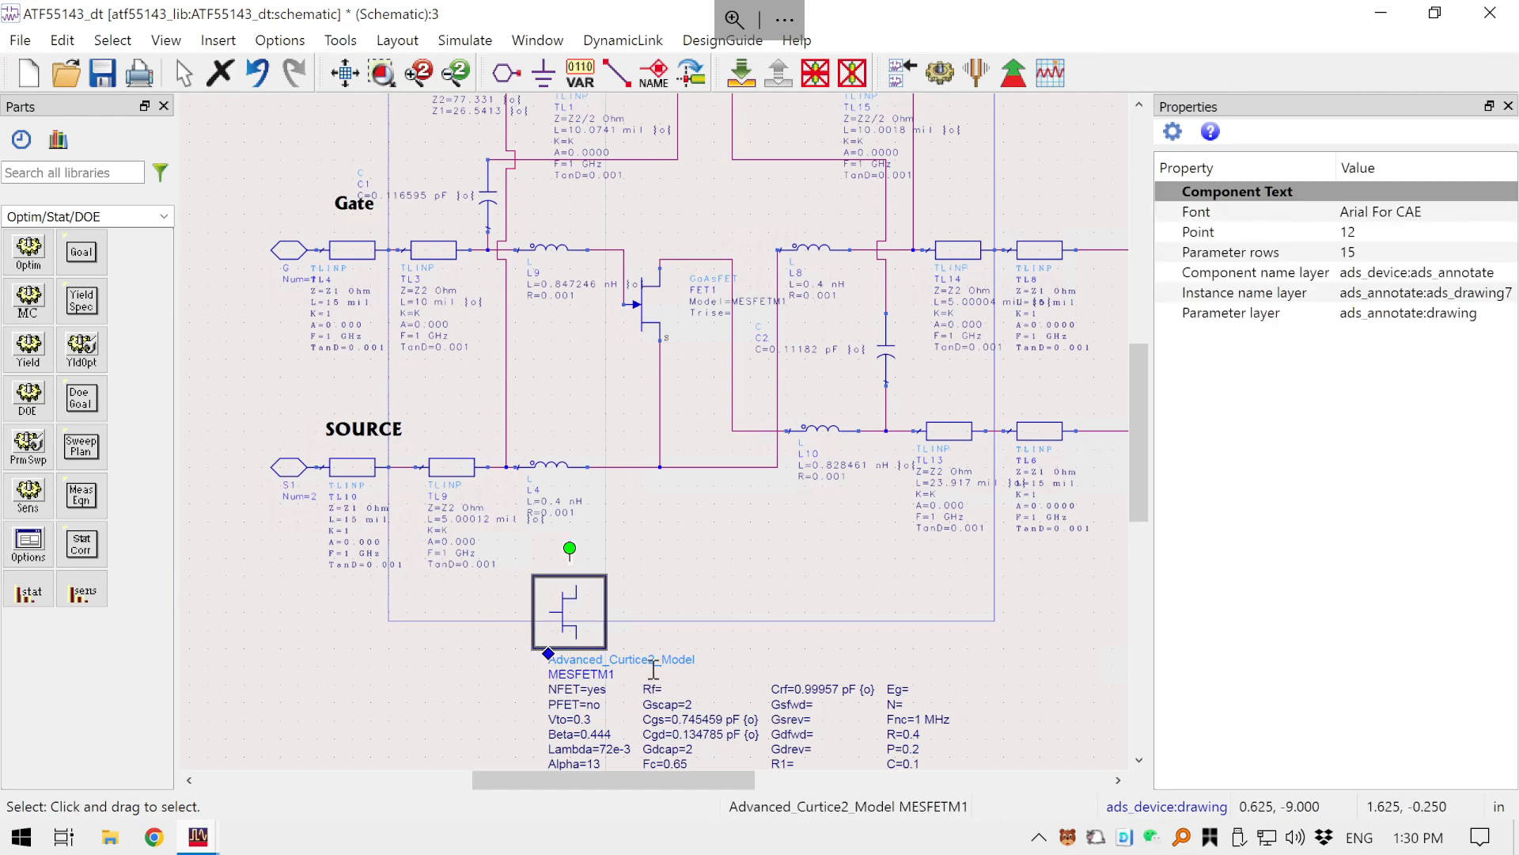
double_click(579, 645)
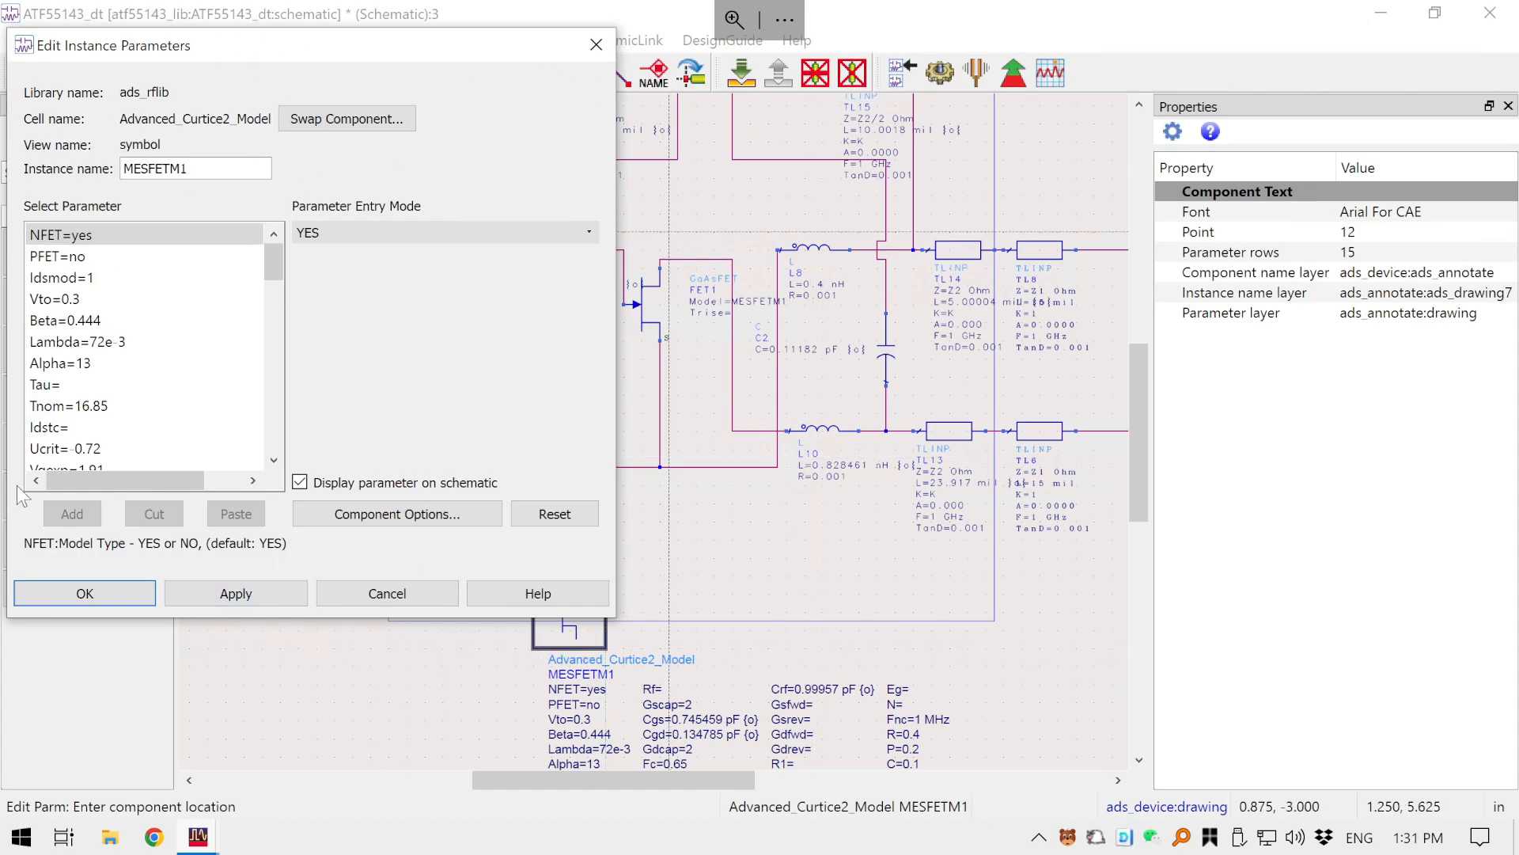
click(85, 595)
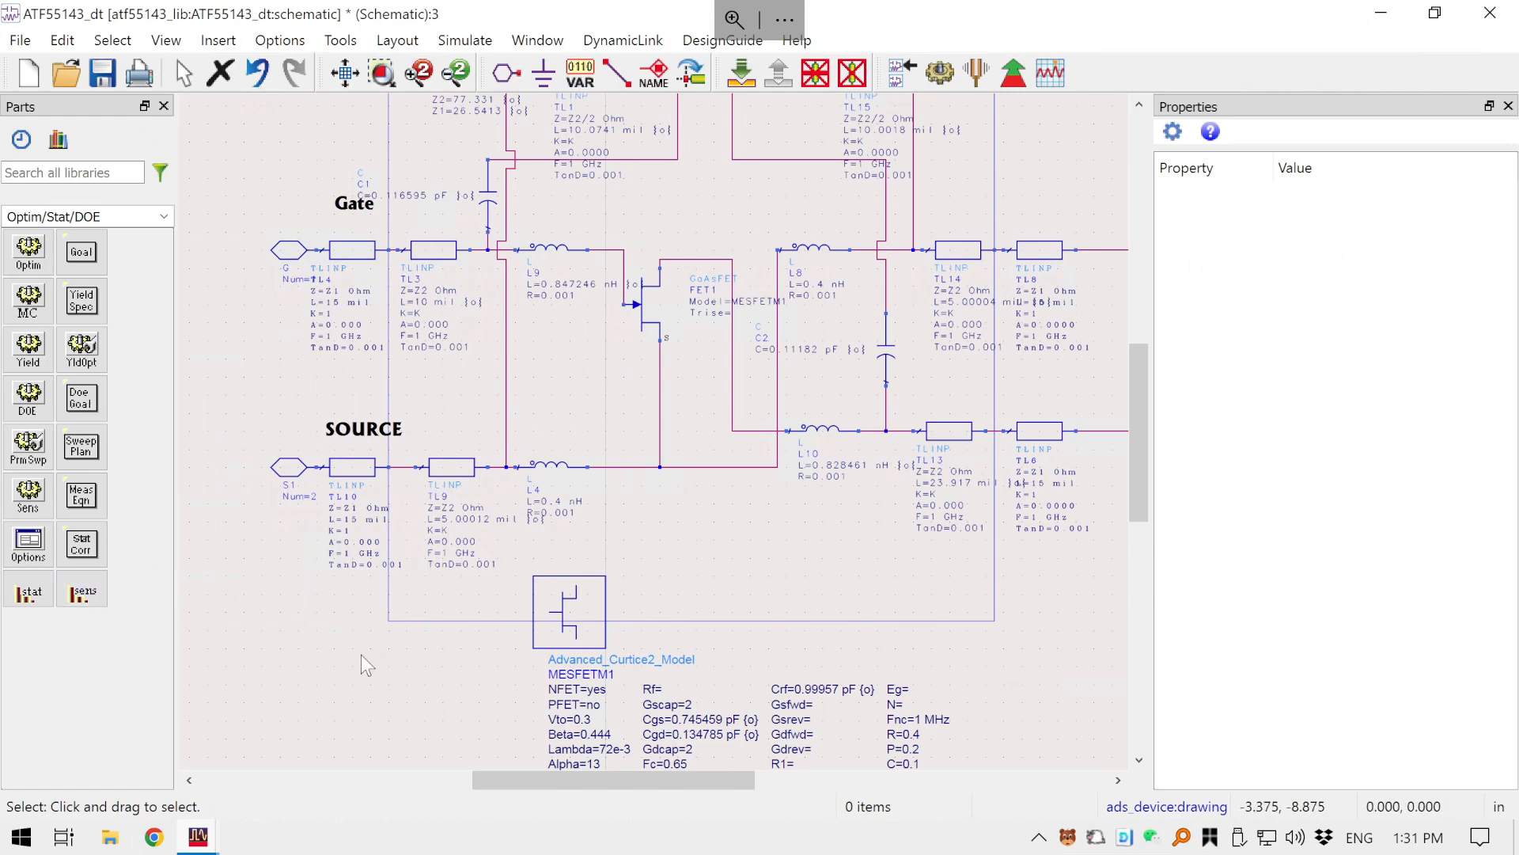
click(101, 75)
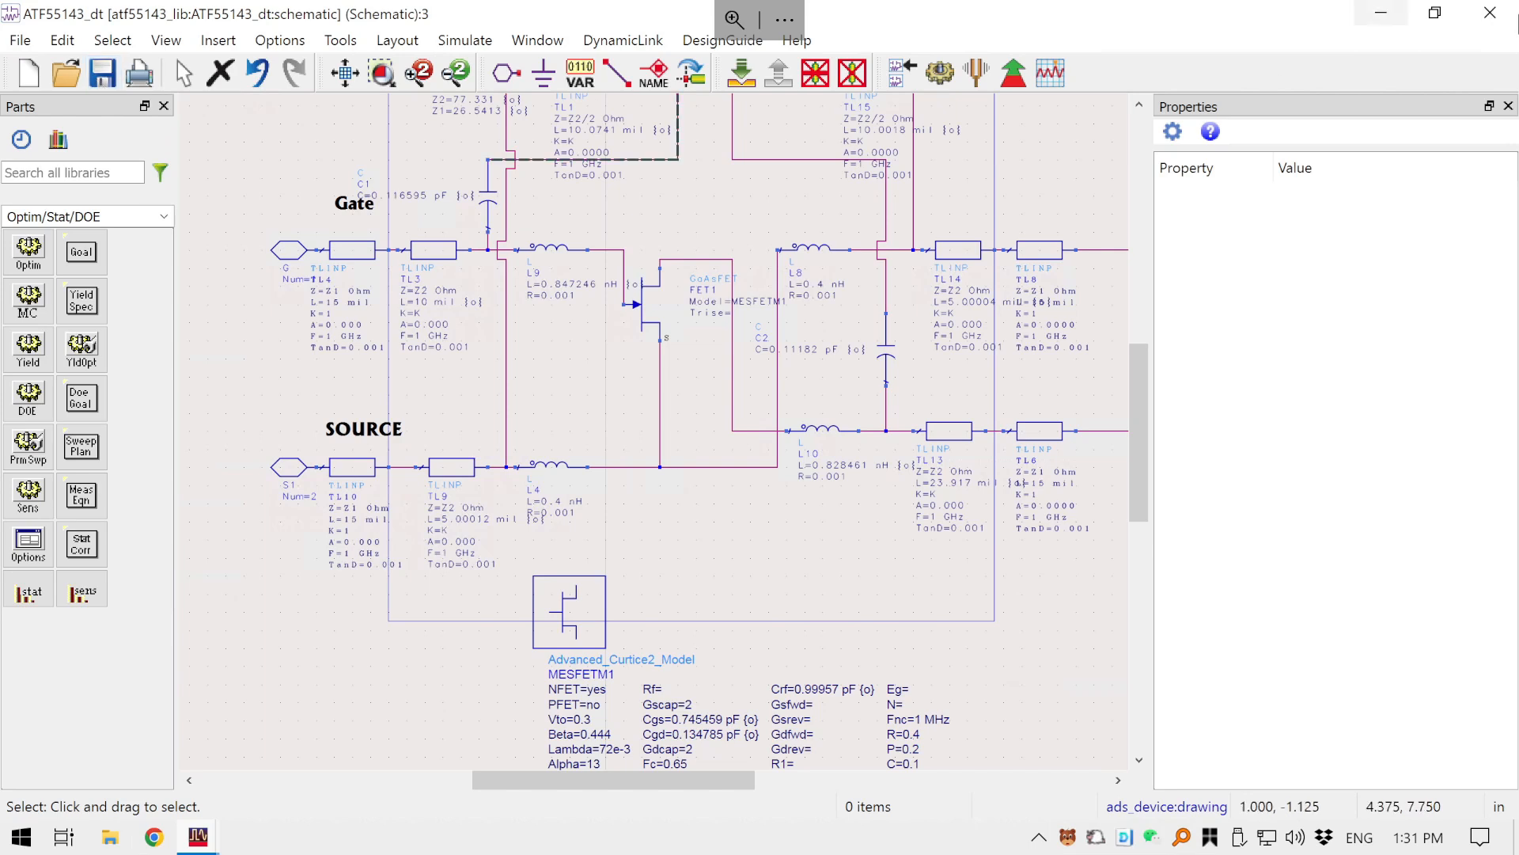
click(1509, 27)
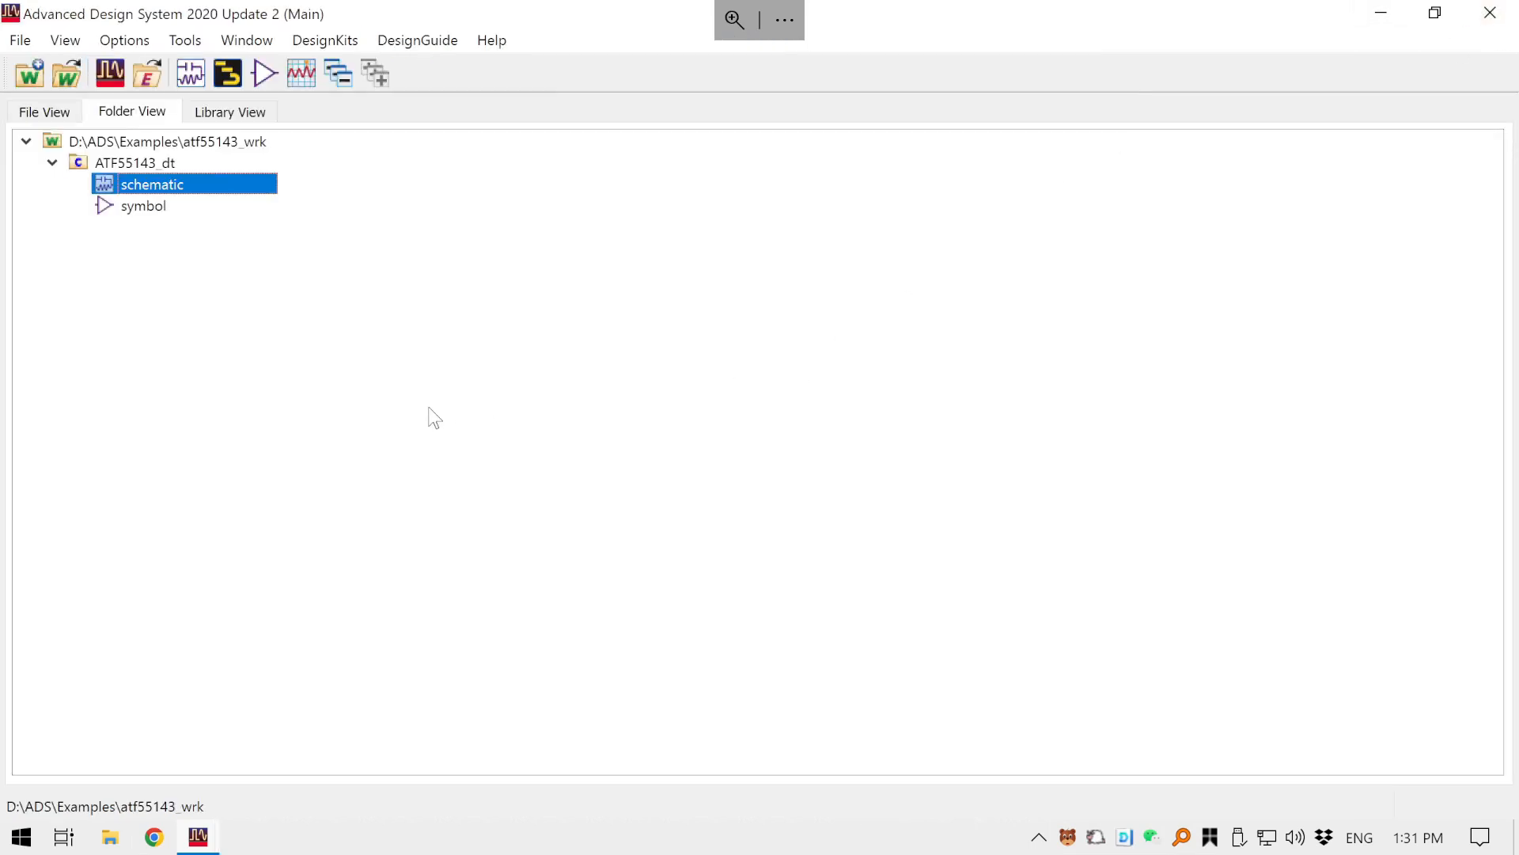
- Create a new schematic in atf55143_lib with the cell name SIM0_DC
click(57, 161)
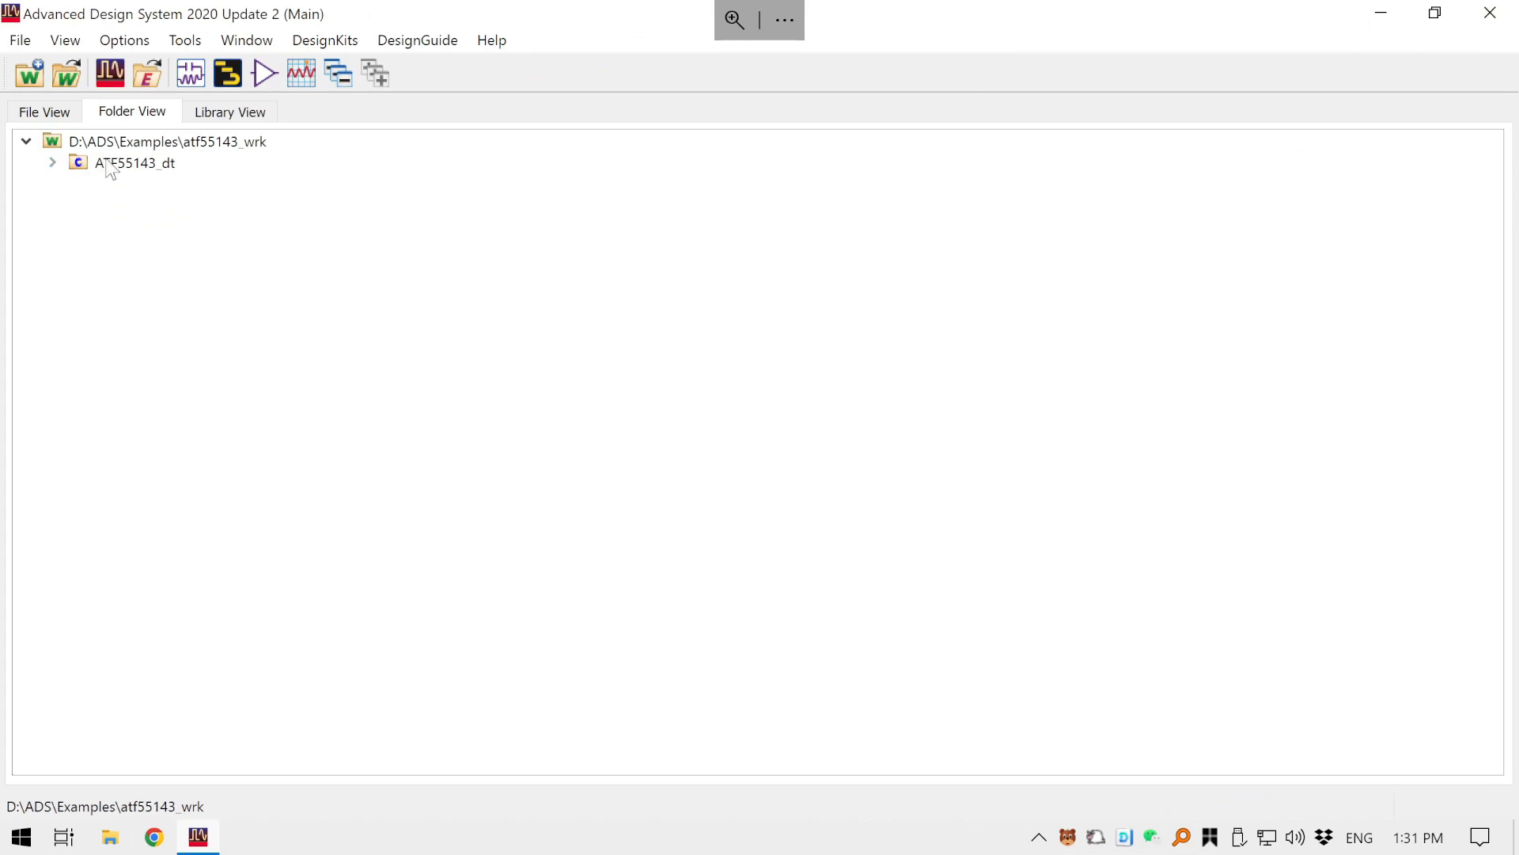
click(185, 78)
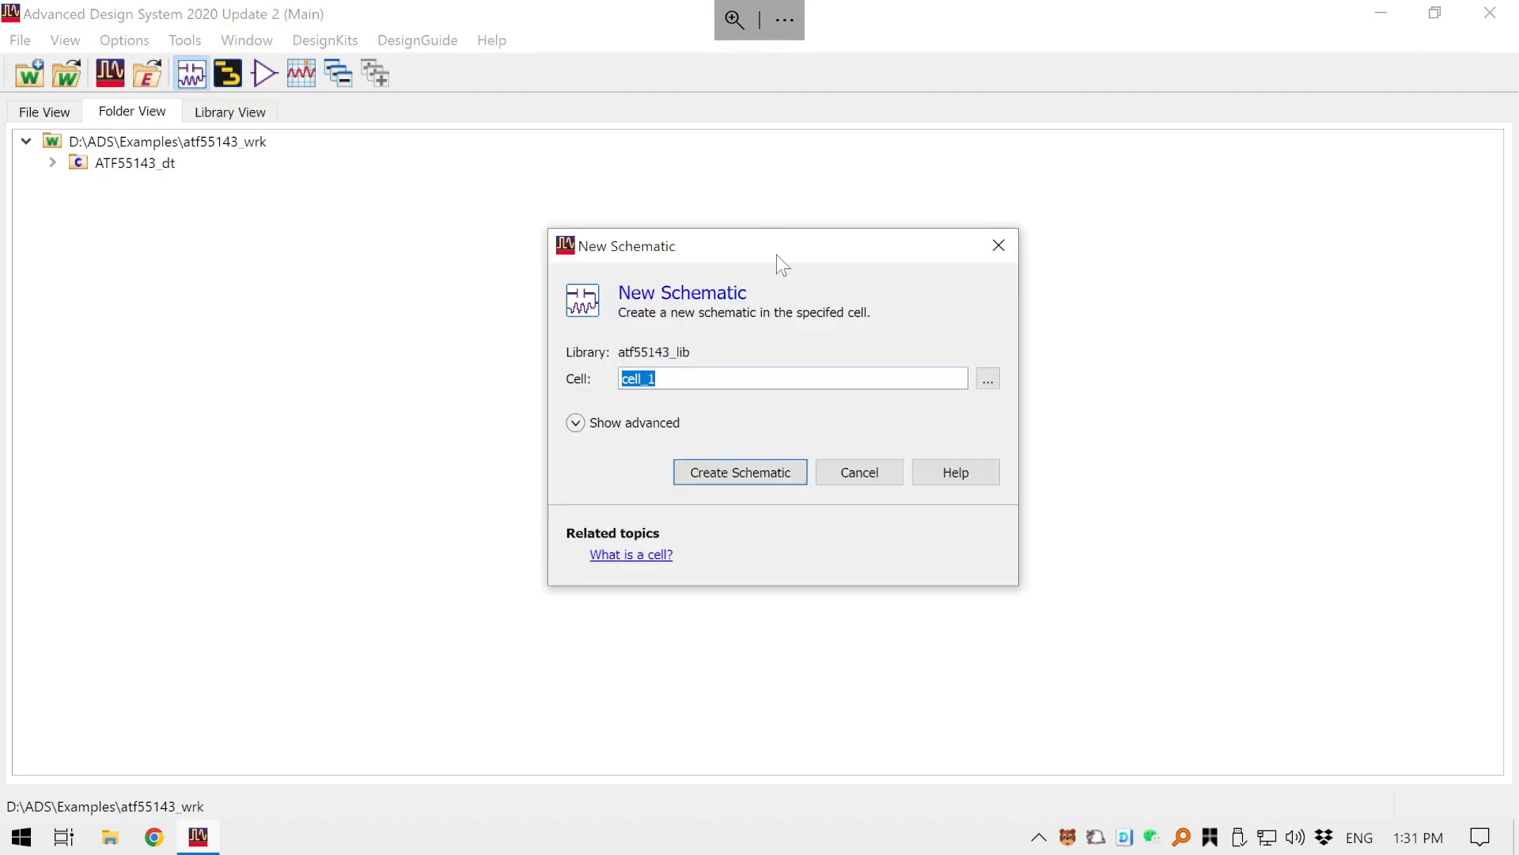
drag(777, 254, 648, 283)
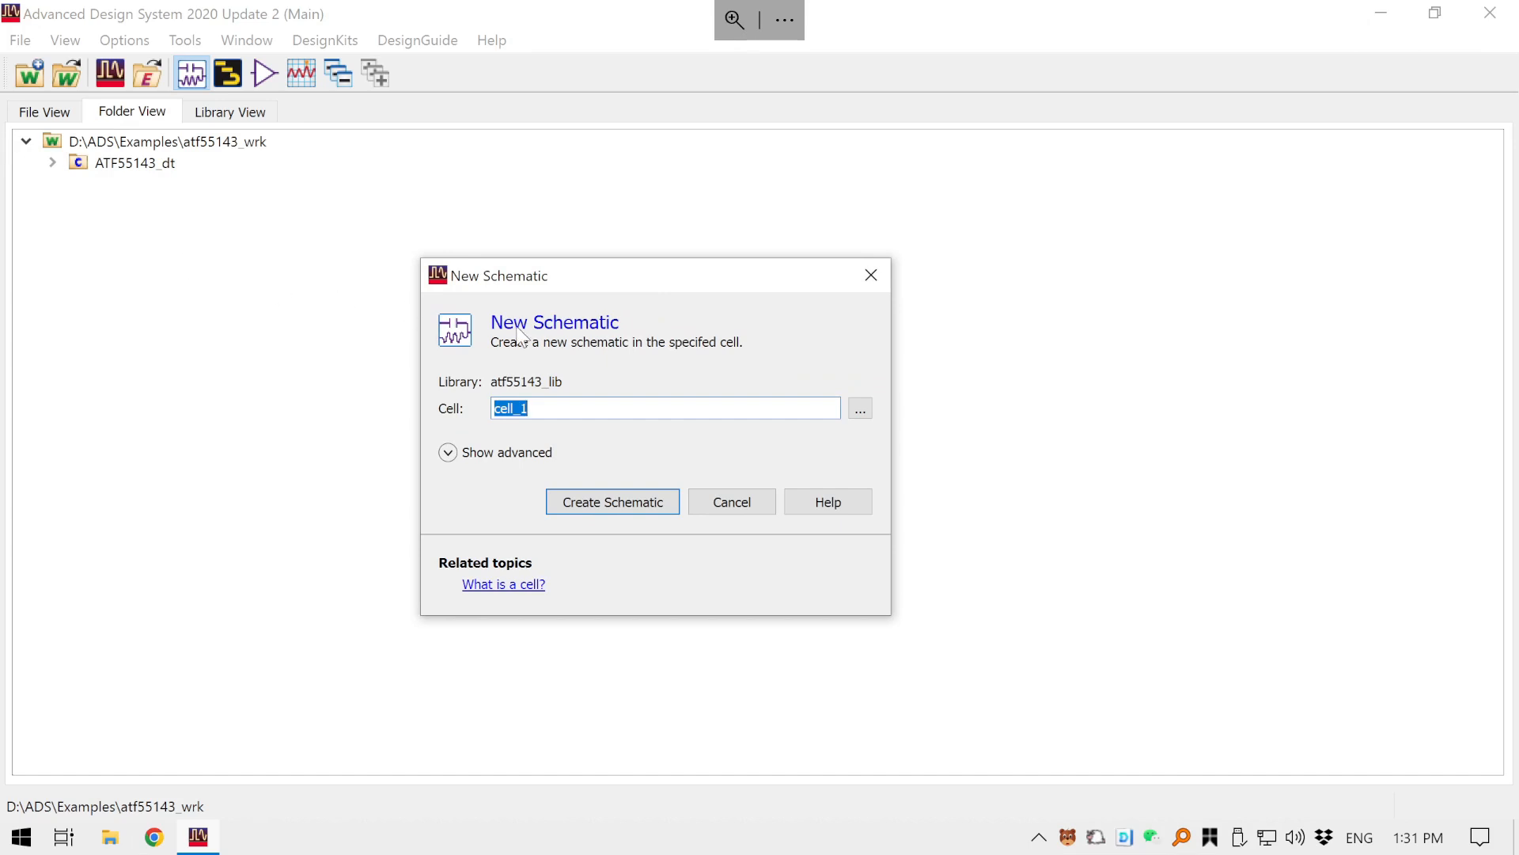
text(SIM0_DC)
key(Return)
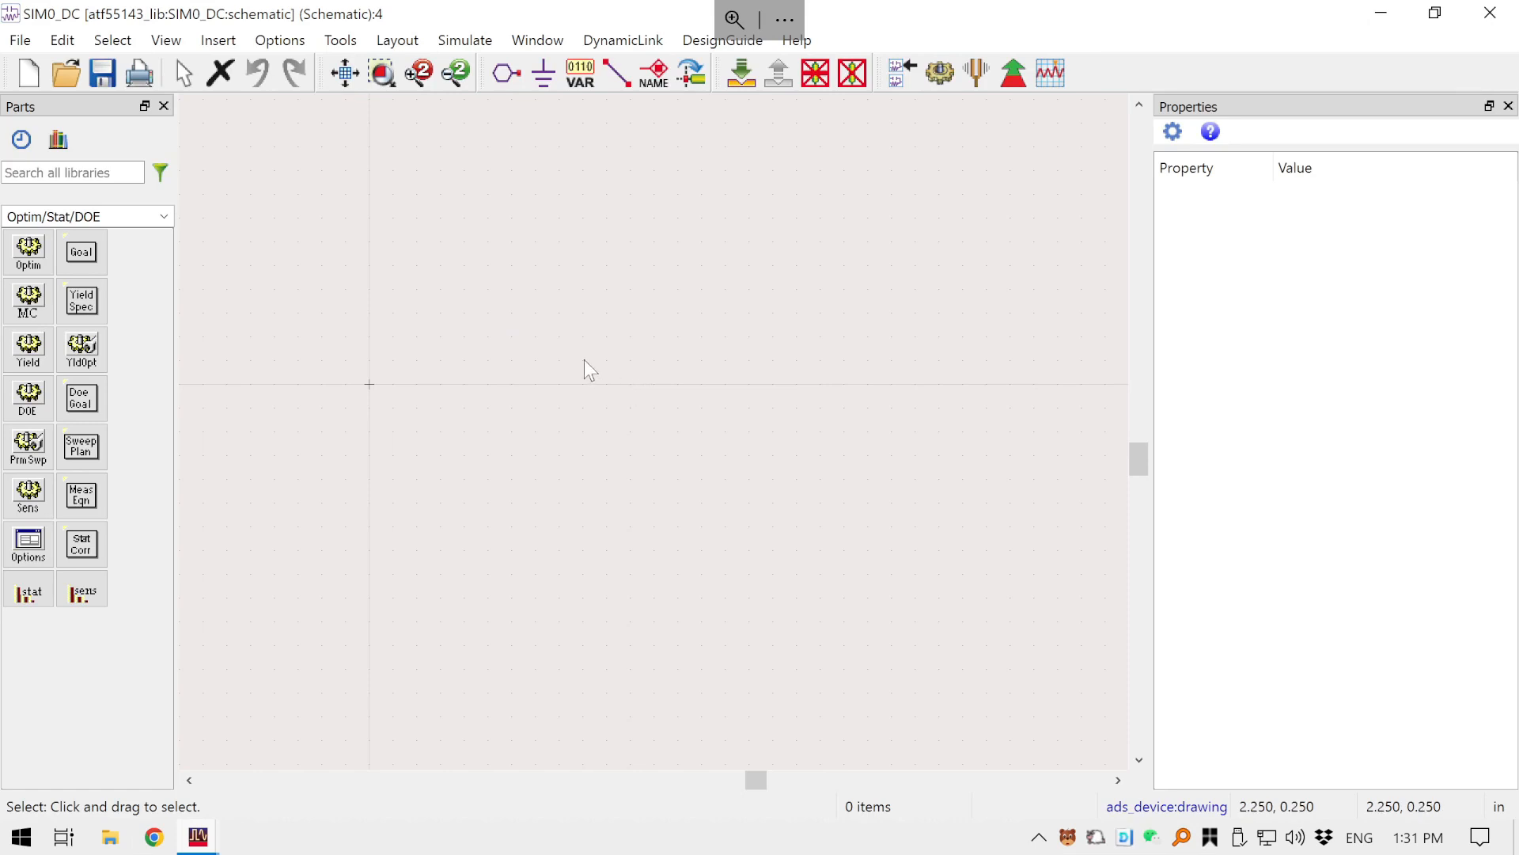
- Insert the ads_templates:DC_FET_T template with the FET Curve Tracer into the SIM0_DC schematic and save it
scroll(583, 361, up, 1)
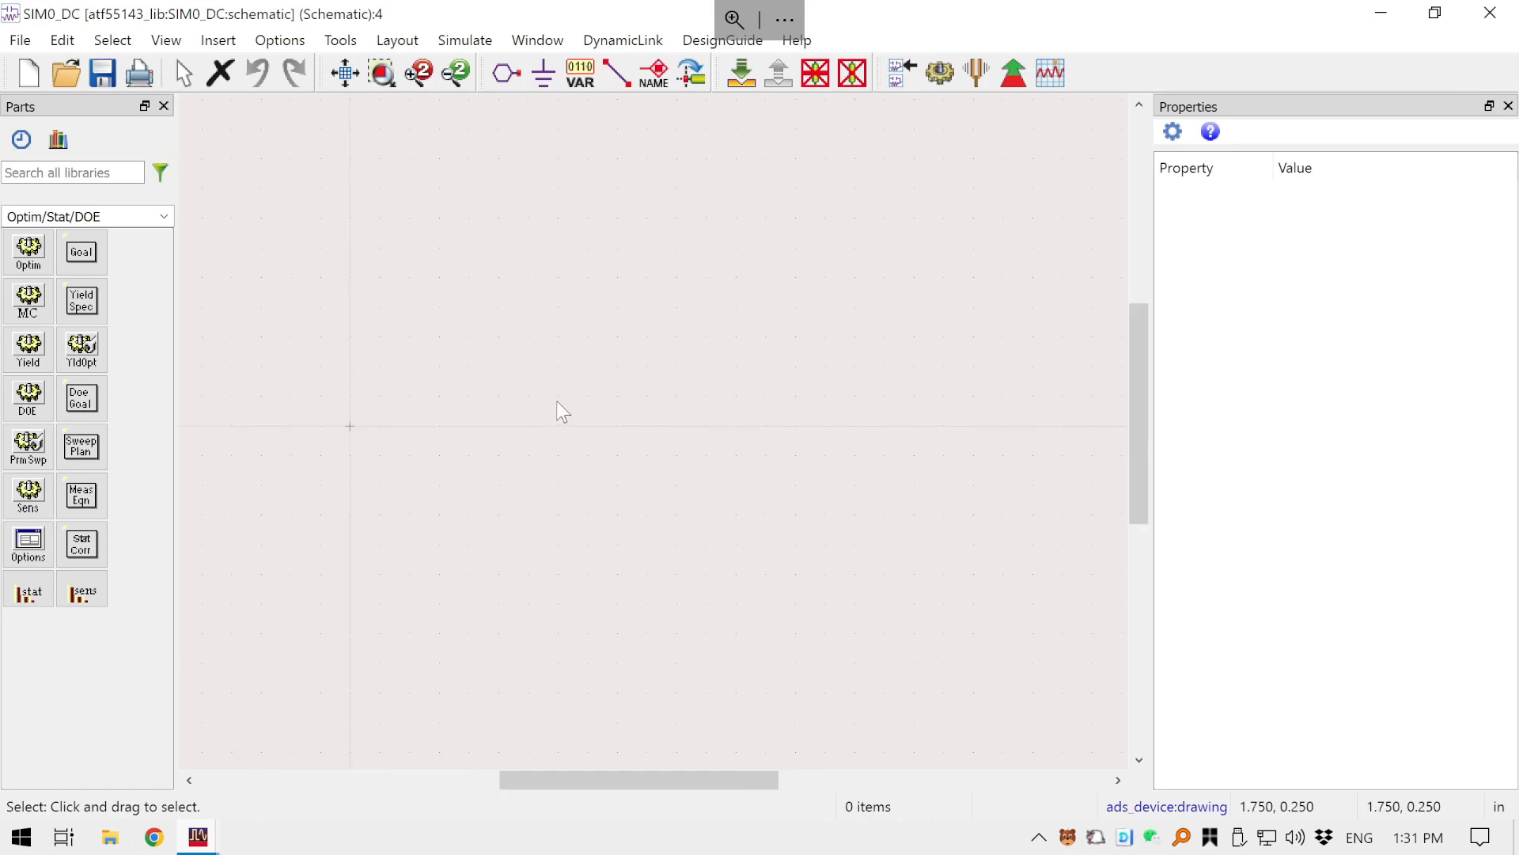
drag(663, 772, 534, 766)
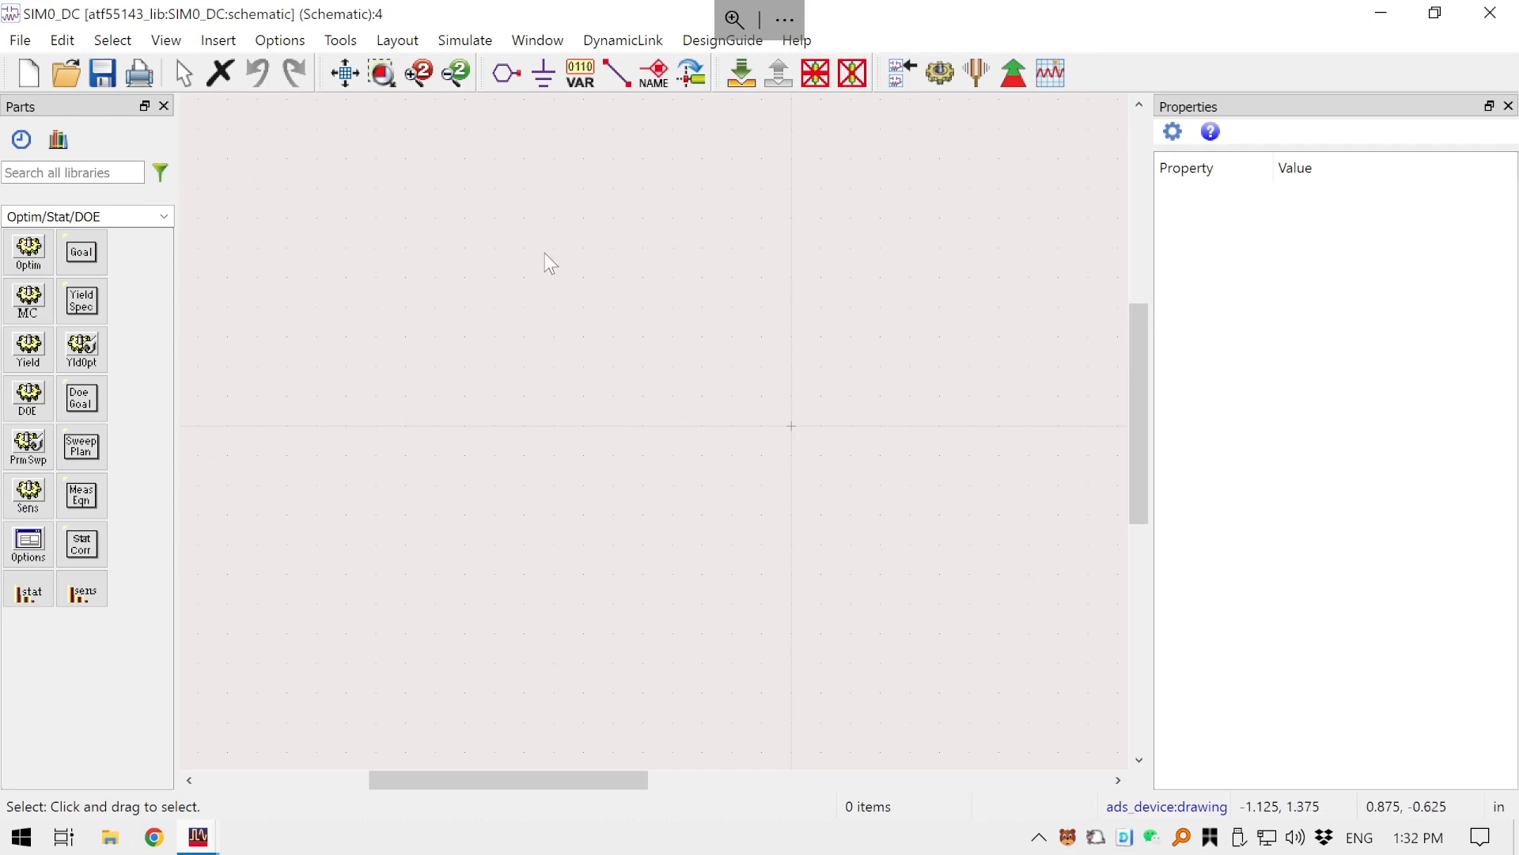
click(218, 41)
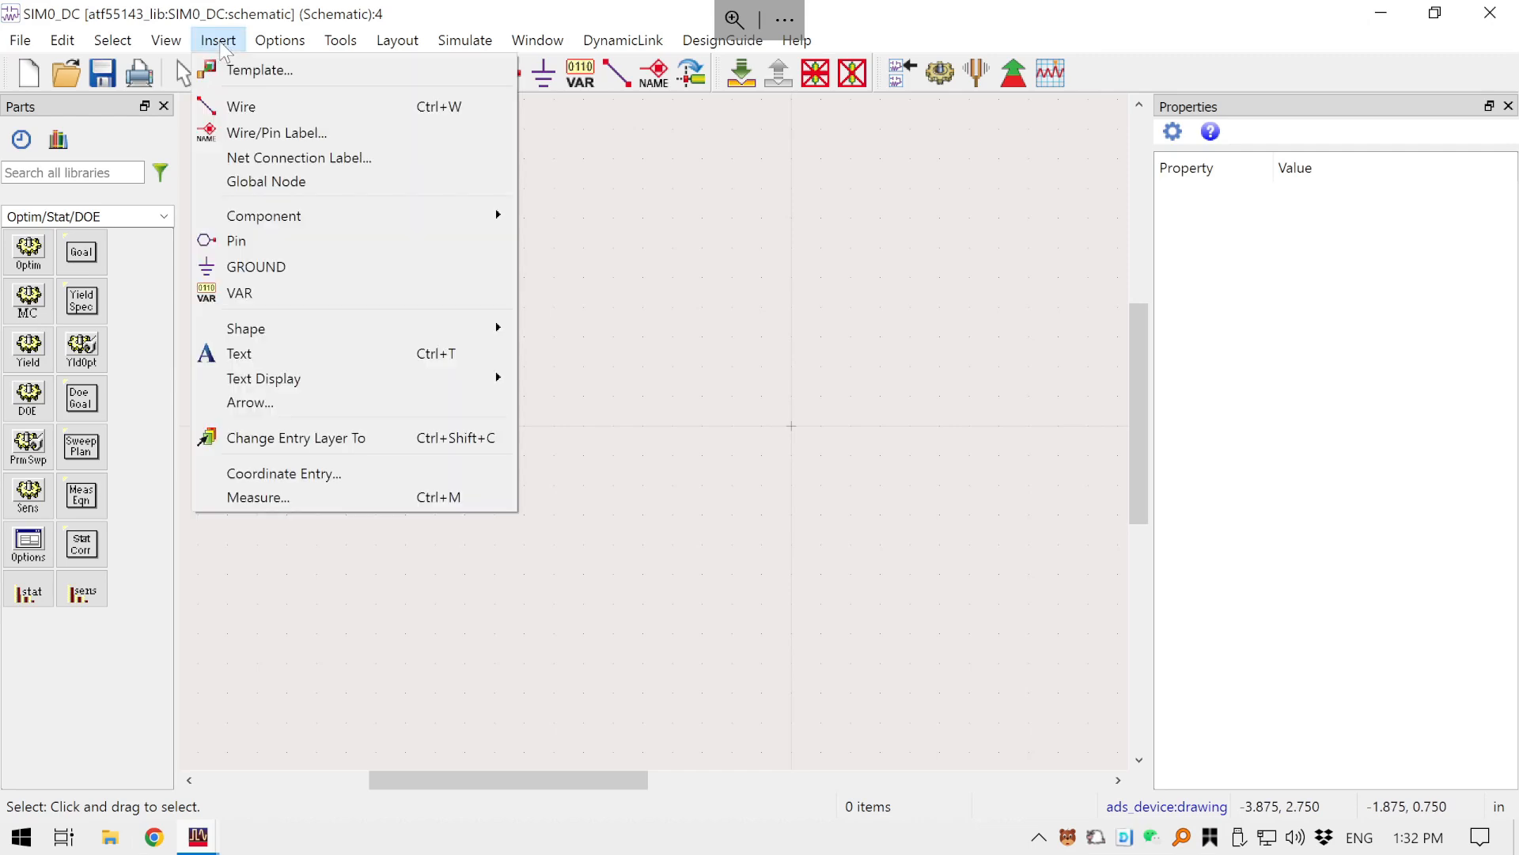
click(244, 72)
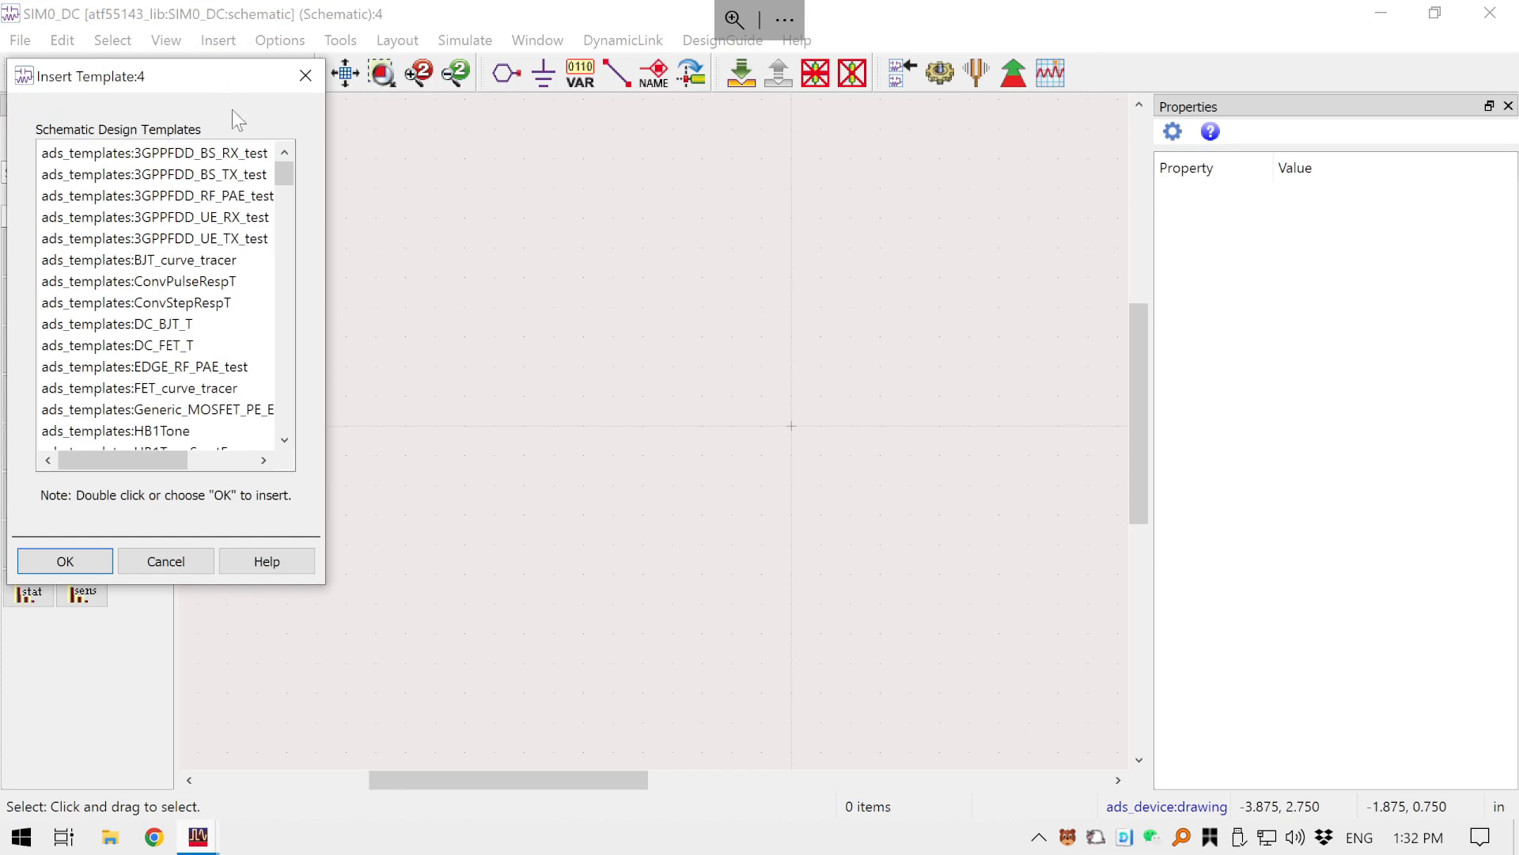
drag(328, 180, 473, 182)
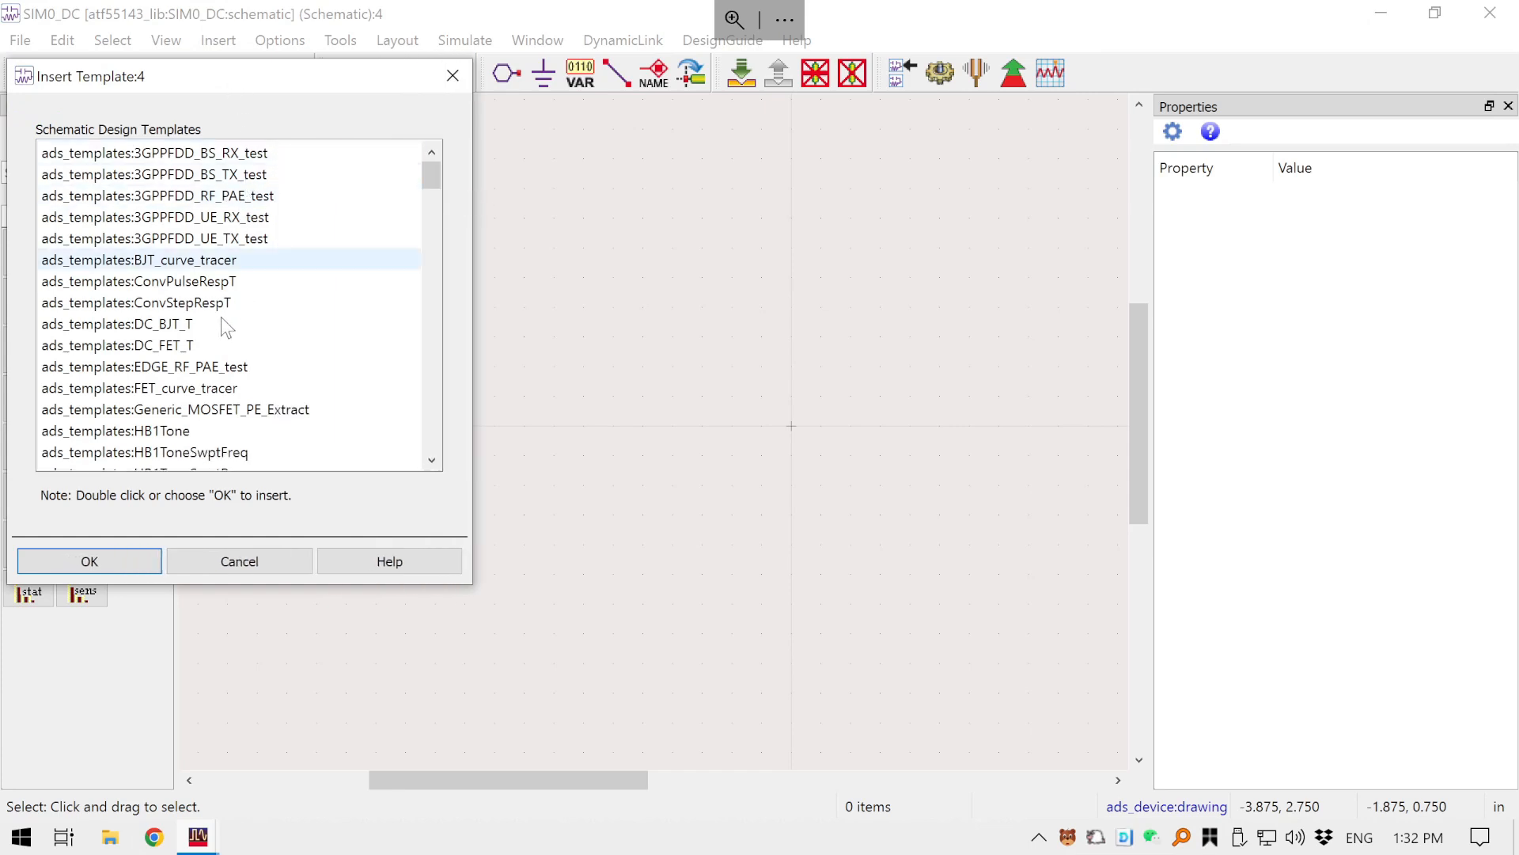
click(156, 352)
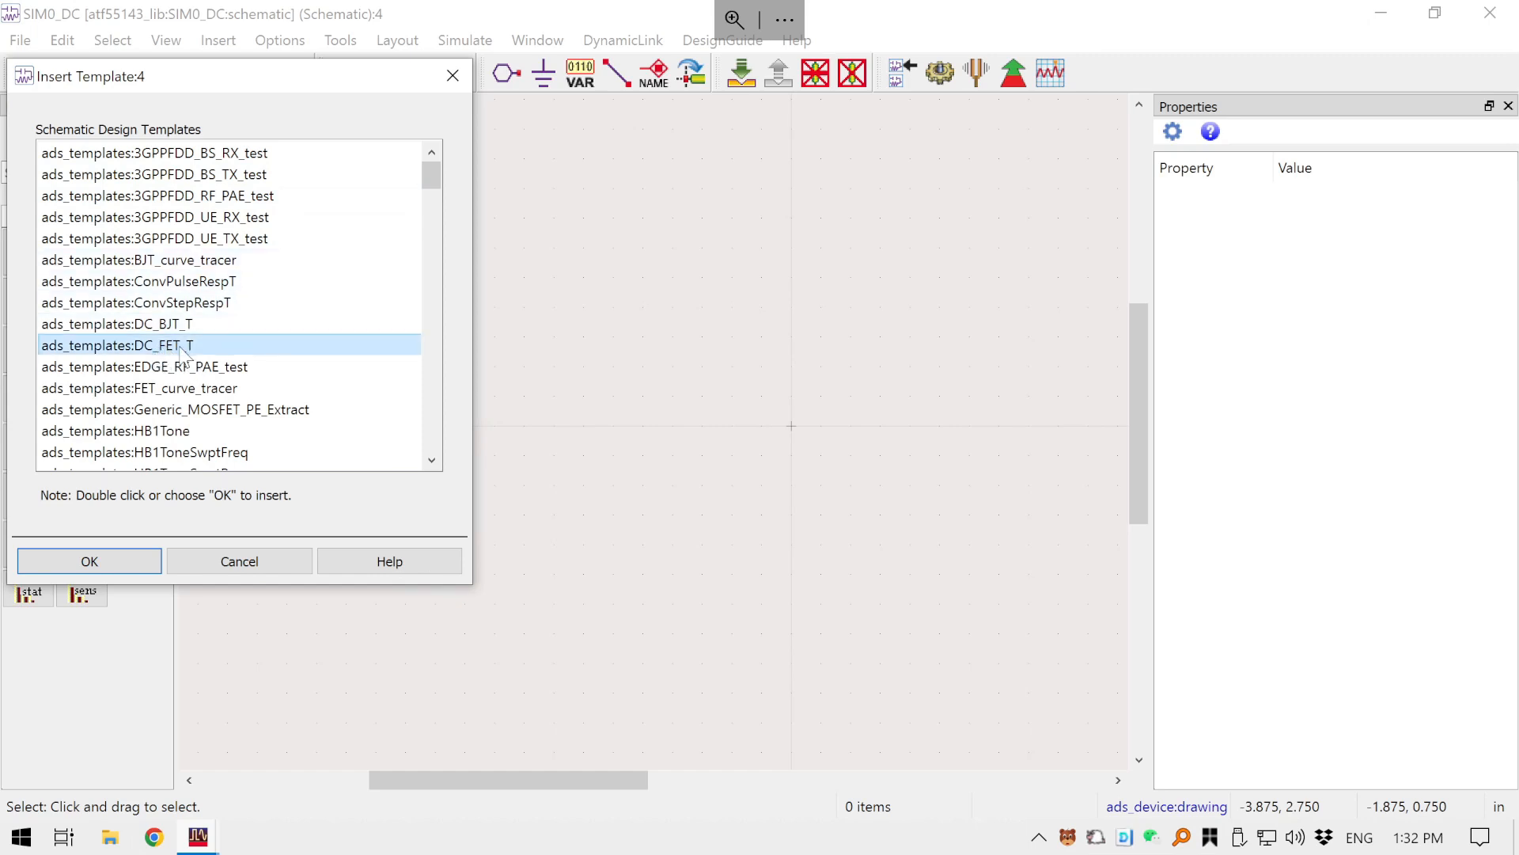
drag(439, 172, 414, 87)
click(120, 562)
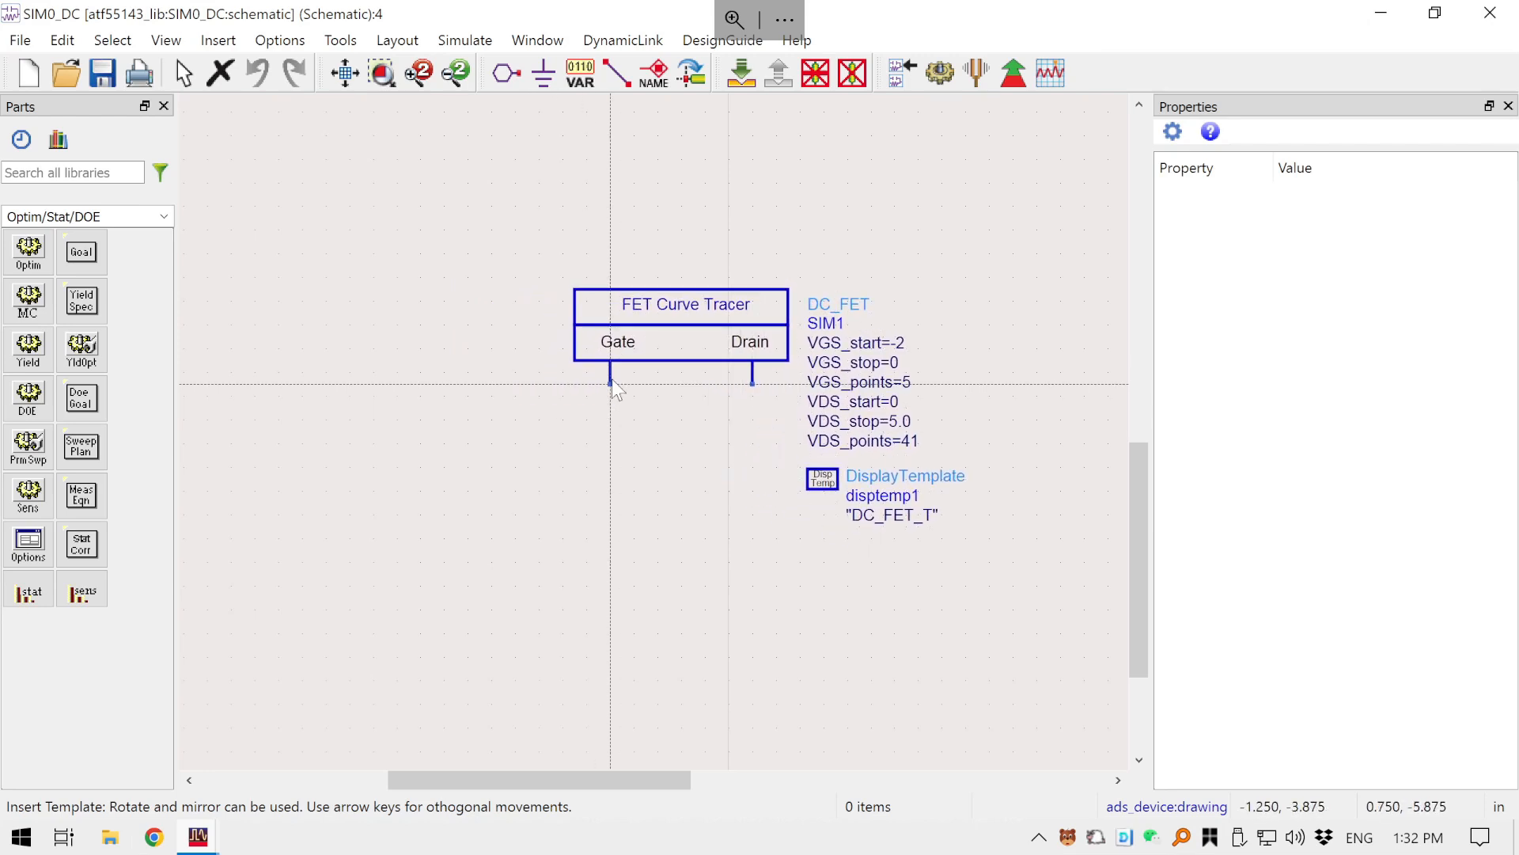
click(611, 382)
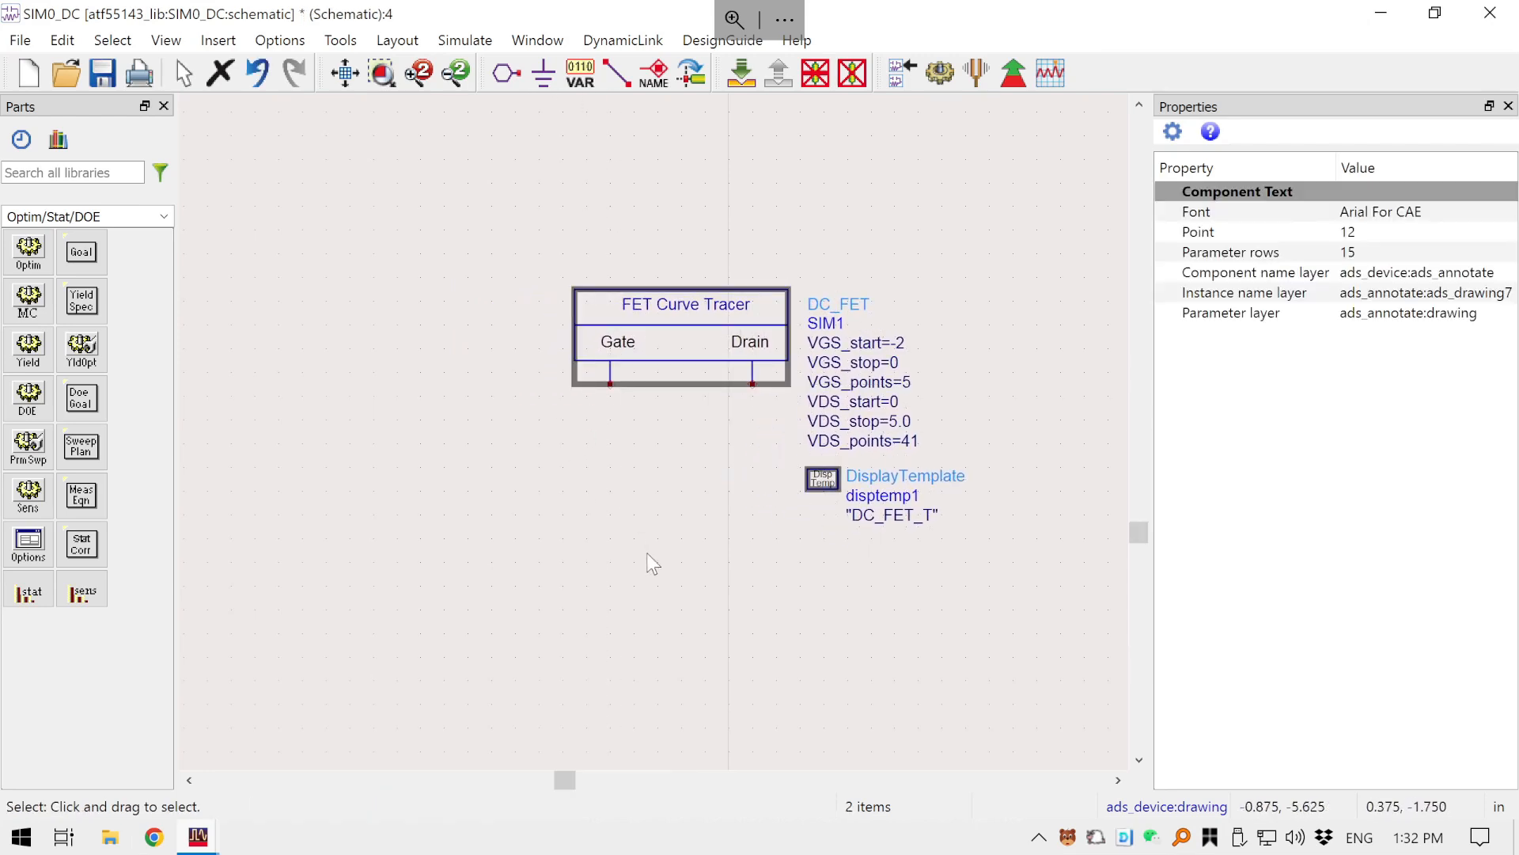
click(646, 516)
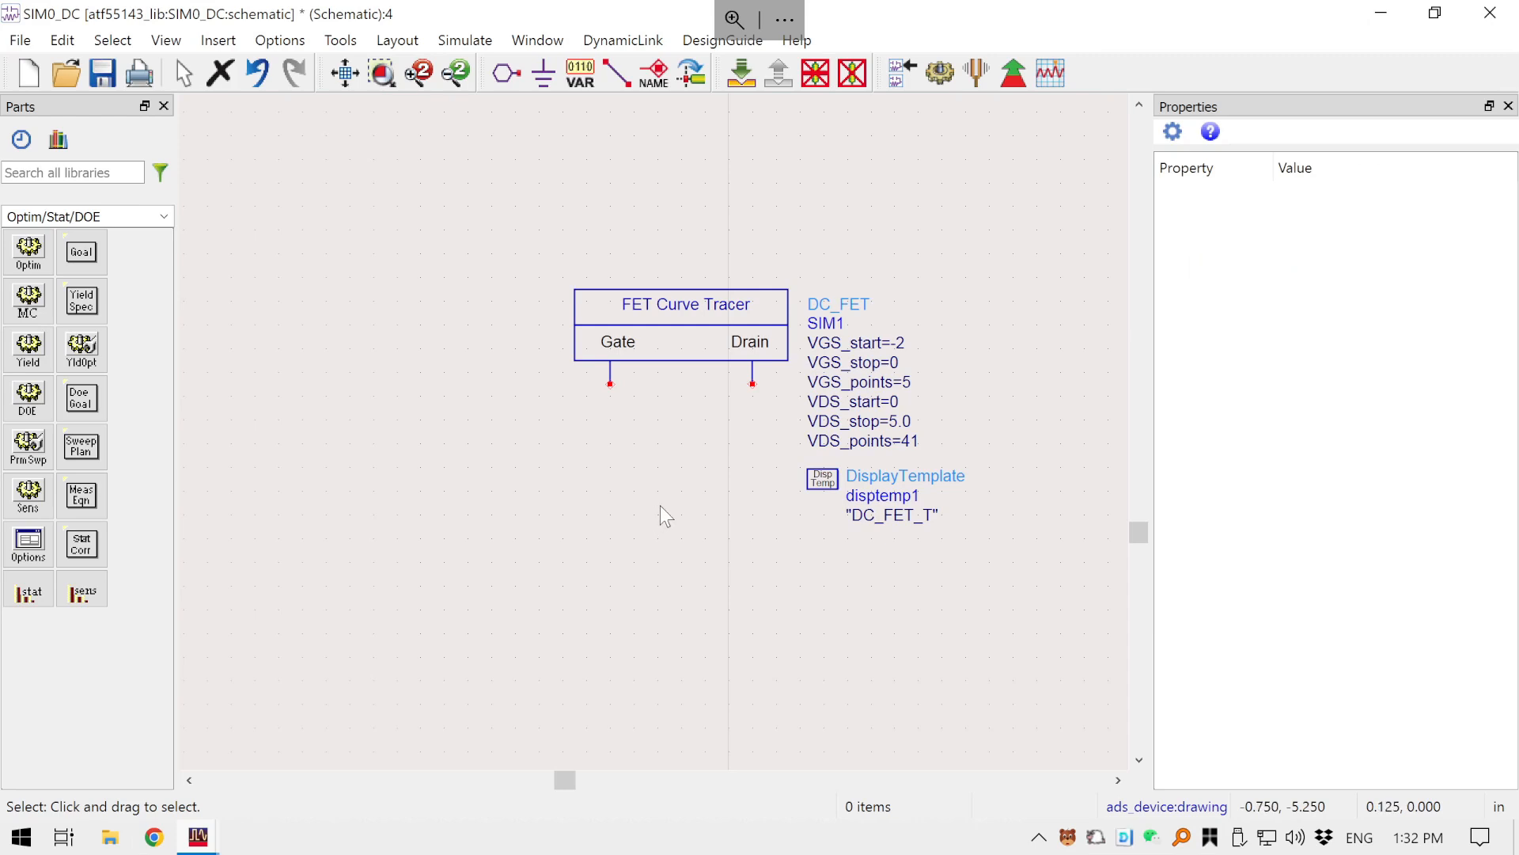
key(ctrl+s)
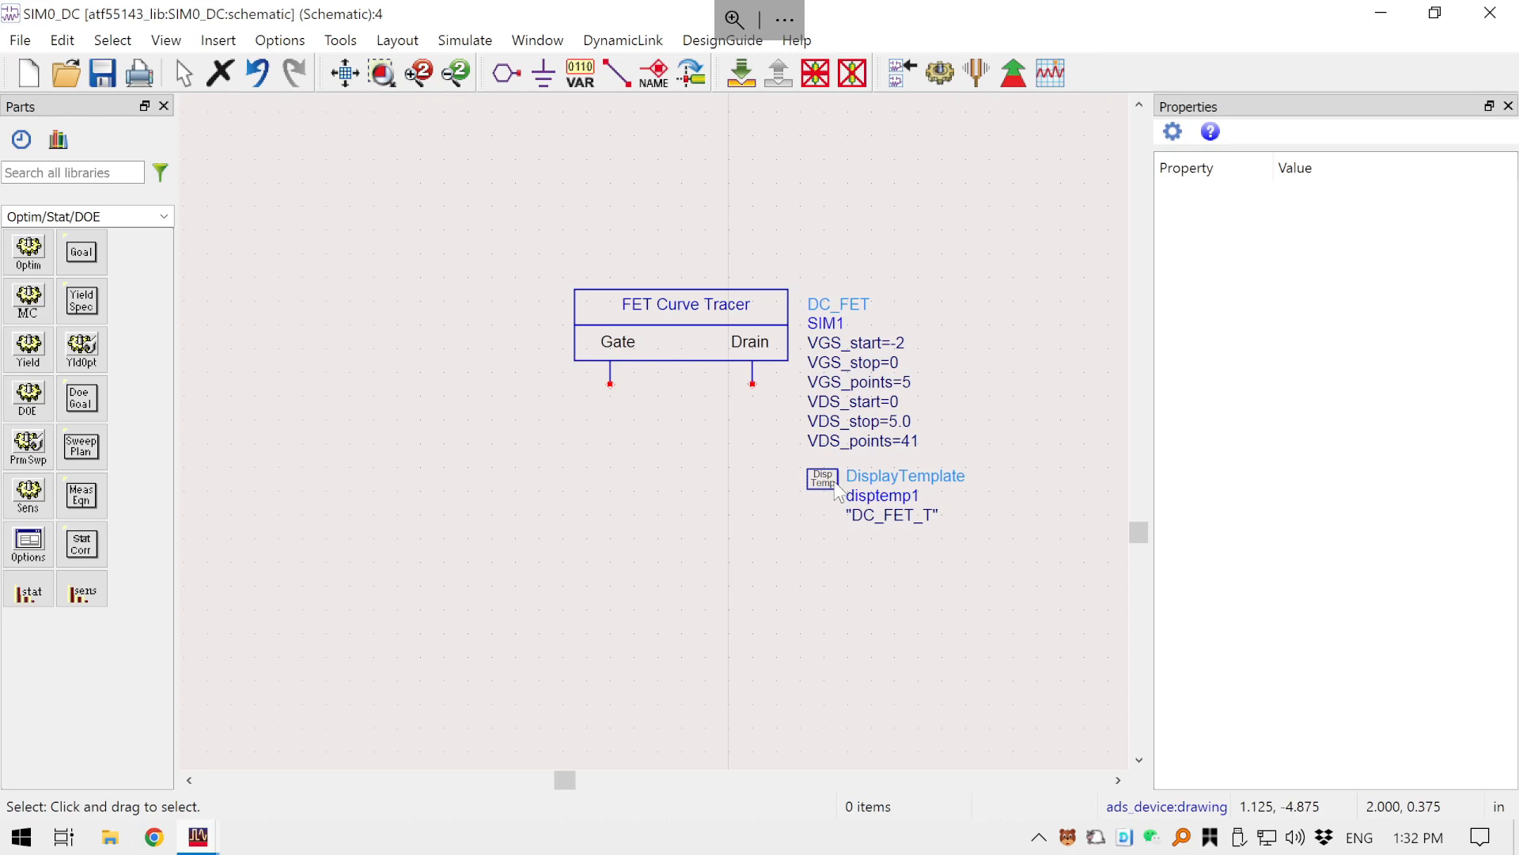
- Place the ATF55143_dt component from the workspace libraries below the FET Curve Tracer
scroll(746, 492, up, 3)
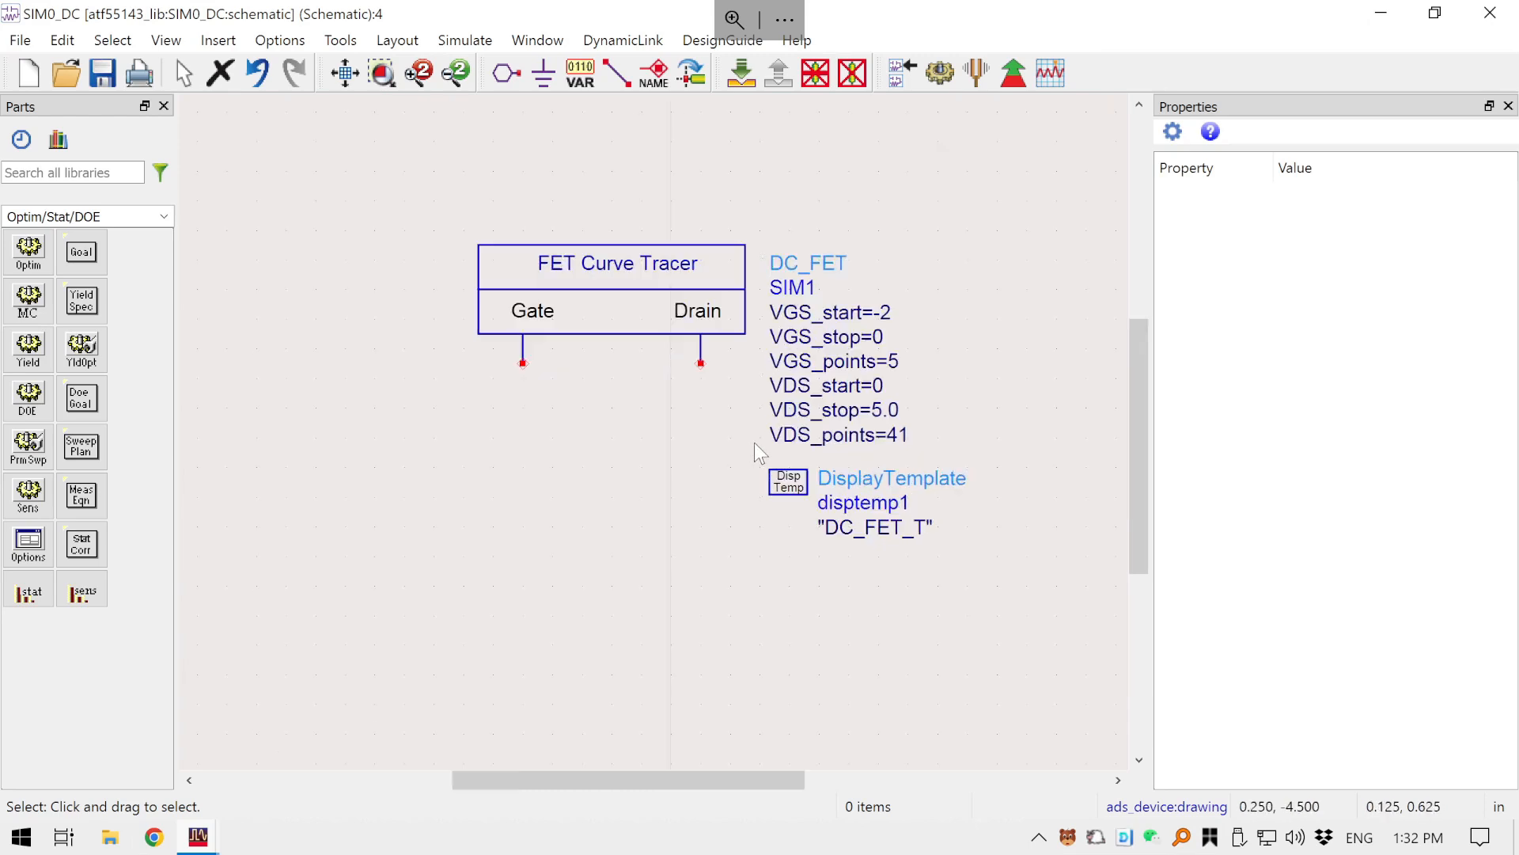
drag(663, 496, 586, 529)
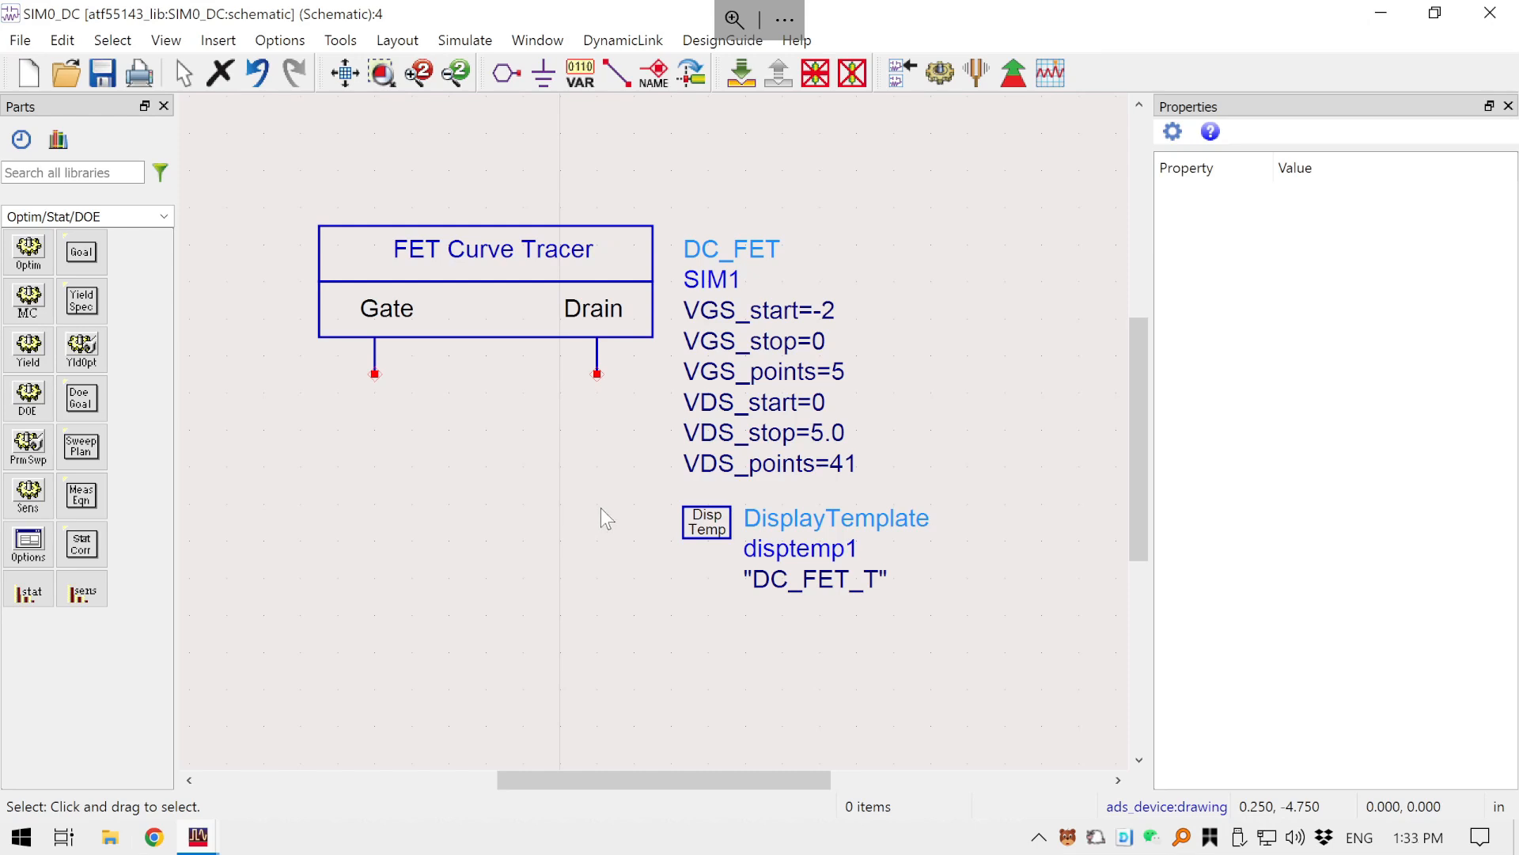
click(56, 144)
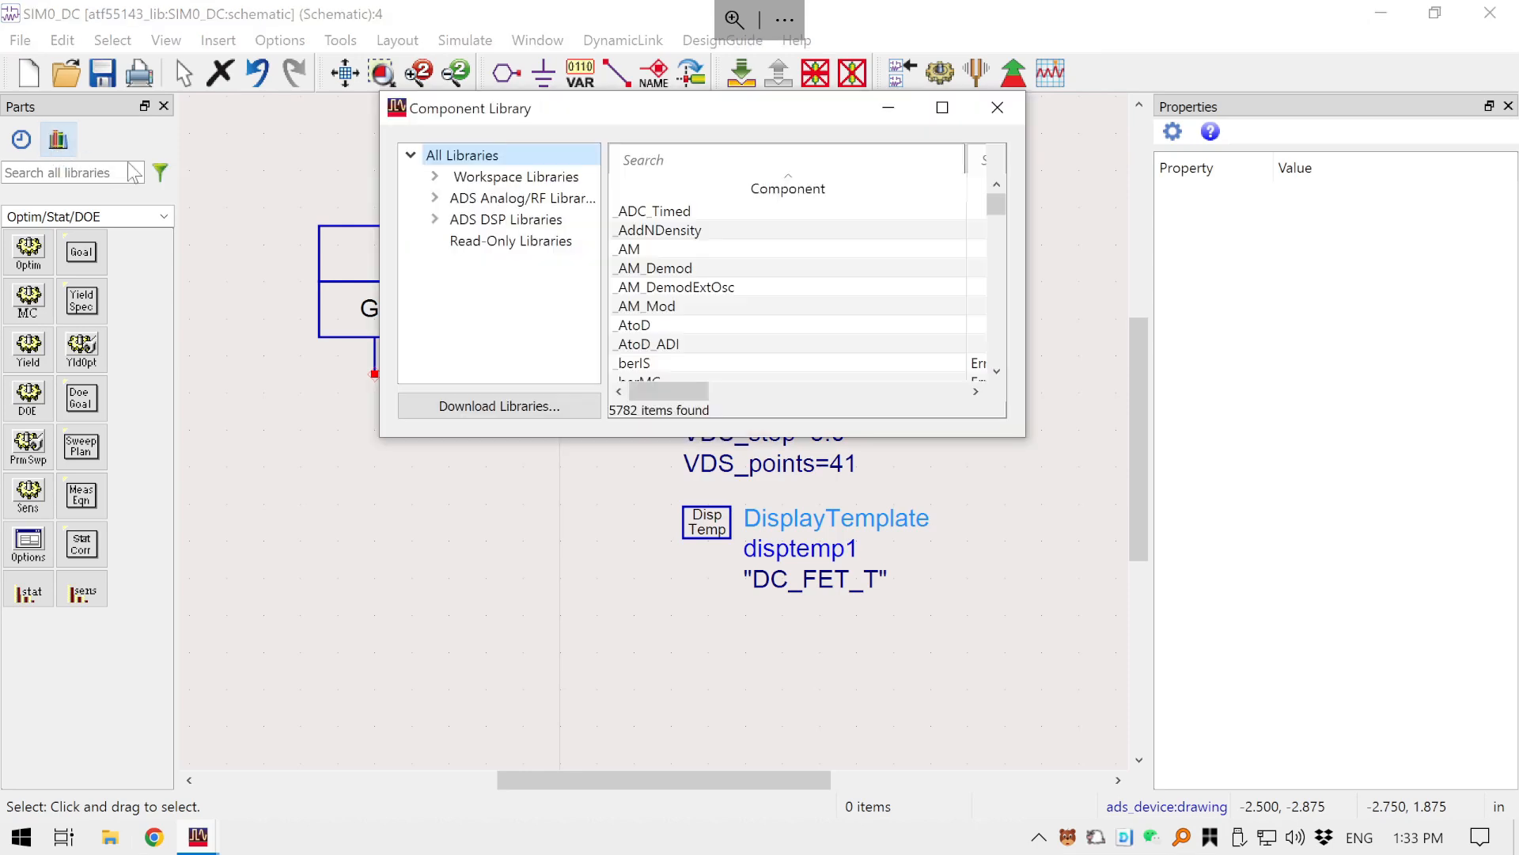
drag(380, 226, 200, 207)
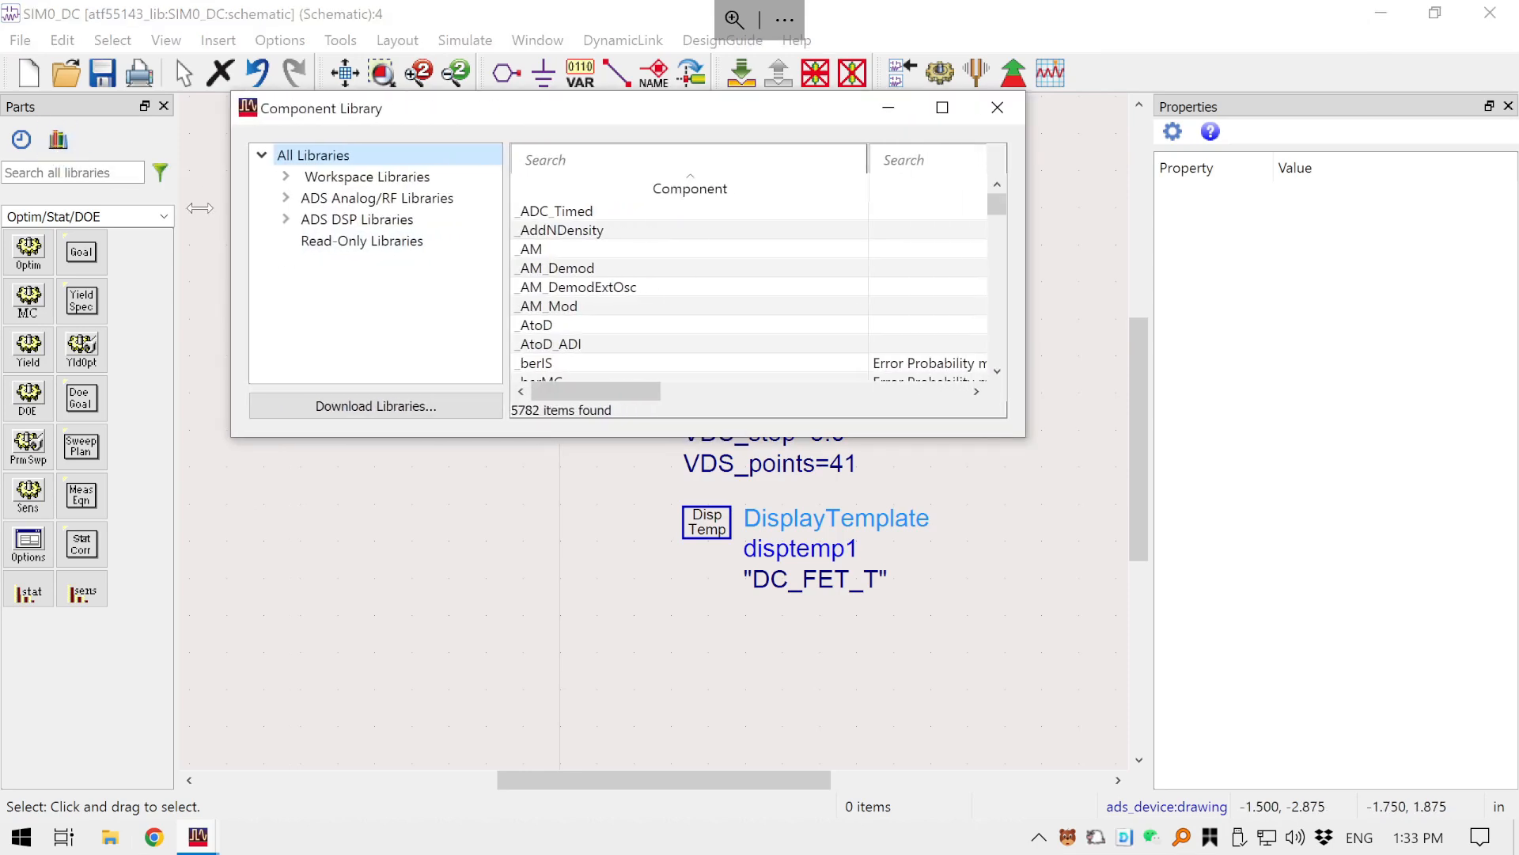
click(339, 178)
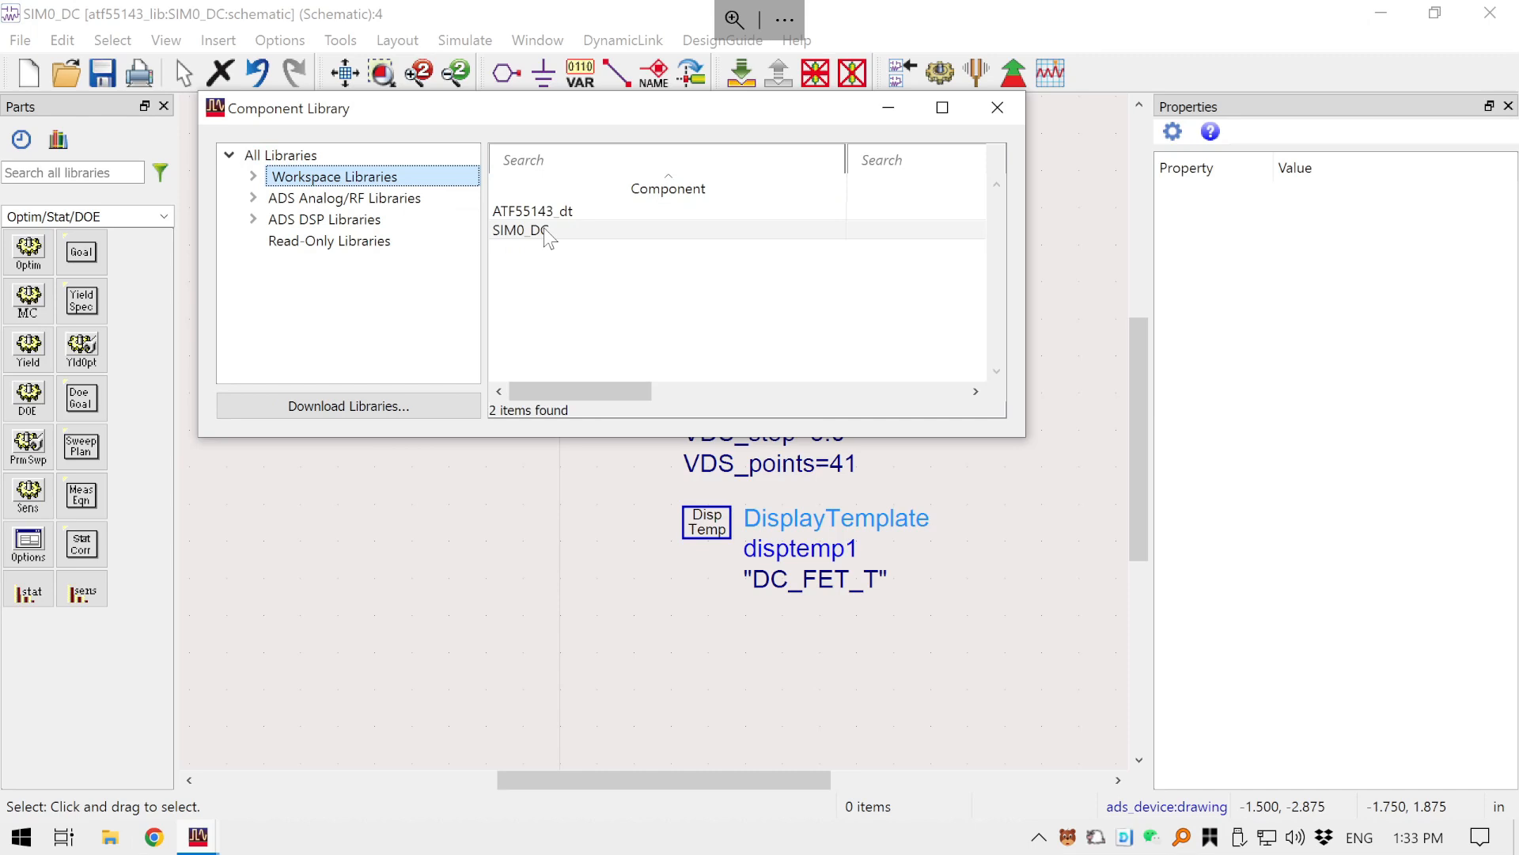
click(556, 212)
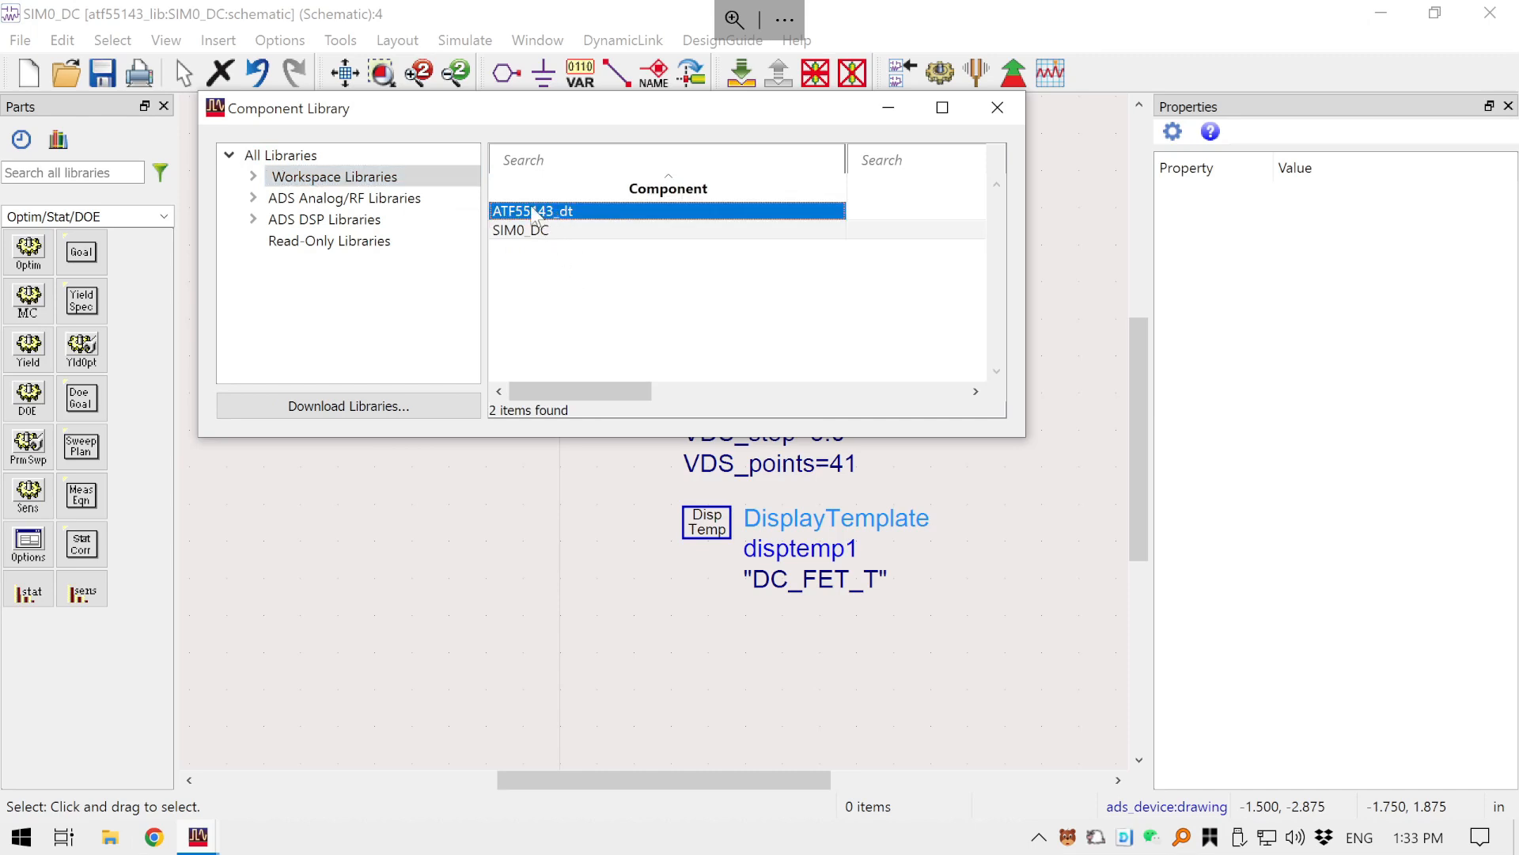
double_click(538, 215)
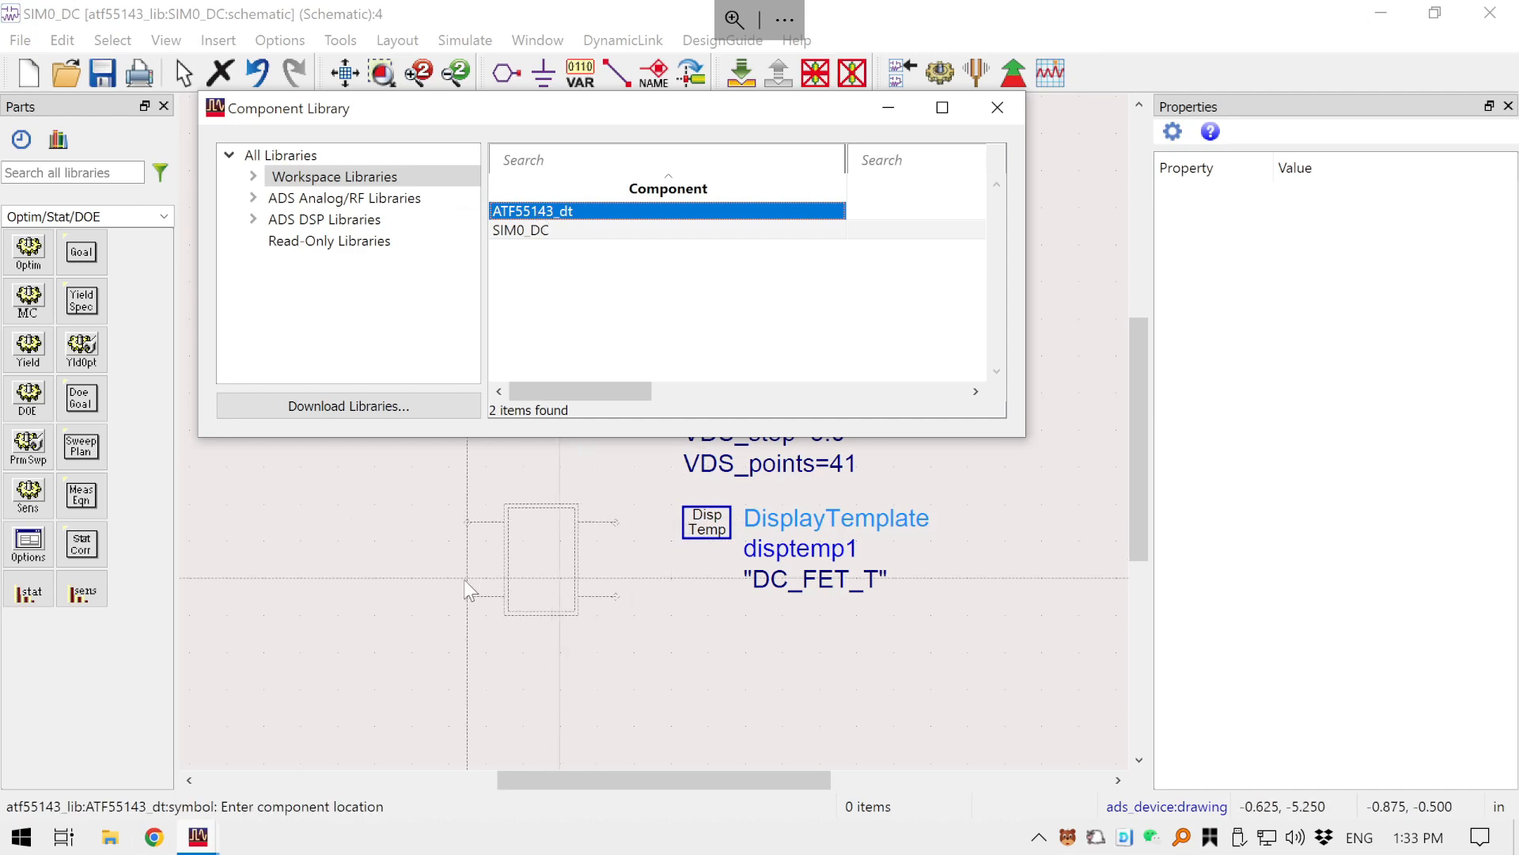
click(425, 592)
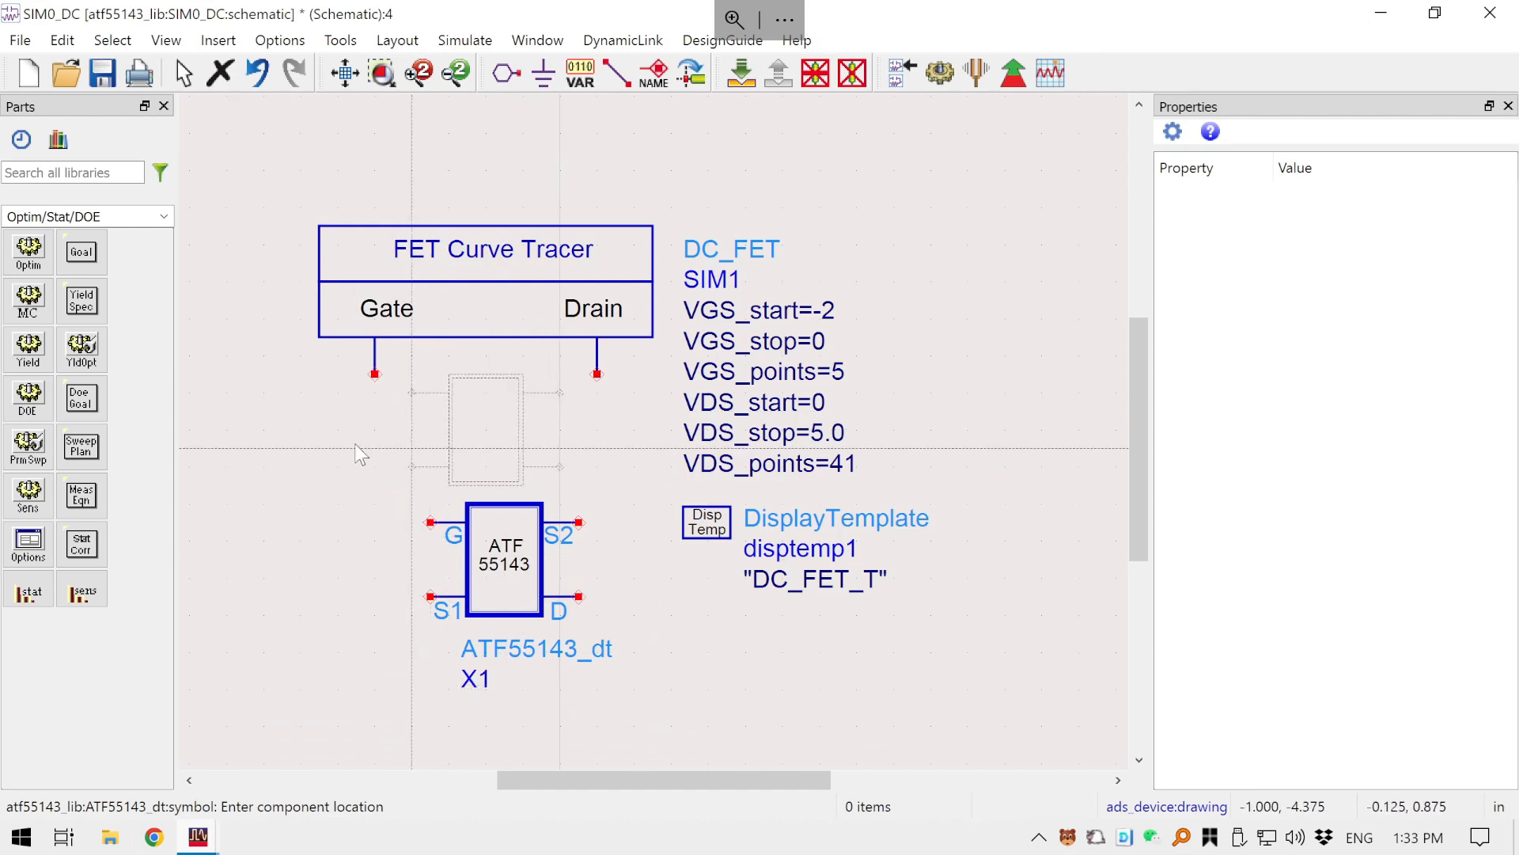
- Save the SIM0_DC schematic and move the ATF55143_dt component closer to the FET Curve Tracer
key(Escape)
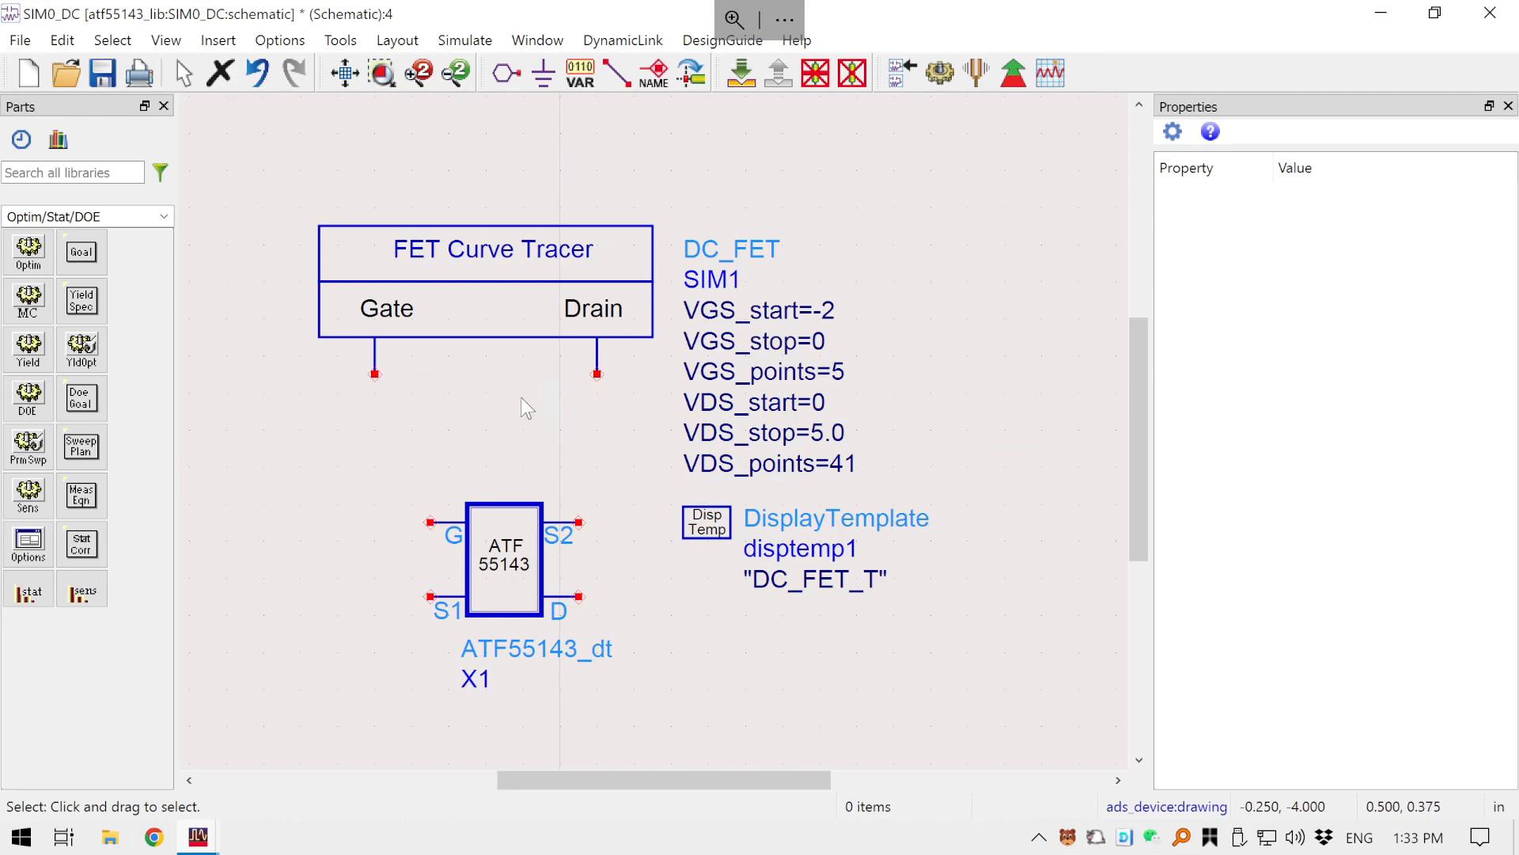
key(ctrl+s)
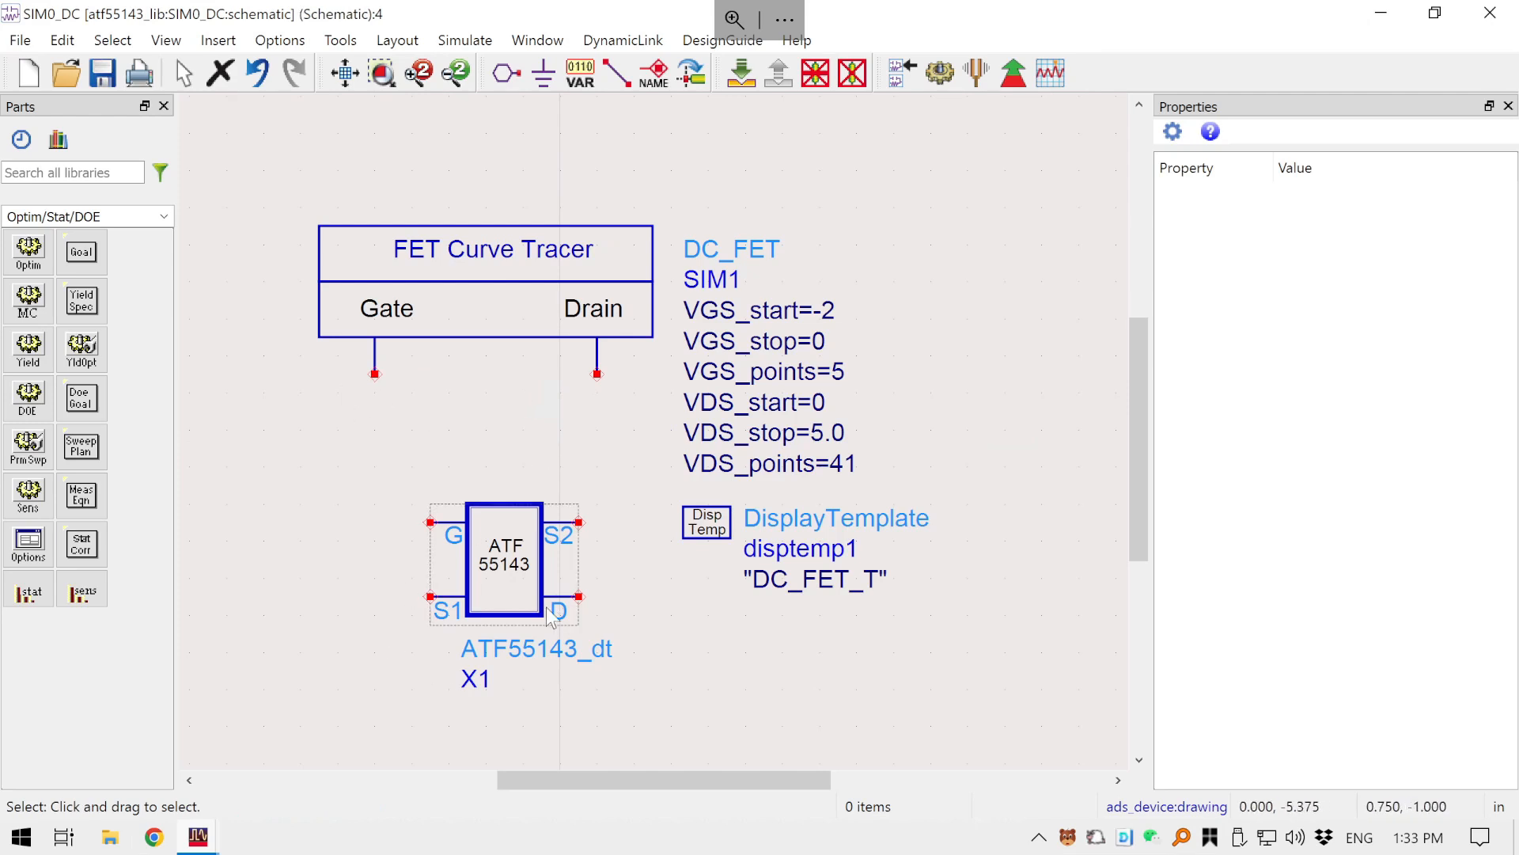
drag(552, 615, 533, 560)
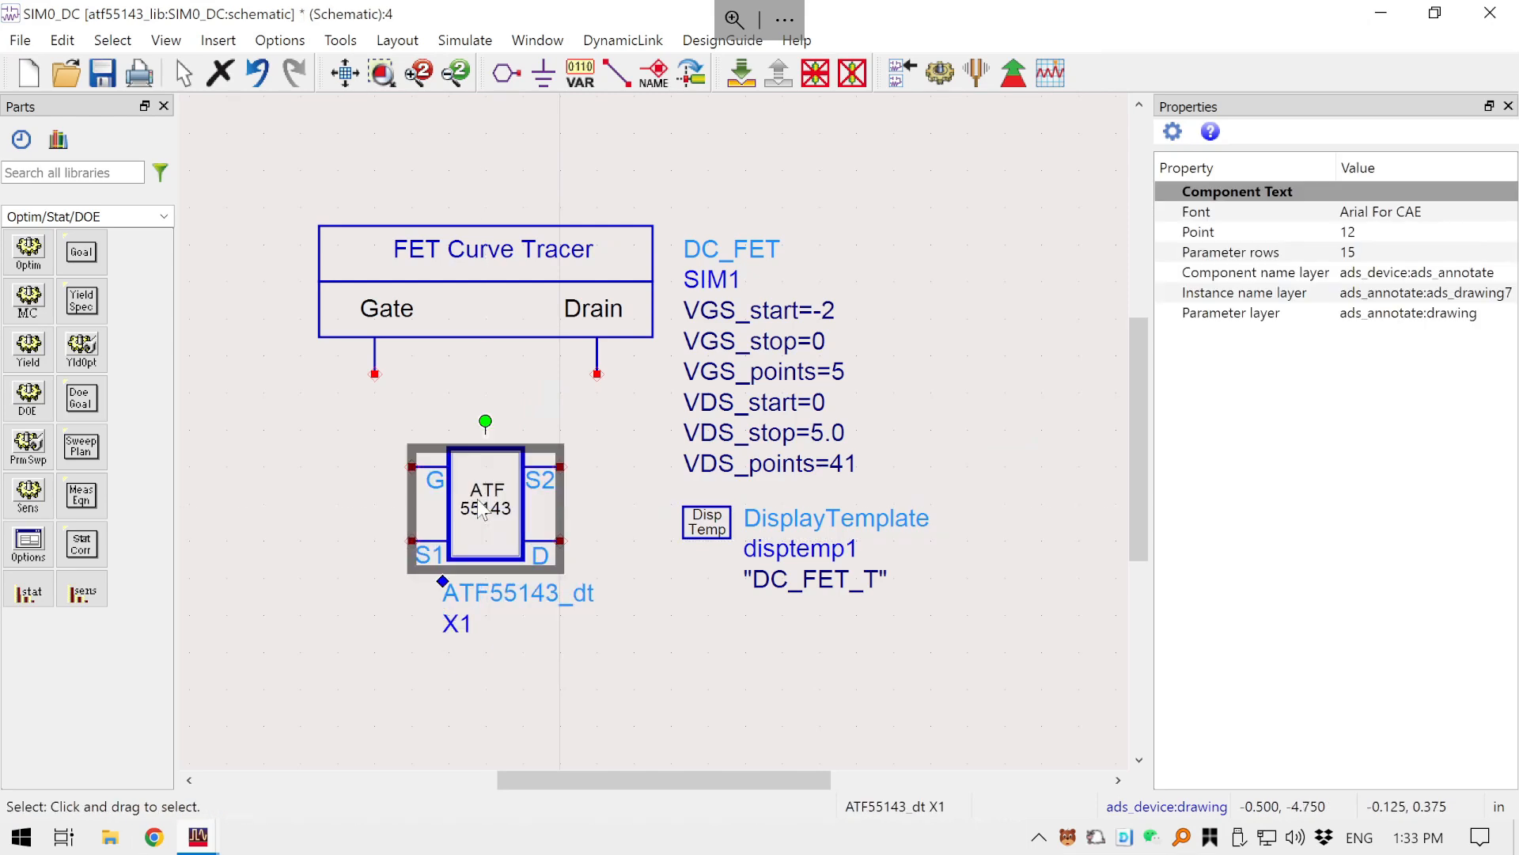
click(541, 356)
click(234, 467)
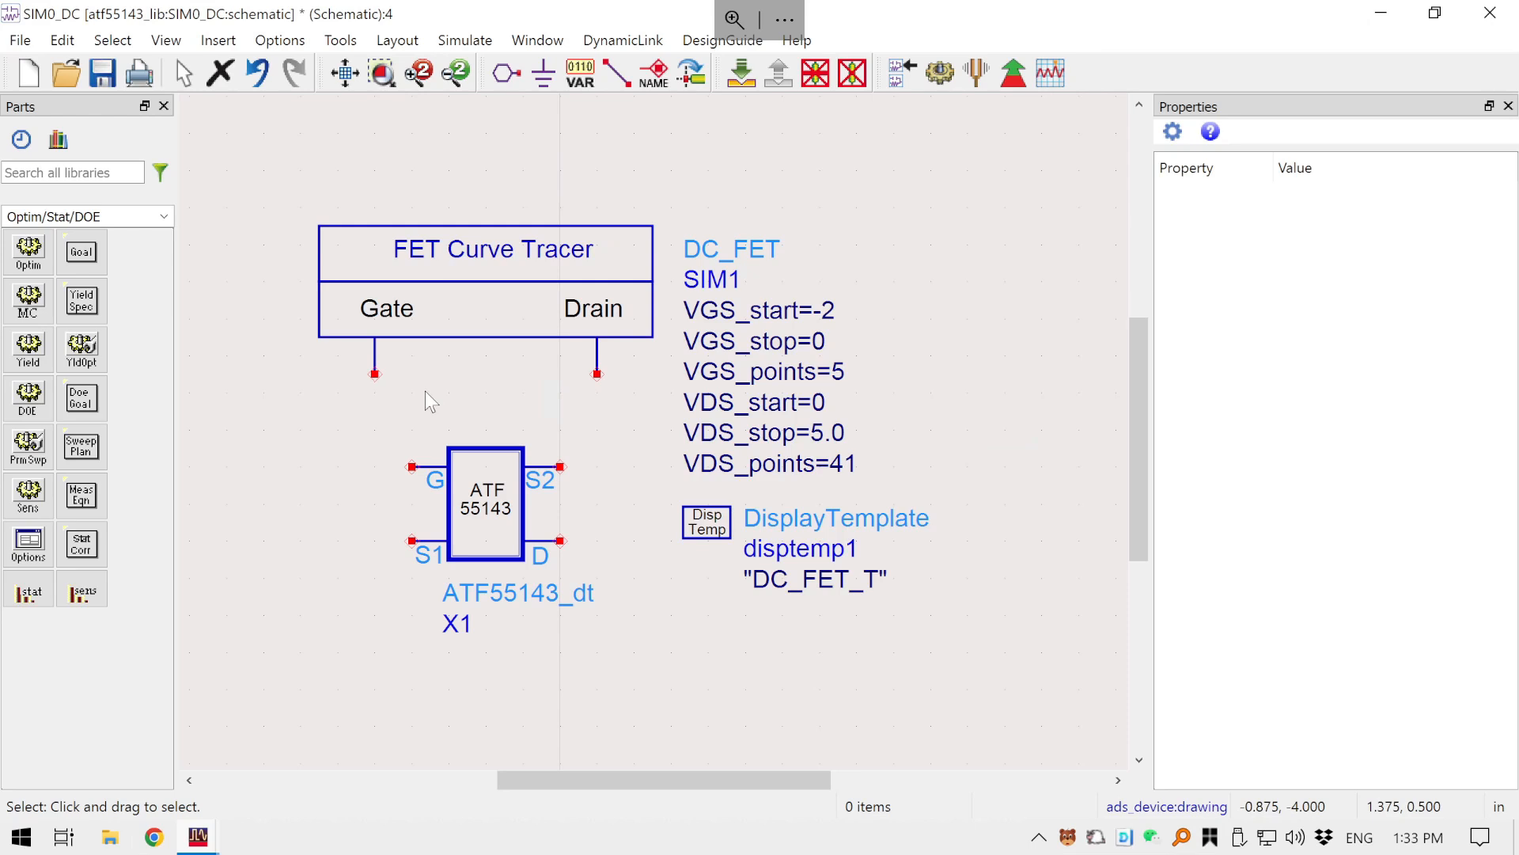
key(ctrl+w)
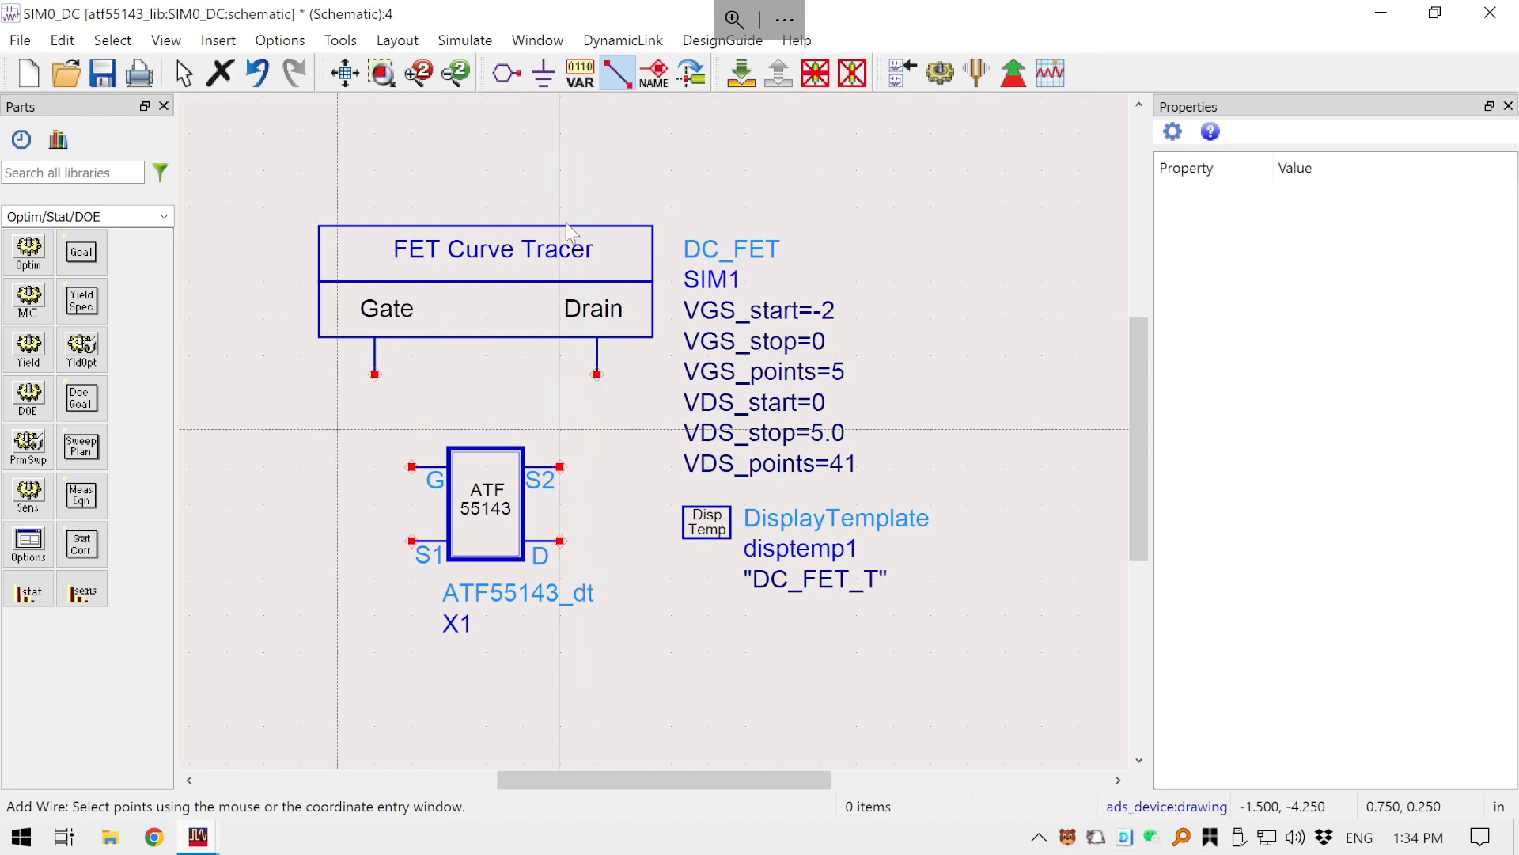
click(375, 373)
click(411, 467)
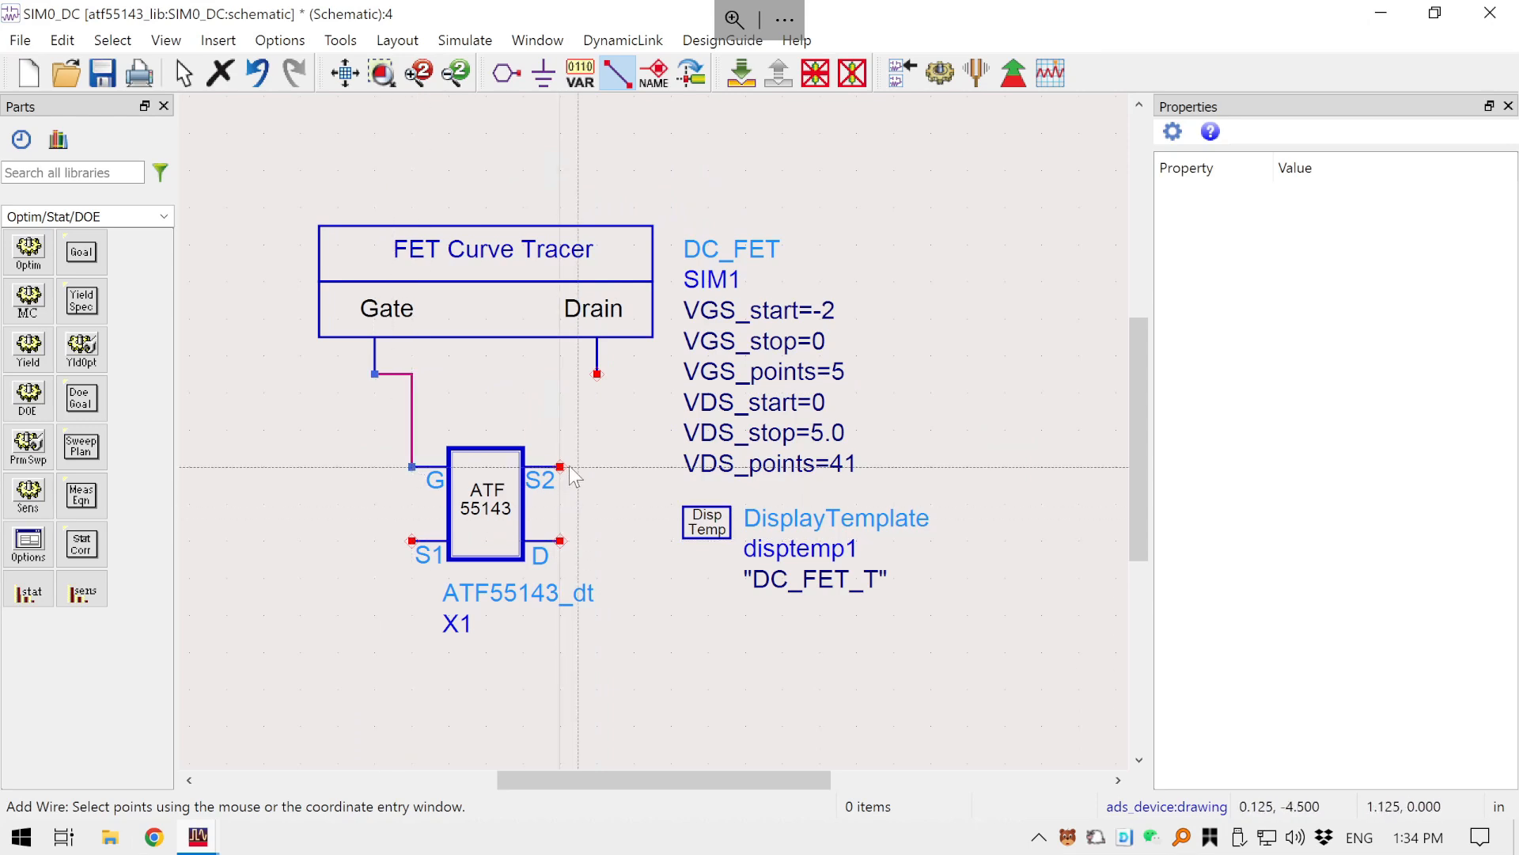
key(ctrl+z)
- Wire the tracer's Gate pin to the transistor's G pin and the transistor's D pin to the tracer's Drain pin
key(ctrl+w)
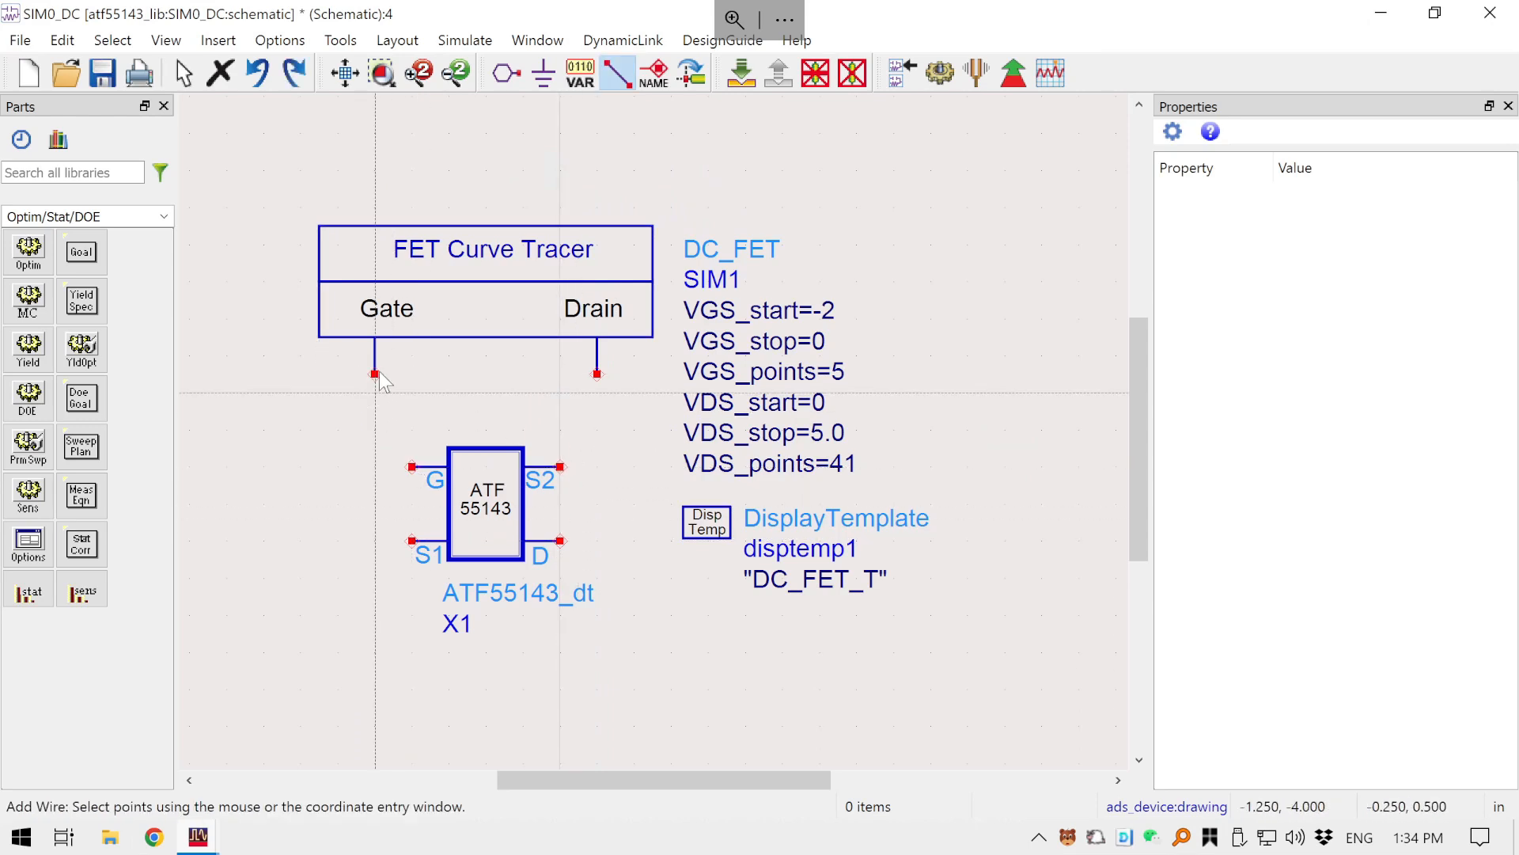
click(376, 468)
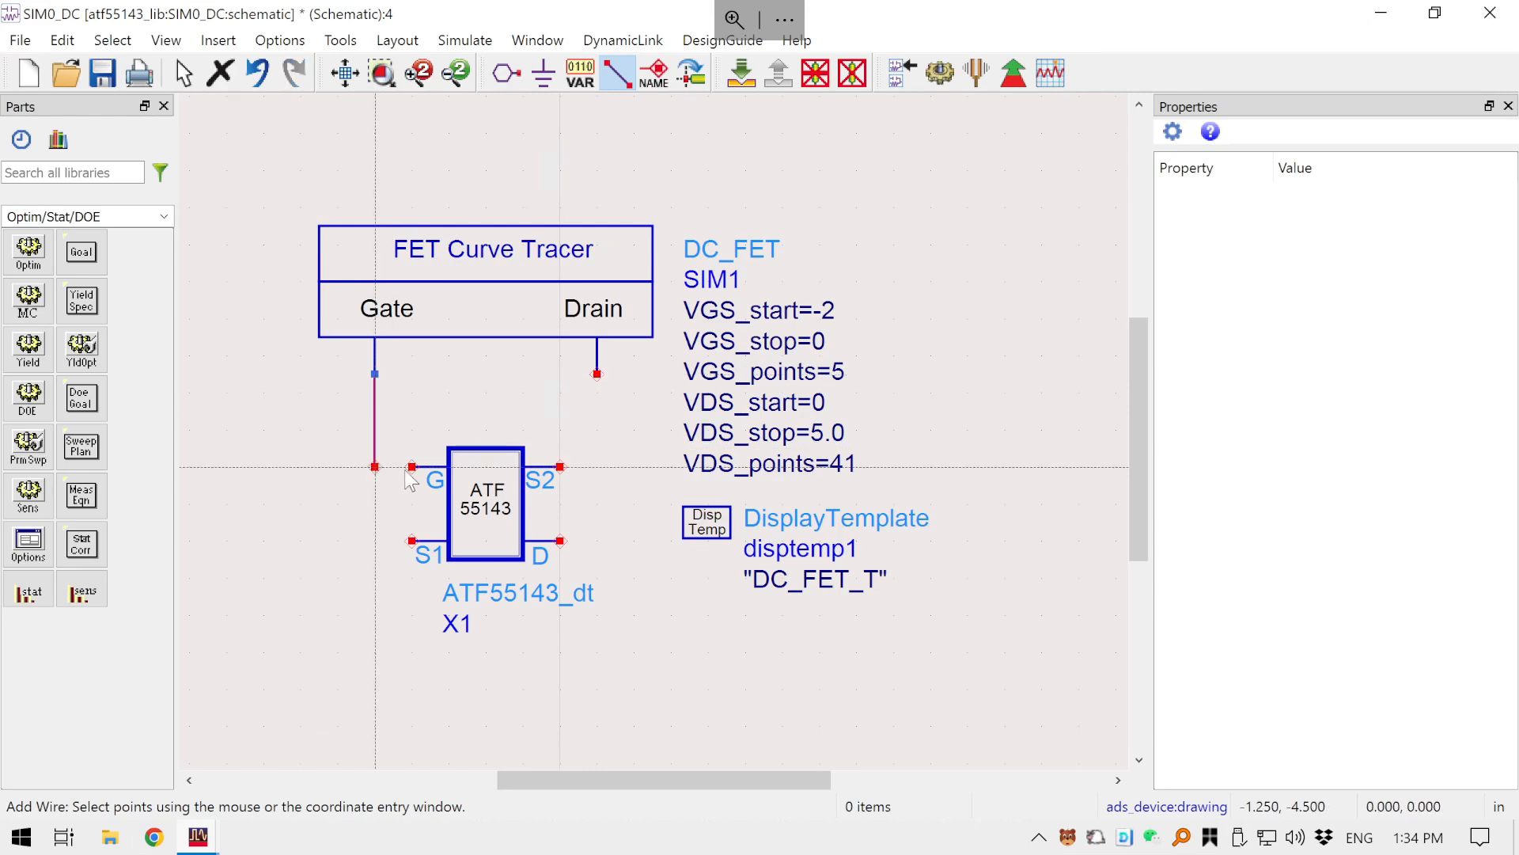
click(411, 467)
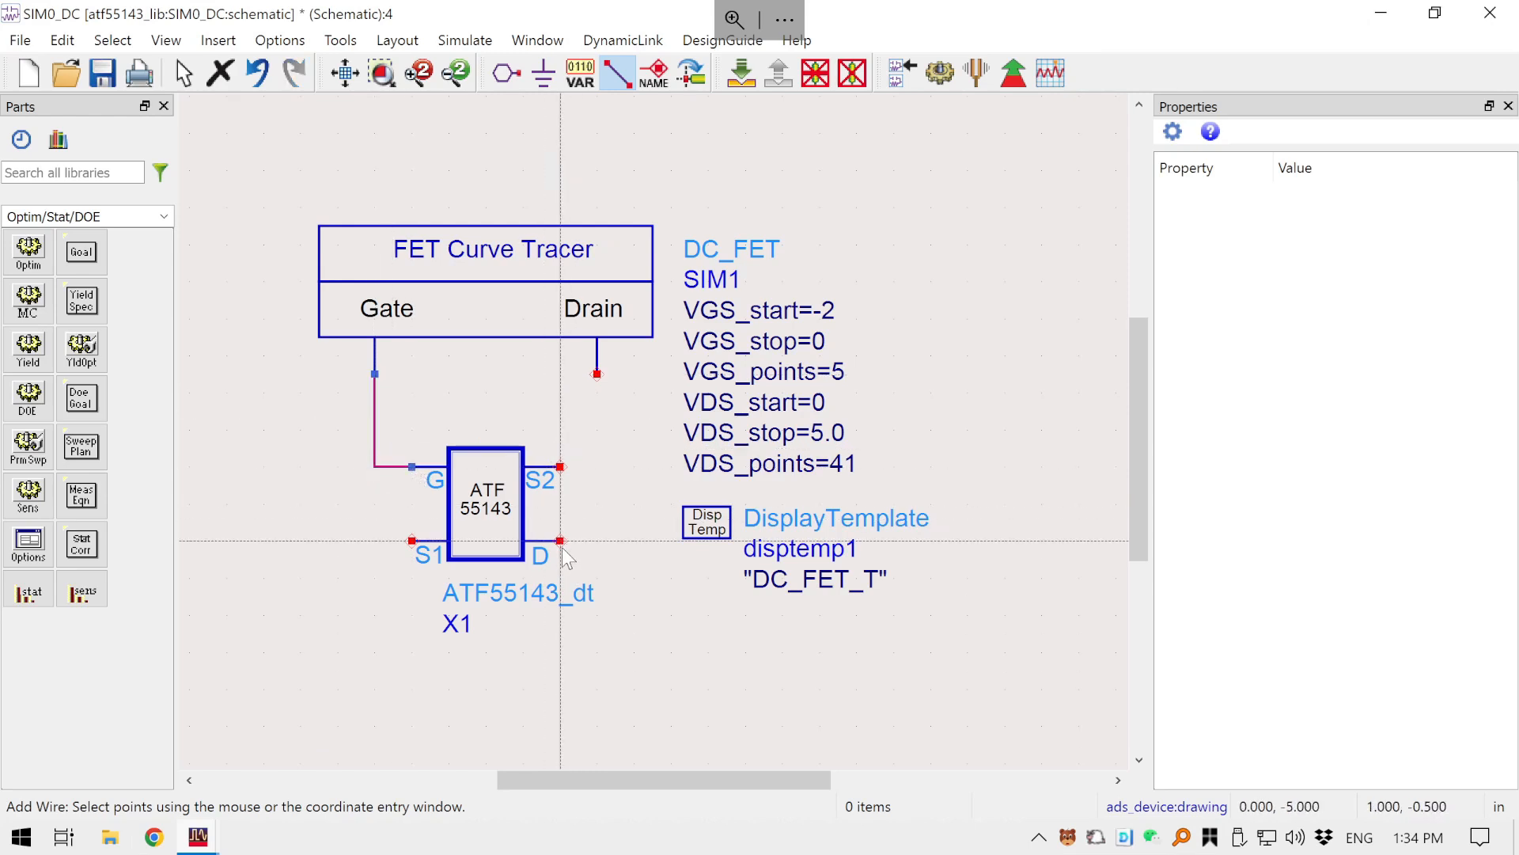
click(595, 538)
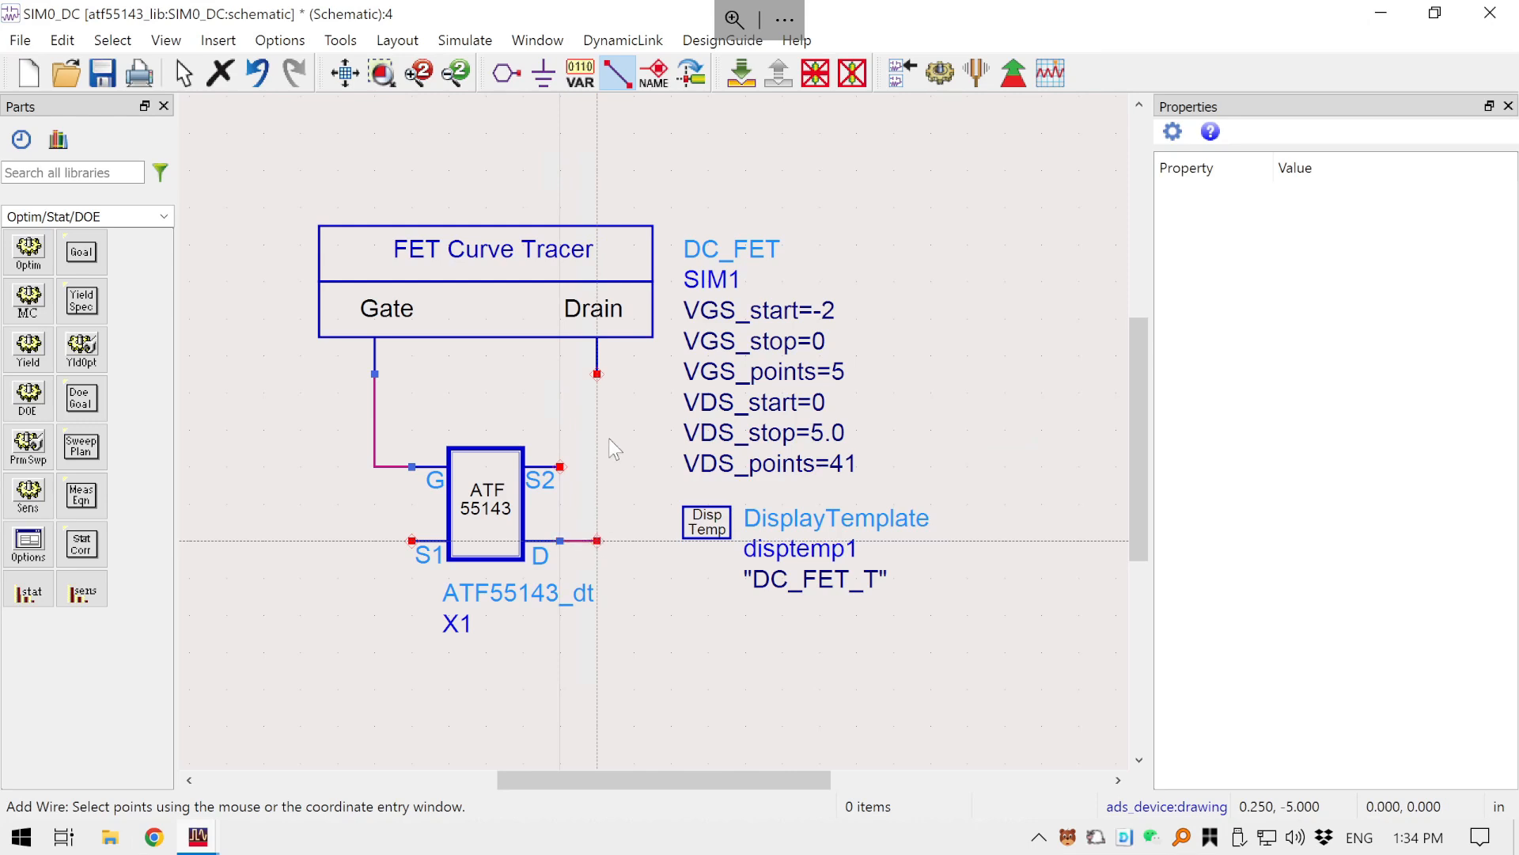
click(601, 377)
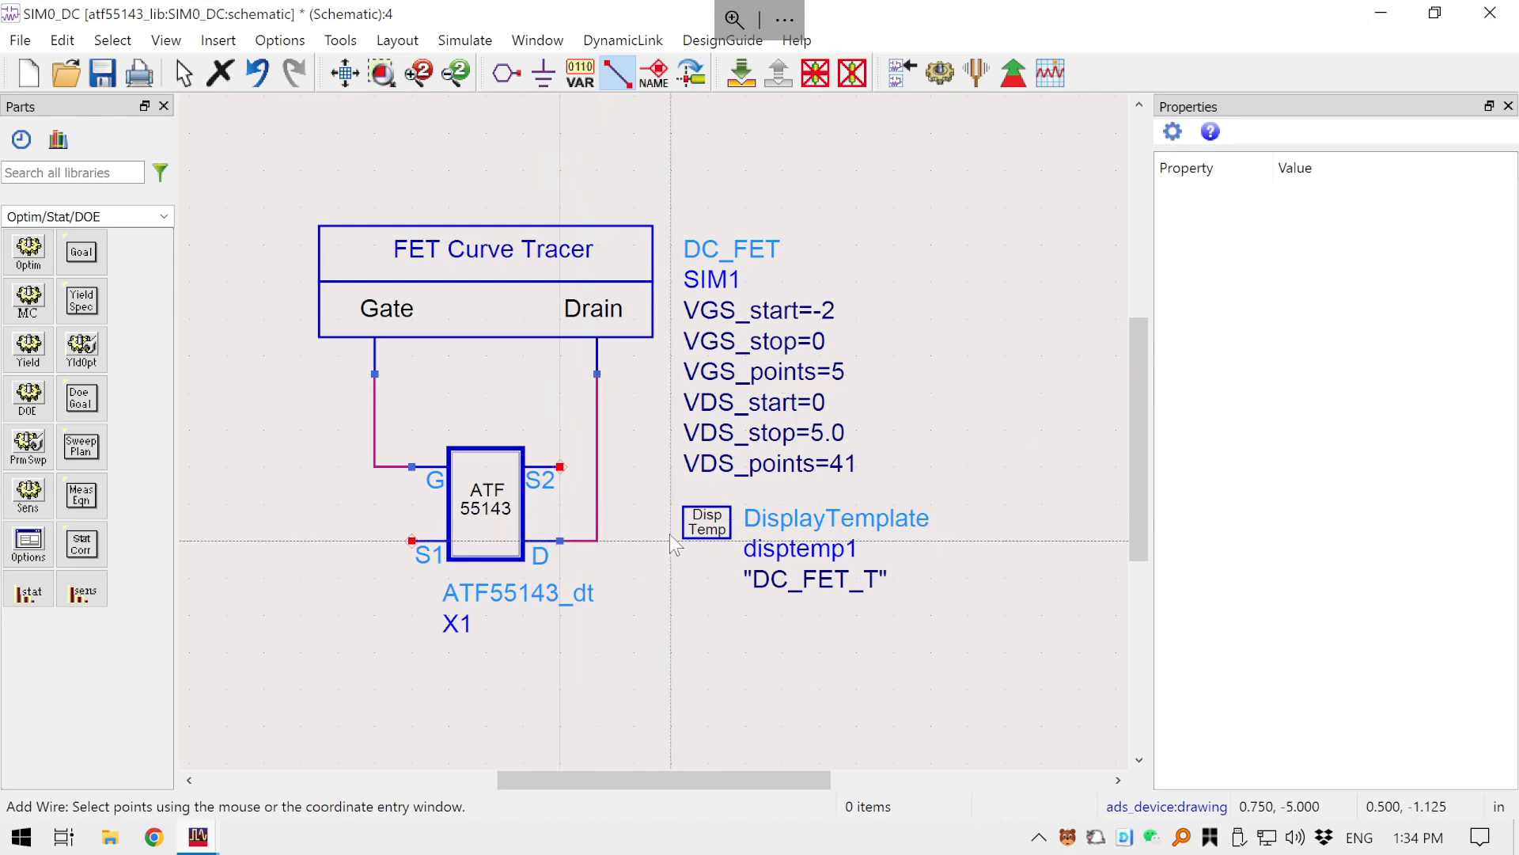
key(Escape)
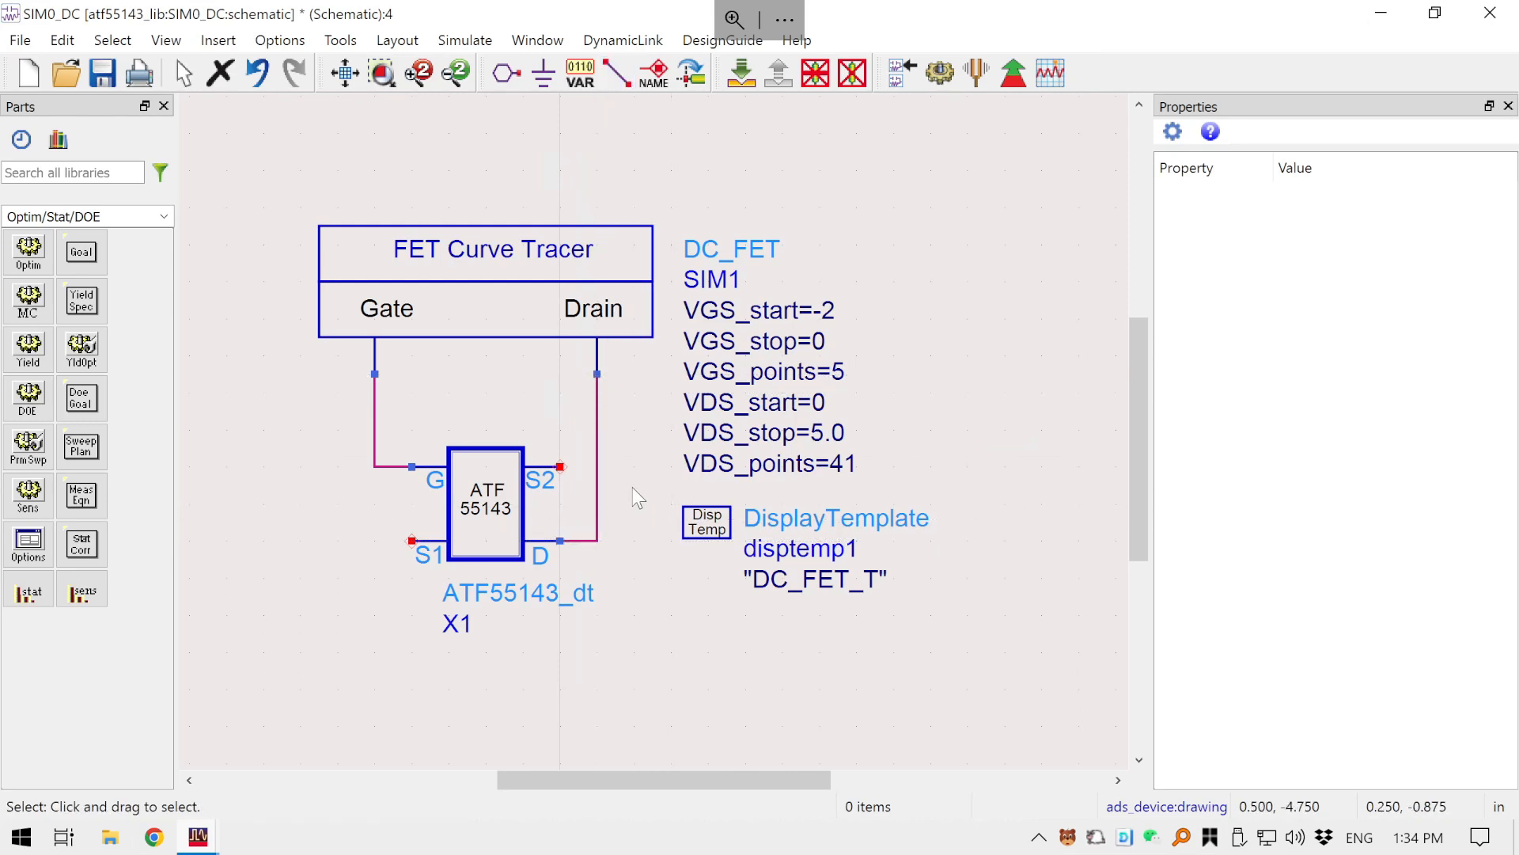
- Place ground symbols on the transistor's S2 and S1 pins and save the schematic
click(550, 87)
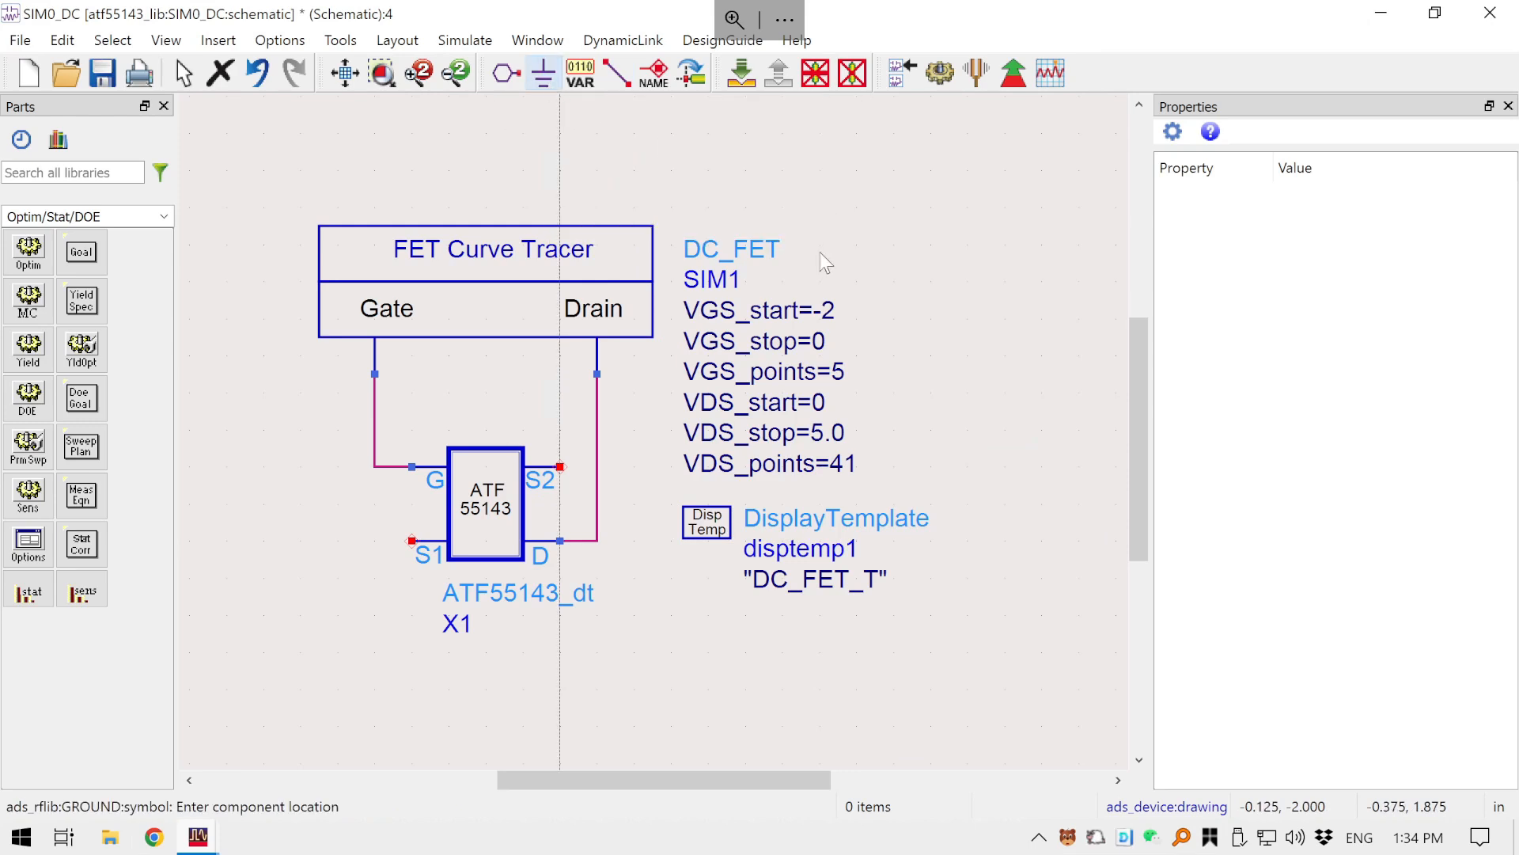
click(564, 468)
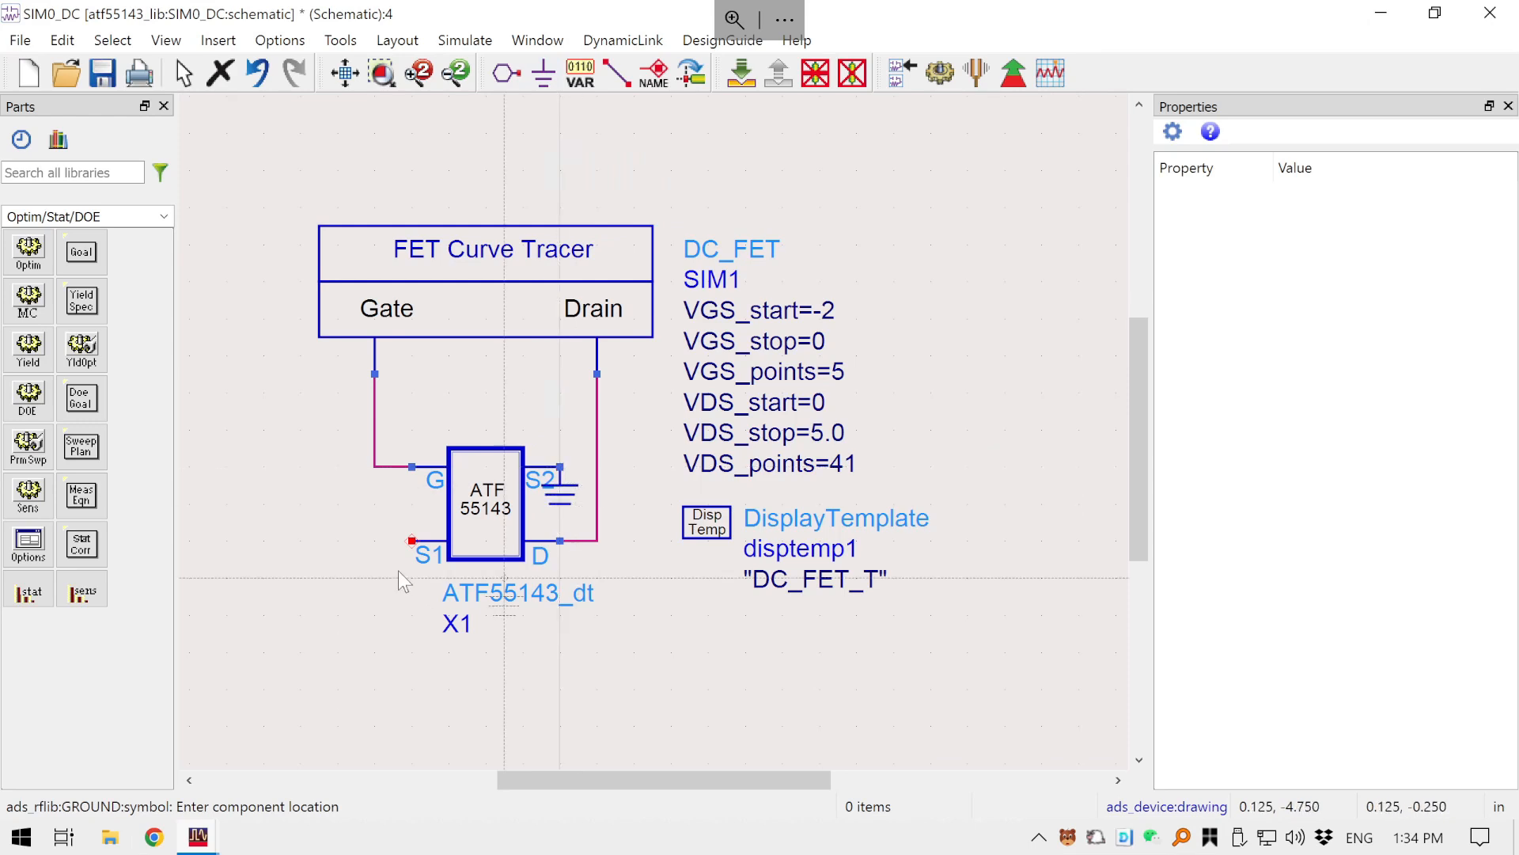
click(410, 540)
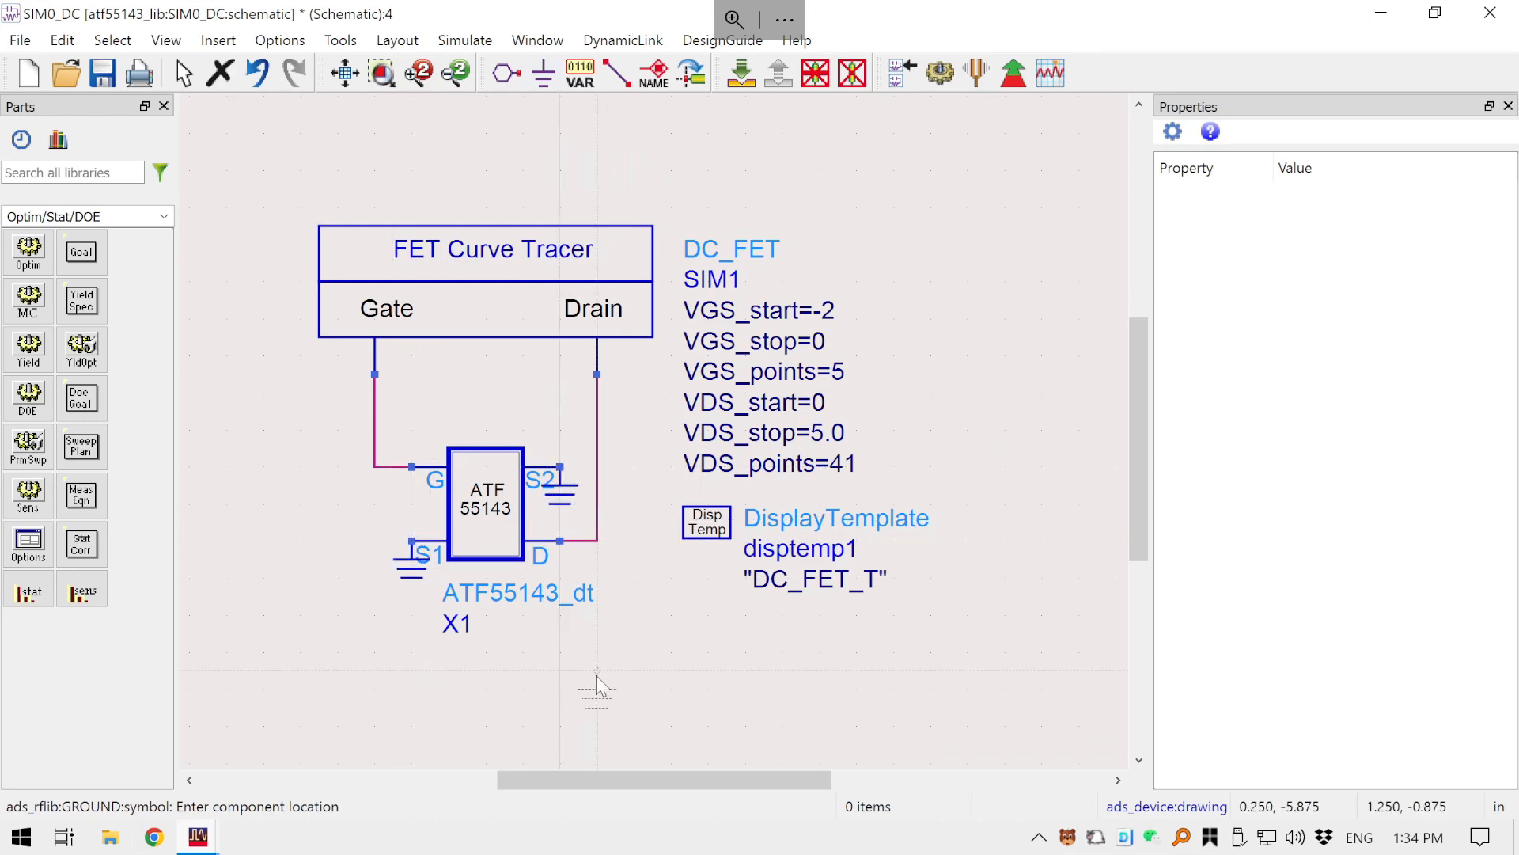
key(Escape)
key(ctrl+s)
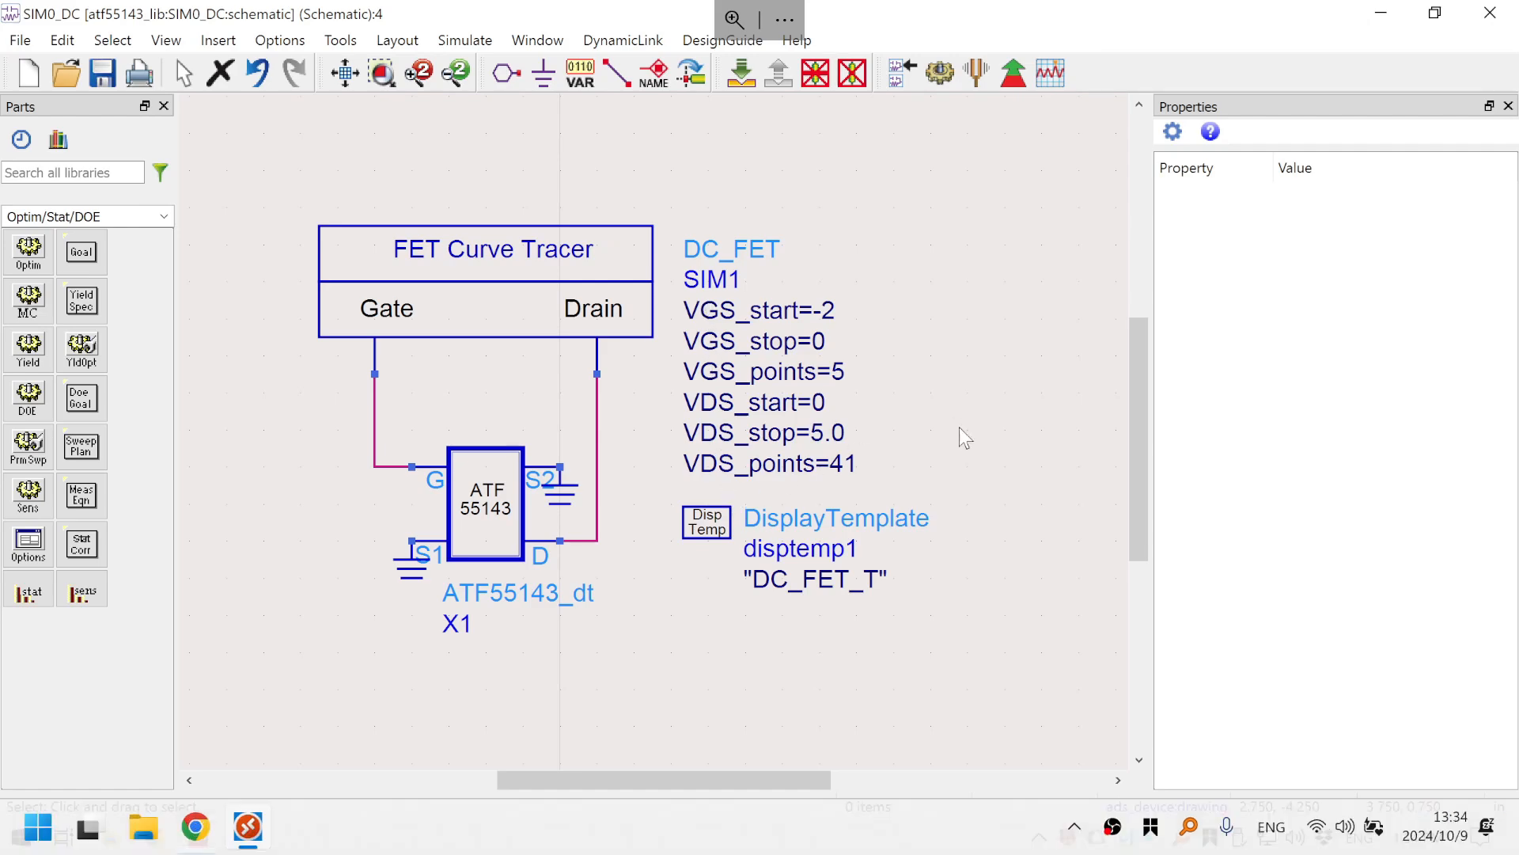
- Switch to the ATF-55143 datasheet in Foxit and find the Figure 1 Typical I-V Curves on page 2
key(ctrl+super+Right)
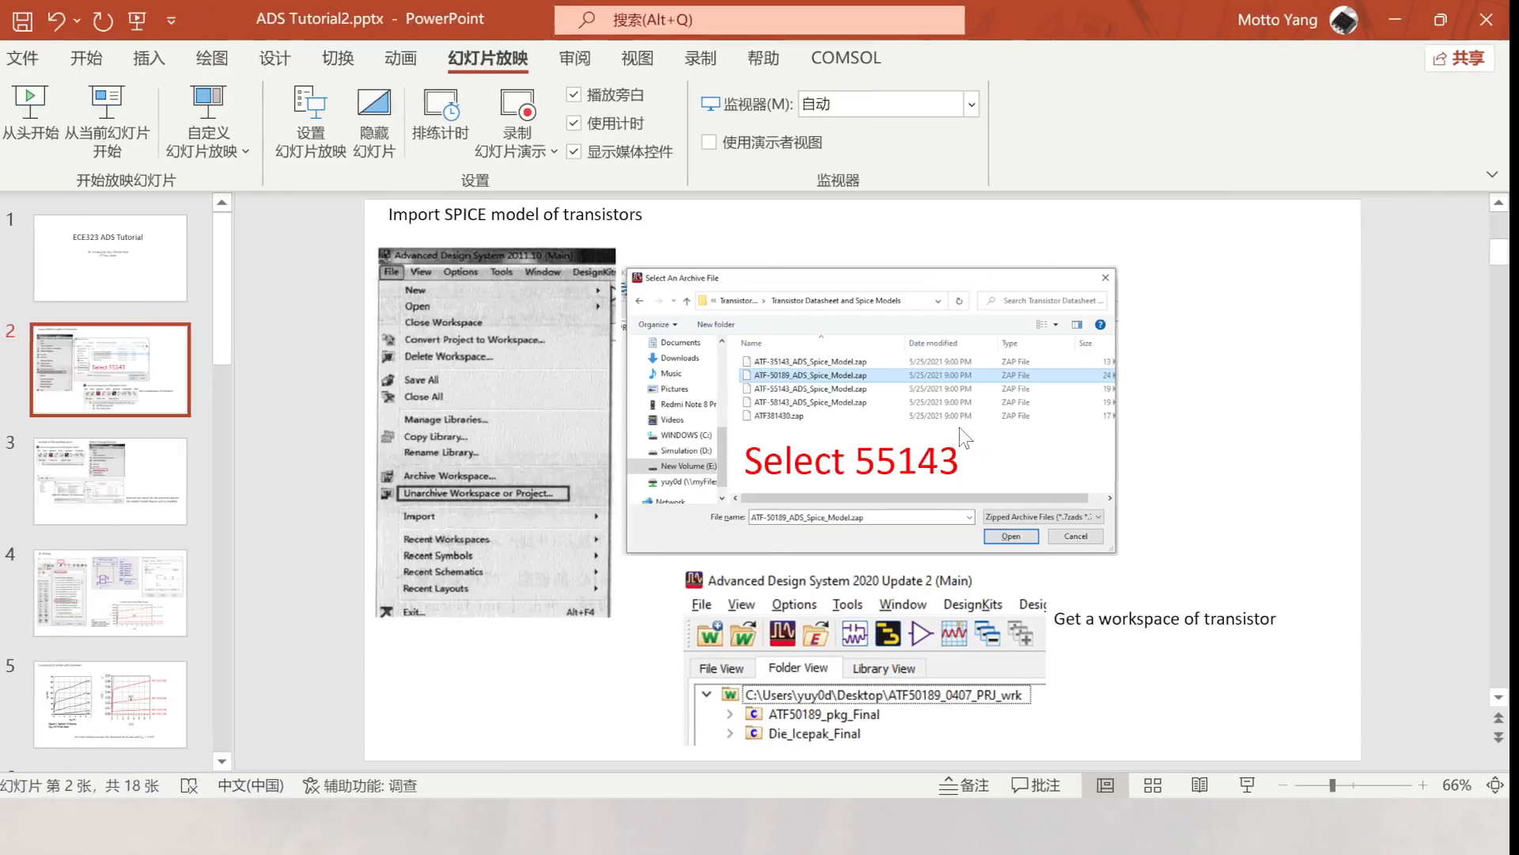
click(352, 827)
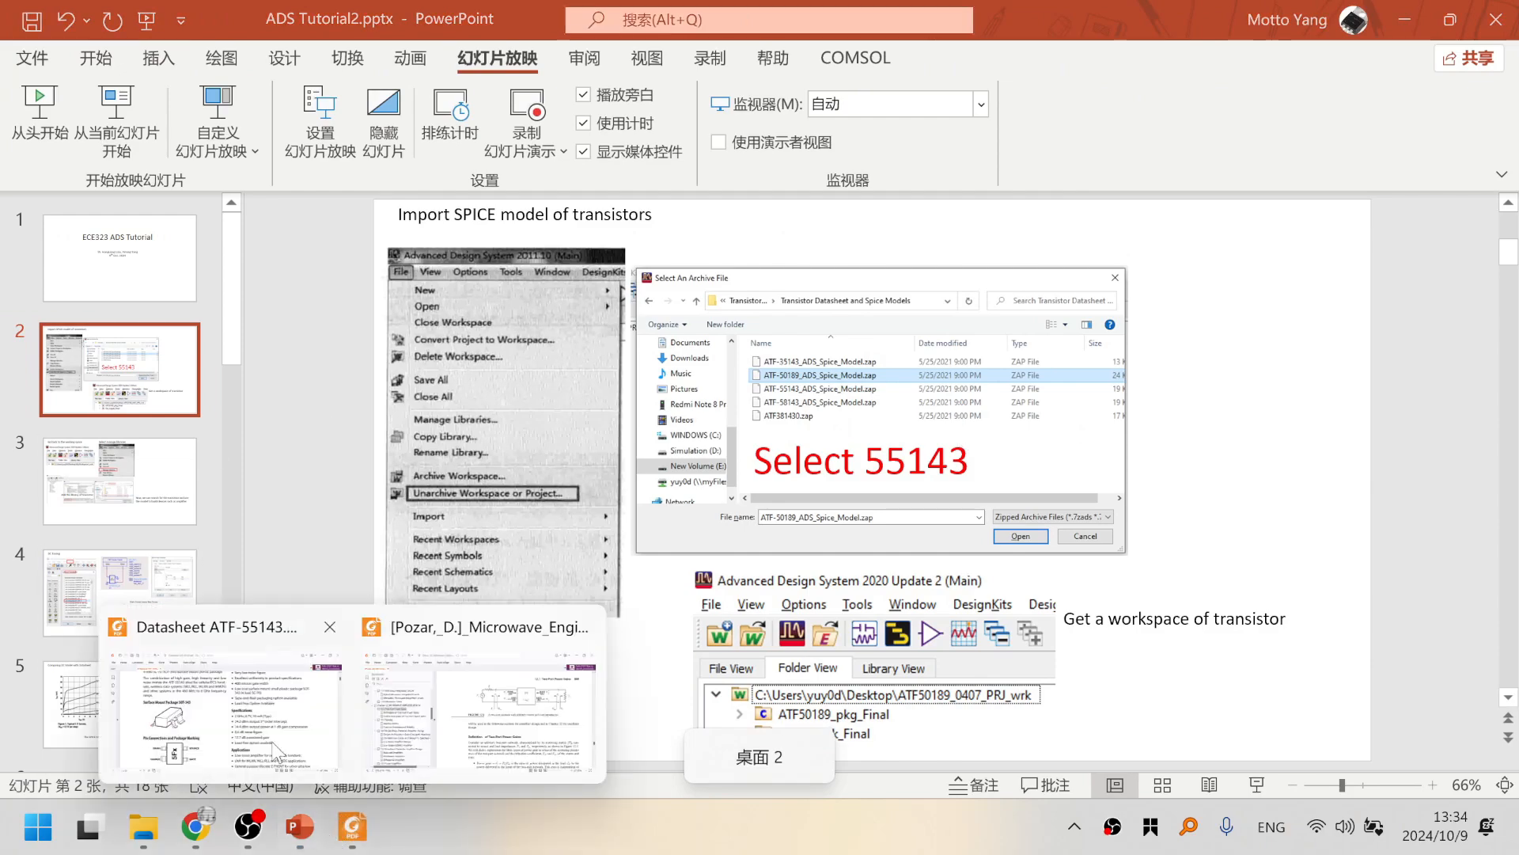
click(226, 704)
scroll(787, 550, down, 5)
scroll(787, 550, down, 20)
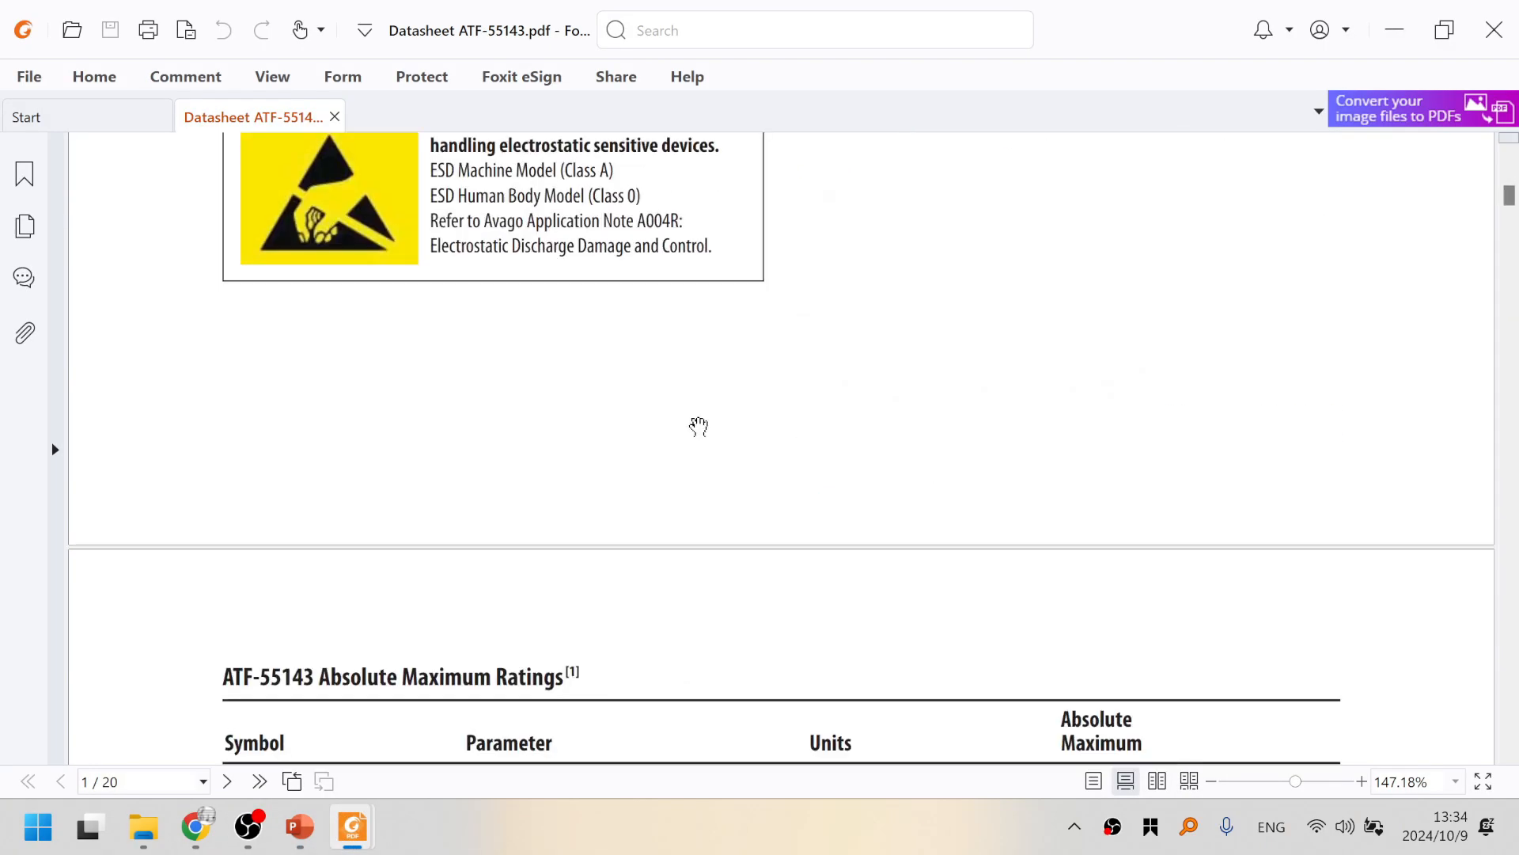
scroll(701, 432, down, 1)
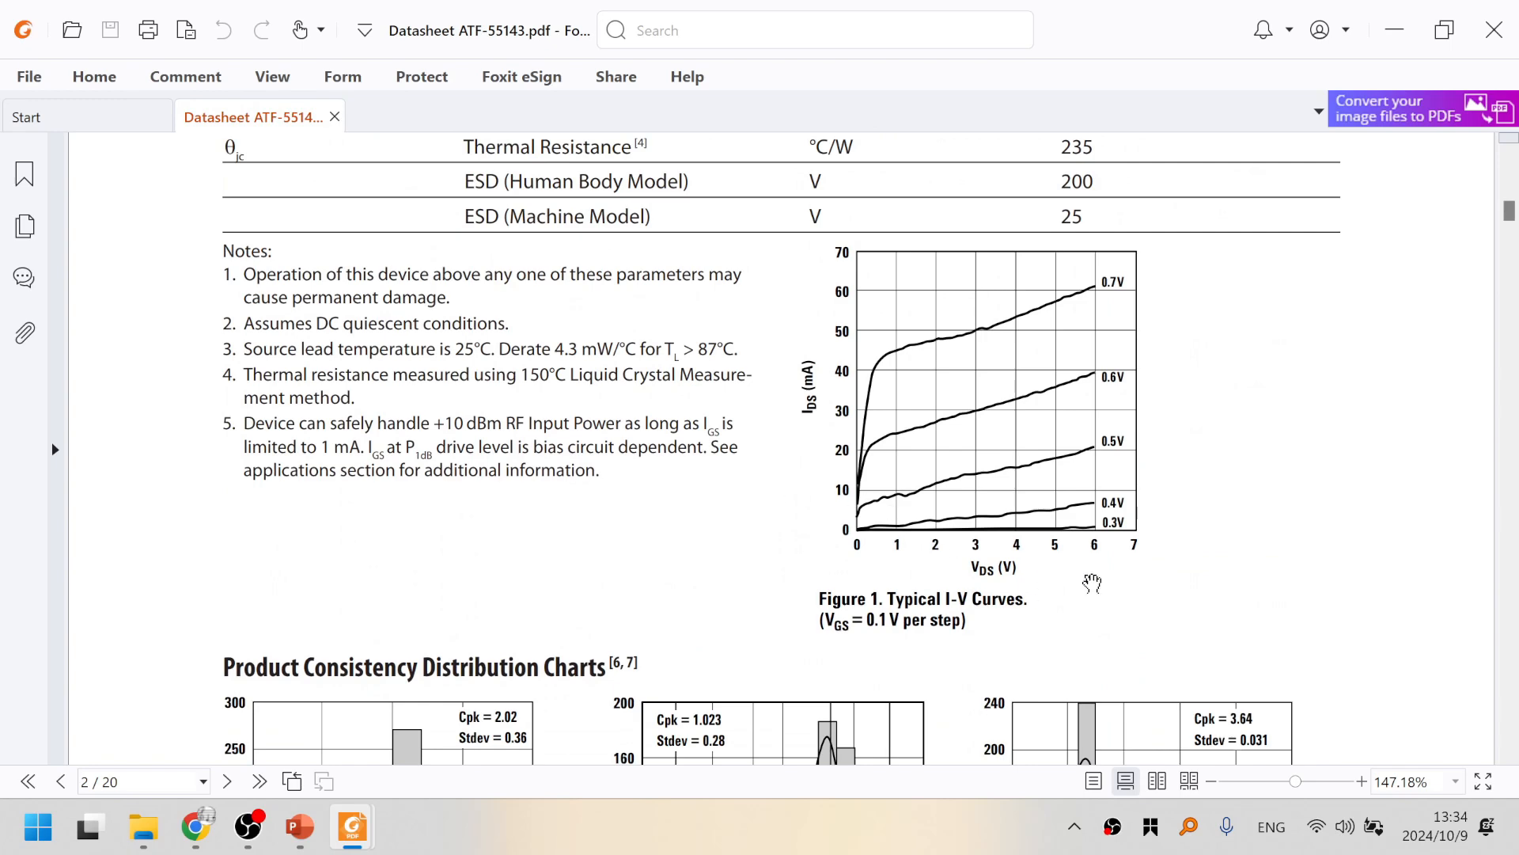
ctrl+scroll(1152, 501, up, 1)
ctrl+scroll(1152, 500, up, 1)
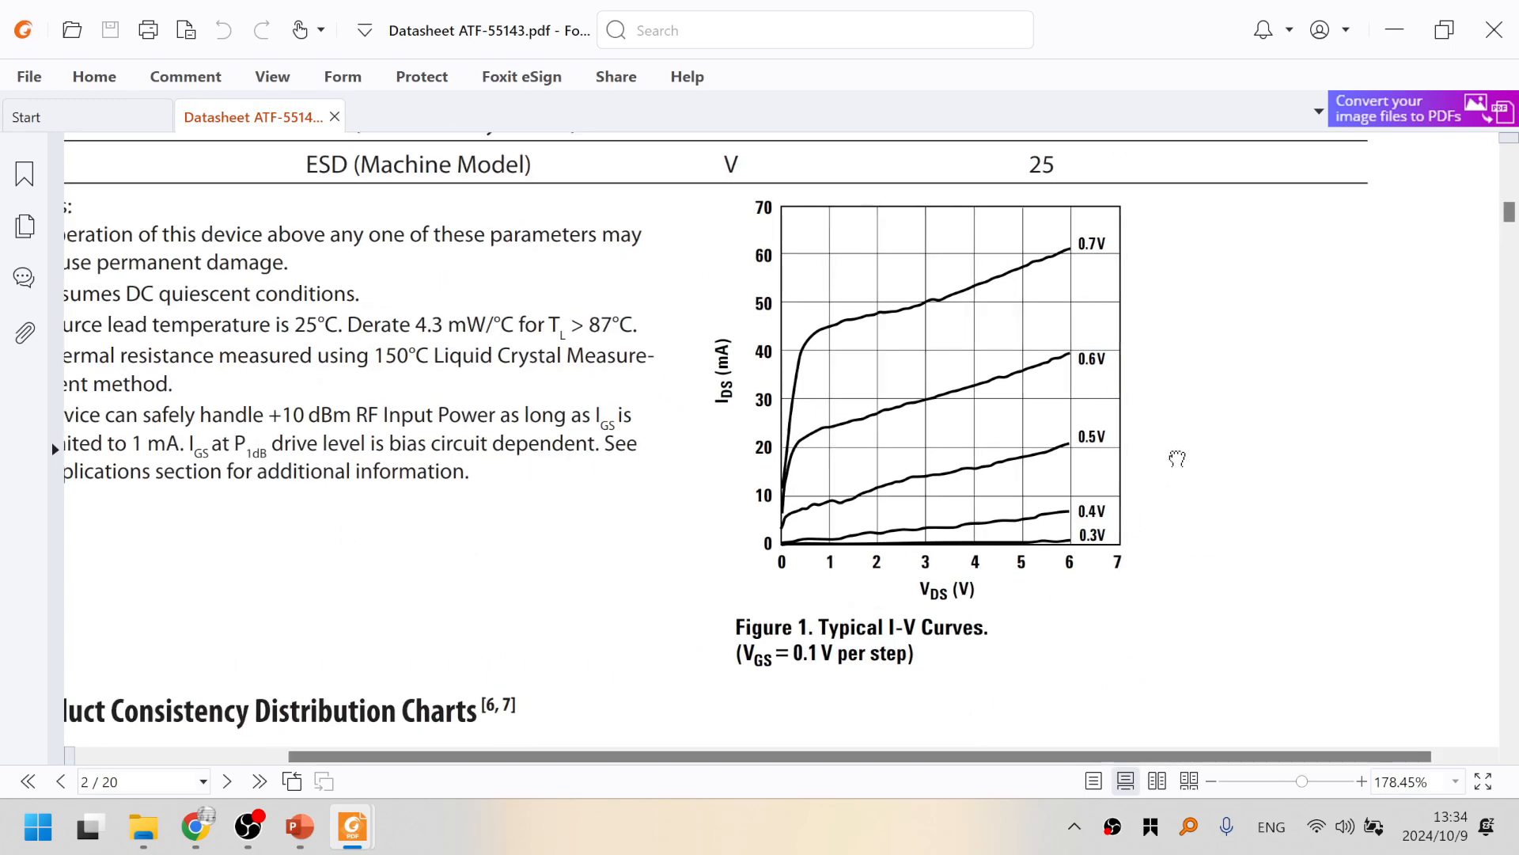
- Try pinning a screen capture of the Typical I-V Curves figure over the schematic, and return to the datasheet
key(F1)
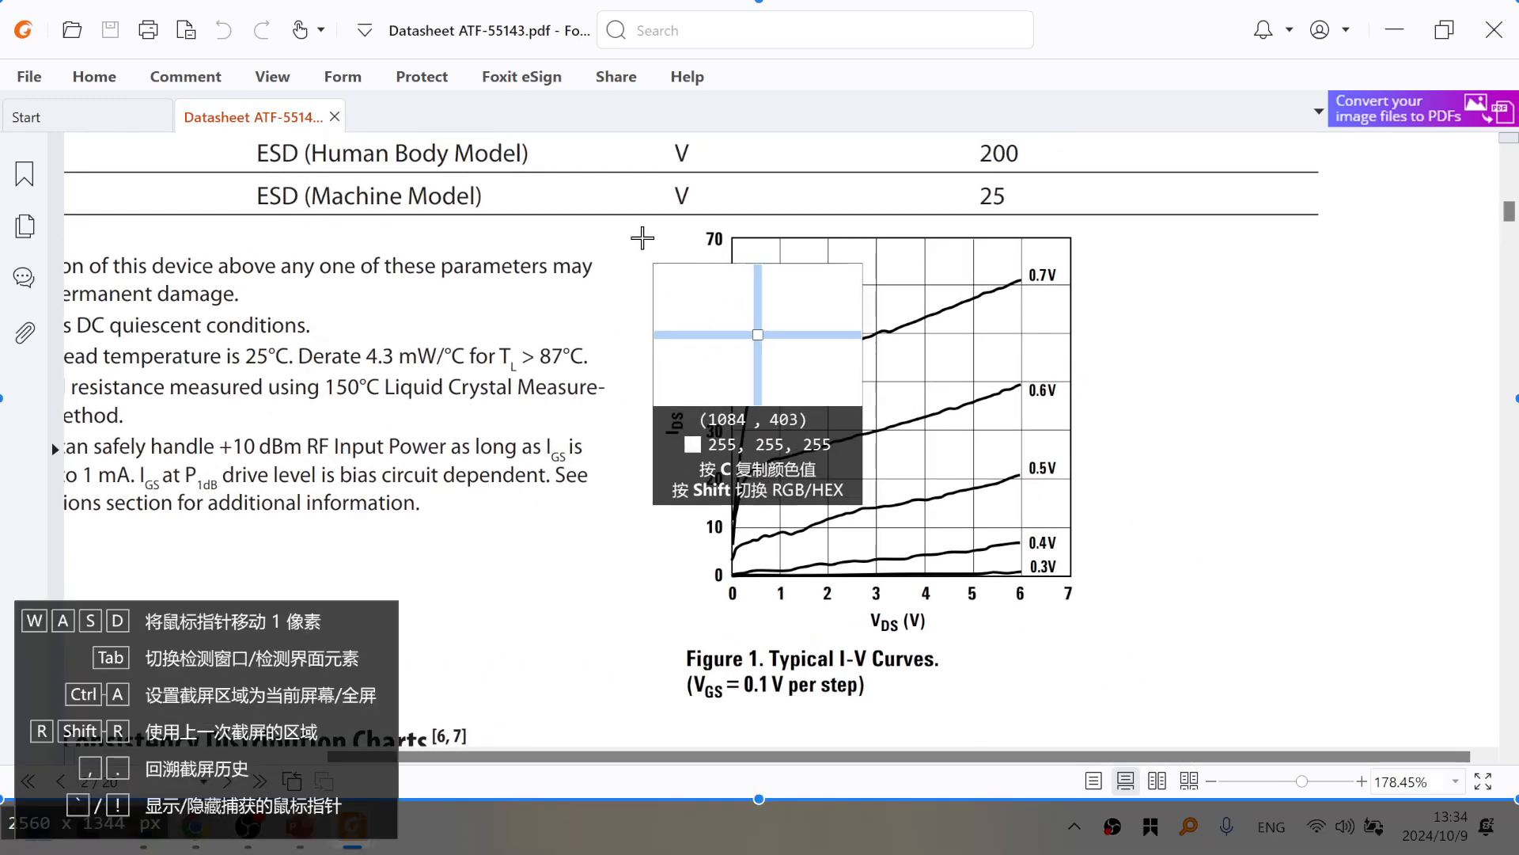
drag(638, 219, 1130, 713)
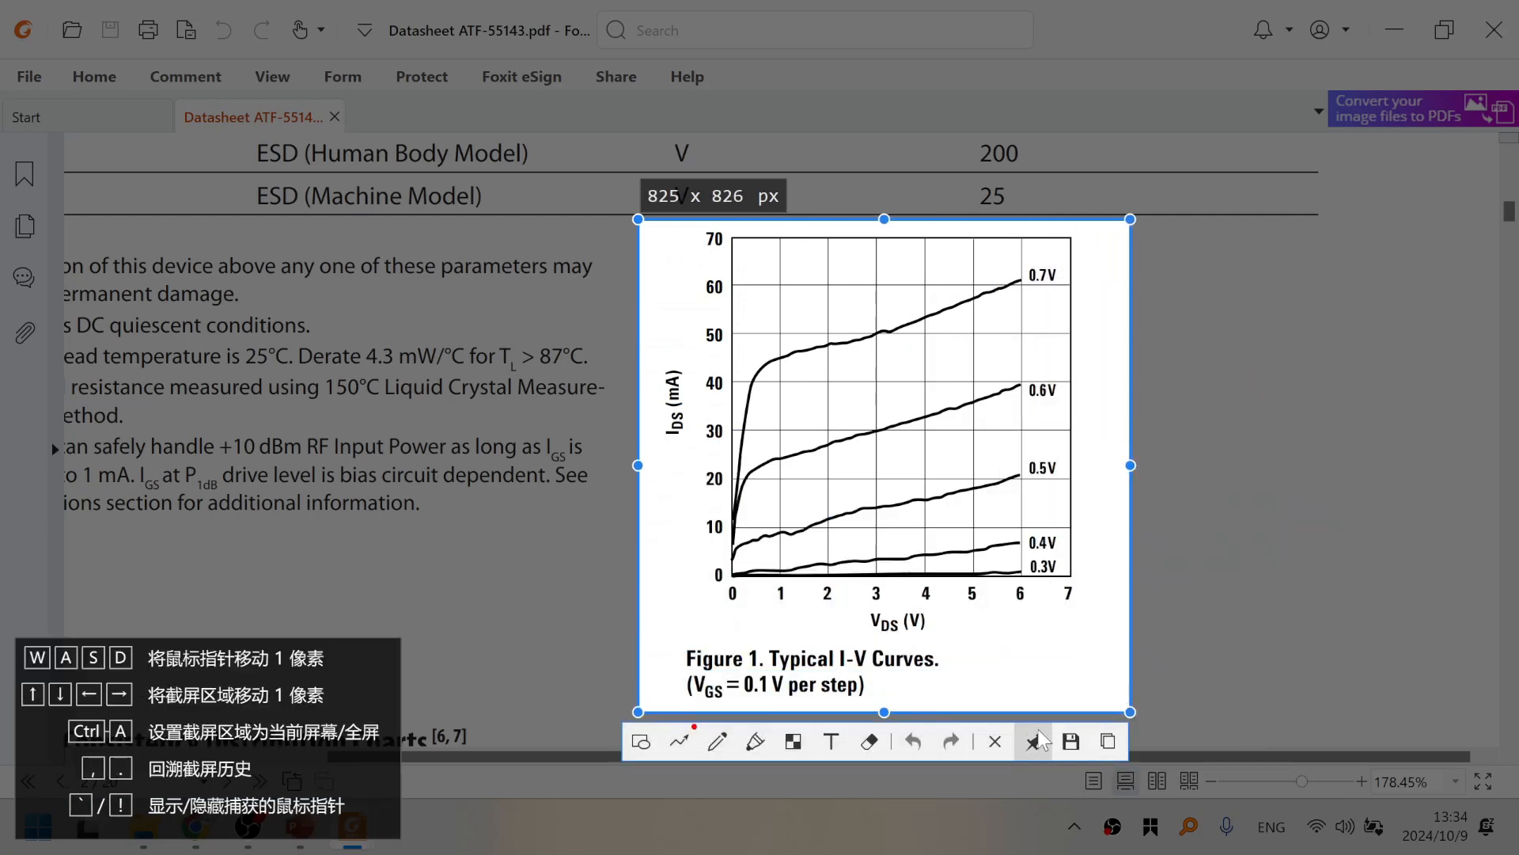
click(1029, 743)
drag(988, 455, 573, 432)
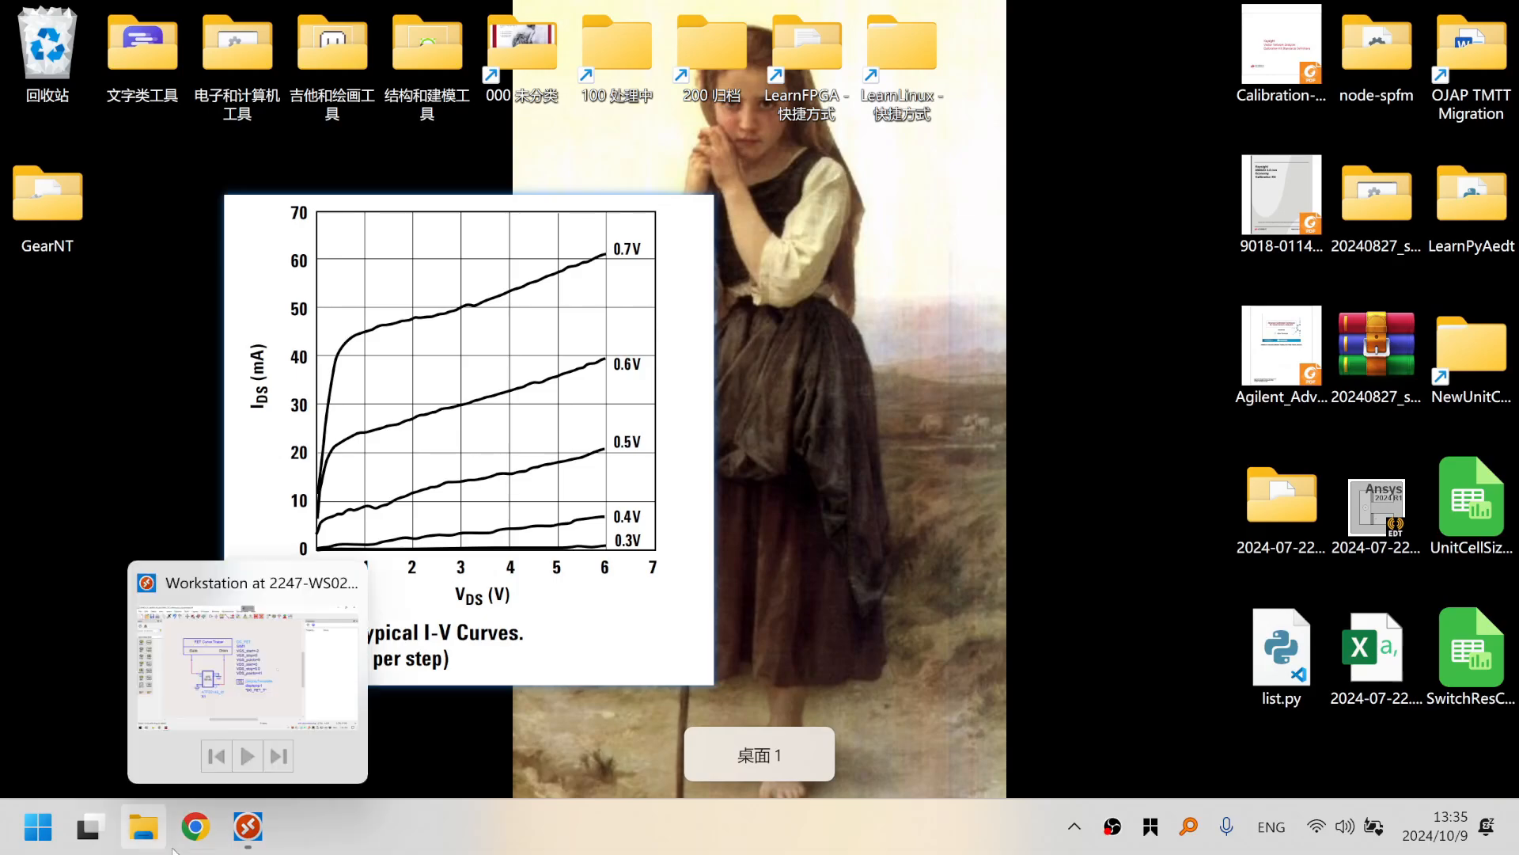
click(247, 827)
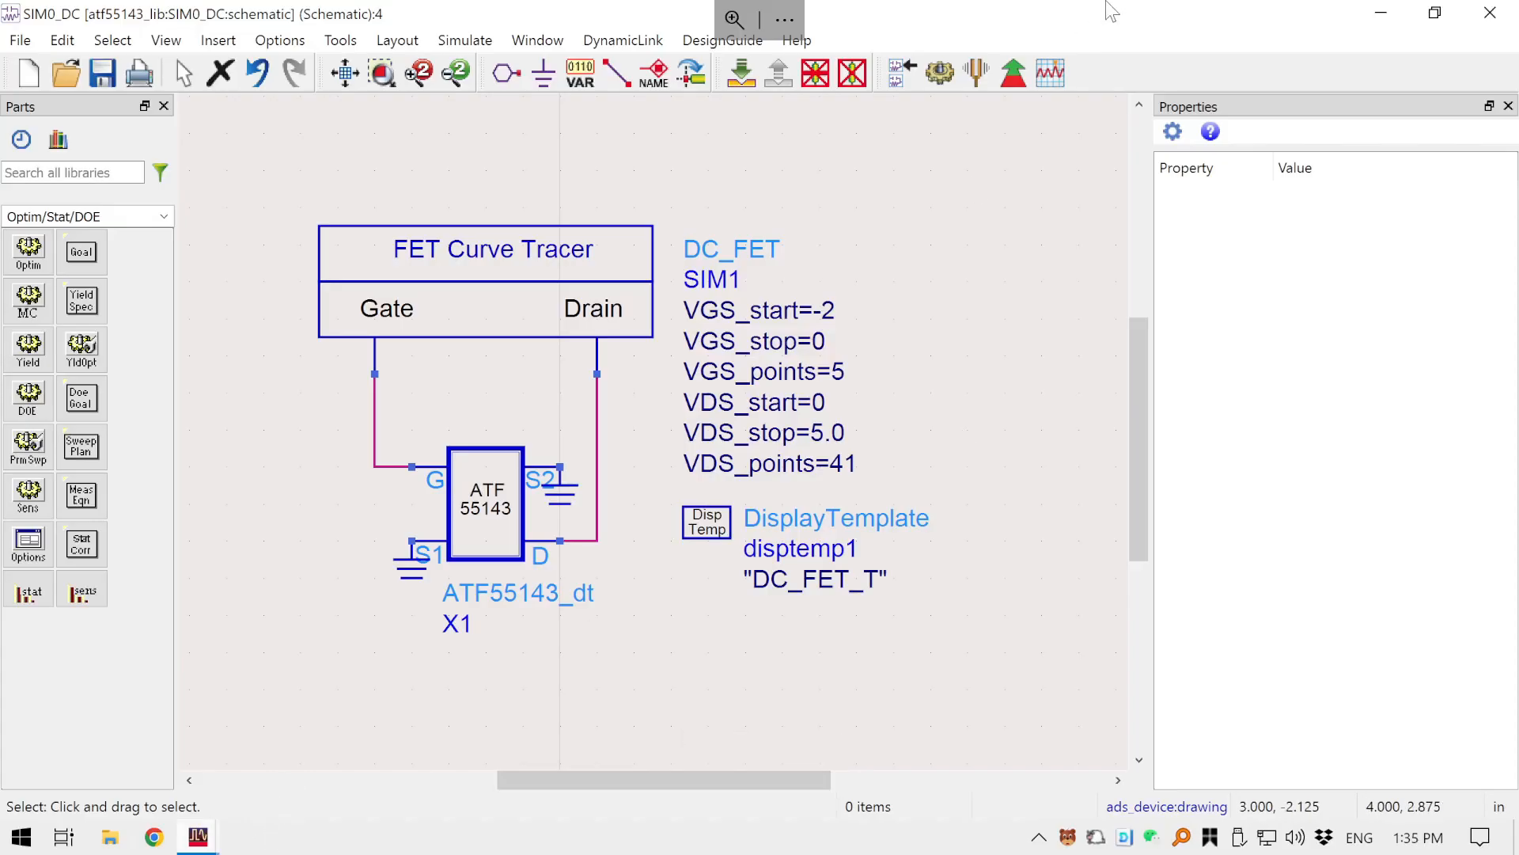
key(ctrl+super+Right)
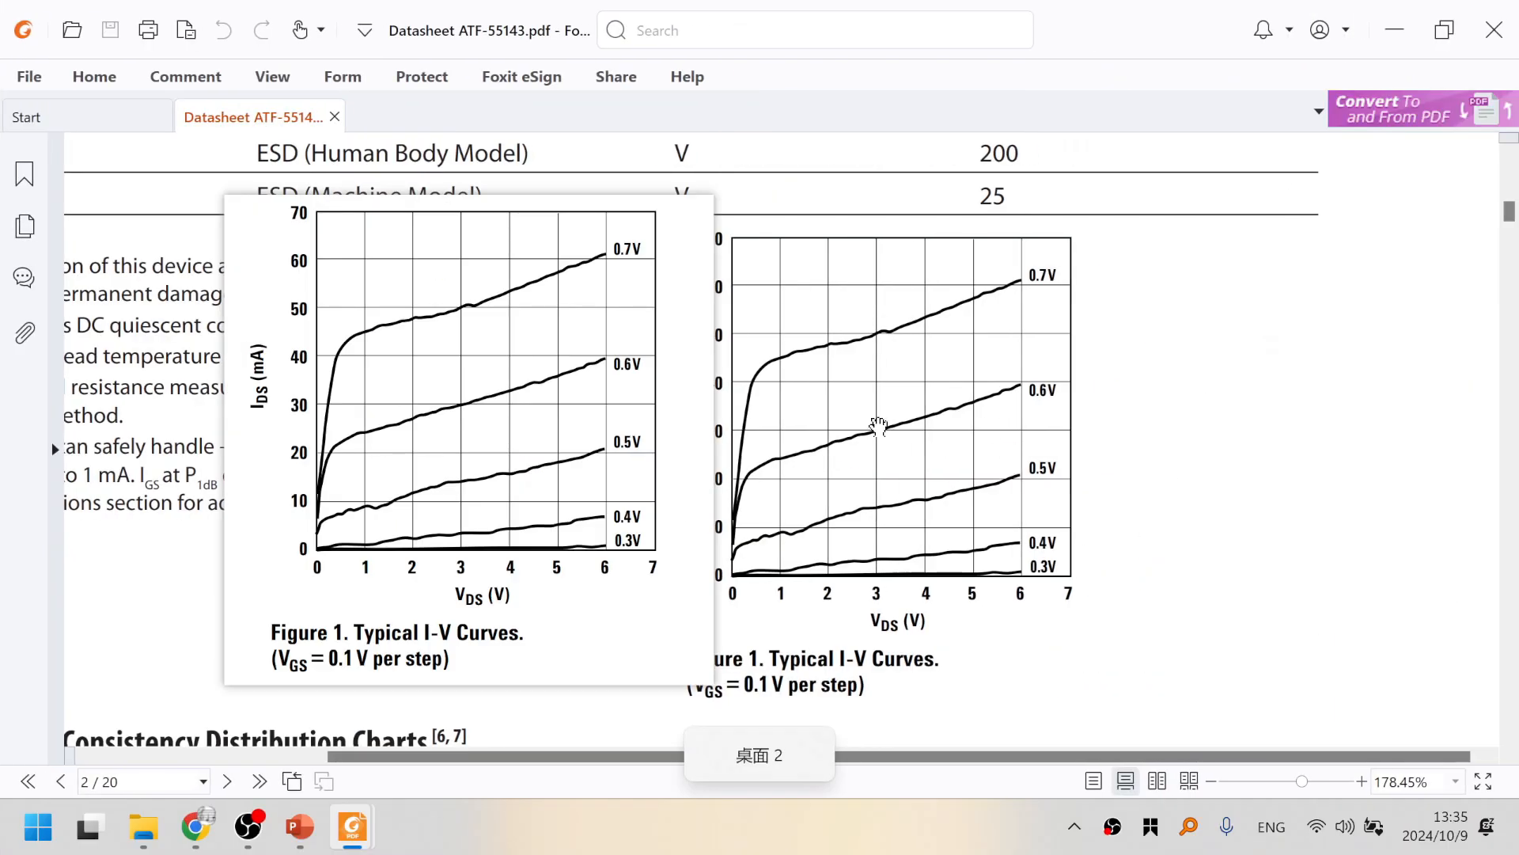
double_click(549, 481)
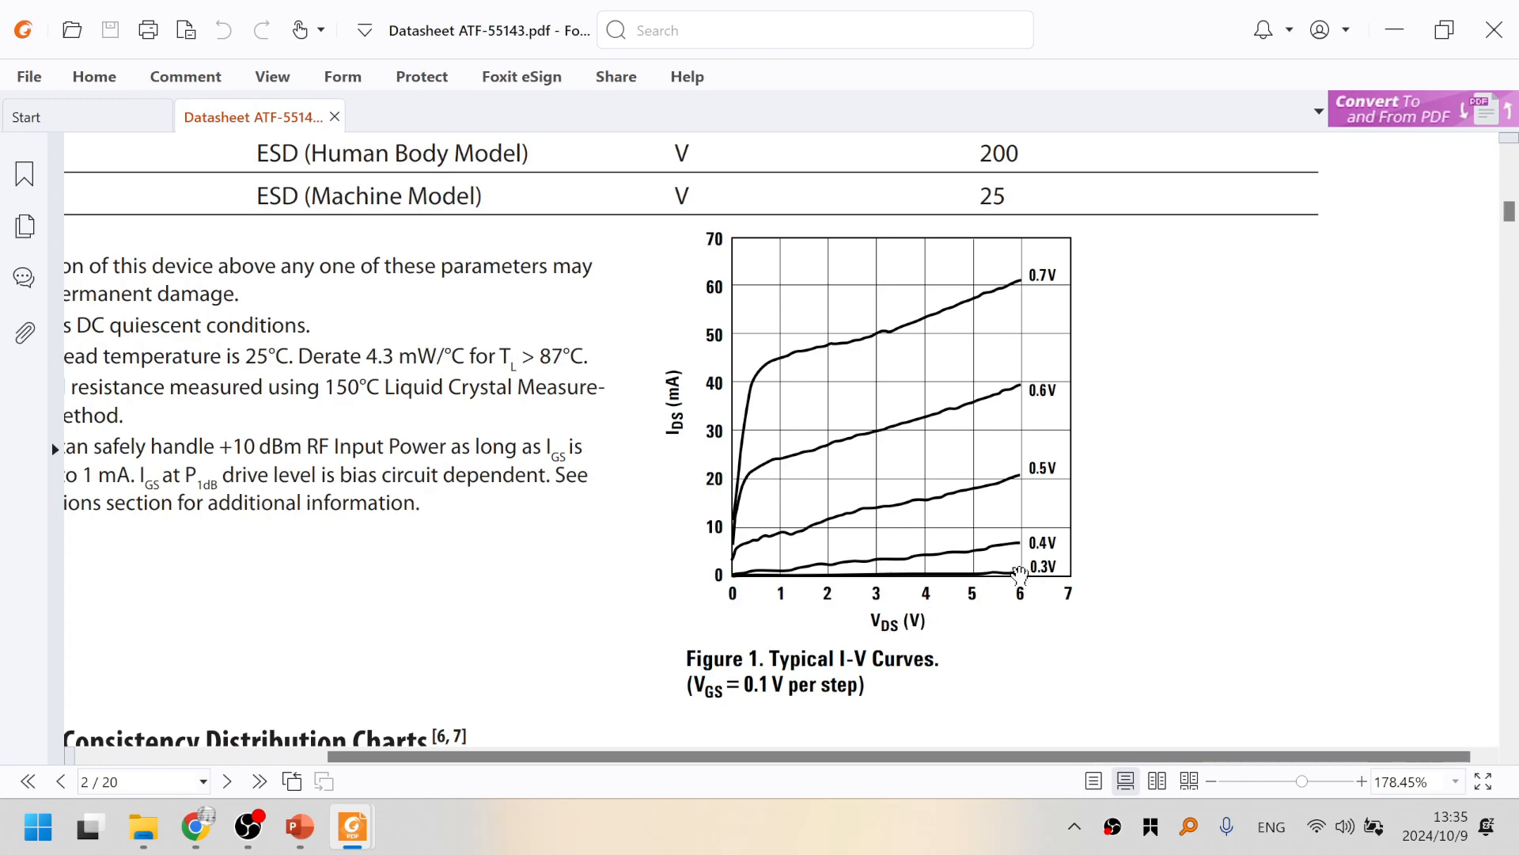
- Check the VGS range of the curves in Figure 1 and switch back to the SIM0_DC schematic in ADS
drag(1030, 566, 1054, 569)
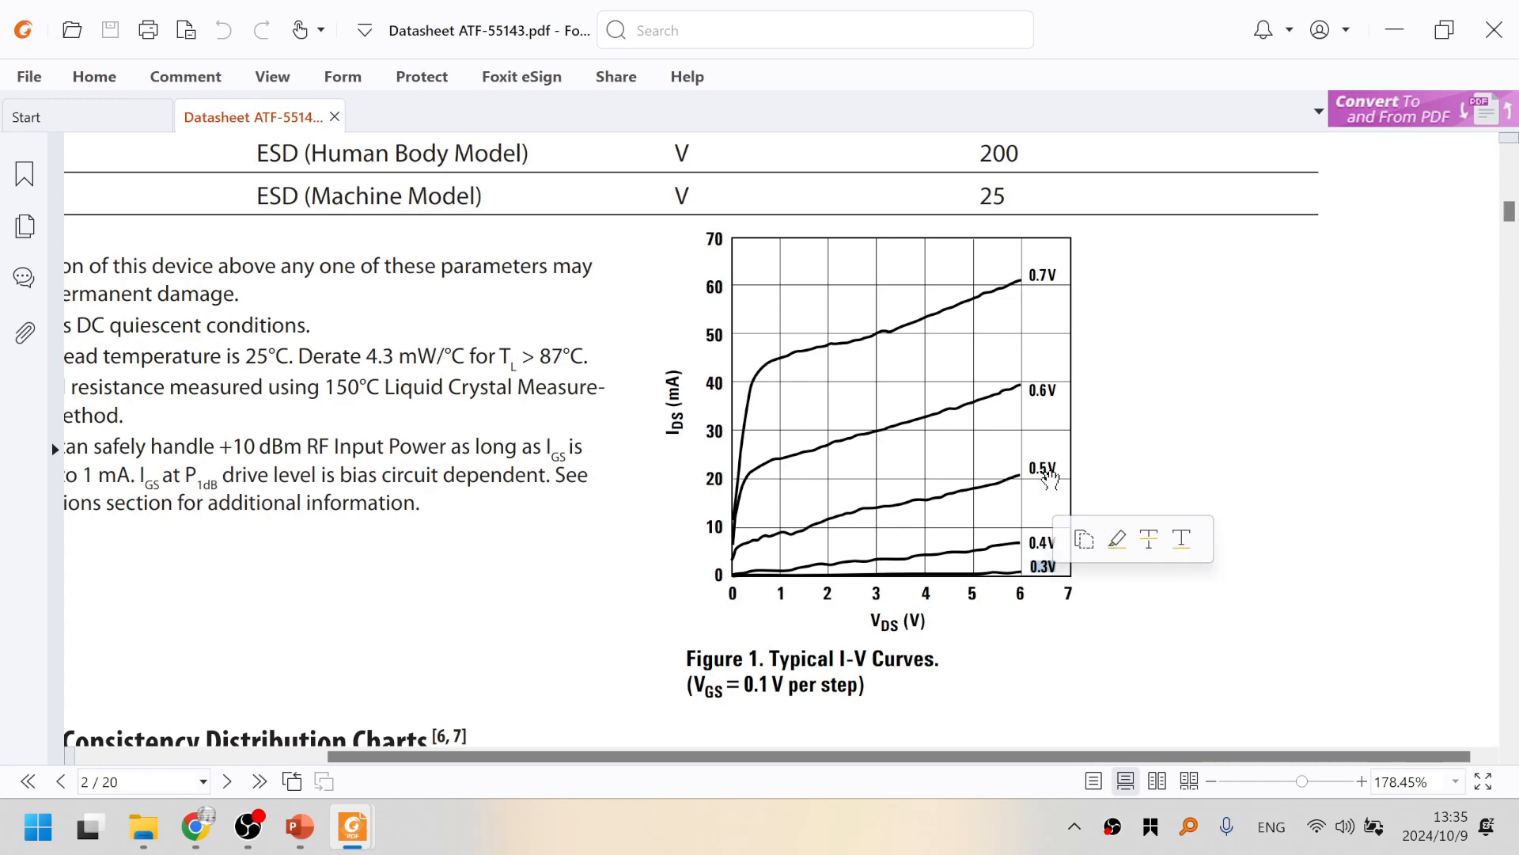
click(1115, 300)
key(ctrl+super+Left)
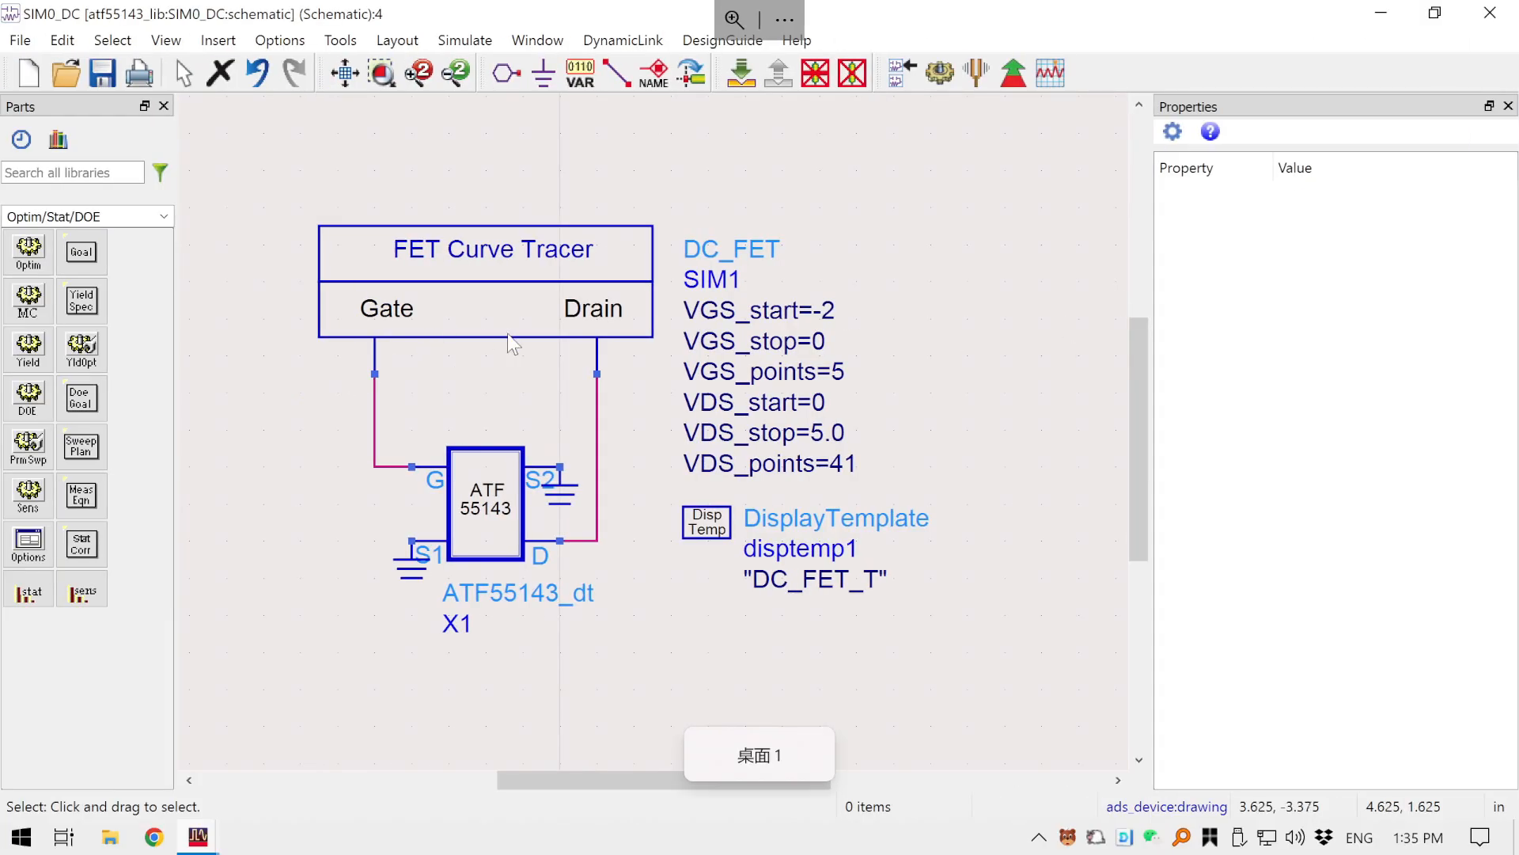
- Set the FET Curve Tracer's VGS_start to 0.3 and VGS_stop to 0.7
double_click(819, 310)
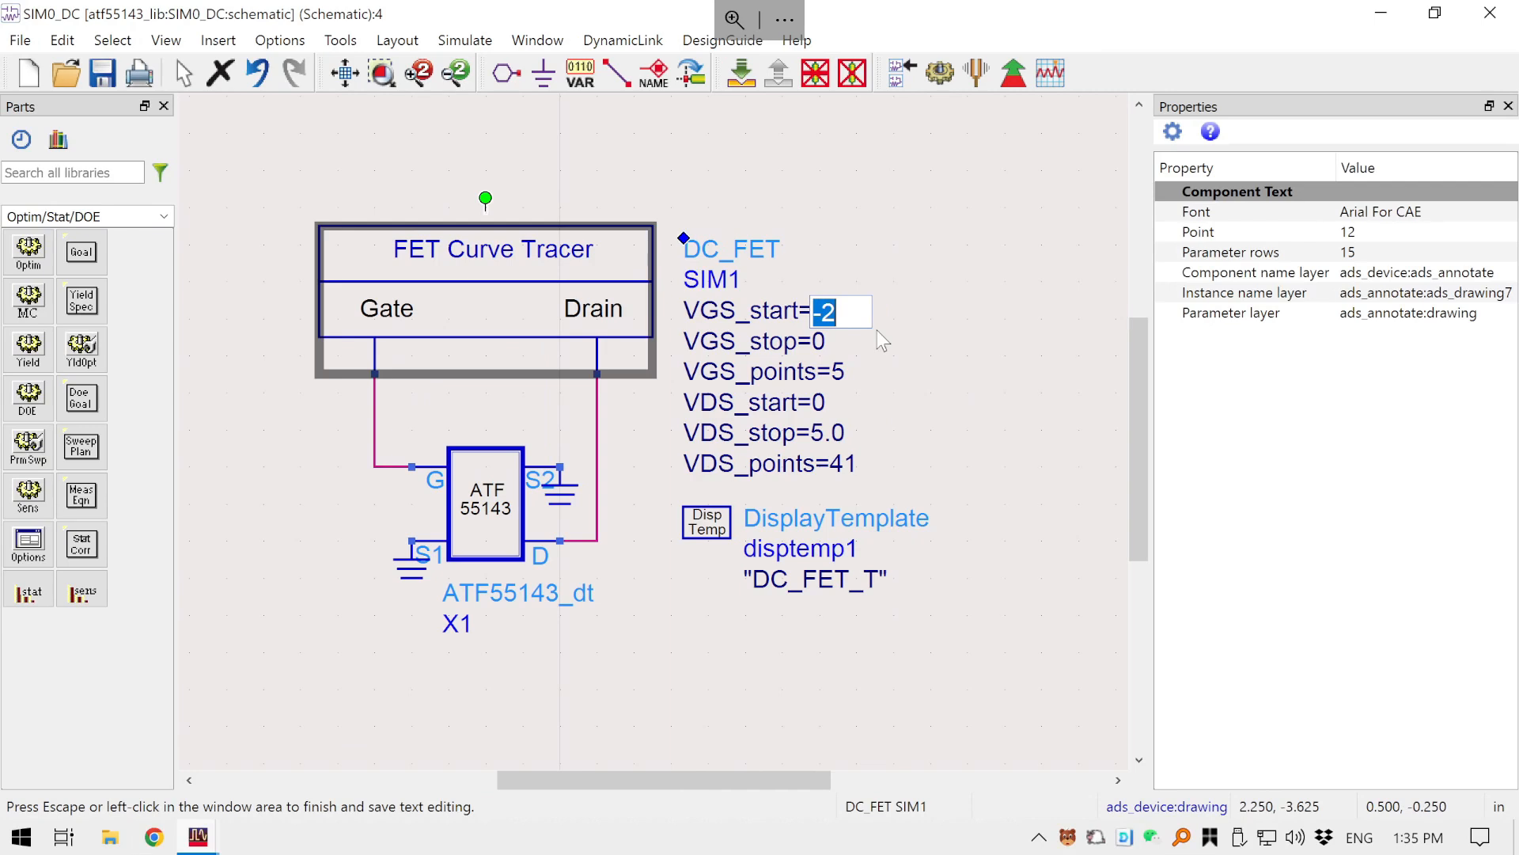
key(BackSpace)
text(0.3)
key(Tab)
text(0.7)
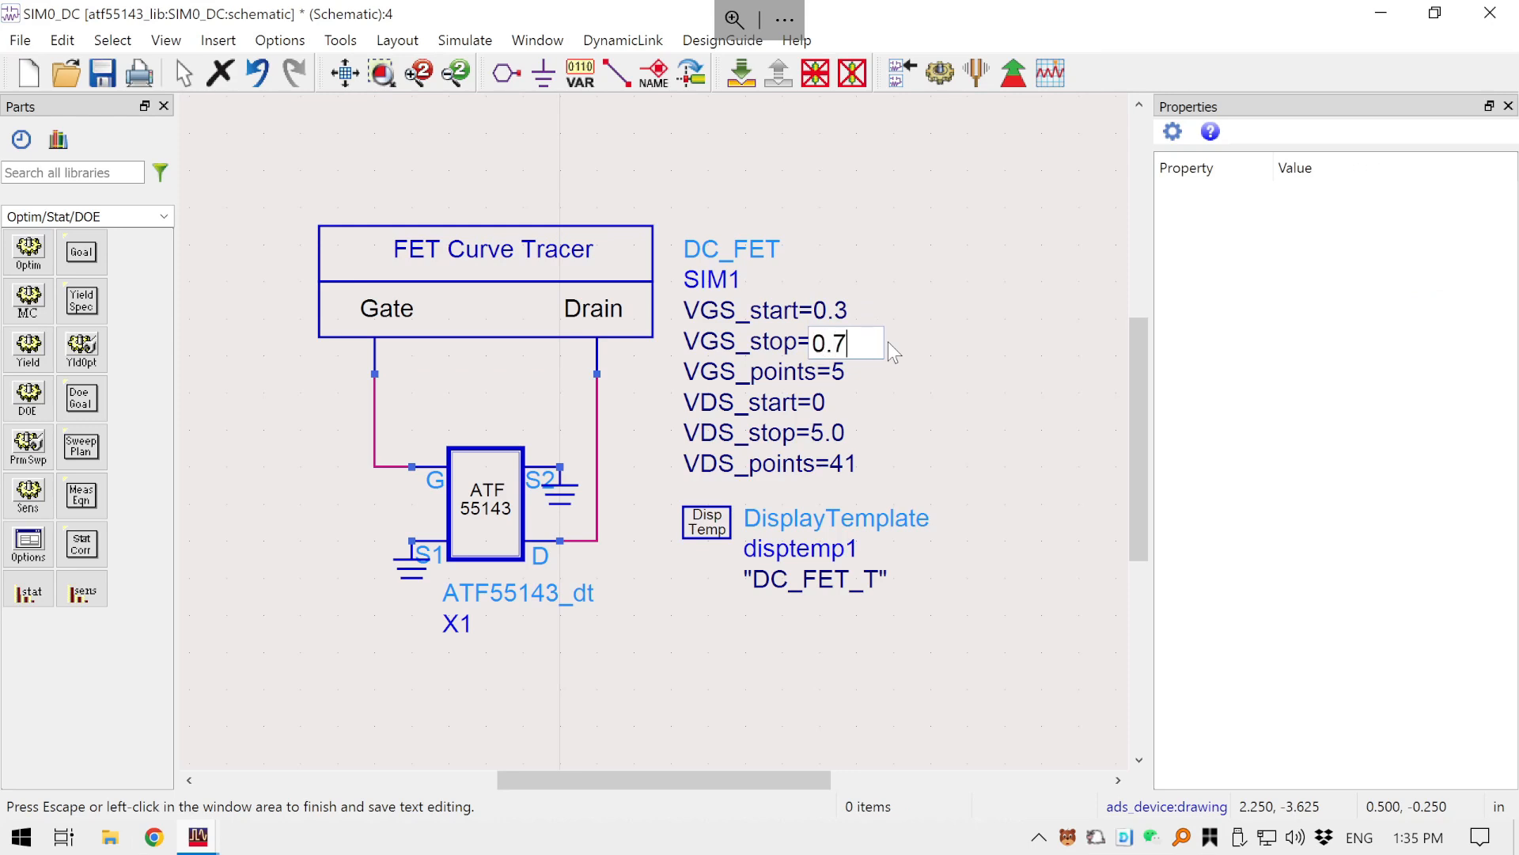
key(Tab)
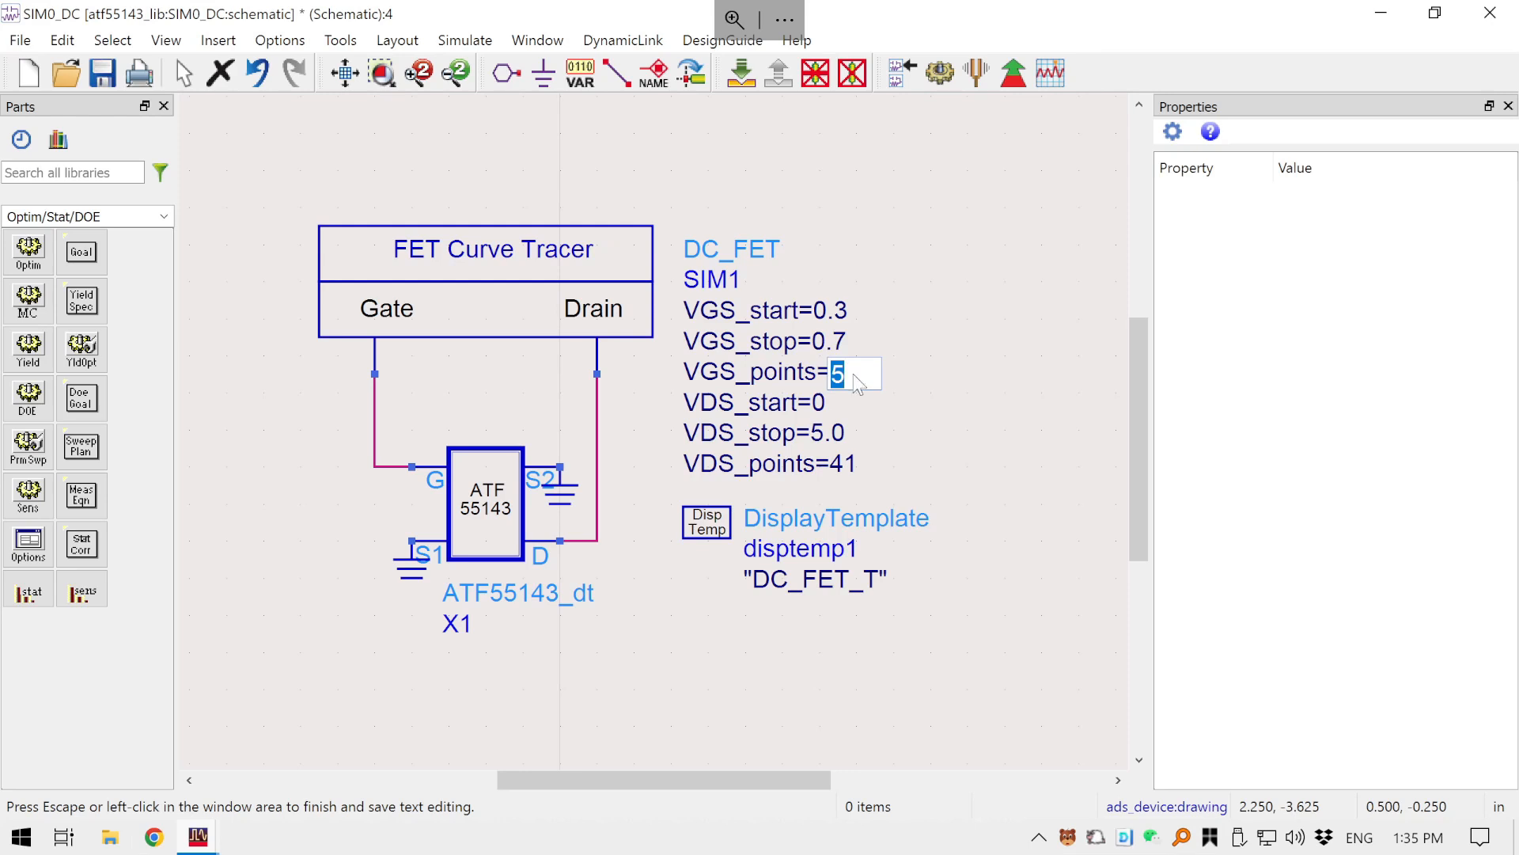
- Set the FET Curve Tracer's VDS_stop to 7 and VDS_points to 71
click(845, 435)
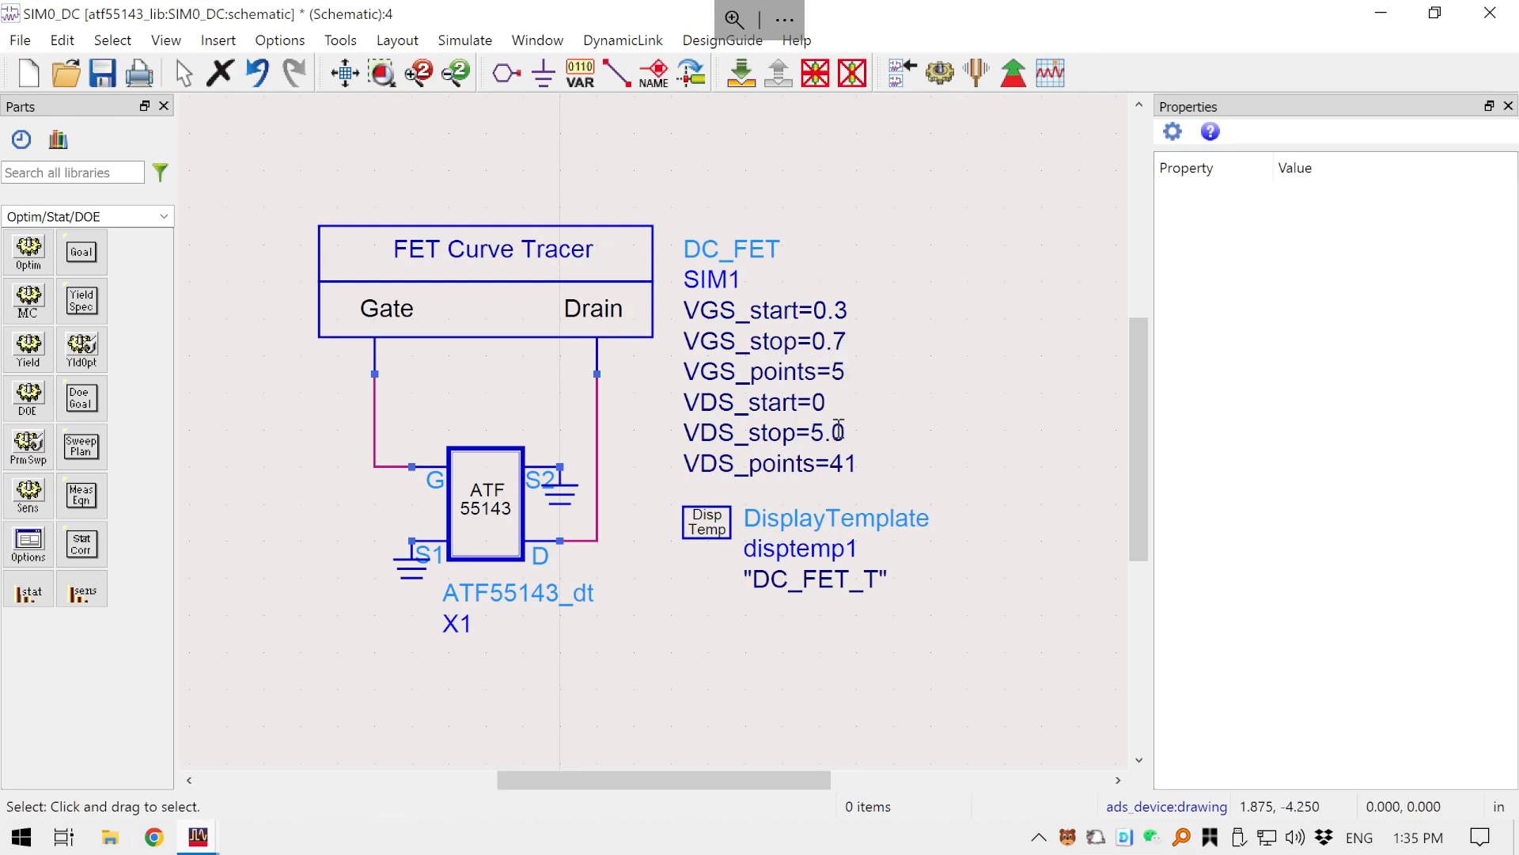
click(843, 433)
text(7)
key(Tab)
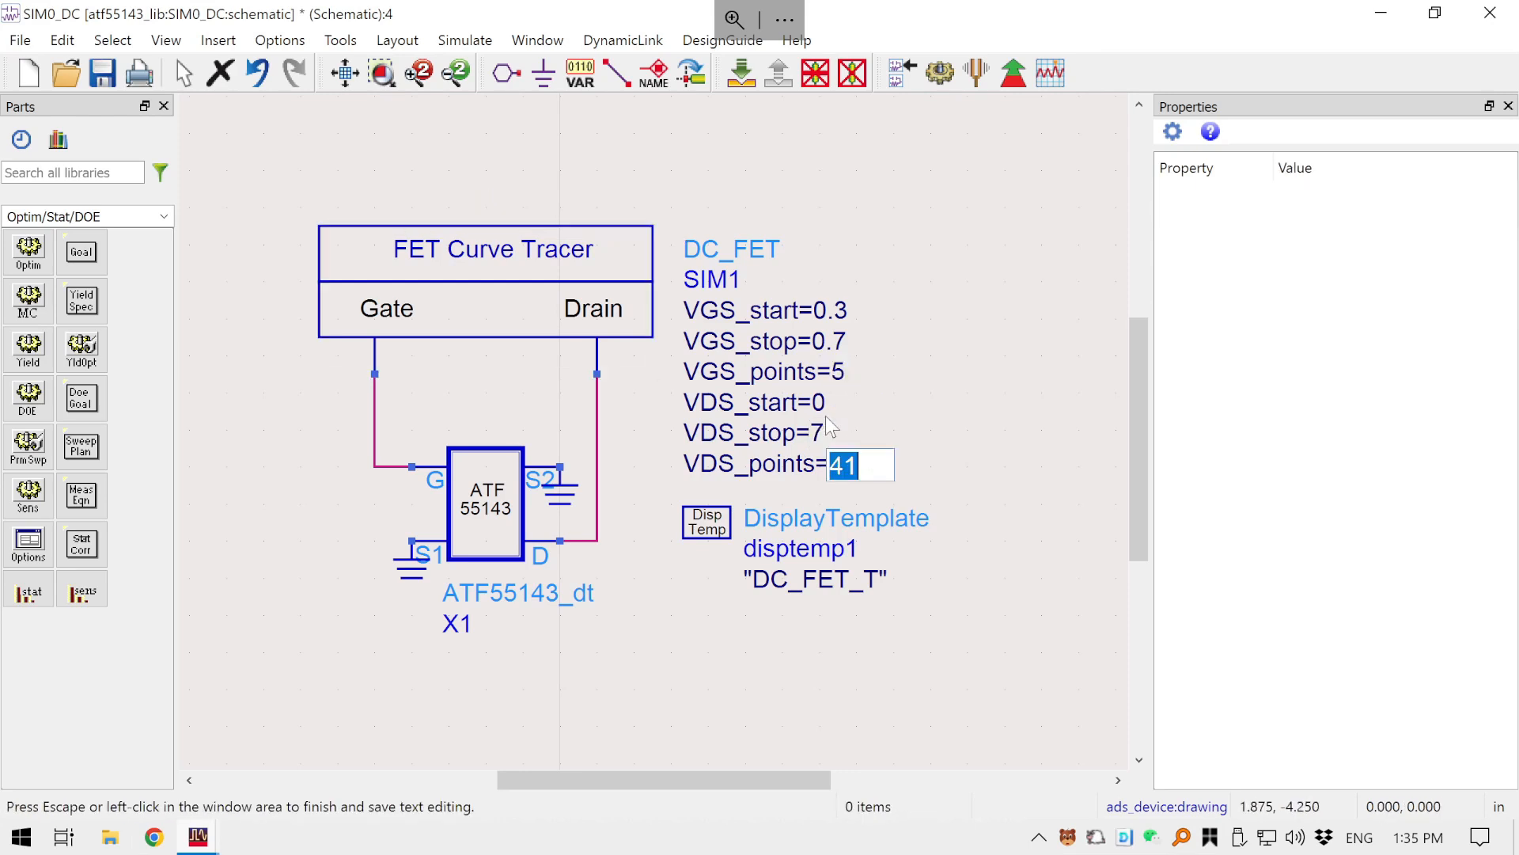
text(71)
key(Escape)
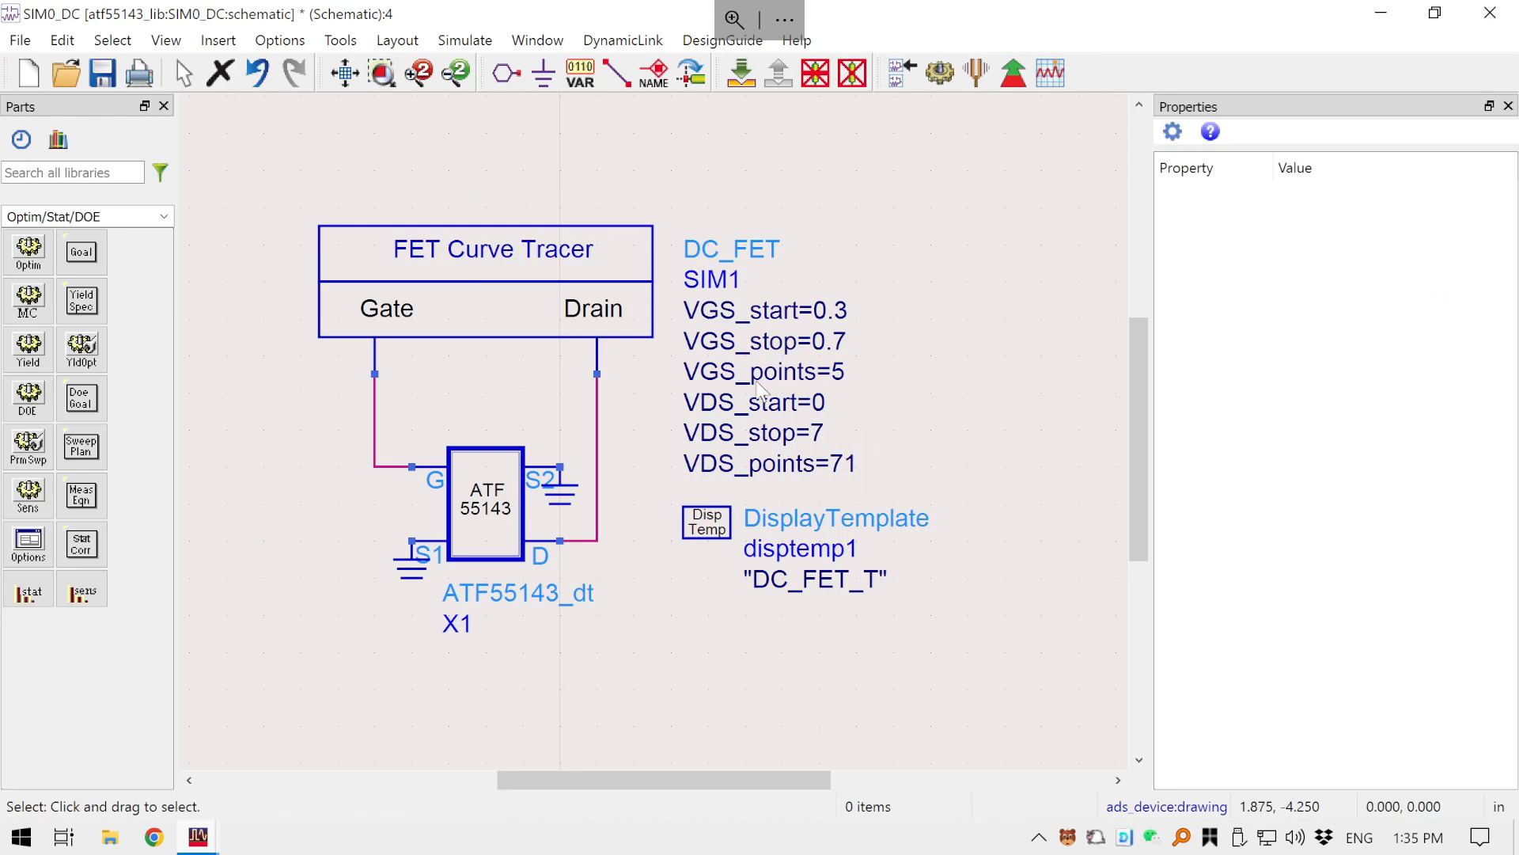
- Save the SIM0_DC schematic, run the simulation, and maximize and save the resulting data display
click(102, 73)
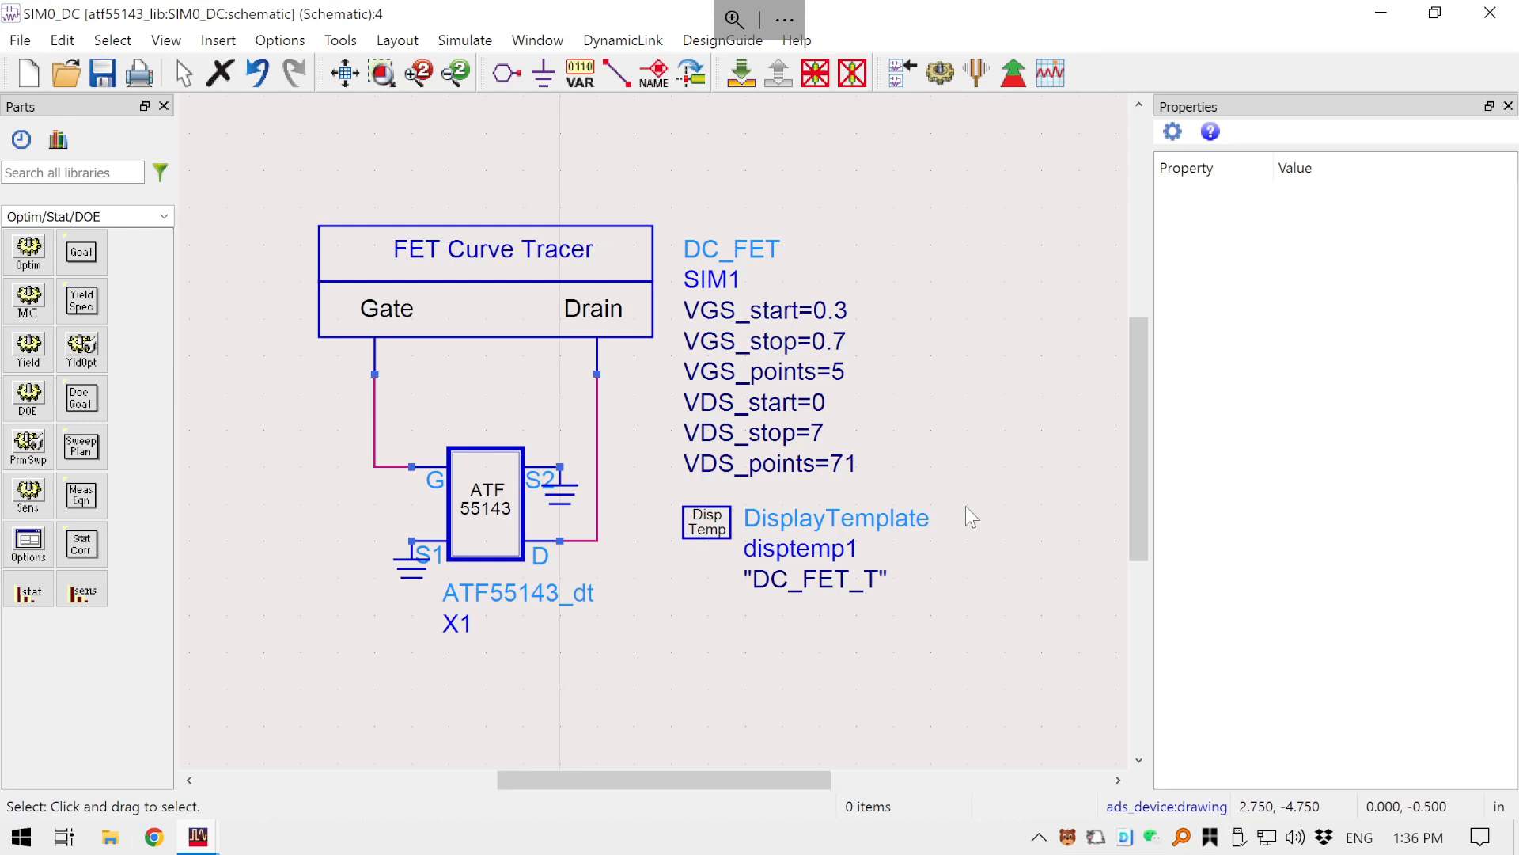
click(942, 74)
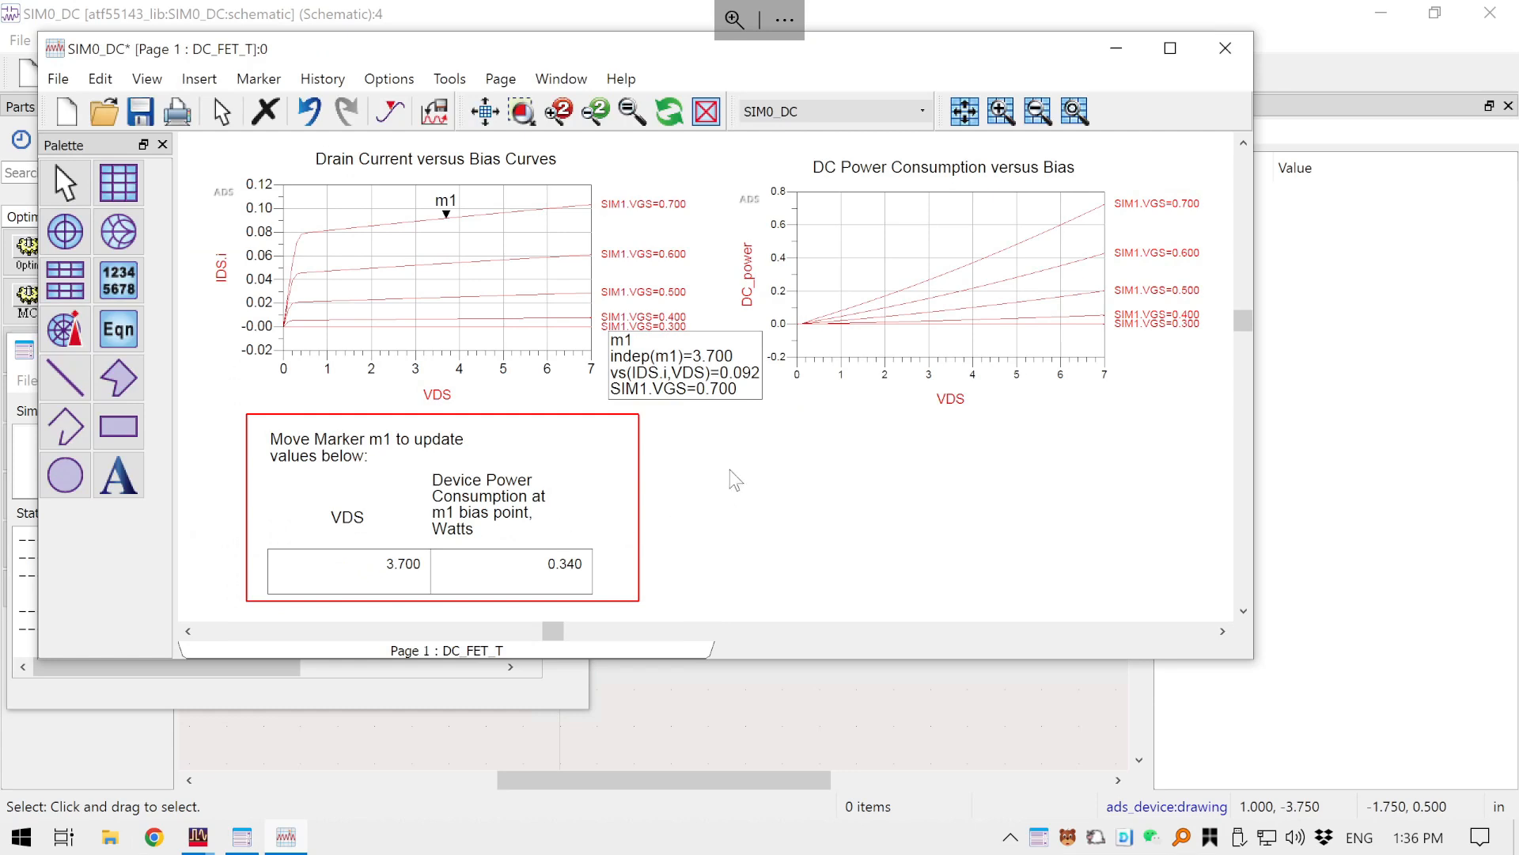
click(1172, 52)
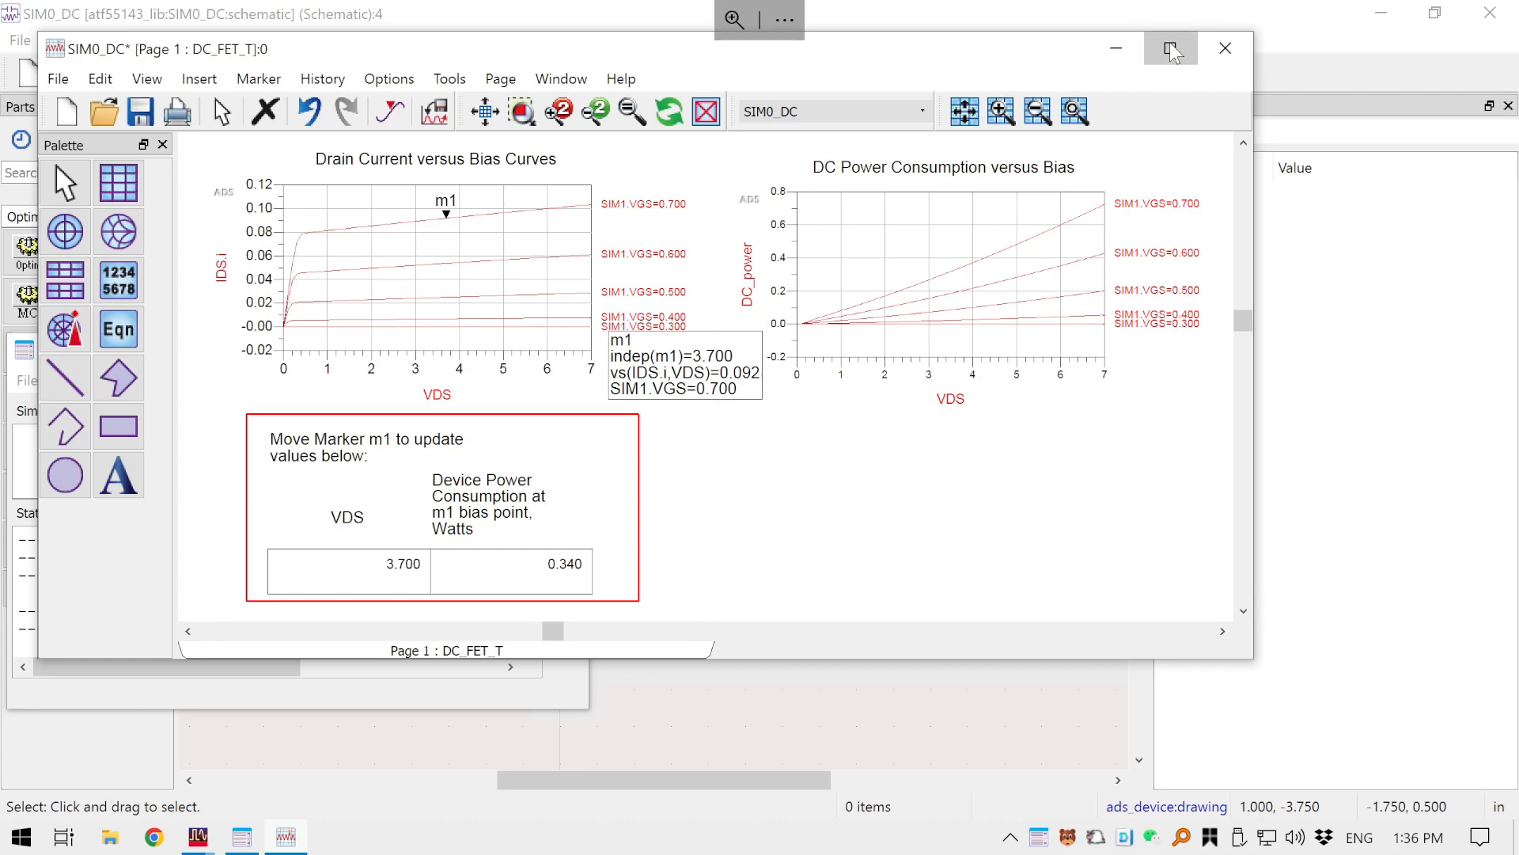
key(ctrl+s)
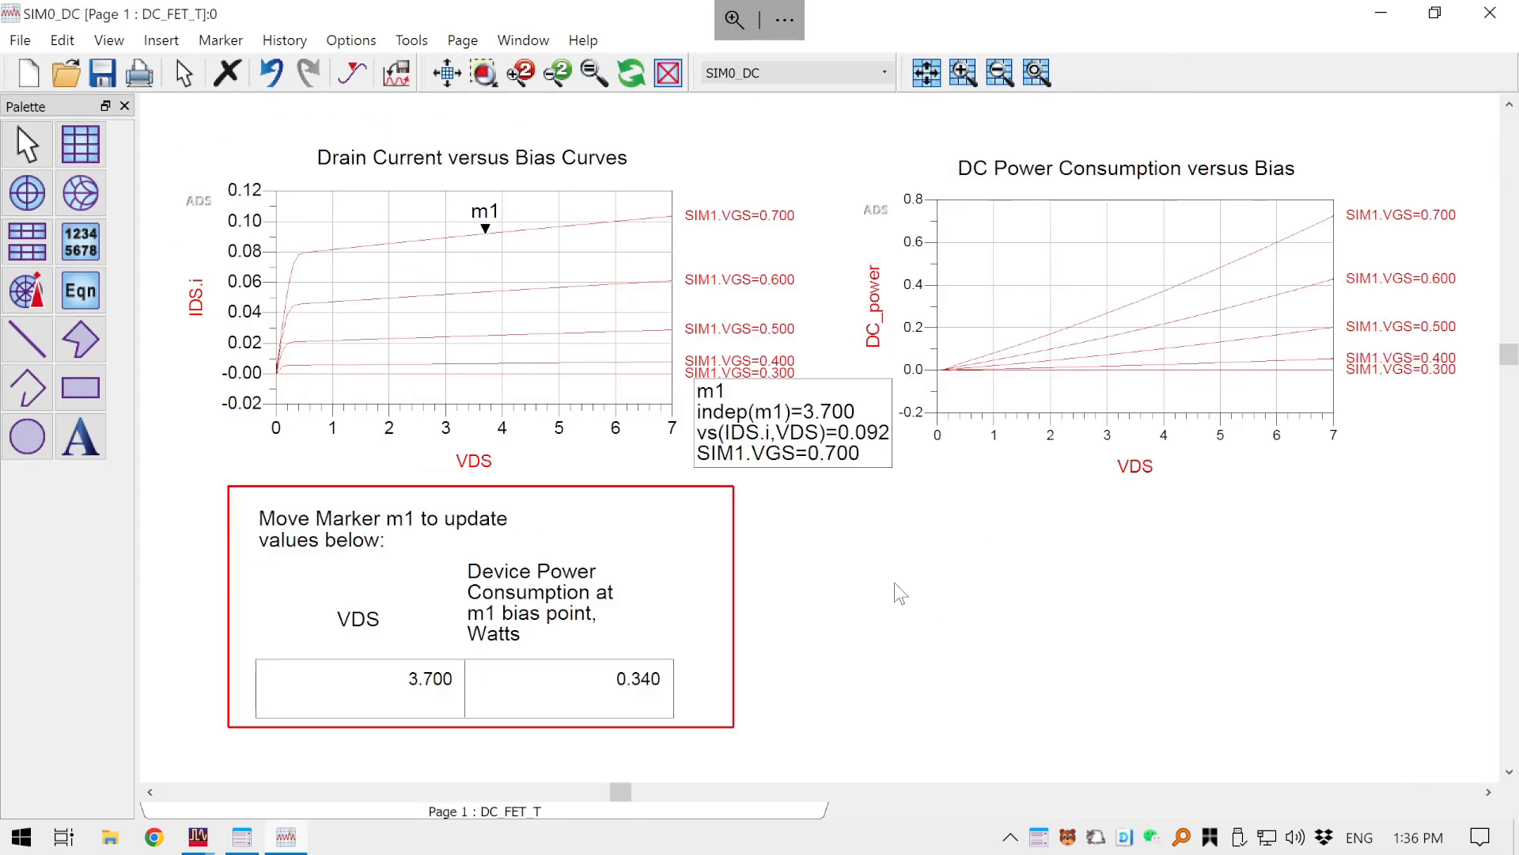
- Scale the Drain Current plot's y-axis manually from 0 to 0.07 in steps of 0.01, and narrow the plot
click(412, 203)
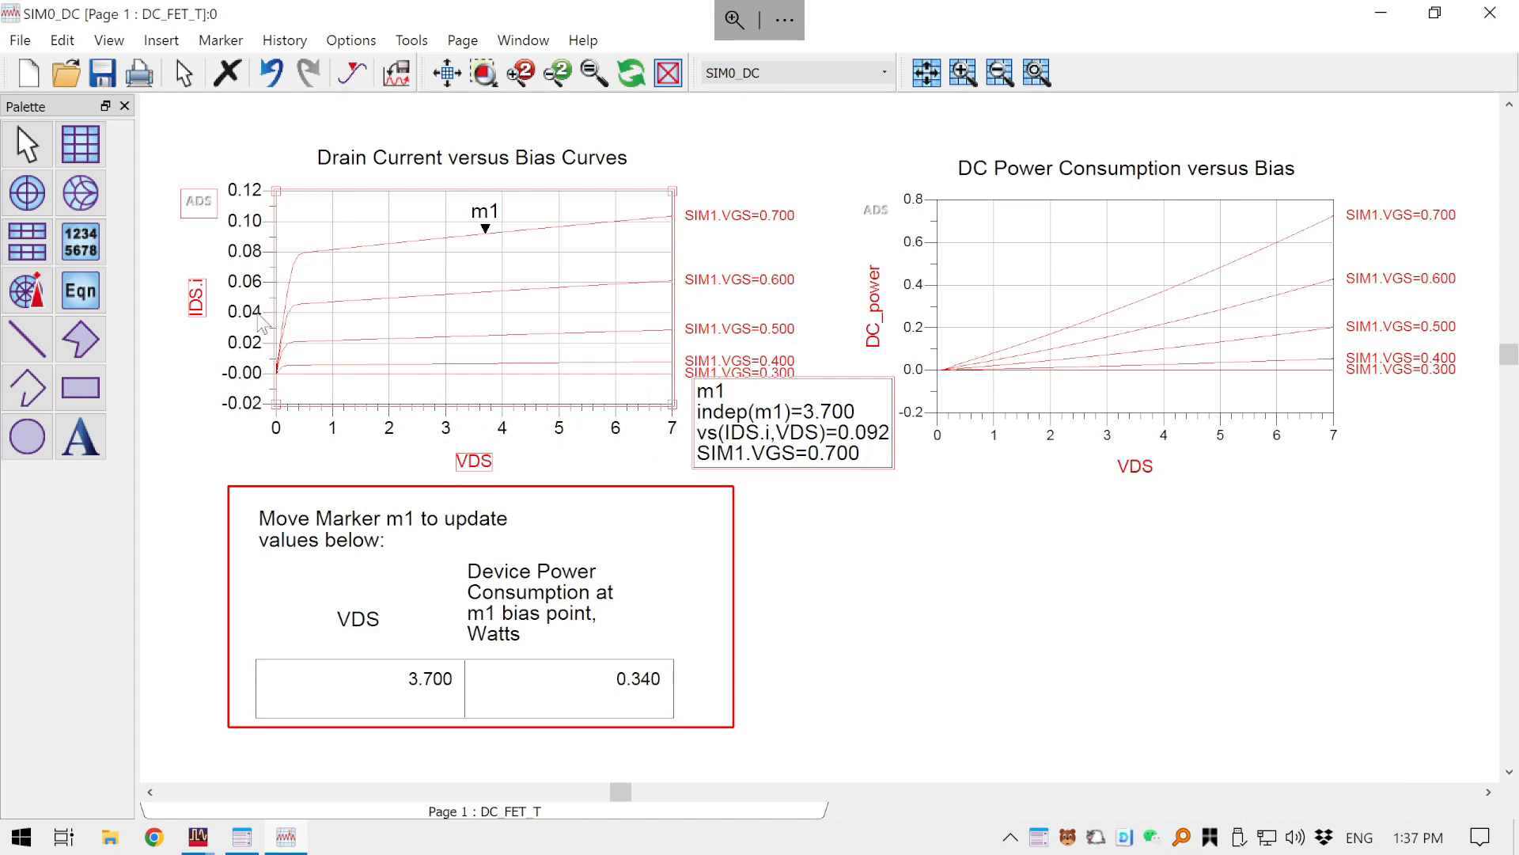
double_click(296, 199)
click(594, 144)
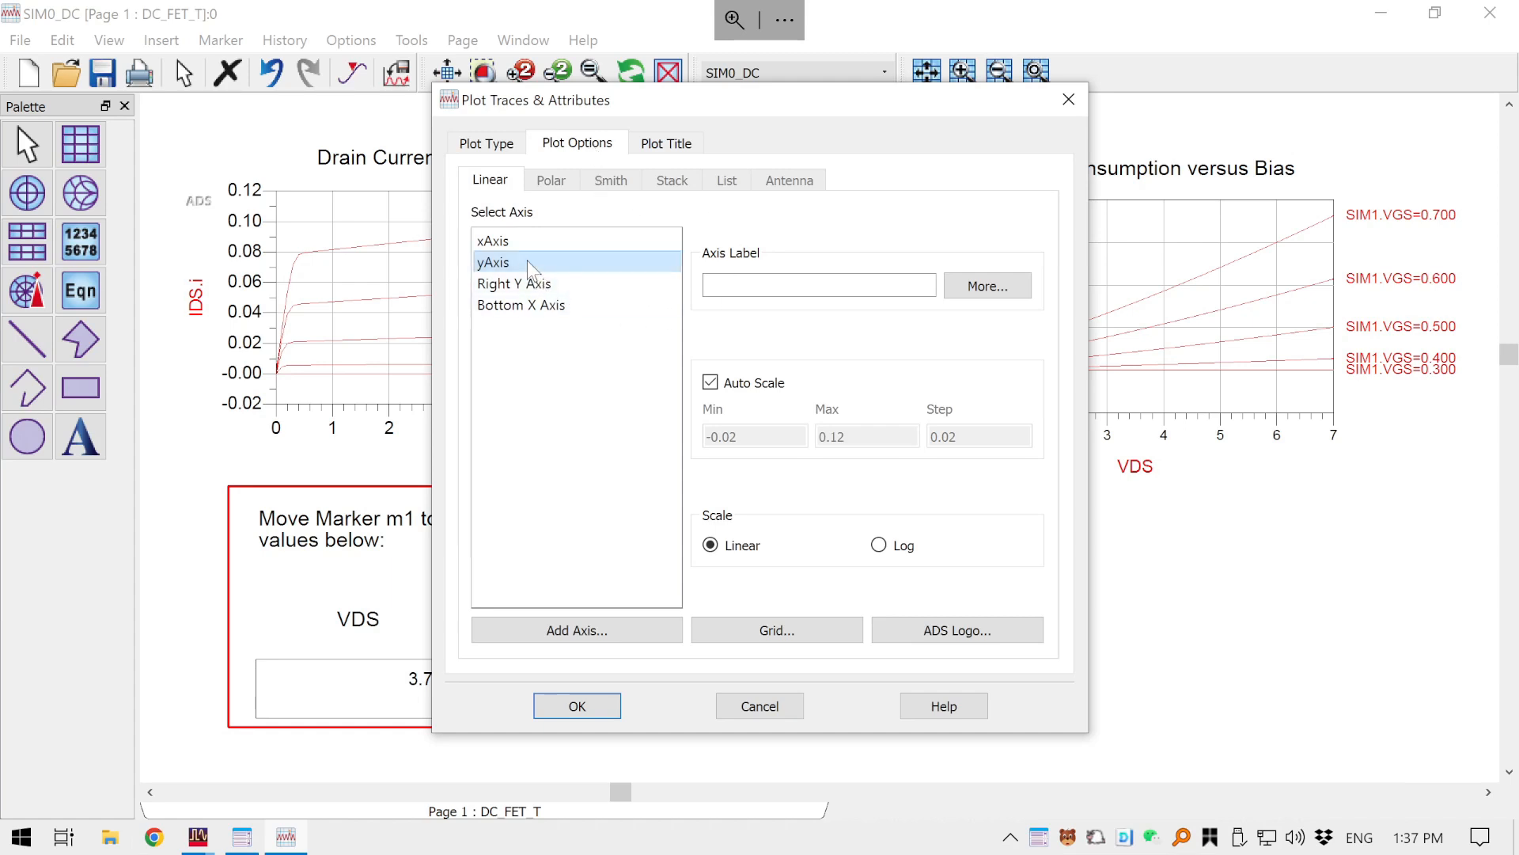
click(732, 385)
drag(753, 436, 663, 427)
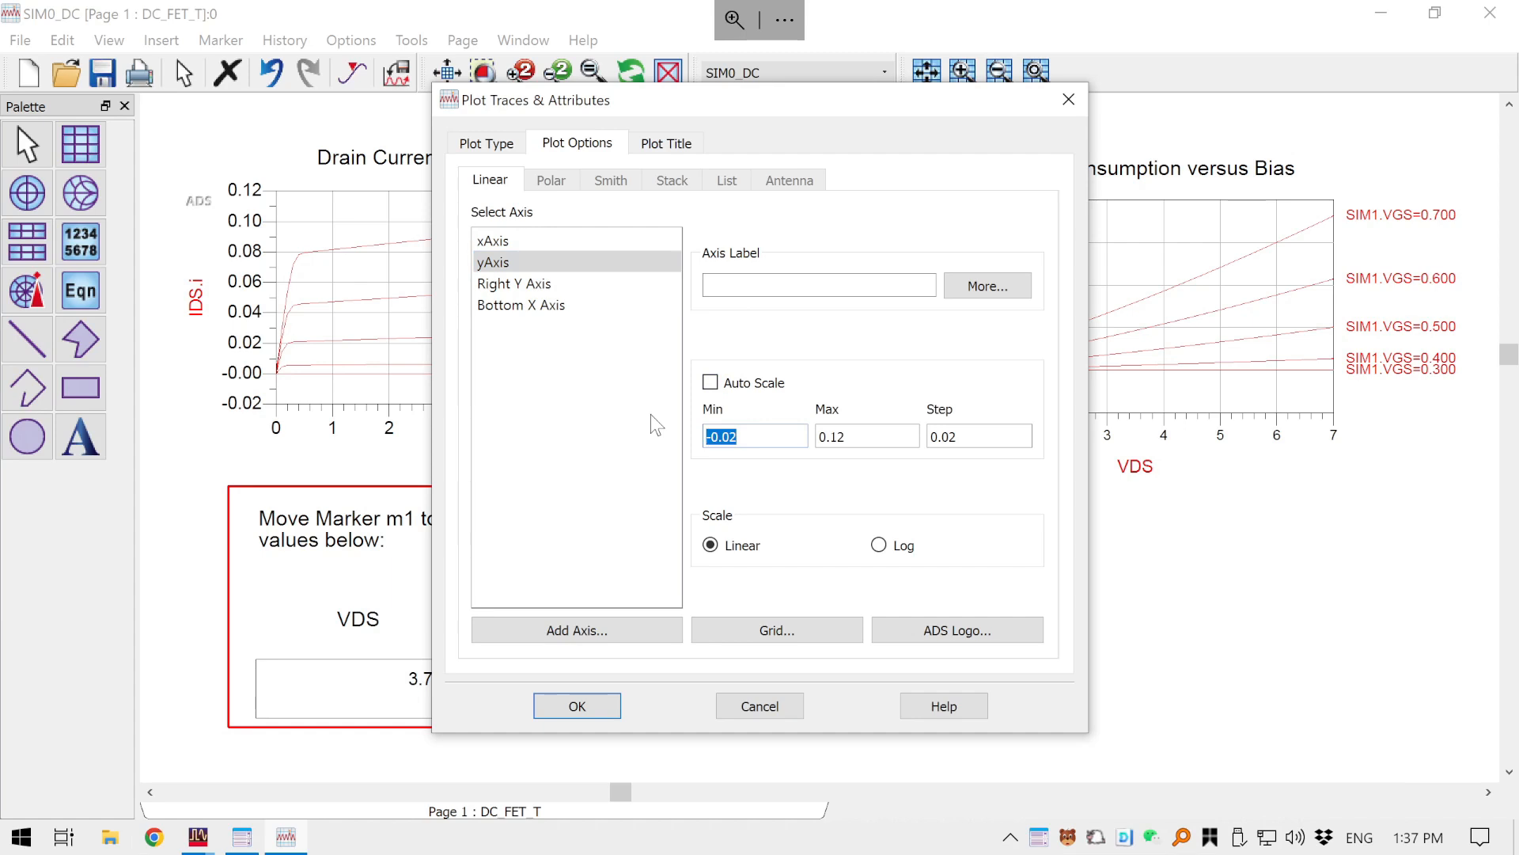
text(0)
drag(861, 435, 794, 419)
text(0)
key(Tab)
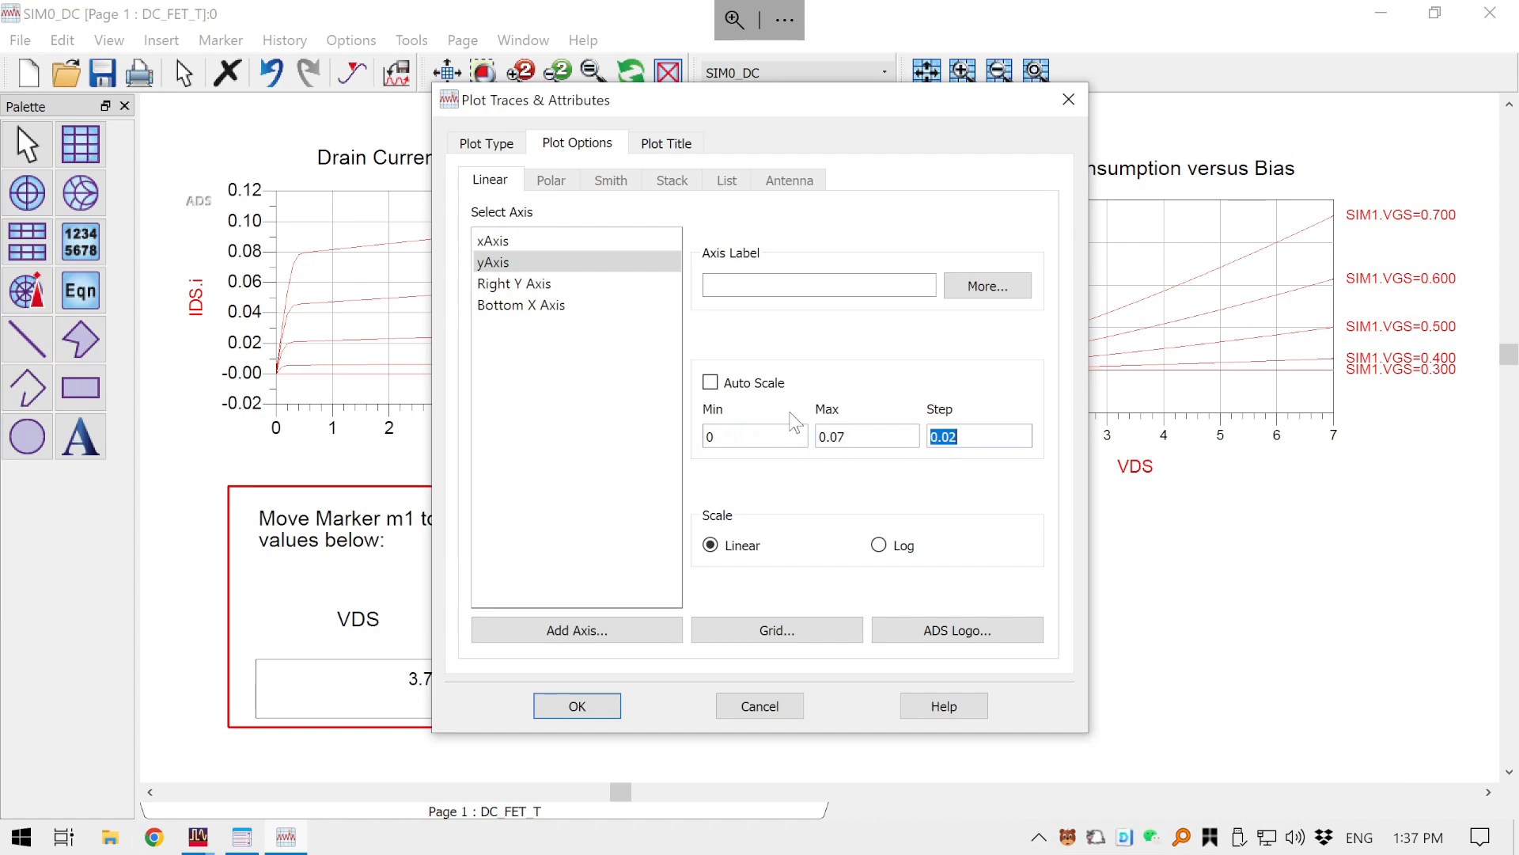
text(0.)
click(586, 704)
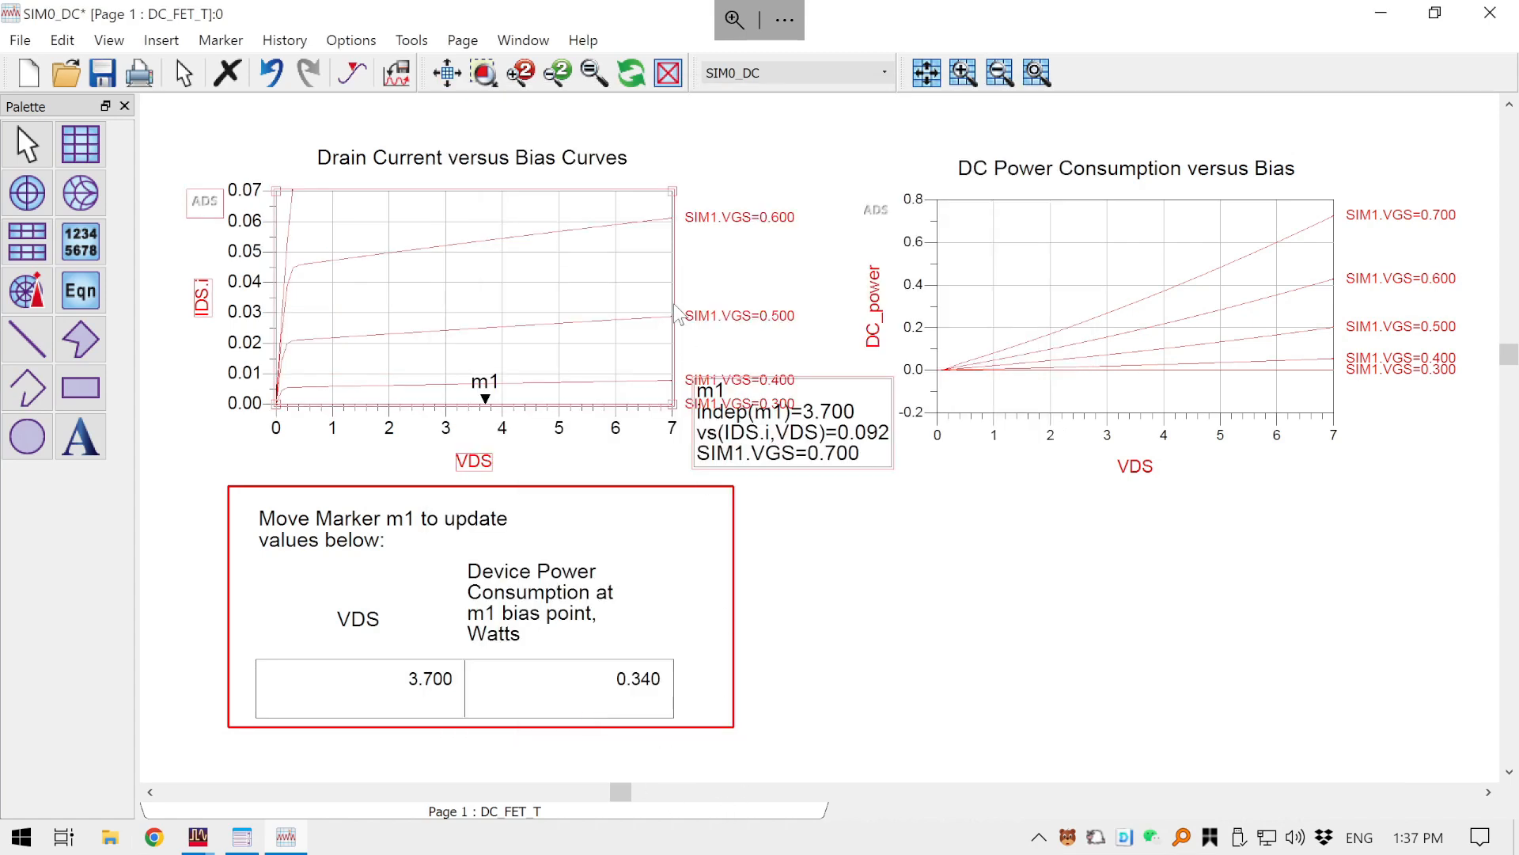
drag(671, 405, 557, 401)
- Pin a screen capture of the Drain Current plot, compare its curves with Figure 1 in the datasheet, and return to the data display
drag(544, 329, 581, 471)
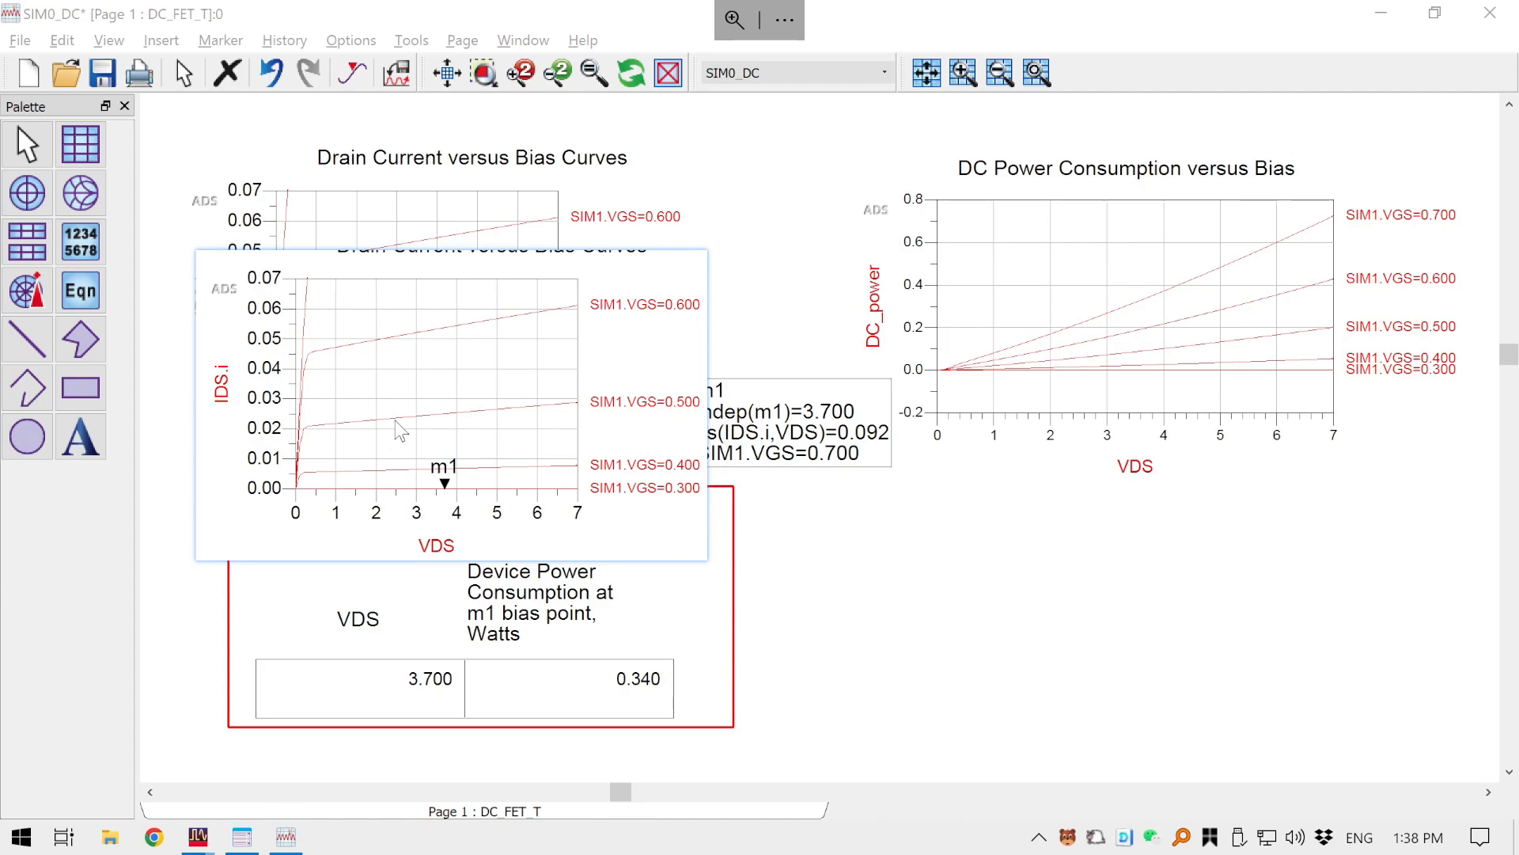
key(alt+Tab)
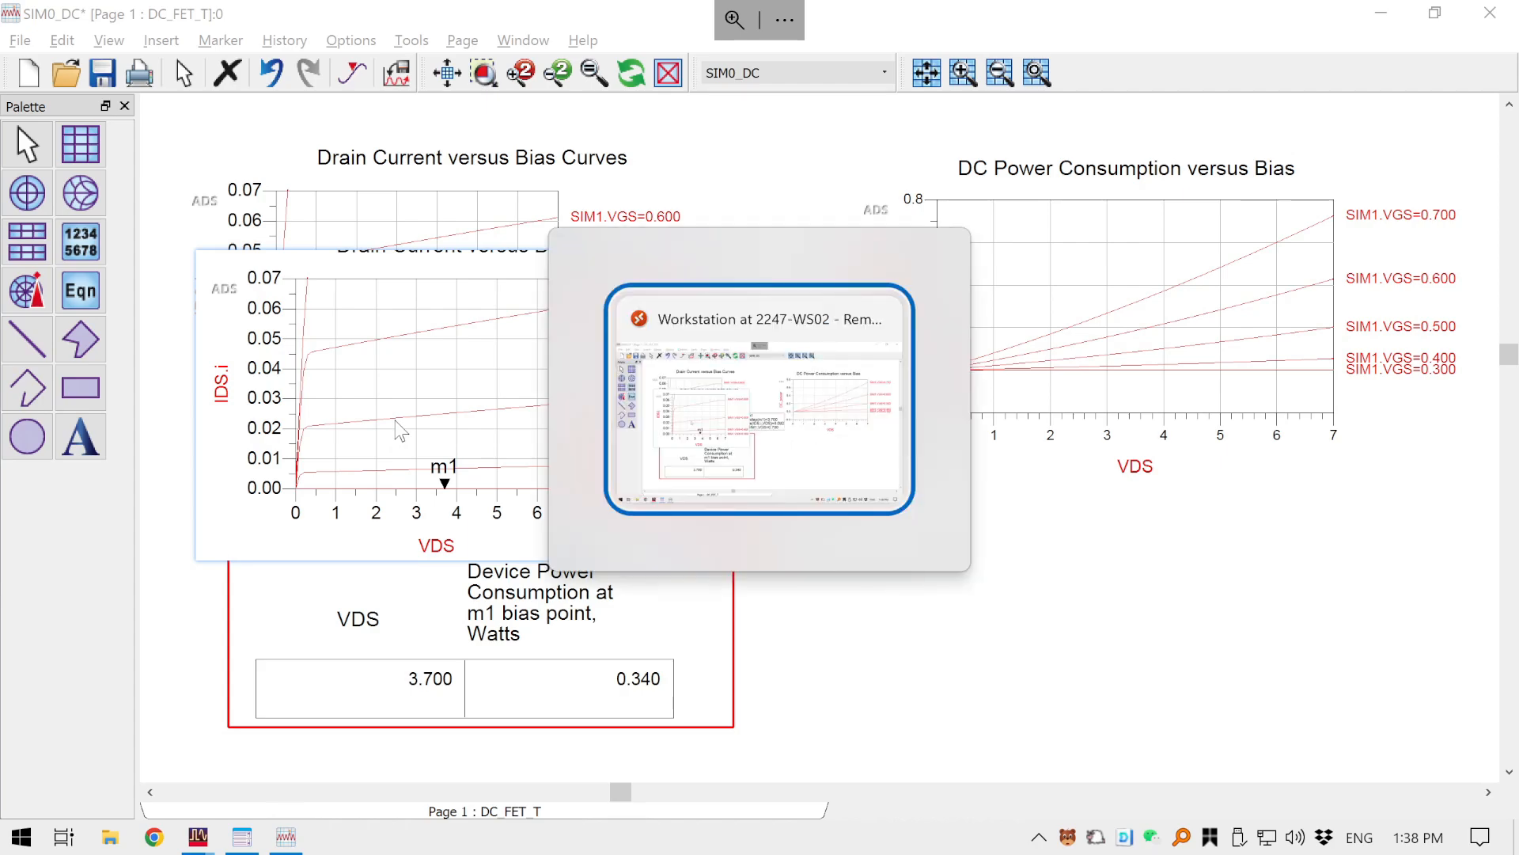
key(ctrl+super+Right)
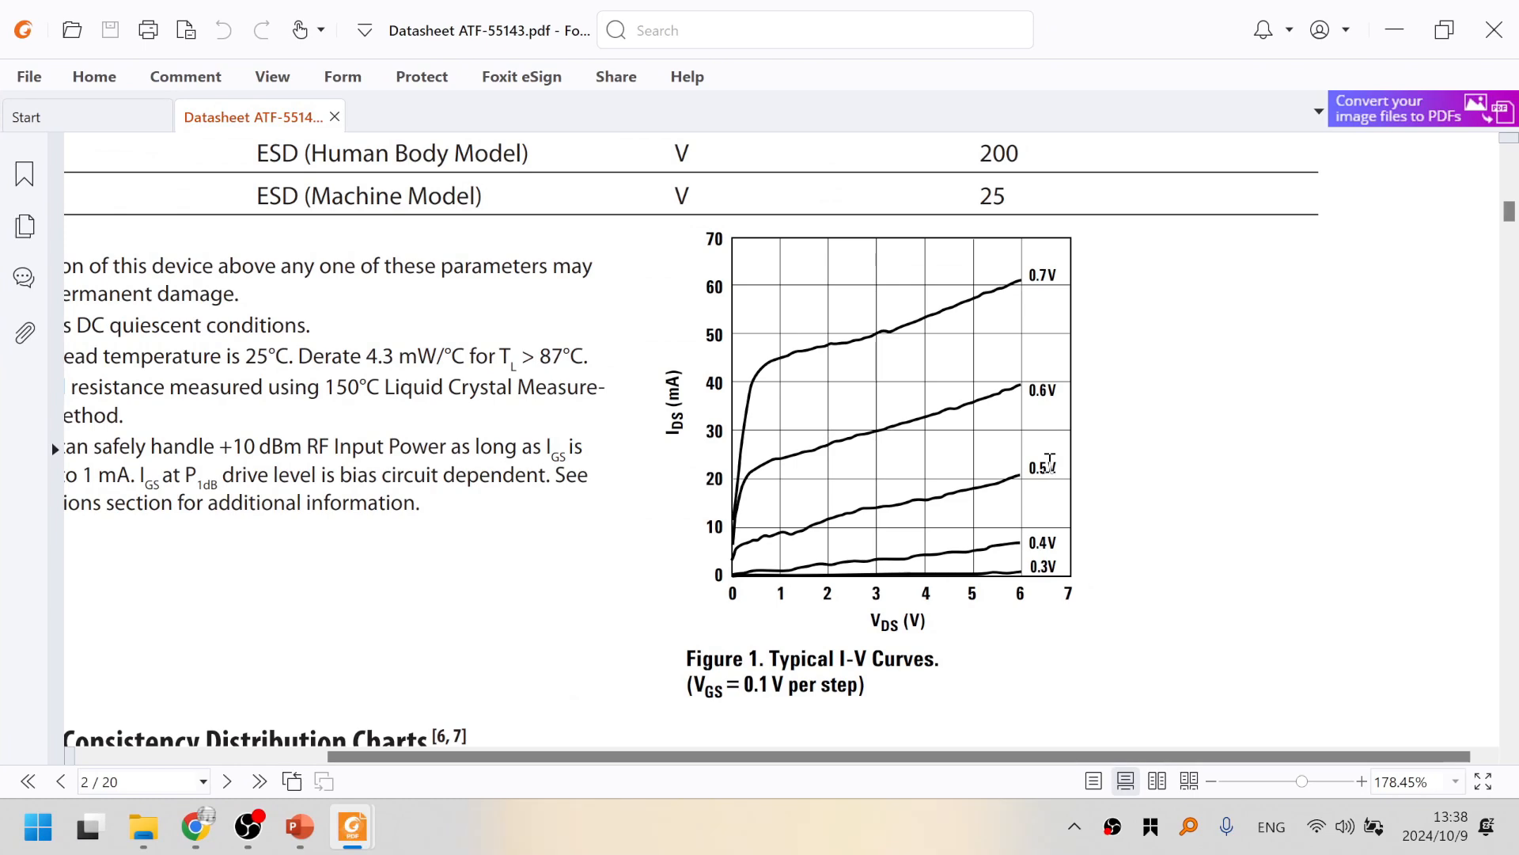
key(ctrl+super+Left)
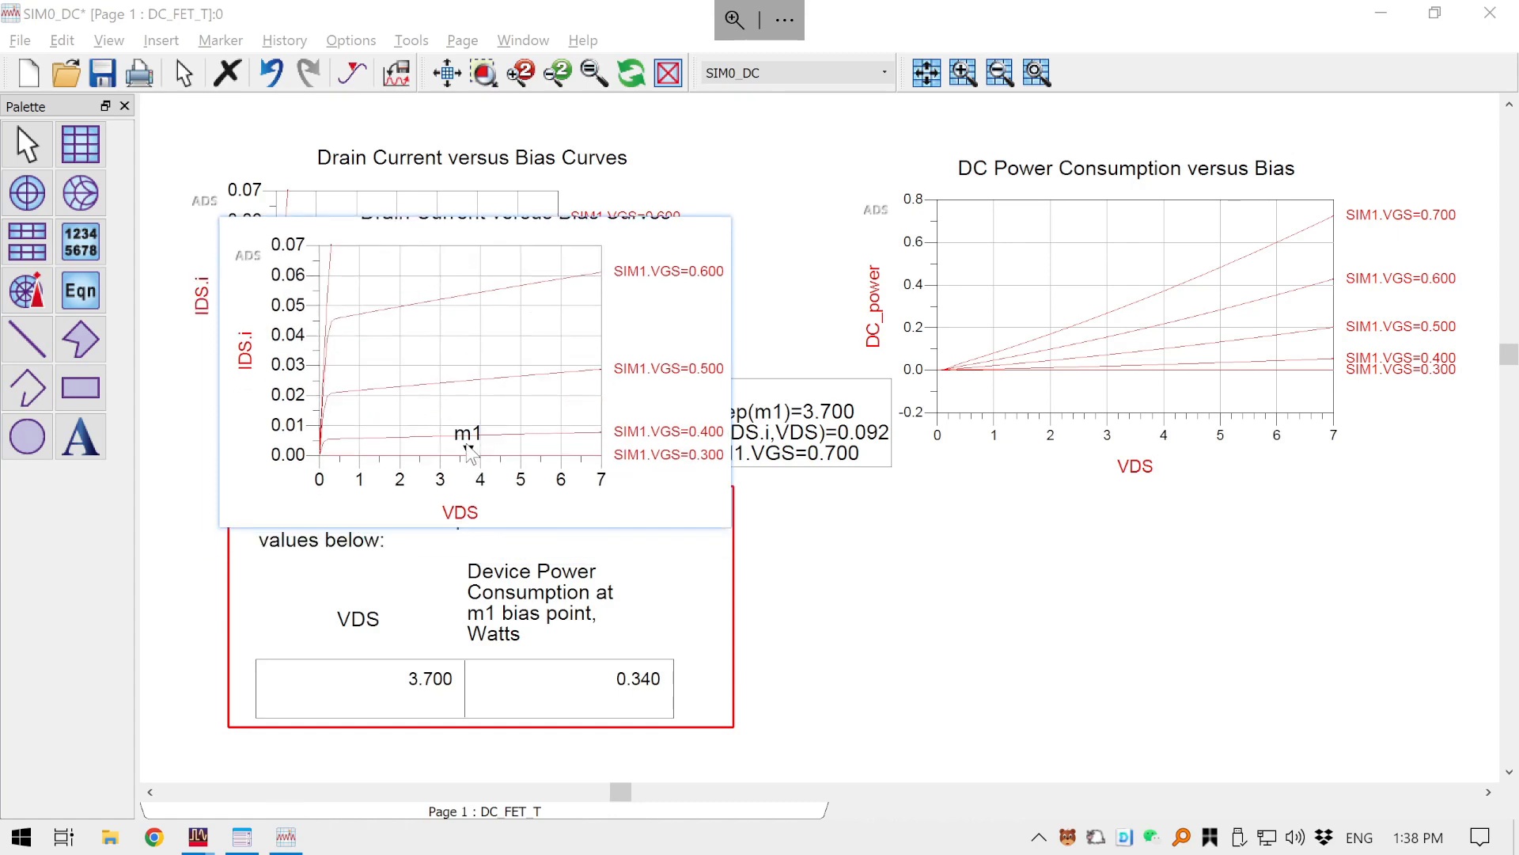
mouse_move(467, 444)
mouse_down()
mouse_move(453, 483)
mouse_move(465, 470)
mouse_up()
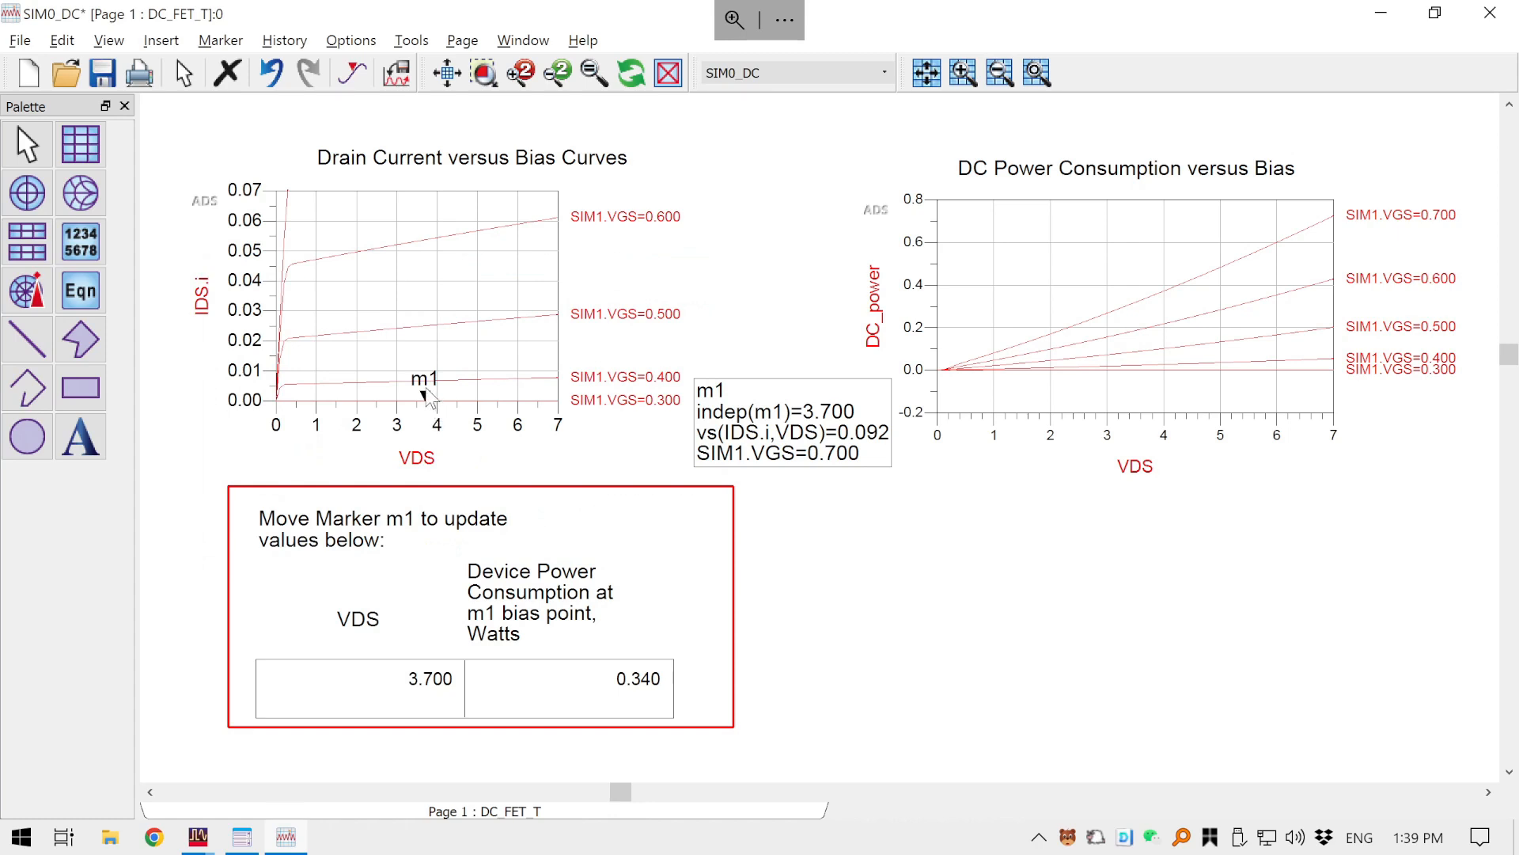
- Move marker m1 onto the VGS=0.4 curve at VDS=2.9 and save the data display
mouse_move(430, 402)
mouse_down()
mouse_move(421, 344)
mouse_move(396, 325)
mouse_move(400, 388)
mouse_move(398, 350)
mouse_move(400, 375)
mouse_move(383, 374)
mouse_up()
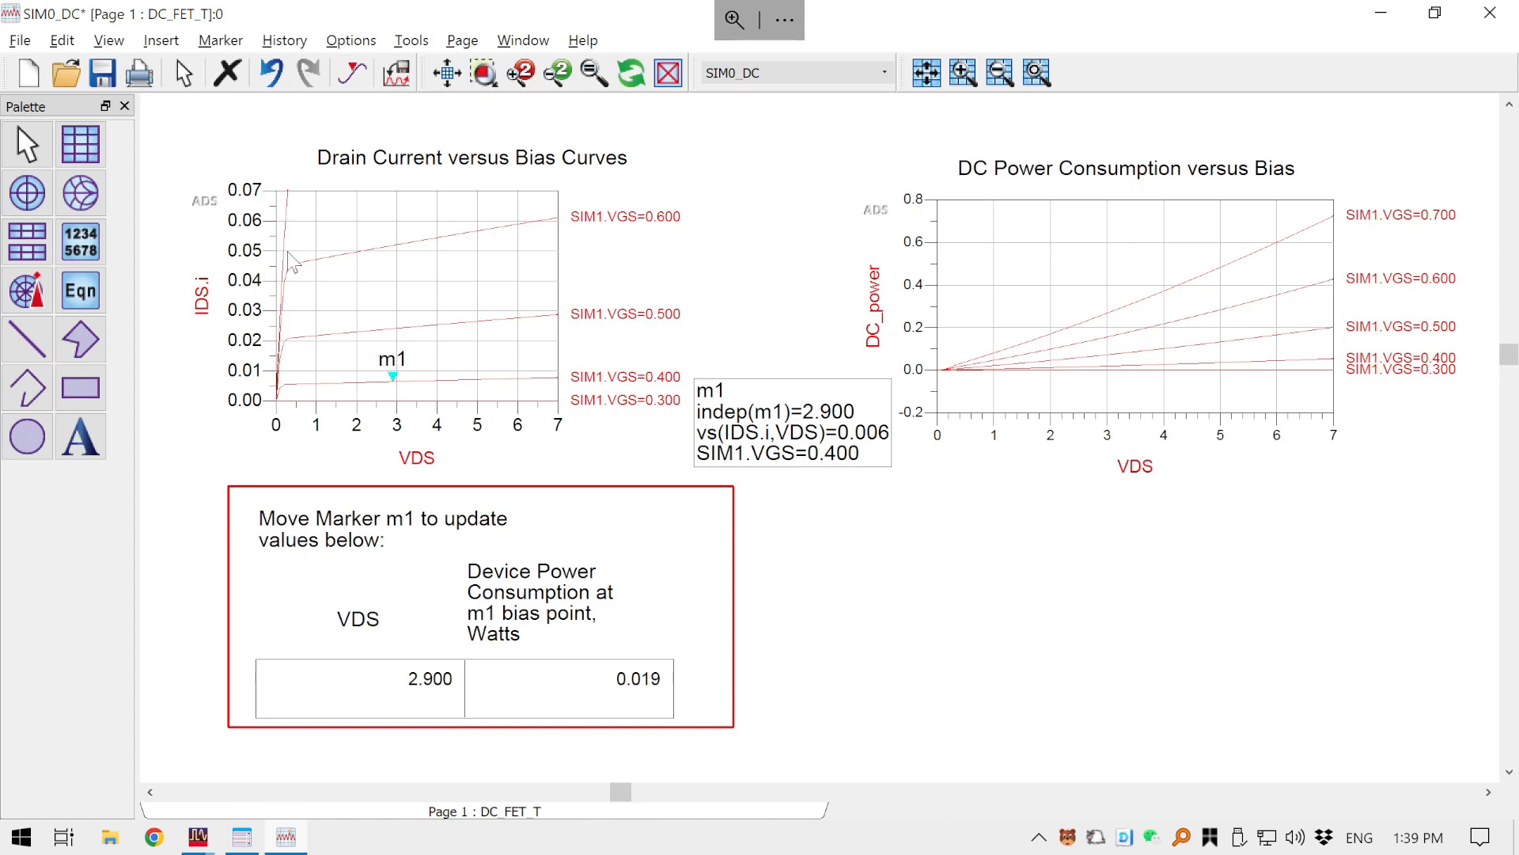
click(101, 77)
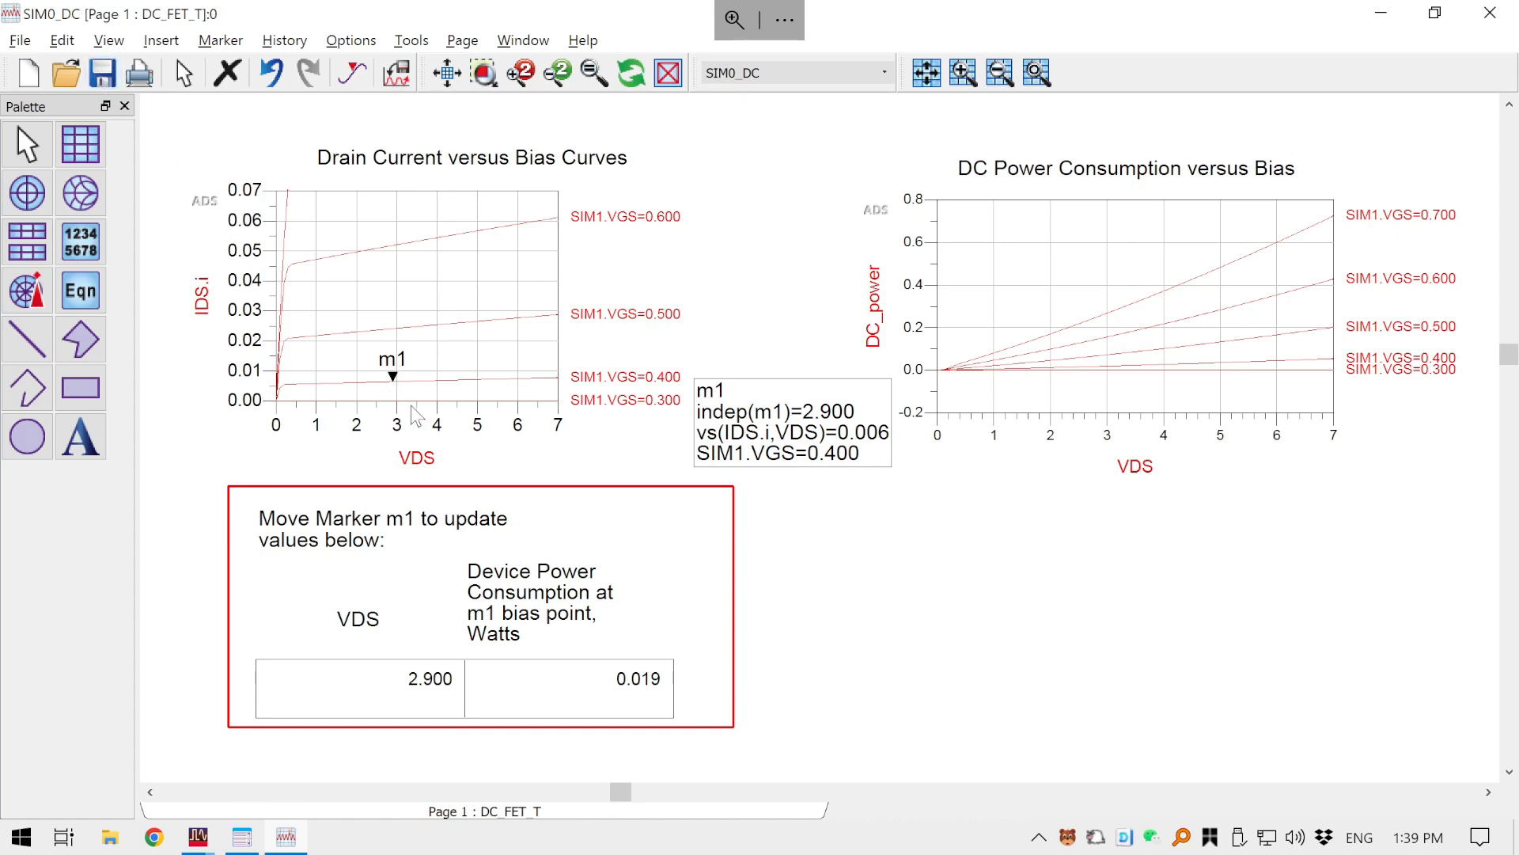
mouse_move(413, 412)
- Return to the ADS main window and close the SIM0_DC schematic window
mouse_move(201, 835)
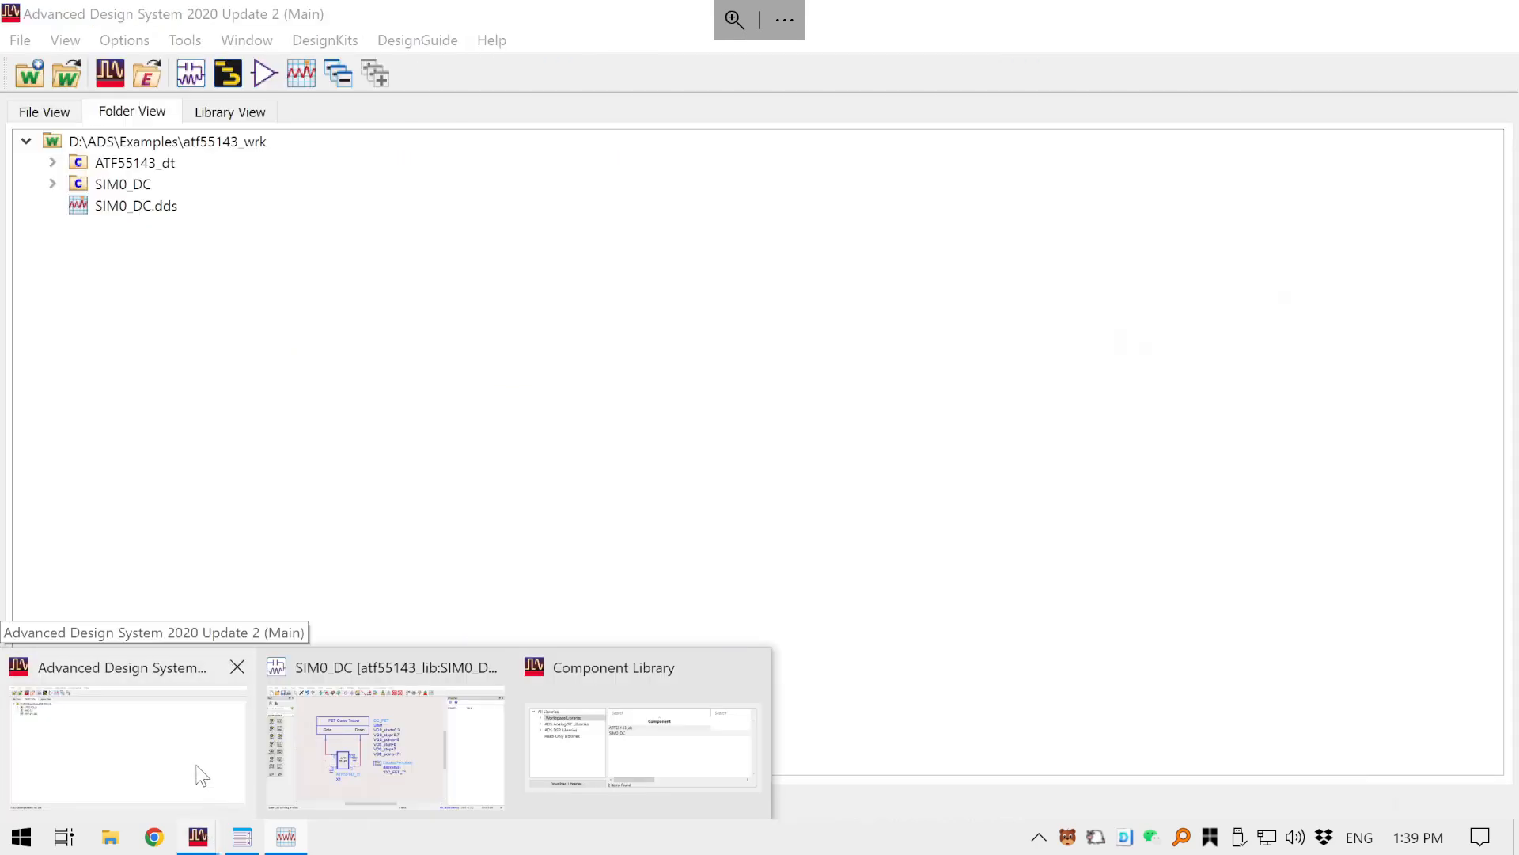
click(197, 768)
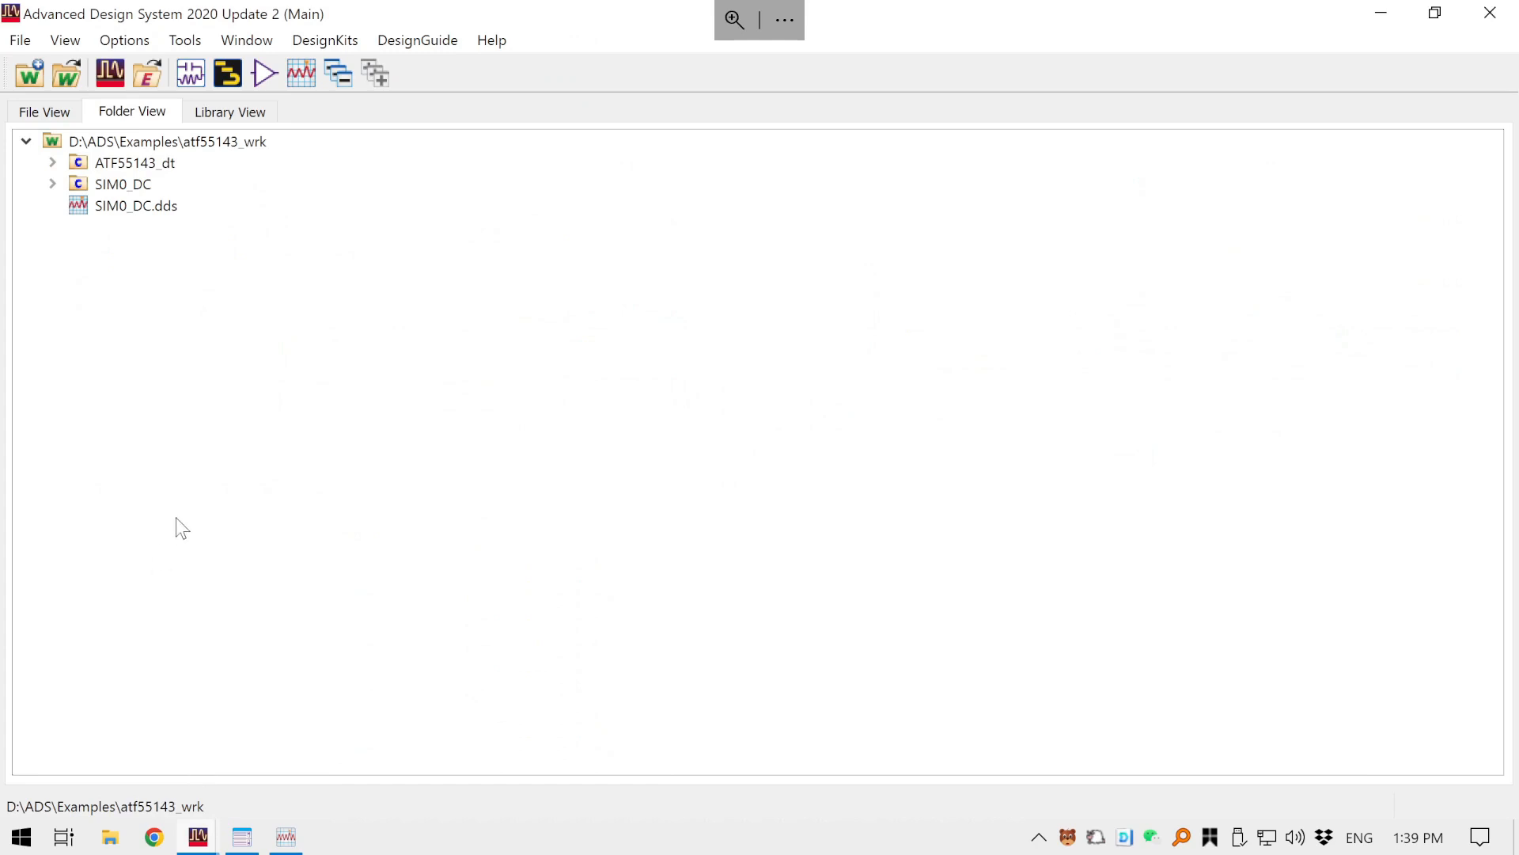
mouse_move(198, 836)
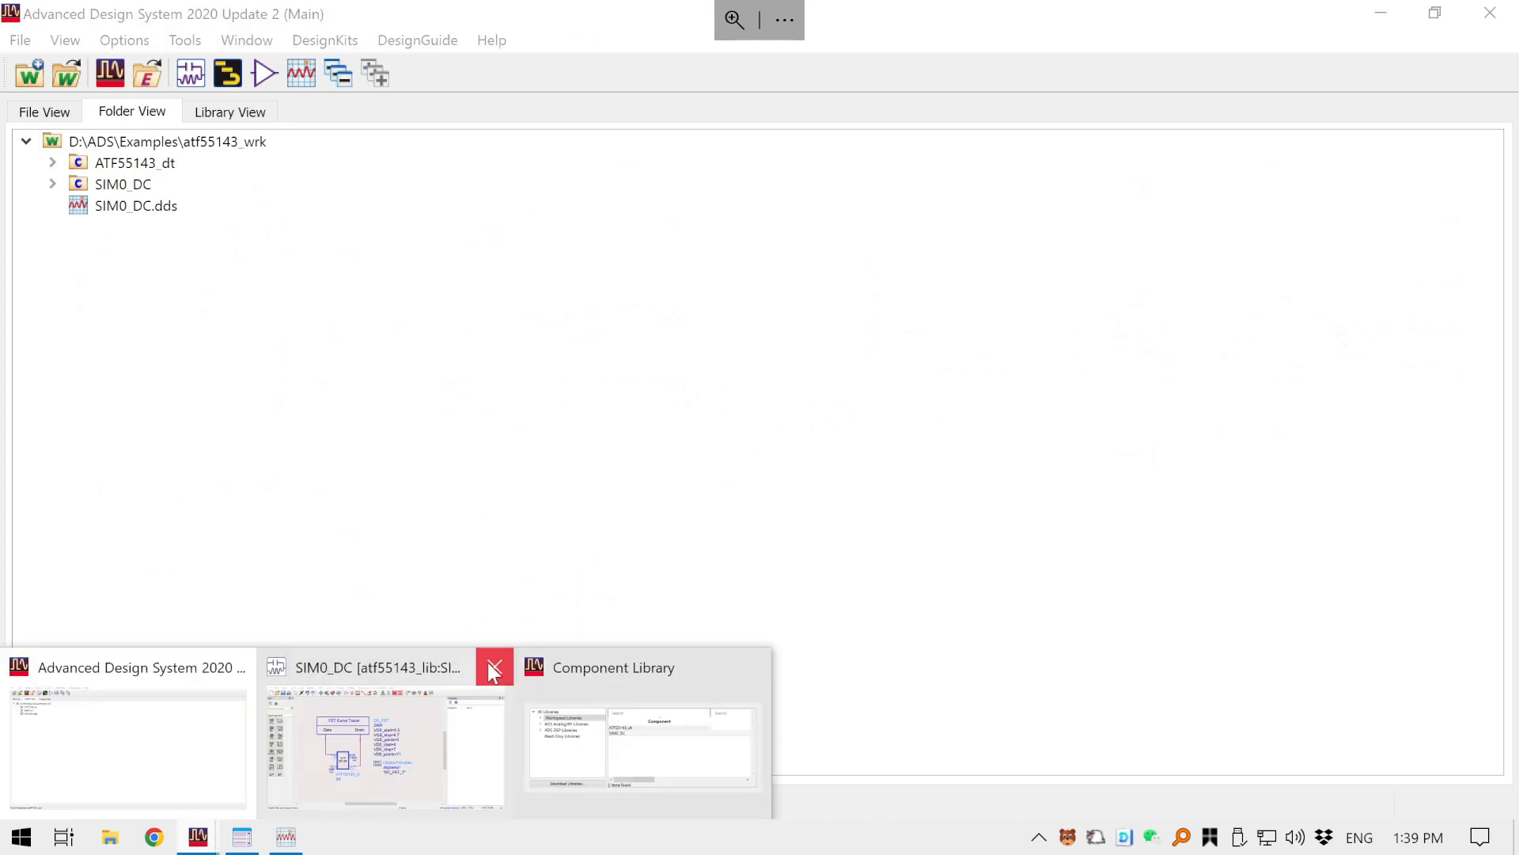
click(494, 671)
click(493, 671)
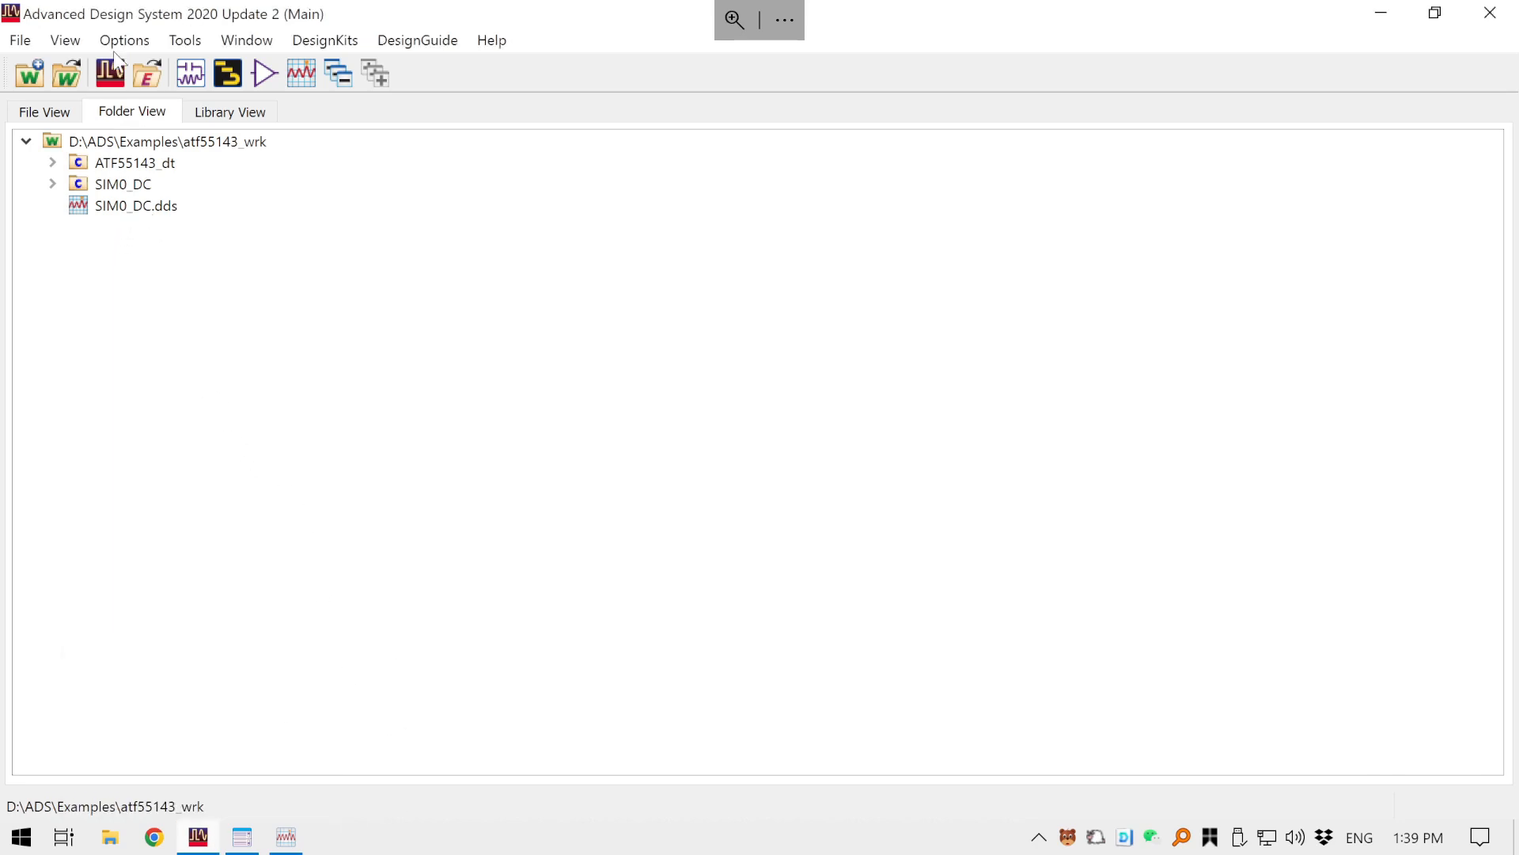
- Create a new schematic in a cell named SIM1_SParams
click(190, 73)
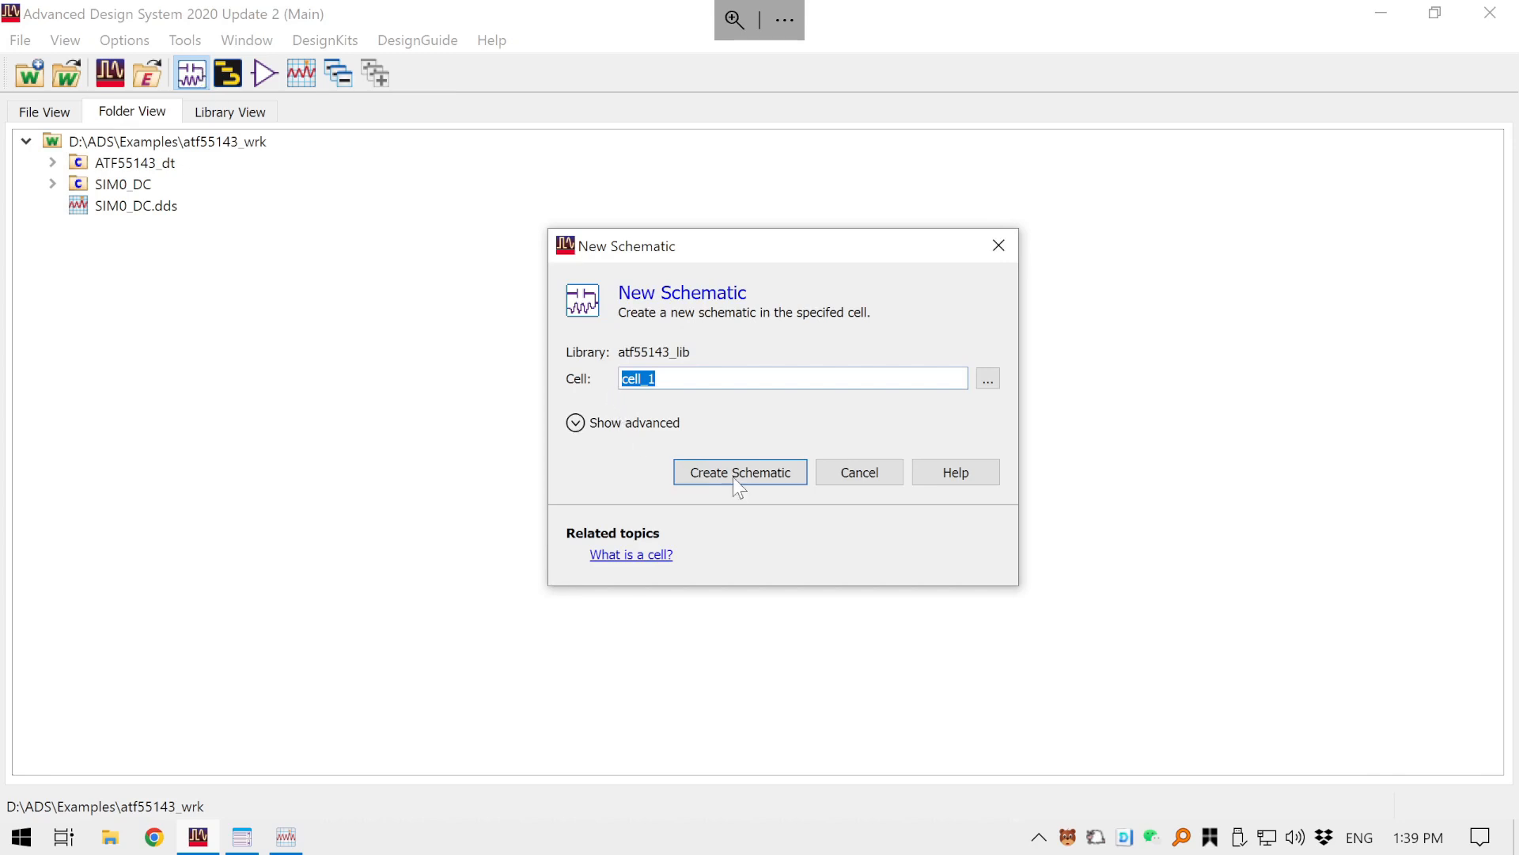
text(SIM2)
key(BackSpace)
text(1_SParams)
click(754, 481)
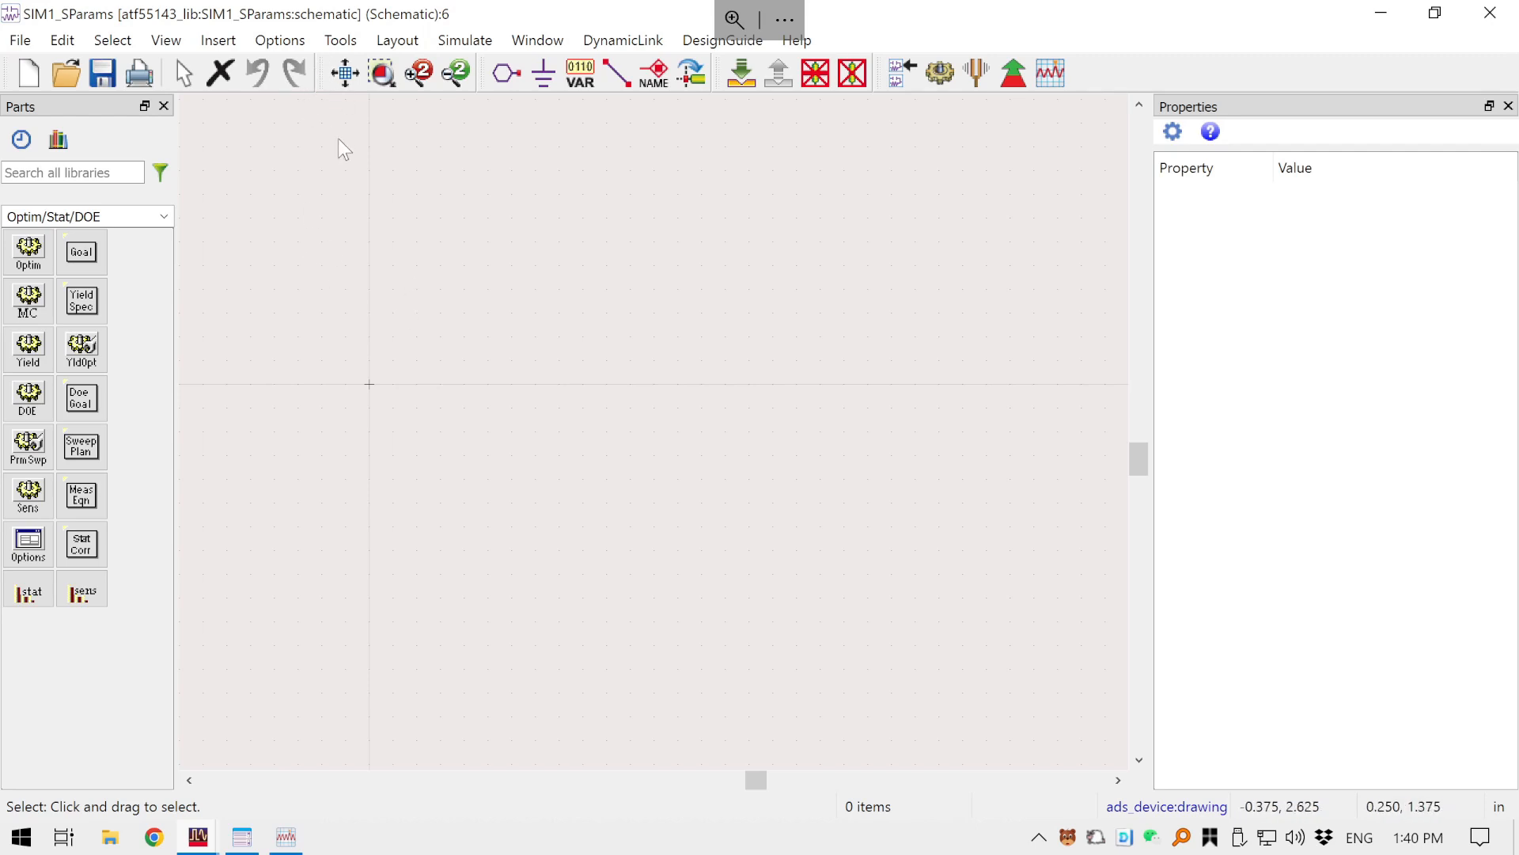
- Insert the Amplifier DesignGuide's "S-Params., Noise Fig., Gain, Stability, Circles, and Group Delay" simulation and close its data display
click(722, 40)
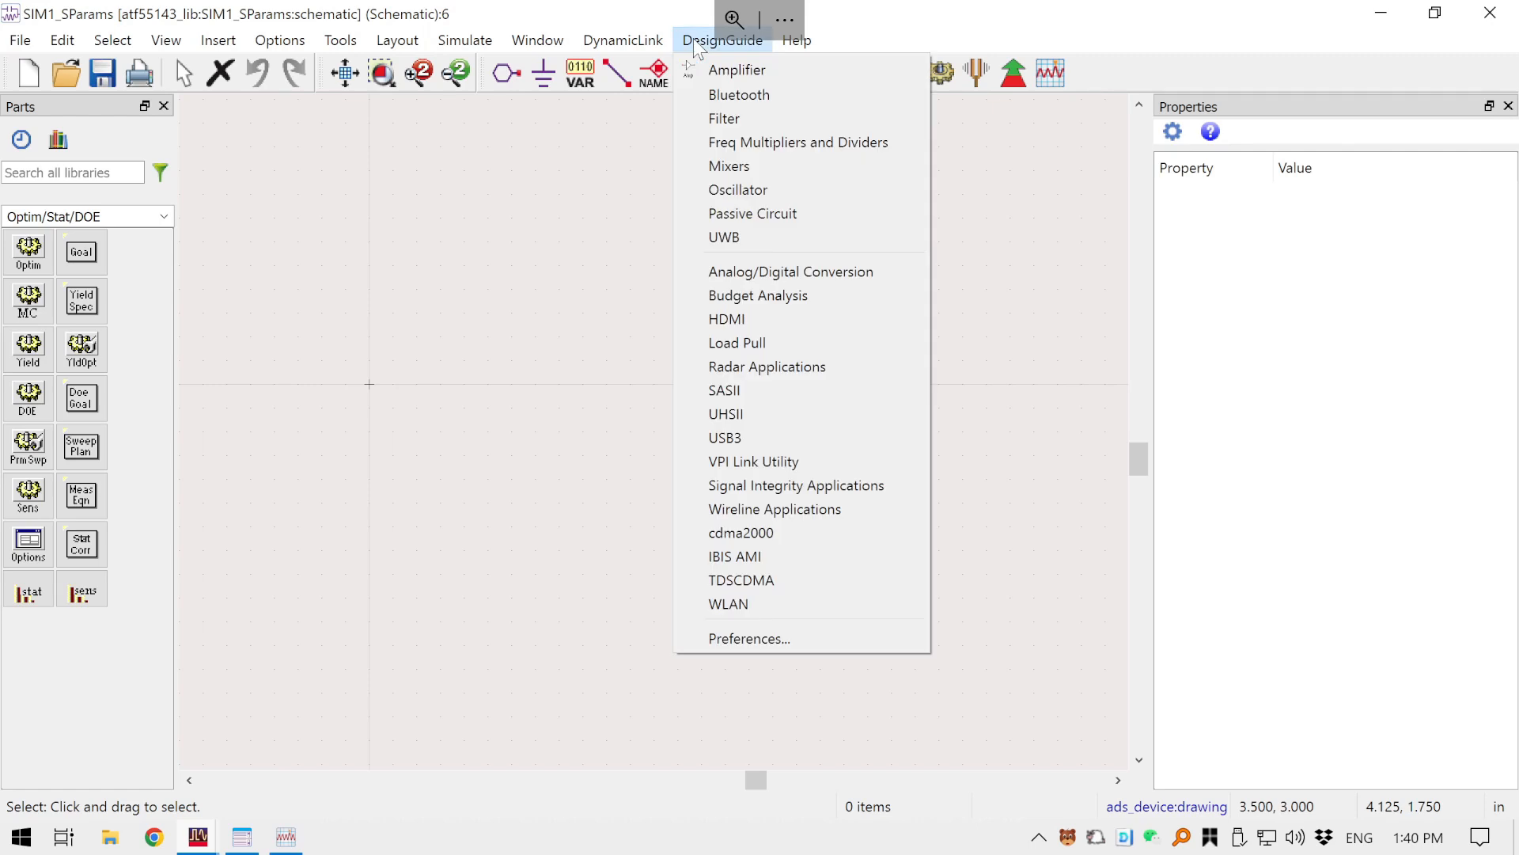
click(701, 70)
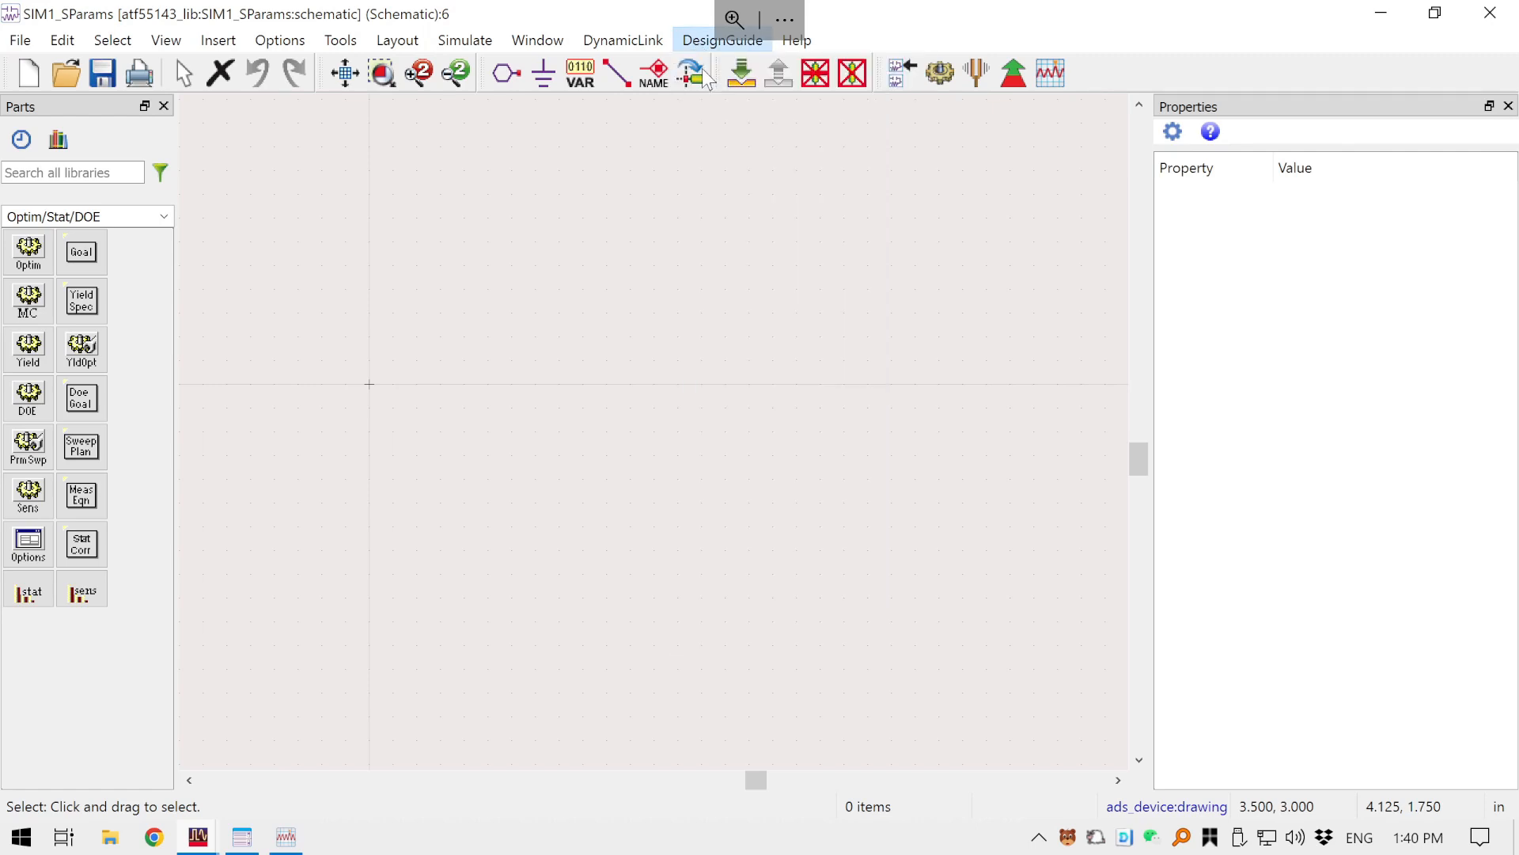
drag(135, 78, 206, 83)
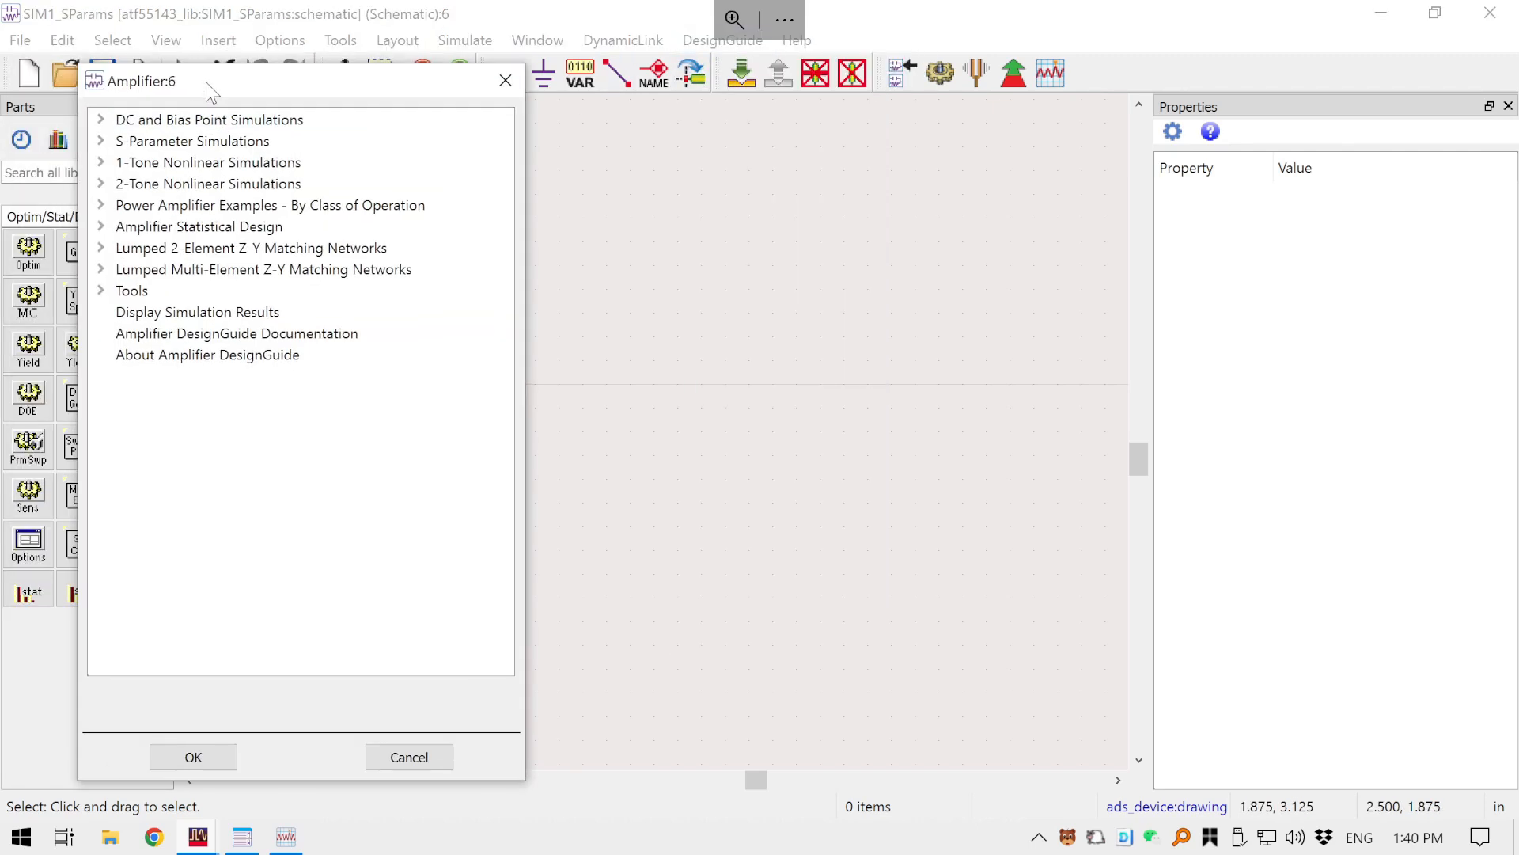
click(101, 141)
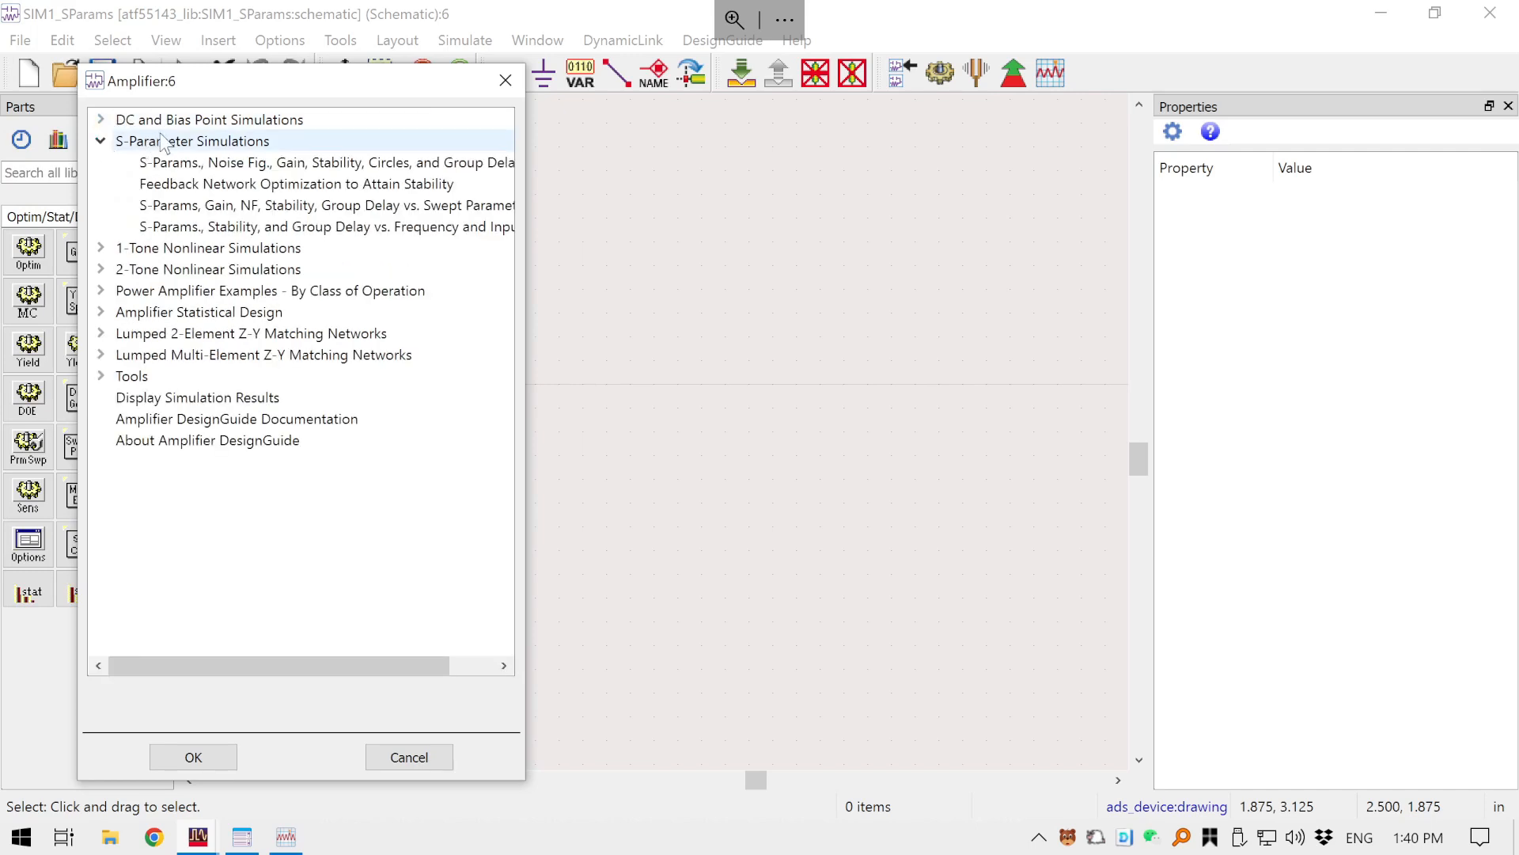
click(167, 163)
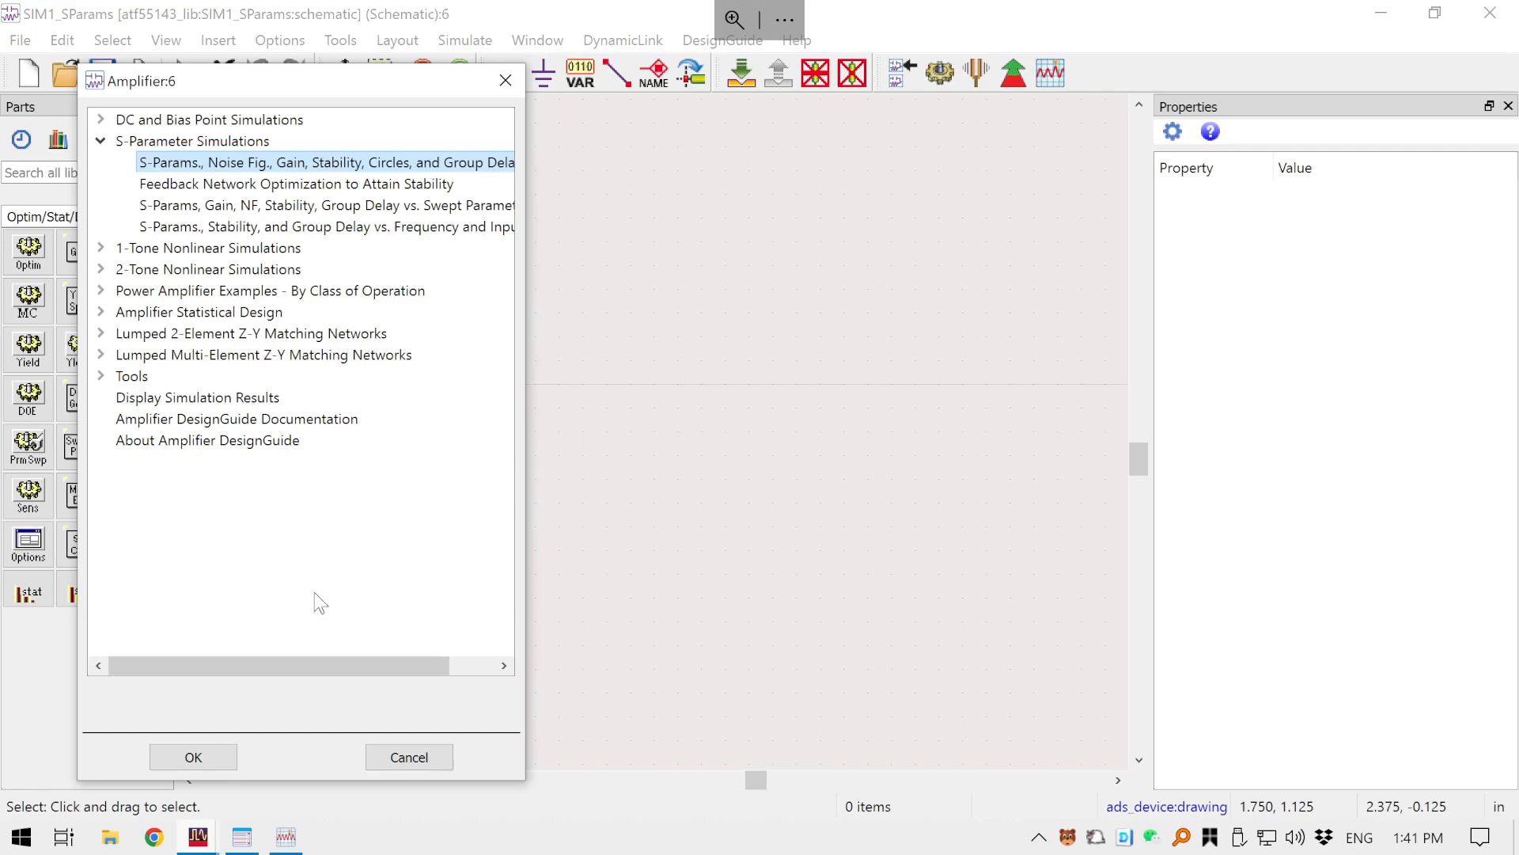
click(194, 758)
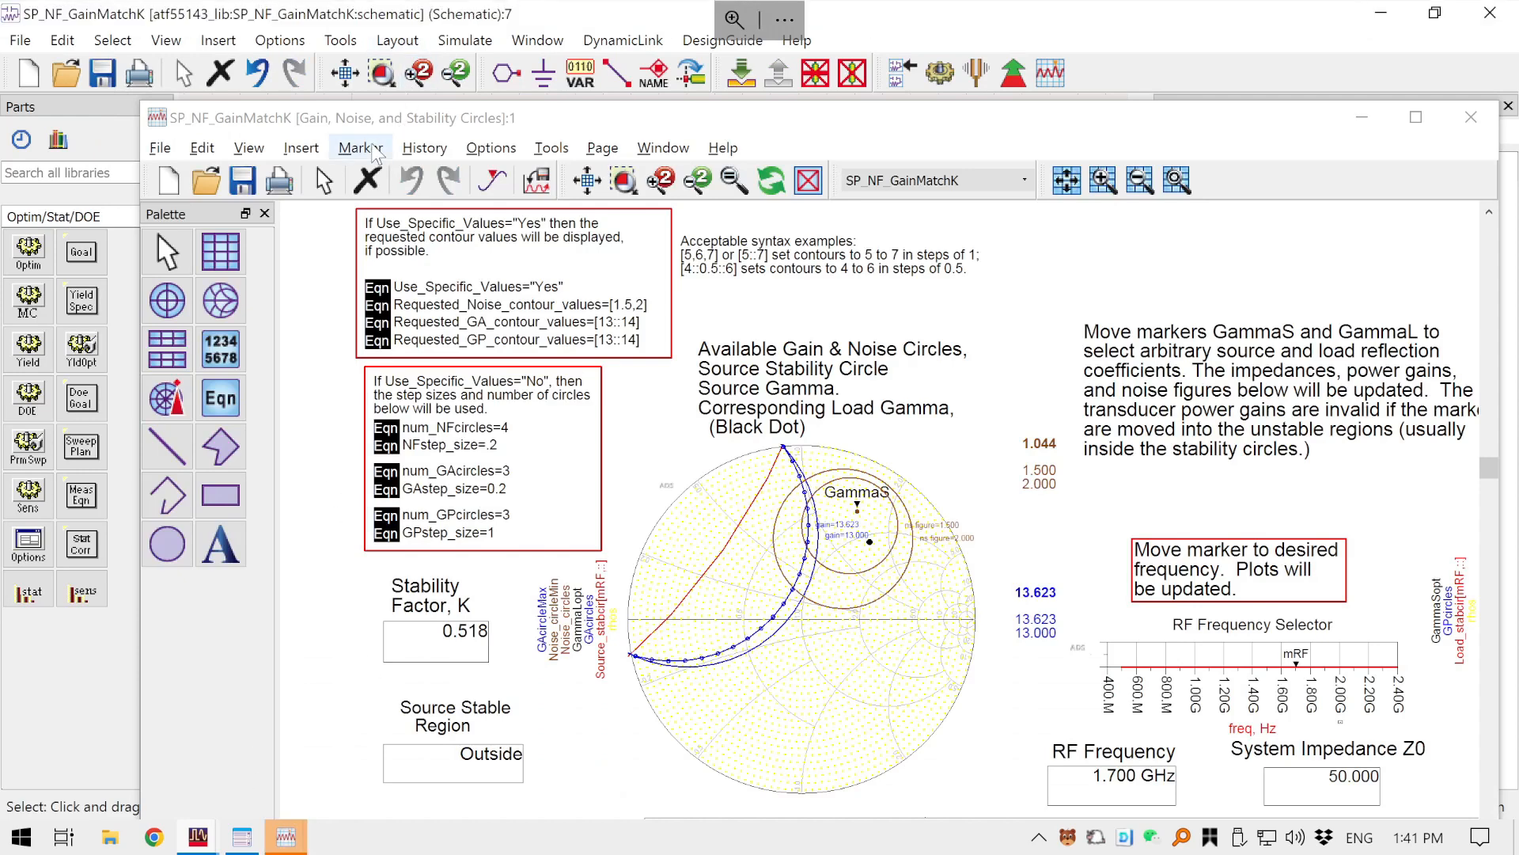
drag(372, 123, 276, 143)
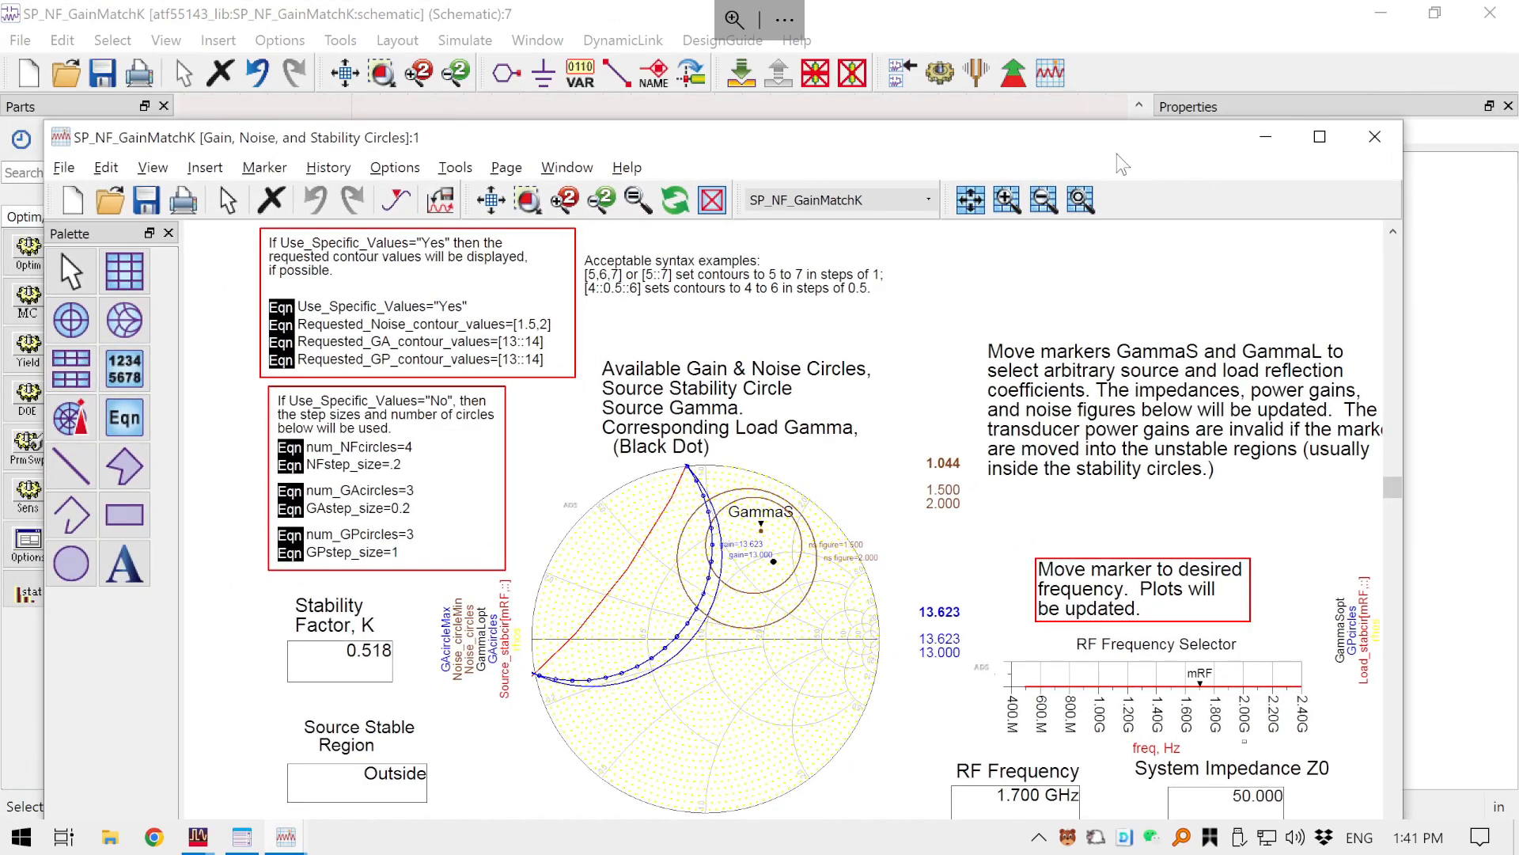
click(1371, 130)
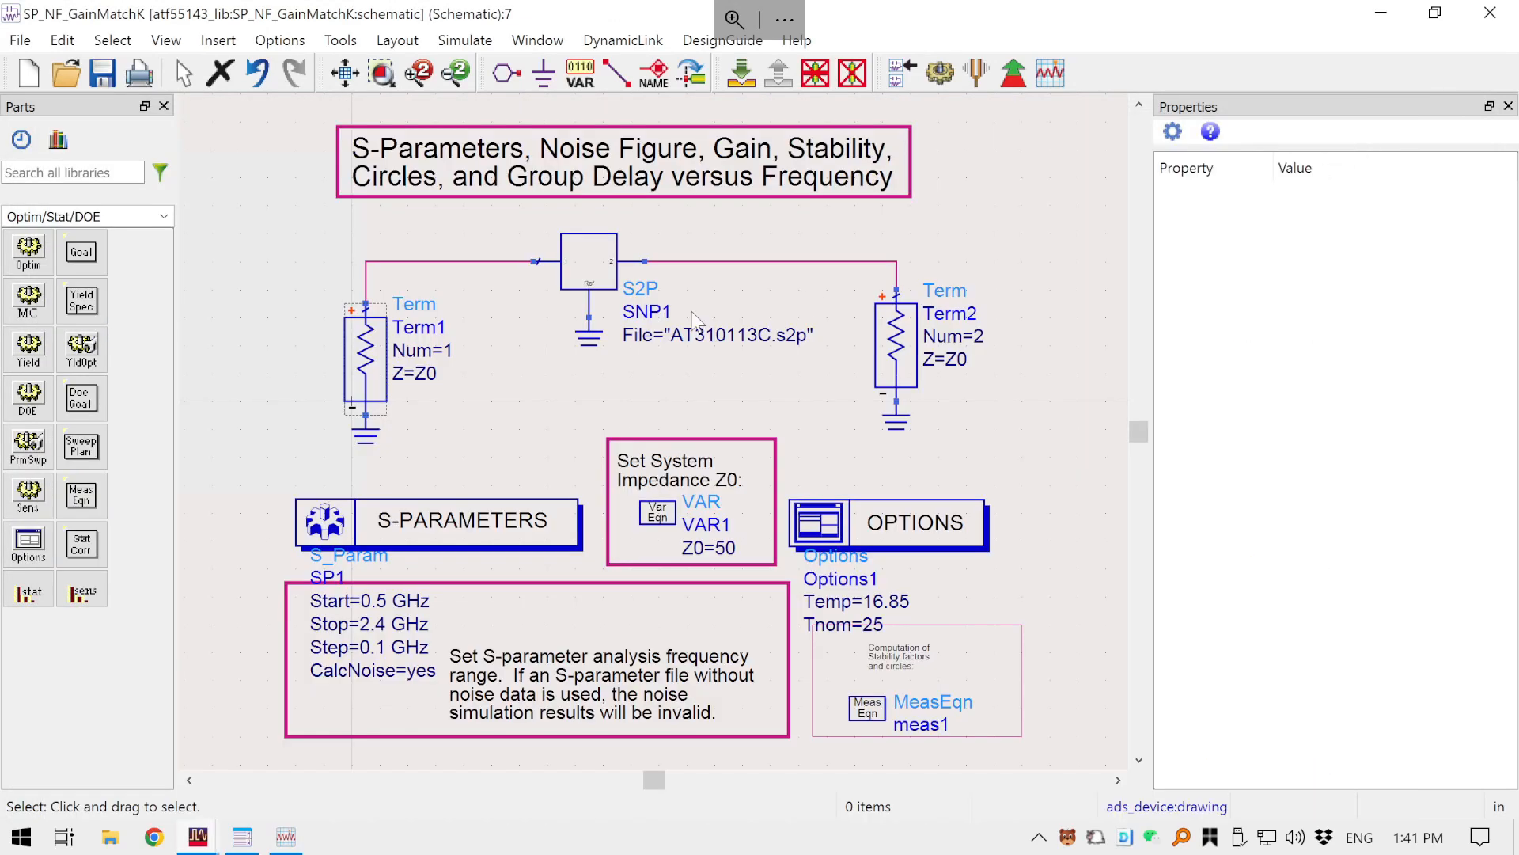
- Delete the S2P component SNP1 and its ground from between the two terminations
scroll(611, 399, down, 2)
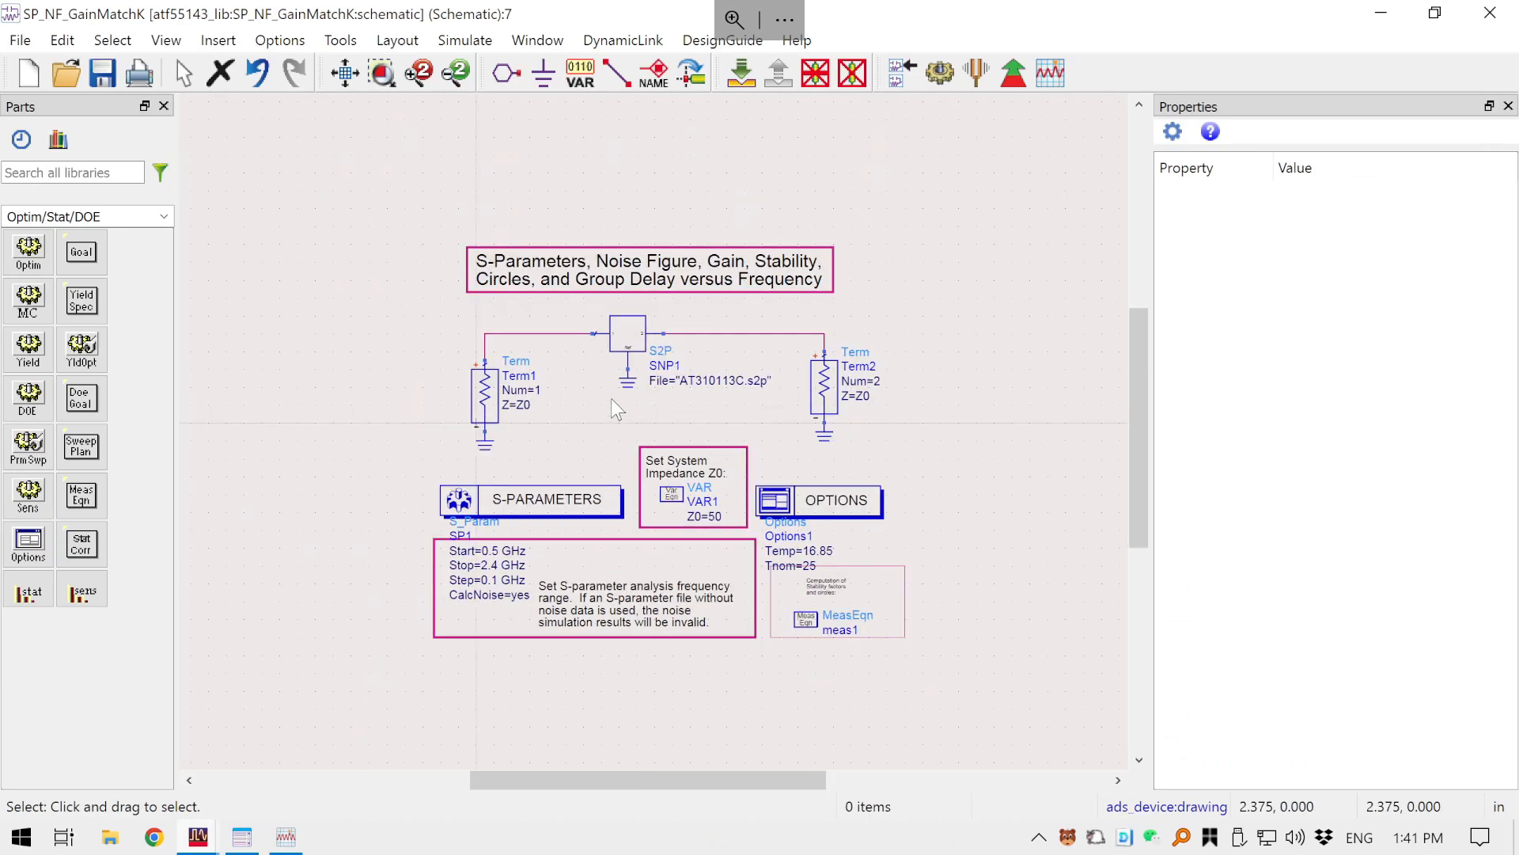
scroll(573, 317, up, 2)
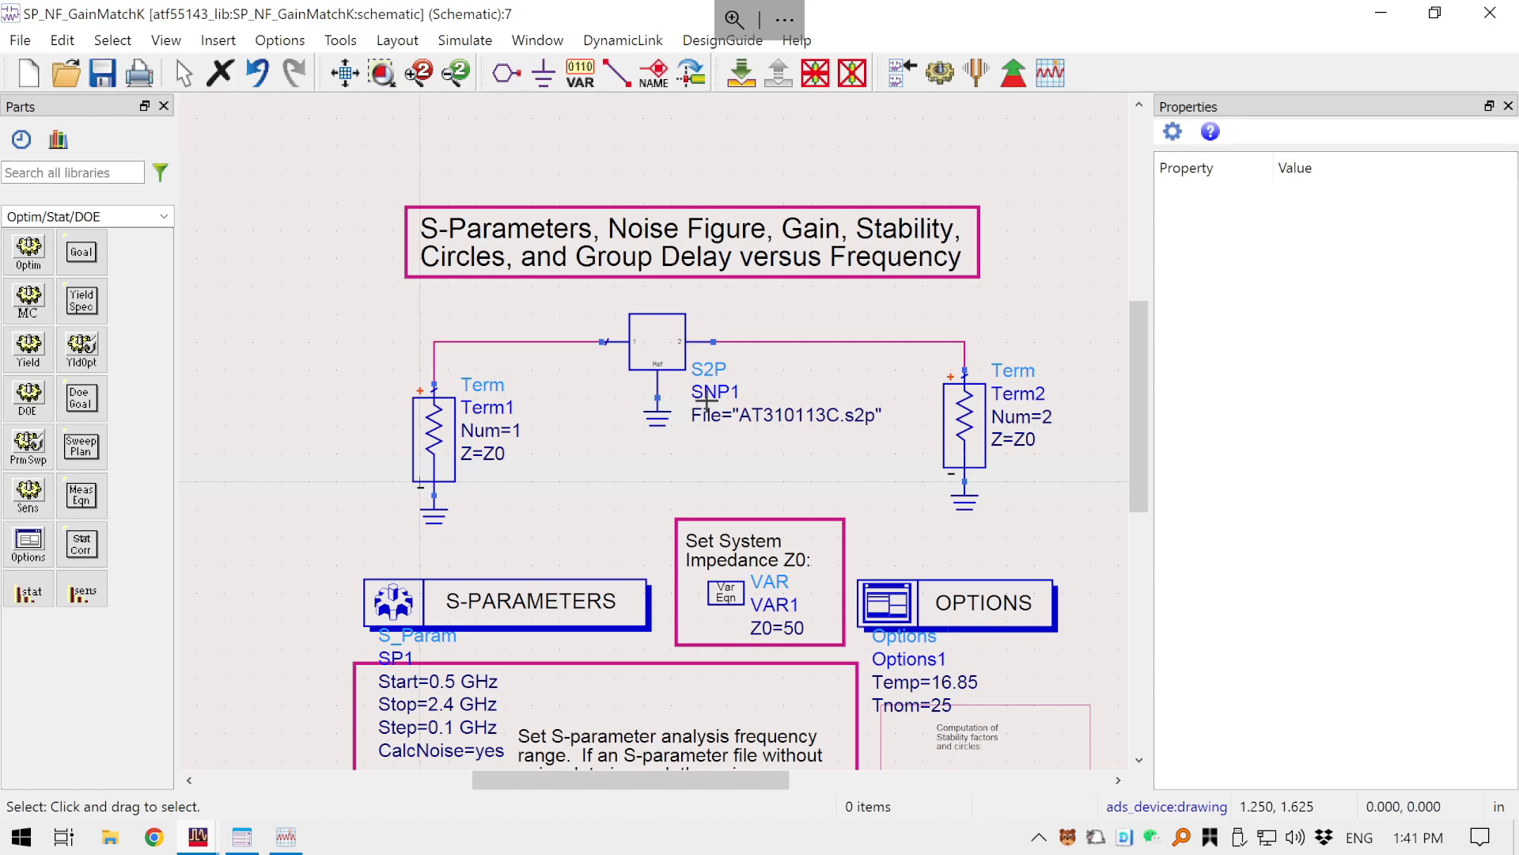
drag(560, 295, 865, 461)
click(864, 461)
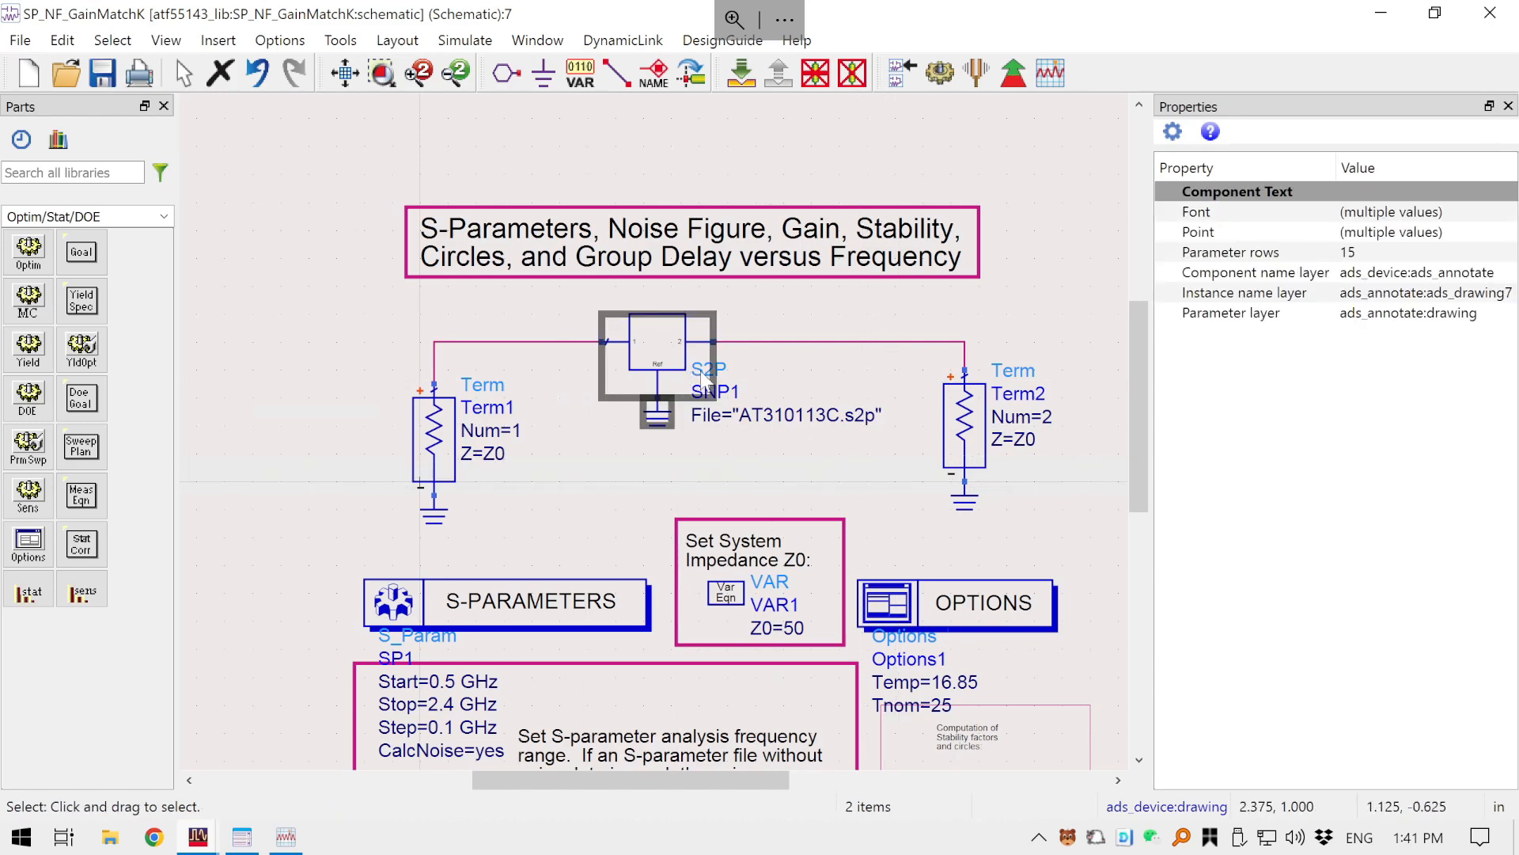
key(Delete)
- Move the framed simulation title from above the terminations to beside the S-parameter frequency range note
scroll(669, 369, down, 2)
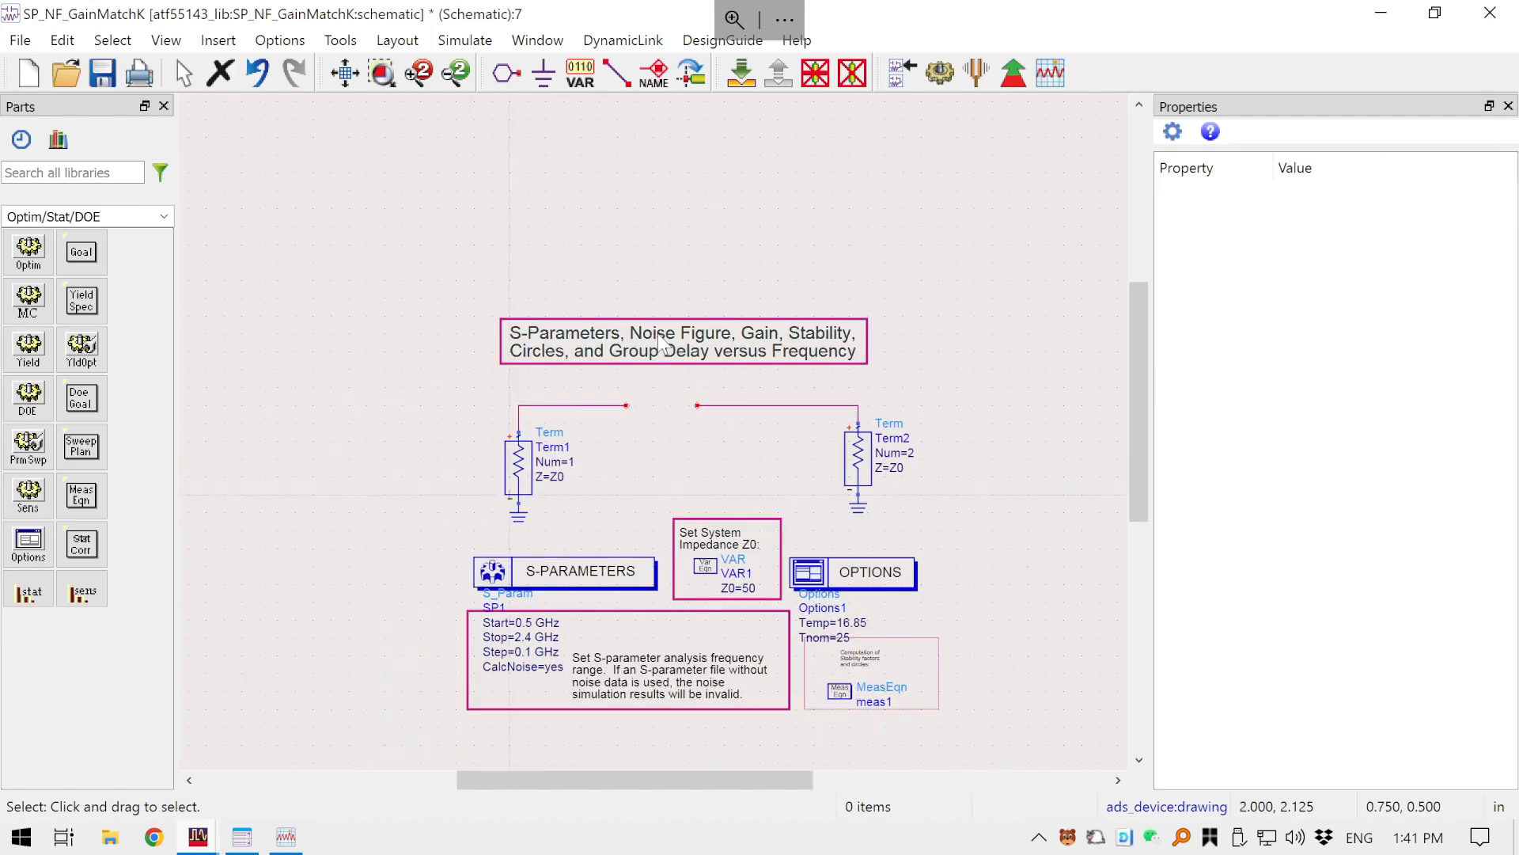
drag(431, 261, 966, 373)
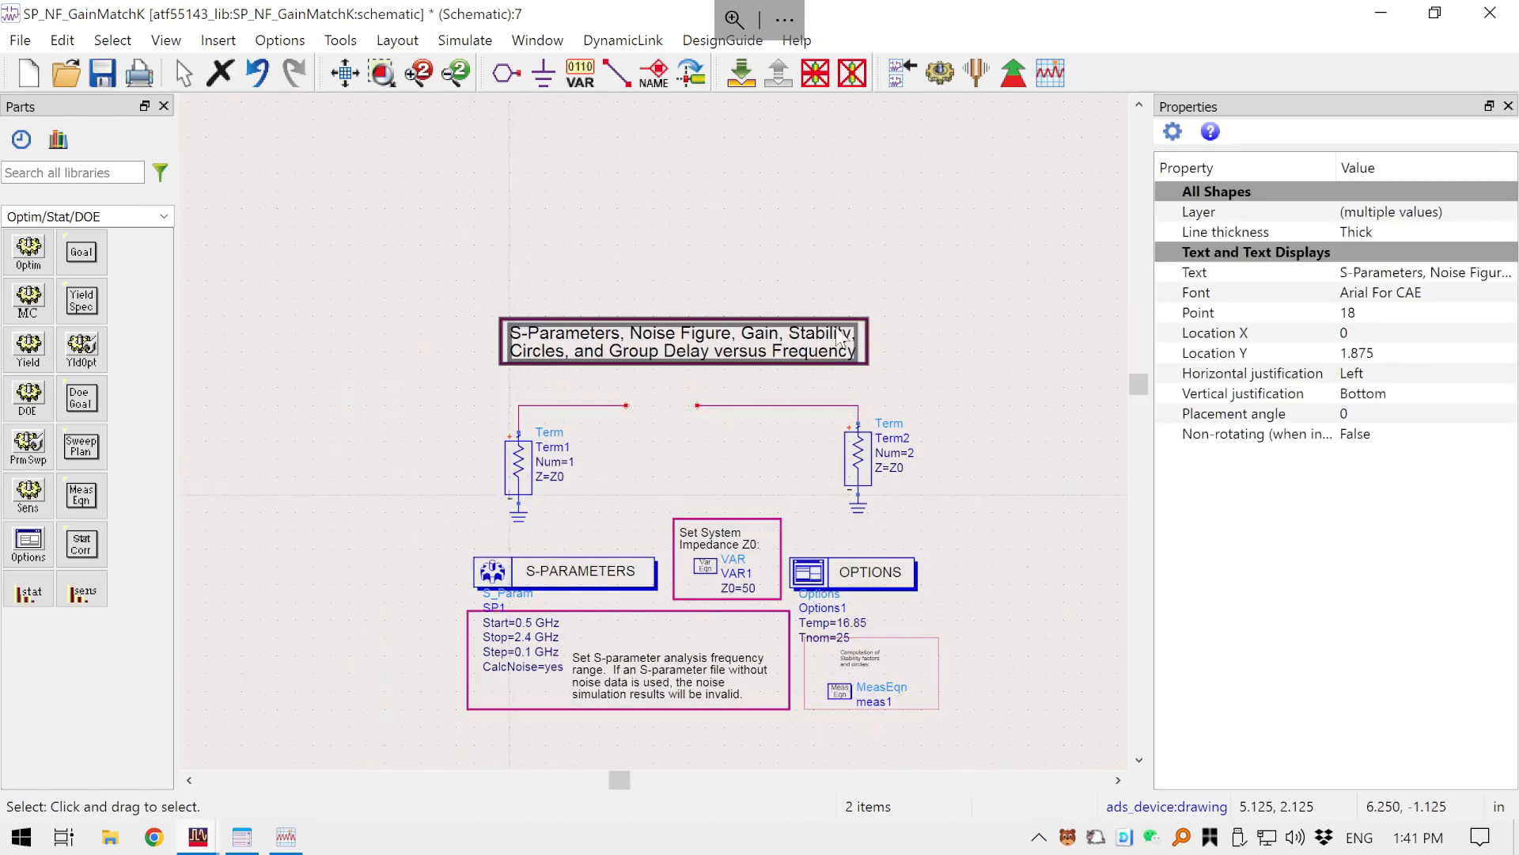
drag(870, 366, 437, 676)
click(390, 459)
- Place the ATF55143_dt component from the workspace libraries above the gap between the two terminations
click(59, 140)
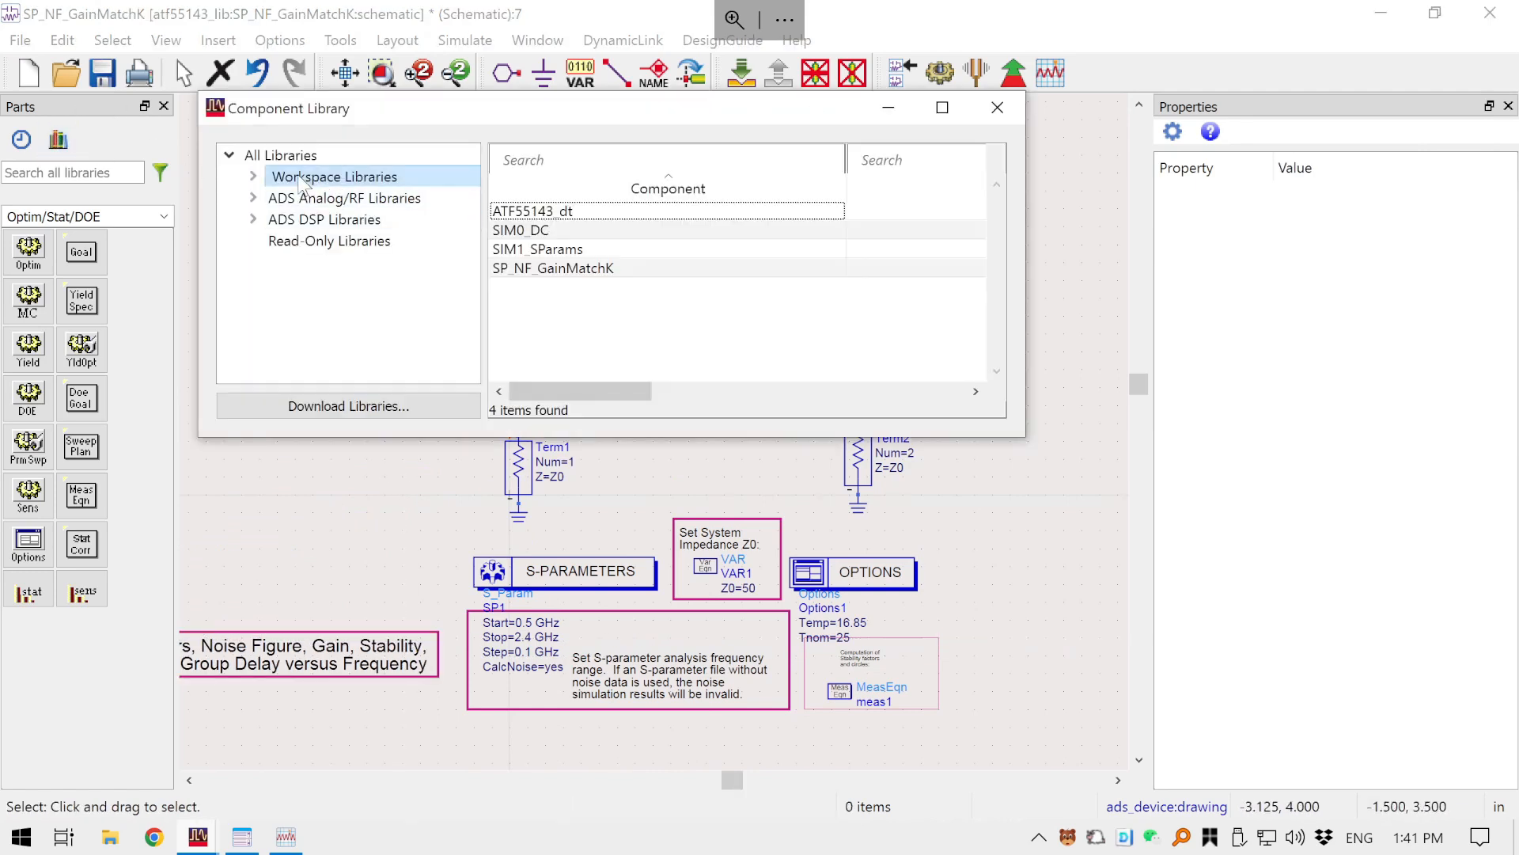
drag(288, 111, 312, 163)
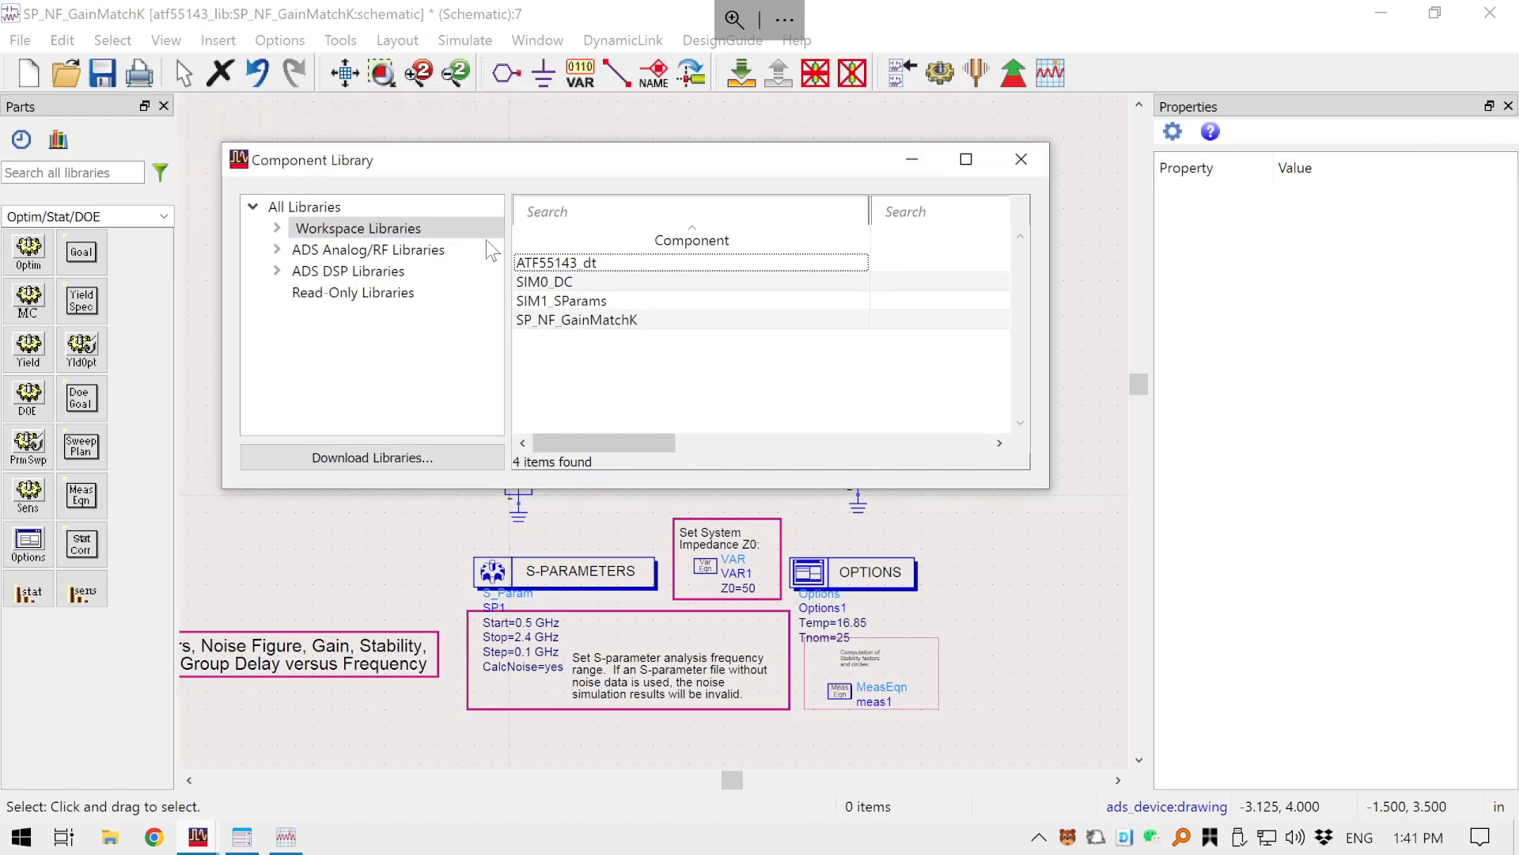
click(538, 263)
click(333, 550)
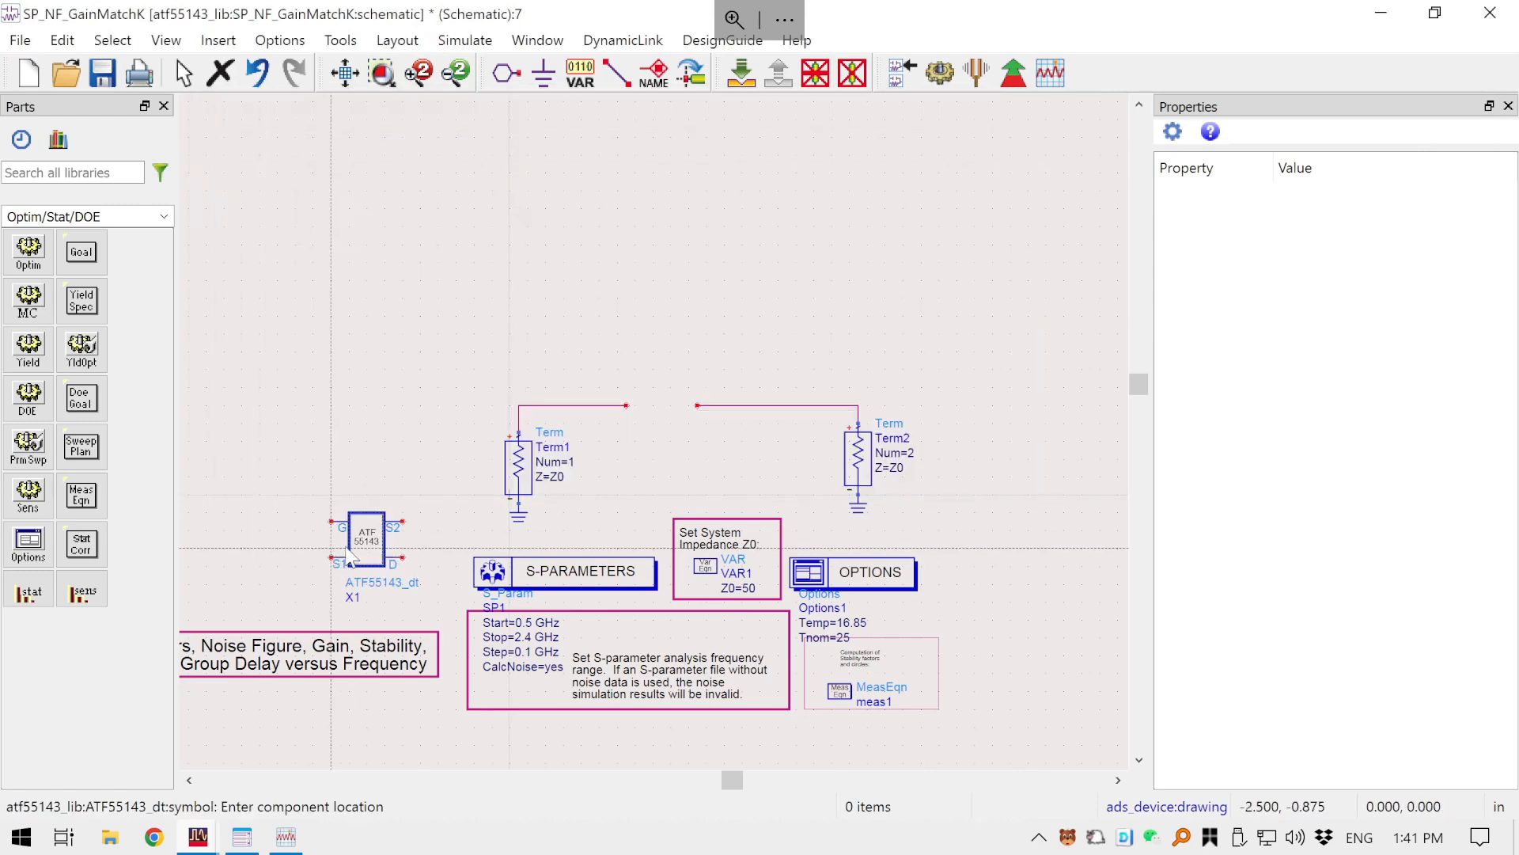
drag(388, 544, 656, 218)
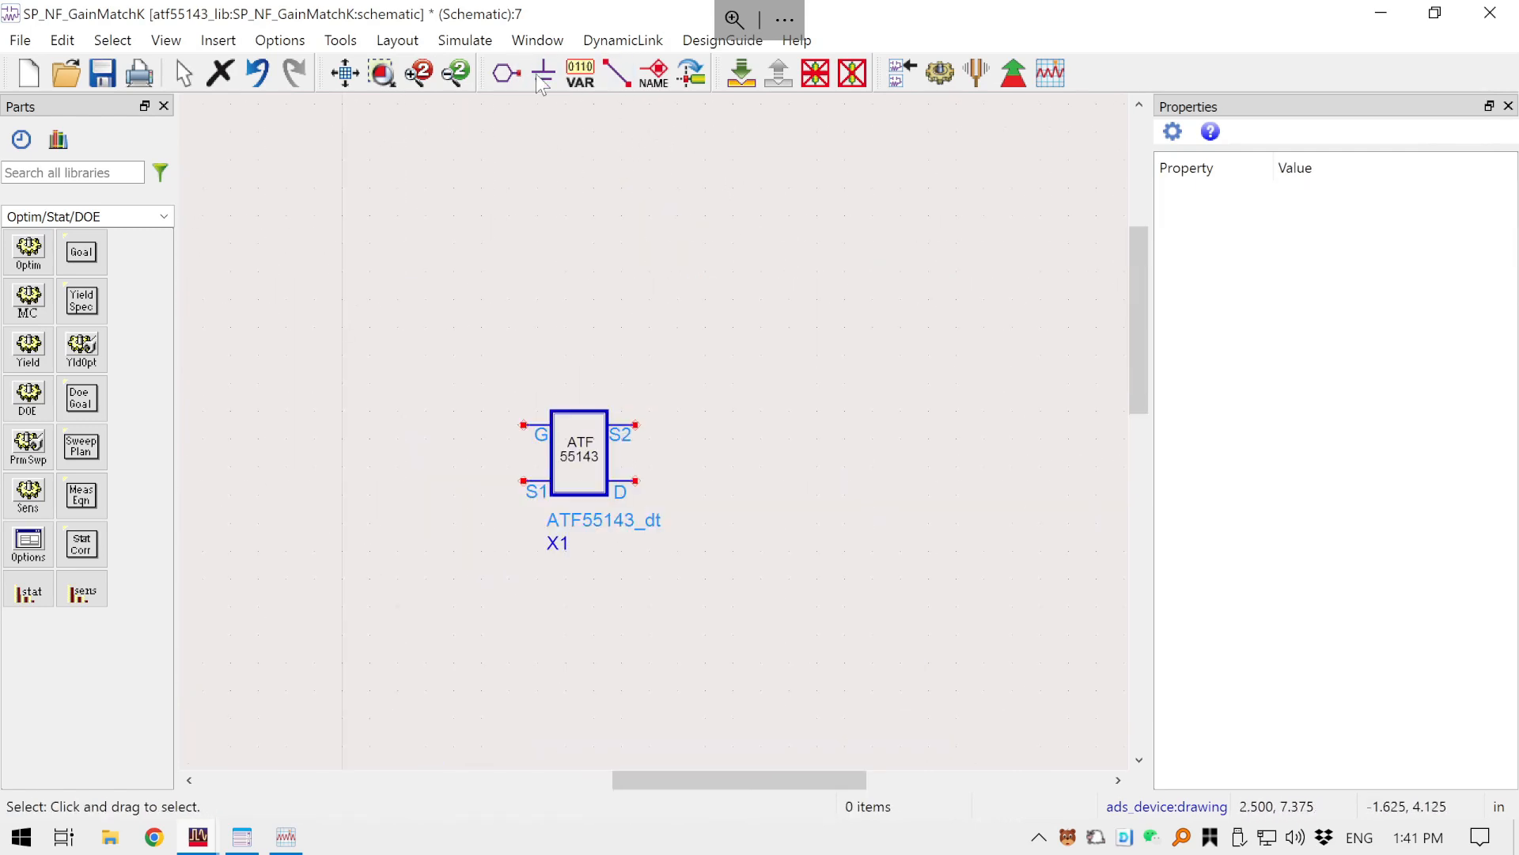
- Connect ground symbols to the S1 and S2 source pins of the ATF55143 transistor
click(543, 73)
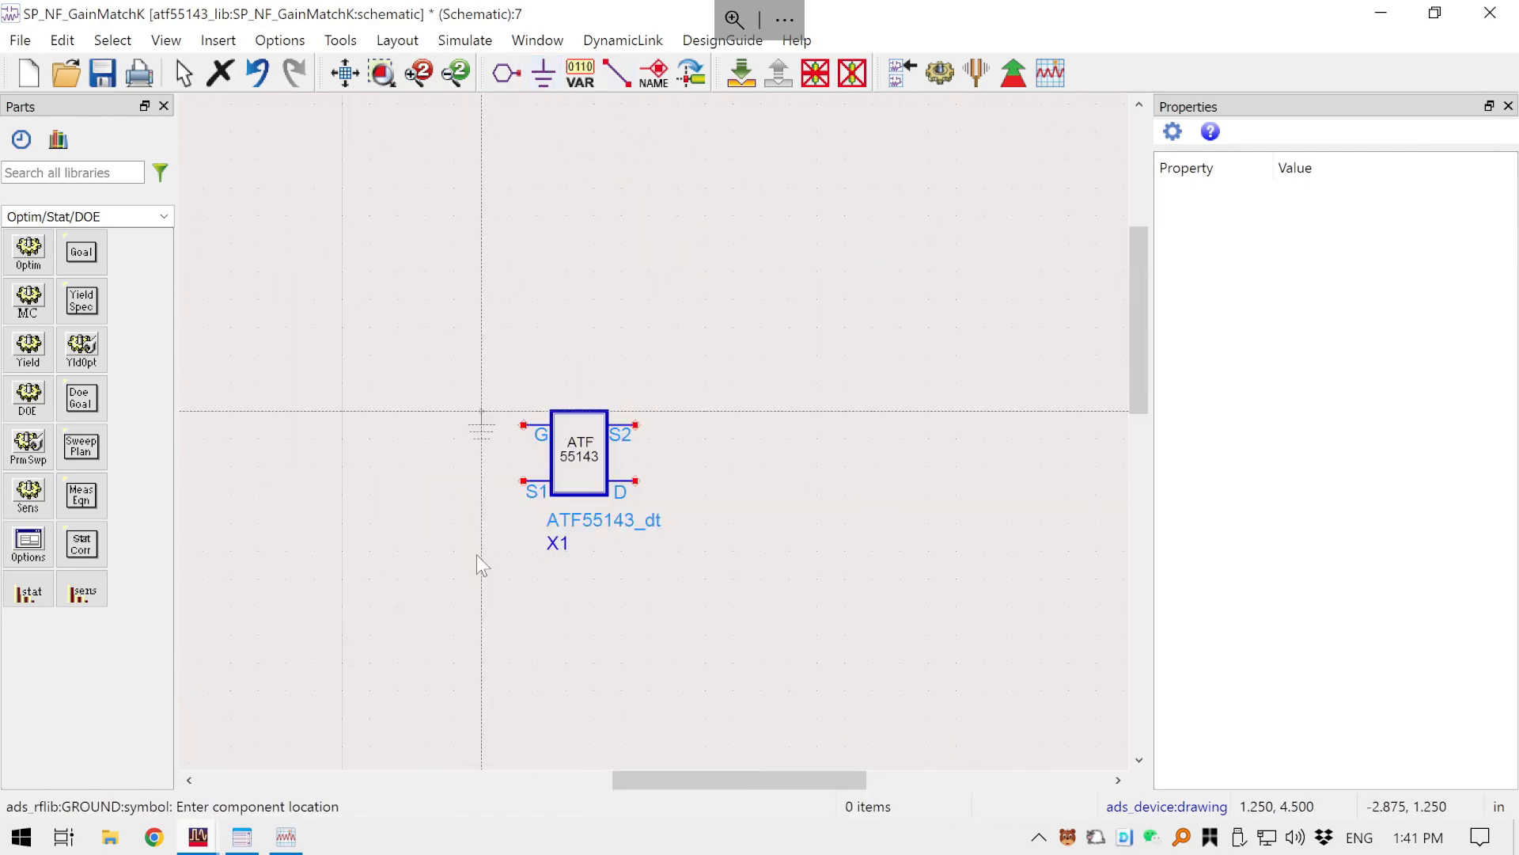
click(523, 480)
click(636, 426)
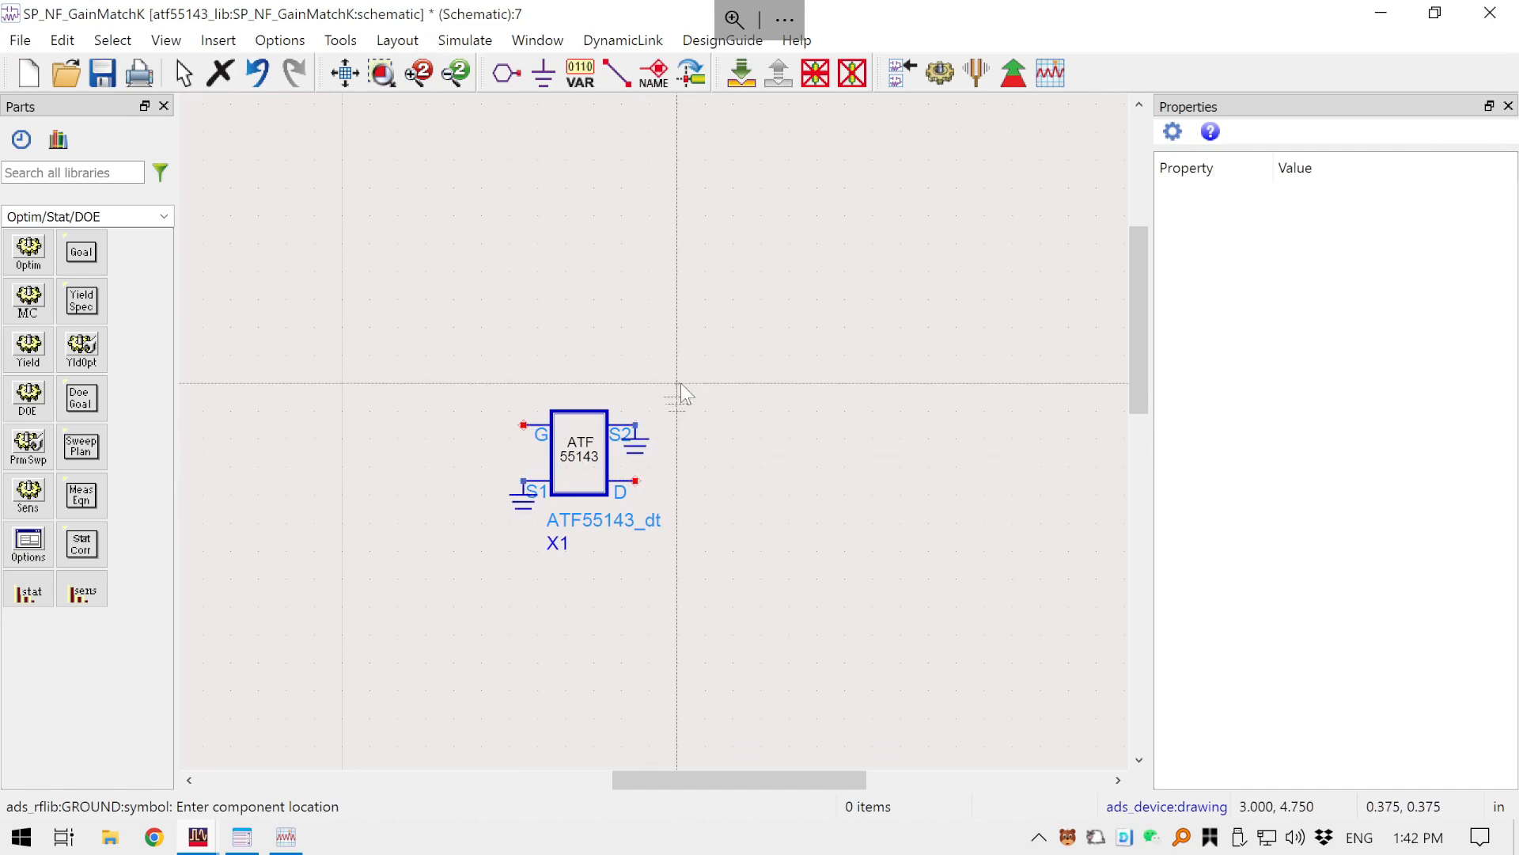
key(Escape)
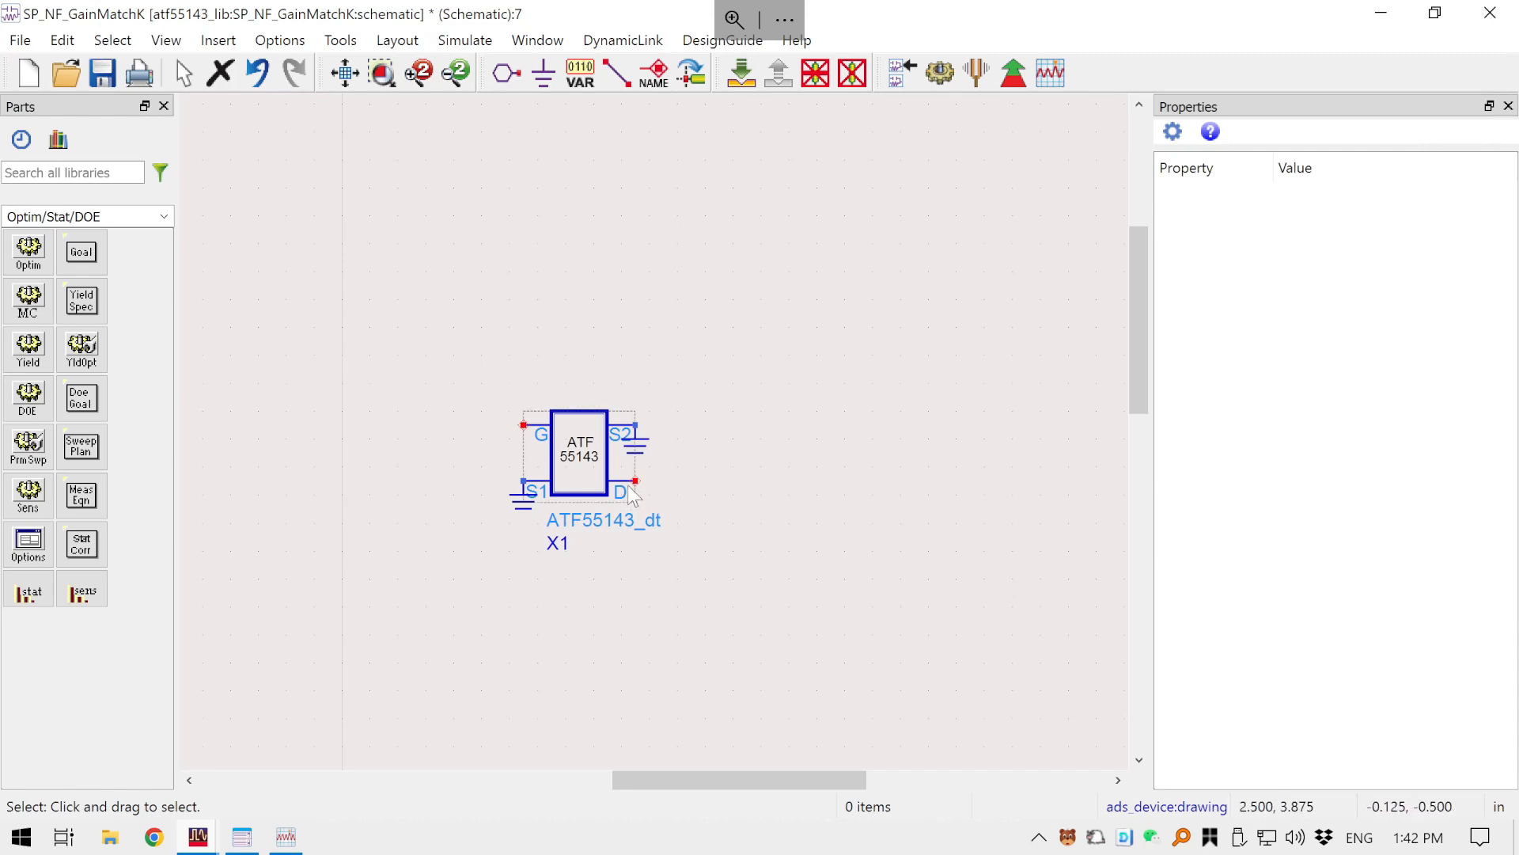
- Place two V_DC voltage sources, one on the gate side and one on the drain side of the transistor
scroll(516, 361, down, 2)
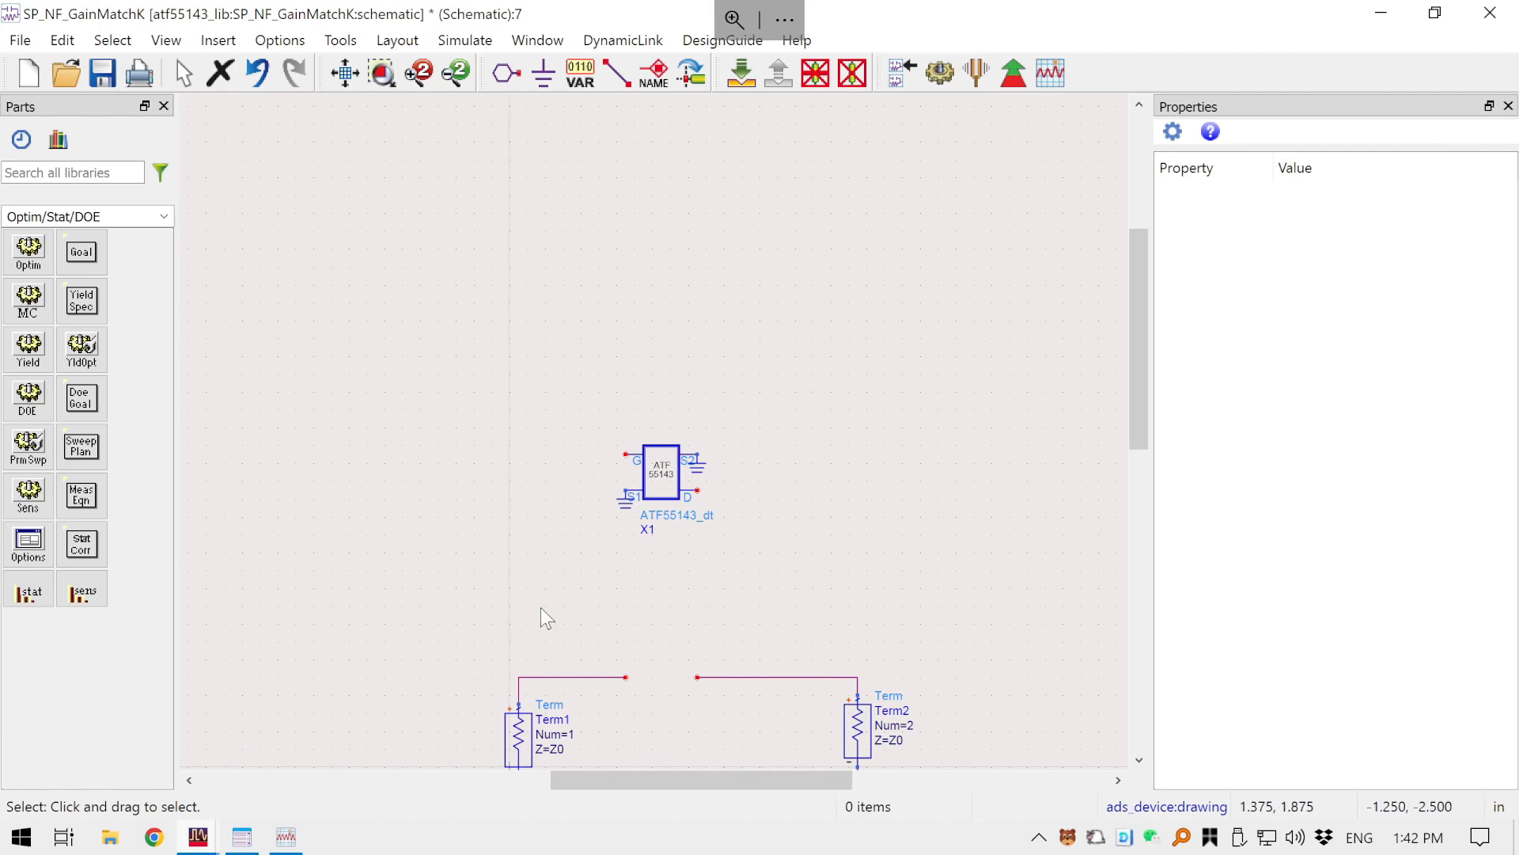
scroll(632, 494, up, 3)
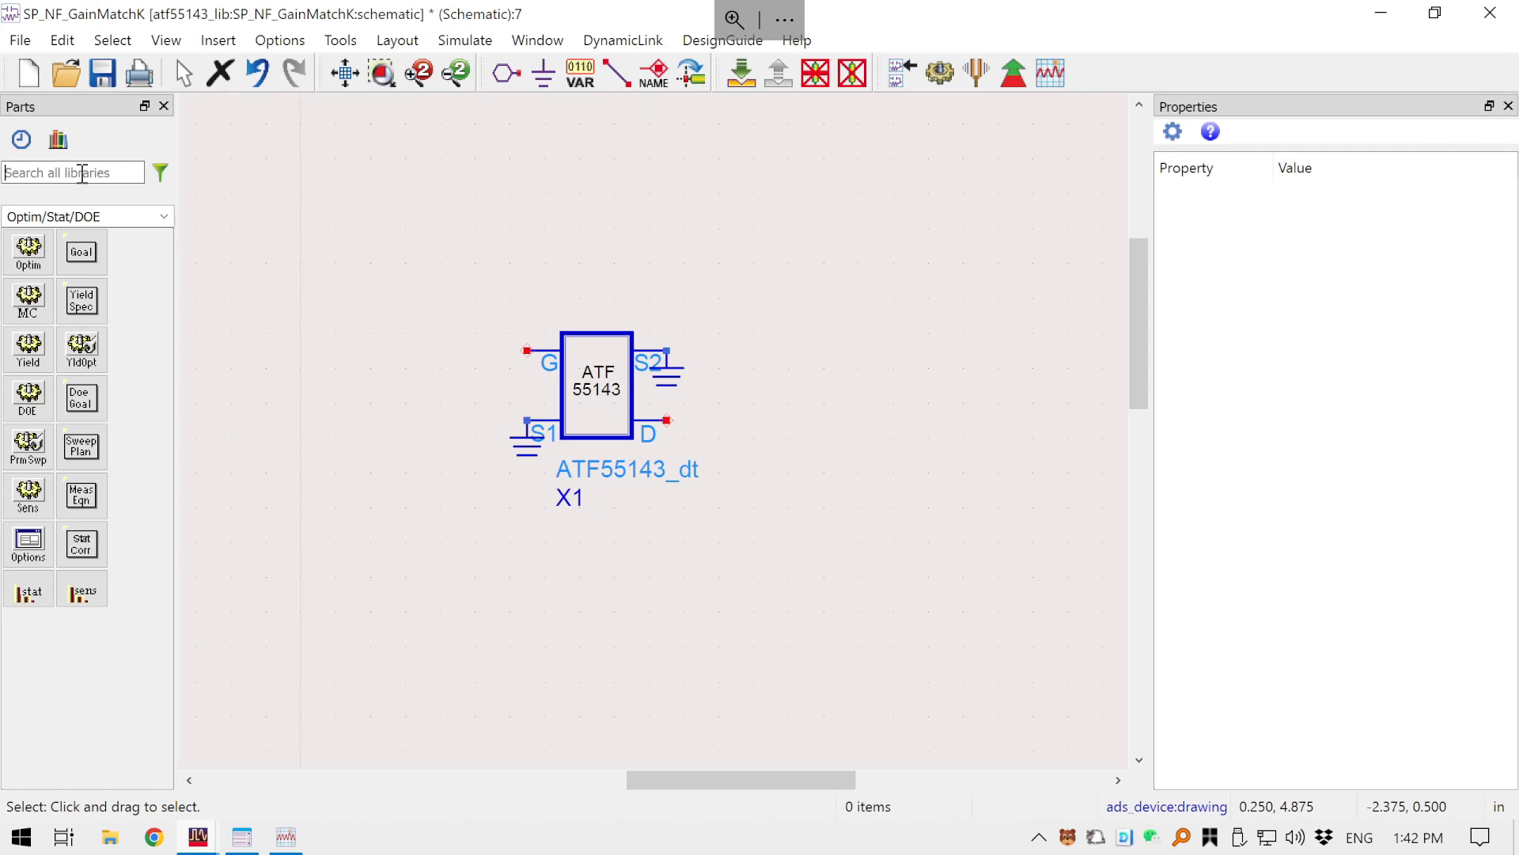
click(83, 172)
text(DC)
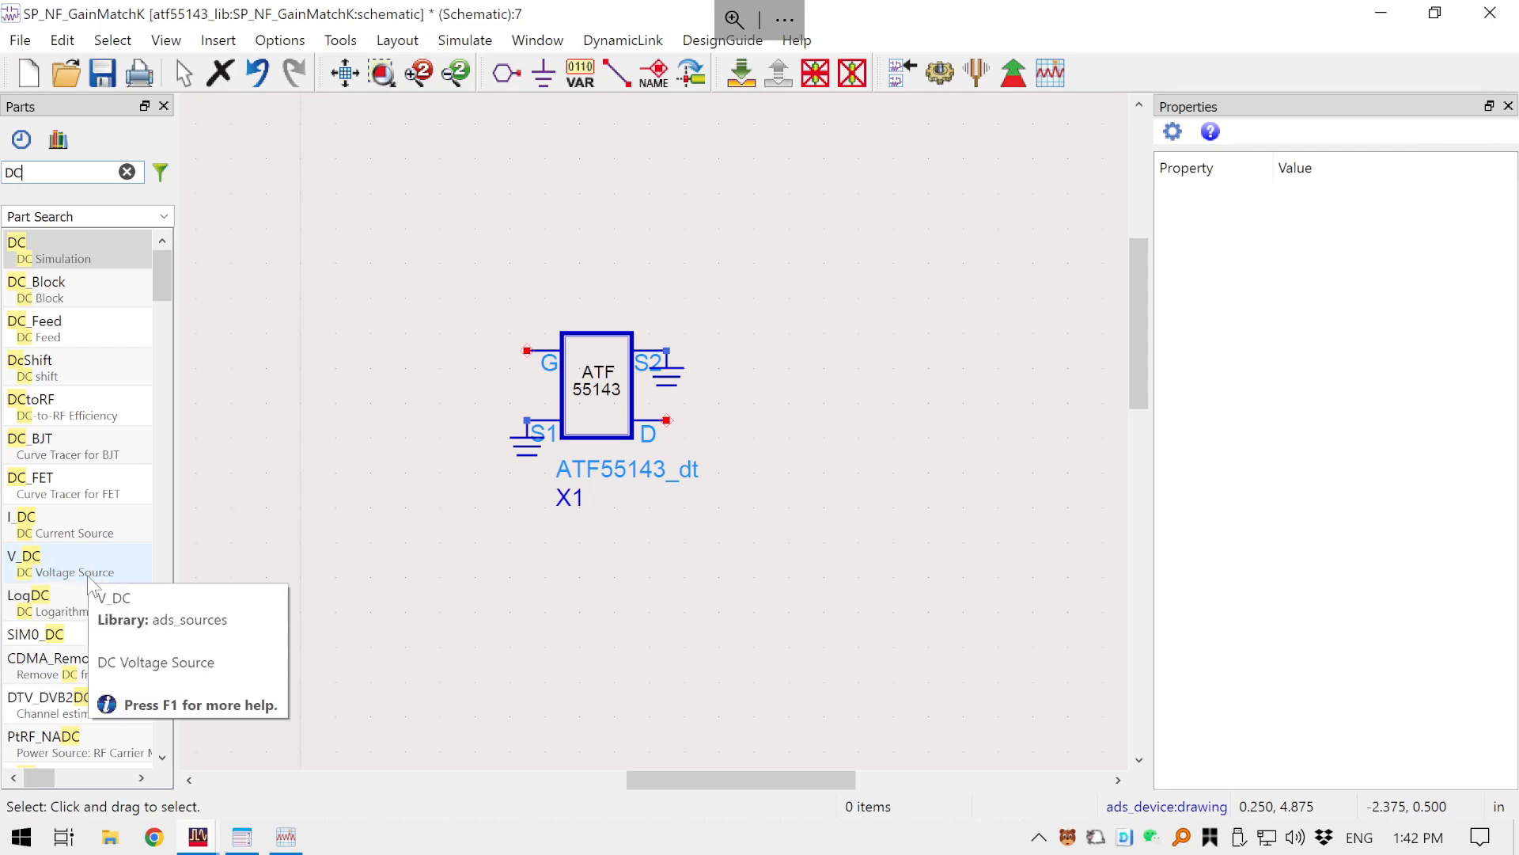
click(41, 568)
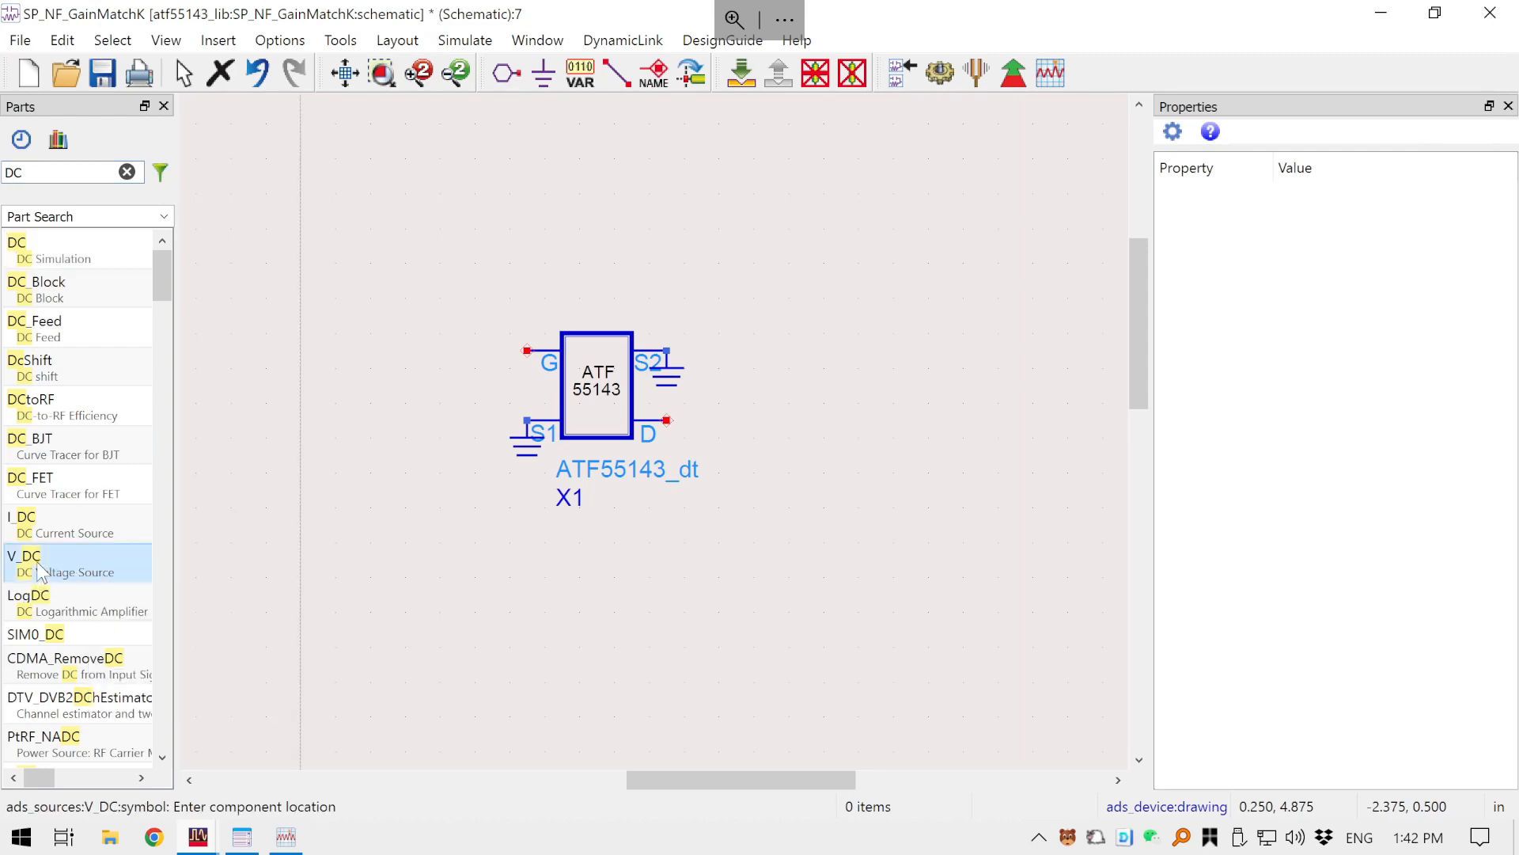
click(288, 356)
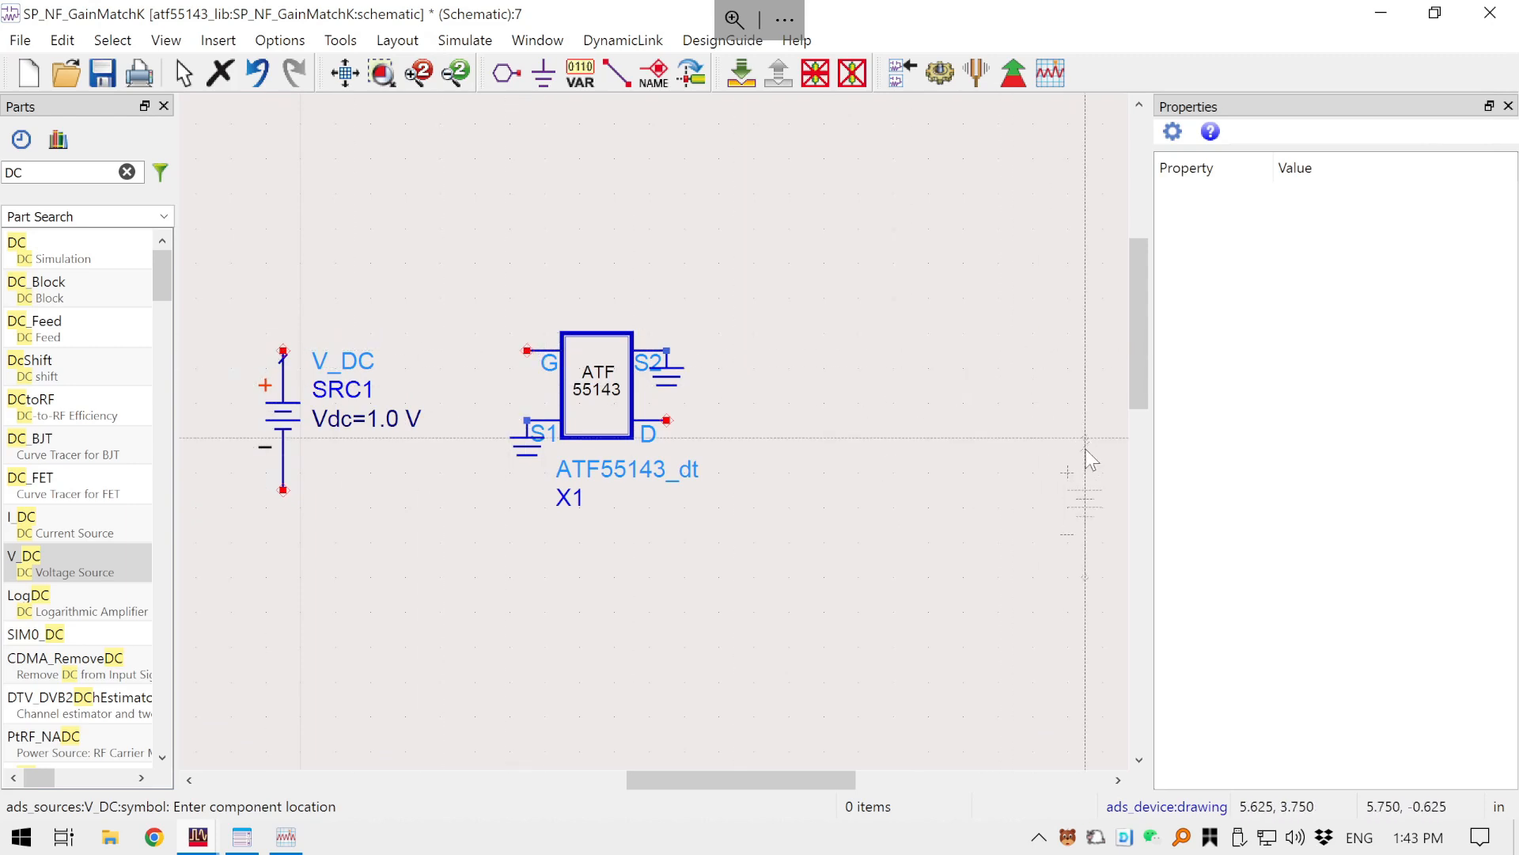
click(1022, 432)
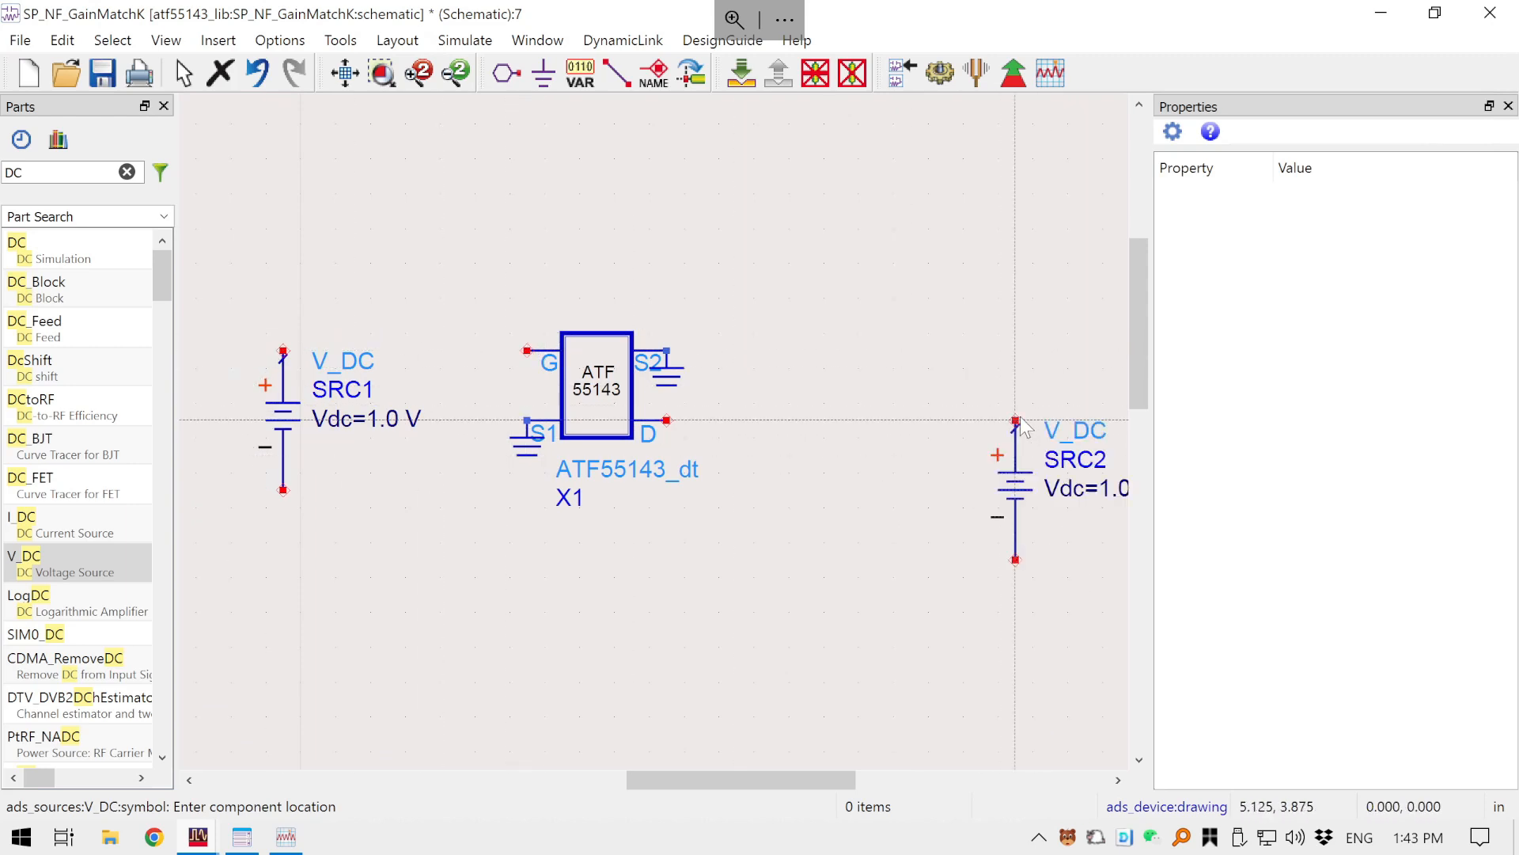
key(Escape)
- Ground the negative terminals of both DC voltage sources
right_click(659, 605)
drag(659, 606, 603, 556)
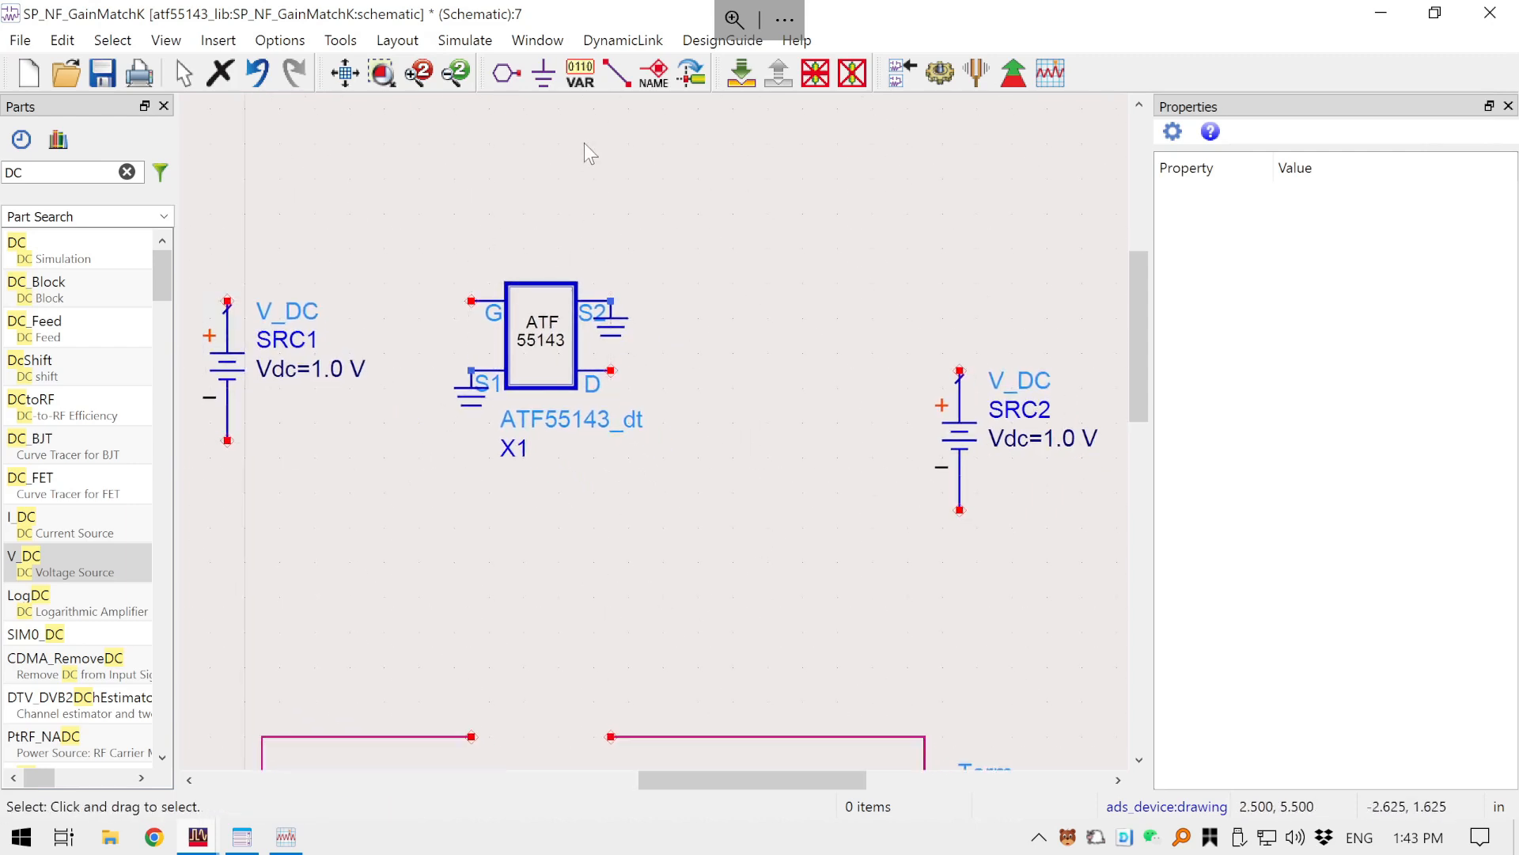
click(543, 72)
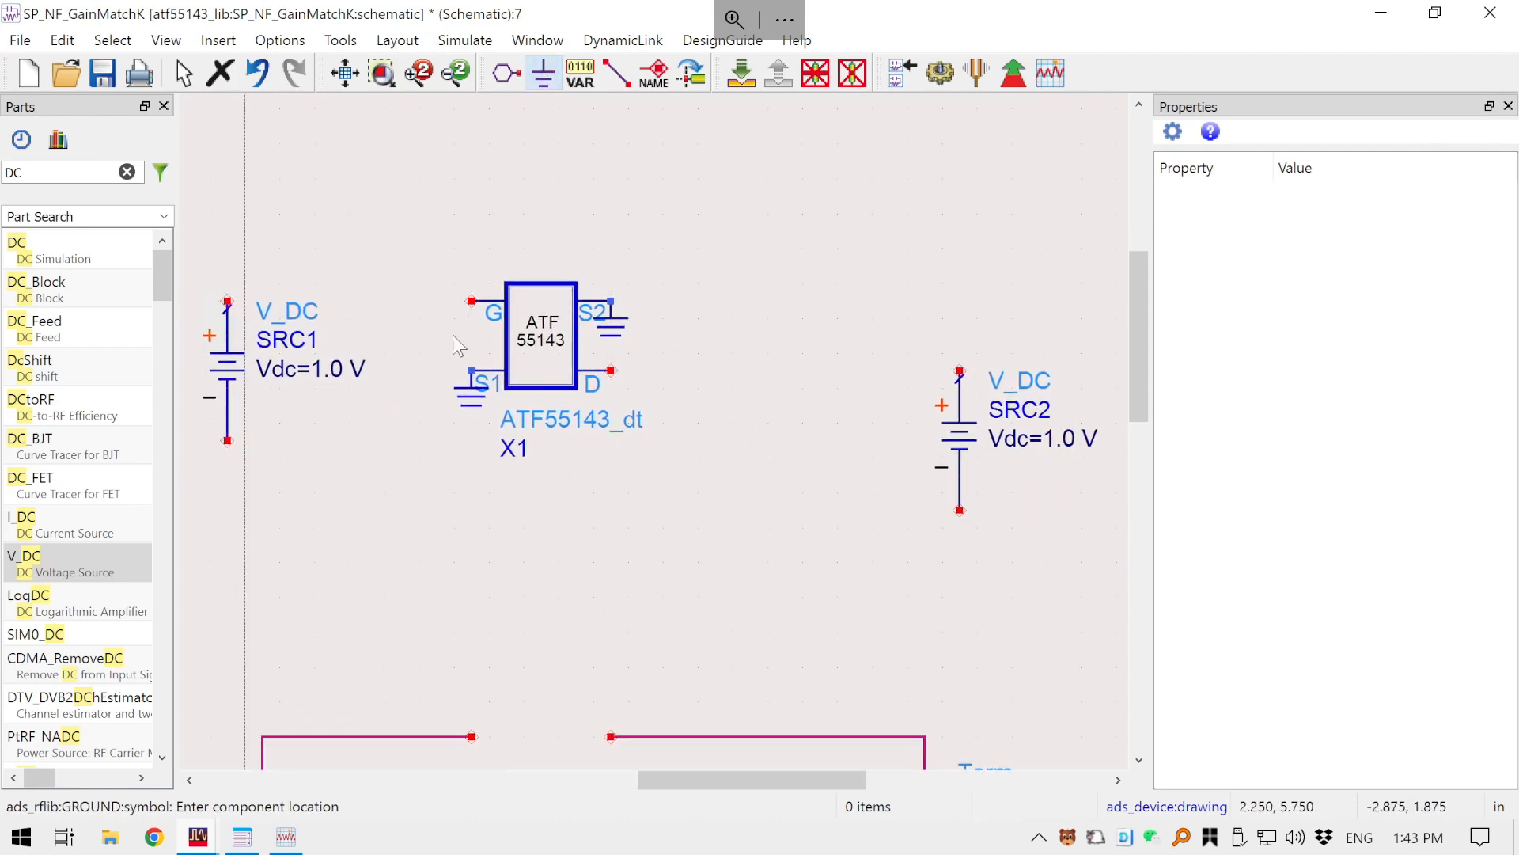
click(227, 441)
click(963, 518)
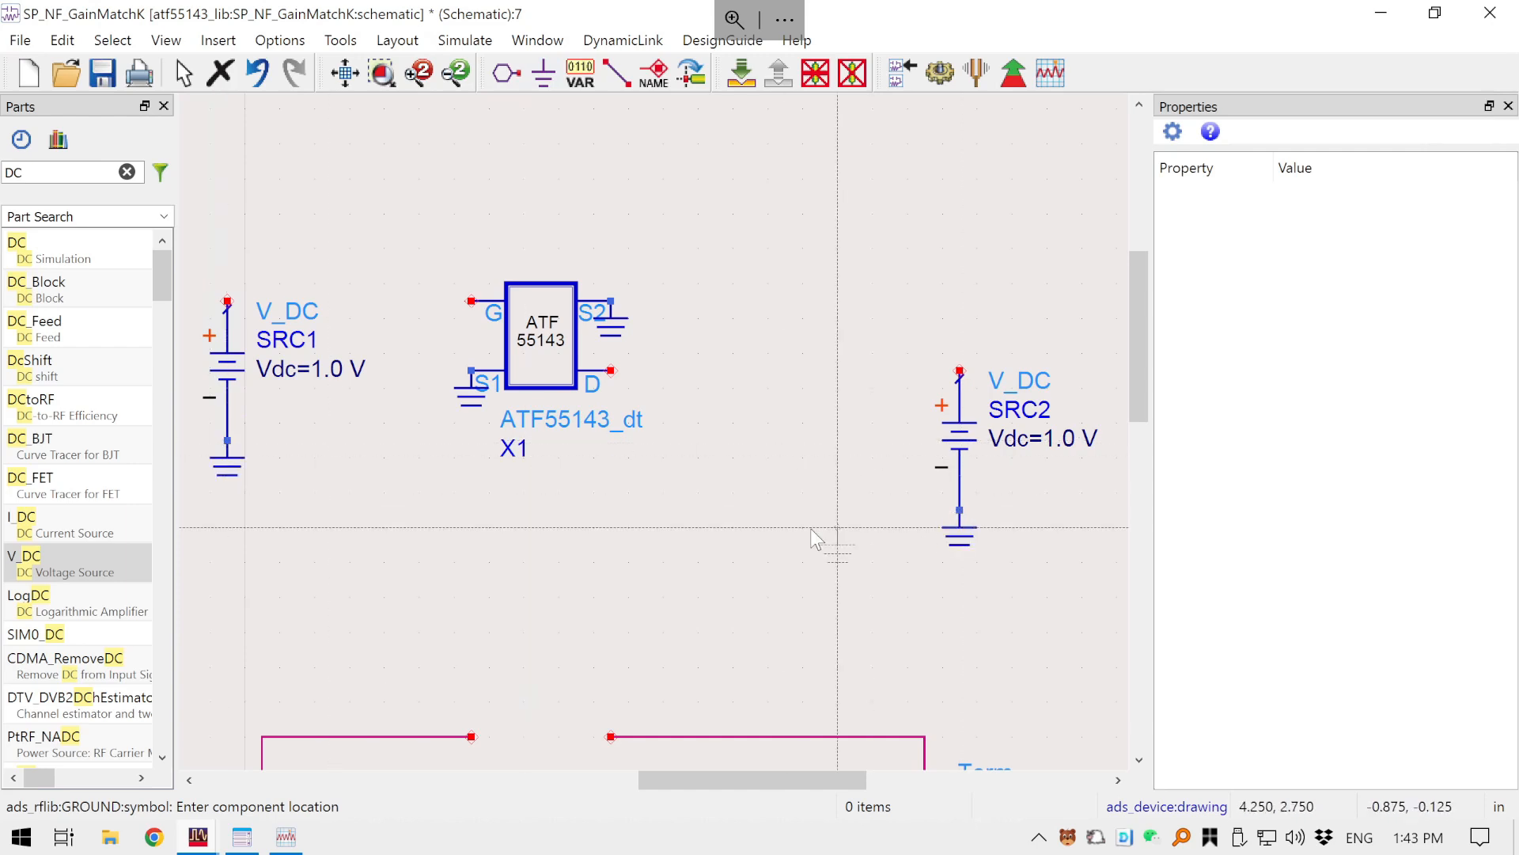
key(Escape)
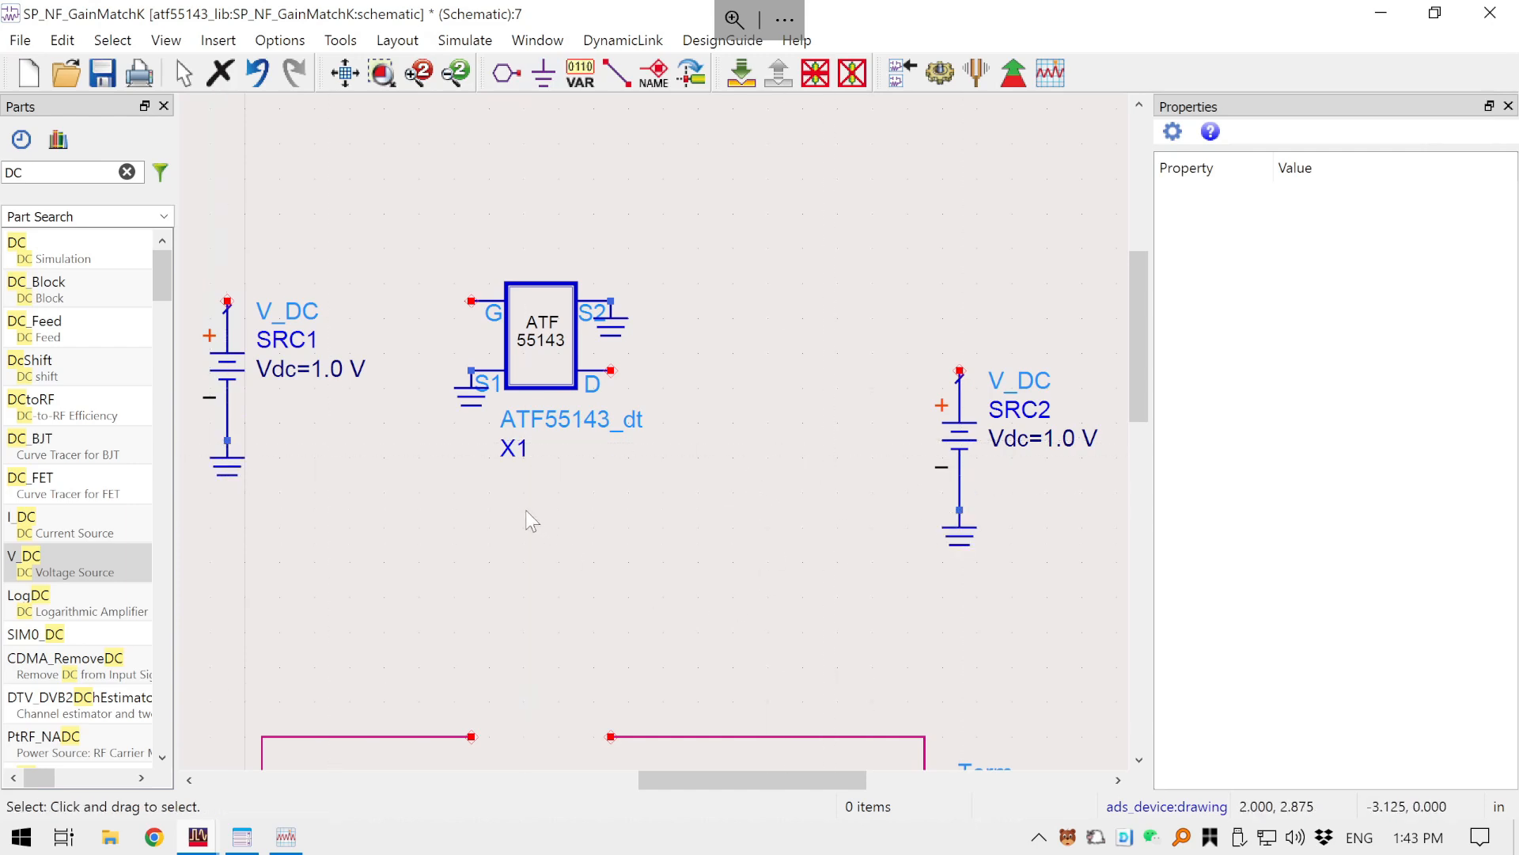
- Set the gate-side source SRC1 to 0.425 V and the drain-side source SRC2 to 2.7 V
double_click(335, 369)
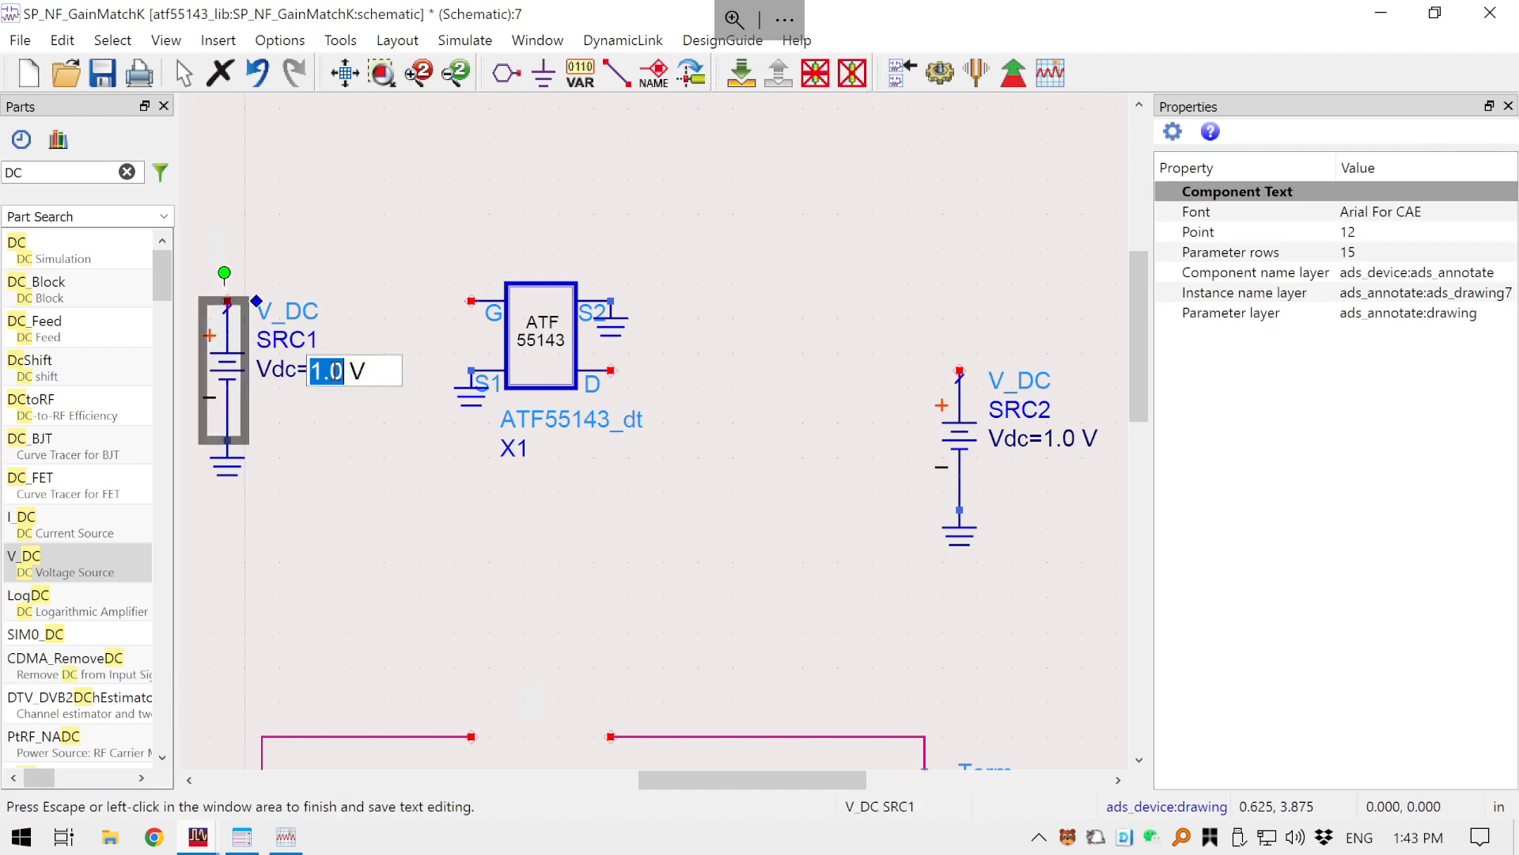
text(0.)
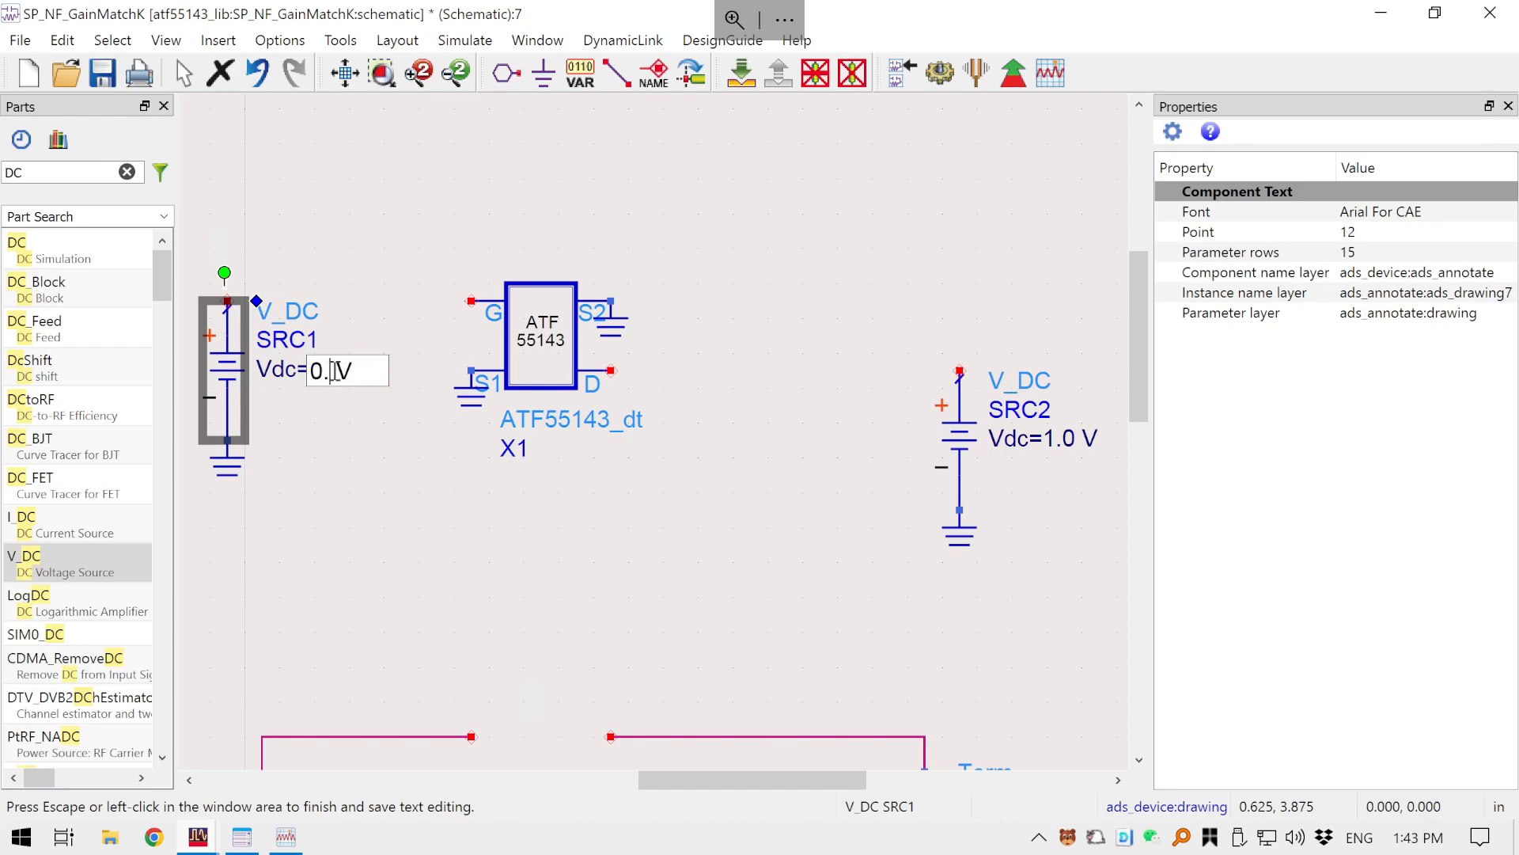
text(425)
key(Escape)
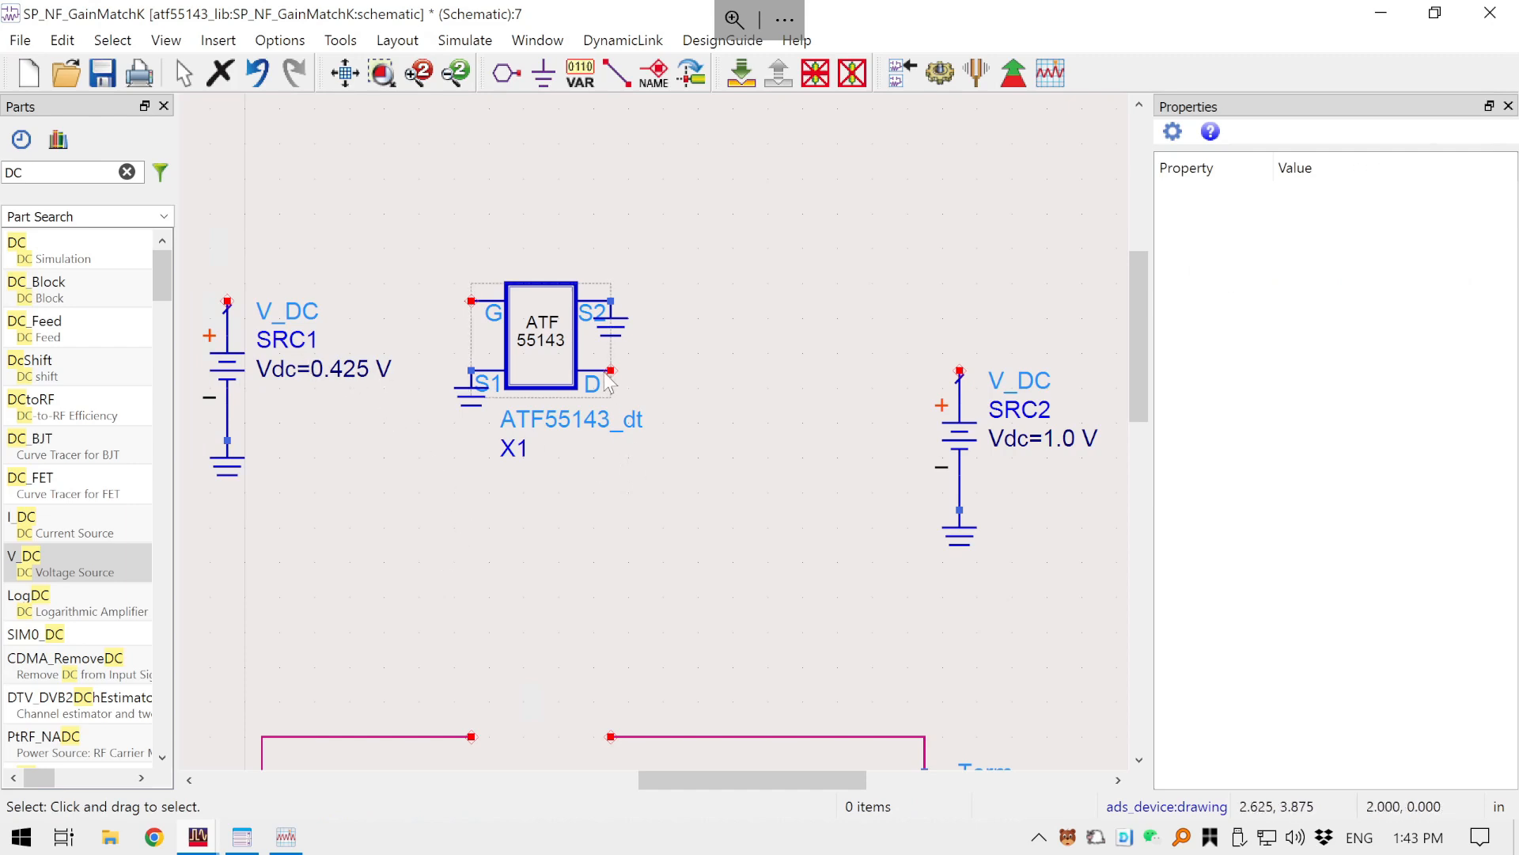
double_click(1066, 440)
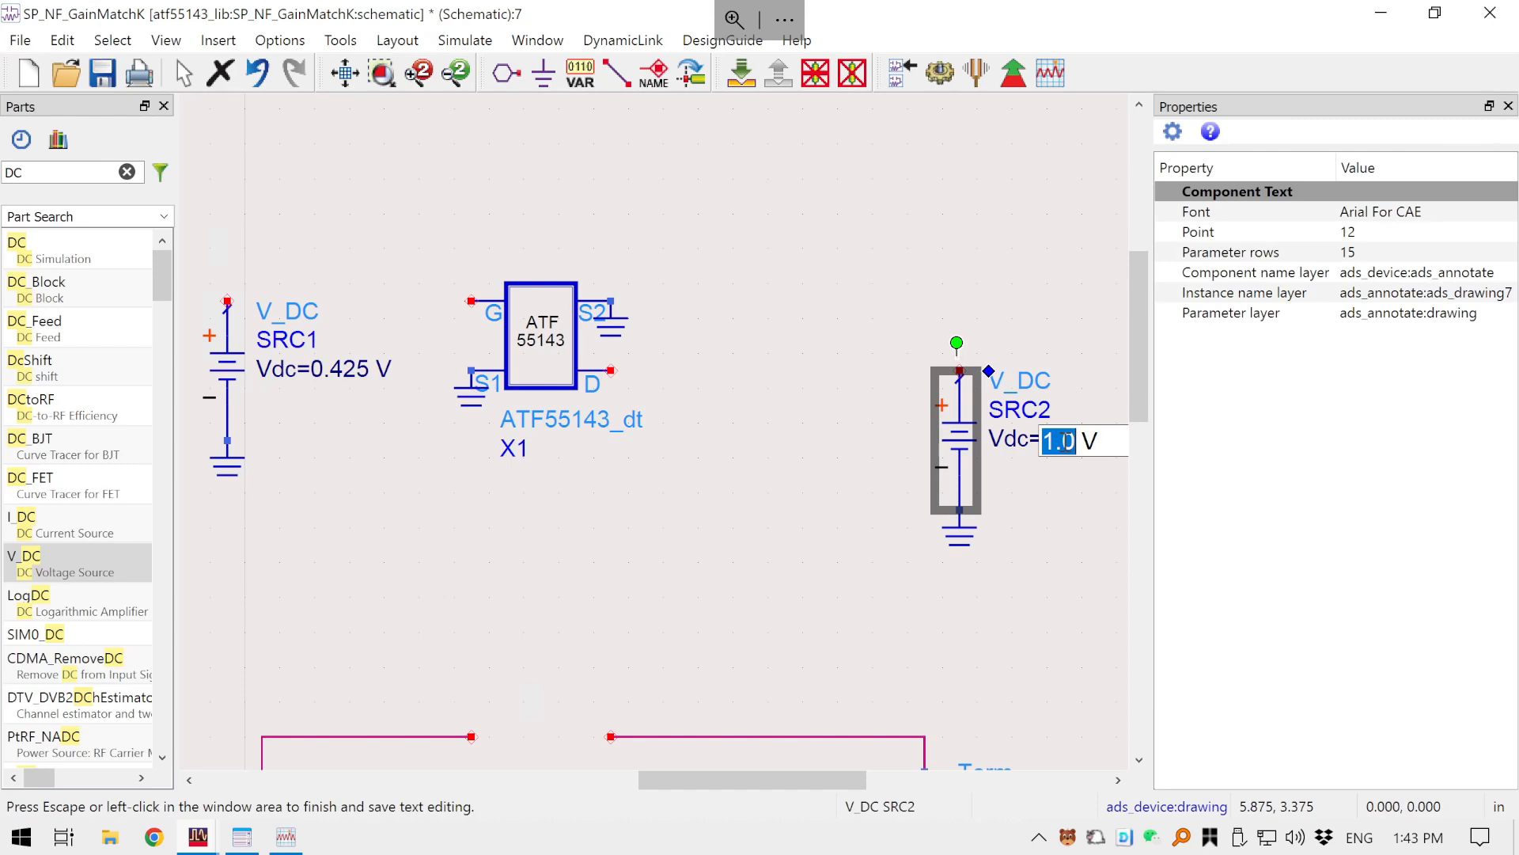
text(2.7)
key(Escape)
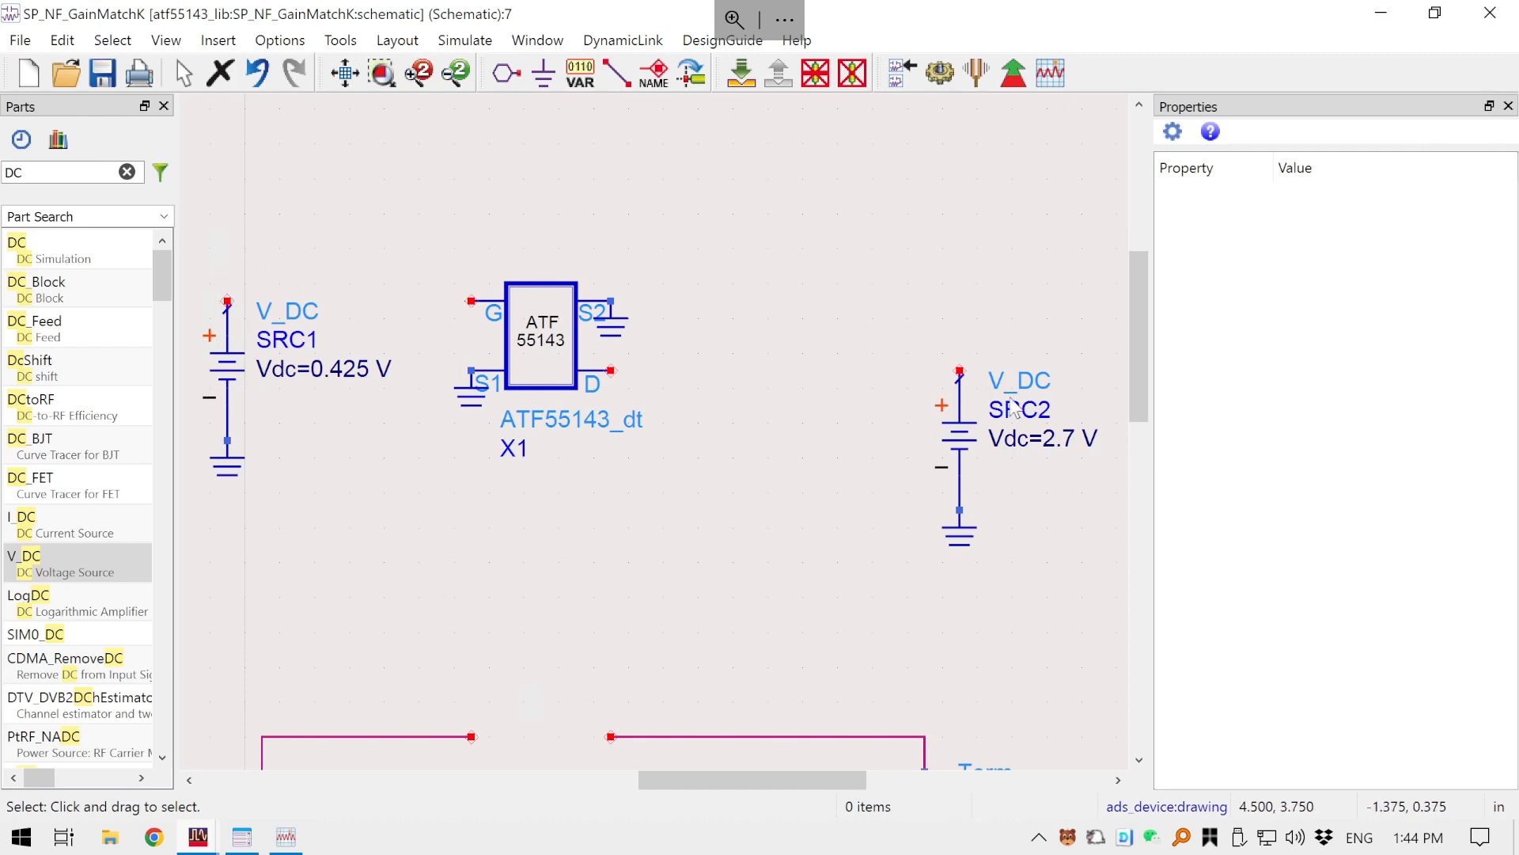
double_click(40, 170)
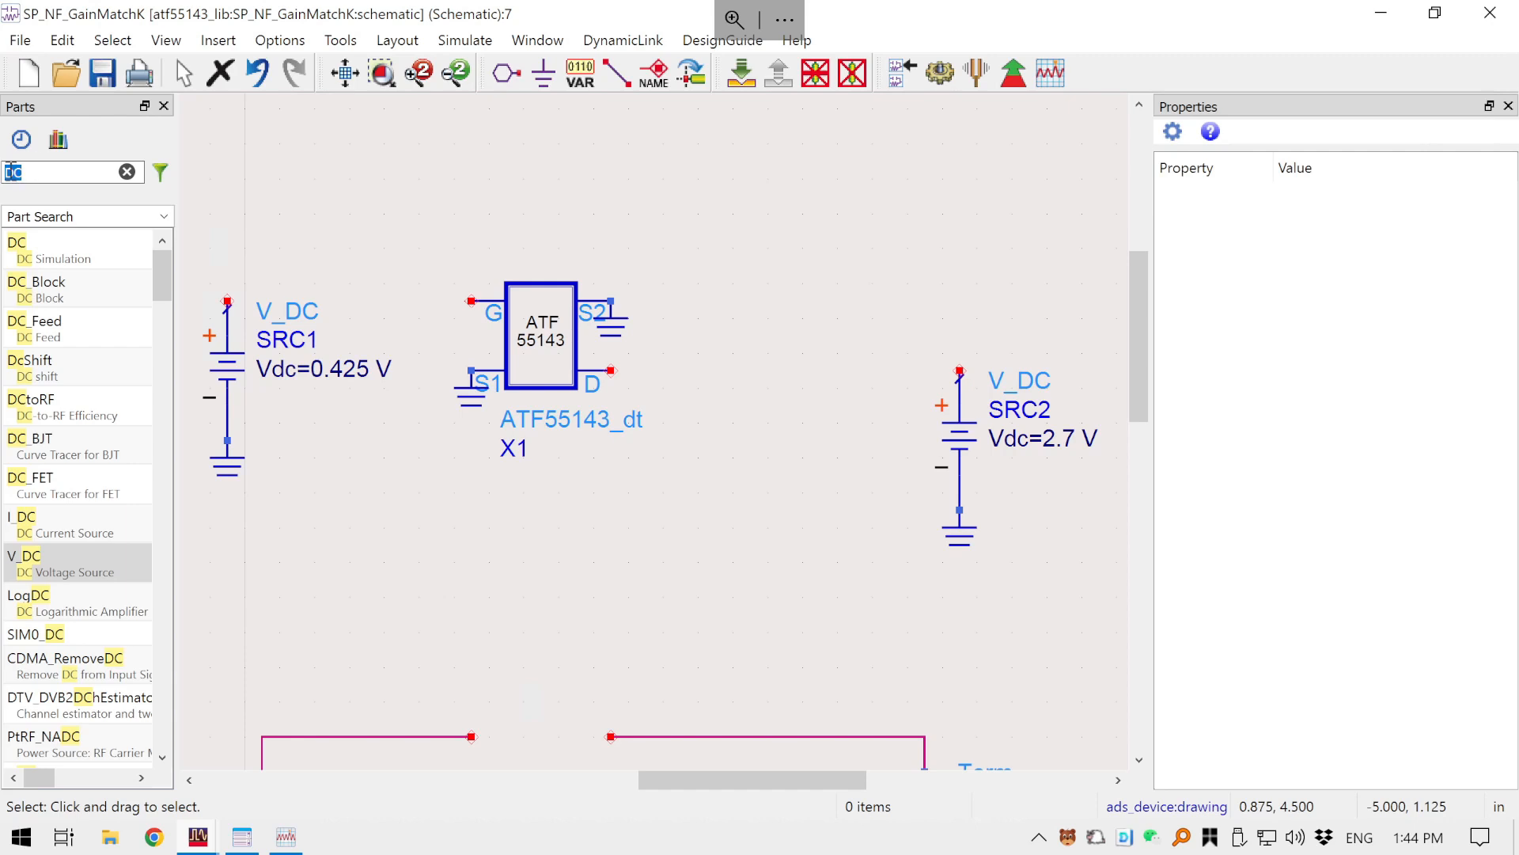
click(25, 172)
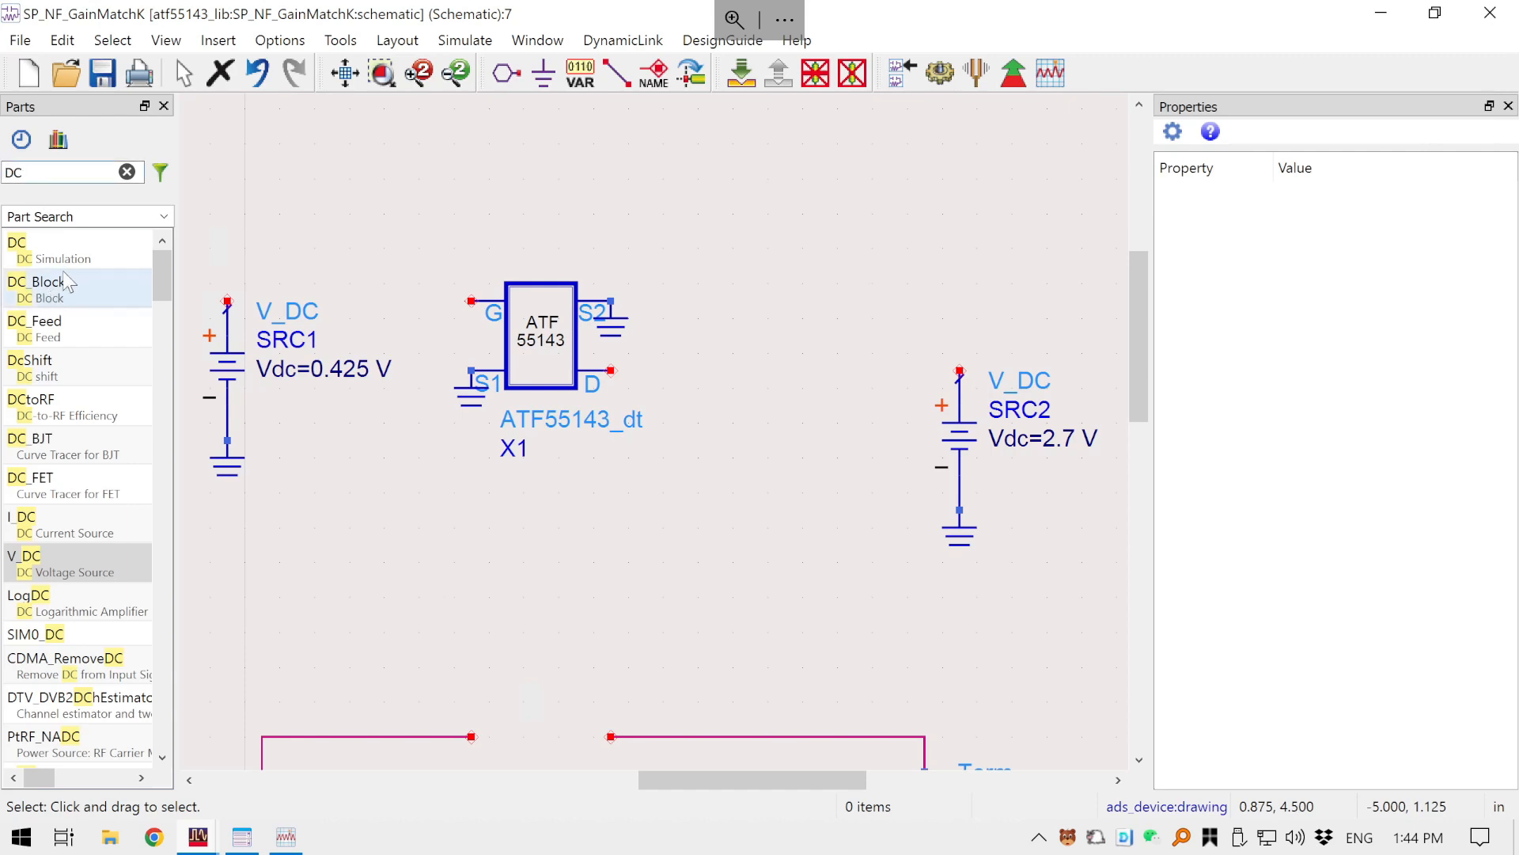
click(63, 325)
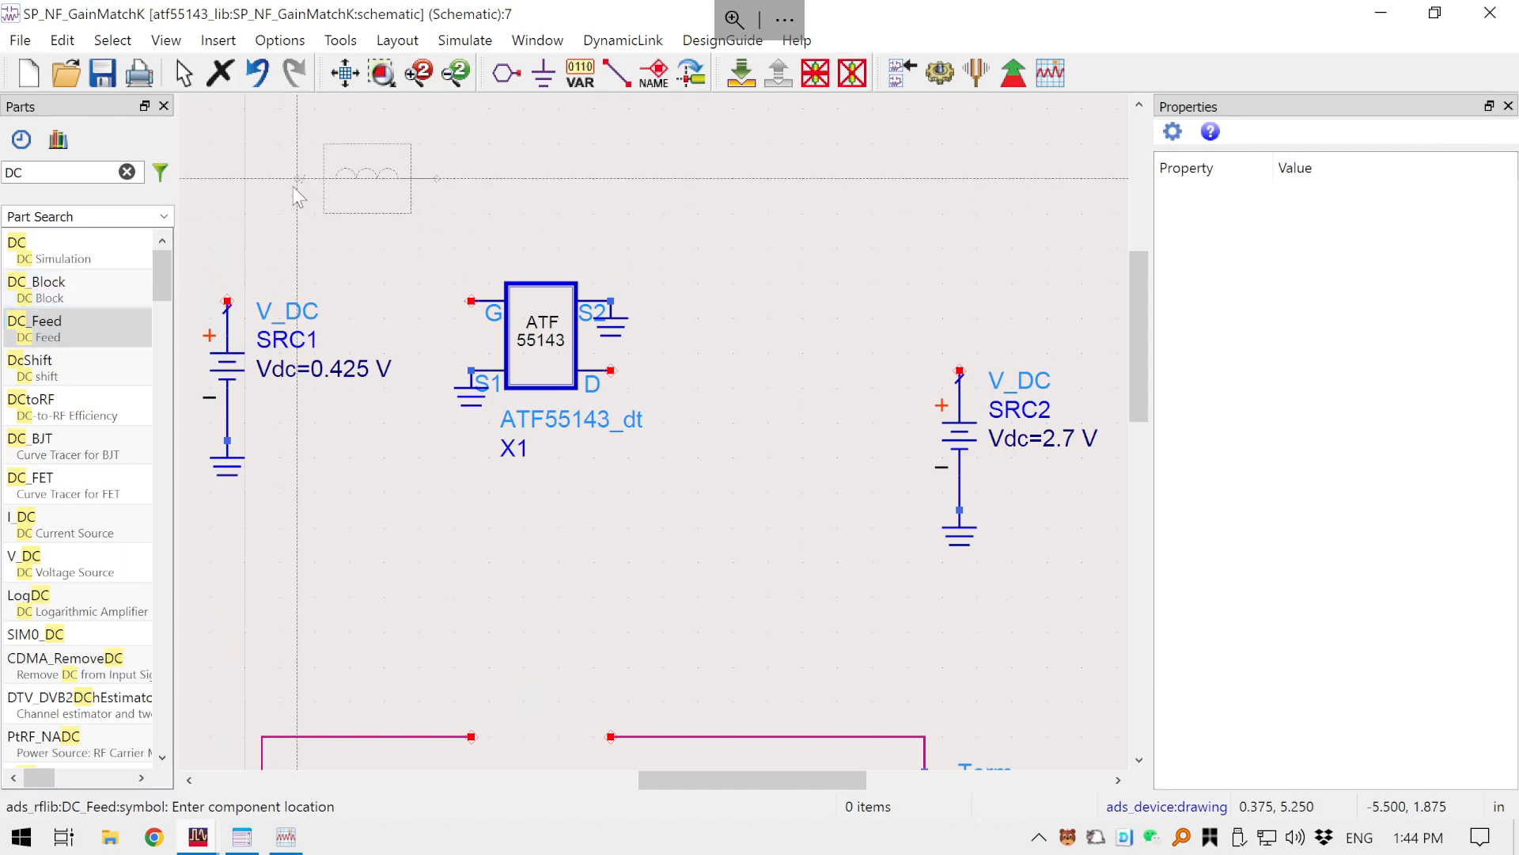
click(88, 289)
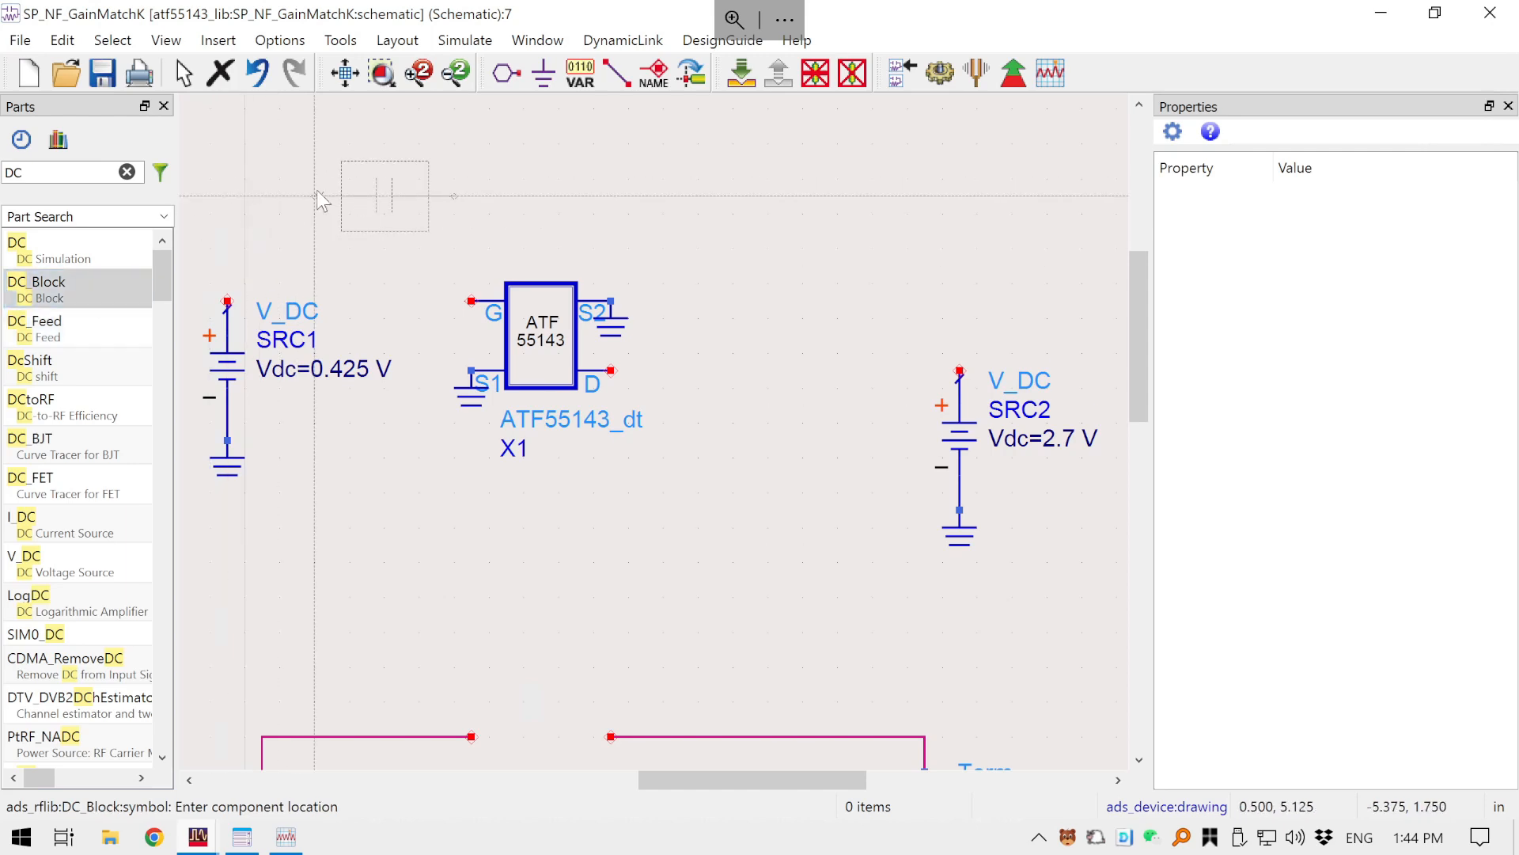
- Place two L inductors, one above each DC voltage source, and shift both upward for more clearance
double_click(58, 173)
text(L)
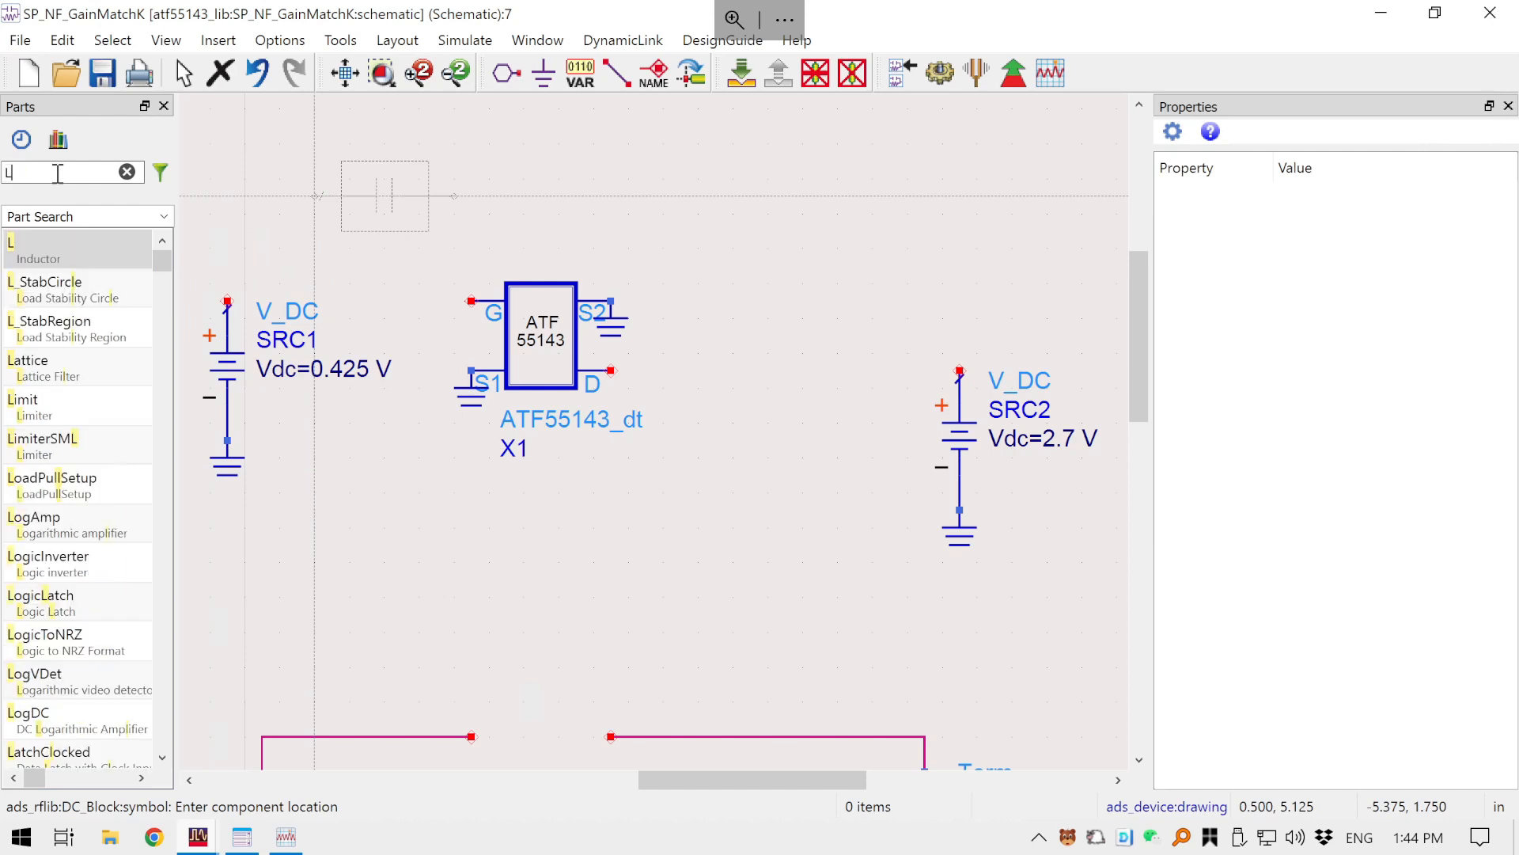
click(72, 238)
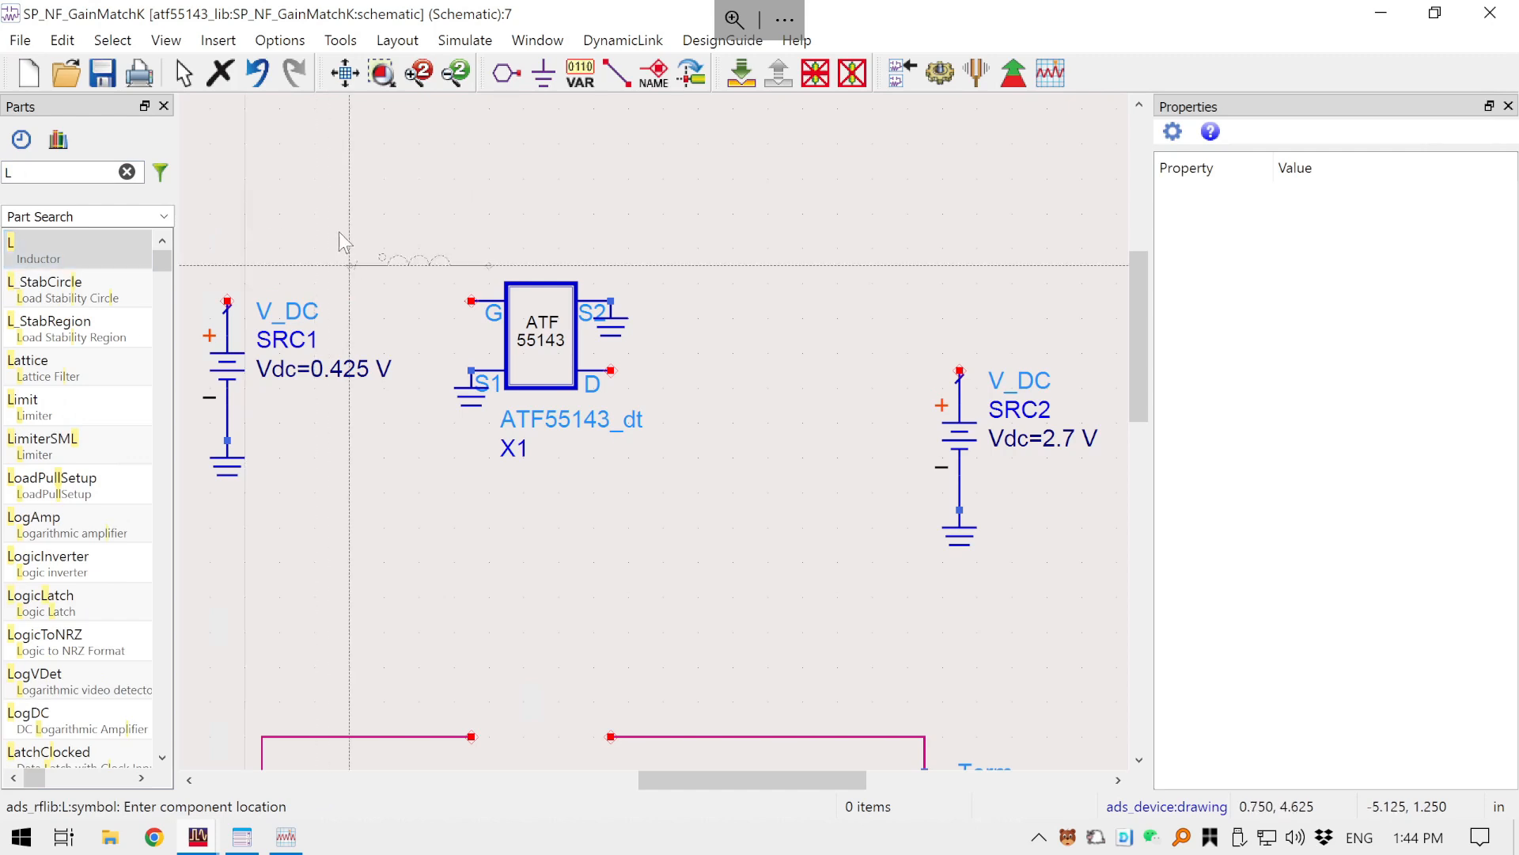
click(226, 184)
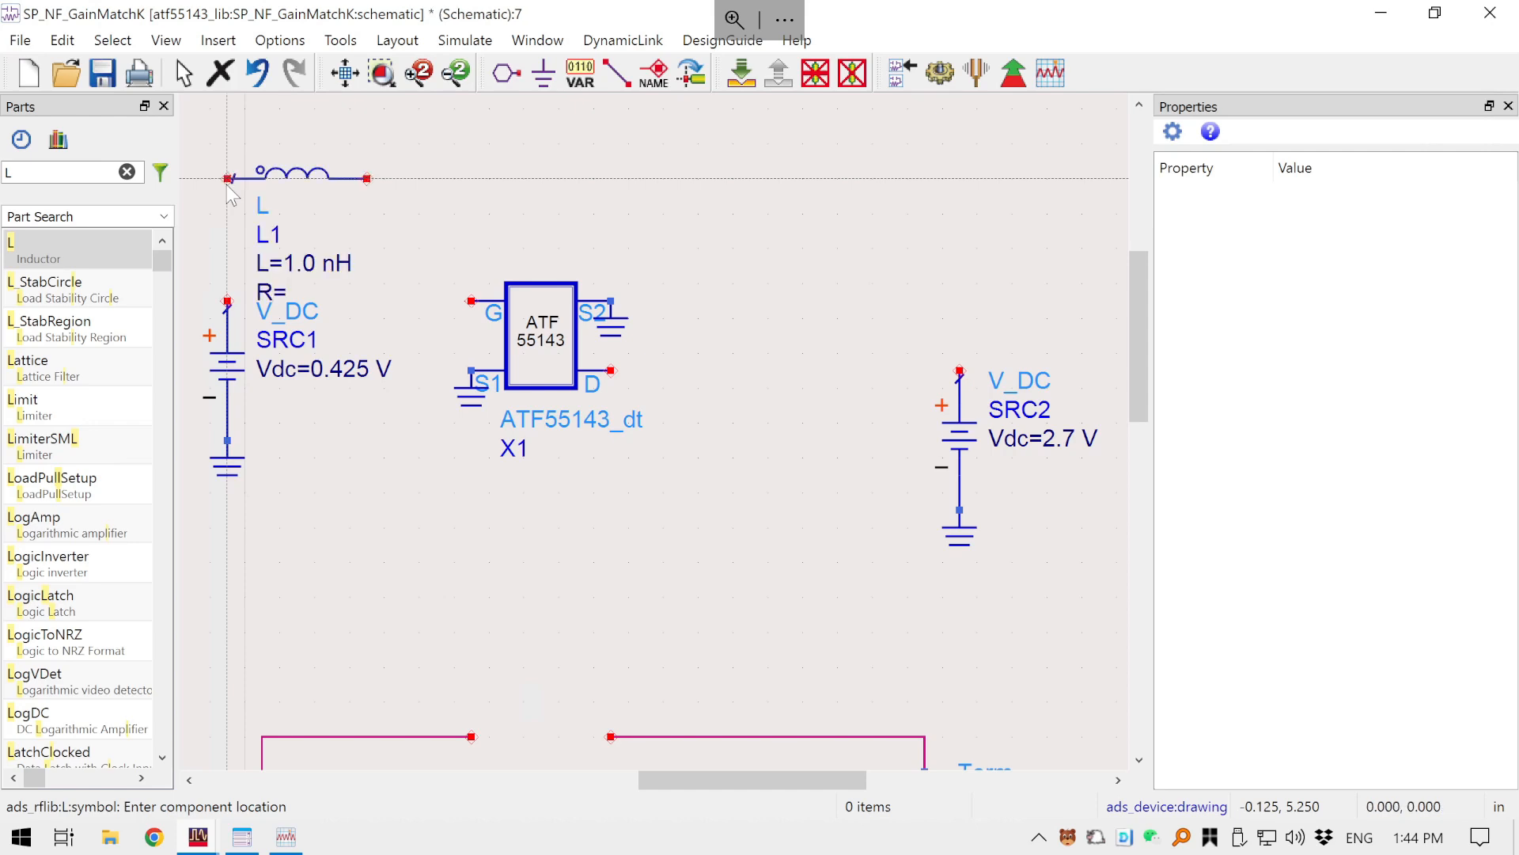
click(814, 166)
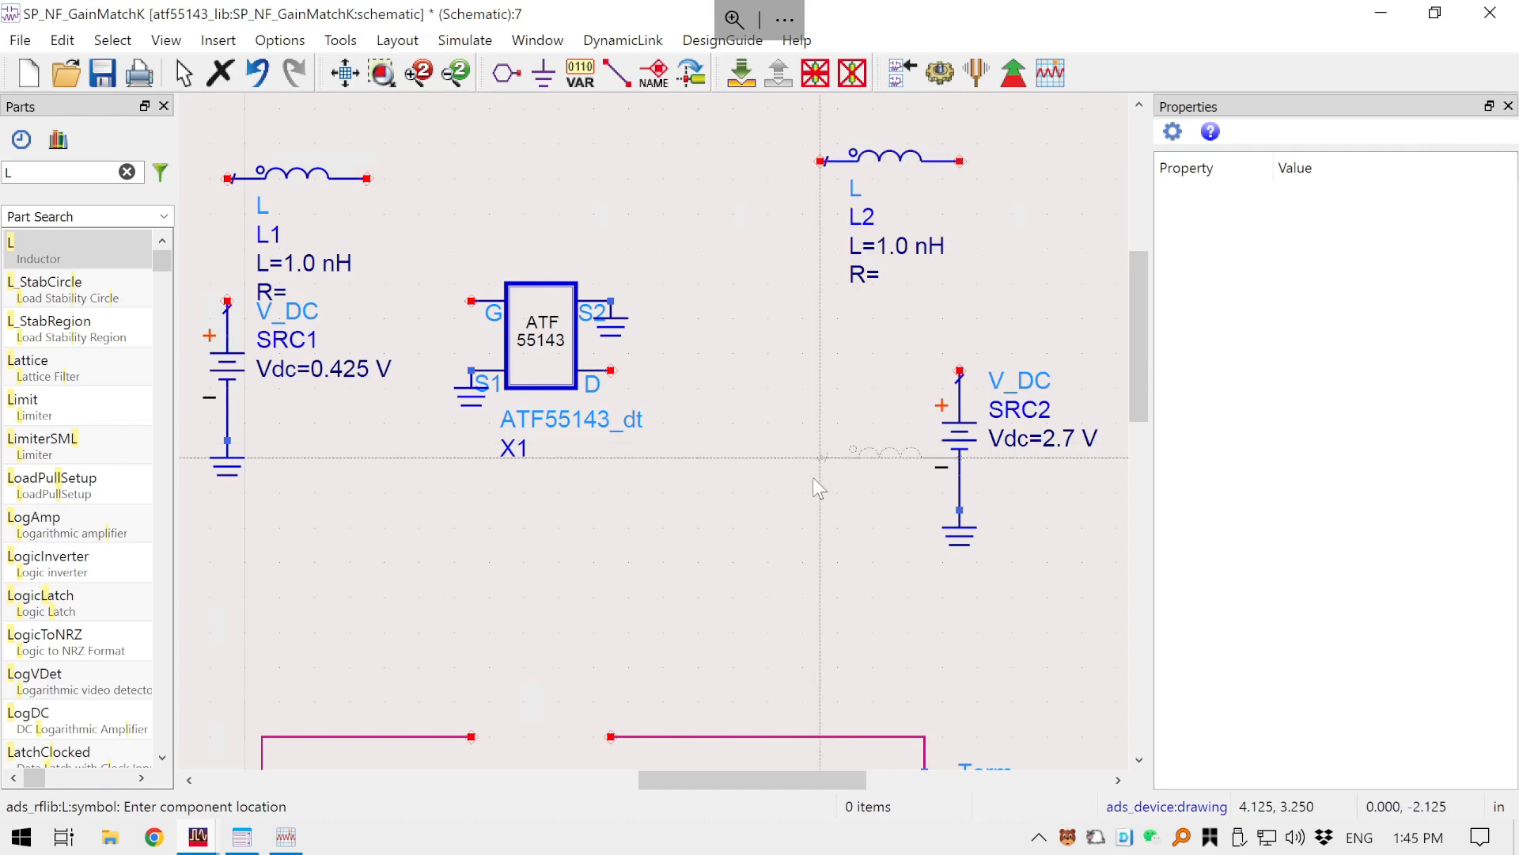
key(Escape)
drag(296, 176, 296, 127)
drag(890, 157, 890, 123)
- Set the inductance of both inductors L1 and L2 to 100 nH
double_click(299, 212)
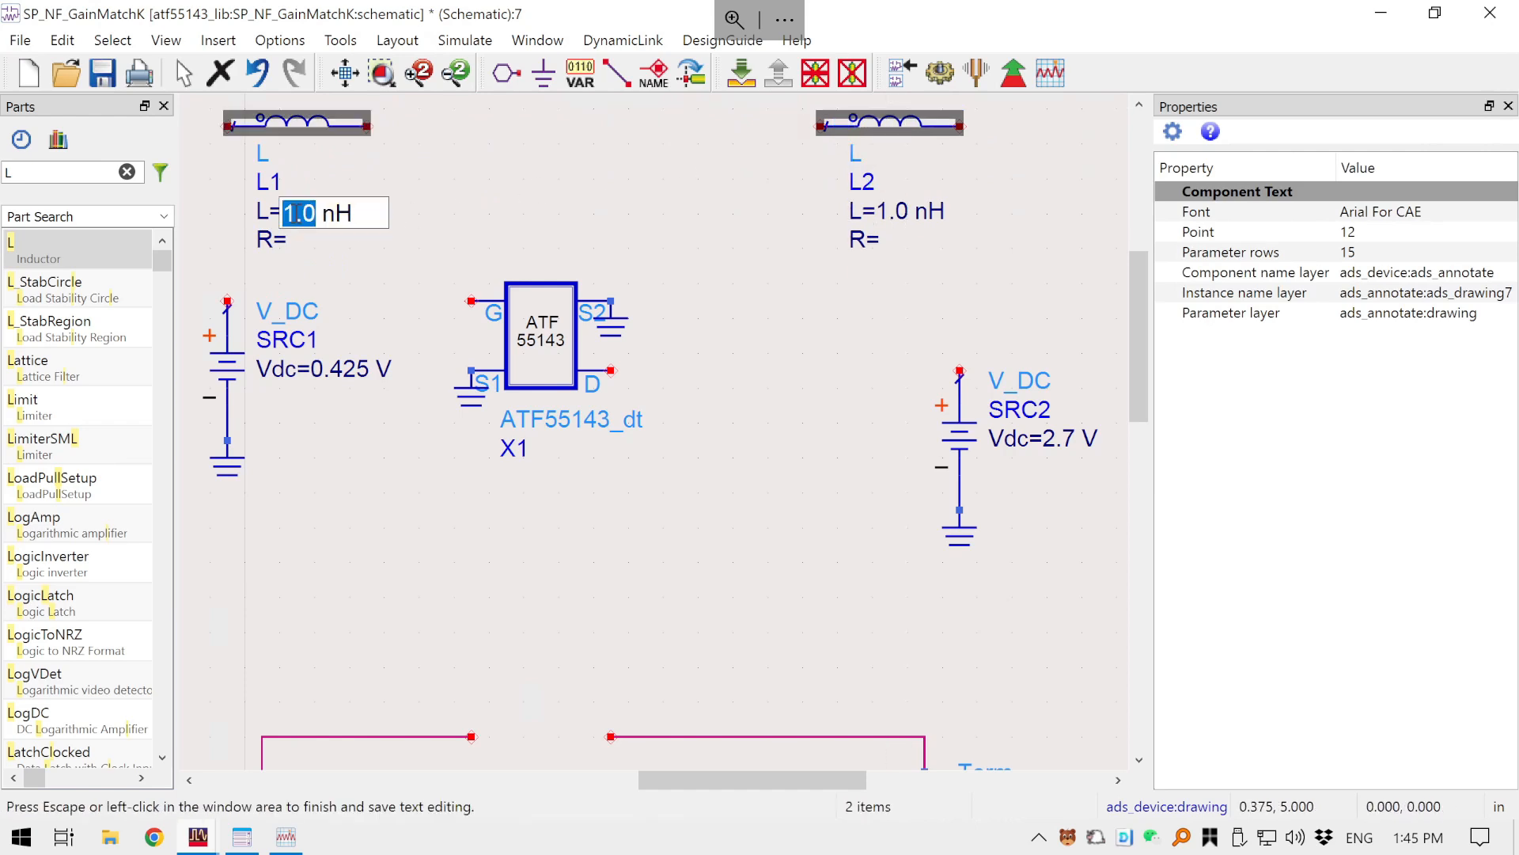
text(100)
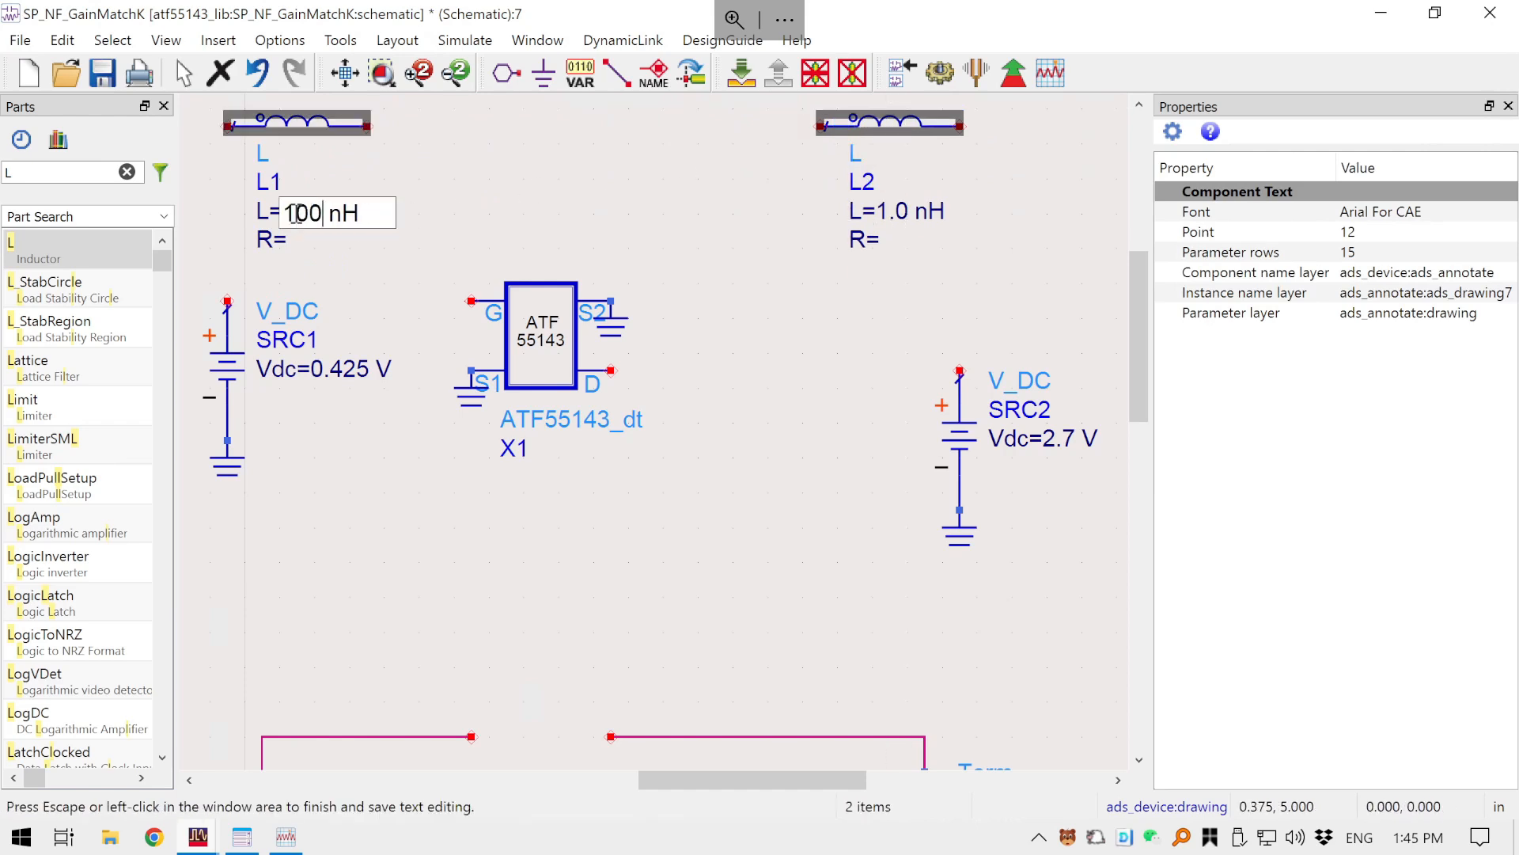
key(Return)
click(889, 209)
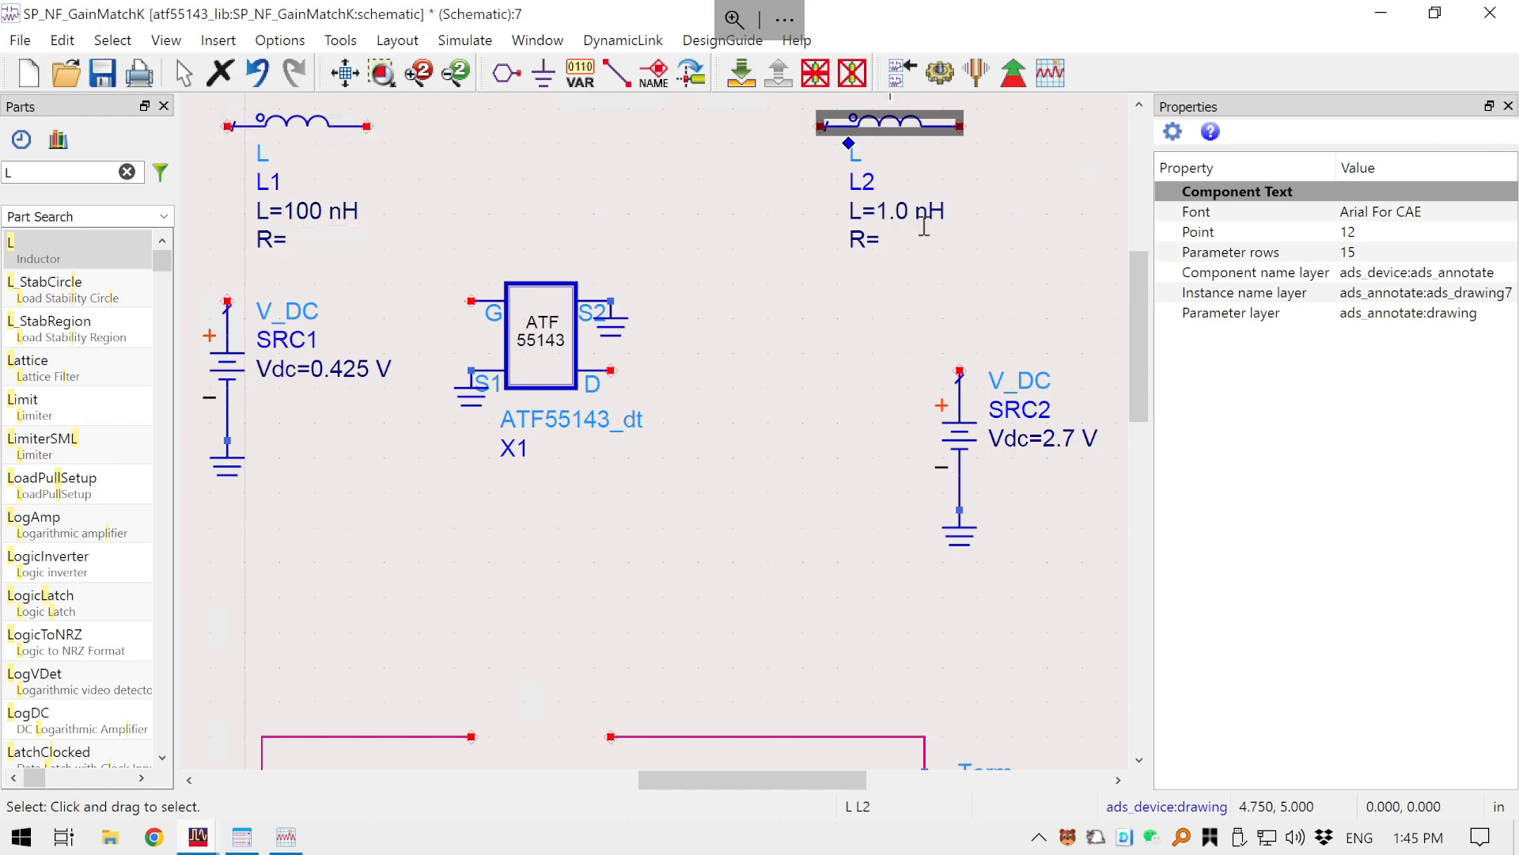
double_click(888, 208)
text(100)
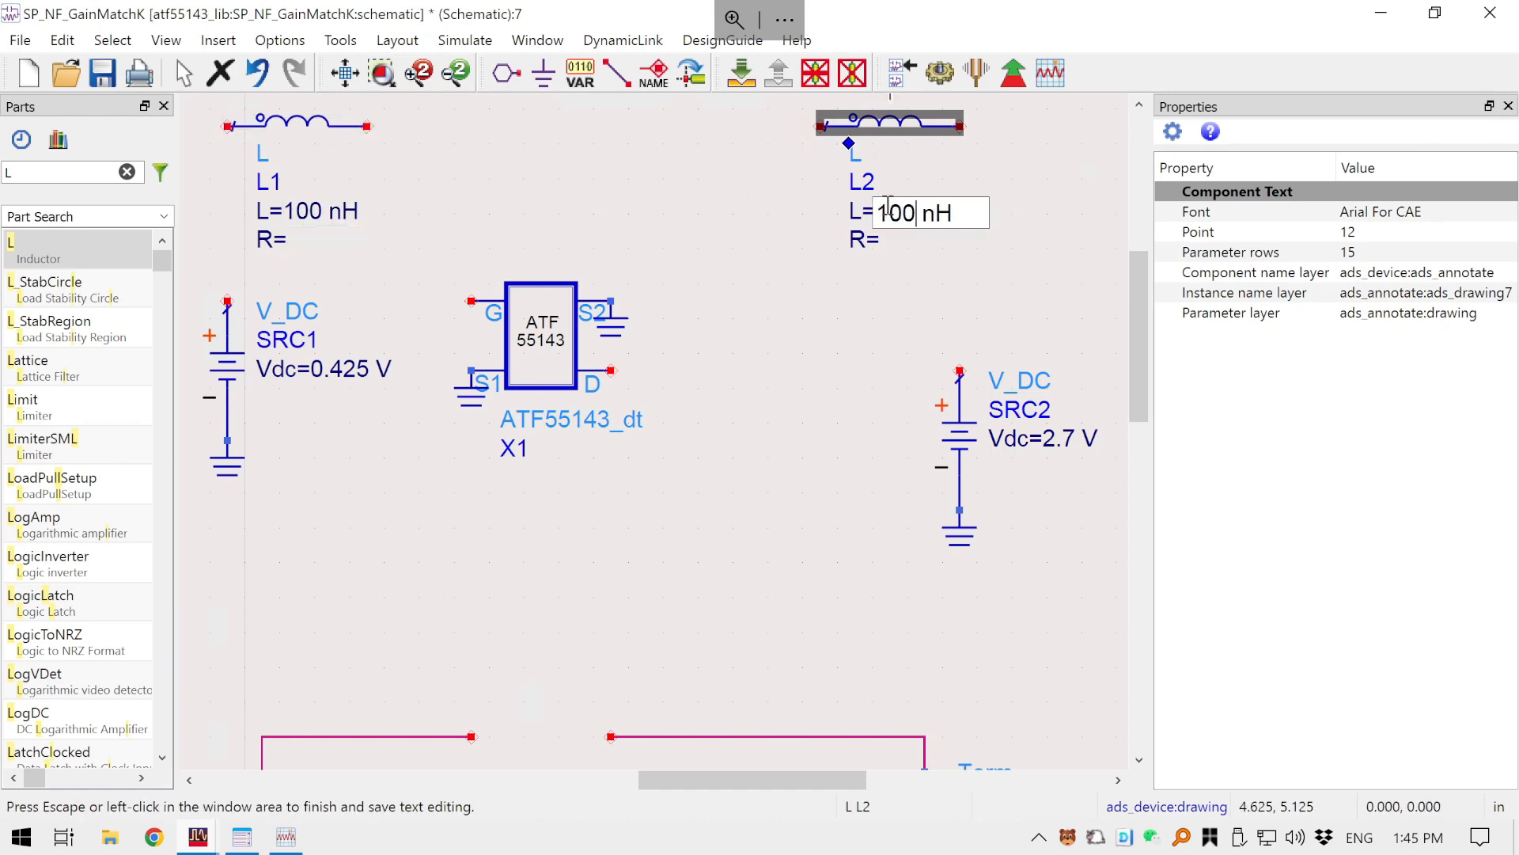
key(Return)
click(697, 544)
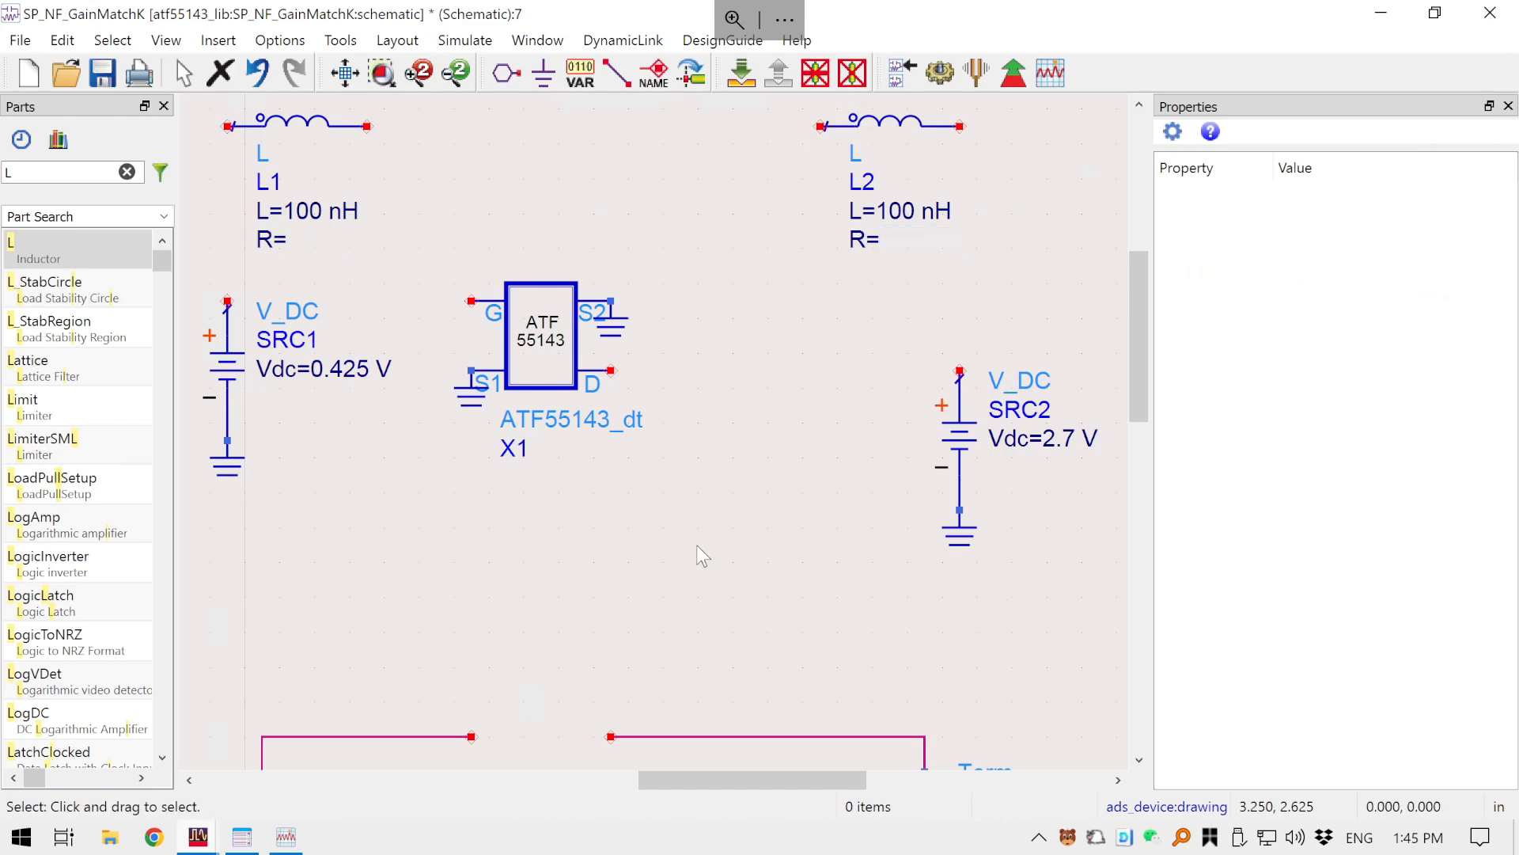
- Wire the positive terminal of SRC1 to L1's outer end and that of SRC2 to L2's outer end
mouse_move(724, 500)
mouse_down()
mouse_move(733, 509)
mouse_move(705, 488)
mouse_up()
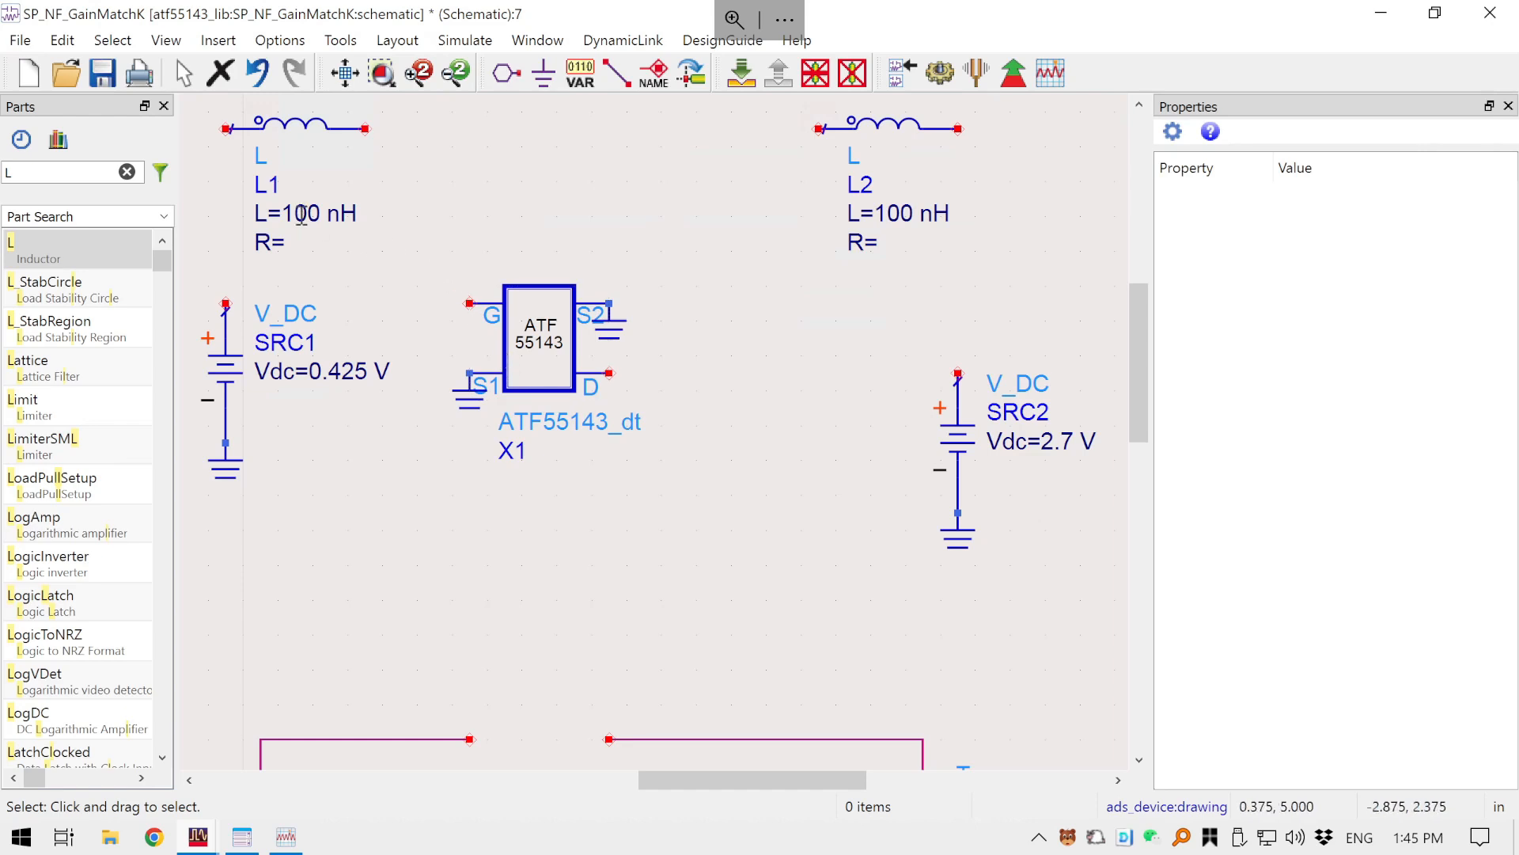
key(ctrl+w)
click(227, 129)
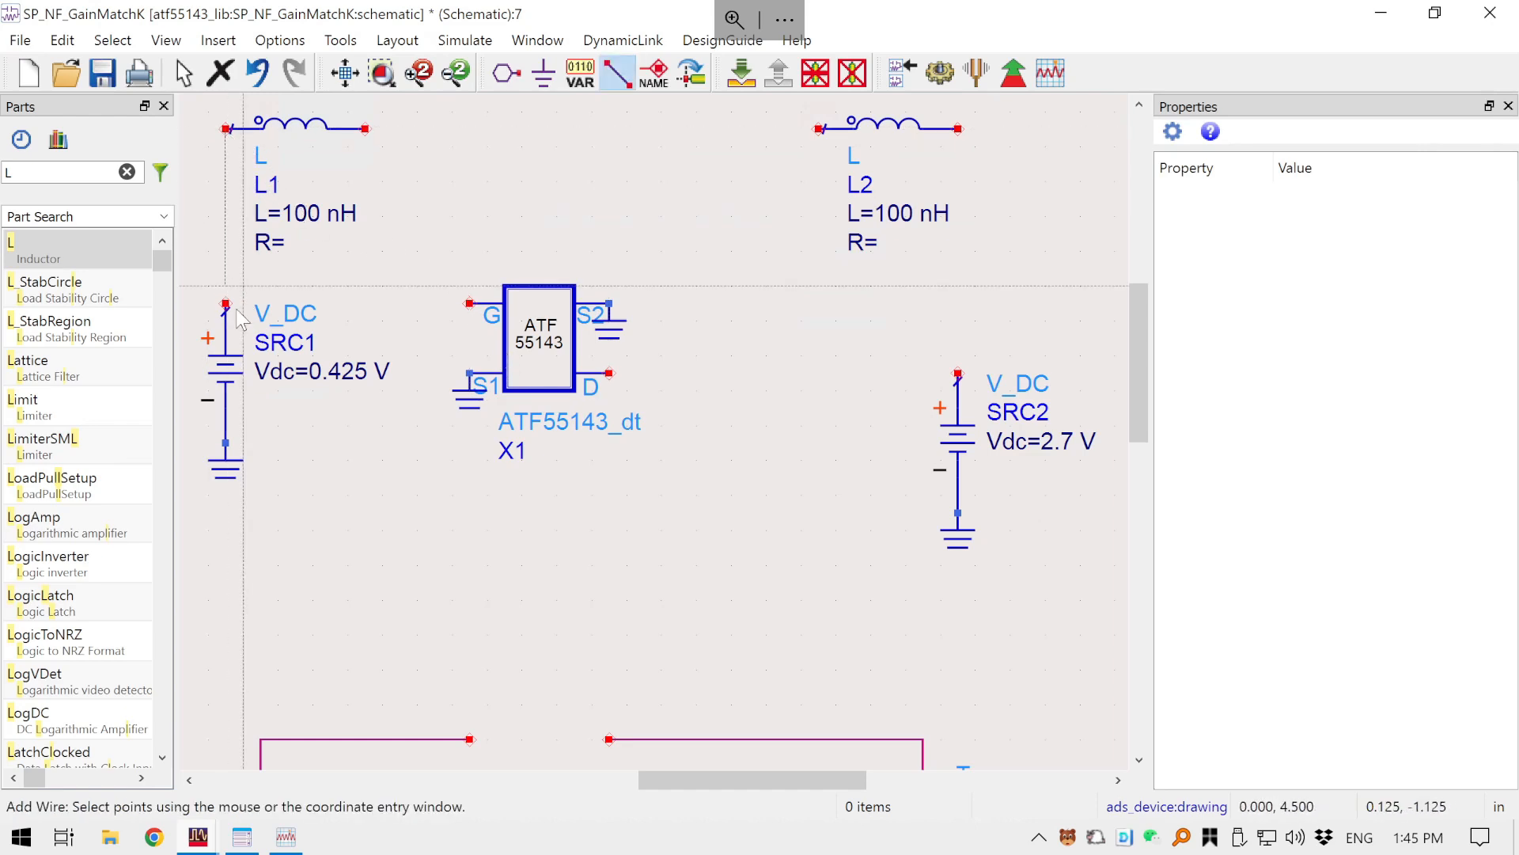
click(226, 305)
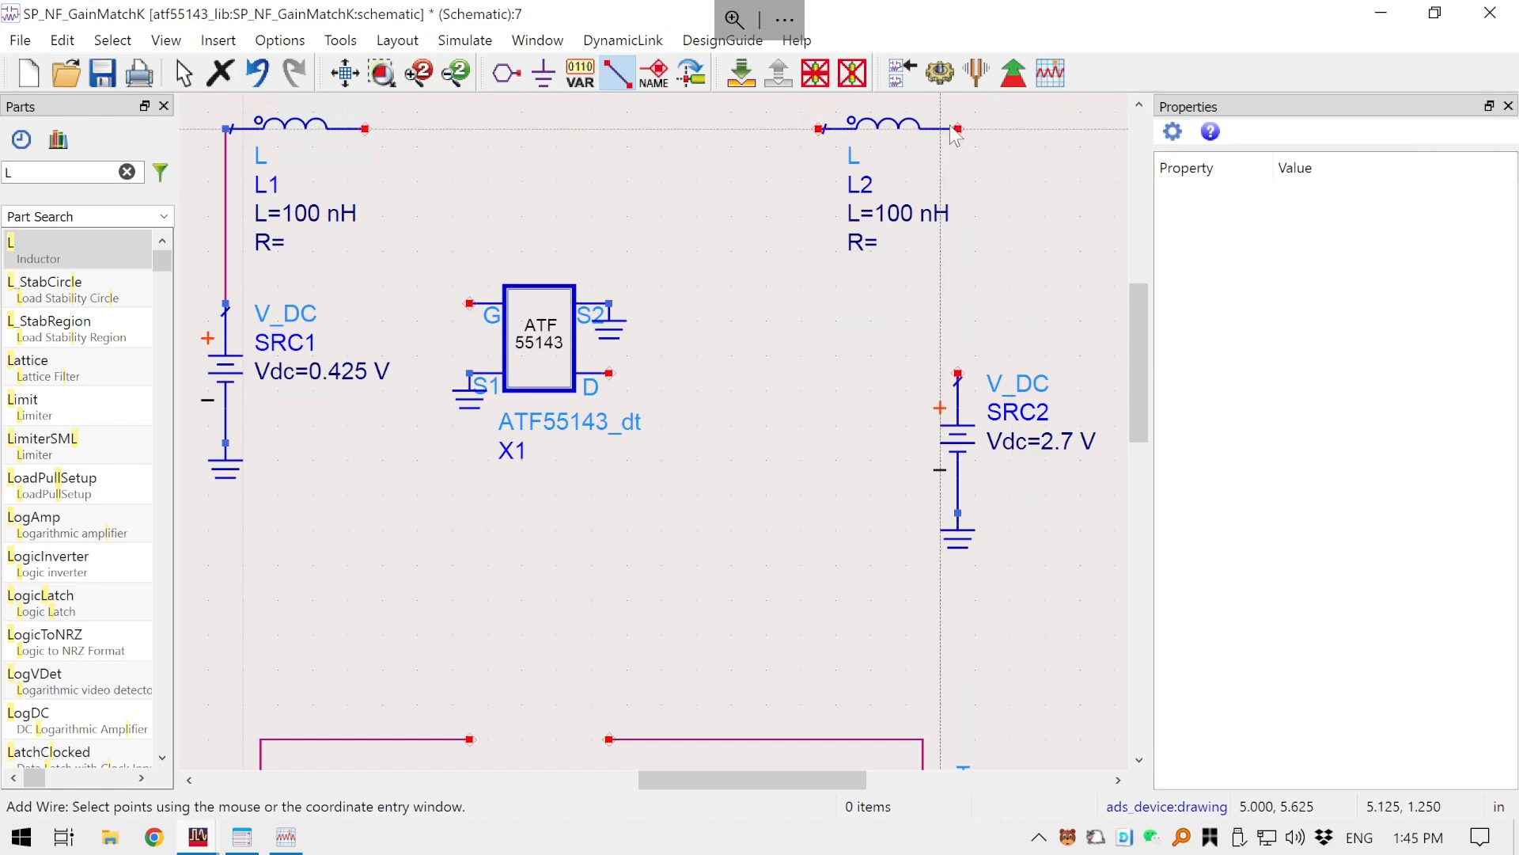
click(957, 372)
click(958, 129)
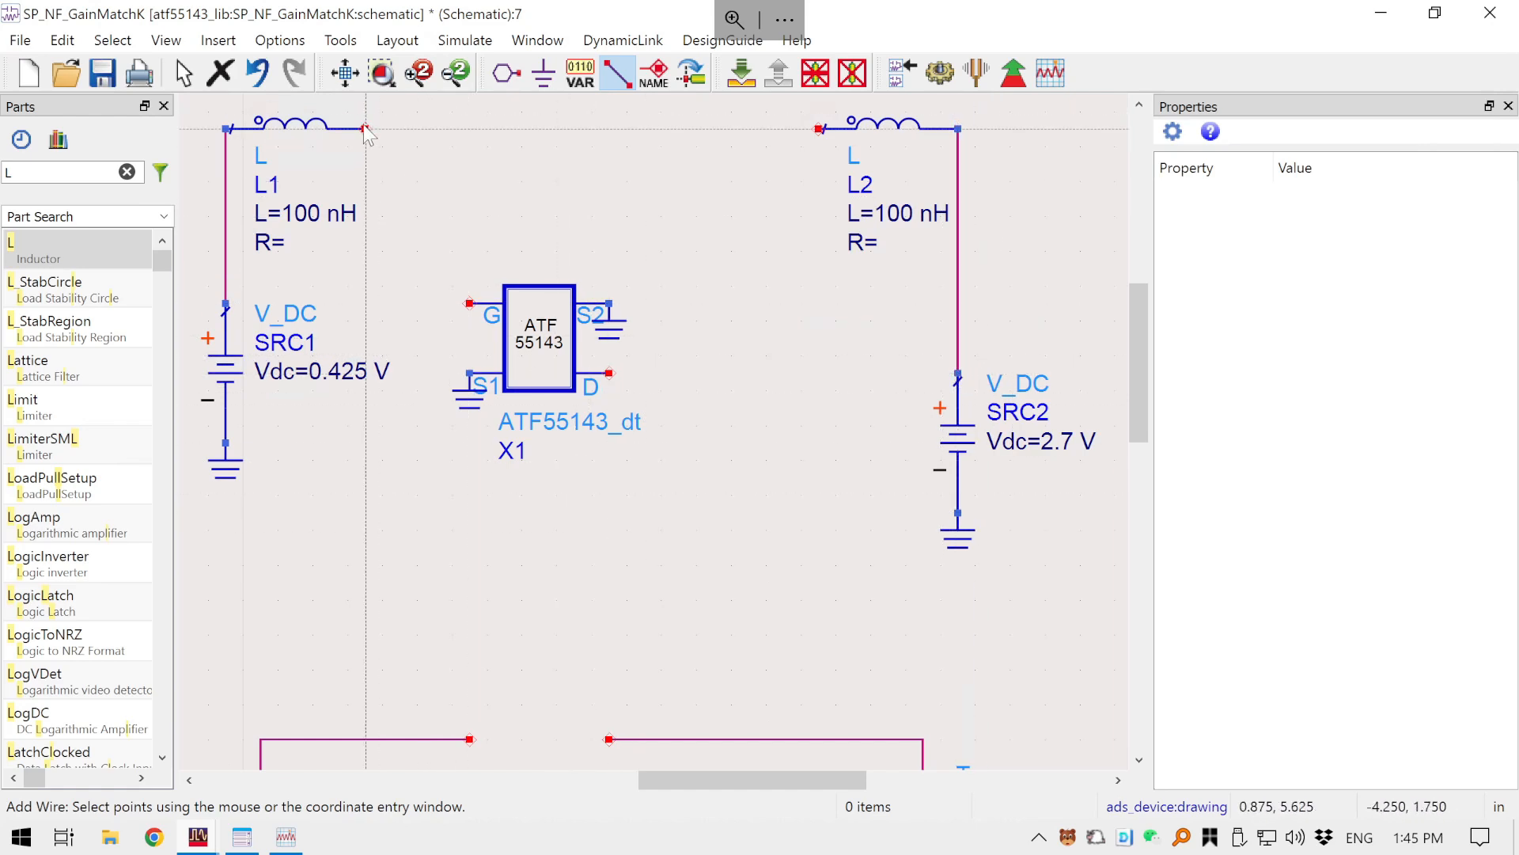
- Wire the free end of L1 to the transistor's gate and that of L2 to its drain, and save the schematic
click(402, 128)
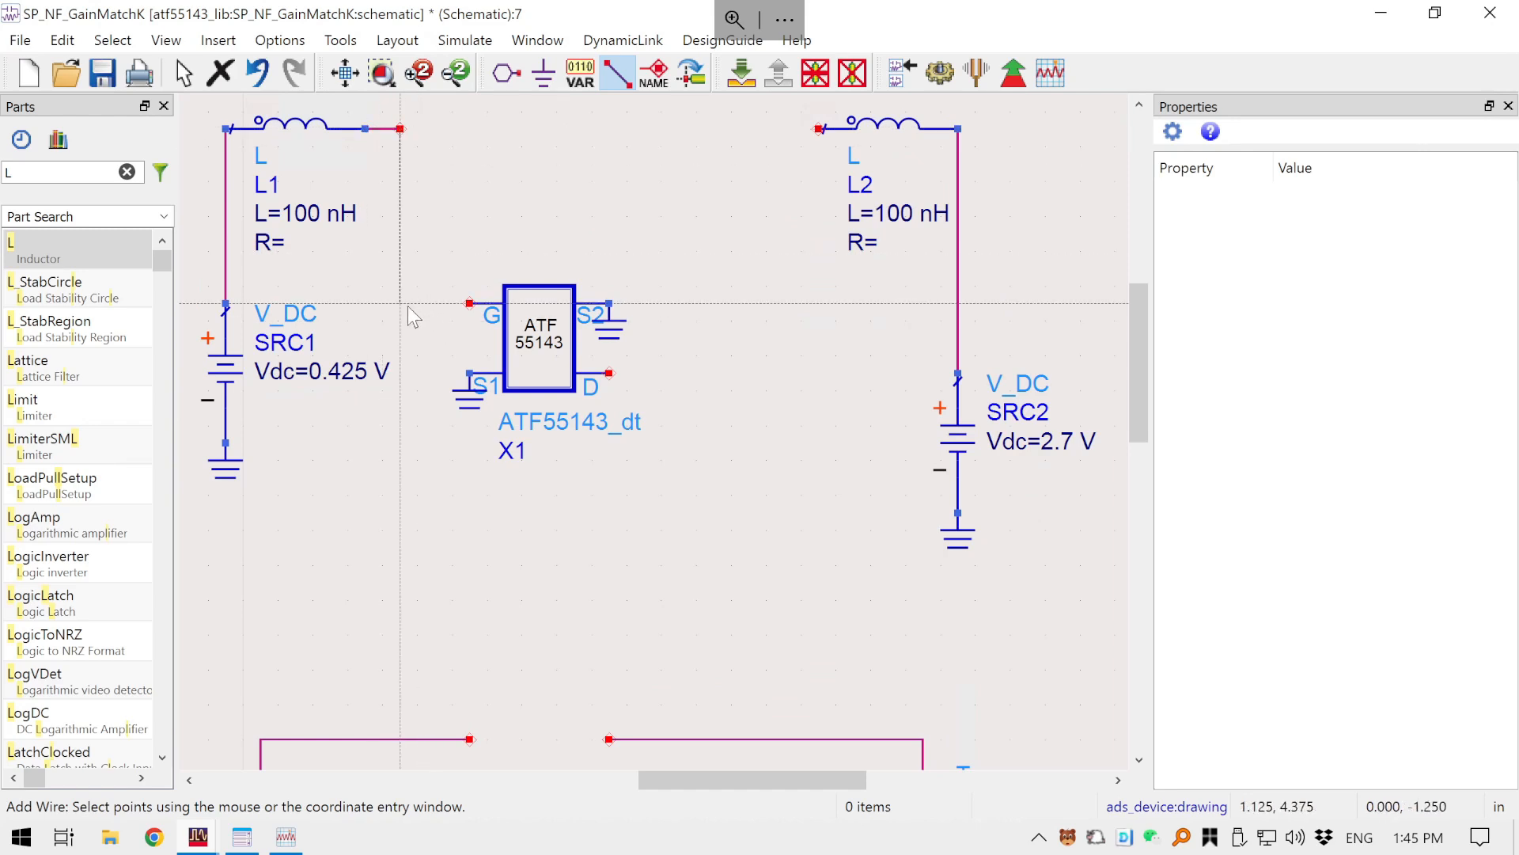
click(401, 304)
click(470, 303)
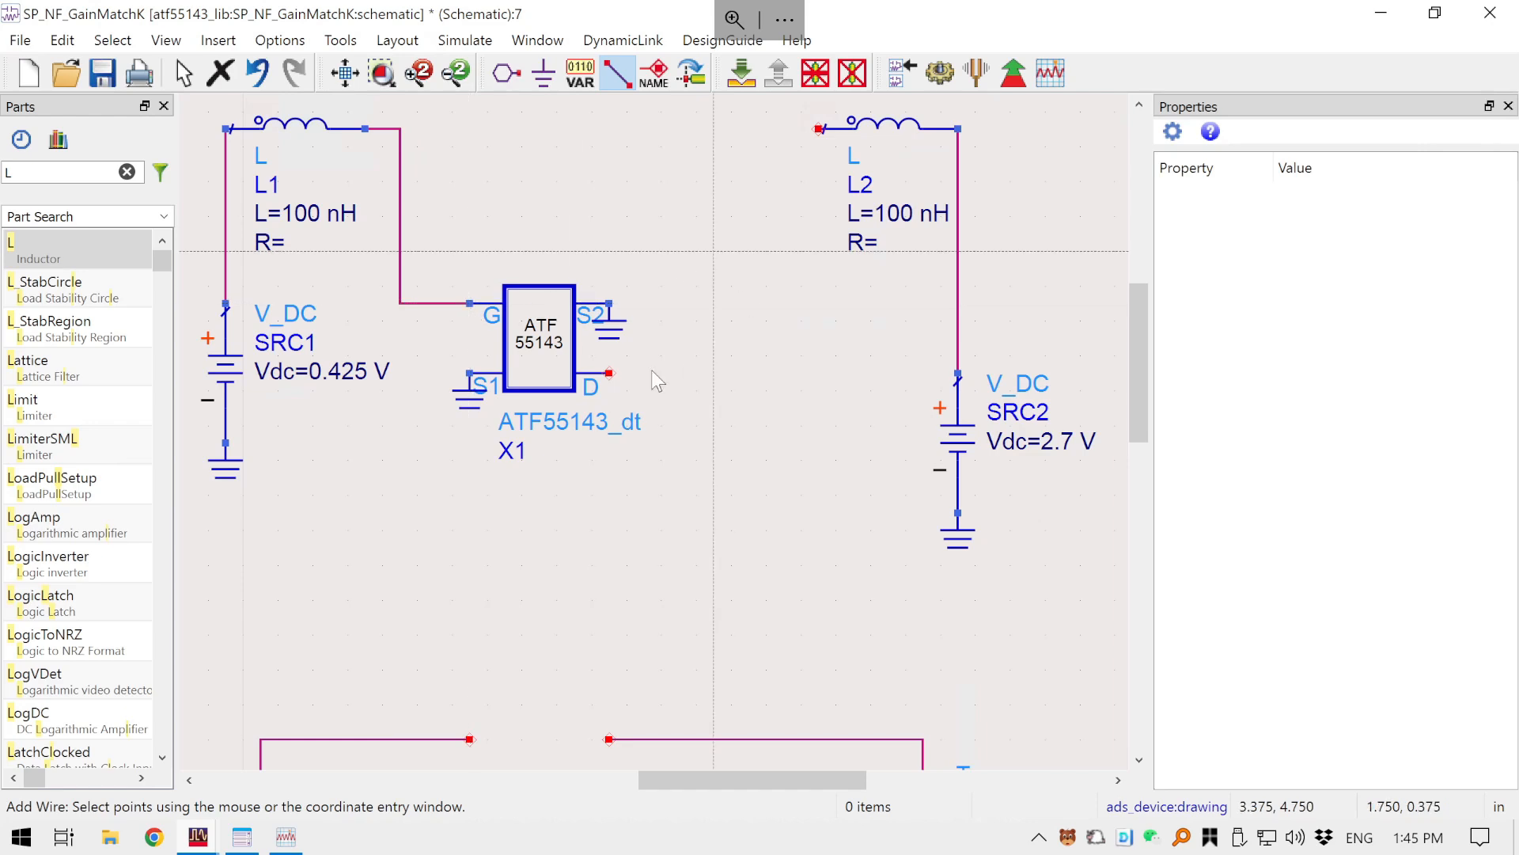
click(608, 372)
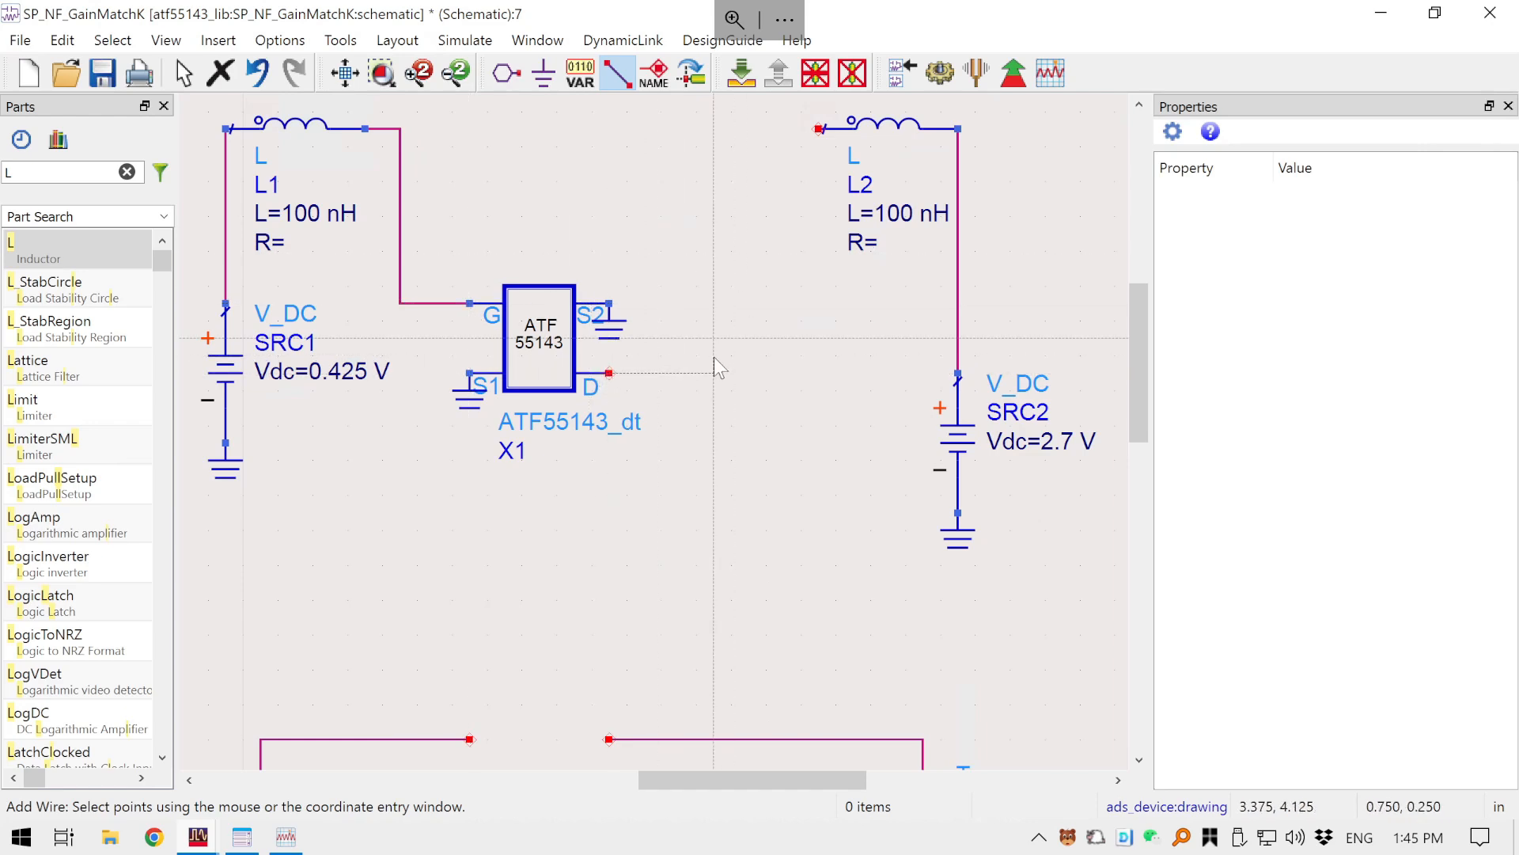
click(698, 133)
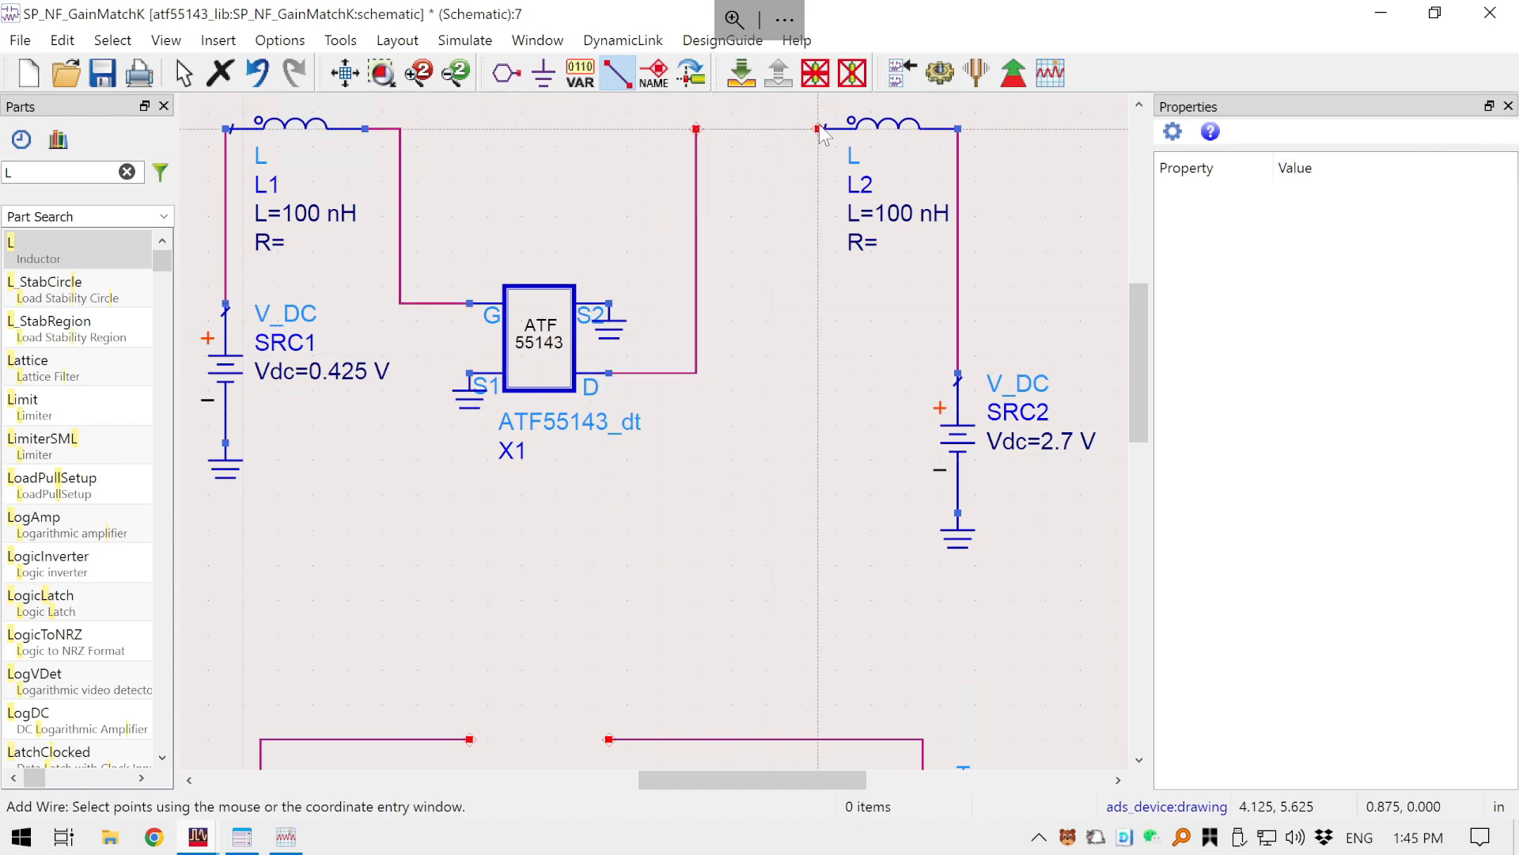
click(819, 129)
key(Escape)
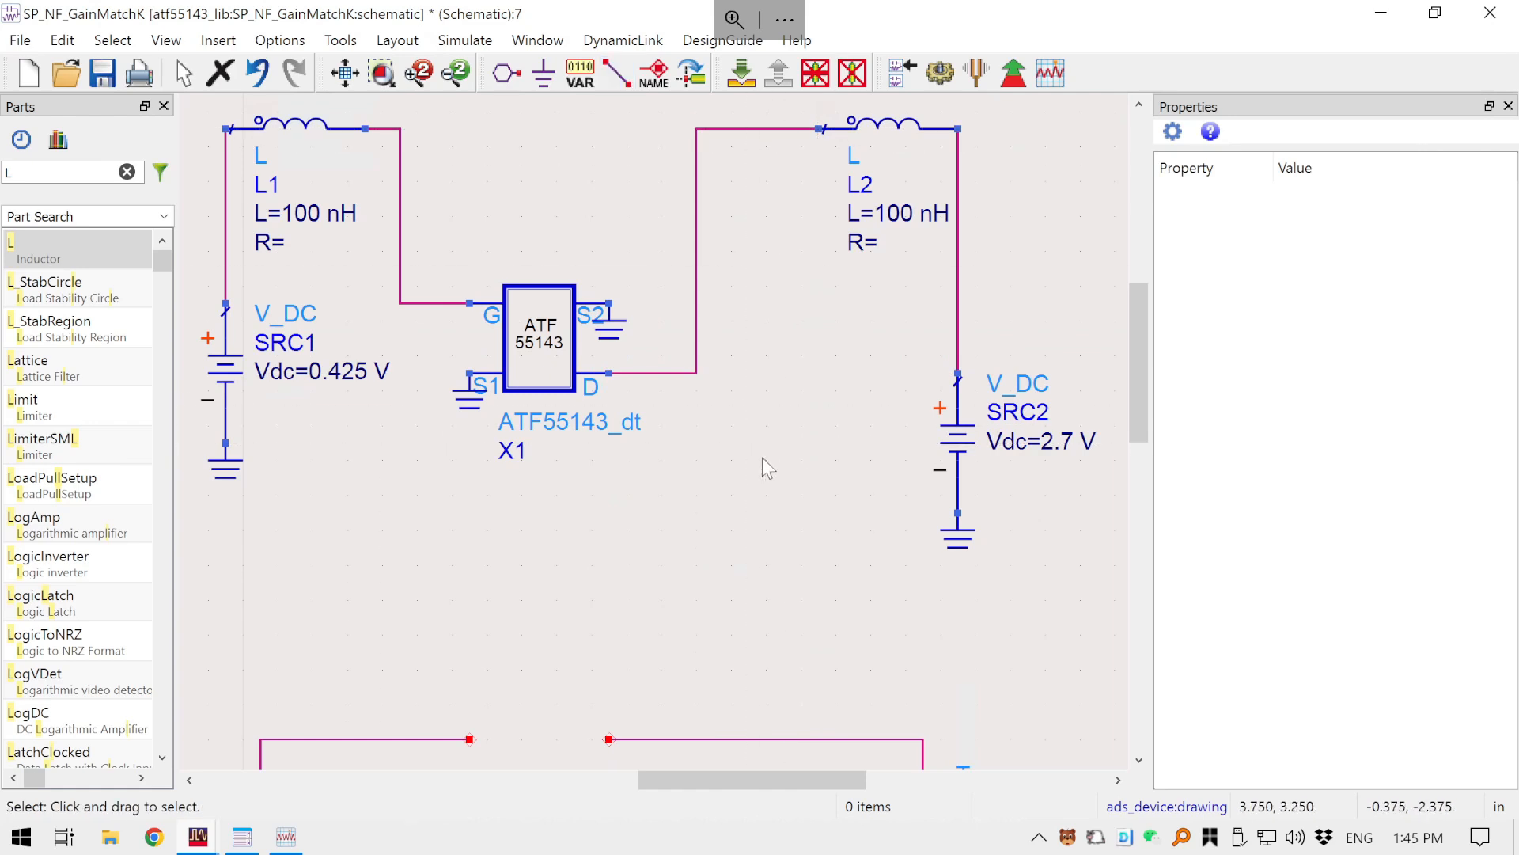
key(ctrl+s)
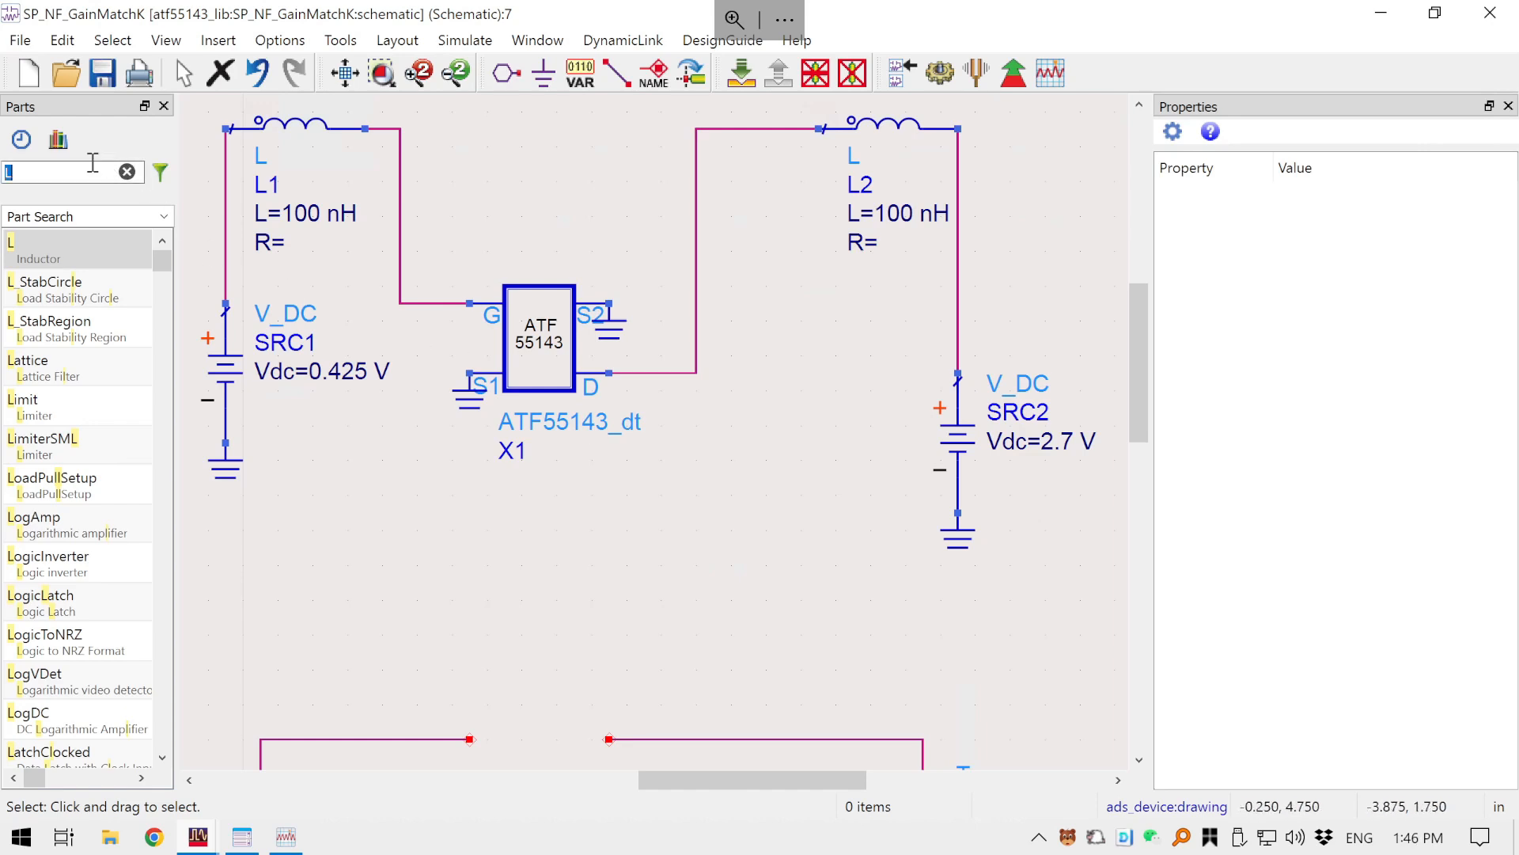
- Place two vertically oriented C capacitors, one below the gate-side wire and one below the drain-side wire
text(c)
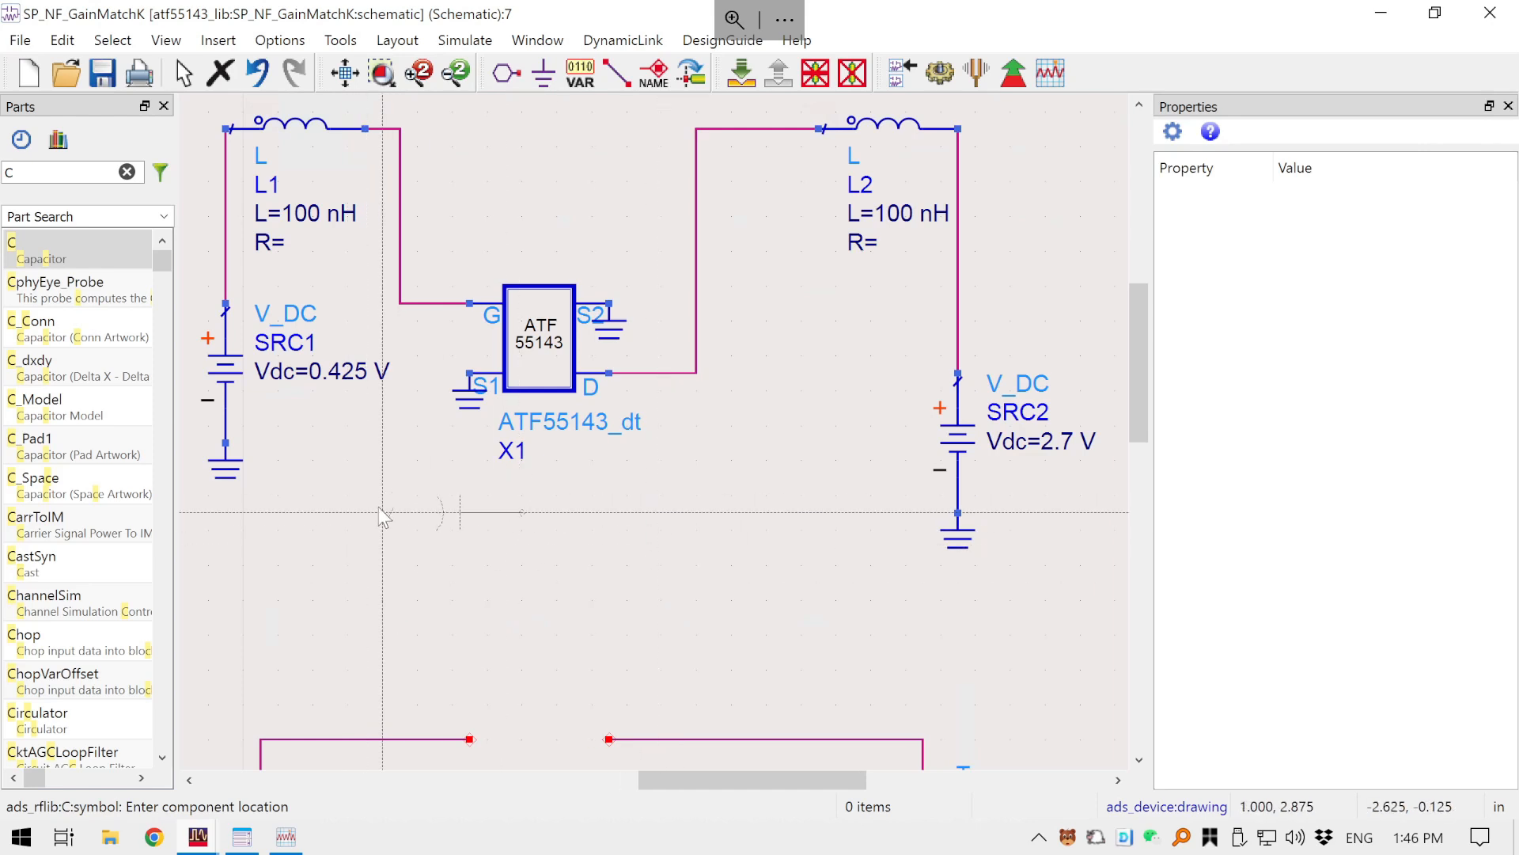
key(ctrl+r)
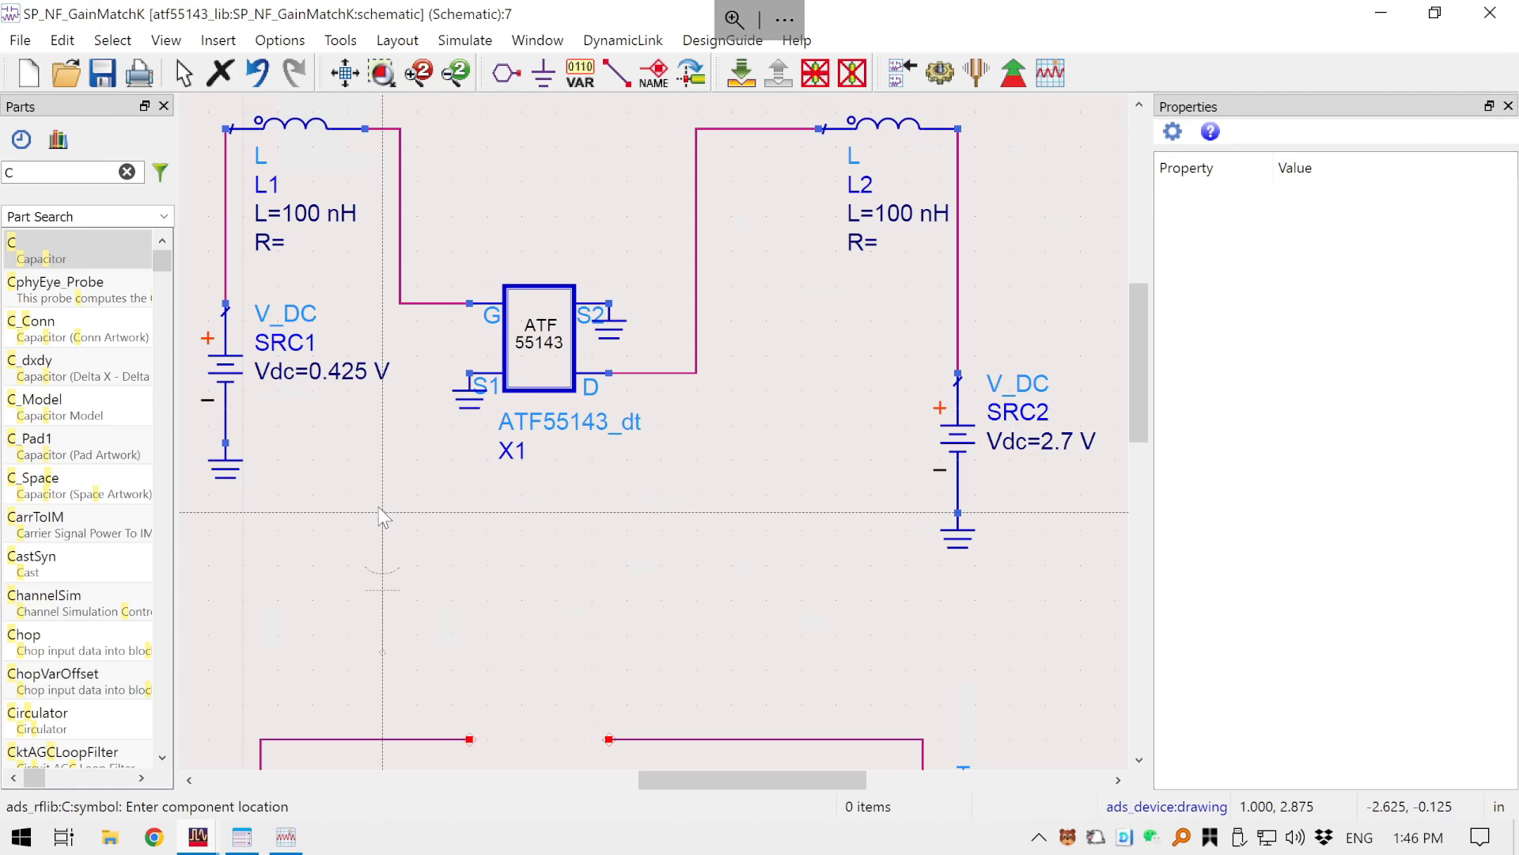
click(403, 467)
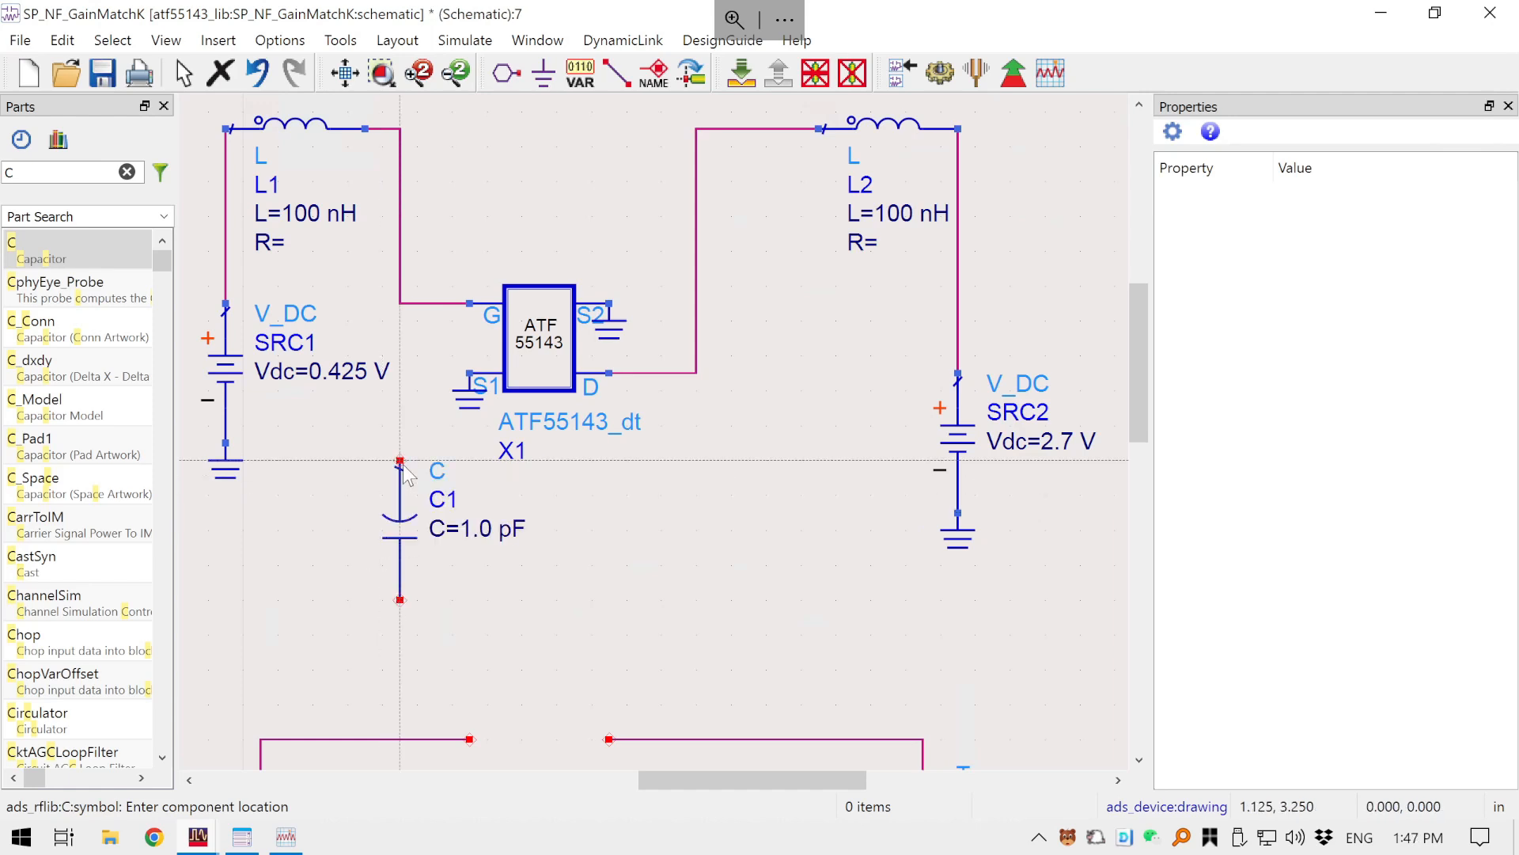
click(695, 448)
key(Escape)
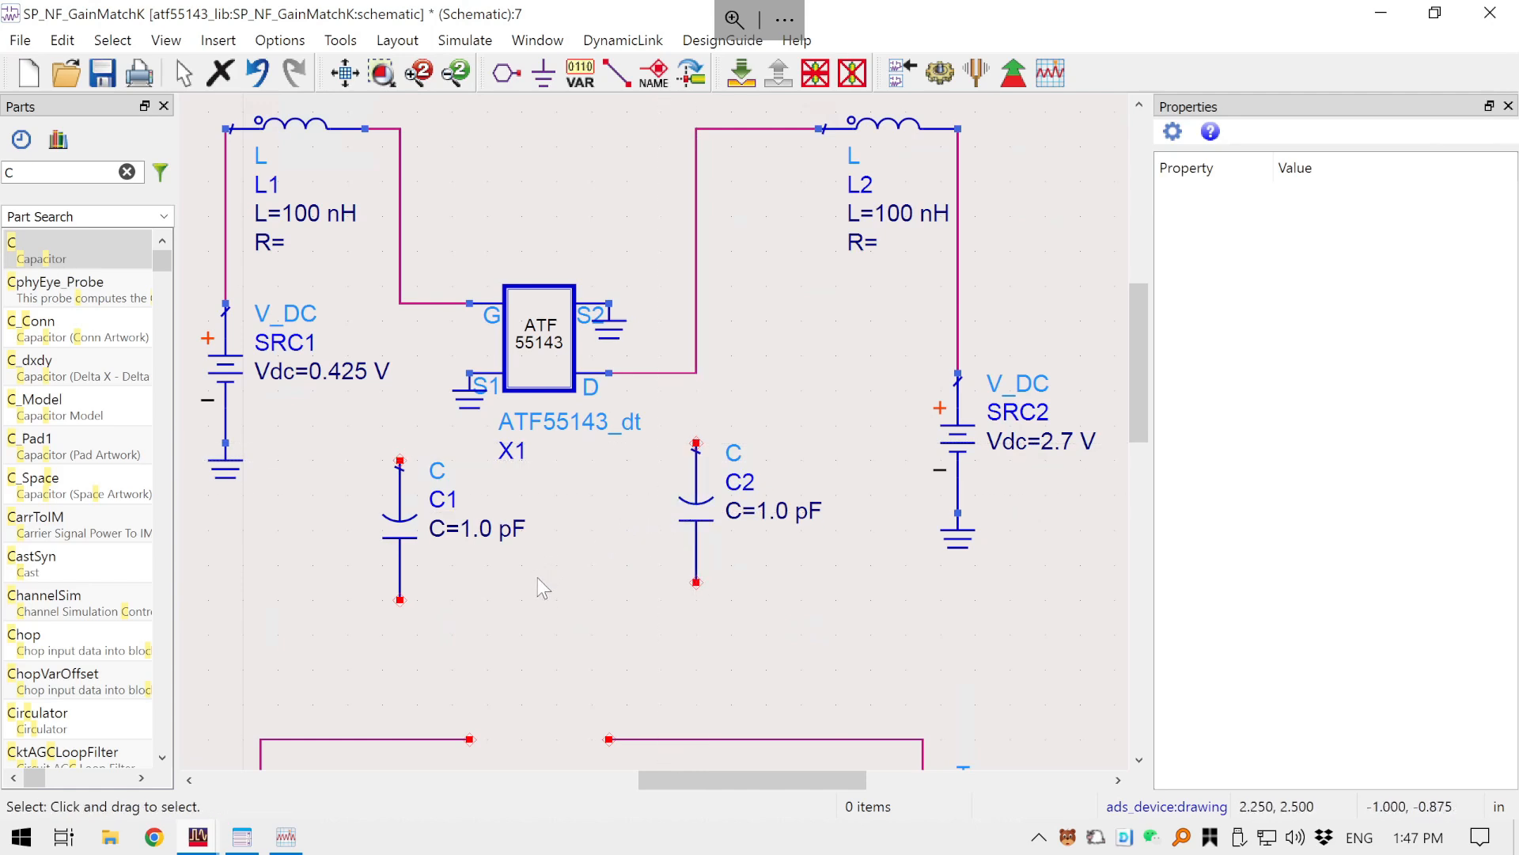
- Set the capacitance of the gate-side capacitor C1 to 100 pF
double_click(469, 530)
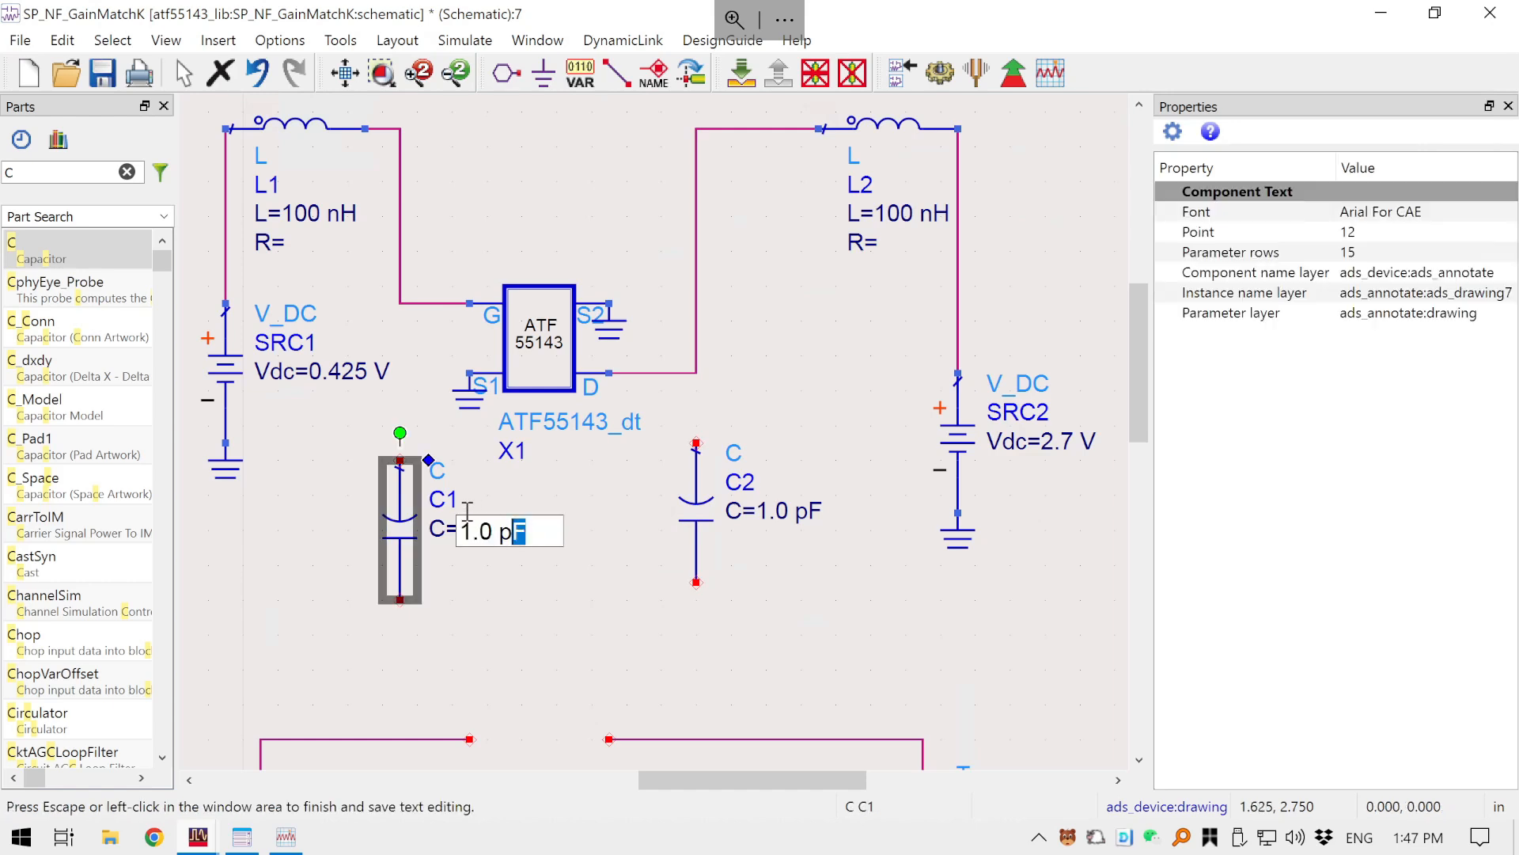
drag(529, 532, 448, 511)
text(100)
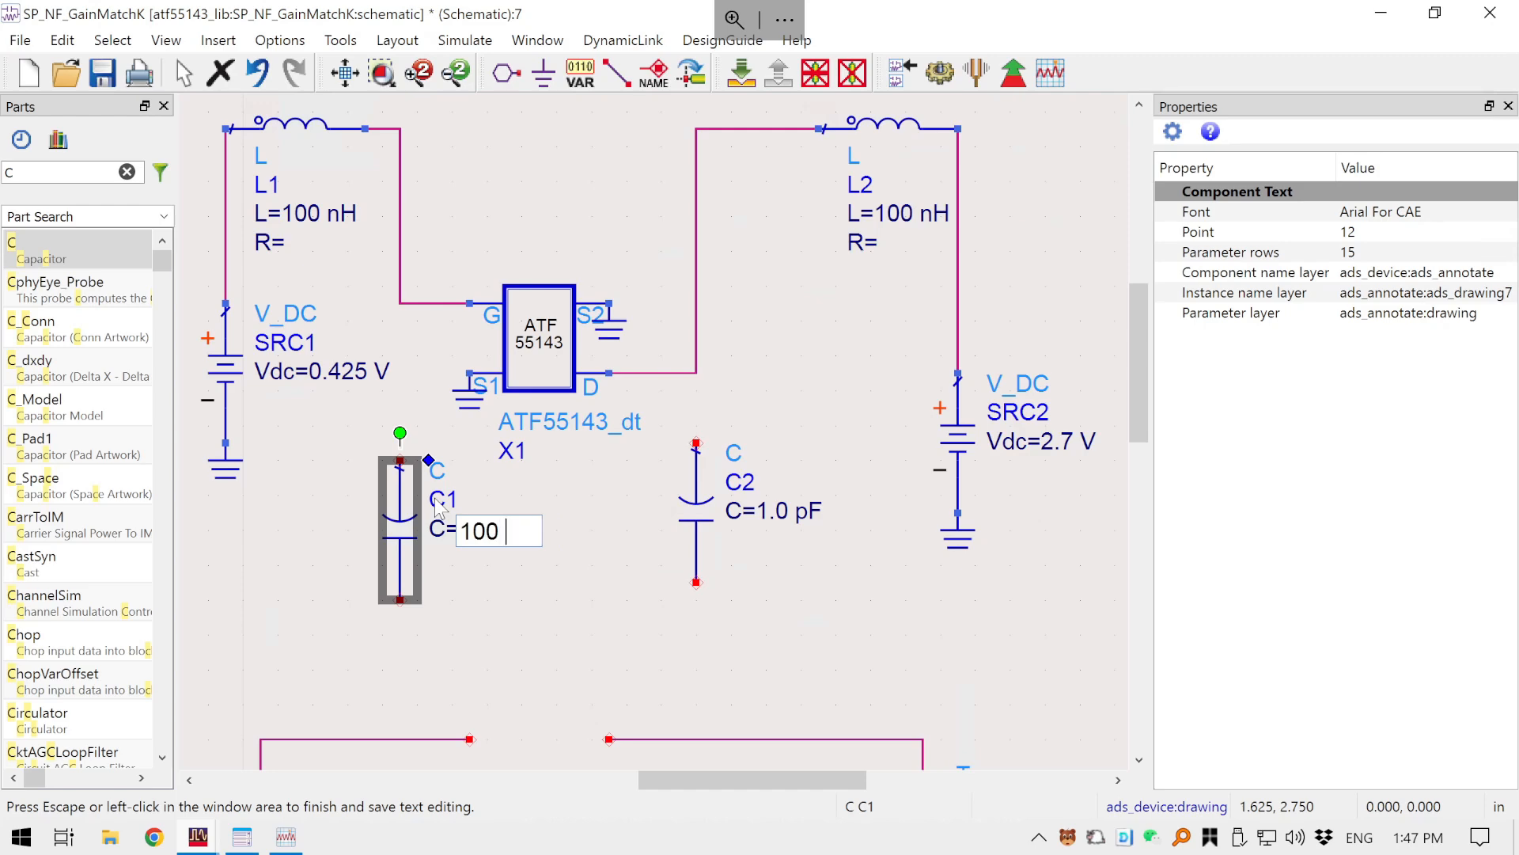
text( pF)
click(453, 516)
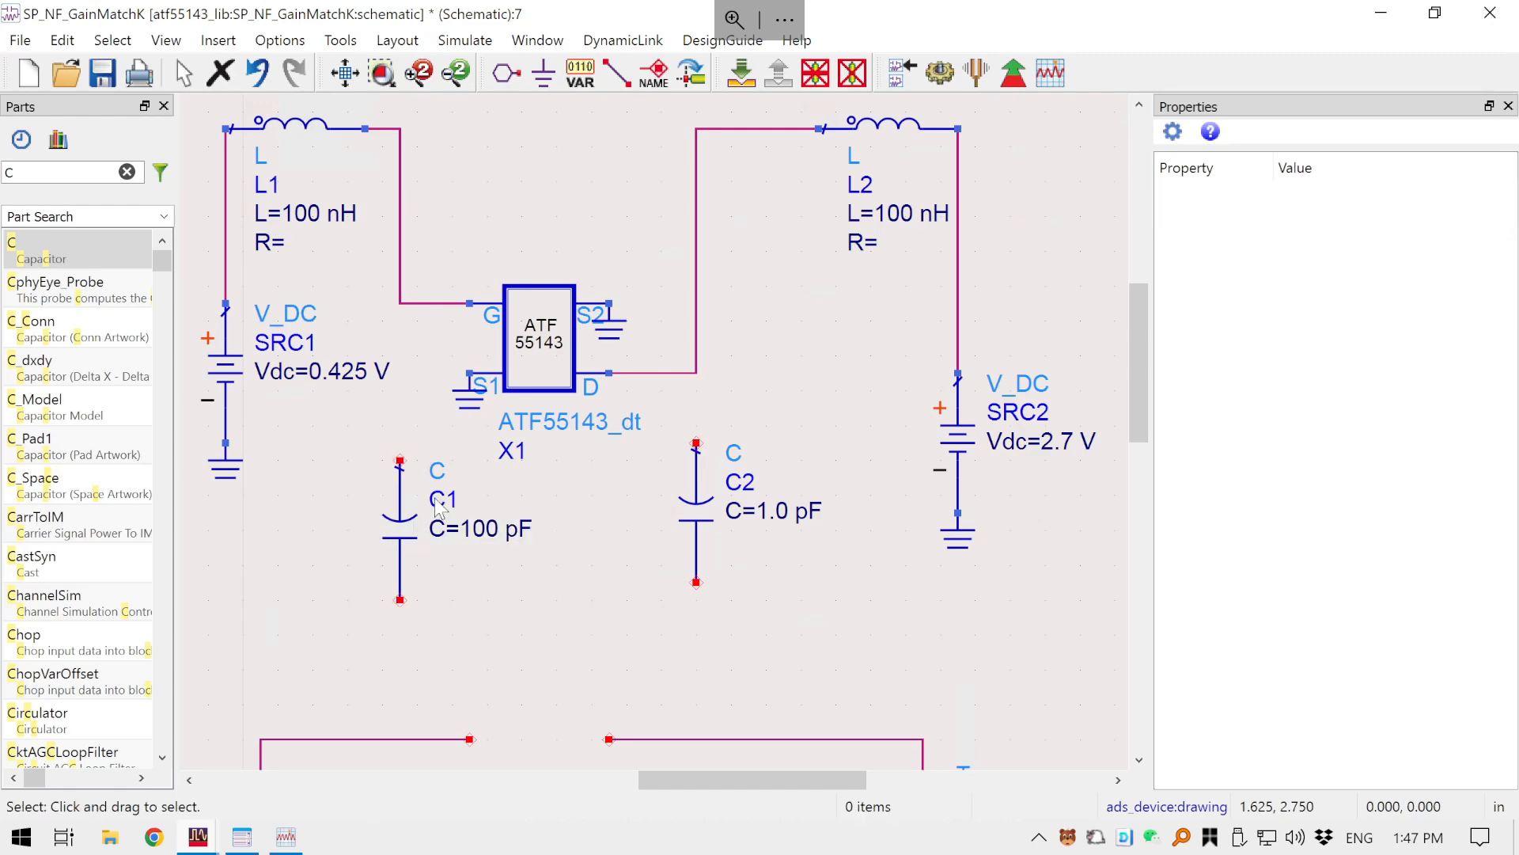
- Align the drain-side capacitor C2 level with C1, set it to 100 pF and save the schematic
drag(693, 530, 694, 546)
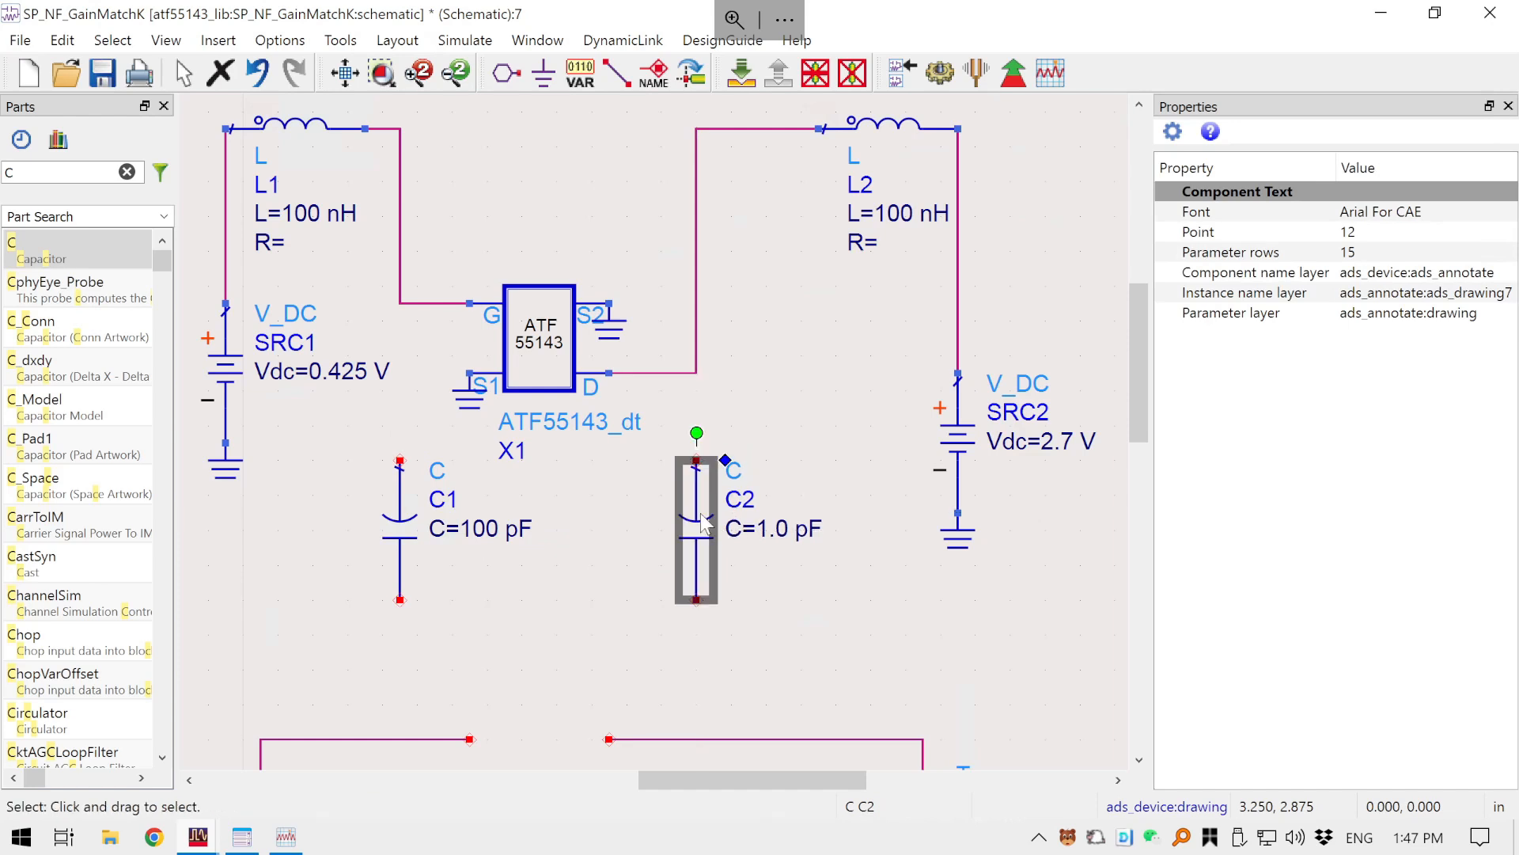
double_click(758, 532)
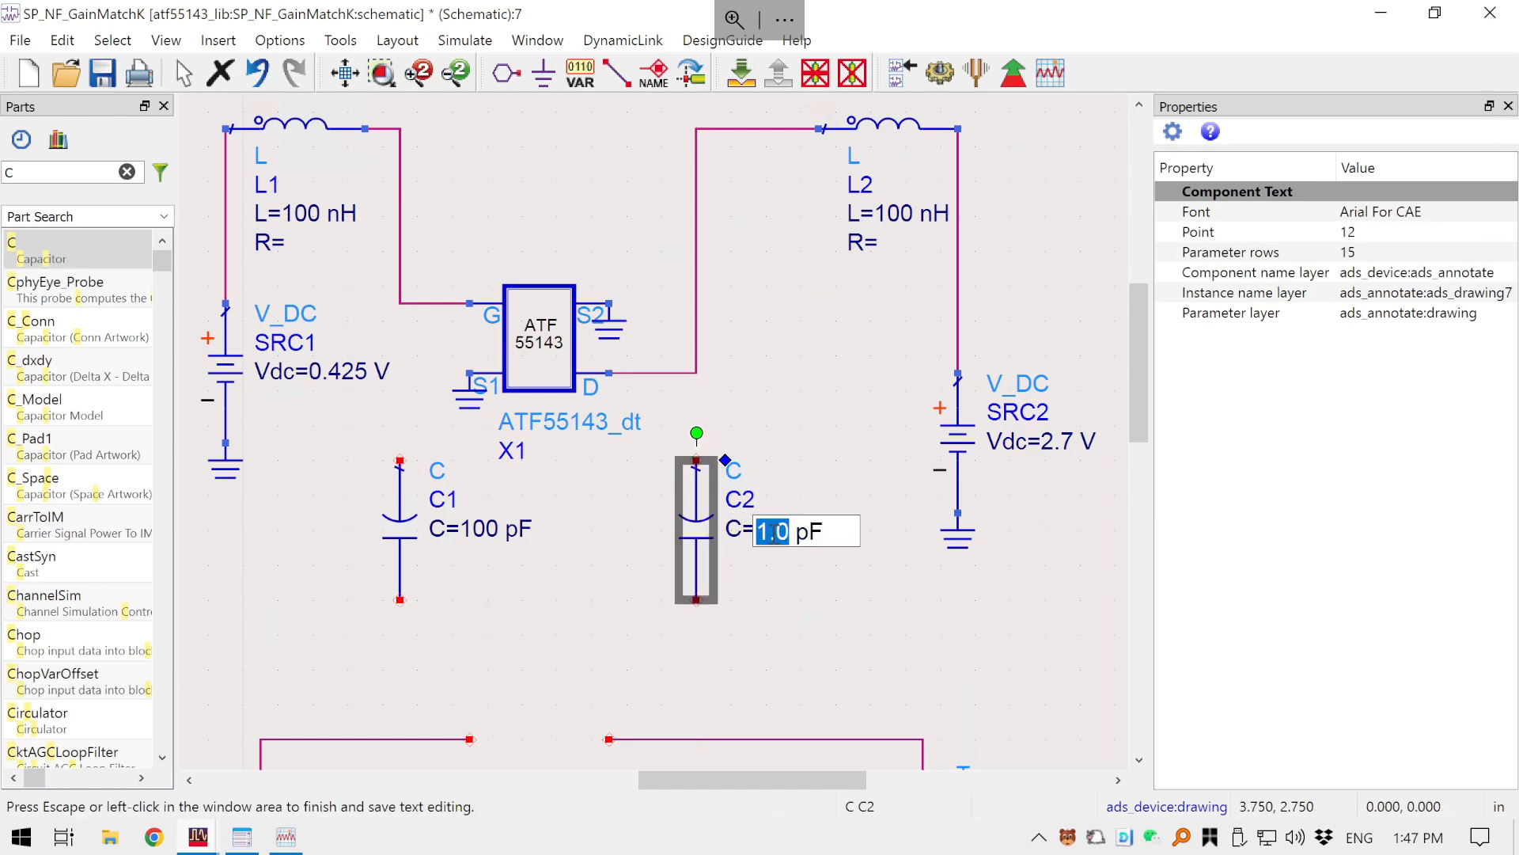
text(10)
key(BackSpace)
key(BackSpace)
text(1)
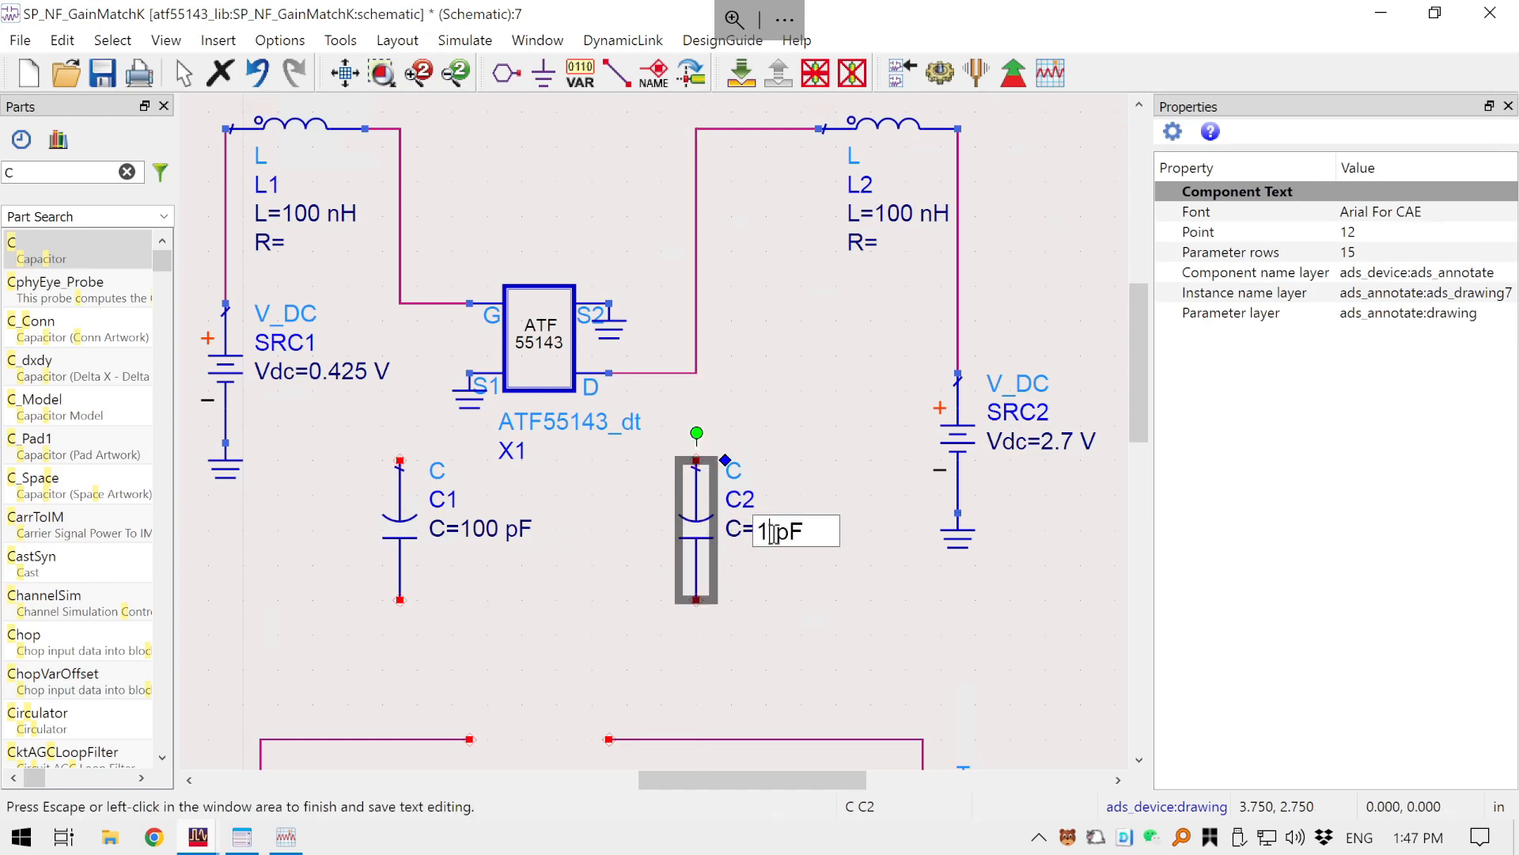
text(00)
click(795, 606)
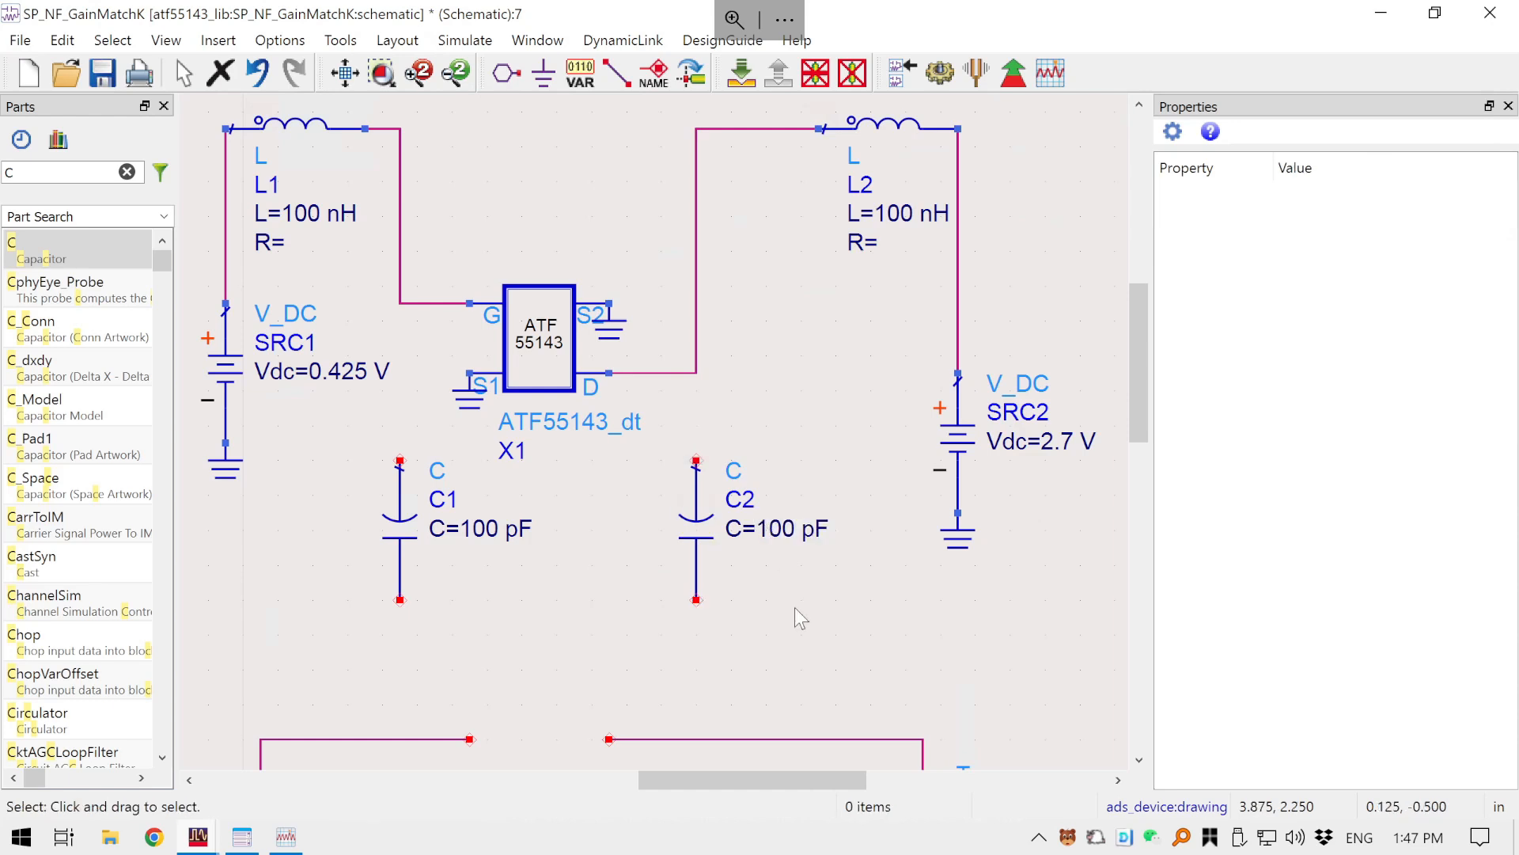
key(ctrl+s)
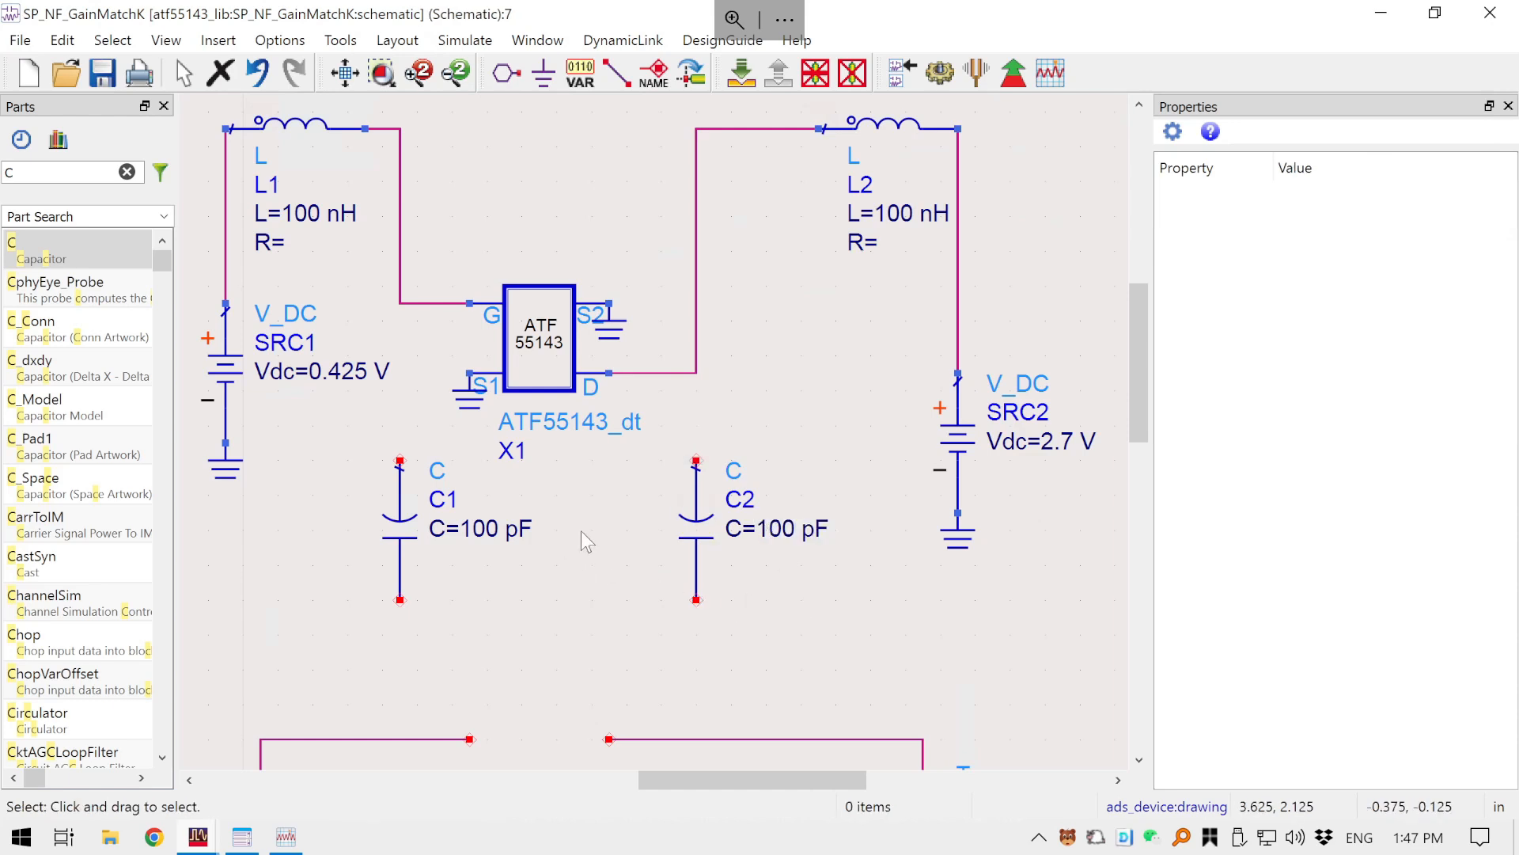
- Wire the upper end of C1 to the gate node and the upper end of C2 to the drain node
key(ctrl+w)
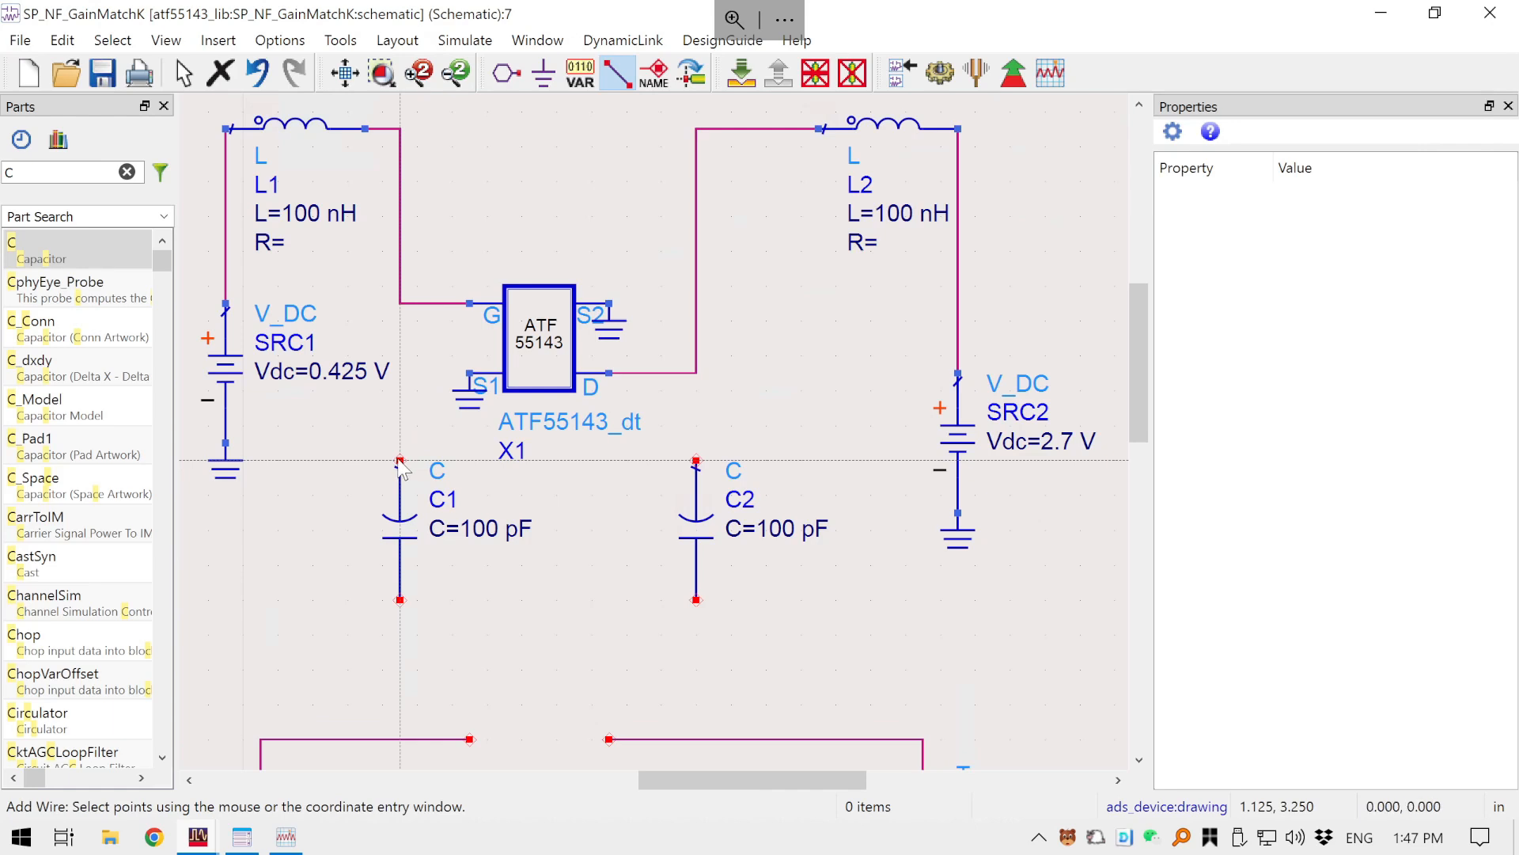
click(400, 303)
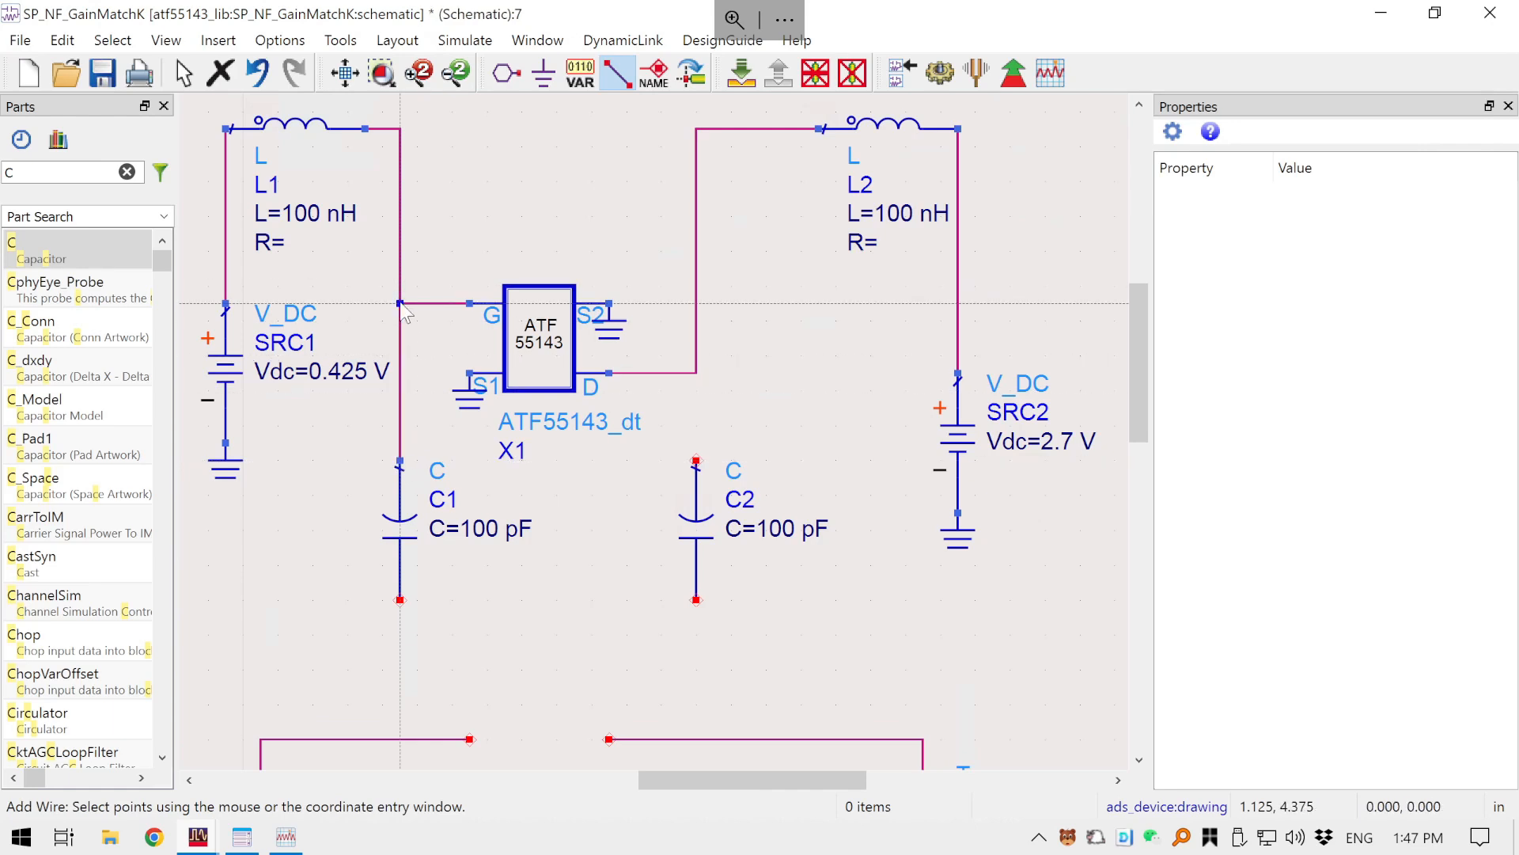
click(696, 461)
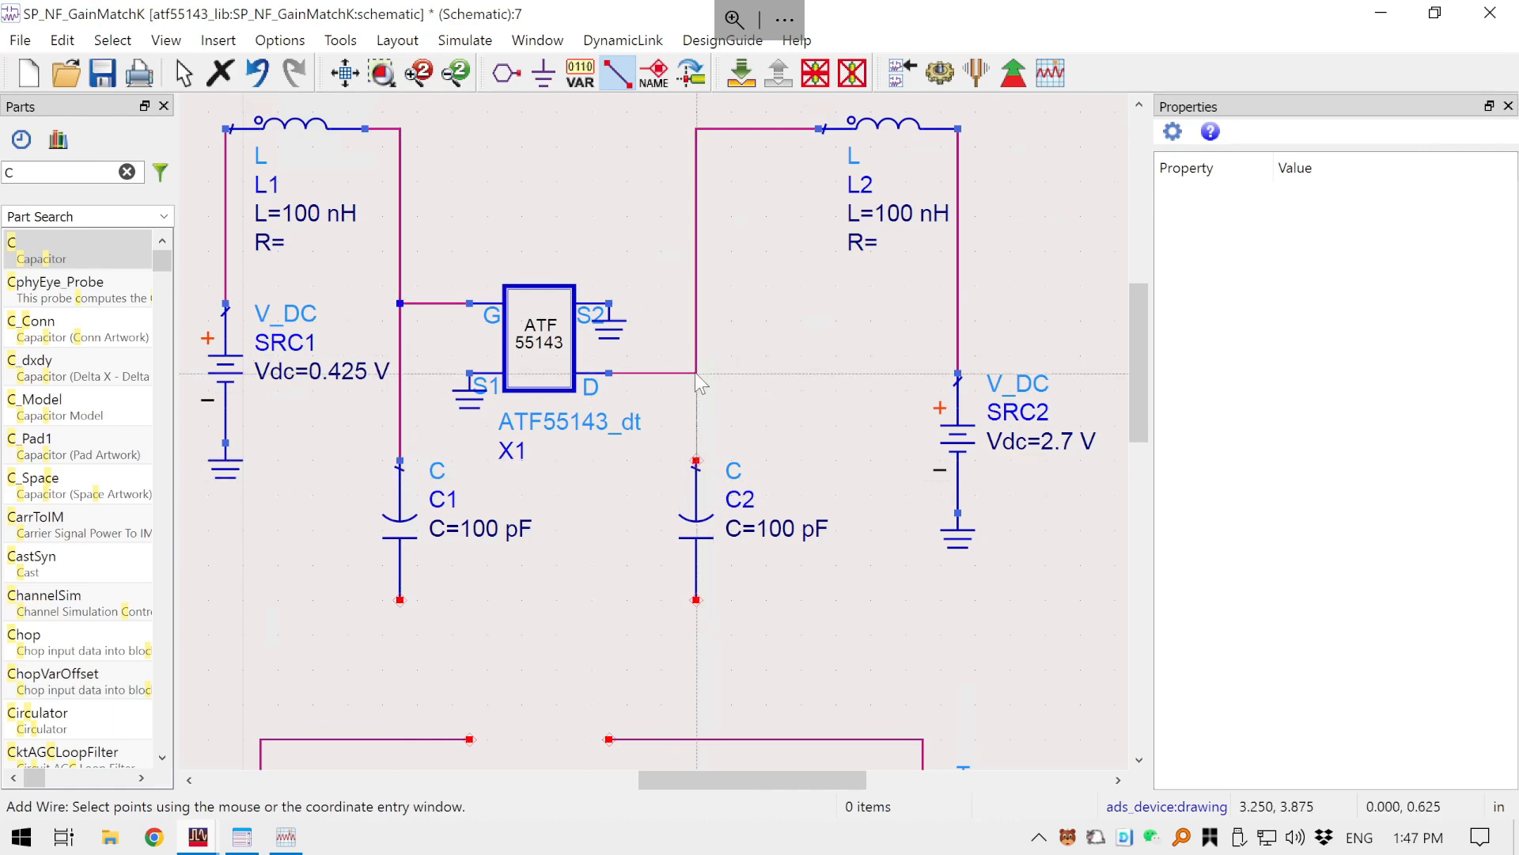
click(696, 373)
- Wire the lower end of C1 to the Term1 line and the lower end of C2 to the Term2 line
scroll(617, 443, down, 2)
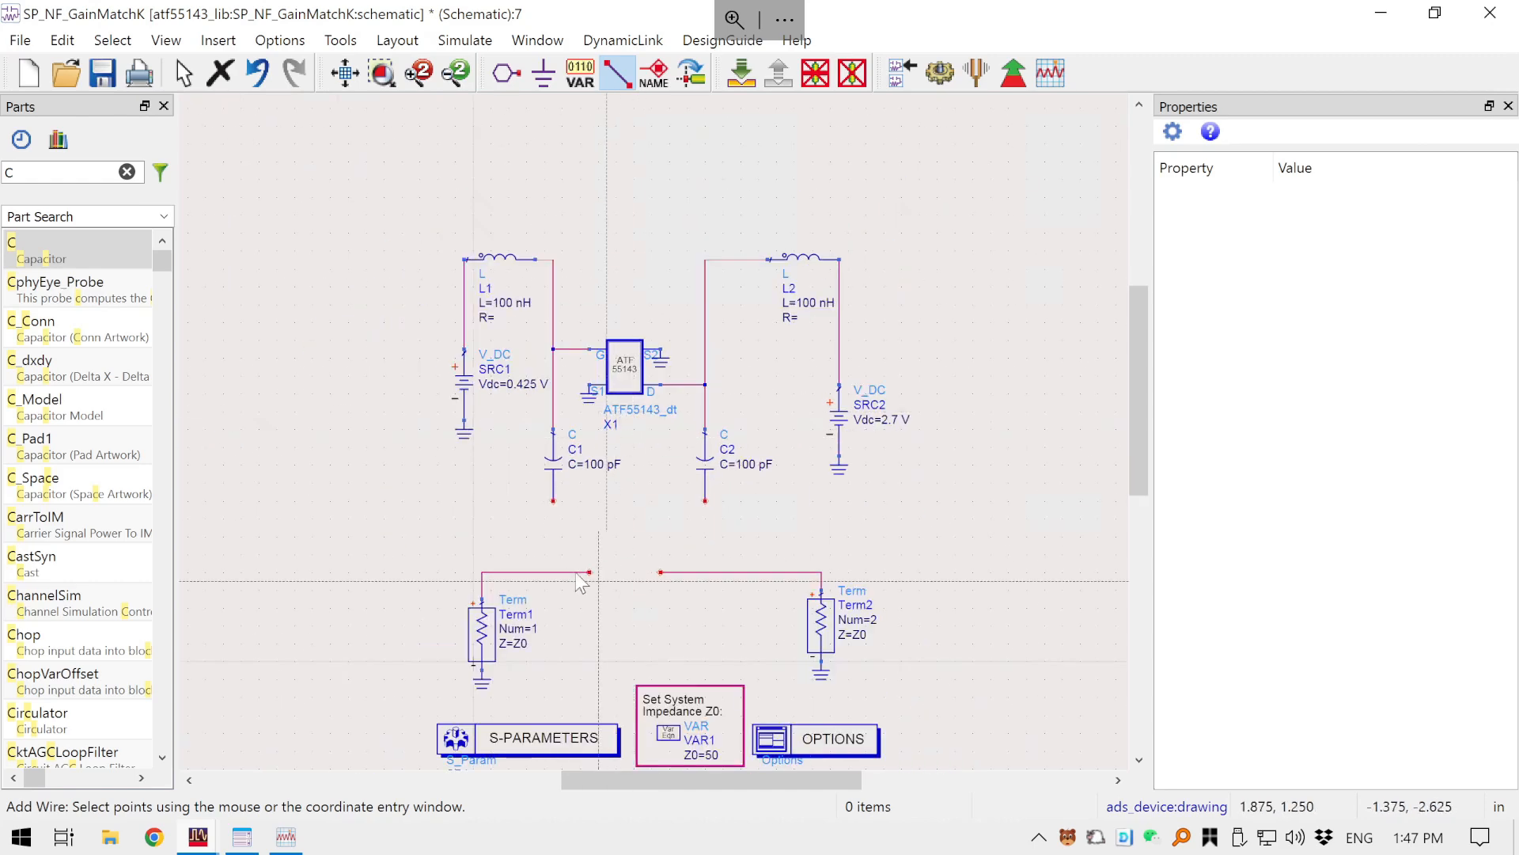
scroll(625, 427, up, 1)
click(587, 413)
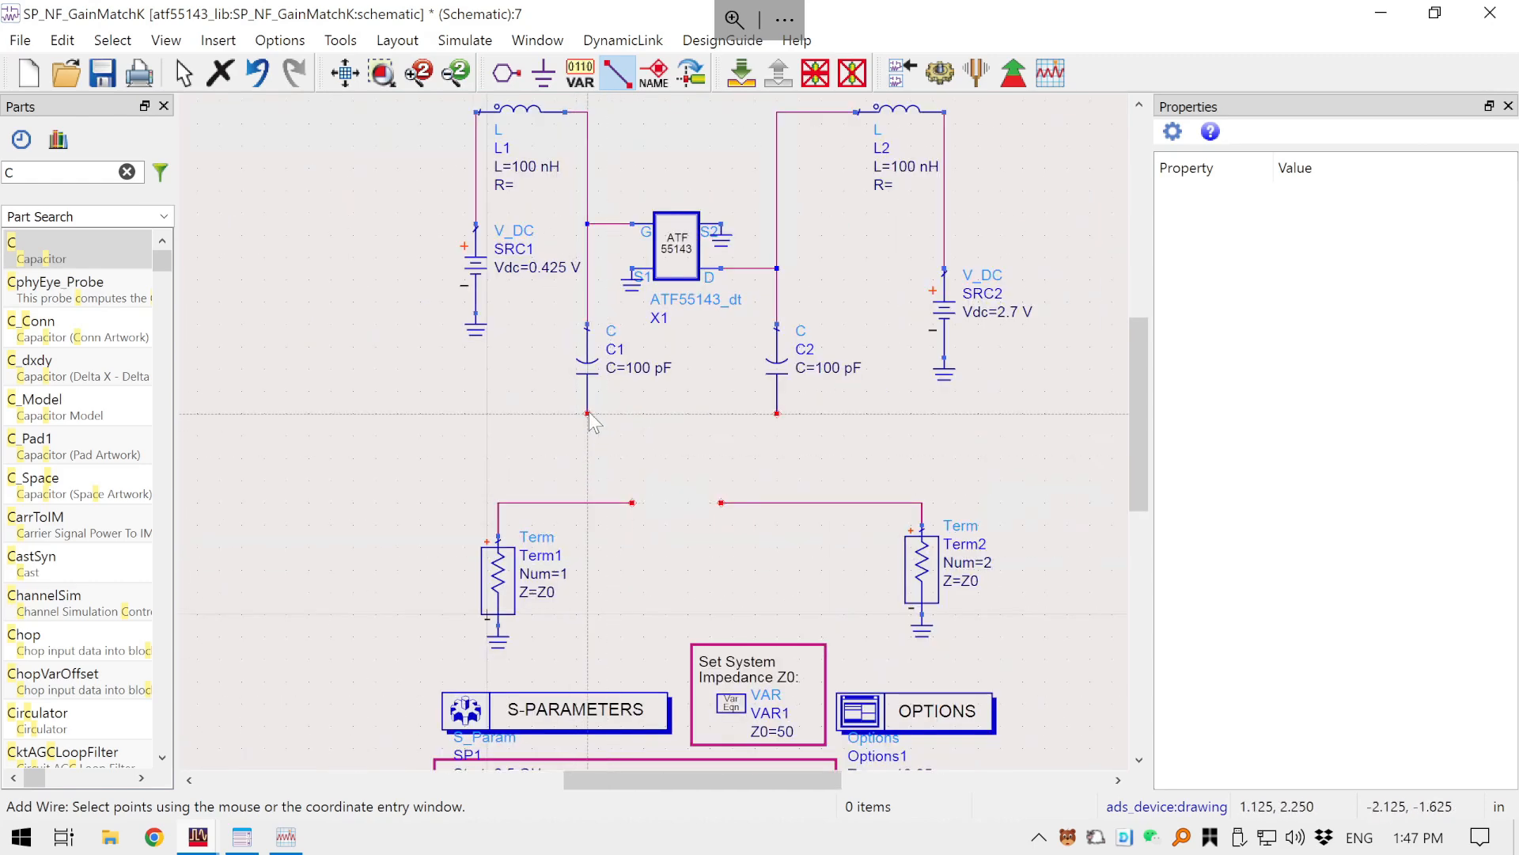
click(587, 503)
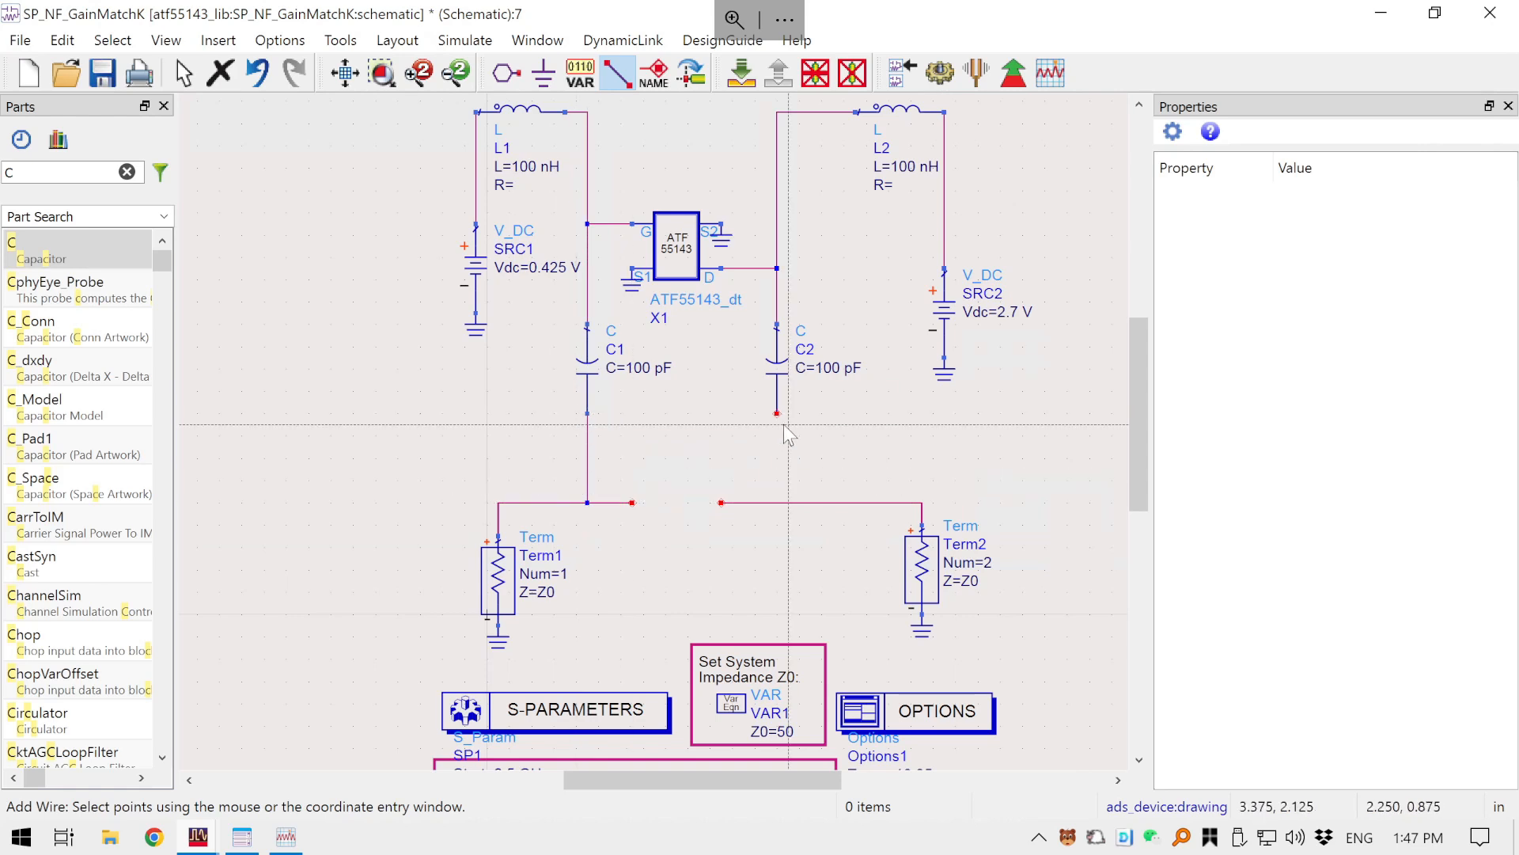
click(777, 503)
key(Escape)
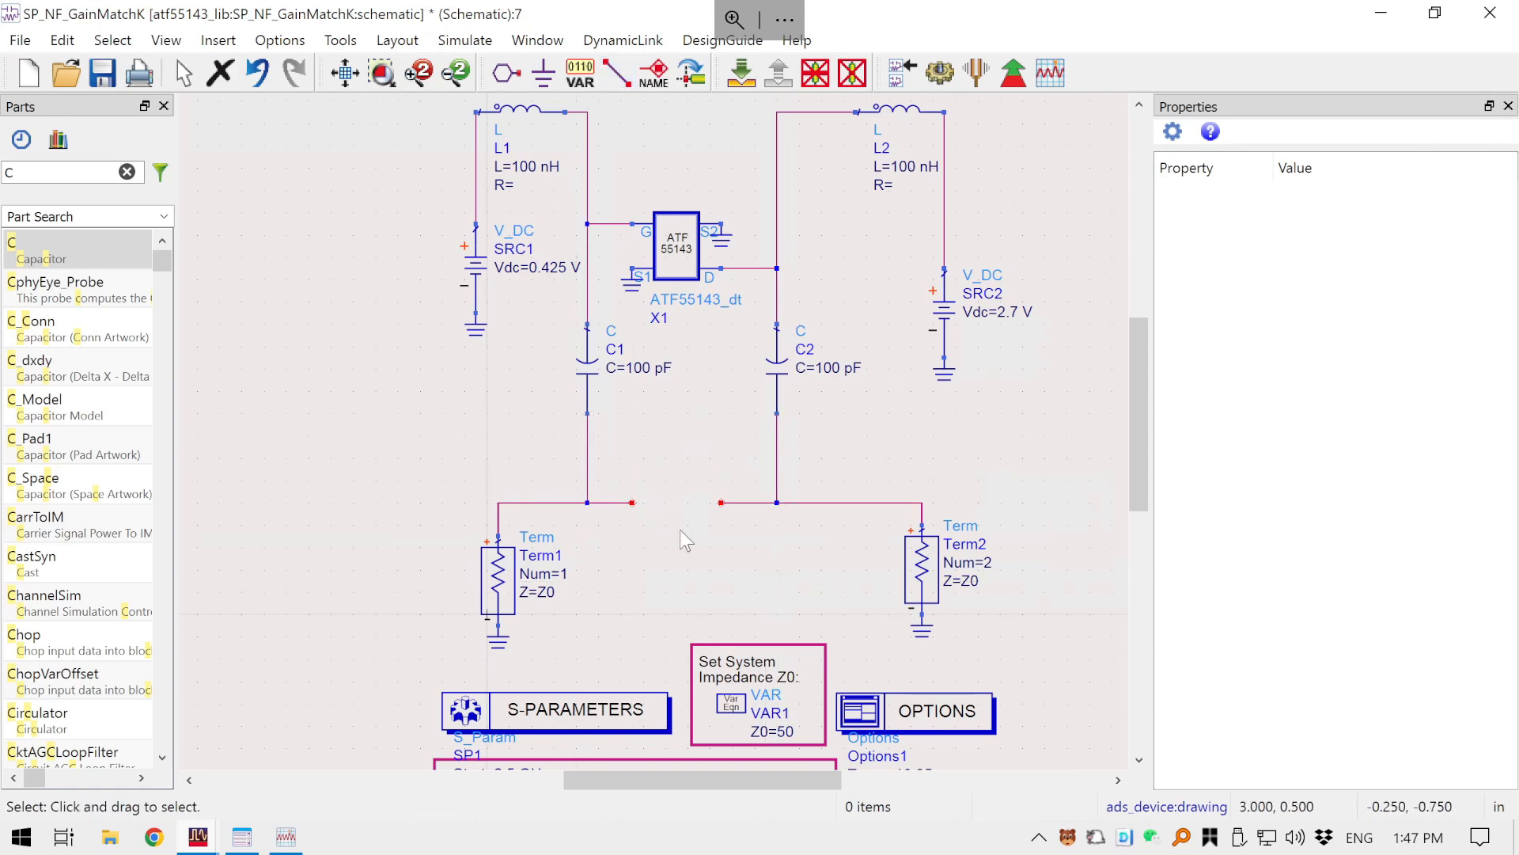
- Delete the two leftover wire stubs between the Term1 and Term2 lines and save the schematic
click(609, 503)
key(Delete)
click(752, 502)
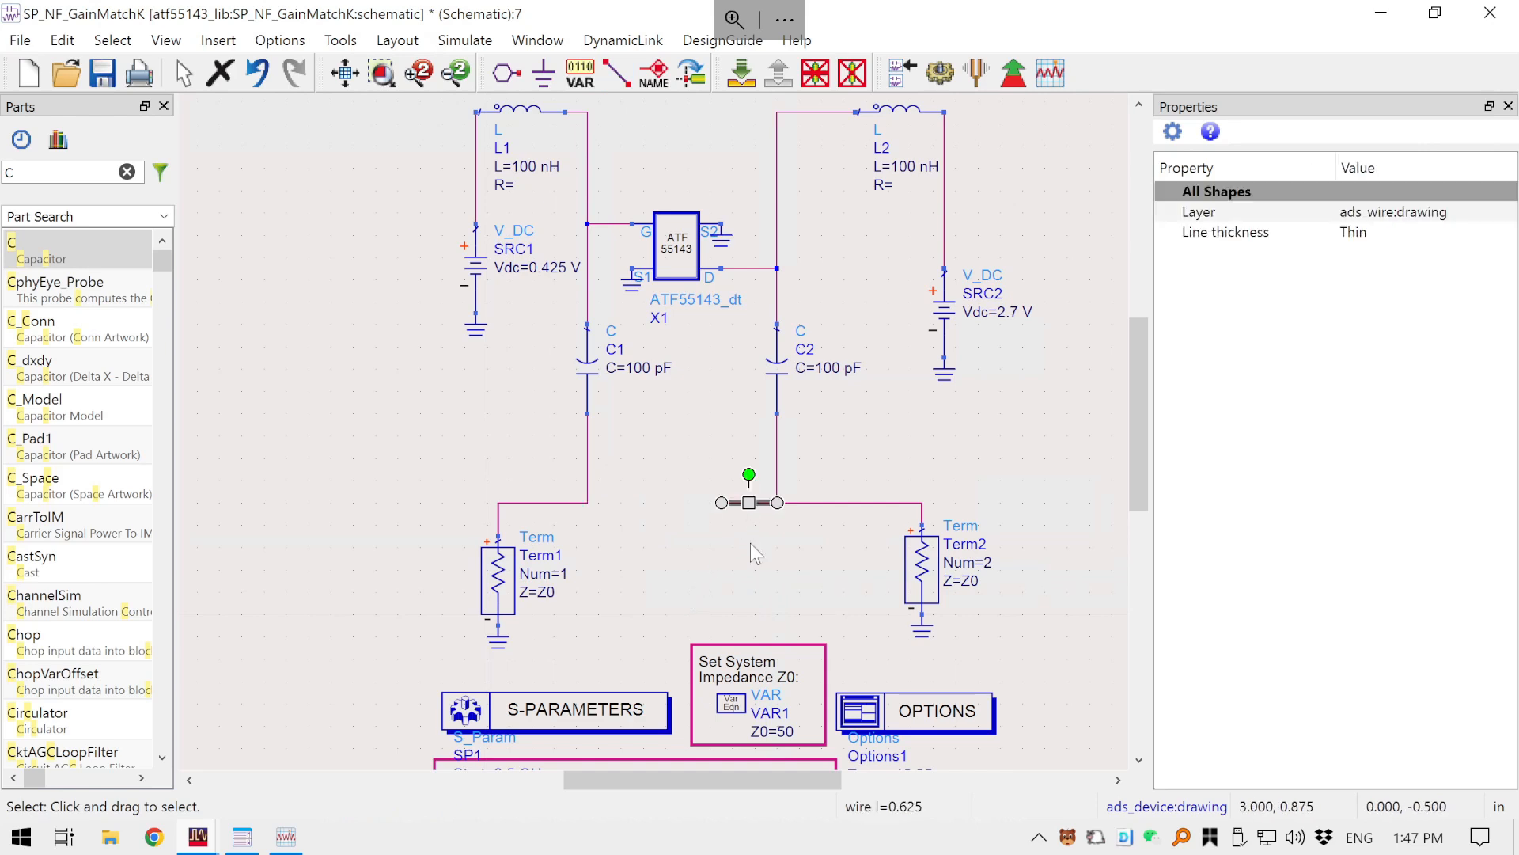
key(Delete)
drag(720, 522, 685, 557)
click(102, 73)
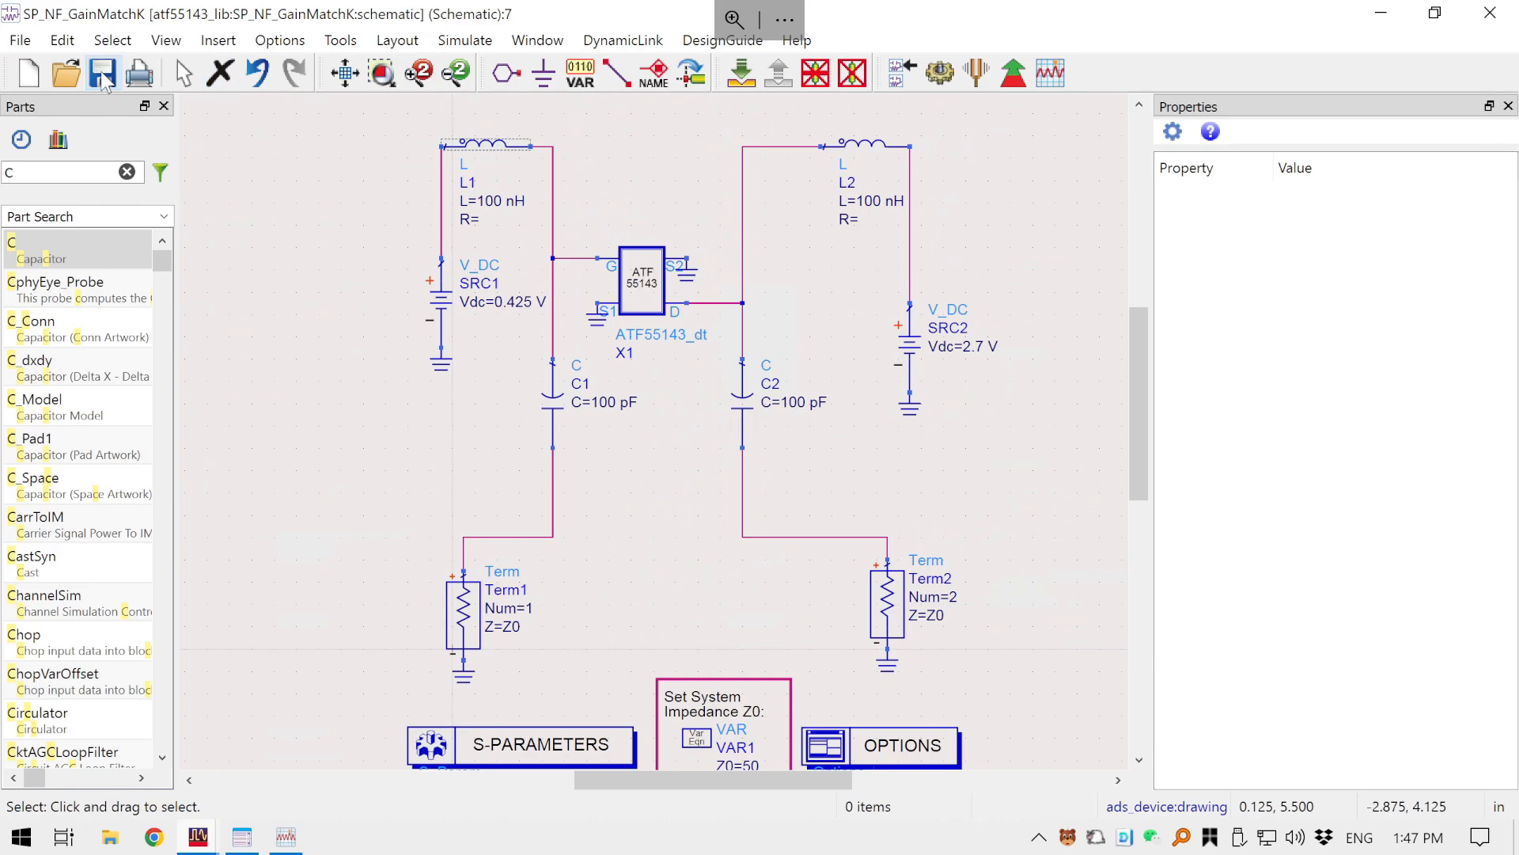
- Place a DC simulation controller from the Simulation-DC palette in the empty area beside the gate-side circuit and save the schematic
drag(569, 526, 635, 681)
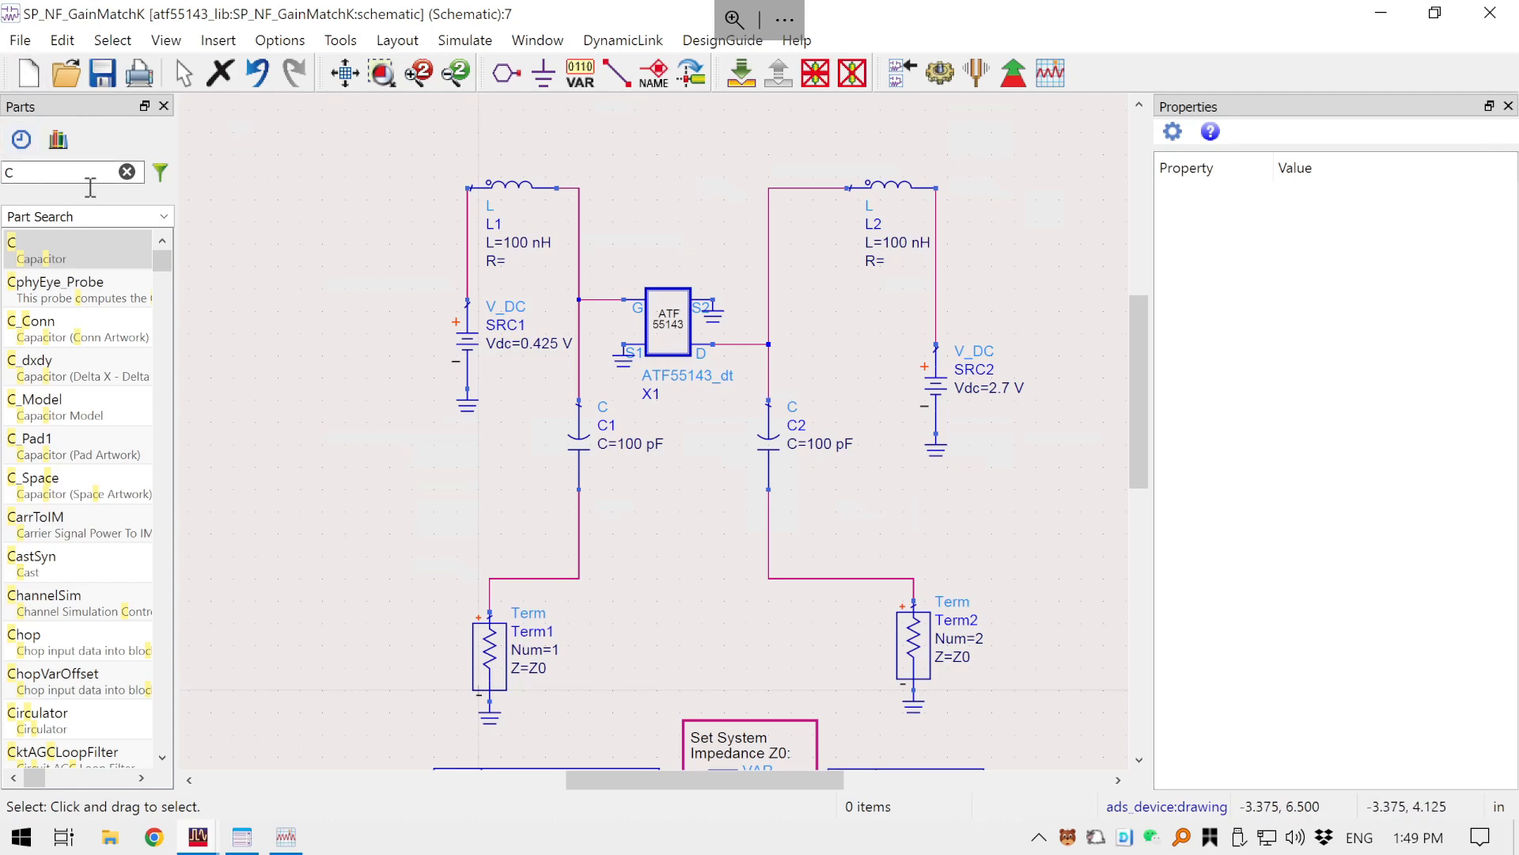
click(127, 172)
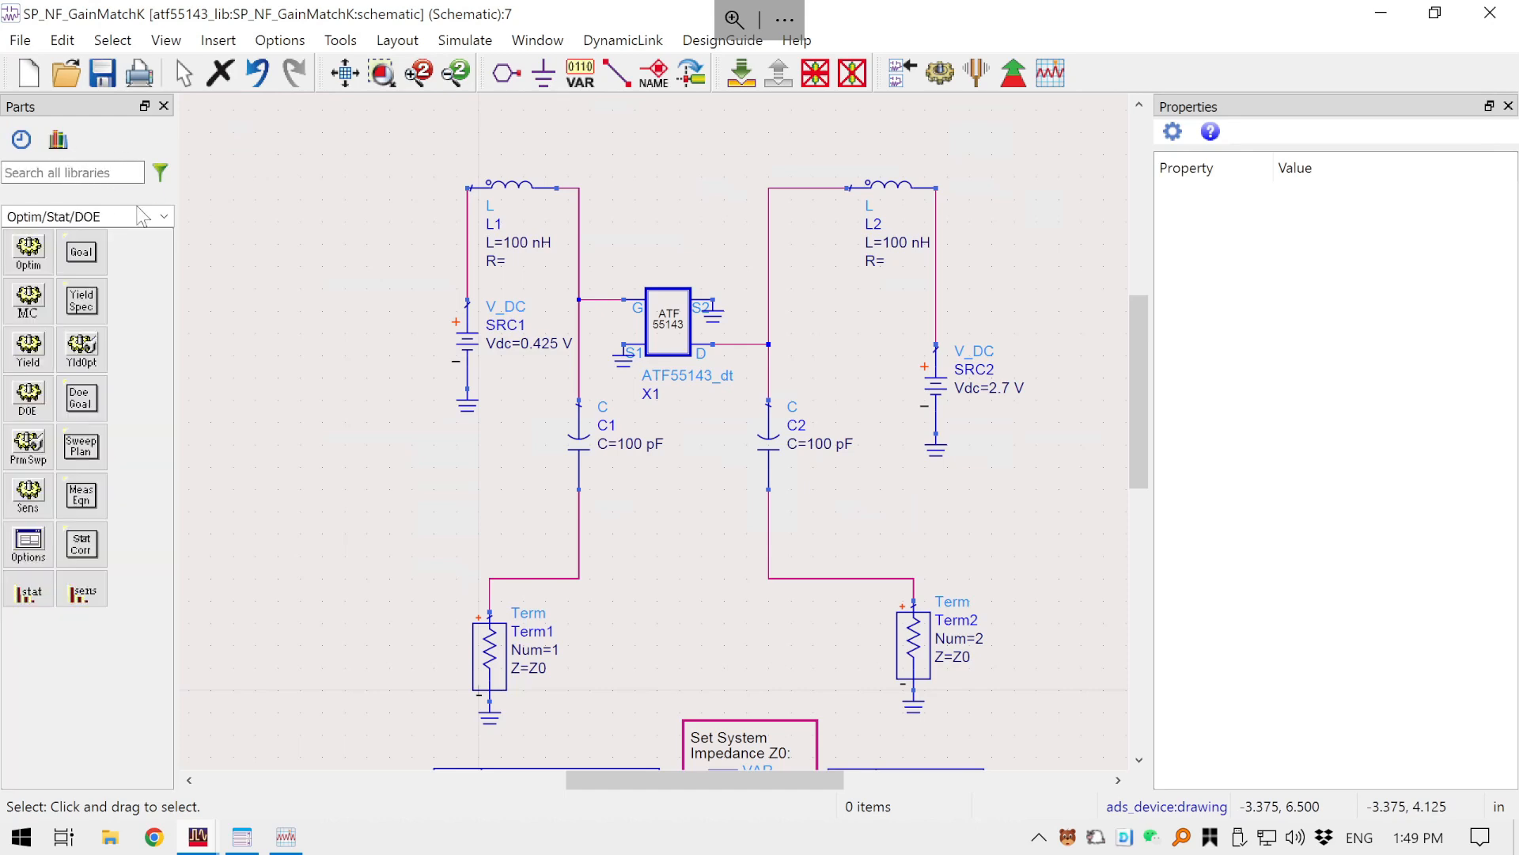
click(164, 217)
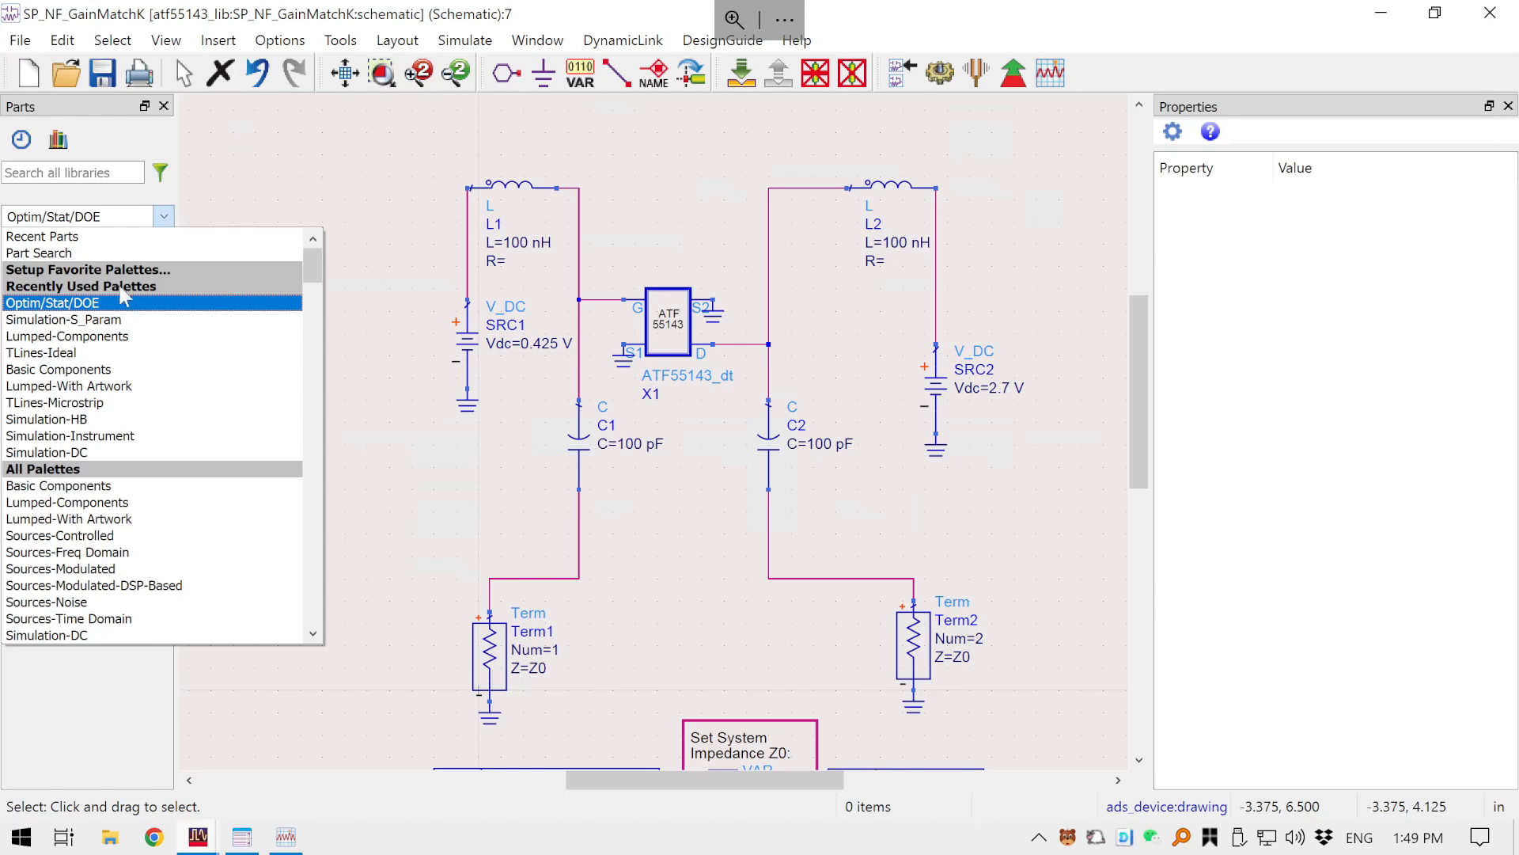
click(45, 455)
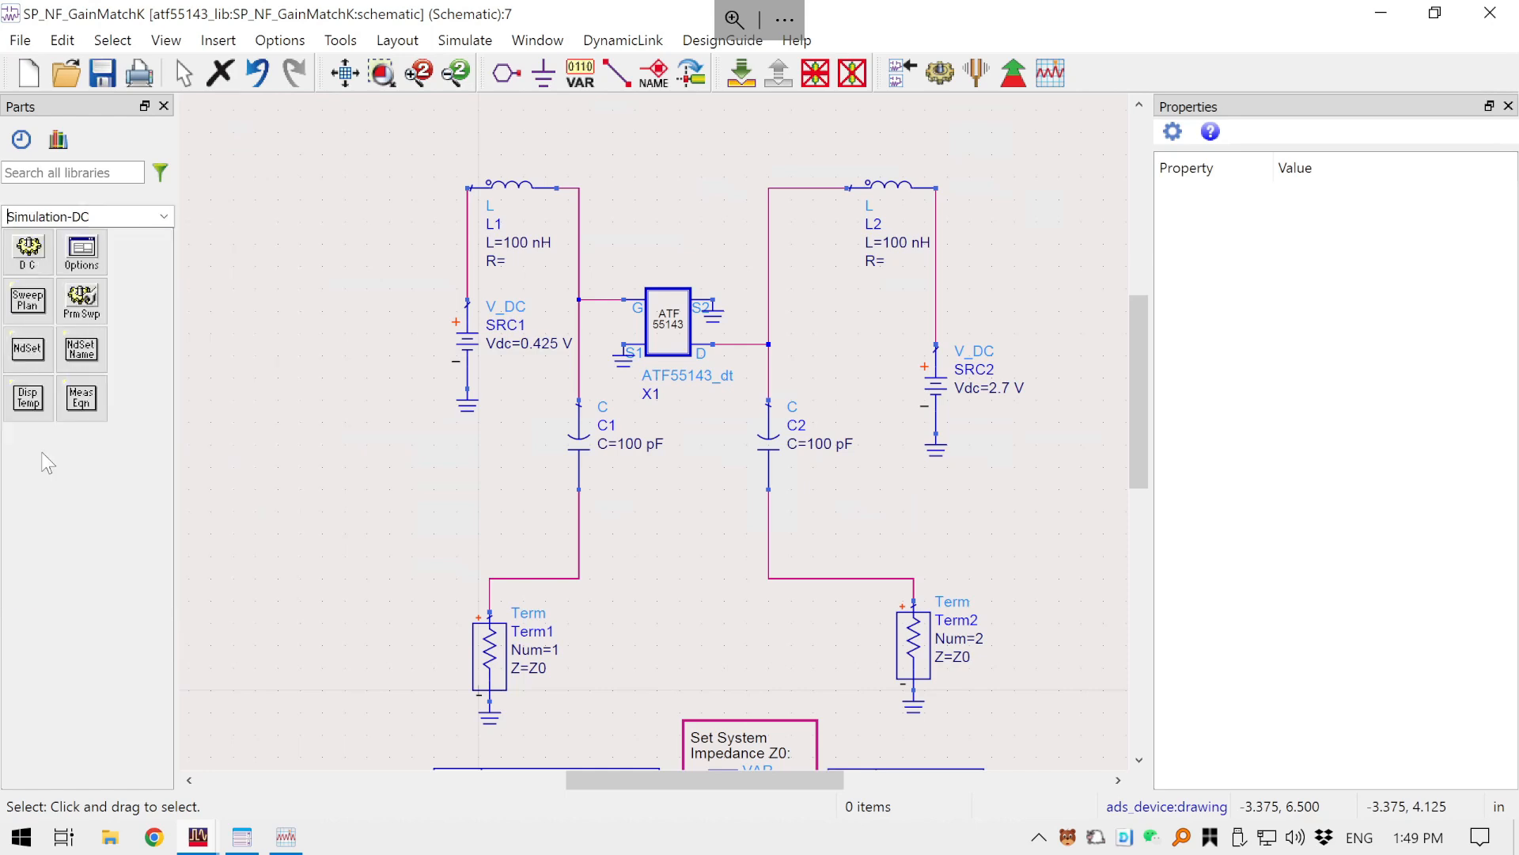
click(28, 252)
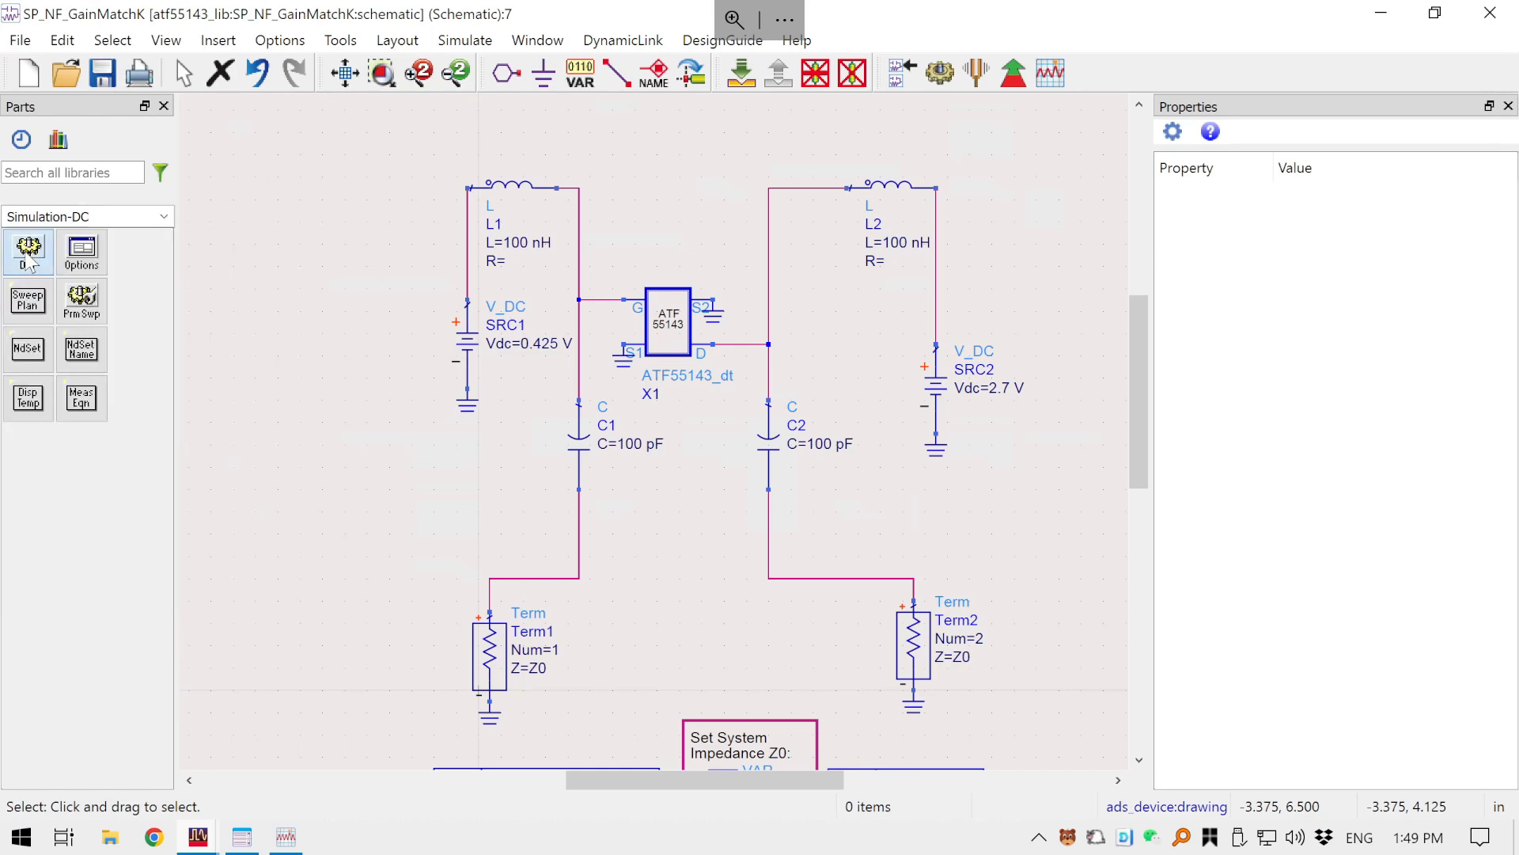
click(253, 535)
key(Escape)
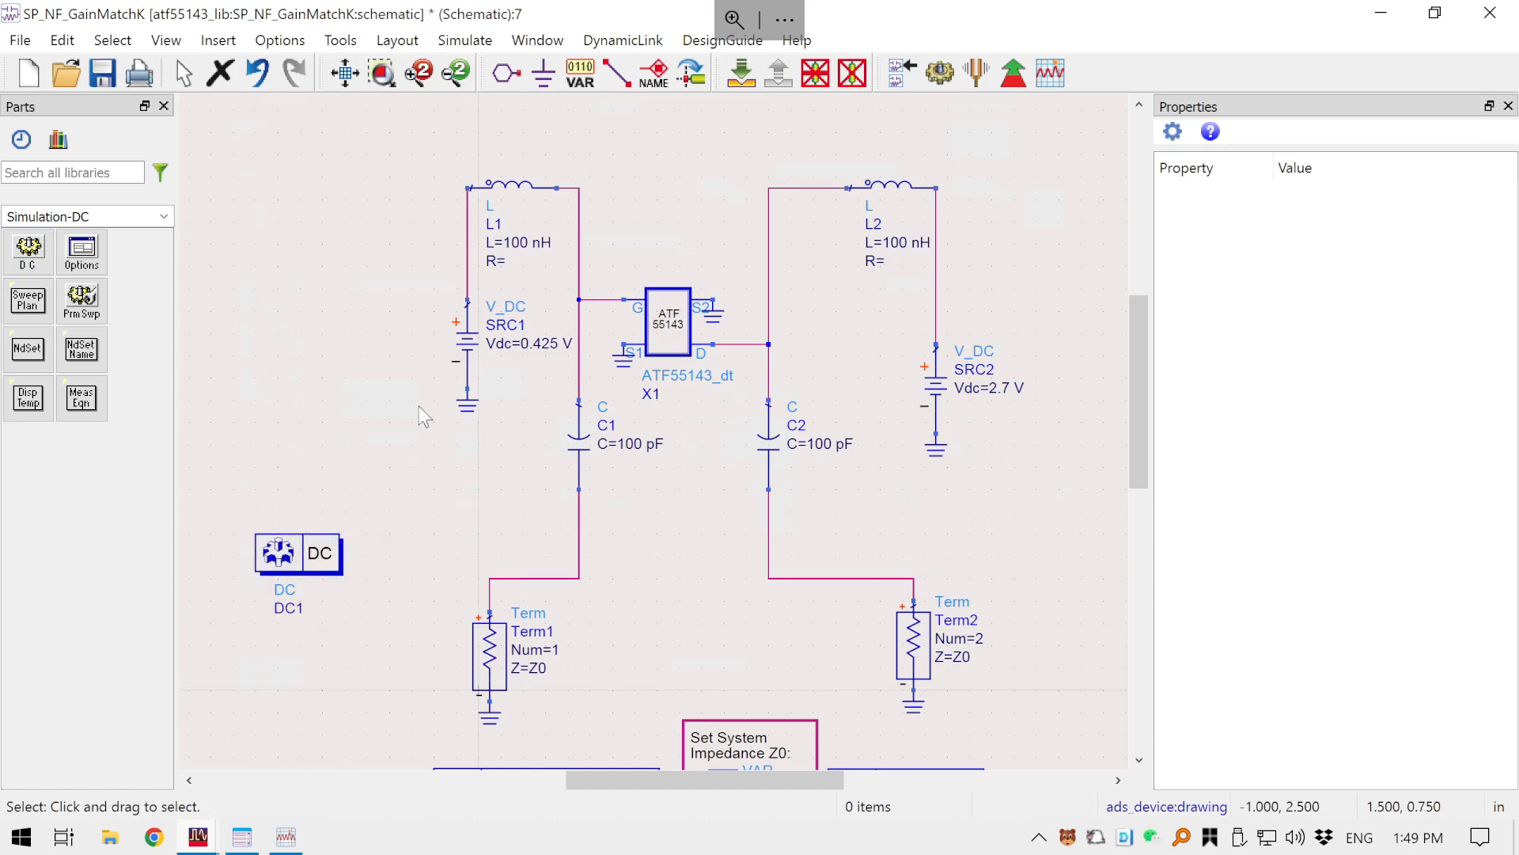
click(104, 76)
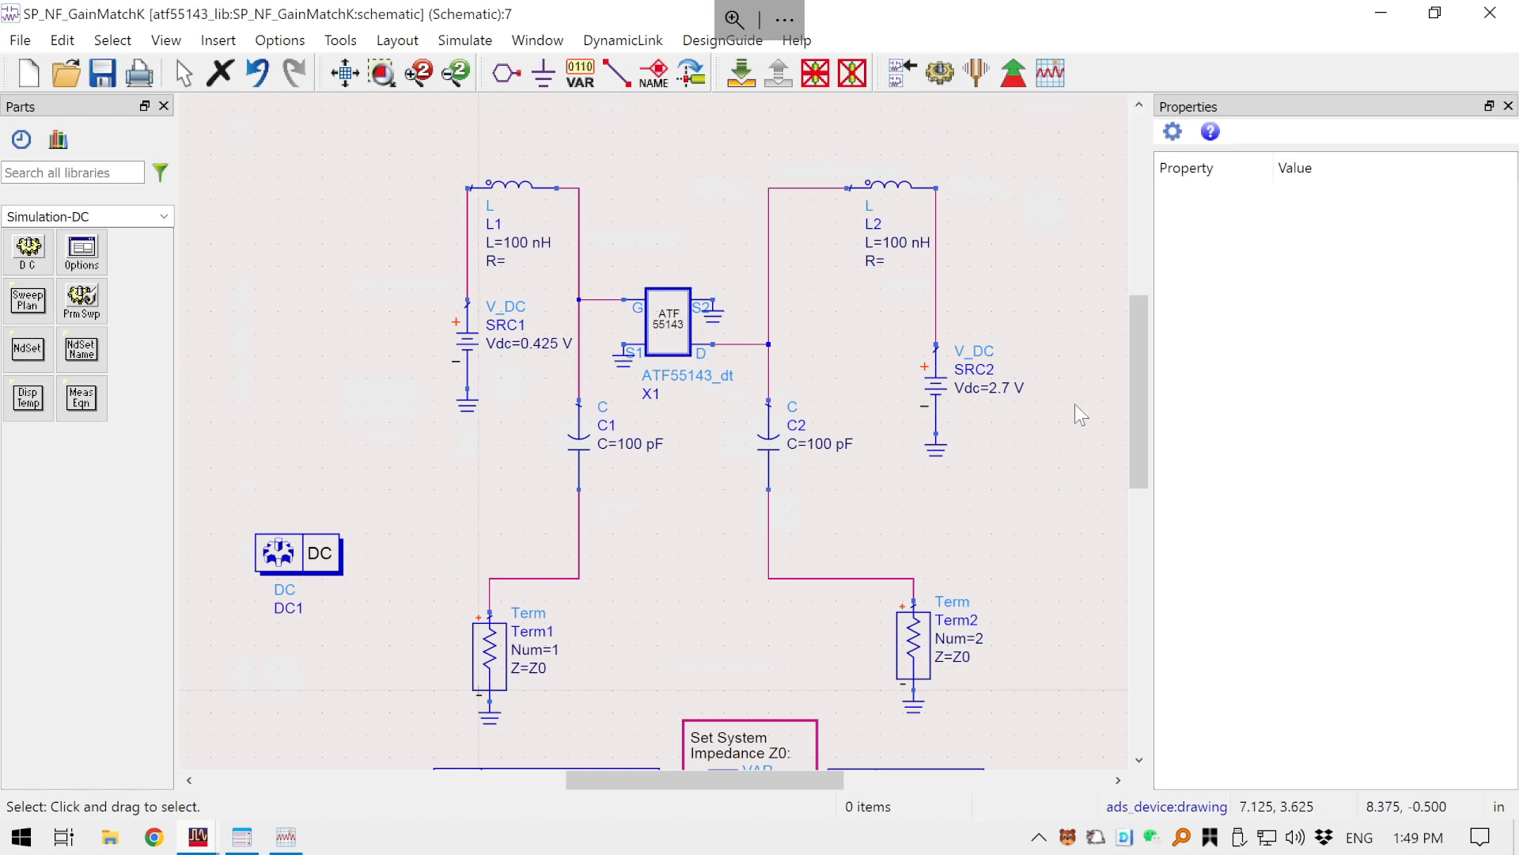
- Set the S-parameter sweep to start at 1.0 GHz and stop at 3.0 GHz, and save the schematic
drag(987, 428, 957, 106)
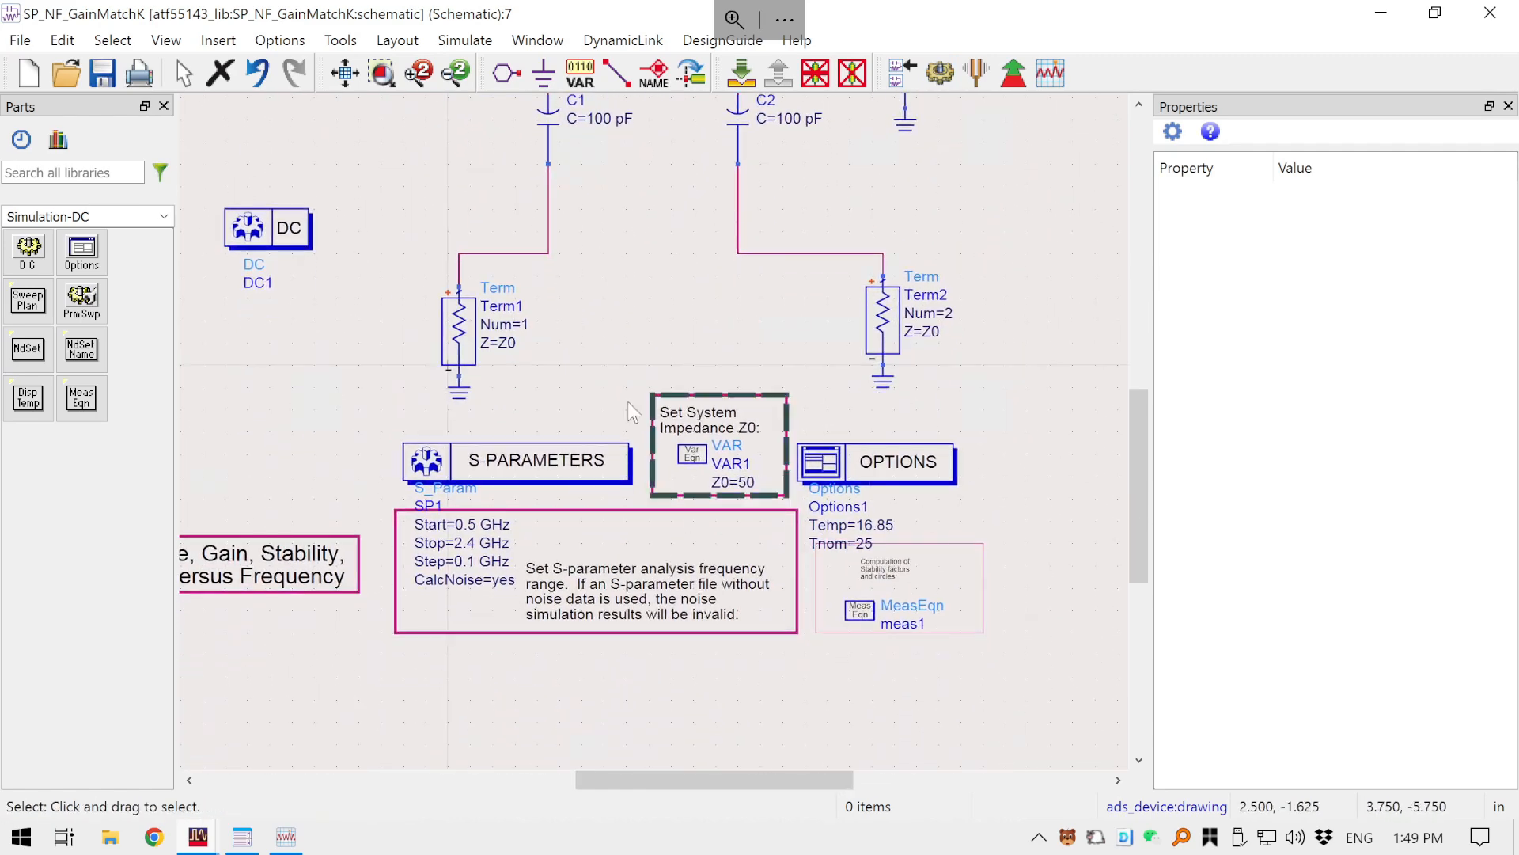
drag(629, 340, 647, 405)
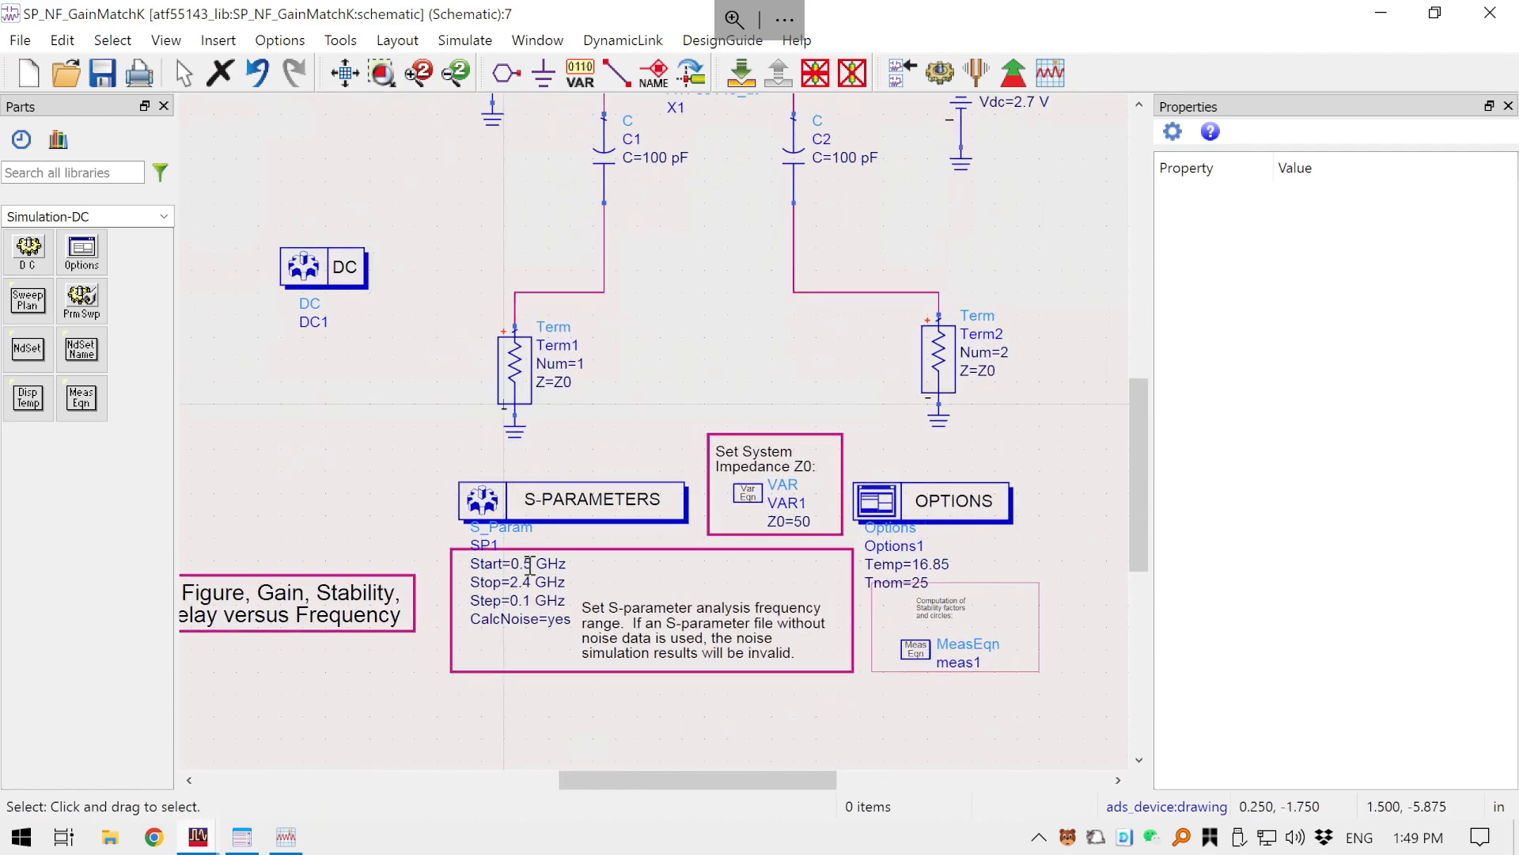
double_click(530, 564)
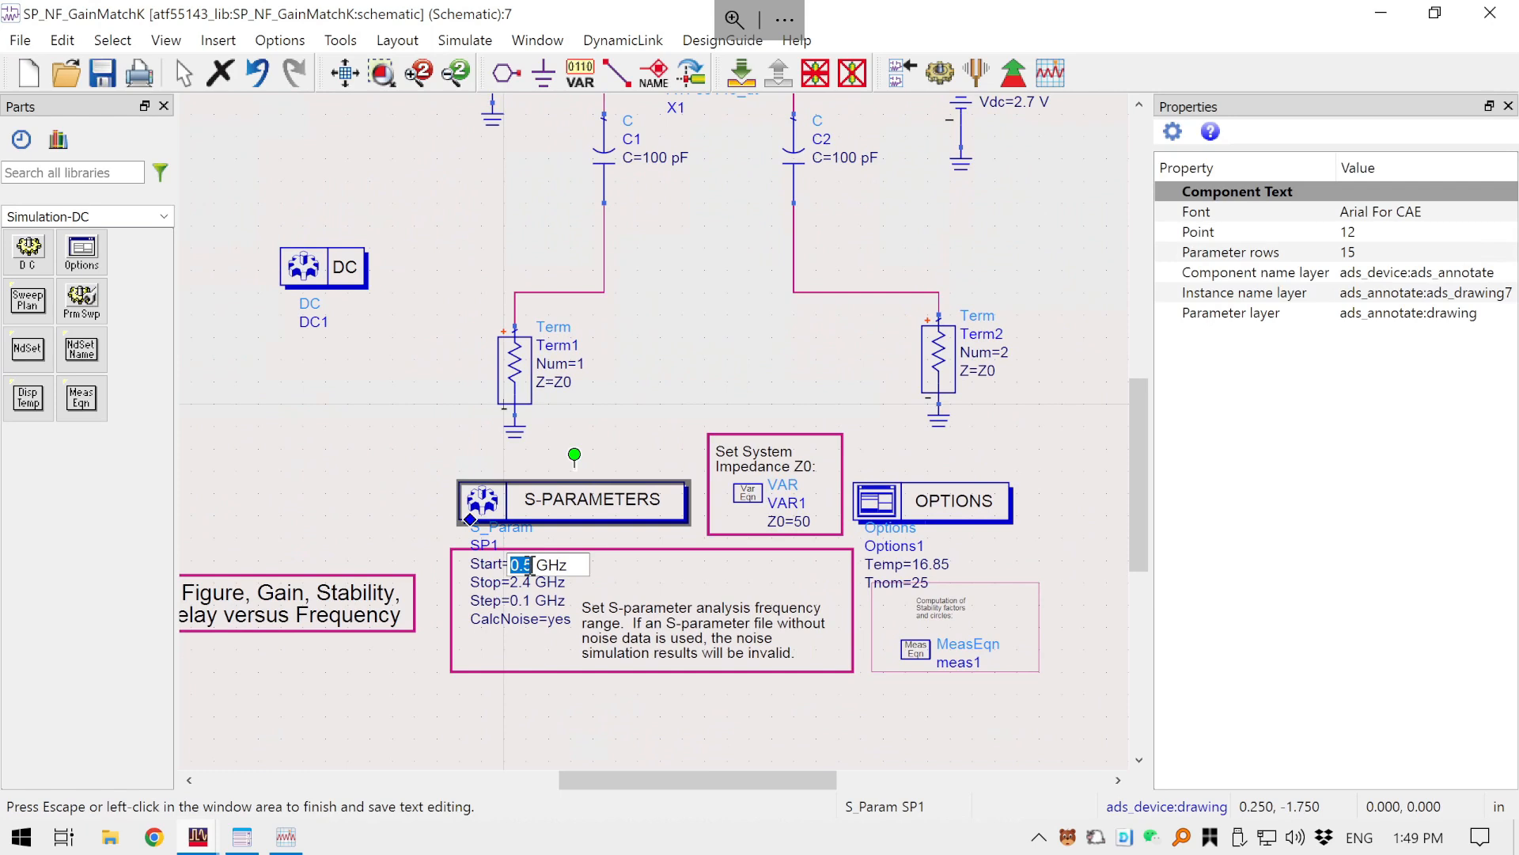
text(1.0)
key(Tab)
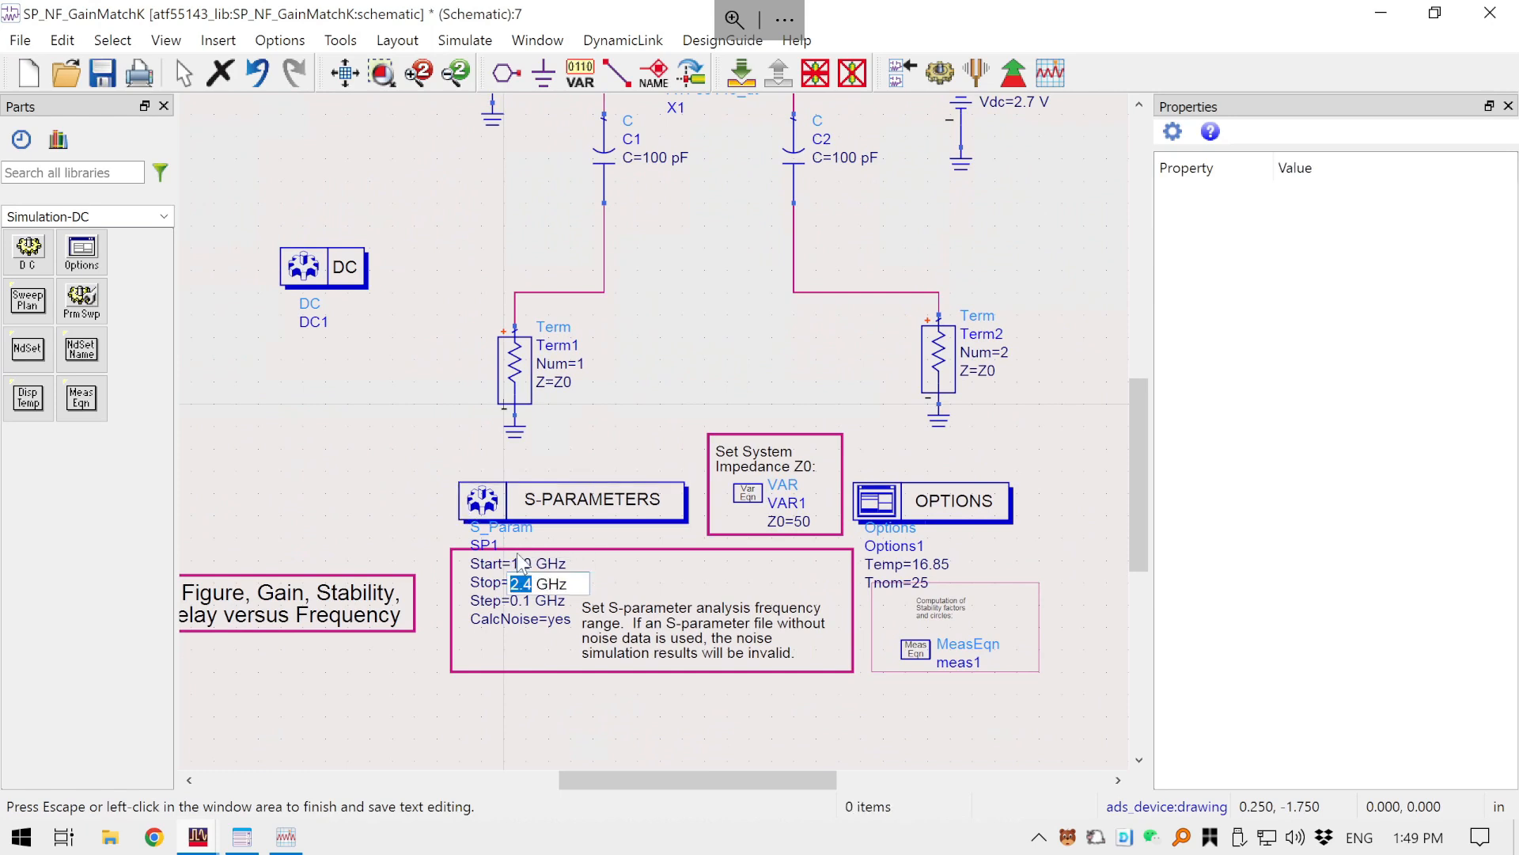
text(3.0)
key(Tab)
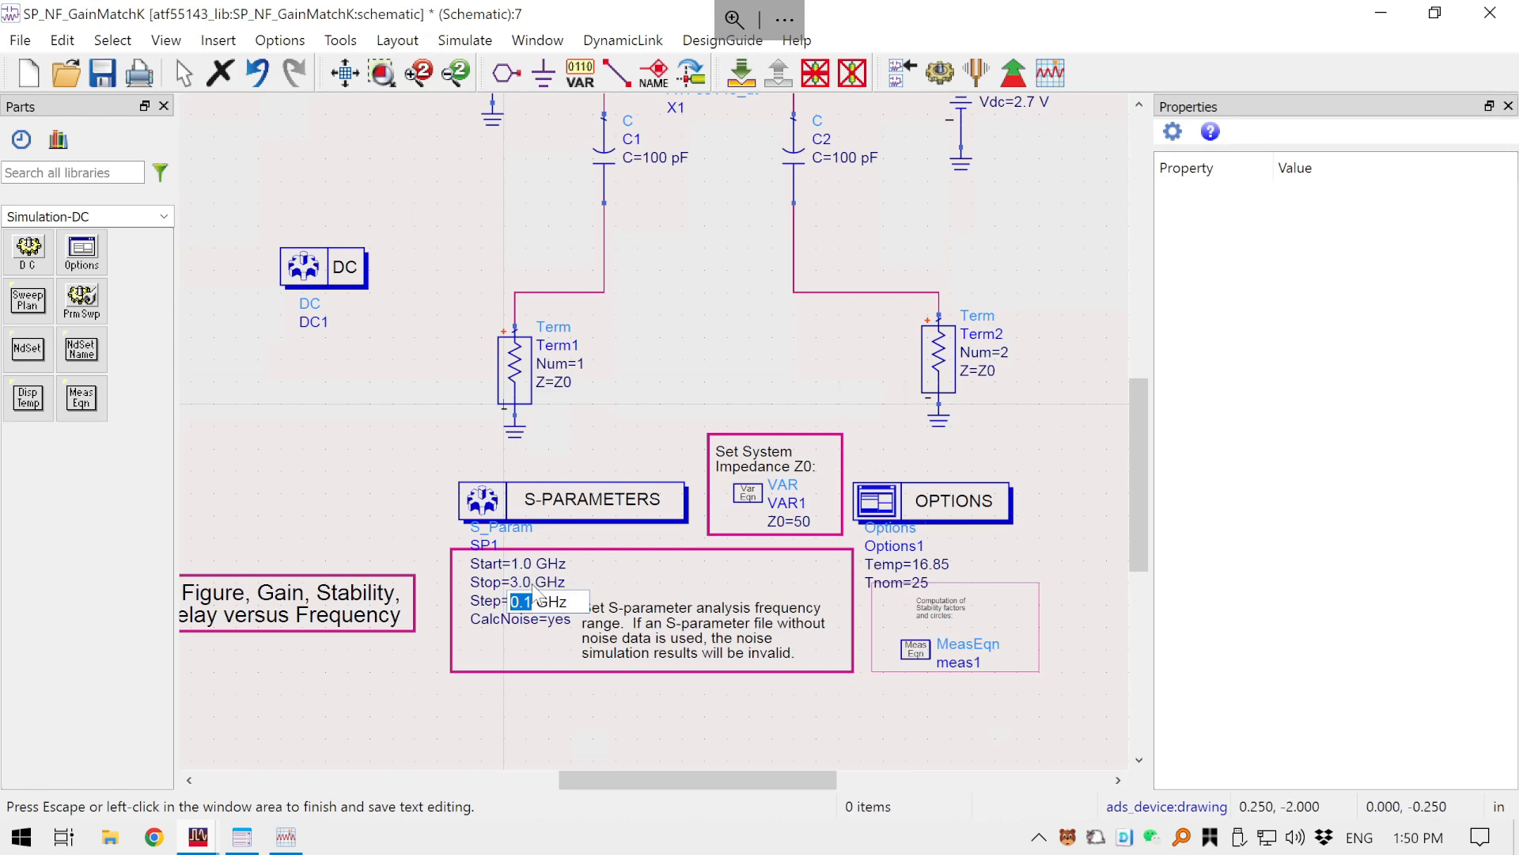
click(513, 693)
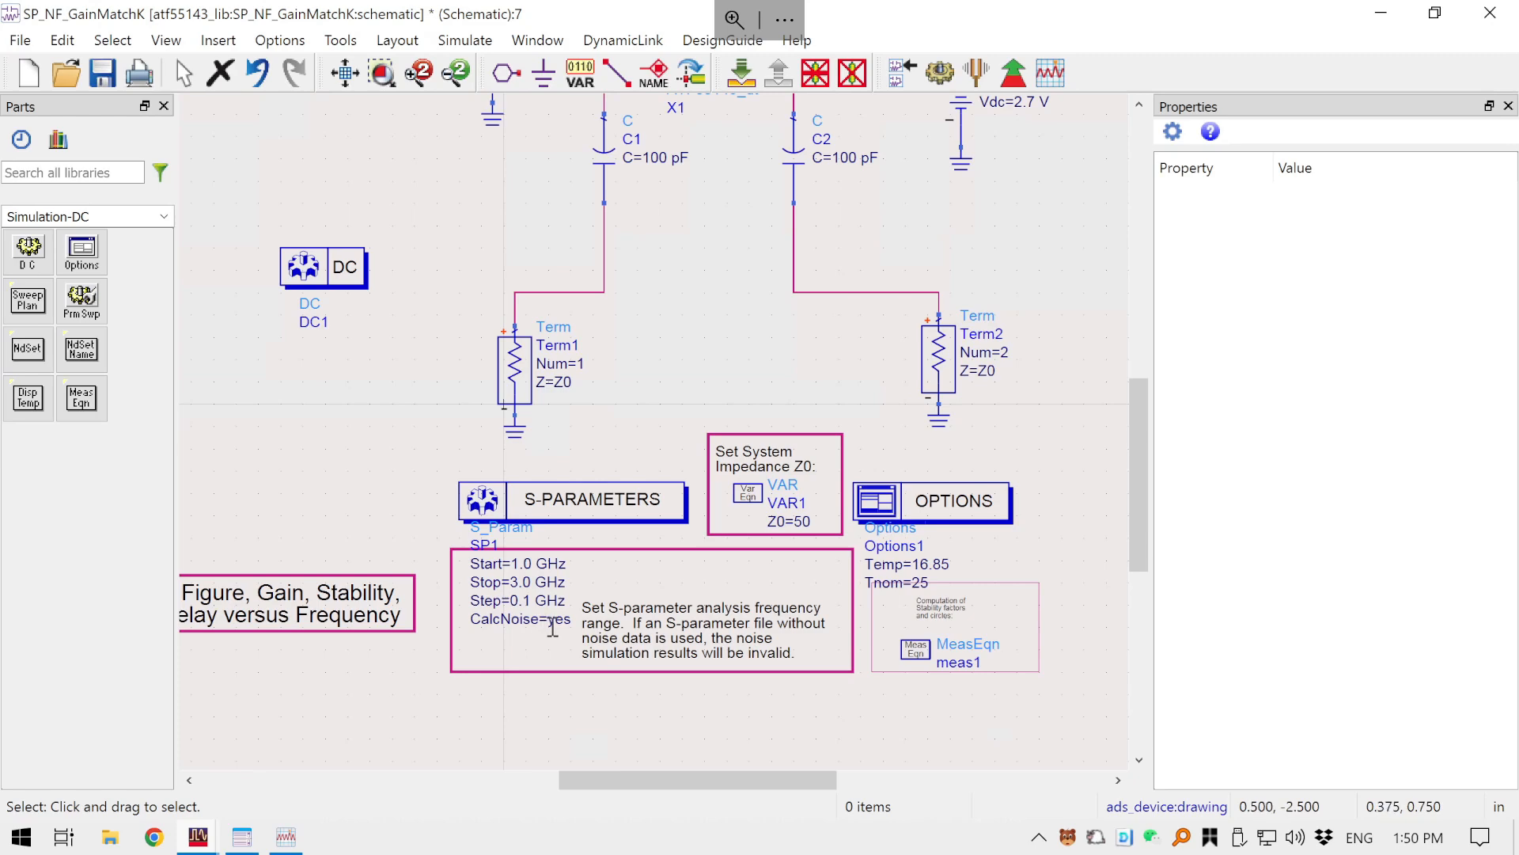
drag(322, 495, 280, 538)
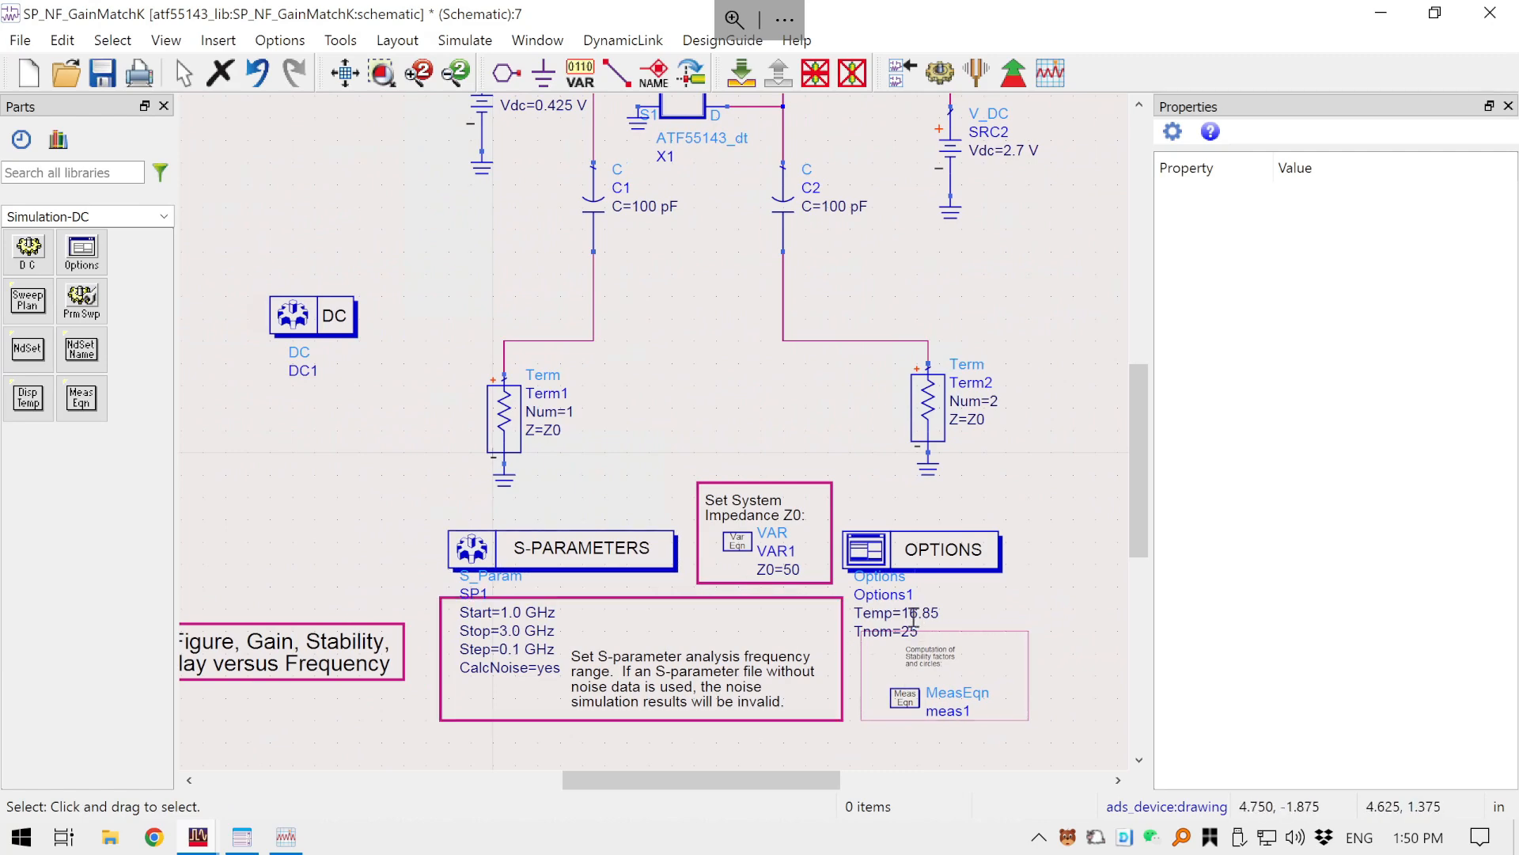
right_click(744, 322)
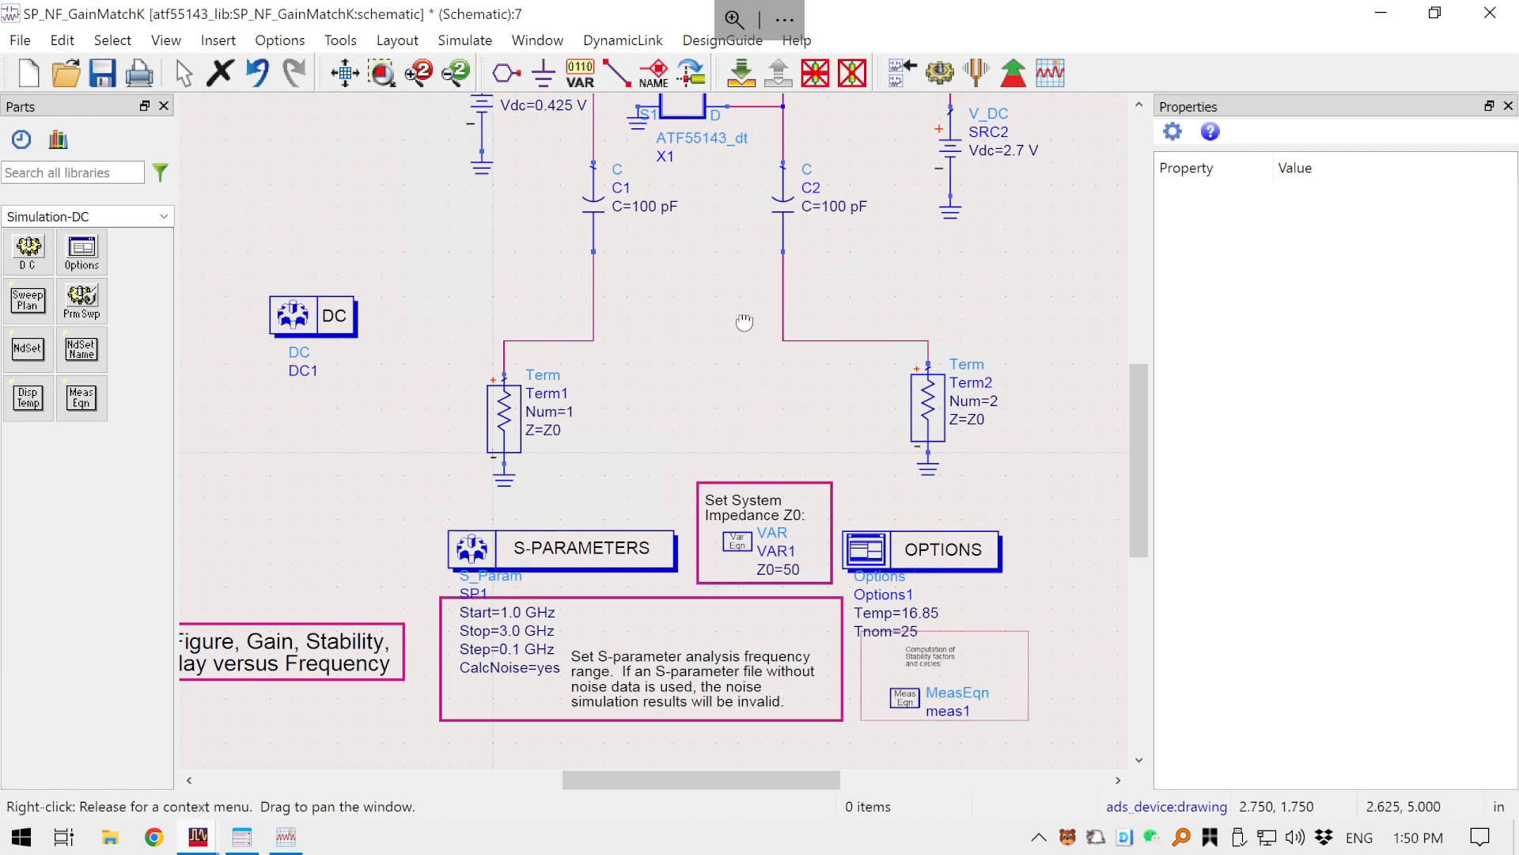
drag(744, 322, 652, 543)
click(104, 73)
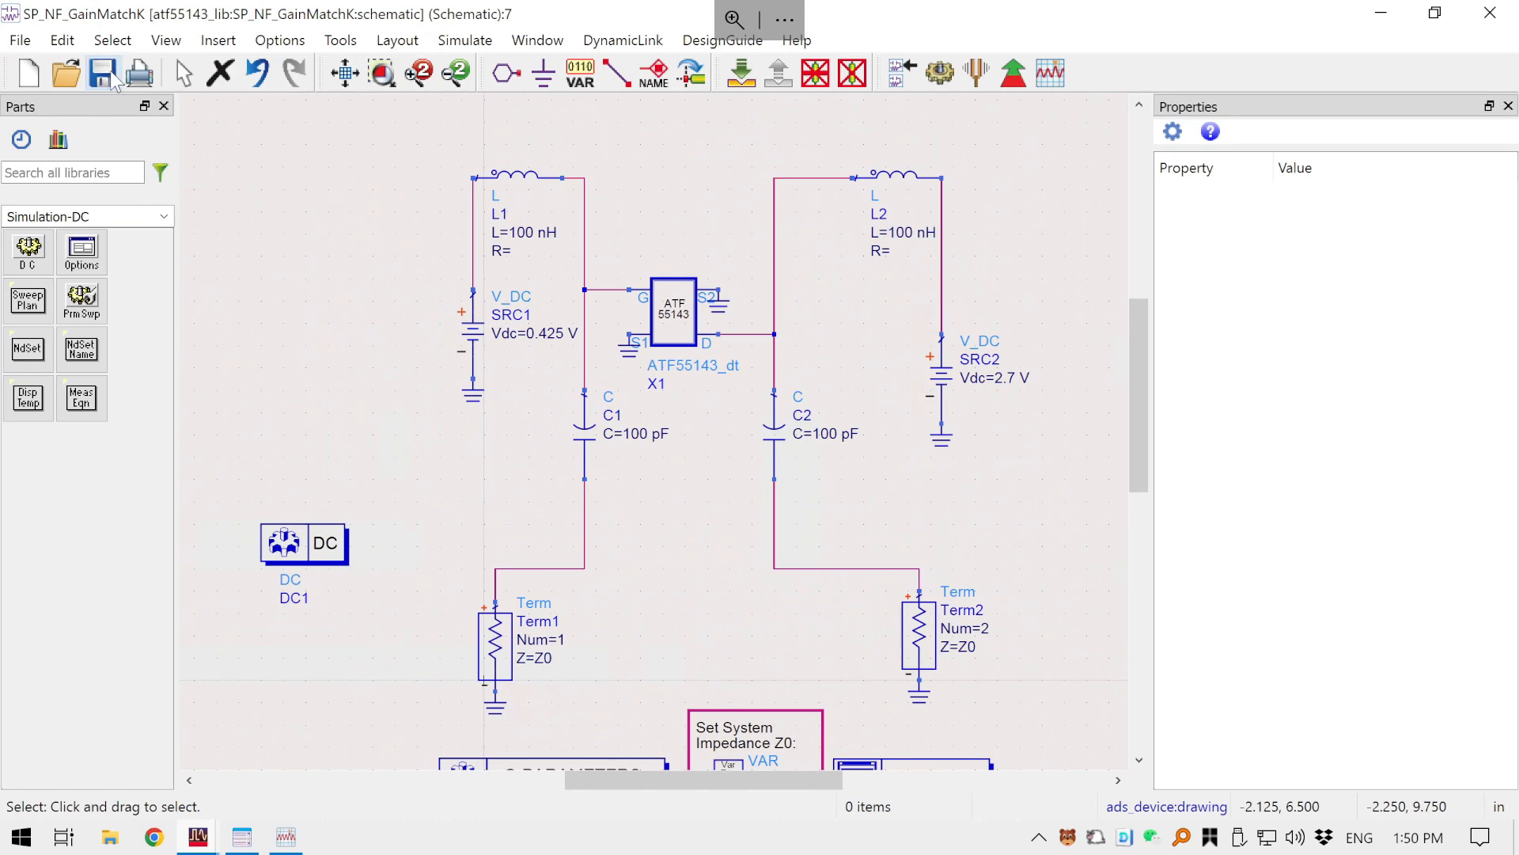
- Run the simulation and return to the schematic window
drag(283, 364, 354, 351)
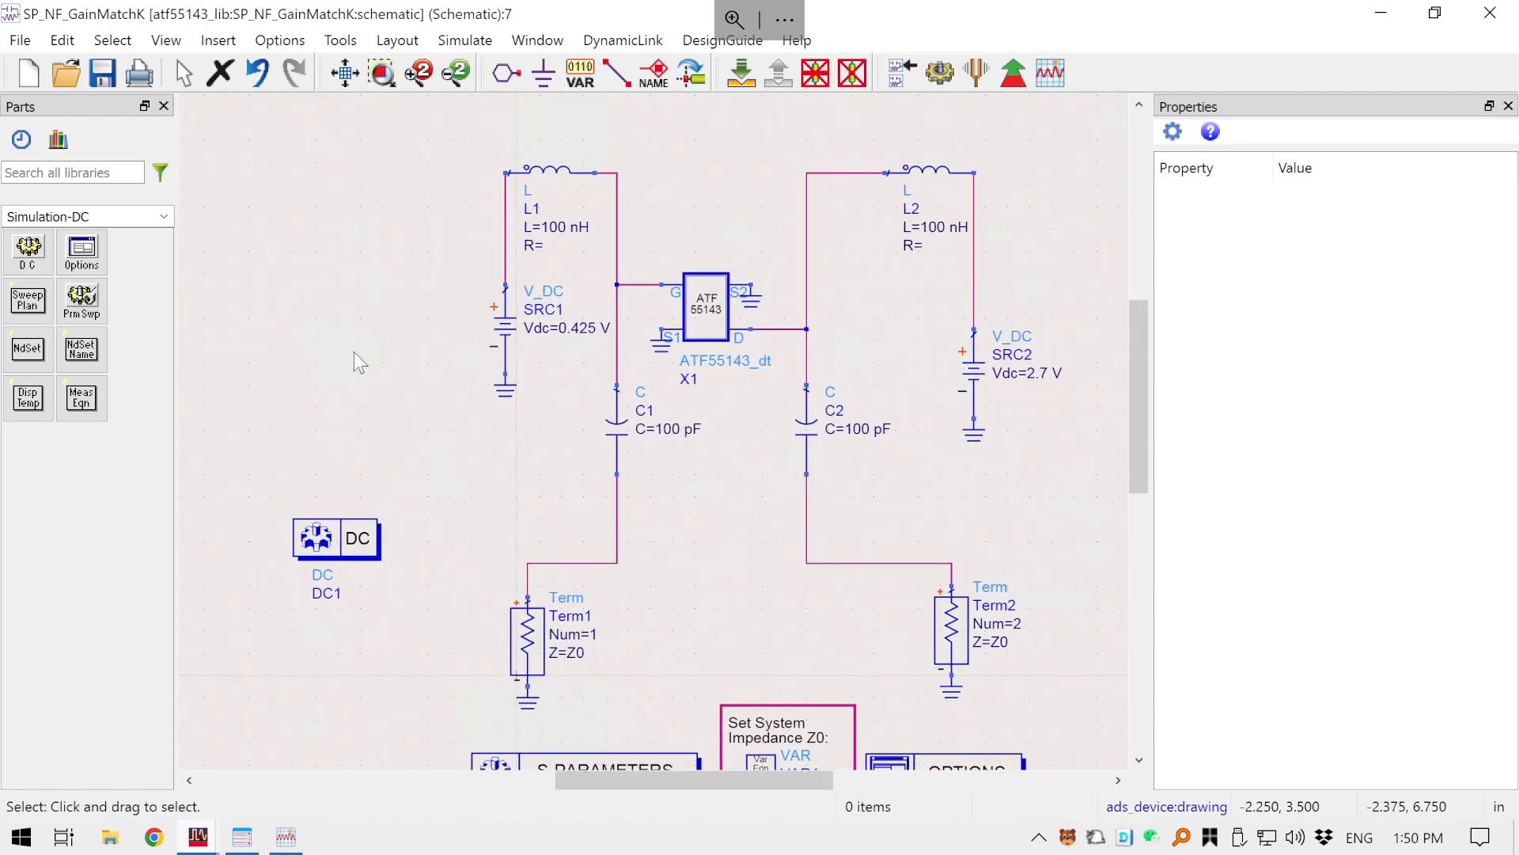
click(941, 79)
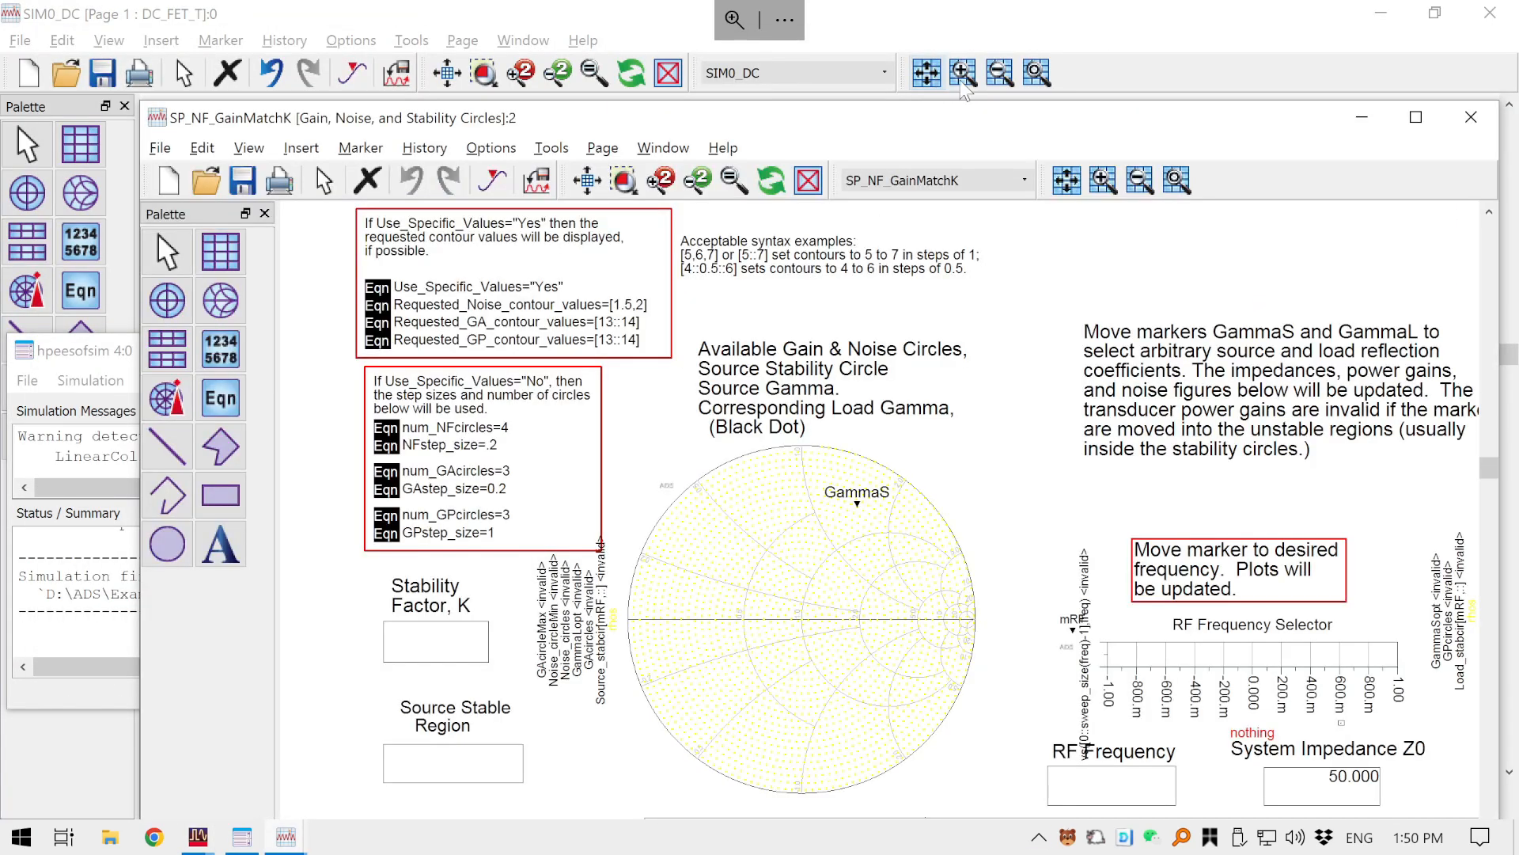
key(alt+Tab)
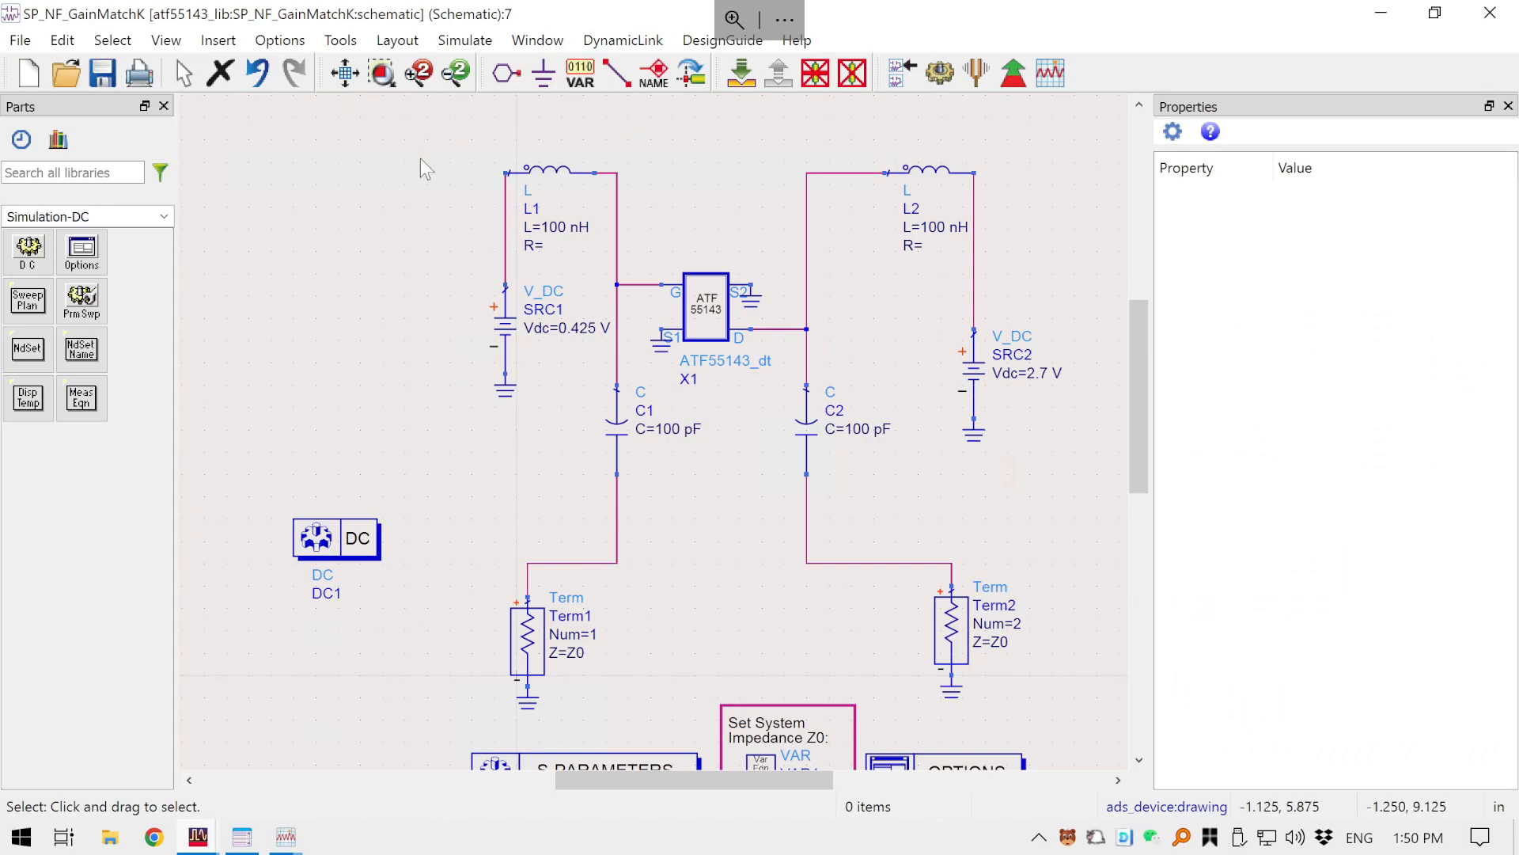
drag(417, 151, 391, 141)
drag(245, 459, 376, 626)
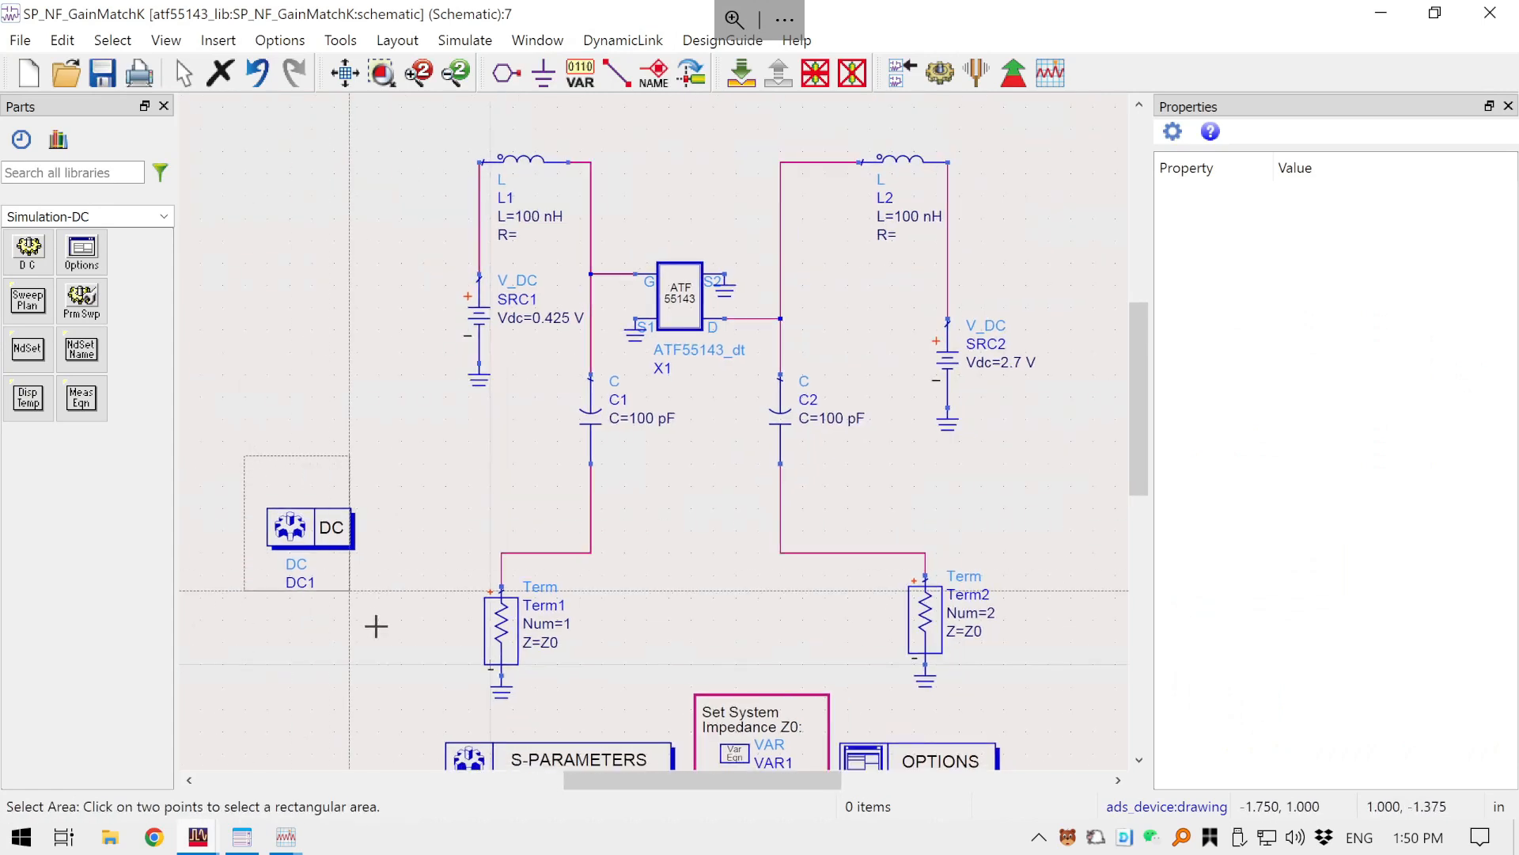
click(376, 626)
click(362, 316)
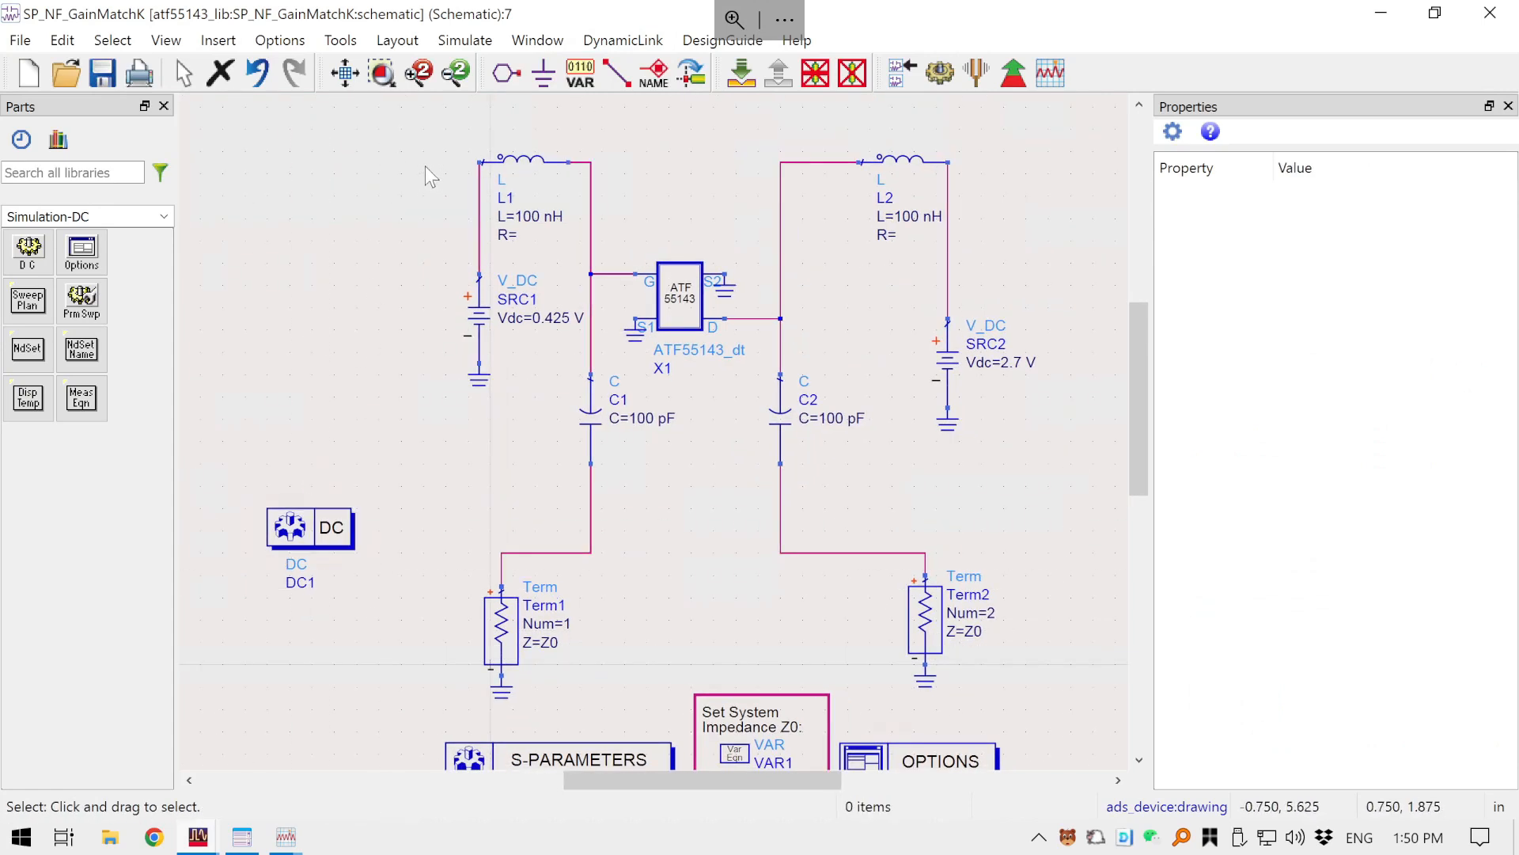
- Annotate the schematic with the DC node voltages and pin currents
click(465, 41)
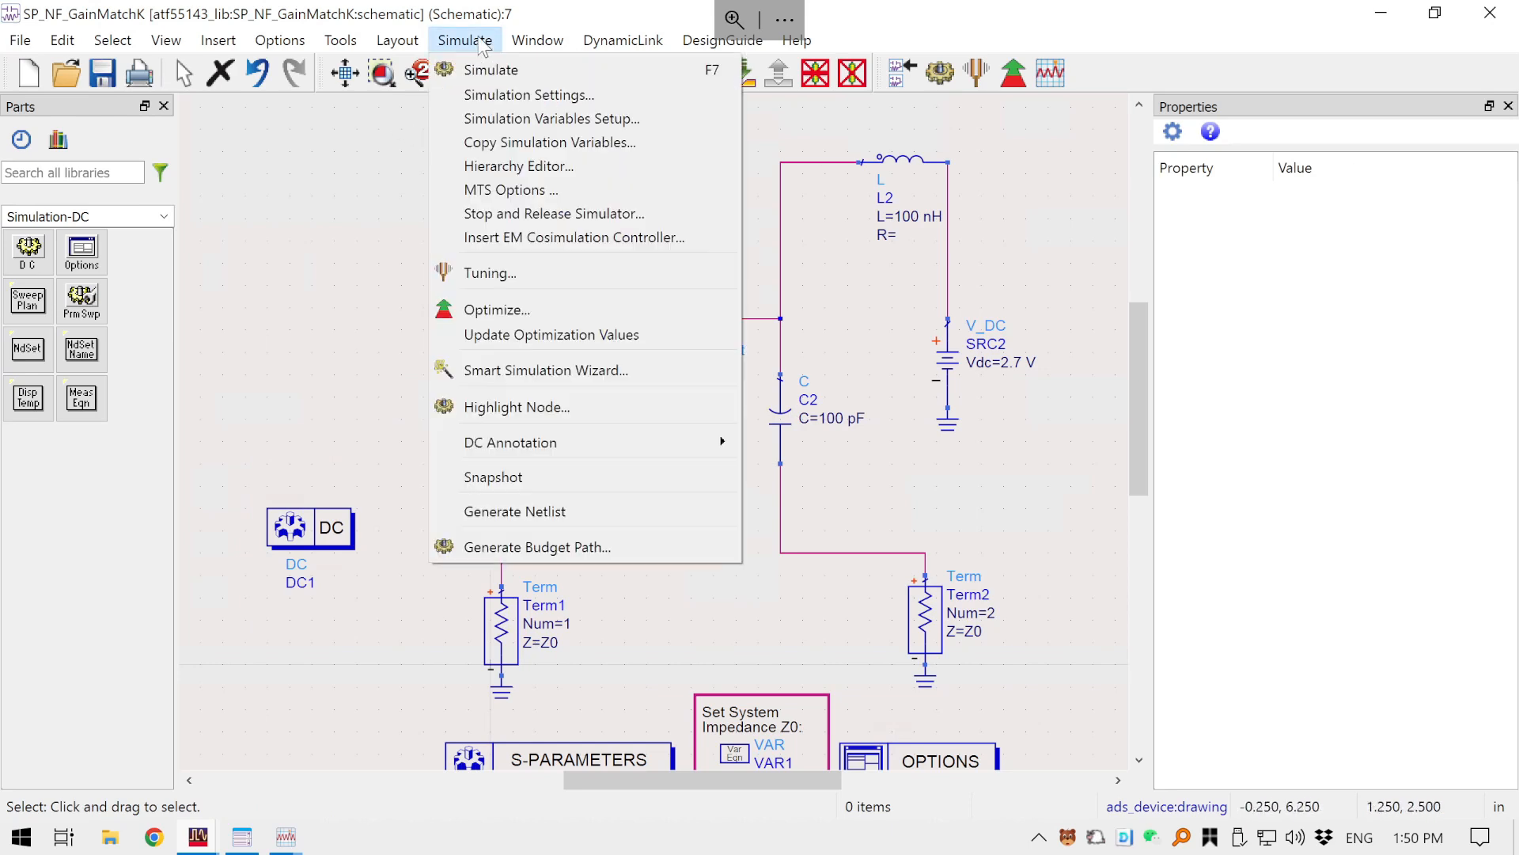
mouse_move(554, 442)
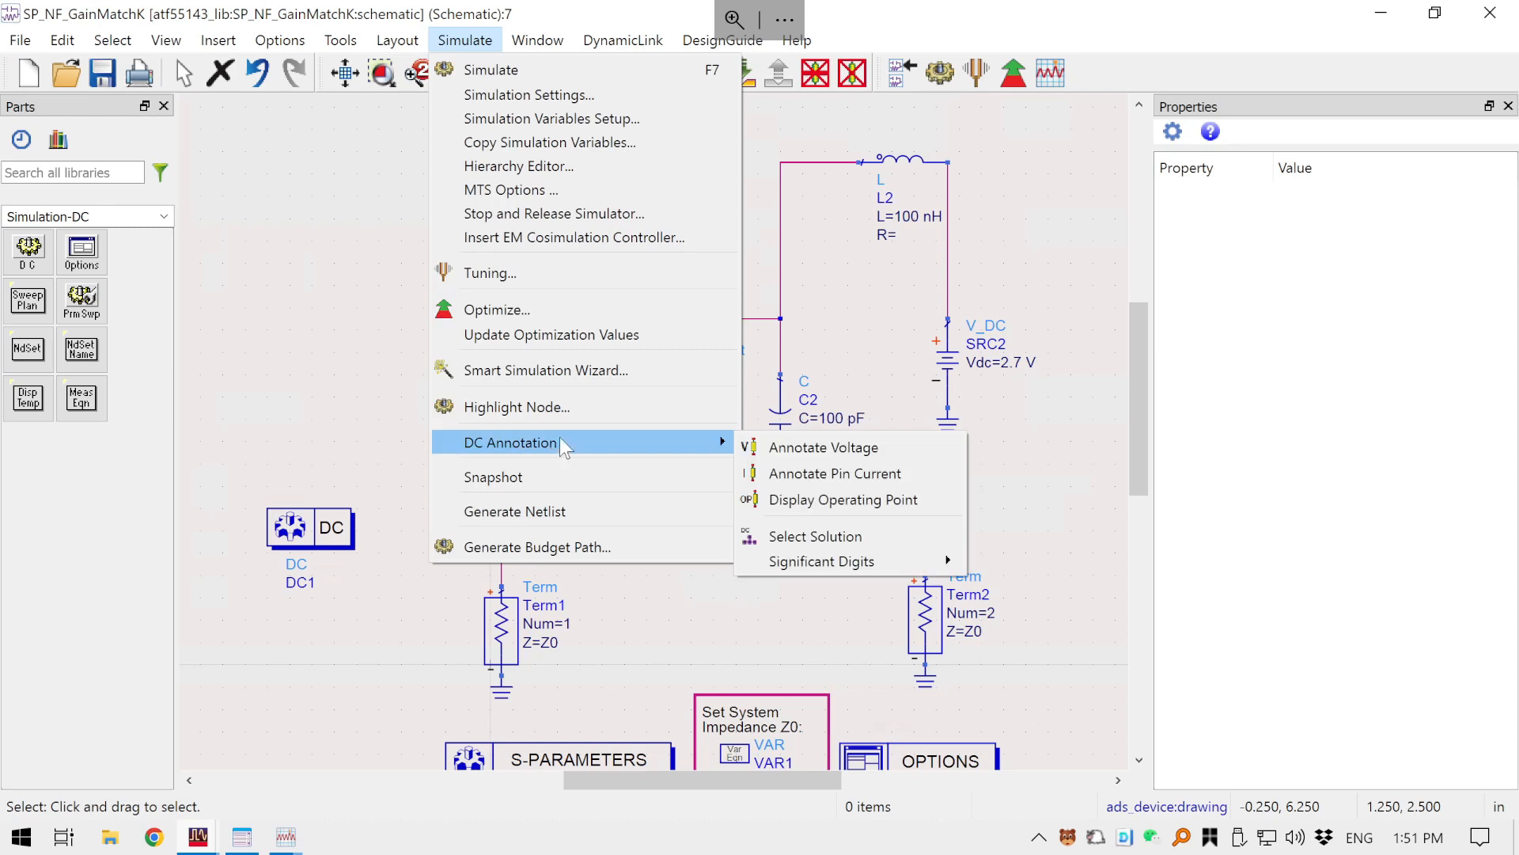
click(782, 446)
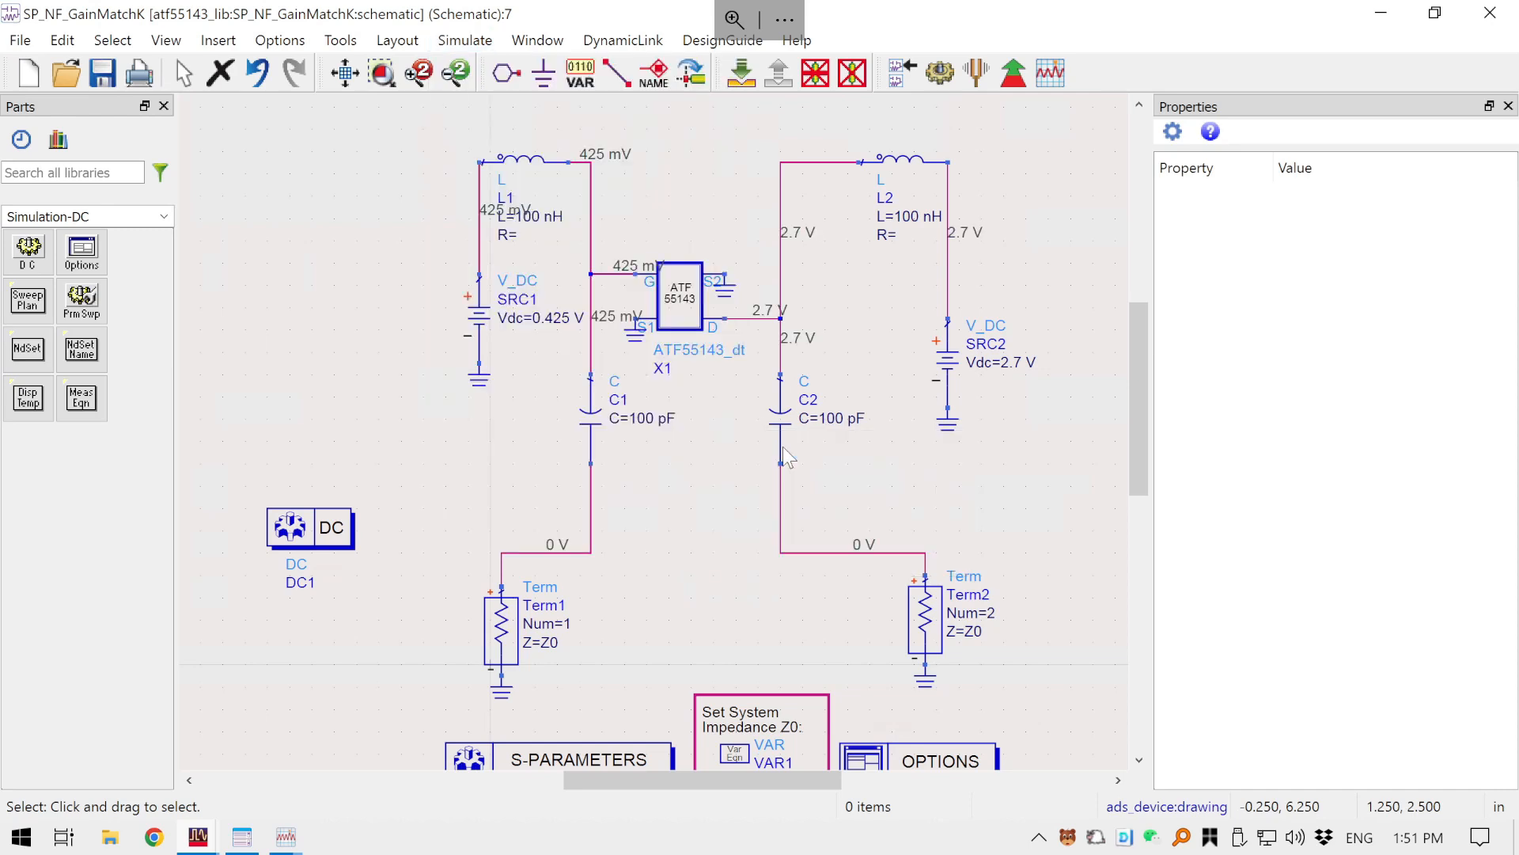
click(400, 41)
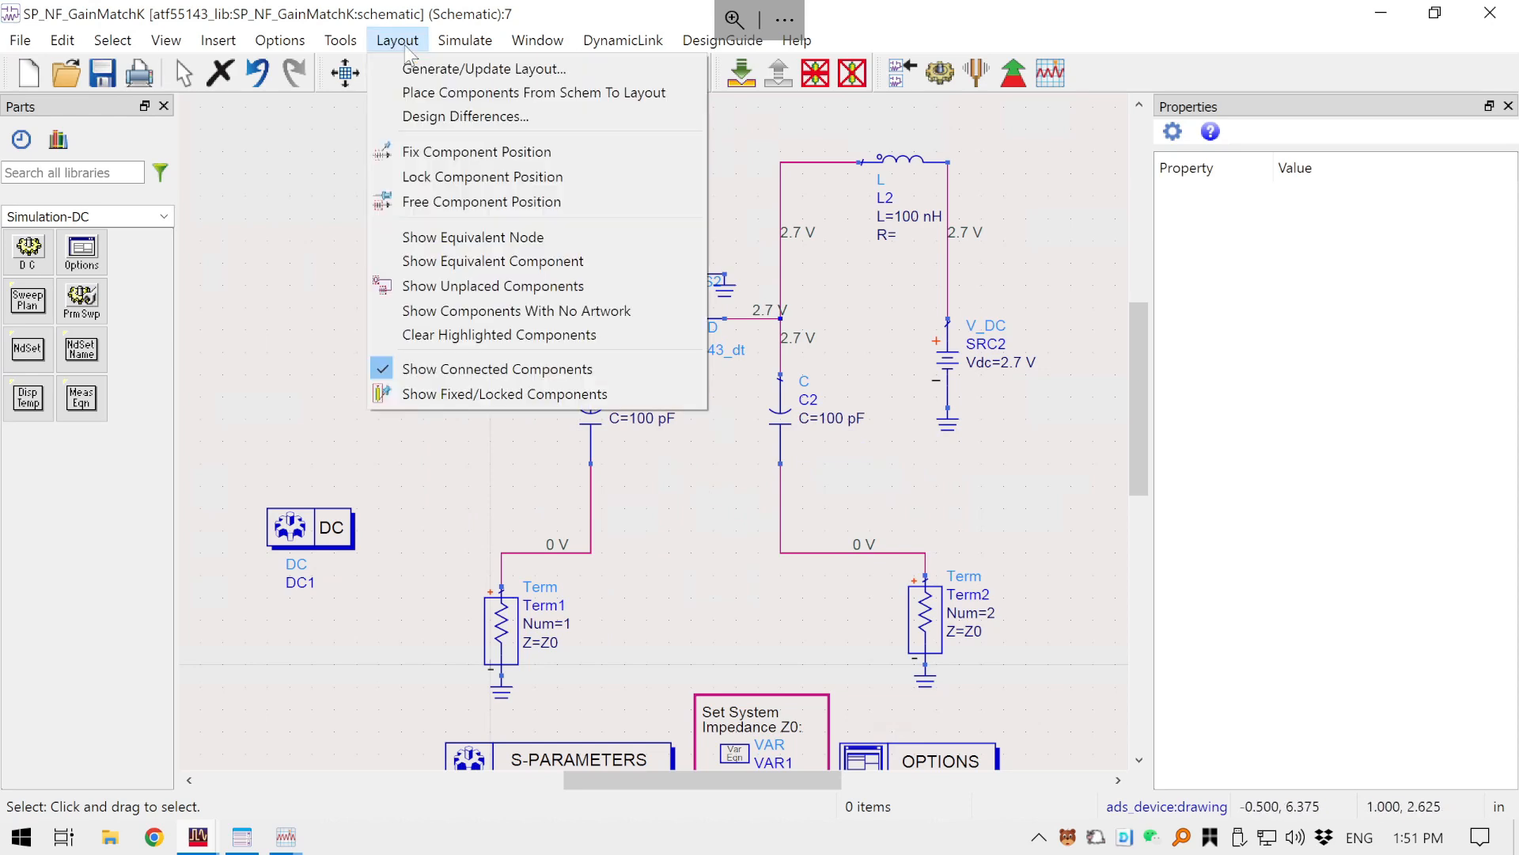
mouse_move(465, 40)
mouse_move(584, 443)
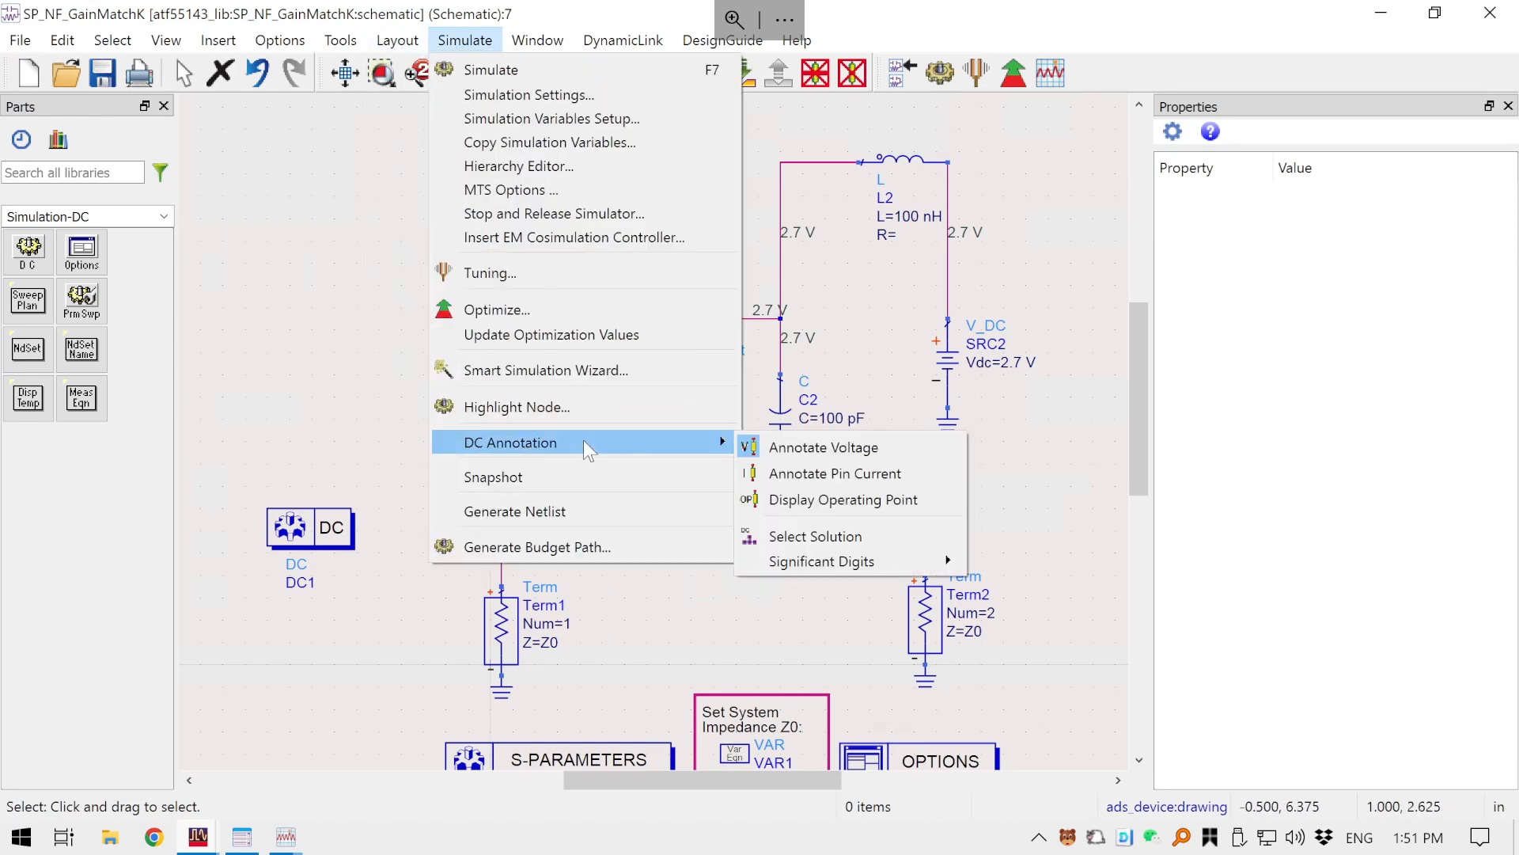
click(837, 477)
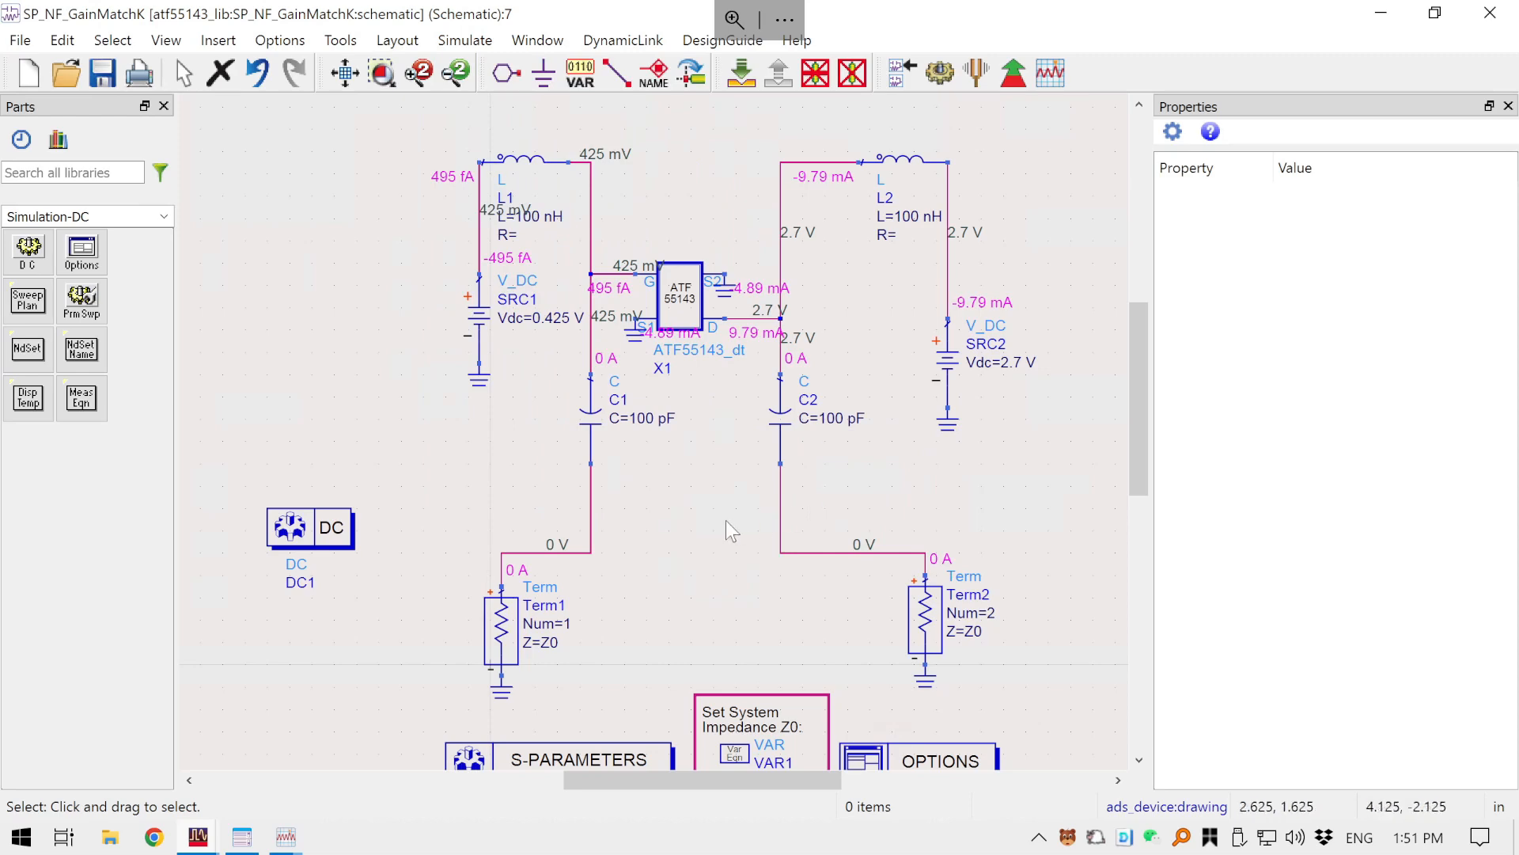
- Examine the annotated DC voltages and currents at the transistor, the DC-block capacitors, the terminations and both bias sources
scroll(744, 419, up, 1)
drag(743, 474, 704, 406)
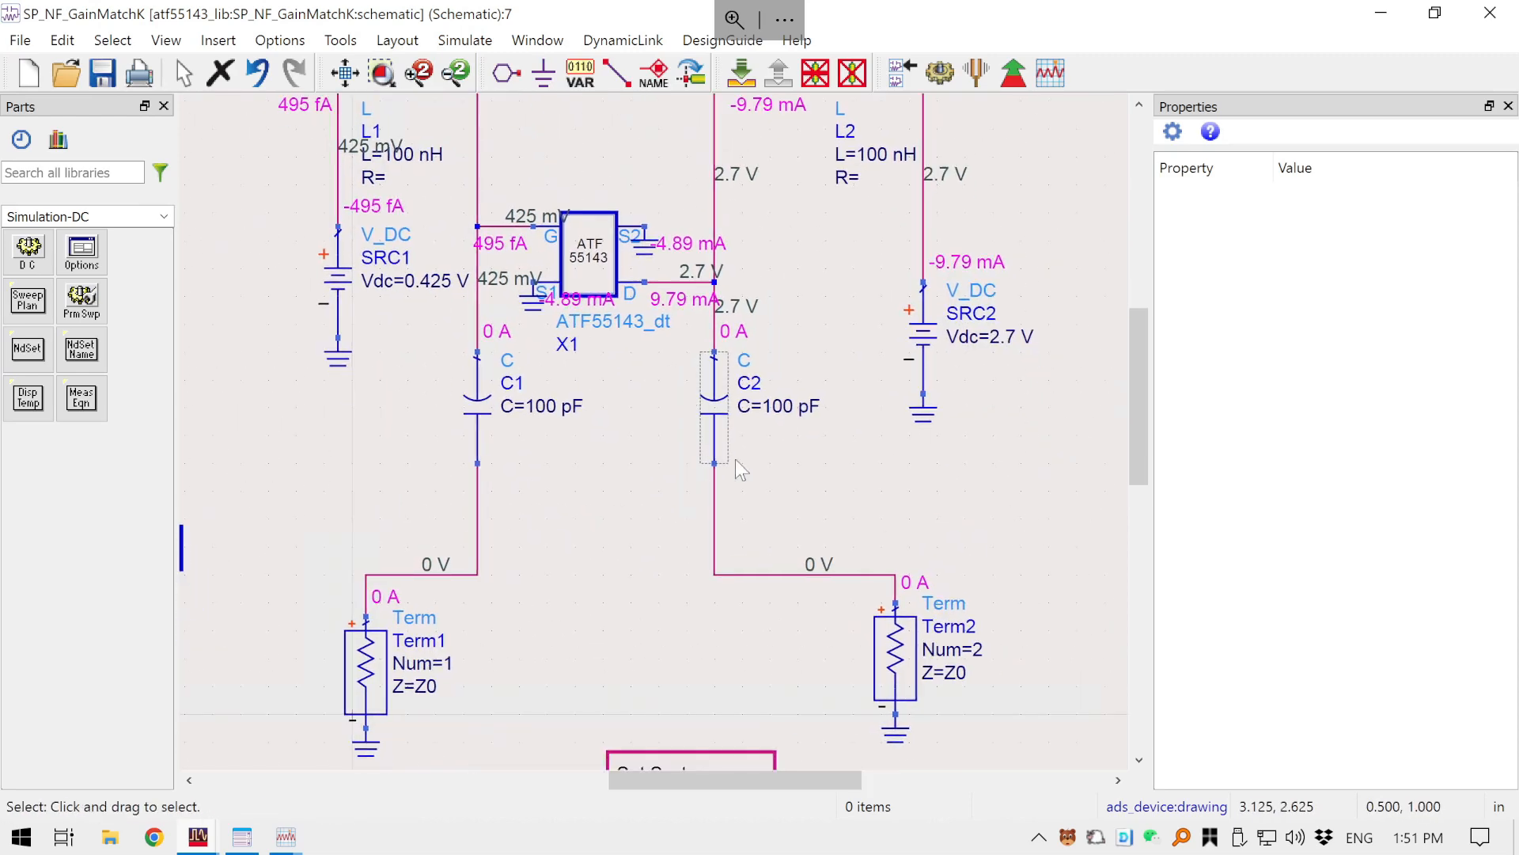
drag(855, 473, 893, 534)
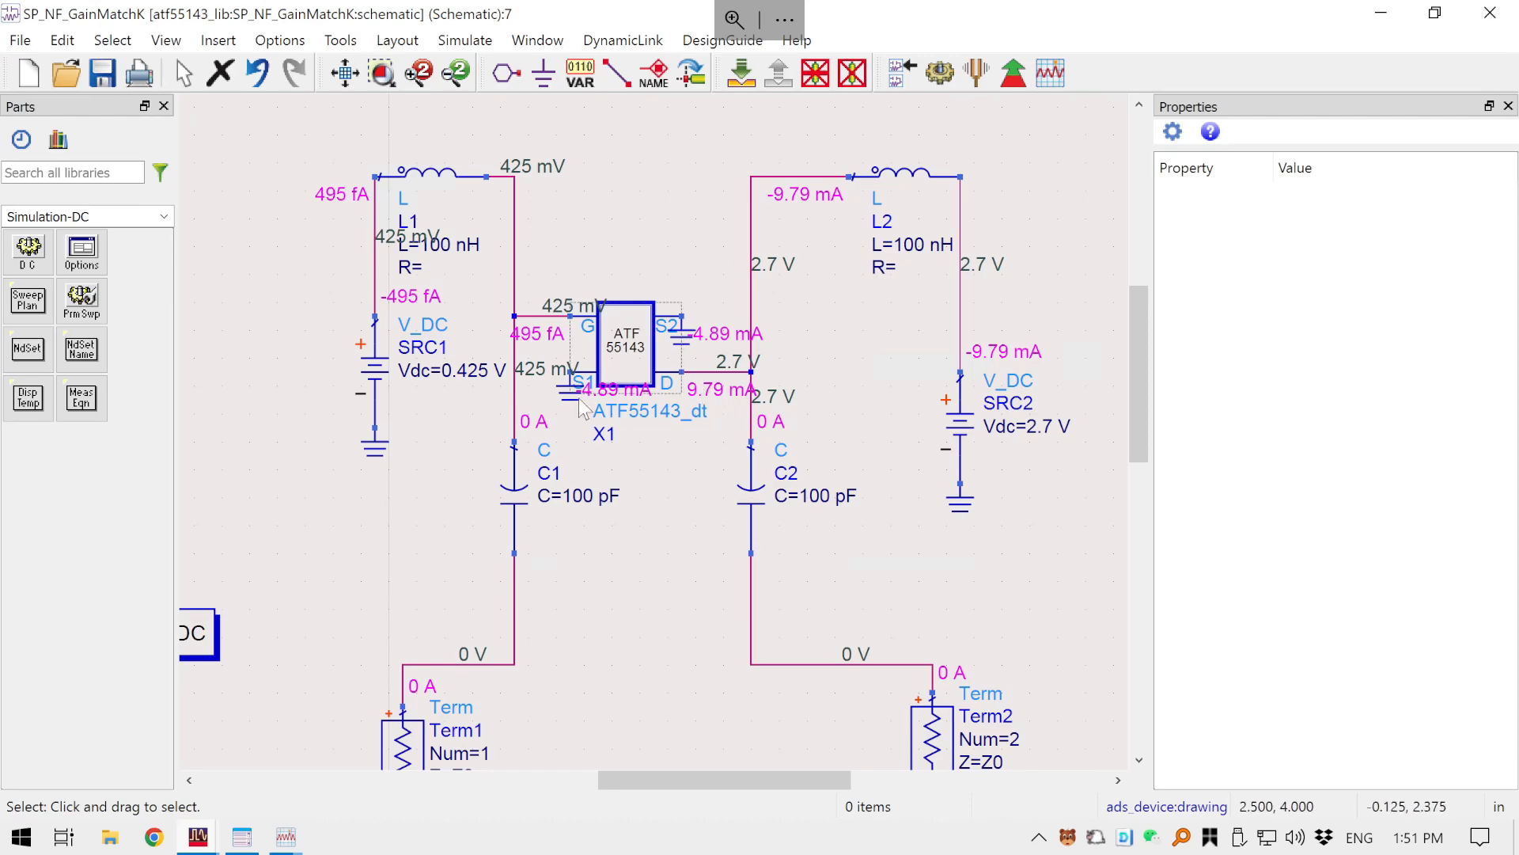
drag(310, 398, 350, 349)
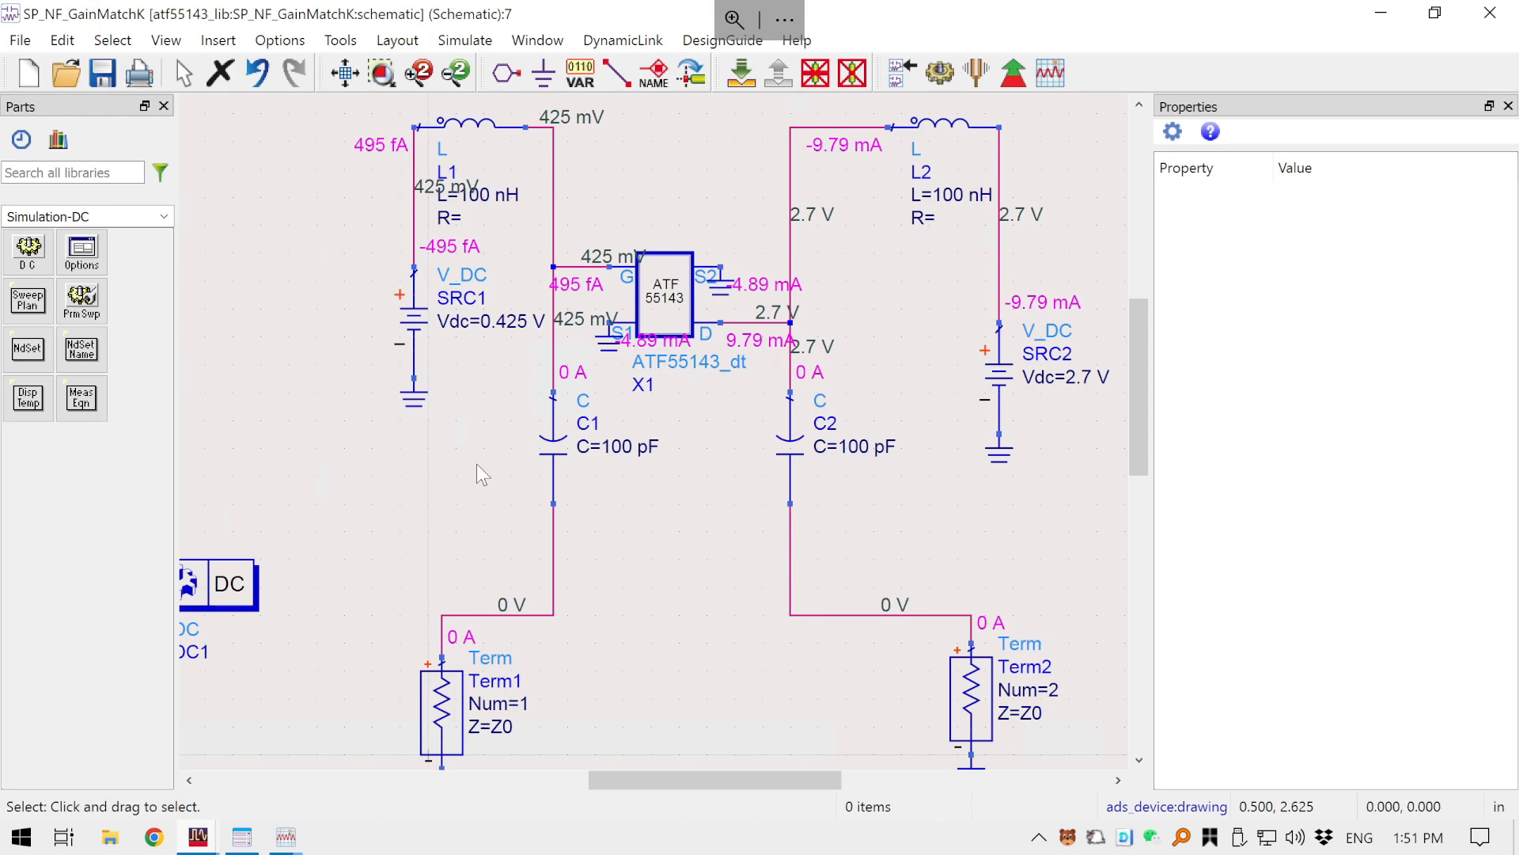
click(412, 325)
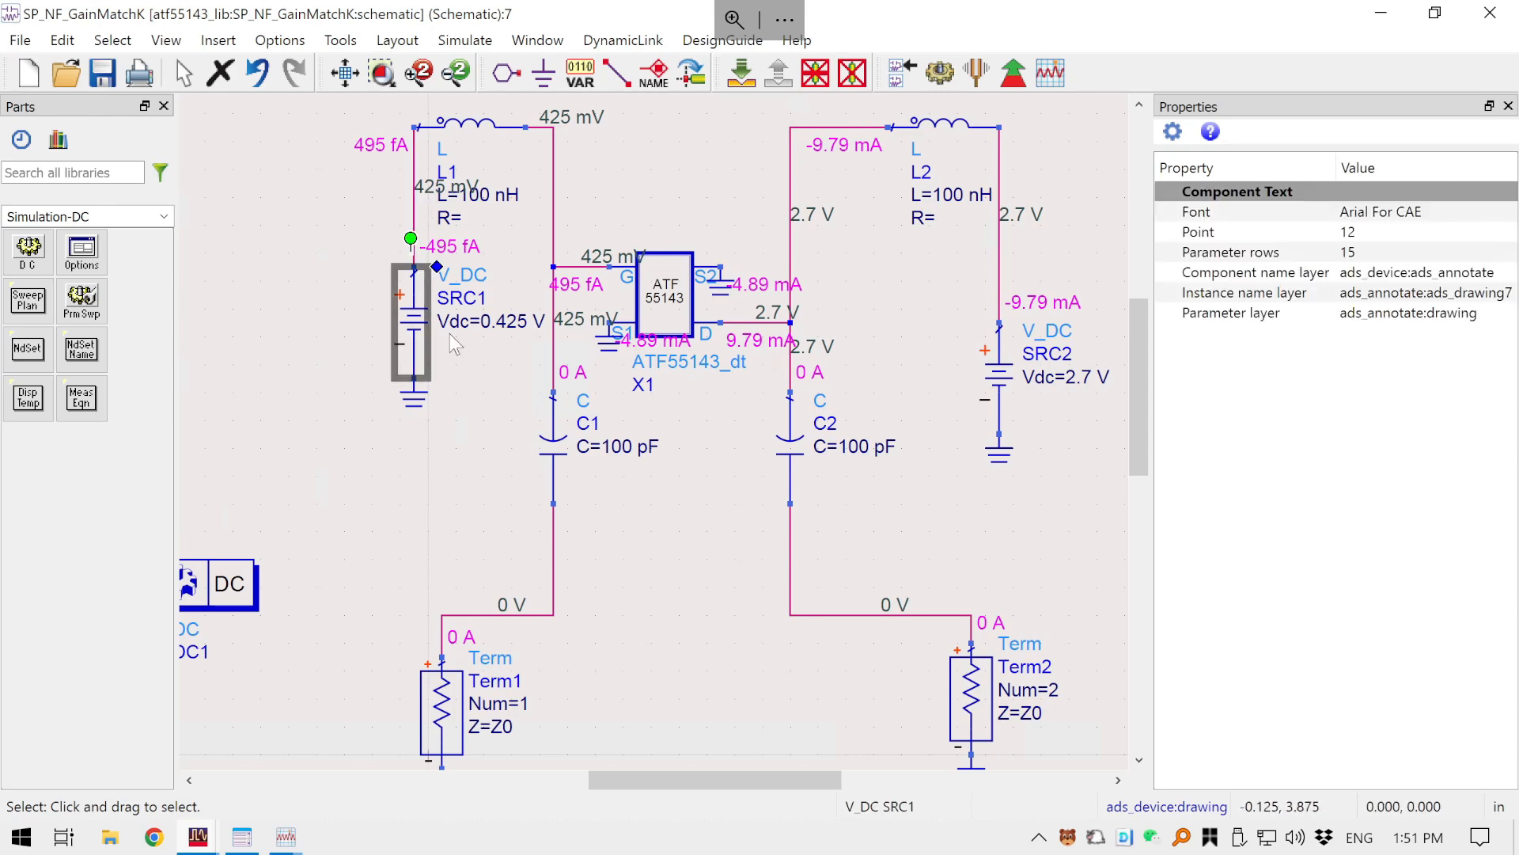
click(1004, 379)
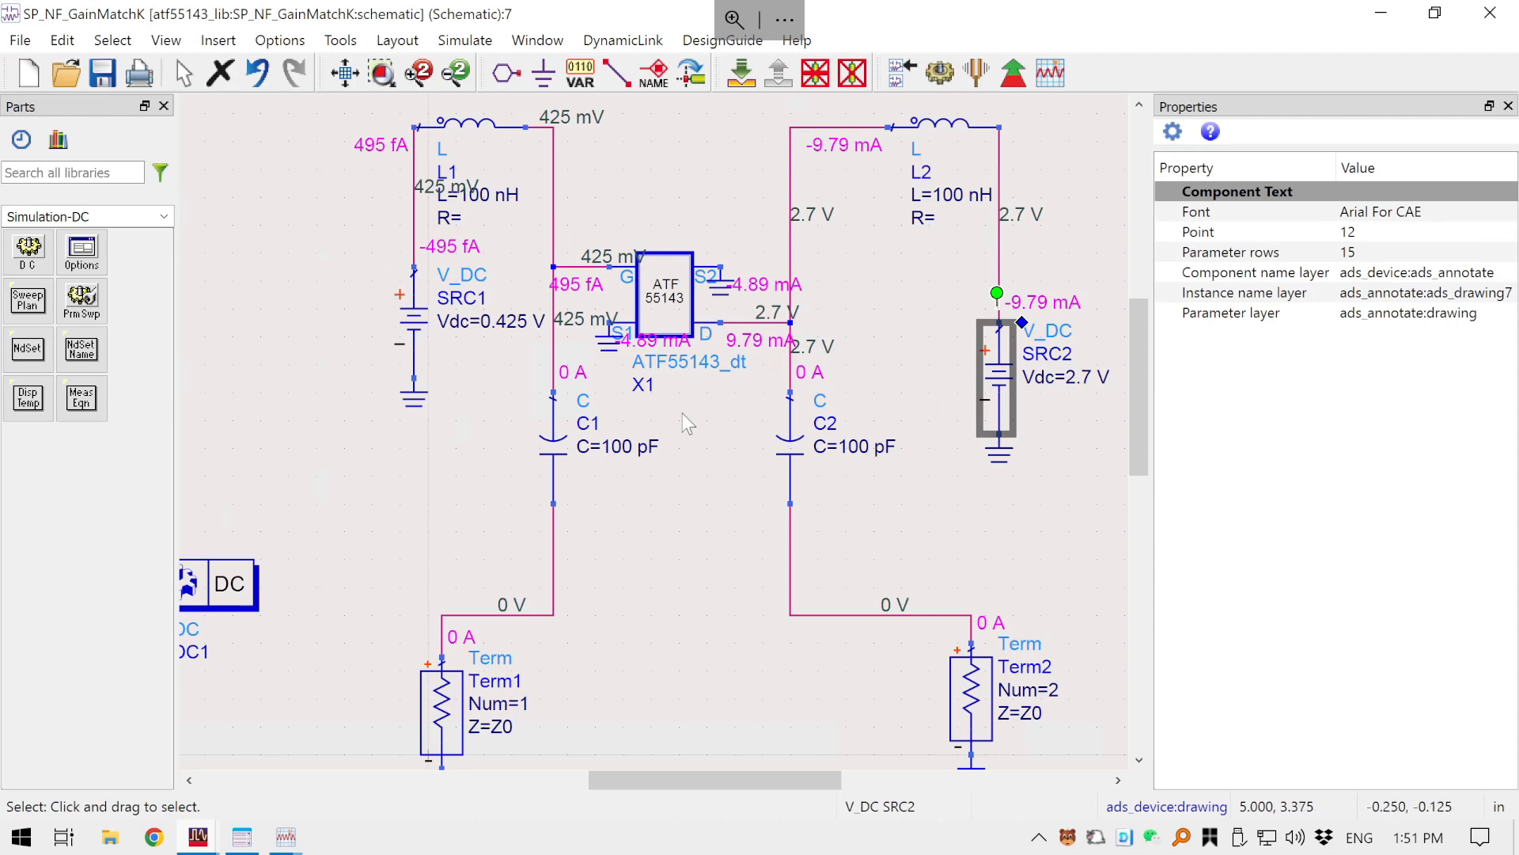
click(455, 476)
drag(446, 492, 485, 346)
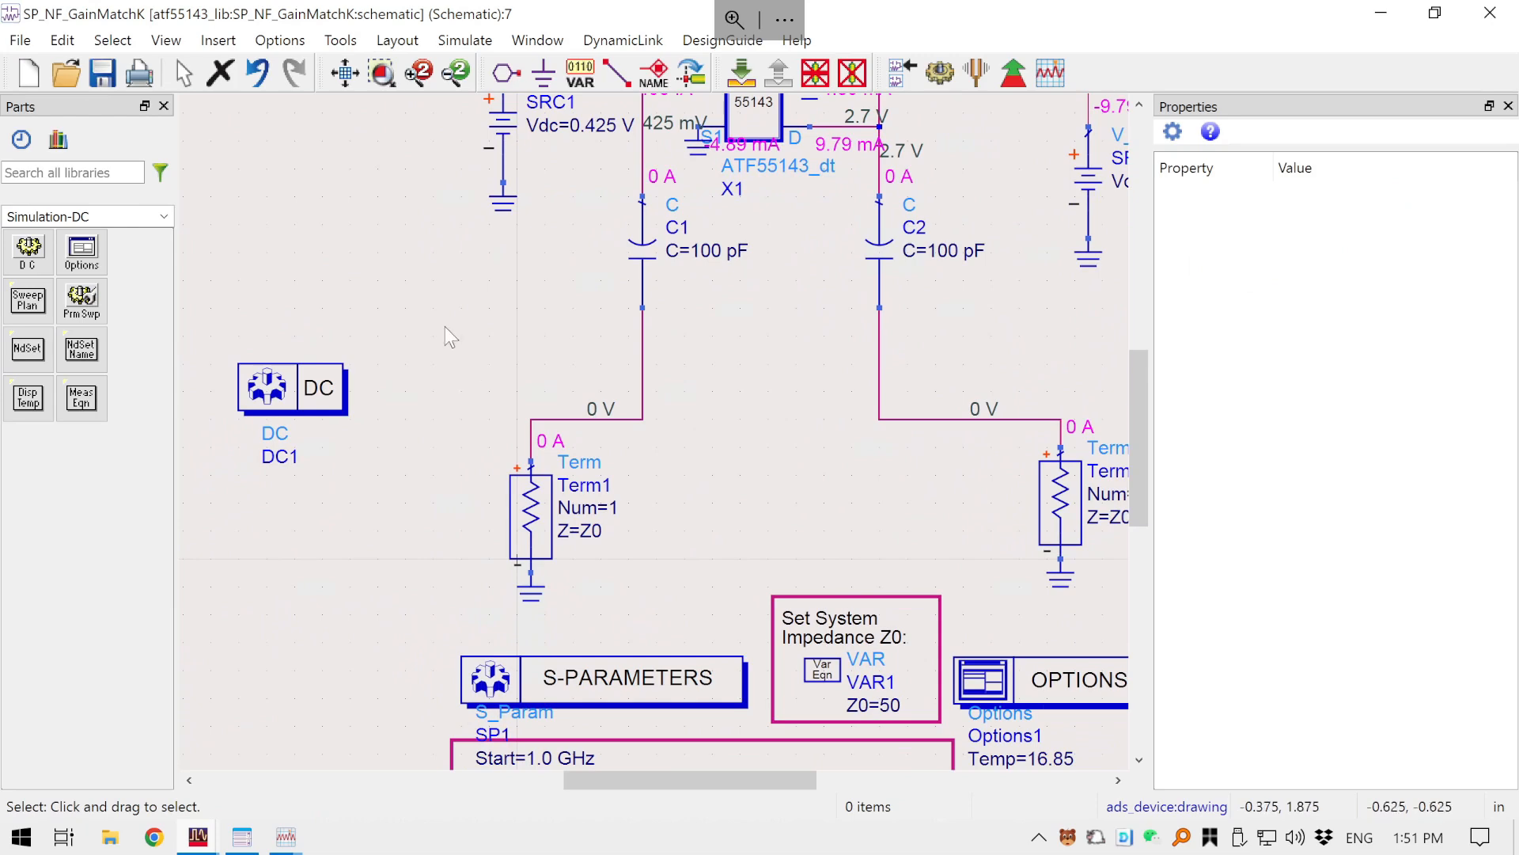
- Delete the DC simulation controller DC1 from the schematic and save it
drag(176, 349, 216, 462)
drag(380, 501, 263, 242)
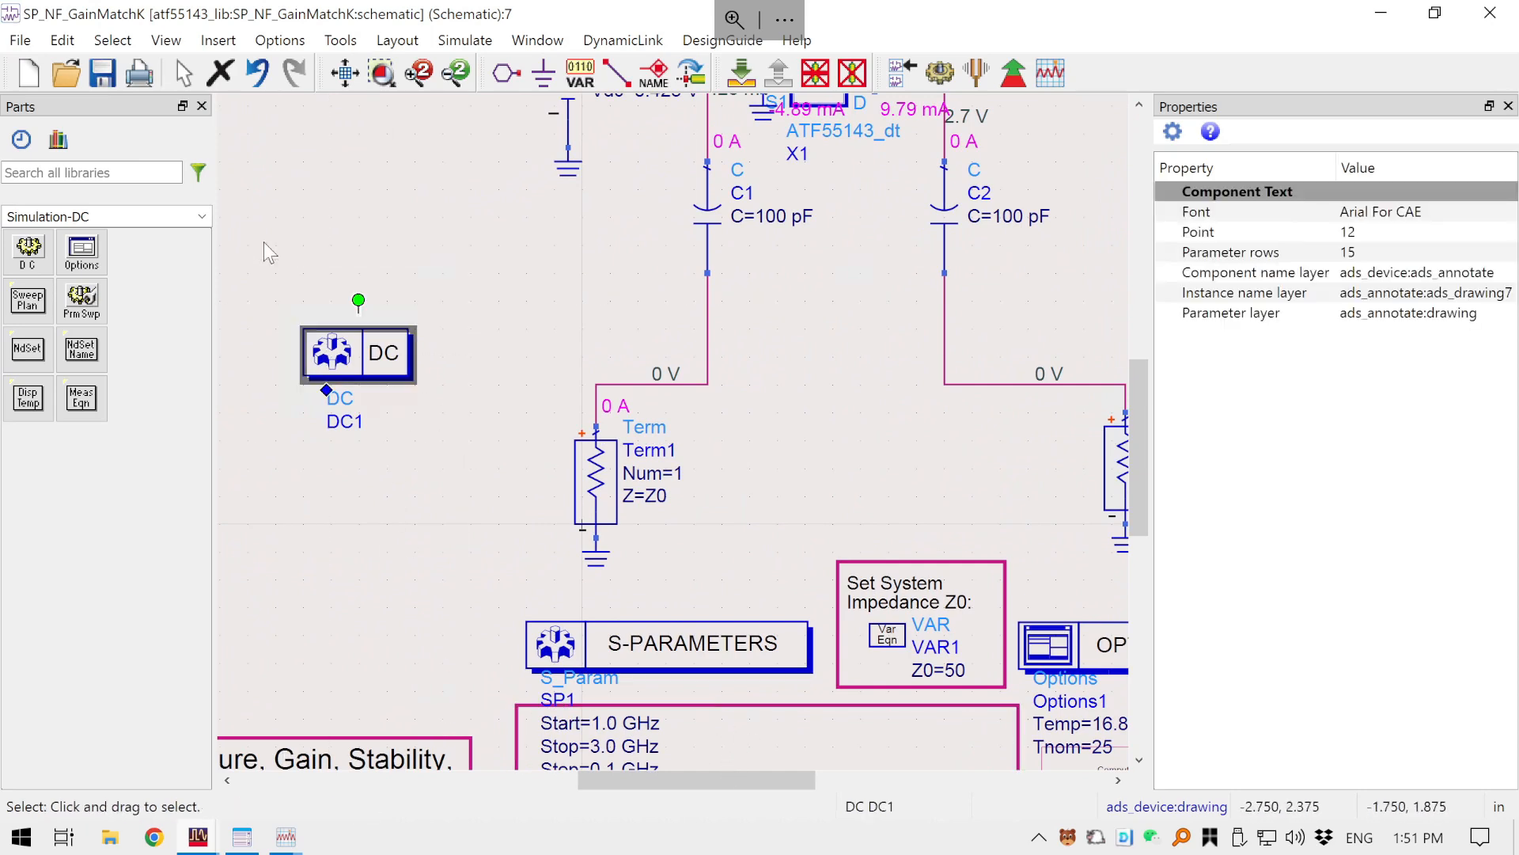
key(Delete)
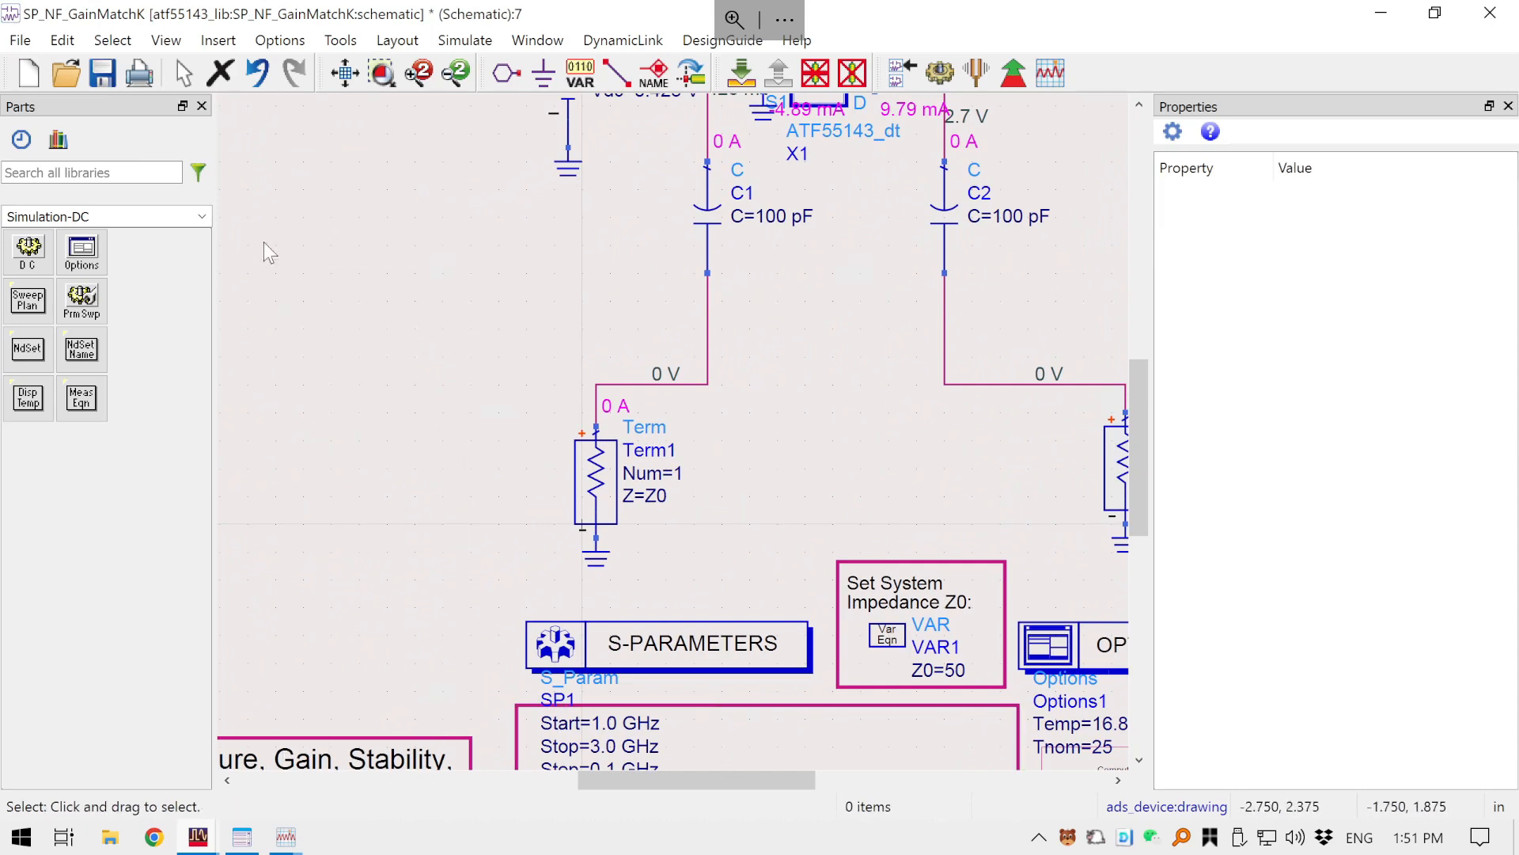
click(101, 76)
scroll(333, 353, down, 1)
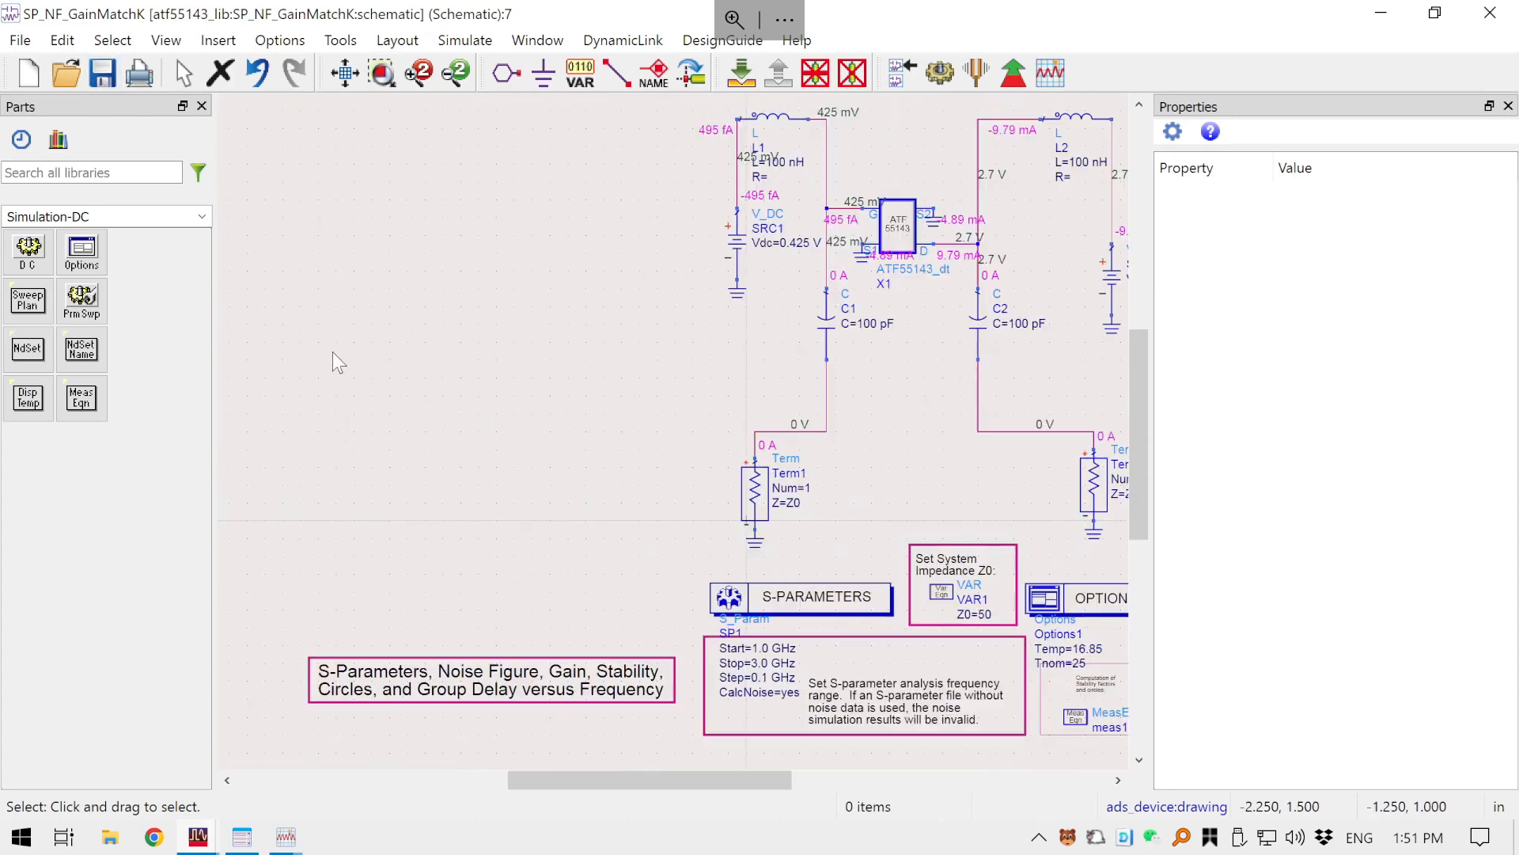
- Rerun the simulation and maximize the Gain, Noise, and Stability Circles results window
drag(452, 423, 222, 477)
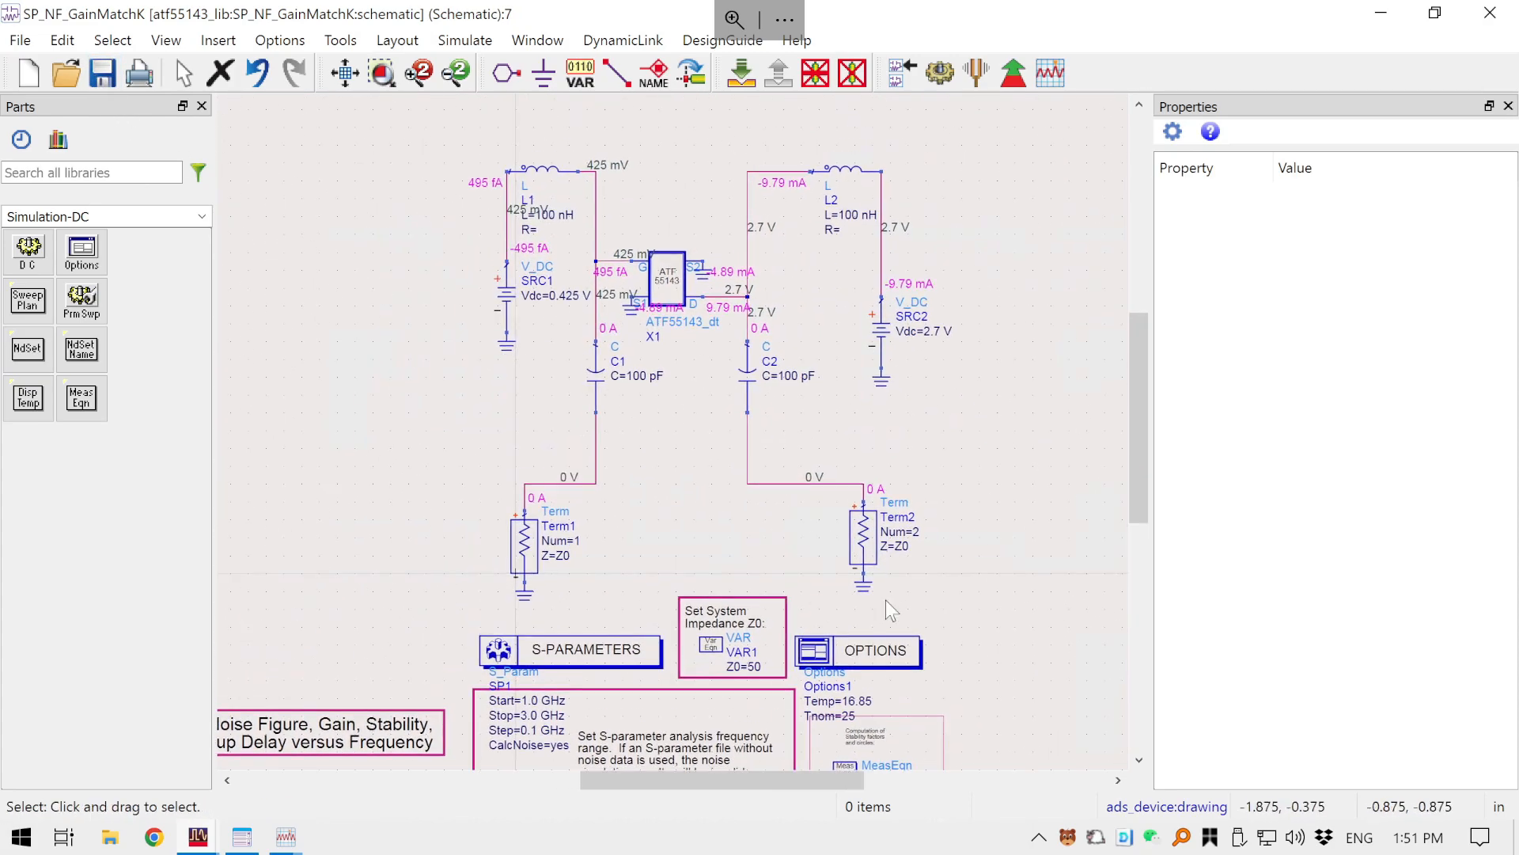
click(943, 73)
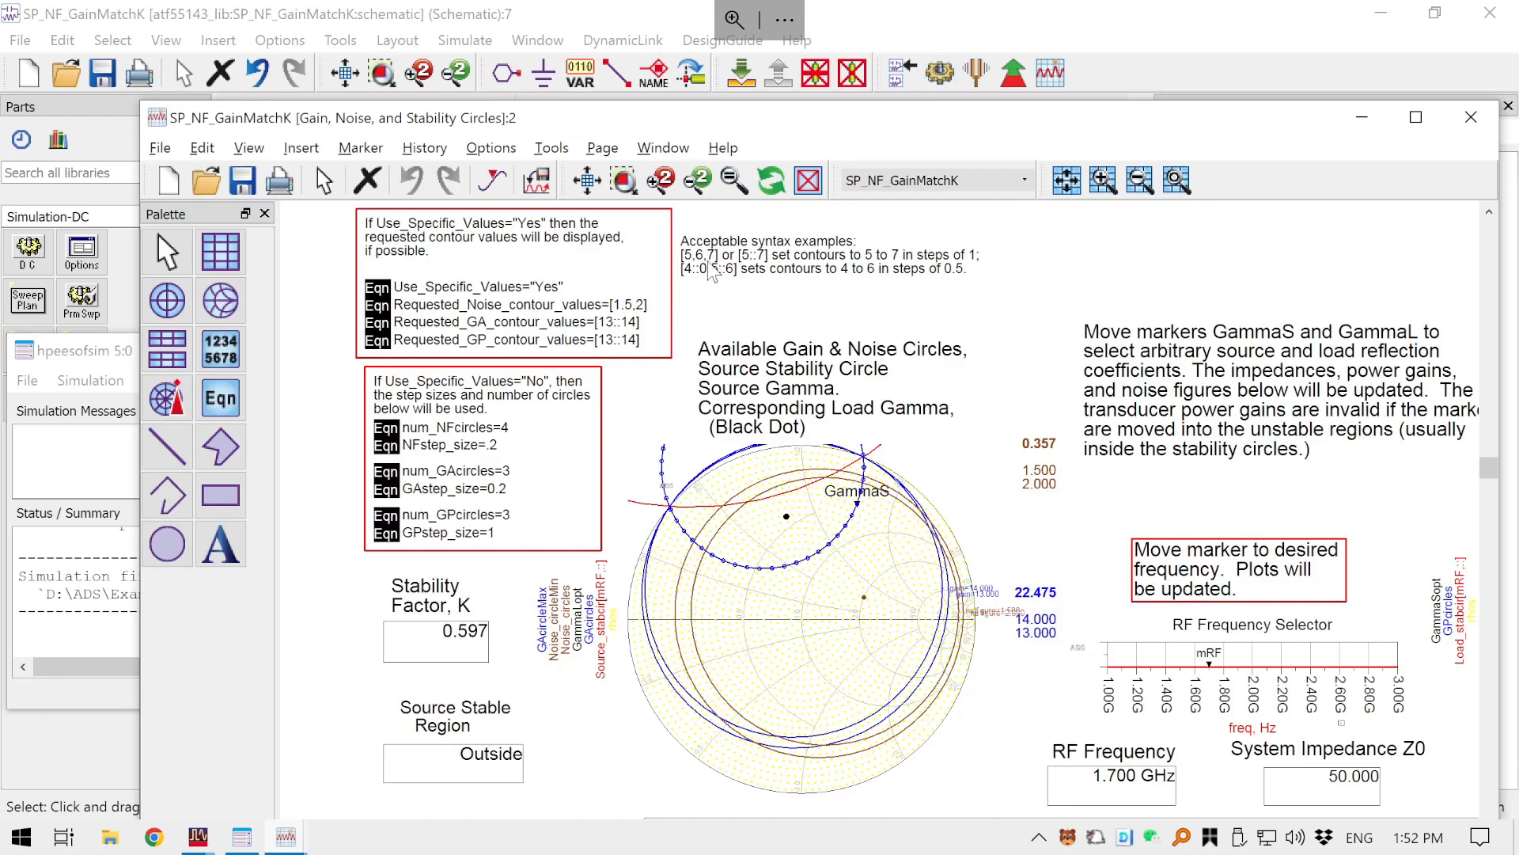
click(1415, 121)
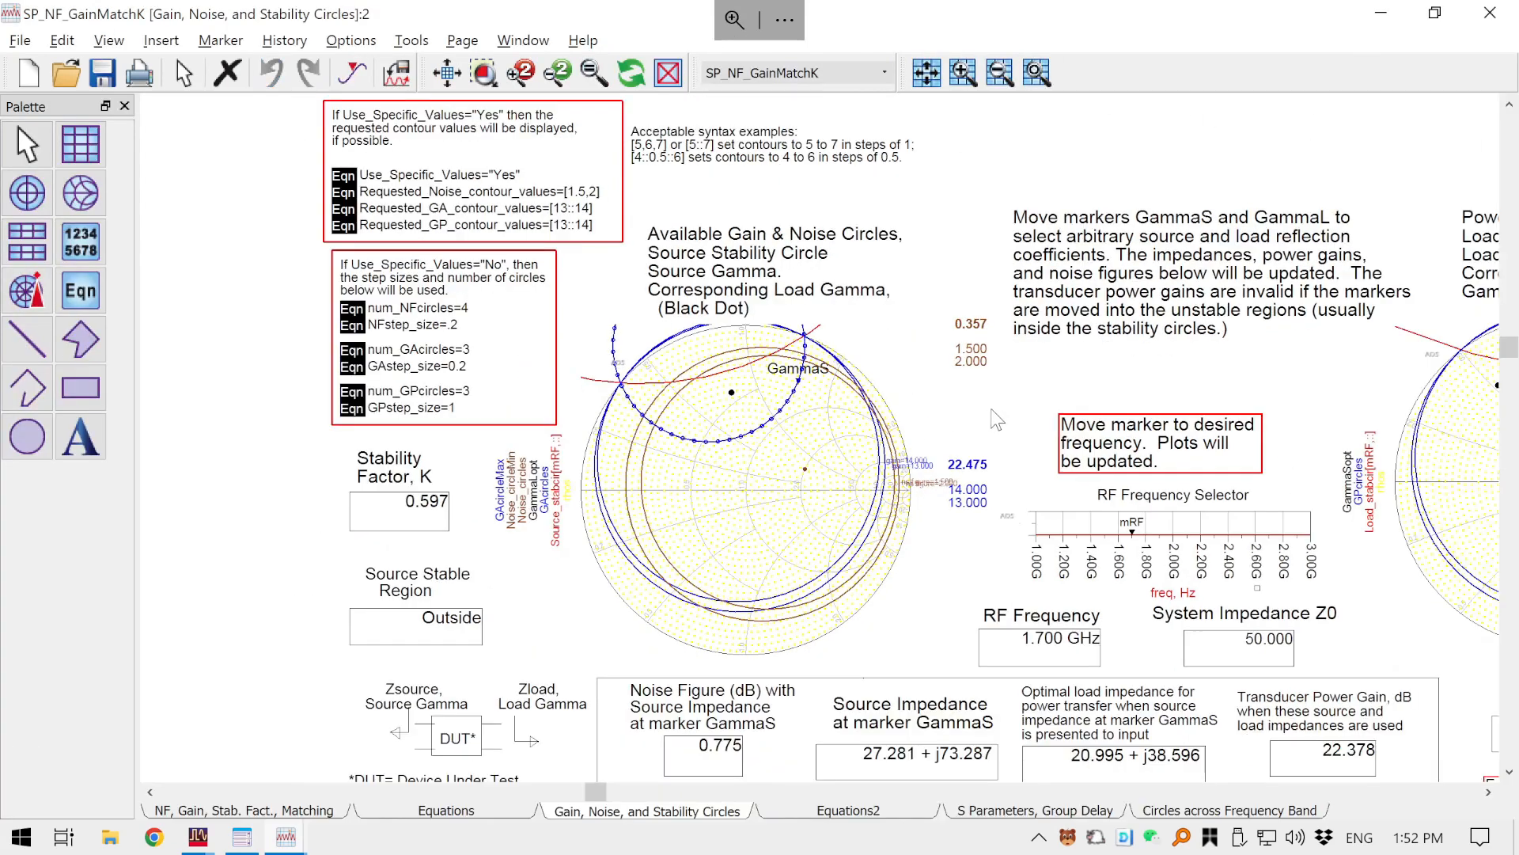
- Examine the available gain circles, noise circles and source stability circle on the source Smith chart
drag(997, 419, 825, 437)
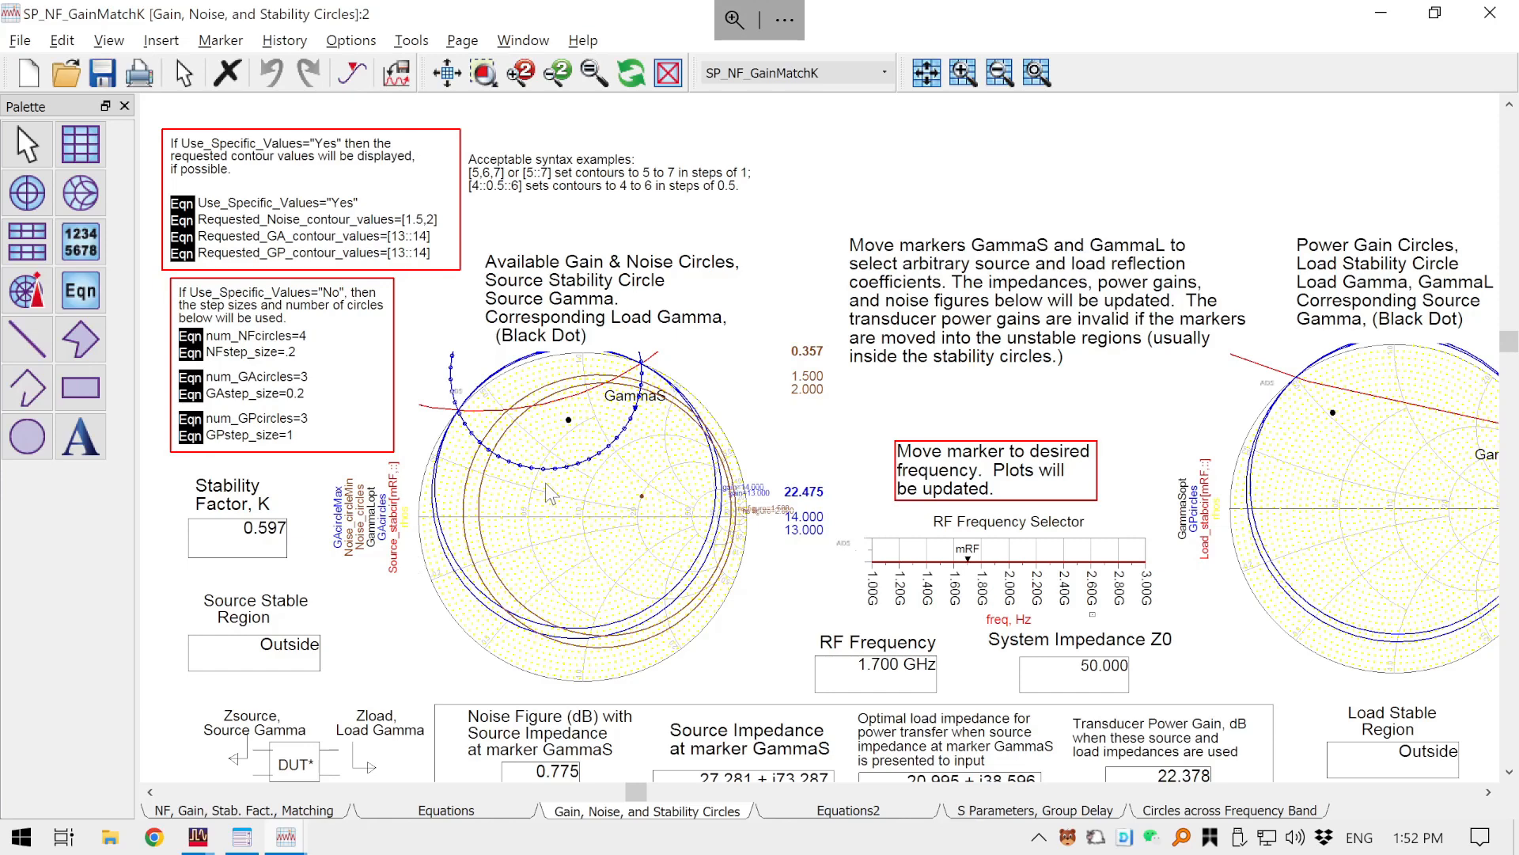
mouse_move(546, 485)
mouse_move(747, 540)
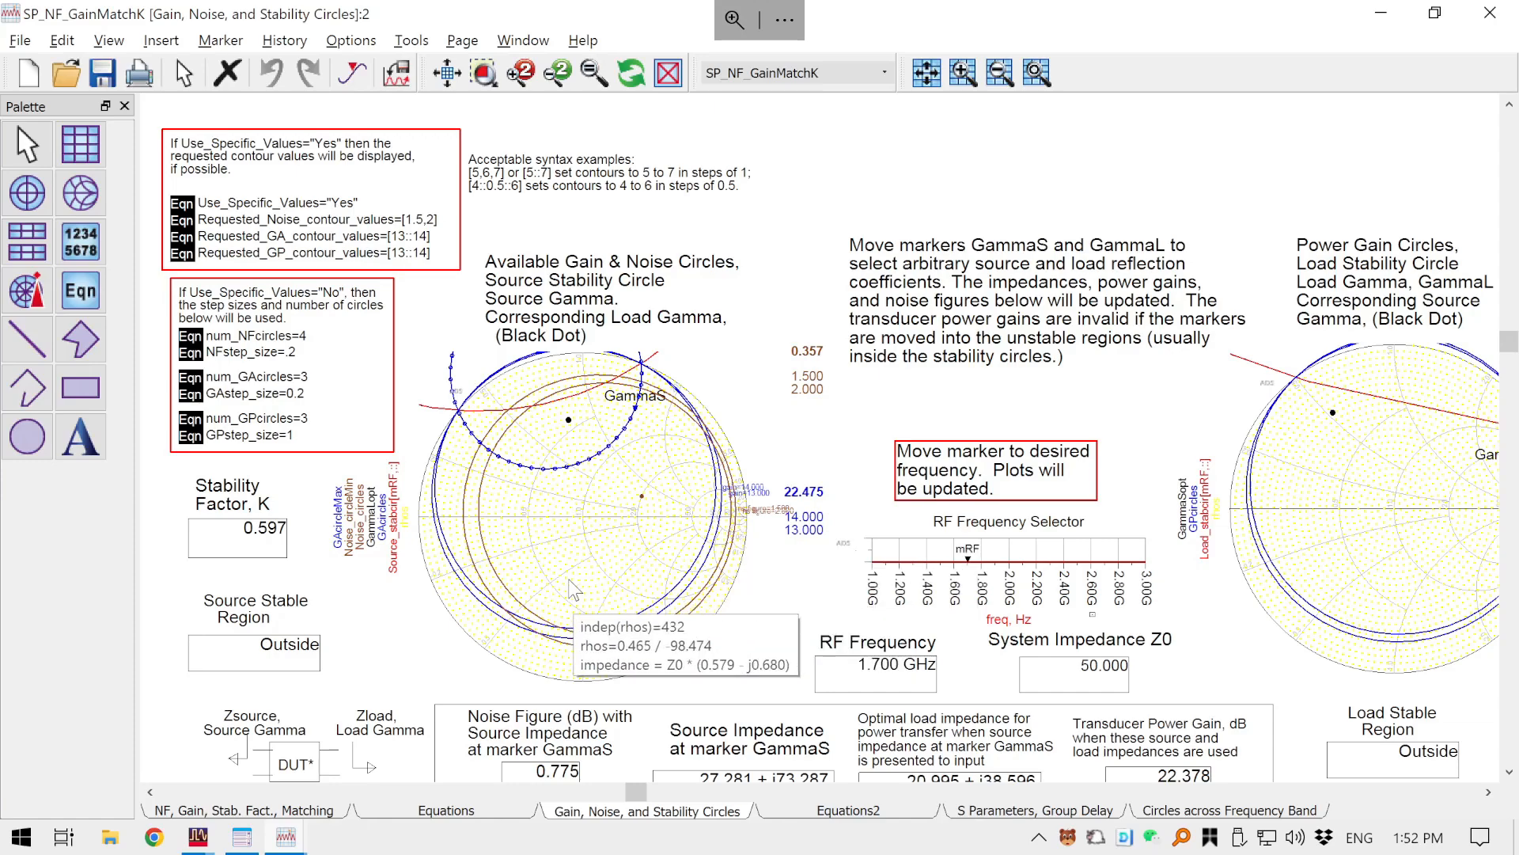
scroll(554, 522, up, 1)
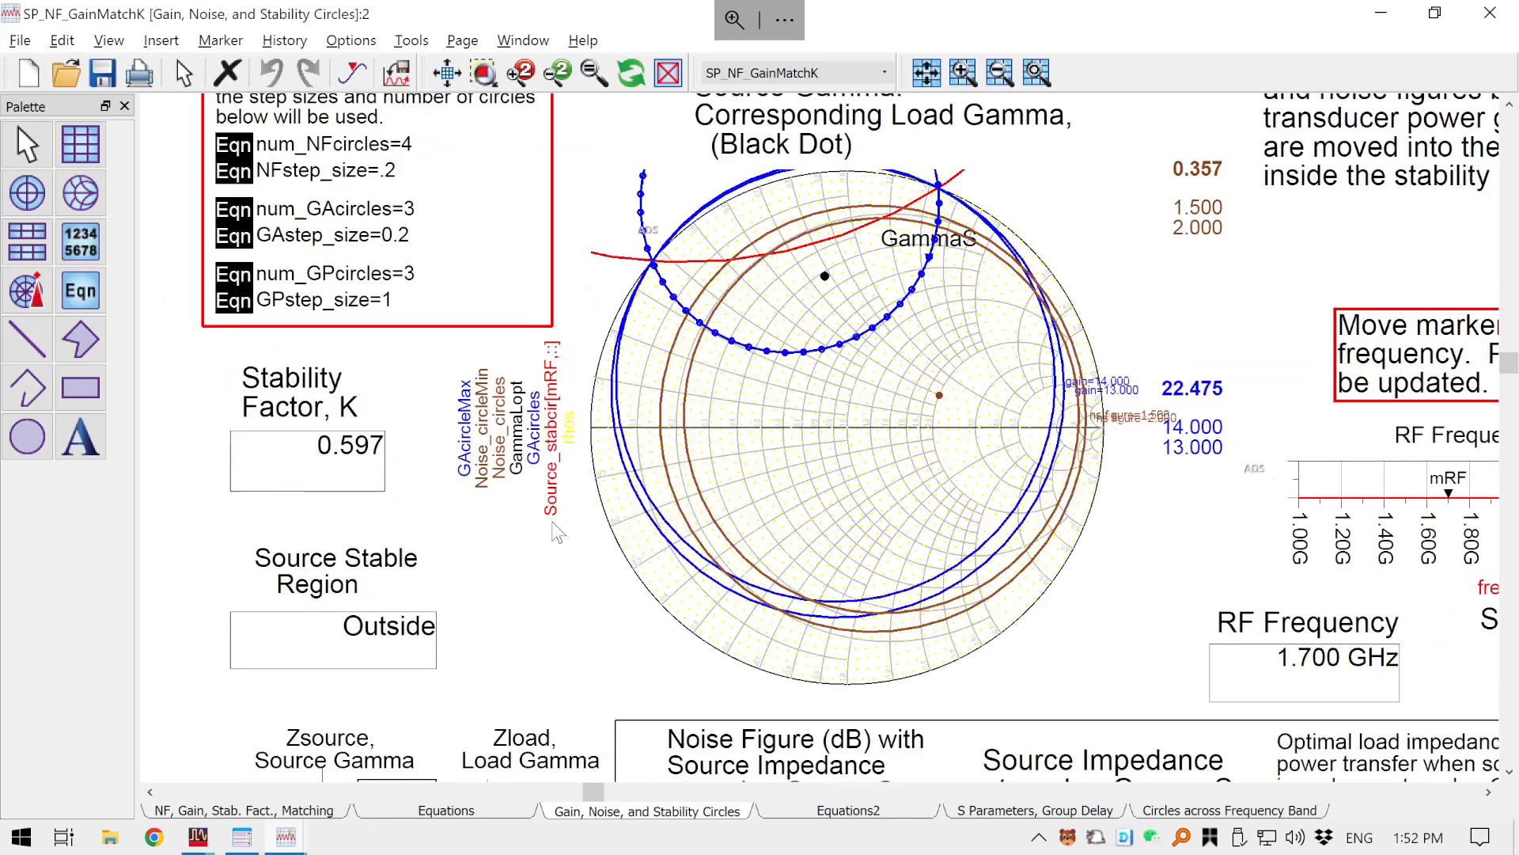
drag(686, 480, 512, 568)
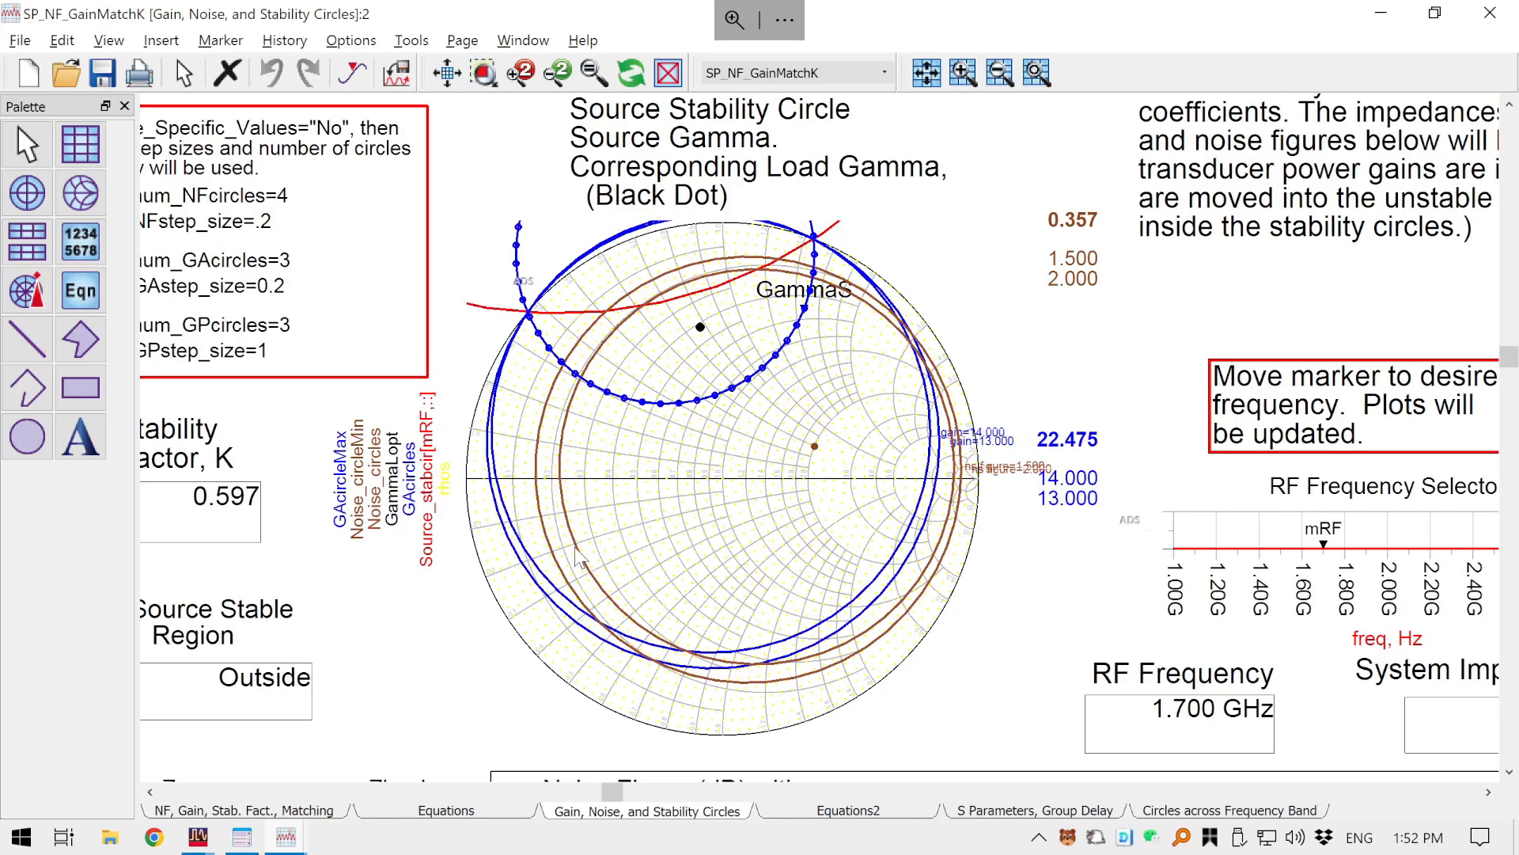
mouse_move(575, 549)
mouse_move(931, 495)
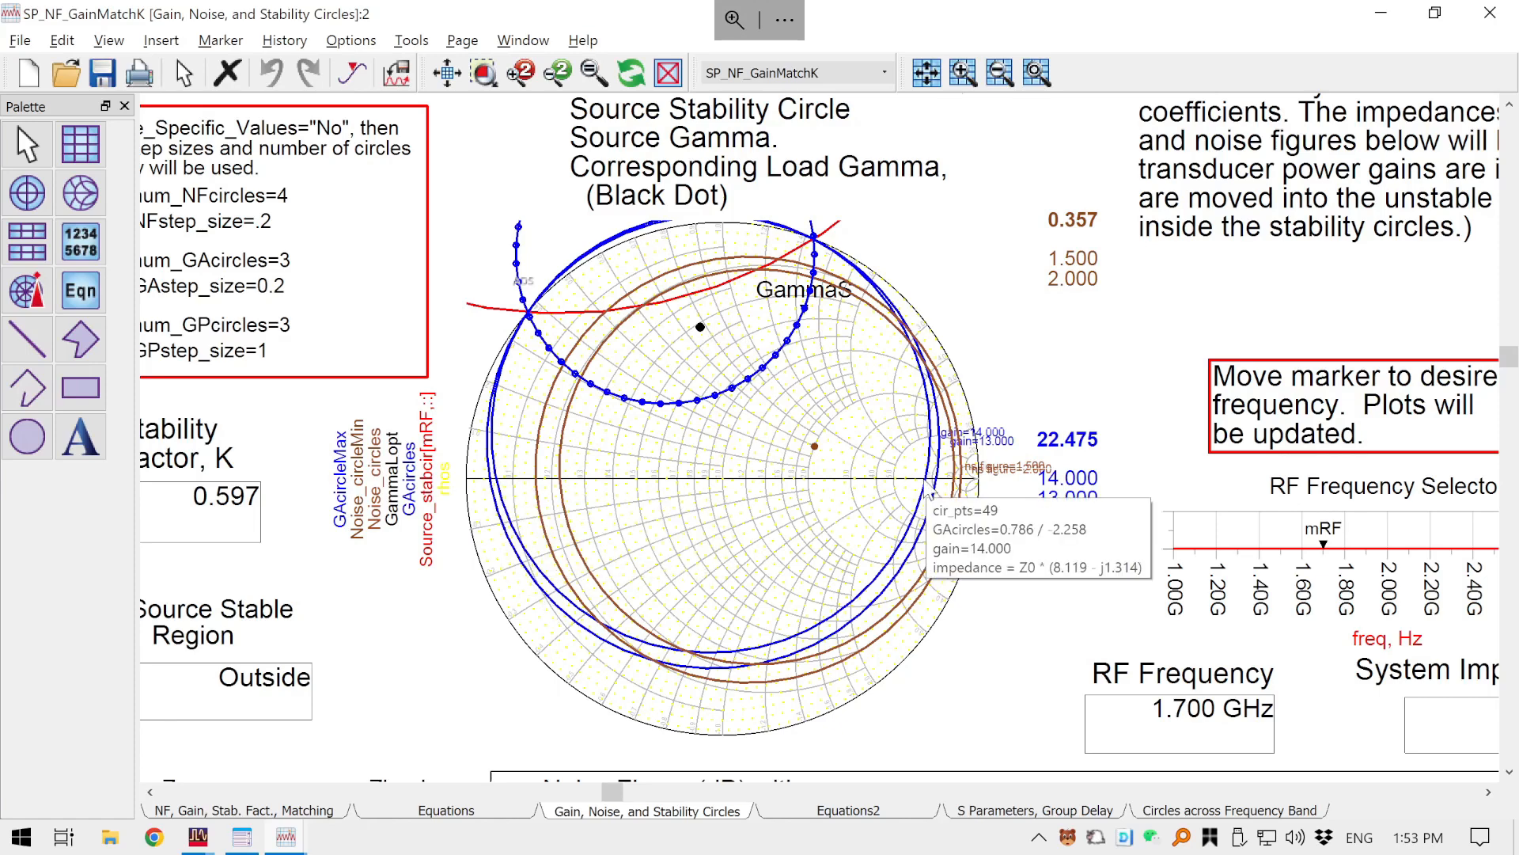
mouse_move(891, 564)
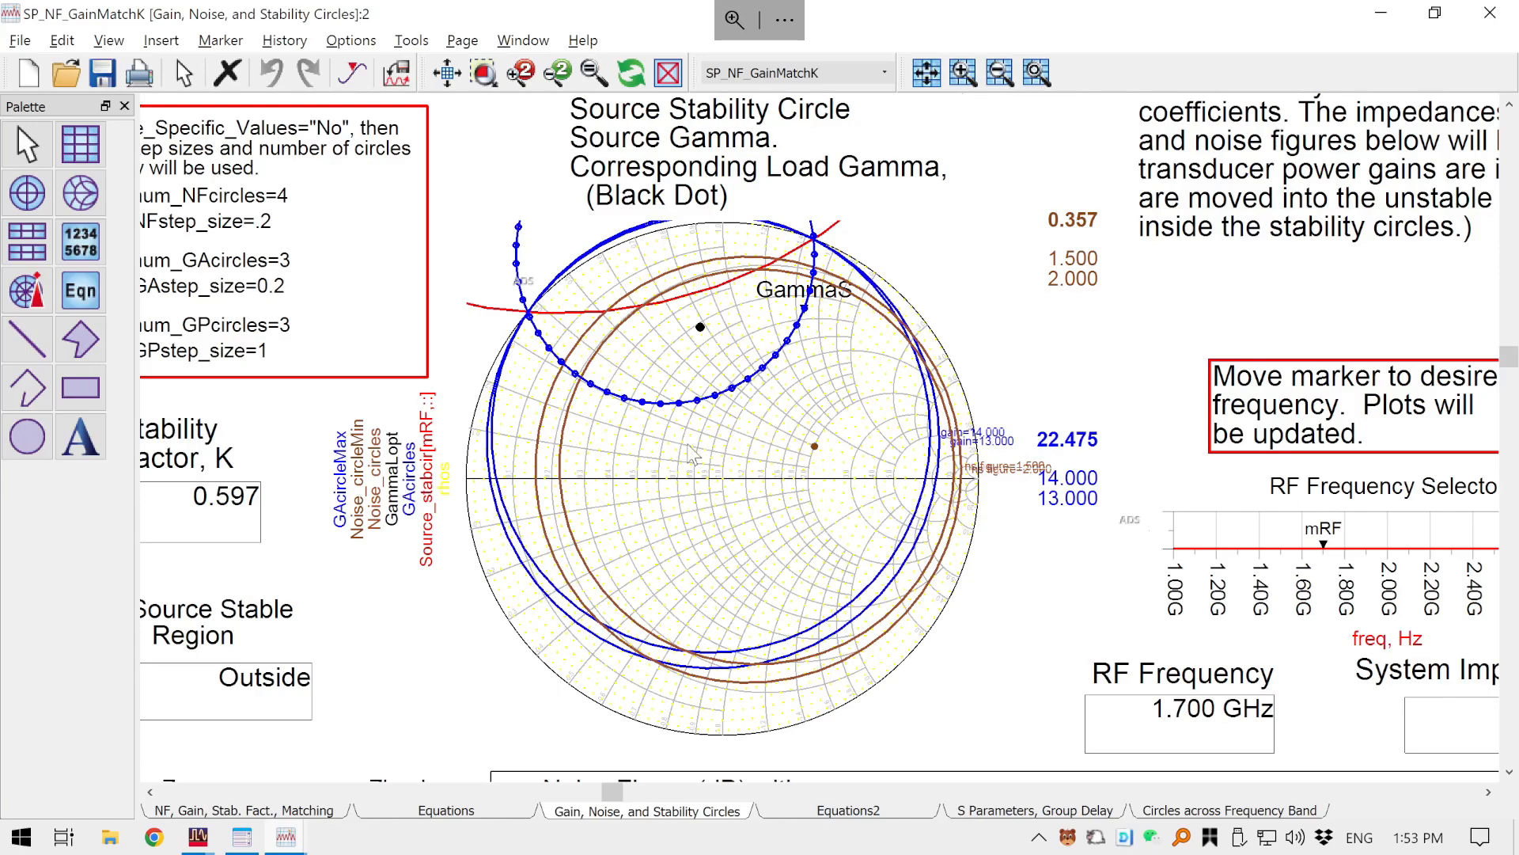
click(928, 653)
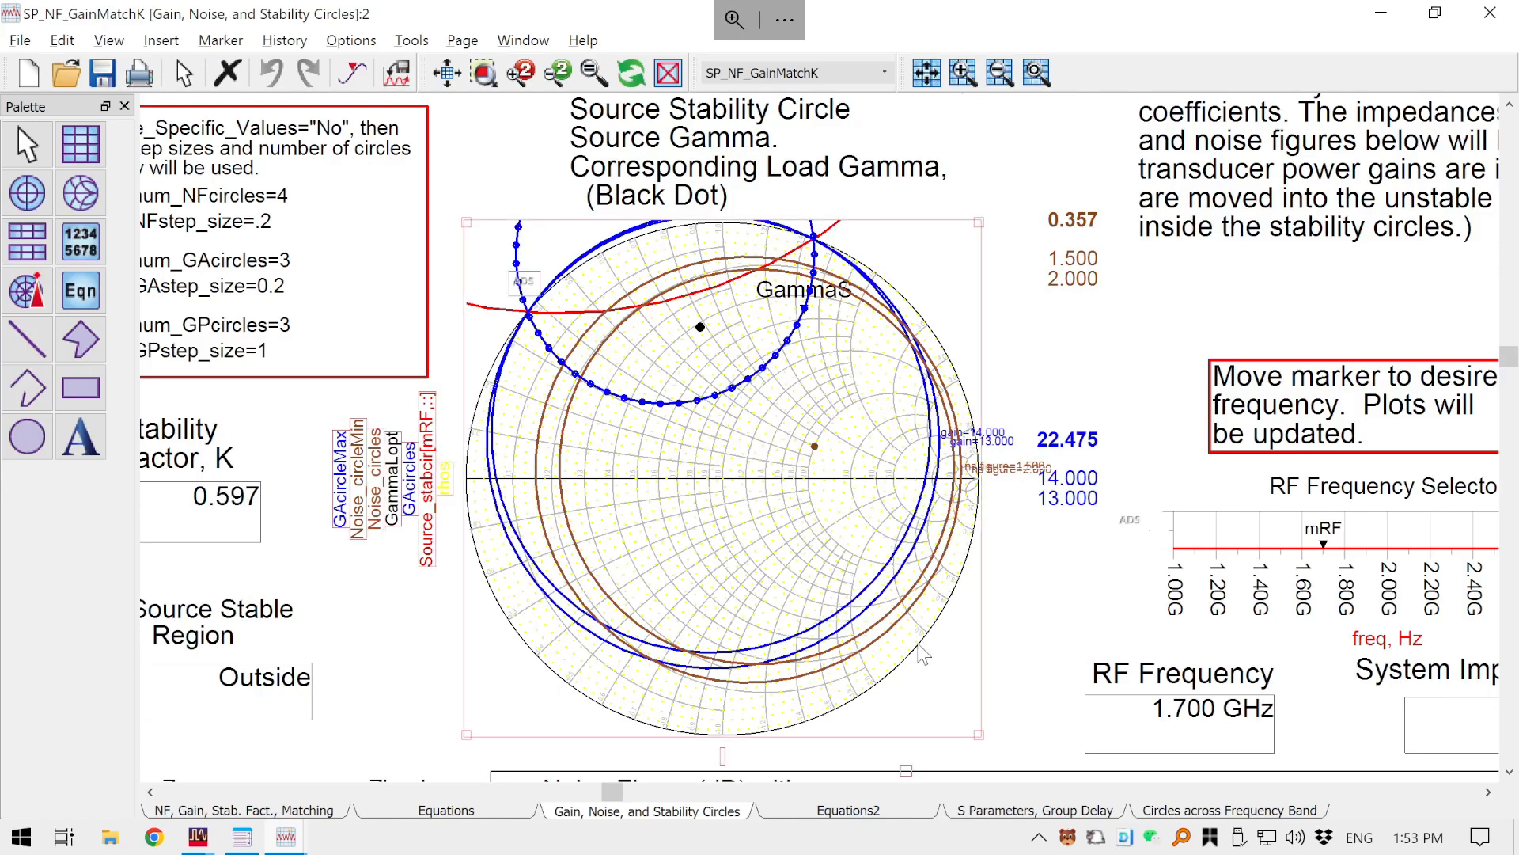
- Move the mRF marker on the RF Frequency Selector to 2.000 GHz
scroll(766, 558, down, 1)
drag(924, 521, 784, 551)
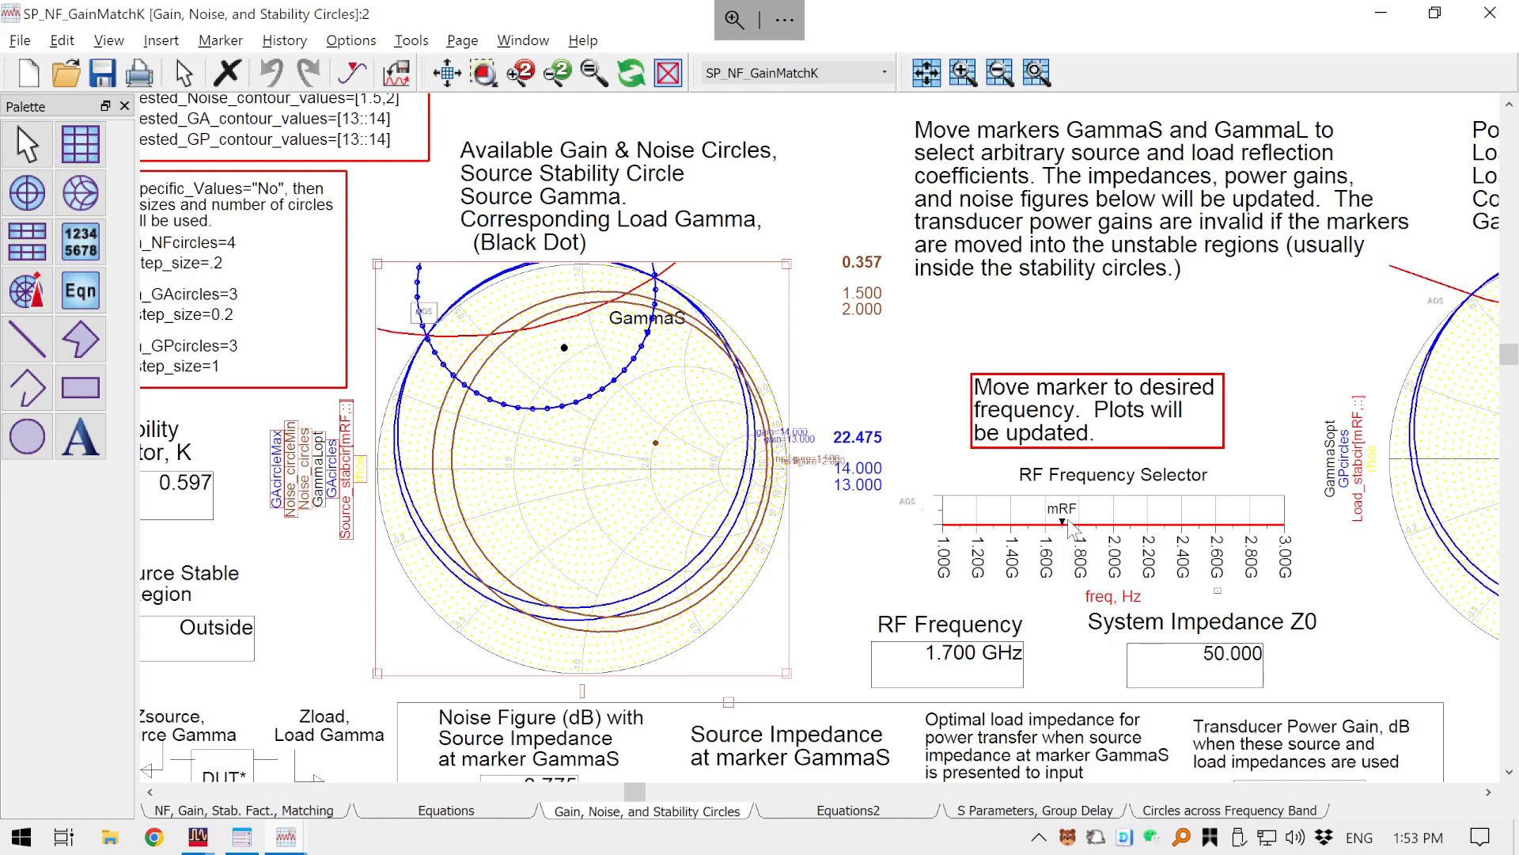
drag(1068, 524, 1083, 526)
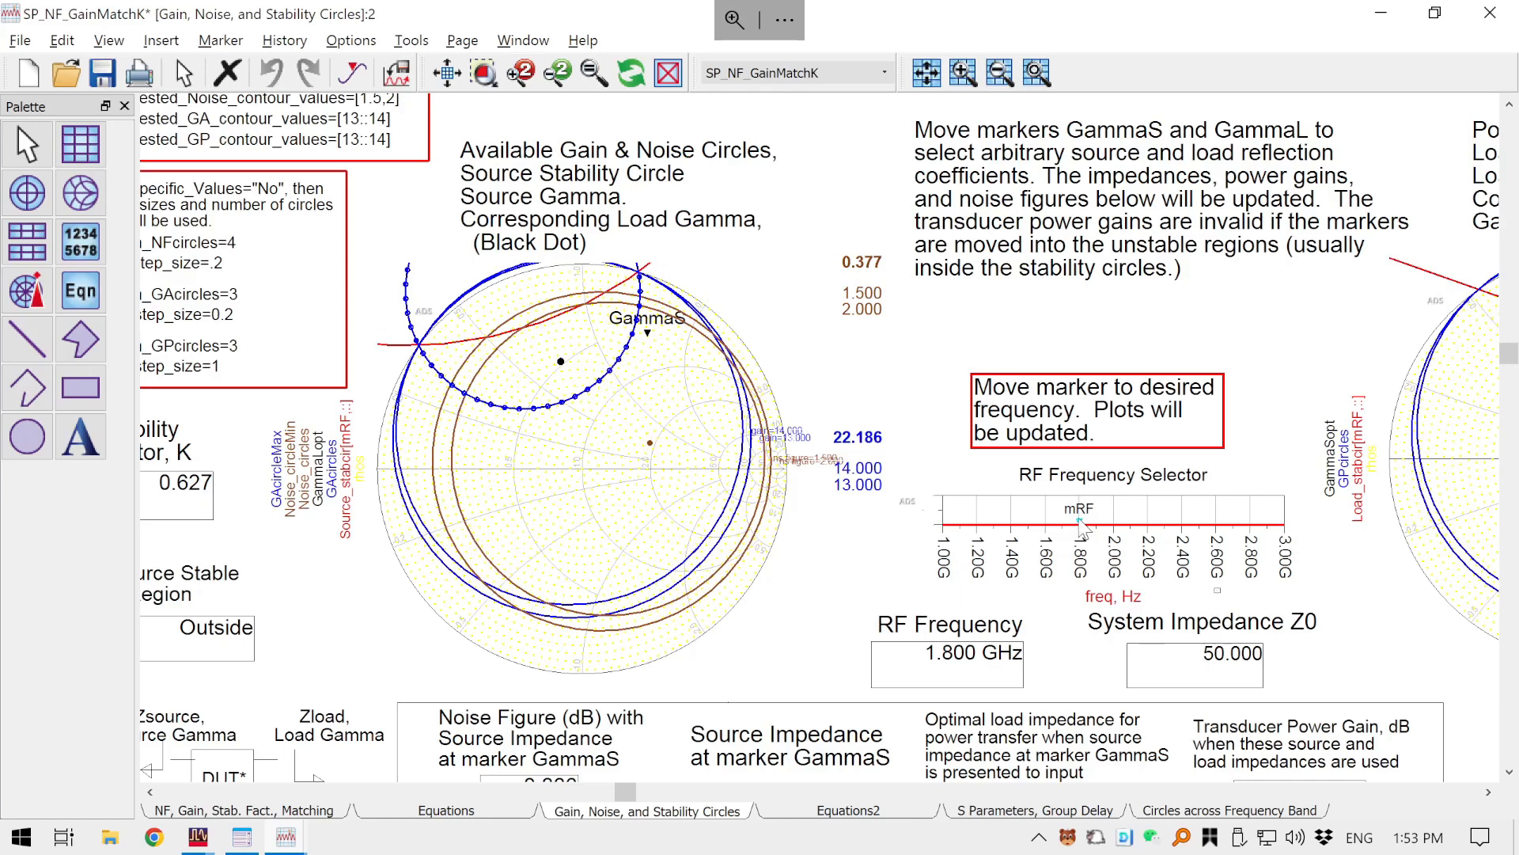
drag(1118, 529, 1119, 531)
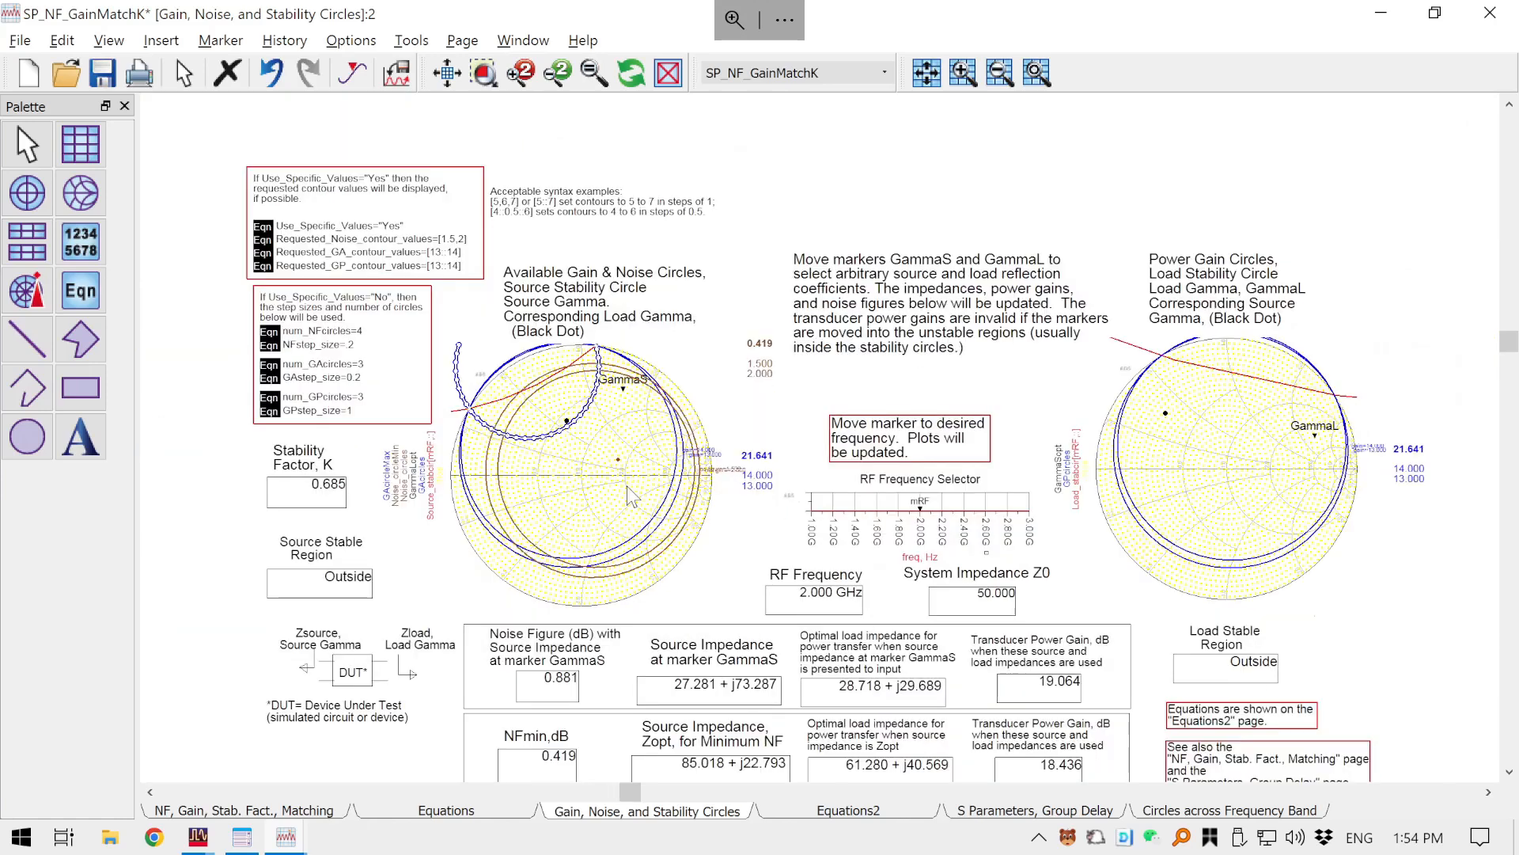
drag(627, 486, 627, 482)
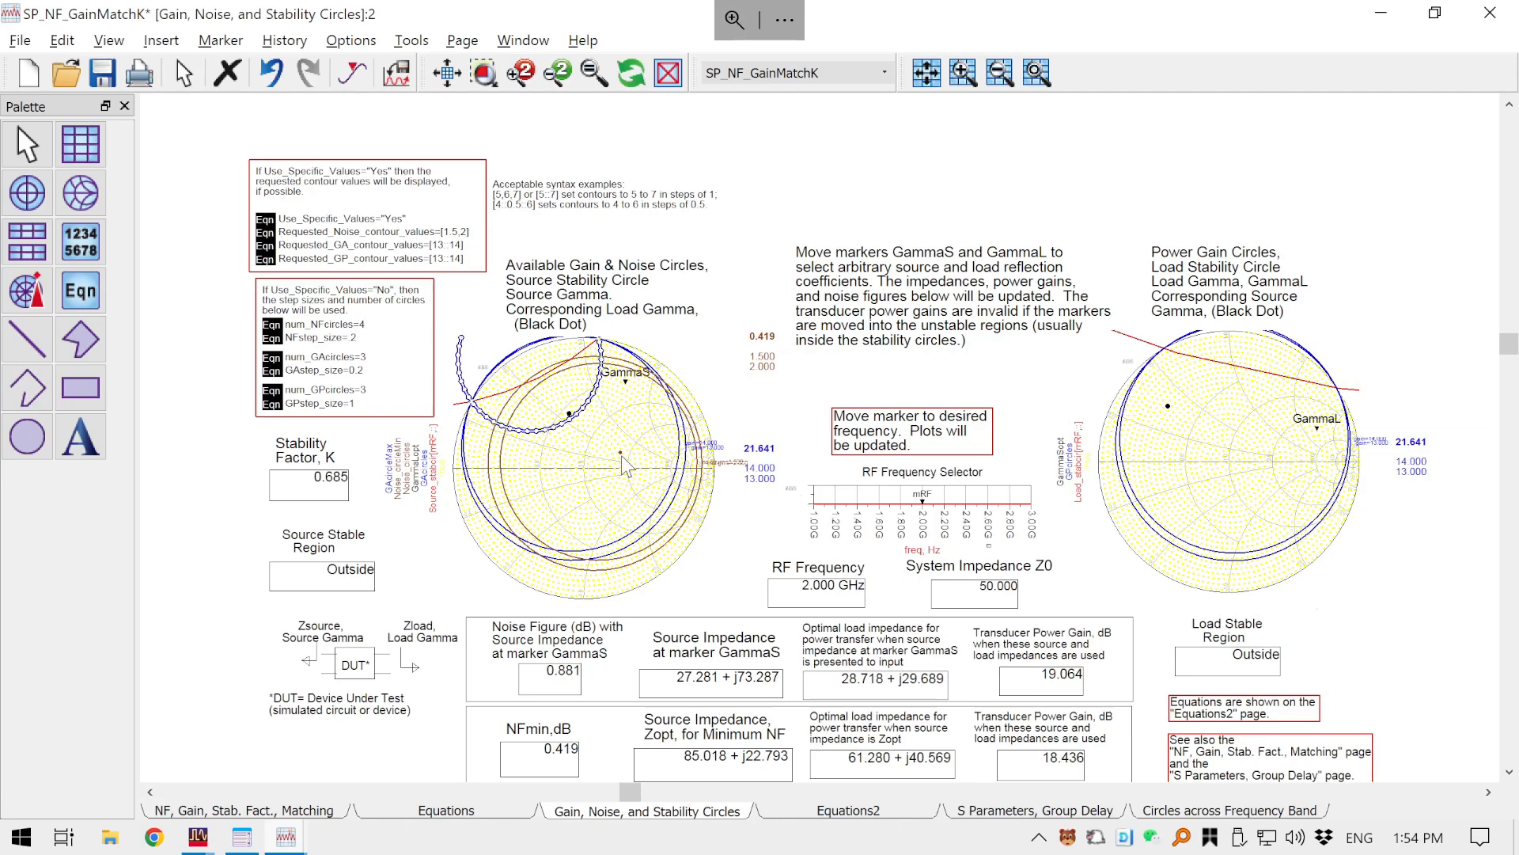
mouse_move(621, 456)
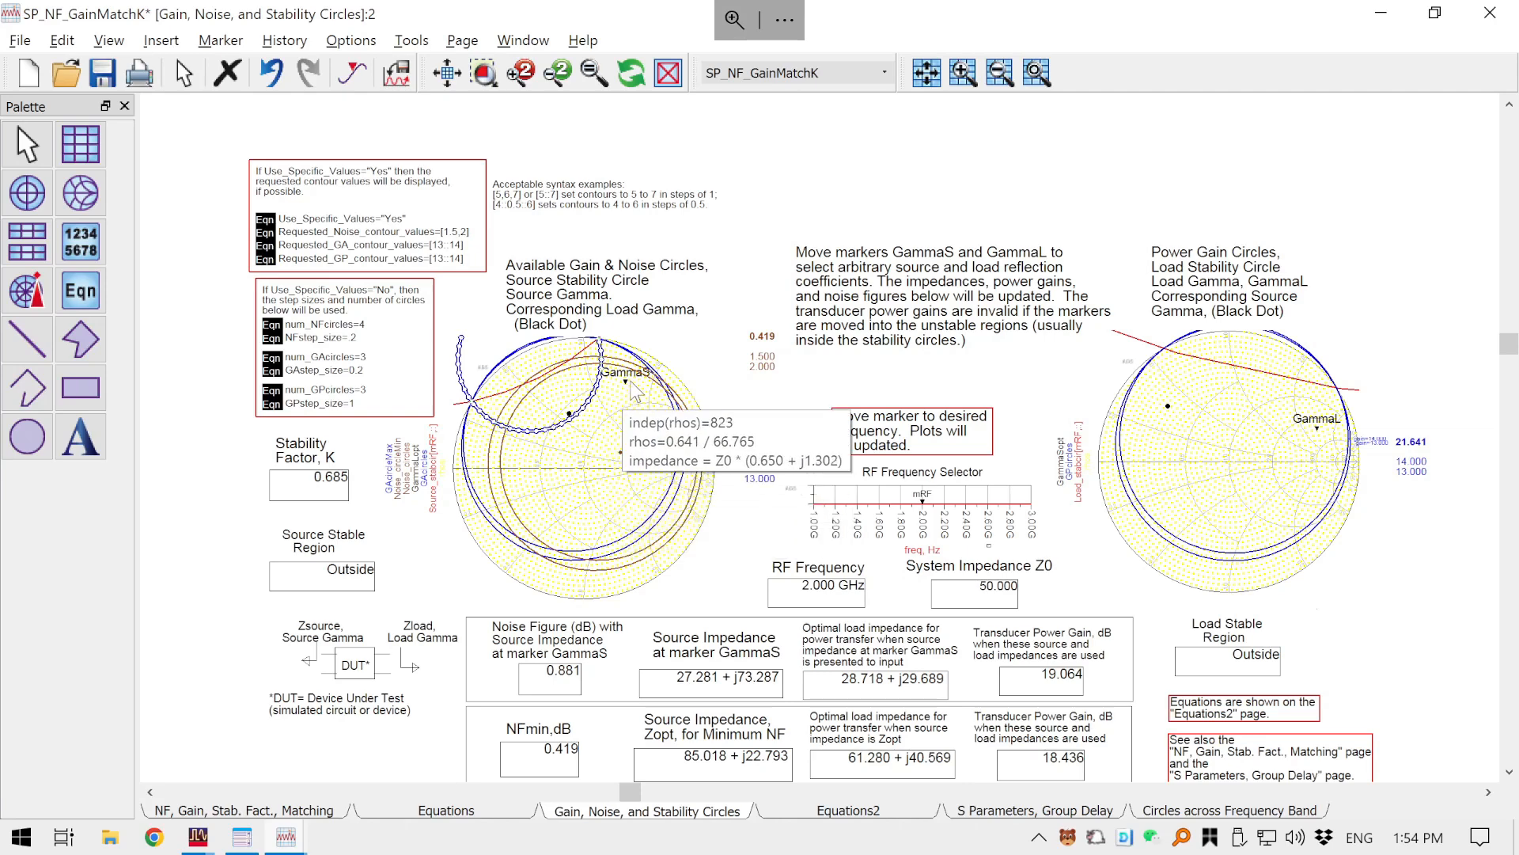
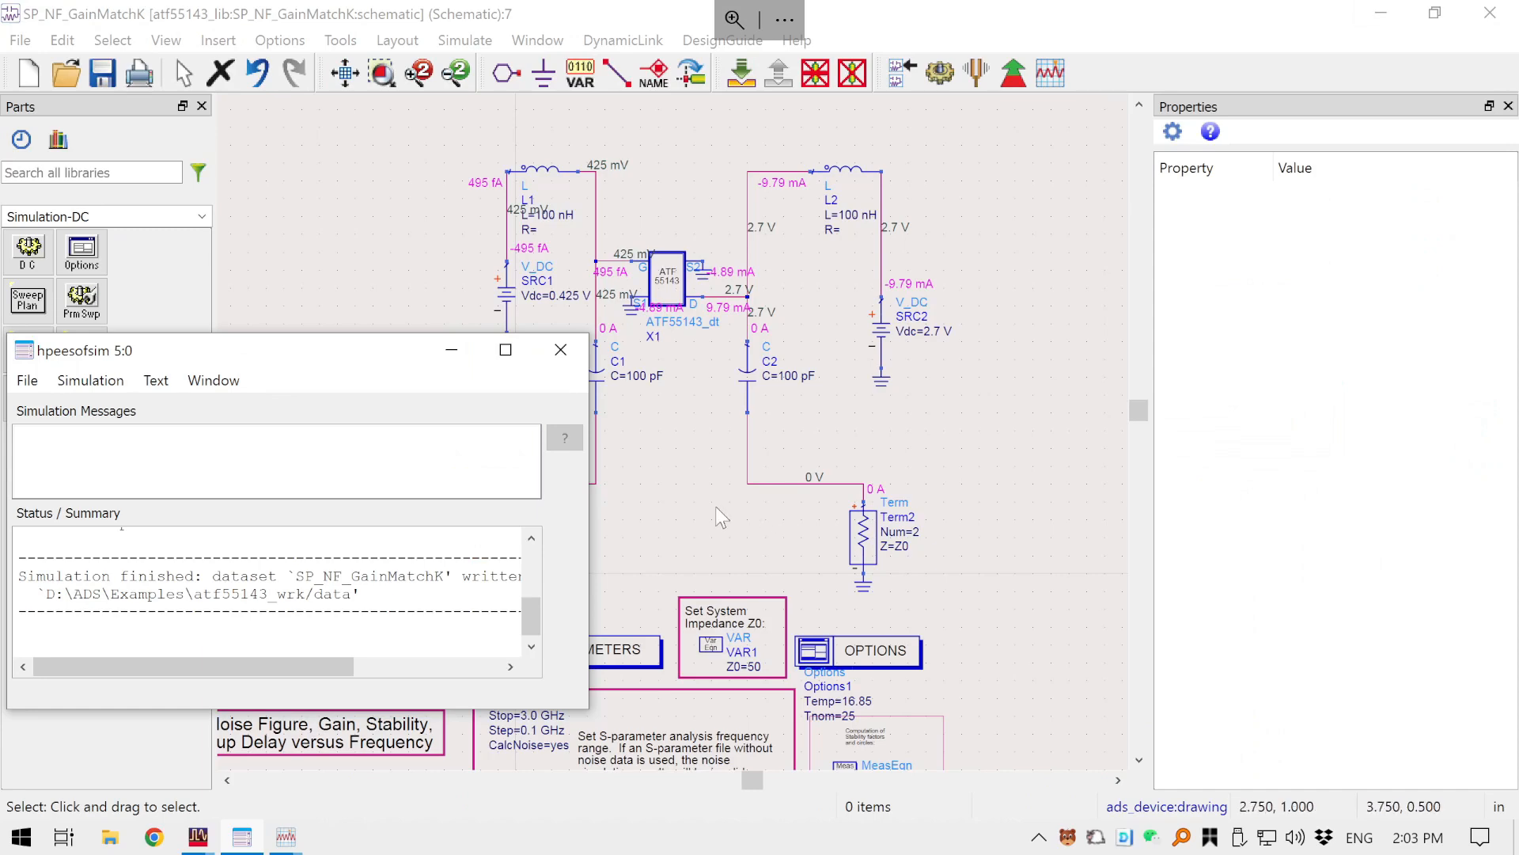
- Return to the schematic and place a resistor with one end on the drain bias node beside inductor L2
click(715, 506)
scroll(735, 244, up, 2)
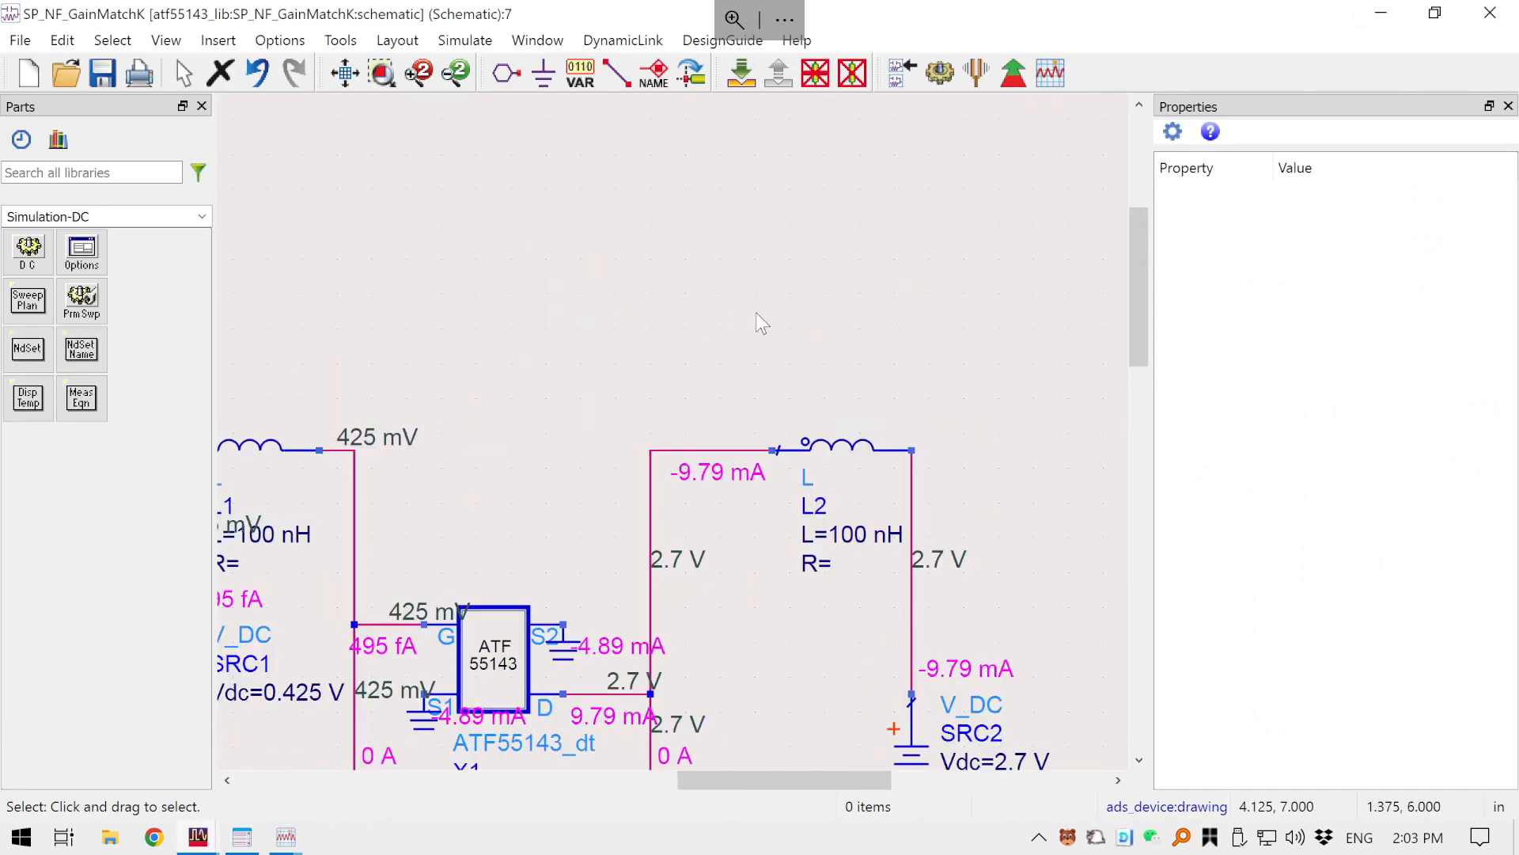
click(122, 172)
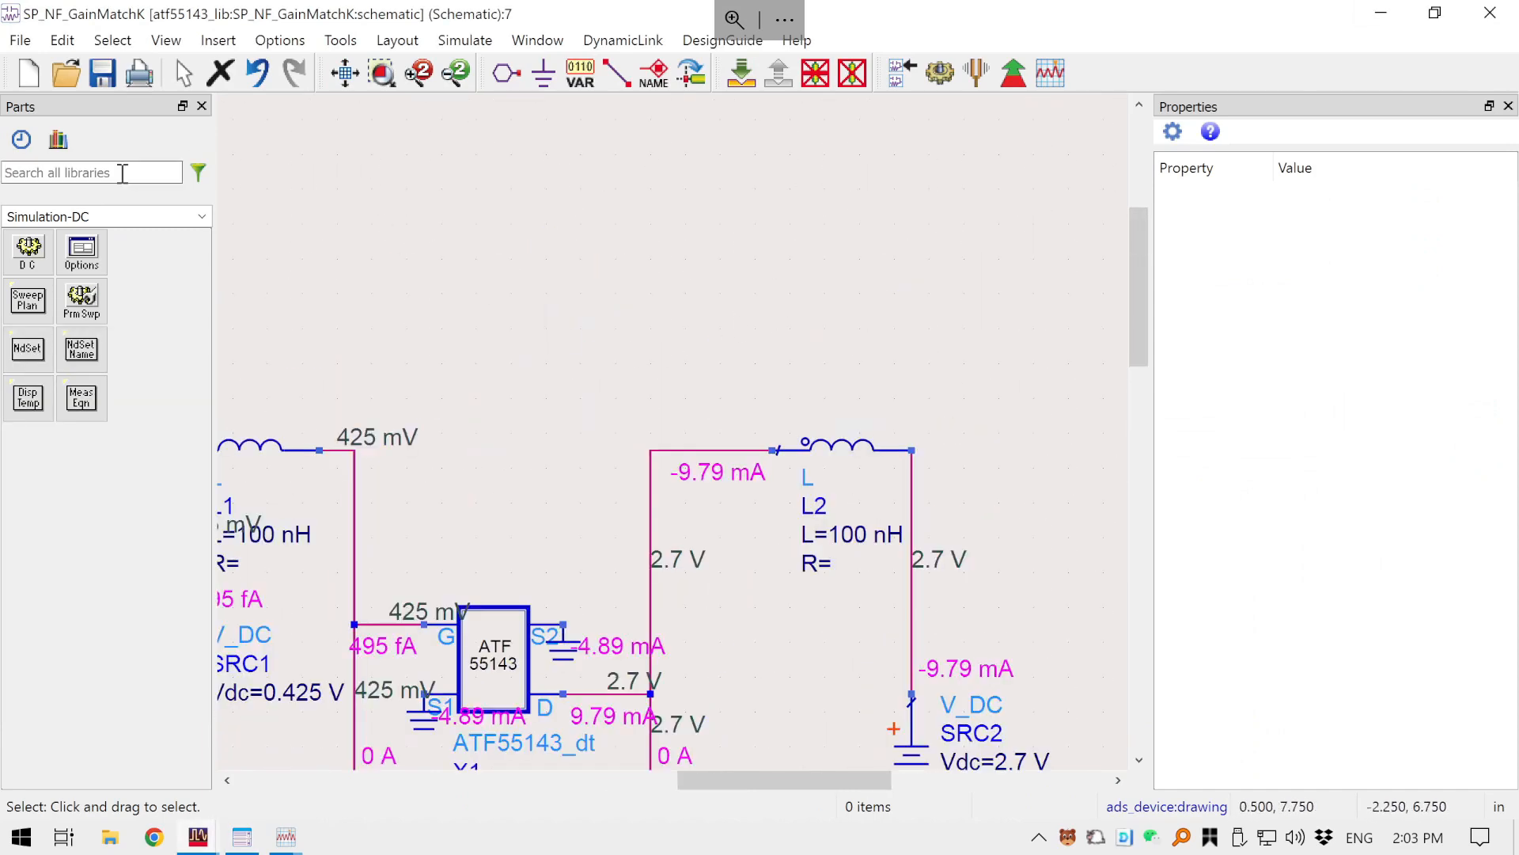
text(R)
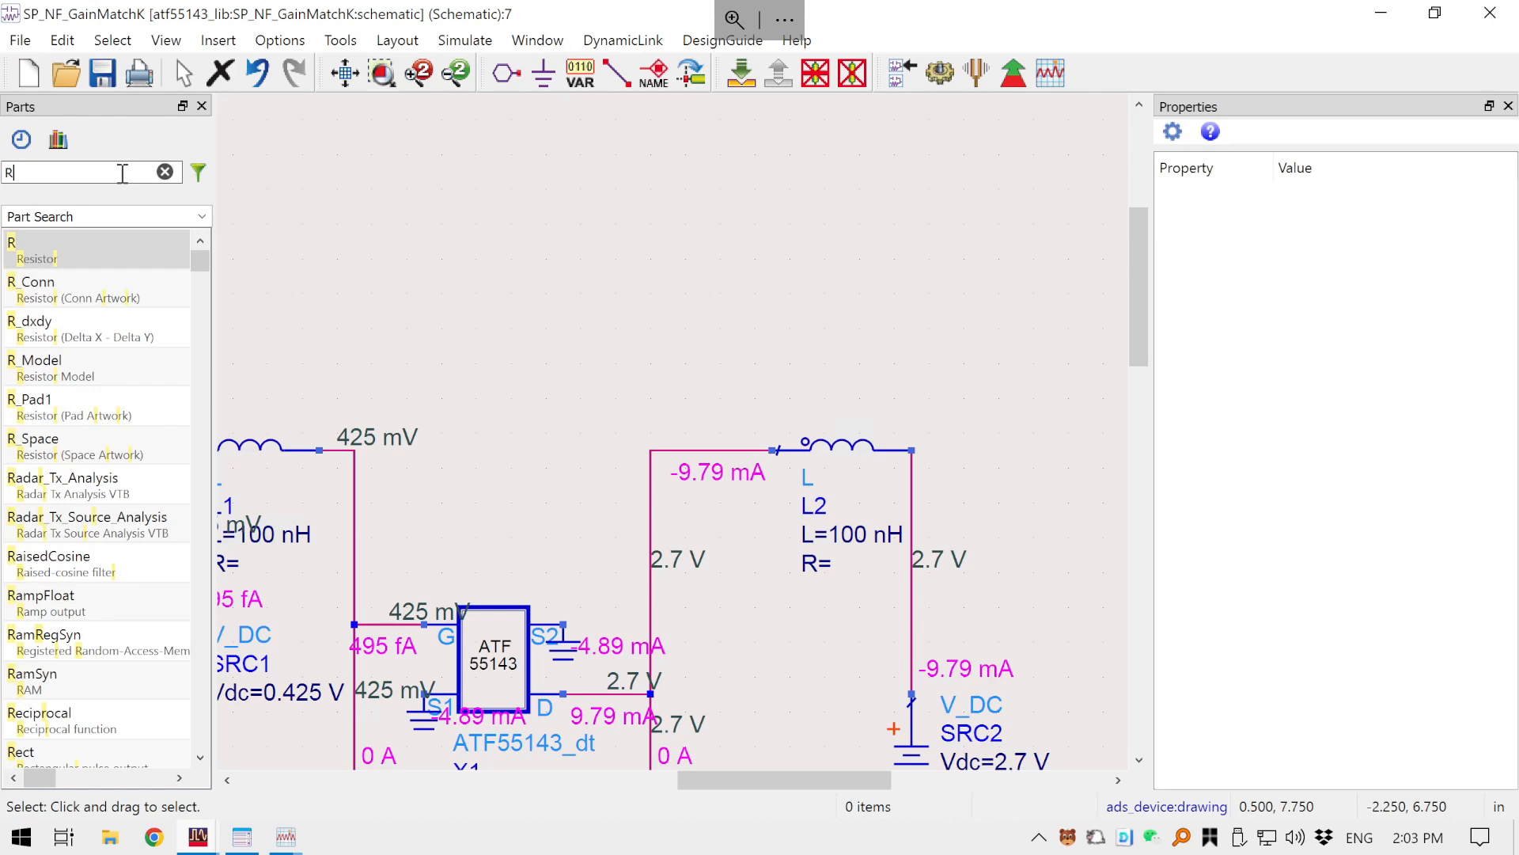
click(74, 240)
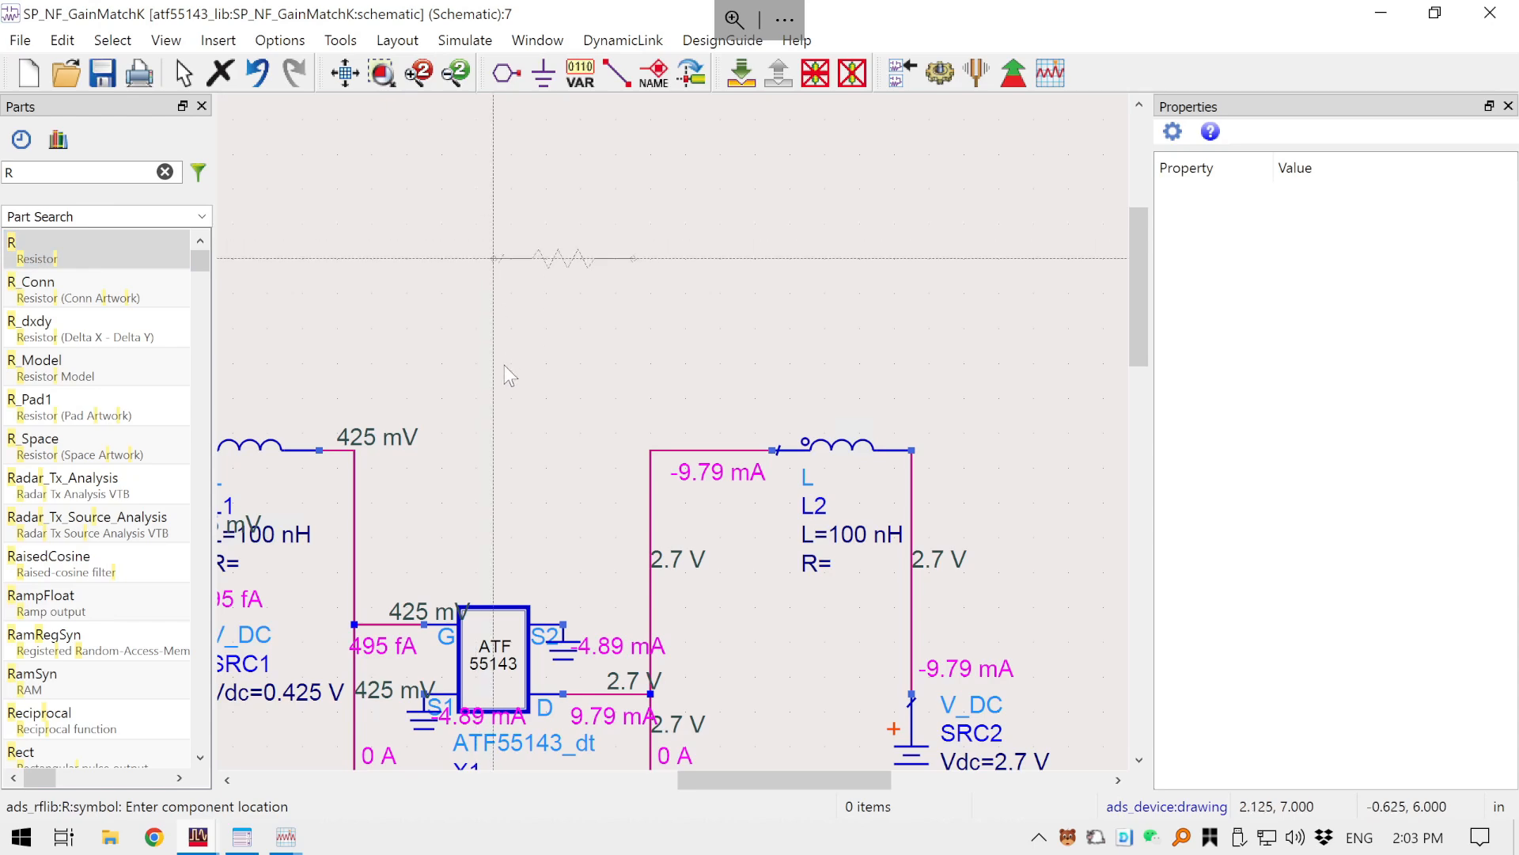
scroll(677, 201, down, 2)
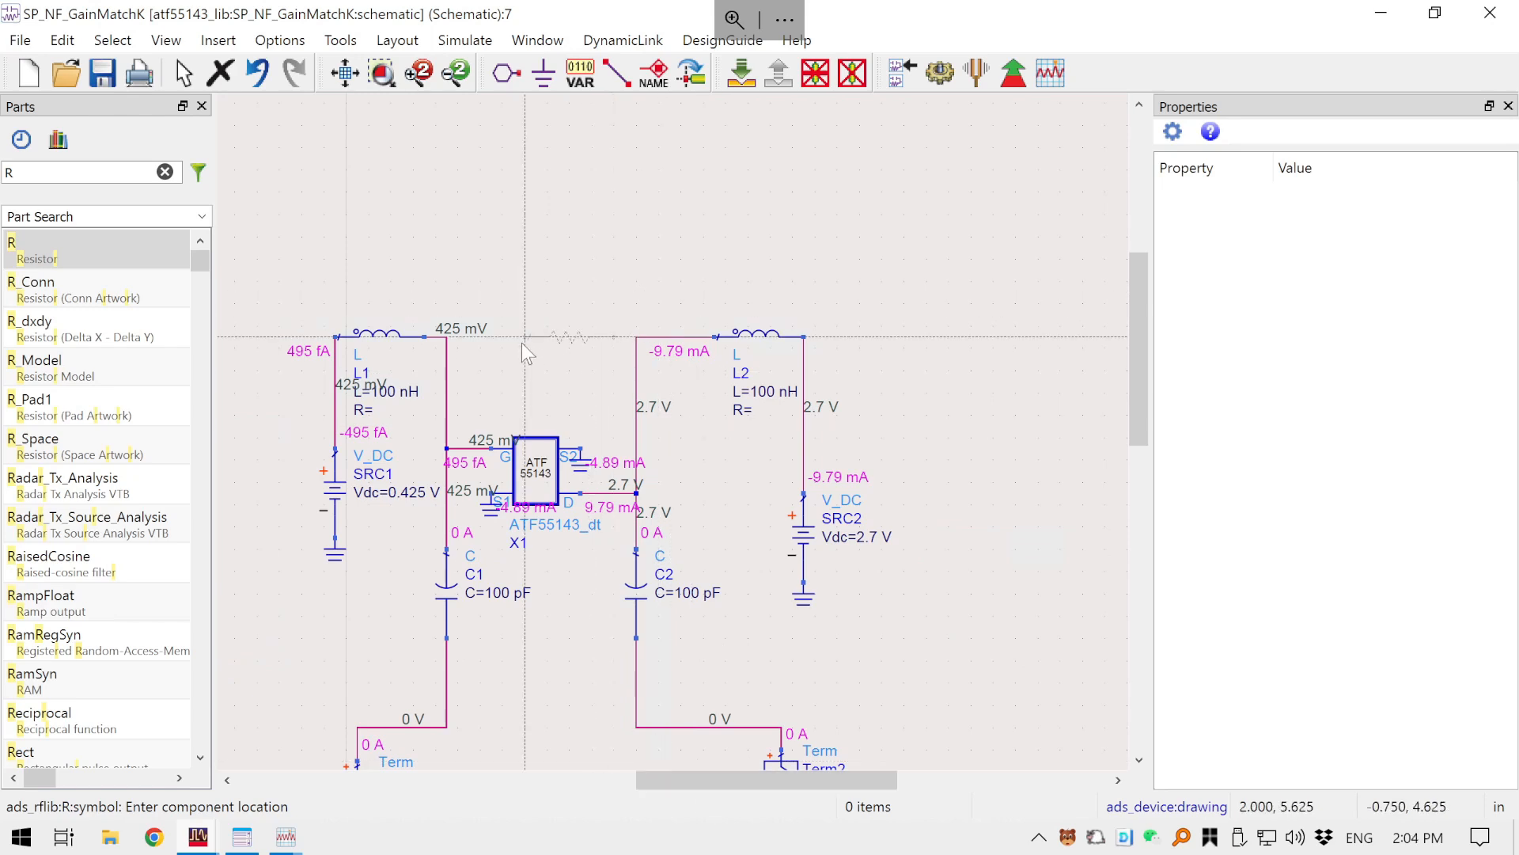
click(547, 337)
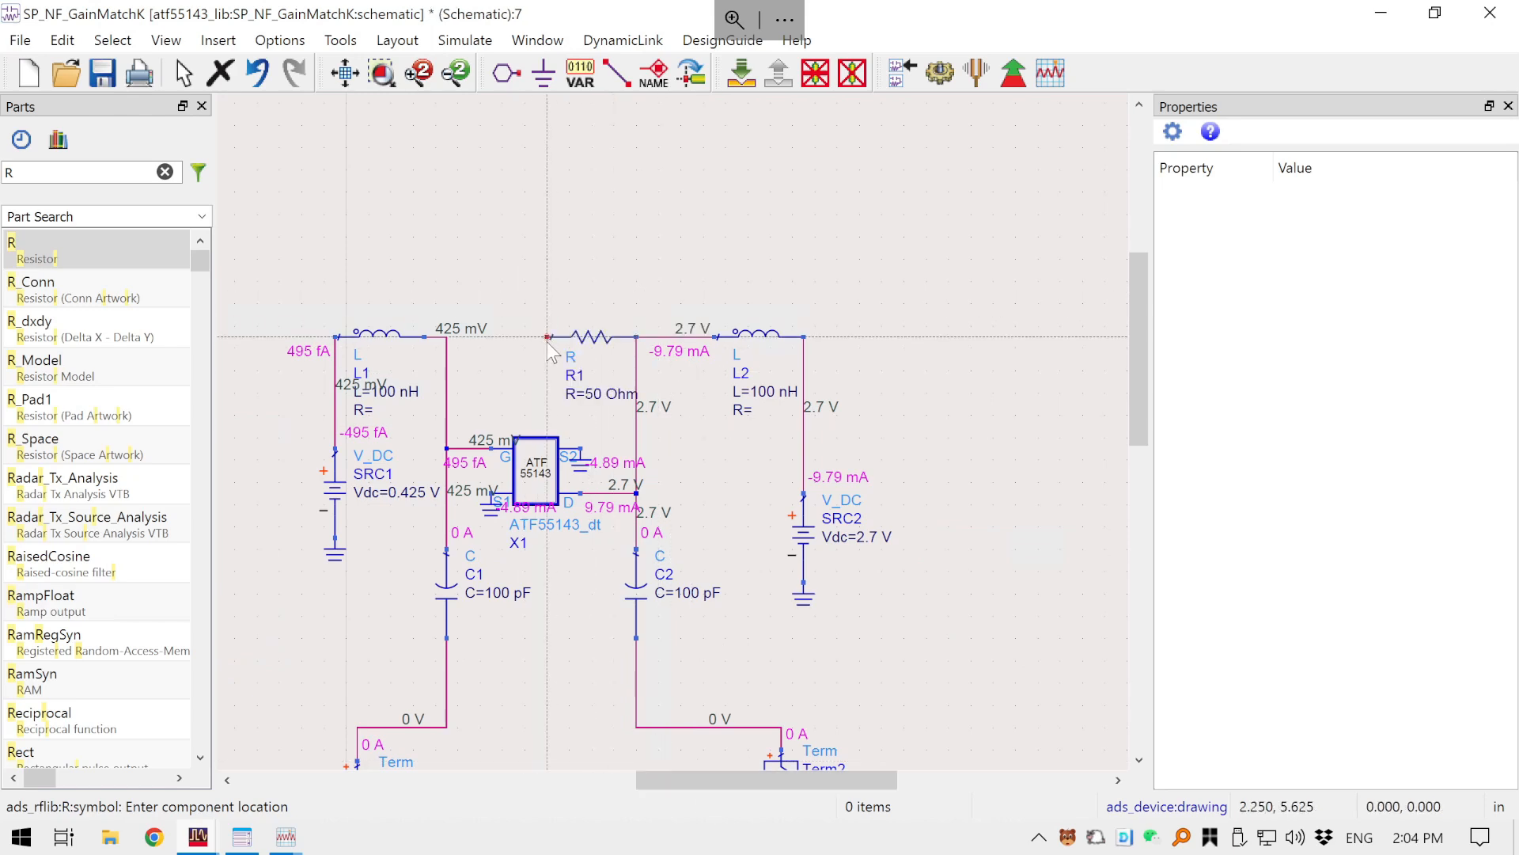
key(Escape)
- Set the resistance of R1 to 40 Ohm
double_click(593, 394)
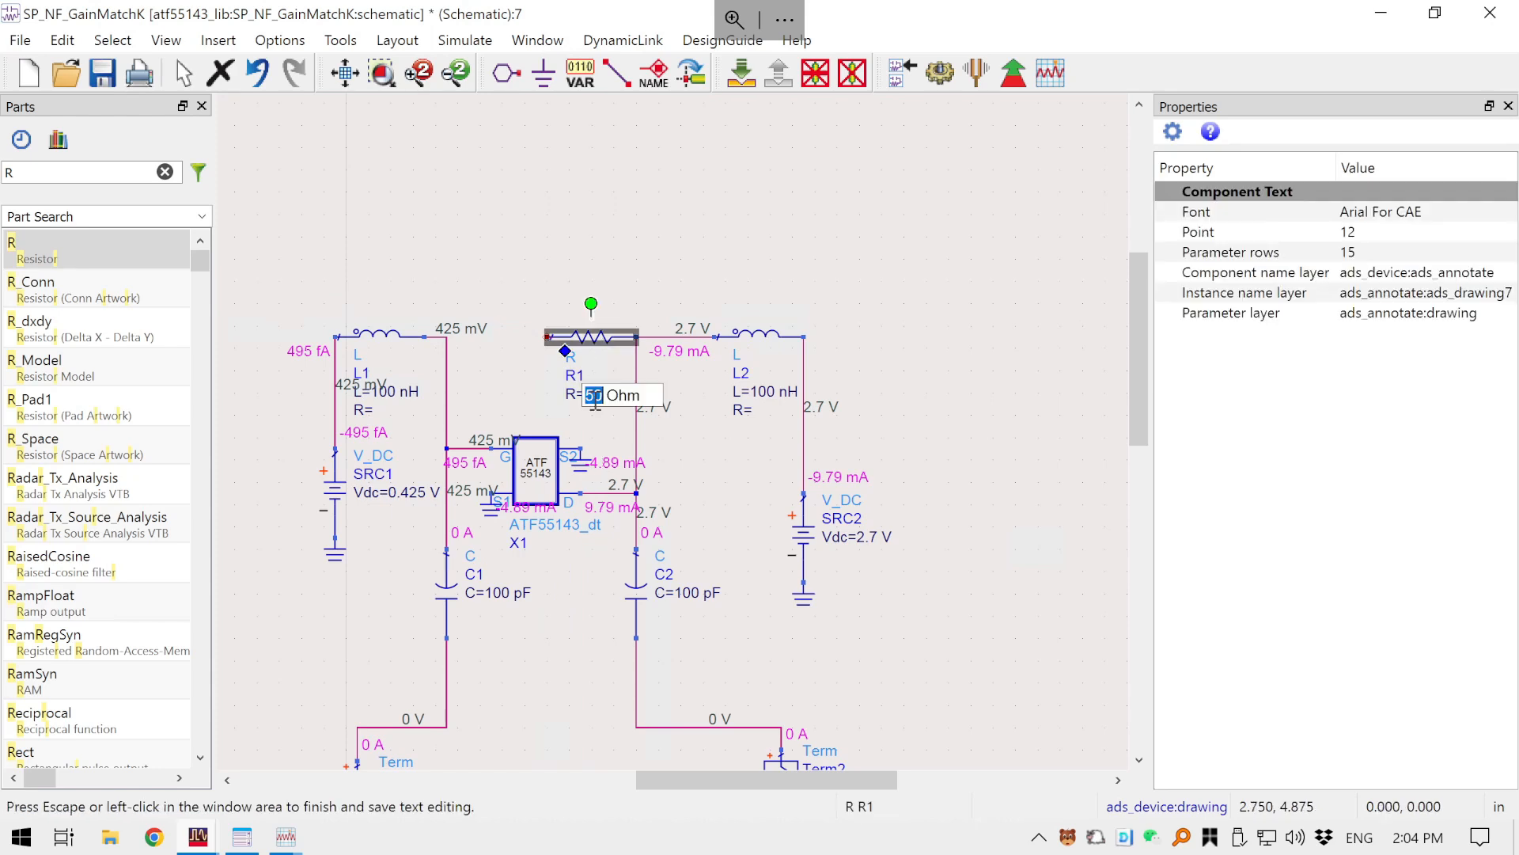
text(40)
key(Escape)
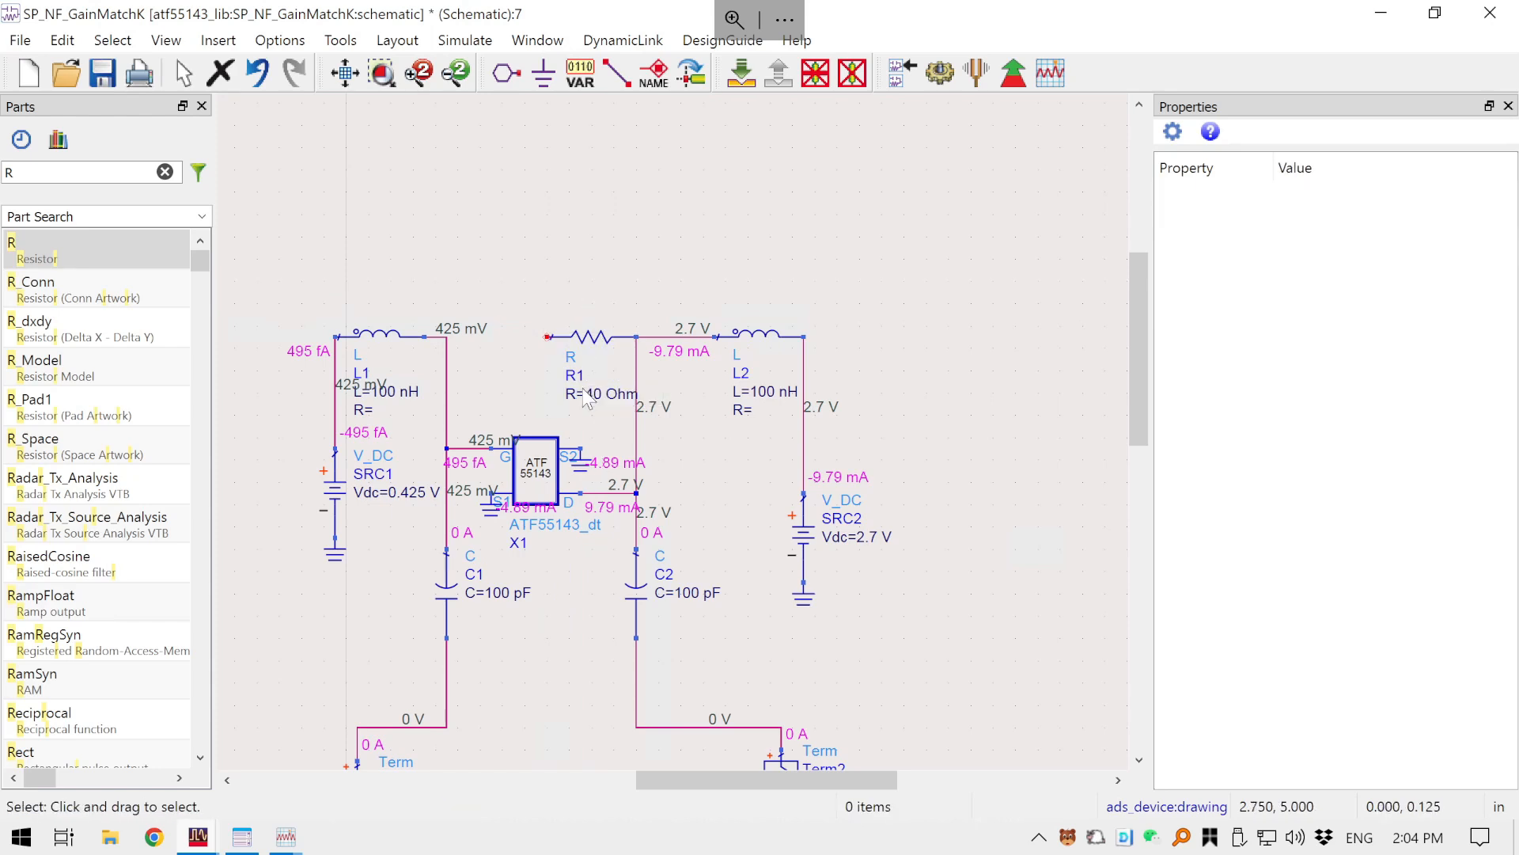
- Place a ground on the free end of resistor R1
click(543, 72)
click(546, 346)
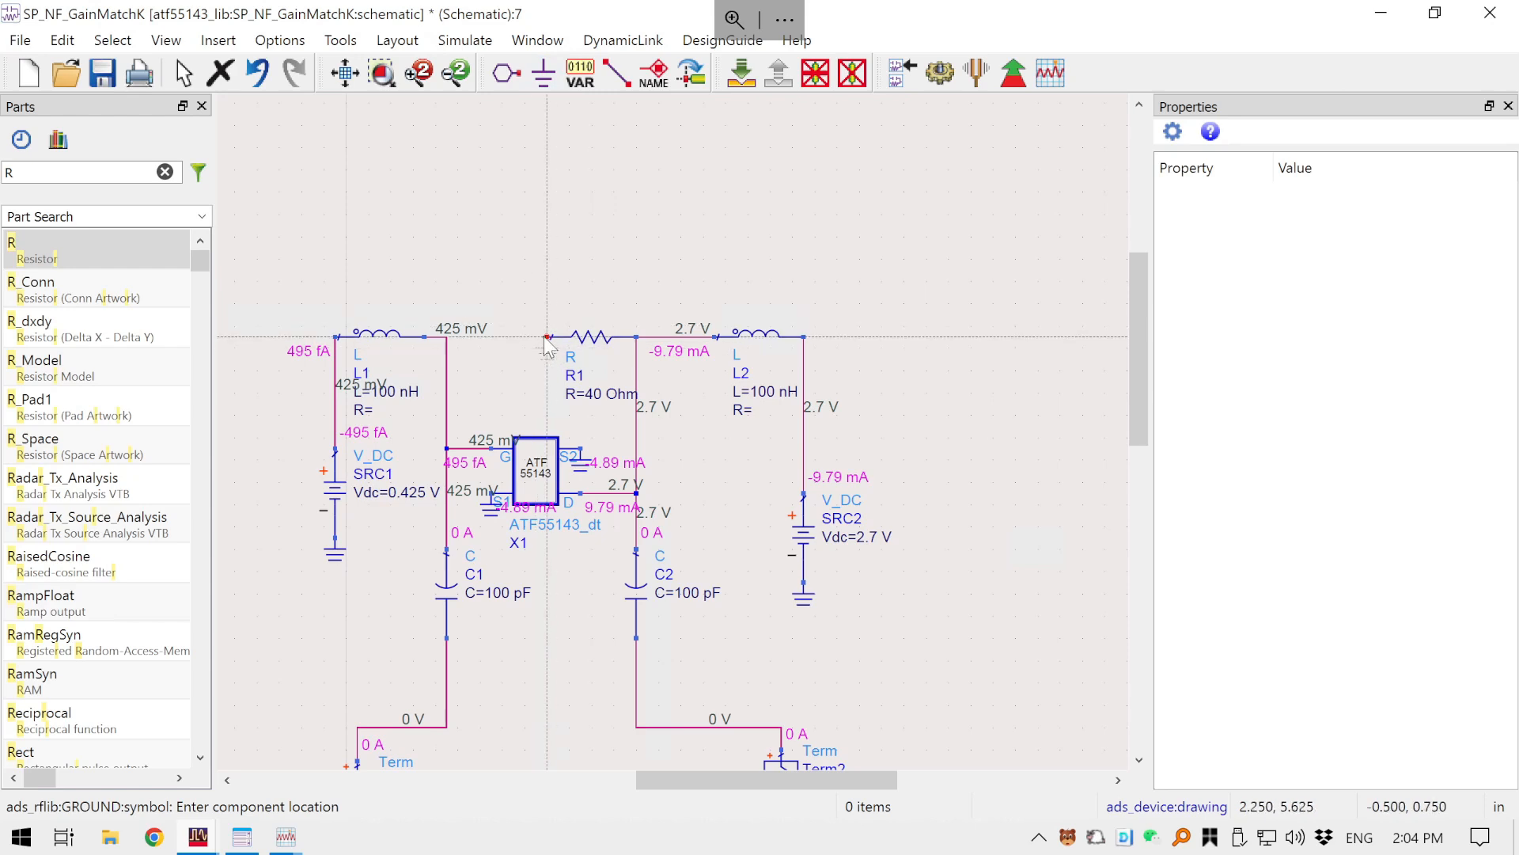
key(Escape)
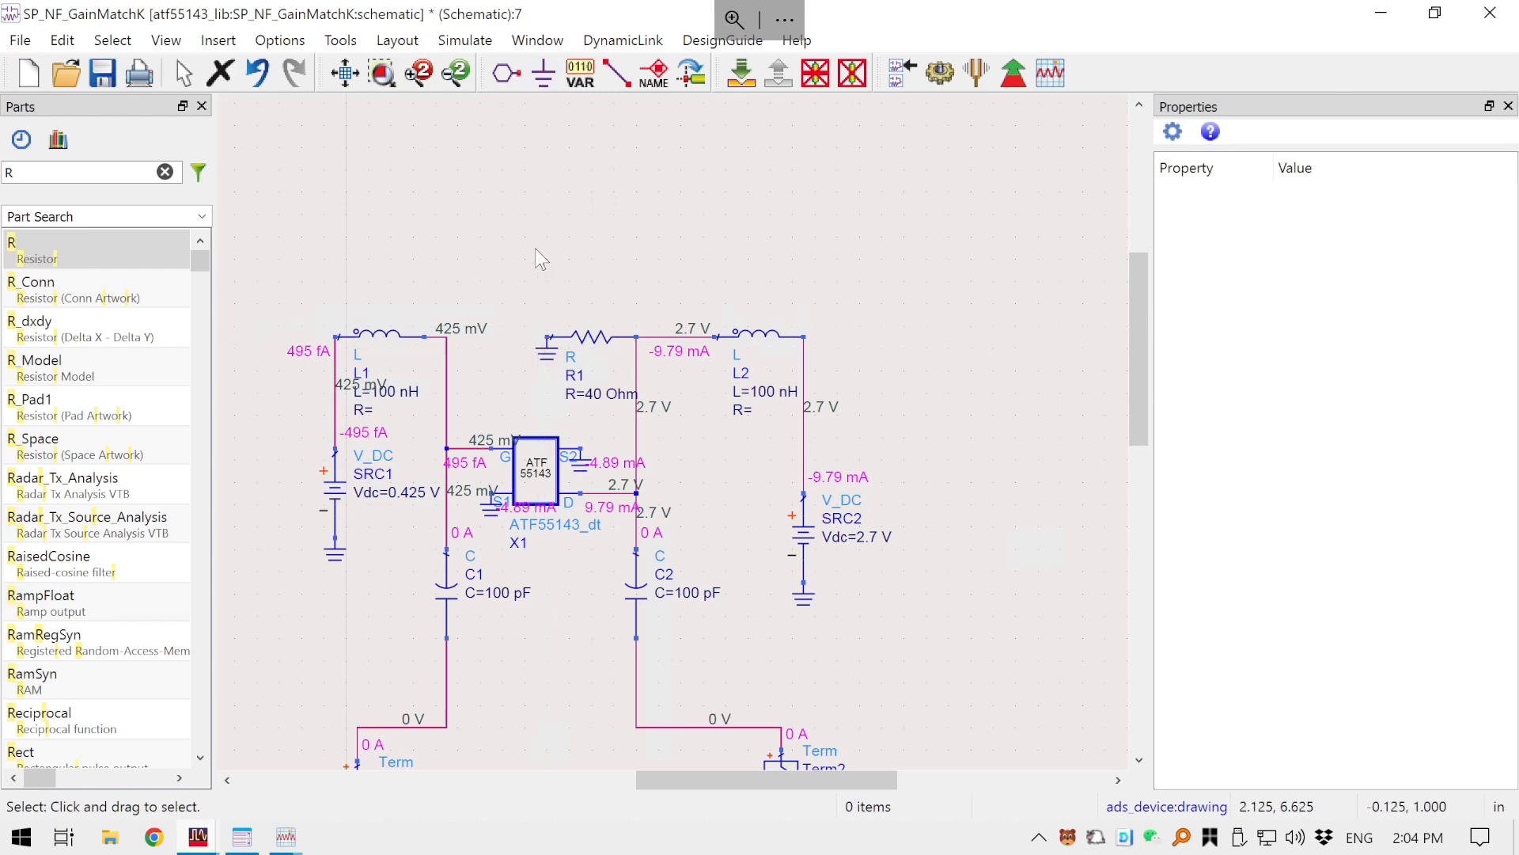
- Save the schematic, rerun the simulation and maximize the results window
key(ctrl+s)
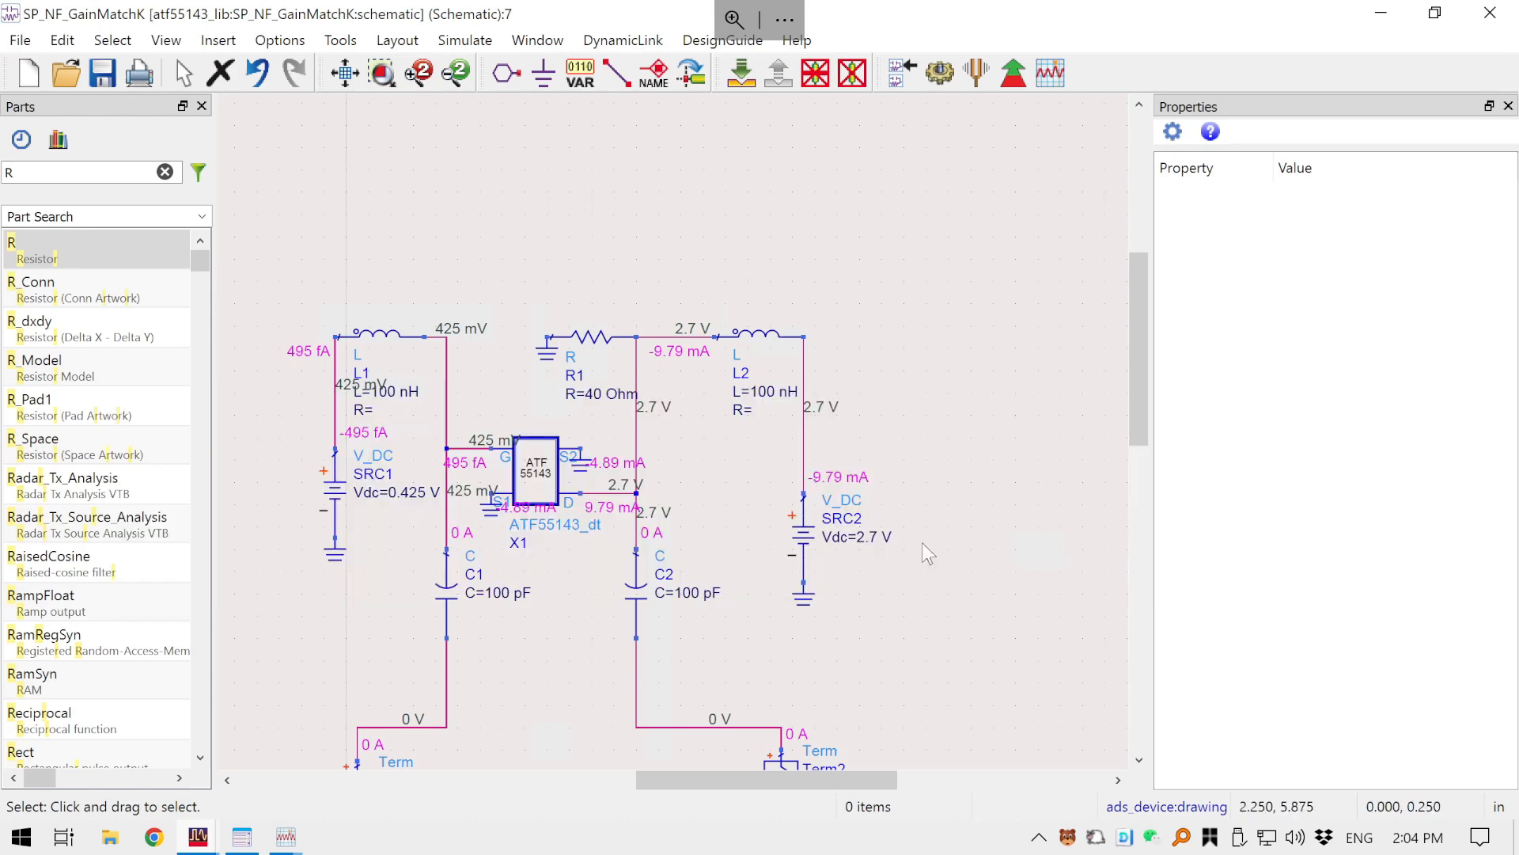
click(945, 75)
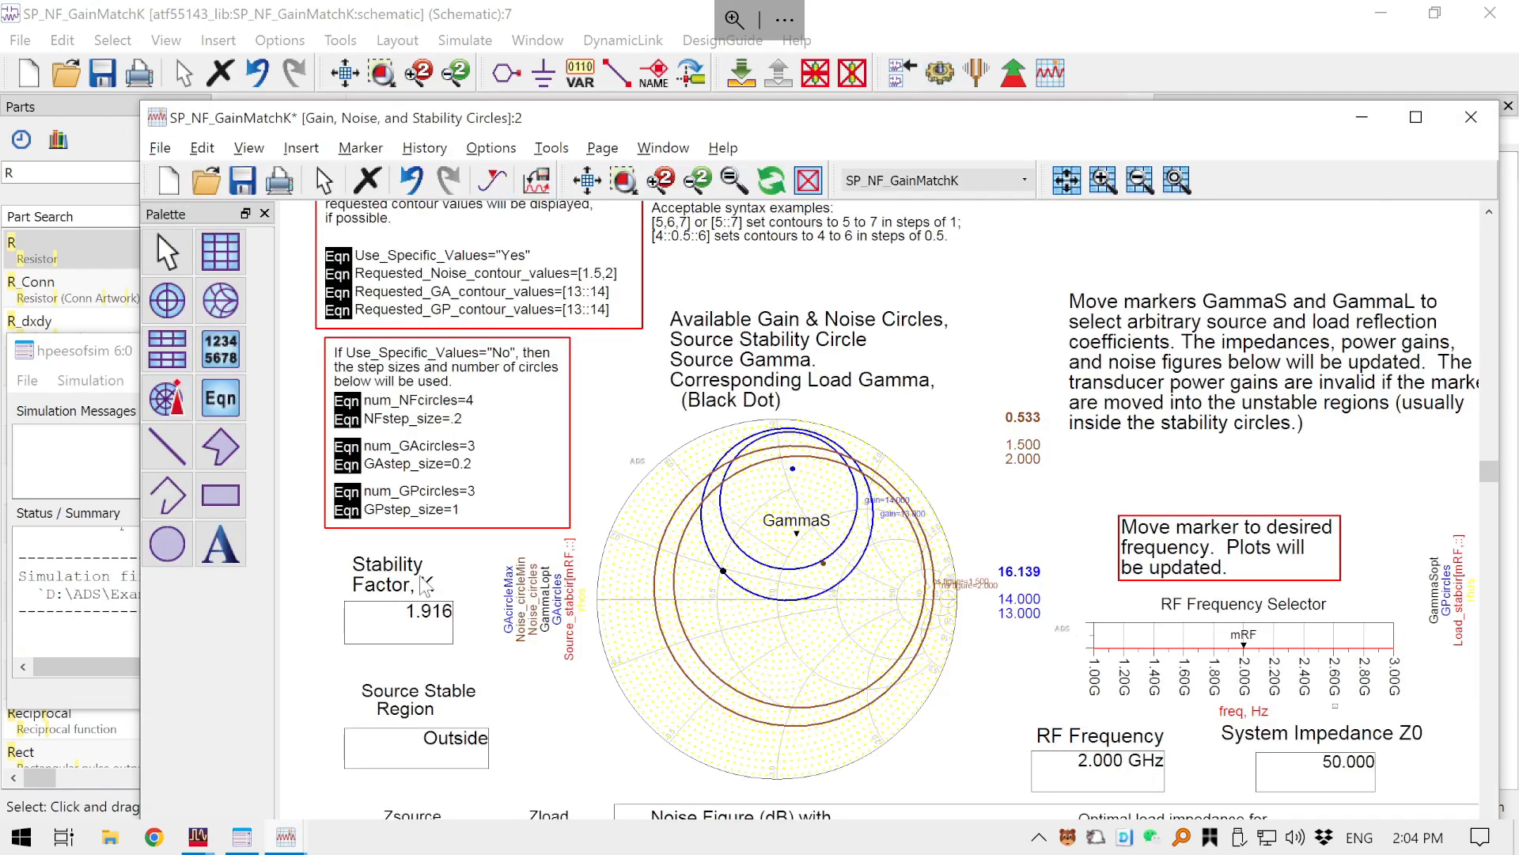
click(1416, 117)
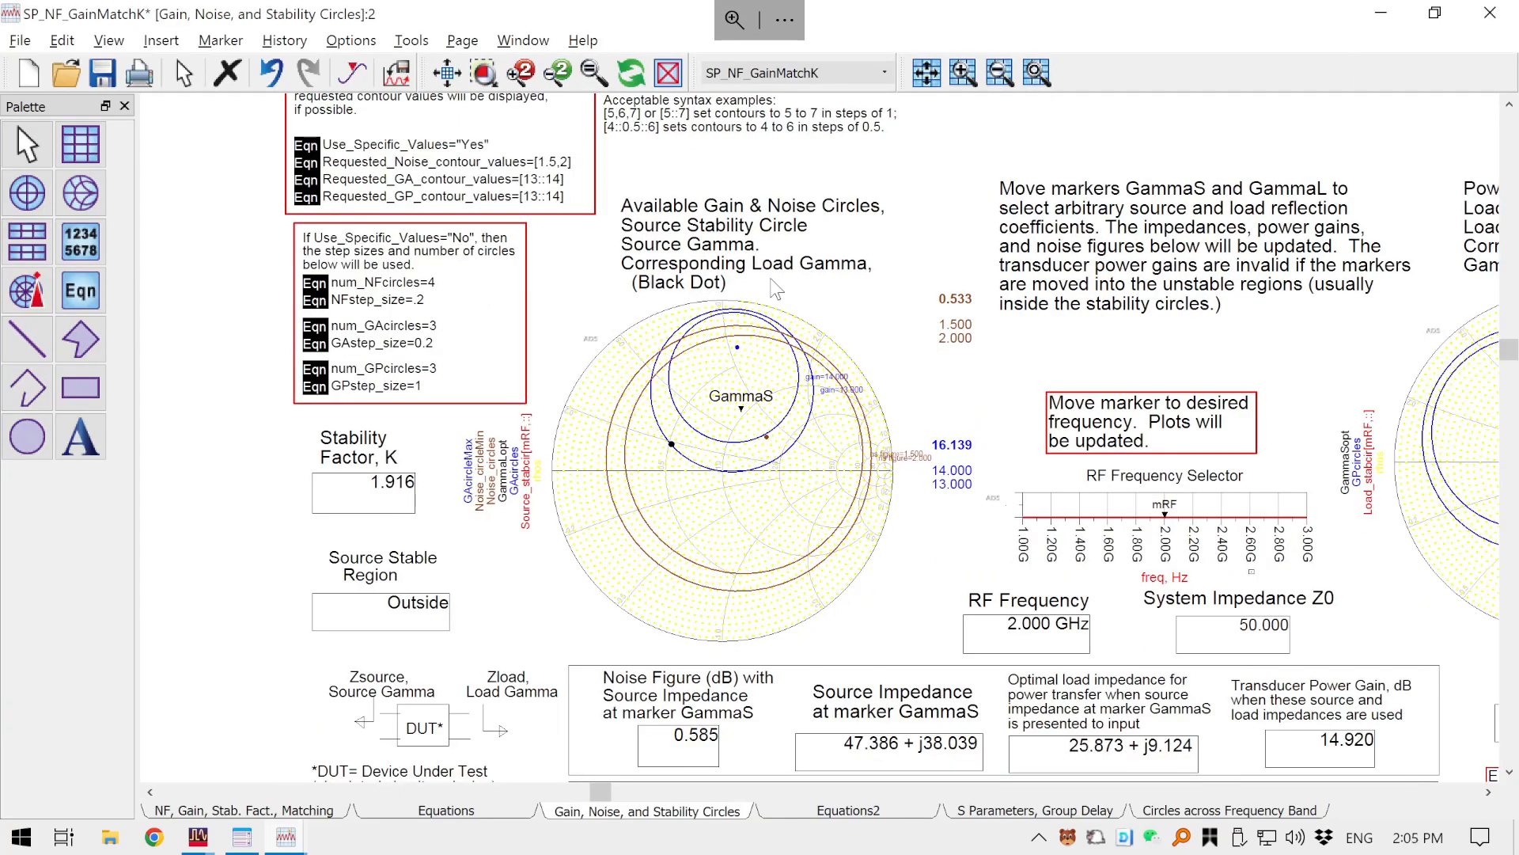
- Move the GammaS marker inside the 14 dB available gain circle, to a source impedance of about 29.5 + j54.3
scroll(829, 383, up, 3)
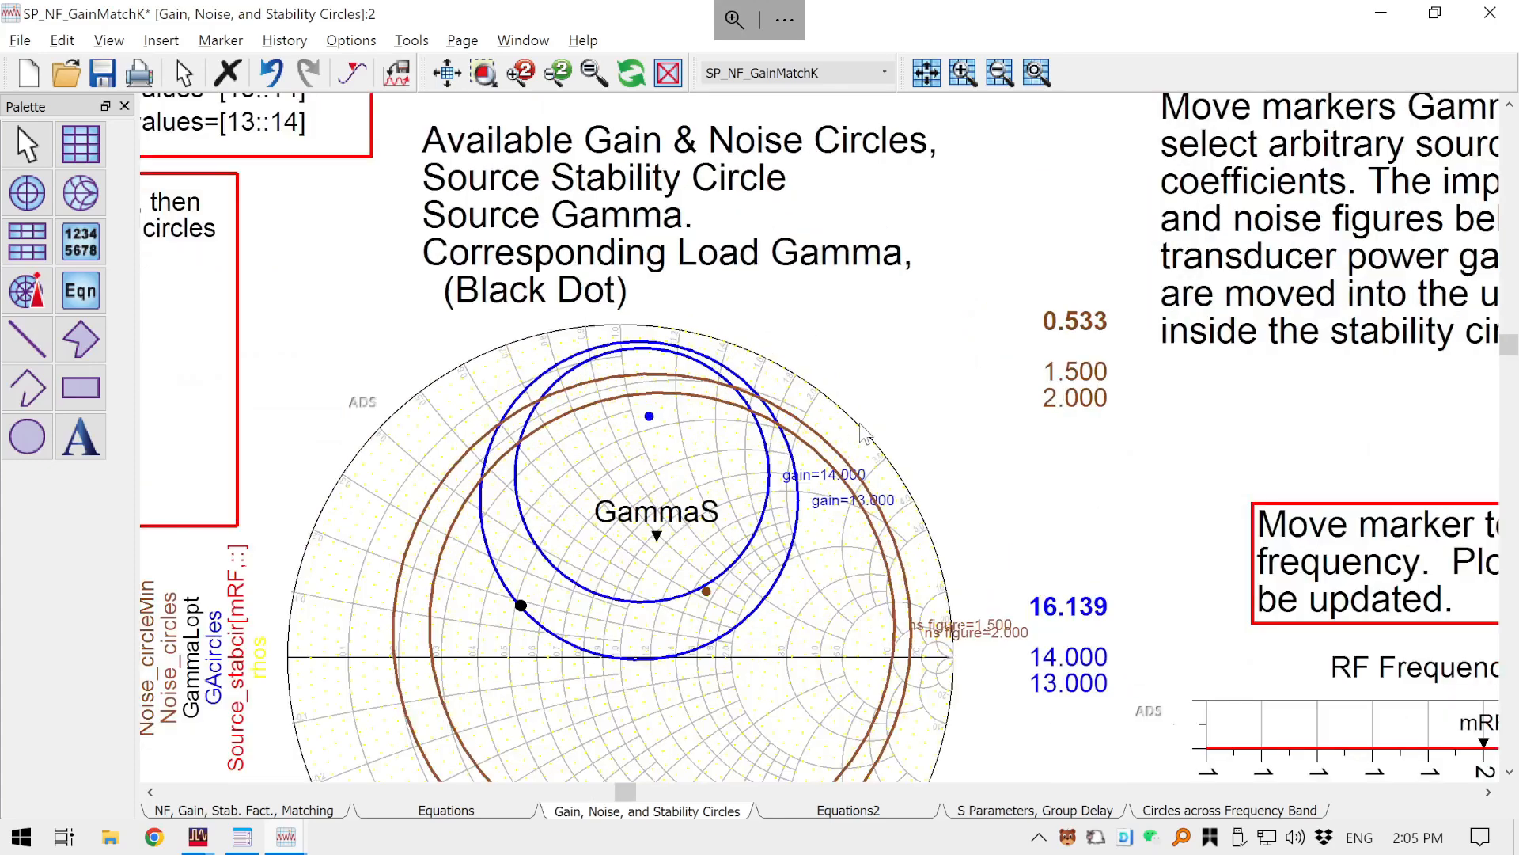
scroll(815, 445, down, 1)
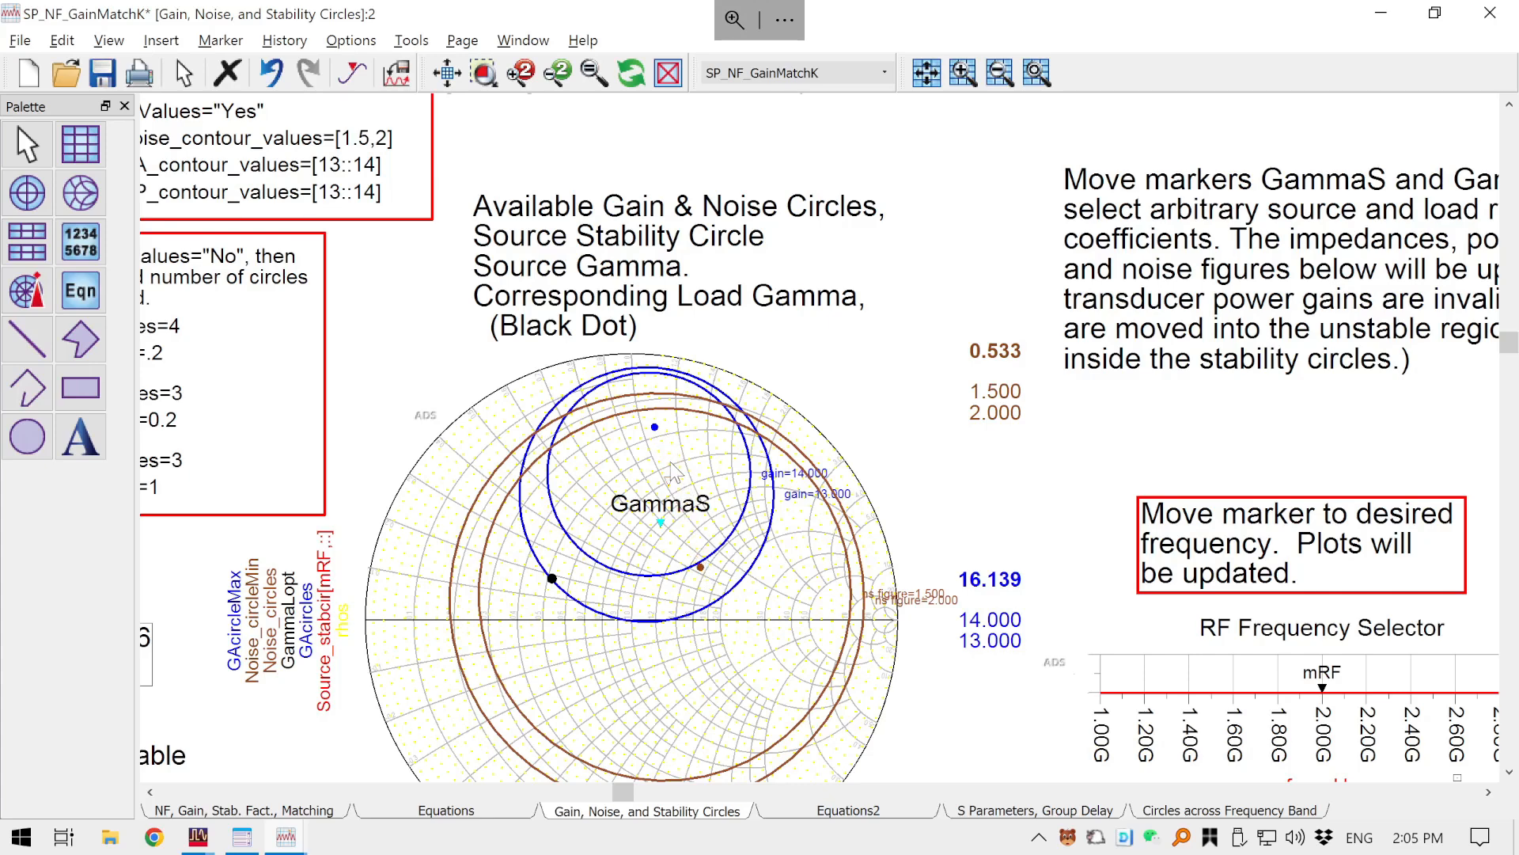
drag(669, 471, 670, 473)
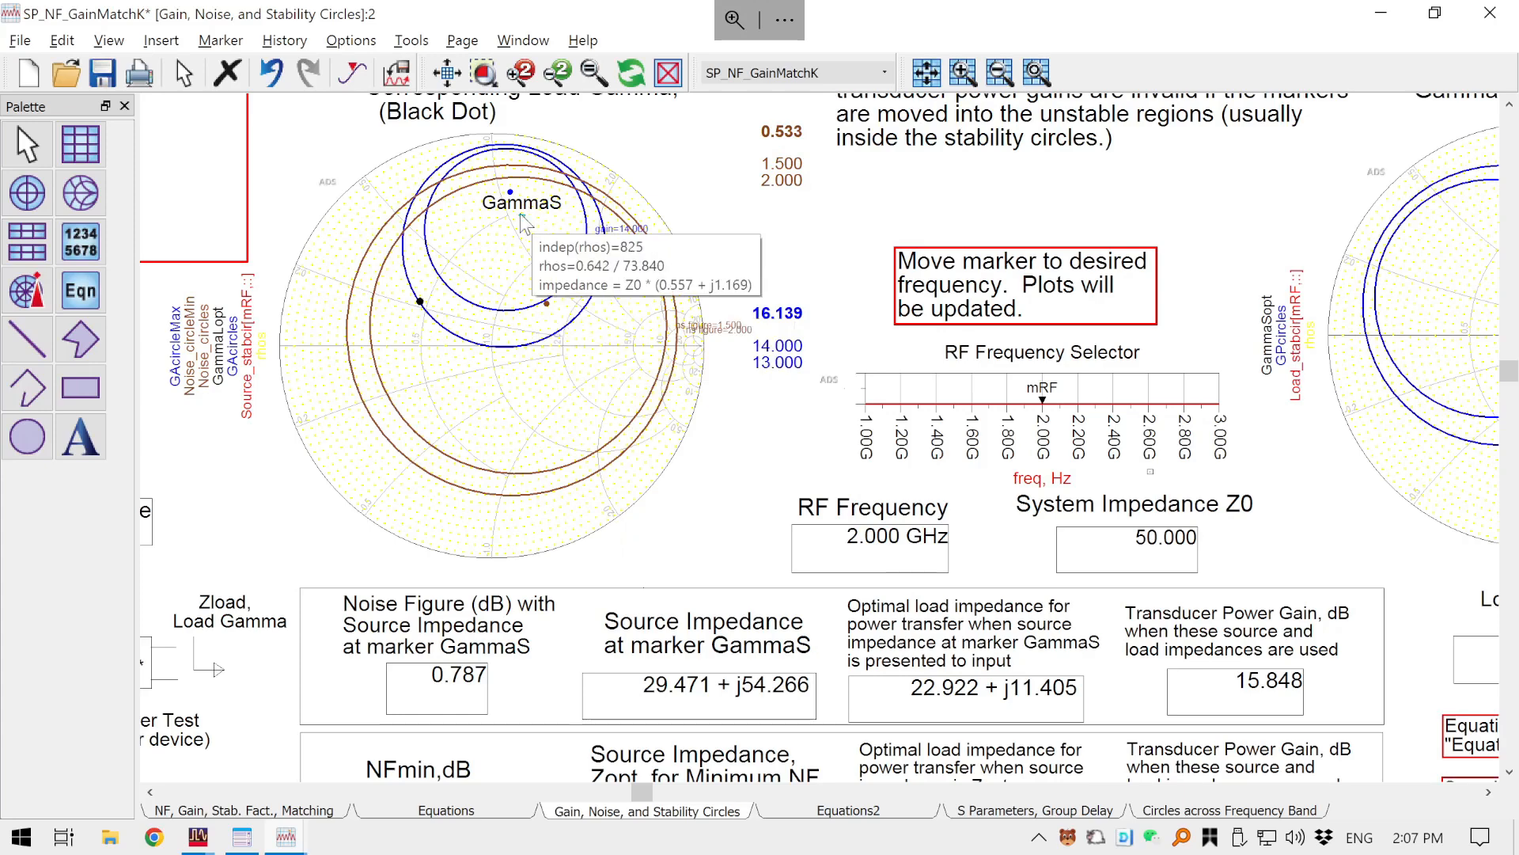
- Save the results display and pin a screen snip of the source and optimal load impedance values over the schematic
key(ctrl+s)
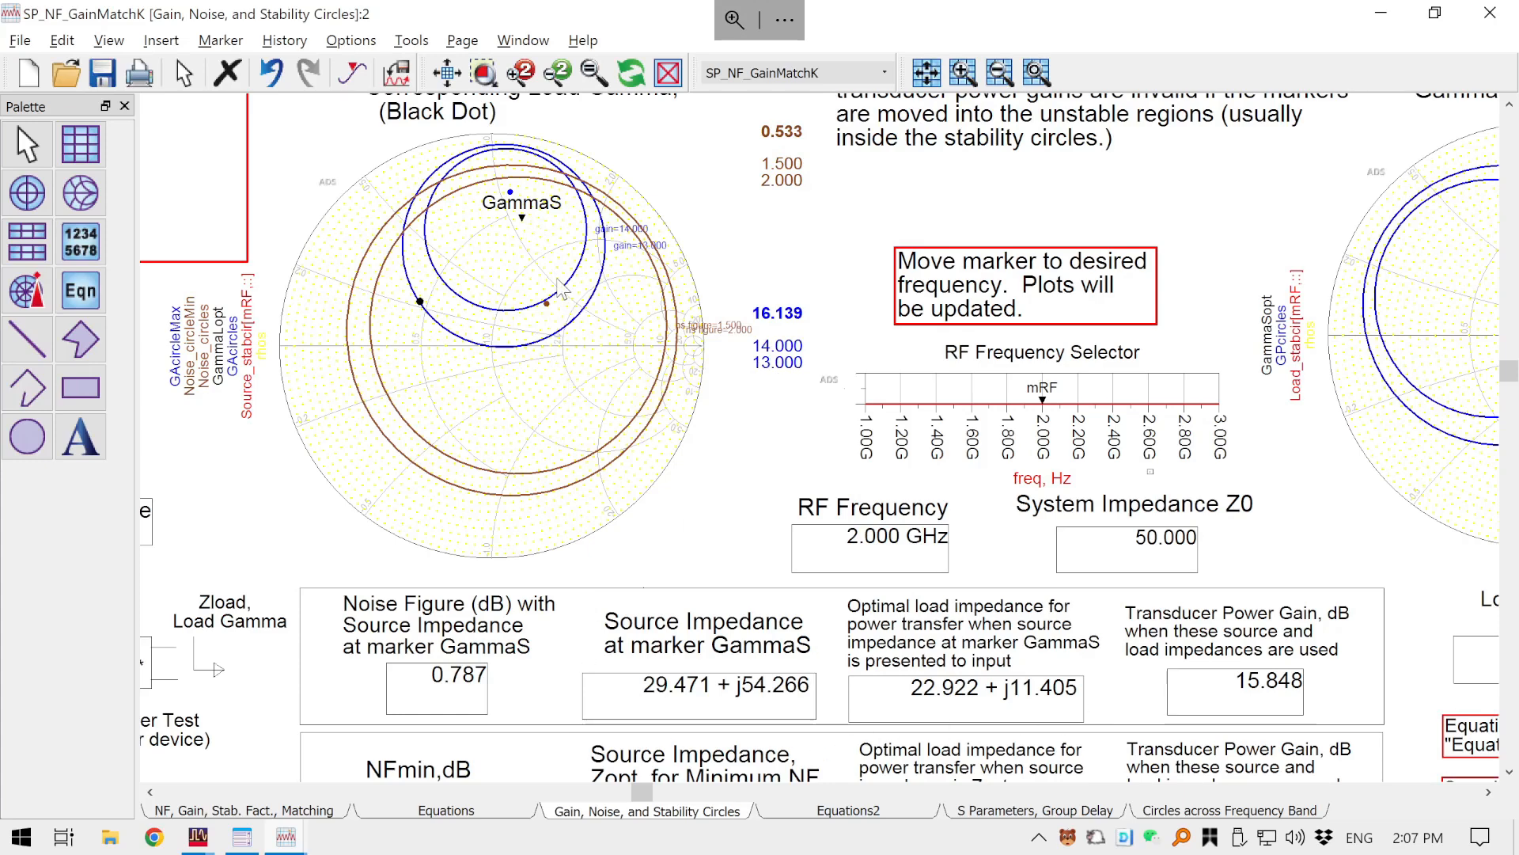
key(F1)
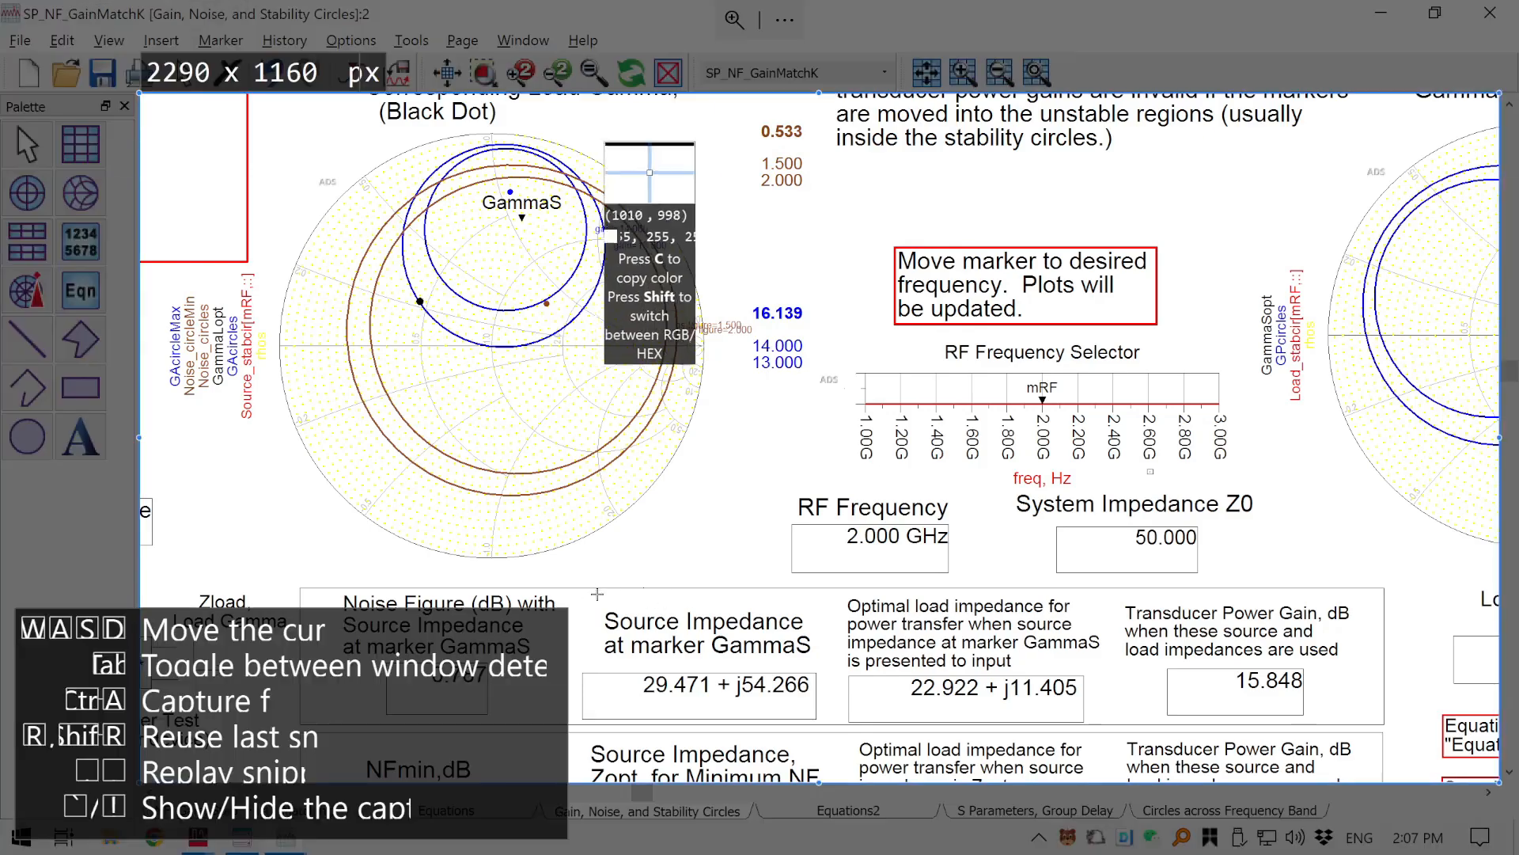
mouse_move(580, 599)
mouse_down()
mouse_move(1104, 739)
mouse_move(1128, 729)
mouse_move(1112, 730)
mouse_up()
click(1014, 756)
drag(897, 681, 1152, 206)
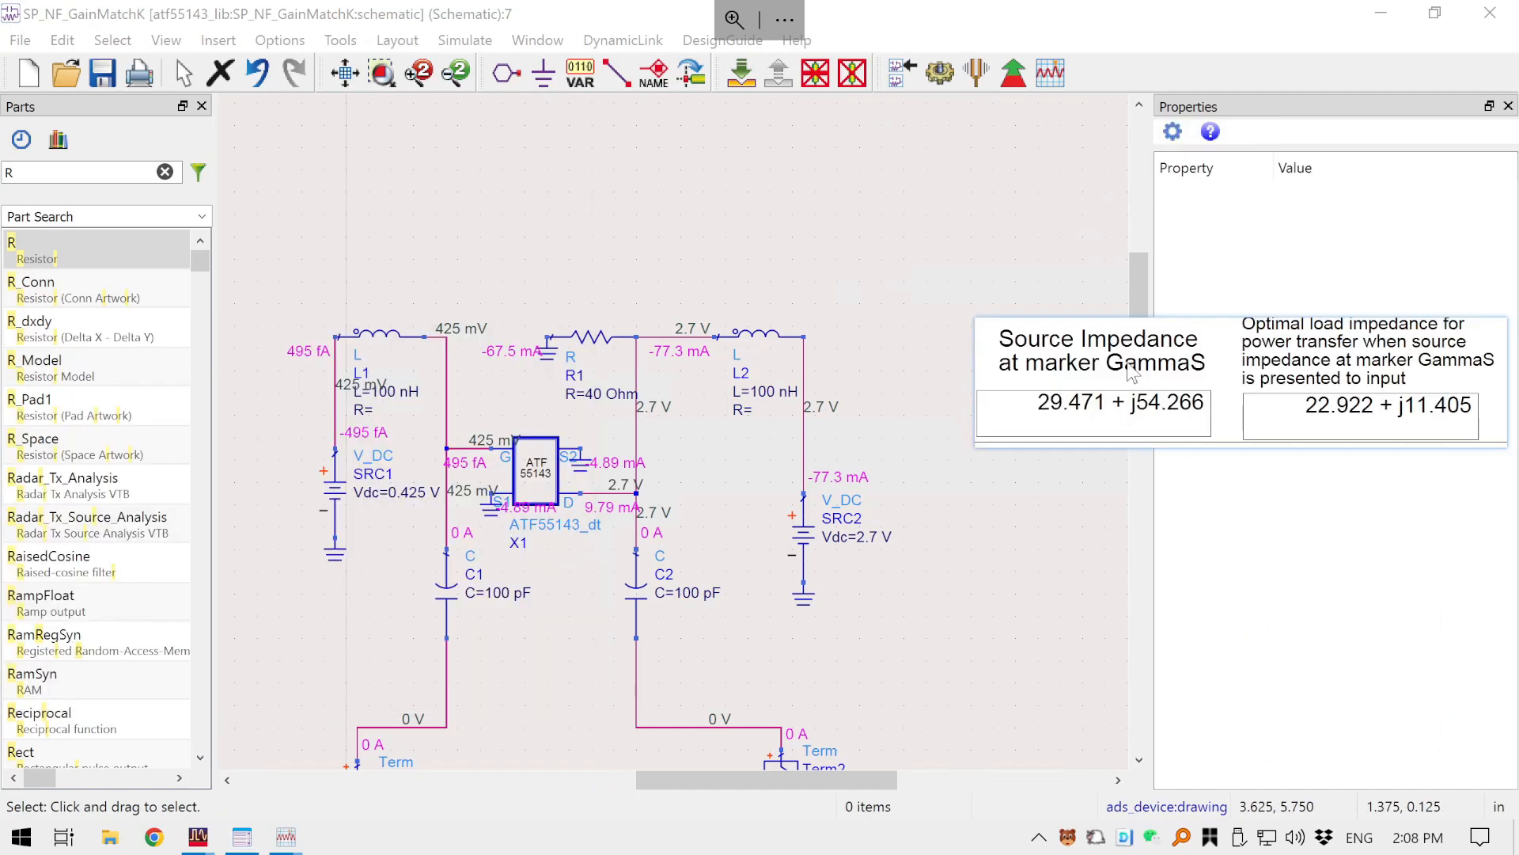
- Clear the part search and show the Smith Chart Matching component palette
scroll(970, 316, down, 5)
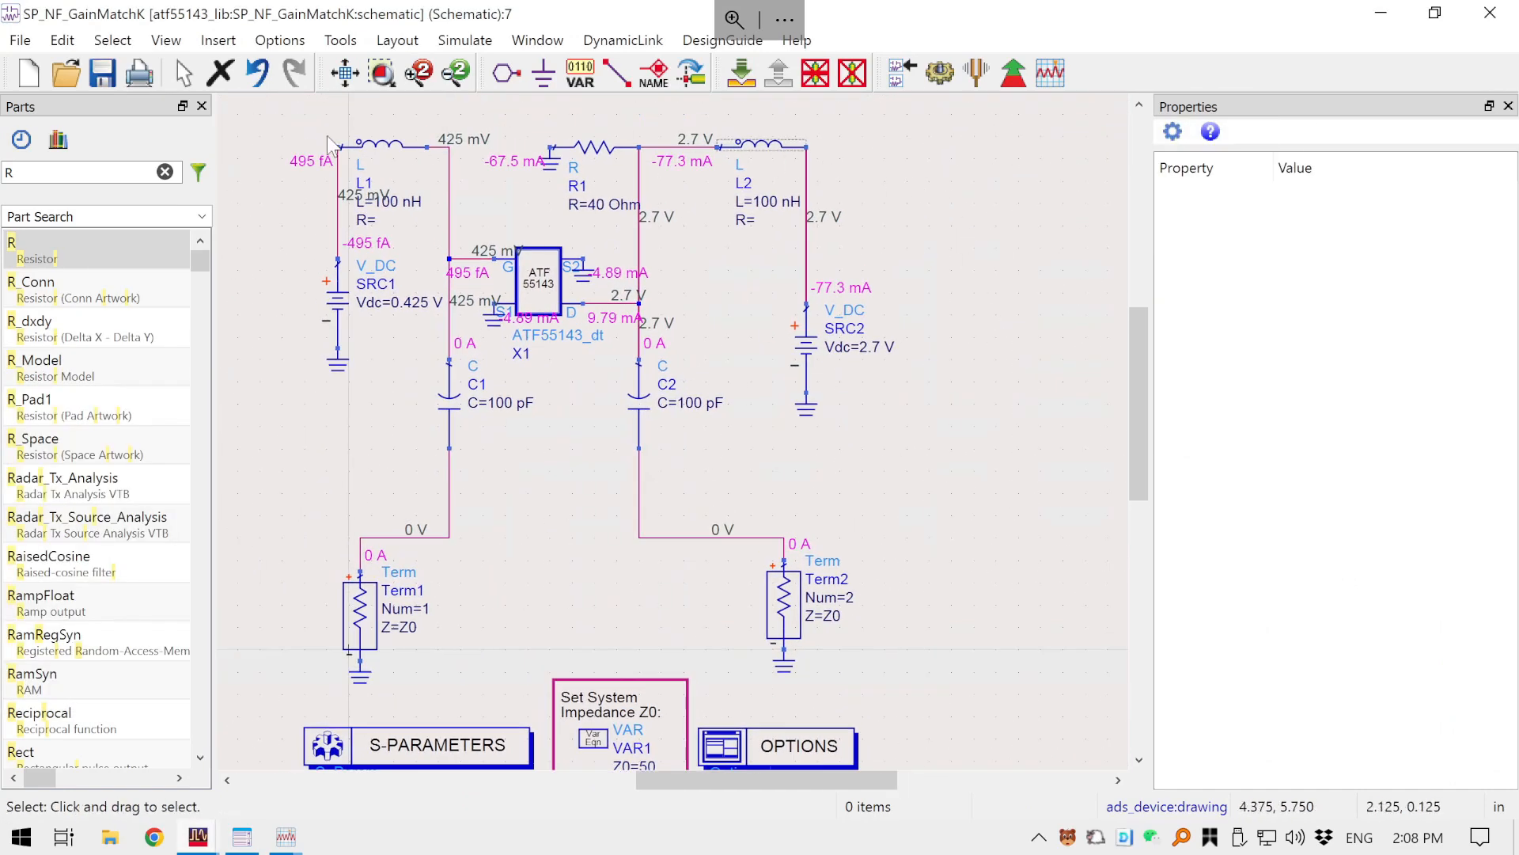
click(166, 171)
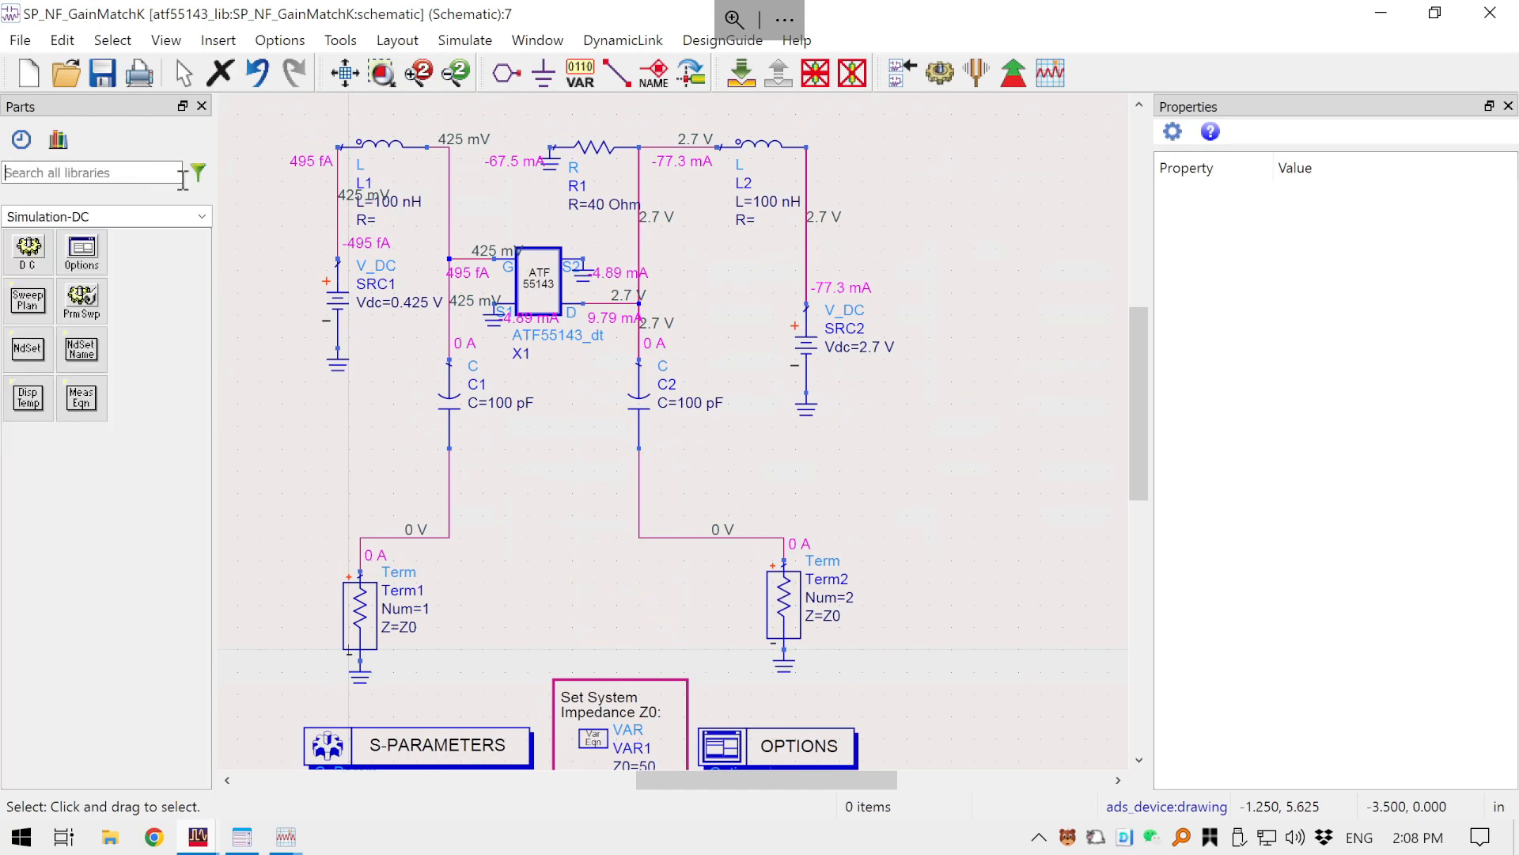
click(201, 217)
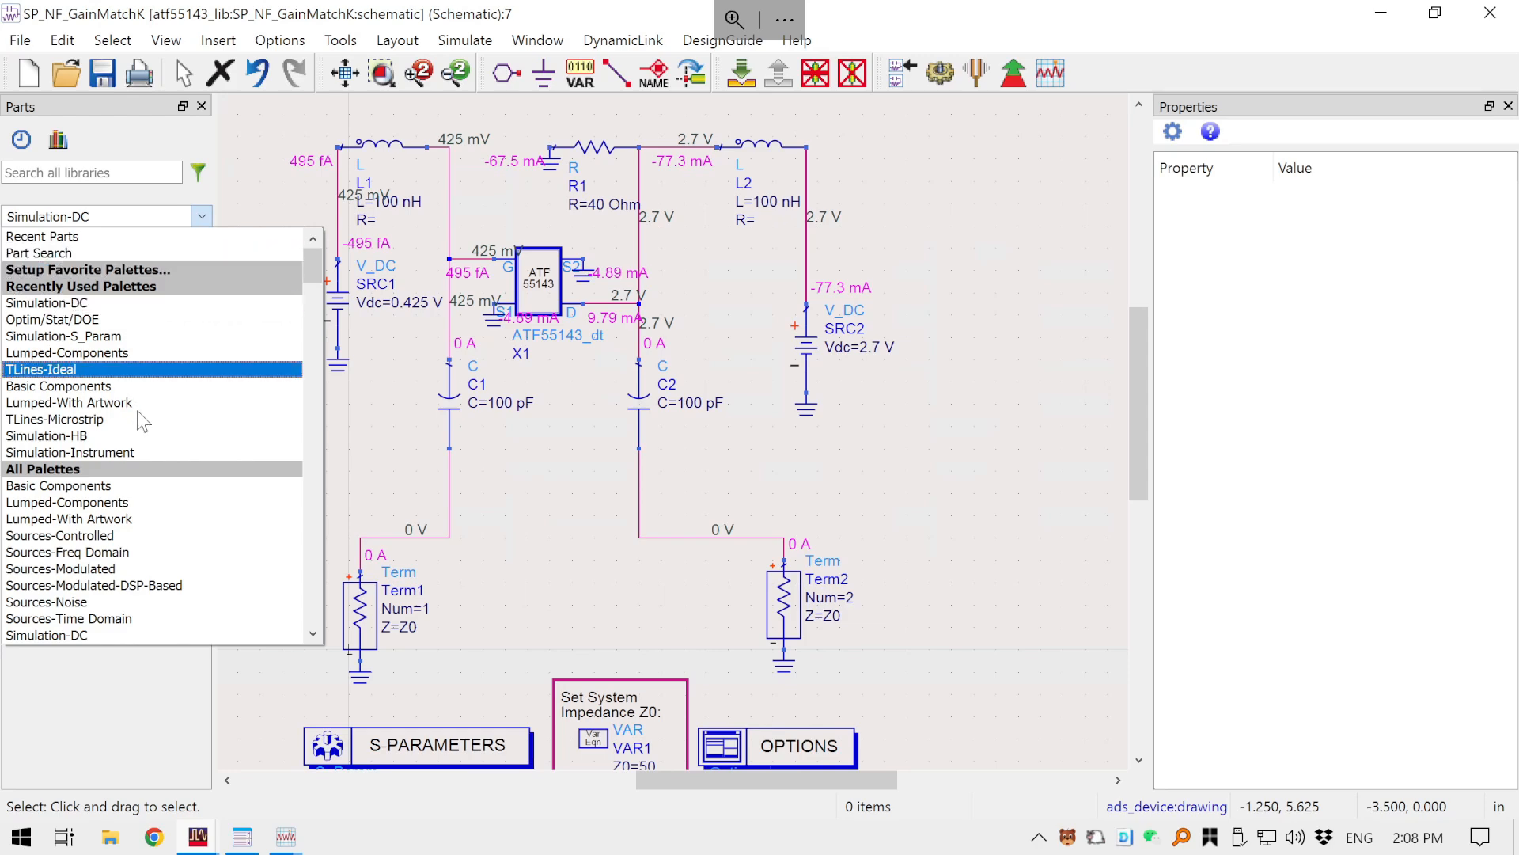
scroll(139, 410, down, 6)
scroll(146, 420, down, 6)
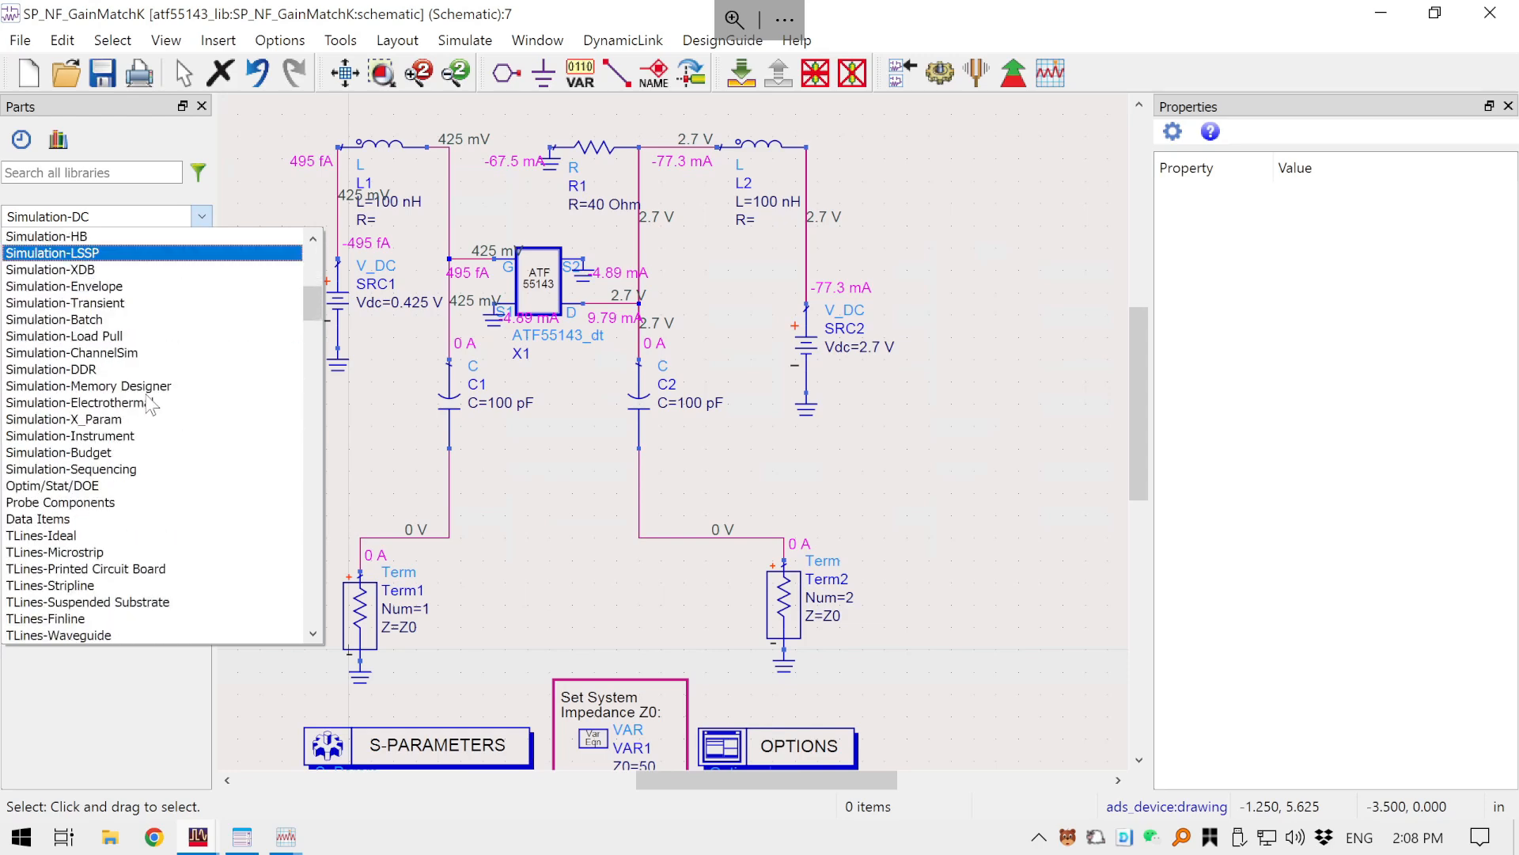
scroll(136, 457, down, 12)
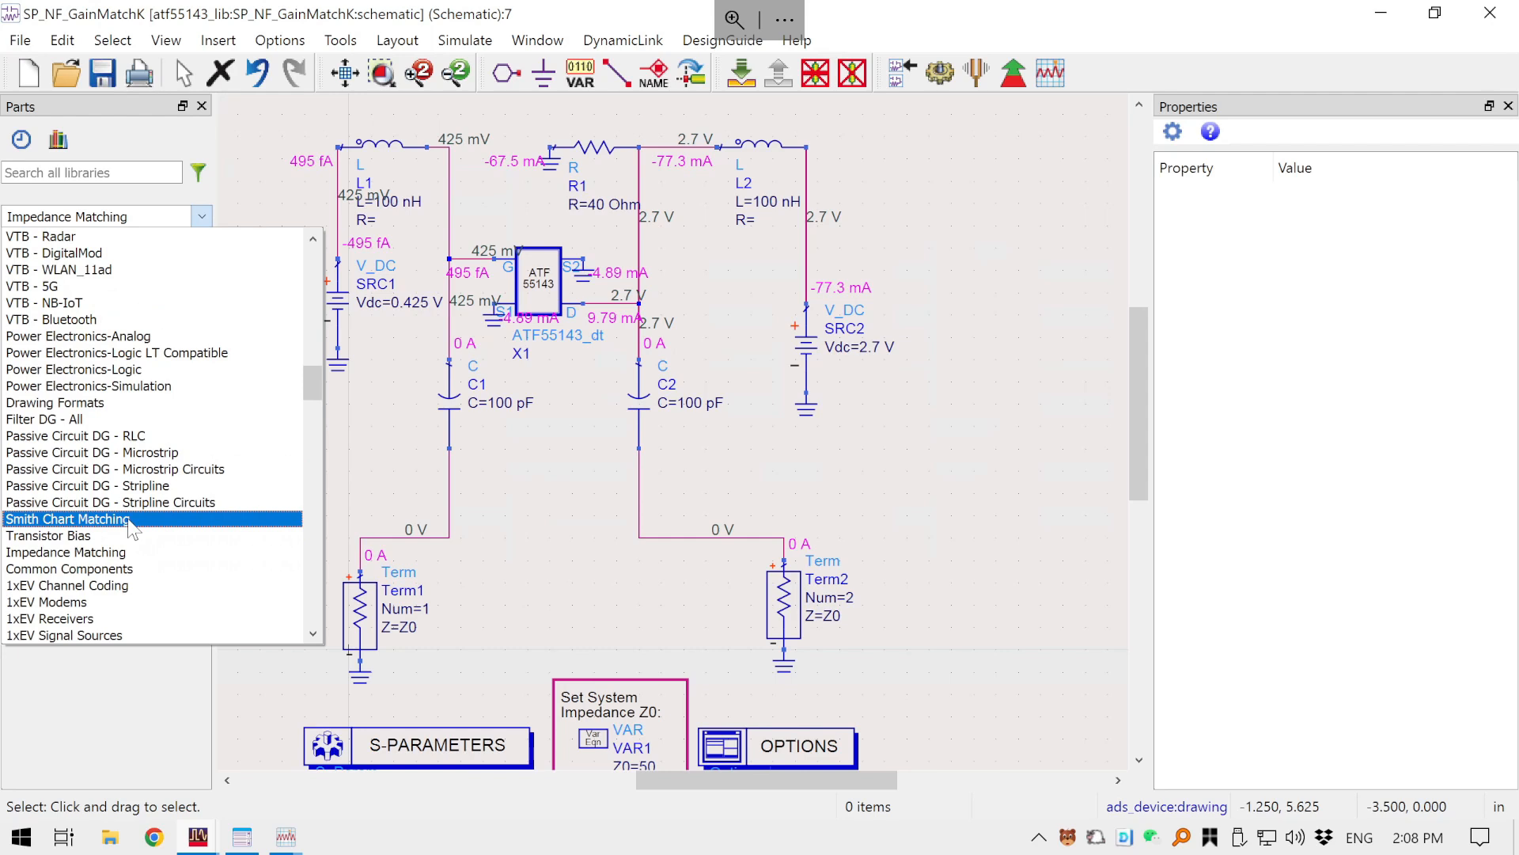
click(131, 520)
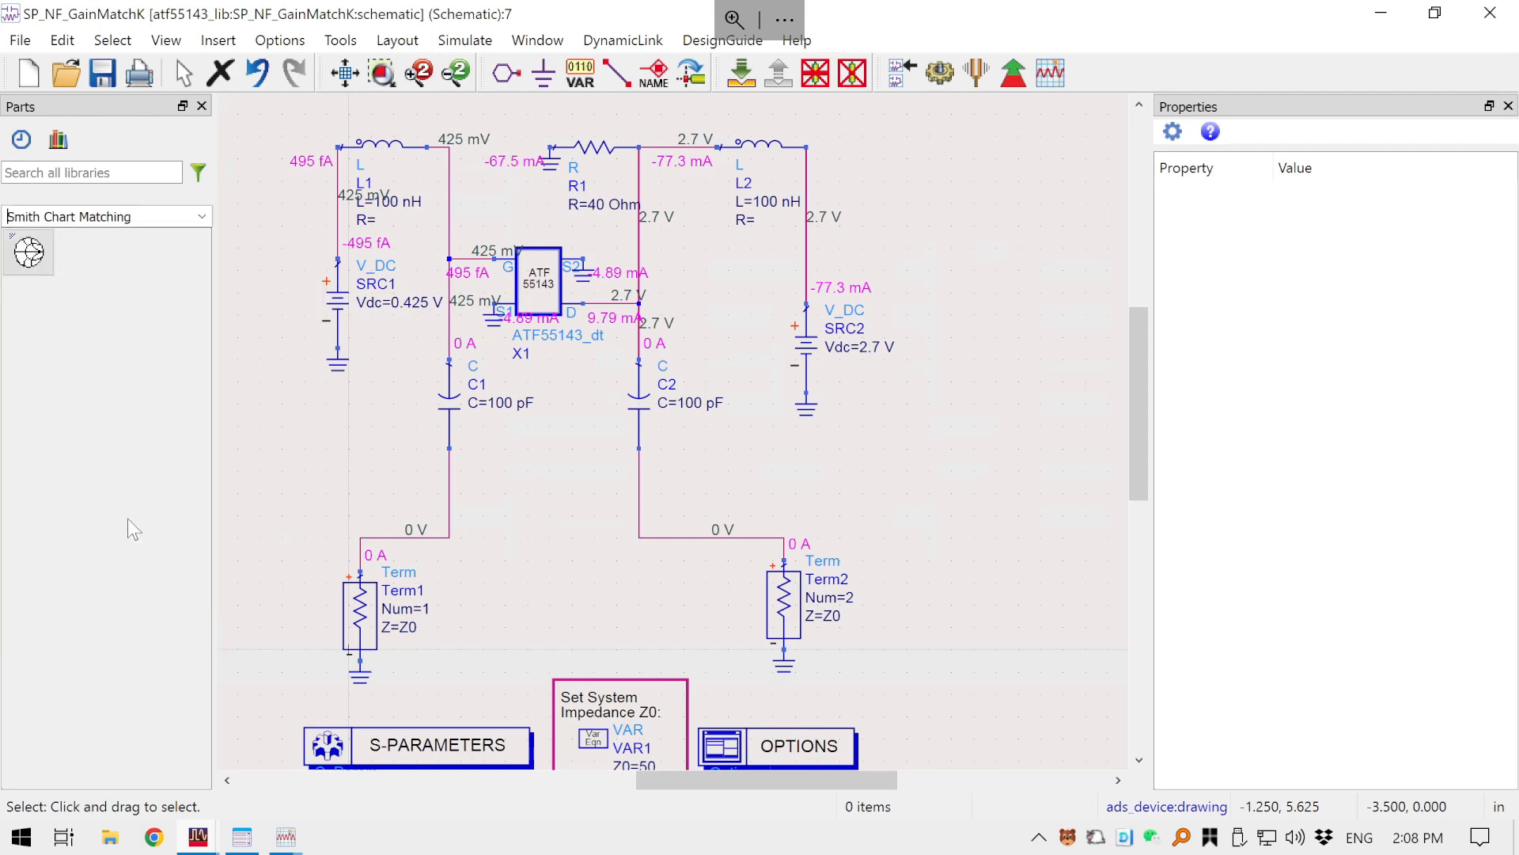
- Place a Smith chart matching SmartComponent in the empty area above Term1, accepting the utility notice
click(30, 254)
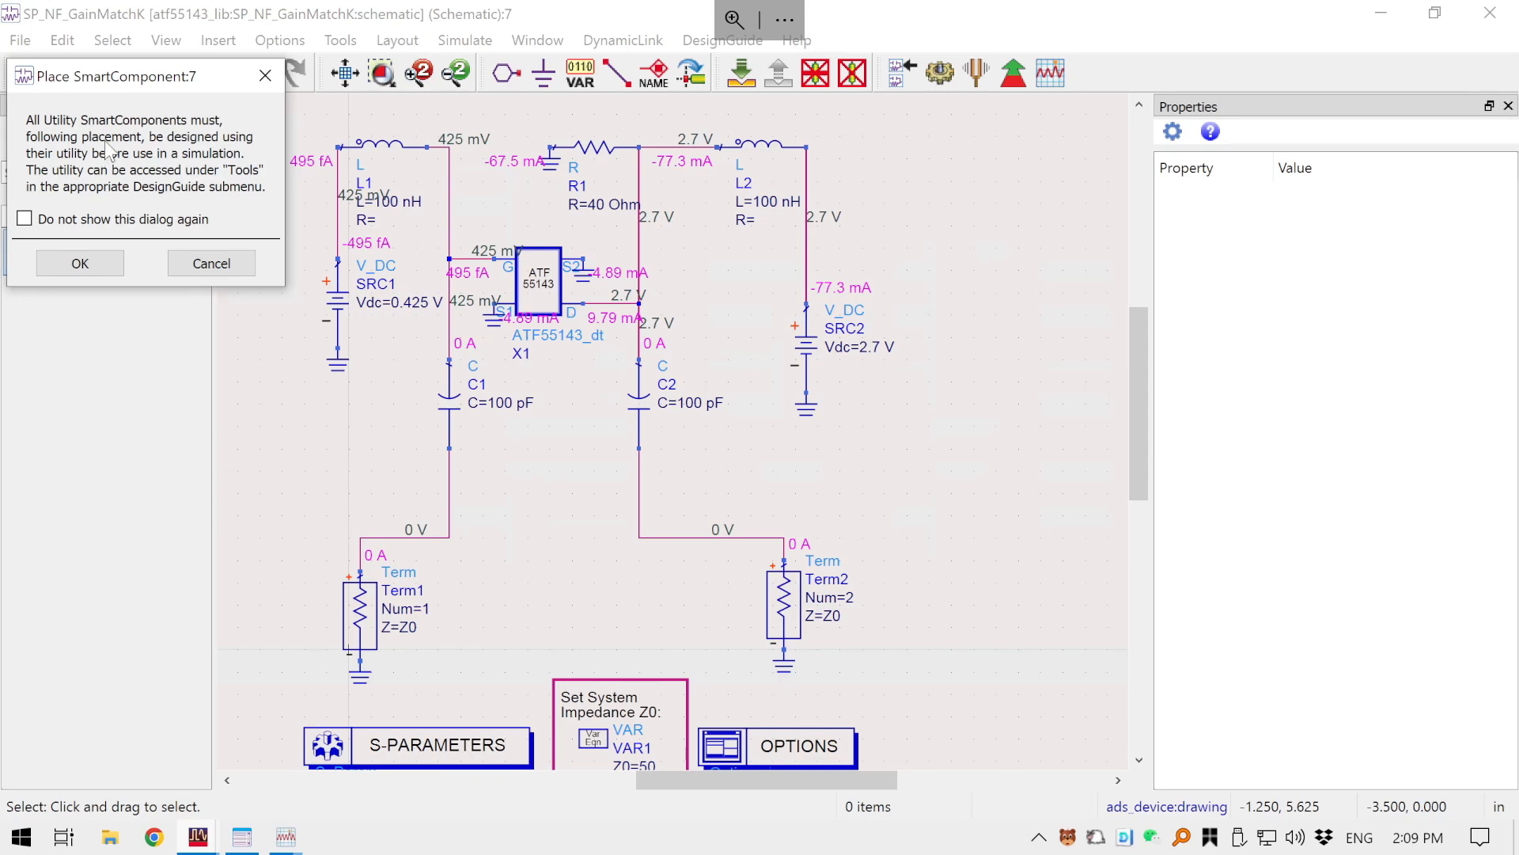
drag(100, 83, 127, 325)
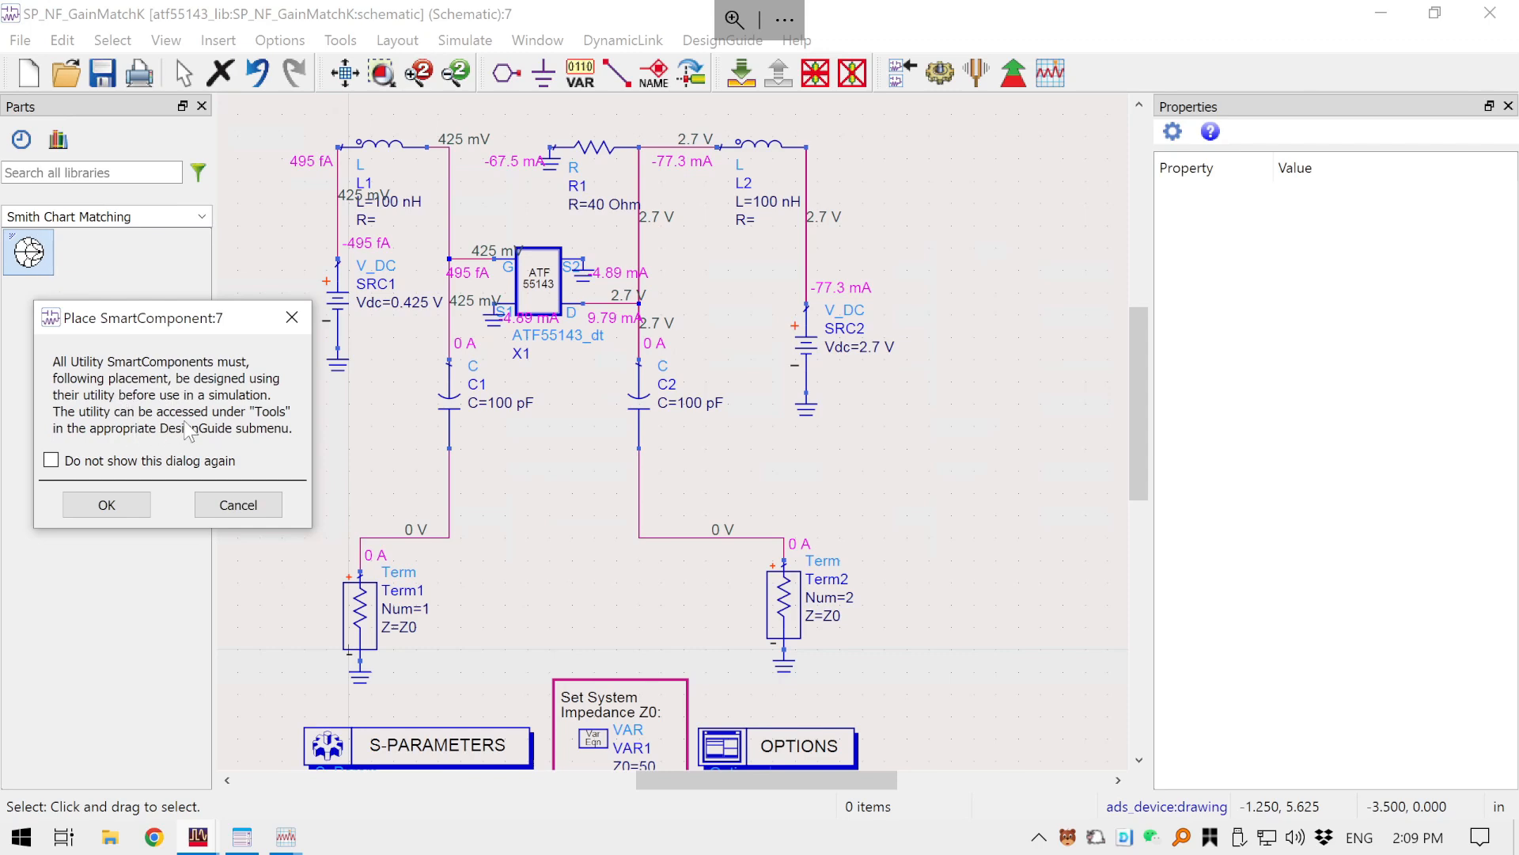
click(134, 506)
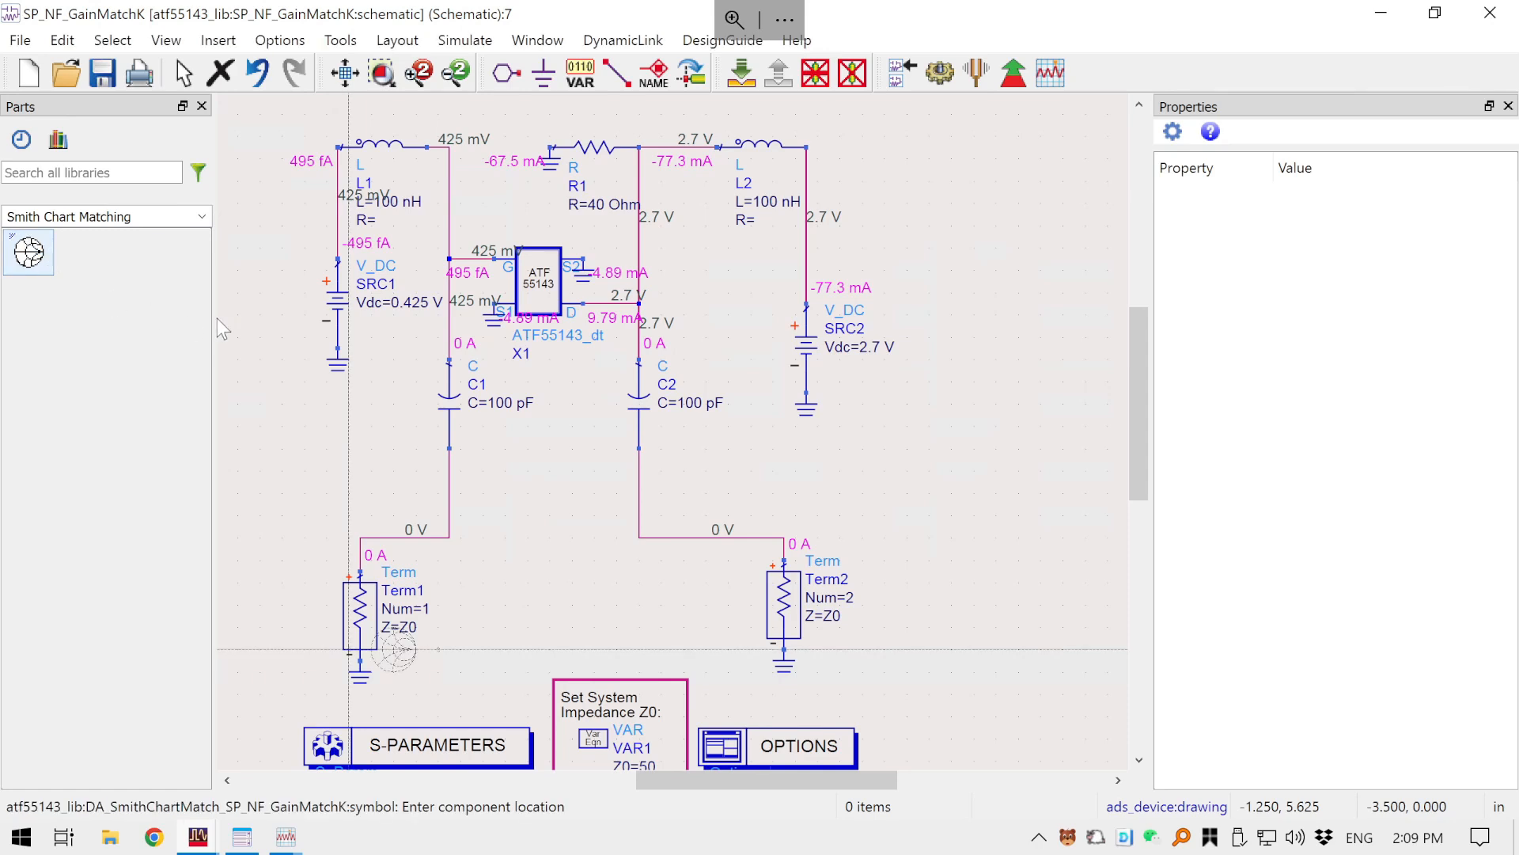
click(261, 450)
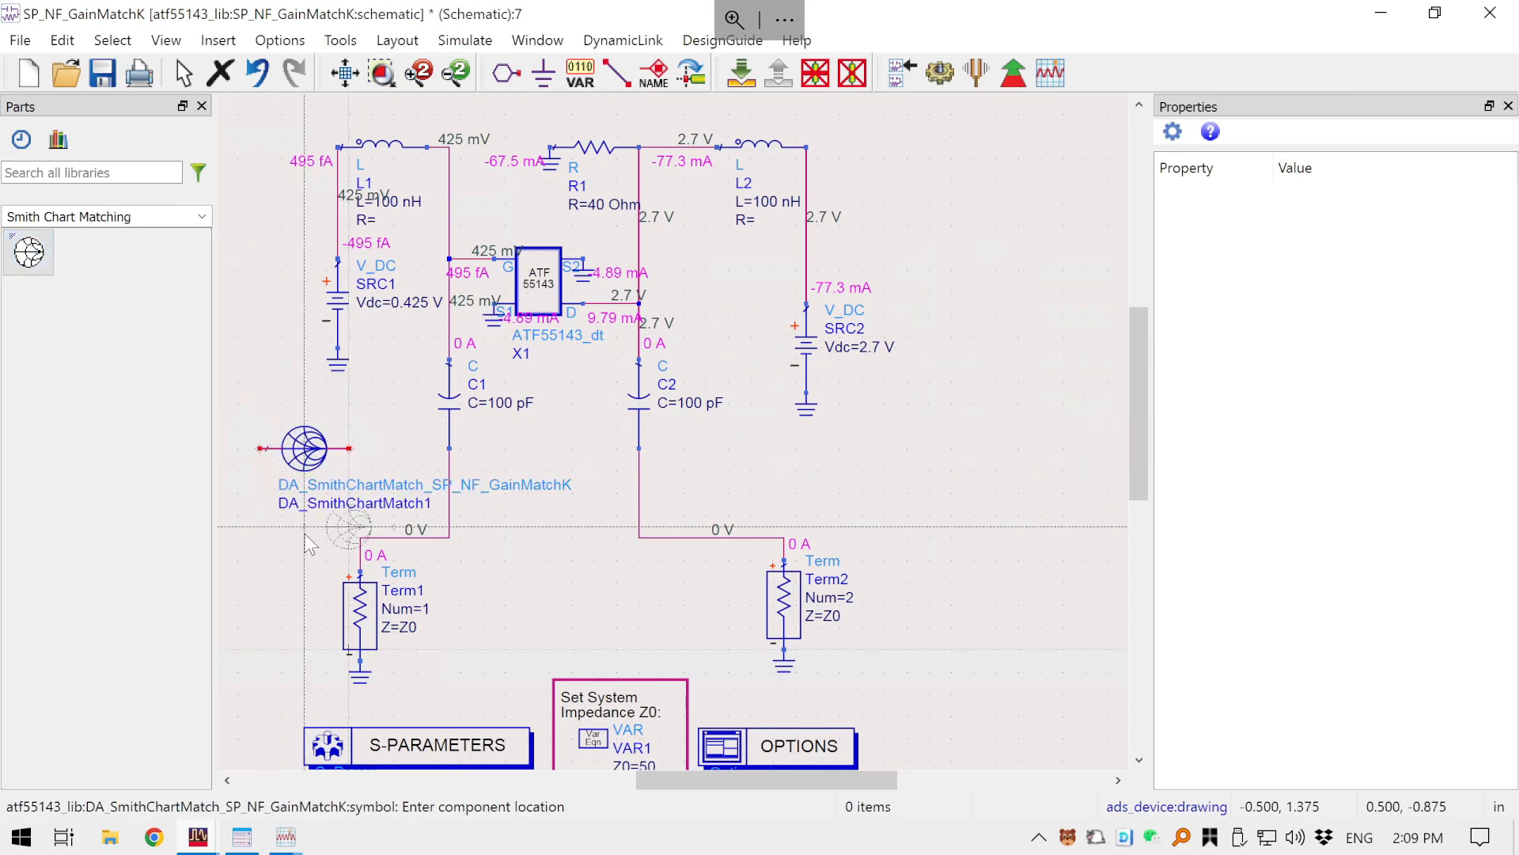
key(Escape)
- Examine the port orientation of the Smith chart matching components and how they connect to the capacitors and terminations
click(299, 469)
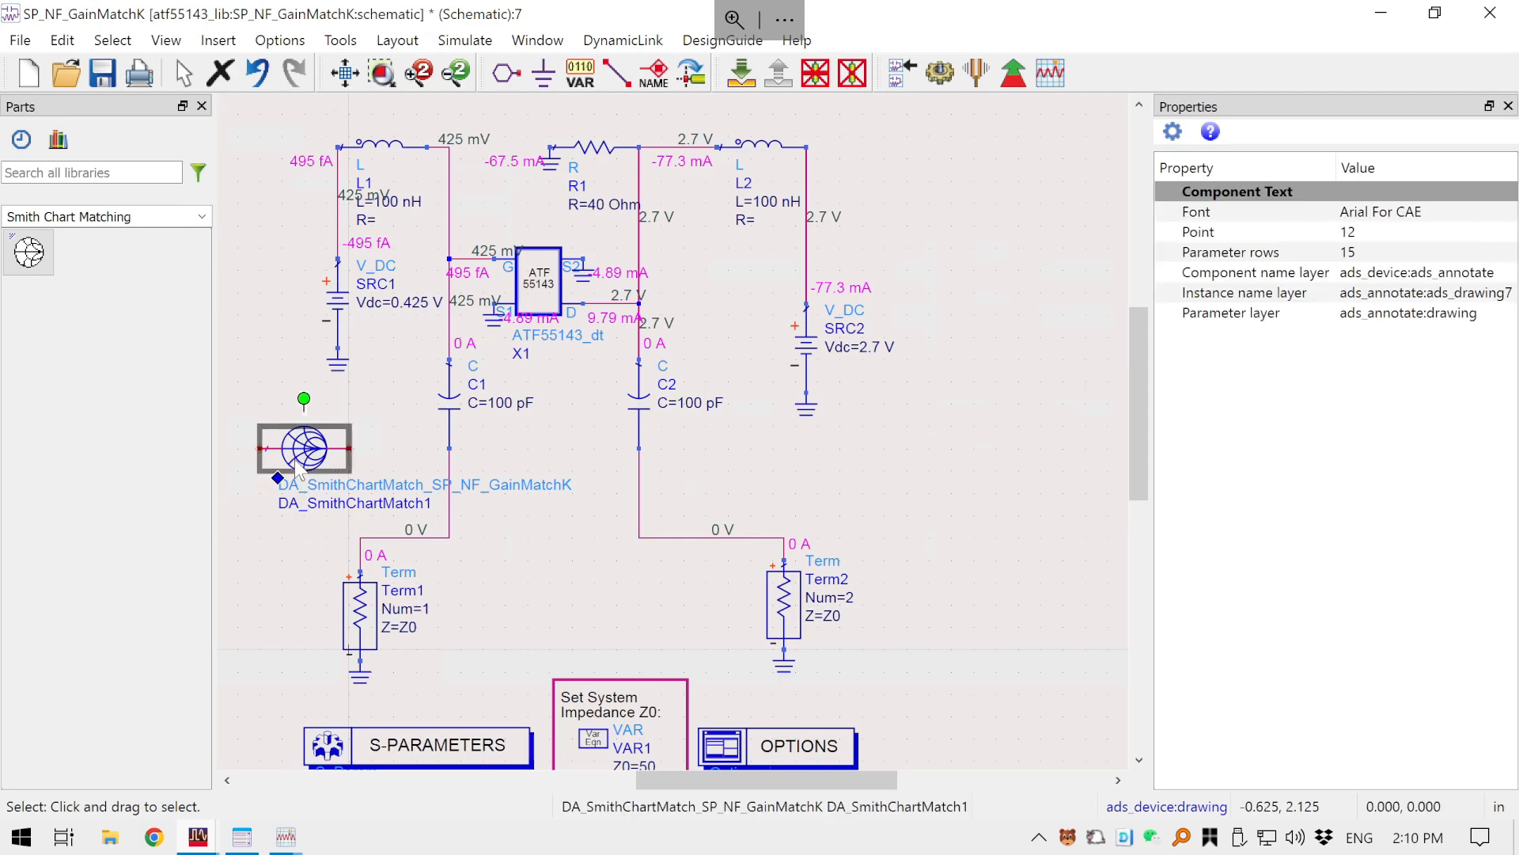
click(288, 539)
click(310, 453)
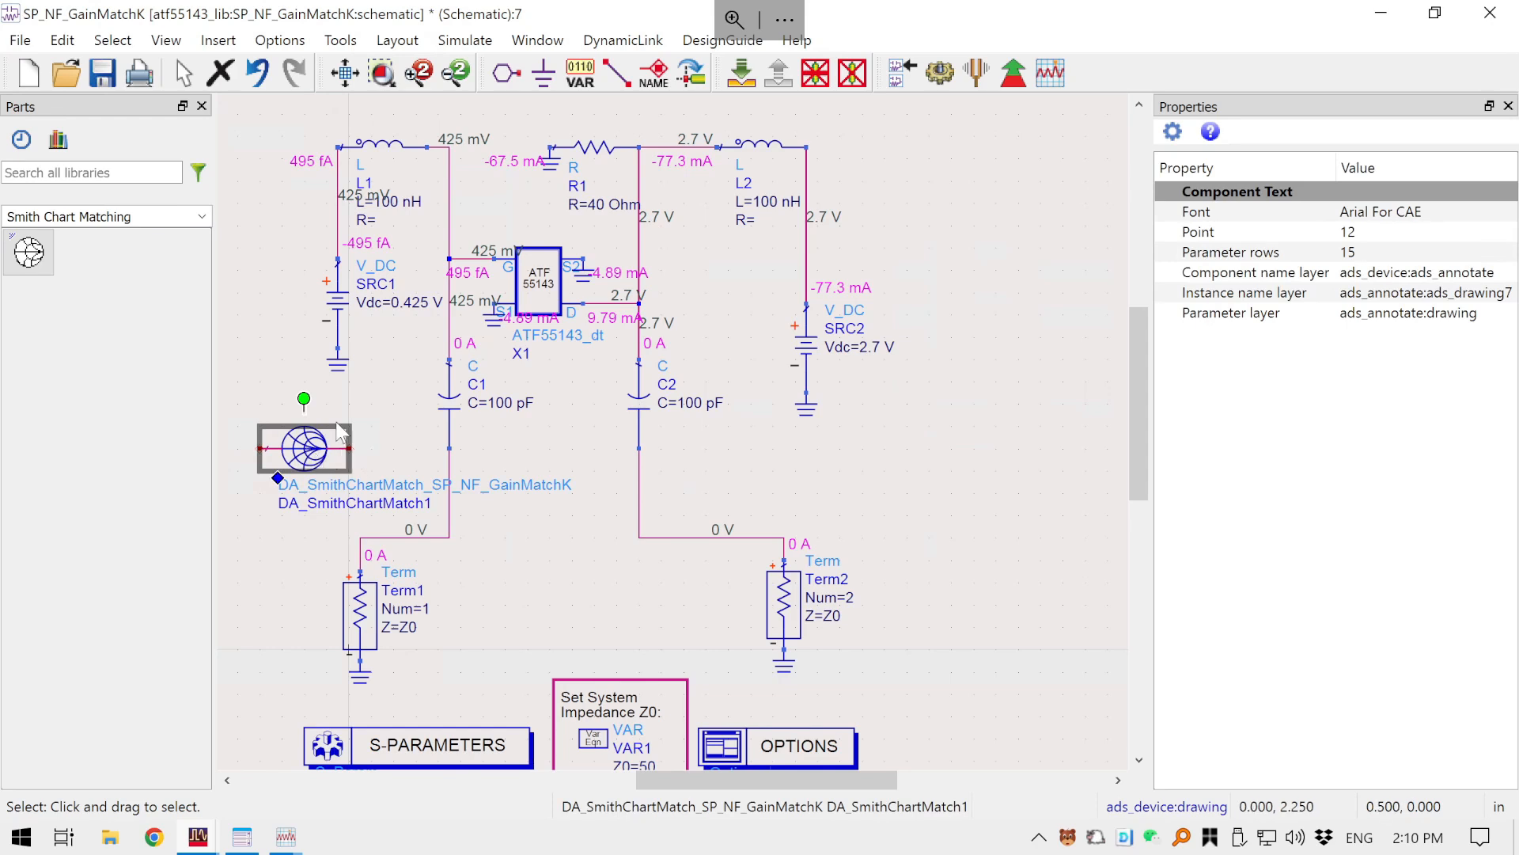
scroll(247, 436, up, 3)
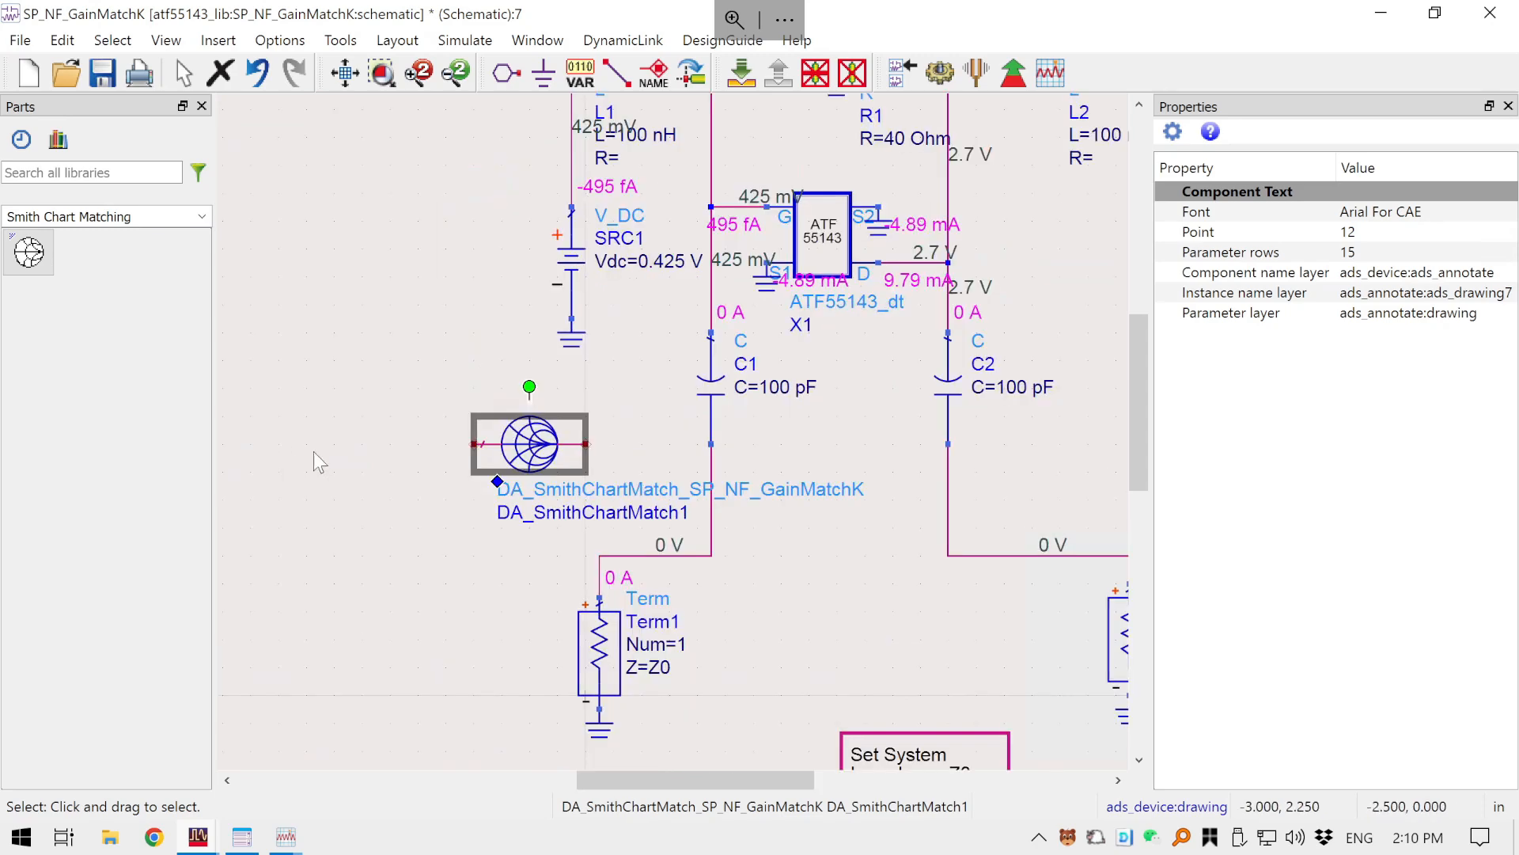
click(818, 432)
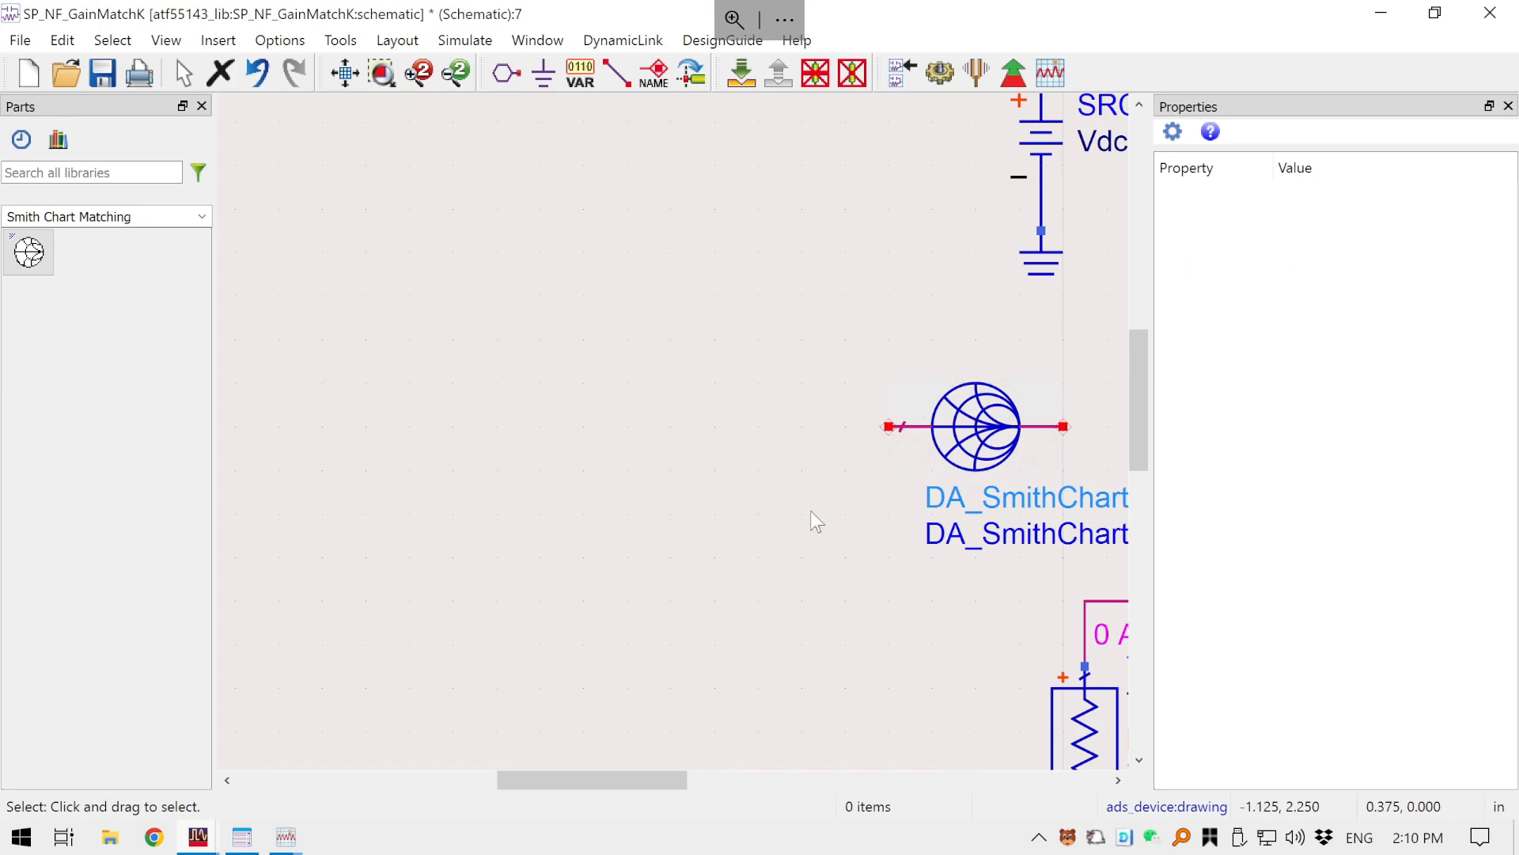
scroll(668, 501, down, 2)
scroll(870, 398, up, 1)
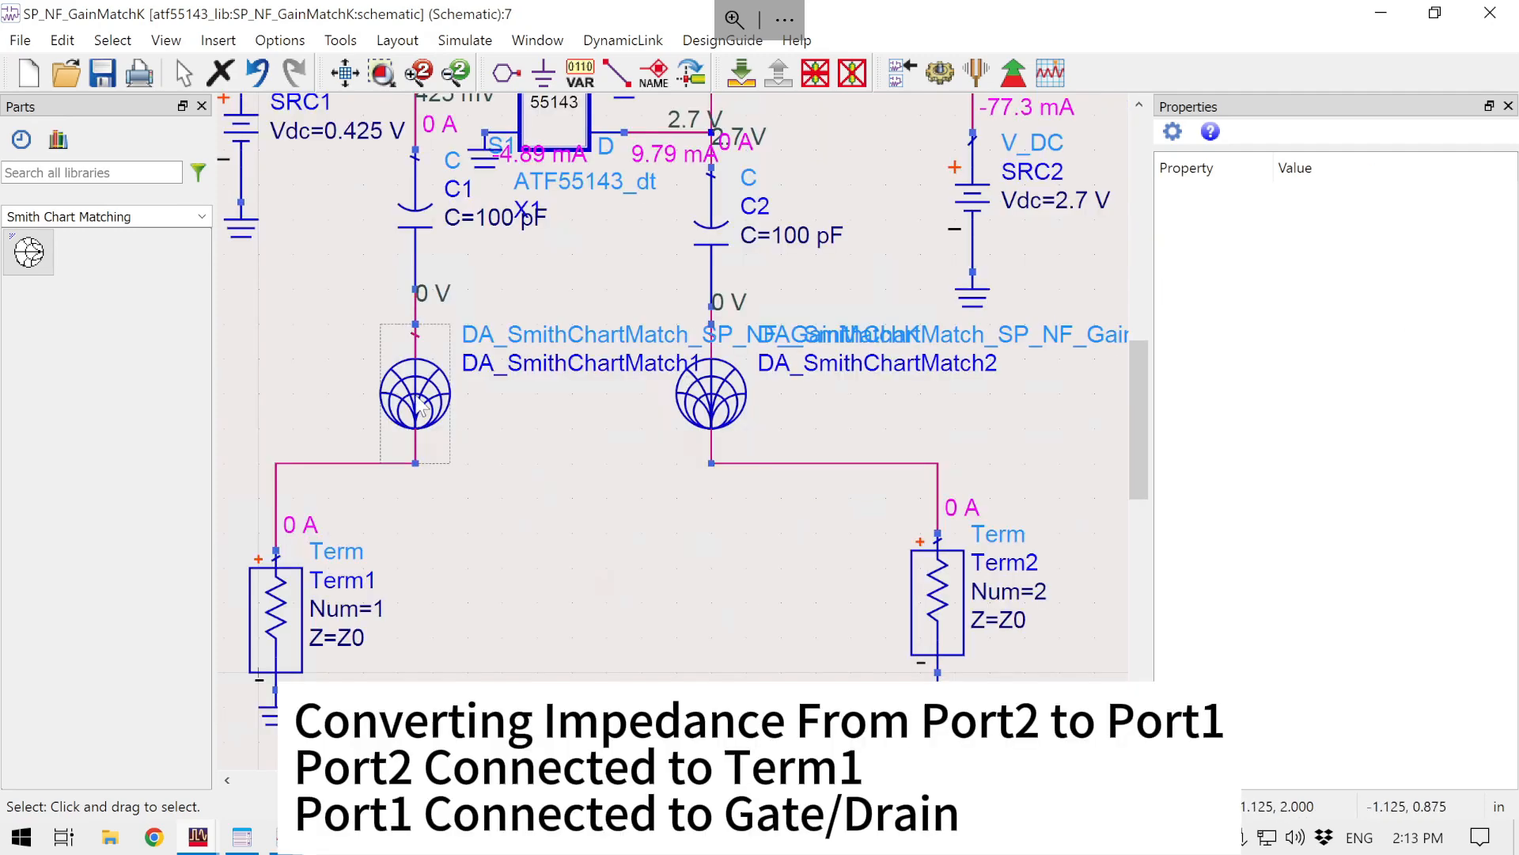
click(416, 396)
click(606, 444)
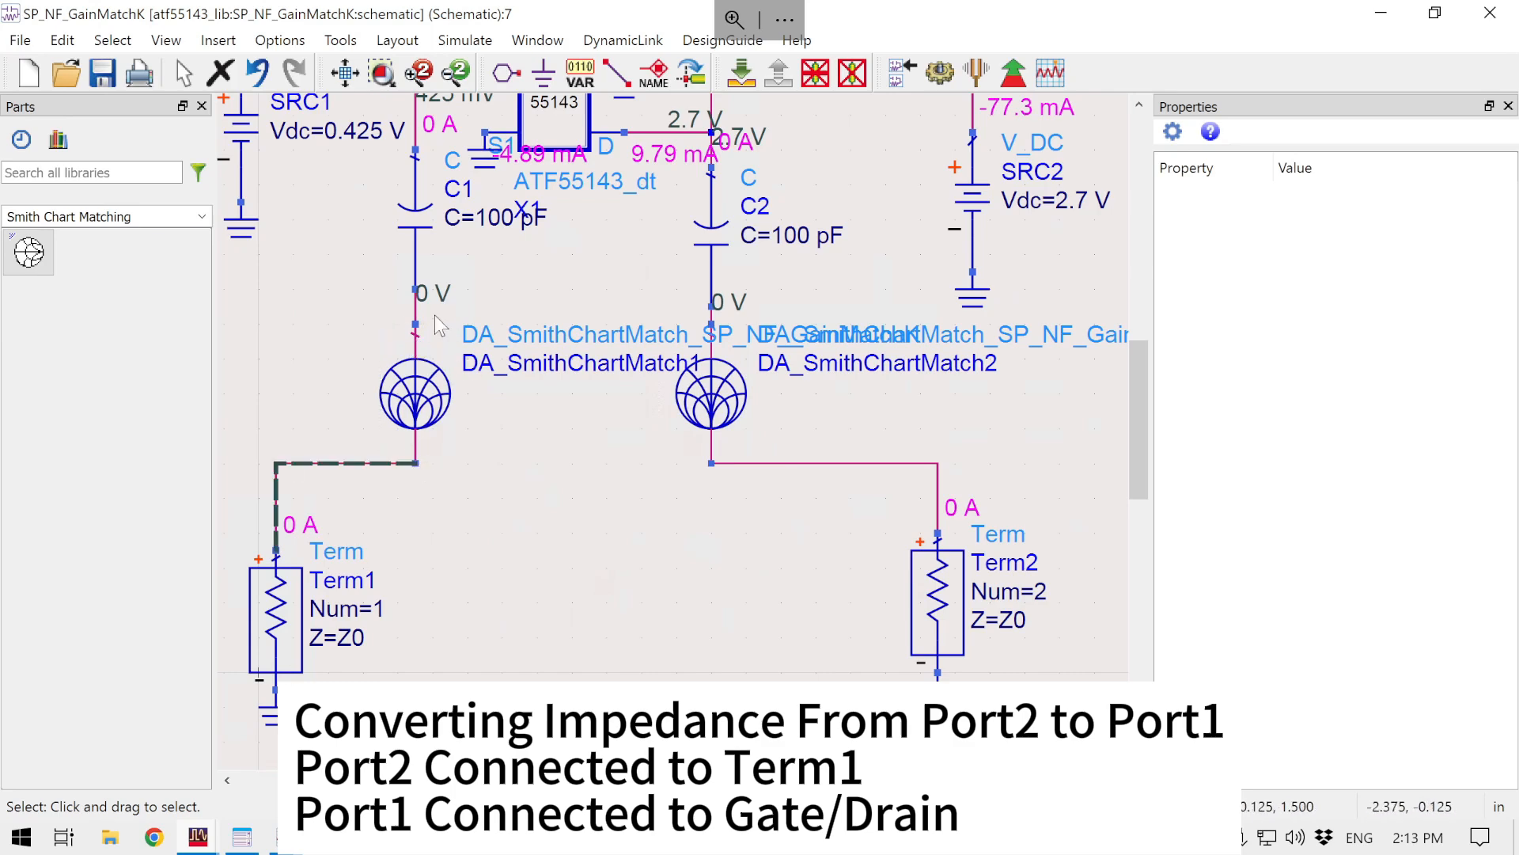
click(436, 394)
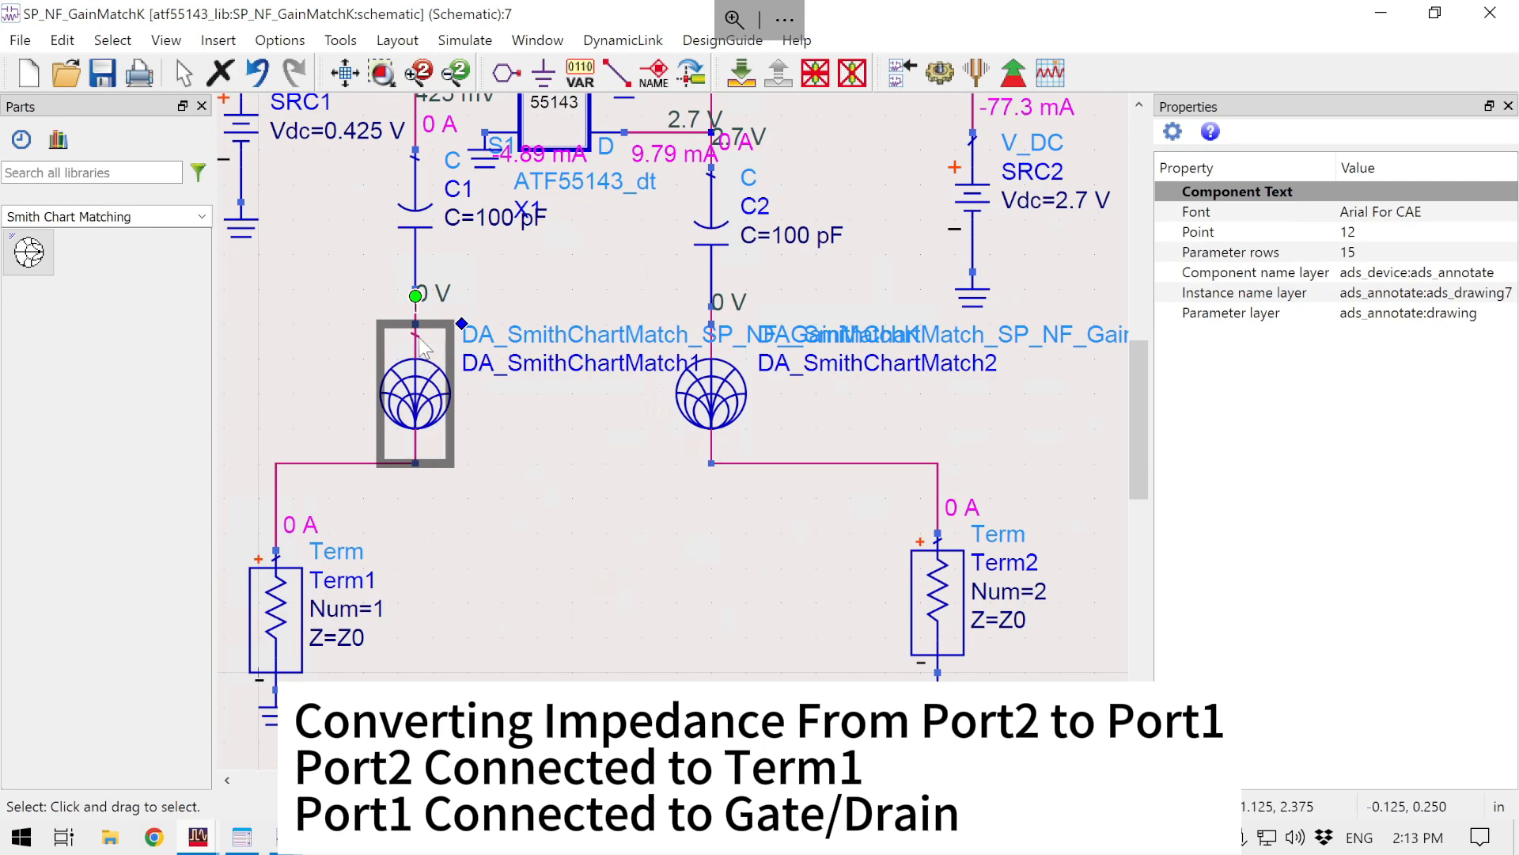
drag(586, 497, 632, 597)
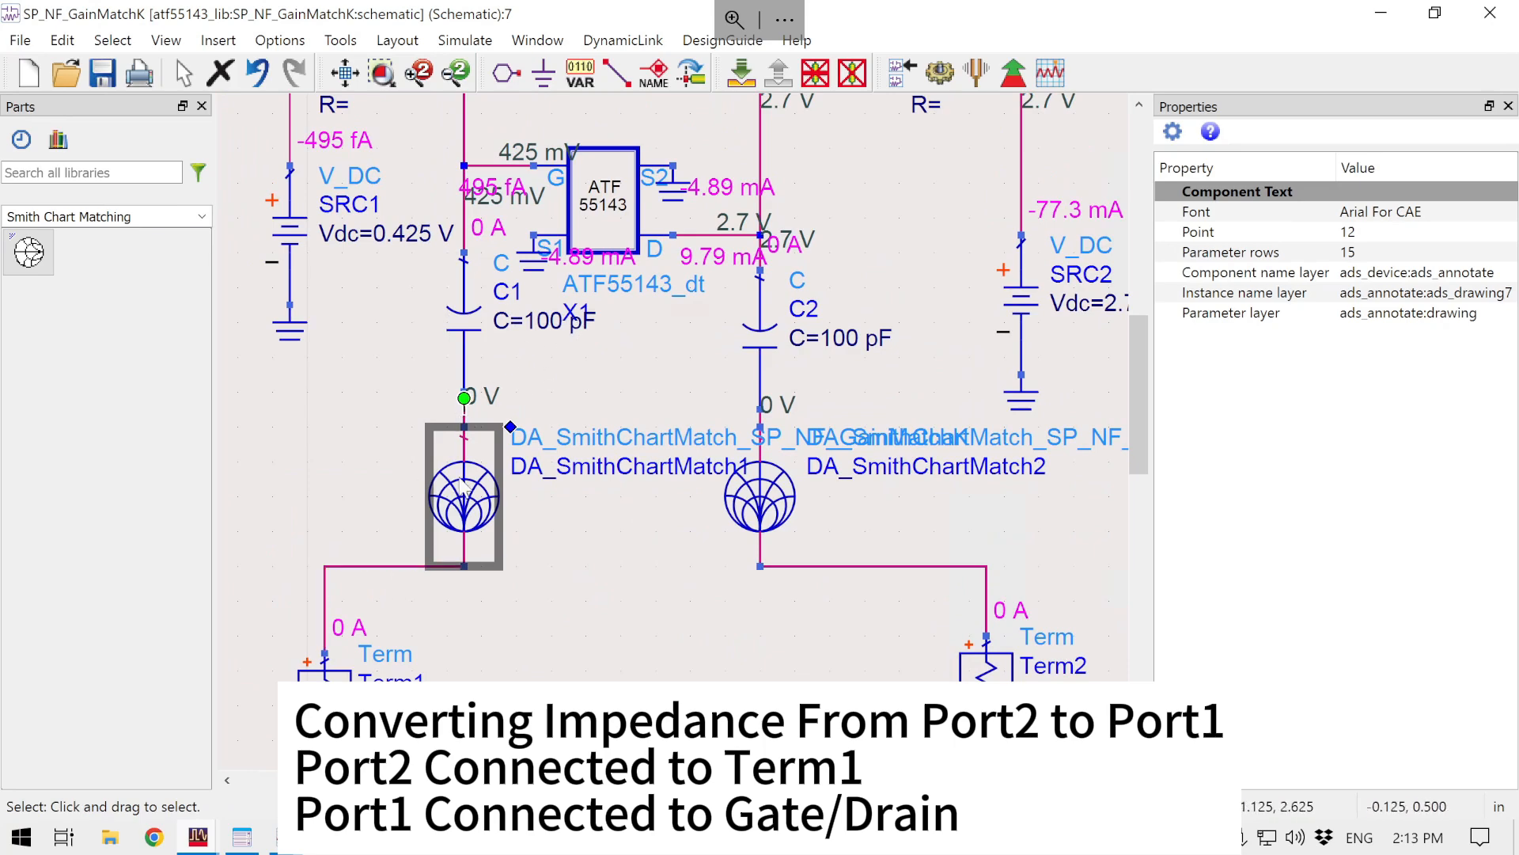
click(586, 572)
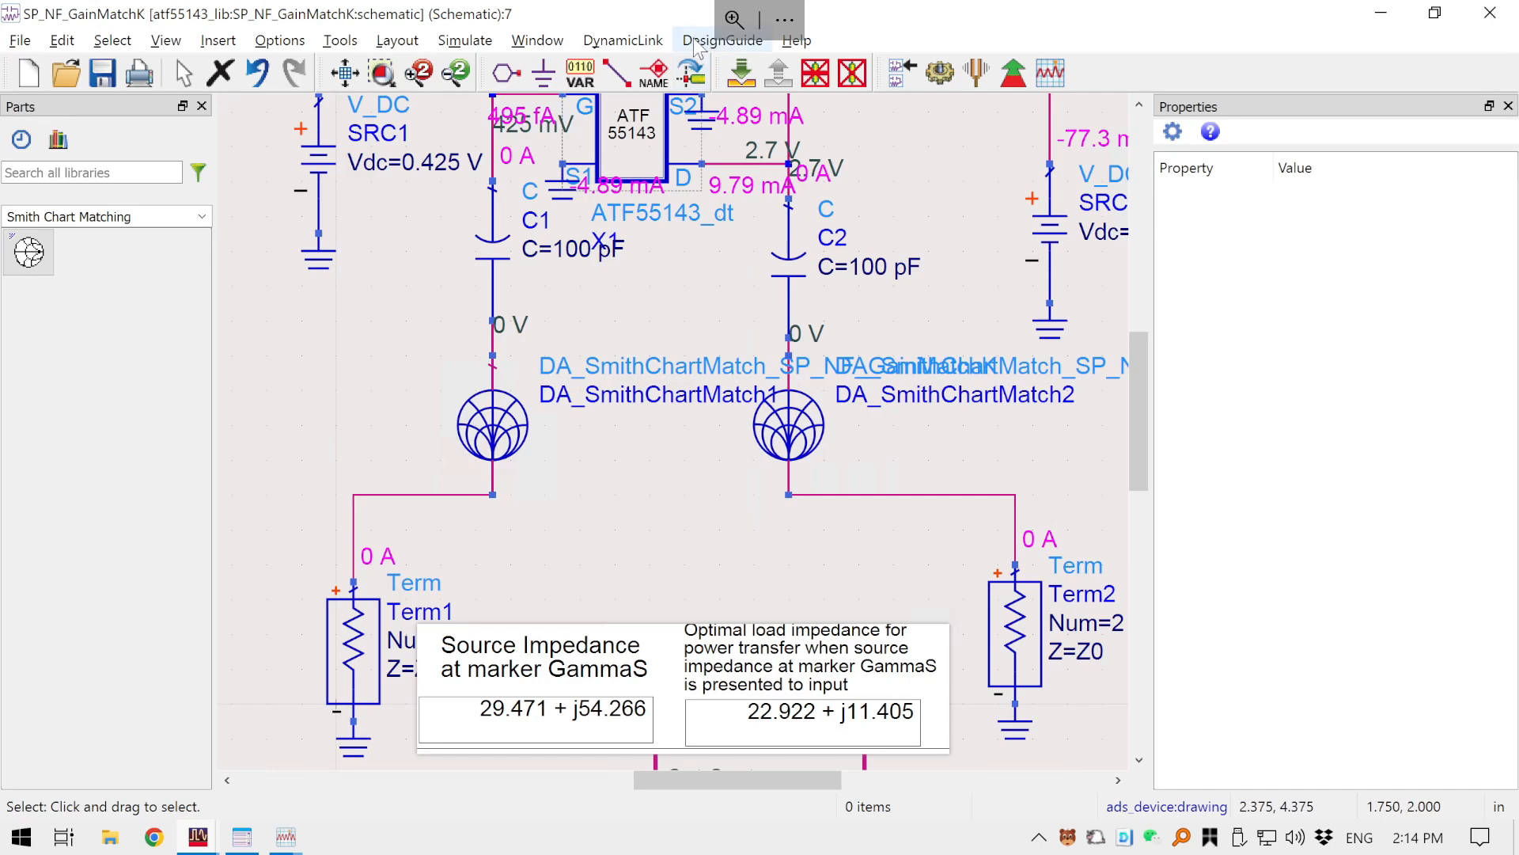
- Open the Smith Chart Utility from the Amplifier DesignGuide tools and update DA_SmithChartMatch1 from the utility
click(696, 43)
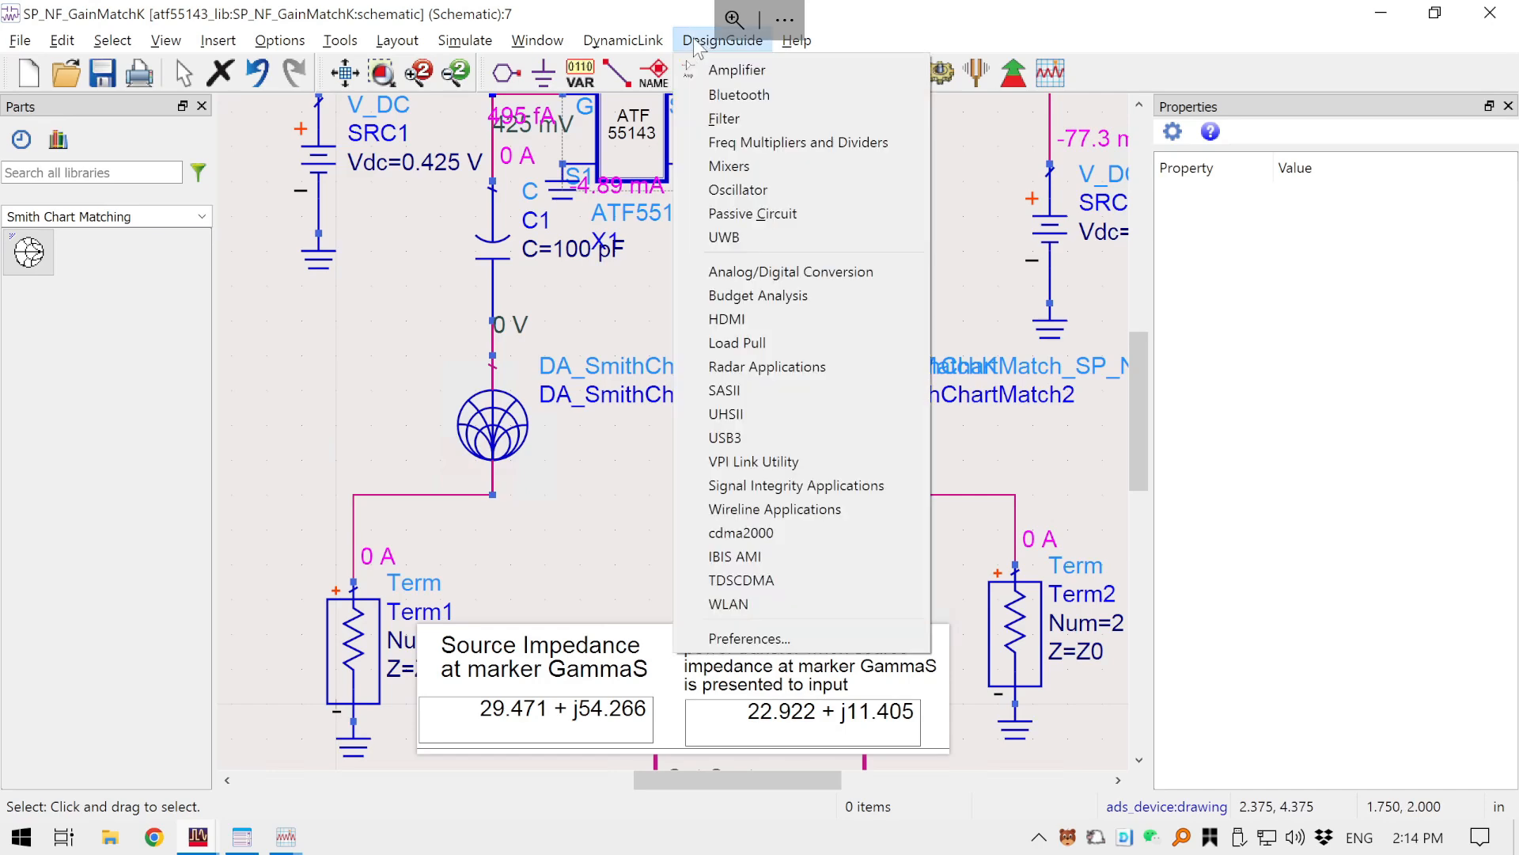
click(738, 70)
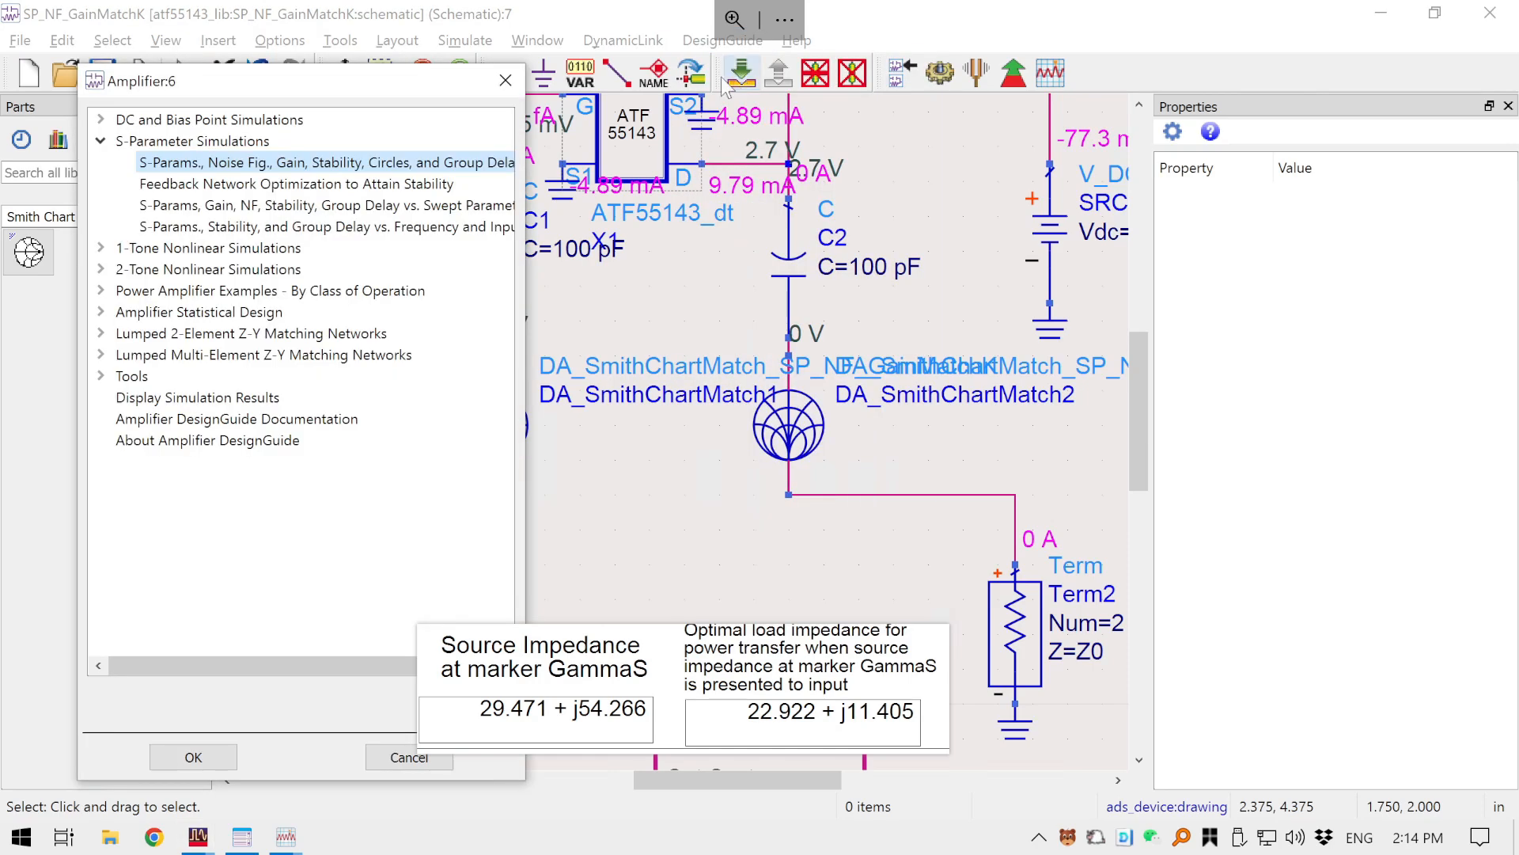
click(102, 378)
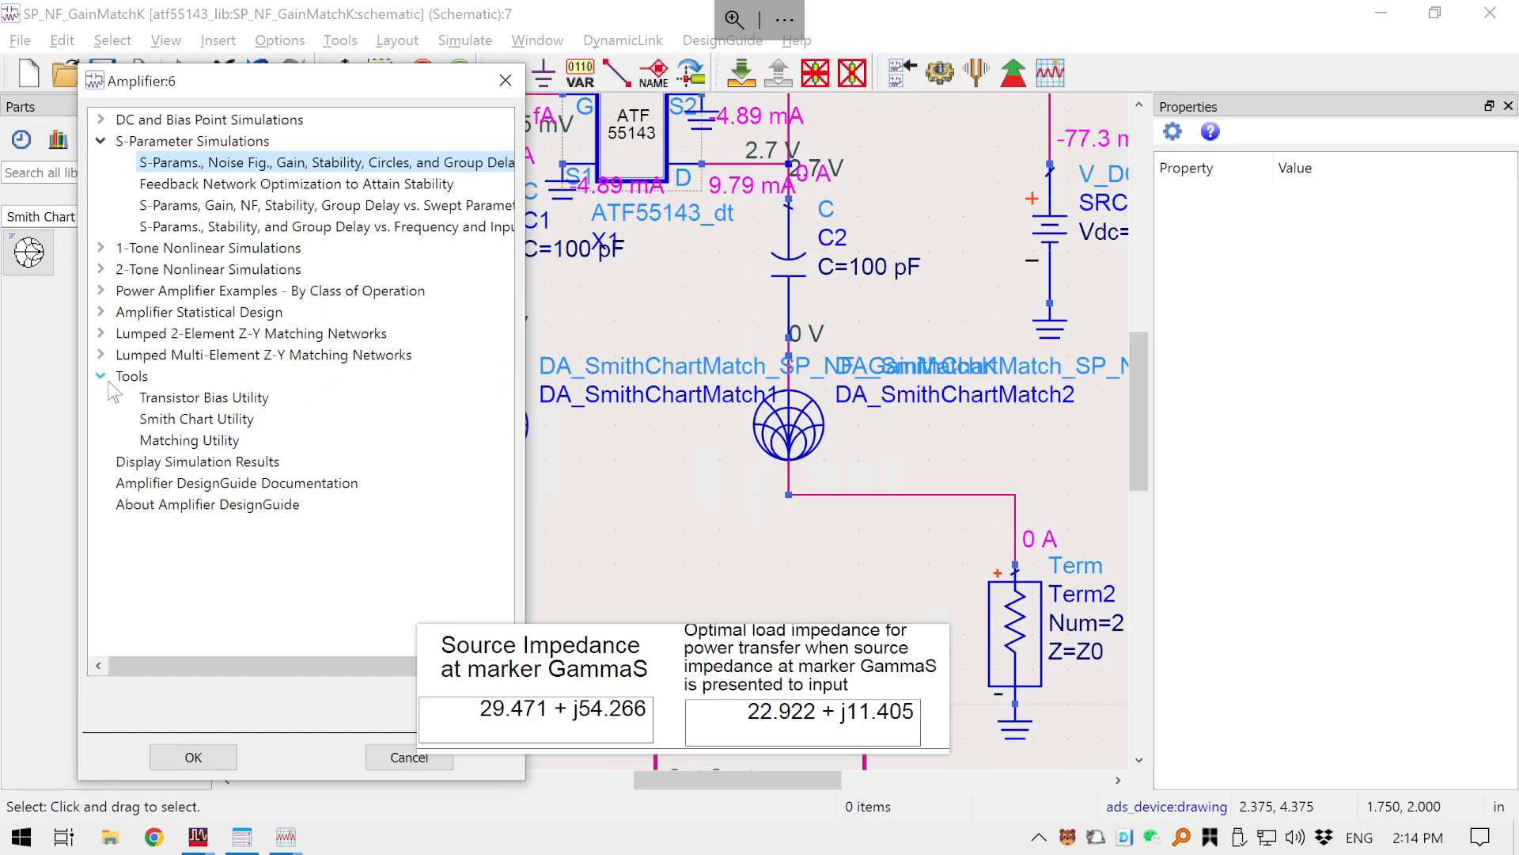
click(192, 421)
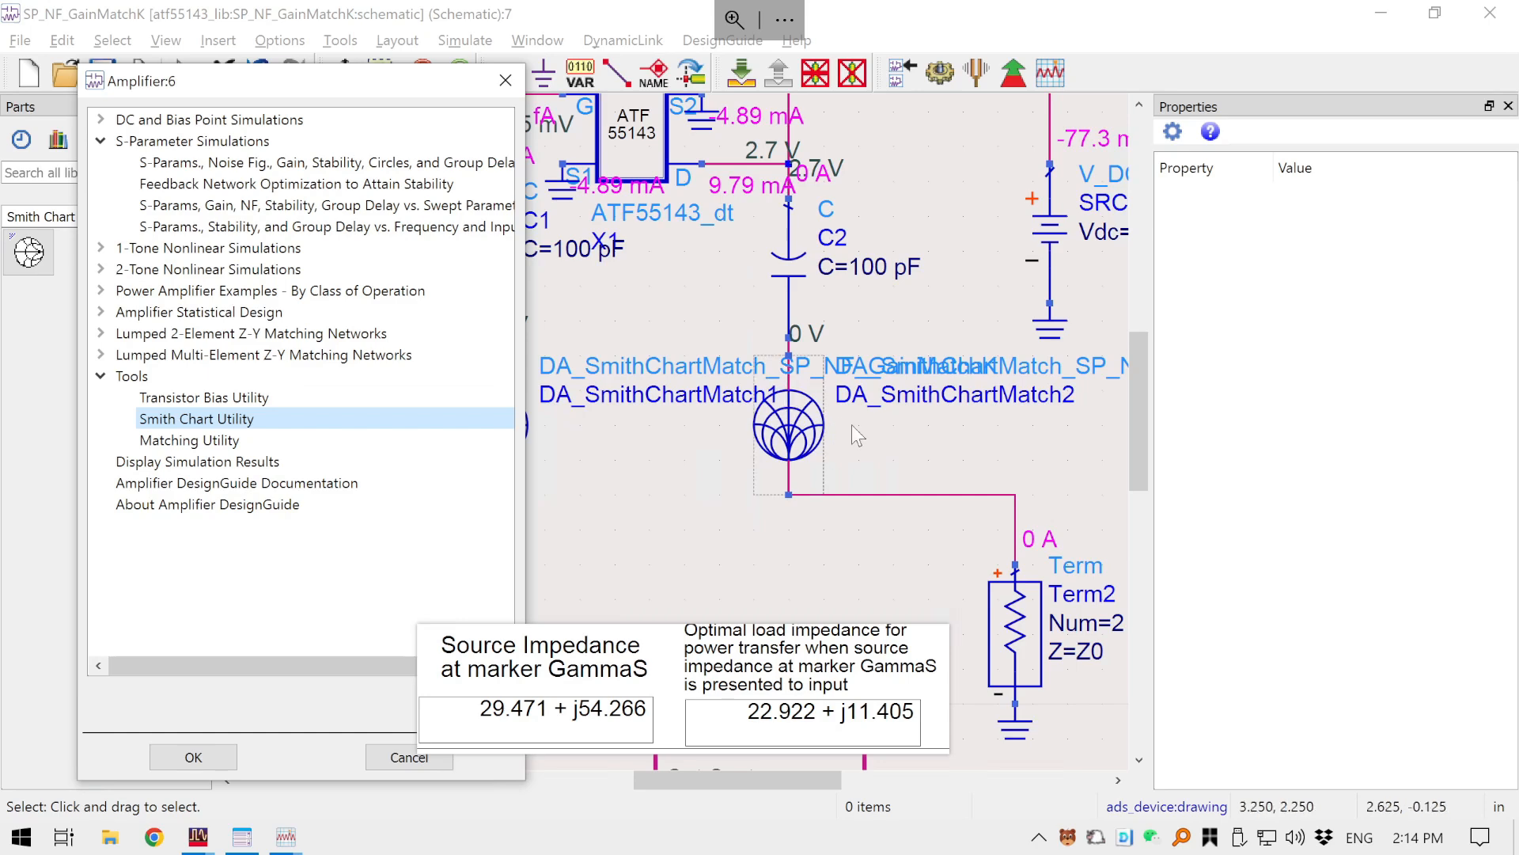
click(193, 758)
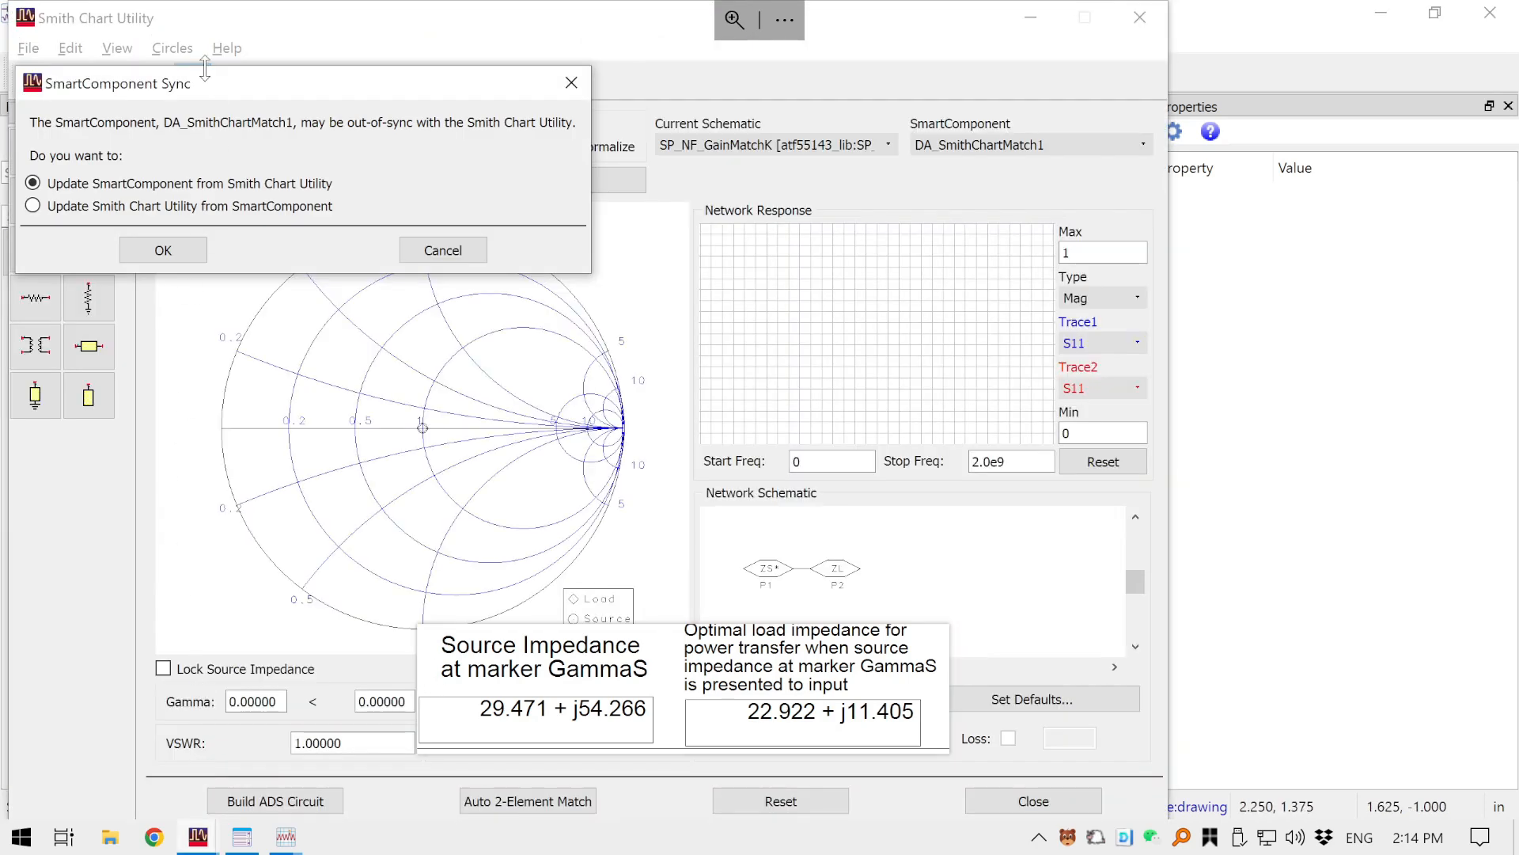
drag(211, 94, 314, 136)
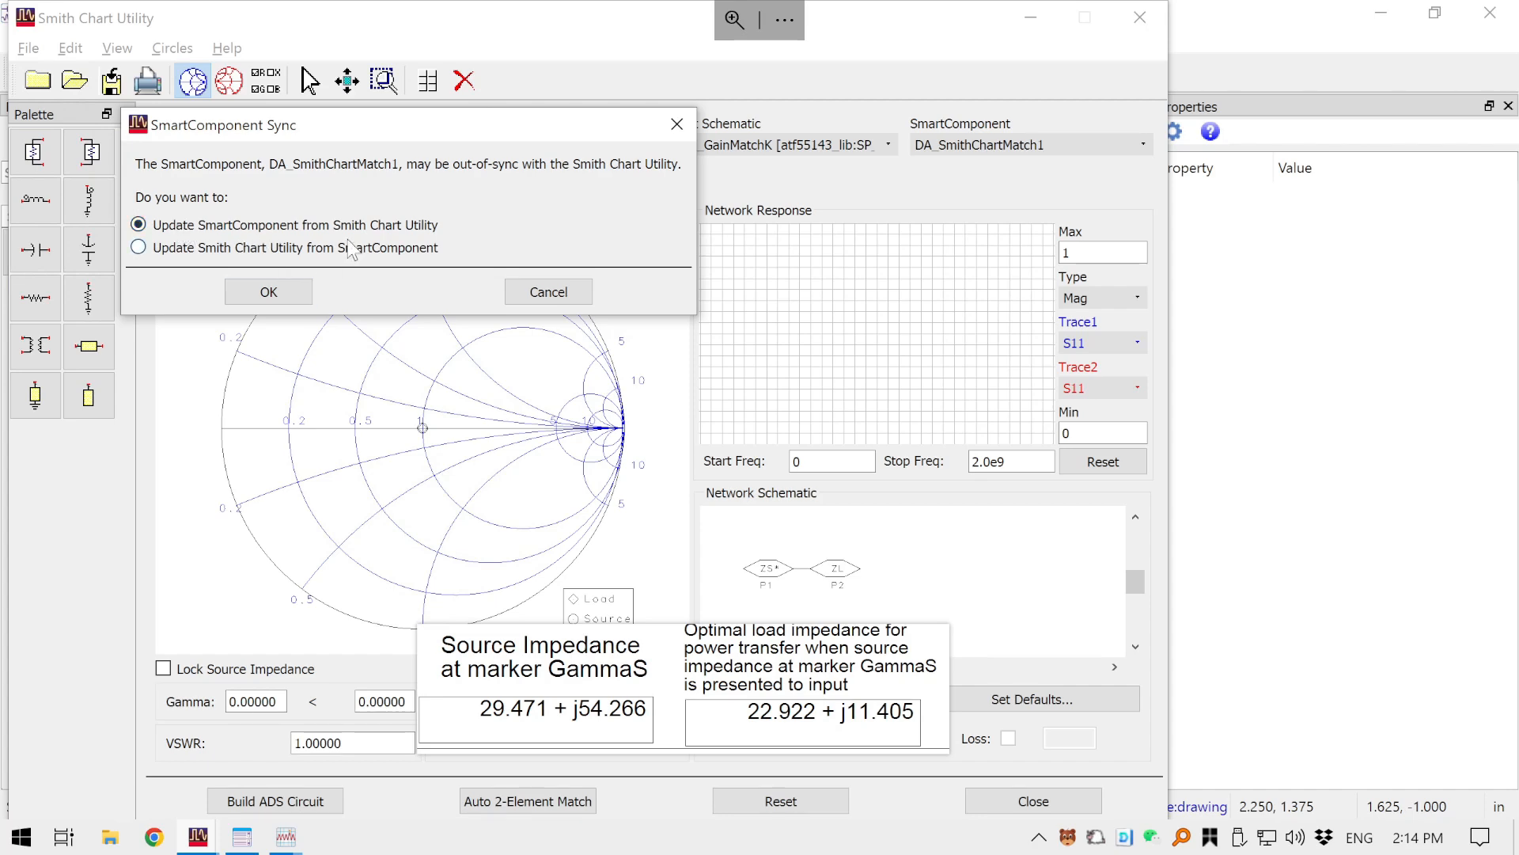
click(269, 292)
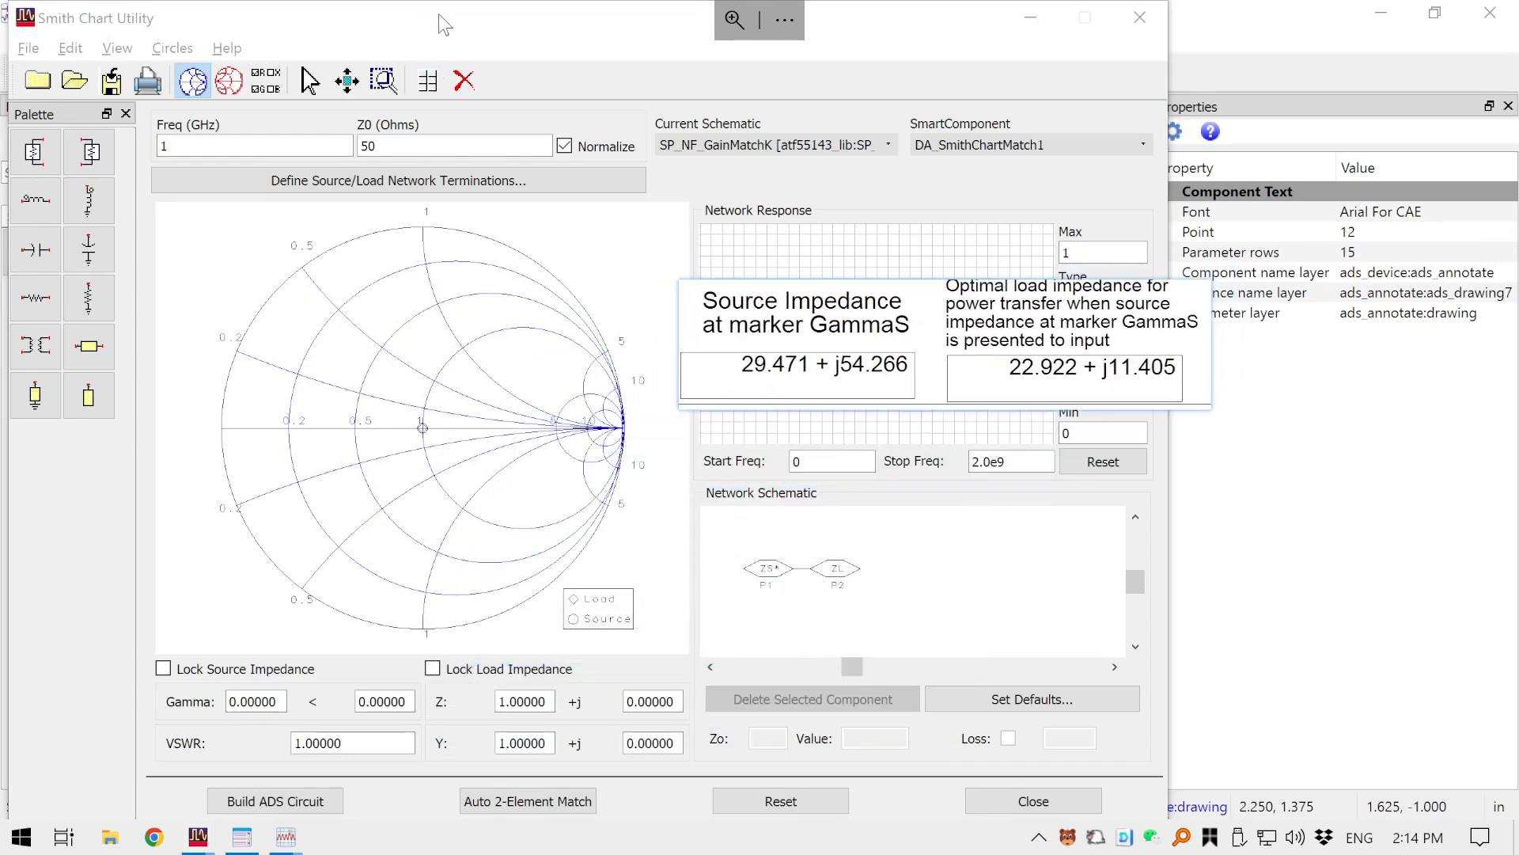
- Update DA_SmithChartMatch2 from the utility, keep SP_NF_GainMatchK as the current schematic, and select DA_SmithChartMatch1 as the SmartComponent
click(747, 125)
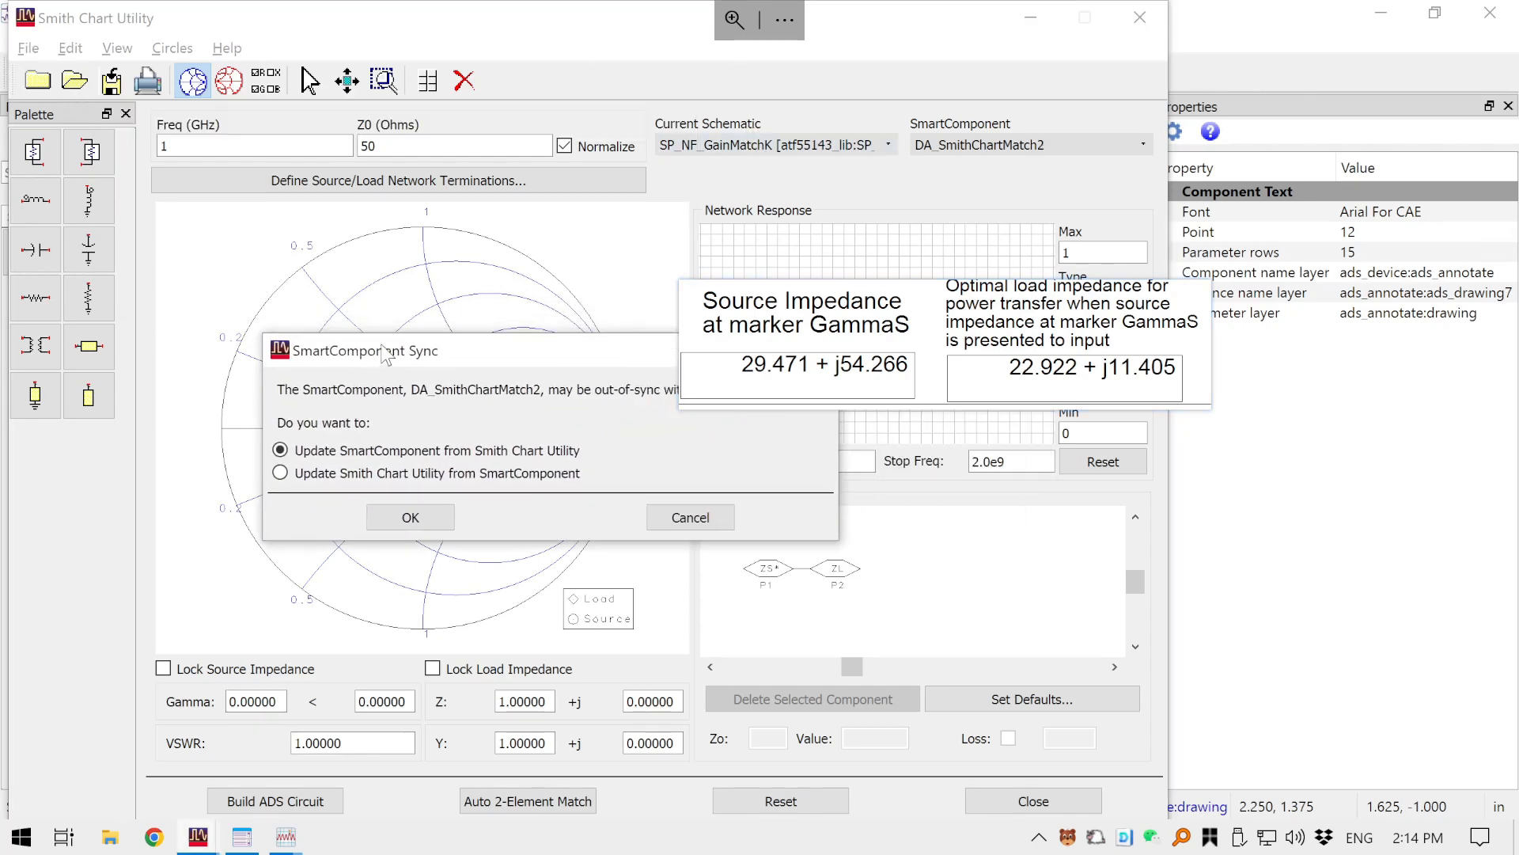
click(428, 516)
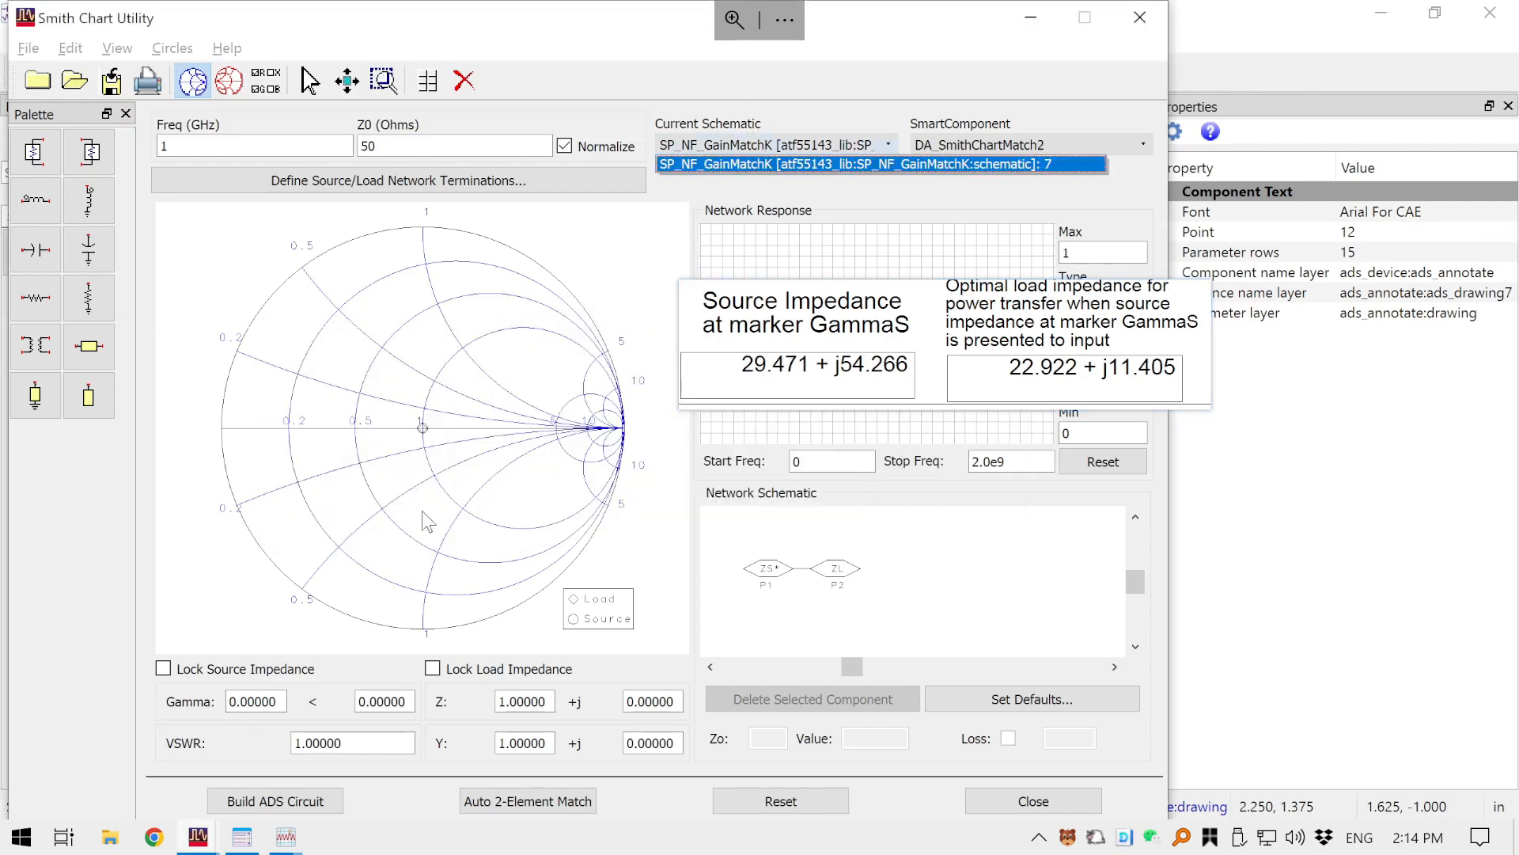
click(752, 163)
click(1034, 154)
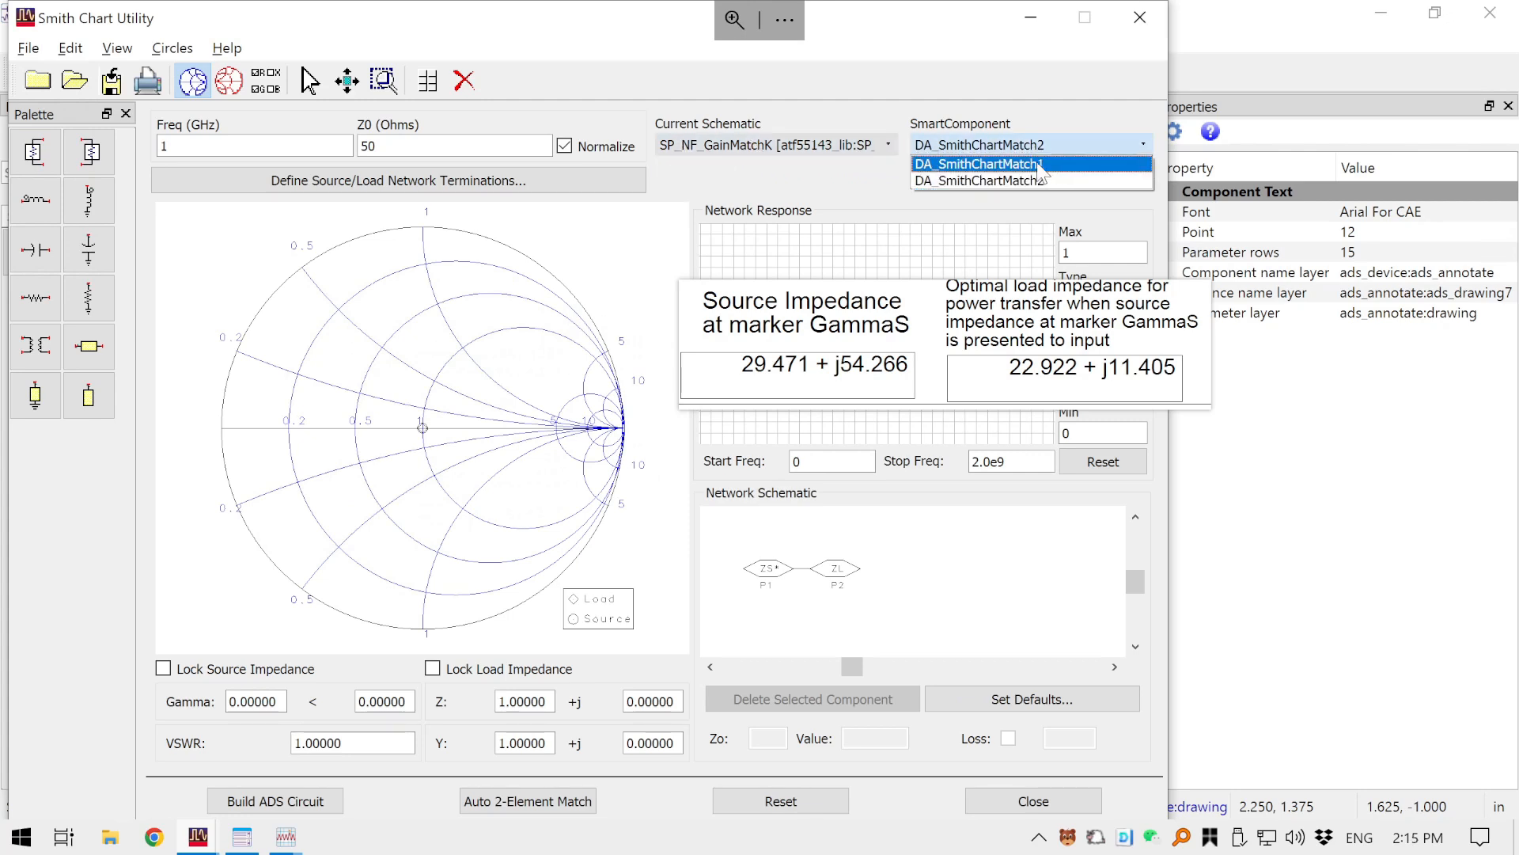
click(1037, 163)
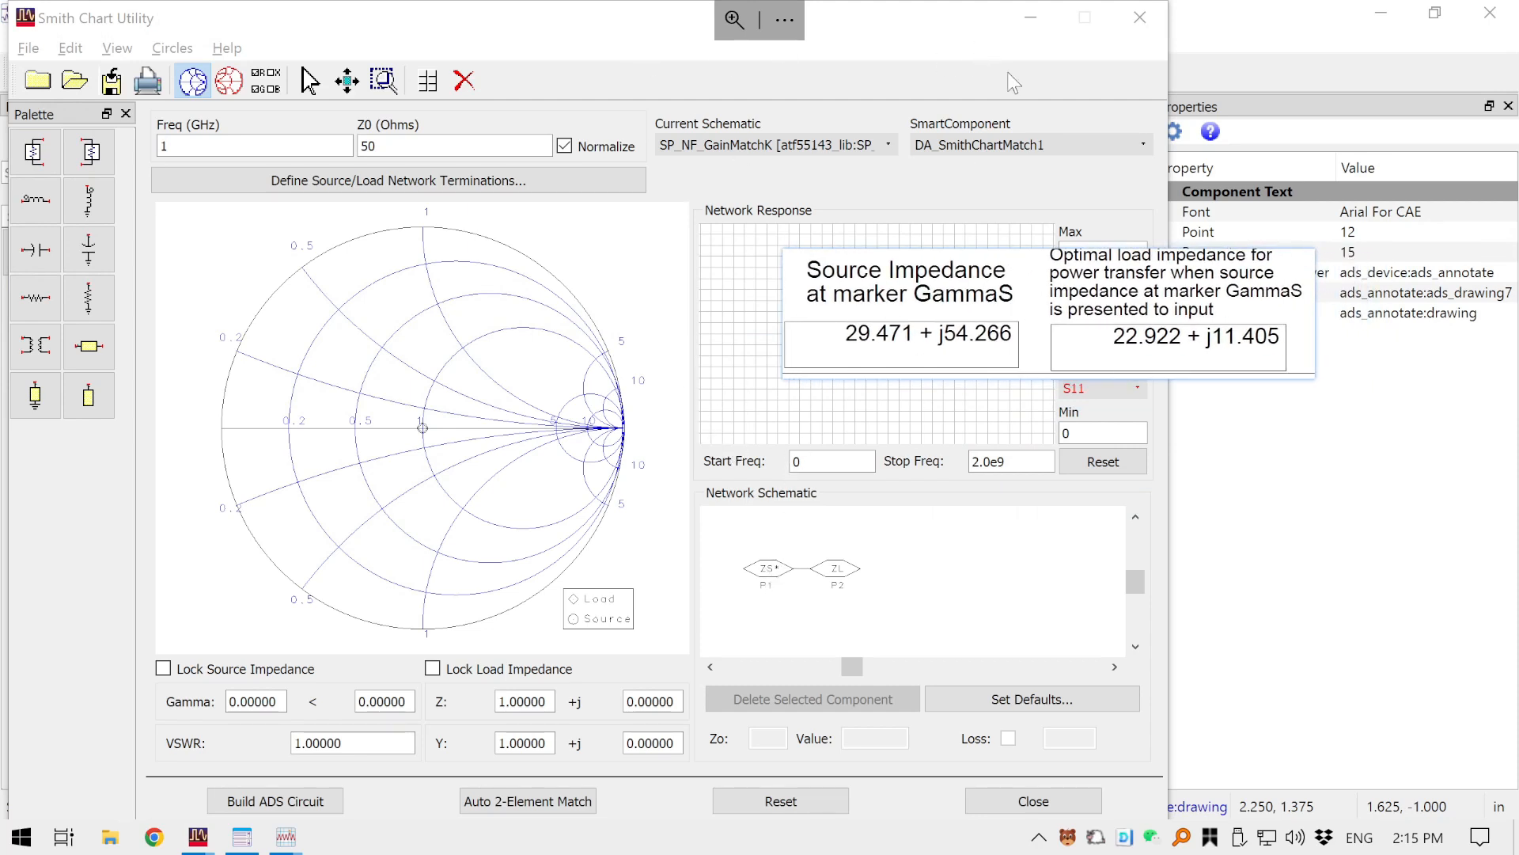
- Check the position of DA_SmithChartMatch1 in the schematic and return to the Smith Chart Utility
click(1030, 16)
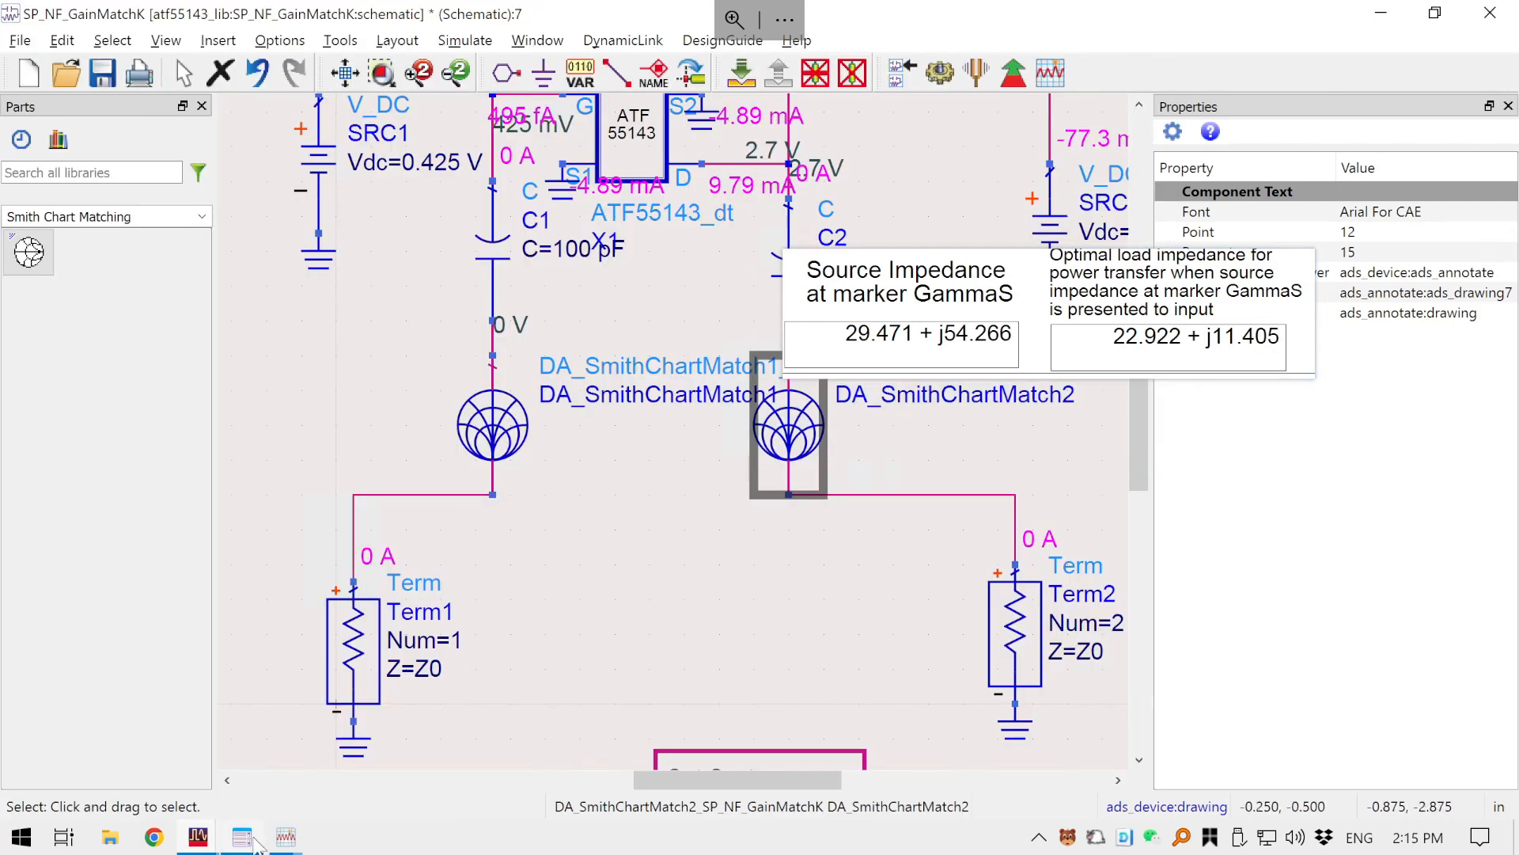
click(492, 368)
mouse_move(197, 840)
click(877, 741)
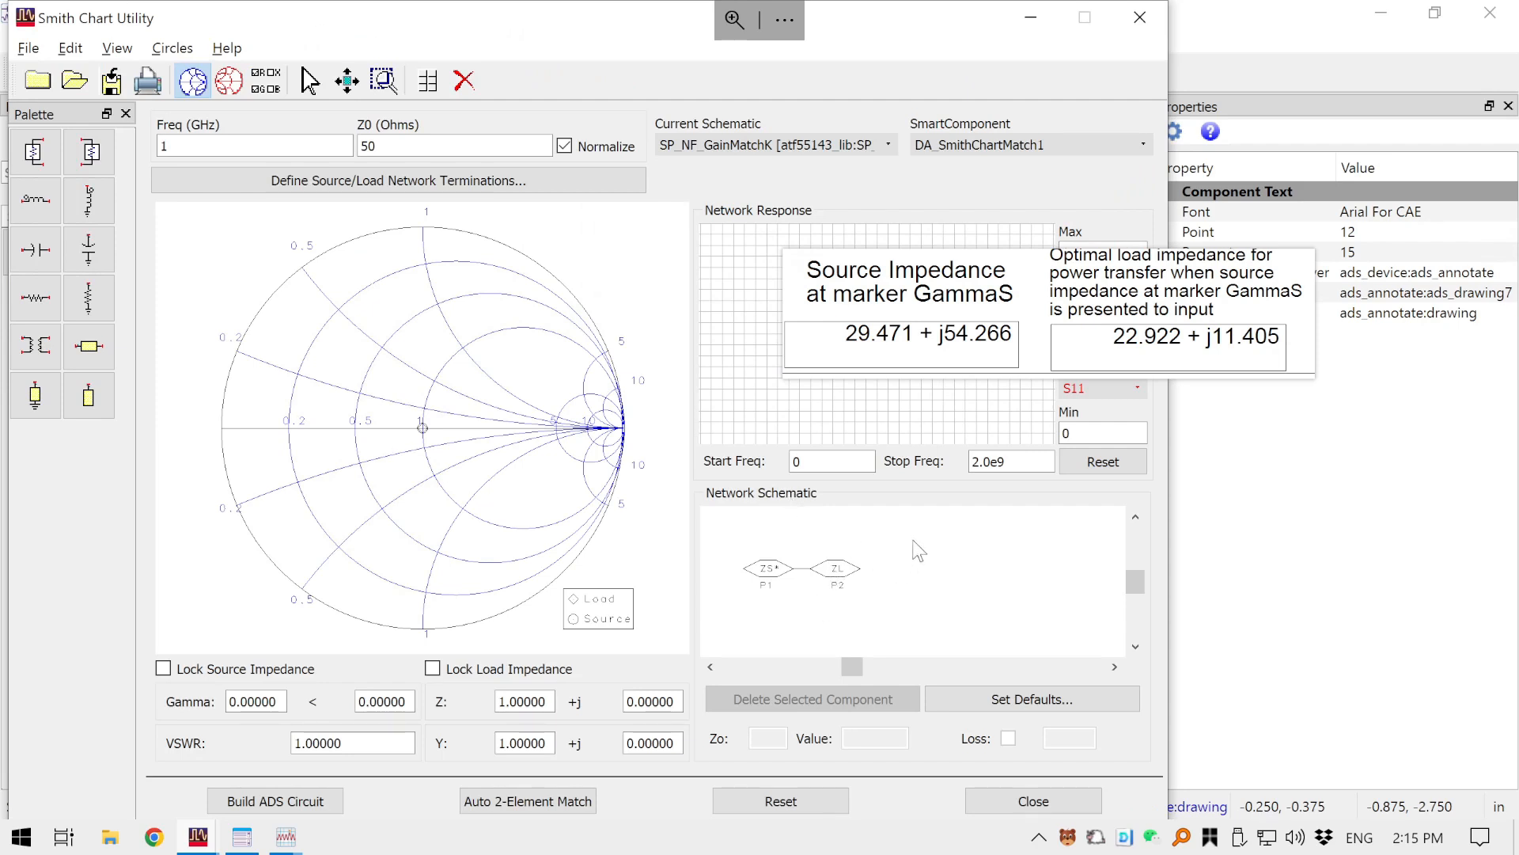
click(852, 580)
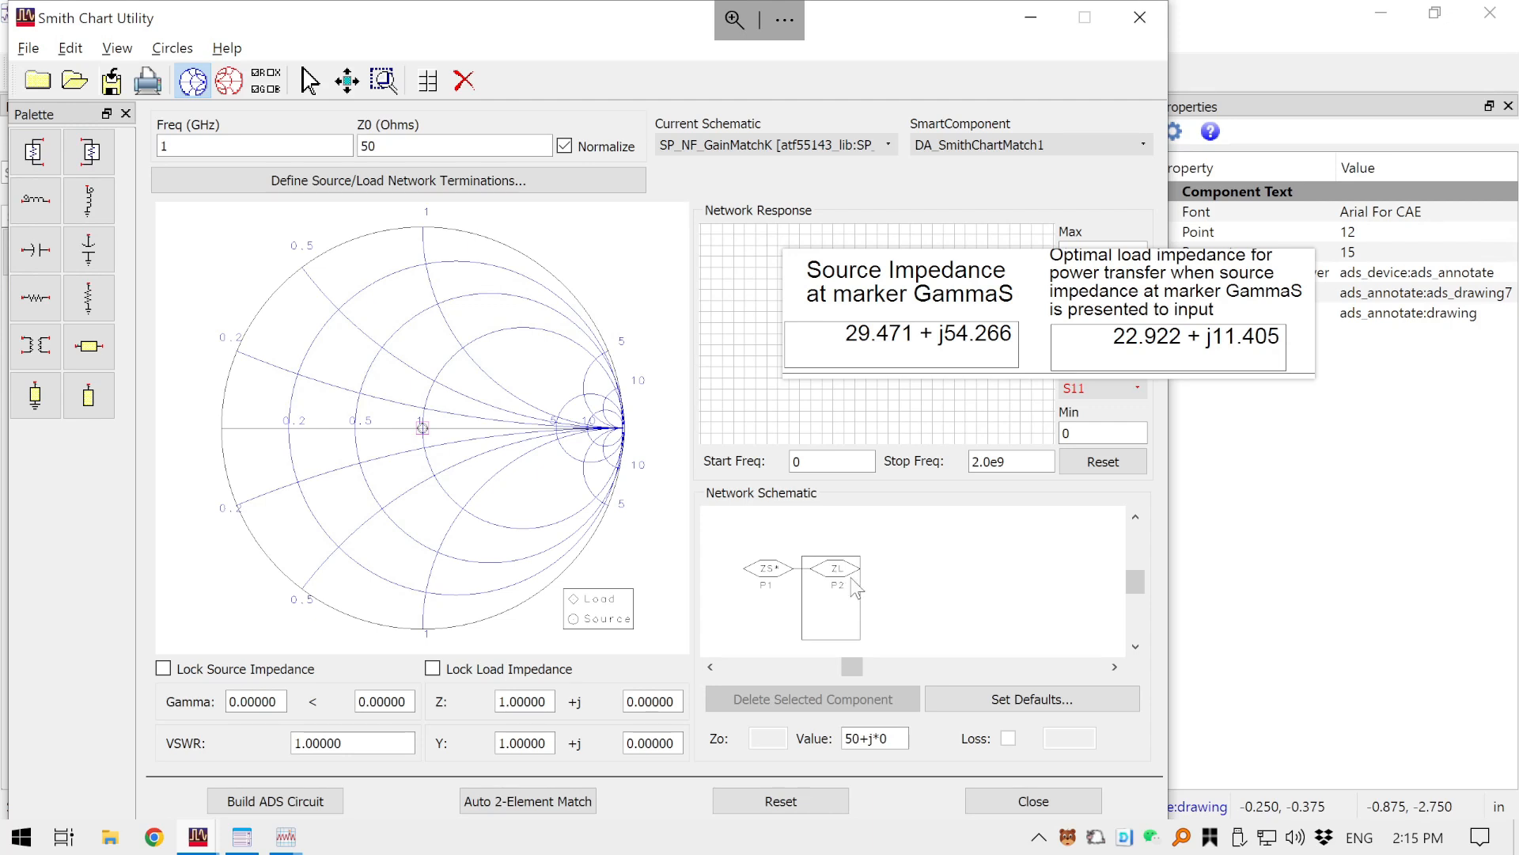
double_click(872, 738)
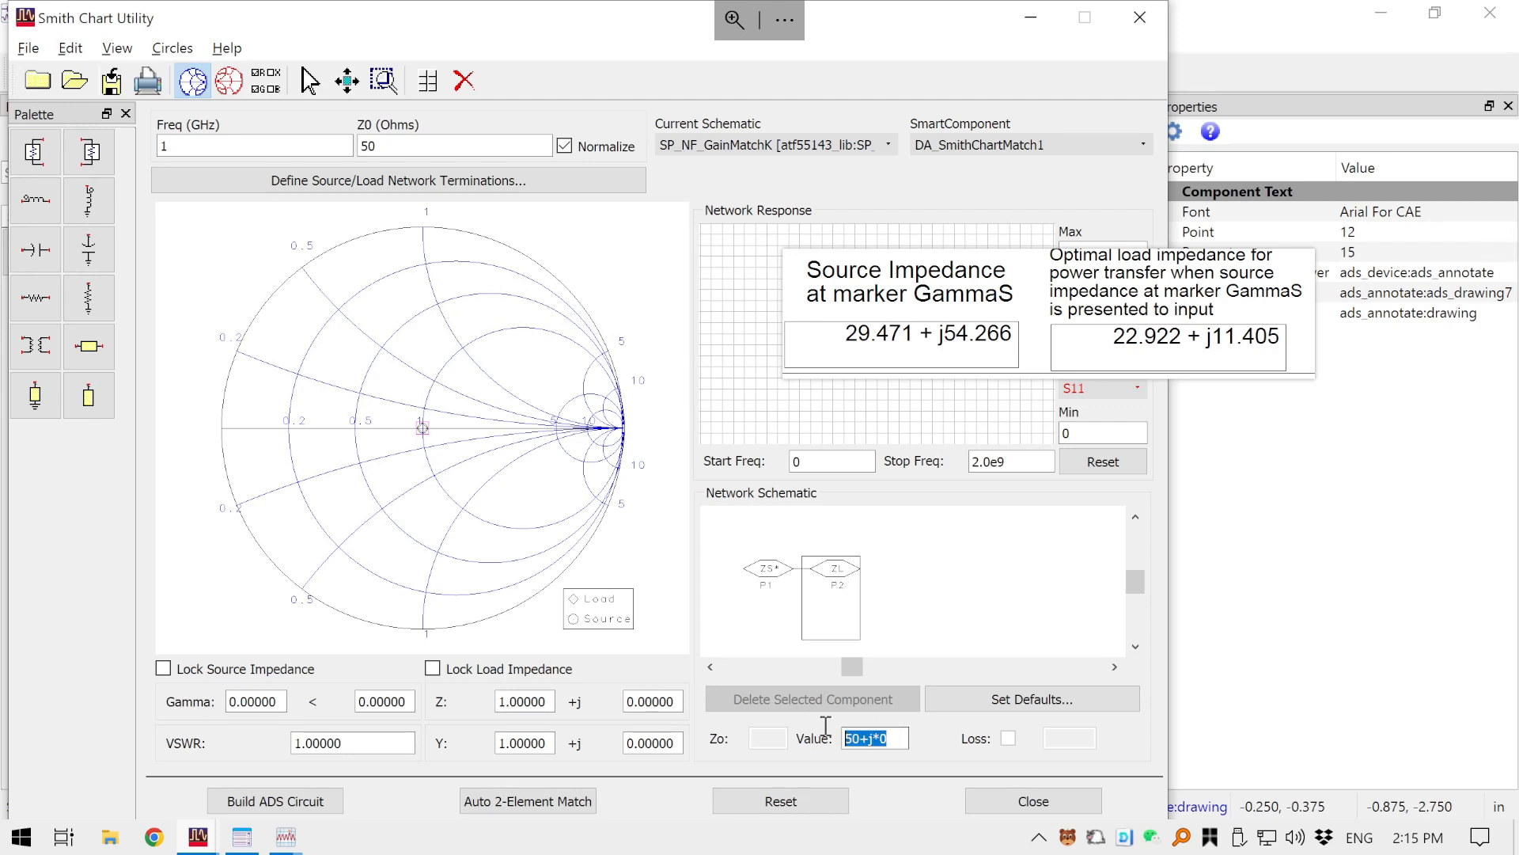
click(932, 611)
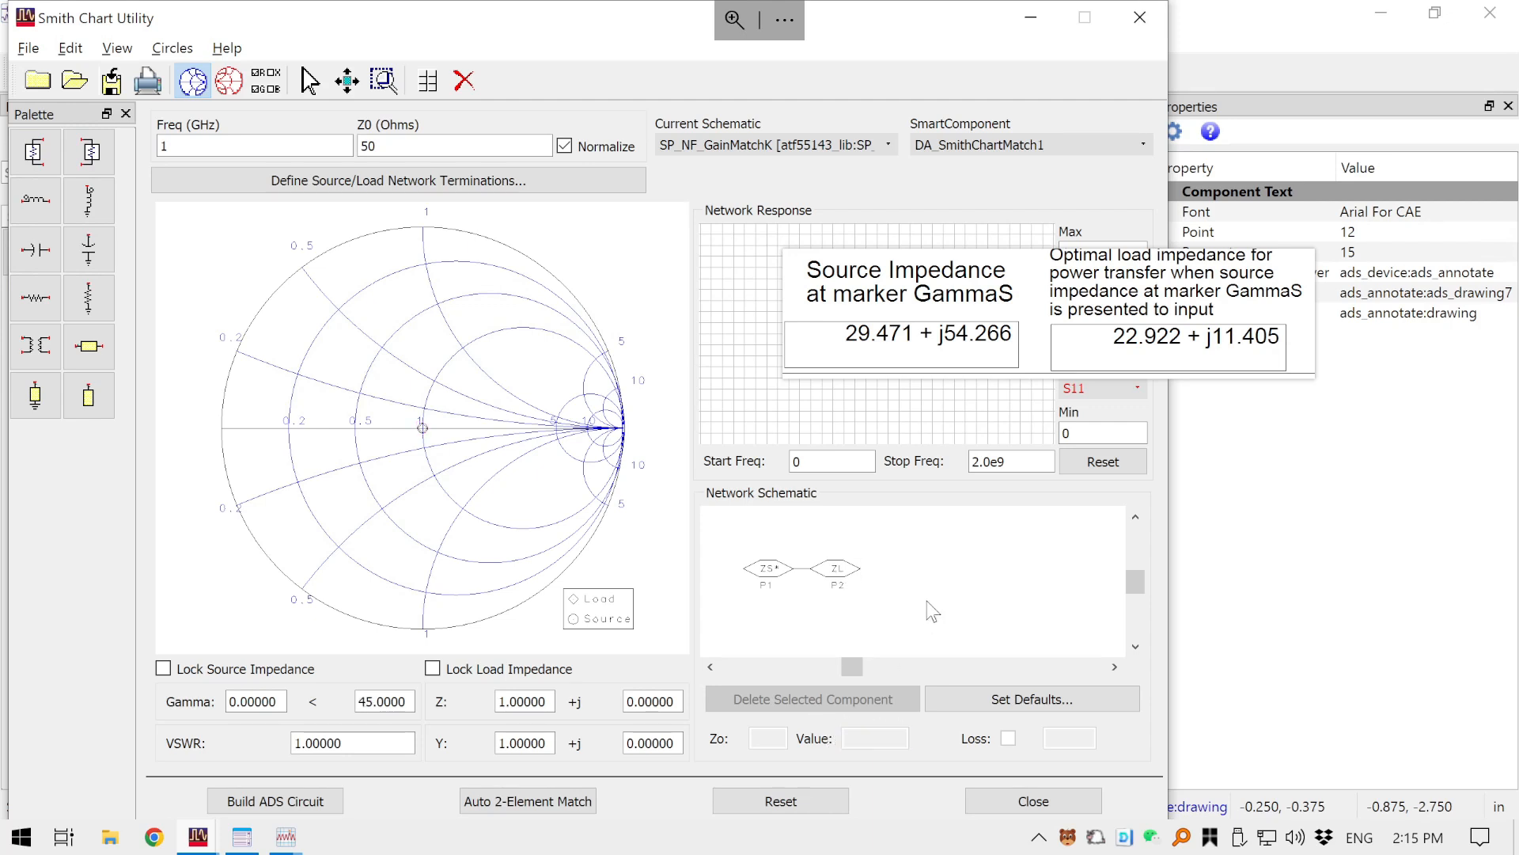
- Set the source impedance ZS* of the matching network to 29.471 + j54.266 ohms
click(771, 578)
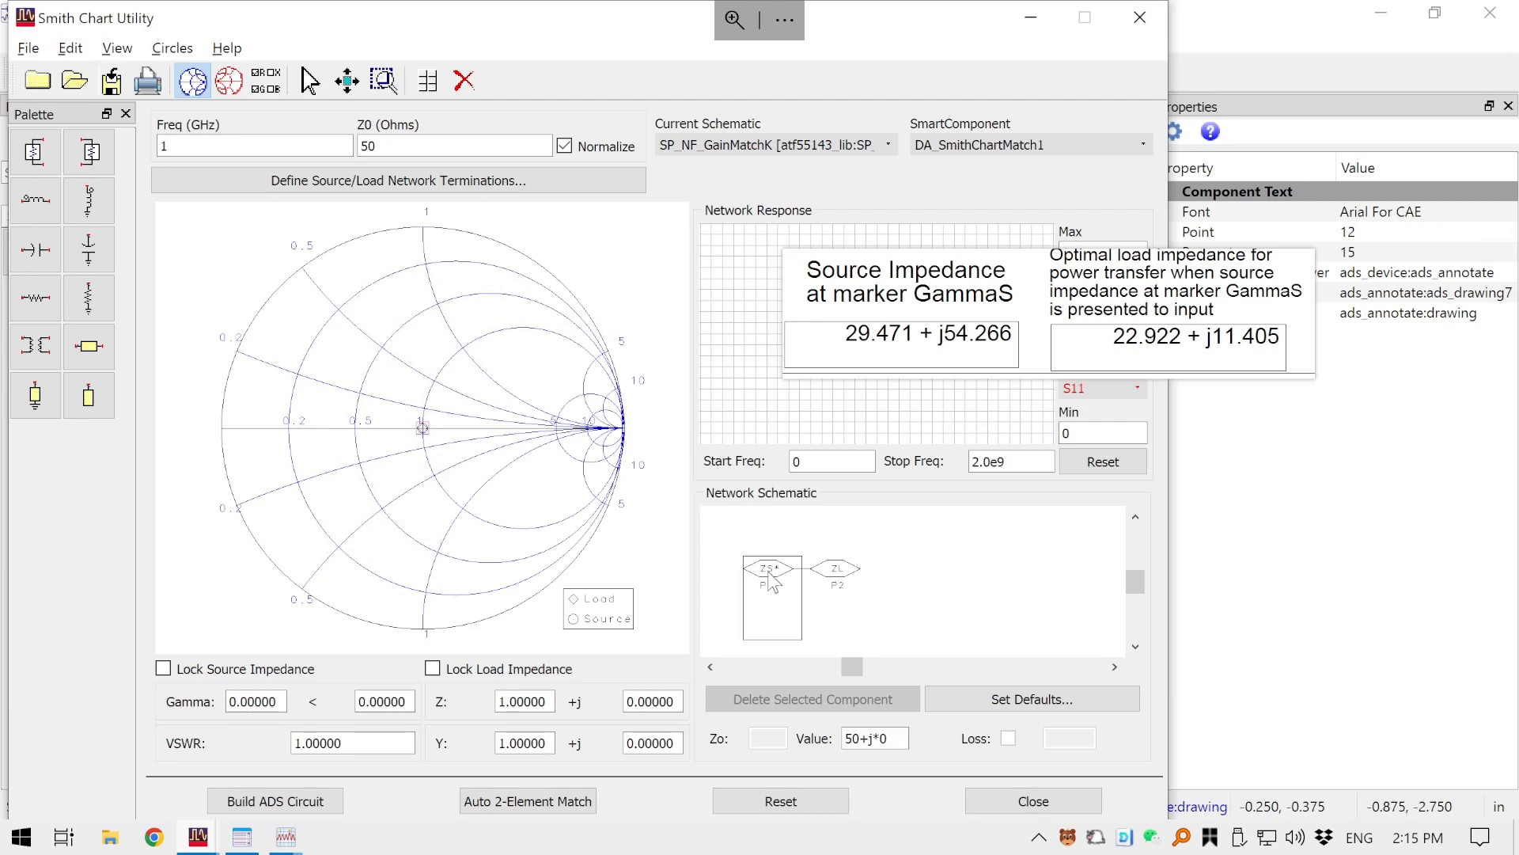
double_click(896, 738)
text(29.4)
text(71 + )
text(j)
text(54.2)
text(66)
click(935, 618)
click(773, 570)
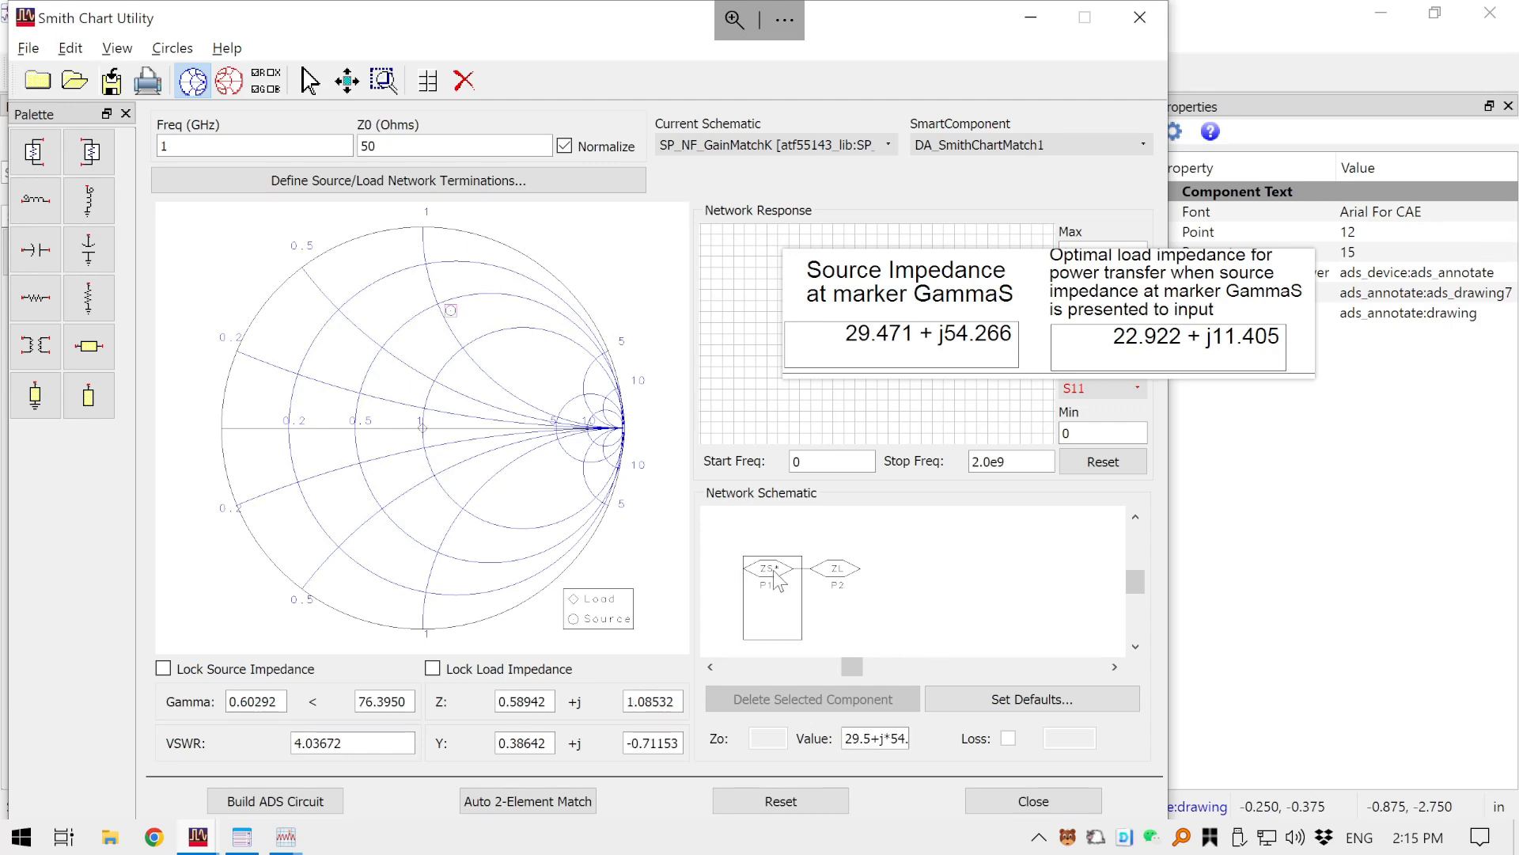
- Set the Smith chart design frequency to 2 GHz
double_click(233, 137)
key(Tab)
key(Tab)
key(Tab)
click(924, 576)
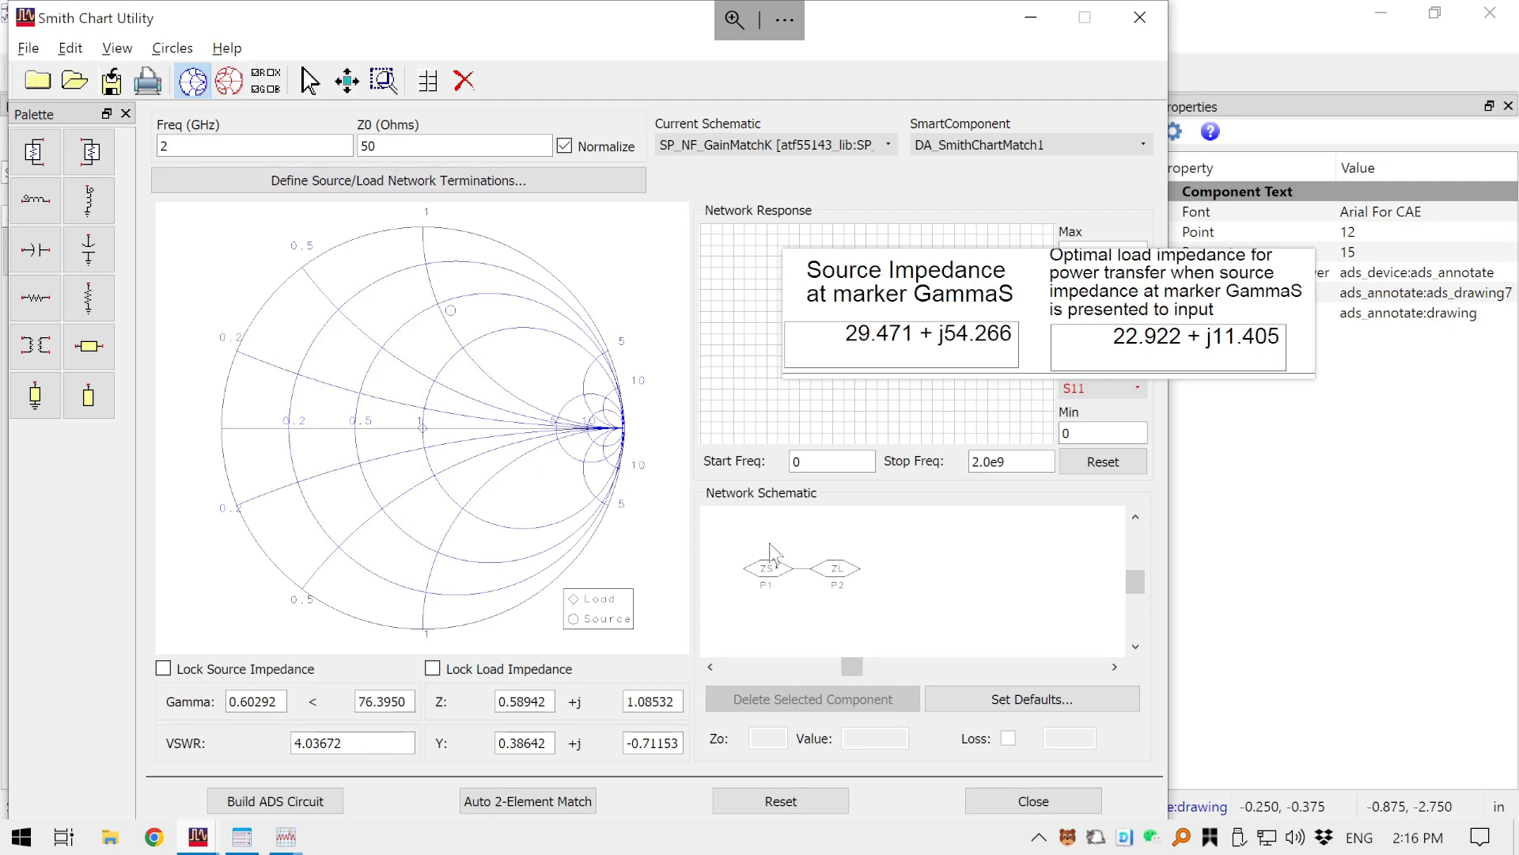
- Check the load and source impedance points on the chart and lock both the source and load impedances
click(839, 576)
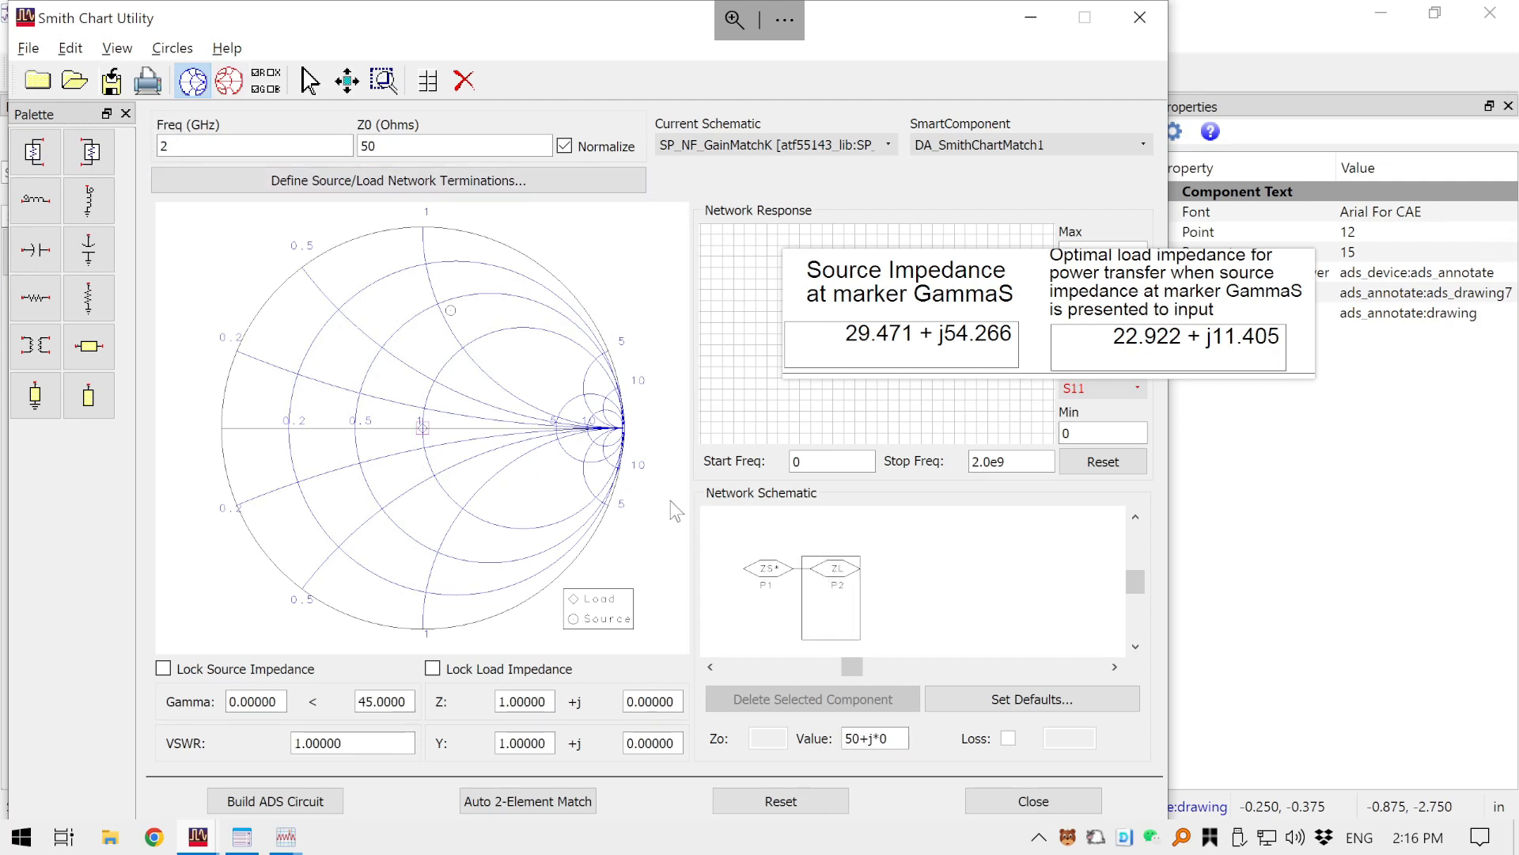
click(764, 570)
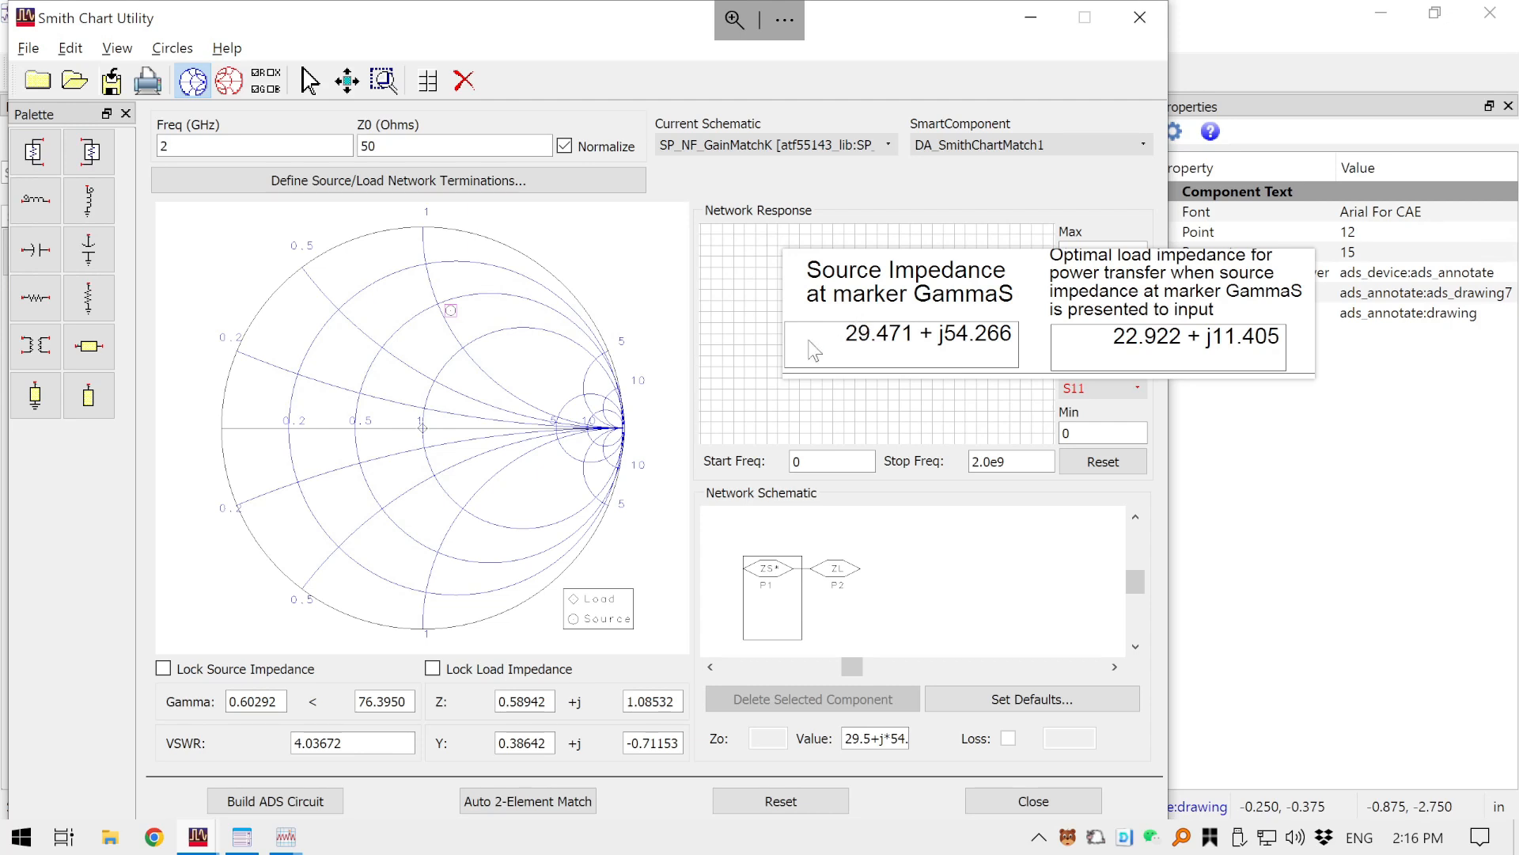
click(163, 669)
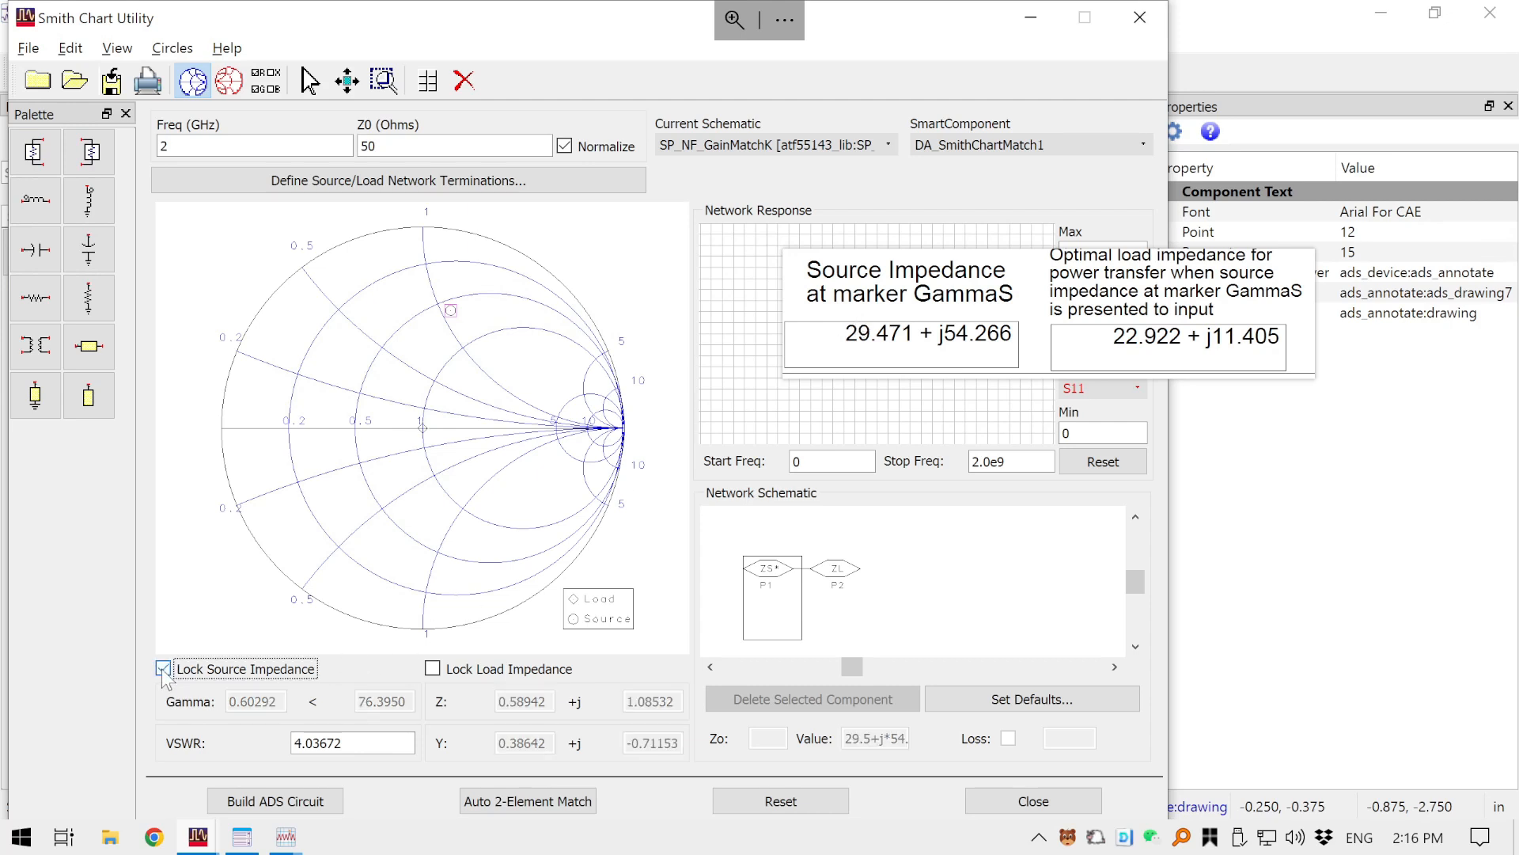
click(433, 669)
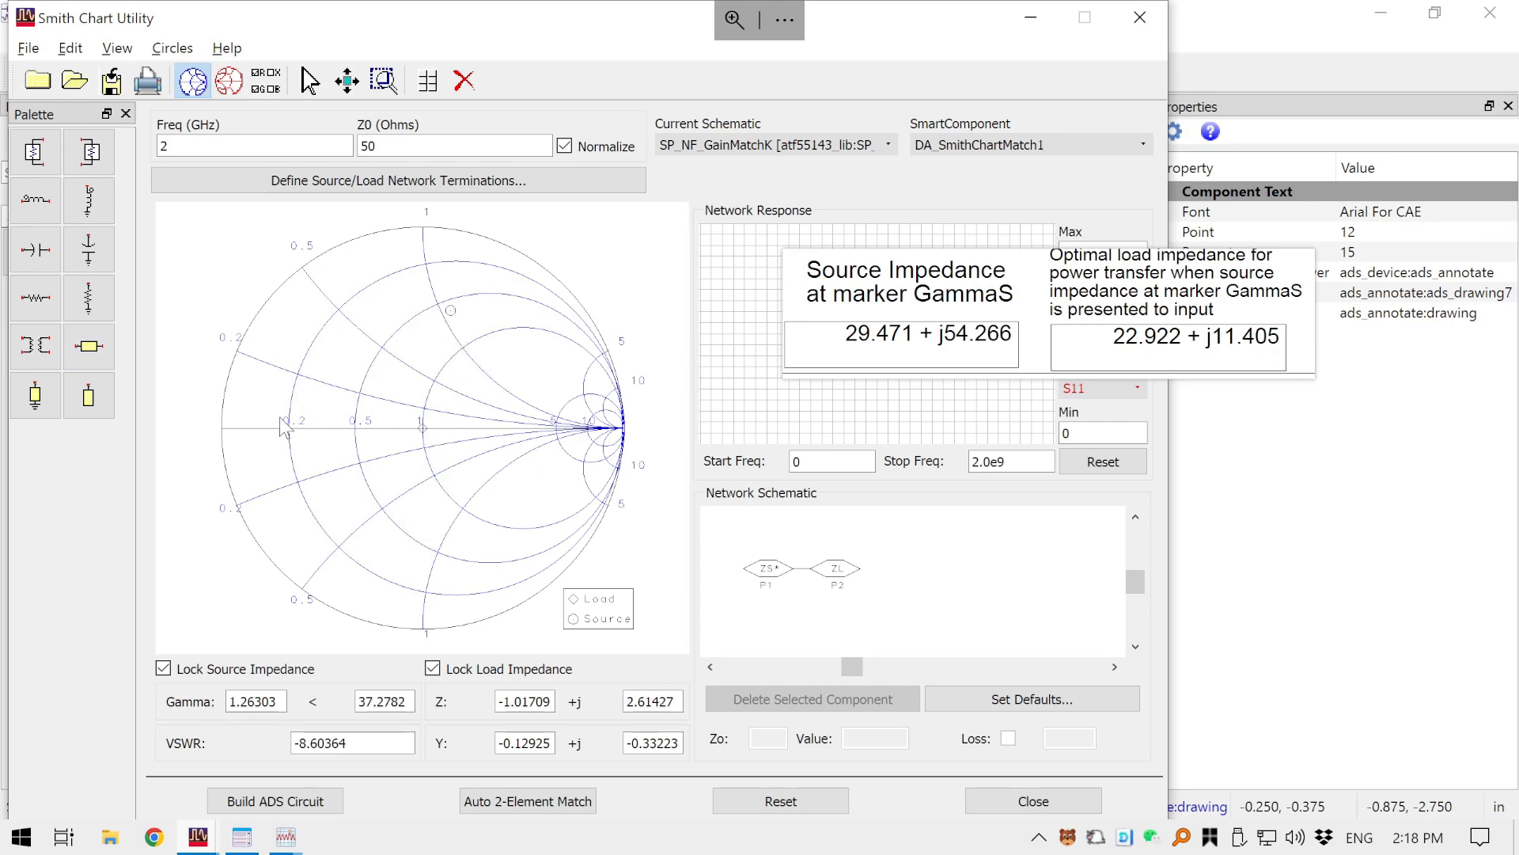
- Add a shunt open-circuited stub of about 48 degrees at the load and a series line of about 80 degrees toward the source point
click(98, 399)
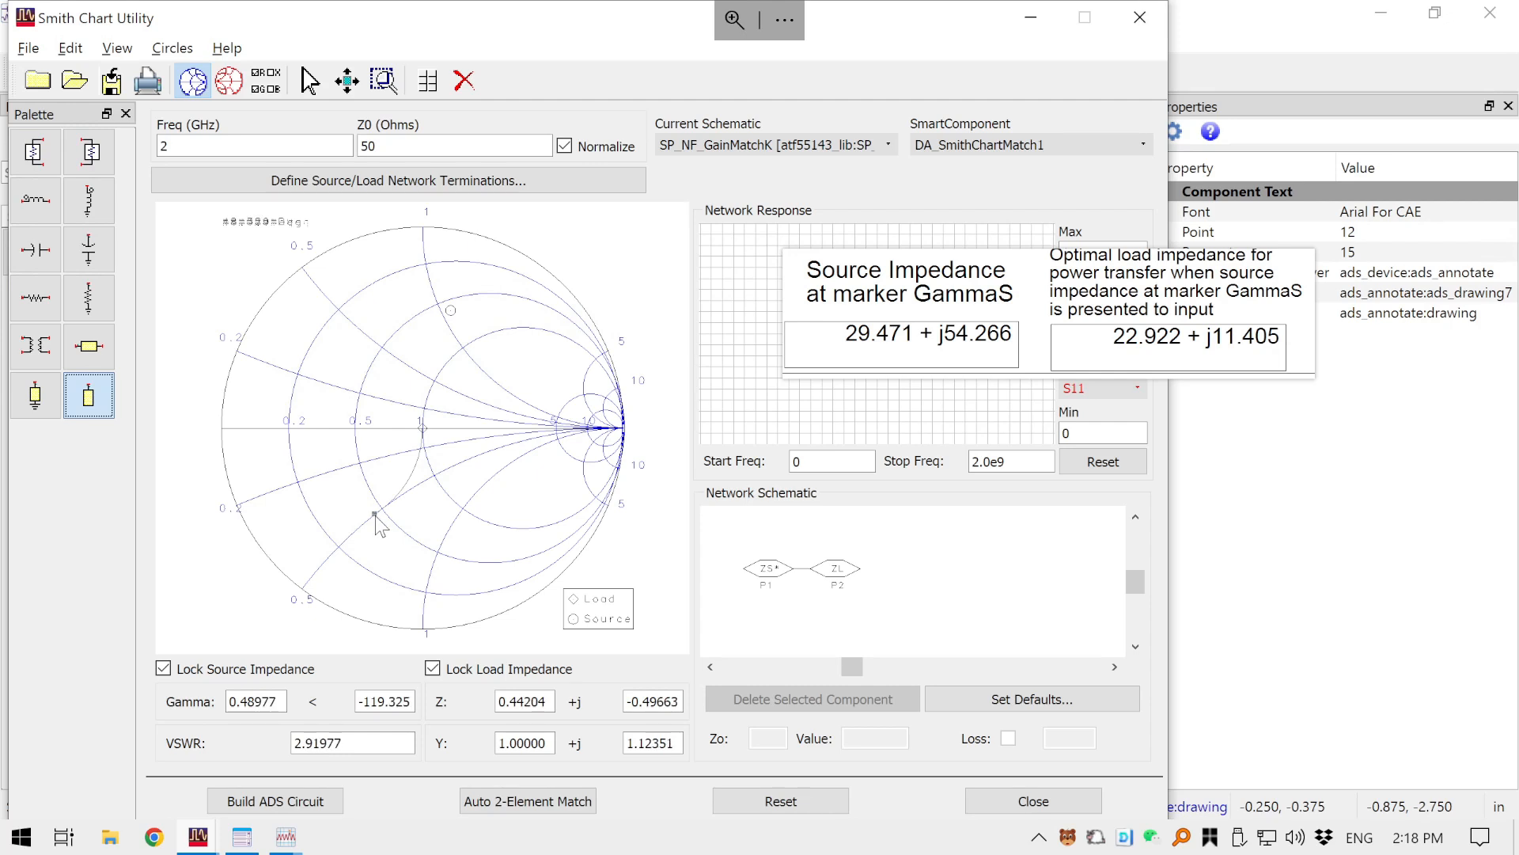
click(376, 515)
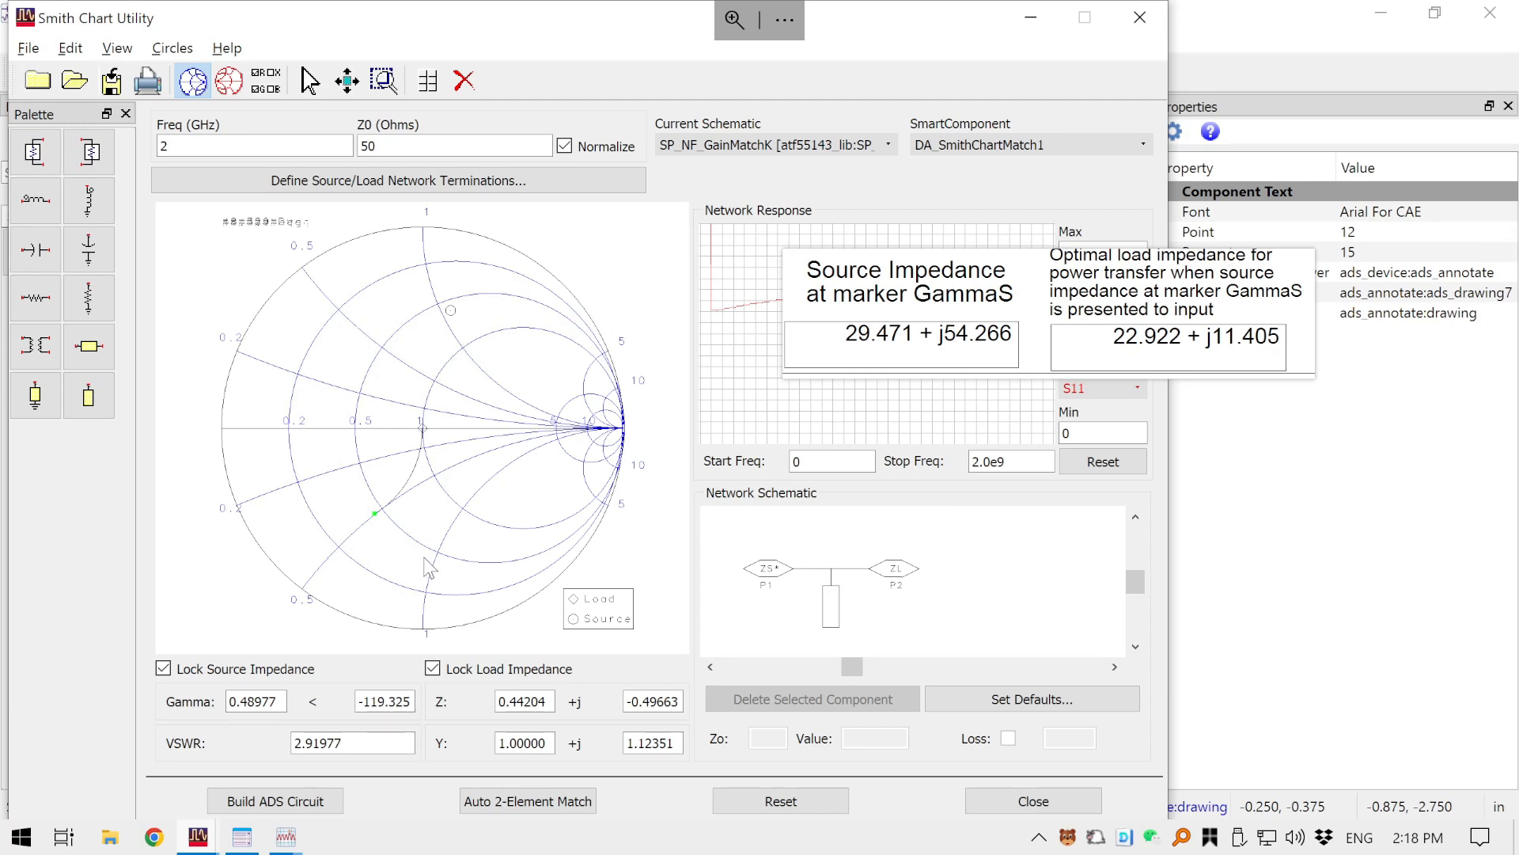
click(98, 353)
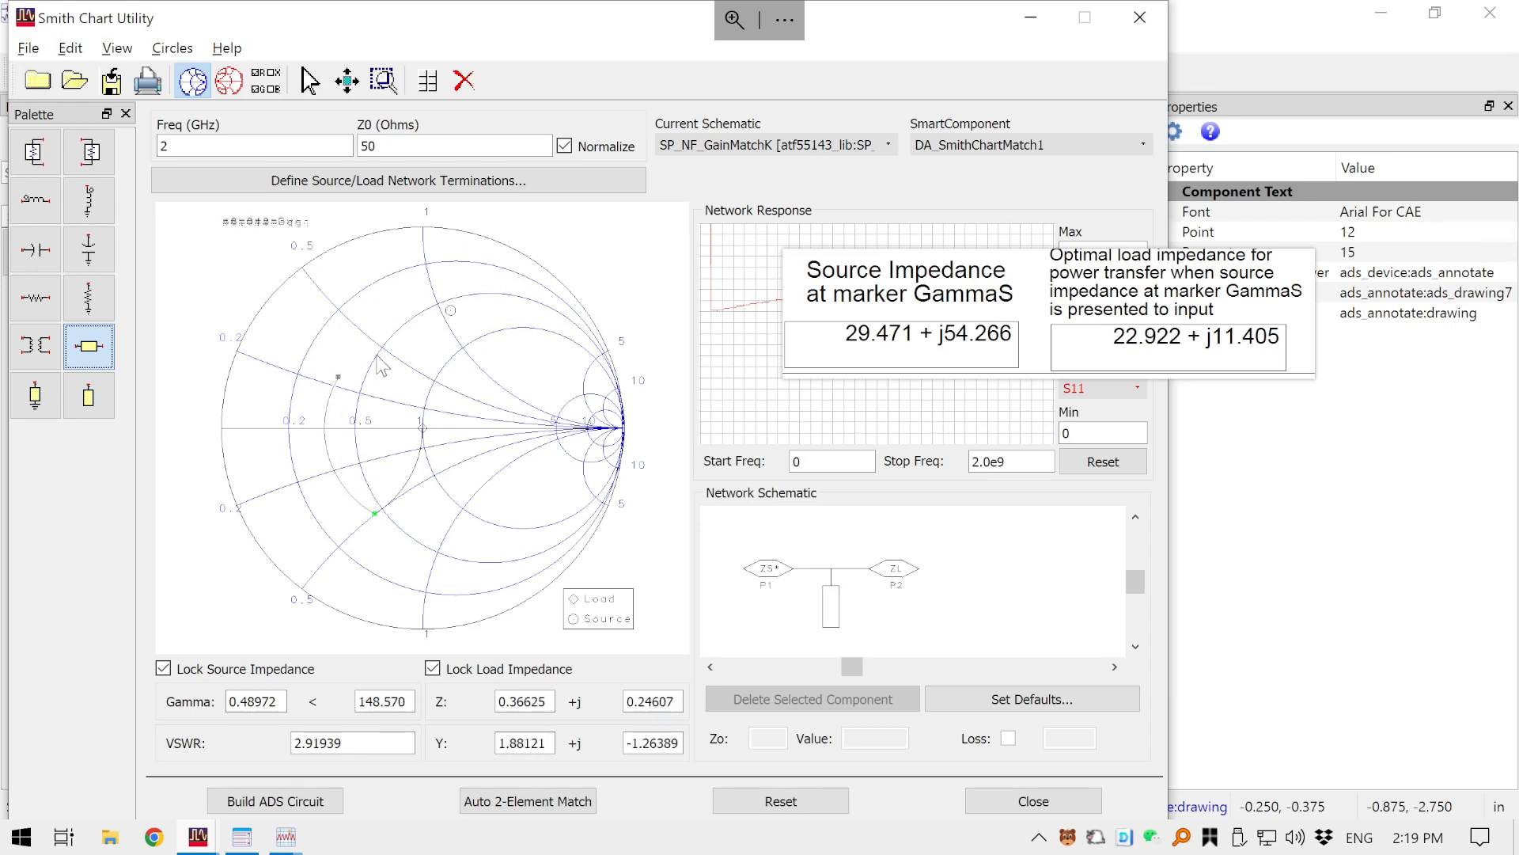
click(440, 330)
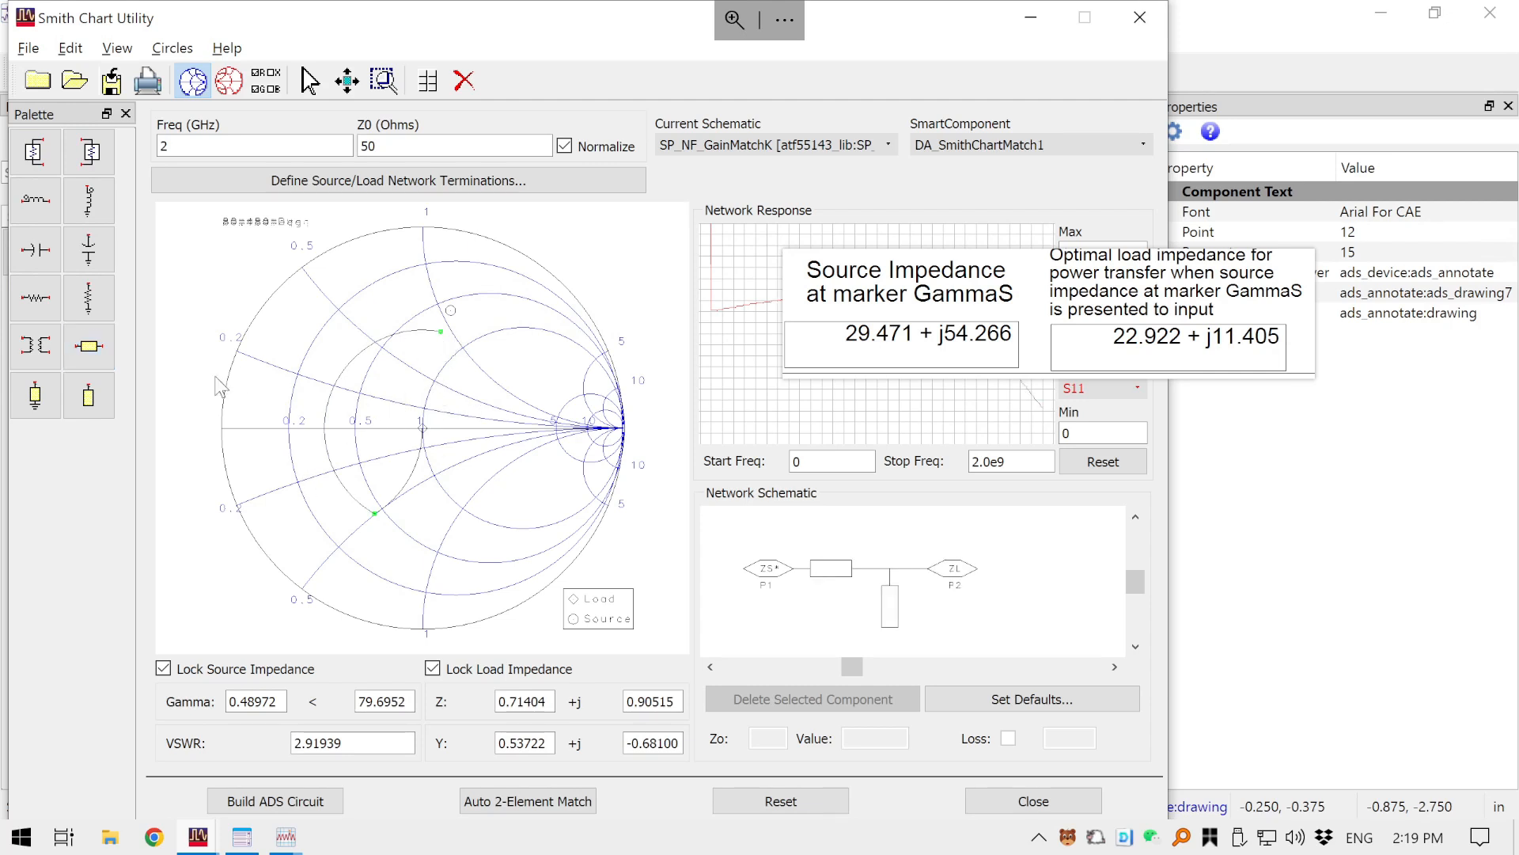
- Adjust the shunt stub to about 56 degrees and the series line to about 78.5 degrees so the network reaches the source impedance point
click(890, 599)
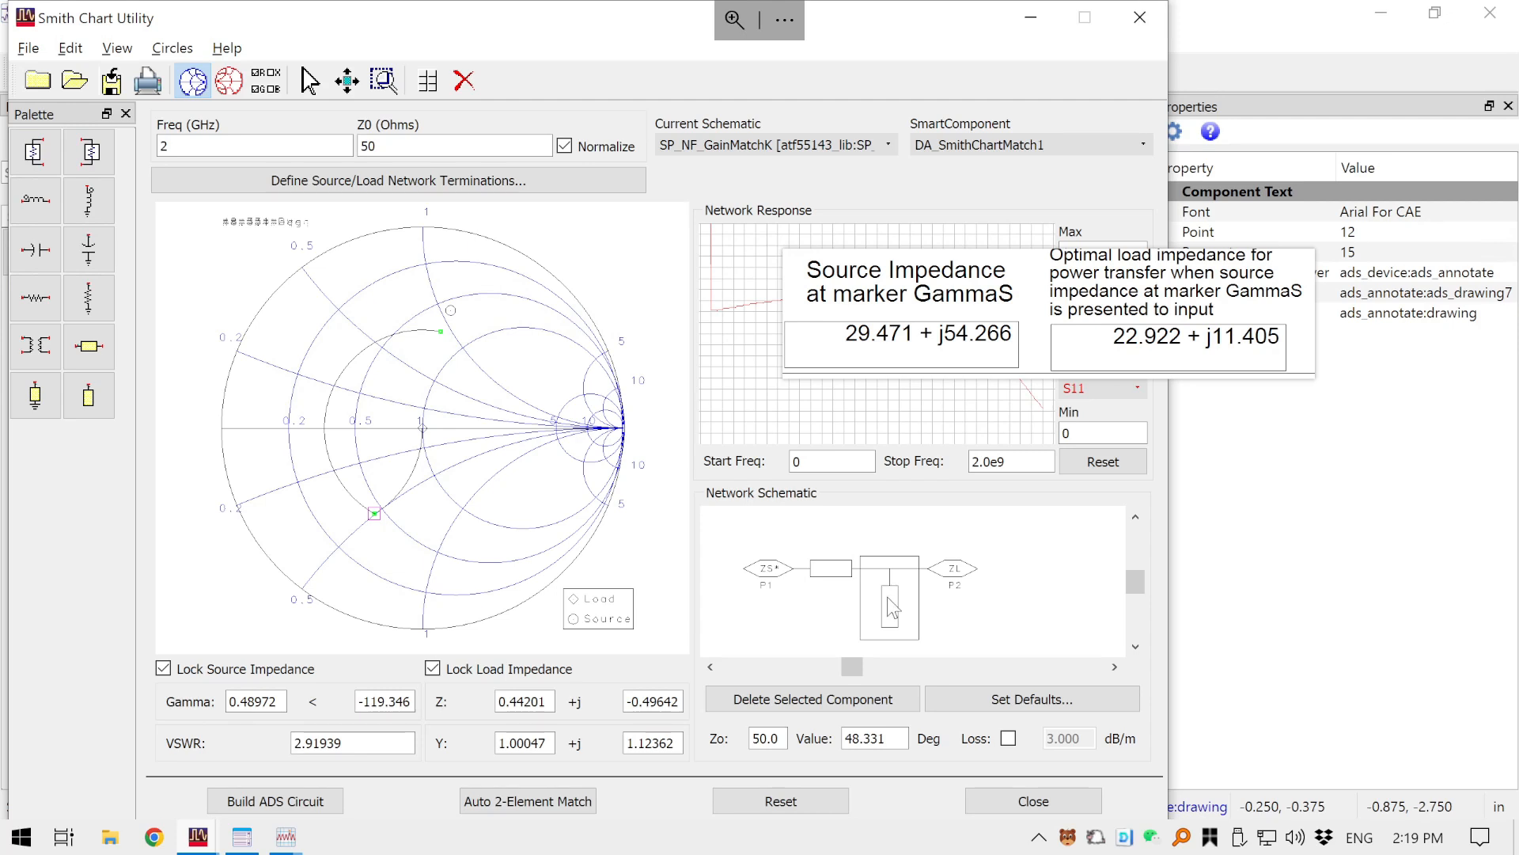
drag(375, 516, 354, 539)
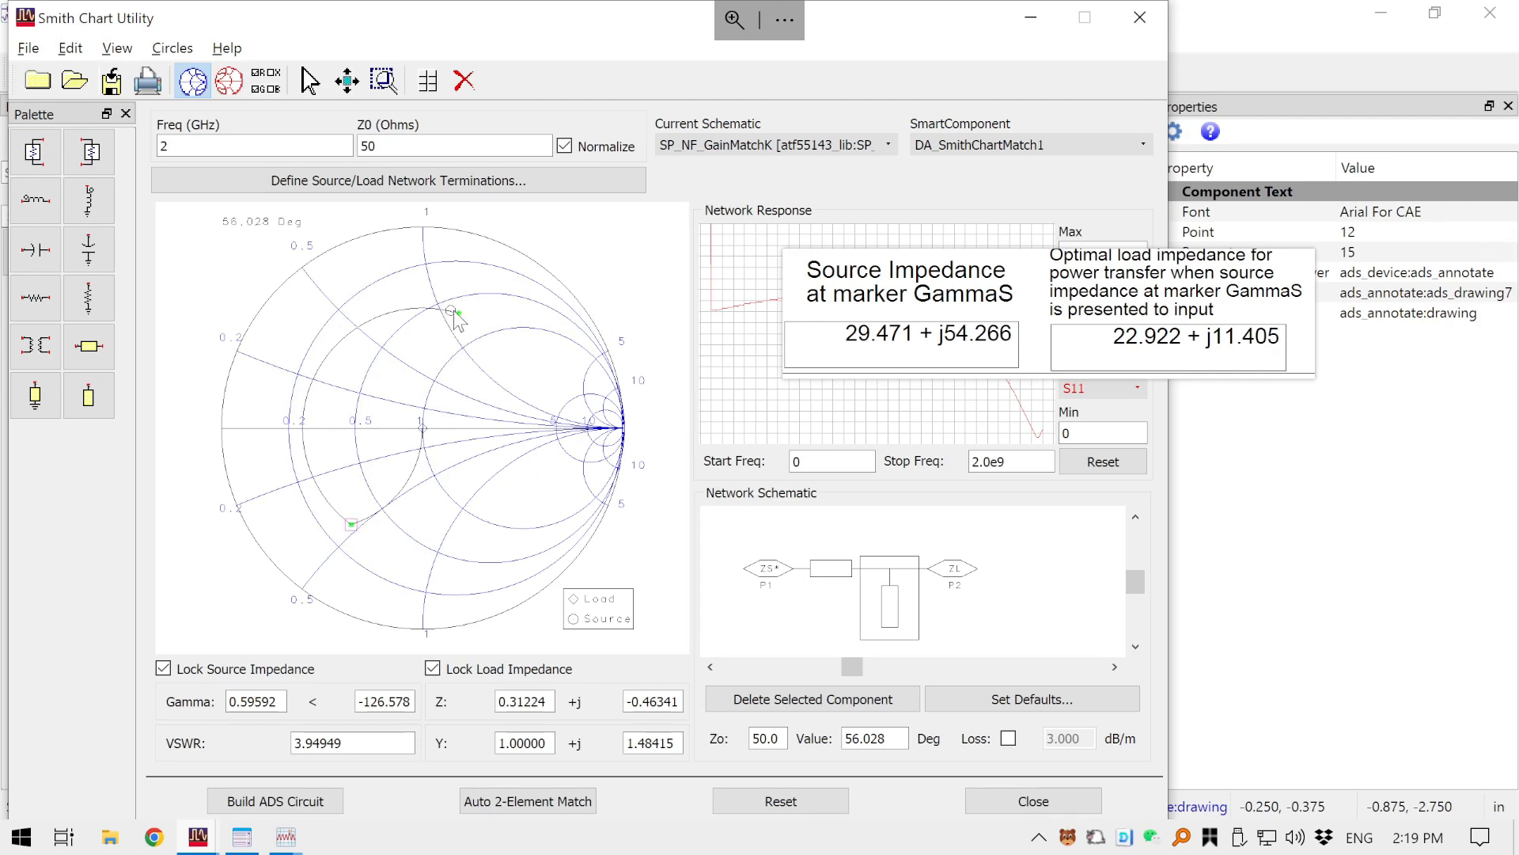
click(827, 573)
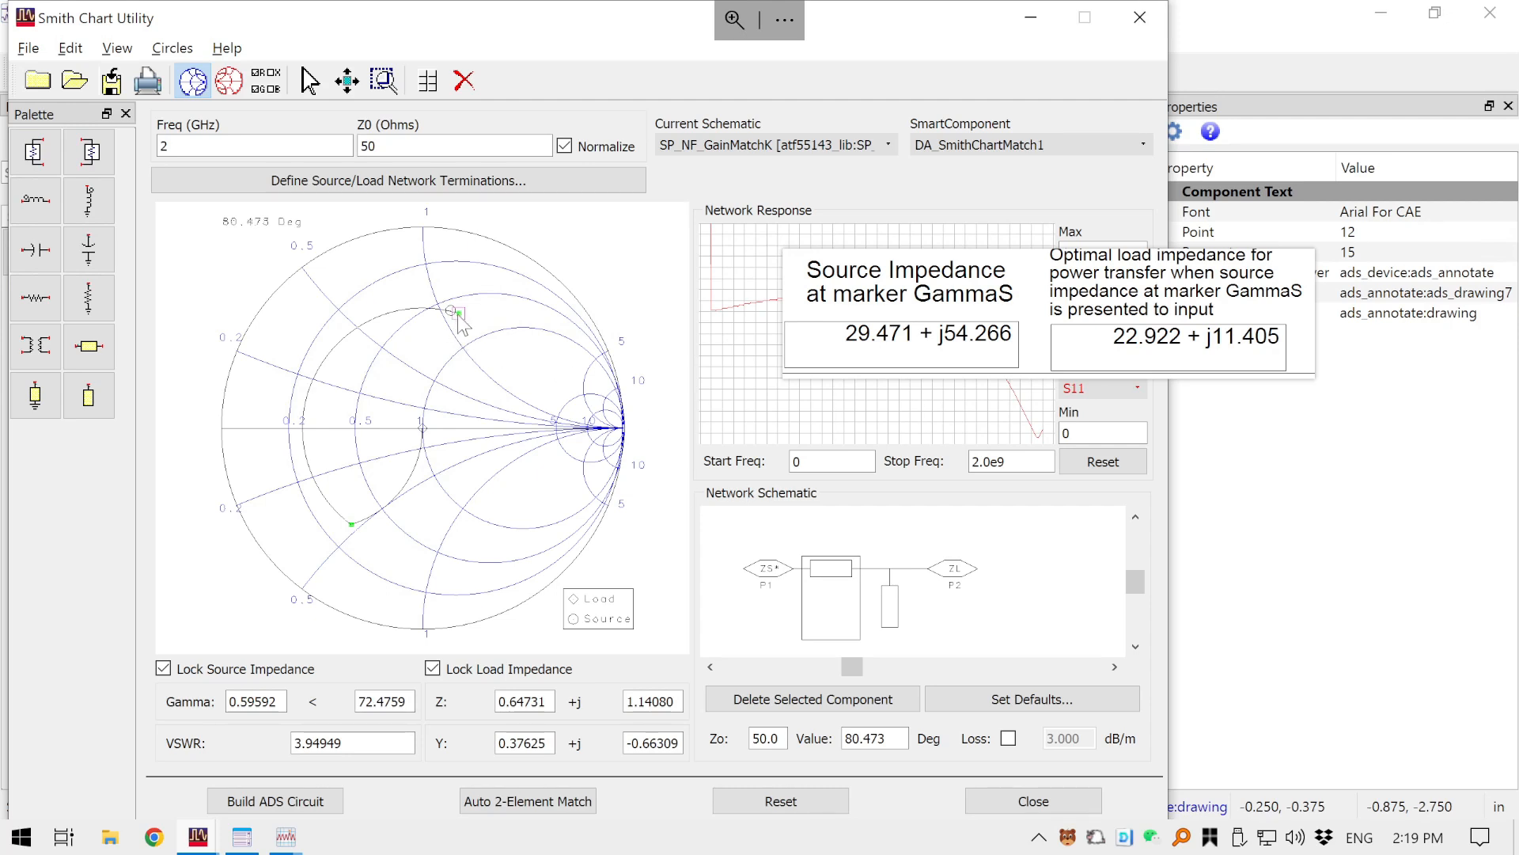
mouse_move(457, 311)
mouse_down()
mouse_move(462, 322)
mouse_move(451, 315)
mouse_up()
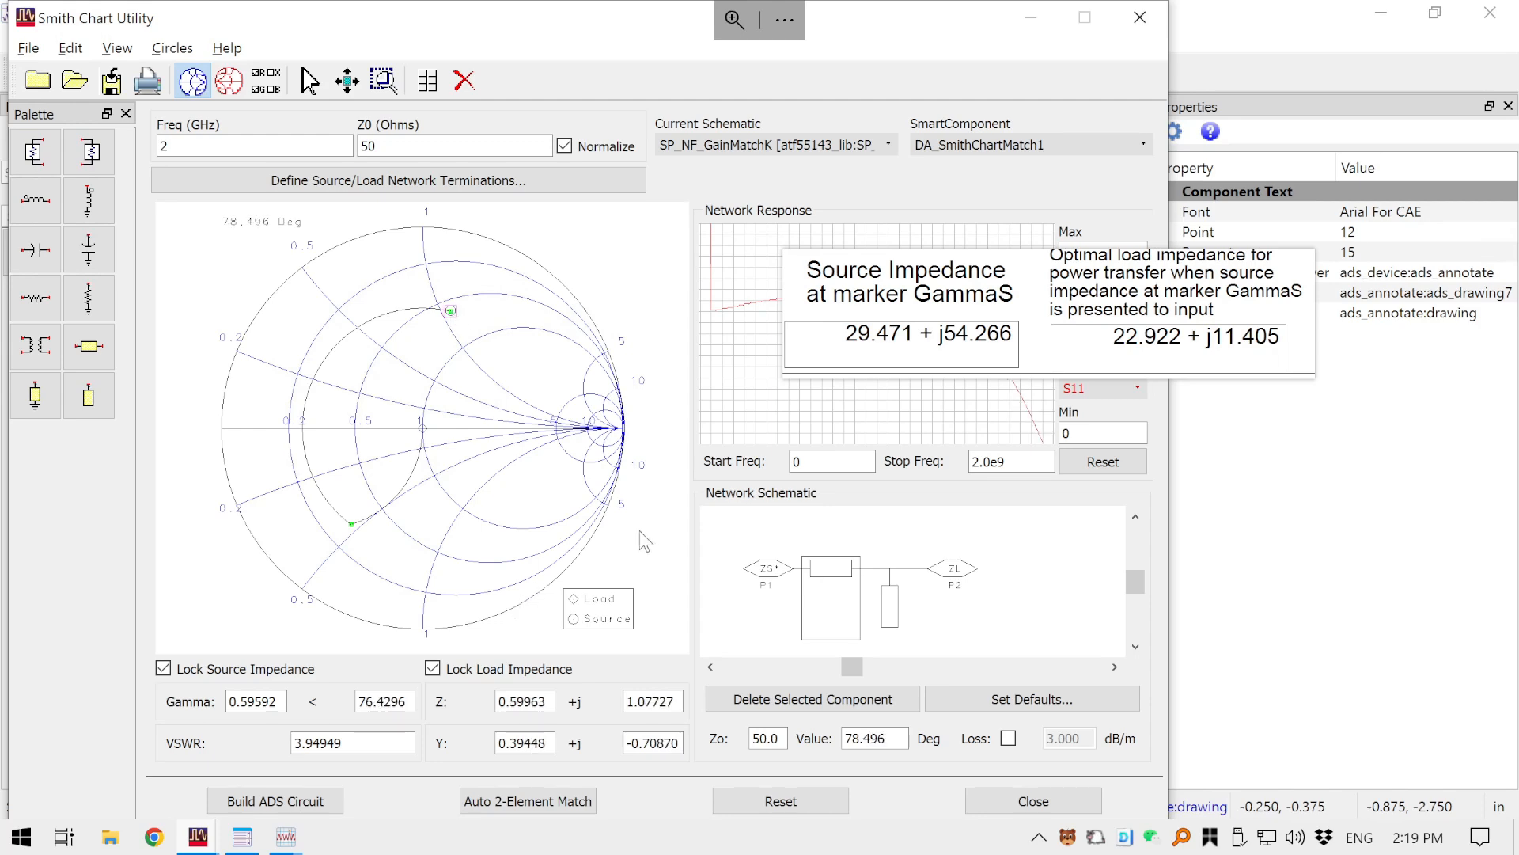
- Move the impedance reference note off the response plot and build the ADS circuit for DA_SmithChartMatch1
mouse_move(849, 254)
mouse_down()
mouse_move(725, 443)
mouse_move(787, 554)
mouse_move(816, 544)
mouse_move(819, 476)
mouse_move(835, 560)
mouse_move(880, 186)
mouse_up()
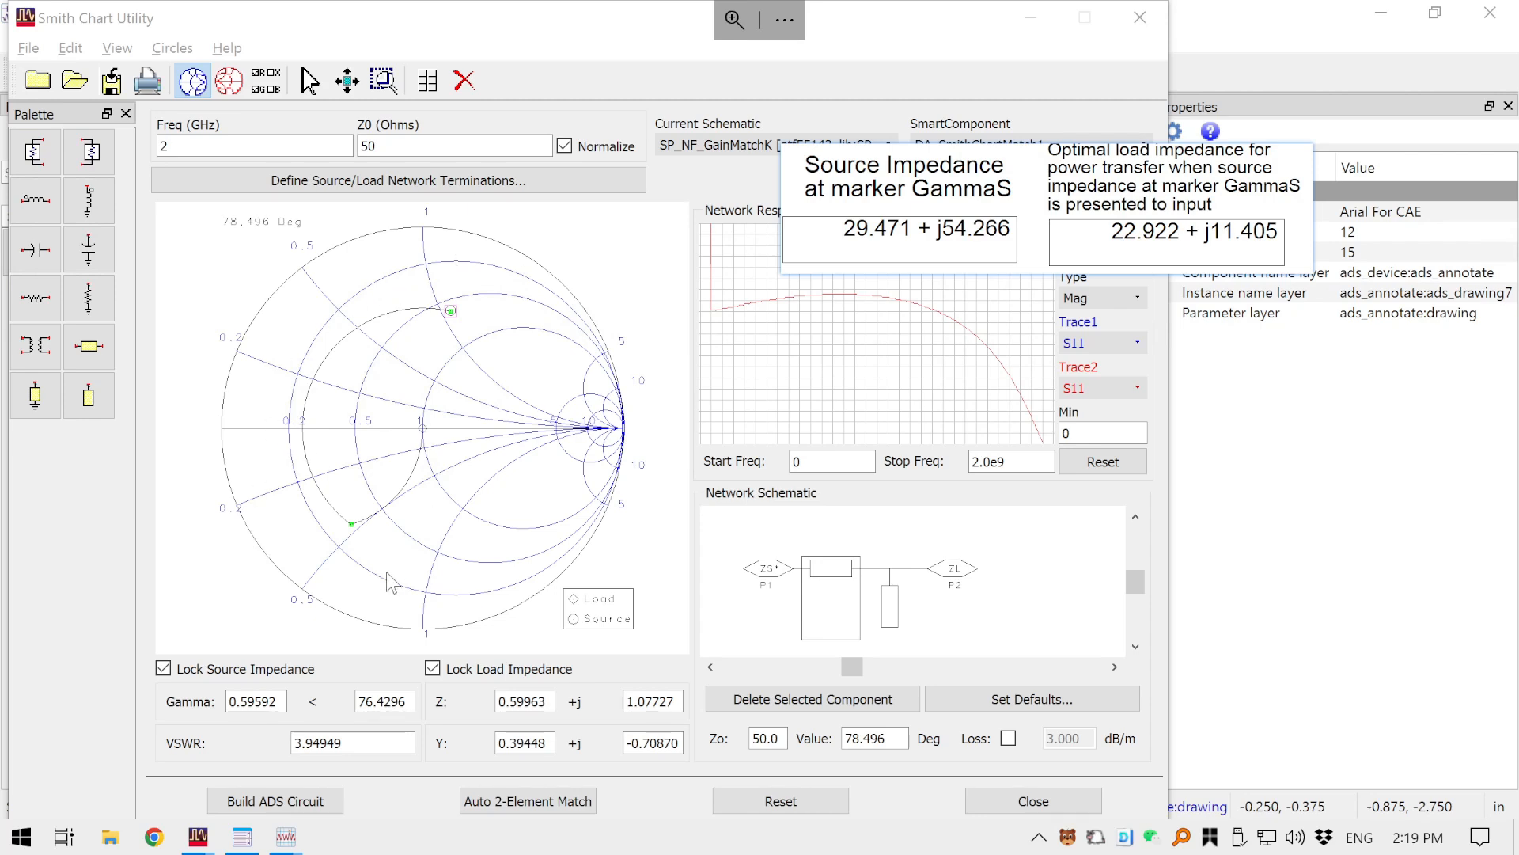
click(288, 799)
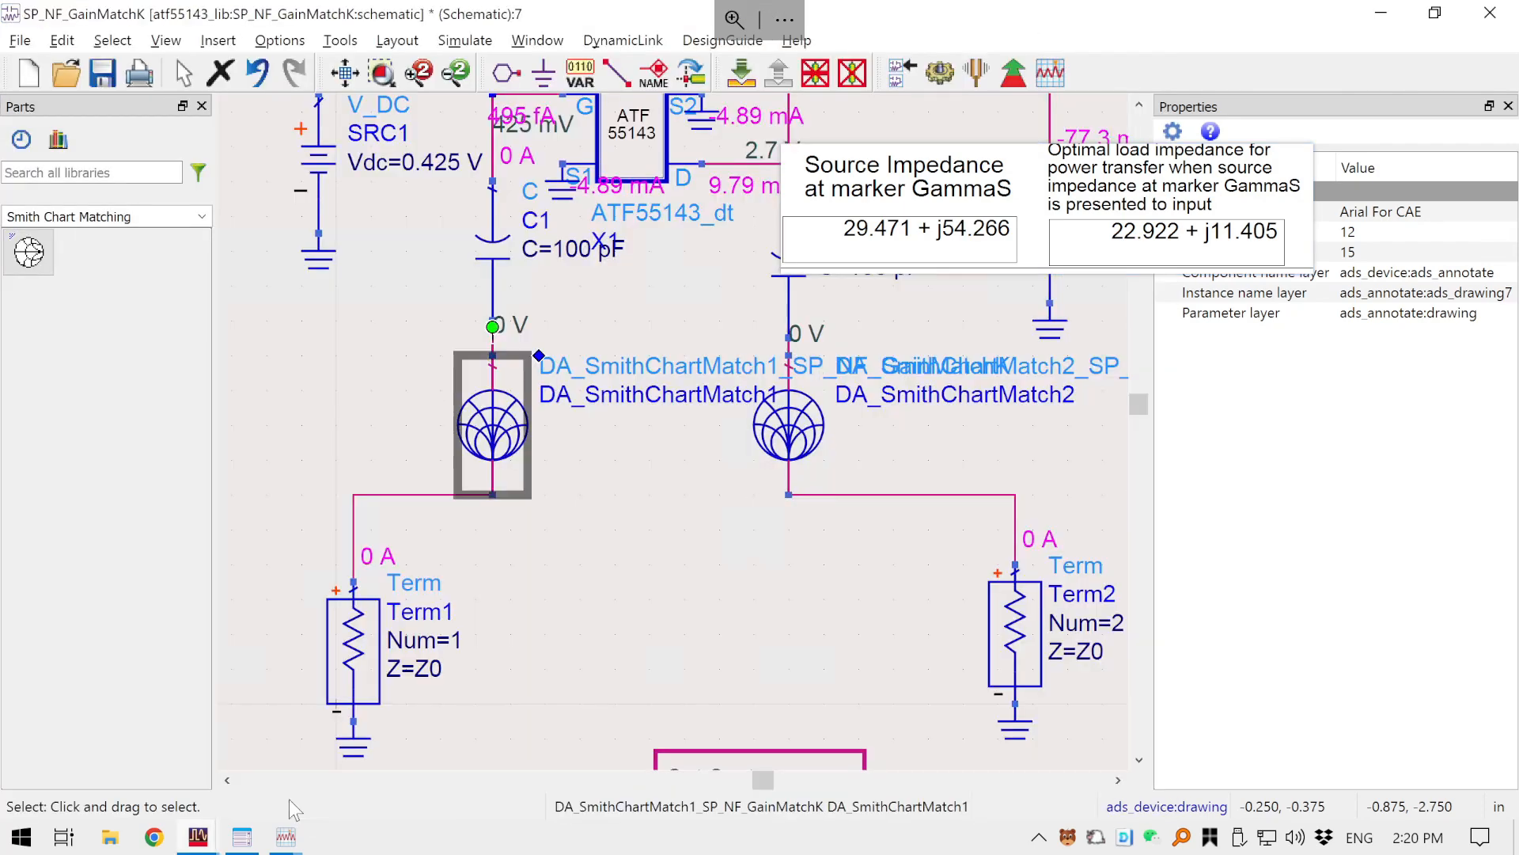
click(303, 839)
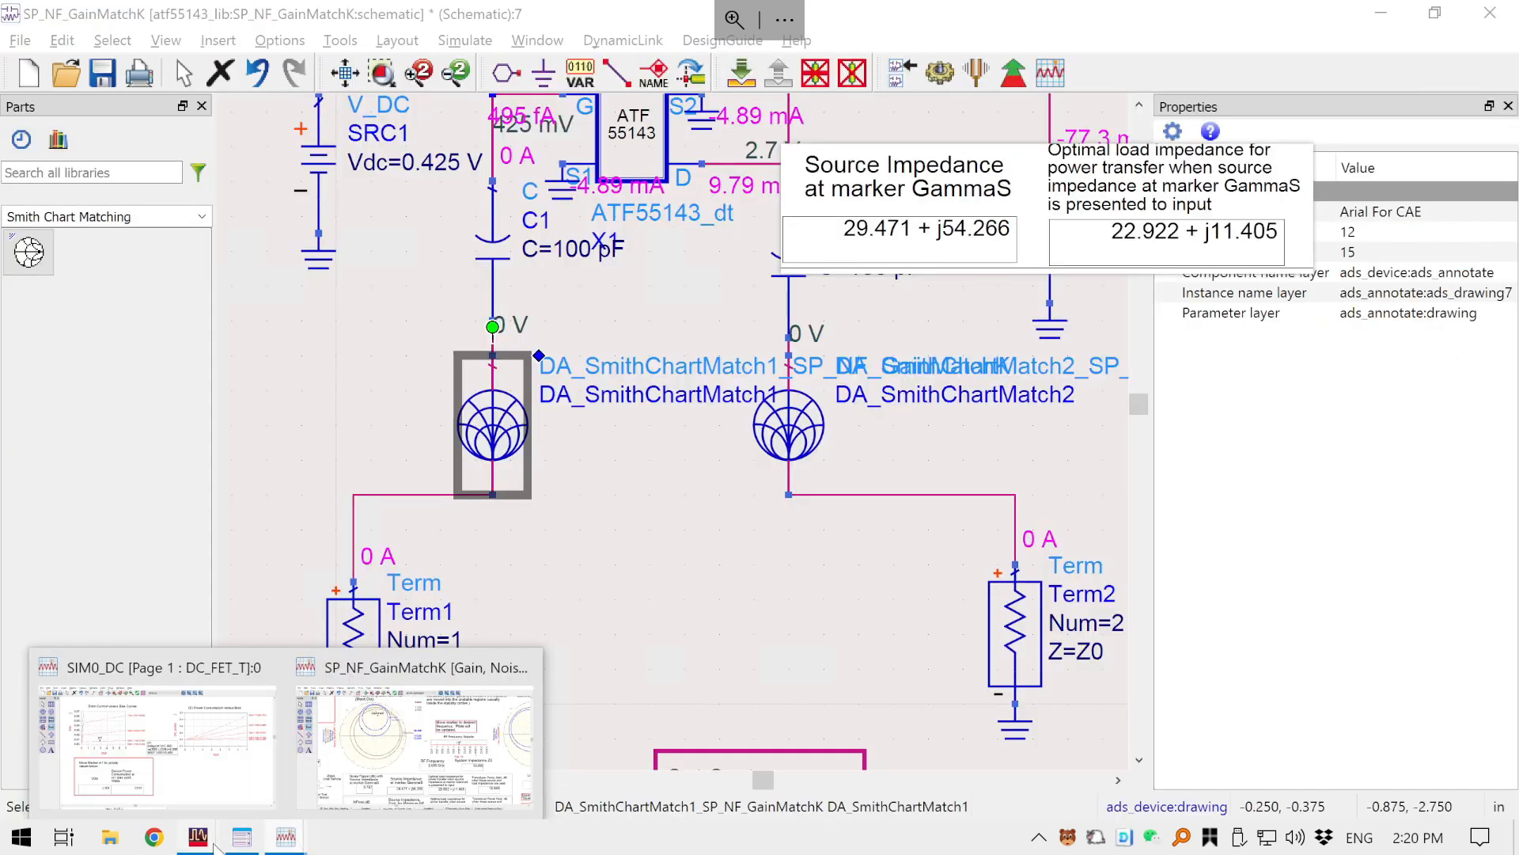
mouse_move(215, 846)
click(867, 720)
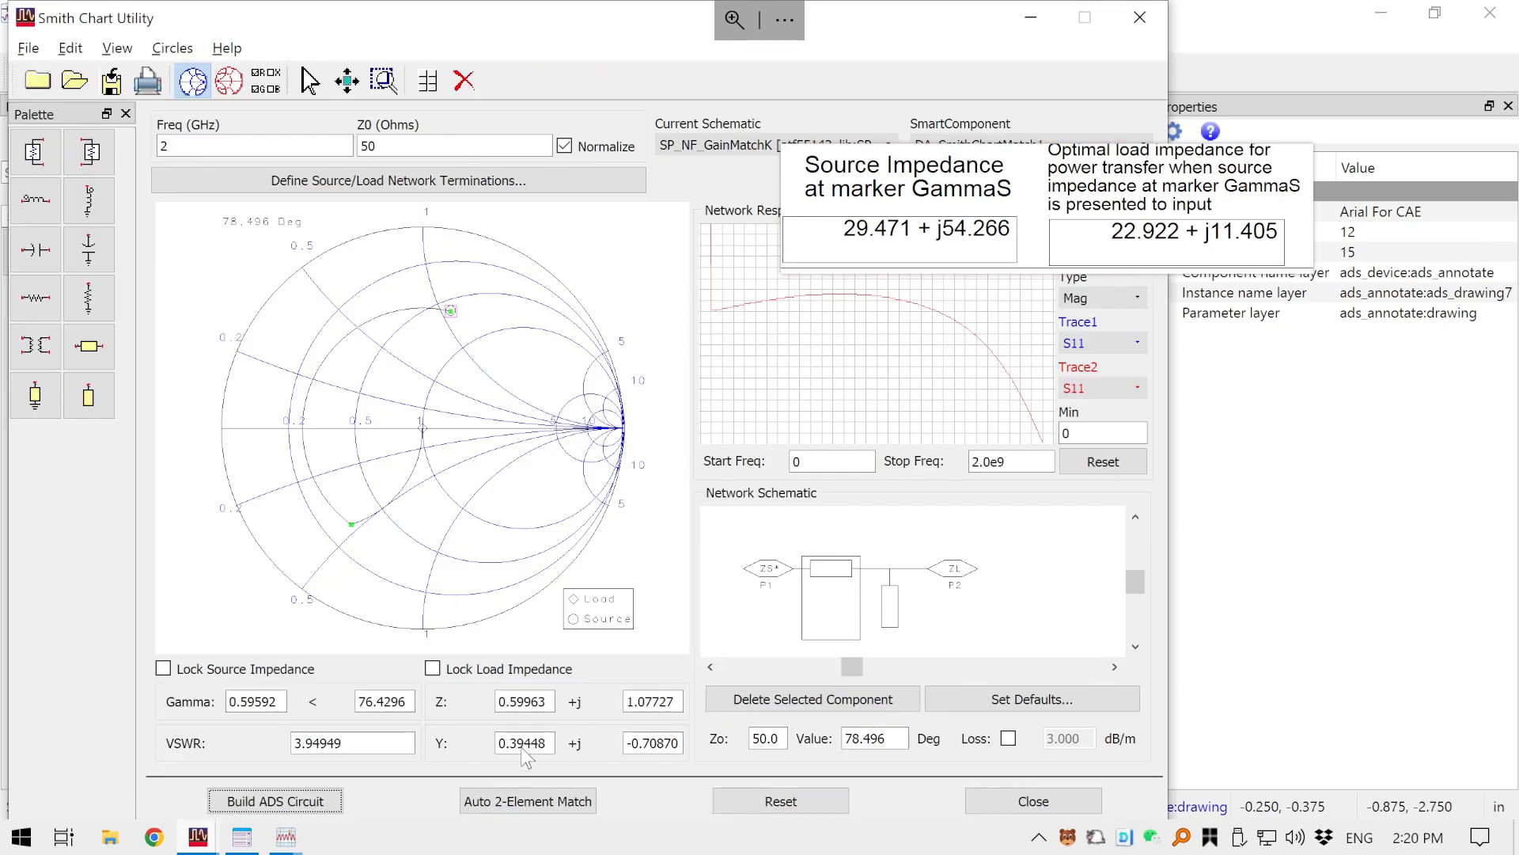
click(323, 802)
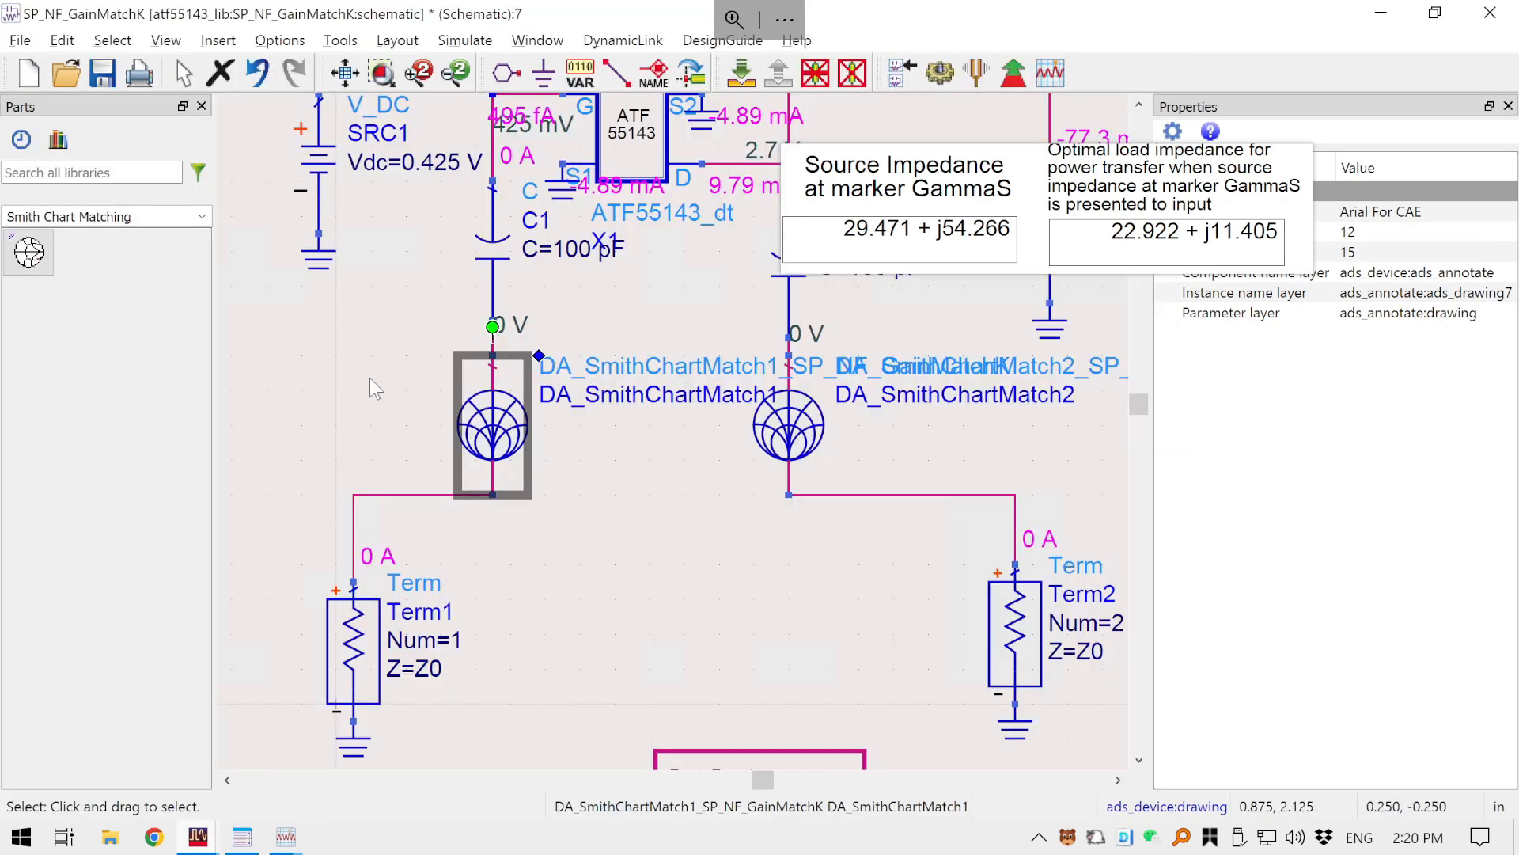
- Push into DA_SmithChartMatch1 to examine its generated line, stub and ports, and return to the parent schematic
click(344, 371)
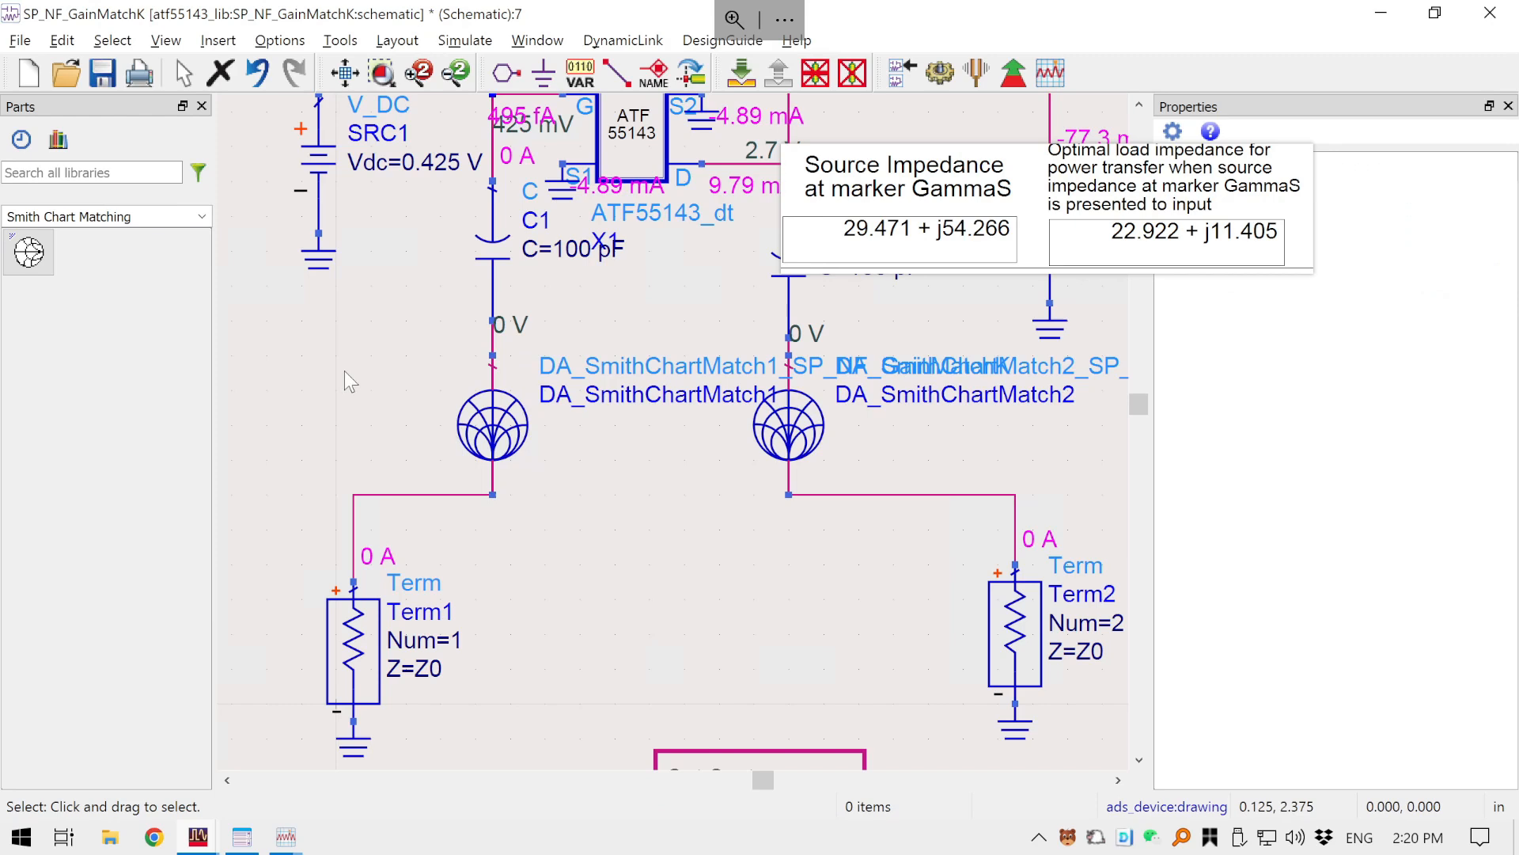
click(478, 437)
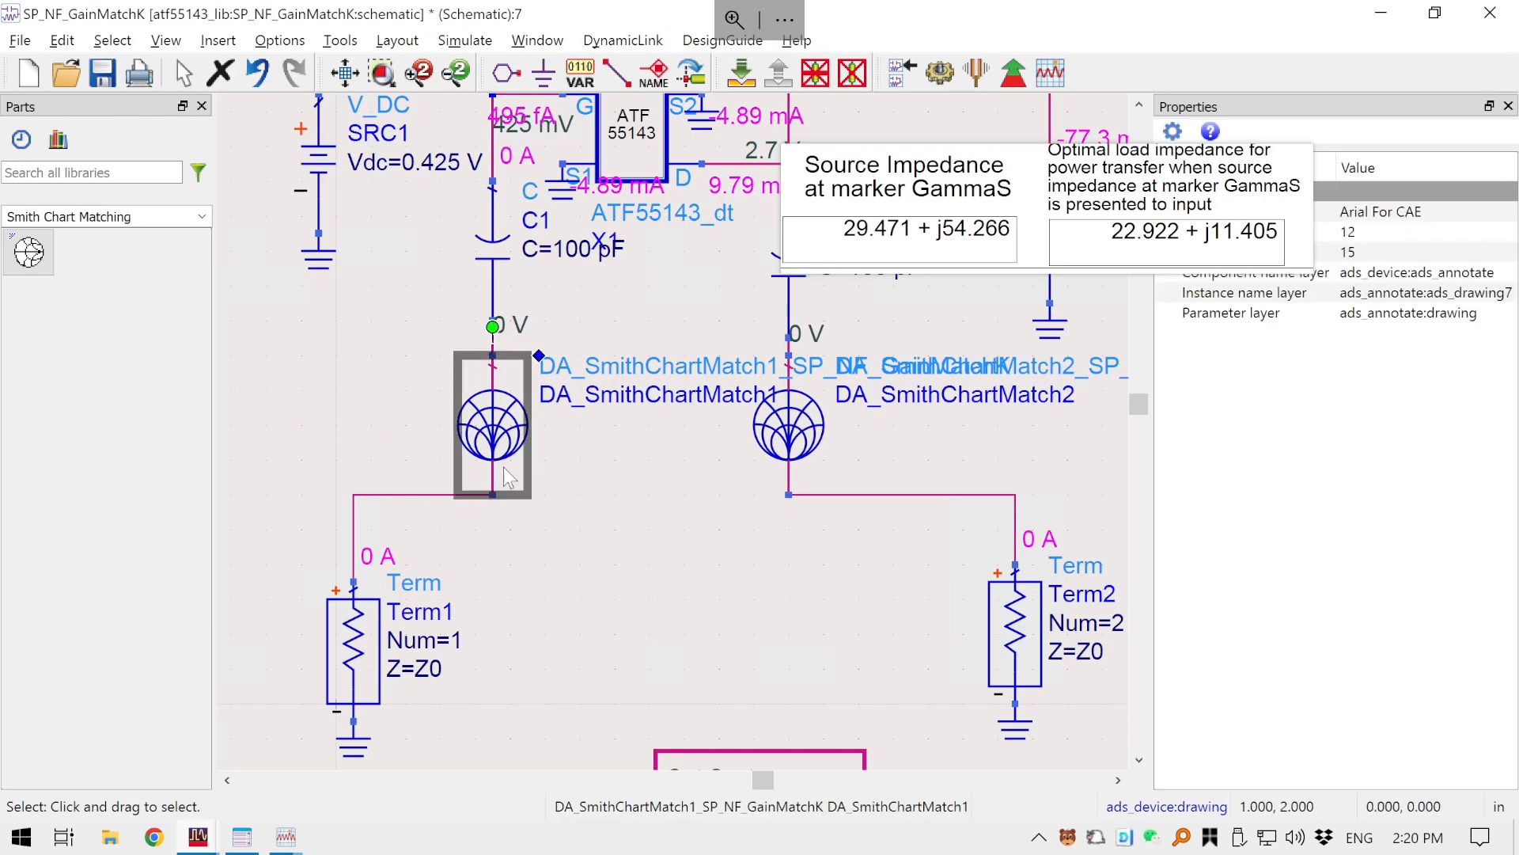
click(743, 73)
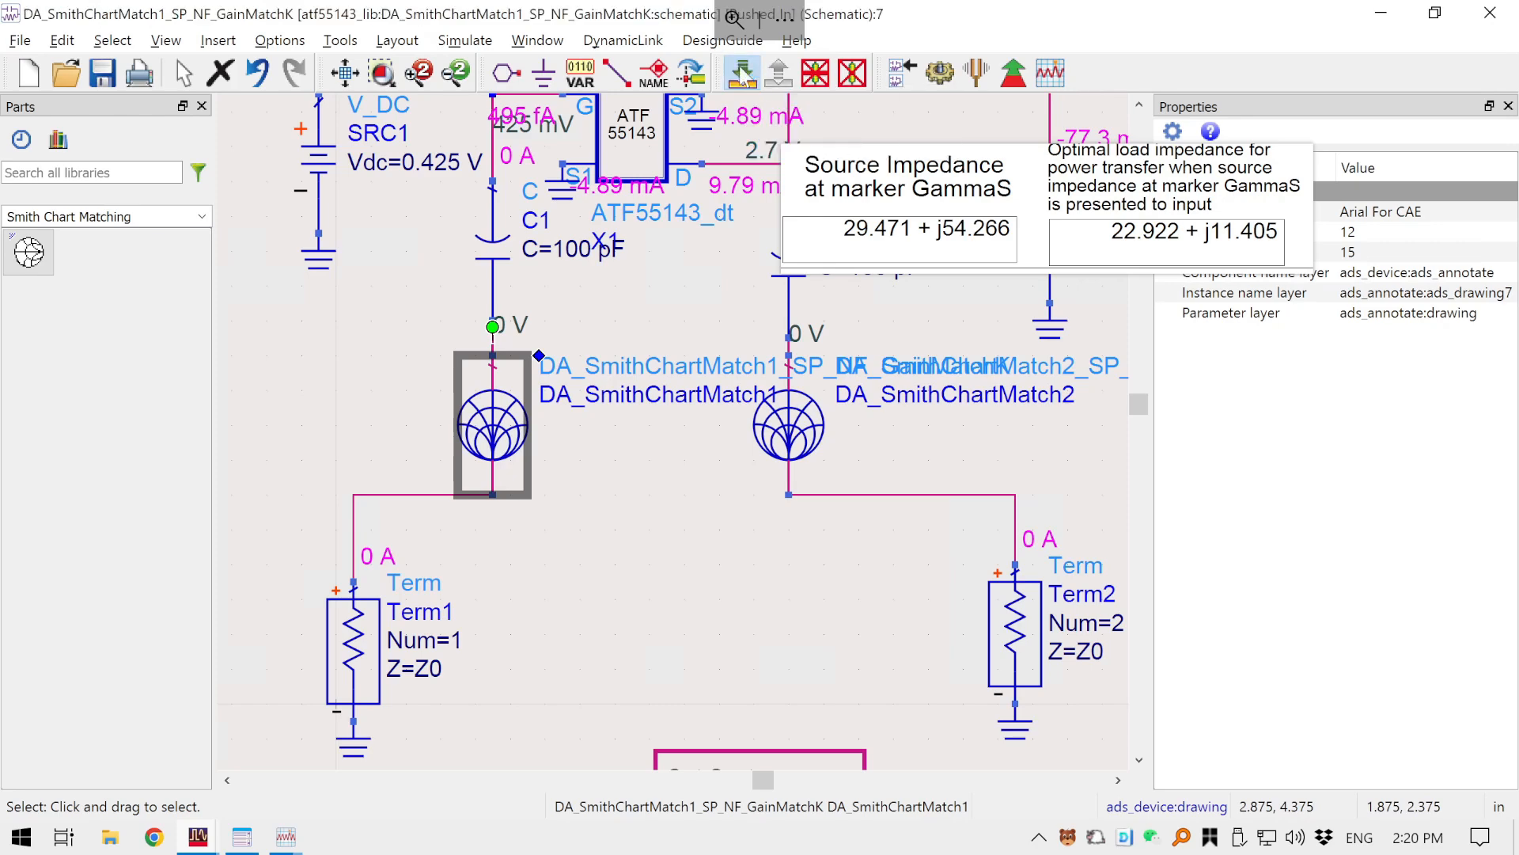
click(790, 687)
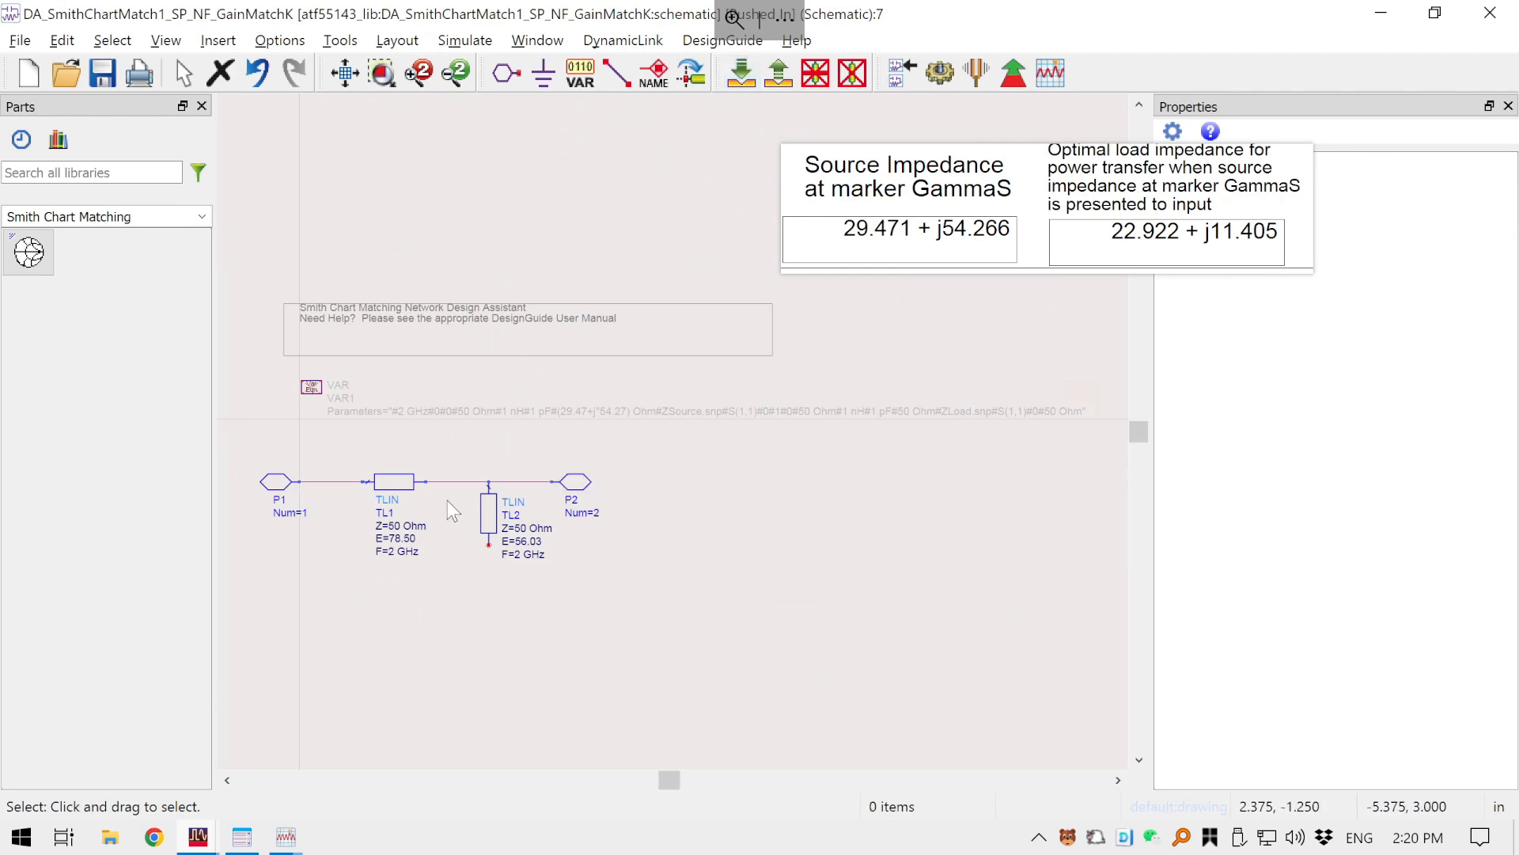
scroll(448, 500, up, 1)
drag(623, 558, 518, 590)
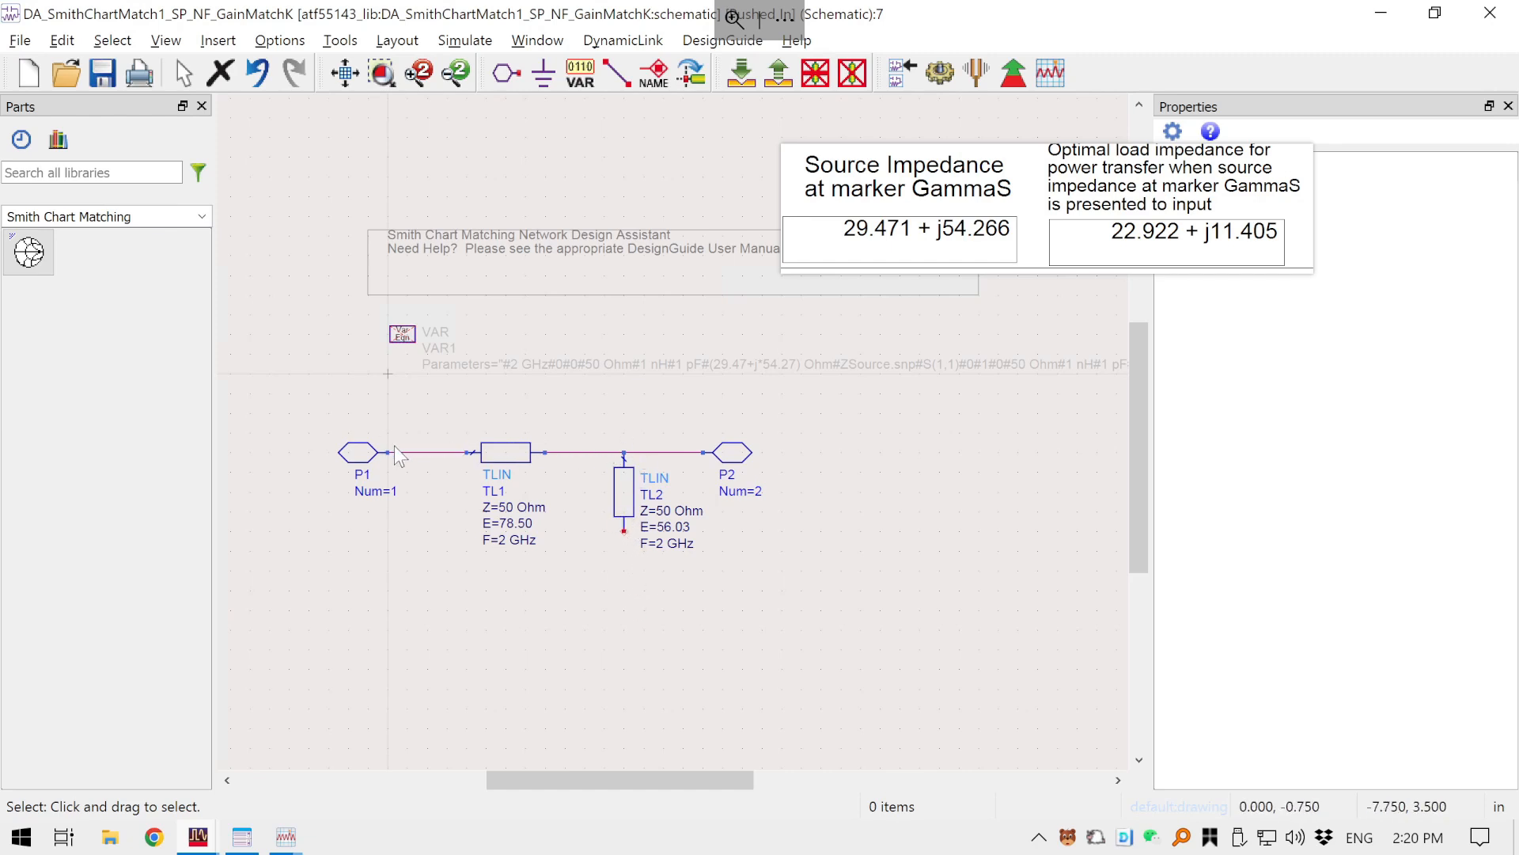
click(781, 79)
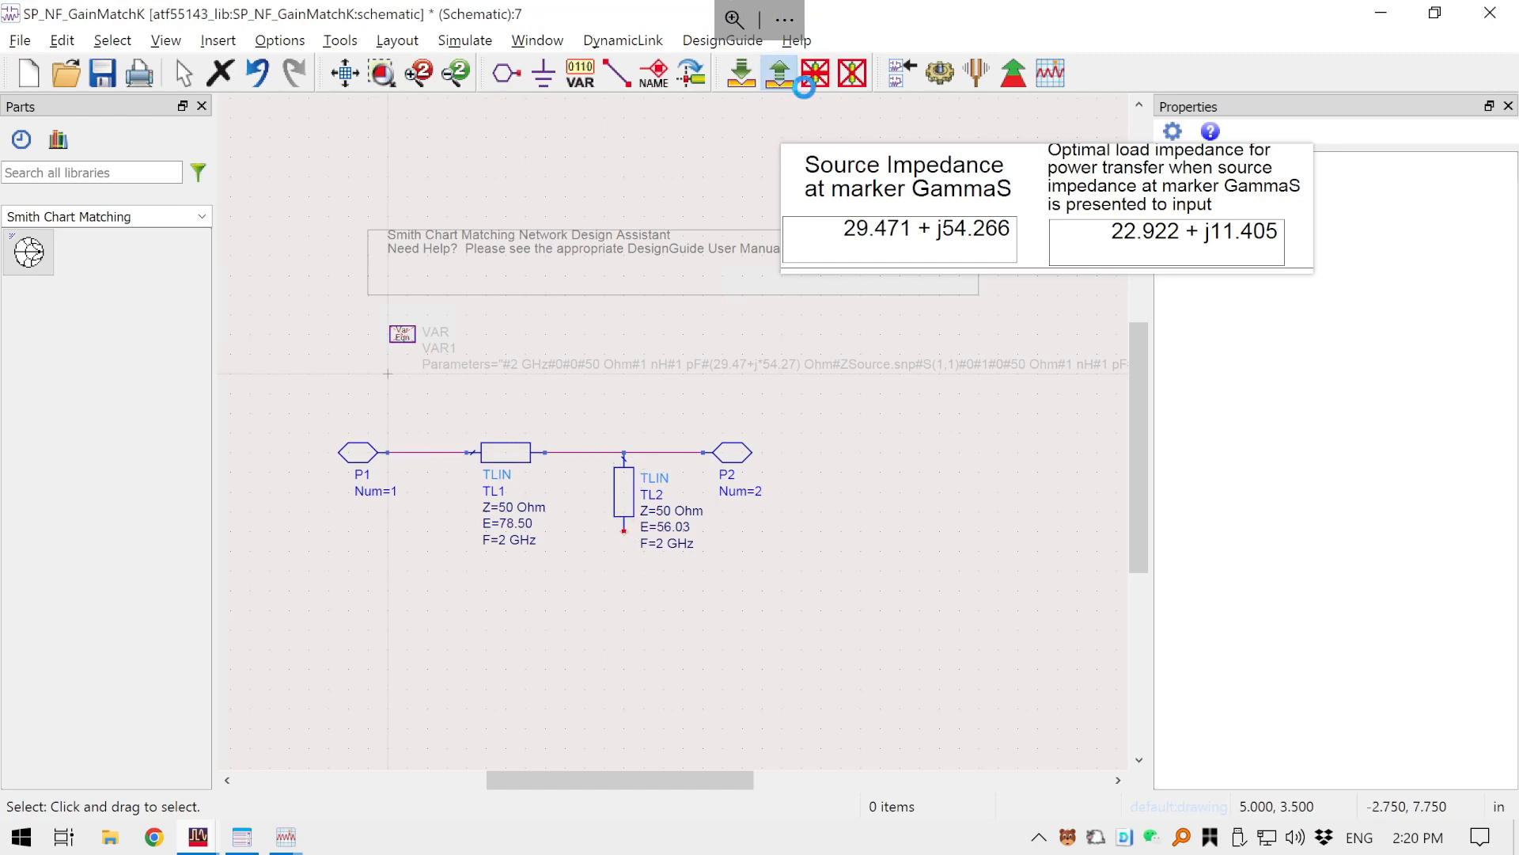
- Compare the orientation of DA_SmithChartMatch1 in the amplifier schematic with the port order inside its subcircuit
click(686, 527)
drag(673, 520, 565, 469)
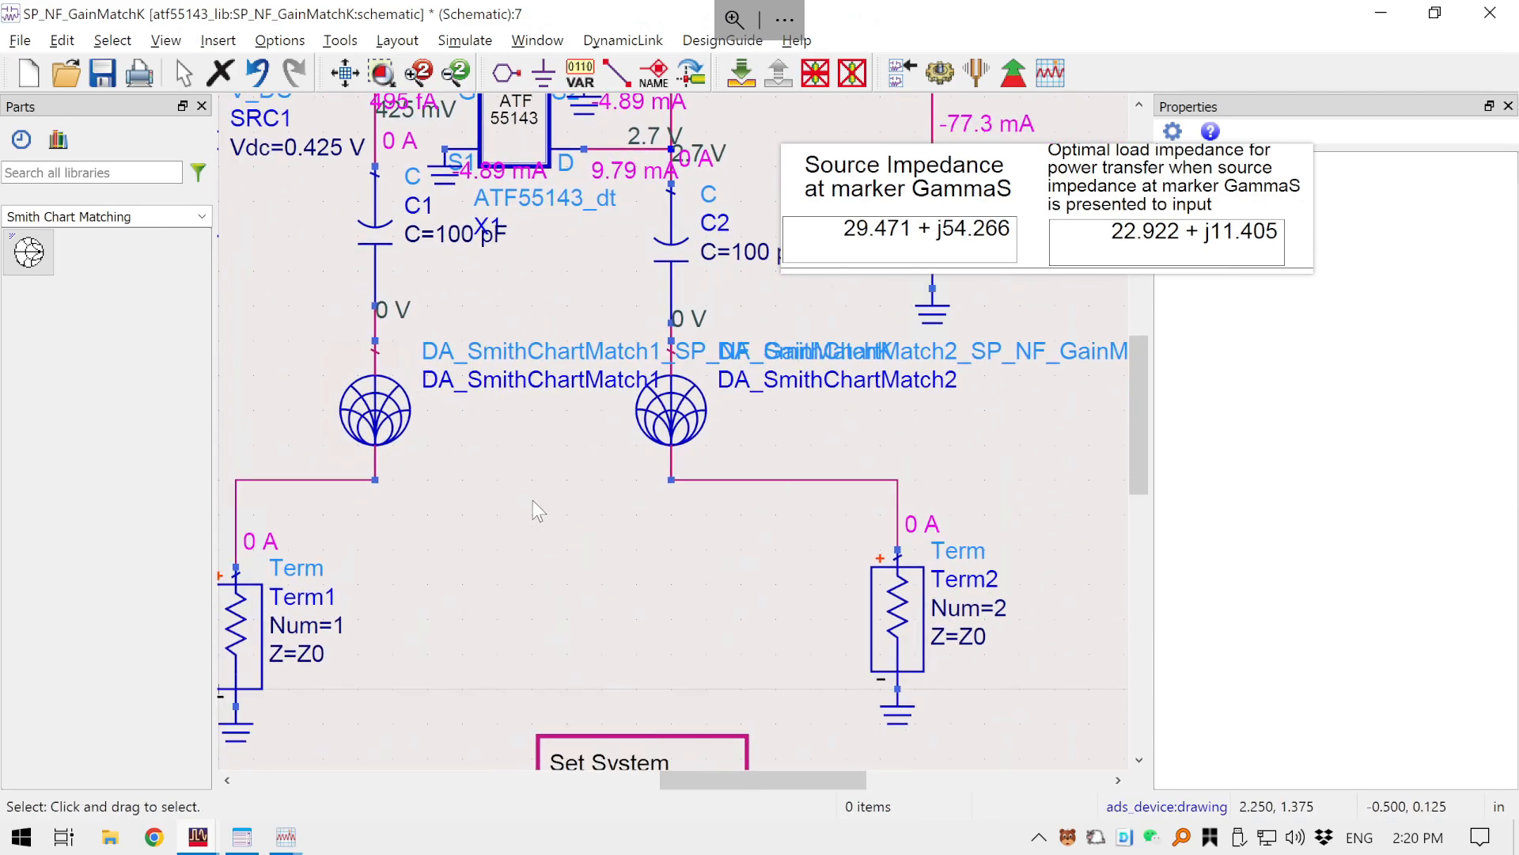
scroll(556, 494, down, 1)
scroll(535, 526, up, 2)
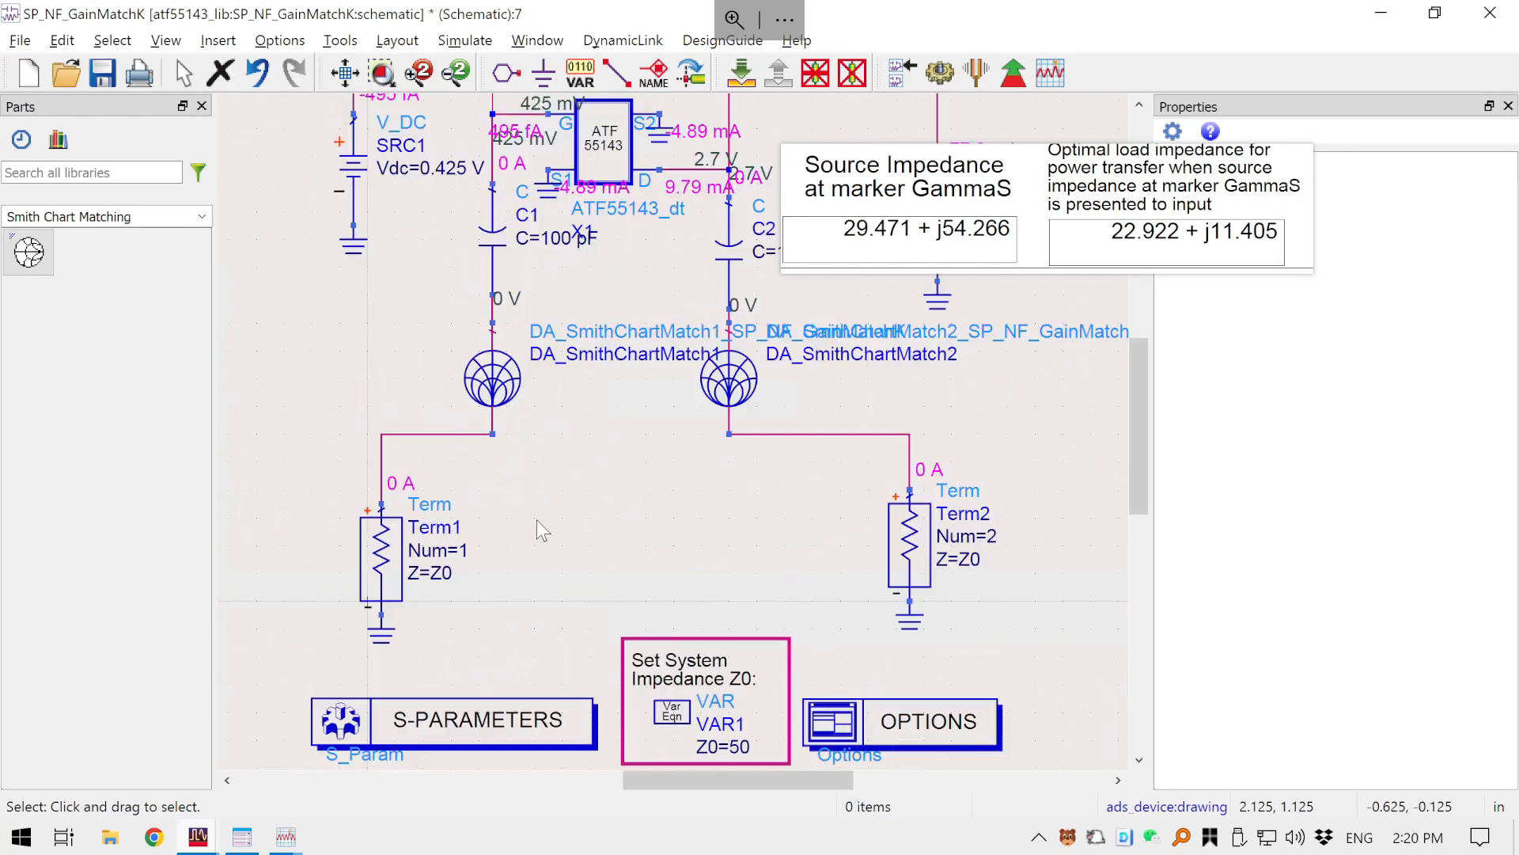
click(532, 341)
click(741, 72)
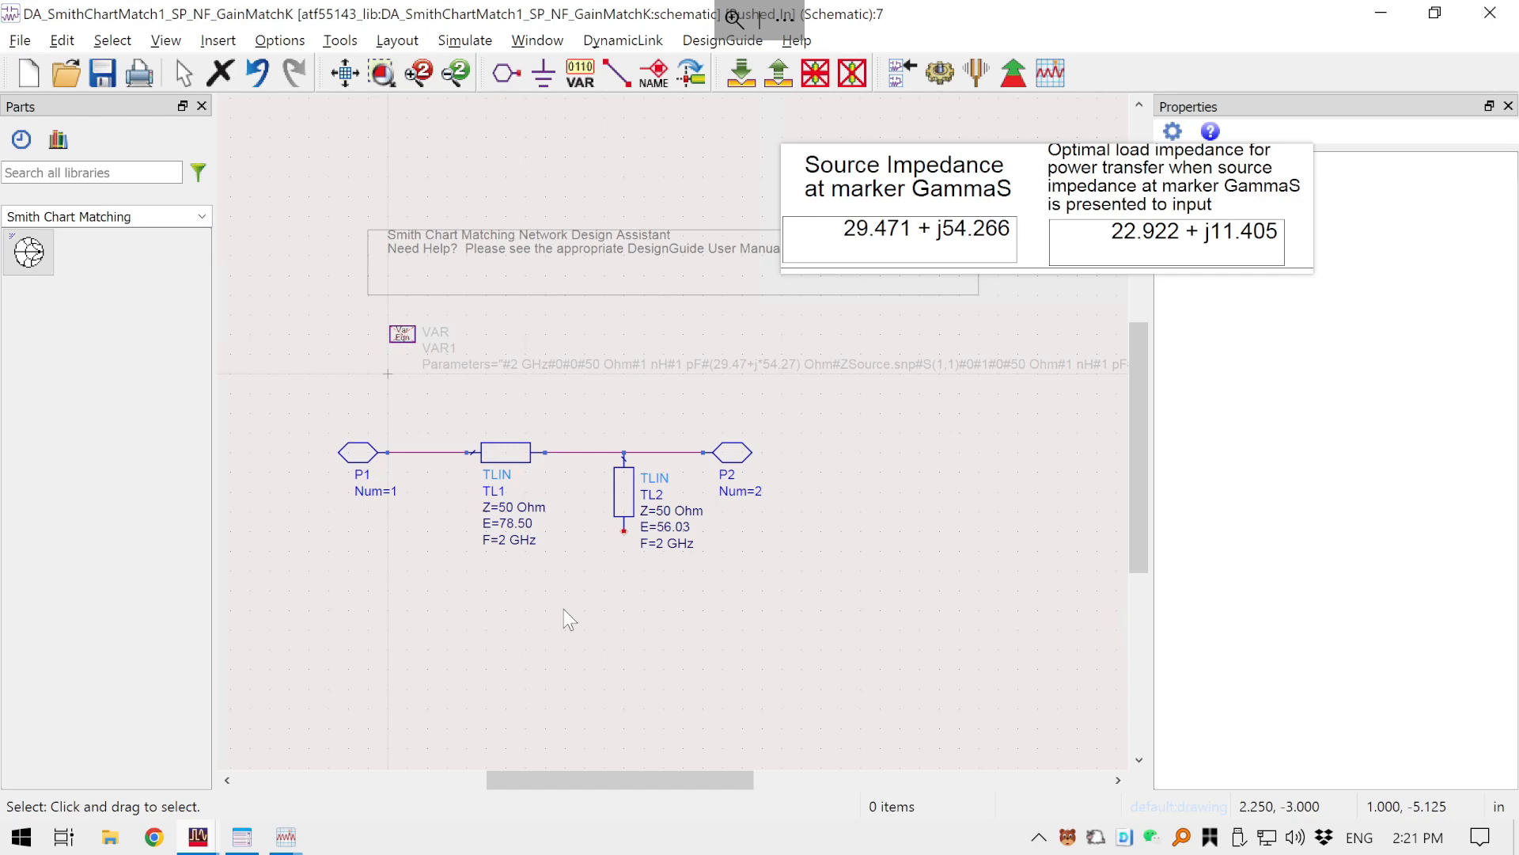
click(782, 85)
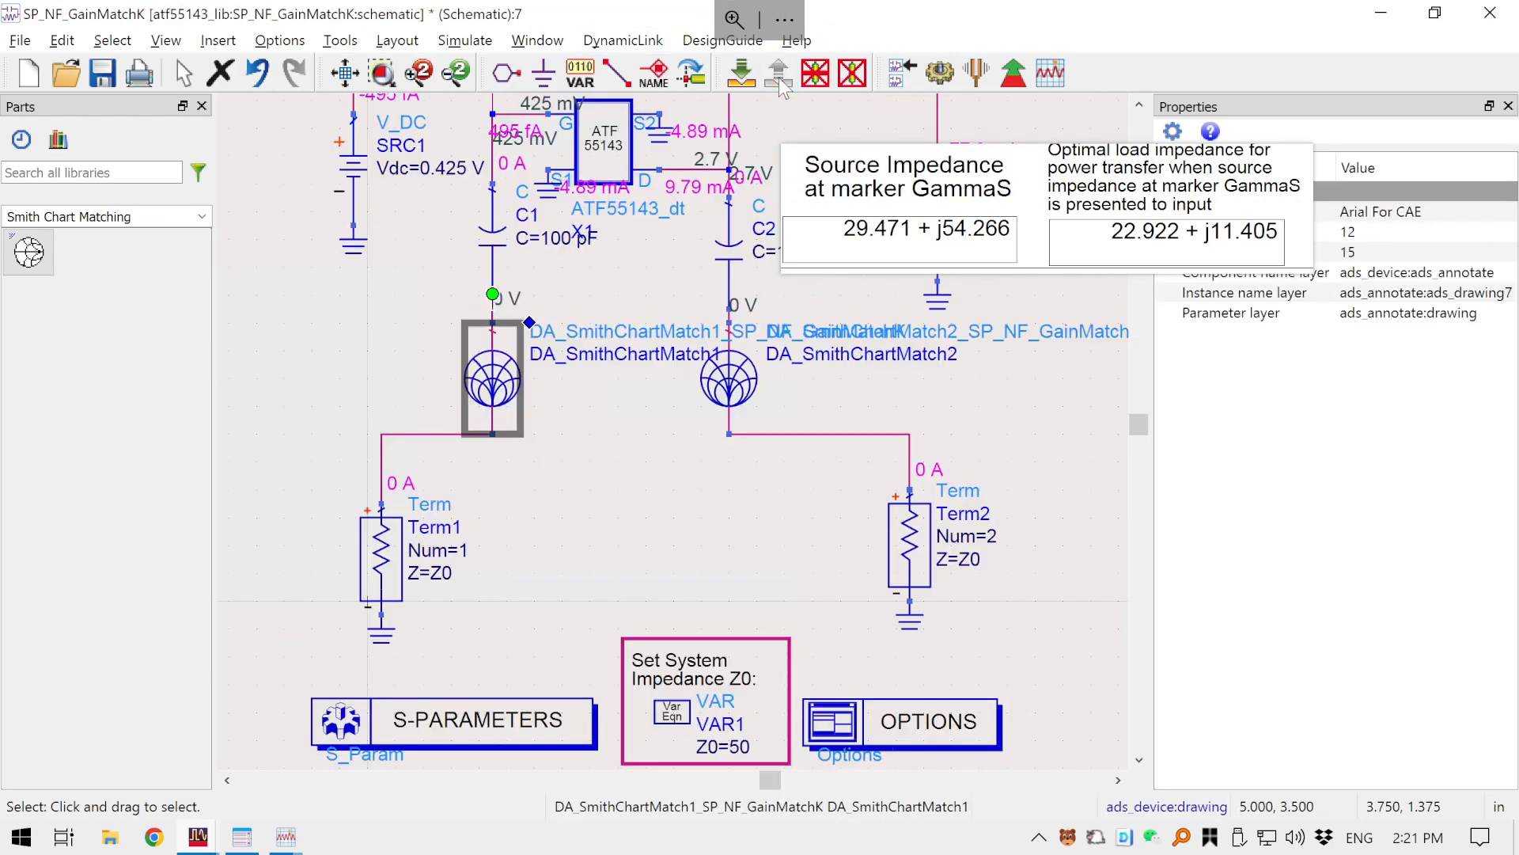
- Return to the Smith Chart Utility, select the DA_SmithChartMatch2 component and set its frequency to 2 GHz
click(723, 567)
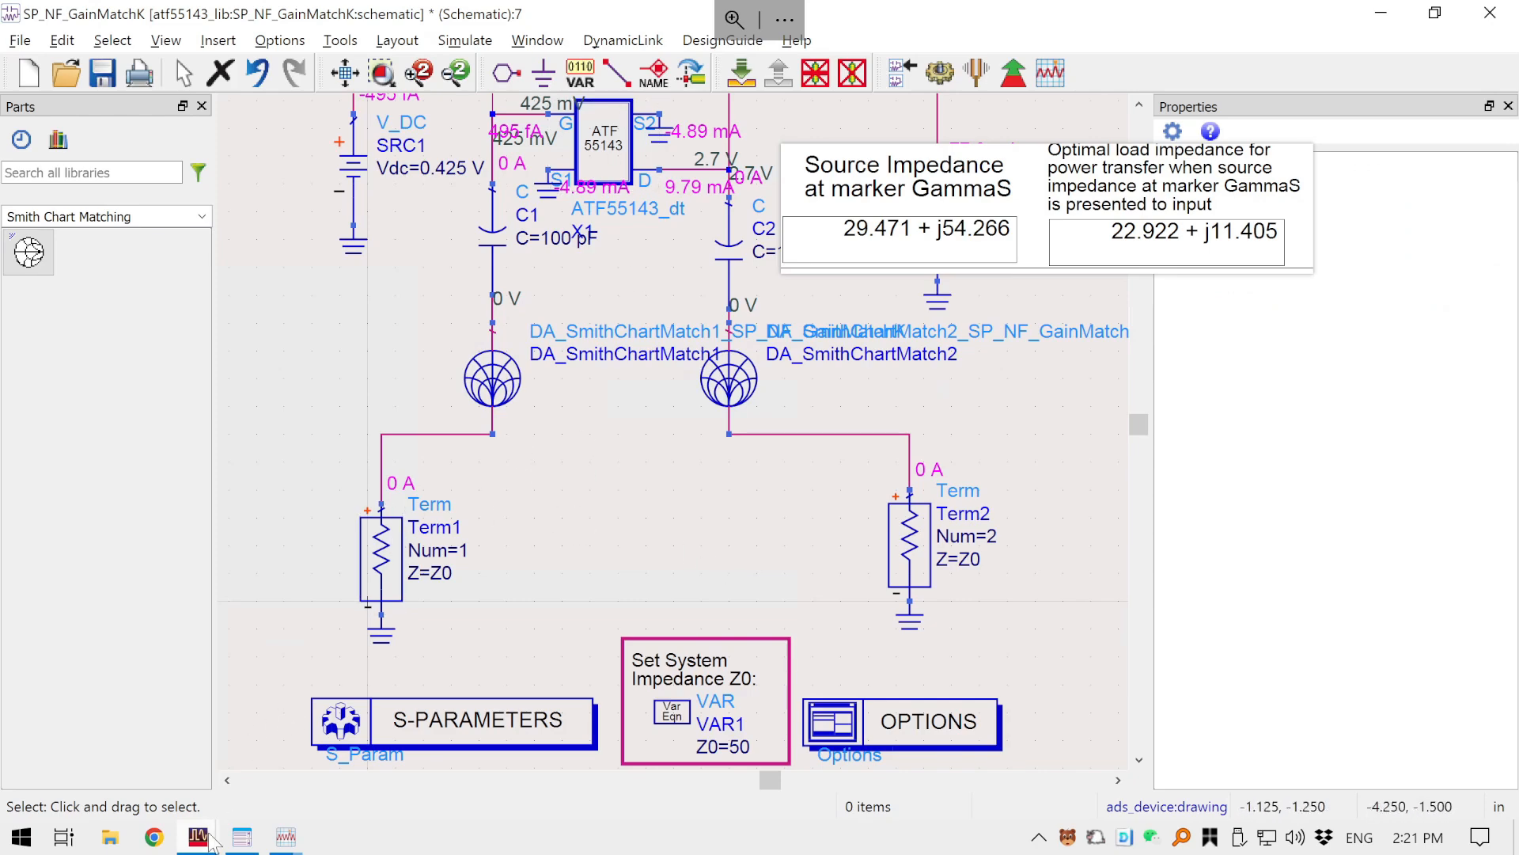
mouse_move(208, 841)
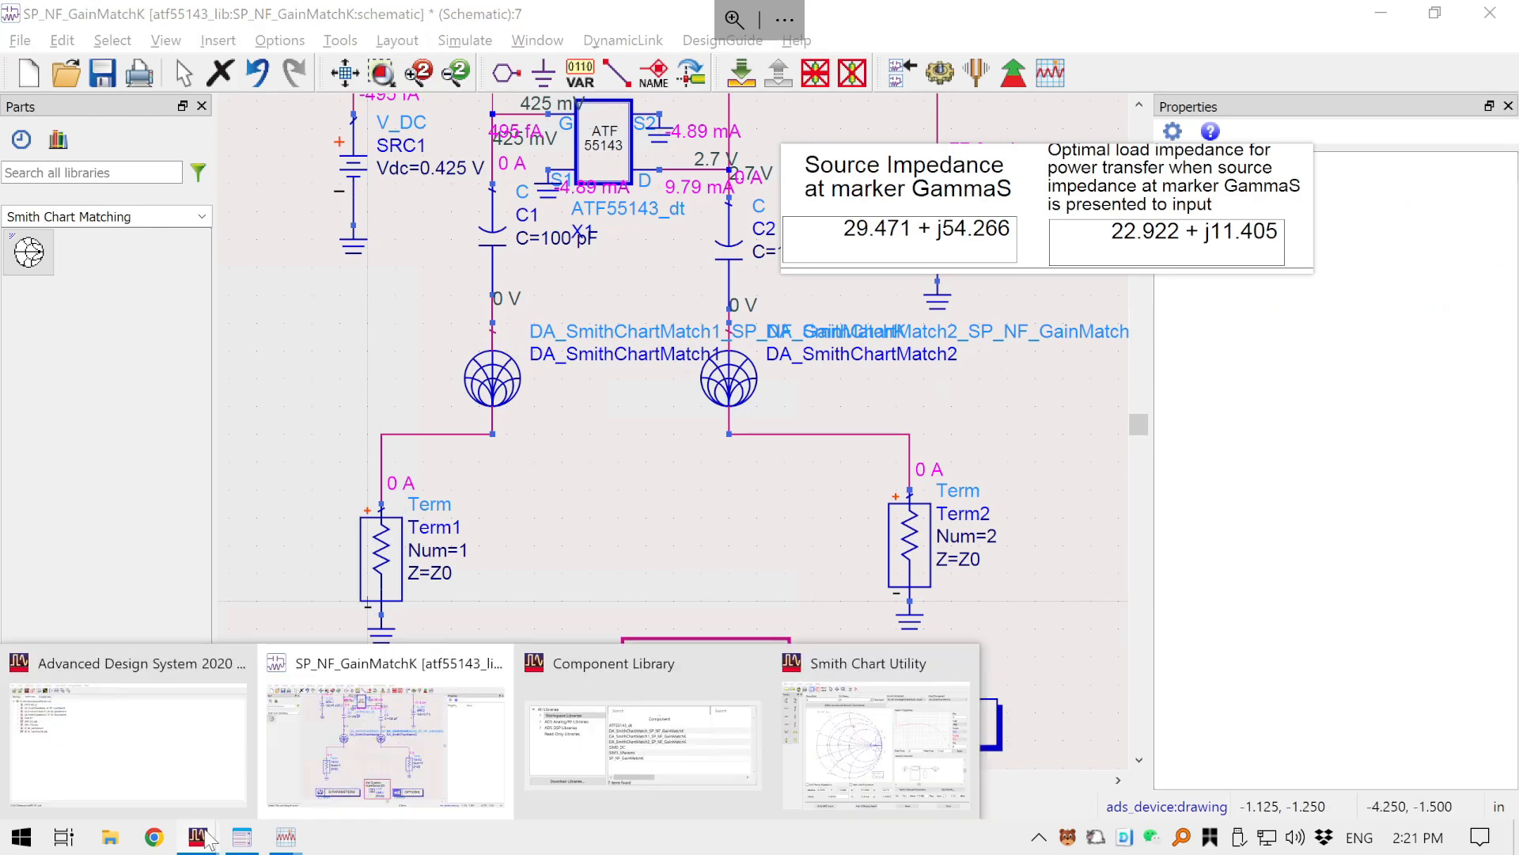
click(875, 682)
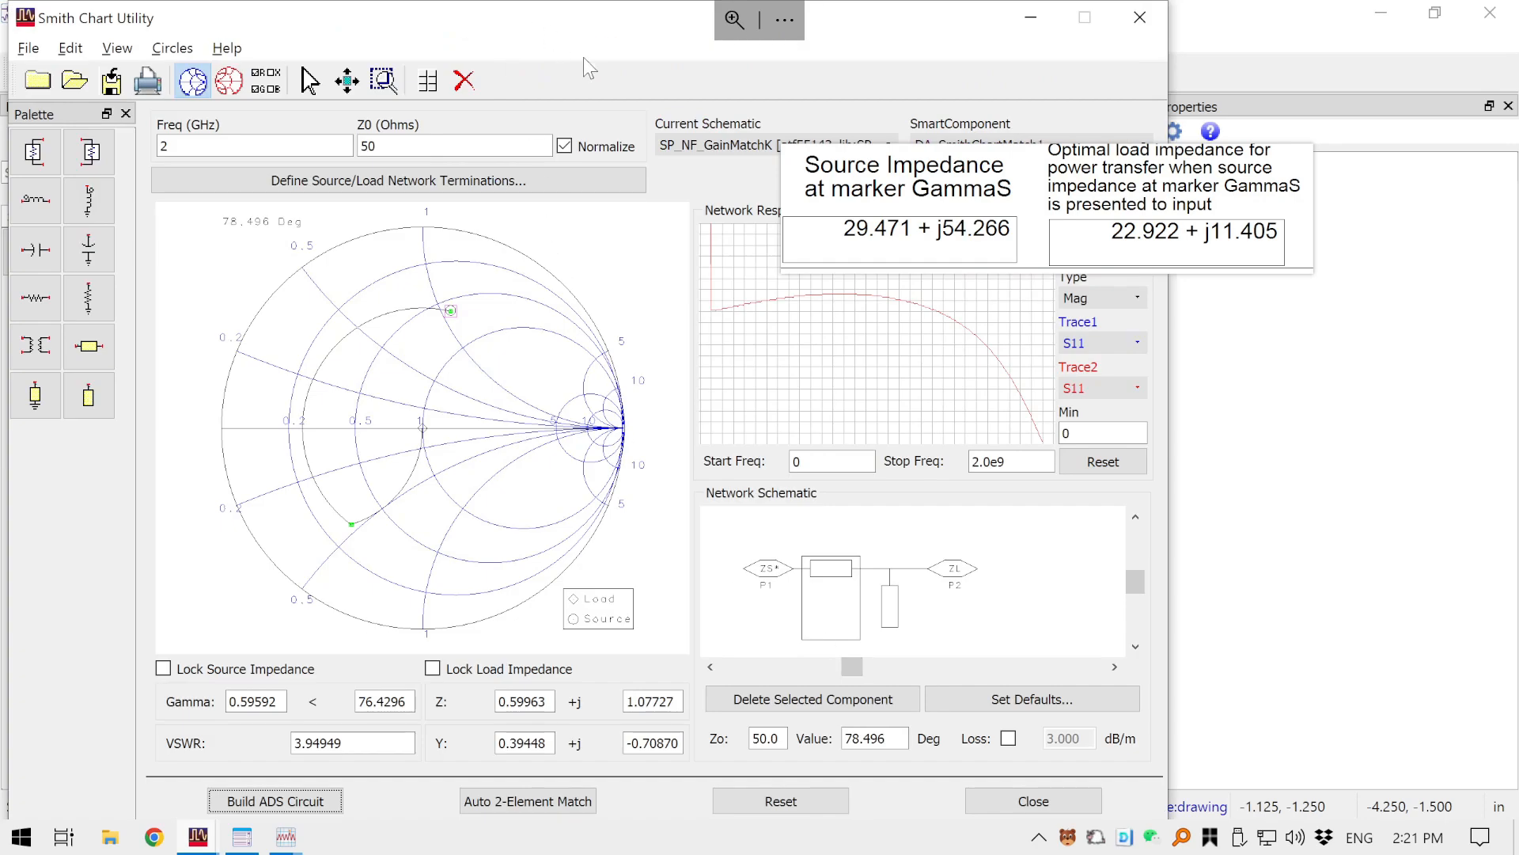
drag(918, 210, 1255, 585)
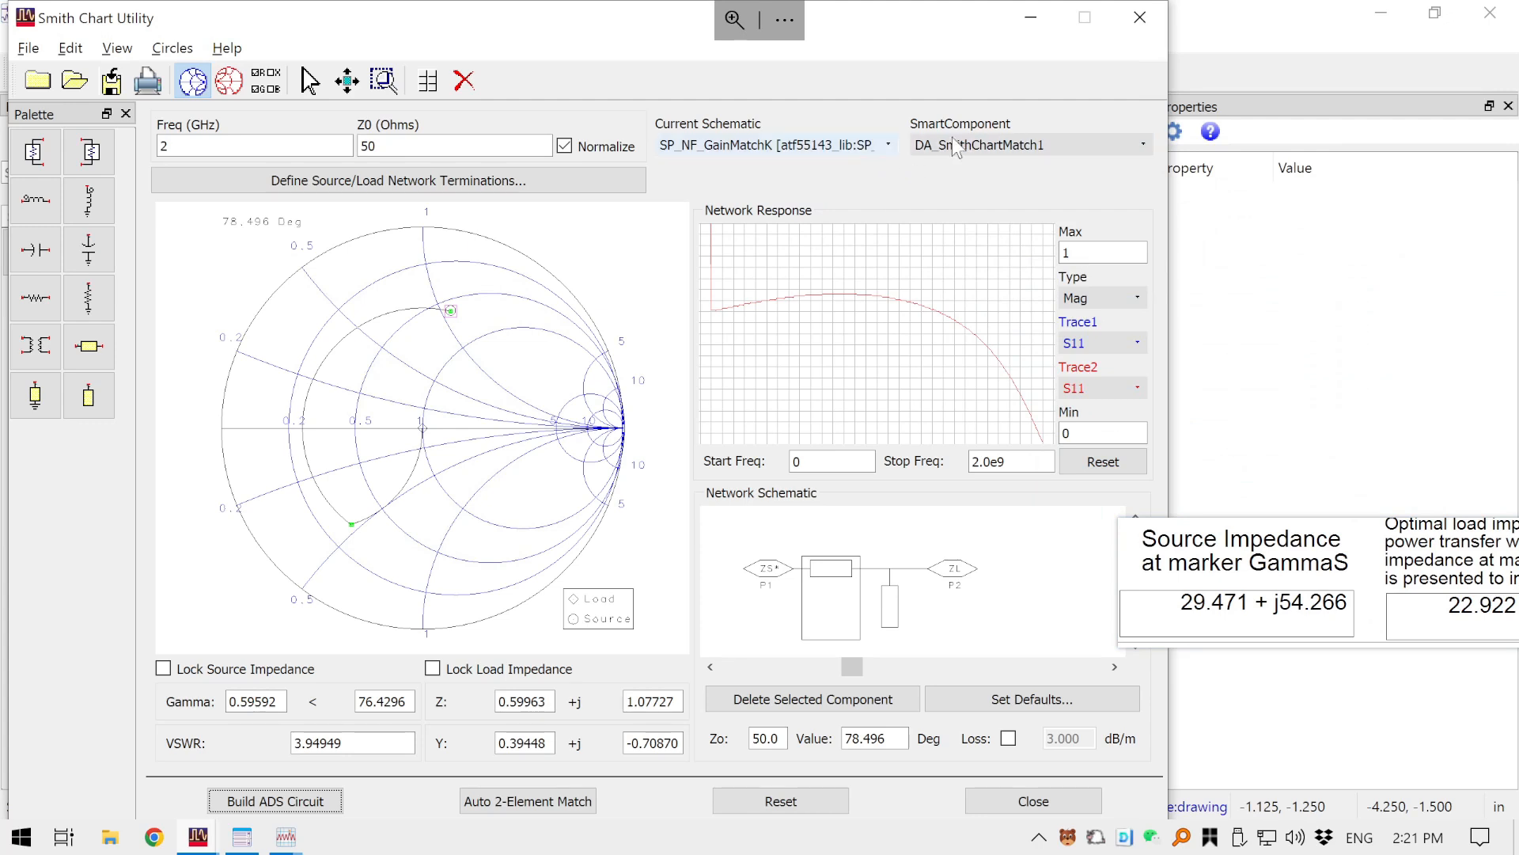
click(986, 139)
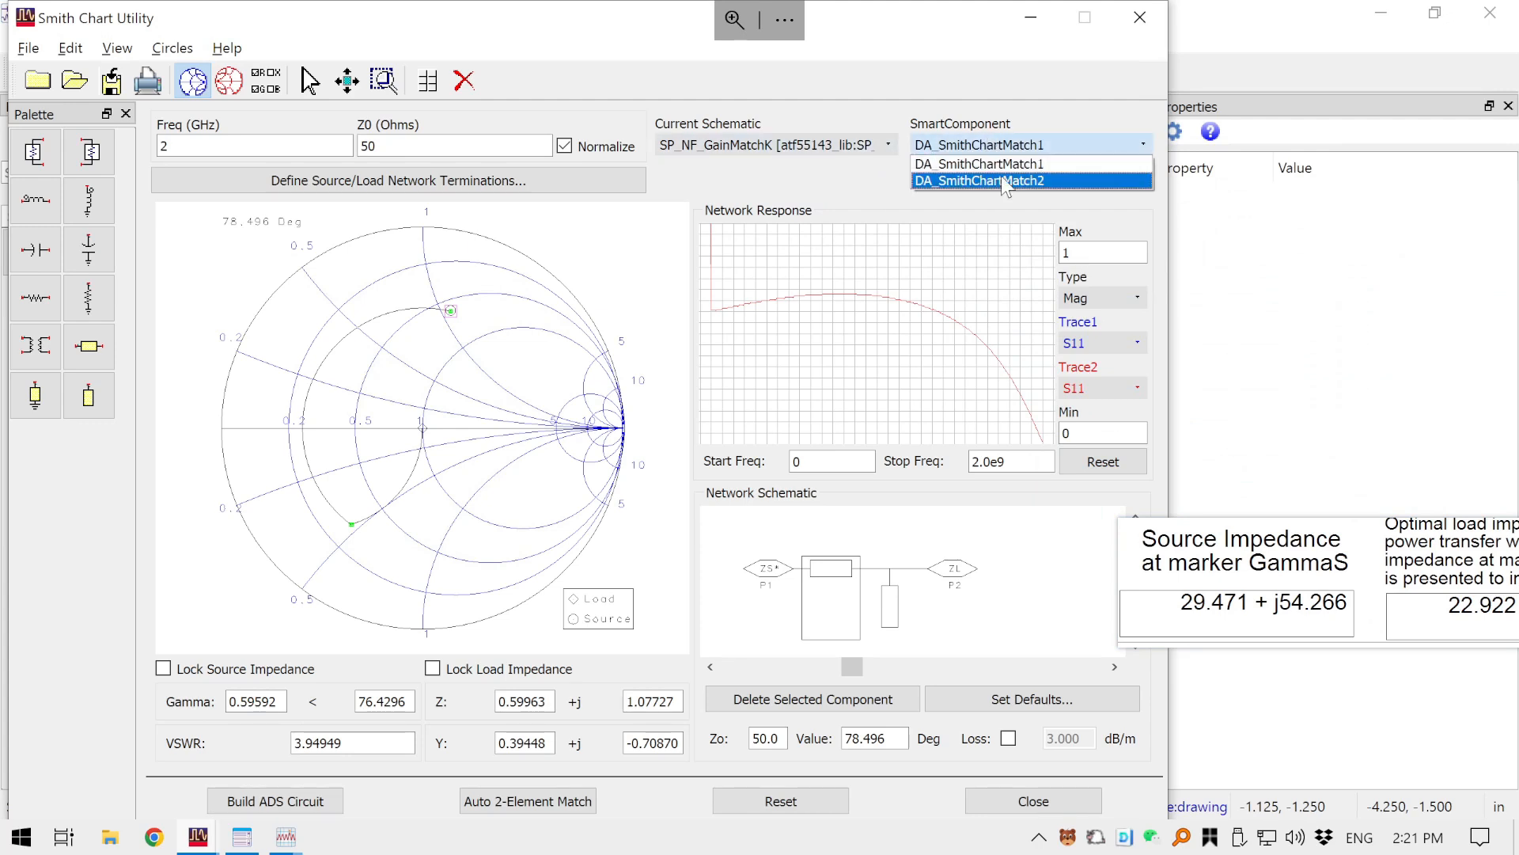
click(1003, 182)
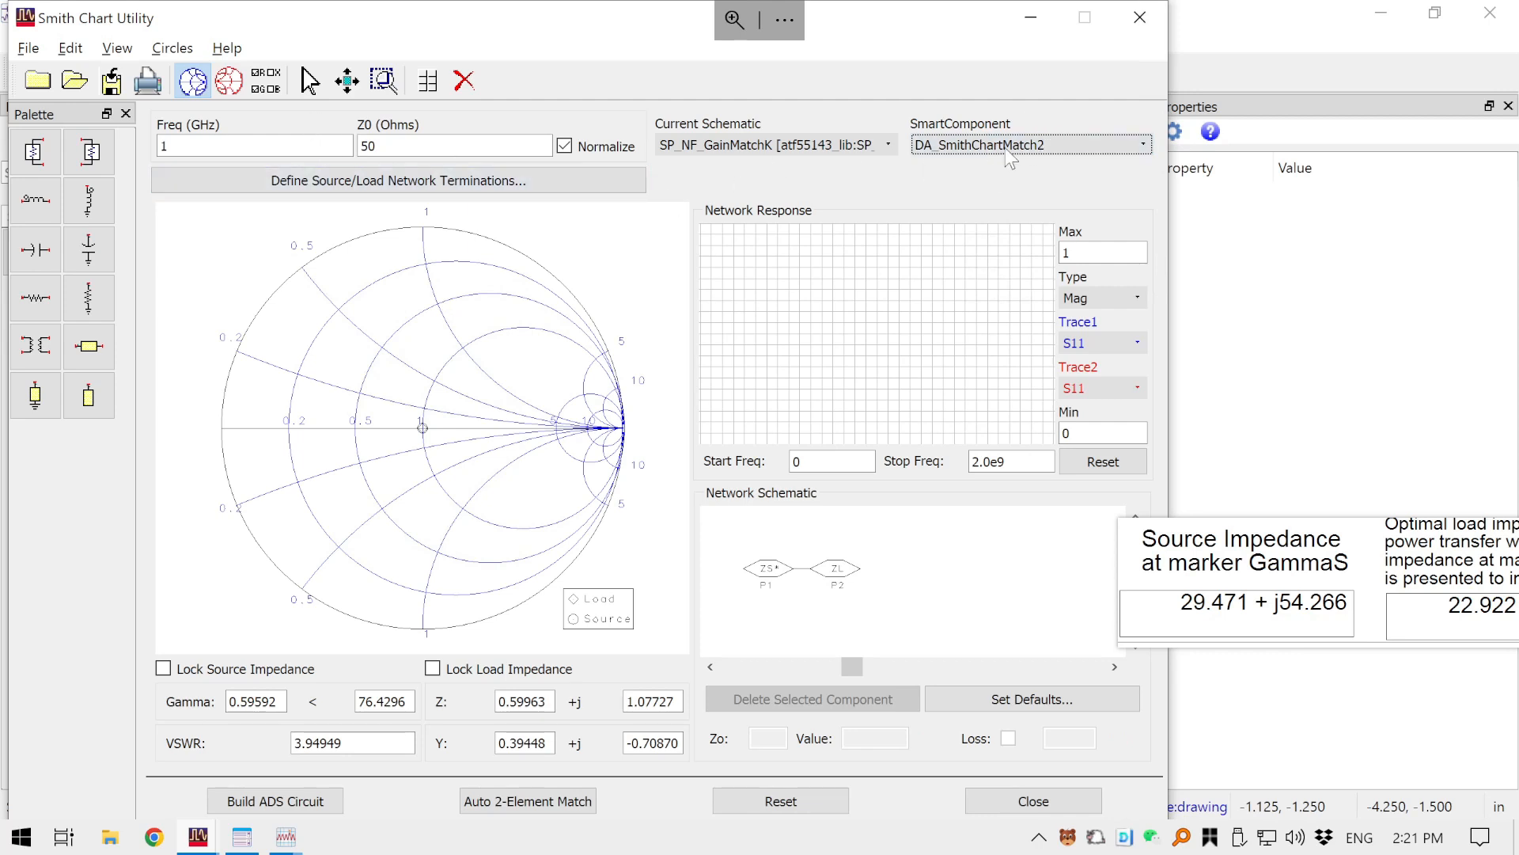
click(322, 139)
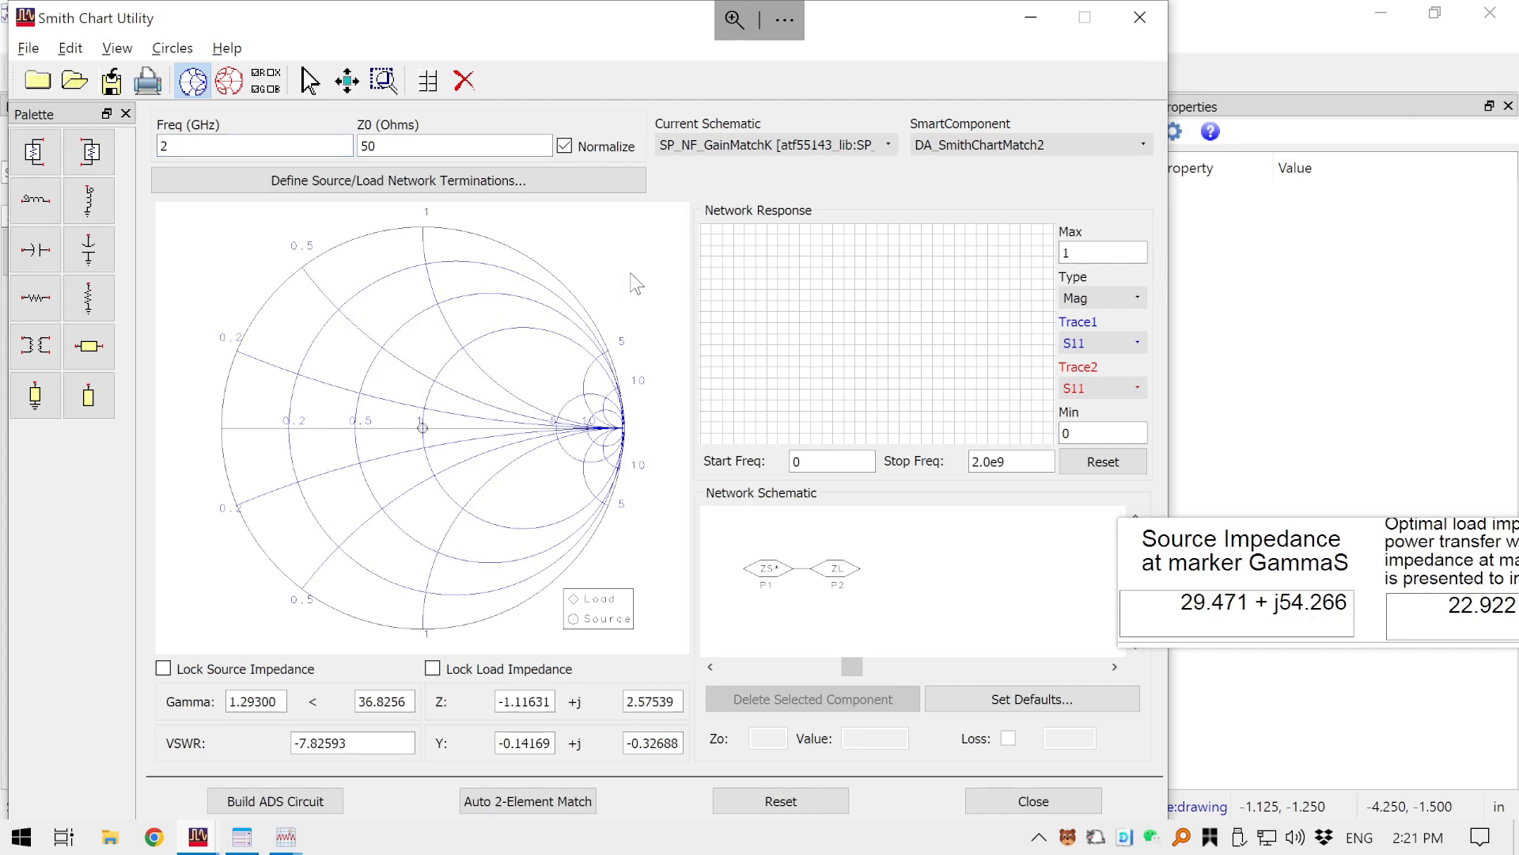
- Set the source impedance of DA_SmithChartMatch2 to 22.922+j11.405 and lock both the source and load impedances
drag(1199, 589, 802, 278)
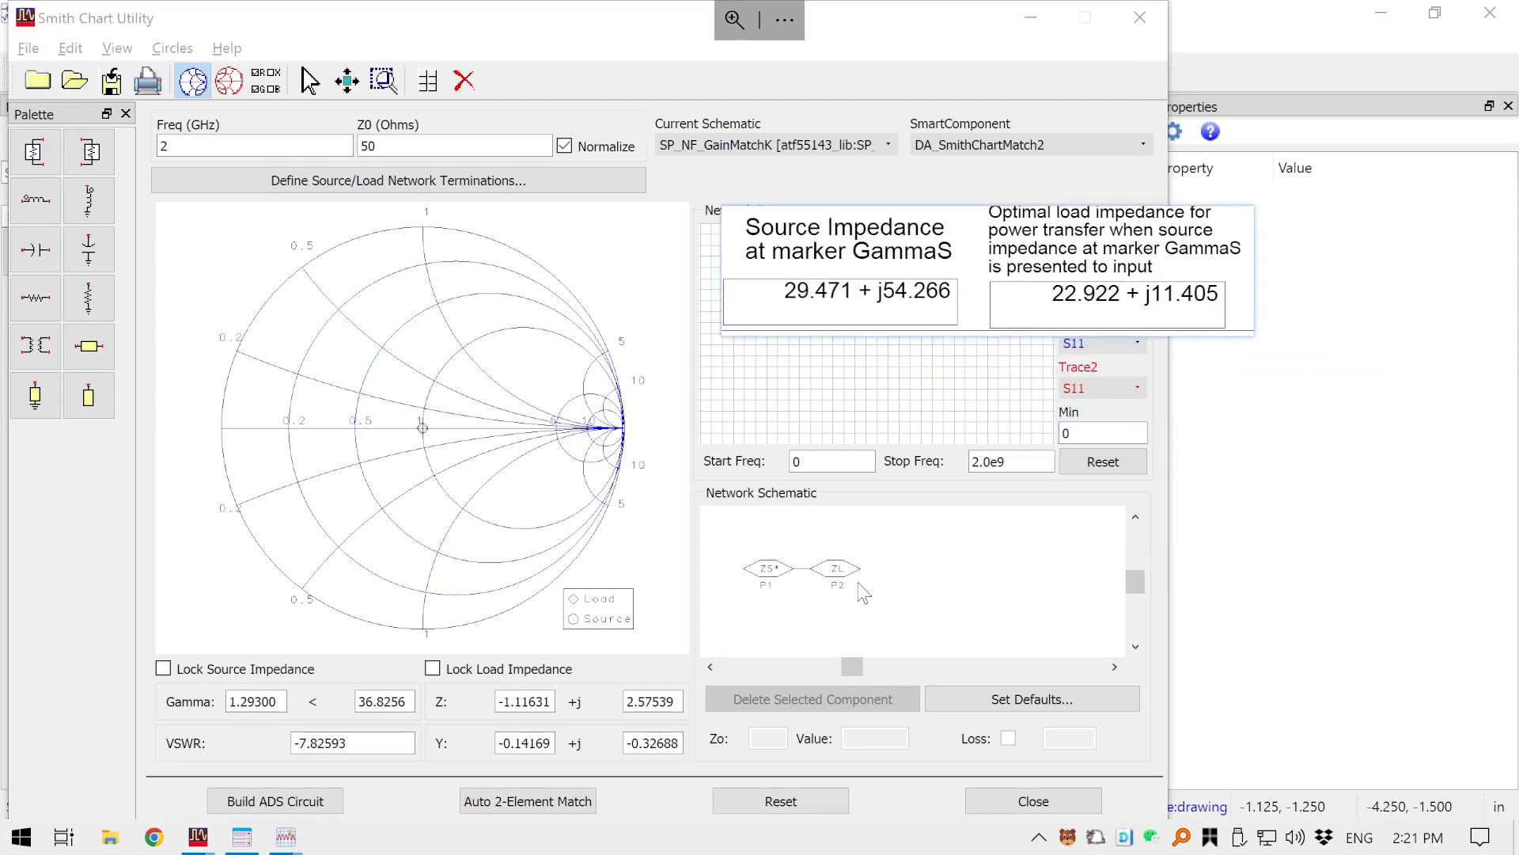
click(843, 578)
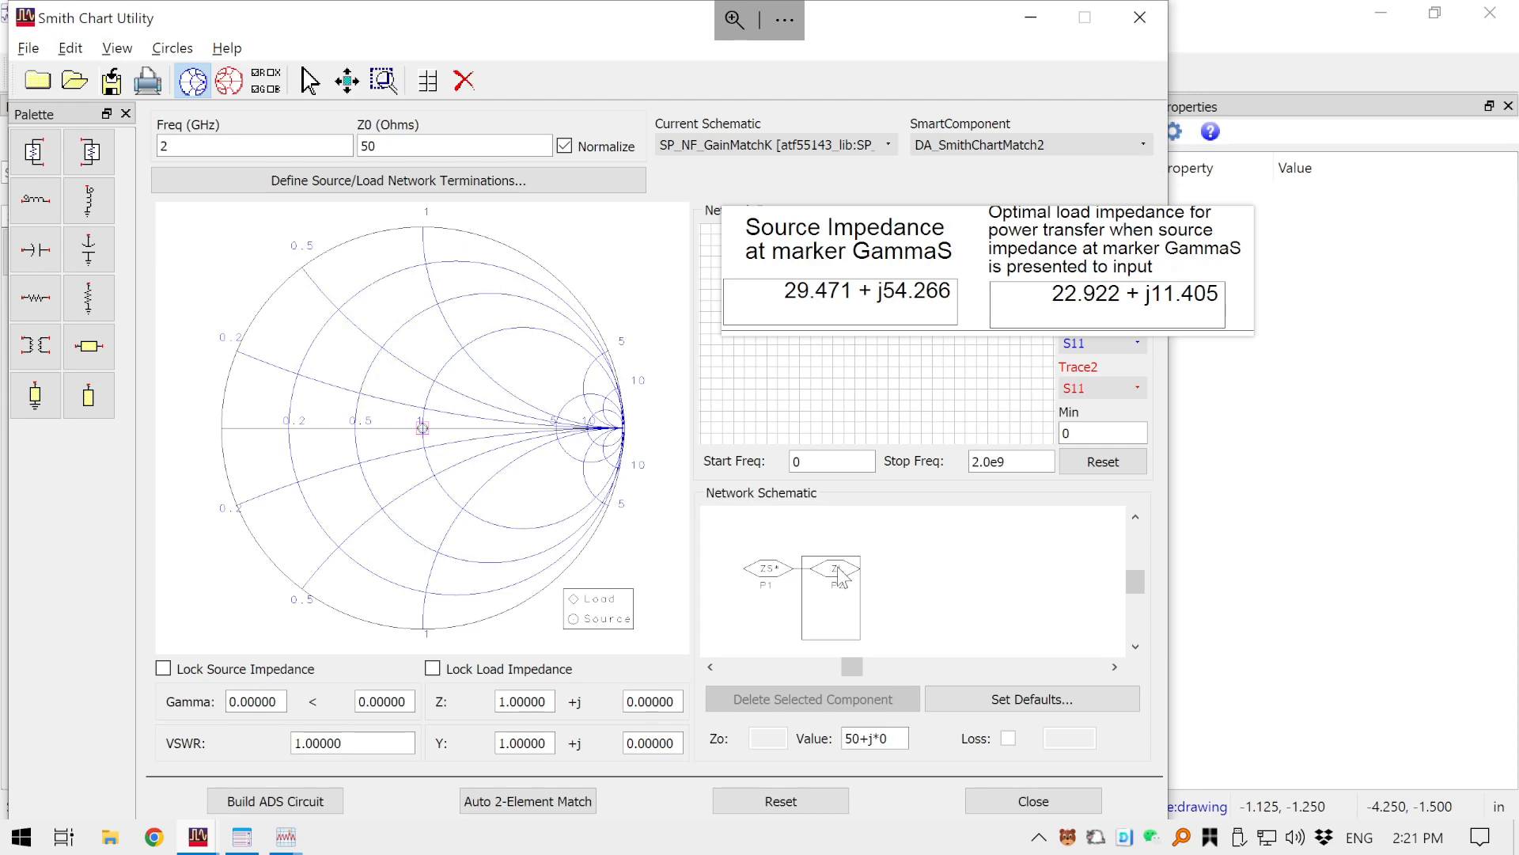
click(767, 569)
drag(898, 744, 833, 719)
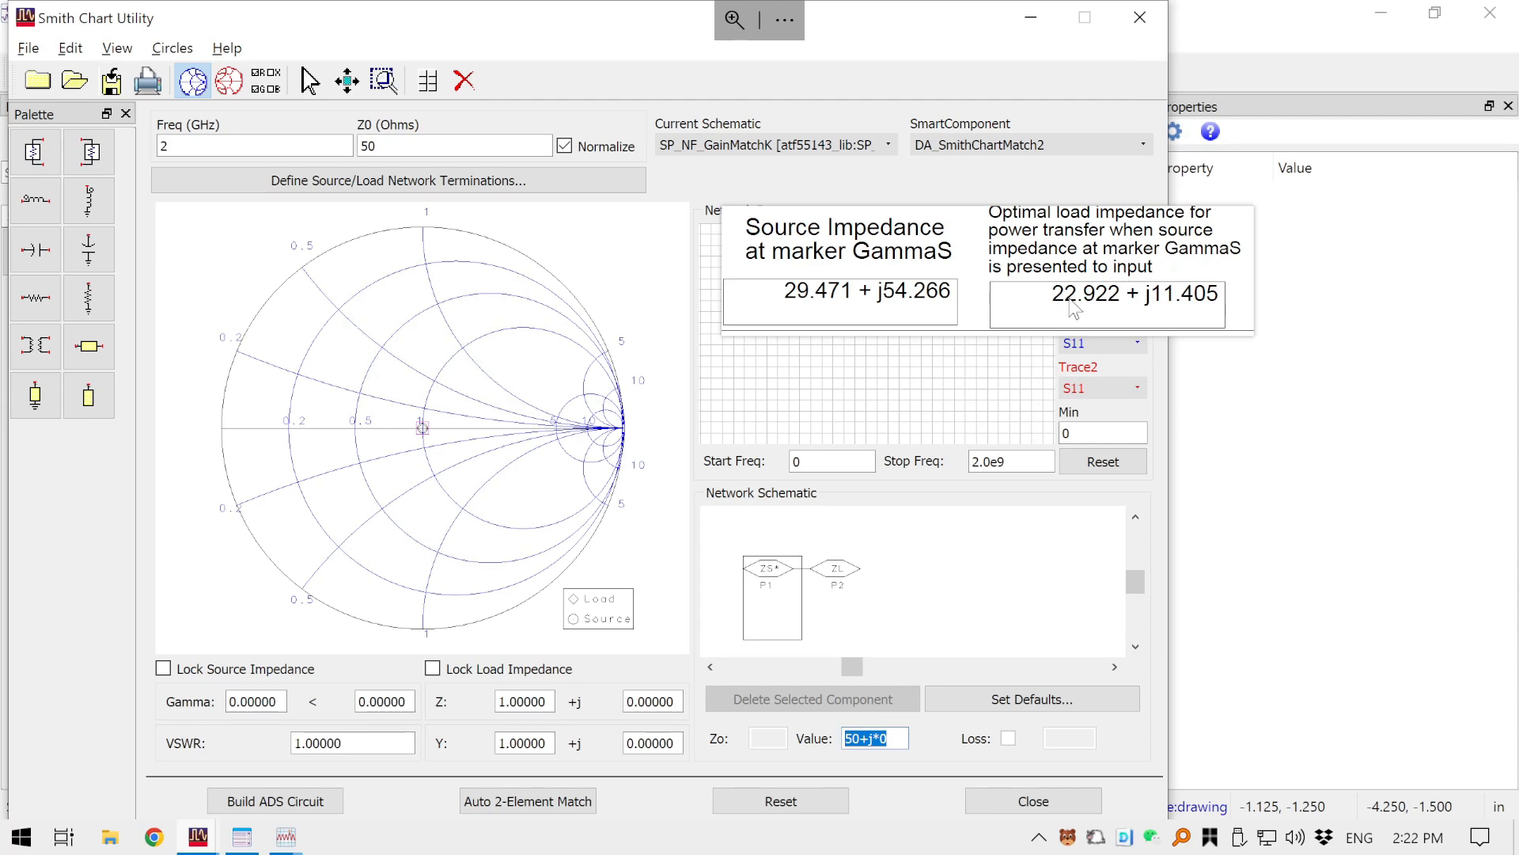
text(2)
text(2.922+j11)
text(.405)
click(1009, 585)
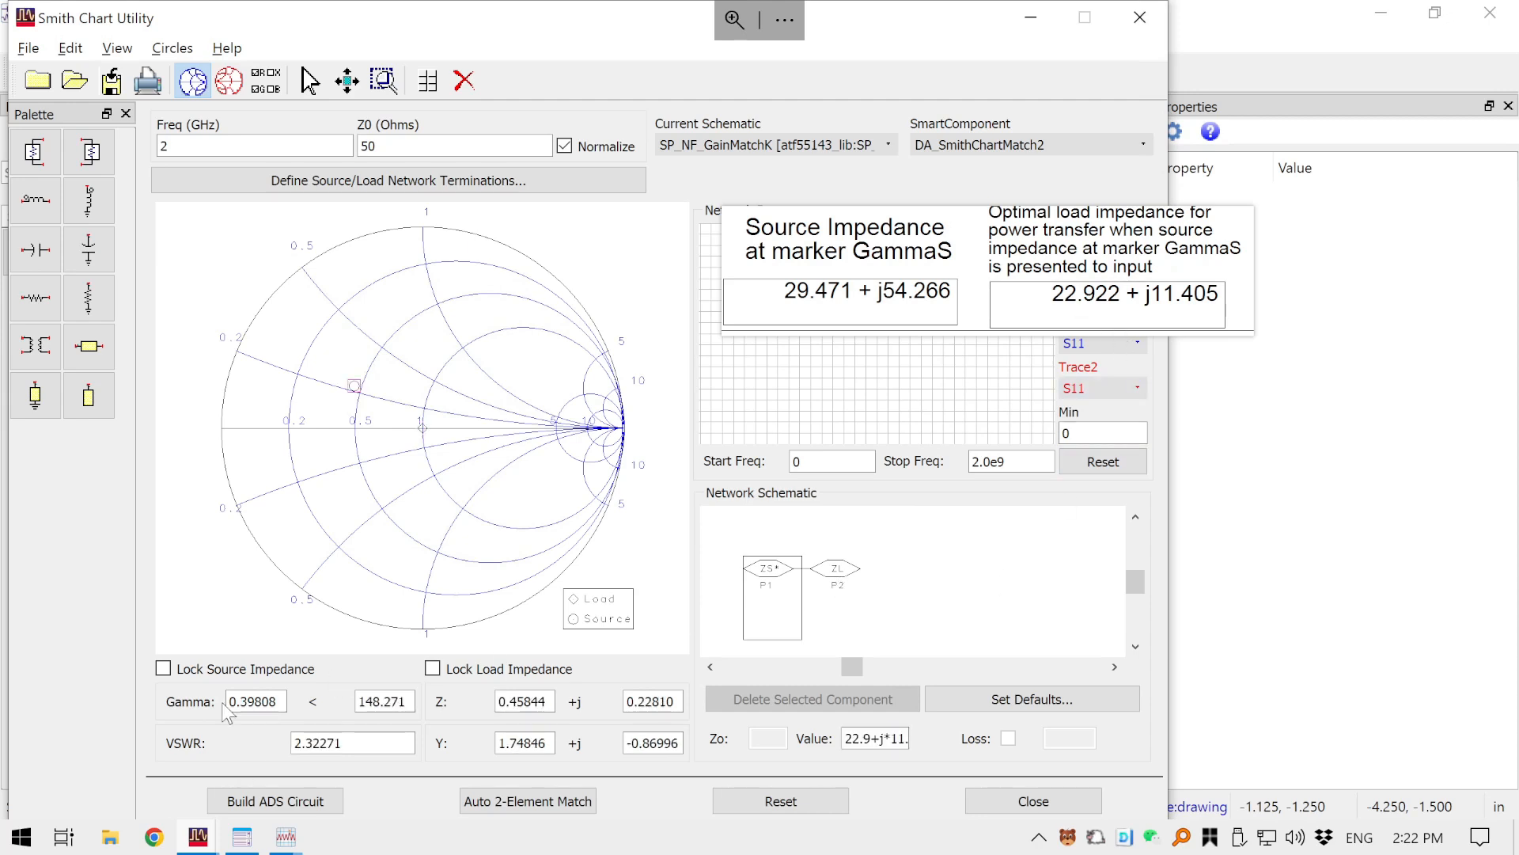
click(184, 671)
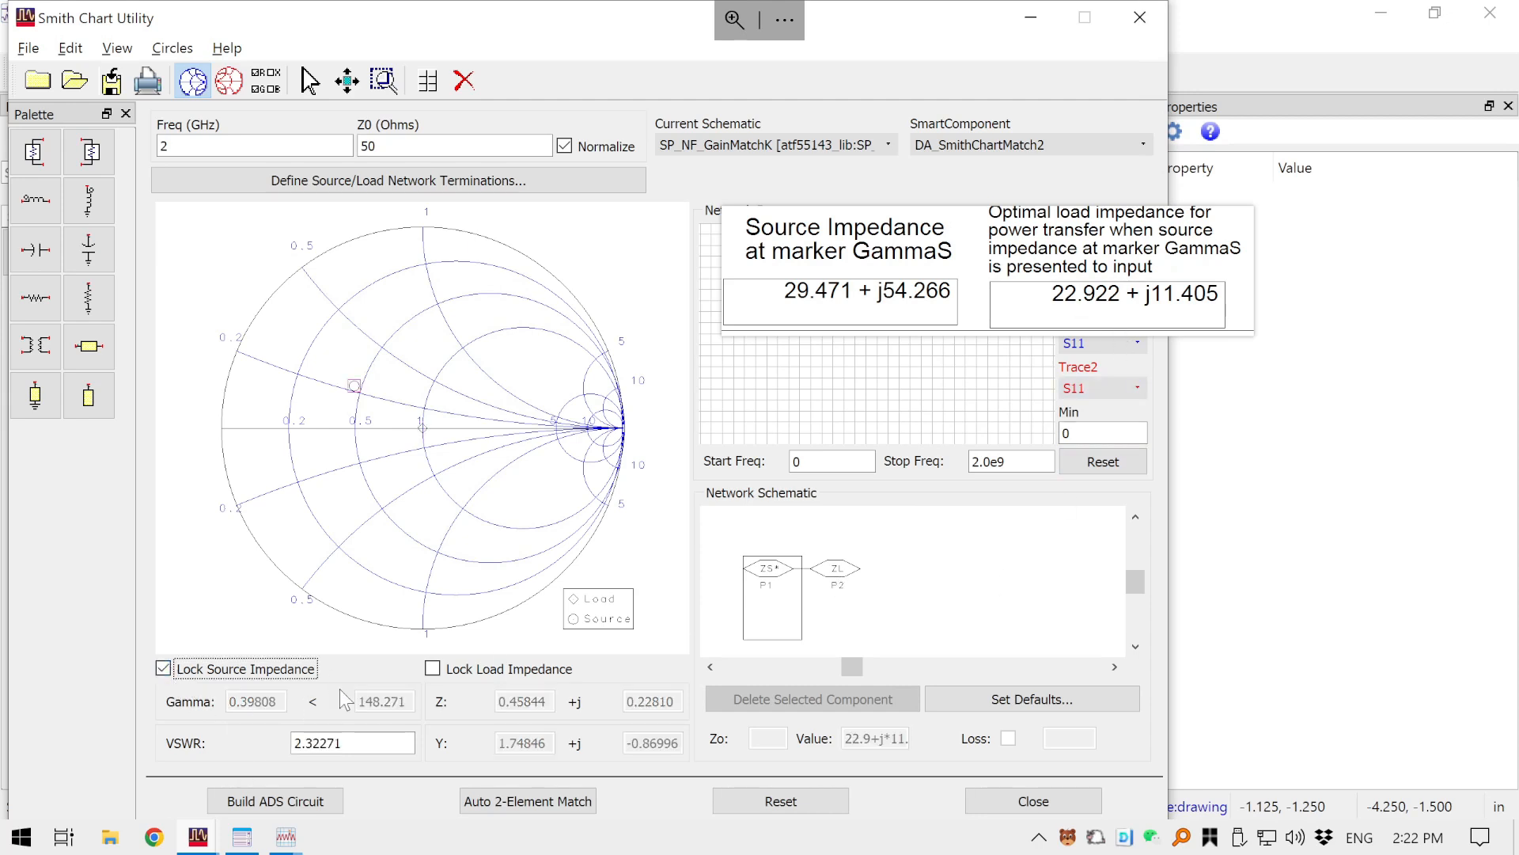
click(435, 670)
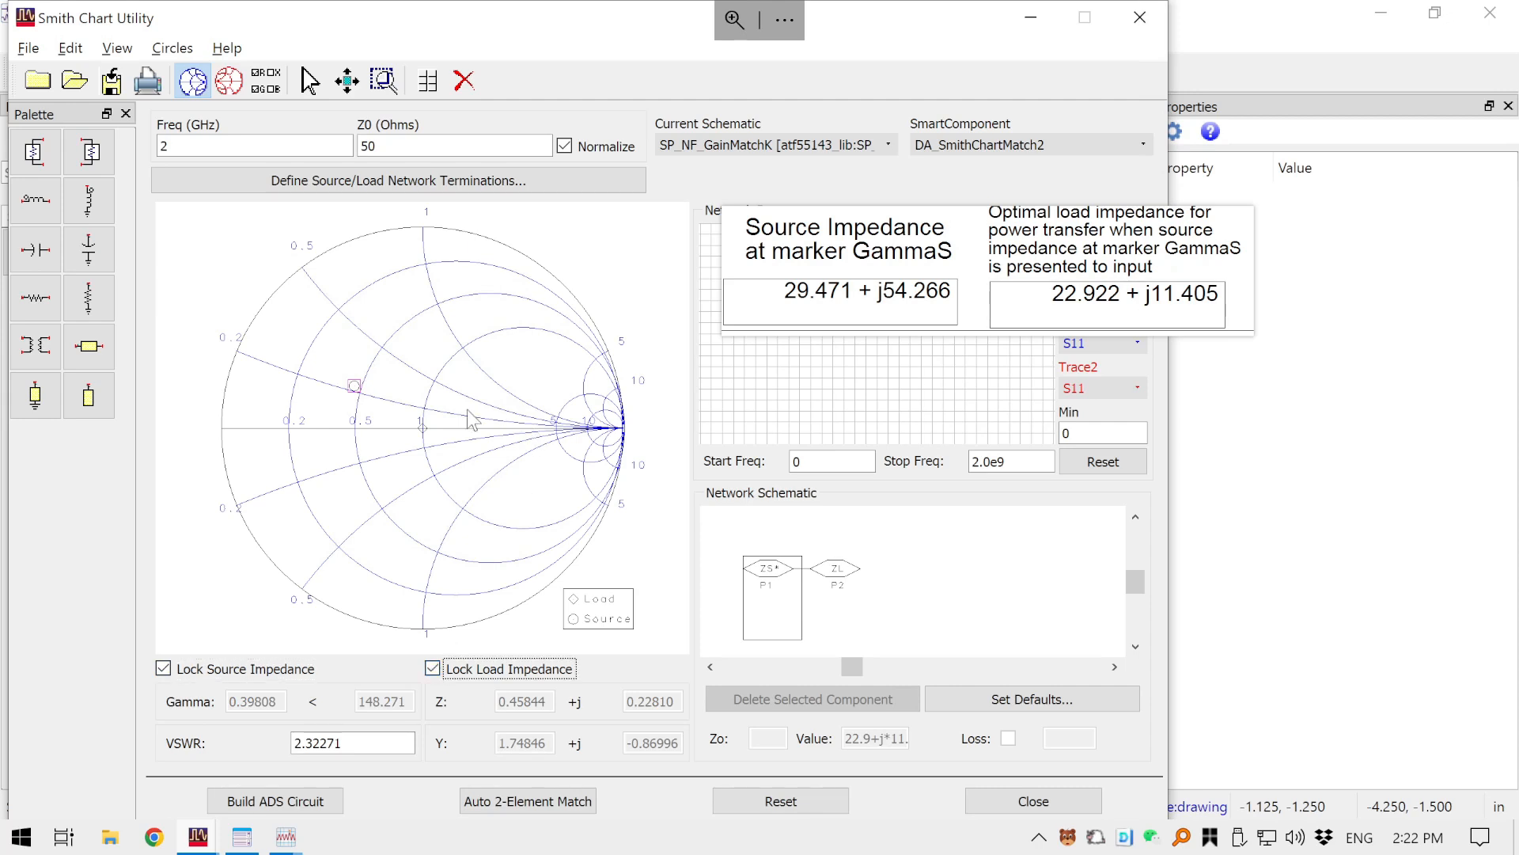
click(939, 568)
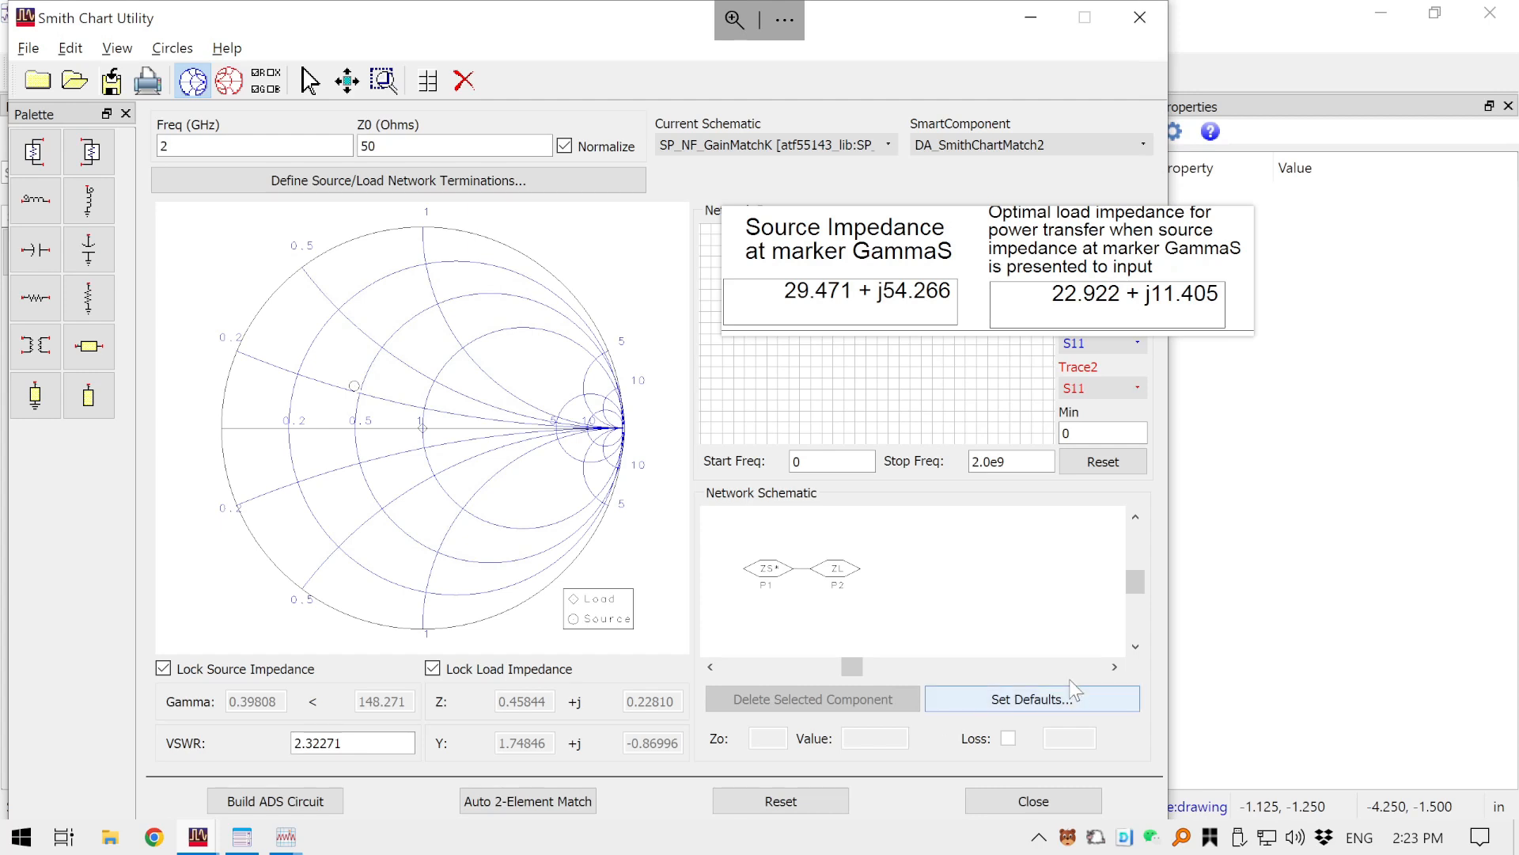
- Add an open shunt stub of about 39.6 degrees at the load and a series line ending near the source impedance point
click(96, 410)
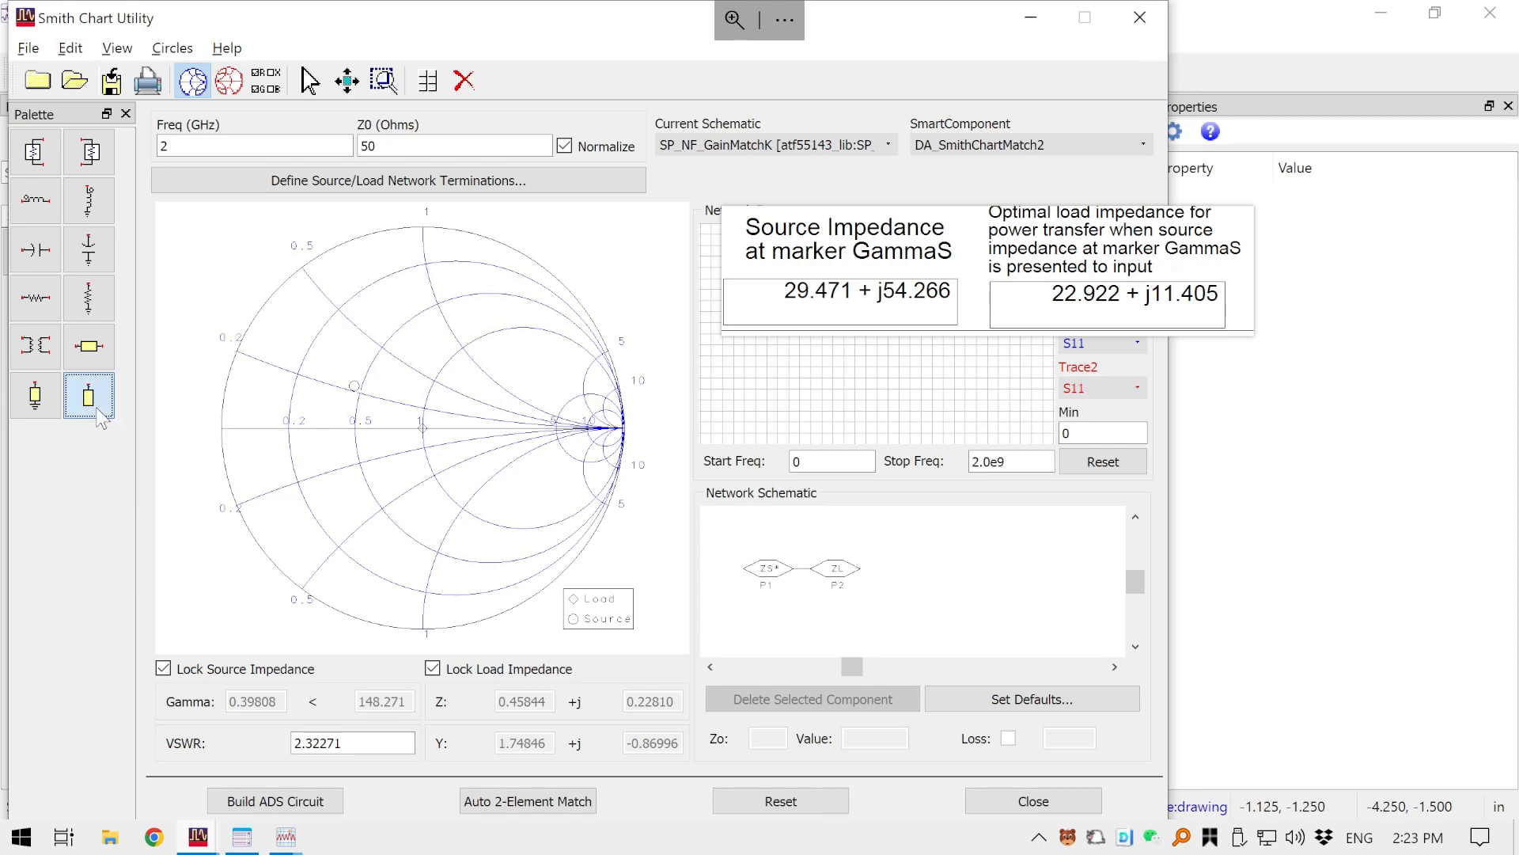
click(390, 501)
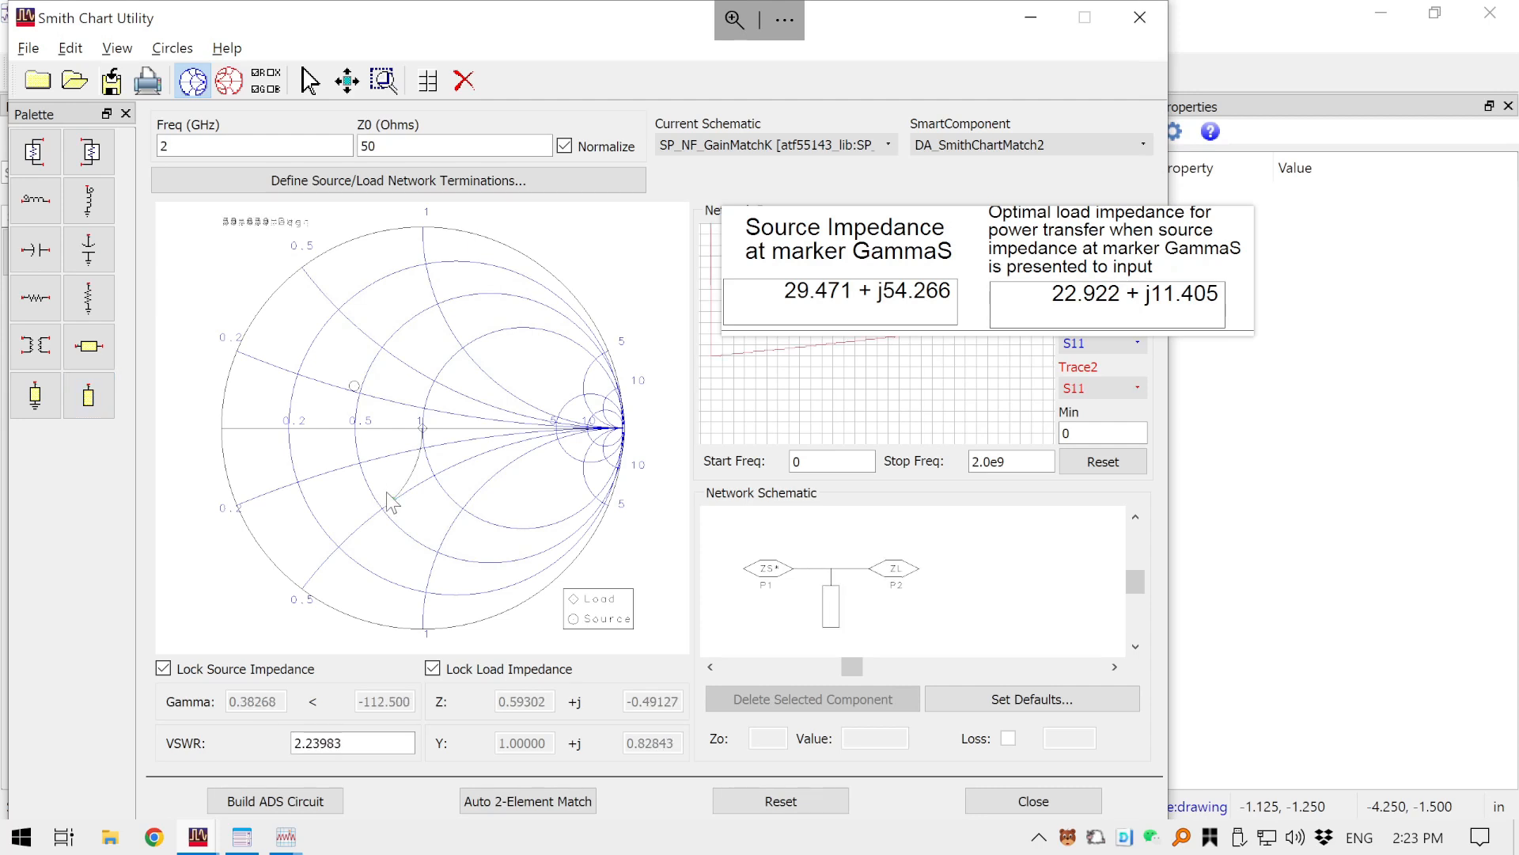
click(80, 397)
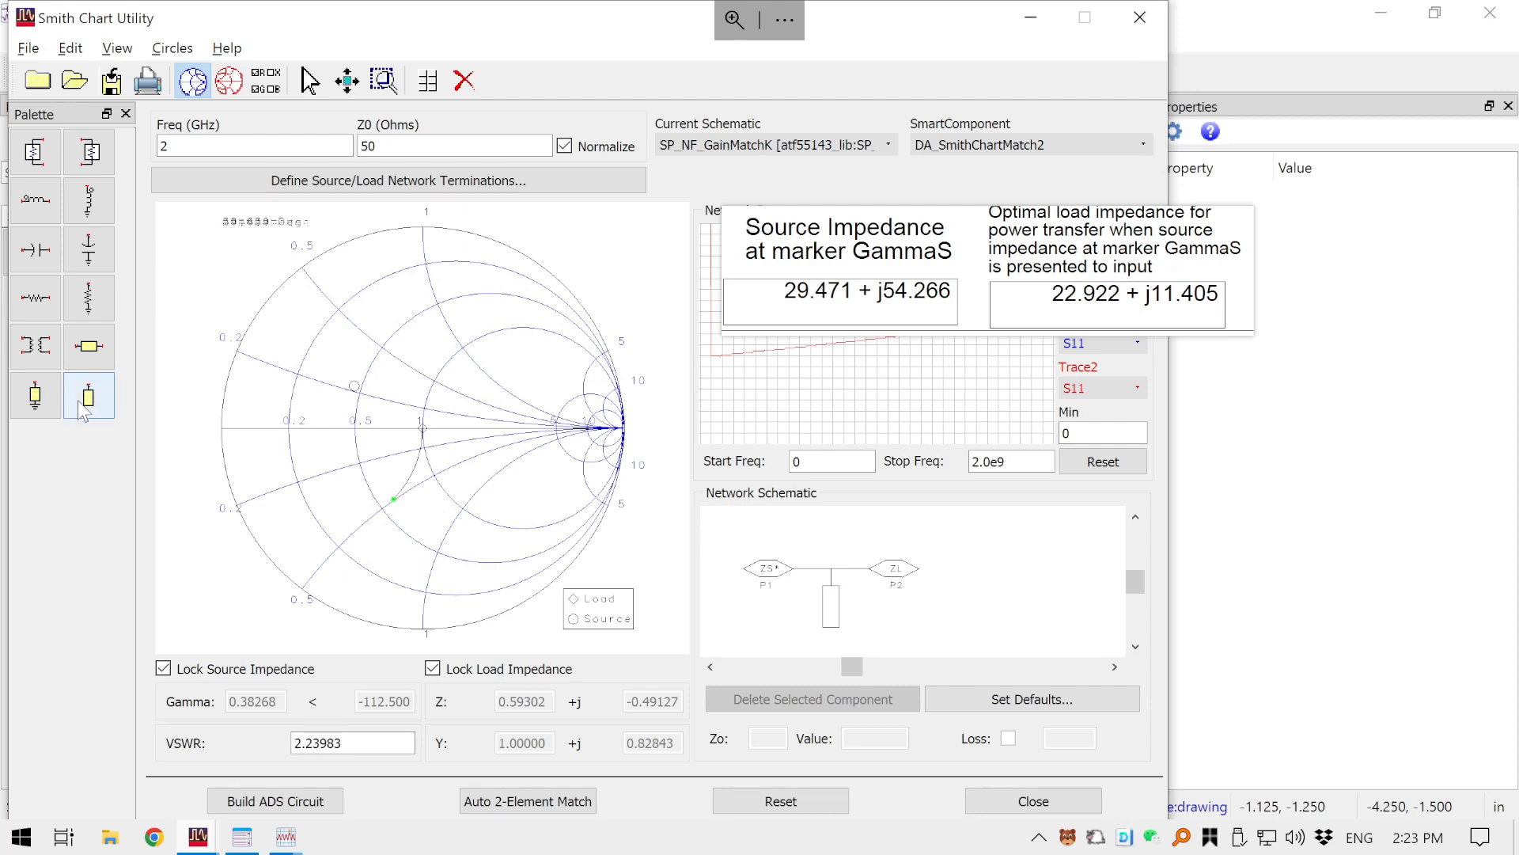
click(91, 356)
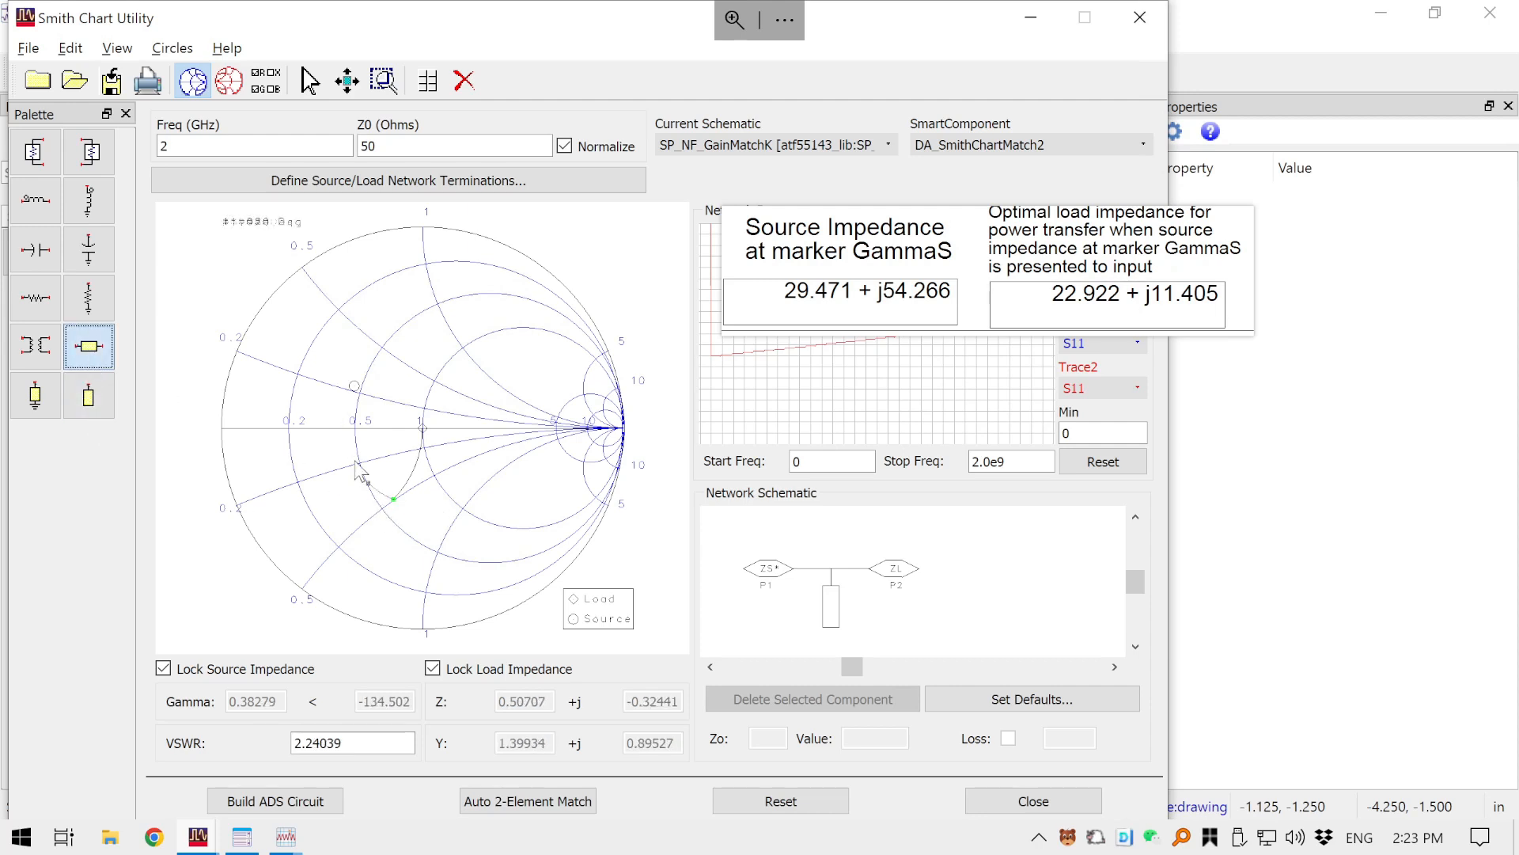
click(372, 397)
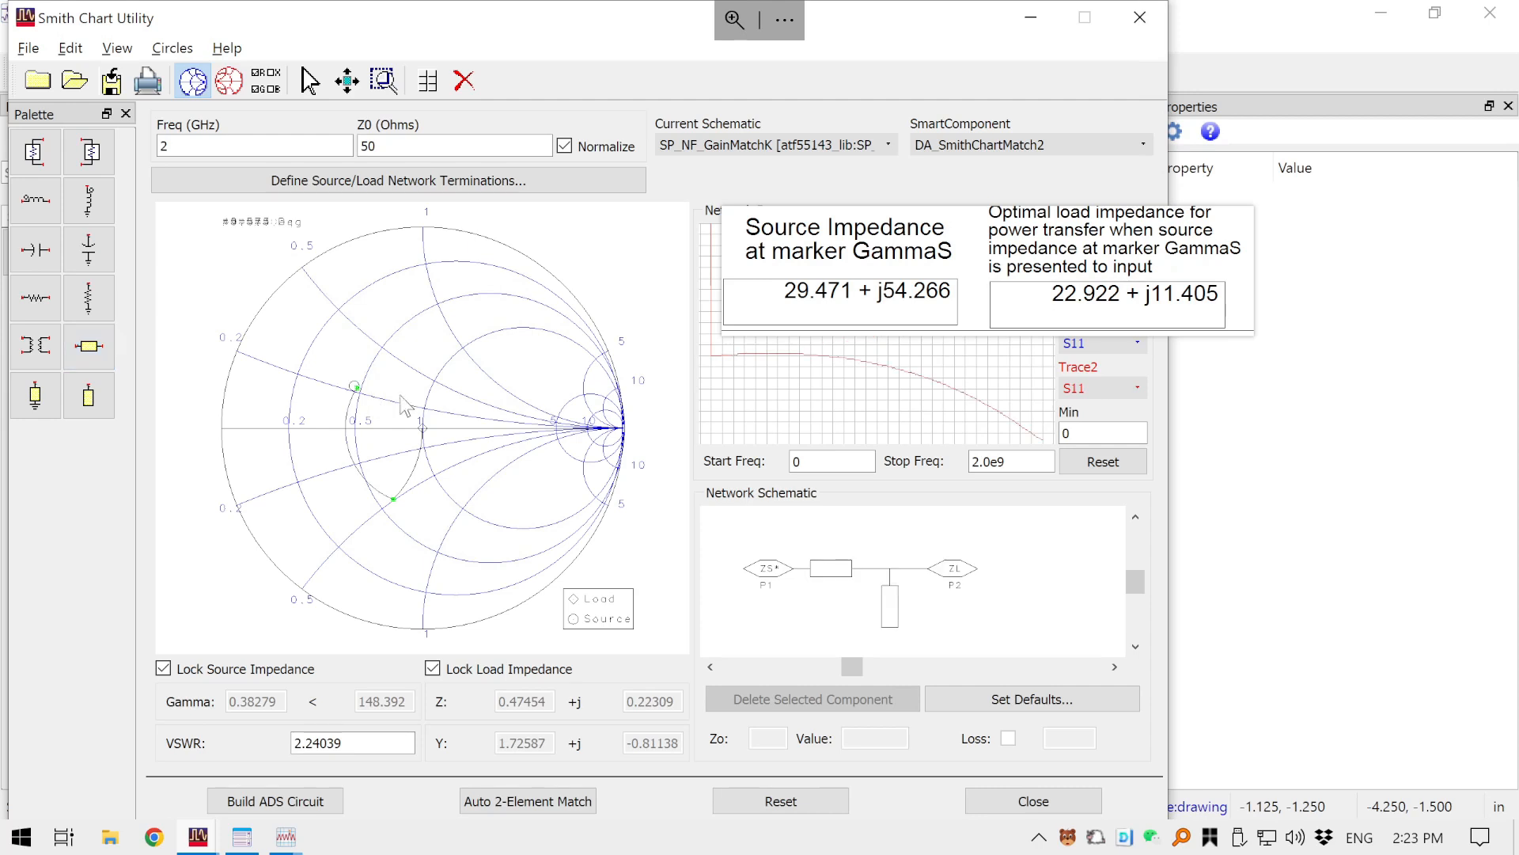
- Adjust the shunt stub to about 40.8 degrees and the series line to about 49.6 degrees to reach the source impedance point
click(884, 607)
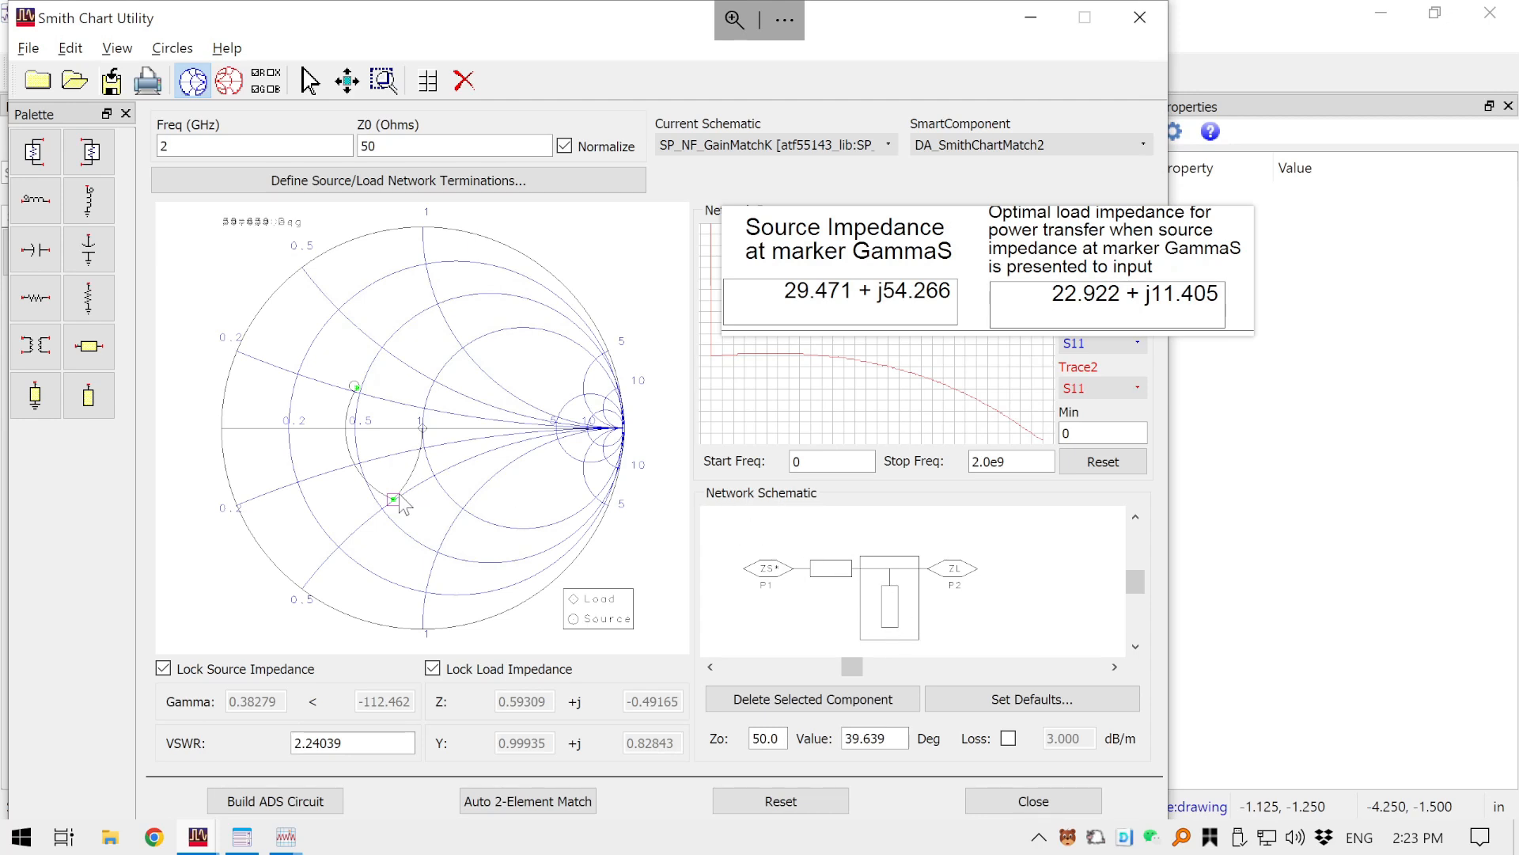
drag(401, 503, 392, 501)
click(827, 584)
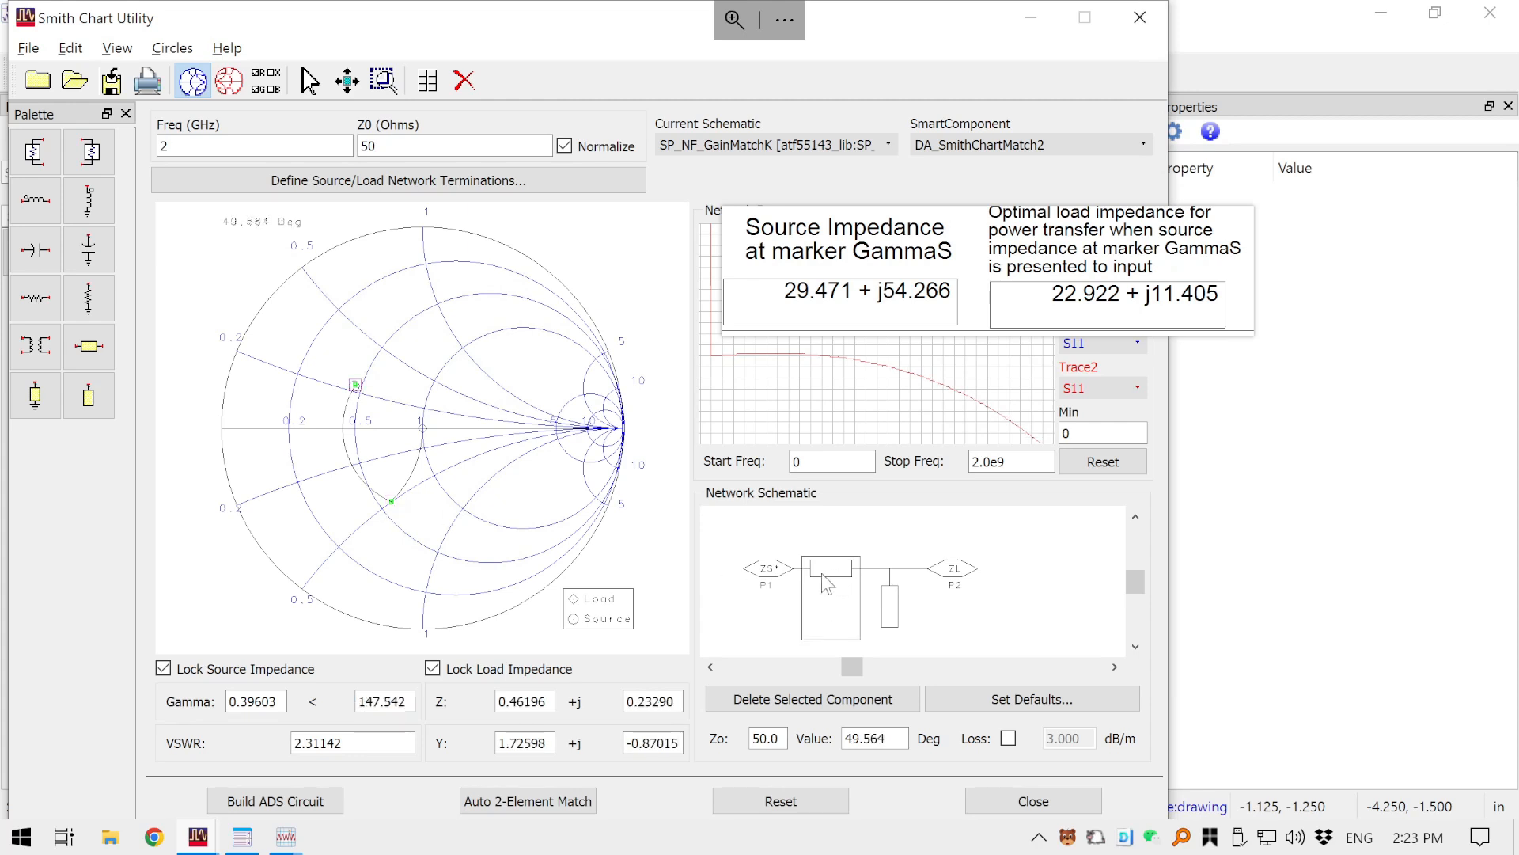
- Try to fine-tune the series line's end point at the locked source impedance node on the Smith chart
click(356, 386)
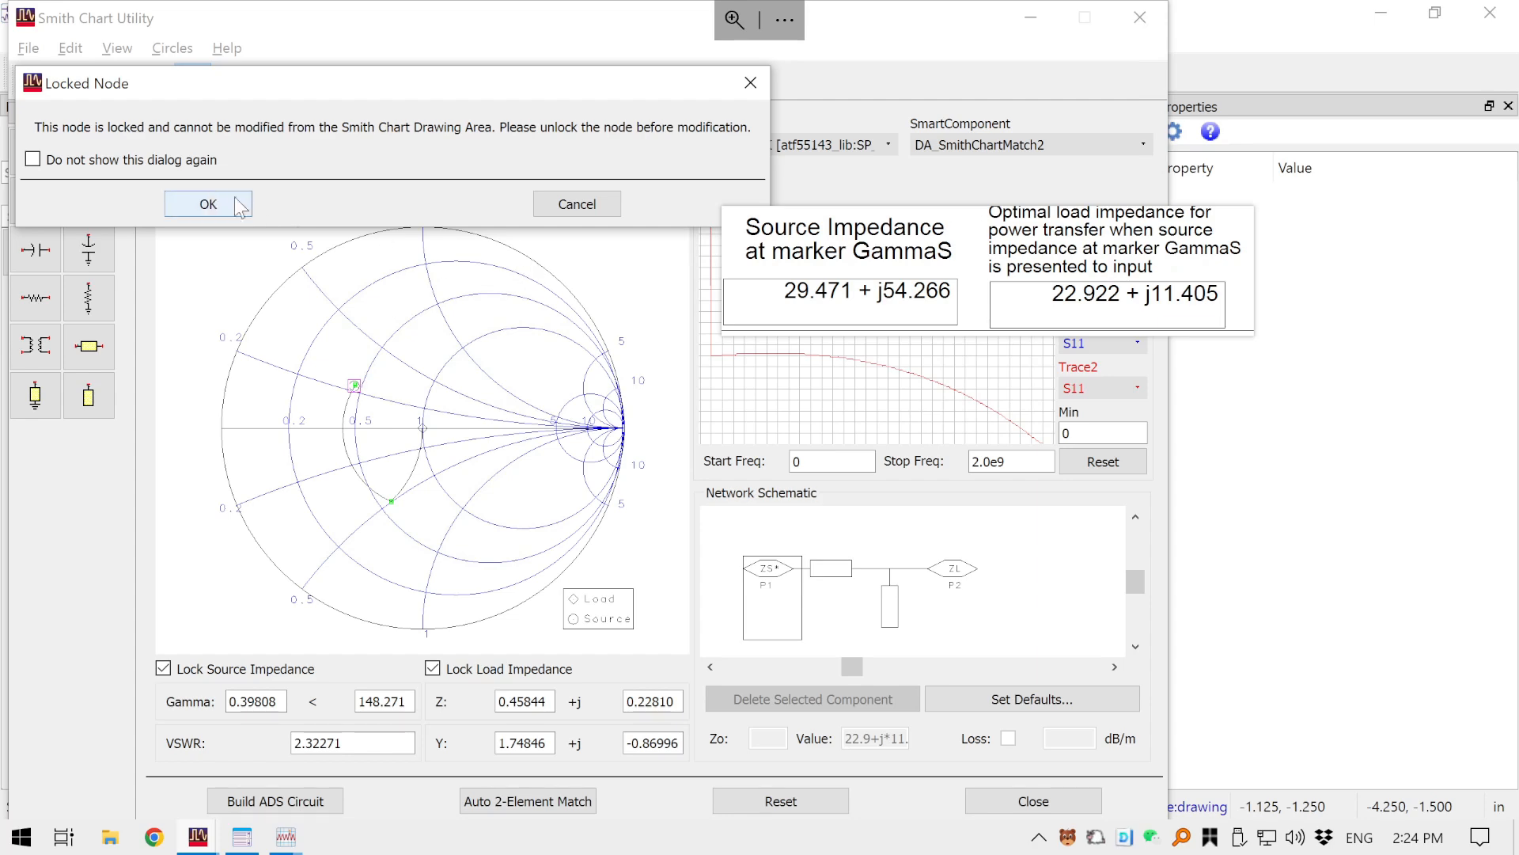
click(208, 203)
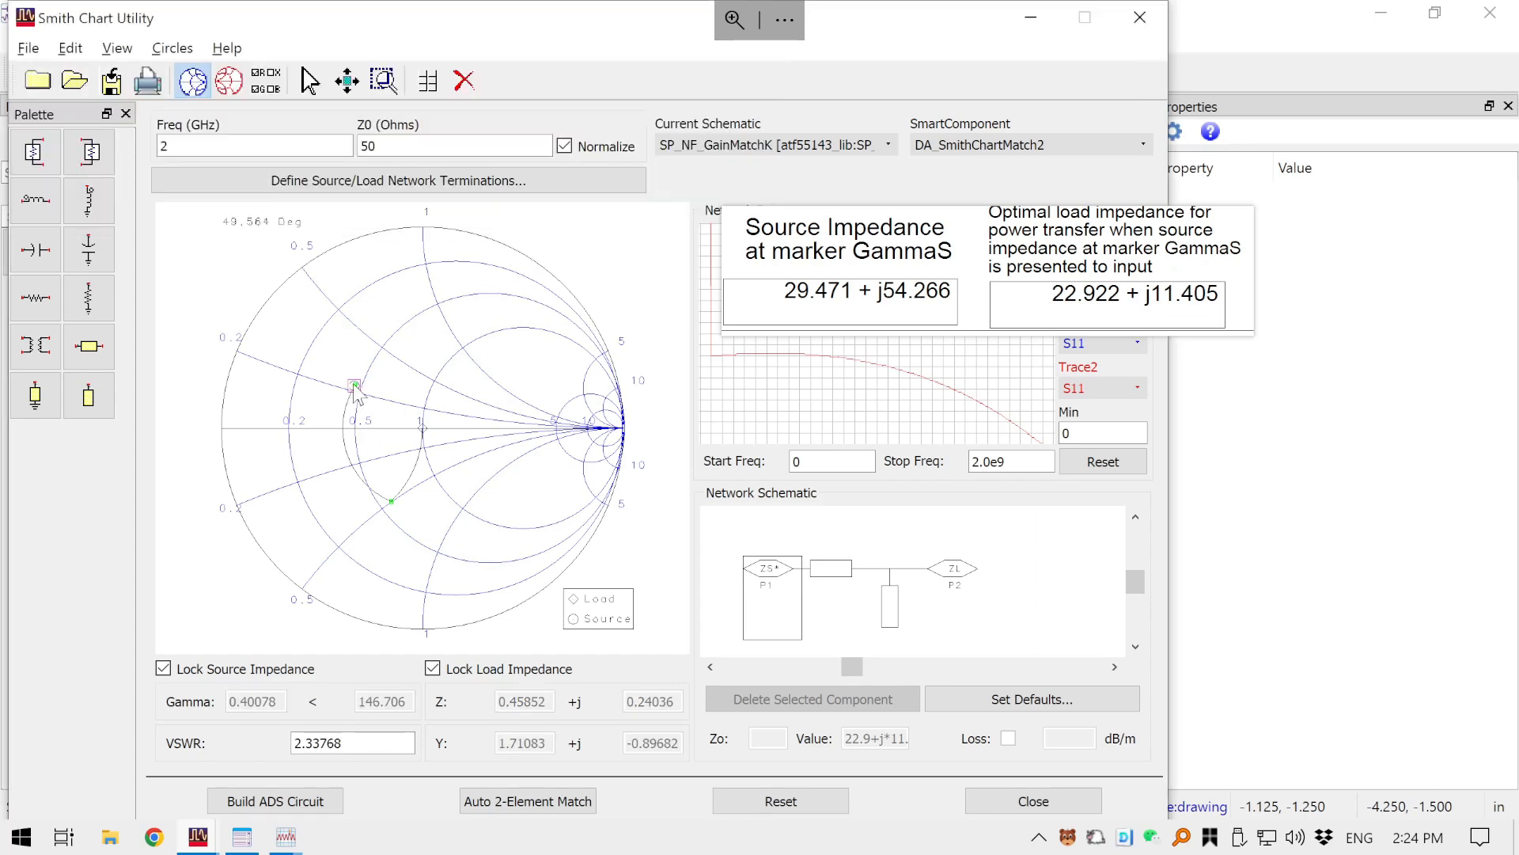
click(354, 387)
click(574, 466)
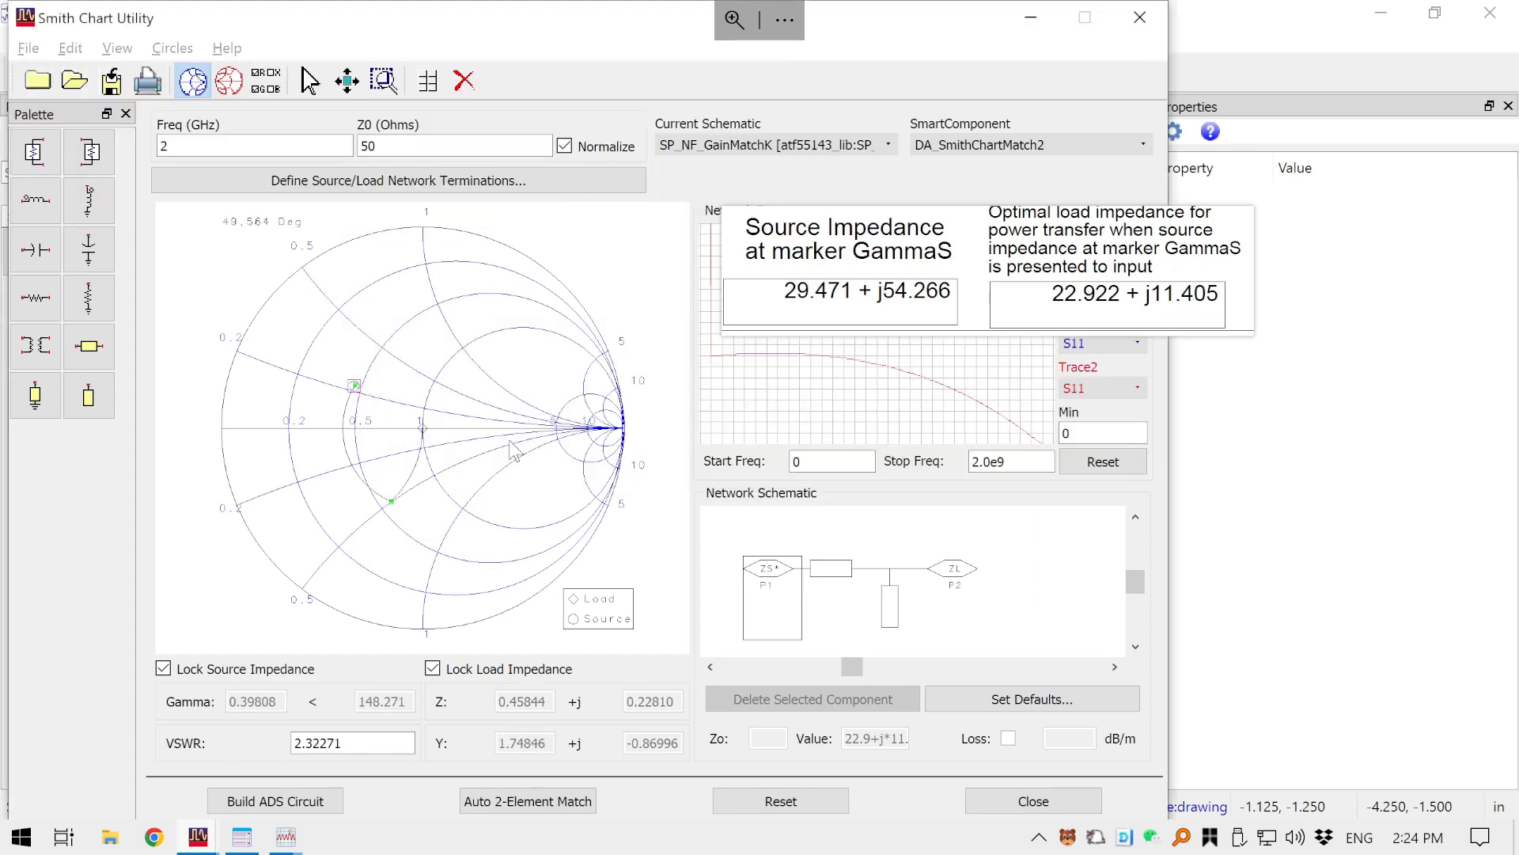
click(831, 568)
click(890, 736)
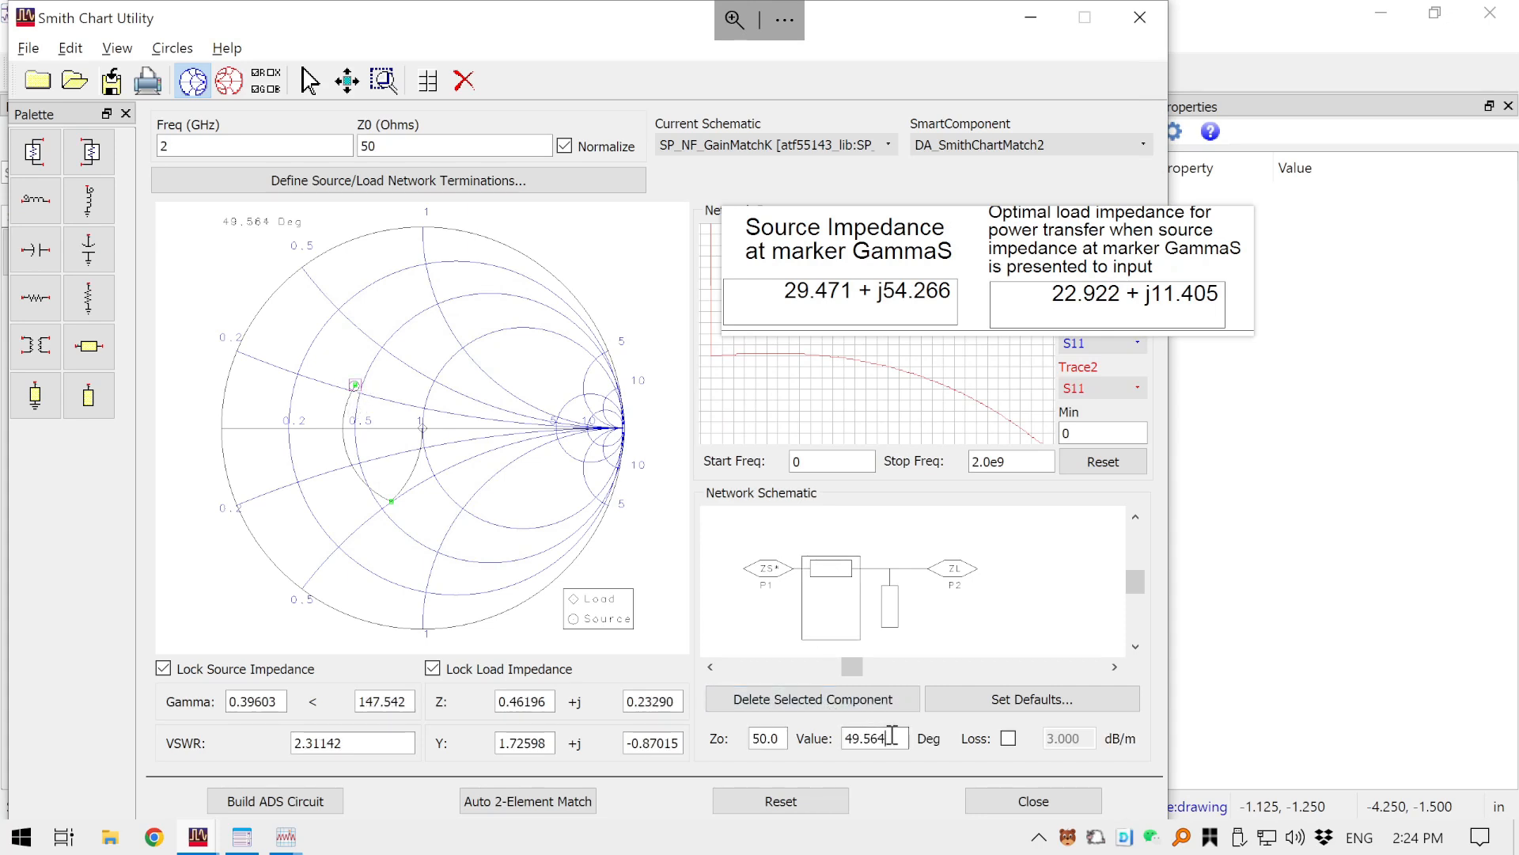
click(362, 334)
click(356, 387)
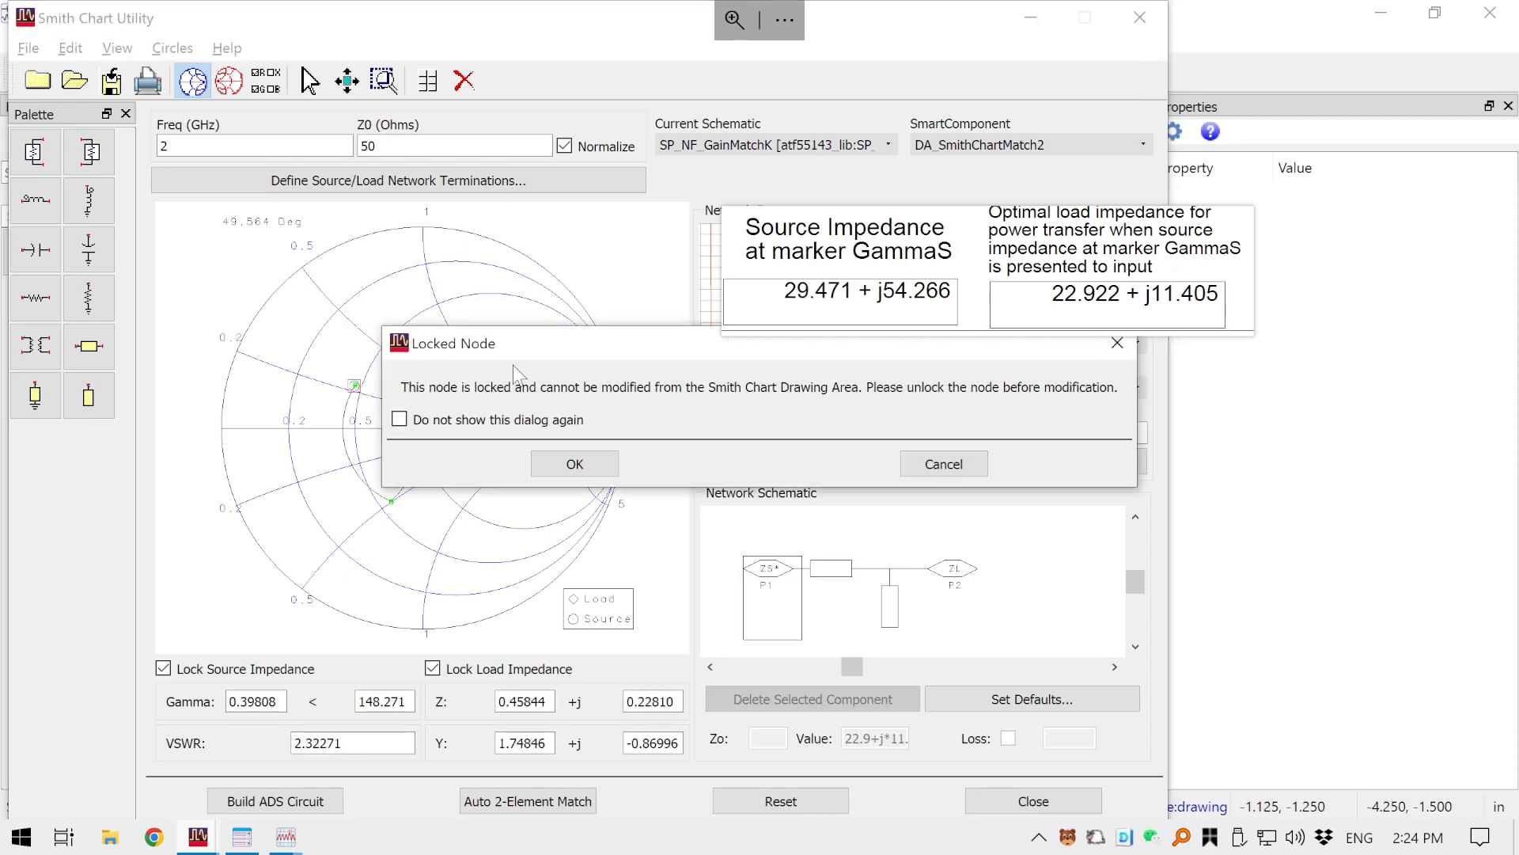
click(577, 462)
- Build the ADS circuit for DA_SmithChartMatch2 and return to the amplifier schematic
click(442, 380)
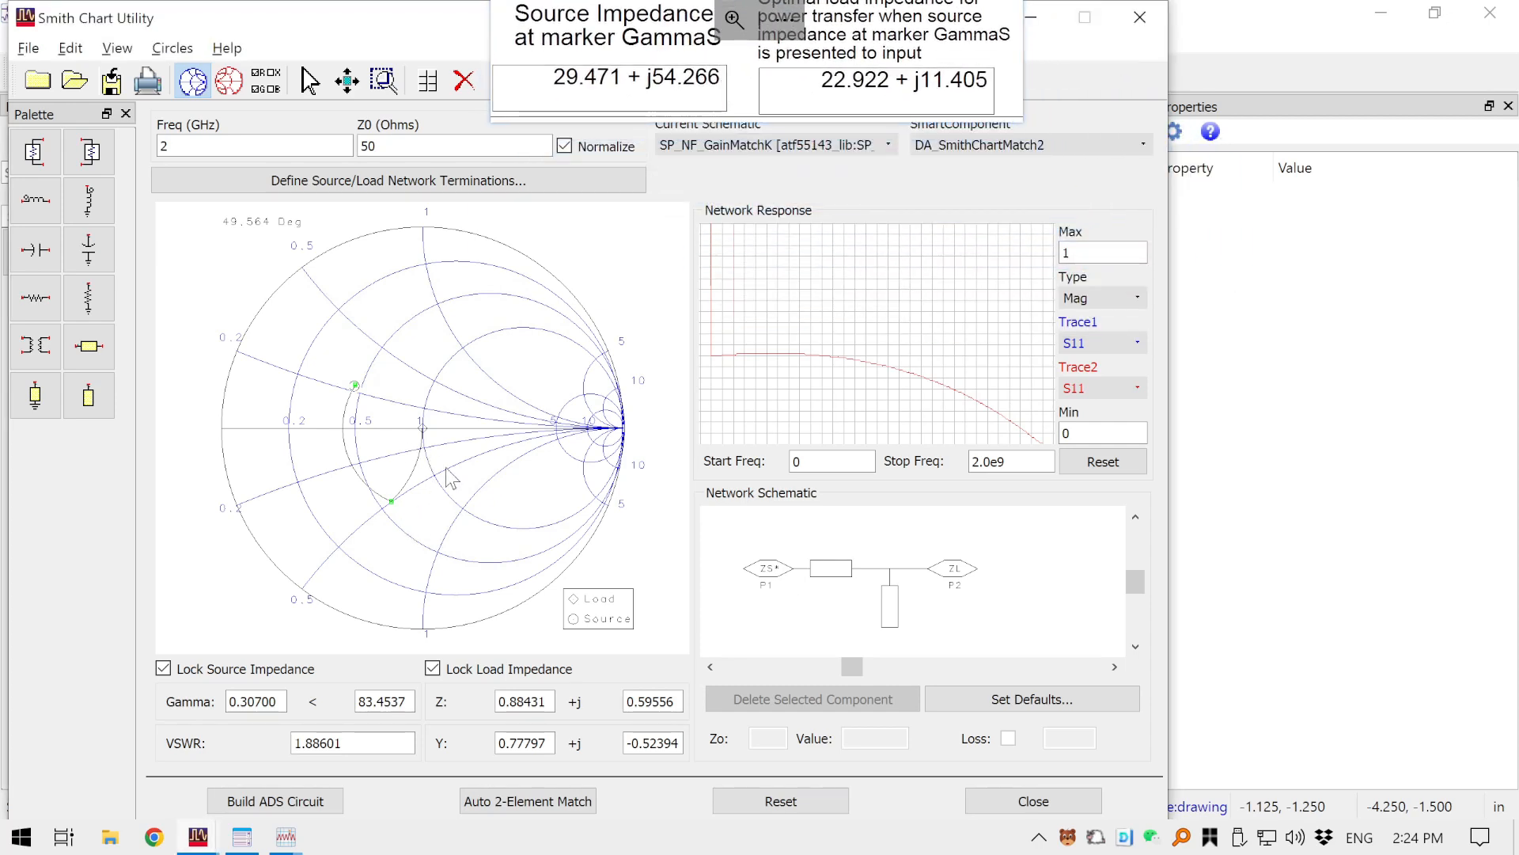
click(279, 801)
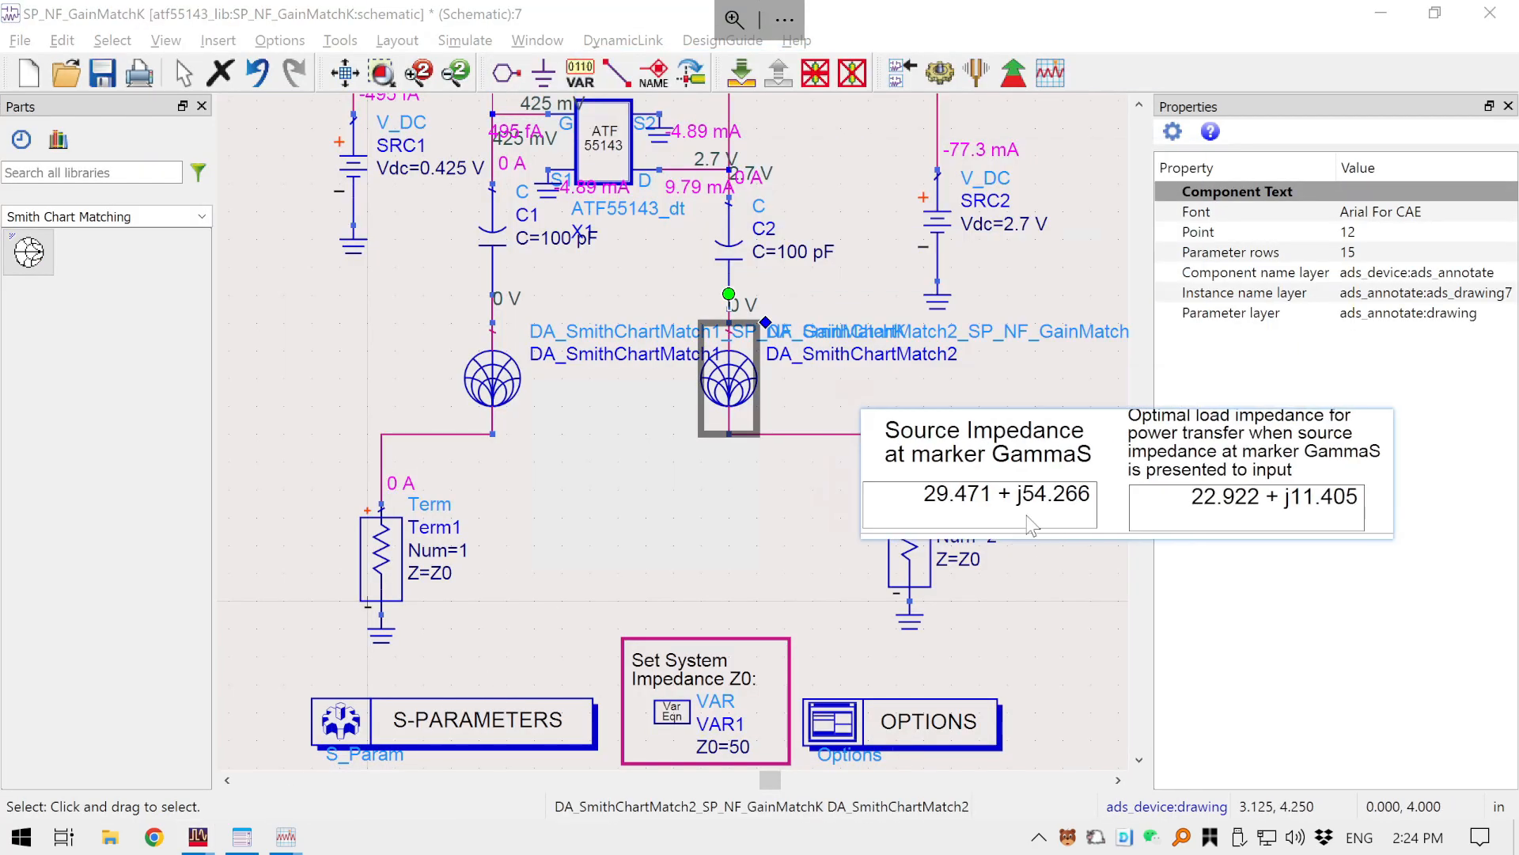
click(673, 476)
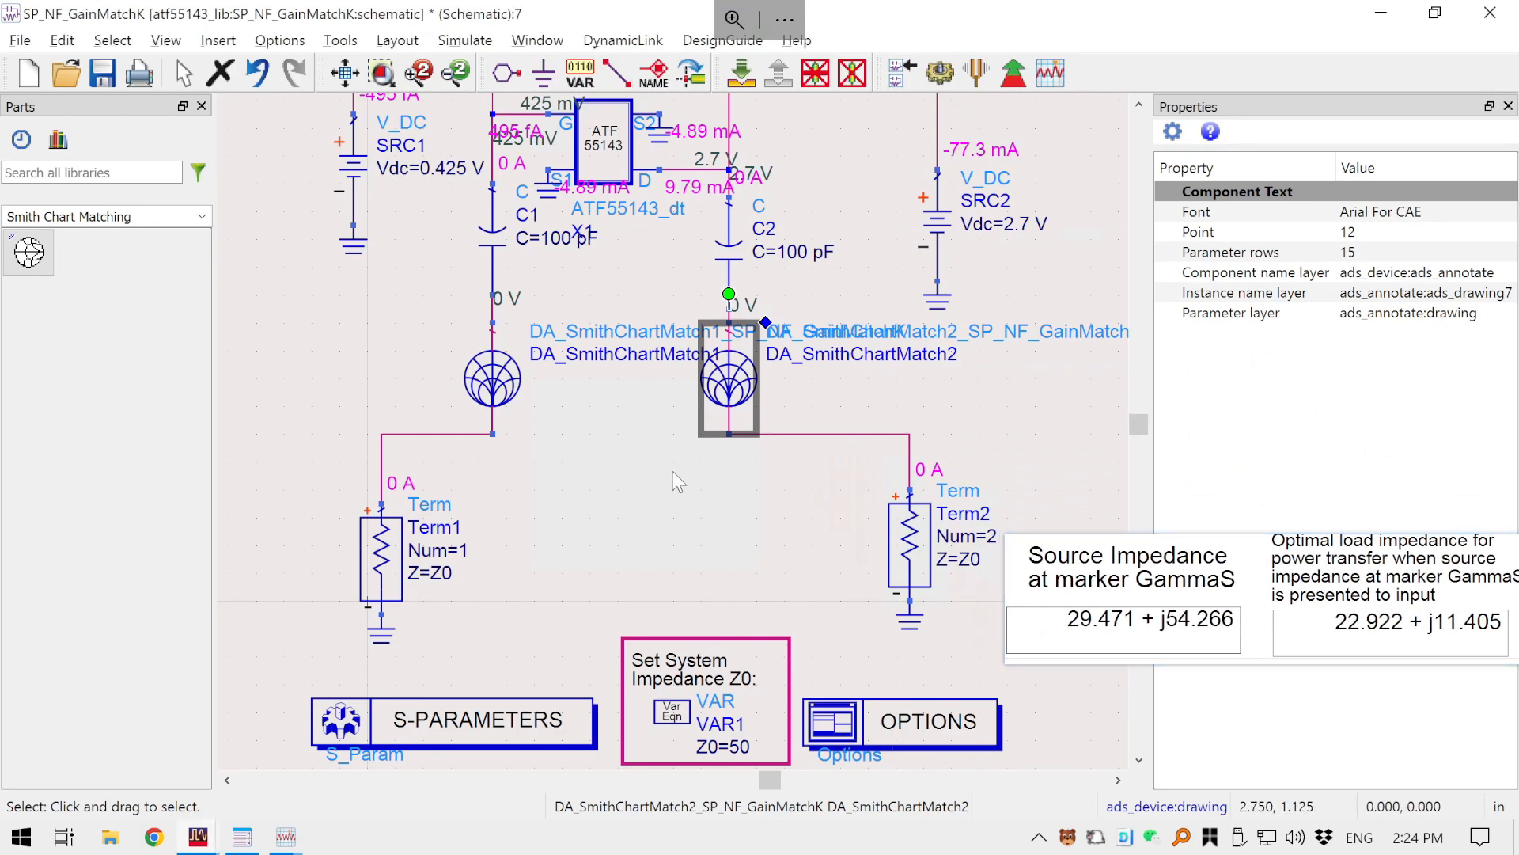
- Push into DA_SmithChartMatch2 to examine its generated series line, shunt stub and port order
click(720, 393)
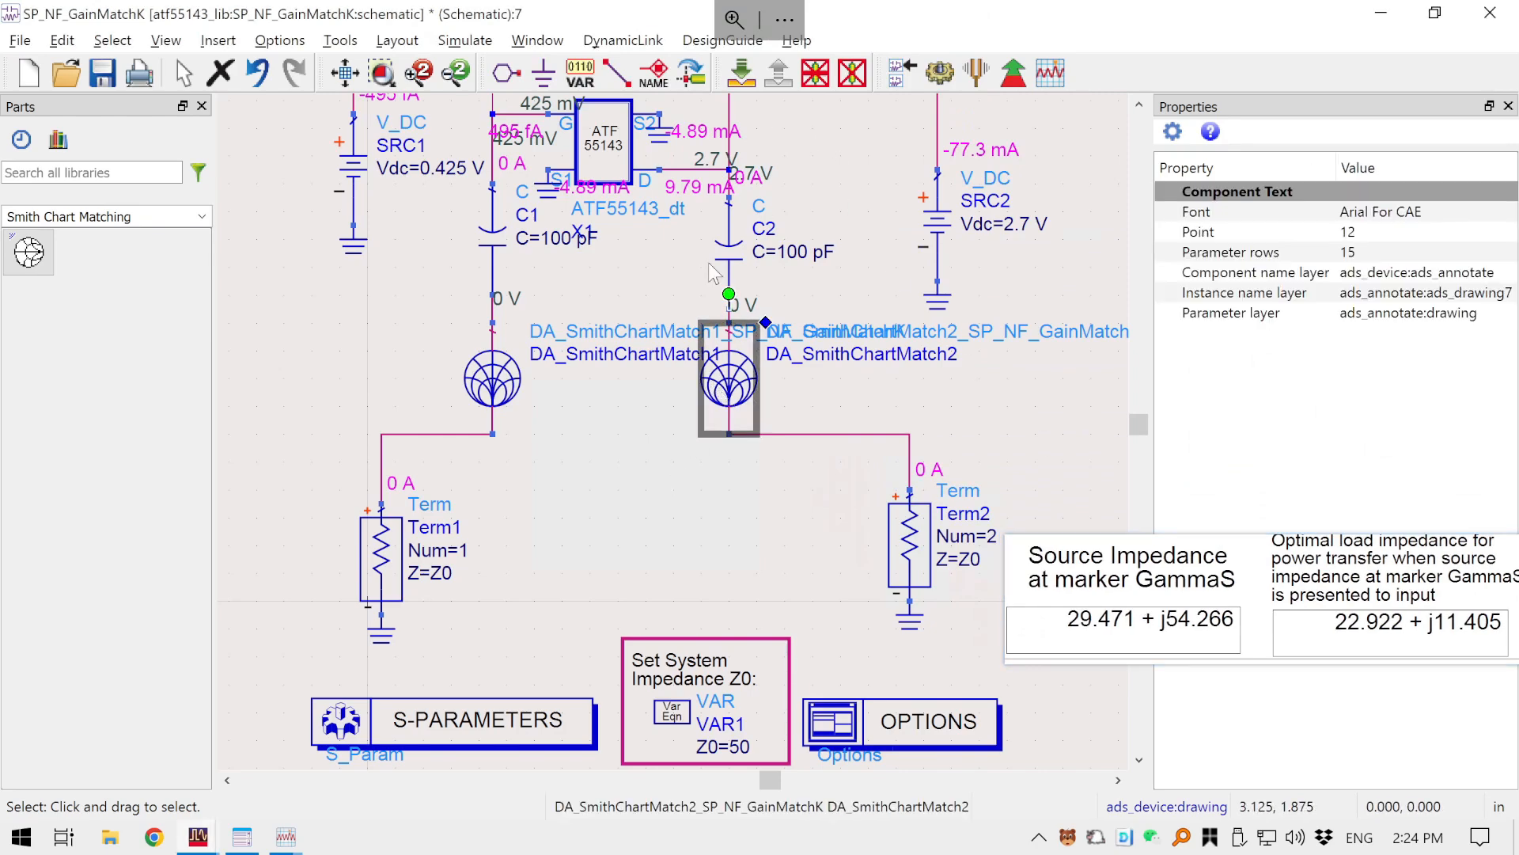
click(744, 76)
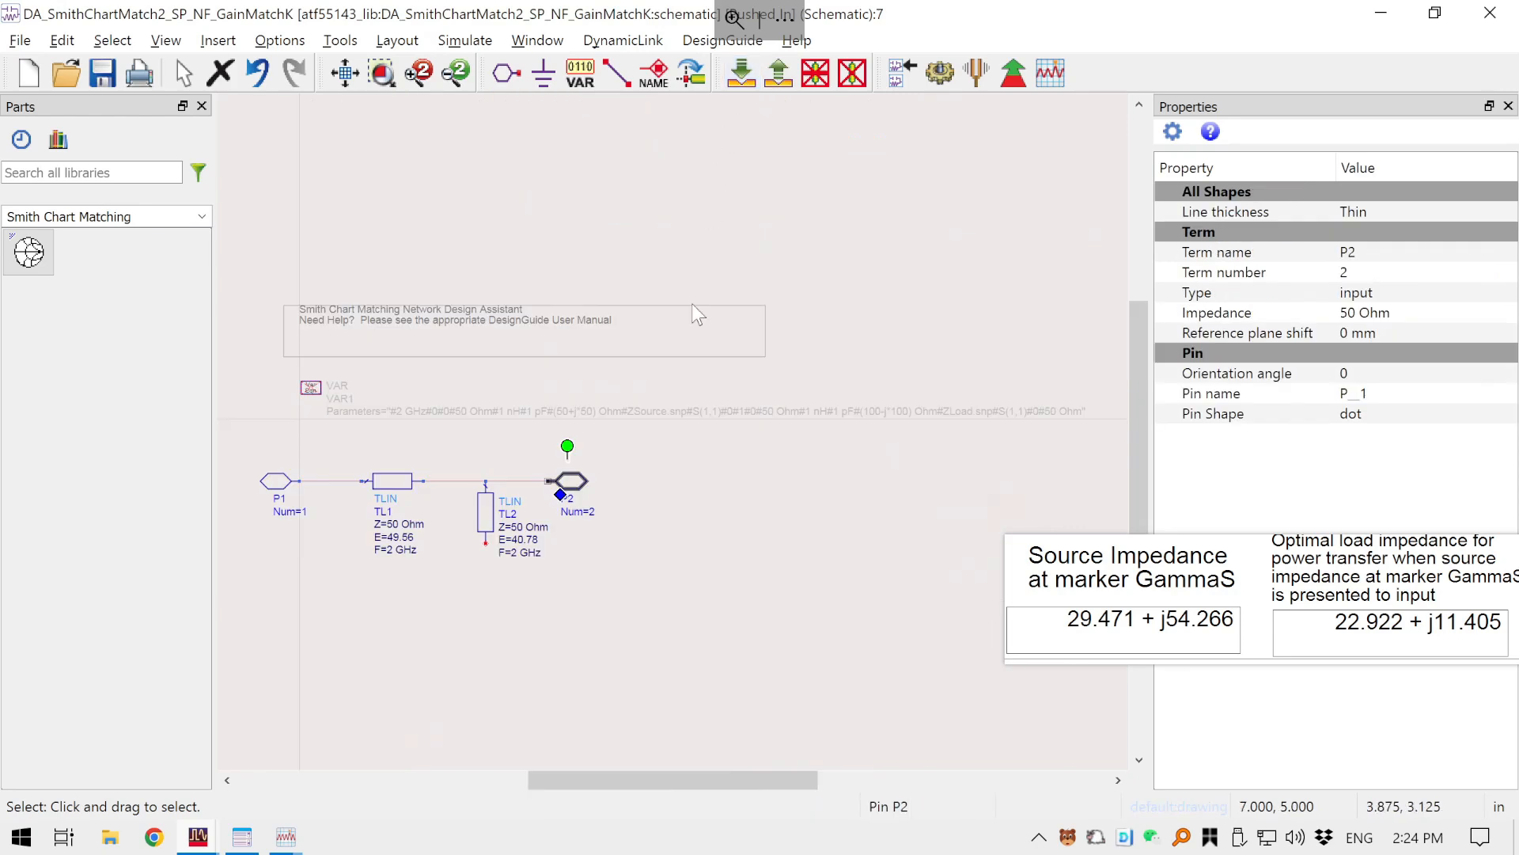
click(462, 611)
key(f)
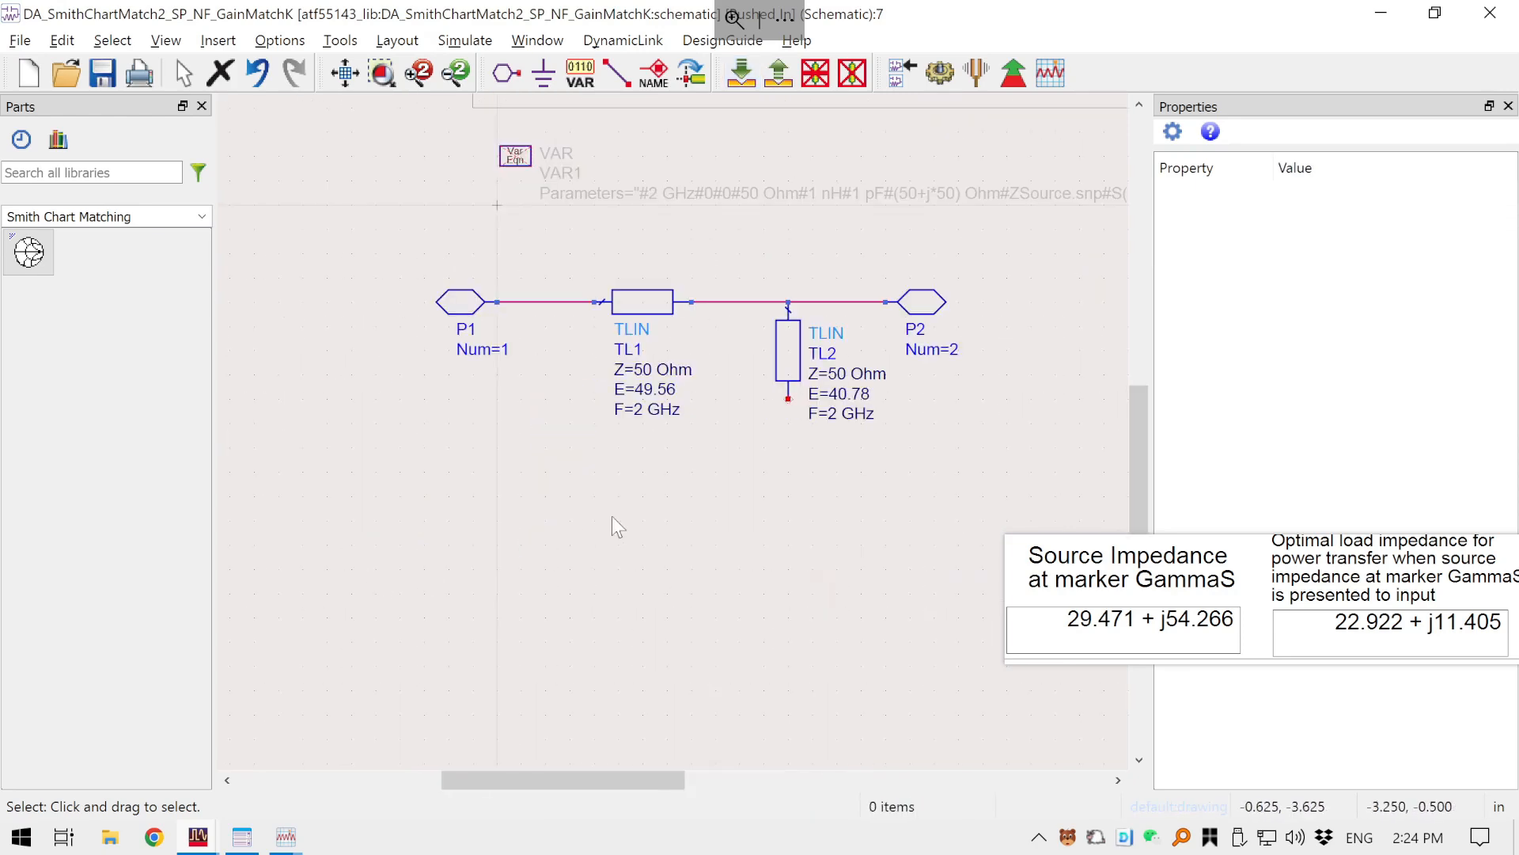
drag(611, 516, 497, 571)
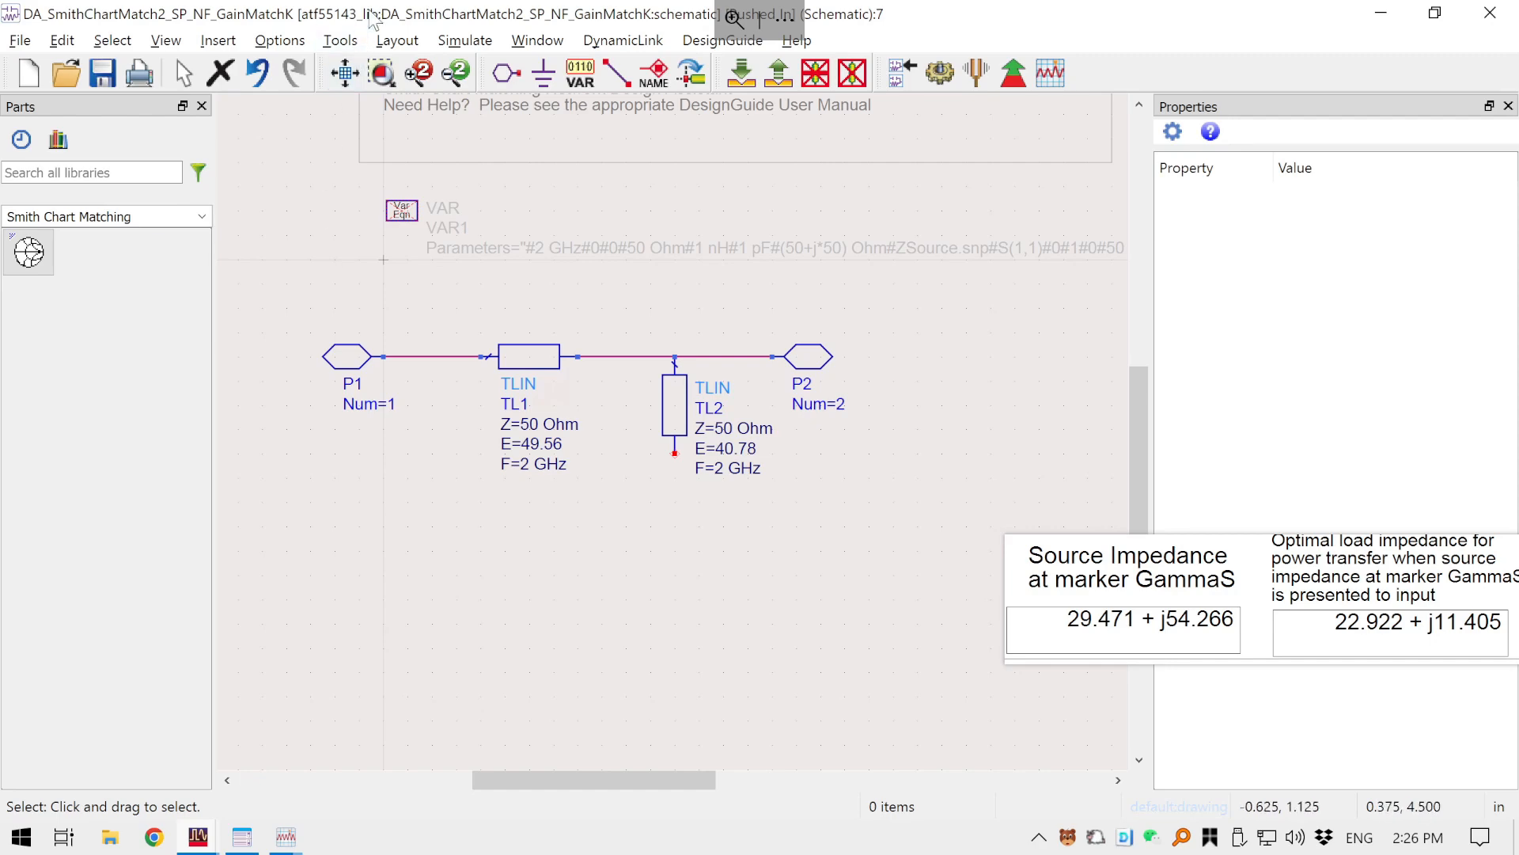
- Start LineCalc and move the impedance reference note clear of its window
click(340, 40)
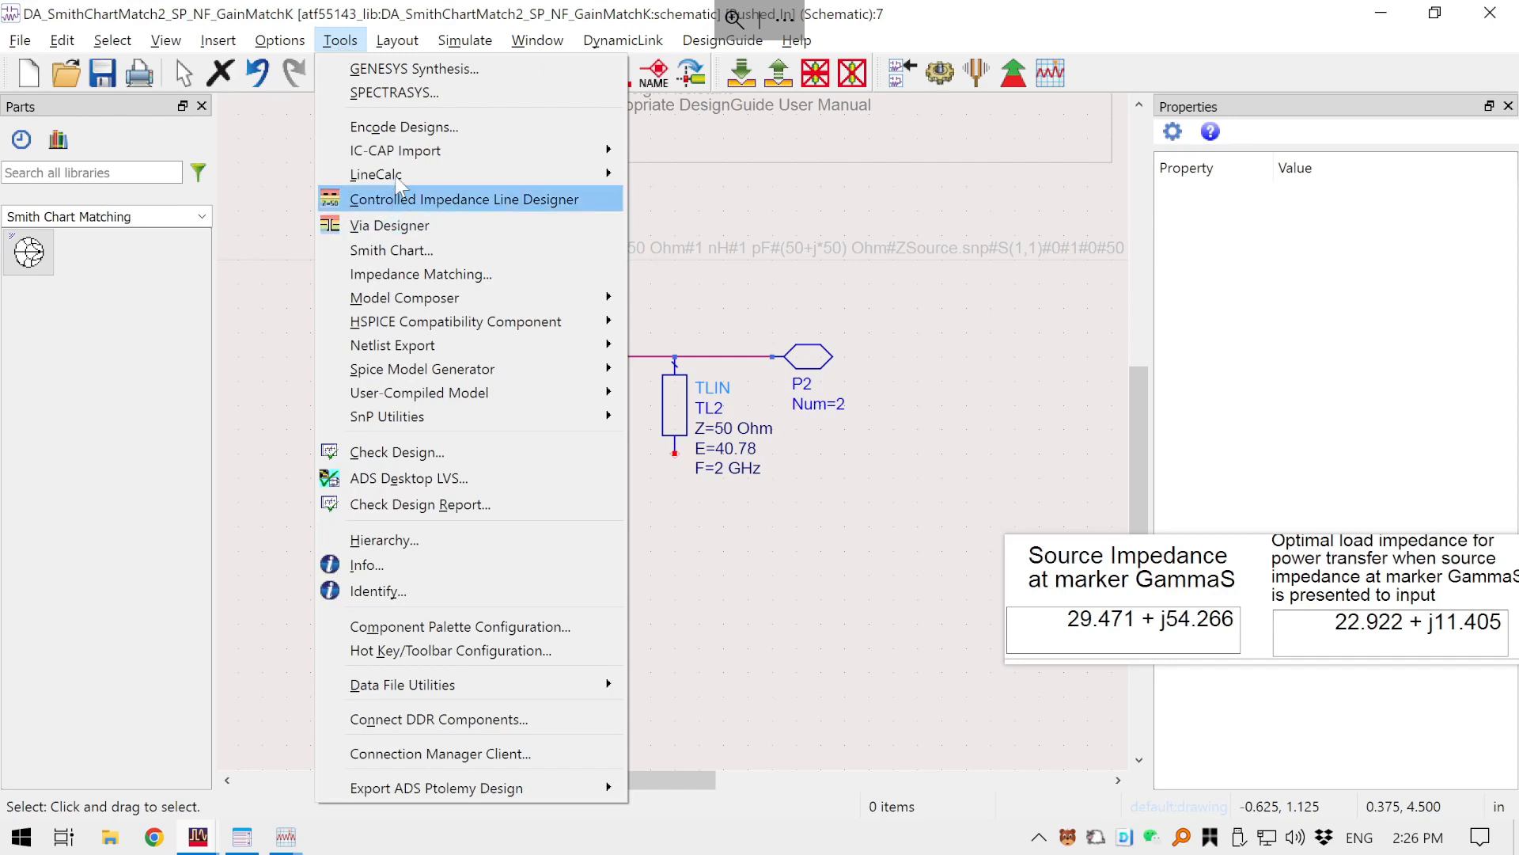
mouse_move(396, 172)
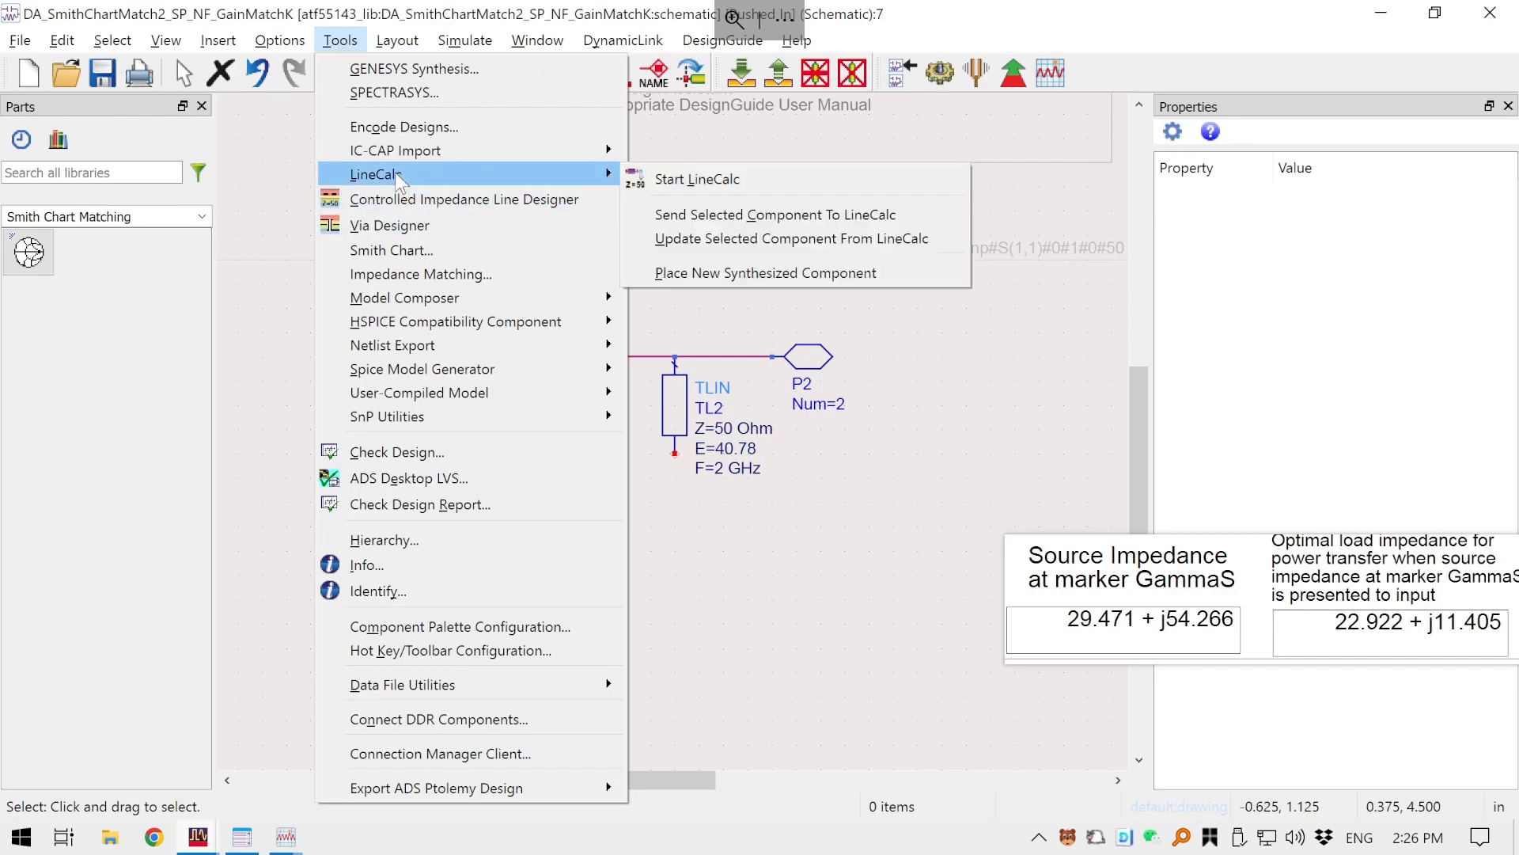
click(682, 184)
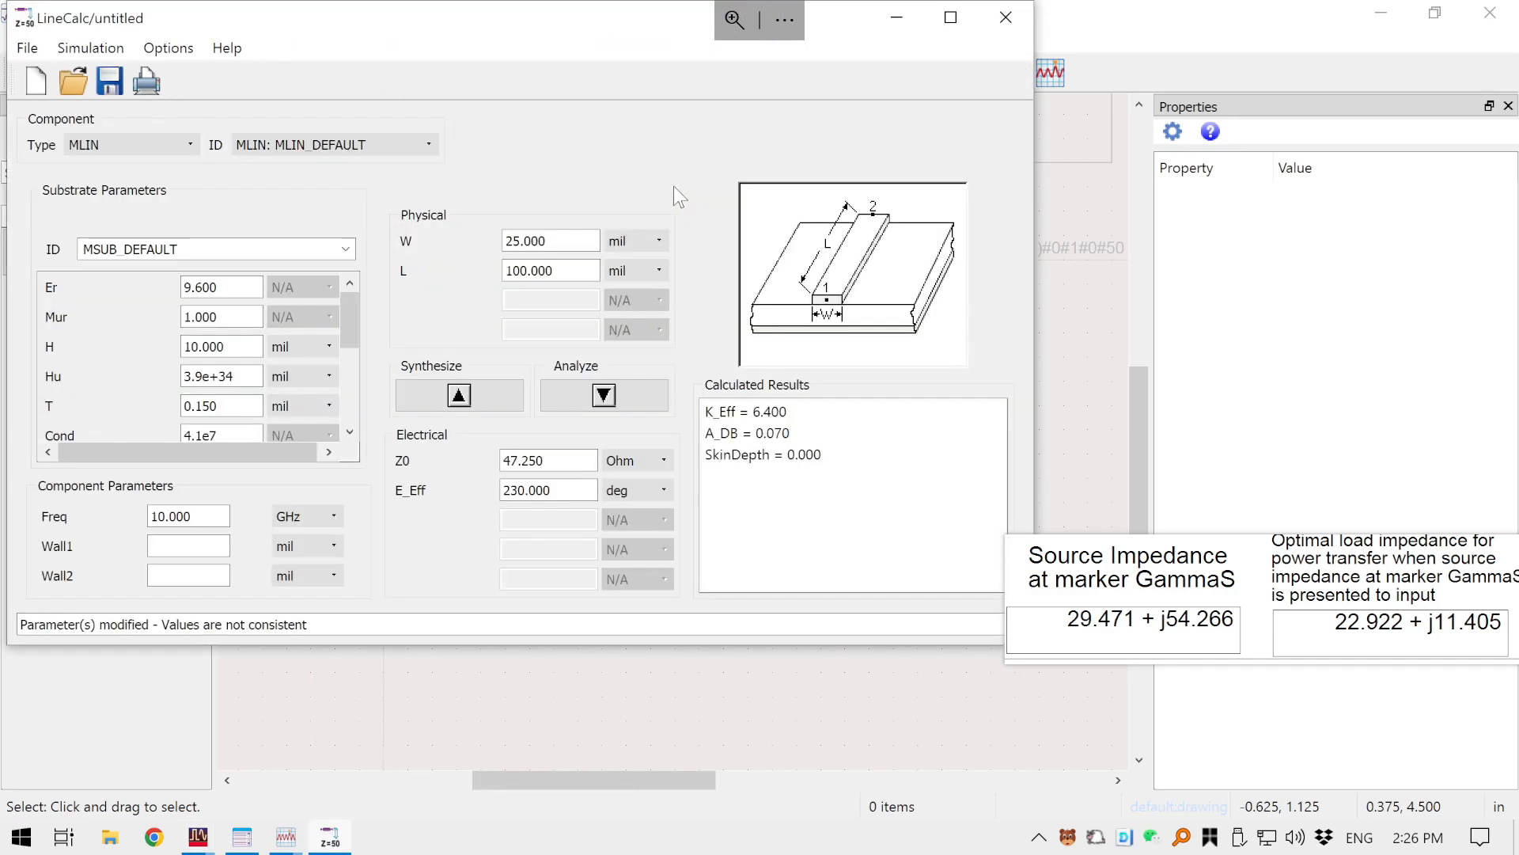
mouse_move(1138, 620)
mouse_down()
mouse_move(1250, 681)
mouse_move(1211, 668)
mouse_move(1218, 657)
mouse_up()
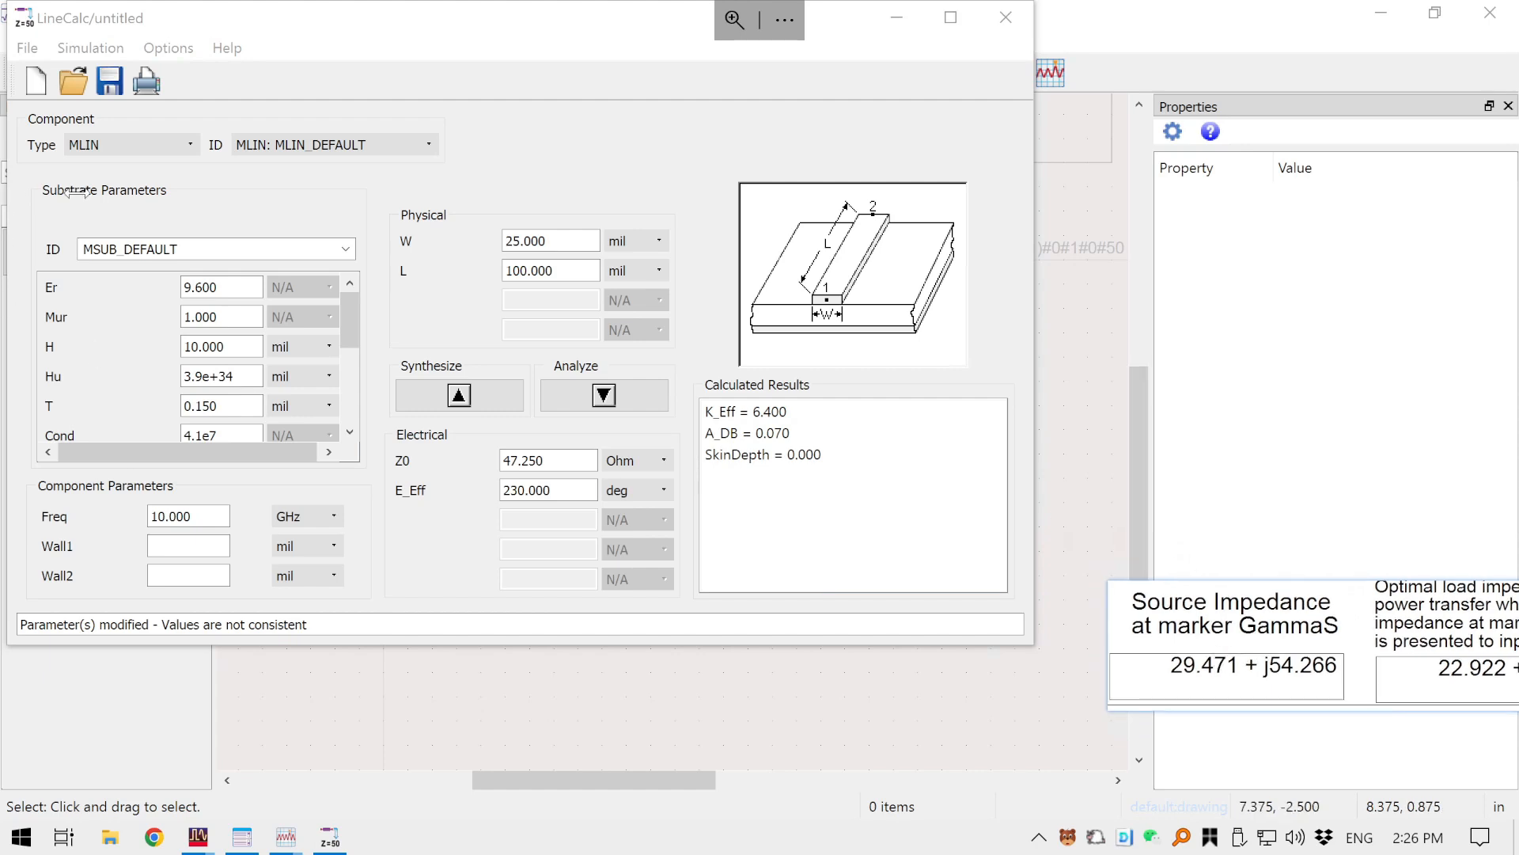
- Examine the substrate, component type and component ID choices offered in LineCalc
click(346, 249)
click(265, 191)
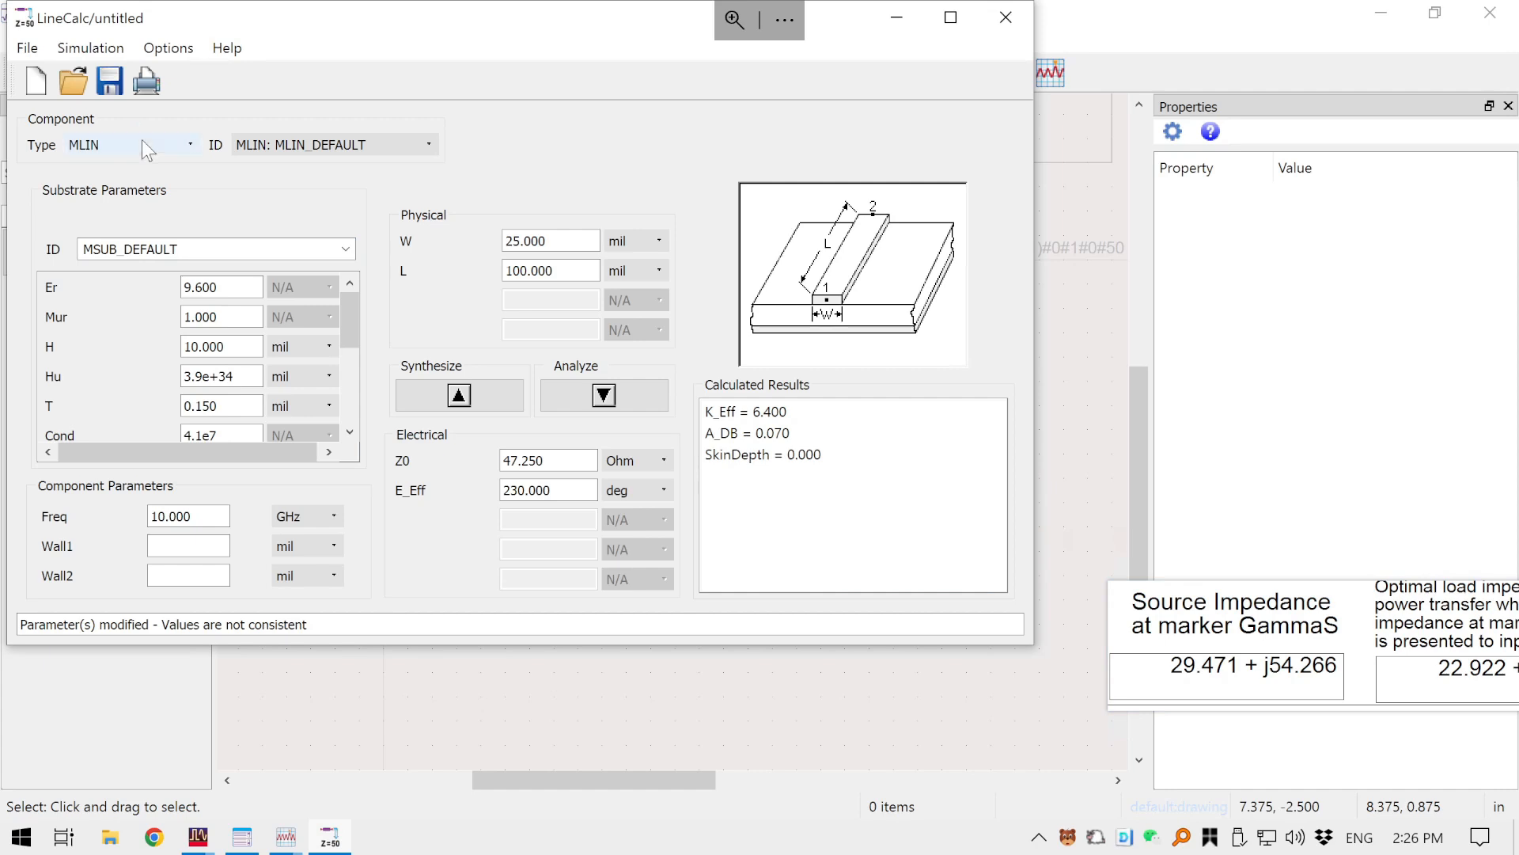
click(141, 140)
click(141, 140)
click(271, 147)
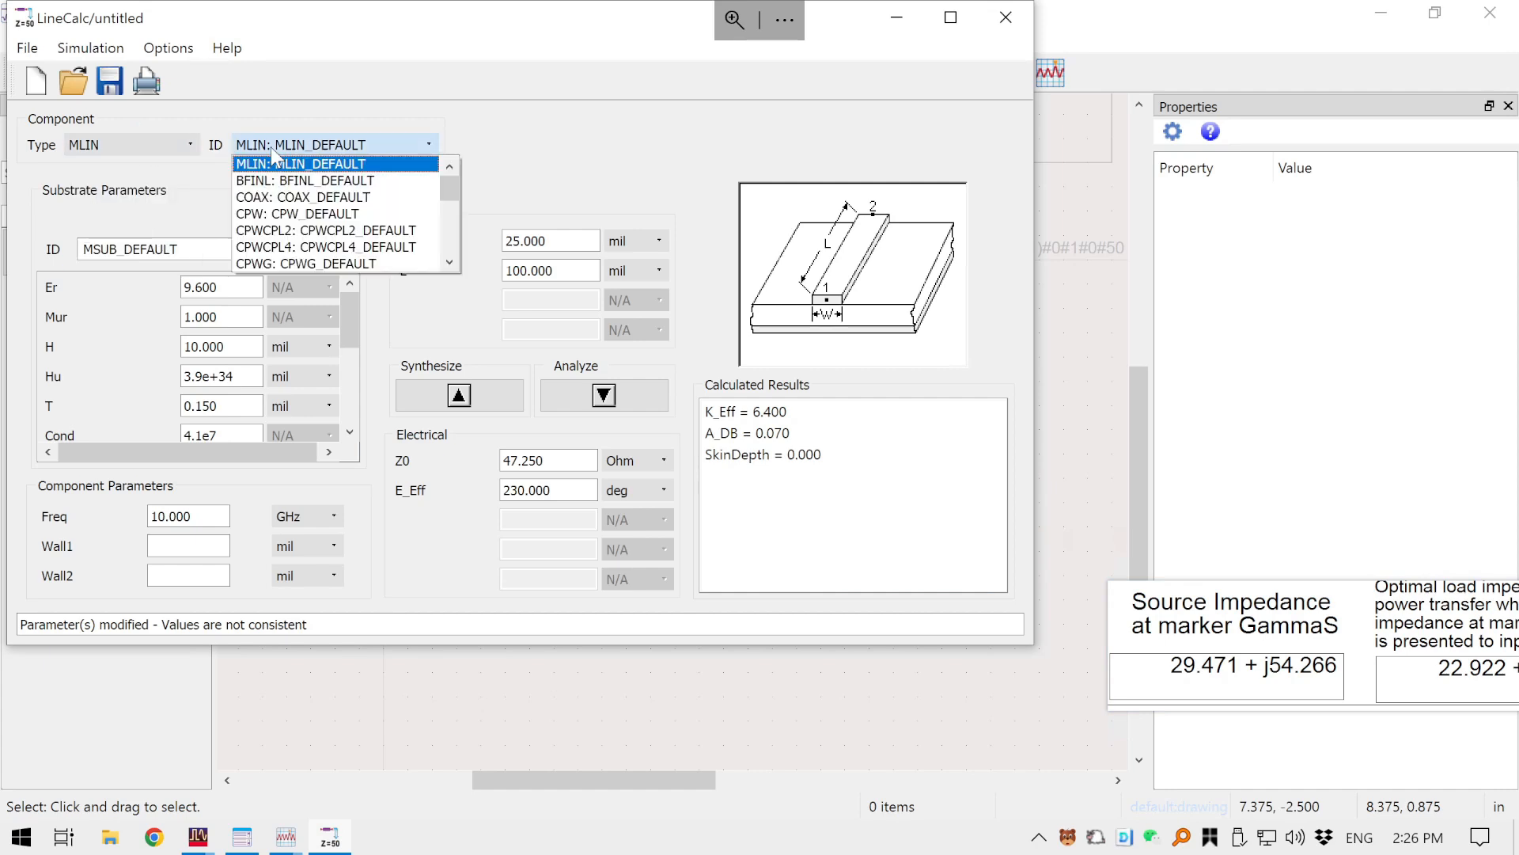
click(398, 108)
click(116, 150)
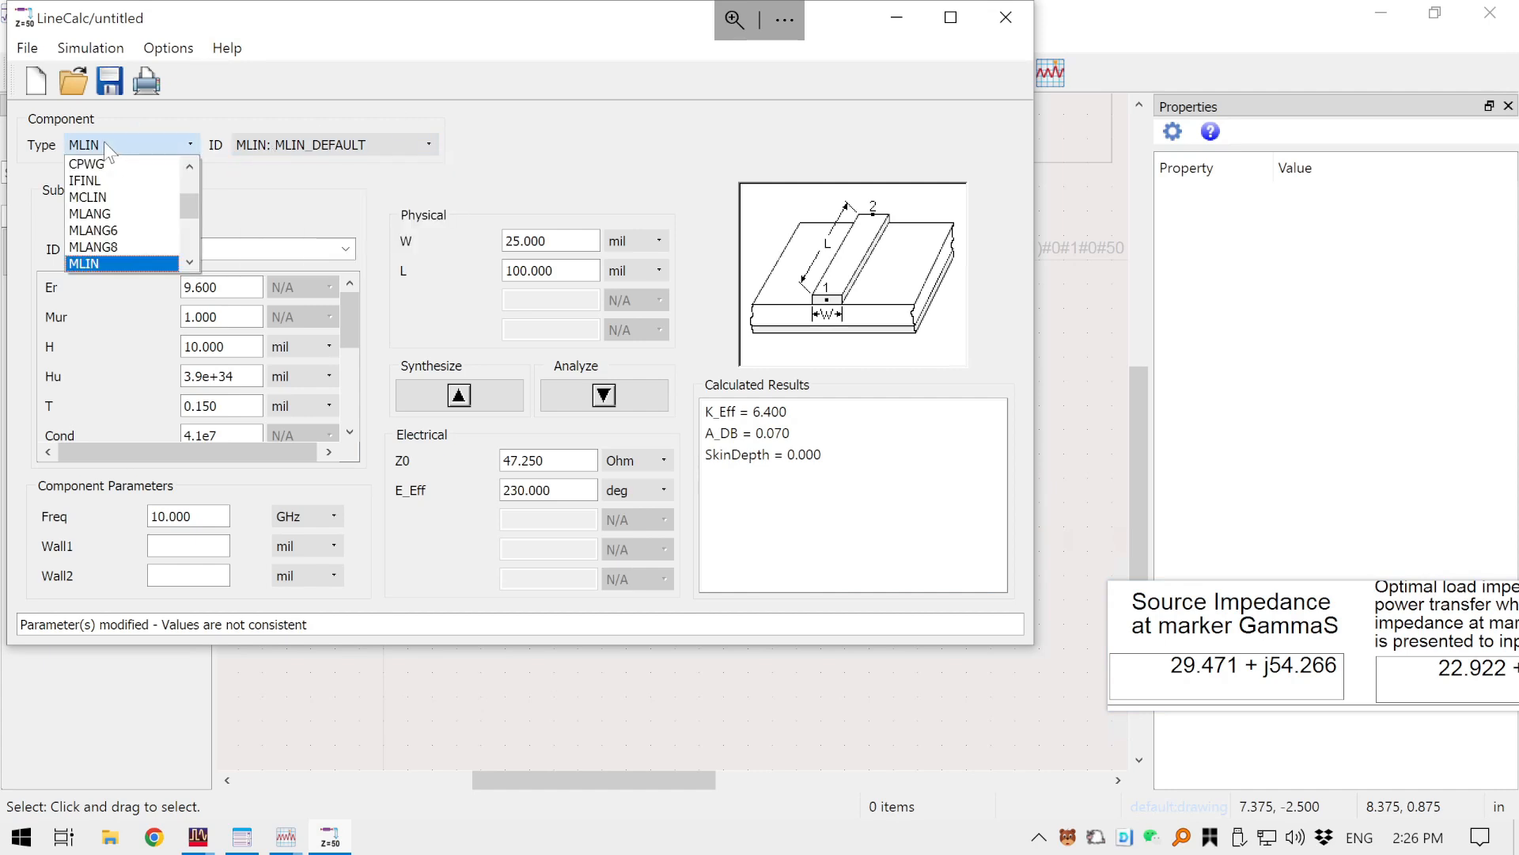
click(103, 141)
click(288, 150)
click(354, 123)
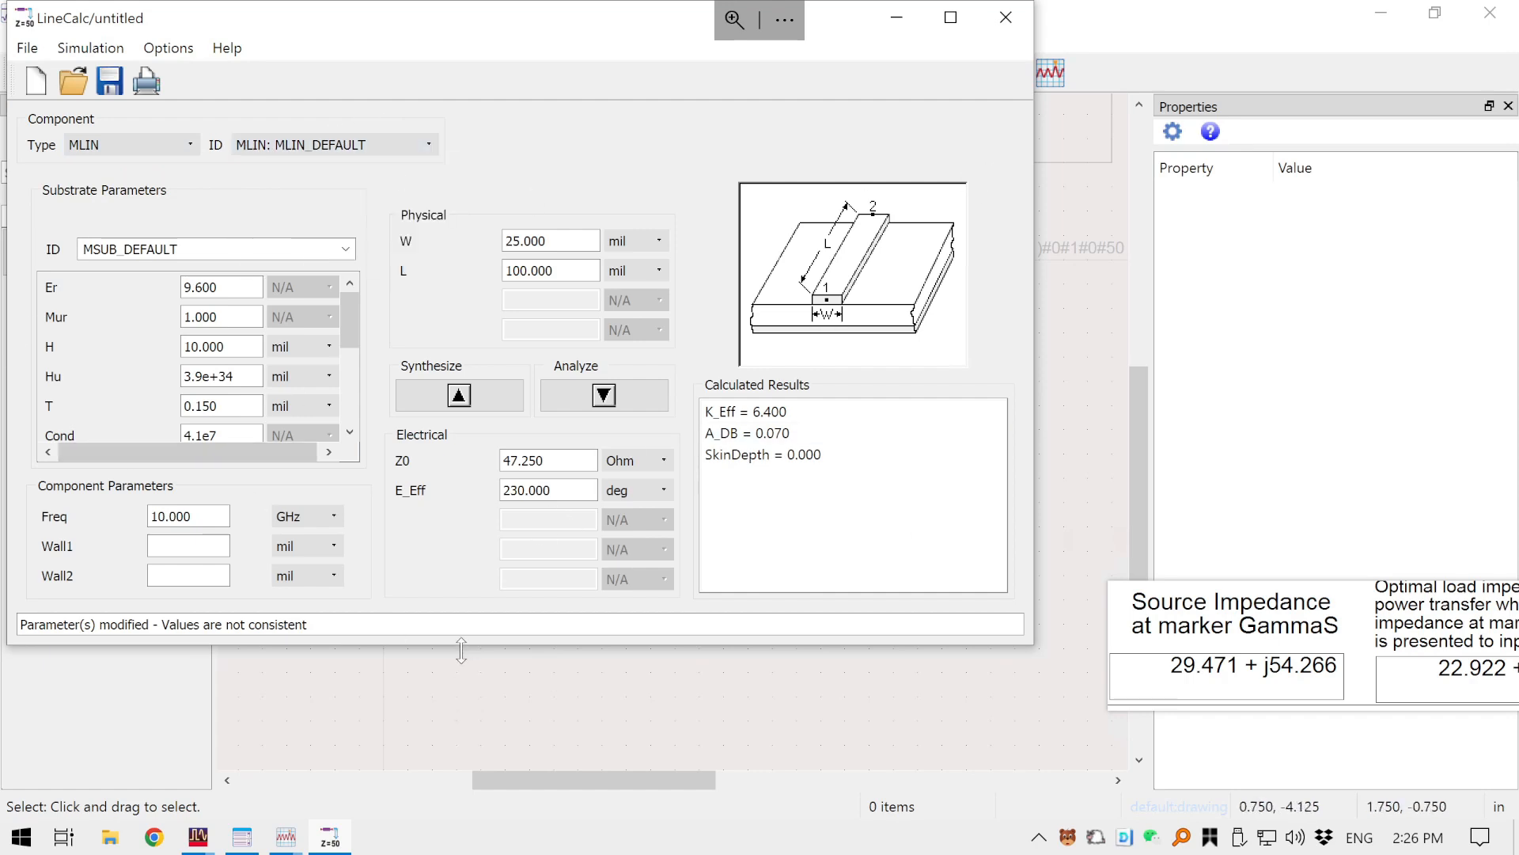
- Set the substrate's relative permittivity Er to 4.00 and its height H to 2.5 mm
drag(465, 712, 459, 756)
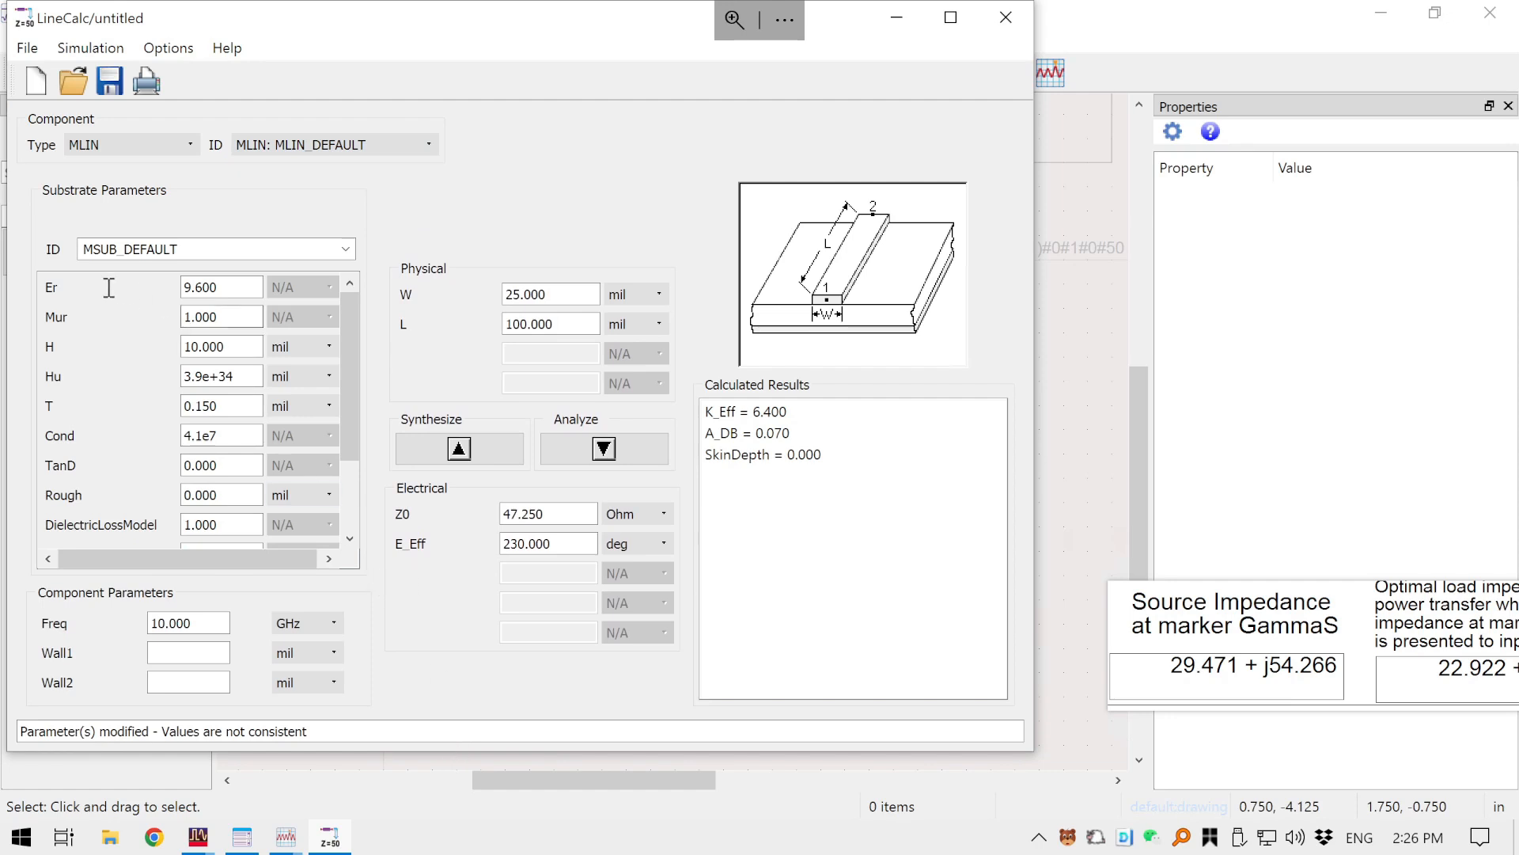
drag(223, 288, 132, 277)
text(4.00)
click(242, 319)
double_click(241, 346)
drag(247, 345, 181, 346)
text(2.5)
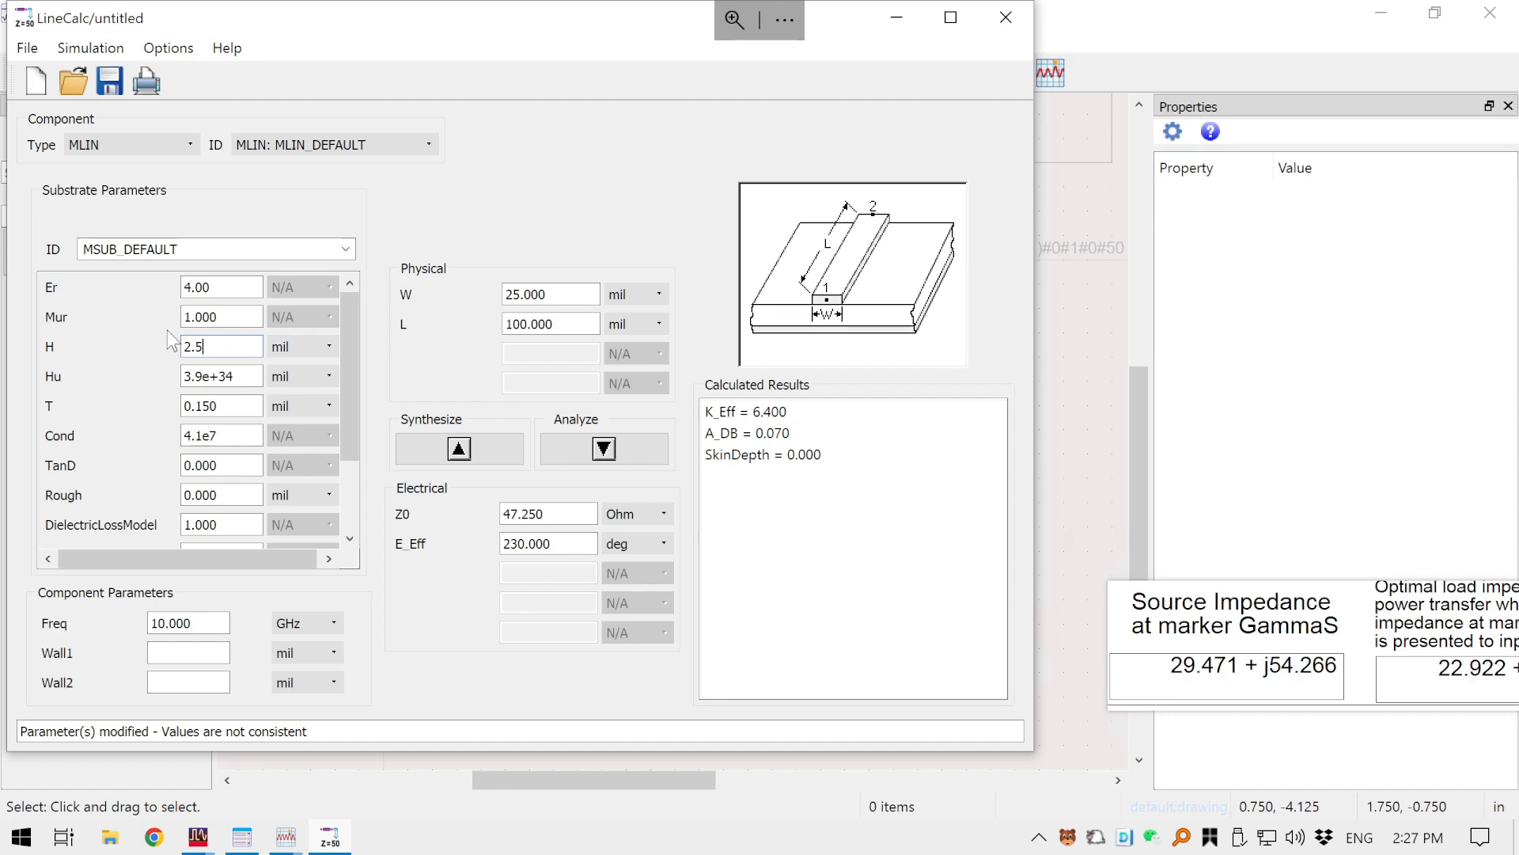
click(303, 347)
click(294, 399)
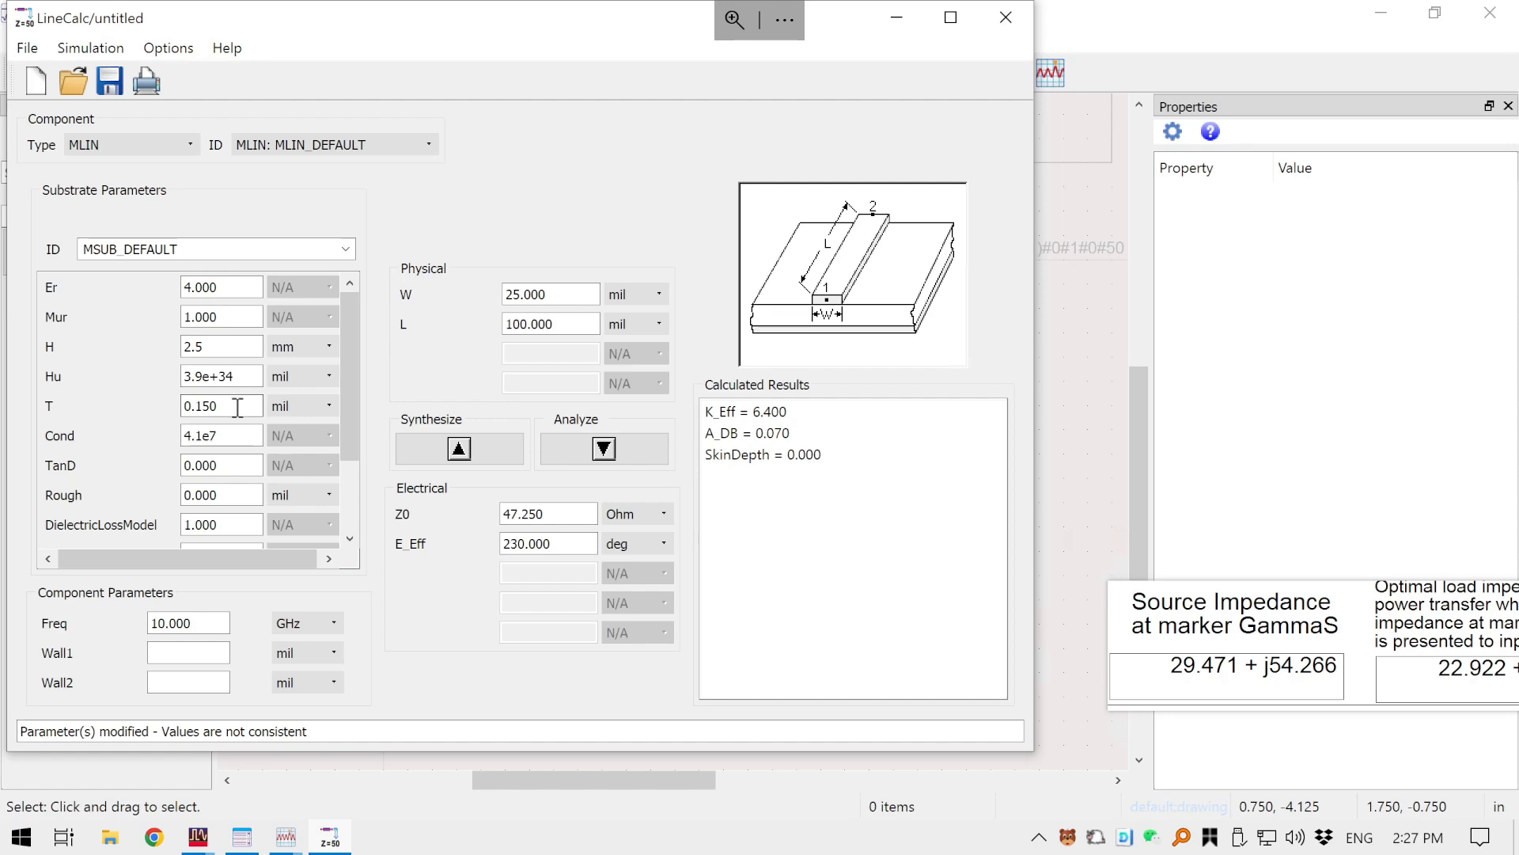
- Set the substrate's conductor thickness T to 50 um
double_click(237, 408)
drag(237, 407, 169, 404)
text(50)
click(281, 407)
click(299, 475)
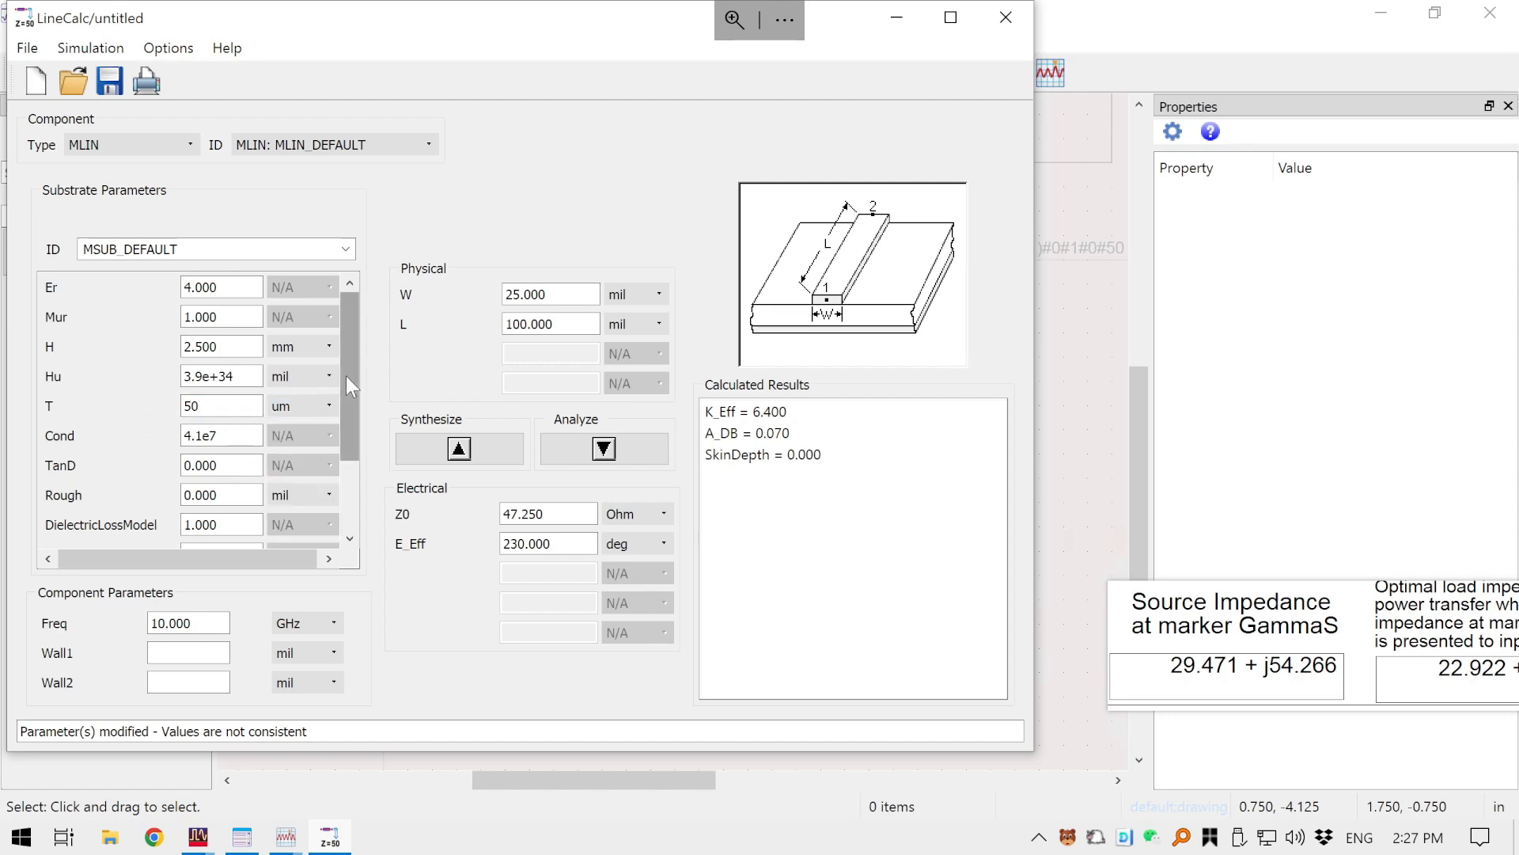
- Set the component frequency to 2 GHz and the characteristic impedance Z0 to 50 Ohm
drag(345, 377, 345, 335)
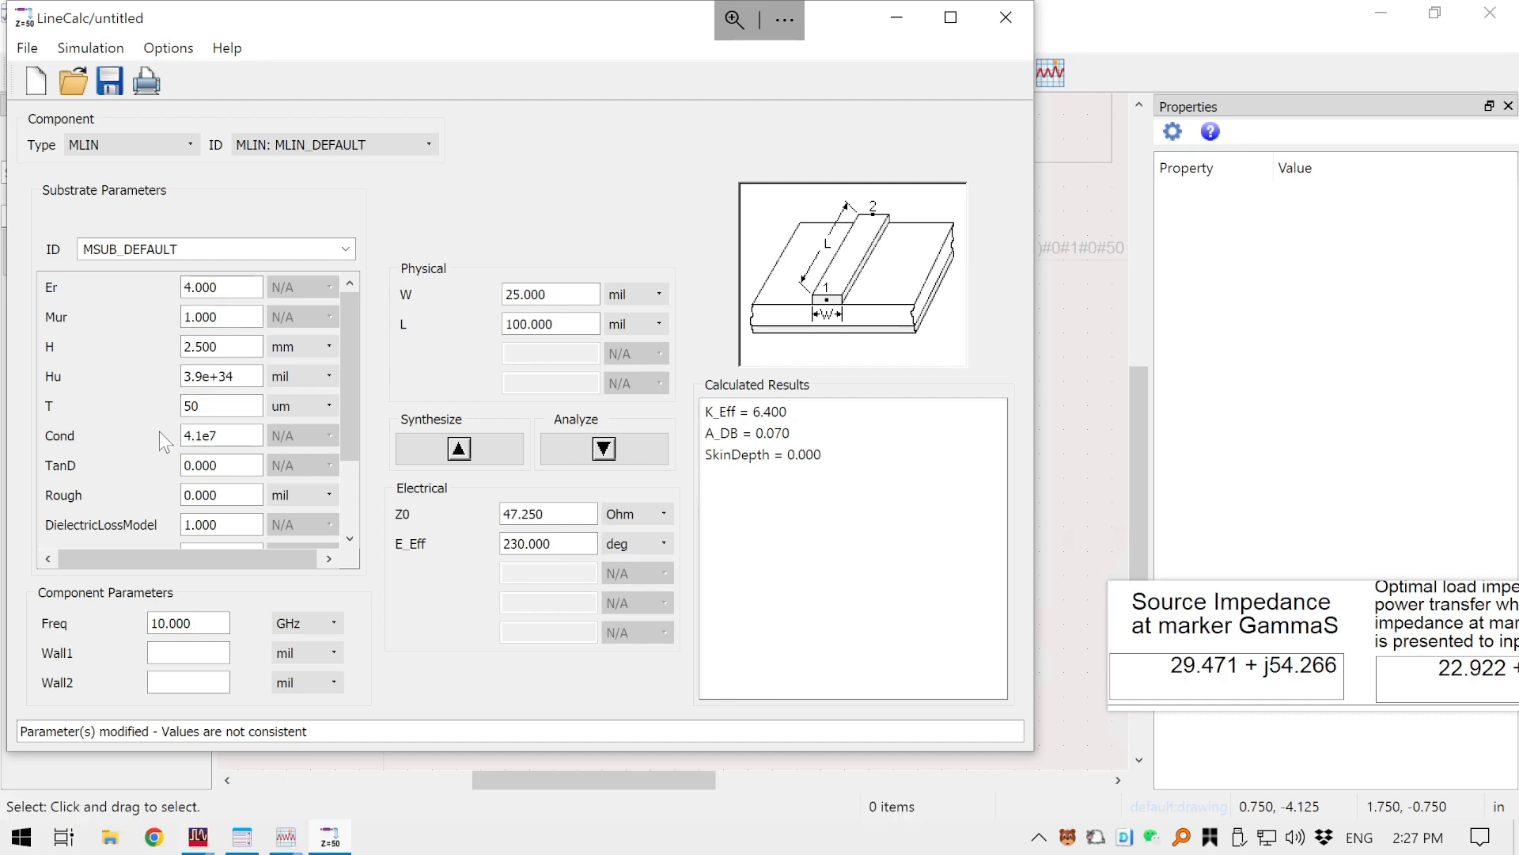
drag(351, 398, 353, 439)
drag(344, 463, 350, 304)
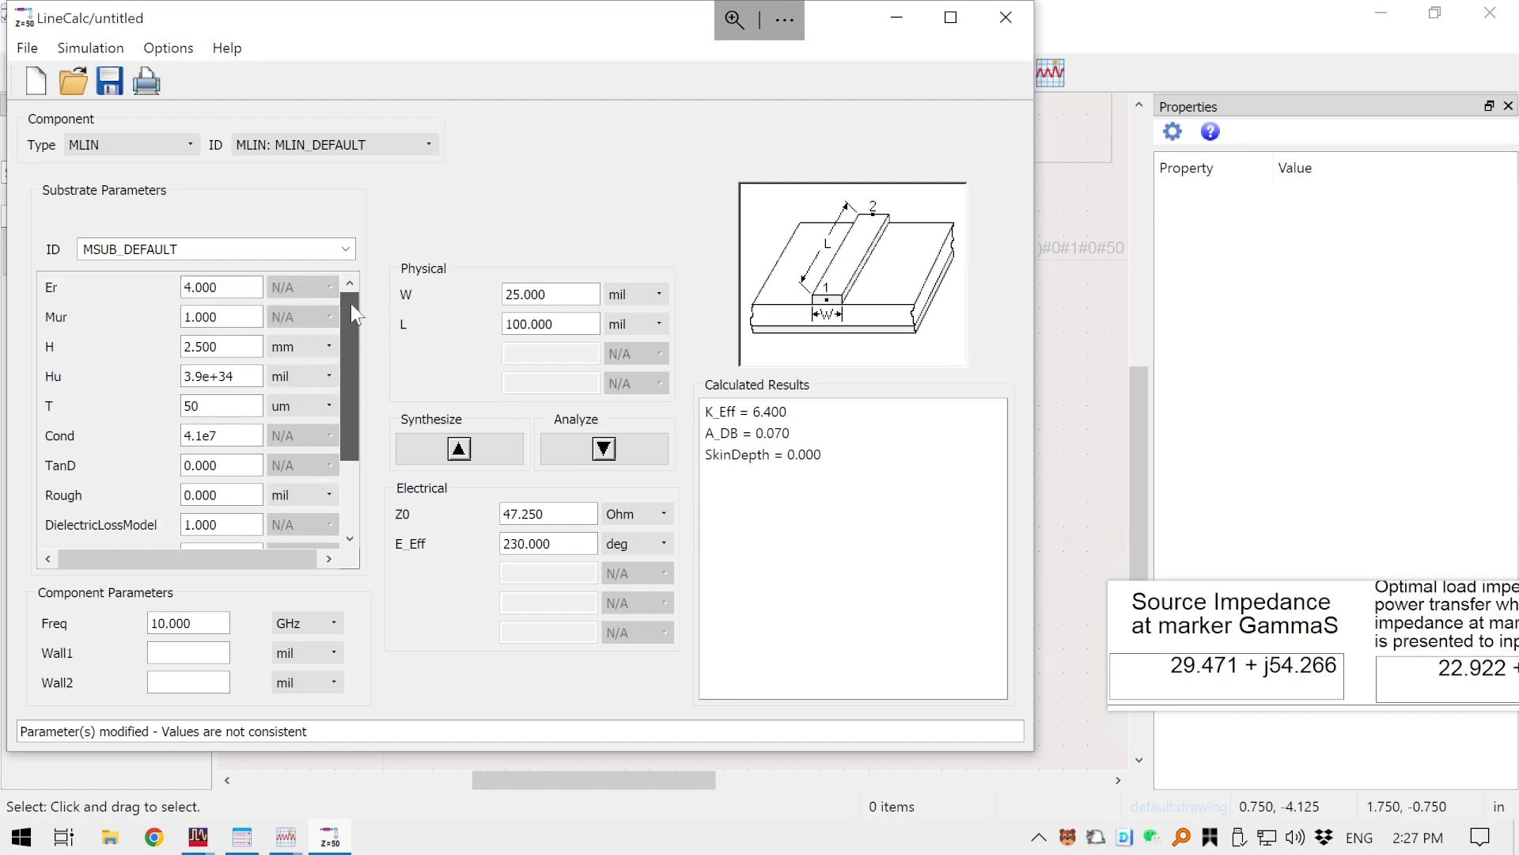
drag(211, 612, 98, 606)
text(2)
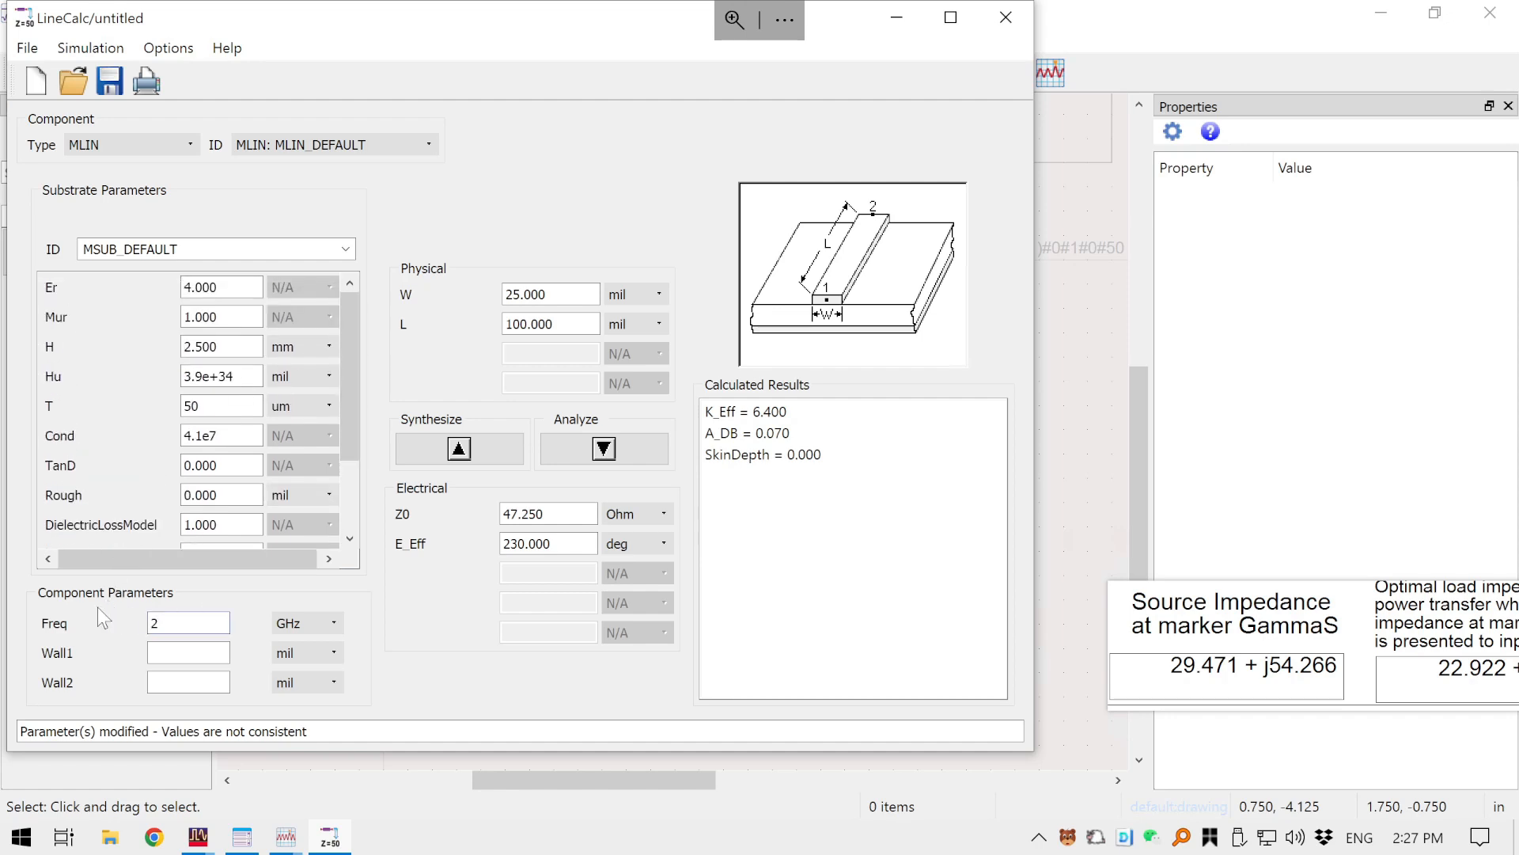
key(Tab)
drag(544, 514, 498, 511)
text(50)
drag(571, 544, 463, 538)
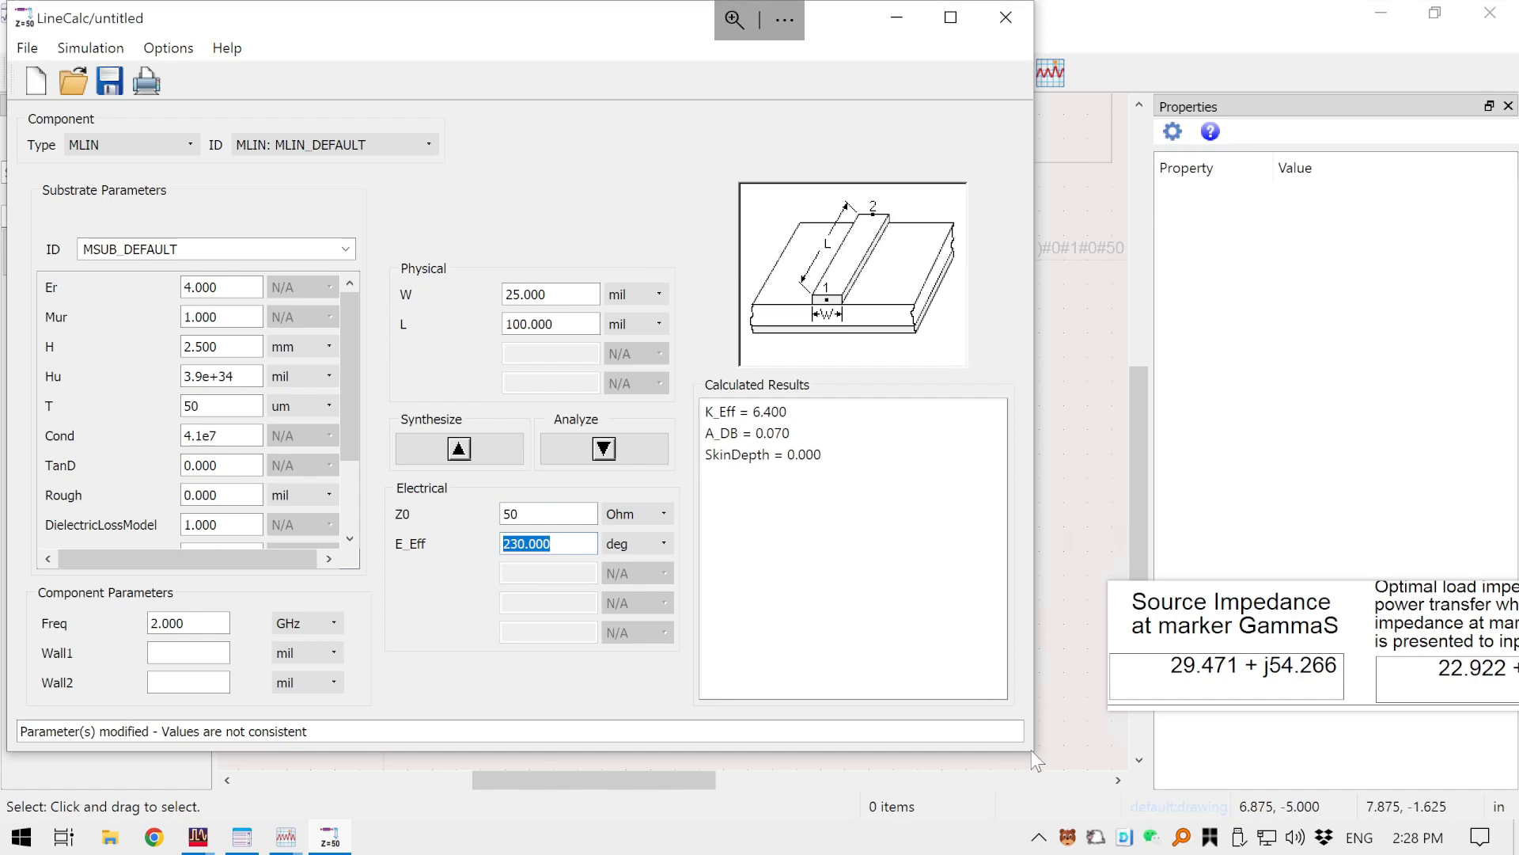
- Switch to the ADS schematic, push into DA_SmithChartMatch1, and pin a screen snip of its TL1 and TL2 lines over the properties area
drag(1027, 744, 890, 570)
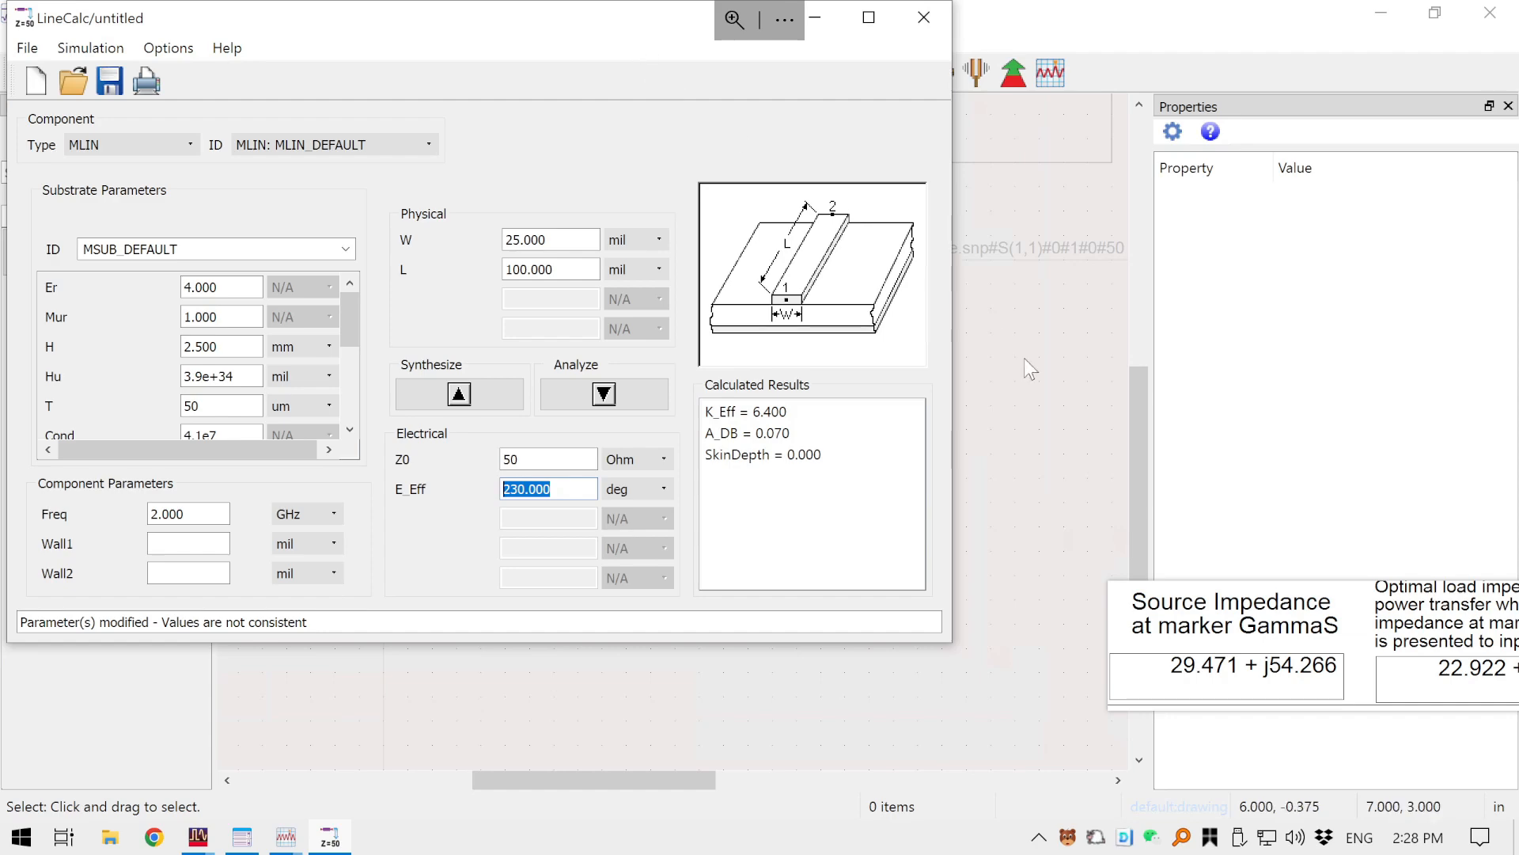
click(1011, 34)
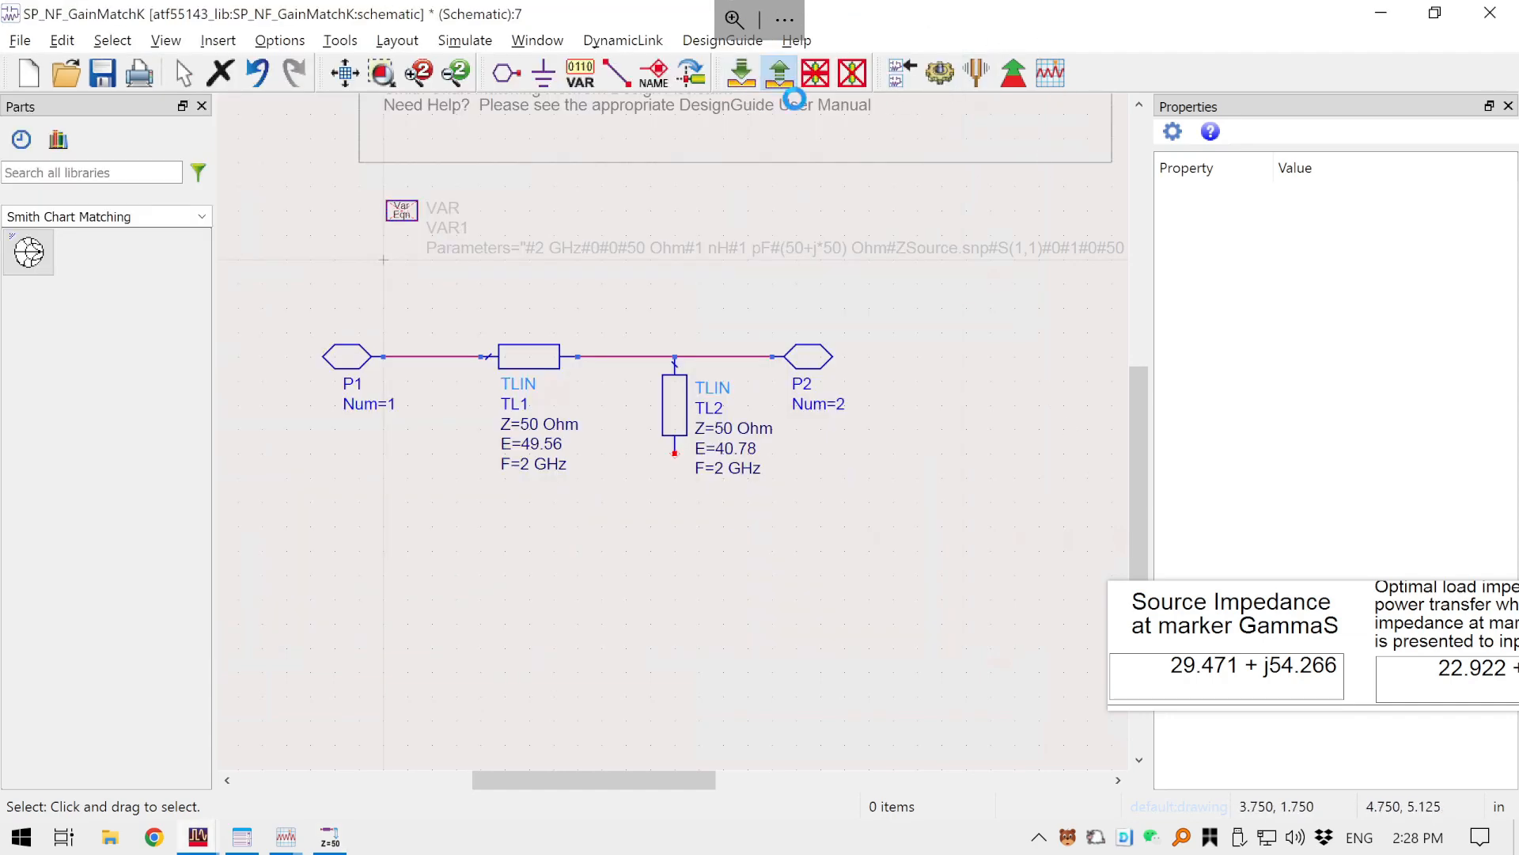
click(521, 378)
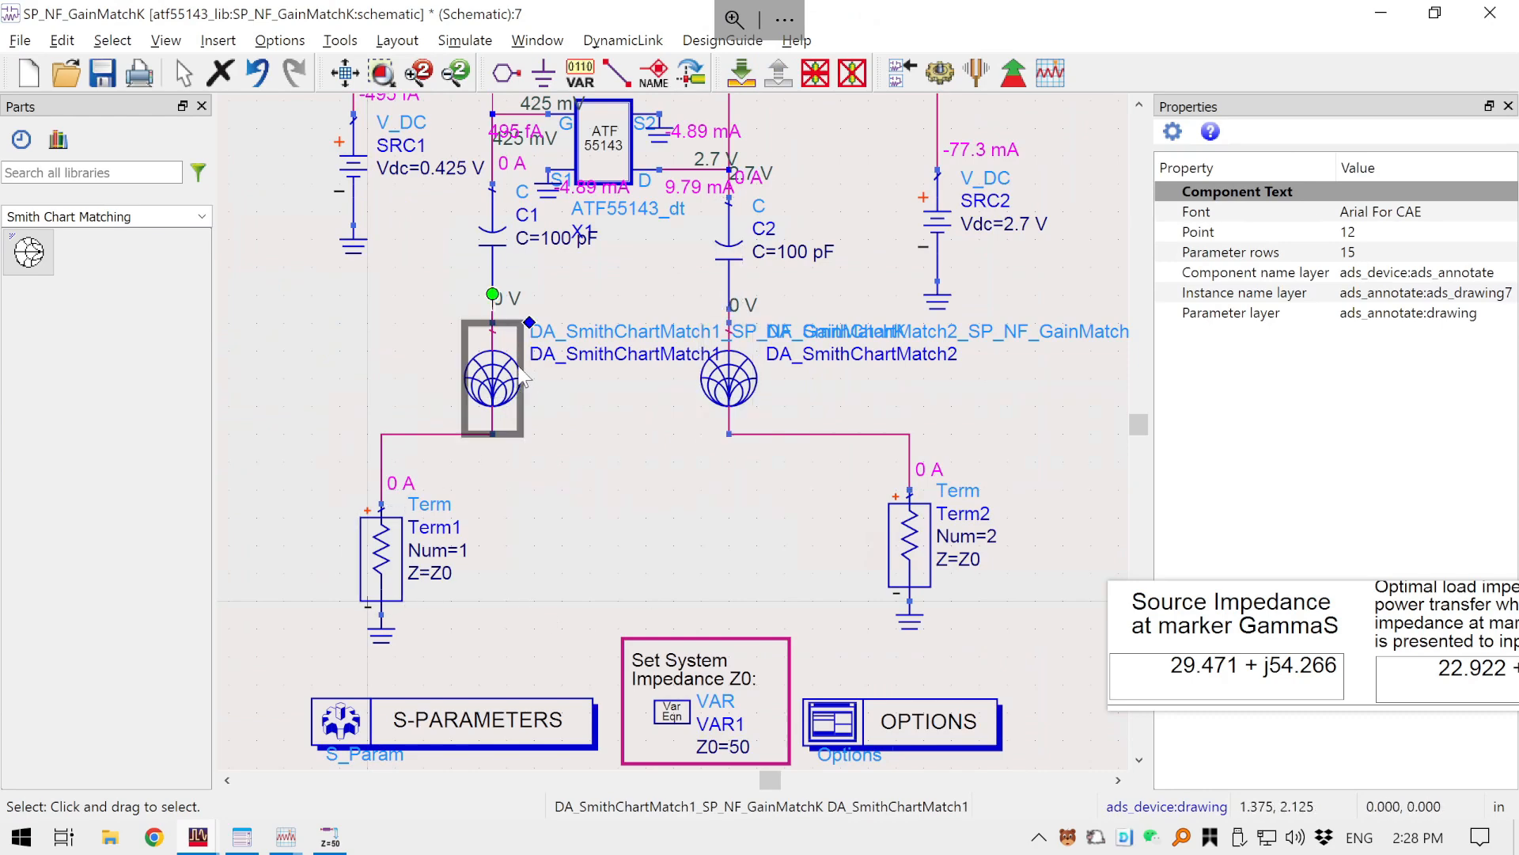
click(741, 73)
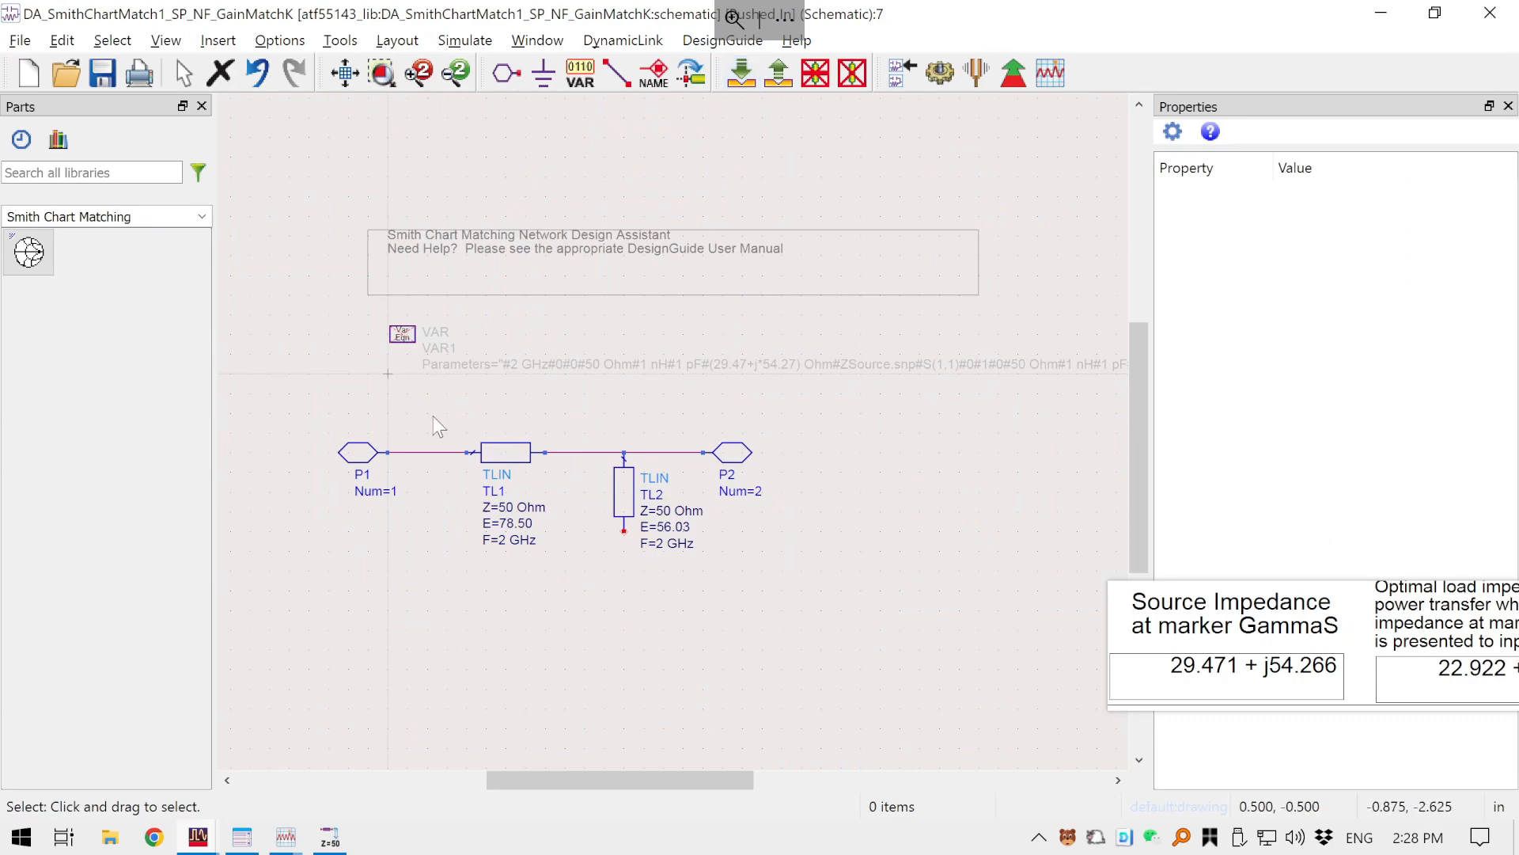
key(F1)
drag(440, 409, 713, 594)
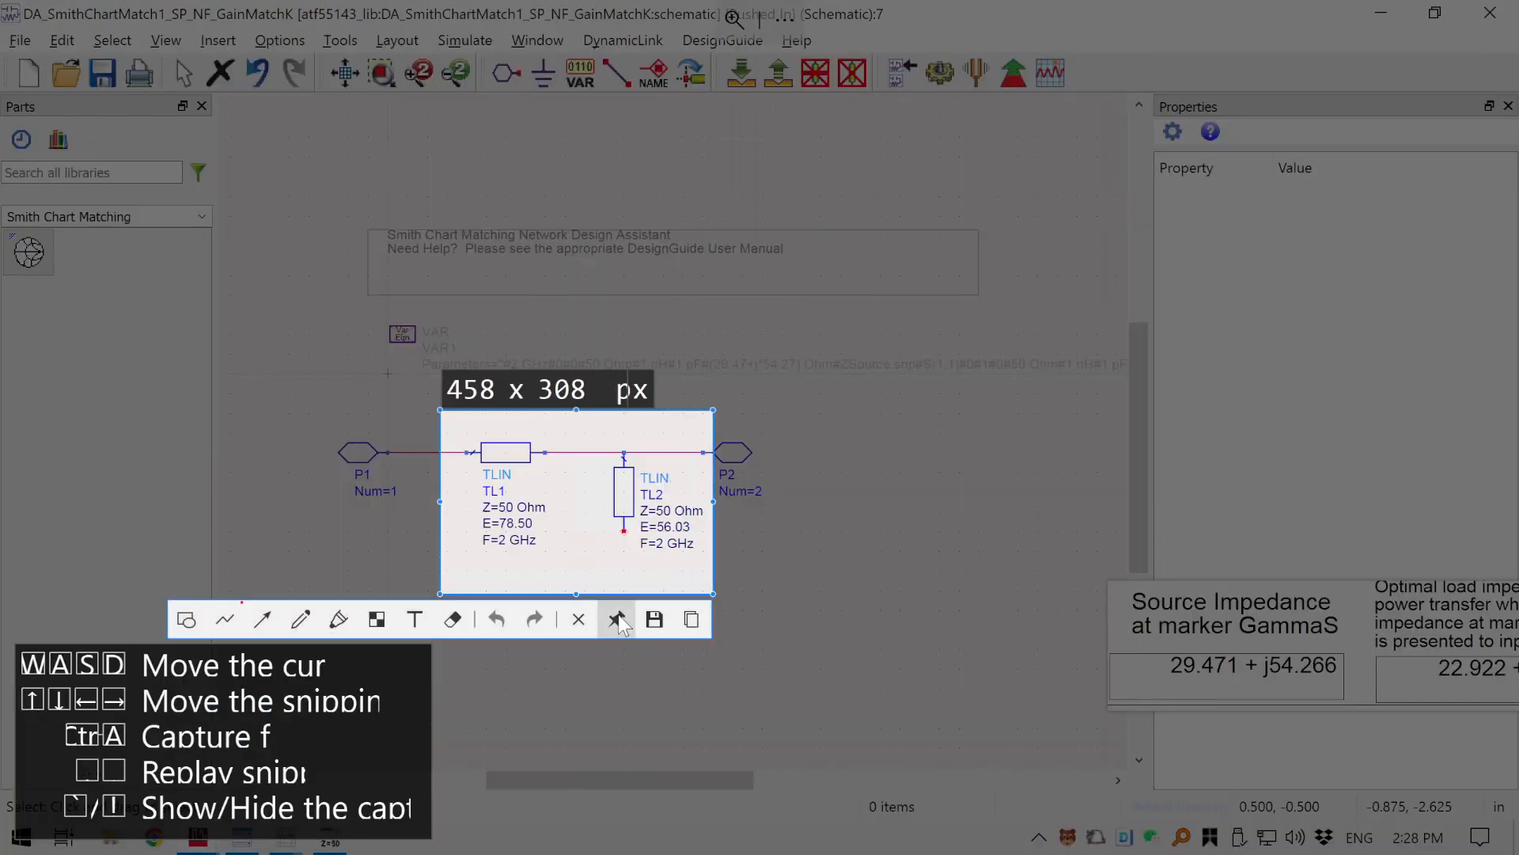
key(ctrl+t)
drag(637, 530, 1394, 329)
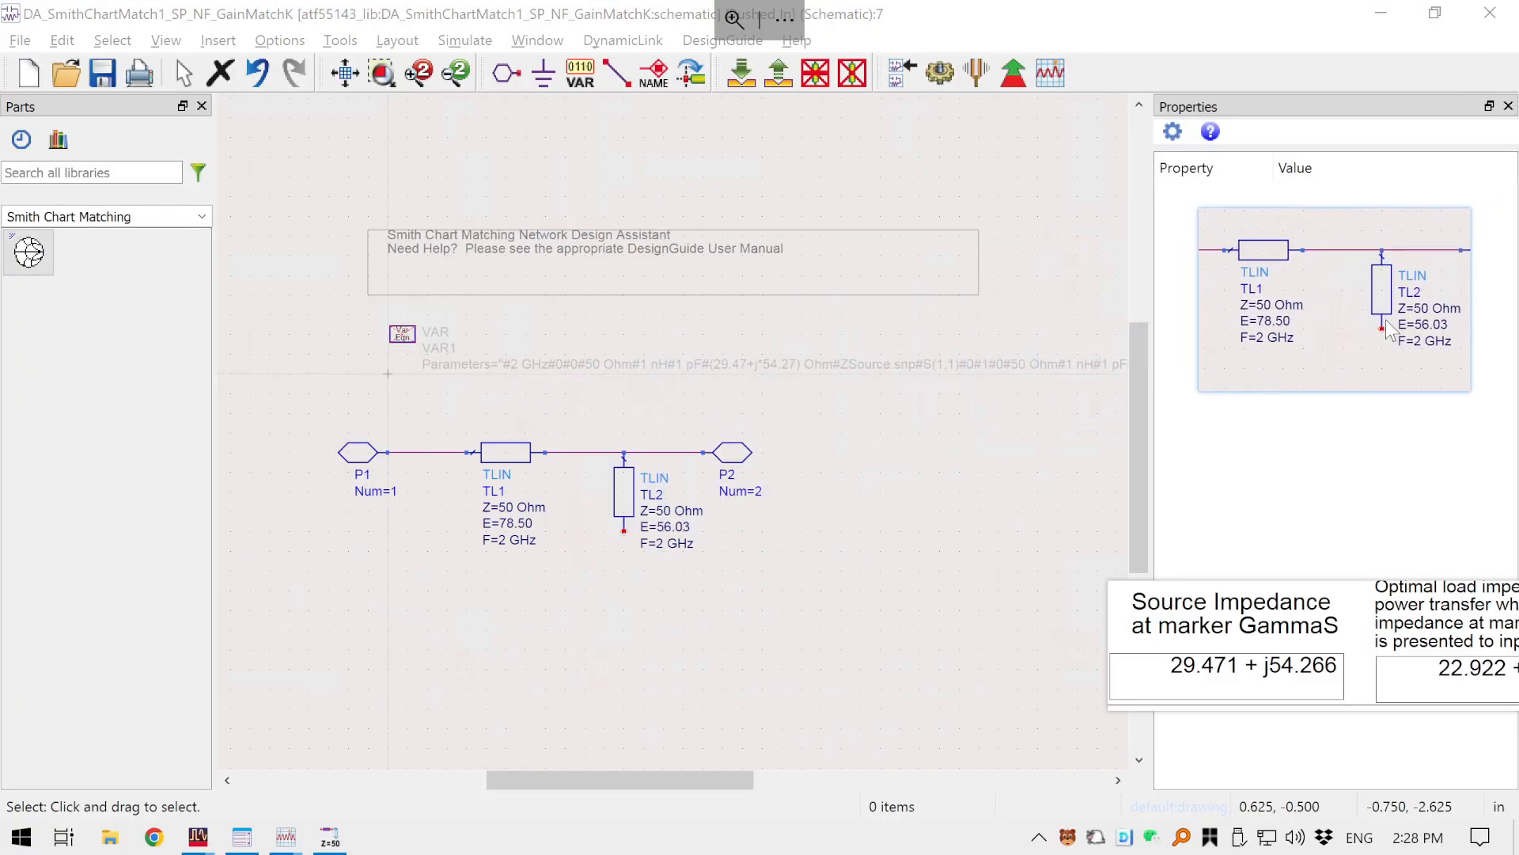
- Push into DA_SmithChartMatch2 and pin a screen snip of its TL1 and TL2 lines below the first snip
click(779, 72)
click(744, 376)
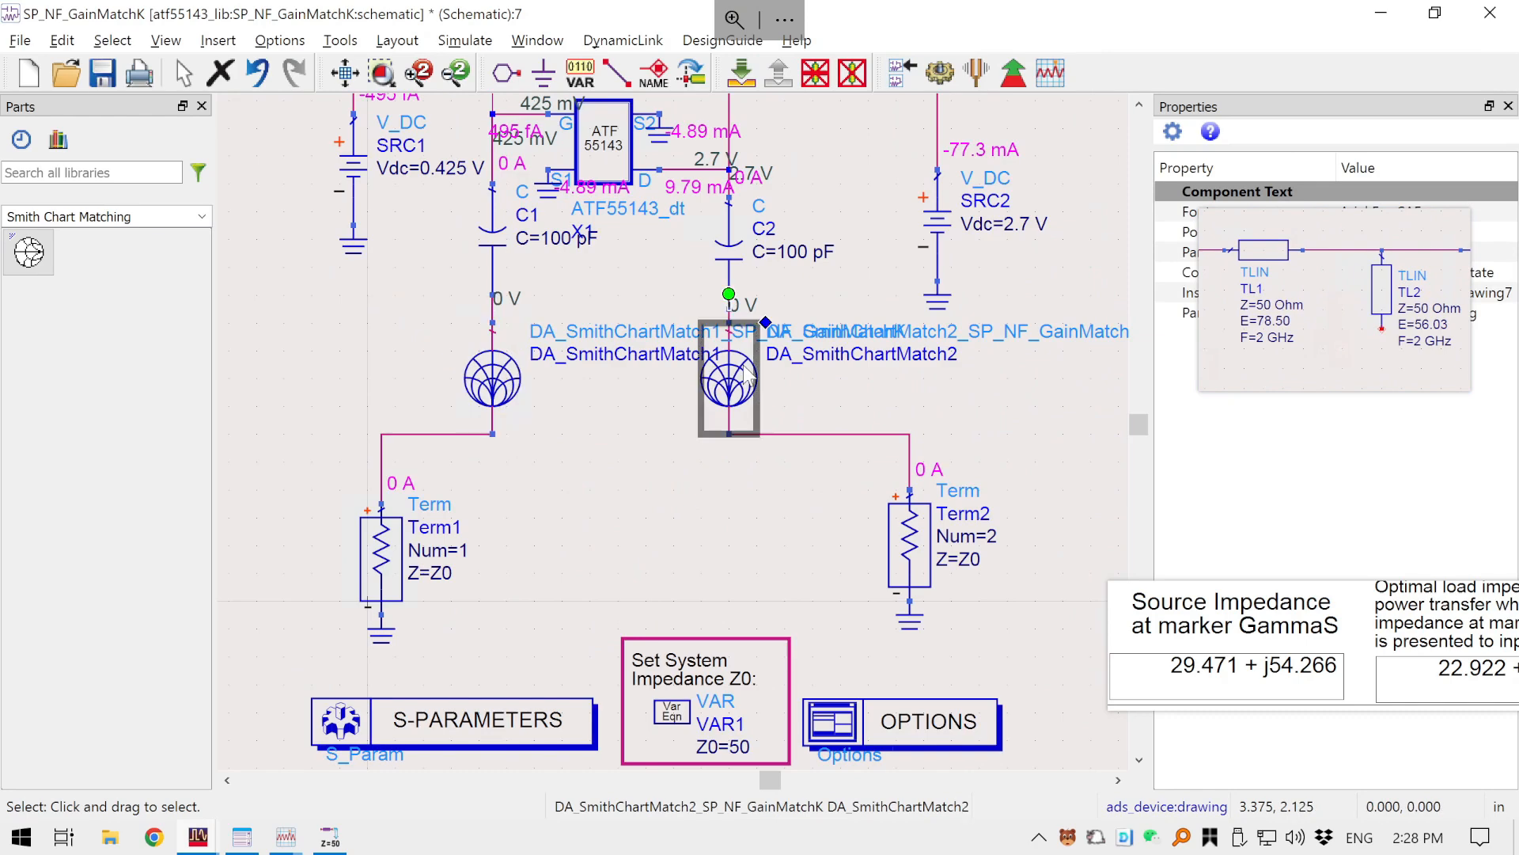
click(743, 80)
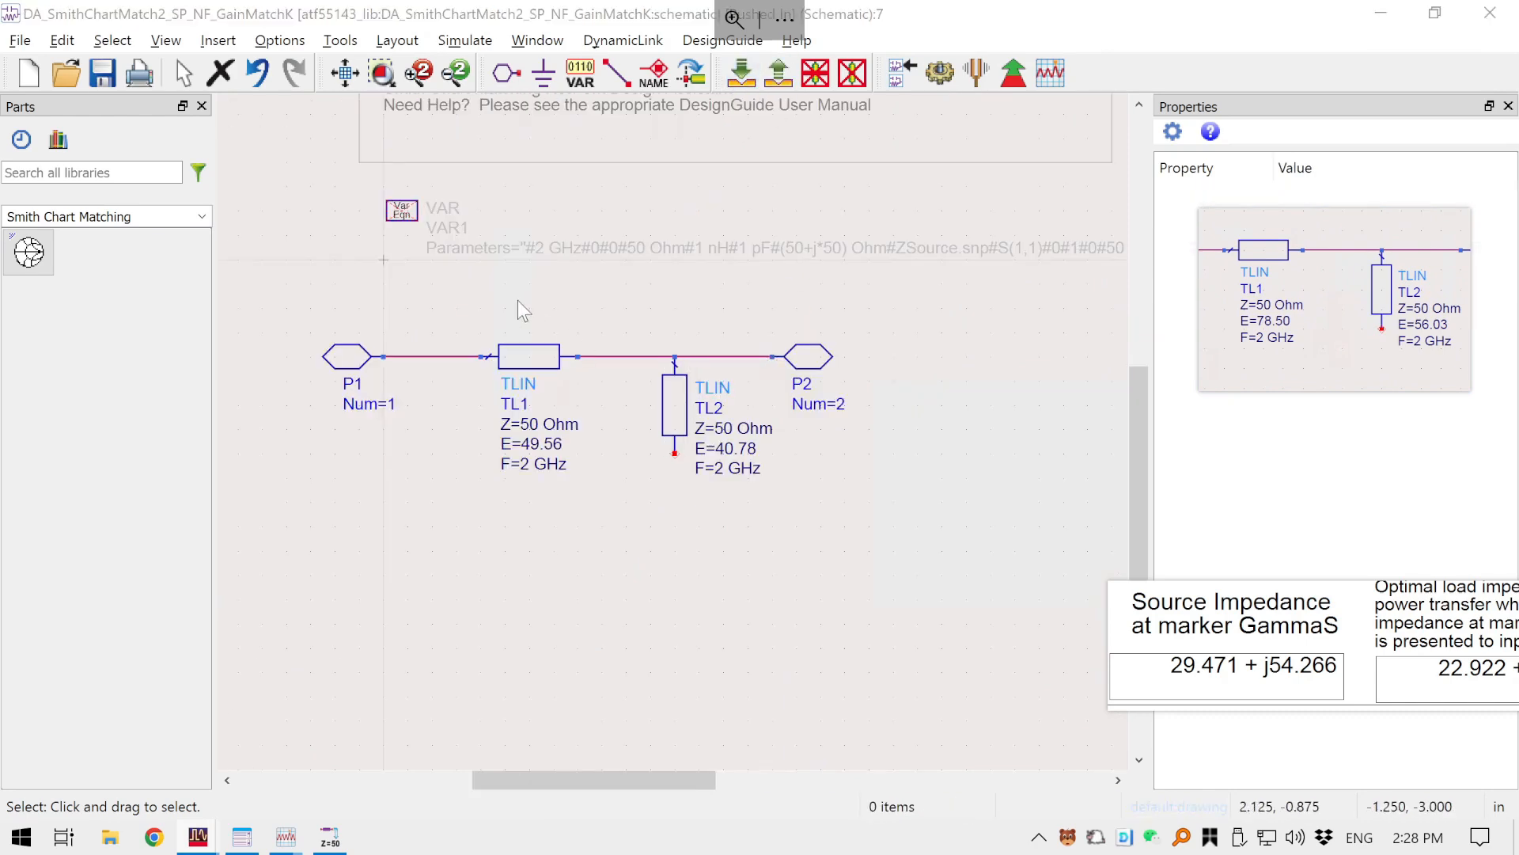
key(F1)
drag(441, 283, 786, 526)
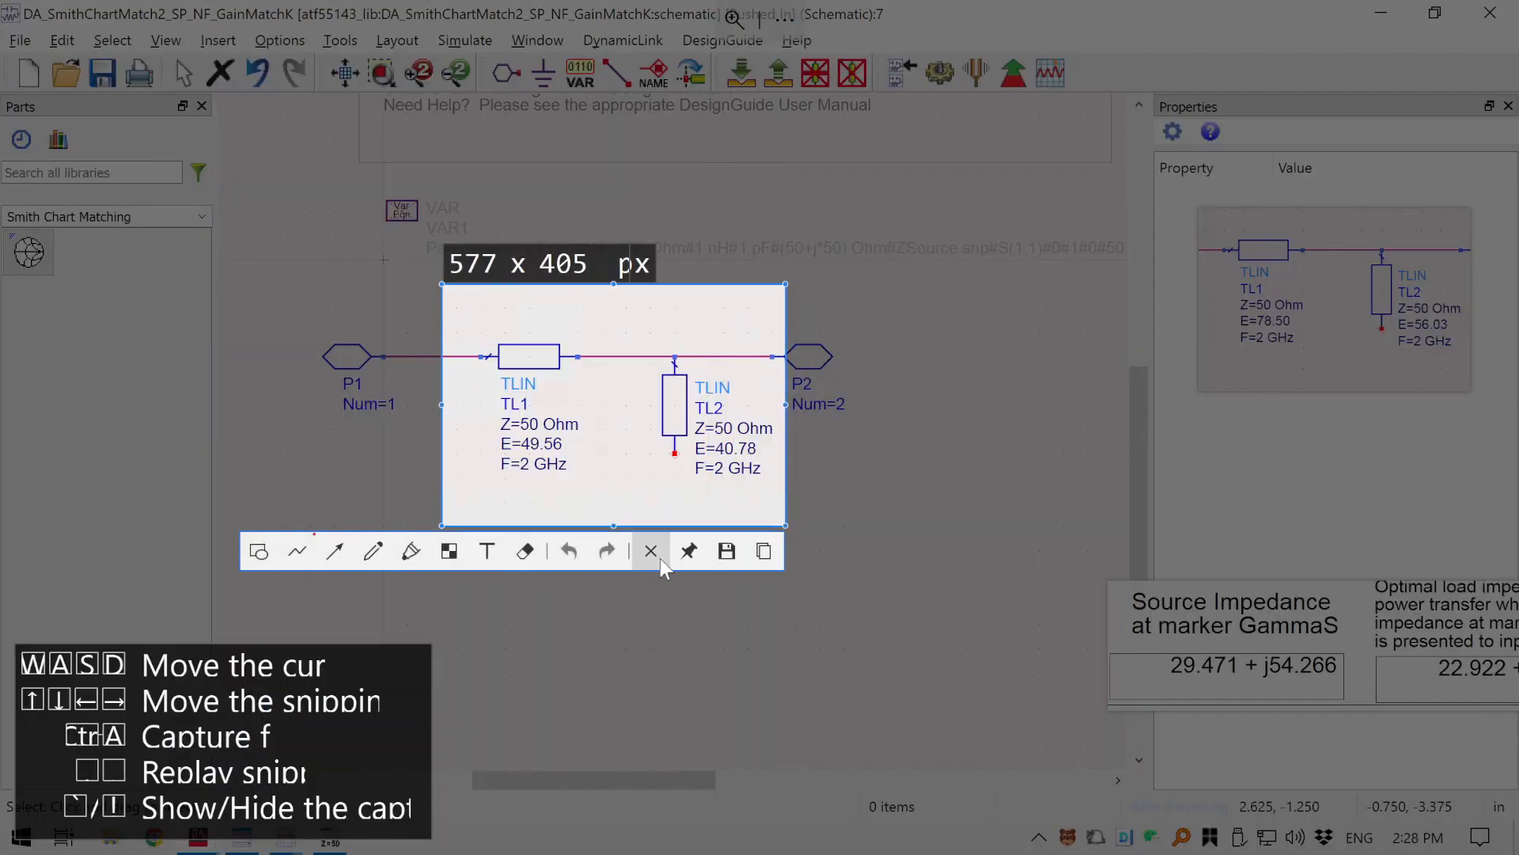
key(ctrl+t)
drag(658, 448, 1394, 560)
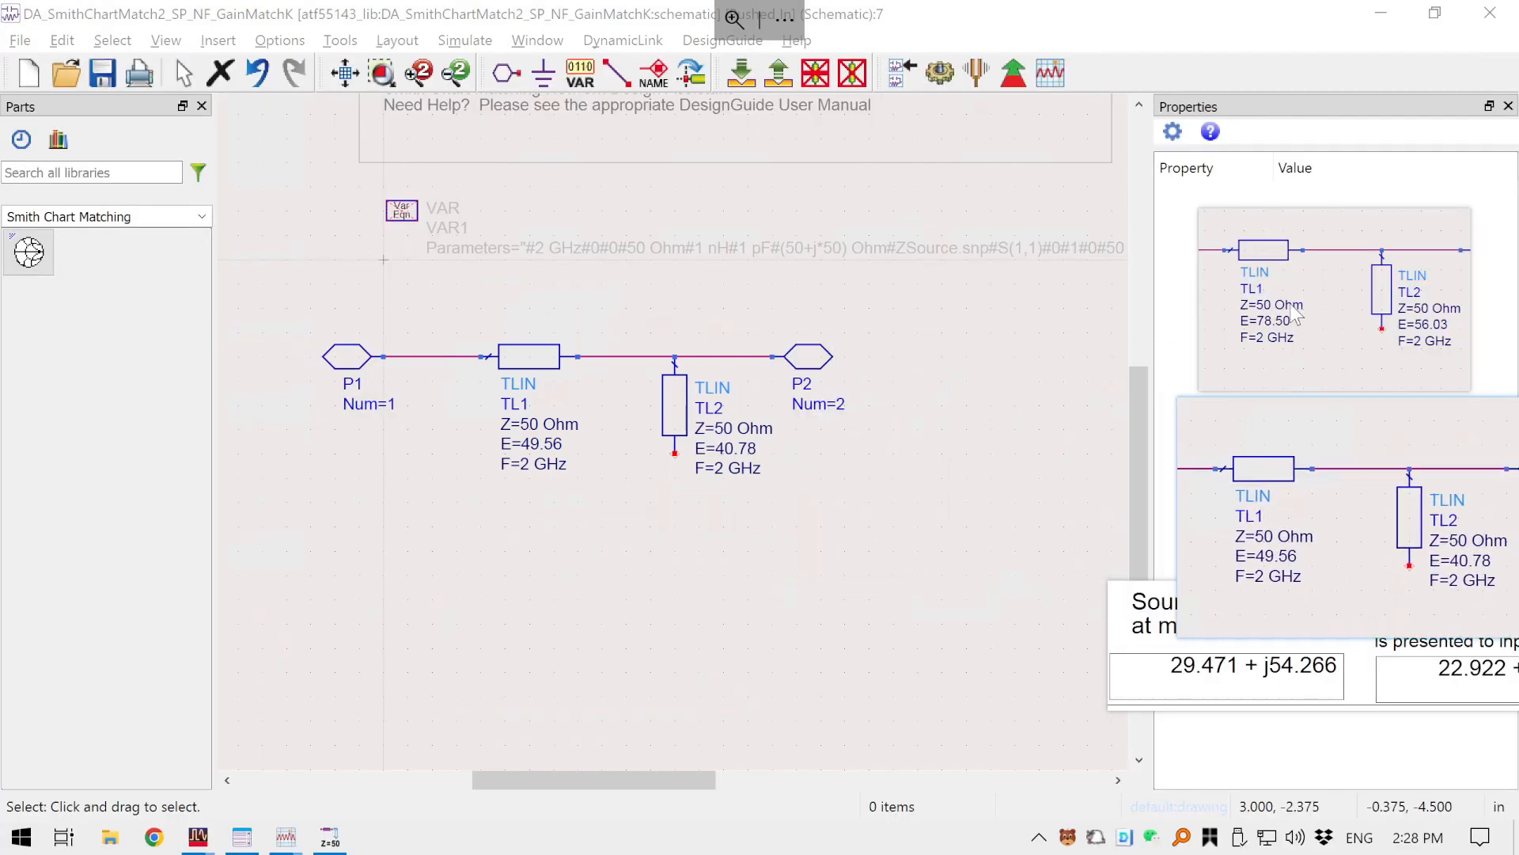
- Return to the parent SP_NF_GainMatchK schematic and clear the selection
click(779, 73)
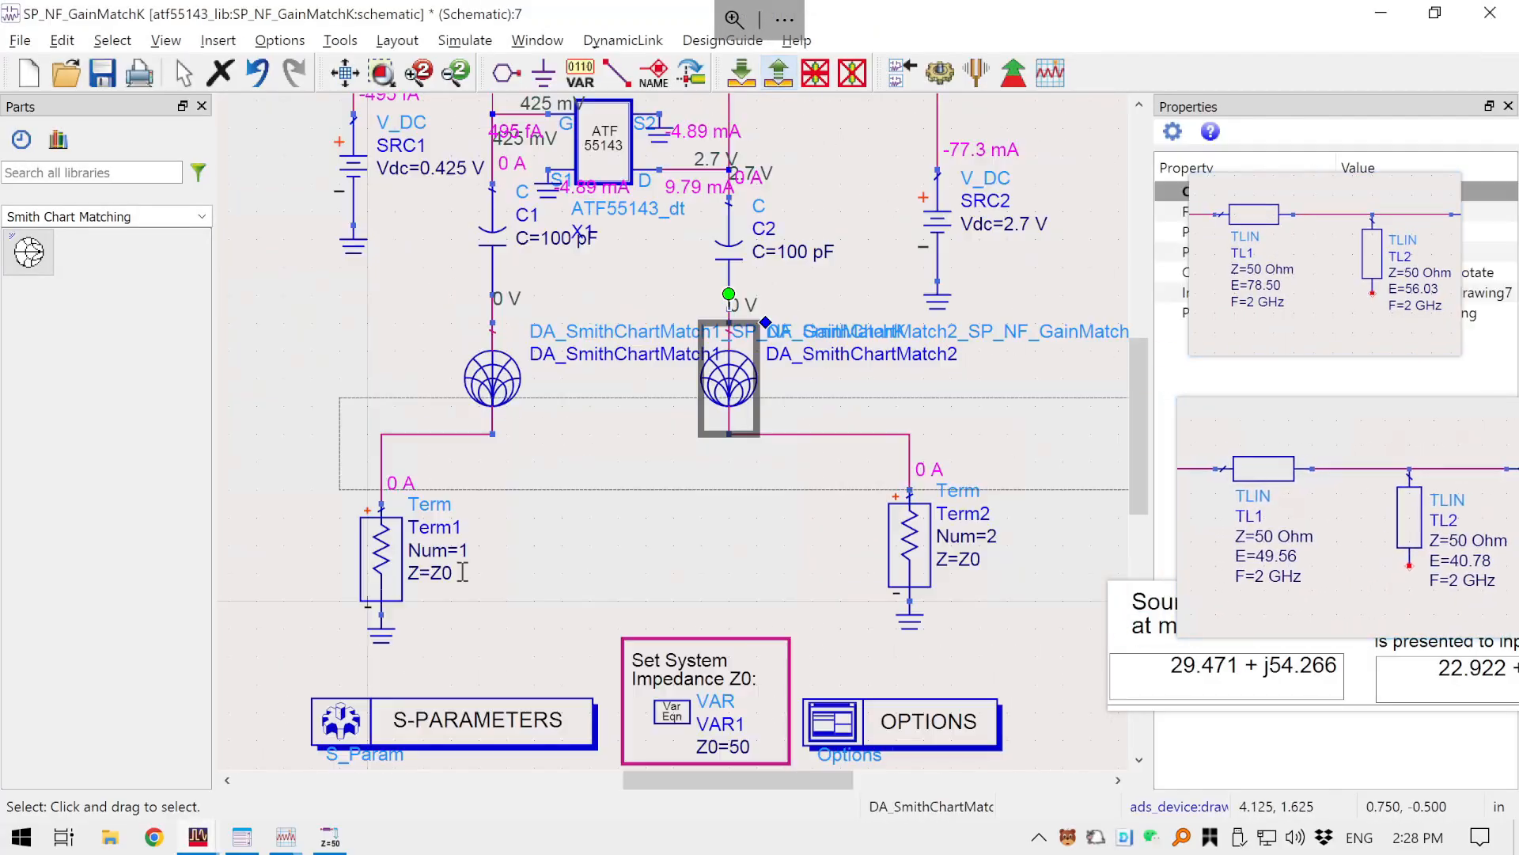
click(519, 379)
click(597, 519)
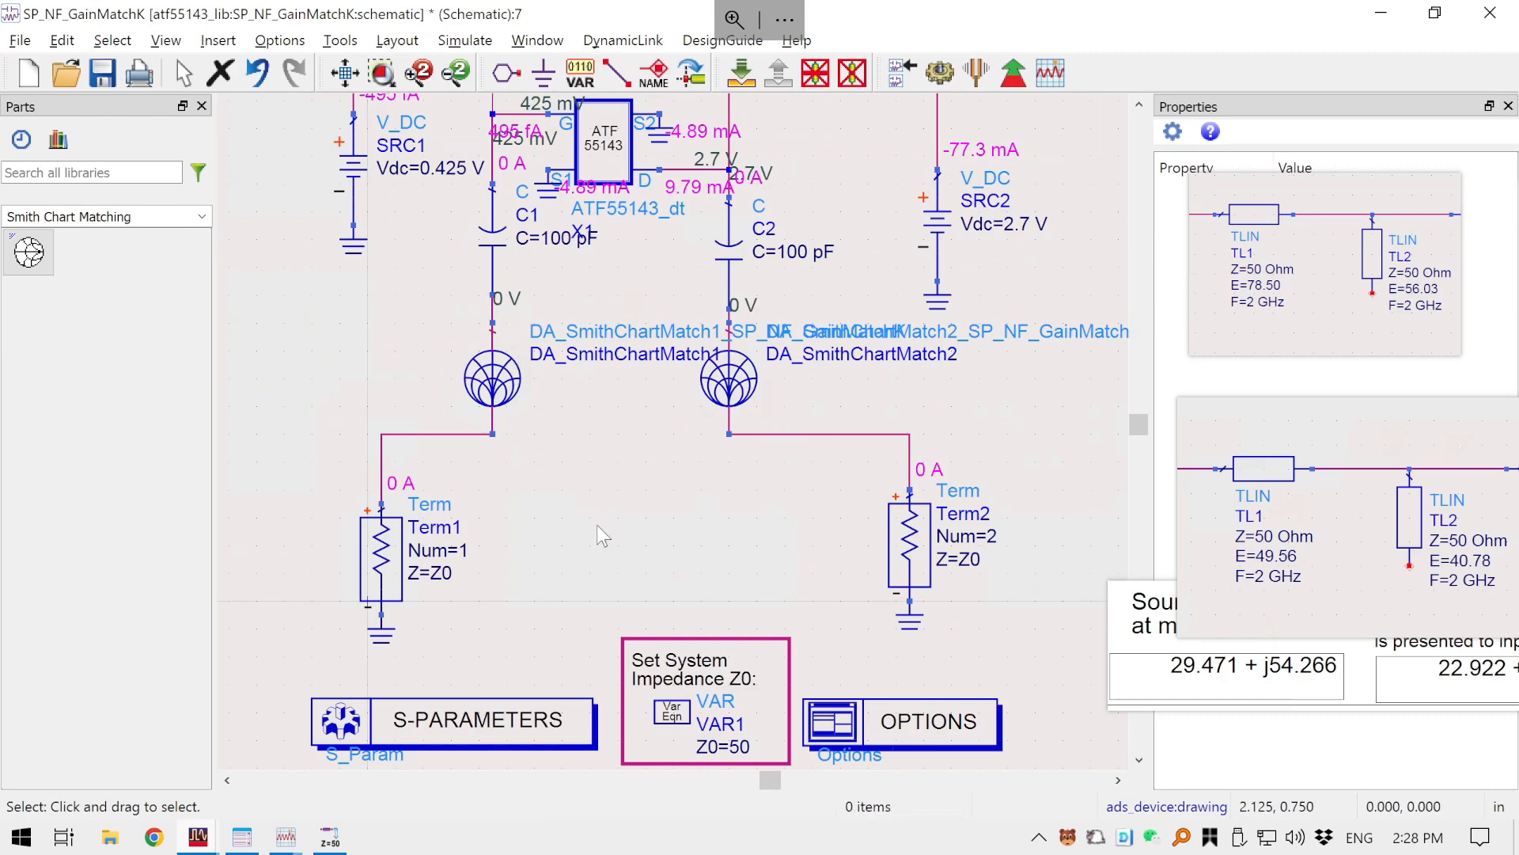
- Switch to LineCalc and set the electrical length E_Eff to 78.5 deg
click(329, 837)
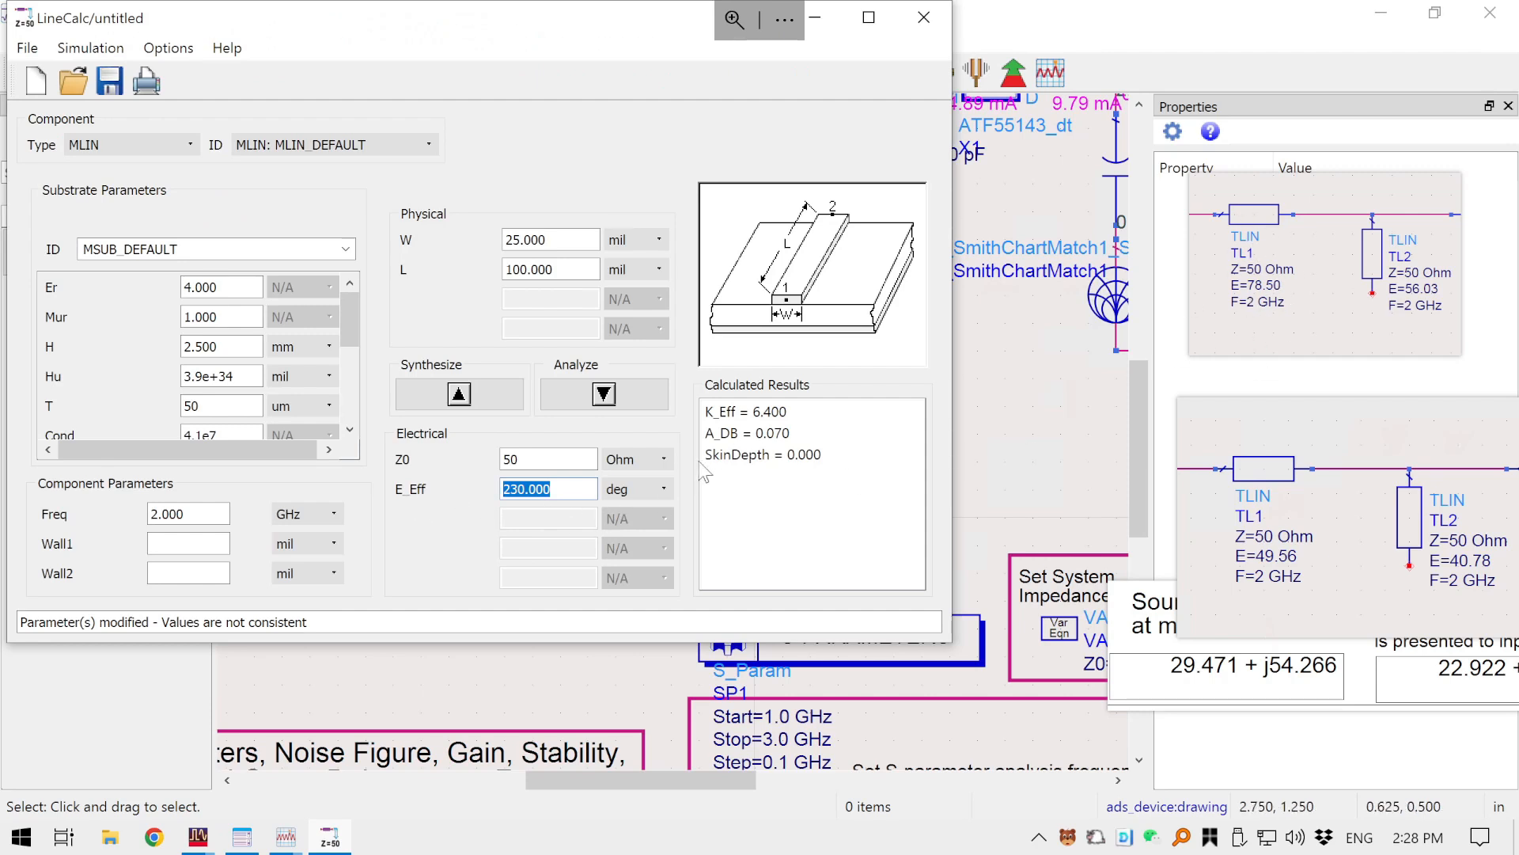
triple_click(567, 489)
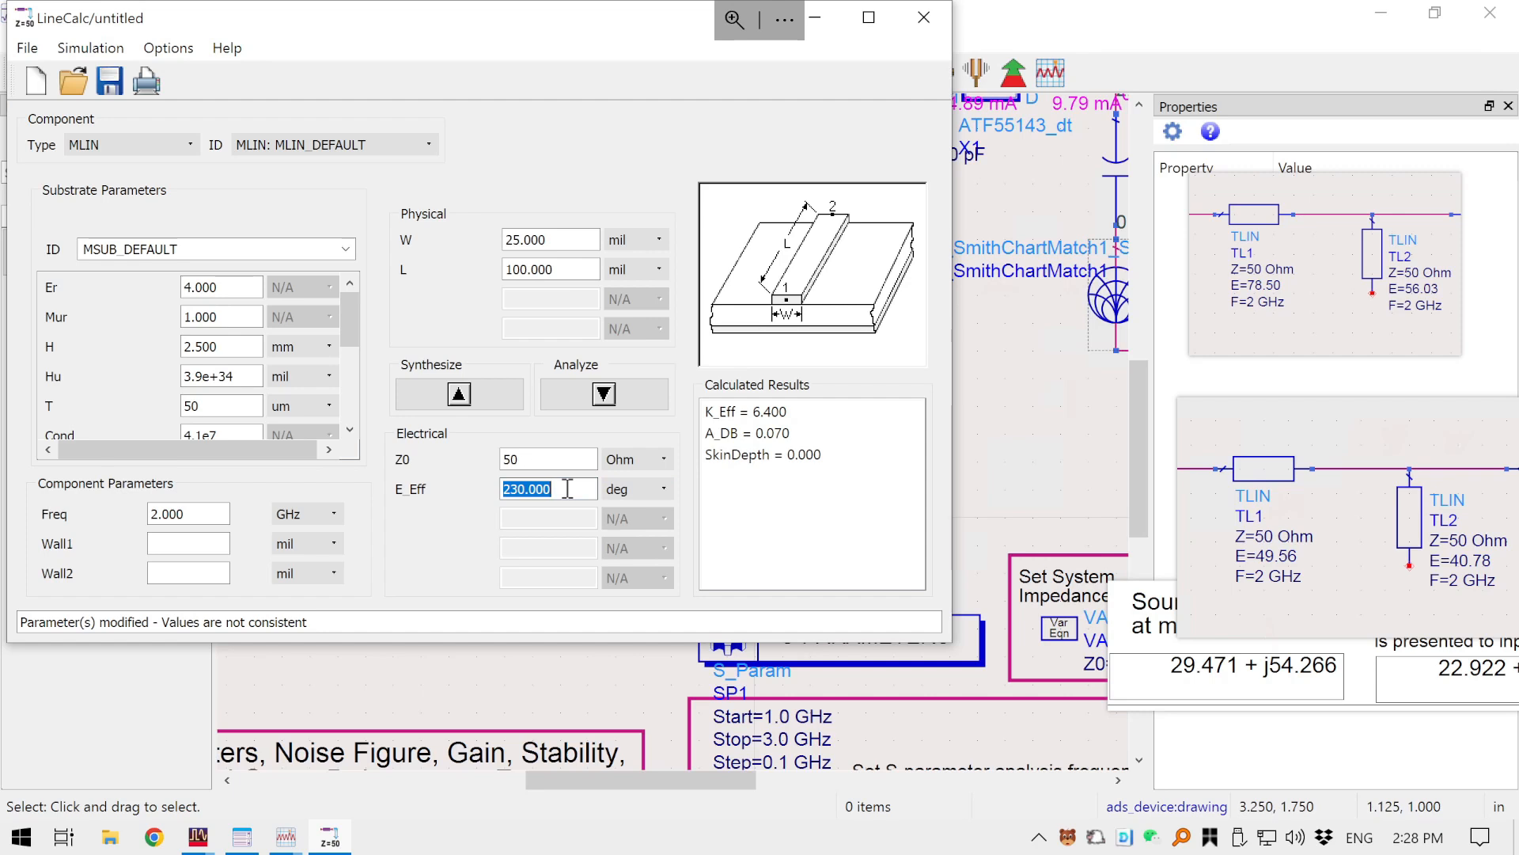
text(78.5)
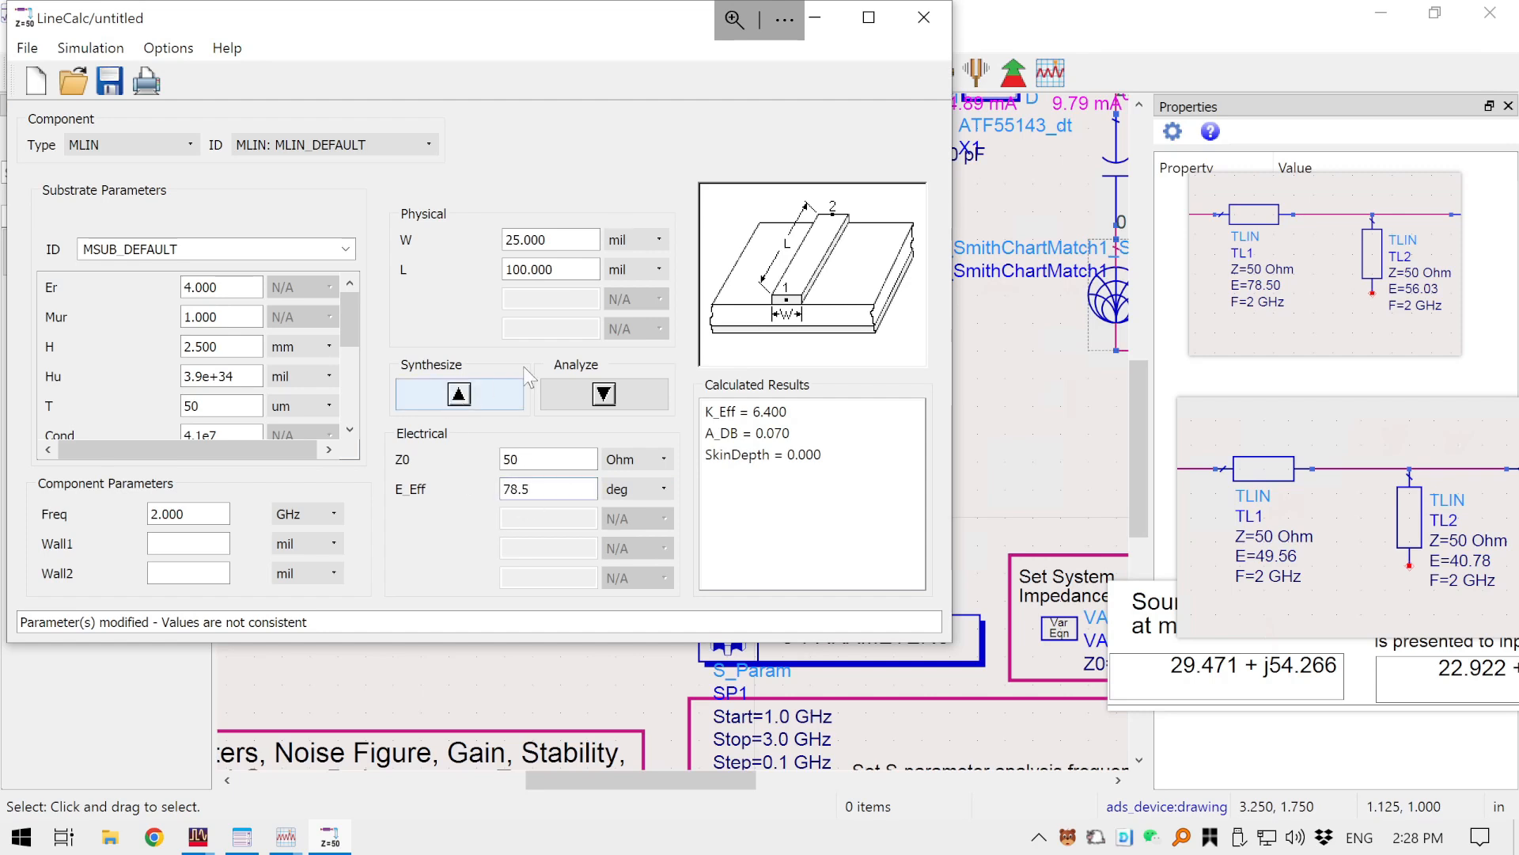
- Change the units of W and L to mm and synthesize the microstrip's physical dimensions
click(629, 240)
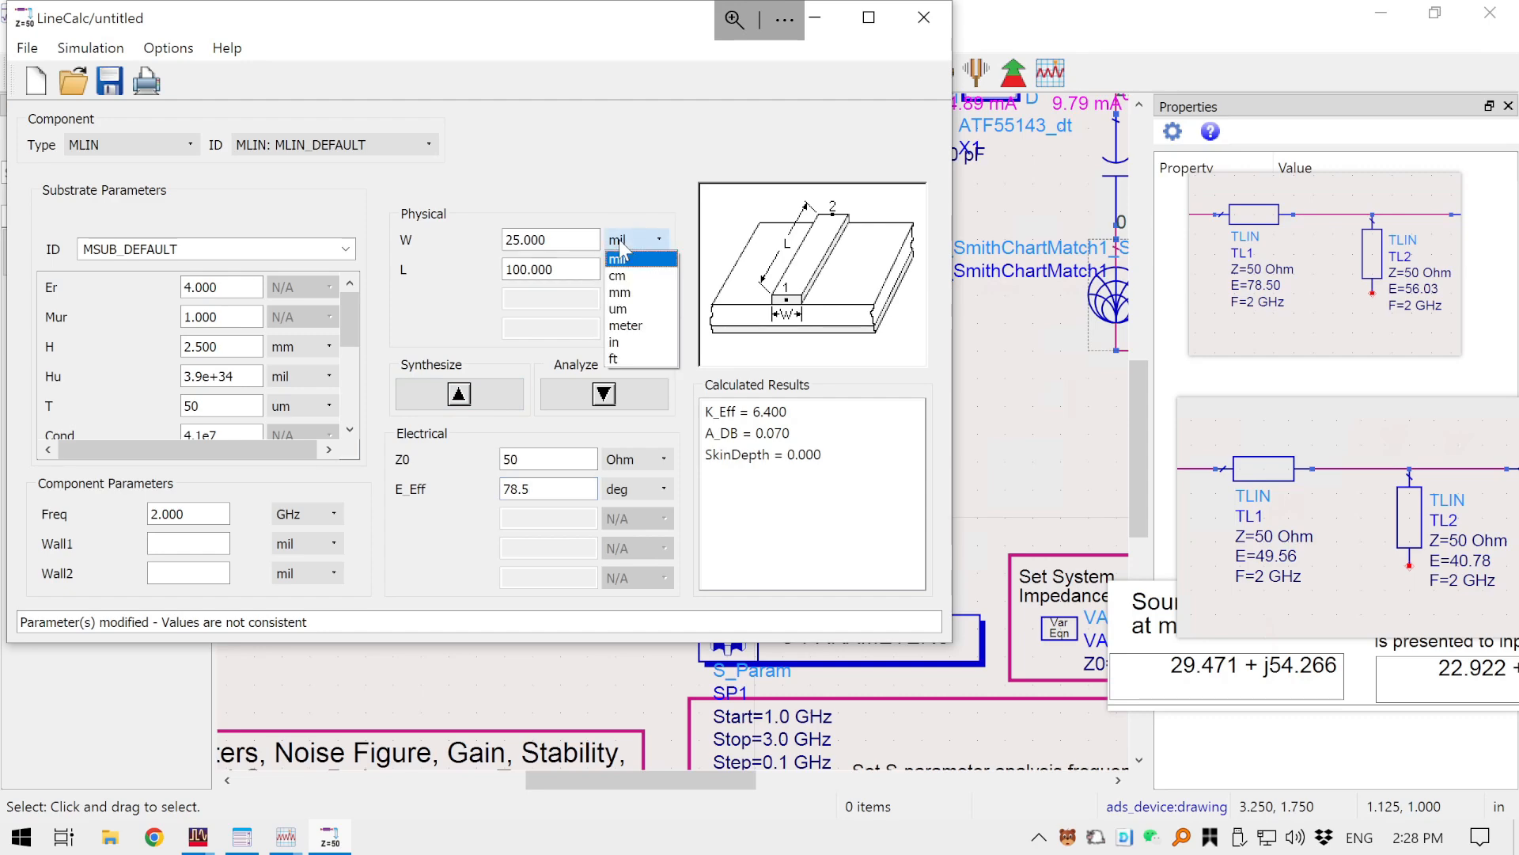
click(627, 293)
click(633, 270)
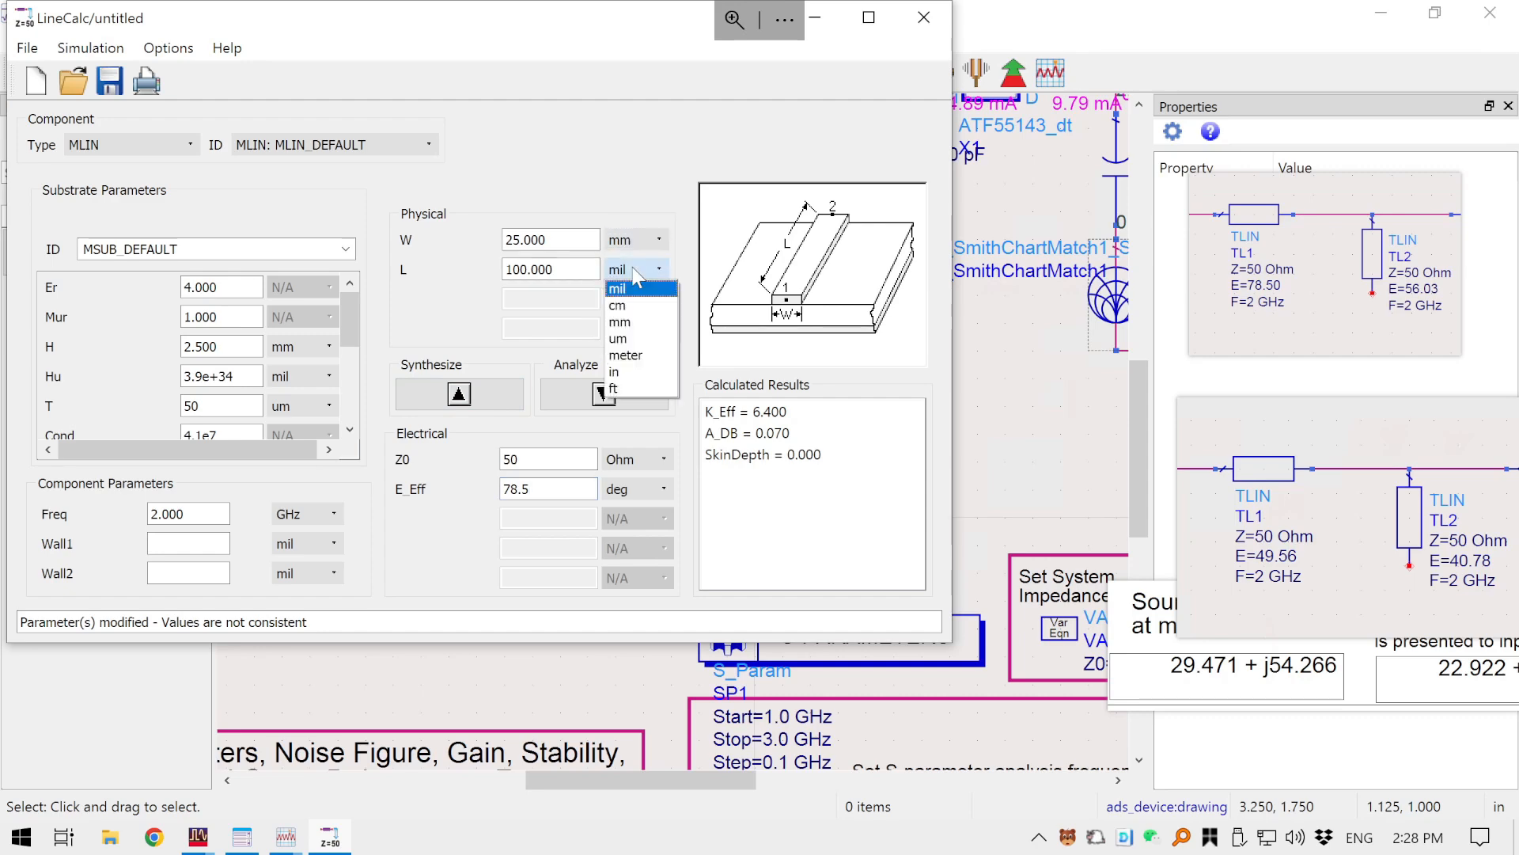
click(628, 322)
click(489, 388)
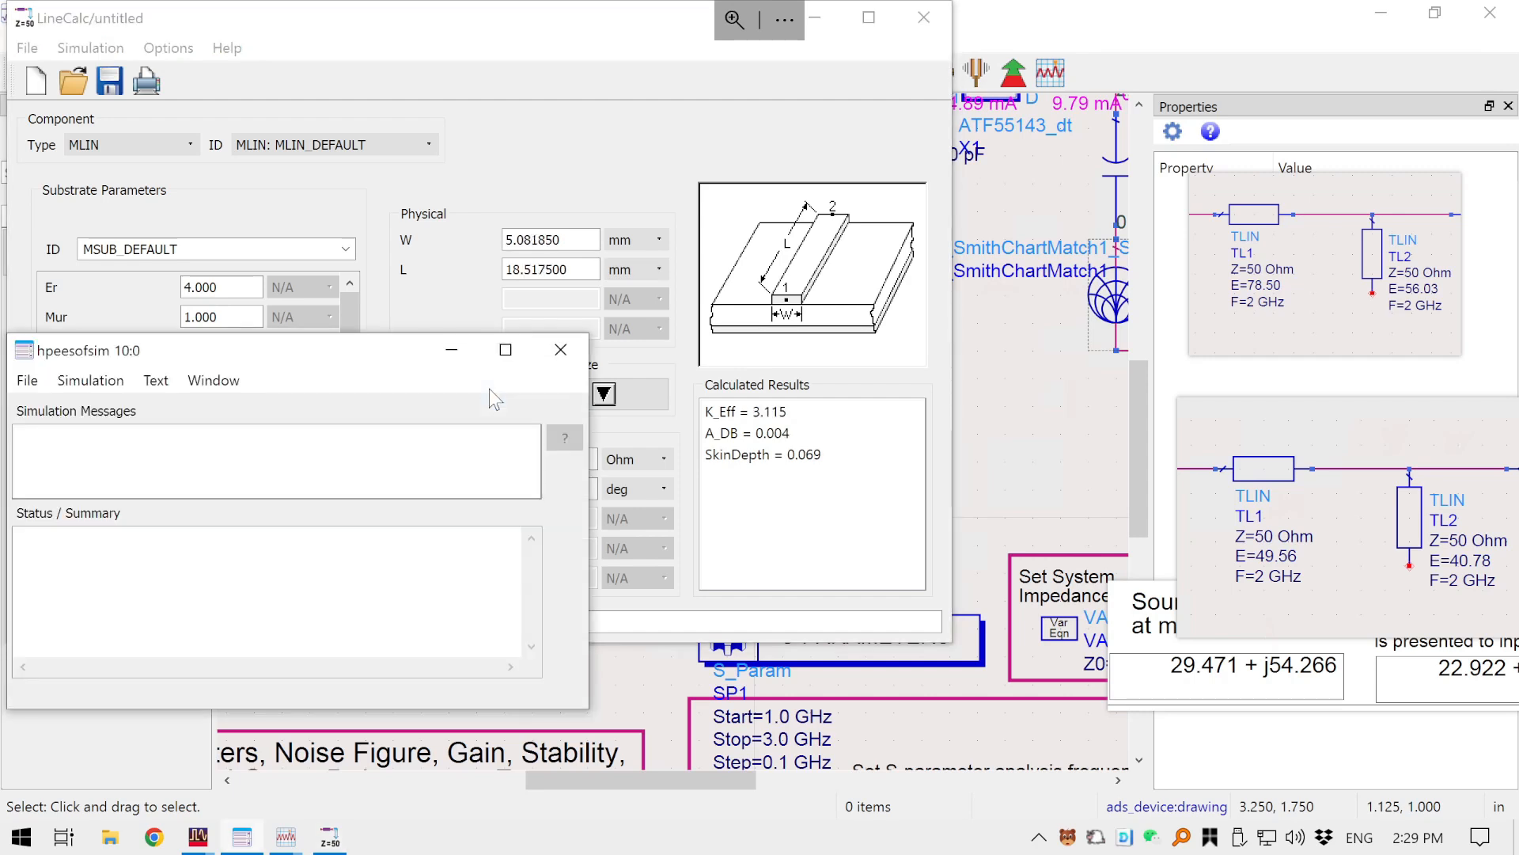
click(427, 306)
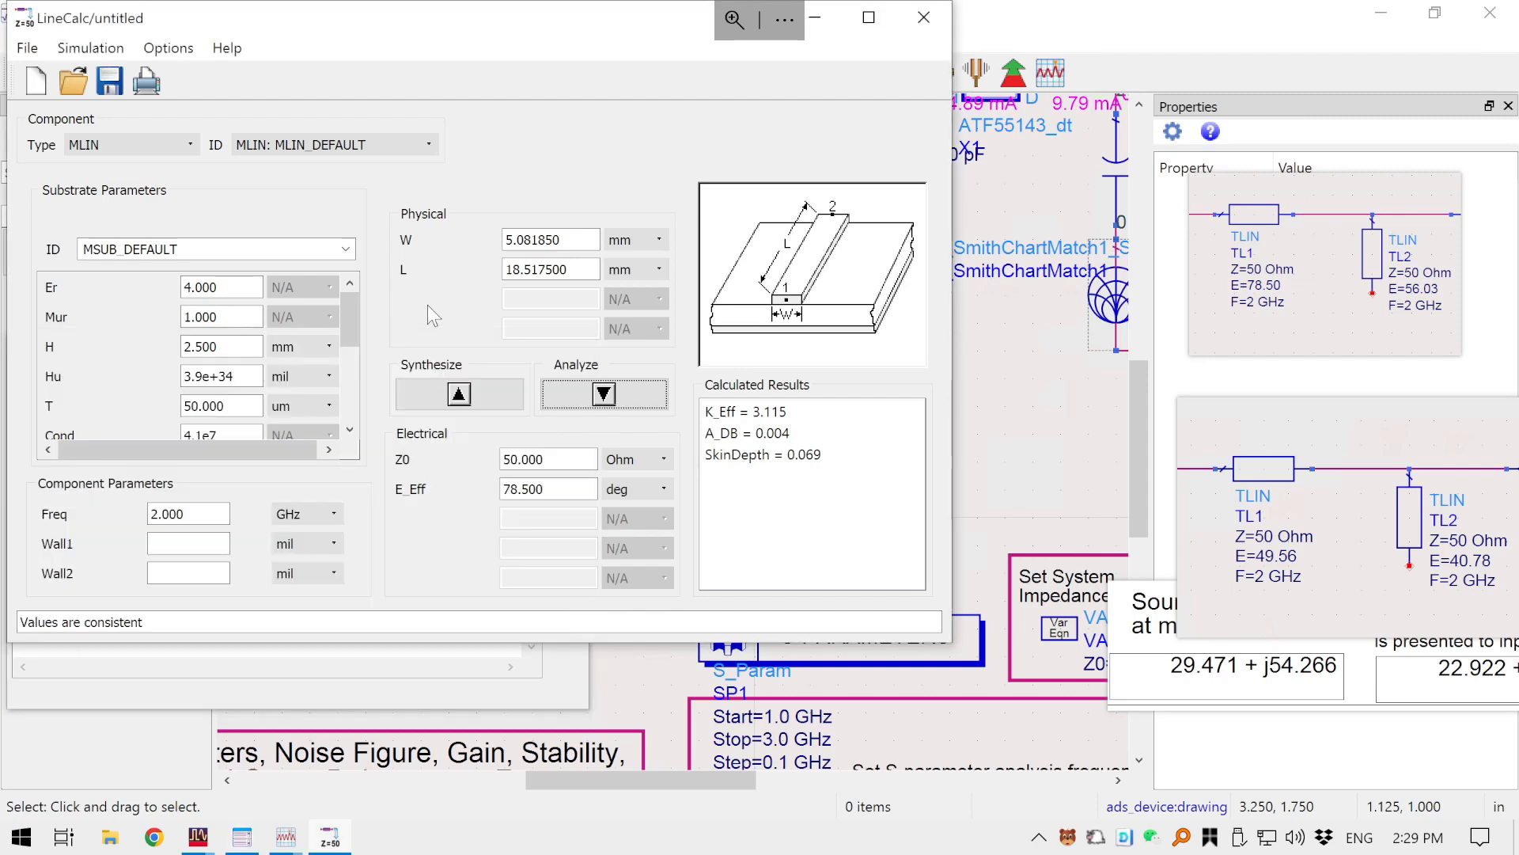
click(562, 237)
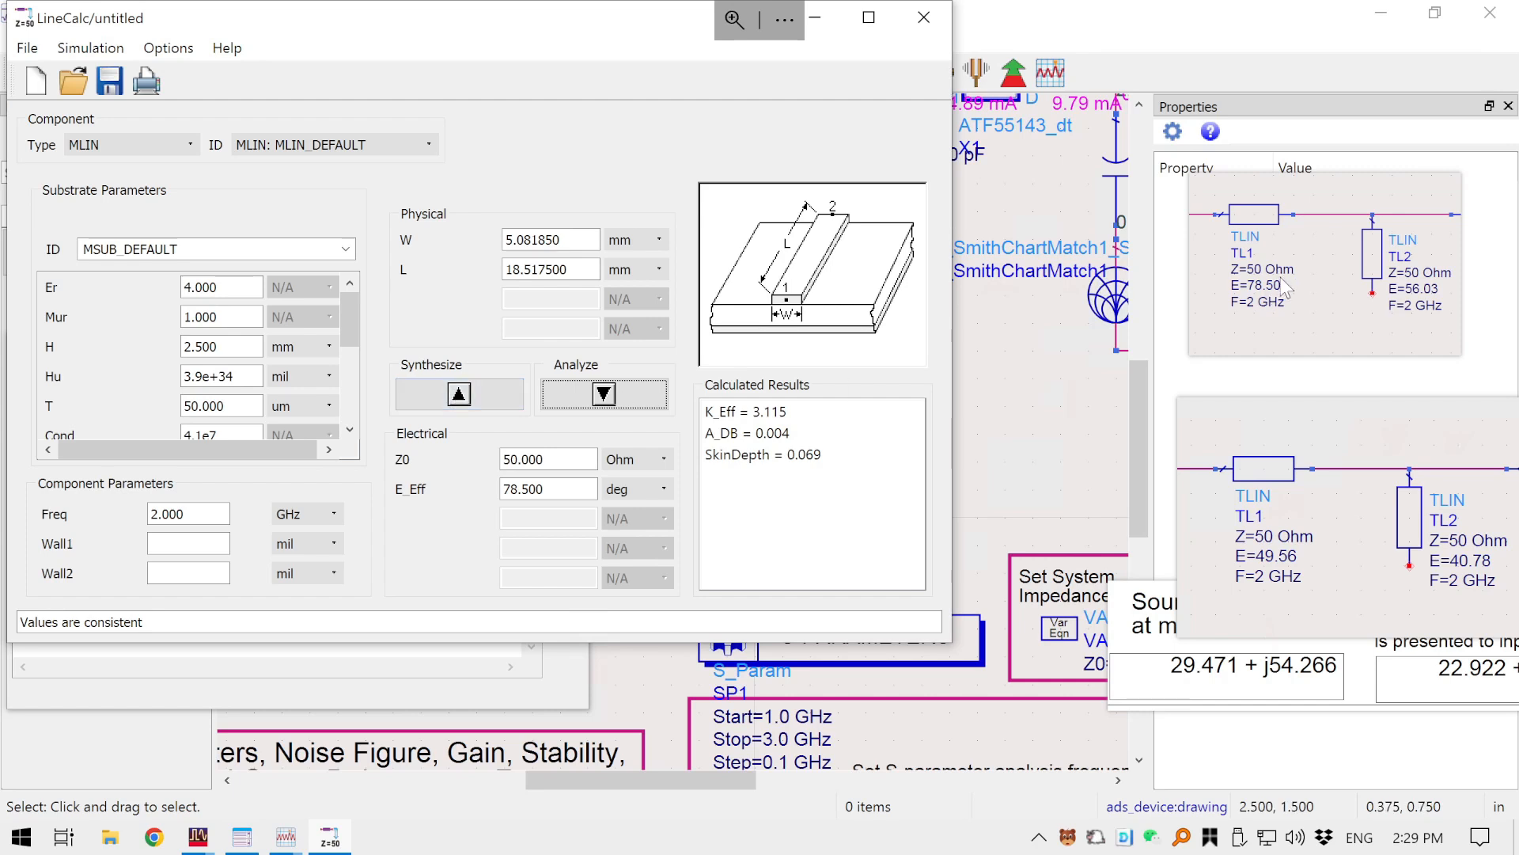
- Enlarge the pinned snip of the first matching network and pin a snip of the physical W and L values beneath its TL1
drag(1186, 238, 1017, 238)
drag(1200, 279, 1189, 159)
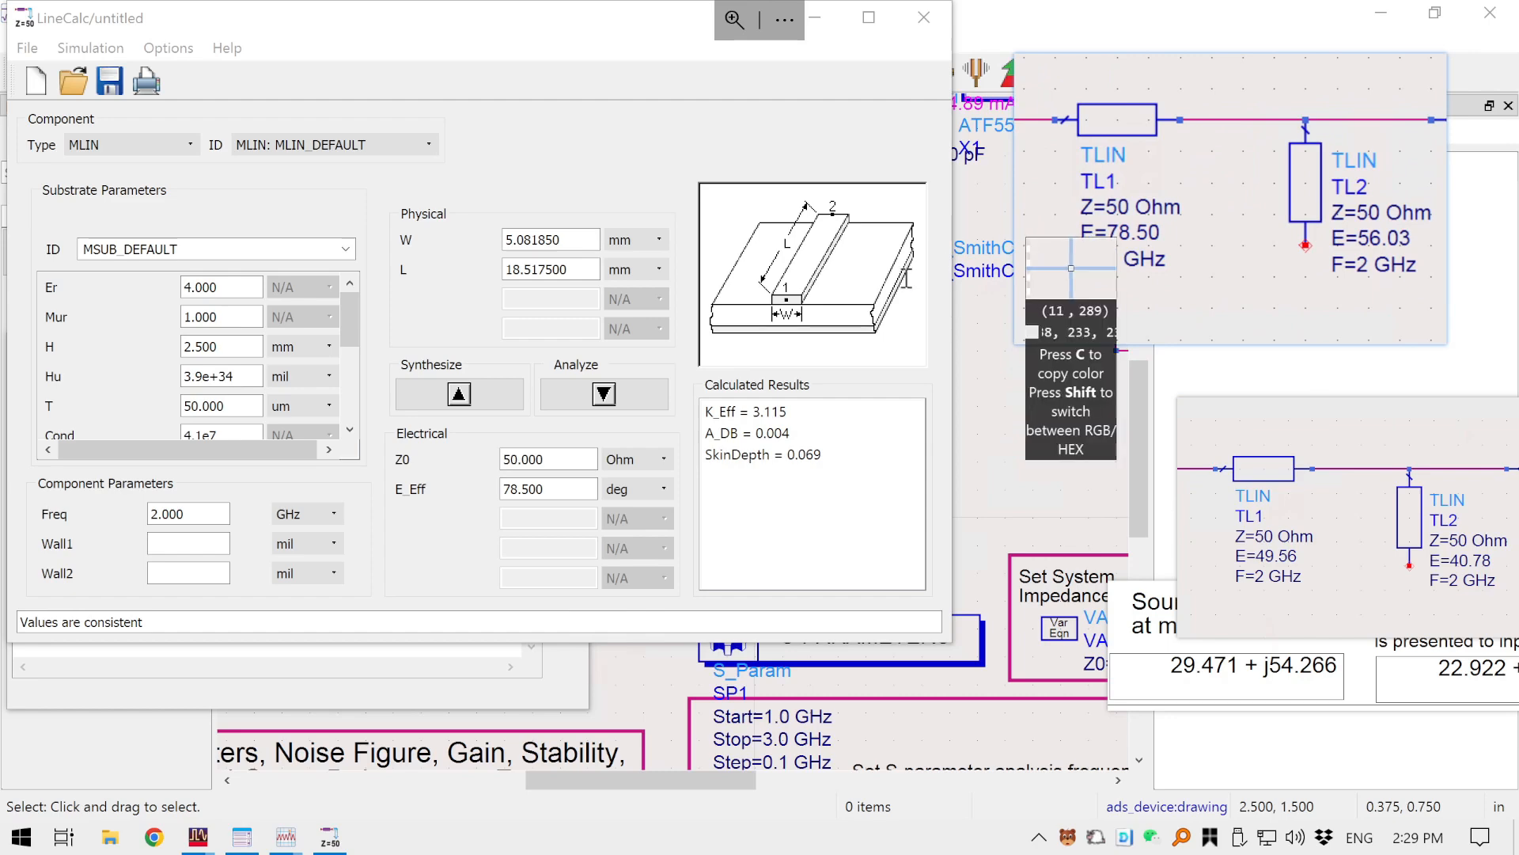
key(F1)
mouse_move(385, 178)
mouse_down()
mouse_move(684, 358)
mouse_move(679, 299)
mouse_up()
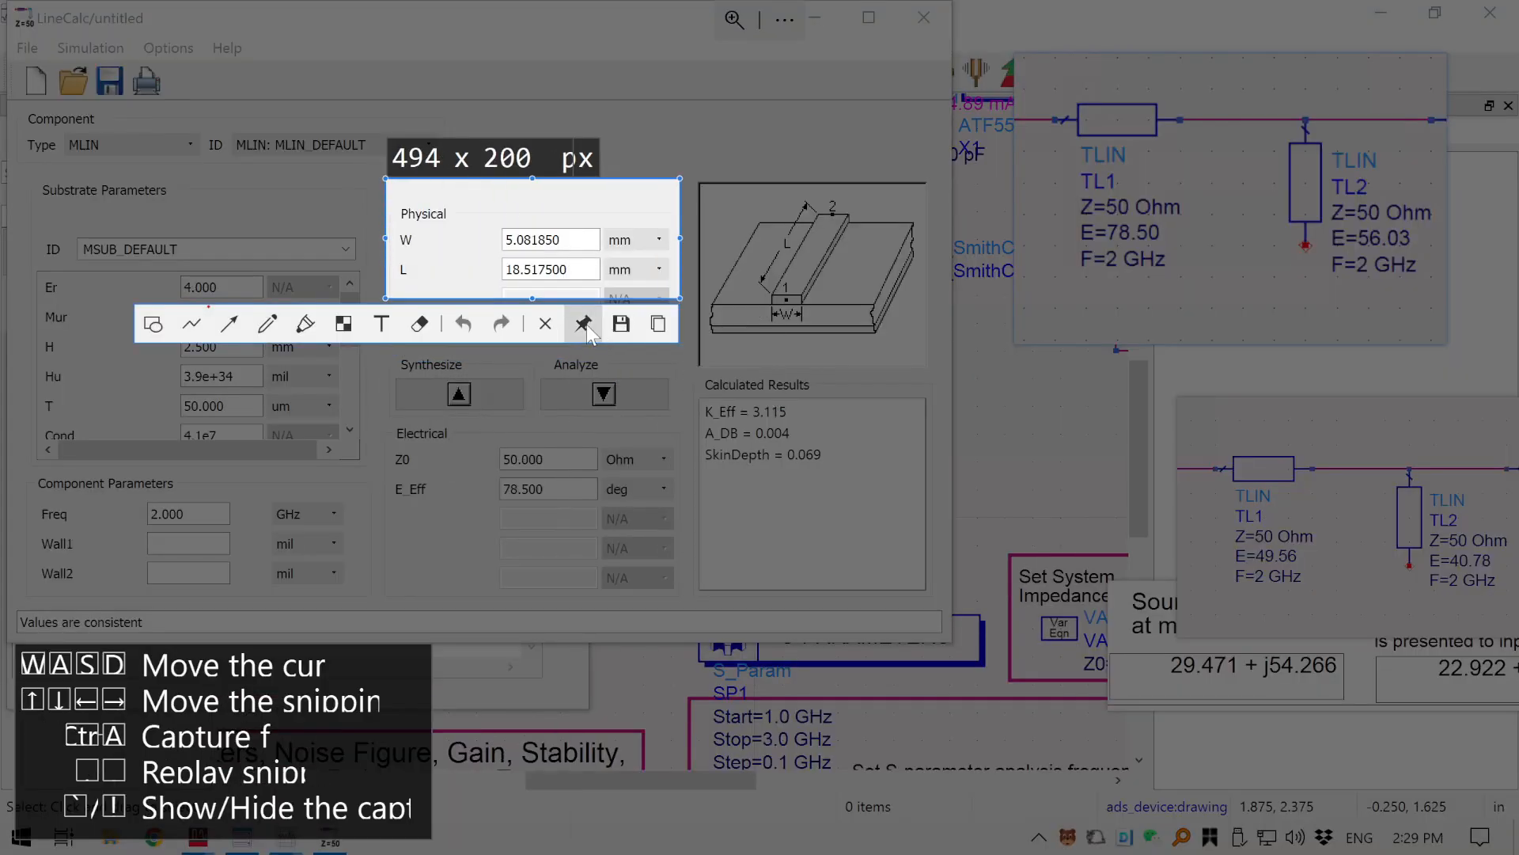
key(F3)
drag(556, 263, 1109, 316)
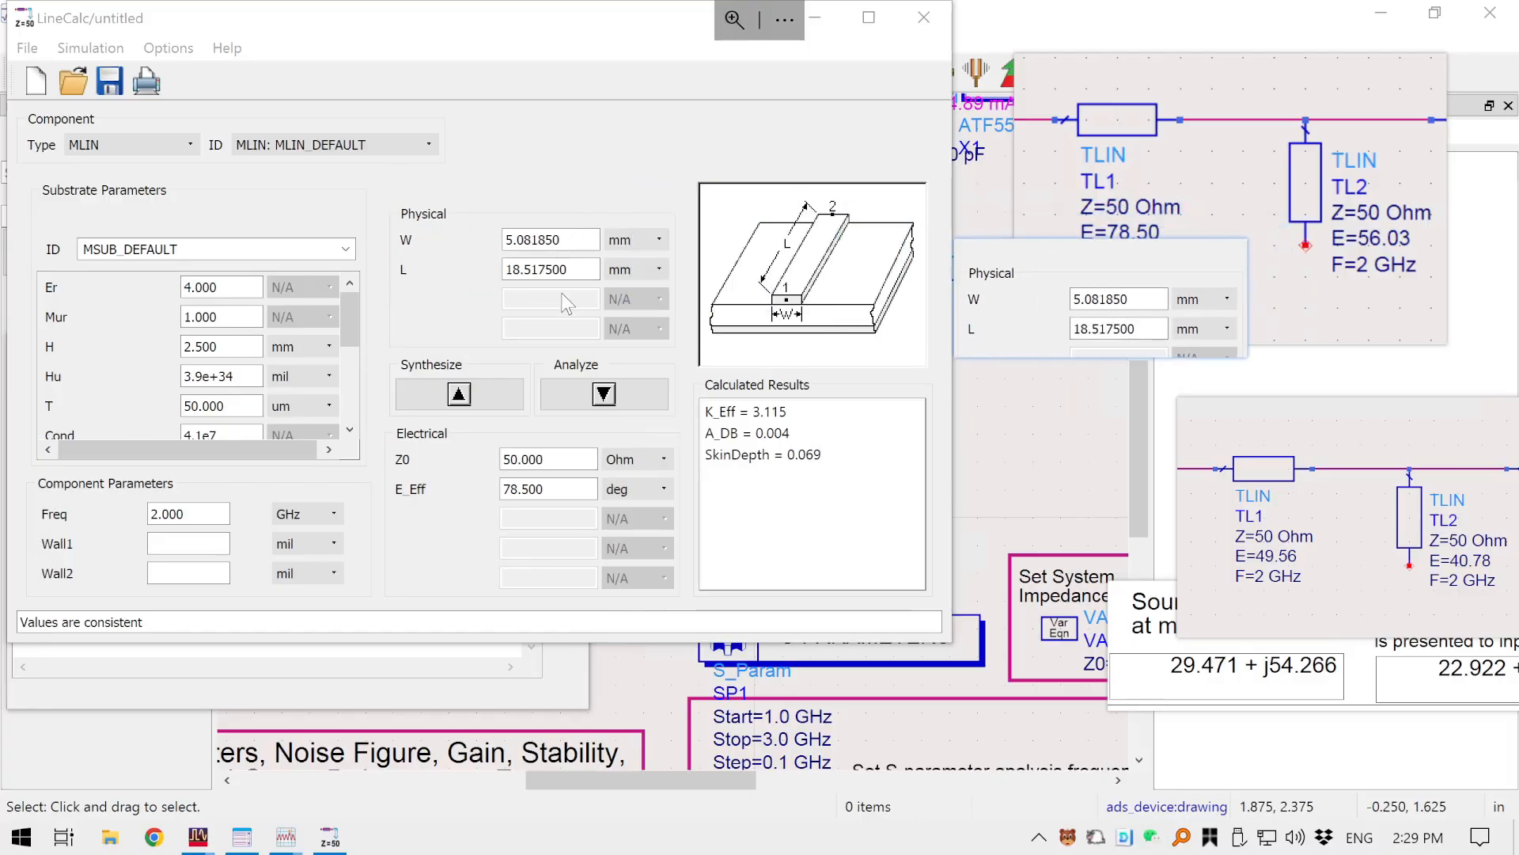
- Set the electrical length E_Eff to 56.03 deg and synthesize the microstrip's physical dimensions
drag(545, 488, 484, 485)
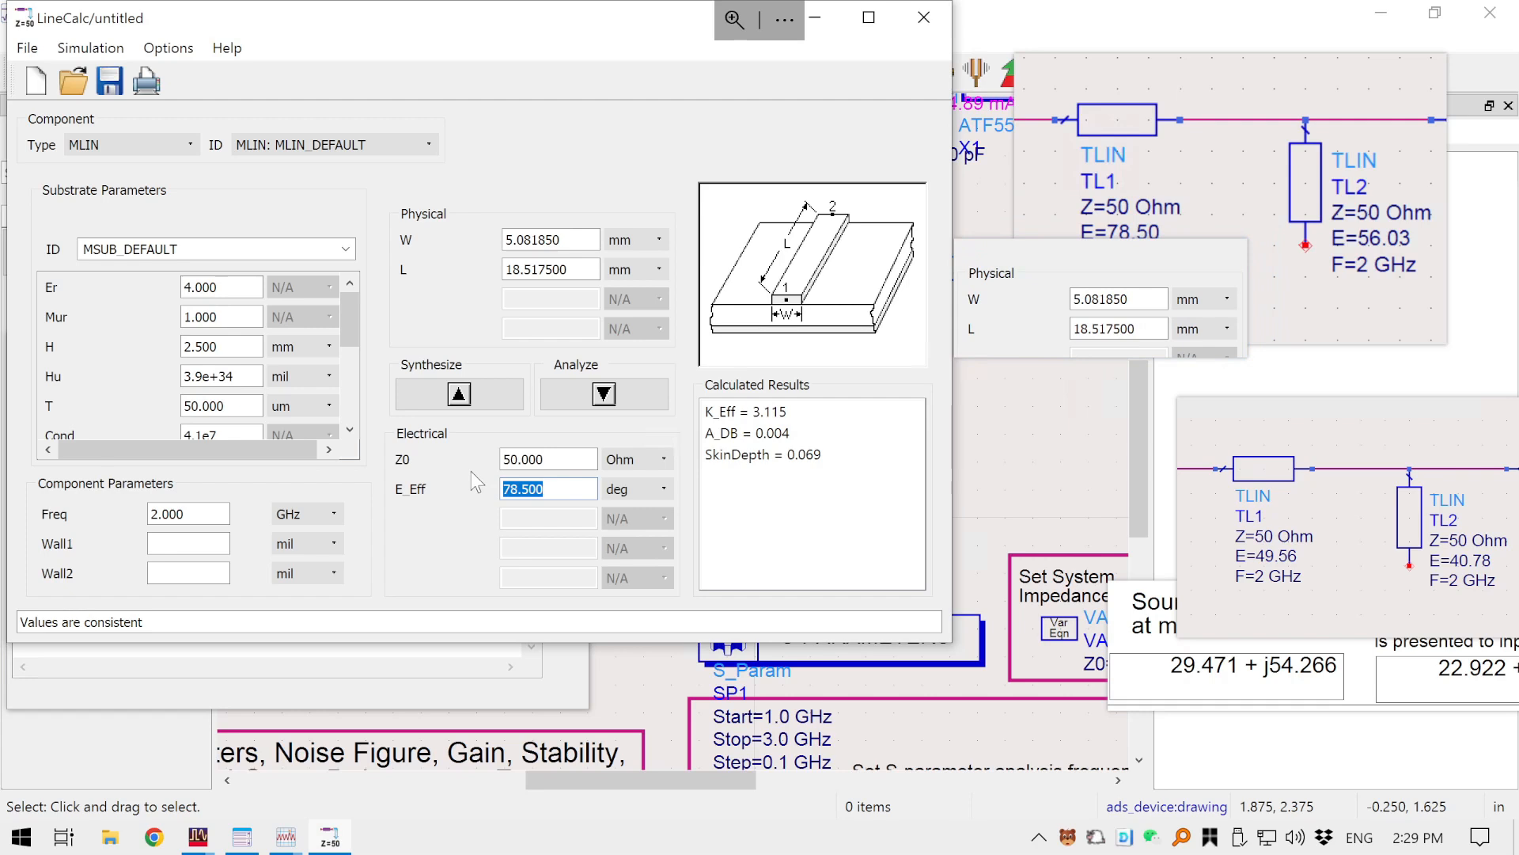
text(56.0)
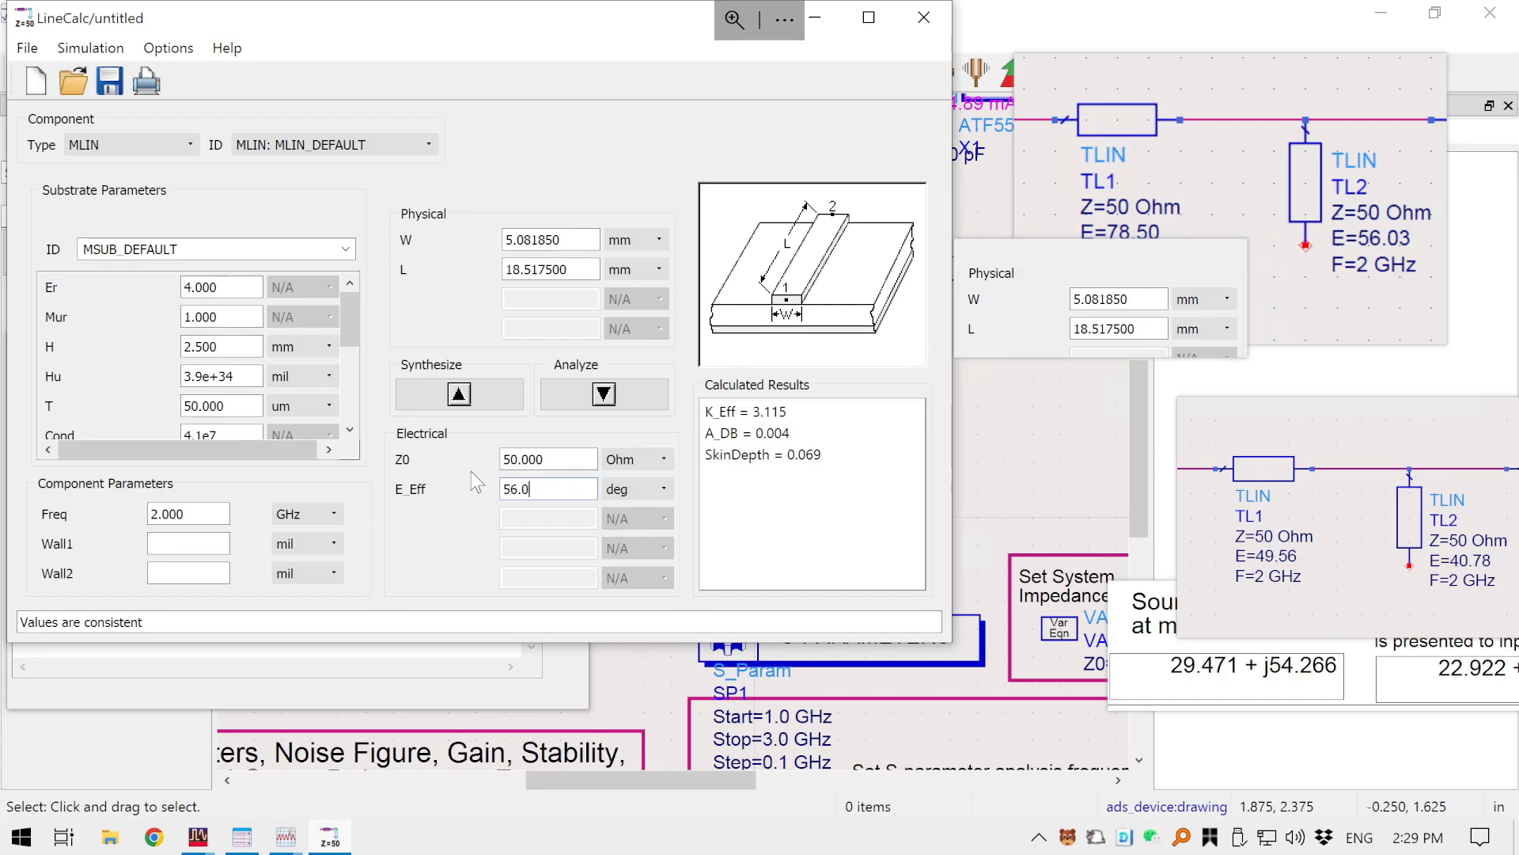
text(3)
click(460, 394)
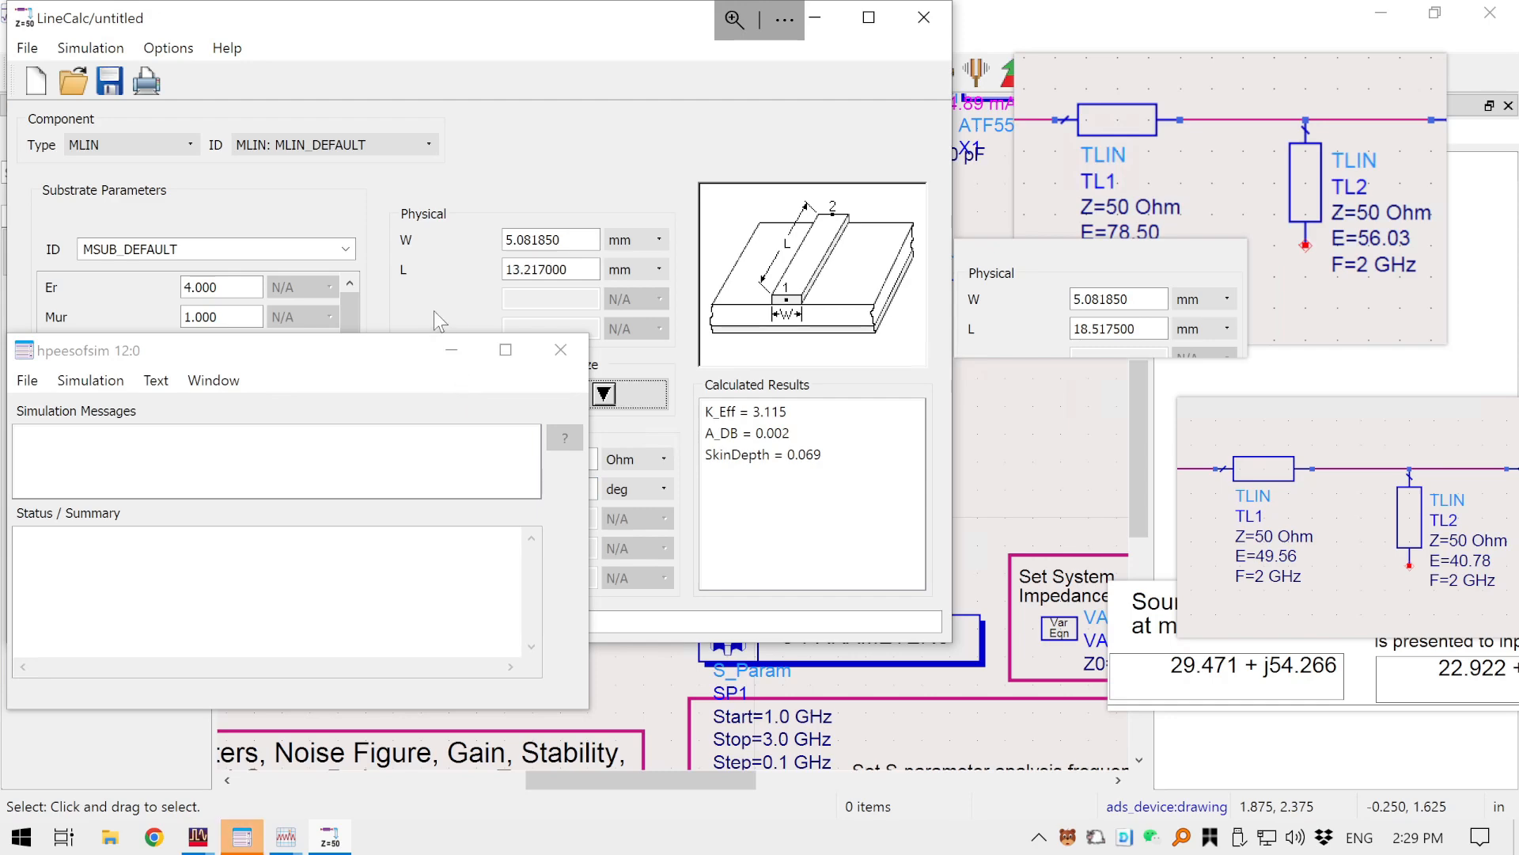
- Pin a snip of the physical W and L values beneath the first matching network's TL2 and shift the TL1 values snip slightly
key(ctrl+Print)
drag(387, 203, 1378, 346)
click(517, 335)
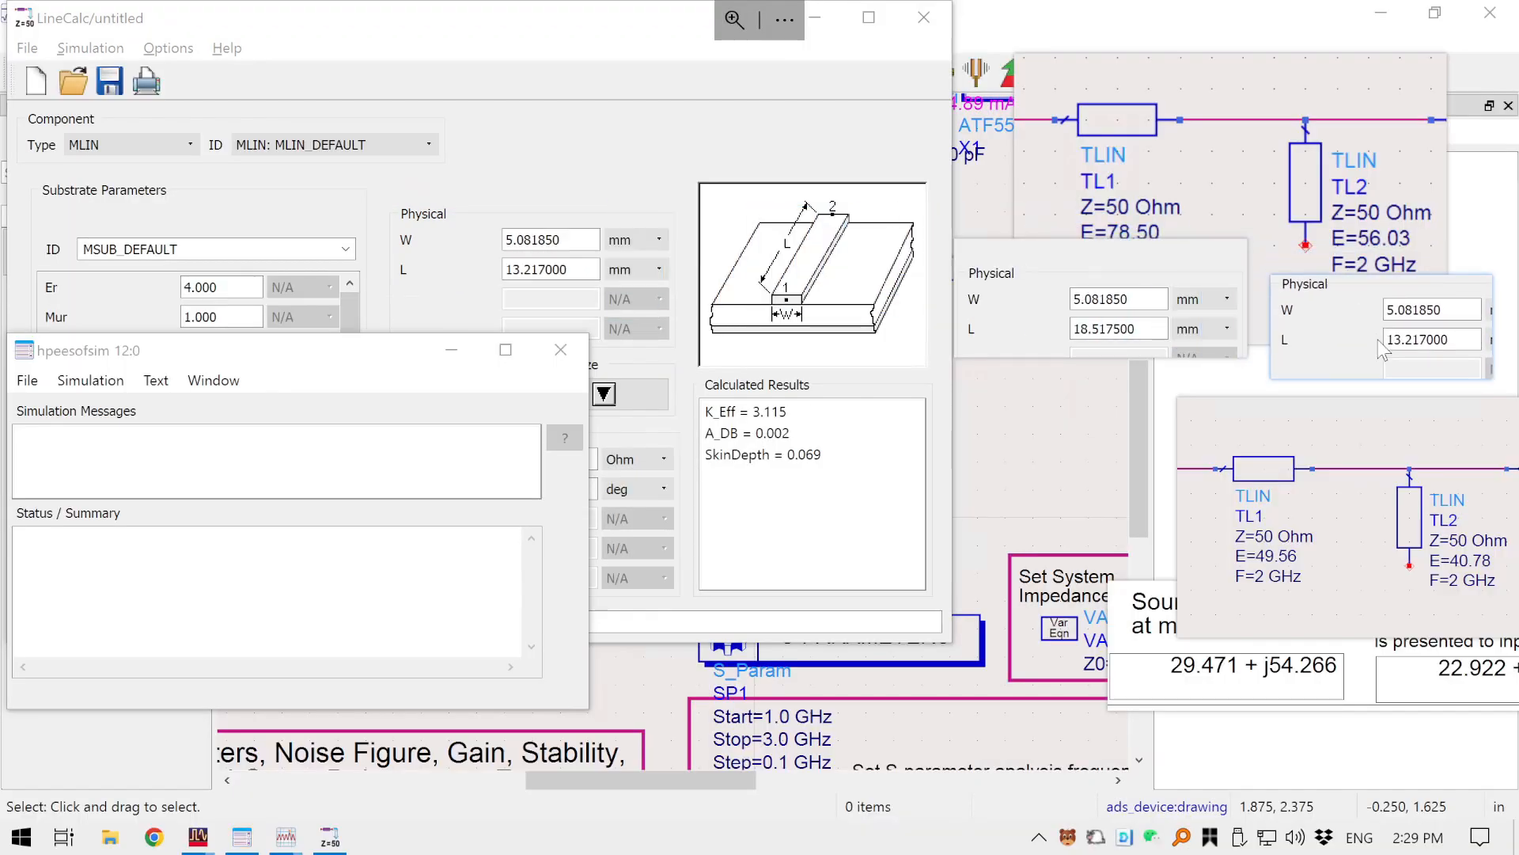
drag(1218, 283, 1231, 300)
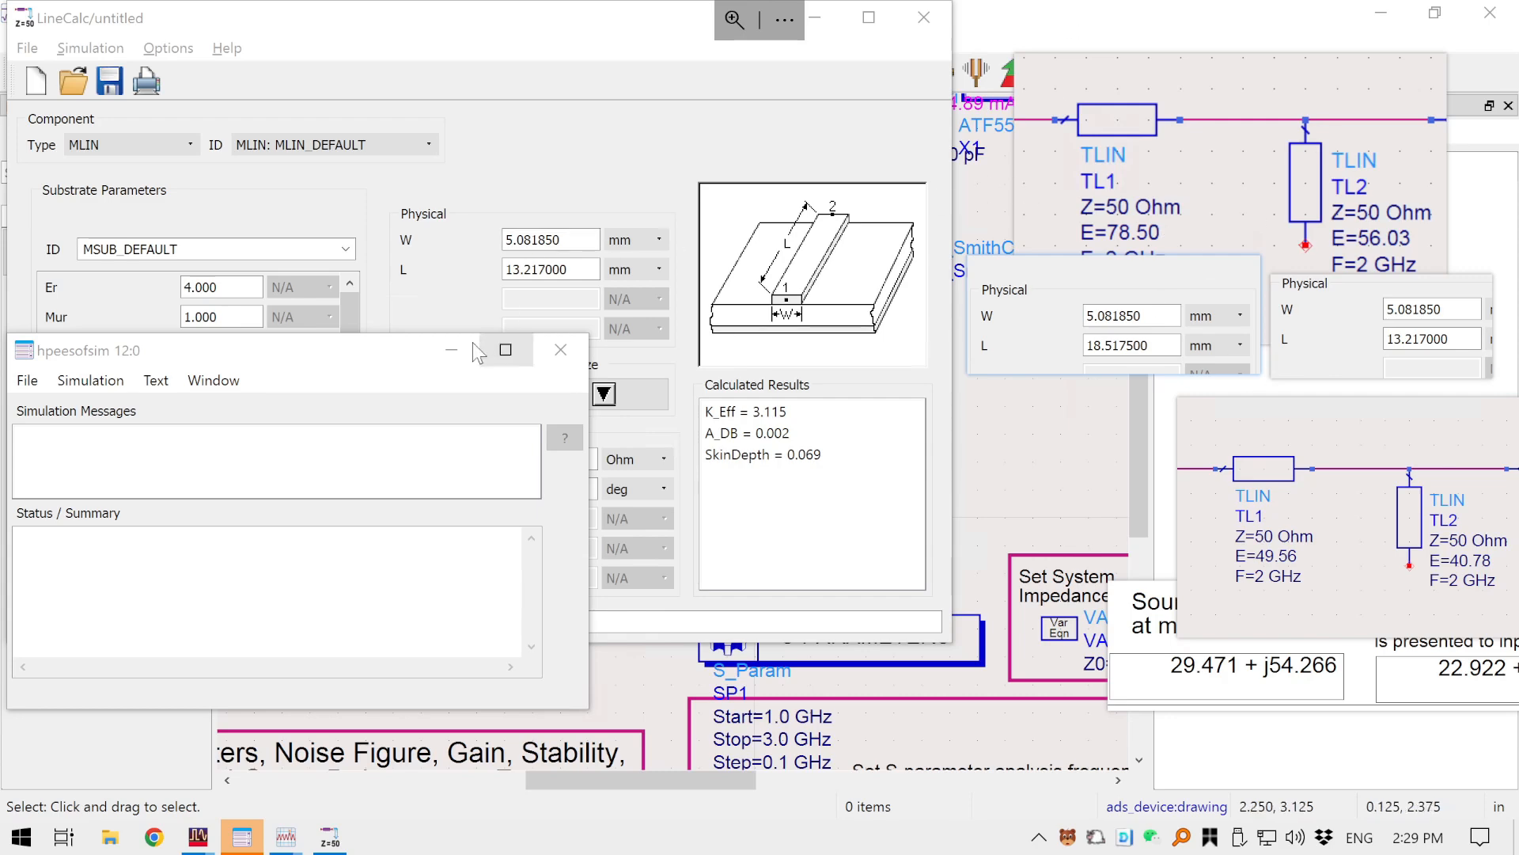
- Return to LineCalc, set the electrical length E_Eff to 49.56 deg and synthesize the physical dimensions
click(559, 316)
drag(565, 488, 486, 489)
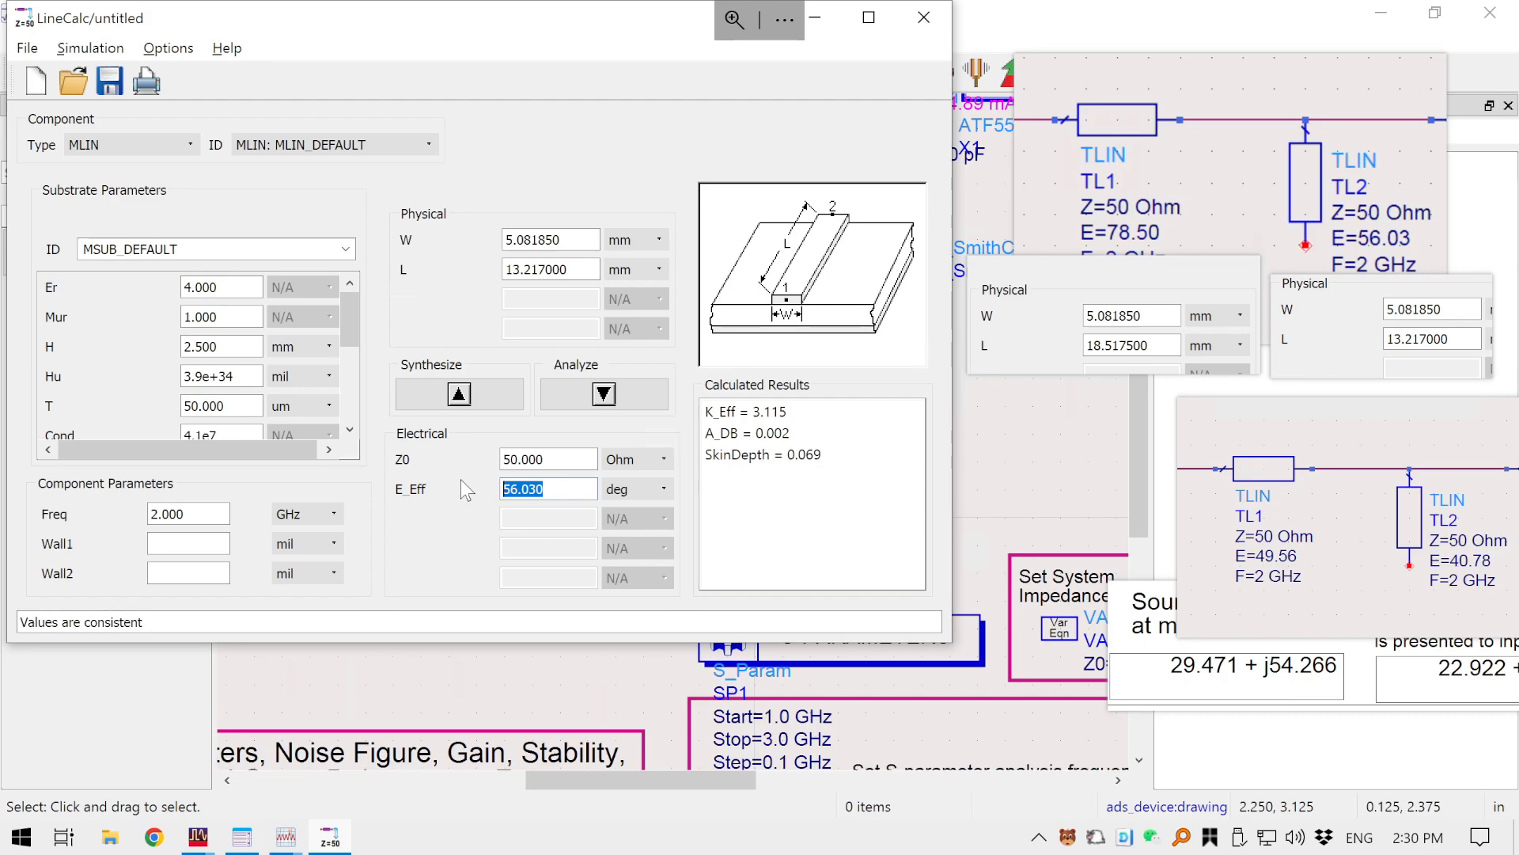
text(49.56)
click(469, 404)
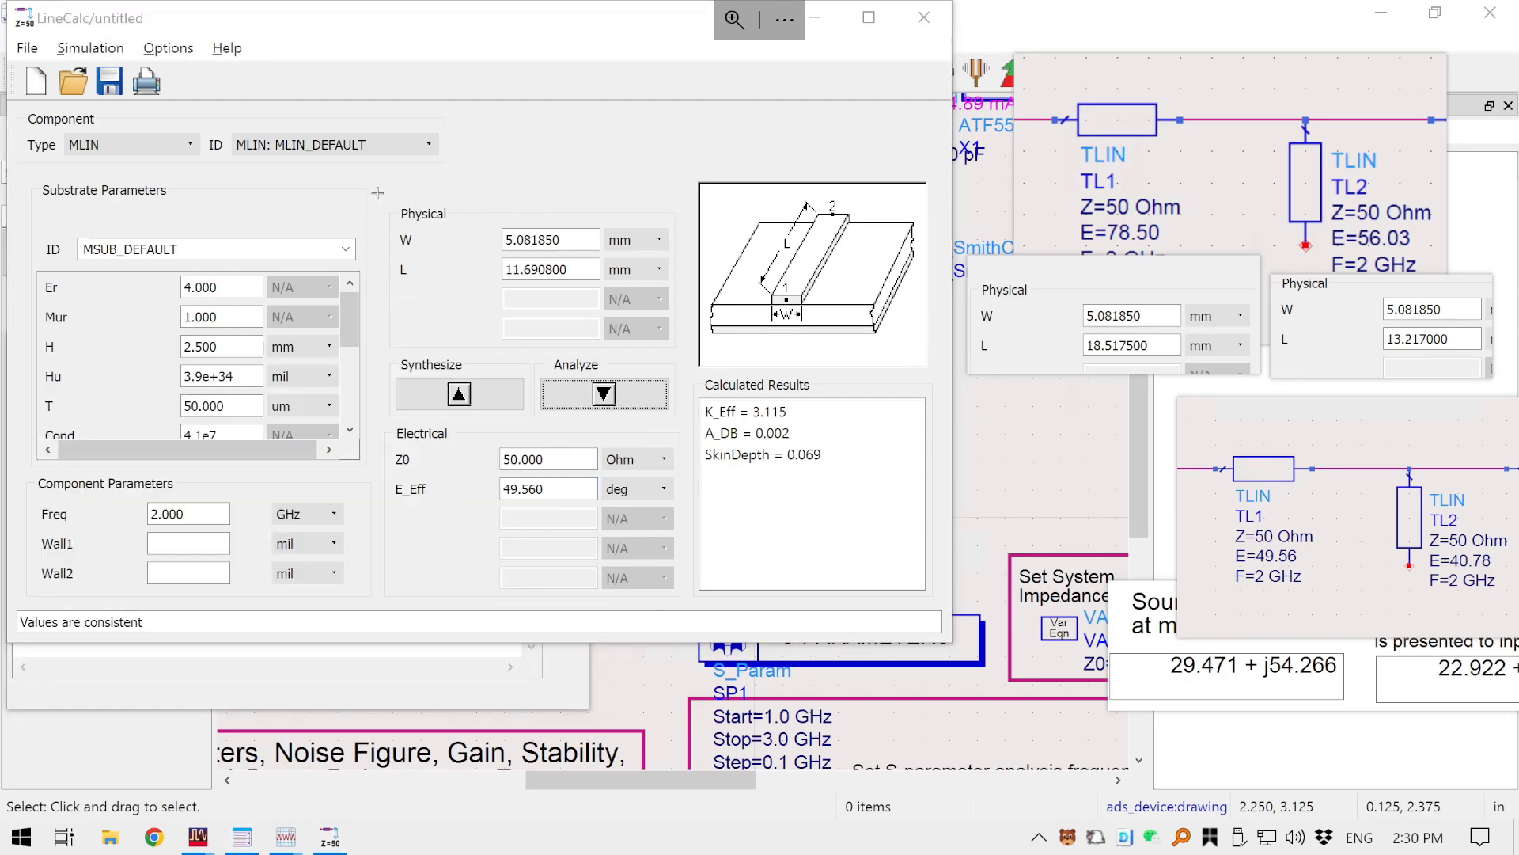
- Pin a snip of the physical W and L values beneath the second matching network's TL1
key(F1)
drag(380, 199, 676, 302)
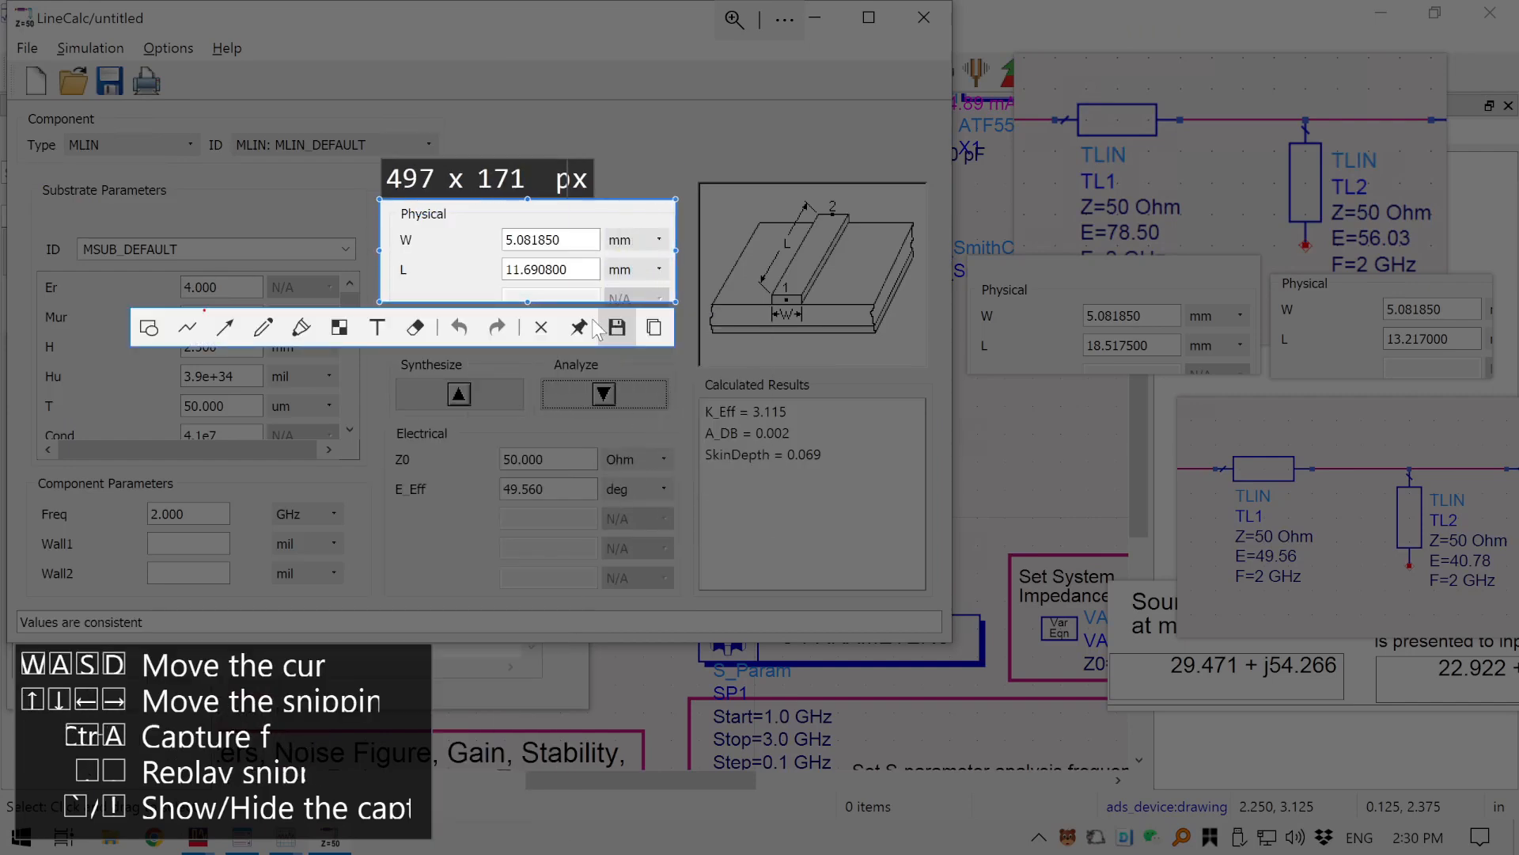
click(583, 330)
drag(1139, 459, 1383, 681)
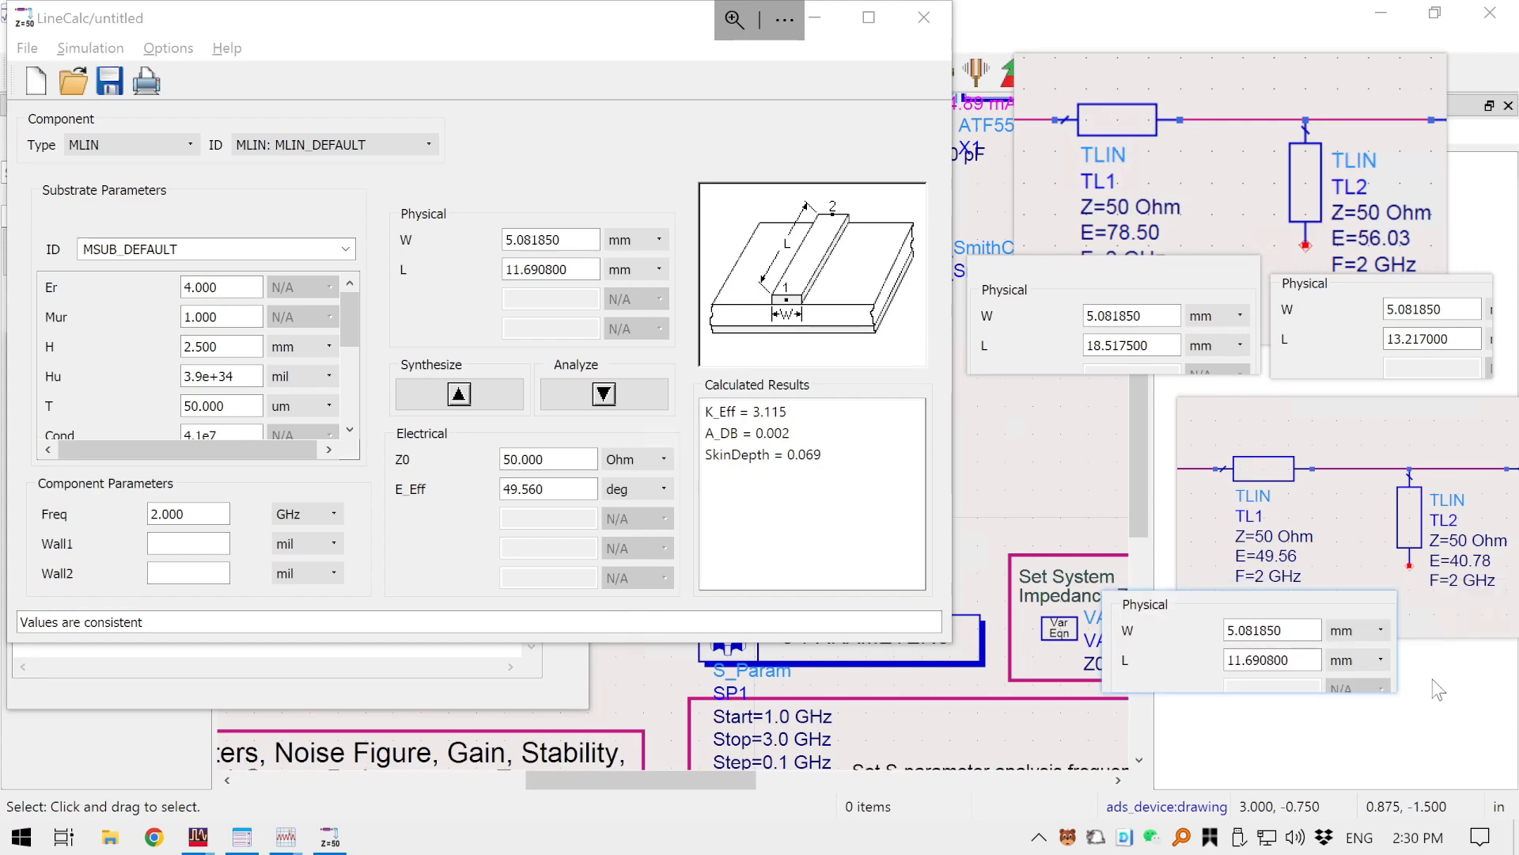
- Set the electrical length E_Eff to 40.78 deg and synthesize the line's physical dimensions
drag(560, 490, 492, 487)
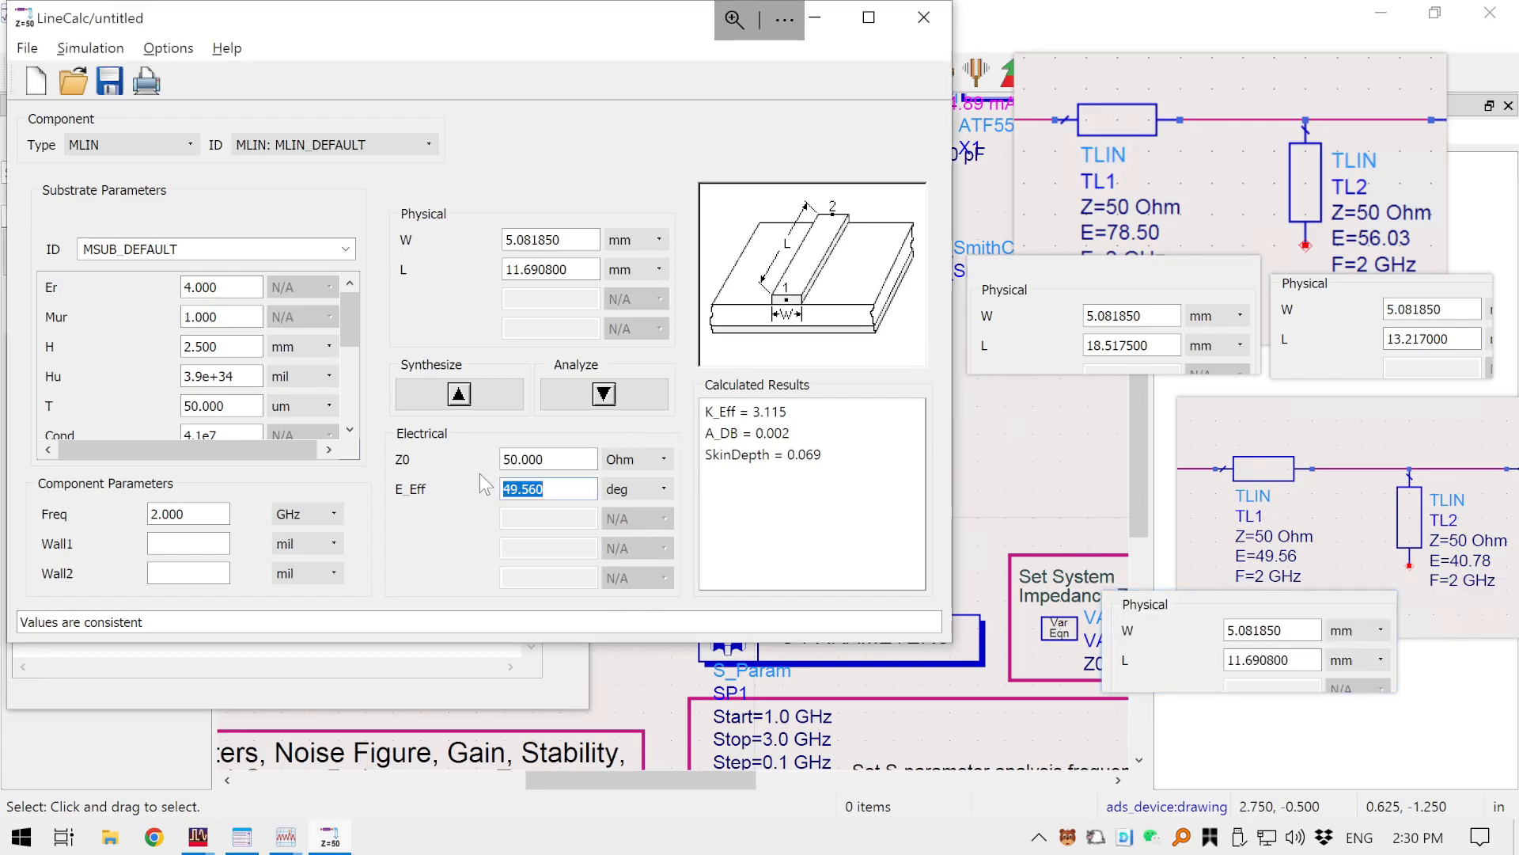
text(40.78)
click(457, 399)
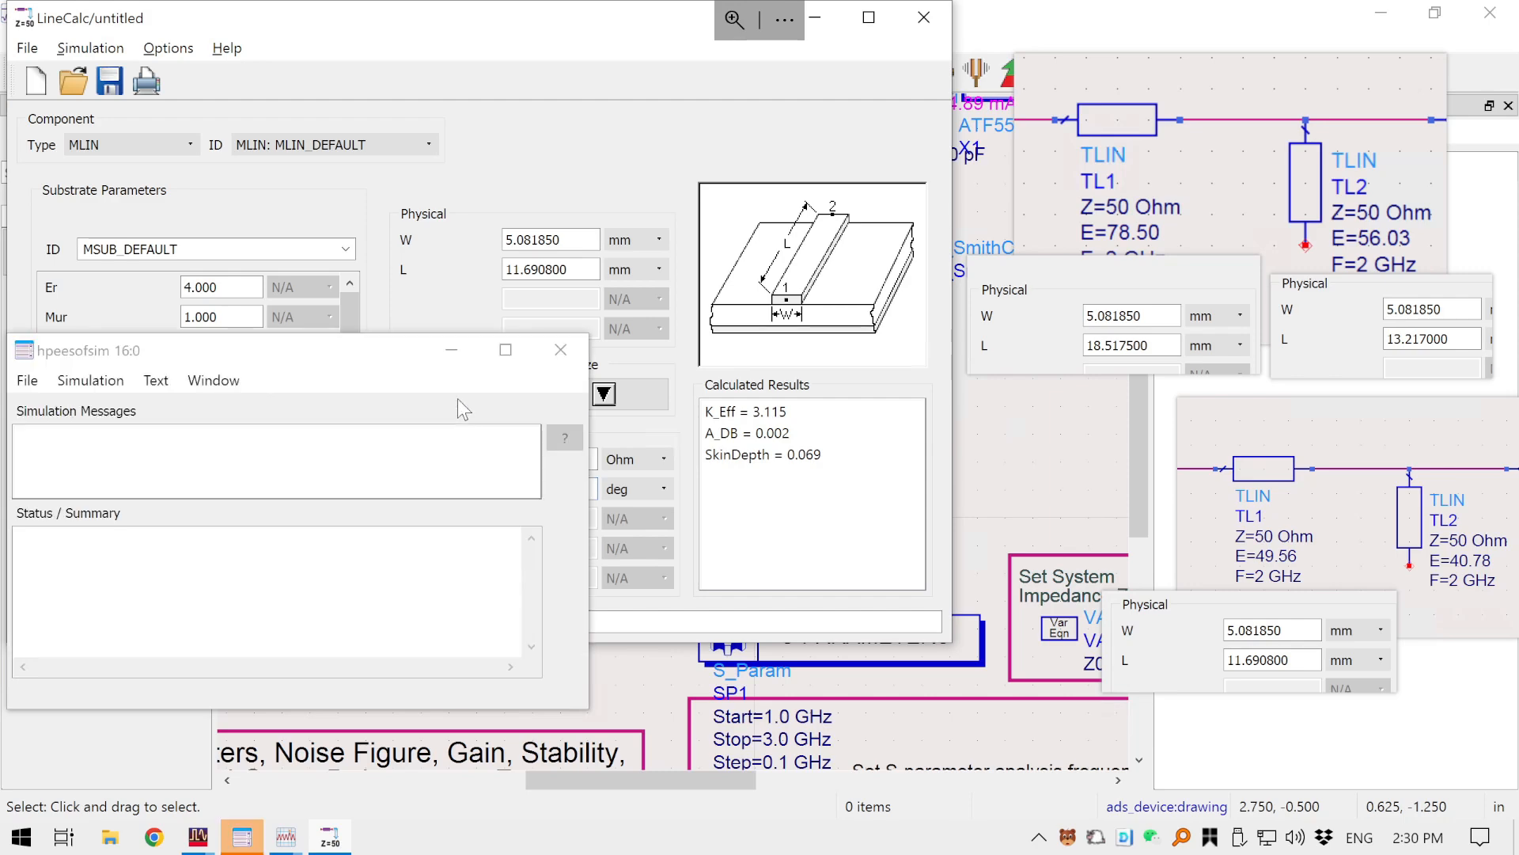
- Pin a snip of the physical W and L values beneath the second matching network's TL2 and minimize the simulation message window
key(F1)
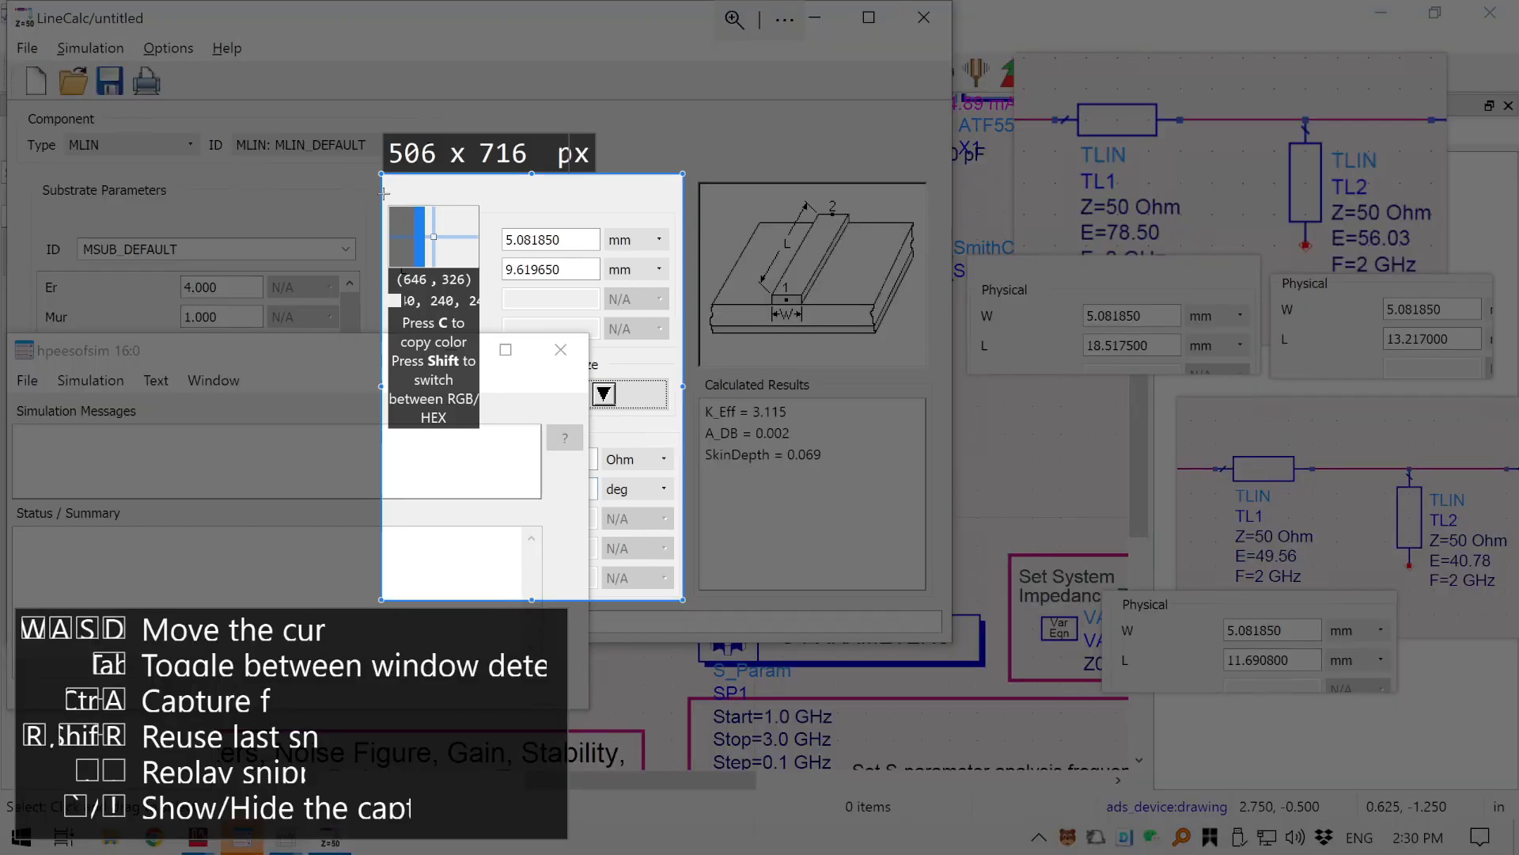
drag(385, 193, 680, 284)
click(587, 310)
drag(491, 242, 1078, 488)
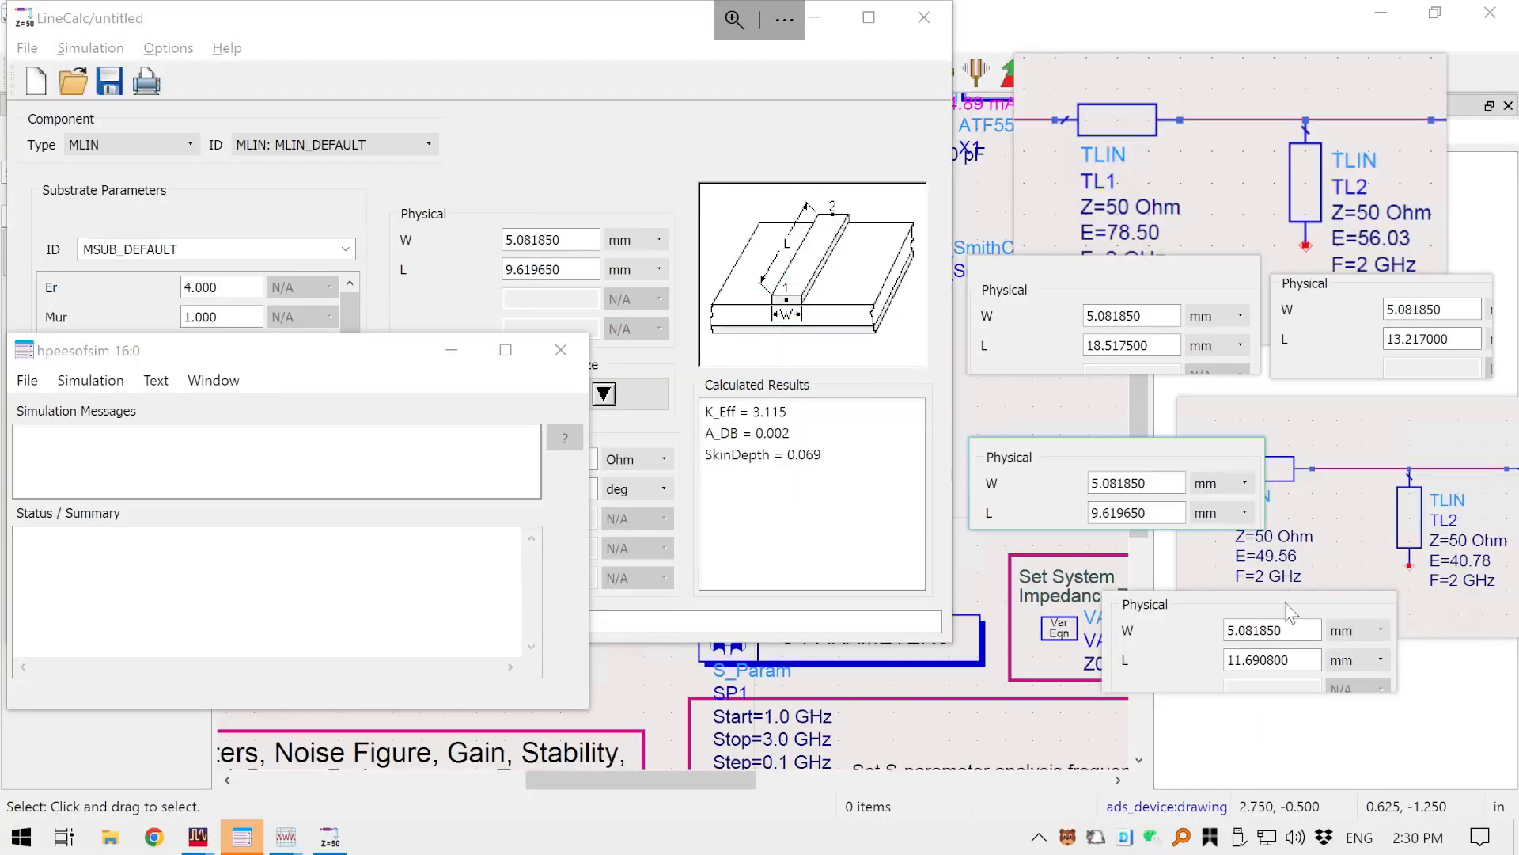
drag(1285, 601, 1435, 652)
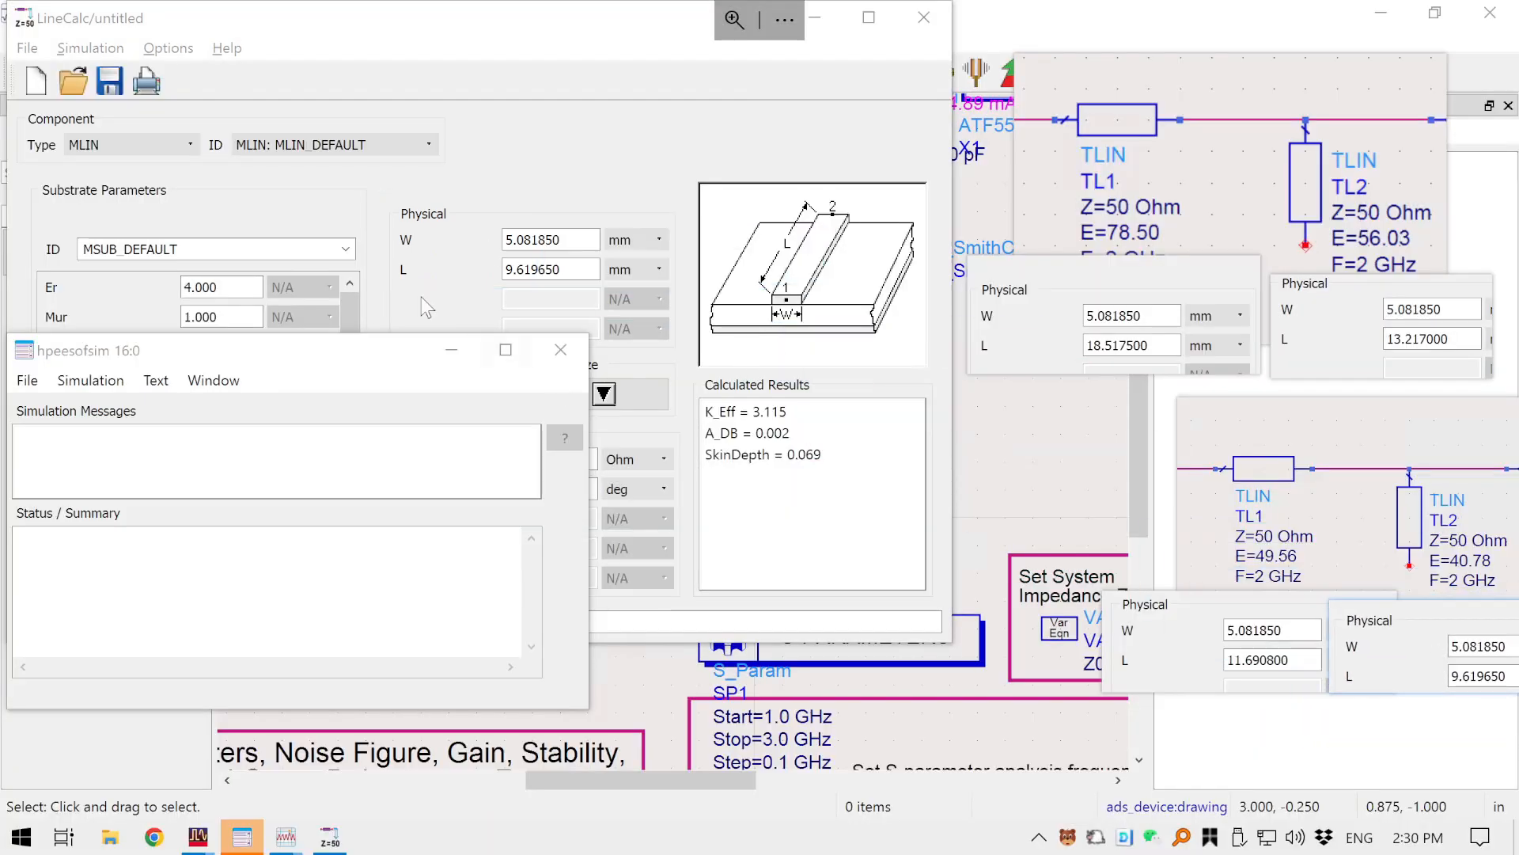
click(451, 352)
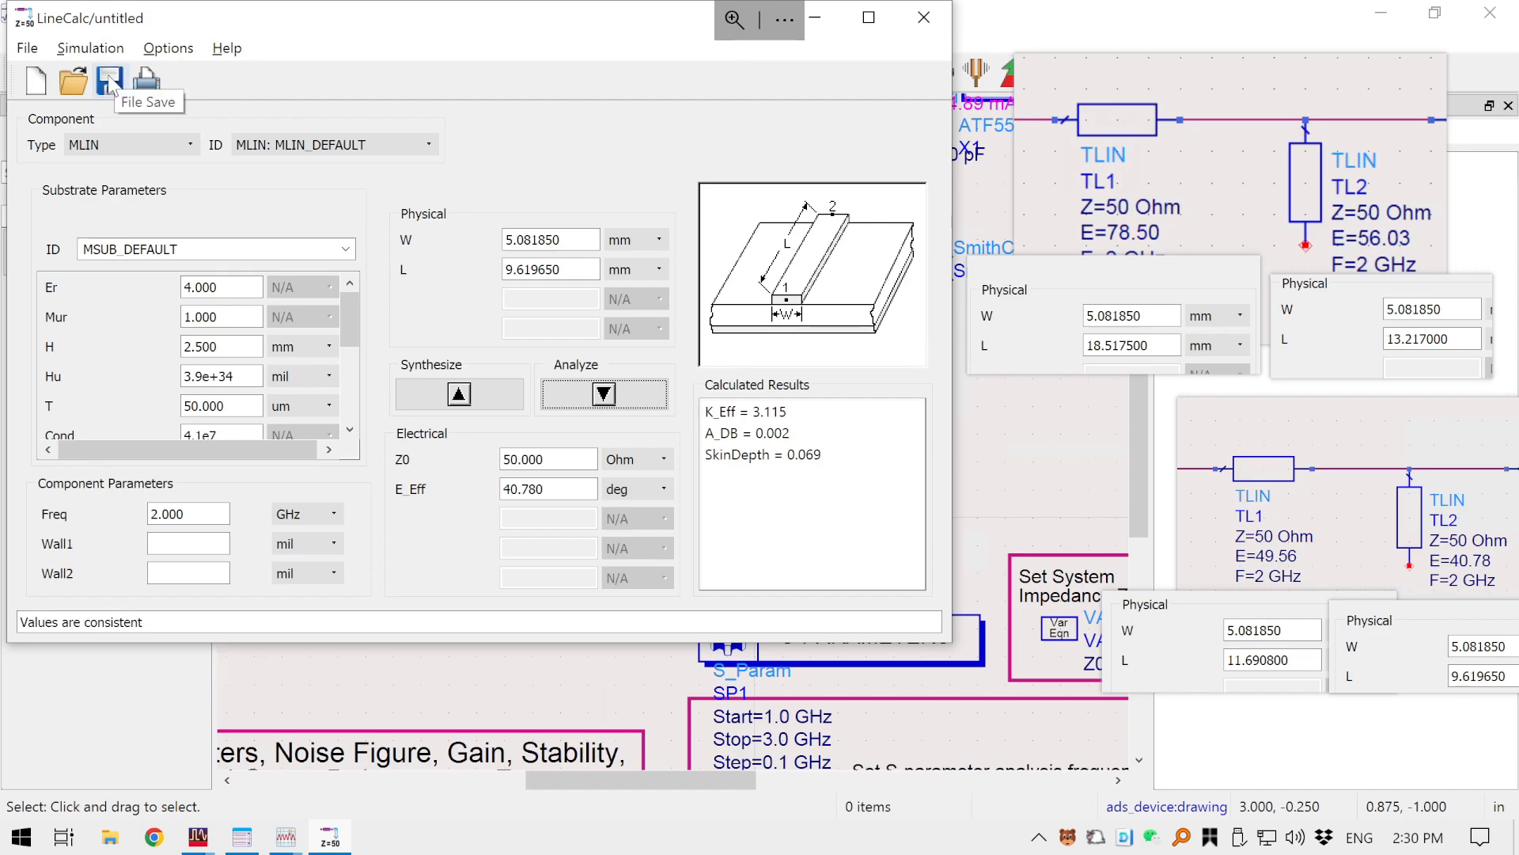
- Save the LineCalc setup as Fr4 in the atf55143_wrk folder
click(109, 81)
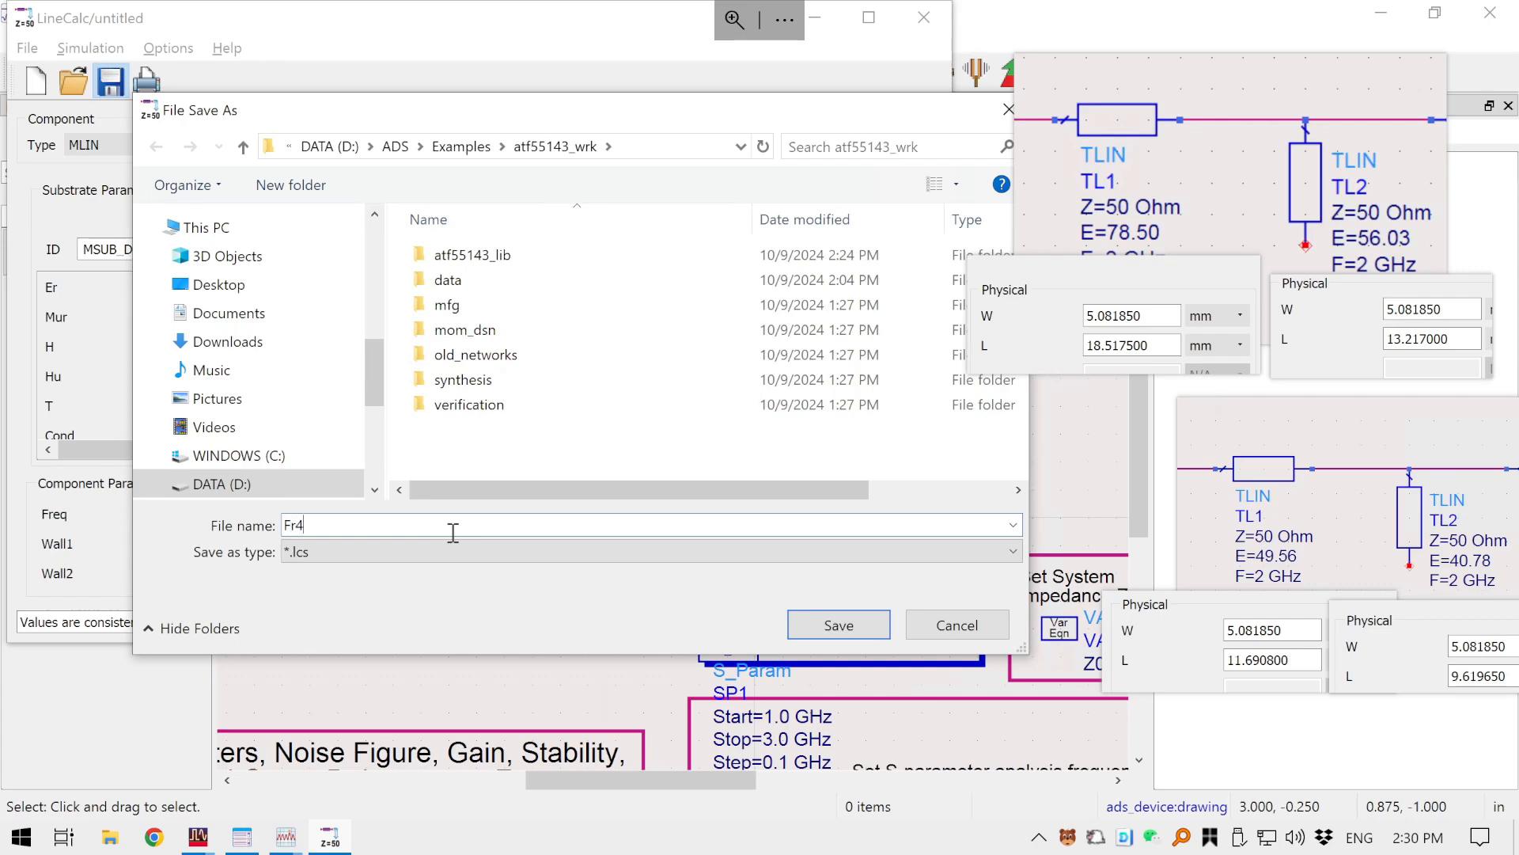
text(Fr4)
key(Return)
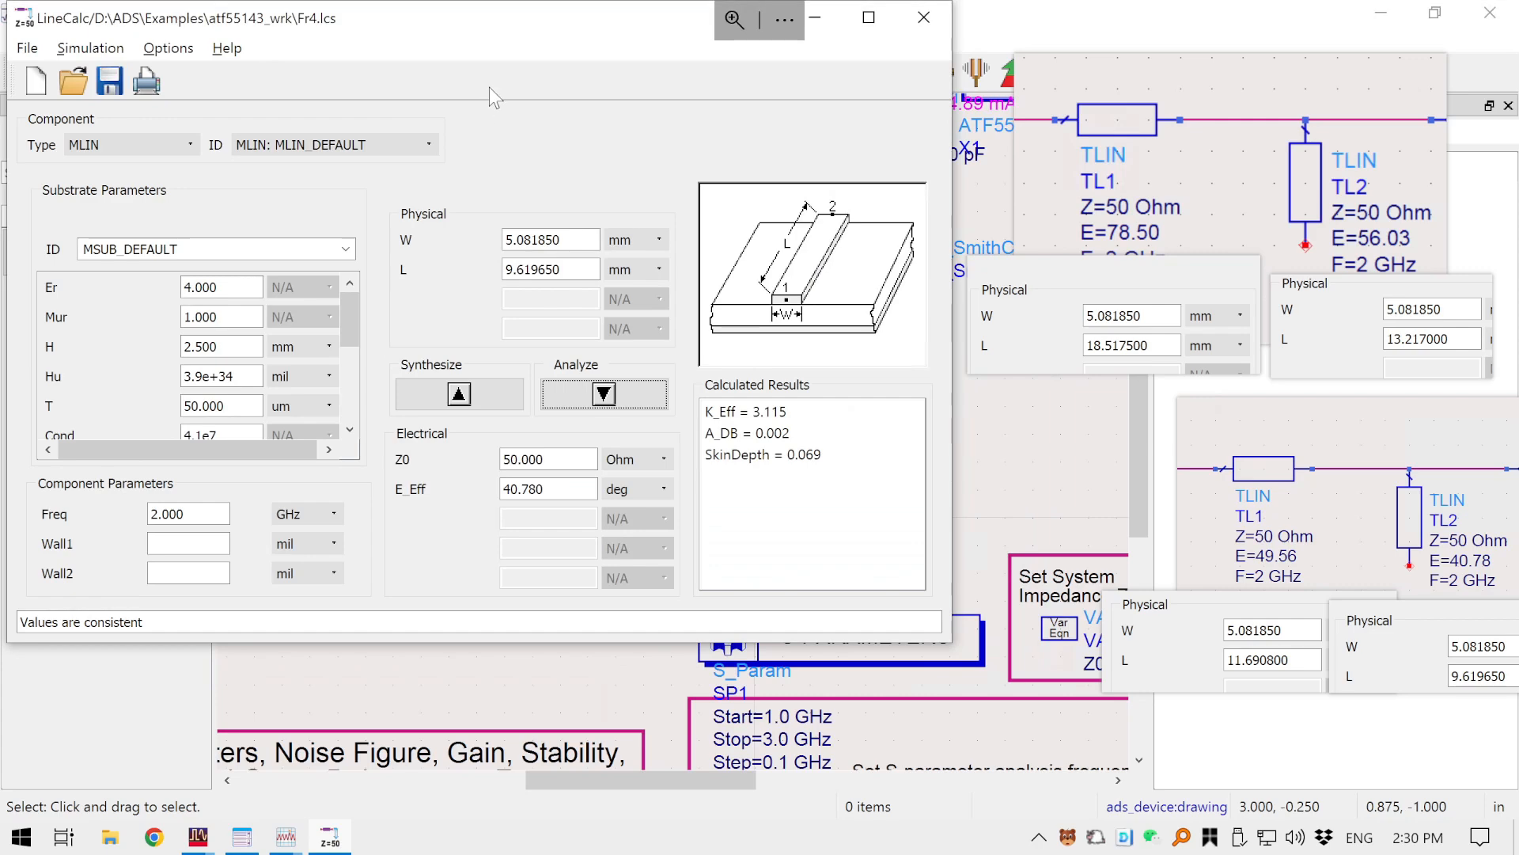
- Enlarge the LineCalc window to show more substrate parameters and pin a snip of the MSUB_DEFAULT list
drag(482, 21, 493, 80)
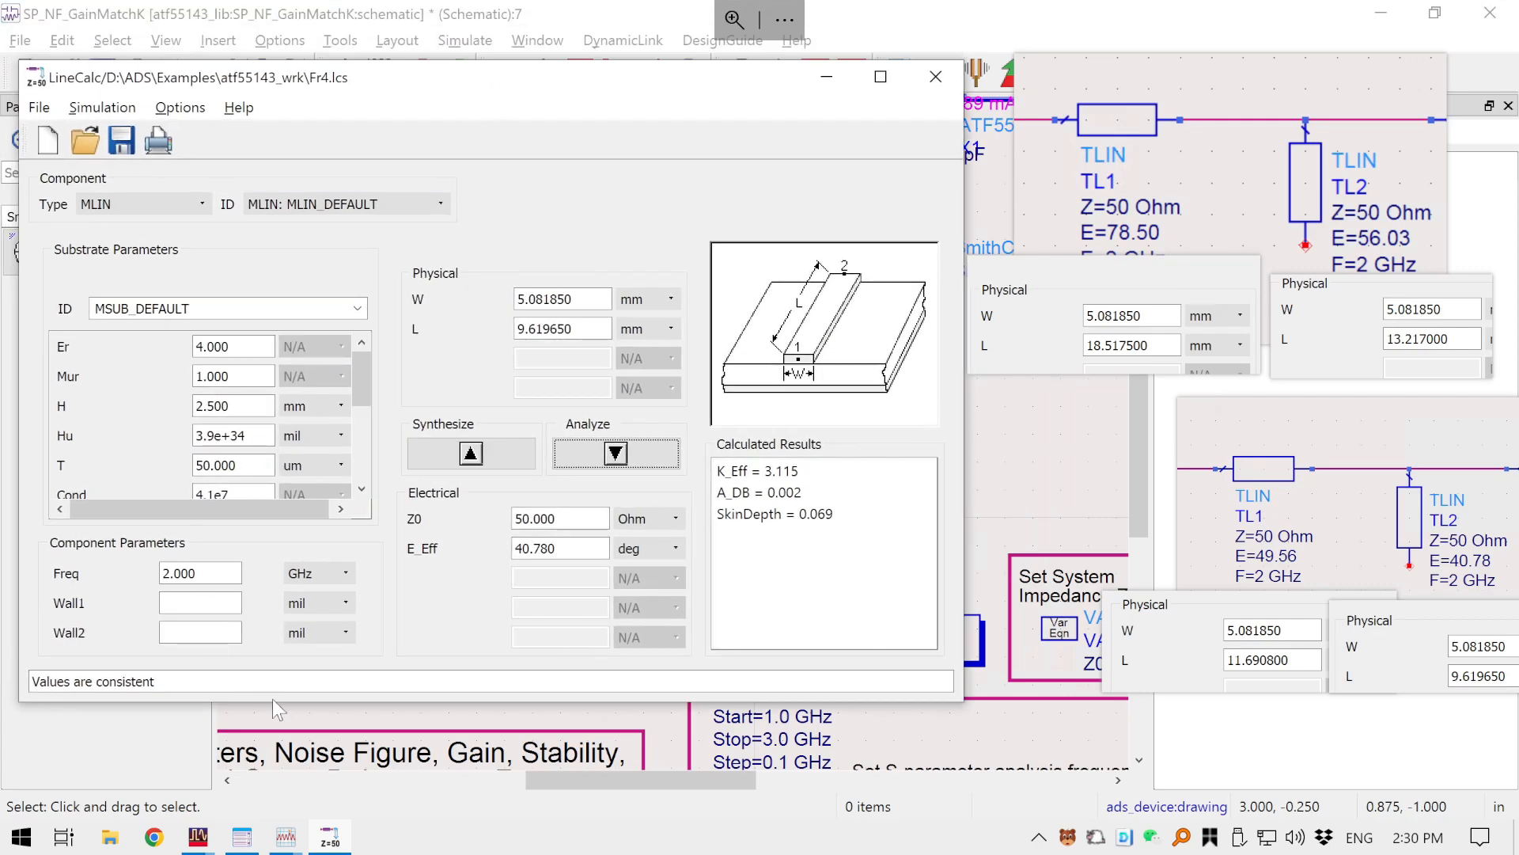
drag(278, 715, 279, 808)
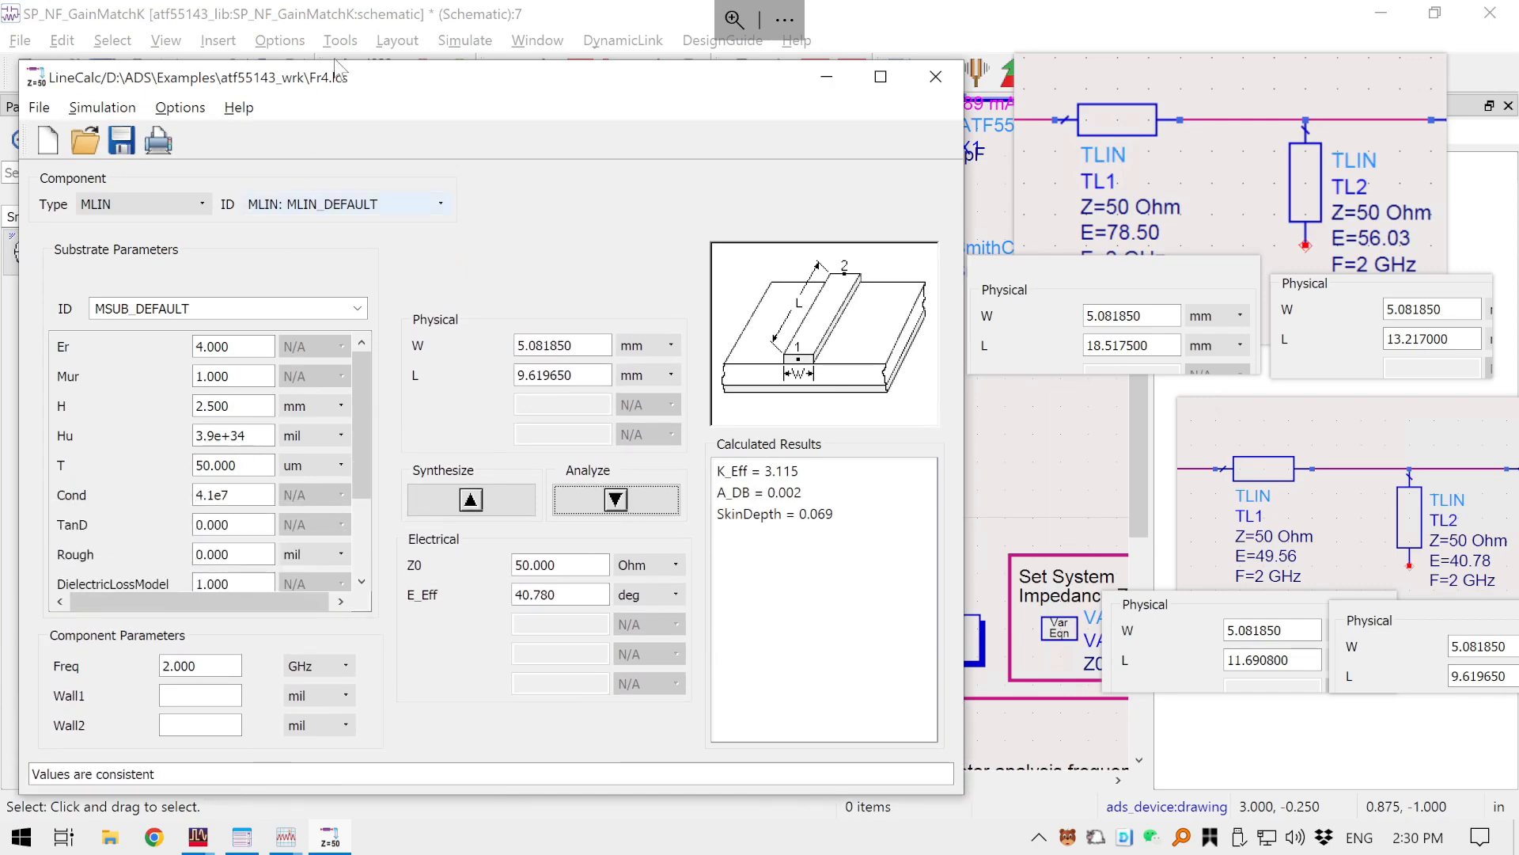
drag(344, 45, 343, 1)
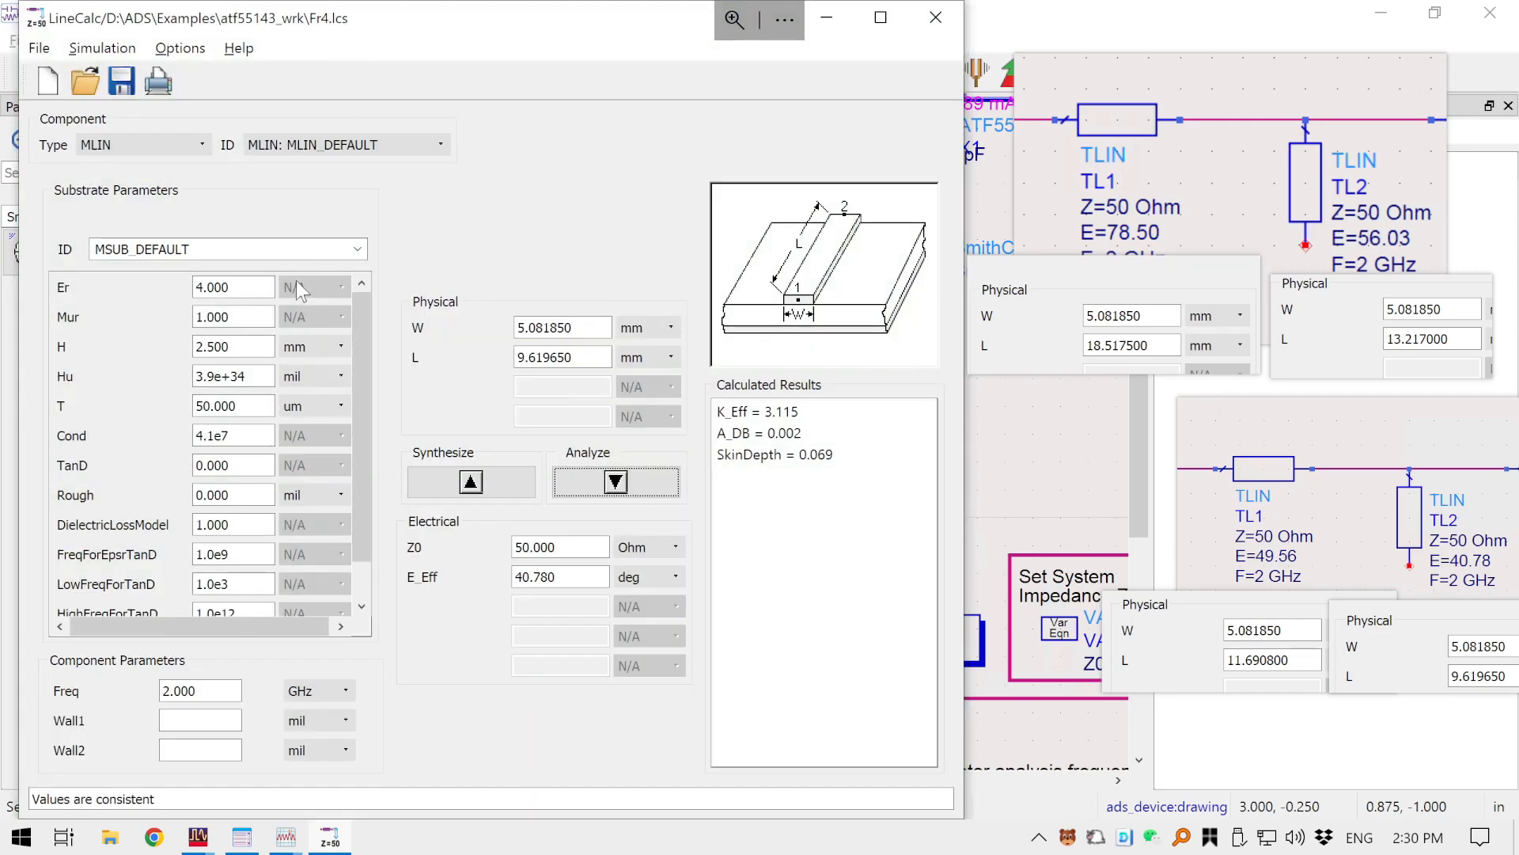
key(F1)
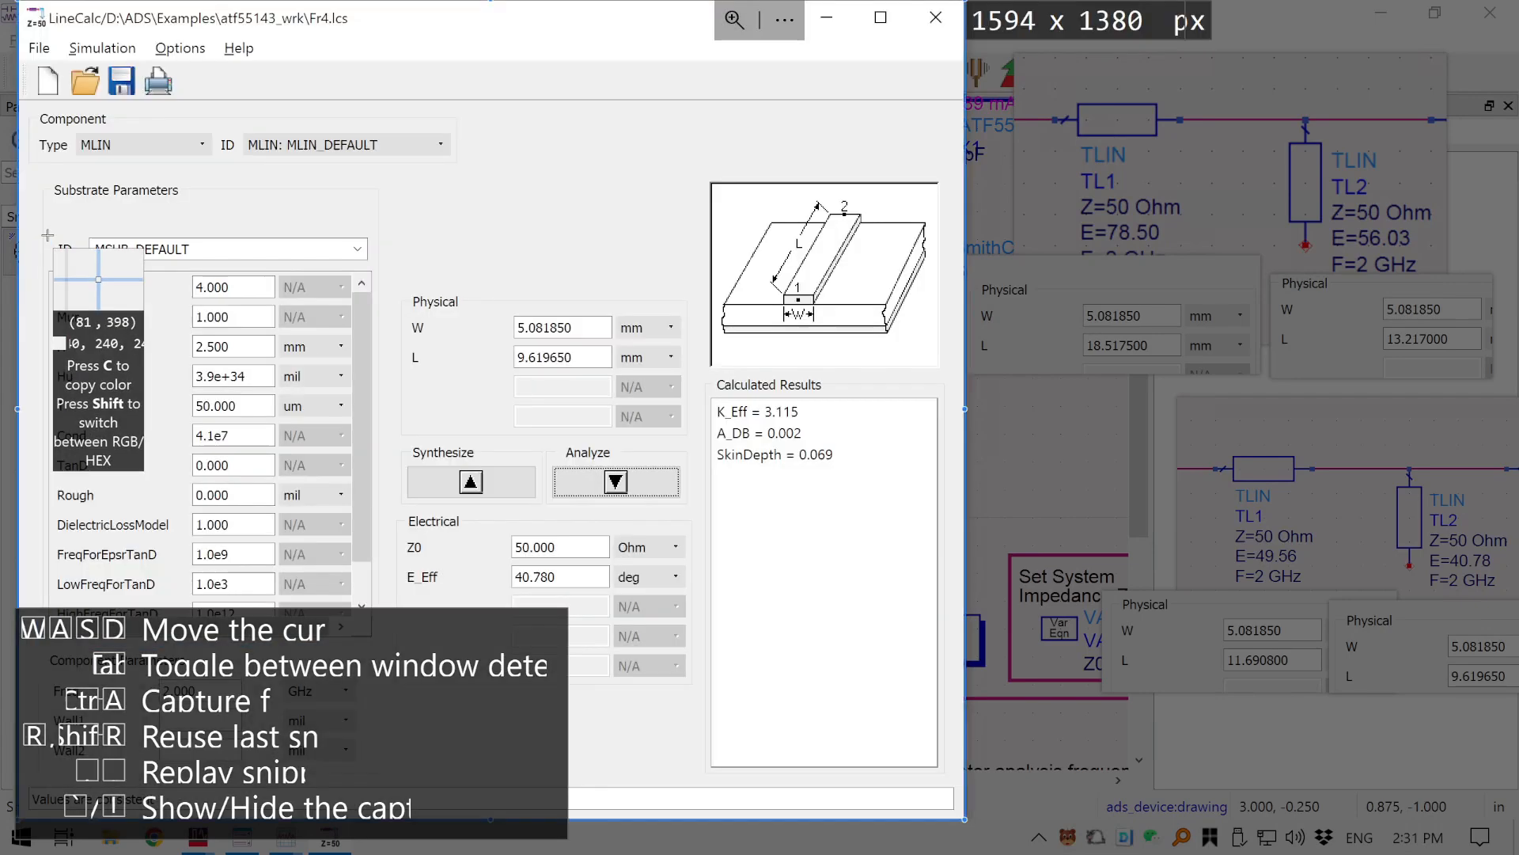
drag(47, 235, 374, 644)
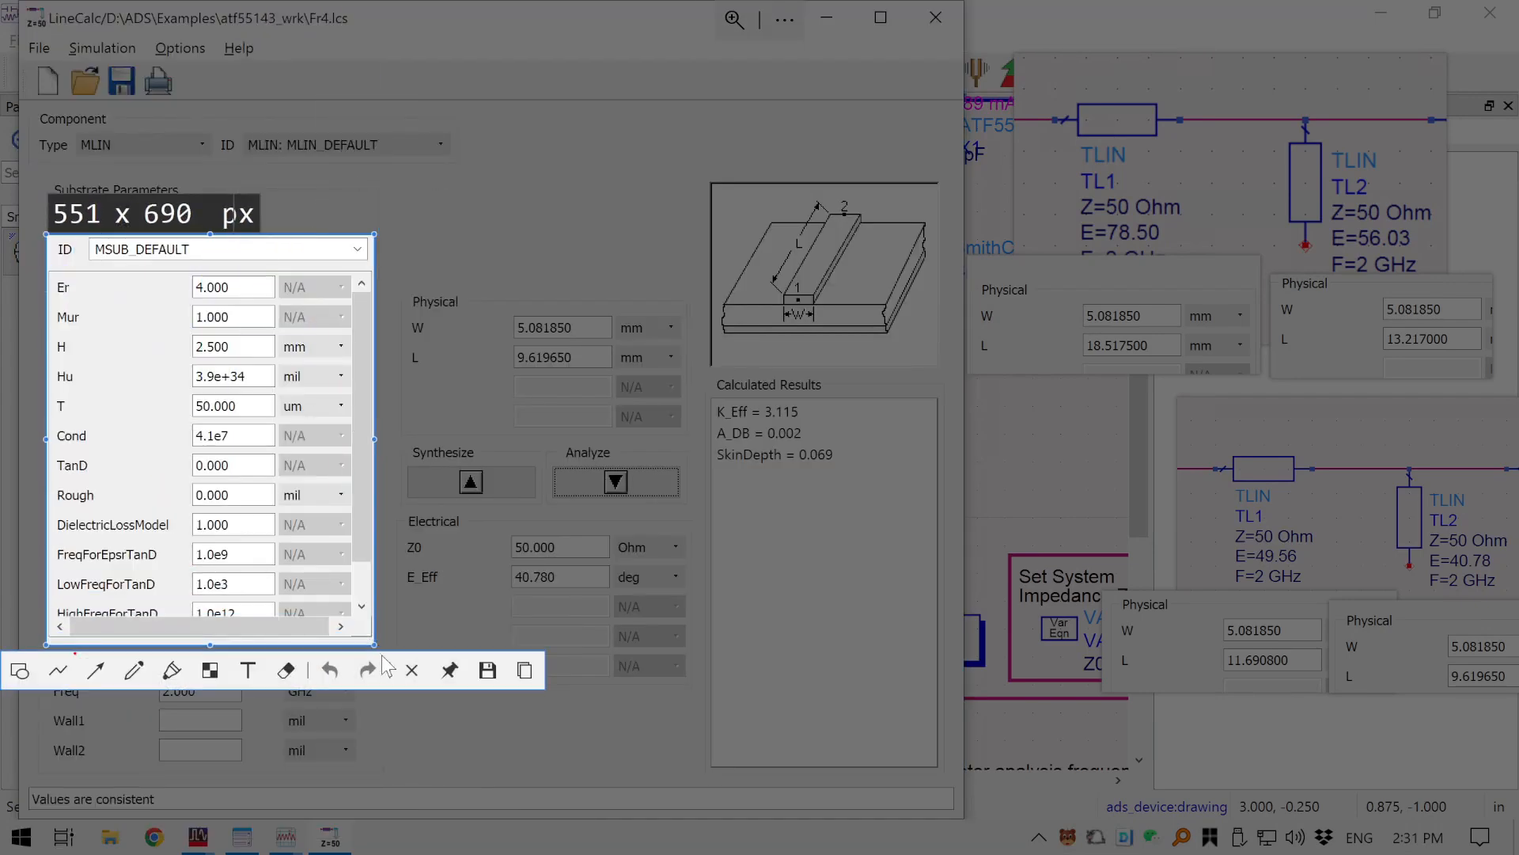
click(449, 671)
drag(185, 418, 900, 406)
- Minimize LineCalc and arrange the substrate snip and the second network's dimension snips over the schematic, leaving its left area free
click(827, 17)
drag(851, 347, 393, 444)
drag(764, 524, 968, 521)
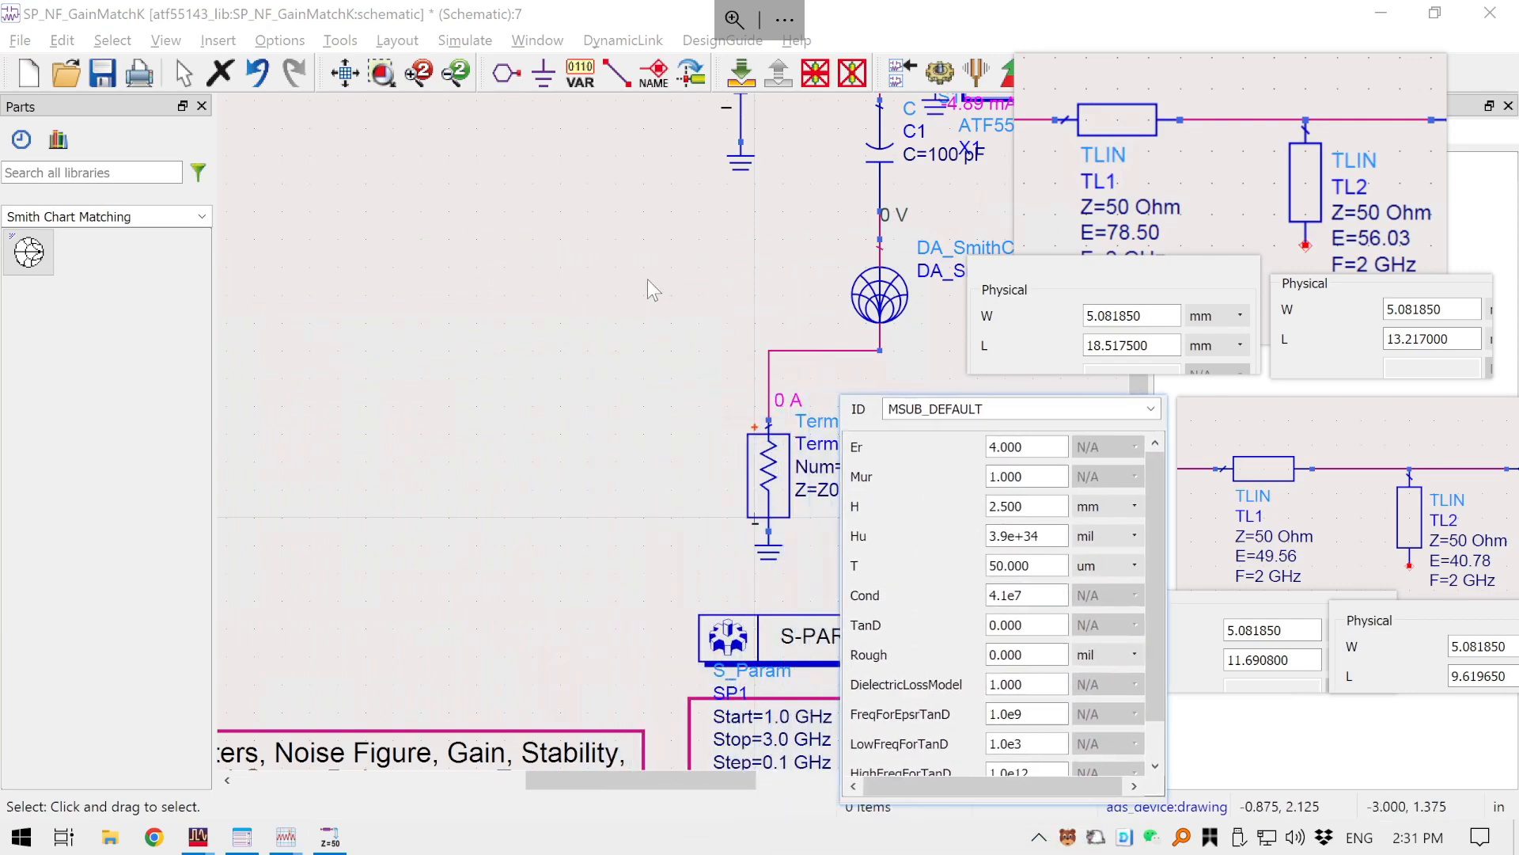
drag(647, 278, 509, 329)
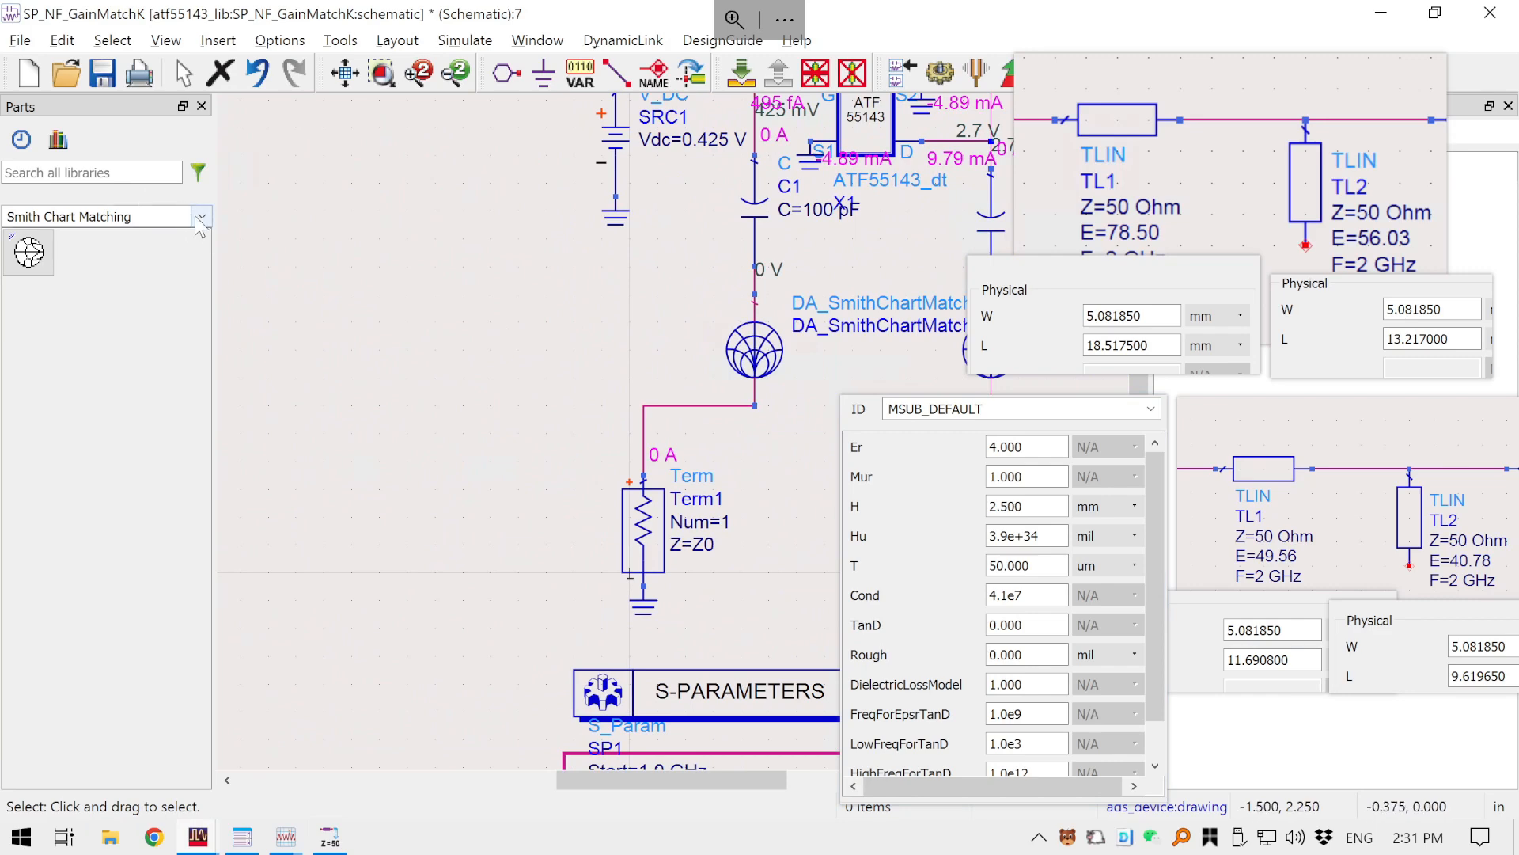
drag(977, 541, 906, 535)
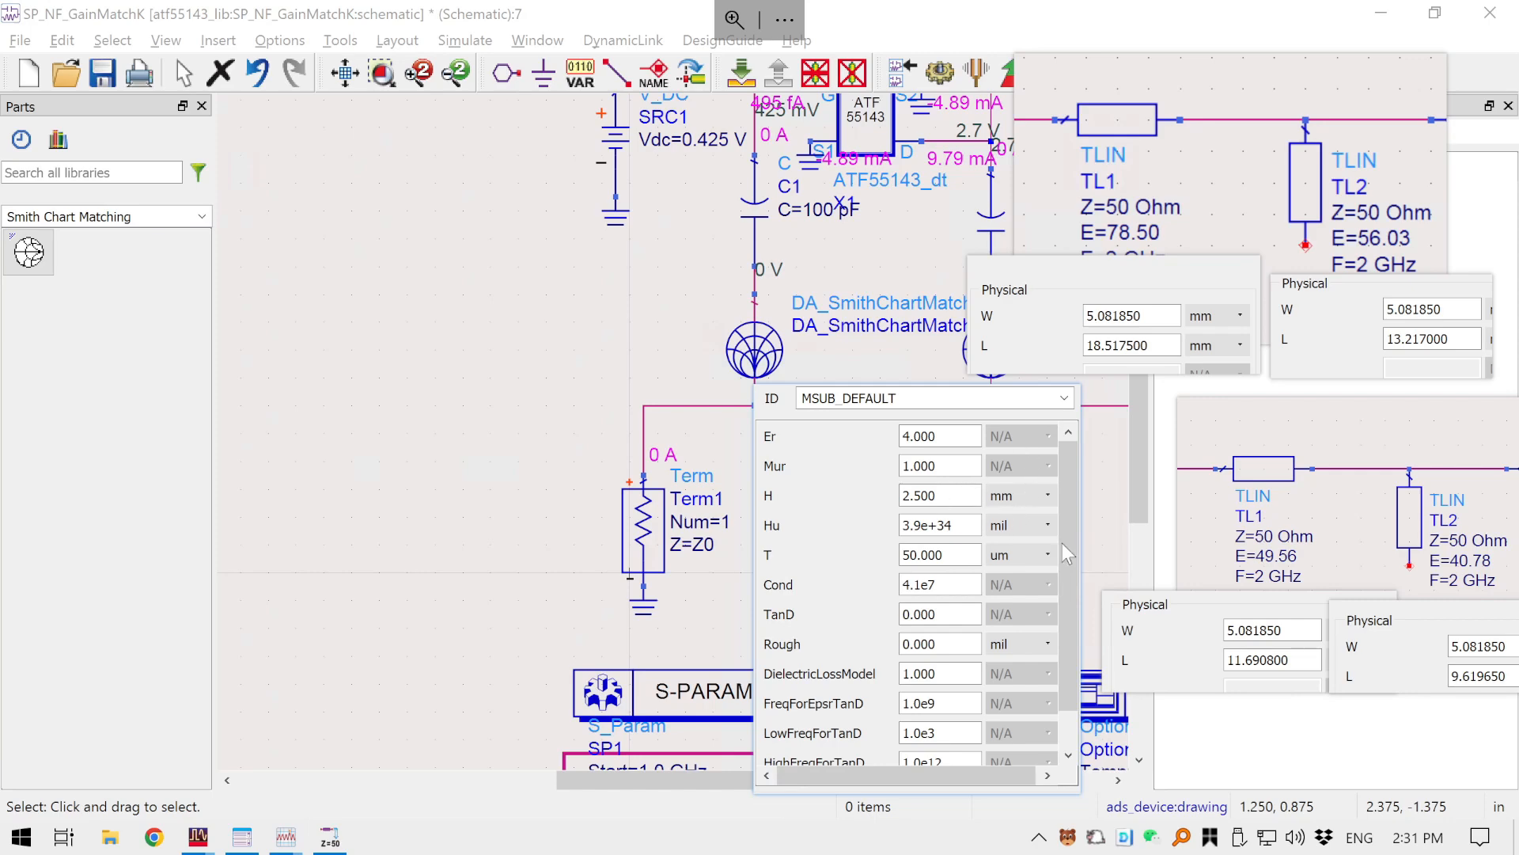
drag(1157, 649, 1081, 653)
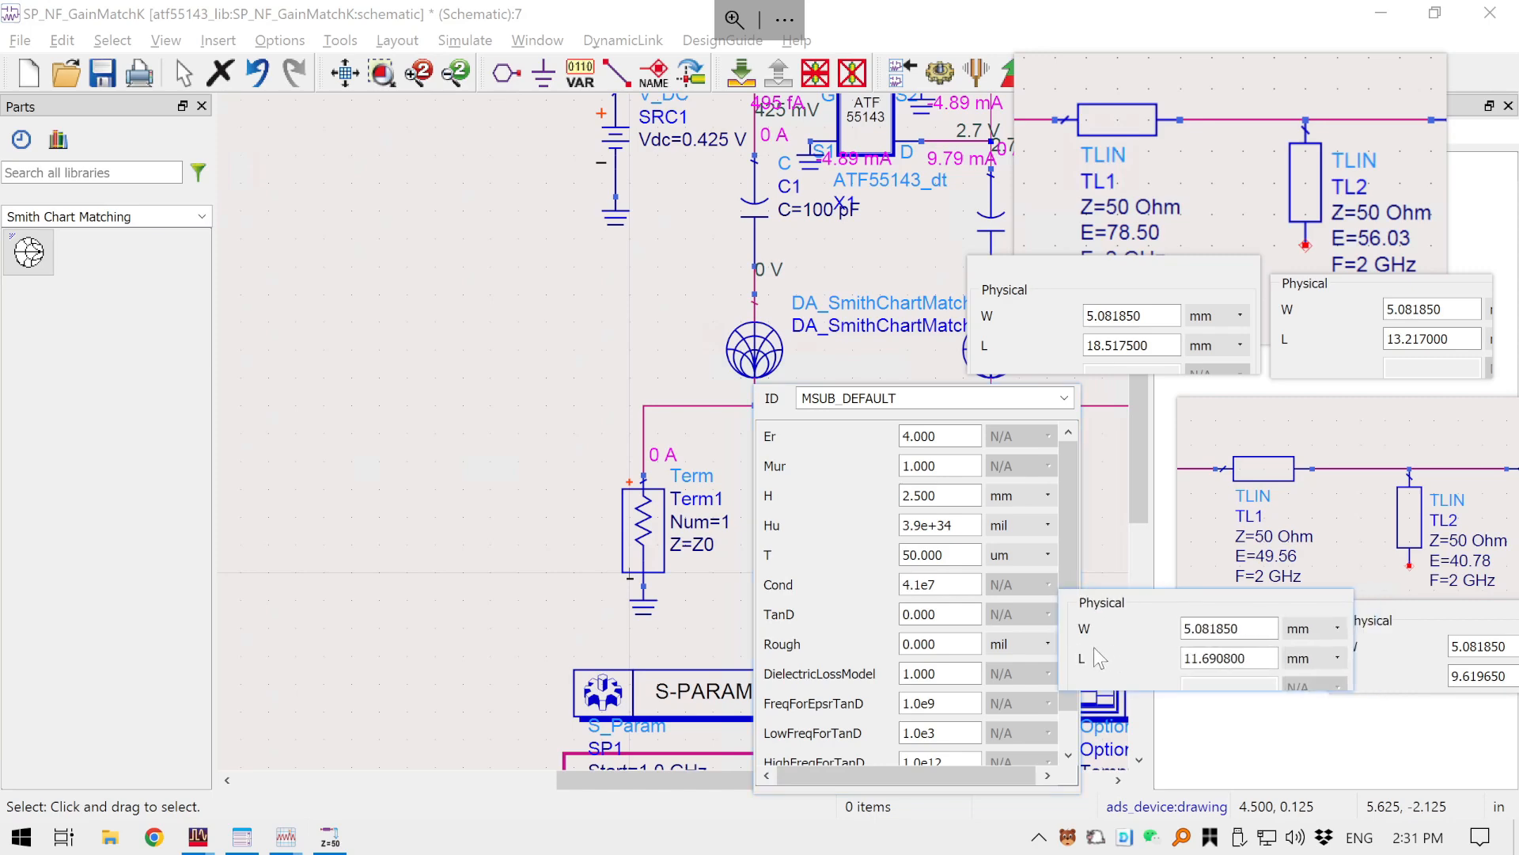
drag(1403, 631, 1380, 631)
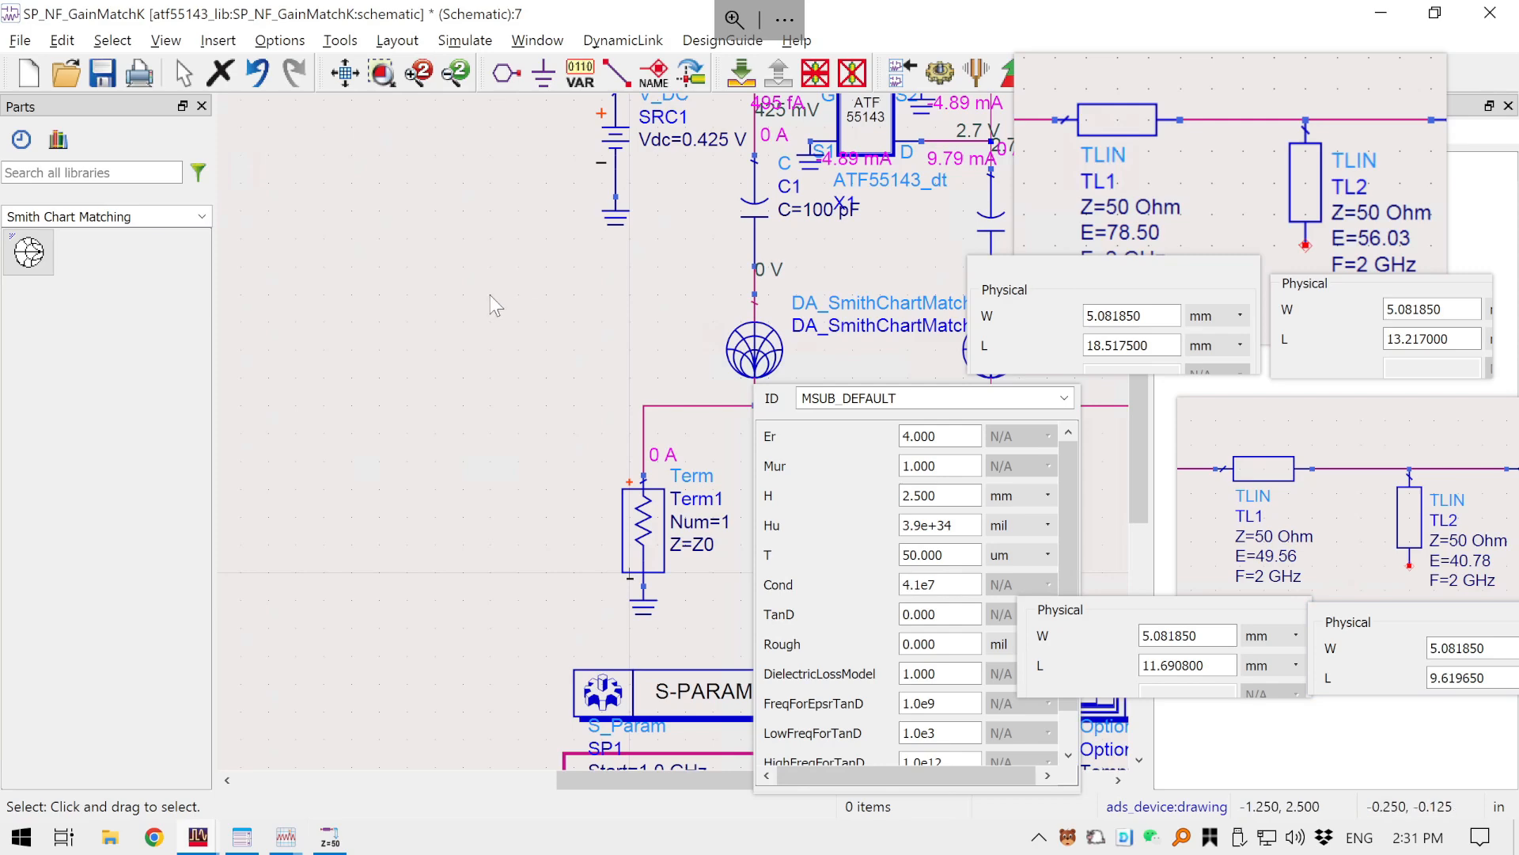
- Switch the parts palette from Smith Chart Matching to TLines-Microstrip
click(204, 219)
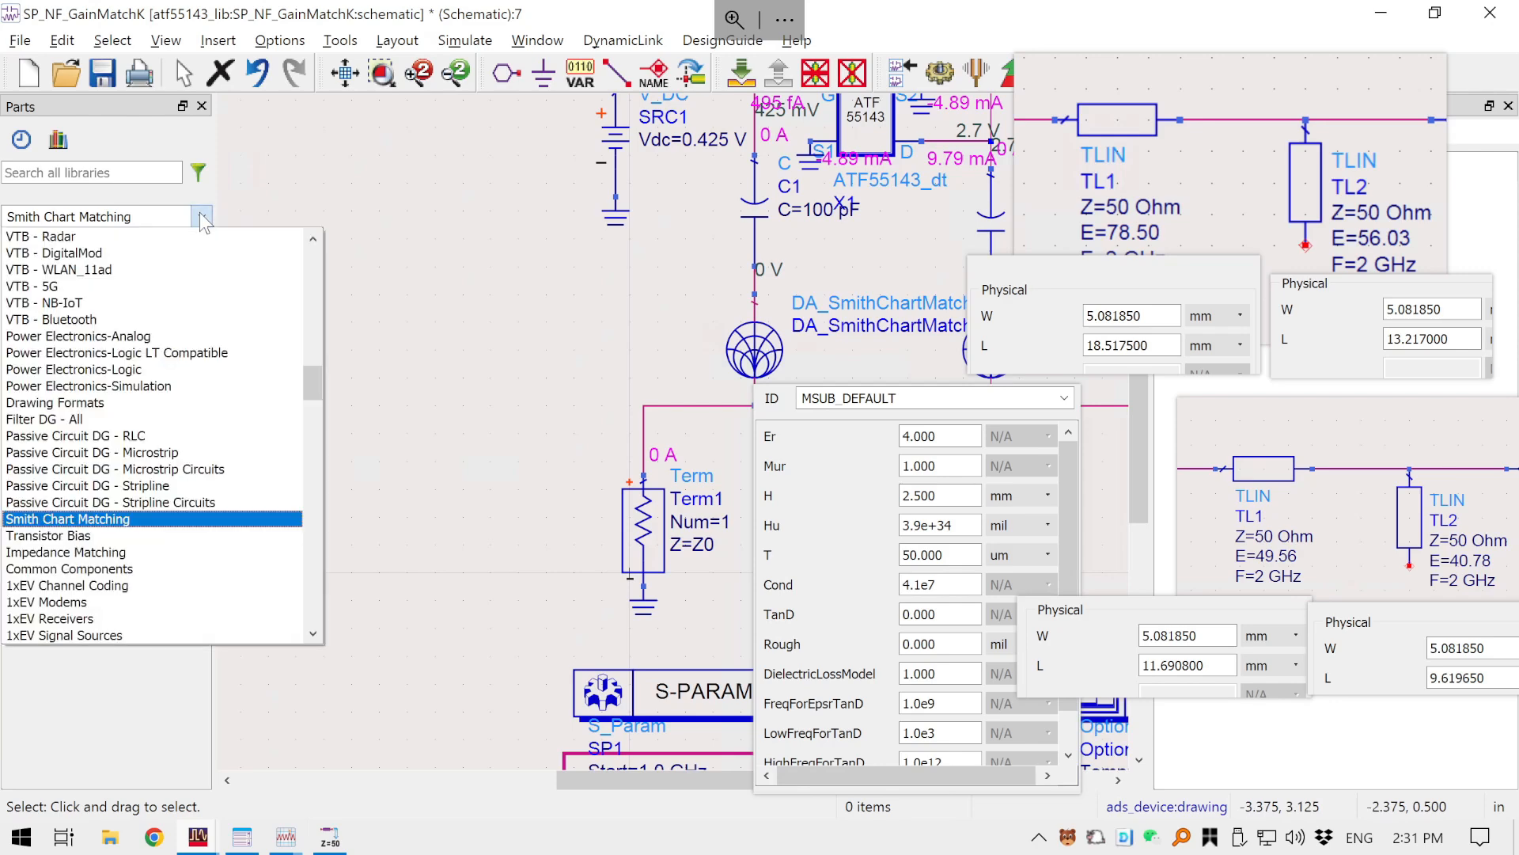
scroll(177, 453, up, 10)
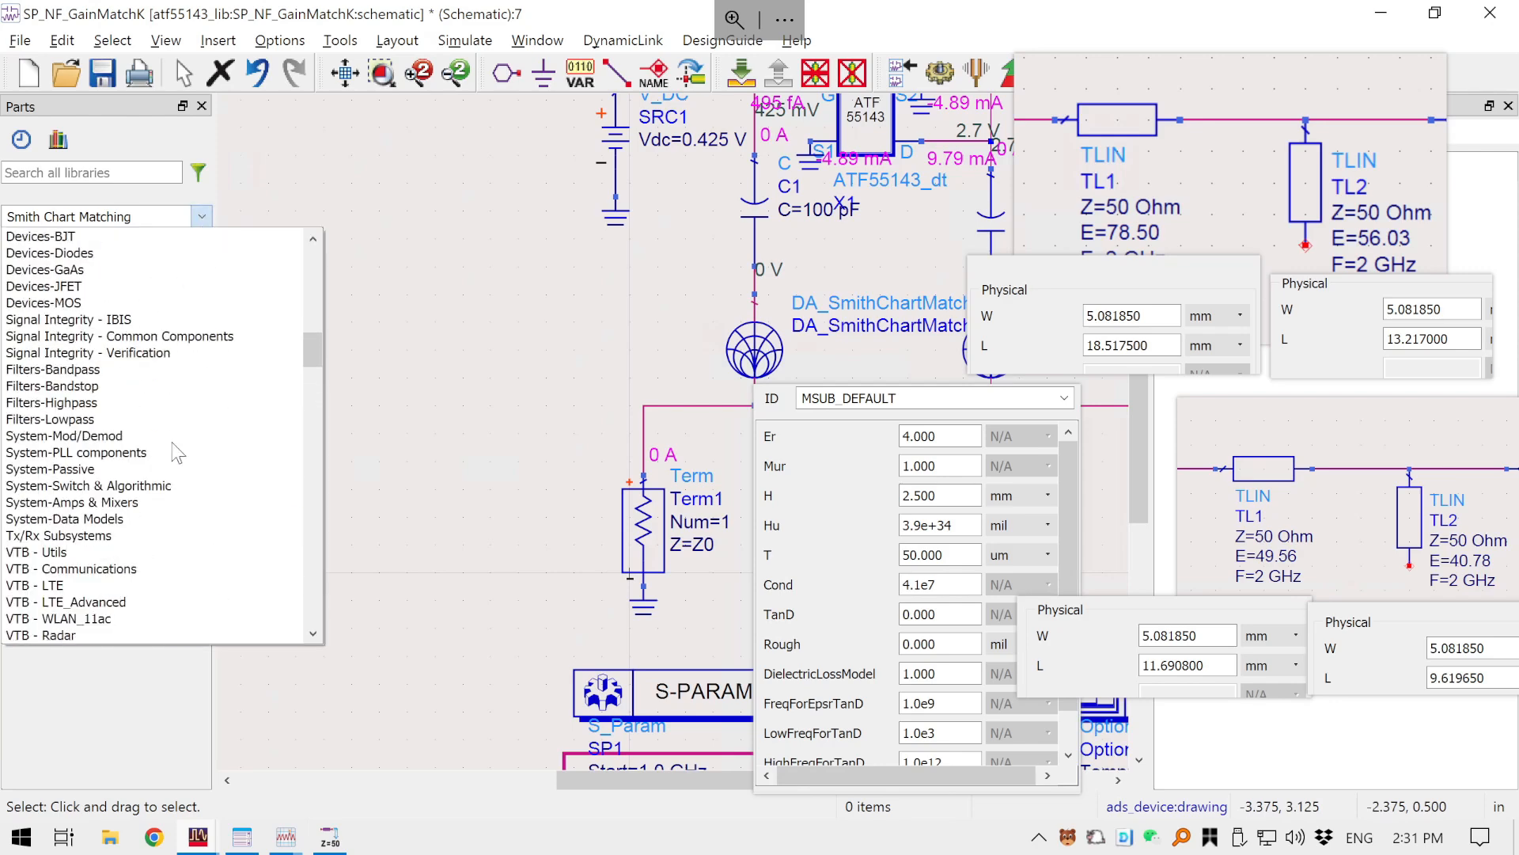
scroll(175, 450, up, 4)
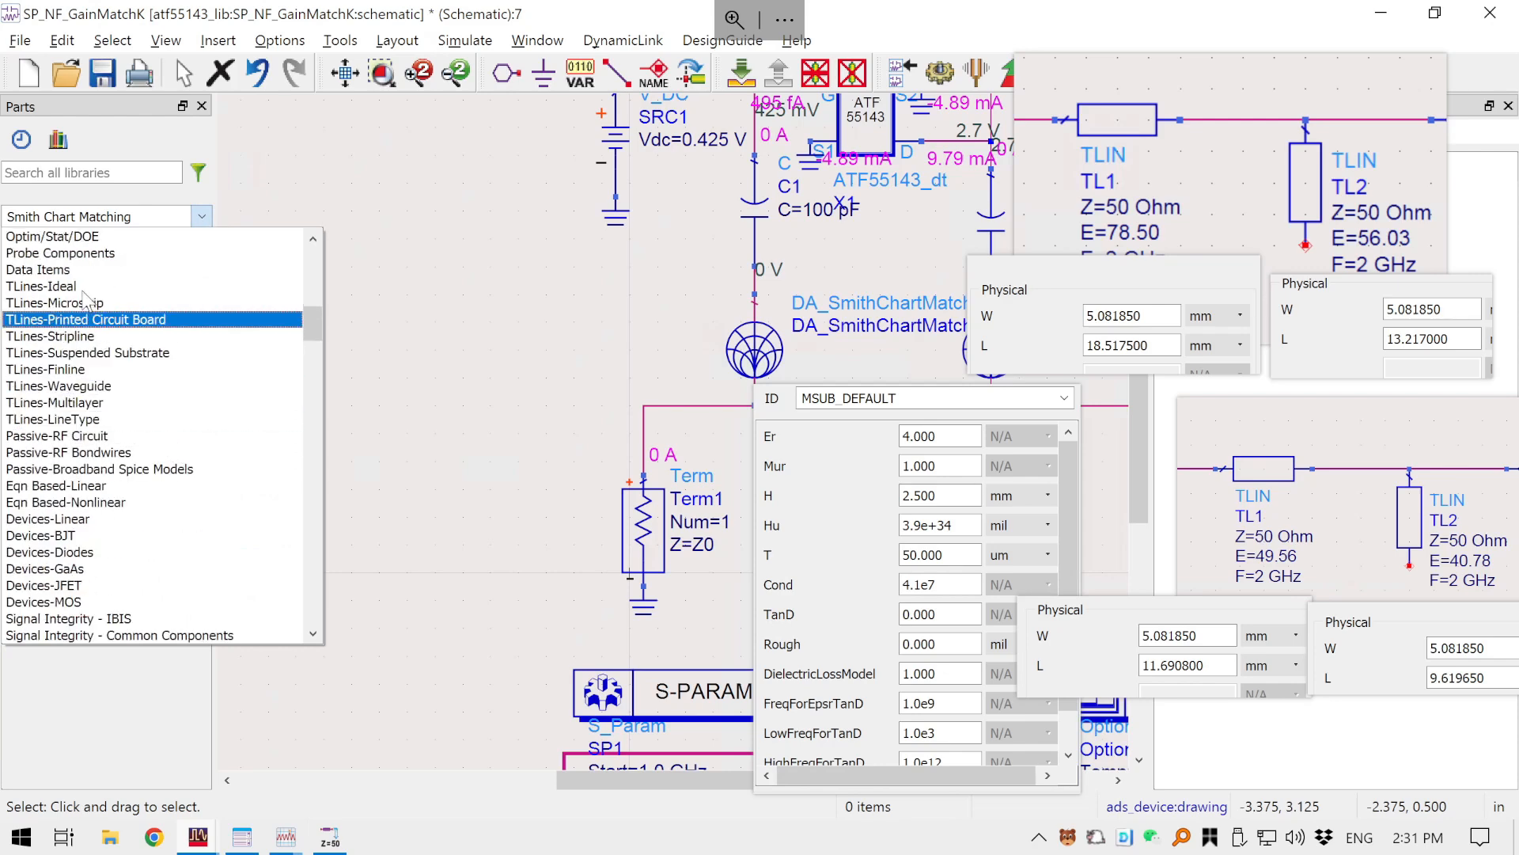
click(79, 305)
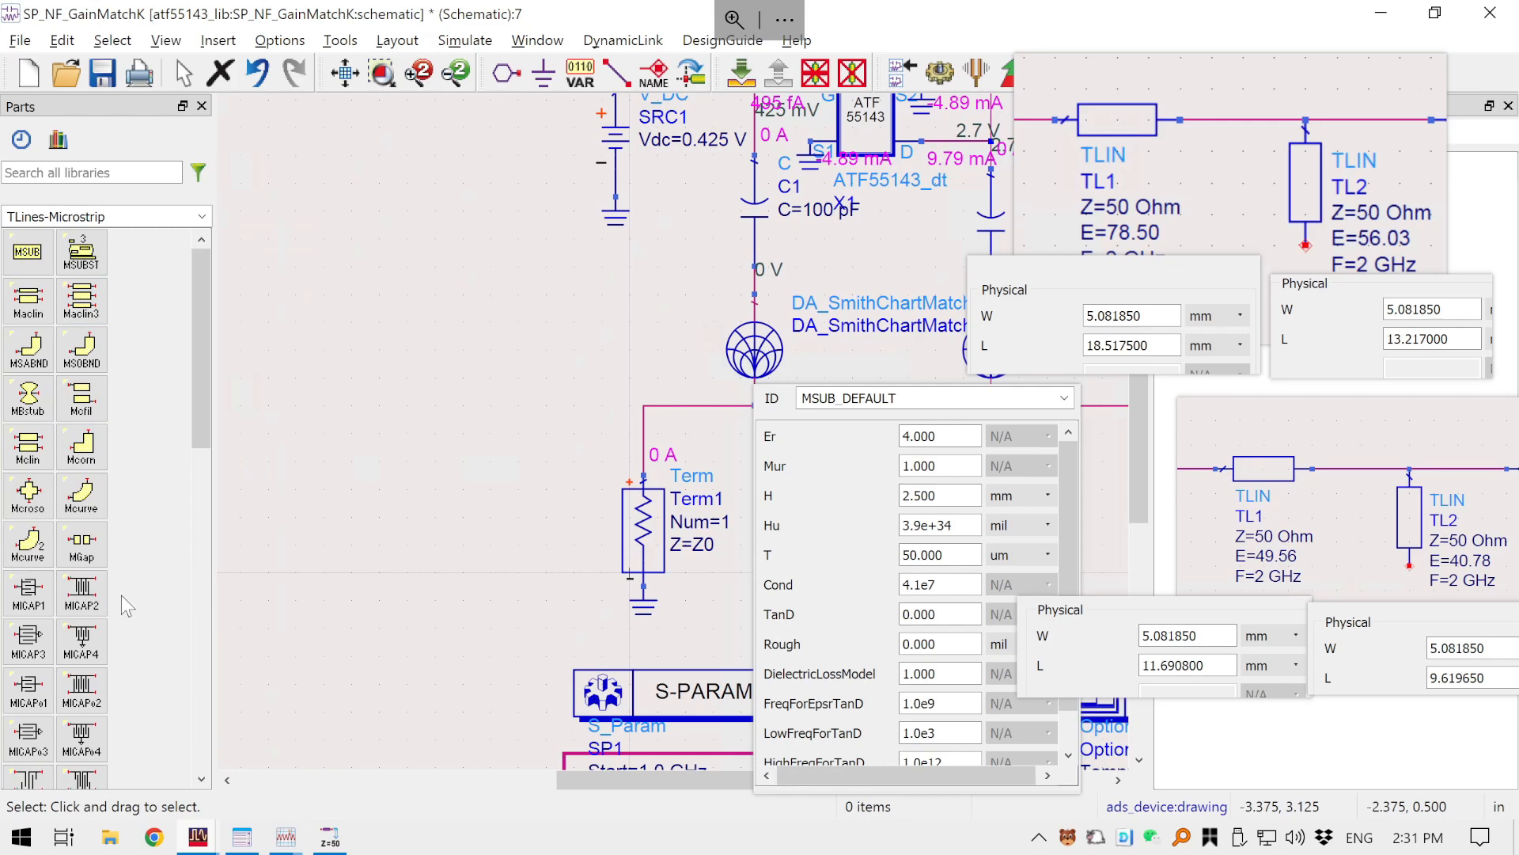
- Place an MSUB substrate component in the empty area left of Term1 and move it clear above the schematic's title box
click(34, 258)
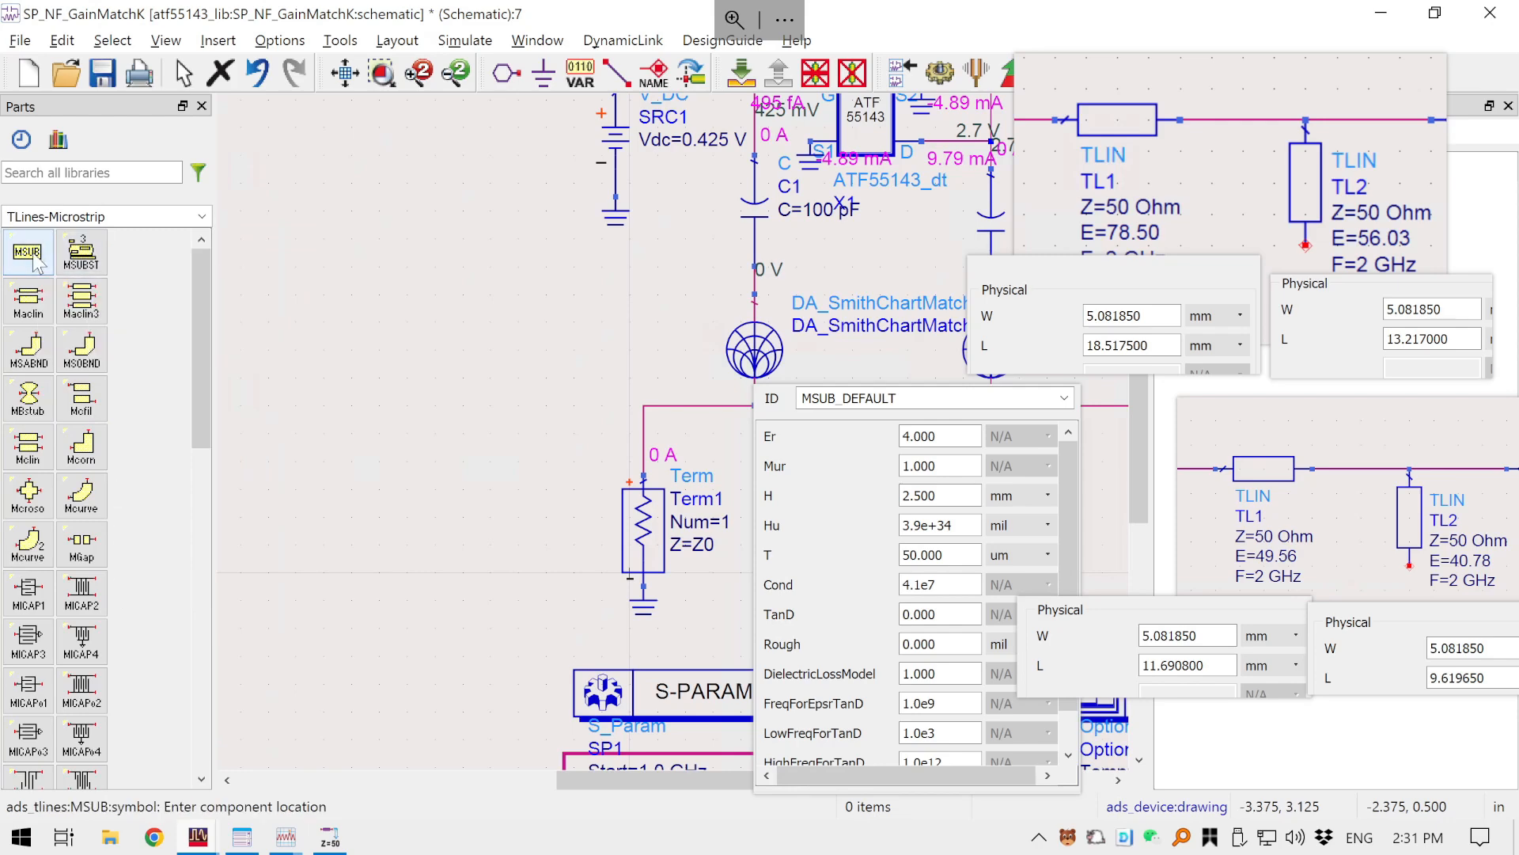
click(278, 567)
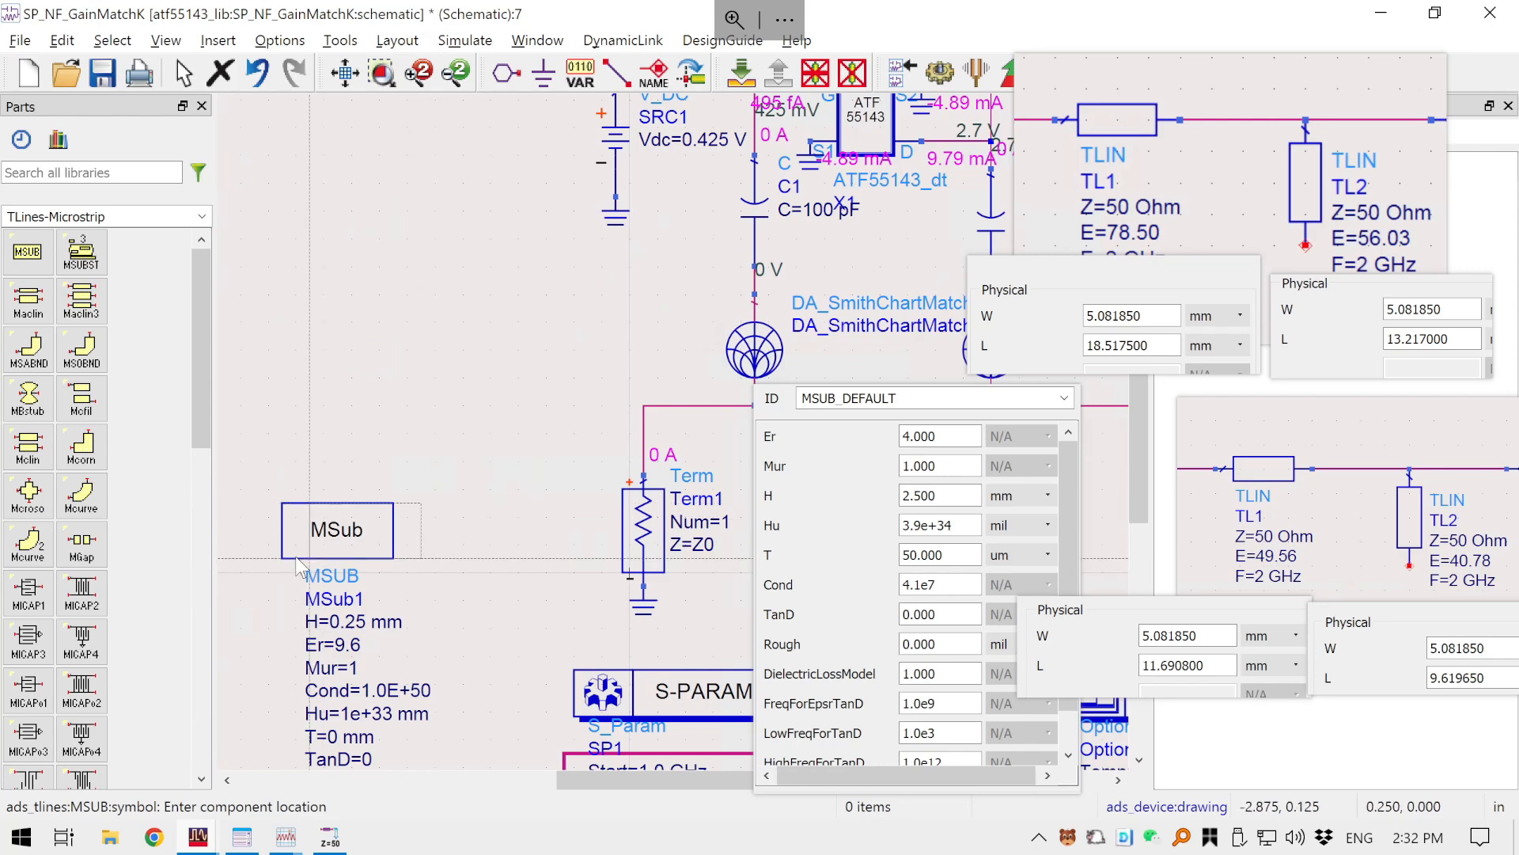
key(Escape)
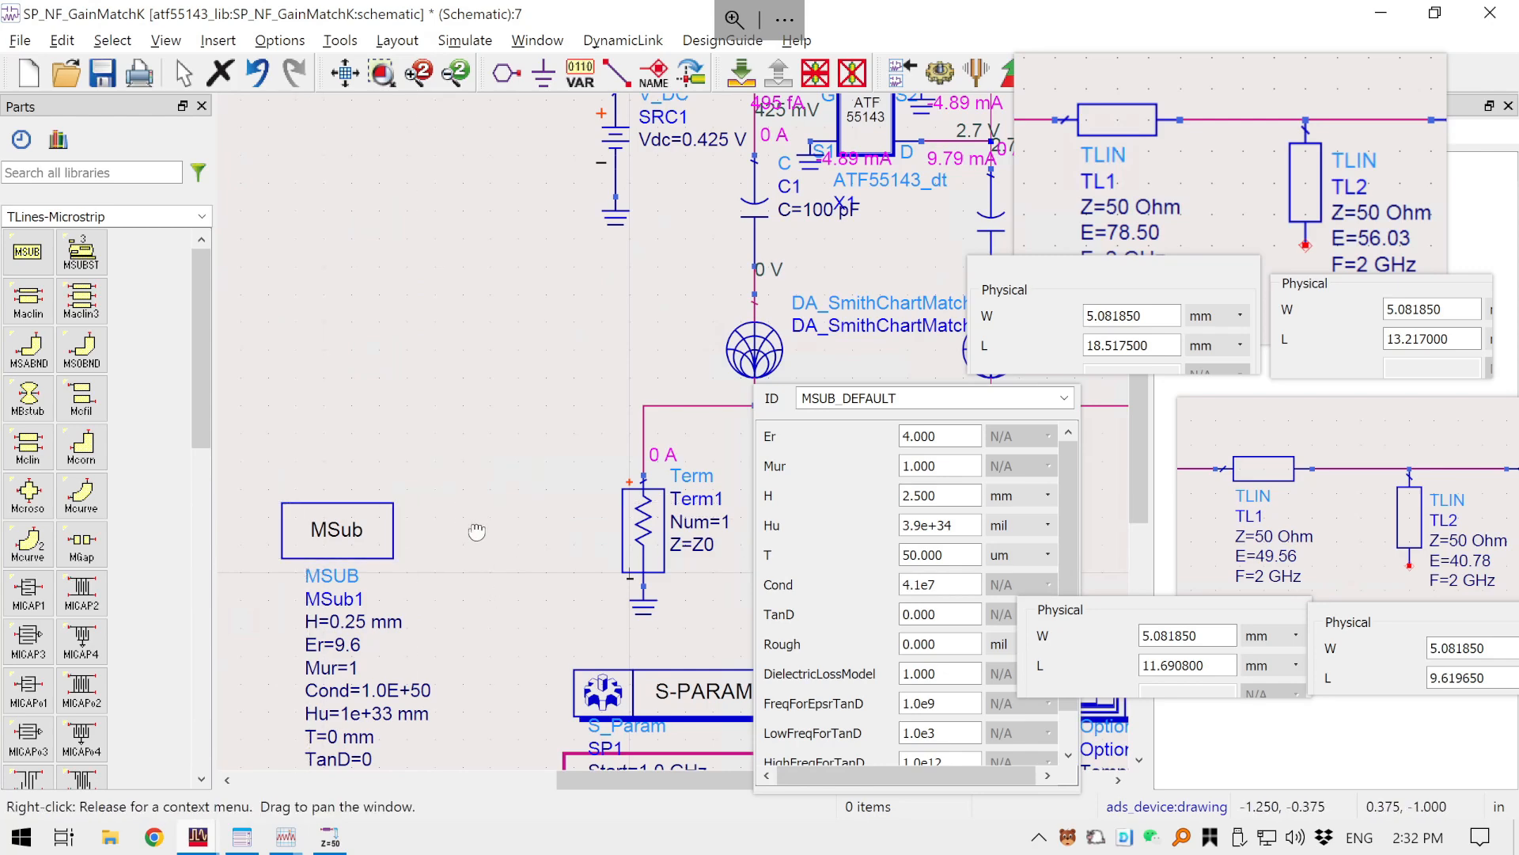
drag(478, 532, 524, 438)
drag(408, 360, 342, 295)
click(478, 326)
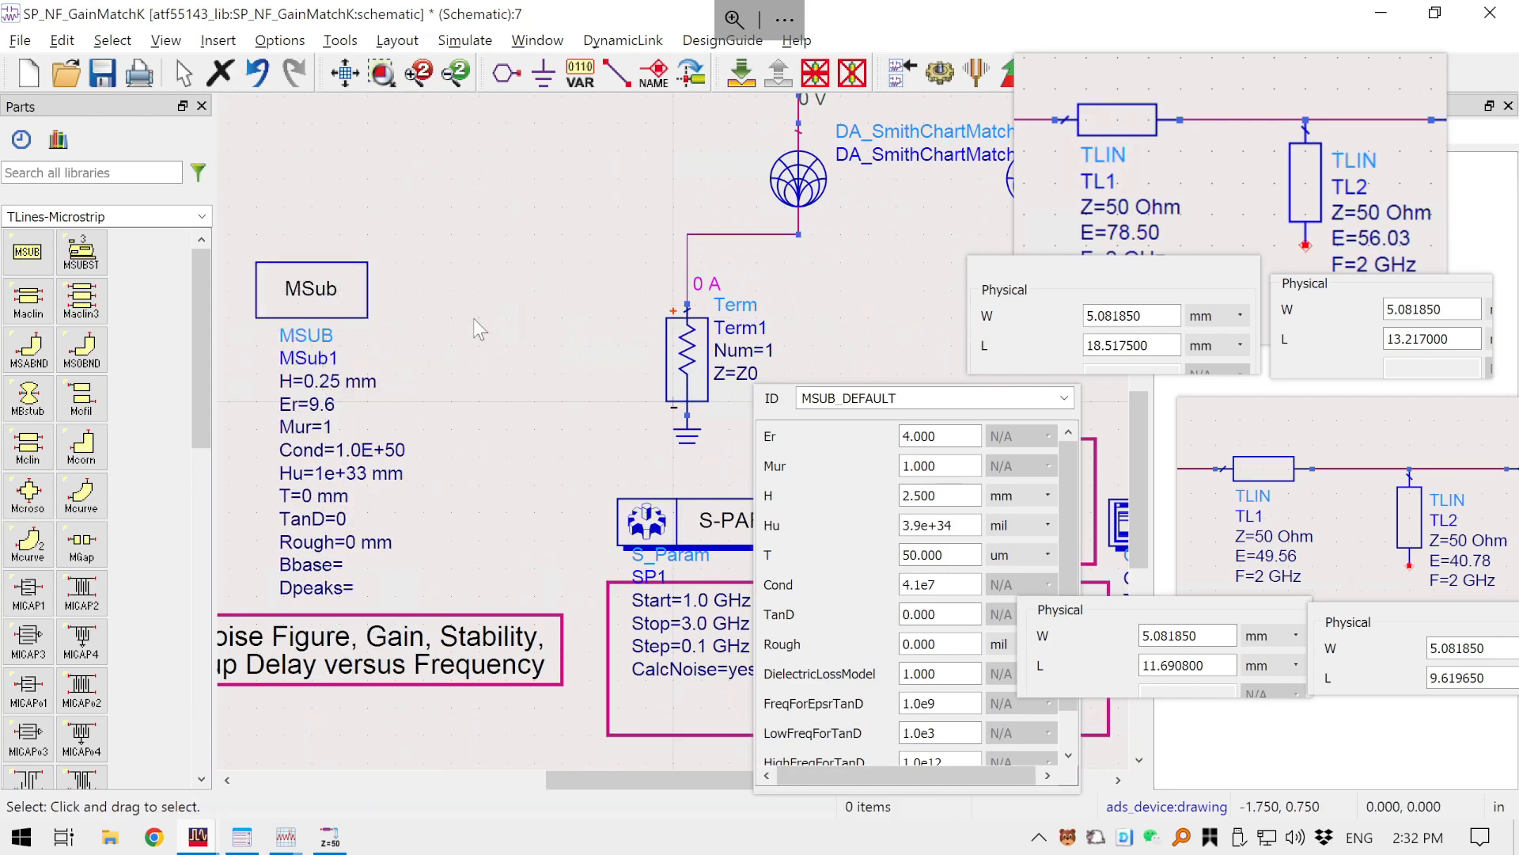
- Set the MSub1 substrate's height H to 2.5 mm and its relative permittivity Er to 4.0
double_click(331, 380)
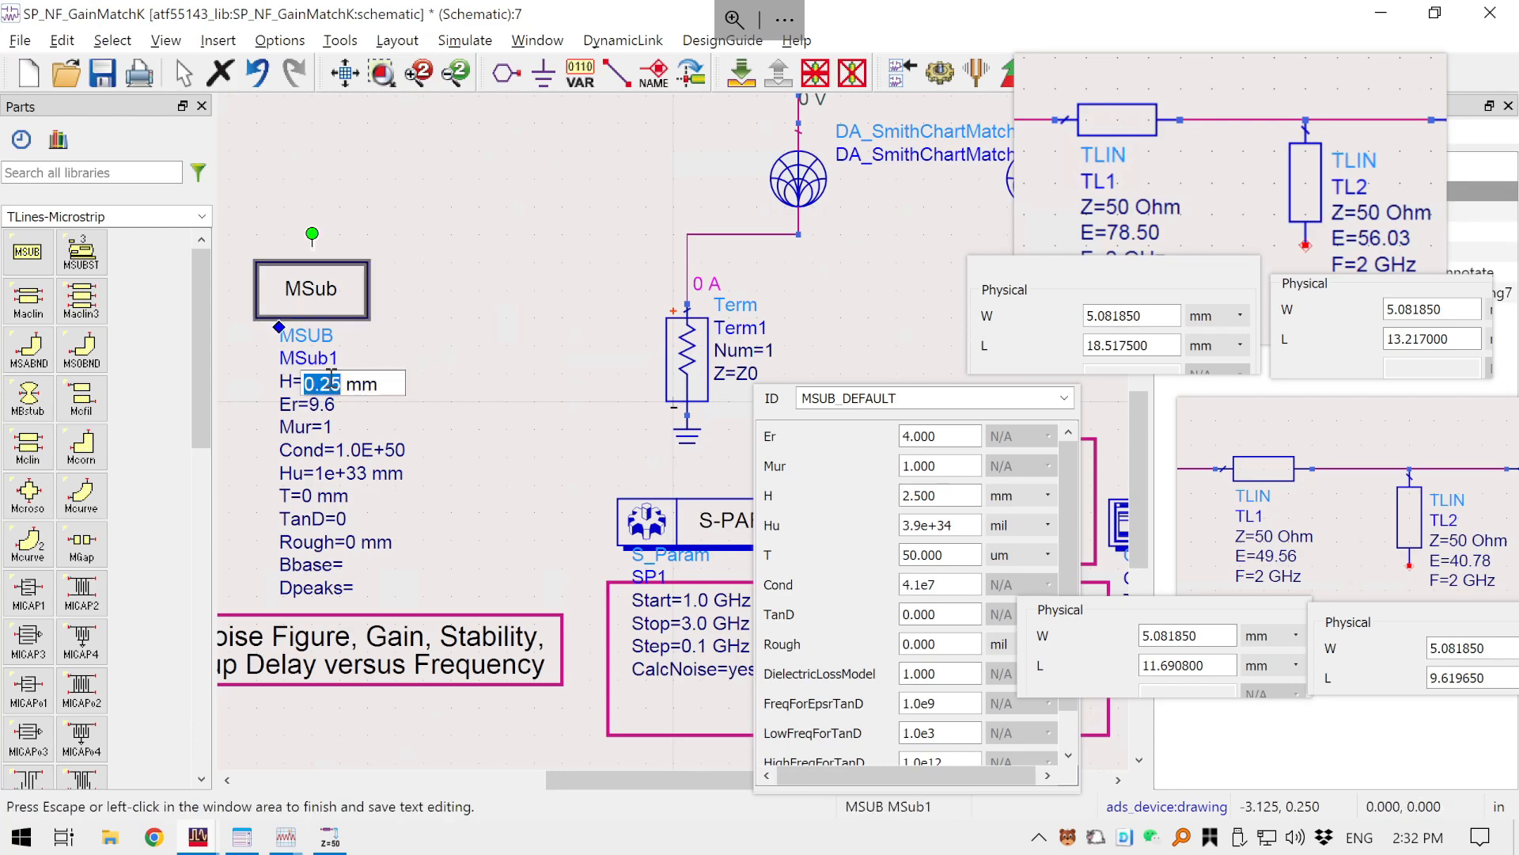
text(2.5)
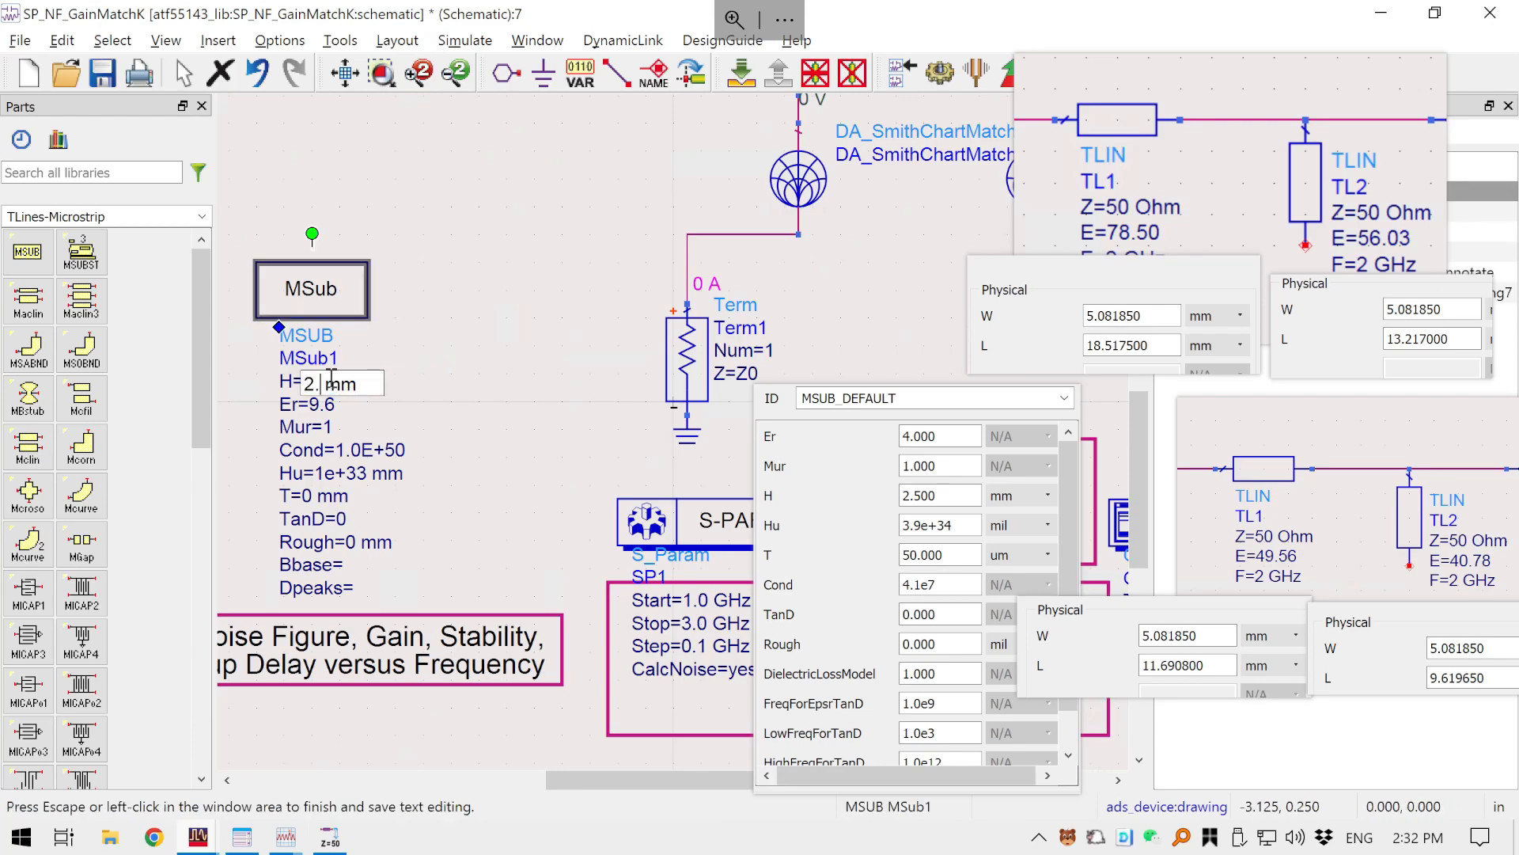
key(Tab)
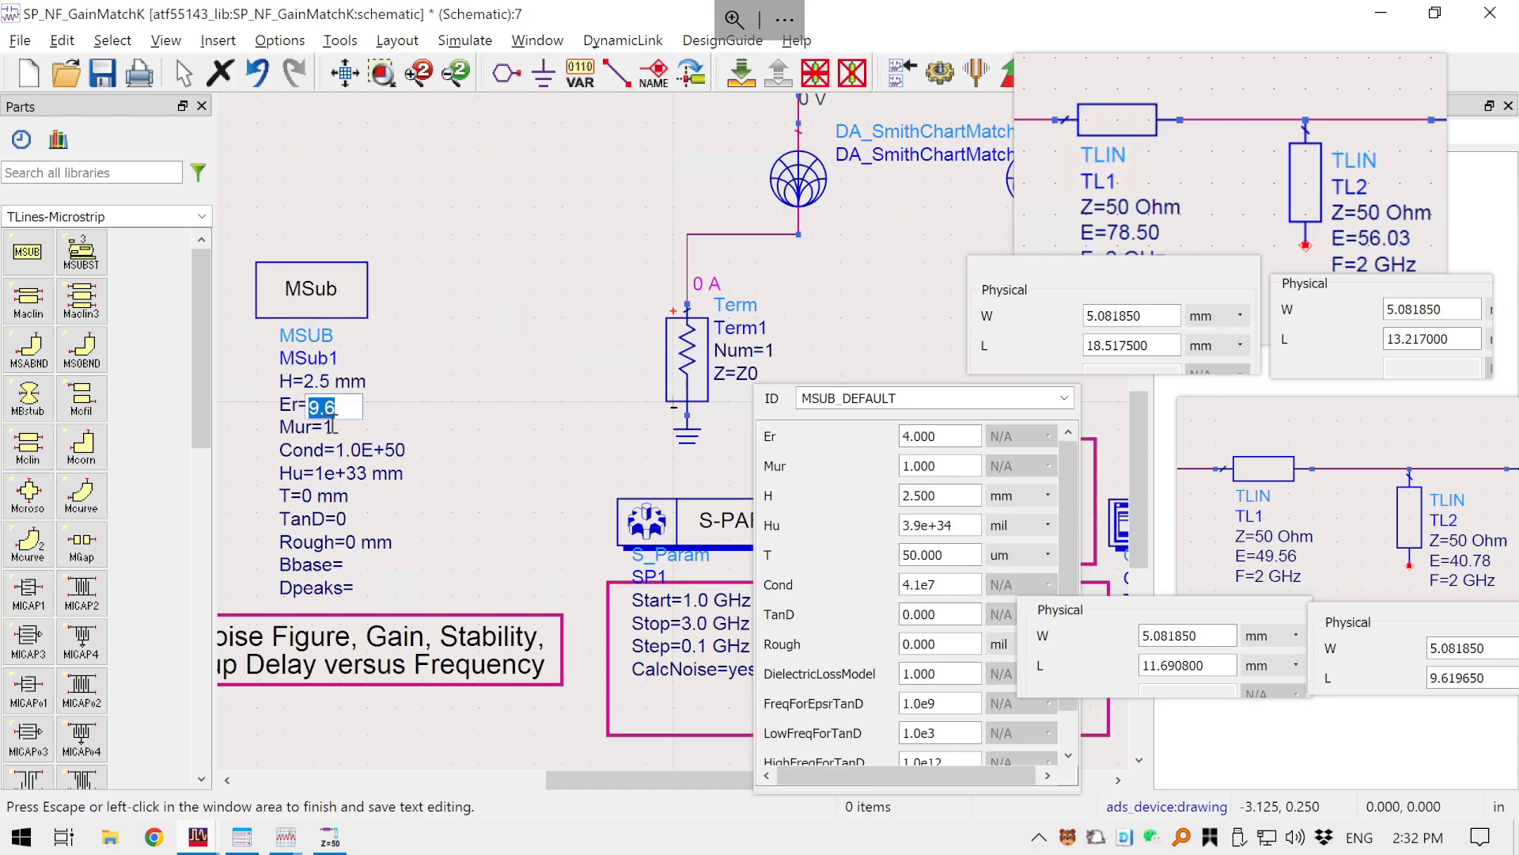
text(4.0)
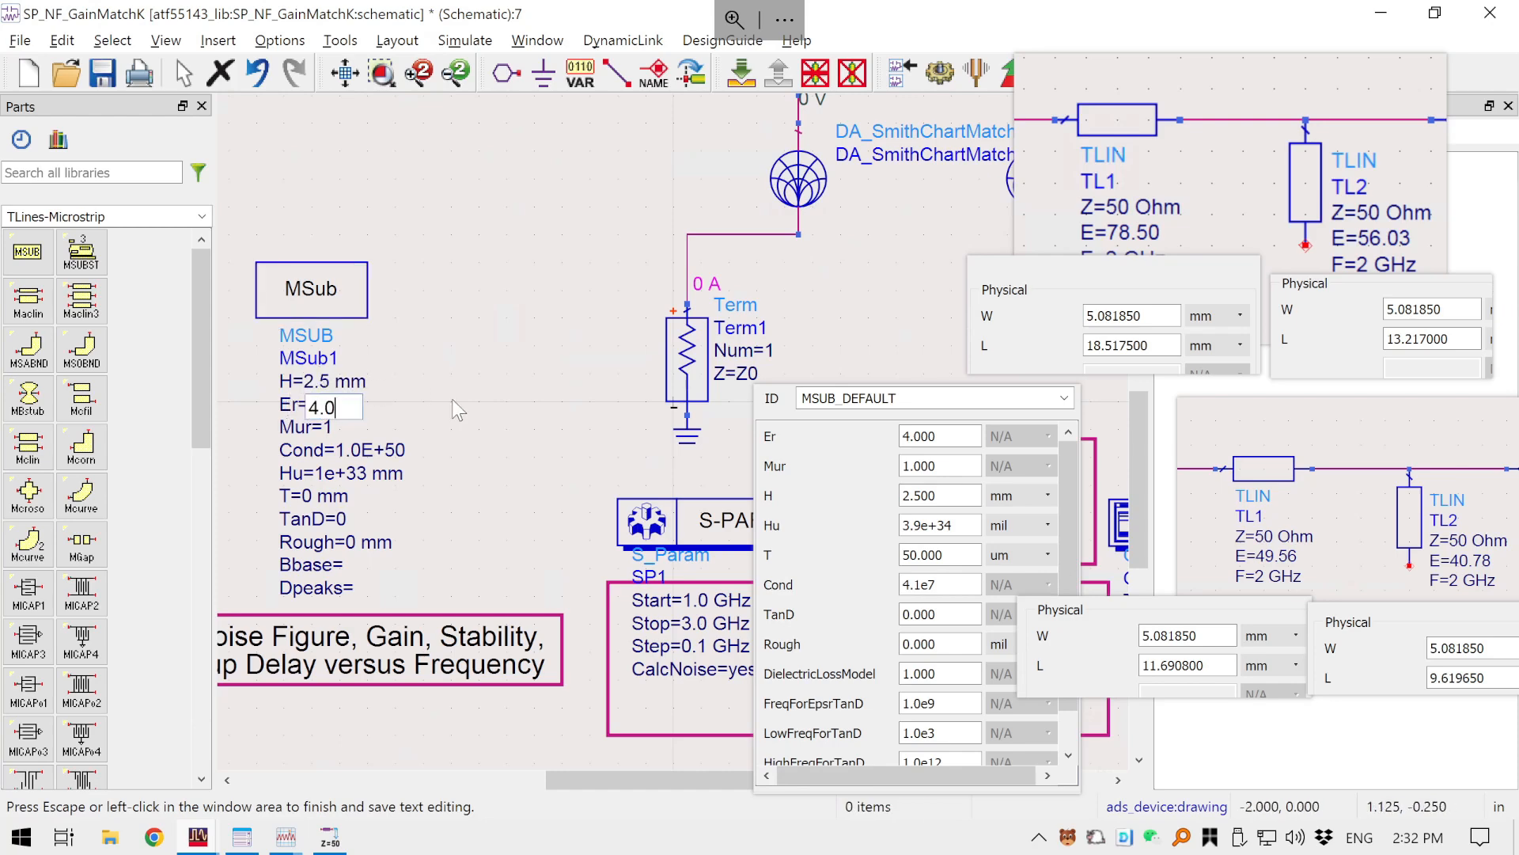
key(Tab)
- Set MSub1's conductor thickness T to 50 um, leave Mur, Cond and Hu as they are, and save the schematic
key(Tab)
key(Tab)
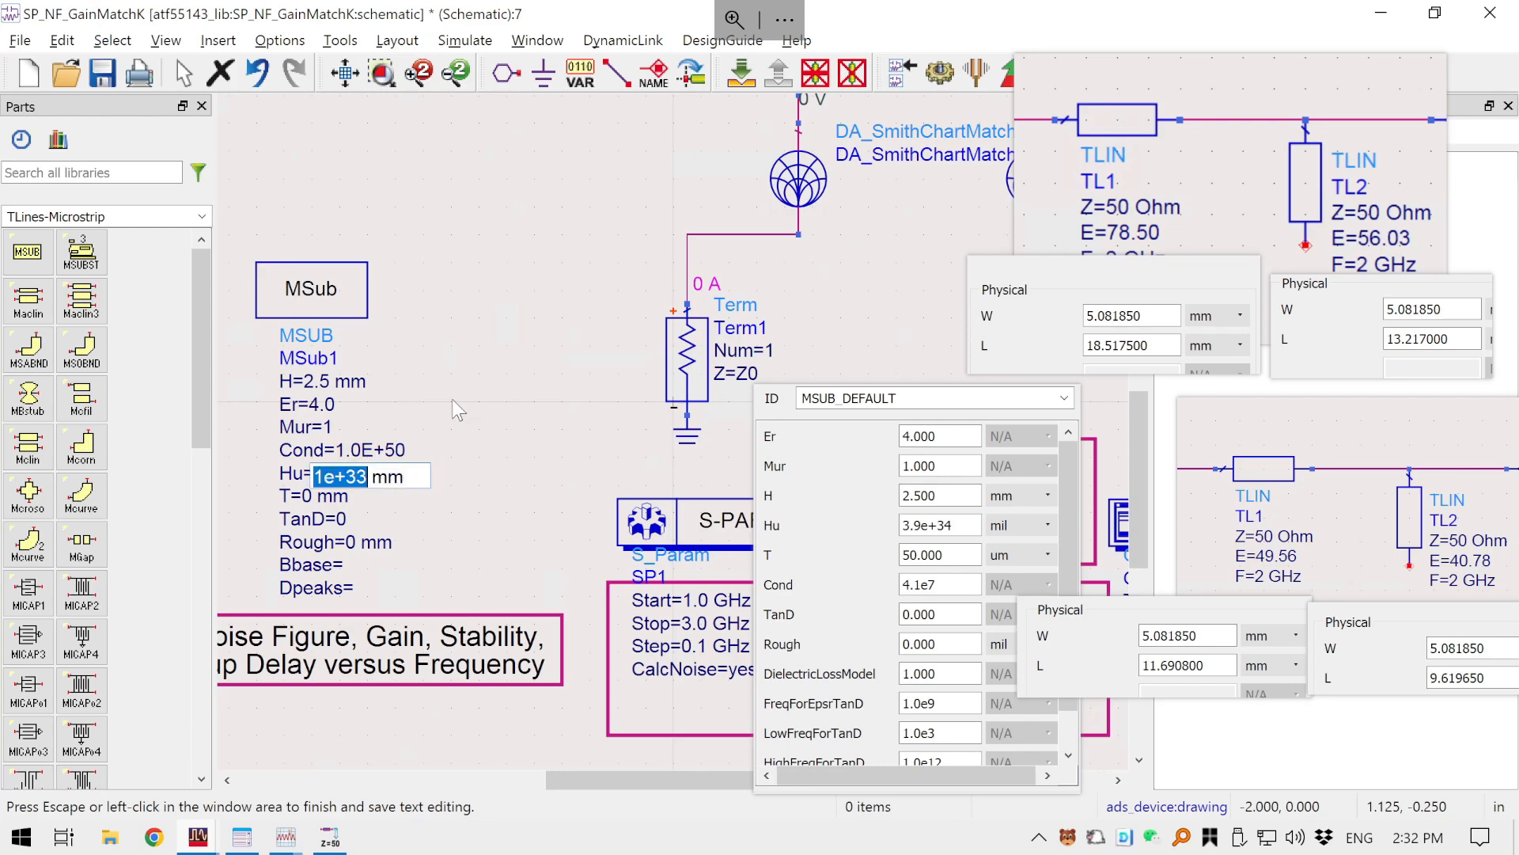
key(Tab)
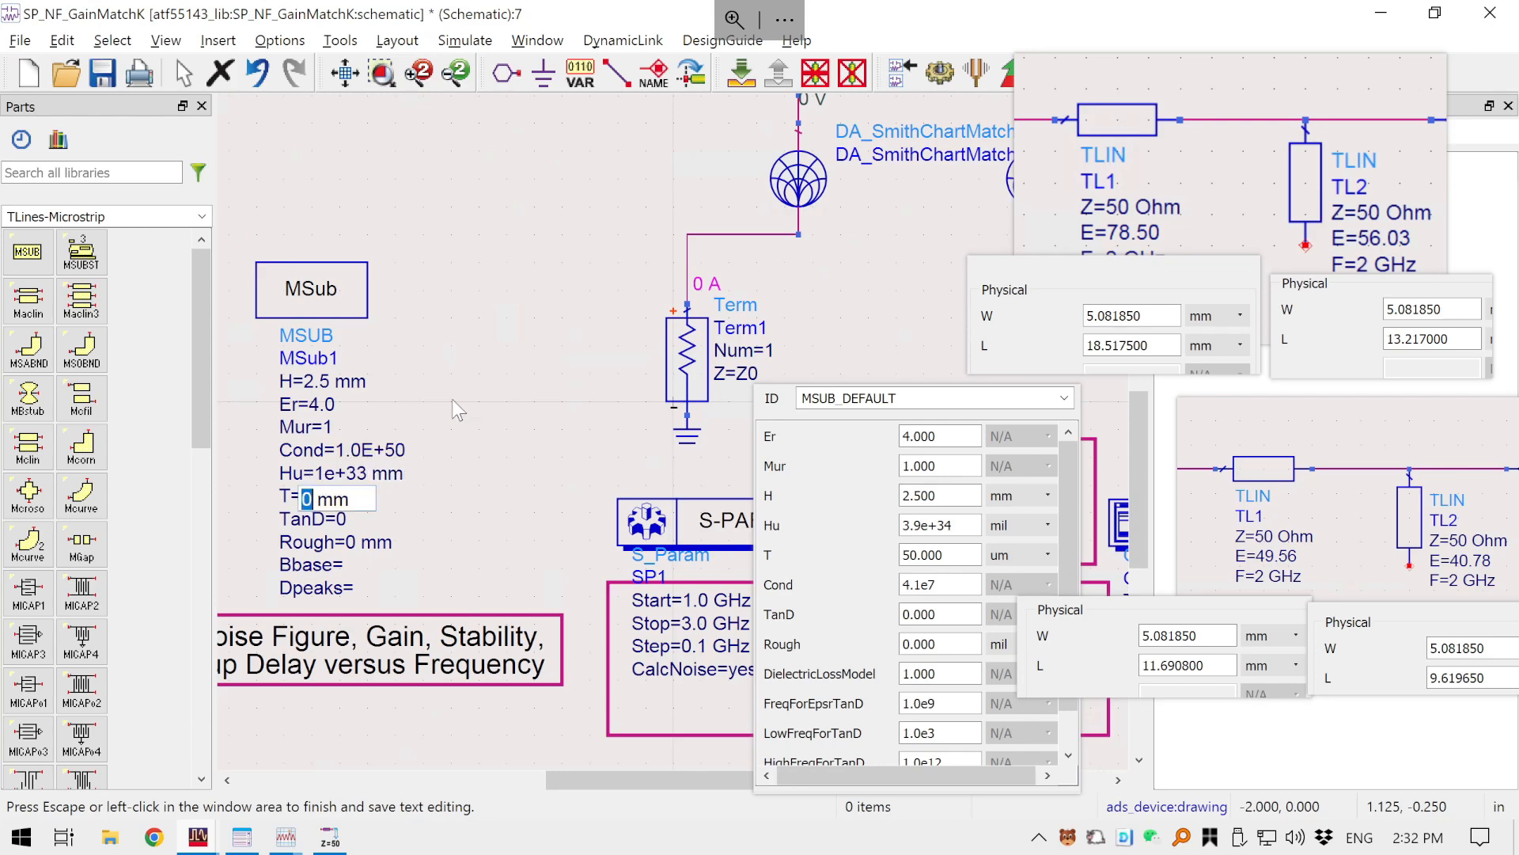
text(50)
key(Delete)
text(u)
key(Tab)
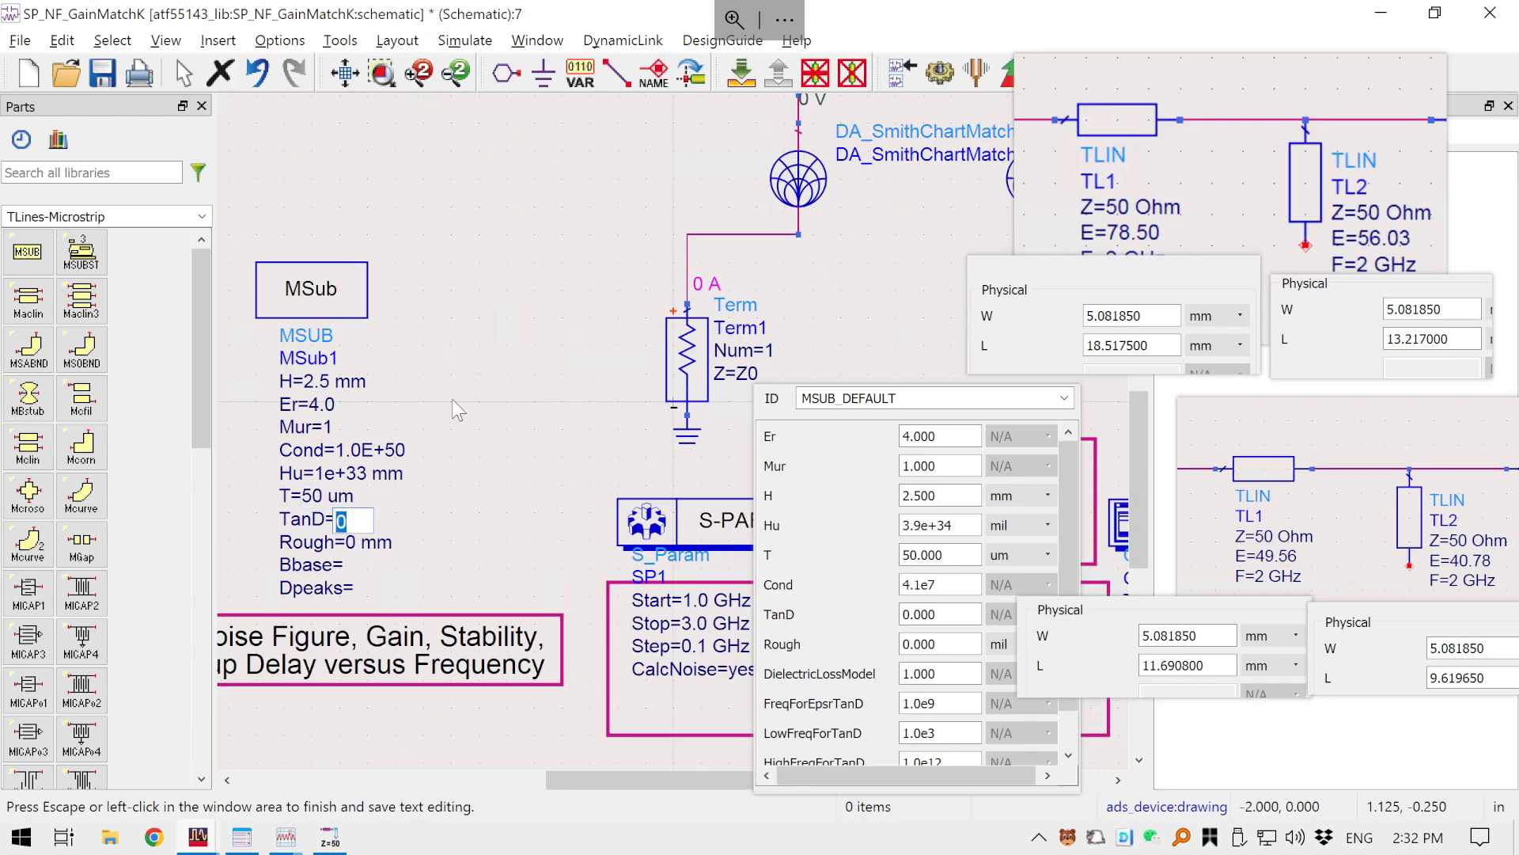
click(514, 321)
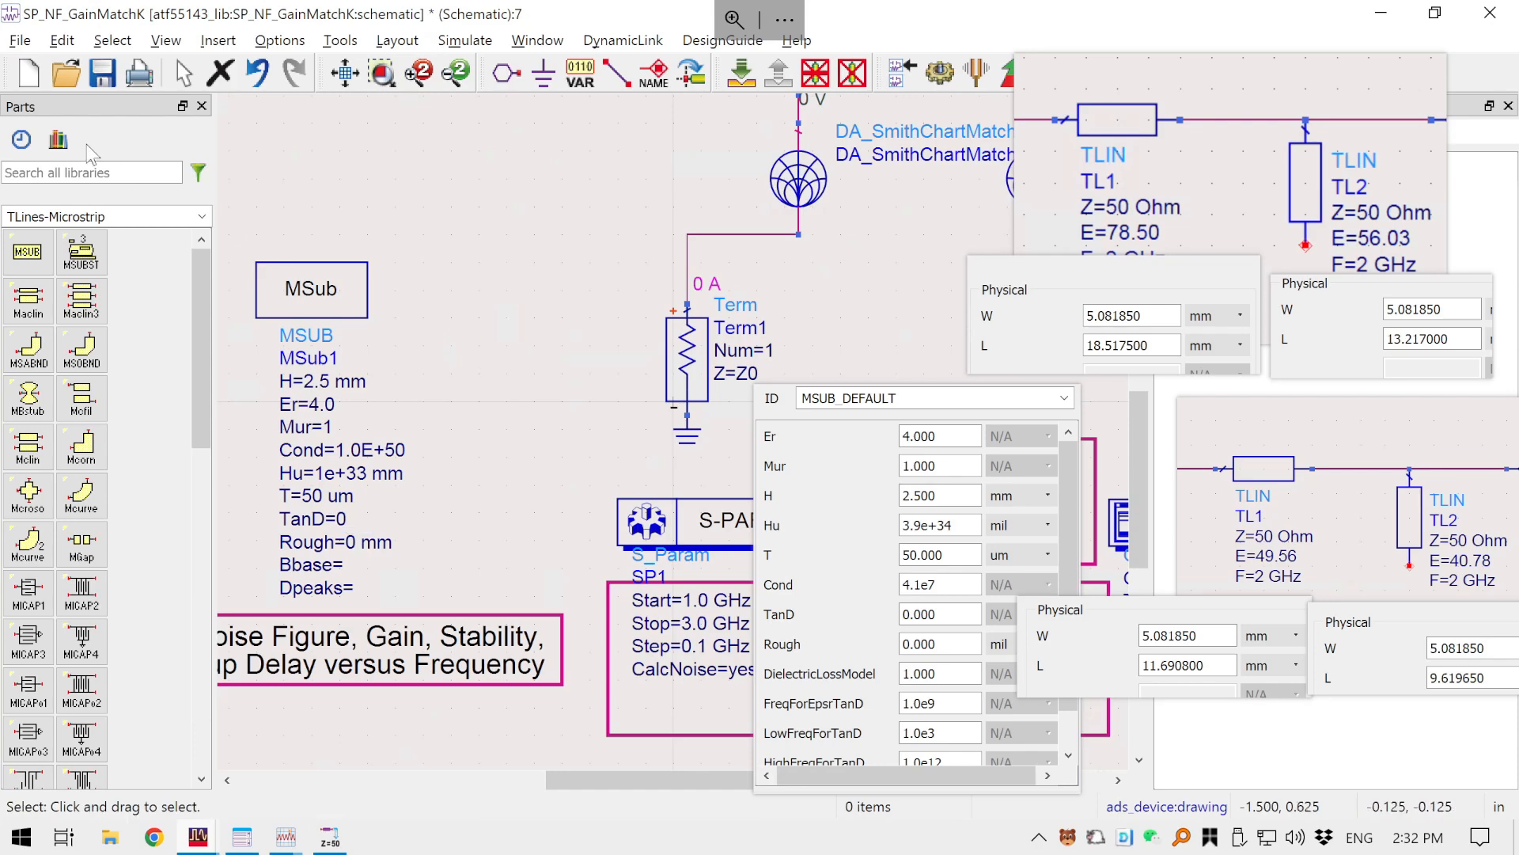
click(115, 81)
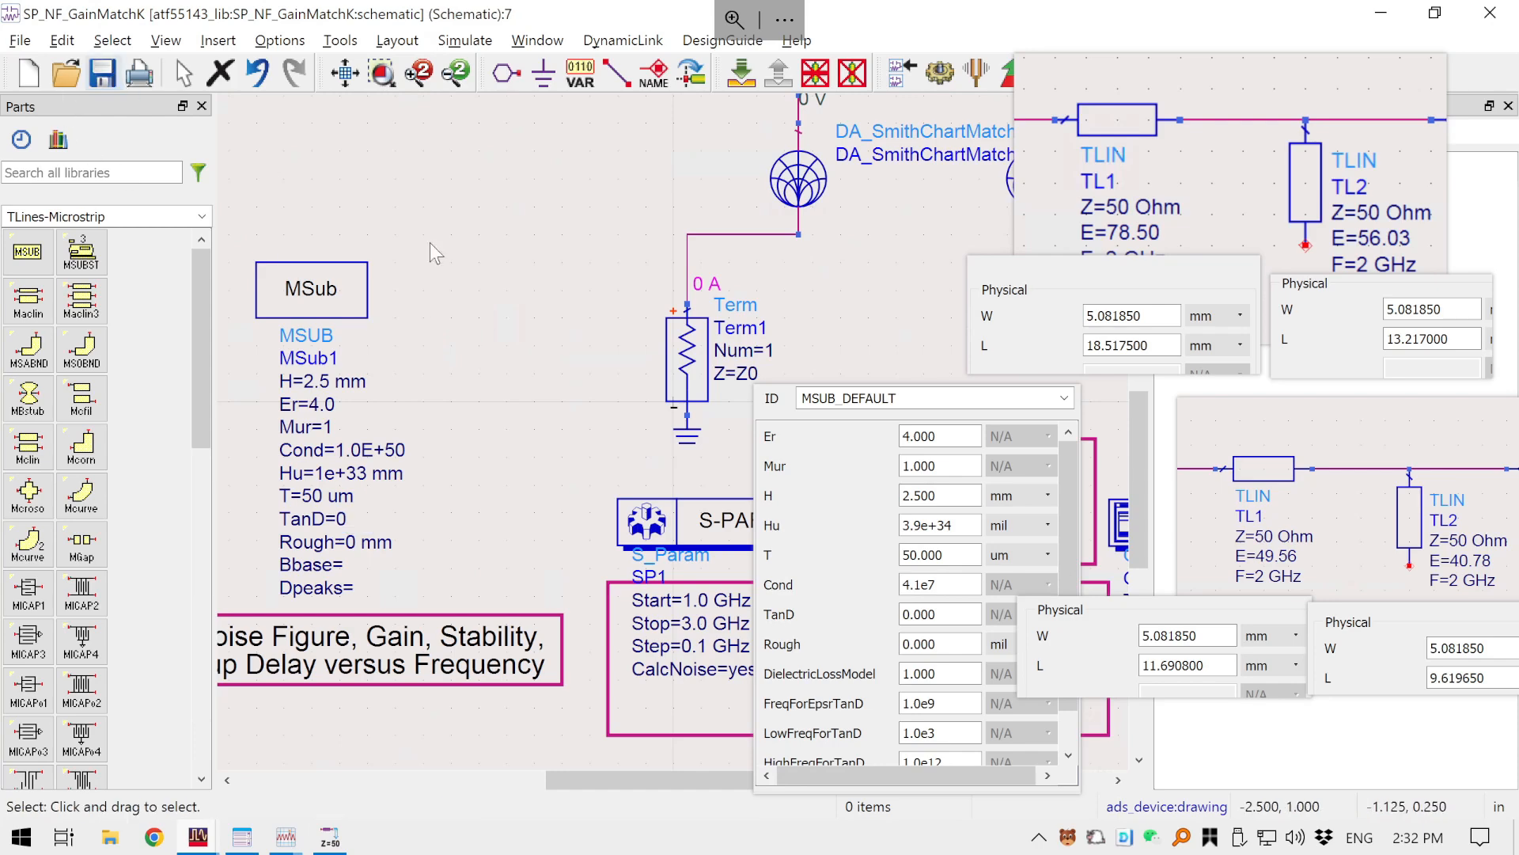
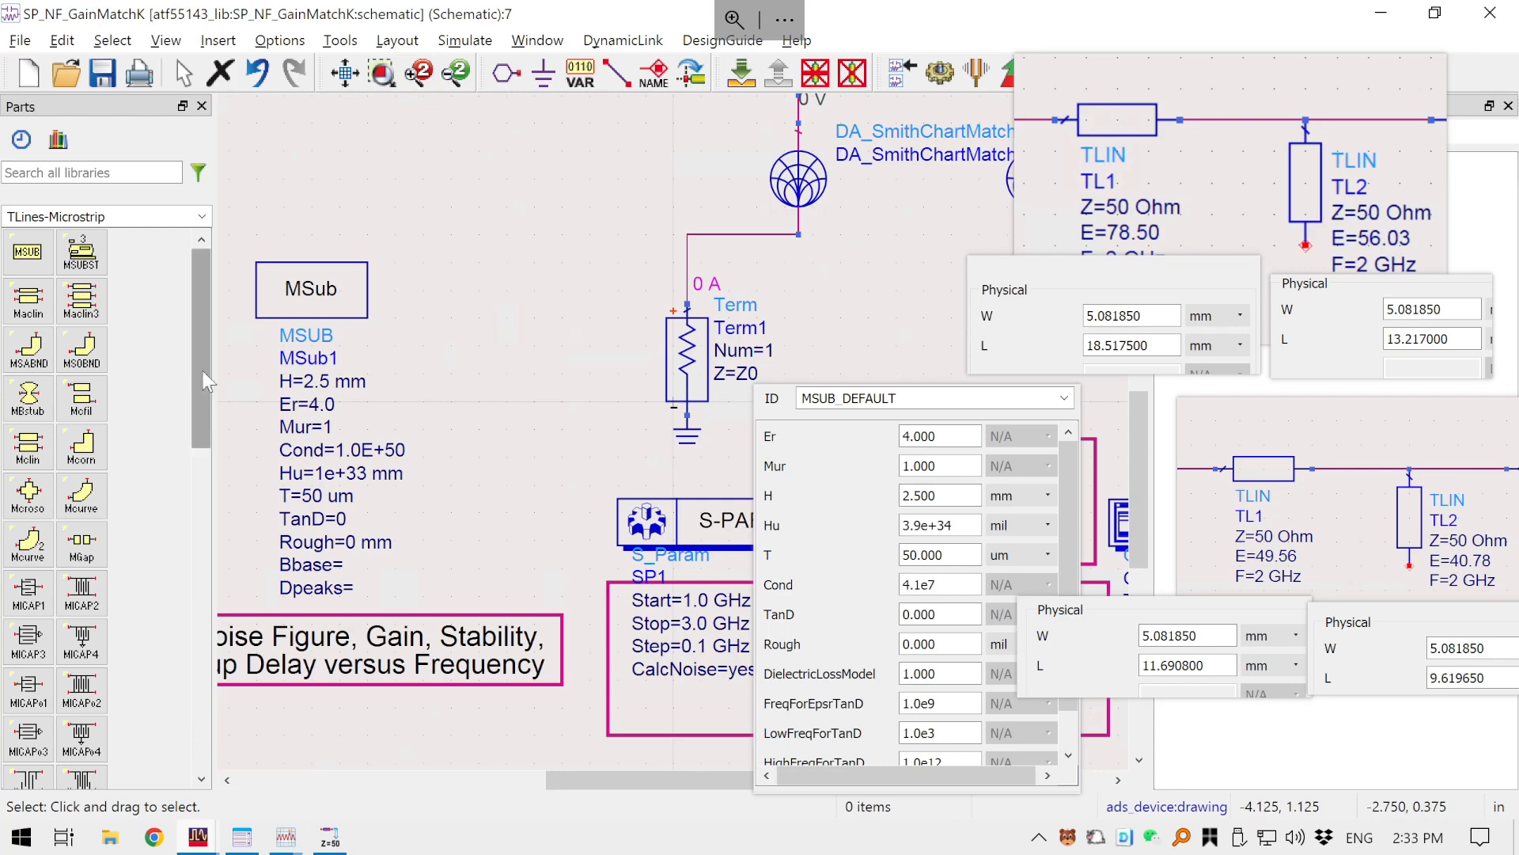
- Place two MLIN microstrip lines one above the other between the MSub1 substrate and Term1
drag(207, 306, 210, 476)
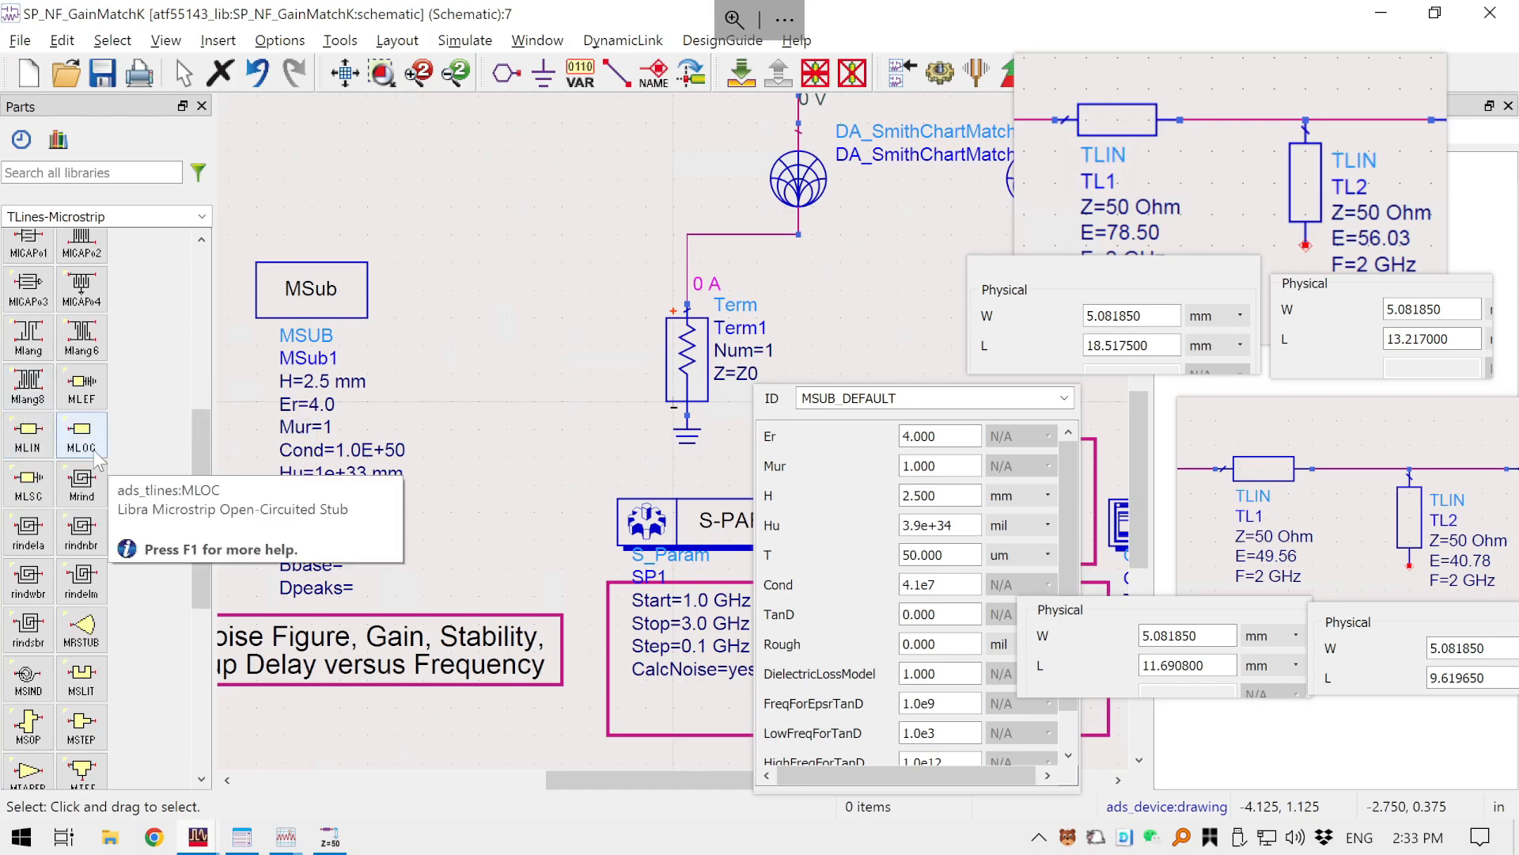
click(28, 434)
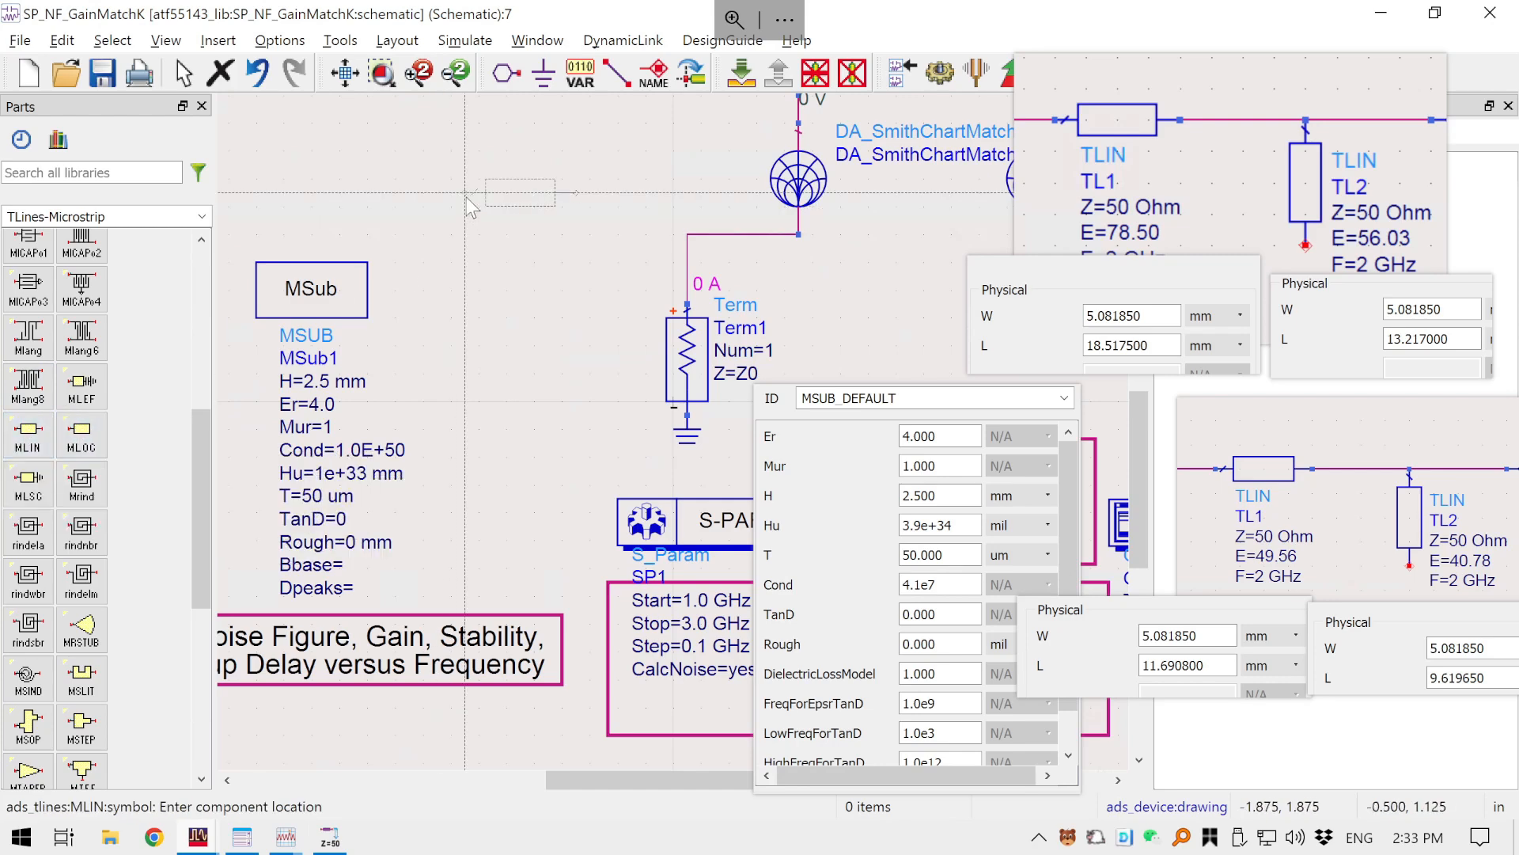
click(477, 165)
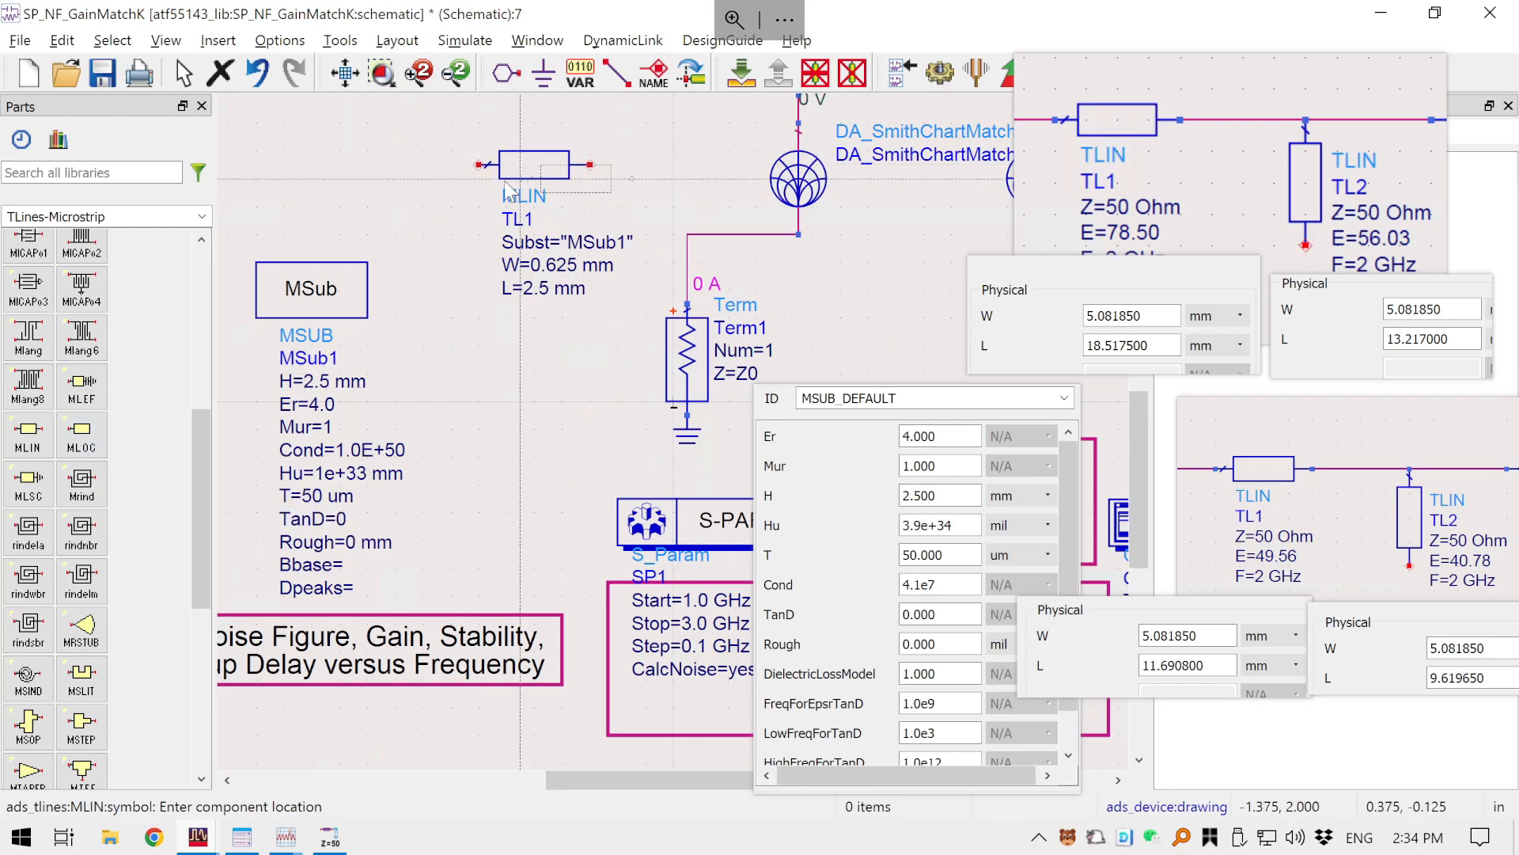
click(474, 393)
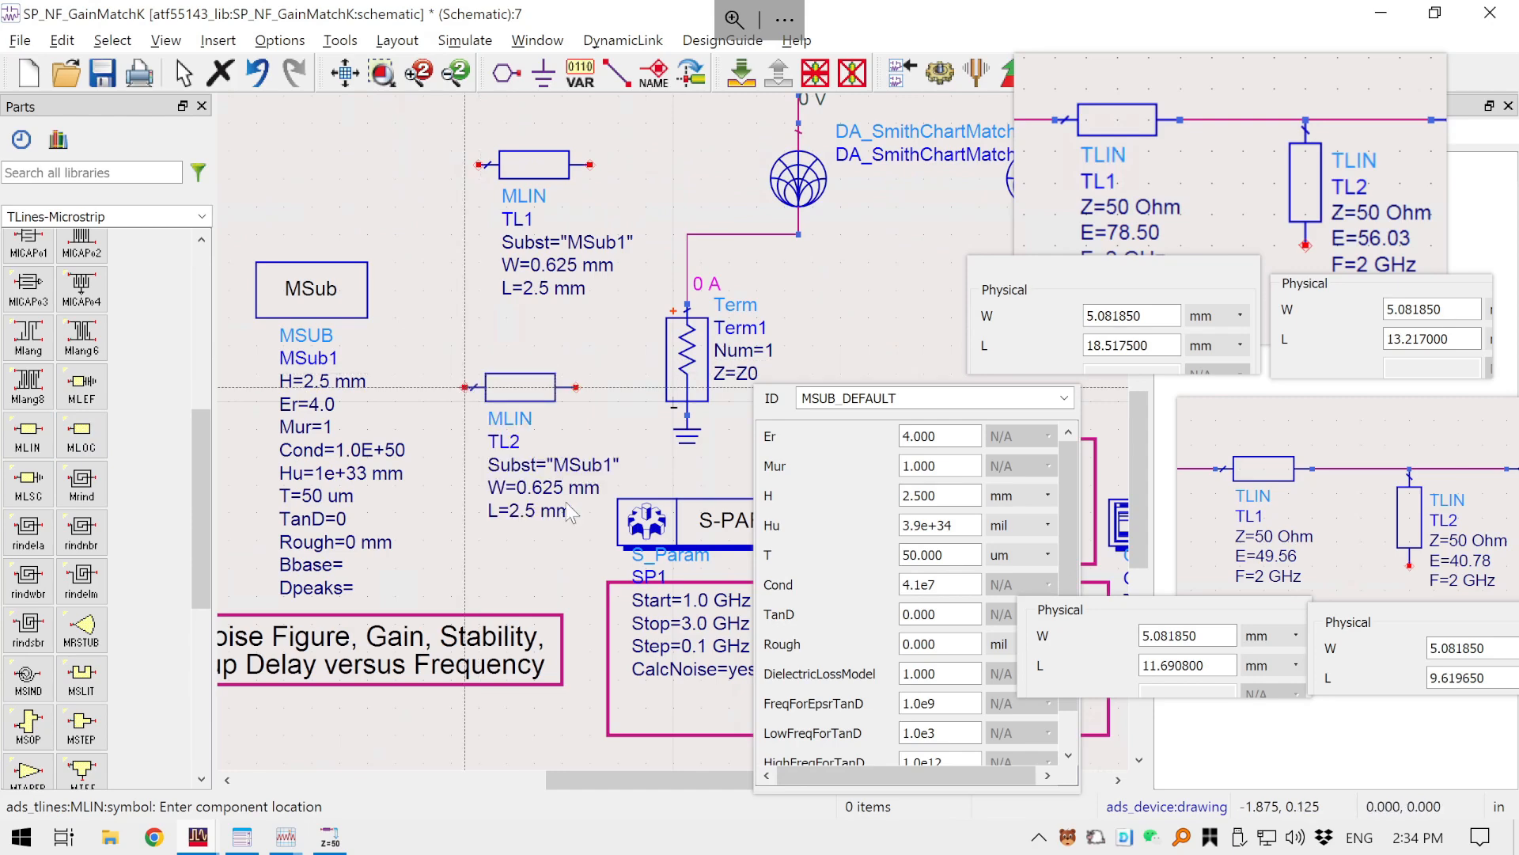
key(Escape)
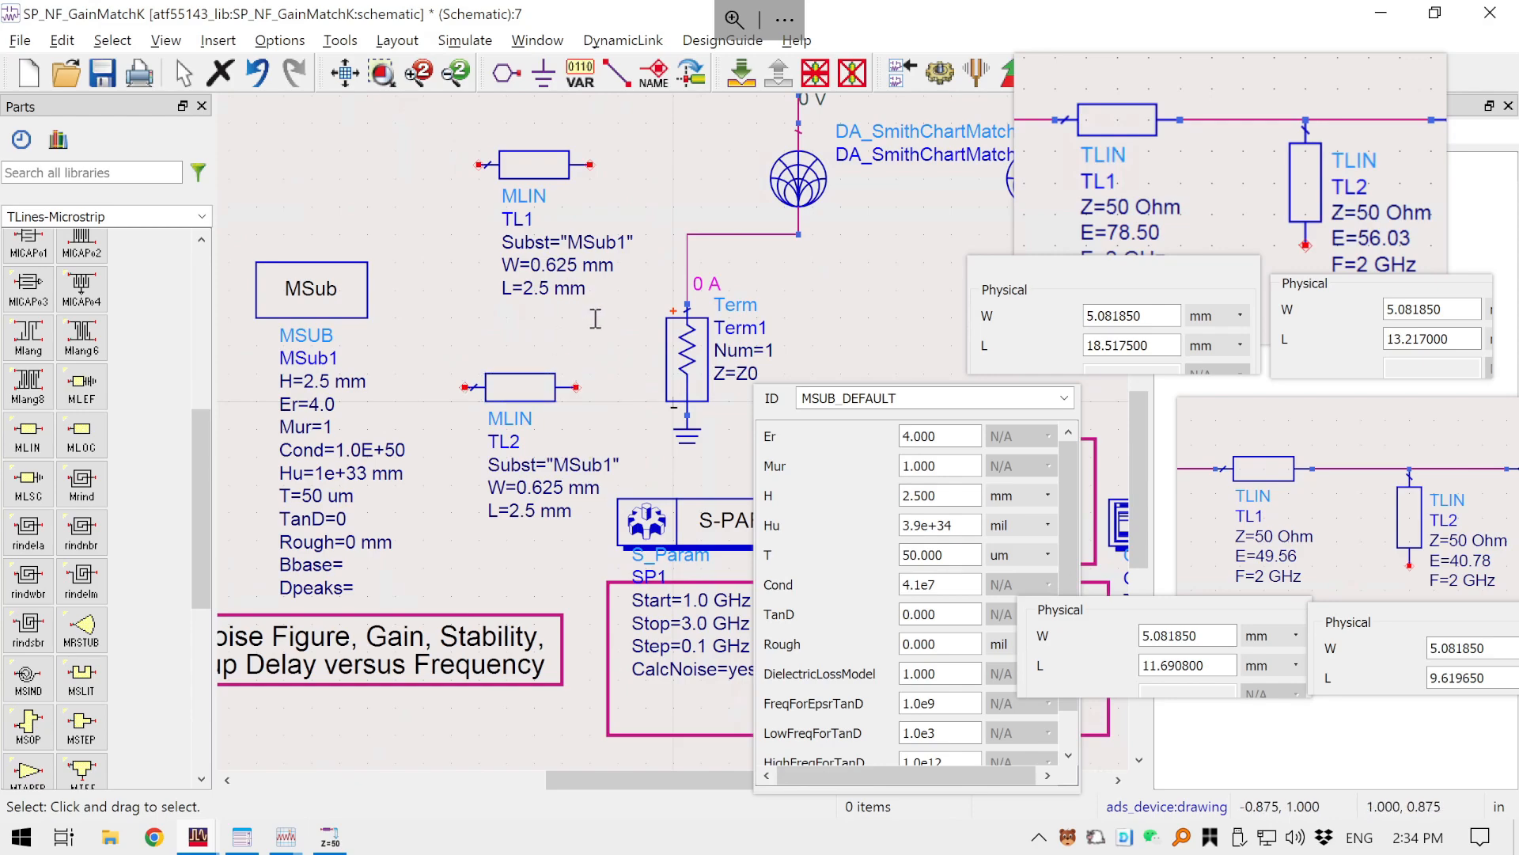
- Shift TL1 away from the Smith chart component and rotate TL2 to vertical as a stub
drag(597, 318, 494, 443)
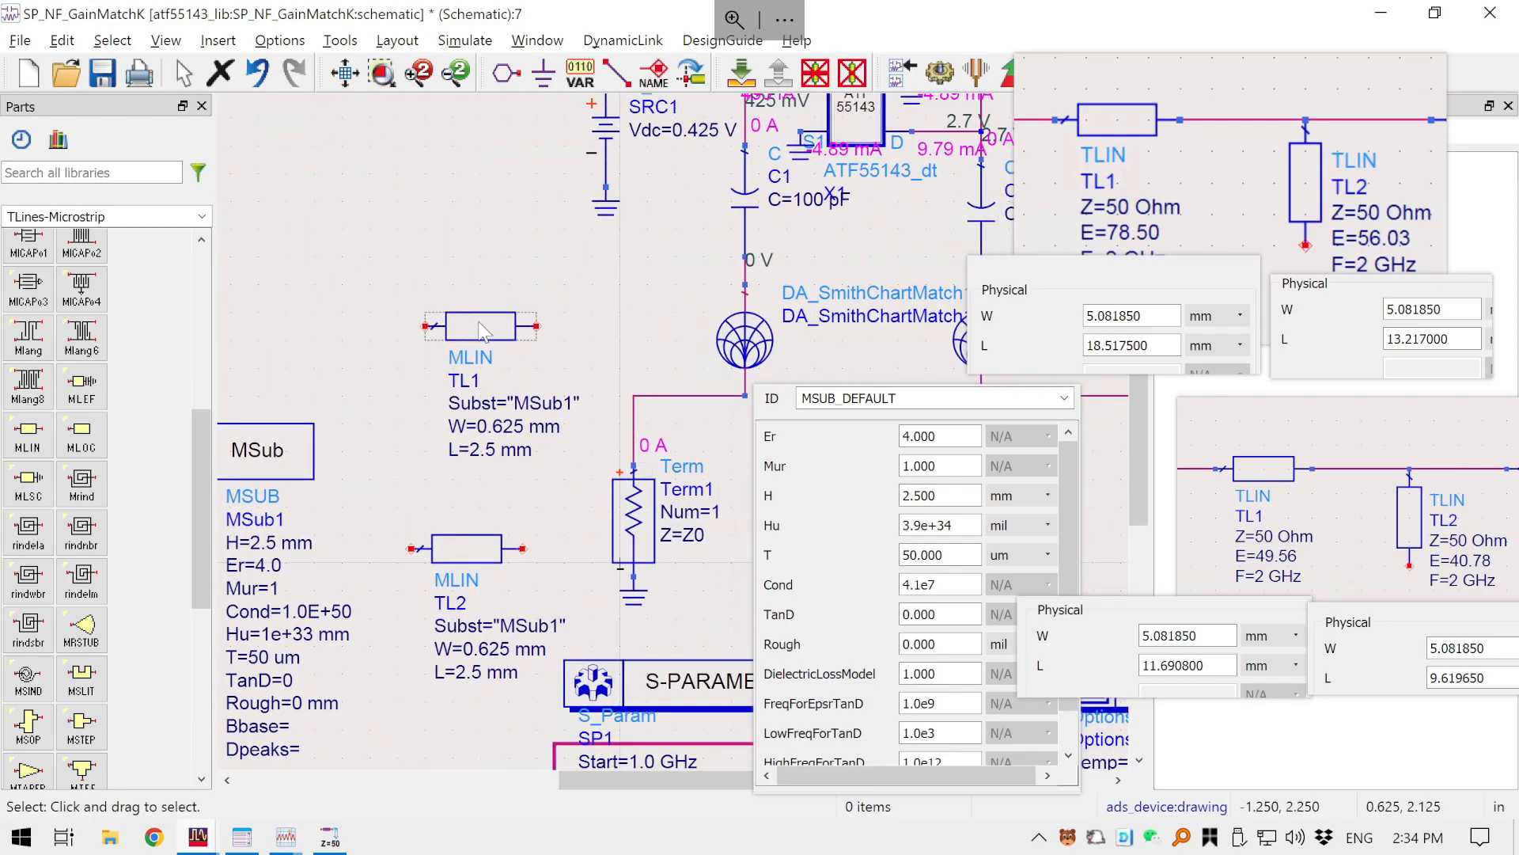
drag(478, 341, 438, 305)
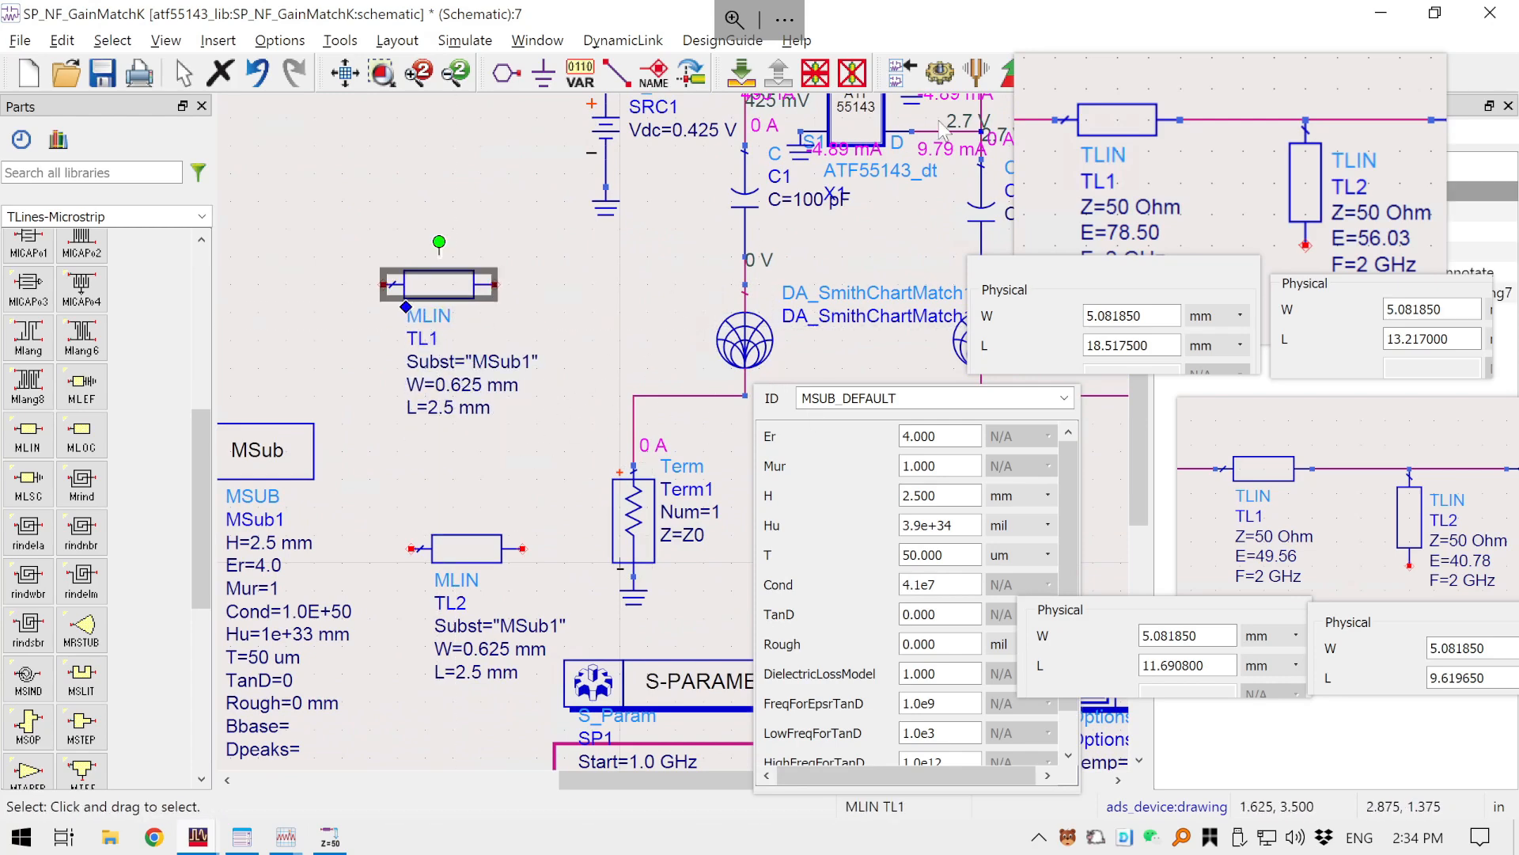
click(465, 554)
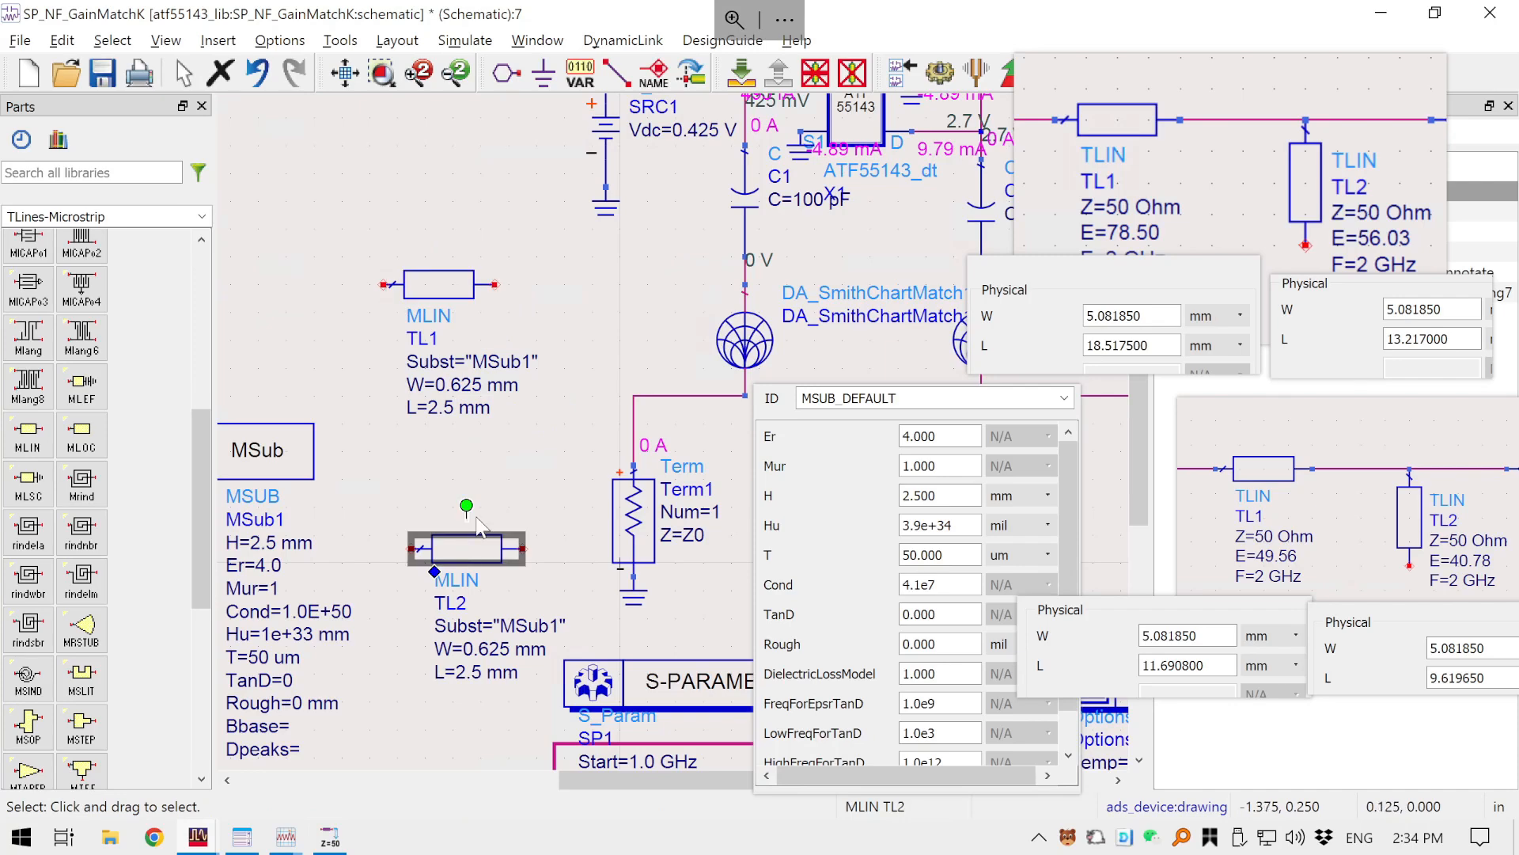
key(ctrl+r)
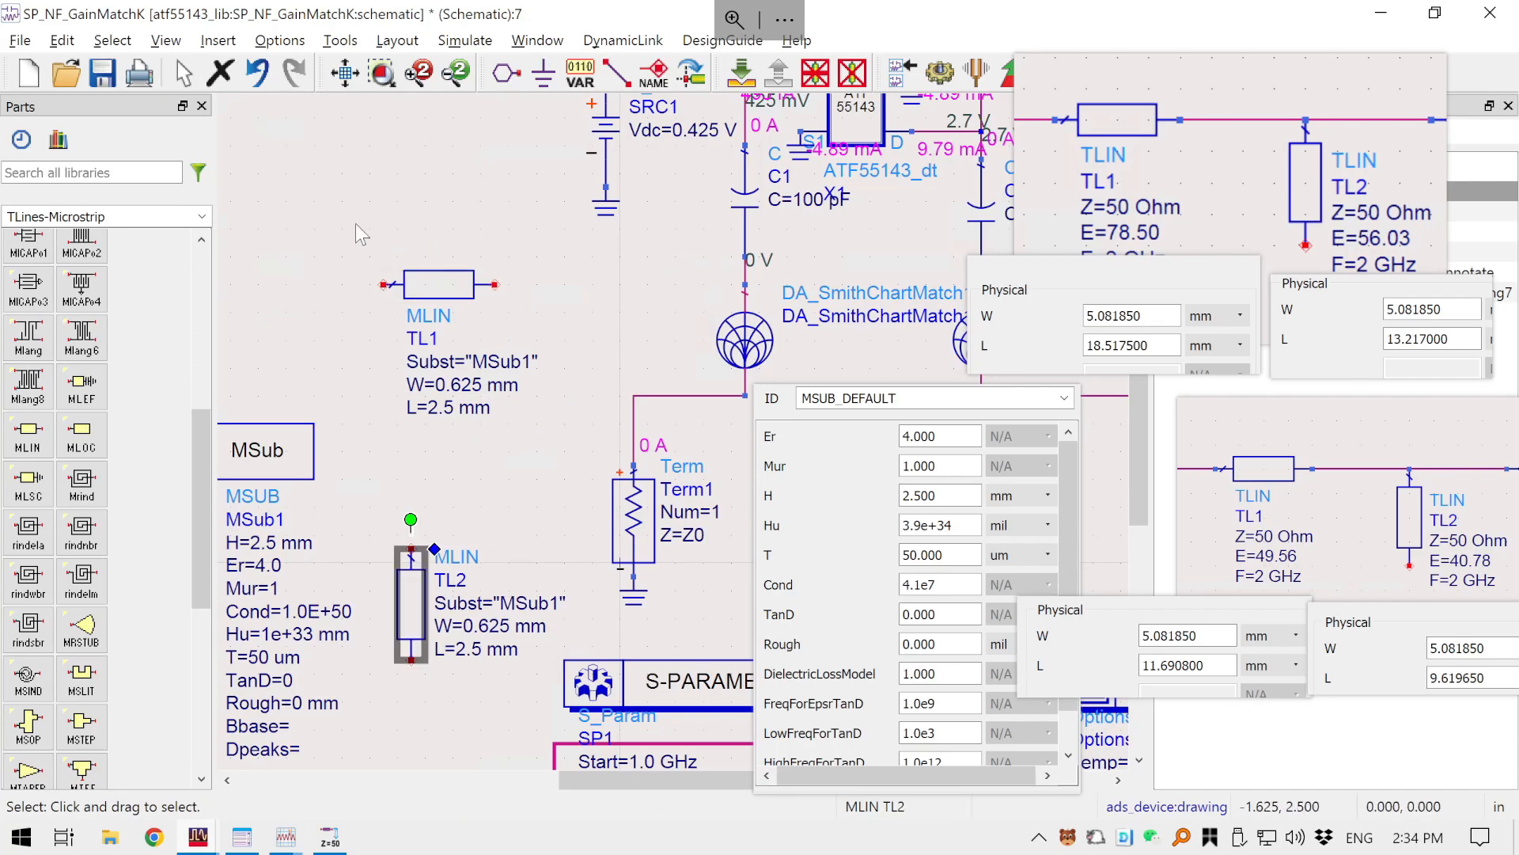
- Position the vertical TL2 above MSub1 and the horizontal TL1 to its right, keeping their parameter texts from overlapping
drag(437, 289, 547, 311)
drag(408, 592, 399, 369)
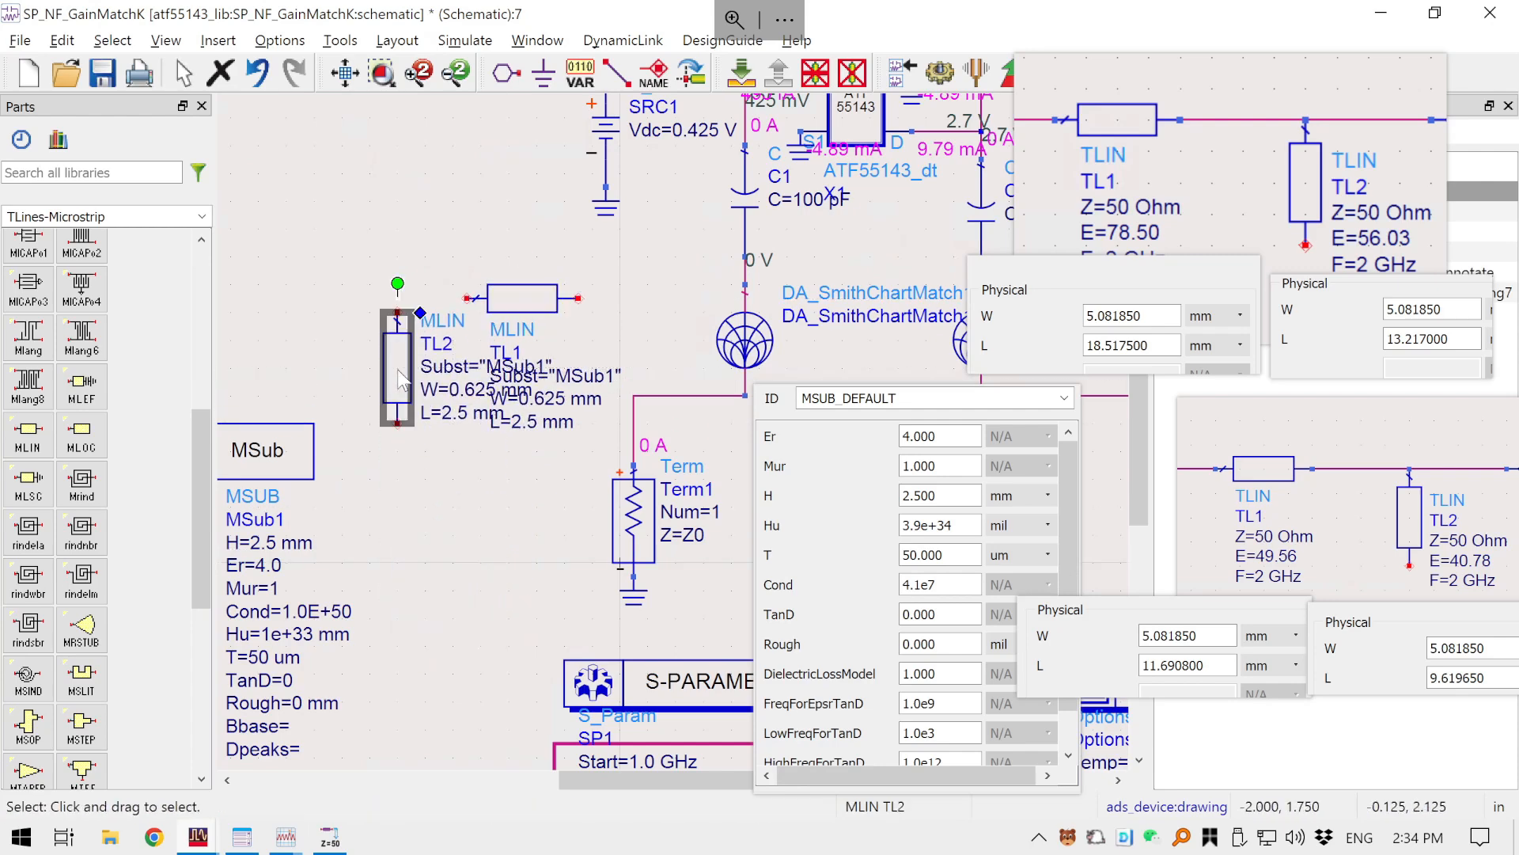
click(1221, 155)
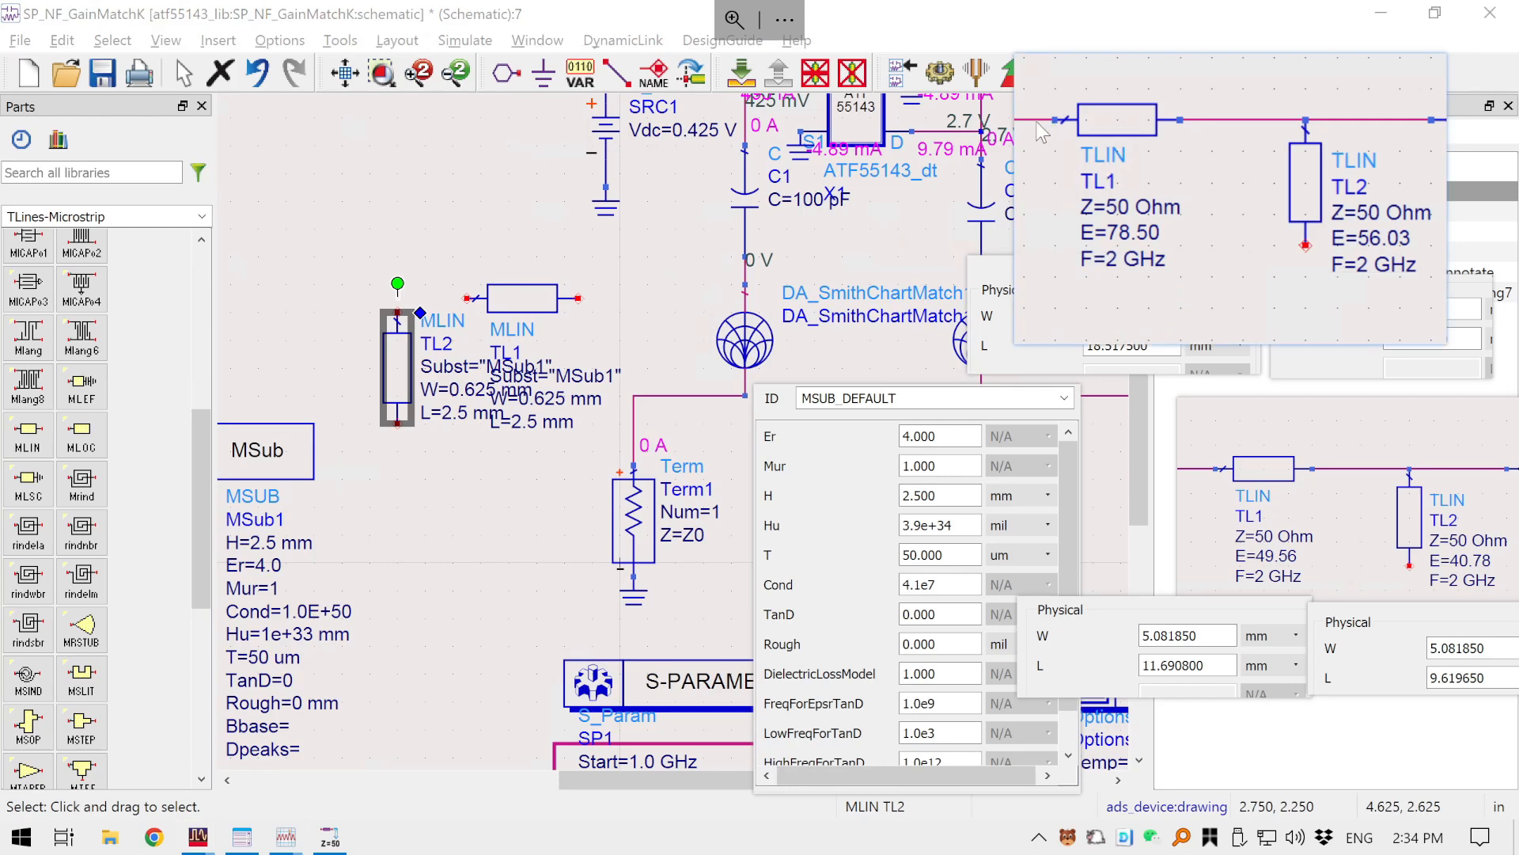
click(644, 278)
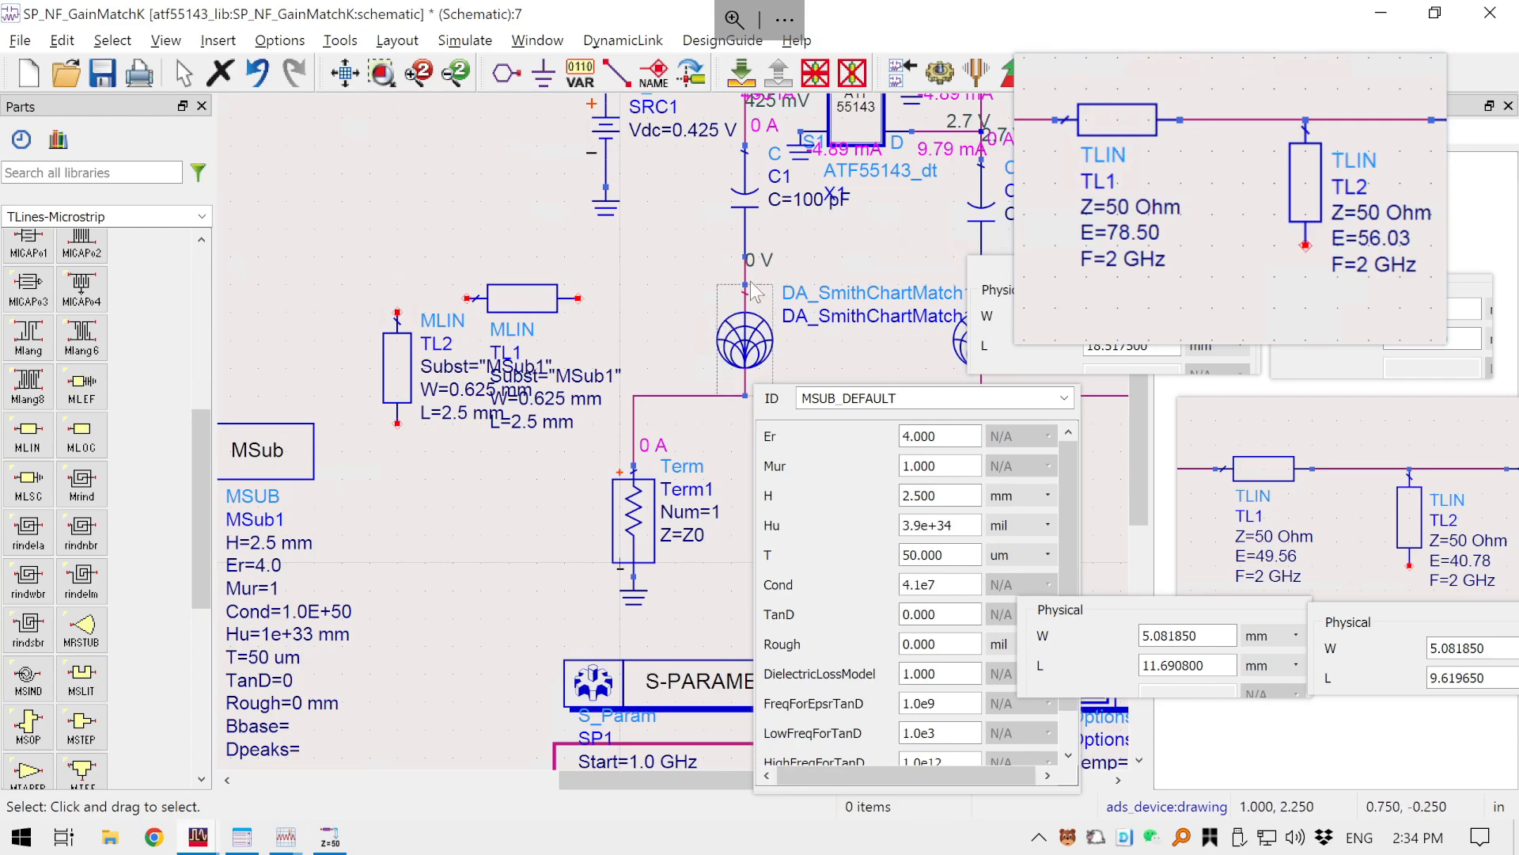
click(522, 305)
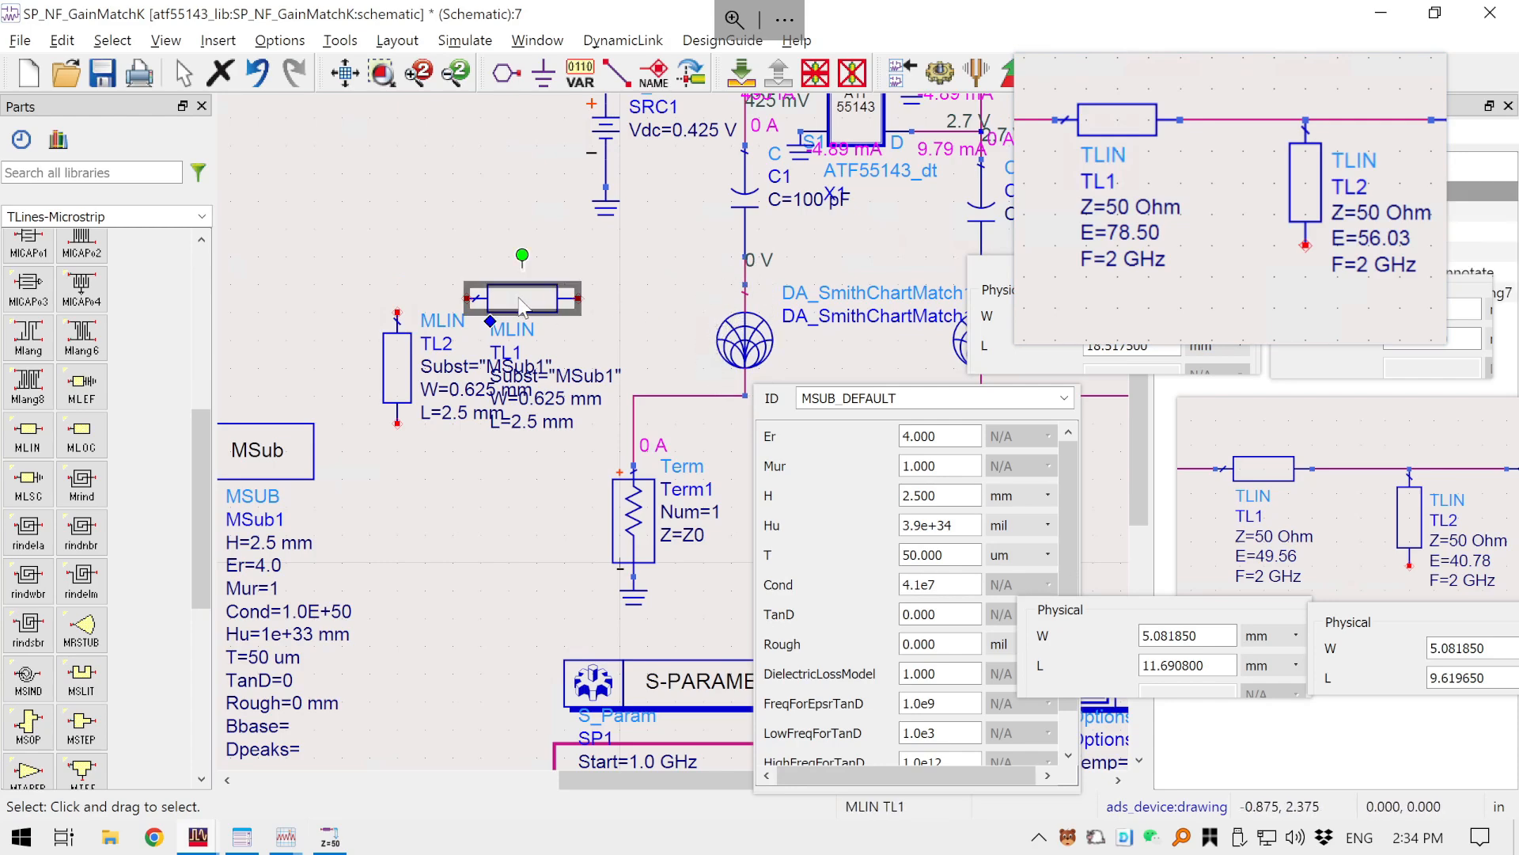
drag(522, 305, 521, 245)
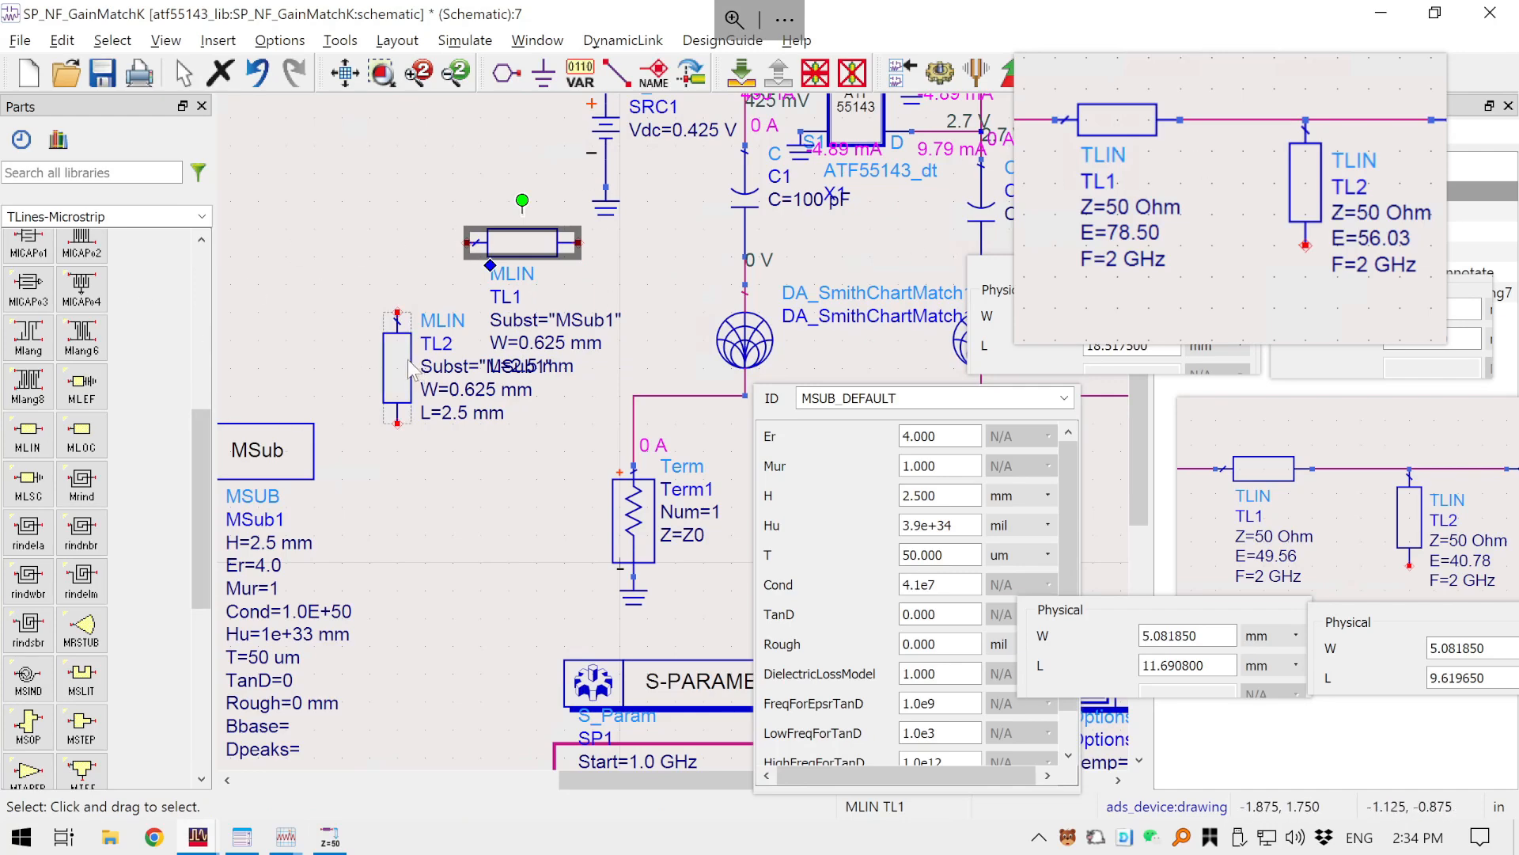
drag(397, 382, 287, 353)
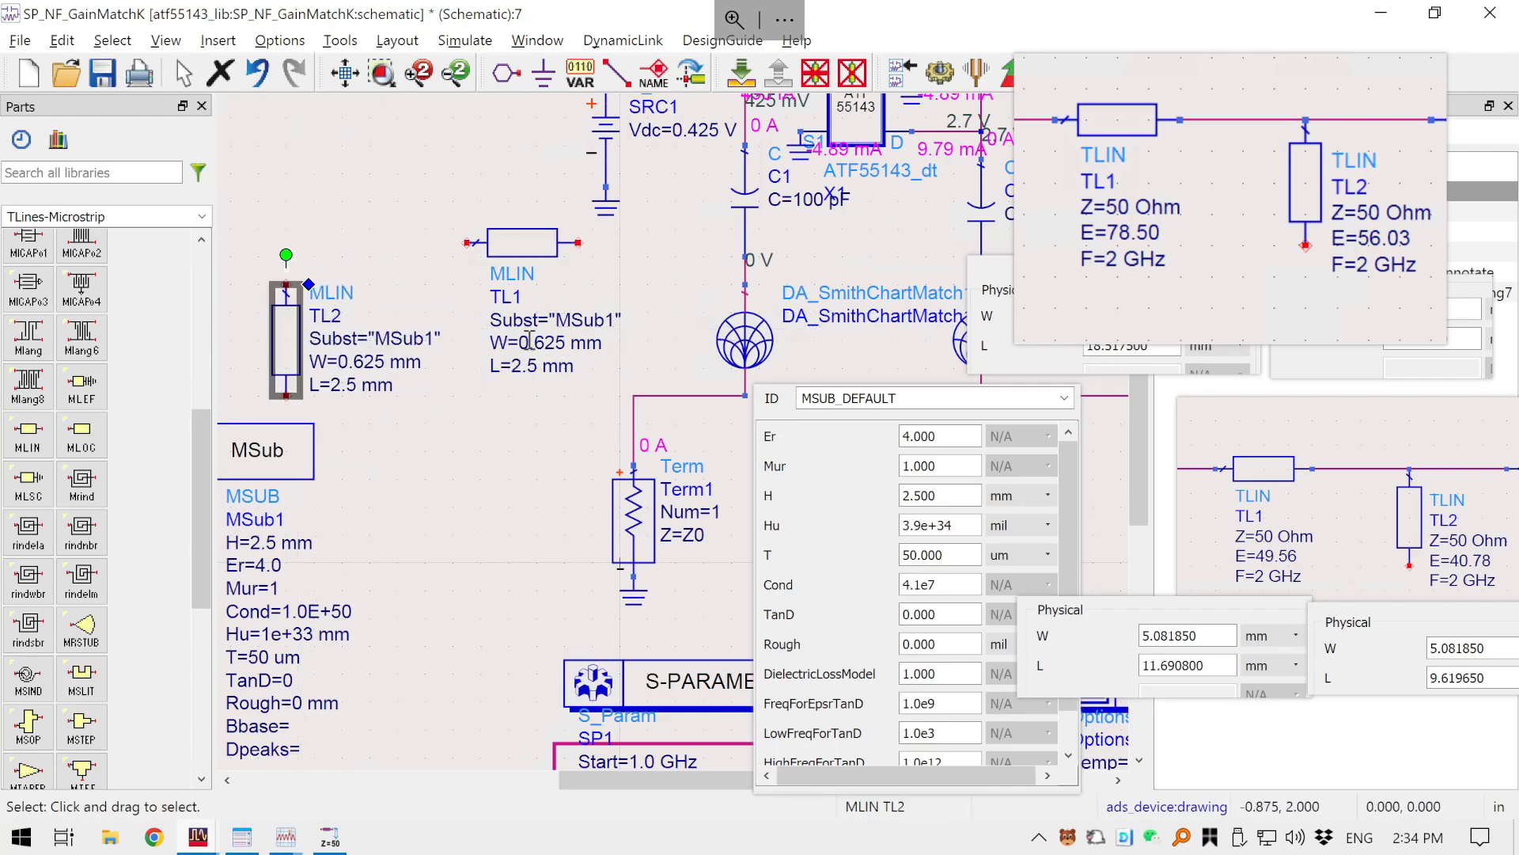
- Set TL1's width W to 5.08185 mm and its length L to 18.5175 mm from the first dimension snip
double_click(530, 341)
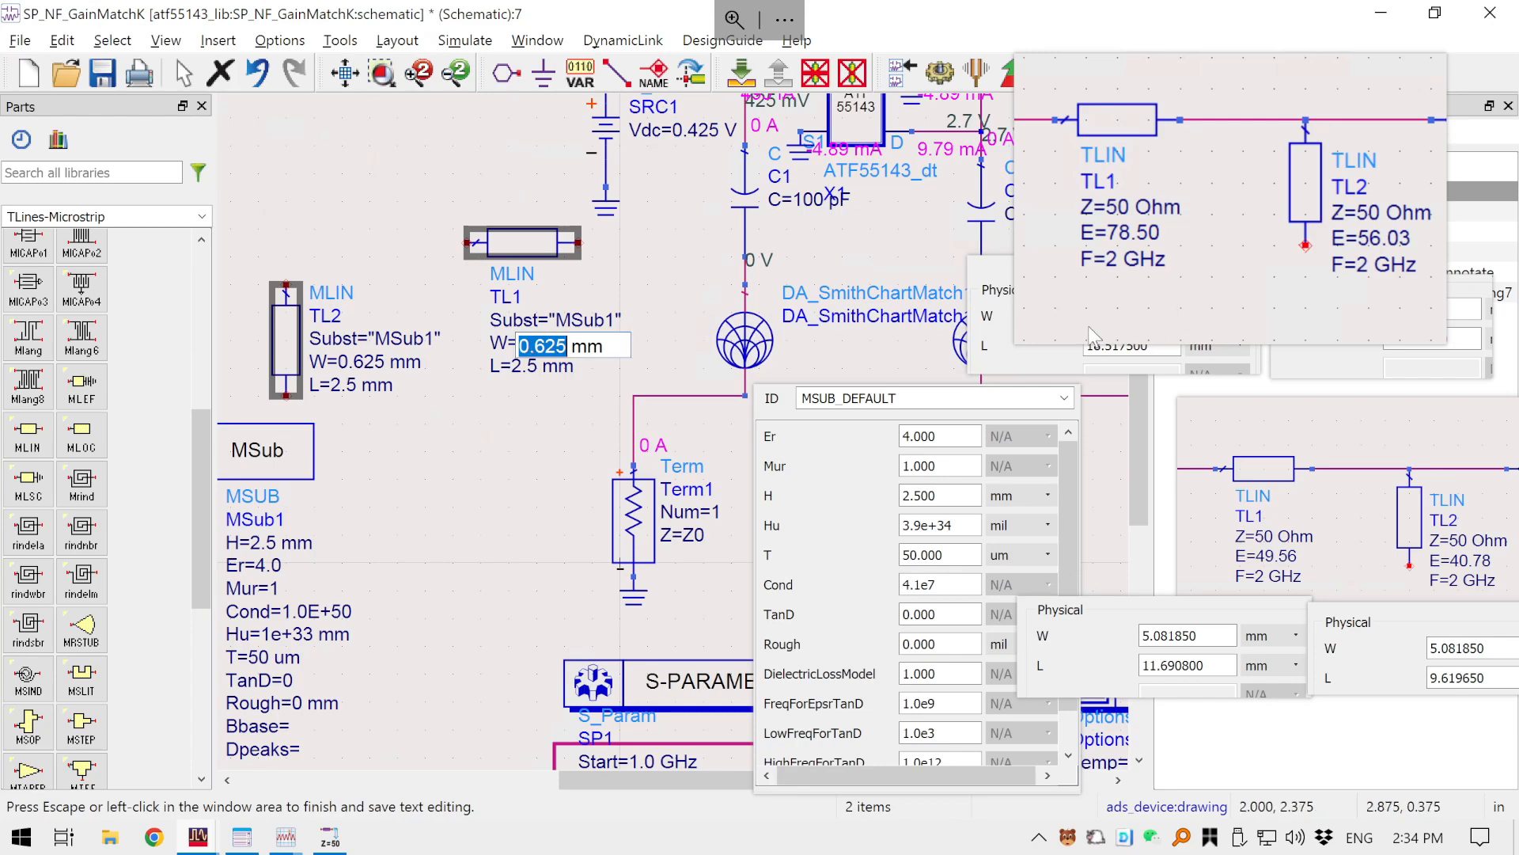
click(1057, 354)
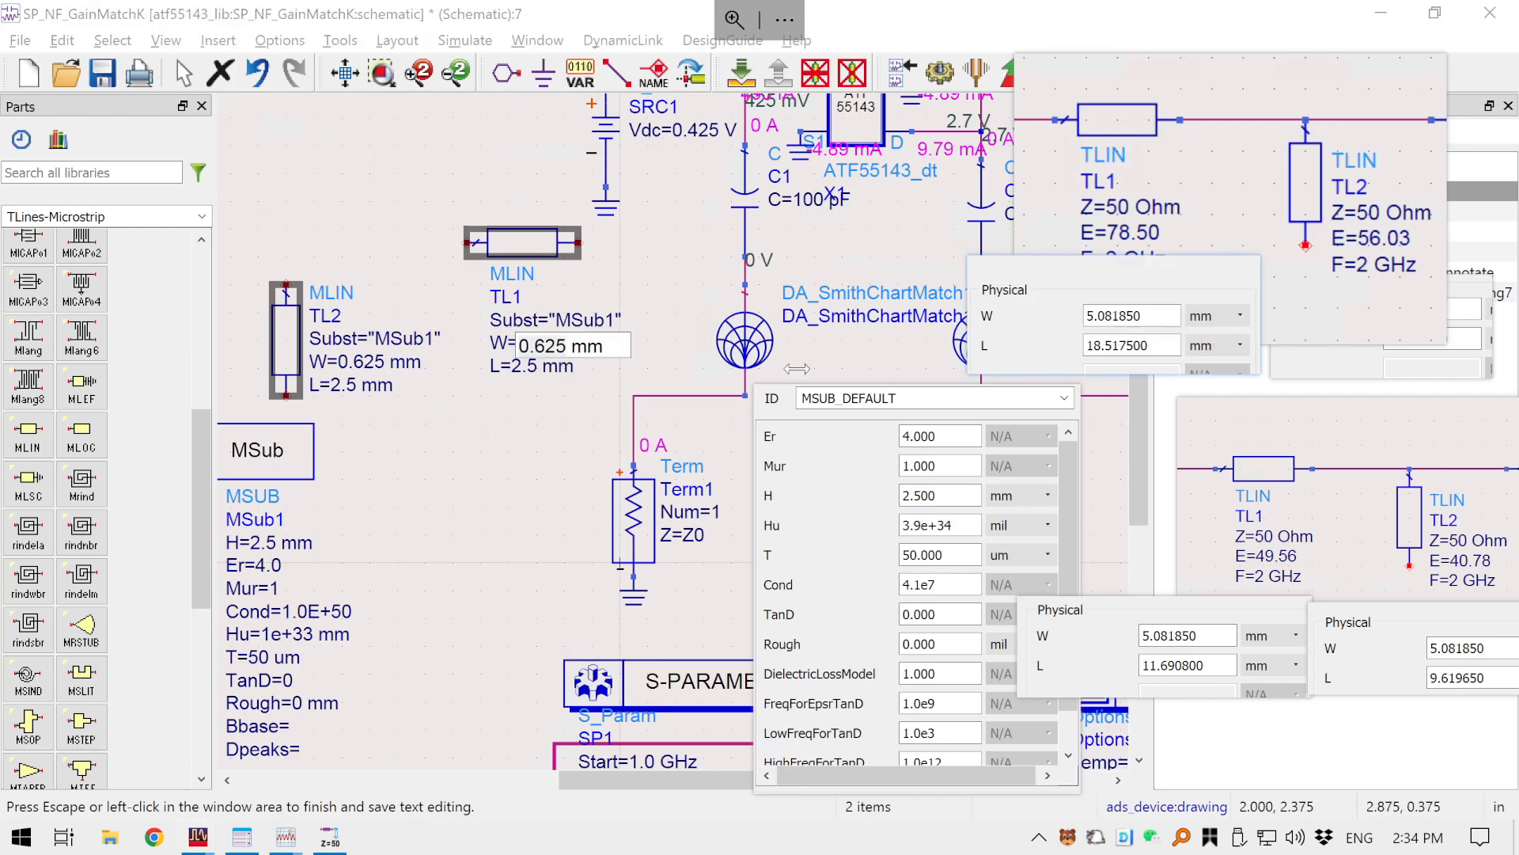
double_click(554, 346)
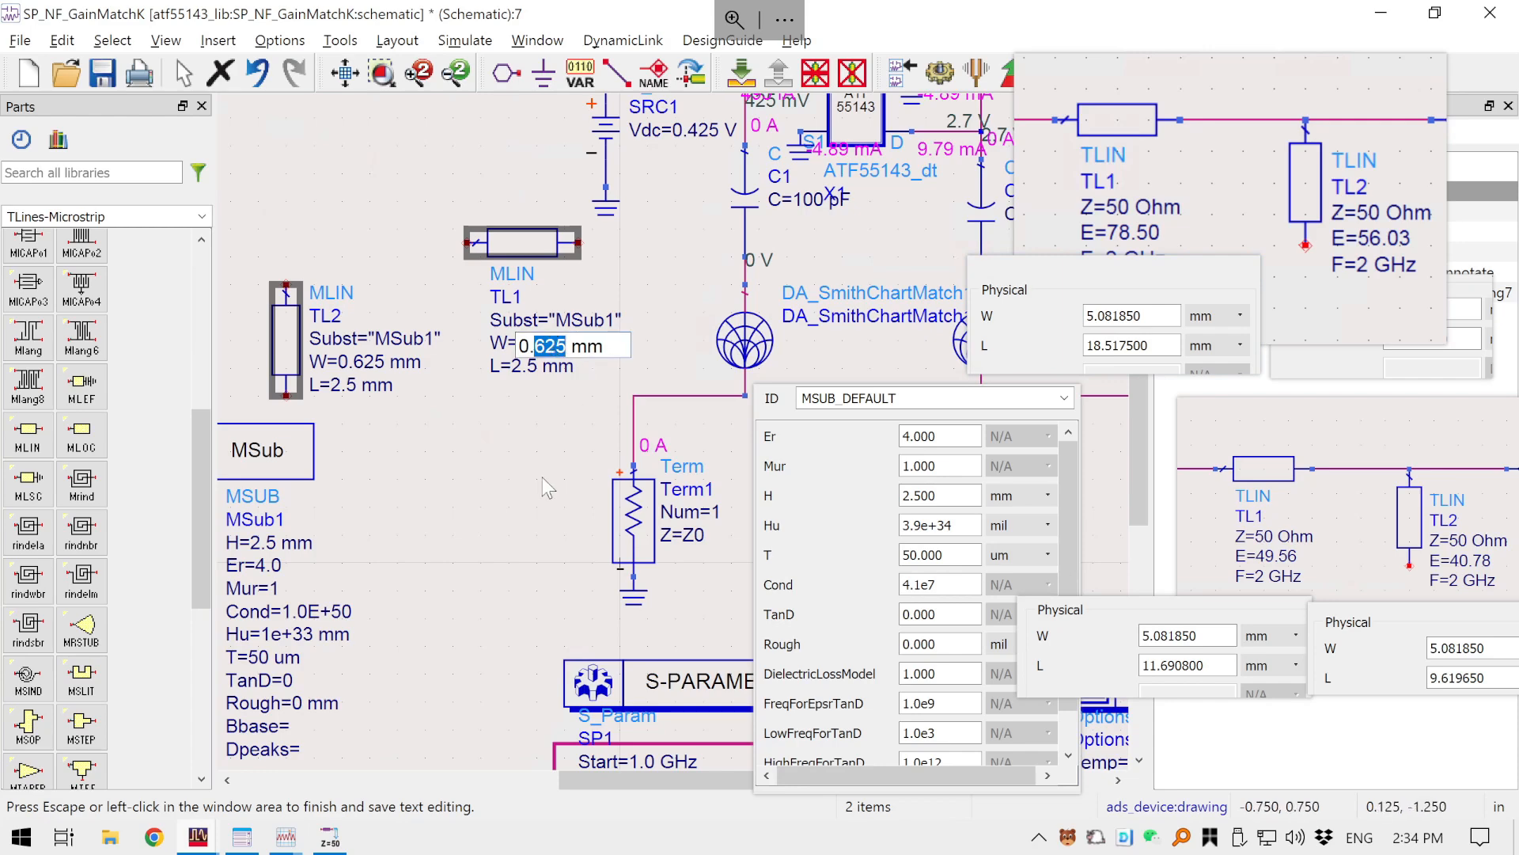
key(BackSpace)
key(BackSpace)
key(BackSpace)
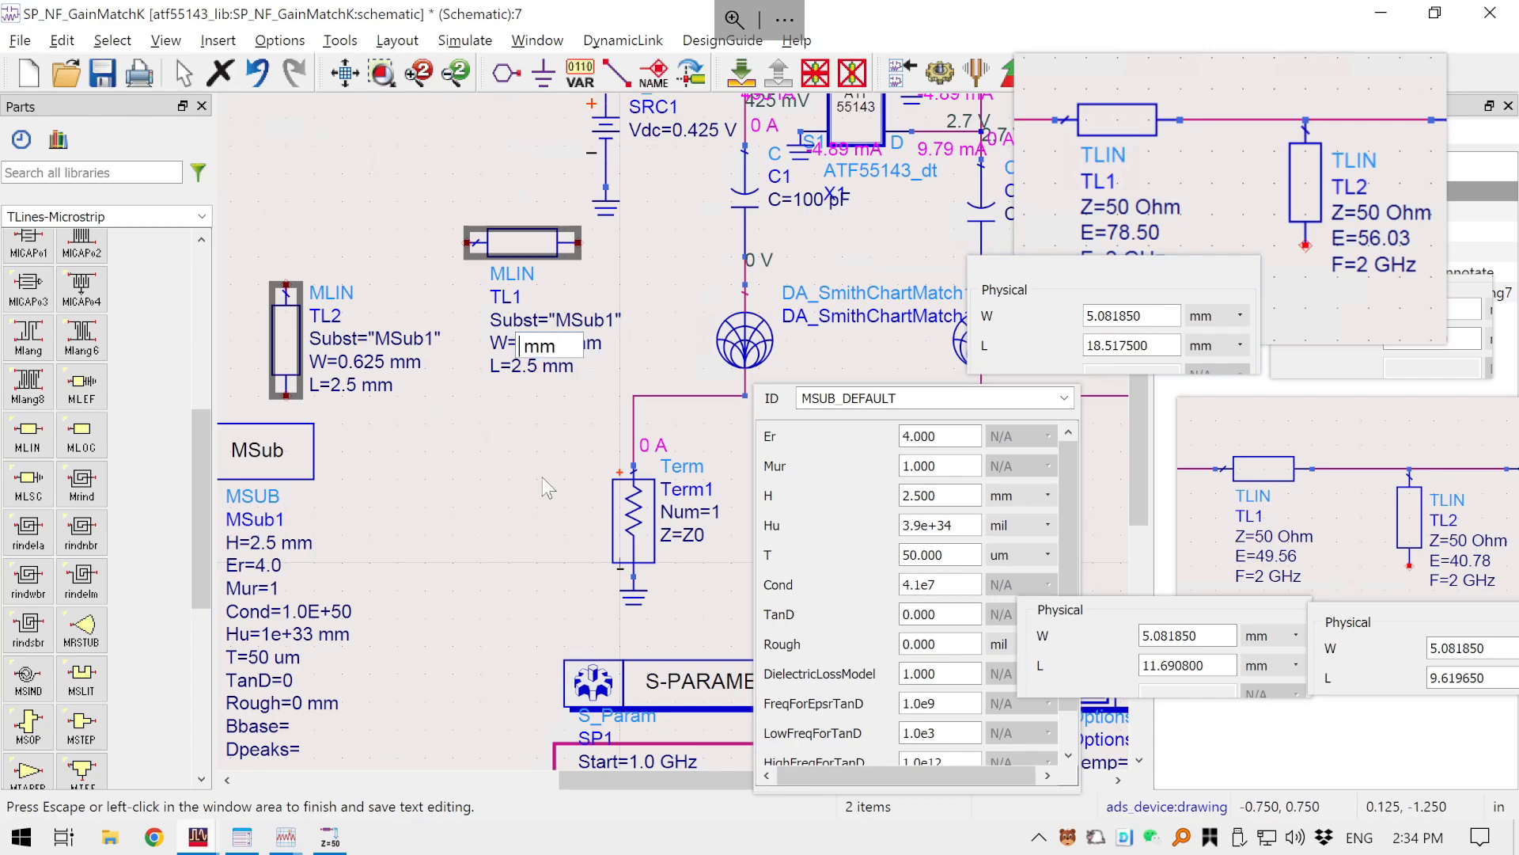
text(5.08 )
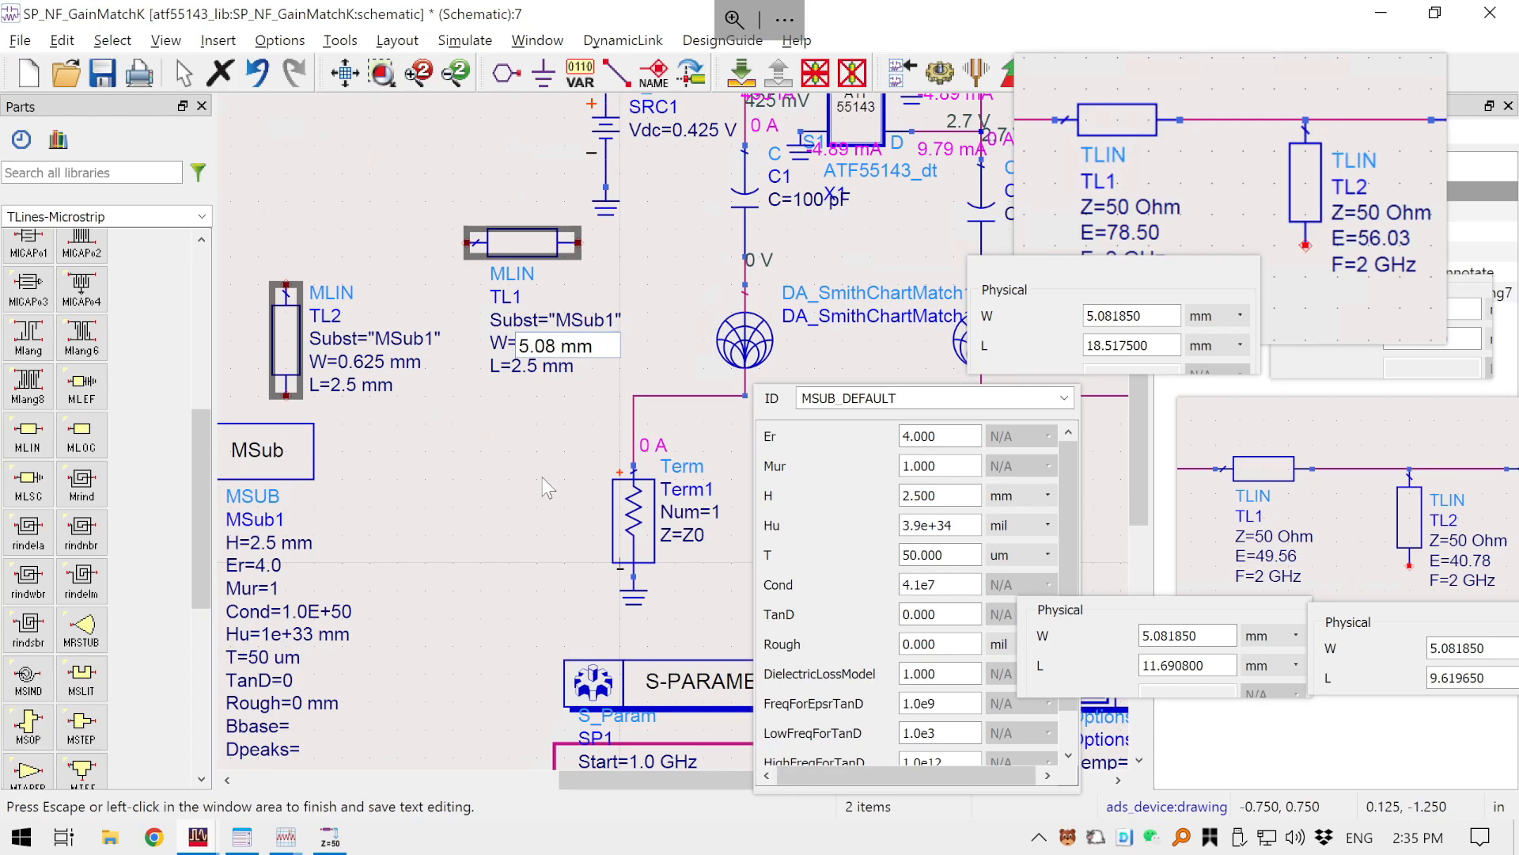
text(185)
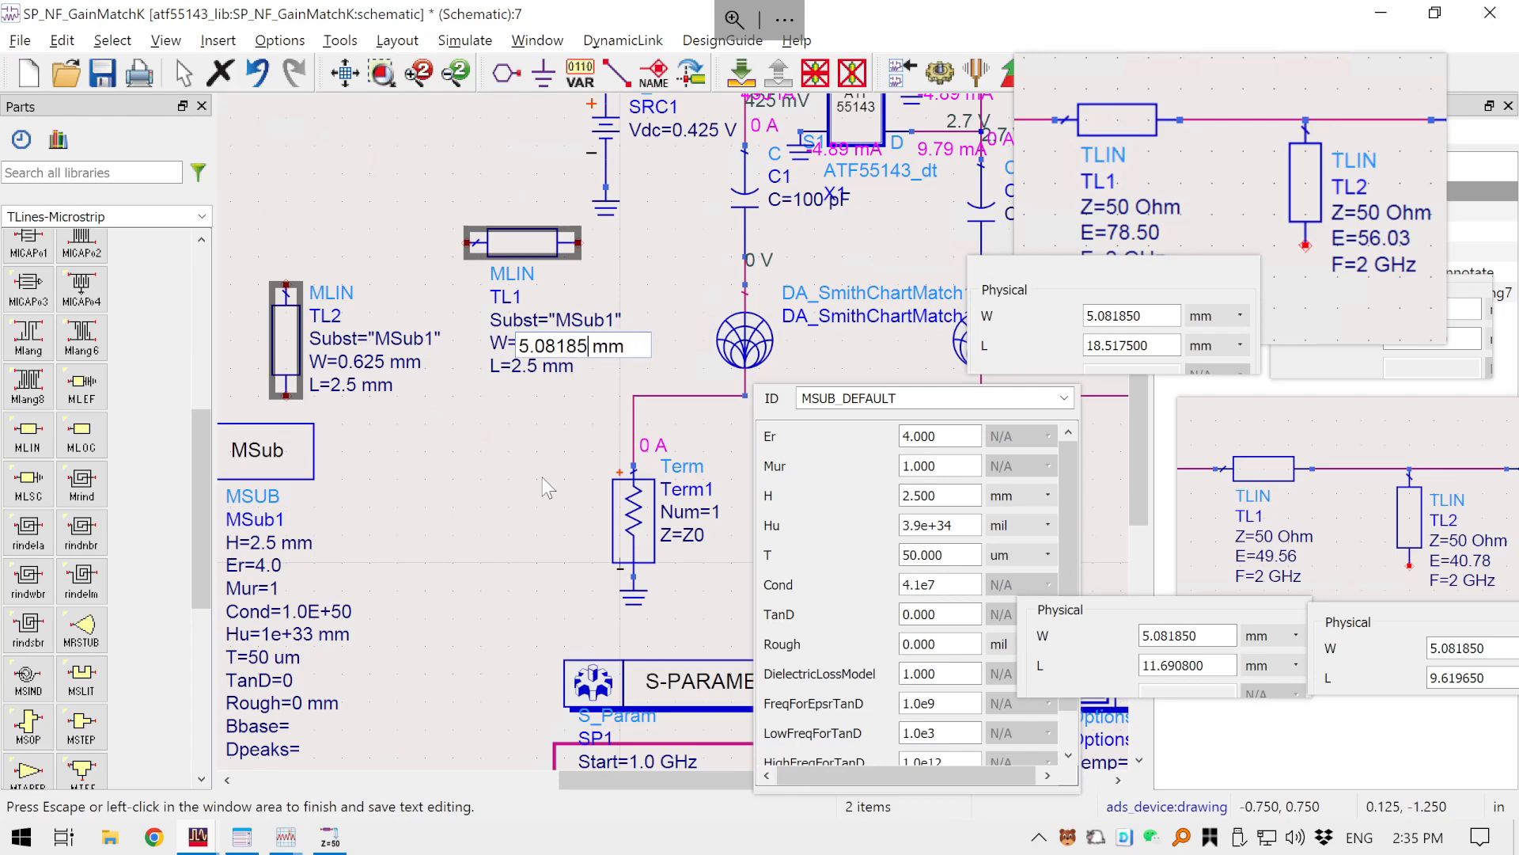
key(Tab)
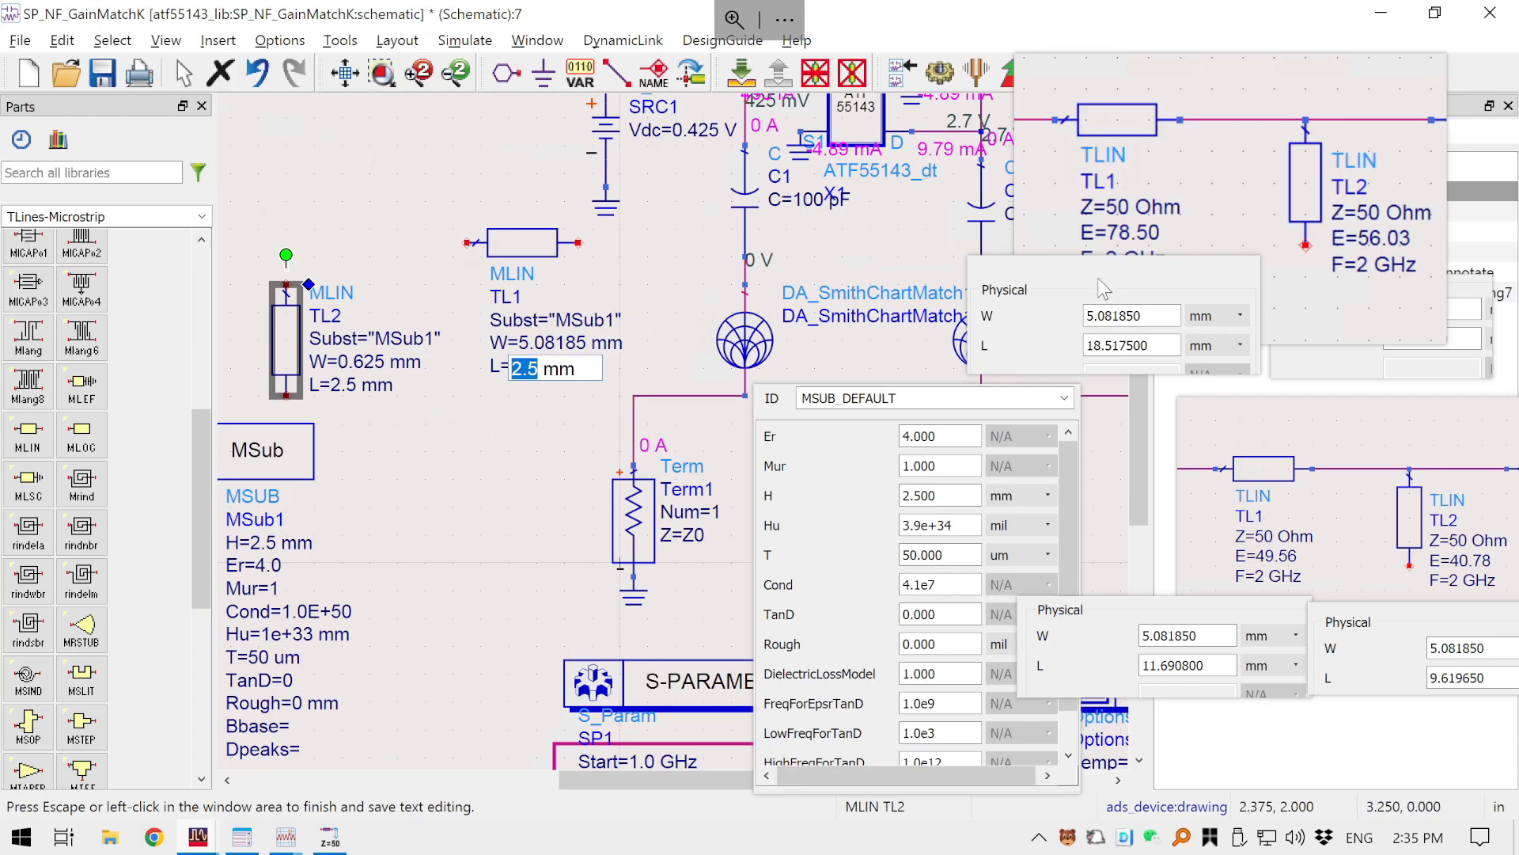
text(18.5175)
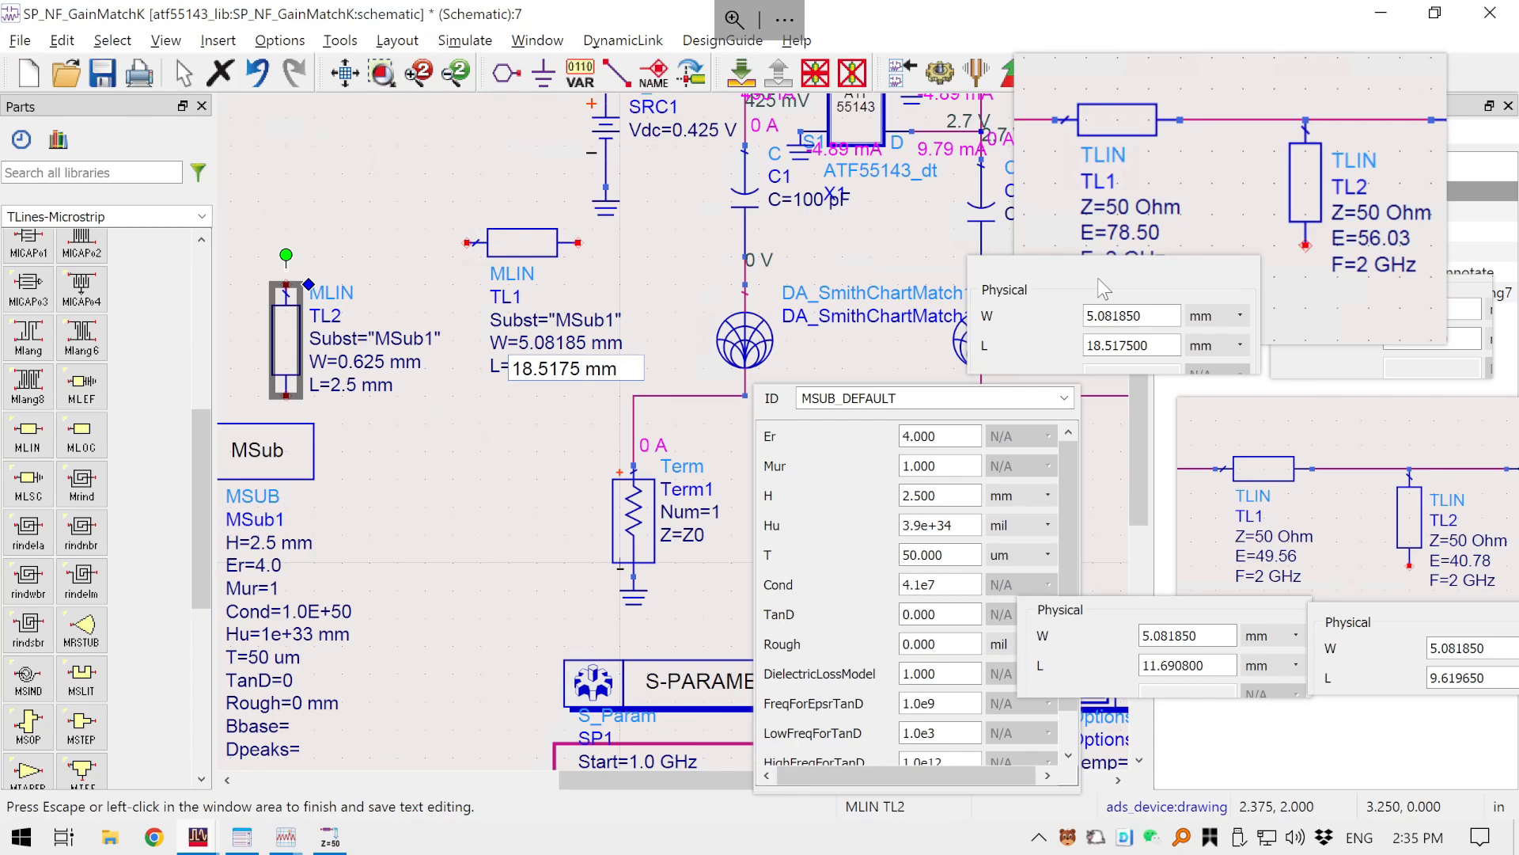
key(Return)
- Move TL1 slightly down and closer to the vertical TL2 stub
right_click(1098, 278)
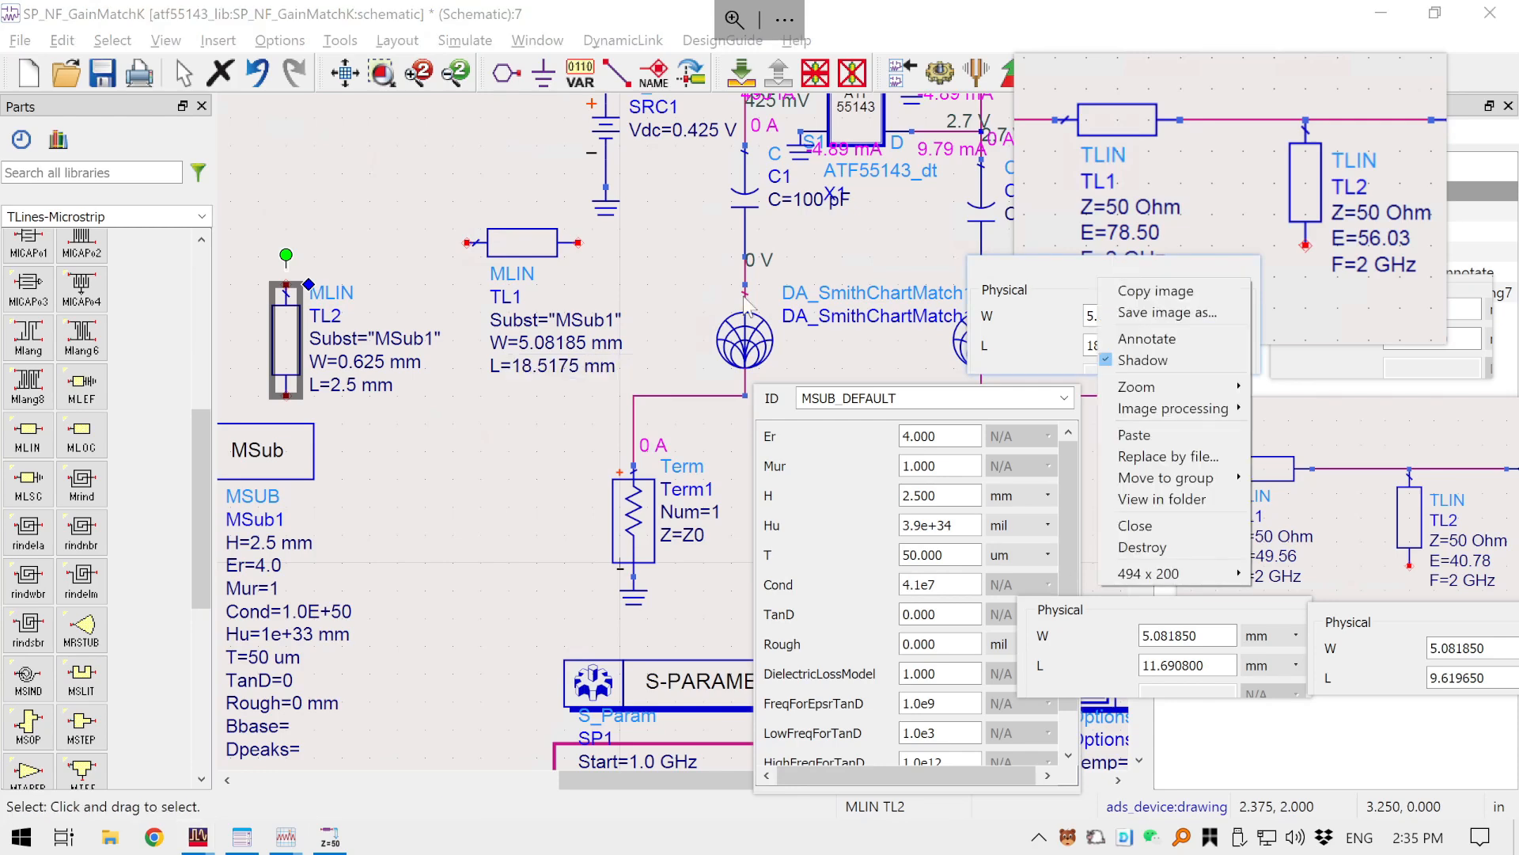
click(638, 258)
drag(522, 252, 488, 286)
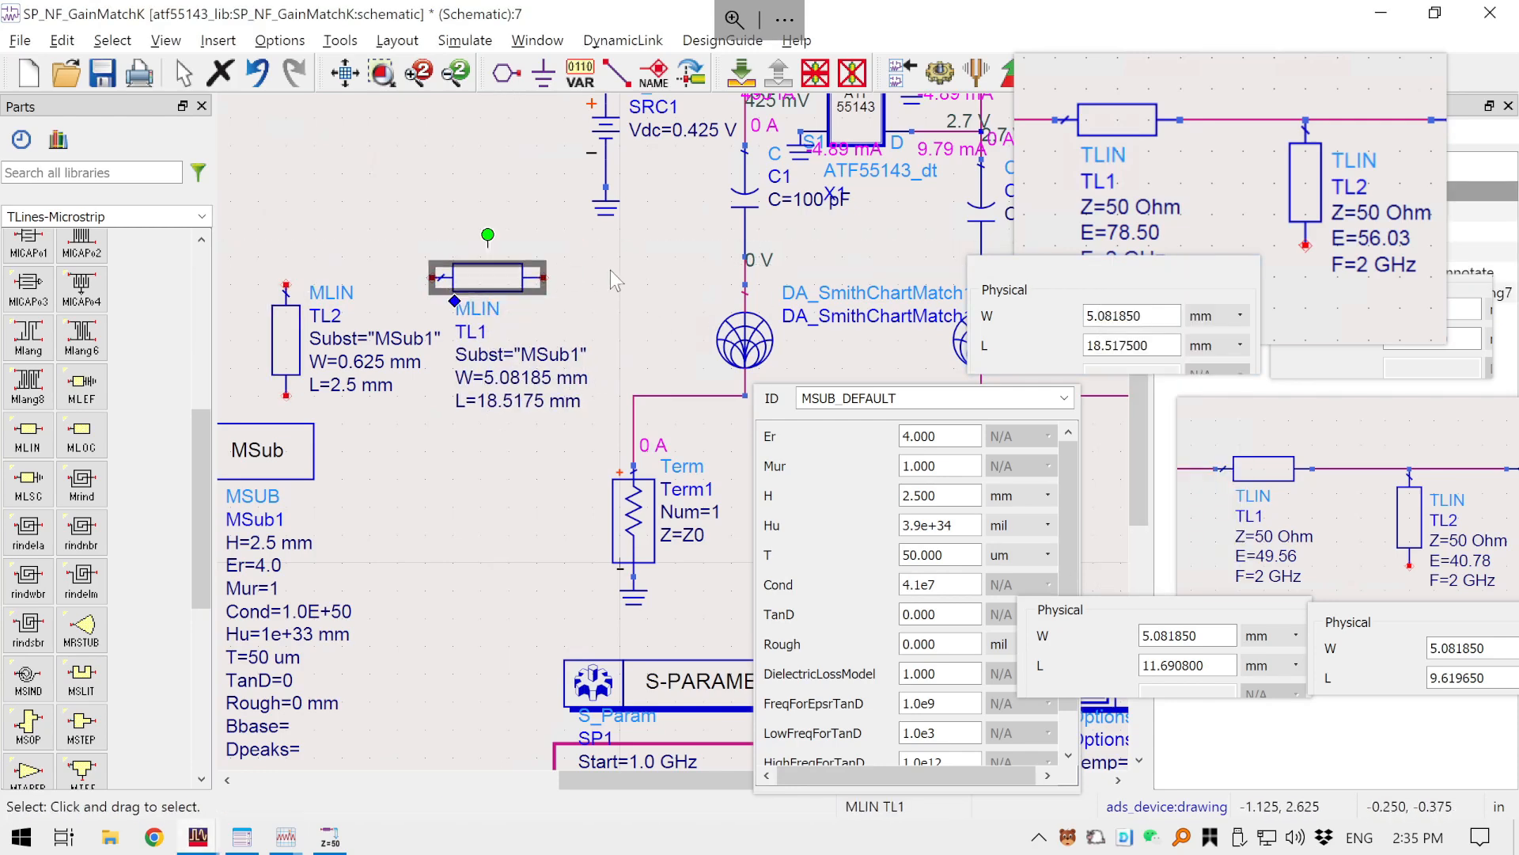
- Enter TL2's width W of 5.08185 mm and length L of 13.217 mm from the second dimension snip
click(291, 366)
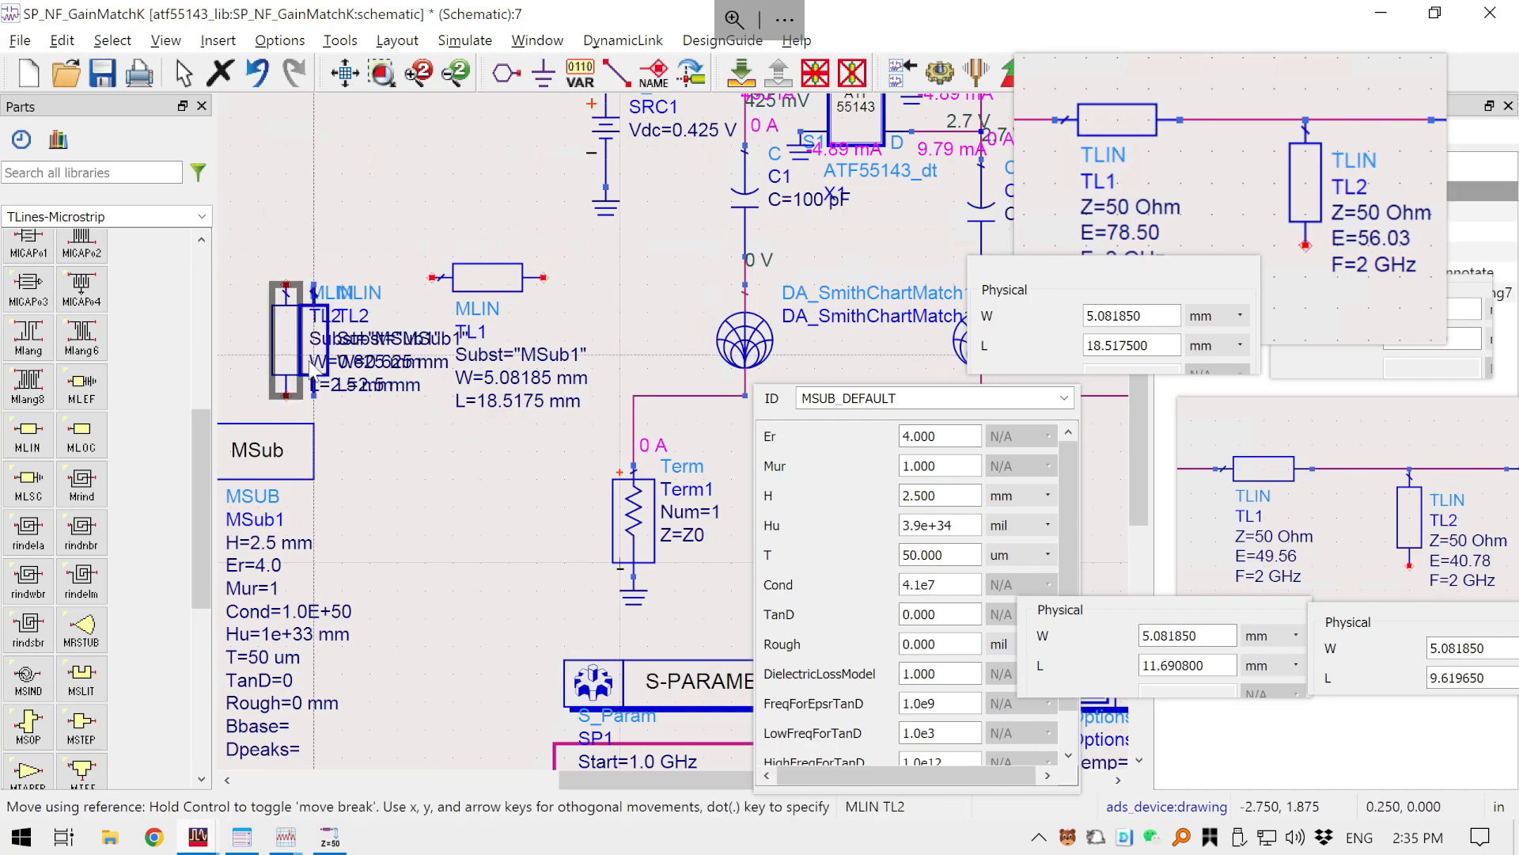
click(597, 301)
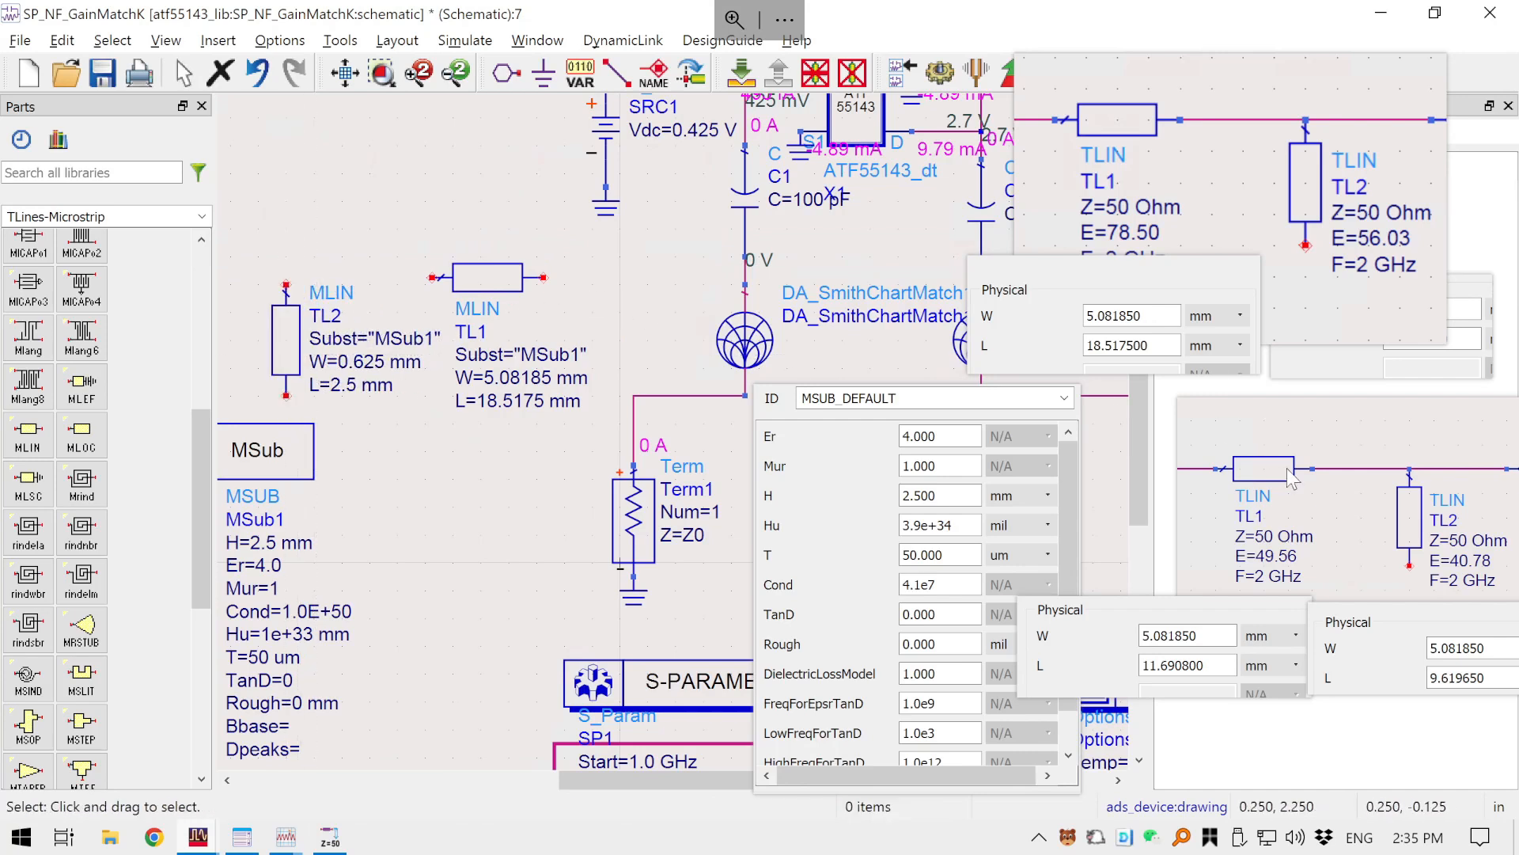
click(1376, 368)
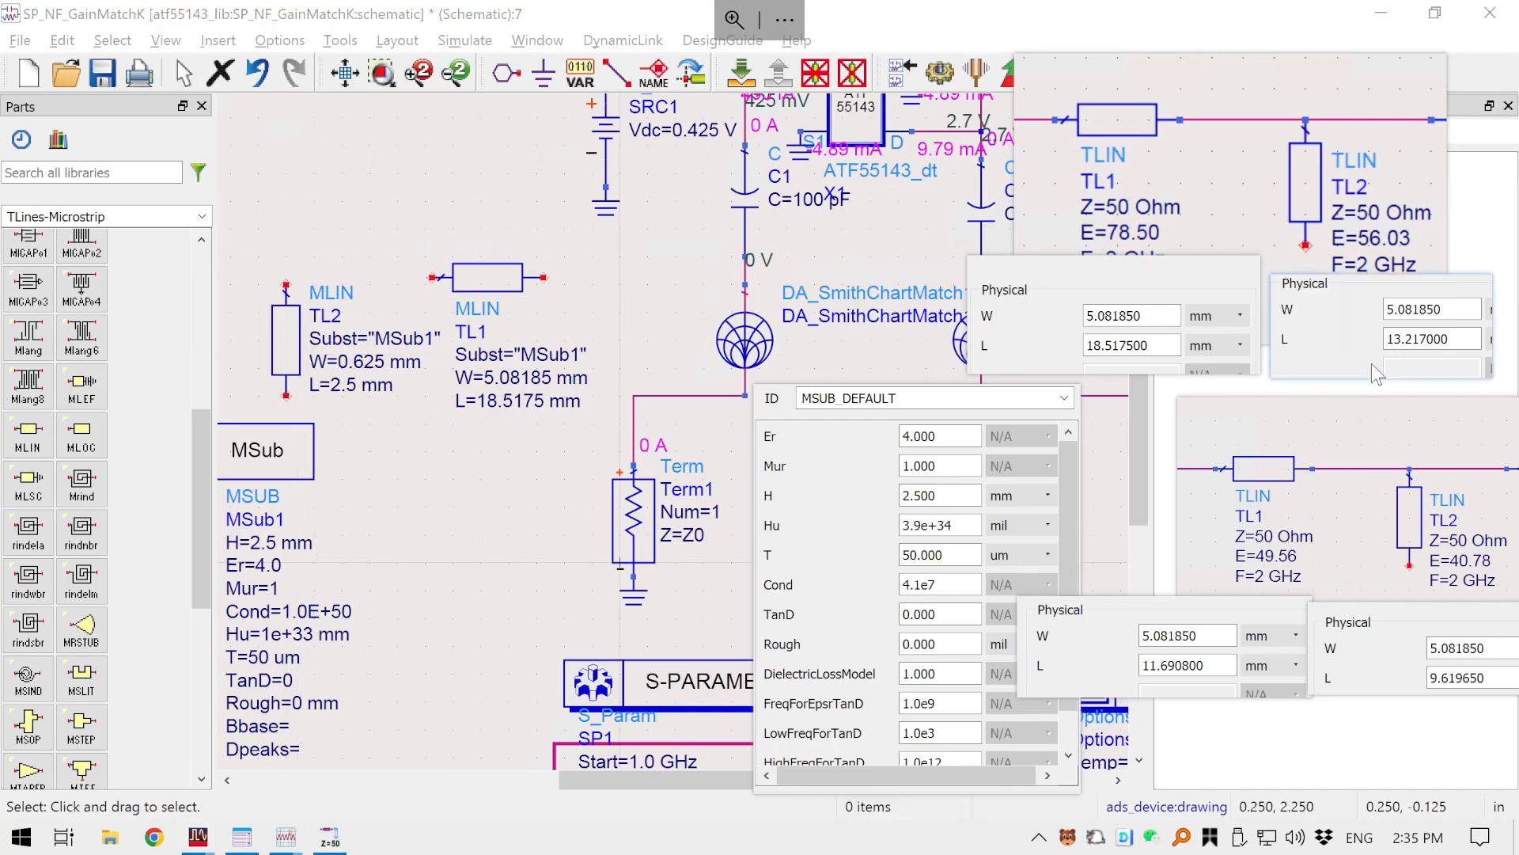
double_click(369, 365)
text(5)
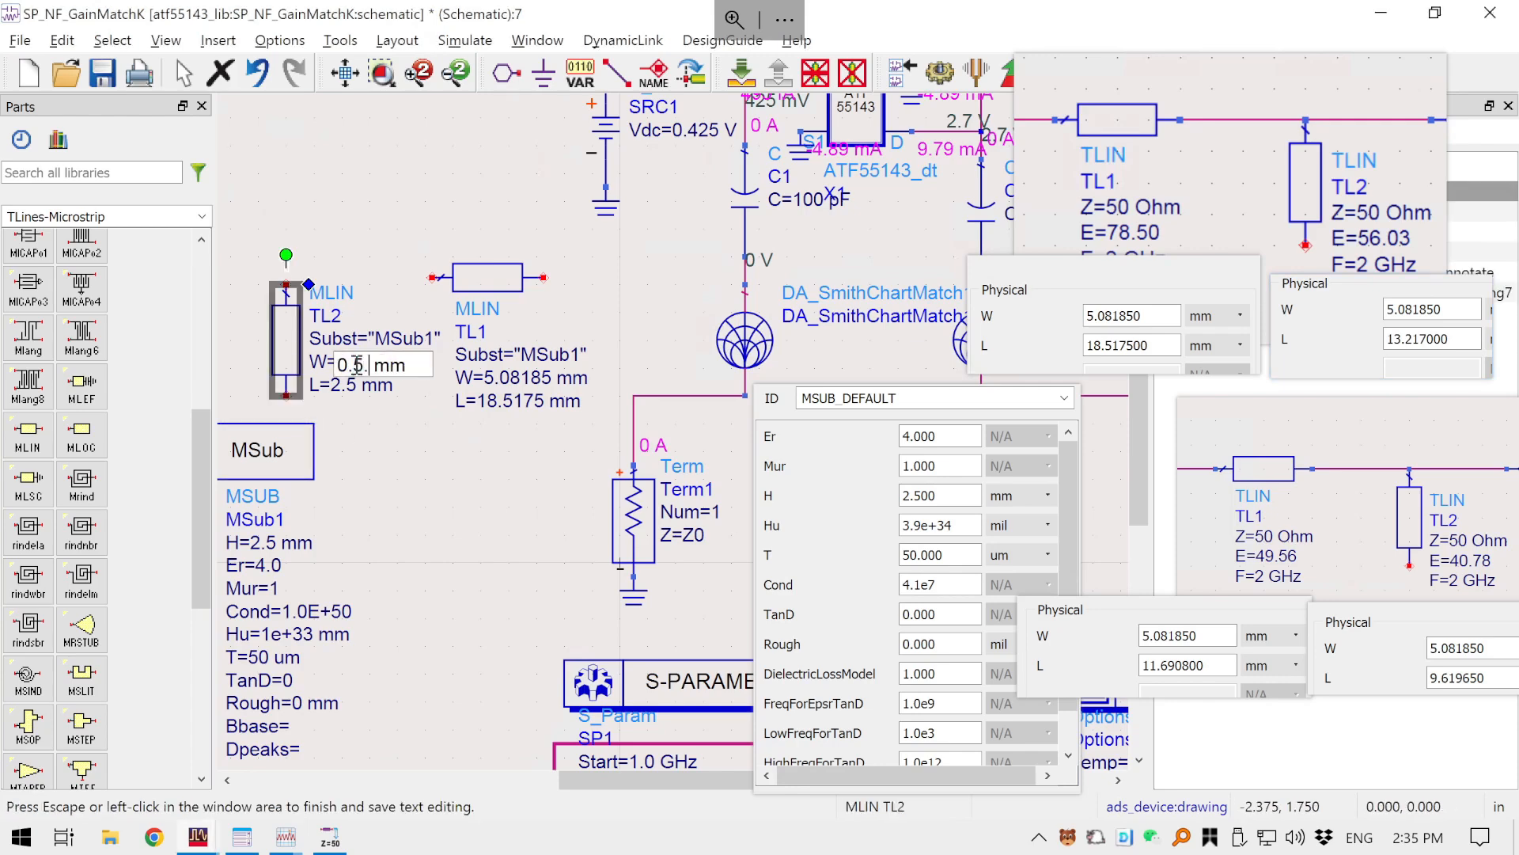
text(.80)
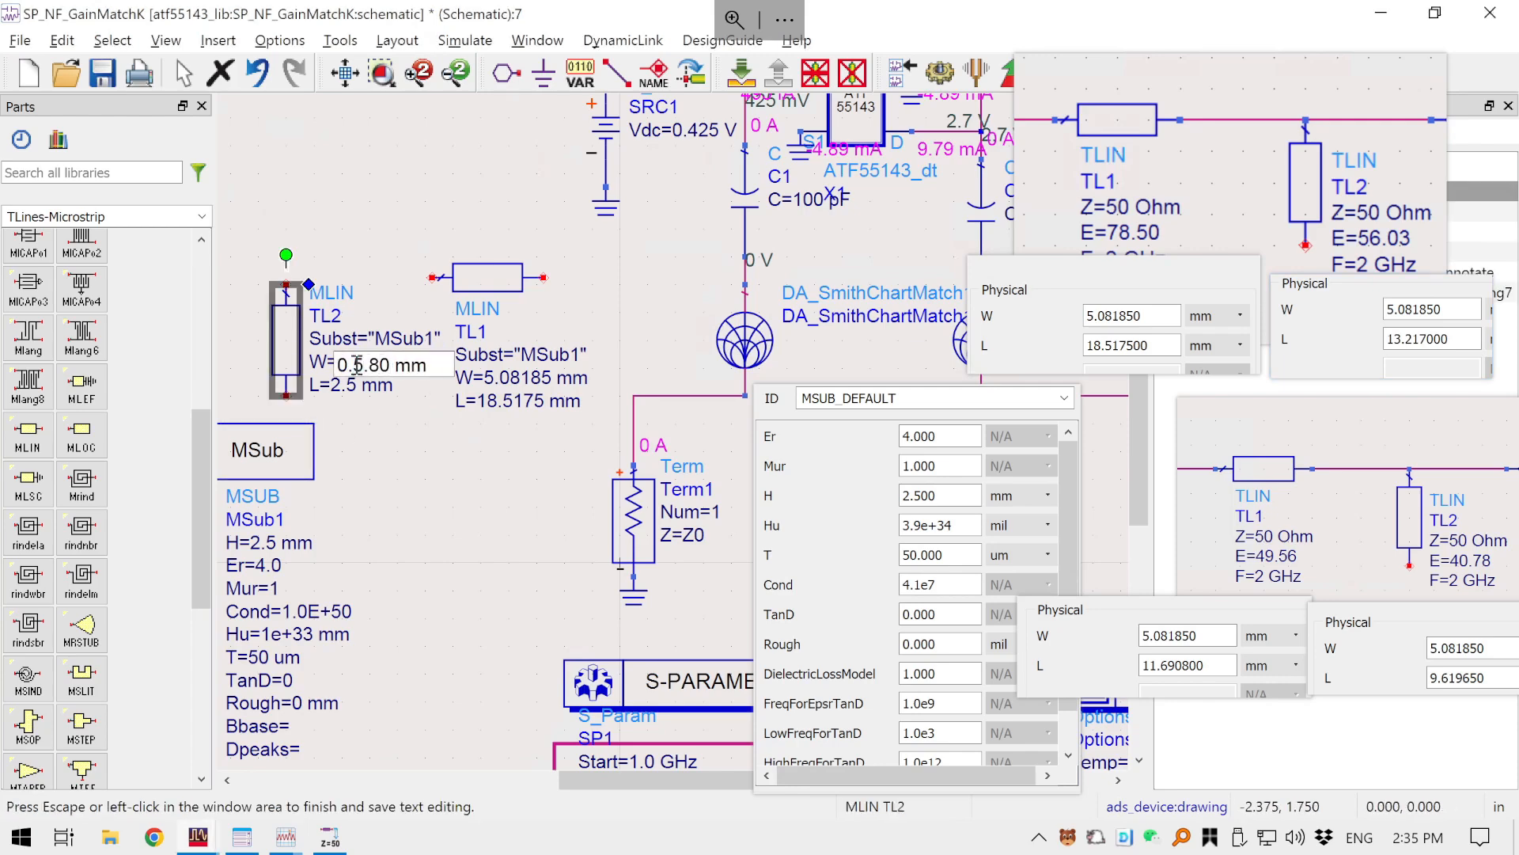
key(BackSpace)
key(BackSpace)
text(08185)
key(Tab)
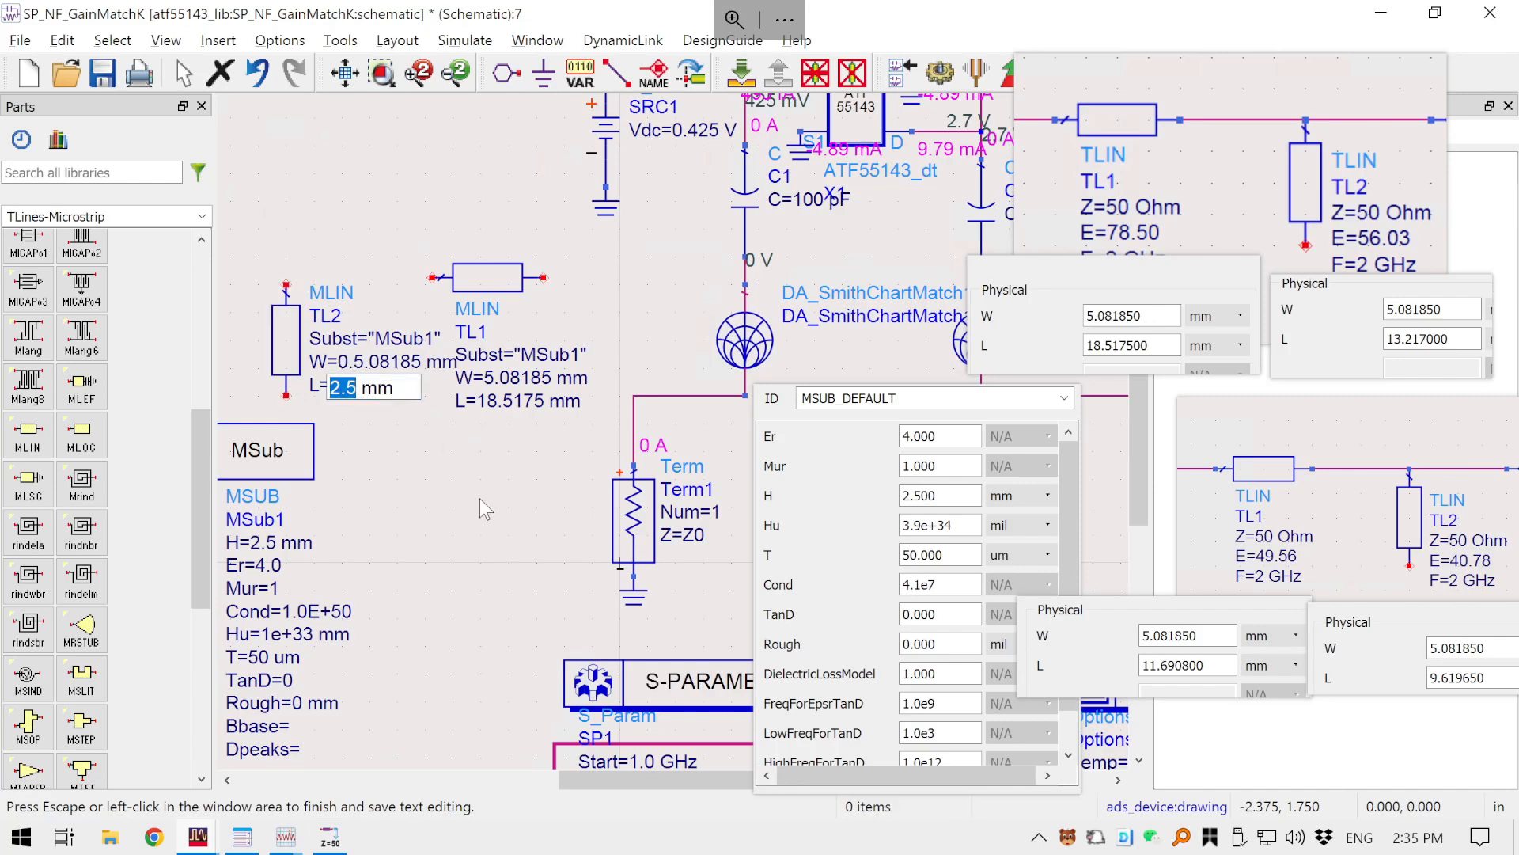
text(13)
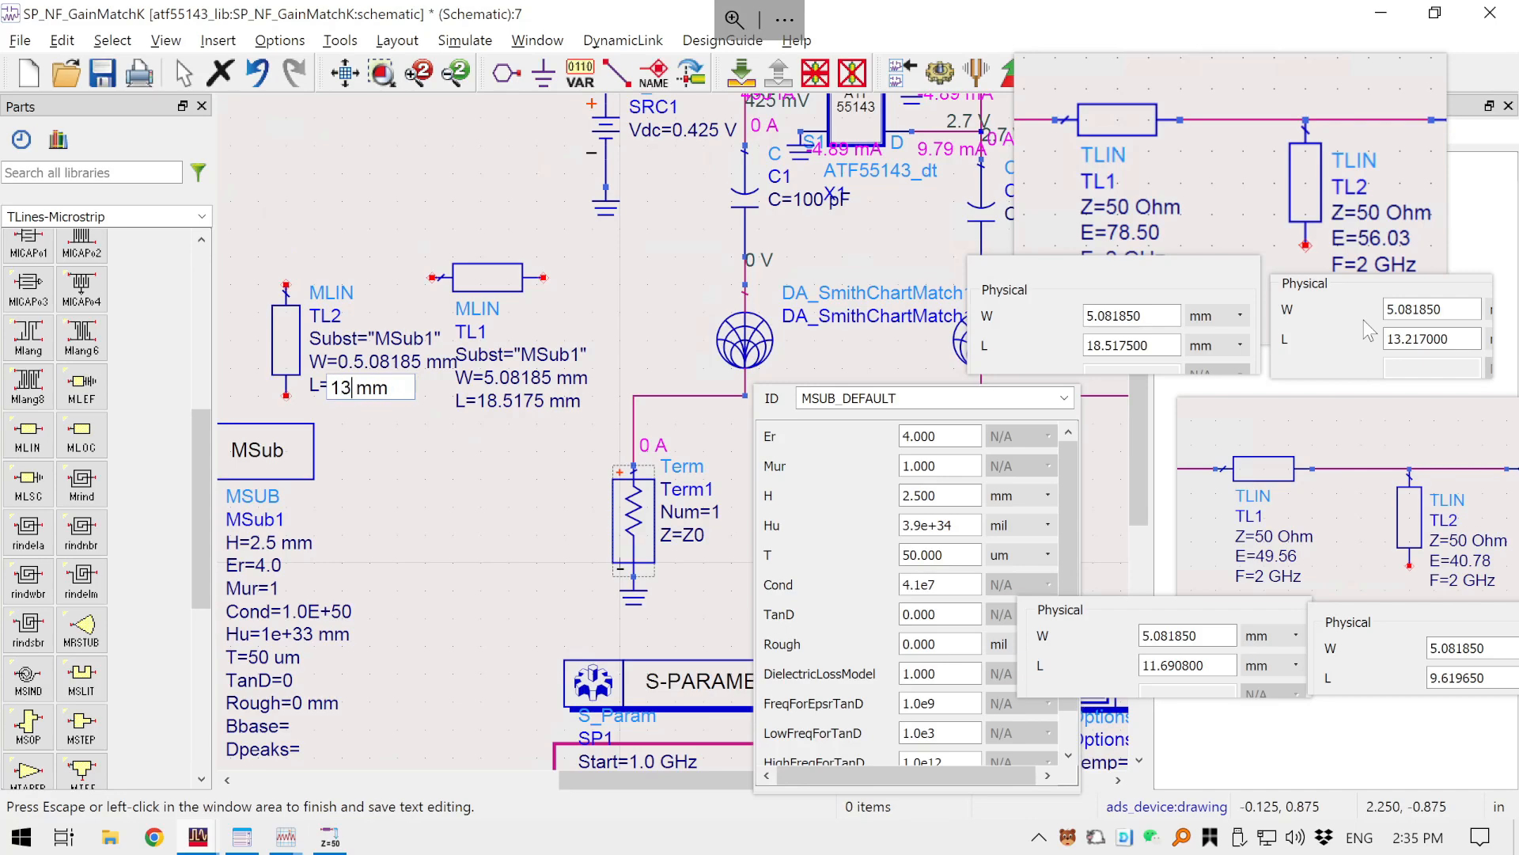
text(.217)
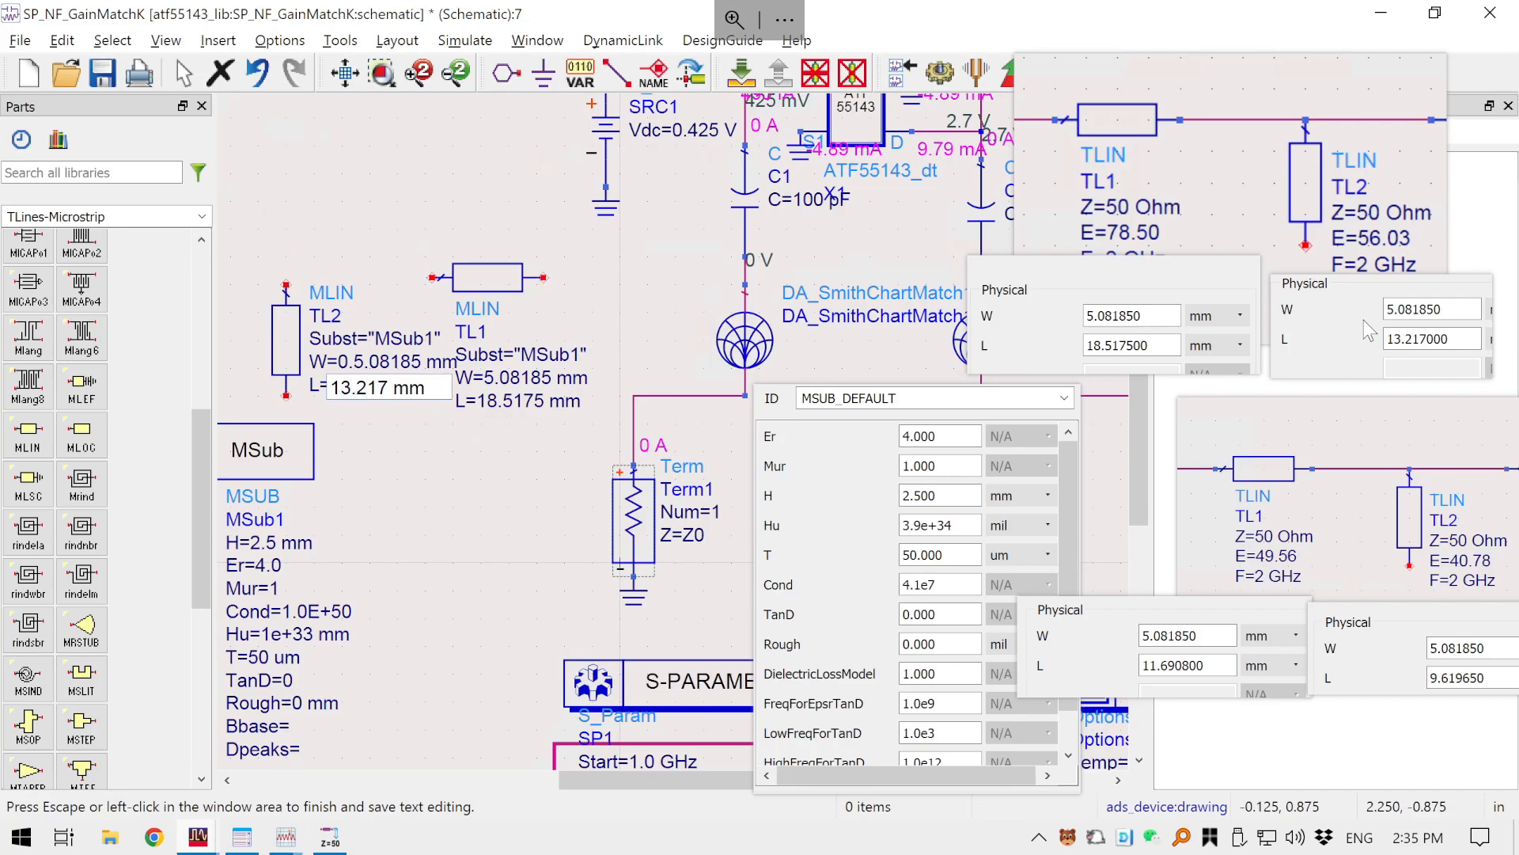
key(Escape)
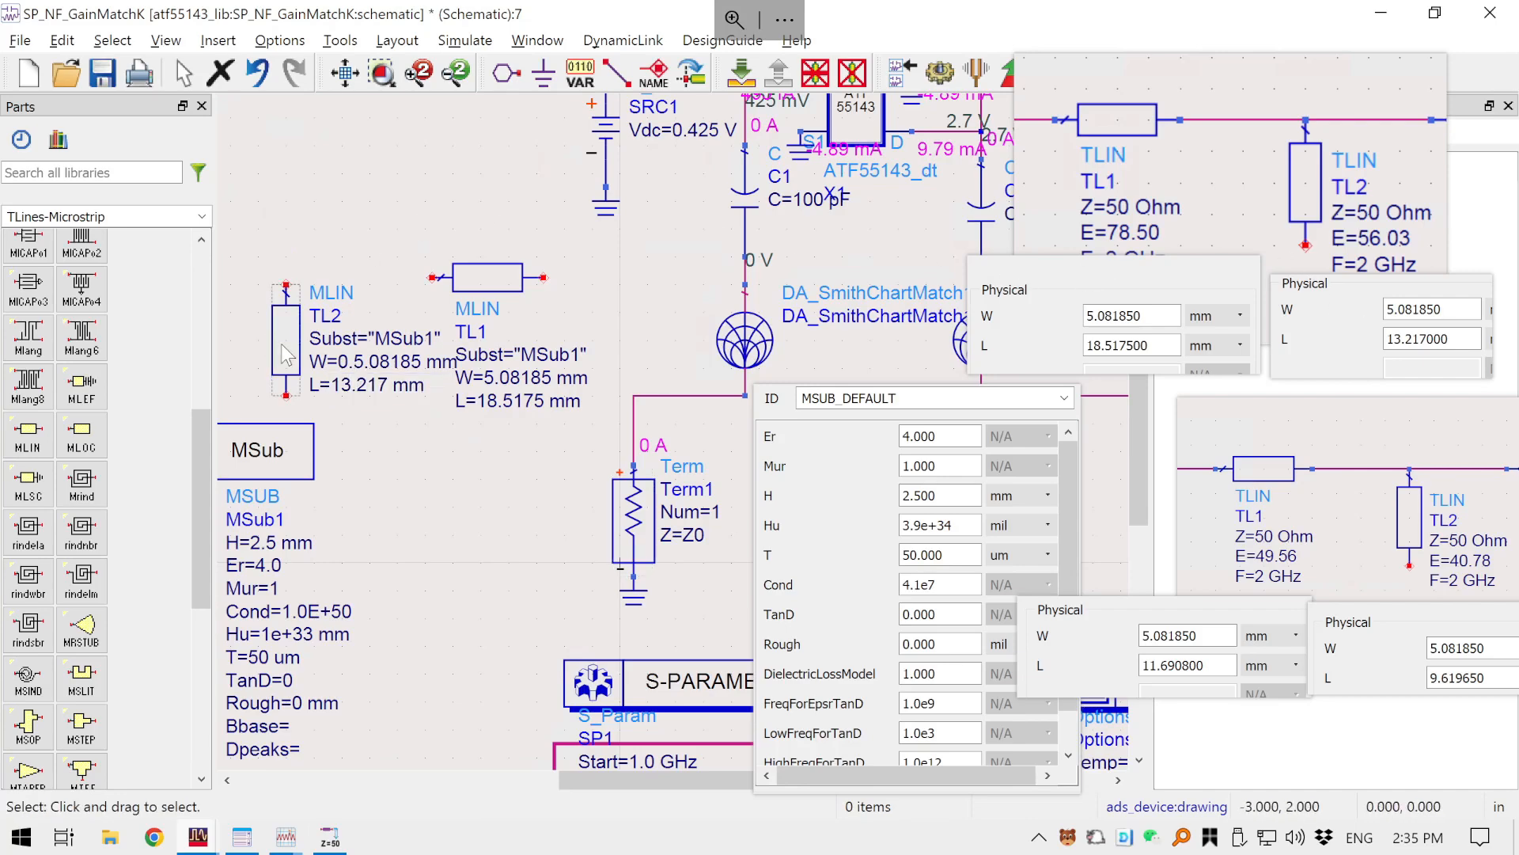
- Move the vertical TL2 stub up so that it sits above TL1
drag(286, 353, 383, 200)
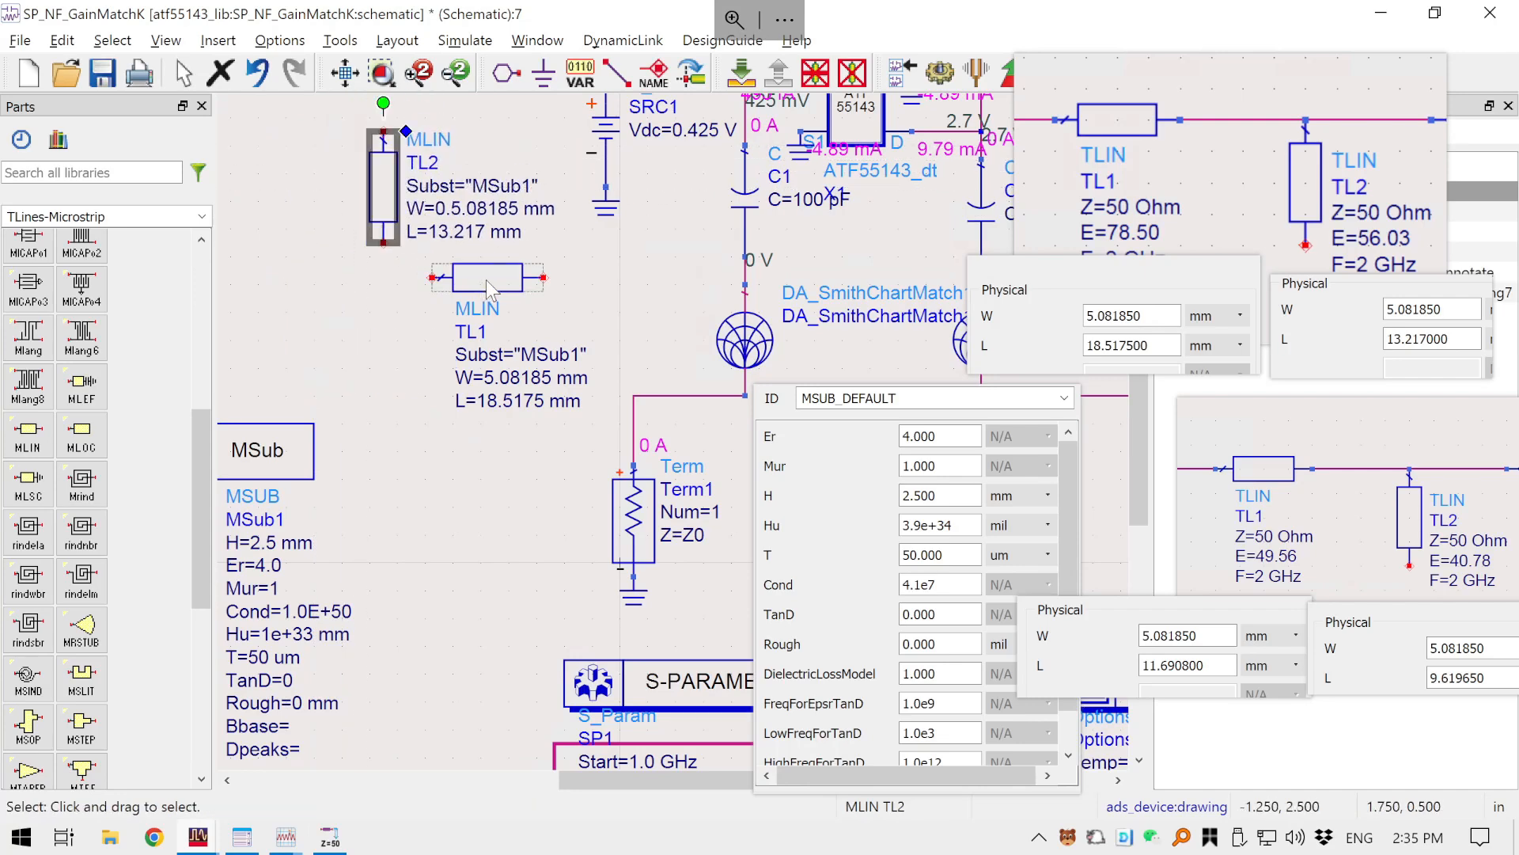
click(486, 280)
click(594, 288)
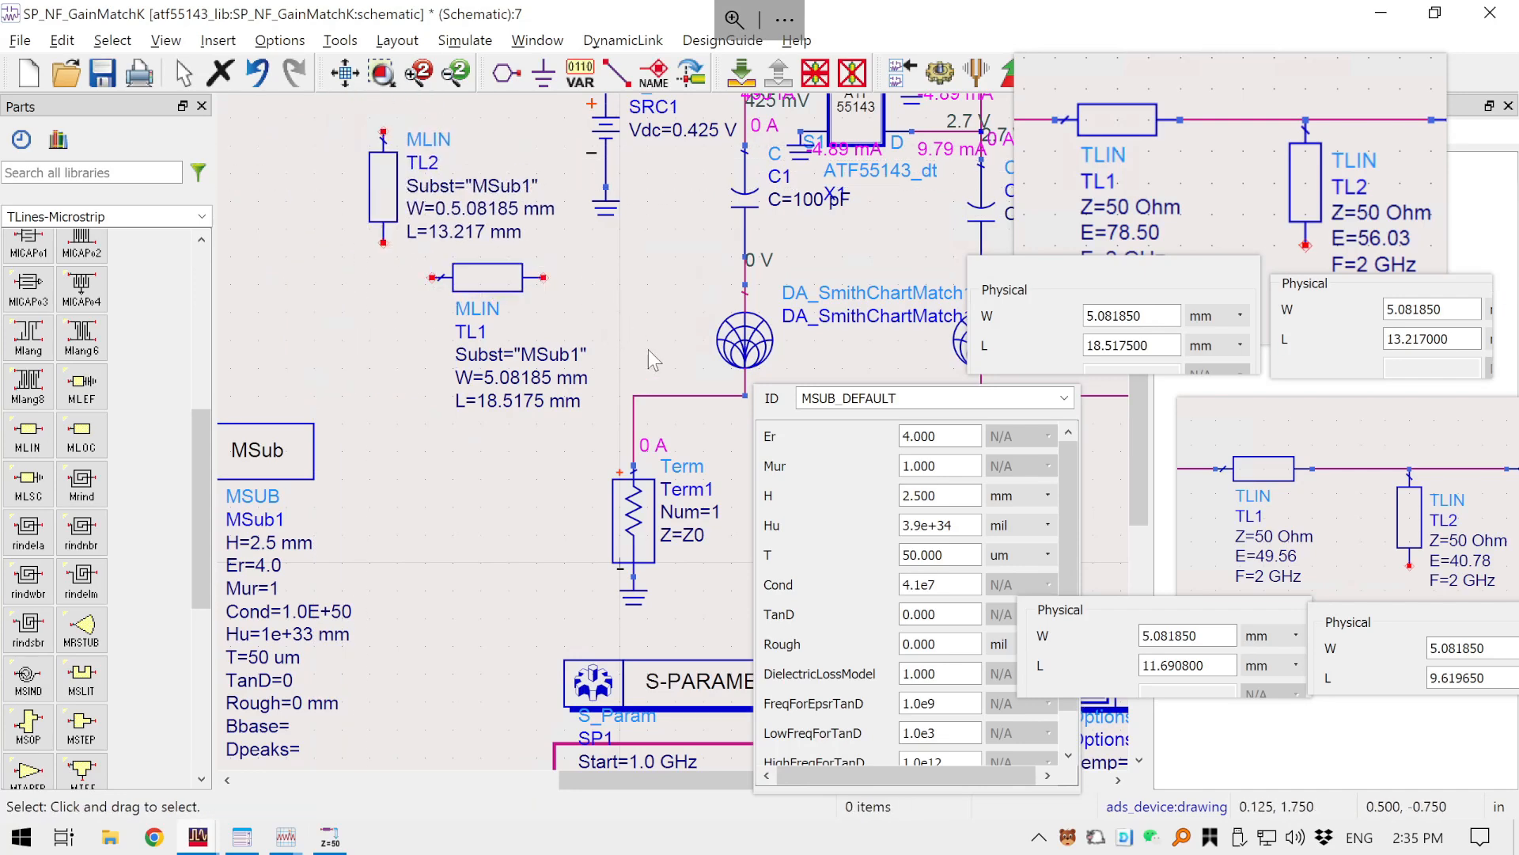
- Correct TL2's width W to 5.08185 mm by removing the stray leading characters
drag(650, 325, 526, 388)
click(633, 445)
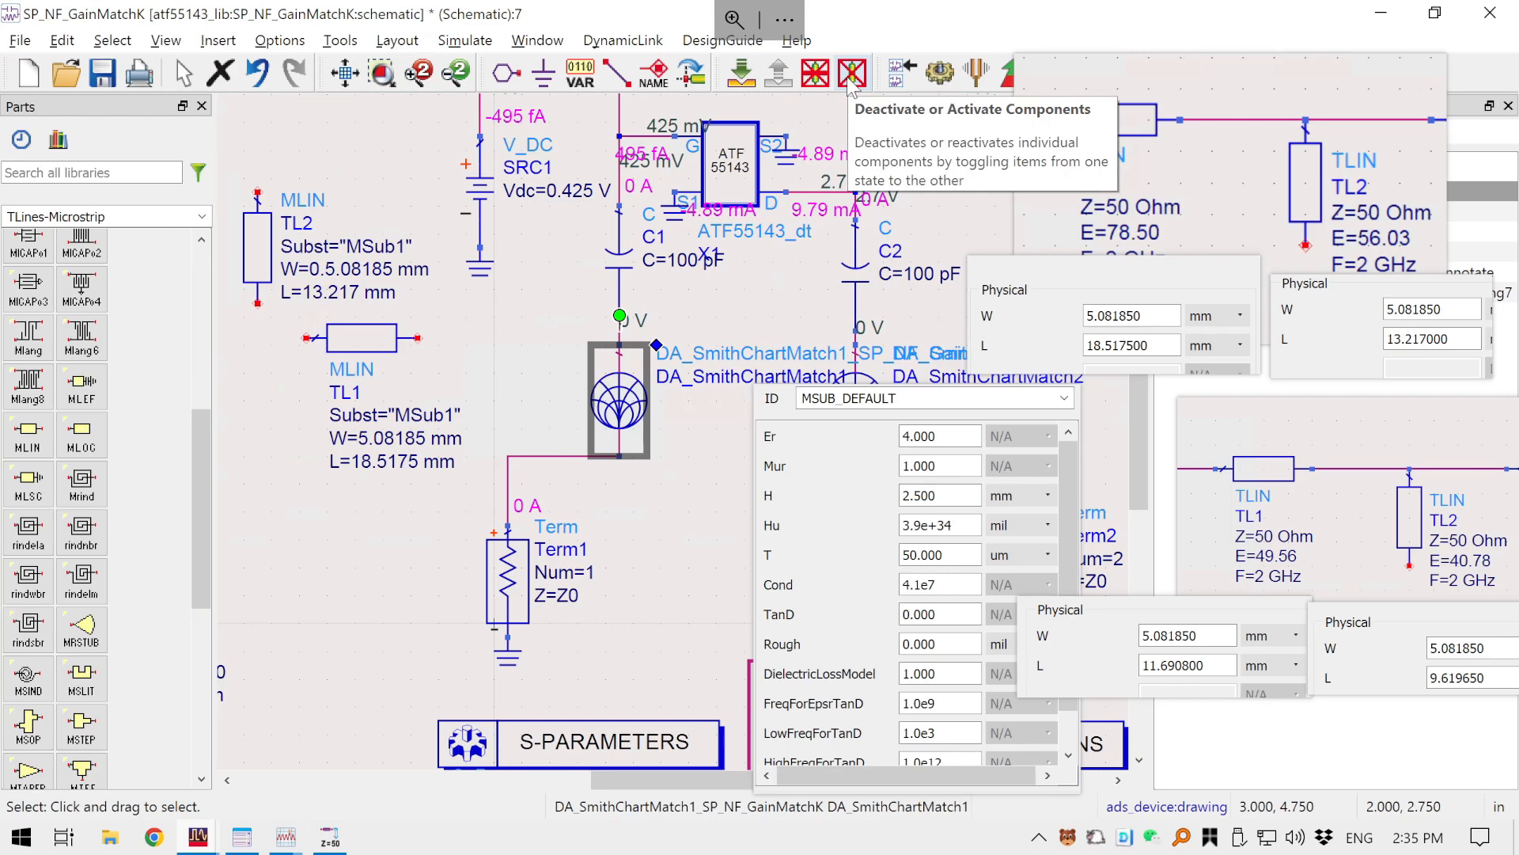
double_click(328, 271)
key(Delete)
key(Delete)
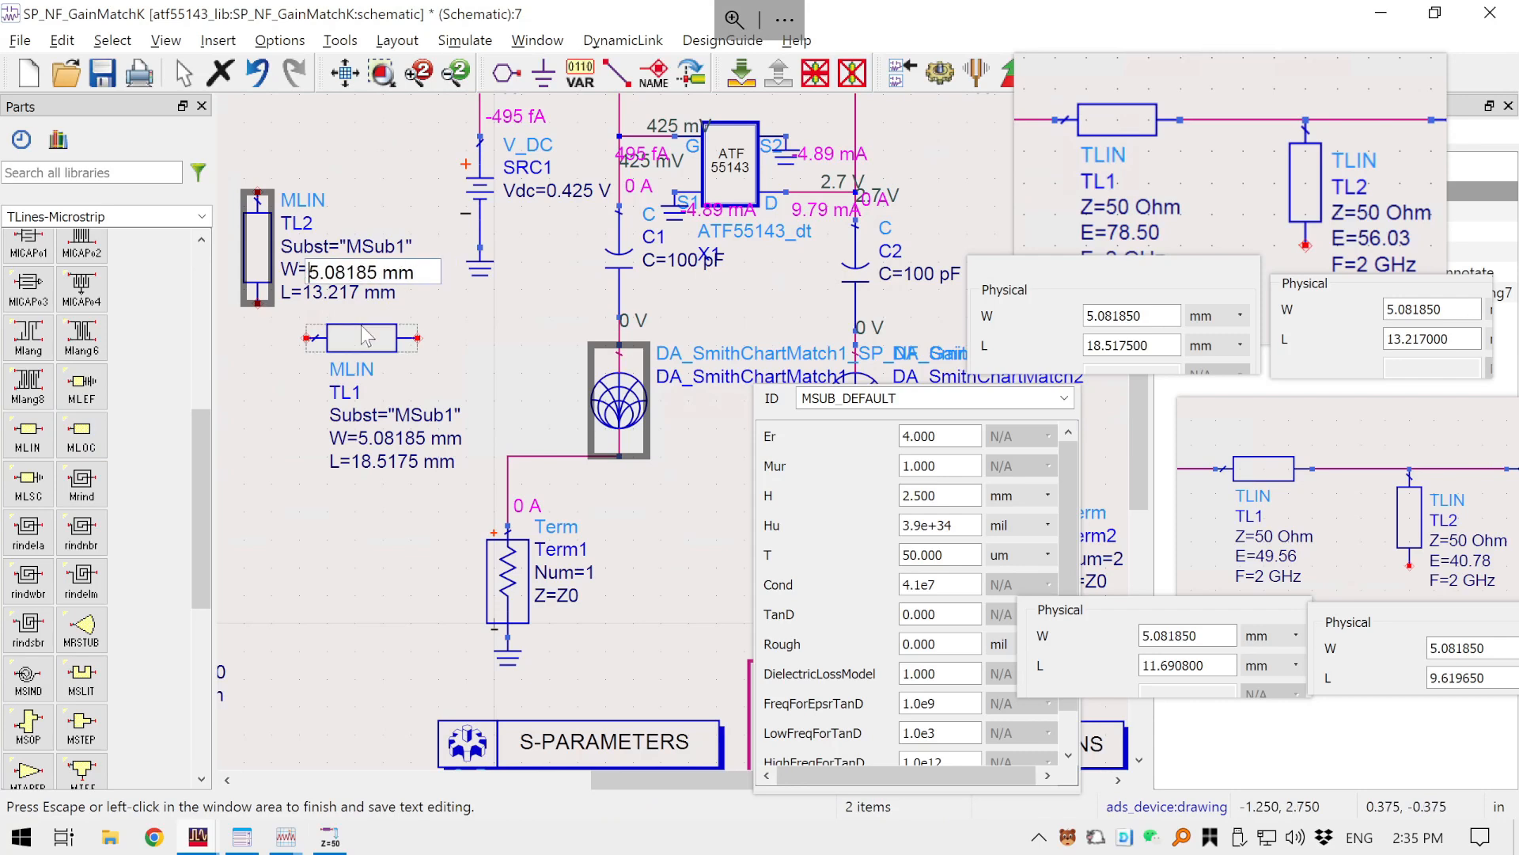
key(Tab)
key(Escape)
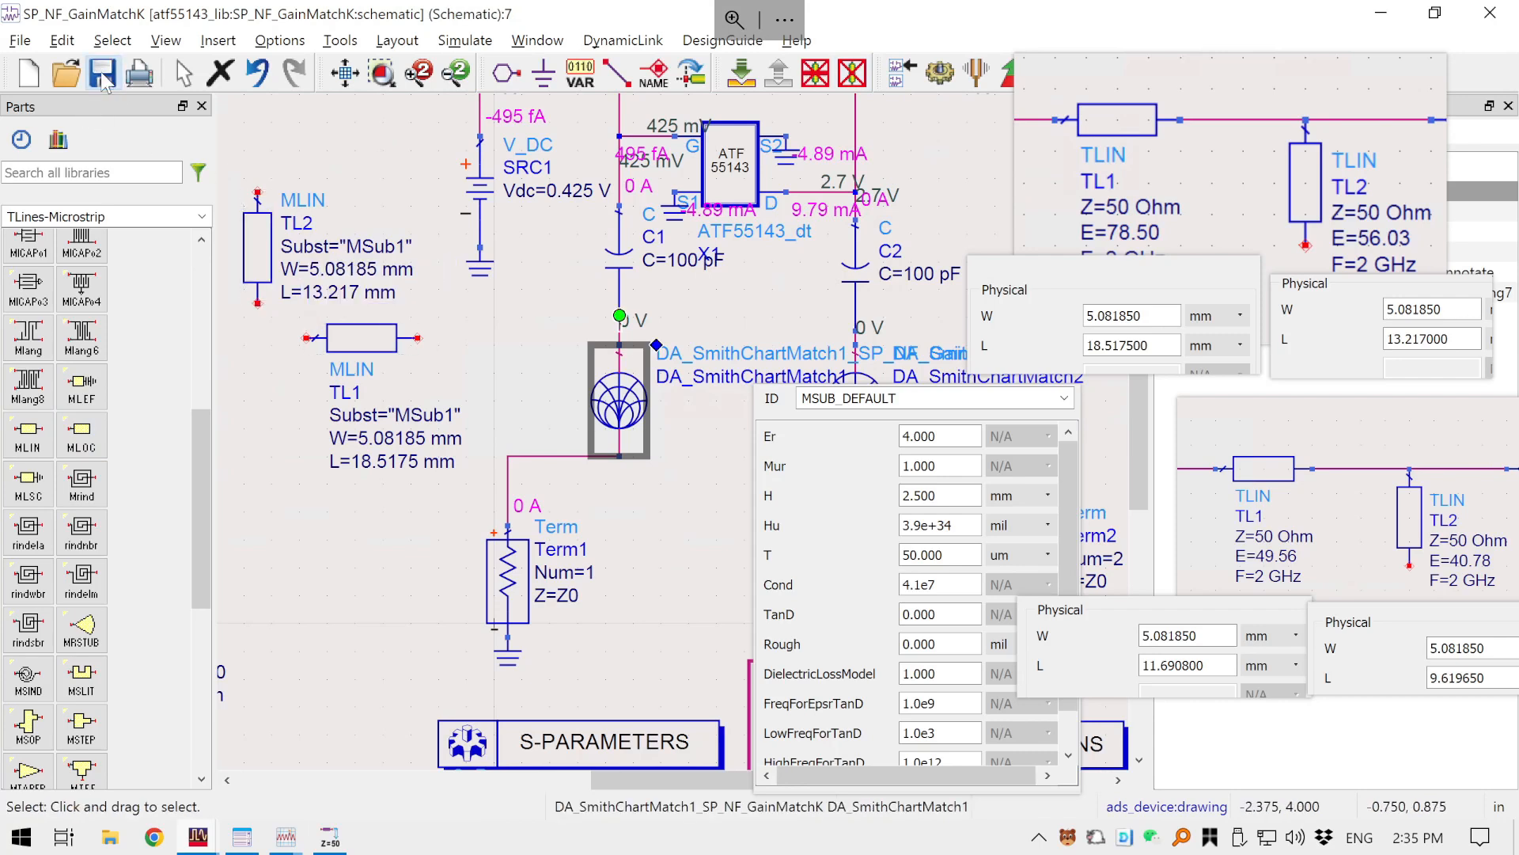
- Deactivate the DA_SmithChartMatch1 component on the input side
click(437, 215)
click(644, 445)
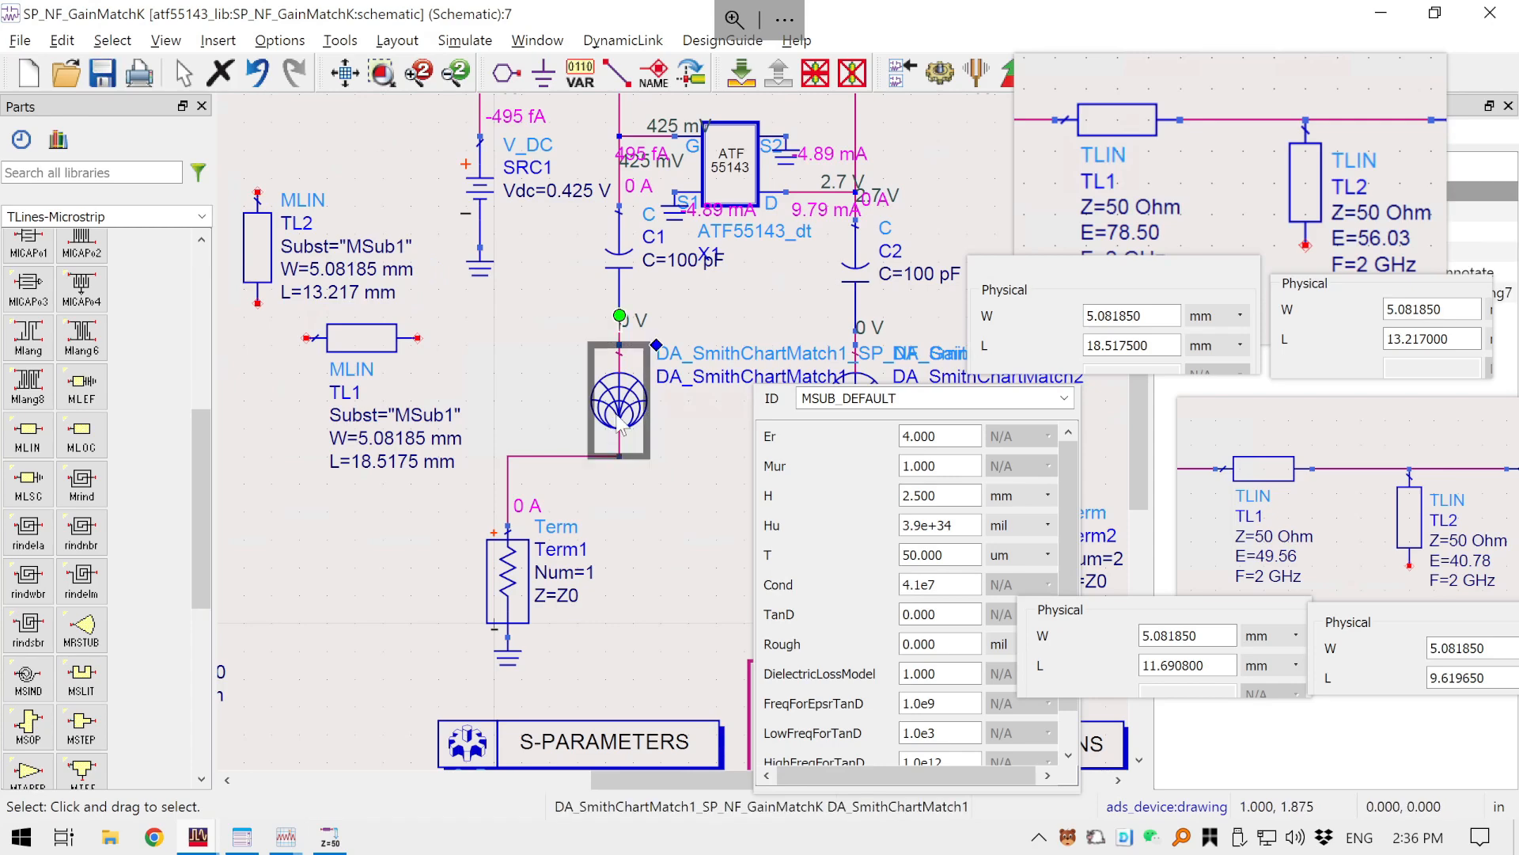
click(852, 82)
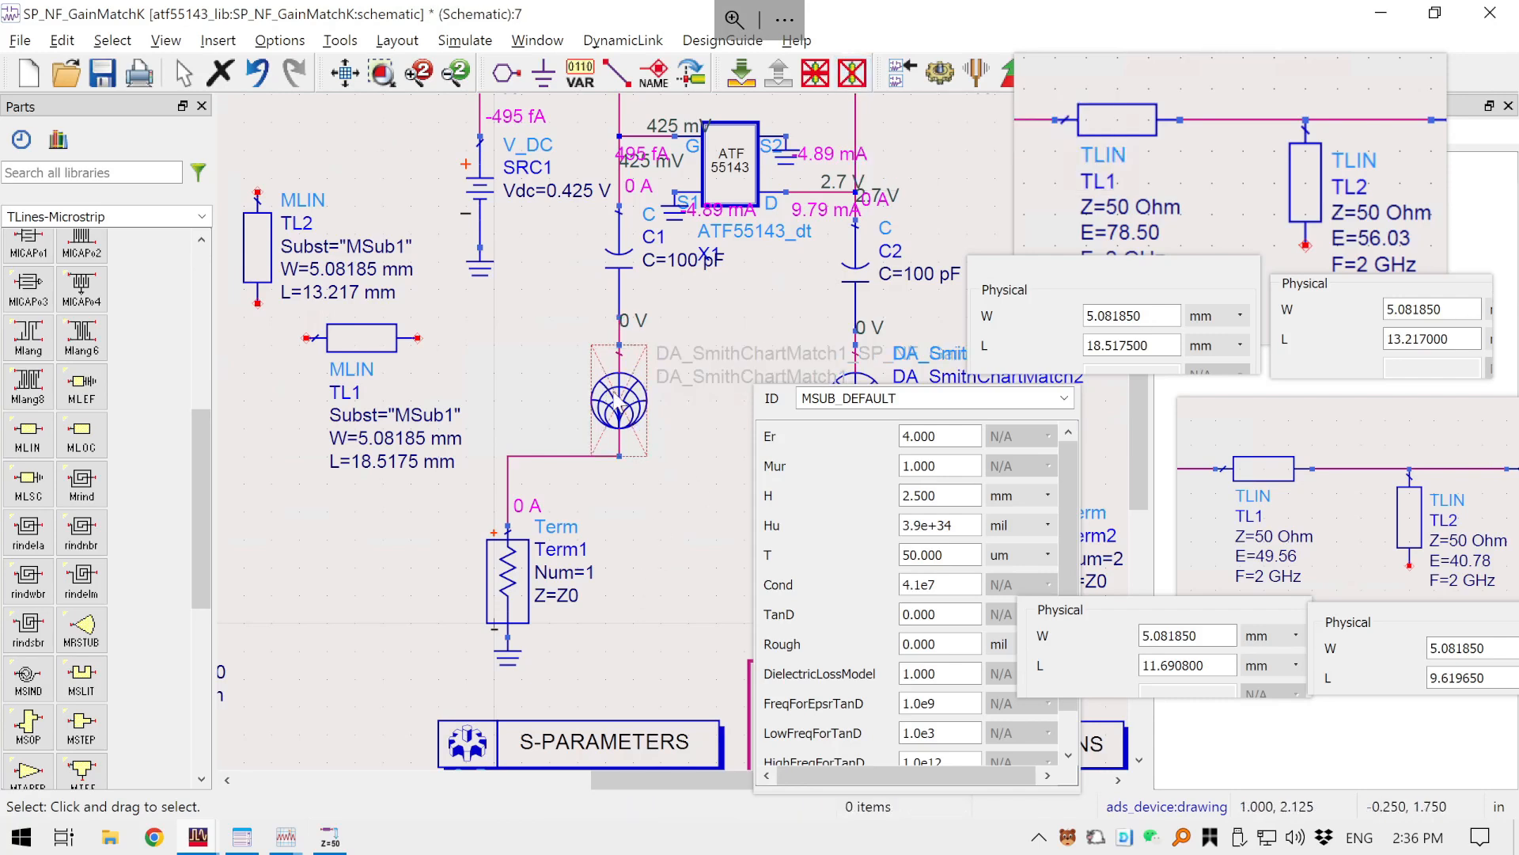
drag(550, 372, 645, 404)
click(613, 71)
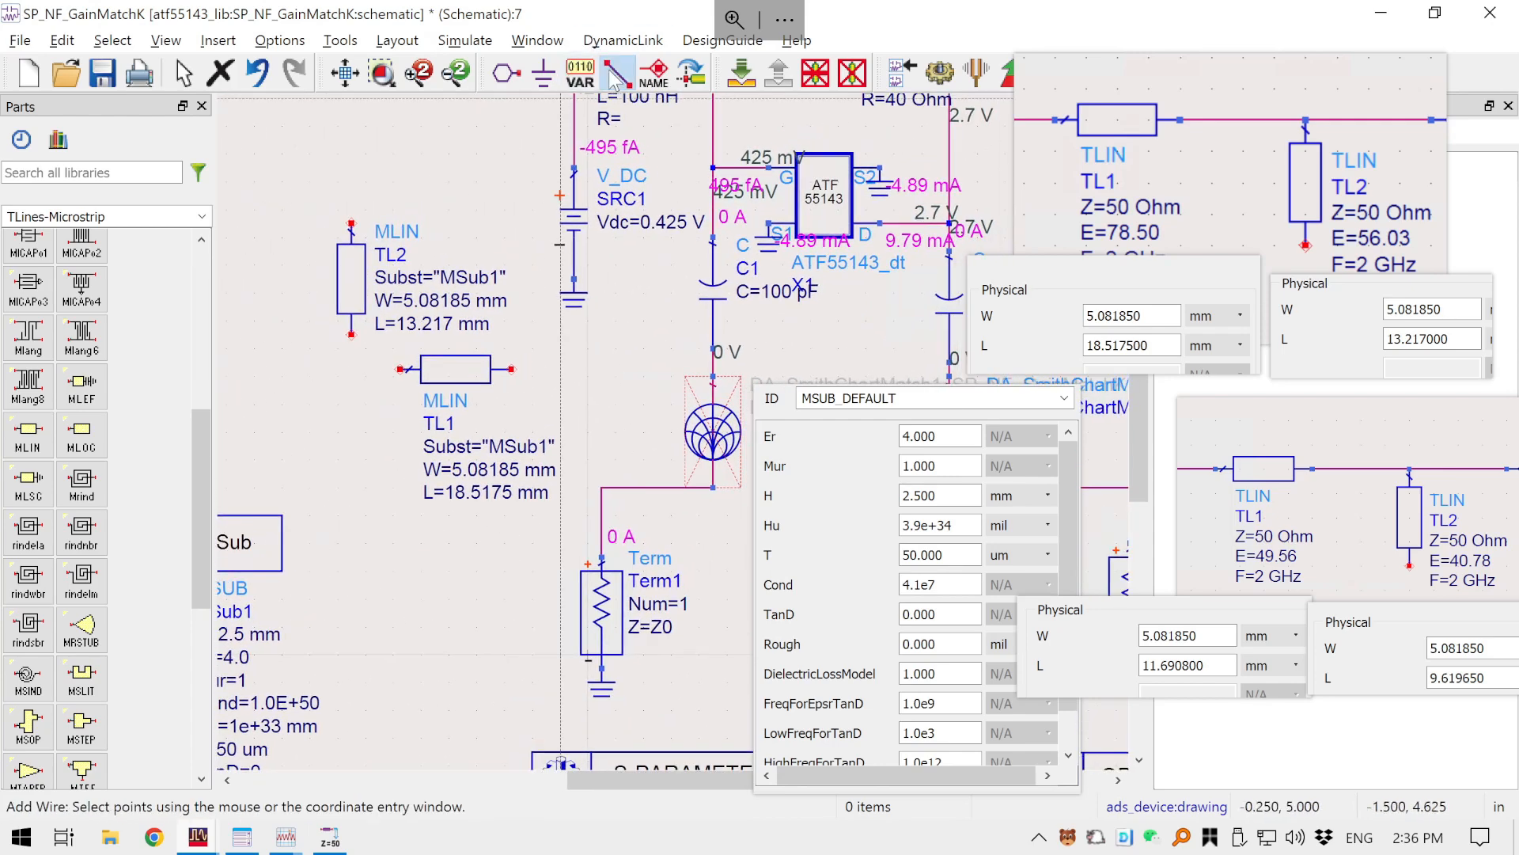
click(513, 370)
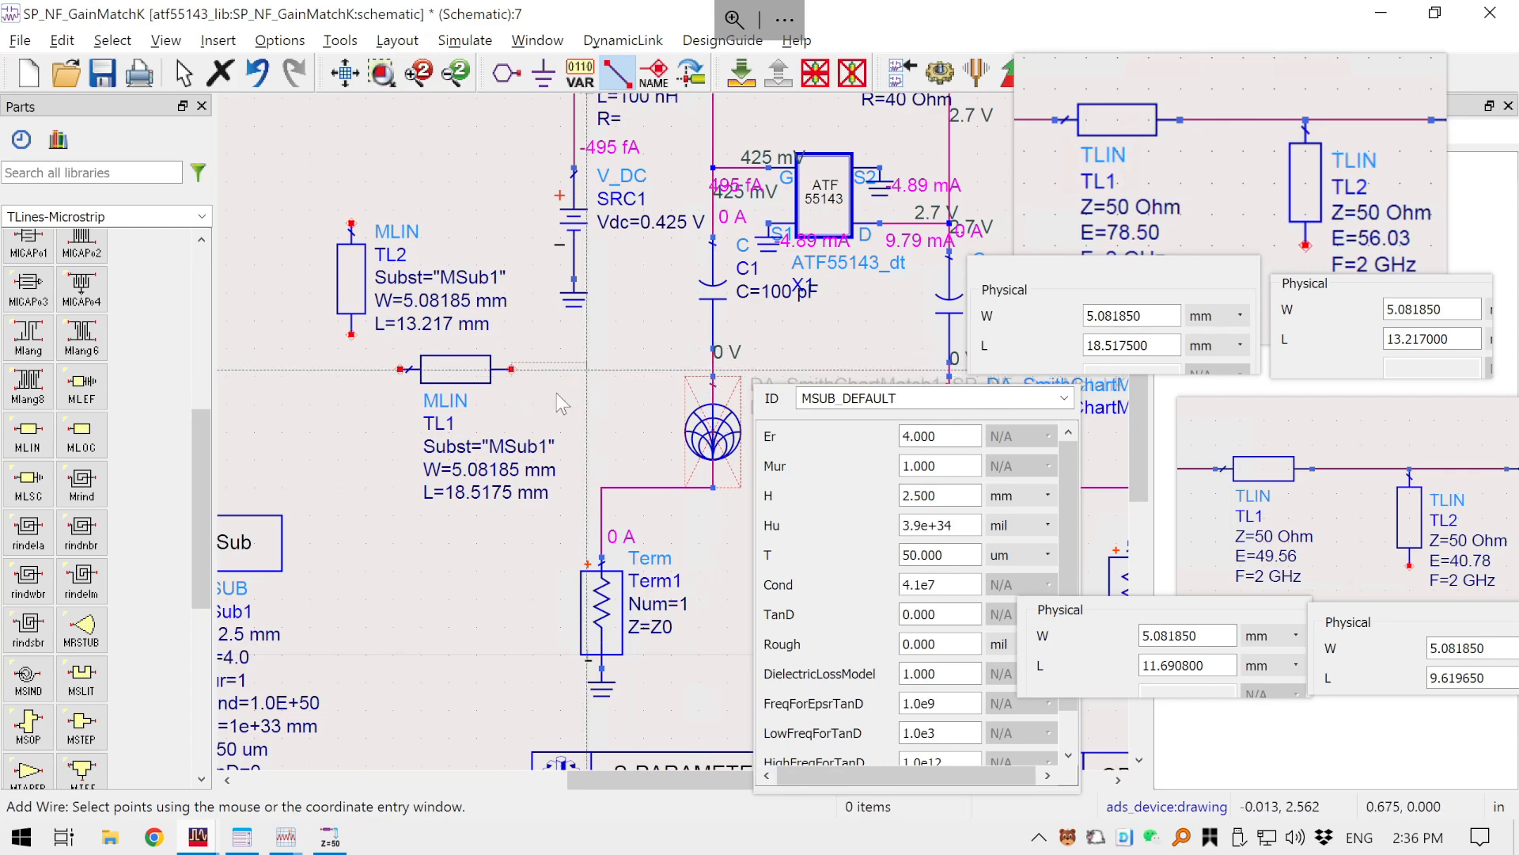
key(Escape)
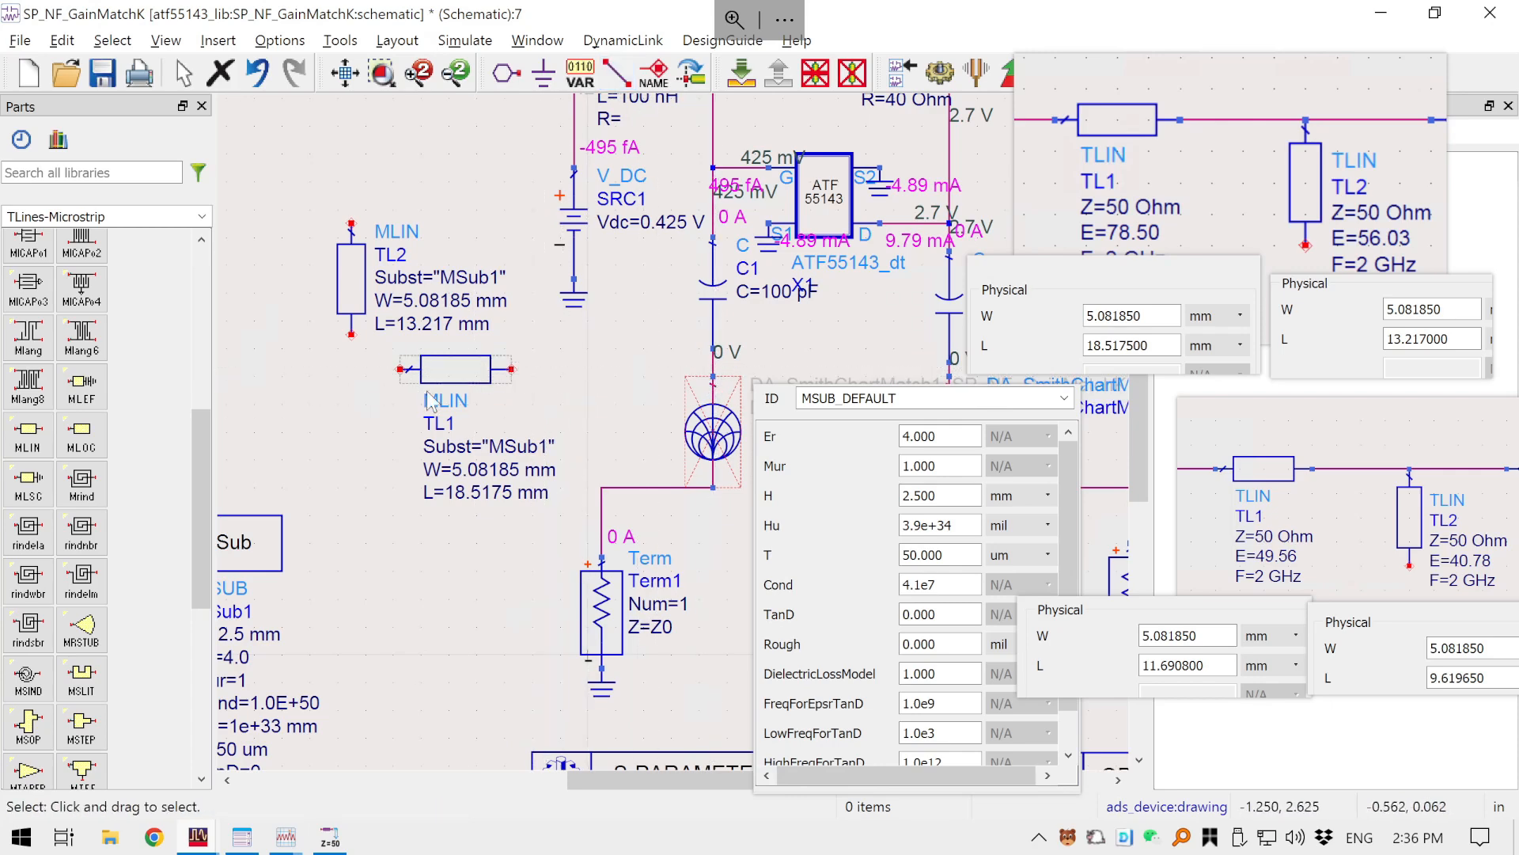
- Move TL1 slightly down to line it up with the upper pin of DA_SmithChartMatch1
drag(455, 380, 450, 391)
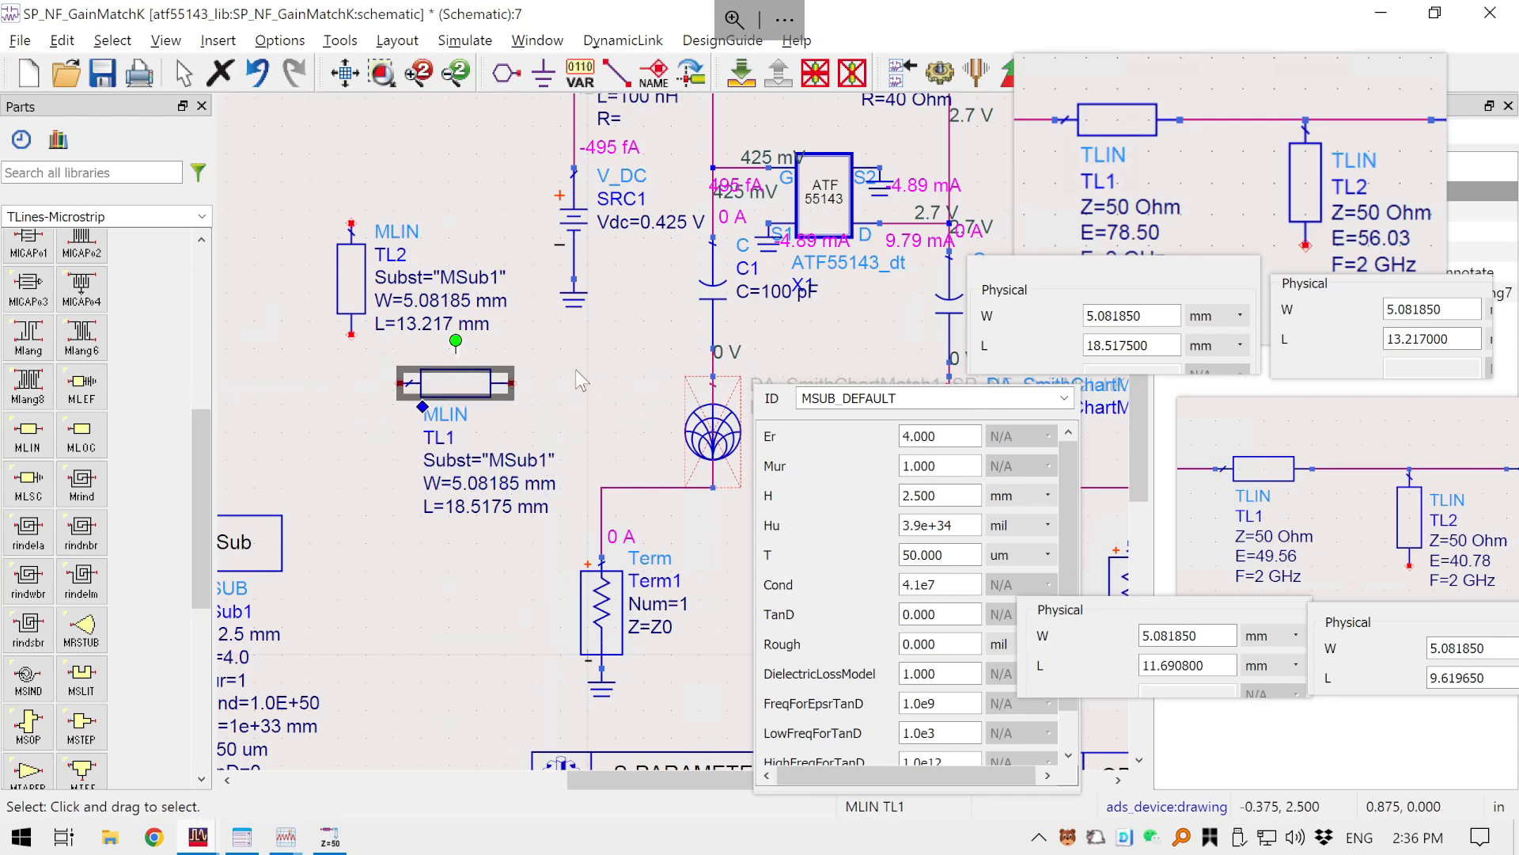
click(576, 369)
click(506, 384)
scroll(508, 385, up, 3)
scroll(605, 411, up, 1)
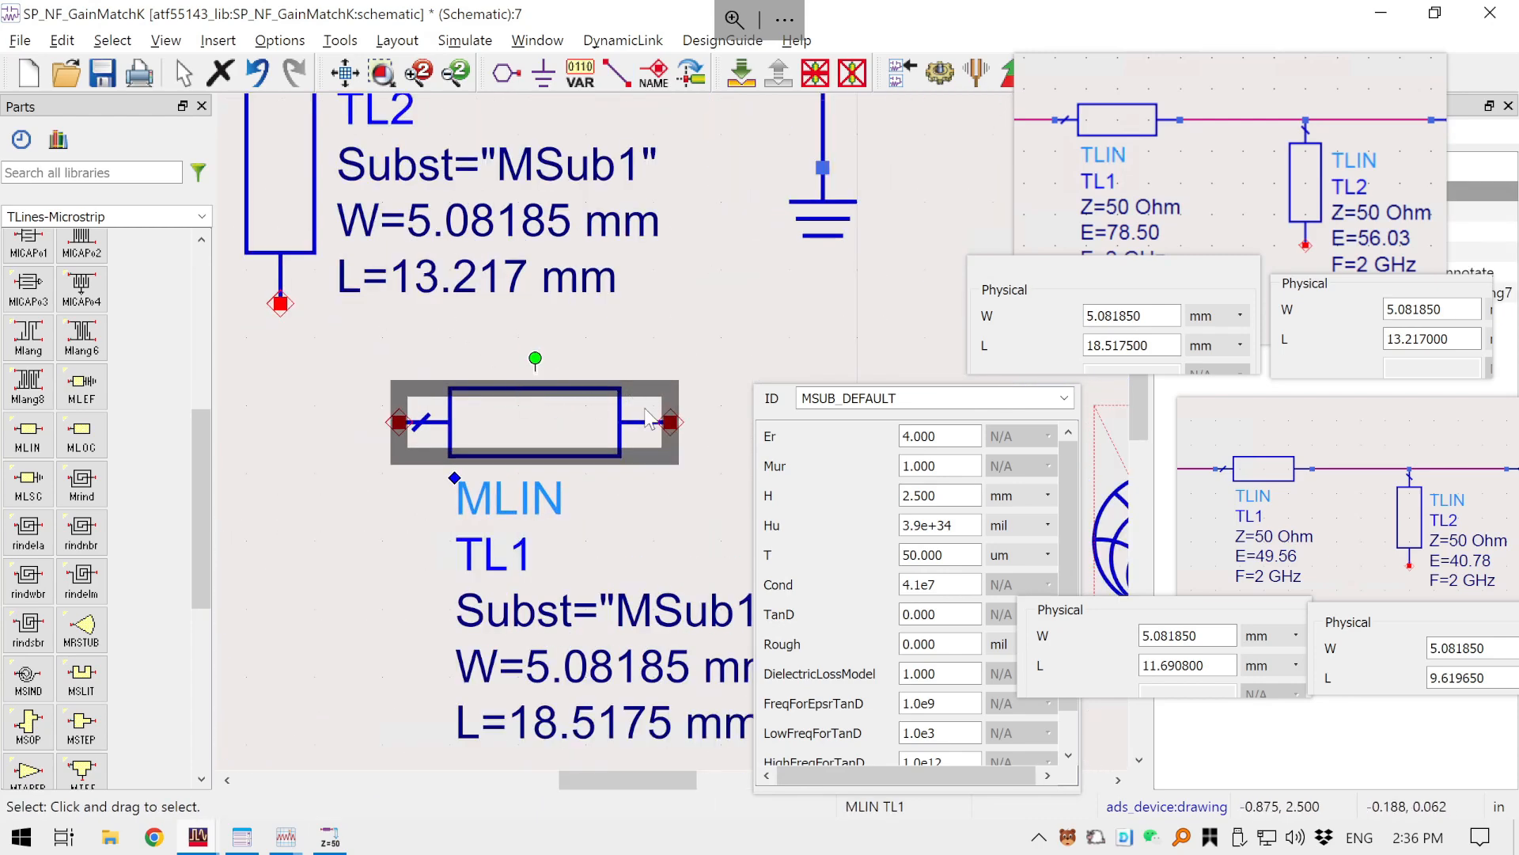
mouse_move(642, 404)
mouse_down()
mouse_move(624, 376)
mouse_move(667, 440)
mouse_move(660, 400)
mouse_up()
click(675, 364)
- Wire TL1's free end nearest the transistor to the node between C1 and DA_SmithChartMatch1
scroll(712, 354, down, 2)
drag(725, 349, 386, 259)
key(ctrl+w)
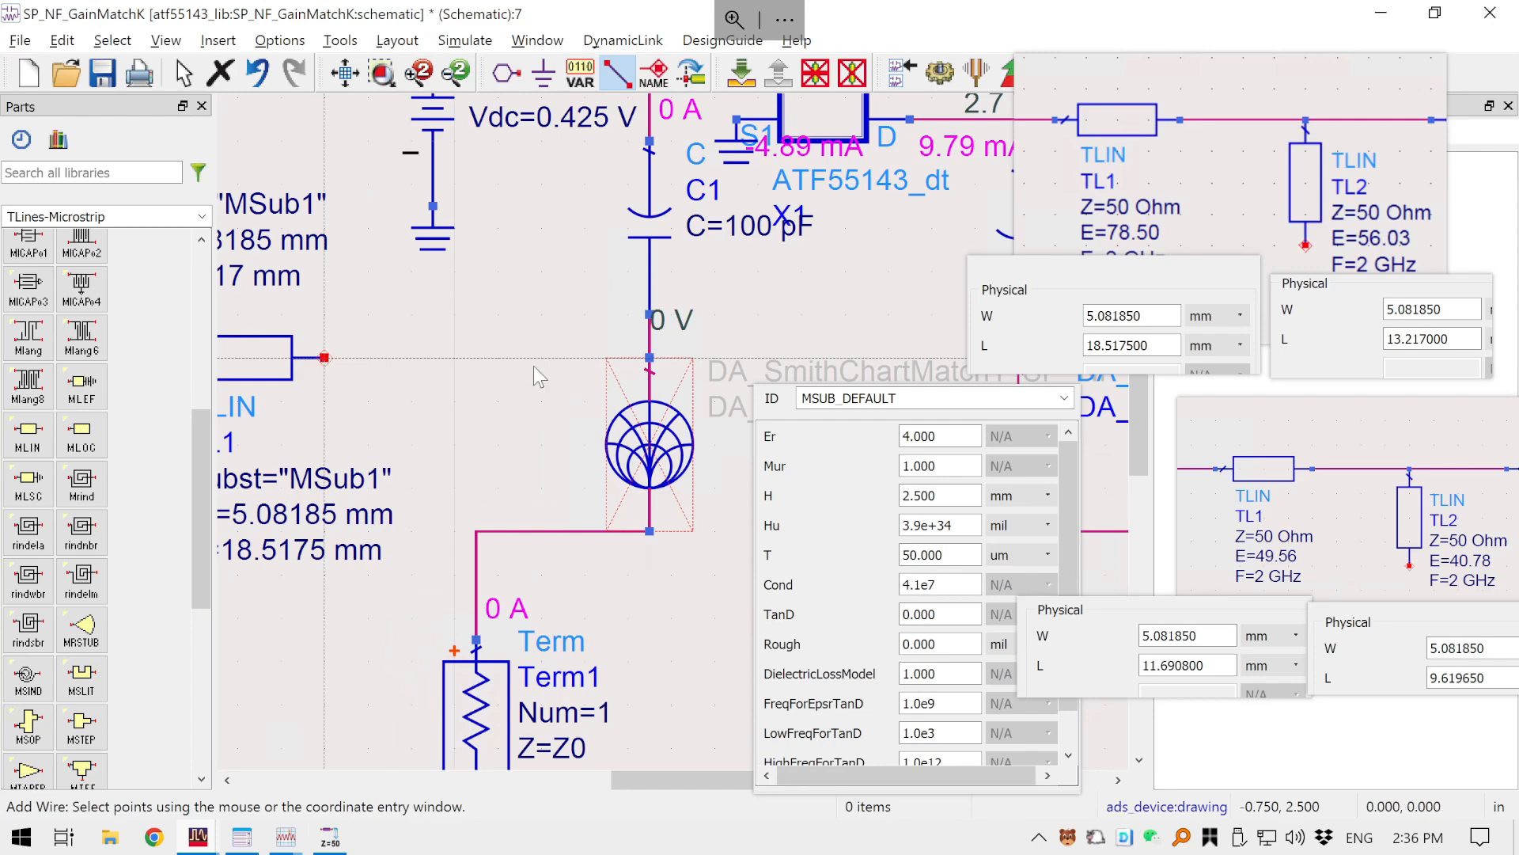
click(649, 358)
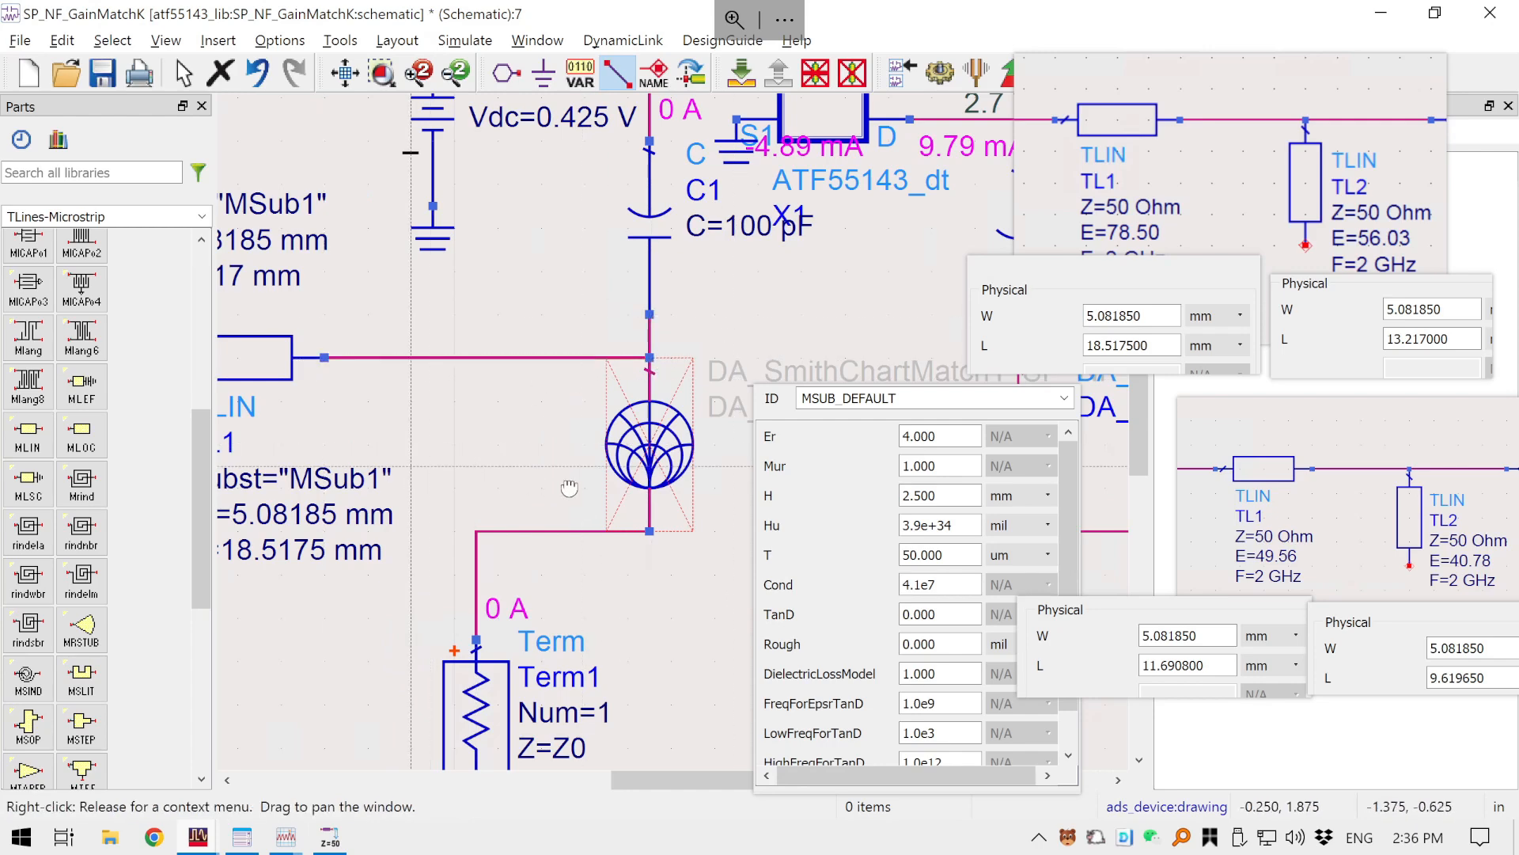
- Wire TL1's other end to the lower end of the TL2 stub
drag(569, 488, 870, 534)
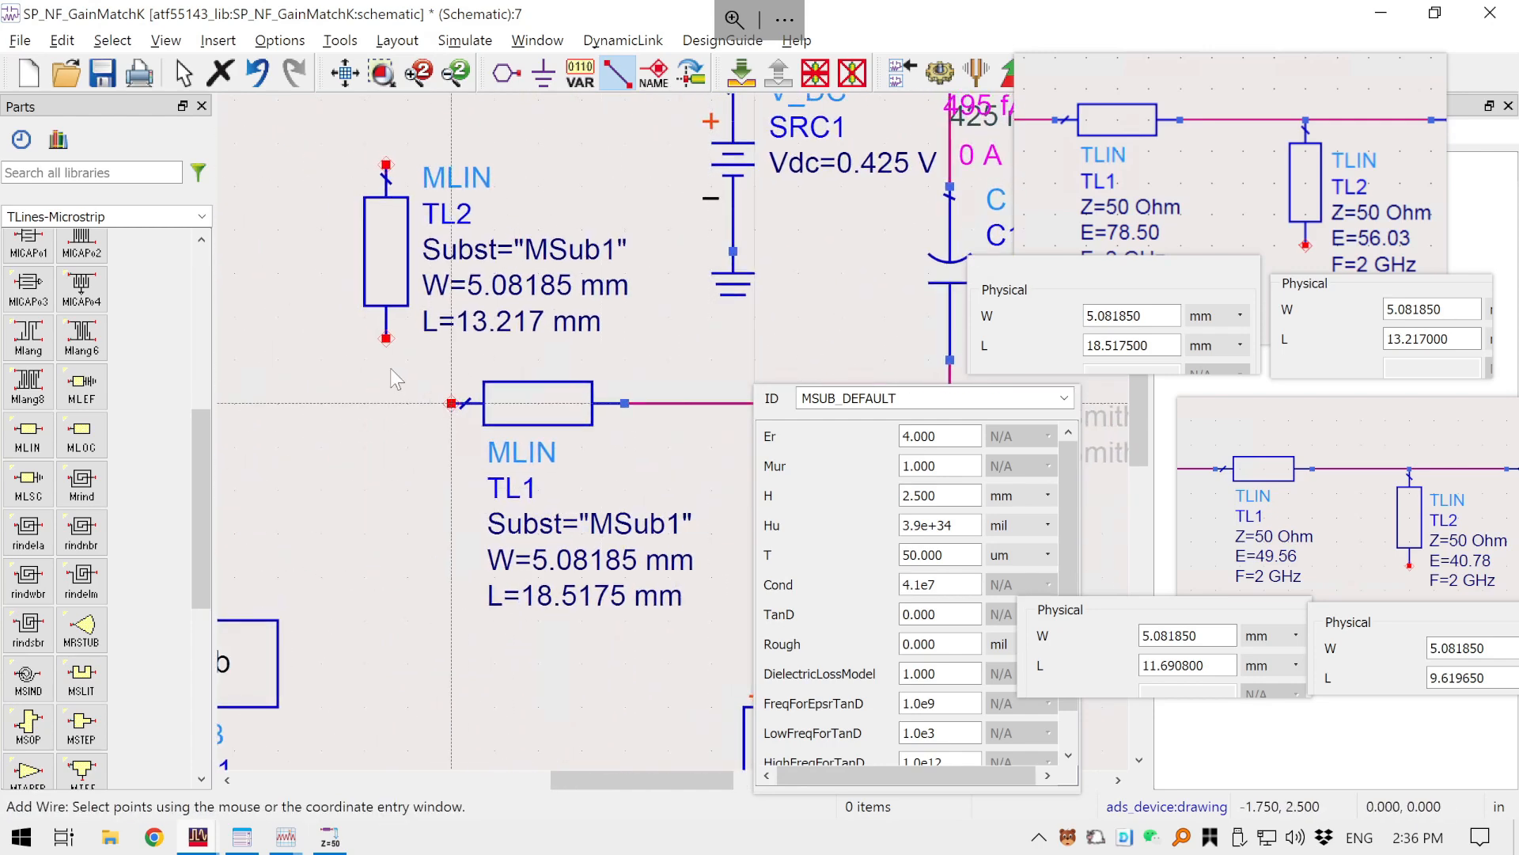
click(386, 339)
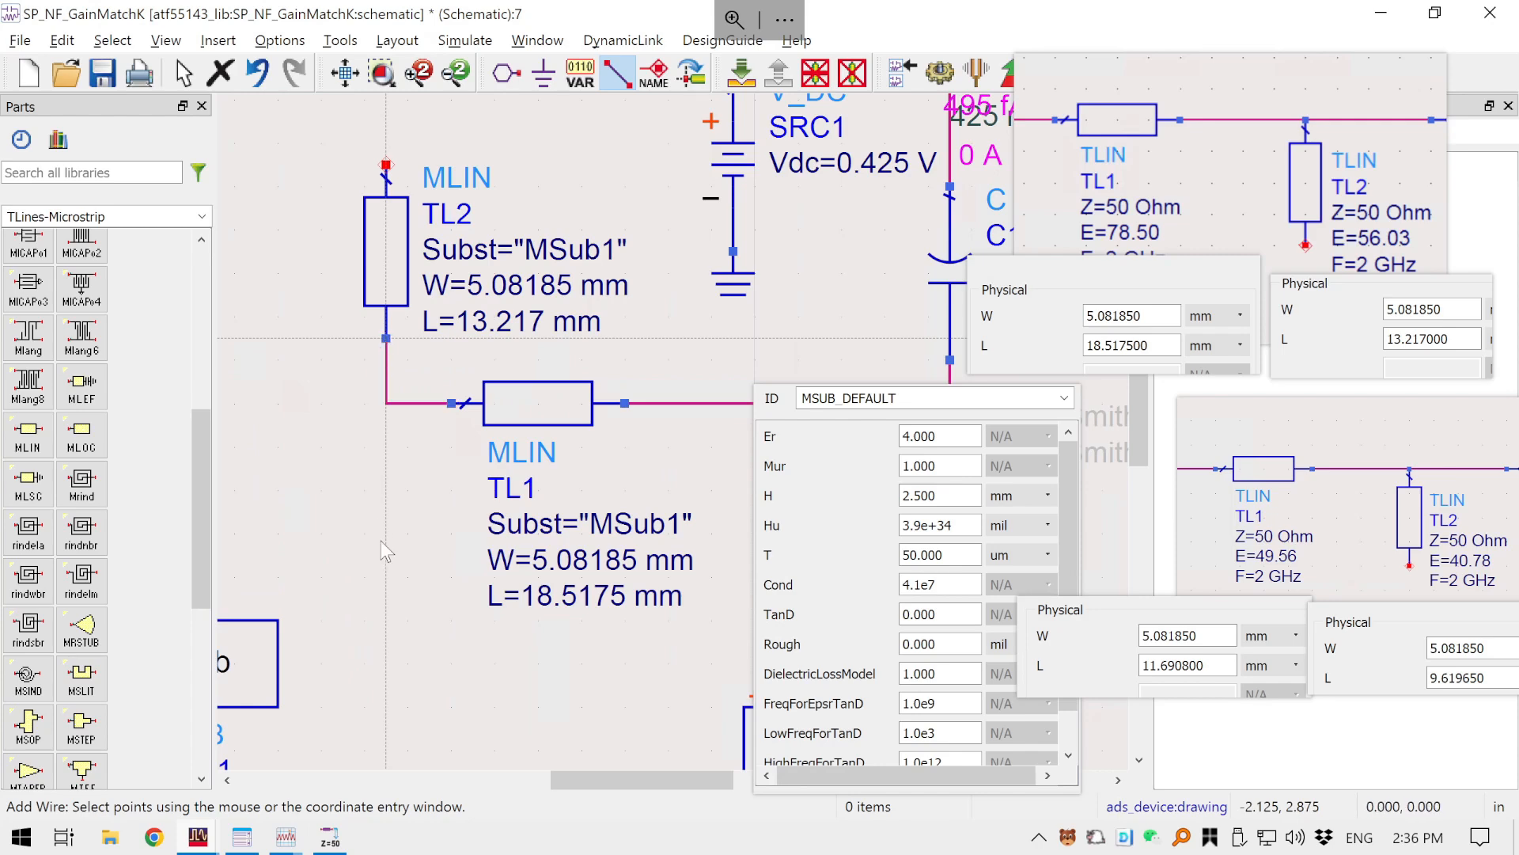
key(Escape)
- Wire the TL1–TL2 junction down and across to the upper terminal of Term1
drag(363, 505, 246, 260)
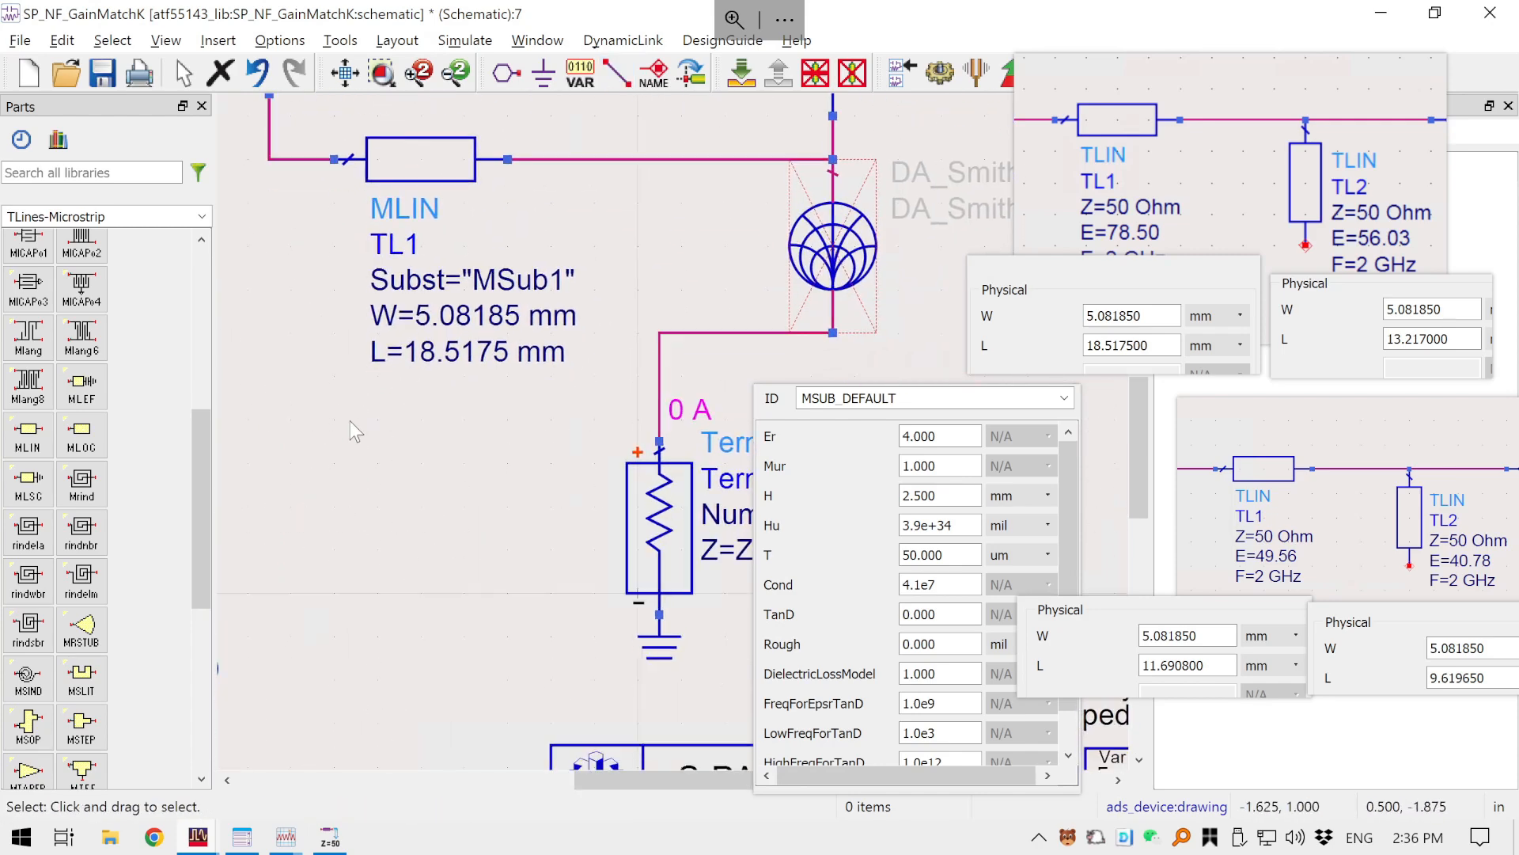
scroll(350, 422, down, 1)
drag(420, 441, 307, 502)
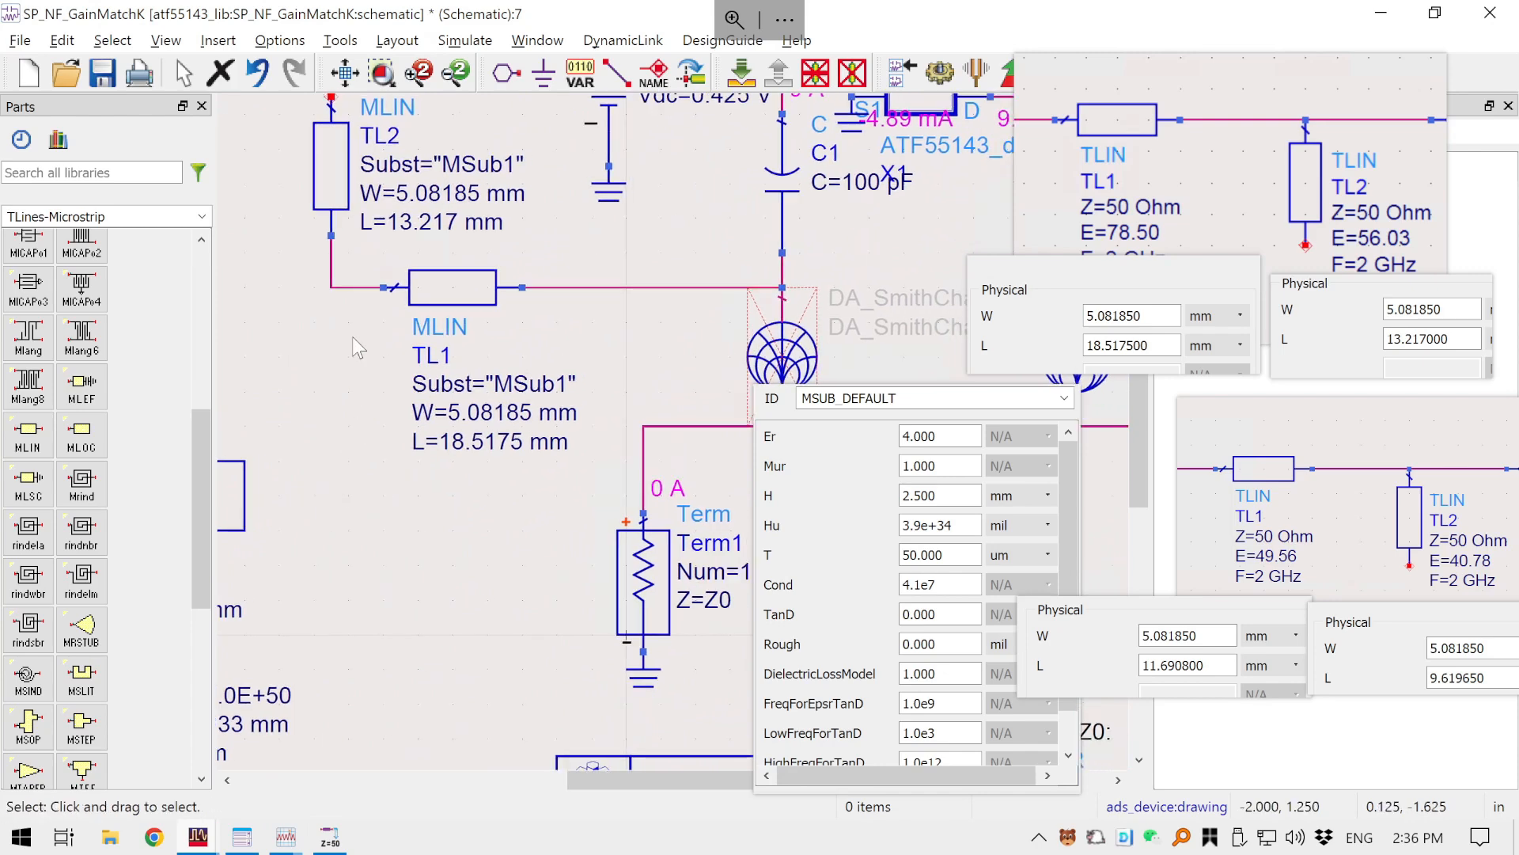
key(ctrl+w)
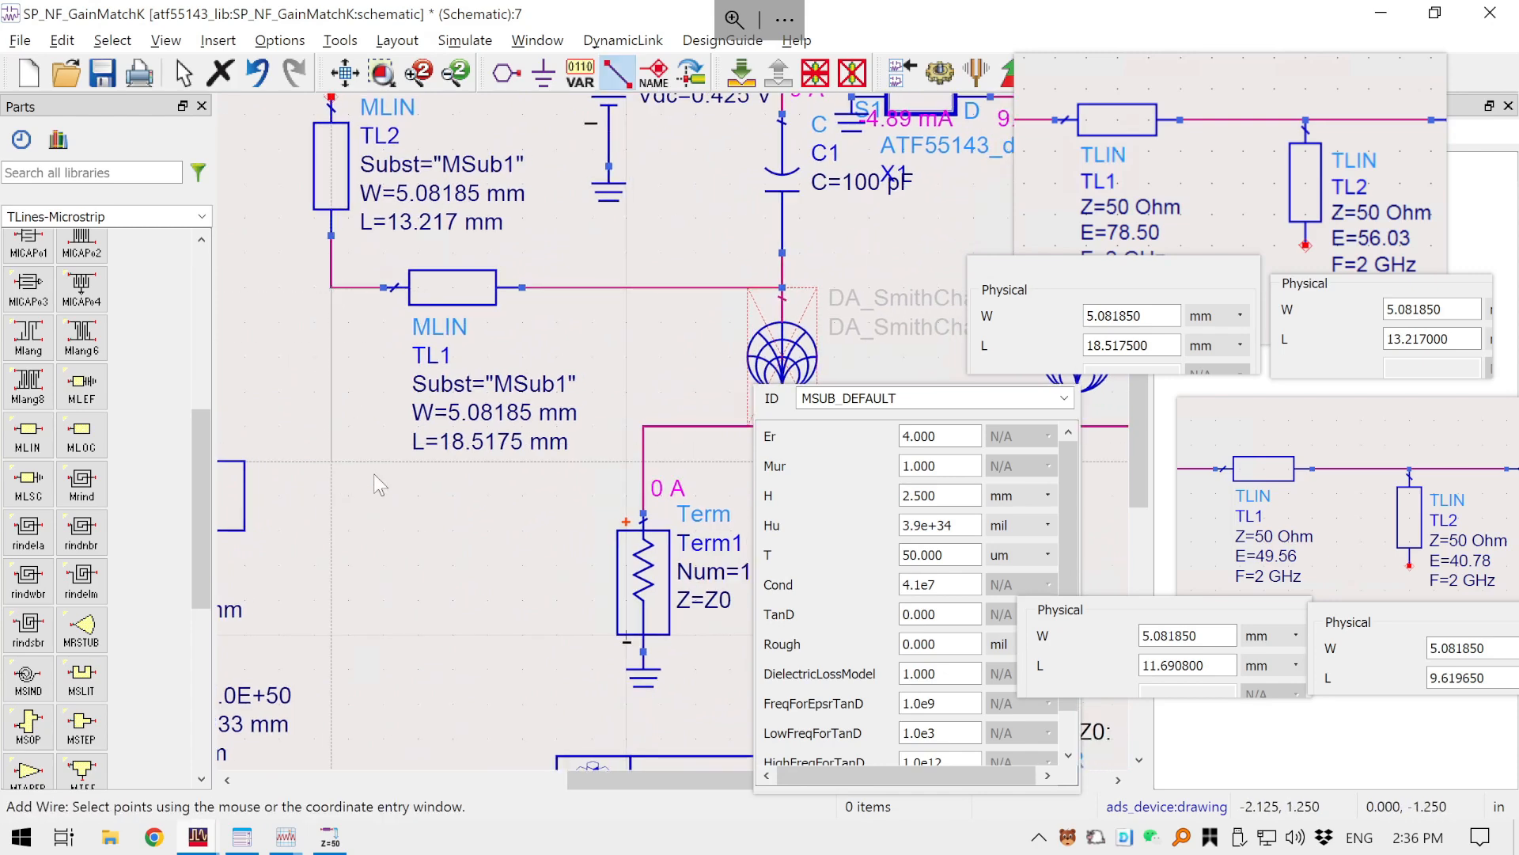
click(331, 288)
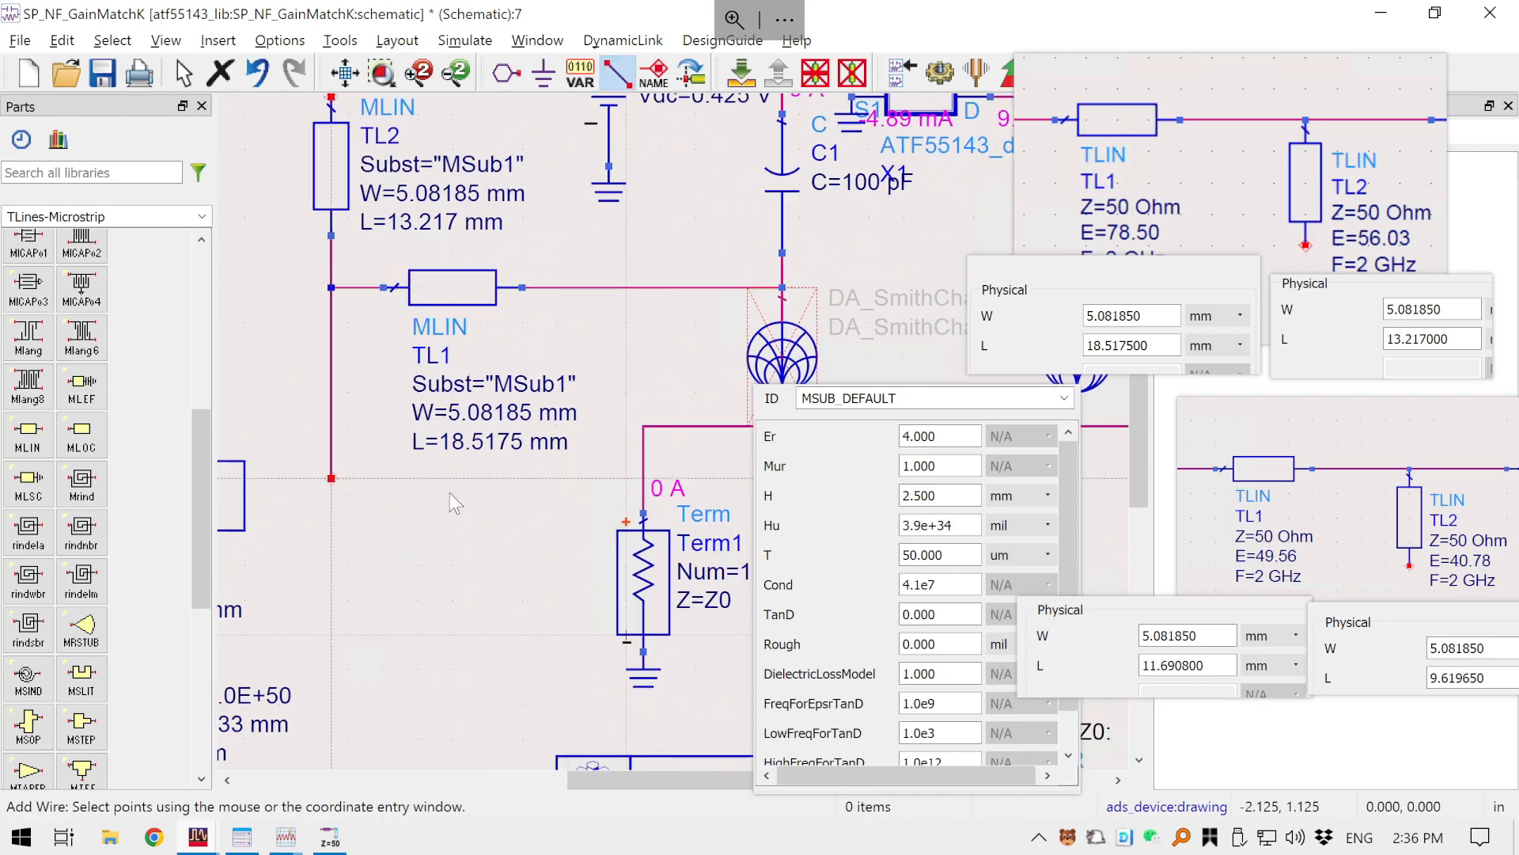
click(644, 478)
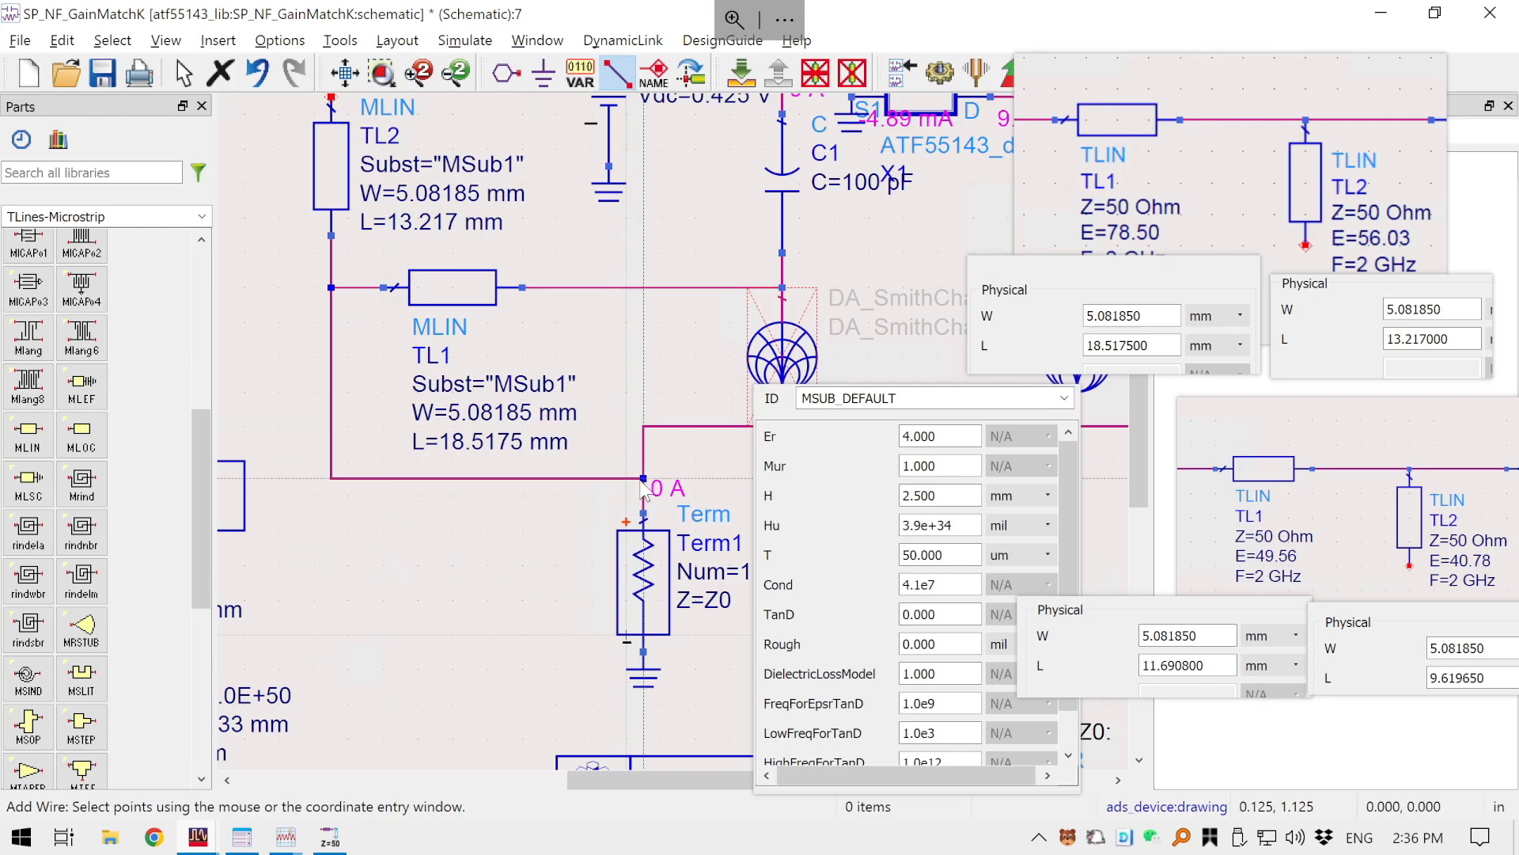
key(Escape)
- Save the schematic and move the MSUB_DEFAULT snip off the circuit
drag(455, 554, 331, 650)
scroll(402, 630, down, 2)
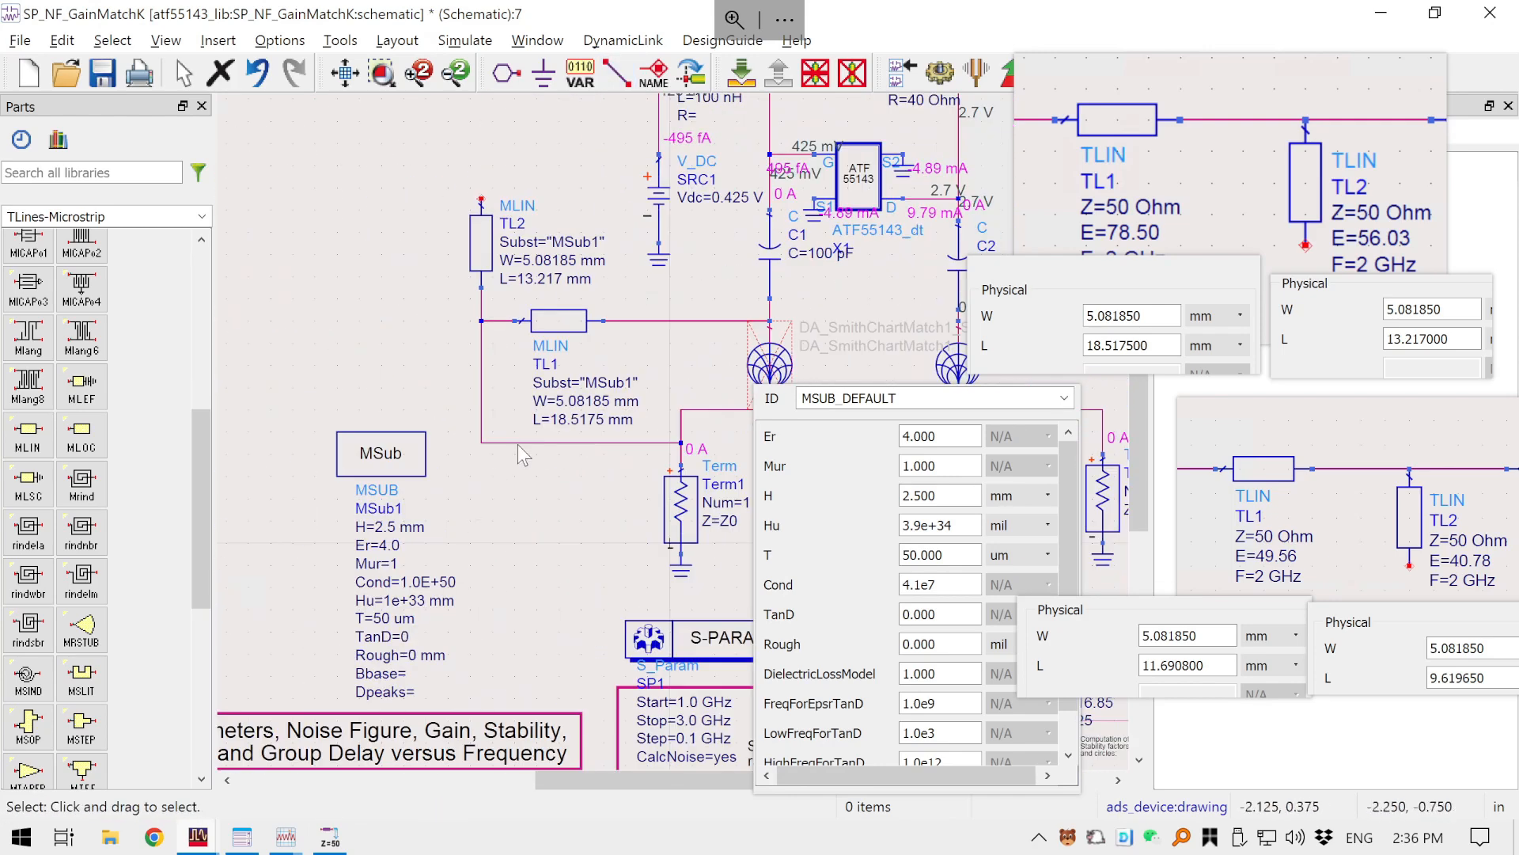
drag(631, 377, 411, 452)
key(ctrl+s)
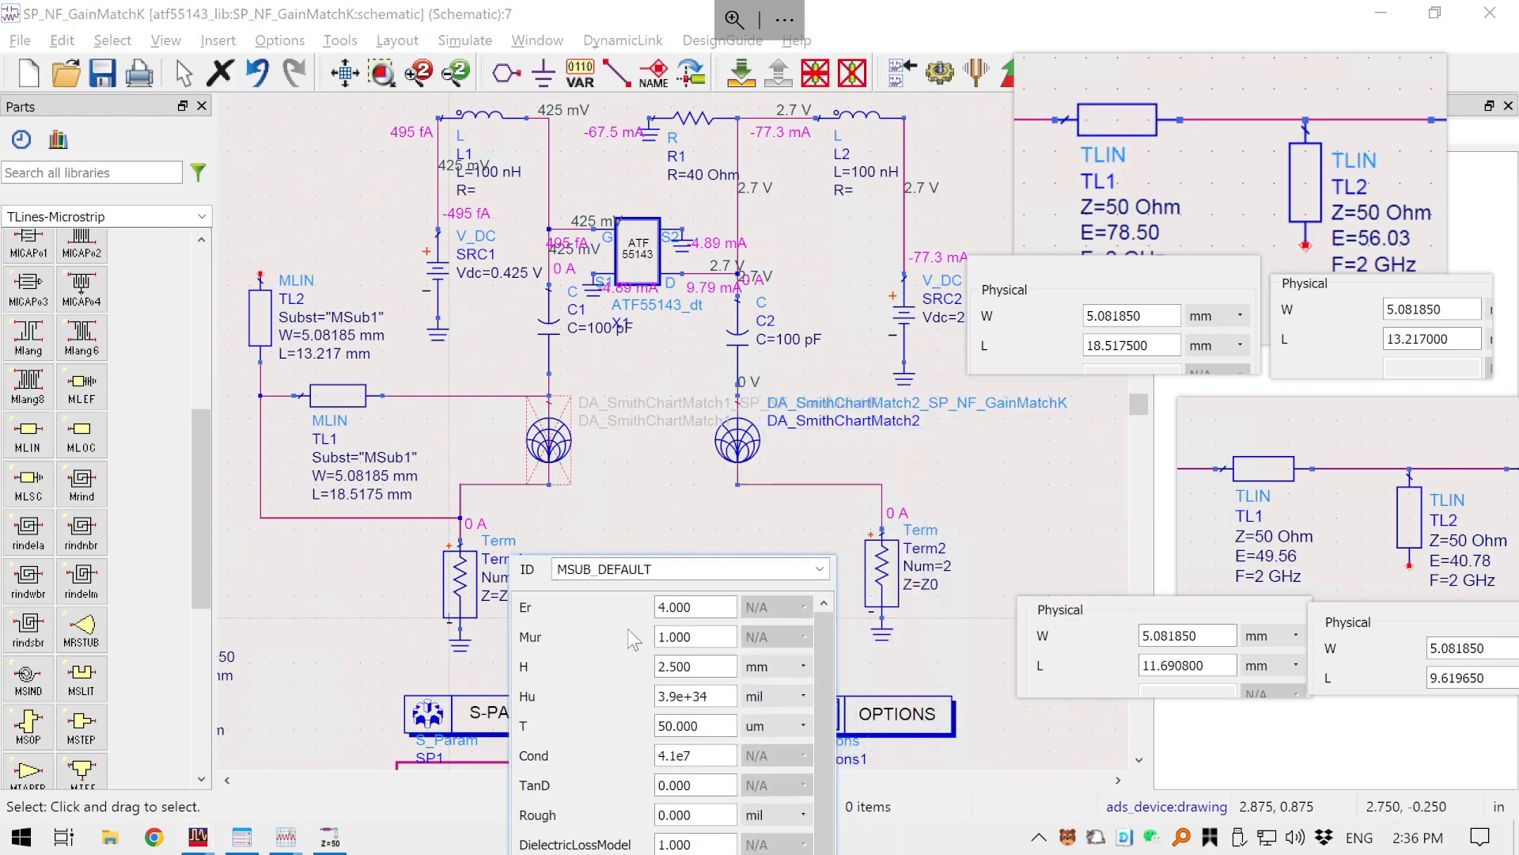
drag(733, 570, 748, 598)
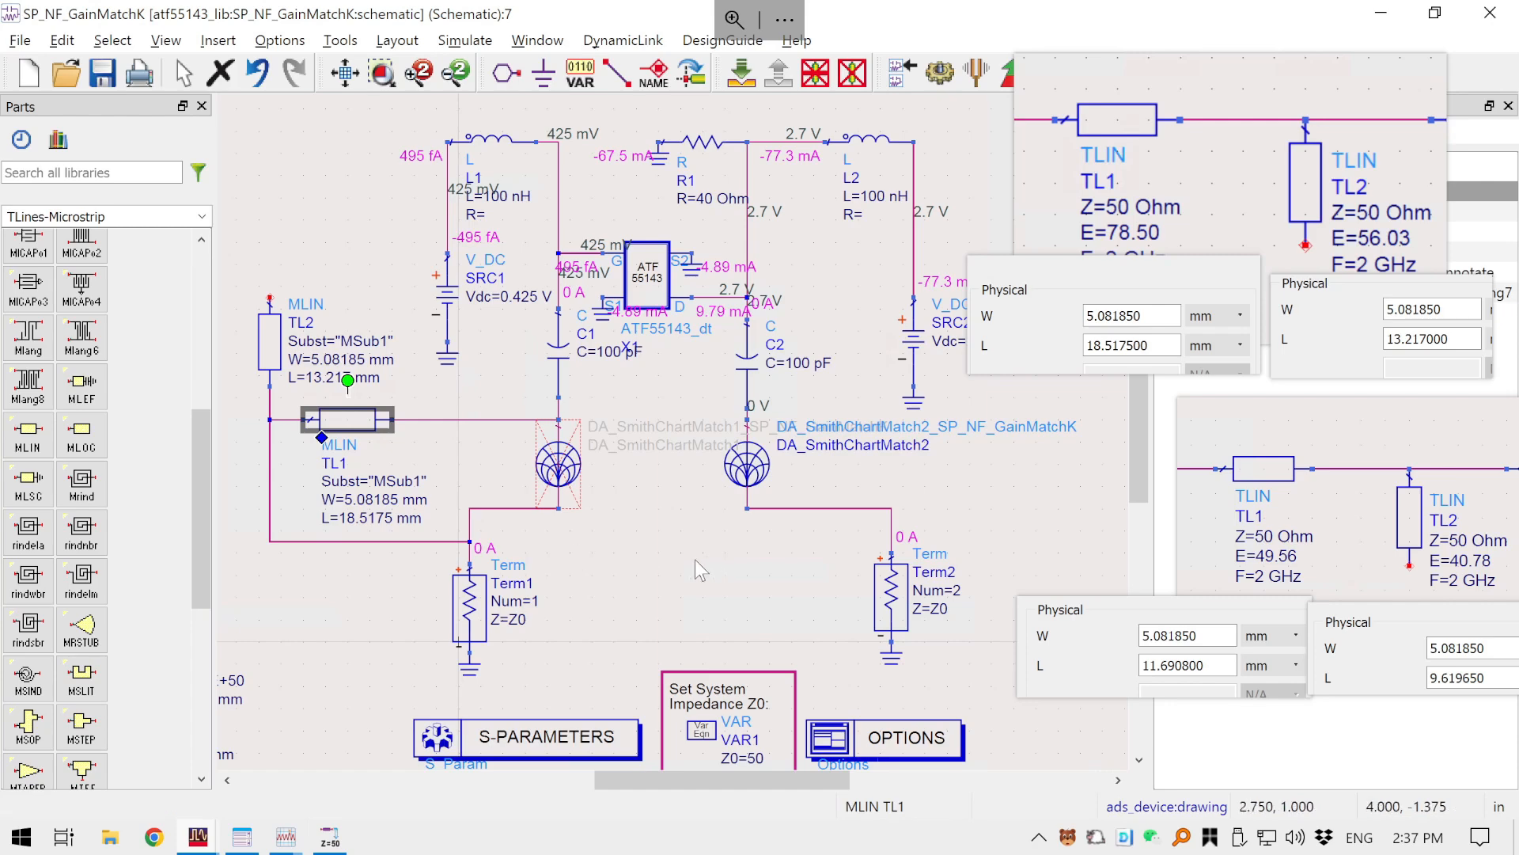
- Paste two copies of the TL1 microstrip line beside the output circuit, the second one rotated to vertical
drag(722, 612, 316, 597)
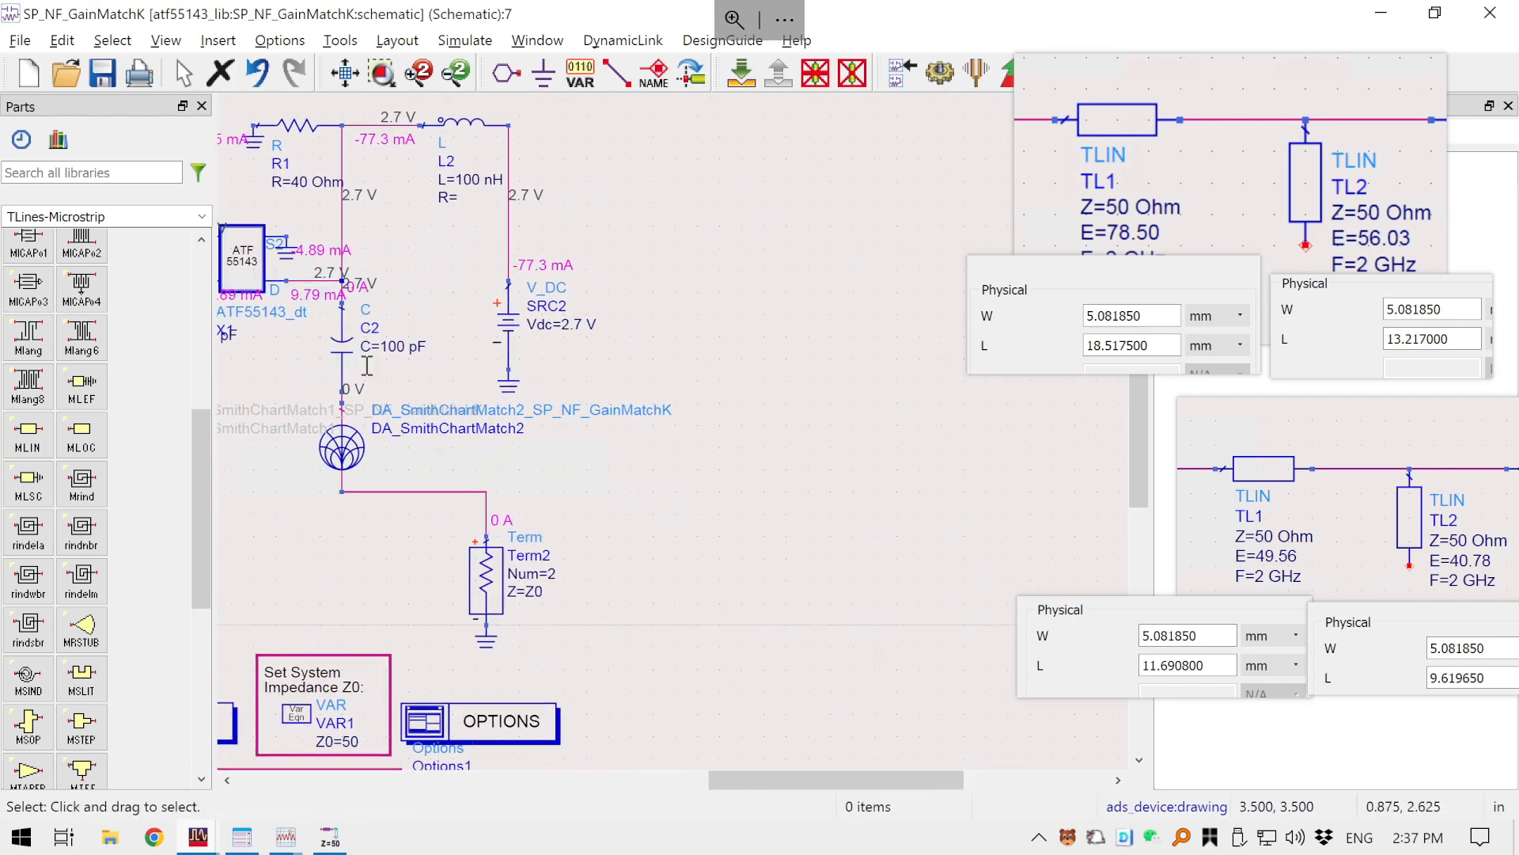
key(ctrl+v)
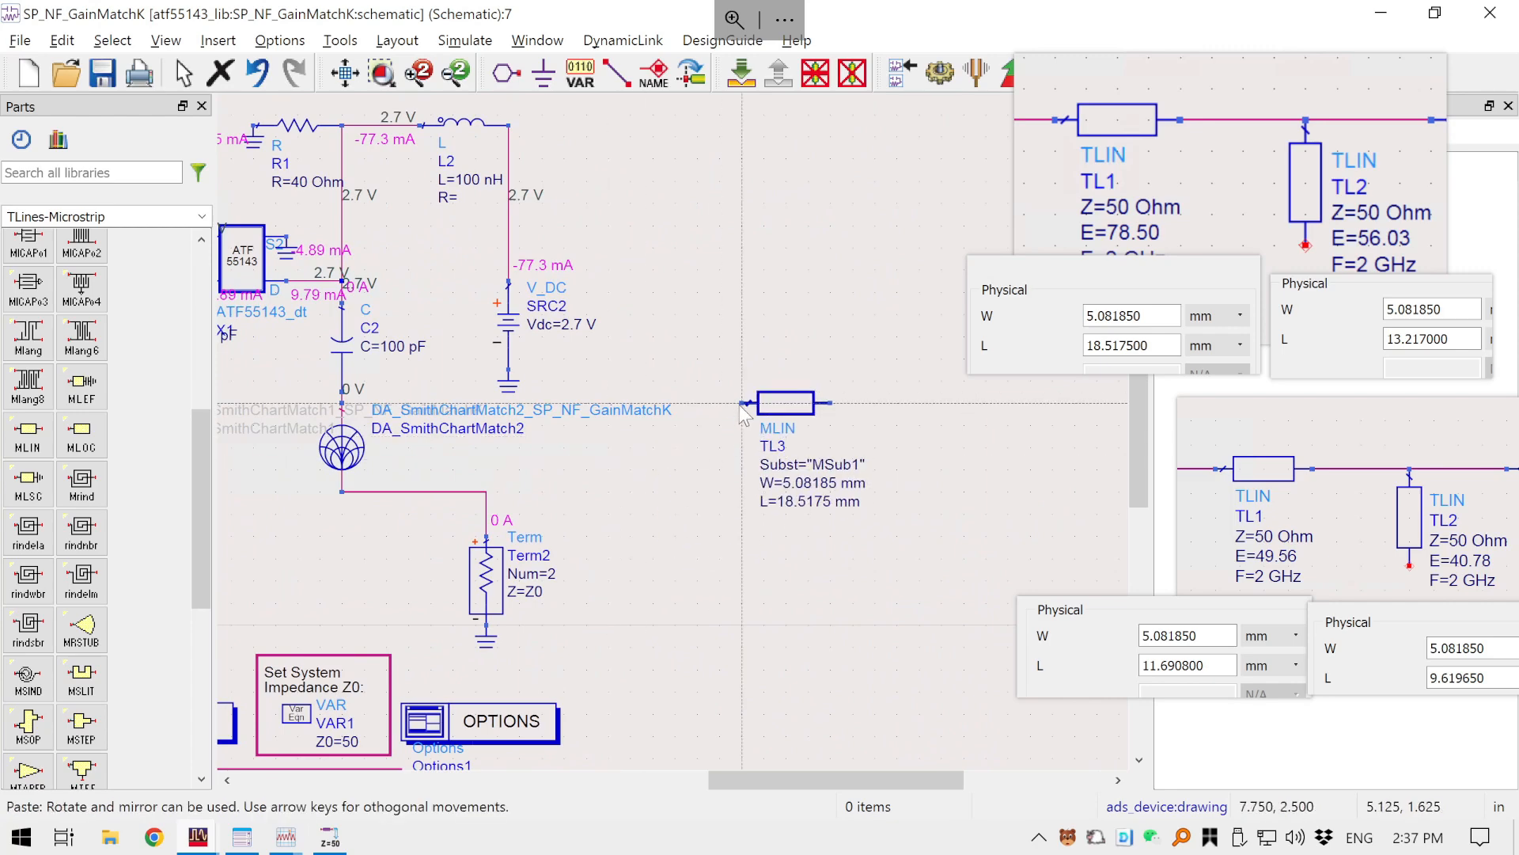
click(720, 404)
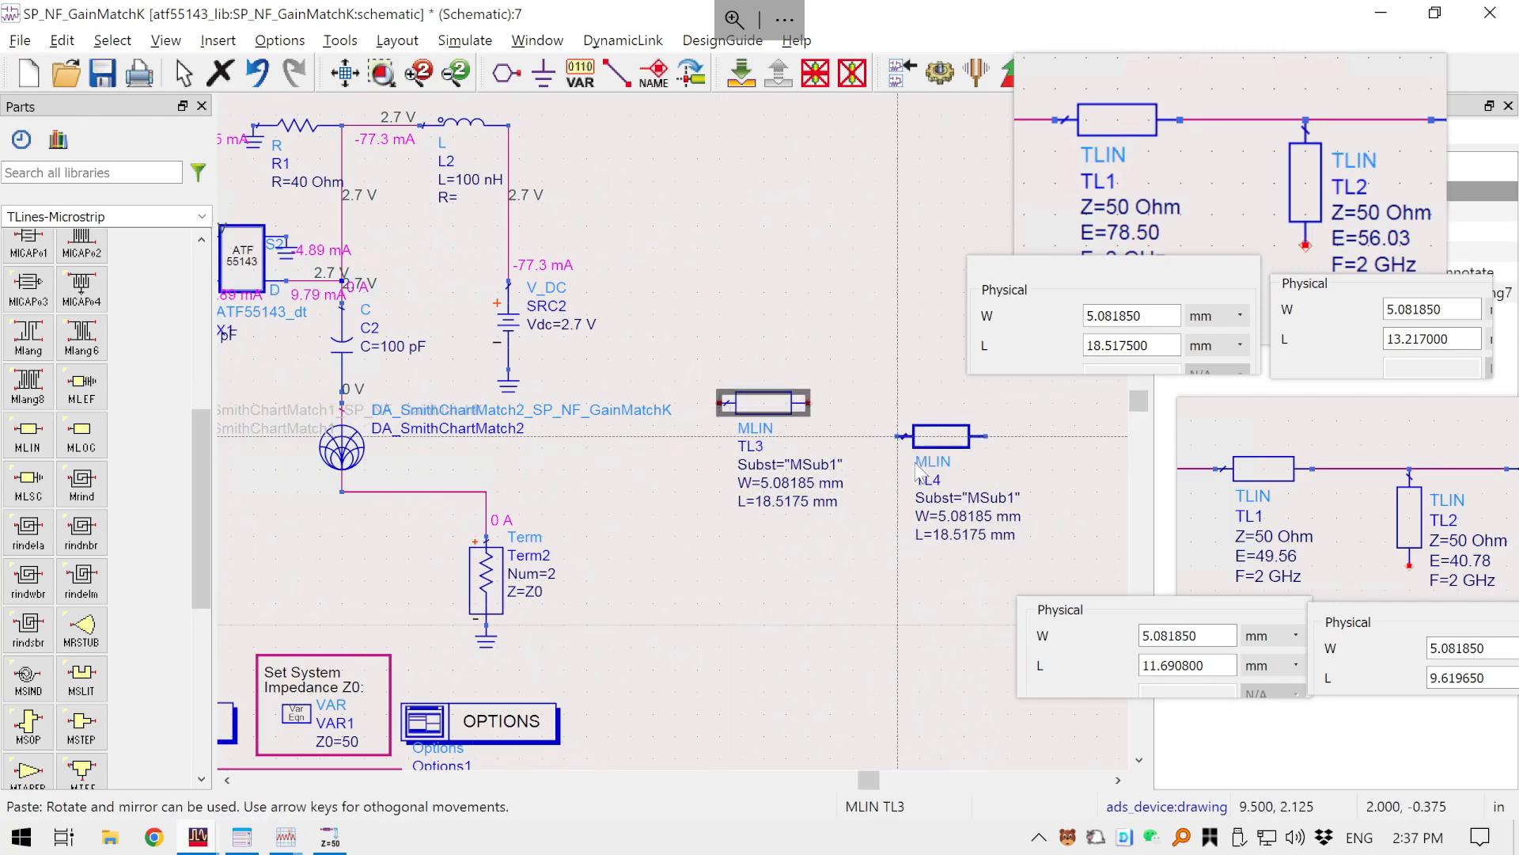
key(ctrl+r)
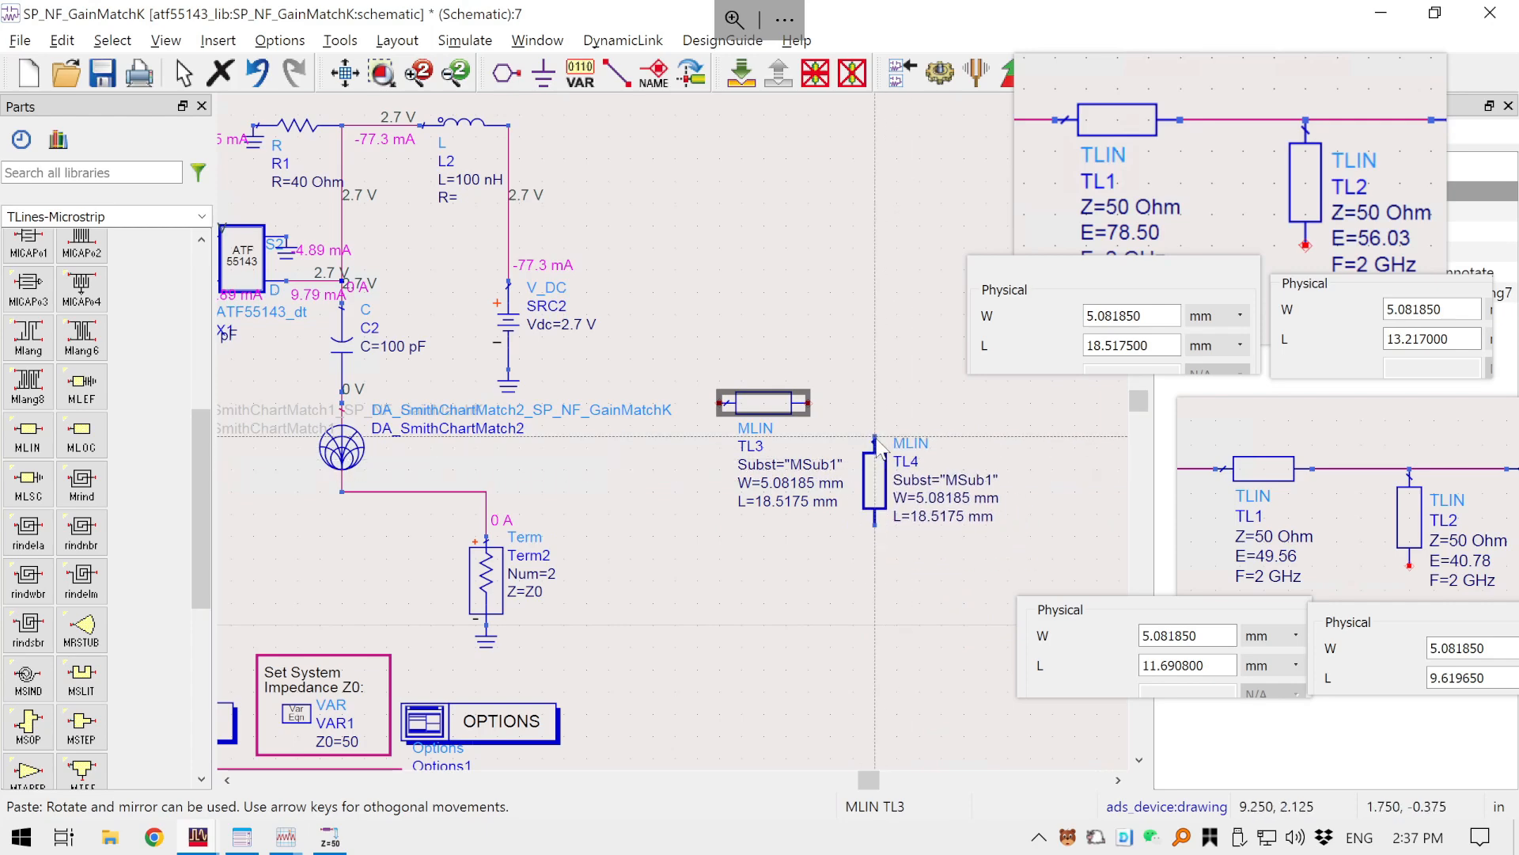
click(876, 437)
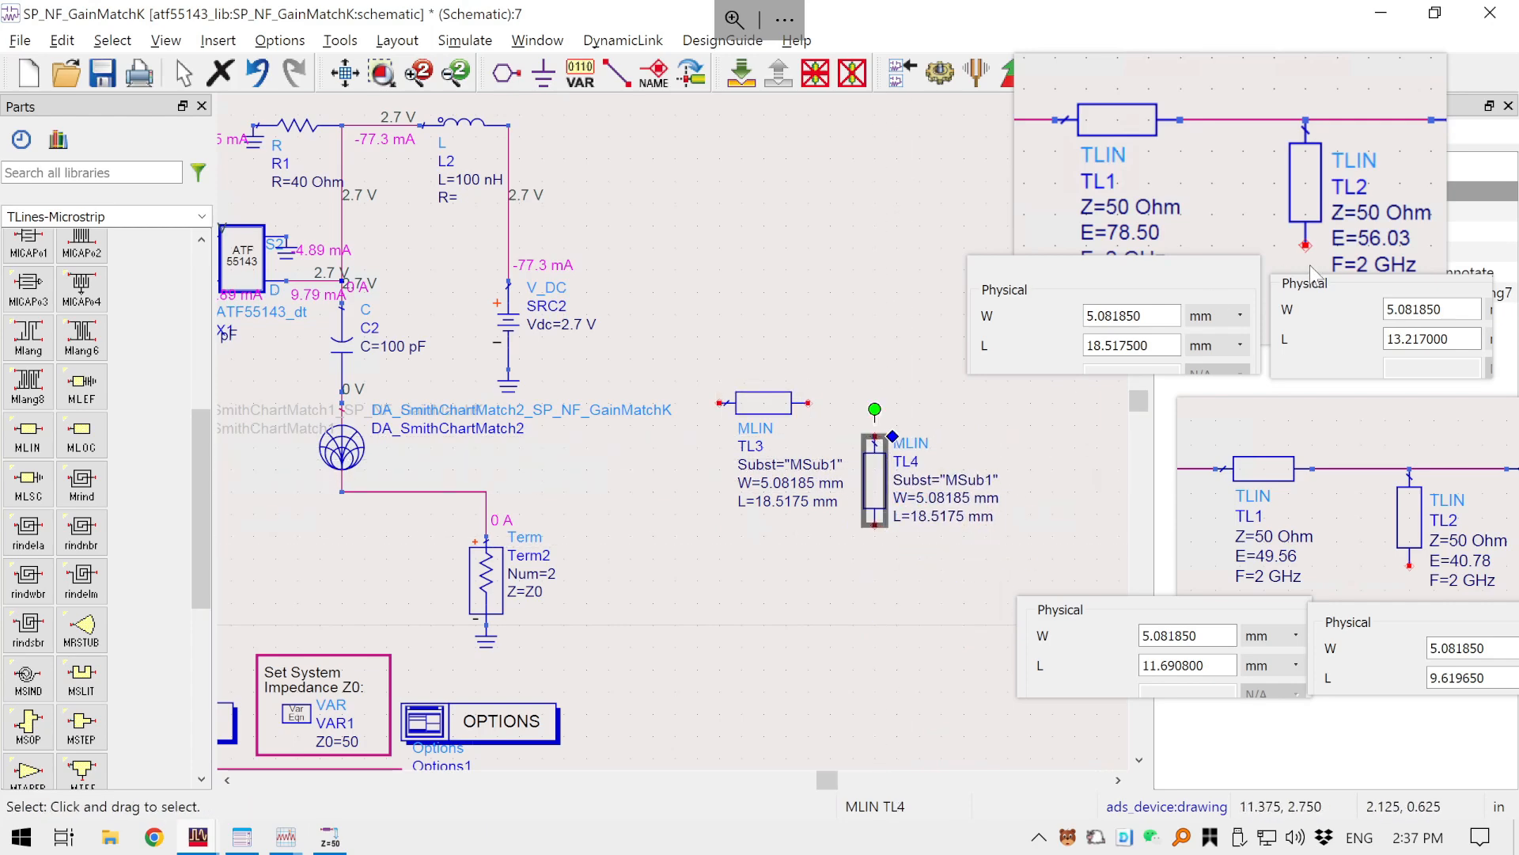
- Shift TL3 slightly closer to the output circuit and set its length to 11.6908 mm
drag(1327, 520, 1236, 490)
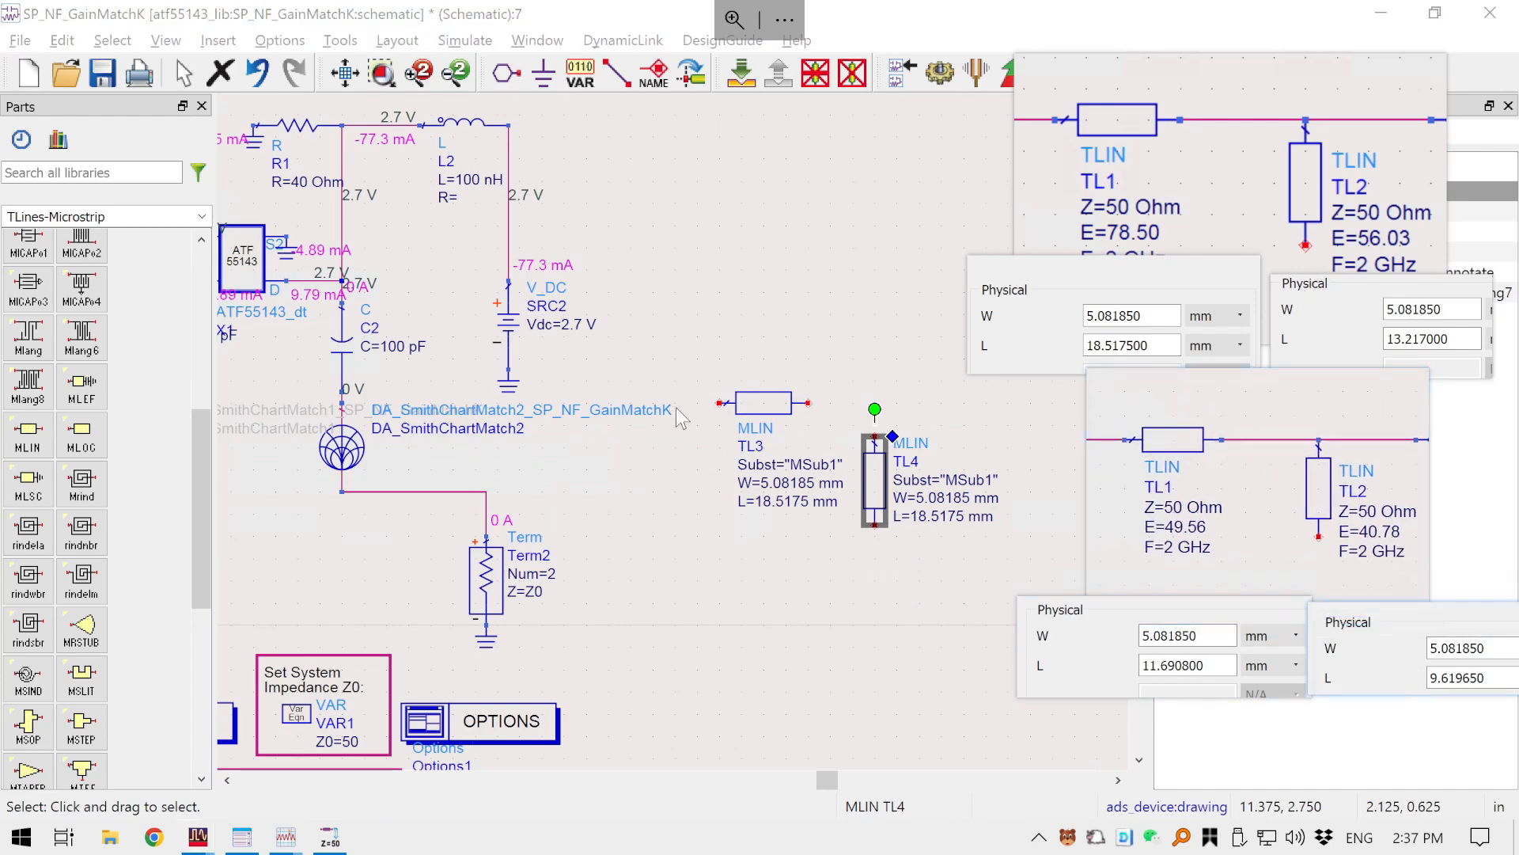
drag(762, 405, 730, 405)
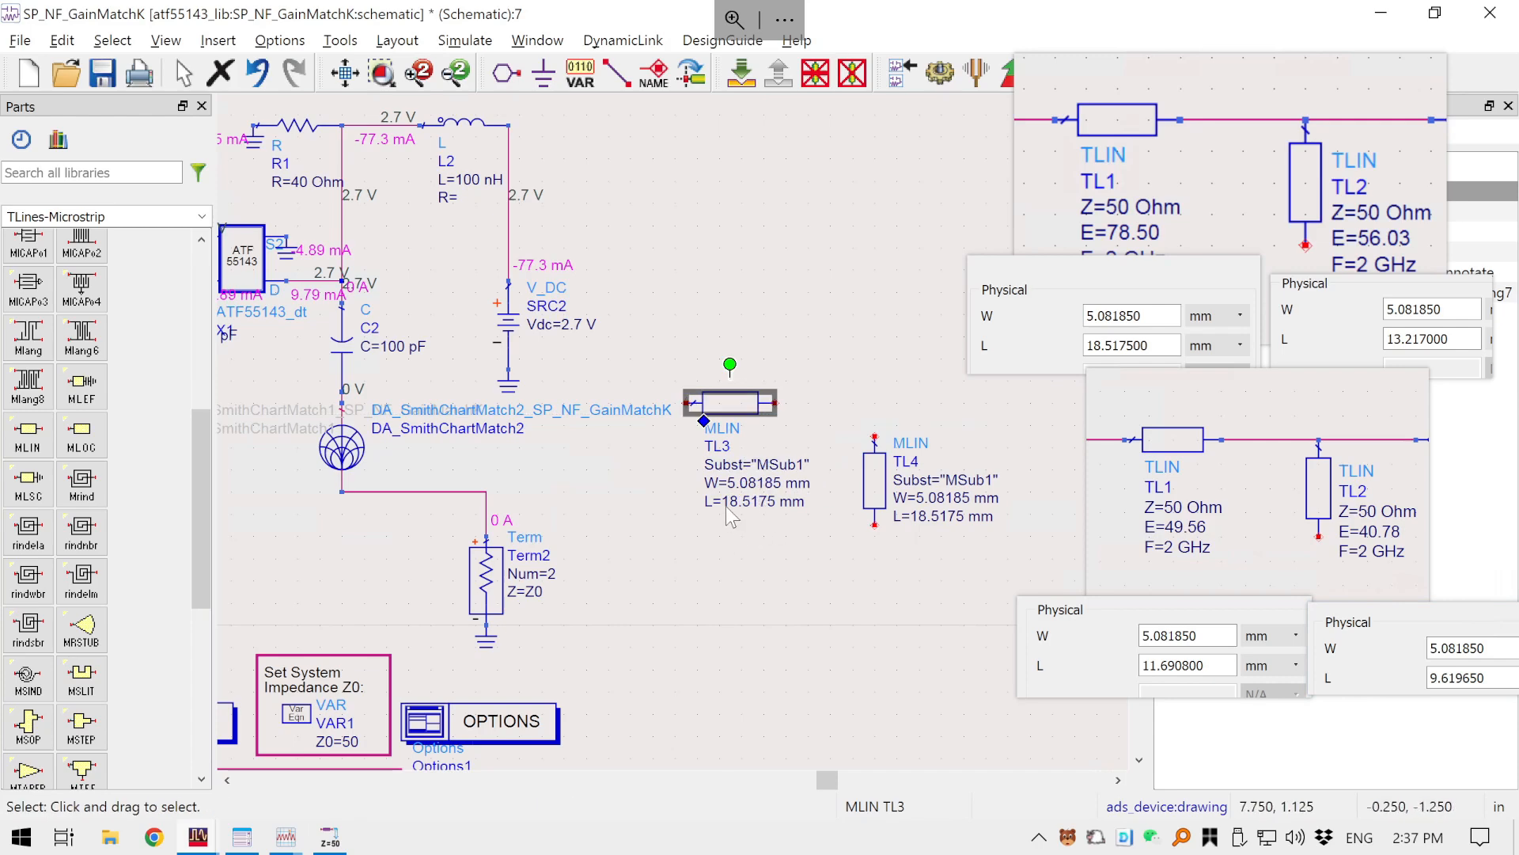
click(729, 485)
click(747, 504)
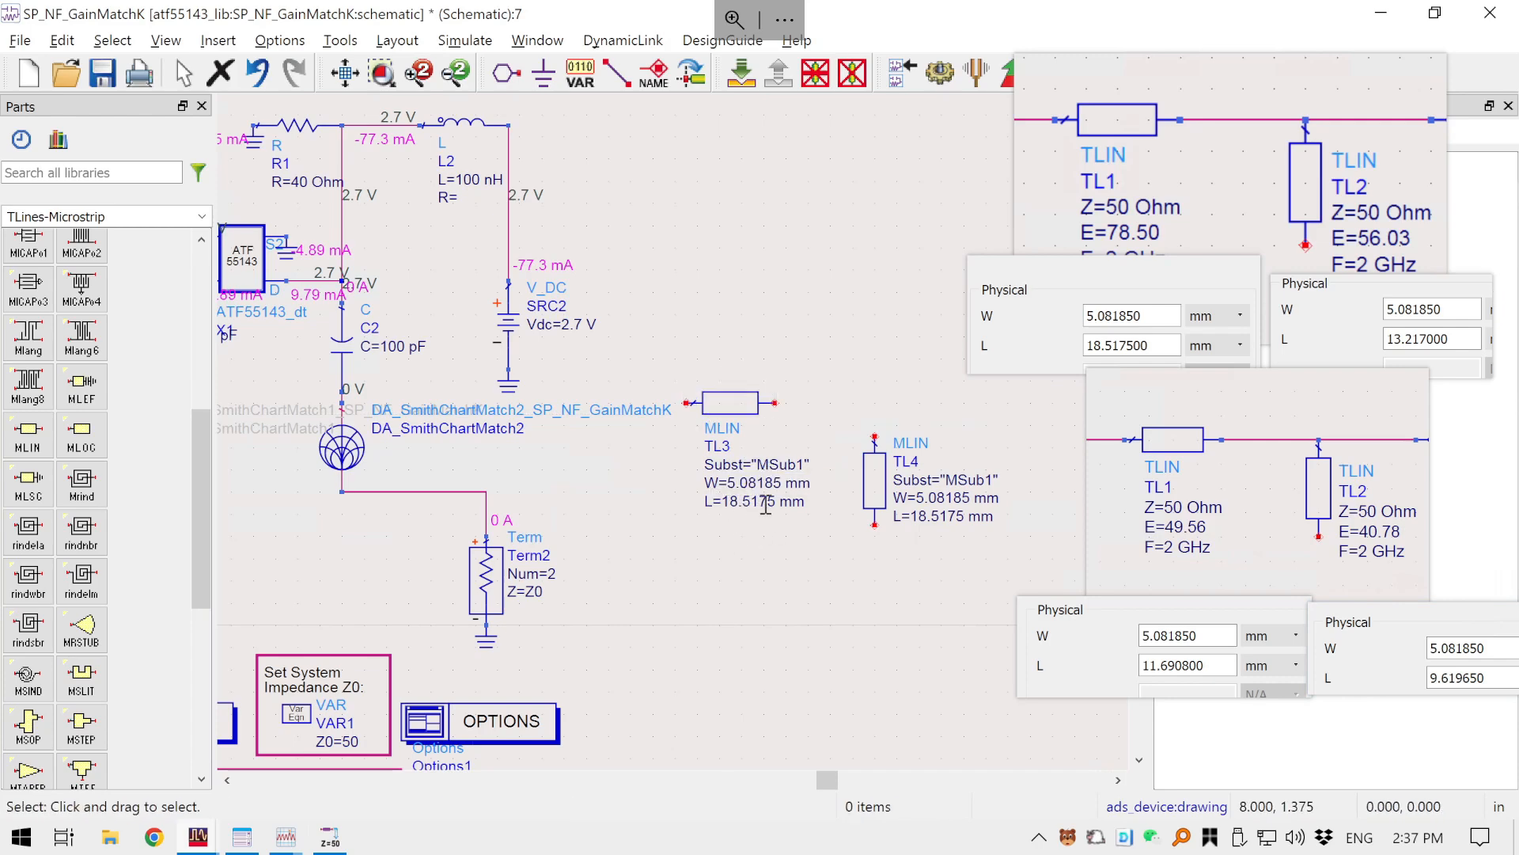
click(766, 505)
text(11)
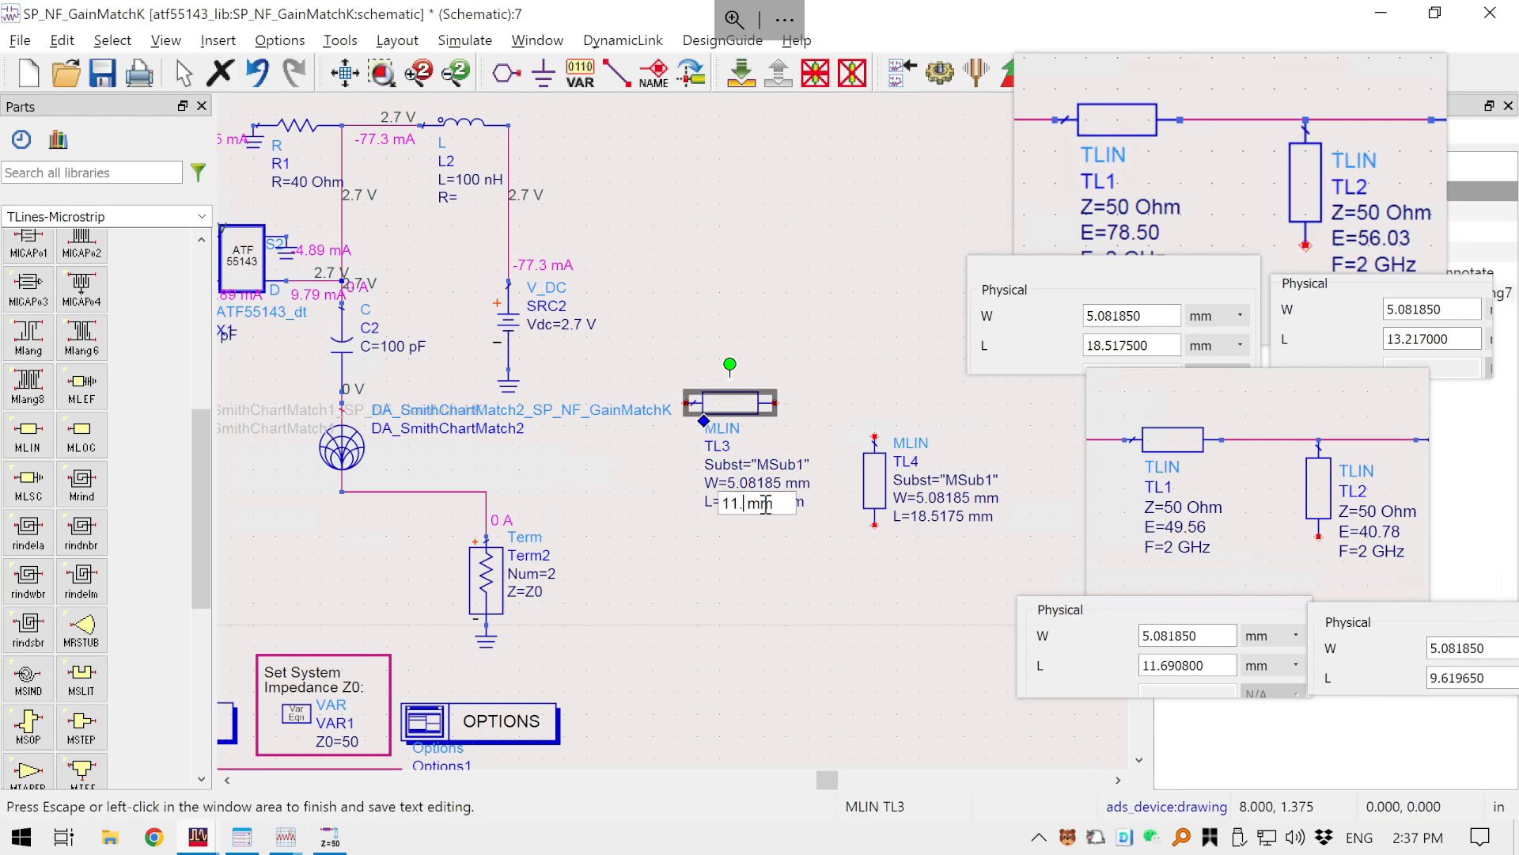
text(.6908)
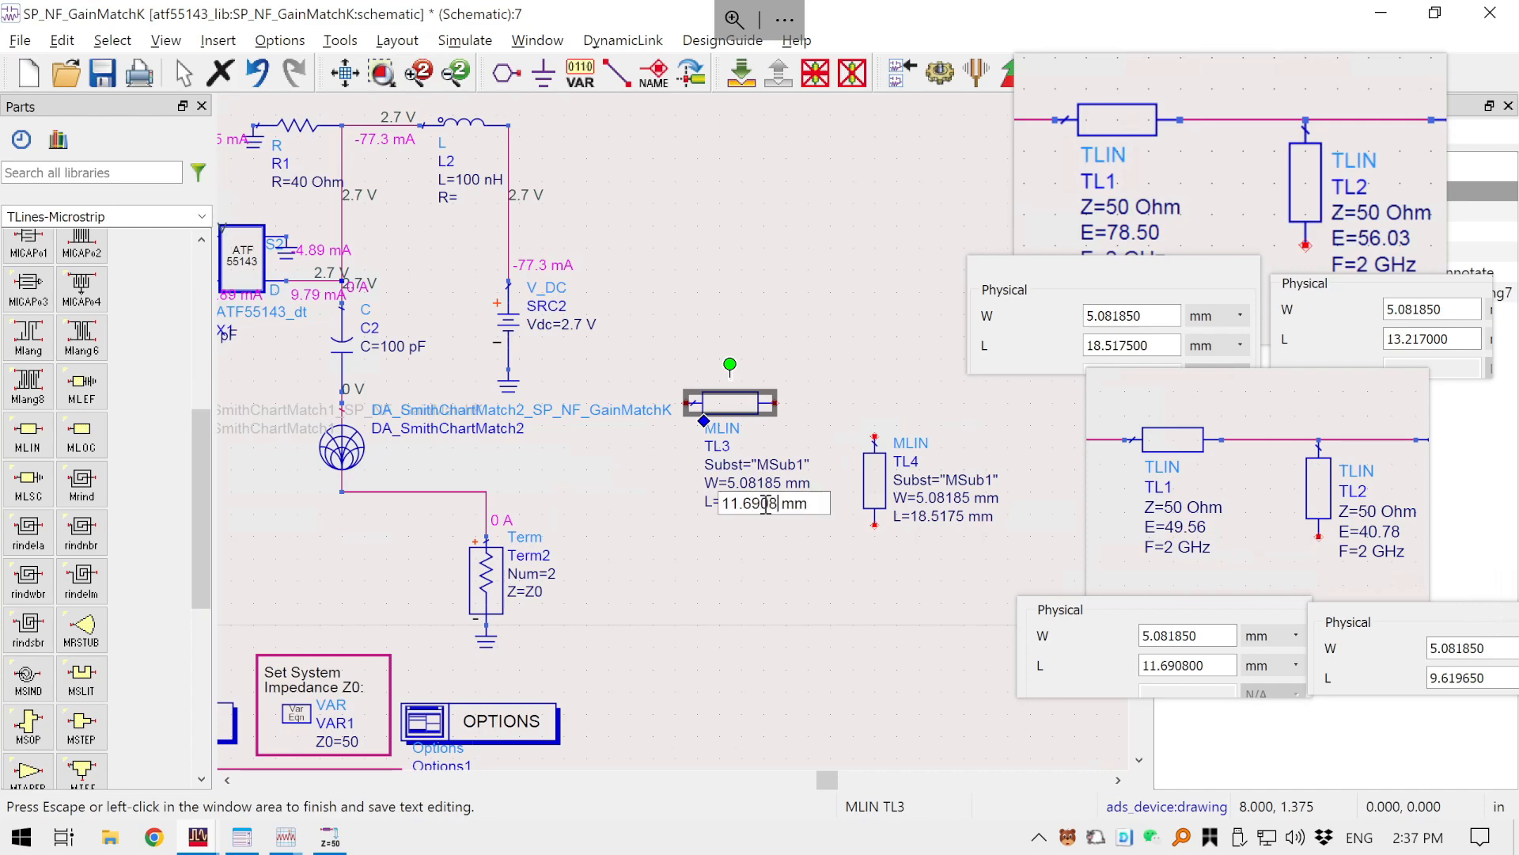
key(Escape)
- Set TL4's length to 9.61965 mm
click(929, 518)
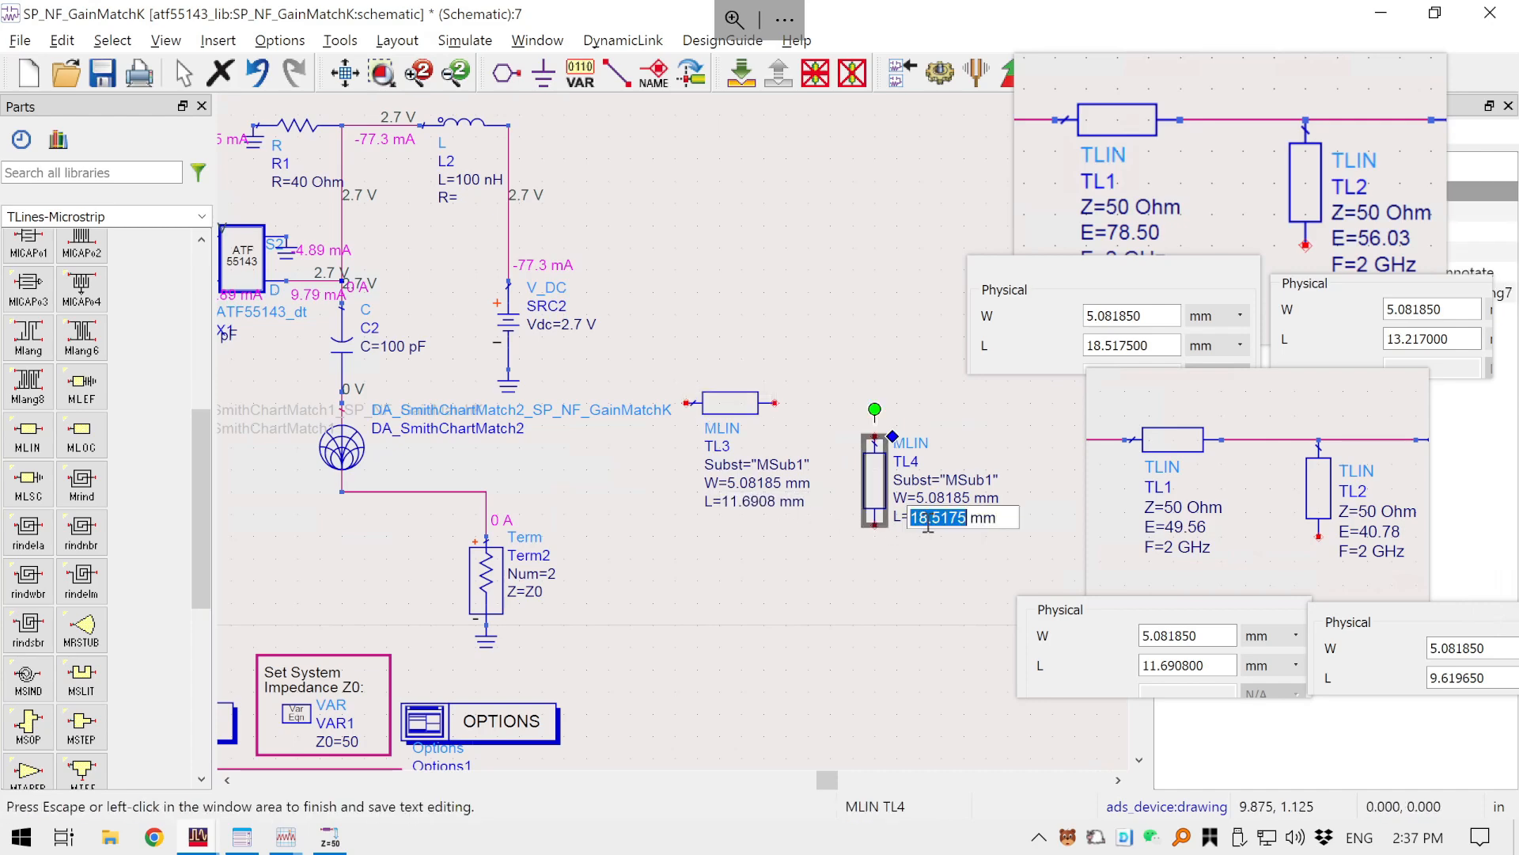
text(9.)
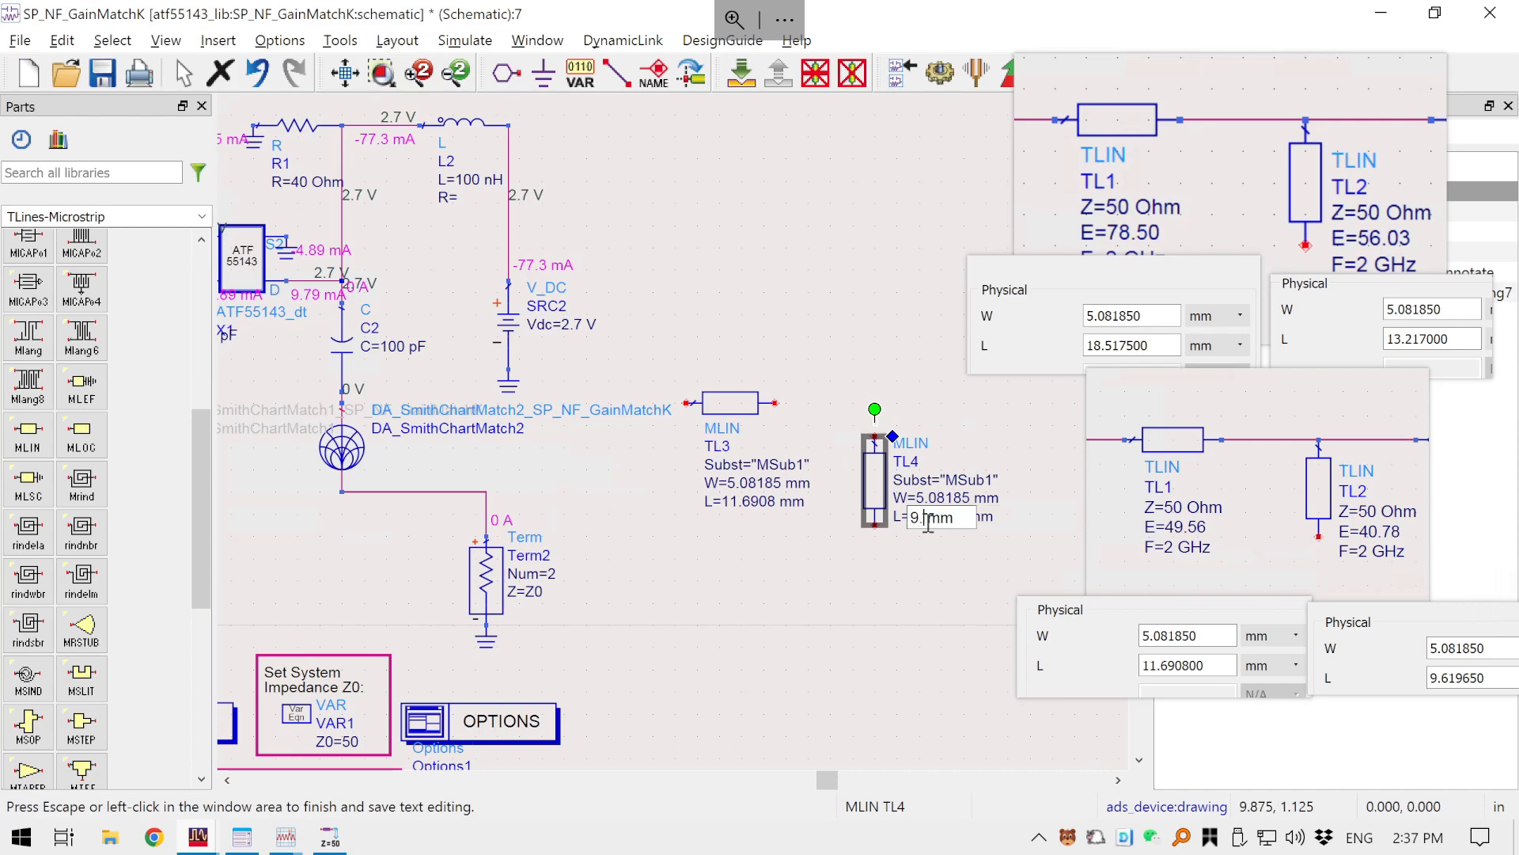
text(61965)
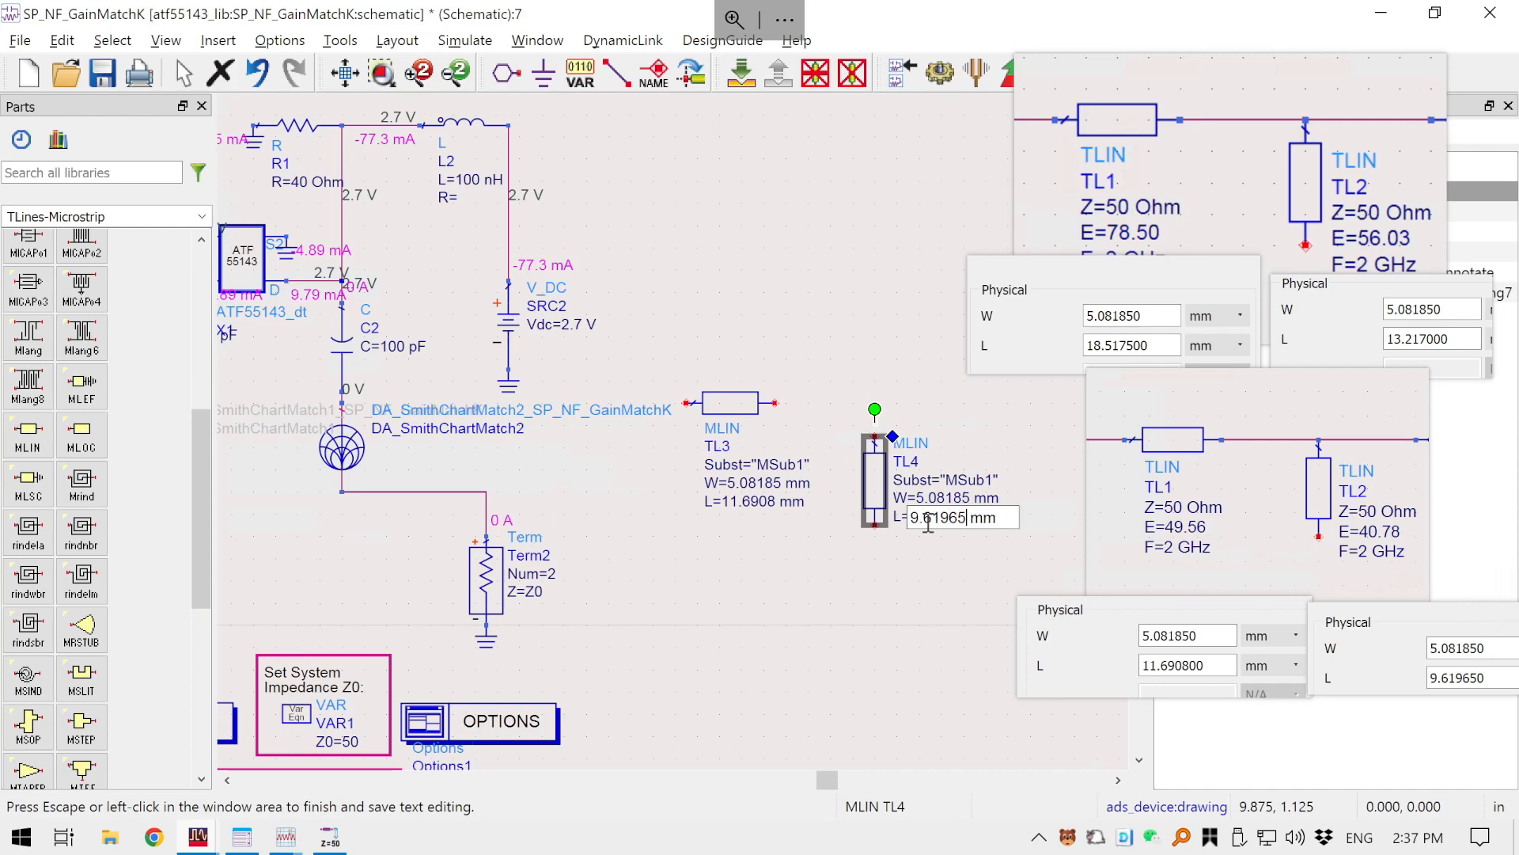
key(Escape)
click(849, 616)
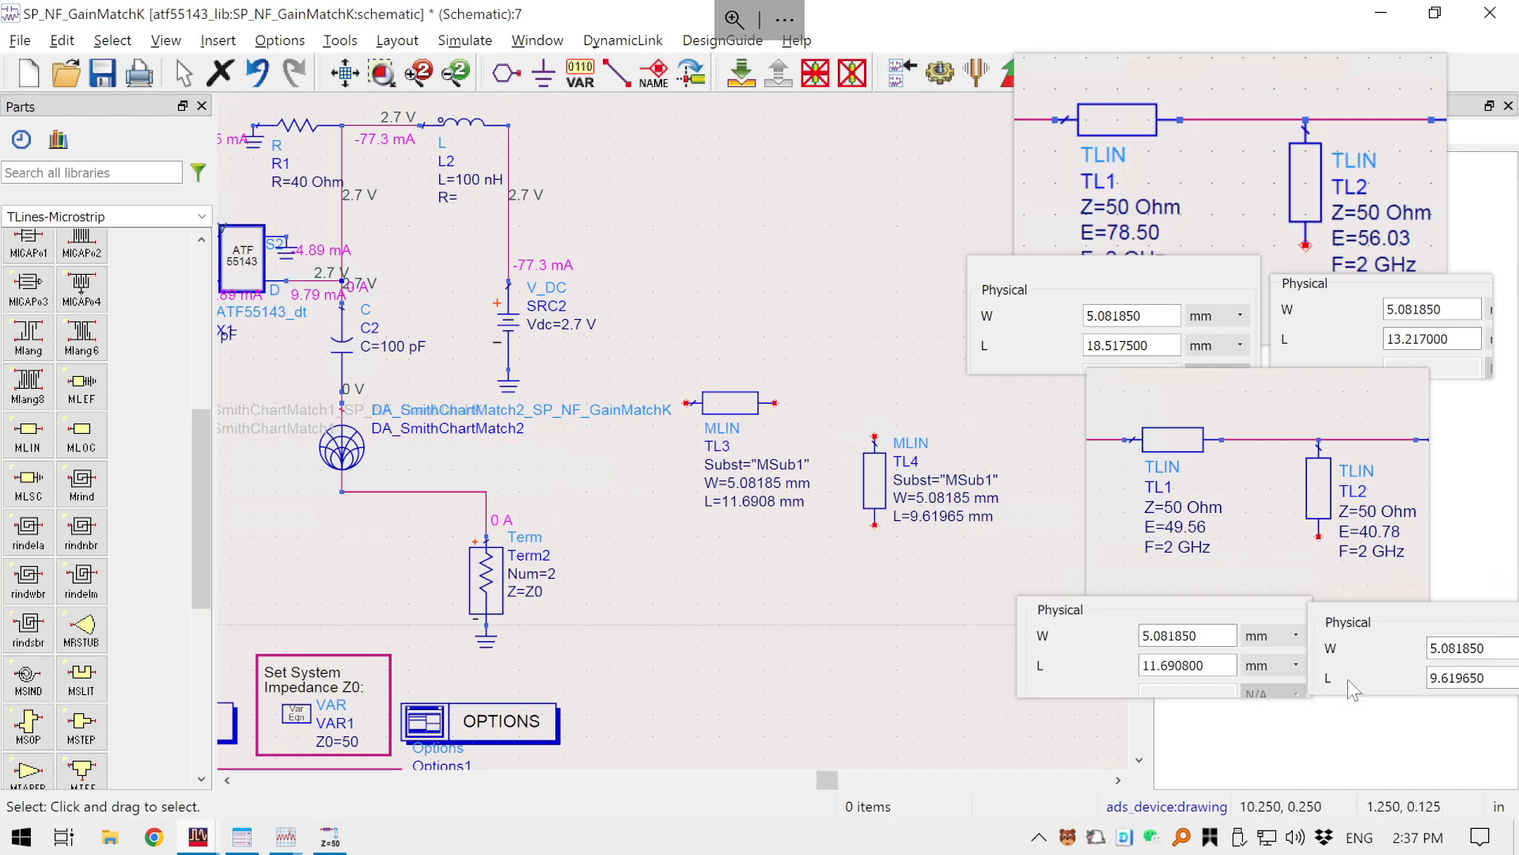
- Move the output network's TLIN and dimension snips clear of the TL3 and TL4 lines
drag(1191, 672, 1158, 675)
drag(1382, 644, 1370, 639)
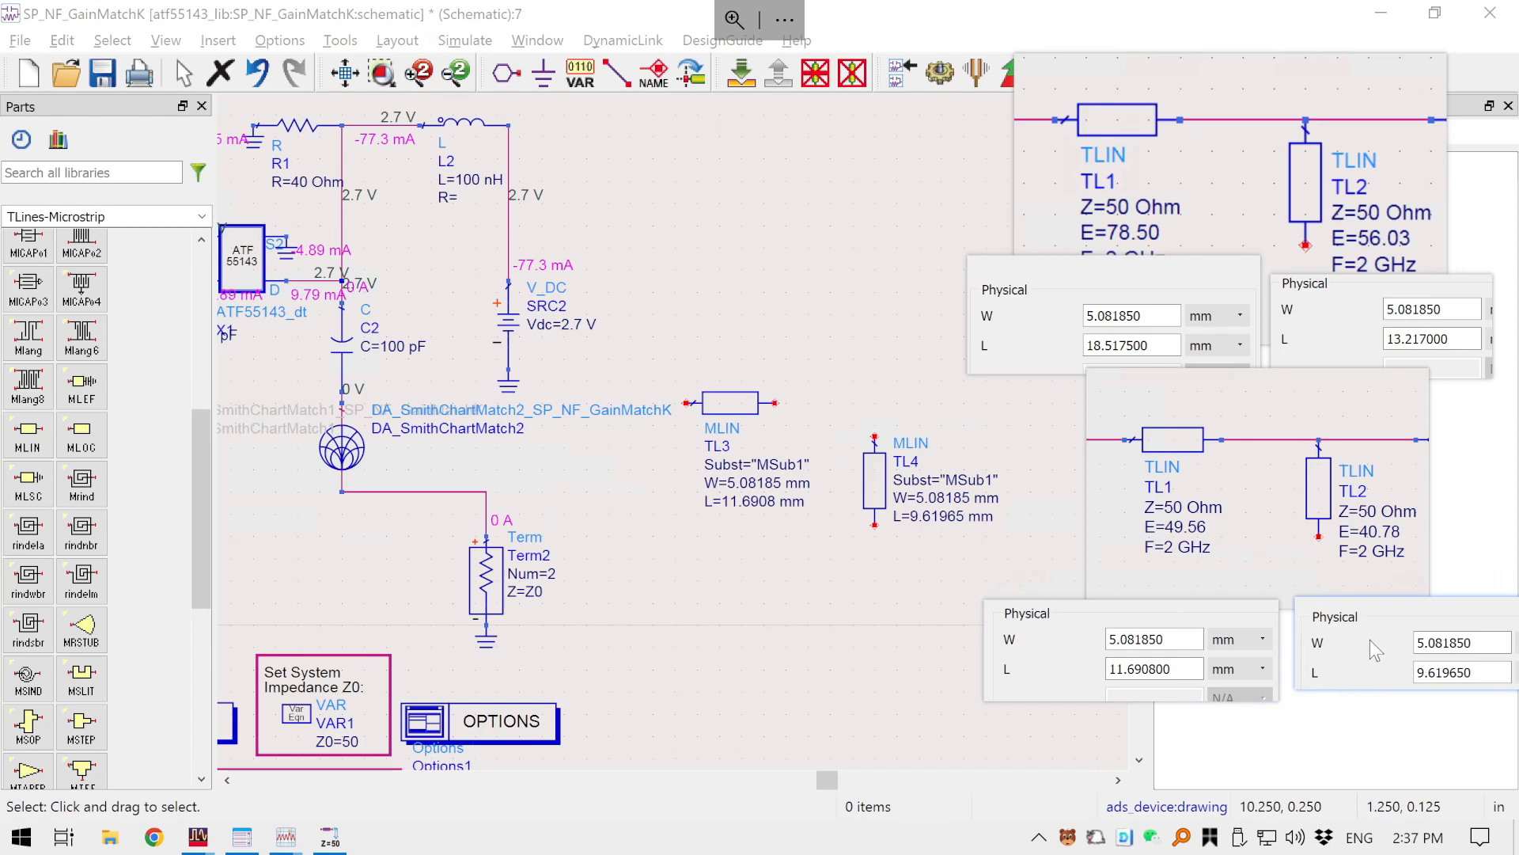
drag(532, 561, 638, 524)
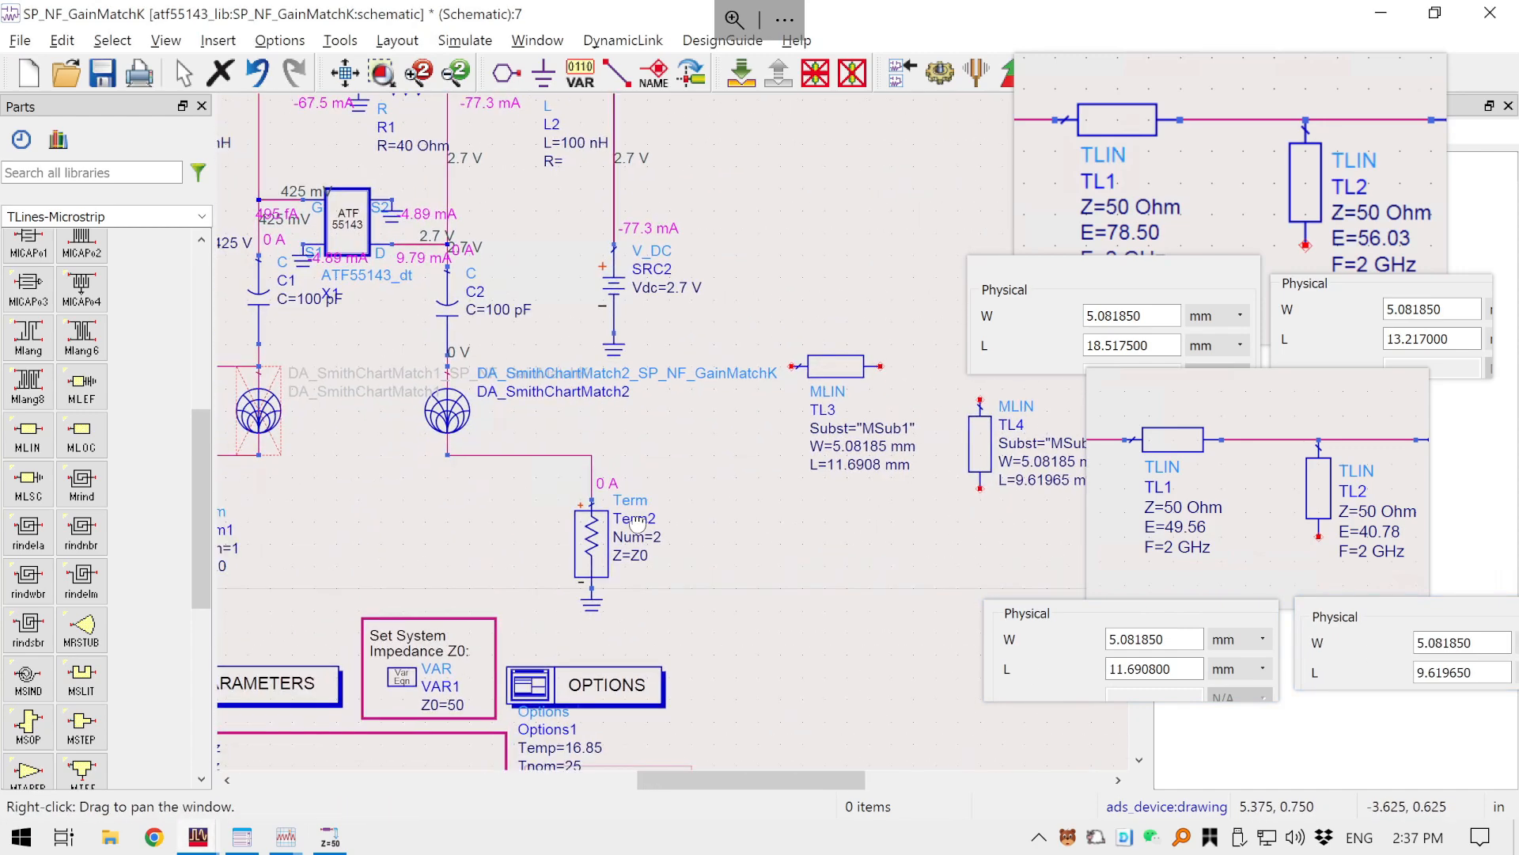
drag(1191, 433, 1221, 756)
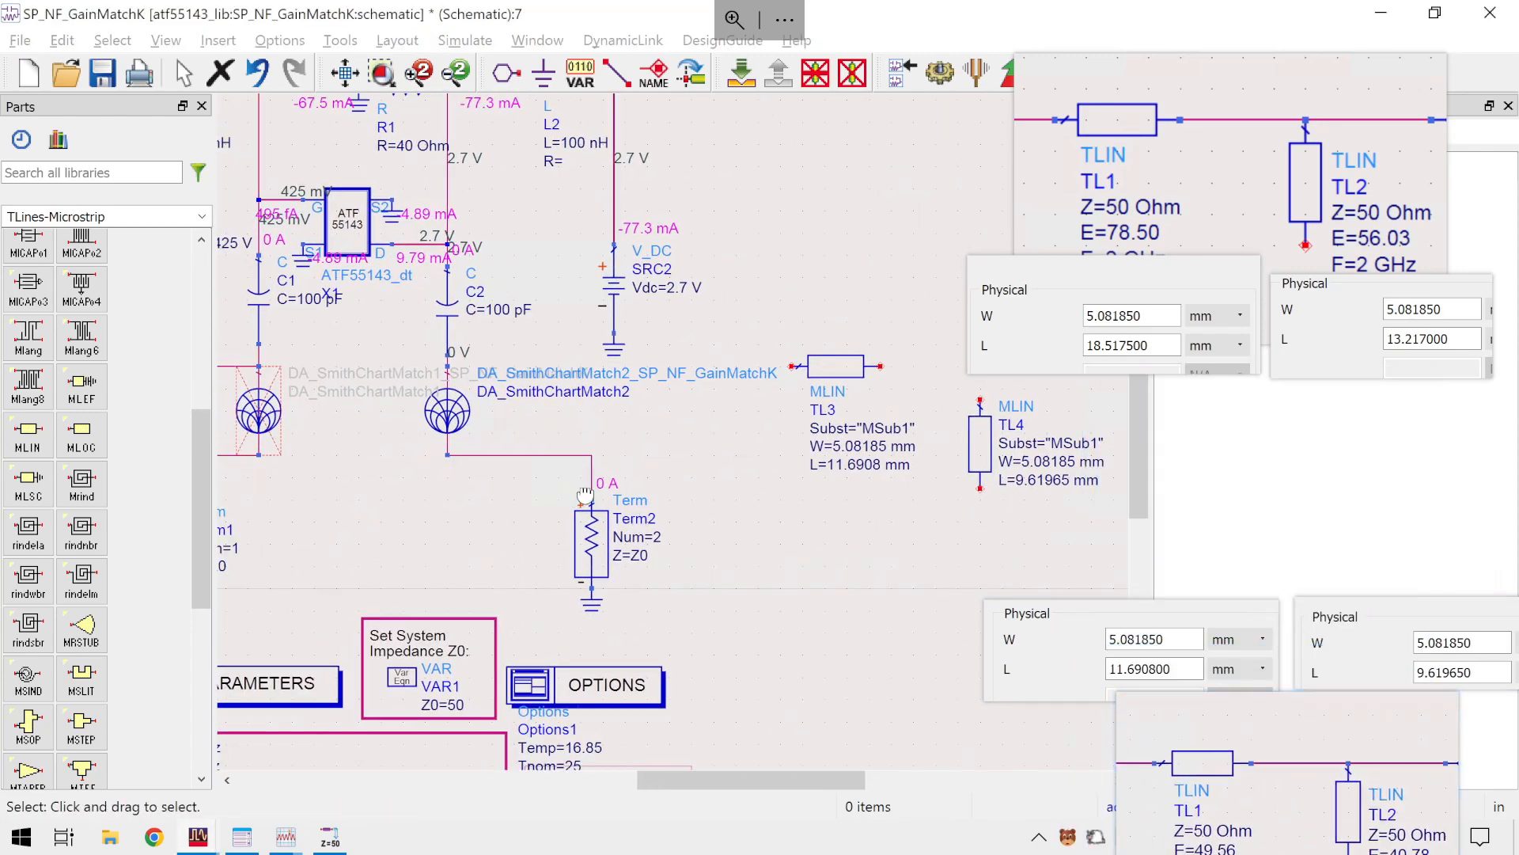
- Widen the schematic drawing area by narrowing the parts palette and the properties pane until TL3 and TL4 fit
drag(586, 496, 652, 494)
drag(930, 512, 1181, 523)
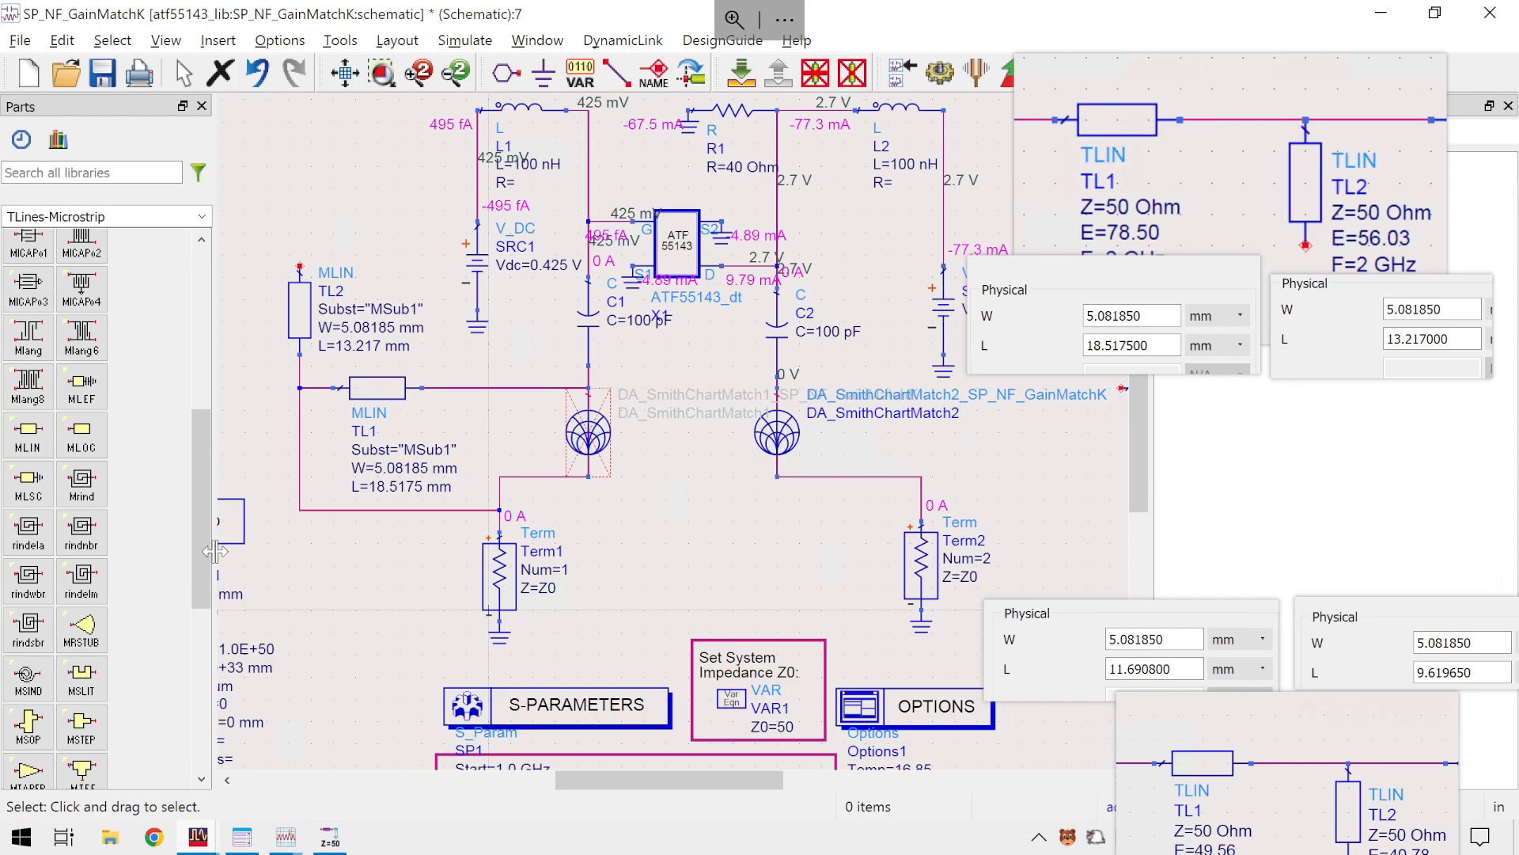
drag(212, 546, 131, 546)
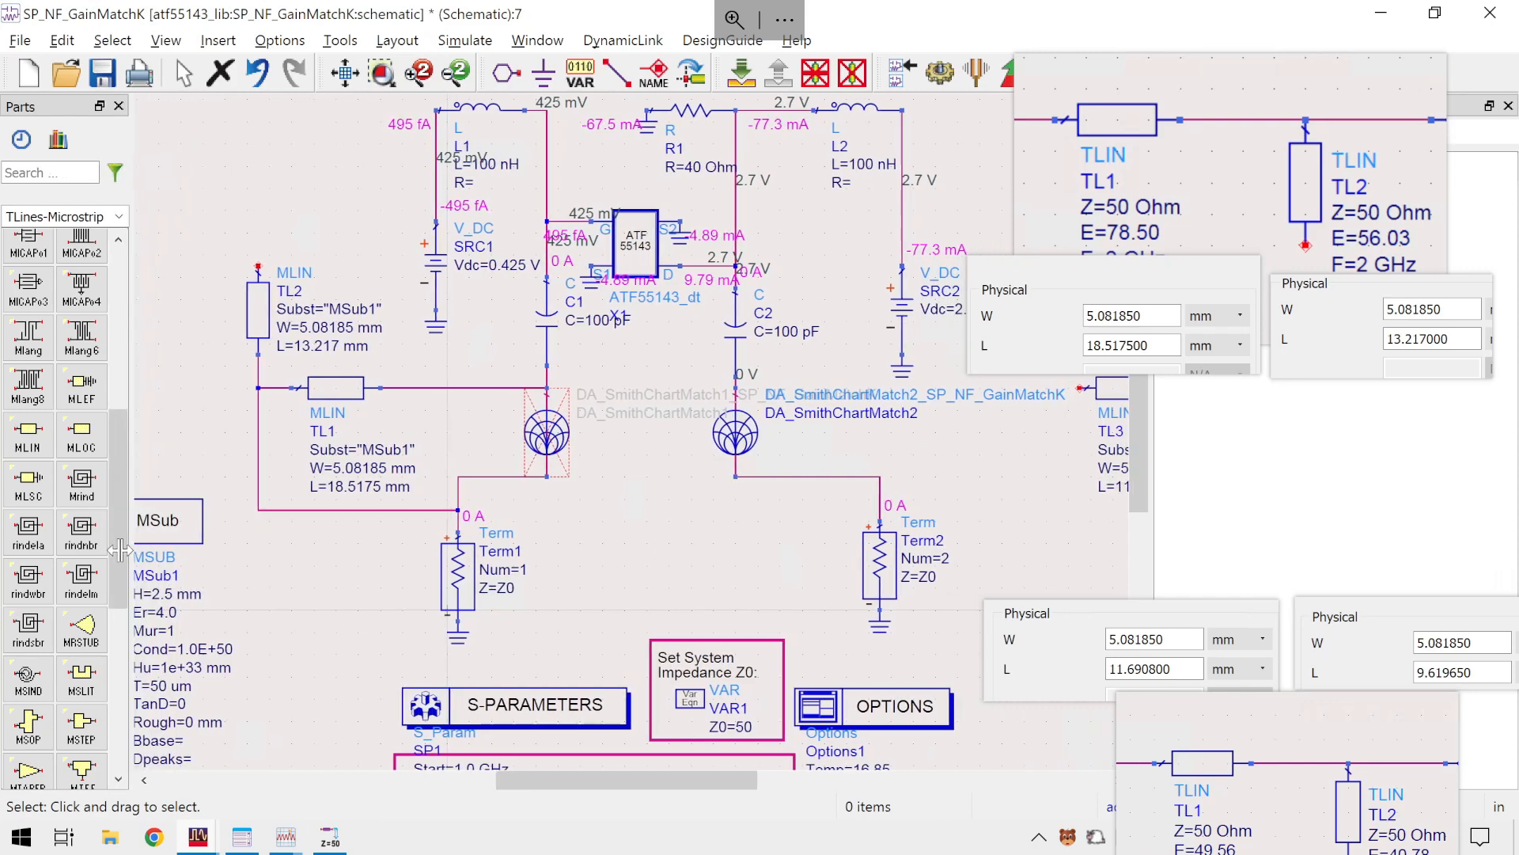
drag(660, 534, 607, 536)
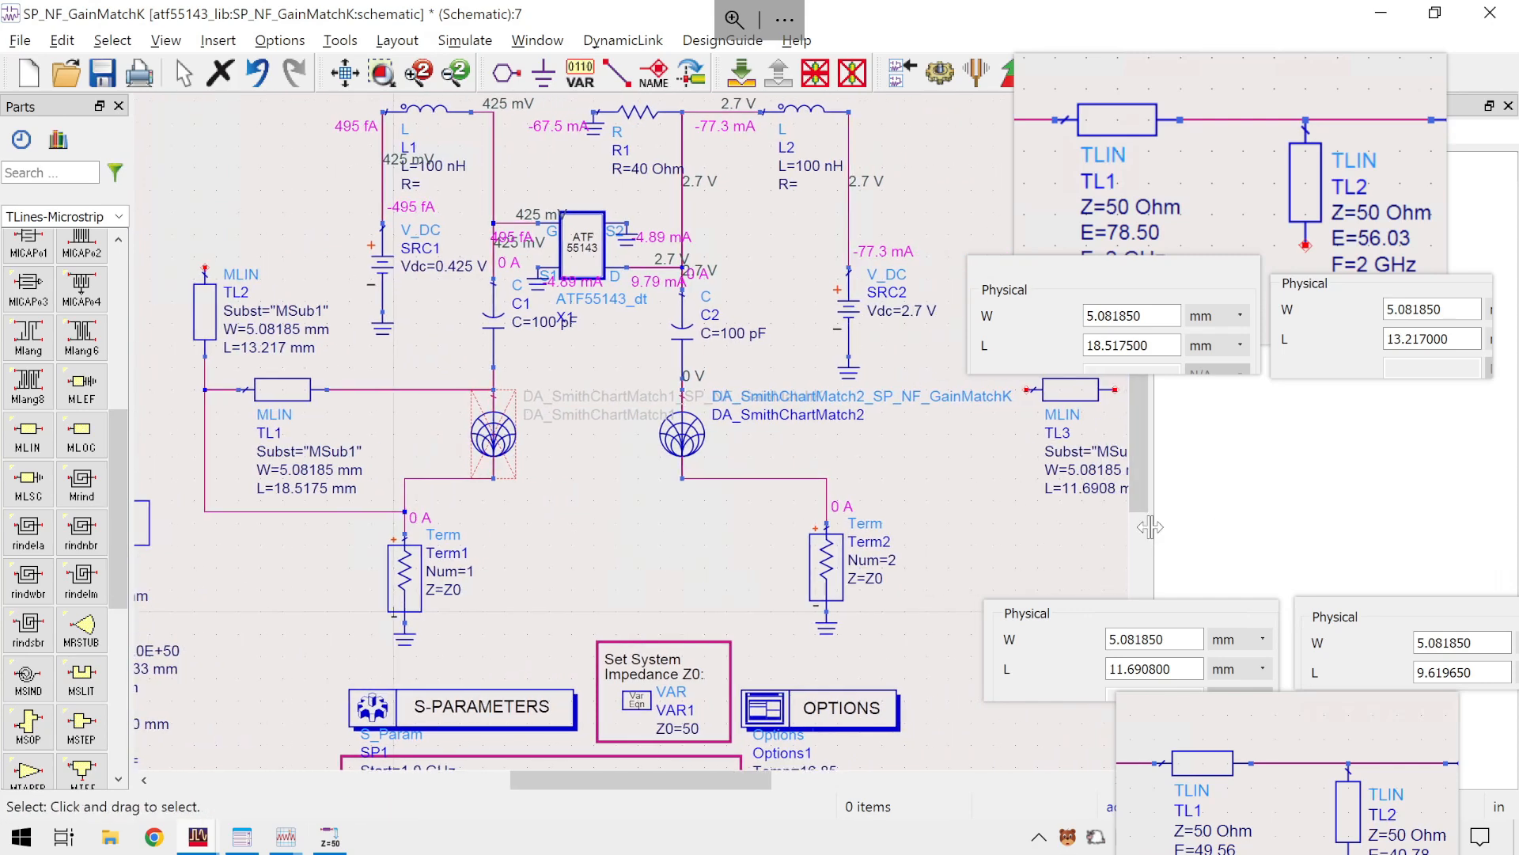
drag(1155, 540, 1018, 574)
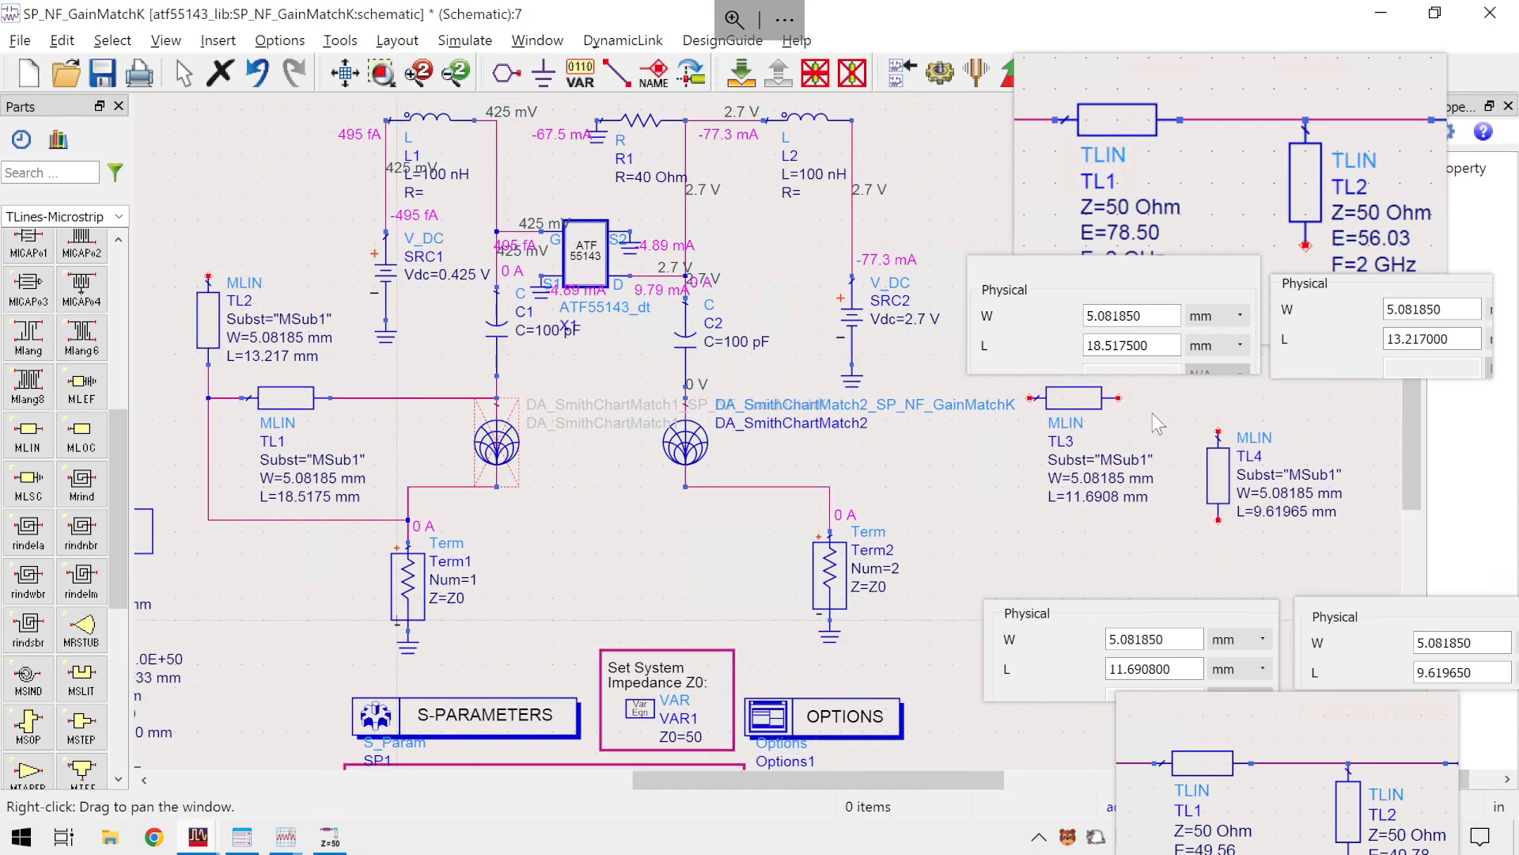
- Move the input network's TLIN and dimension snips below the input circuit, clearing the space above TL3 and TL4
drag(757, 431, 389, 655)
scroll(387, 653, down, 4)
drag(1178, 306, 254, 761)
drag(1384, 363, 539, 782)
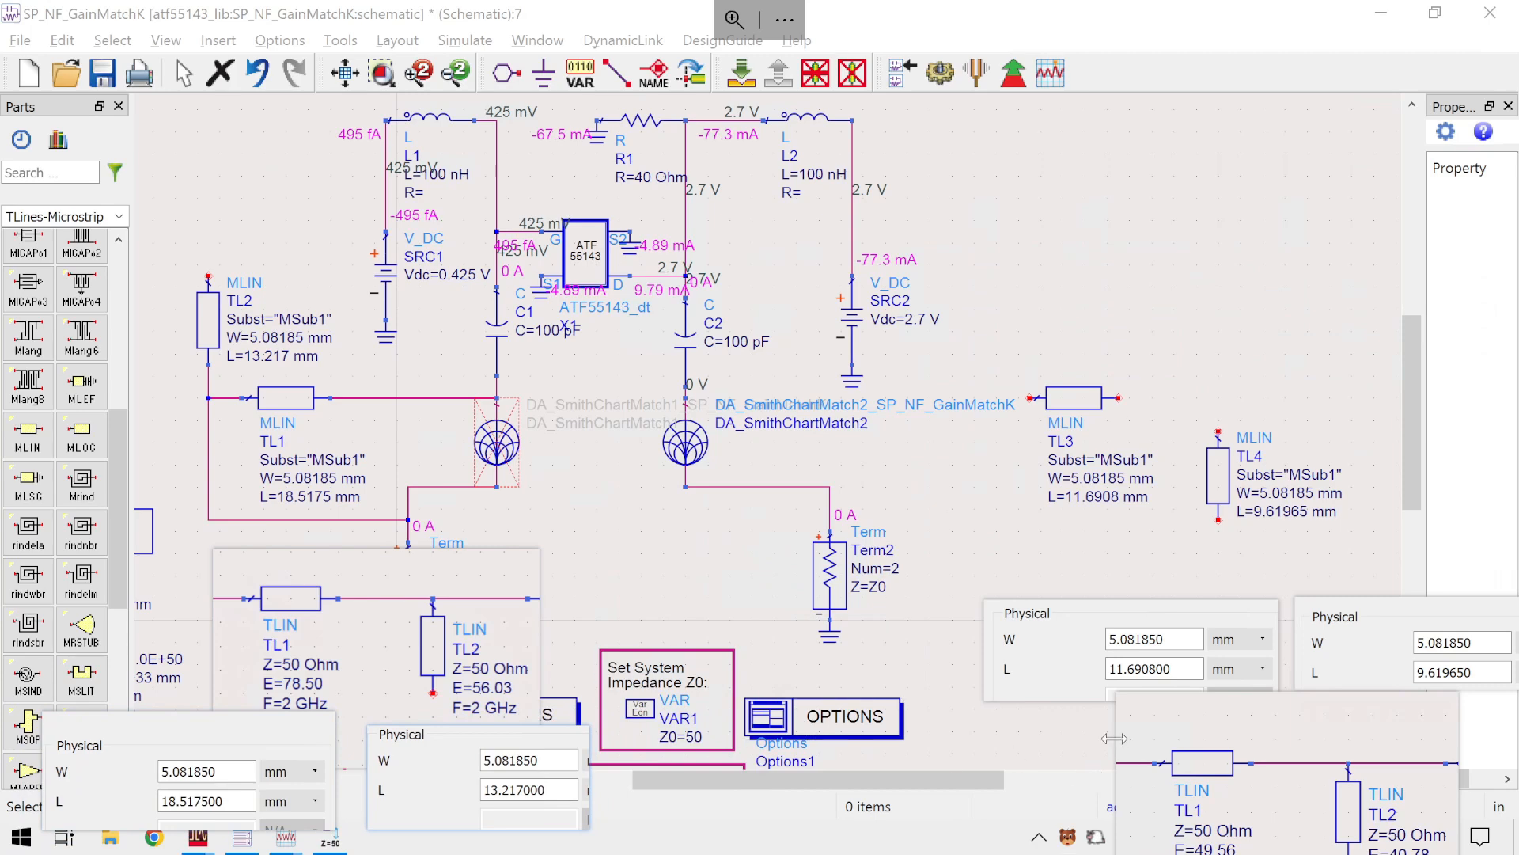
drag(1192, 766, 1176, 760)
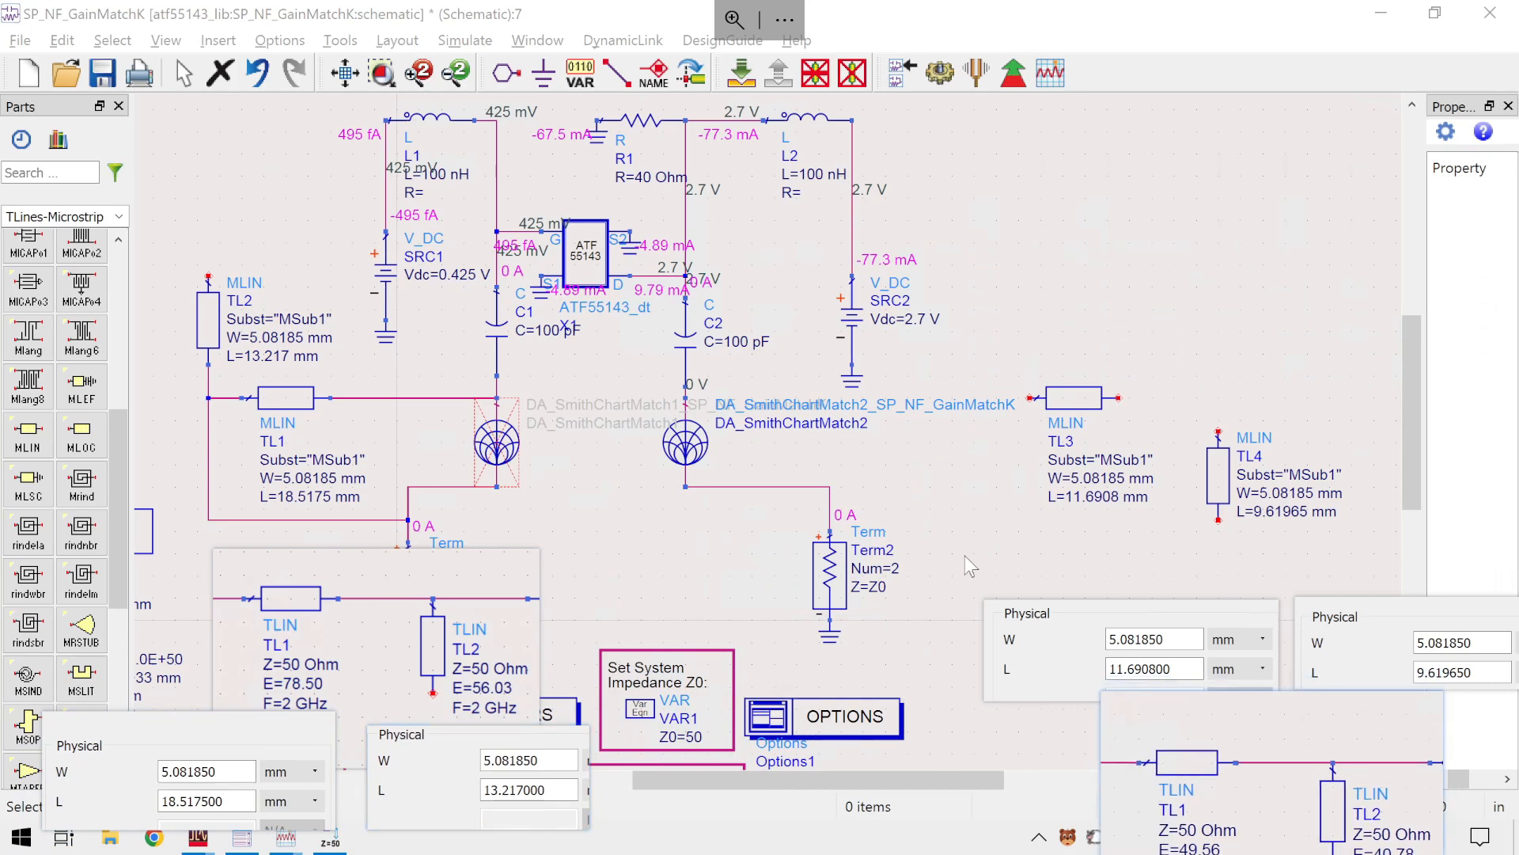
- Wire TL3 to the node between C2 and DA_SmithChartMatch2, and its other end to the upper end of TL4
mouse_move(986, 508)
mouse_down()
mouse_move(997, 496)
mouse_move(977, 493)
mouse_up()
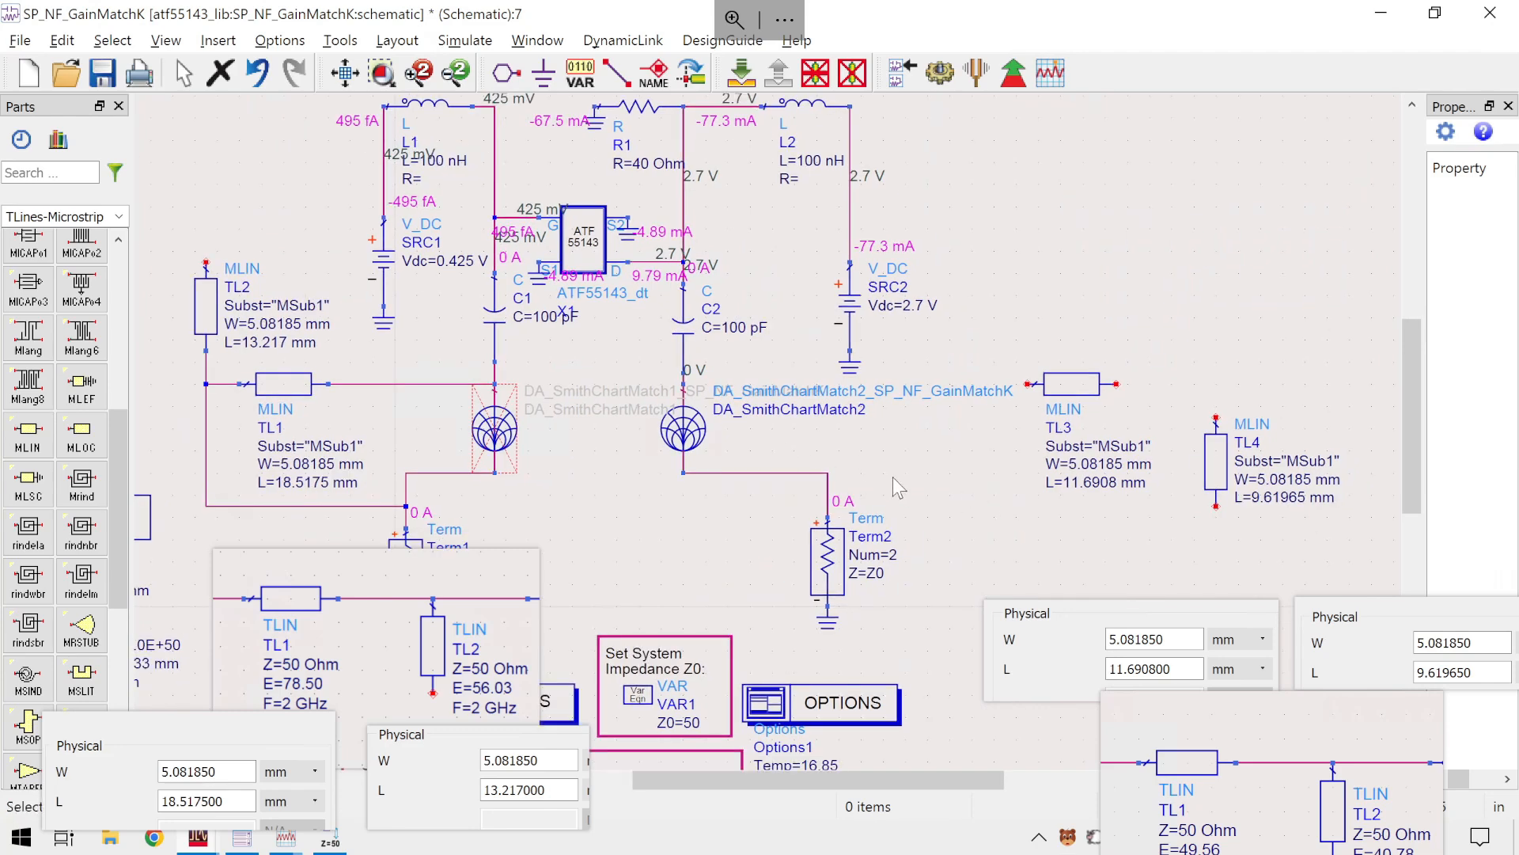
key(ctrl+w)
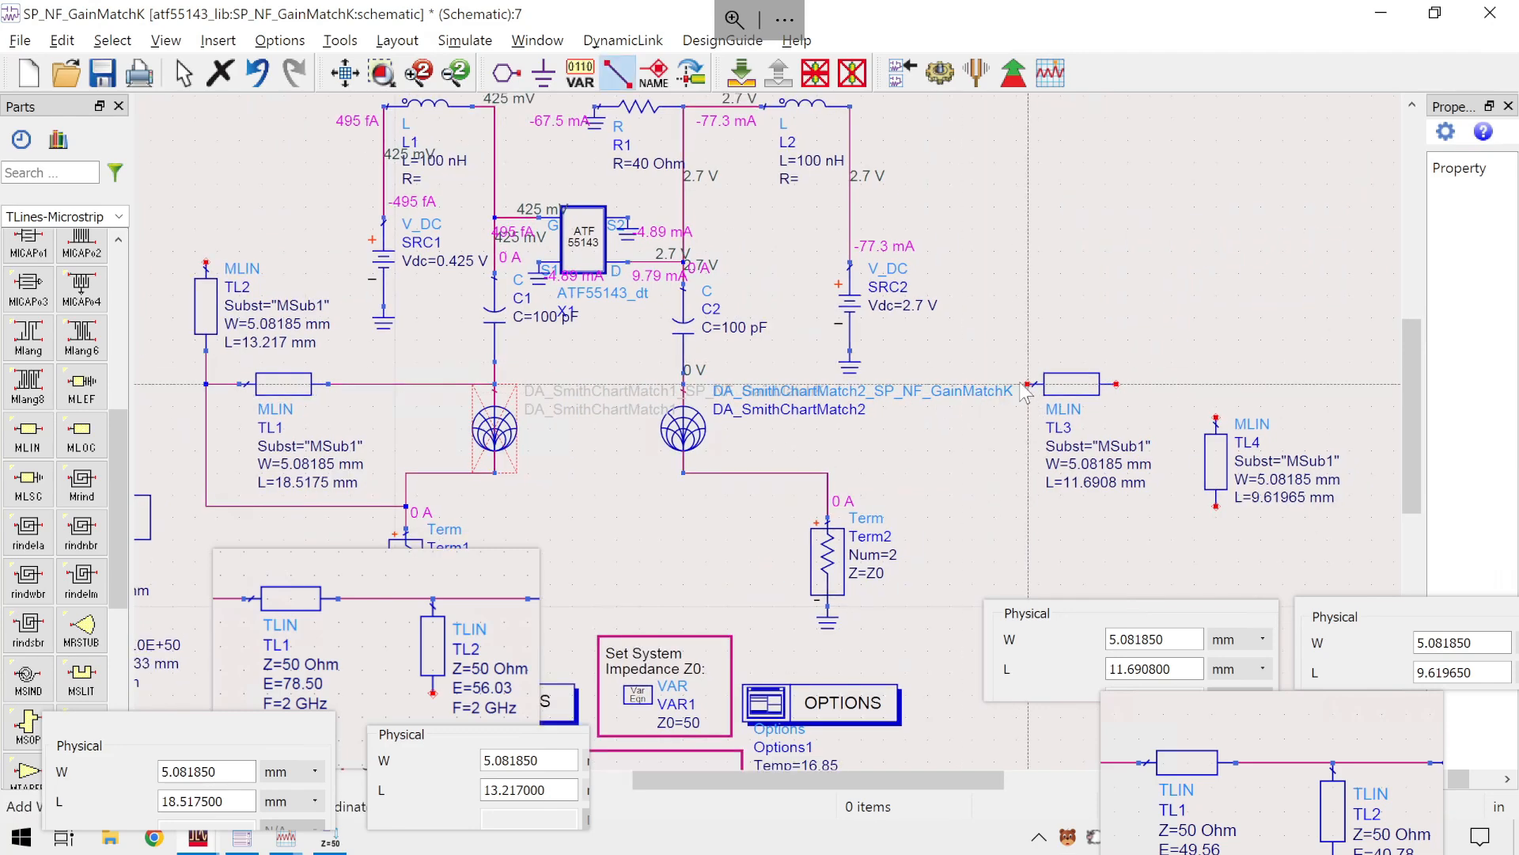
click(1027, 384)
click(684, 385)
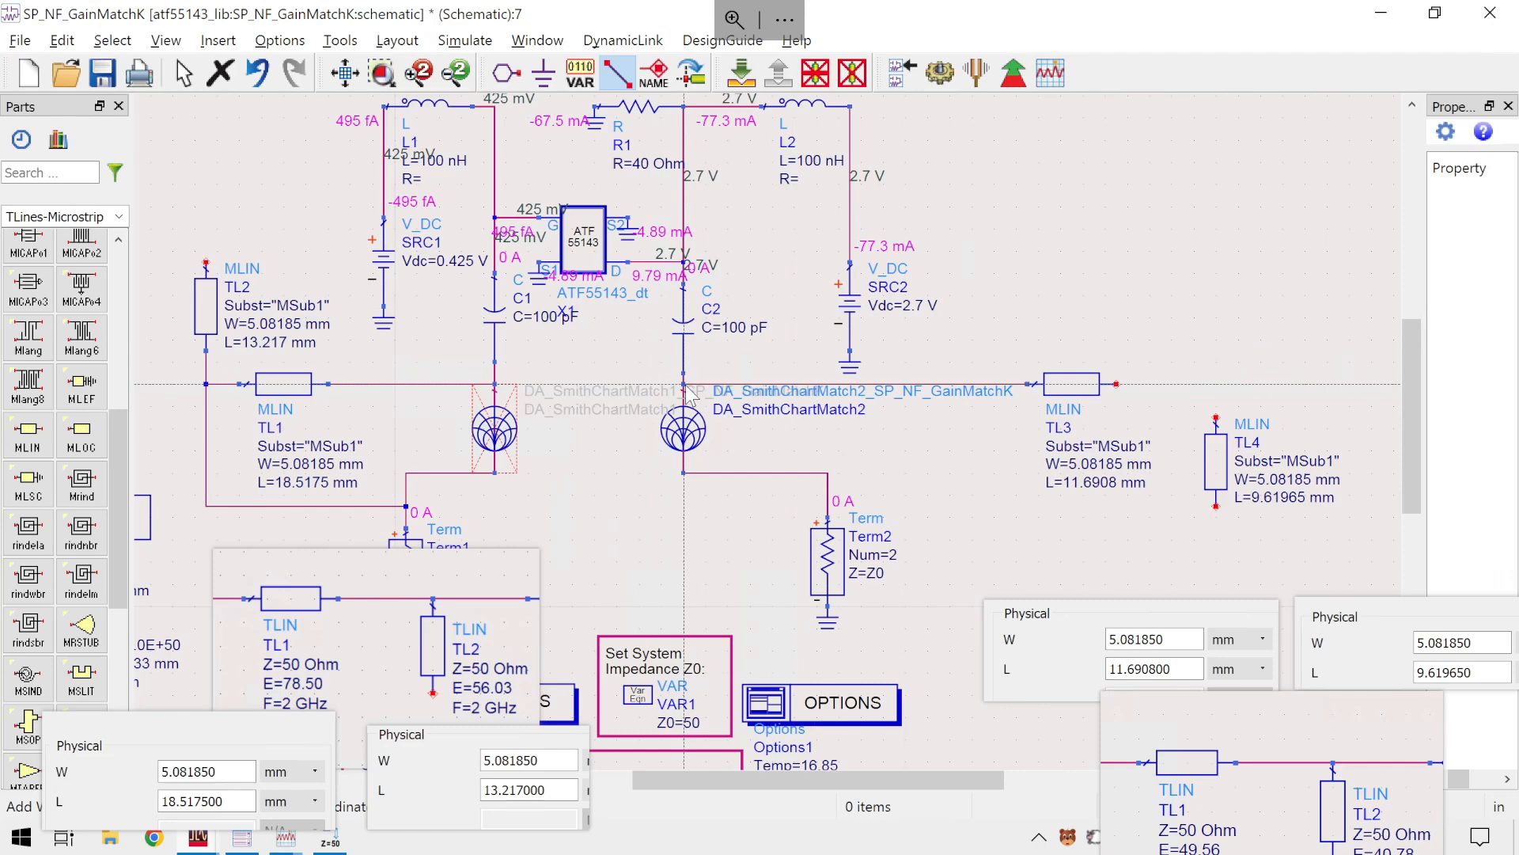
click(1209, 425)
click(1216, 418)
key(Escape)
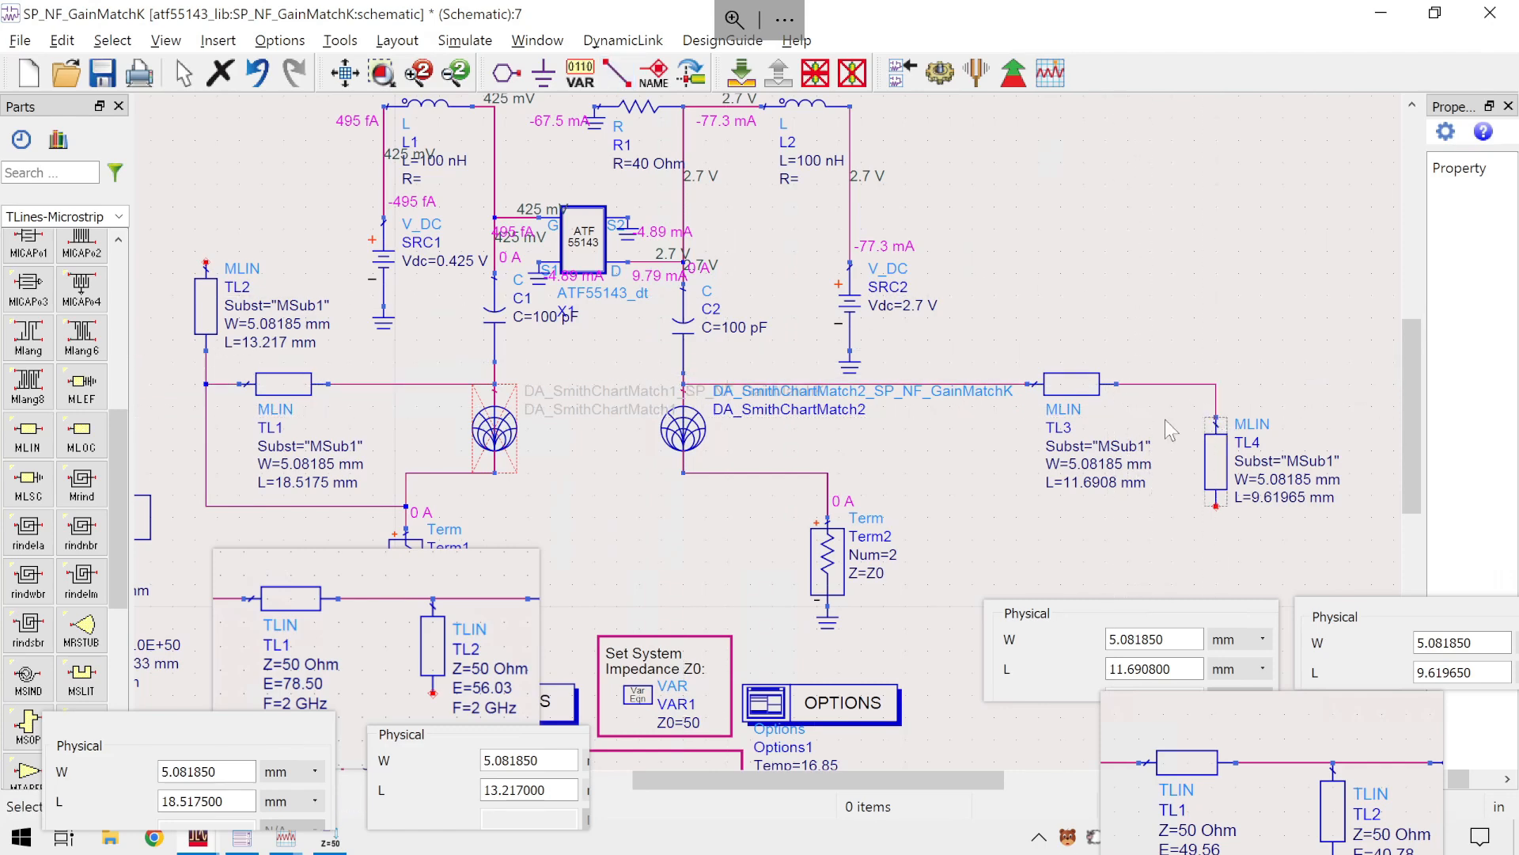
- Deactivate the output Smith chart matching component DA_SmithChartMatch2
click(669, 436)
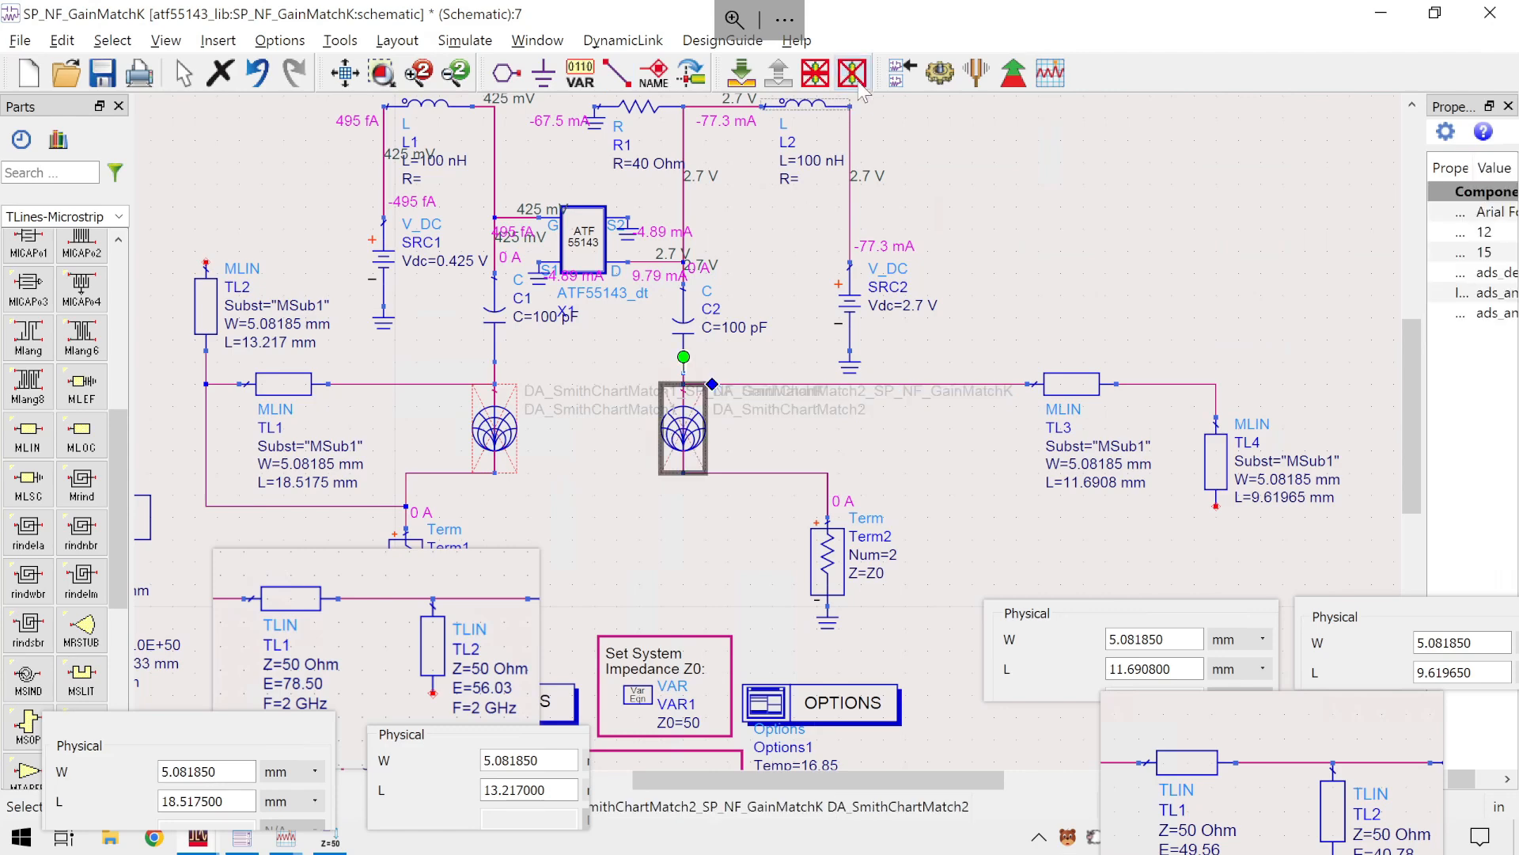
click(1149, 305)
right_click(1149, 305)
click(942, 546)
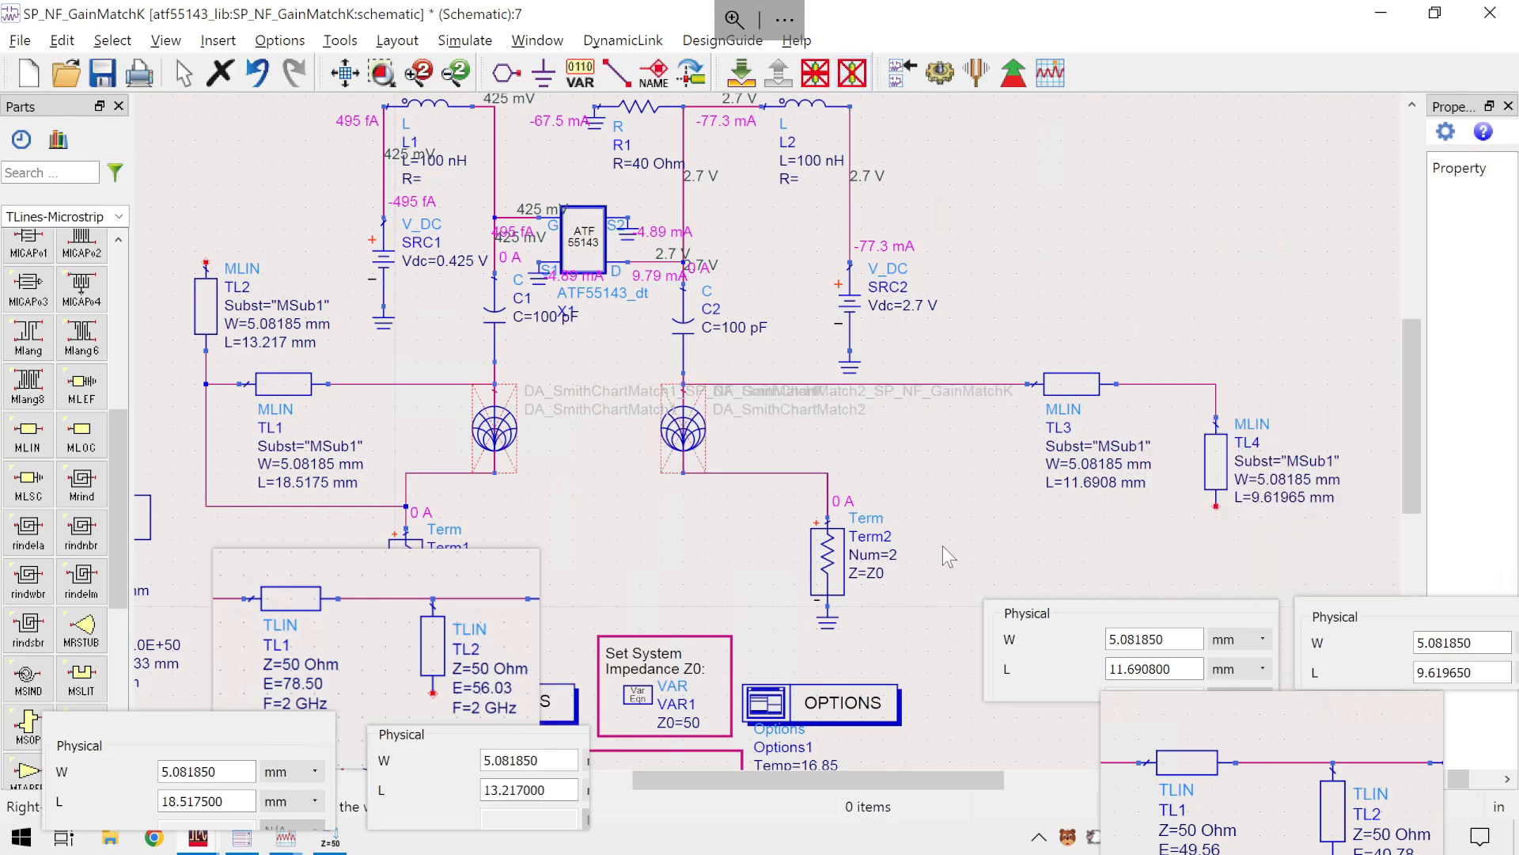
- Wire the TL3–TL4 junction around underneath TL4 and back to the upper terminal of Term2
scroll(972, 525, down, 1)
key(ctrl+w)
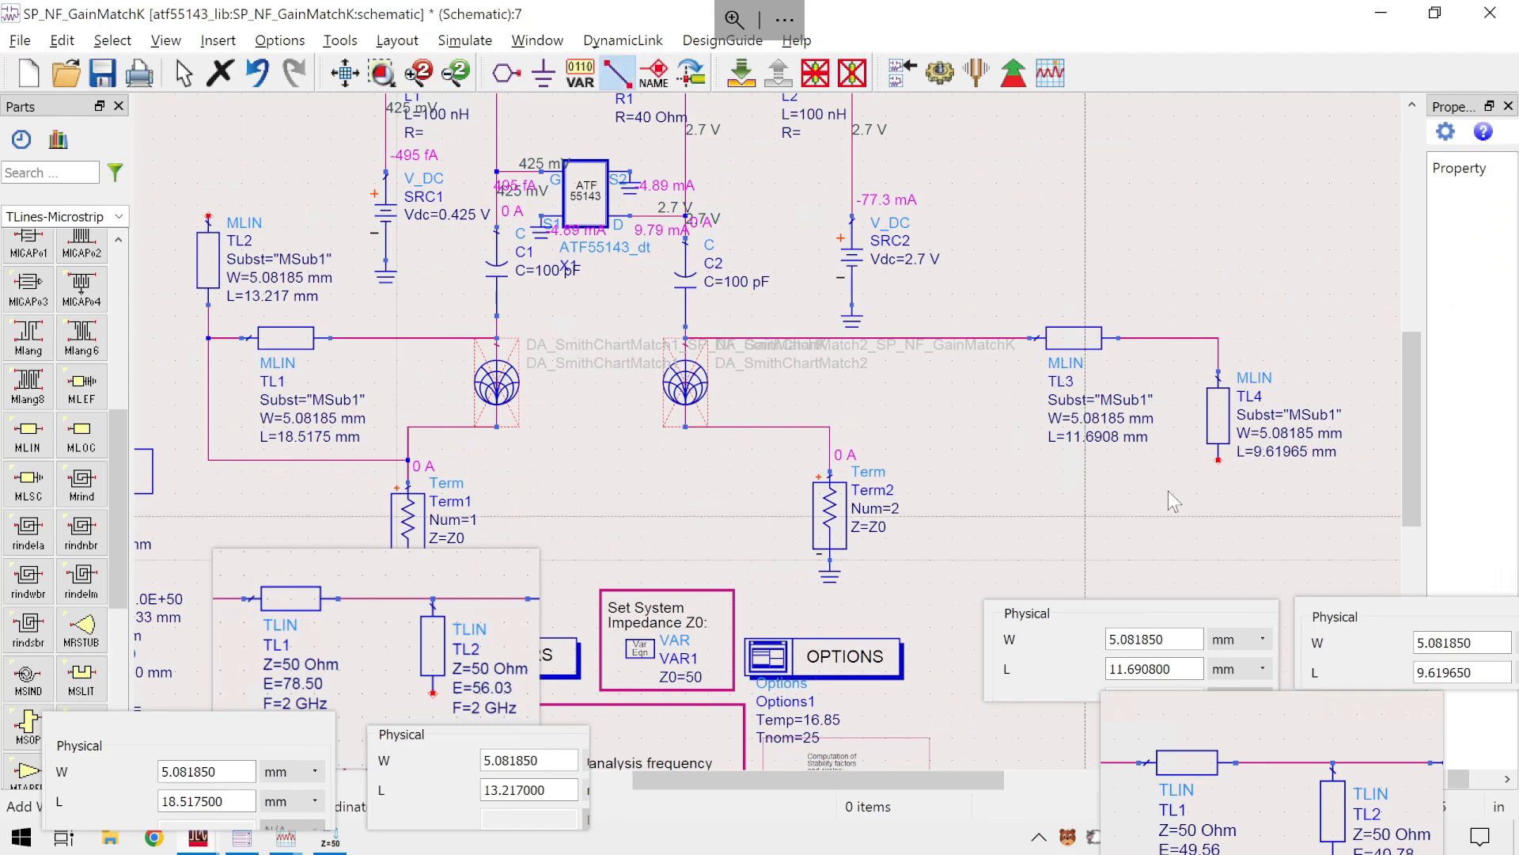
click(1218, 342)
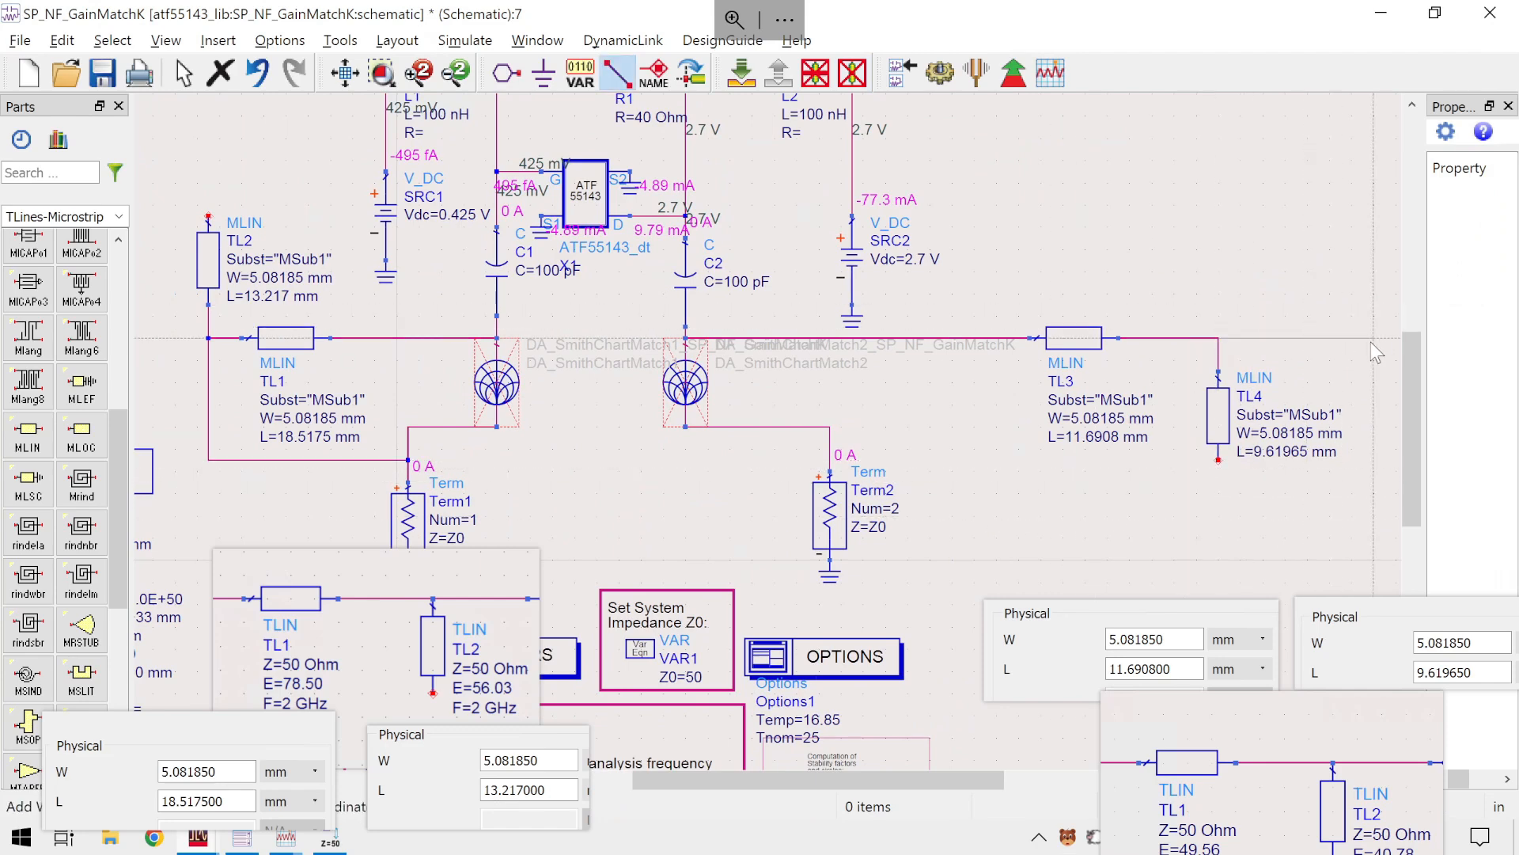
click(1370, 503)
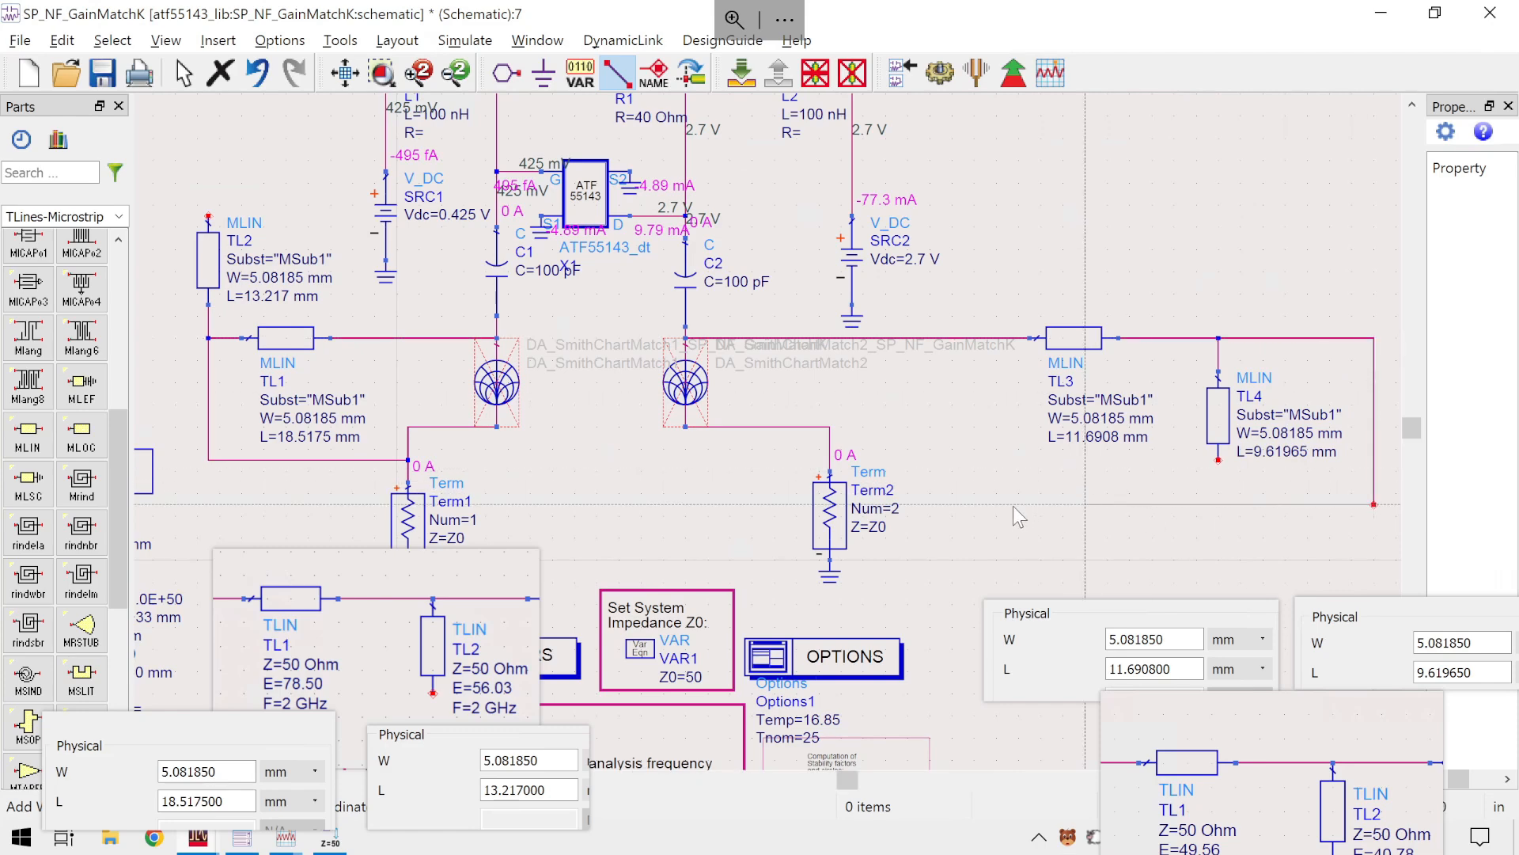
click(1000, 506)
click(995, 417)
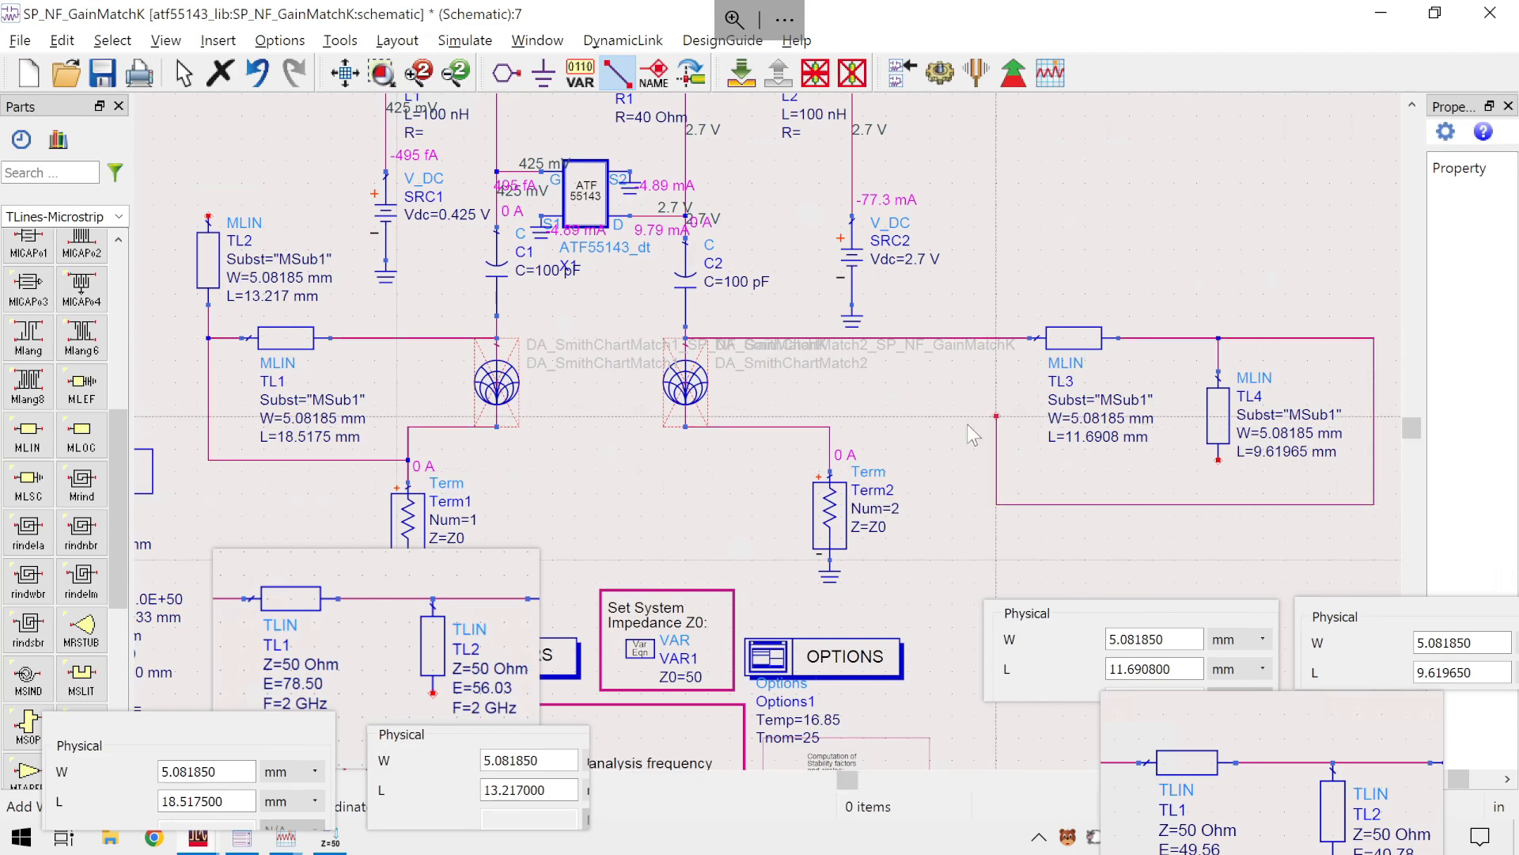
click(831, 434)
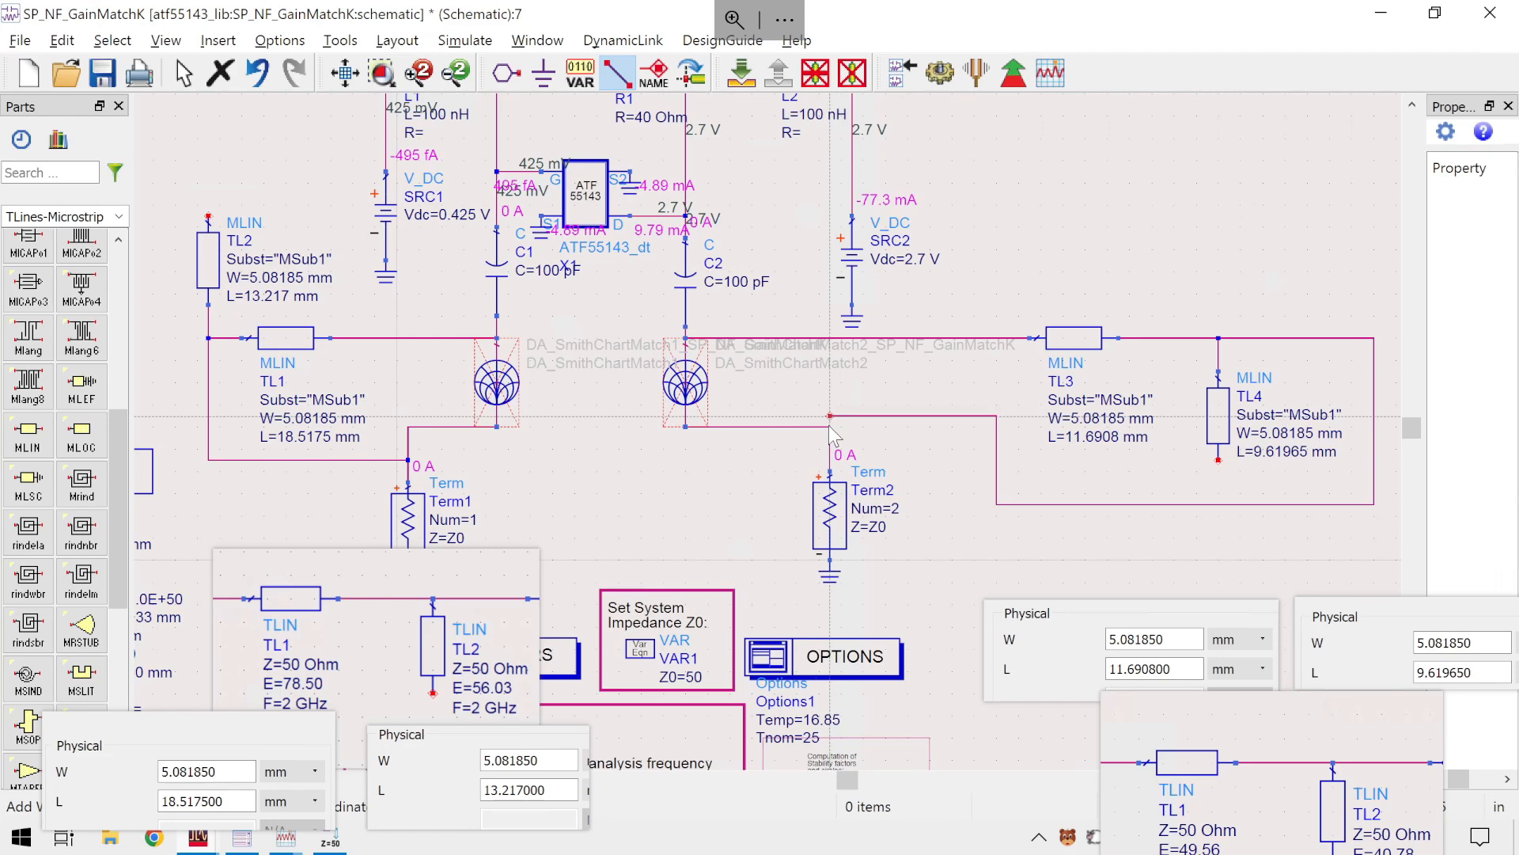
click(830, 427)
key(Escape)
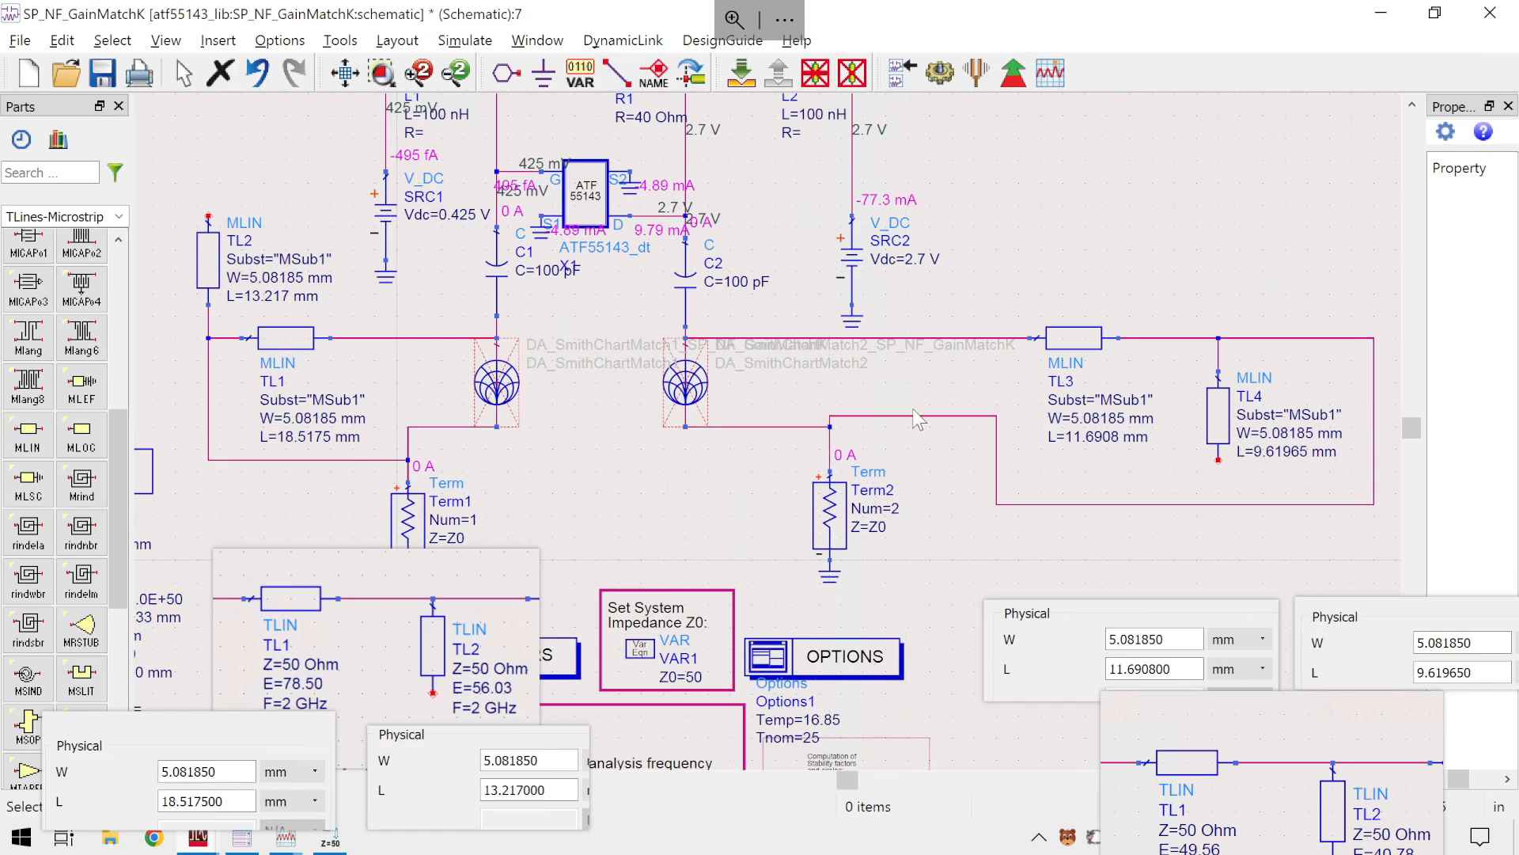
- Lower the horizontal wire segments on both sides of Term2's upper node so they run in one straight line
click(916, 416)
click(915, 414)
drag(914, 415, 918, 427)
key(Escape)
click(914, 416)
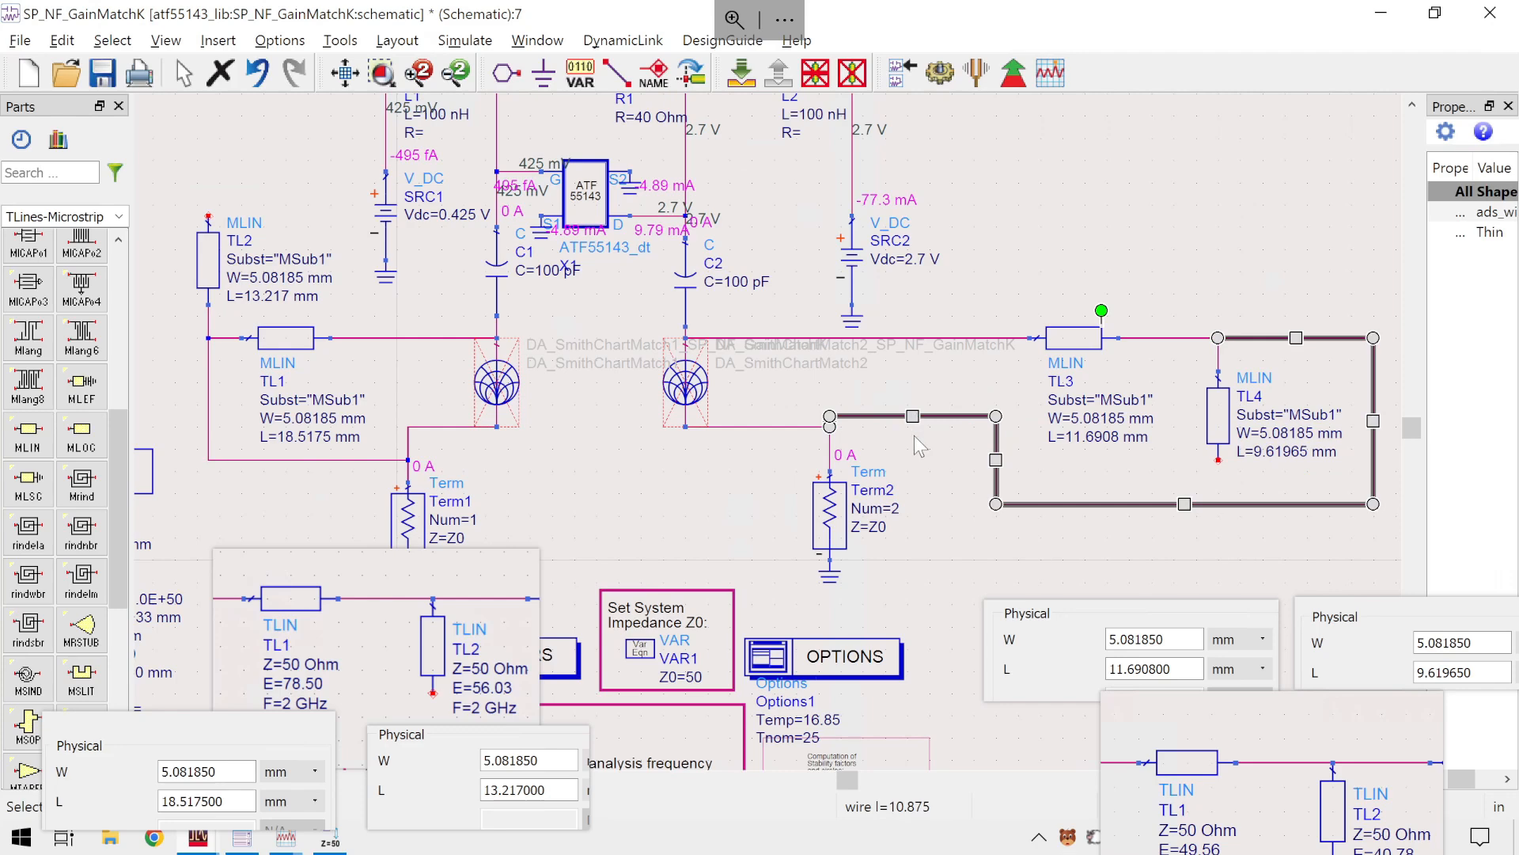
drag(914, 435, 910, 449)
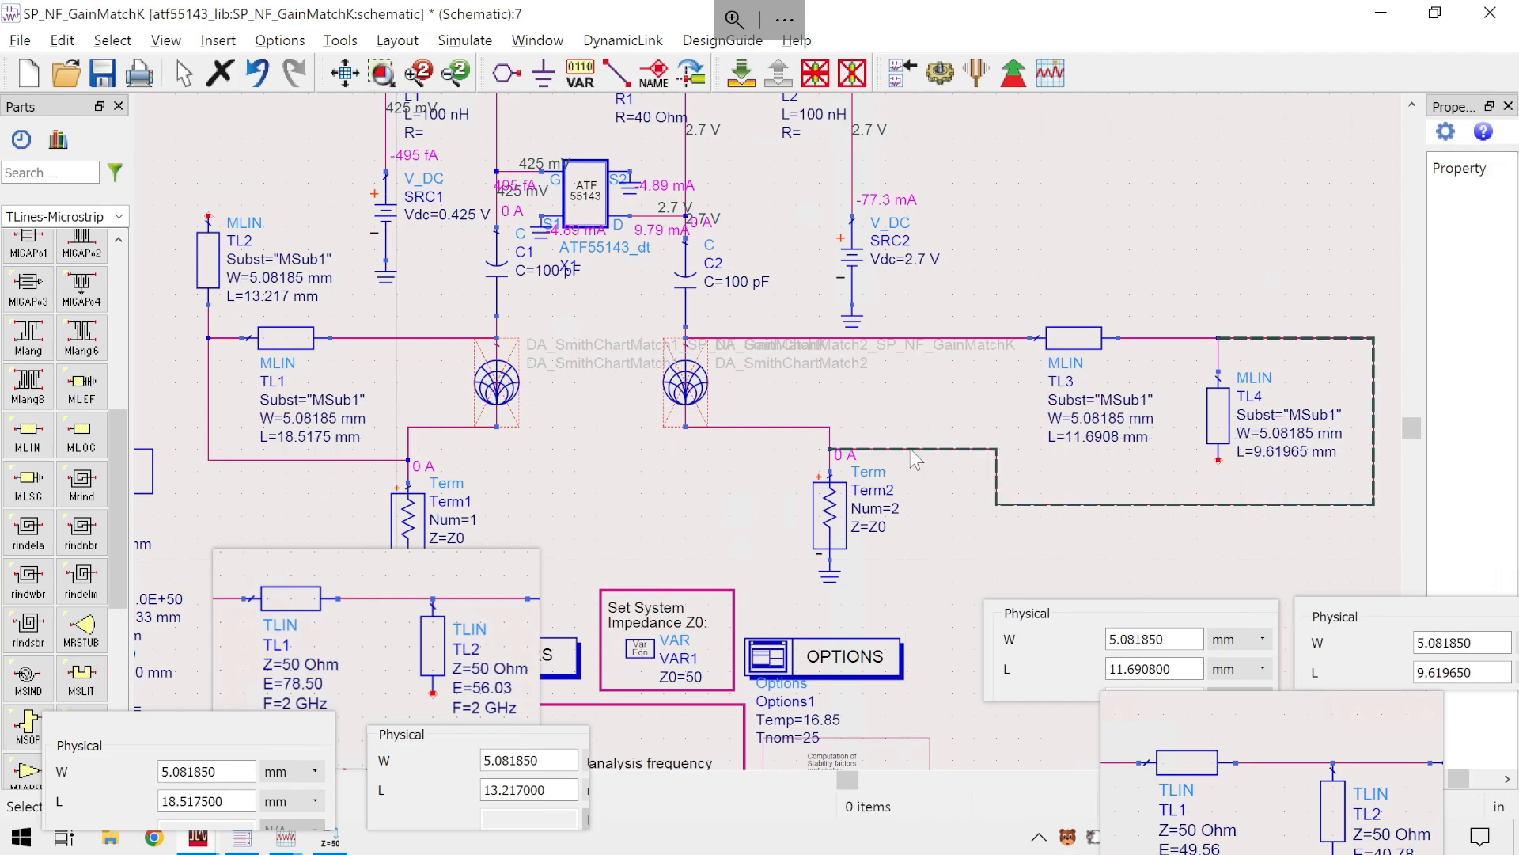
click(754, 427)
drag(754, 427, 753, 453)
- Lower the wire from DA_SmithChartMatch1 to line up with the TL1–TL2 return wire above Term1, and save the schematic
click(456, 429)
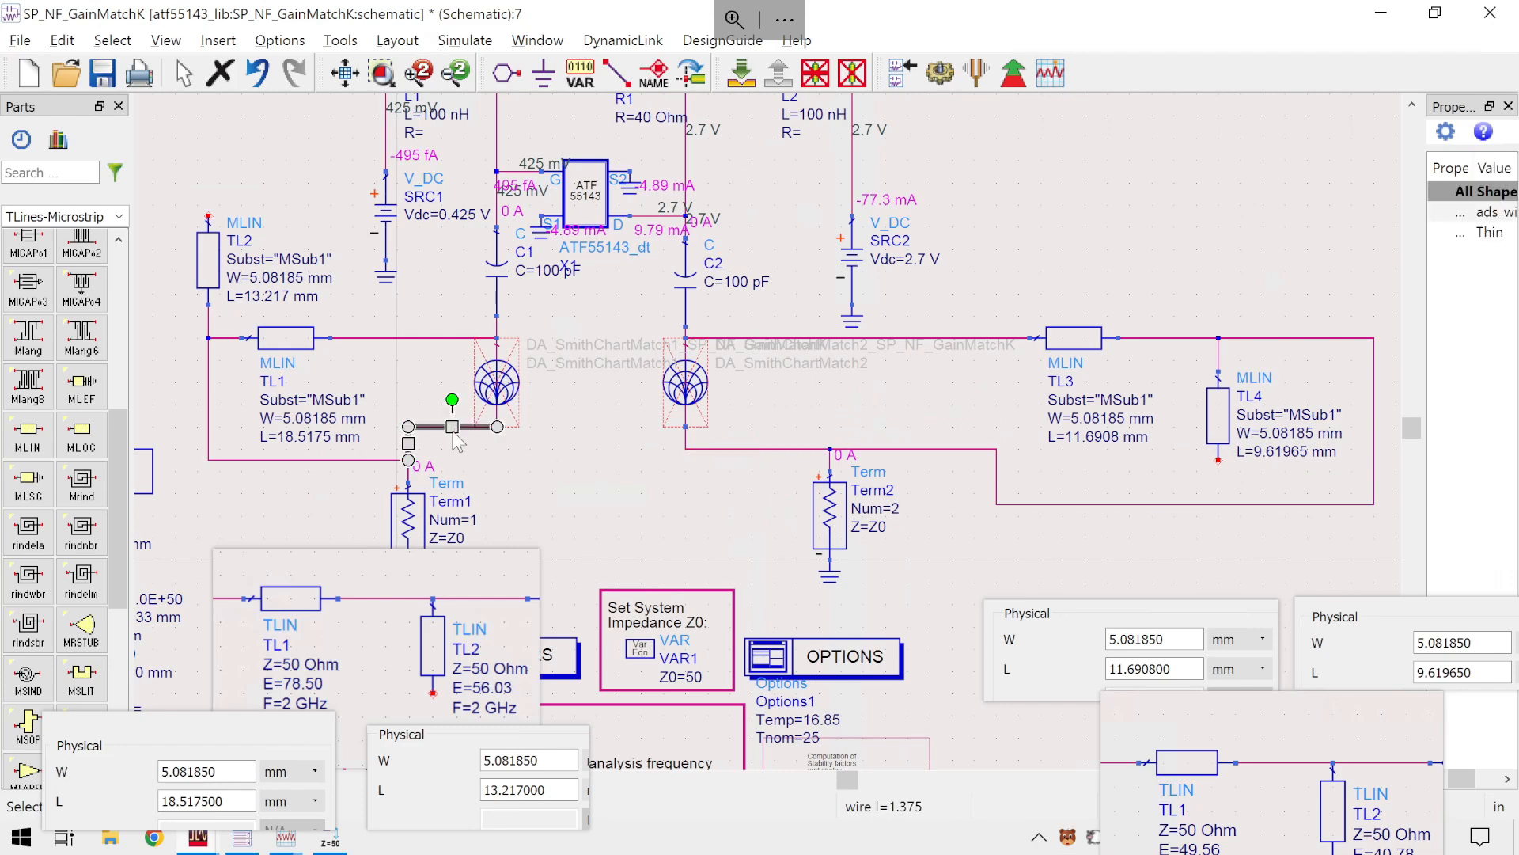
drag(454, 432, 455, 459)
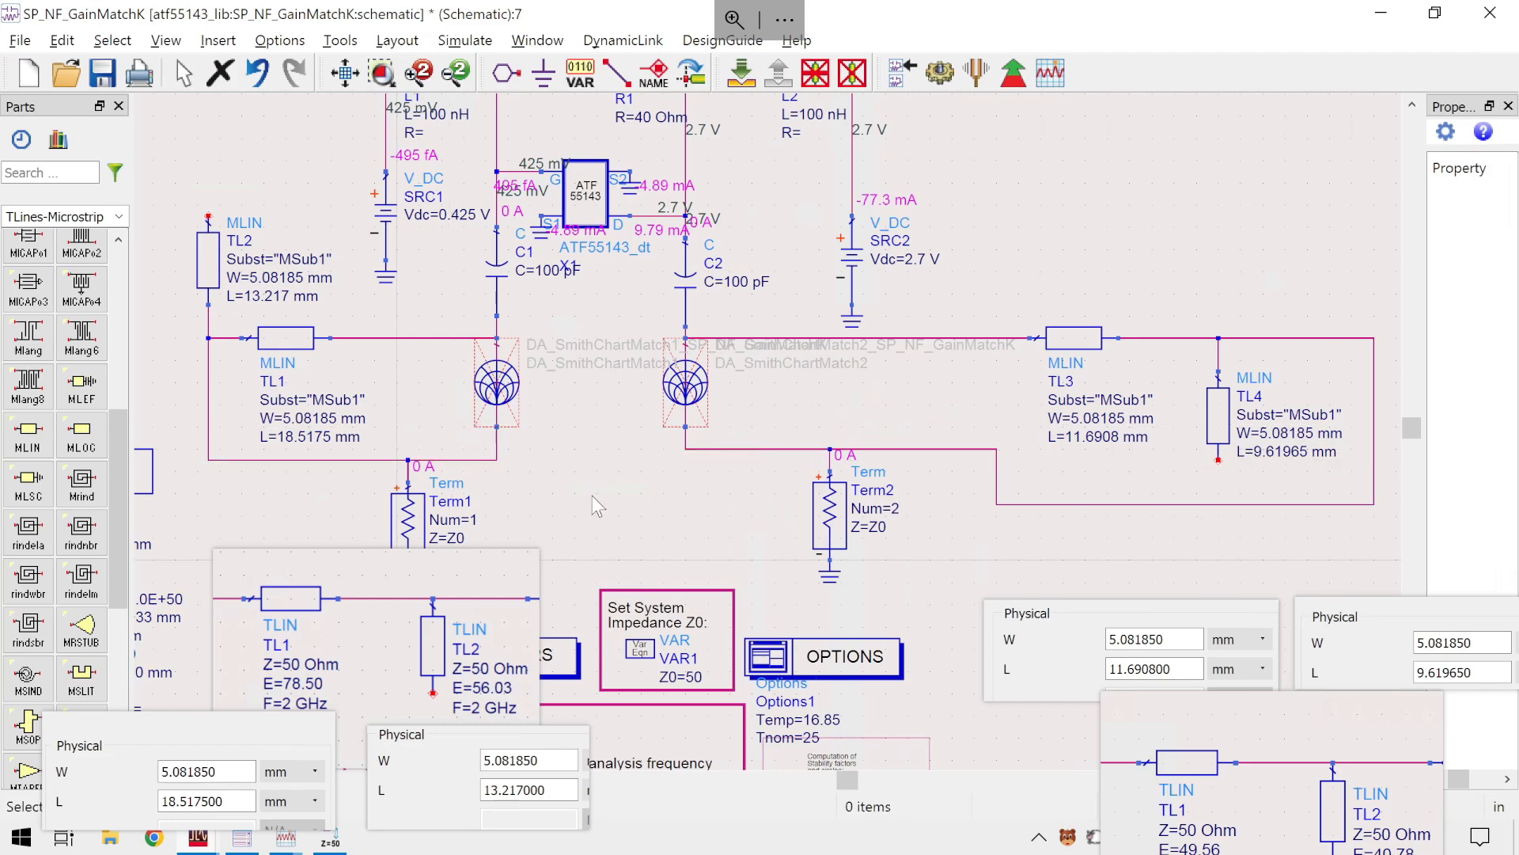
click(102, 73)
drag(661, 505, 685, 498)
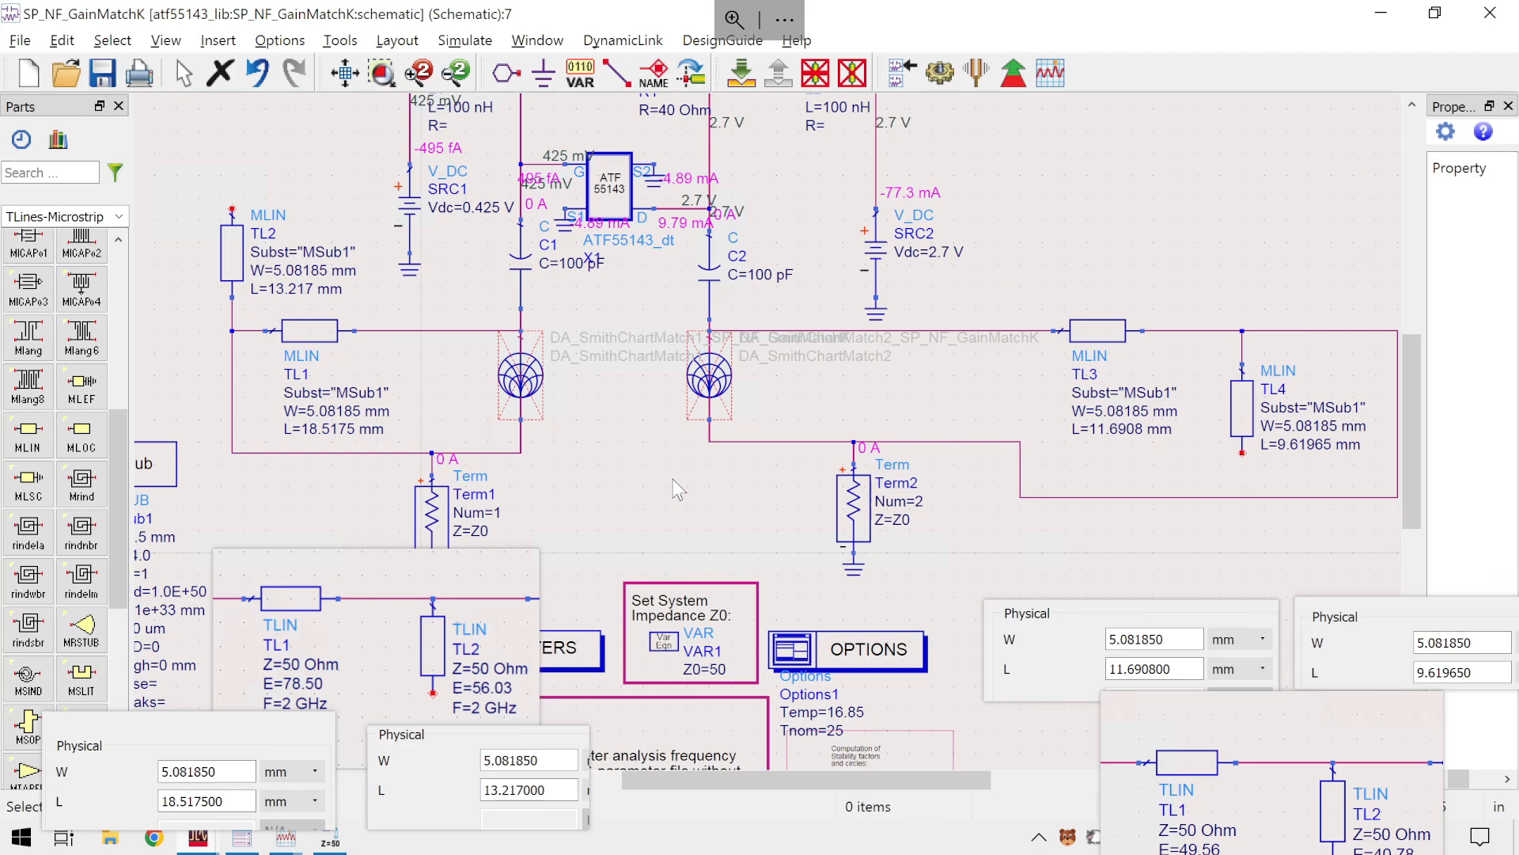
- Cut TL4 with its connecting wire and paste it flipped, pointing upward above the wire at TL3's outer end
click(1244, 383)
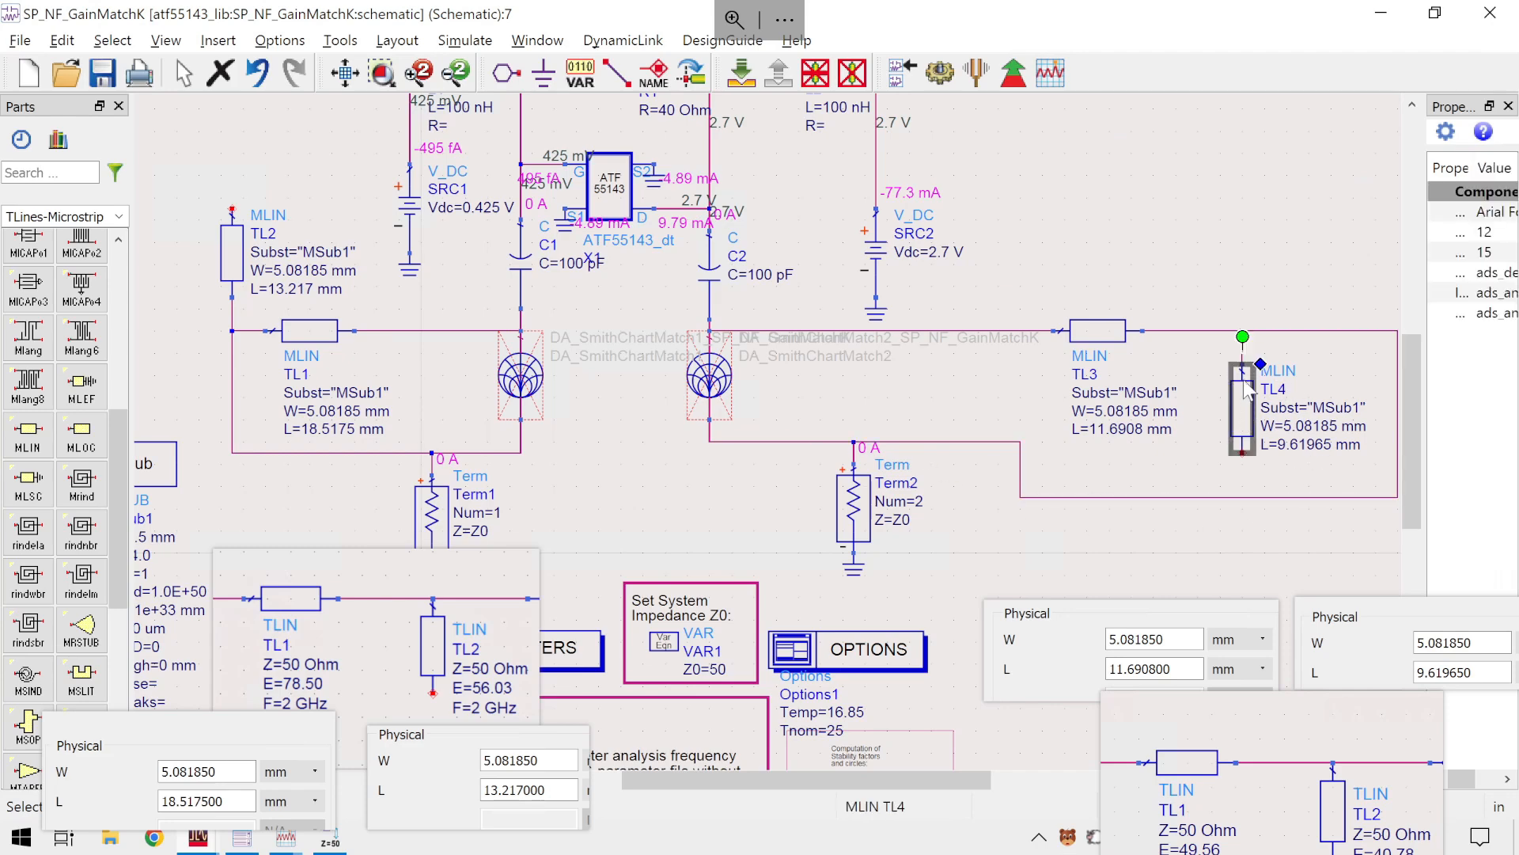
ctrl+click(1243, 350)
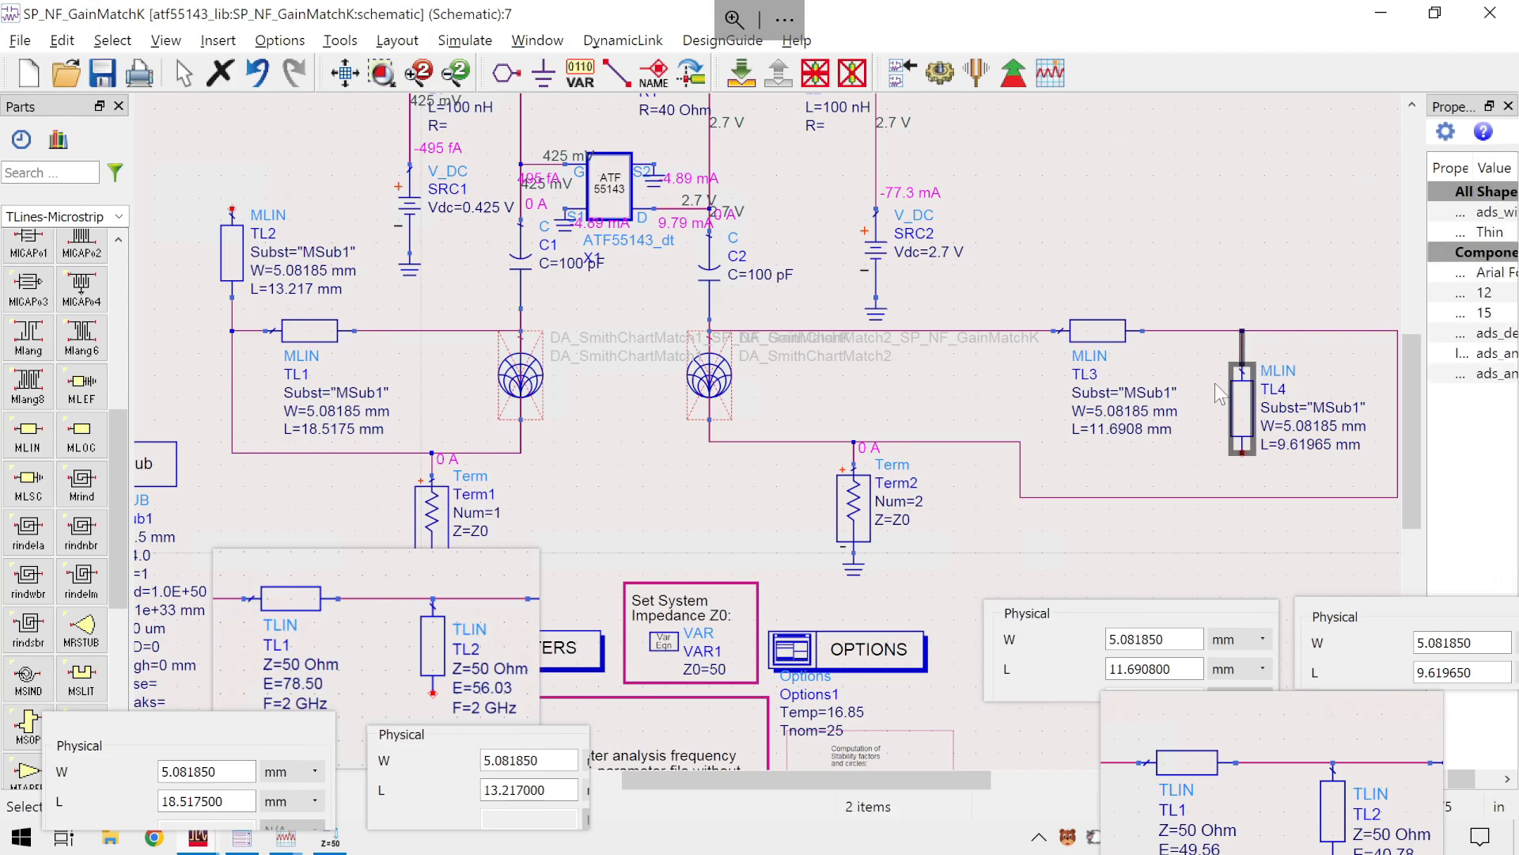
key(ctrl+x)
key(ctrl+v)
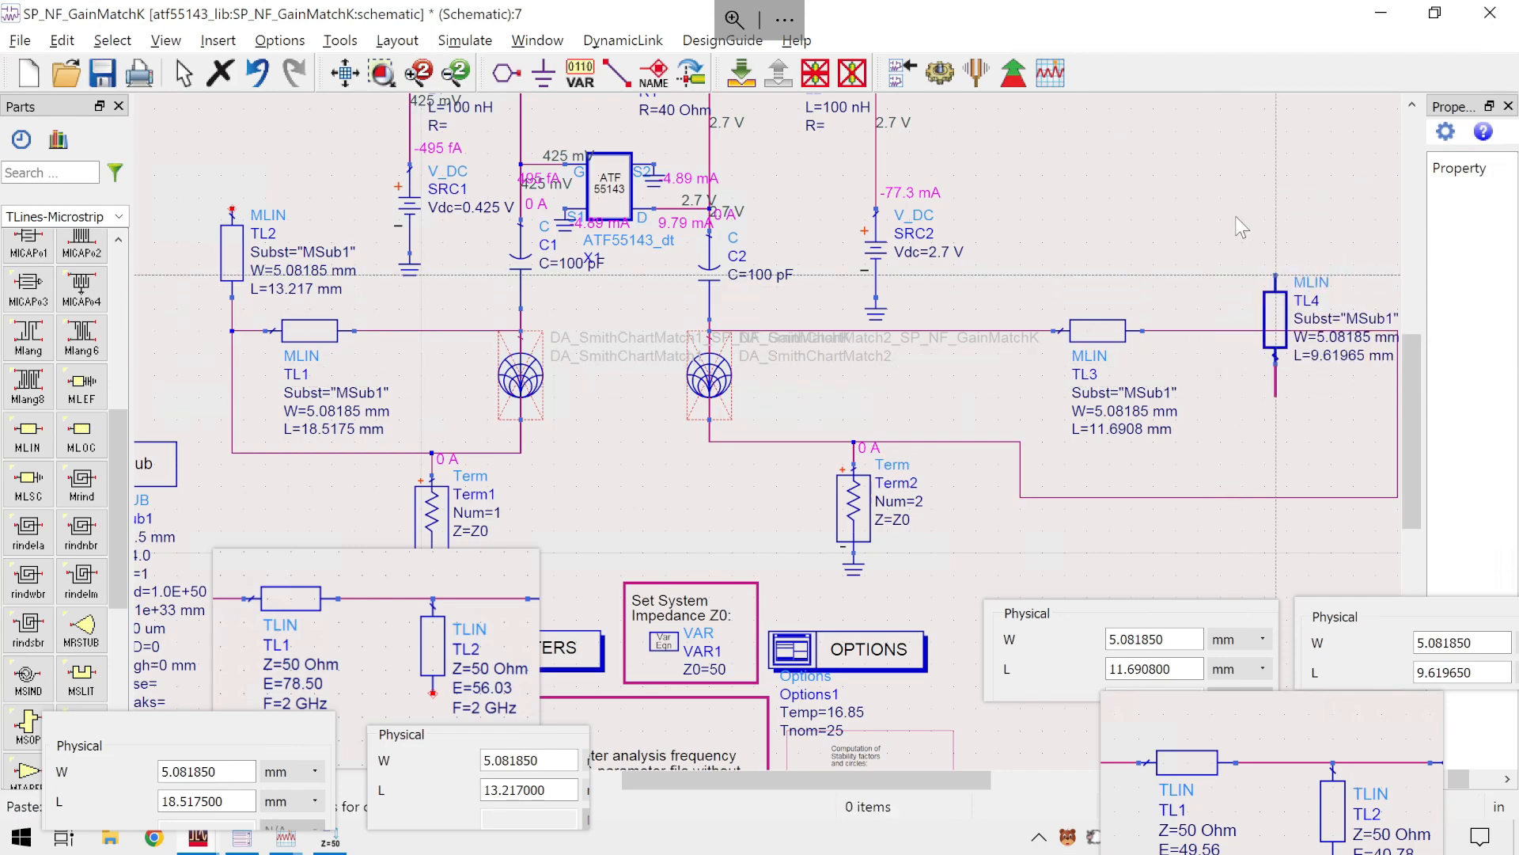
click(1186, 162)
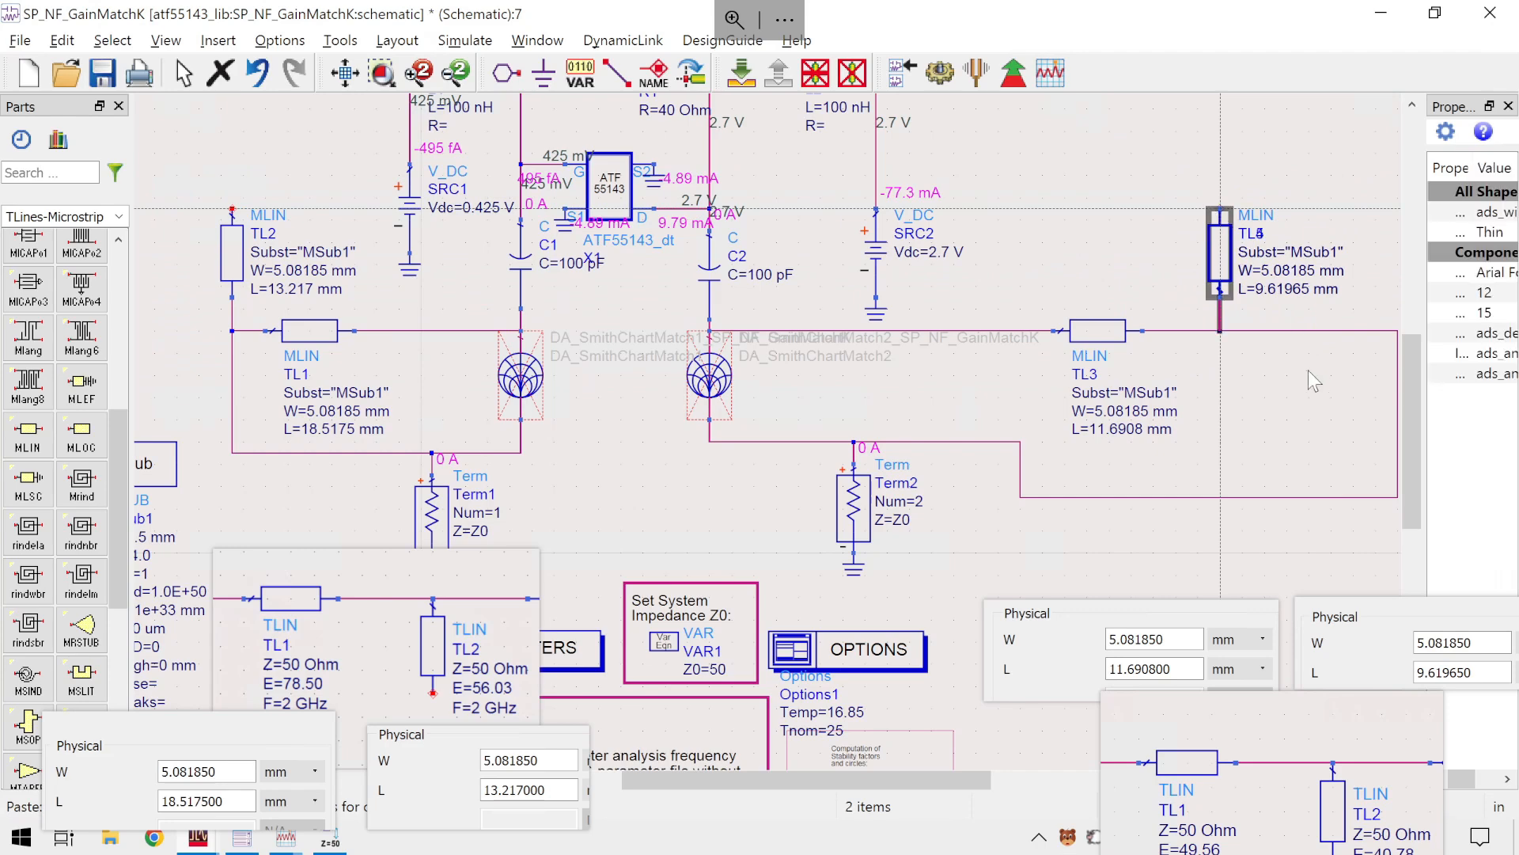
click(1261, 378)
- Pull the outer vertical segment of the output return wire in directly beneath TL4, and save the schematic
click(1397, 404)
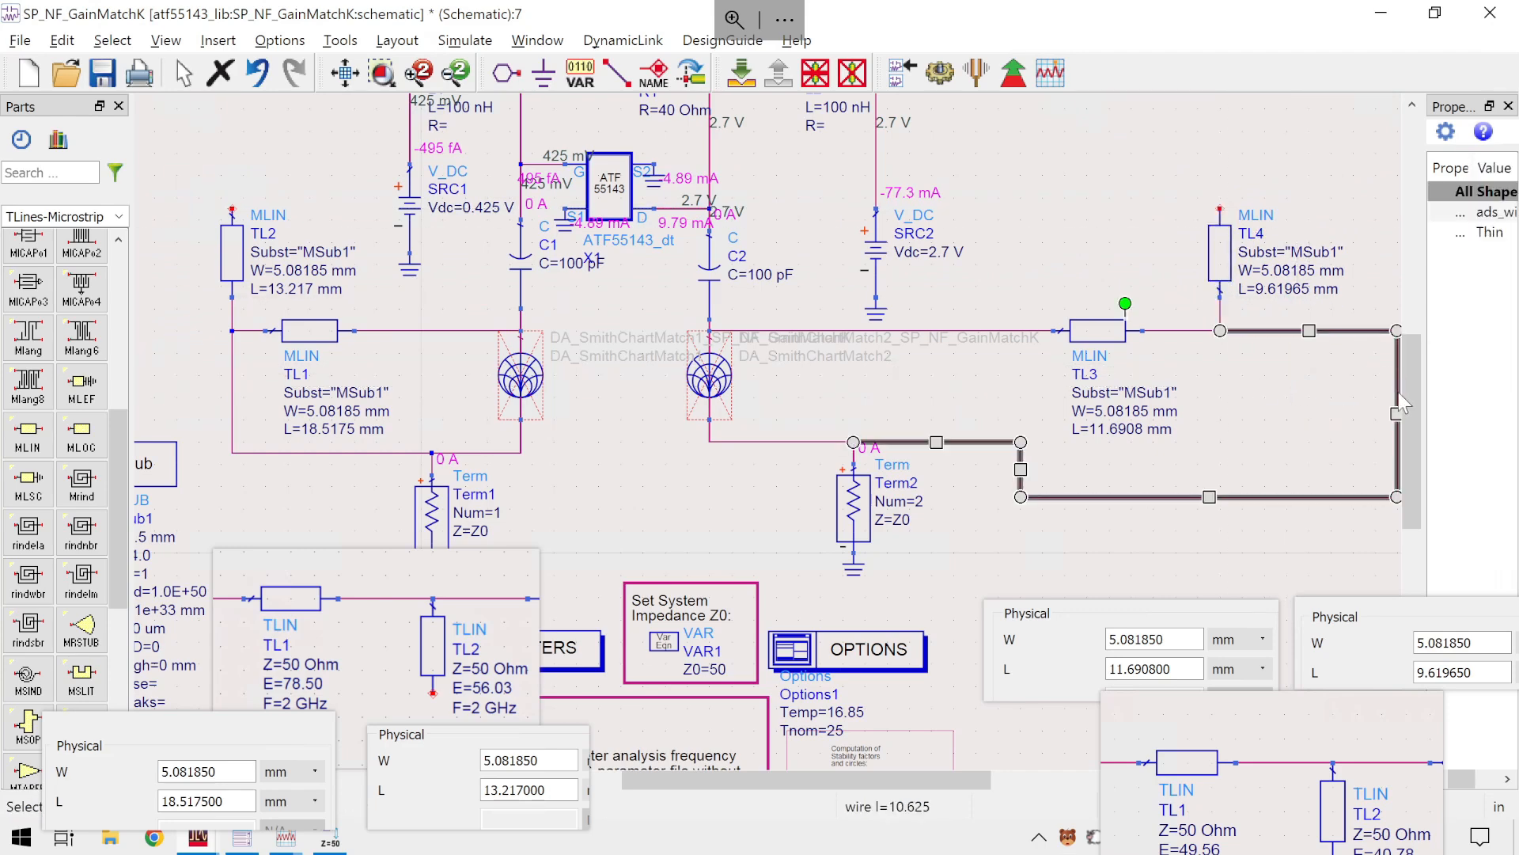
drag(1396, 412, 1225, 412)
click(1304, 413)
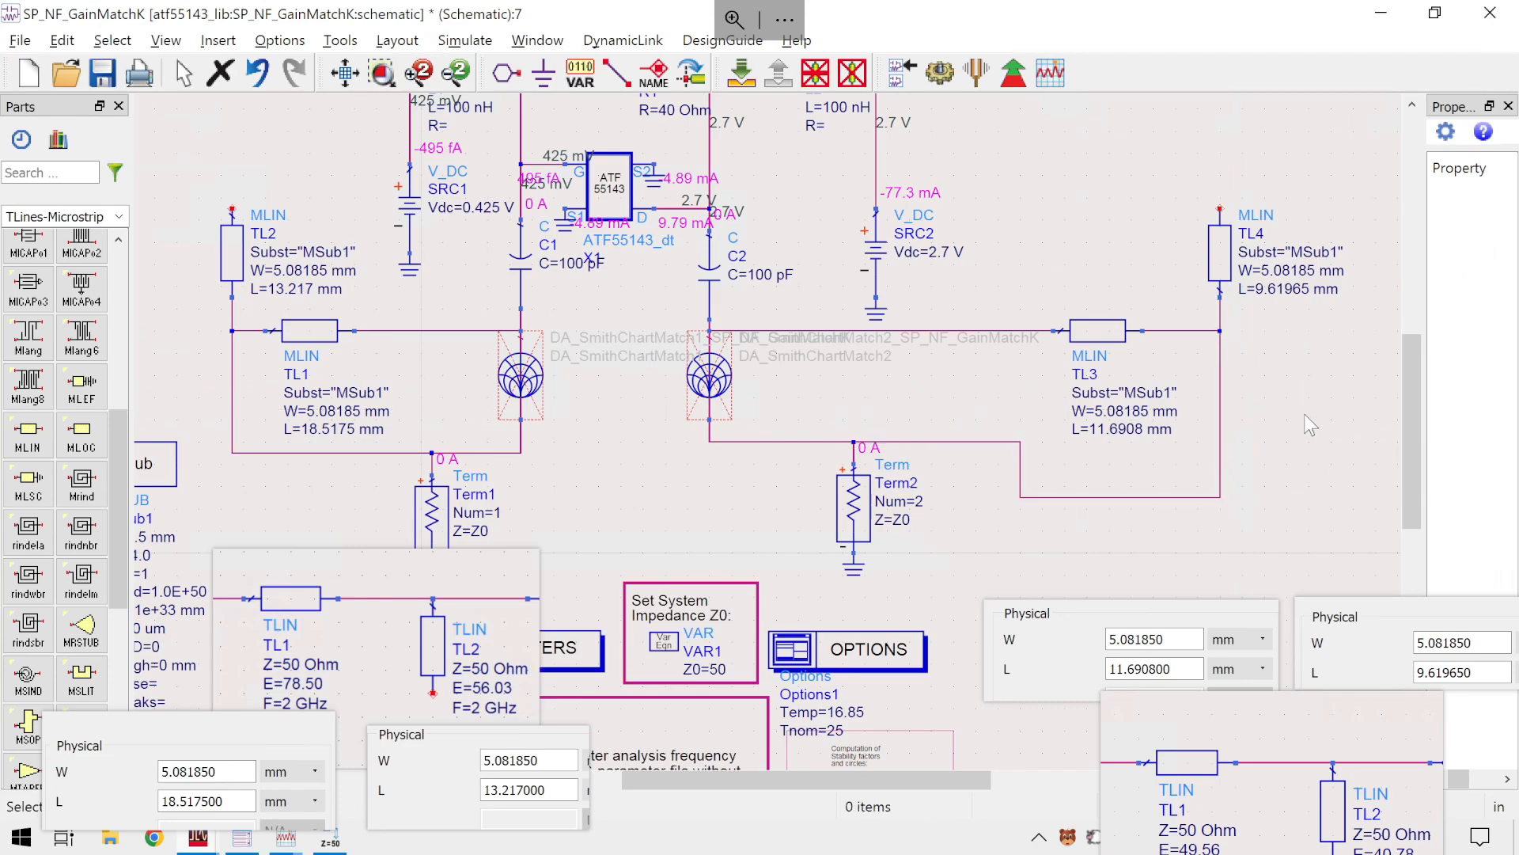
key(ctrl+s)
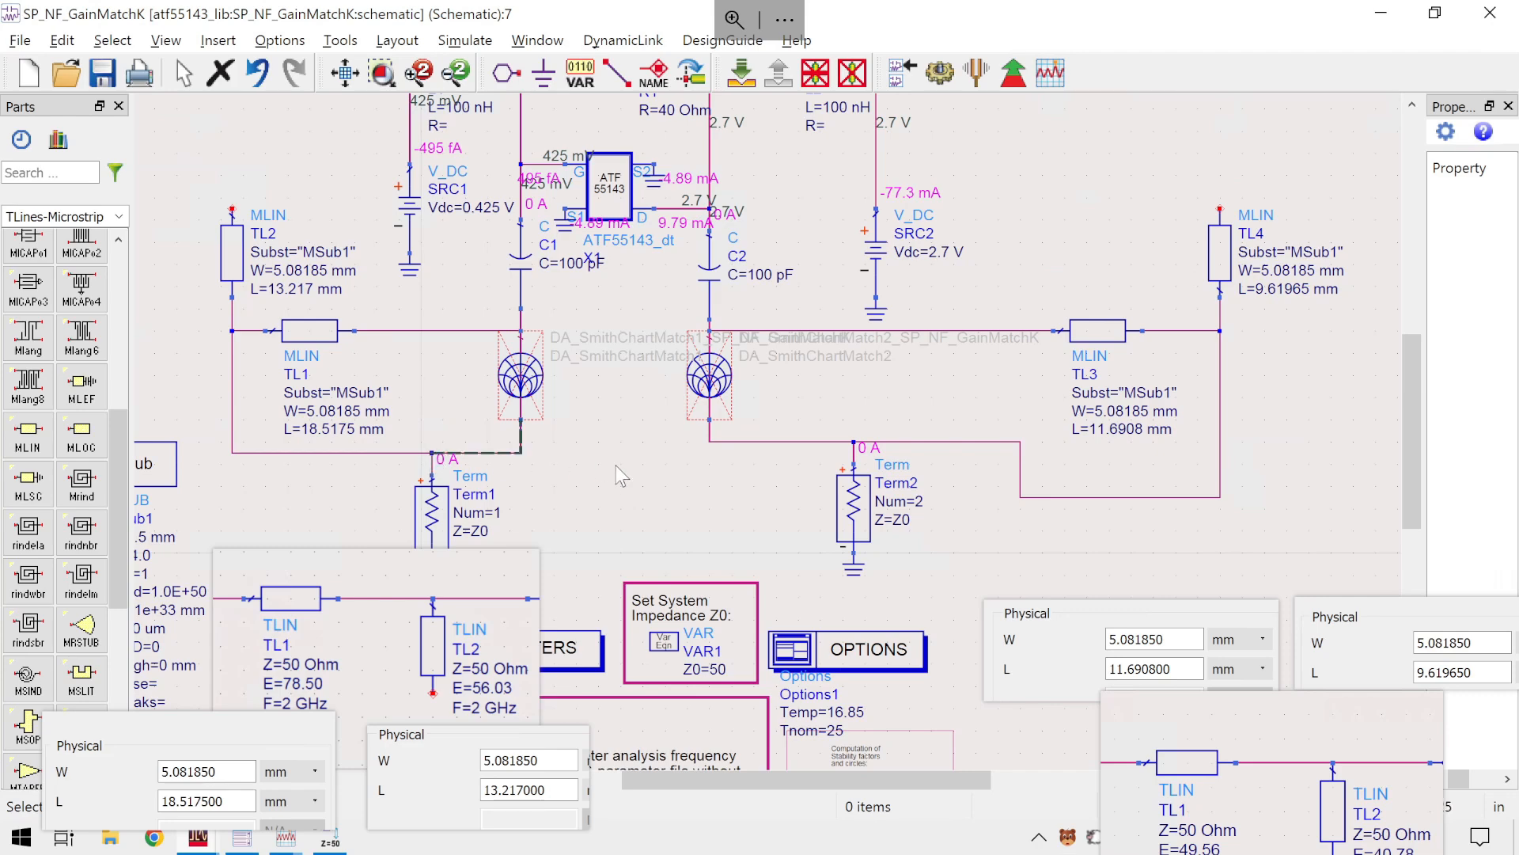
- Lower Term2, its ground and the horizontal wires meeting at its upper node to the same height as Term1's wiring
drag(636, 482, 668, 484)
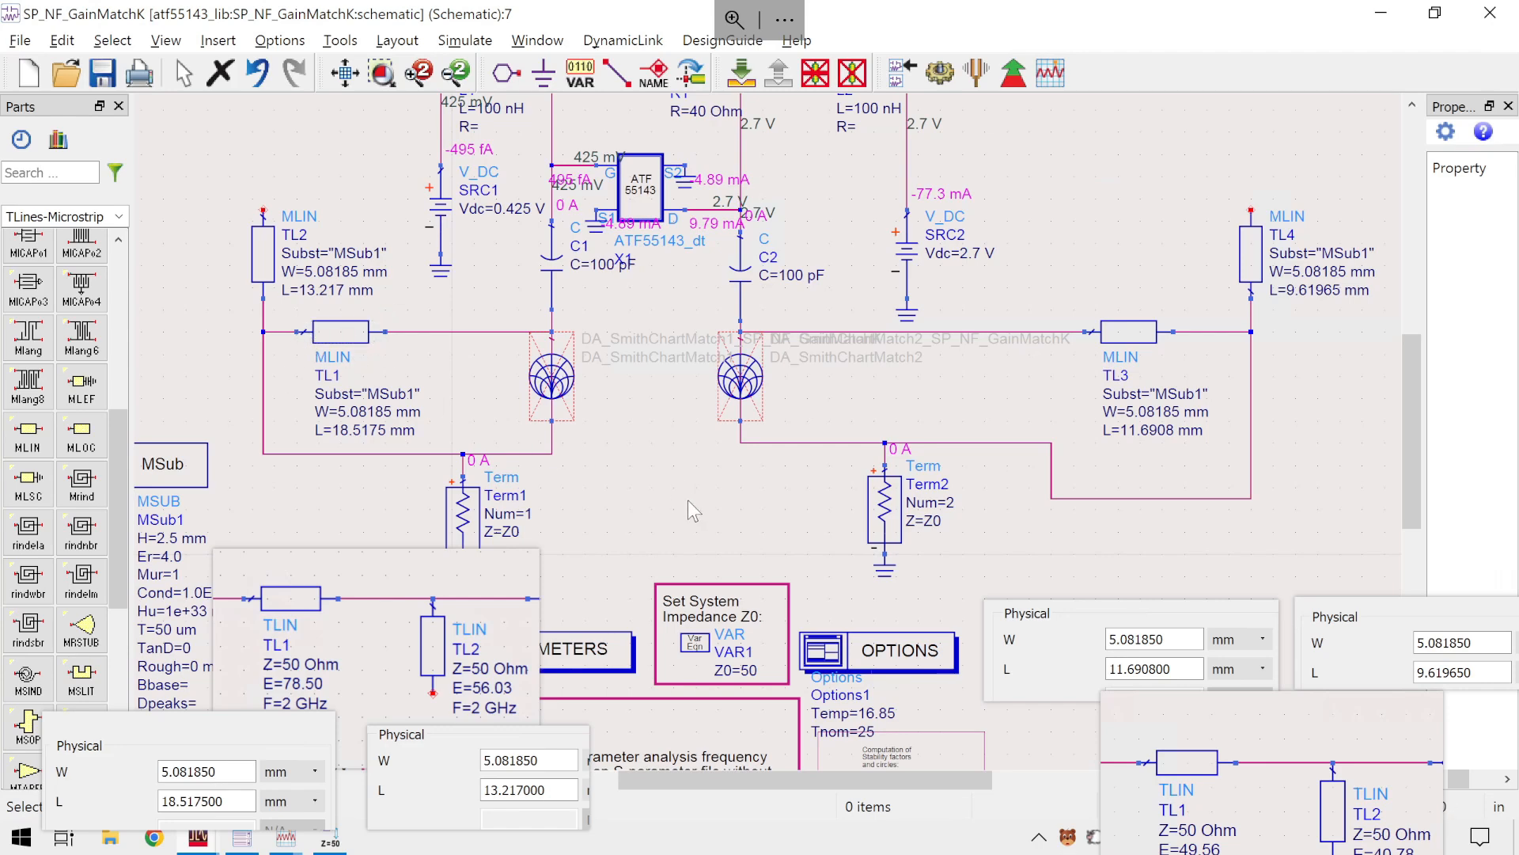
drag(687, 500, 658, 440)
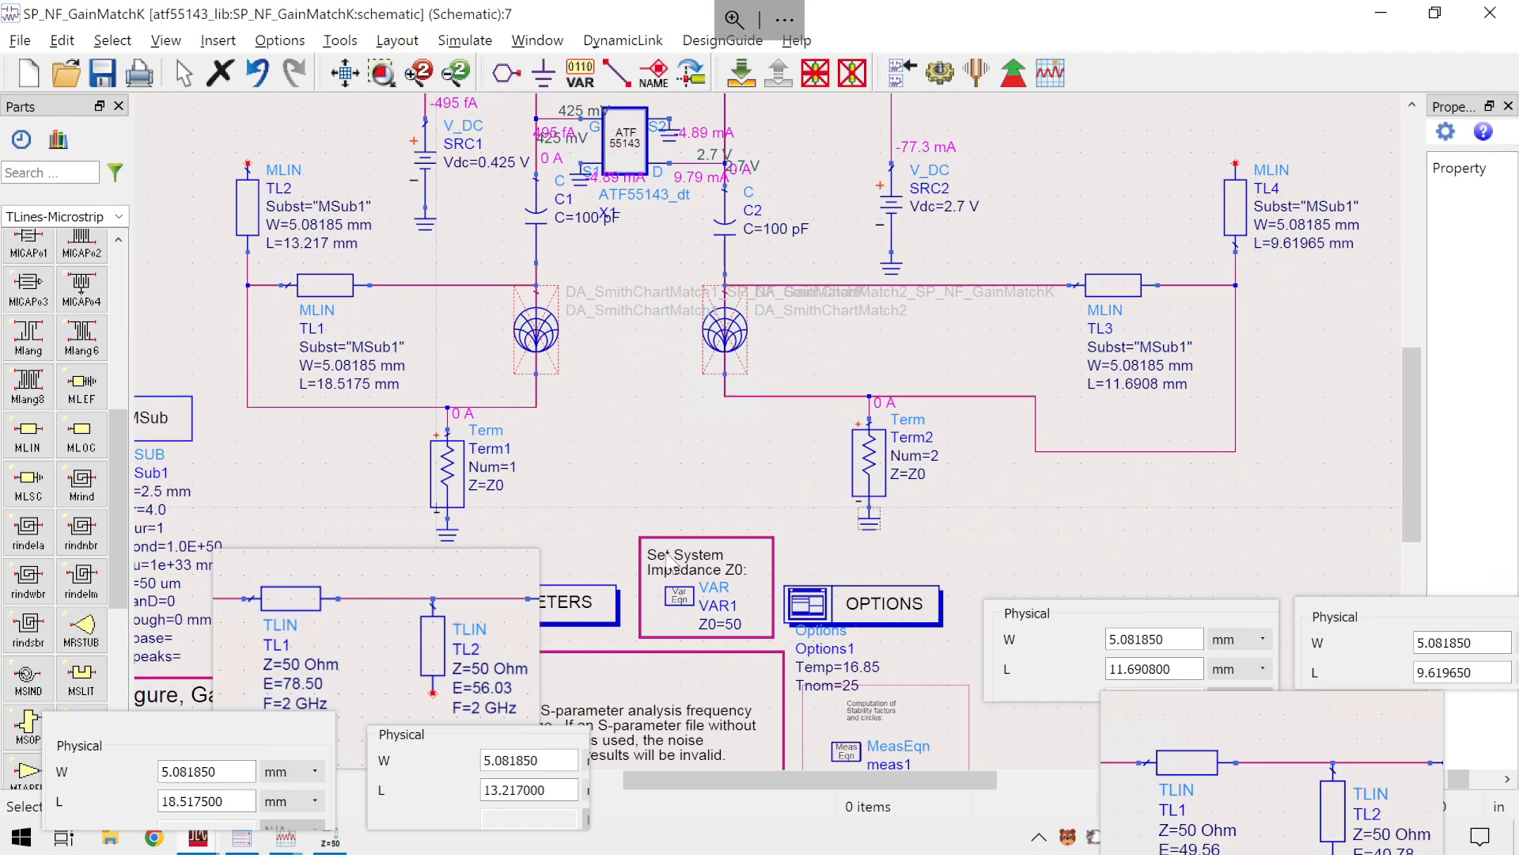
click(874, 528)
ctrl+click(866, 459)
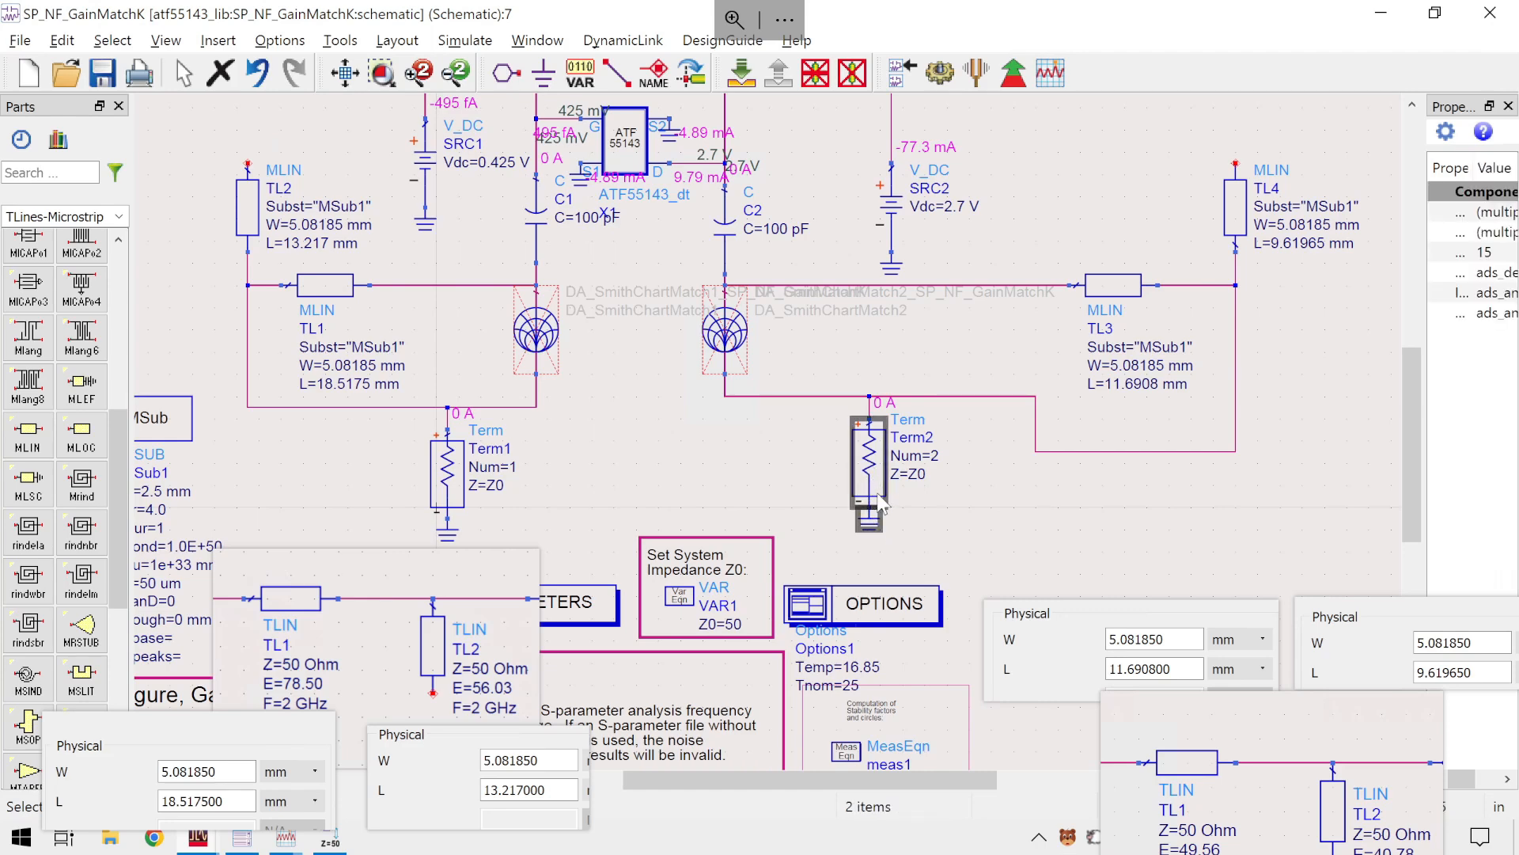
drag(878, 498, 881, 525)
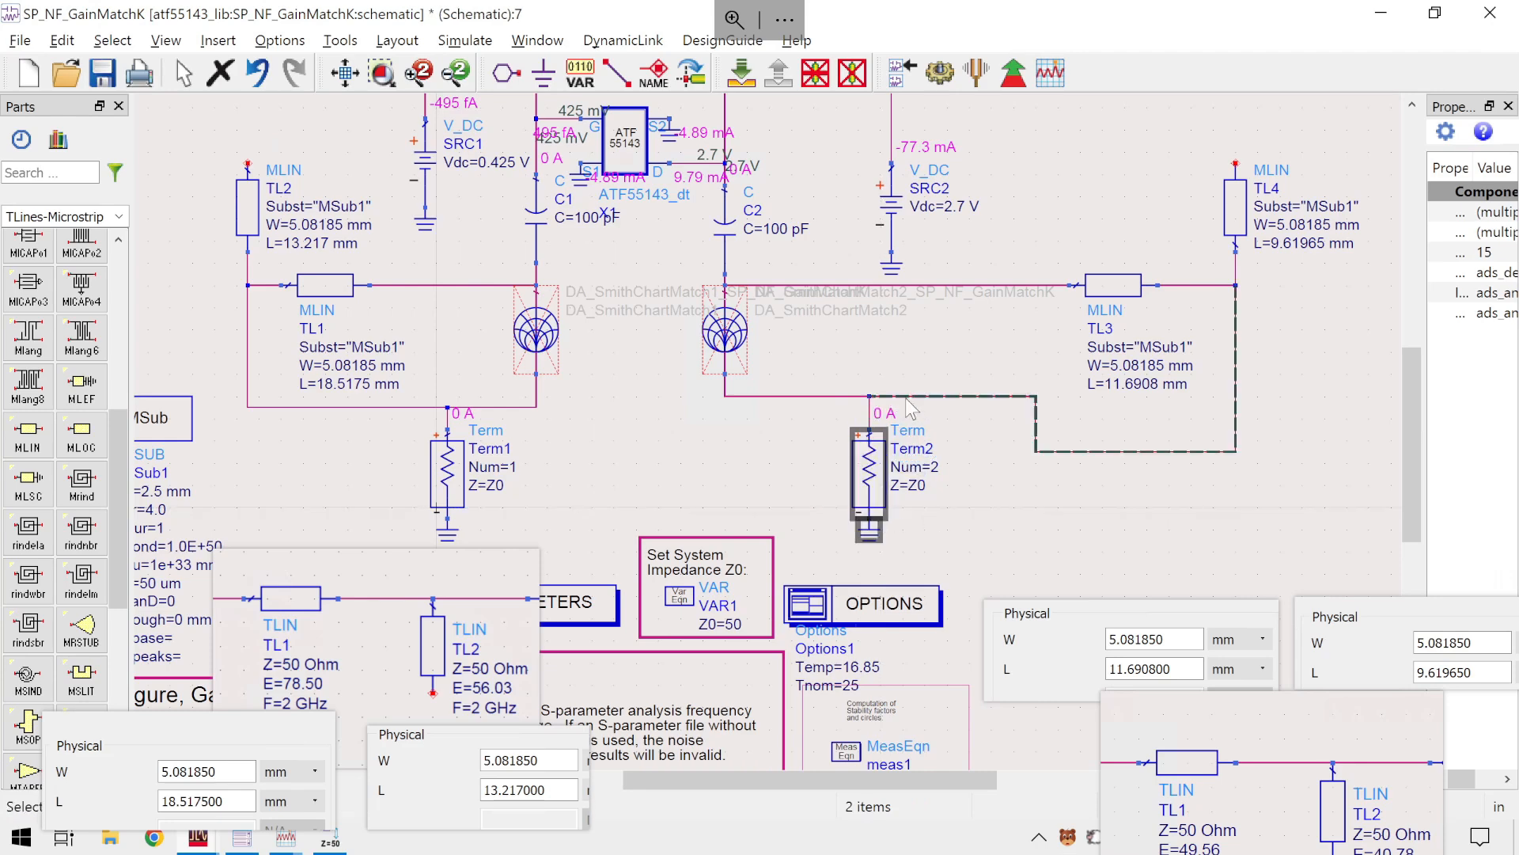
drag(908, 396, 956, 406)
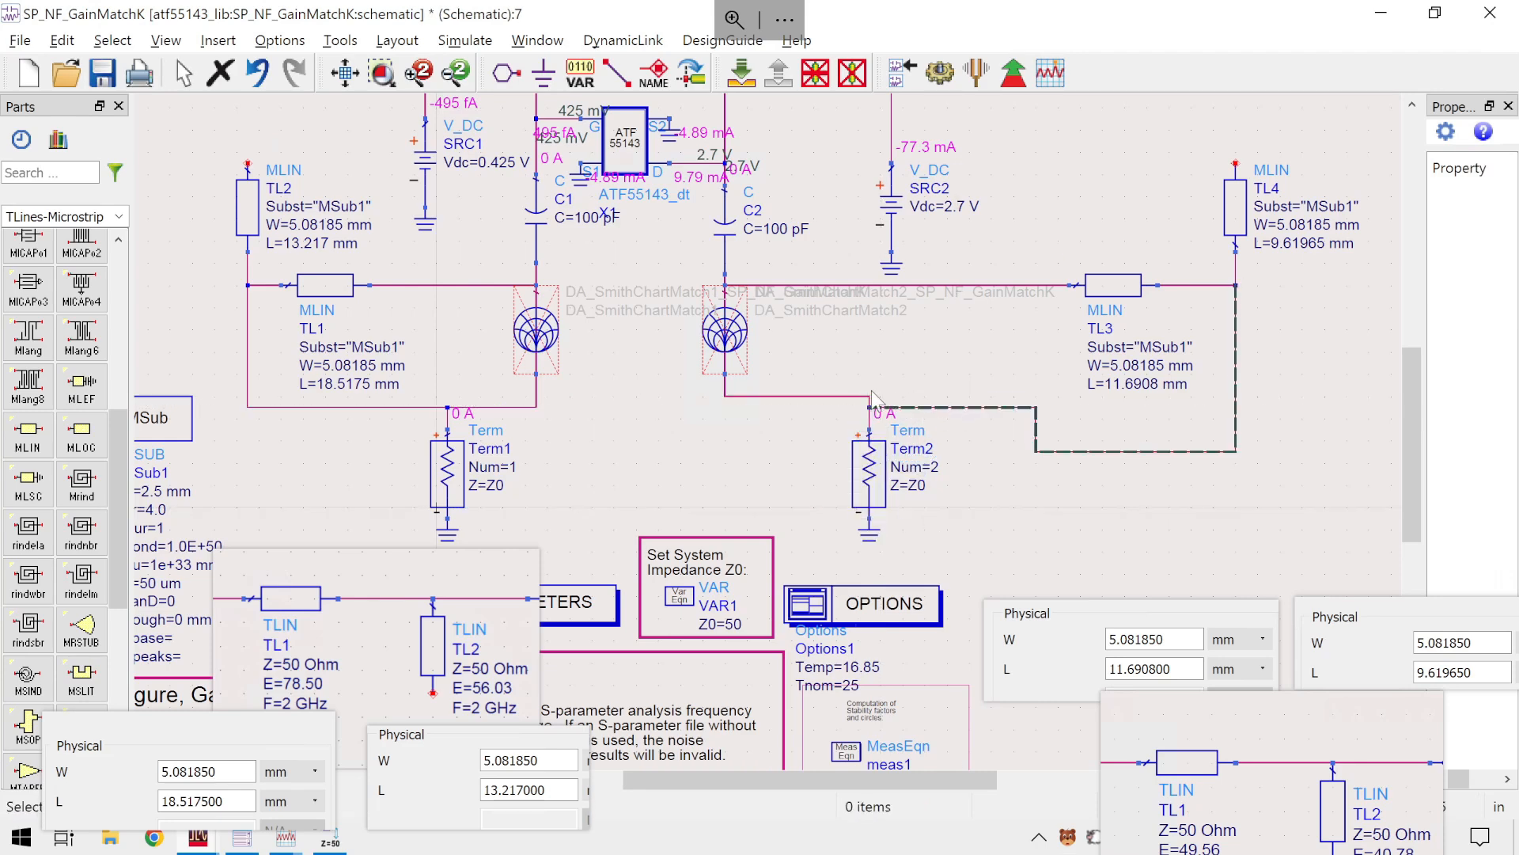
click(801, 397)
drag(799, 395, 812, 484)
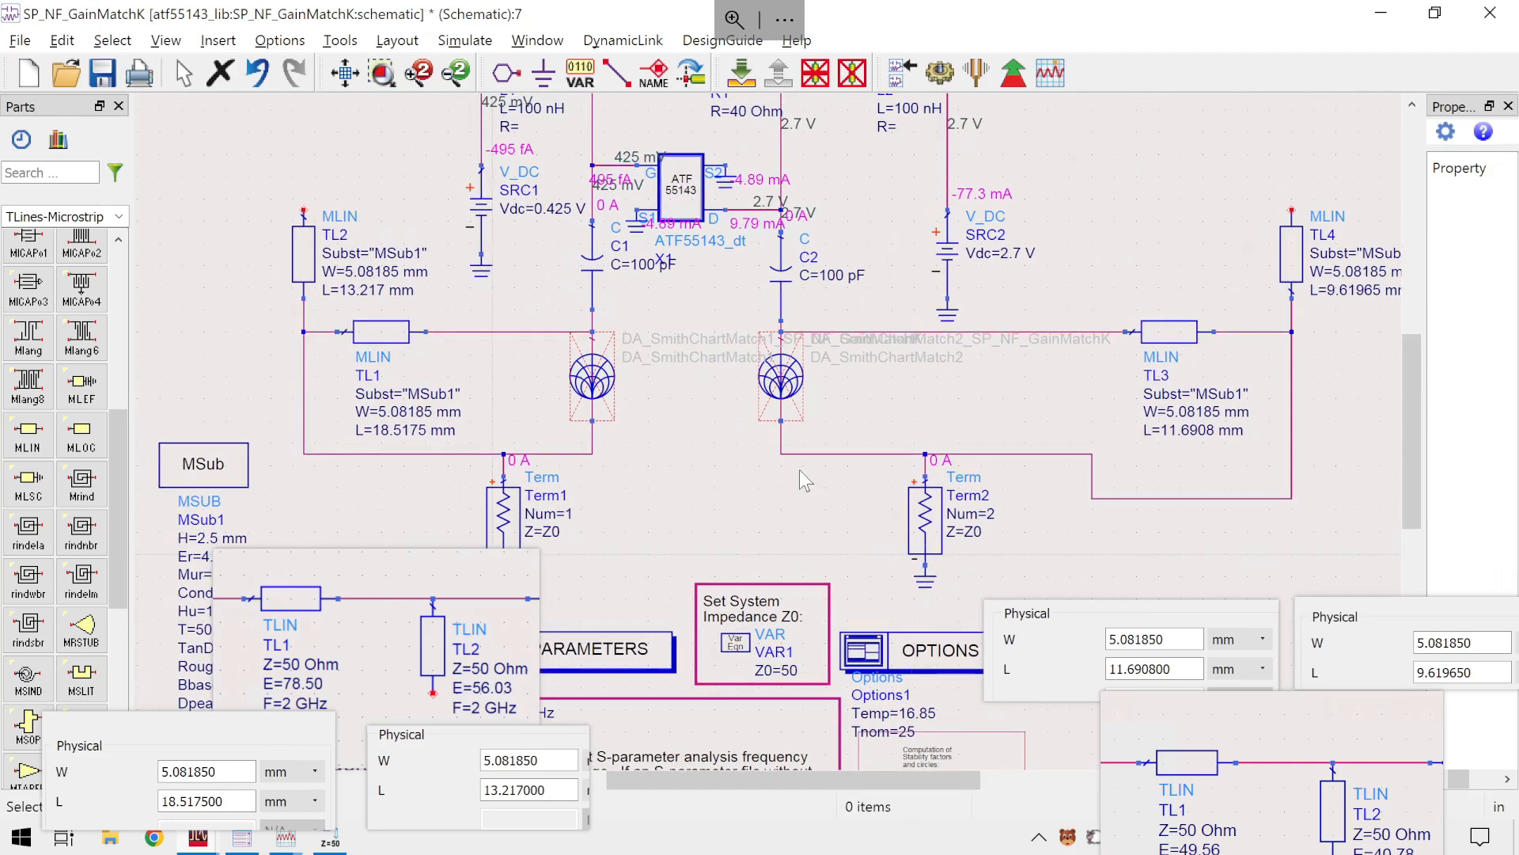
- Raise the lower return wire segment beneath TL3 to the level of Term2's upper node, and save the schematic
click(1195, 498)
drag(1195, 497, 1195, 455)
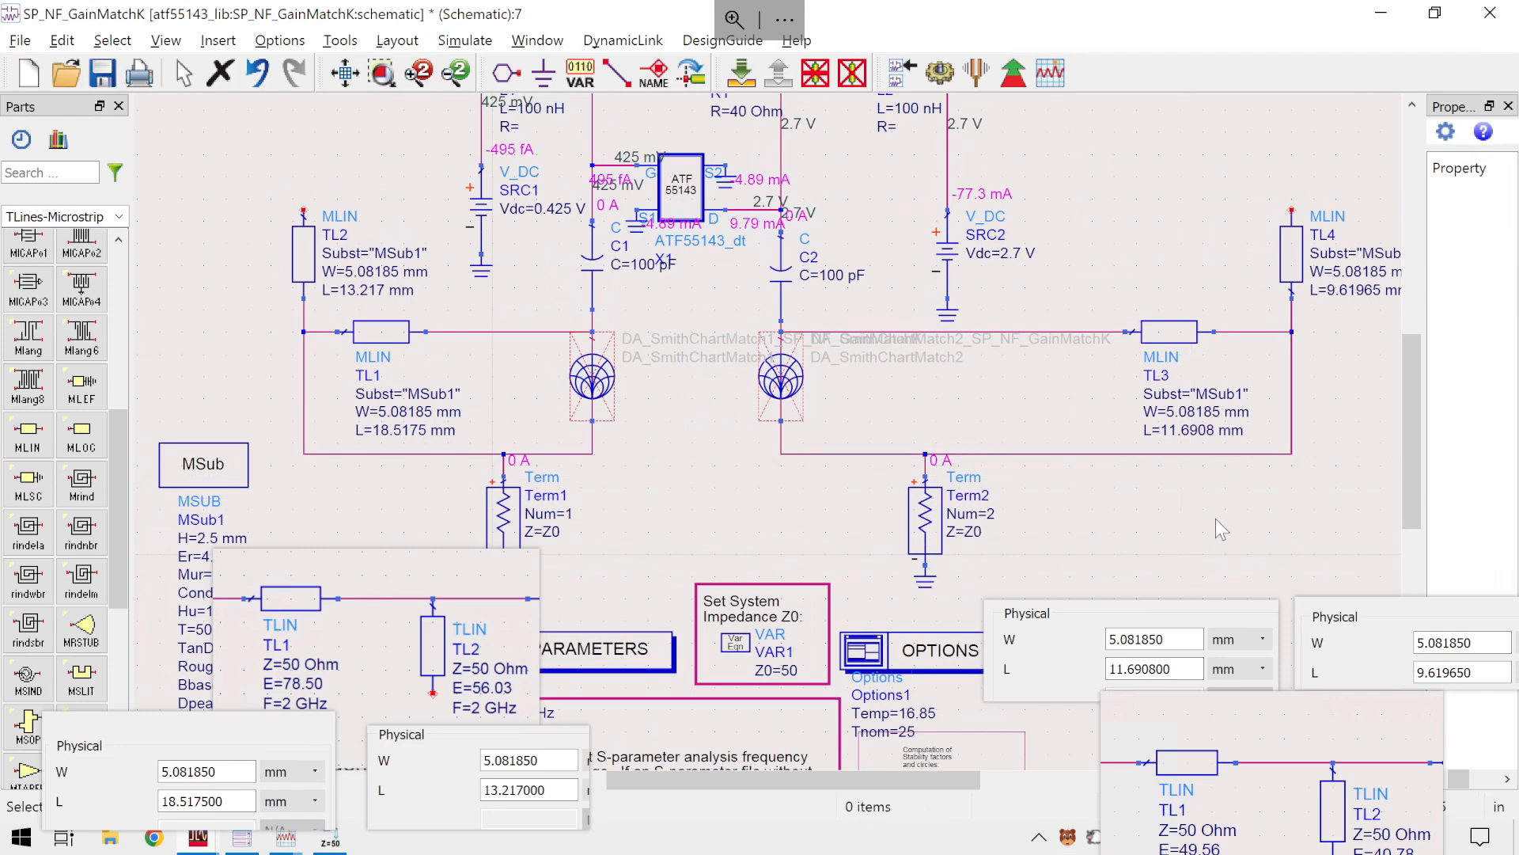
drag(1216, 519, 1170, 475)
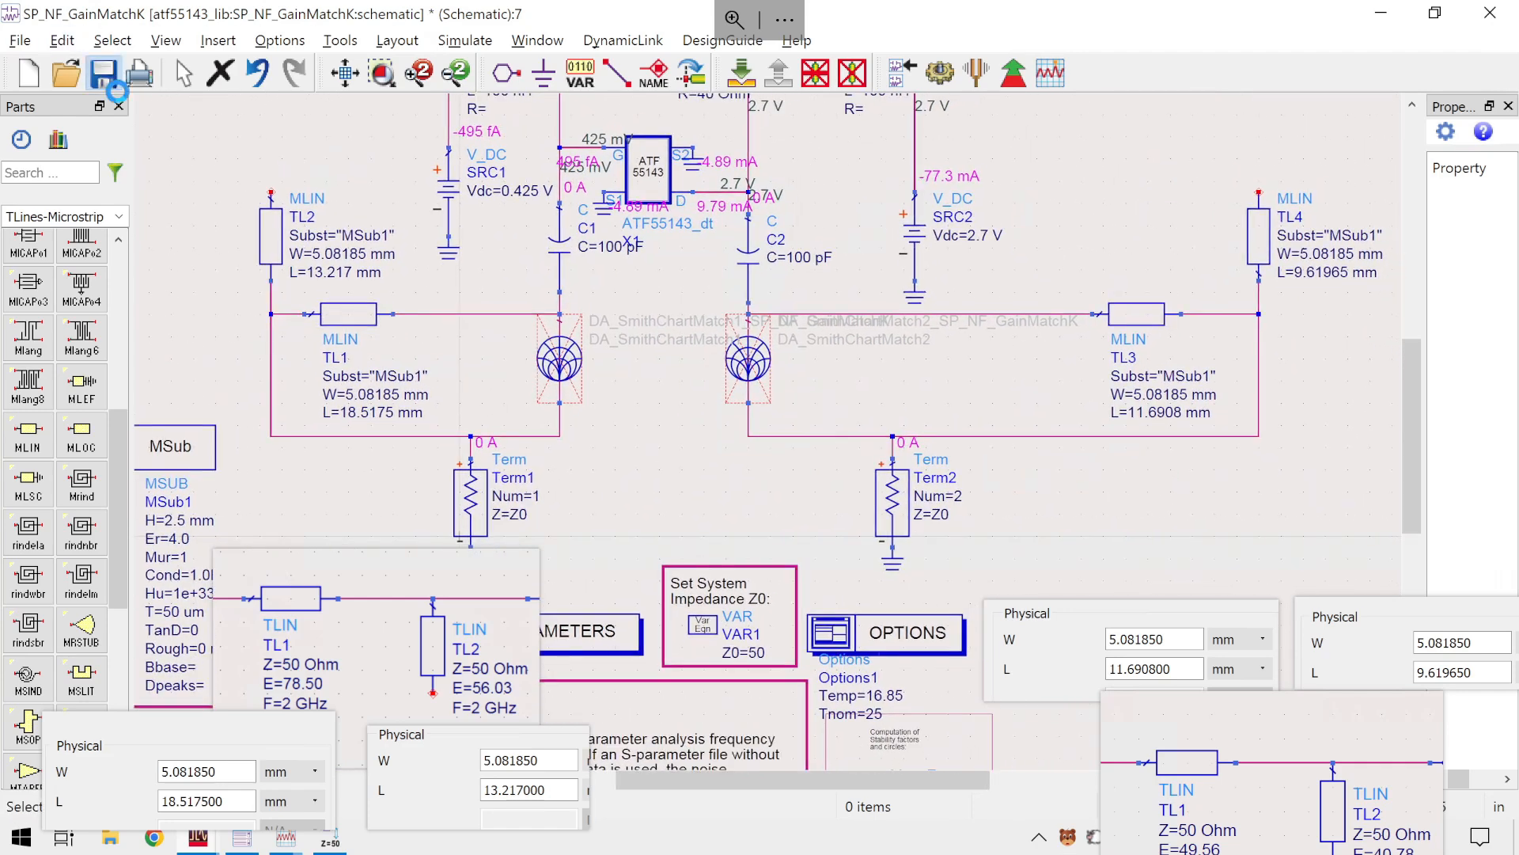
click(102, 75)
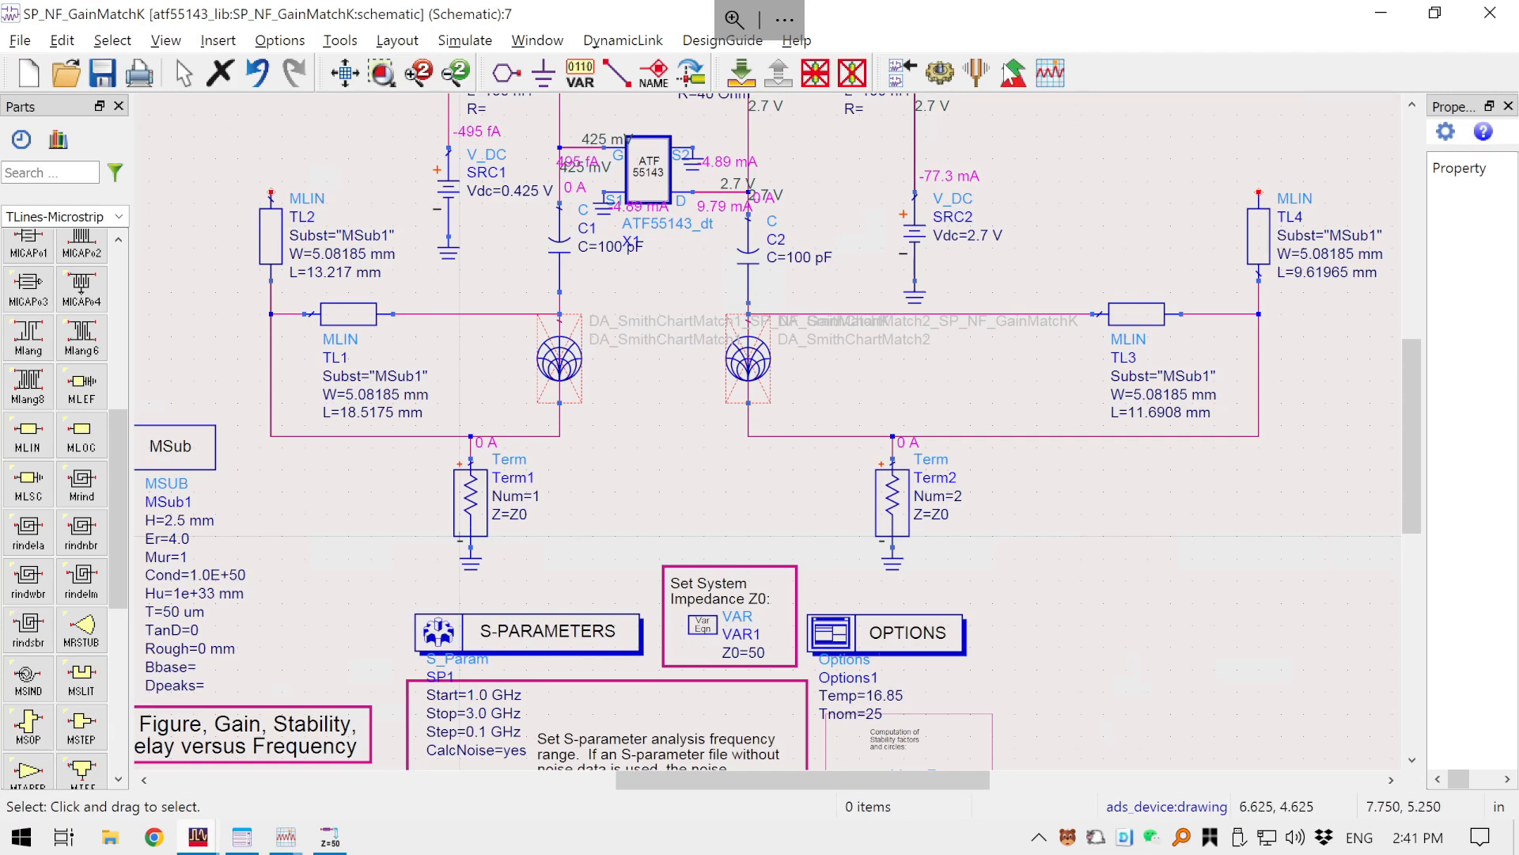
- Simulate the schematic and place a rectangular plot in the empty area beside the power gain circles in the data display
click(950, 76)
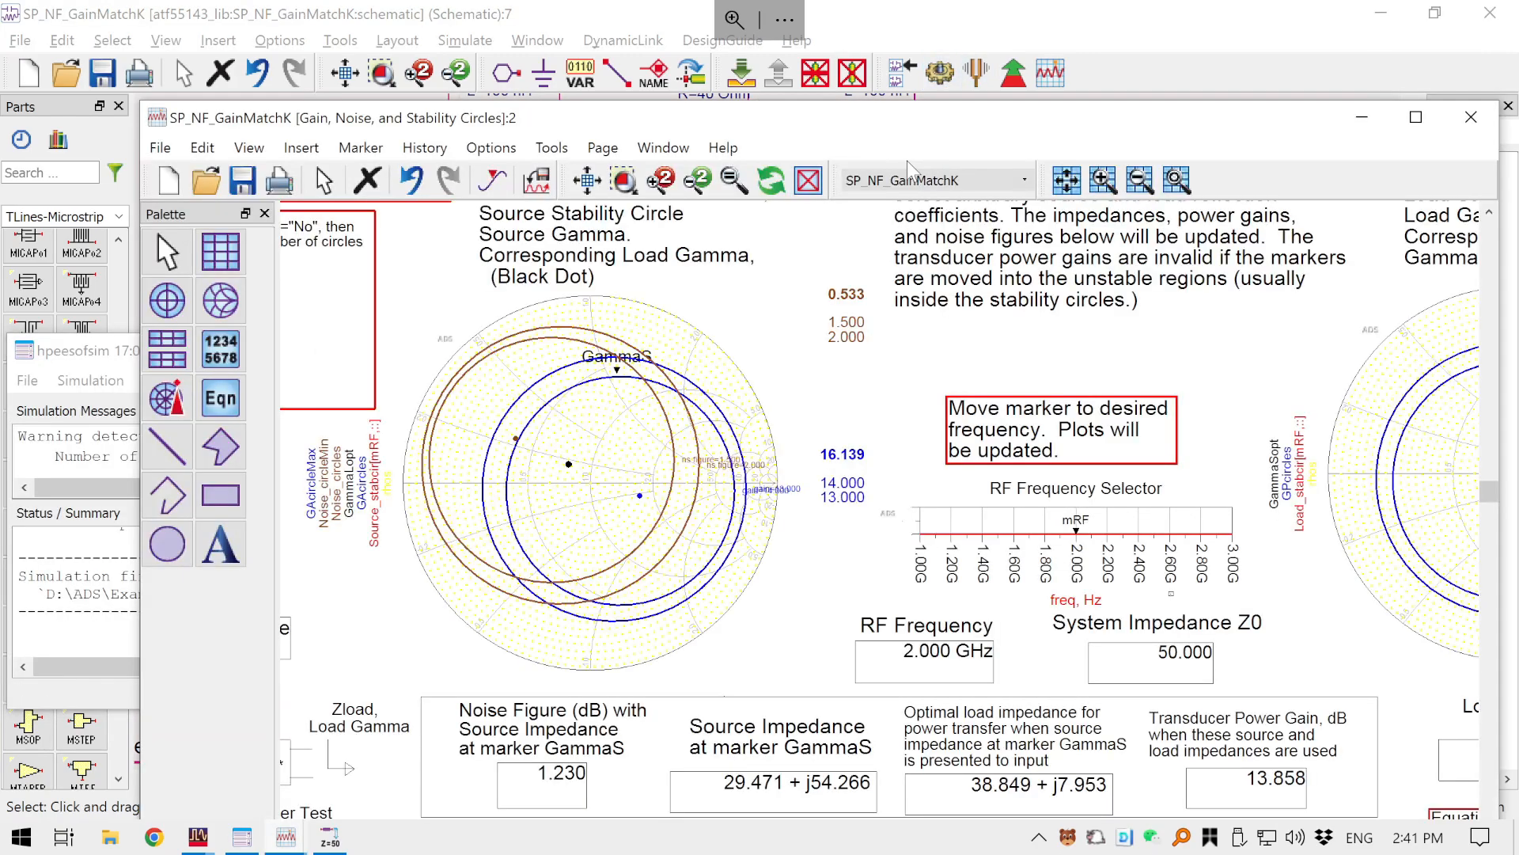
scroll(657, 474, down, 5)
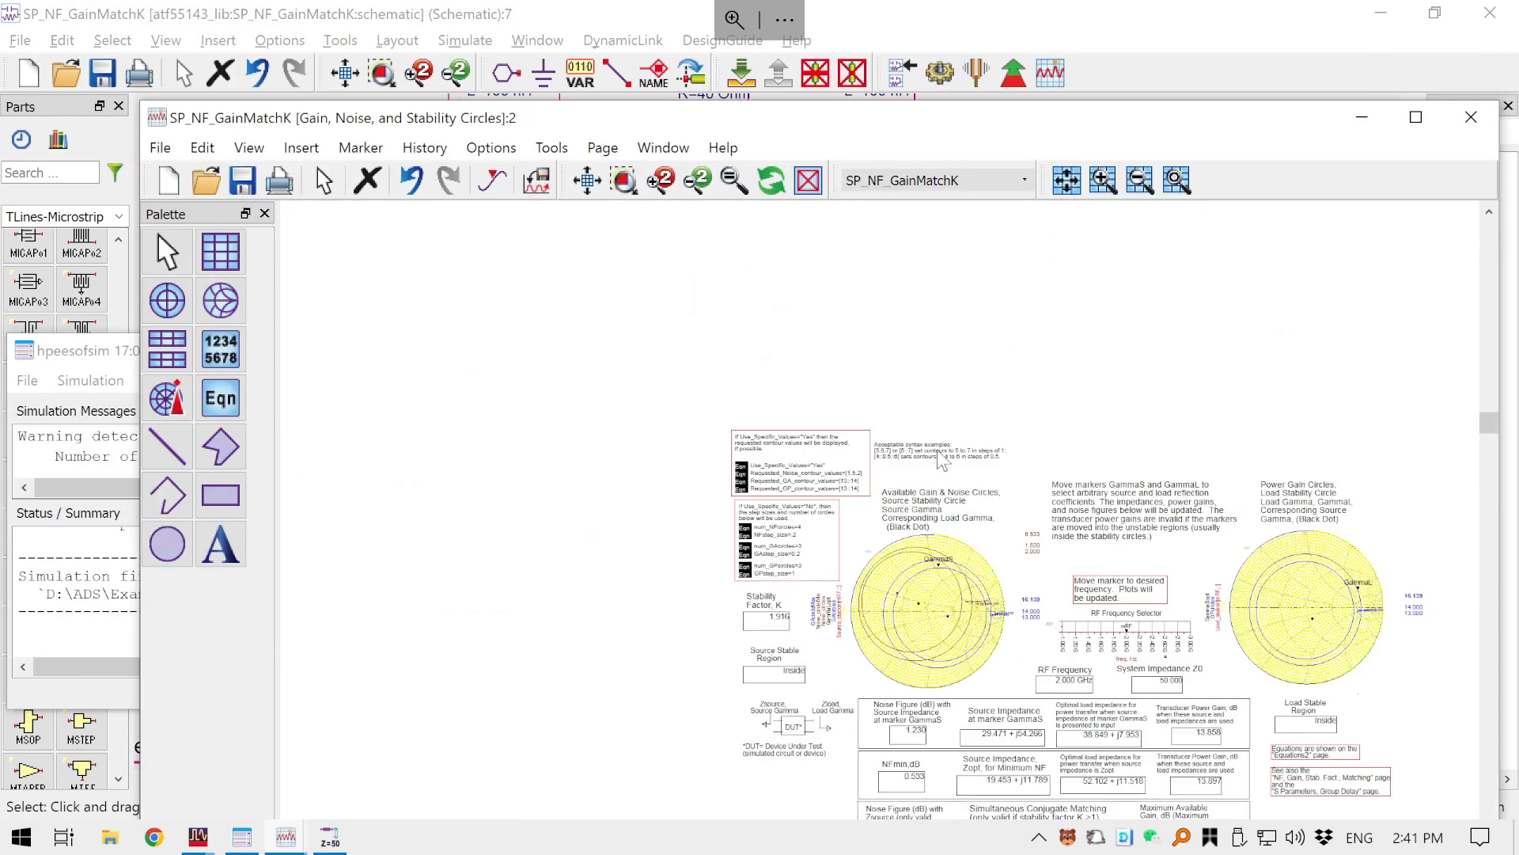
drag(574, 307, 160, 260)
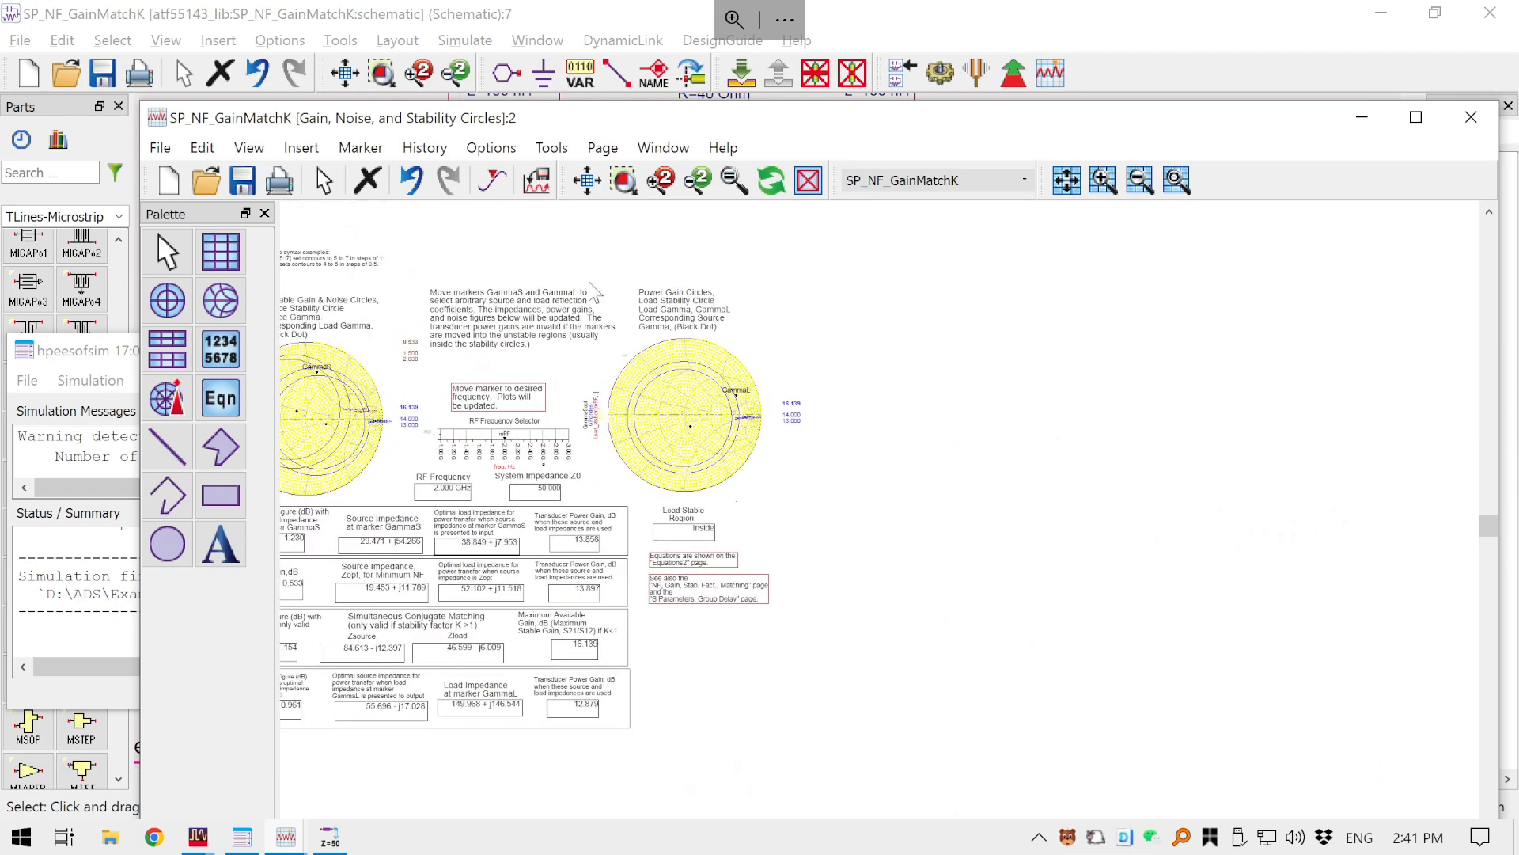
click(220, 267)
click(920, 286)
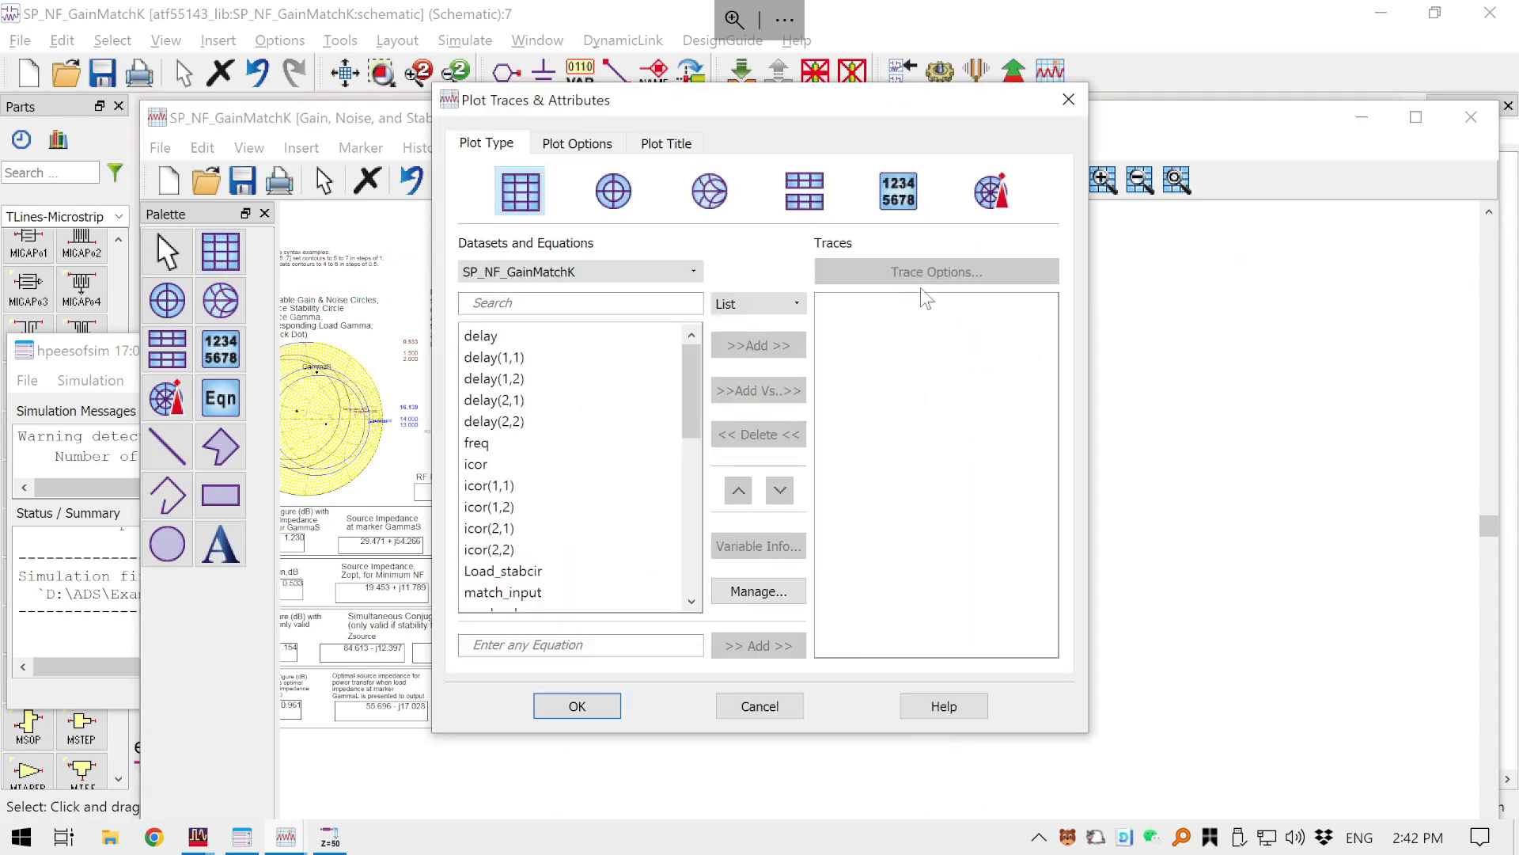
- Add S(1,1), S(1,2), S(2,1) and S(2,2) in dB as the rectangular plot's traces
scroll(562, 499, down, 7)
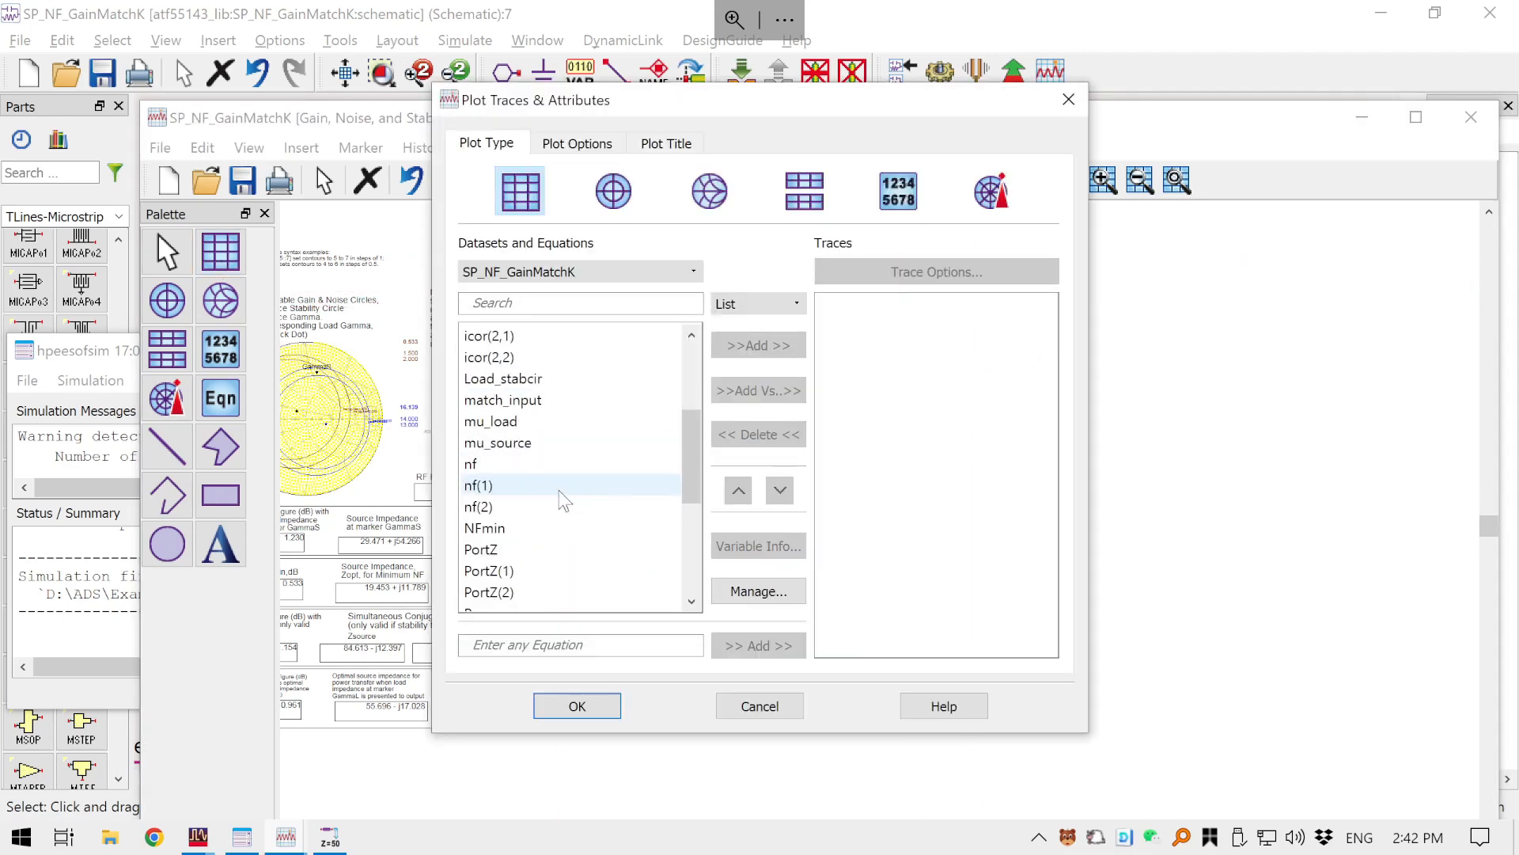
double_click(506, 400)
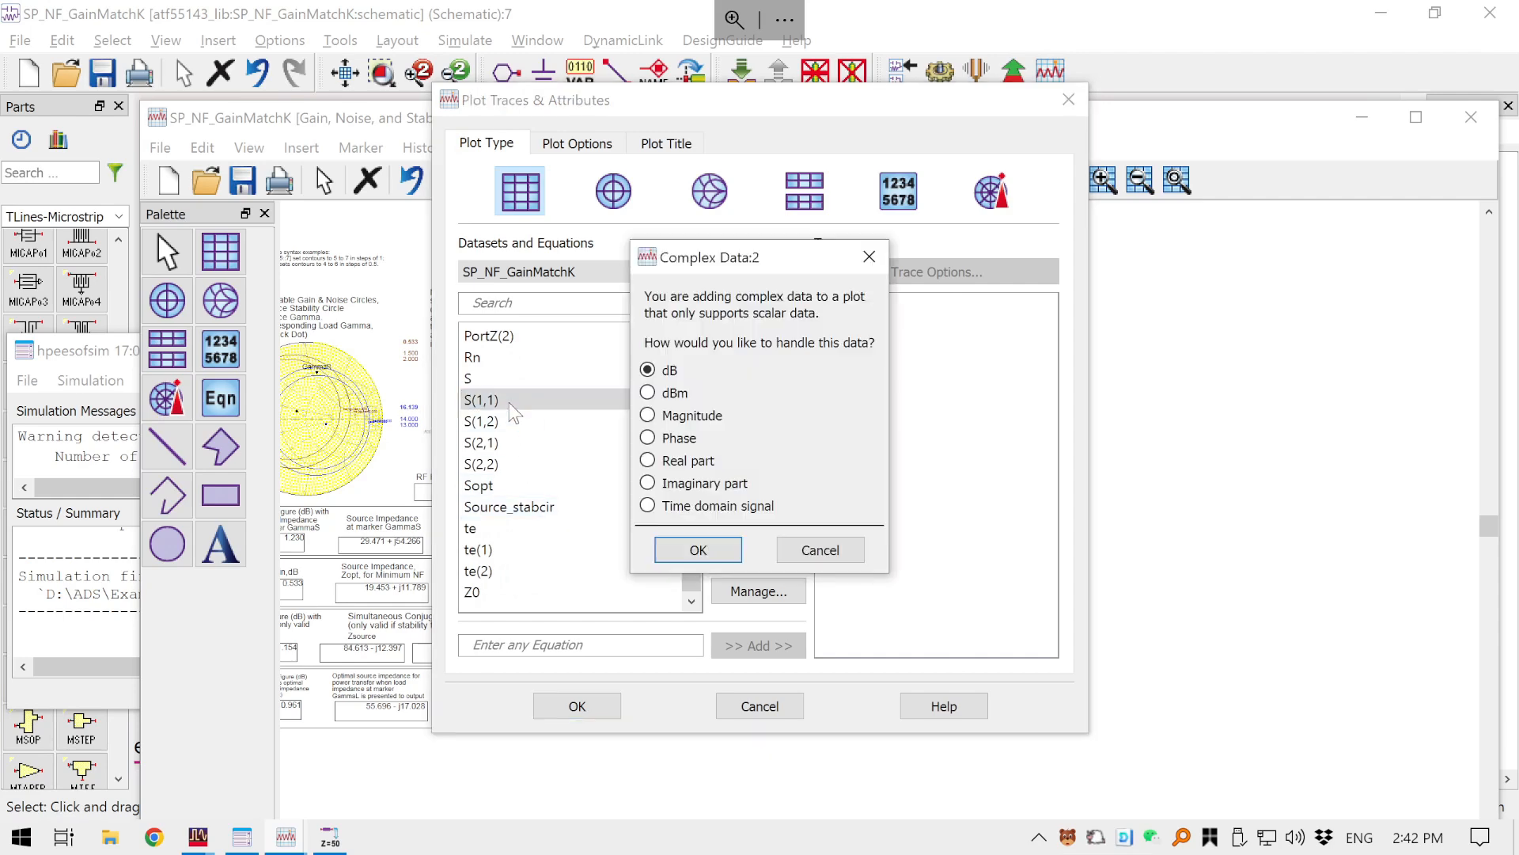
click(733, 559)
double_click(483, 421)
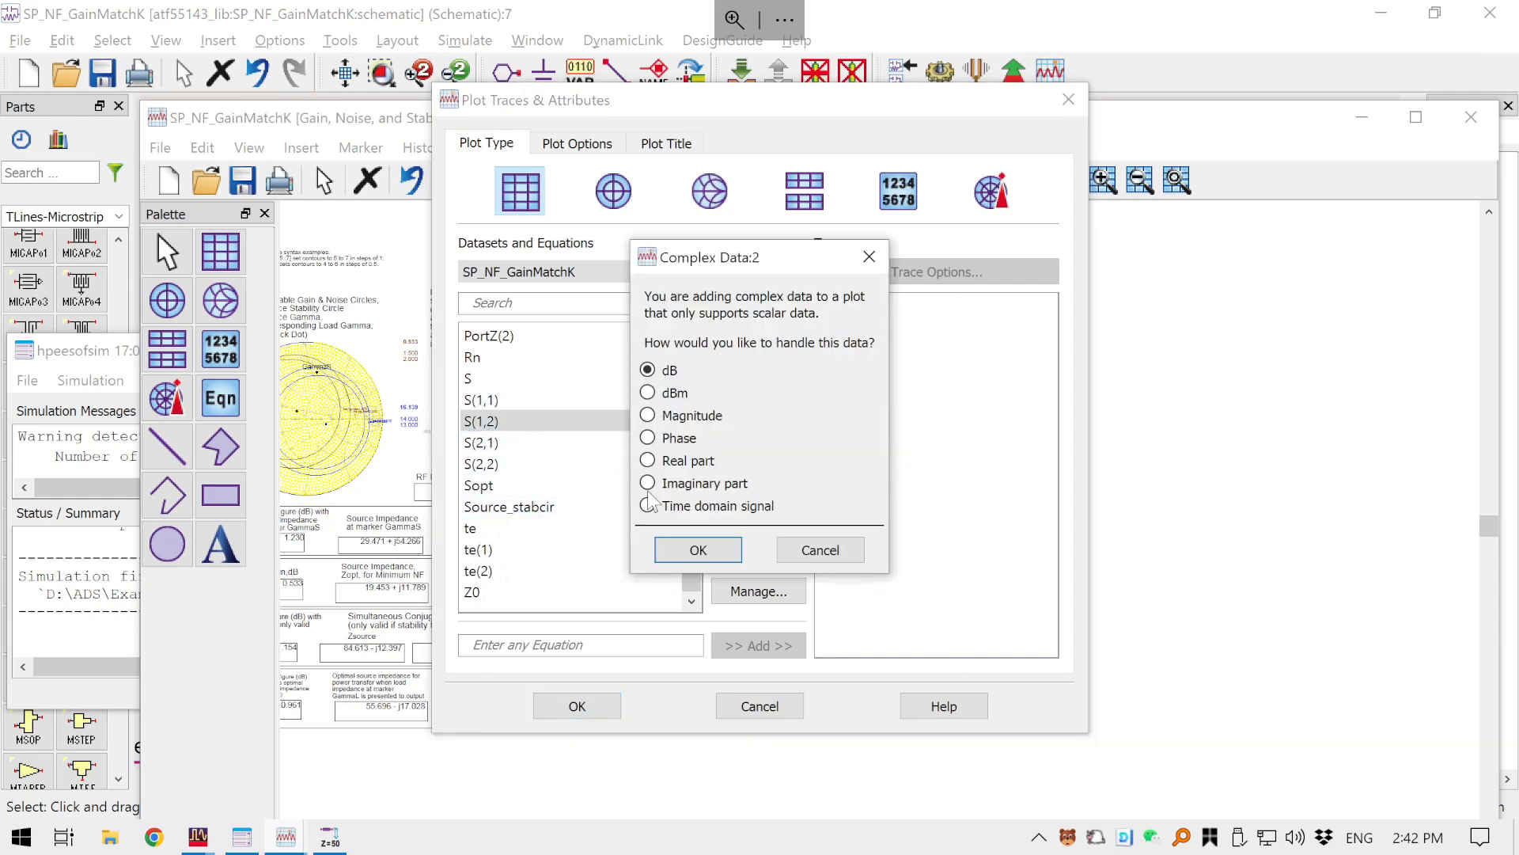
click(697, 554)
double_click(523, 443)
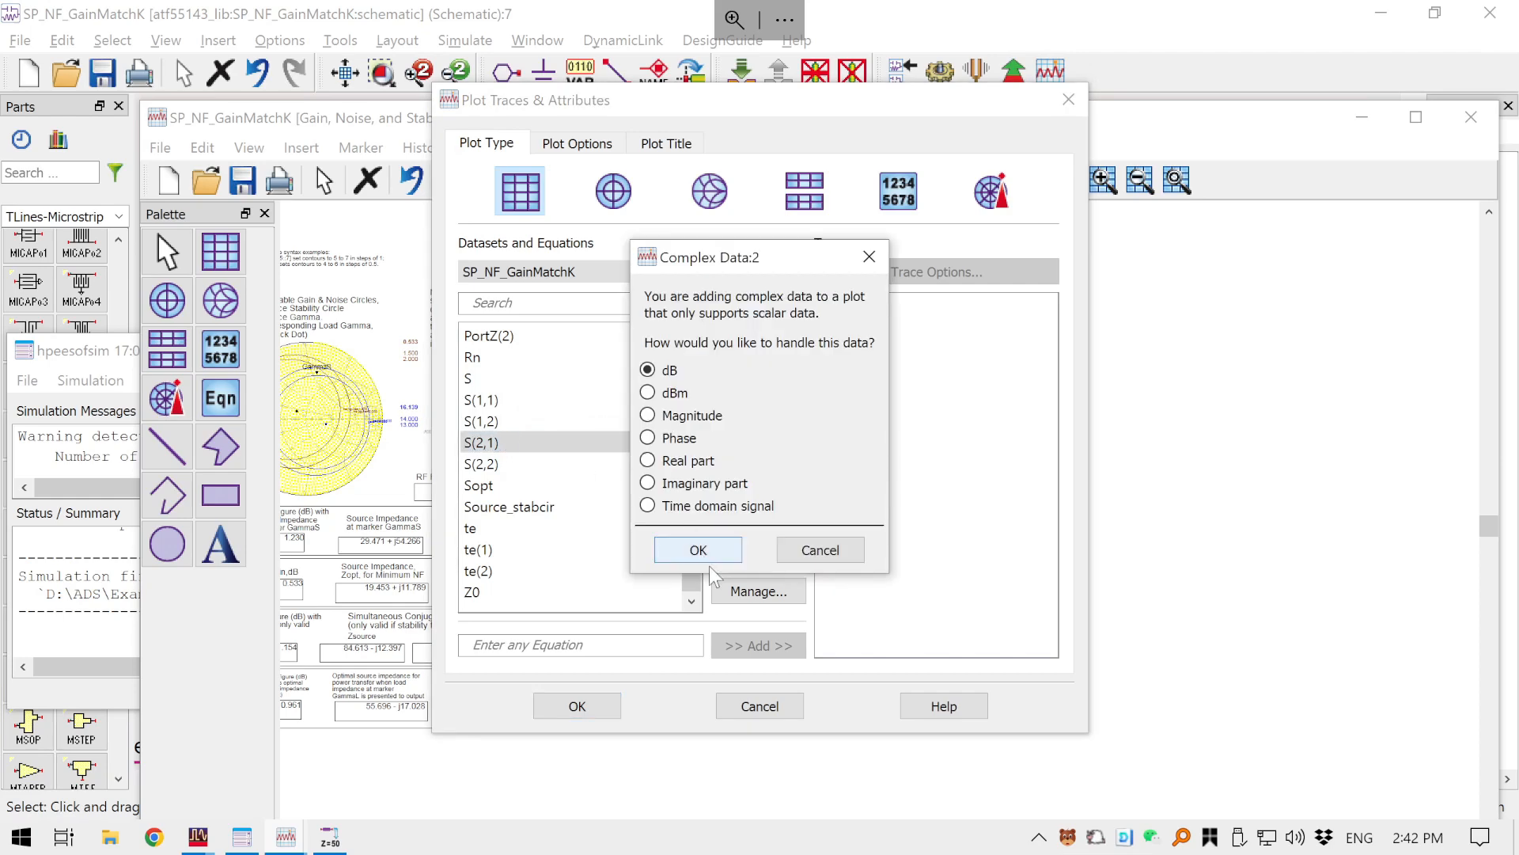
click(708, 554)
double_click(497, 464)
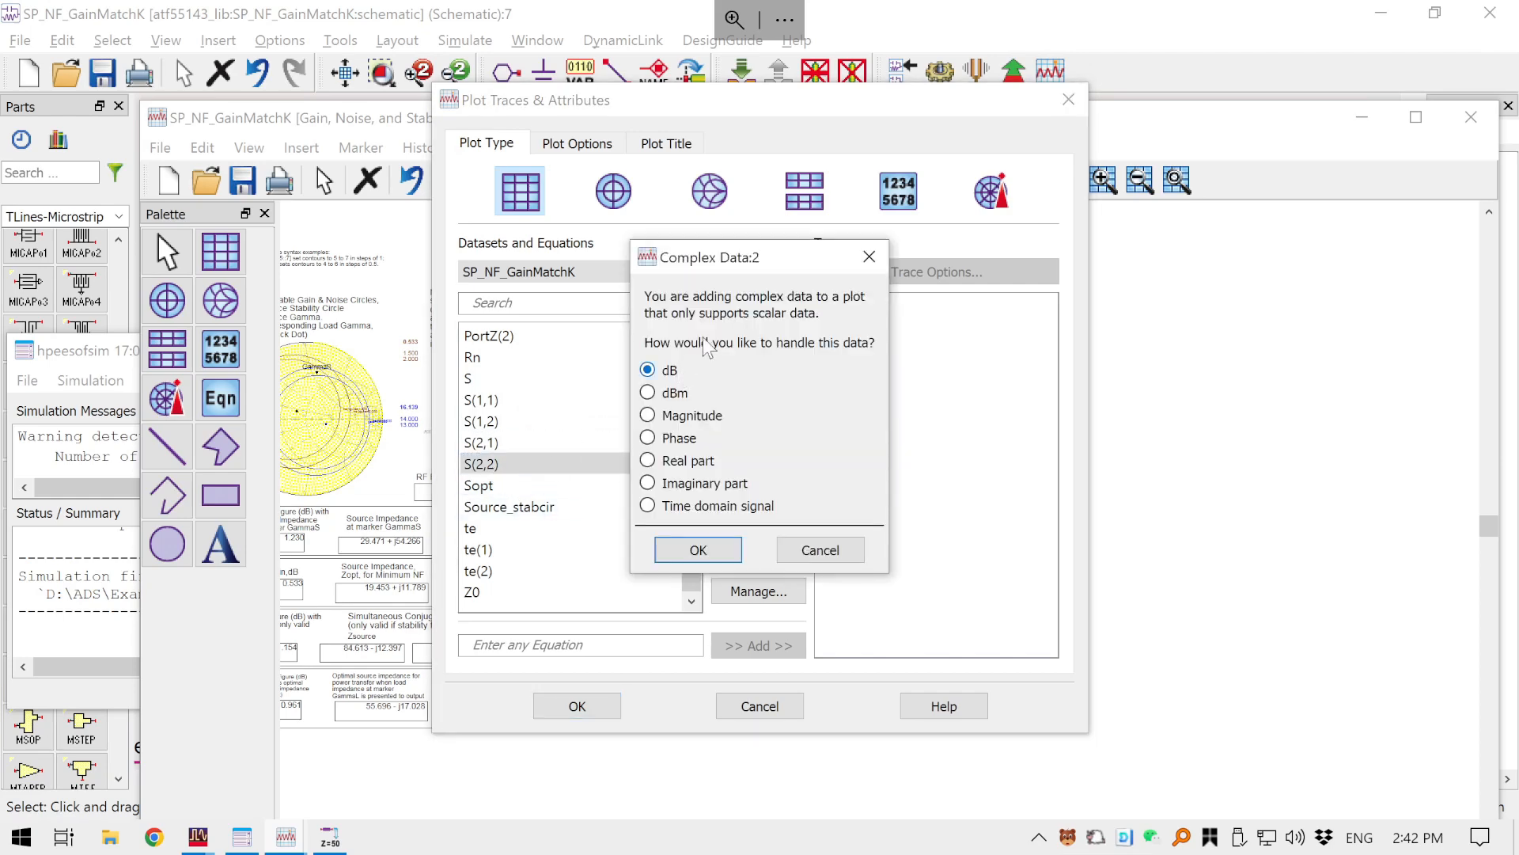
click(698, 550)
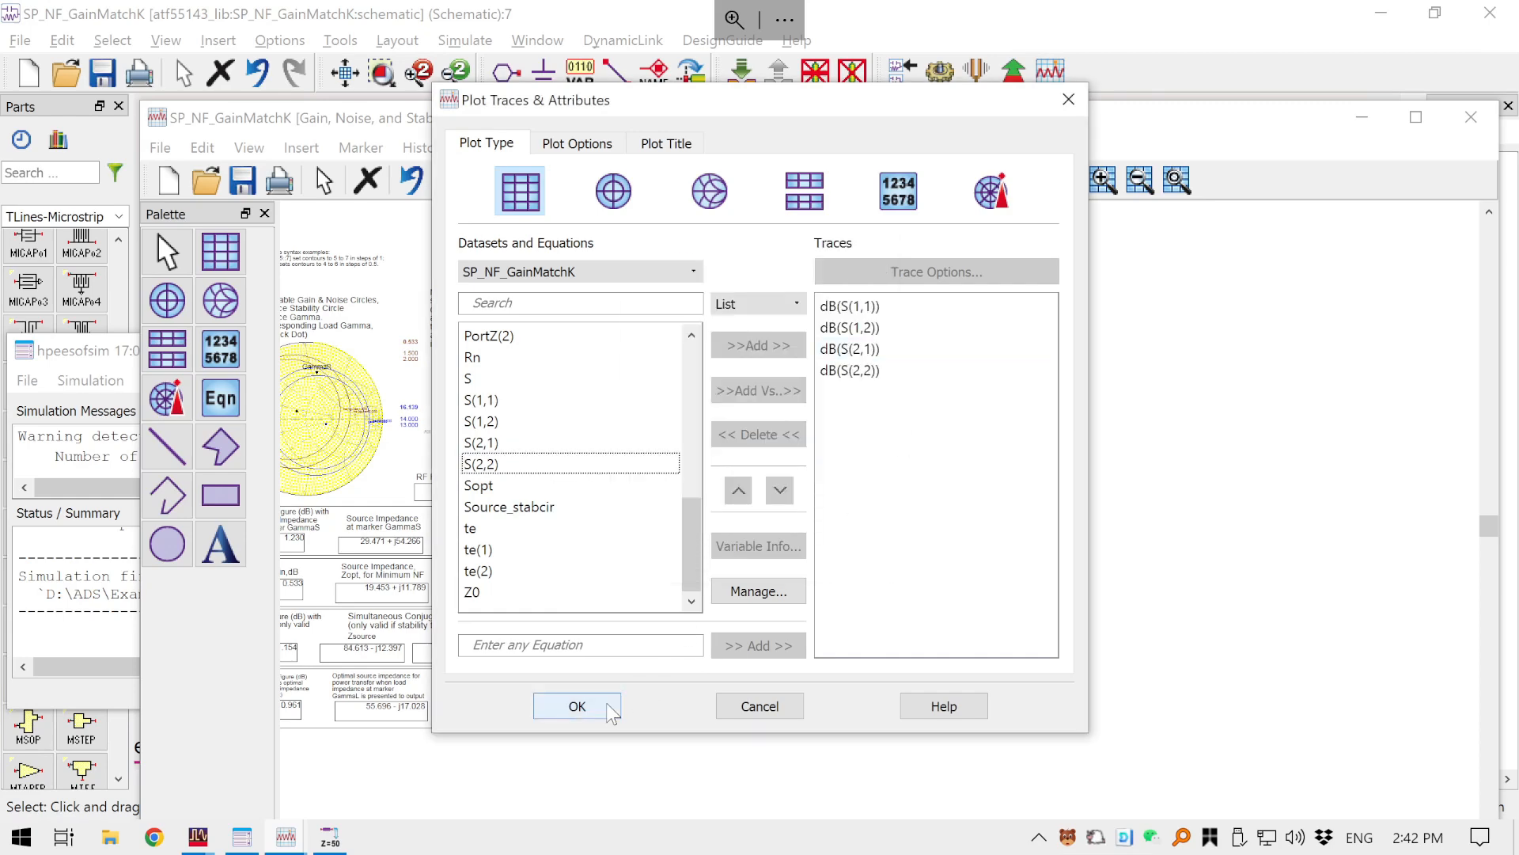
click(577, 705)
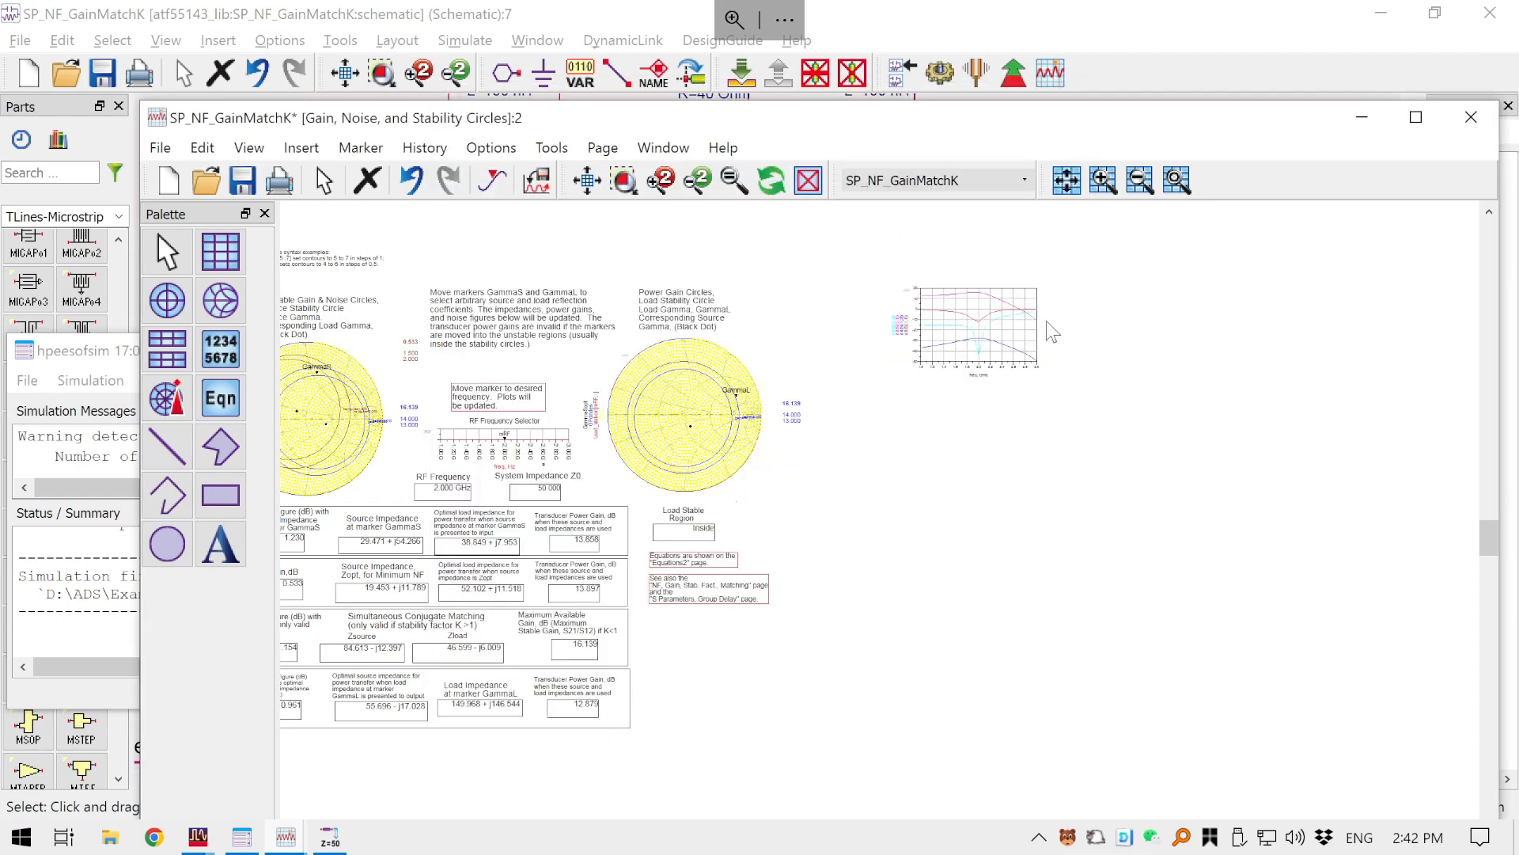
- Examine the four S-parameter traces between 1 and 3 GHz in the new plot
scroll(1046, 320, up, 4)
scroll(762, 590, up, 1)
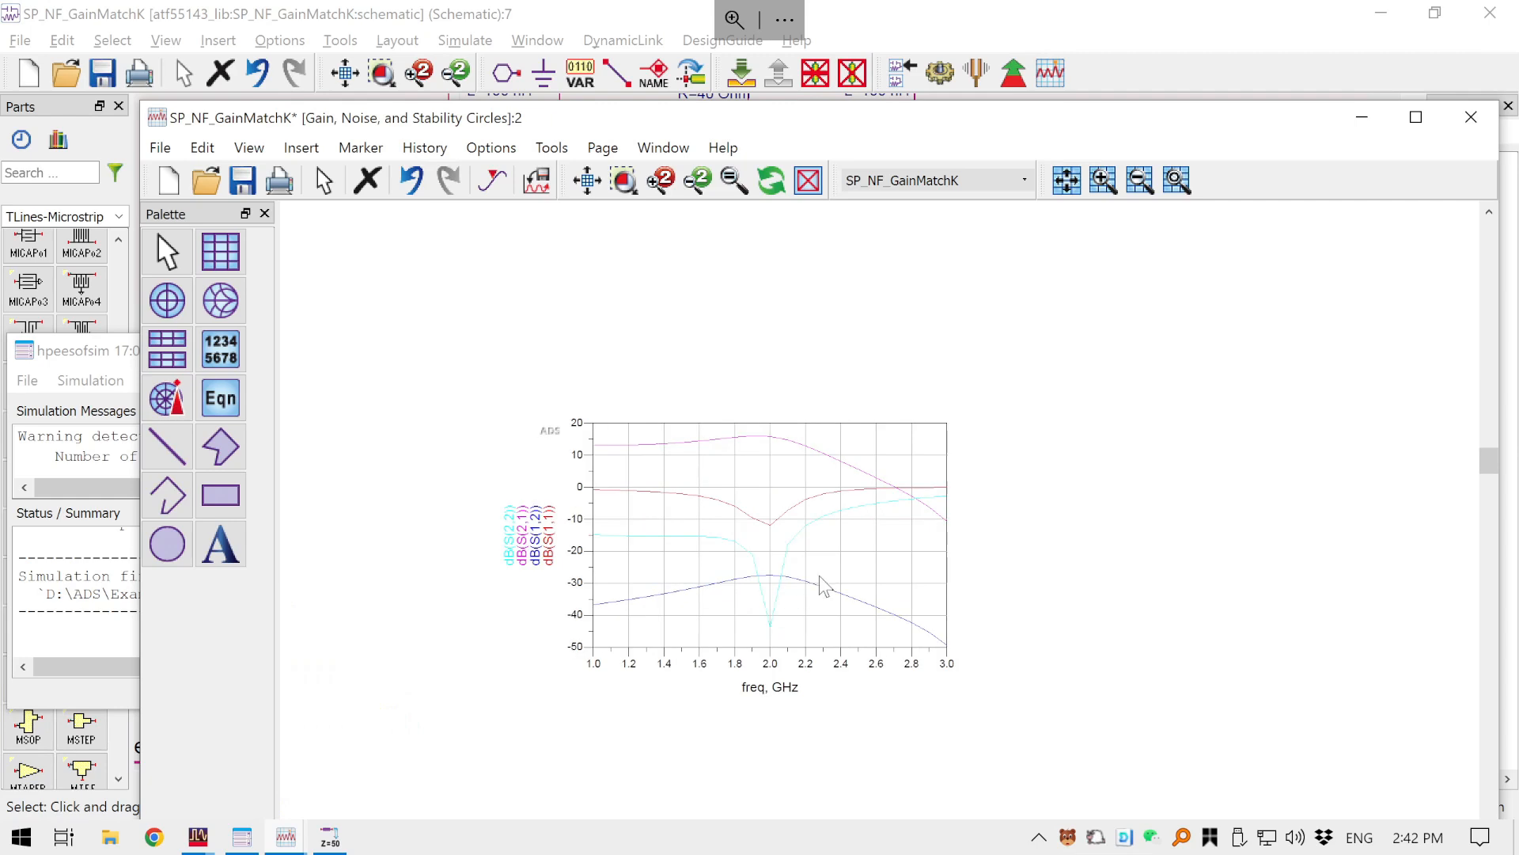
scroll(823, 586, up, 1)
scroll(823, 586, up, 1)
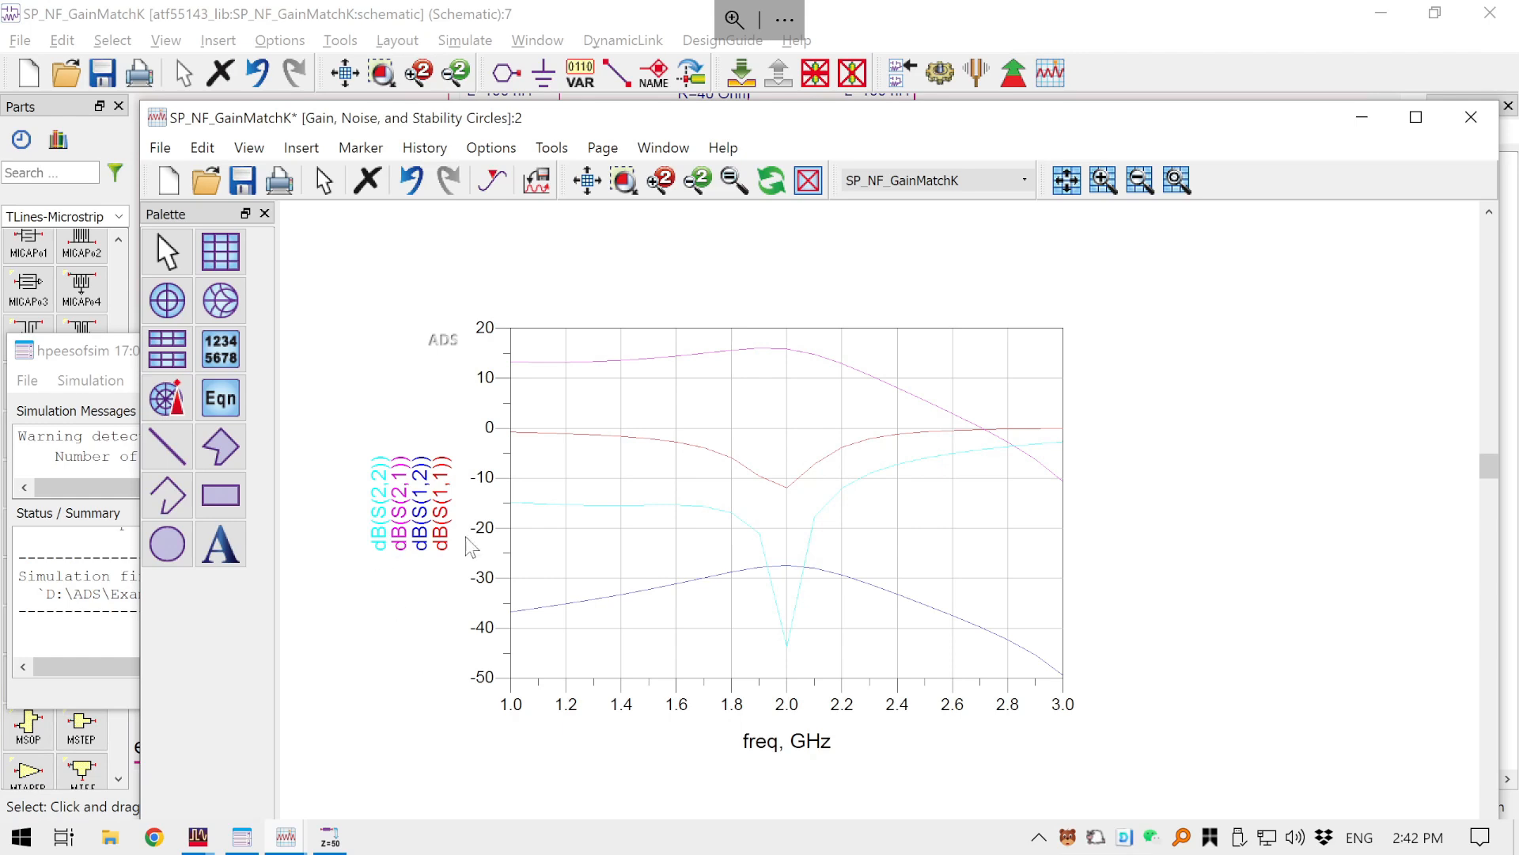
scroll(614, 237, down, 2)
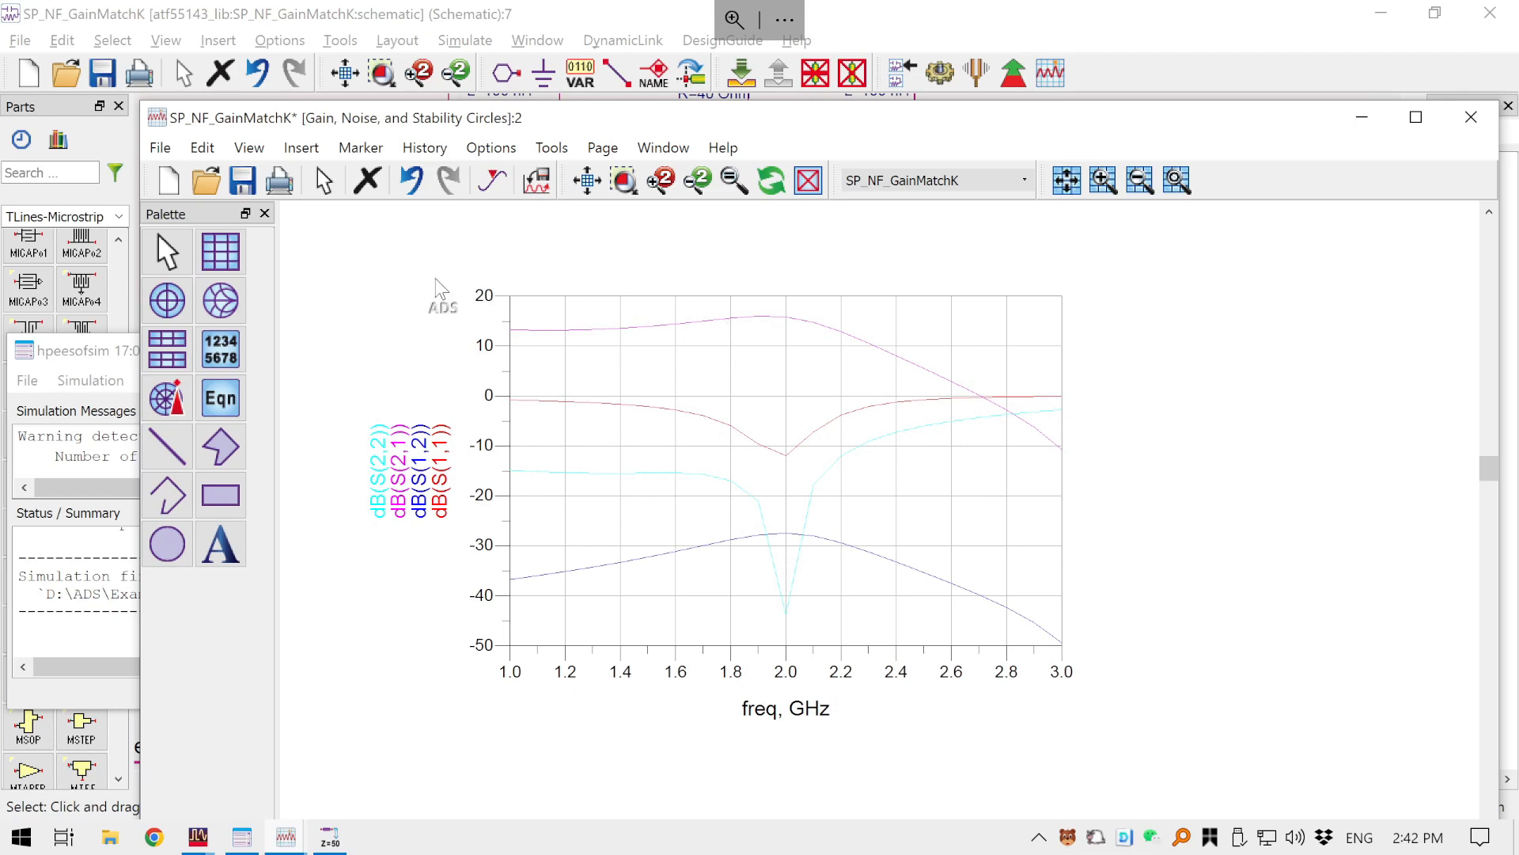
- Add markers at 2.000 GHz on the dB(S(1,1)) and dB(S(2,1)) traces, and save the data display
click(494, 171)
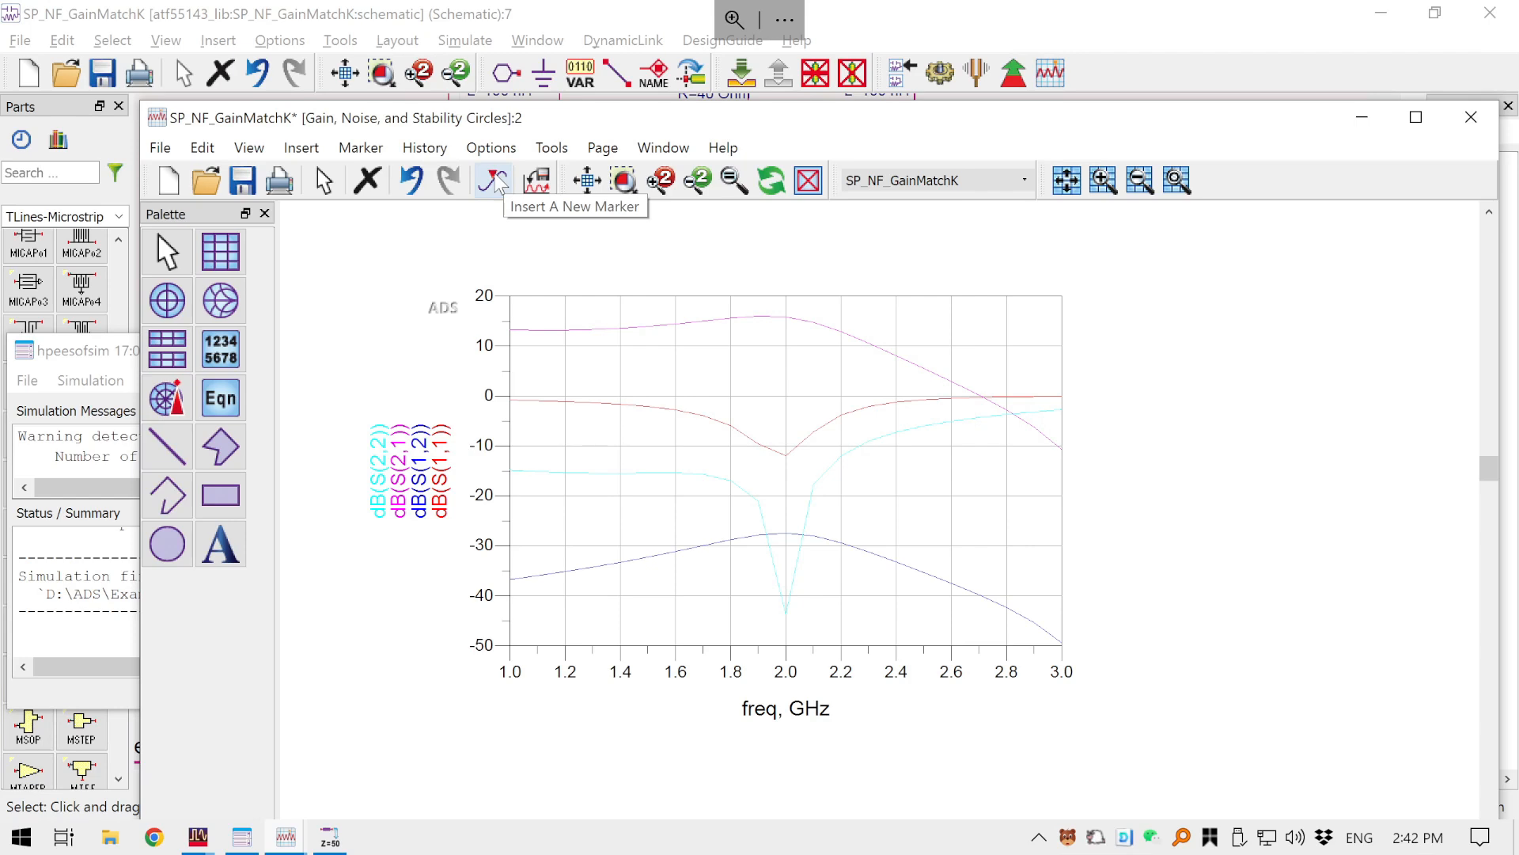
click(786, 453)
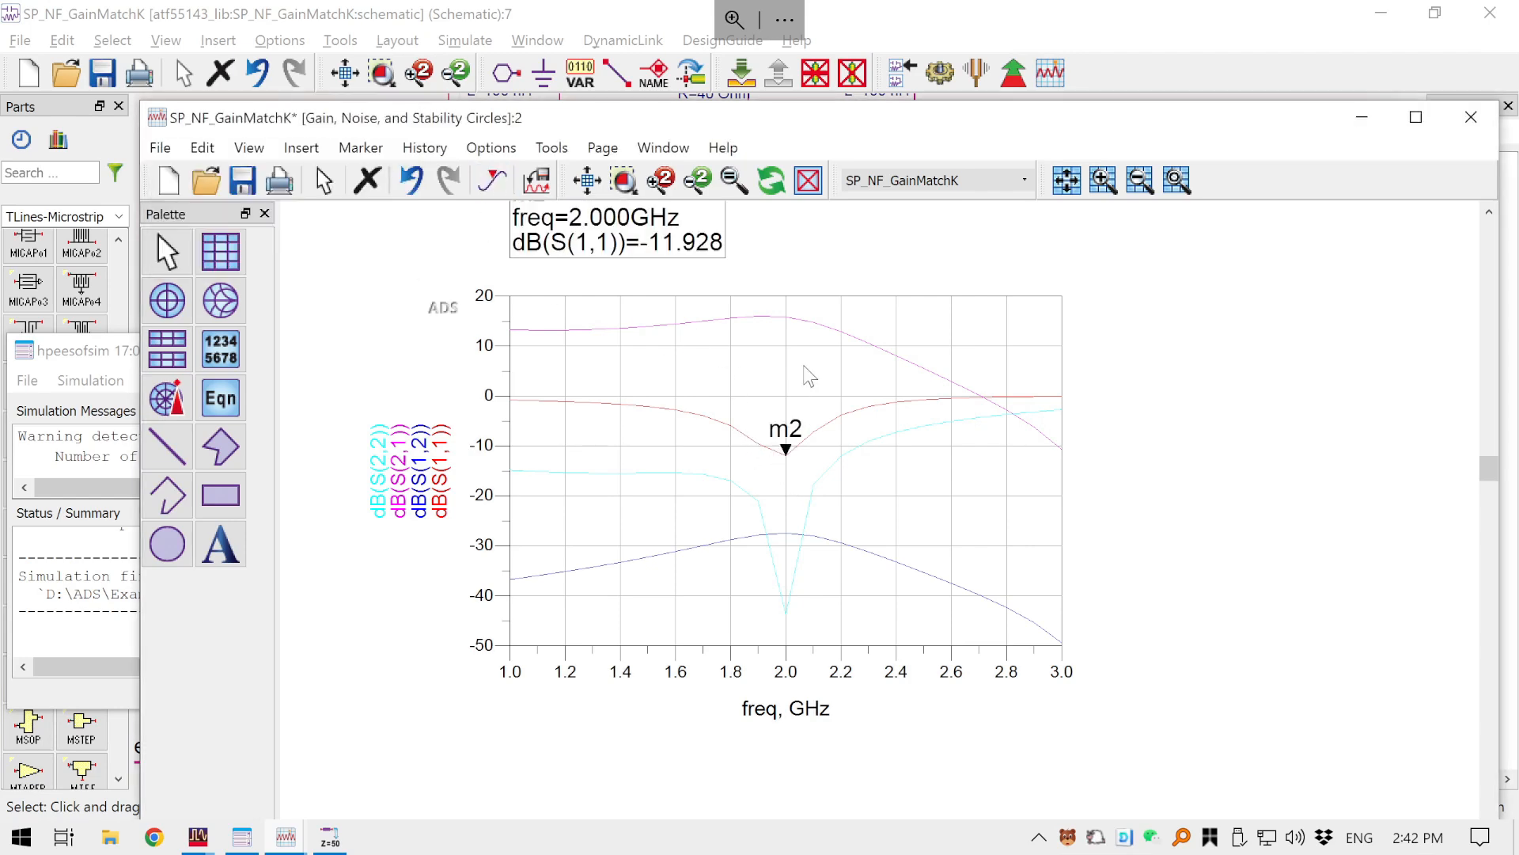
click(492, 181)
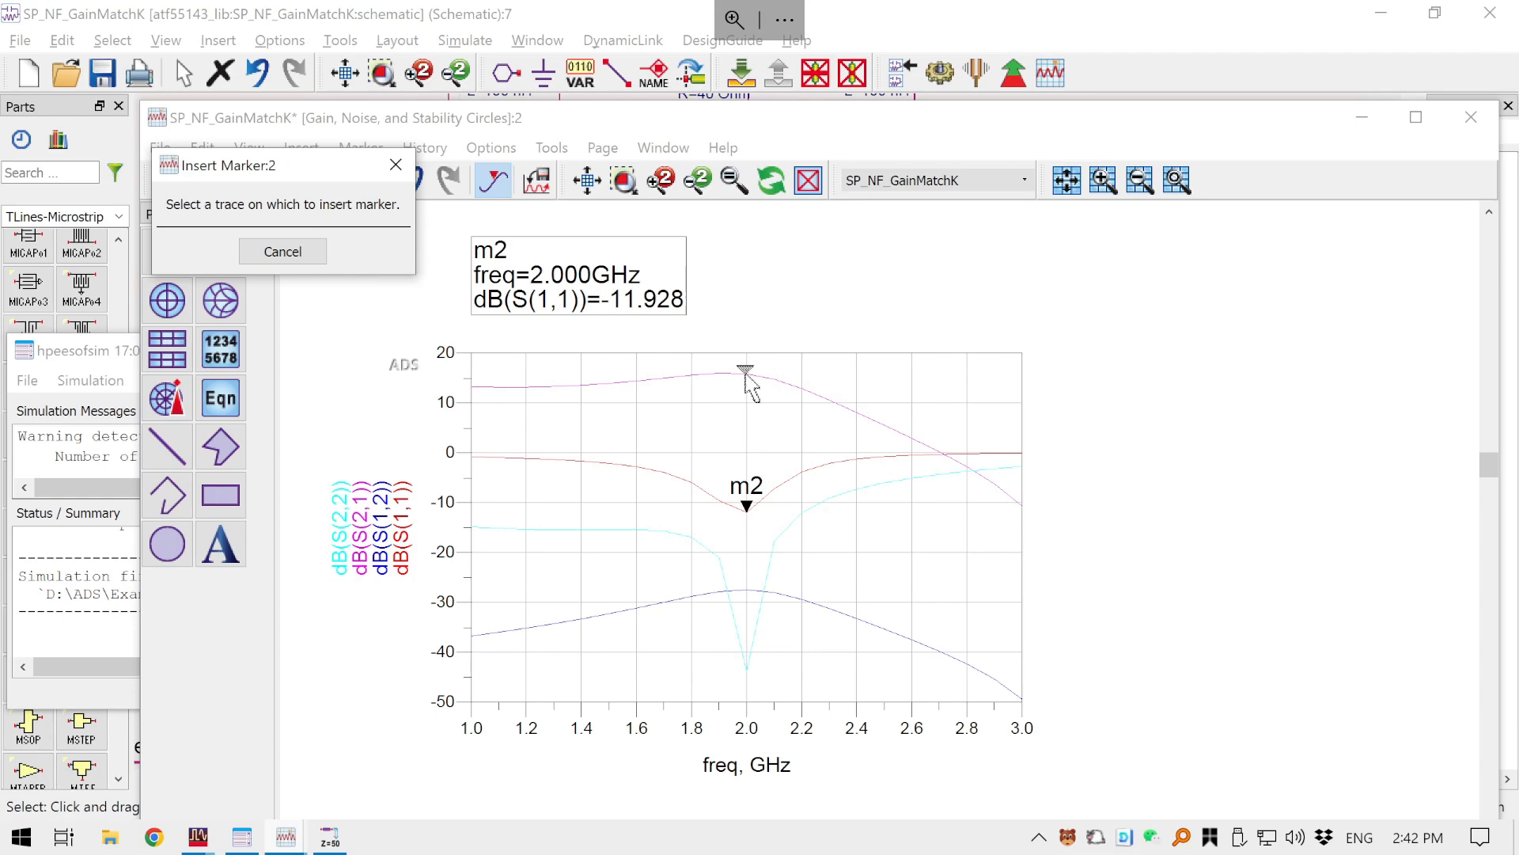
click(747, 372)
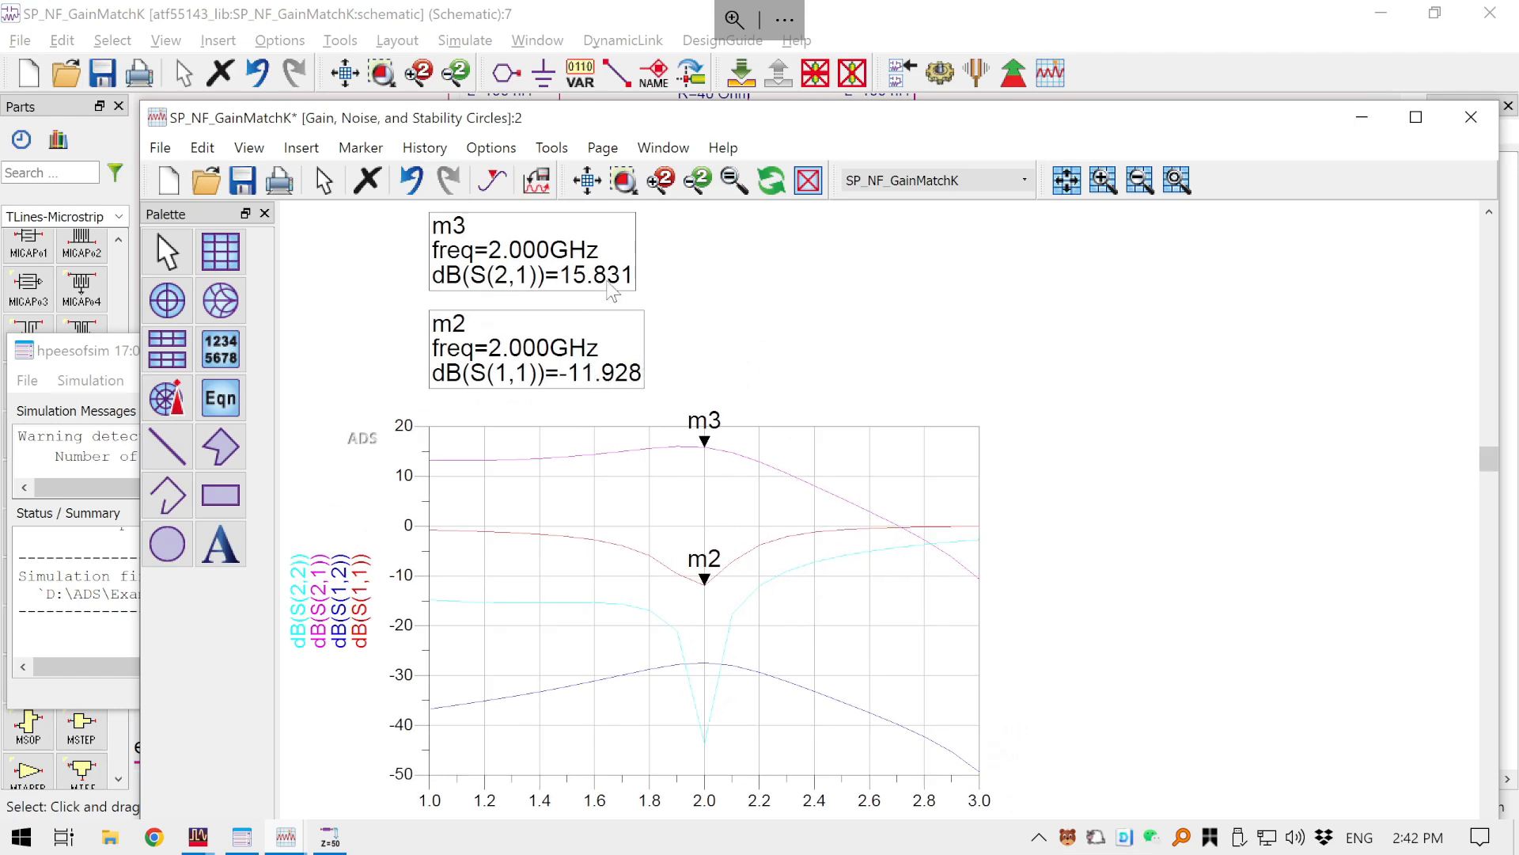
click(245, 181)
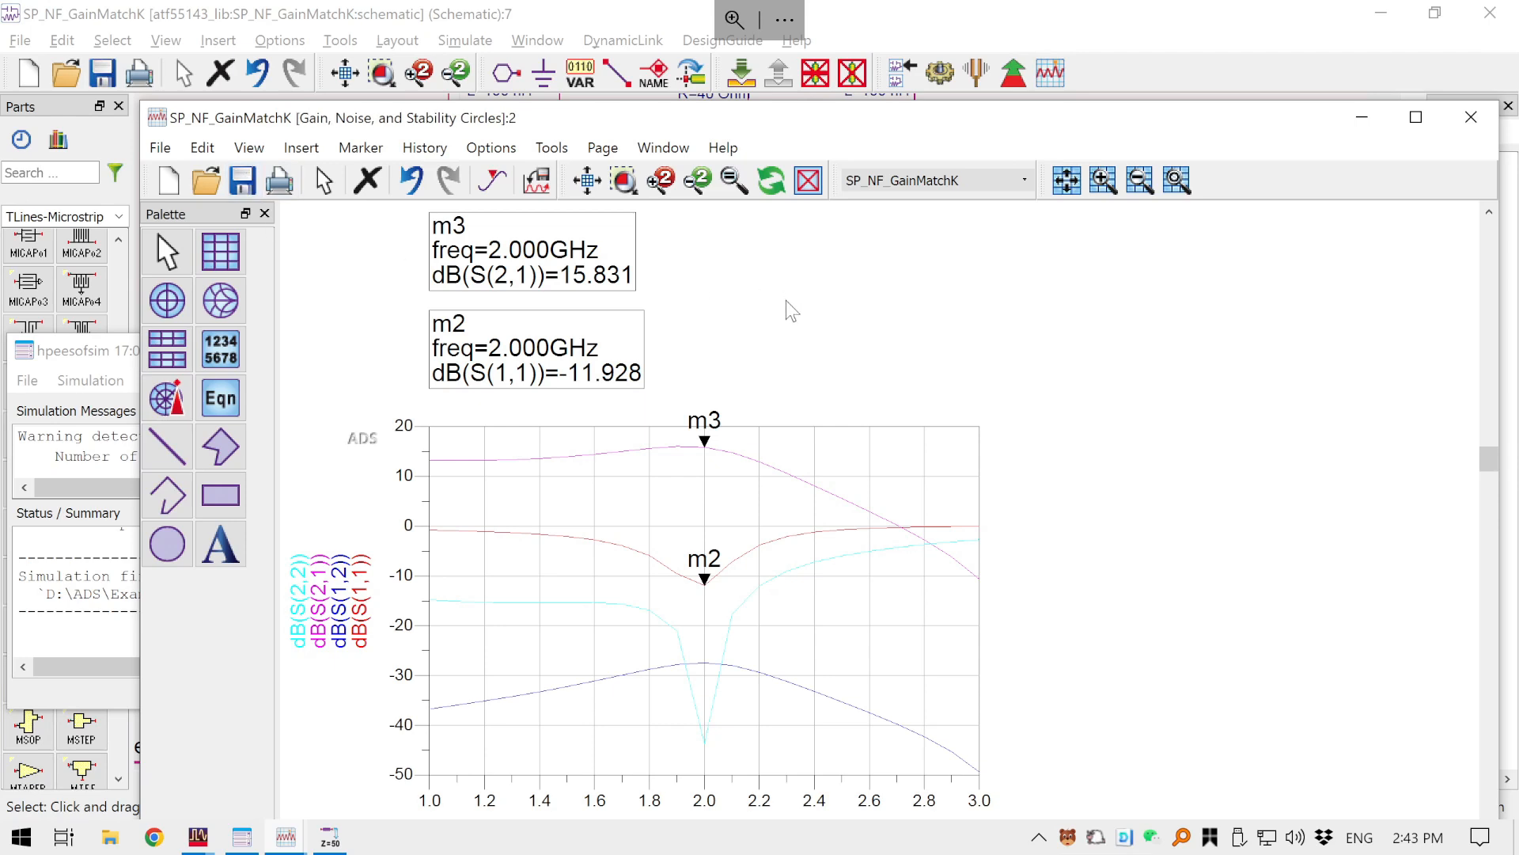
- Place a new rectangular plot in the empty area beside the S-parameter plot
click(221, 251)
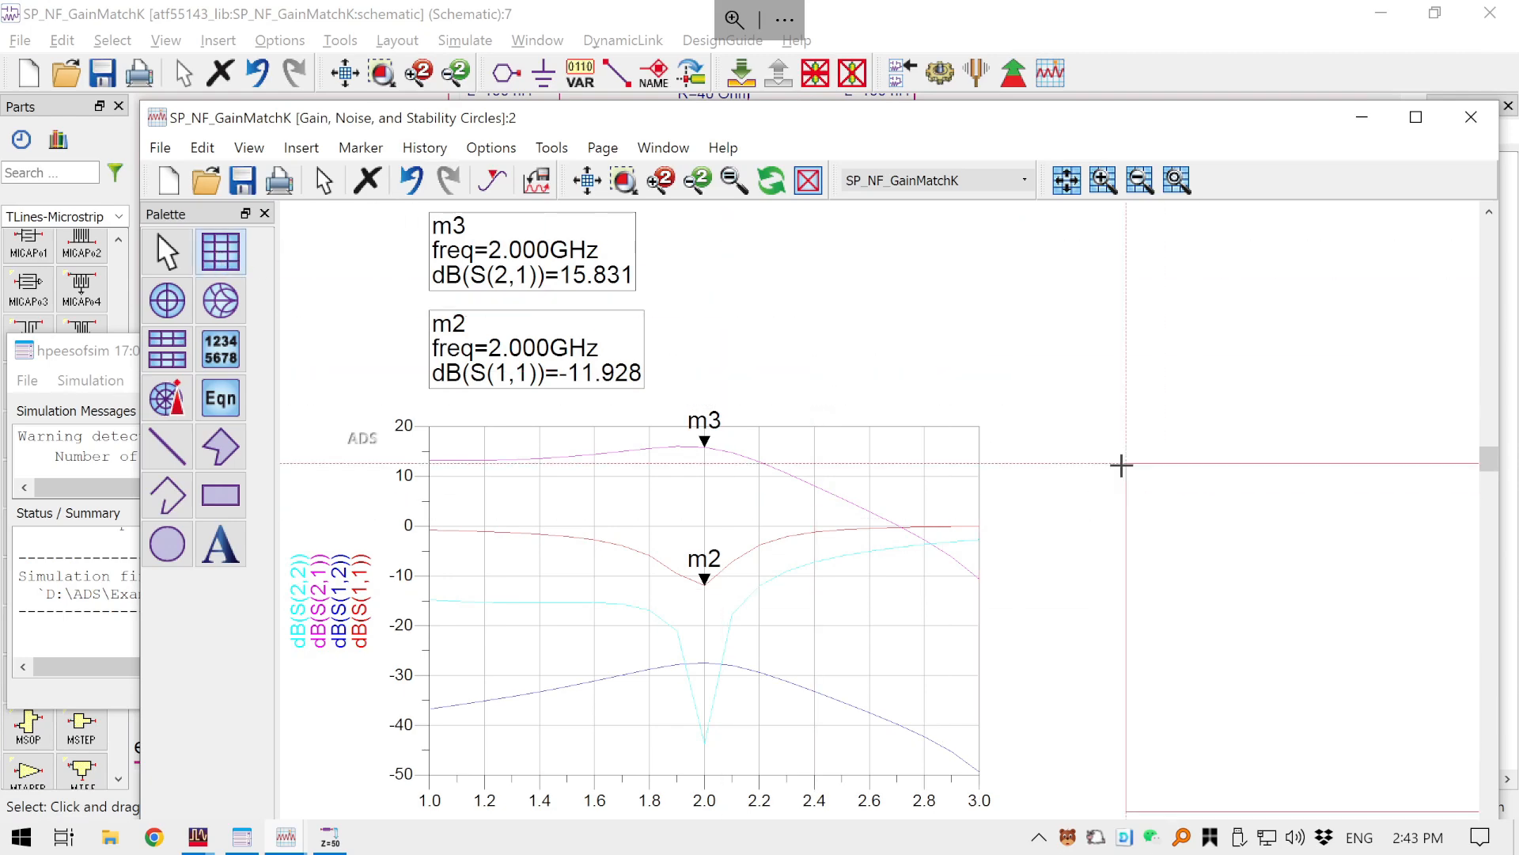
click(1067, 410)
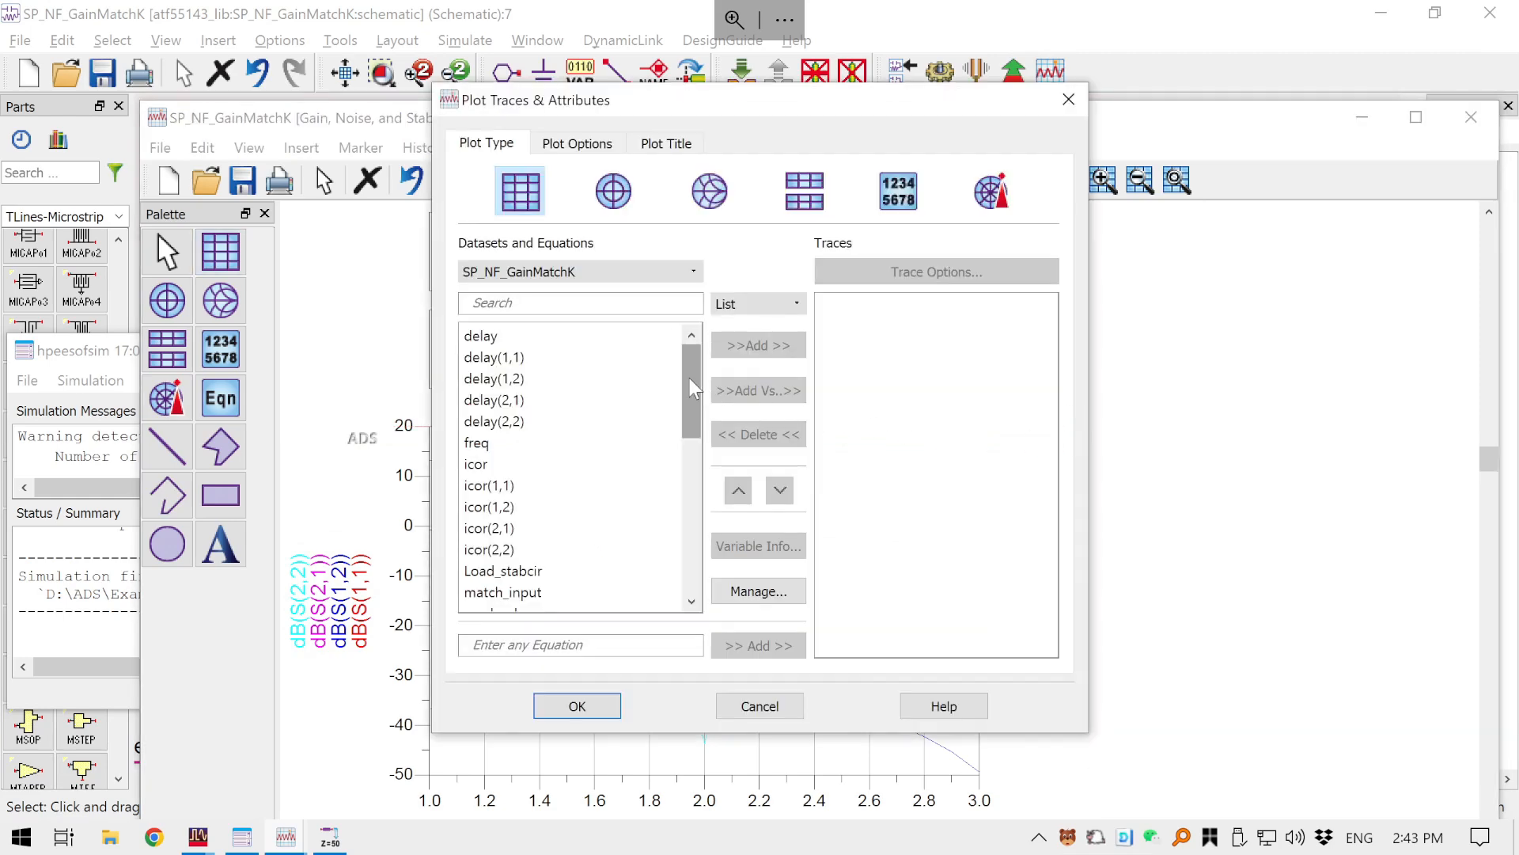
drag(690, 378, 691, 443)
click(480, 507)
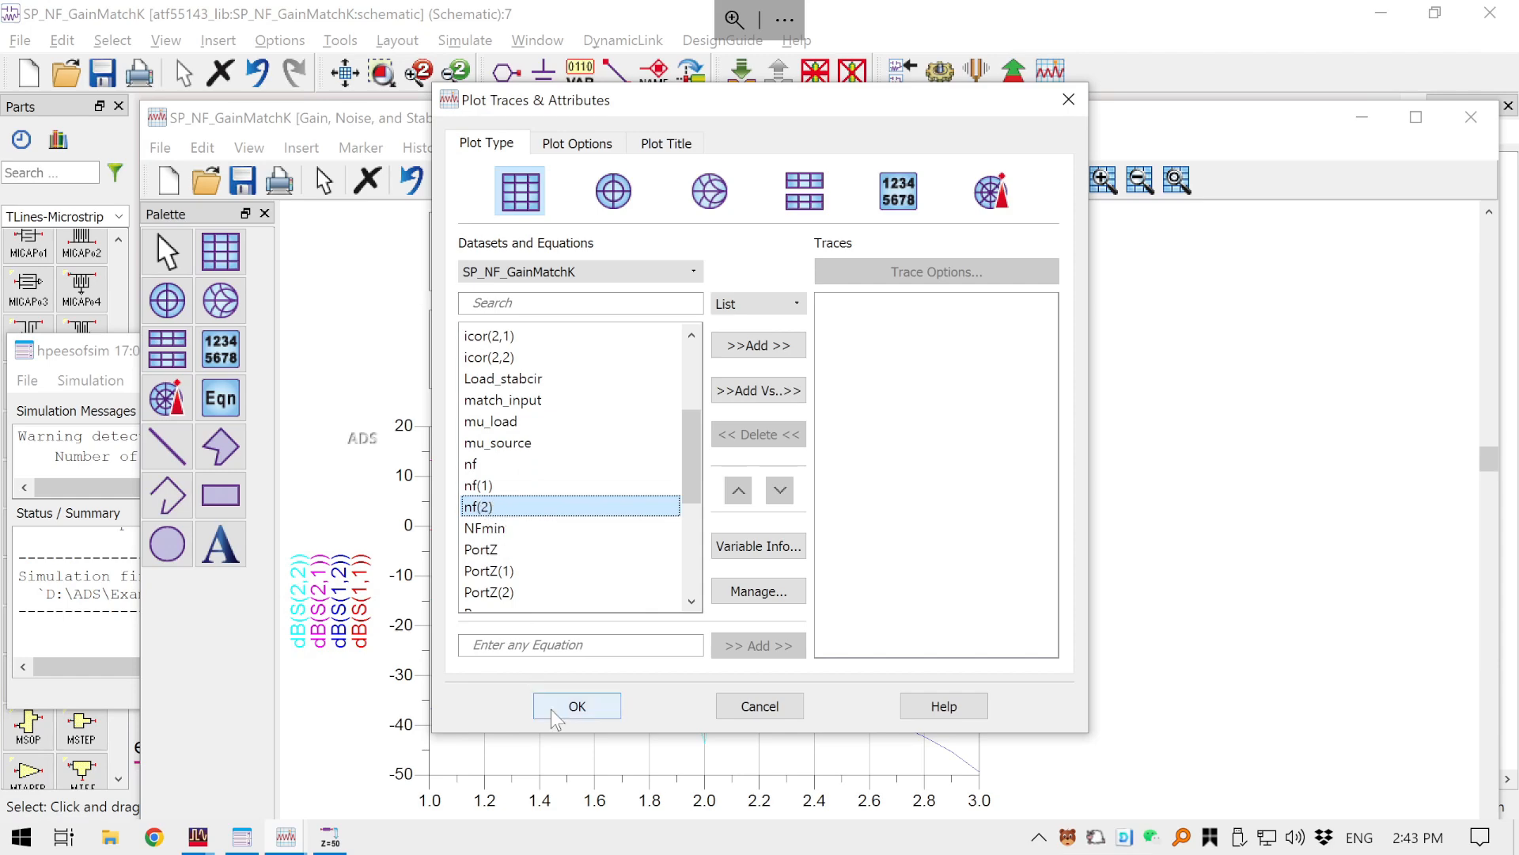
click(577, 706)
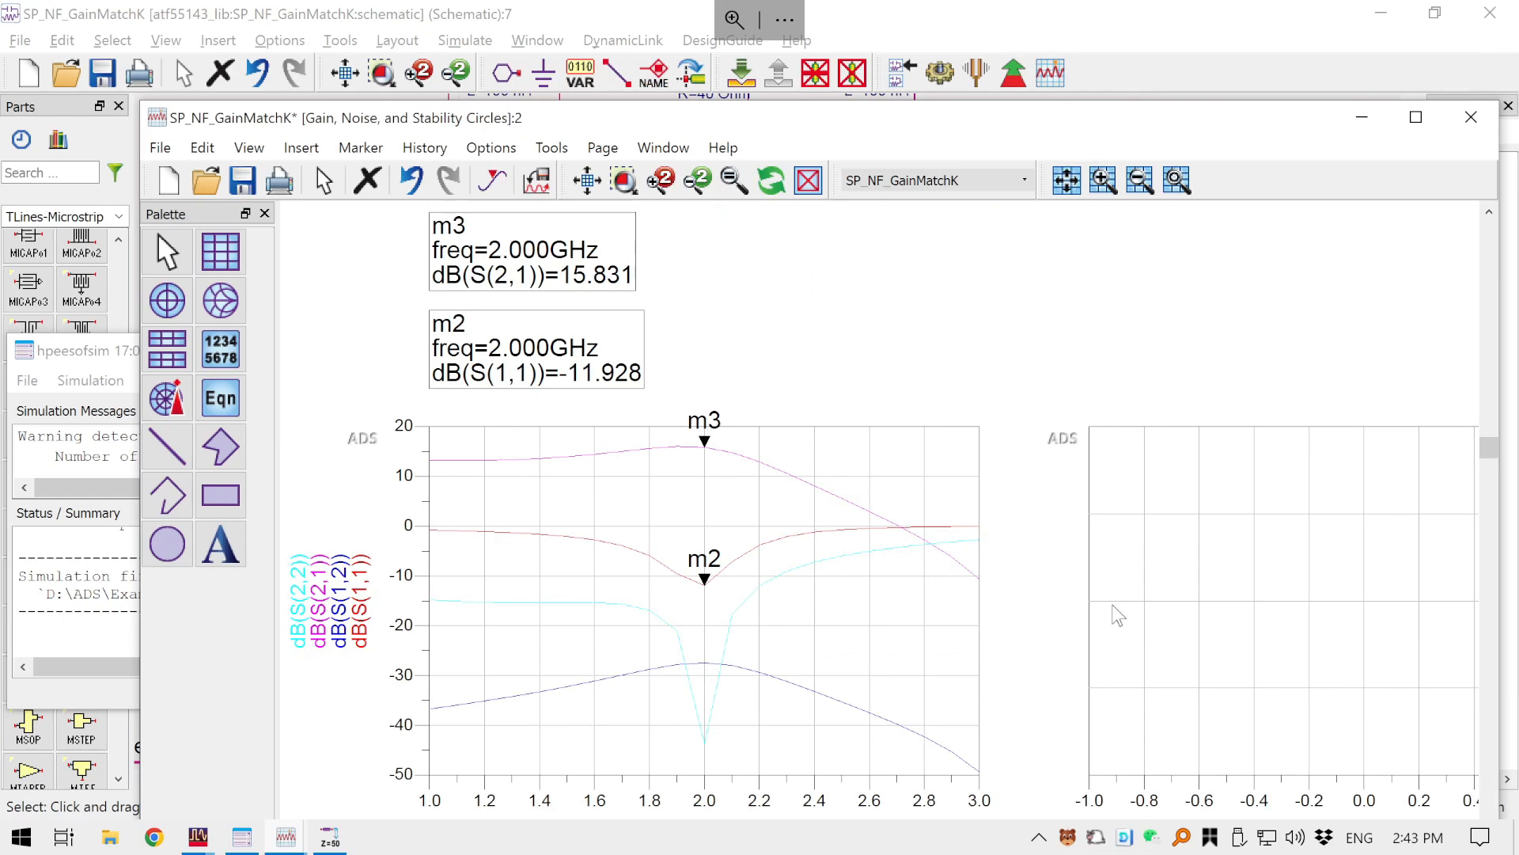
- Add nf(2) as the trace of the empty rectangular plot
double_click(930, 551)
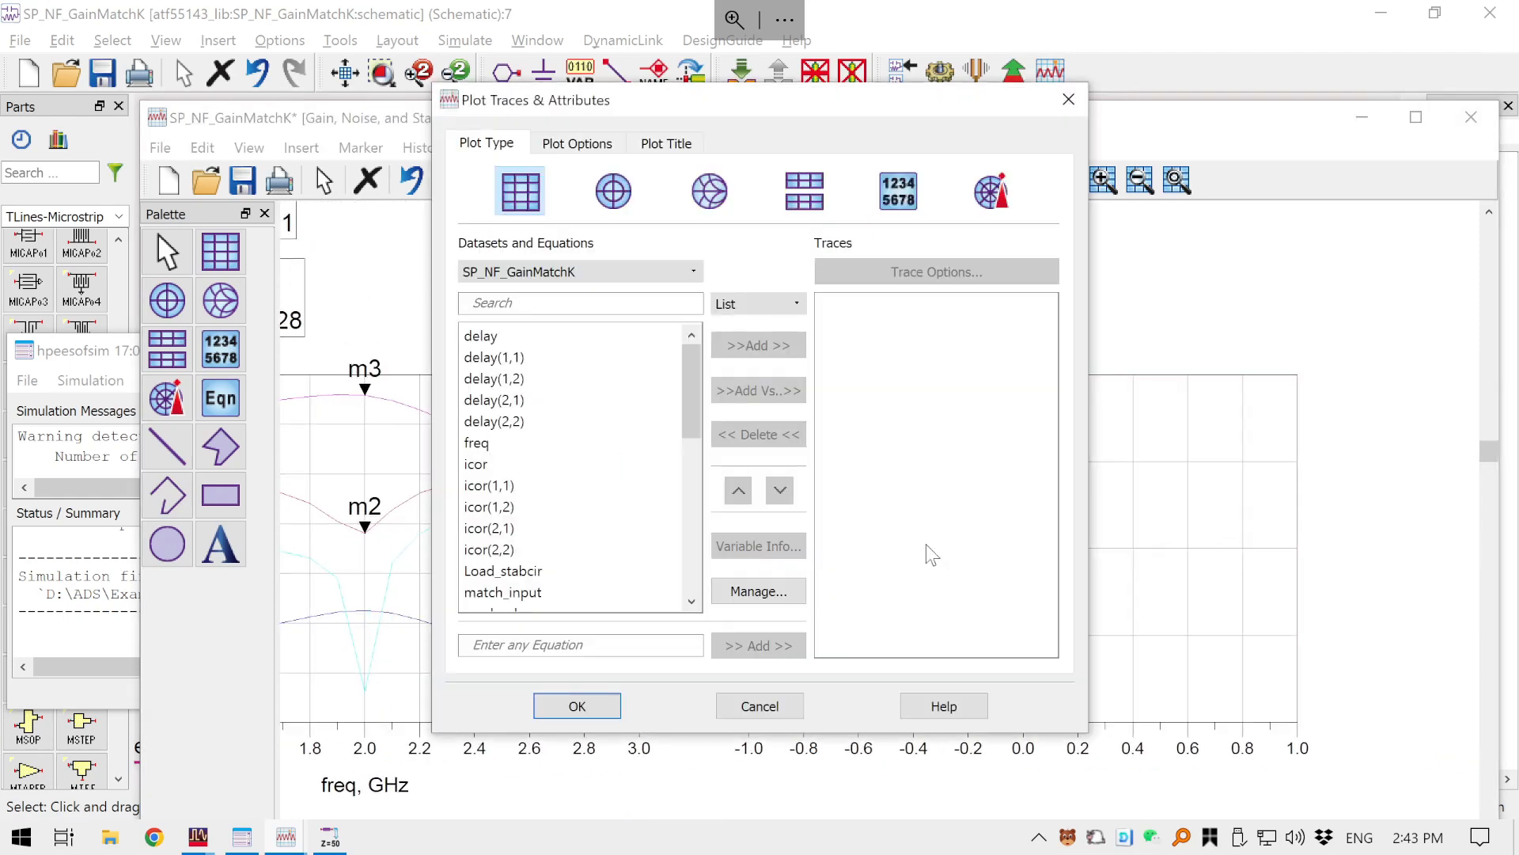
scroll(497, 541, down, 7)
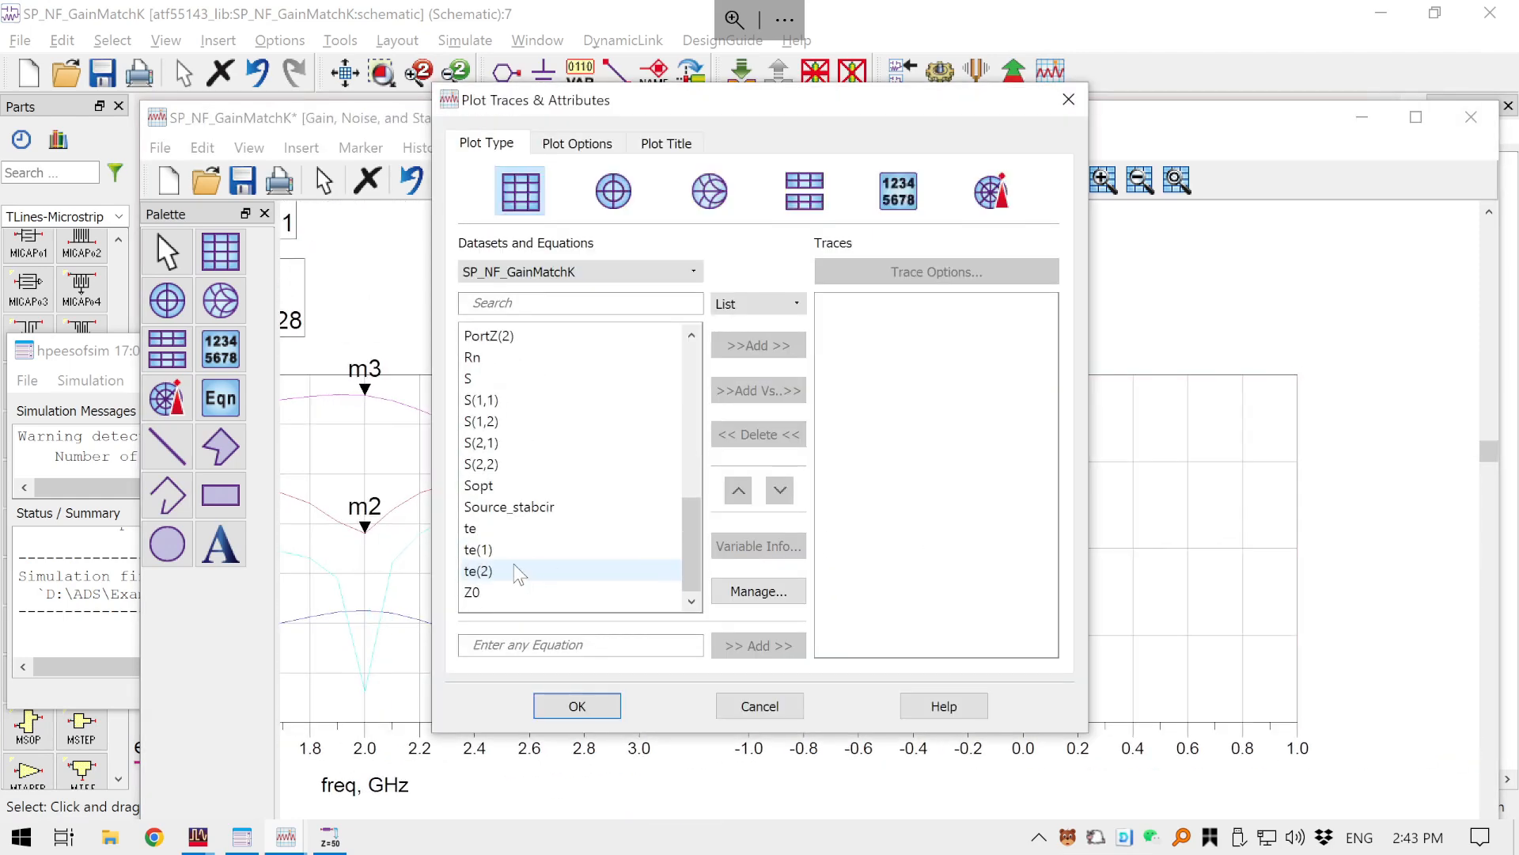
scroll(497, 483, up, 3)
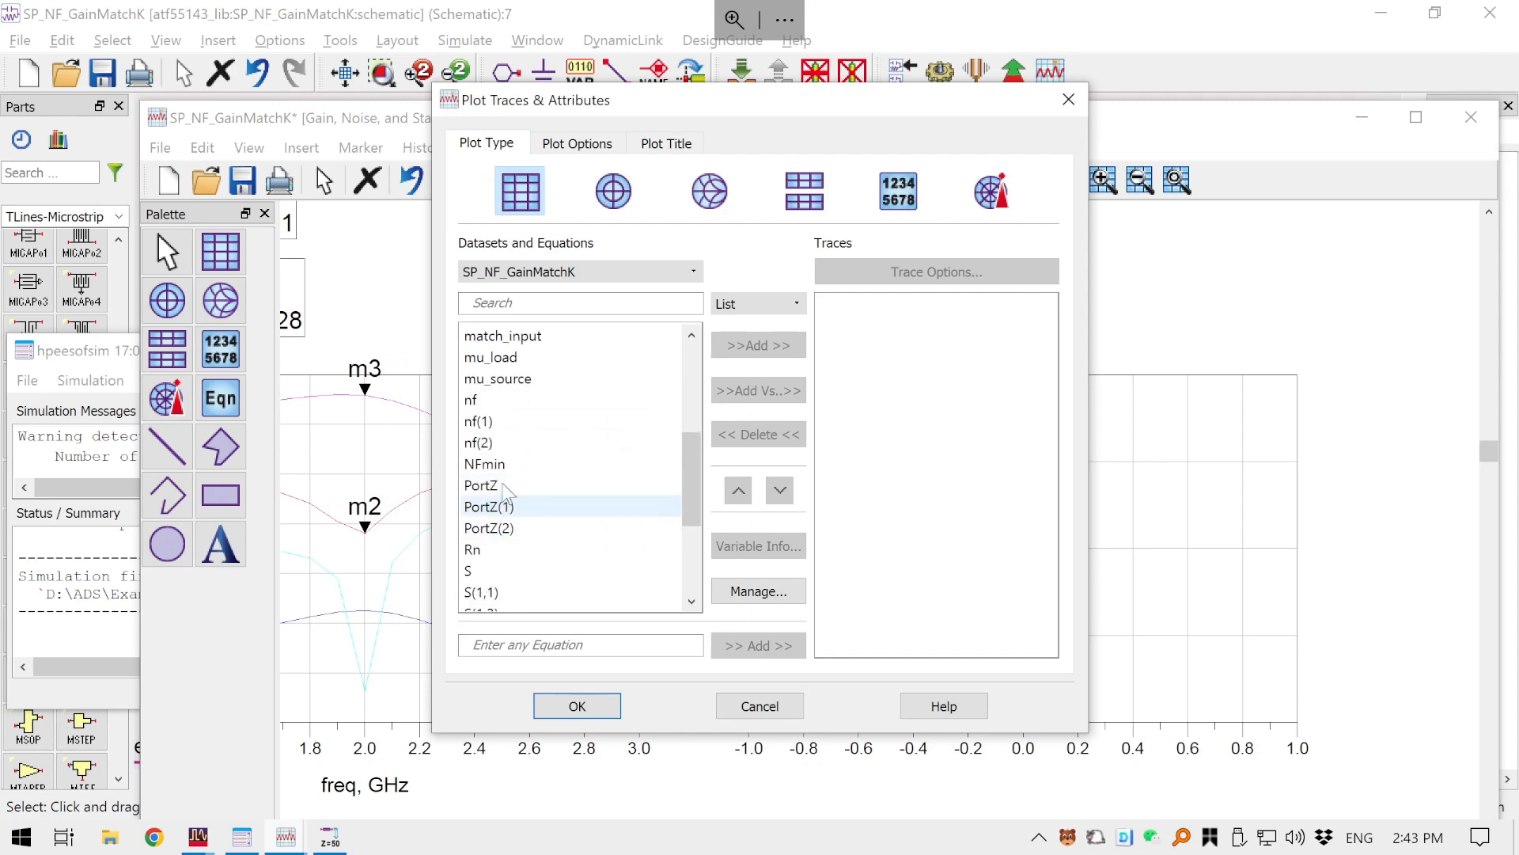
double_click(482, 443)
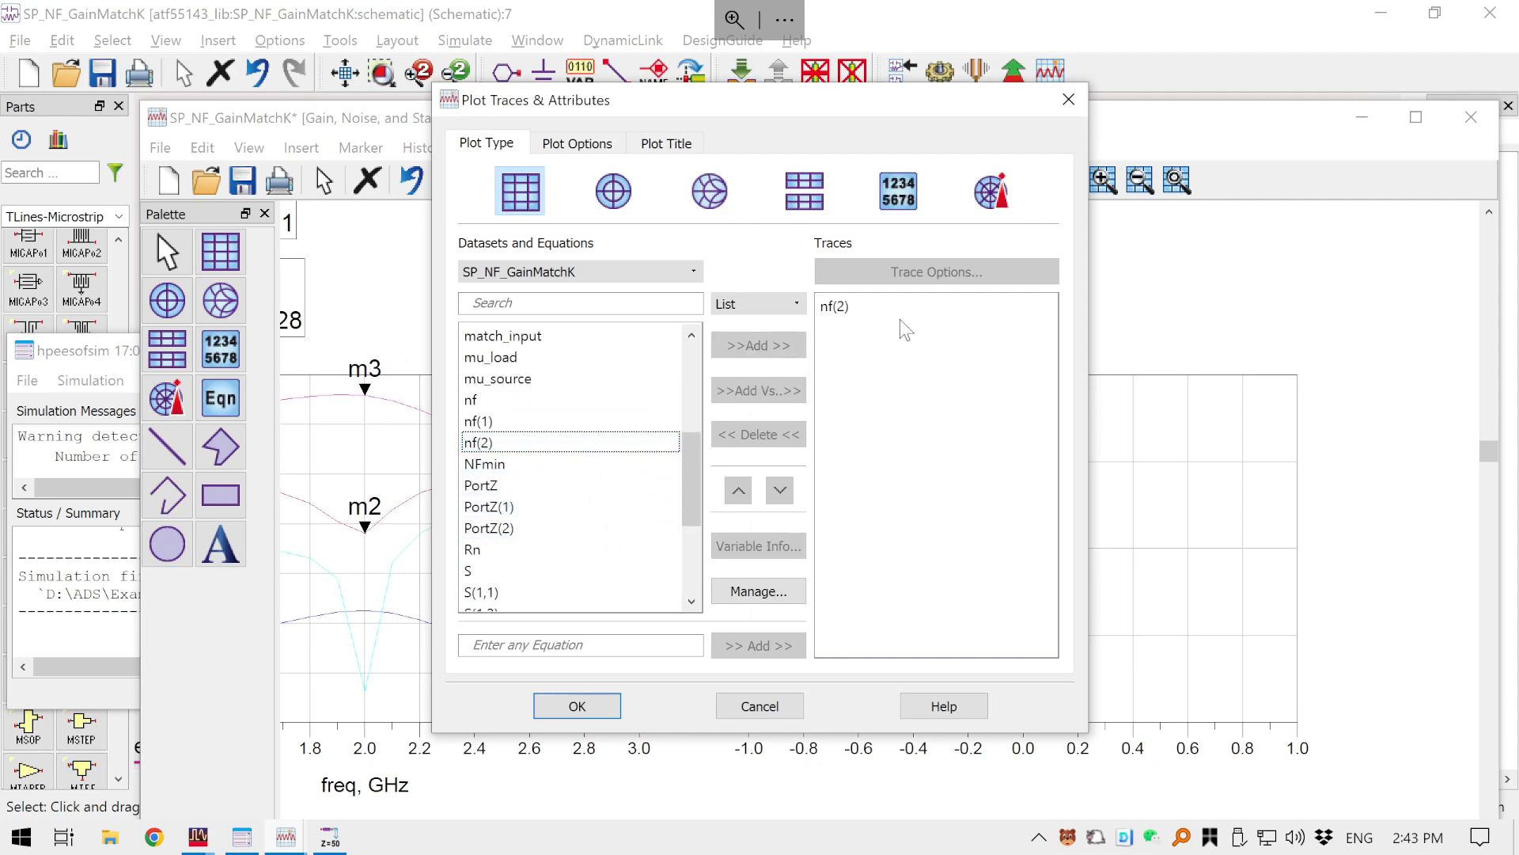
click(578, 706)
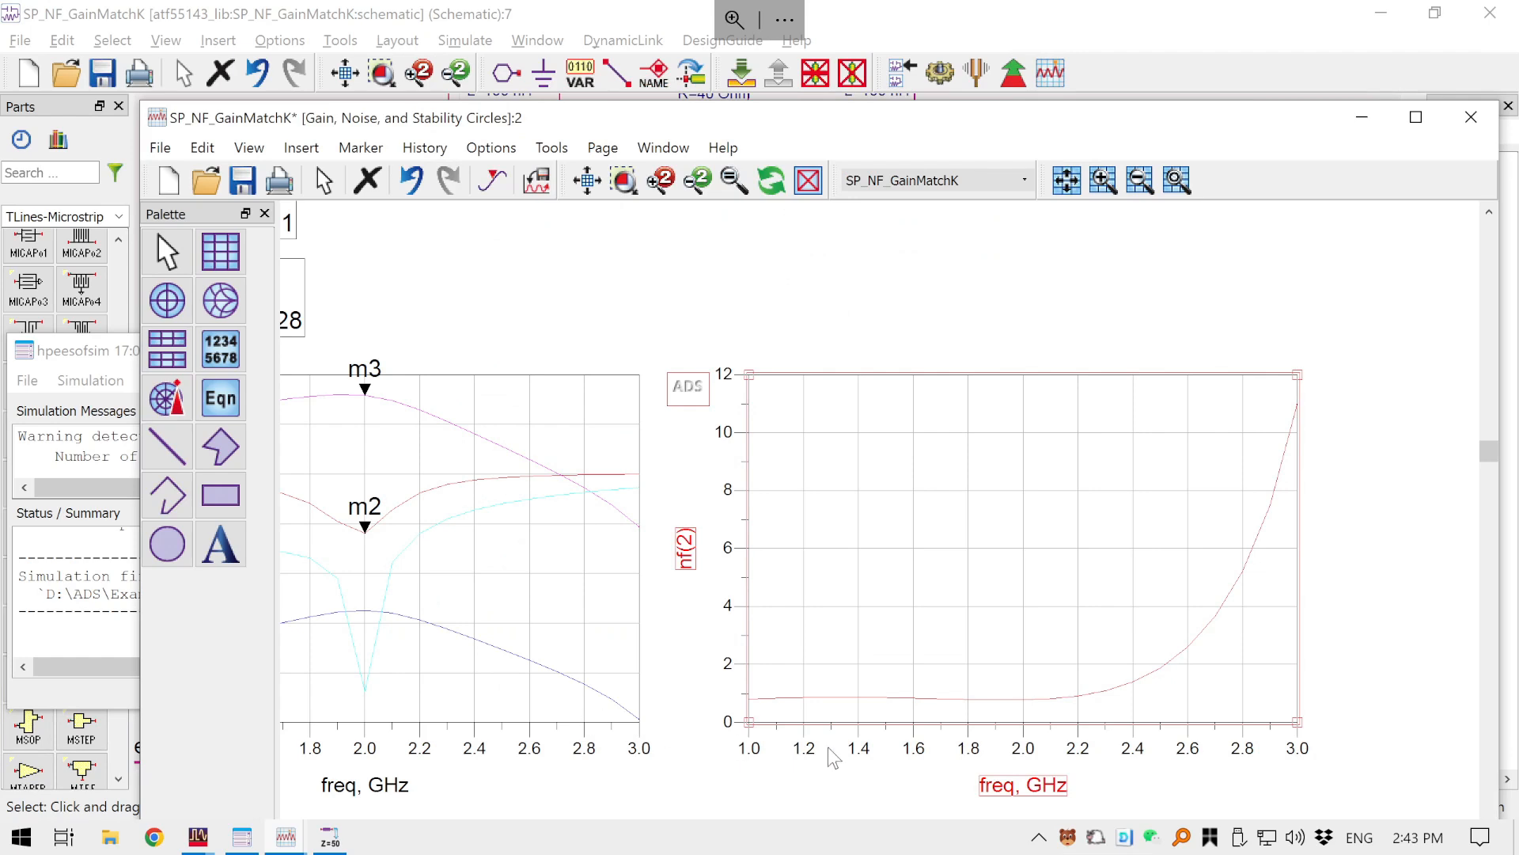
click(842, 783)
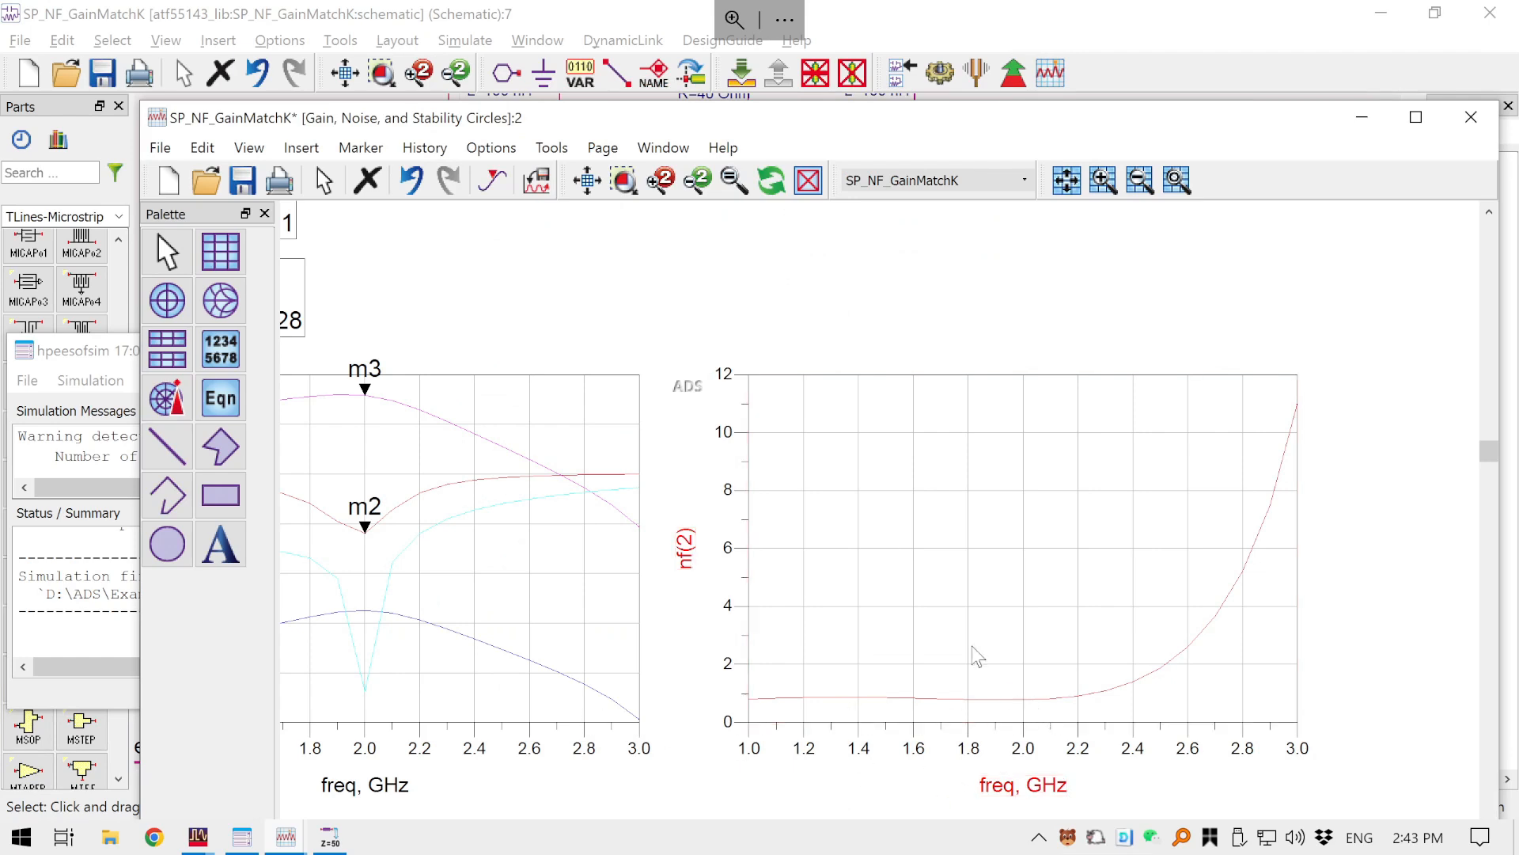
- Add a marker at 2.000 GHz on the nf(2) trace, and save the data display
click(492, 180)
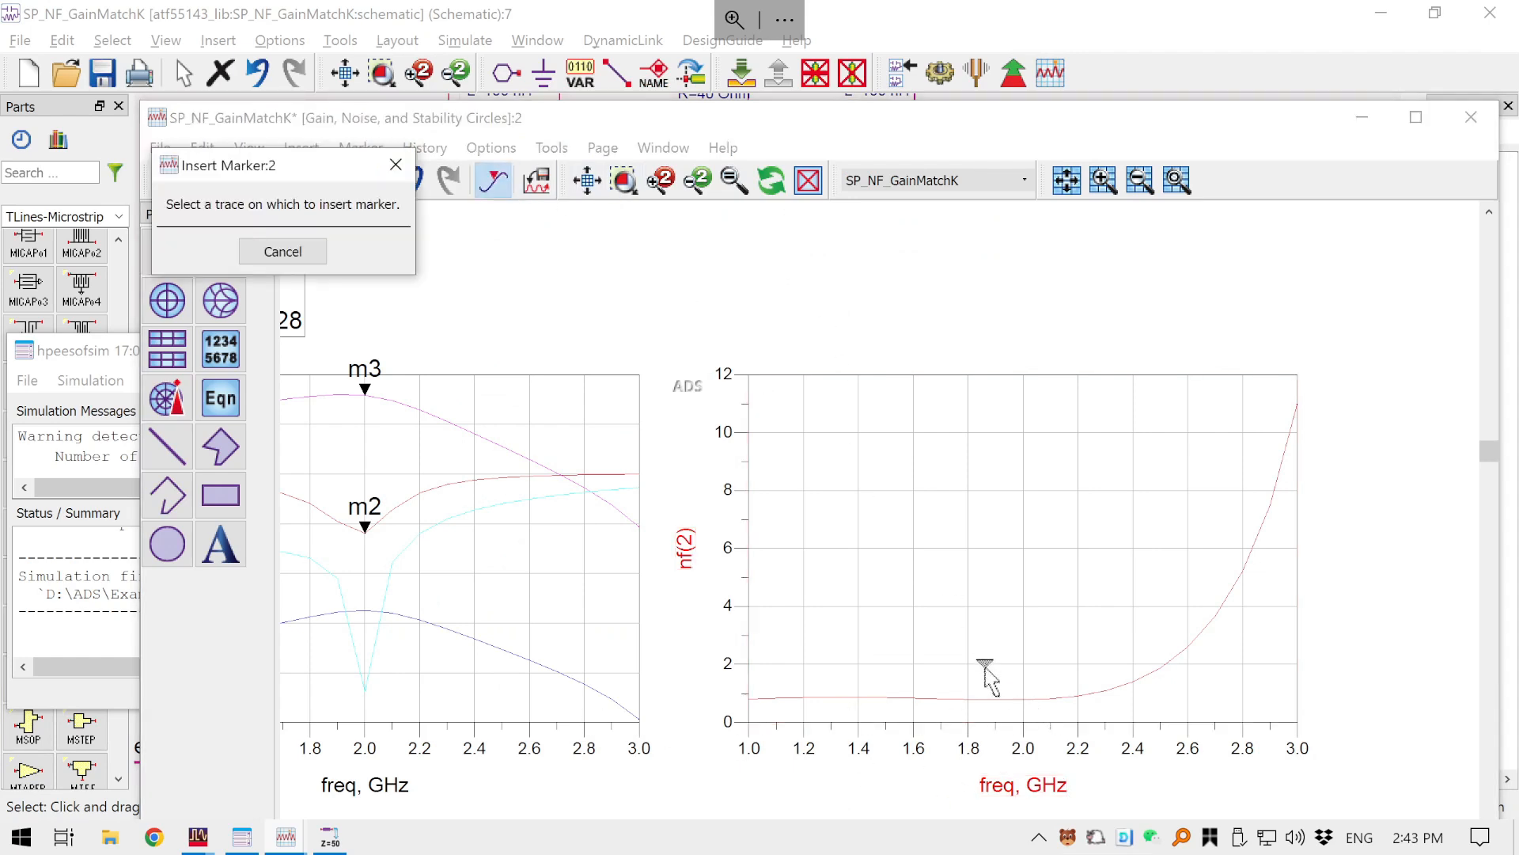
click(1021, 699)
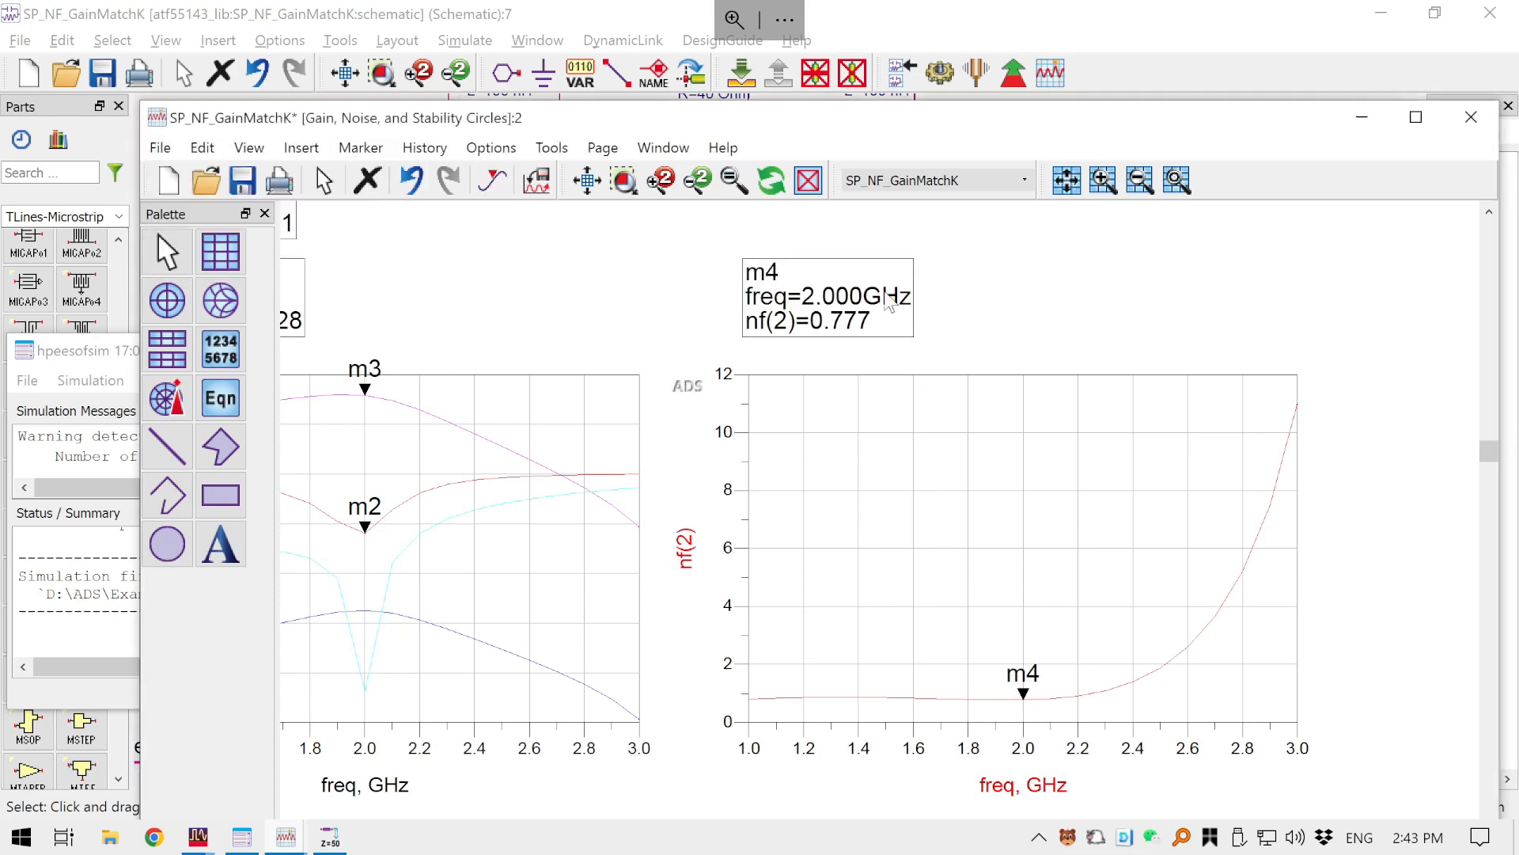
click(244, 184)
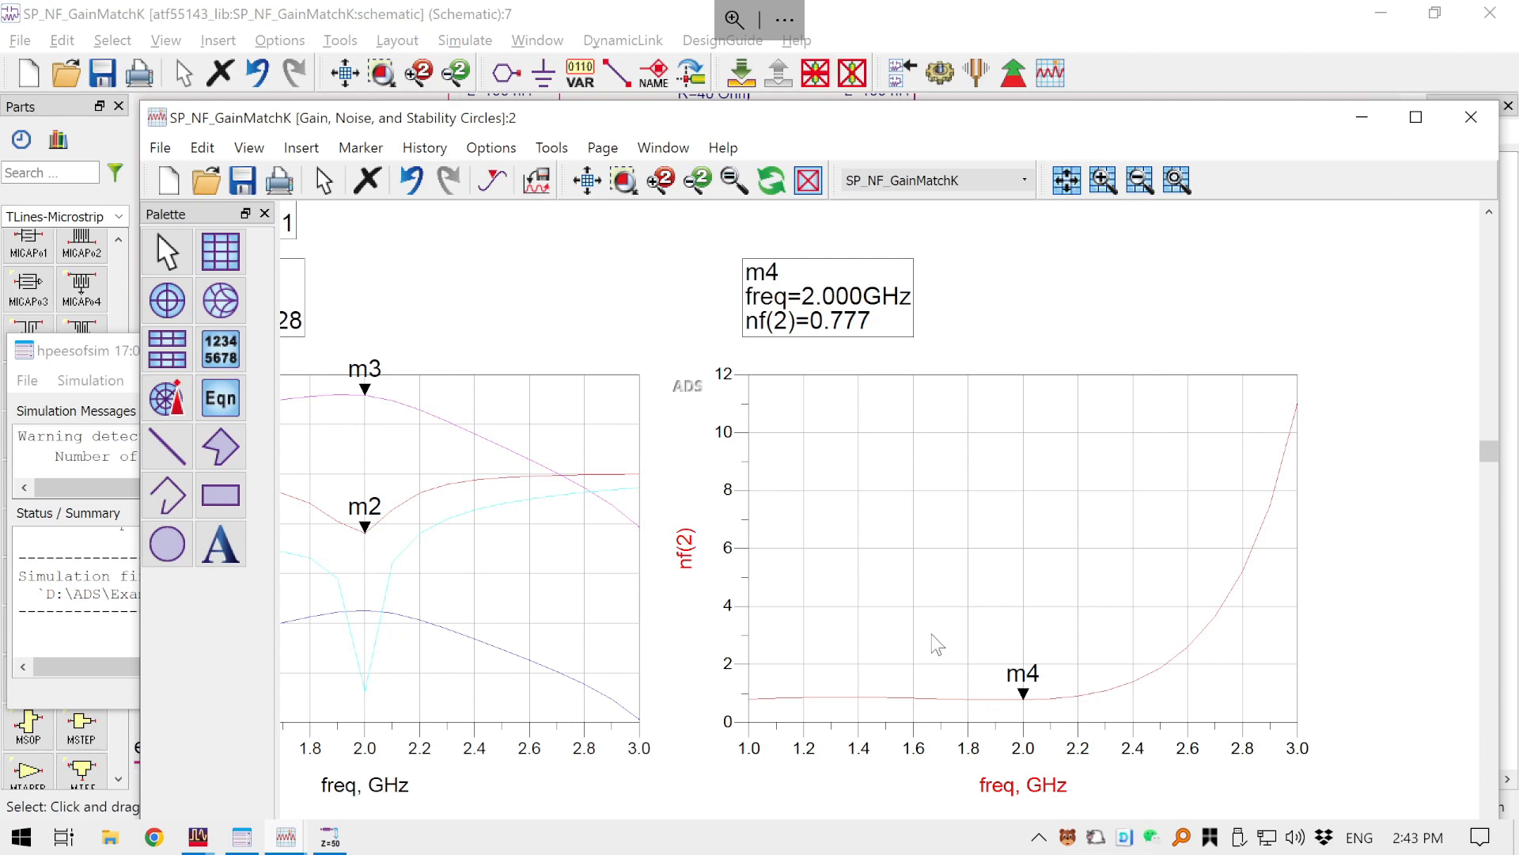
scroll(956, 641, down, 4)
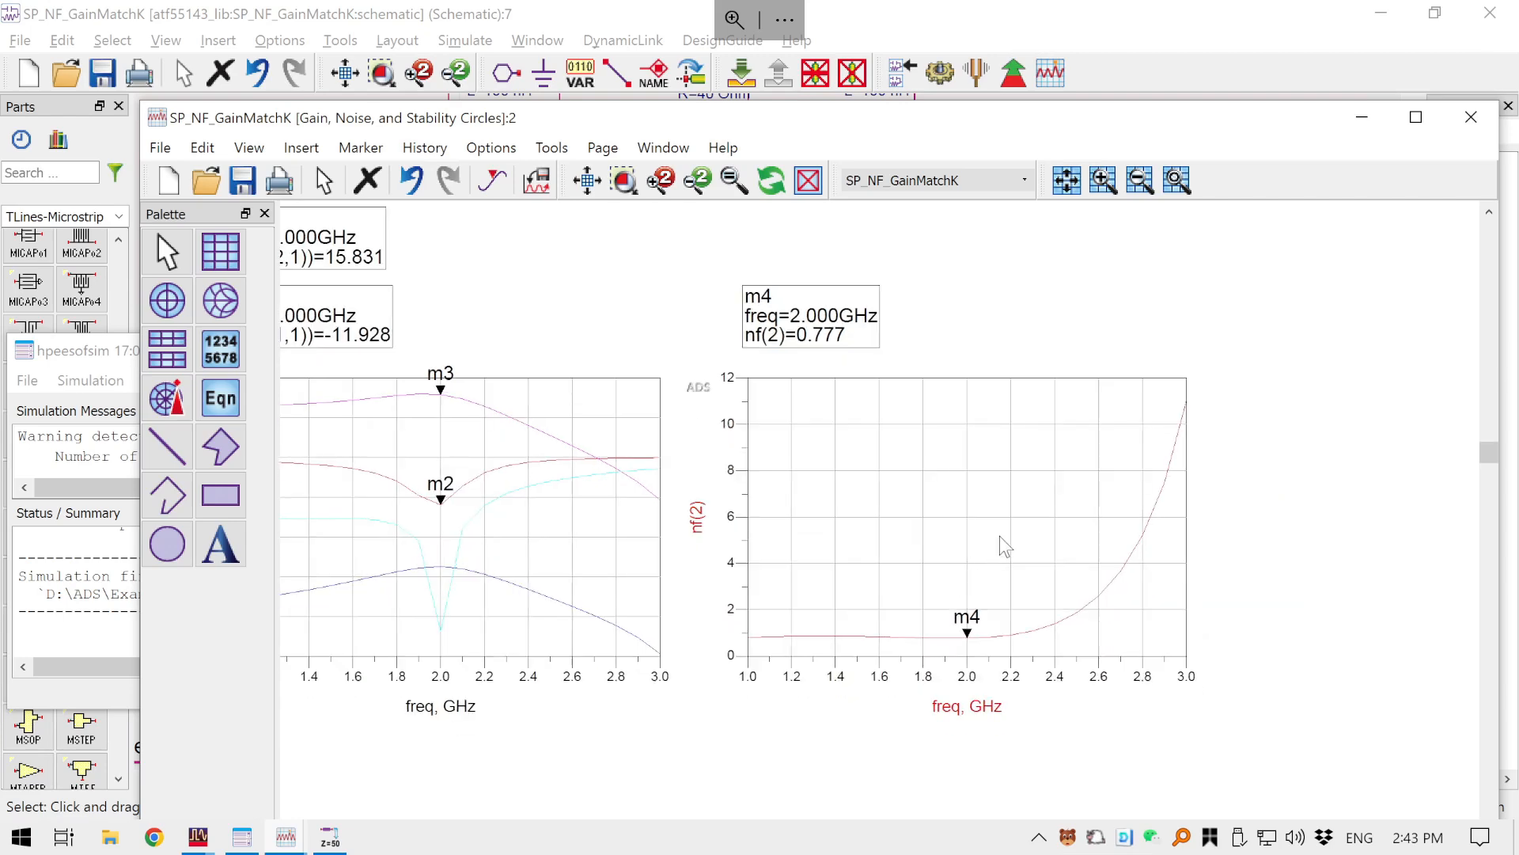
scroll(1012, 540, right, 4)
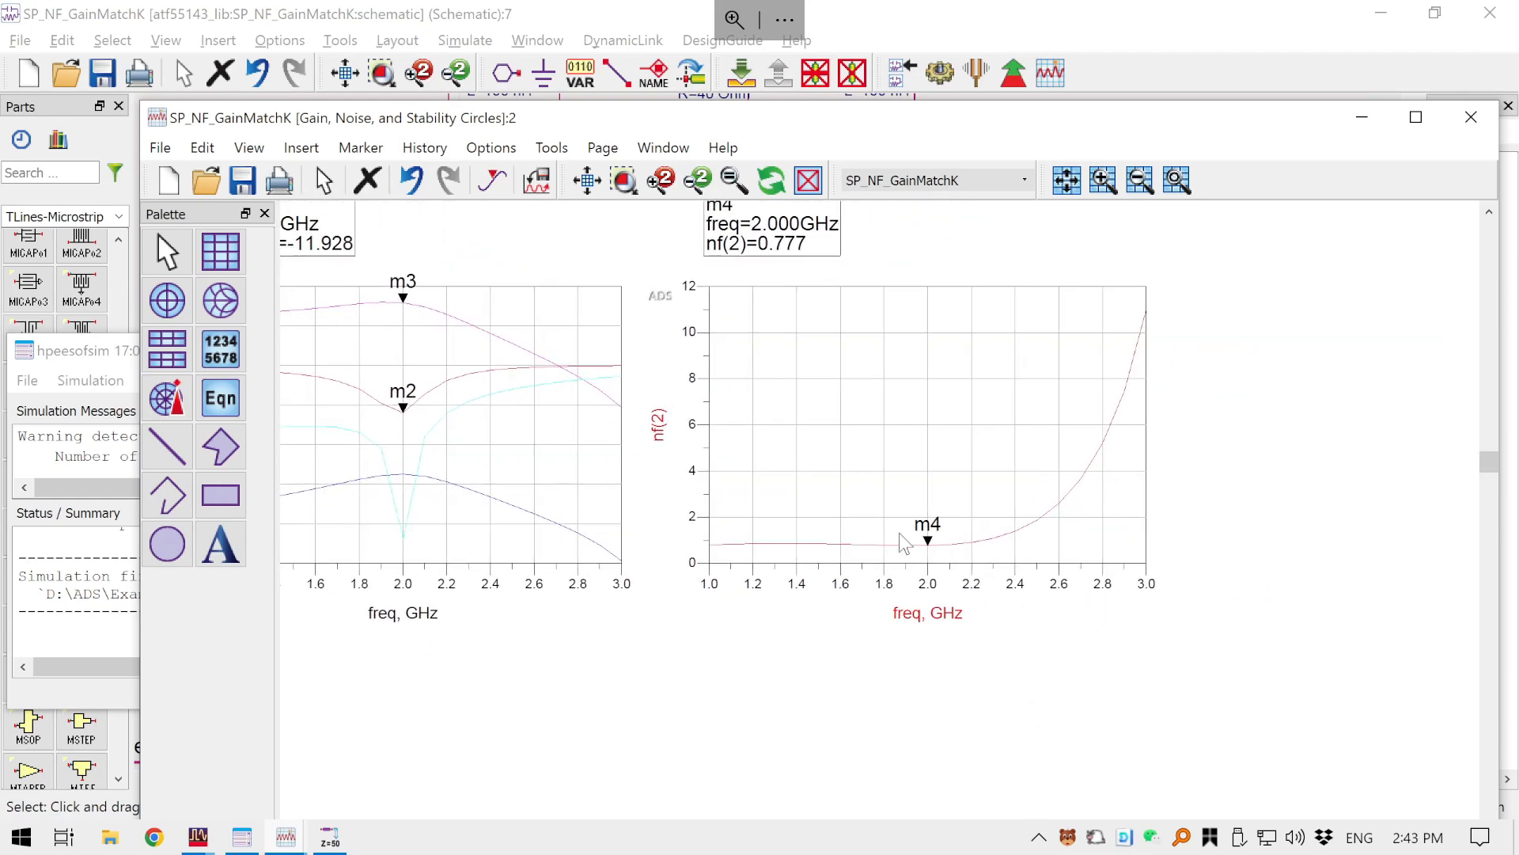
drag(822, 518, 848, 549)
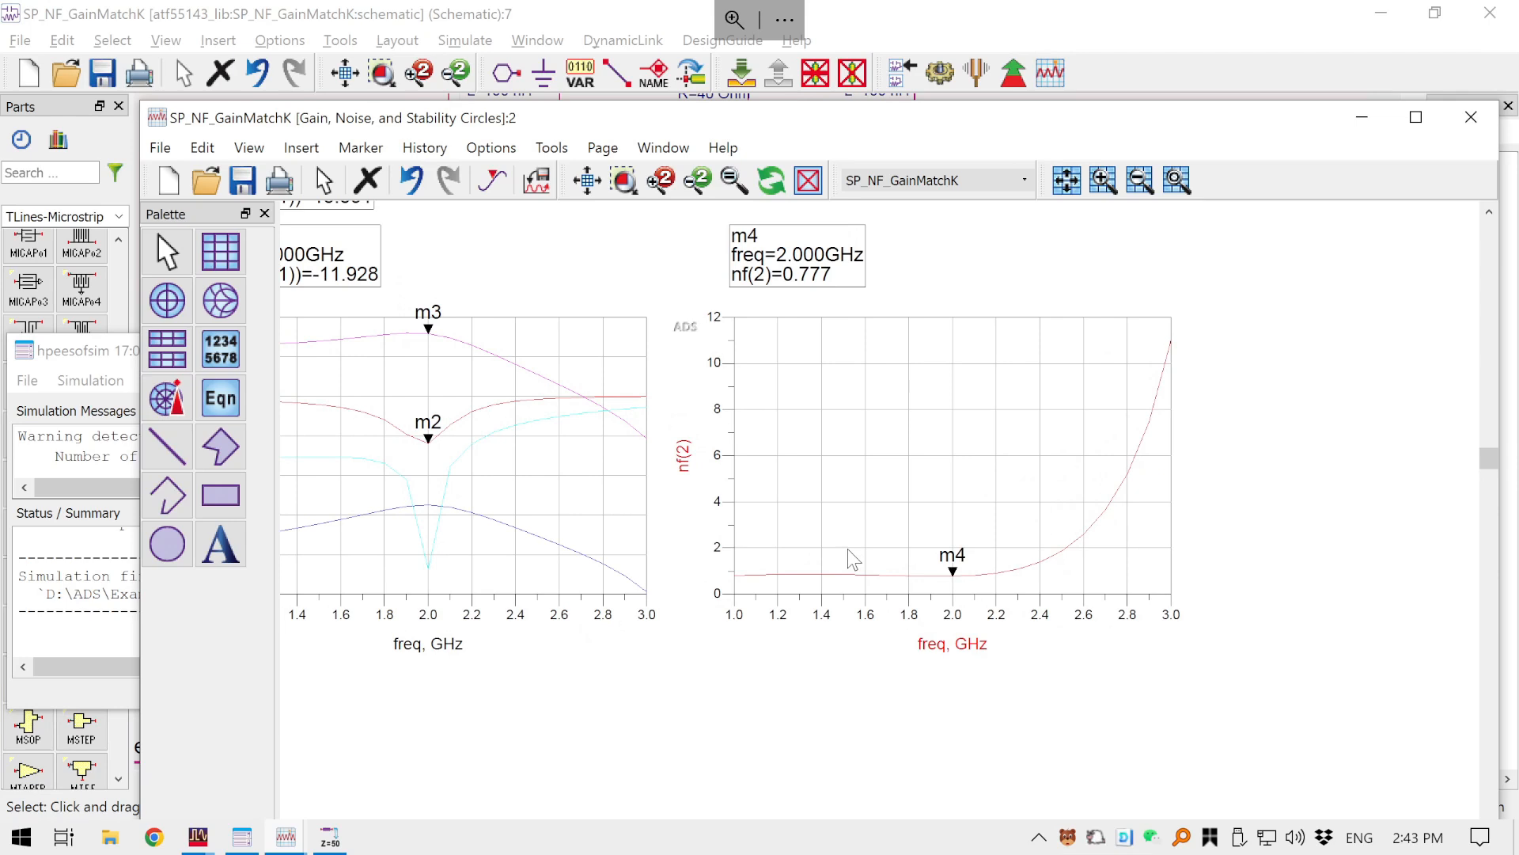
- Place a StabFact component from the Simulation-S_Param palette beside the OPTIONS block in the schematic, and save the schematic
click(890, 19)
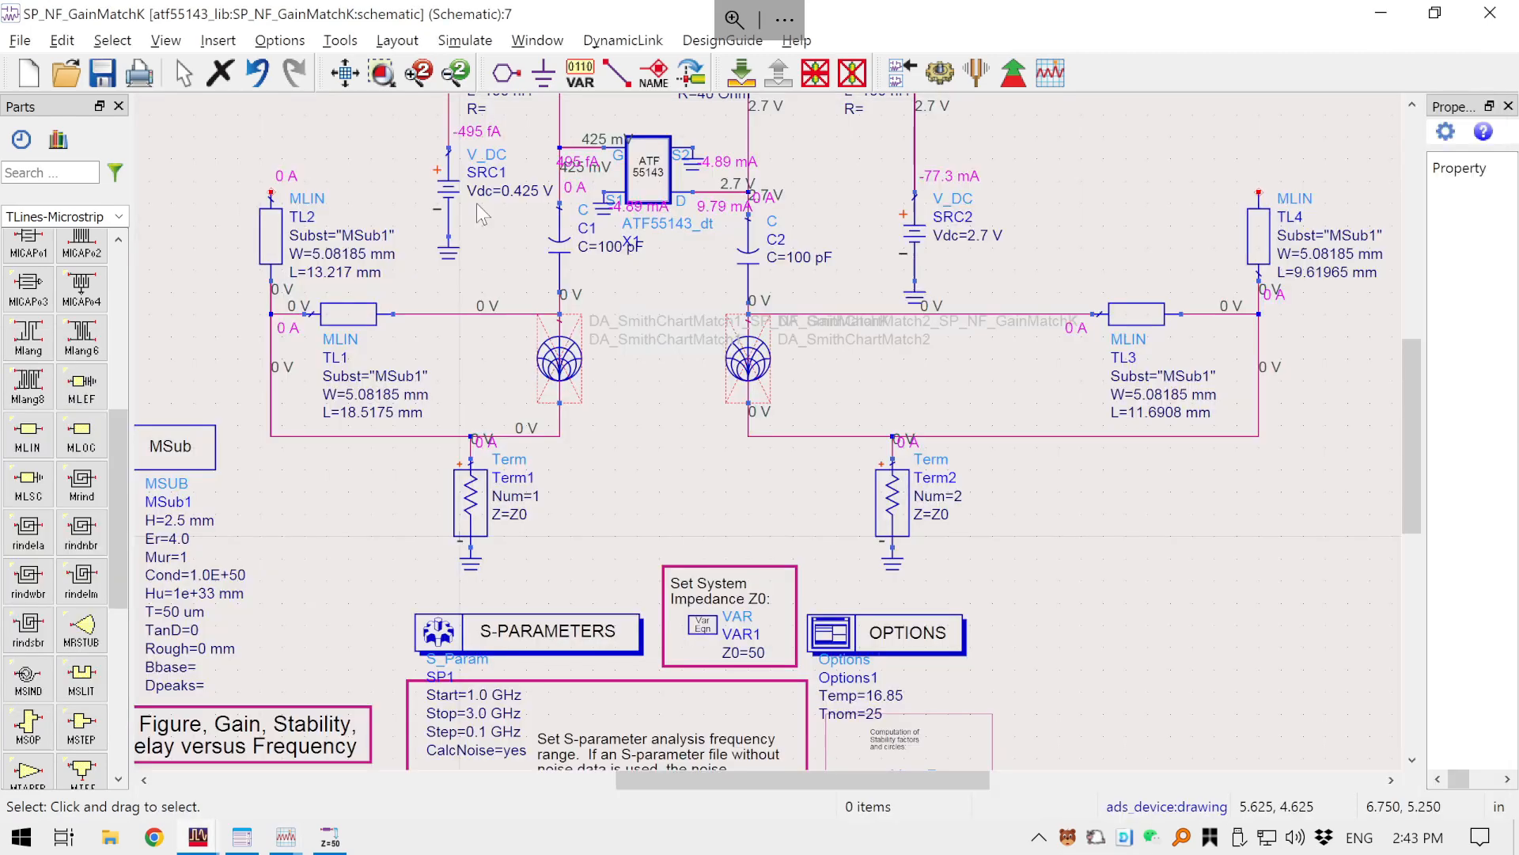
click(121, 219)
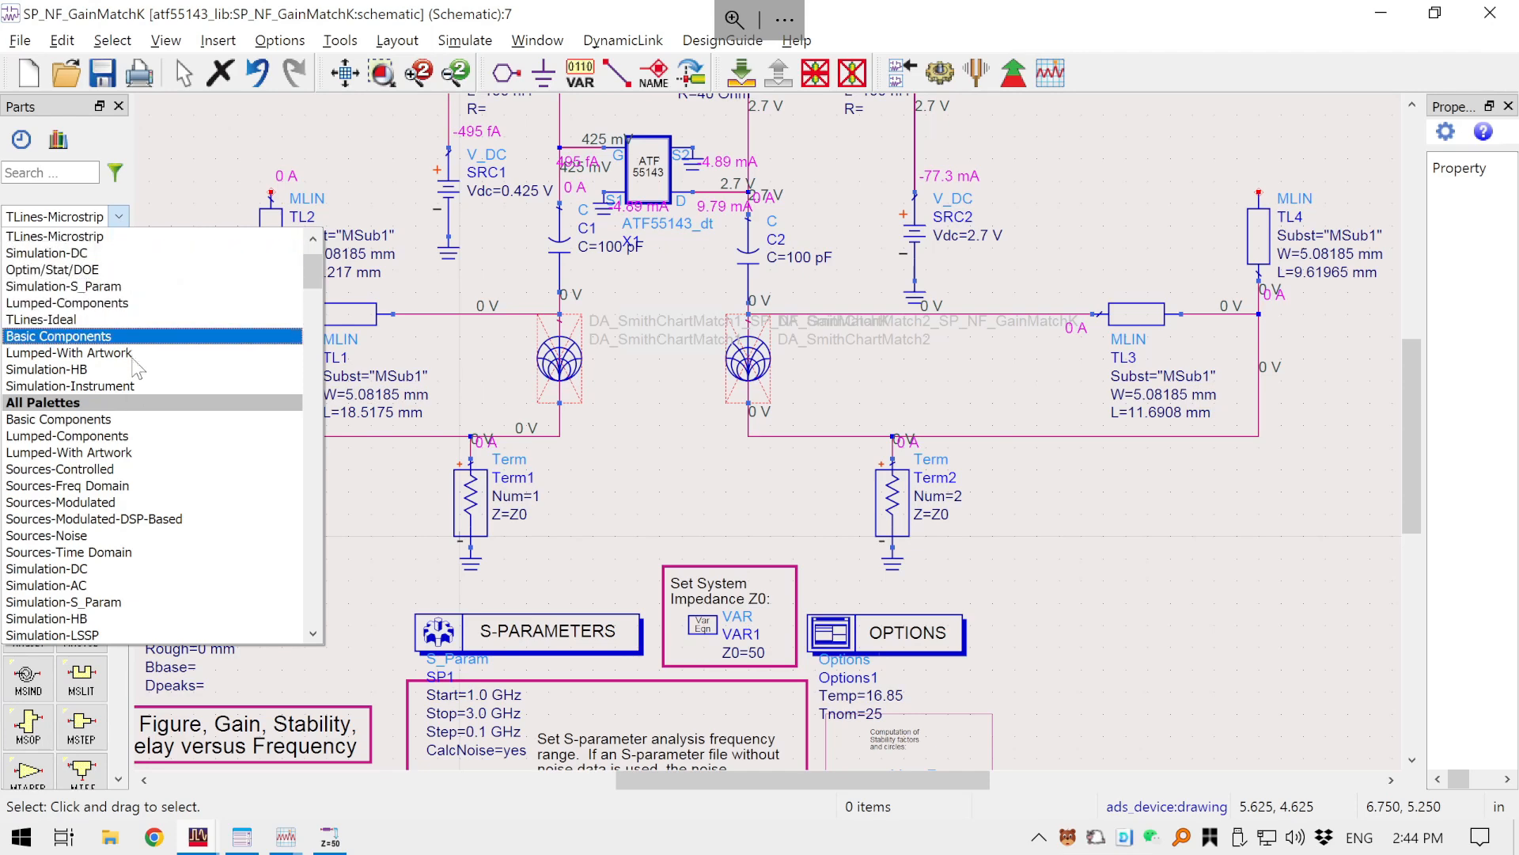
scroll(131, 350, up, 1)
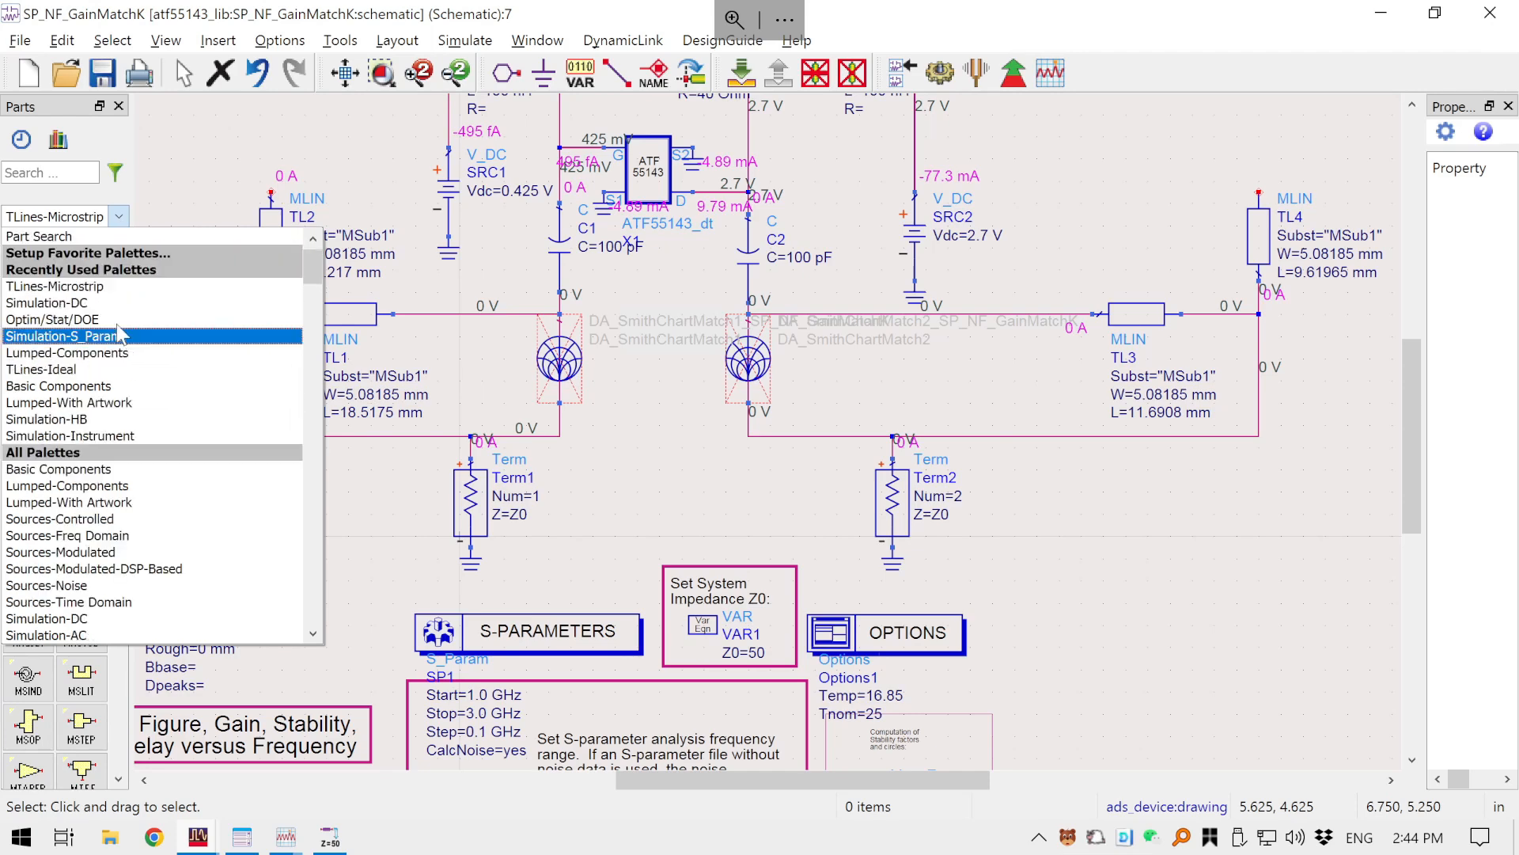
click(77, 337)
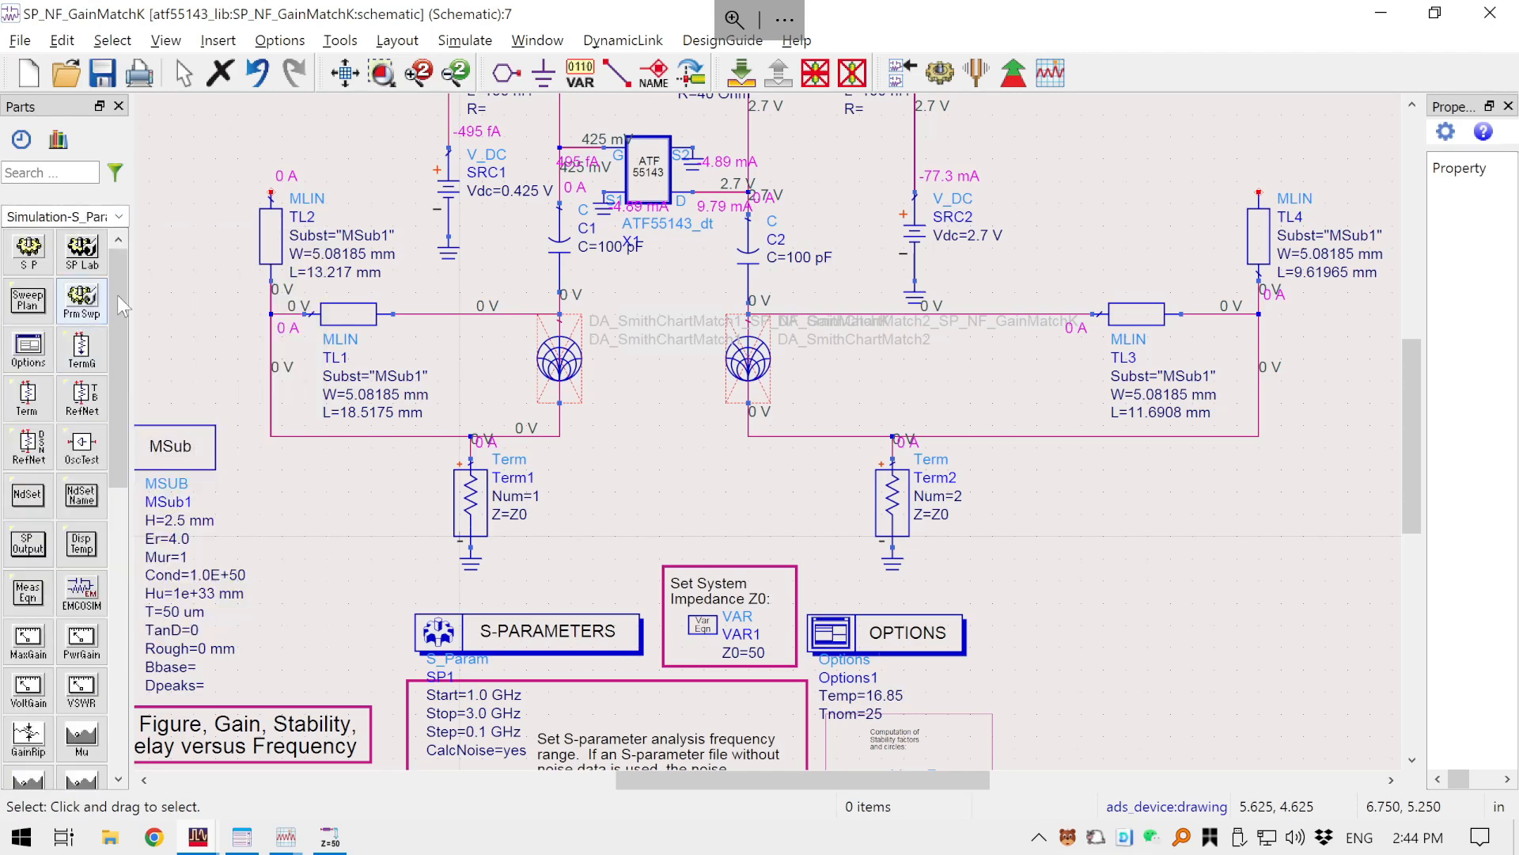
drag(121, 288, 132, 443)
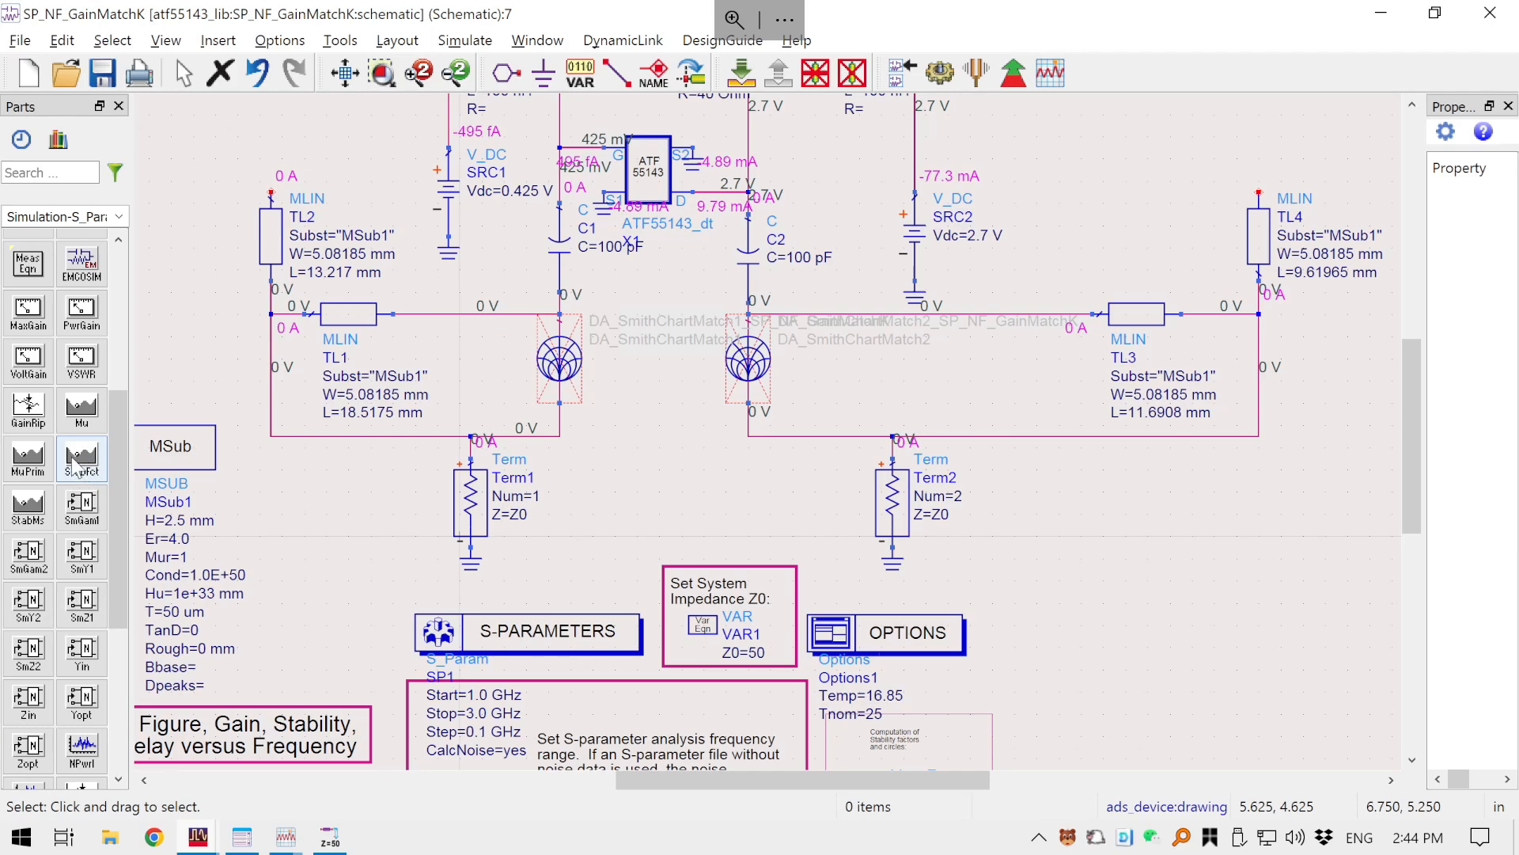
click(82, 459)
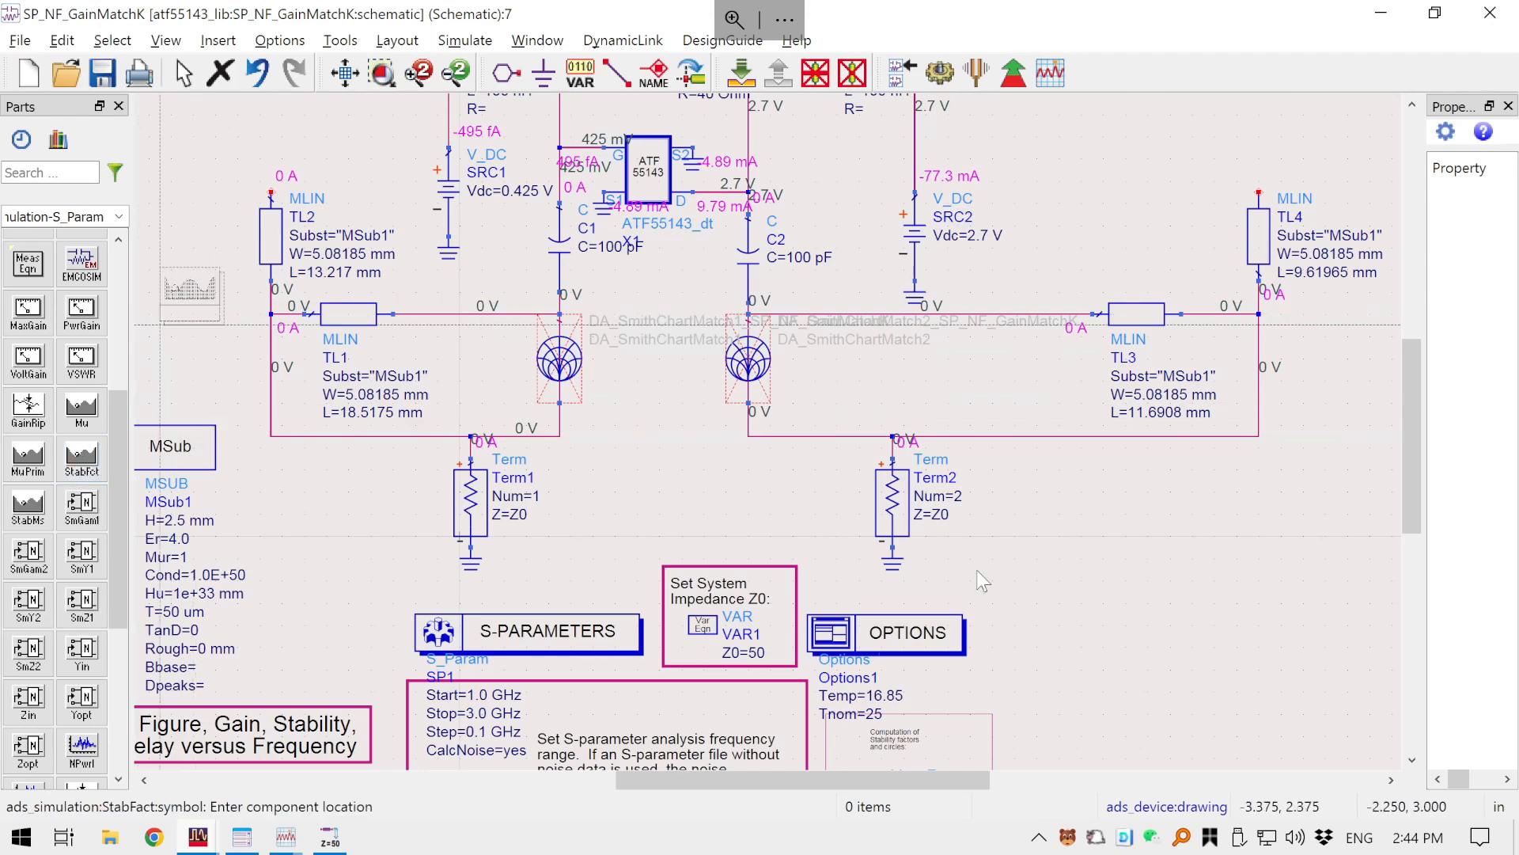
click(1107, 637)
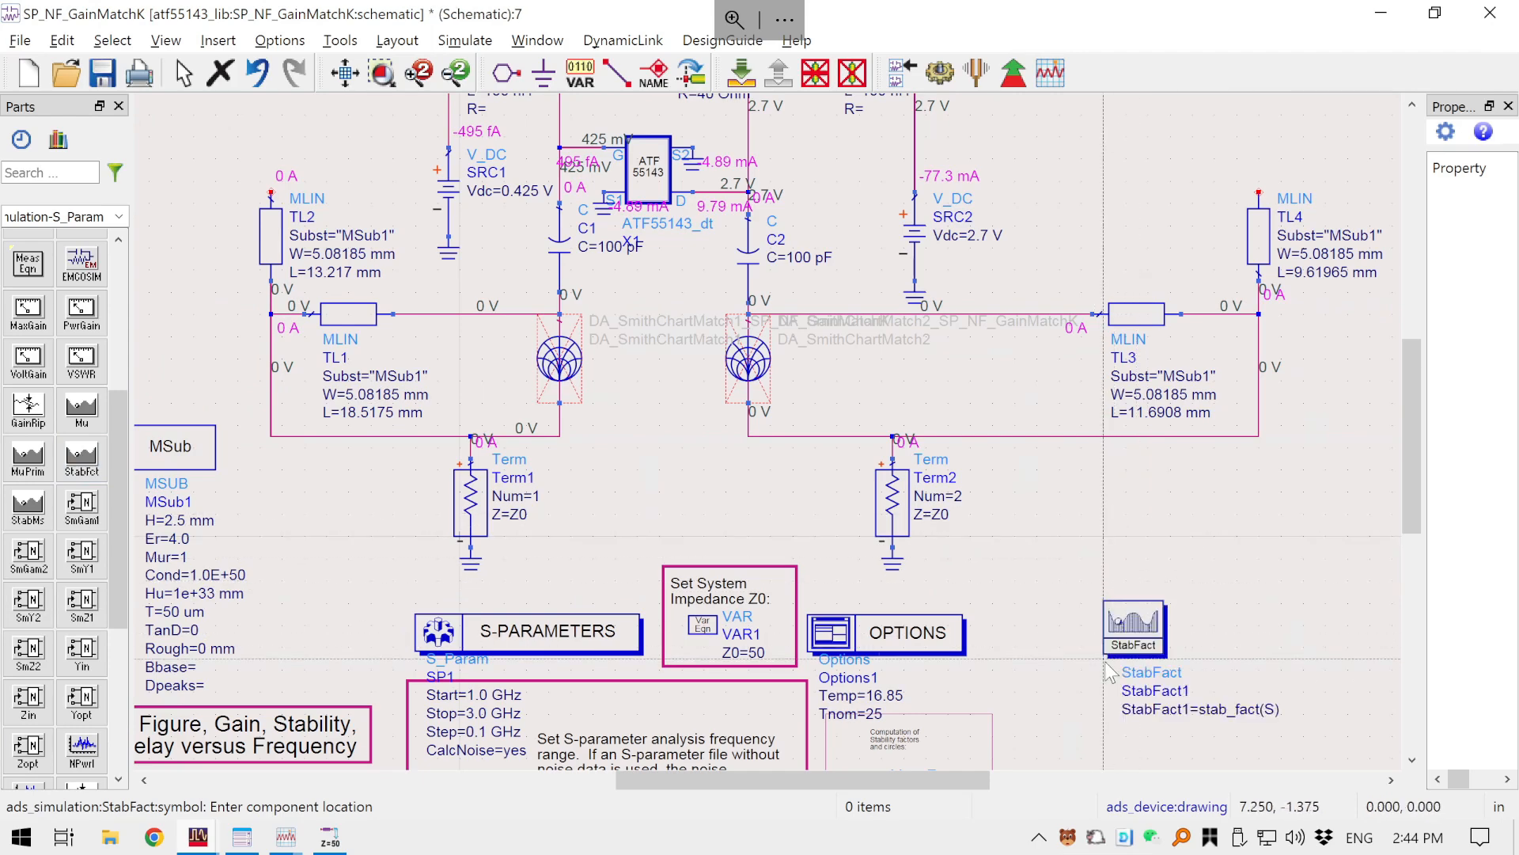
key(Escape)
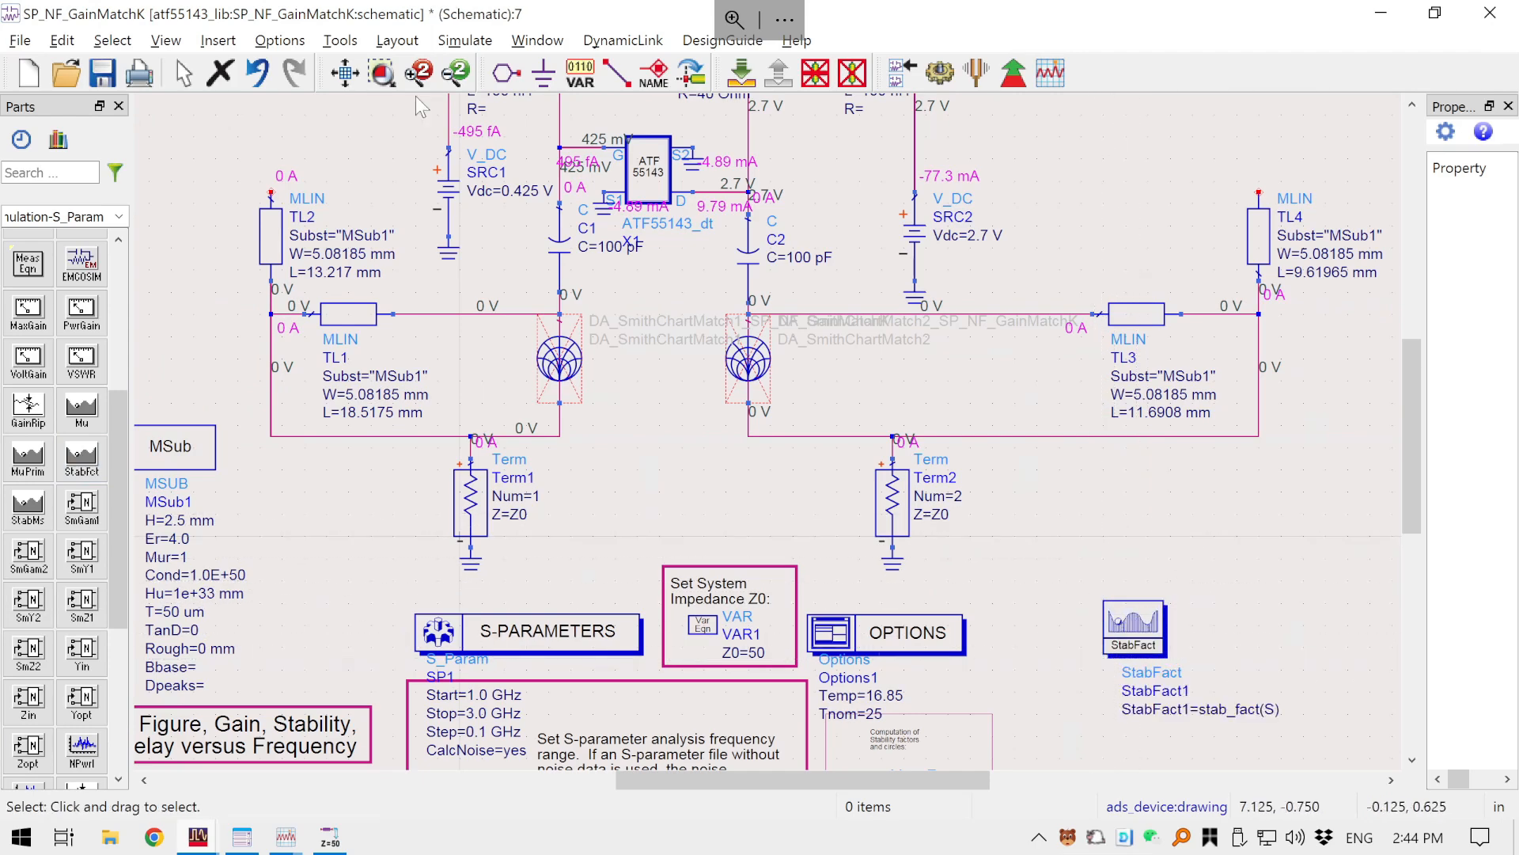
click(102, 75)
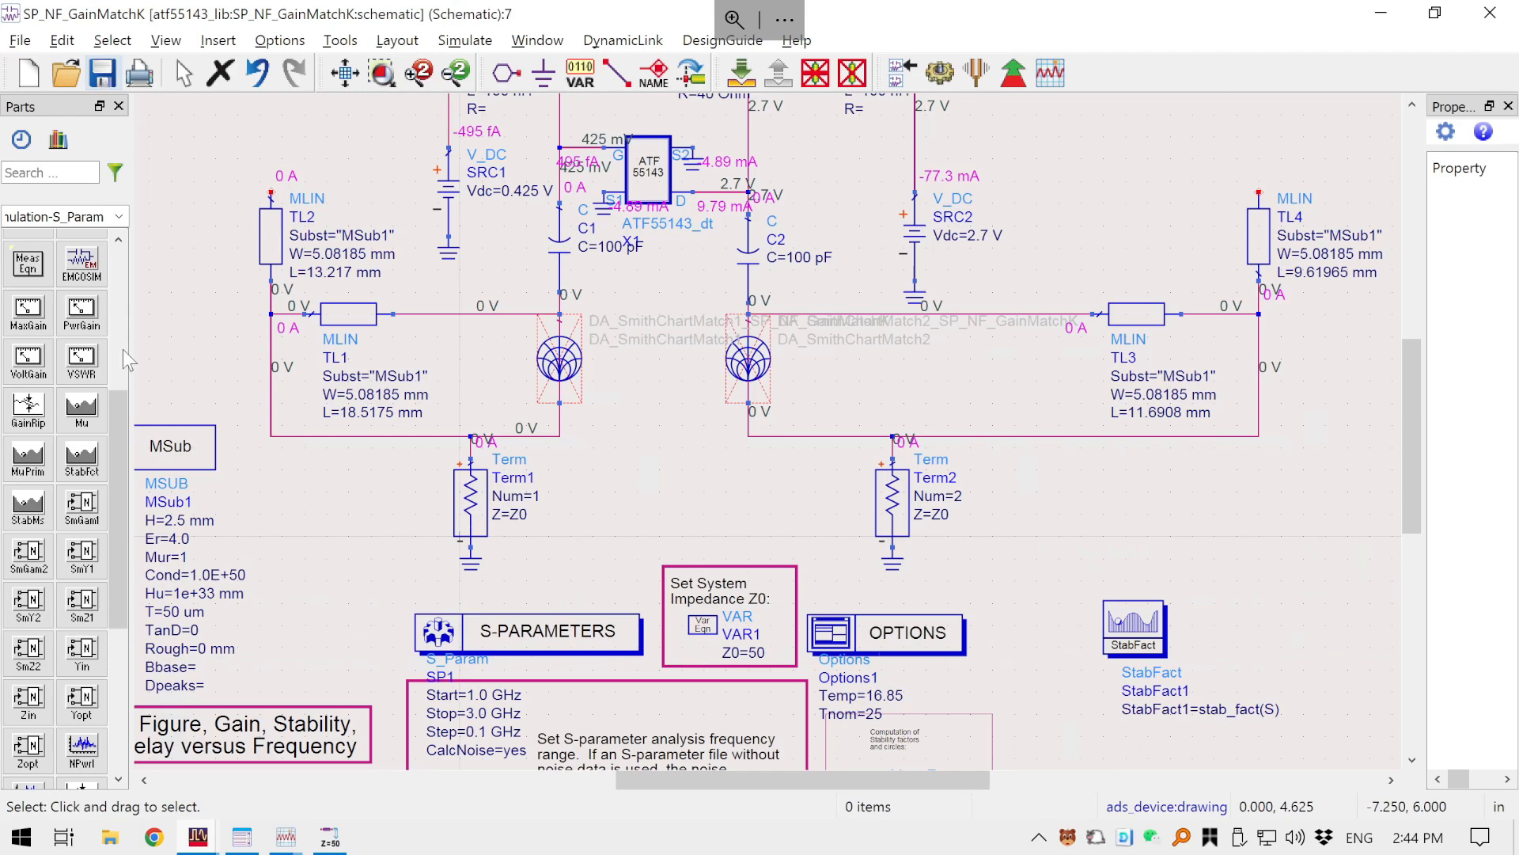
- Examine the StabFact component and its StabFact1=stab_fact(S) measurement expression
click(1142, 617)
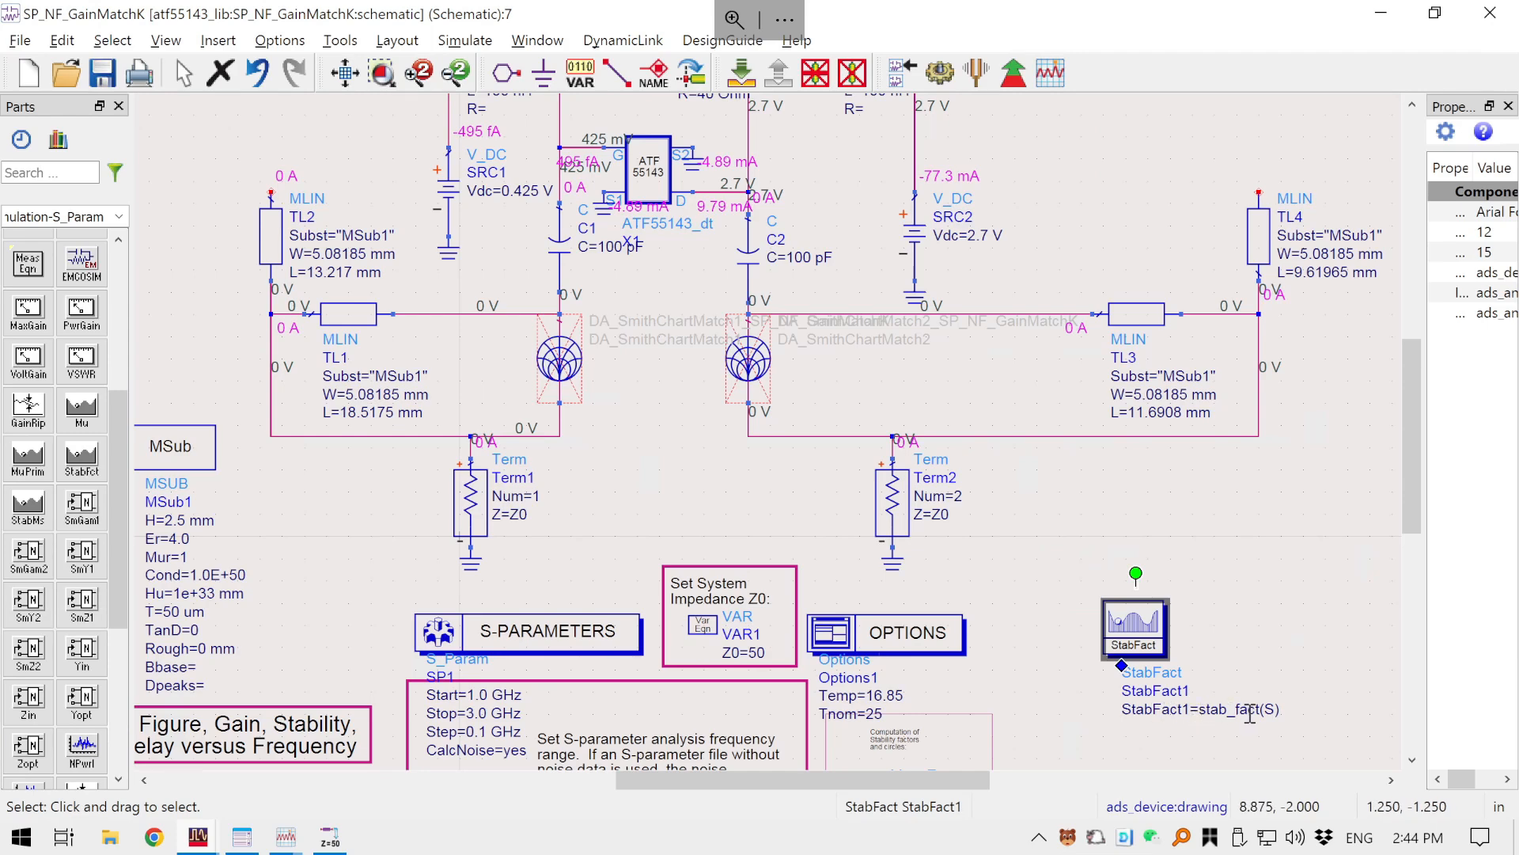
click(1242, 572)
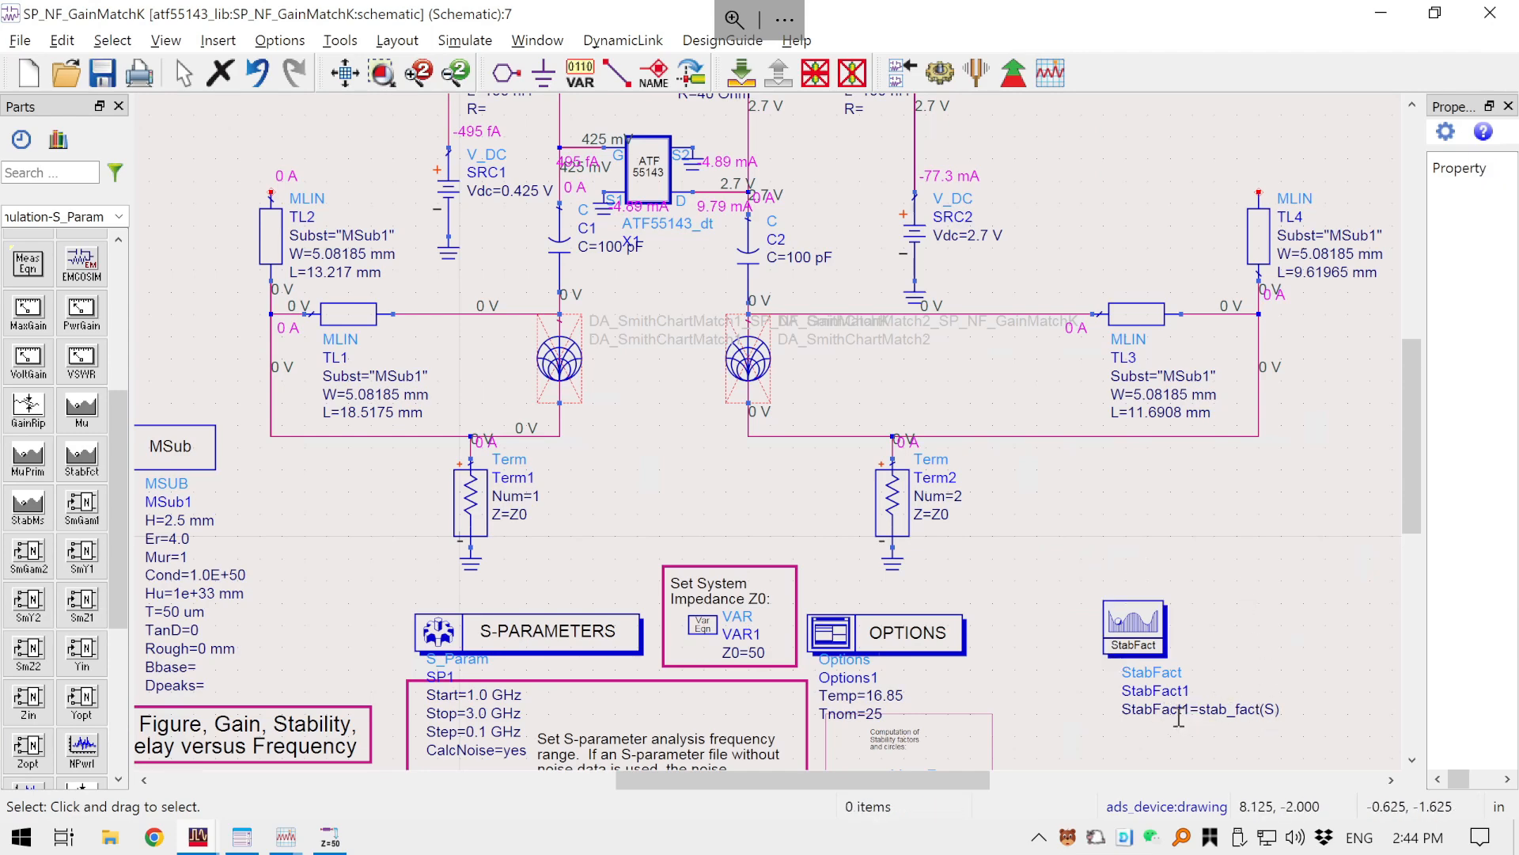
double_click(1178, 714)
drag(1191, 711, 1119, 710)
click(1049, 502)
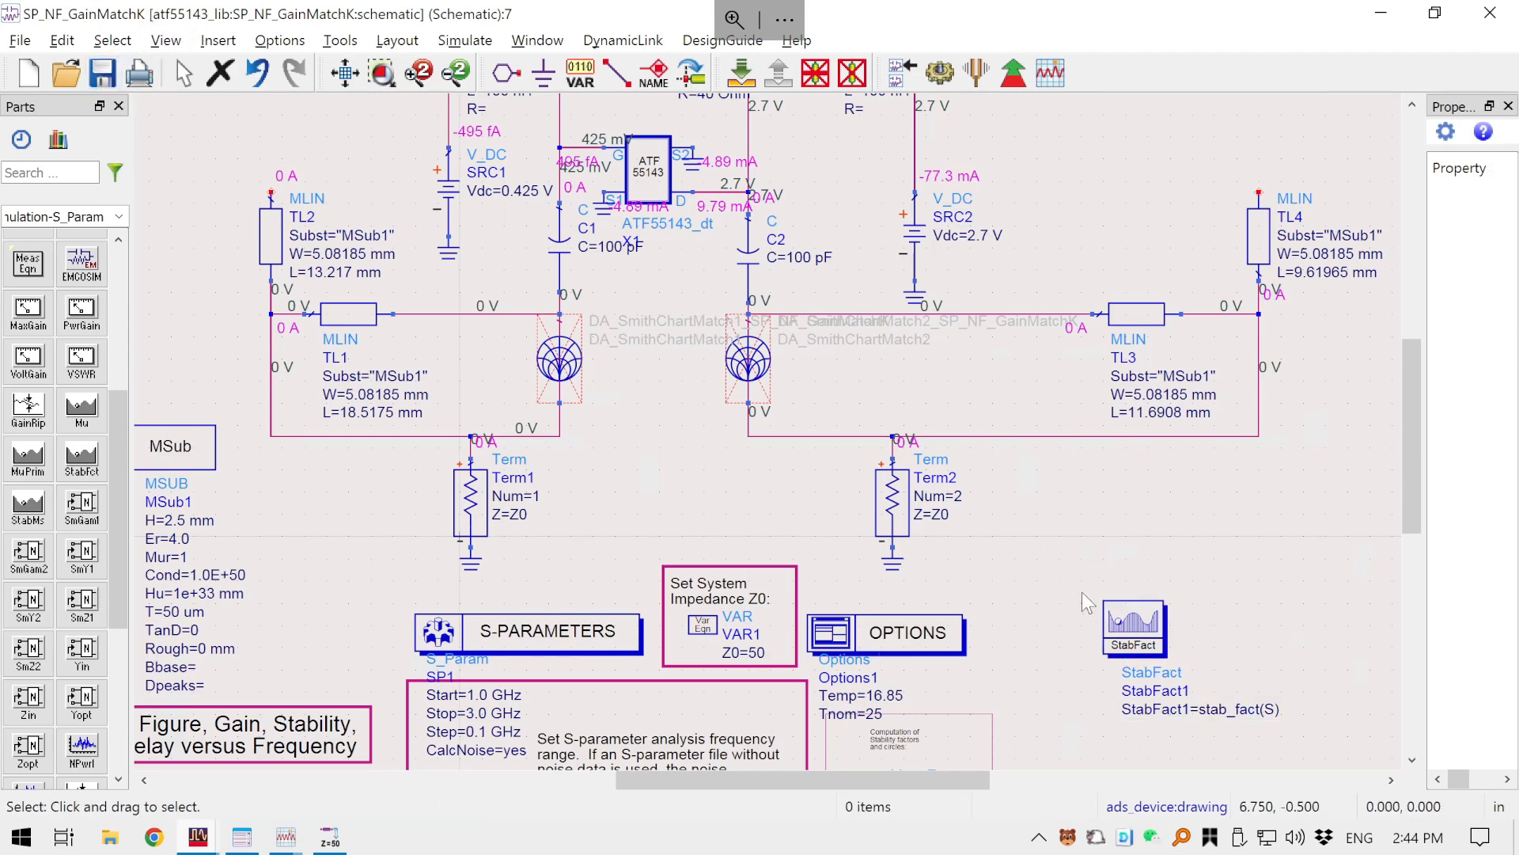
click(1122, 615)
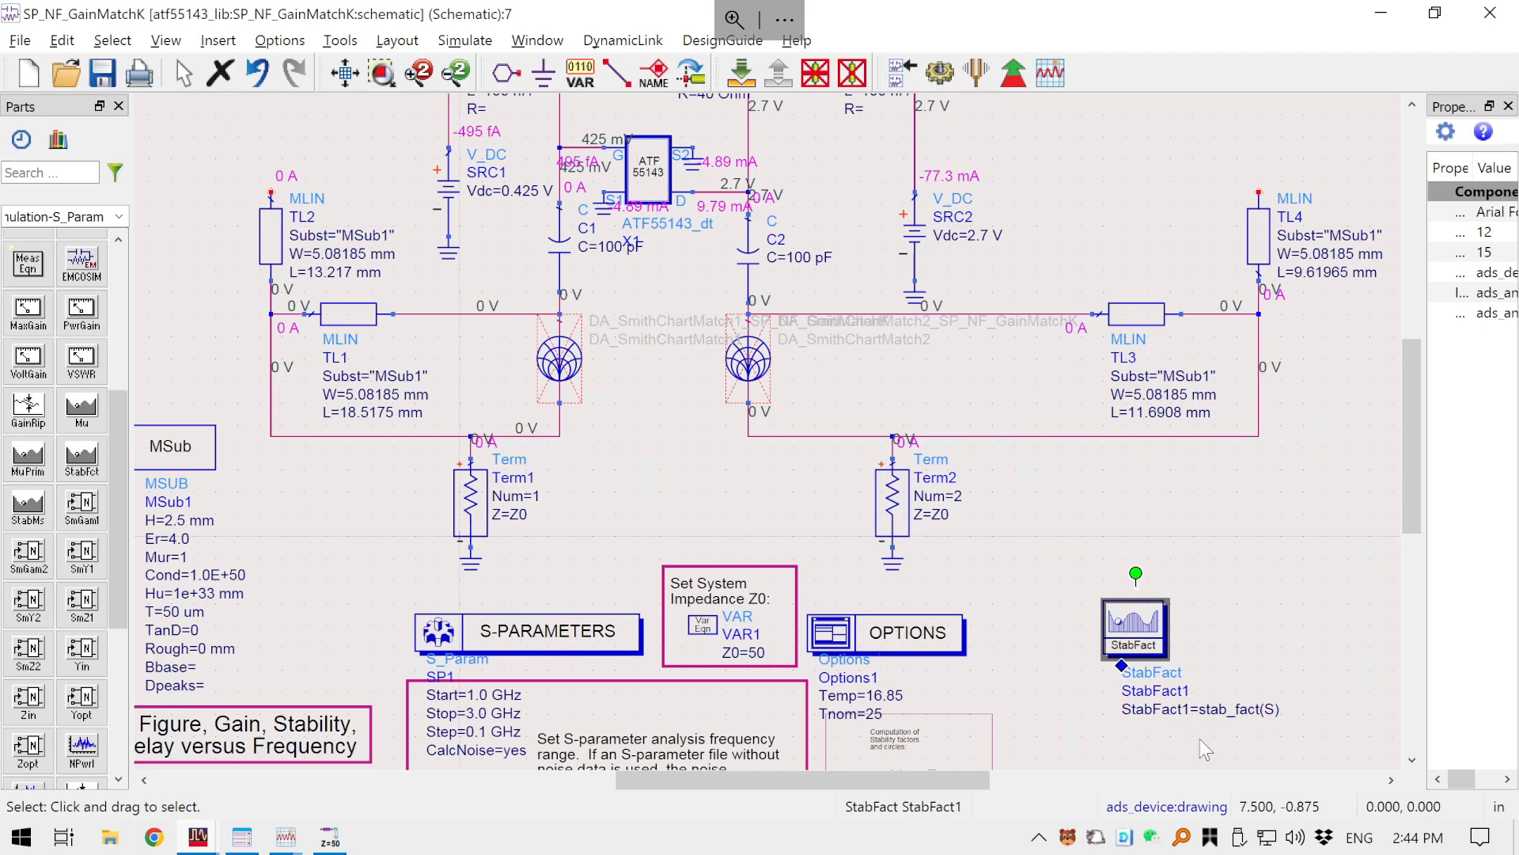
- Simulate the schematic and add a rectangular plot of StabFact1 beside the nf(2) plot in the data display
click(940, 70)
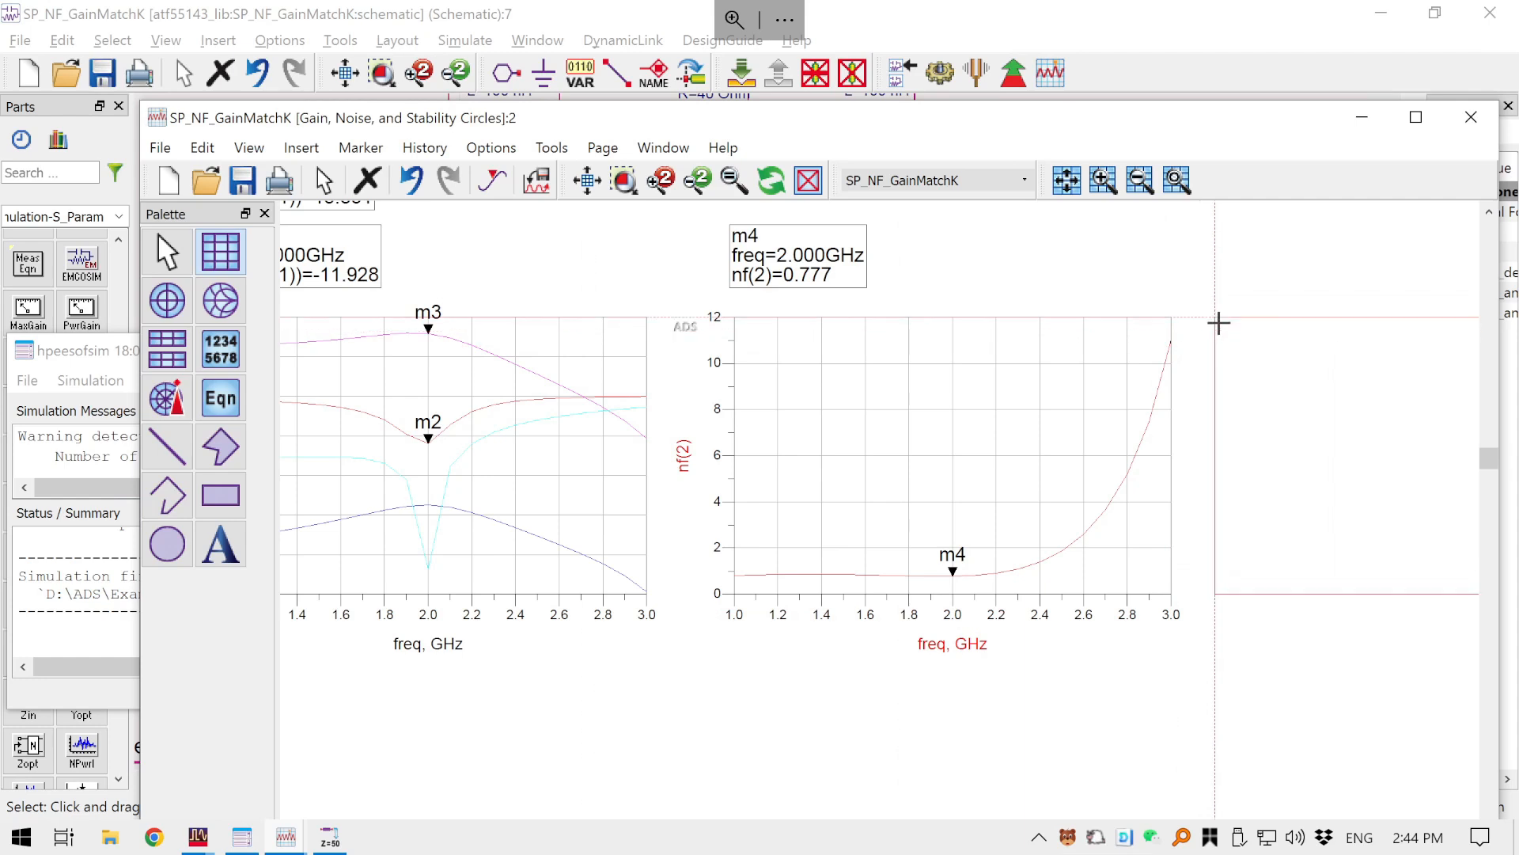
click(1219, 322)
scroll(614, 427, down, 2)
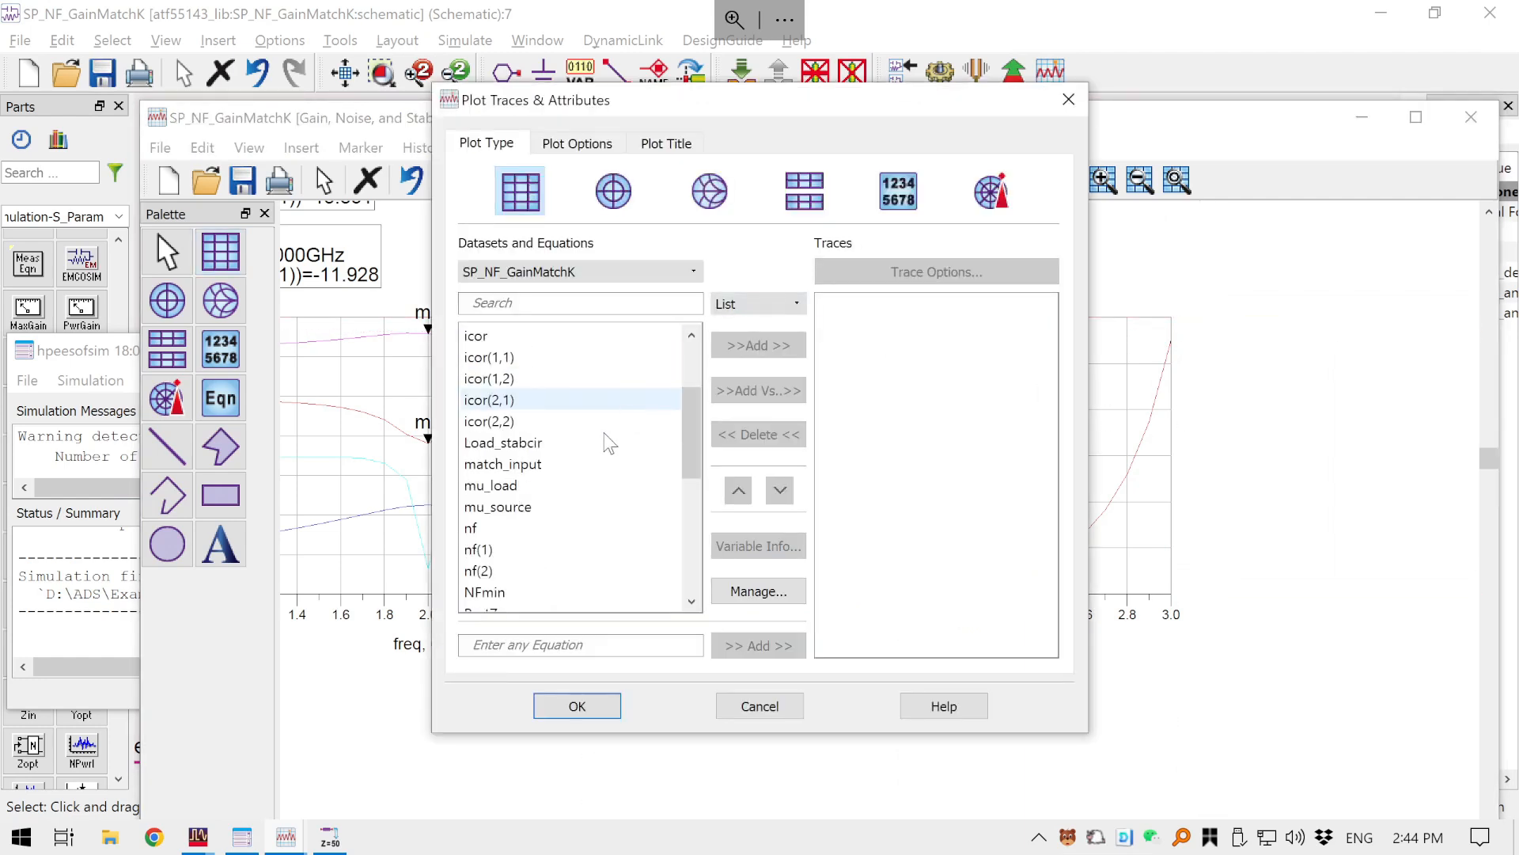
scroll(573, 467, down, 5)
click(525, 528)
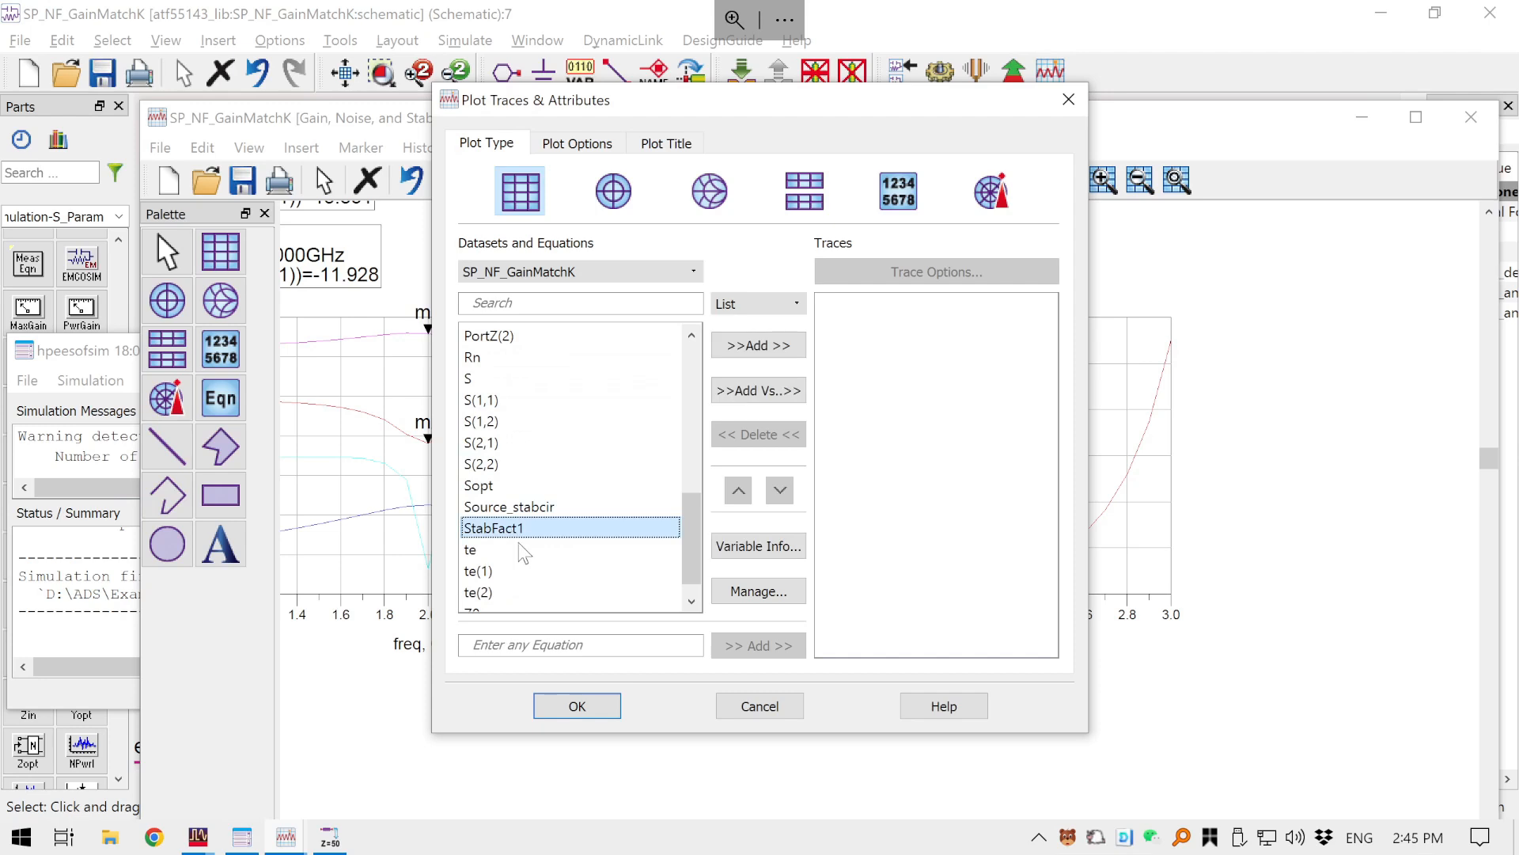
click(747, 347)
click(585, 707)
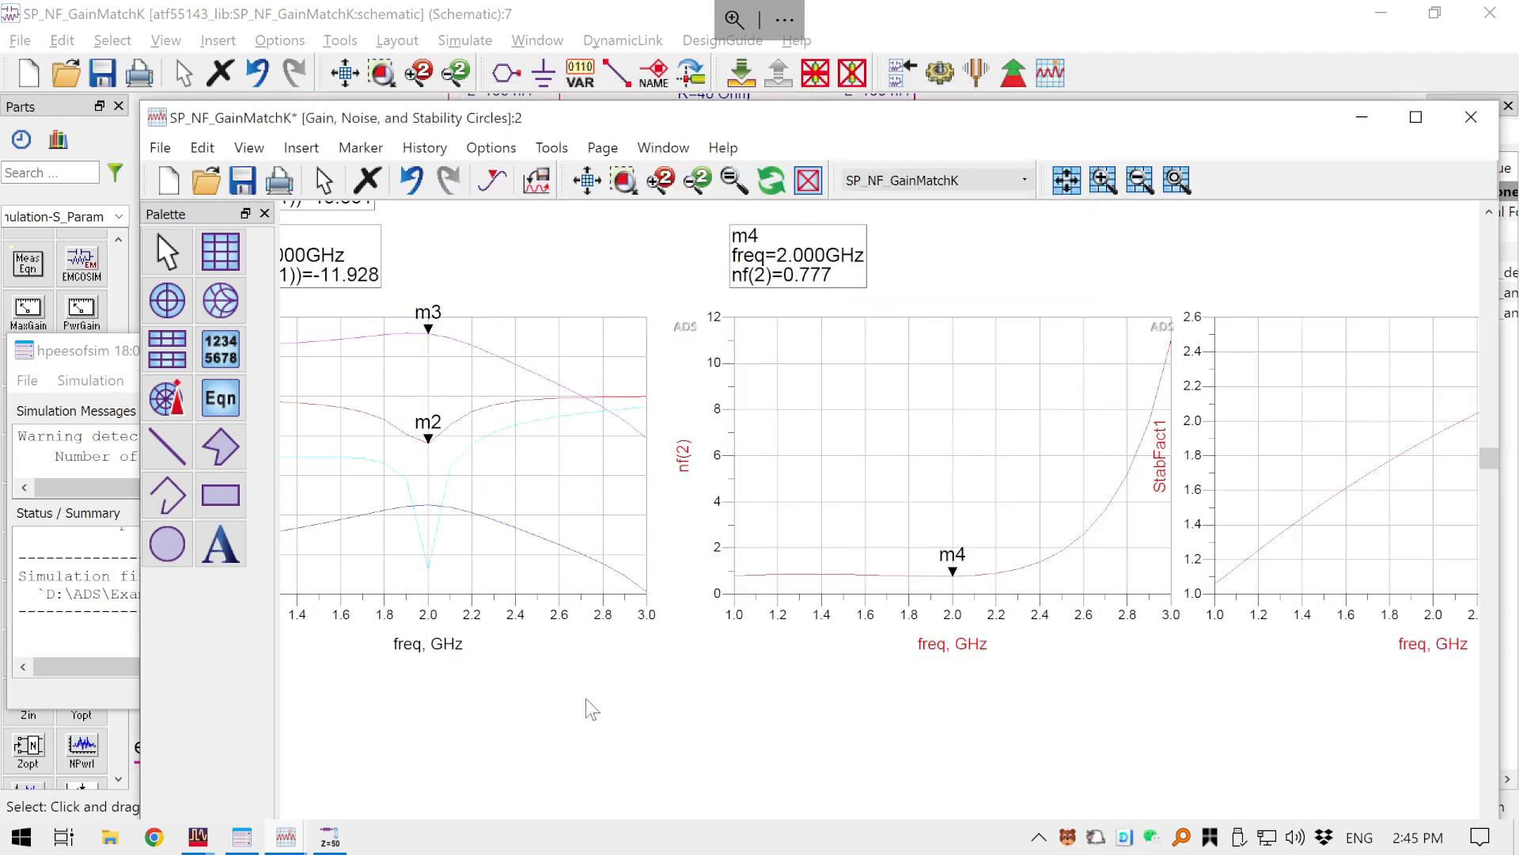
- Move the StabFact1 plot slightly farther from the nf(2) plot, and save the data display
drag(1051, 721, 558, 740)
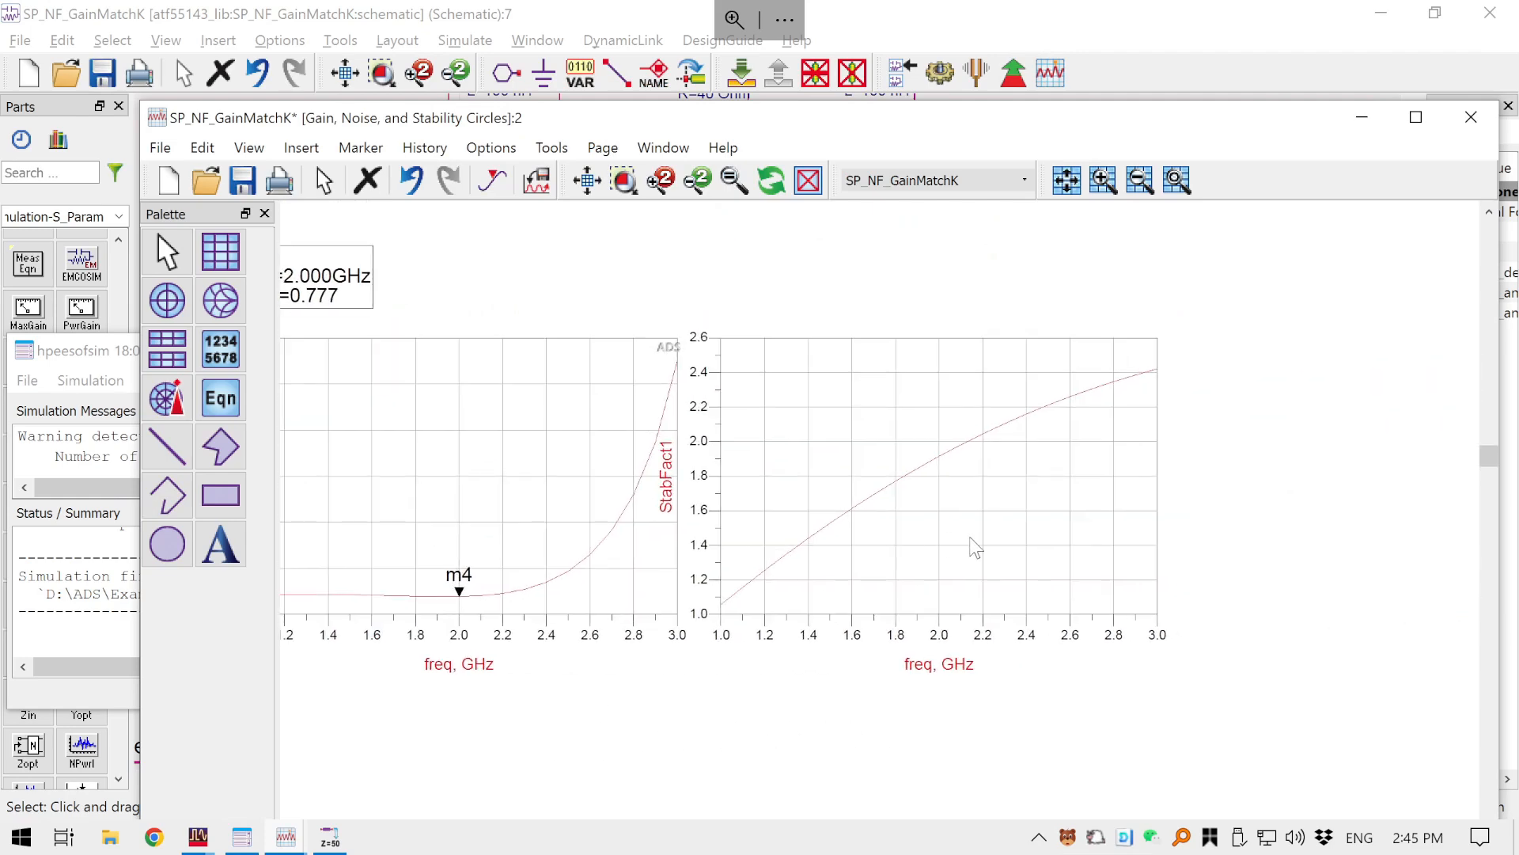
drag(974, 546, 1000, 549)
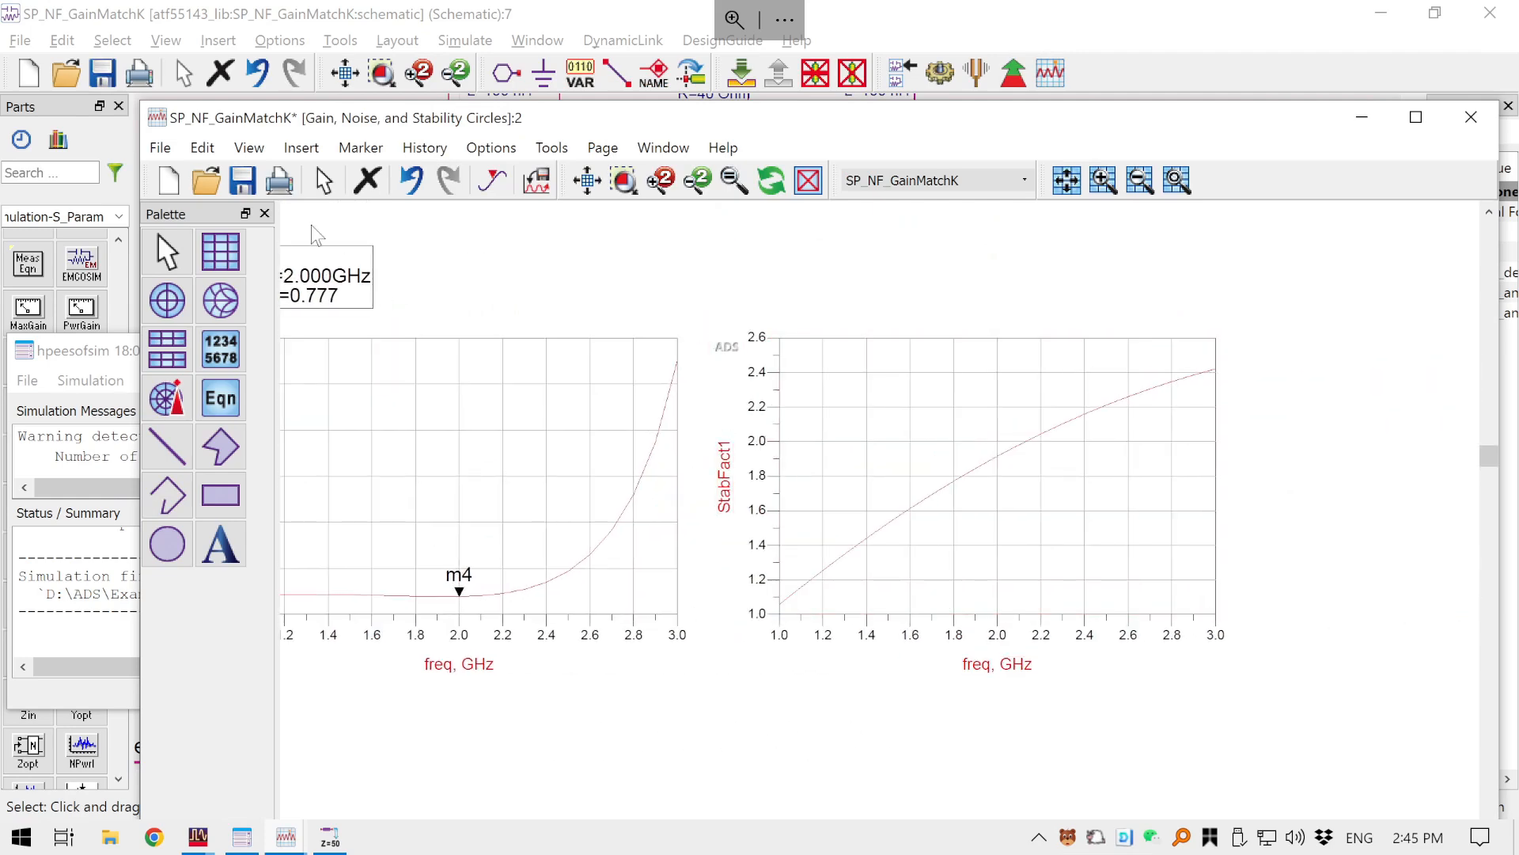
click(242, 180)
- Add a marker at 2.000 GHz on the StabFact1 trace, maximize the data display window, and save it
click(493, 180)
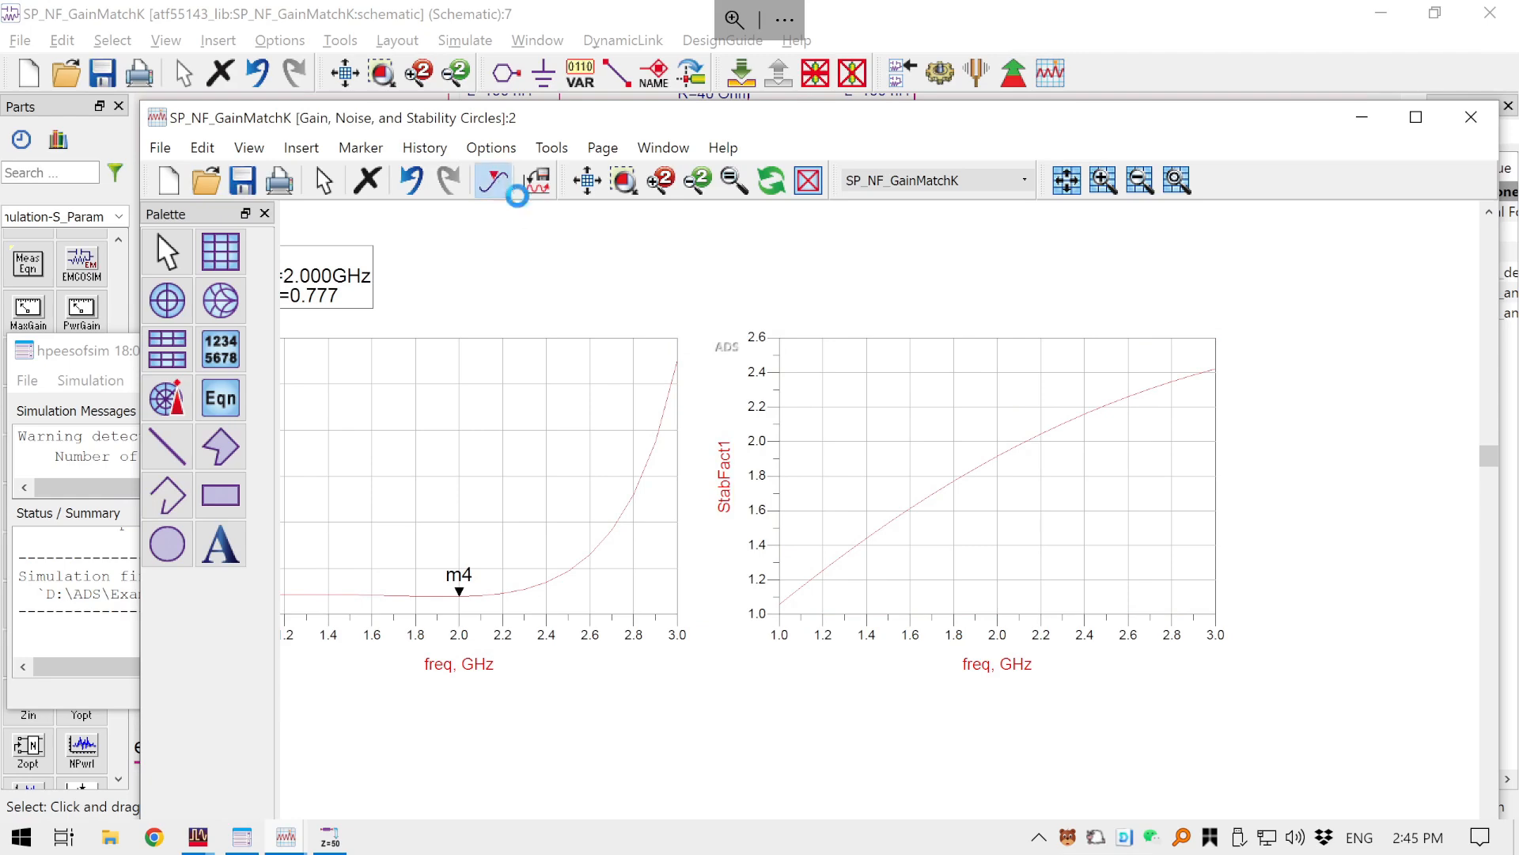
click(993, 449)
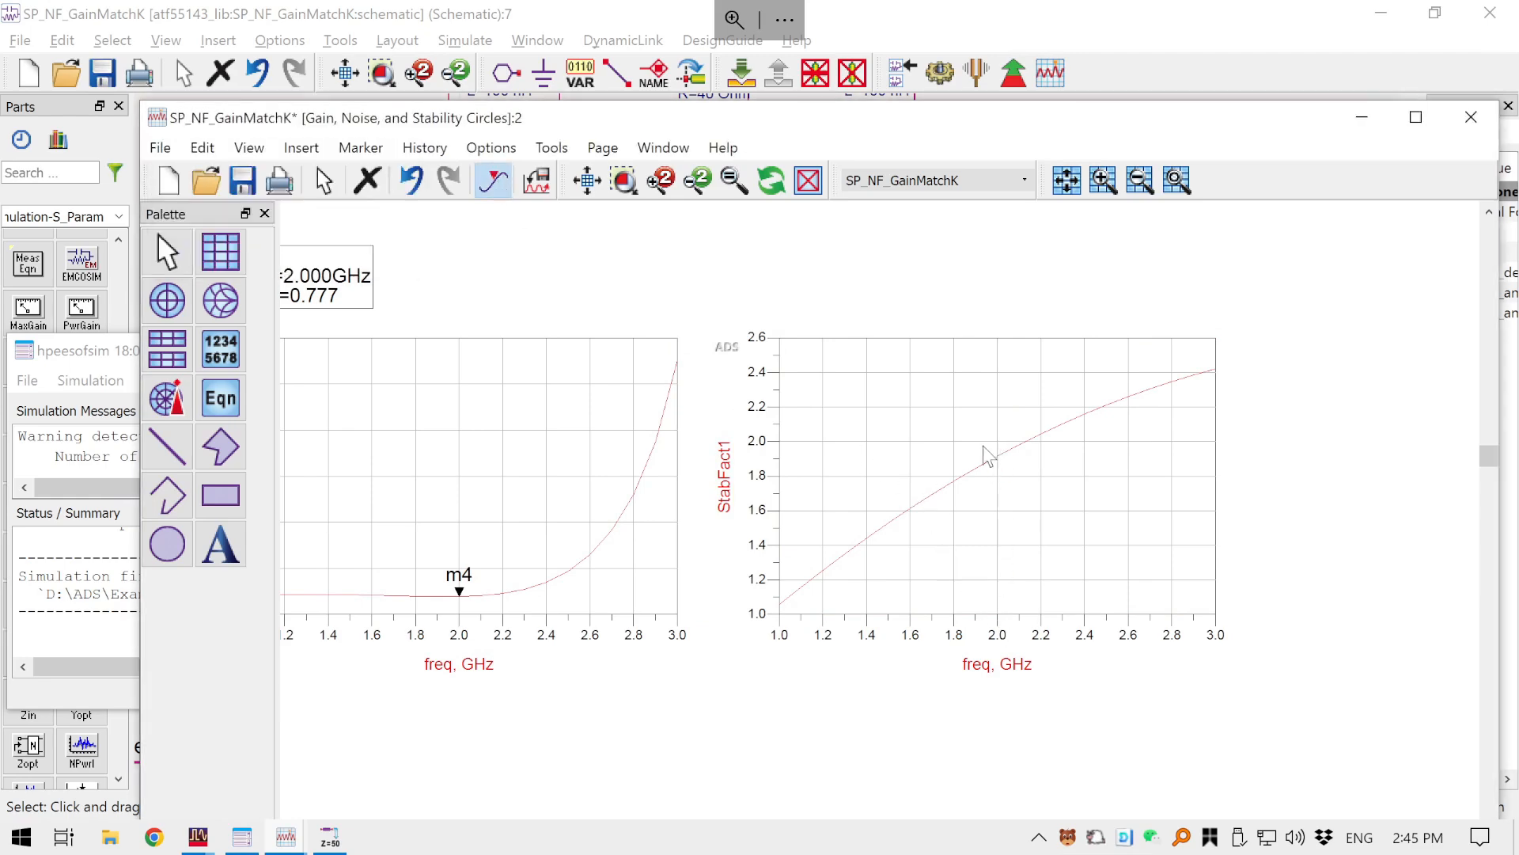
drag(1032, 306, 1274, 356)
scroll(1051, 361, down, 2)
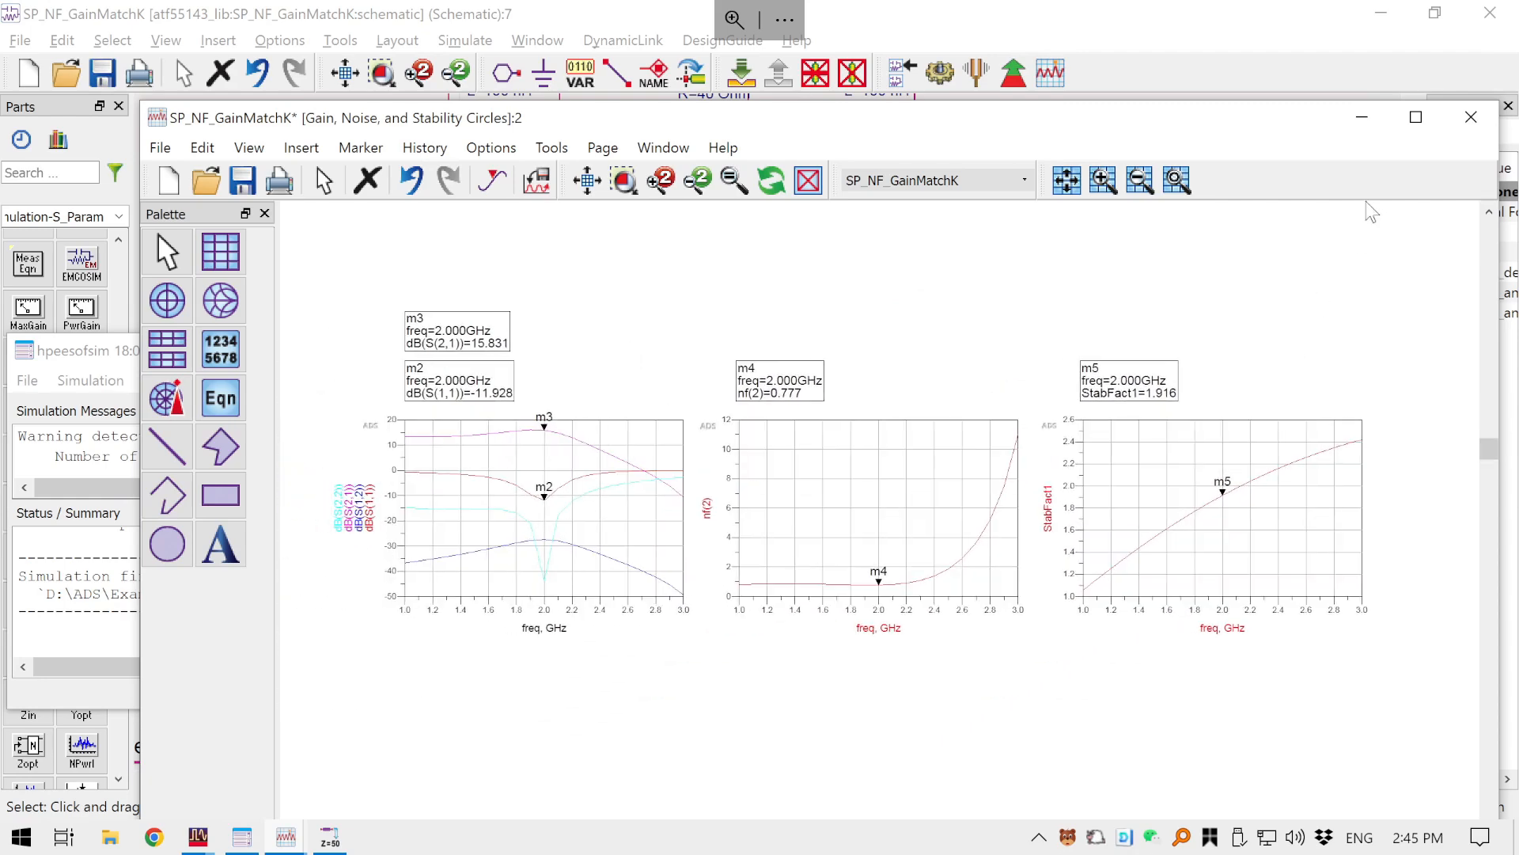
click(1416, 118)
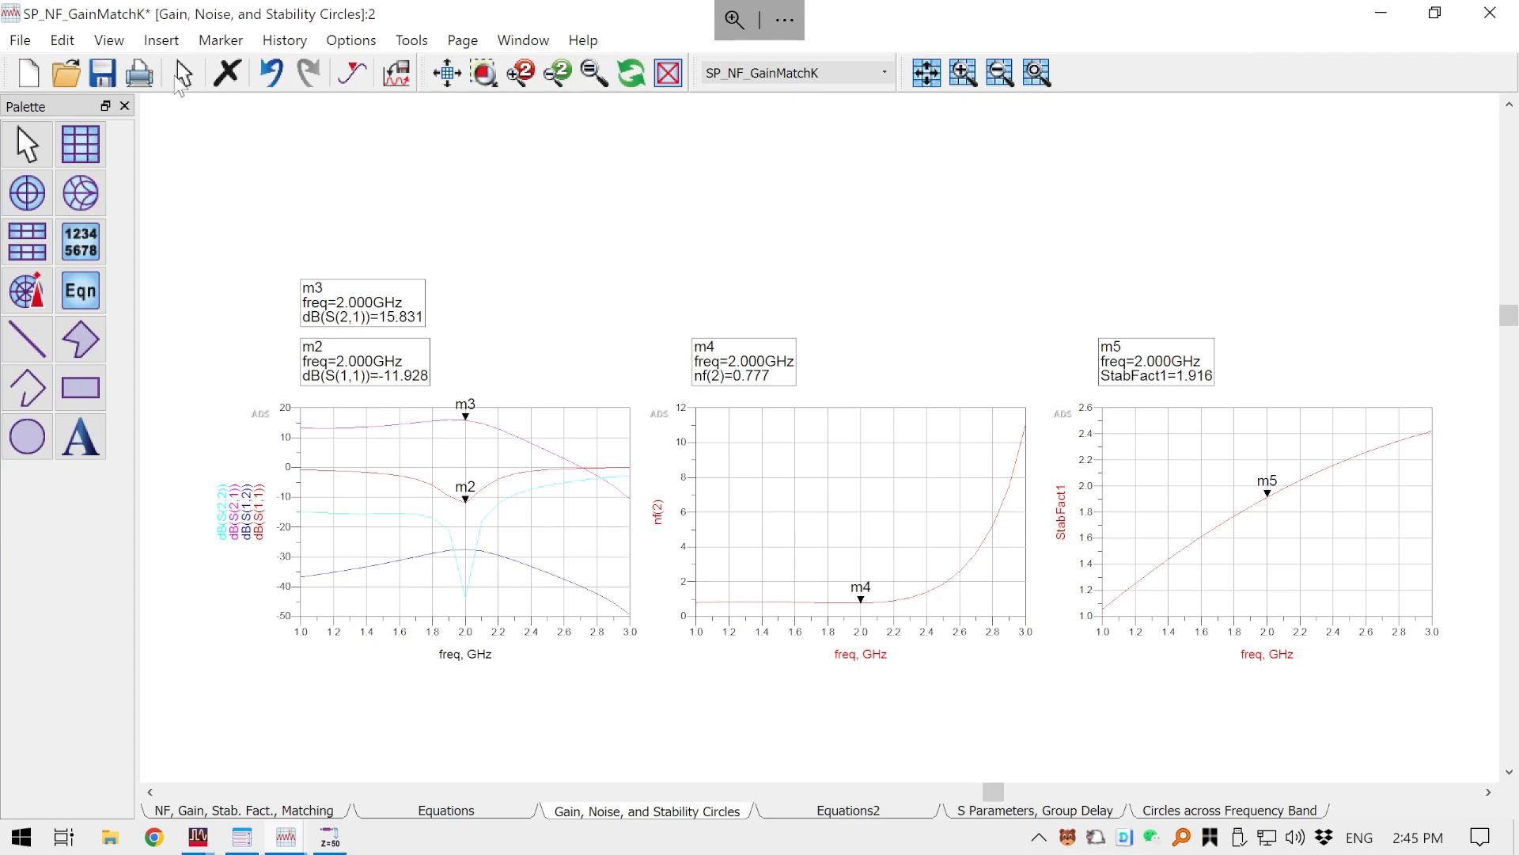
click(104, 73)
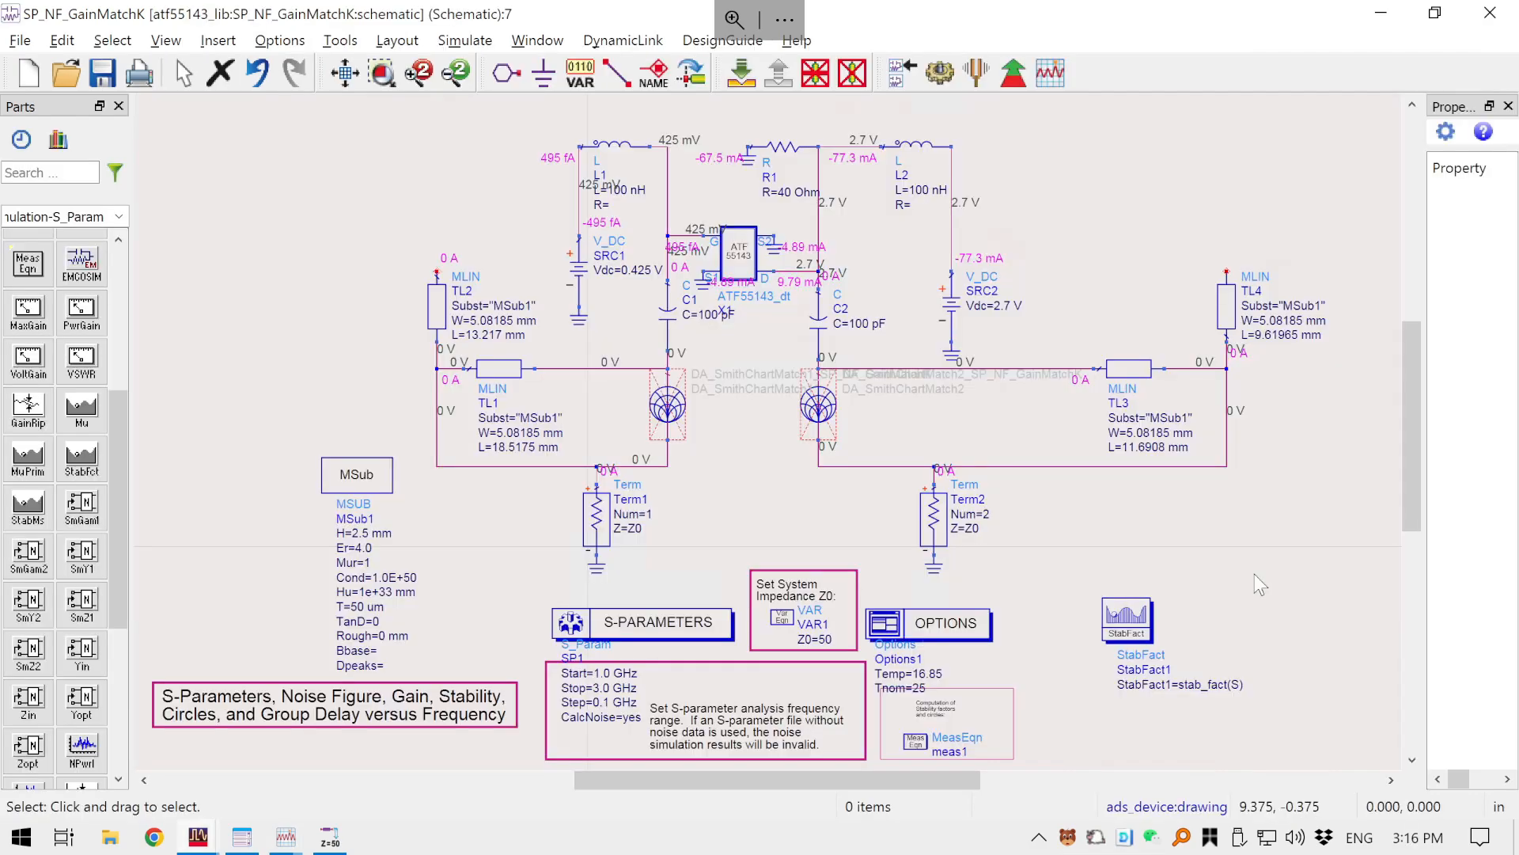
- Check the package outline and PCB pad layout in the ATF-55143 datasheet, and save the entire schematic cell as SIM4_Layout in atf55143_lib
key(ctrl+super+Right)
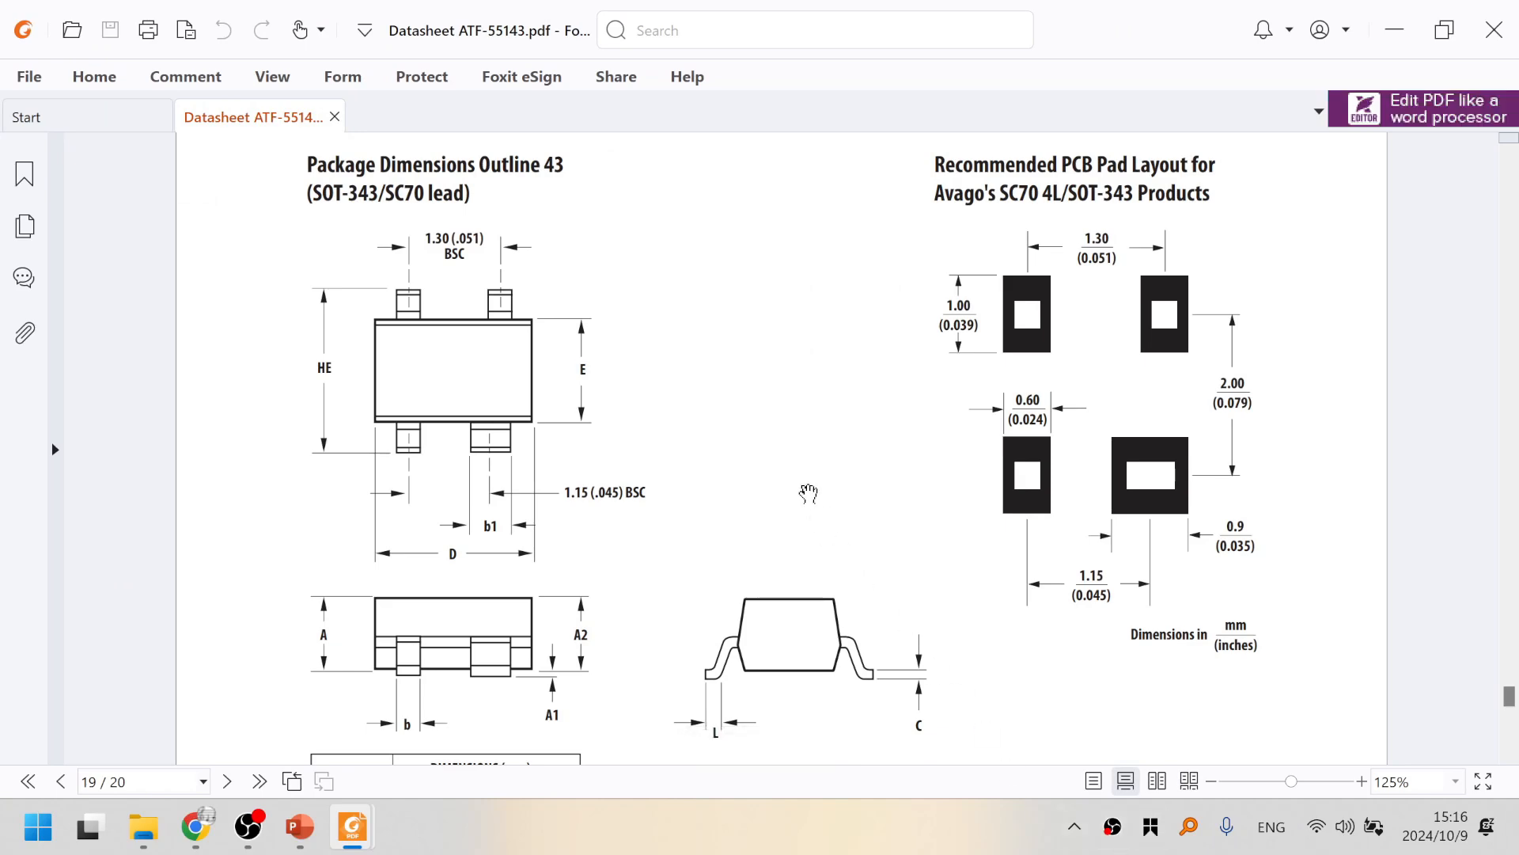
key(ctrl+super+Left)
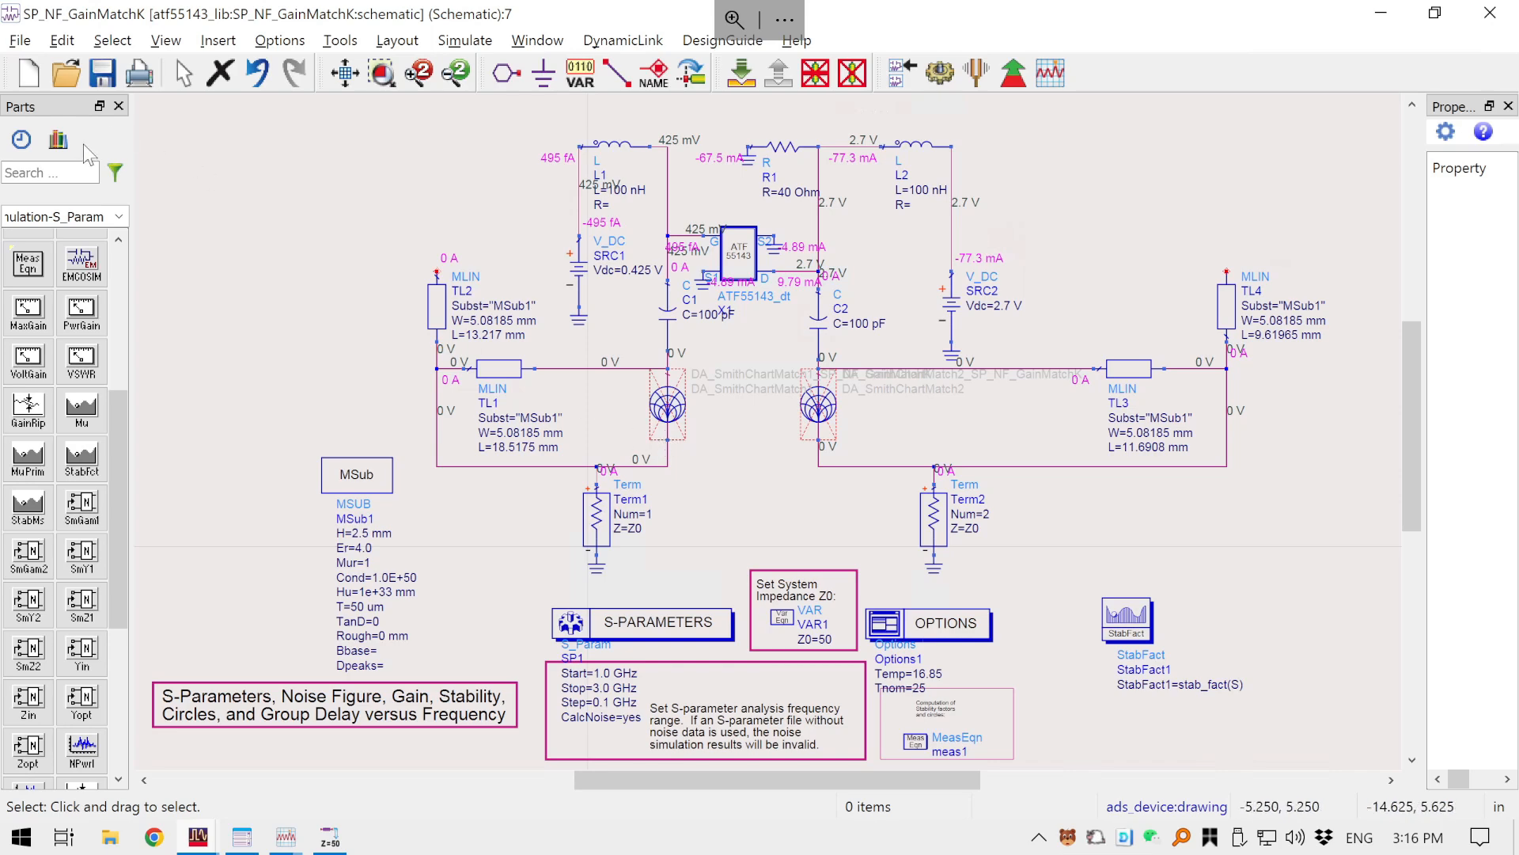
click(20, 41)
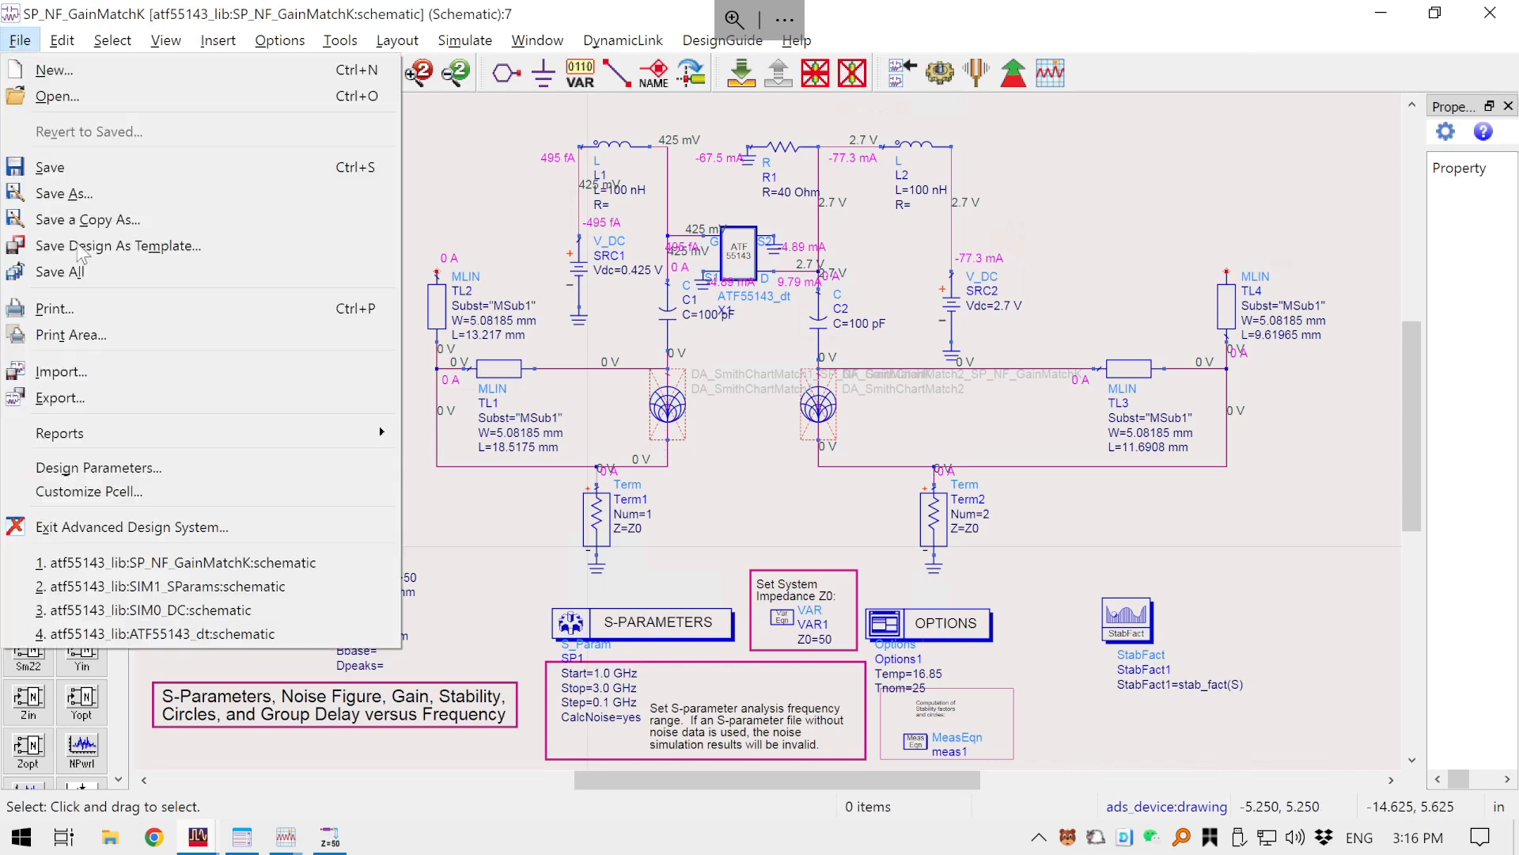
click(77, 197)
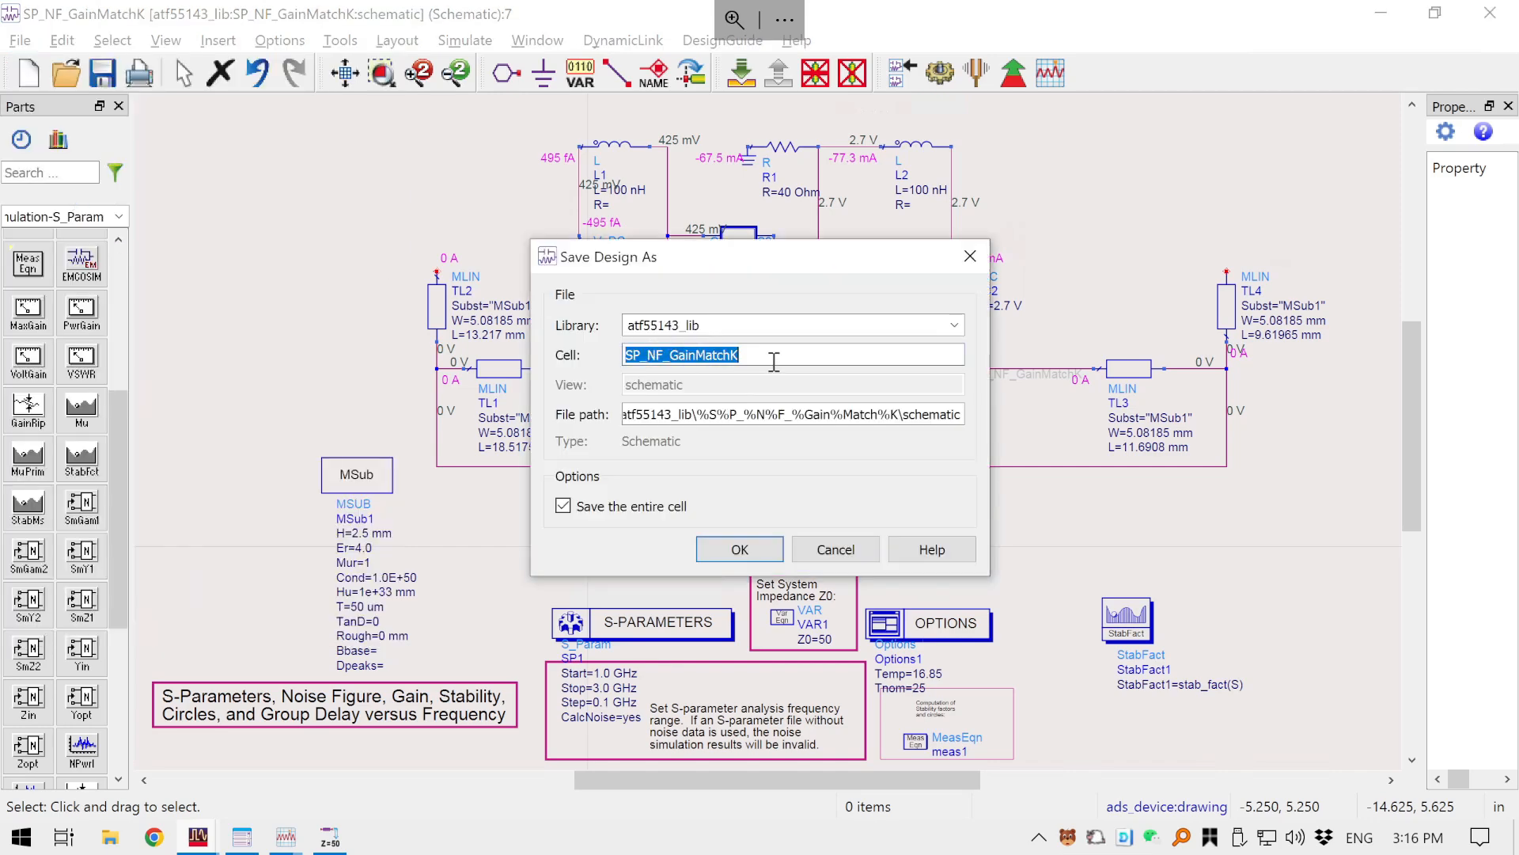
text(SIM)
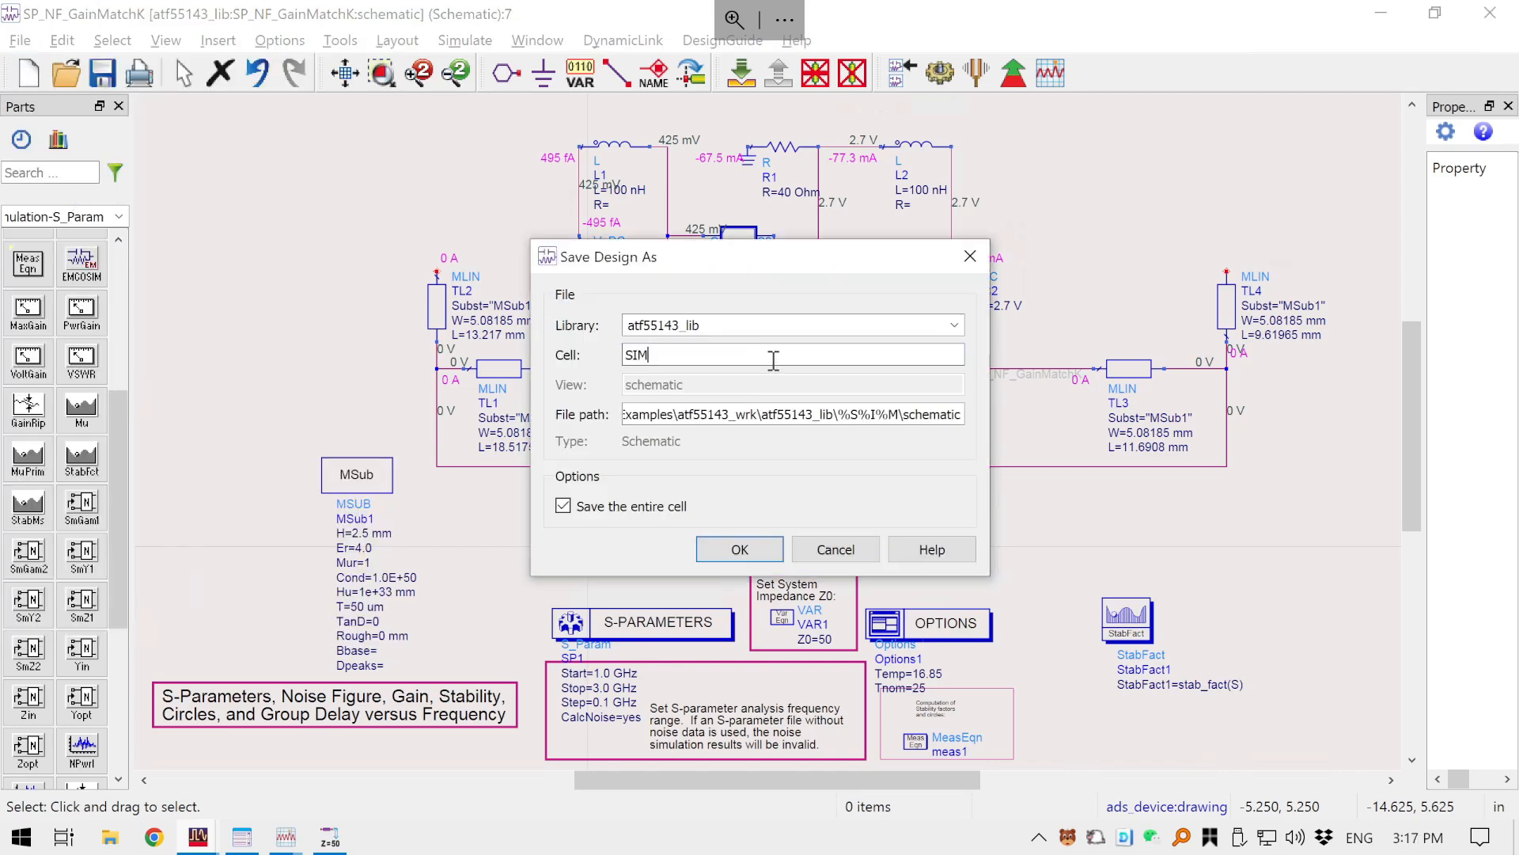
text(4_Layou)
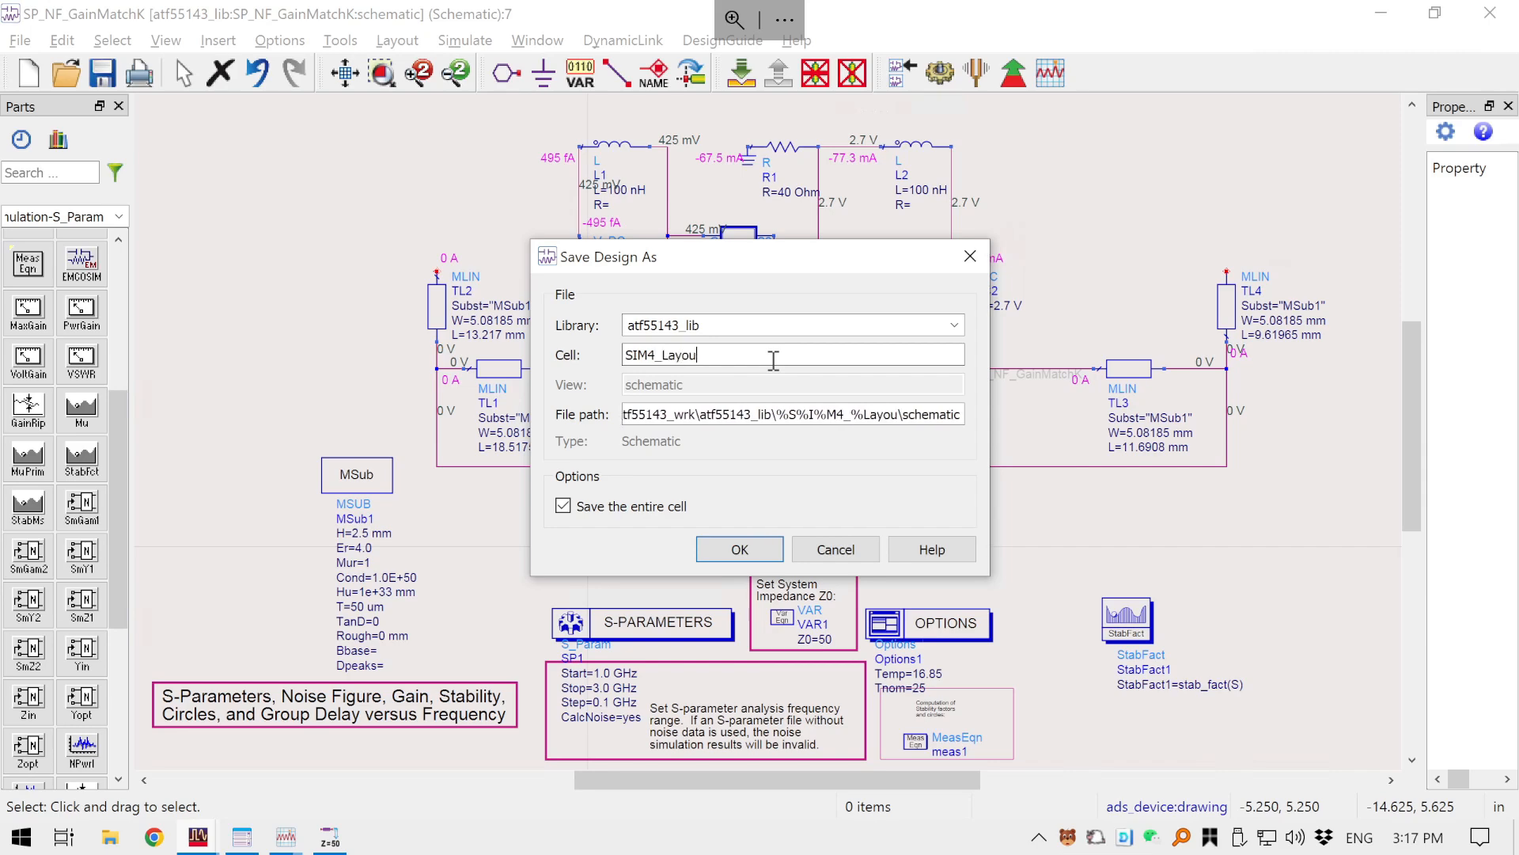
text(t)
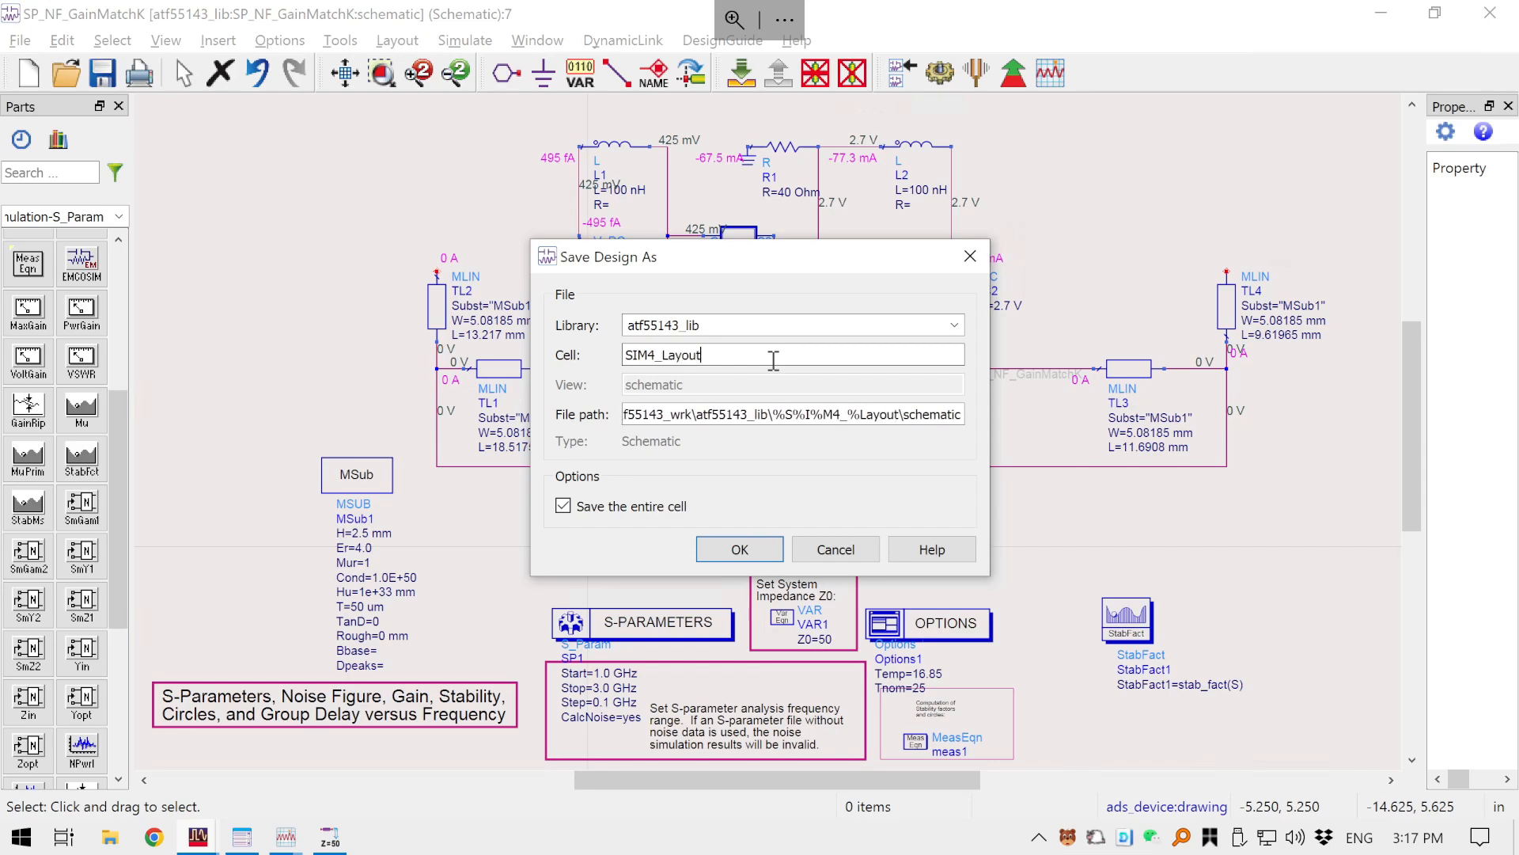
click(739, 558)
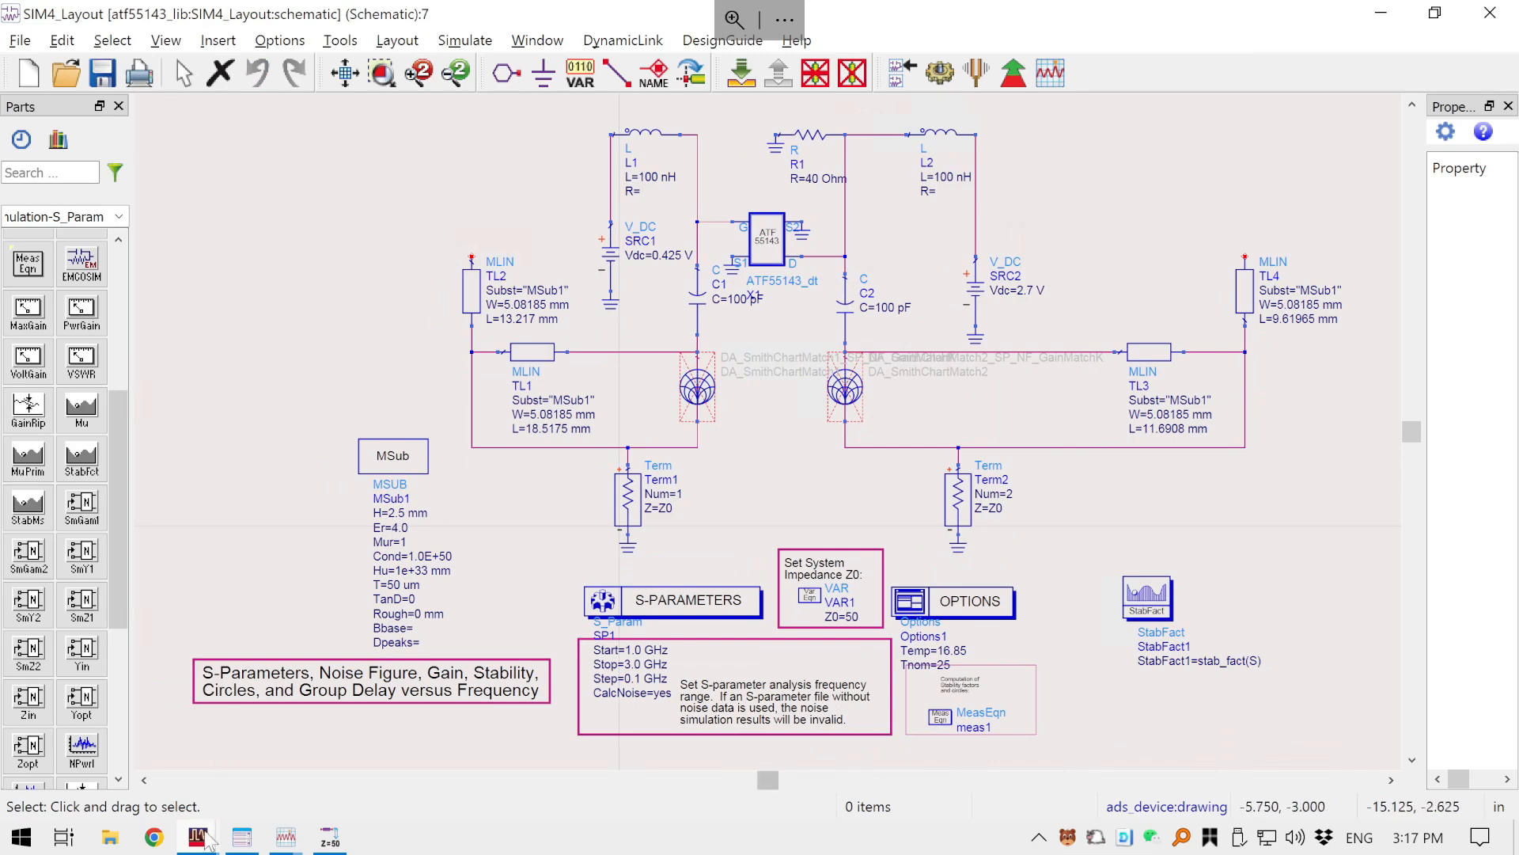
- Close the Component Library and Smith Chart Utility windows
click(209, 840)
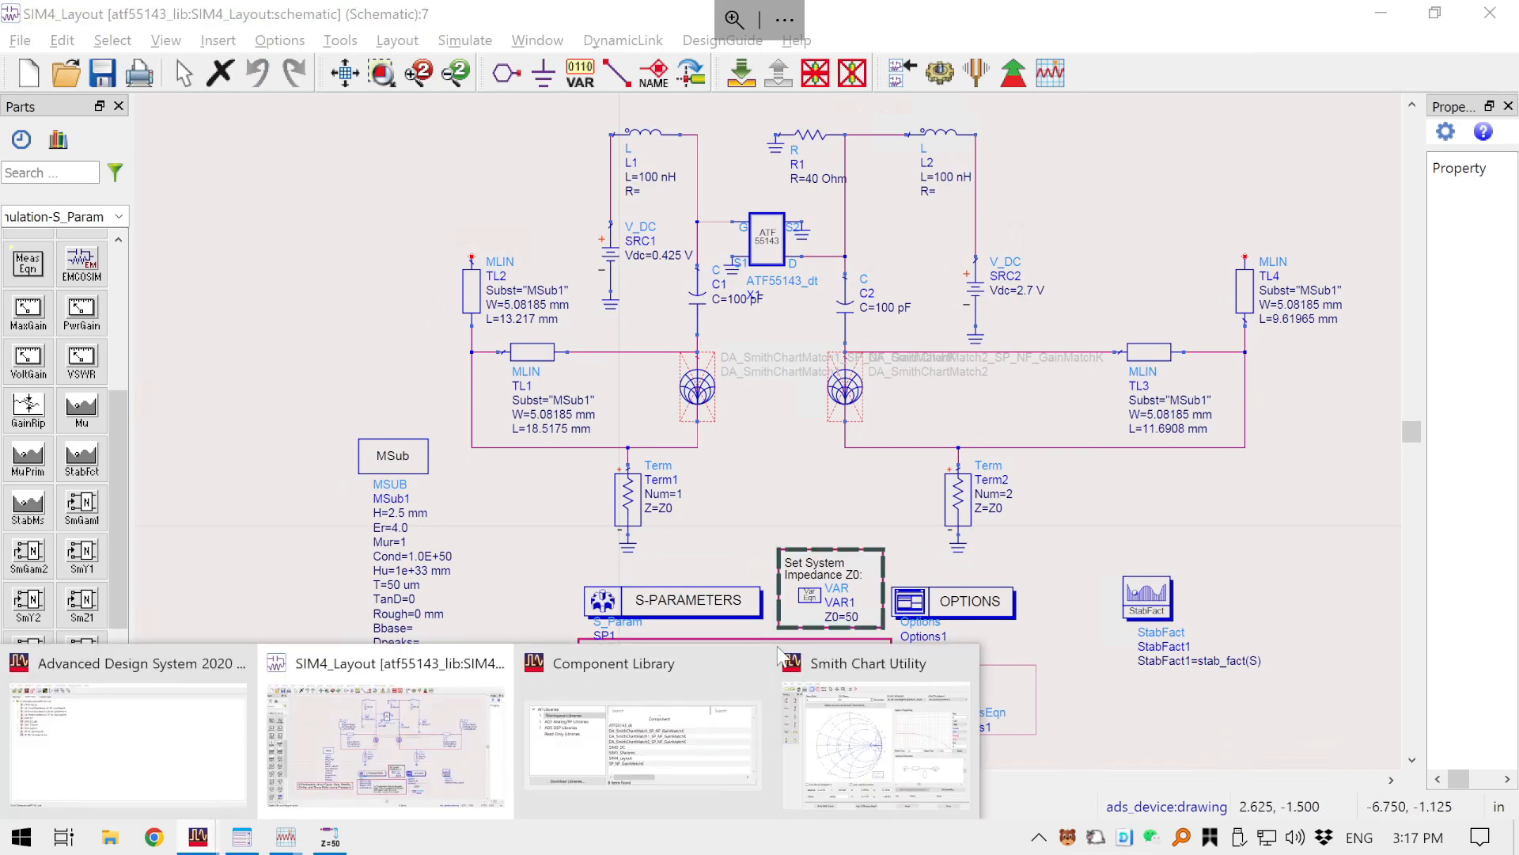
click(744, 663)
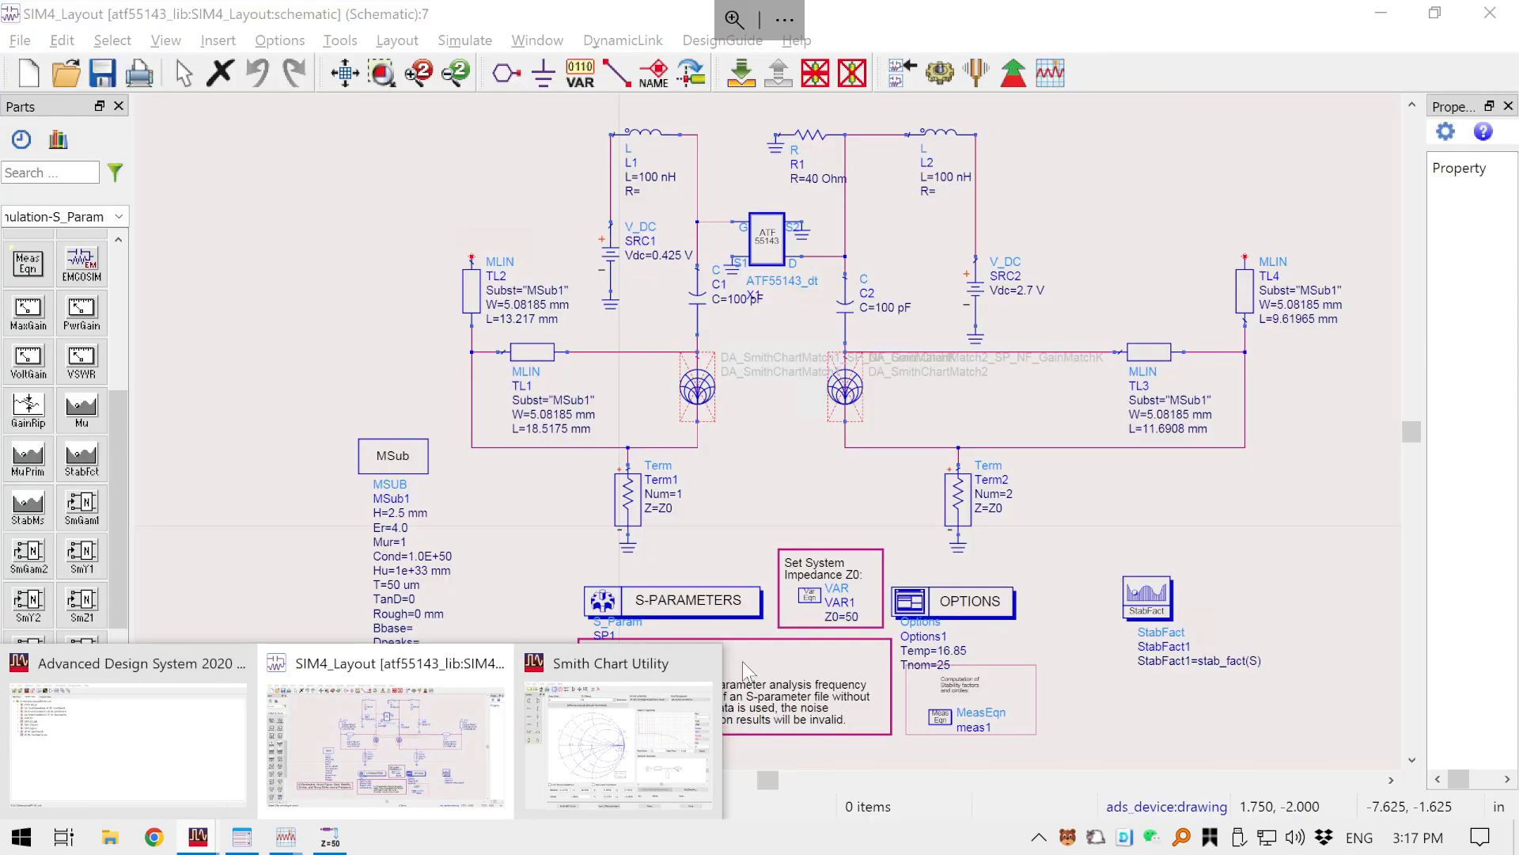
click(703, 663)
- Delete the symbol view of the SIM4_Layout cell from the workspace in the main ADS window
click(147, 755)
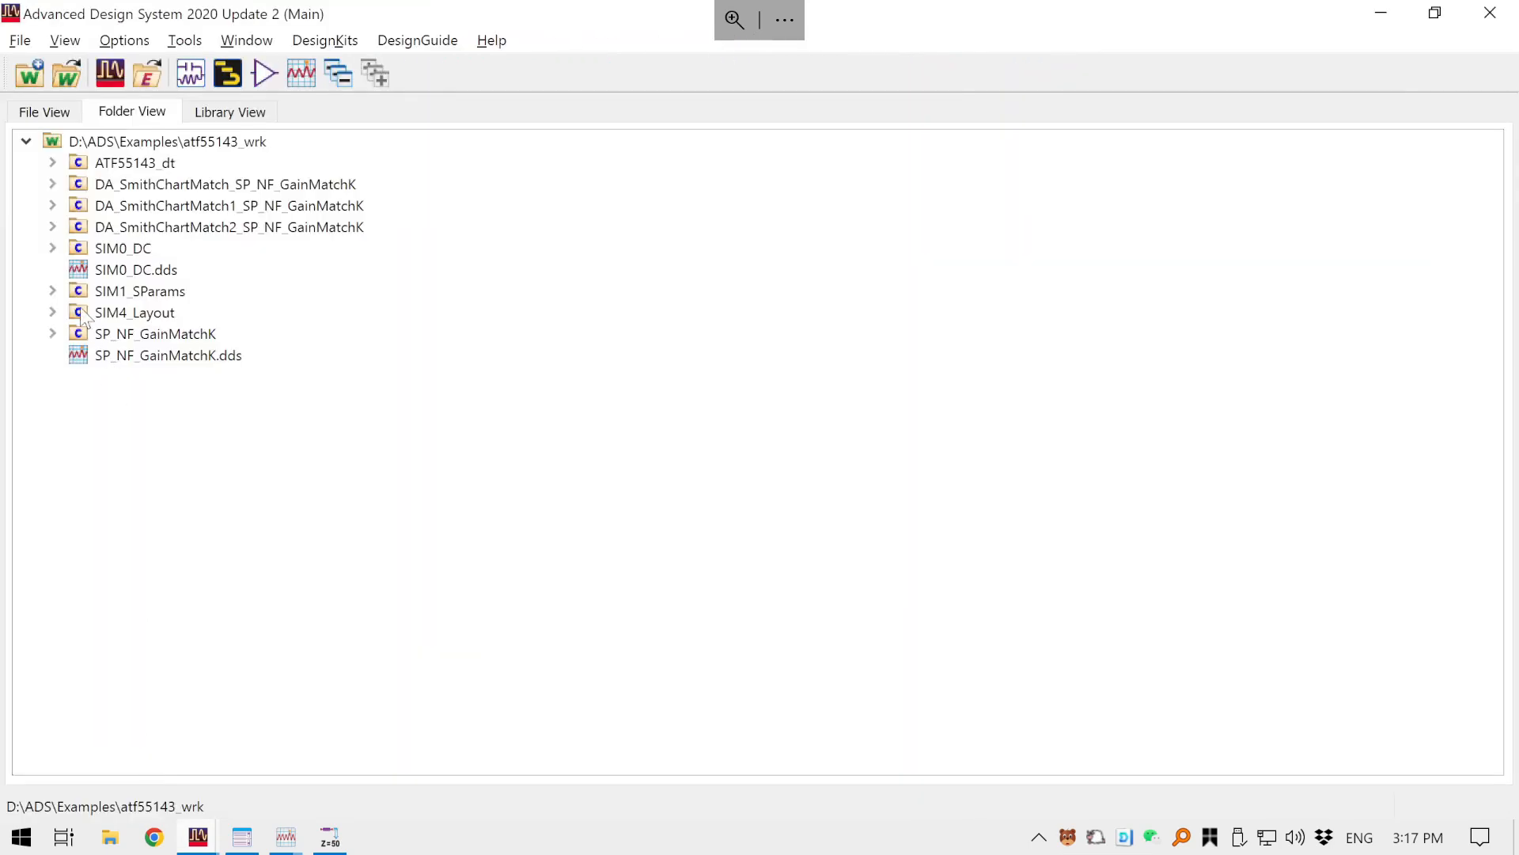
click(80, 311)
click(53, 312)
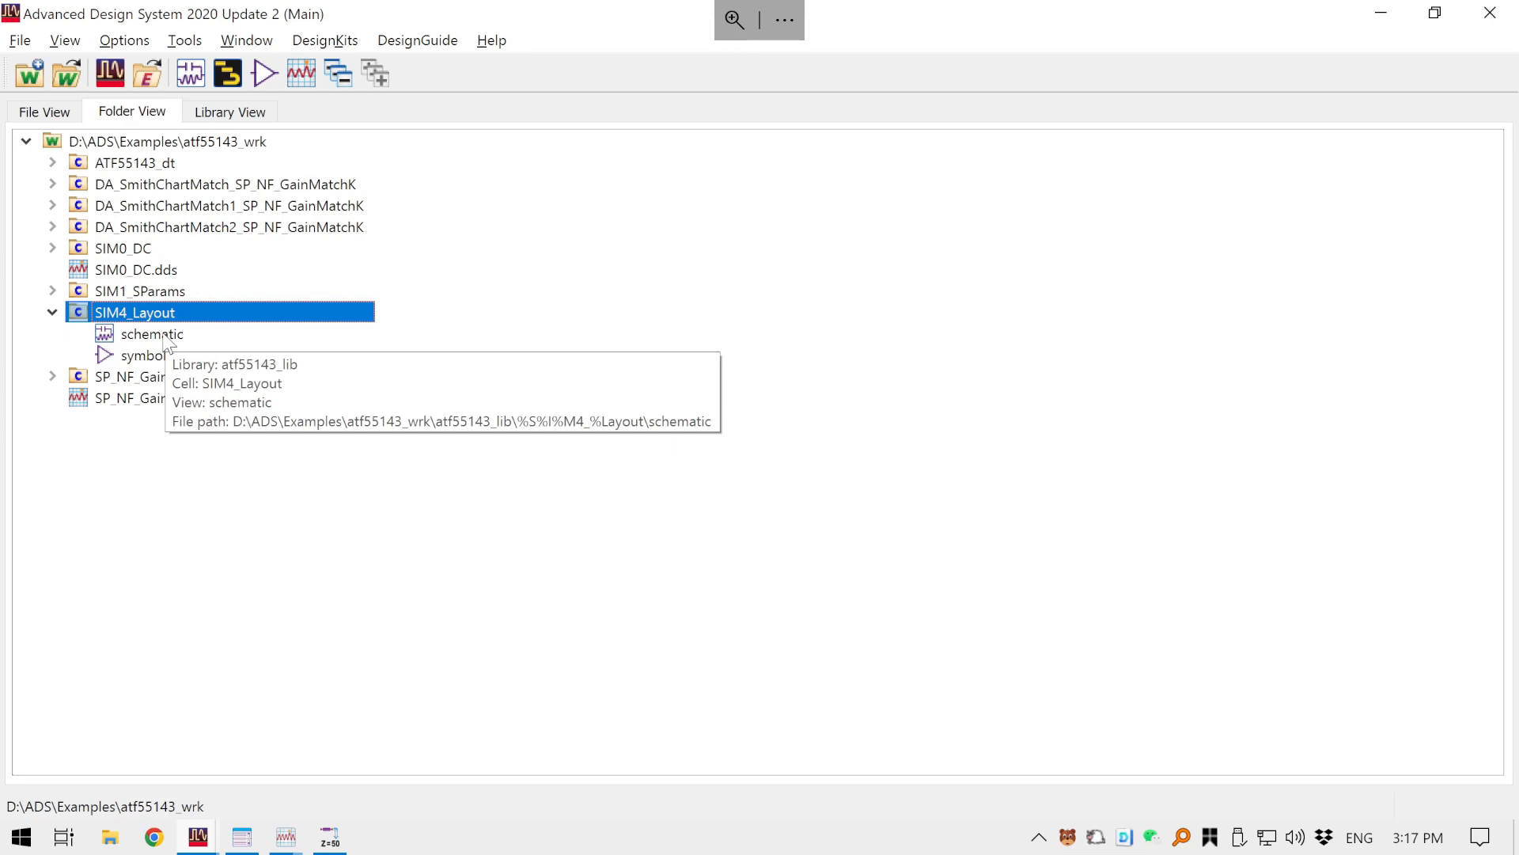
right_click(148, 359)
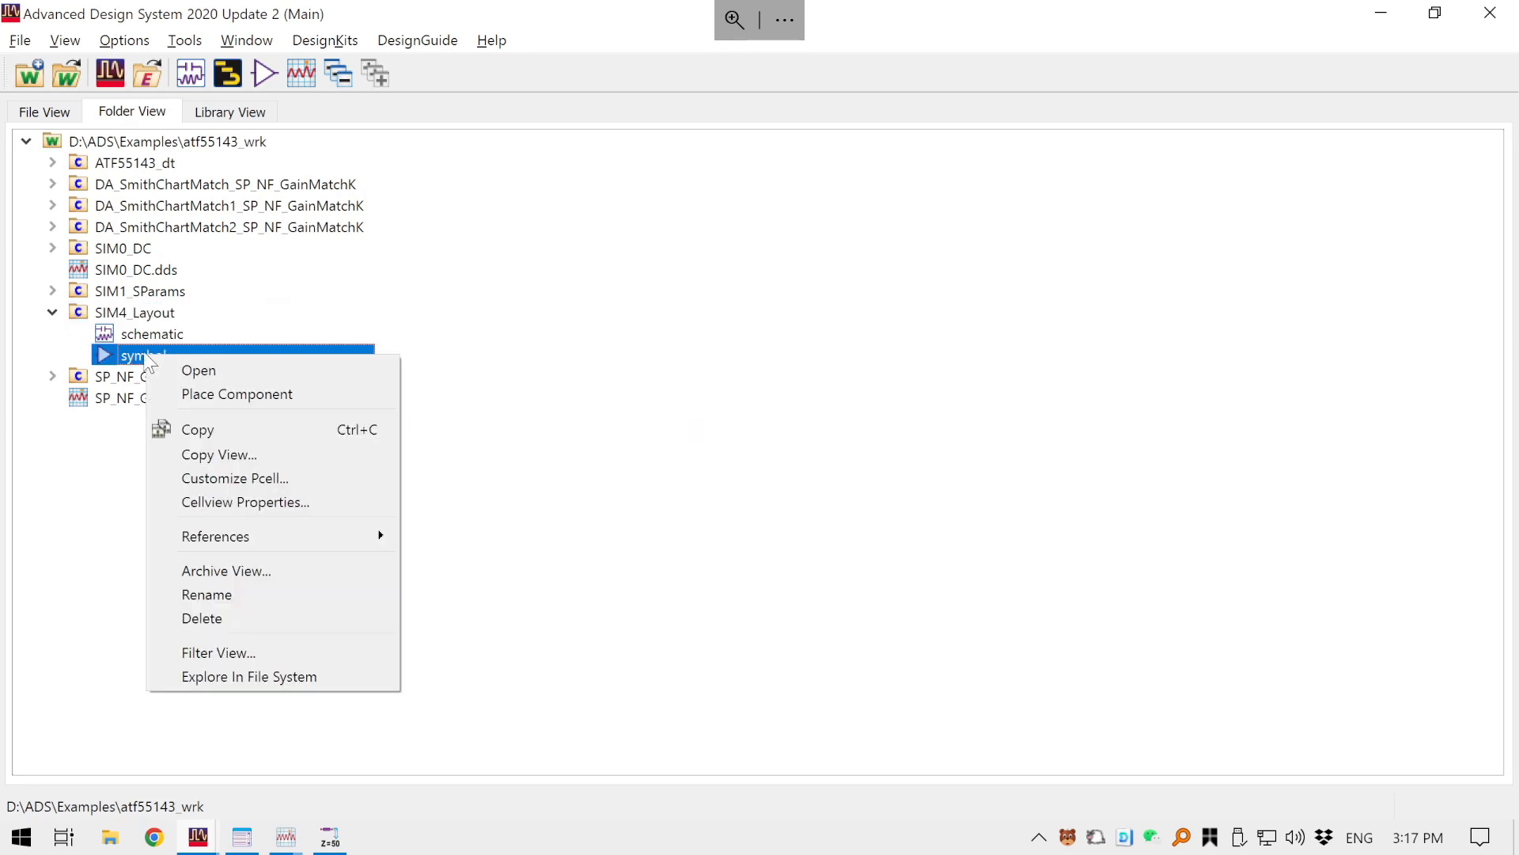
click(208, 618)
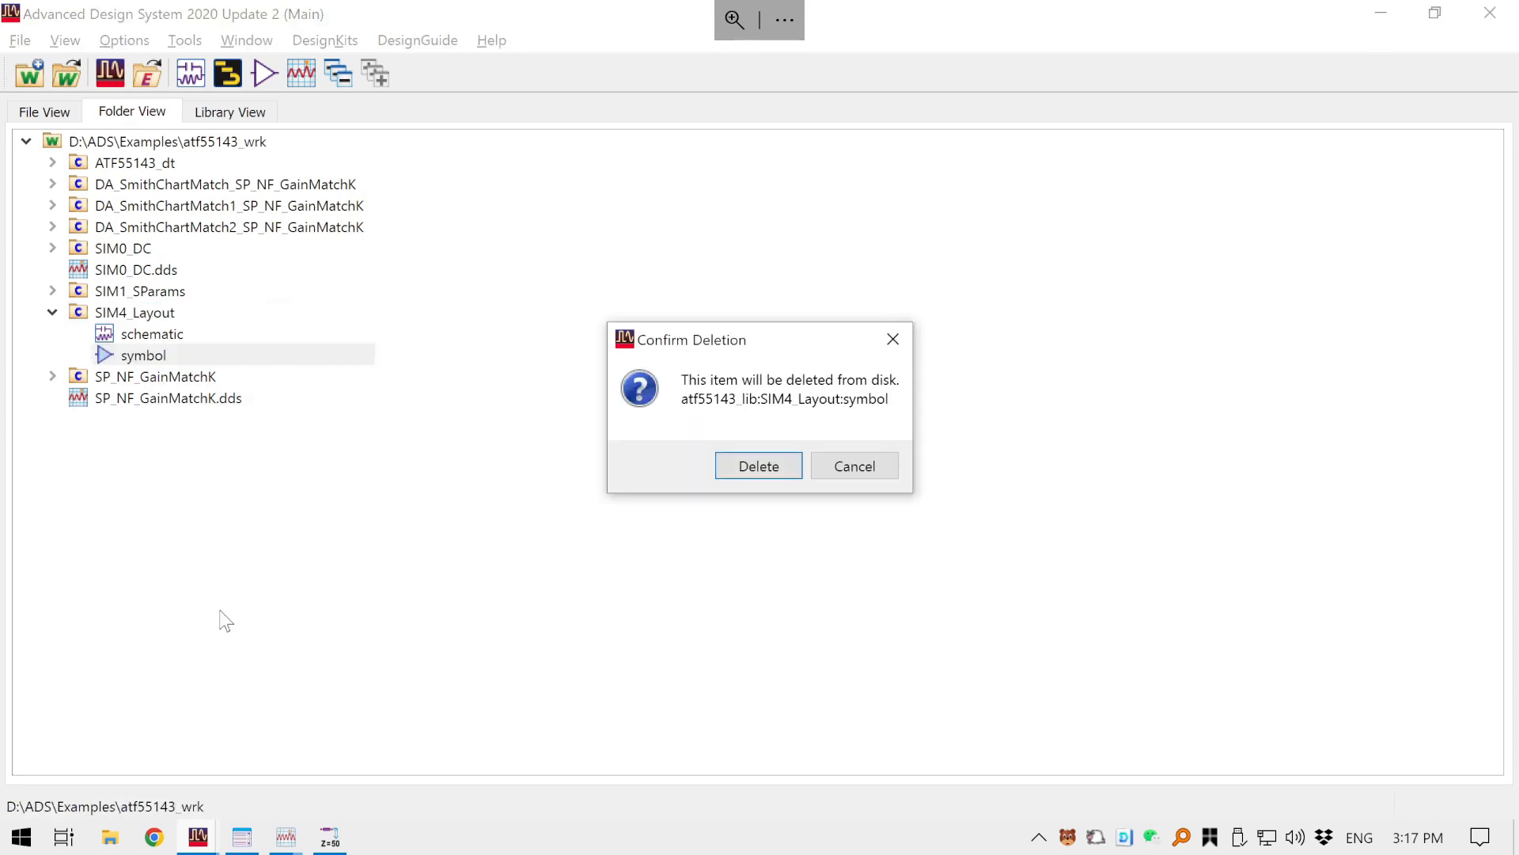
click(748, 466)
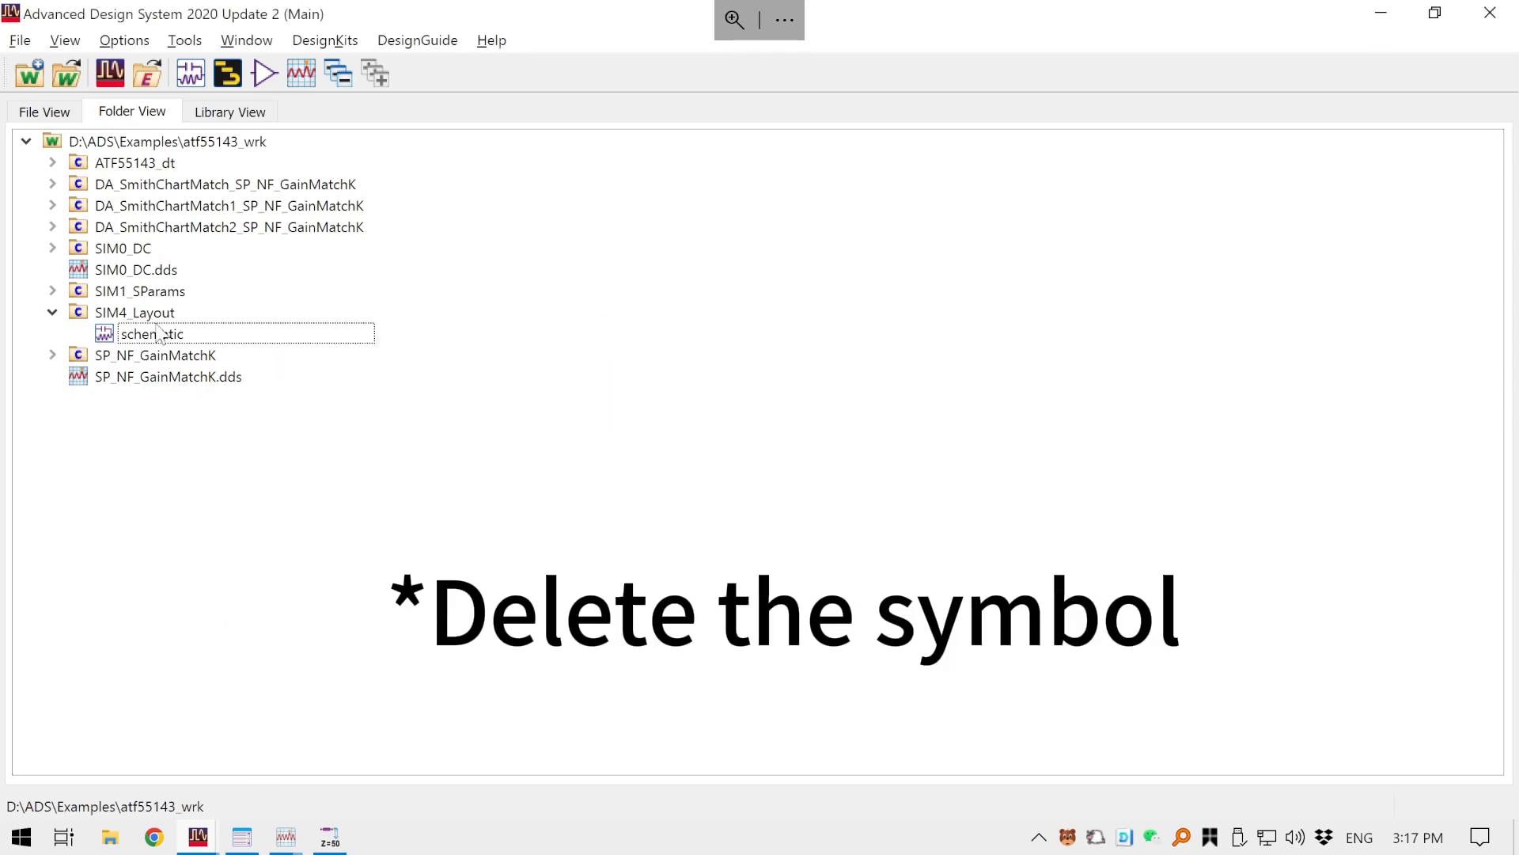
- Return to the SIM4_Layout schematic and generate its layout, synchronizing the entire design
double_click(156, 335)
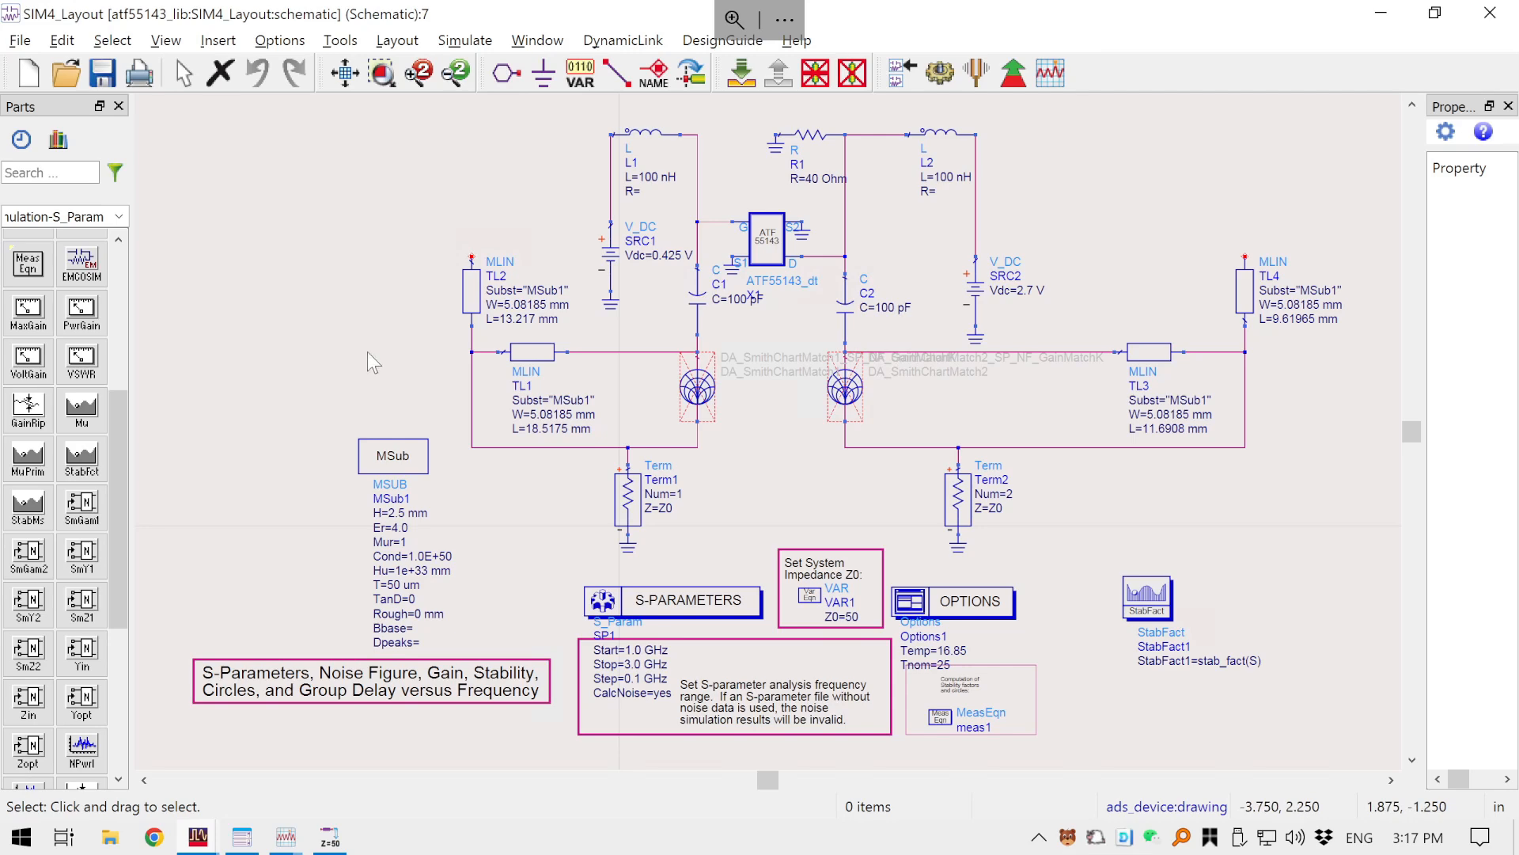
drag(397, 227, 361, 244)
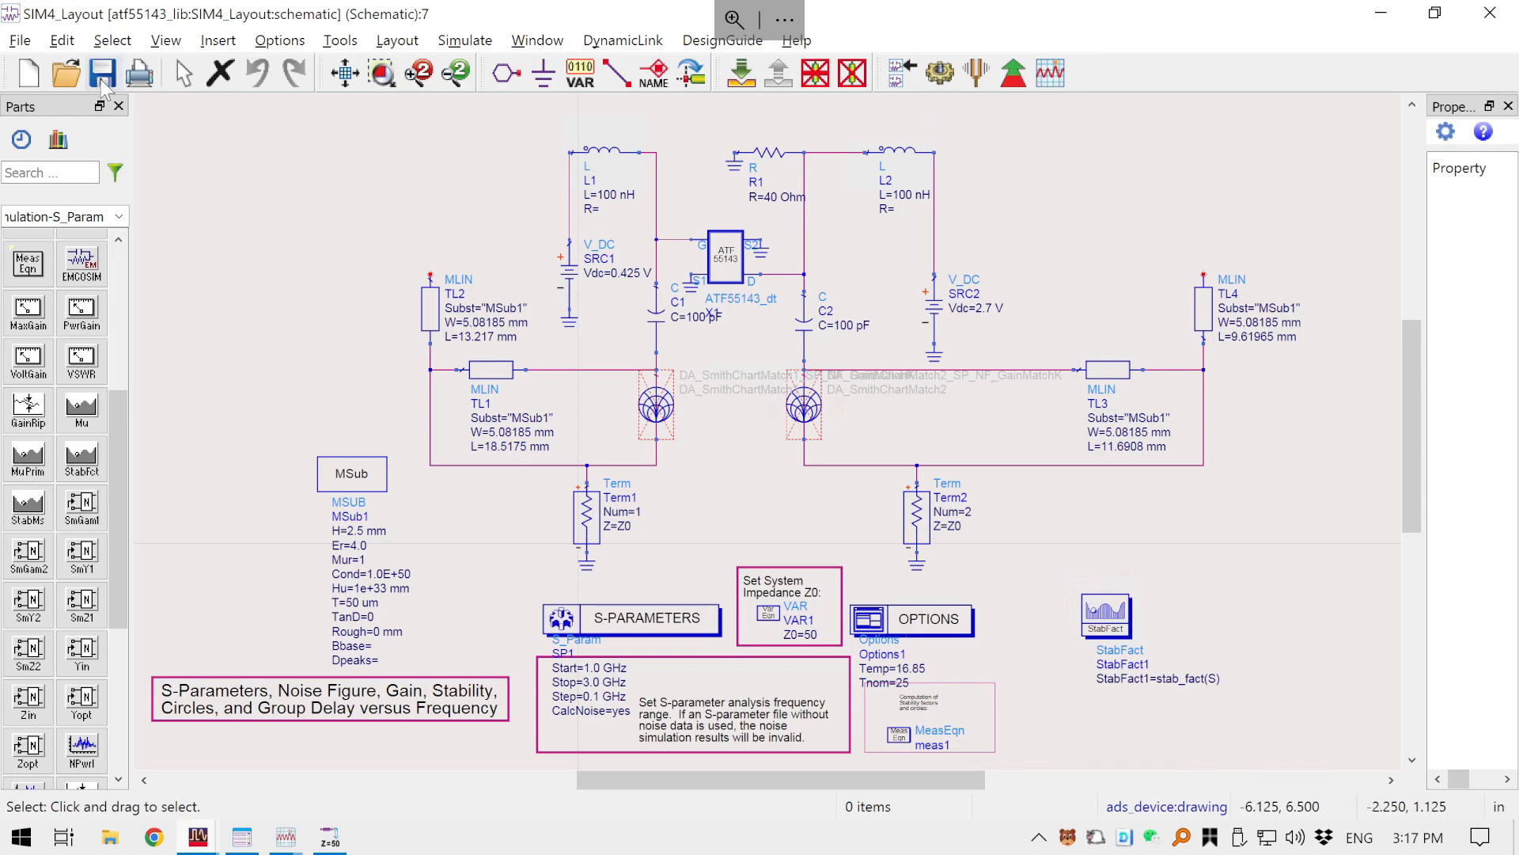
click(396, 41)
click(414, 71)
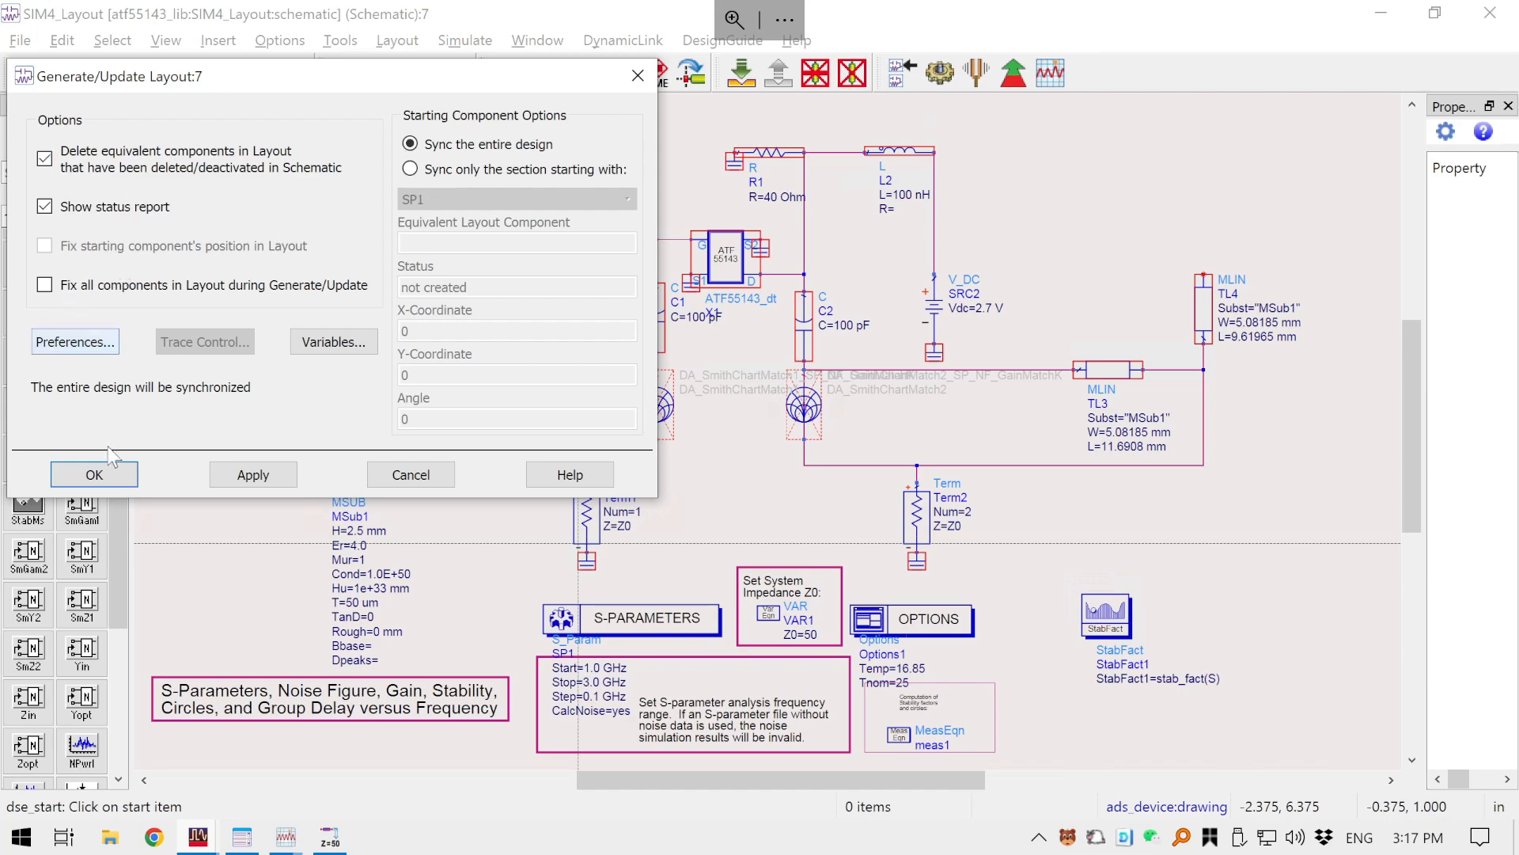
click(131, 481)
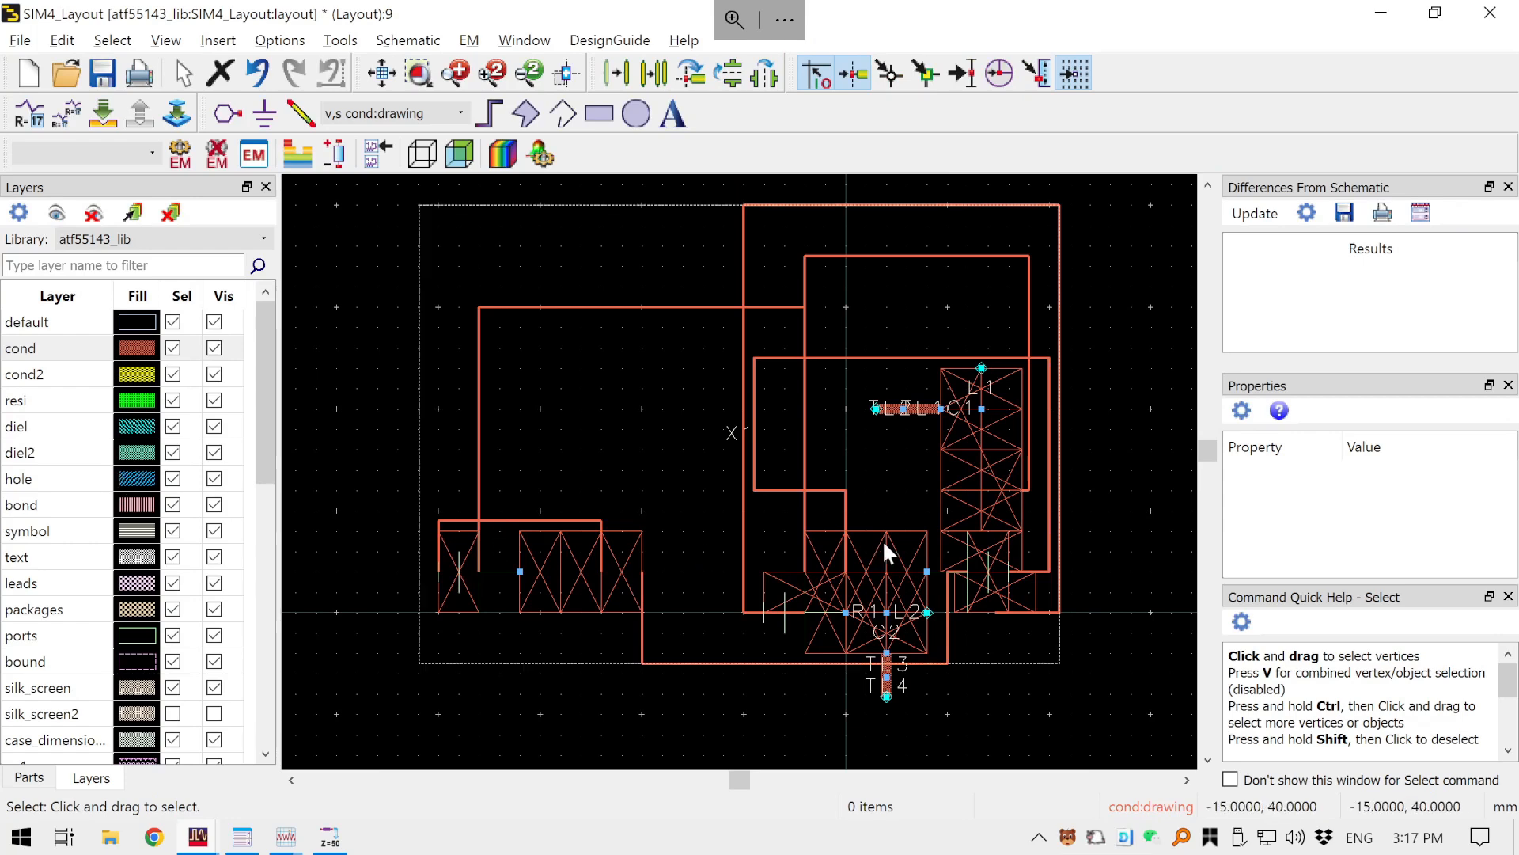
- Examine the generated layout around the TL3 and TL4 microstrip lines and the C1 footprint beside TL1 and TL2
scroll(956, 684, up, 2)
drag(754, 465, 955, 678)
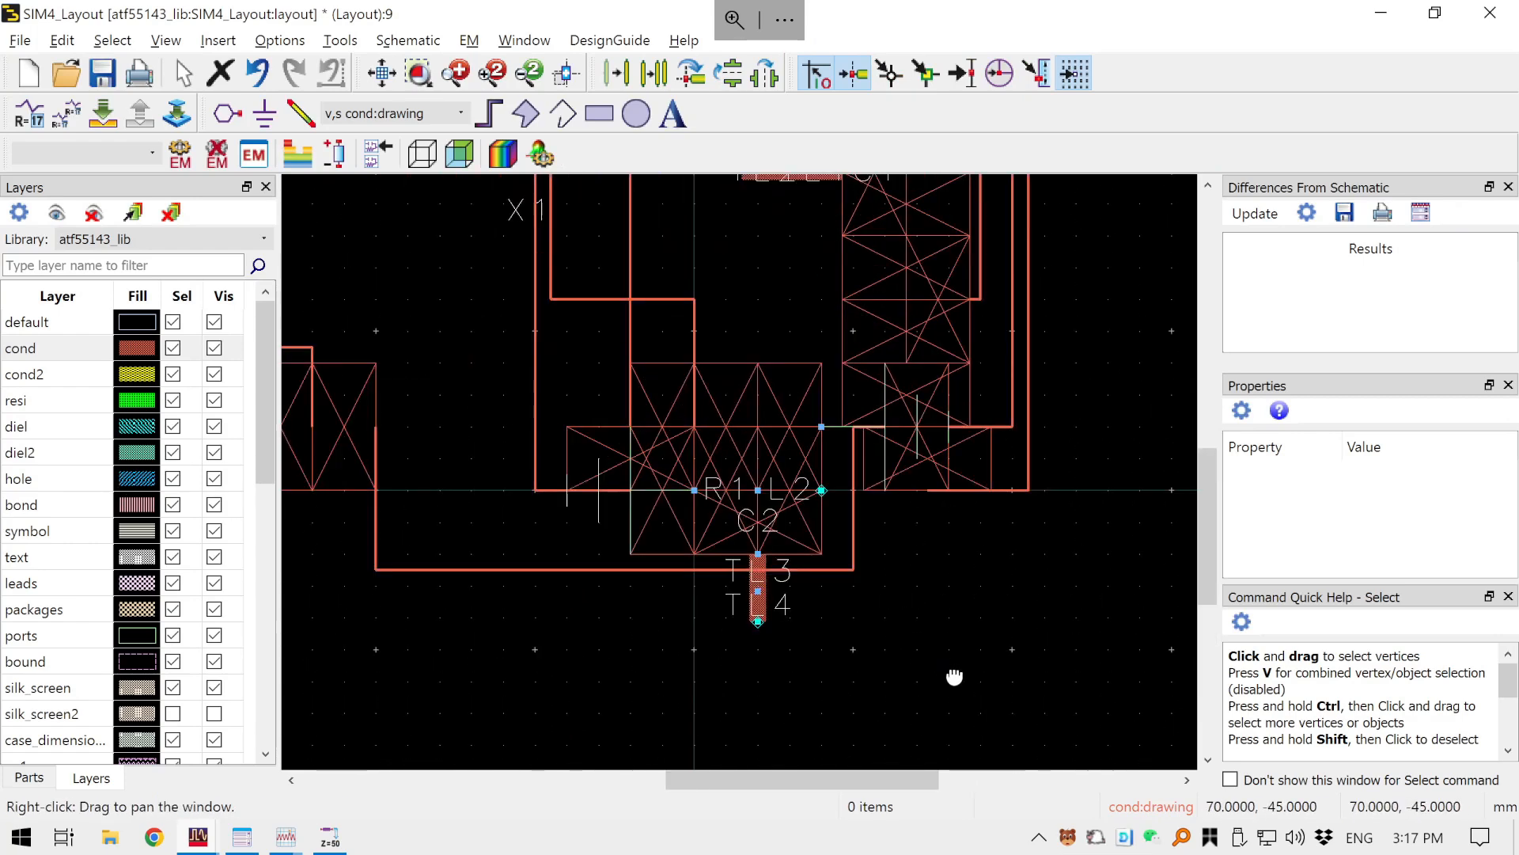
scroll(848, 612, up, 1)
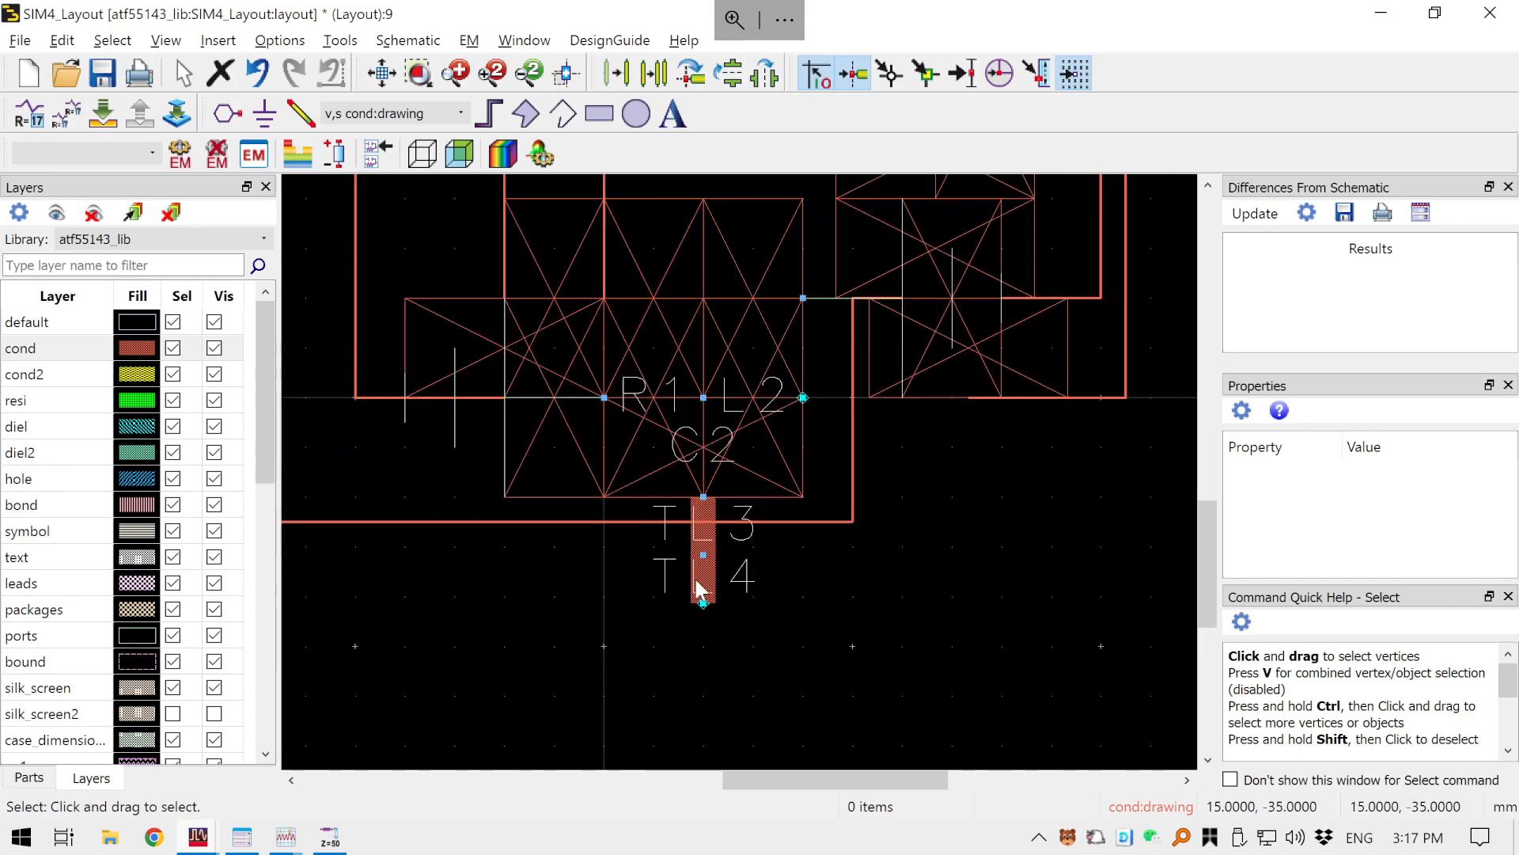
scroll(761, 533, down, 1)
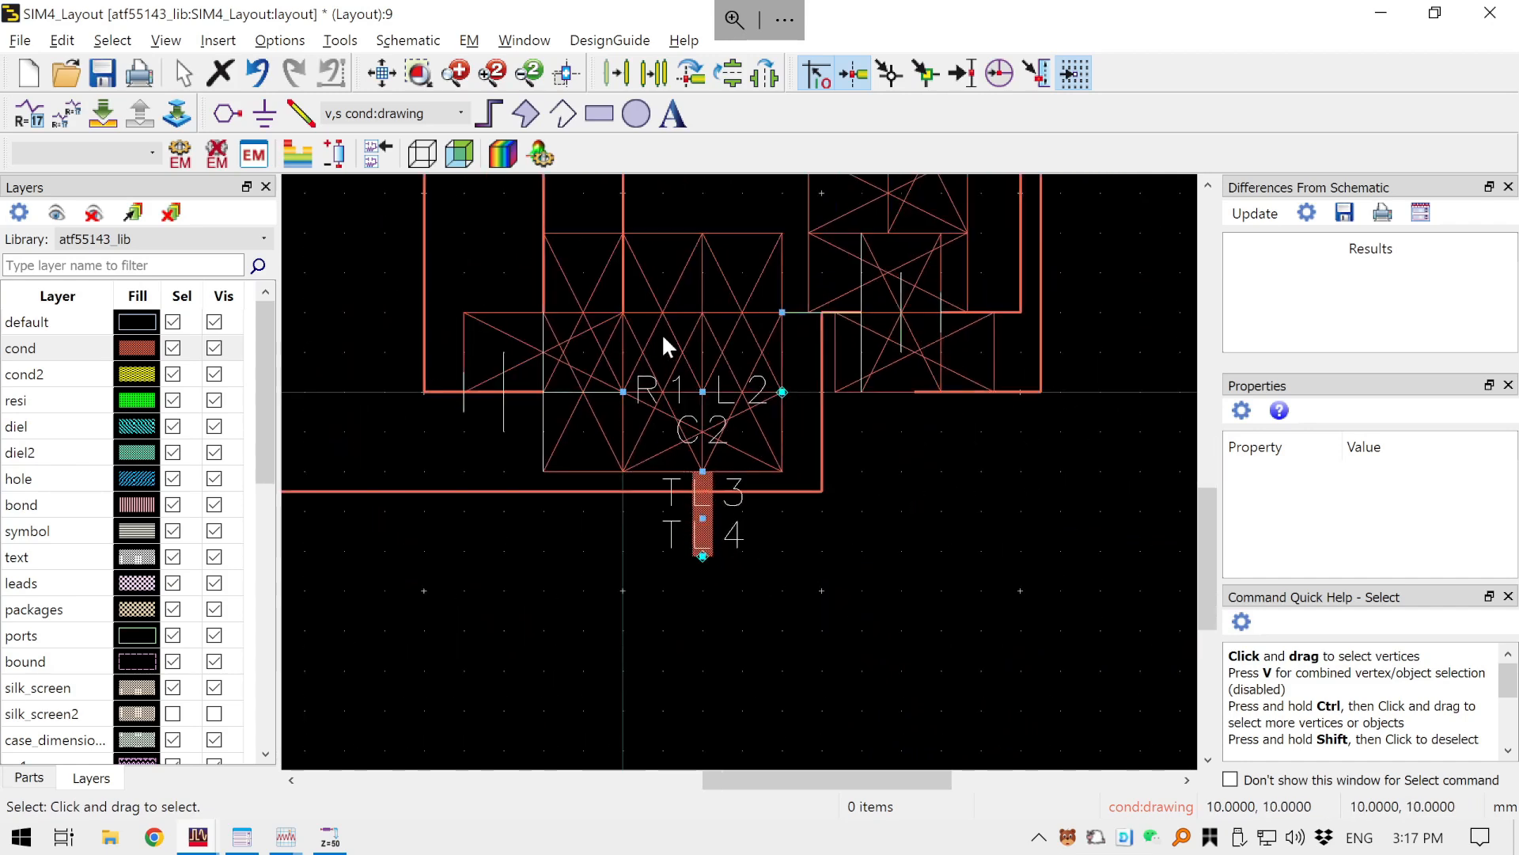
drag(661, 334, 902, 719)
scroll(860, 589, down, 2)
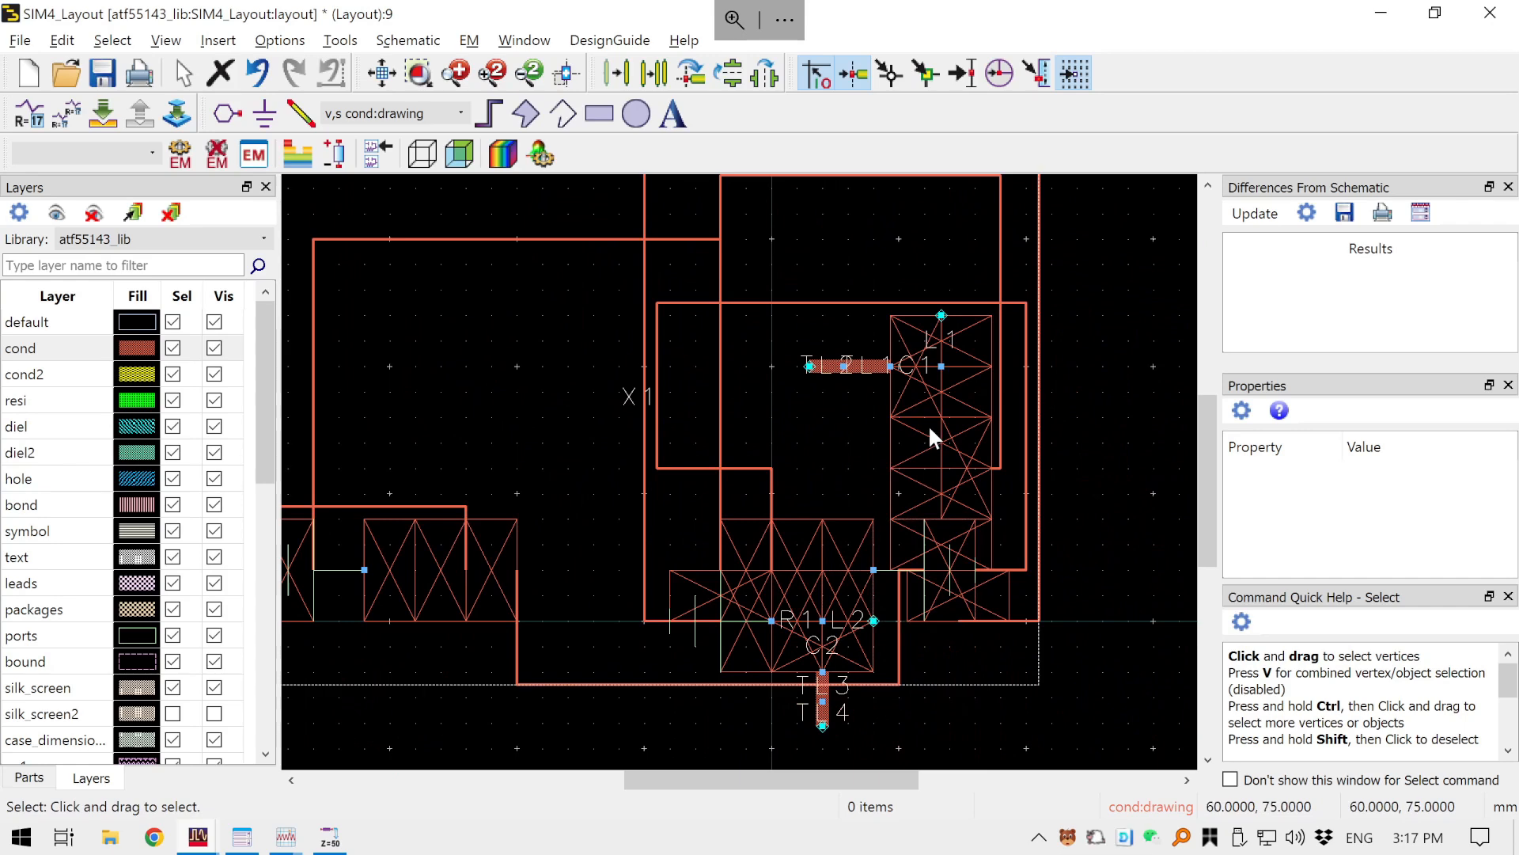
click(930, 435)
scroll(948, 358, up, 1)
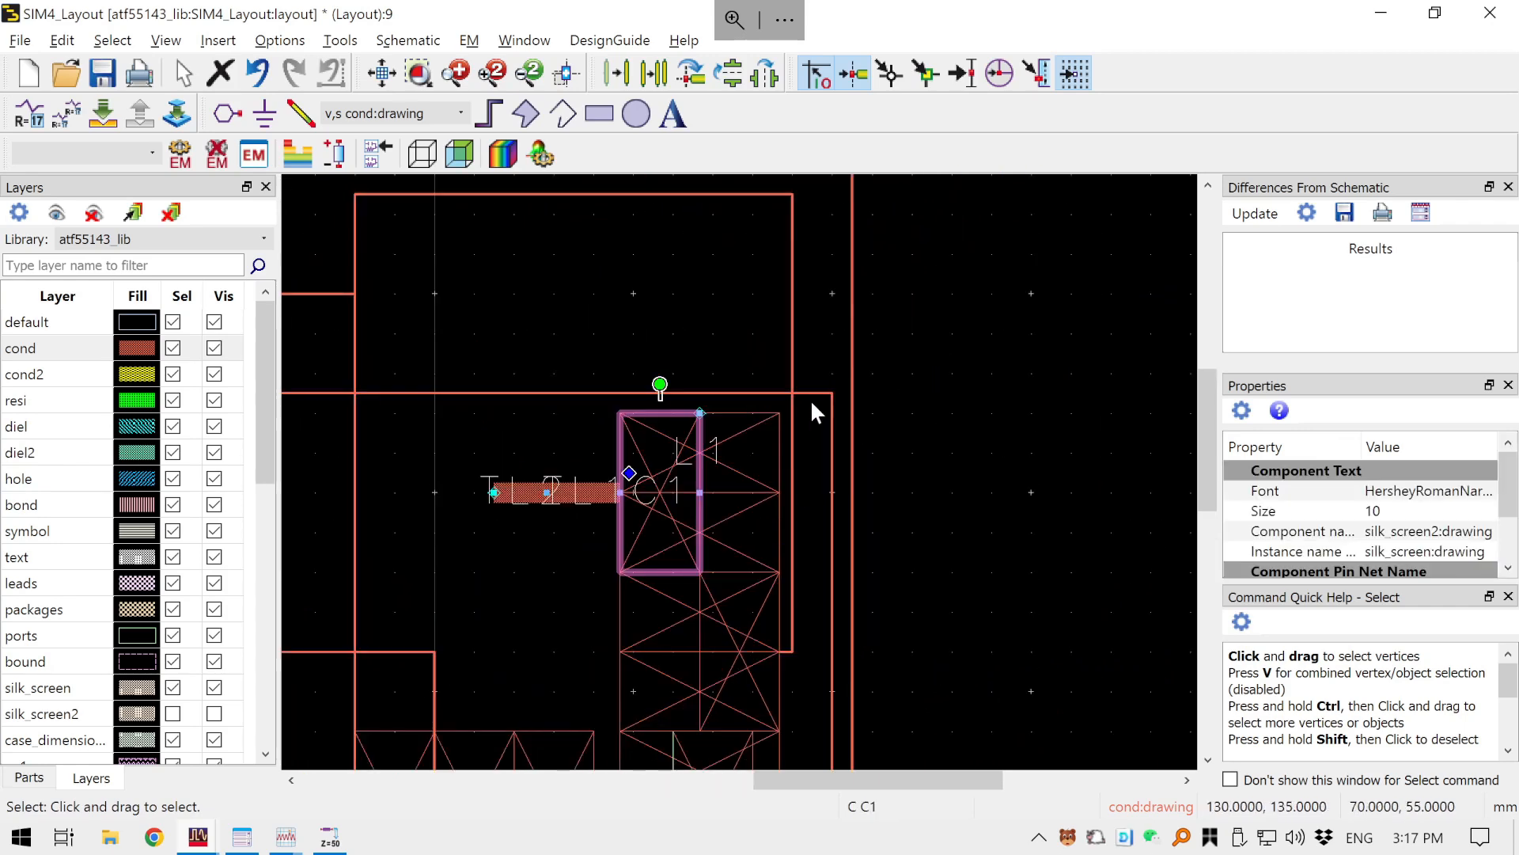
- Examine the generated layout around the C1 and L1 footprints and the overlapping X1 transistor traces
scroll(657, 499, up, 2)
scroll(737, 476, down, 3)
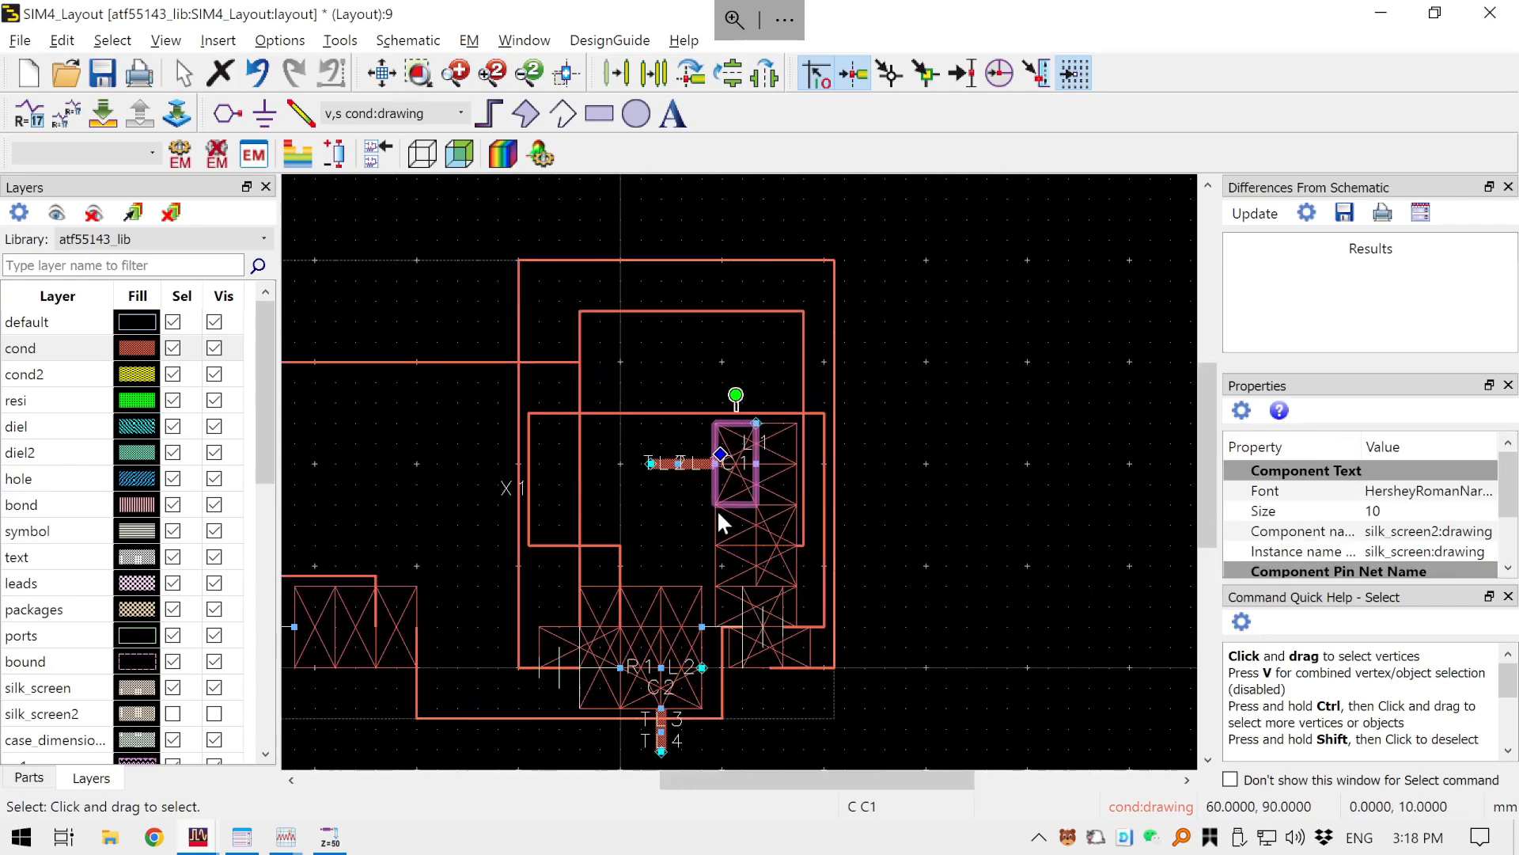
click(653, 500)
drag(956, 486, 1171, 384)
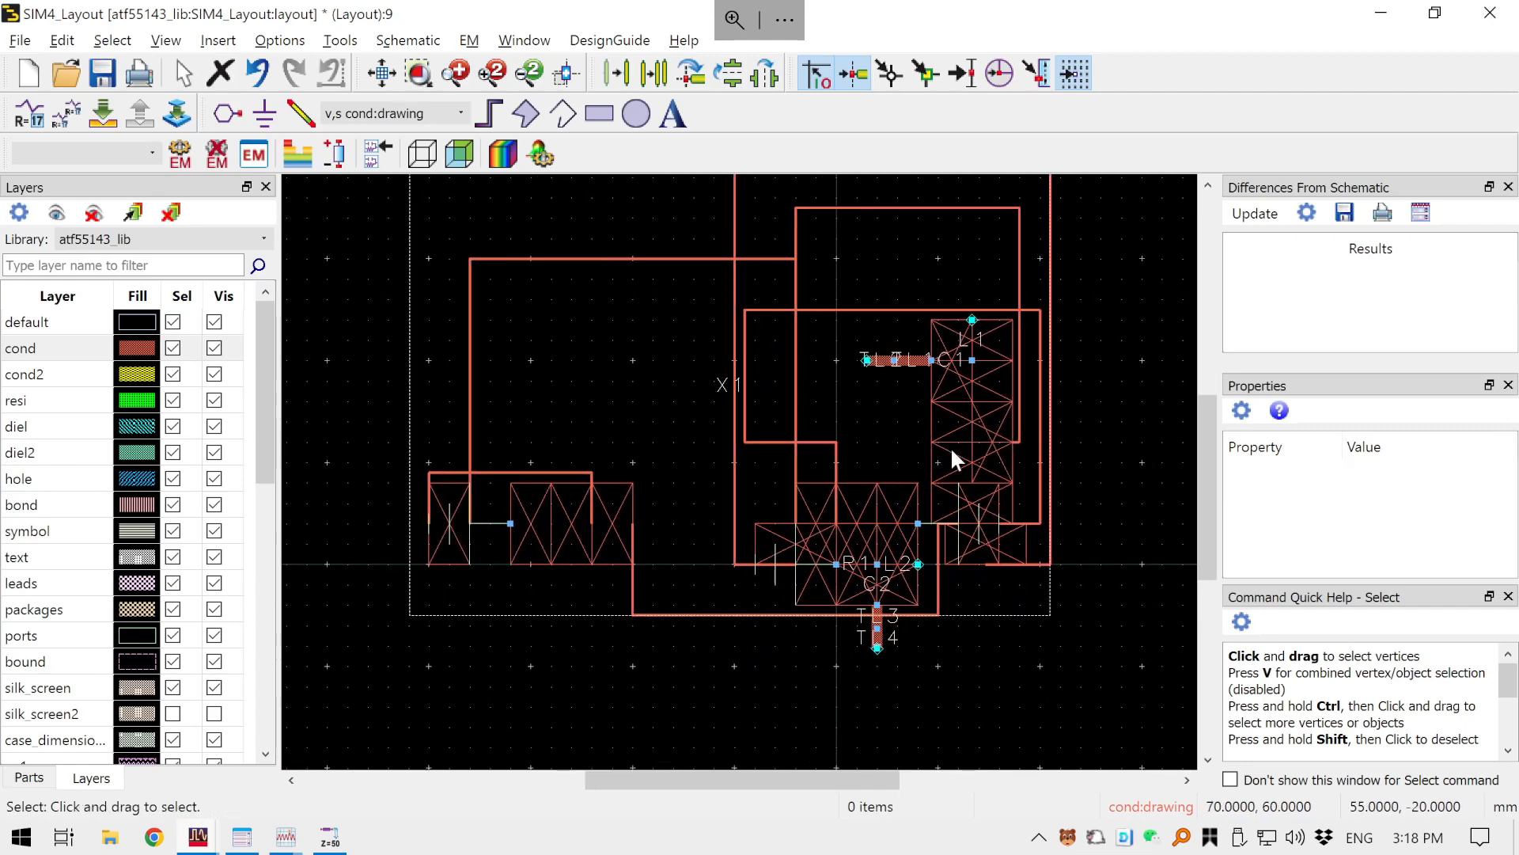
scroll(977, 434, up, 1)
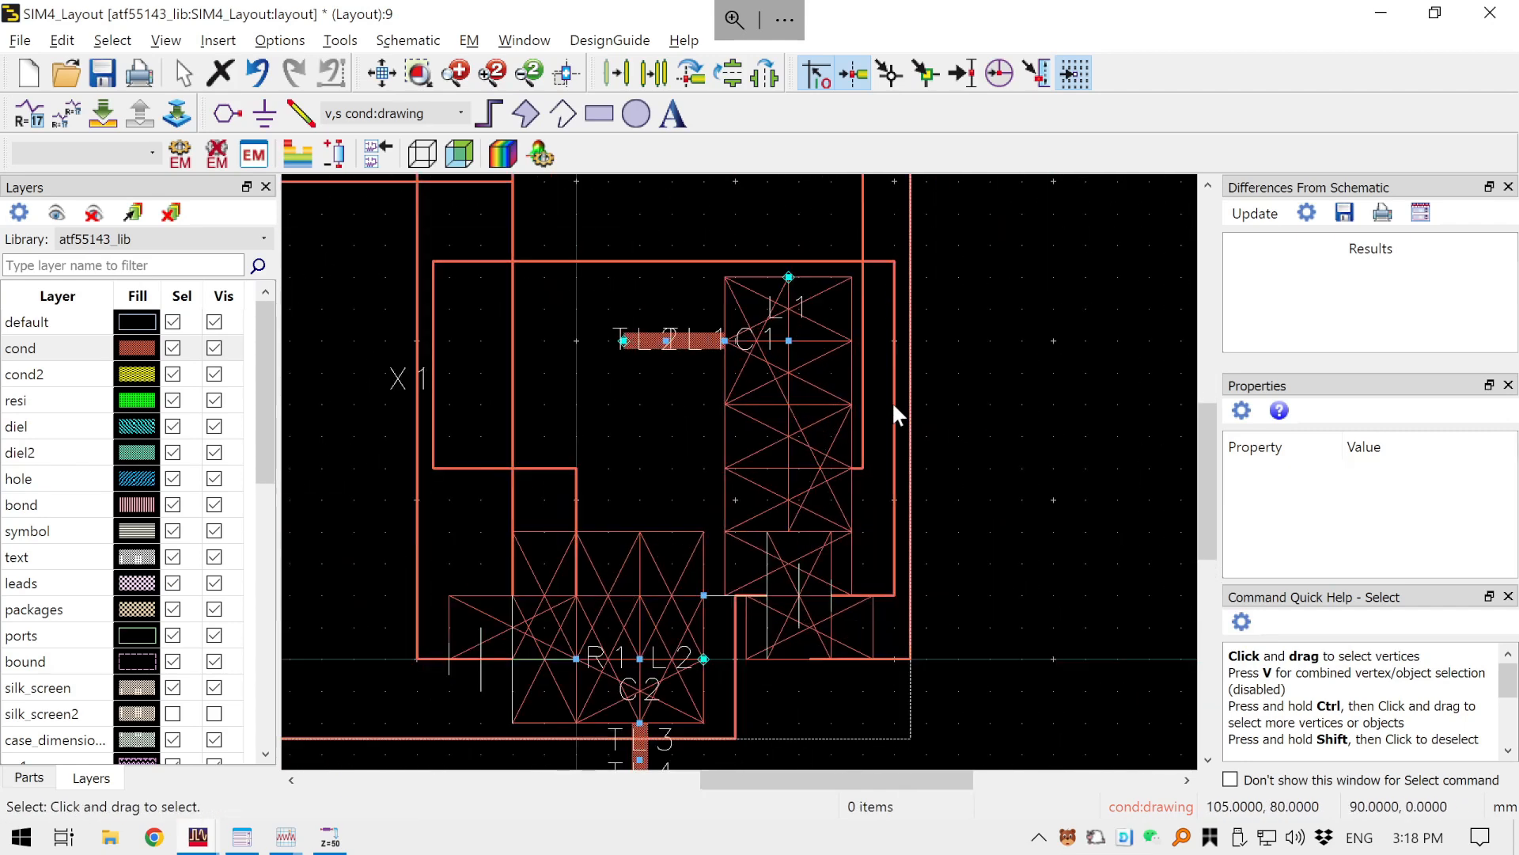
click(763, 287)
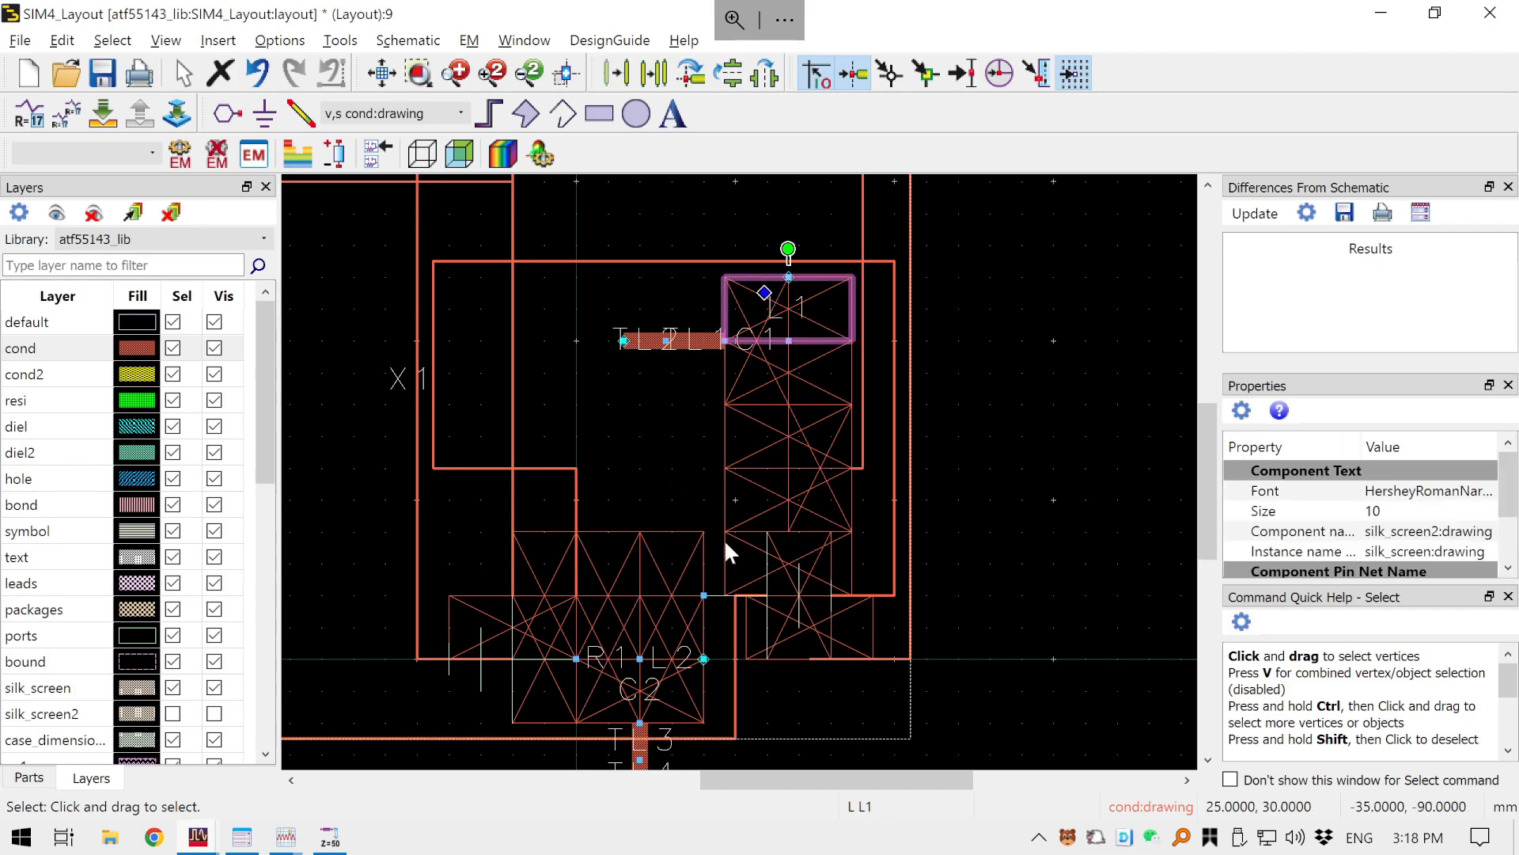
click(1008, 368)
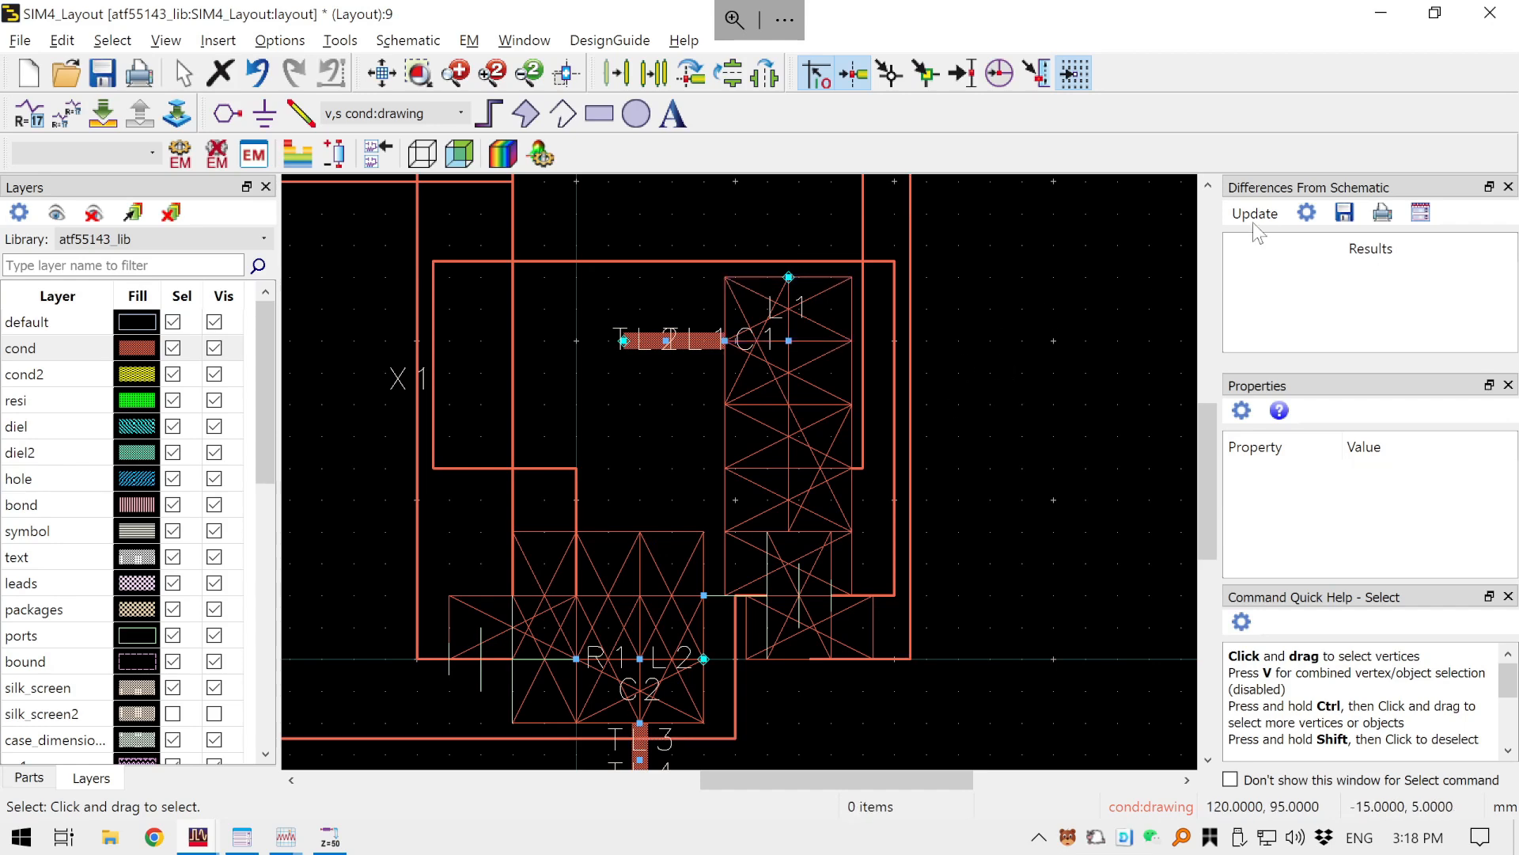
- Close the generated layout without saving changes and delete the layout view of the SIM4_Layout cell from the workspace
click(1490, 14)
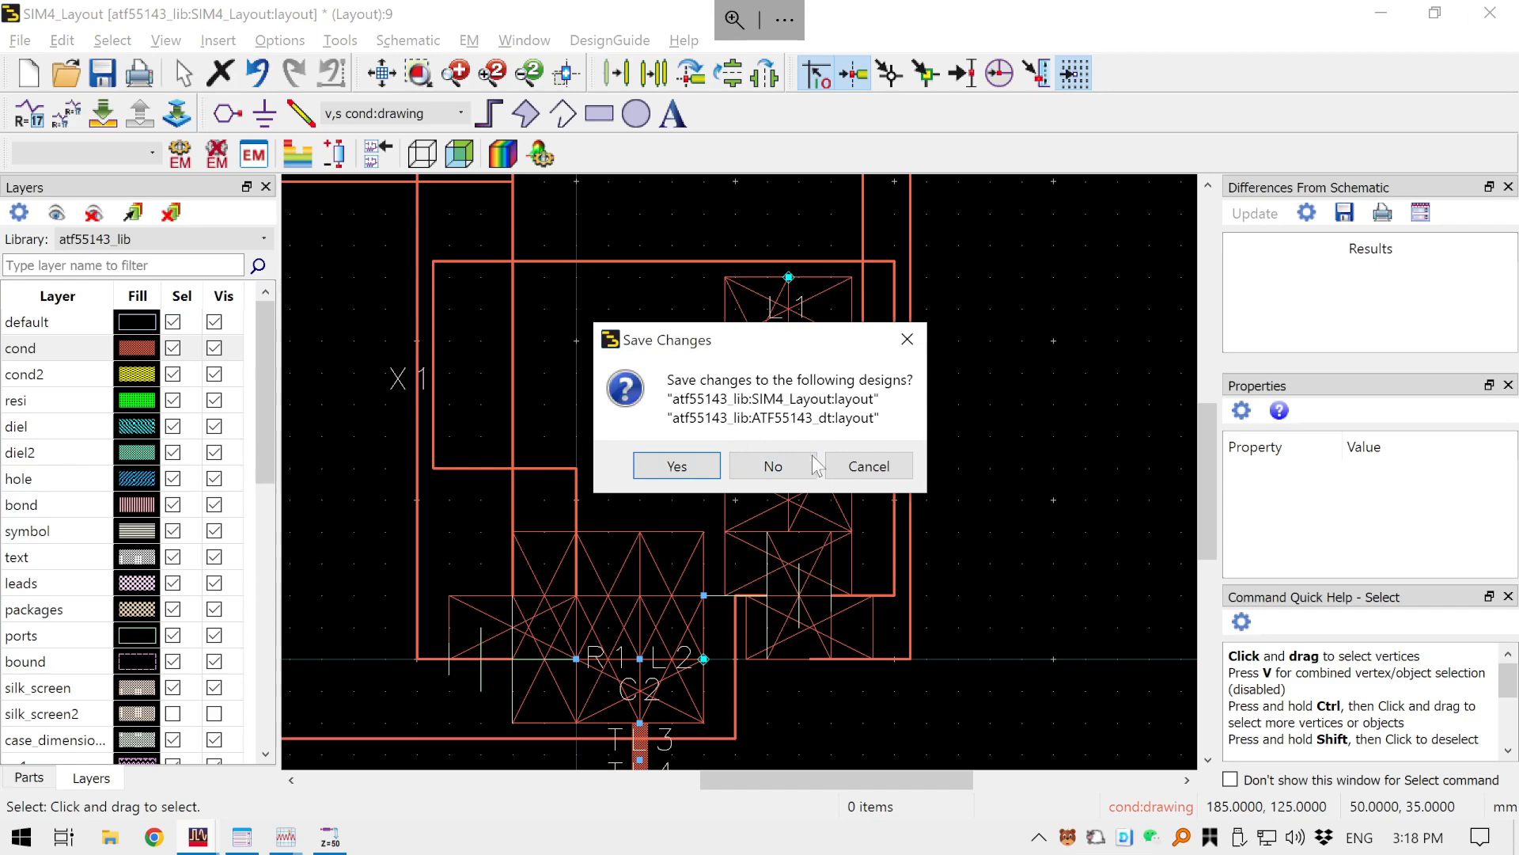
click(784, 463)
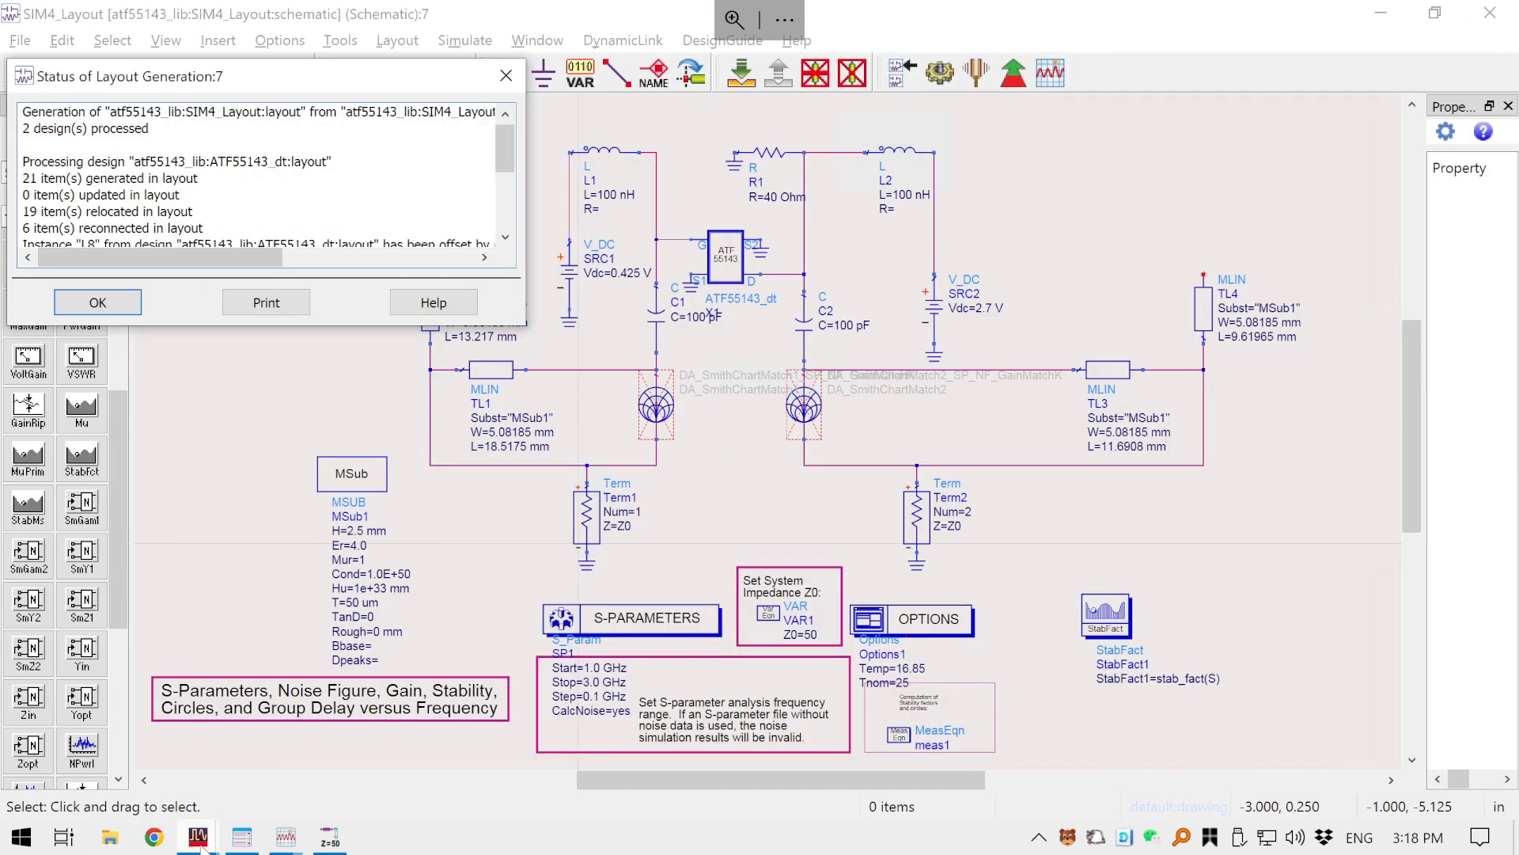
mouse_move(198, 837)
click(127, 752)
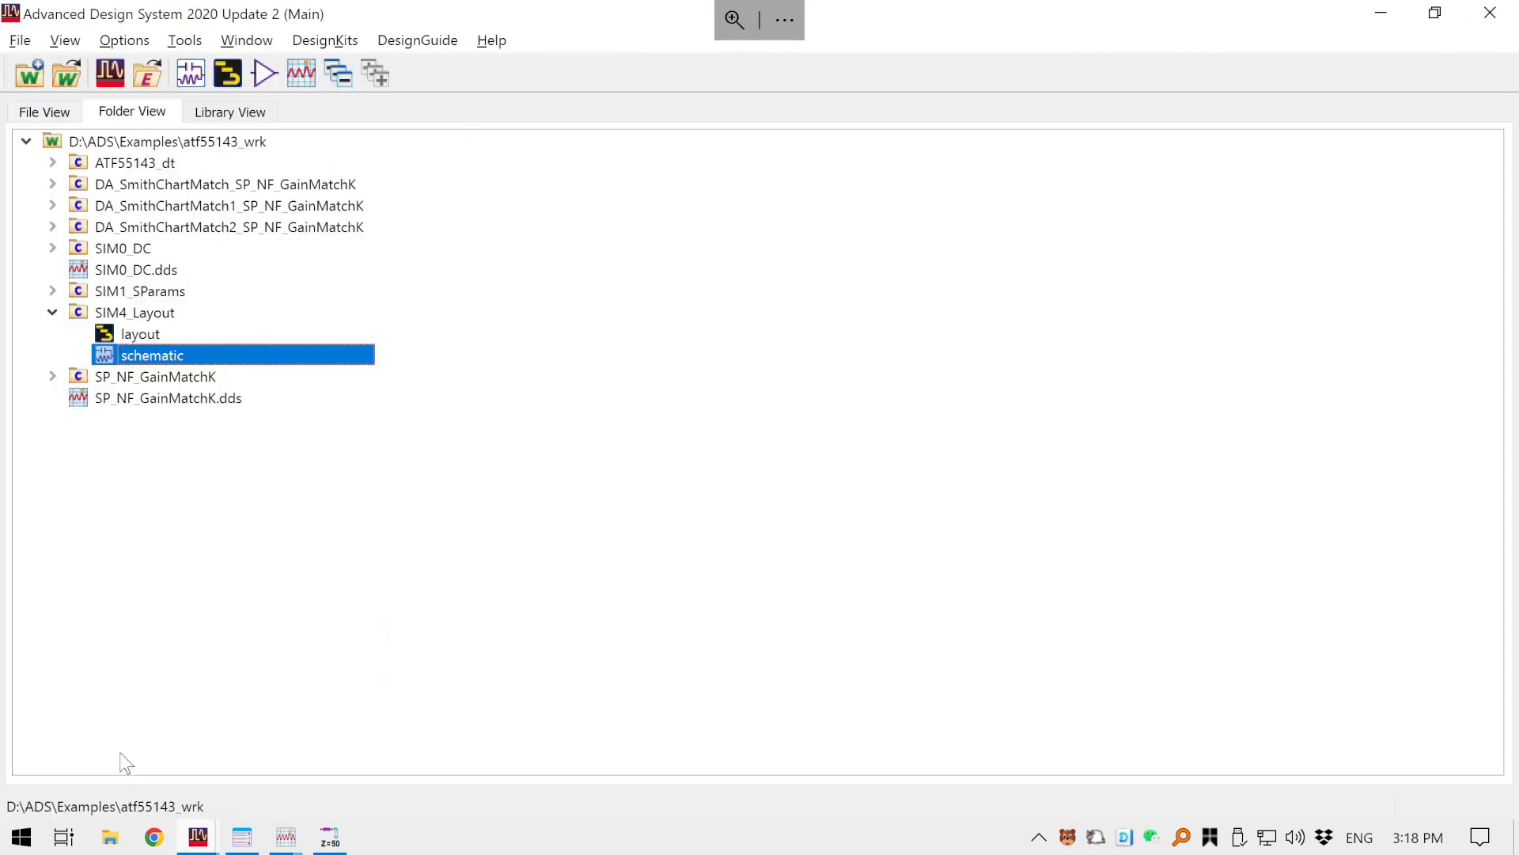
right_click(139, 337)
click(200, 605)
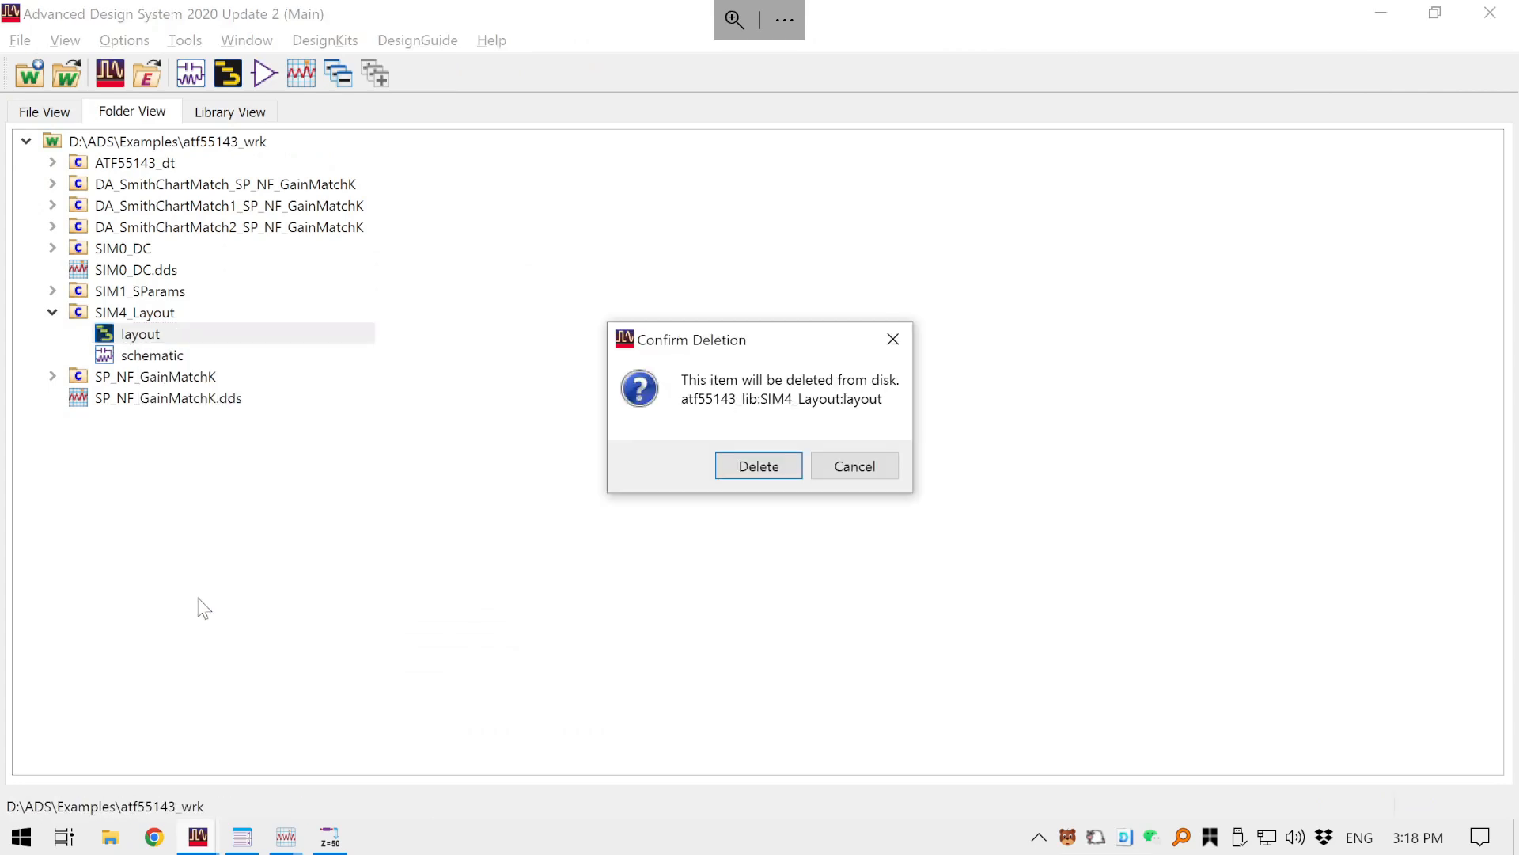
click(743, 467)
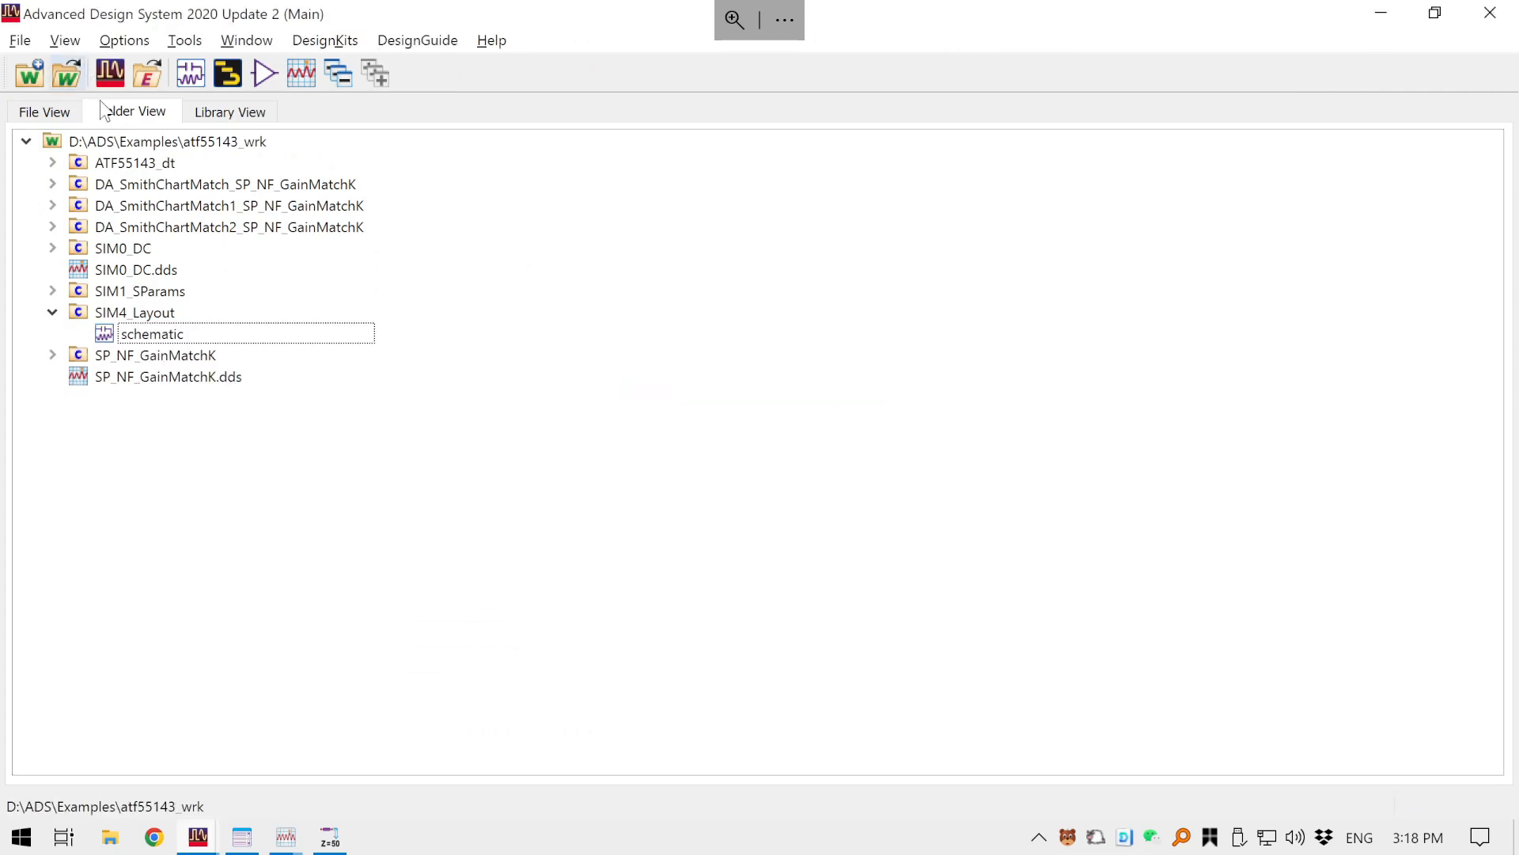
- Return to the SIM4_Layout schematic and dismiss its layout generation status report
mouse_move(210, 845)
click(388, 720)
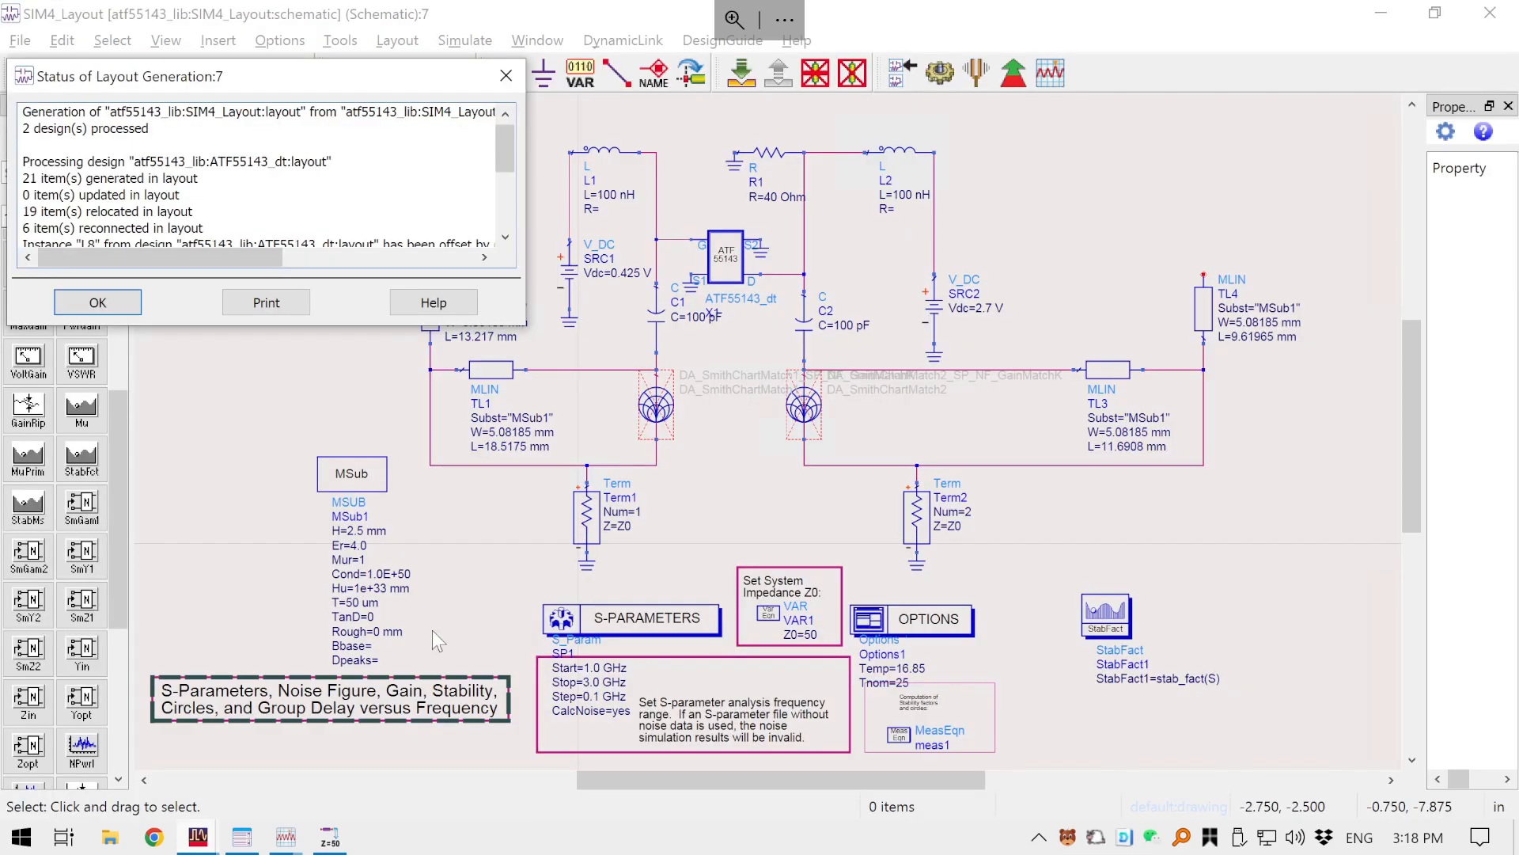
drag(699, 491, 758, 543)
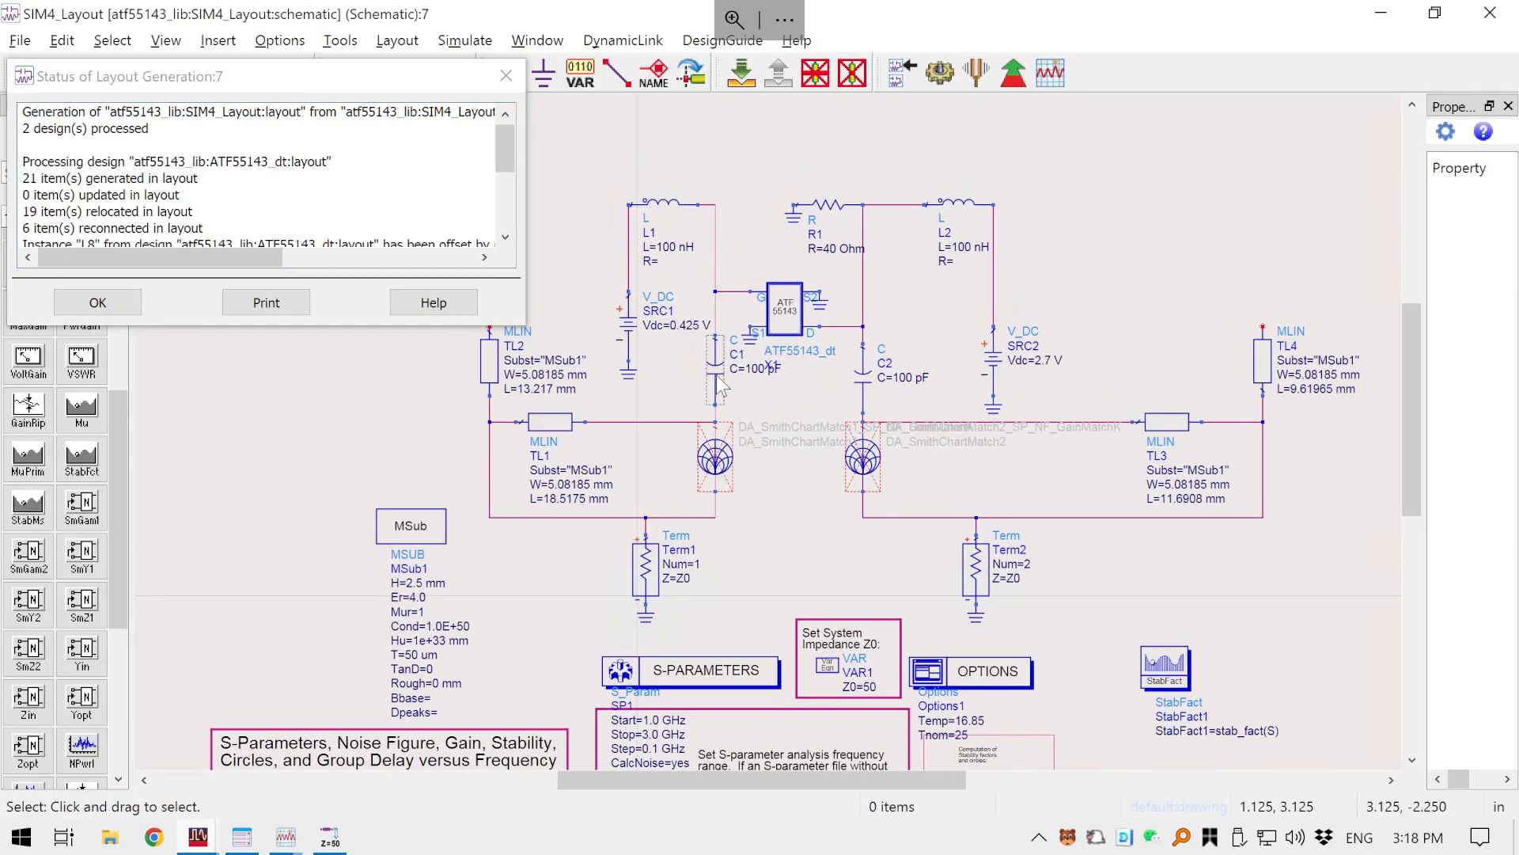
click(136, 302)
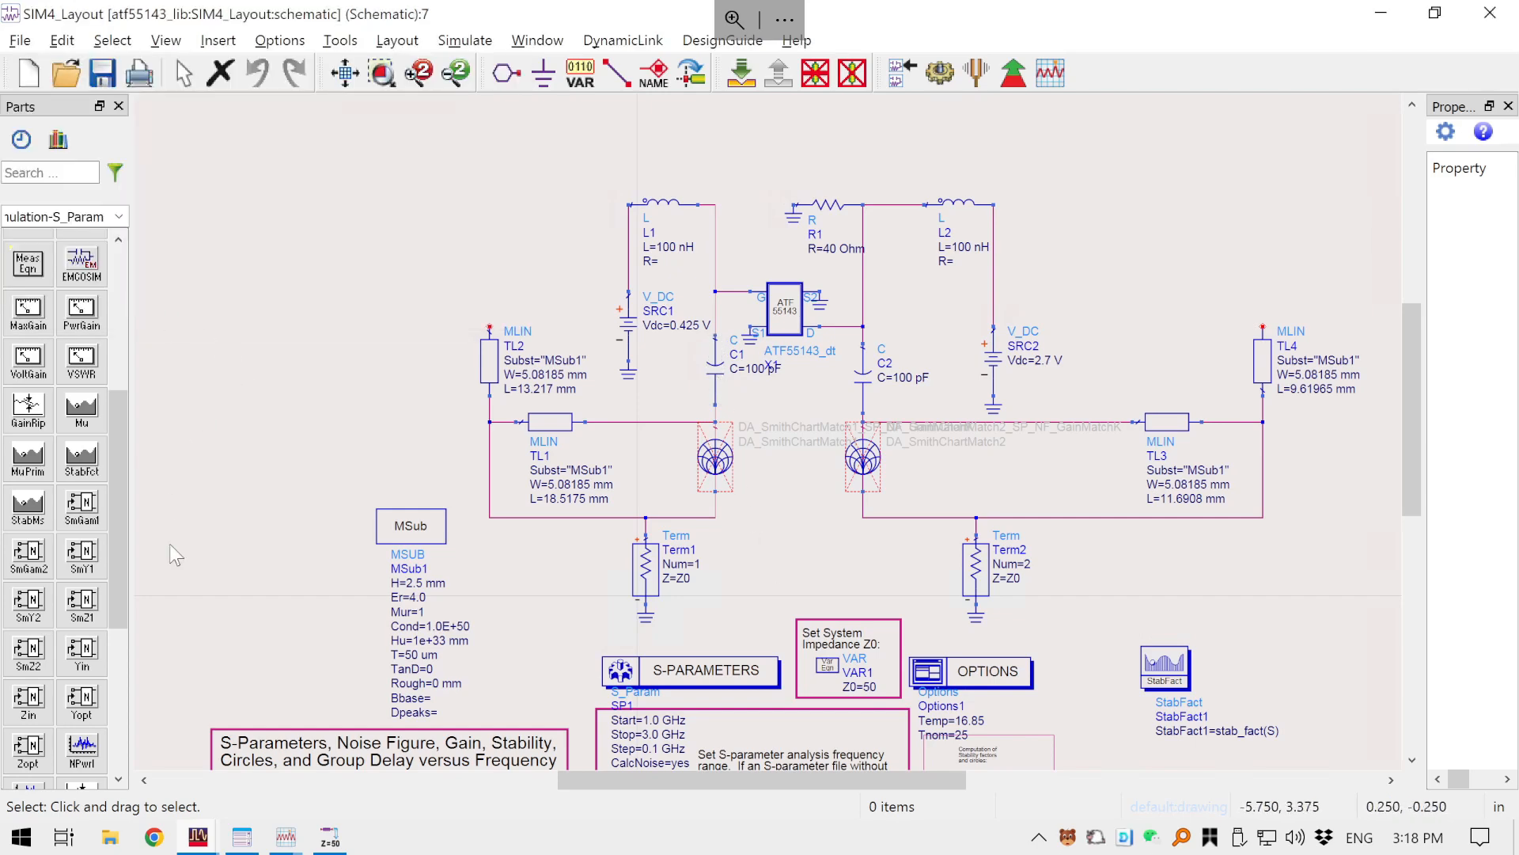
- Open the schematic view of the ATF55143_dt cell from the workspace in the main ADS window
click(199, 841)
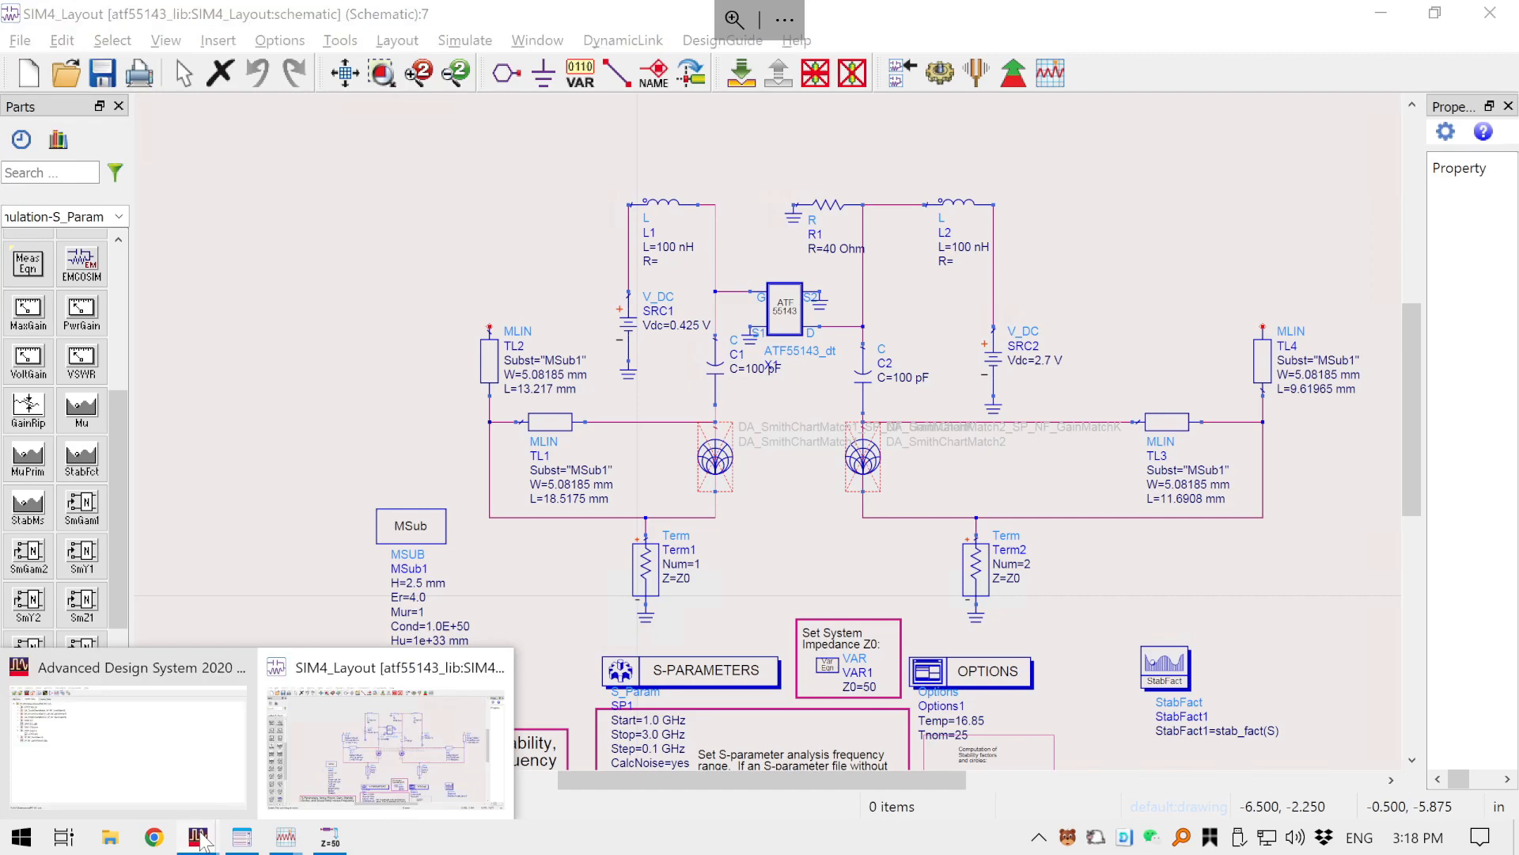
click(173, 757)
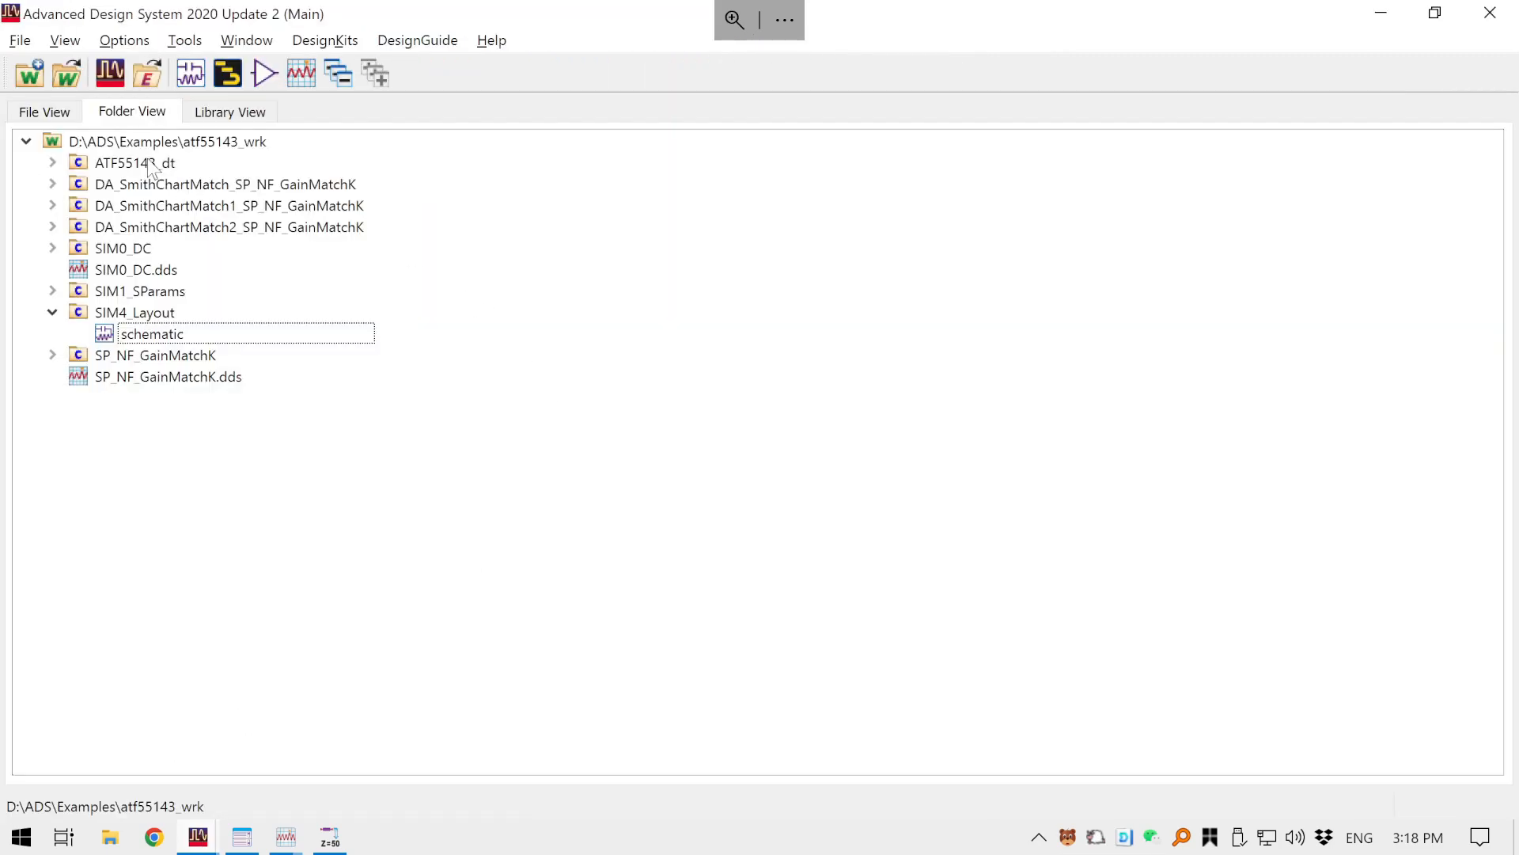
click(107, 167)
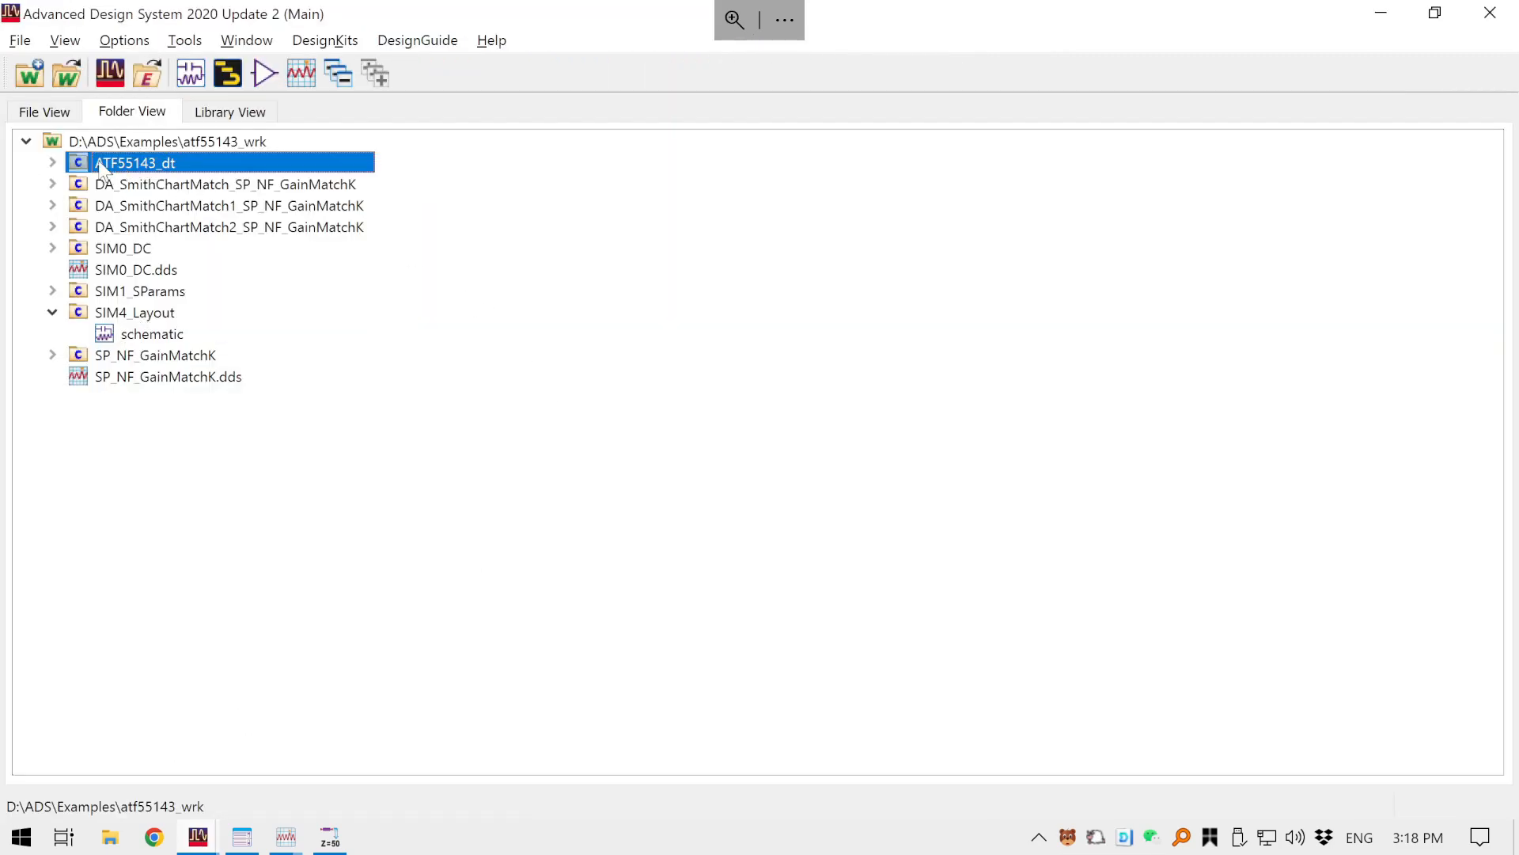
click(51, 162)
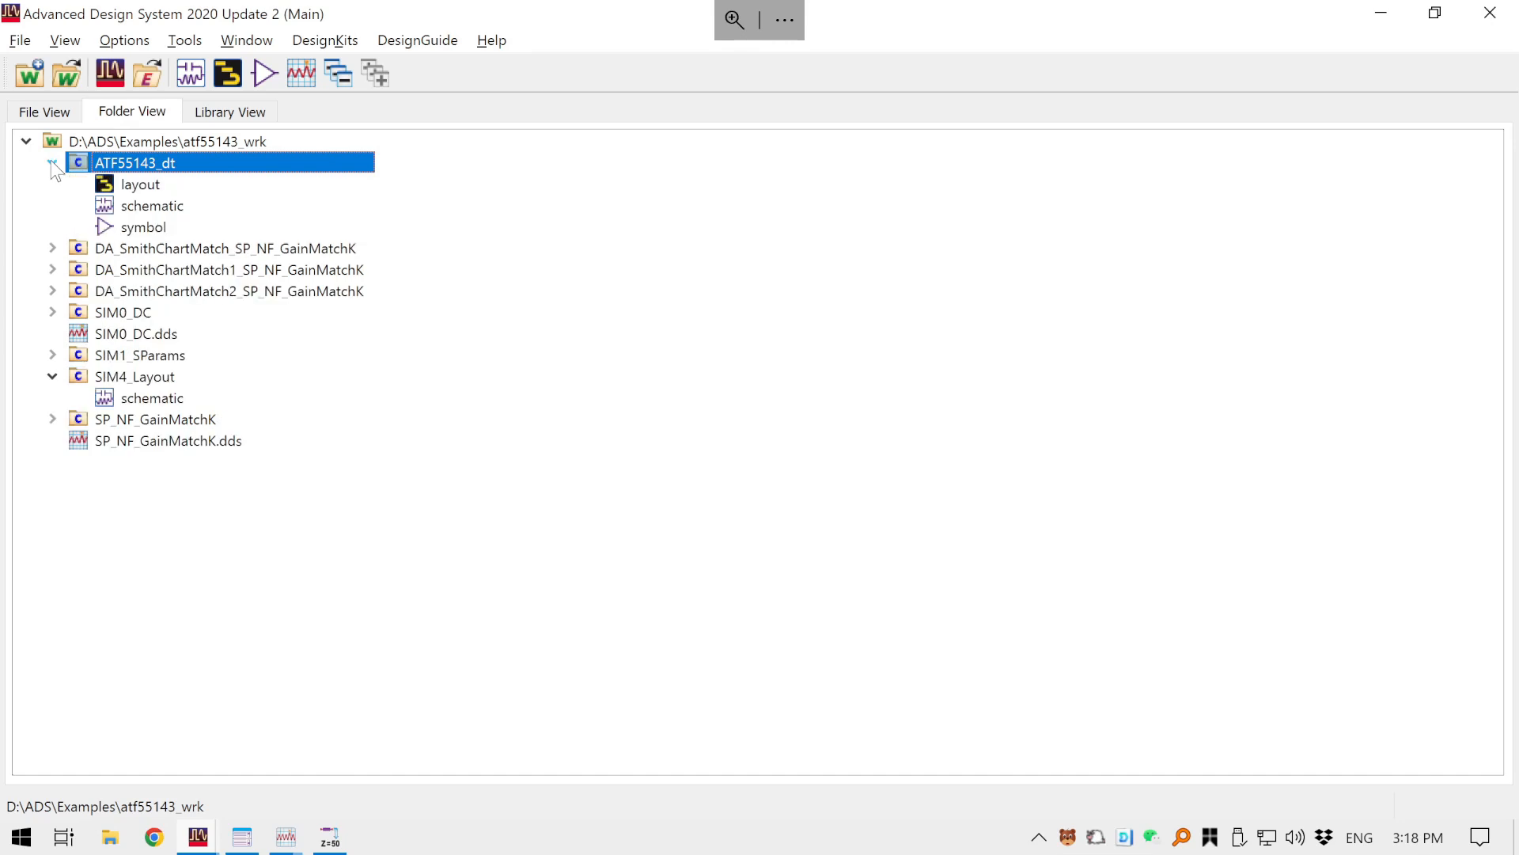
double_click(155, 207)
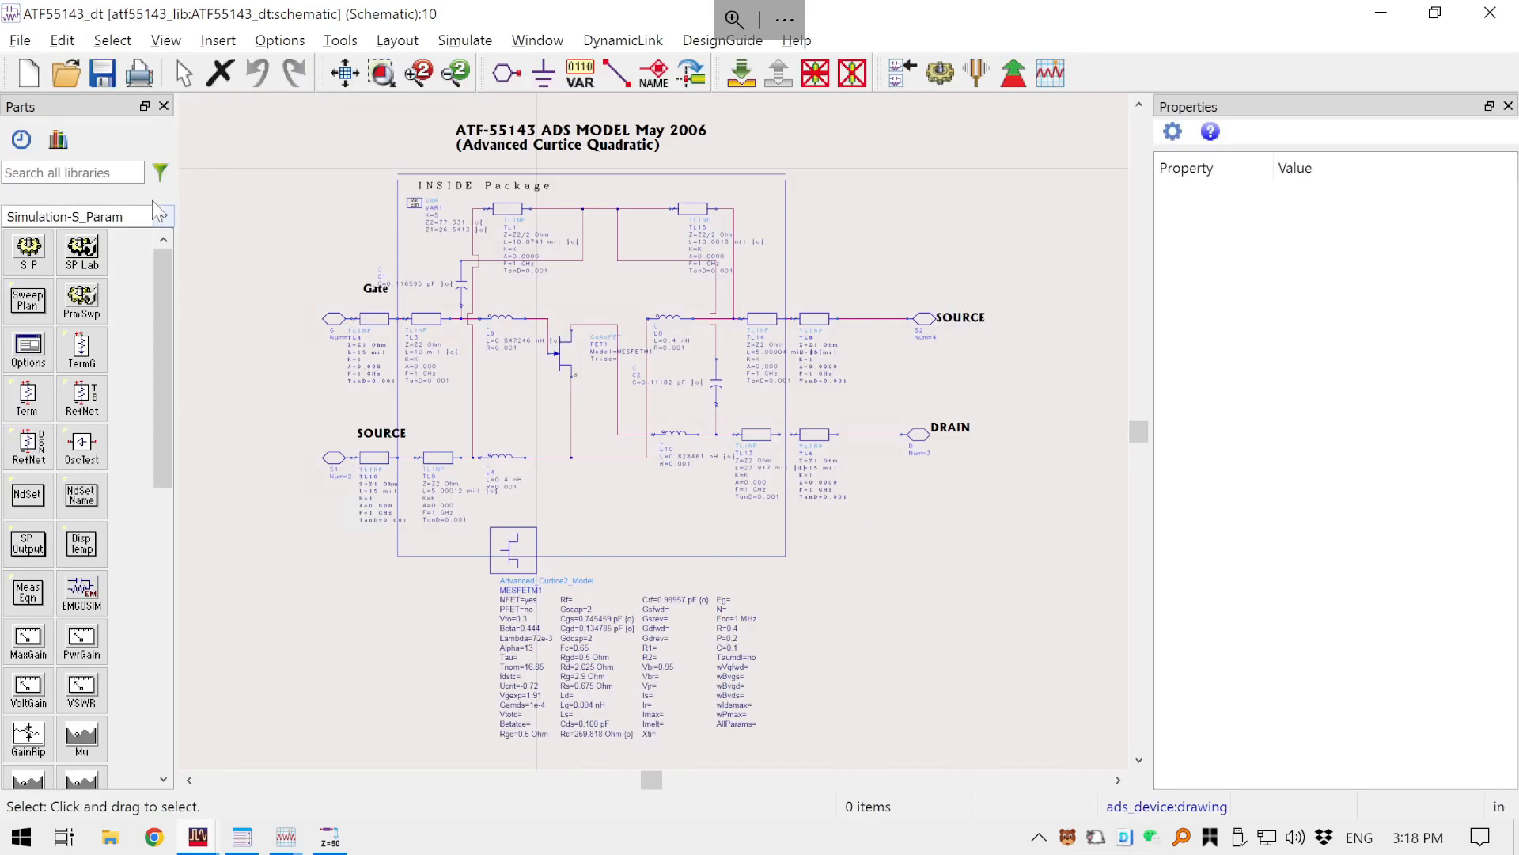
- Save the entire ATF55143_dt cell in atf55143_lib as a new cell named ATF55143_Layout
click(21, 41)
key(Right)
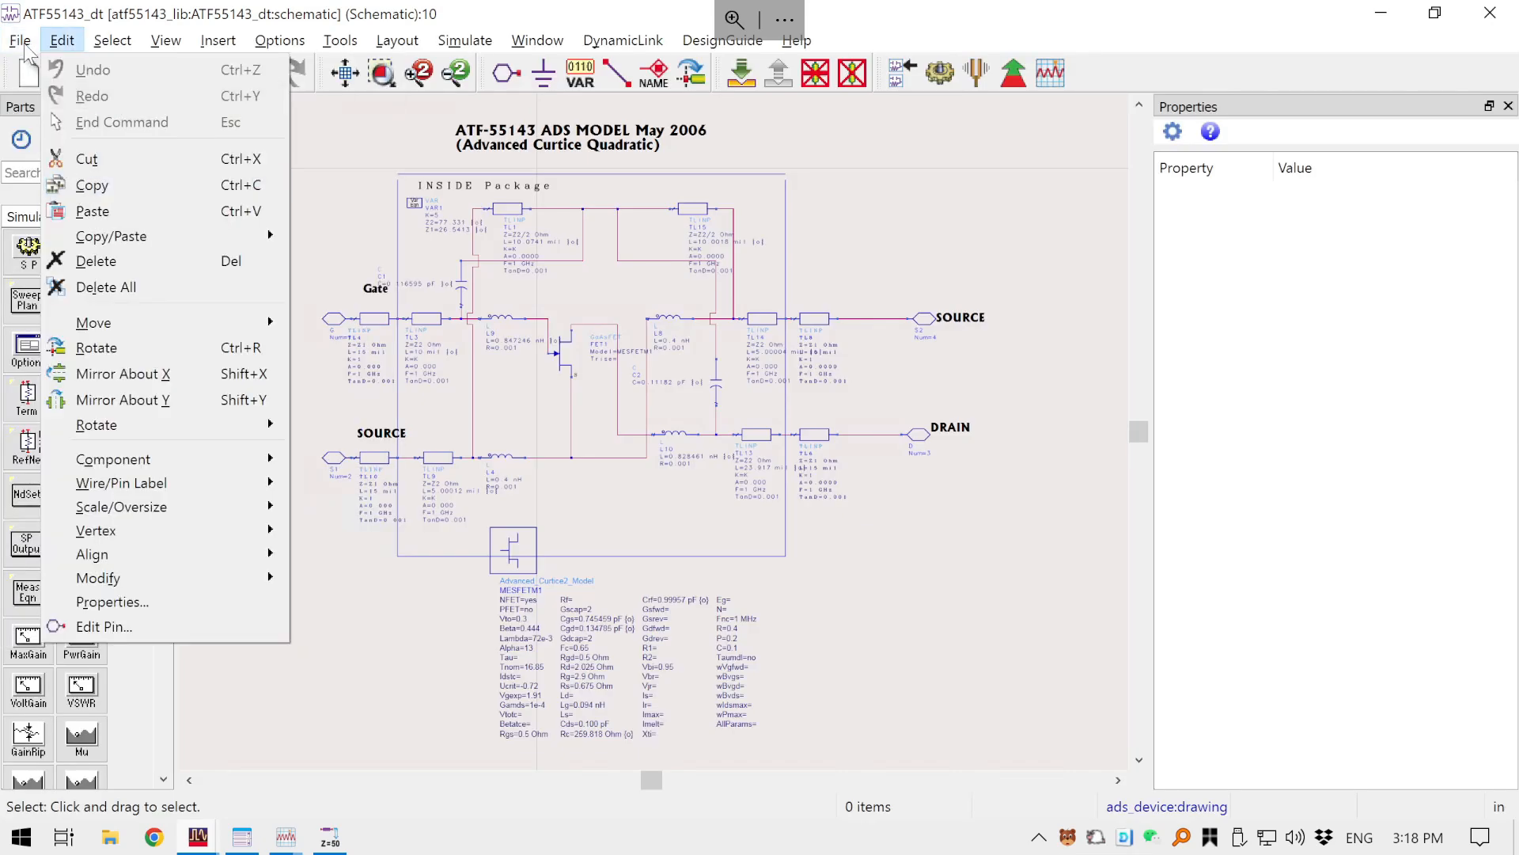
click(20, 41)
click(54, 194)
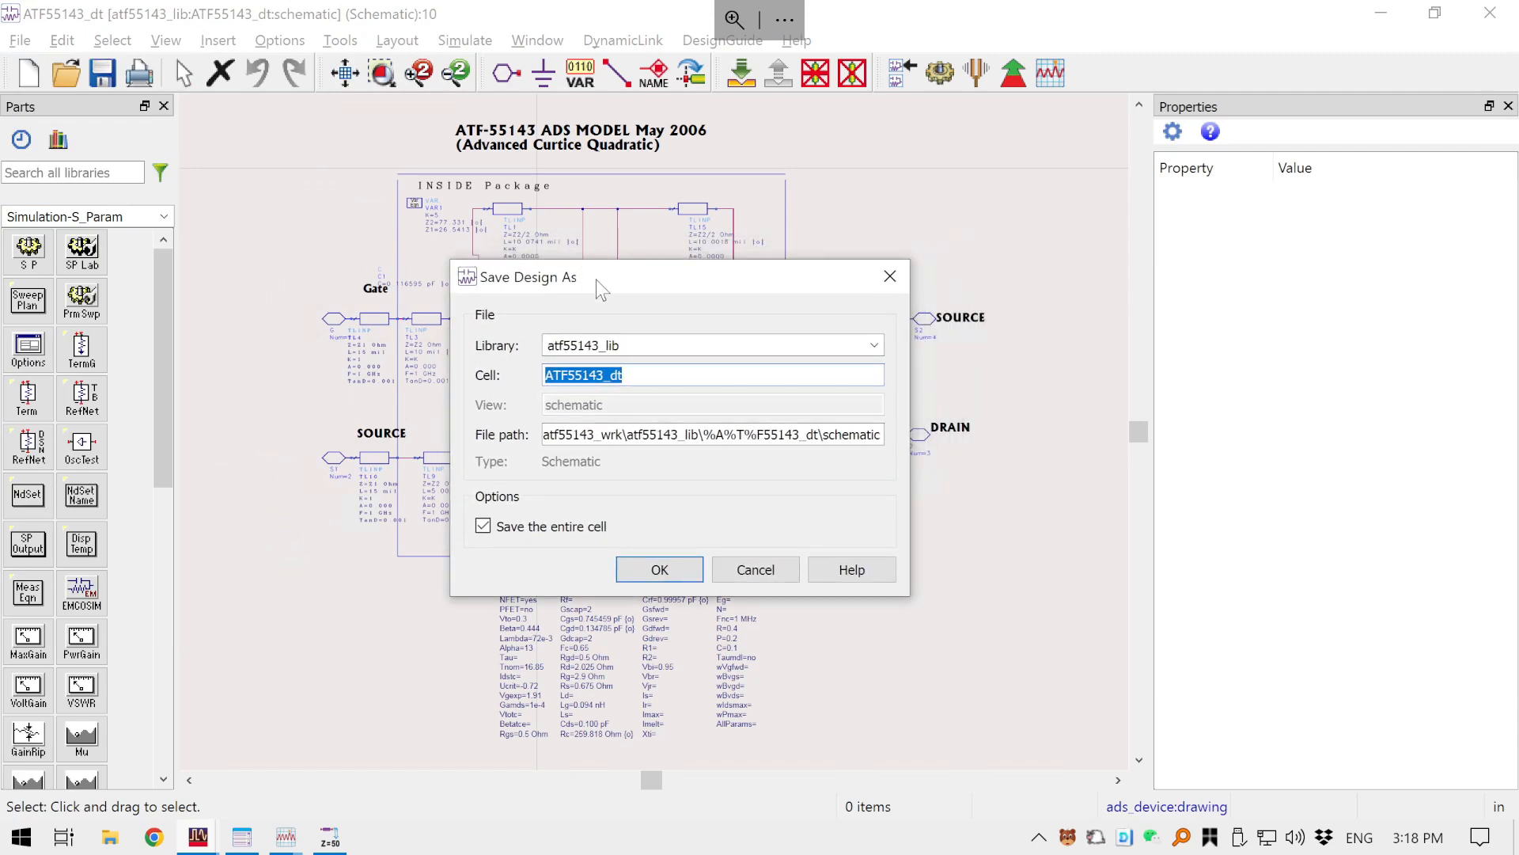
click(643, 378)
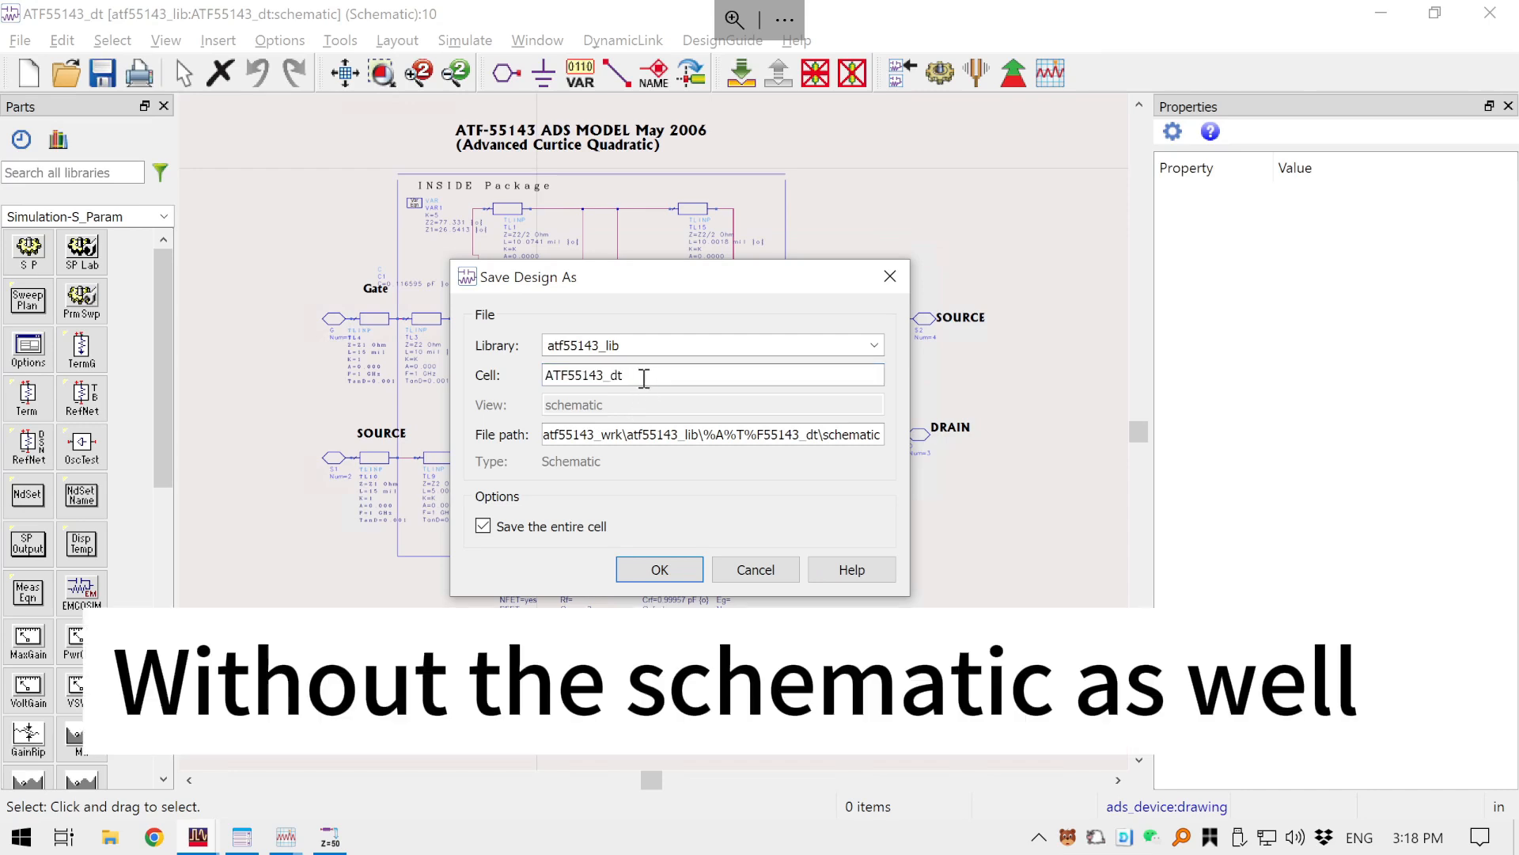
key(BackSpace)
key(BackSpace)
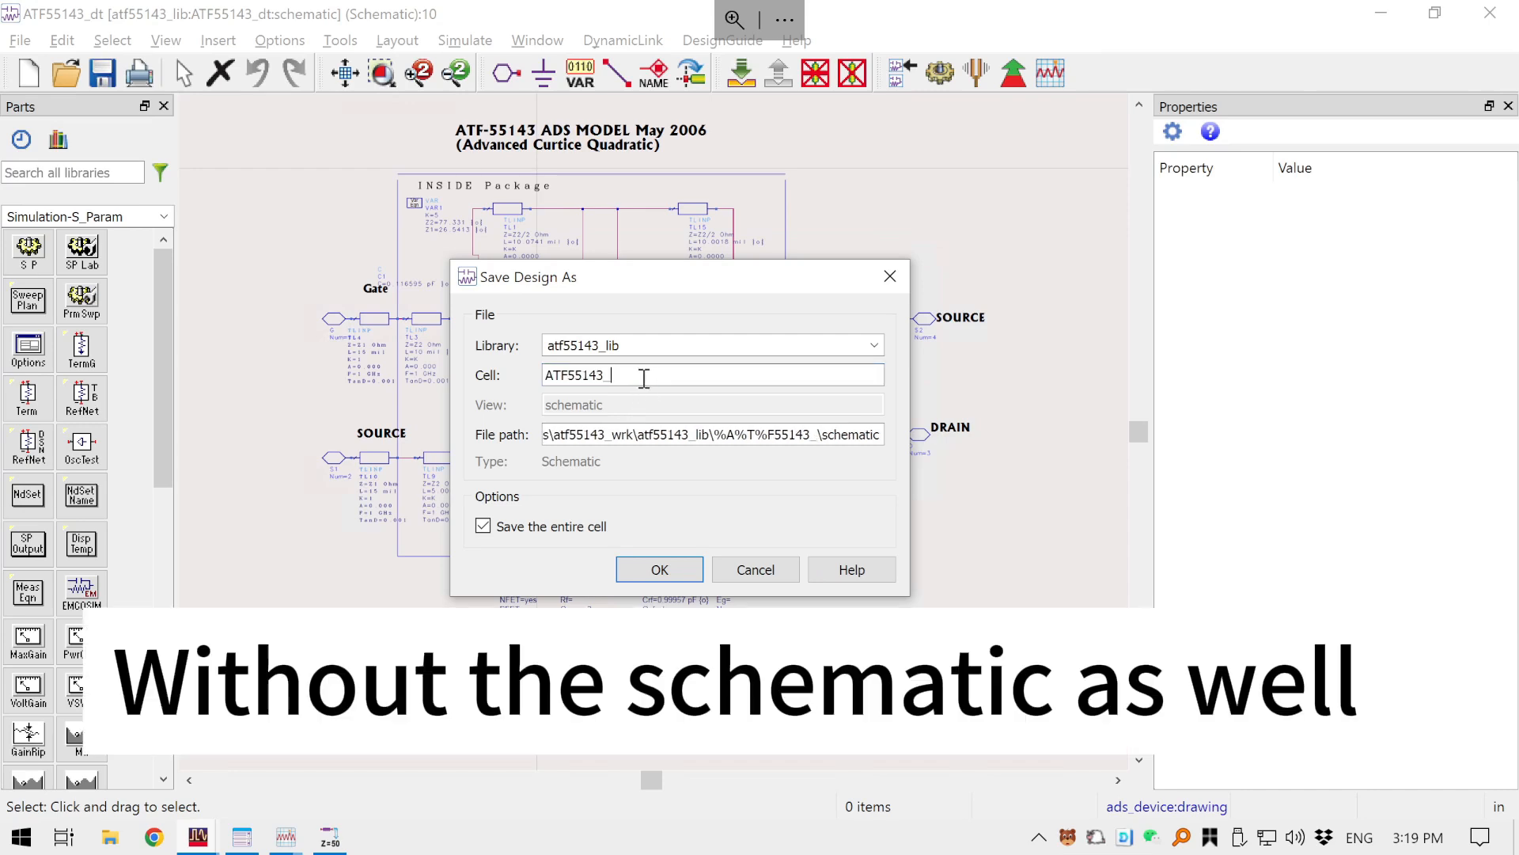
text(Layout)
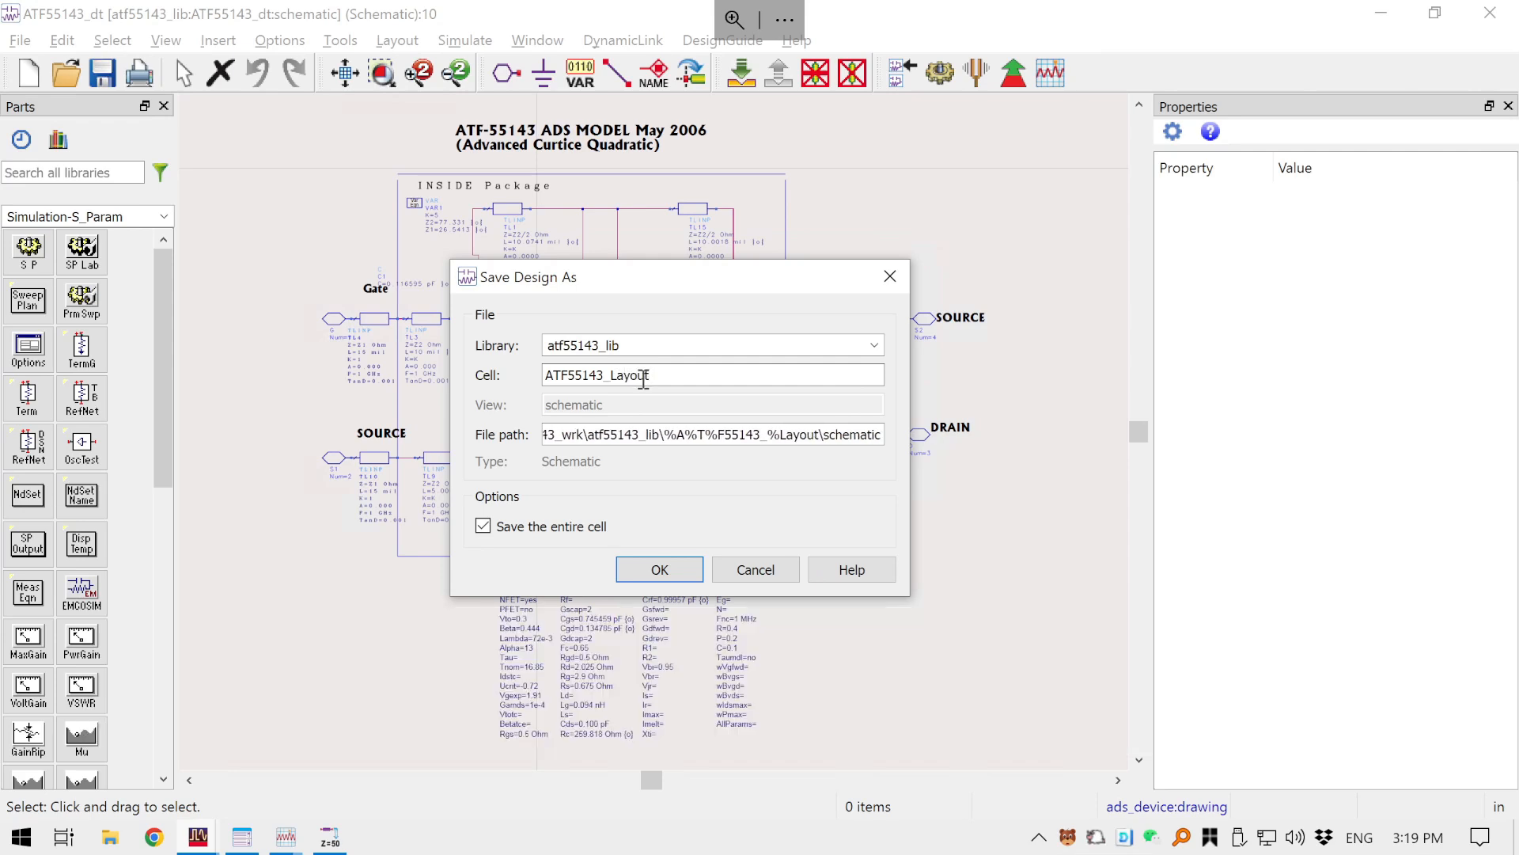
click(659, 569)
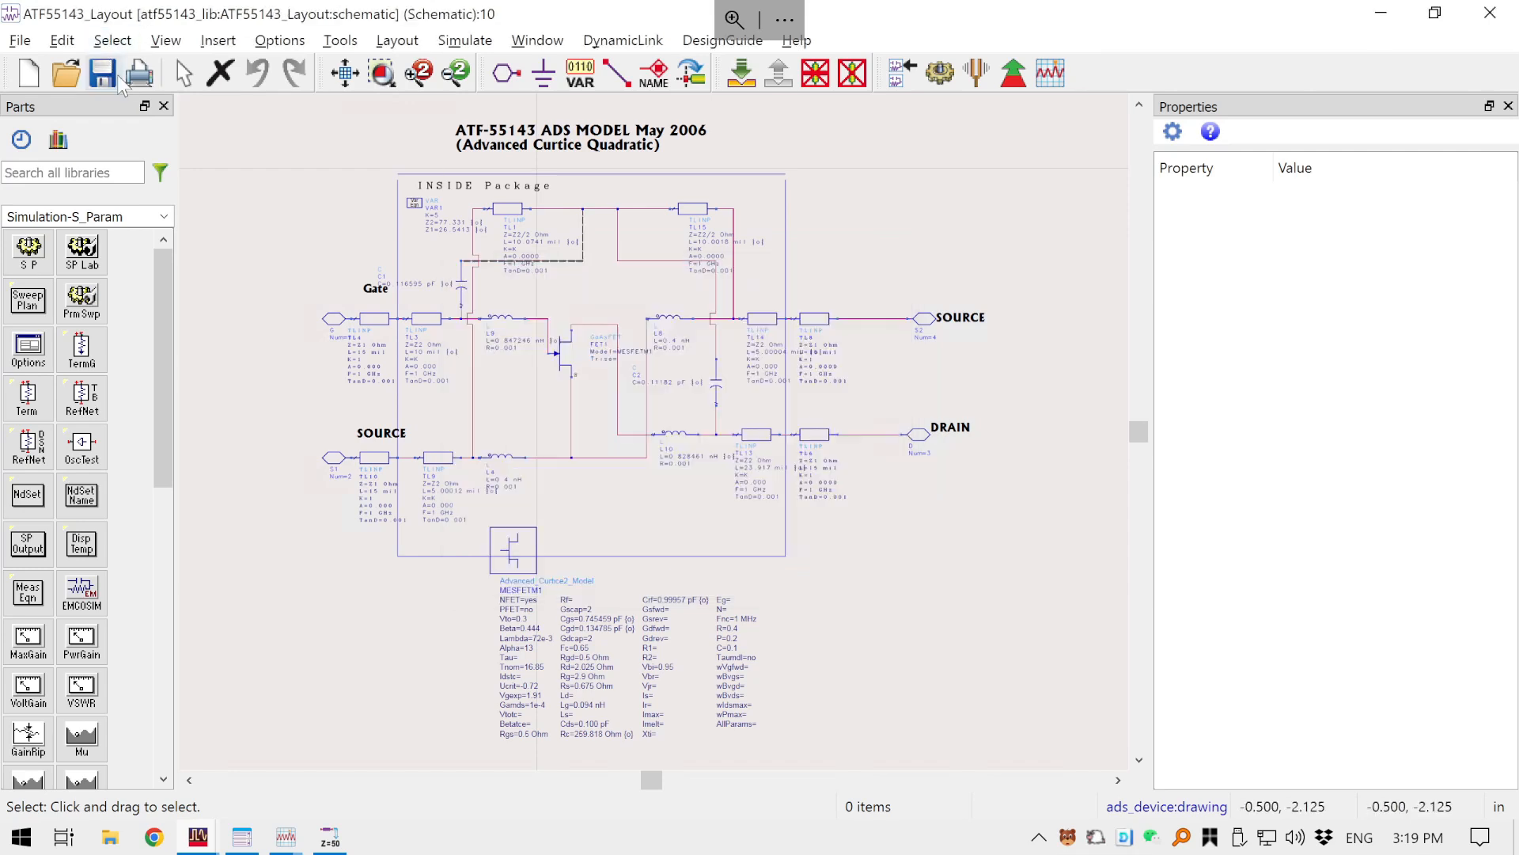
- Close the ATF55143_Layout schematic and open the layout view of the ATF55143_Layout cell
click(198, 837)
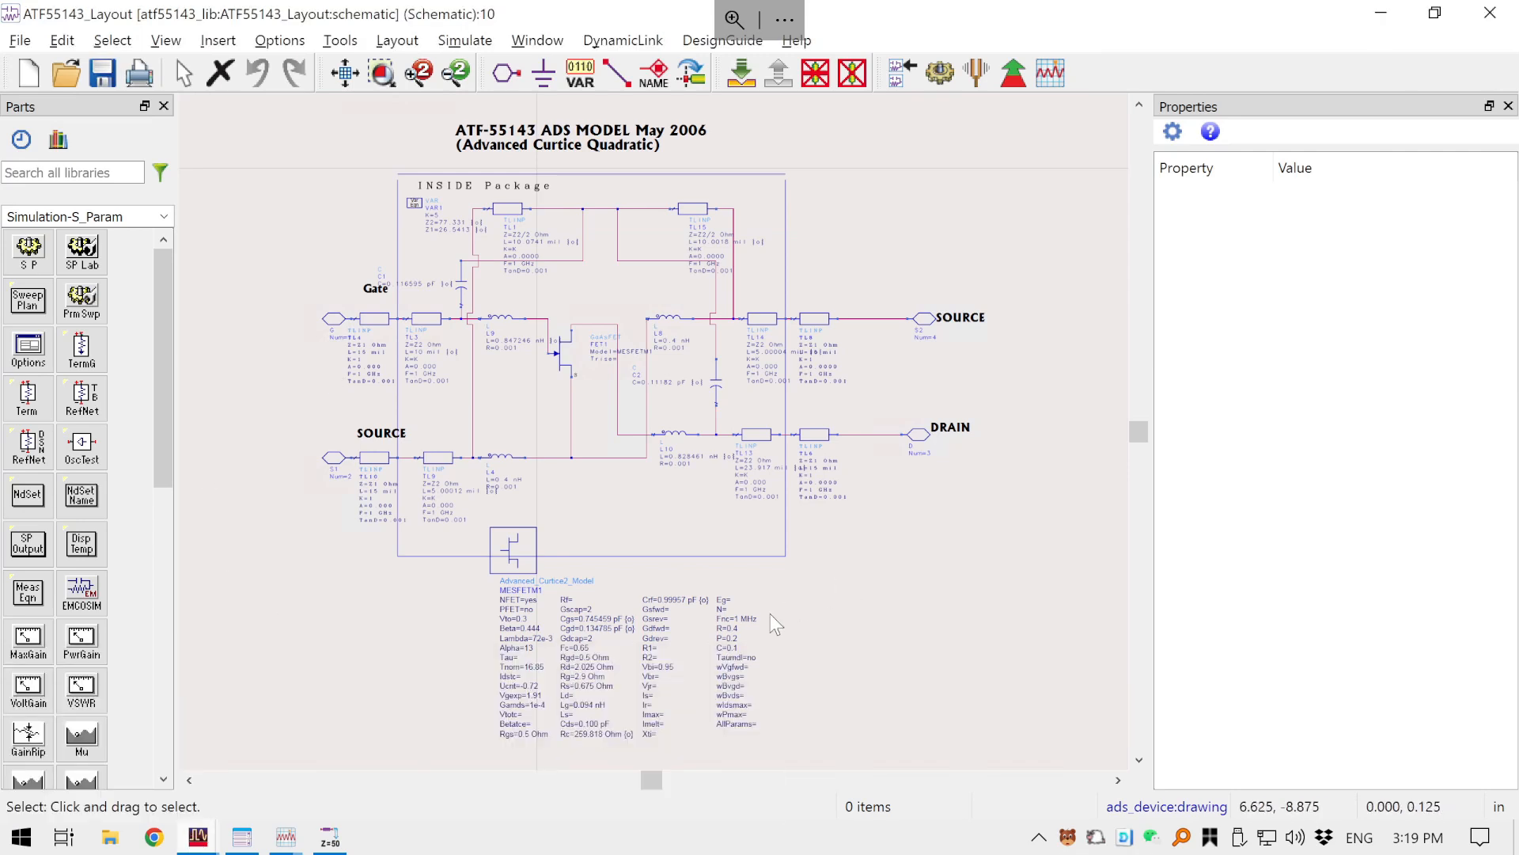
click(1490, 13)
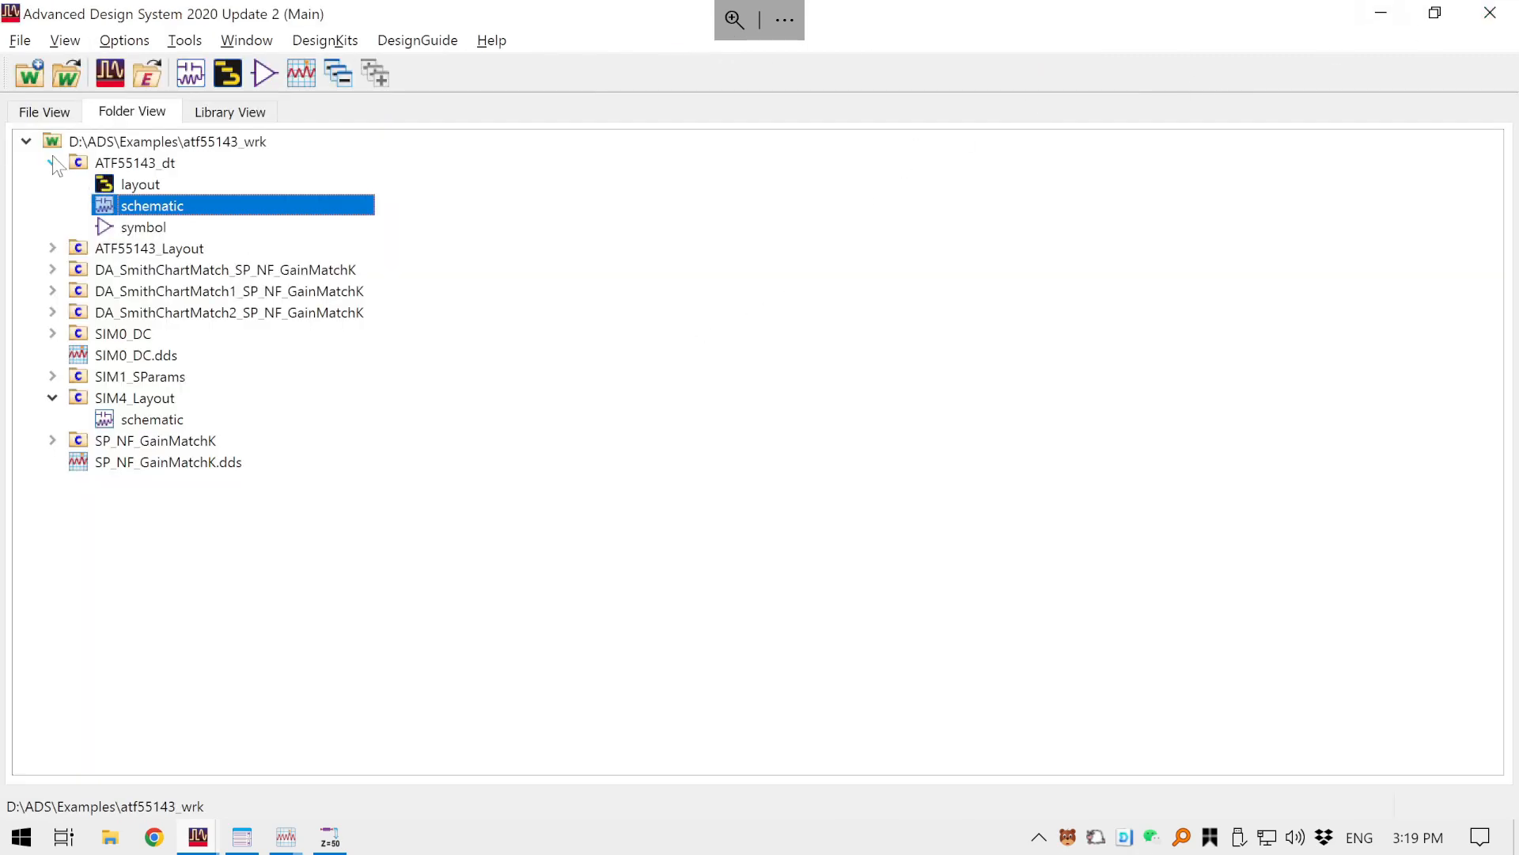
click(52, 162)
double_click(130, 190)
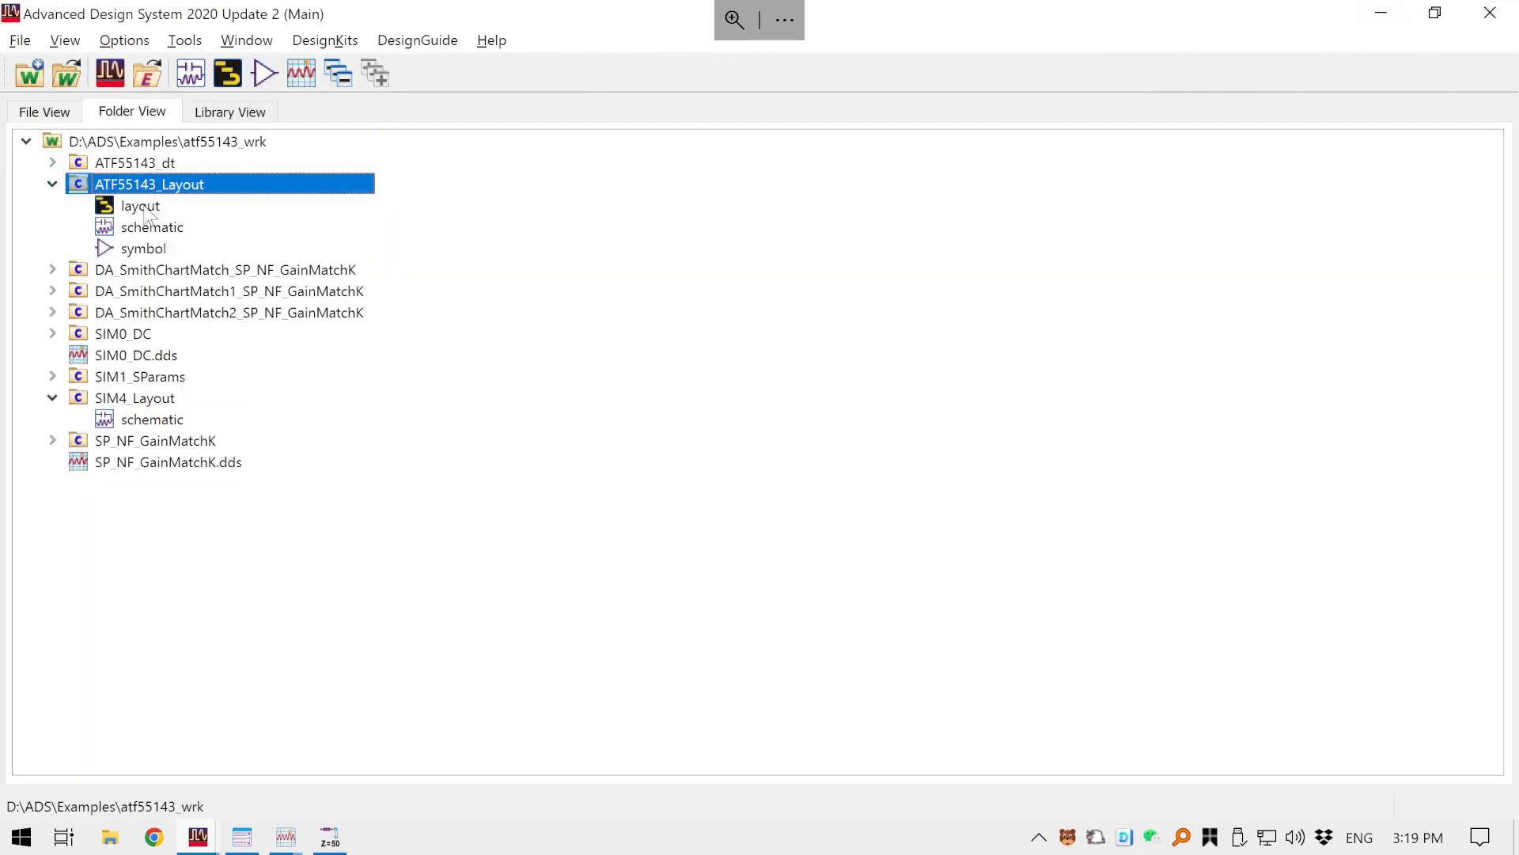
double_click(150, 209)
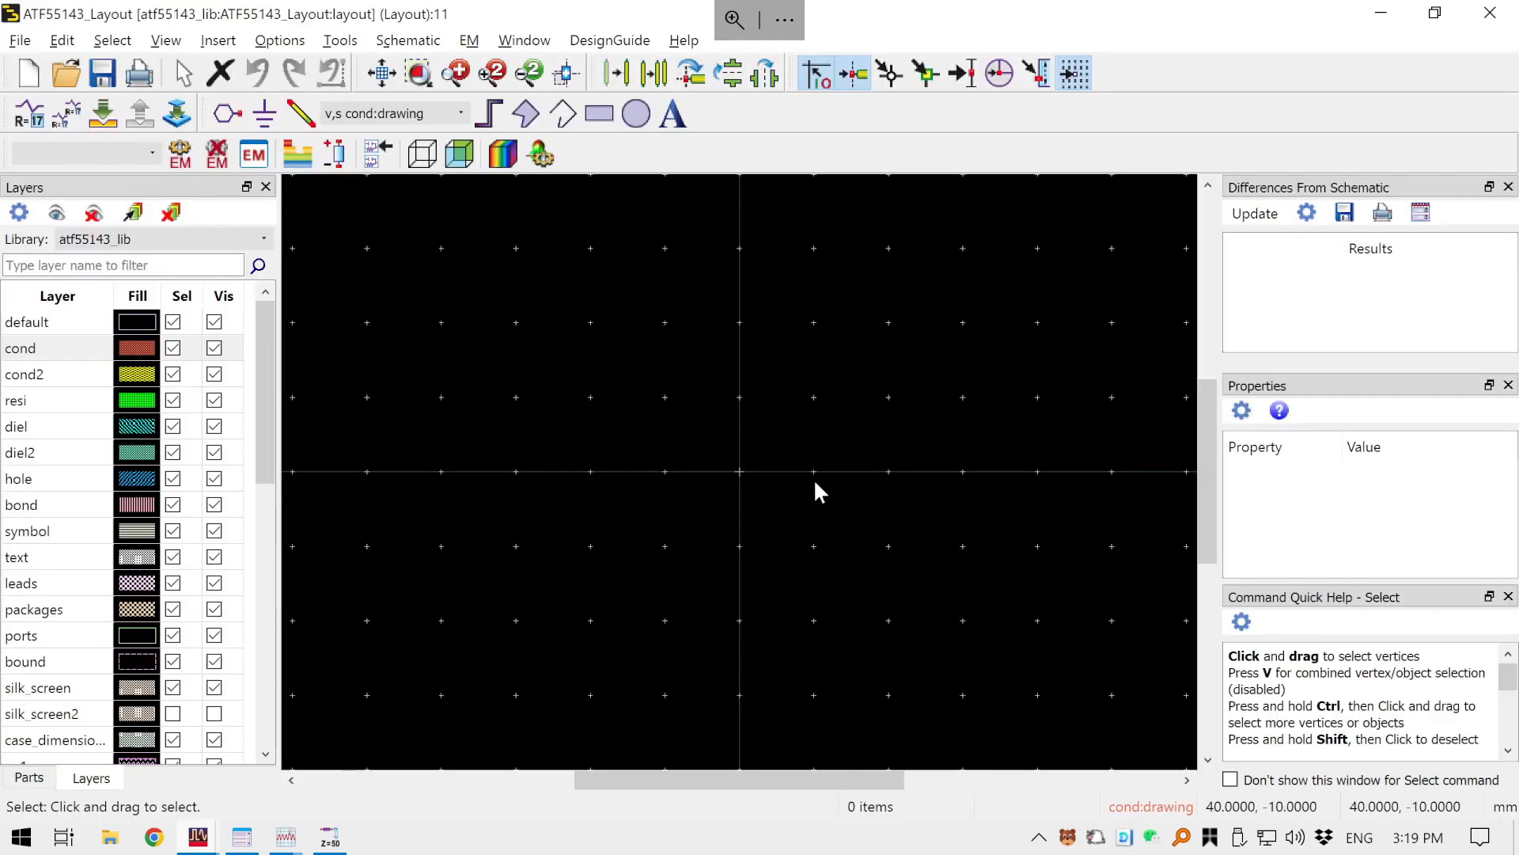
scroll(814, 478, up, 1)
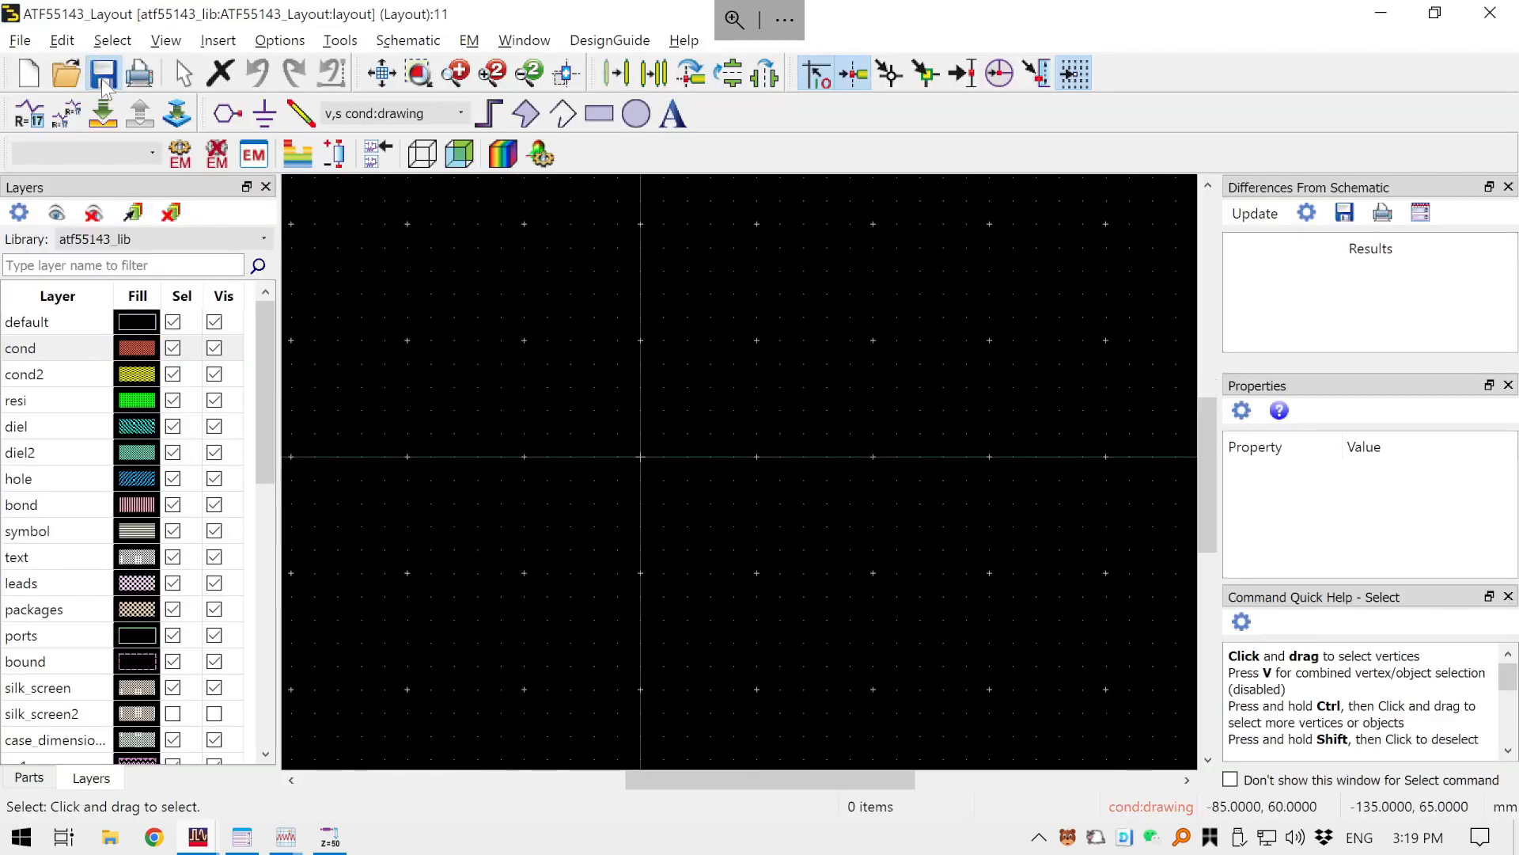
- Switch to the ATF-55143 datasheet PDF, capture its recommended PCB pad layout drawing as an image, and return to the layout
key(ctrl+super+Right)
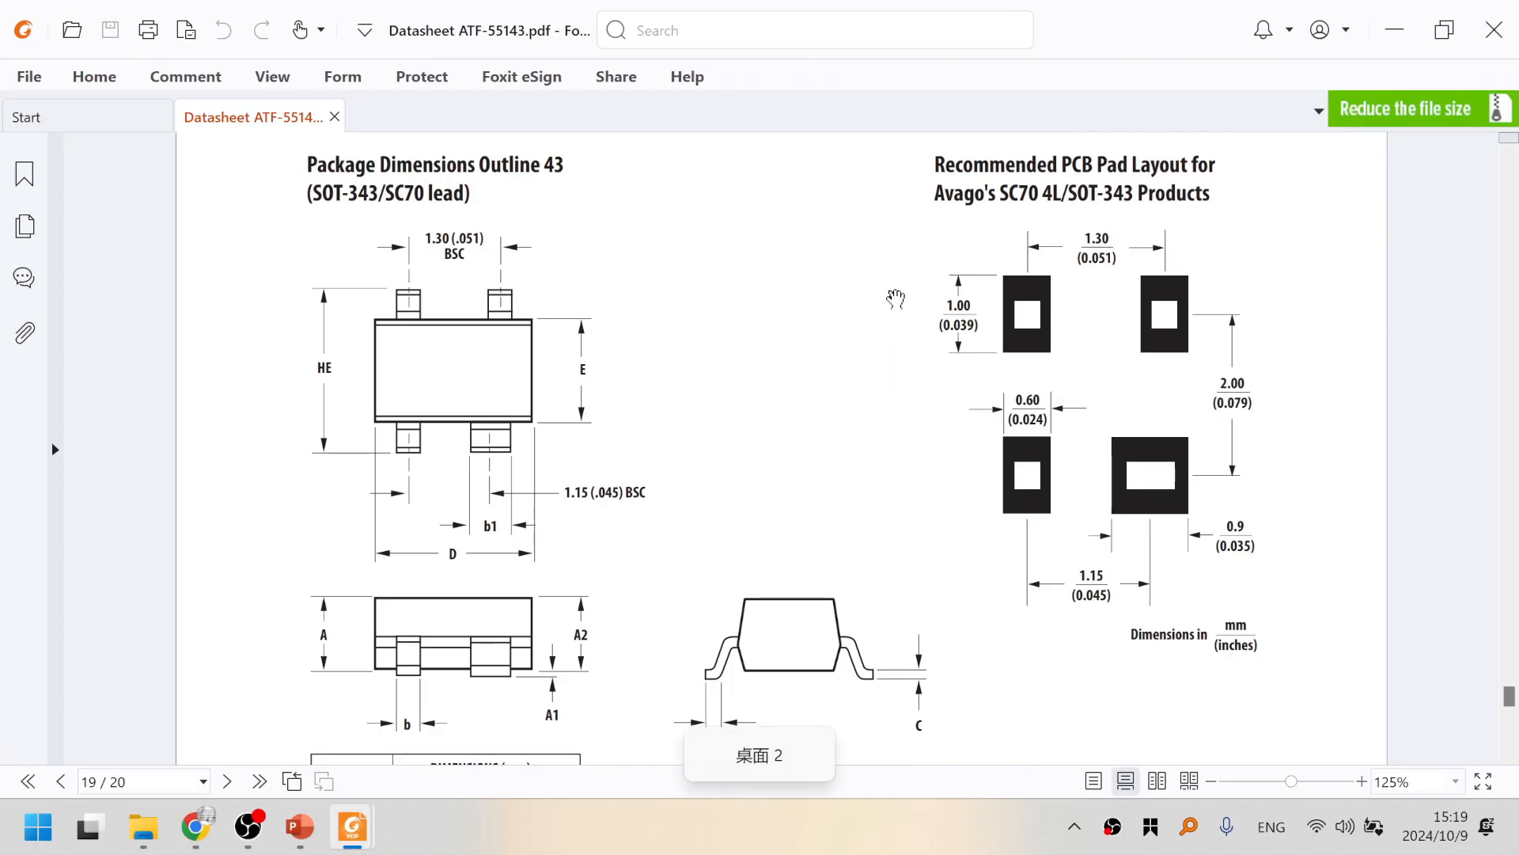
key(F1)
drag(904, 144, 1355, 681)
mouse_move(906, 388)
mouse_down()
mouse_move(906, 375)
mouse_move(934, 386)
mouse_move(919, 386)
mouse_up()
click(1259, 710)
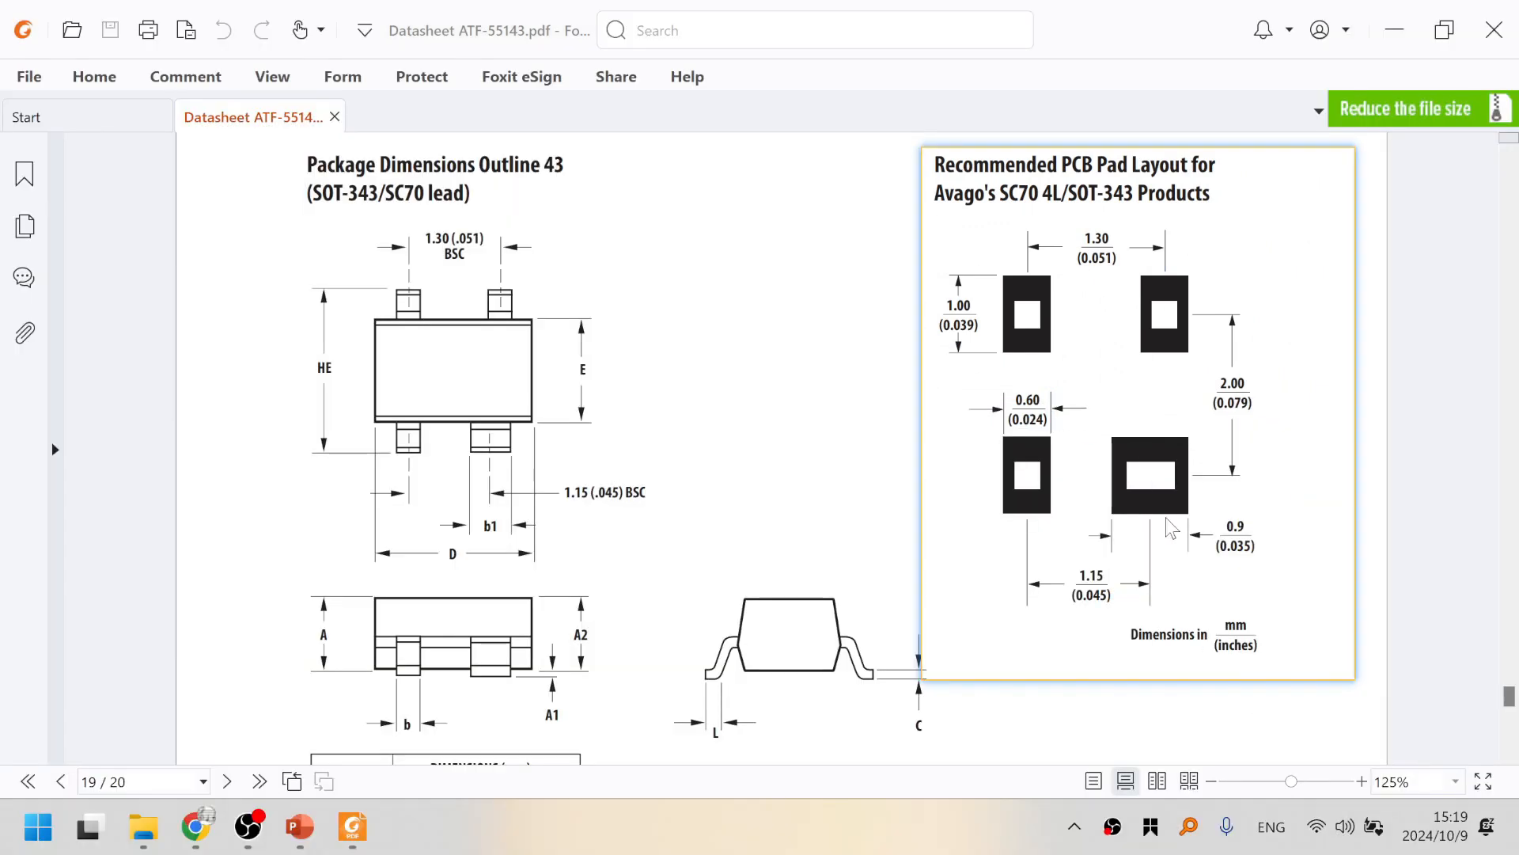
drag(1124, 507, 1047, 500)
double_click(1045, 492)
key(ctrl+super+Left)
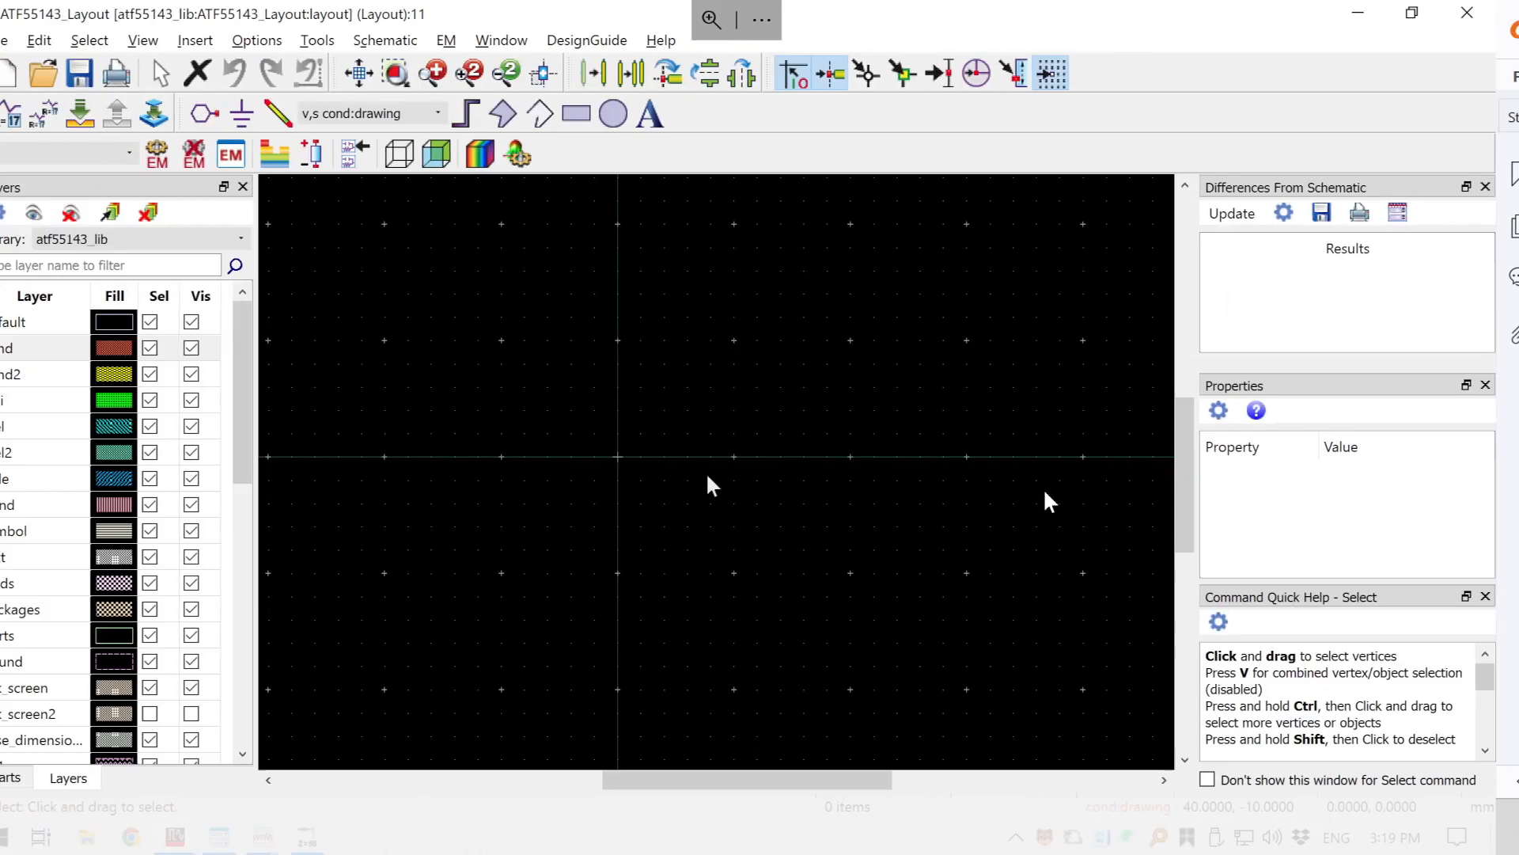
- Pin the captured pad layout image on screen and place it over the layout canvas as a drawing reference
key(F3)
drag(926, 378, 1409, 424)
drag(1106, 376, 1178, 355)
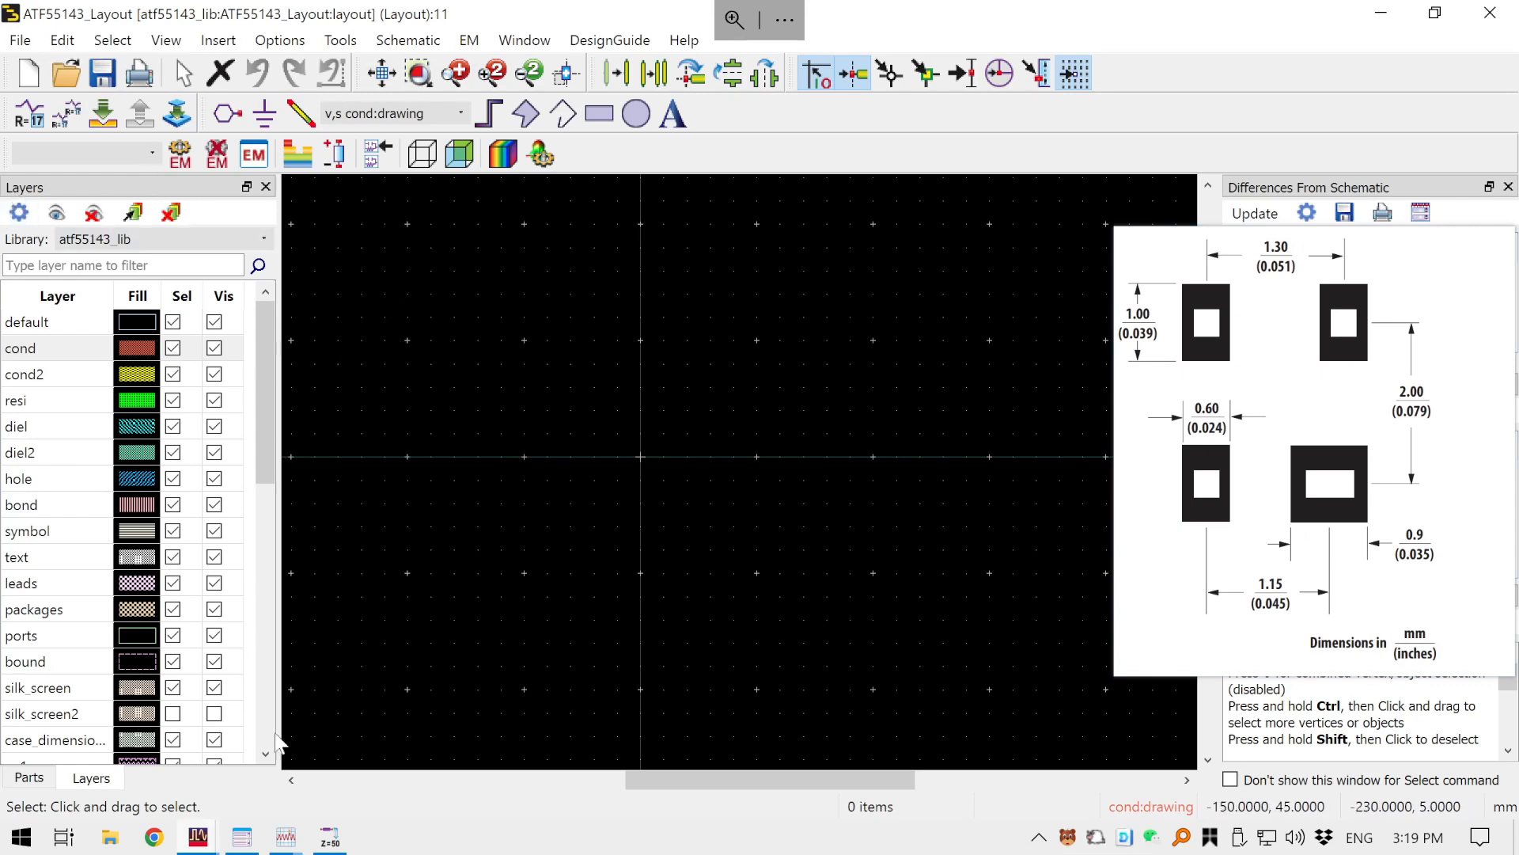
drag(1194, 478, 670, 573)
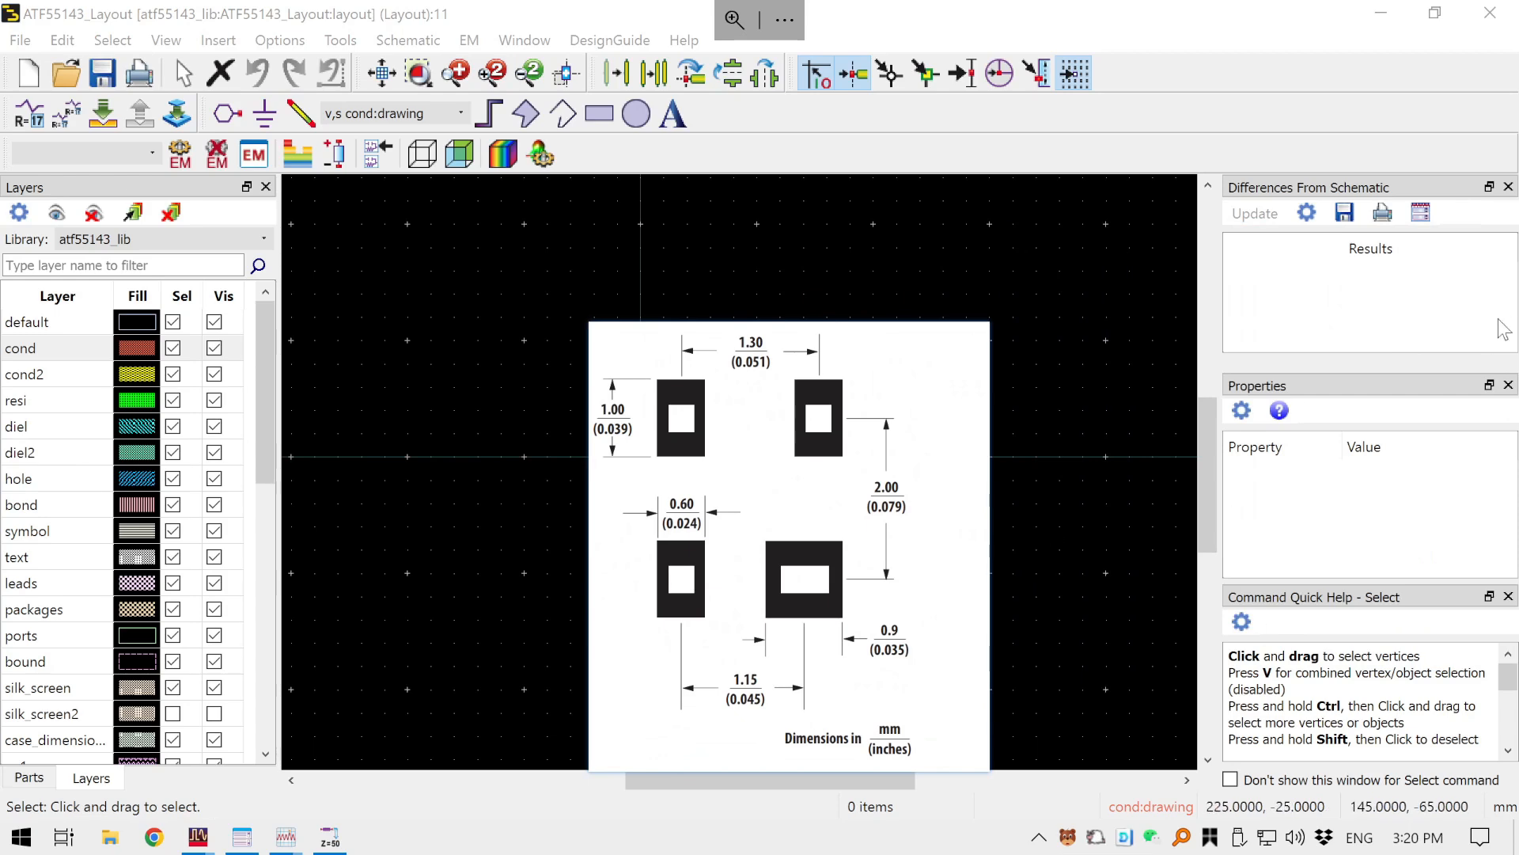
drag(263, 339, 263, 288)
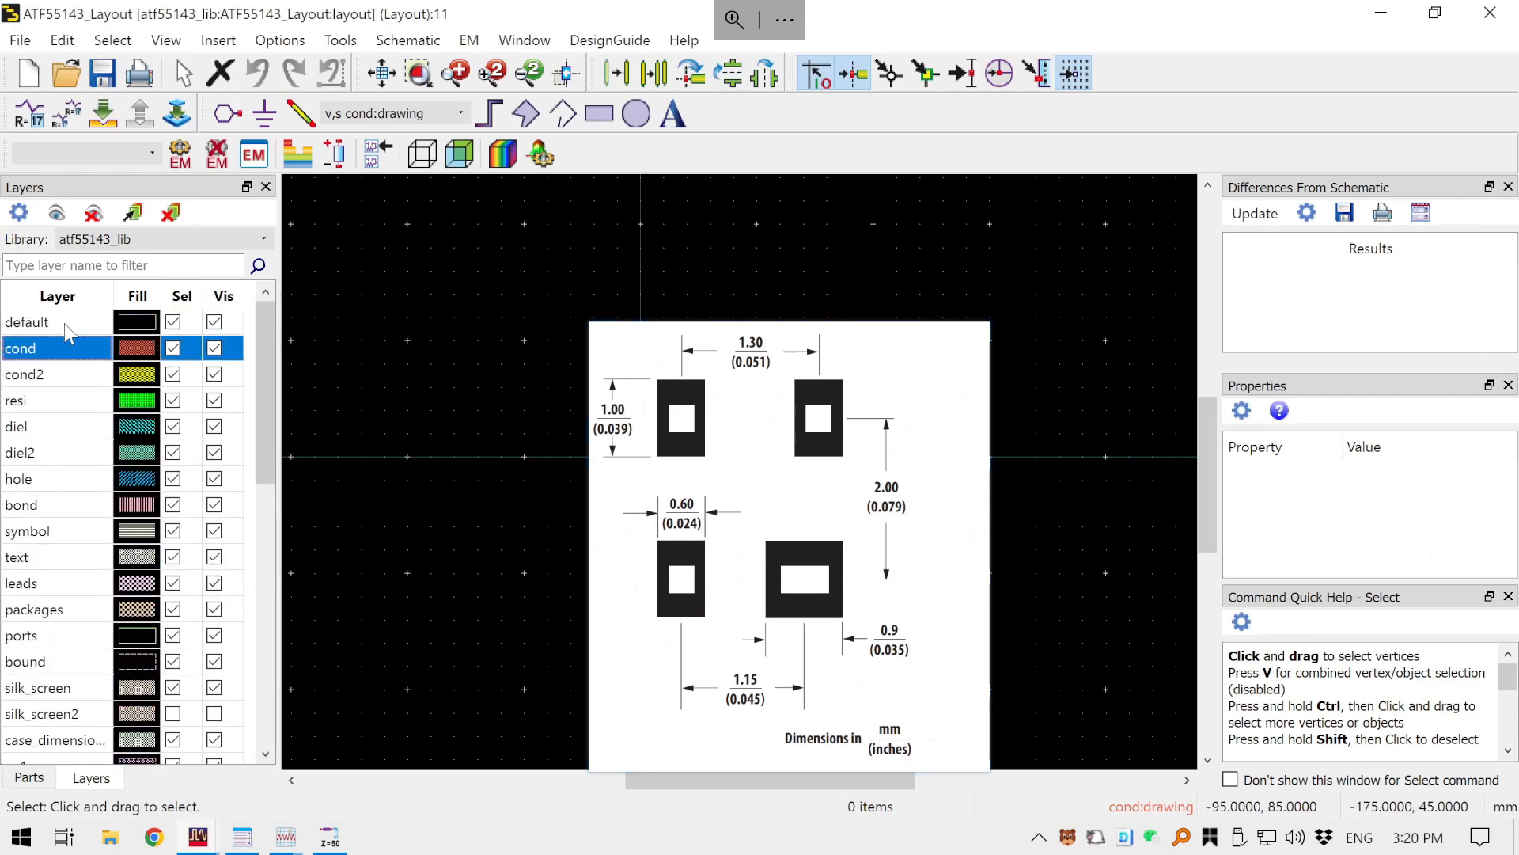
click(58, 349)
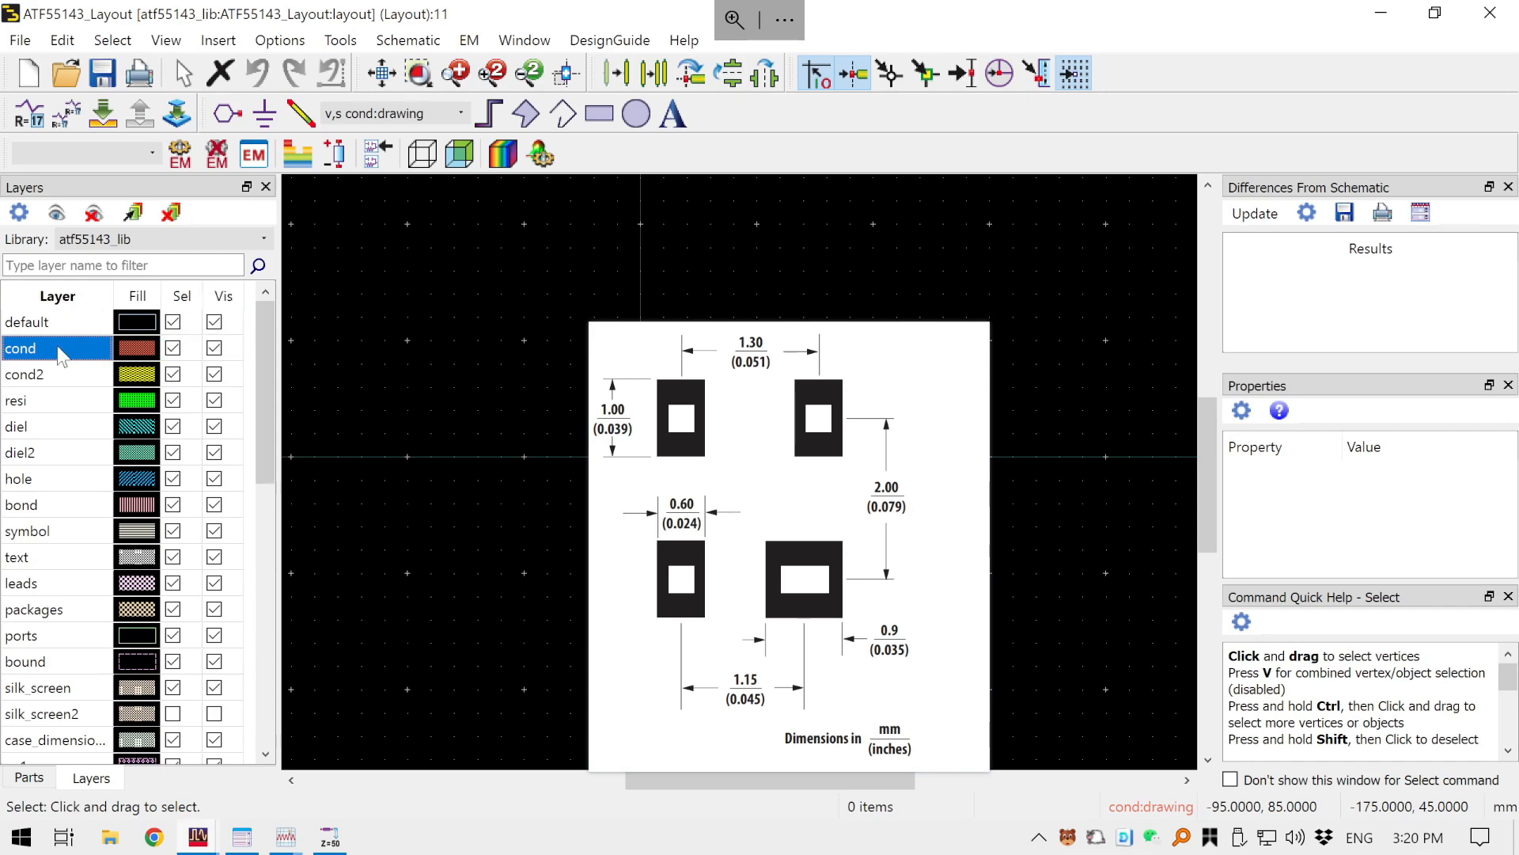
click(58, 374)
click(56, 349)
click(57, 378)
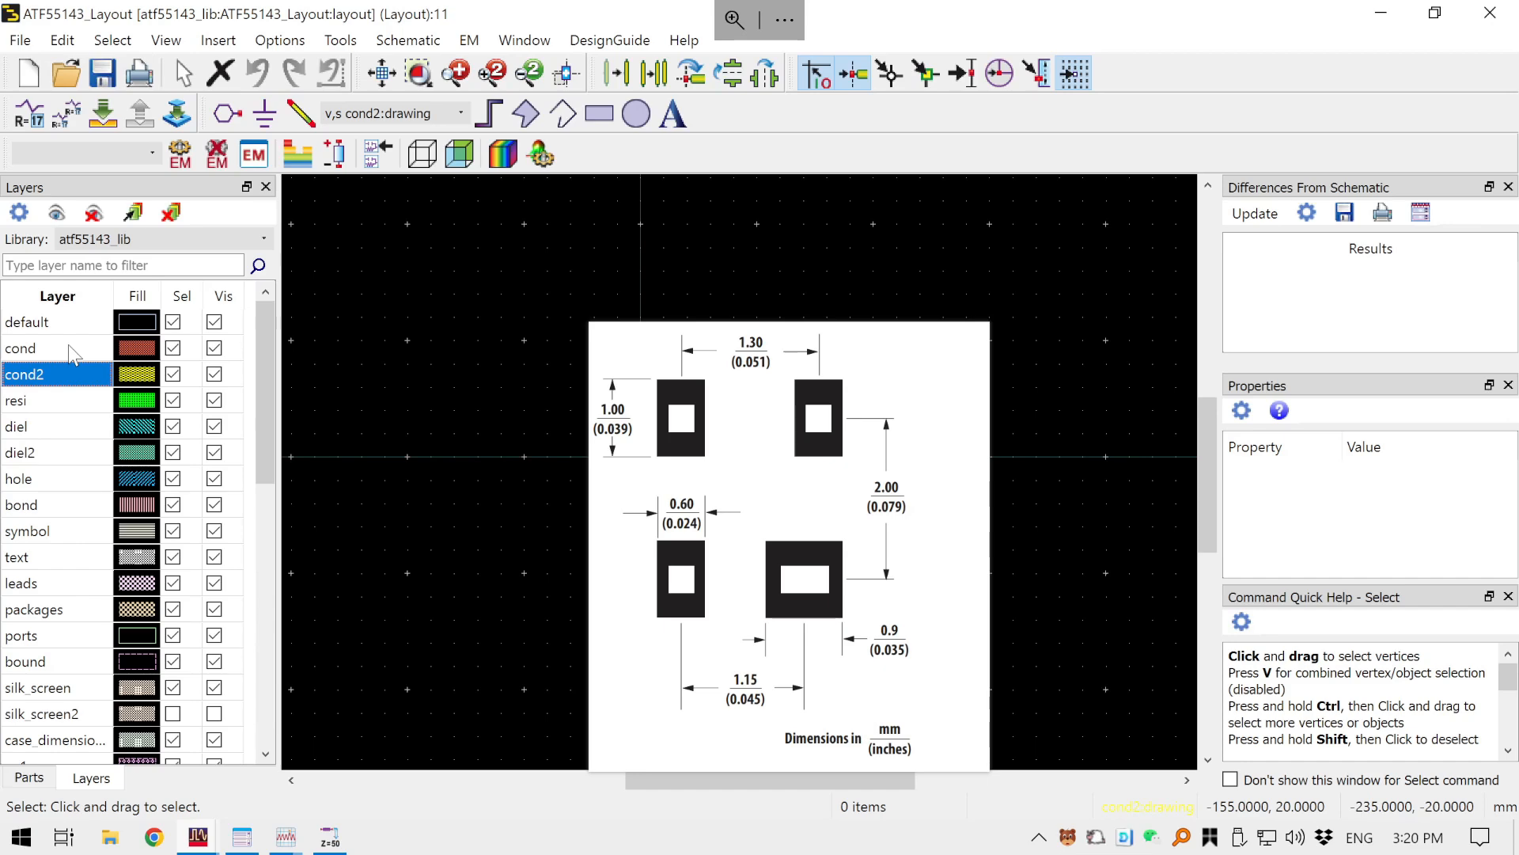
click(179, 46)
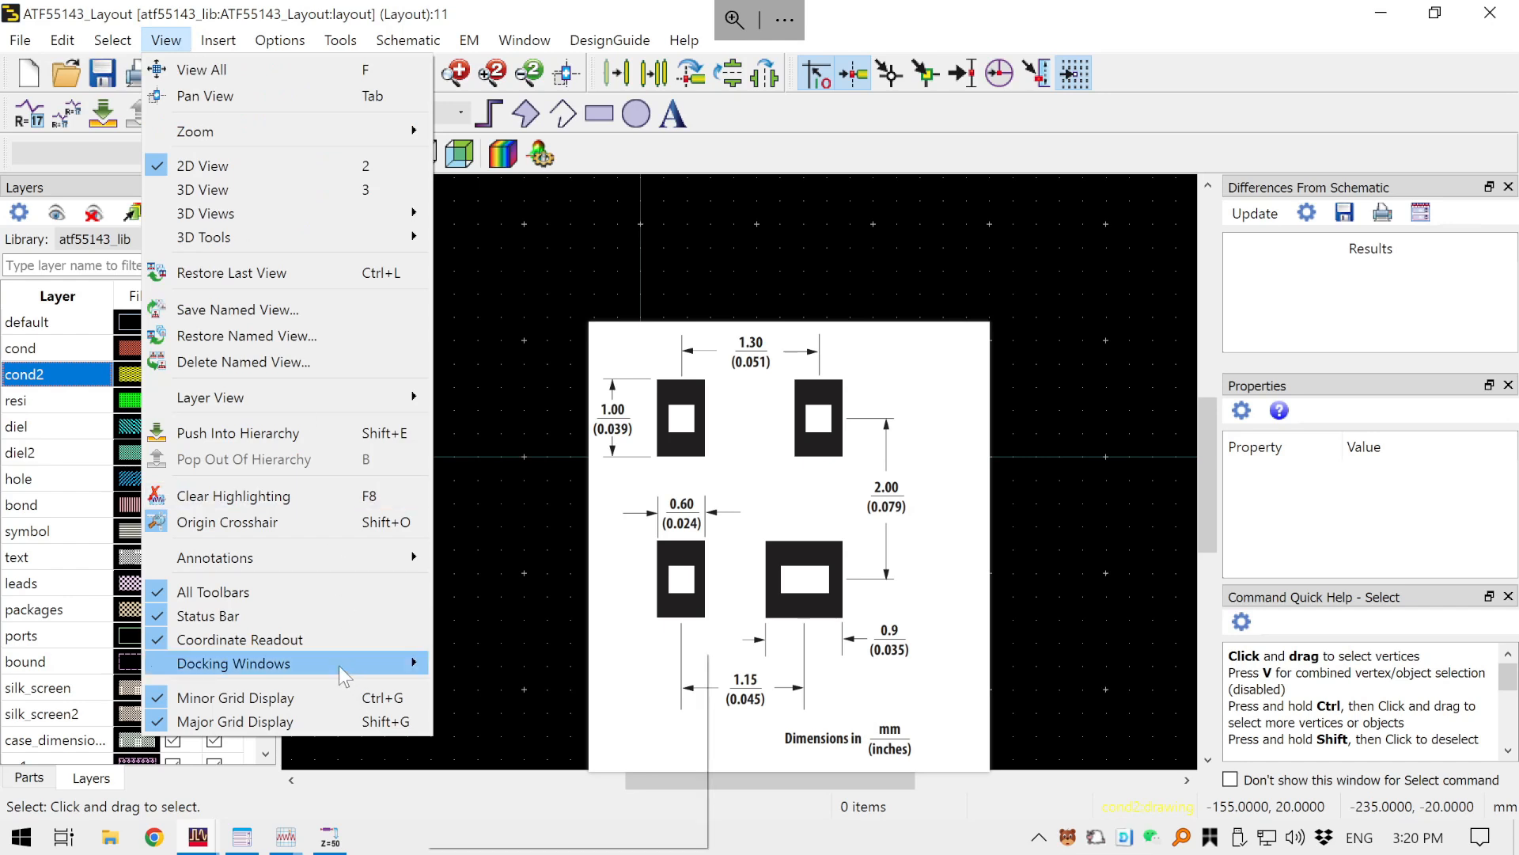
mouse_move(339, 666)
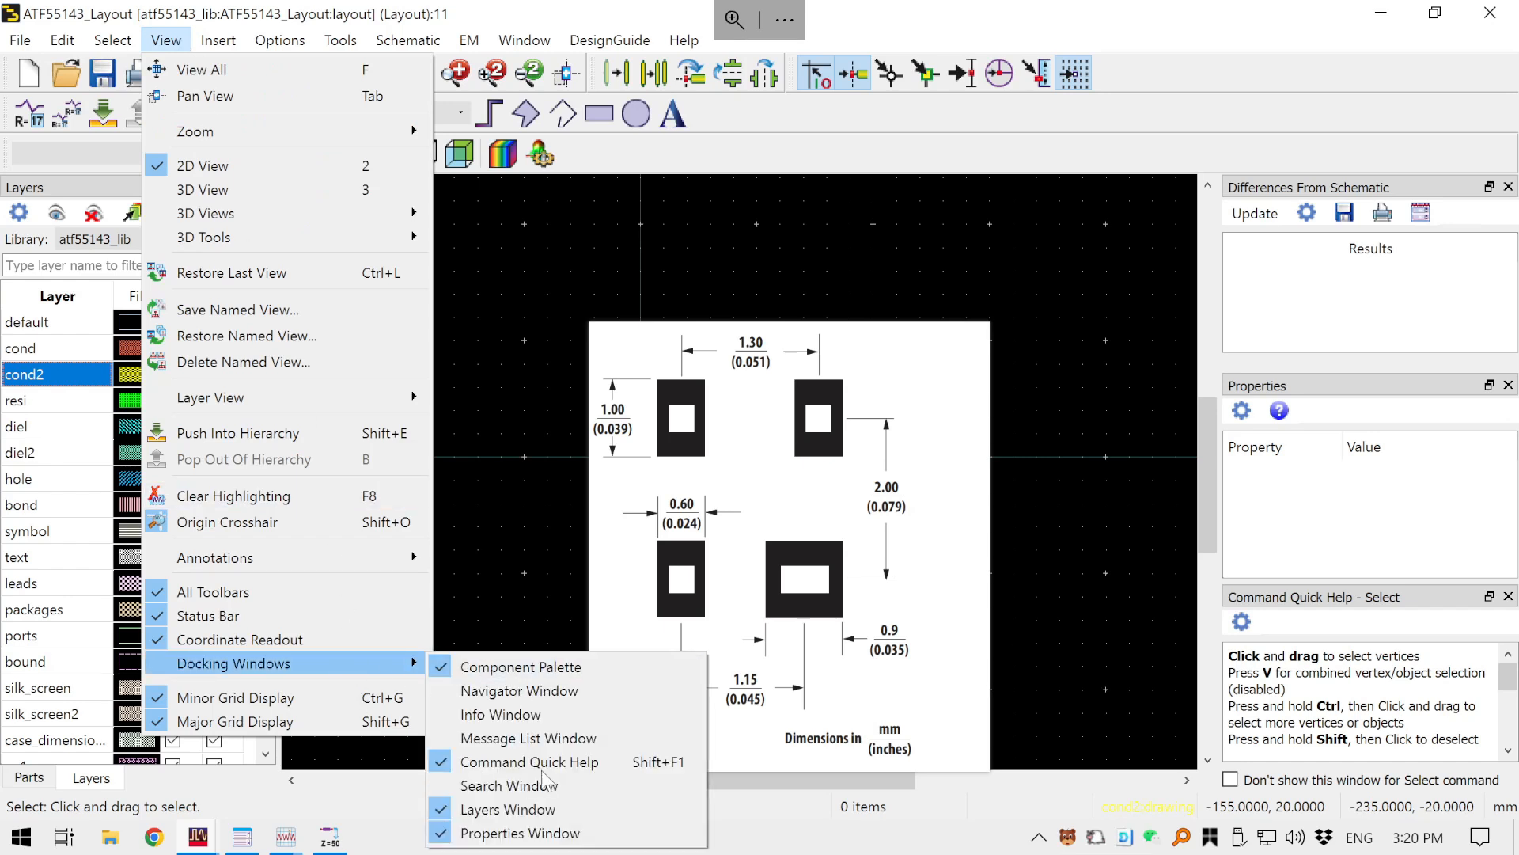
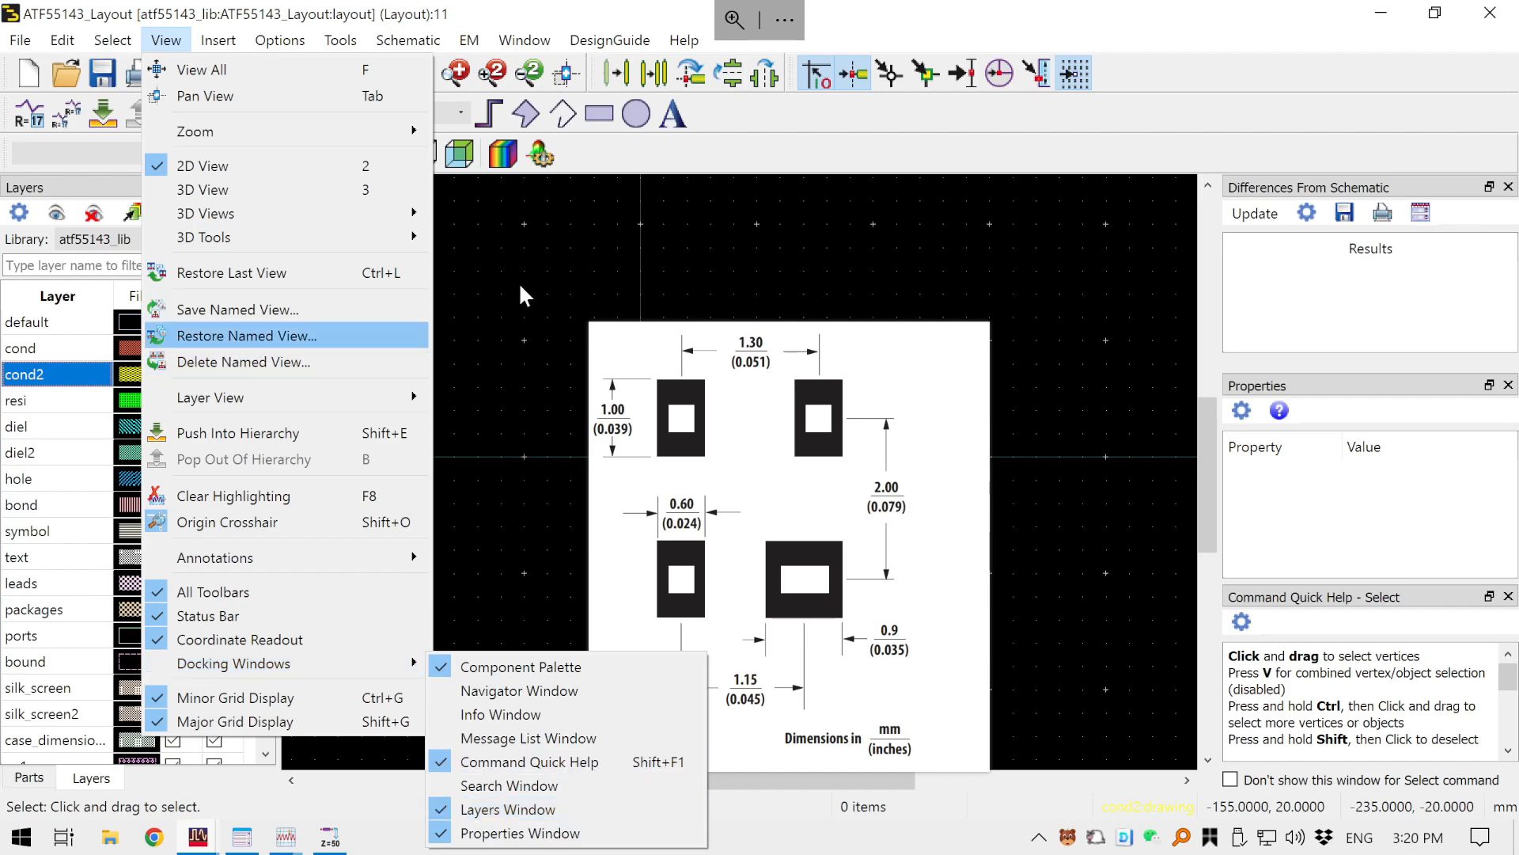
click(567, 336)
- Move the pad reference image clear of the drawing area and make cond the active drawing layer
drag(709, 447, 1151, 421)
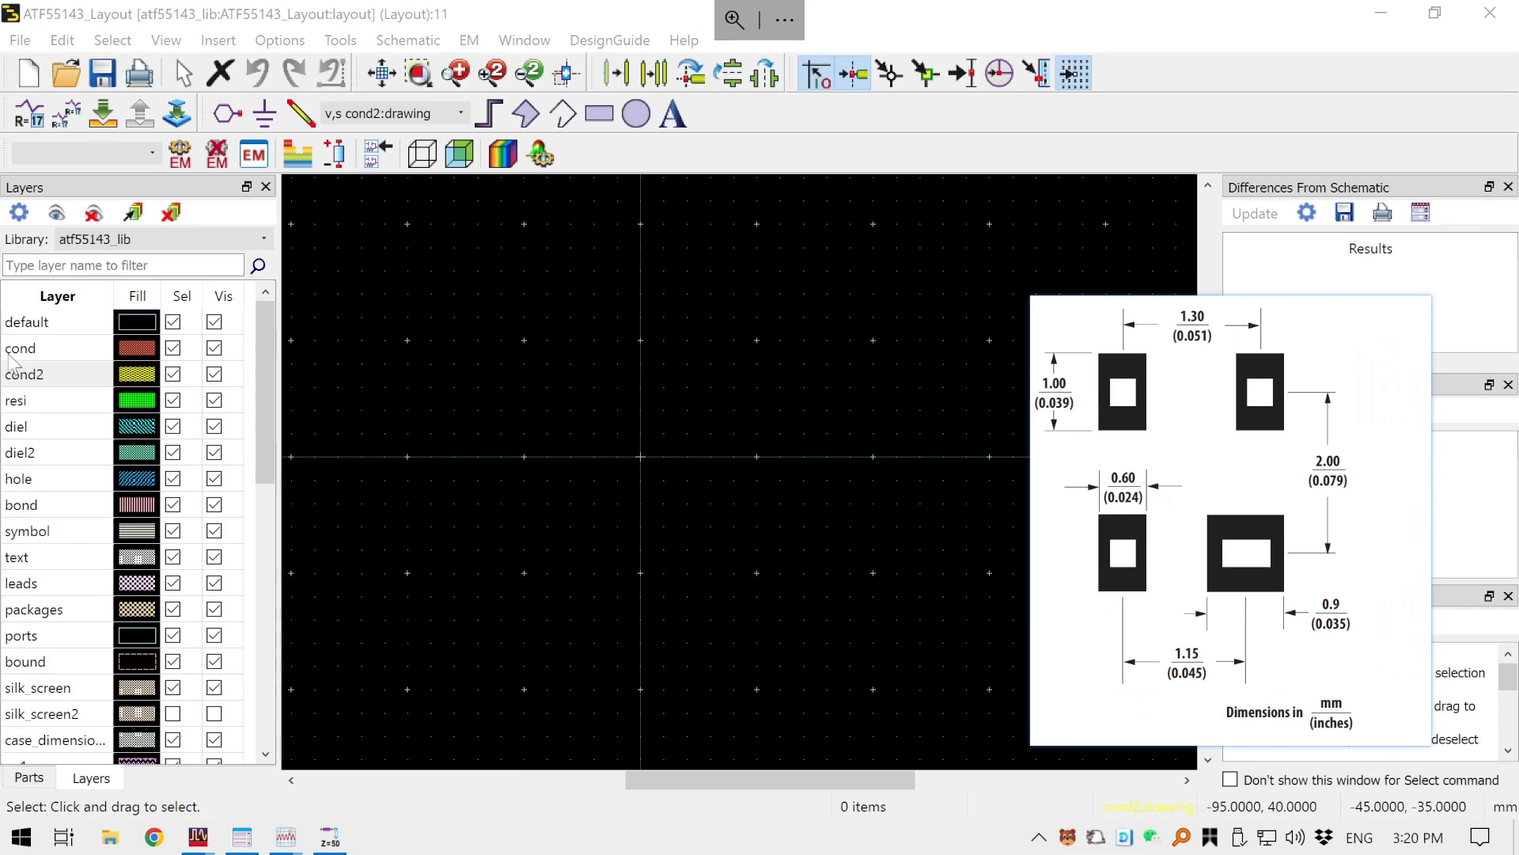
click(509, 403)
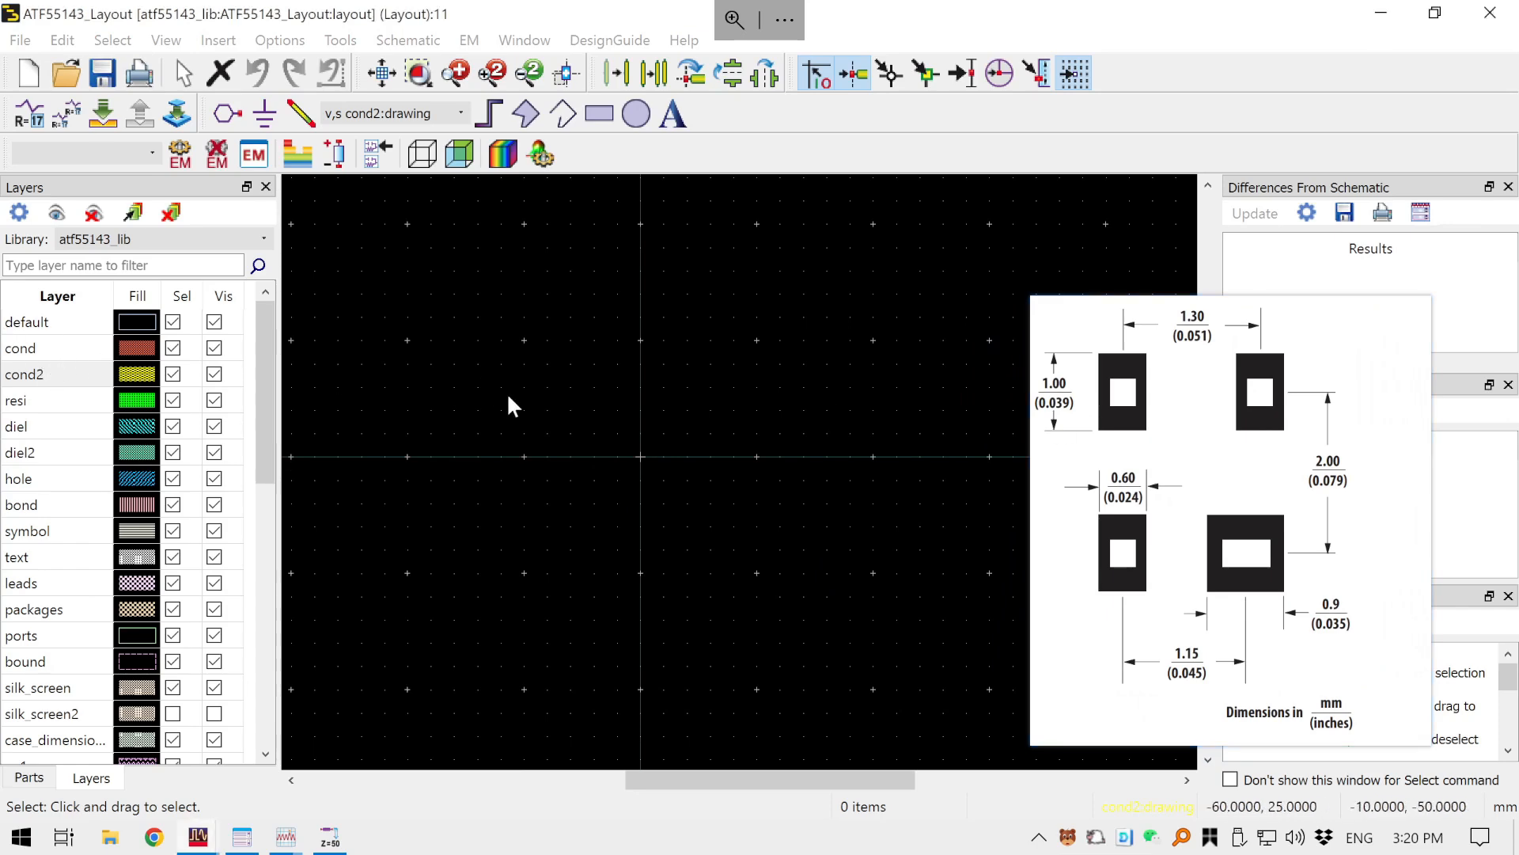
click(33, 350)
double_click(32, 349)
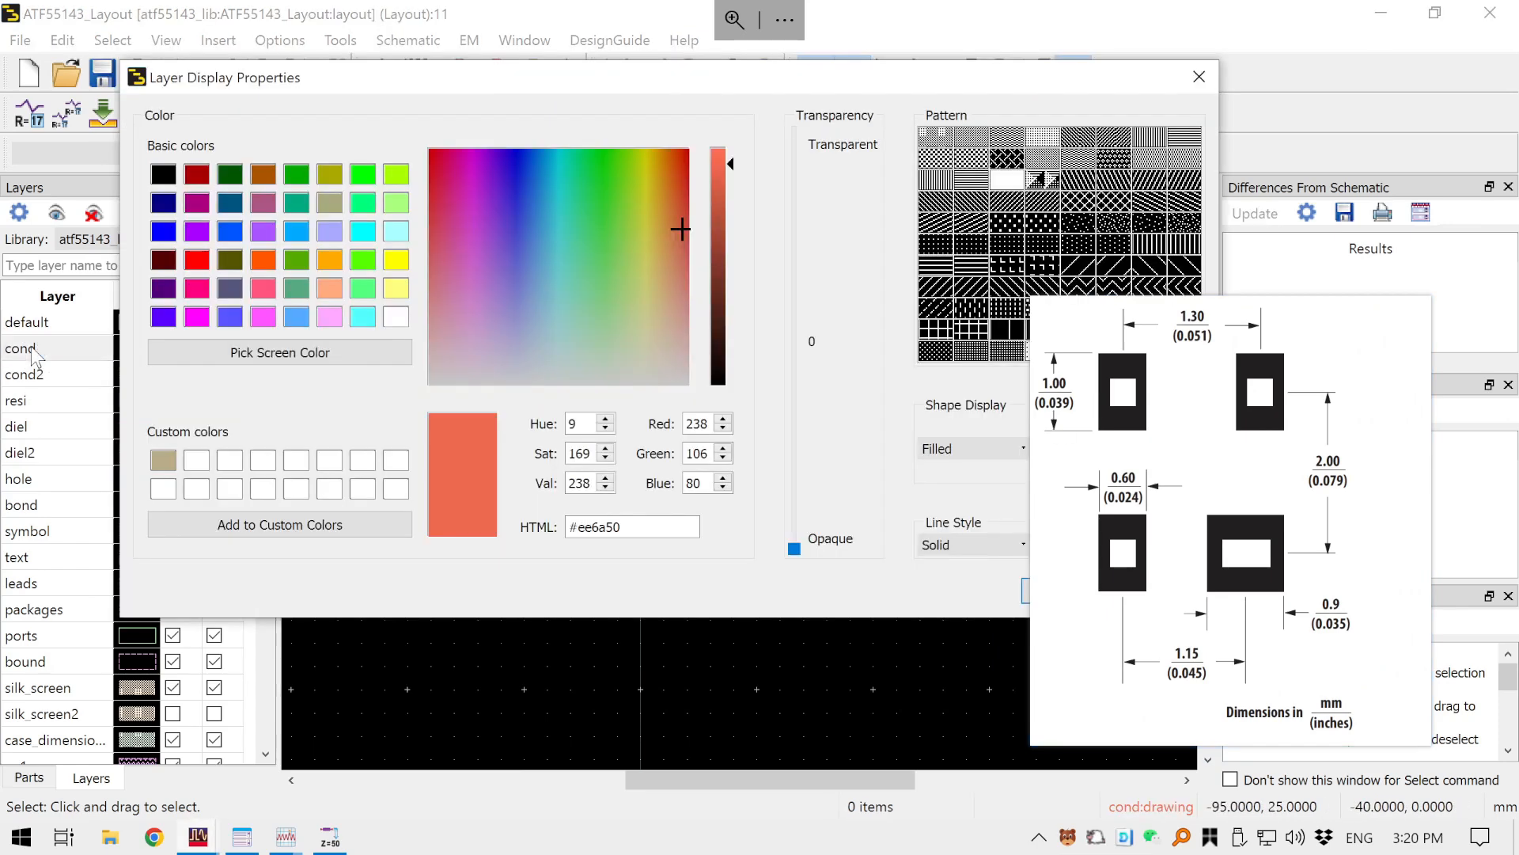
key(Escape)
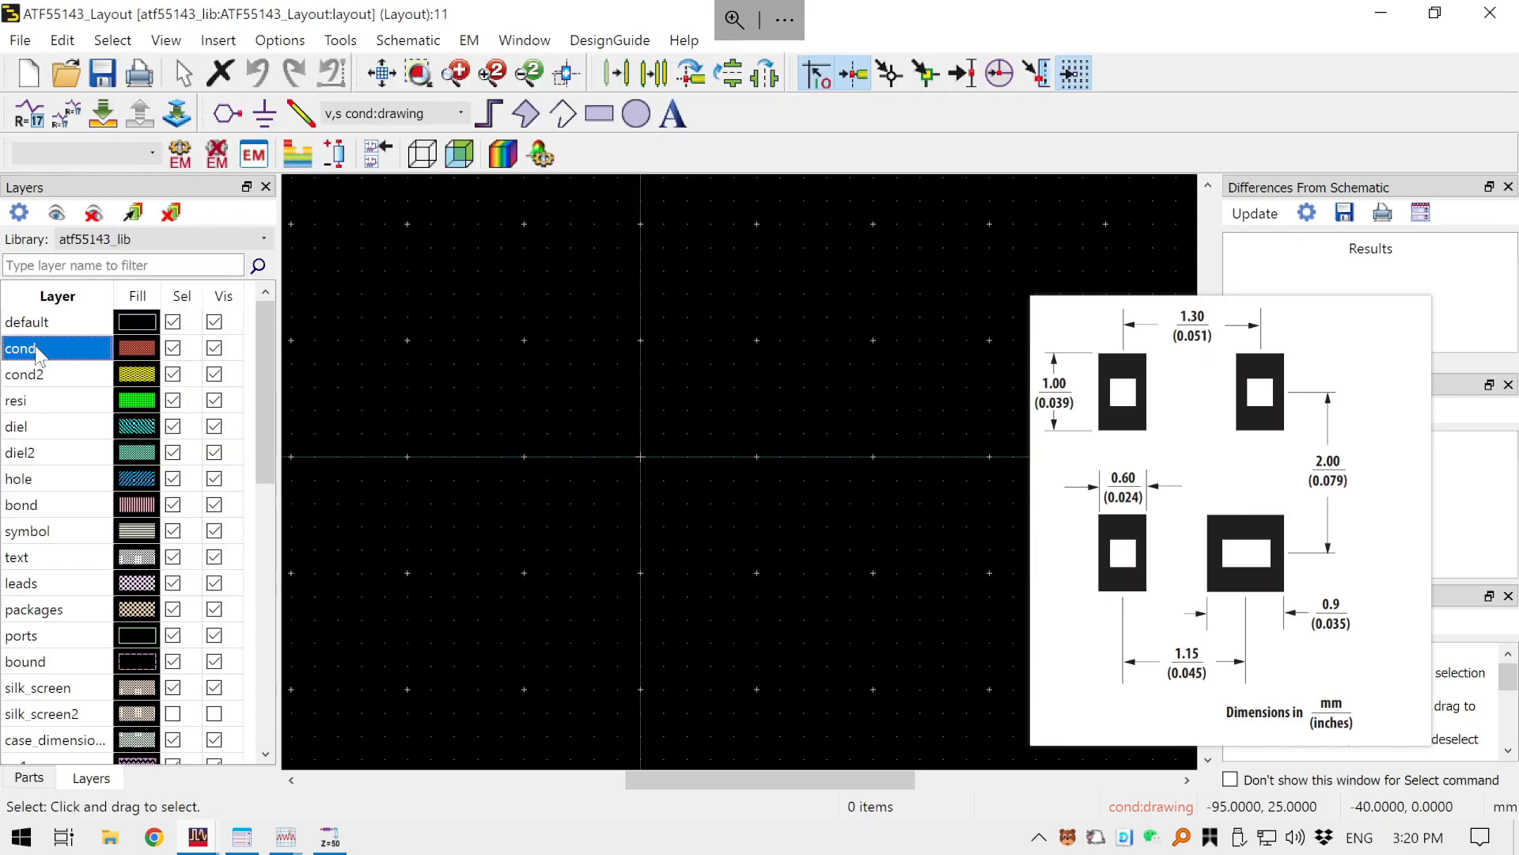
- Draw a rectangle about 45 by 45 mm on the cond layer, extending down and right from the origin
click(598, 113)
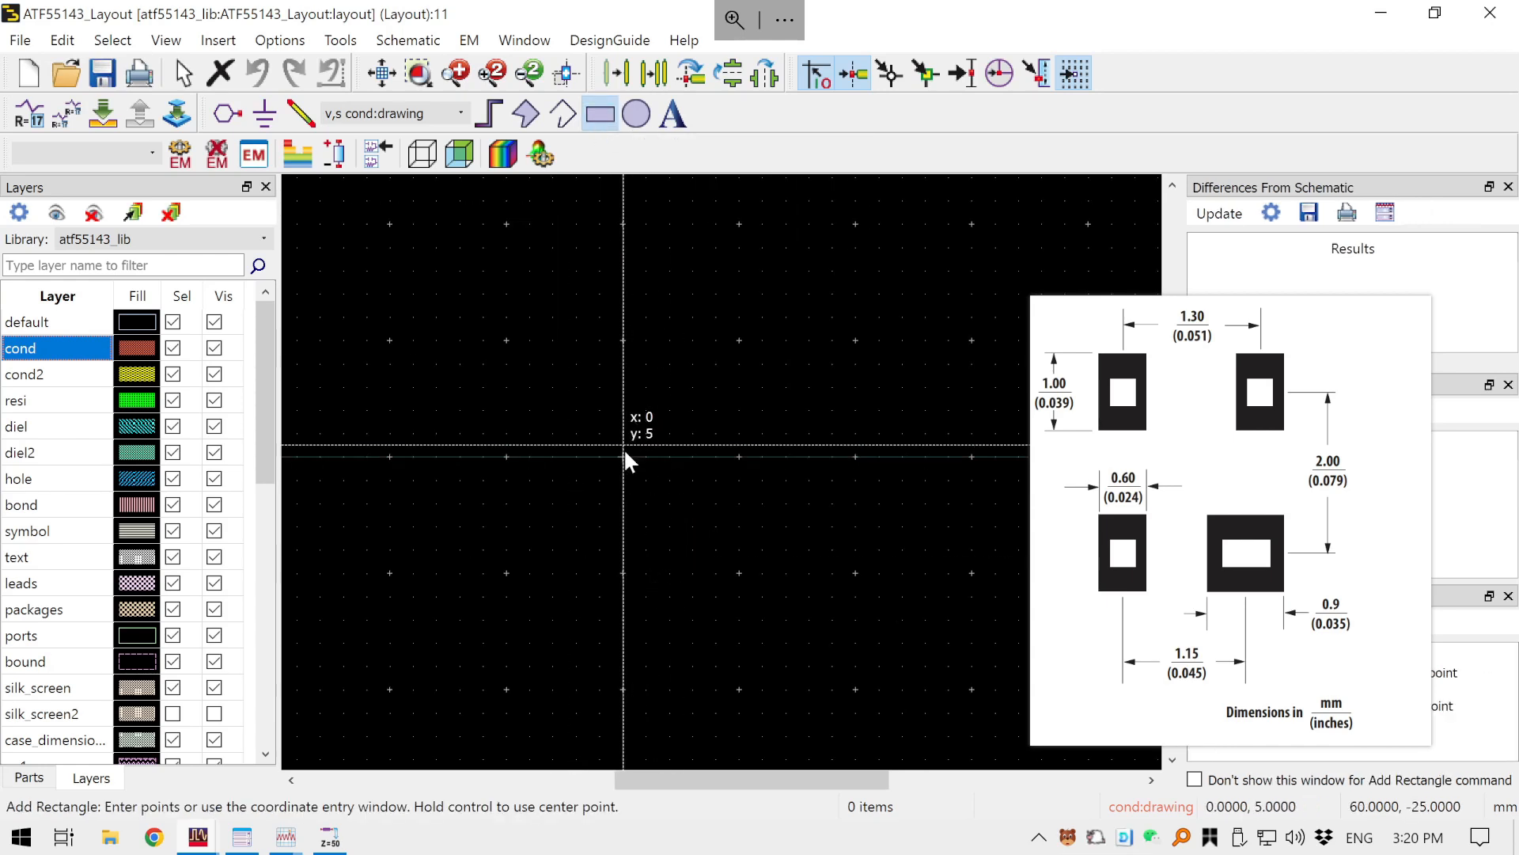
click(624, 457)
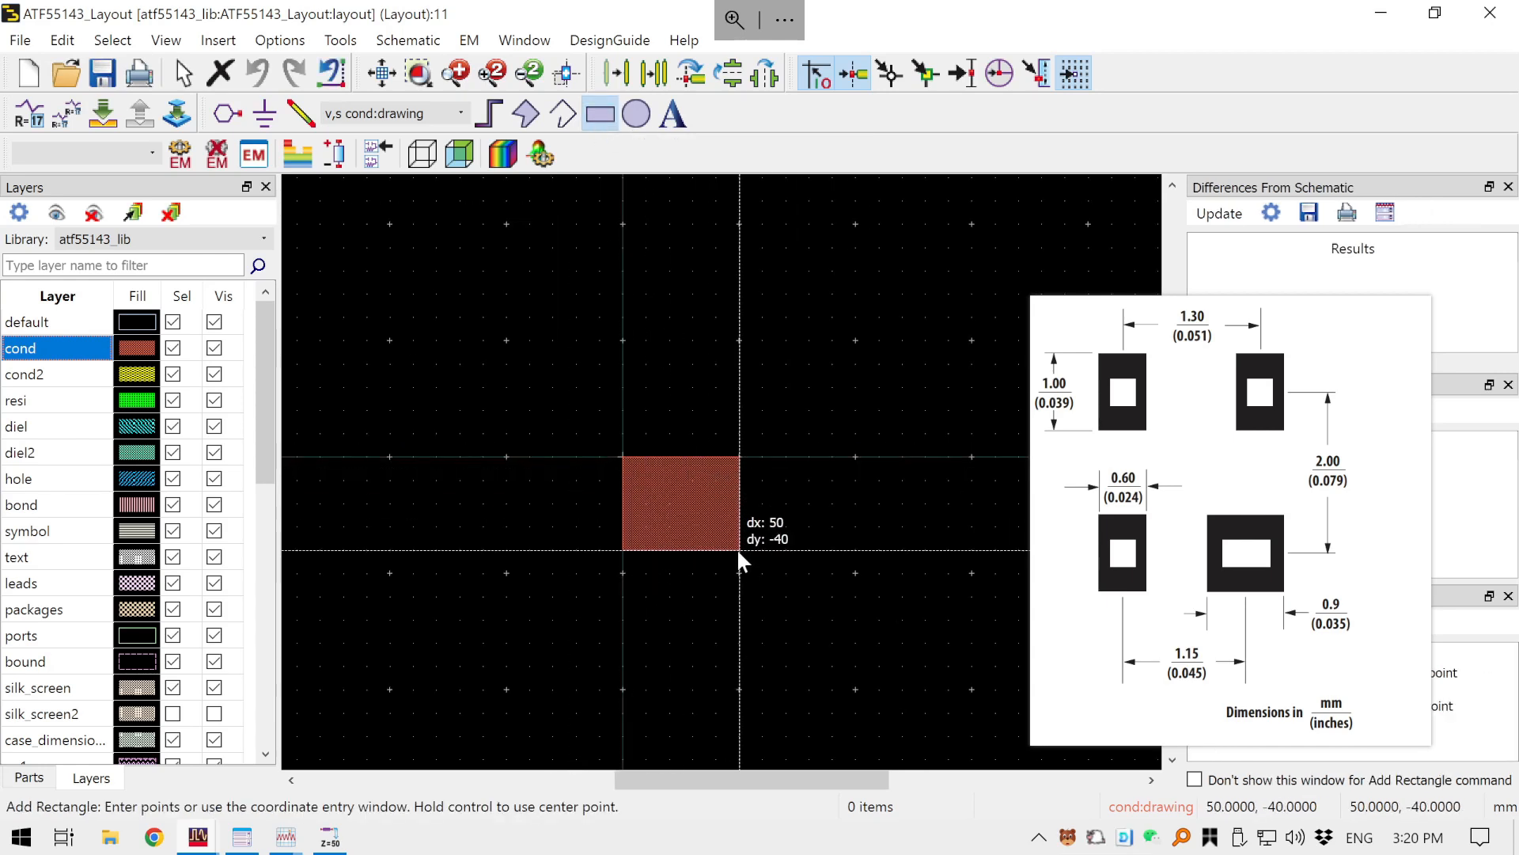
click(727, 561)
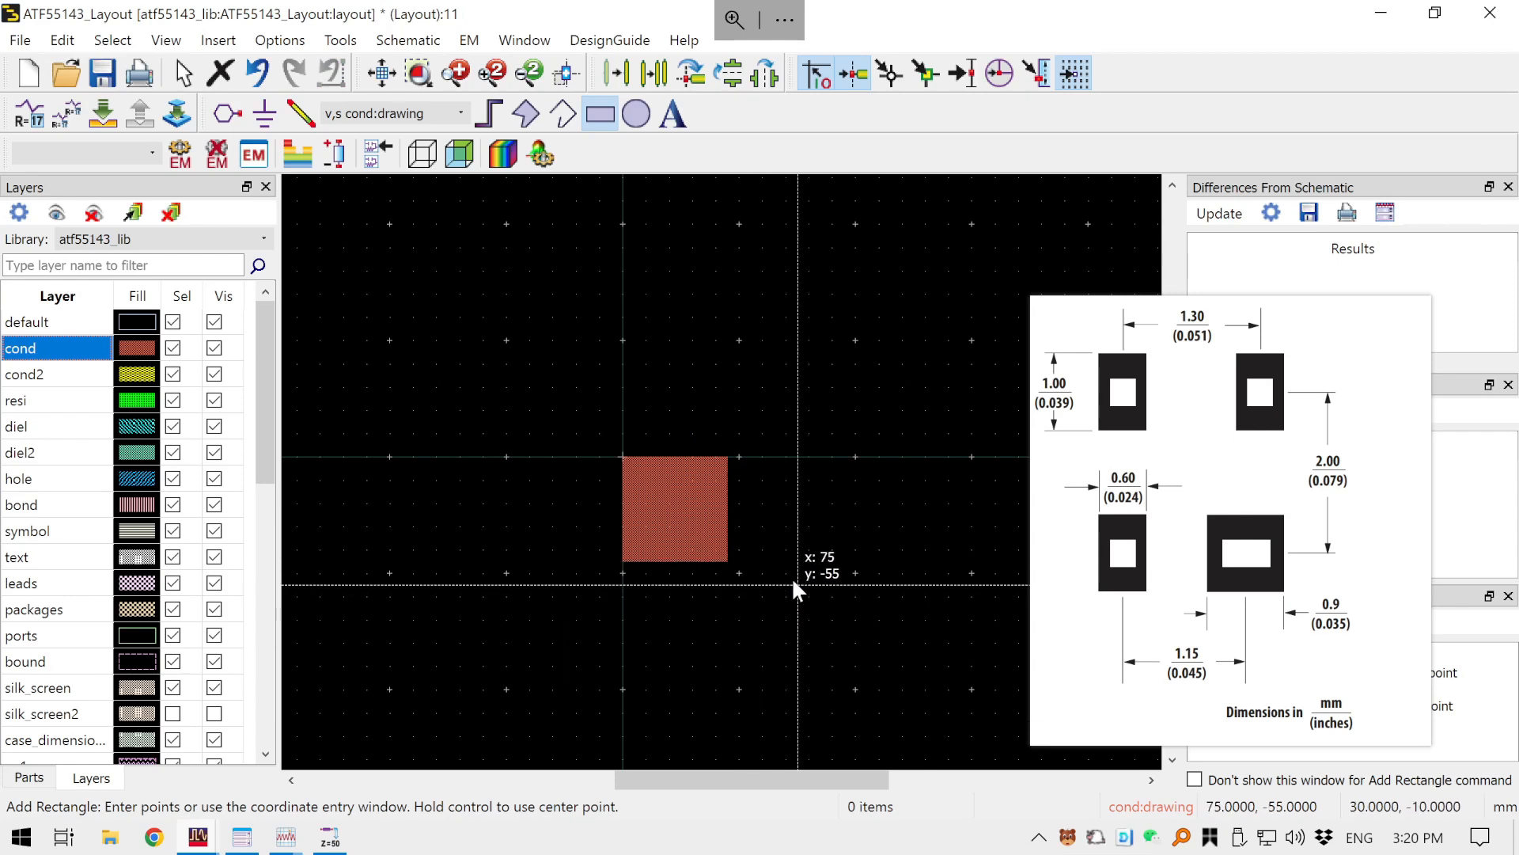
key(Escape)
- Reposition the pad reference image beside the new rectangle, select the rectangle and enlarge its property list to reach the dimensions
drag(1076, 530, 464, 487)
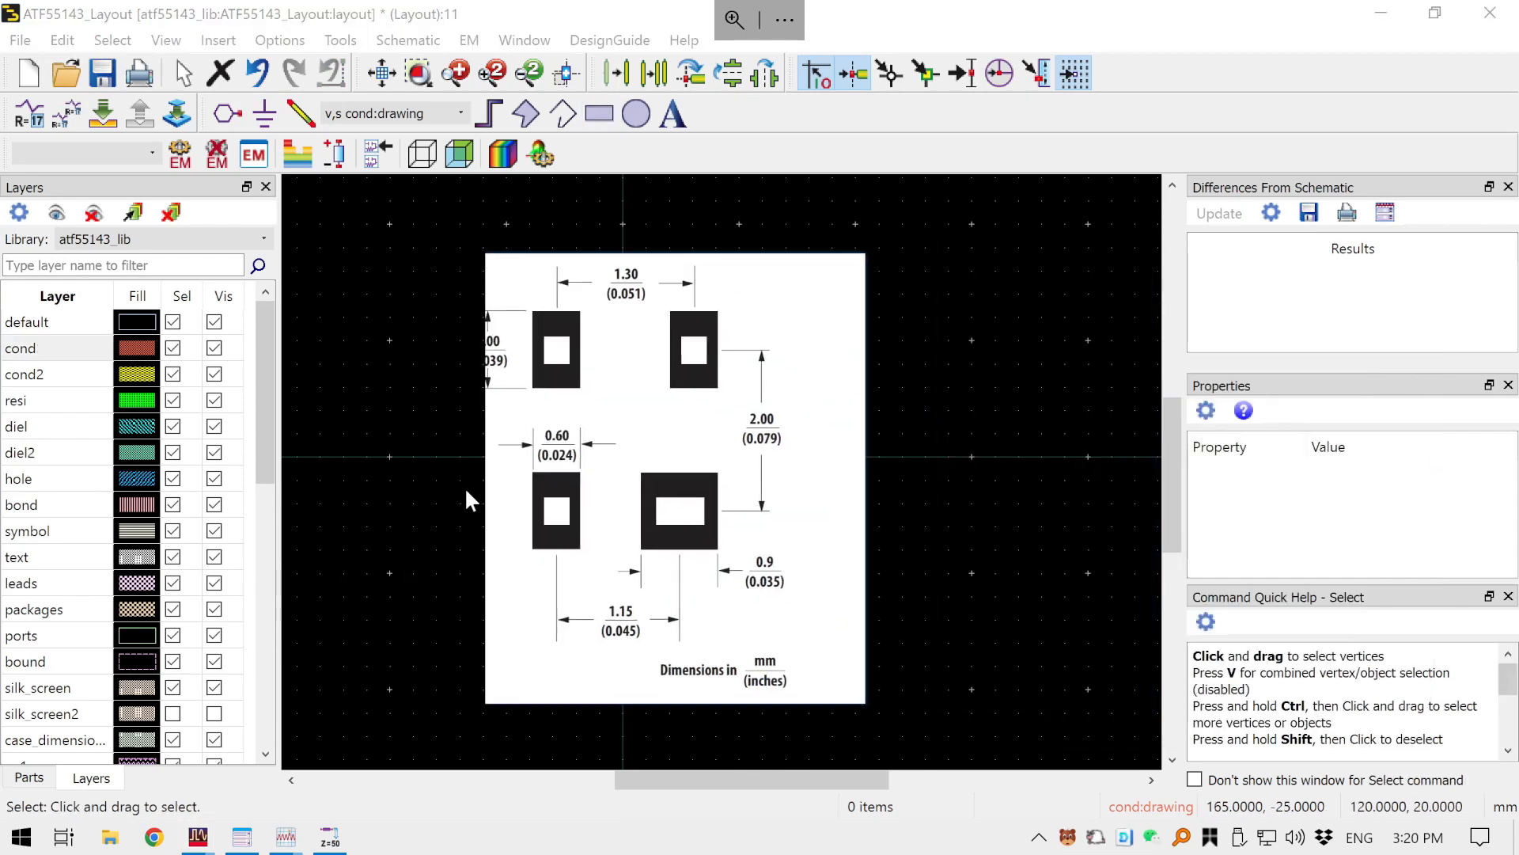
click(696, 504)
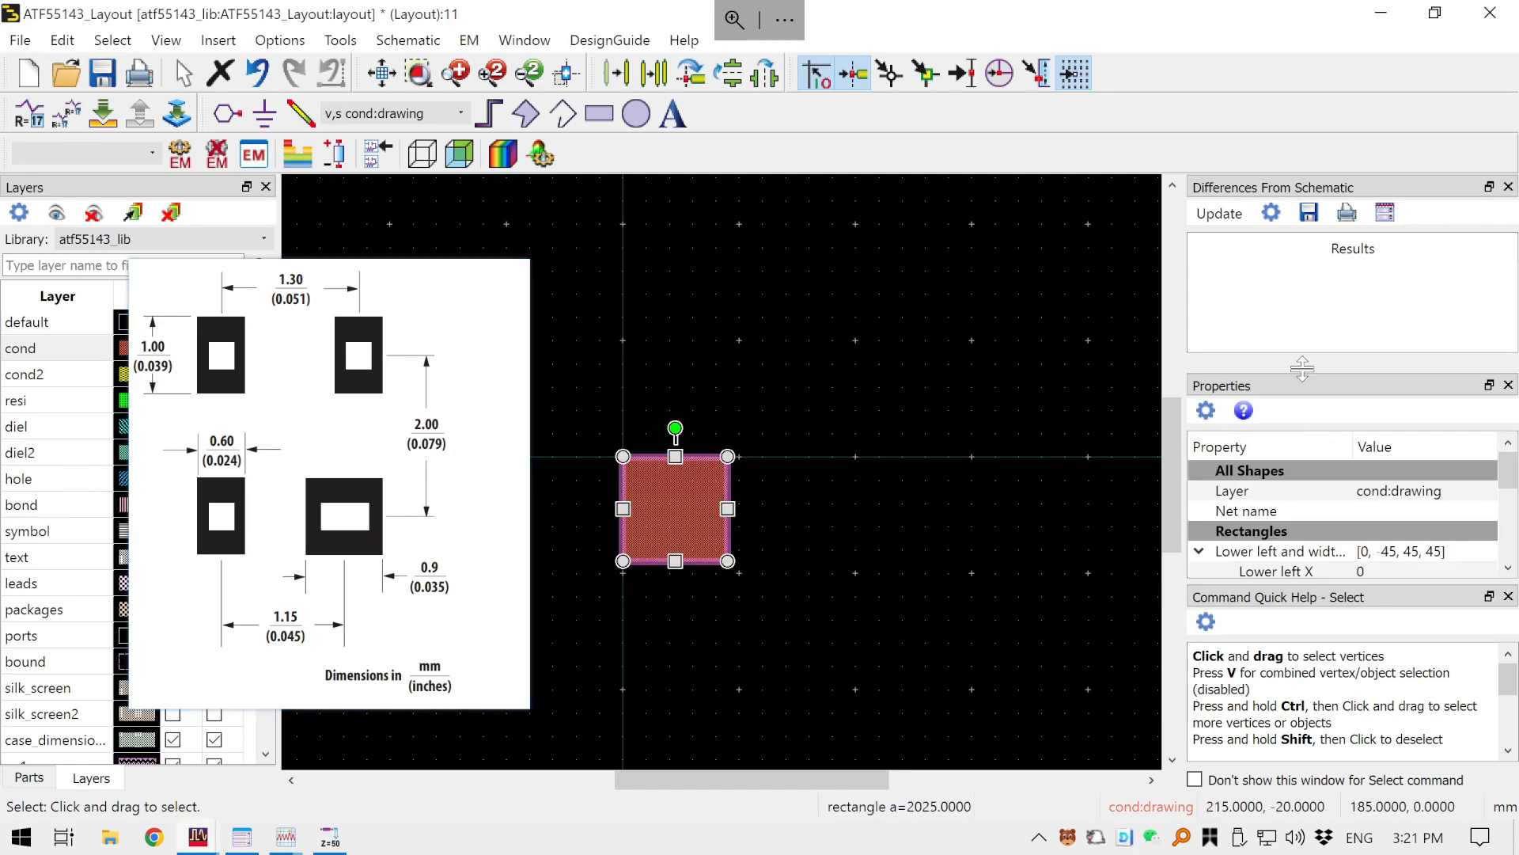
drag(1302, 366, 1302, 330)
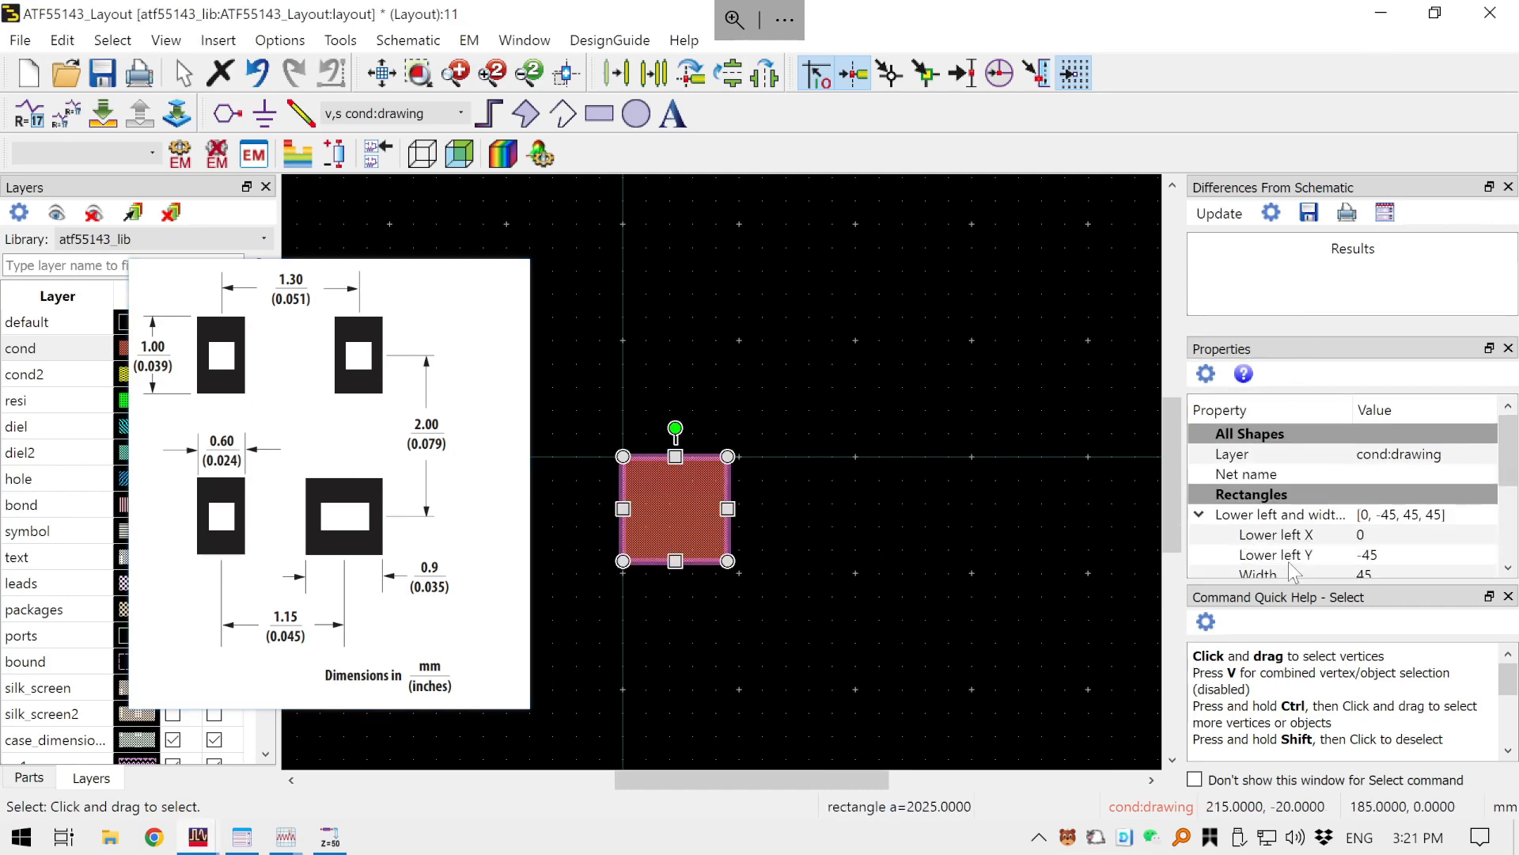
scroll(1309, 550, down, 2)
scroll(1301, 505, up, 1)
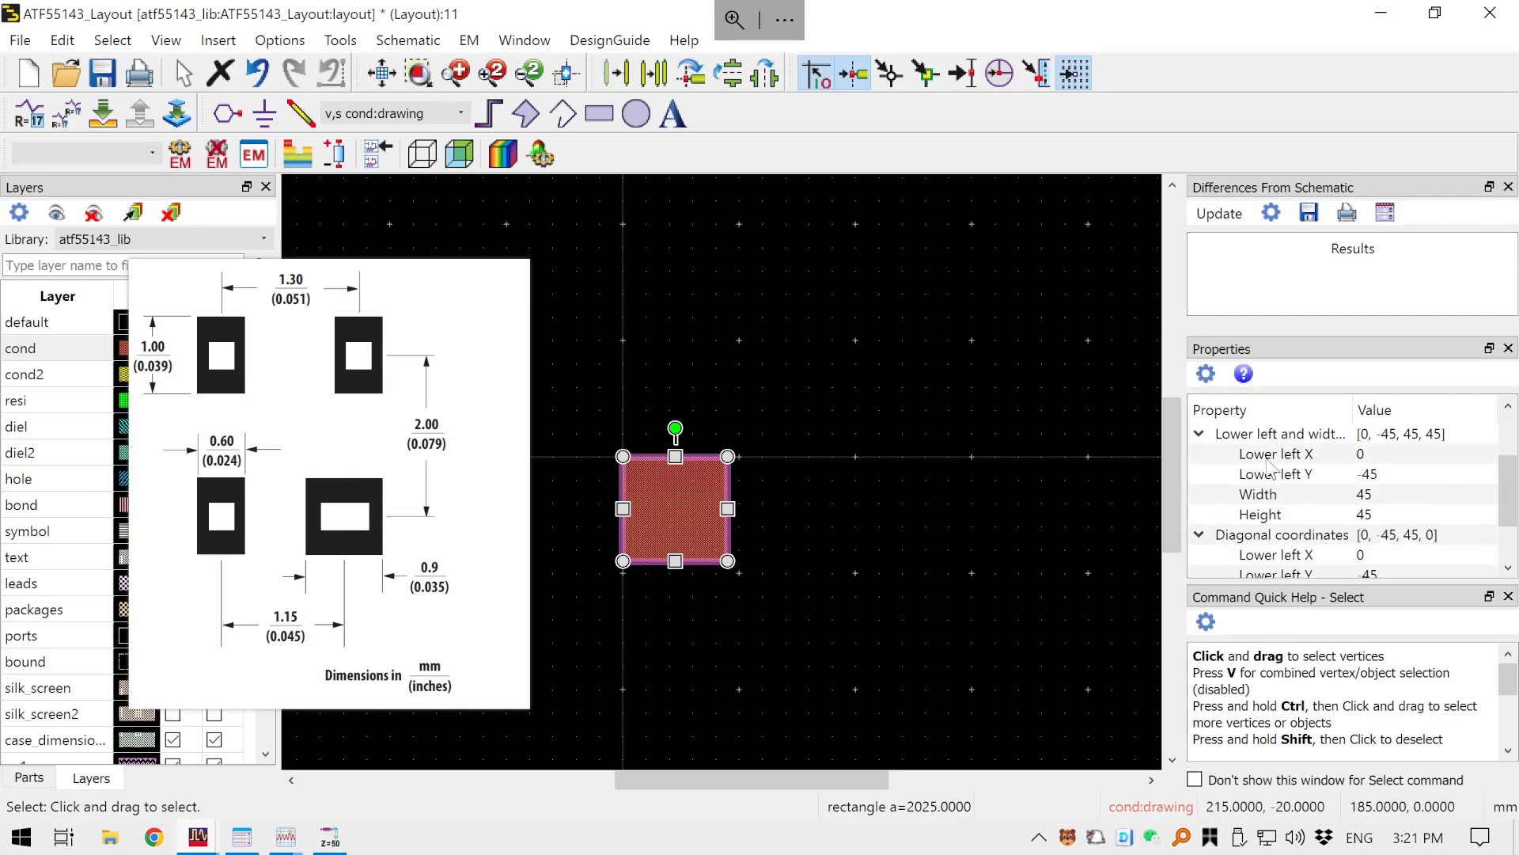
- Set the rectangle's width to 60 mm
click(1389, 499)
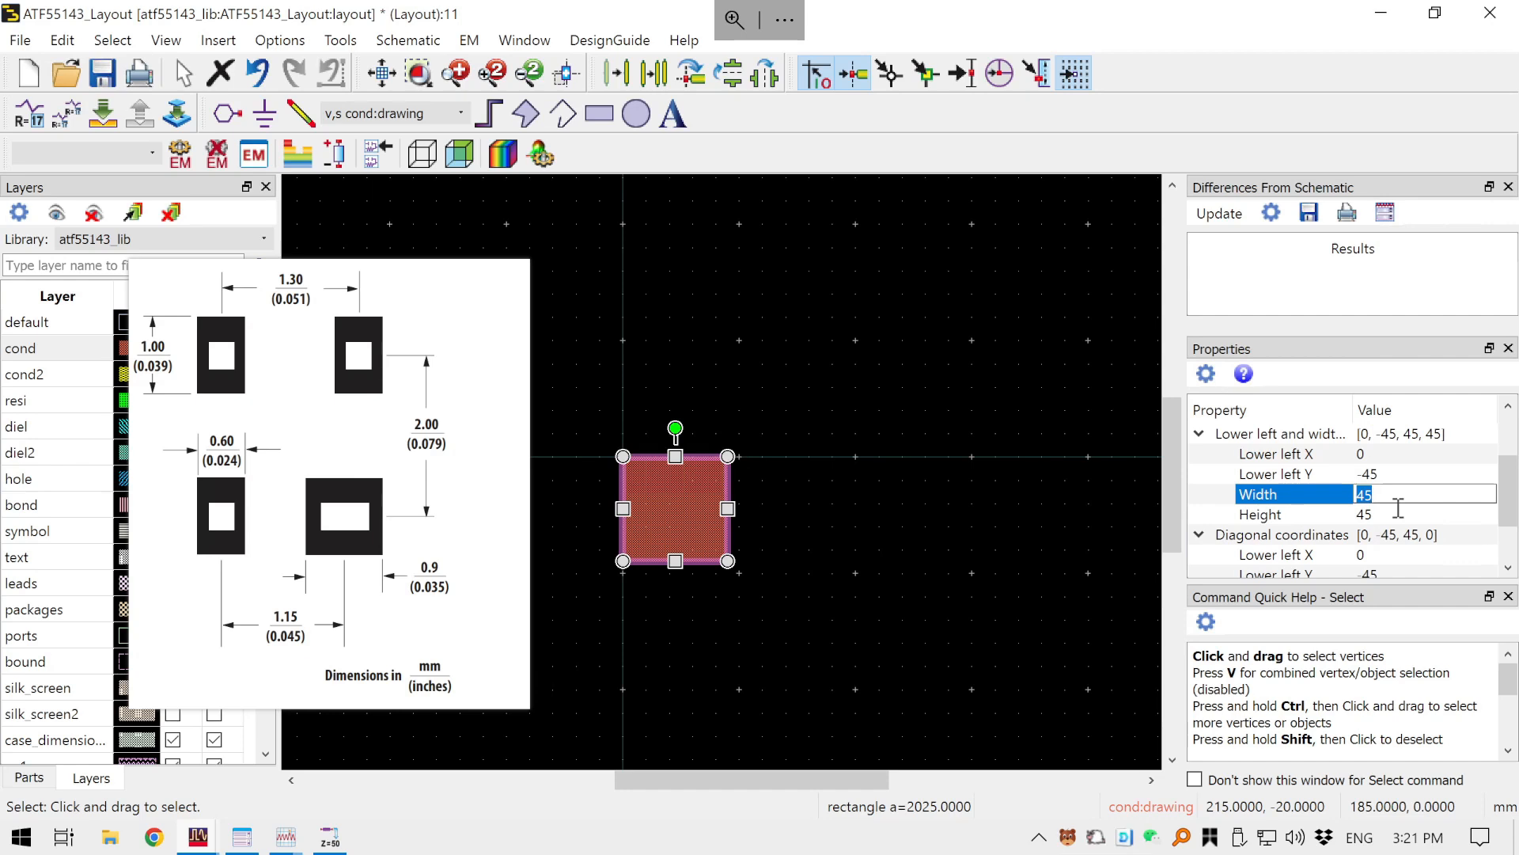
text(60)
key(Return)
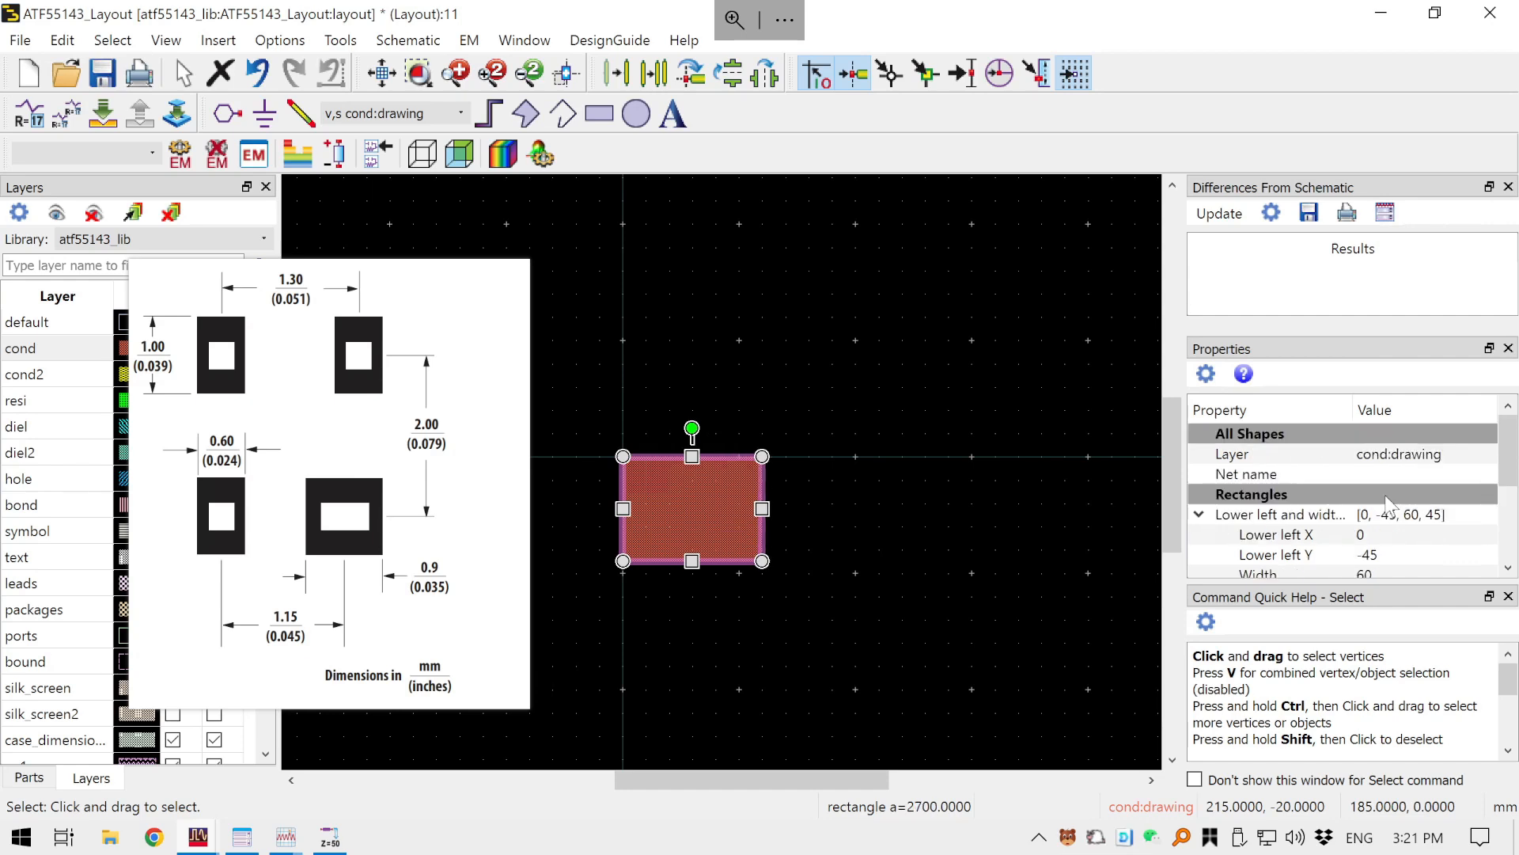
- Set the pad rectangle's height to 1 mm and its width to 0.6 mm
scroll(1385, 495, down, 1)
click(1385, 543)
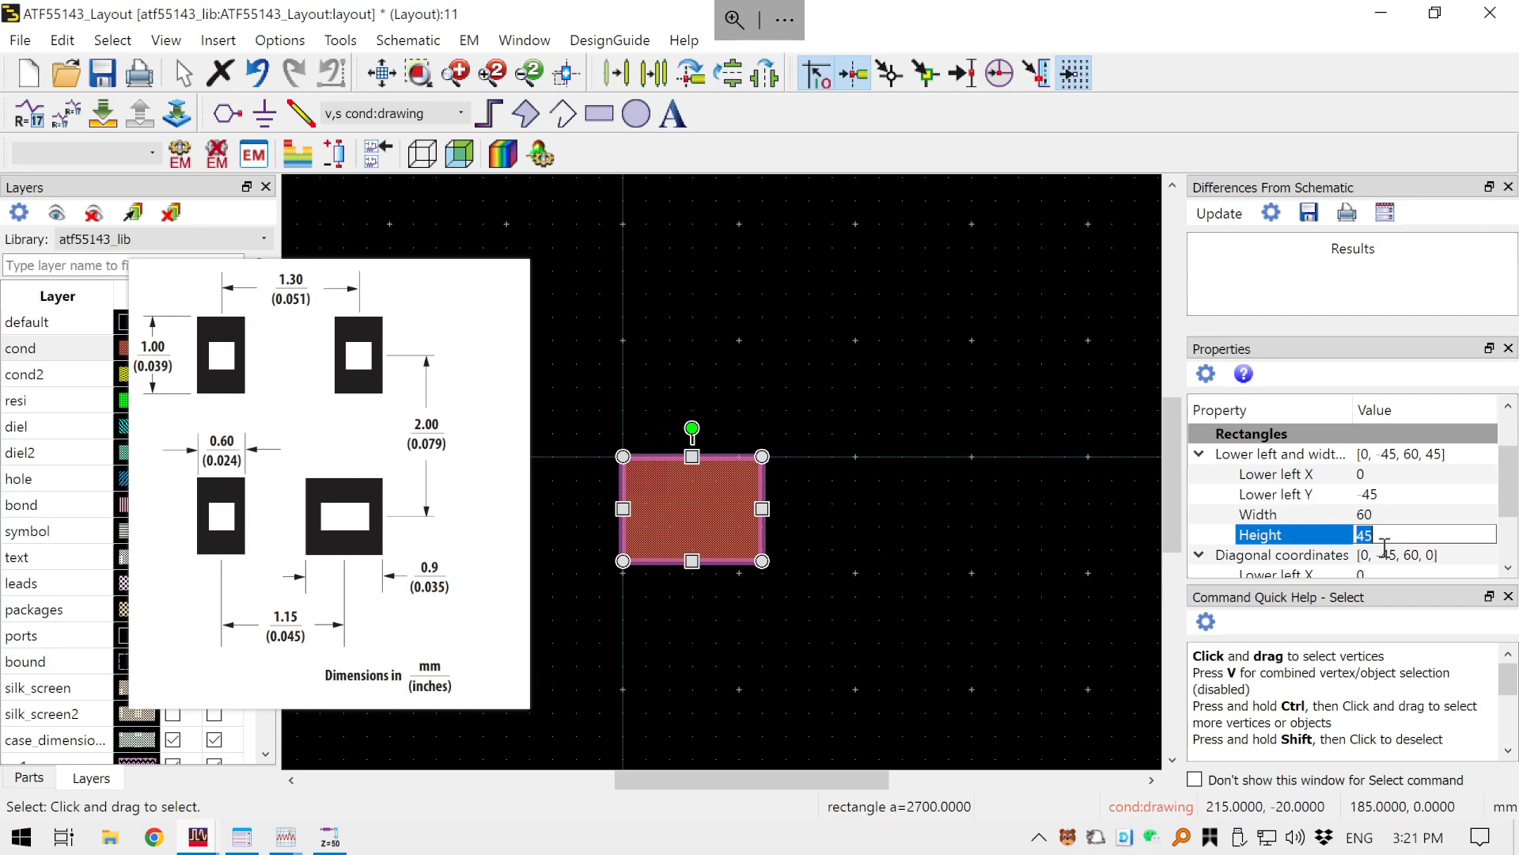
text(1)
key(Return)
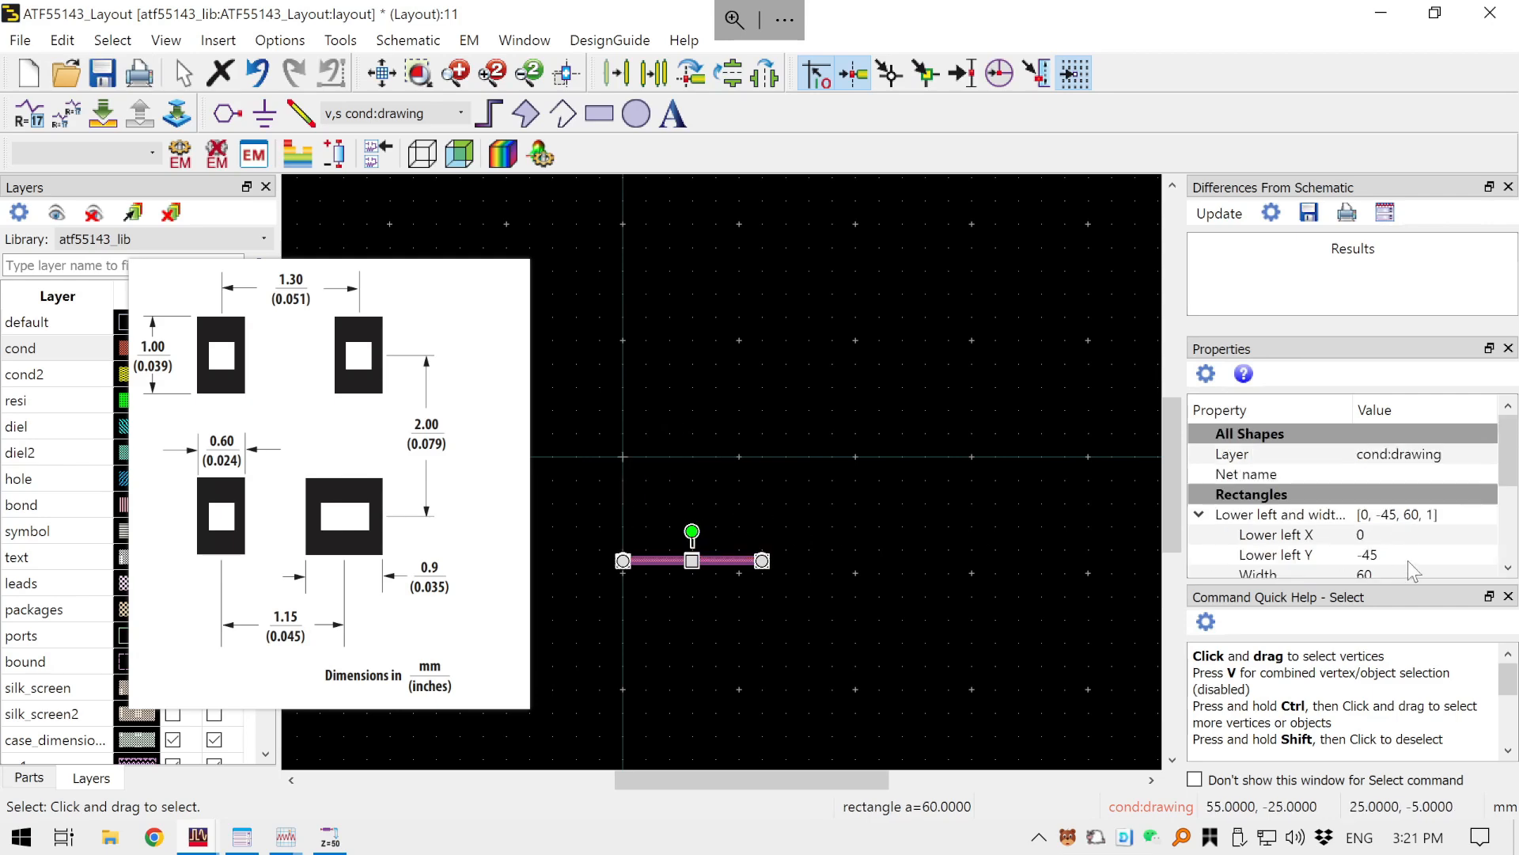
scroll(1380, 563, down, 1)
click(1393, 515)
text(0.)
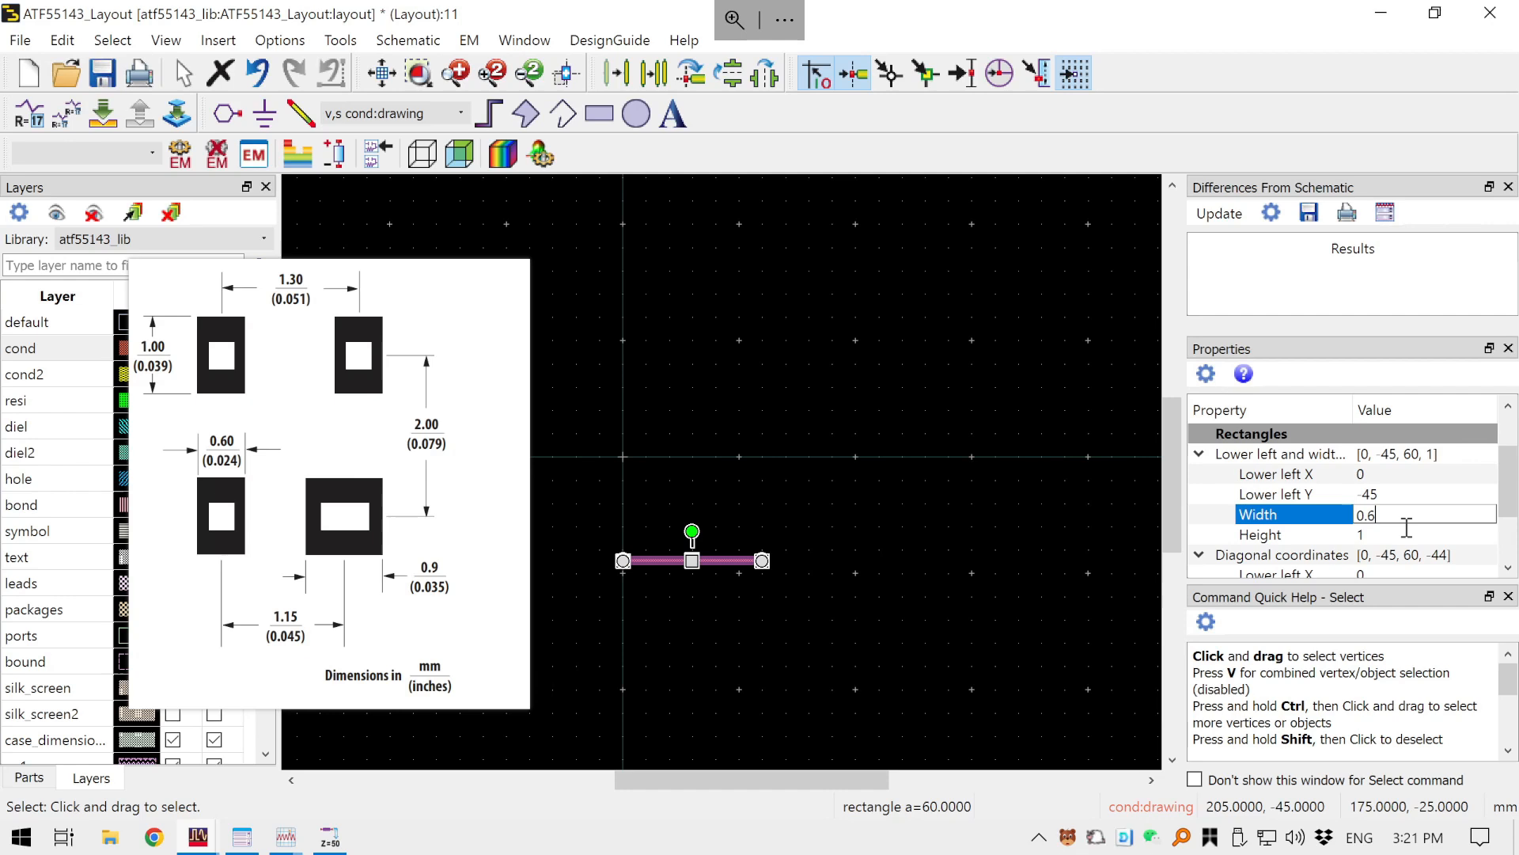
key(Return)
- Set the pad rectangle's lower left Y to 0 so that its corner sits at the origin
scroll(664, 553, up, 4)
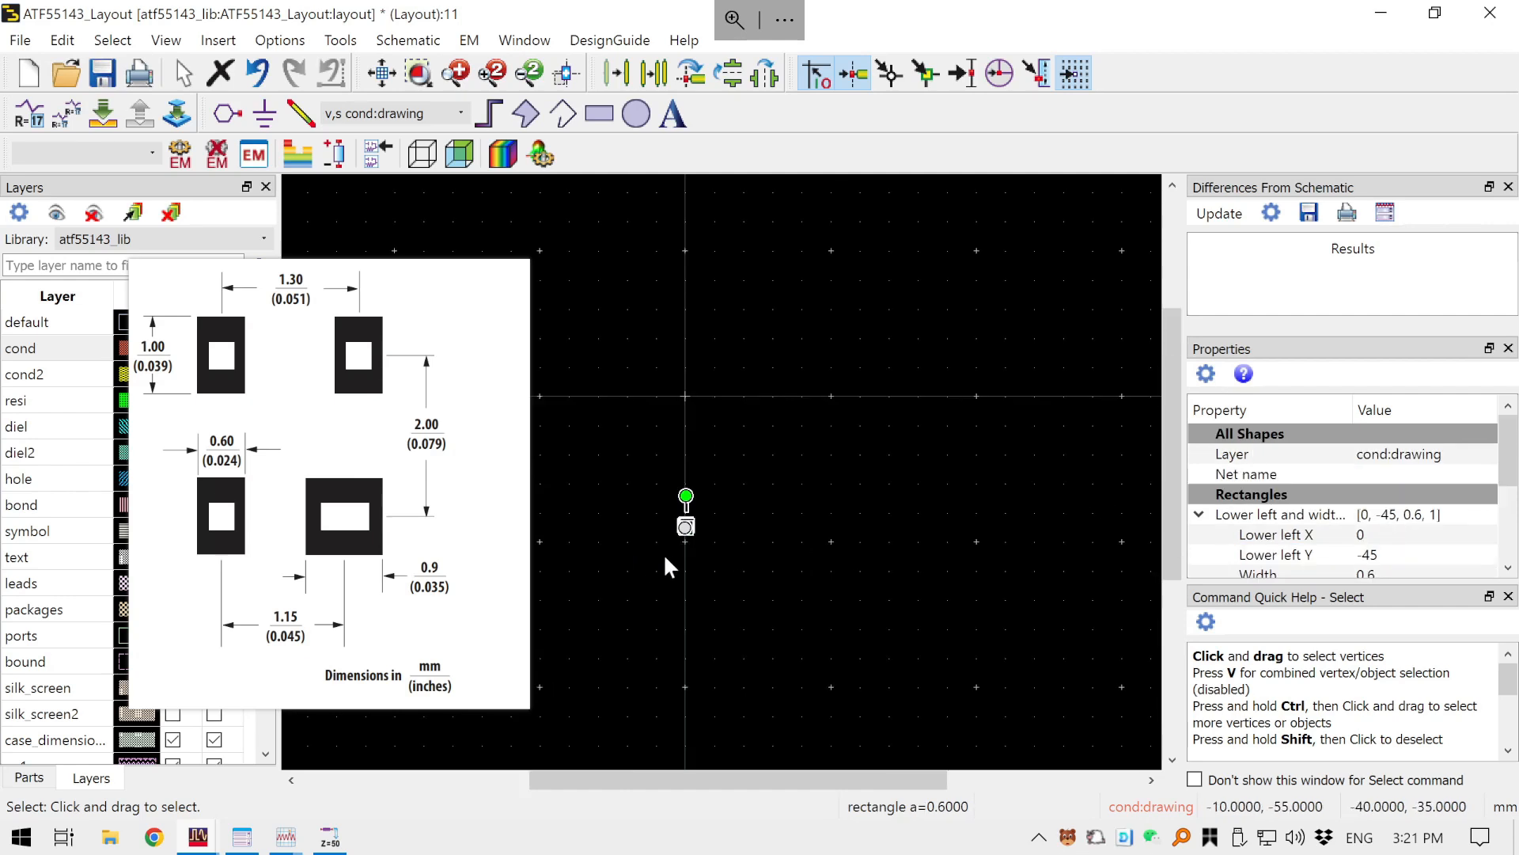
scroll(813, 340, up, 4)
scroll(578, 597, up, 4)
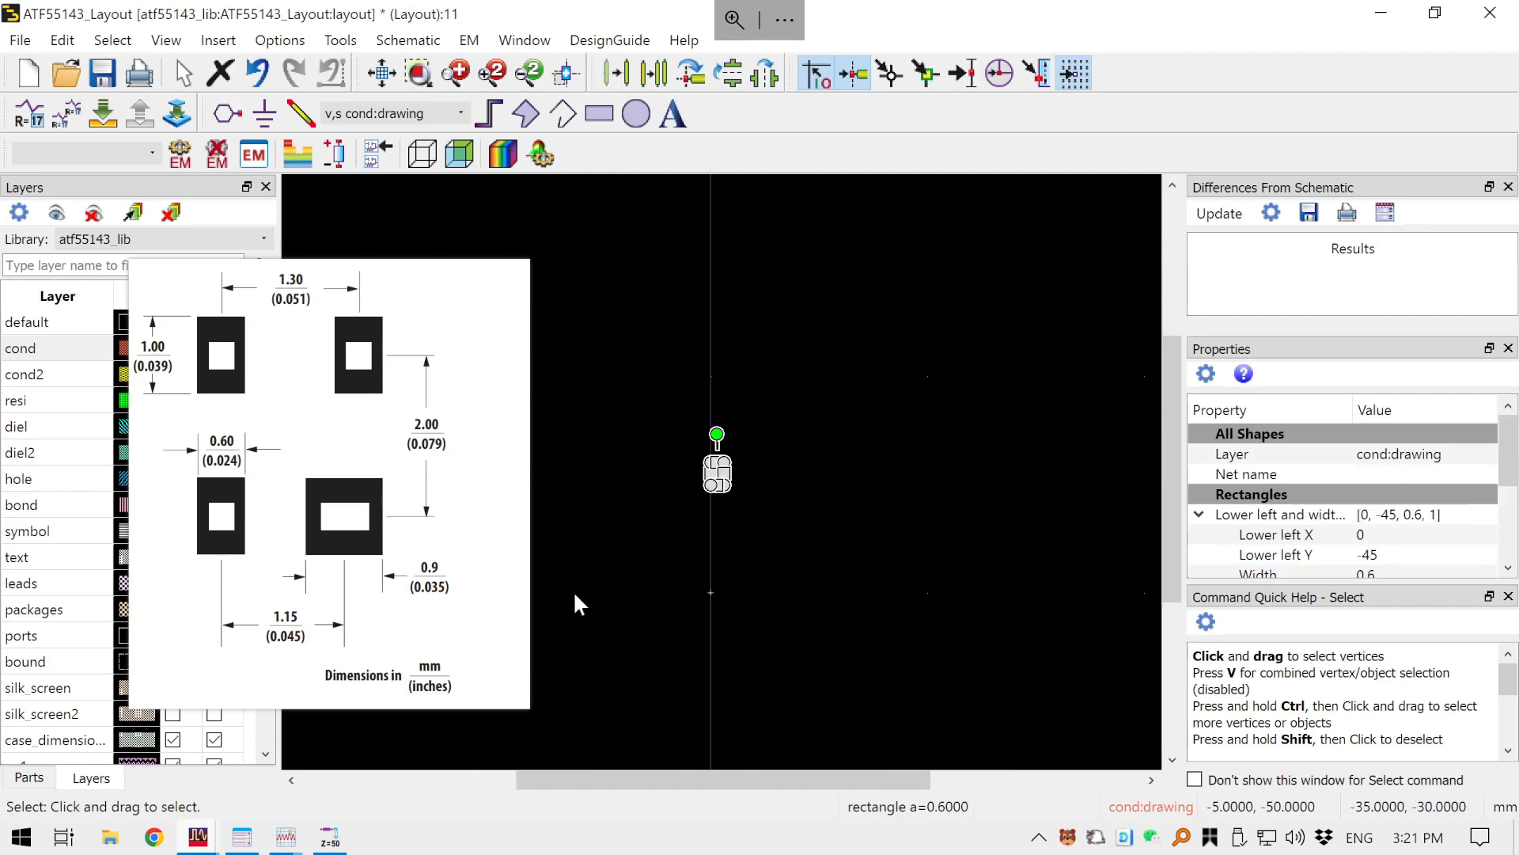
scroll(918, 343, up, 3)
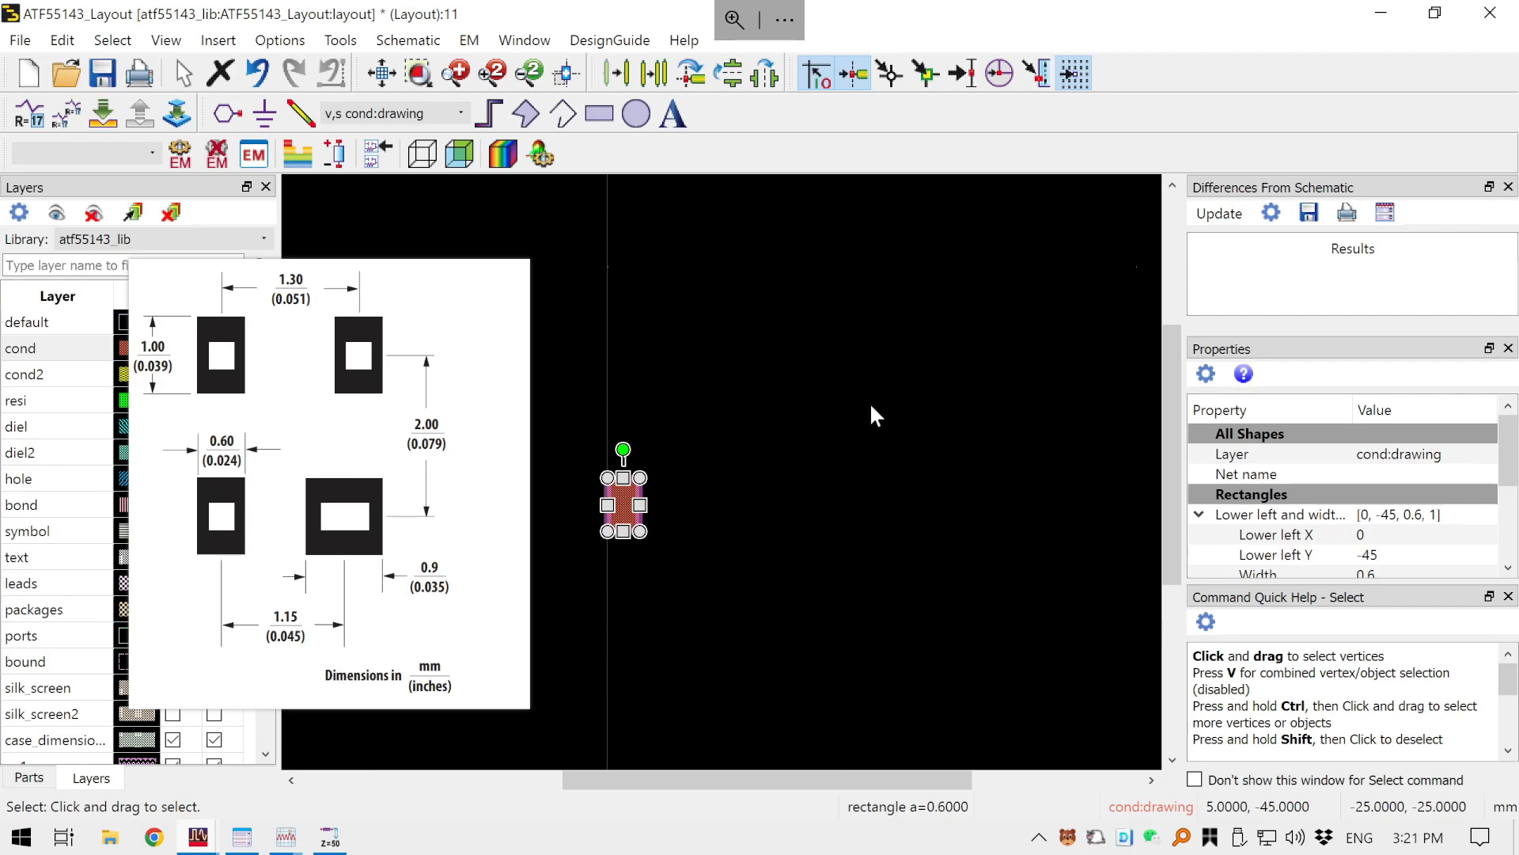
click(712, 533)
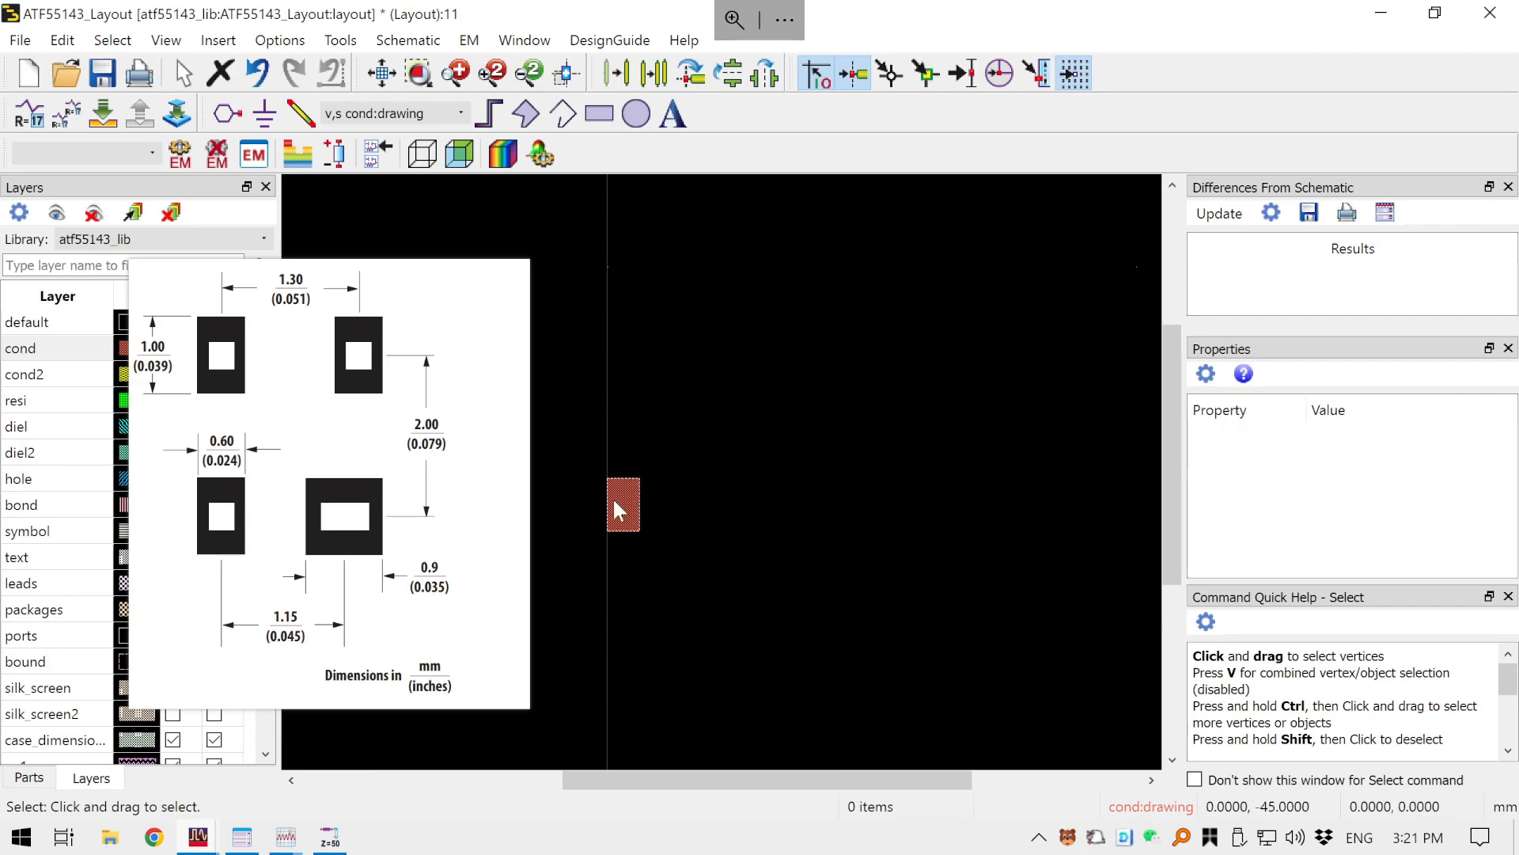
click(613, 497)
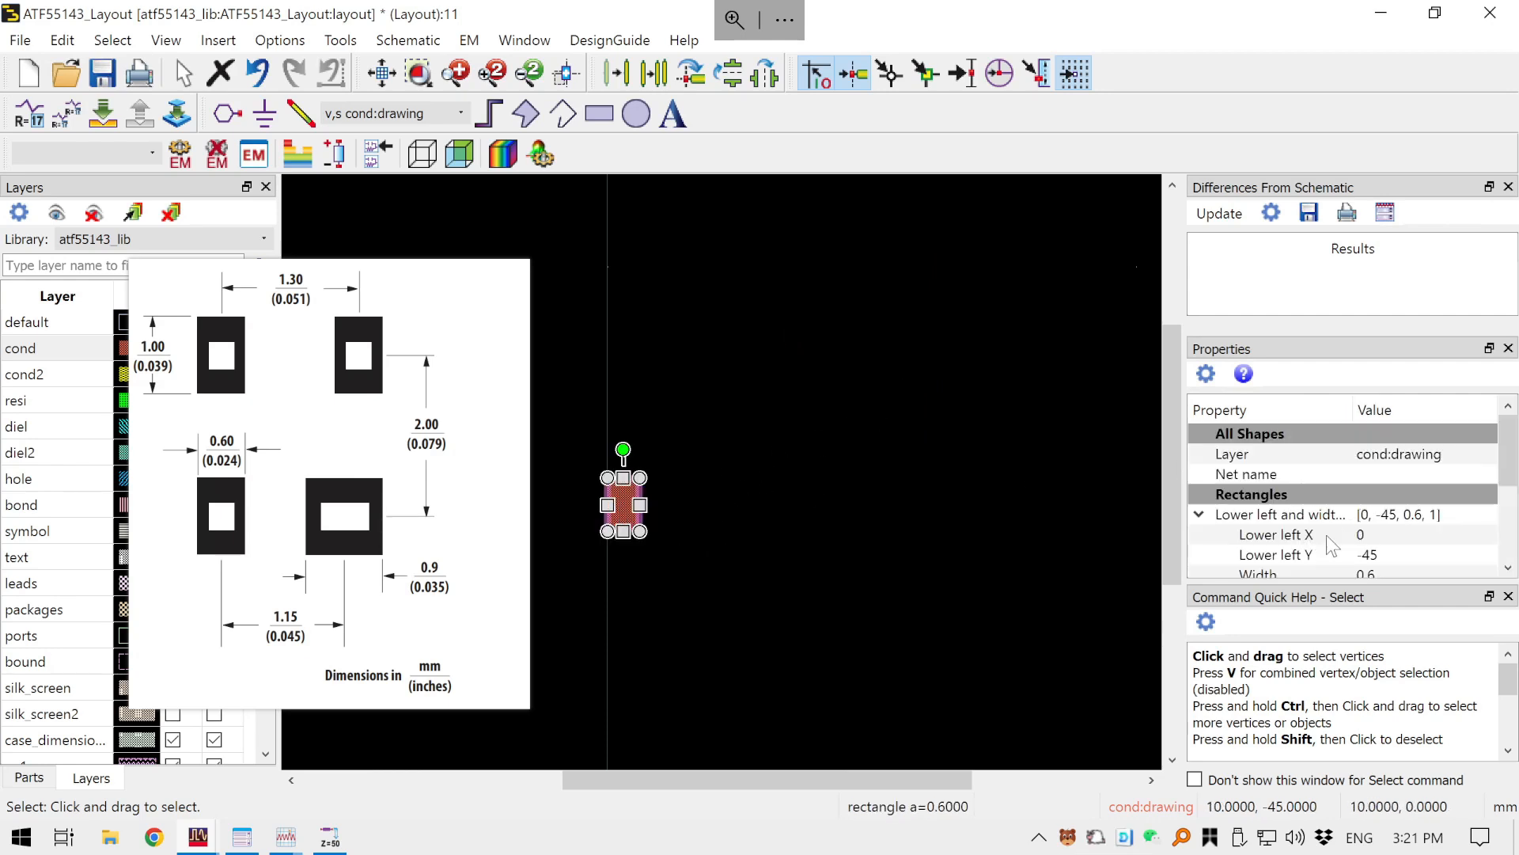
click(1387, 554)
text(0)
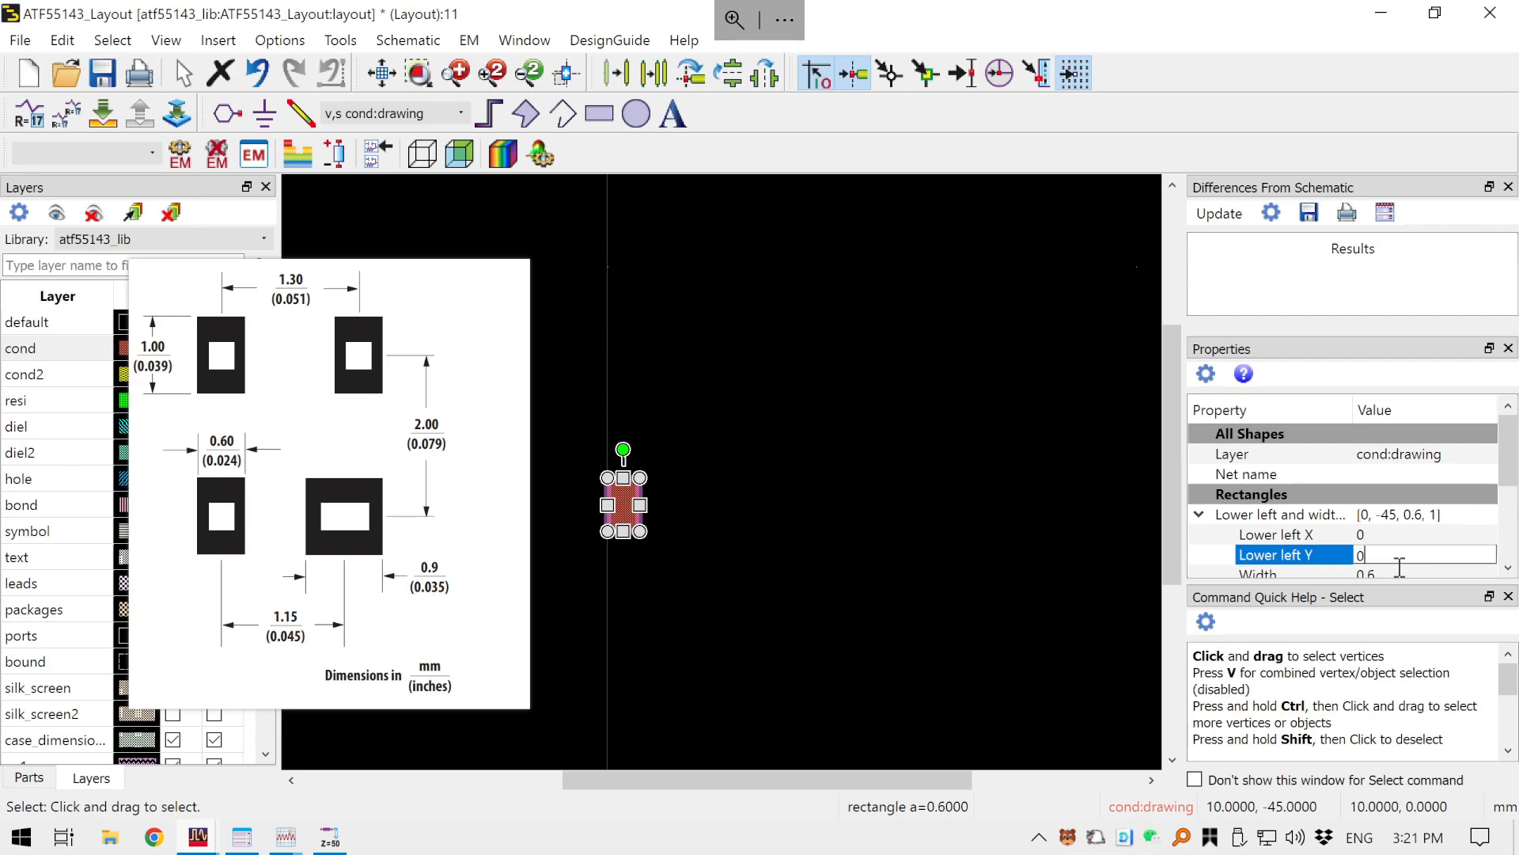
key(Return)
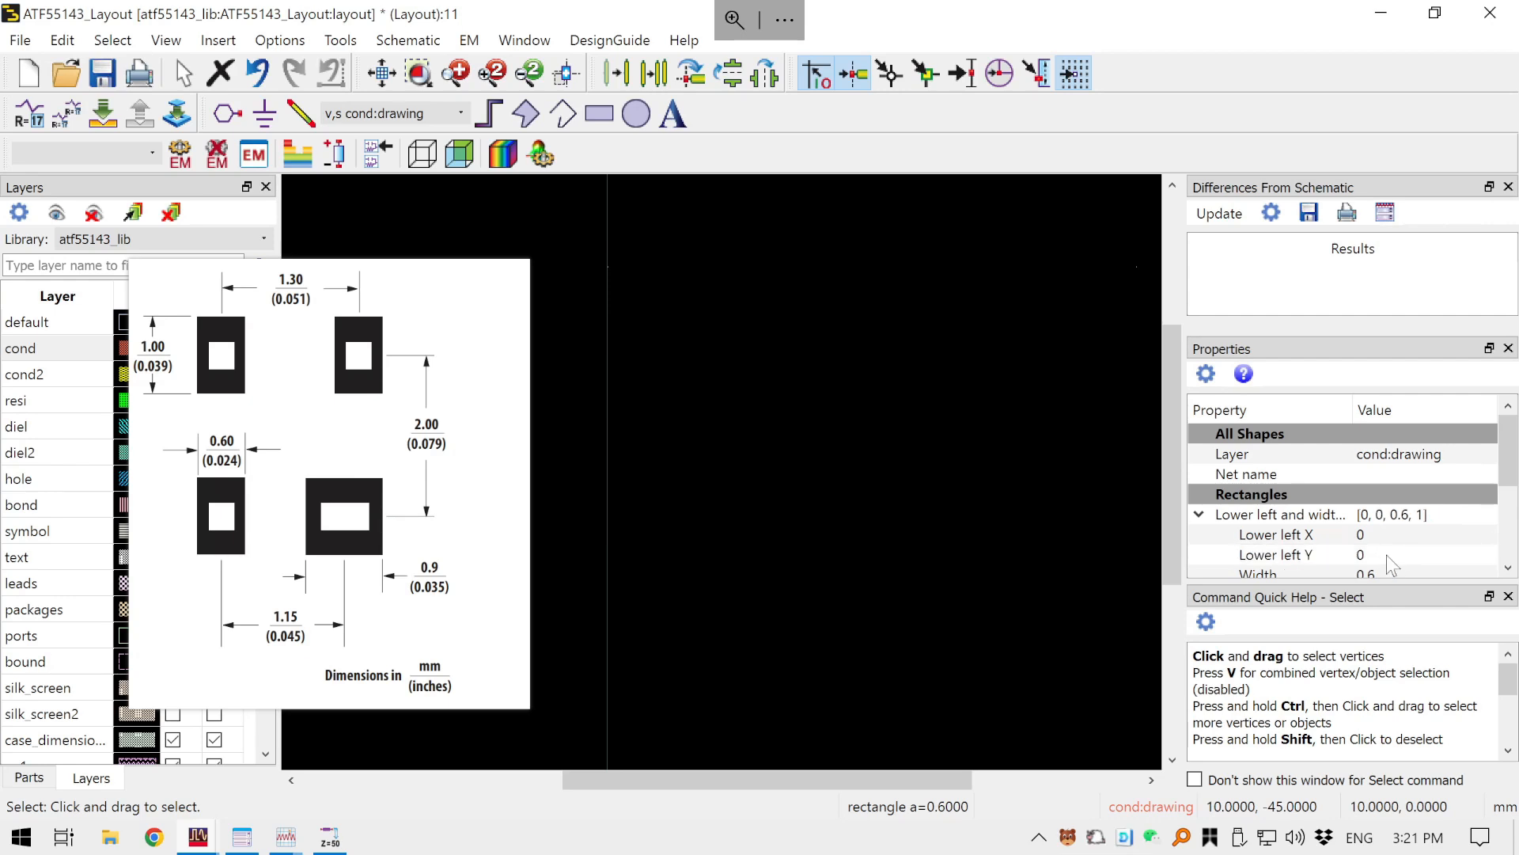
- Examine the pad at the origin and its size properties, extending the property list to show width and height
click(808, 381)
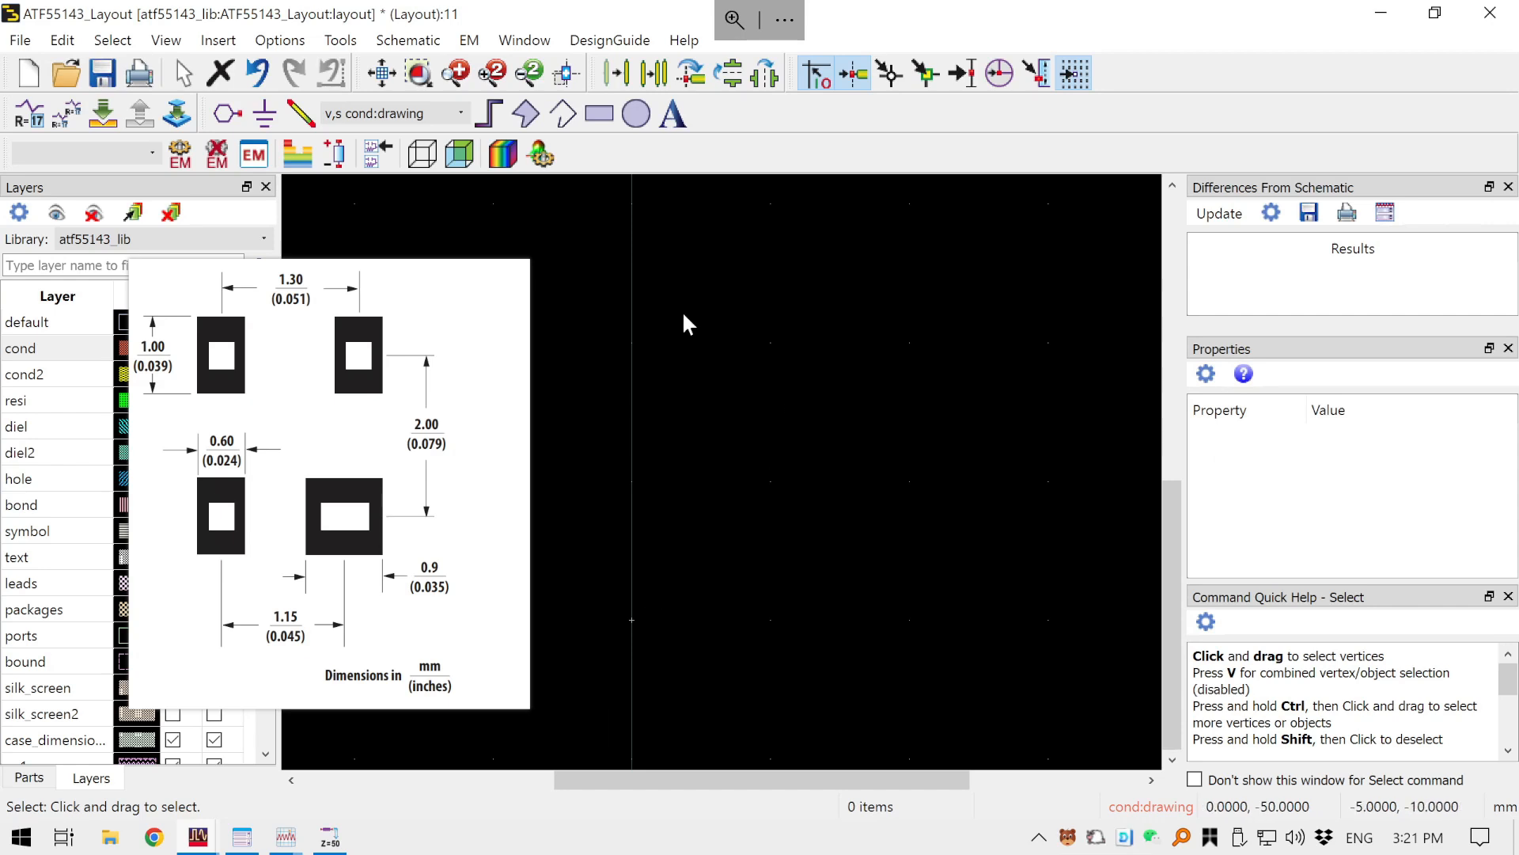
drag(684, 307, 731, 708)
scroll(684, 299, up, 3)
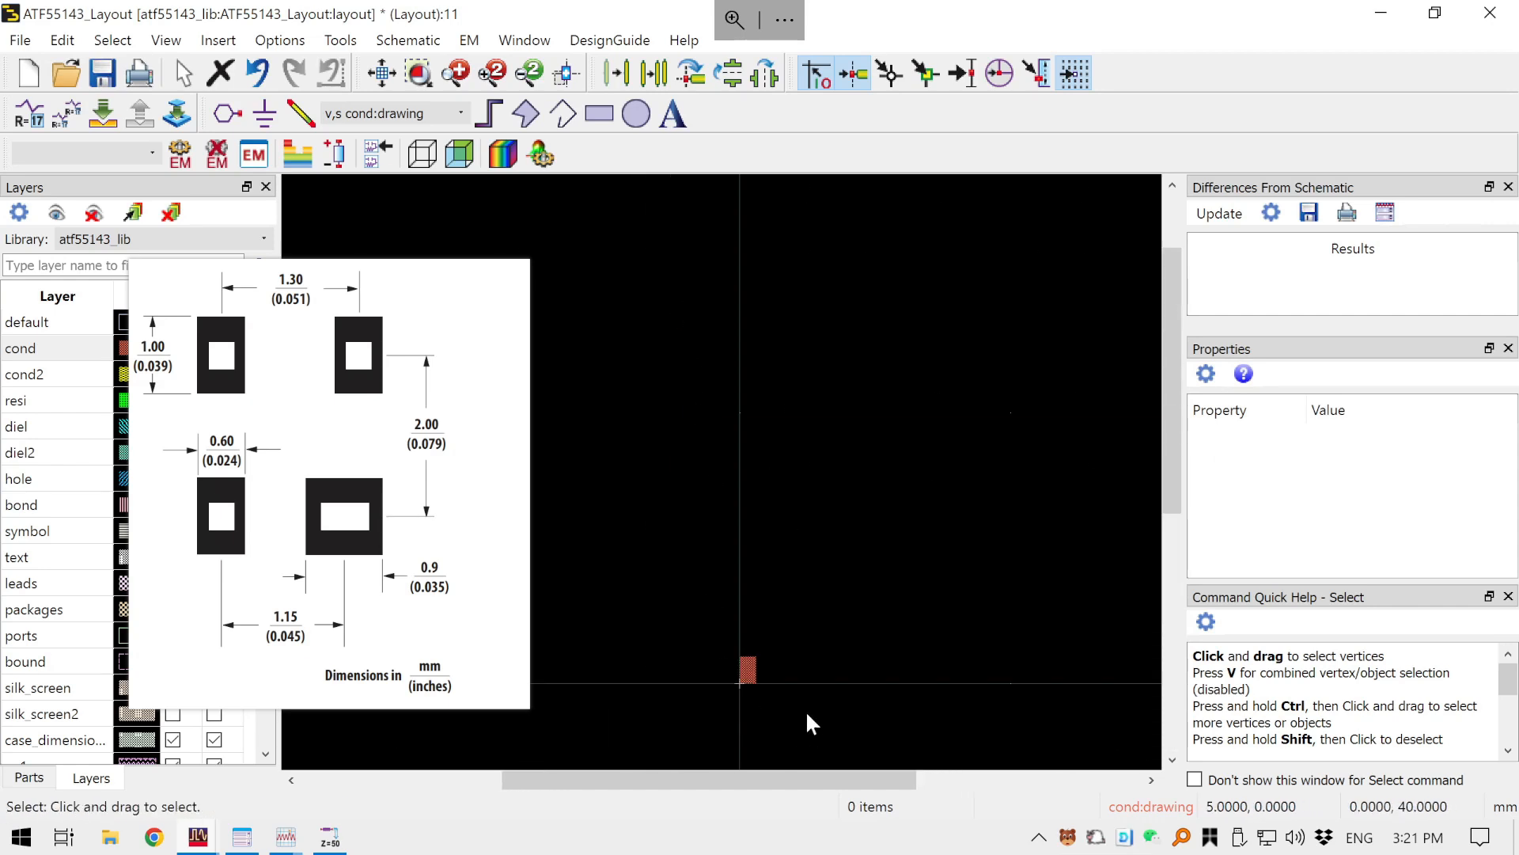
scroll(806, 709, up, 3)
scroll(557, 283, up, 2)
drag(693, 458, 569, 237)
click(702, 346)
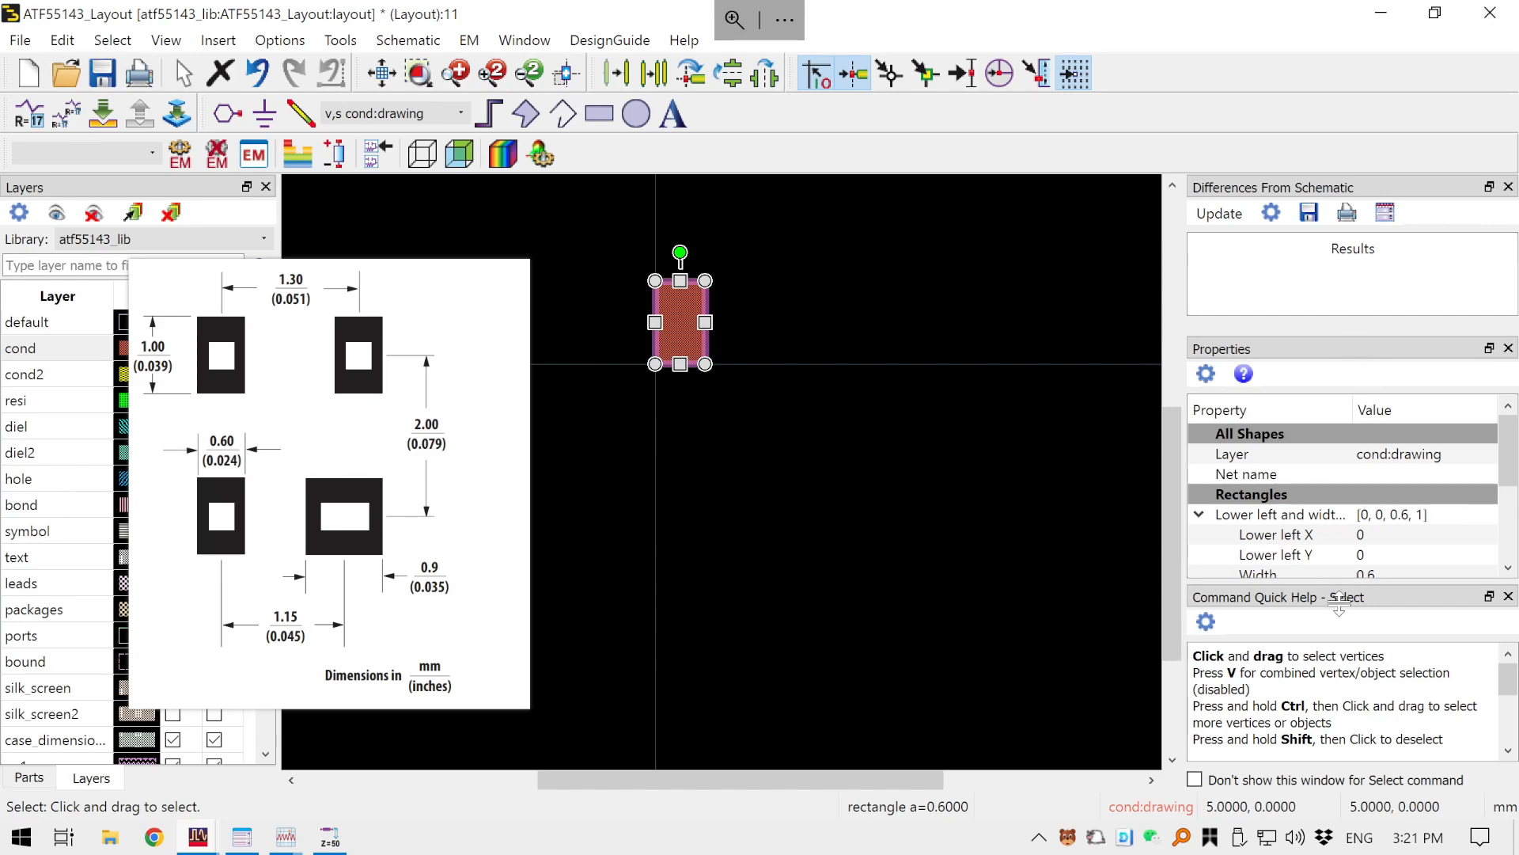
drag(1338, 578, 1338, 614)
click(807, 351)
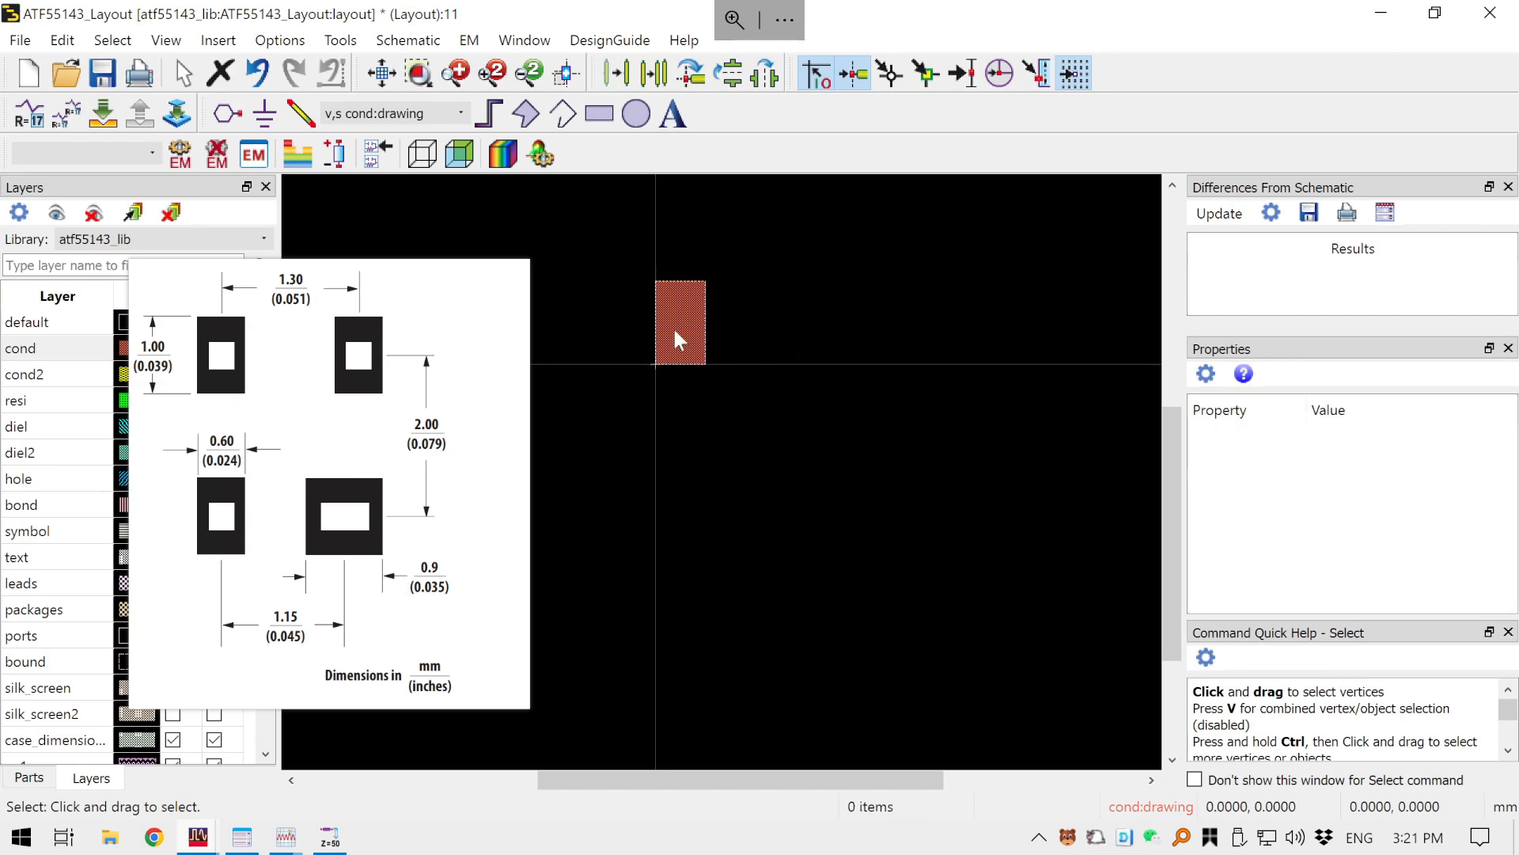
- Place a copy of the 0.6 mm by 1 mm pad at X 5, Y 0
click(675, 332)
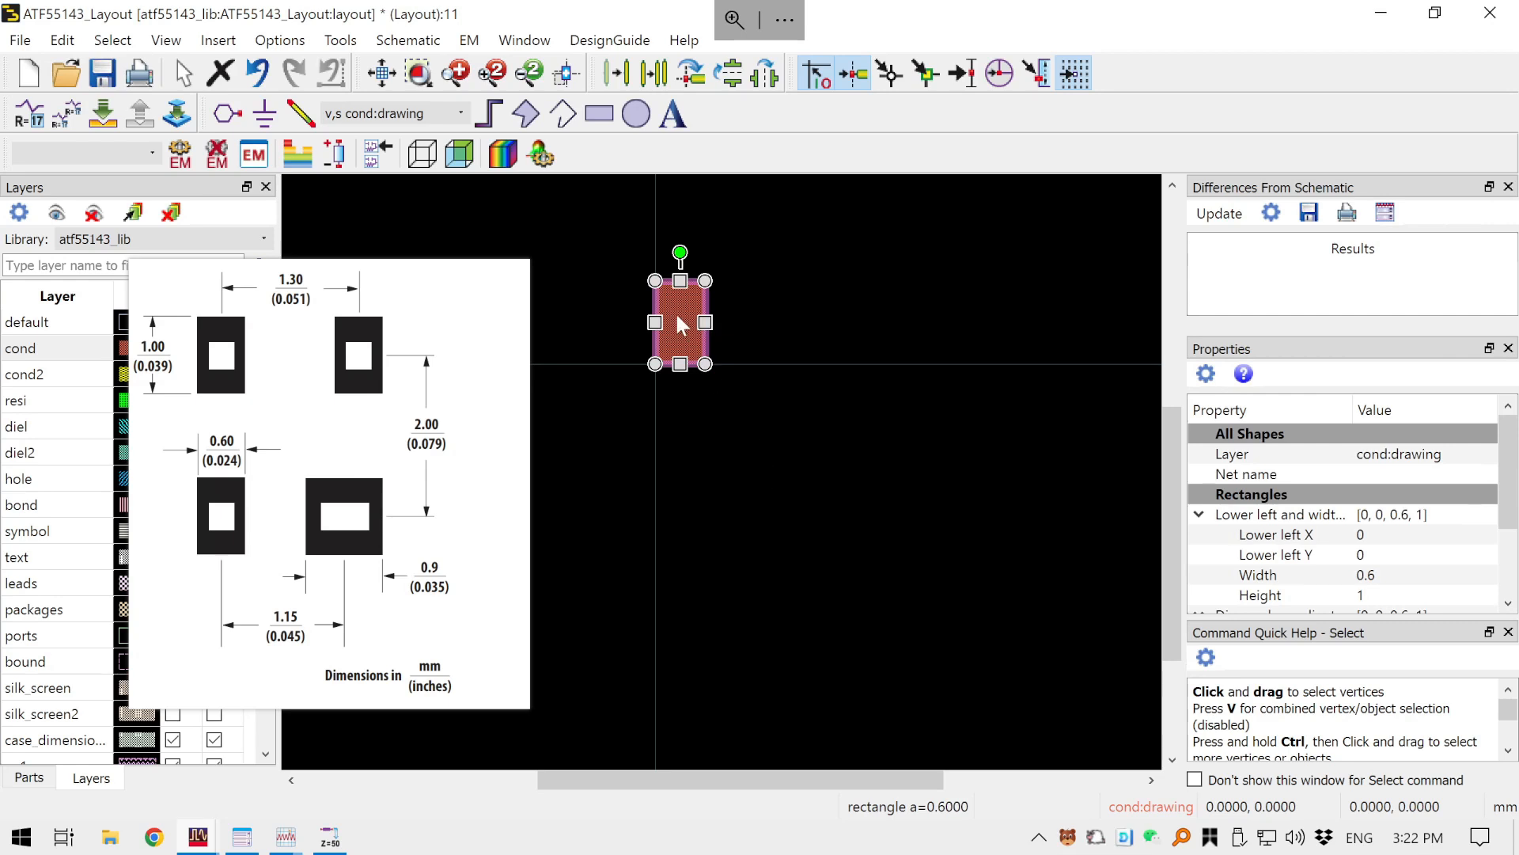
click(925, 318)
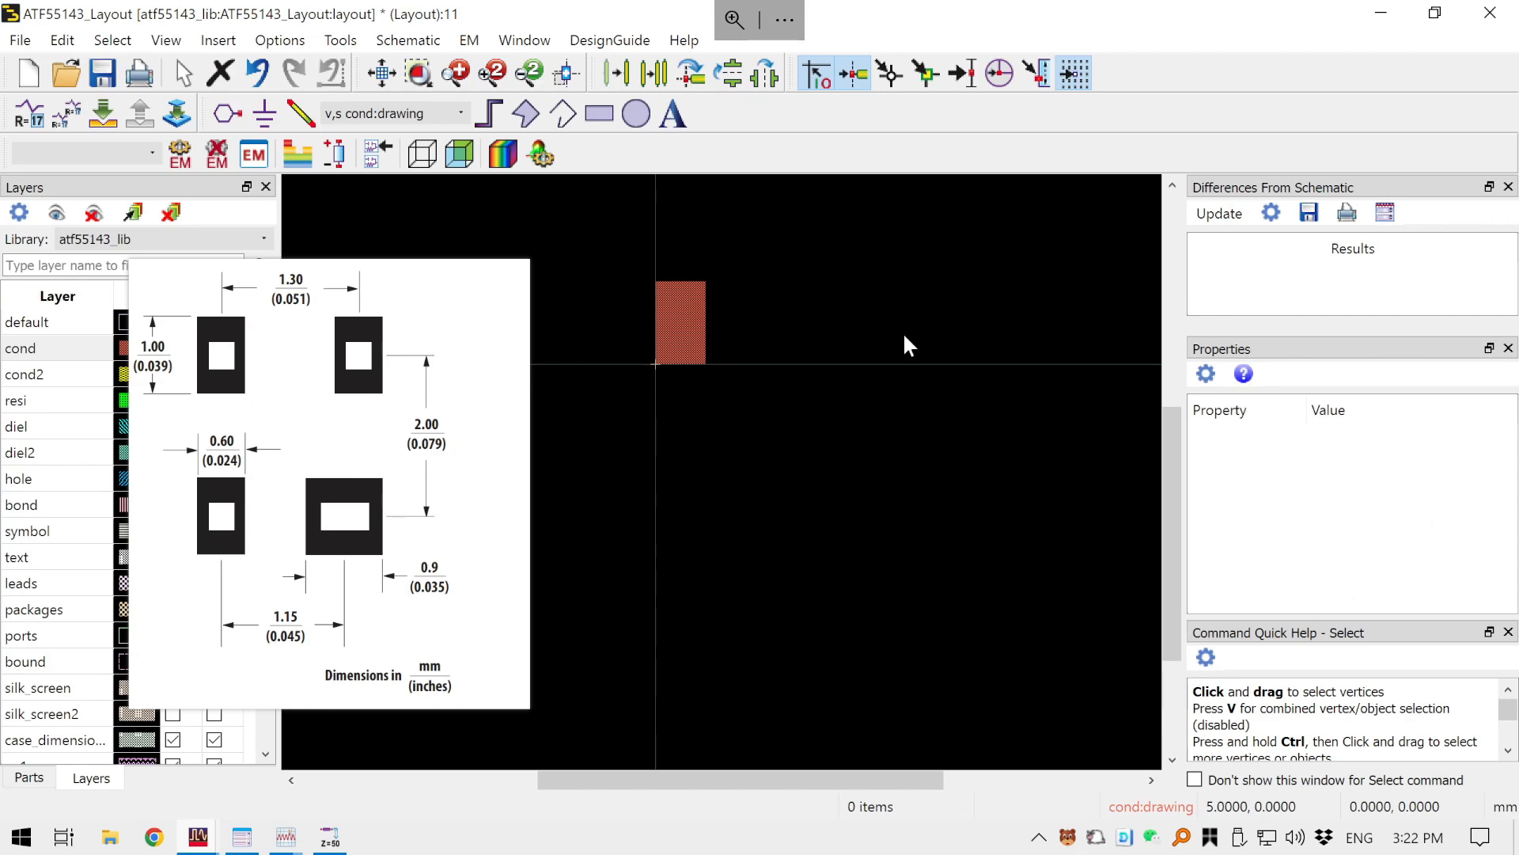
key(ctrl+v)
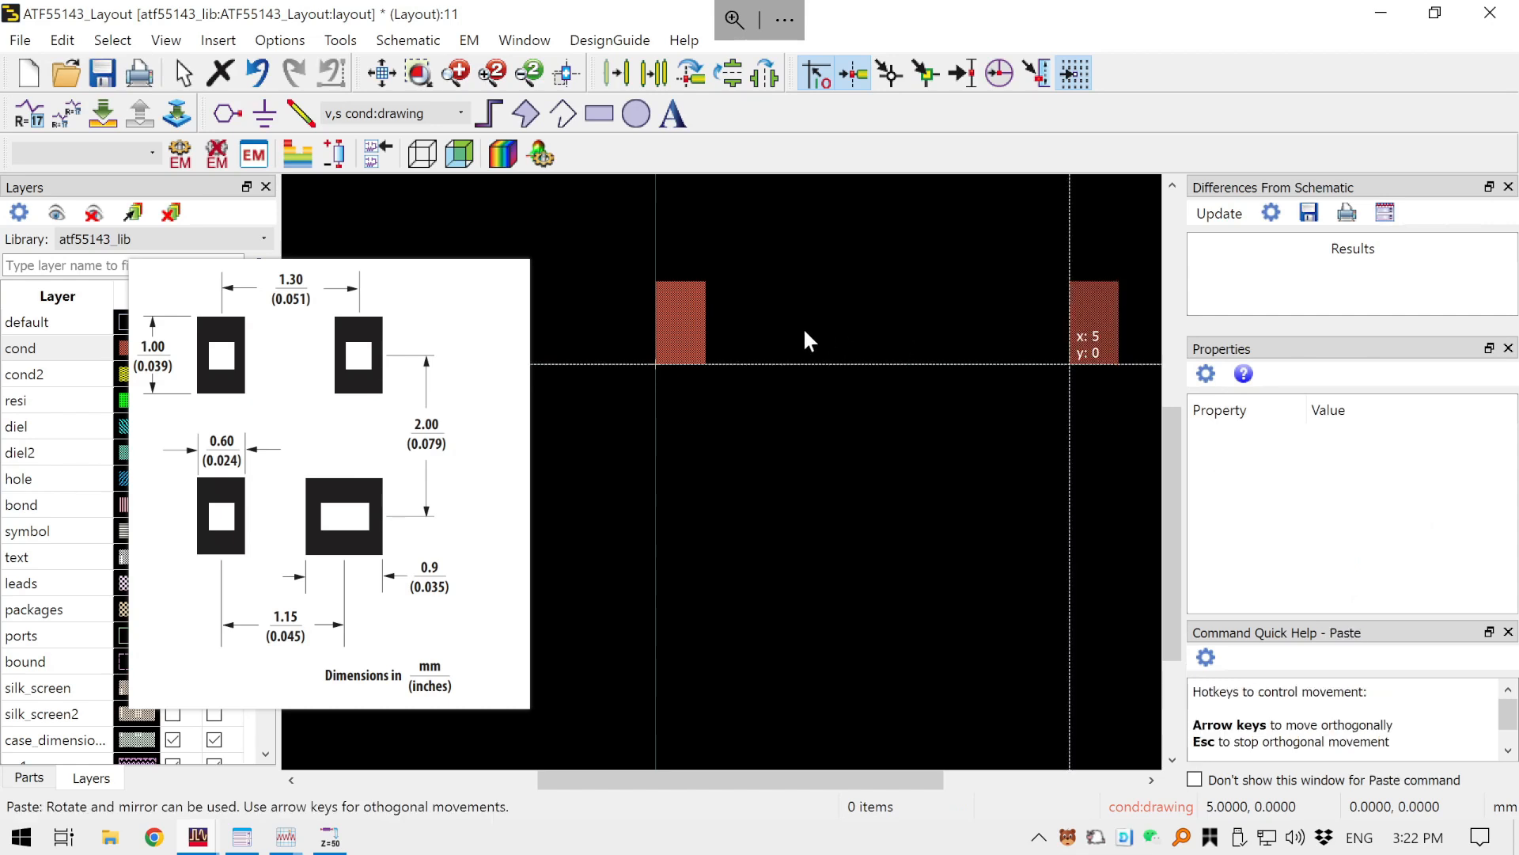
click(1065, 364)
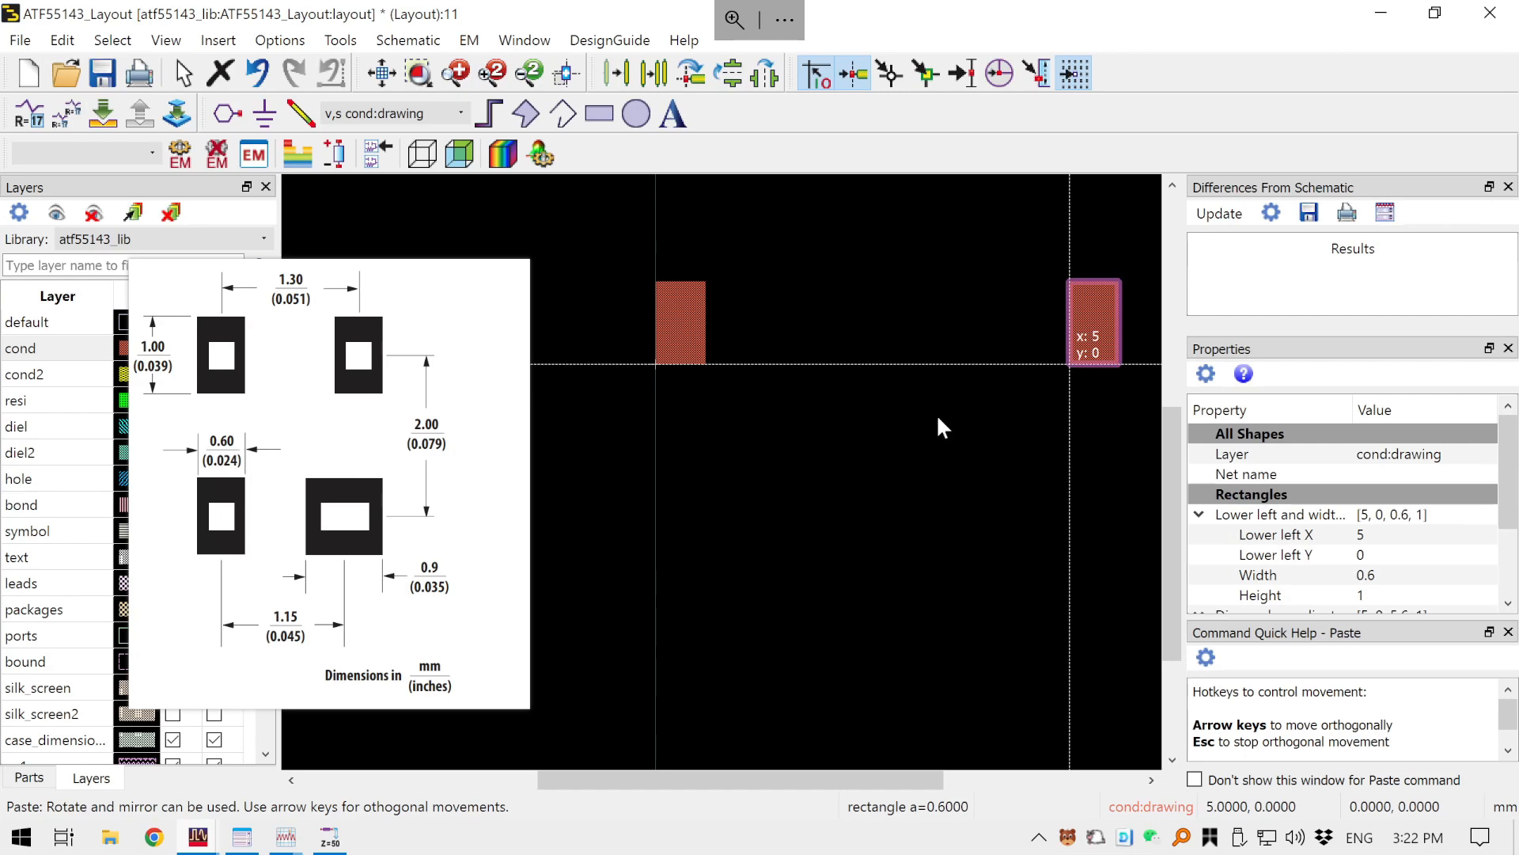
key(Escape)
- Set the copied pad's lower left X to 1.3 mm to match the upper pad spacing
click(724, 336)
click(1091, 339)
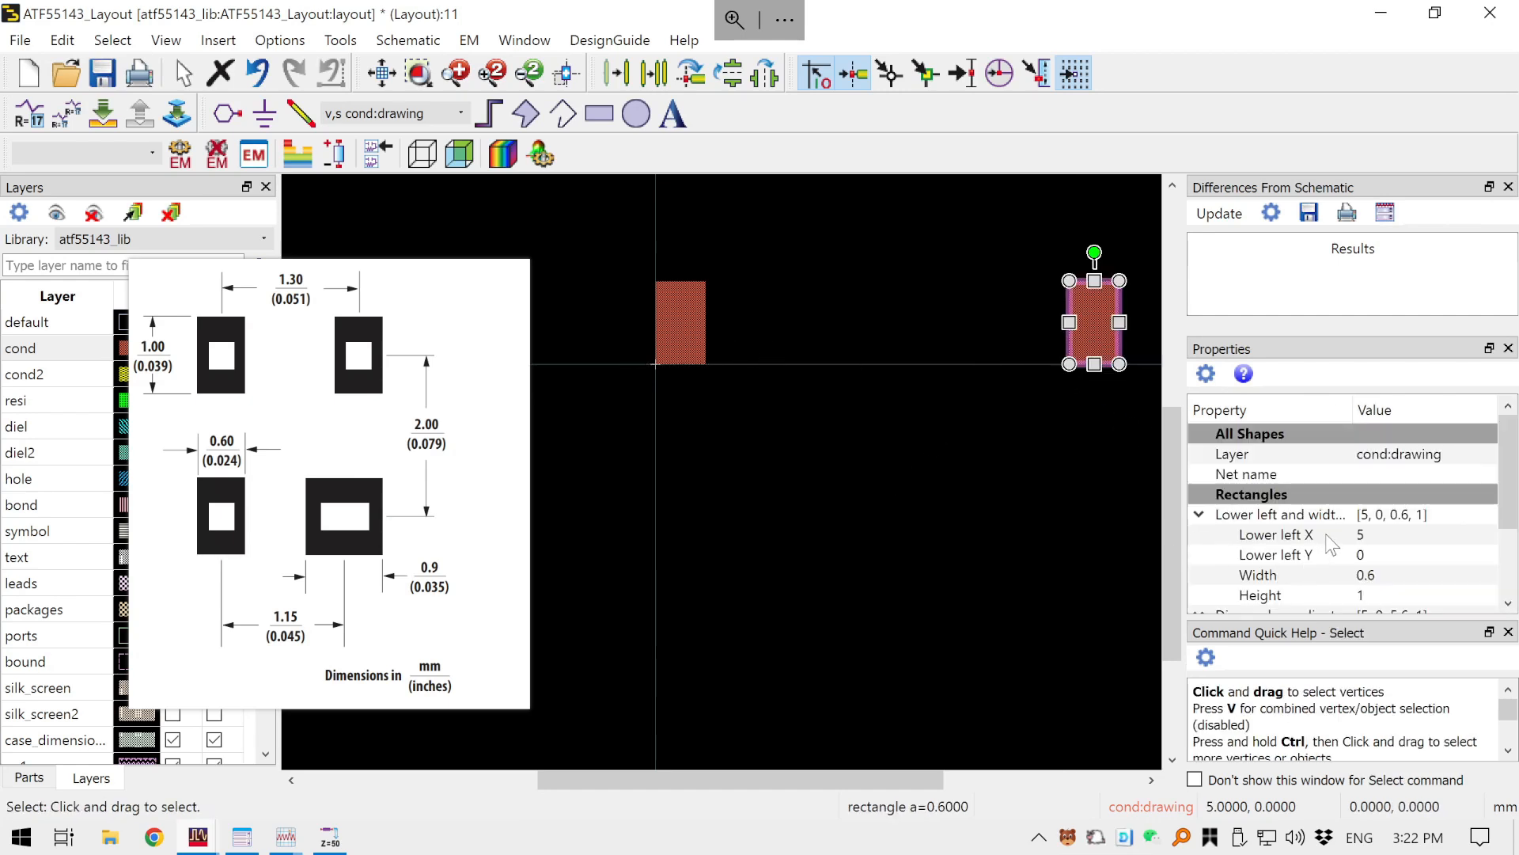
click(1377, 536)
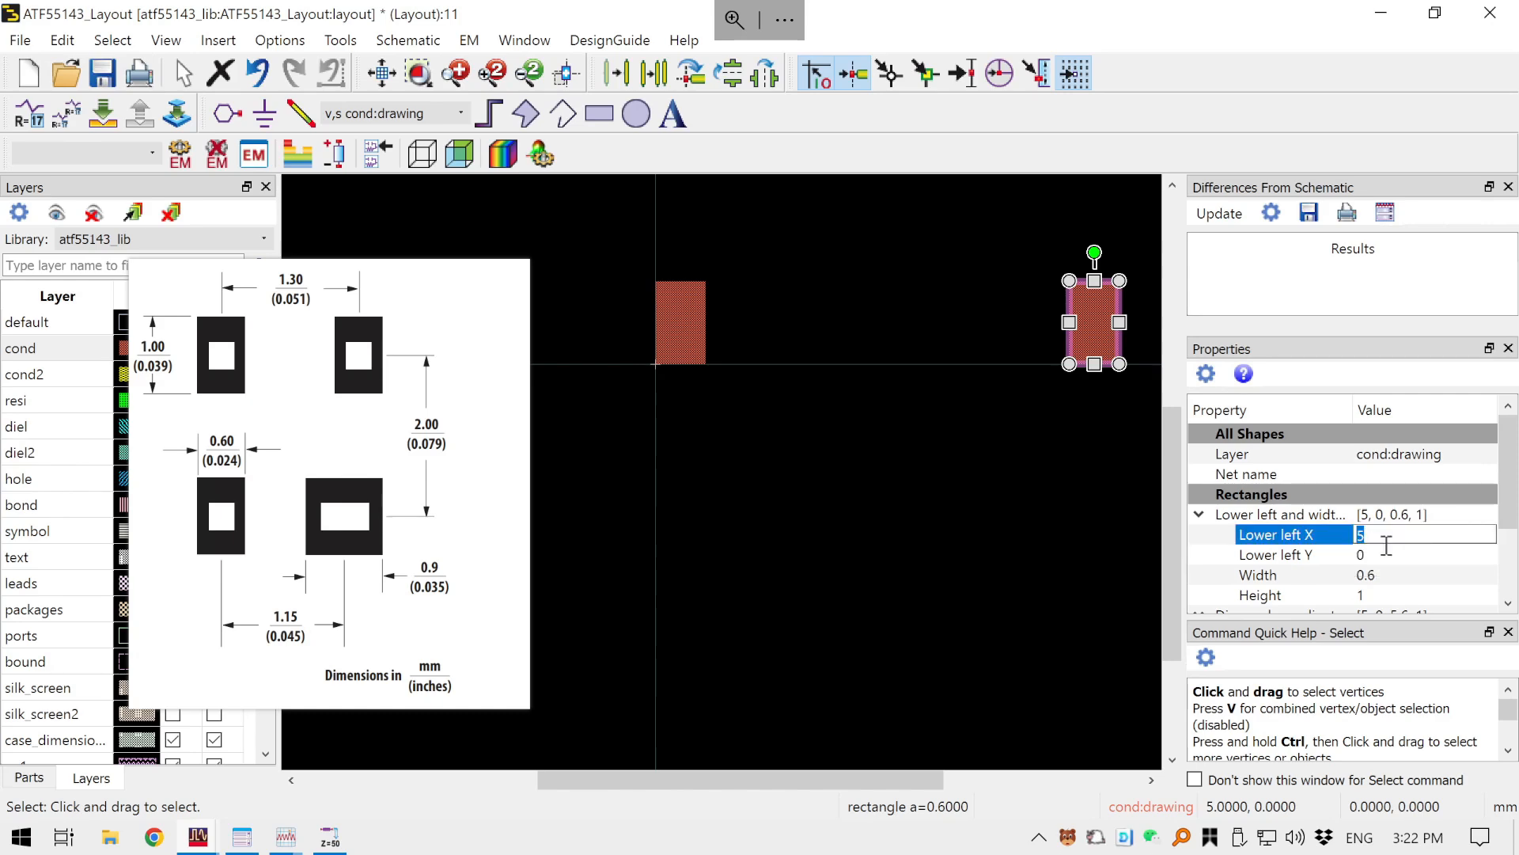
text(1.3)
key(Return)
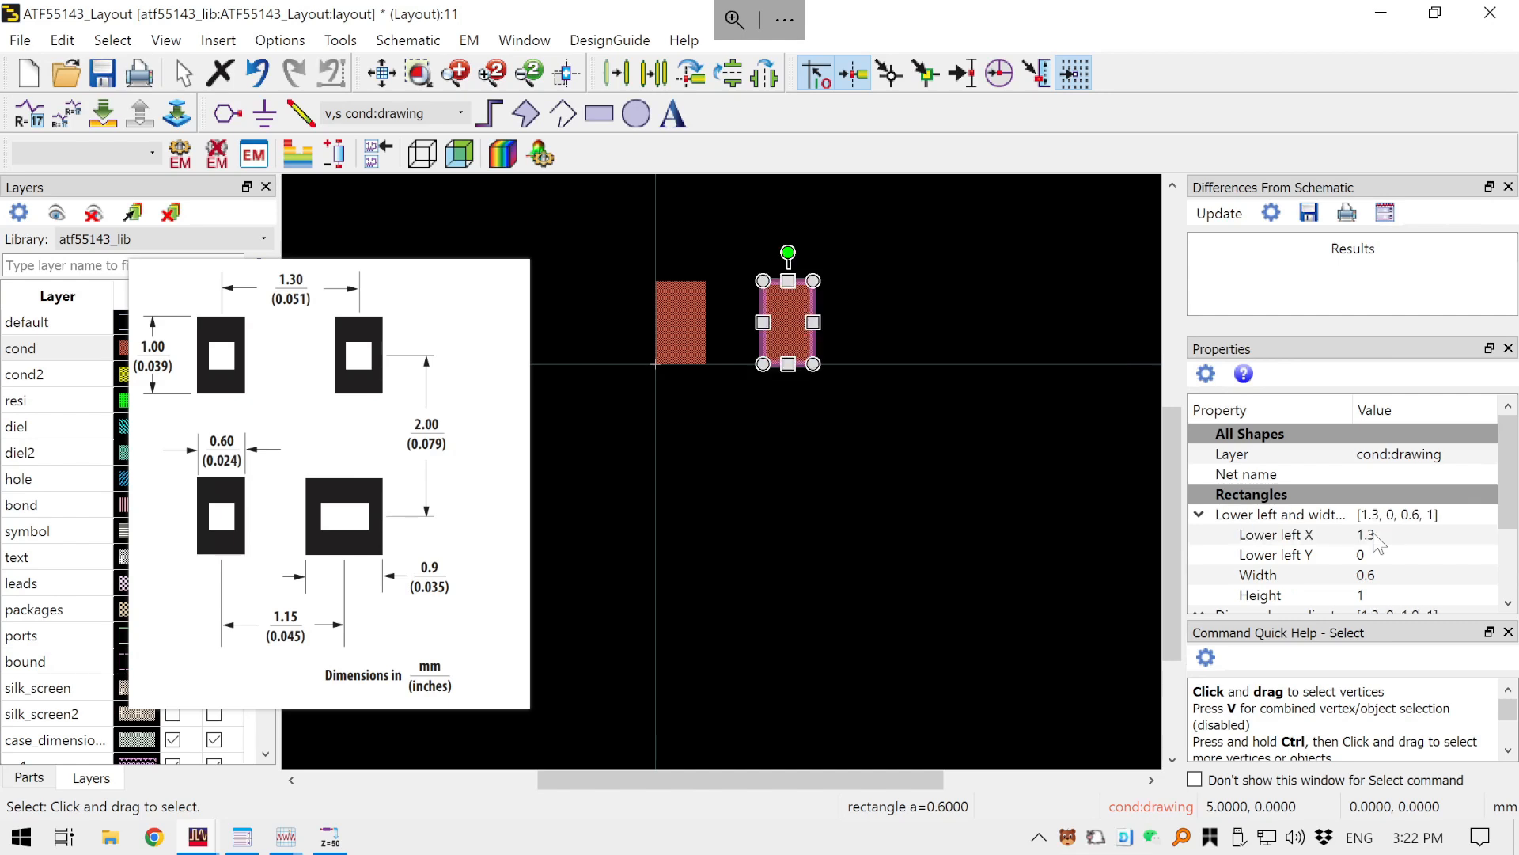
click(1320, 536)
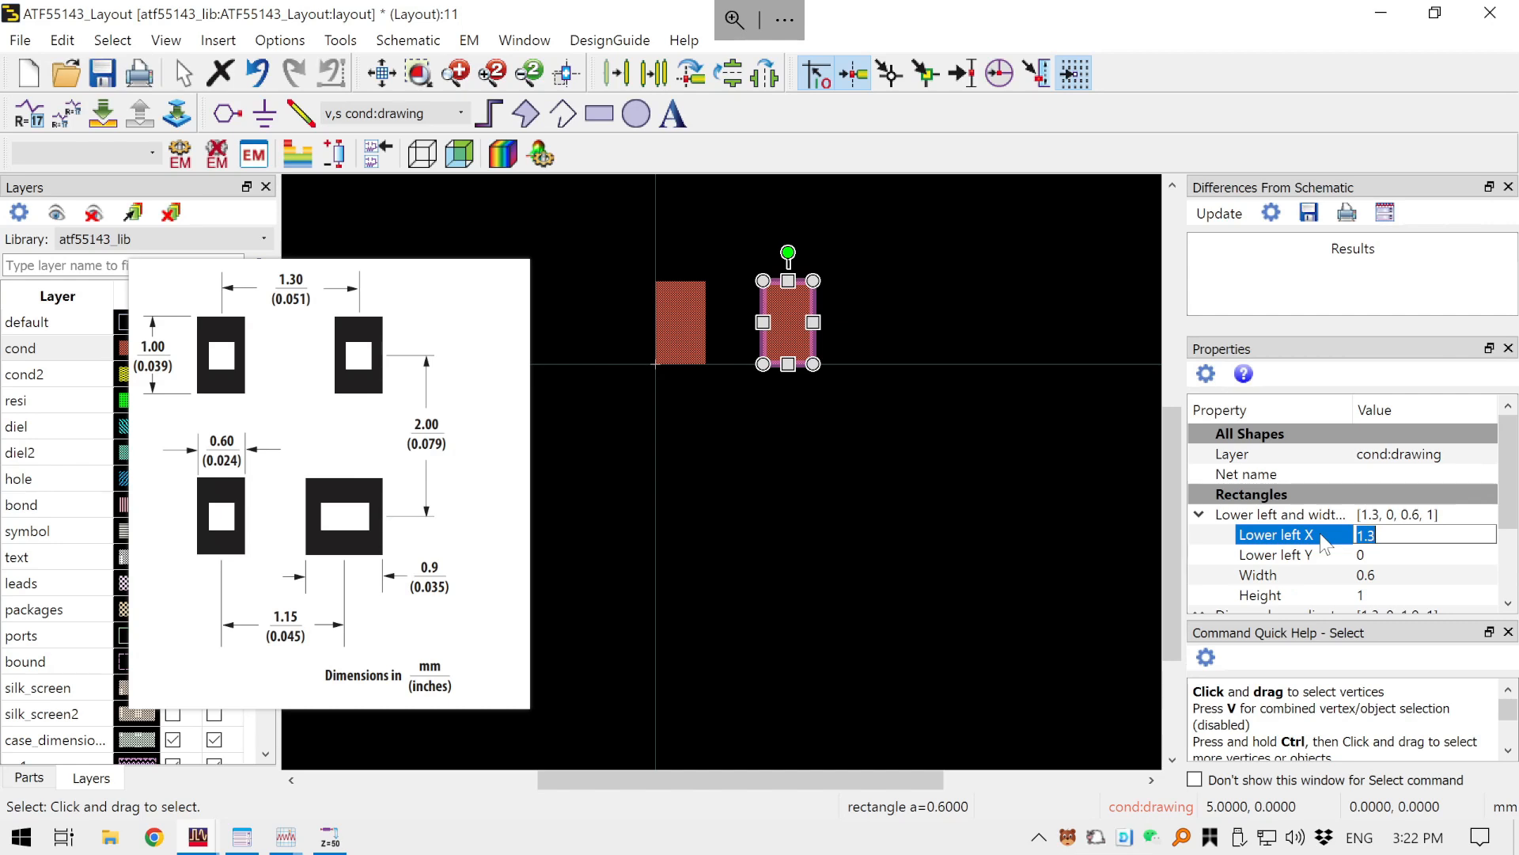
click(898, 324)
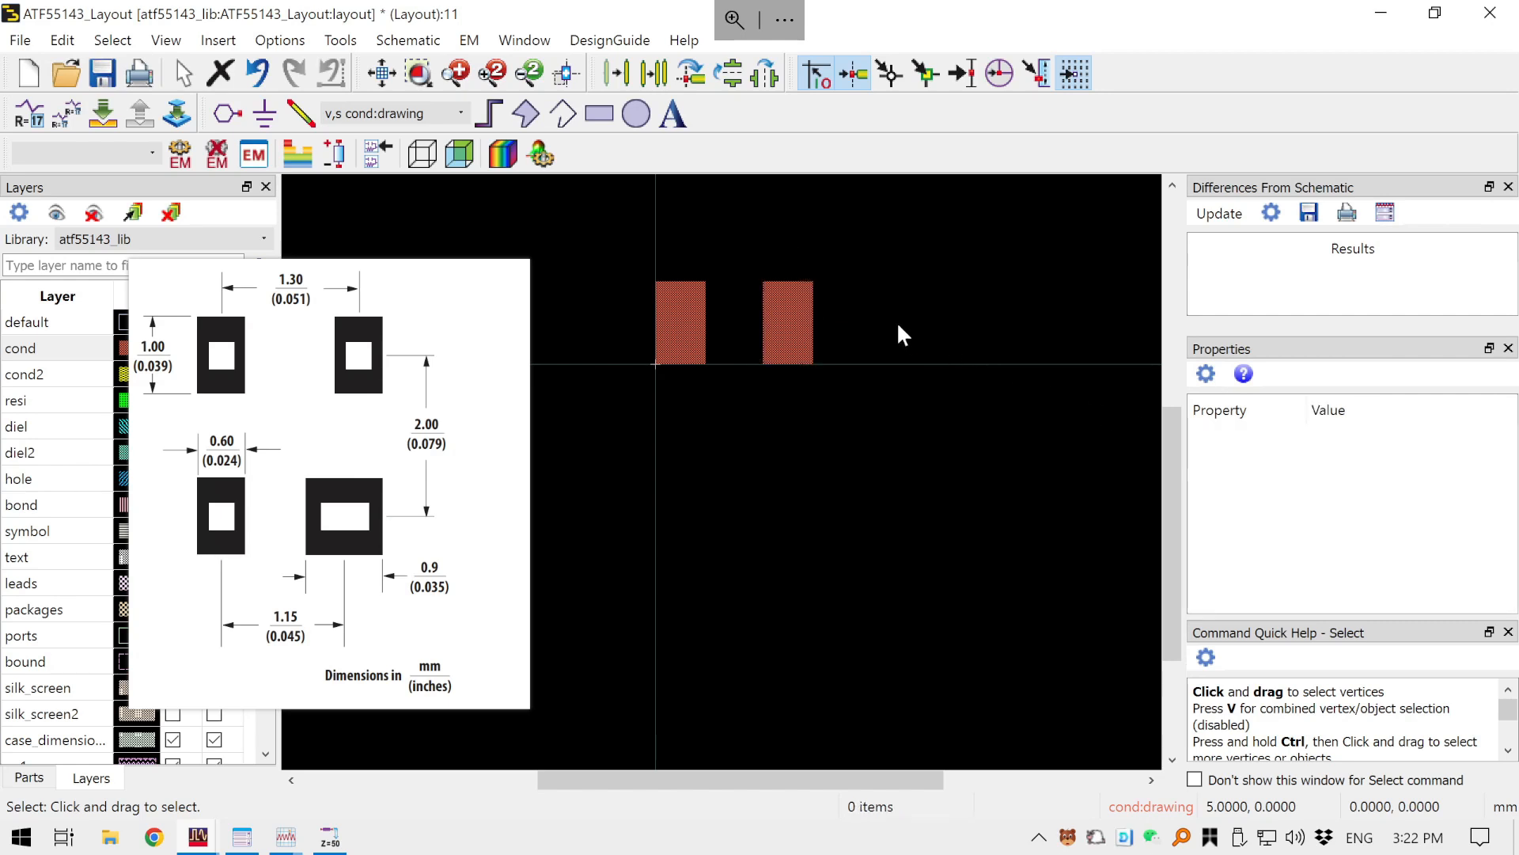
- Place a third 0.6 mm by 1 mm pad straight below the origin at X 0, Y -5
click(785, 338)
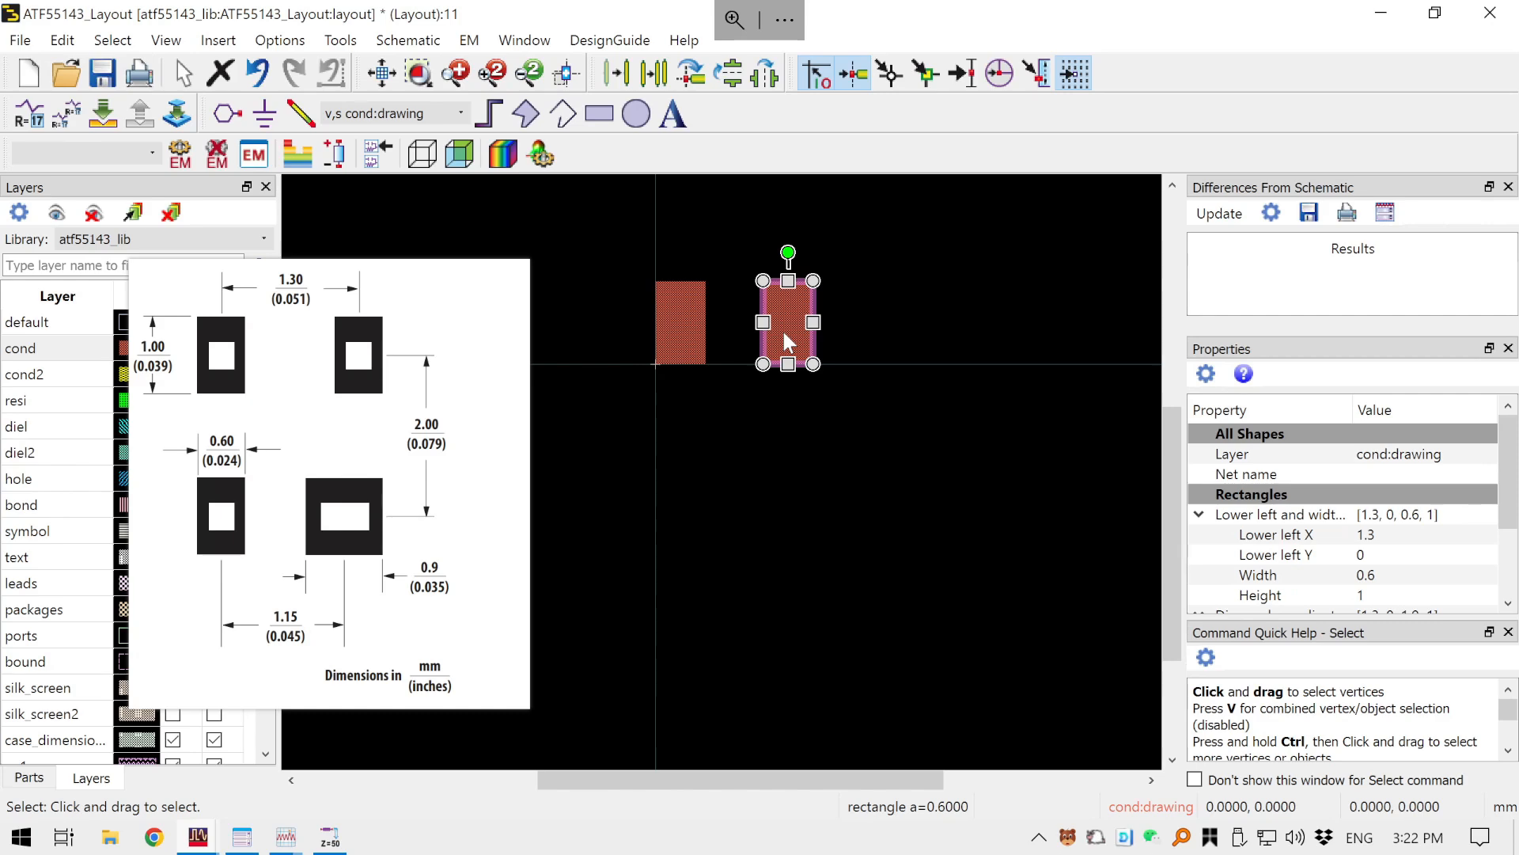
key(ctrl+v)
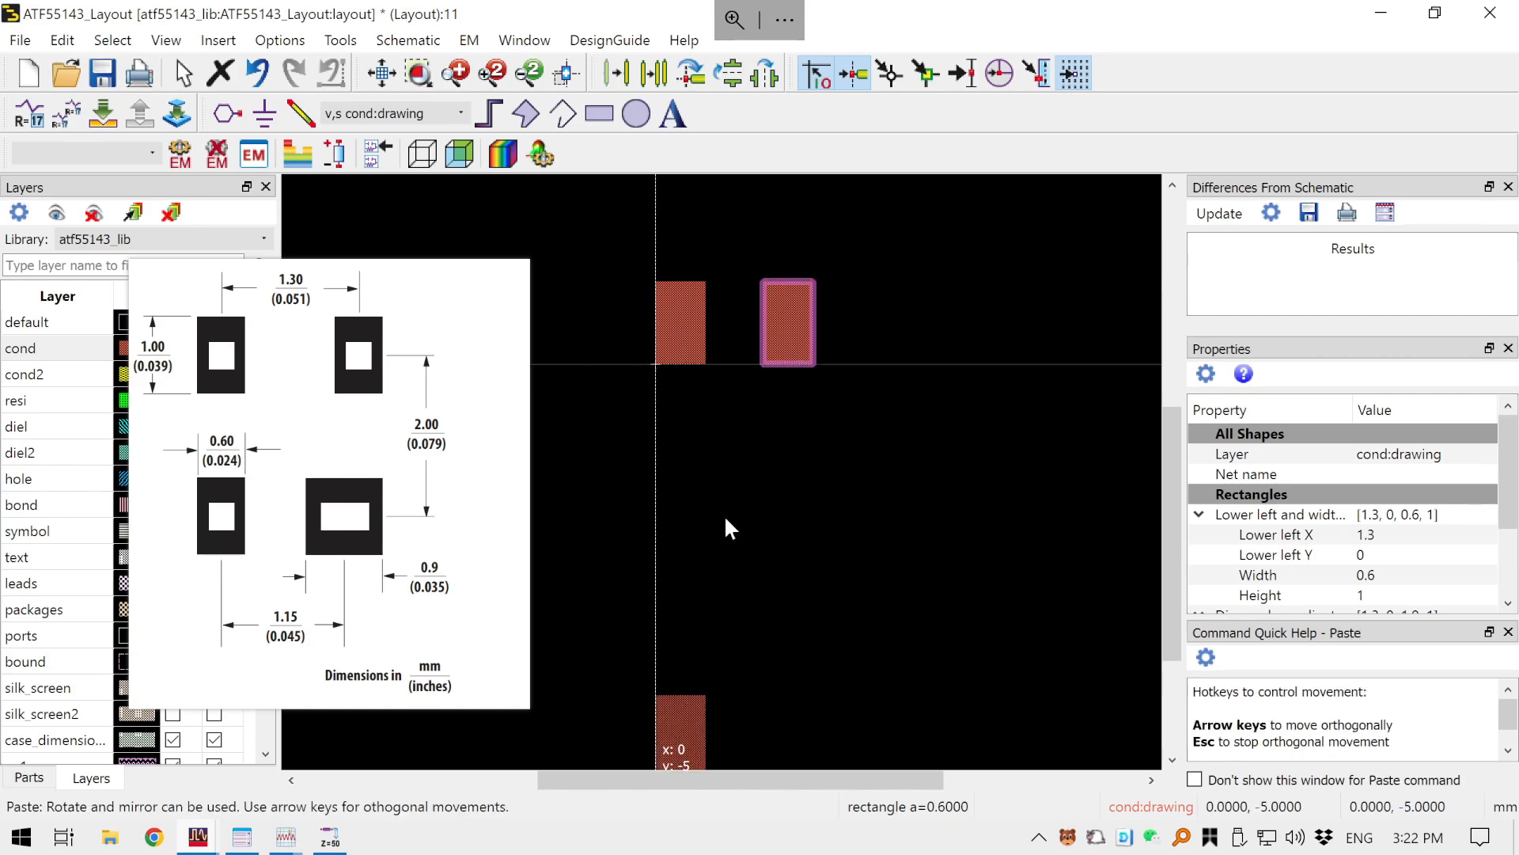
click(687, 652)
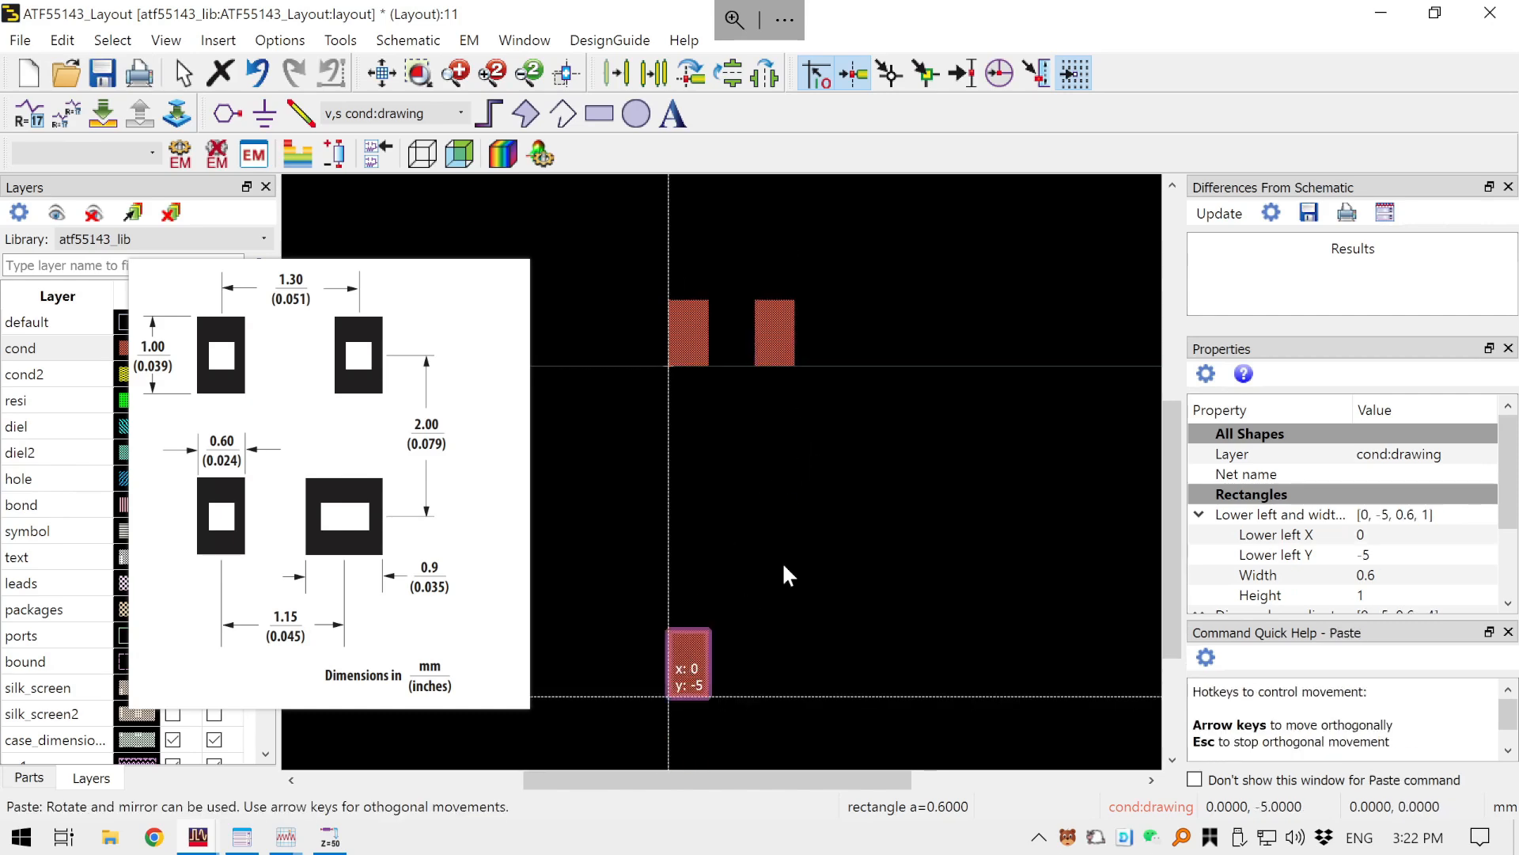
key(Escape)
click(784, 676)
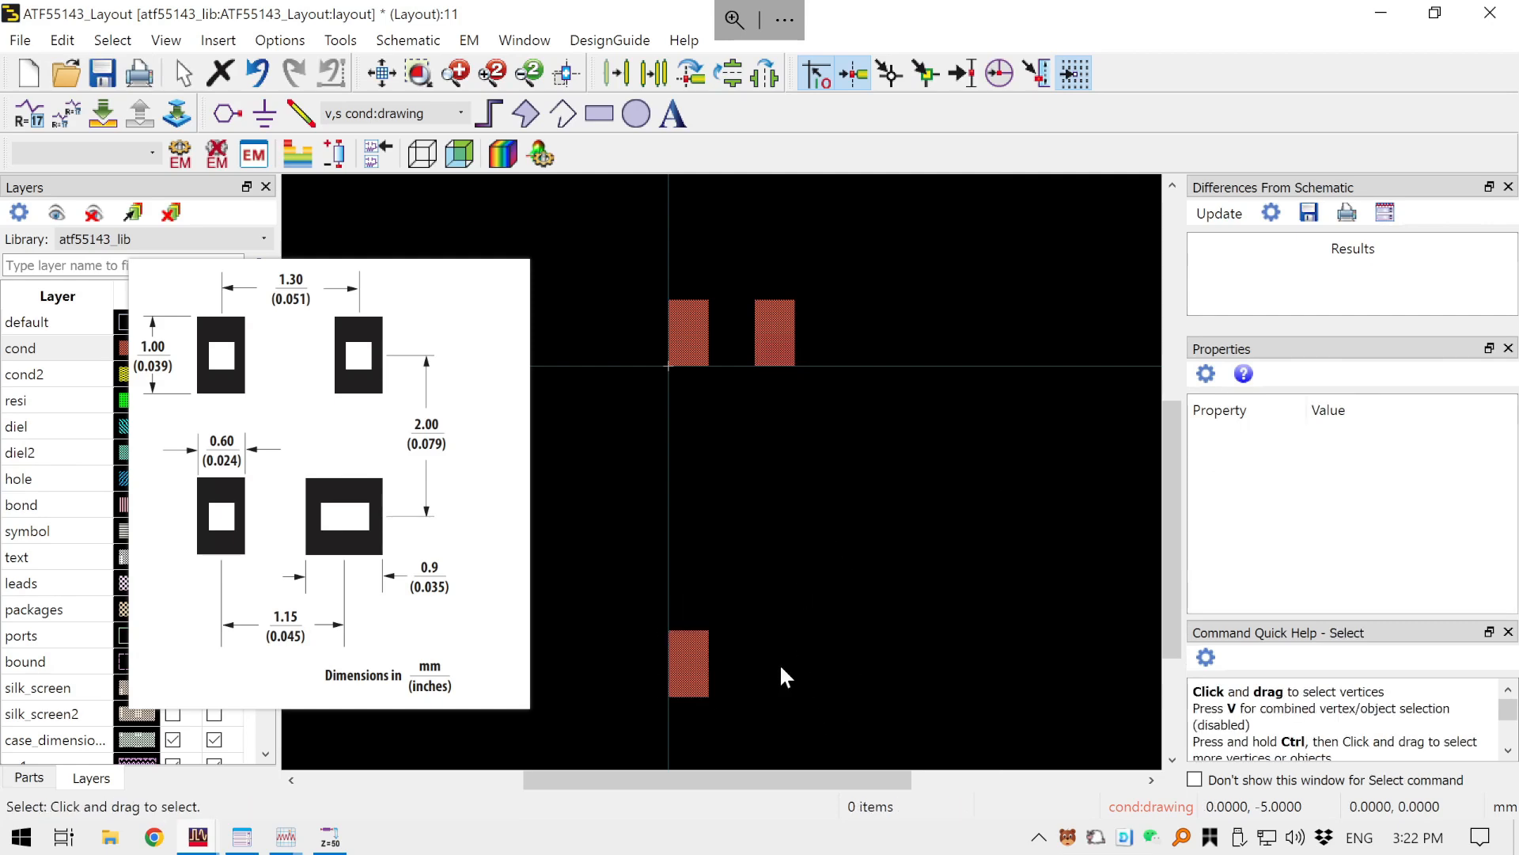
- Set the third pad's lower left Y to -2 mm and save the layout
click(693, 655)
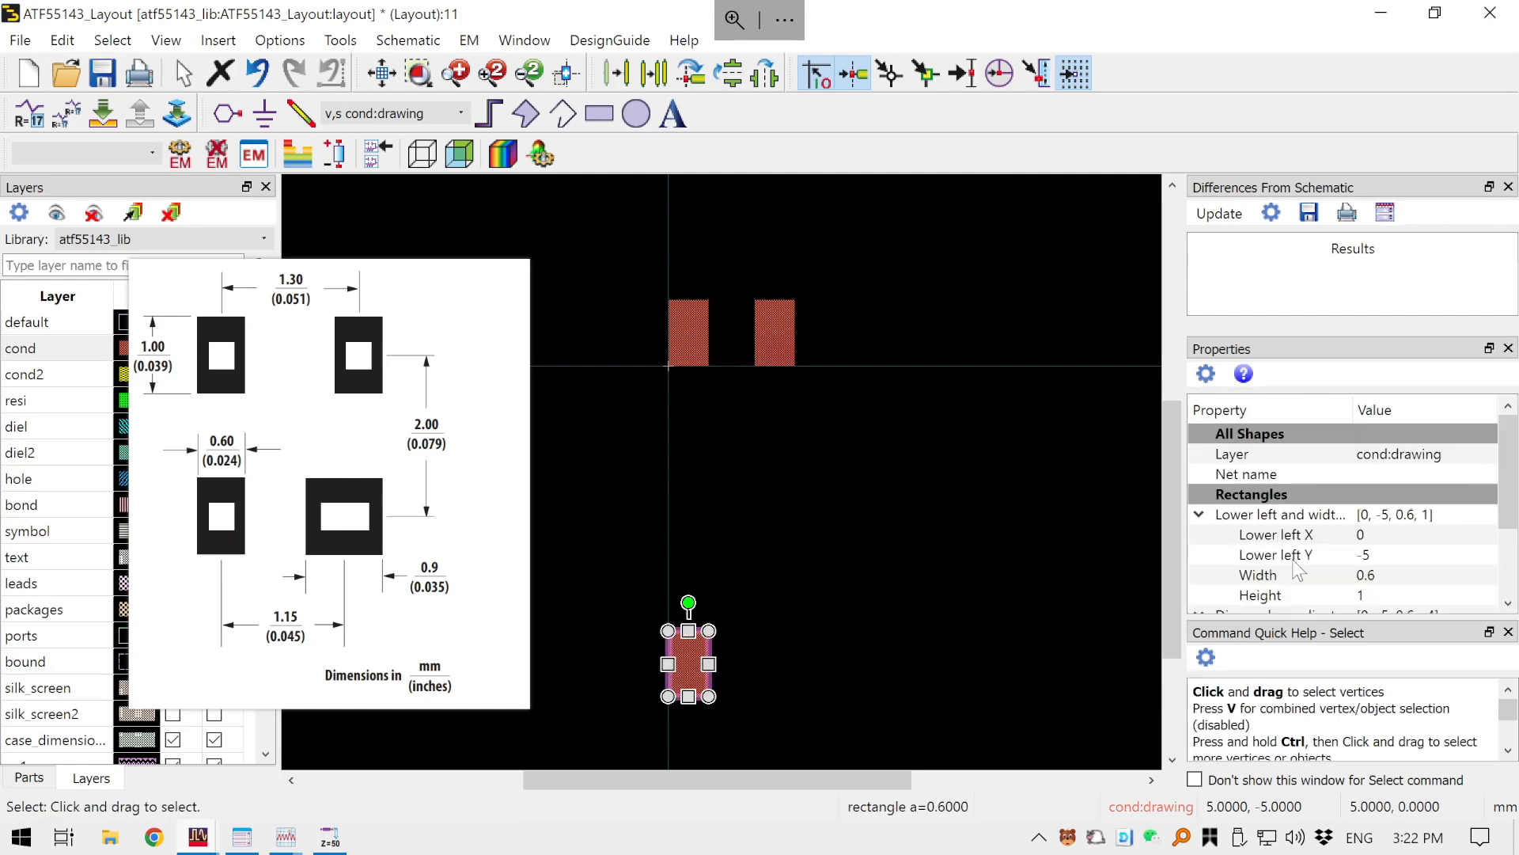
click(1396, 562)
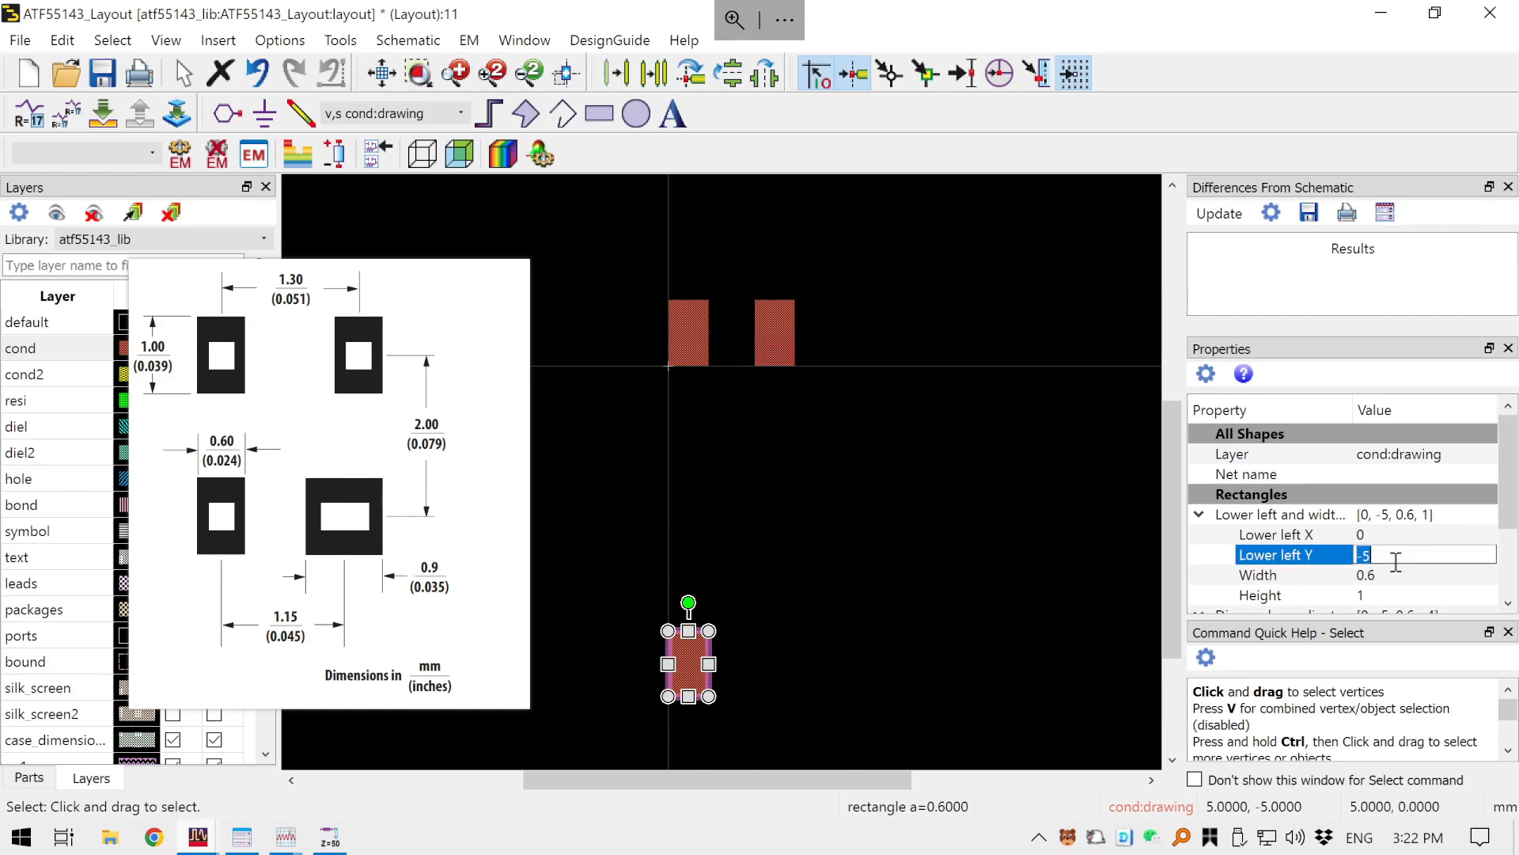
text(-2)
key(Return)
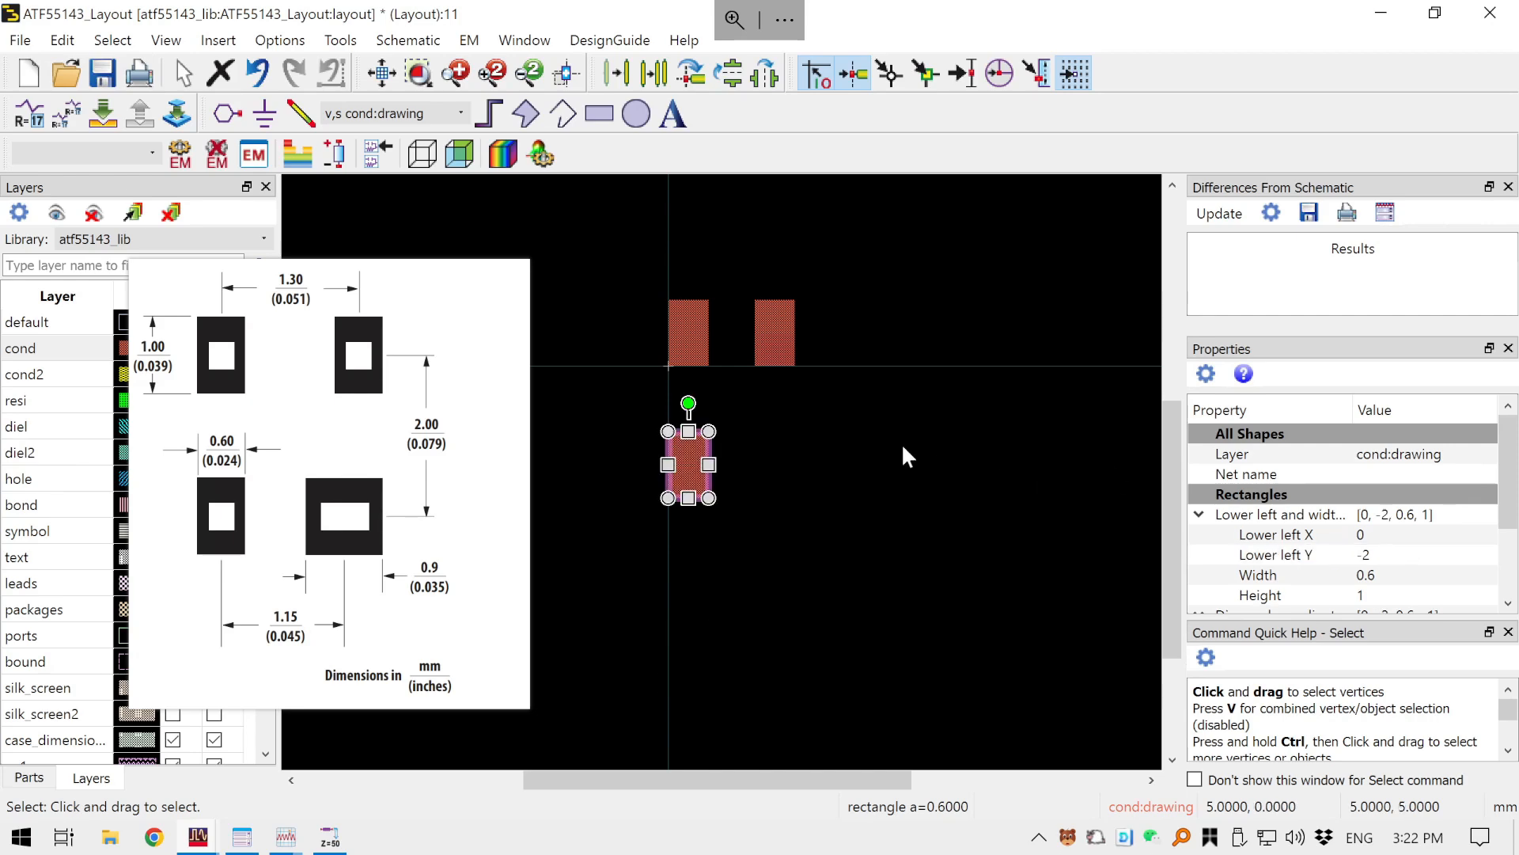
click(798, 457)
key(ctrl+s)
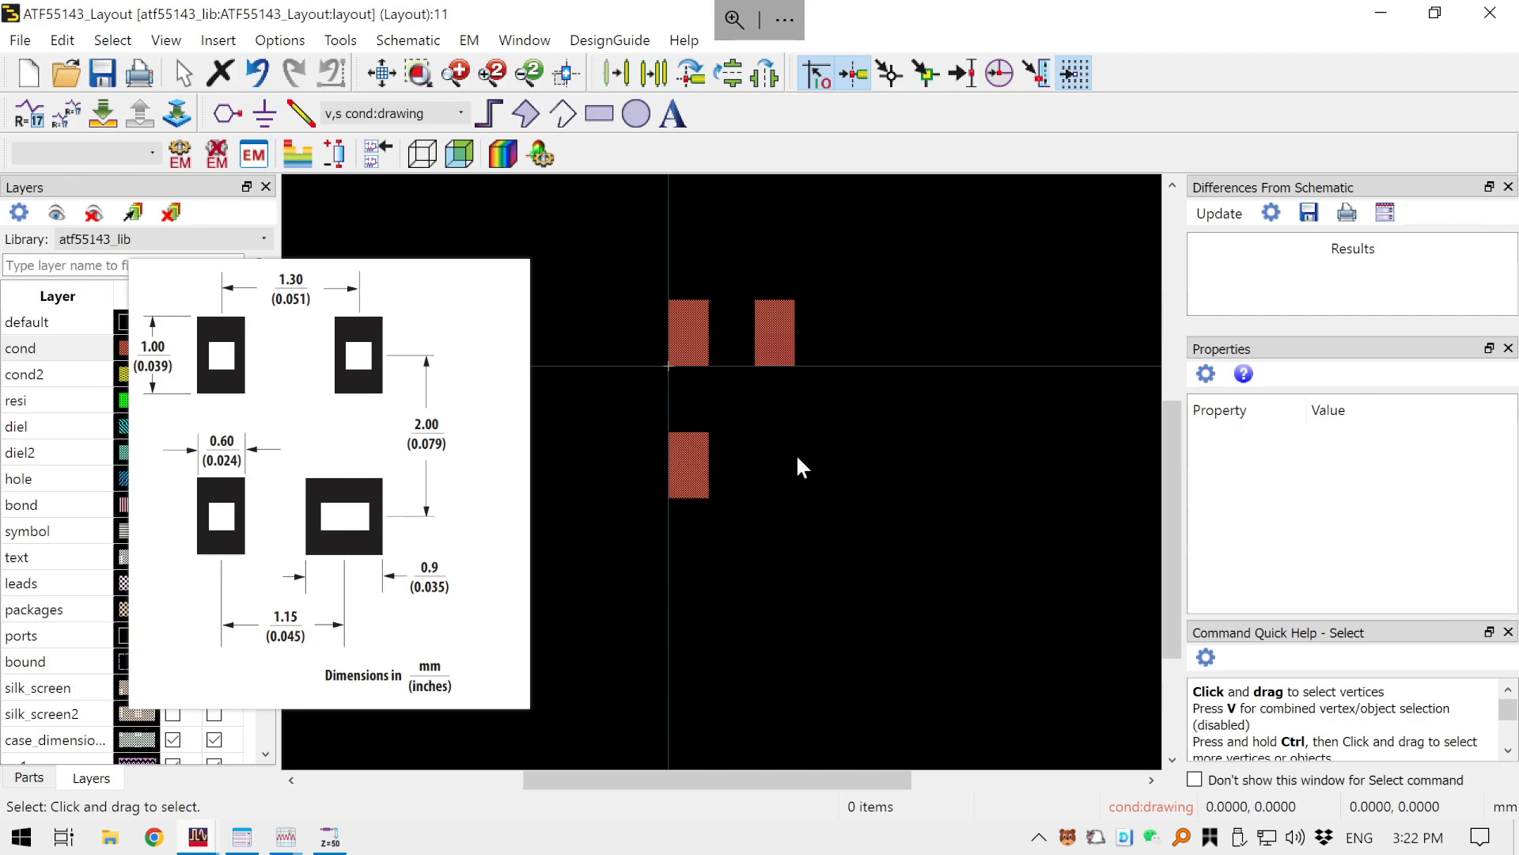
click(693, 455)
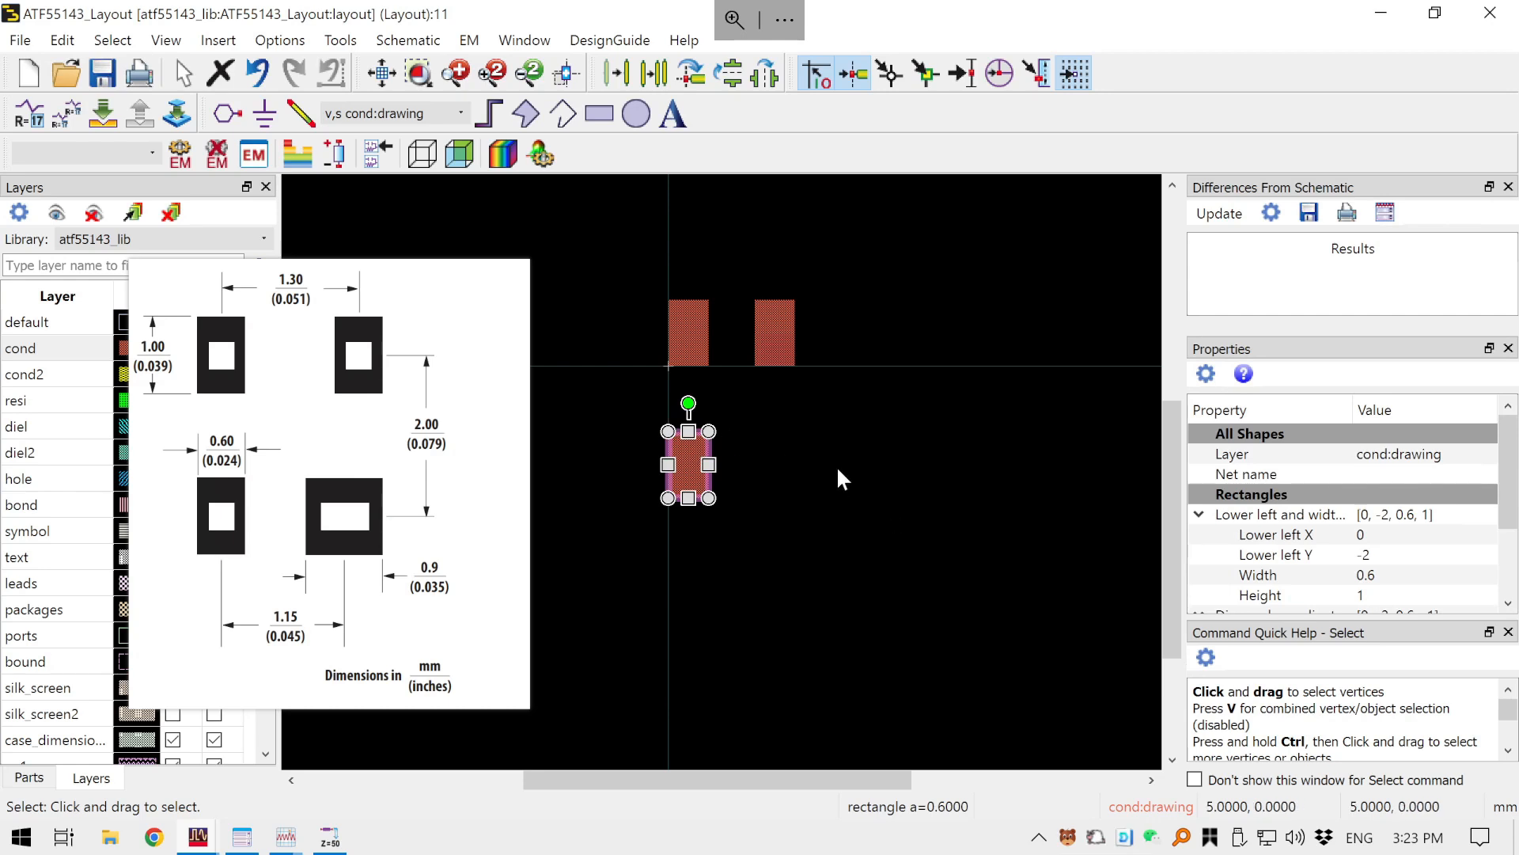
scroll(758, 426, up, 2)
scroll(758, 425, down, 5)
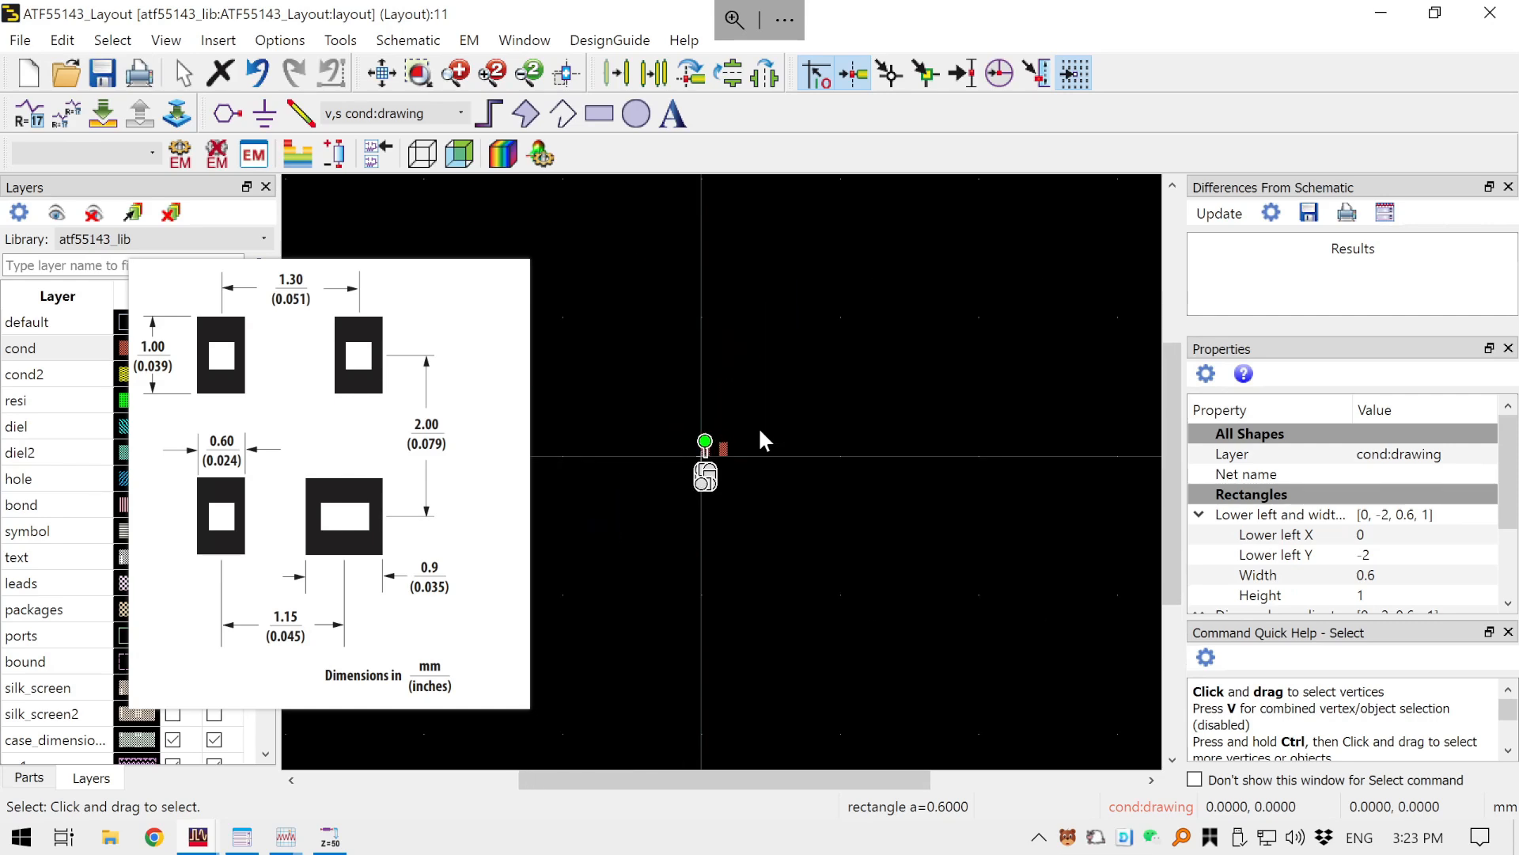
scroll(739, 451, up, 2)
scroll(769, 467, up, 1)
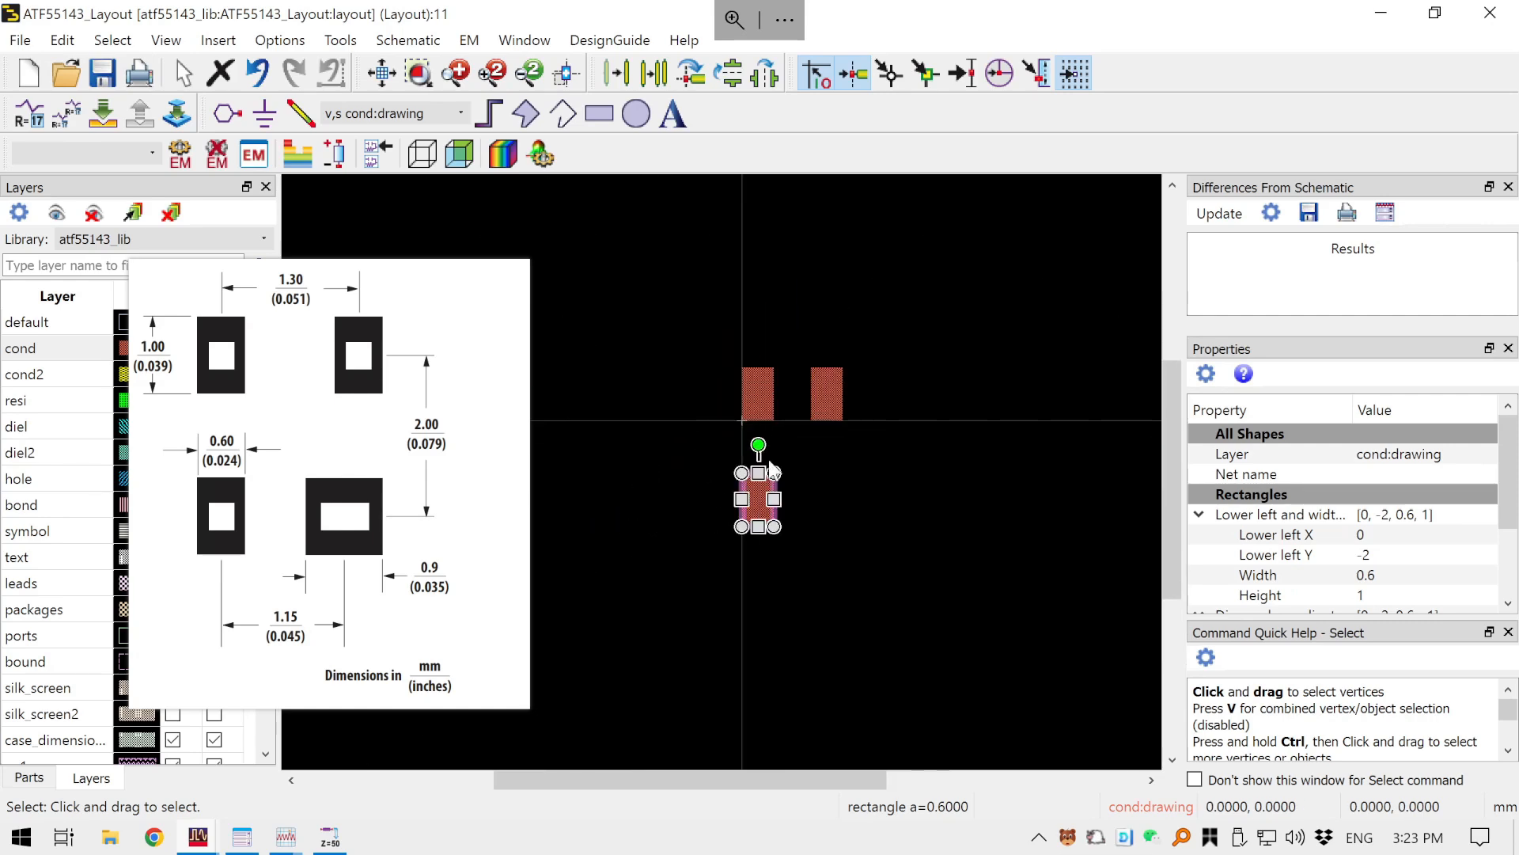
scroll(784, 461, up, 1)
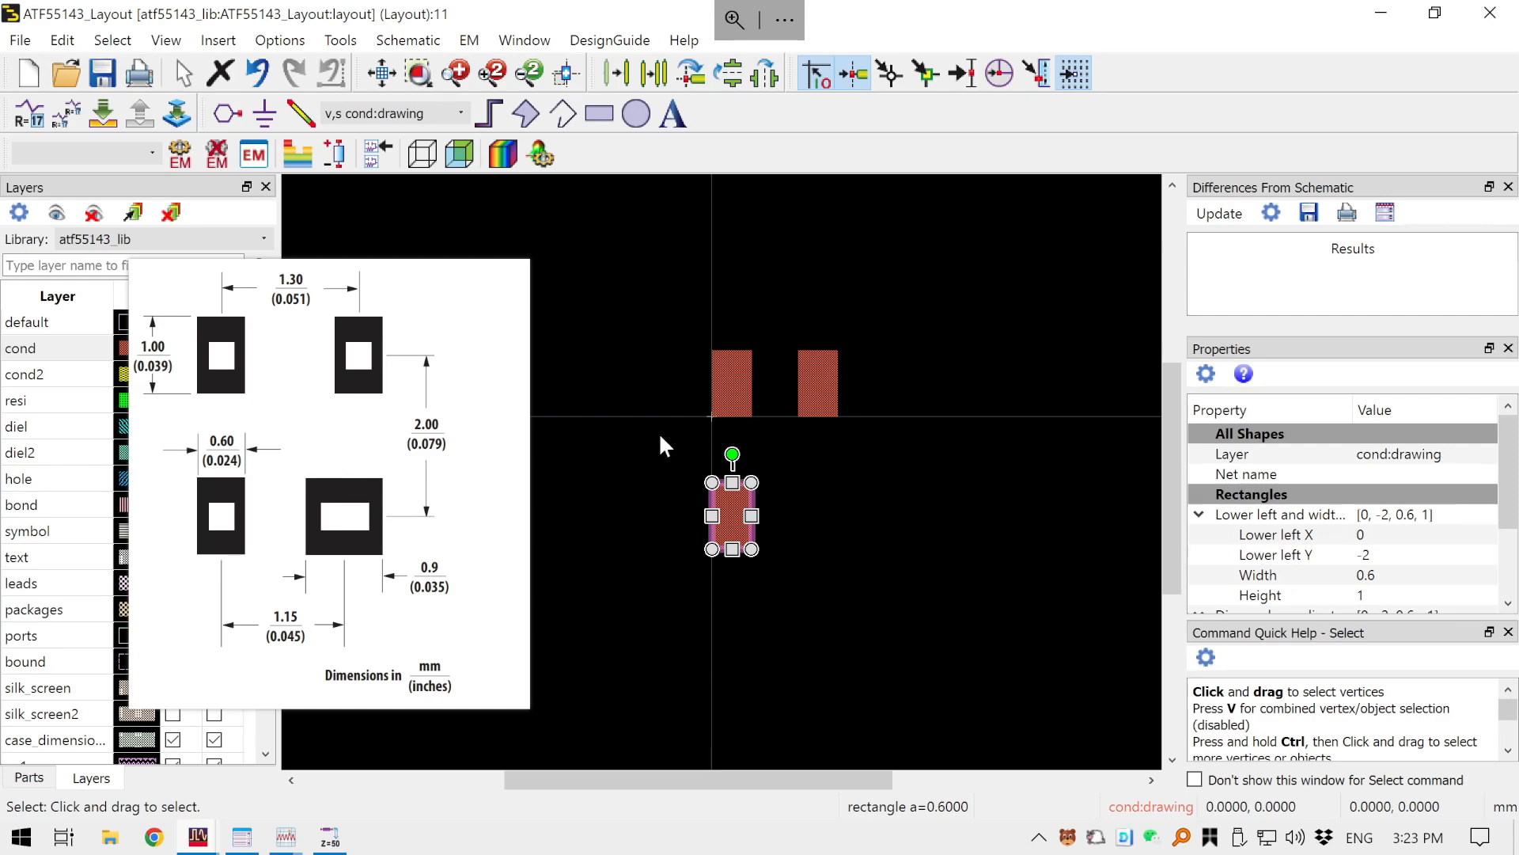
click(609, 345)
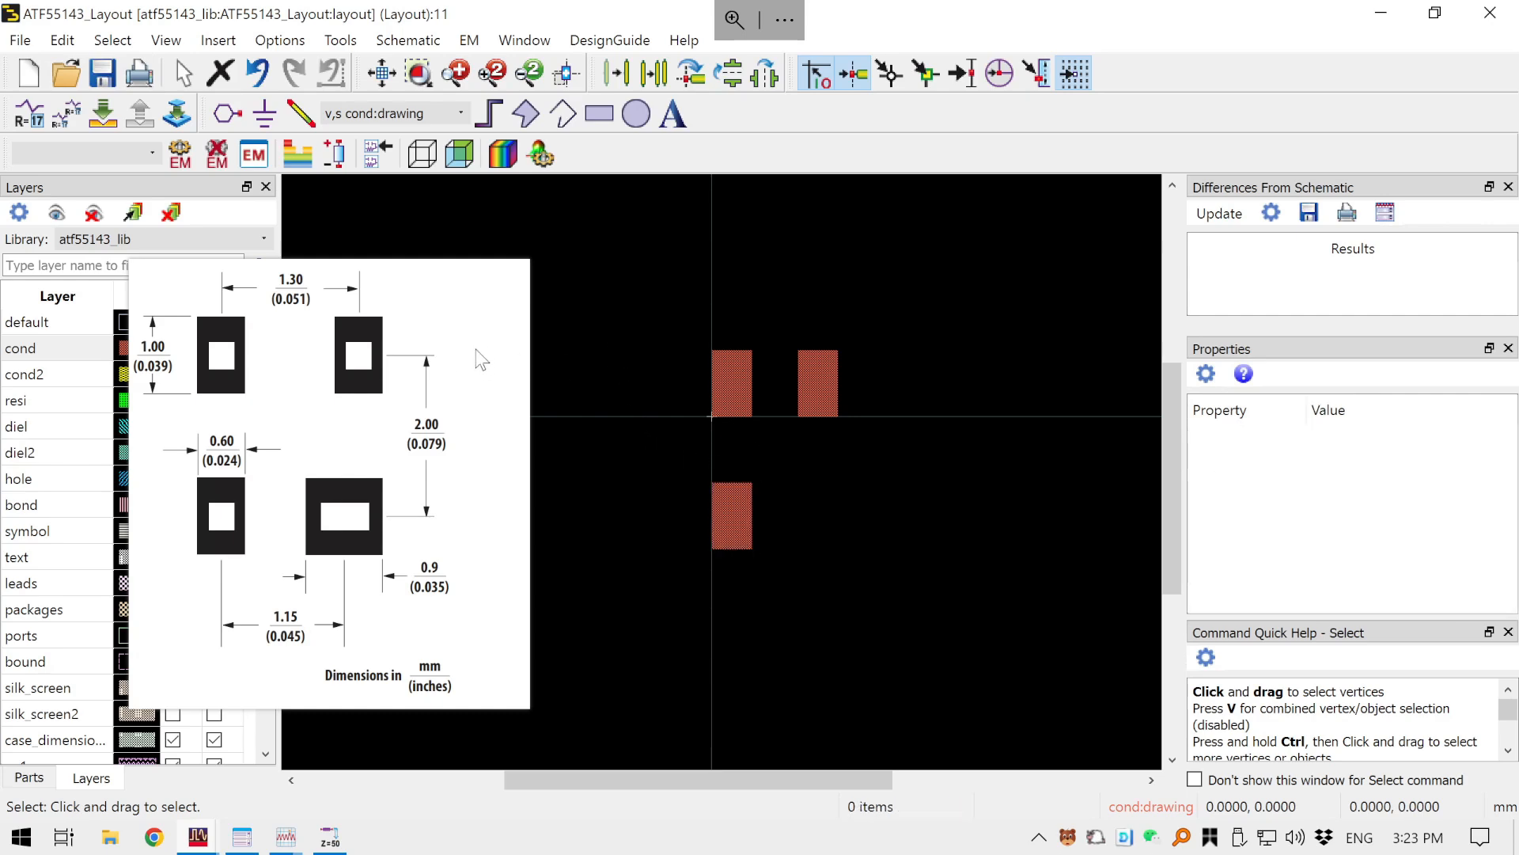
- Move the datasheet drawing slightly lower and set the layout's grid spacing to .50-1-100
mouse_move(479, 360)
mouse_down()
mouse_move(486, 383)
mouse_move(455, 404)
mouse_up()
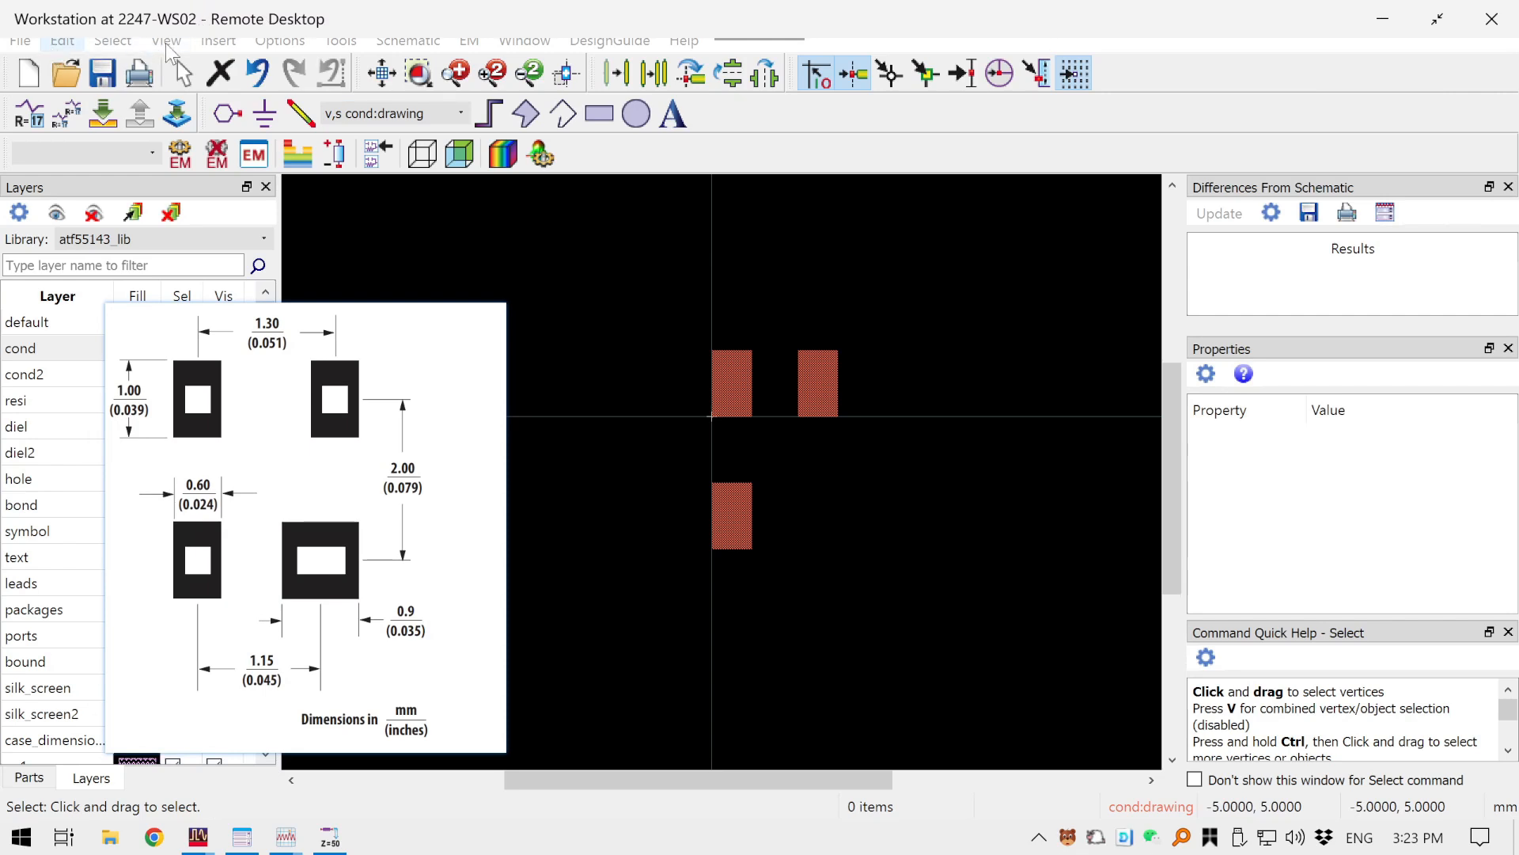
right_click(620, 292)
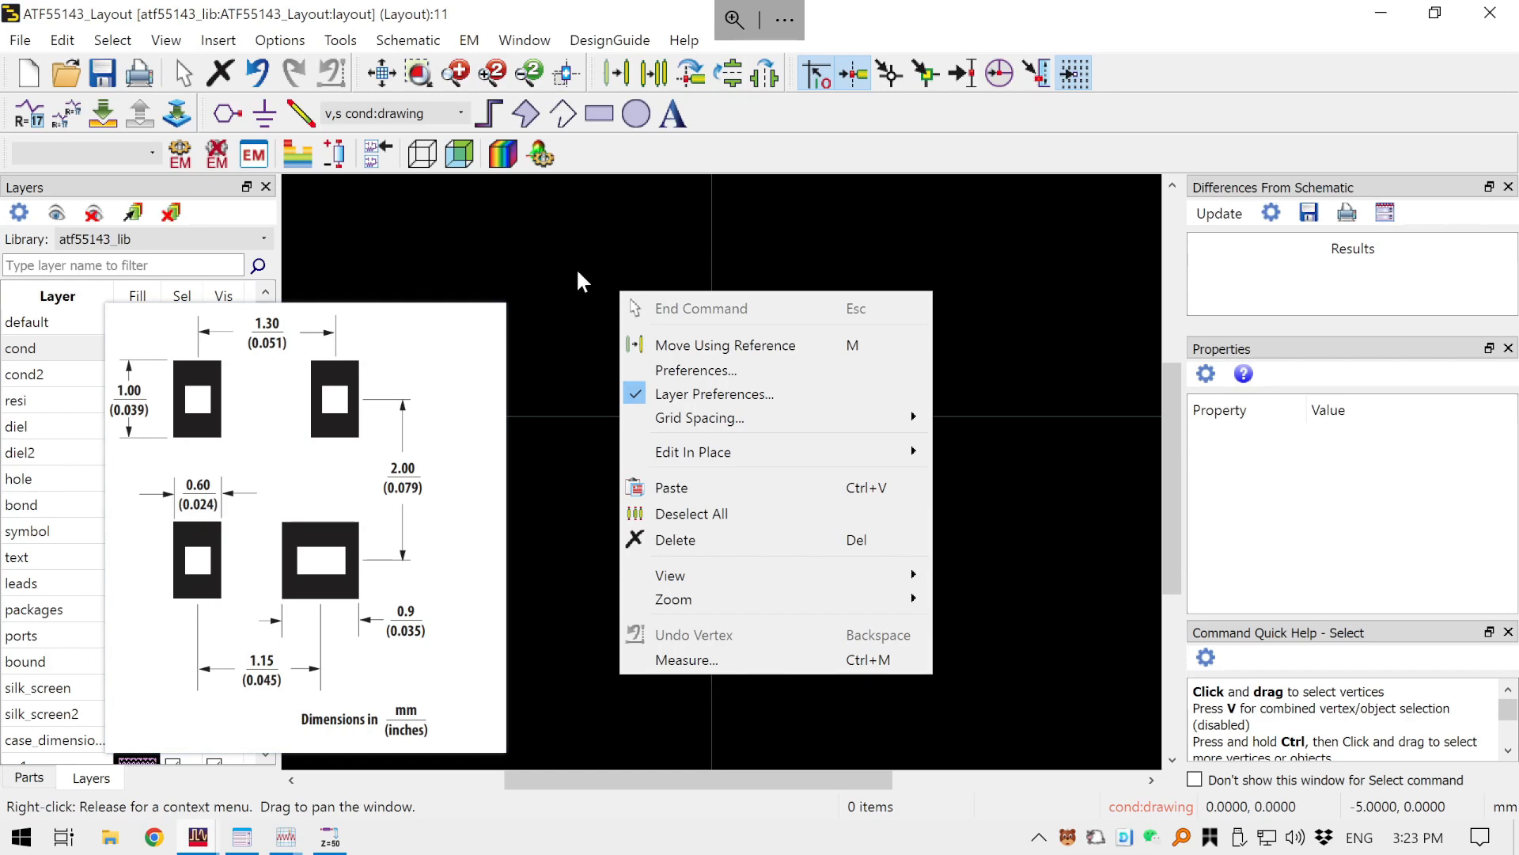
mouse_move(722, 415)
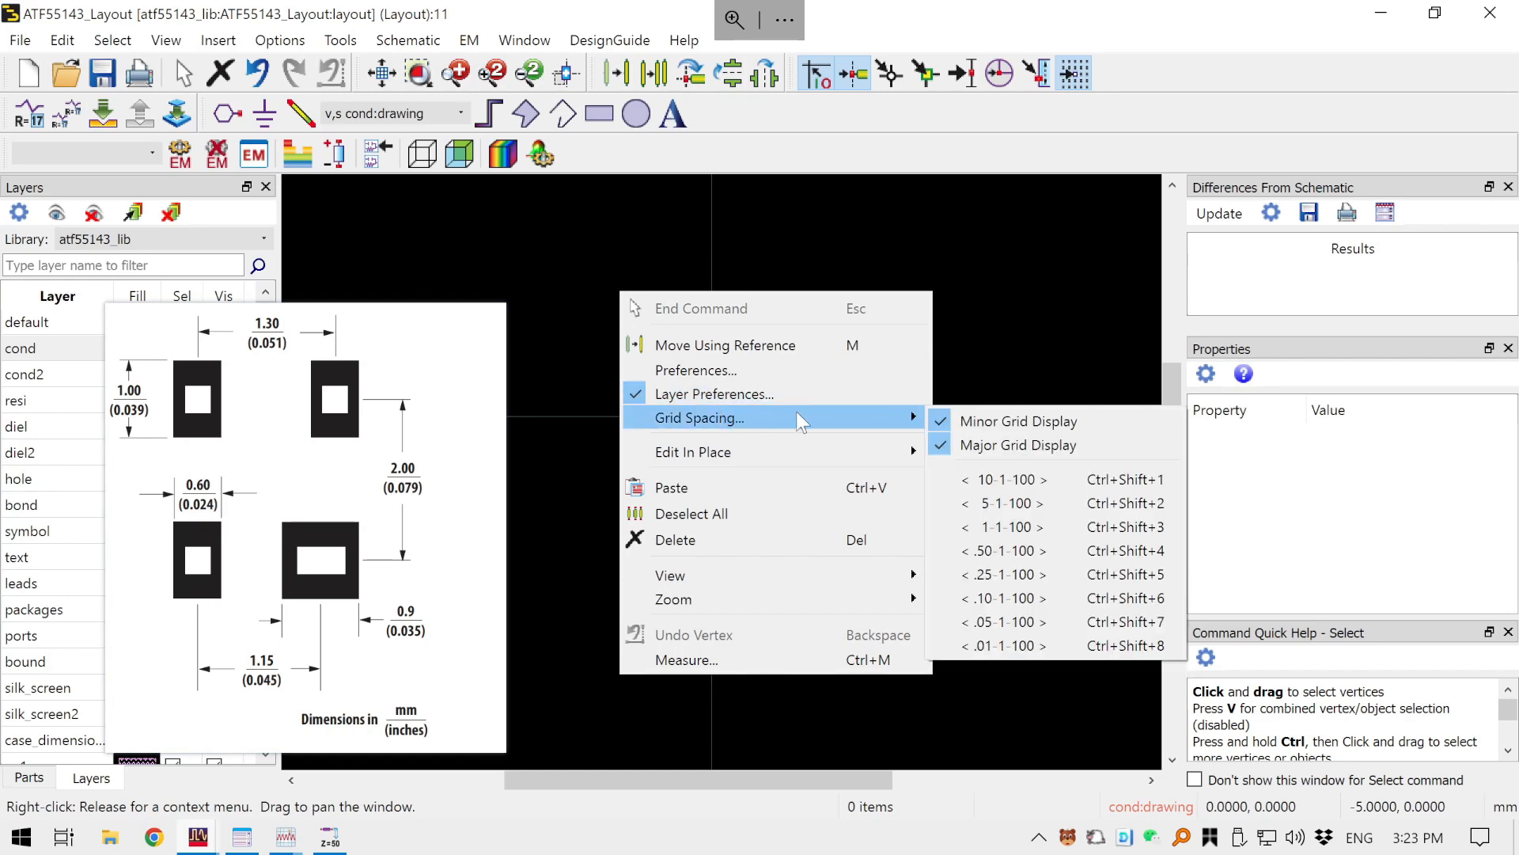
click(1042, 551)
scroll(864, 481, up, 2)
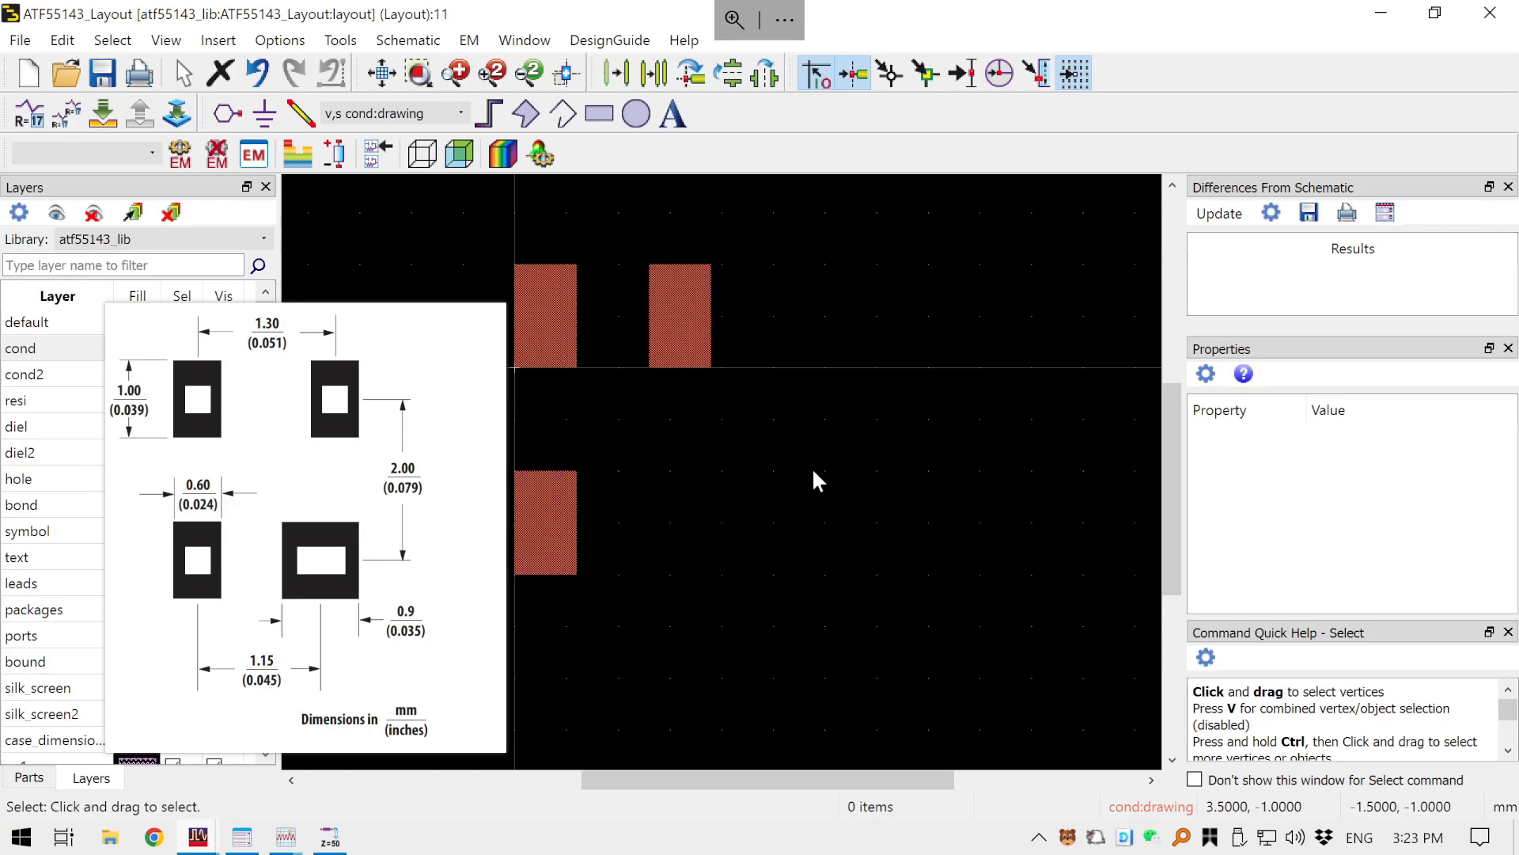
scroll(791, 463, up, 1)
scroll(633, 416, down, 1)
drag(785, 417, 1136, 374)
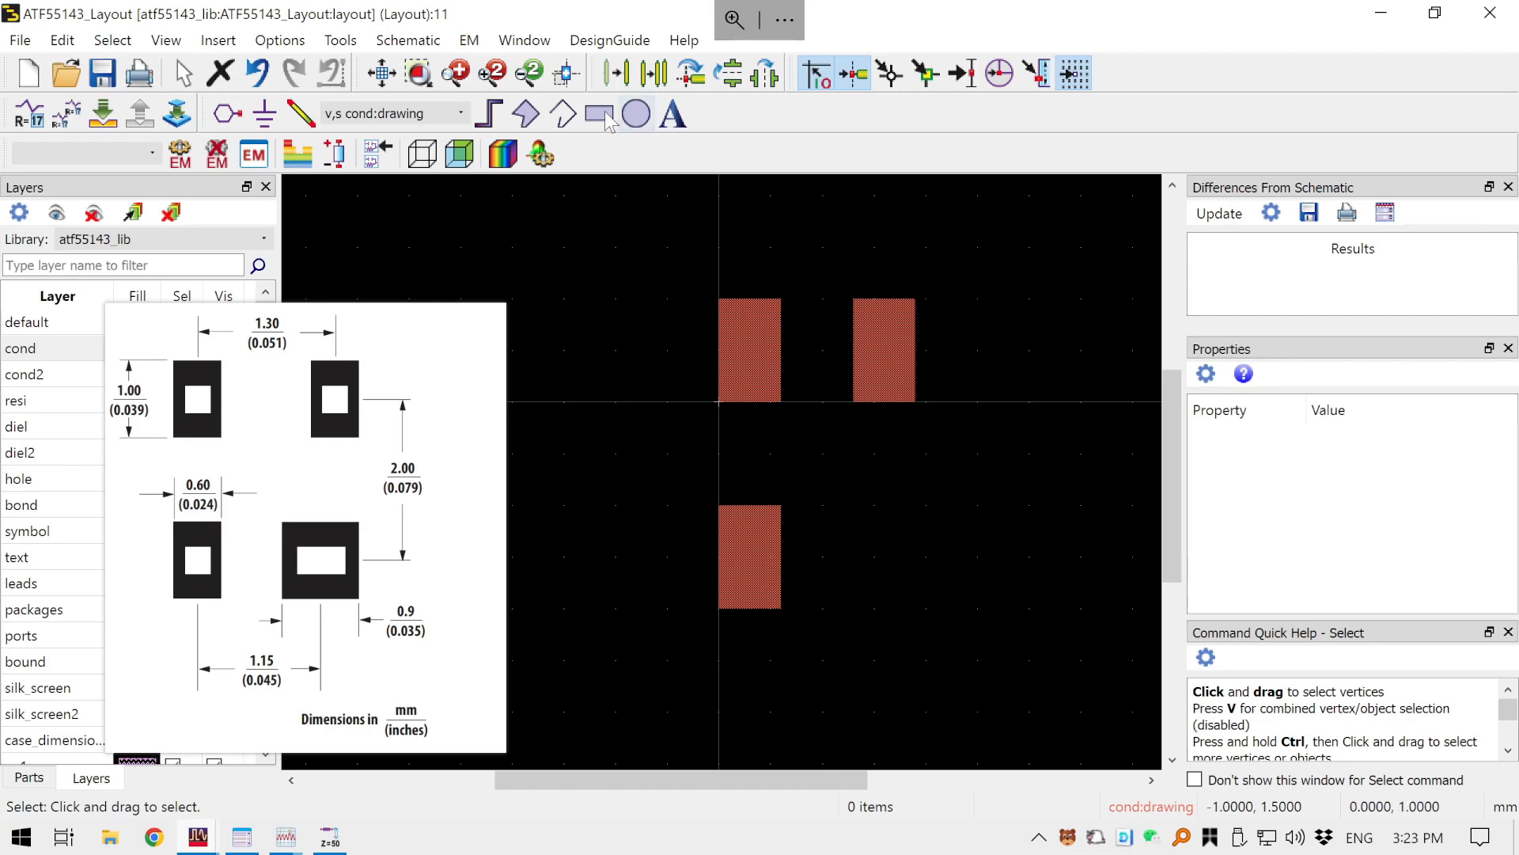
- Copy the pad below the origin and place the duplicate beside it at X 1, Y -1.5
click(747, 563)
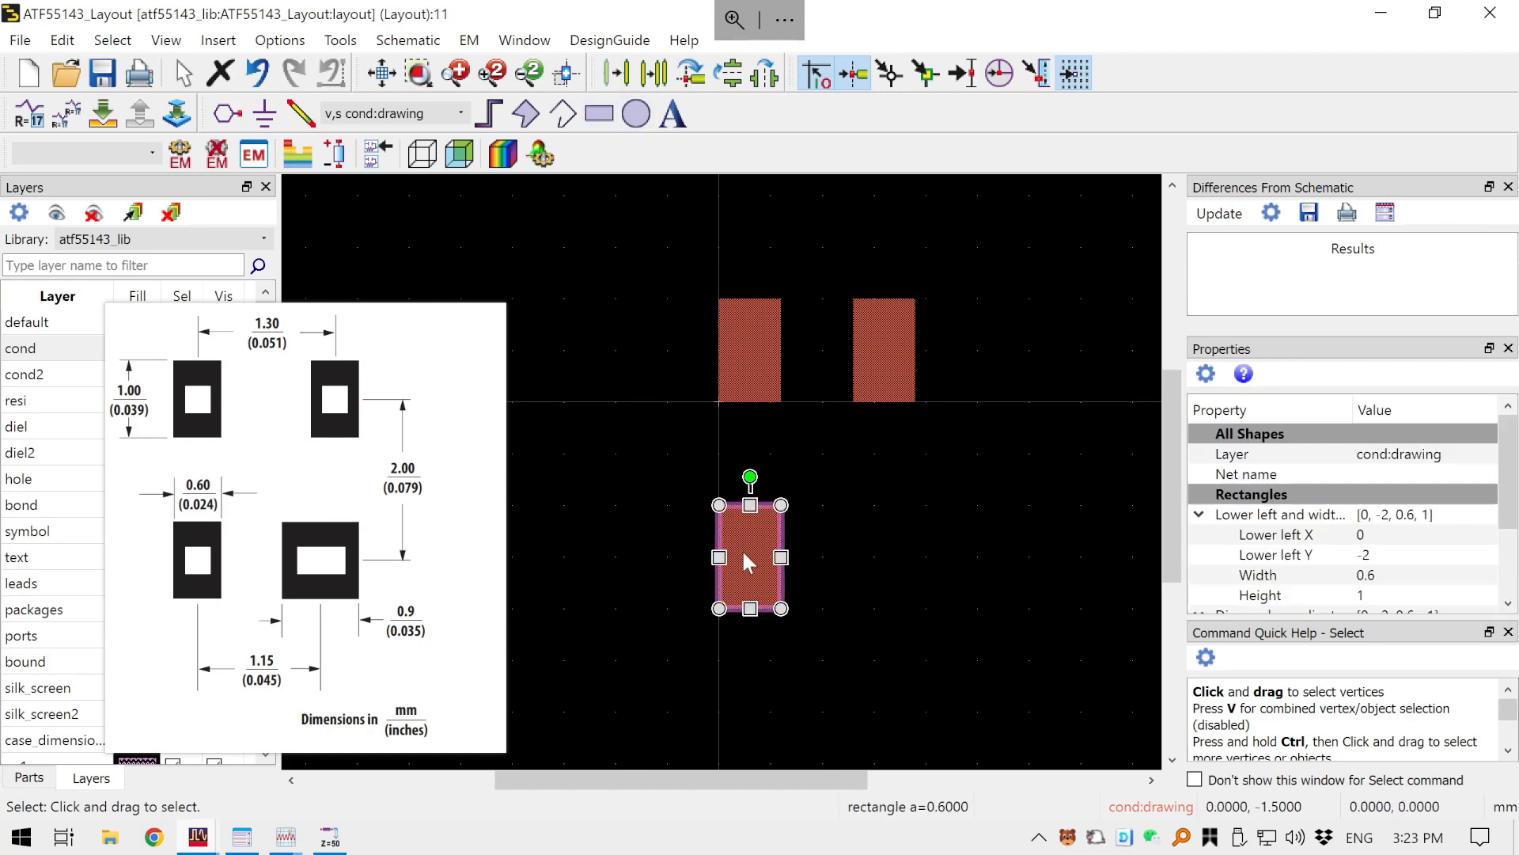
key(ctrl+c)
key(ctrl+v)
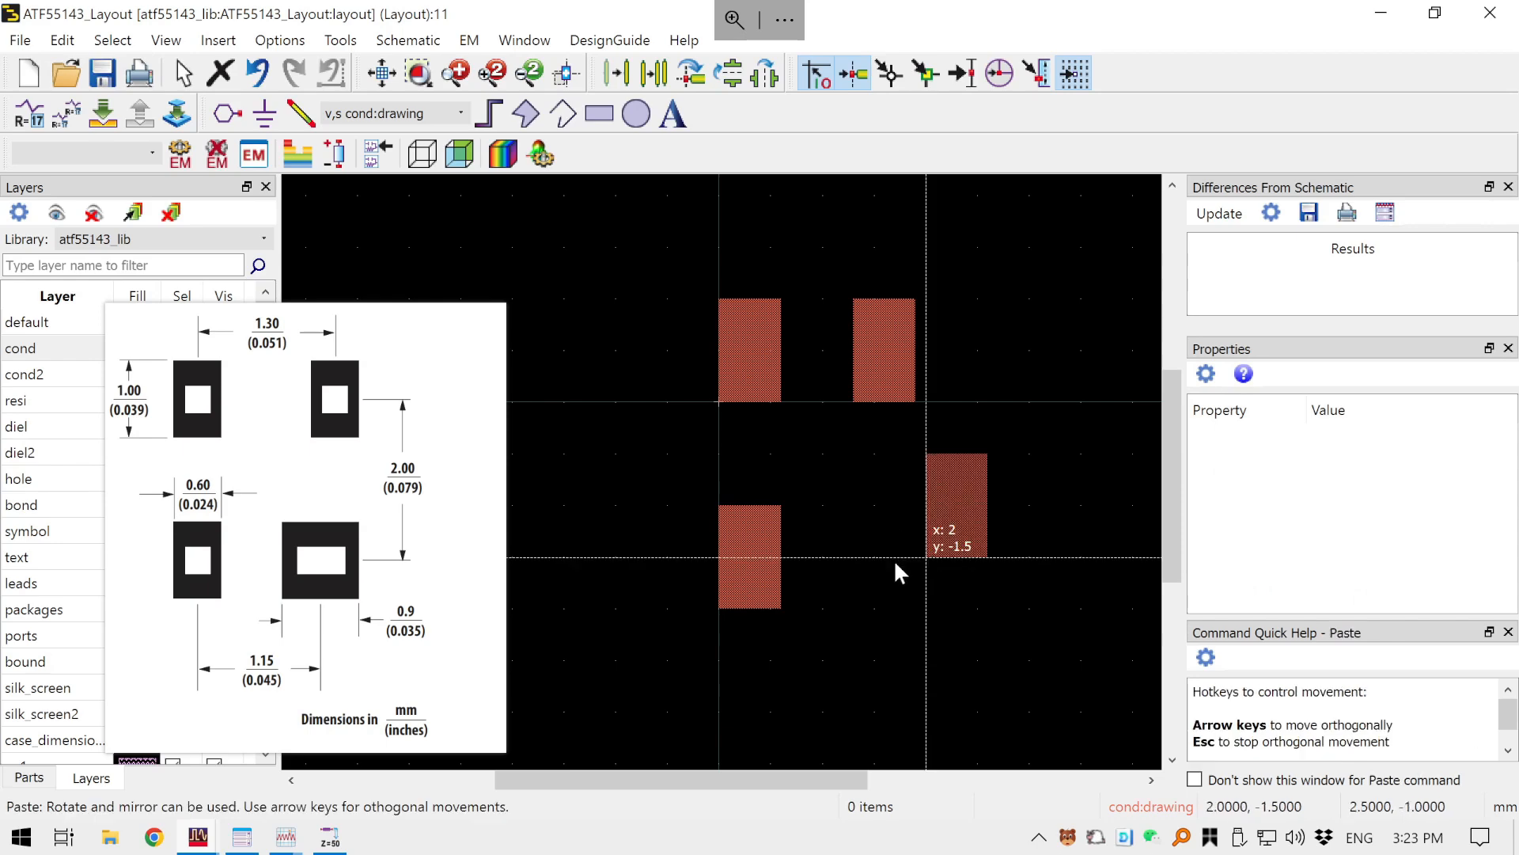
click(834, 559)
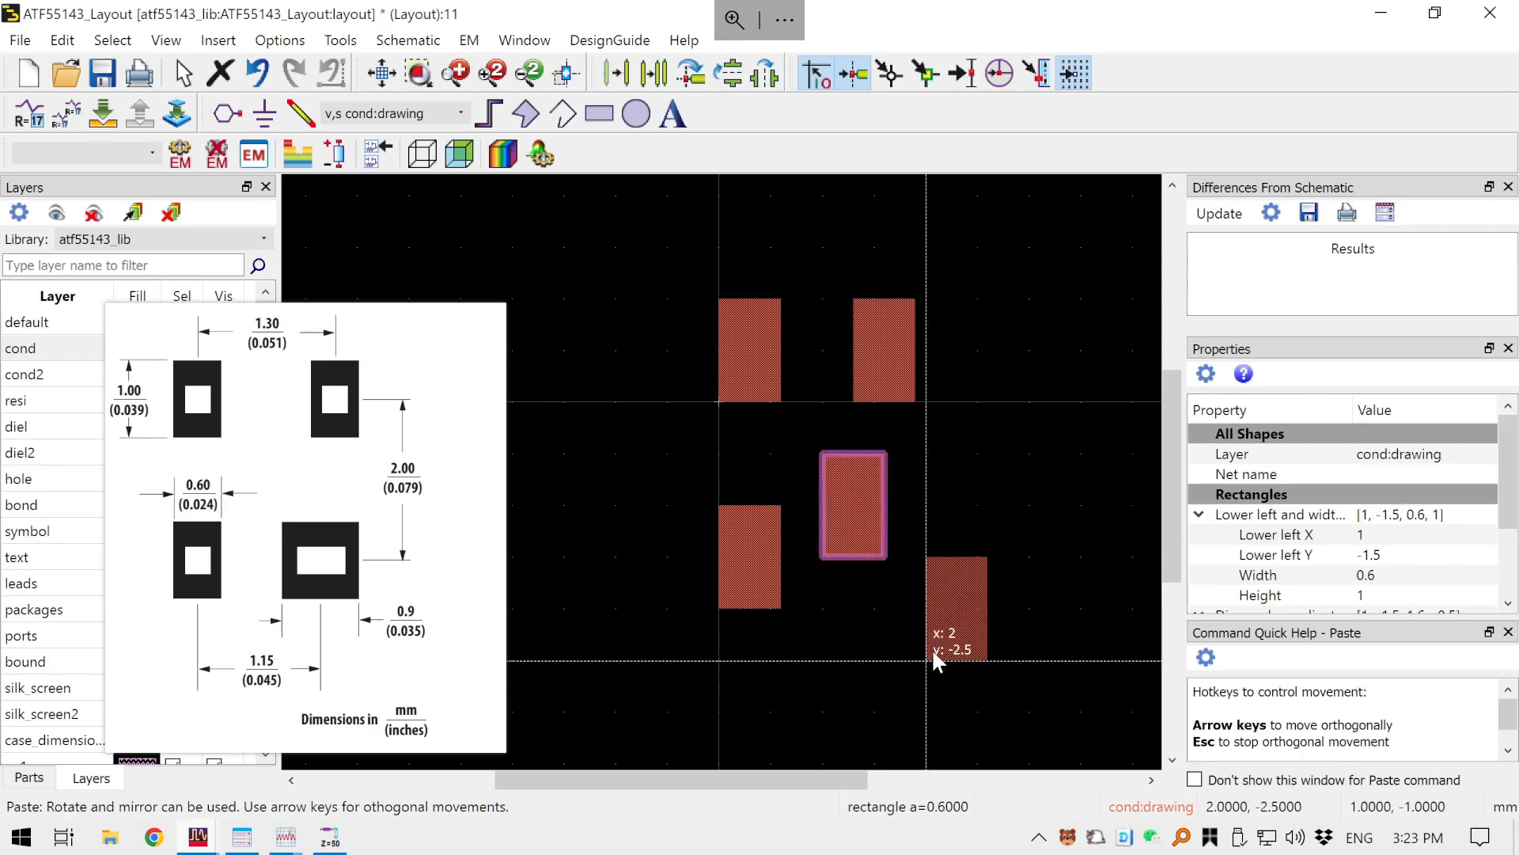
key(Escape)
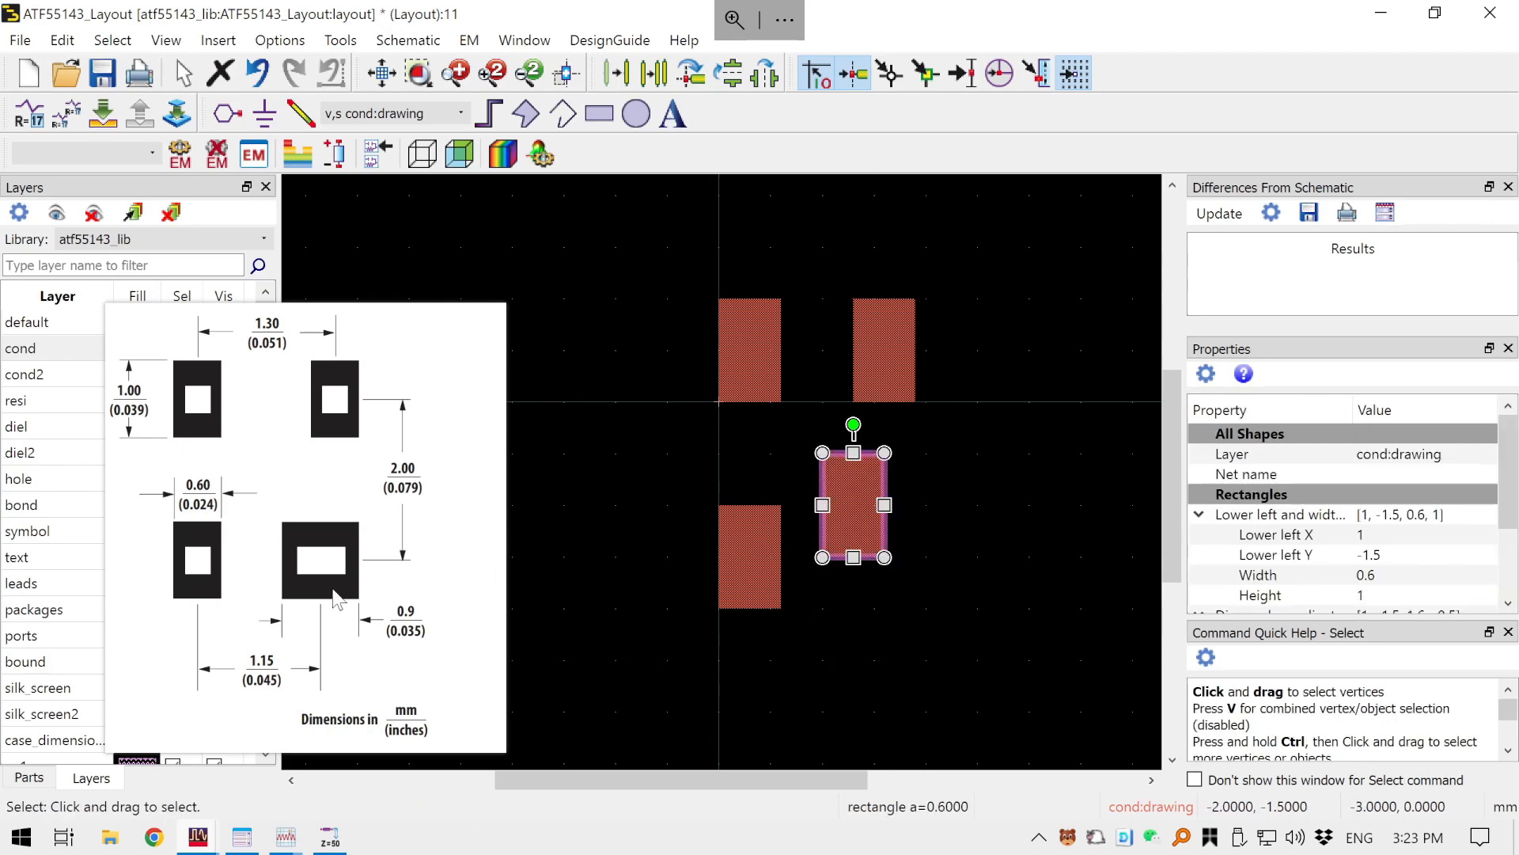
- Set the fourth pad's width to 0.9 mm
click(1389, 578)
text(0.9)
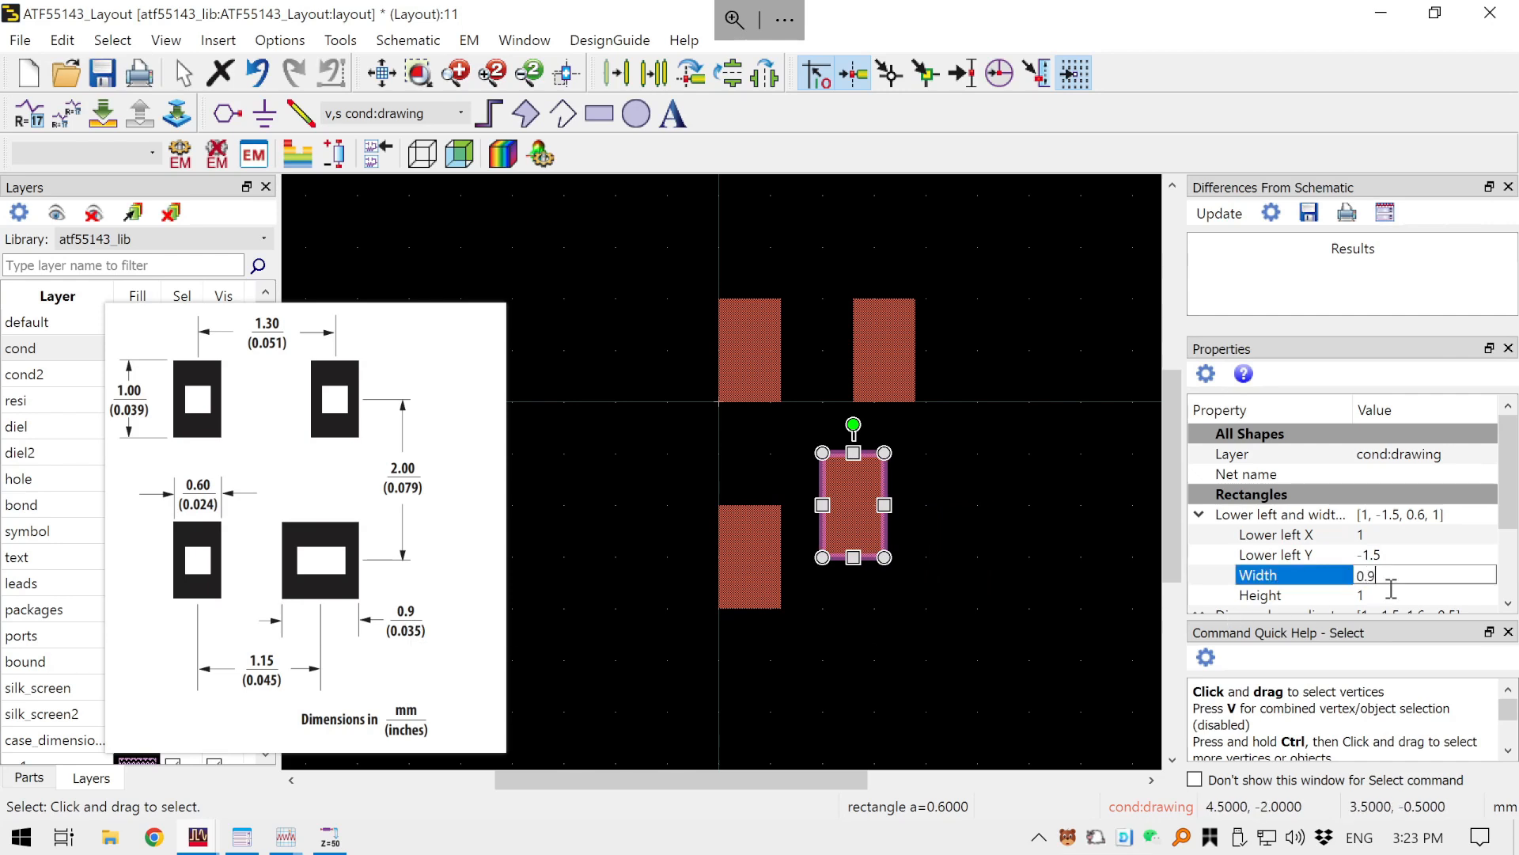
key(Return)
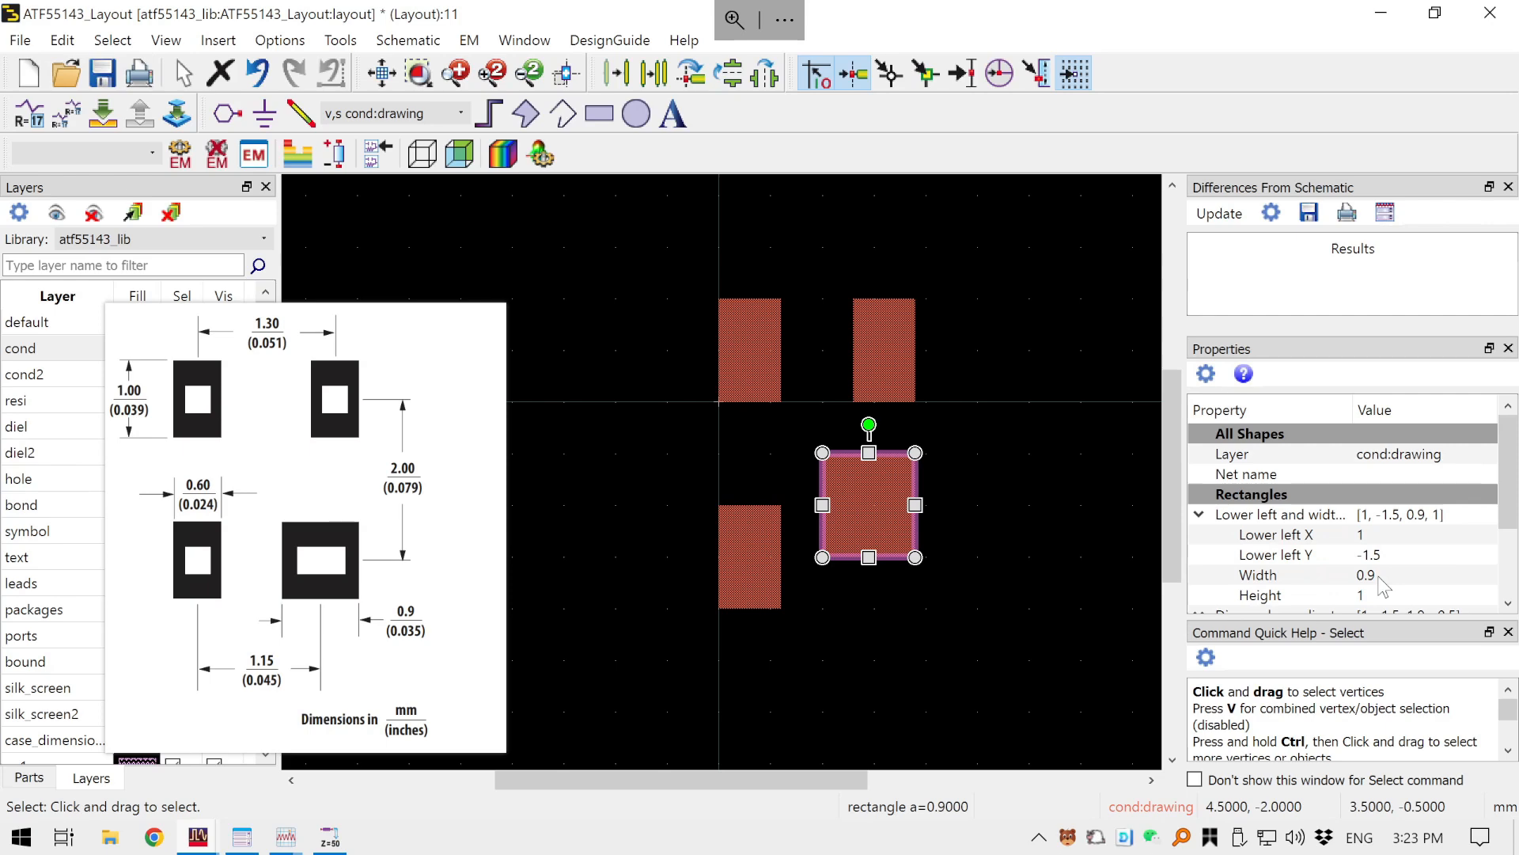
click(987, 599)
click(871, 518)
drag(867, 514, 845, 483)
key(Escape)
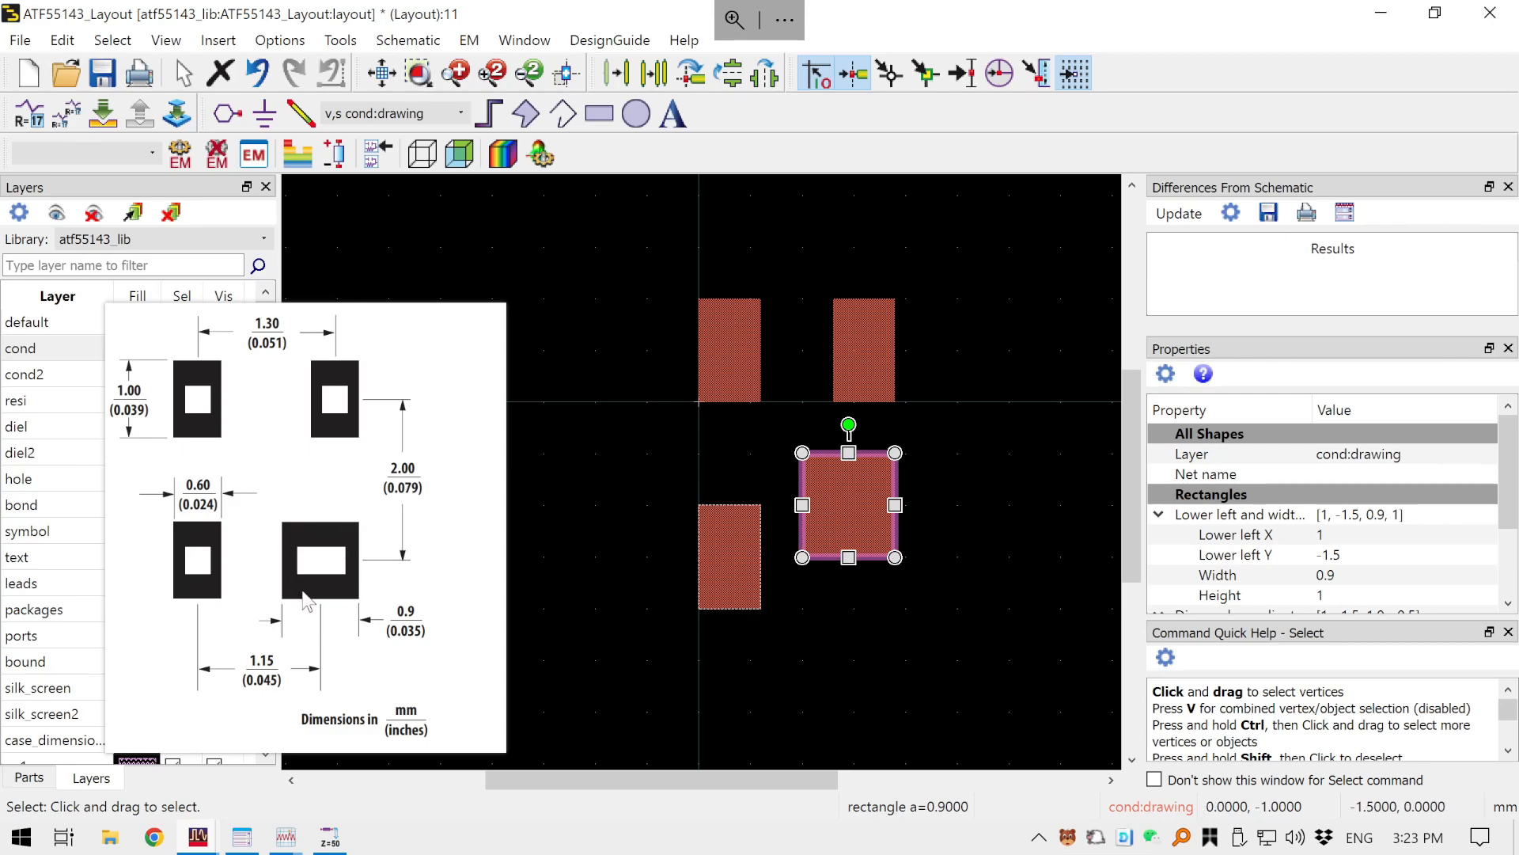
- Set the 0.9 mm wide pad's lower left X to 1.3 mm
click(908, 650)
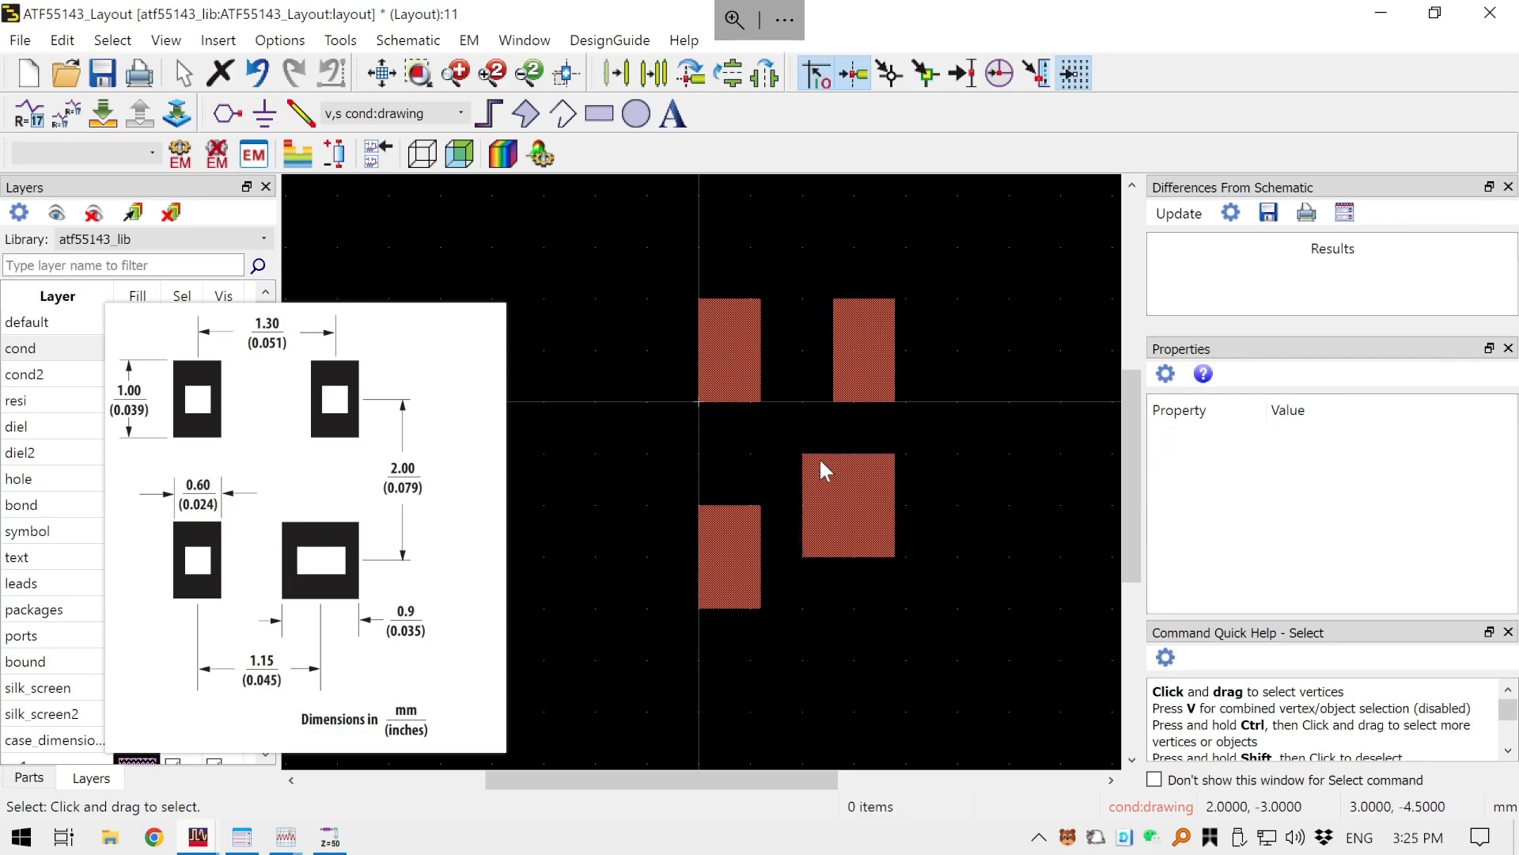
click(819, 457)
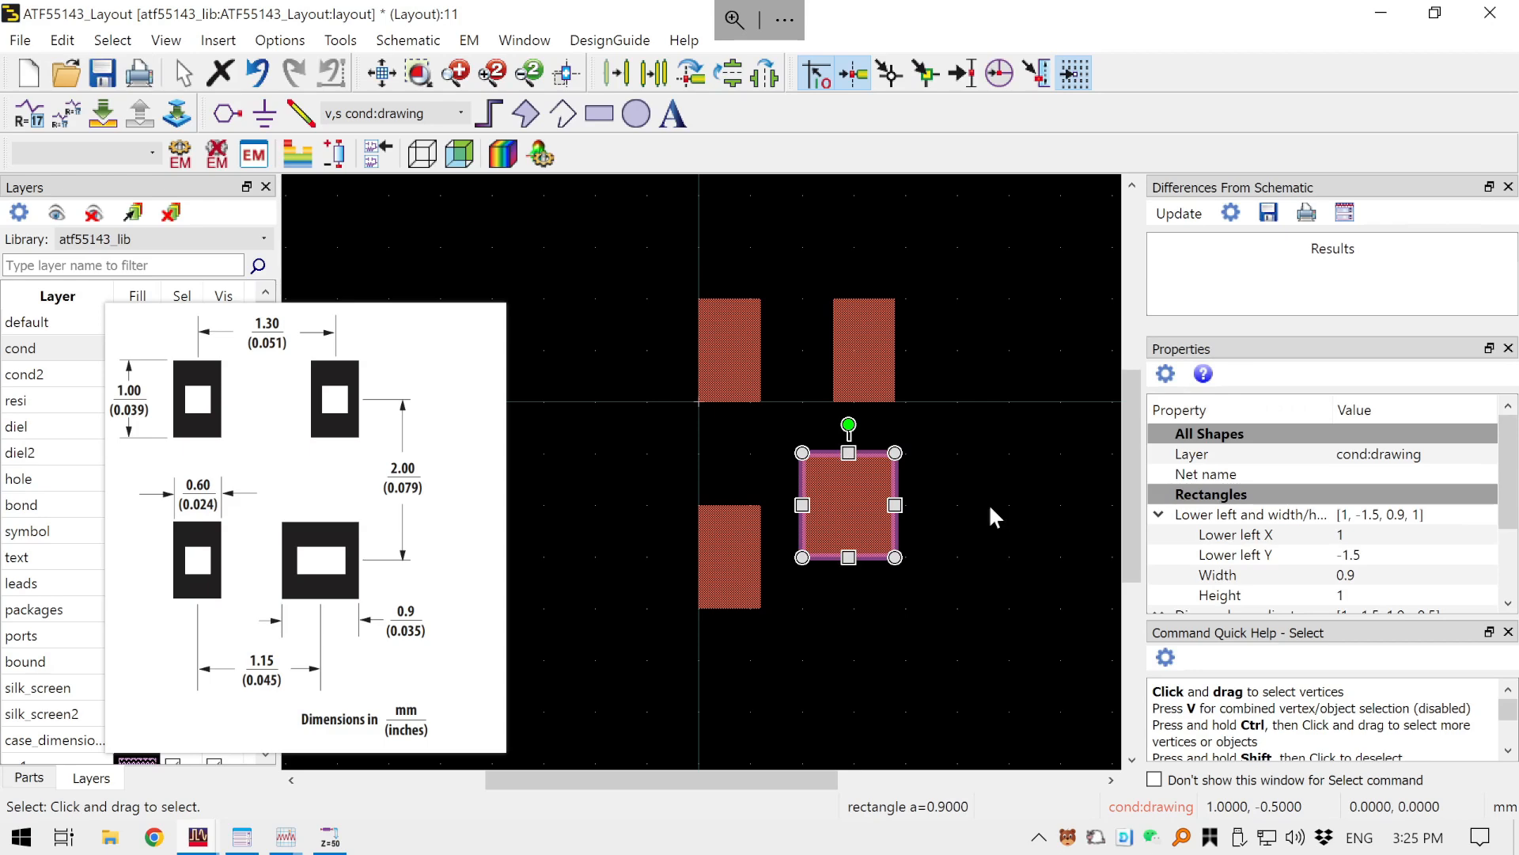
click(1382, 536)
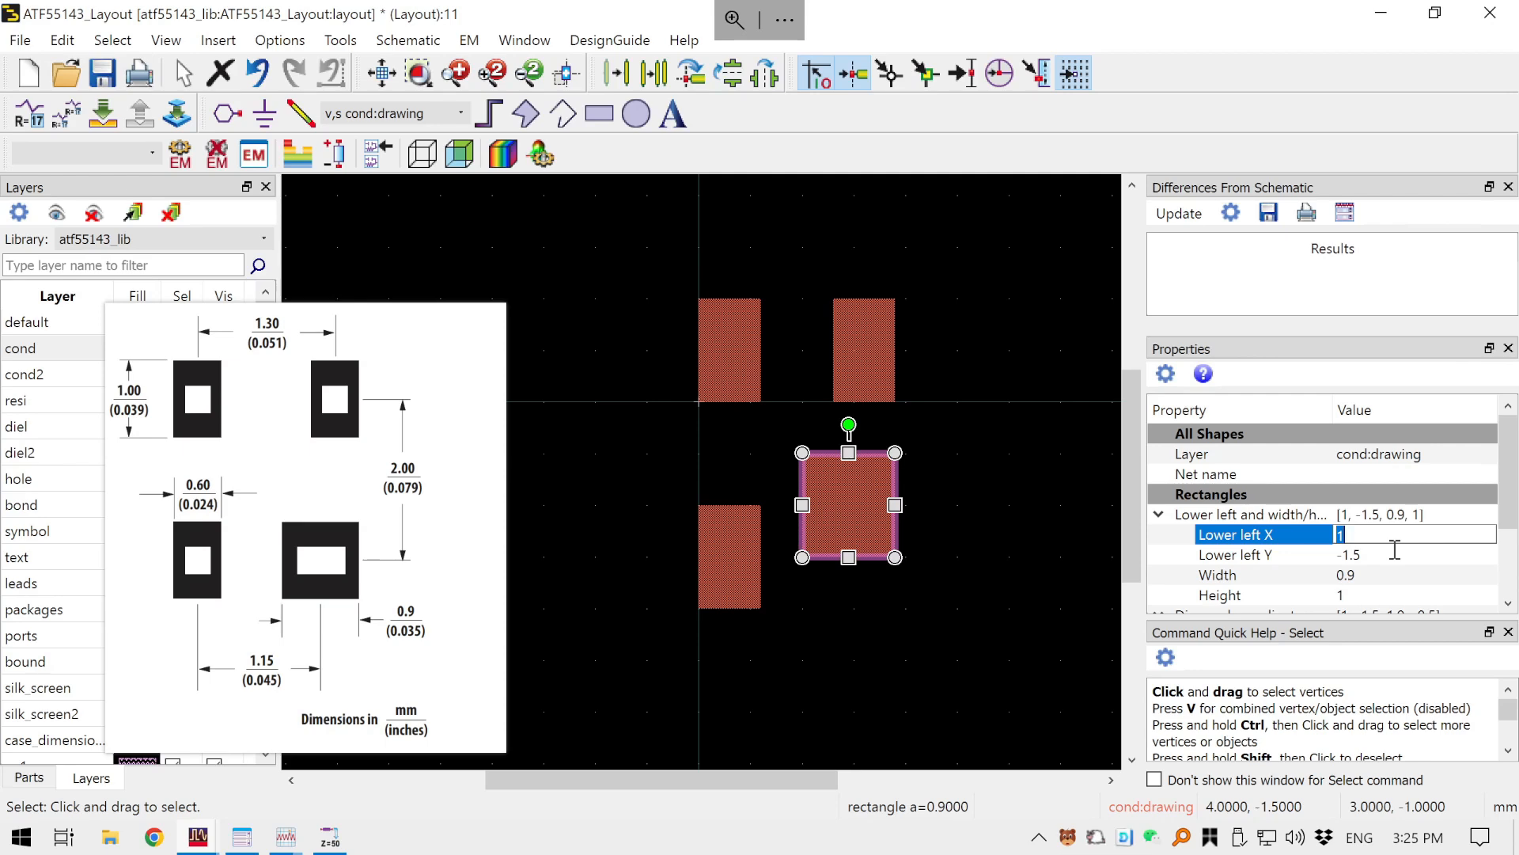
text(1.3)
key(Return)
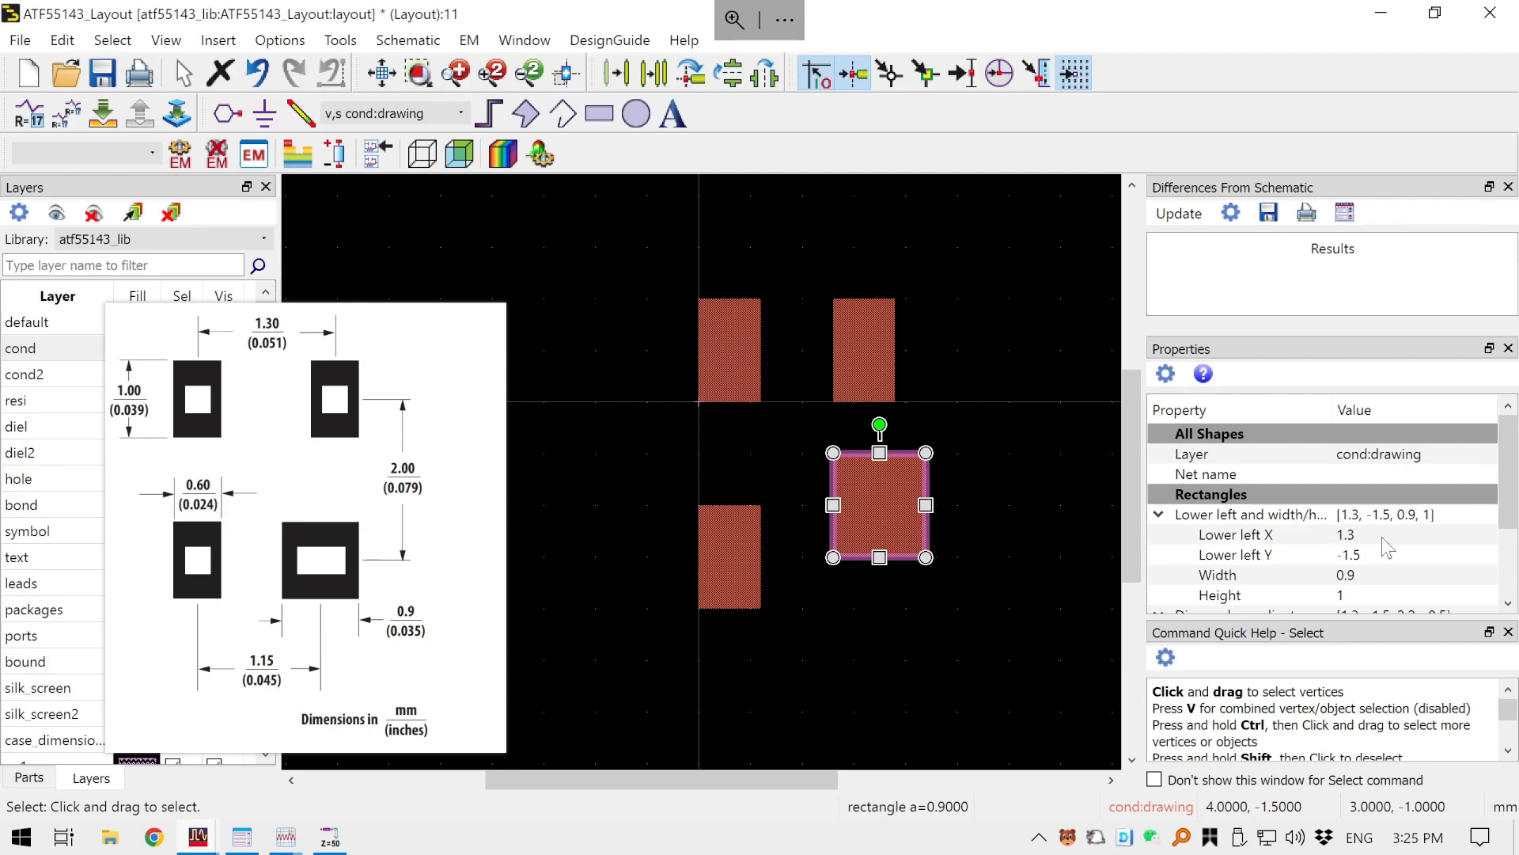
click(1382, 539)
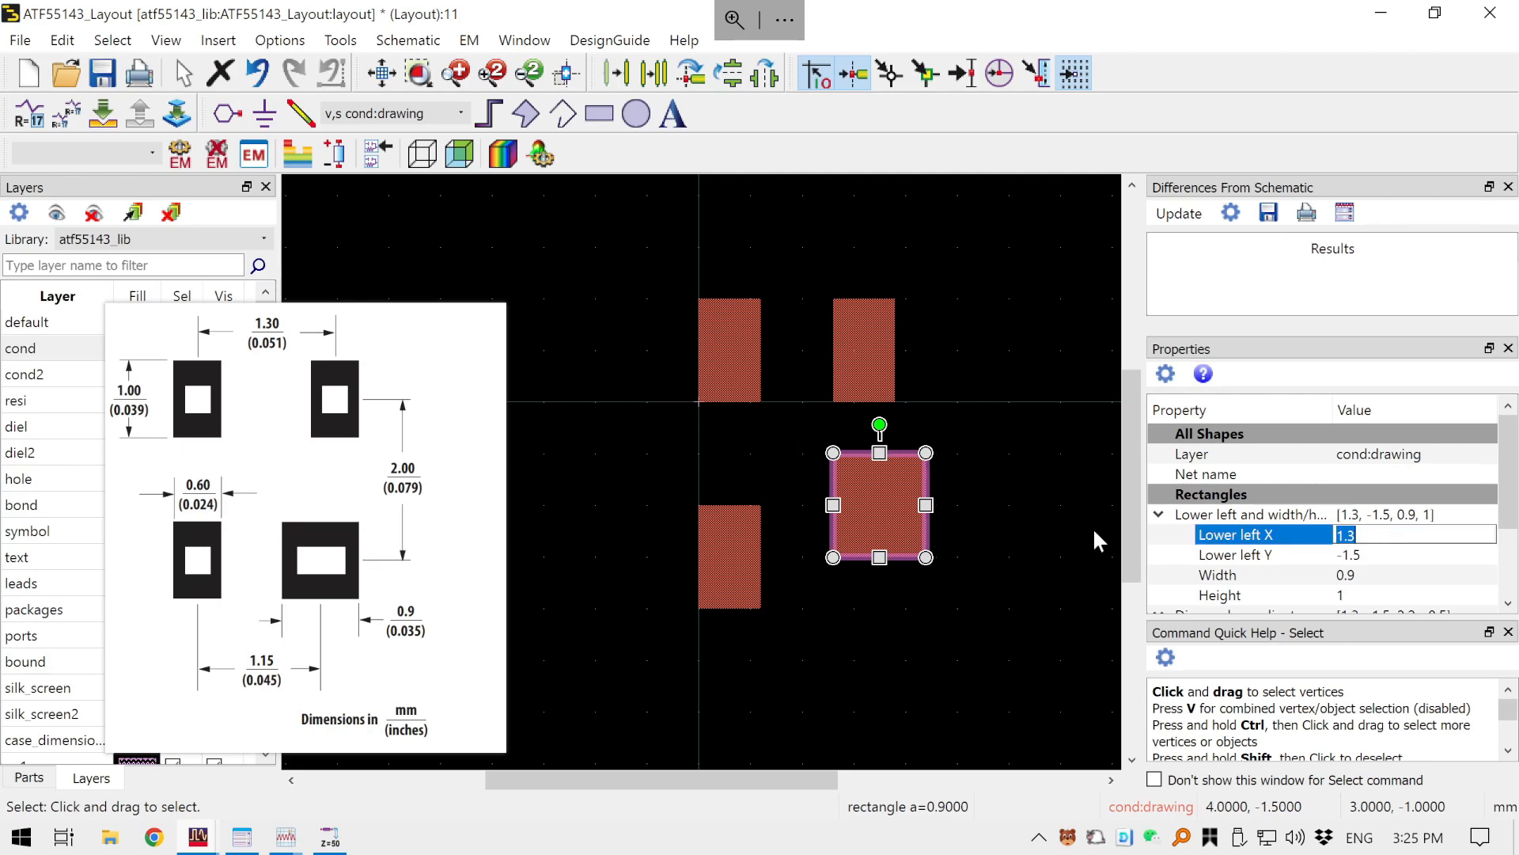
- Move the 0.9 mm wide pad 0.5 mm left to lower left X 0.8, Y -1.5, and save the layout
click(1008, 511)
click(857, 486)
drag(910, 531, 840, 496)
click(1020, 593)
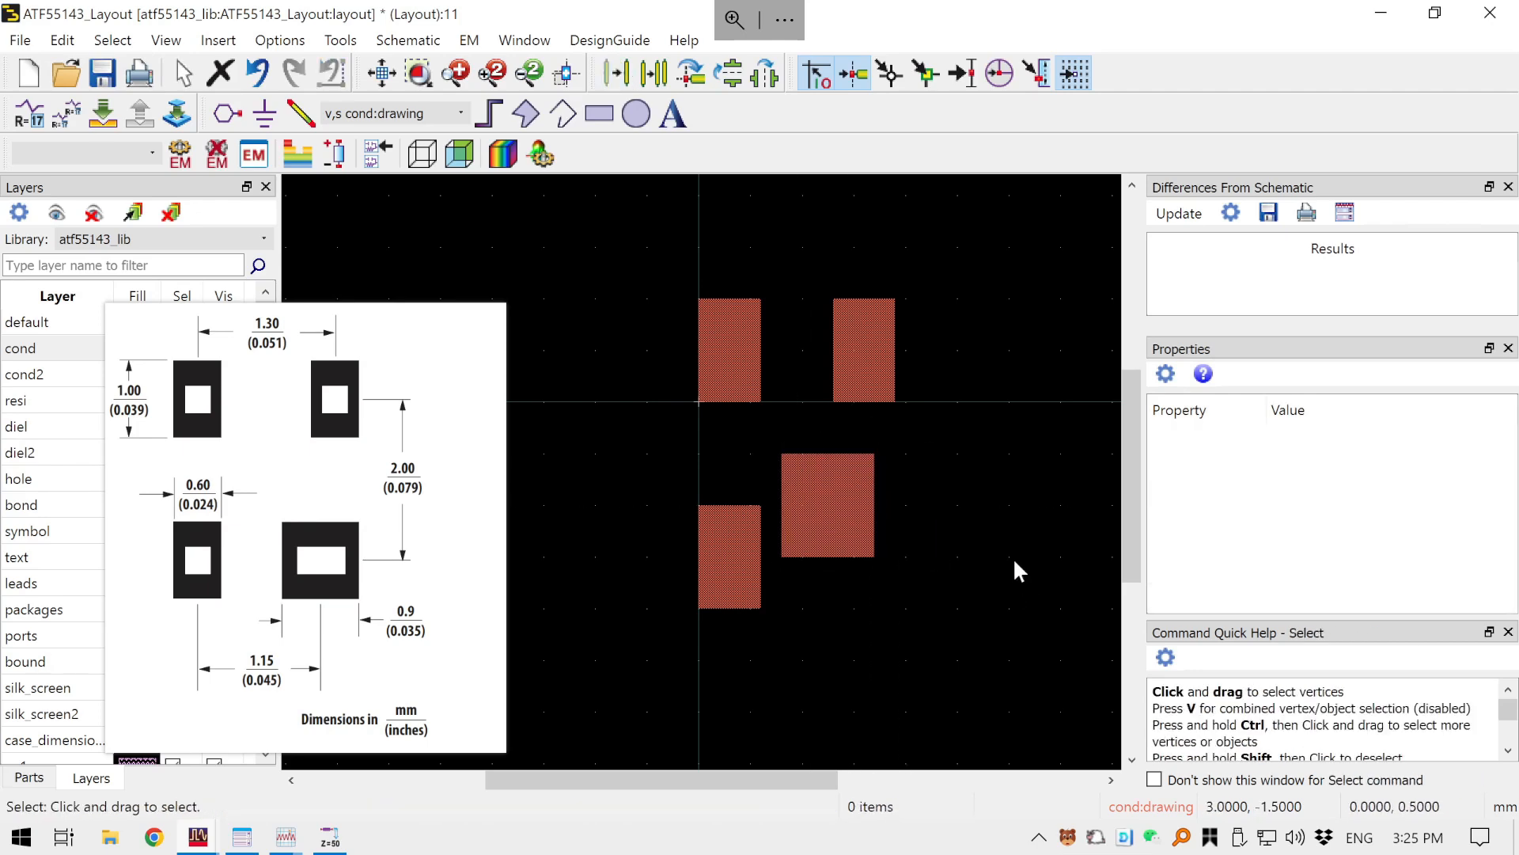
key(ctrl+s)
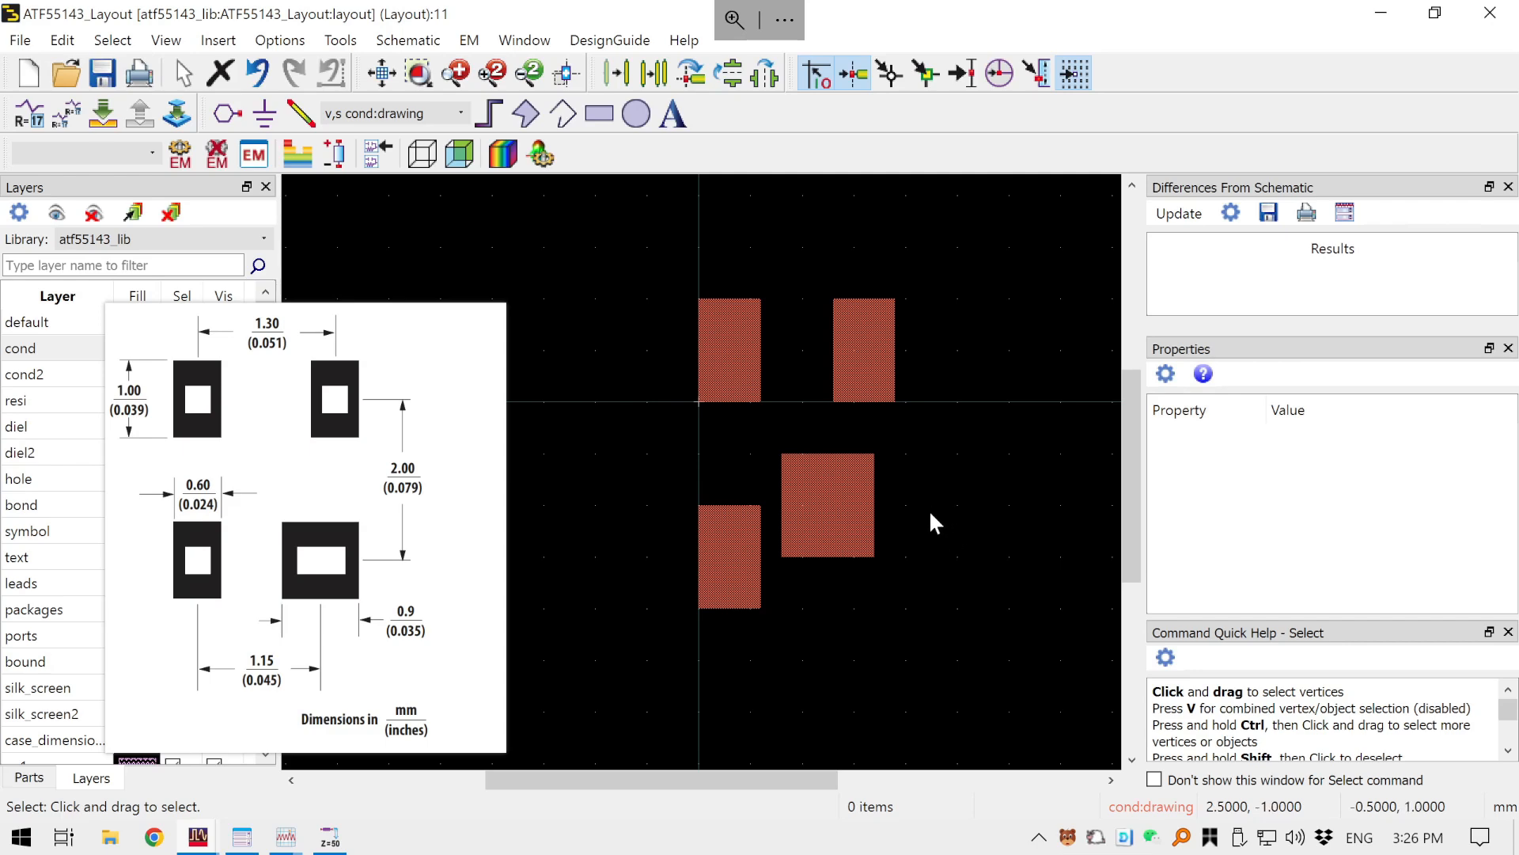
- Align the right edge of the 0.9 mm wide pad with the right edge of the upper-right pad
click(819, 475)
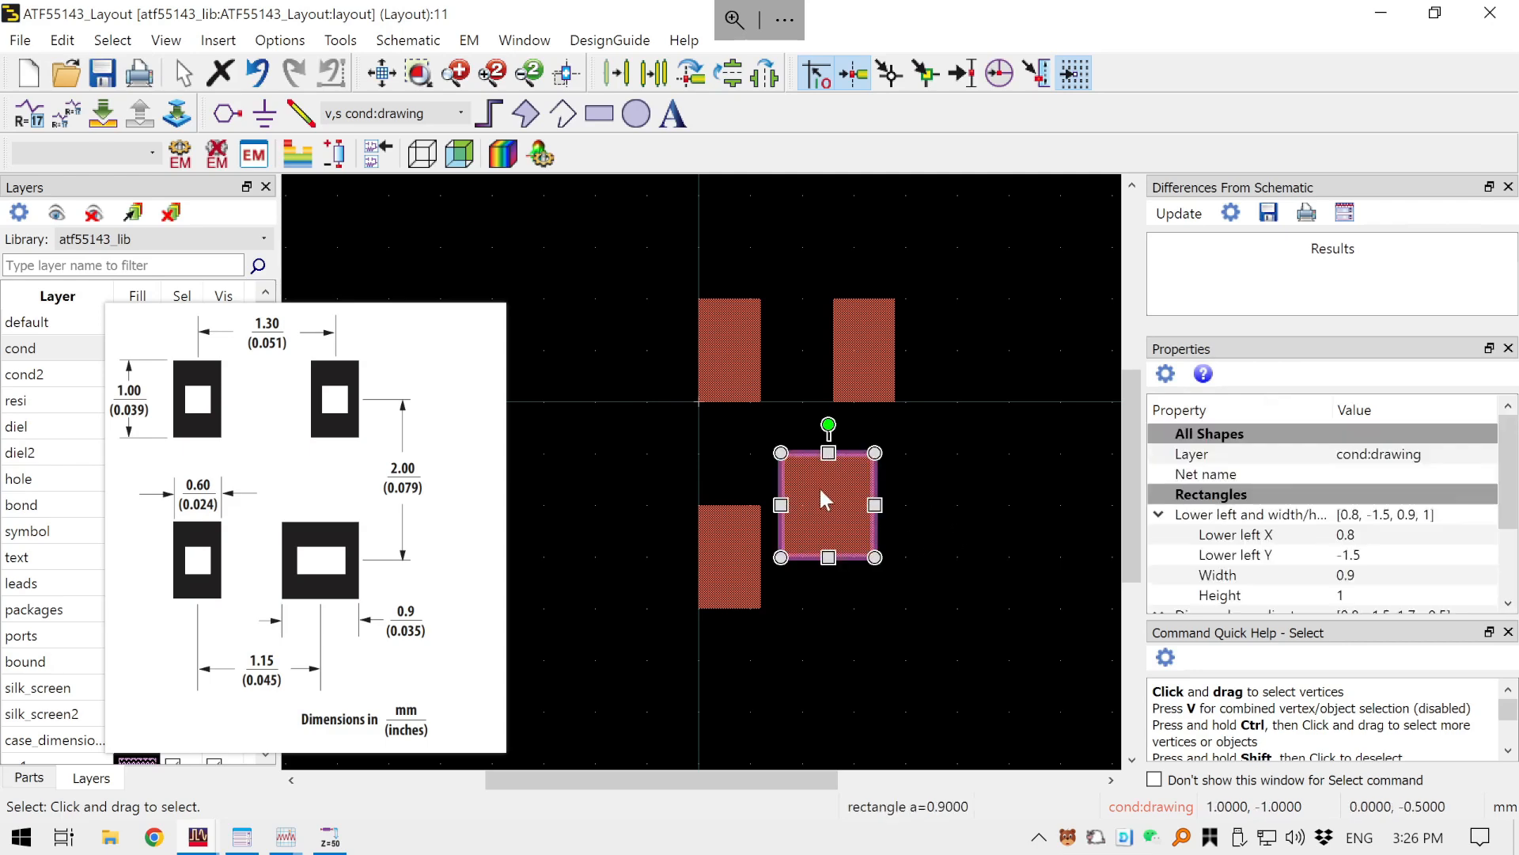
ctrl+click(888, 300)
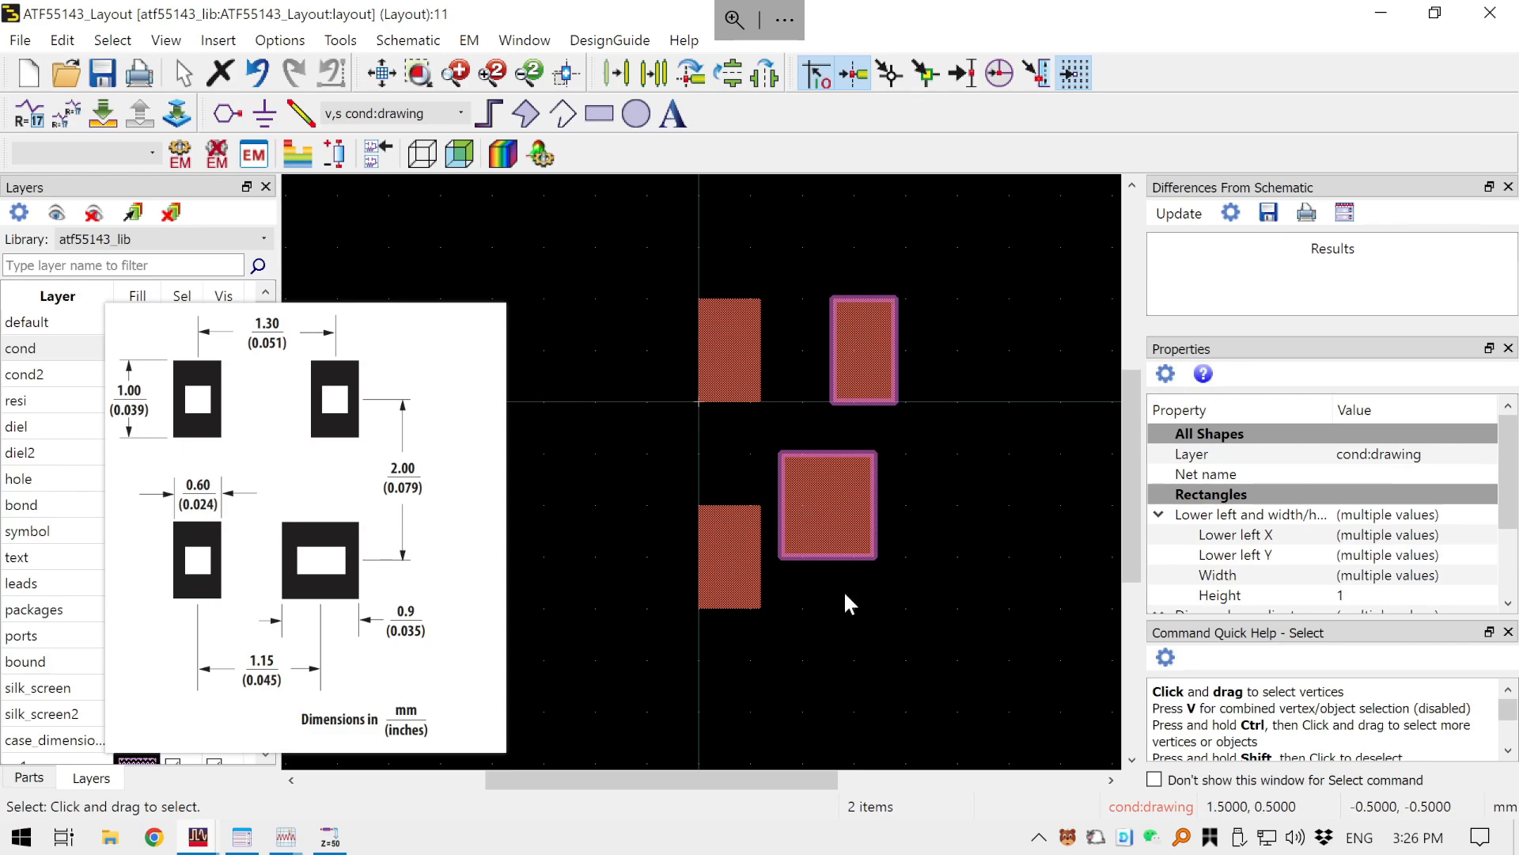
click(948, 384)
click(827, 500)
ctrl+click(859, 336)
drag(220, 349, 453, 382)
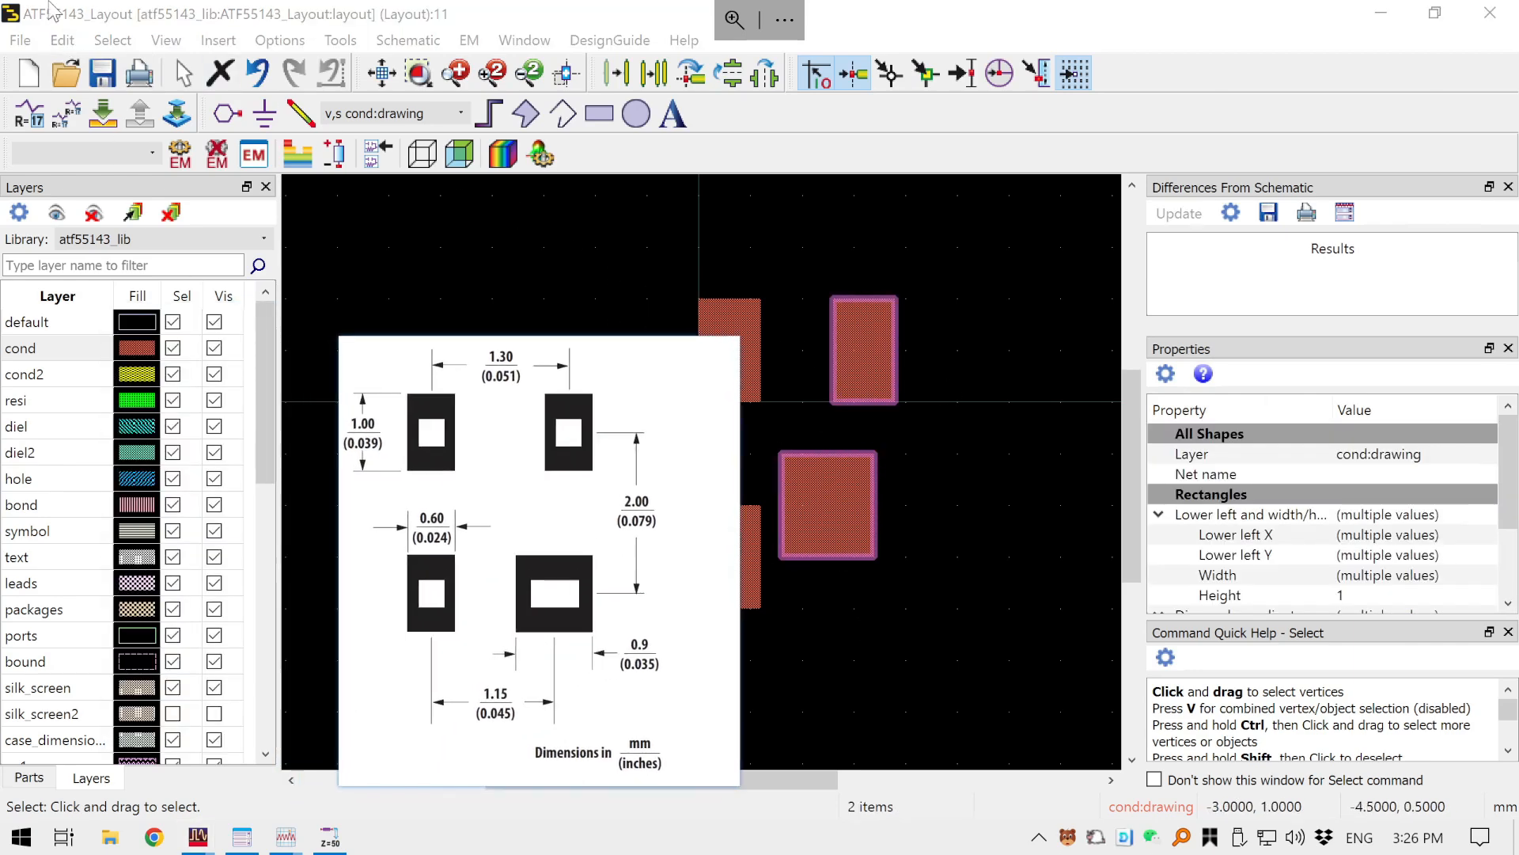
click(69, 44)
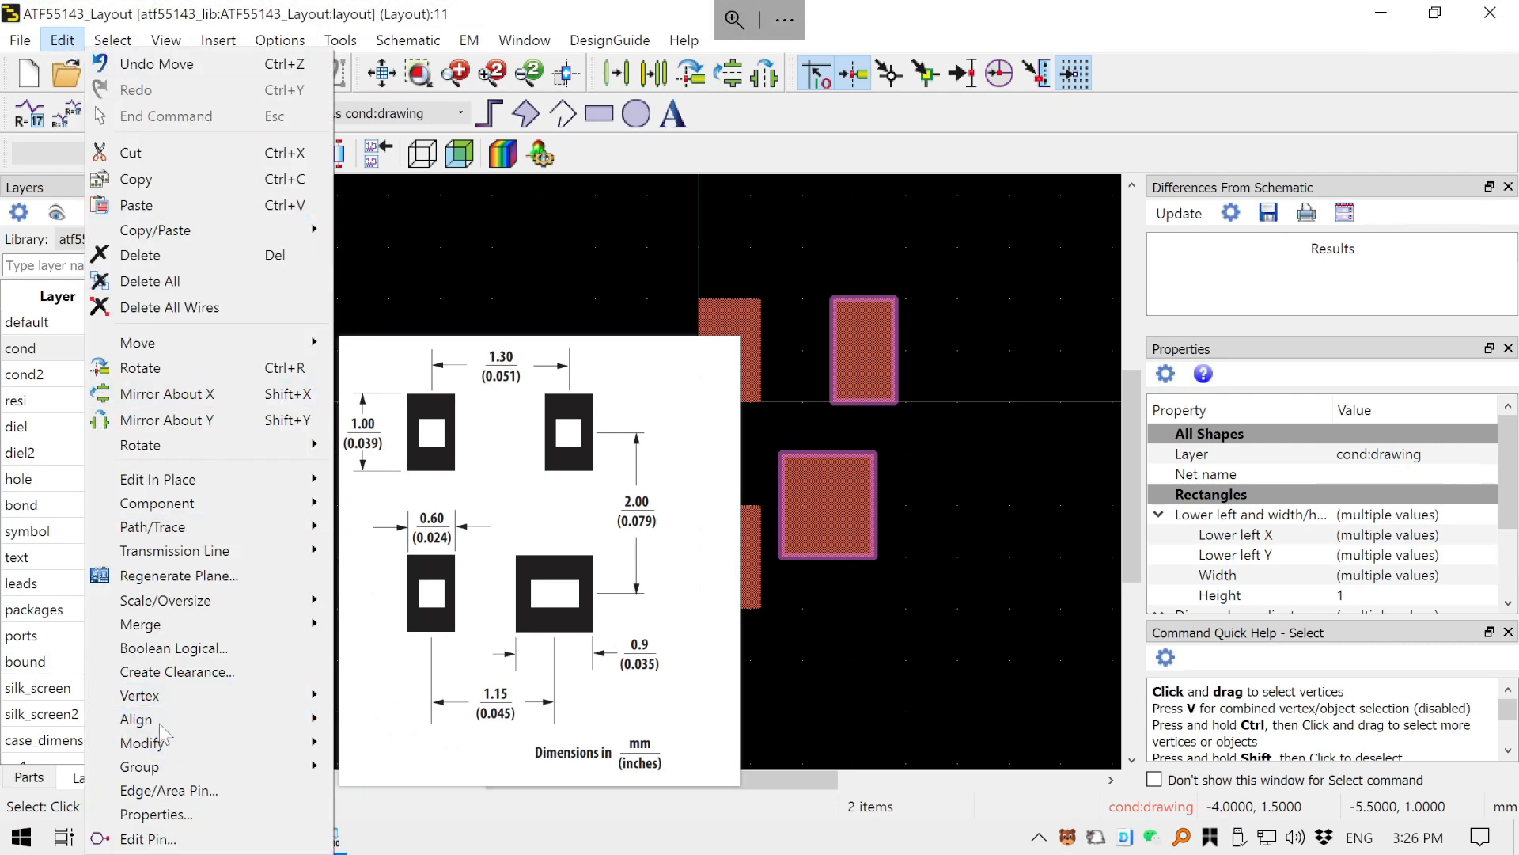
mouse_move(158, 722)
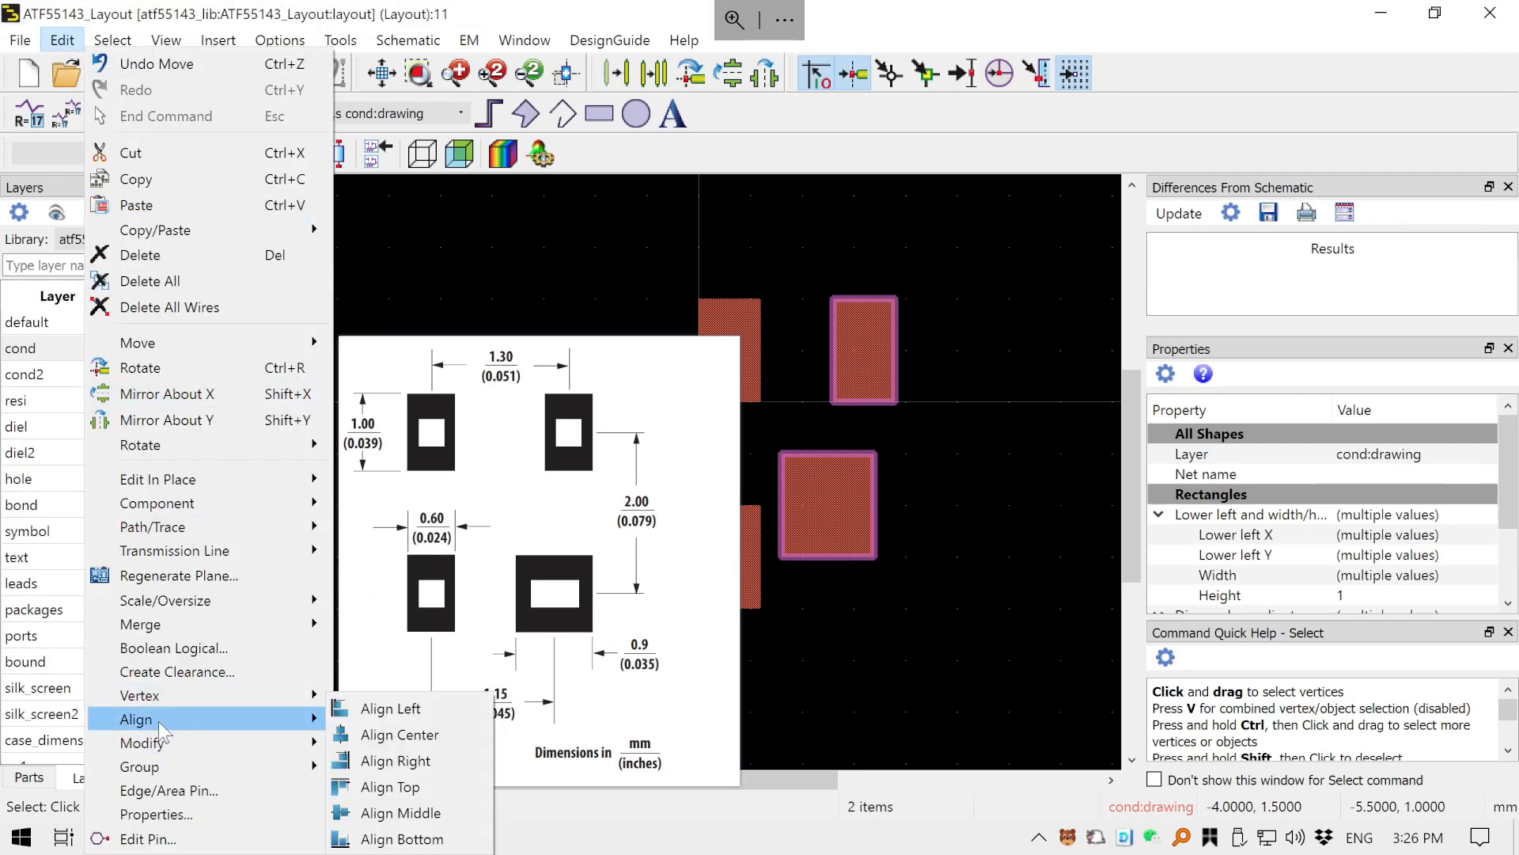
click(422, 762)
click(995, 686)
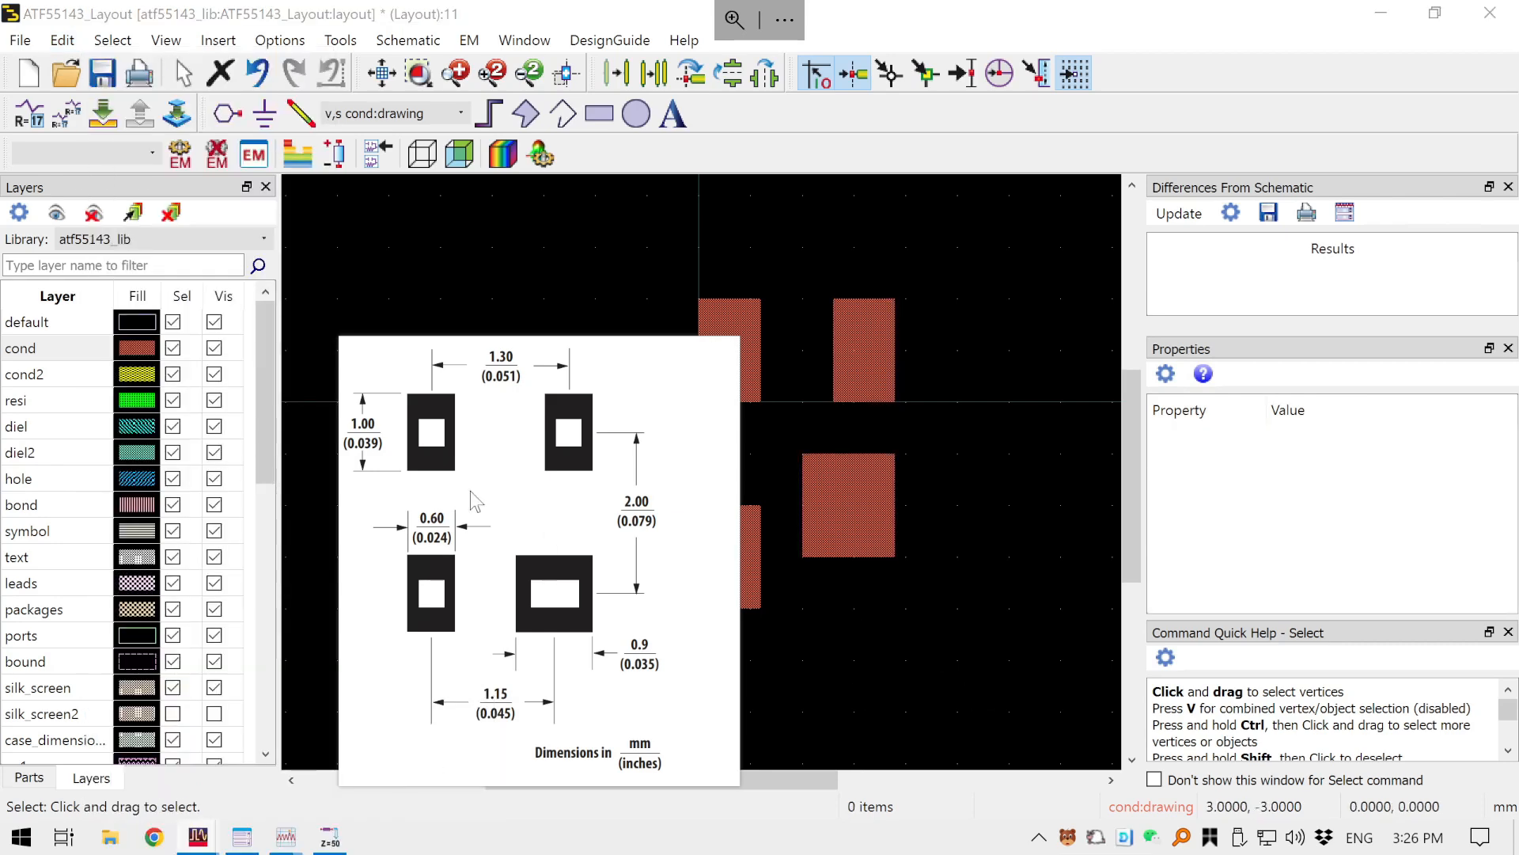
- Align the bottom edges of the lower-left pad and the 0.9 mm wide pad, and check the wide pad's coordinates
click(749, 539)
ctrl+click(841, 506)
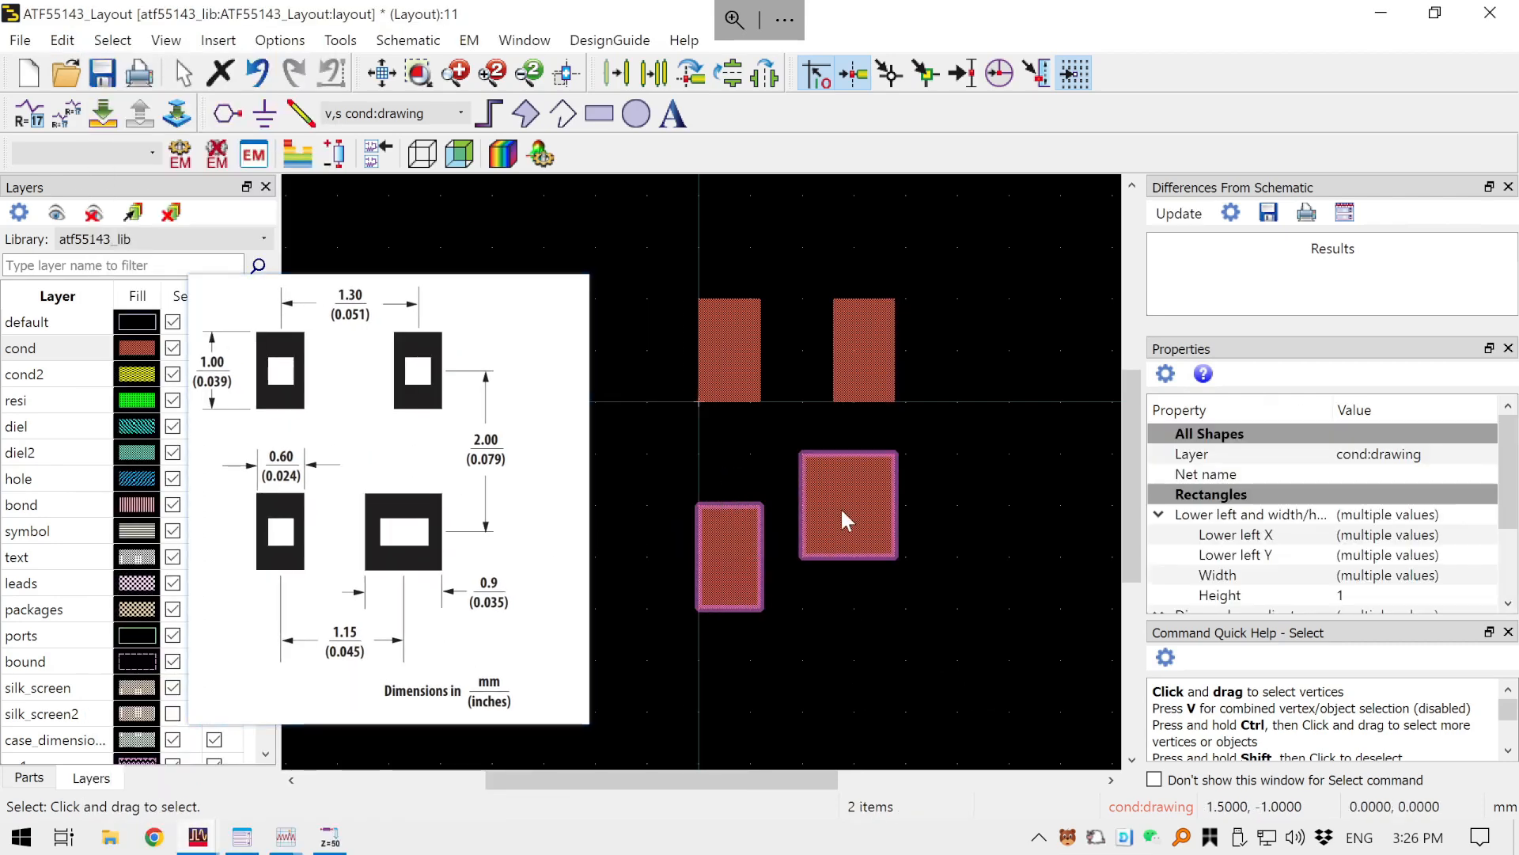
click(63, 40)
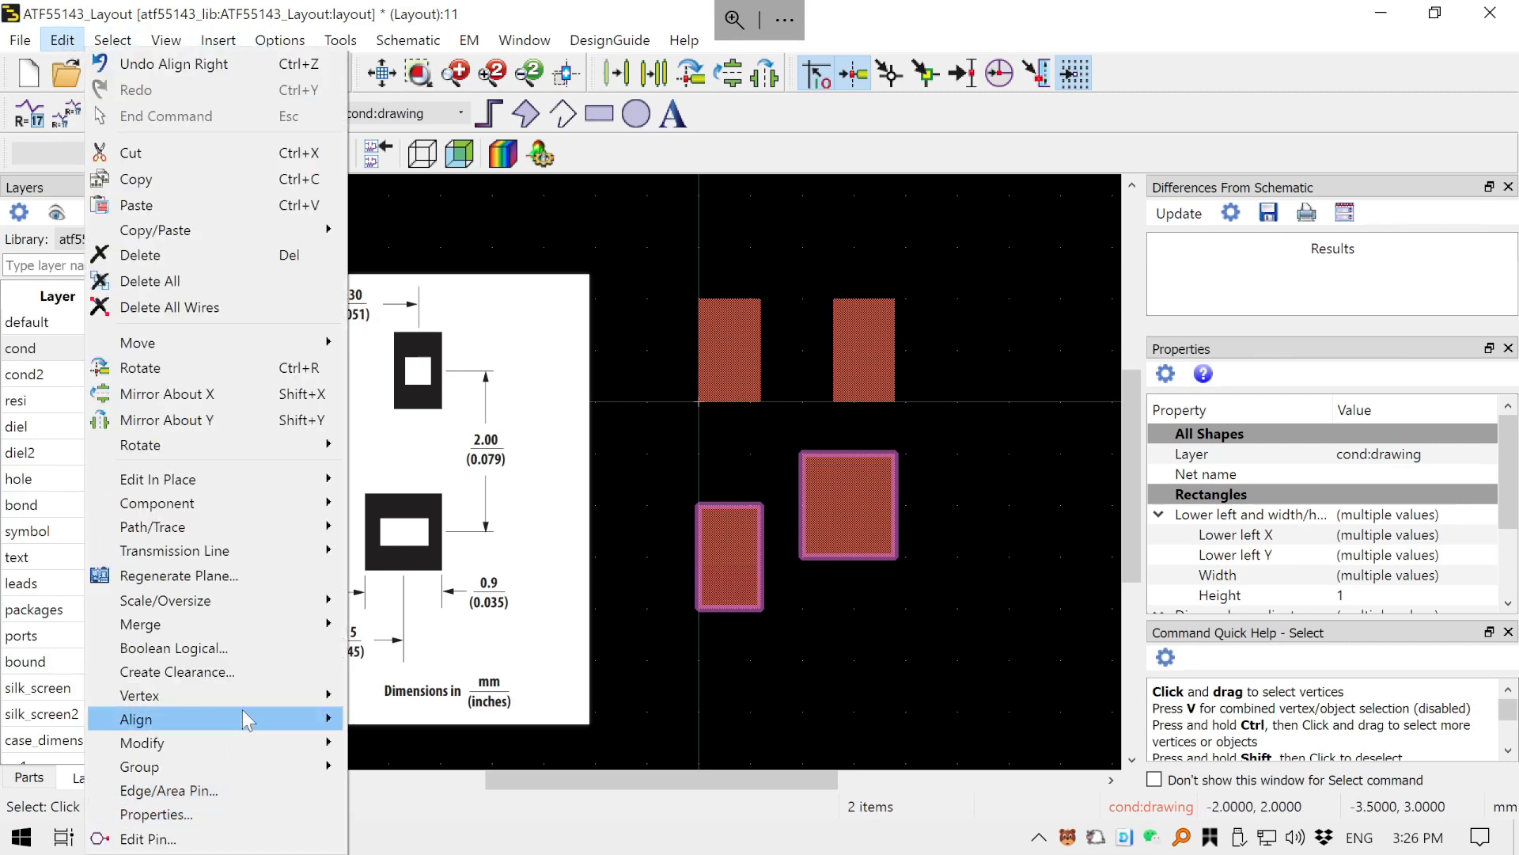
mouse_move(301, 724)
click(419, 839)
click(883, 658)
click(829, 535)
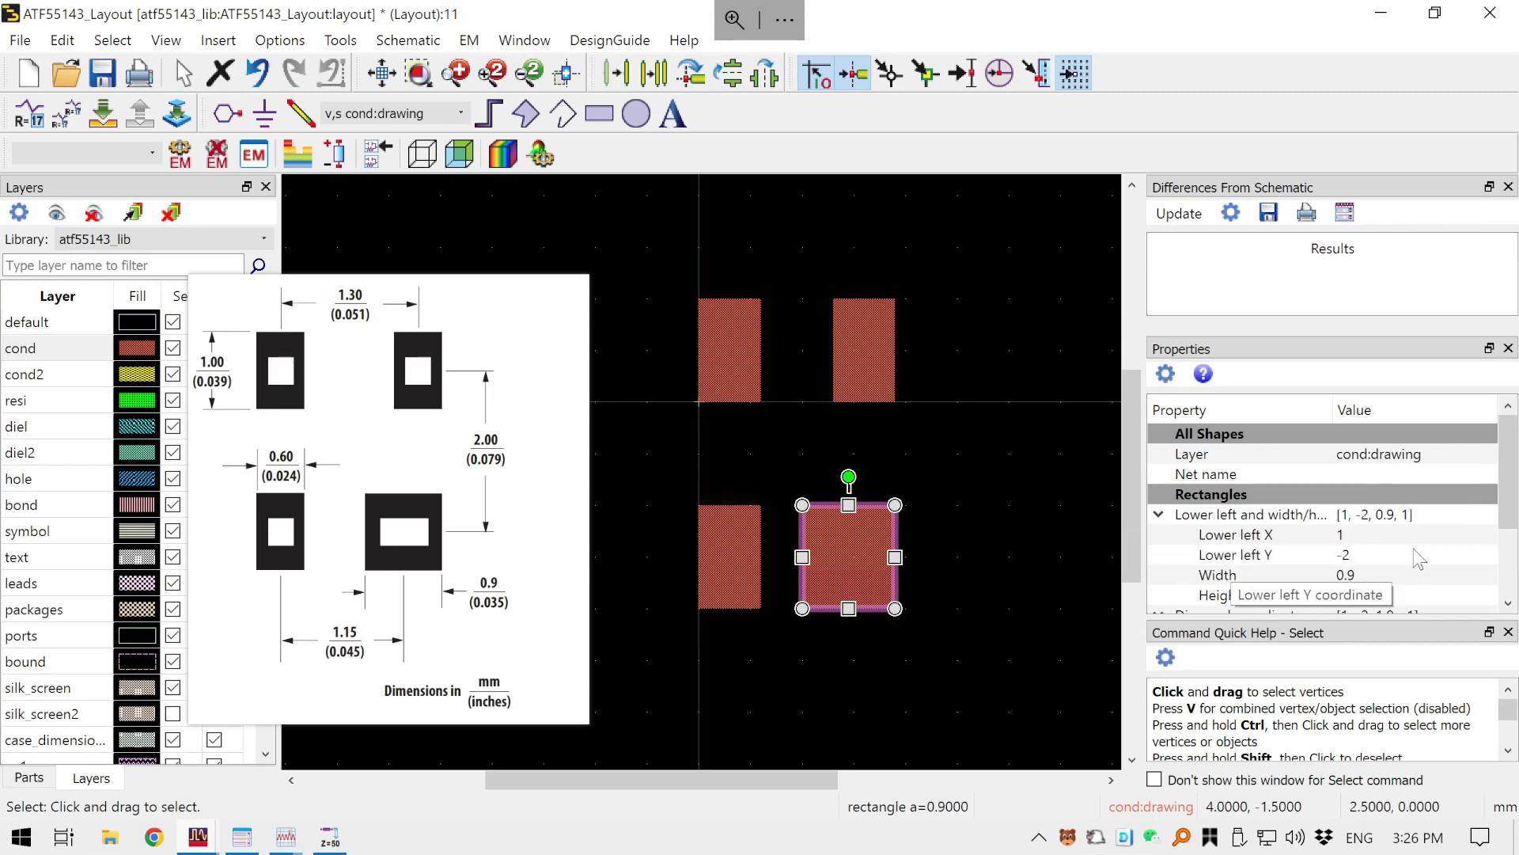
scroll(1415, 549, down, 2)
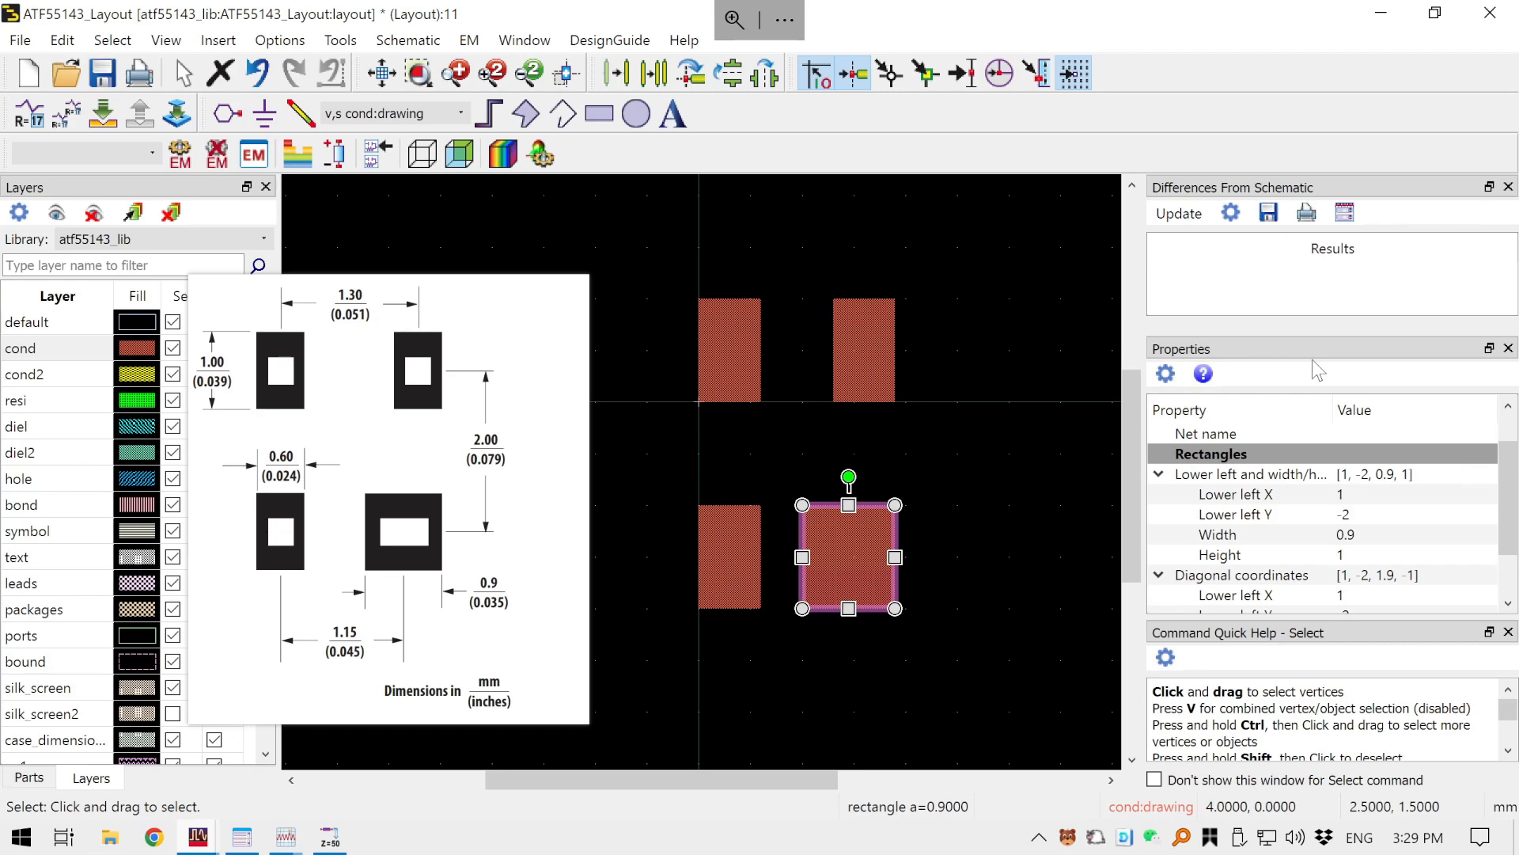
click(770, 277)
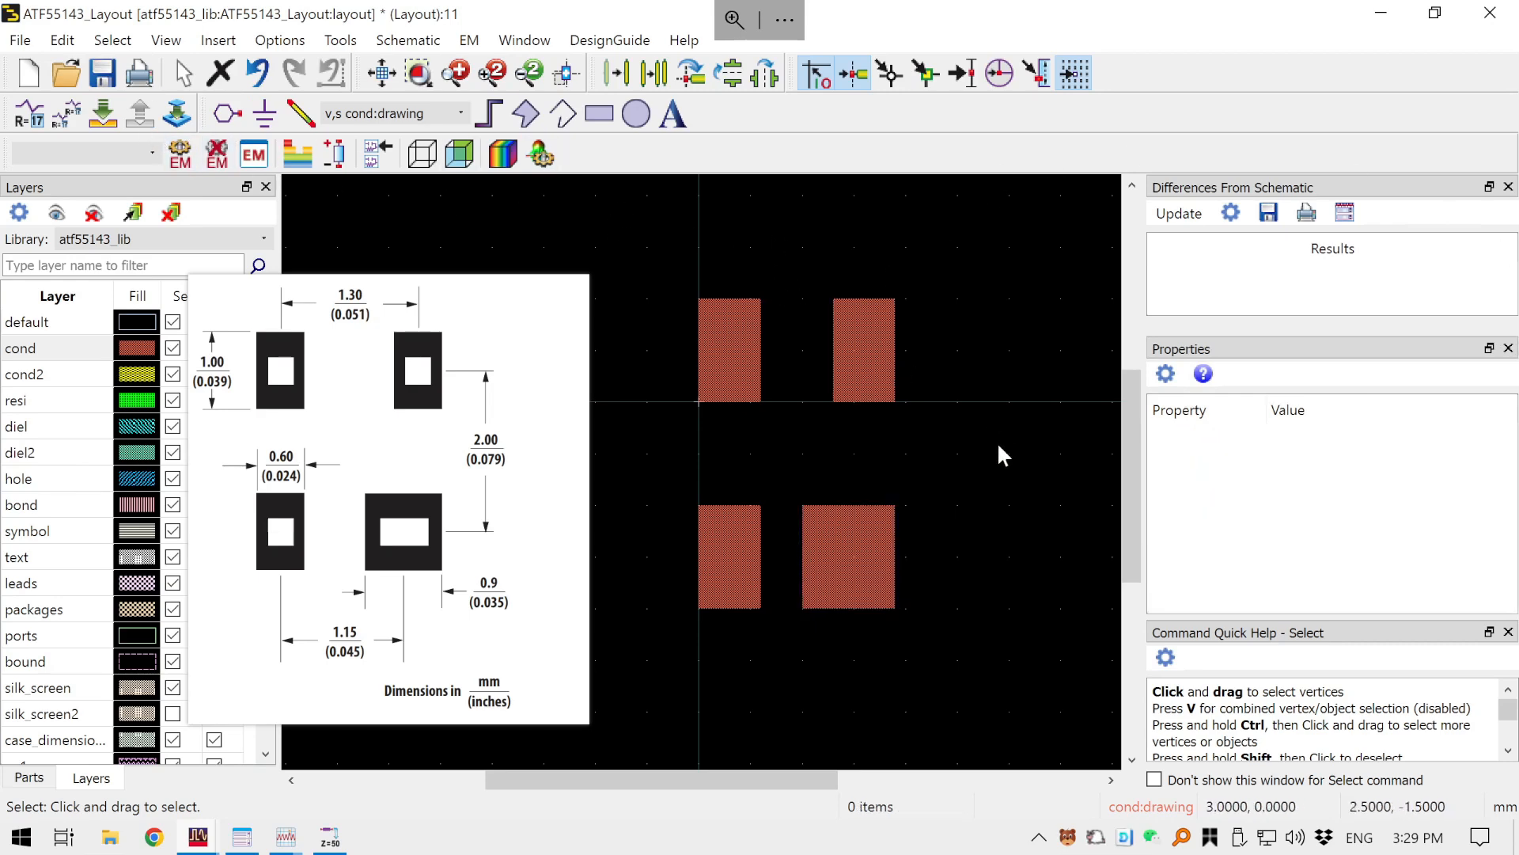
- Close the floating pad drawing, switch to the ATF-55143 datasheet PDF and capture the Recommended PCB Pad Layout drawing on page 19
right_click(443, 435)
click(339, 476)
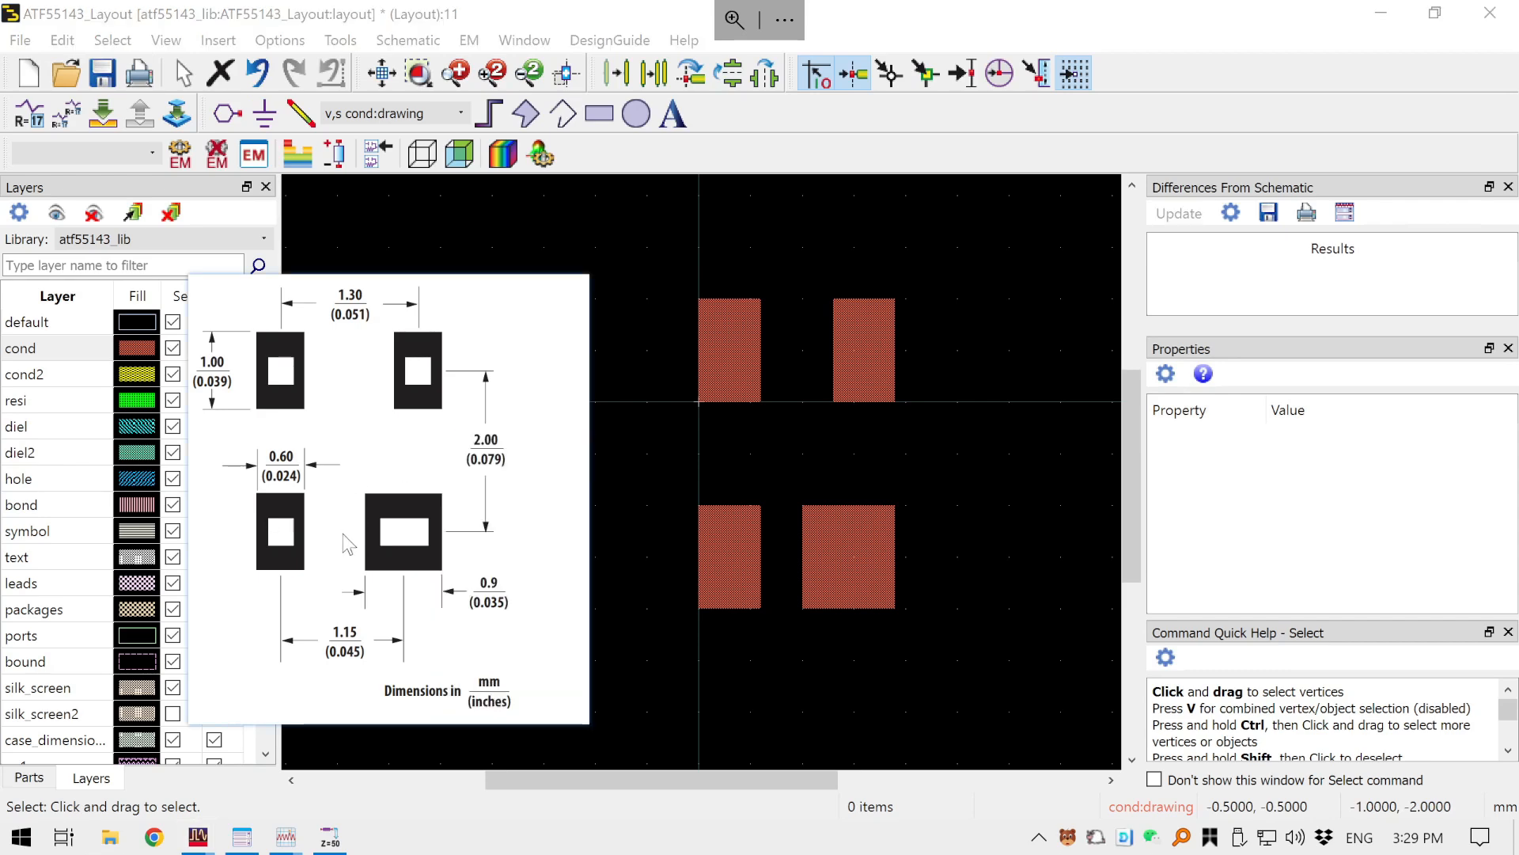
double_click(421, 581)
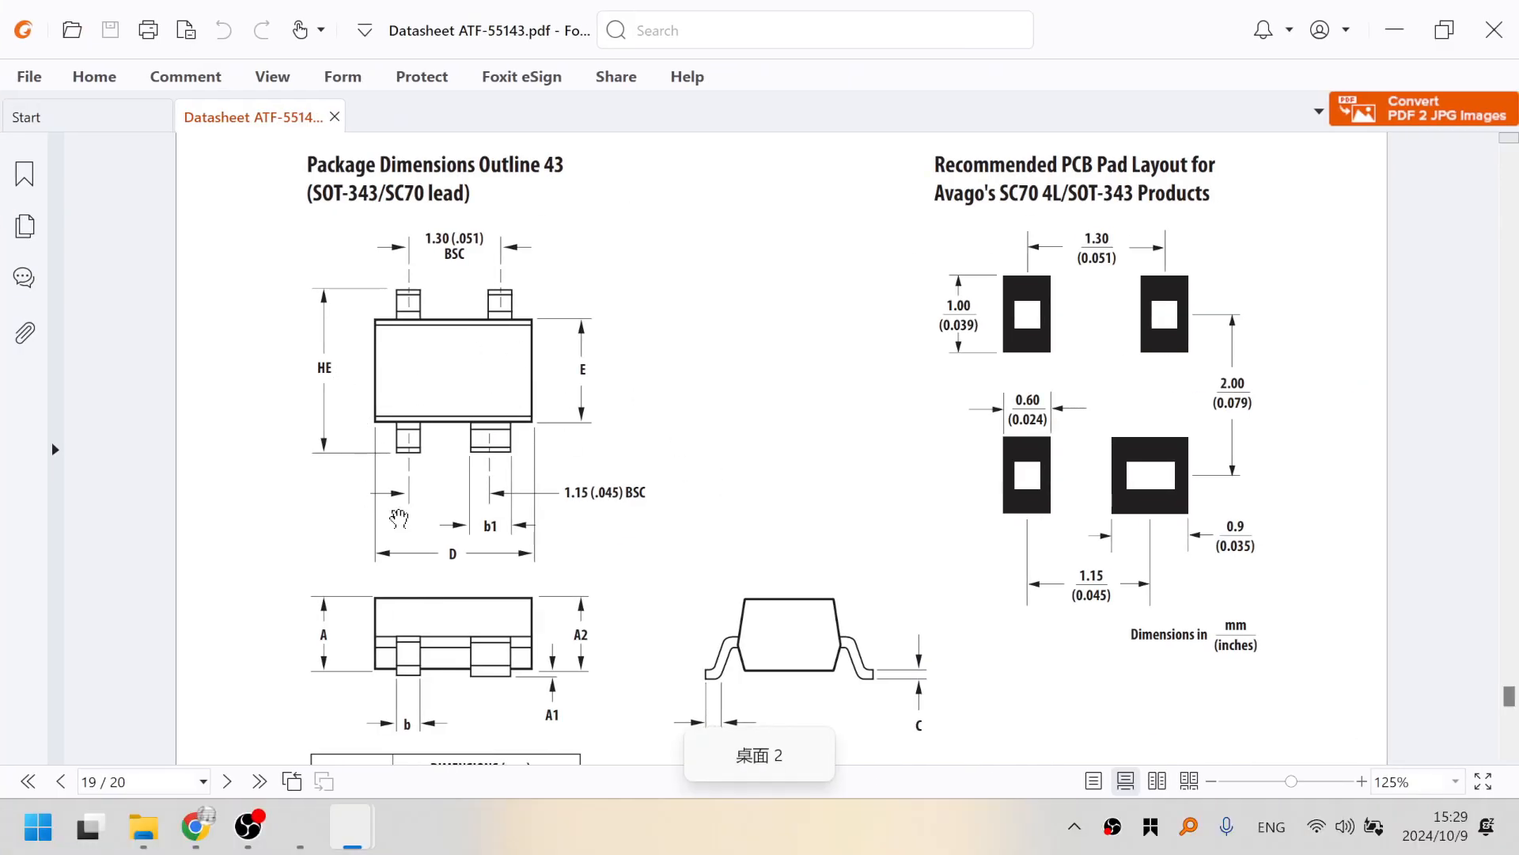
scroll(659, 488, down, 4)
scroll(475, 467, up, 5)
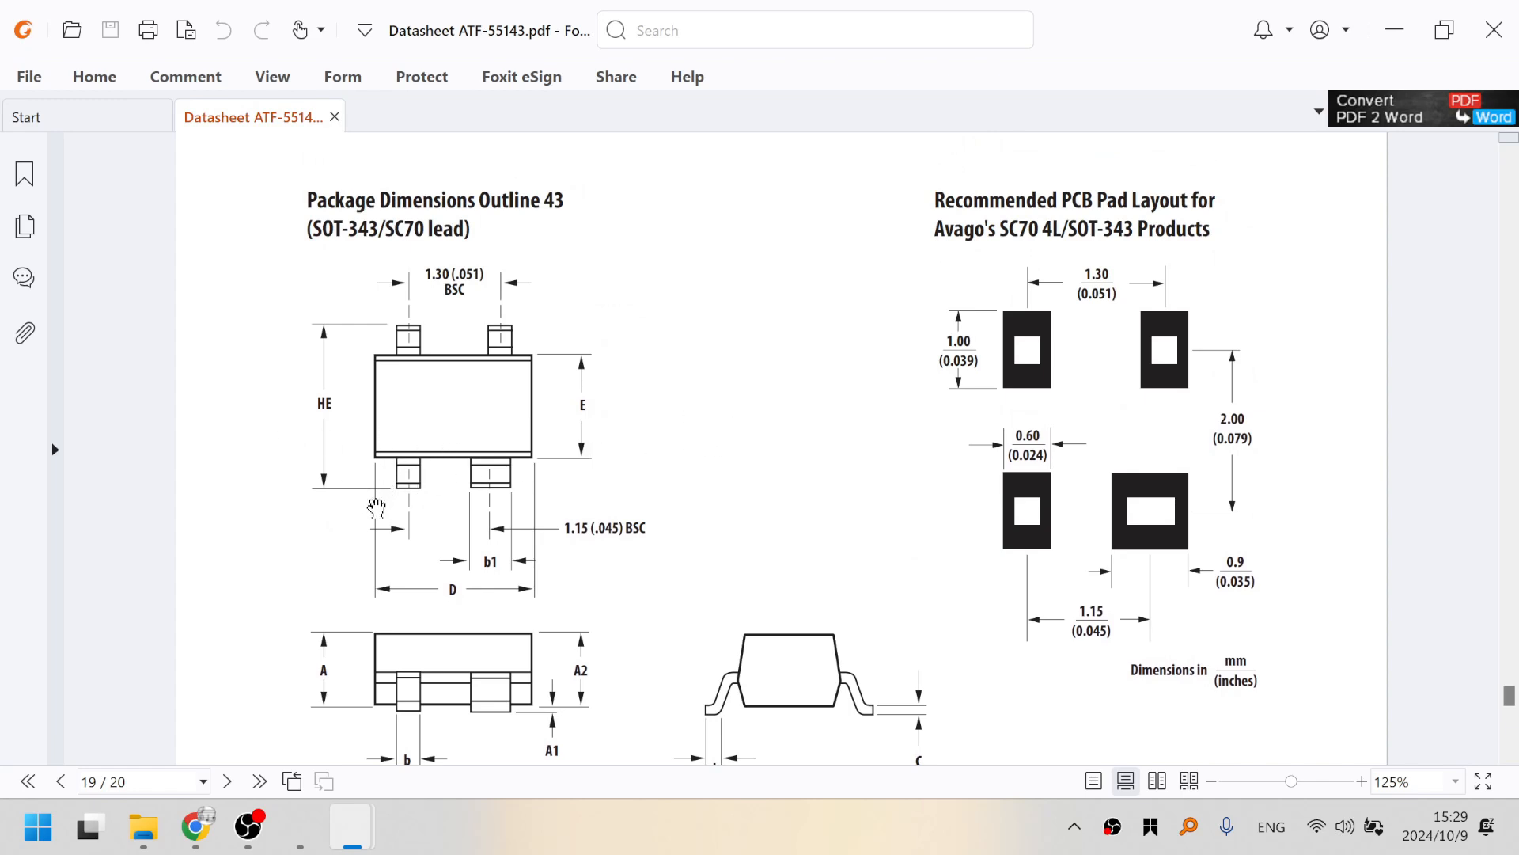
key(F1)
mouse_move(917, 246)
mouse_down()
mouse_move(1387, 728)
mouse_move(1347, 691)
mouse_up()
- Number the captured pads 1 lower left, 2 lower right, 3 upper right and 4 upper left, and copy the annotated capture
click(1047, 719)
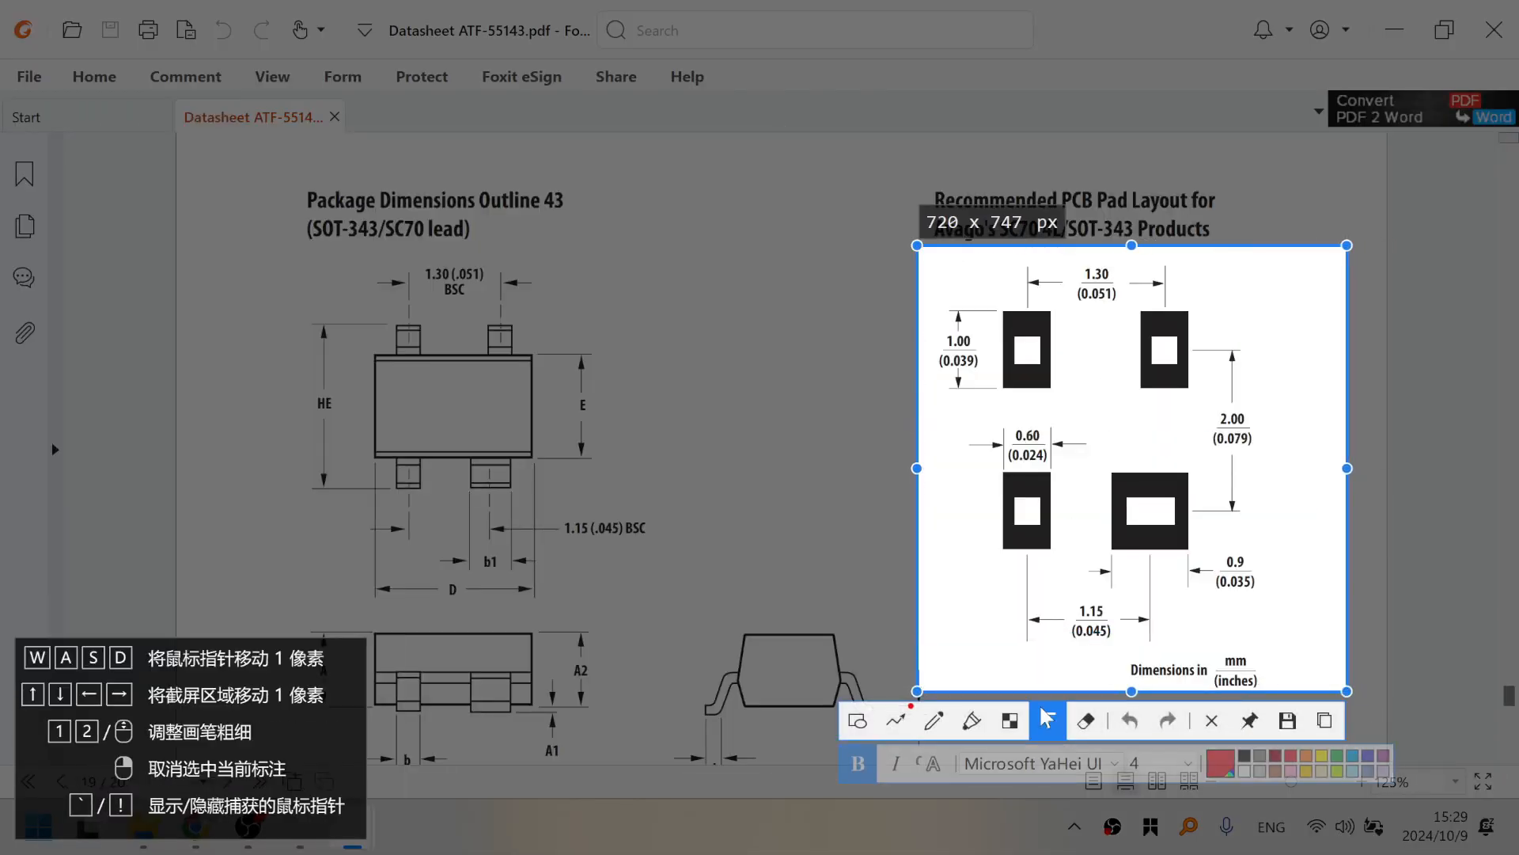
click(1020, 510)
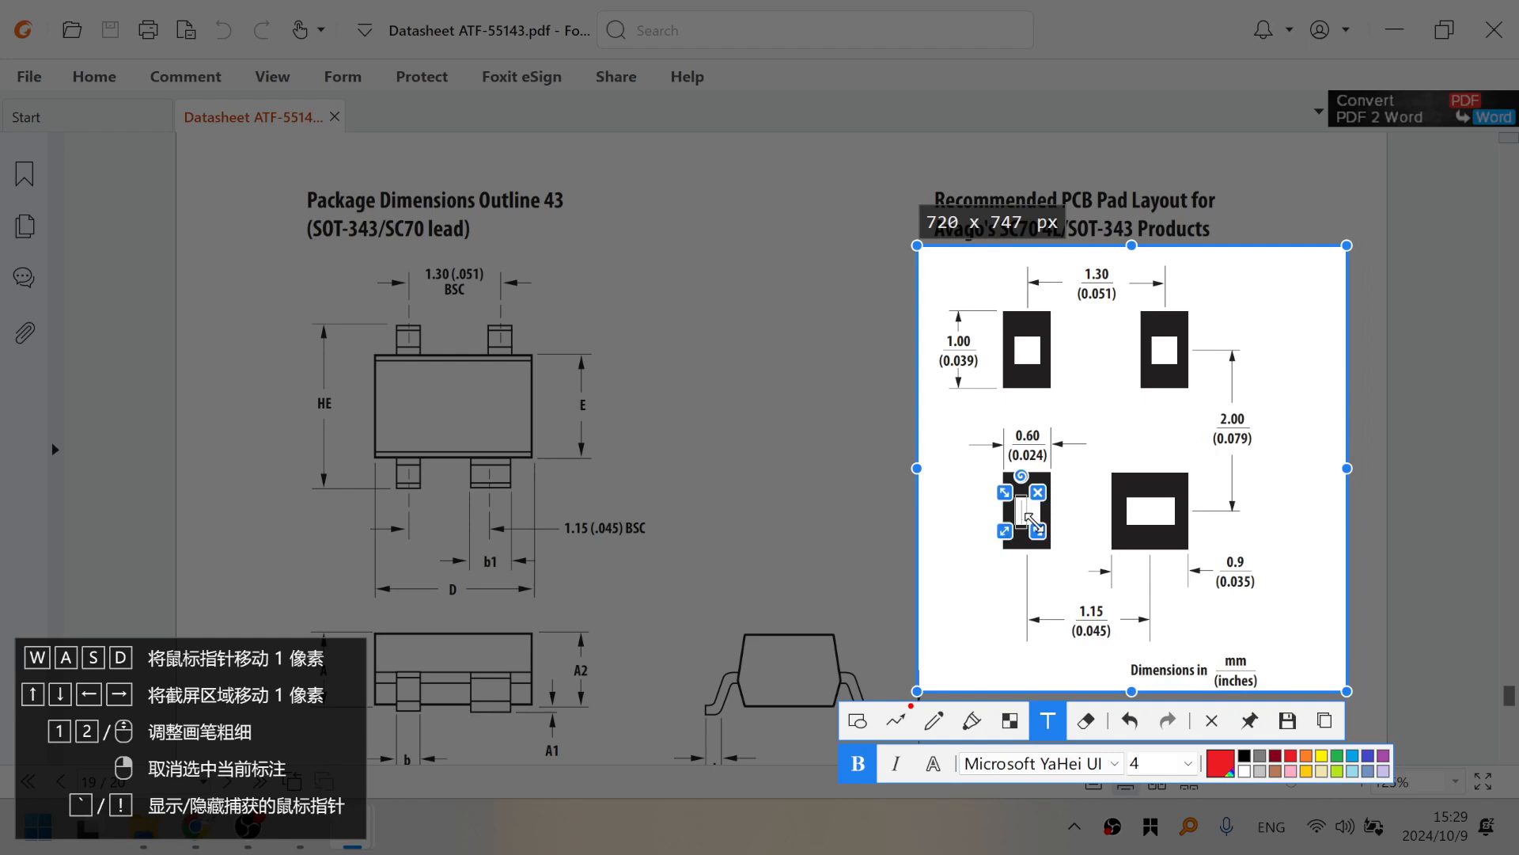
text(1)
click(1145, 513)
text(2)
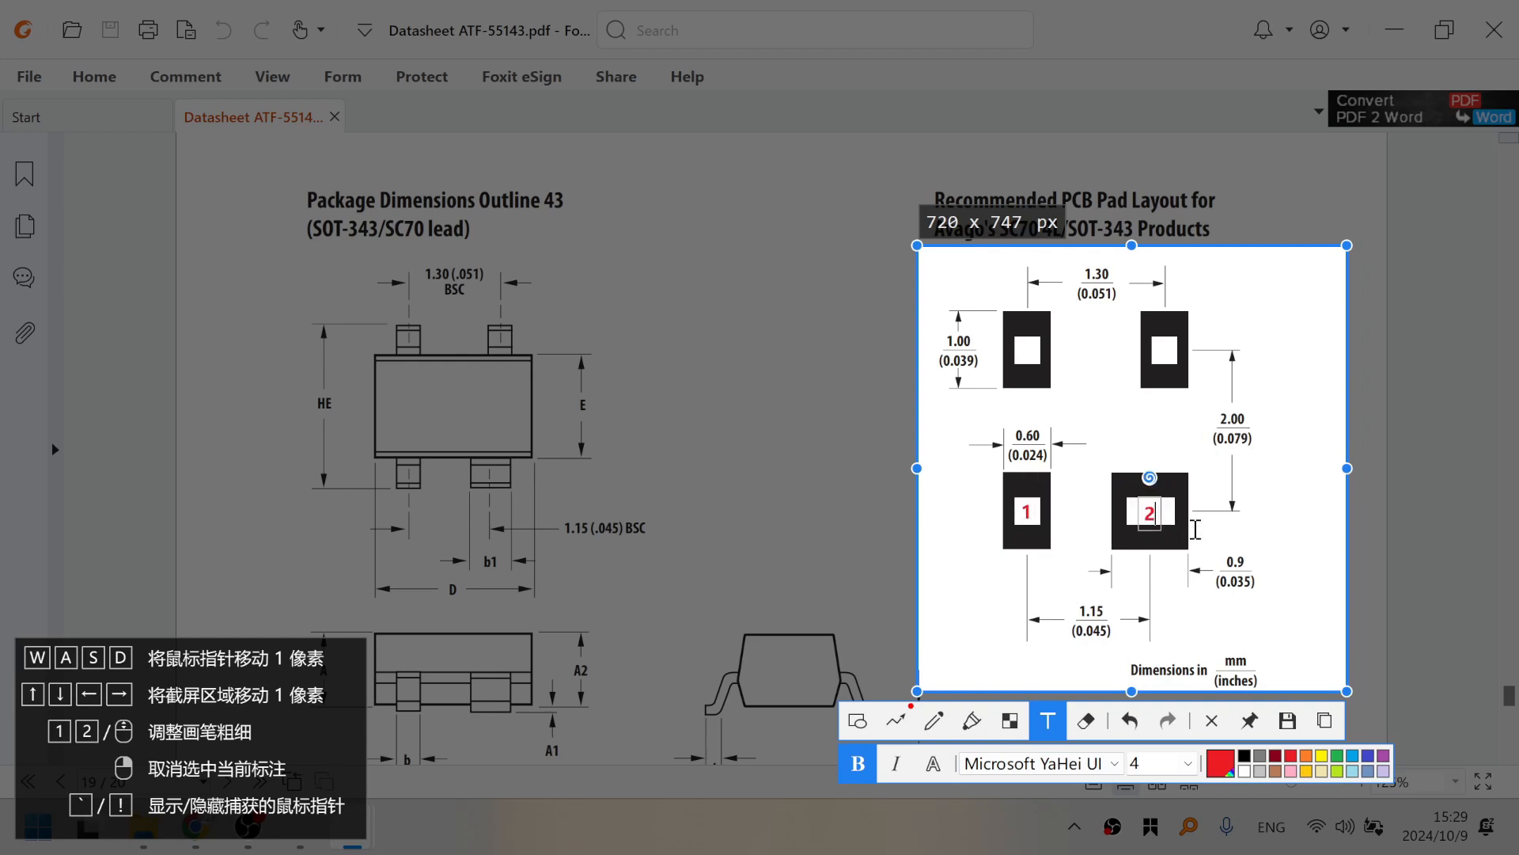
click(1160, 348)
text(3)
click(1022, 349)
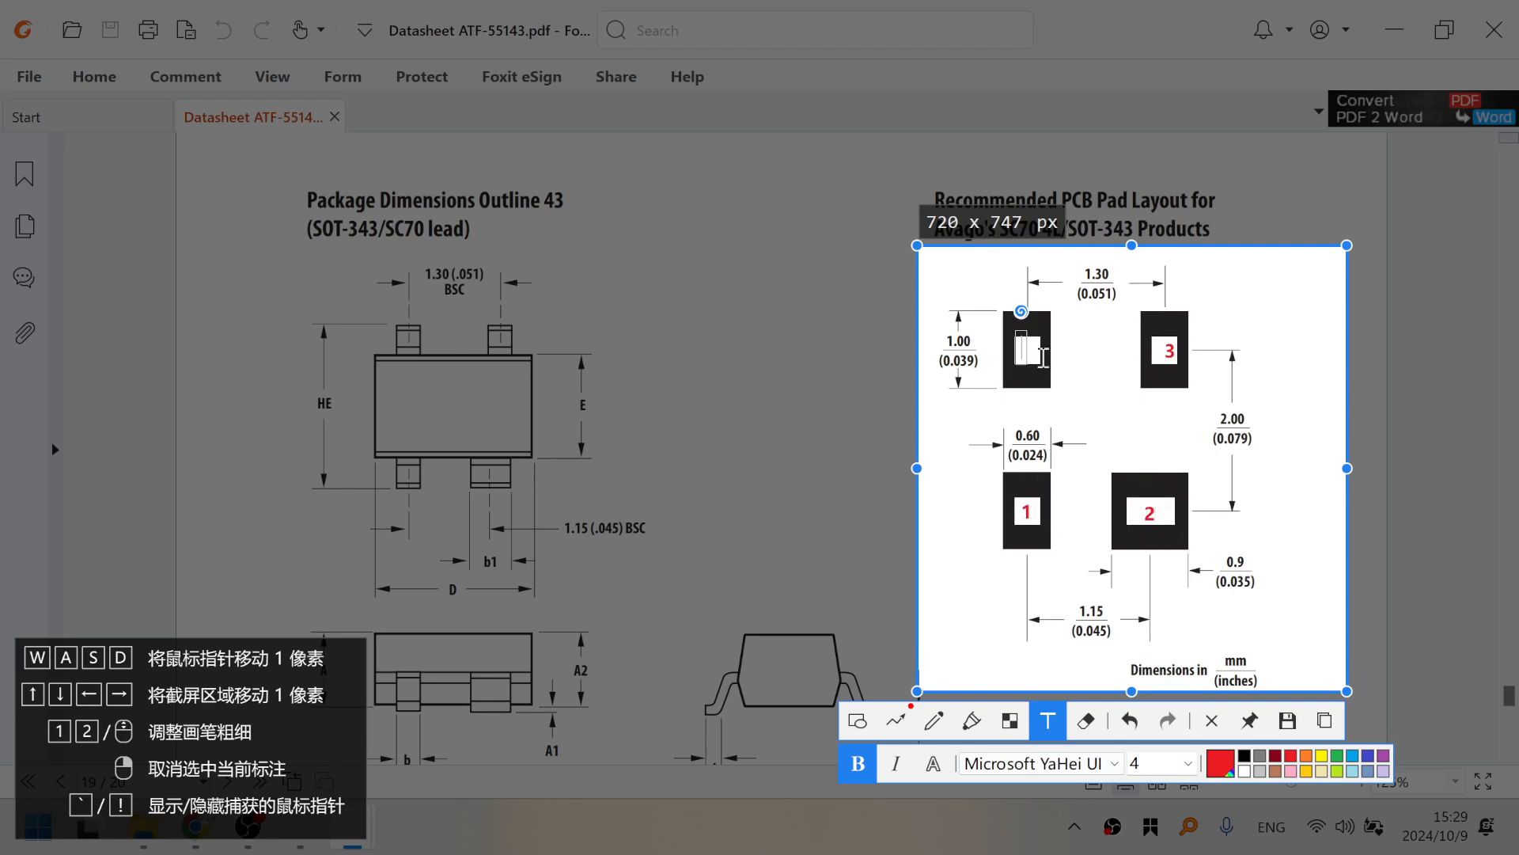
text(4)
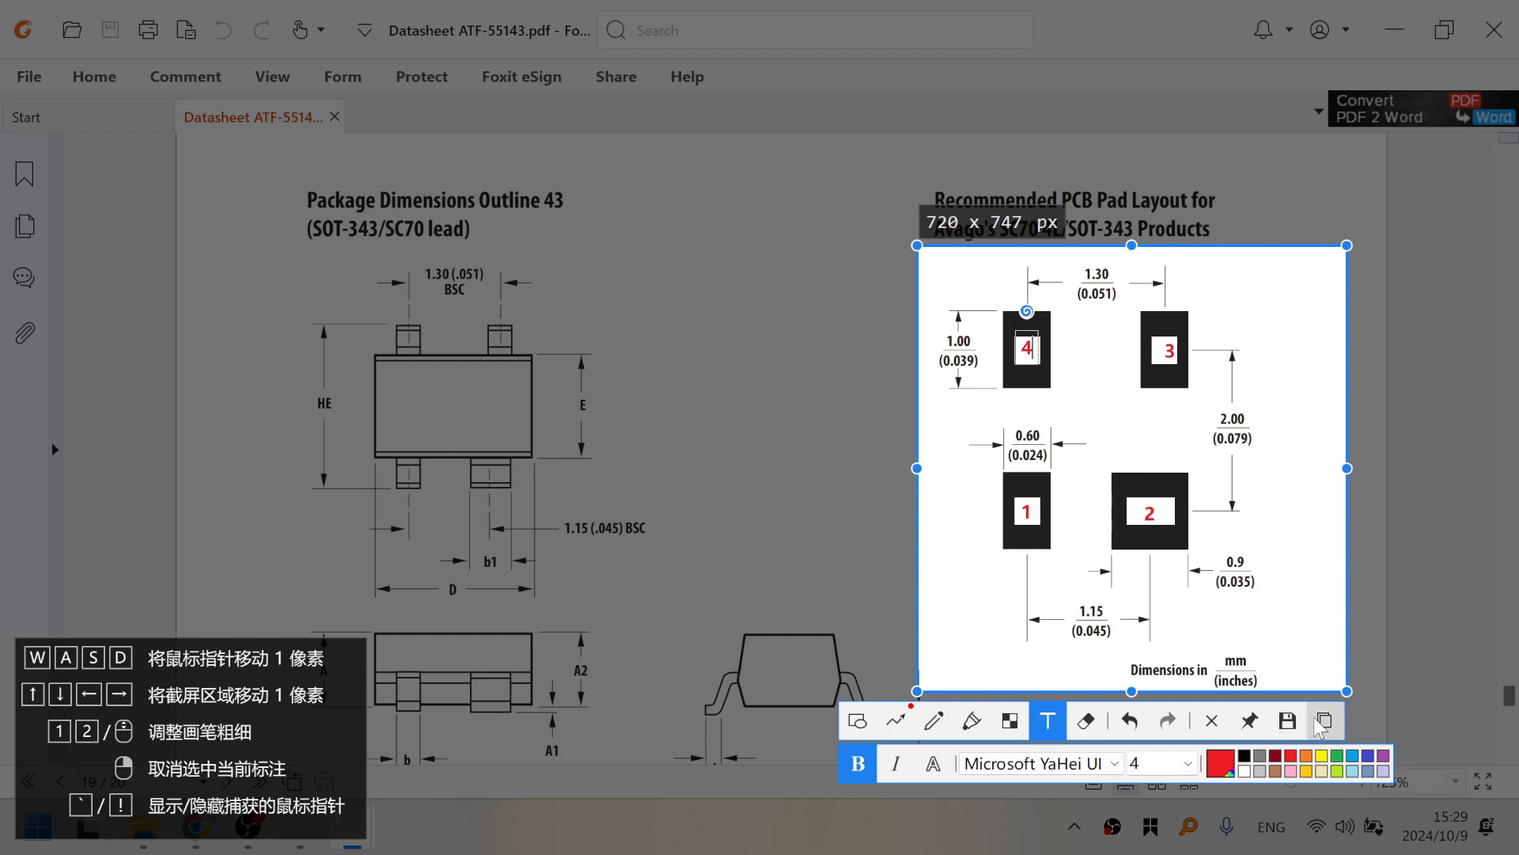
click(1277, 622)
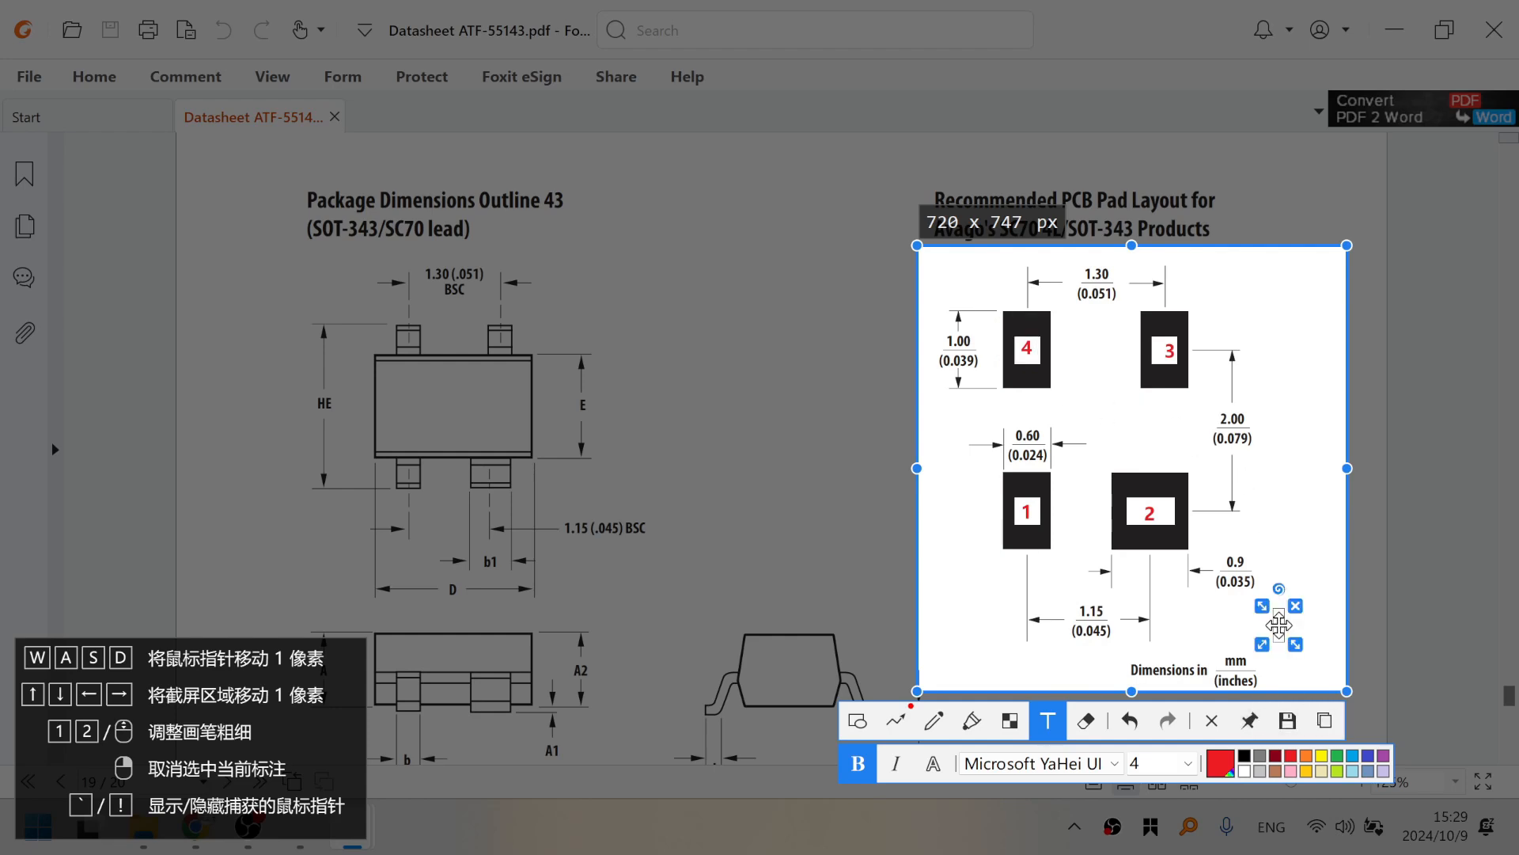
click(1324, 722)
- Switch back to the ADS layout, pin the numbered pad drawing to the right of the pads, and save the layout
key(ctrl+super+Left)
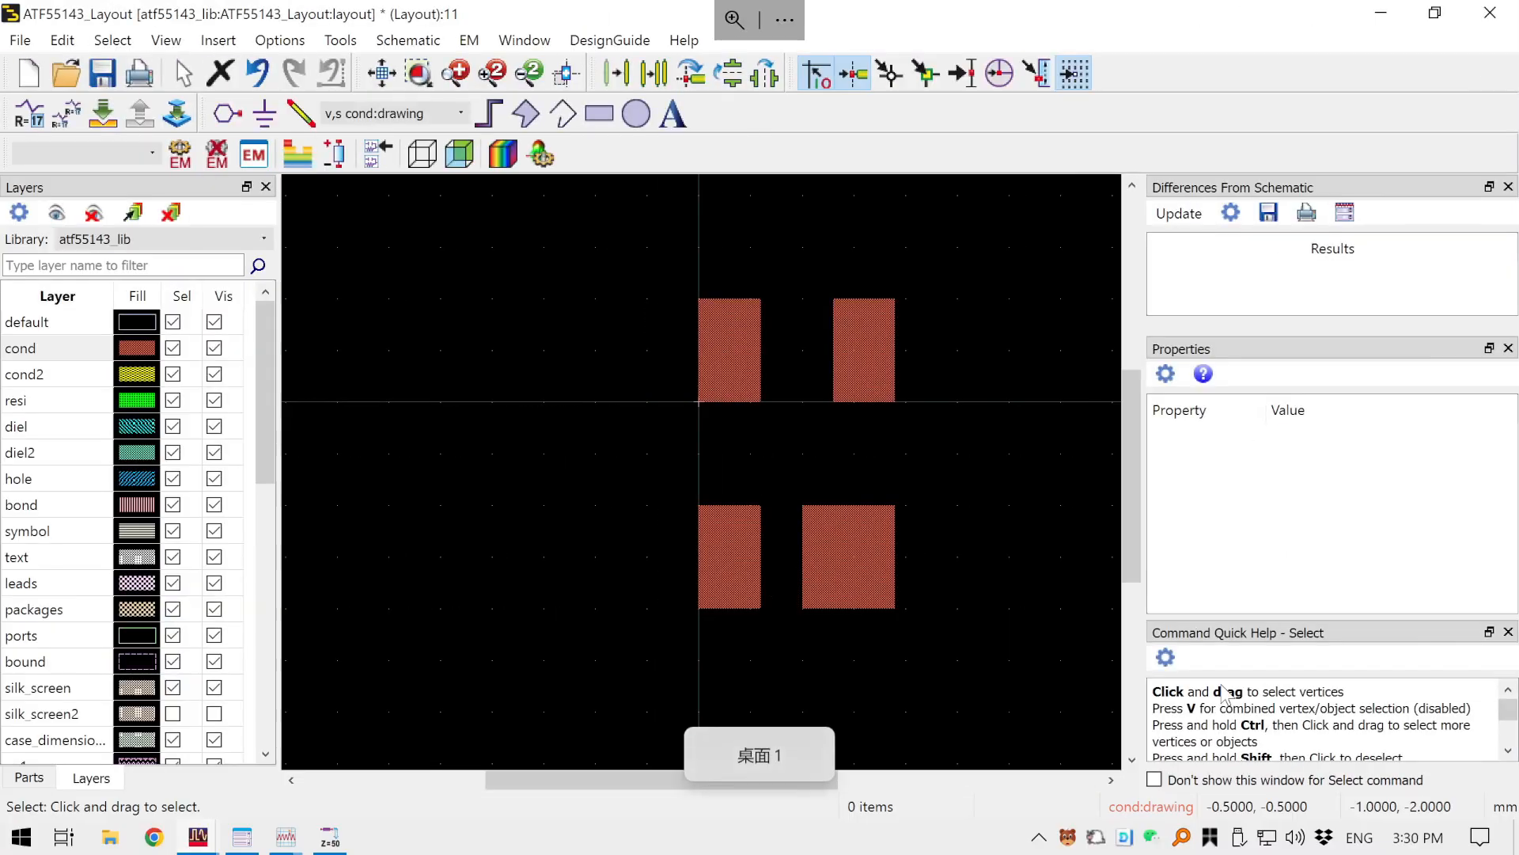
key(F3)
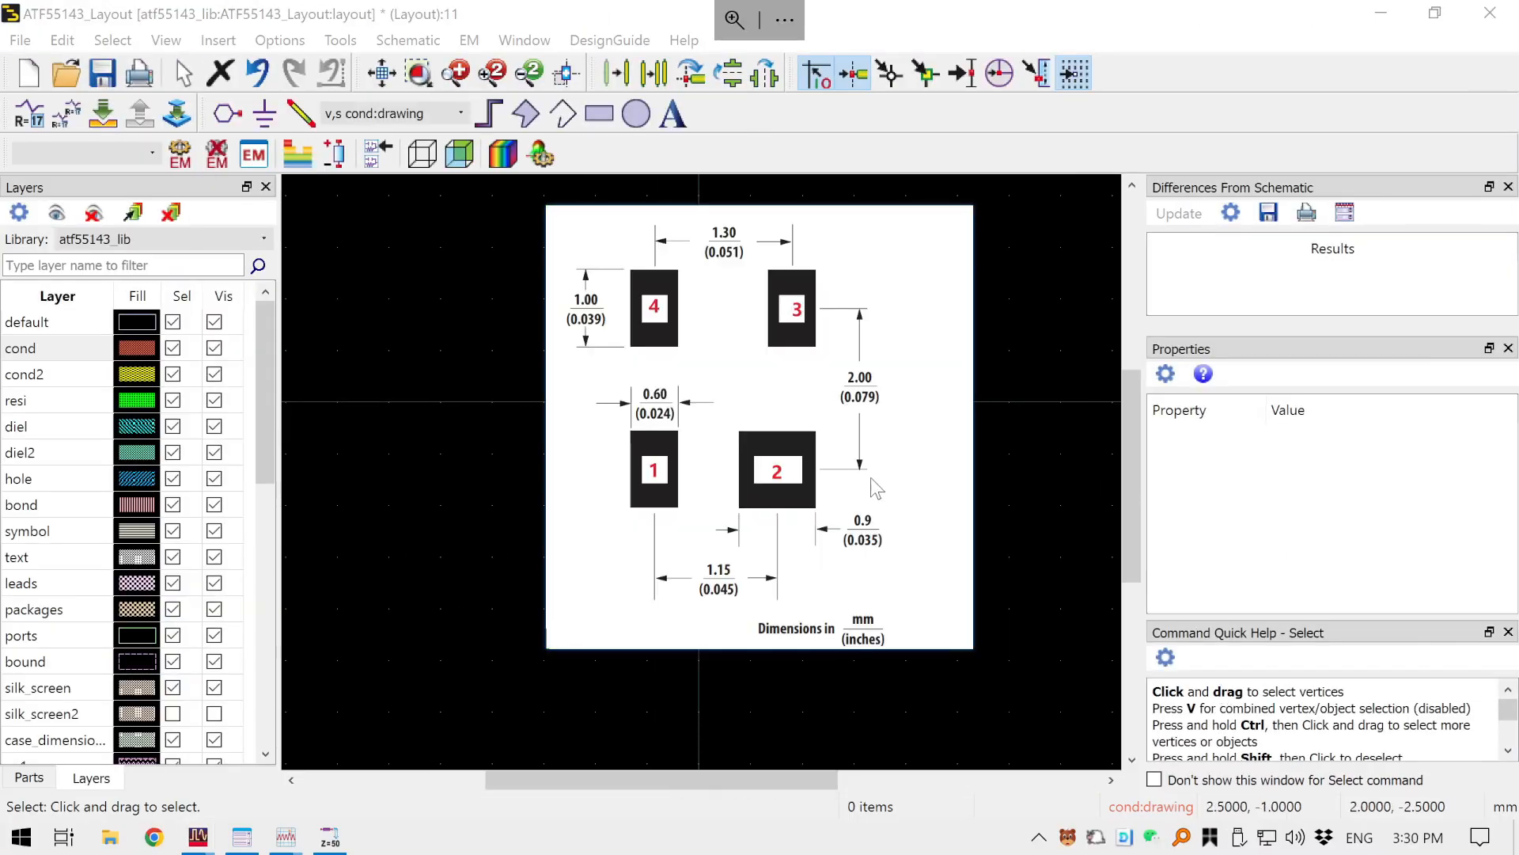
drag(836, 479, 1315, 527)
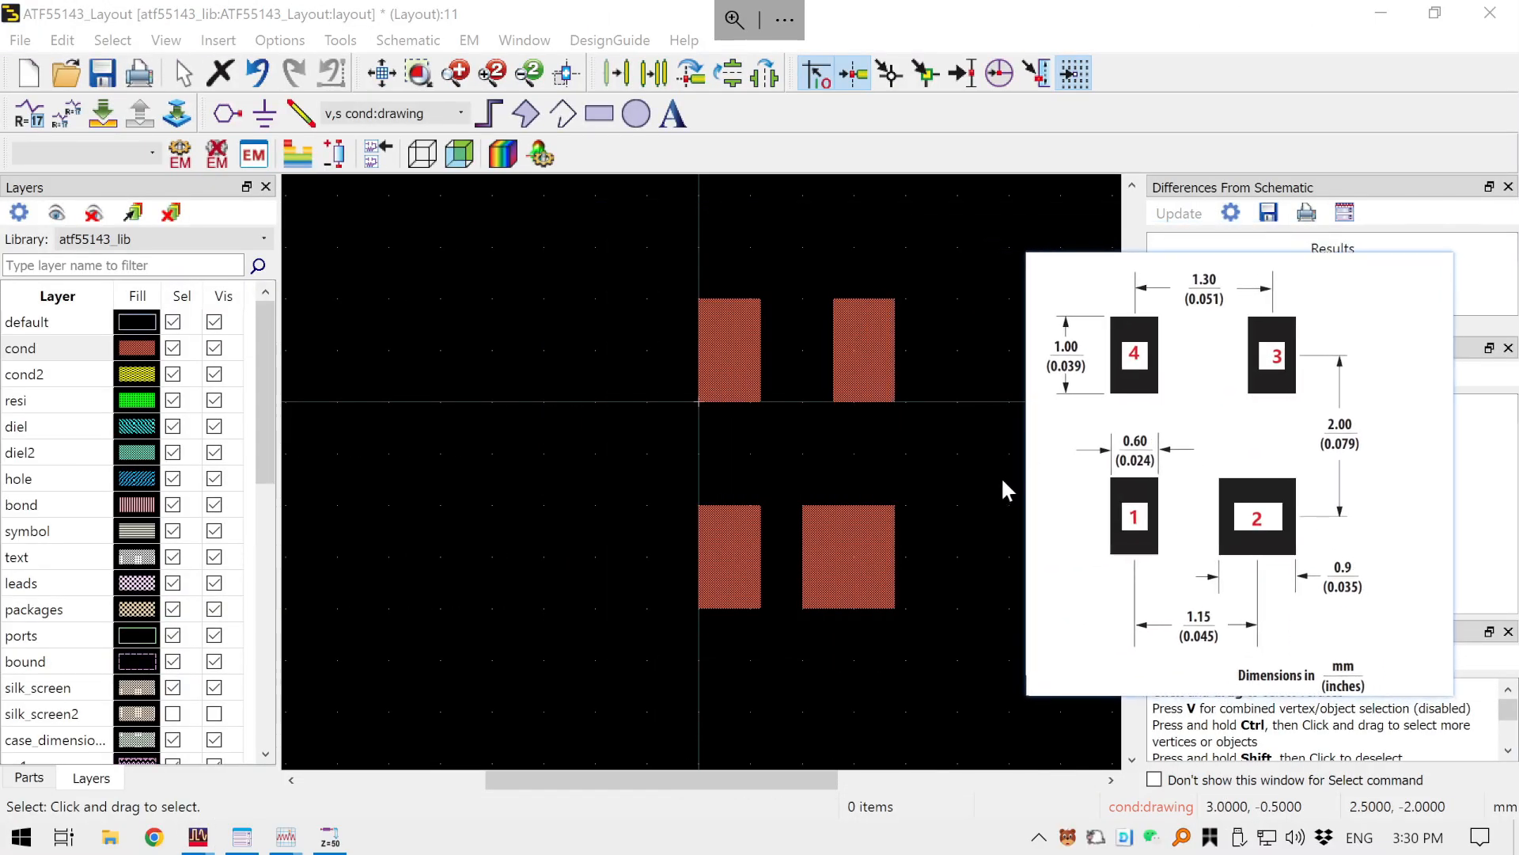
click(938, 484)
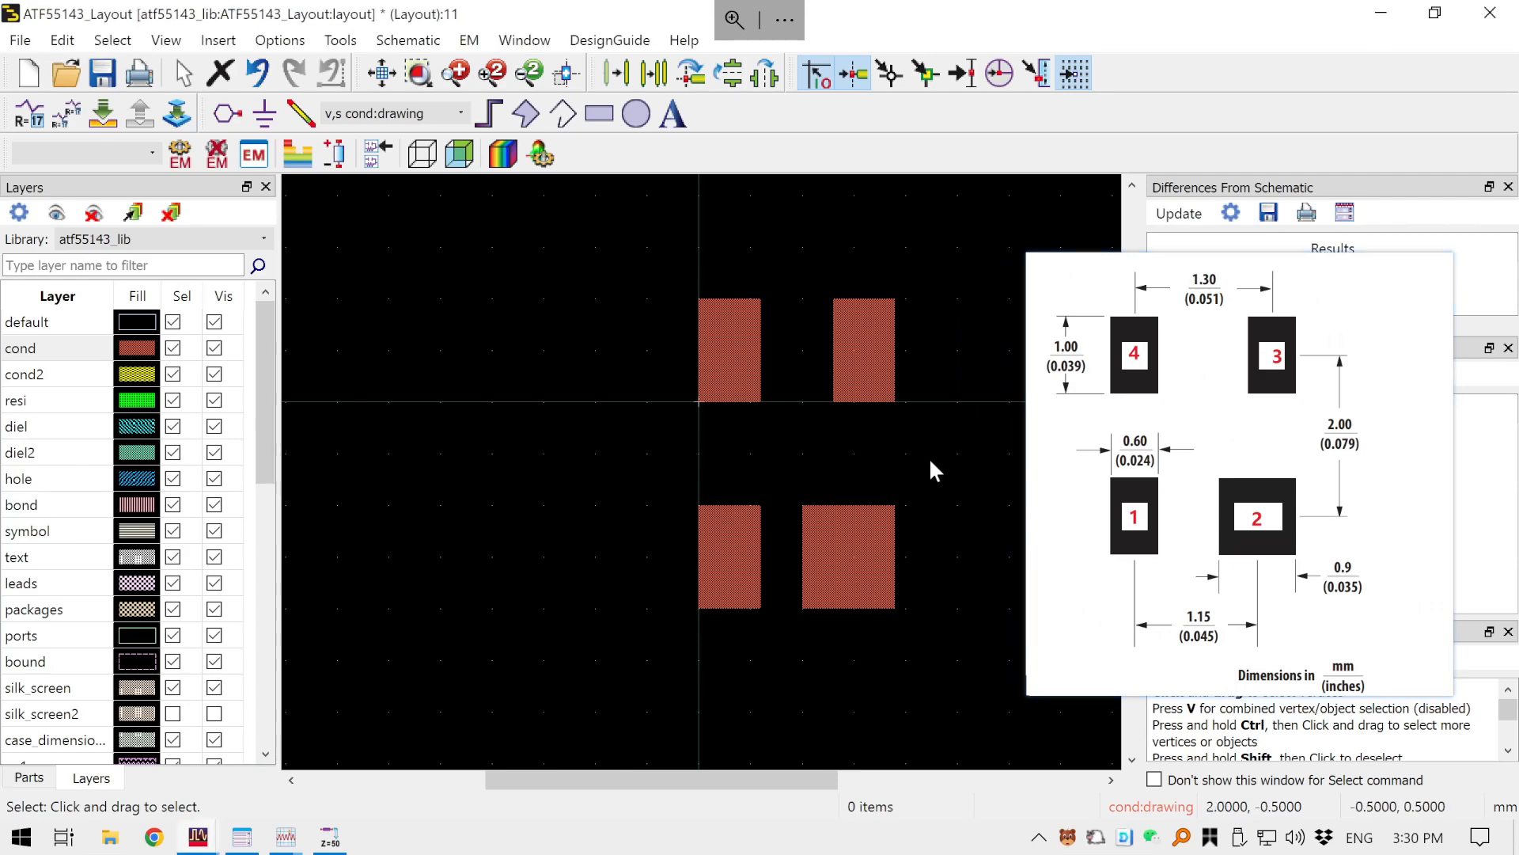
key(ctrl+s)
- Start creating a dot pin by number and set the layout grid spacing to .10-1-100
drag(932, 457, 739, 427)
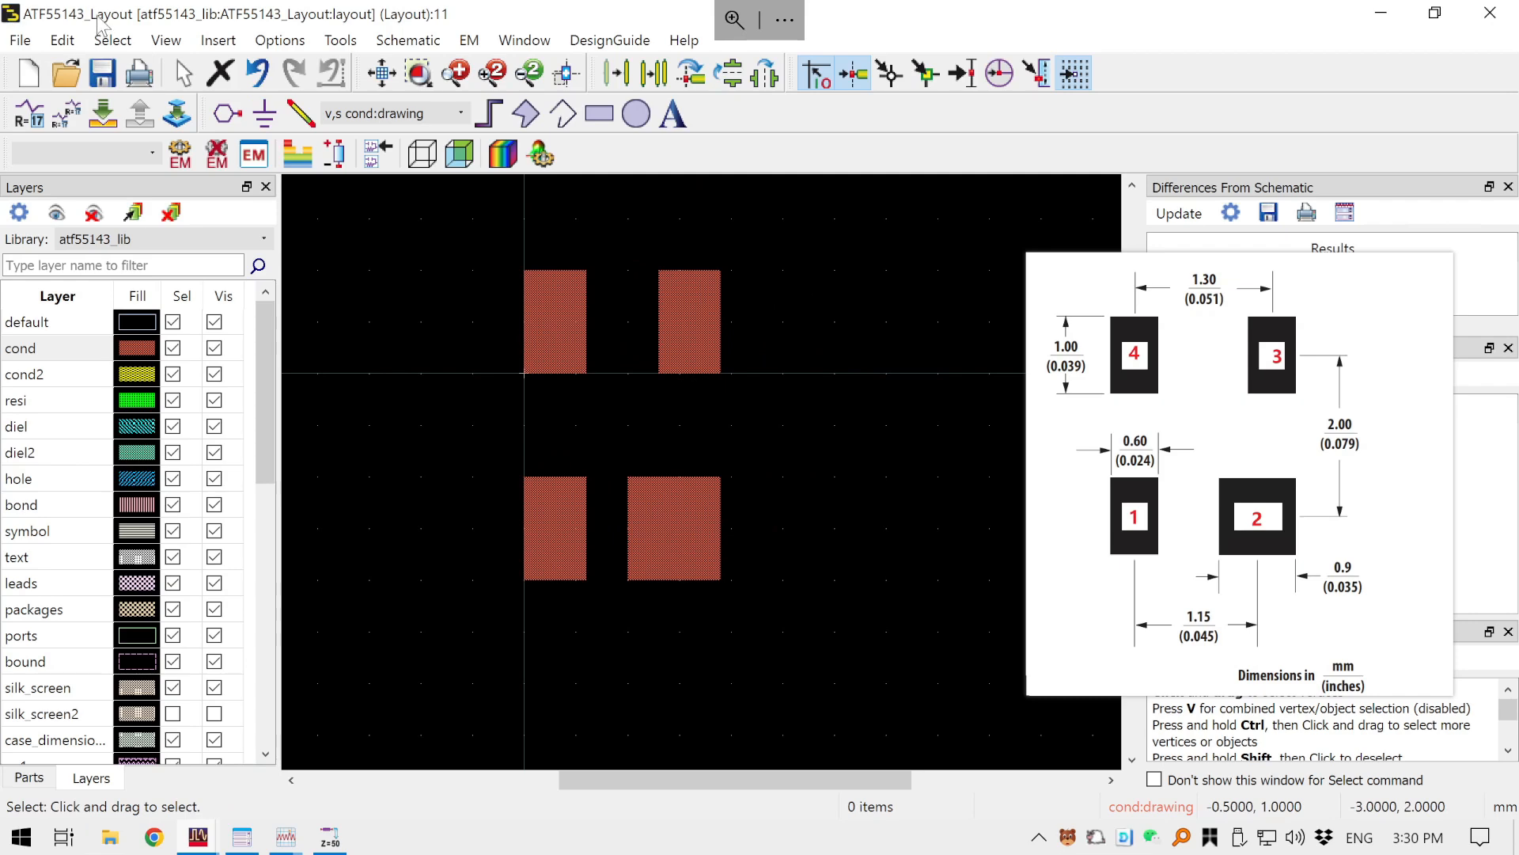
click(227, 113)
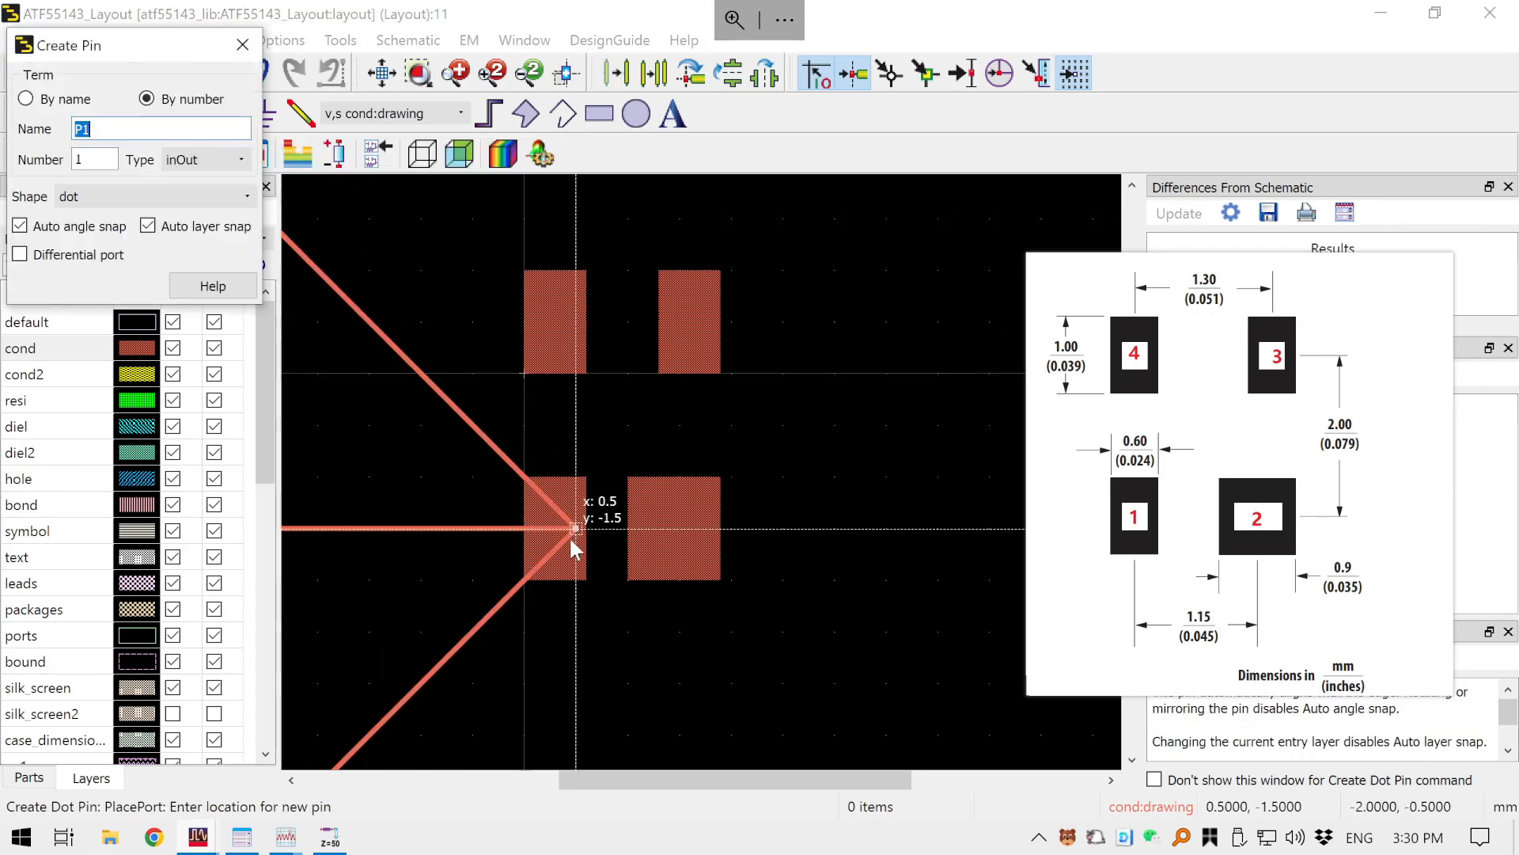
scroll(573, 522, up, 1)
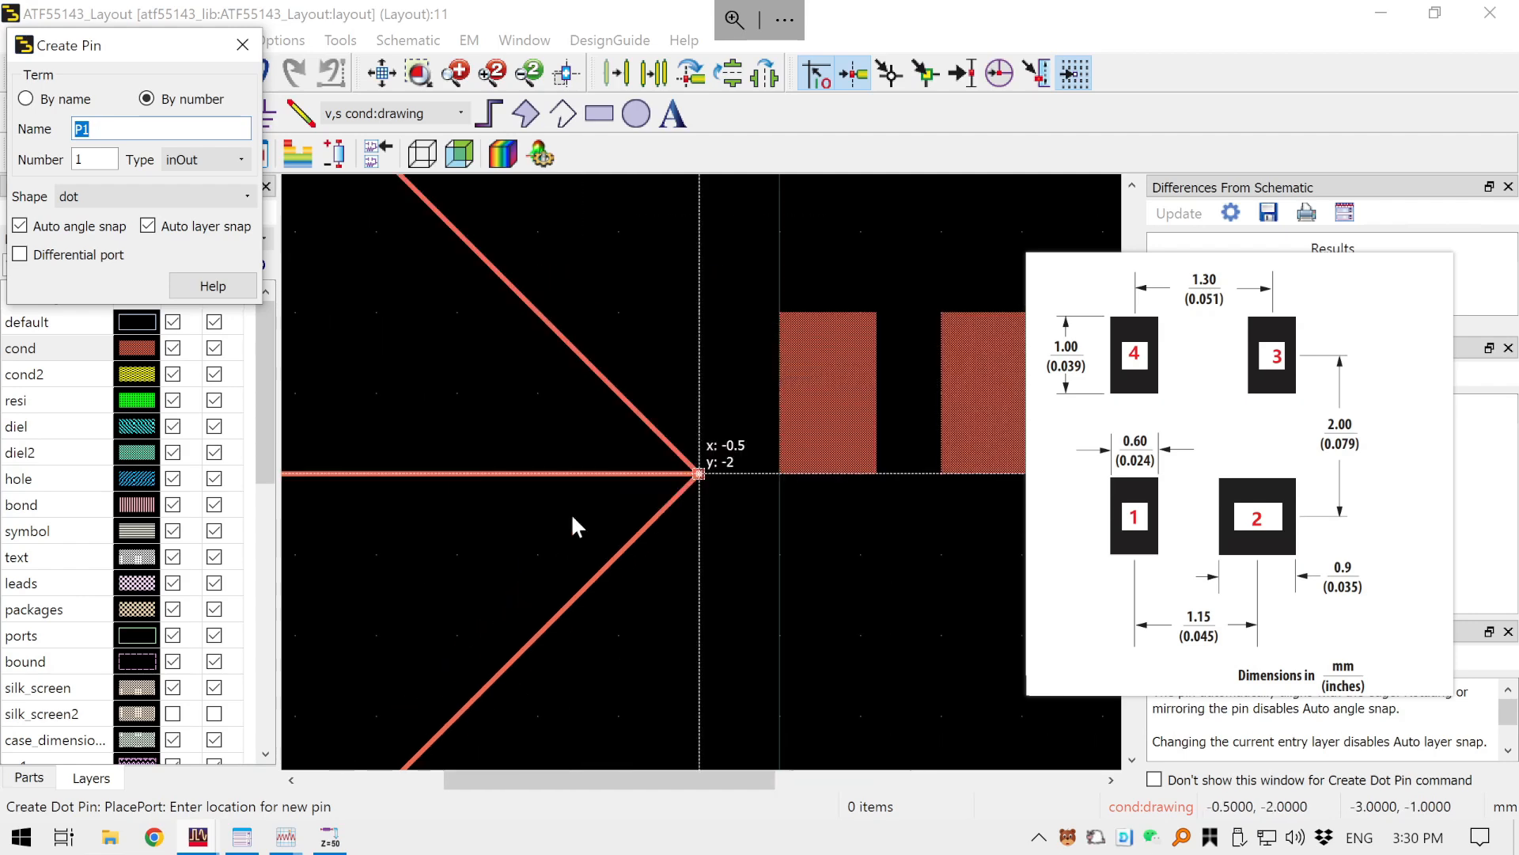
scroll(571, 513, up, 1)
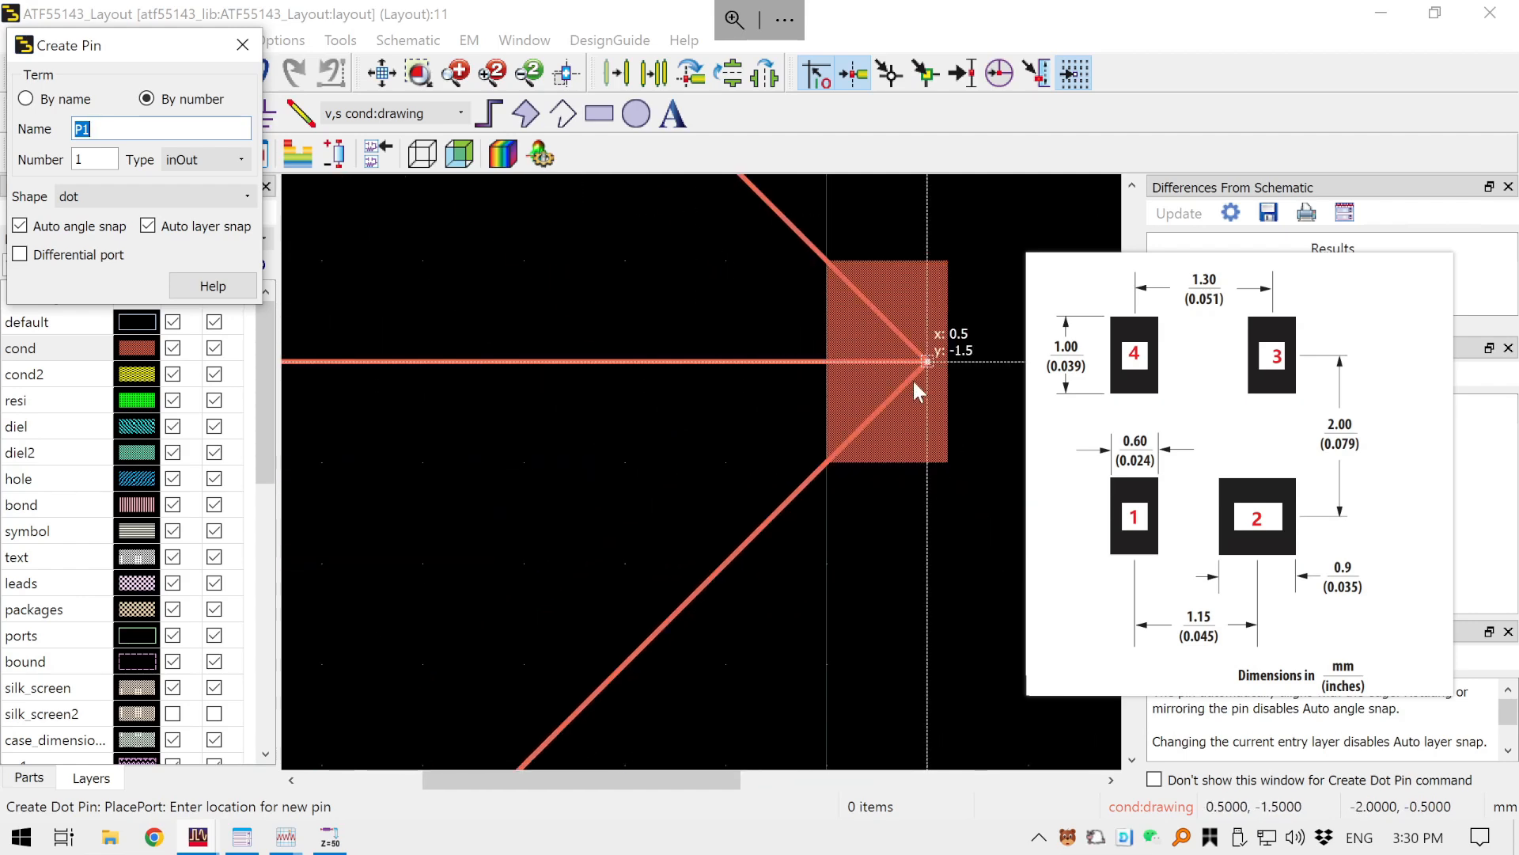
right_click(520, 312)
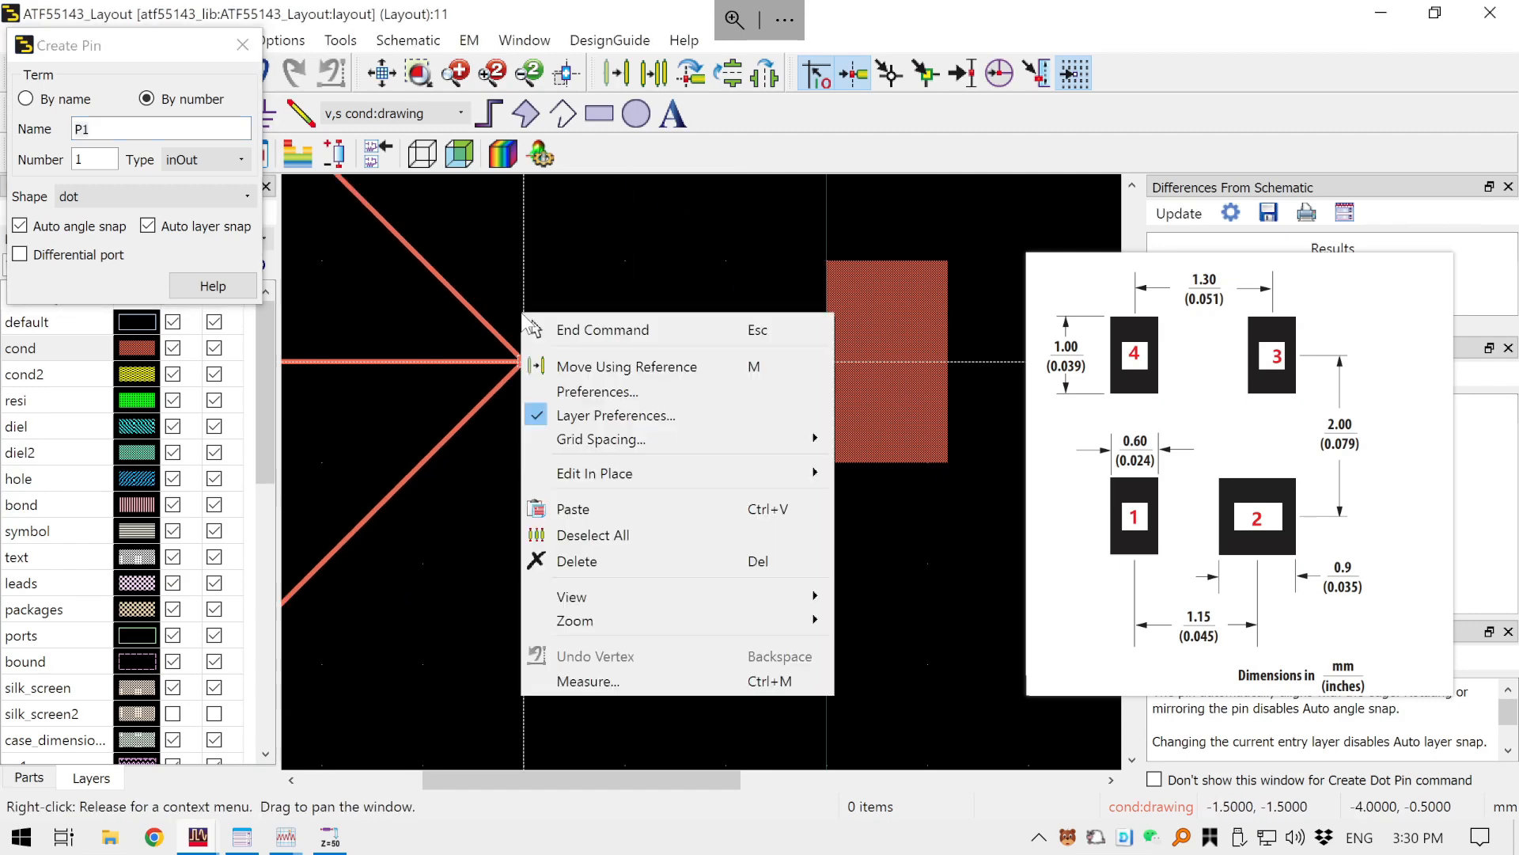
mouse_move(588, 441)
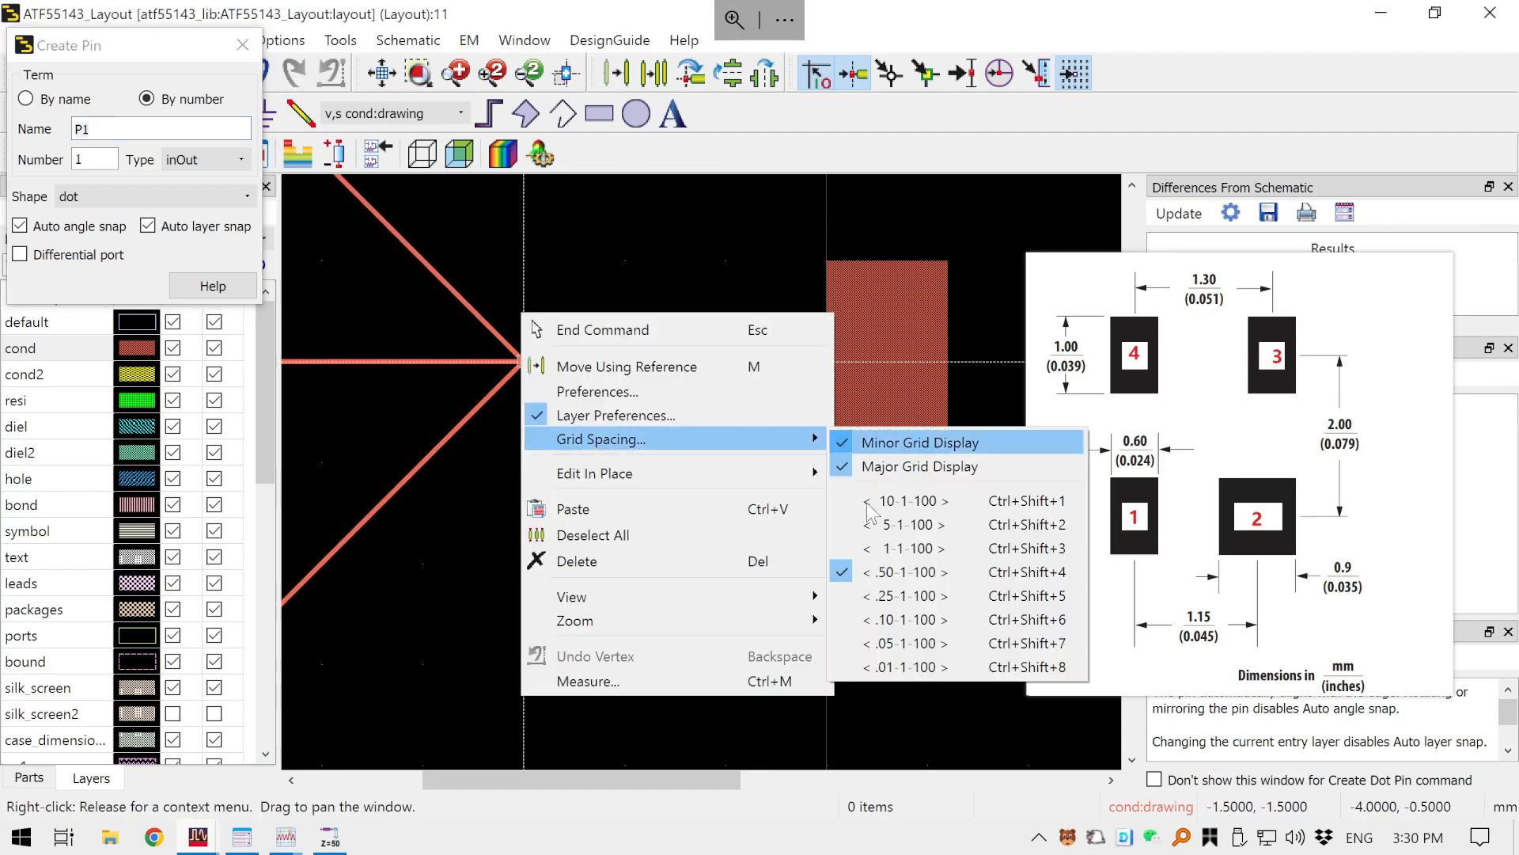
click(913, 619)
- Place pin P1, number 1, at the centre of the lower-left pad at X 0.3, Y -1.5
scroll(848, 578, down, 2)
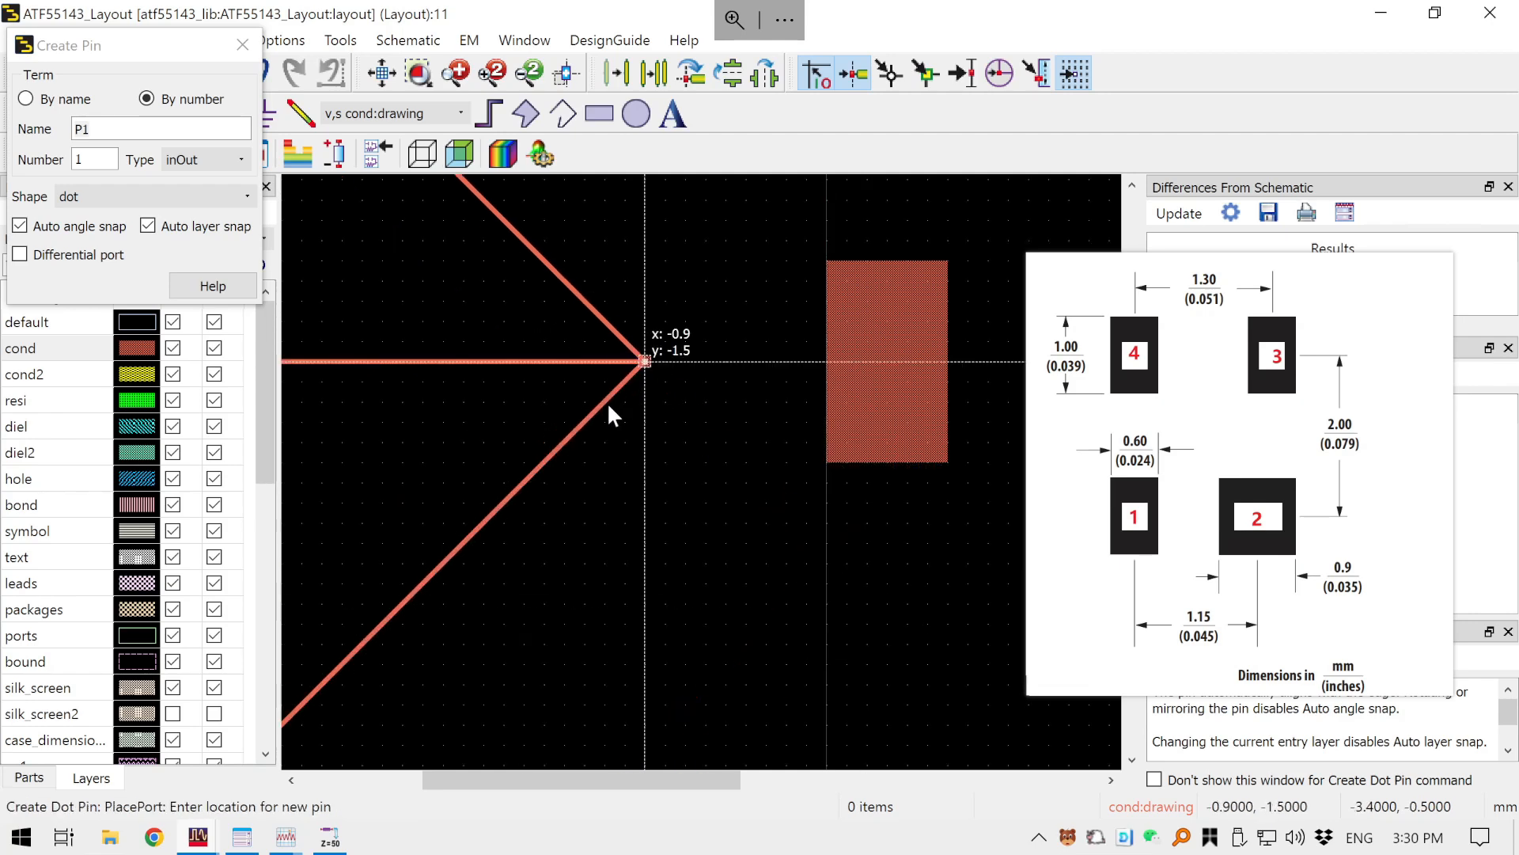
scroll(595, 430, down, 3)
scroll(876, 511, up, 4)
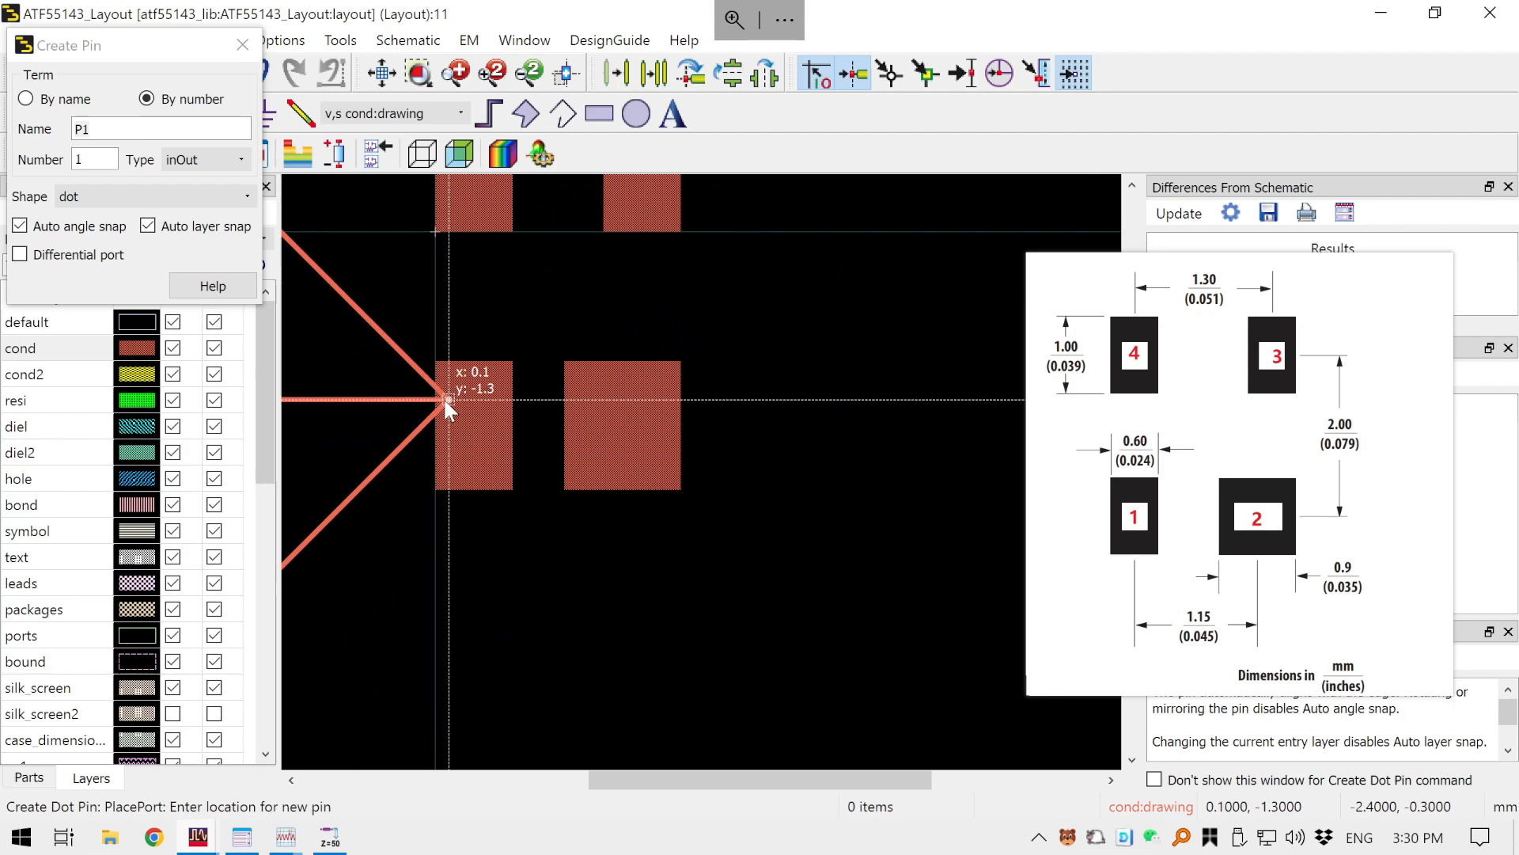
click(475, 427)
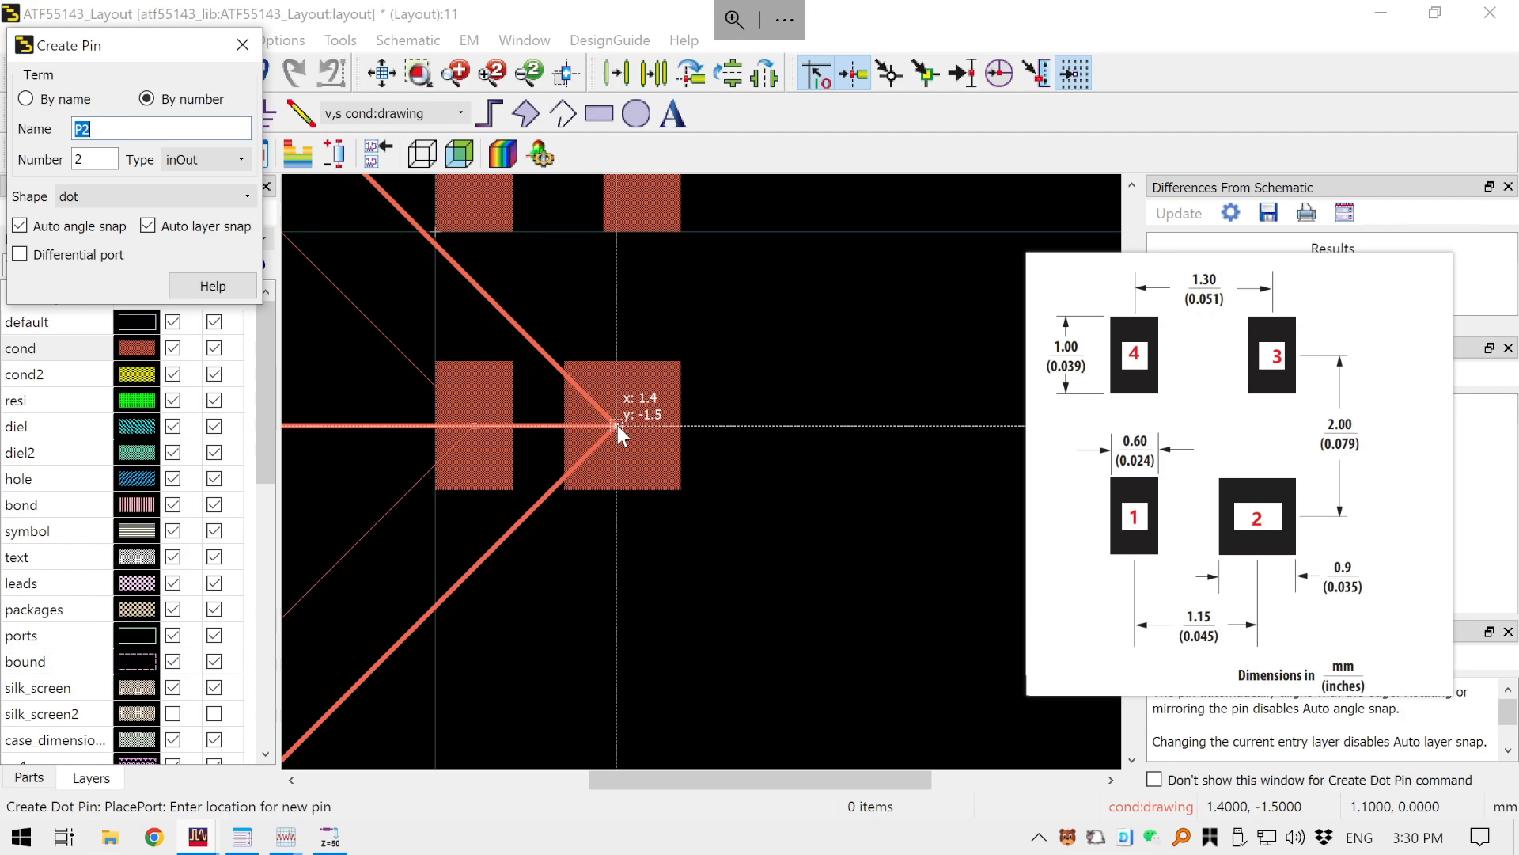
- Place pins P2 at X 1.4, Y -1.5, P3 at X 1.6, Y 0.5, and P4 centred on the upper-left pad
click(617, 425)
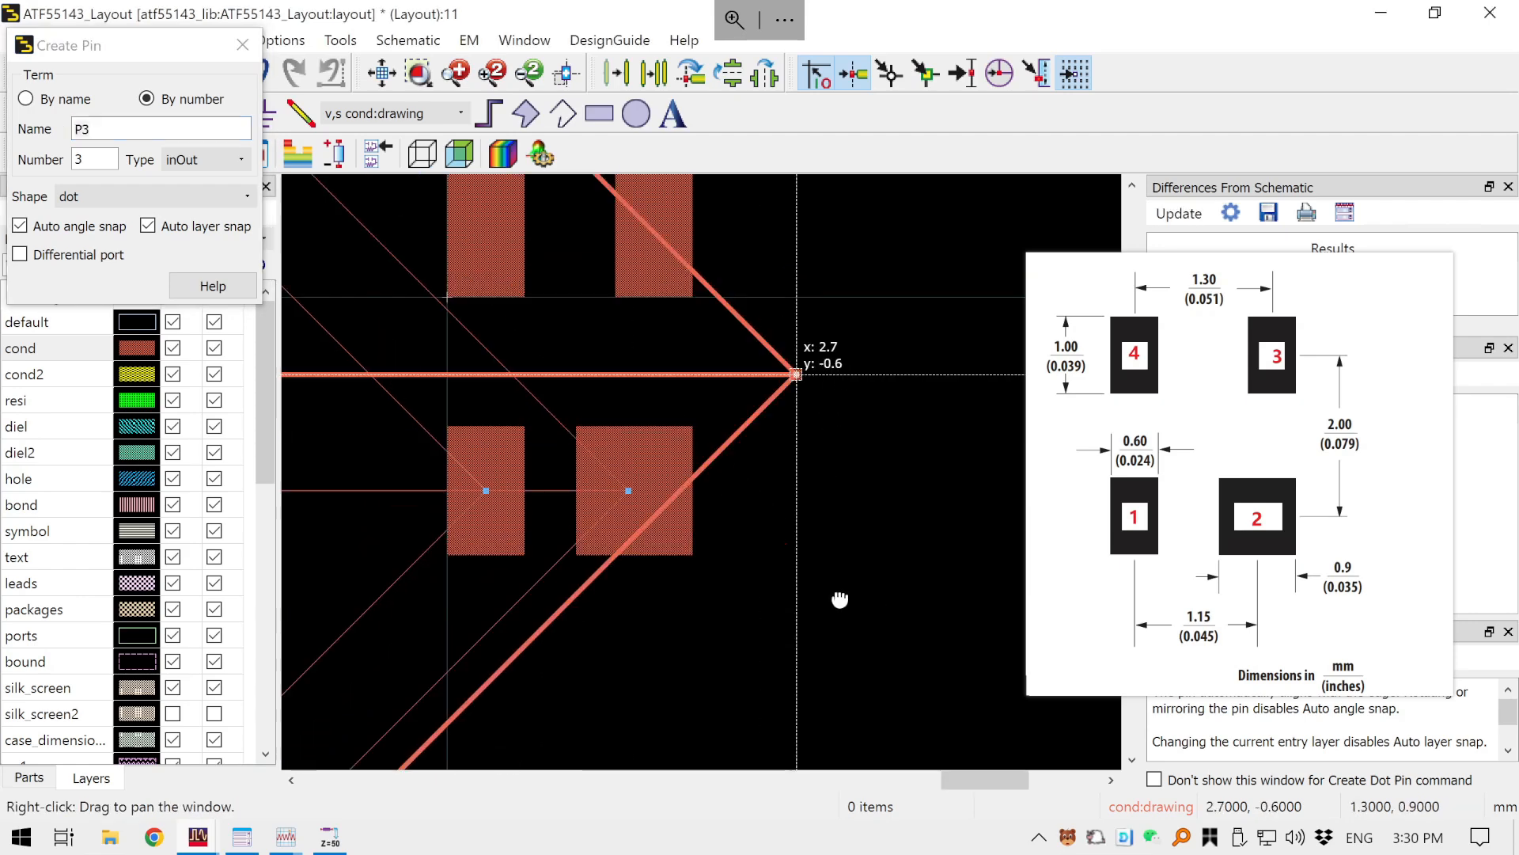
drag(839, 600, 848, 617)
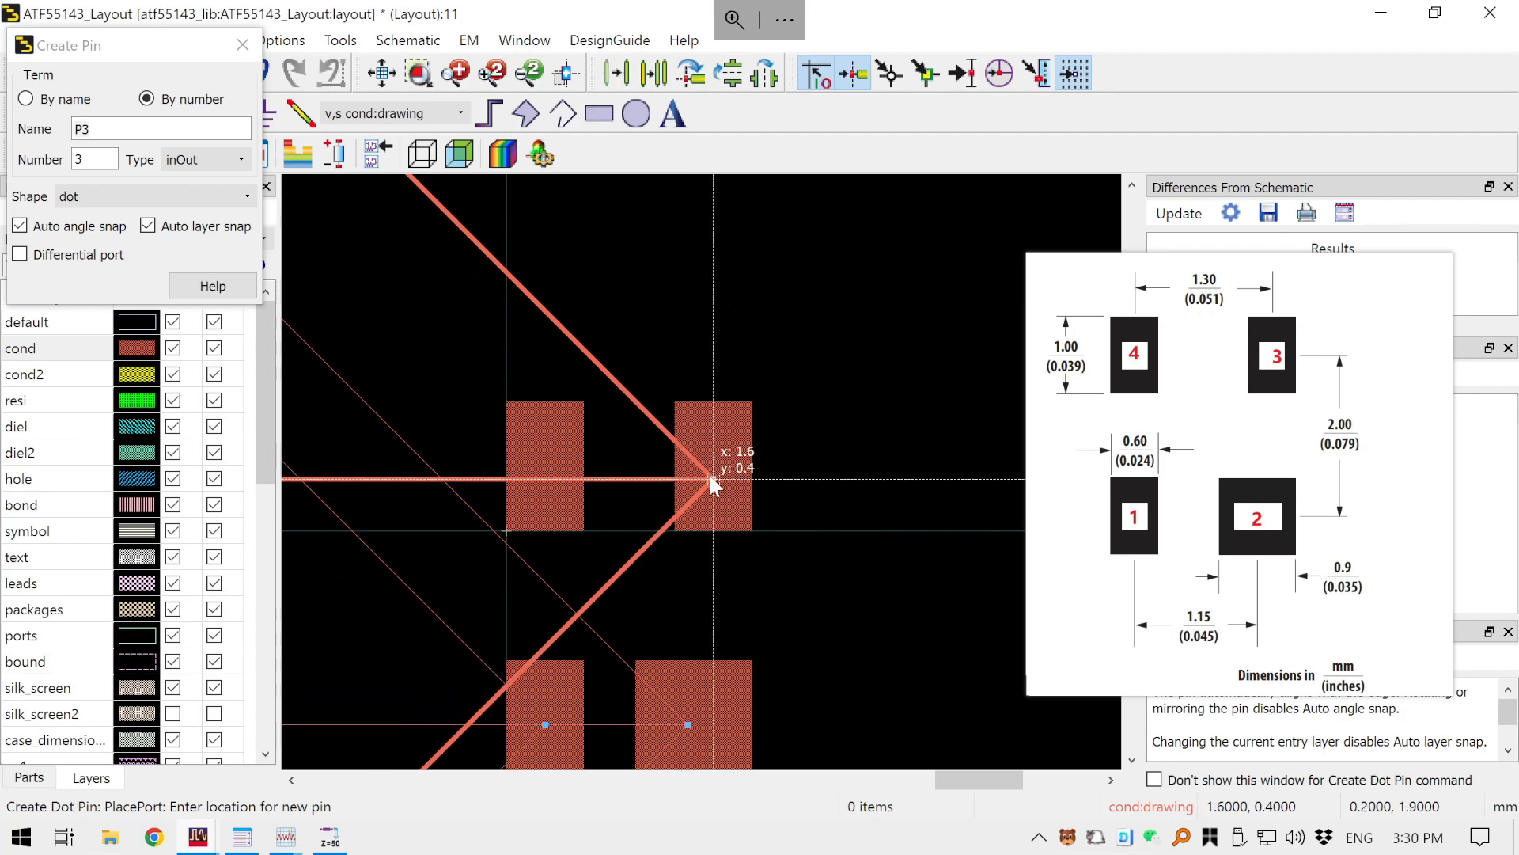
click(710, 477)
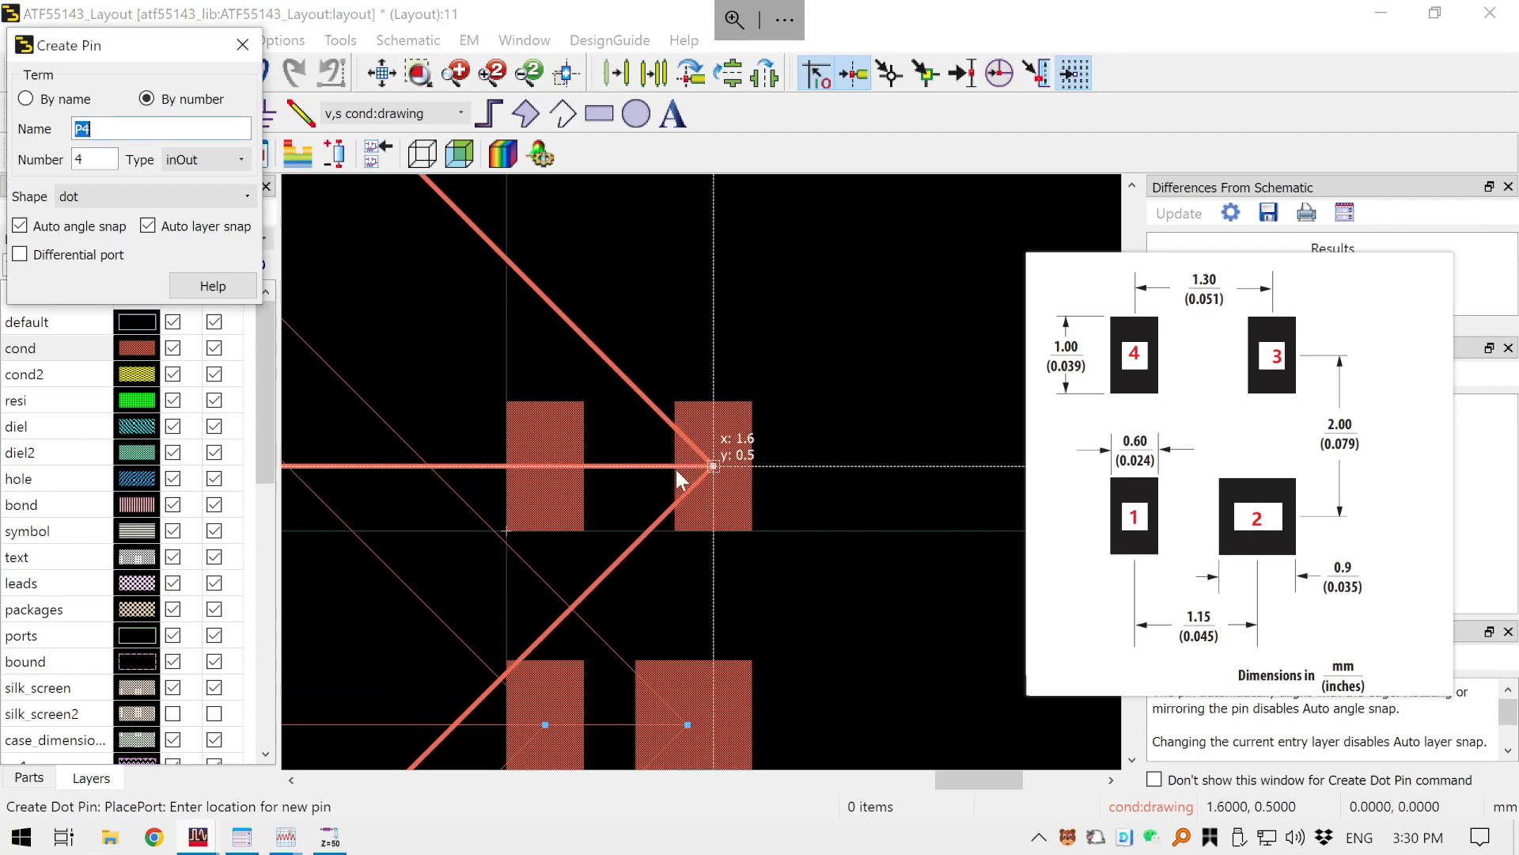
click(541, 467)
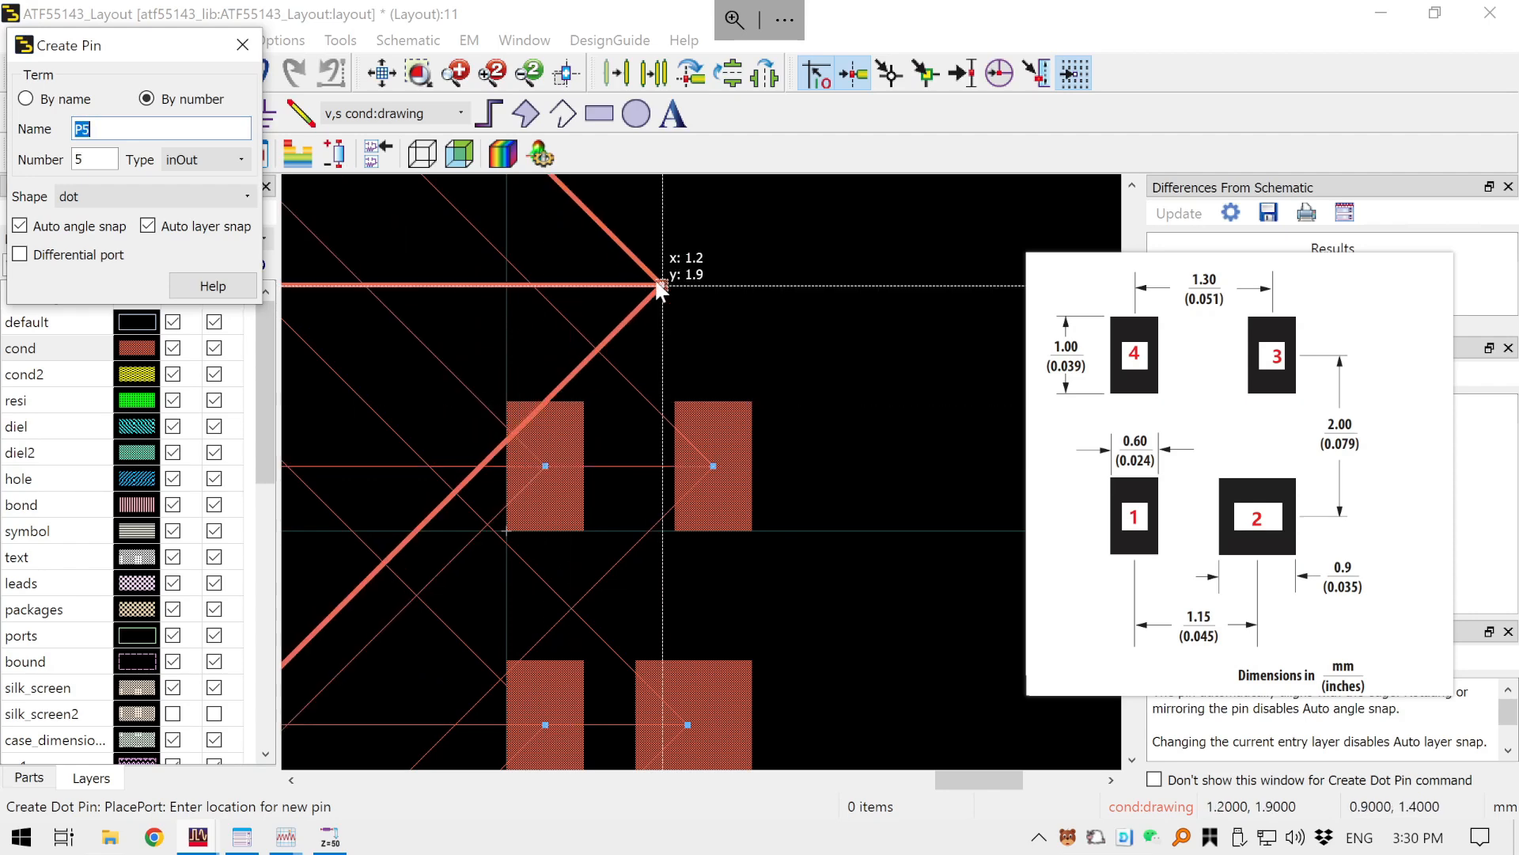
- Place pins P5 and P6 on the lower pads' bottom edges, P7 and P8 on the upper pads' top edges, and save the layout
scroll(662, 288, down, 2)
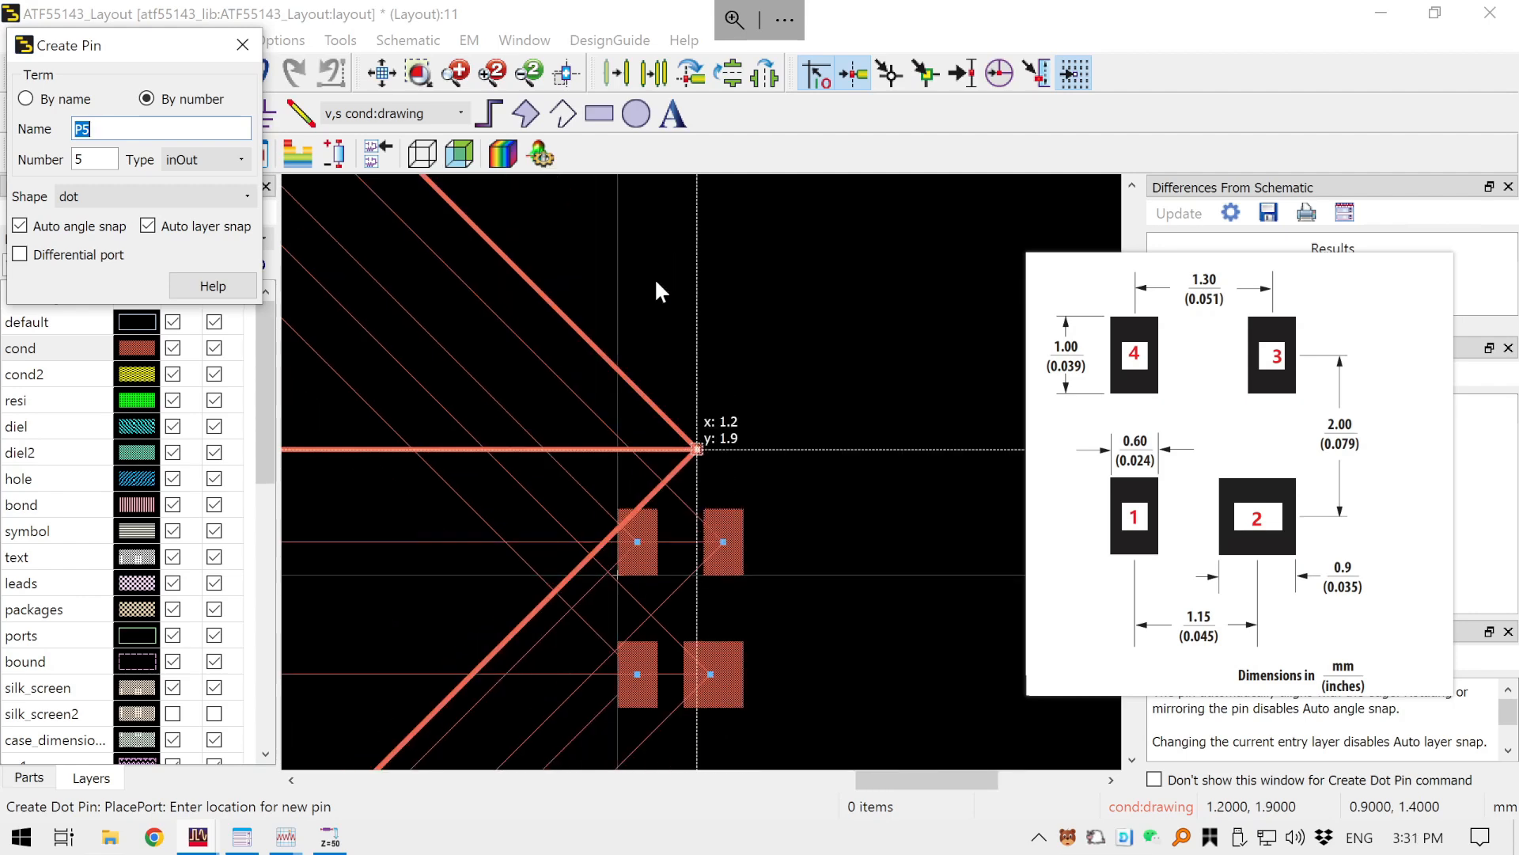
scroll(697, 619, down, 1)
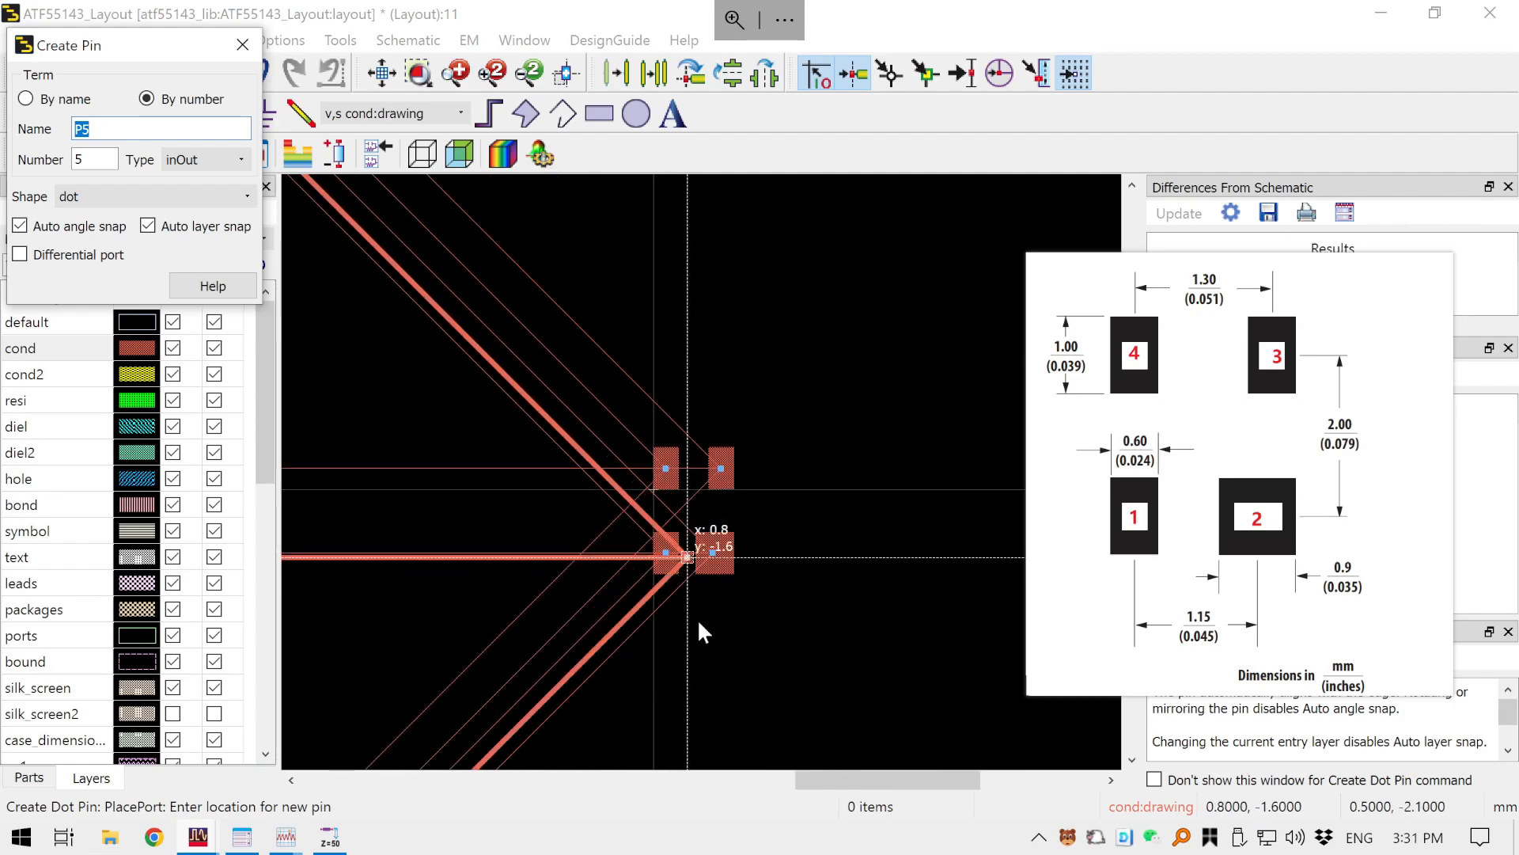
scroll(698, 617, down, 4)
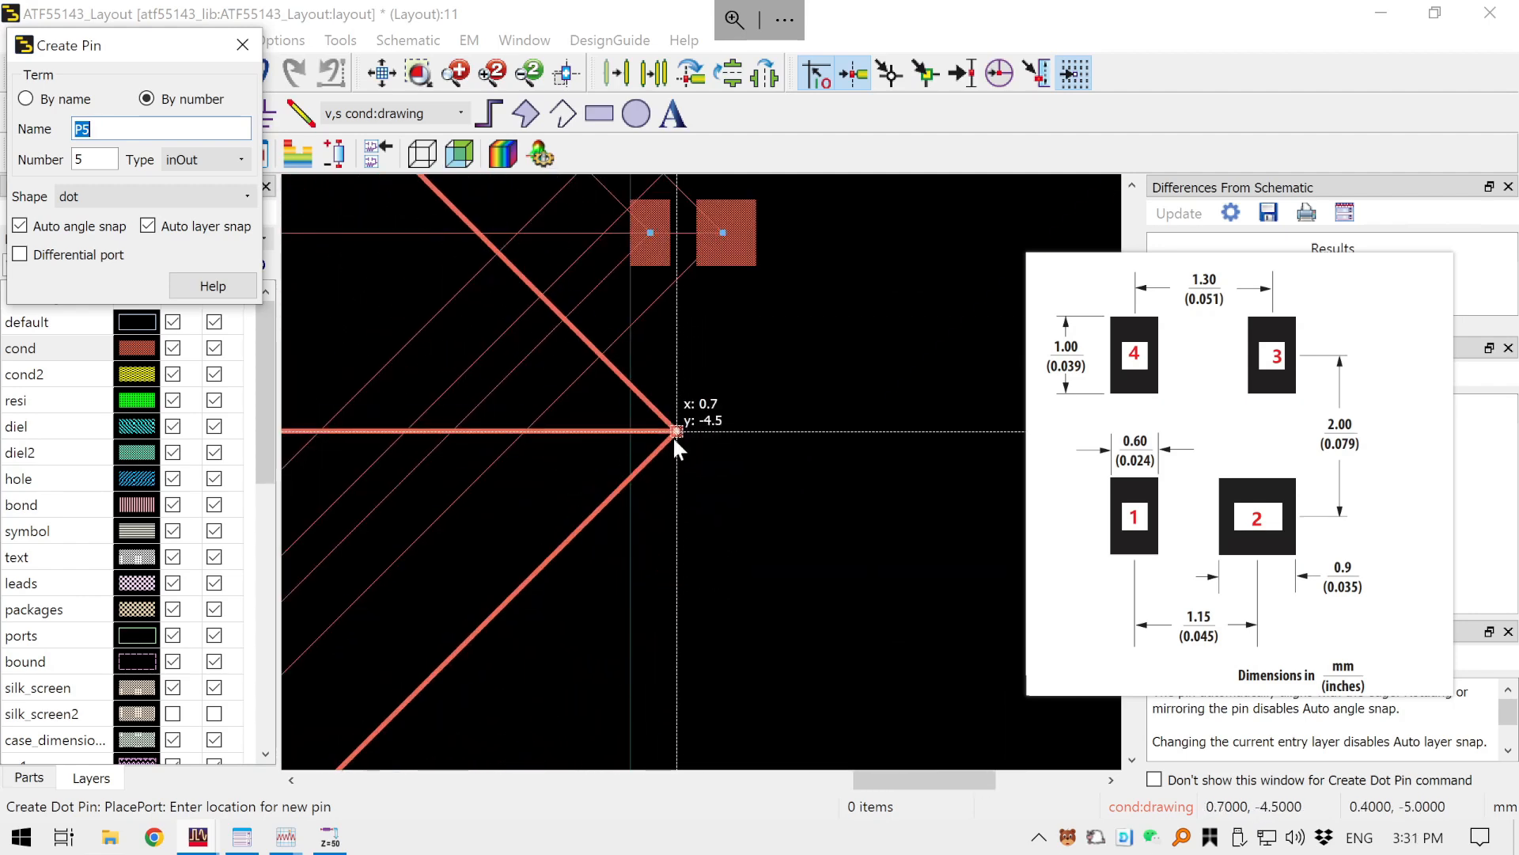
scroll(685, 419, up, 4)
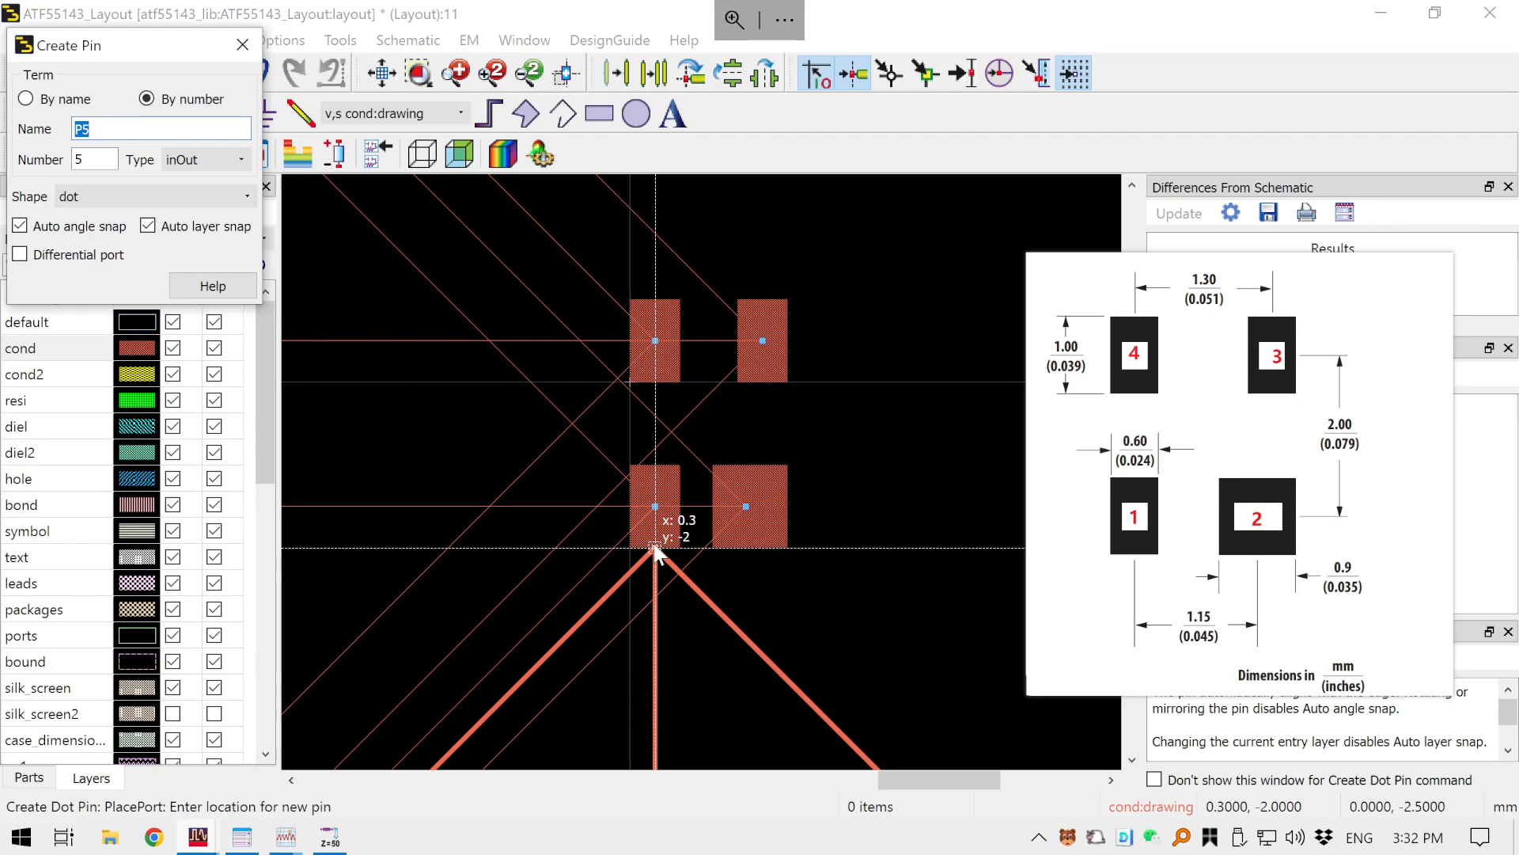
click(654, 546)
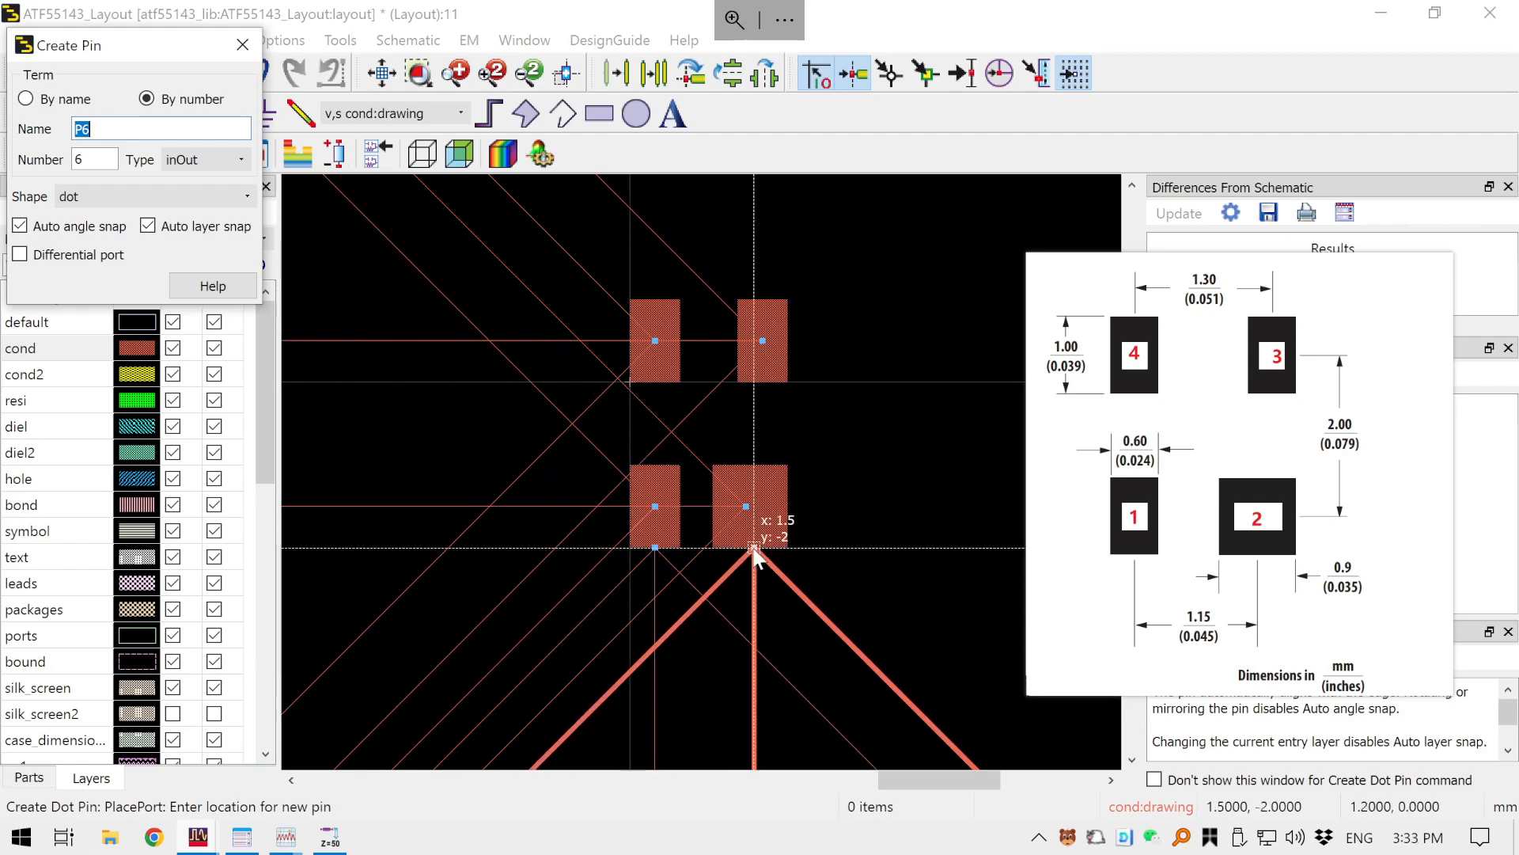
click(753, 547)
click(762, 299)
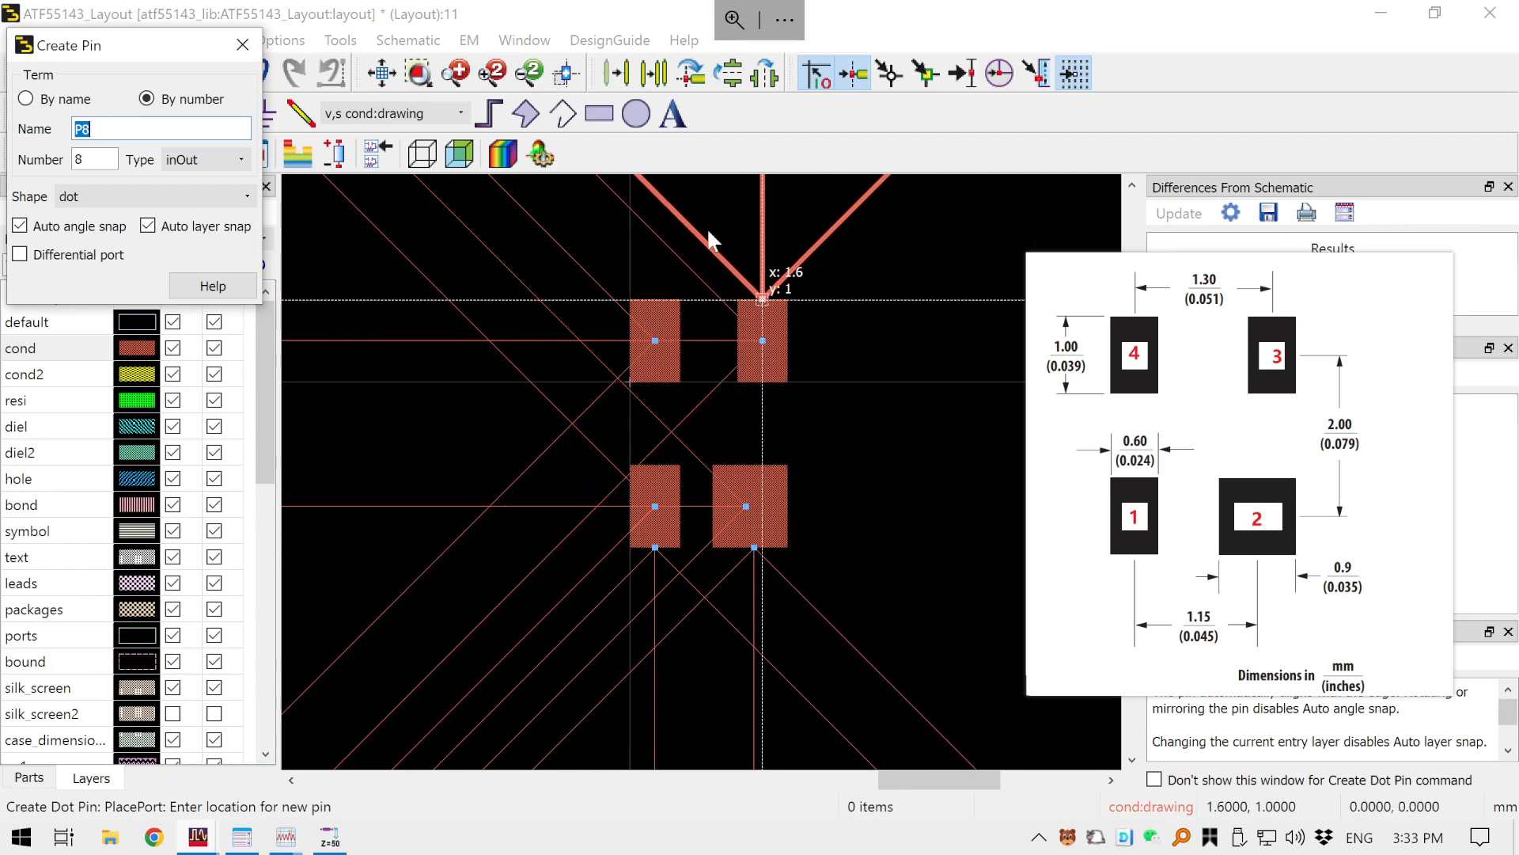
click(655, 300)
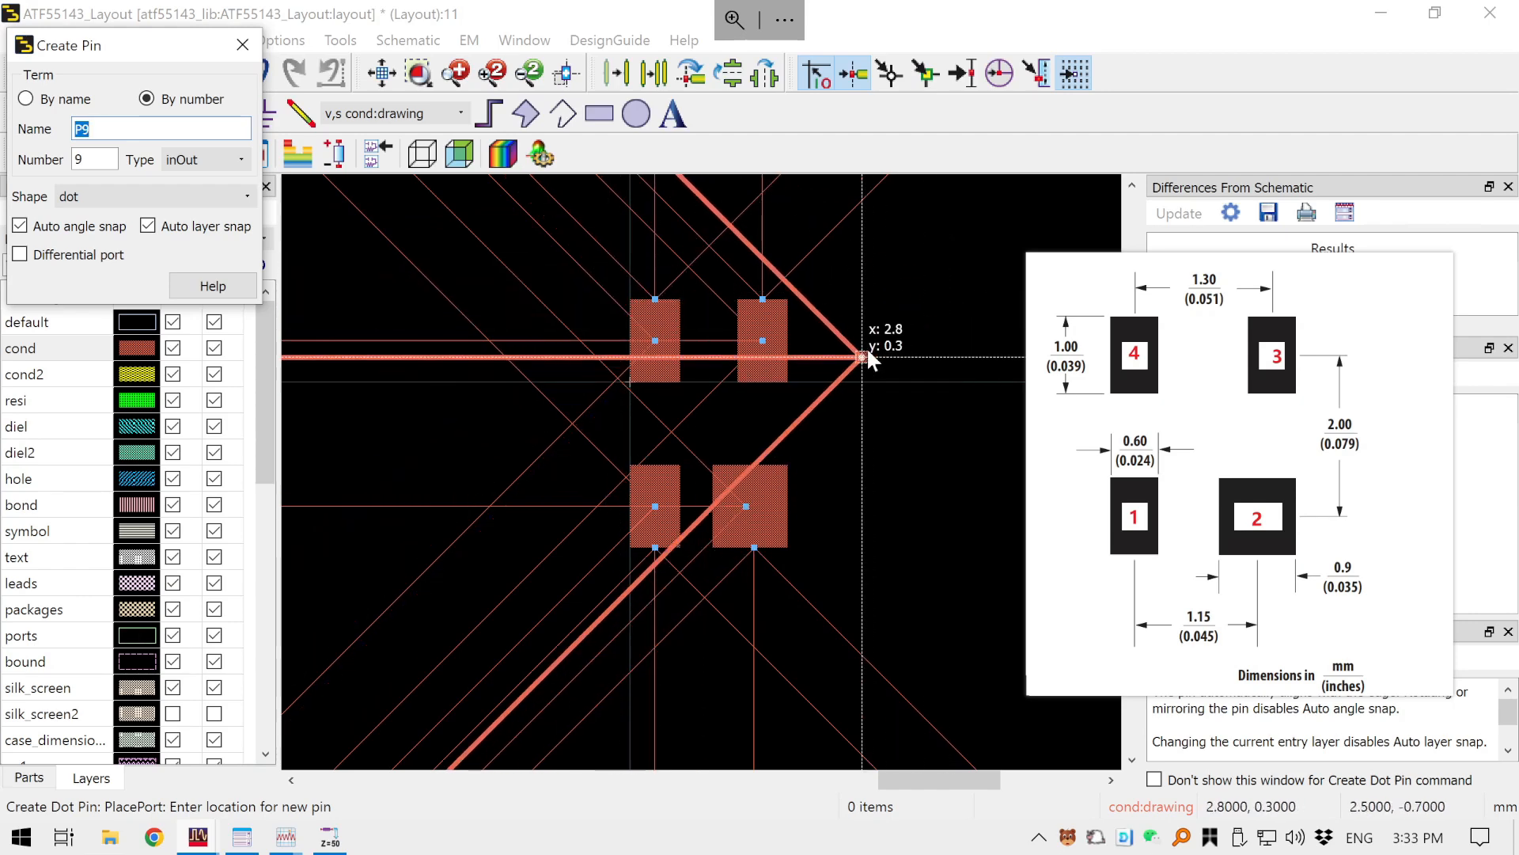
key(Escape)
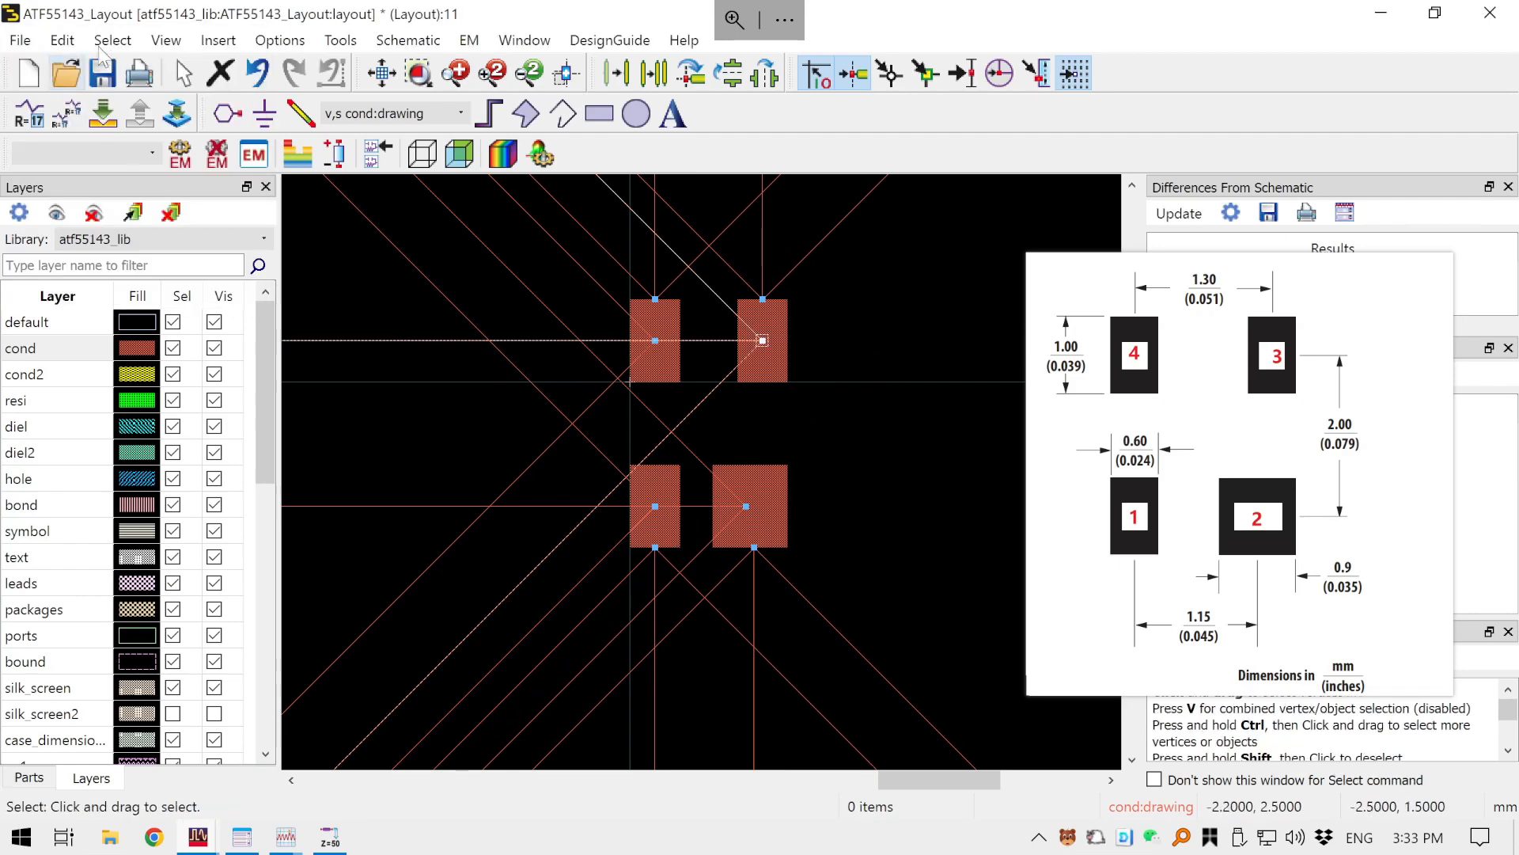
click(103, 74)
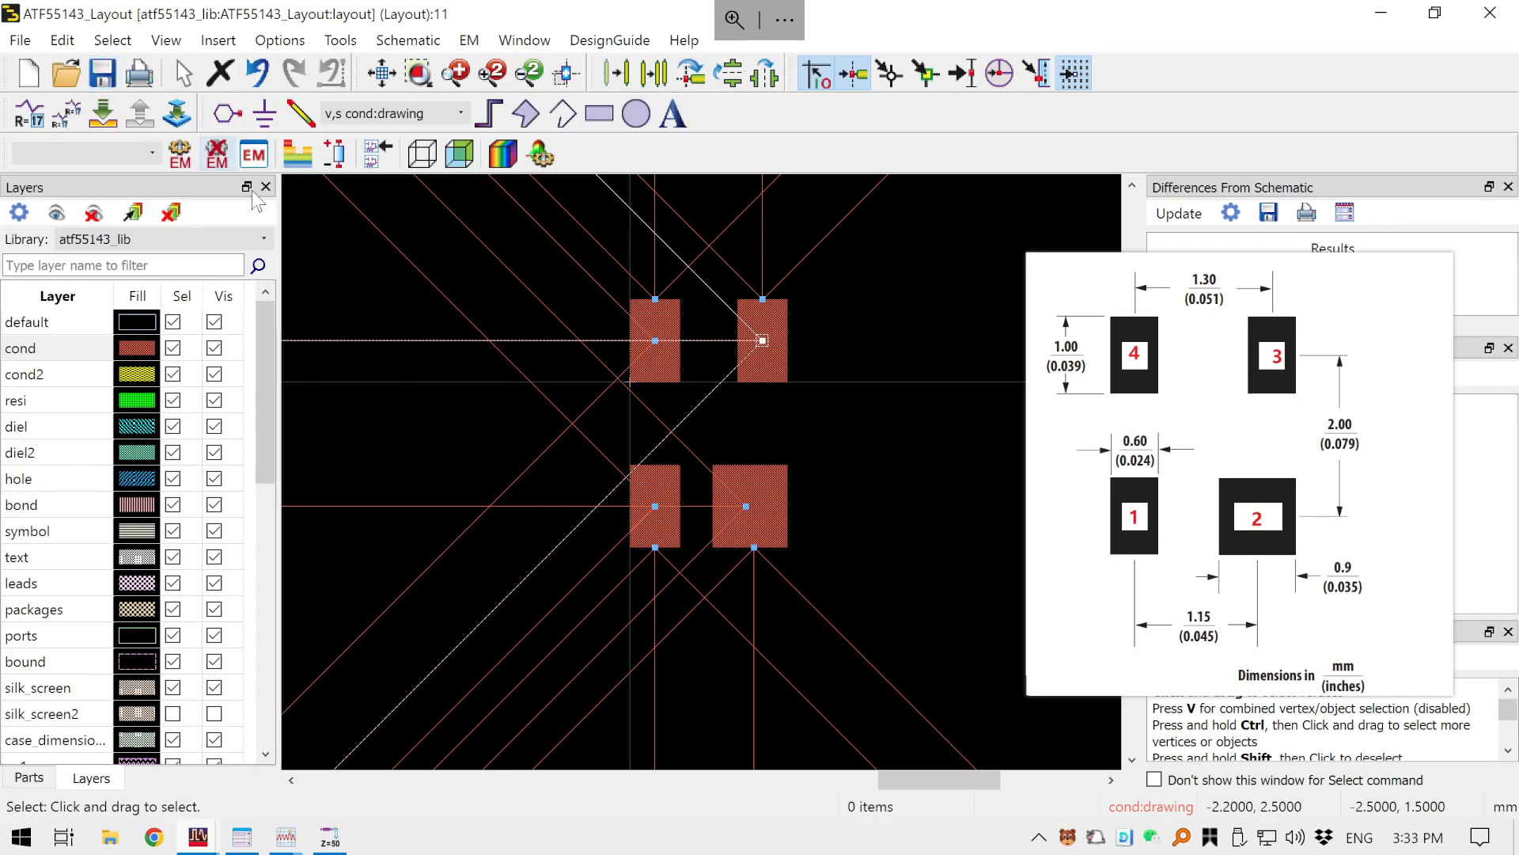
- Dismiss the pinned pad drawing from over the layout
click(1043, 440)
drag(1038, 430, 1076, 436)
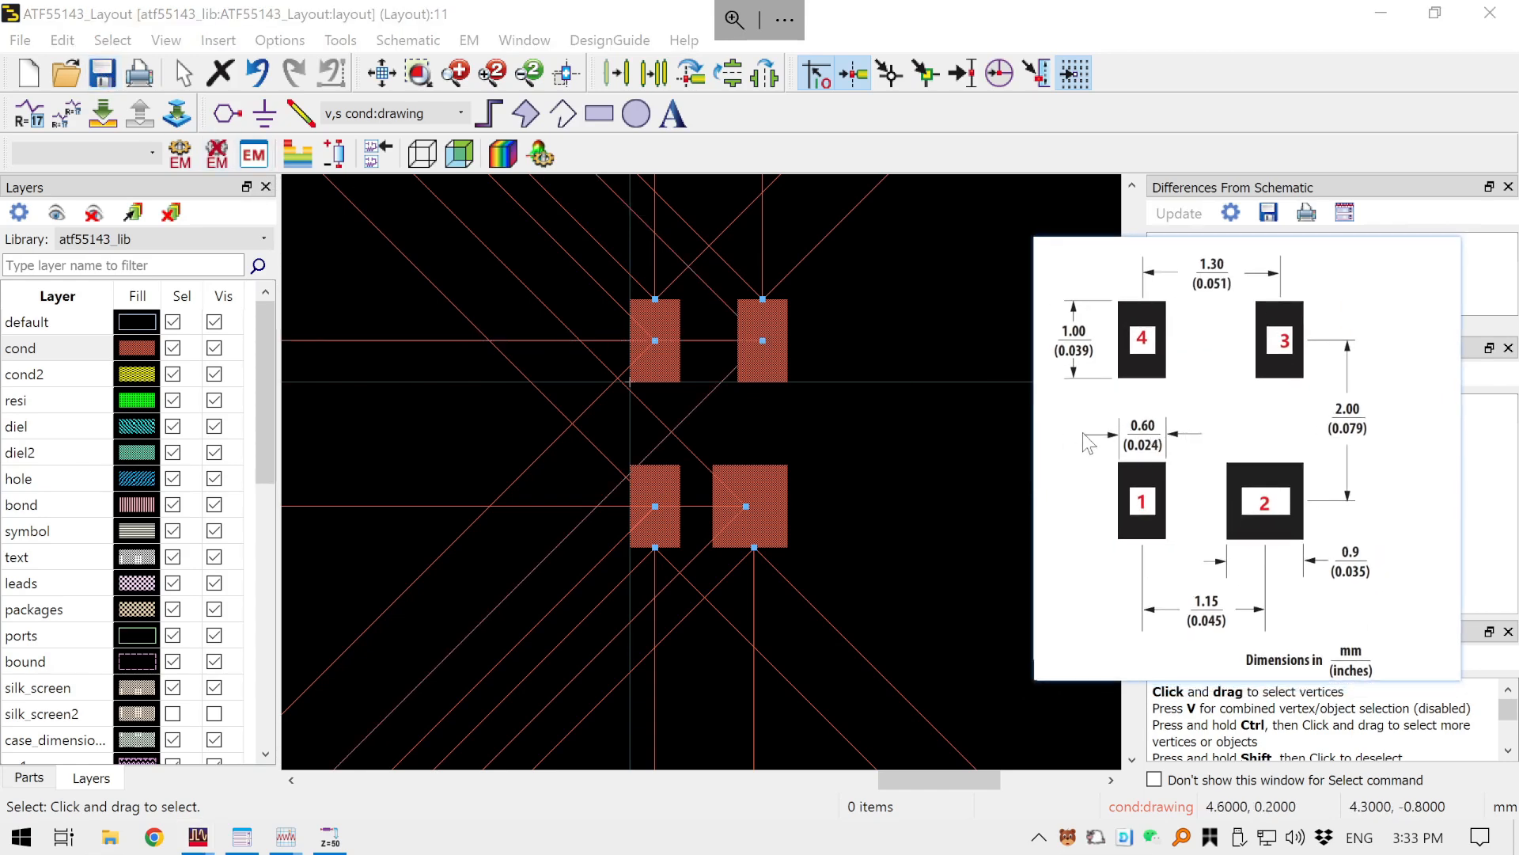
double_click(1083, 433)
drag(460, 260, 927, 415)
click(927, 415)
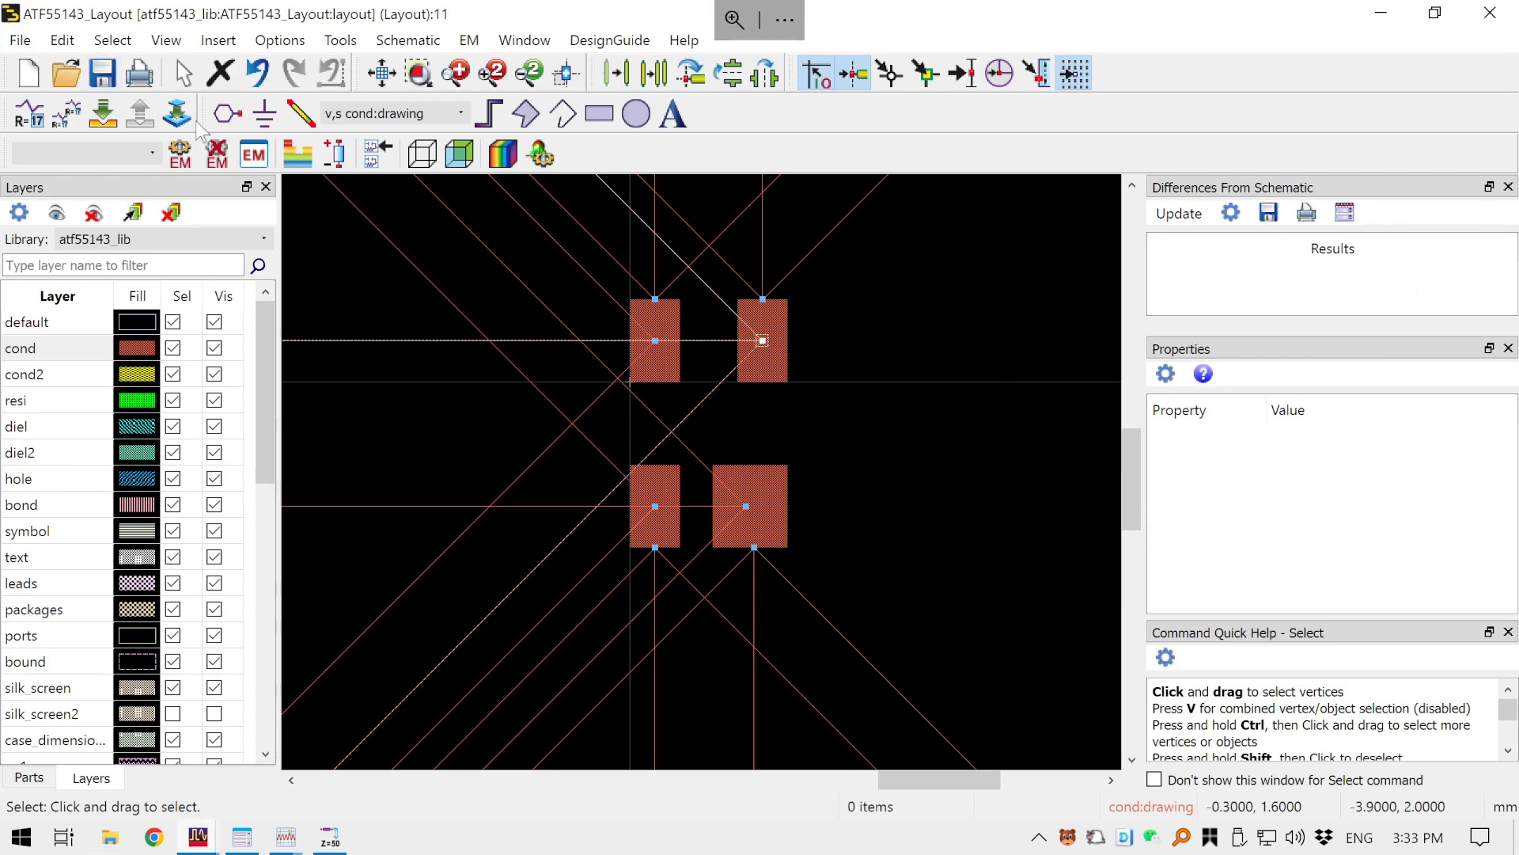
- Open the Port Editor beside the pads and locate pin P1 in the layout
click(333, 155)
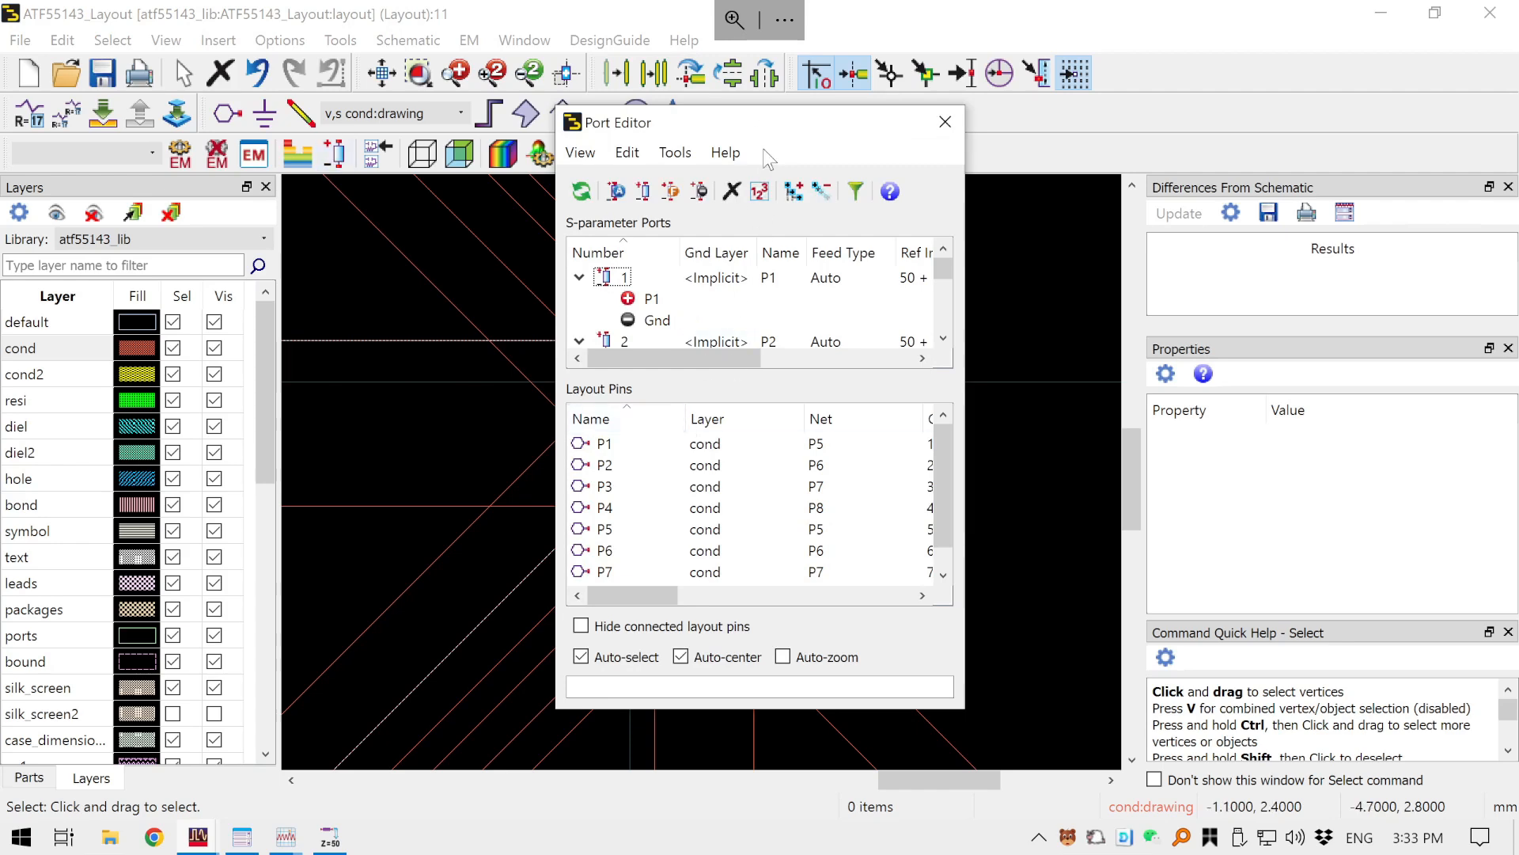
drag(754, 123, 1214, 115)
click(1063, 438)
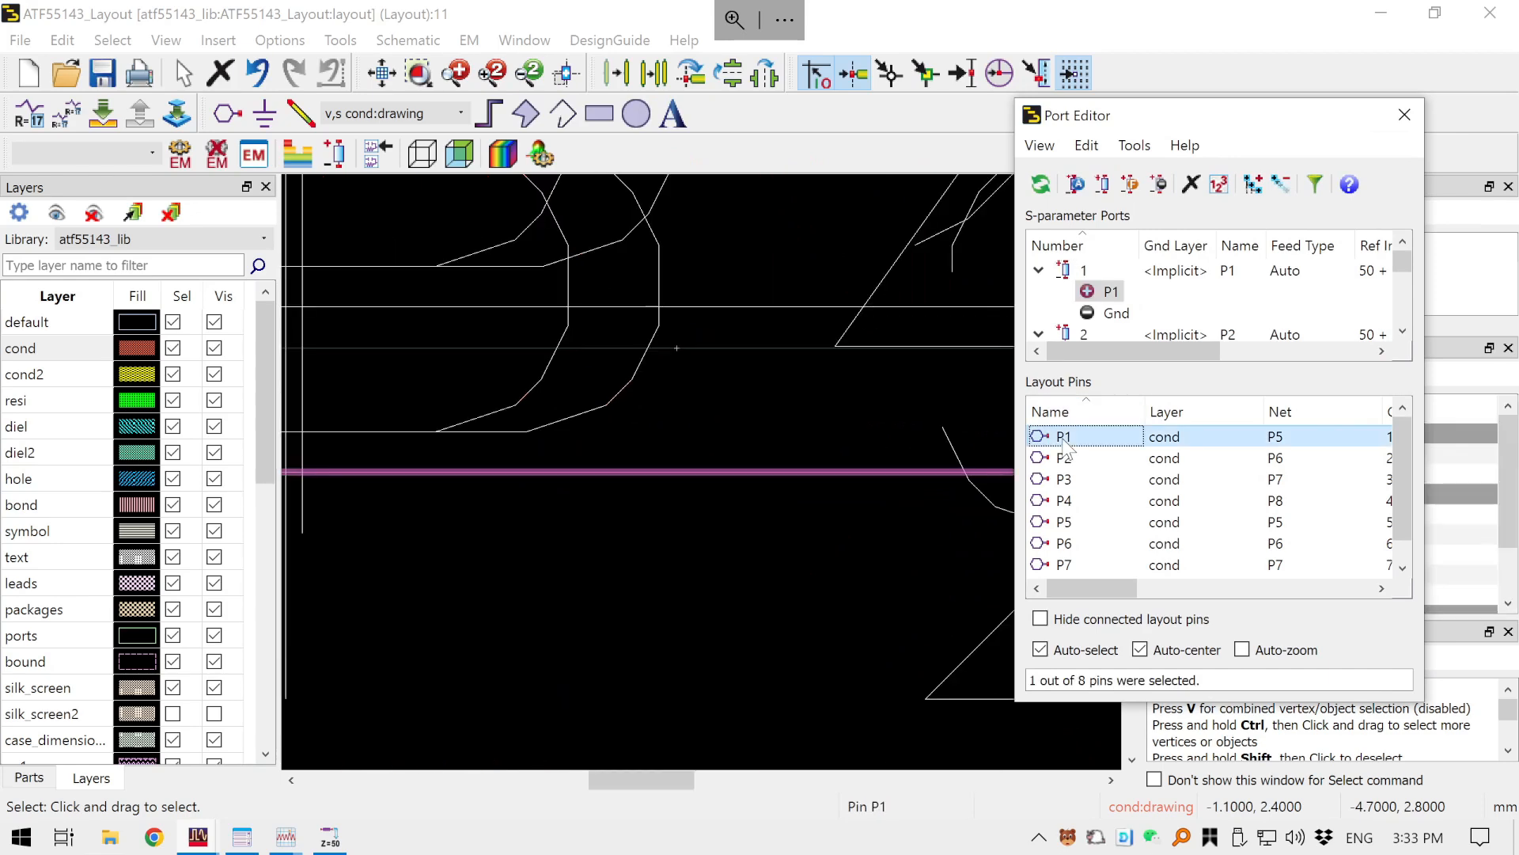
scroll(628, 386, down, 1)
scroll(628, 386, down, 3)
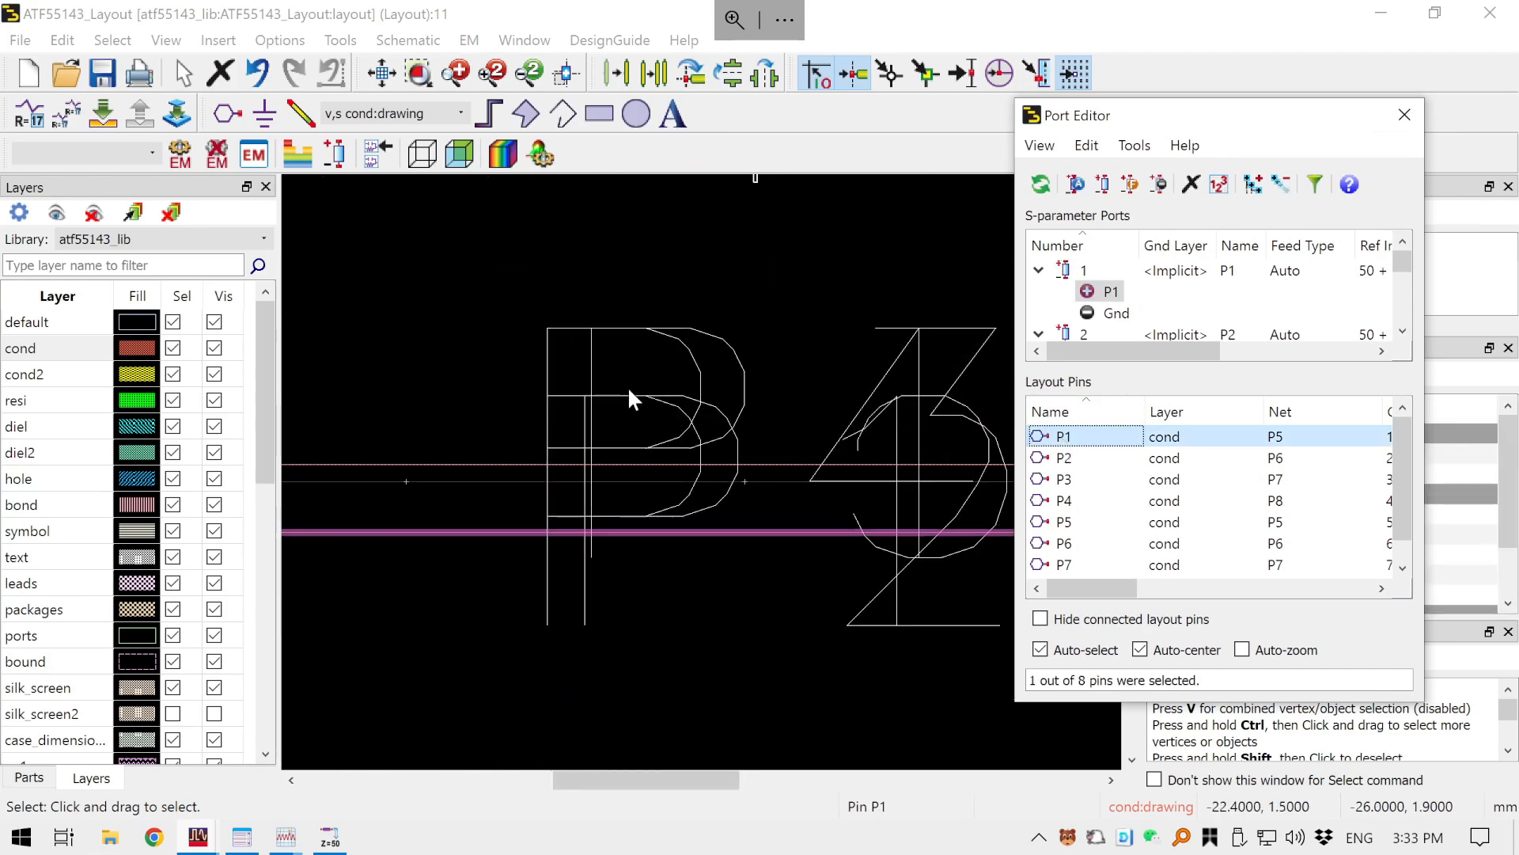
scroll(883, 491, up, 4)
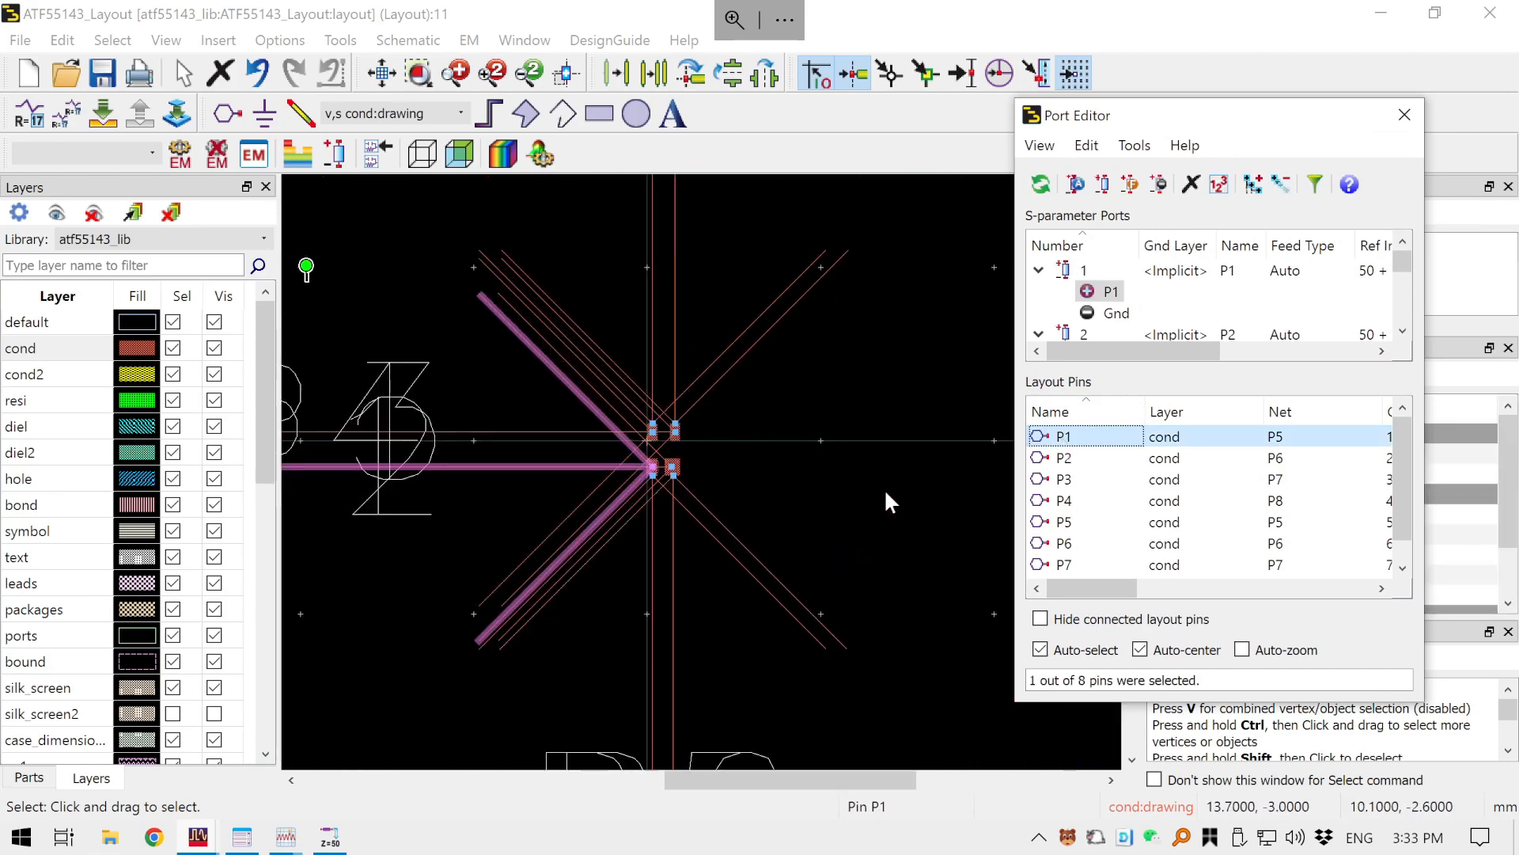
- Locate pin P2 from the layout pins list, recheck pin P1's location, and clear the pin selection
click(1149, 463)
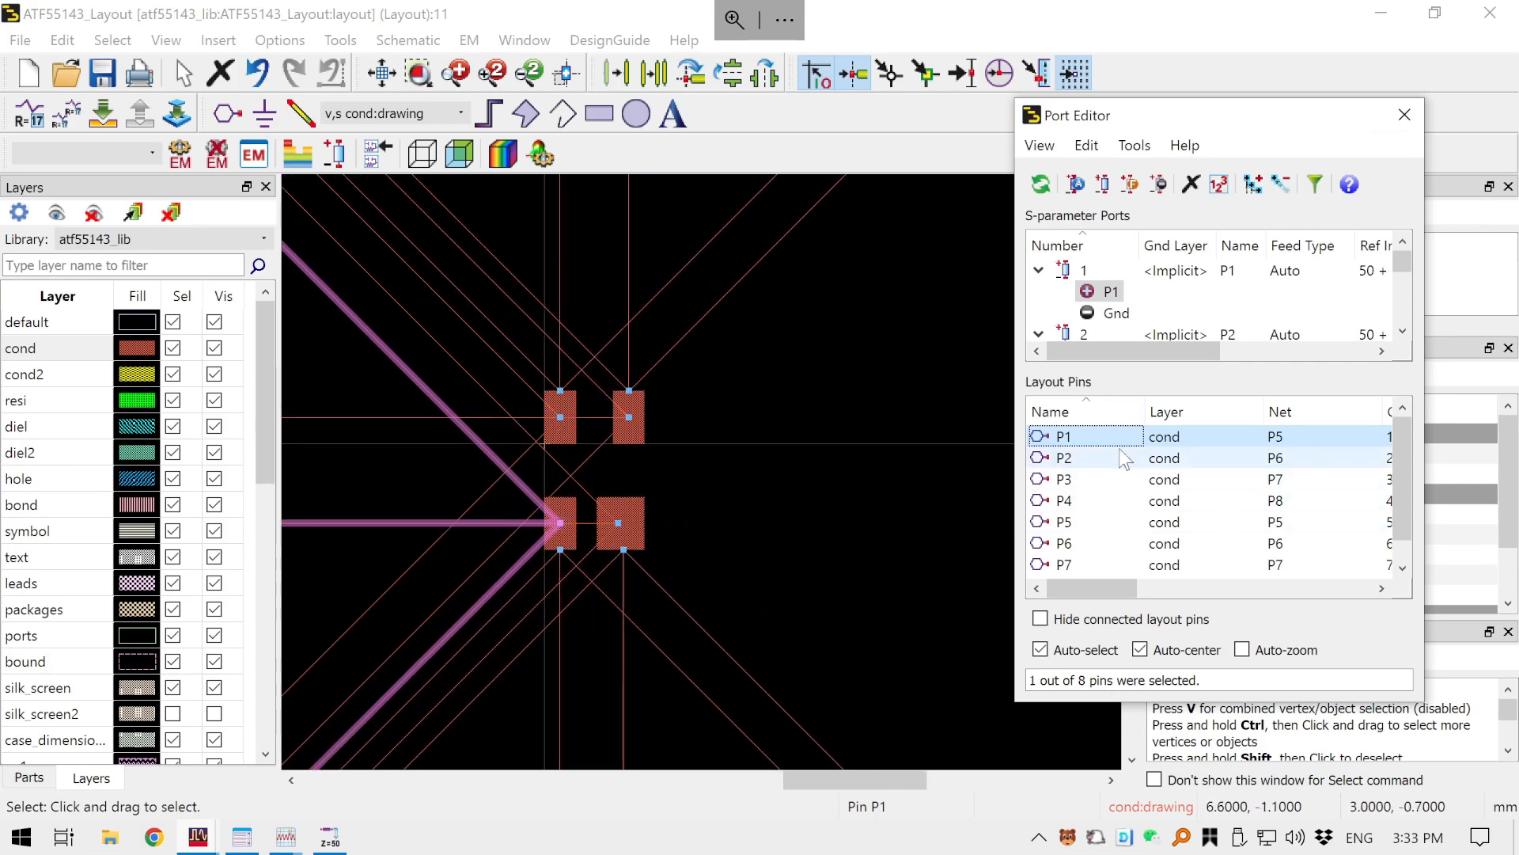
scroll(825, 443, down, 2)
scroll(826, 453, up, 3)
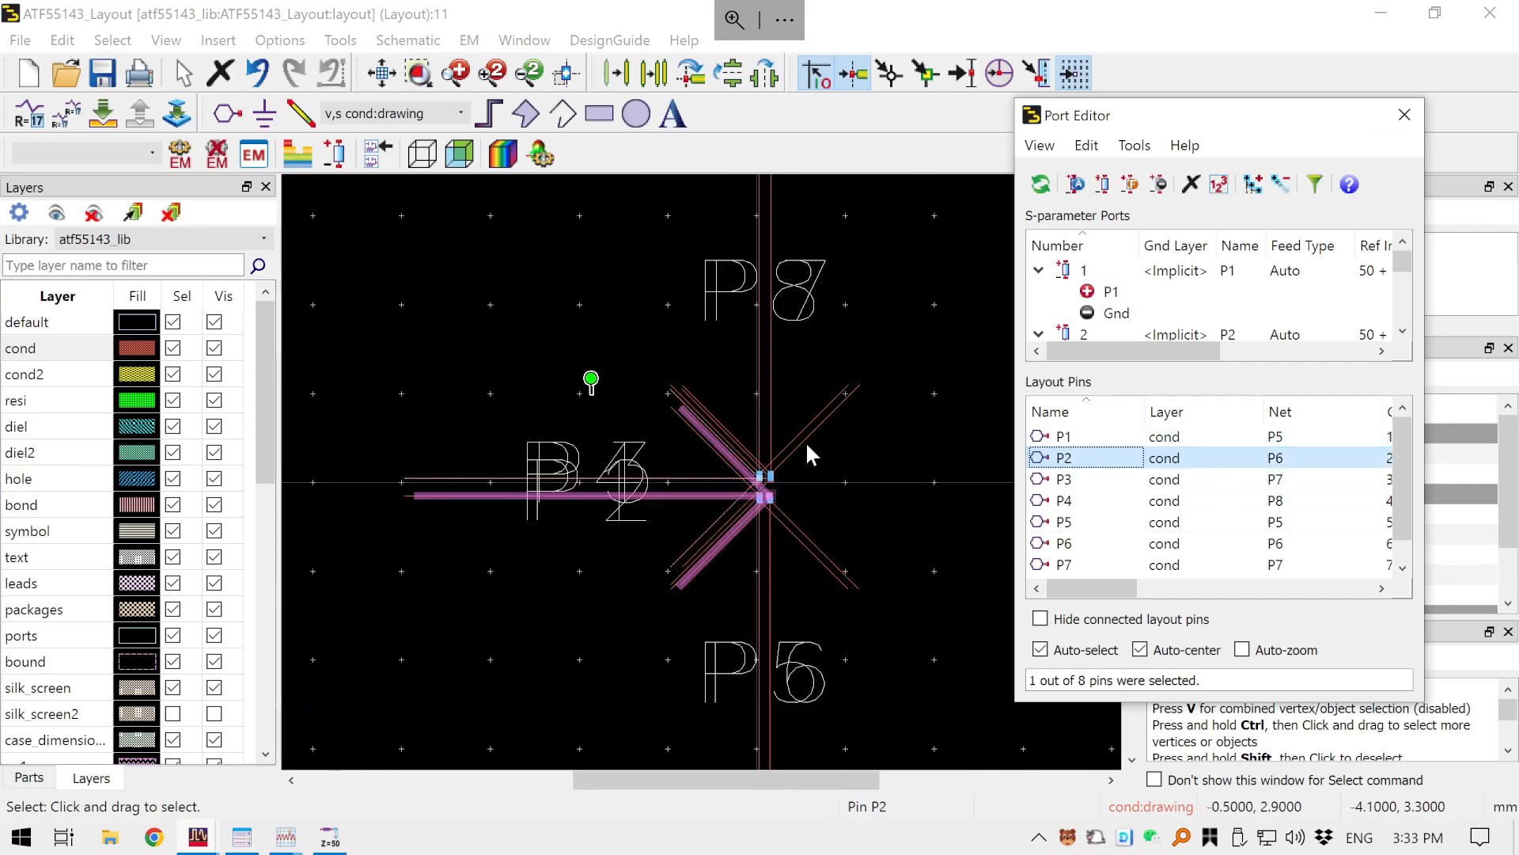
scroll(1254, 520, down, 1)
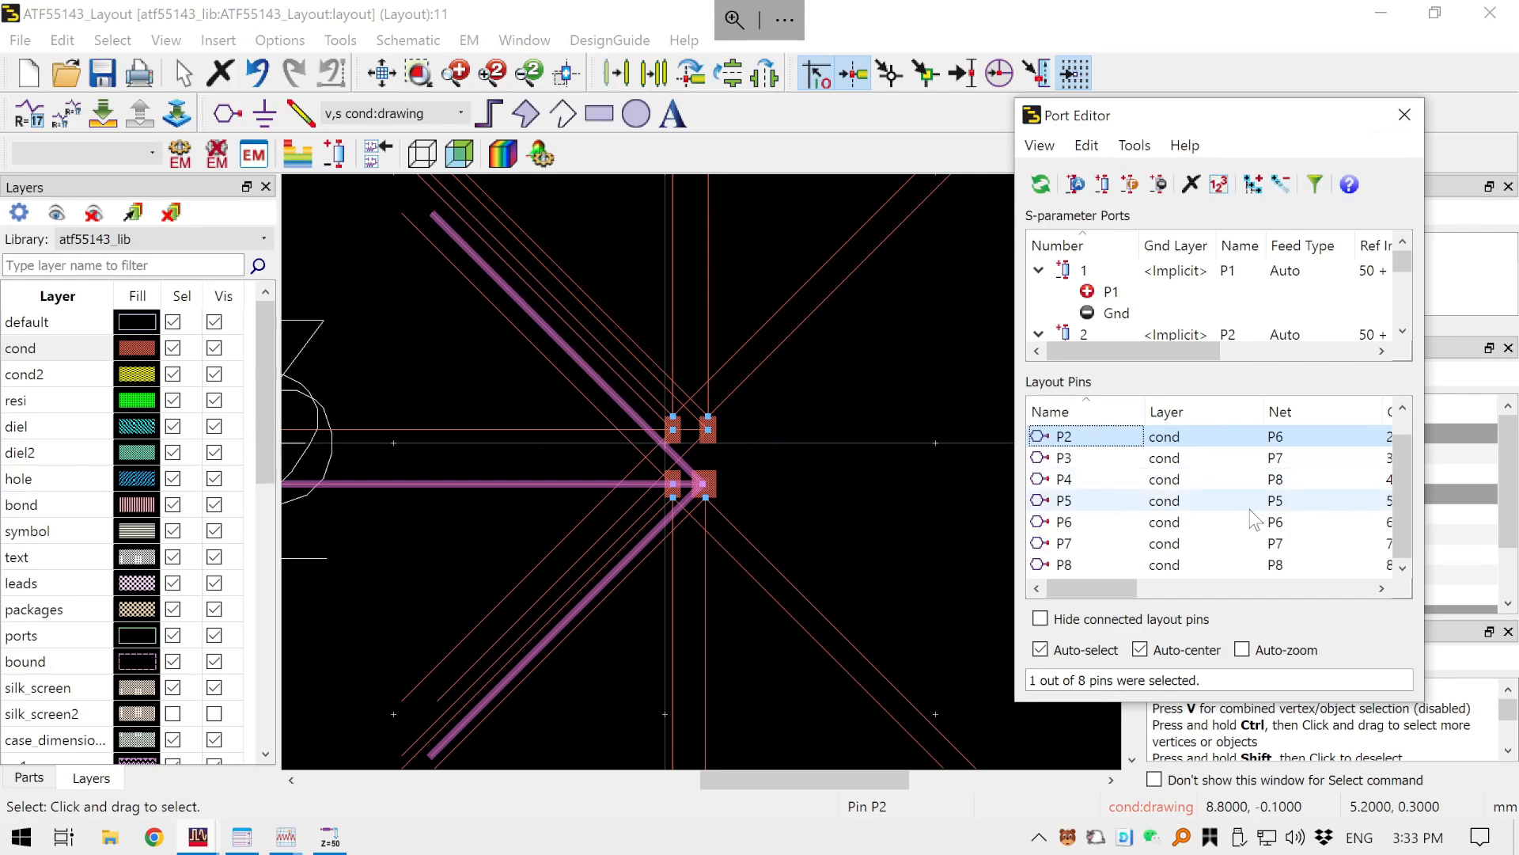
scroll(1076, 481, up, 1)
click(1096, 440)
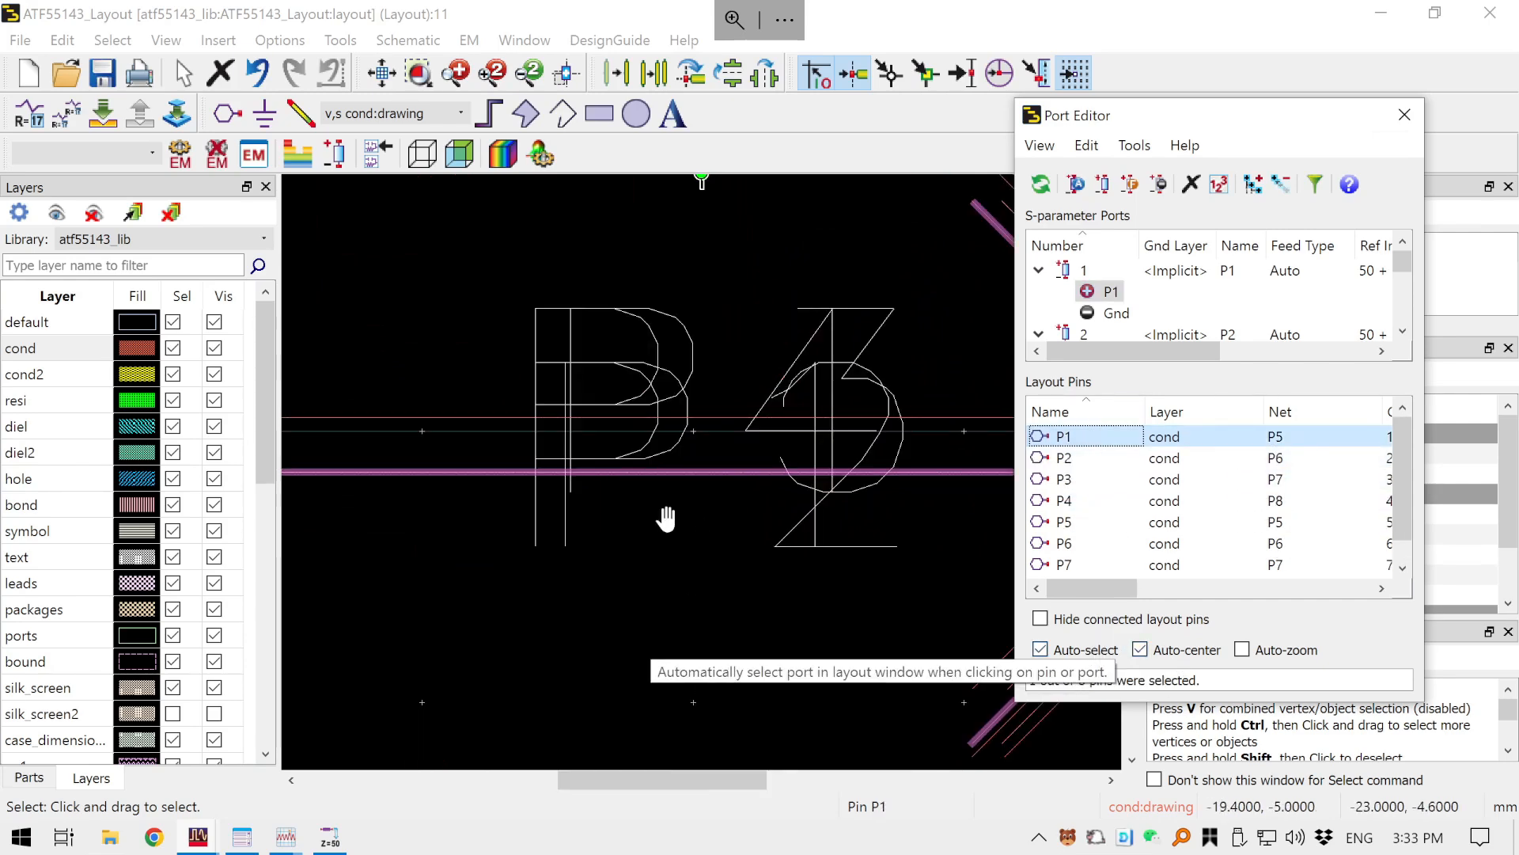
drag(666, 520, 287, 556)
scroll(951, 460, up, 3)
click(934, 486)
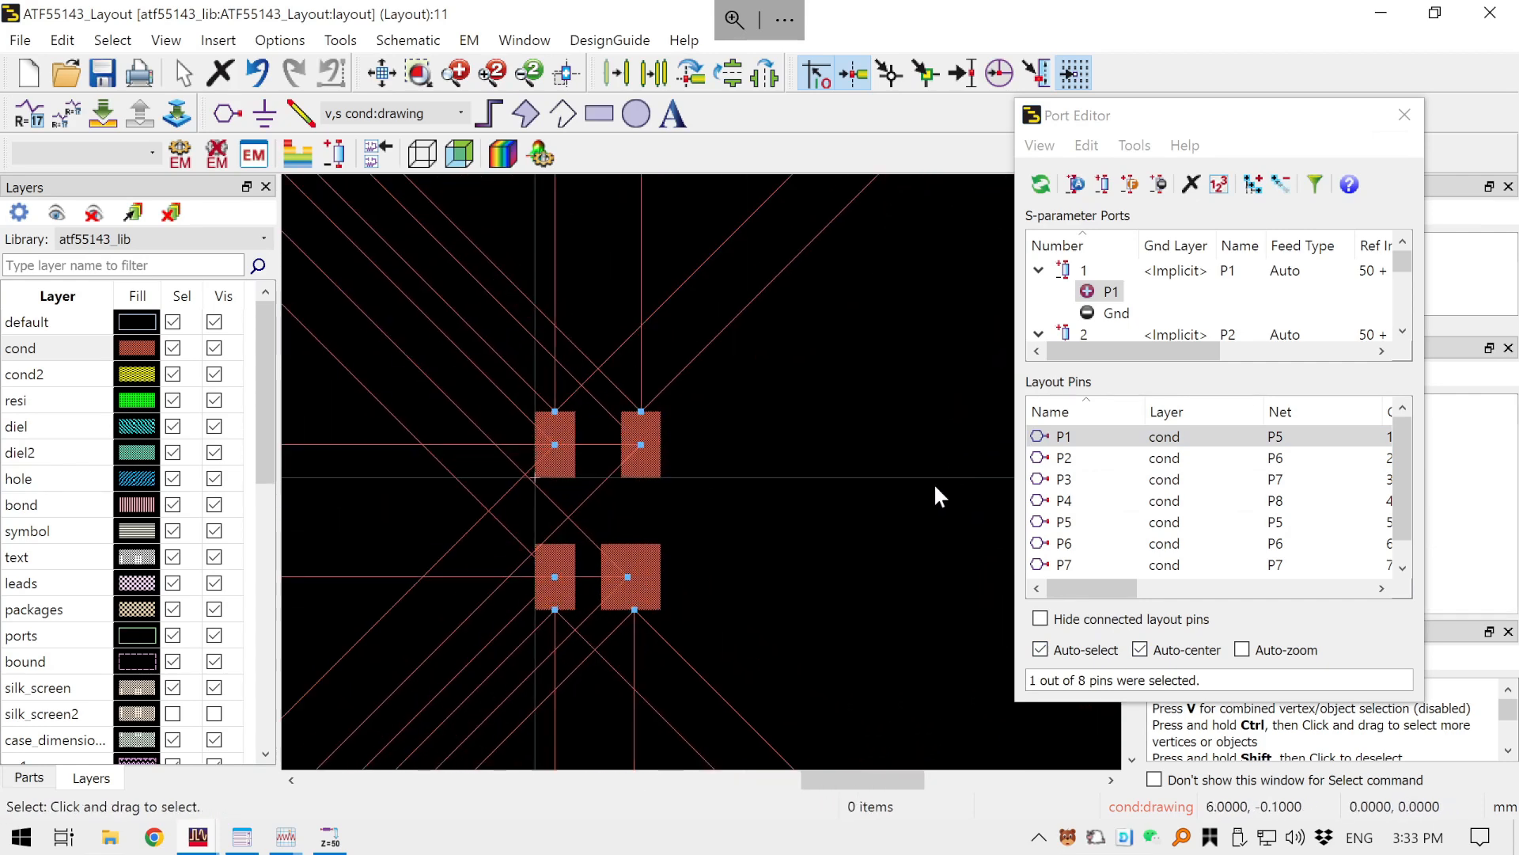
- Locate pin P3 in the layout and check which pad it sits on
click(1084, 479)
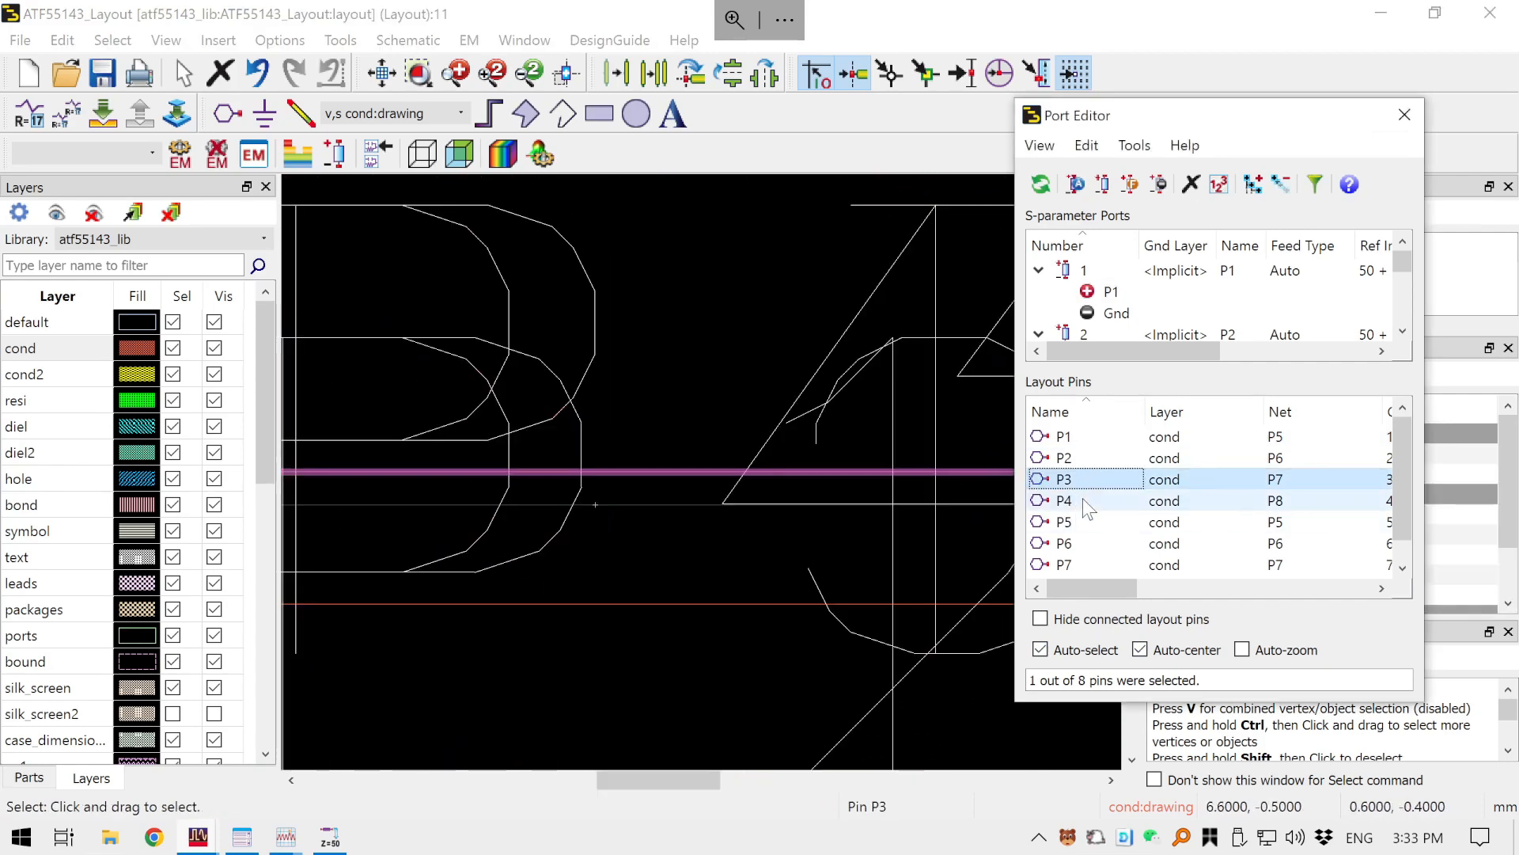
scroll(505, 553, down, 5)
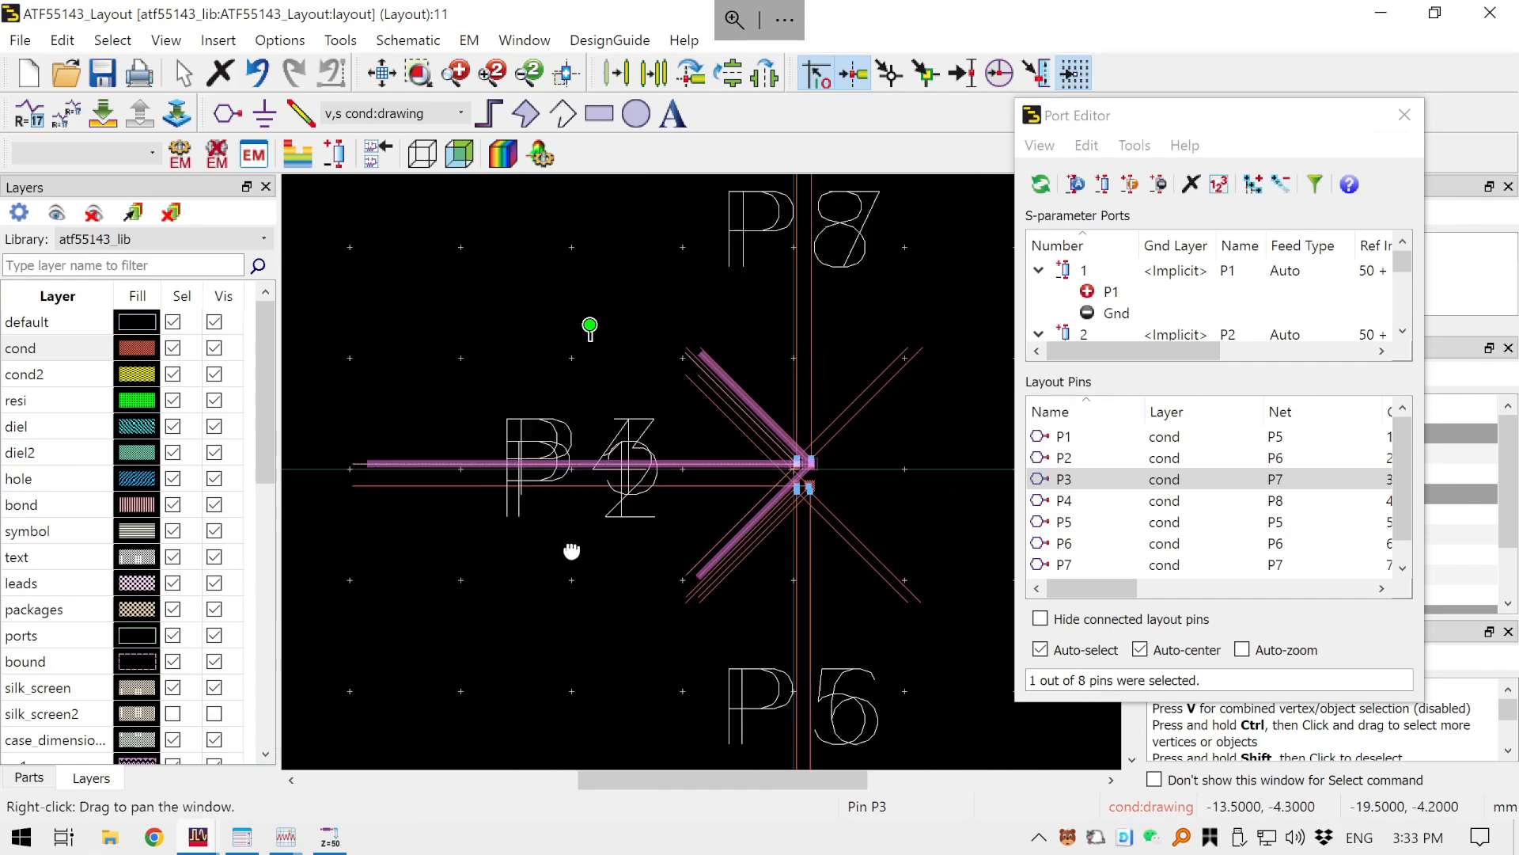
scroll(774, 487, up, 5)
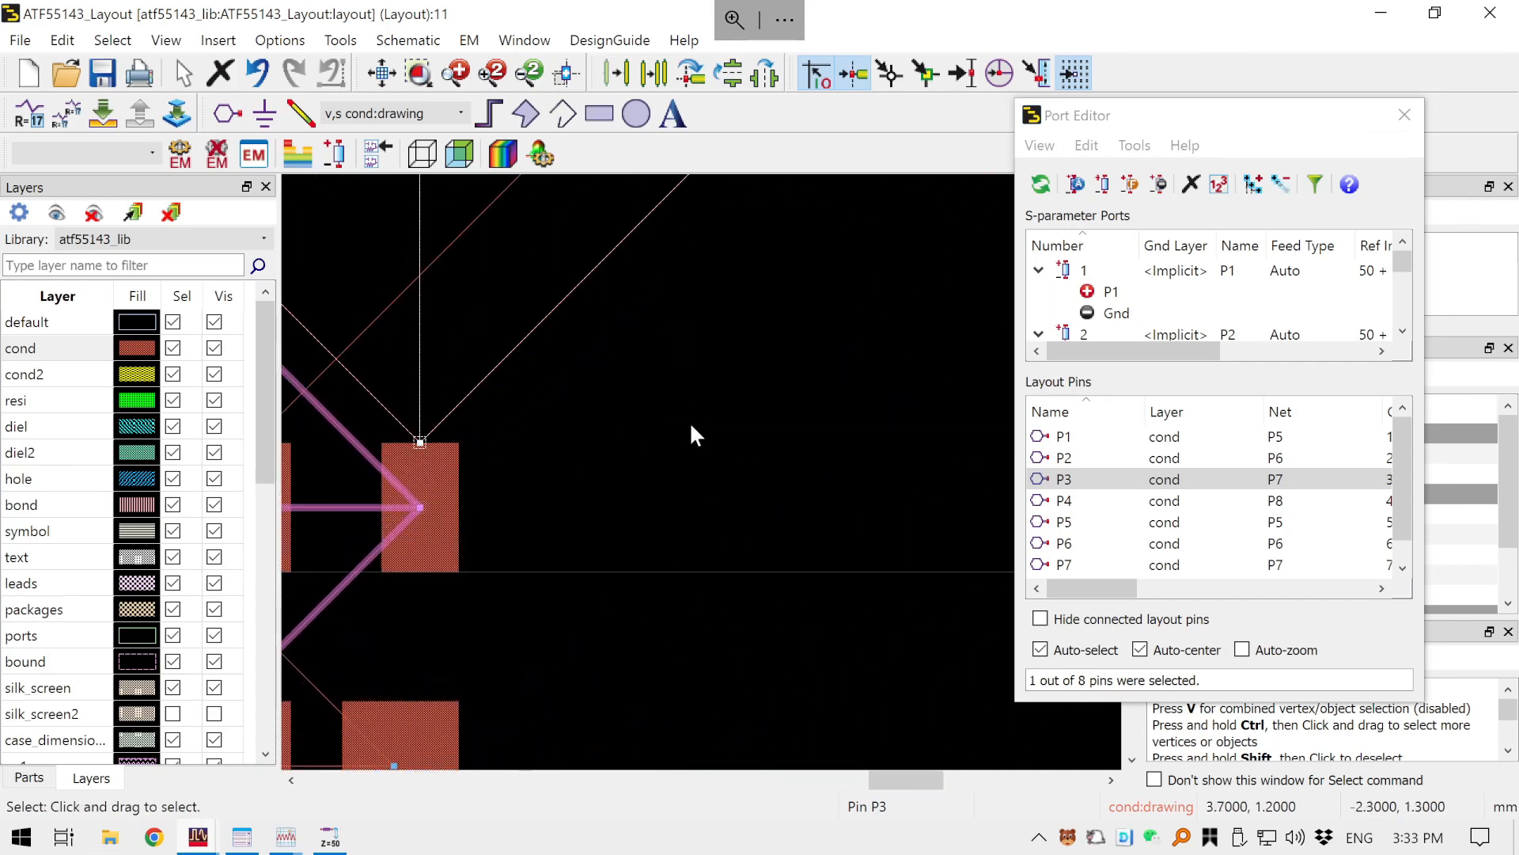
scroll(691, 426, down, 2)
drag(649, 451, 798, 366)
scroll(738, 391, up, 1)
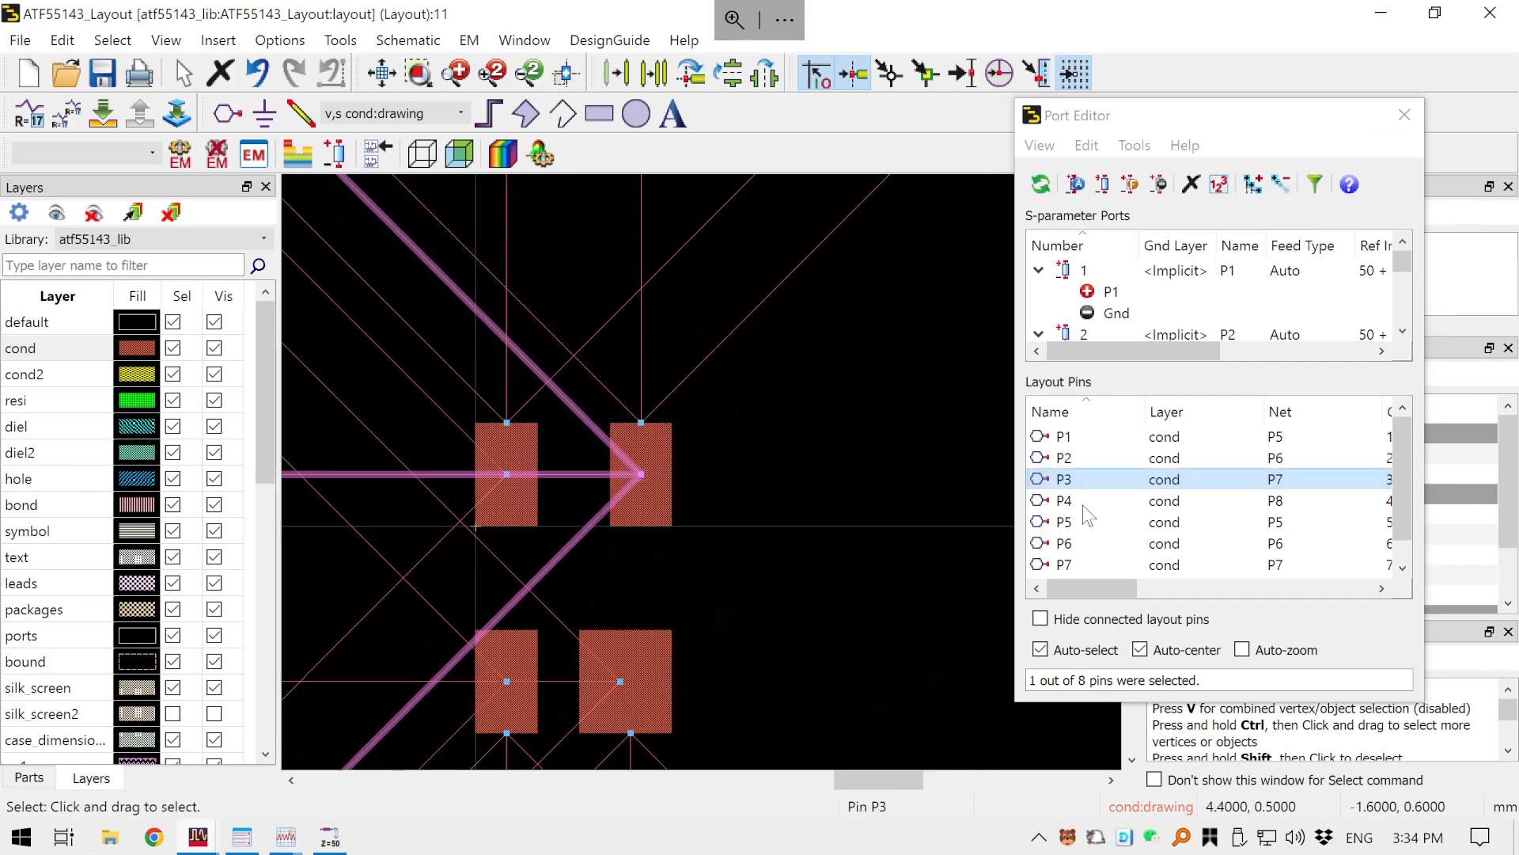
- Locate pin P8 in the layout and check its position on the pad edge
scroll(1086, 523, down, 1)
click(1083, 565)
drag(582, 497, 599, 461)
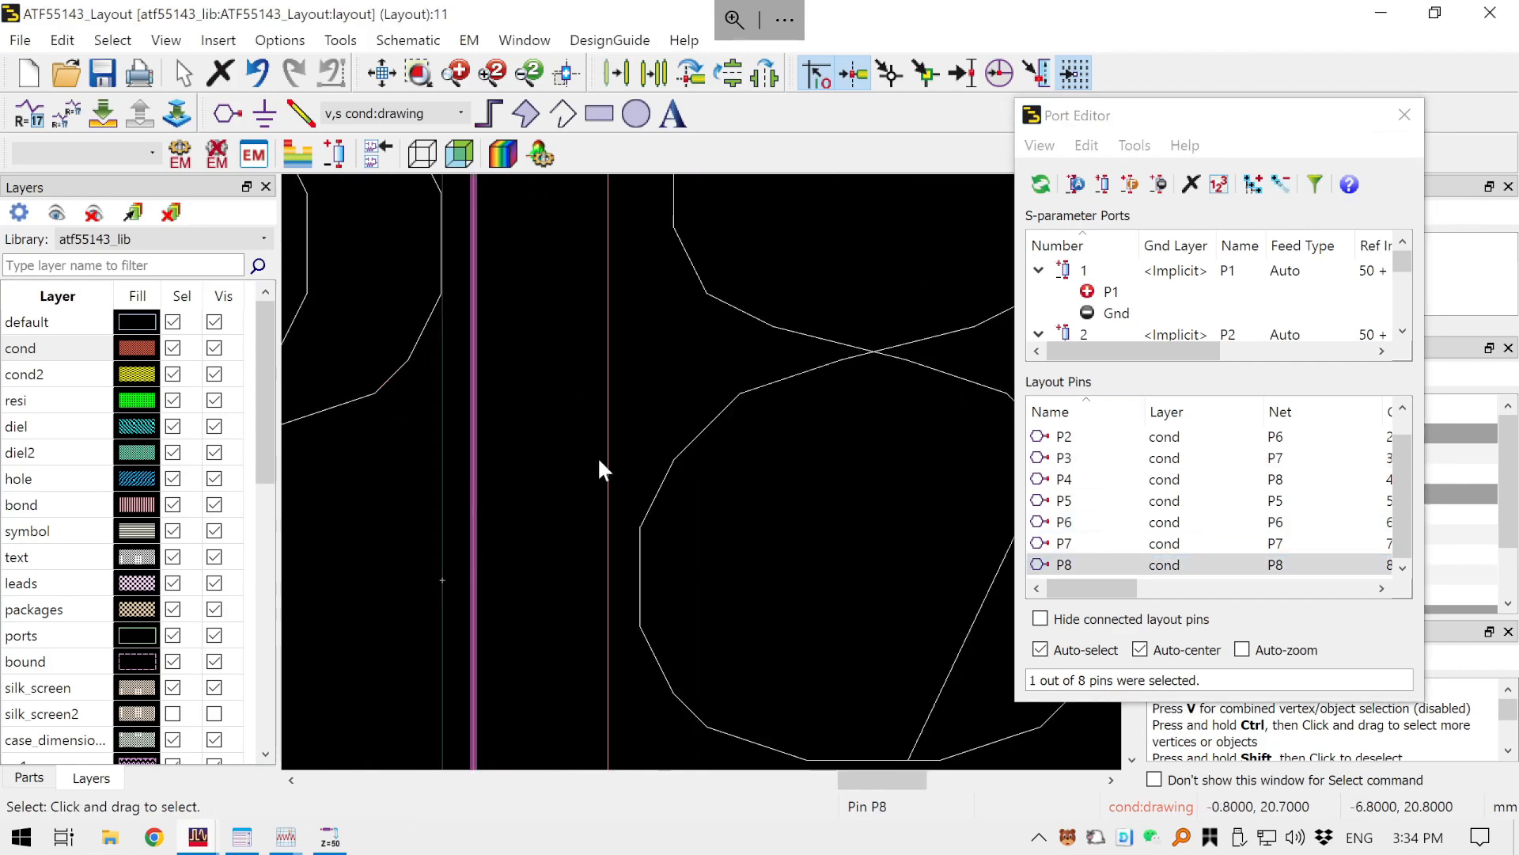
scroll(599, 469, down, 5)
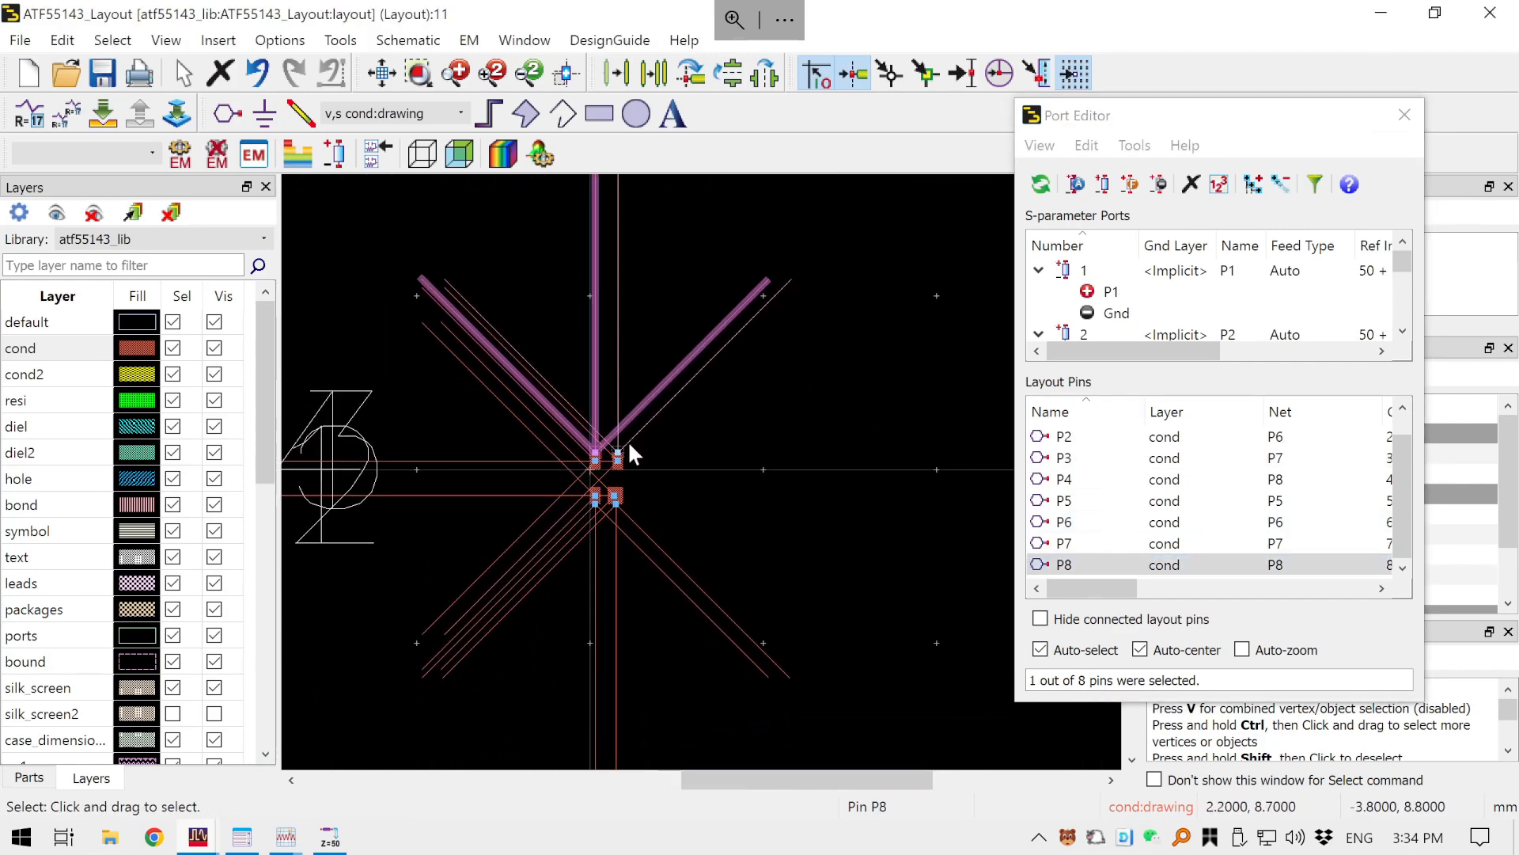
scroll(631, 452, up, 4)
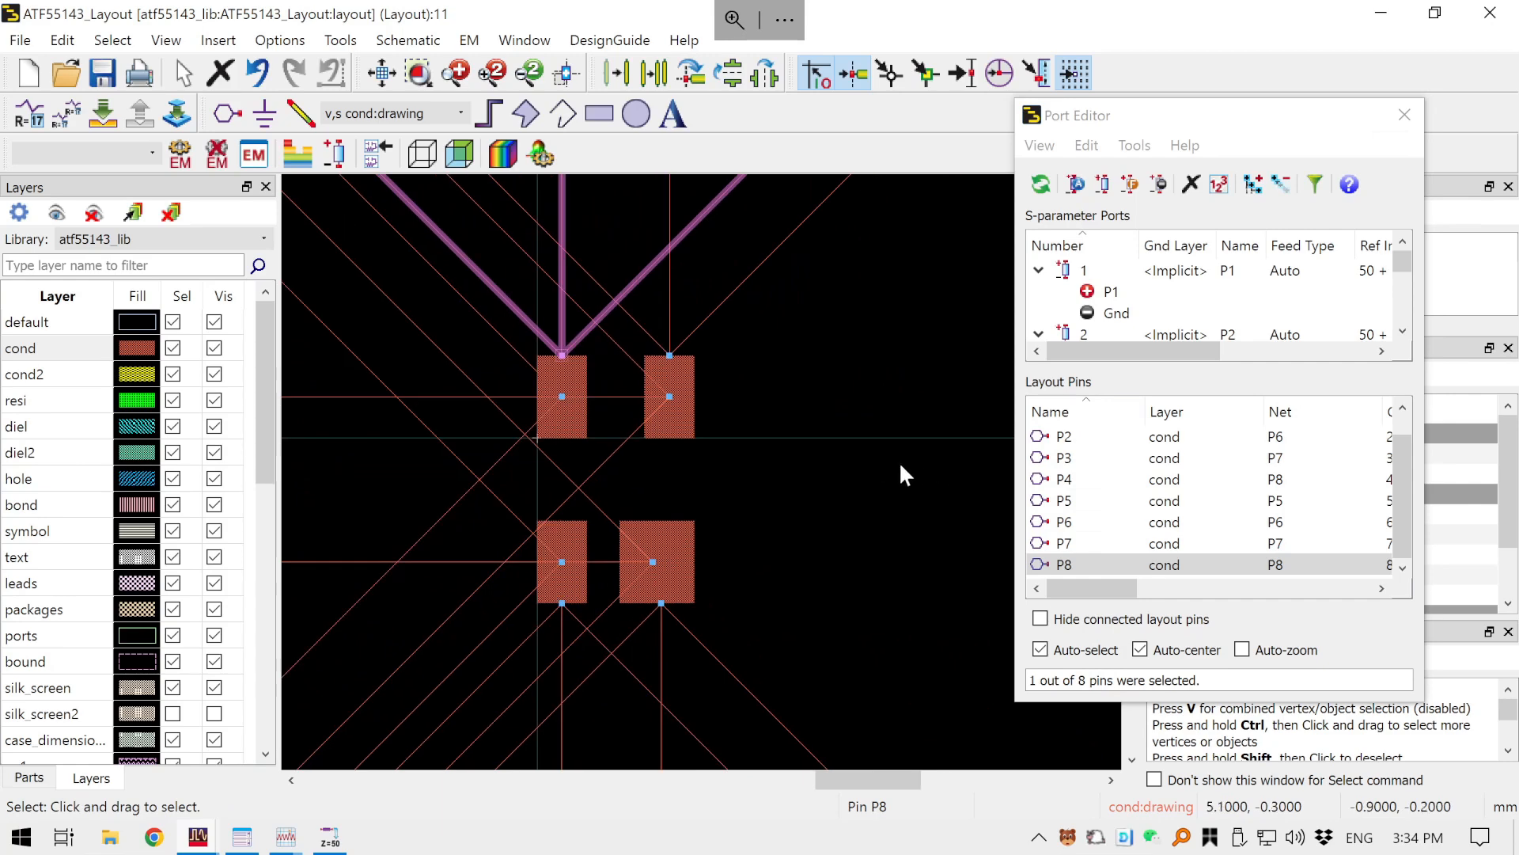
scroll(757, 484, up, 1)
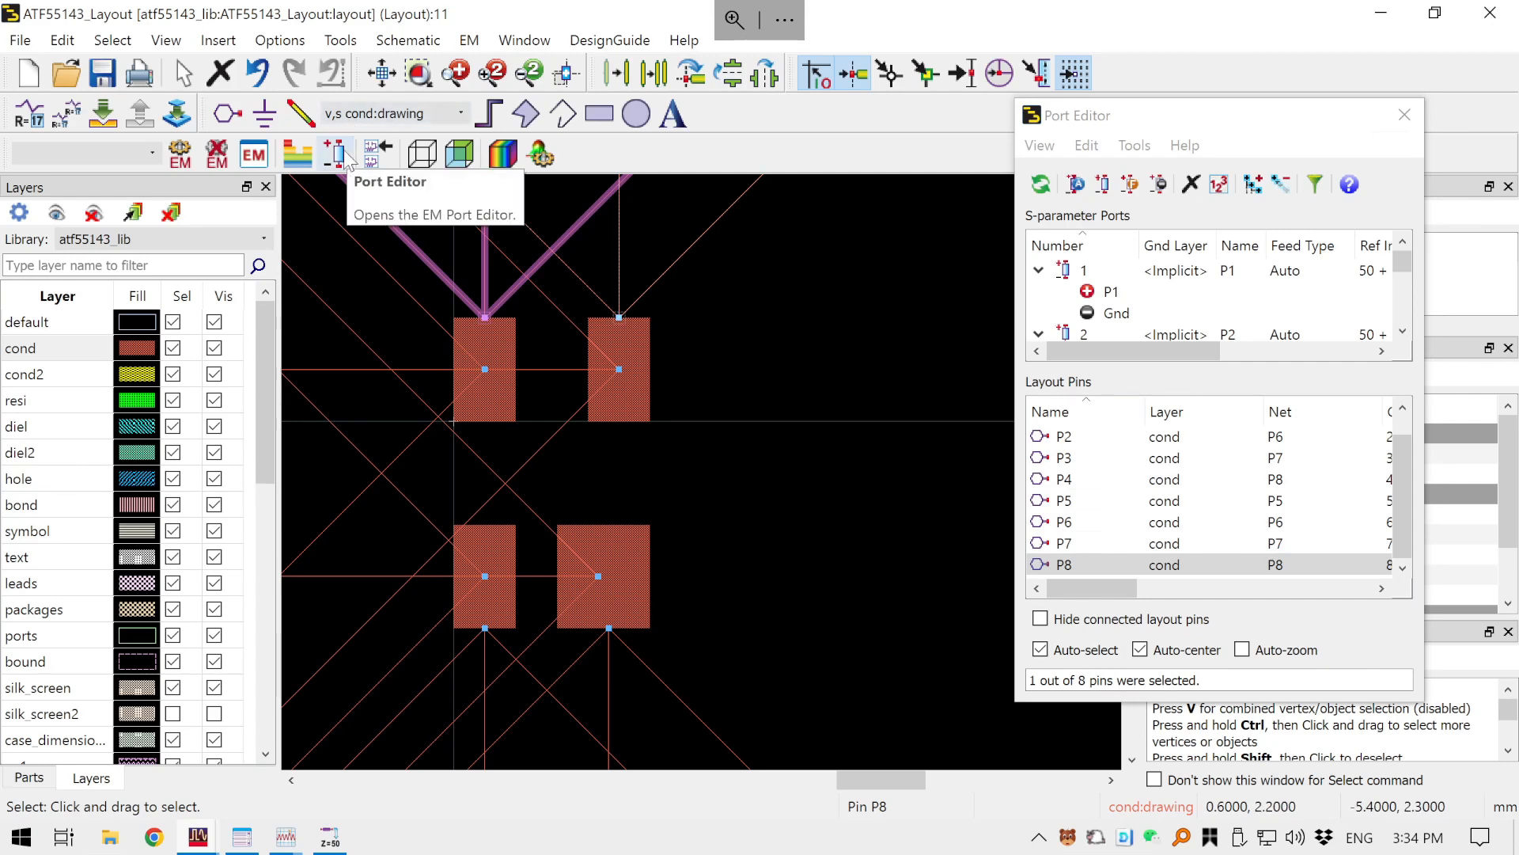
- Close the Port Editor and clear the pin selection in the layout
click(1419, 108)
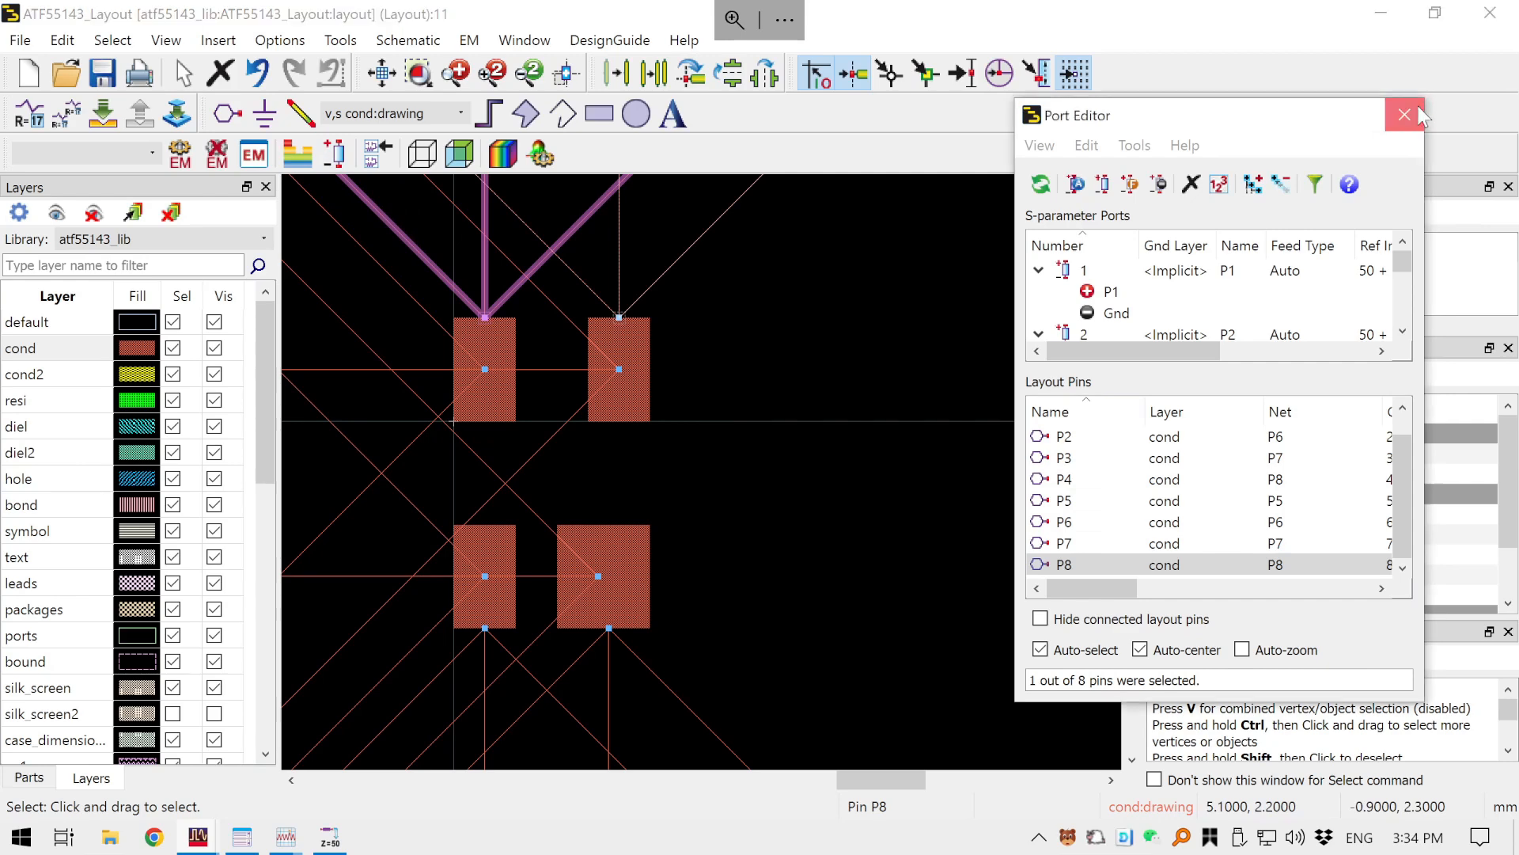
click(928, 272)
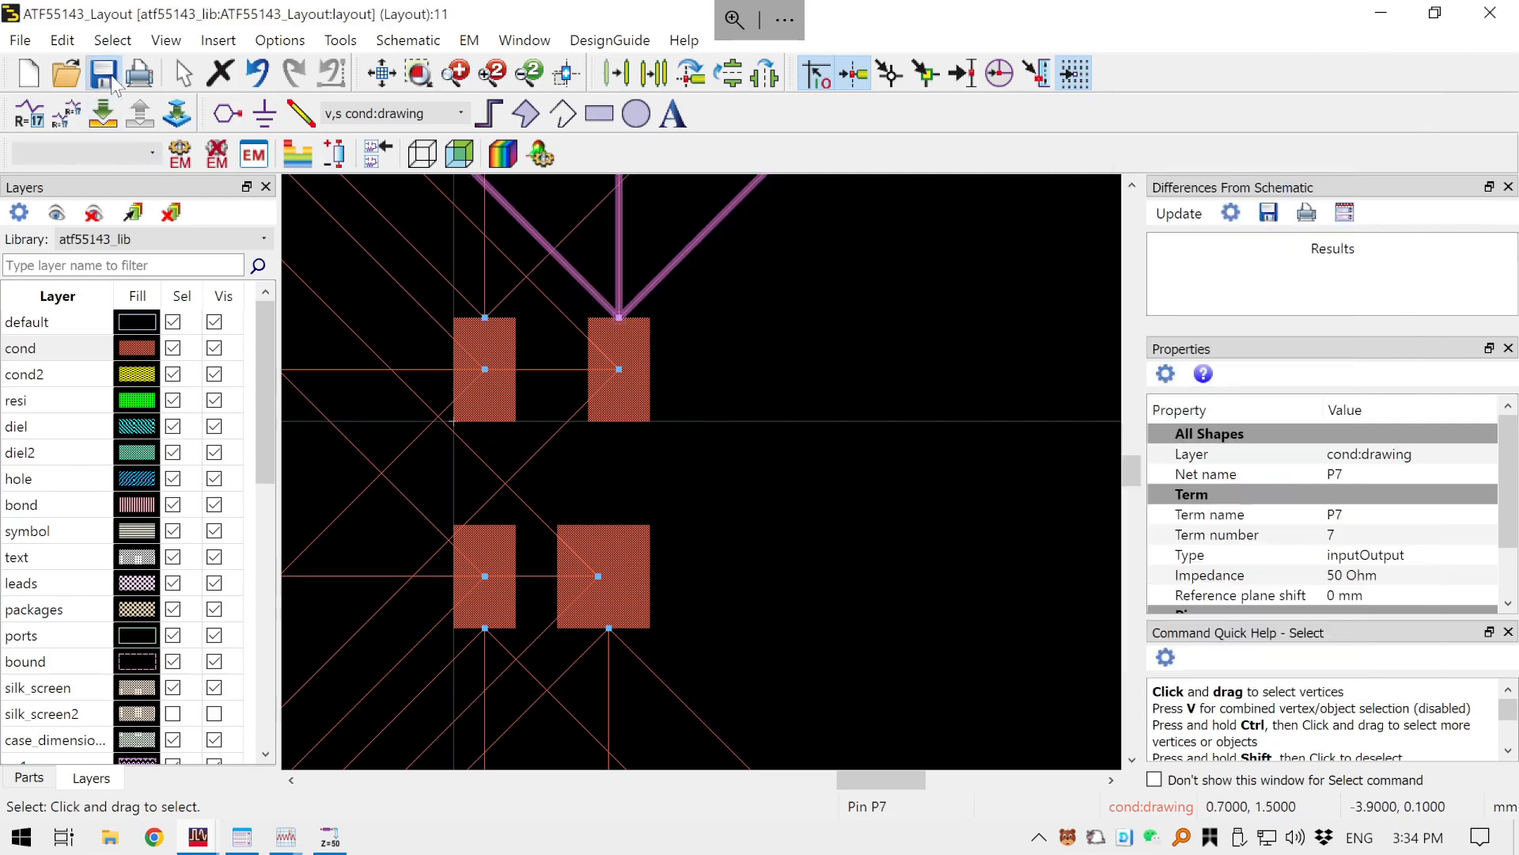
click(933, 526)
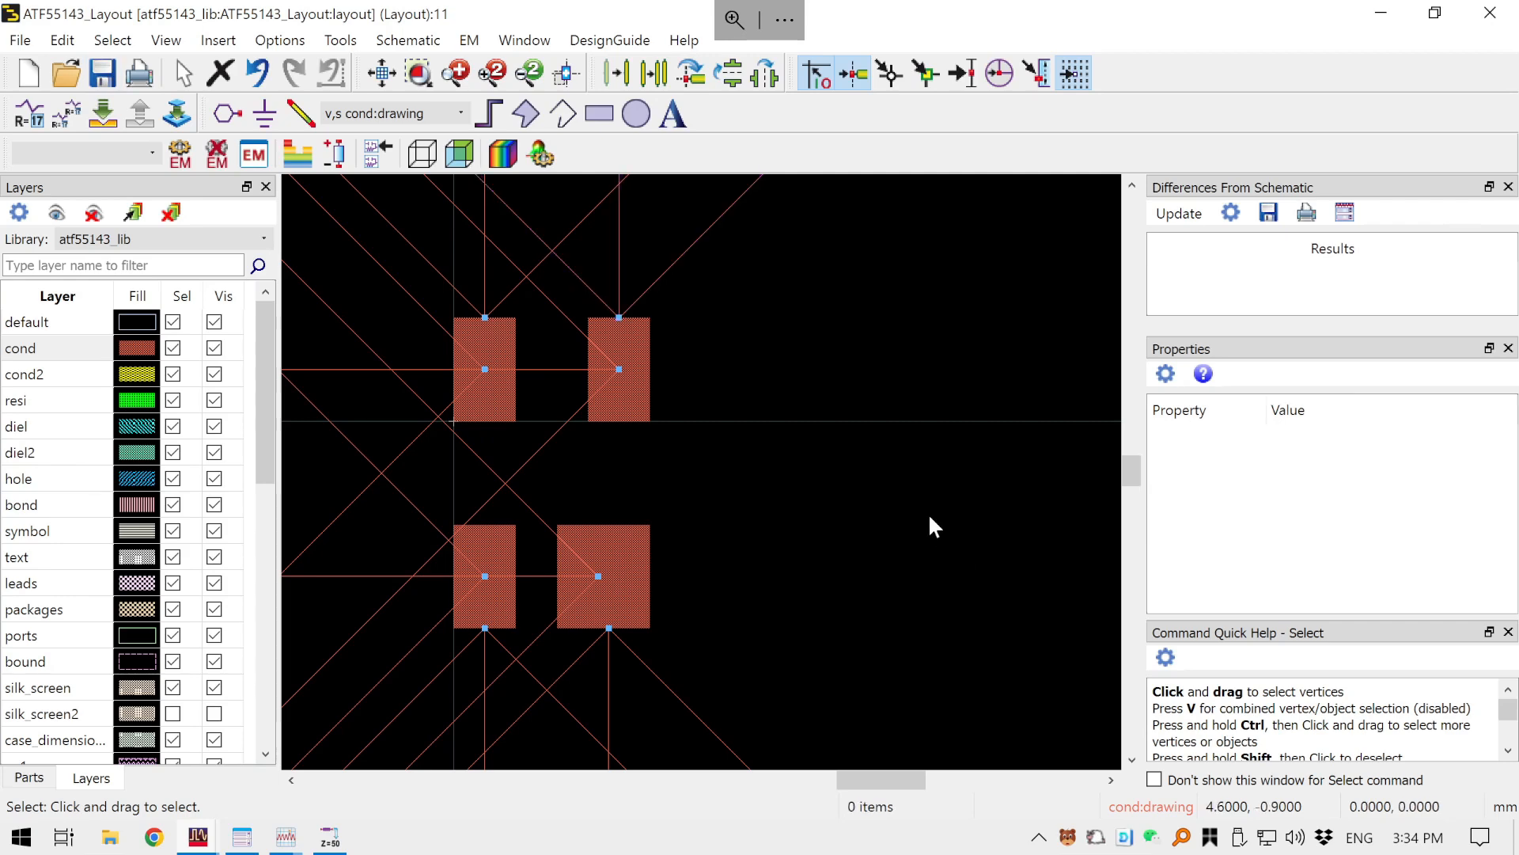
- Save the ATF55143_Layout layout and leave nothing selected in the drawing area
click(106, 75)
click(765, 409)
click(823, 460)
- Switch to Chrome and capture the 0603 footprint drawing with its dimension tables from the Ultra Librarian page
key(ctrl+super+Right)
mouse_move(247, 827)
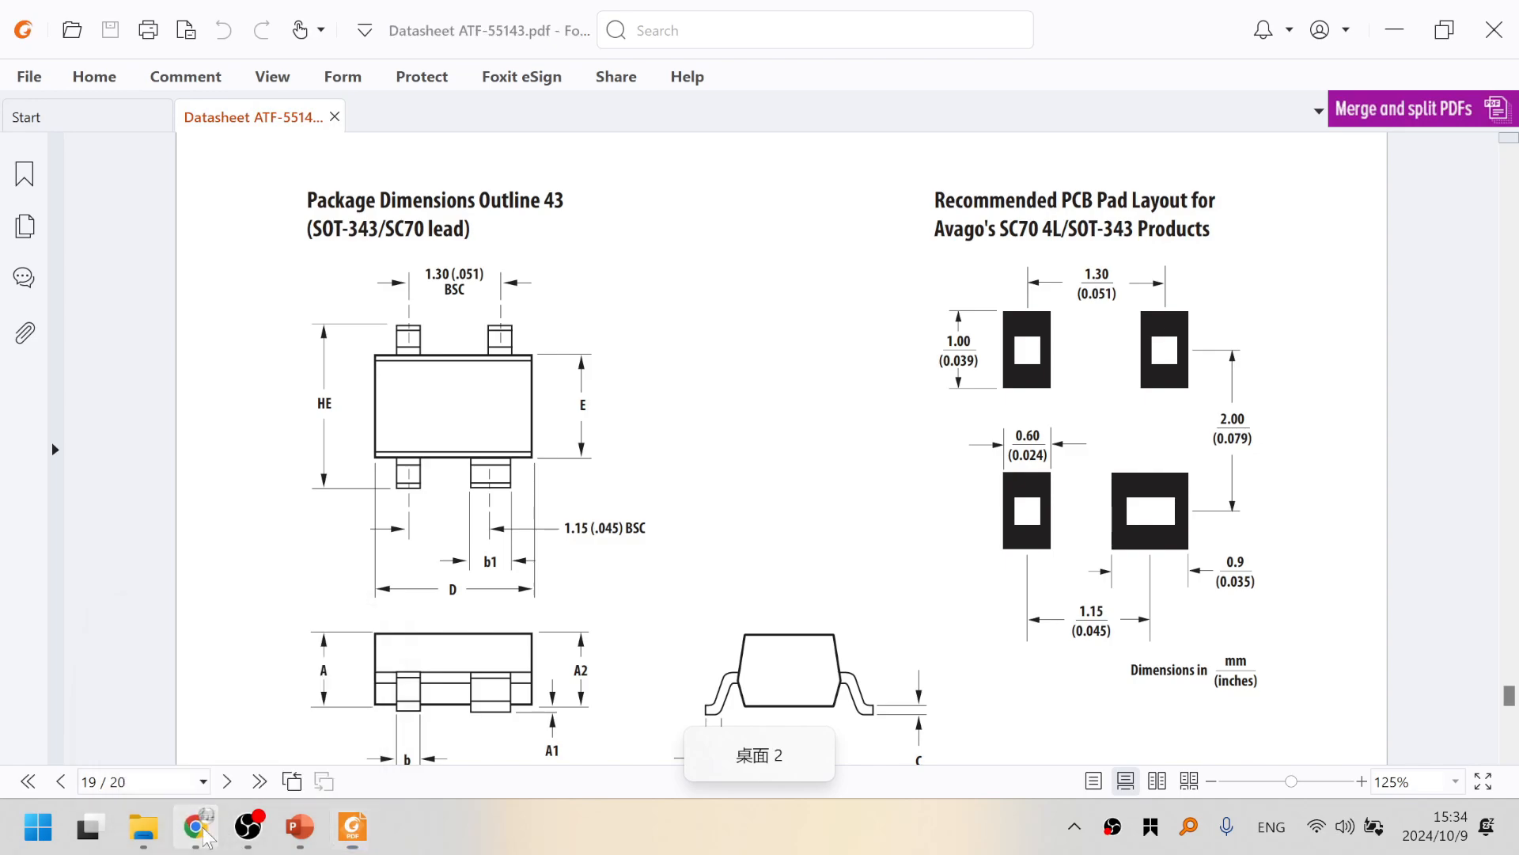
click(198, 833)
scroll(480, 418, down, 5)
scroll(506, 424, down, 5)
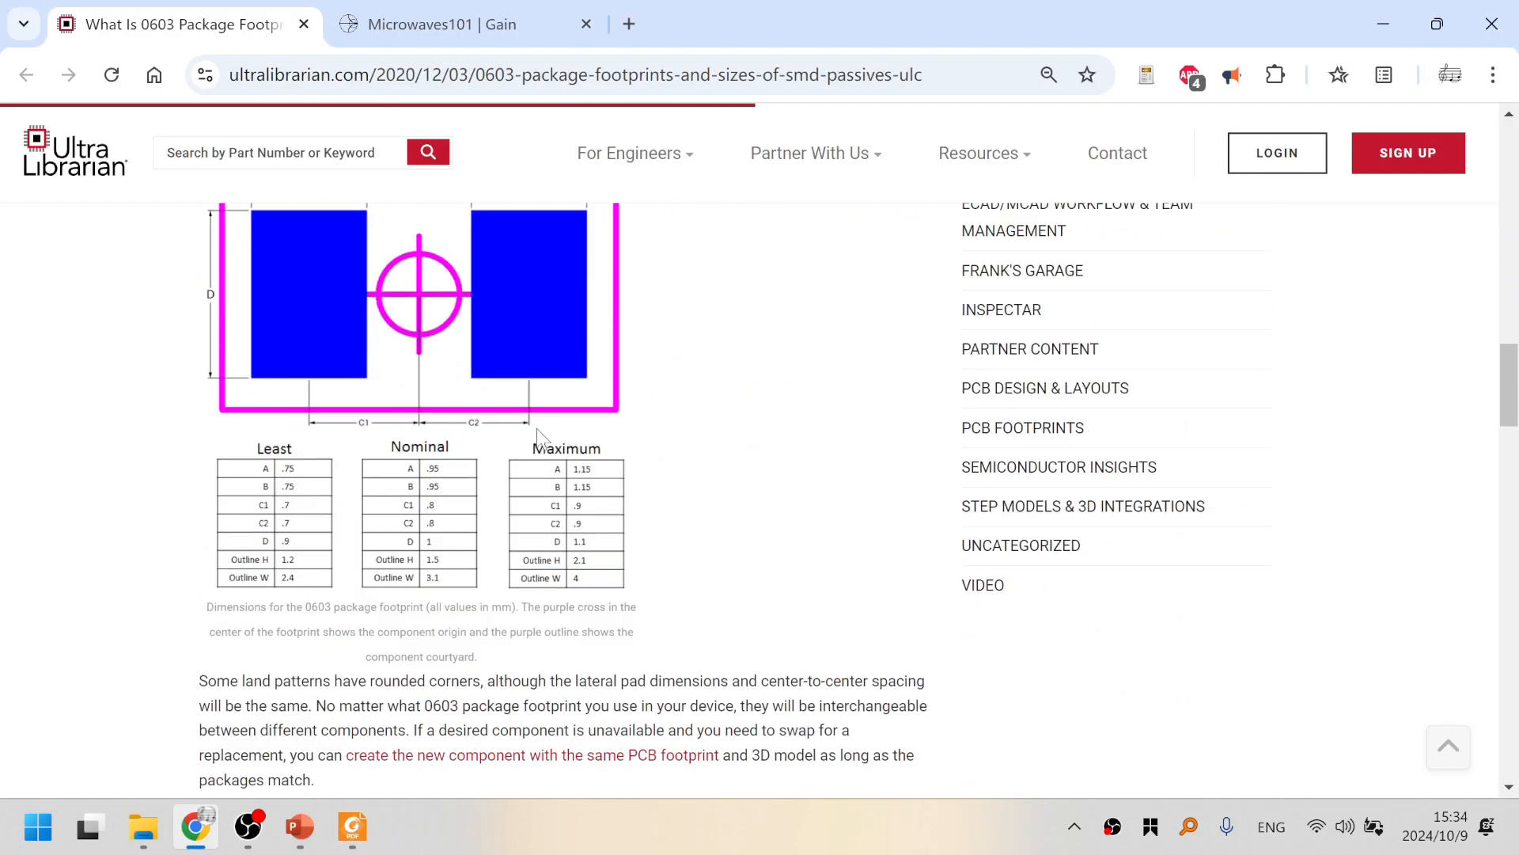
scroll(715, 562, up, 1)
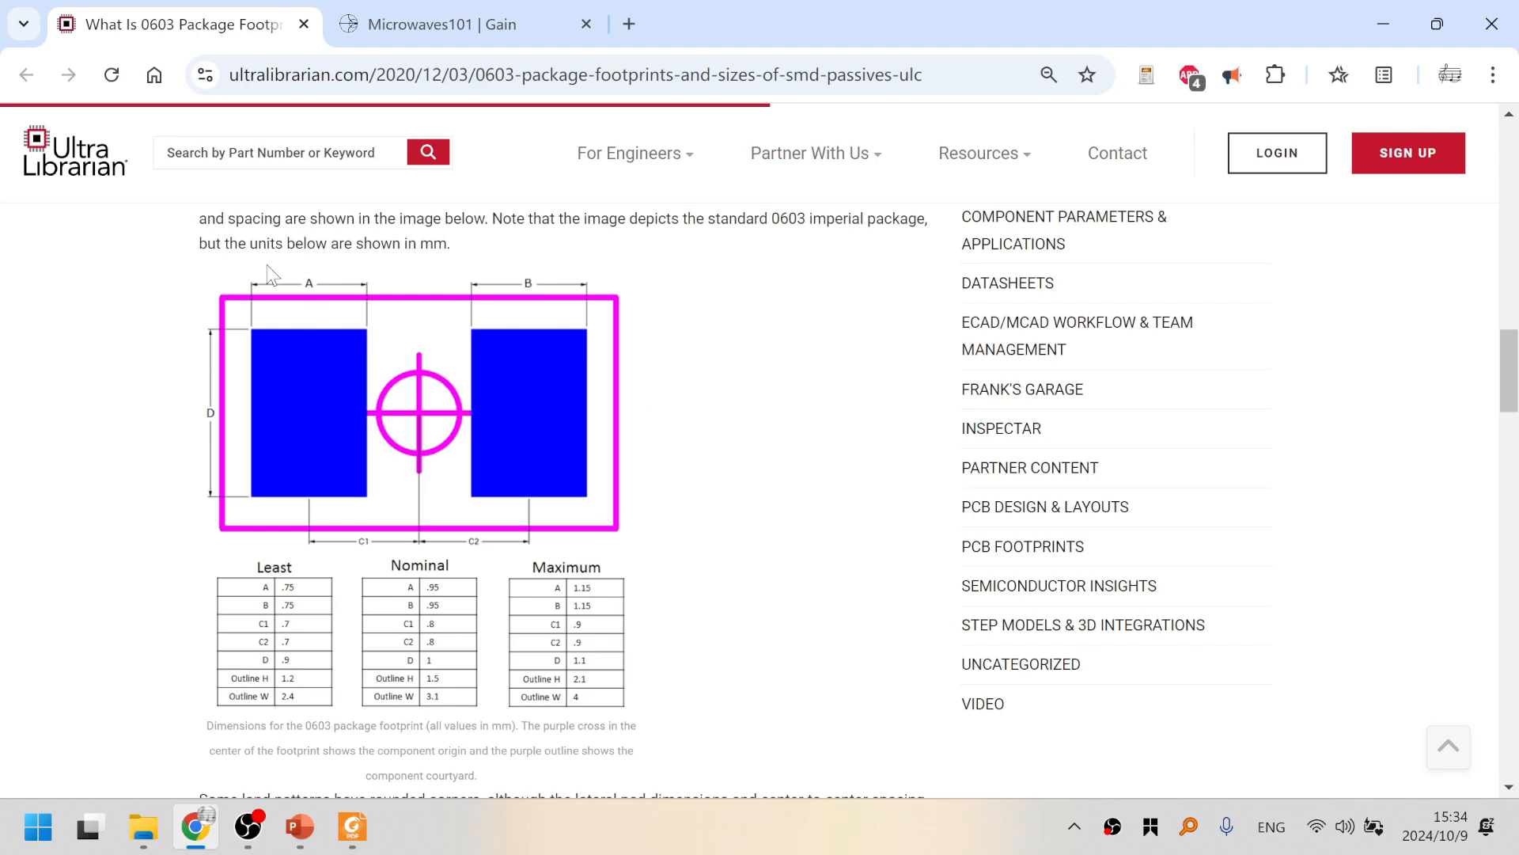
key(F1)
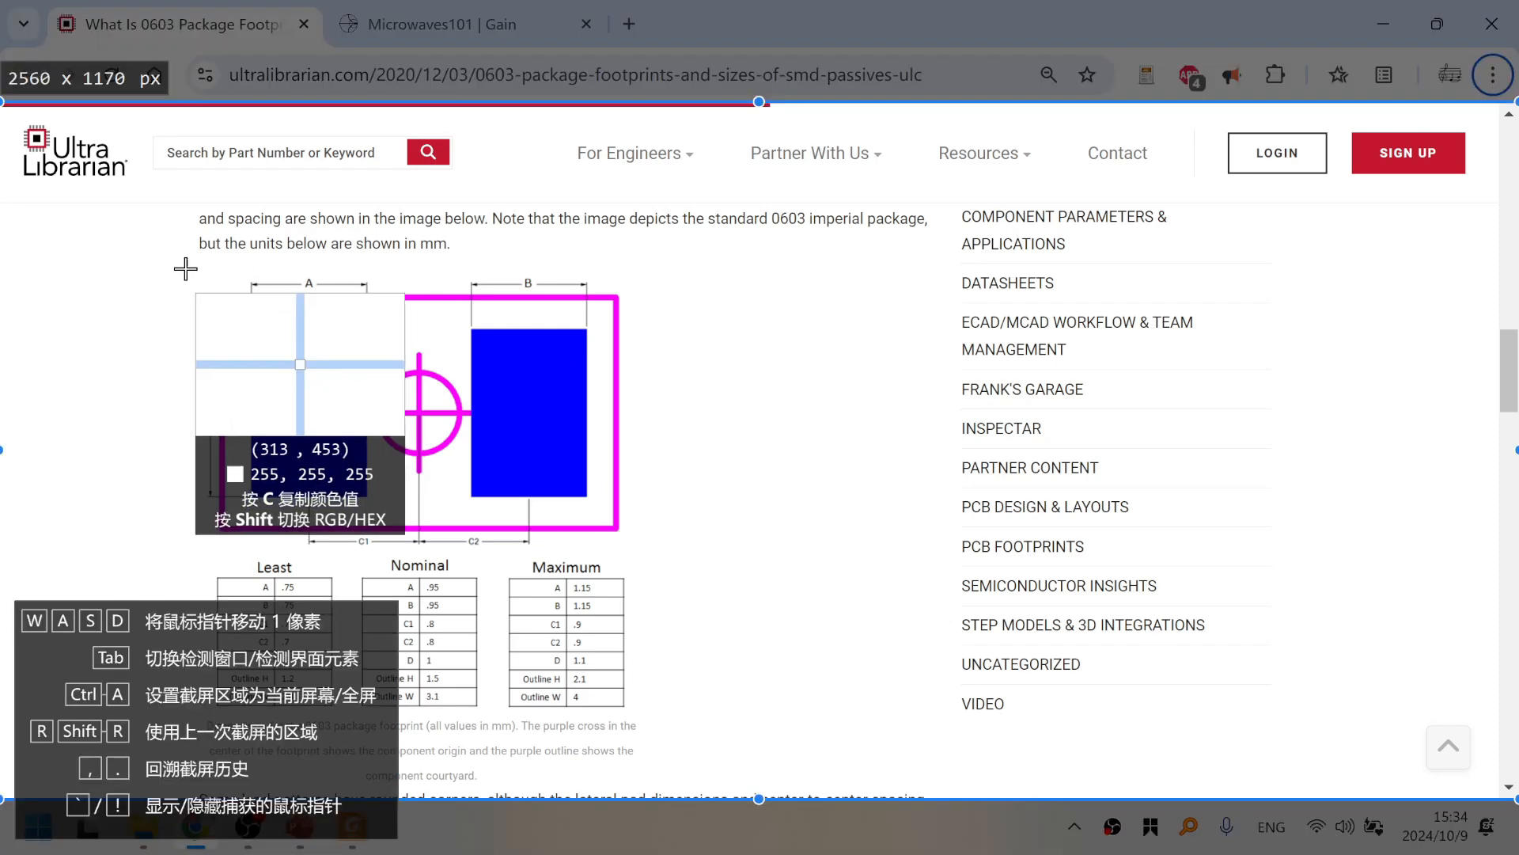
mouse_move(183, 265)
mouse_down()
mouse_move(717, 780)
mouse_move(659, 783)
mouse_up()
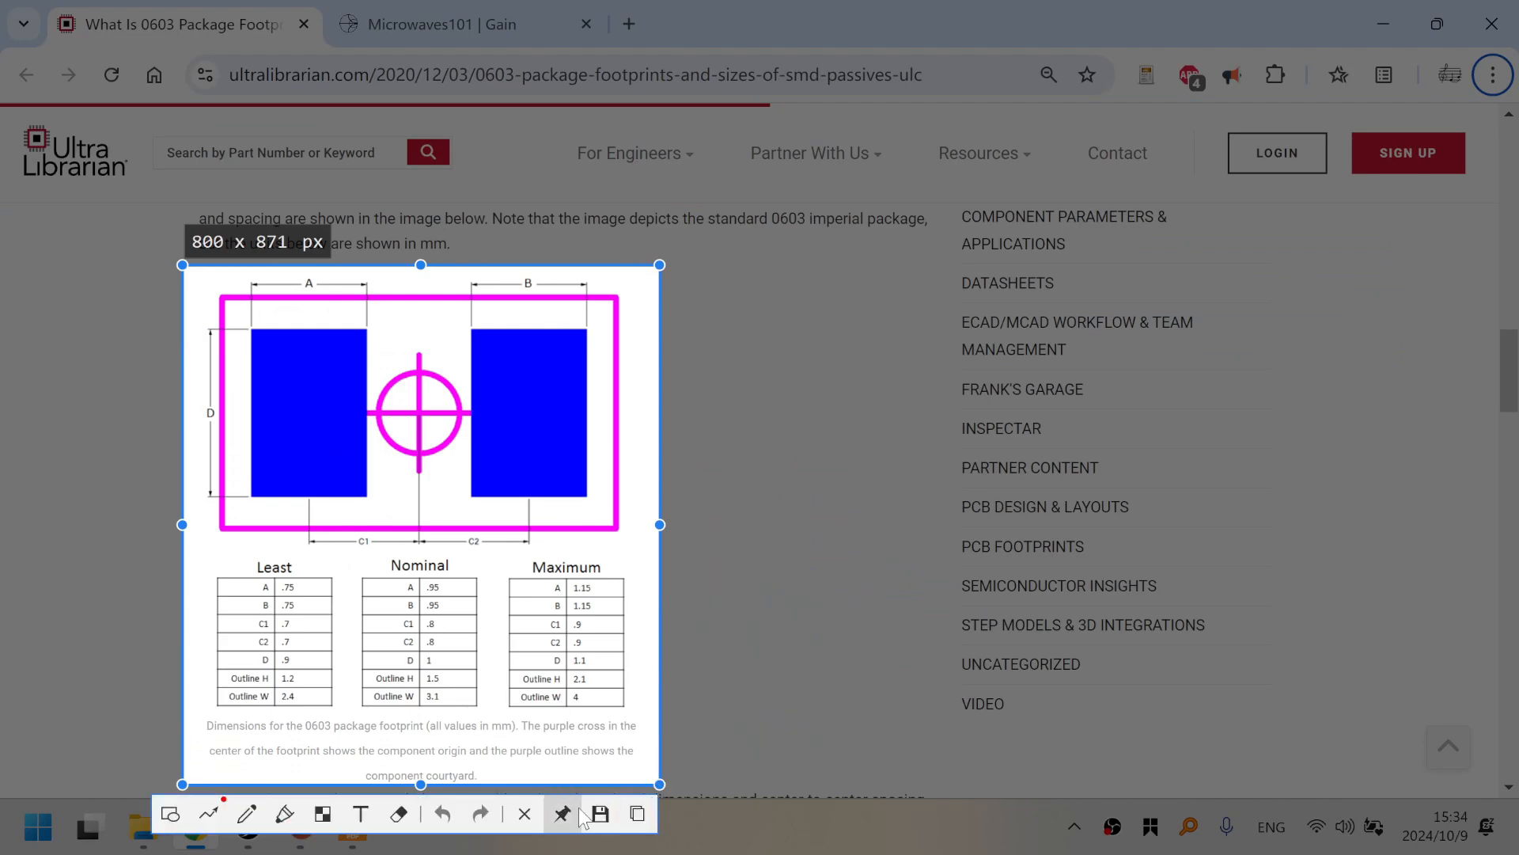
click(633, 805)
- Return to the ADS layout and pin the captured 0603 drawing on screen, clear of the transistor pads
key(alt+Tab)
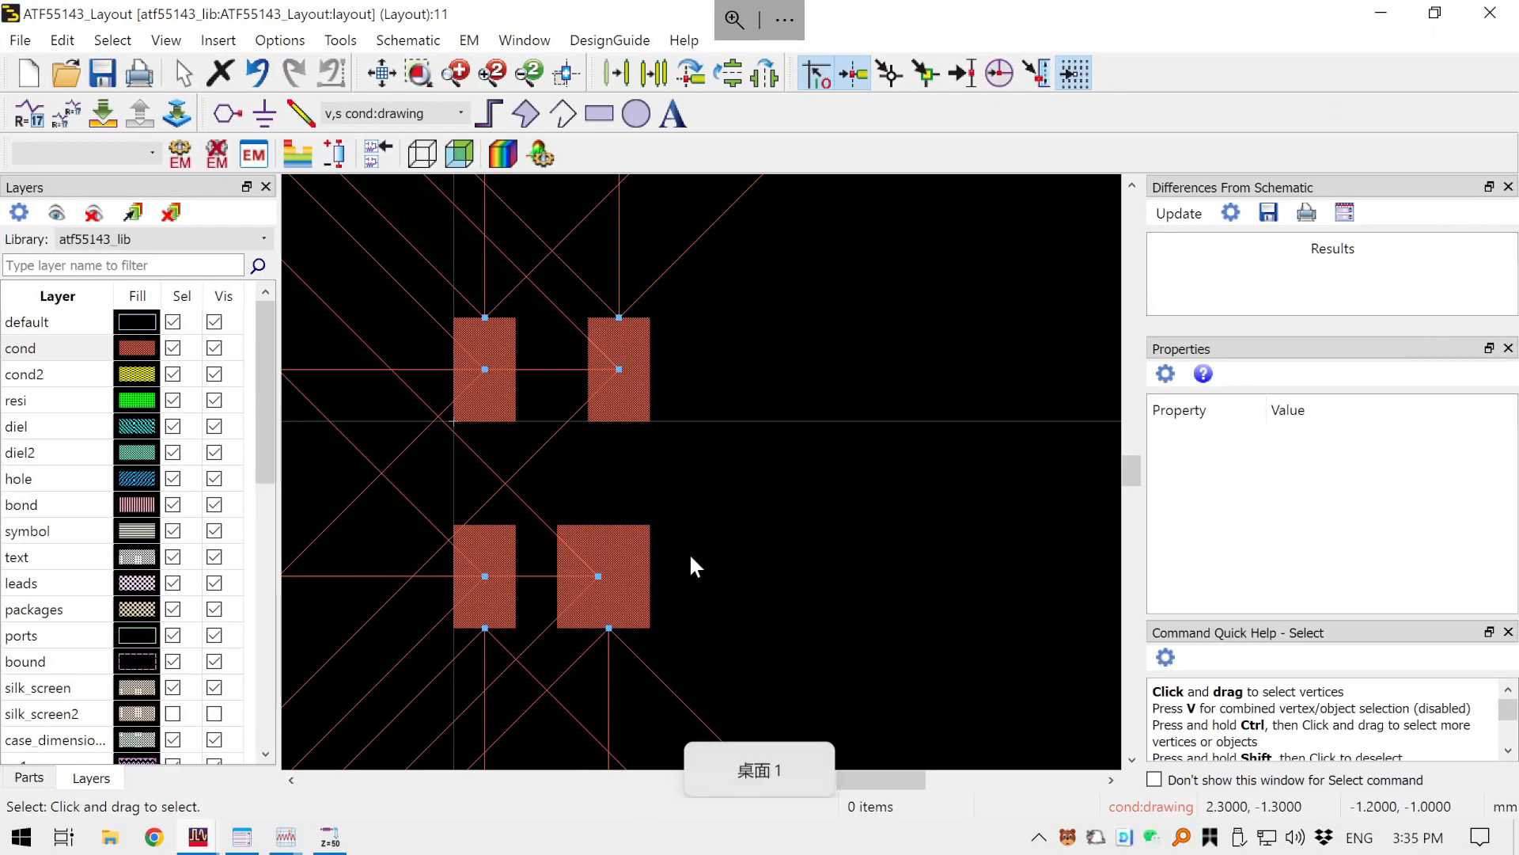
key(F3)
drag(890, 481, 1379, 534)
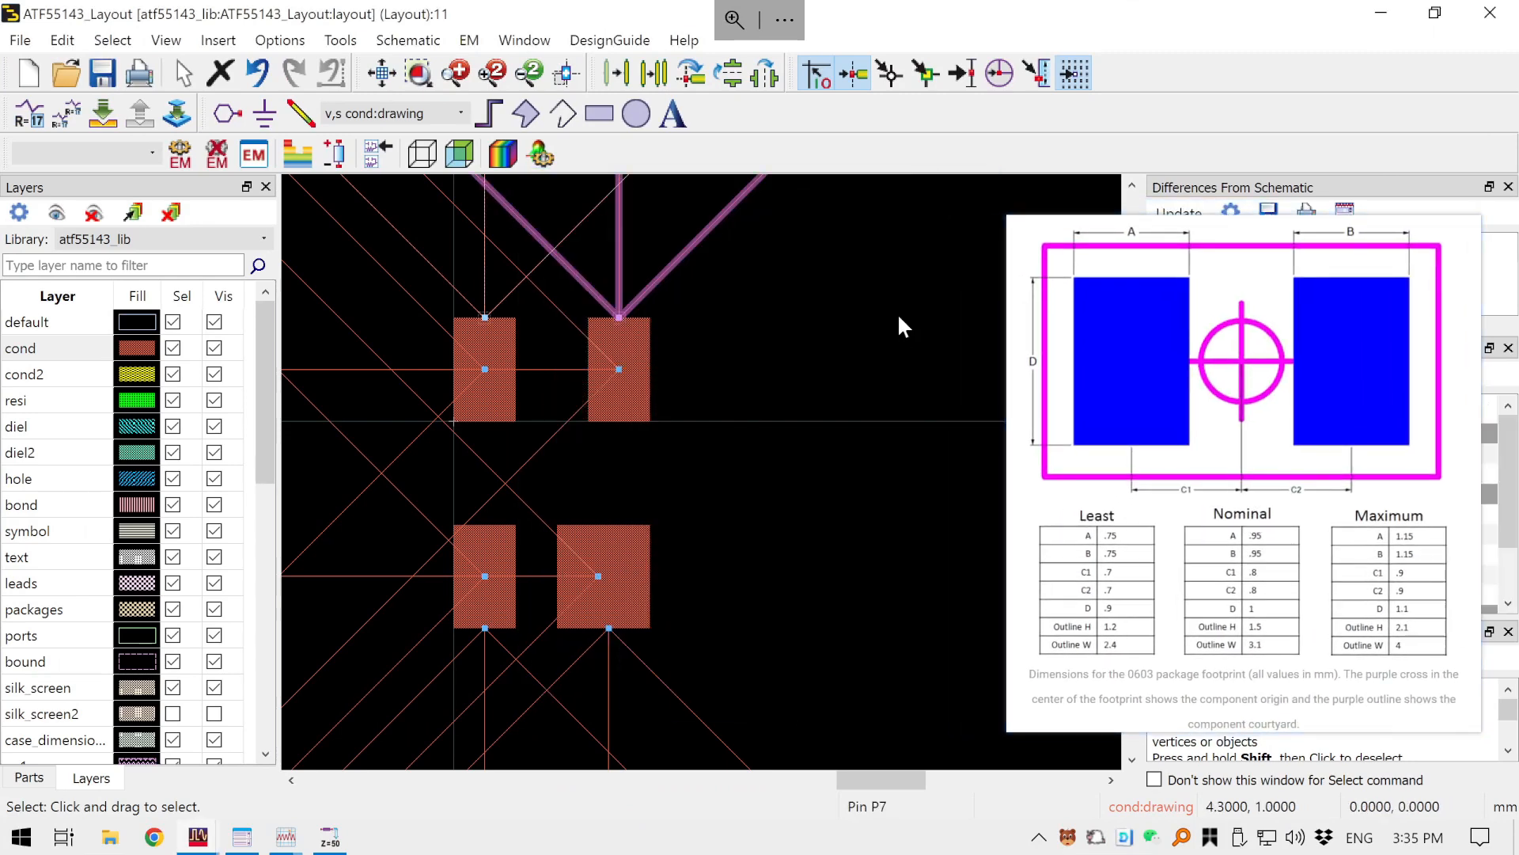
- Close the layout window and delete the schematic view of the ATF55143_Layout cell, keeping its layout and symbol
click(1490, 13)
click(134, 206)
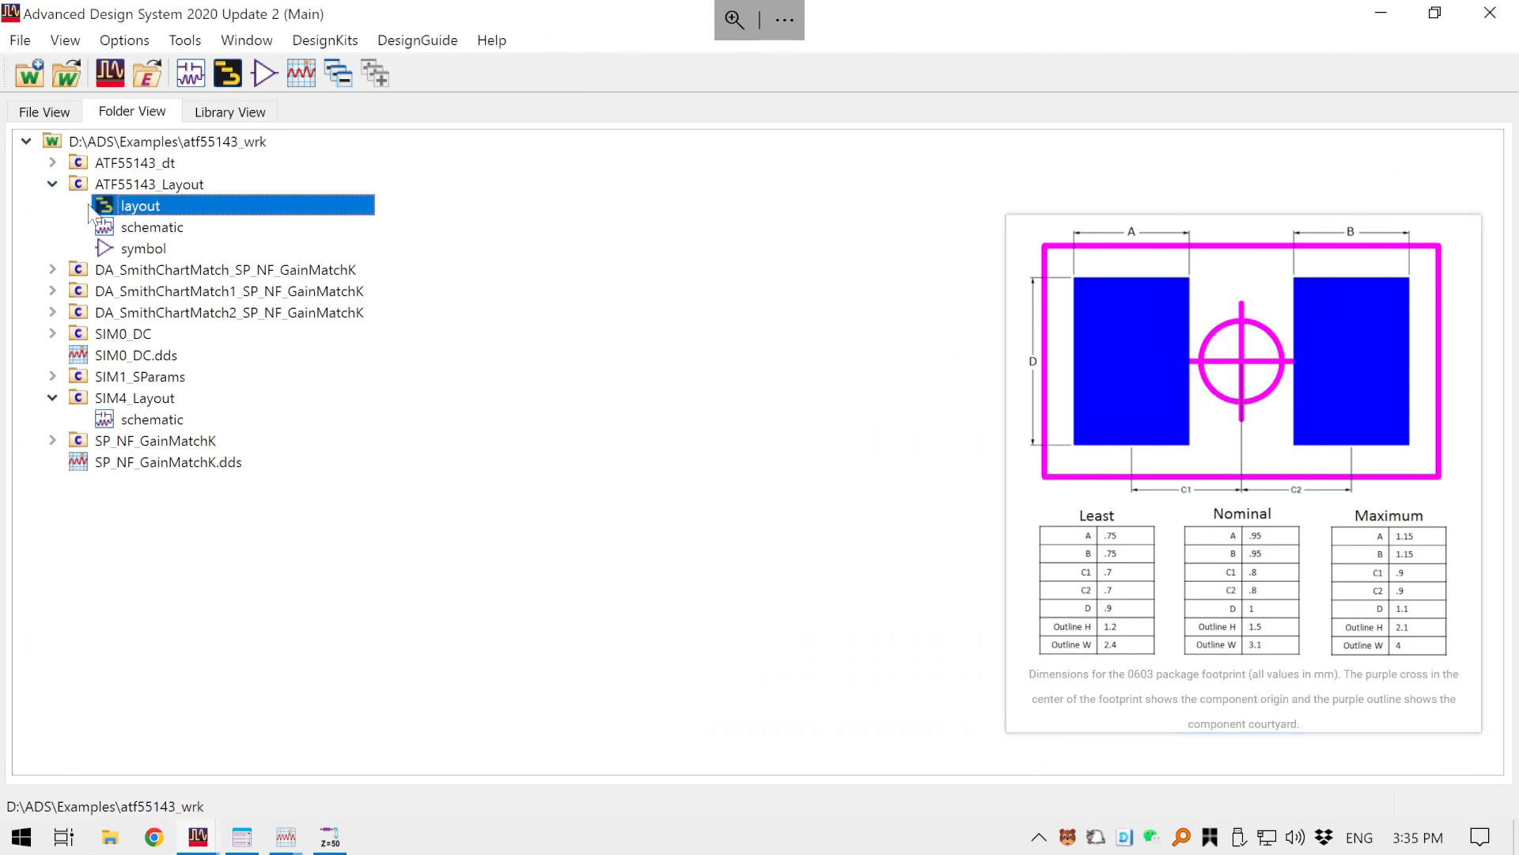
click(276, 624)
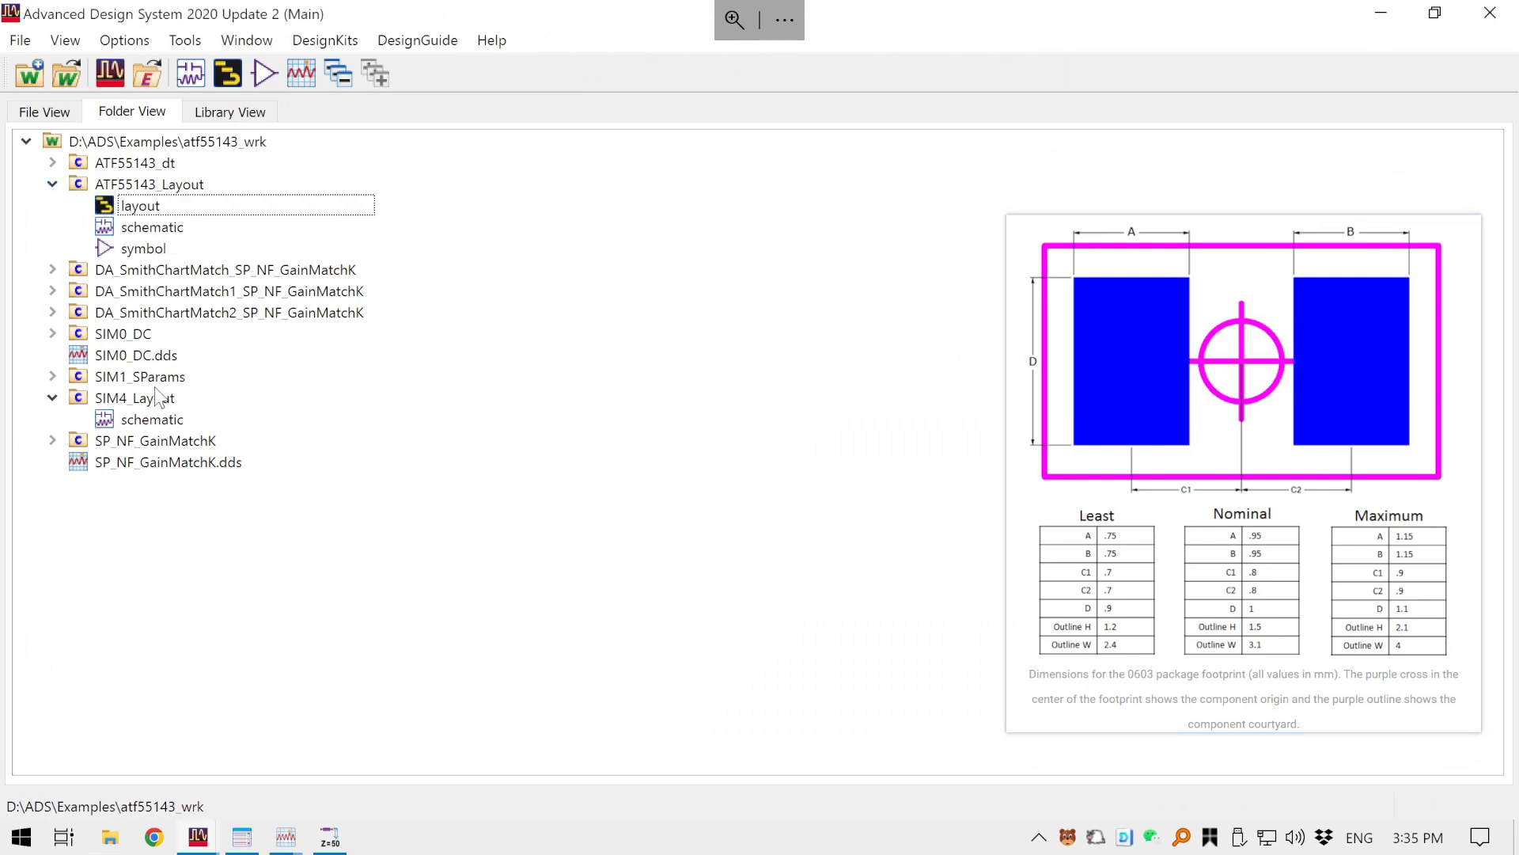
click(136, 190)
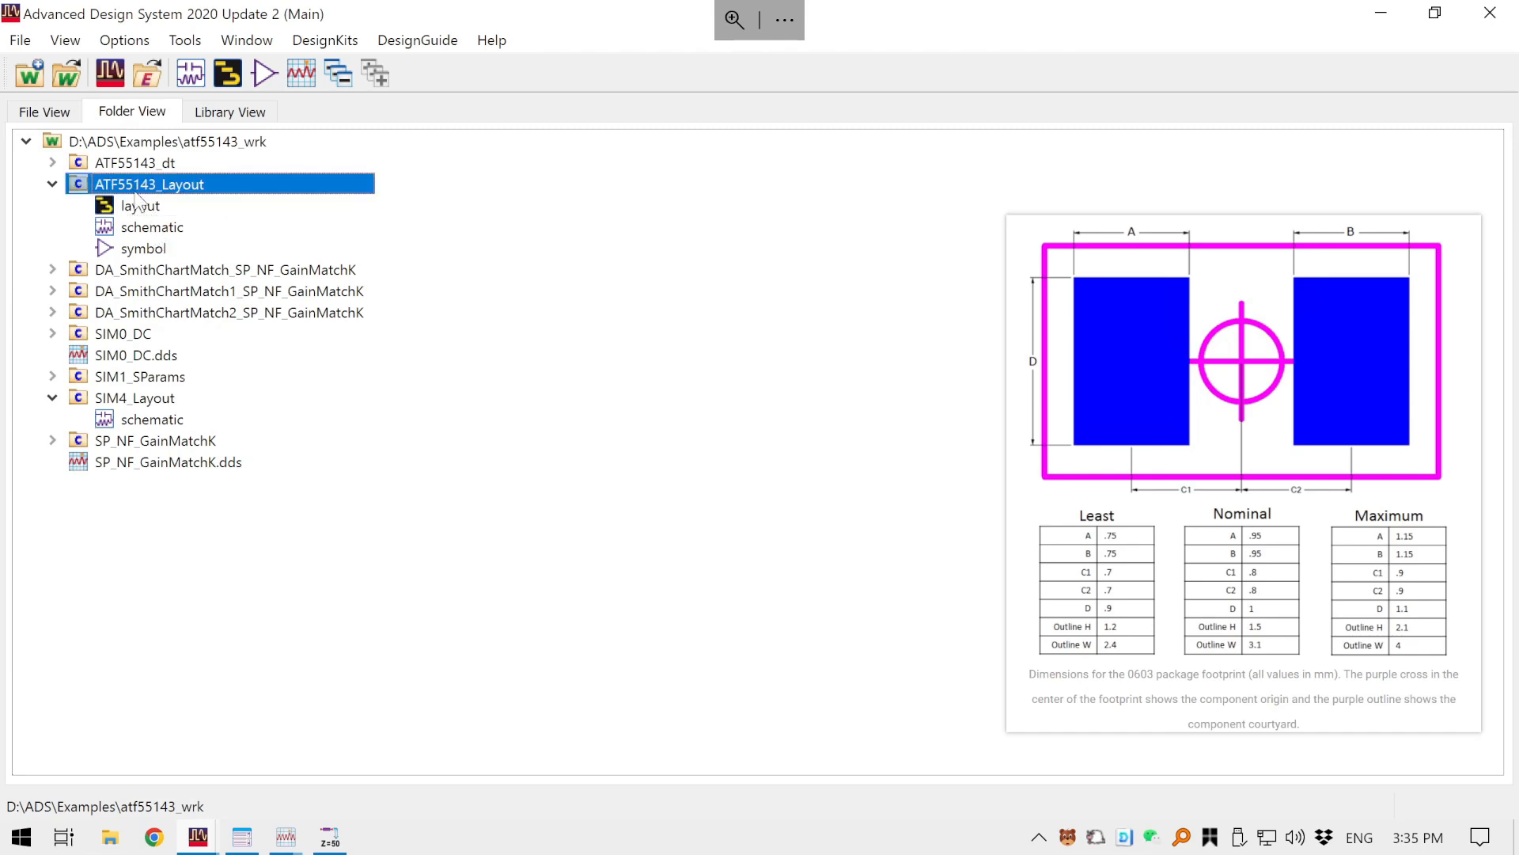
right_click(146, 229)
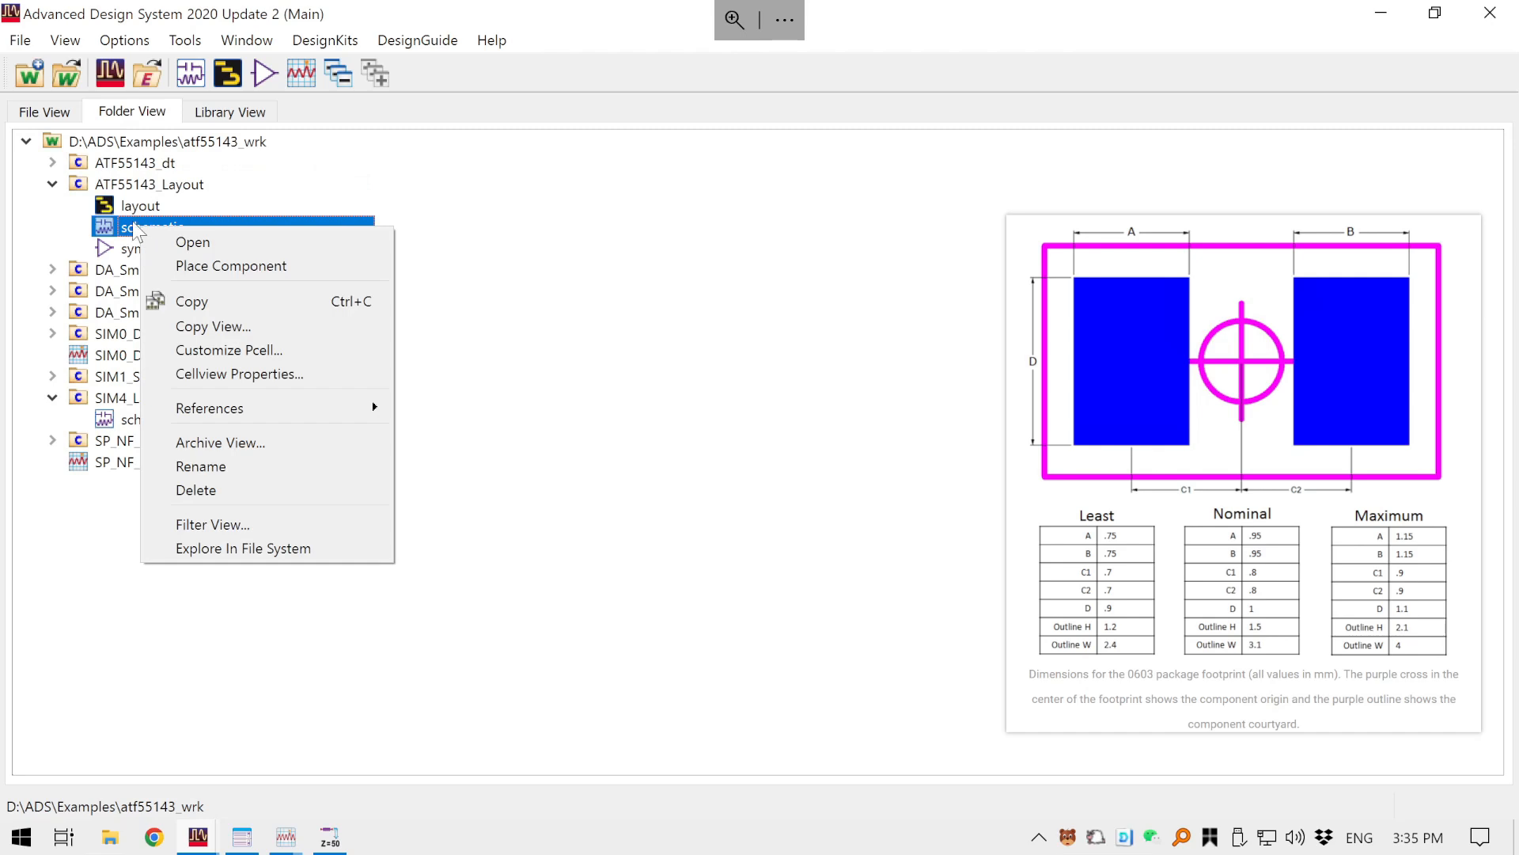
click(221, 486)
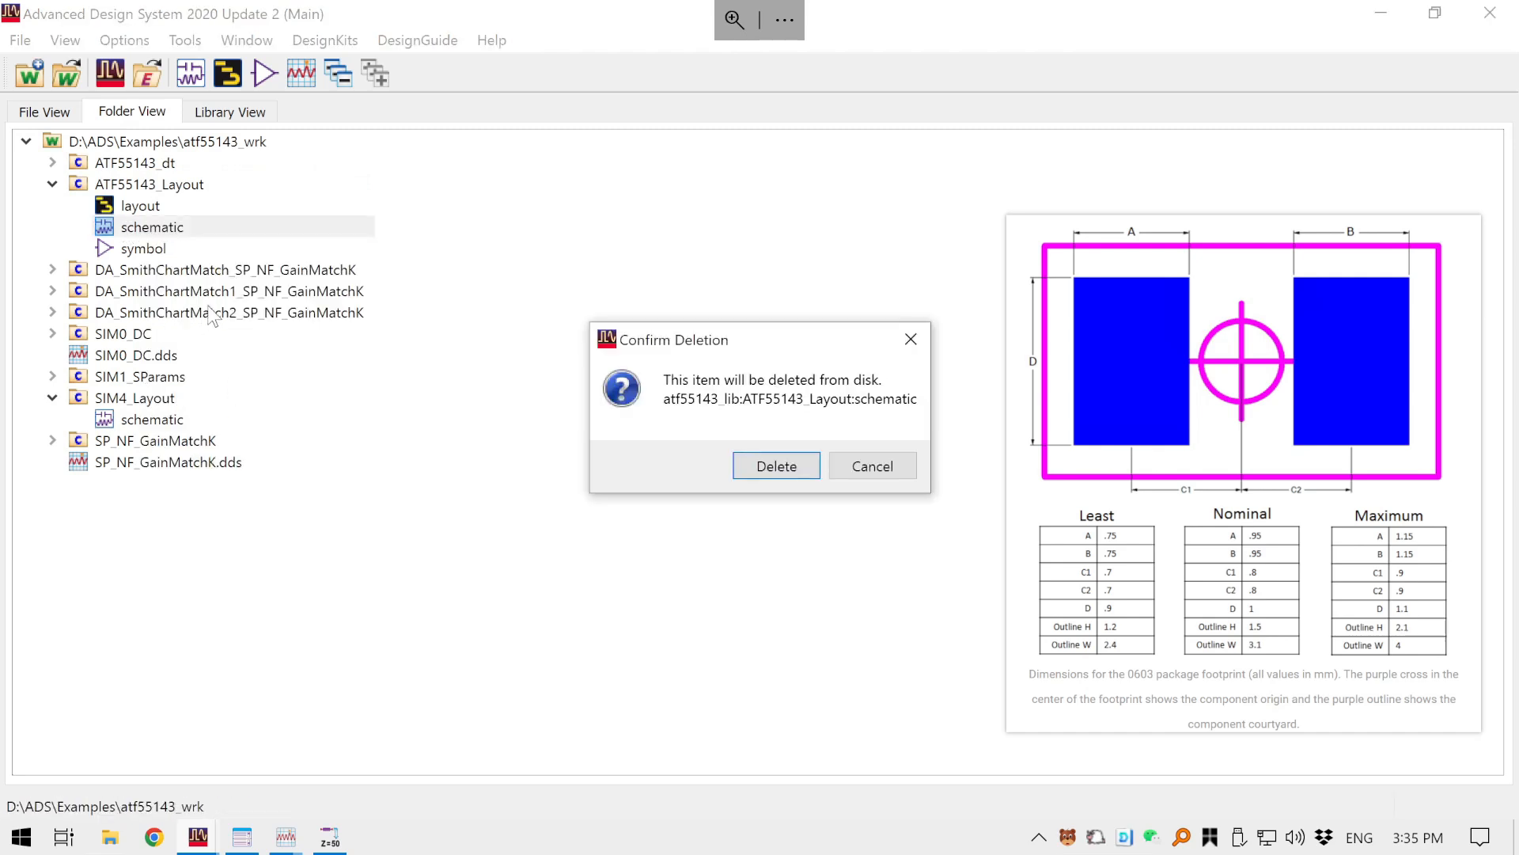
click(756, 471)
click(147, 210)
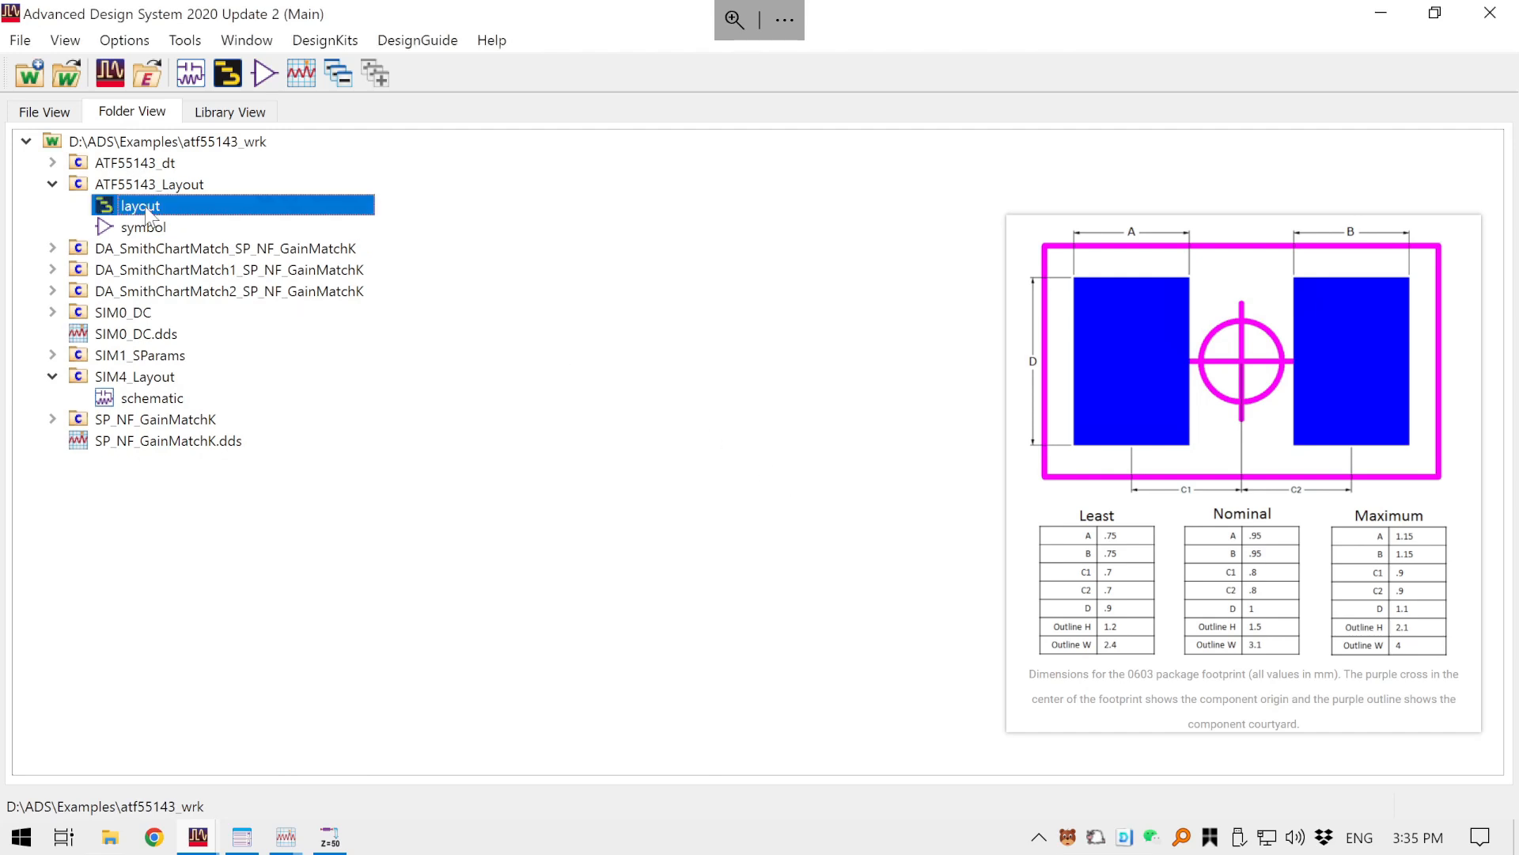
click(150, 229)
click(160, 189)
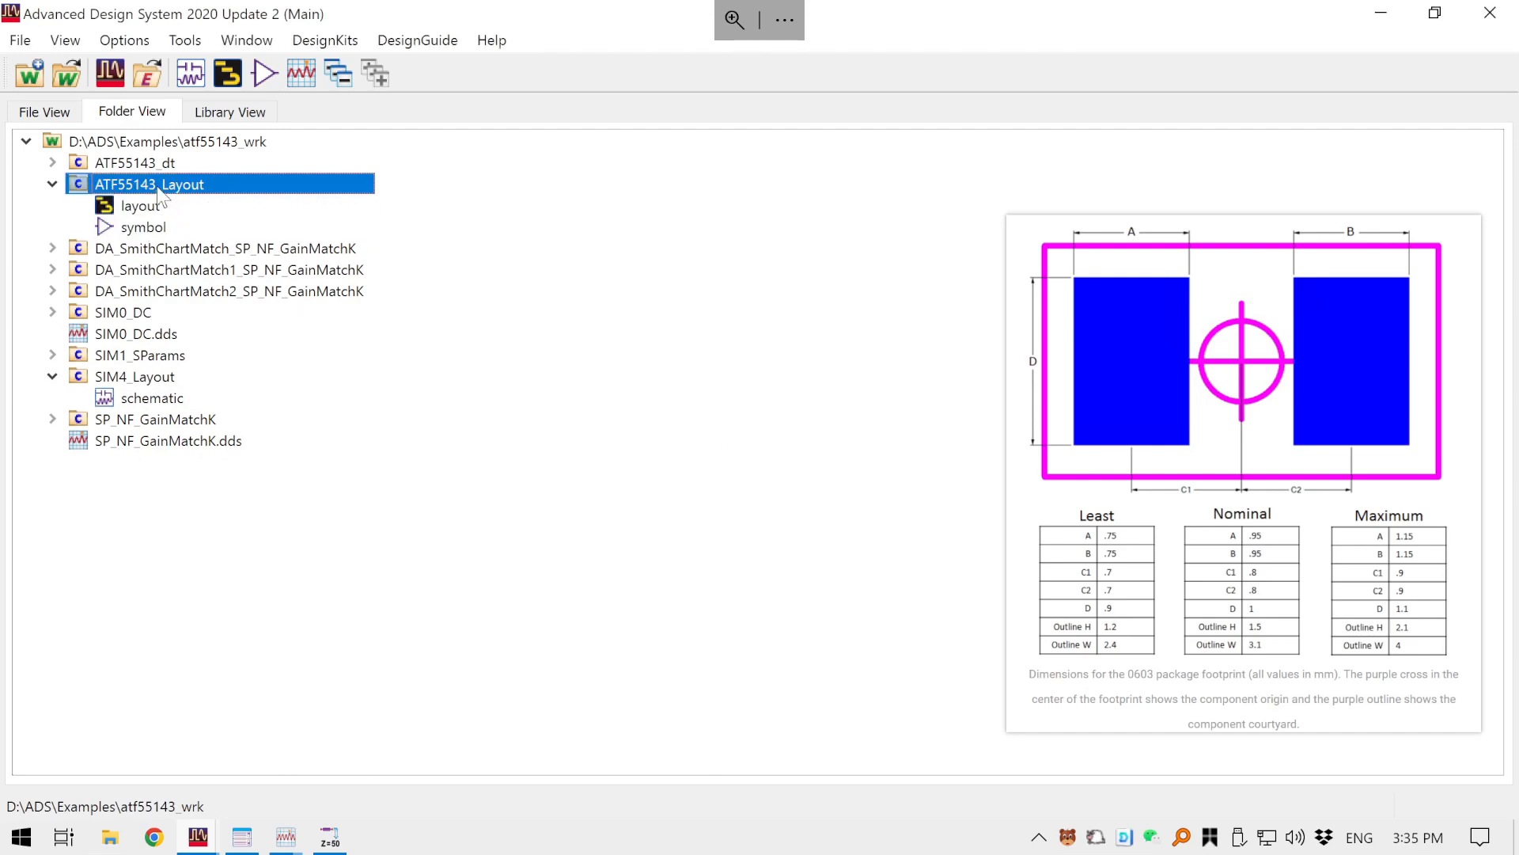
- Create a new layout for a cell named 0603_RLC in the atf55143_lib library
click(228, 74)
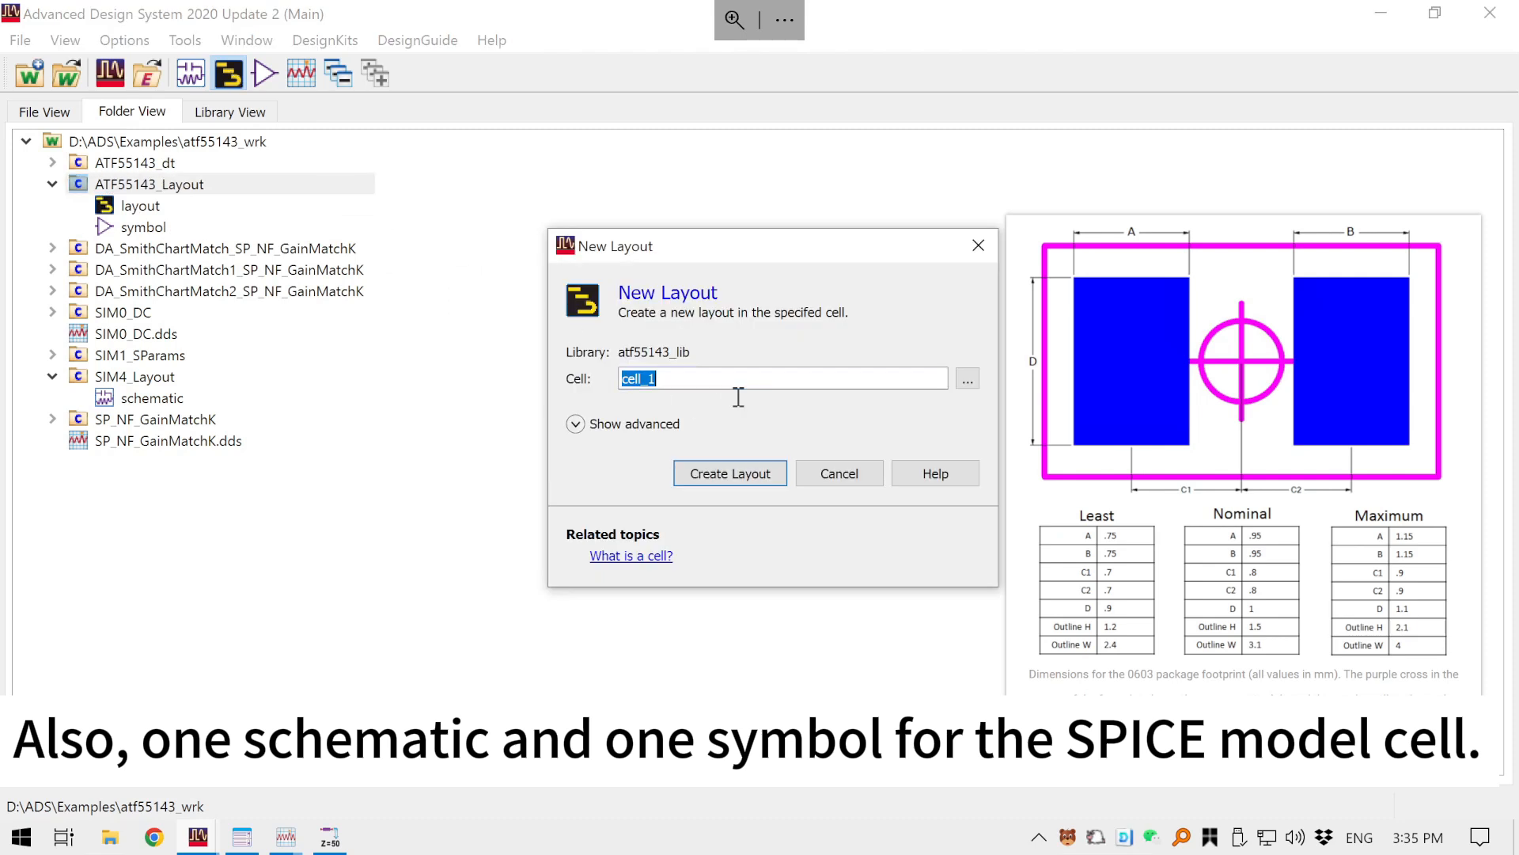
text(0603_RLC)
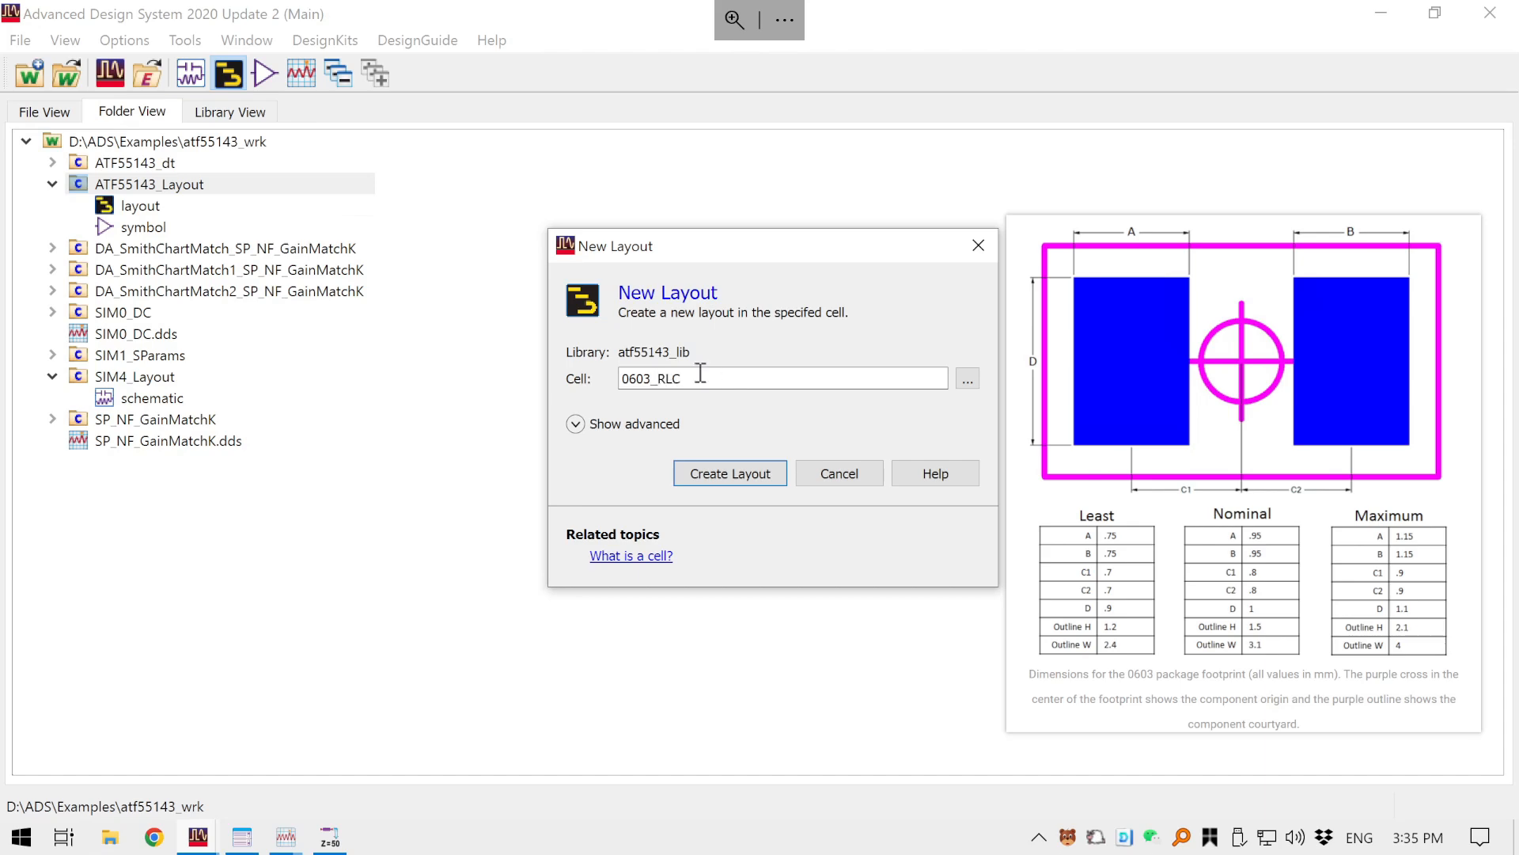
click(755, 477)
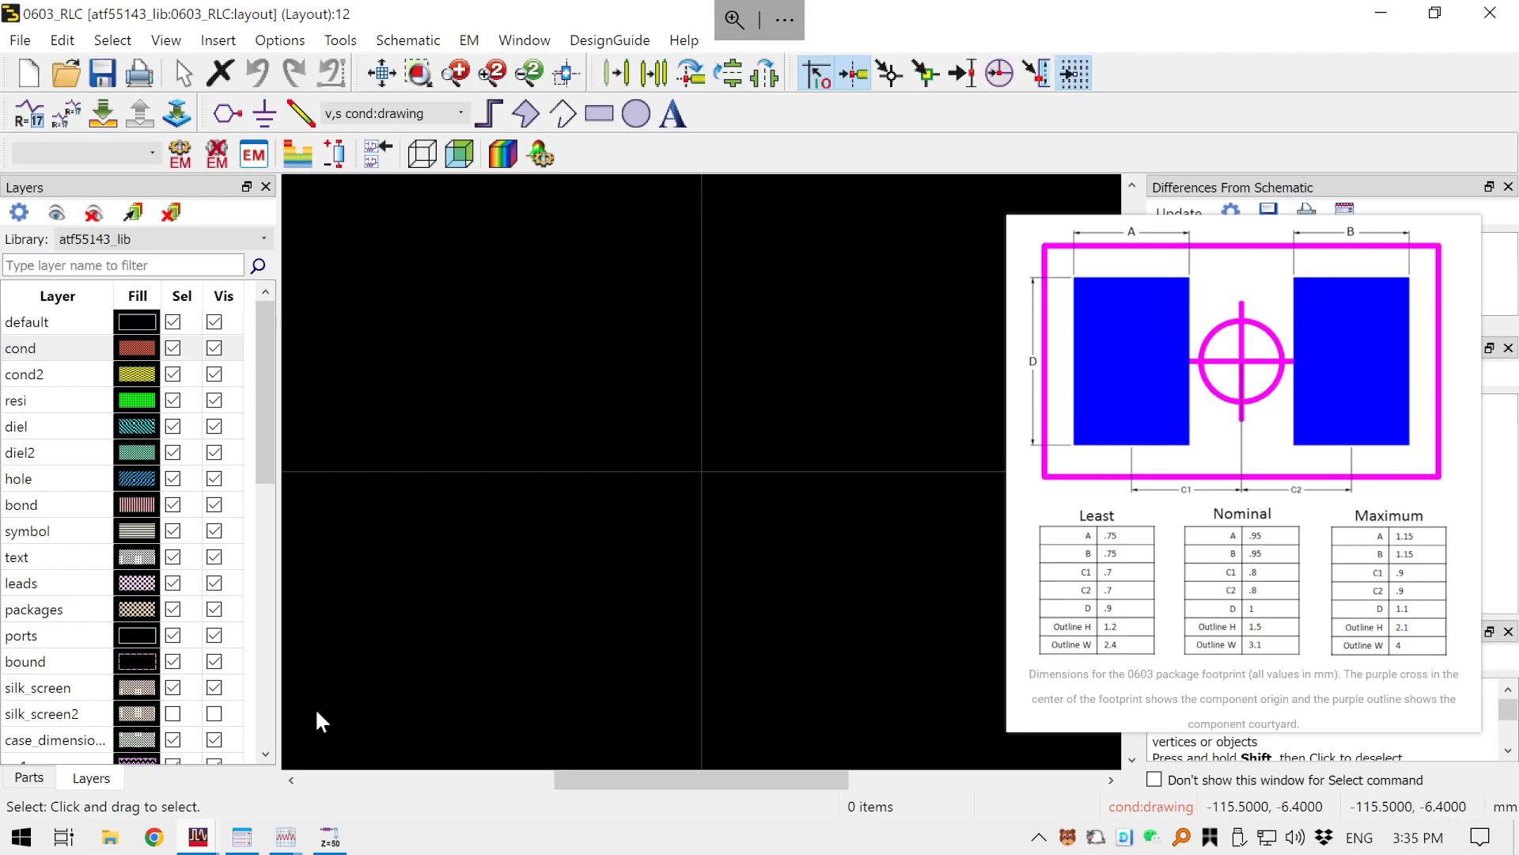
- Expand the 0603_RLC cell in the workspace tree and open its layout view
mouse_move(198, 836)
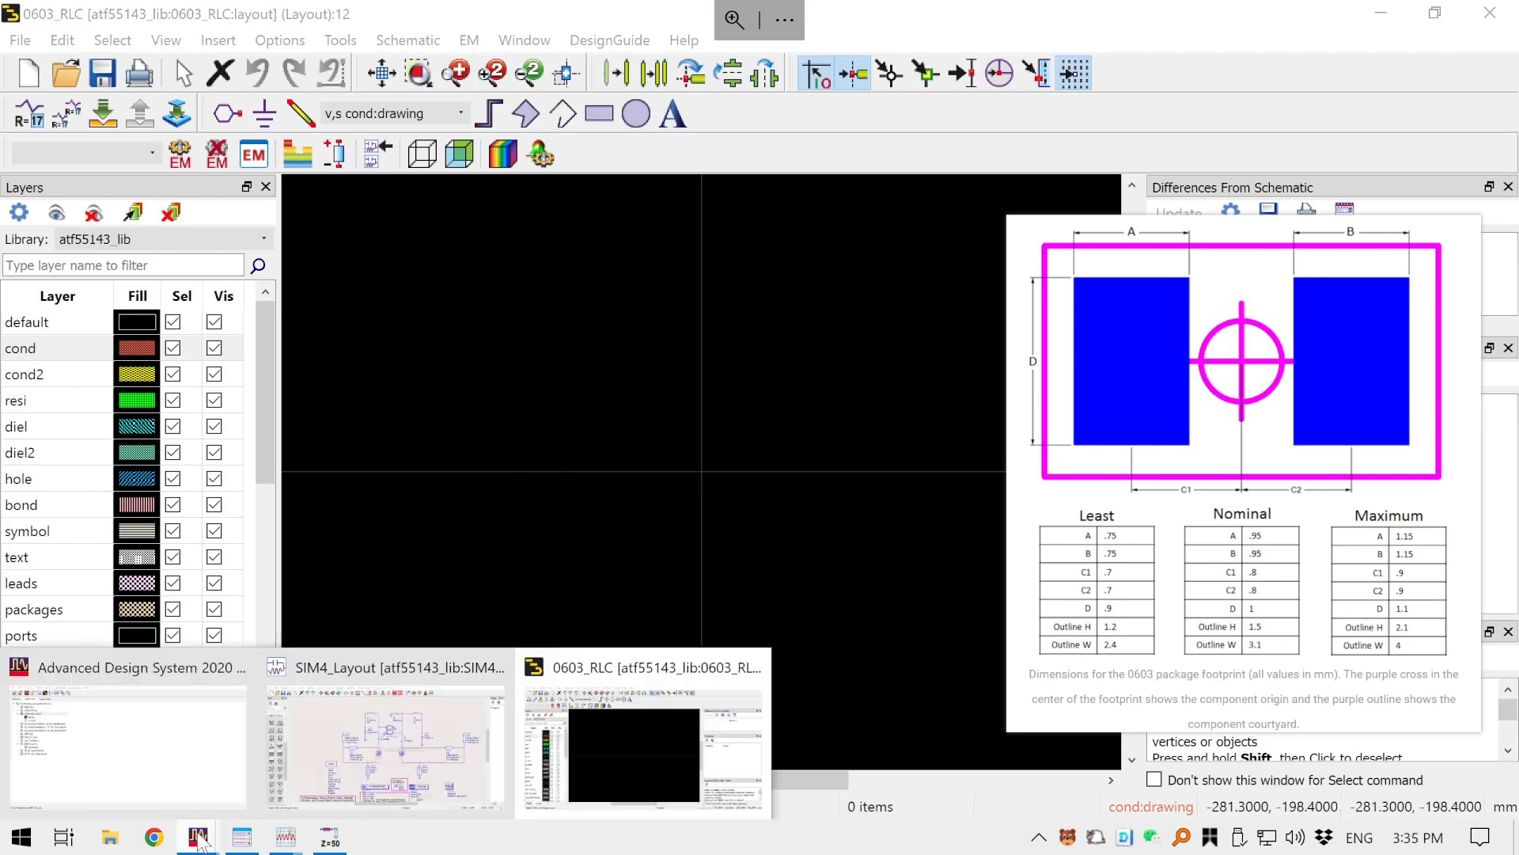
click(158, 783)
click(120, 163)
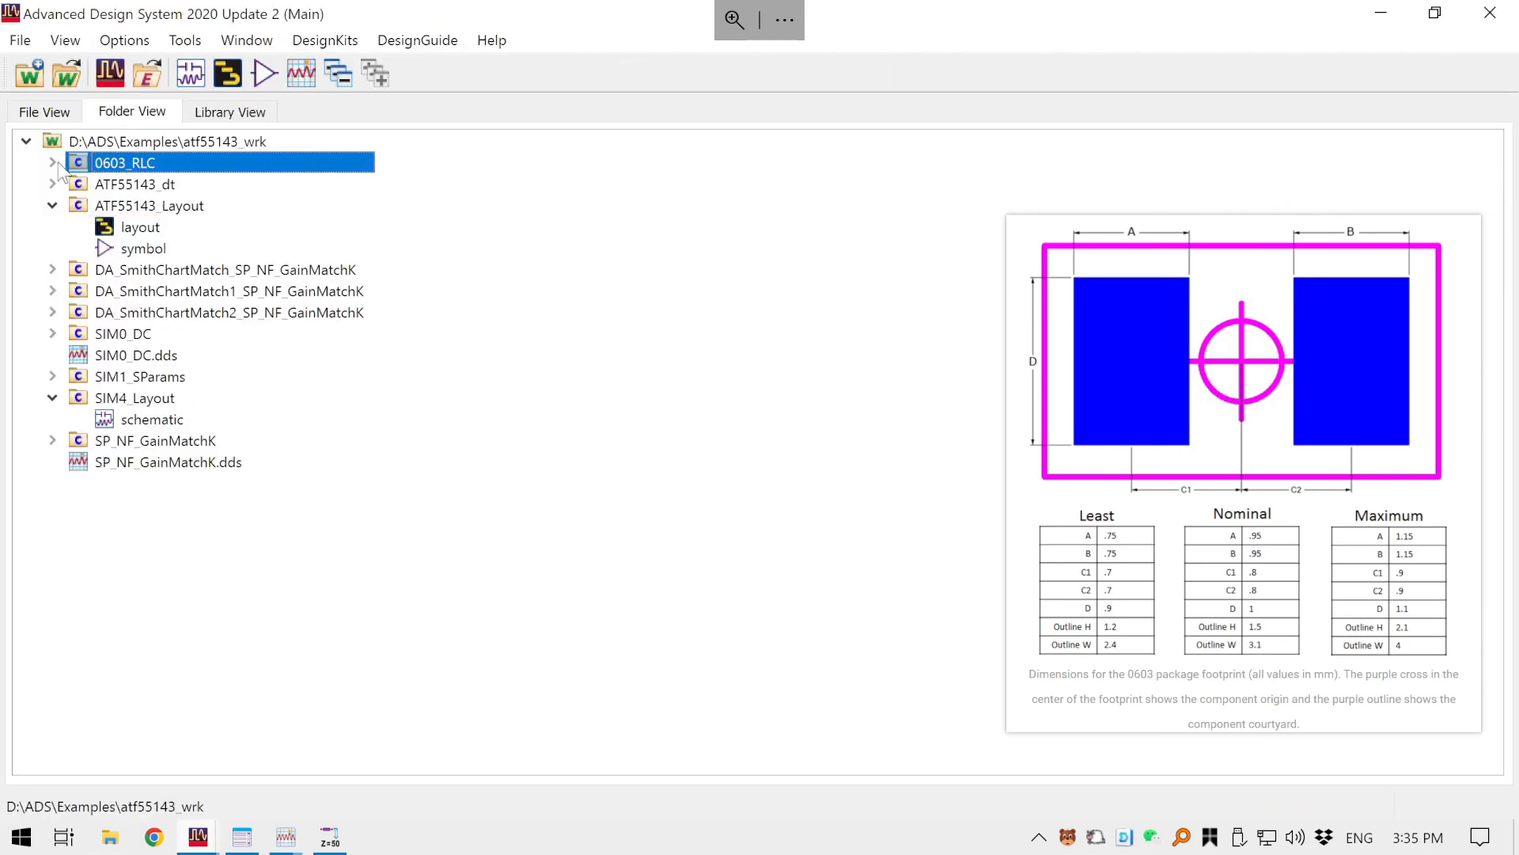
click(54, 163)
click(143, 185)
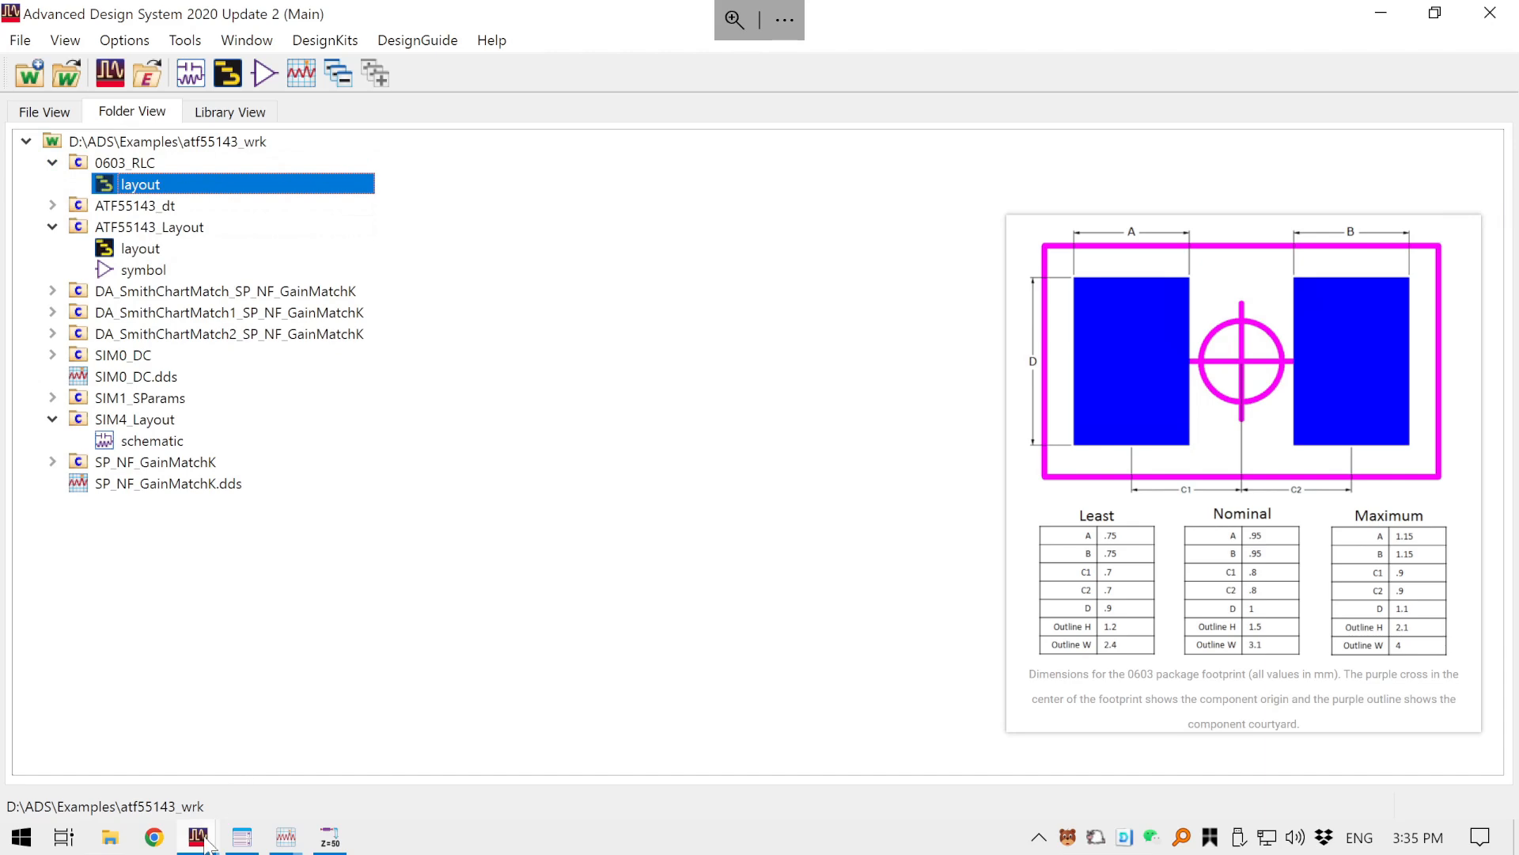
mouse_move(204, 837)
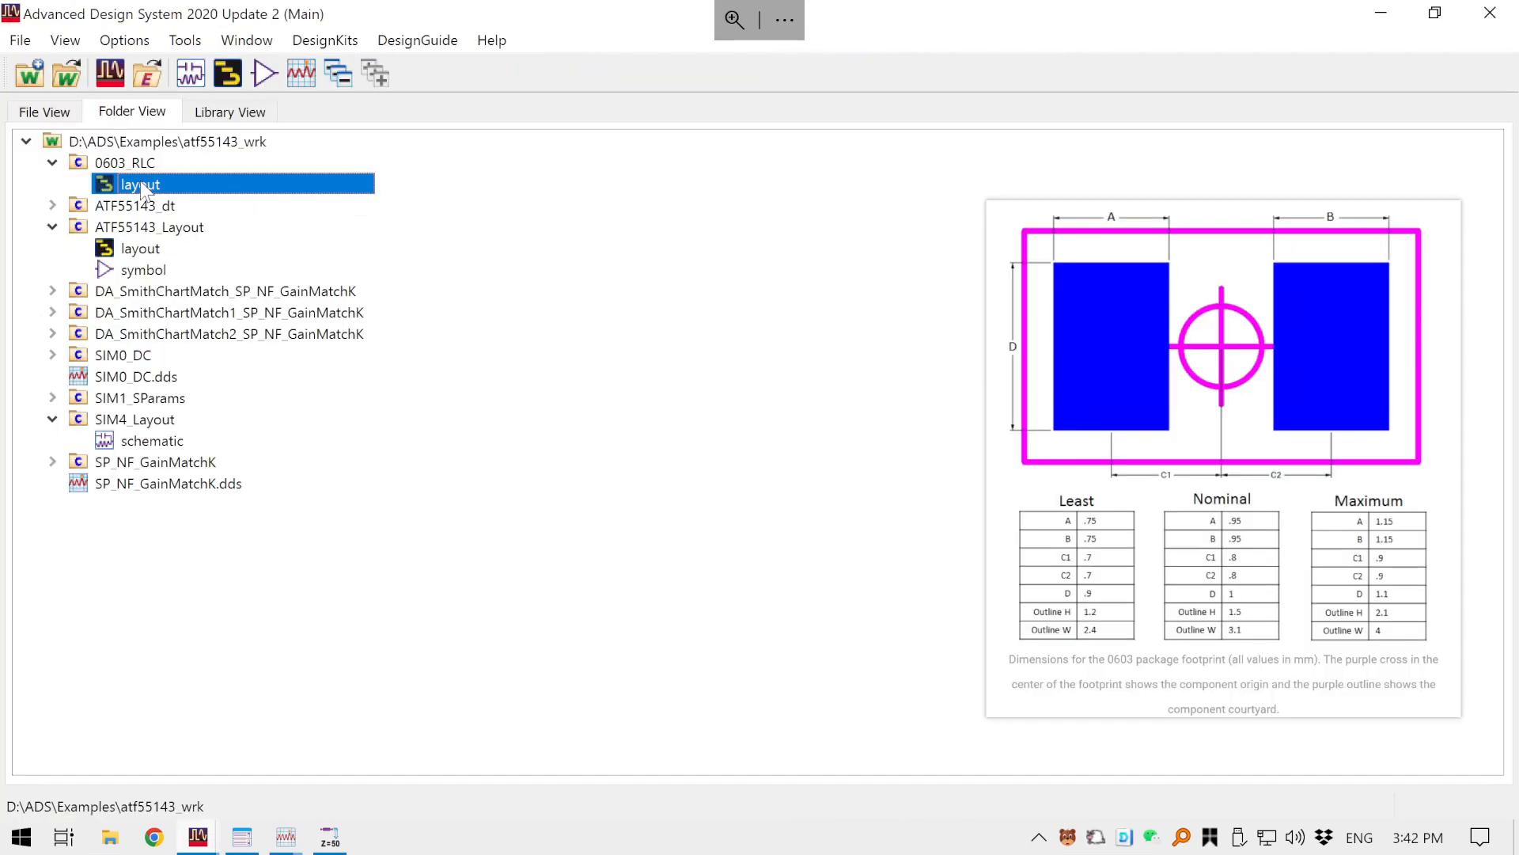
double_click(141, 184)
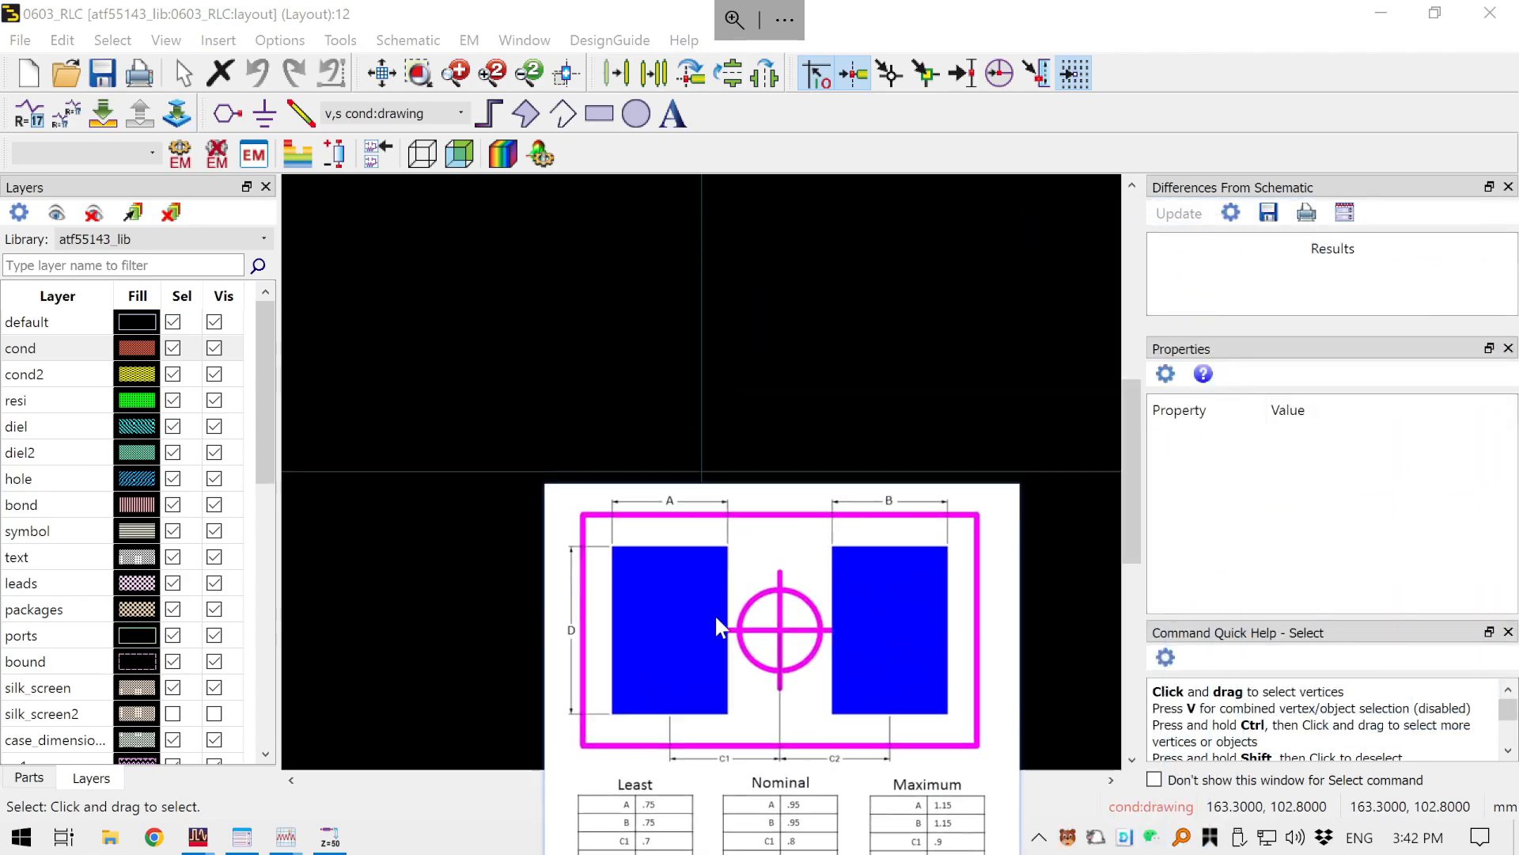
- Draw a rectangle about 131 by 97 mm on the cond layer, just right of the vertical axis and above the origin
drag(803, 459, 792, 294)
click(54, 348)
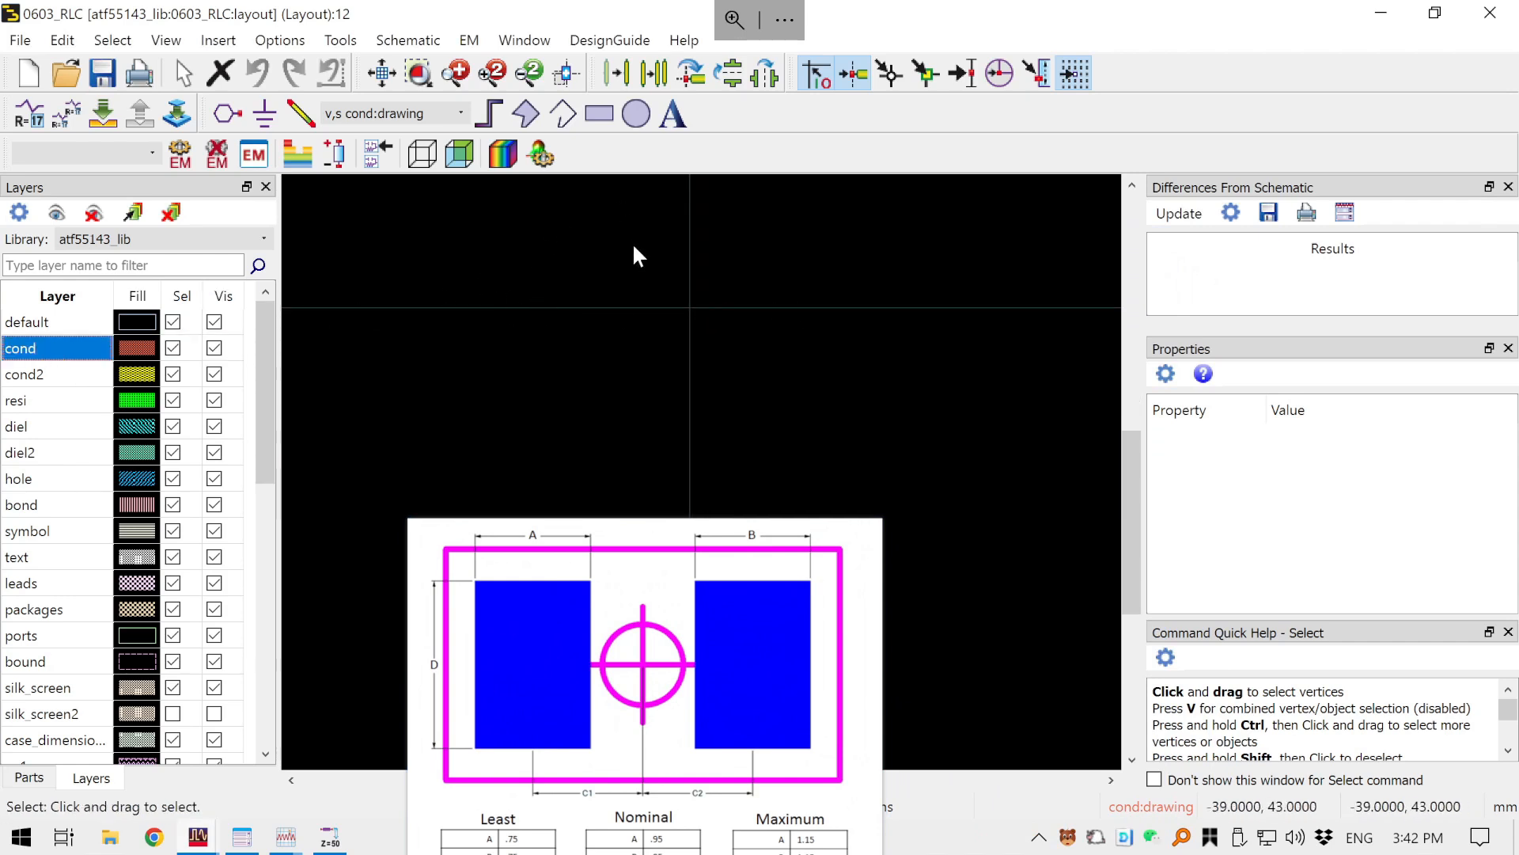
click(606, 117)
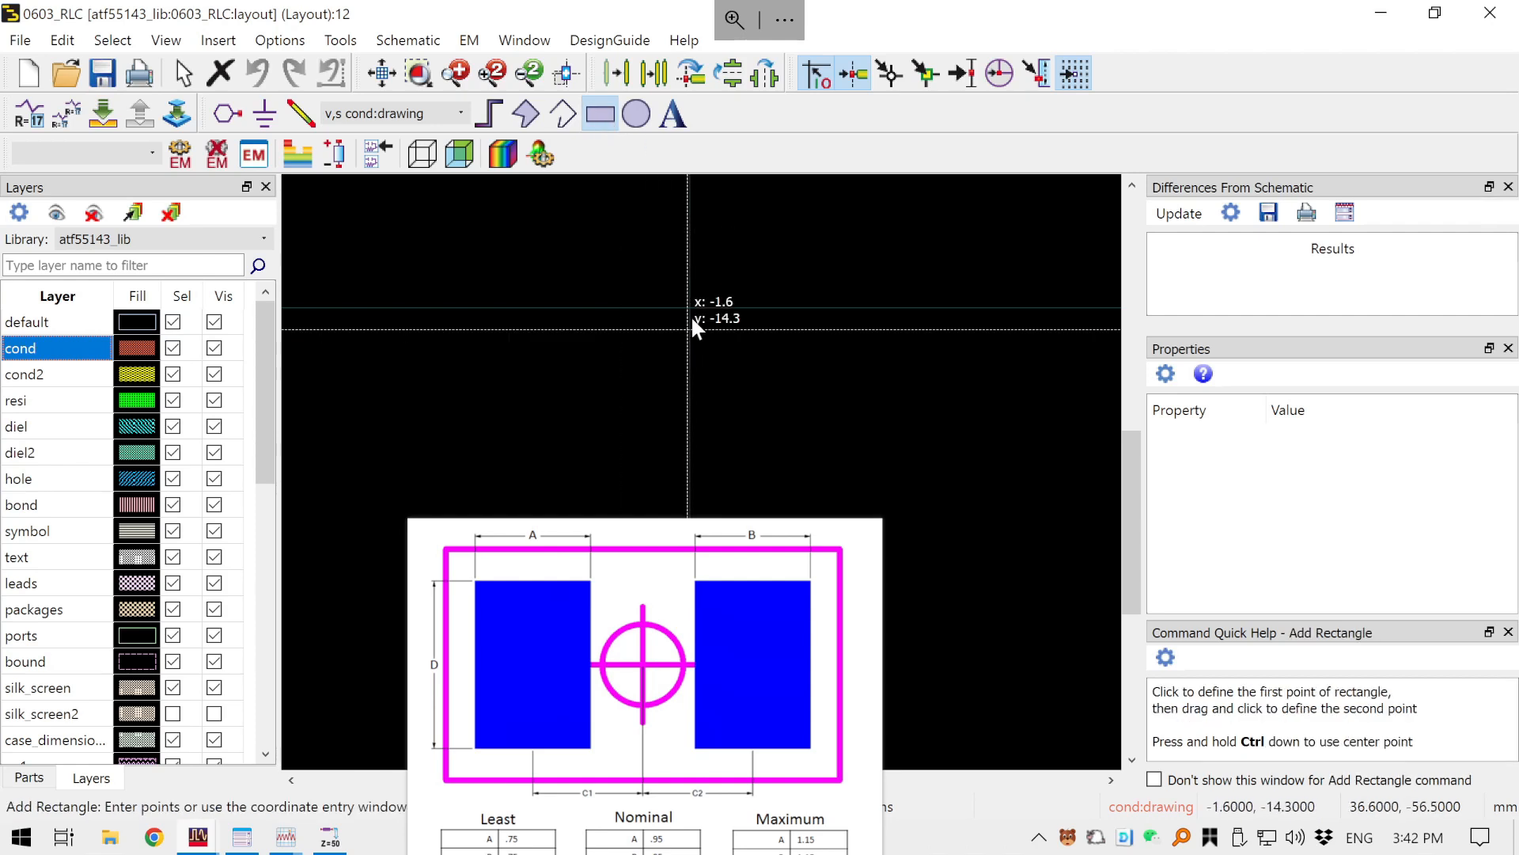
scroll(693, 317, down, 5)
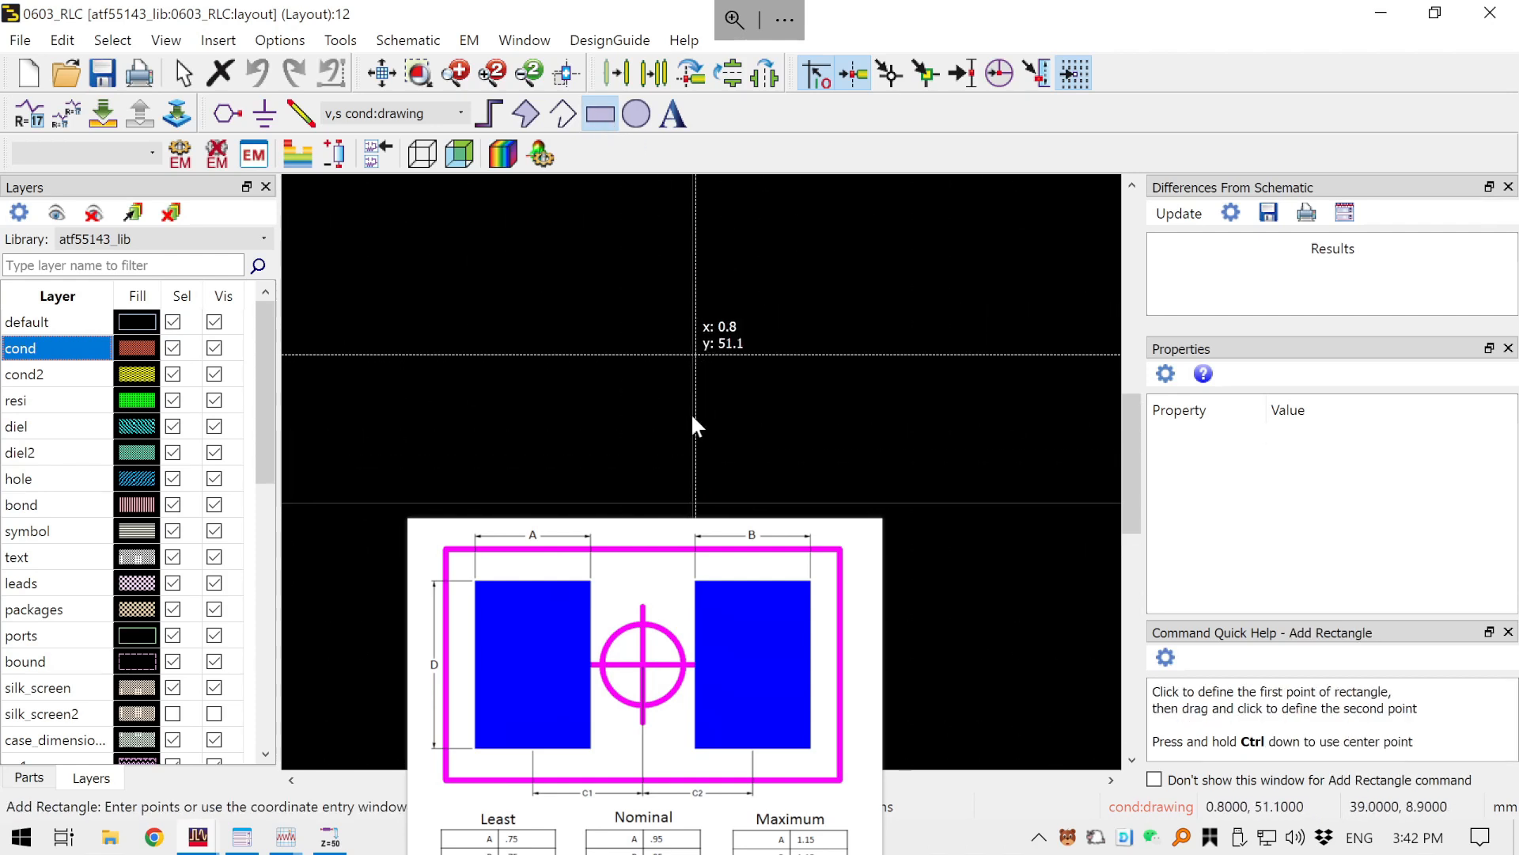
scroll(693, 348, down, 2)
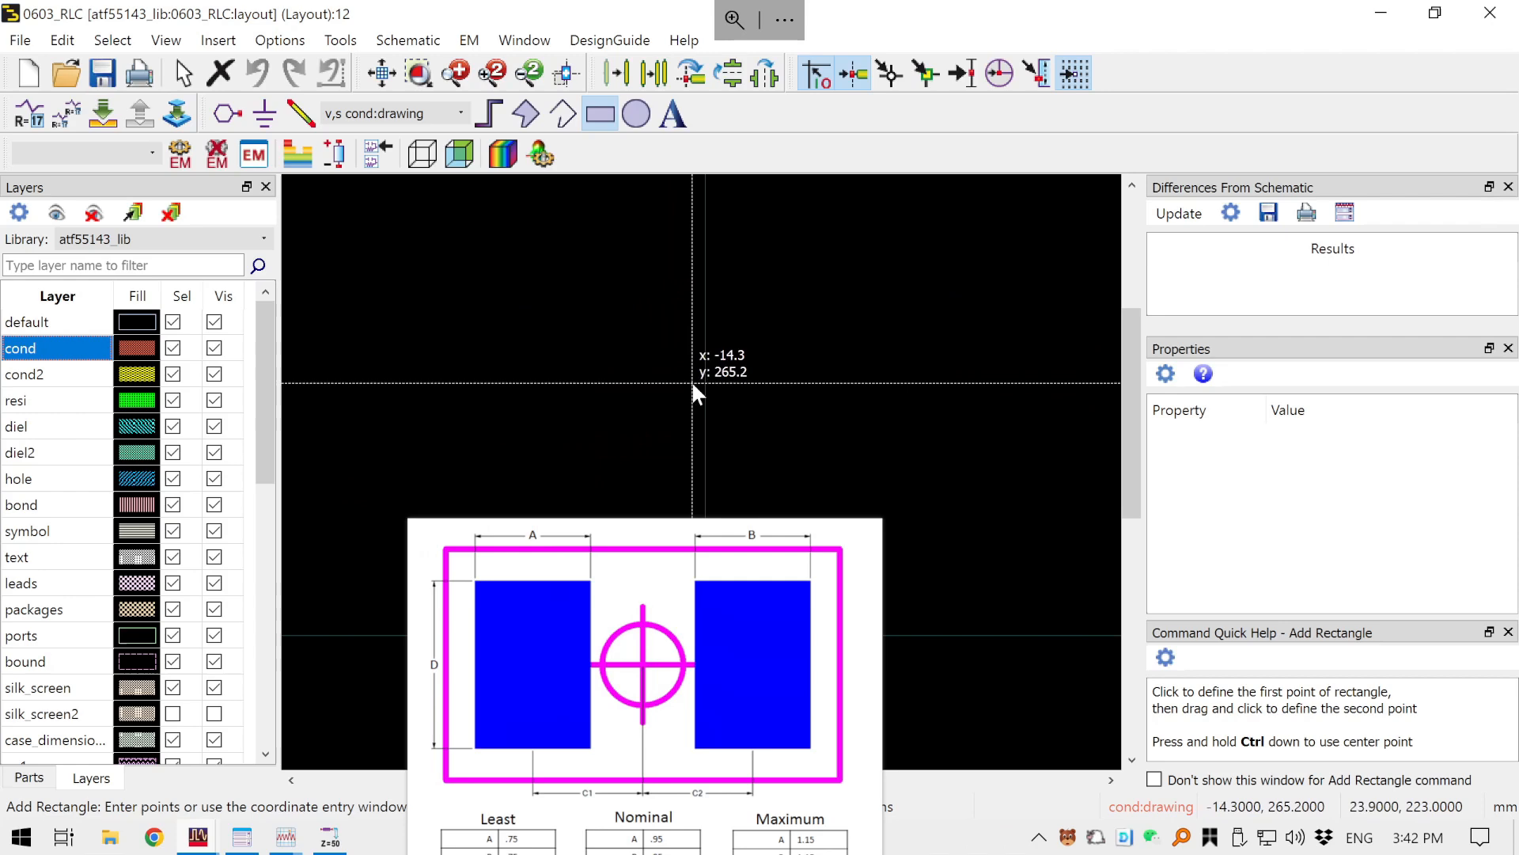
click(725, 314)
click(919, 459)
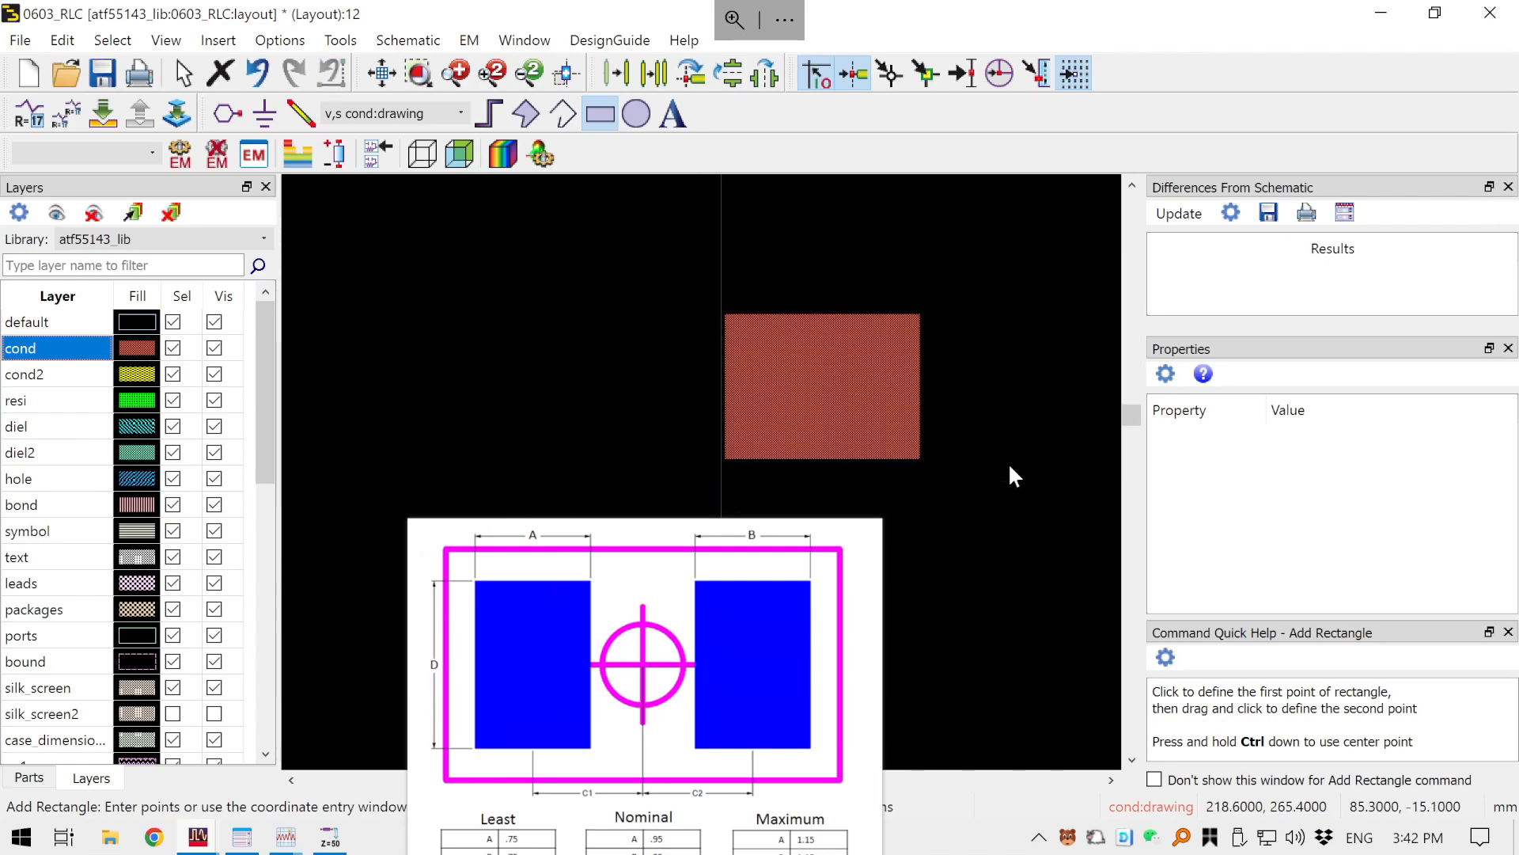
key(Escape)
- Set the rectangle's width to 0.95 mm and height to 1 mm, following the nominal 0603 pad dimensions
click(802, 396)
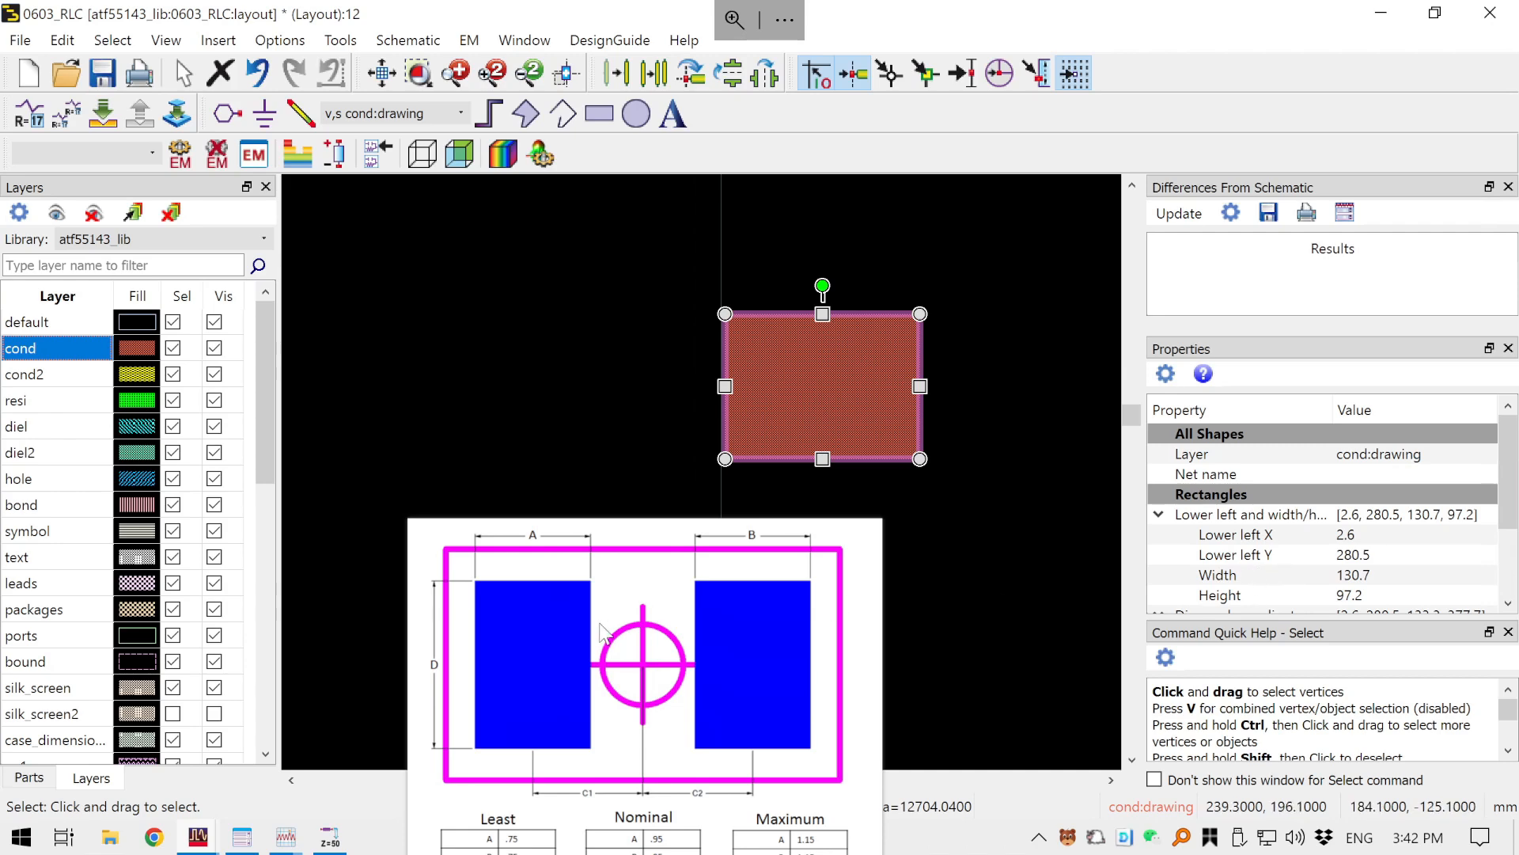
drag(592, 630, 382, 359)
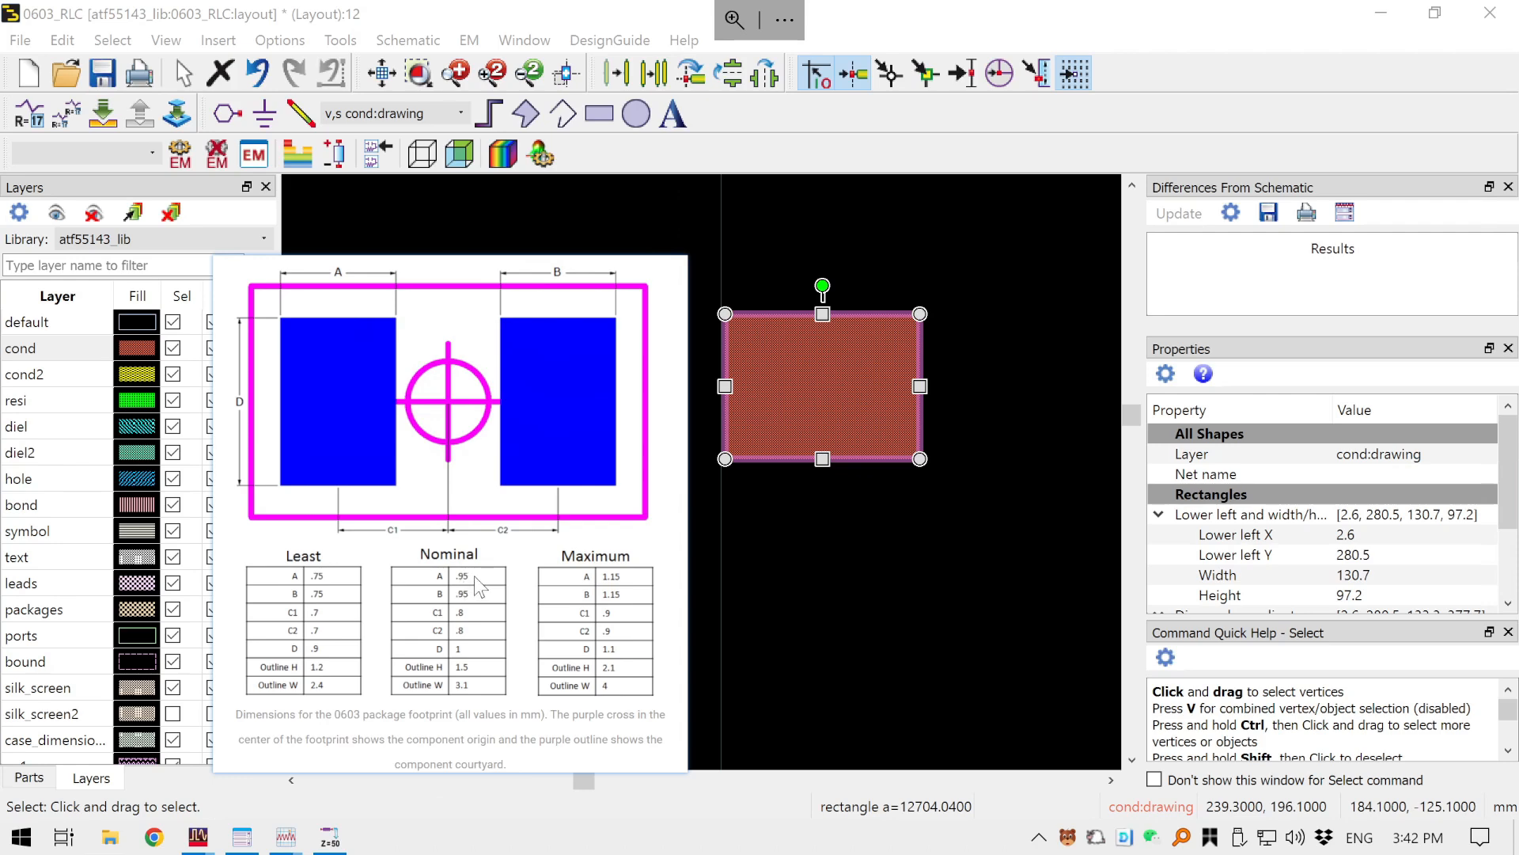
click(1383, 572)
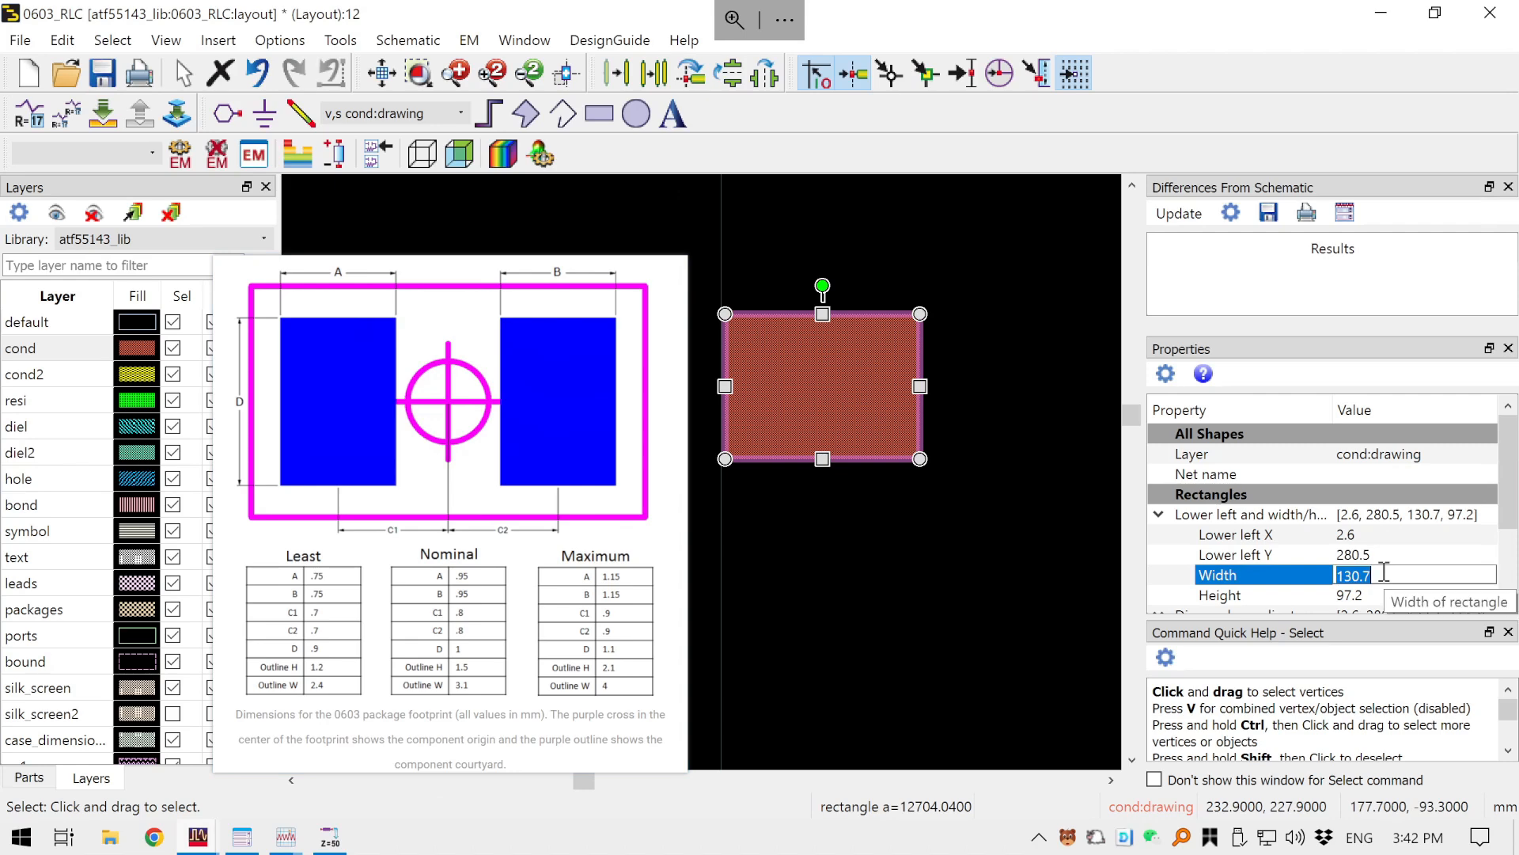
text(0.95)
key(Return)
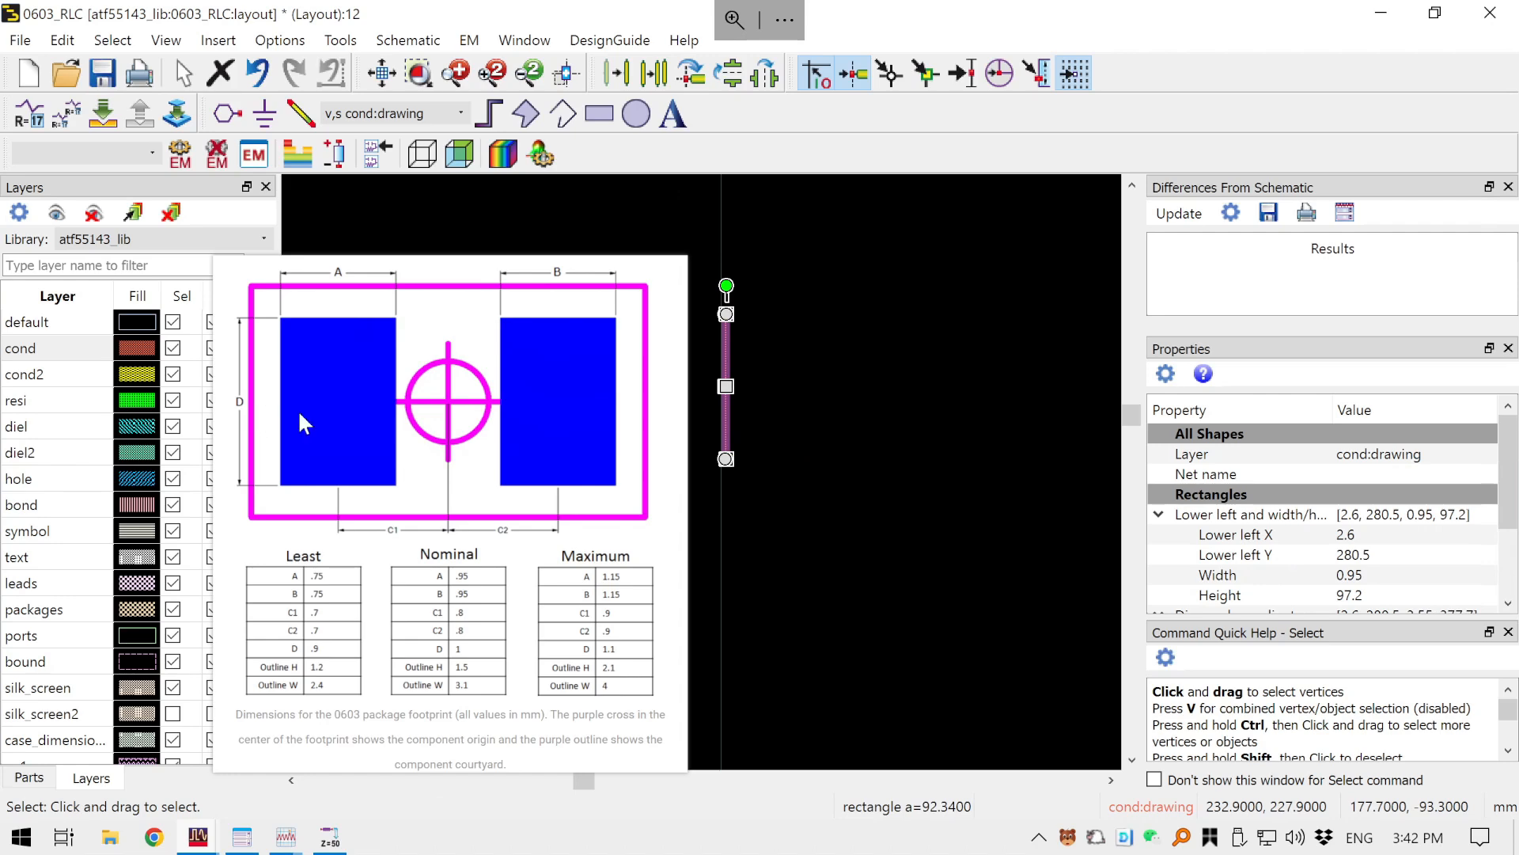
click(1397, 595)
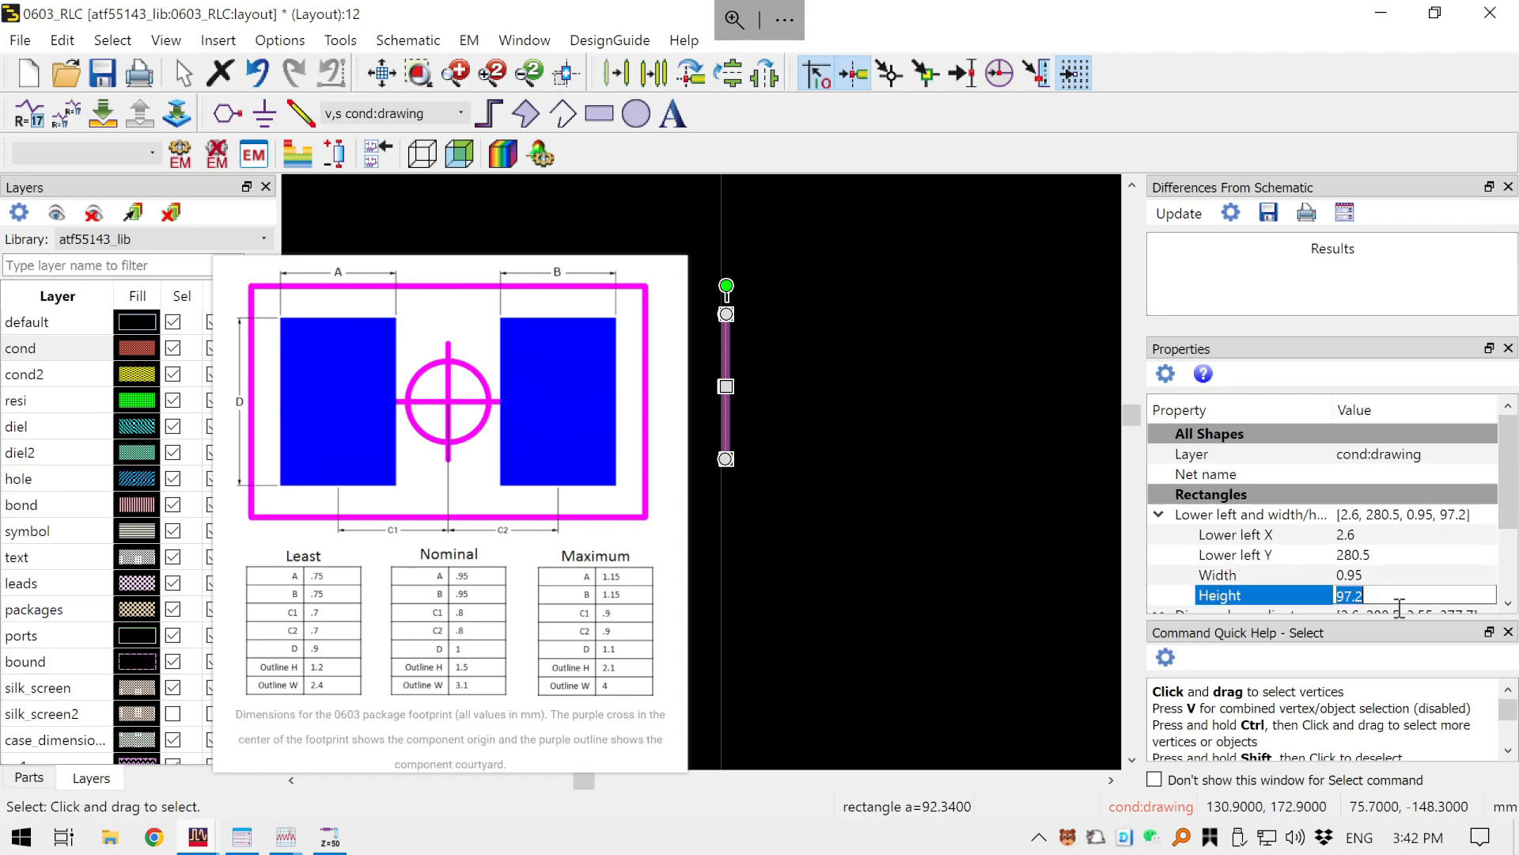
text(1)
key(Return)
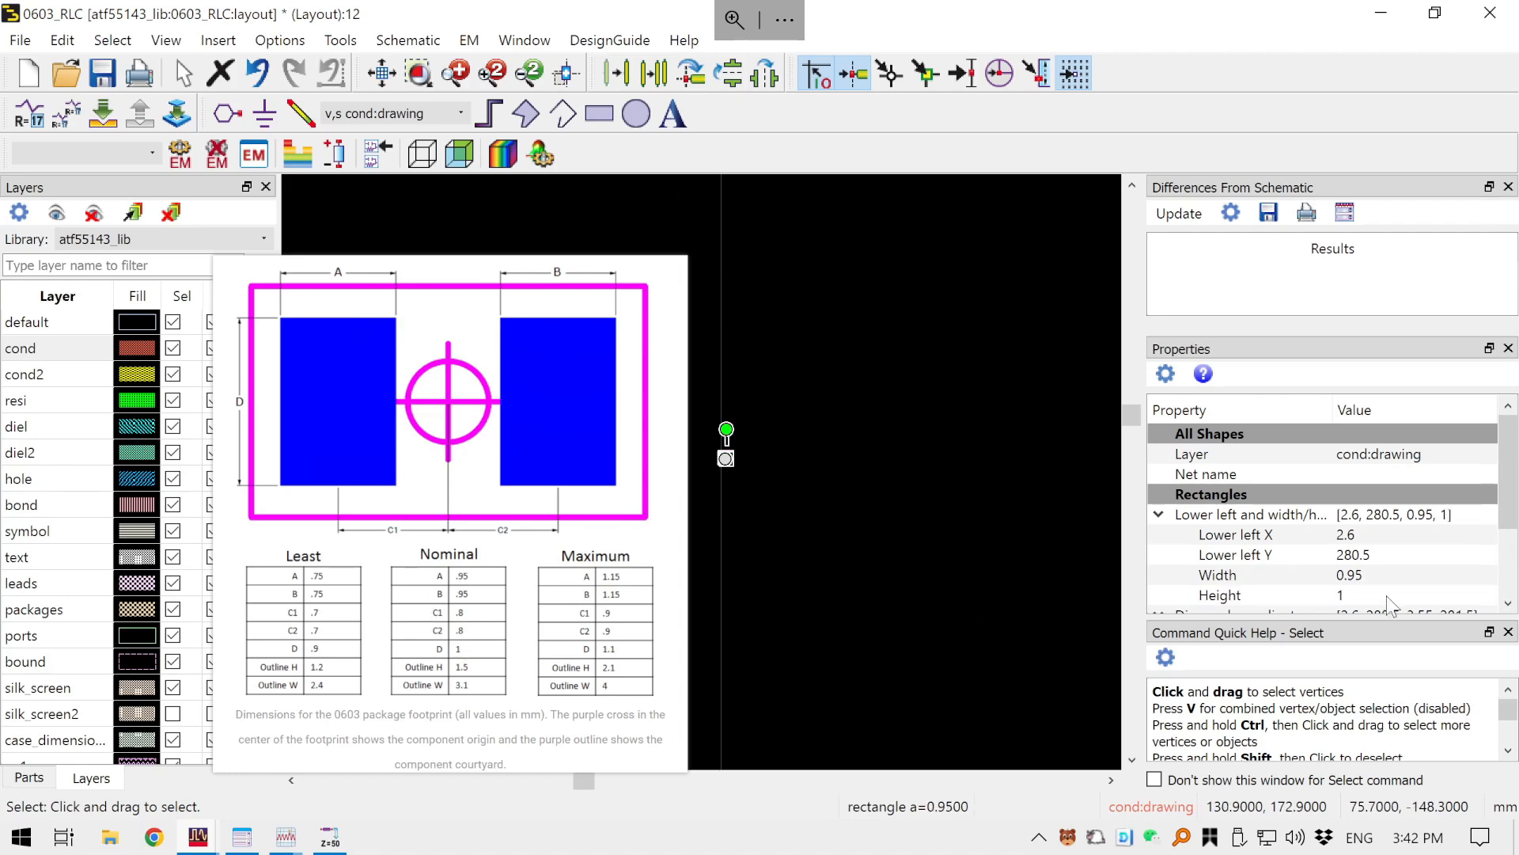
- Set the pad rectangle's lower-left corner to X 0 and Y 0
click(1394, 537)
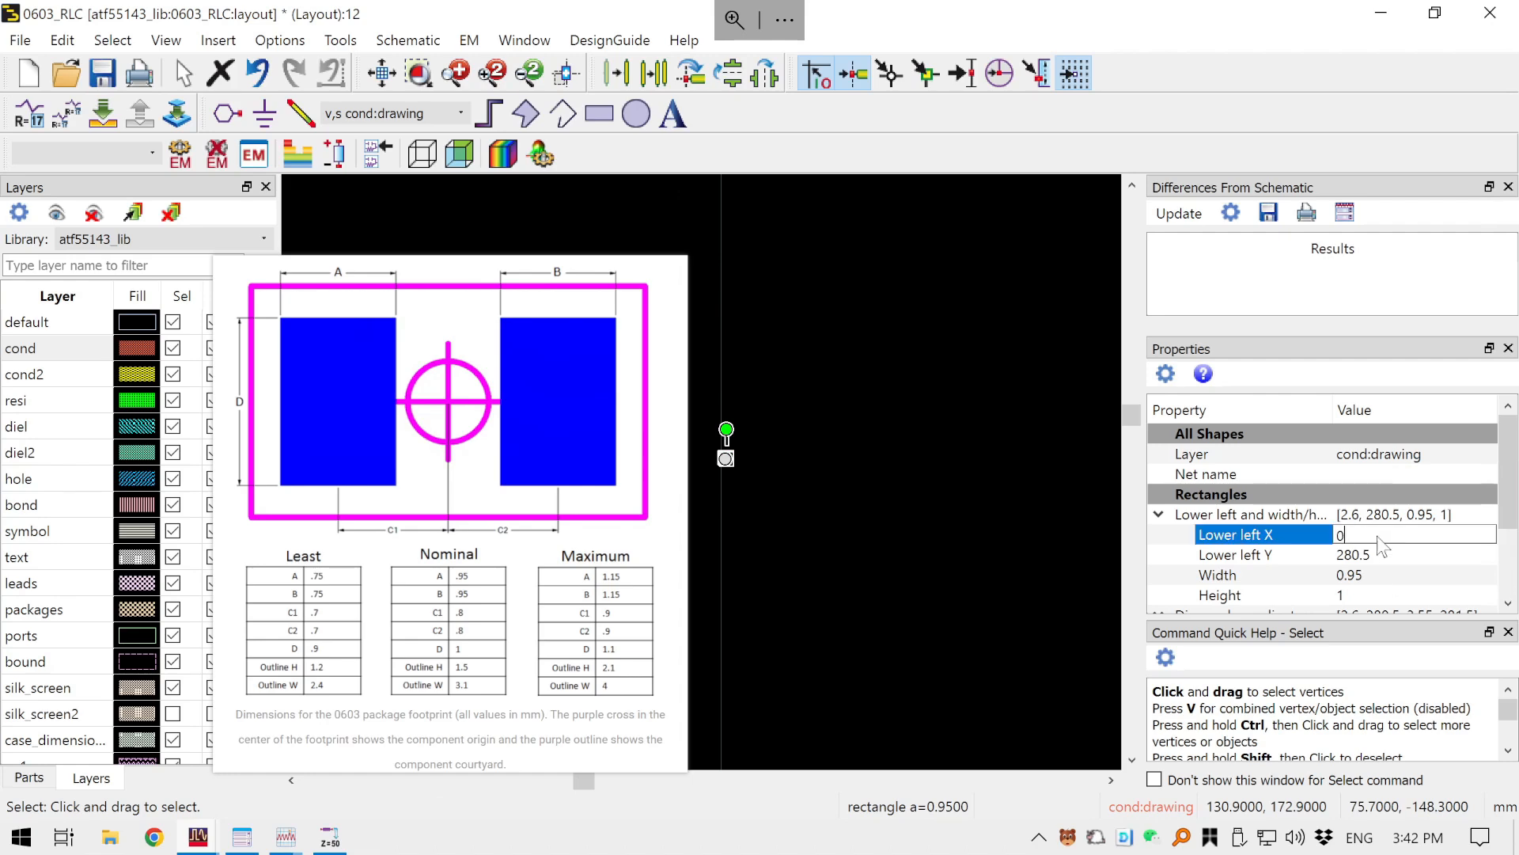
key(Return)
click(1391, 554)
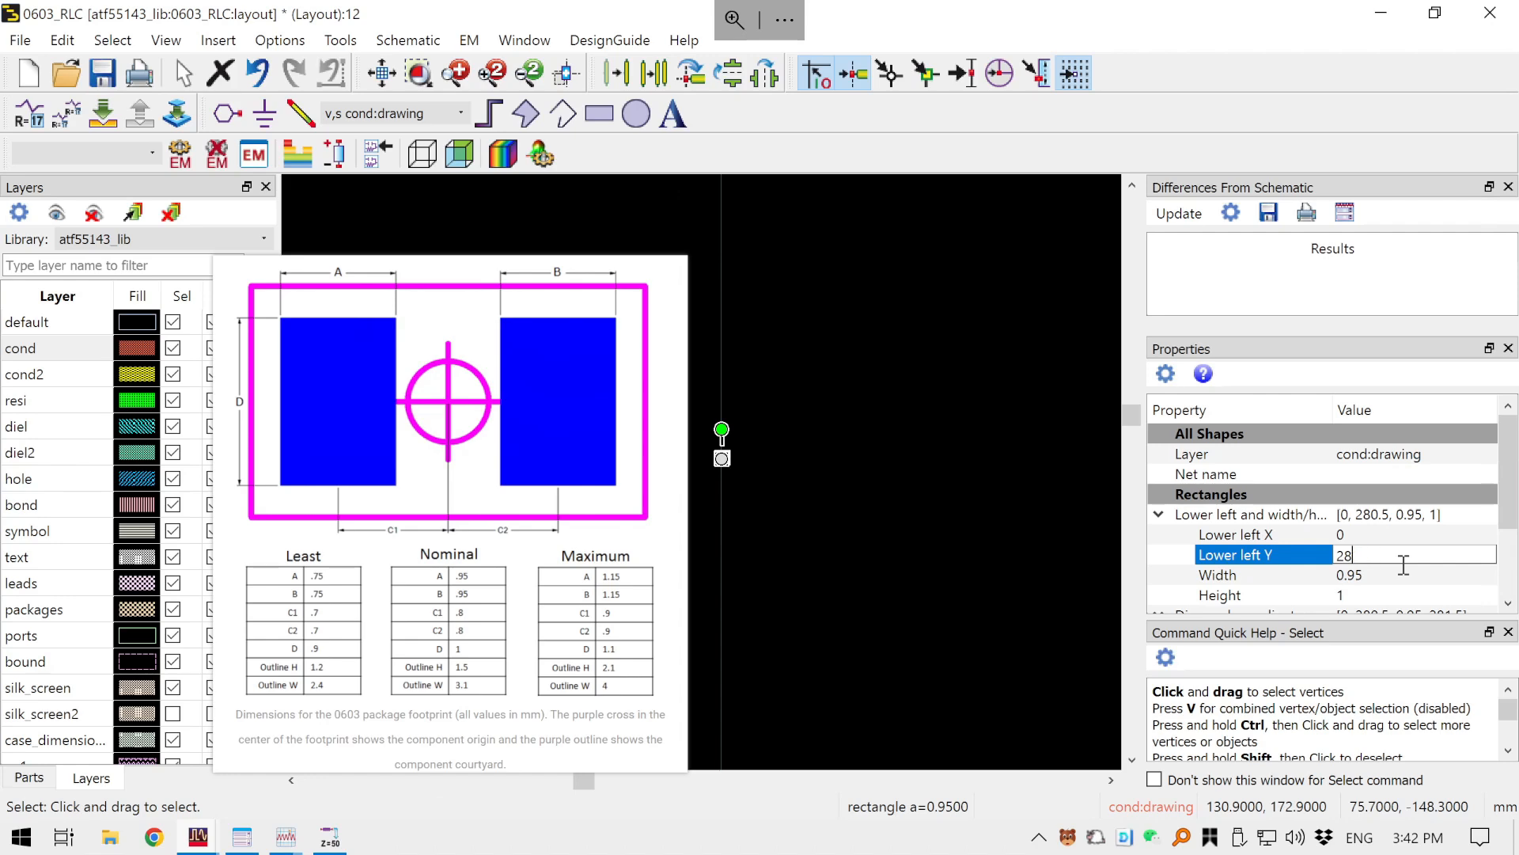
text(0)
key(Return)
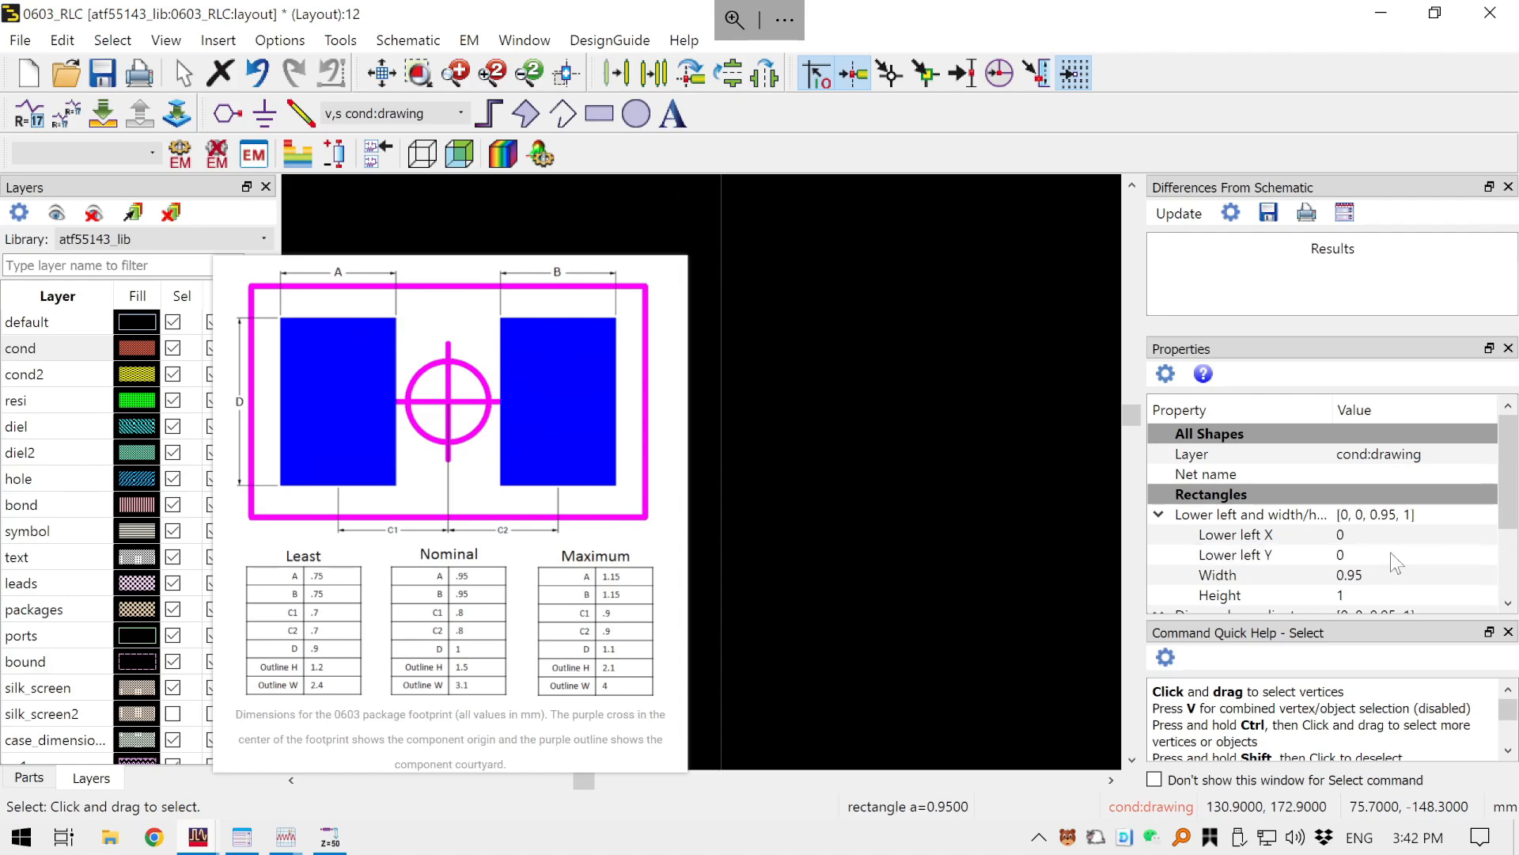
- Locate the small pad at the origin in the layout and postpone the system update
click(801, 320)
drag(792, 289, 823, 724)
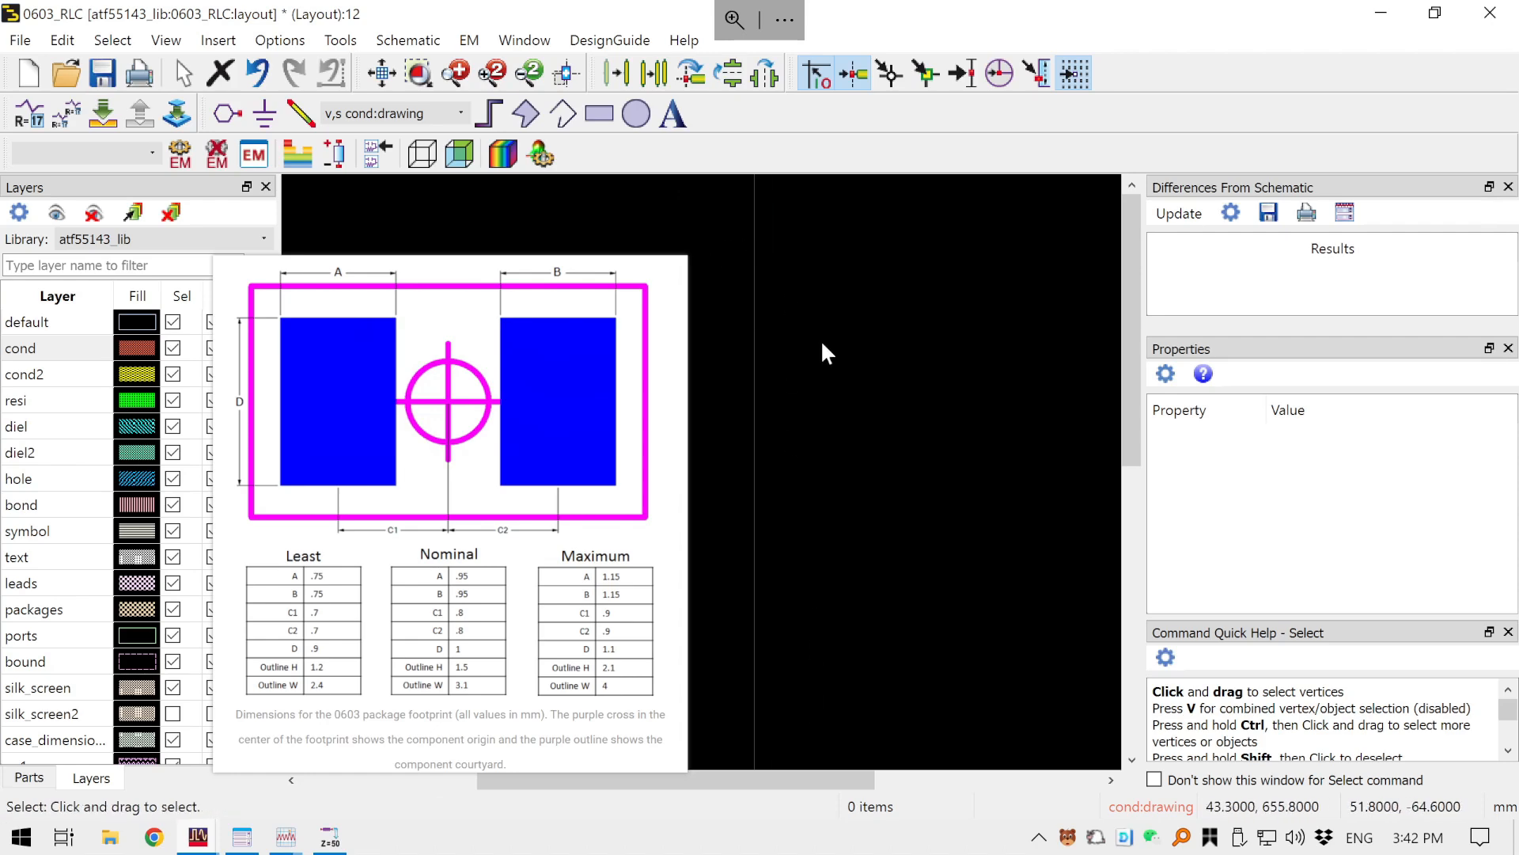
scroll(819, 340, down, 5)
mouse_move(1052, 293)
mouse_down()
mouse_move(941, 367)
mouse_move(1034, 282)
mouse_up()
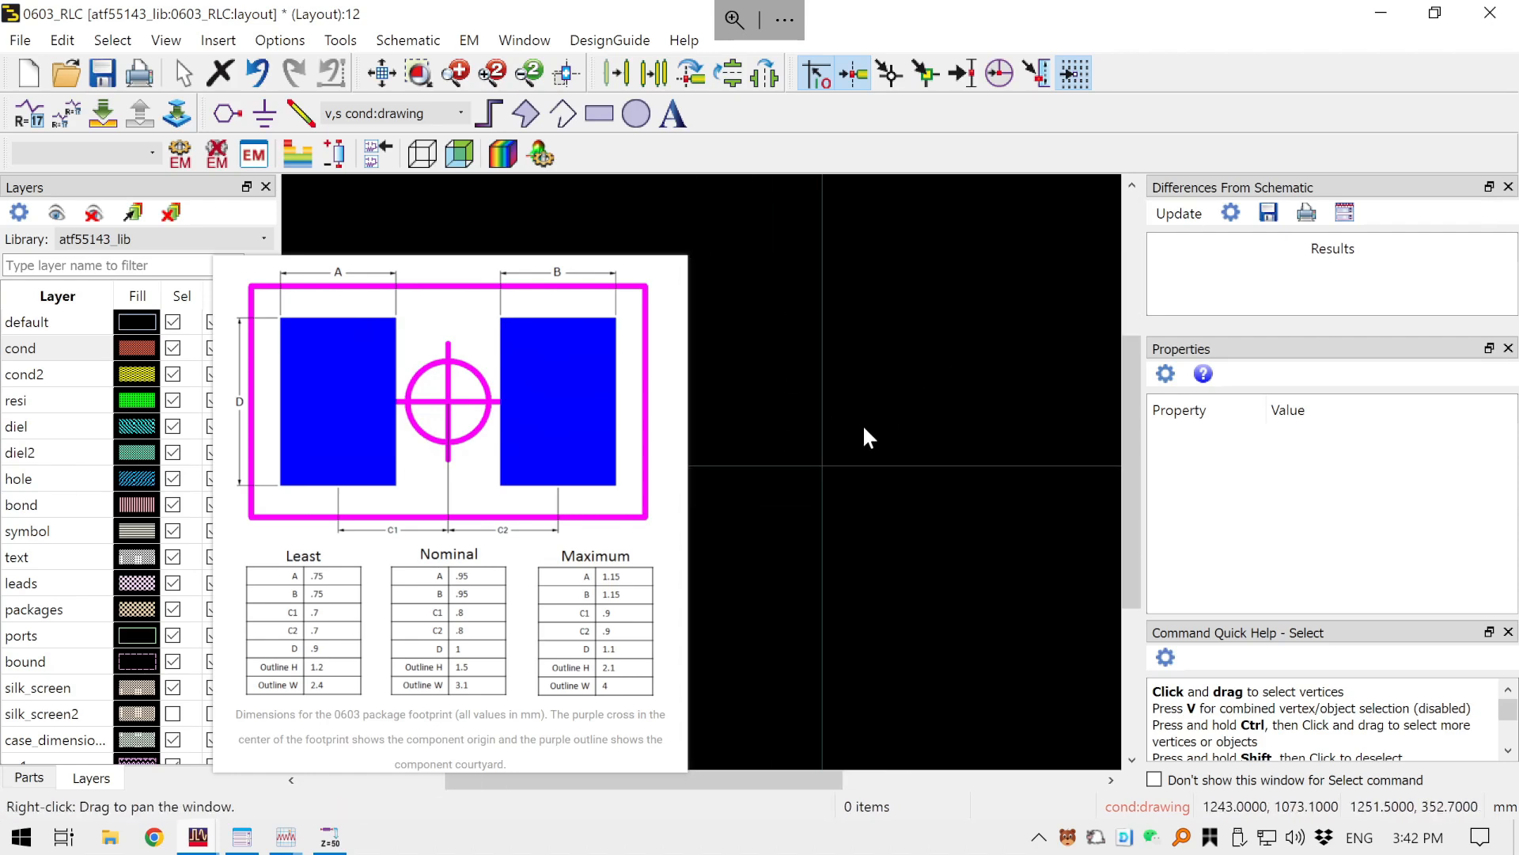
drag(843, 444, 618, 483)
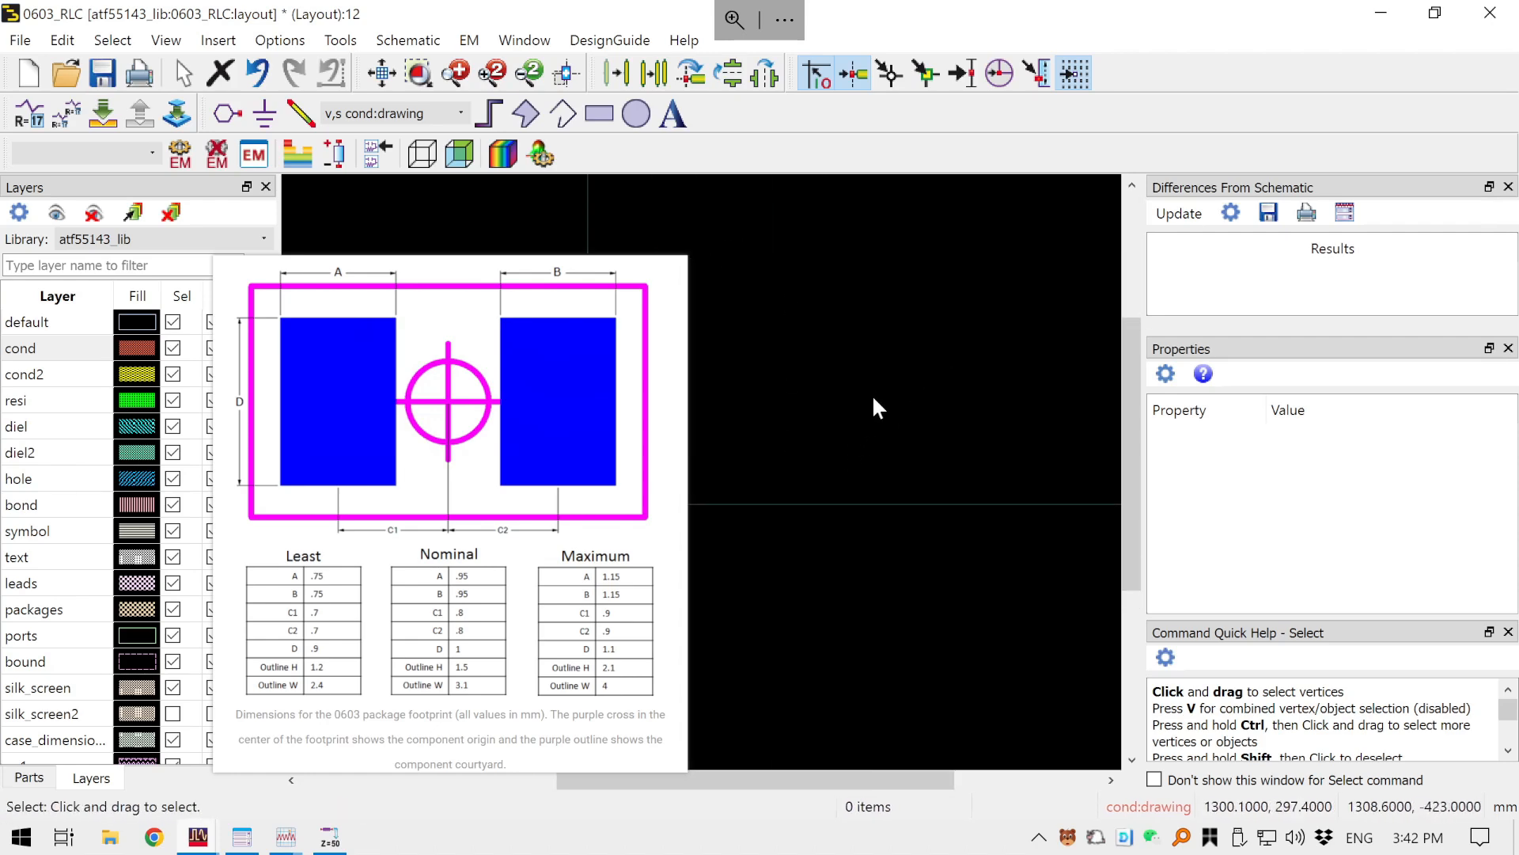
click(389, 80)
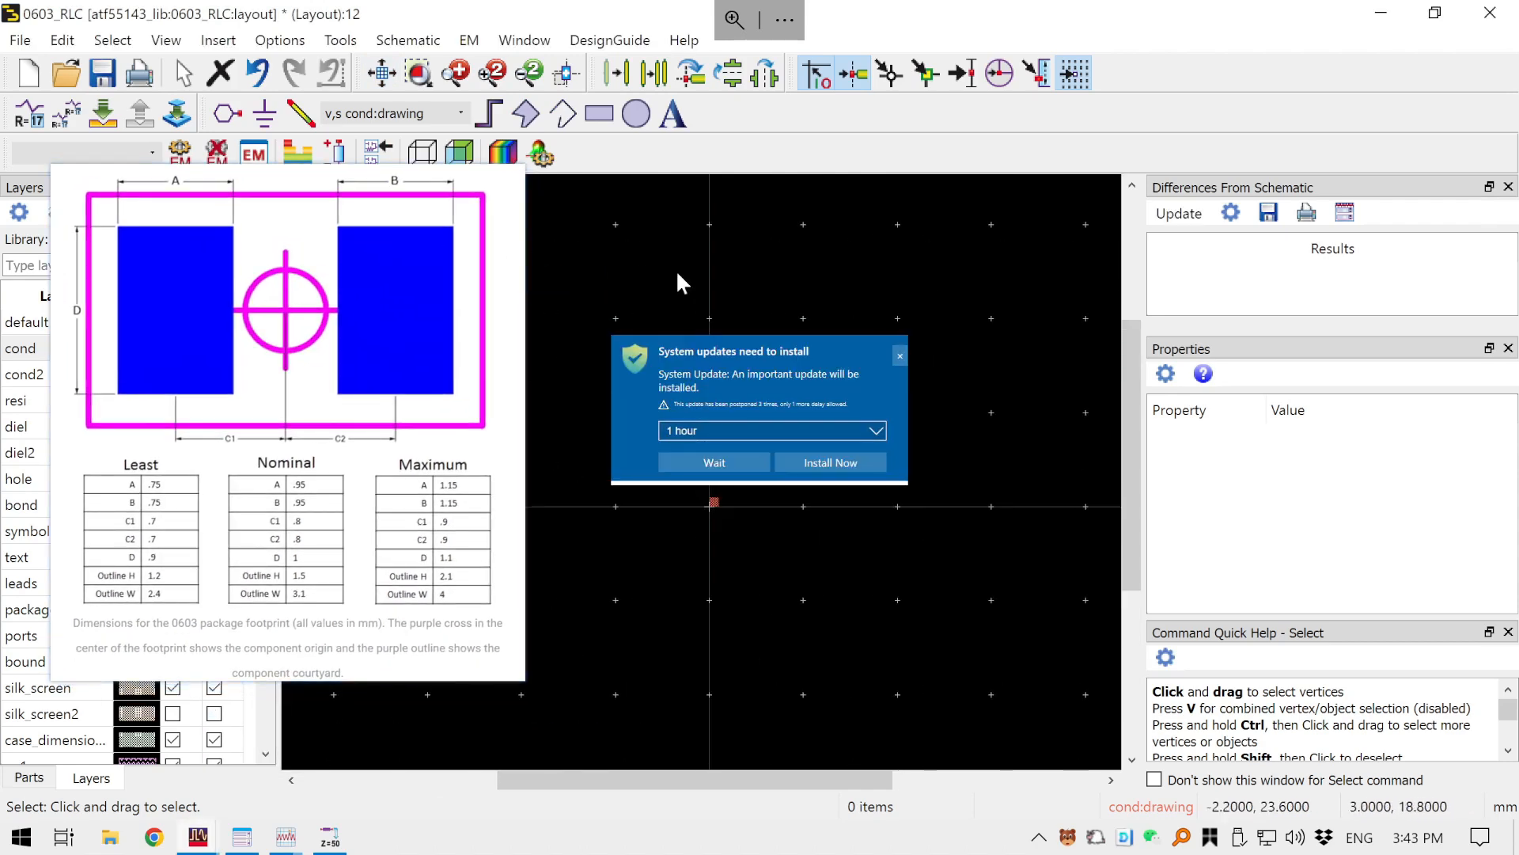
click(705, 463)
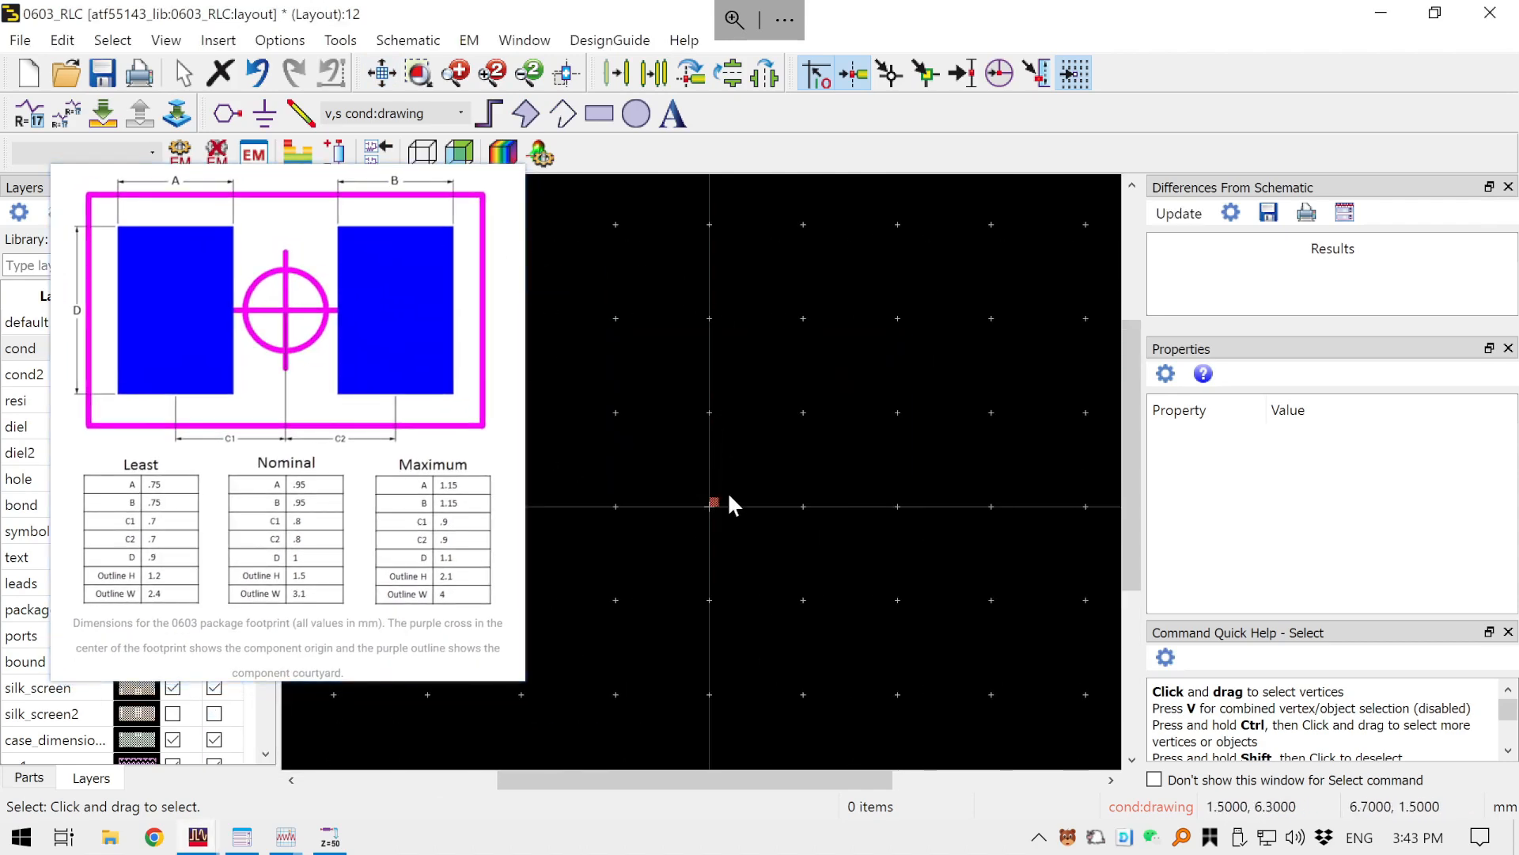
scroll(728, 492, up, 1)
scroll(598, 458, up, 2)
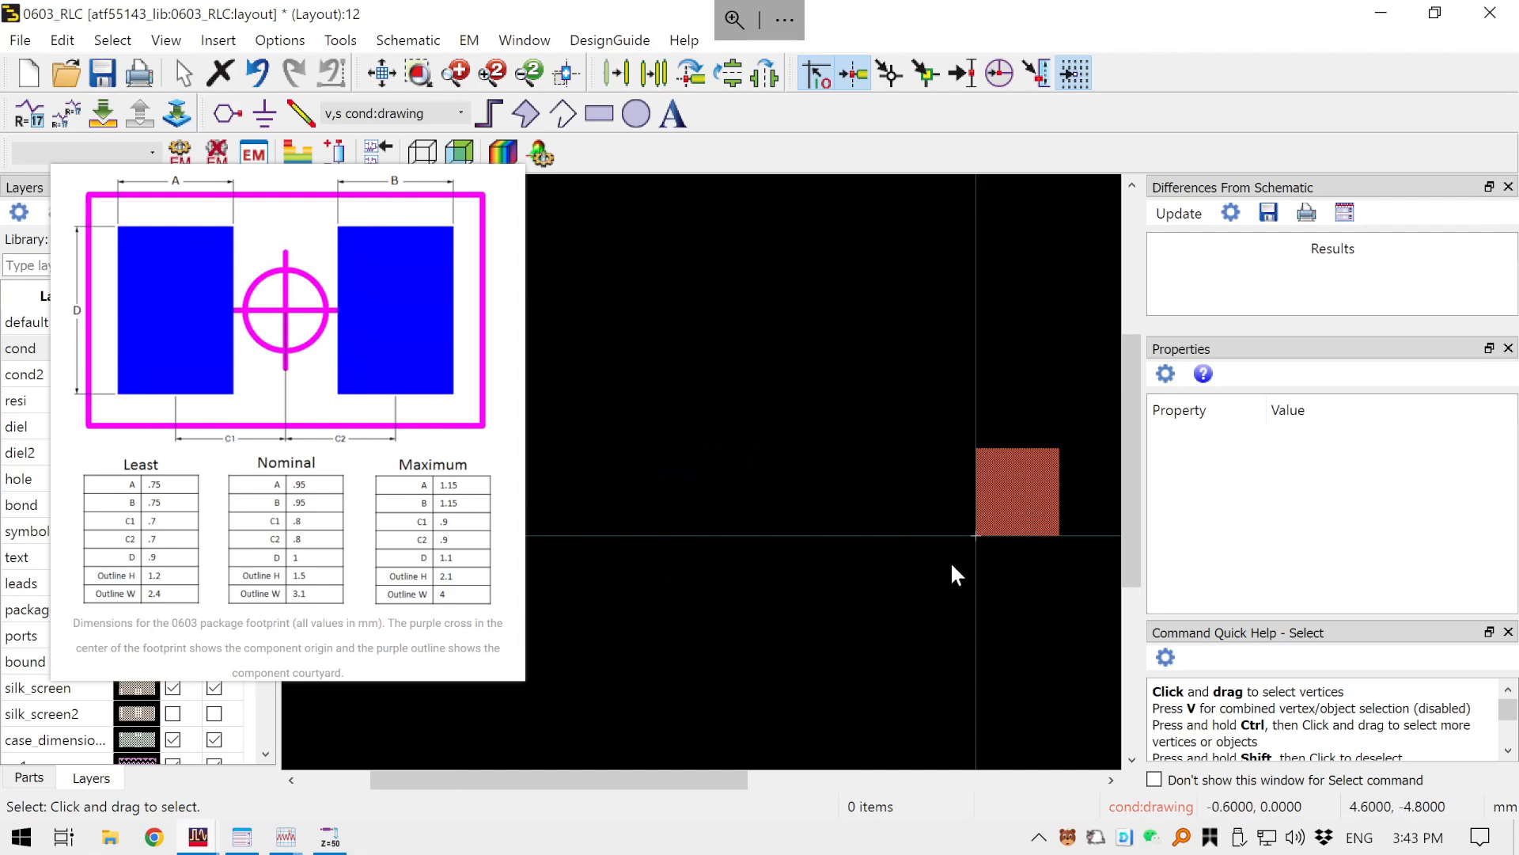
drag(951, 562, 626, 480)
scroll(741, 437, up, 1)
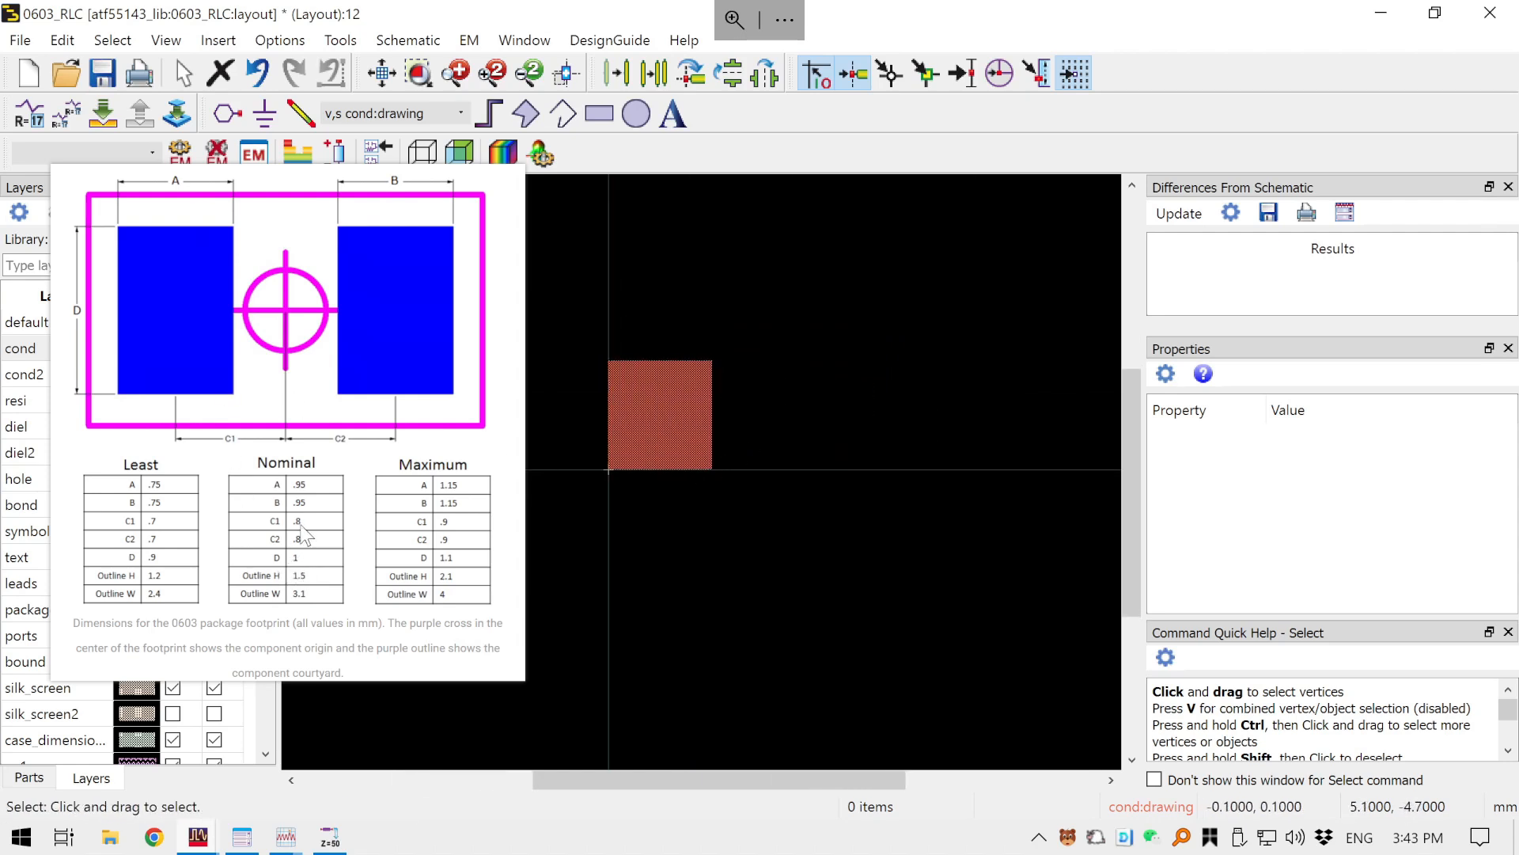
- Copy the pad and paste the duplicate beside it on the horizontal axis at x 2.3, y 0
click(660, 435)
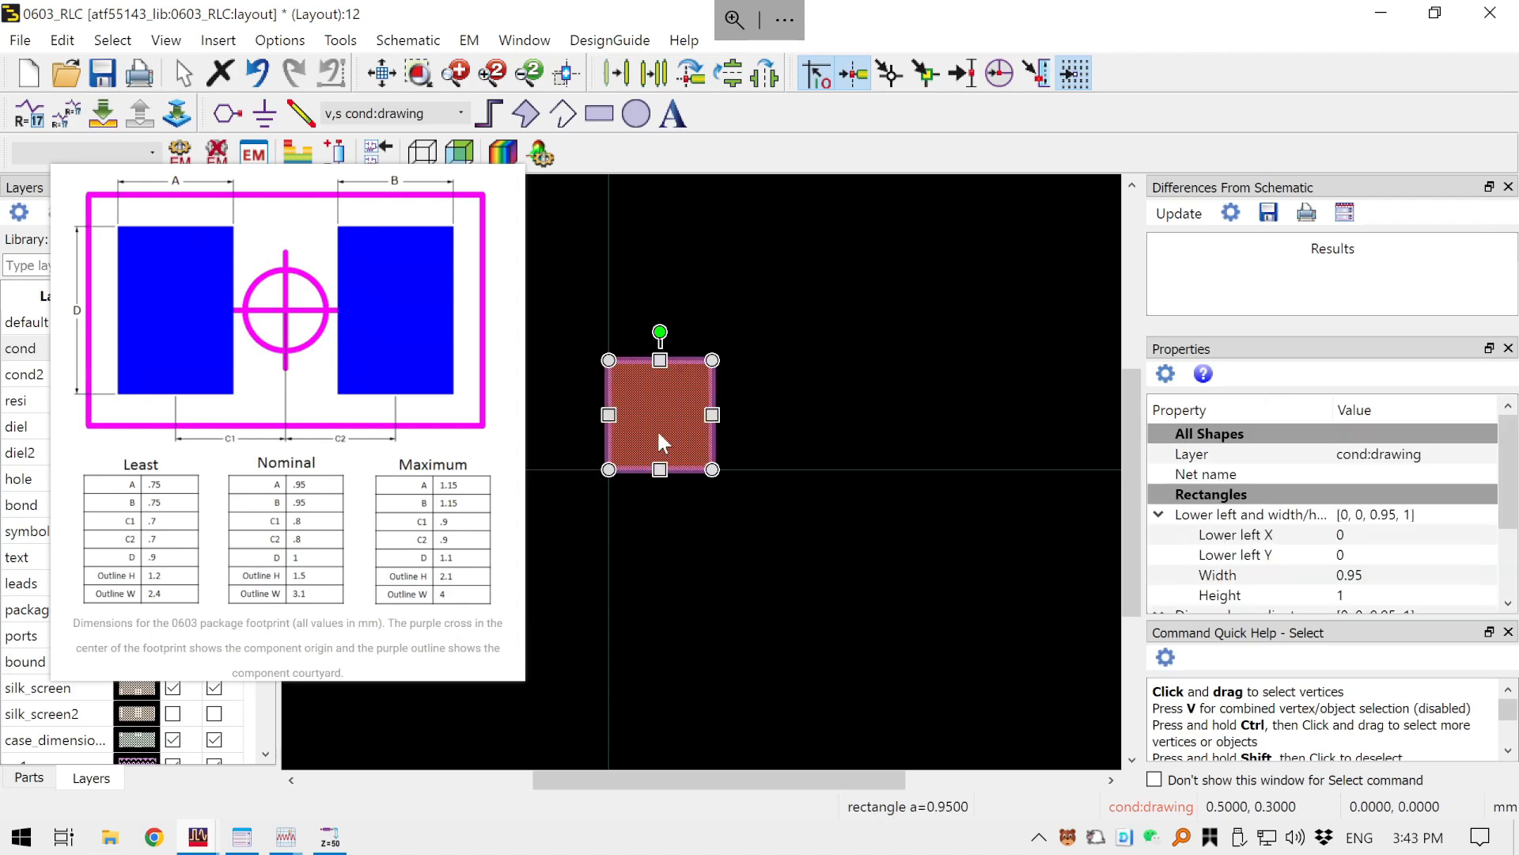
click(853, 421)
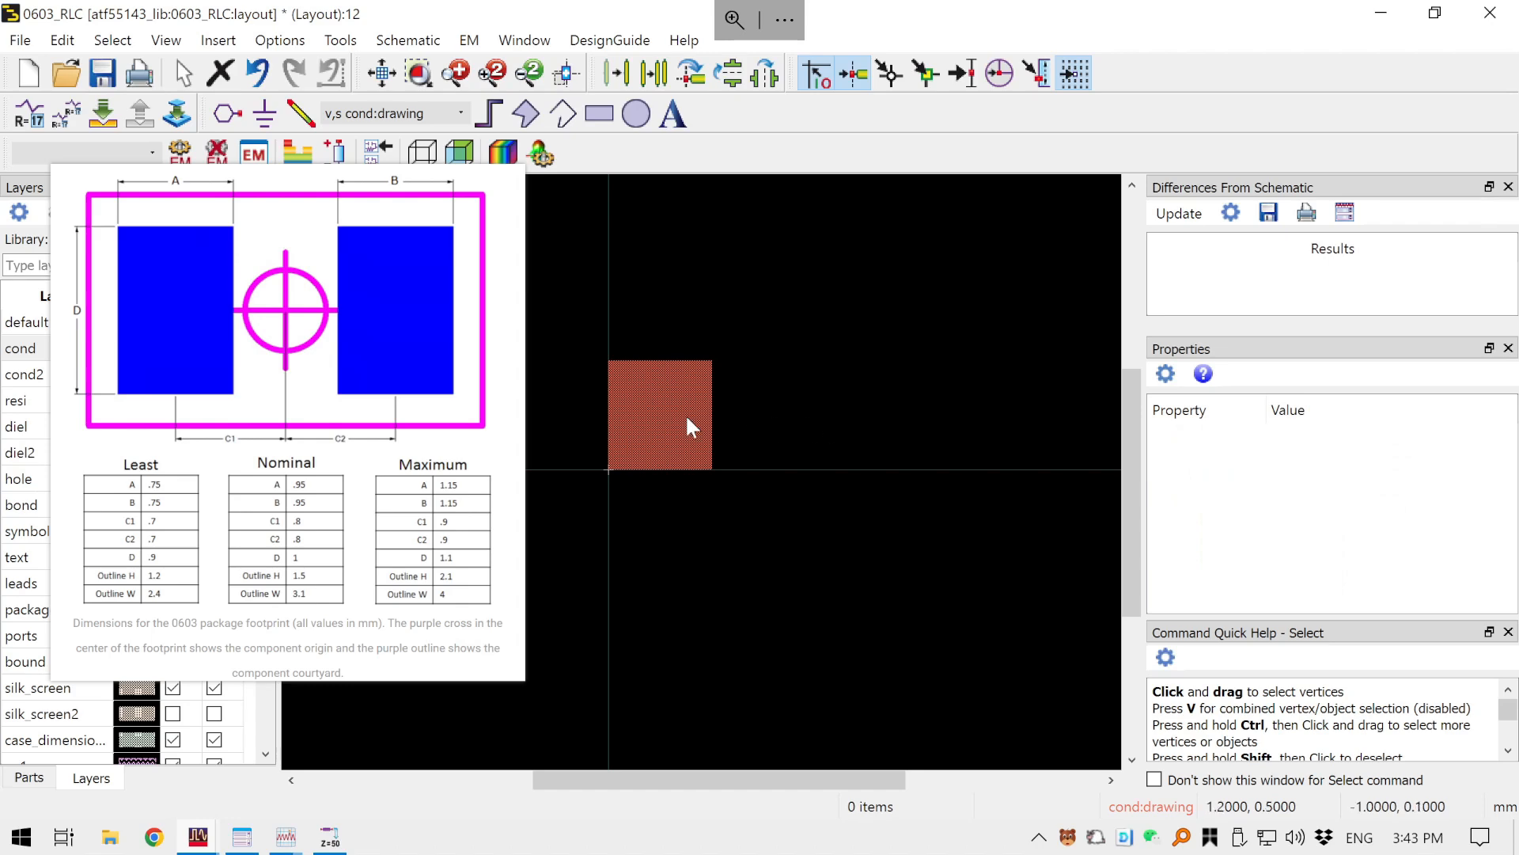
key(ctrl+v)
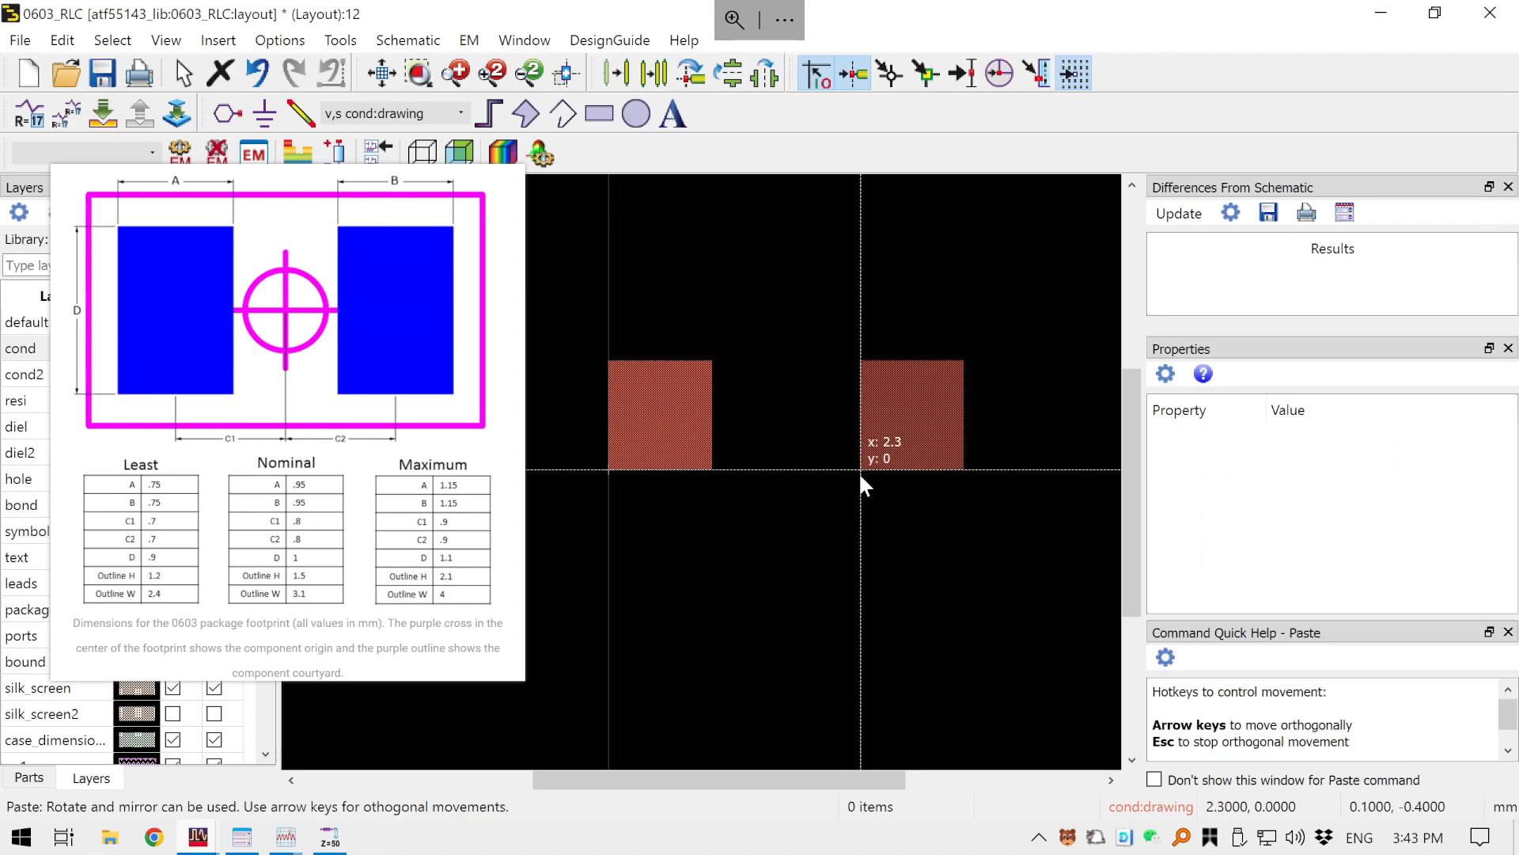
key(Escape)
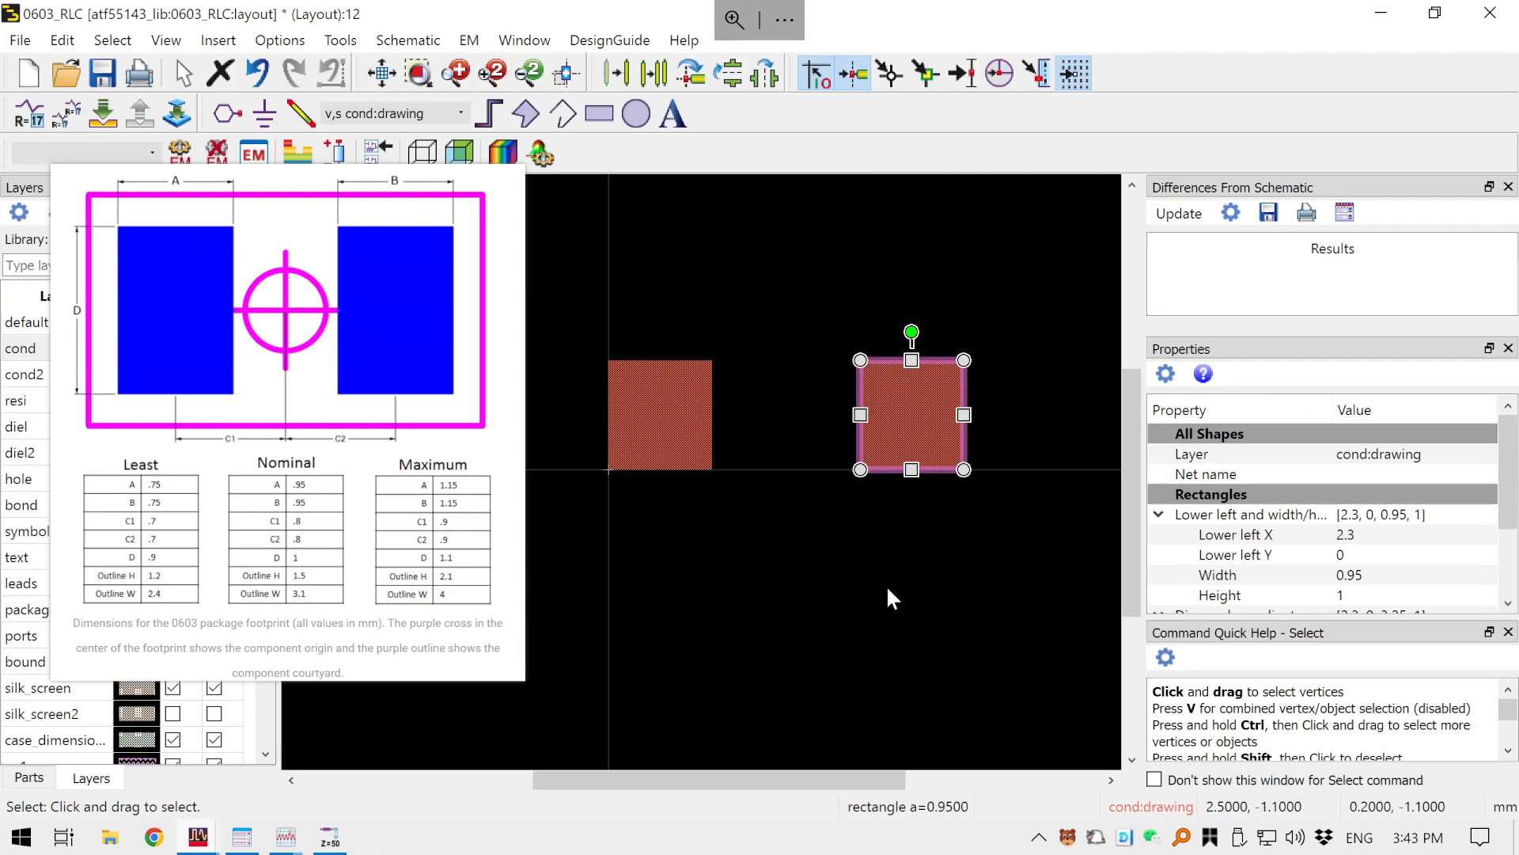
- Set the second pad's lower-left X to 1.6 mm, twice the nominal C1/C2 offset, and save the layout
click(260, 386)
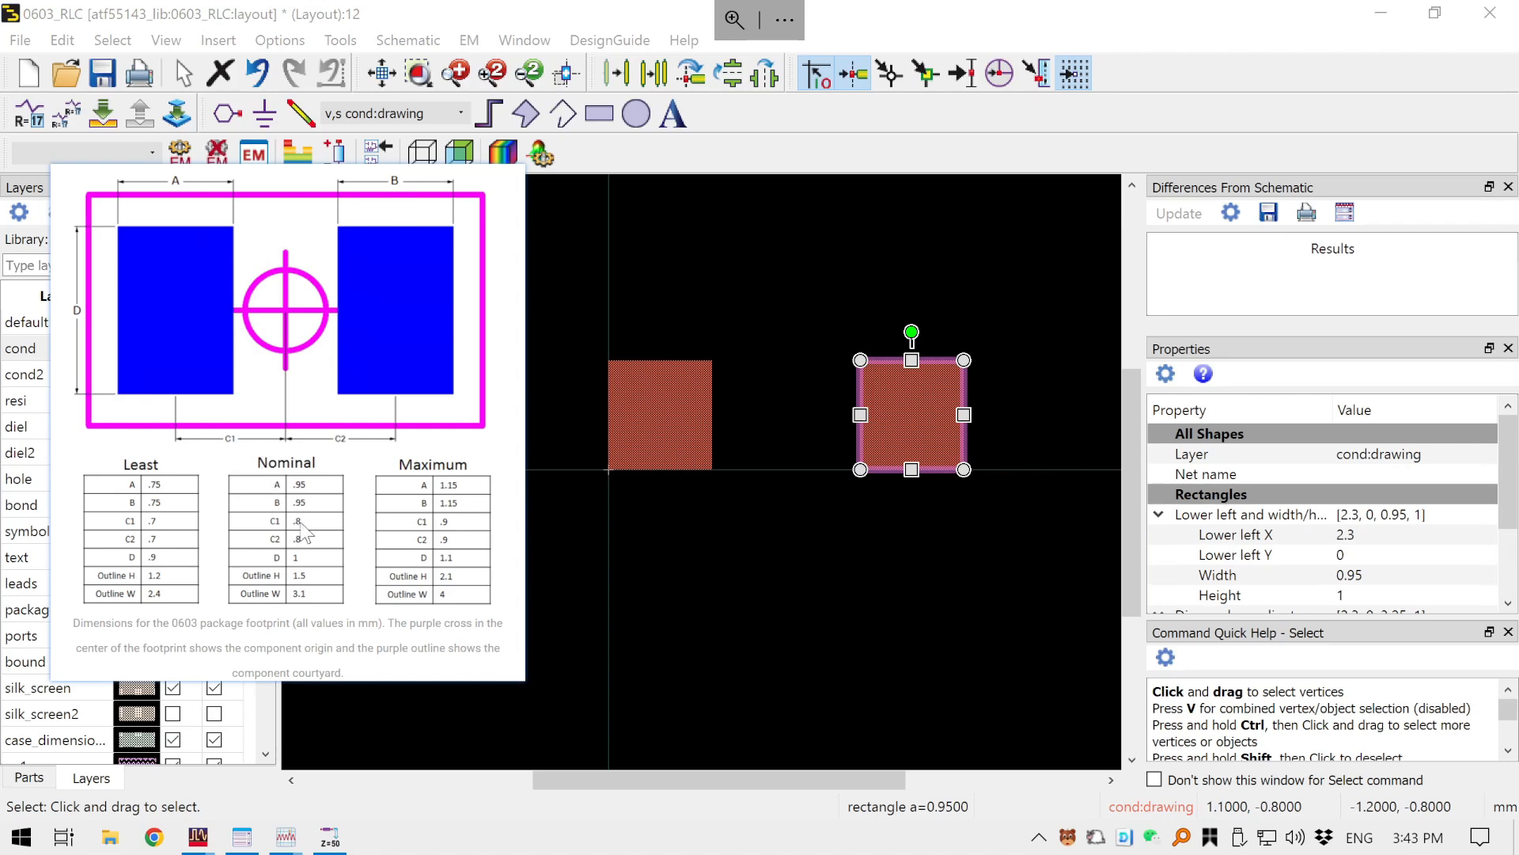
click(887, 437)
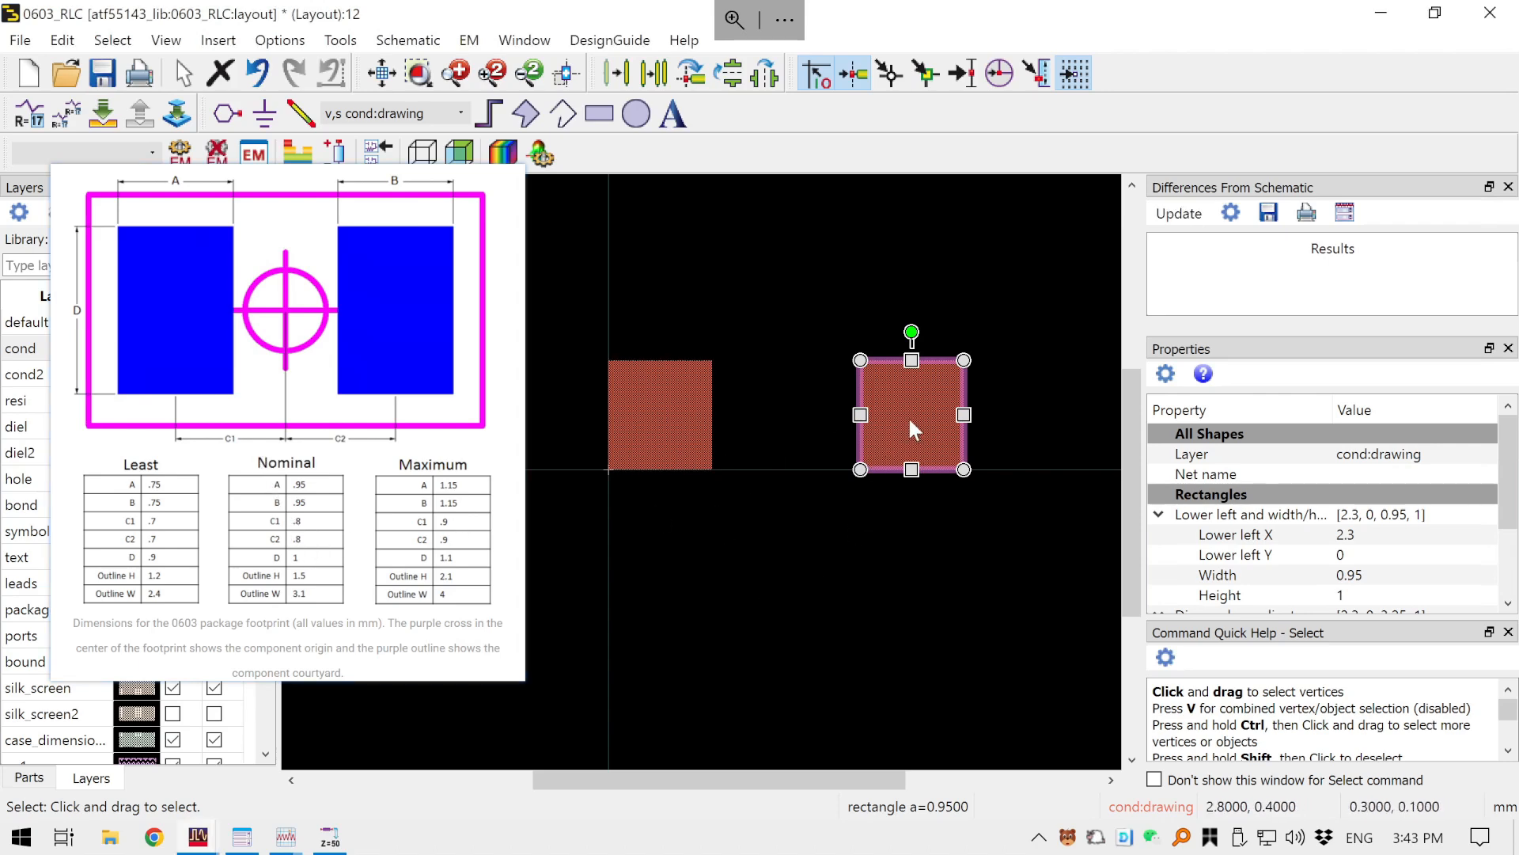
double_click(1365, 534)
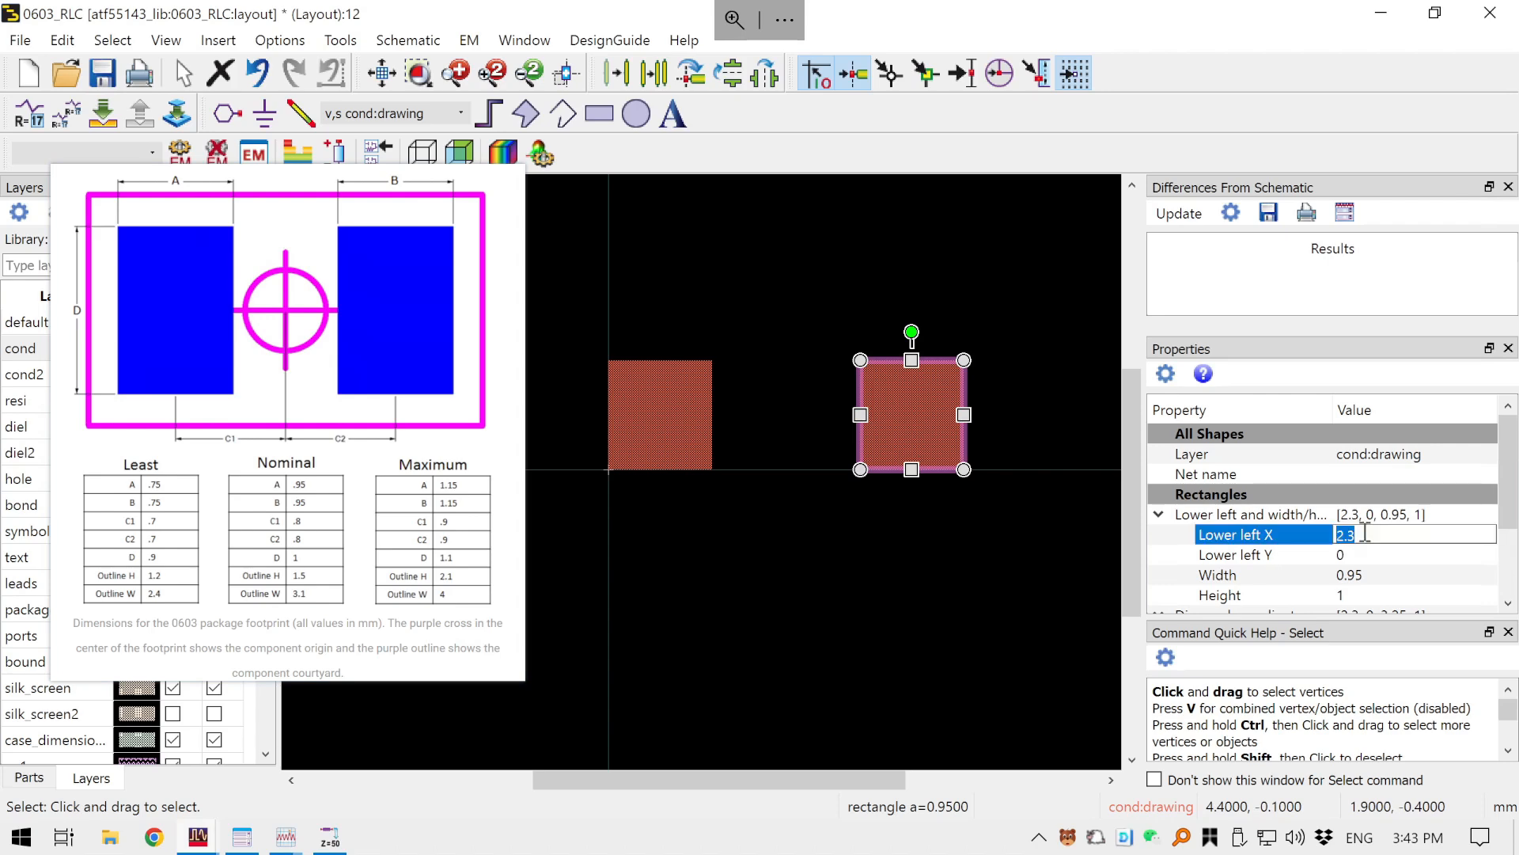
text(1.6)
key(Return)
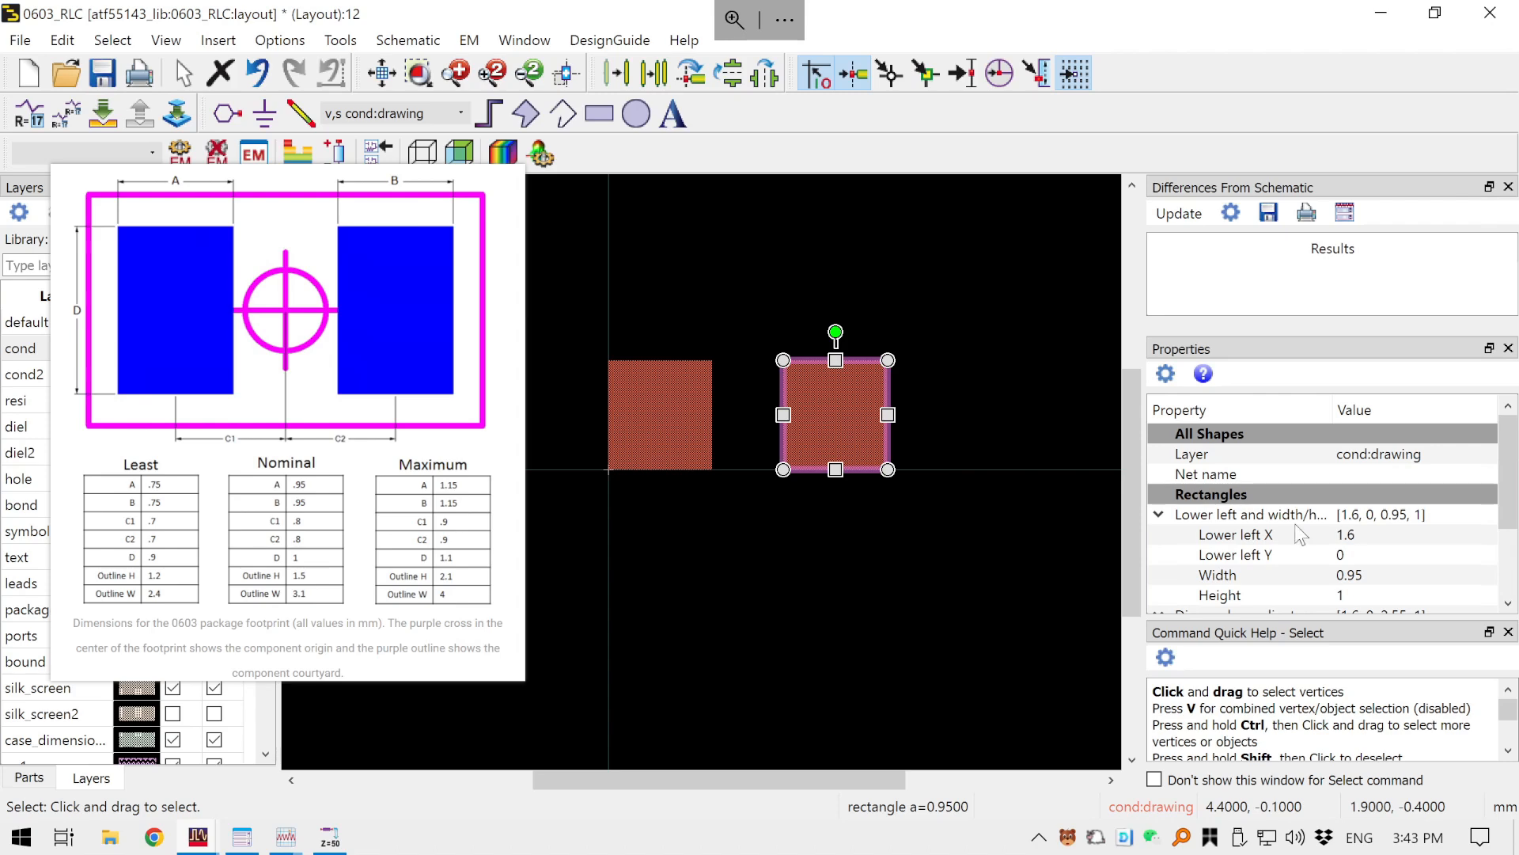
click(897, 529)
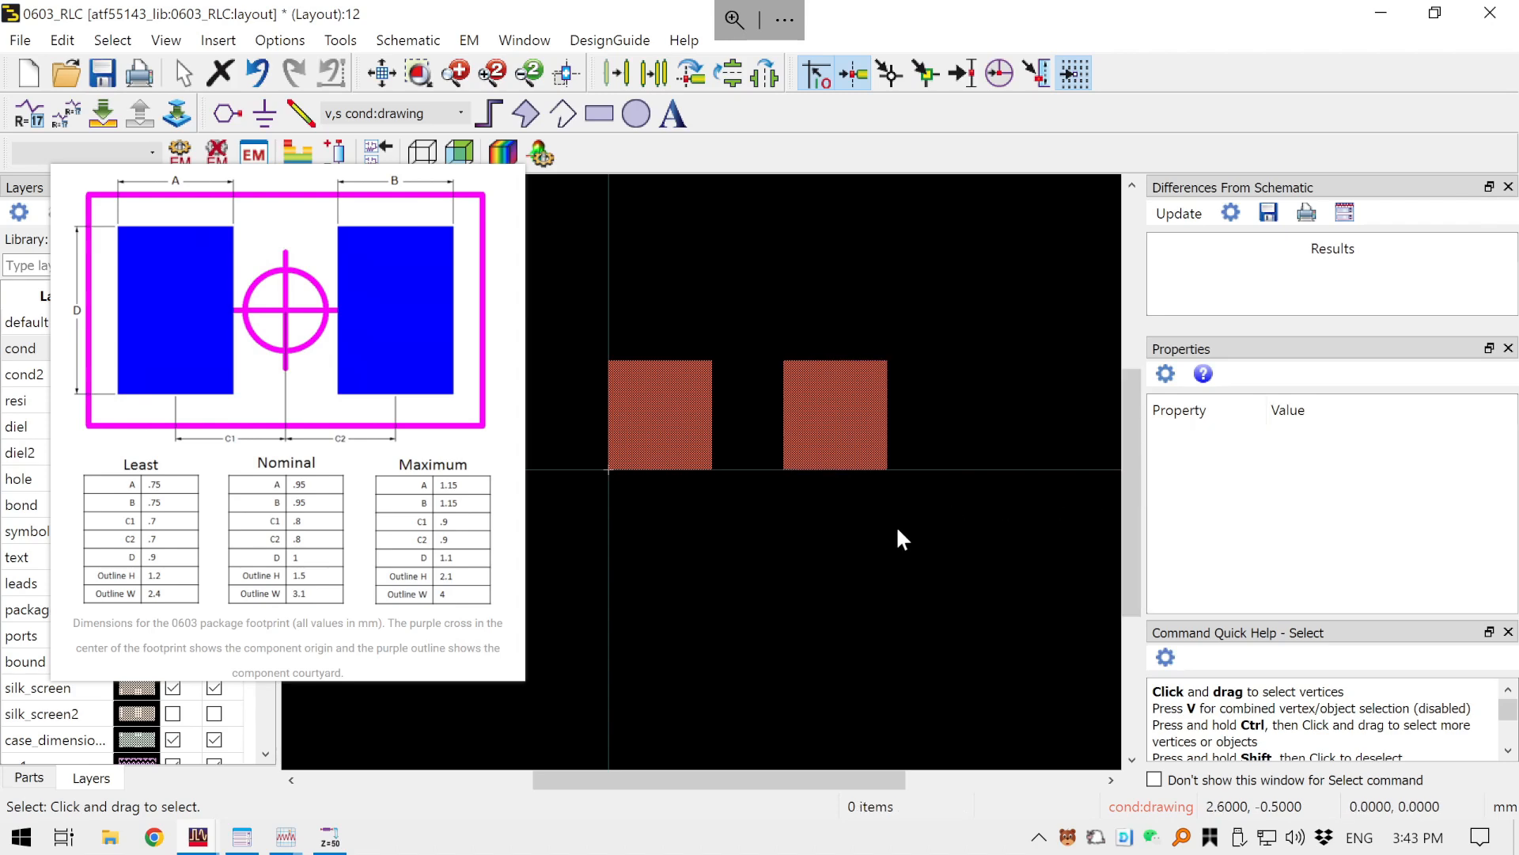
key(ctrl+s)
- Dismiss the 0603 dimension picture and place pins P1 and P2 near the centres of the first and second pads
drag(217, 340, 1170, 353)
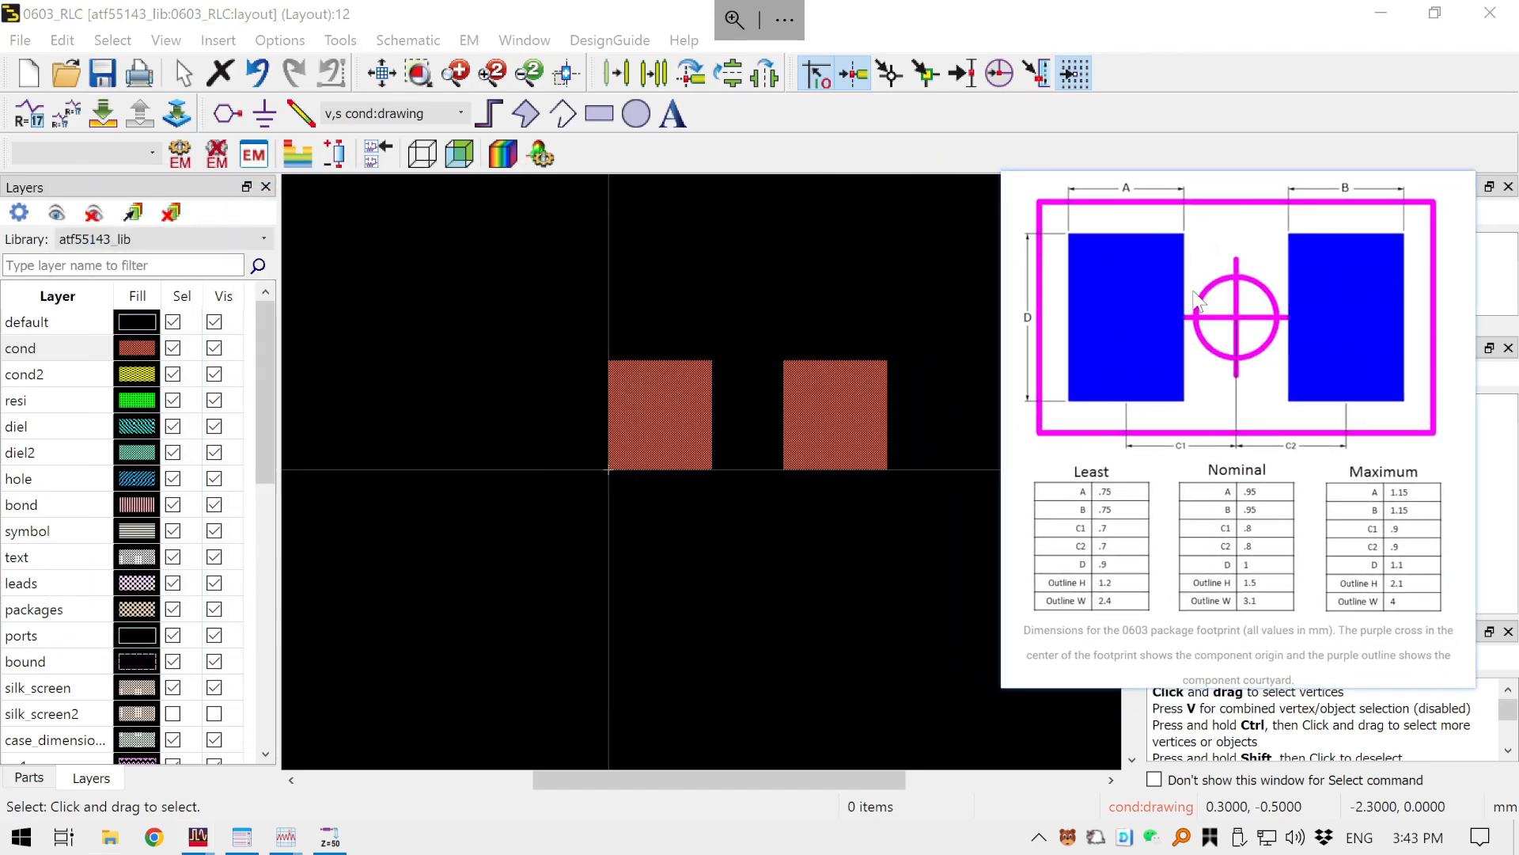
double_click(1132, 297)
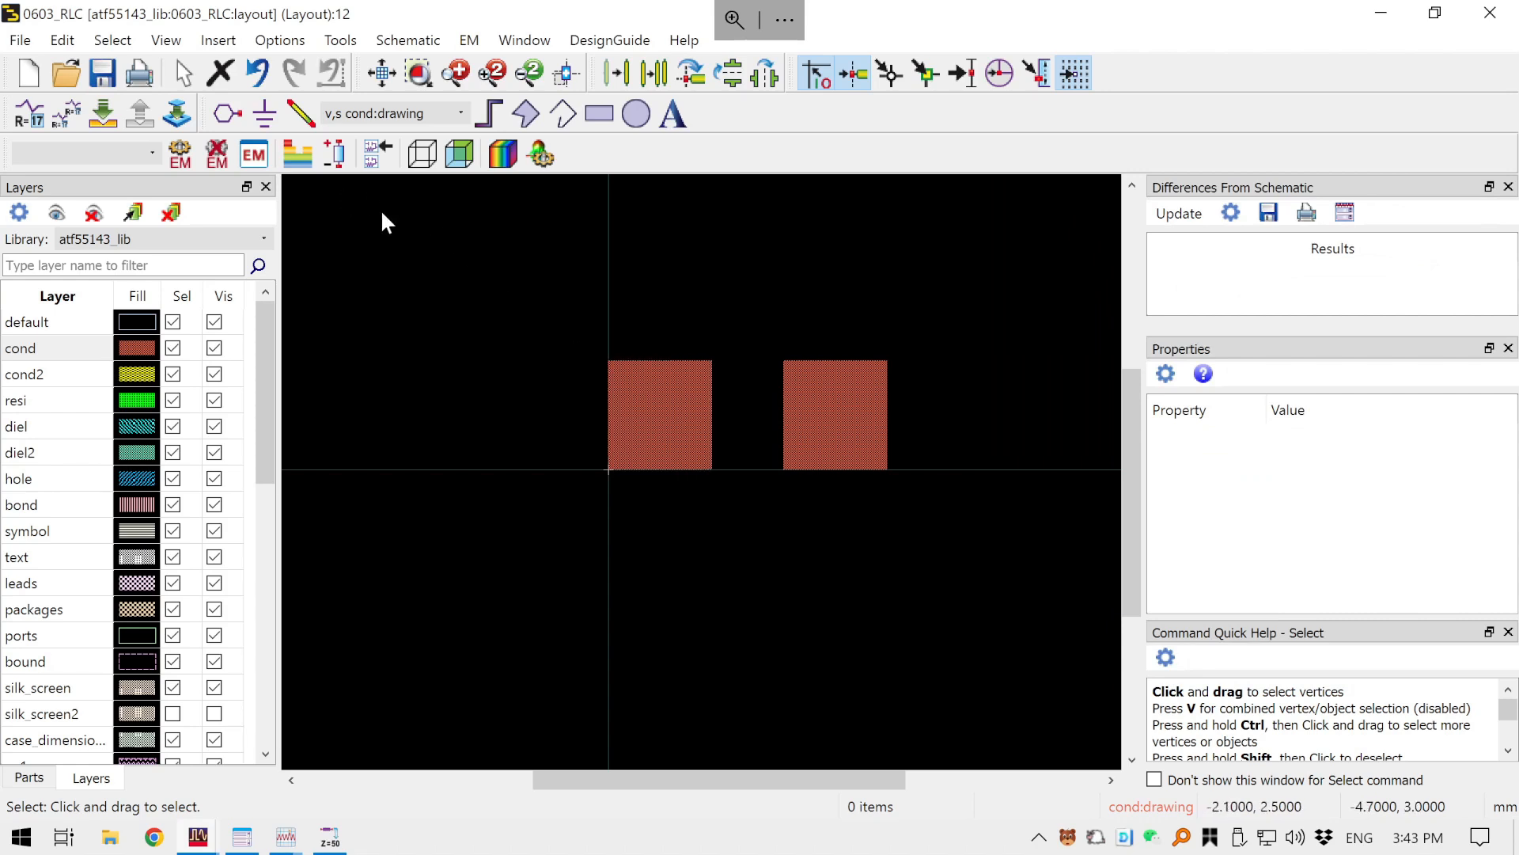
click(232, 116)
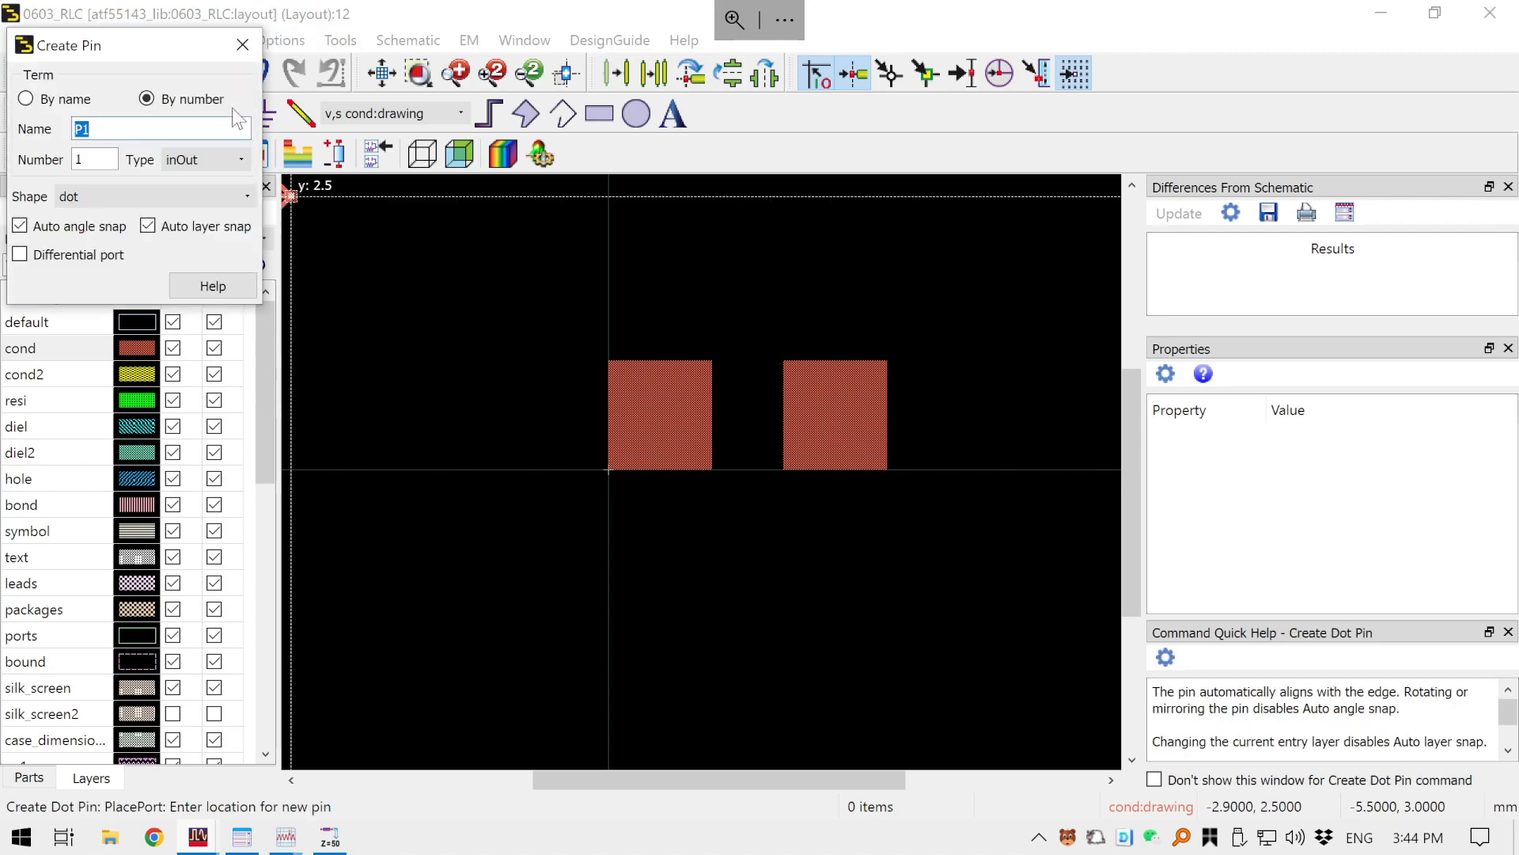
click(662, 411)
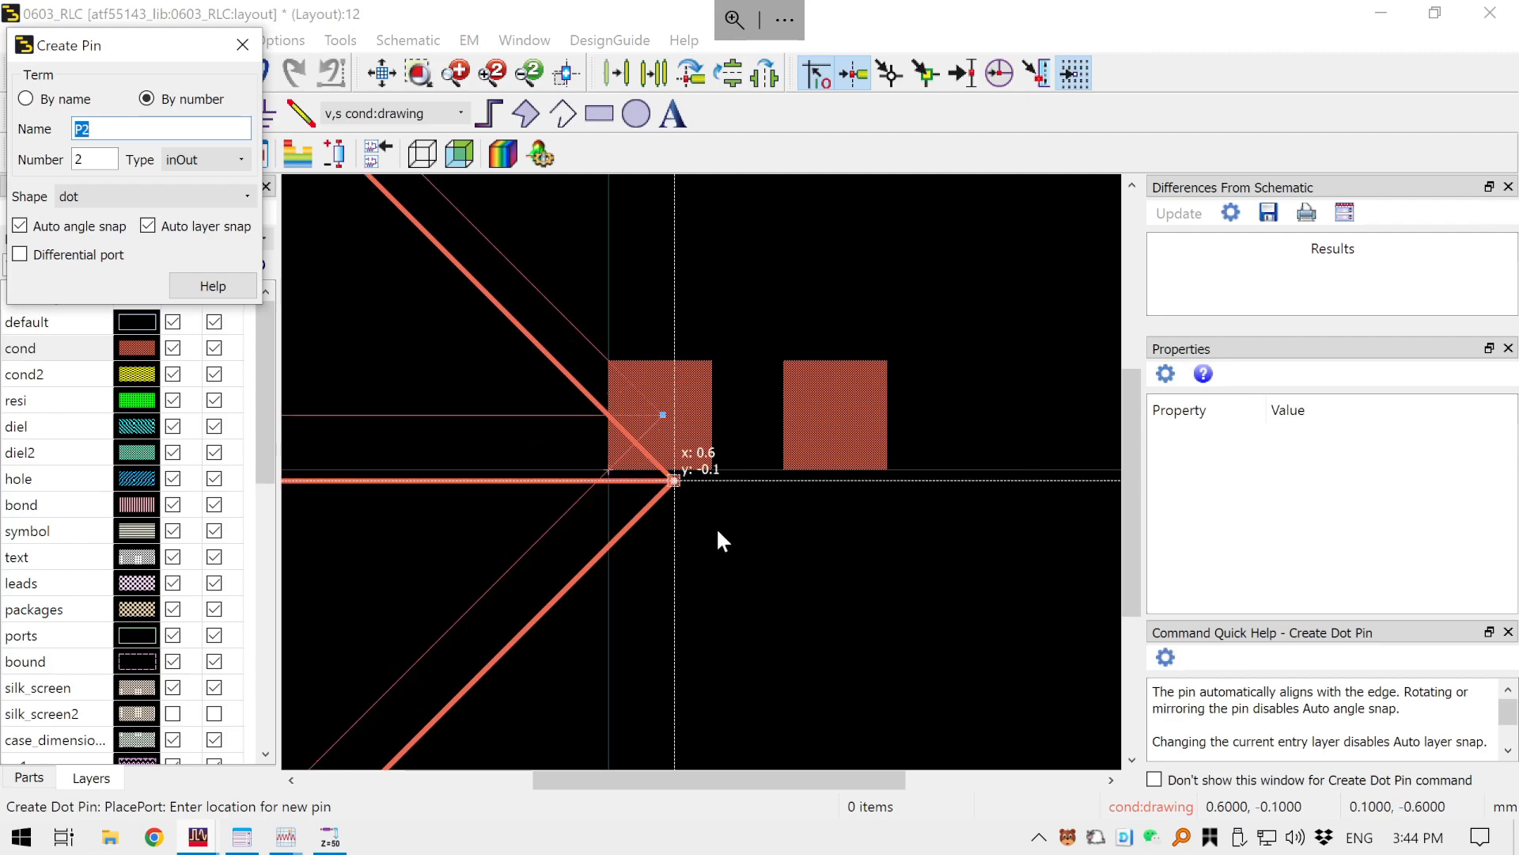
click(837, 416)
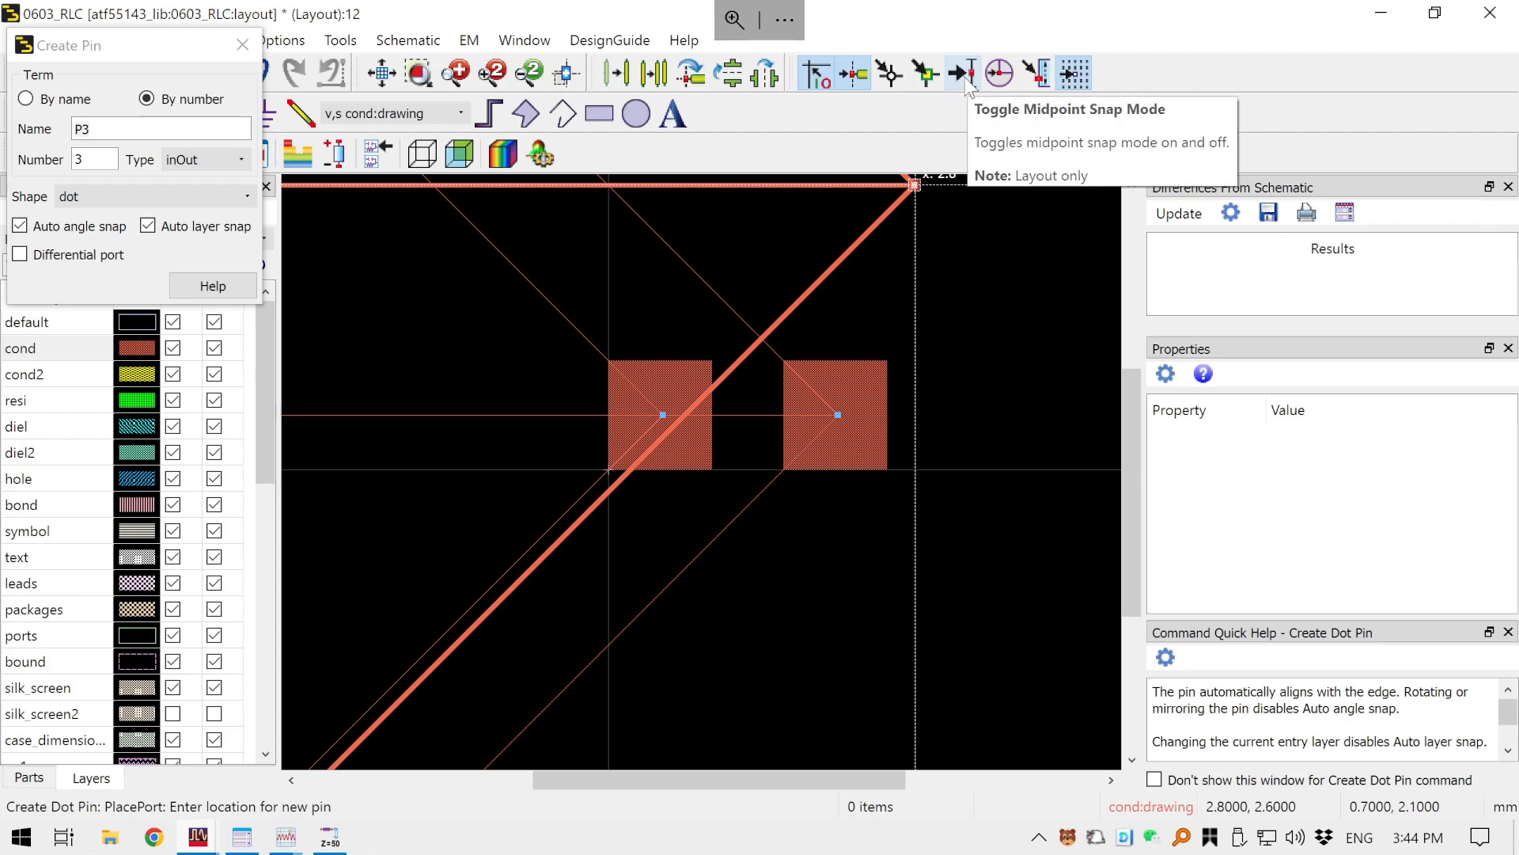
- Enable midpoint snapping, place pins P3 and P4 on the outer edge midpoints of the first and second pads, and save the layout
click(964, 75)
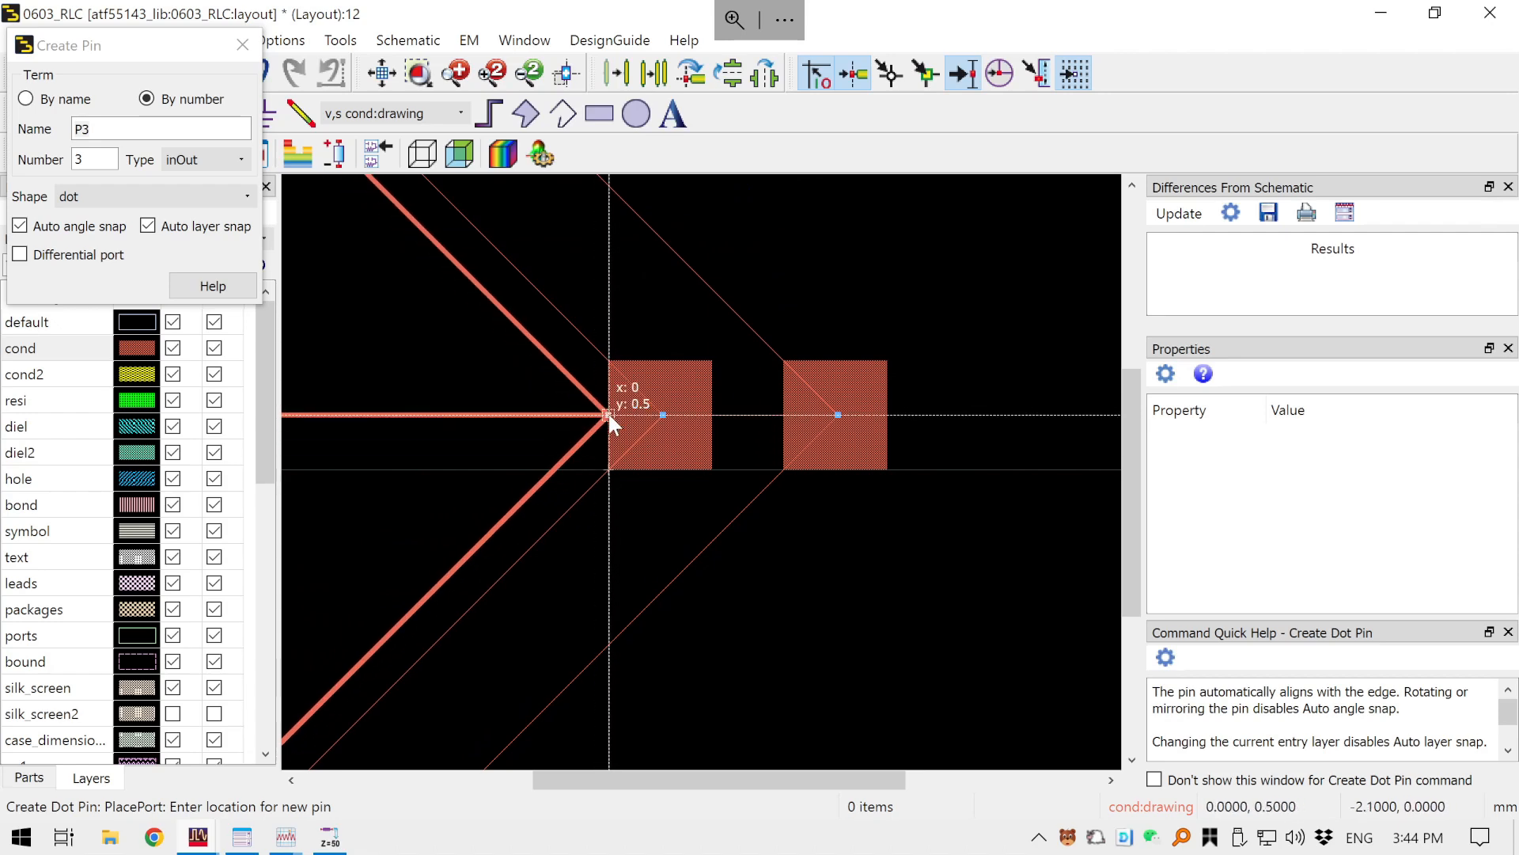
click(608, 414)
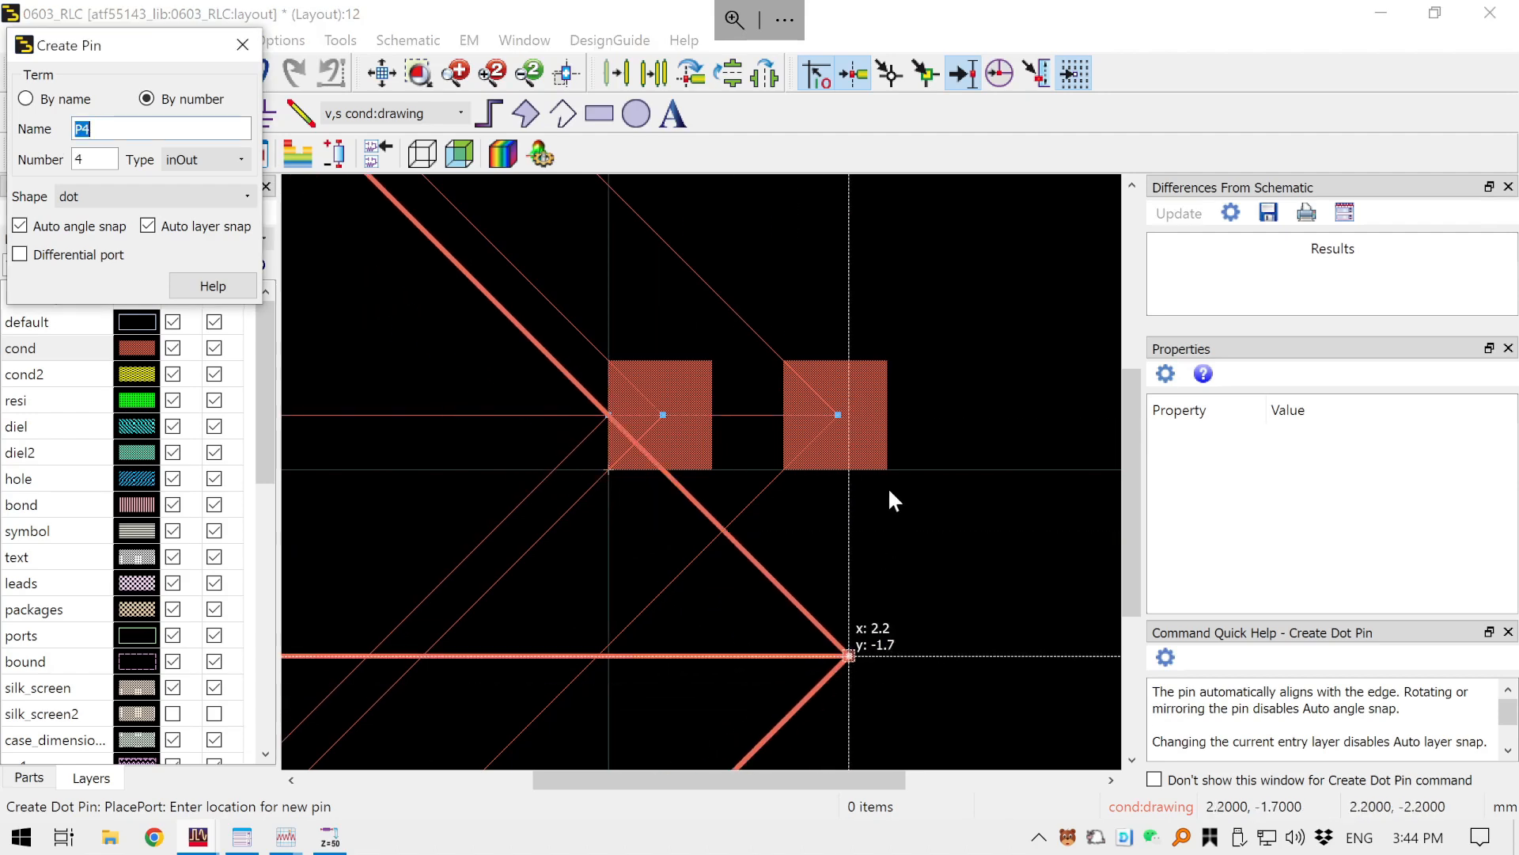
click(888, 415)
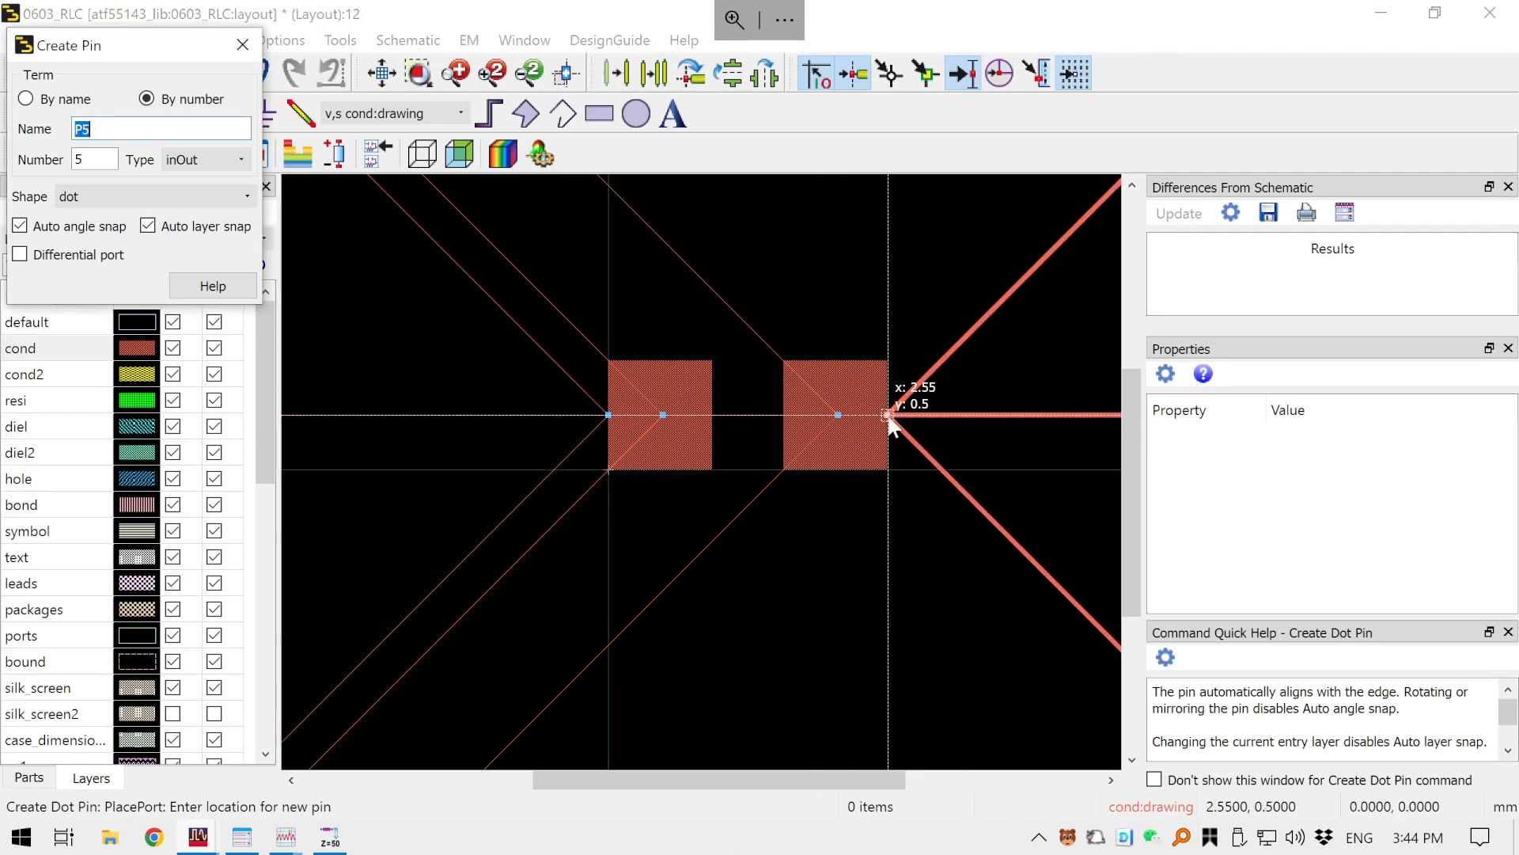
click(242, 43)
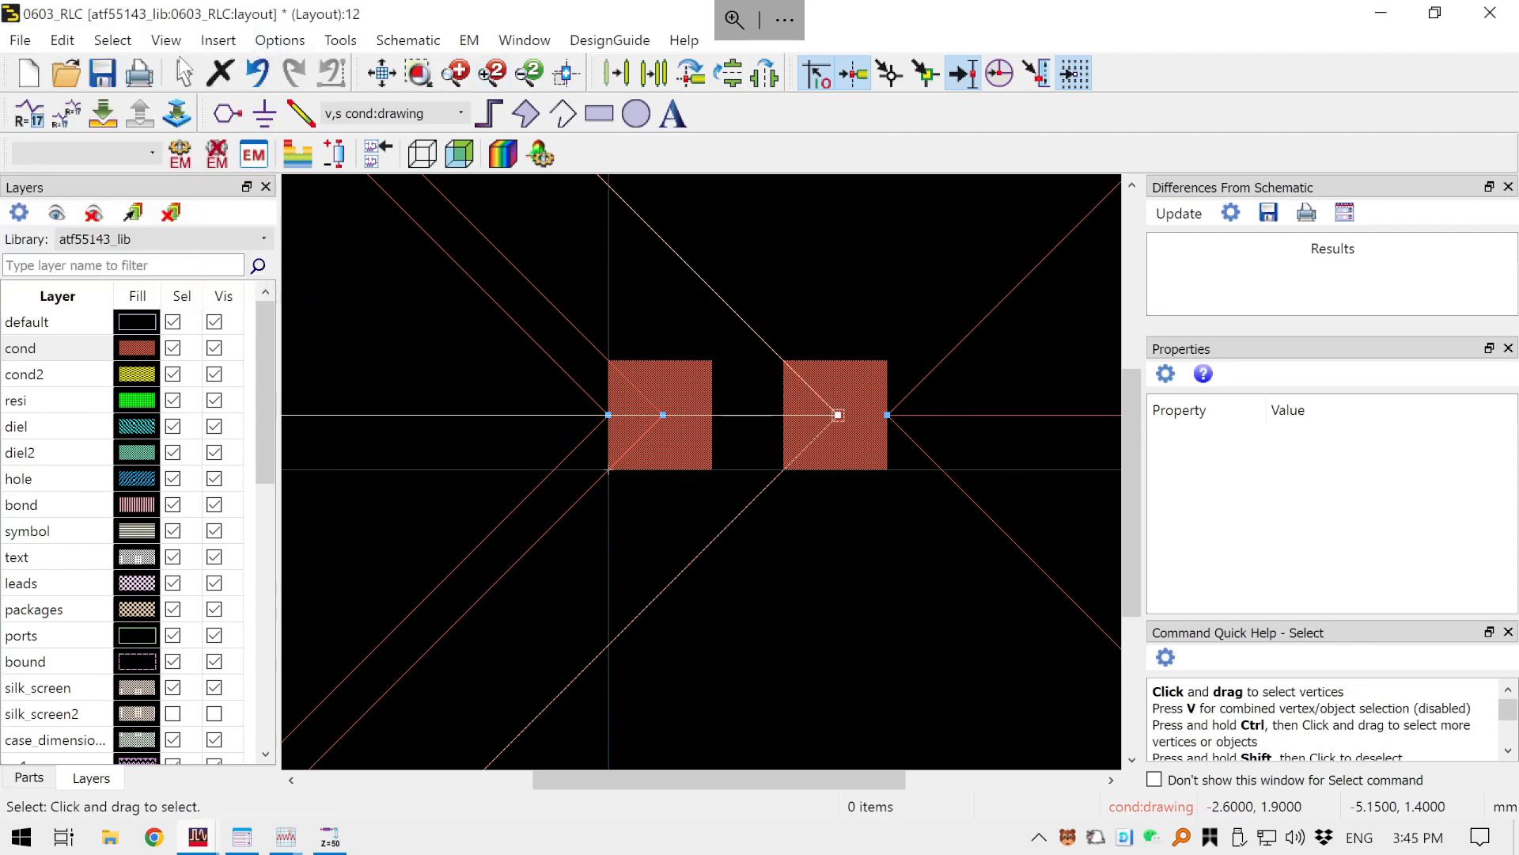
click(111, 71)
- Open the Port Editor, select layout pin P1 to locate it on the pads, and move the editor window clear of the layout
drag(600, 268, 499, 254)
drag(827, 235, 781, 665)
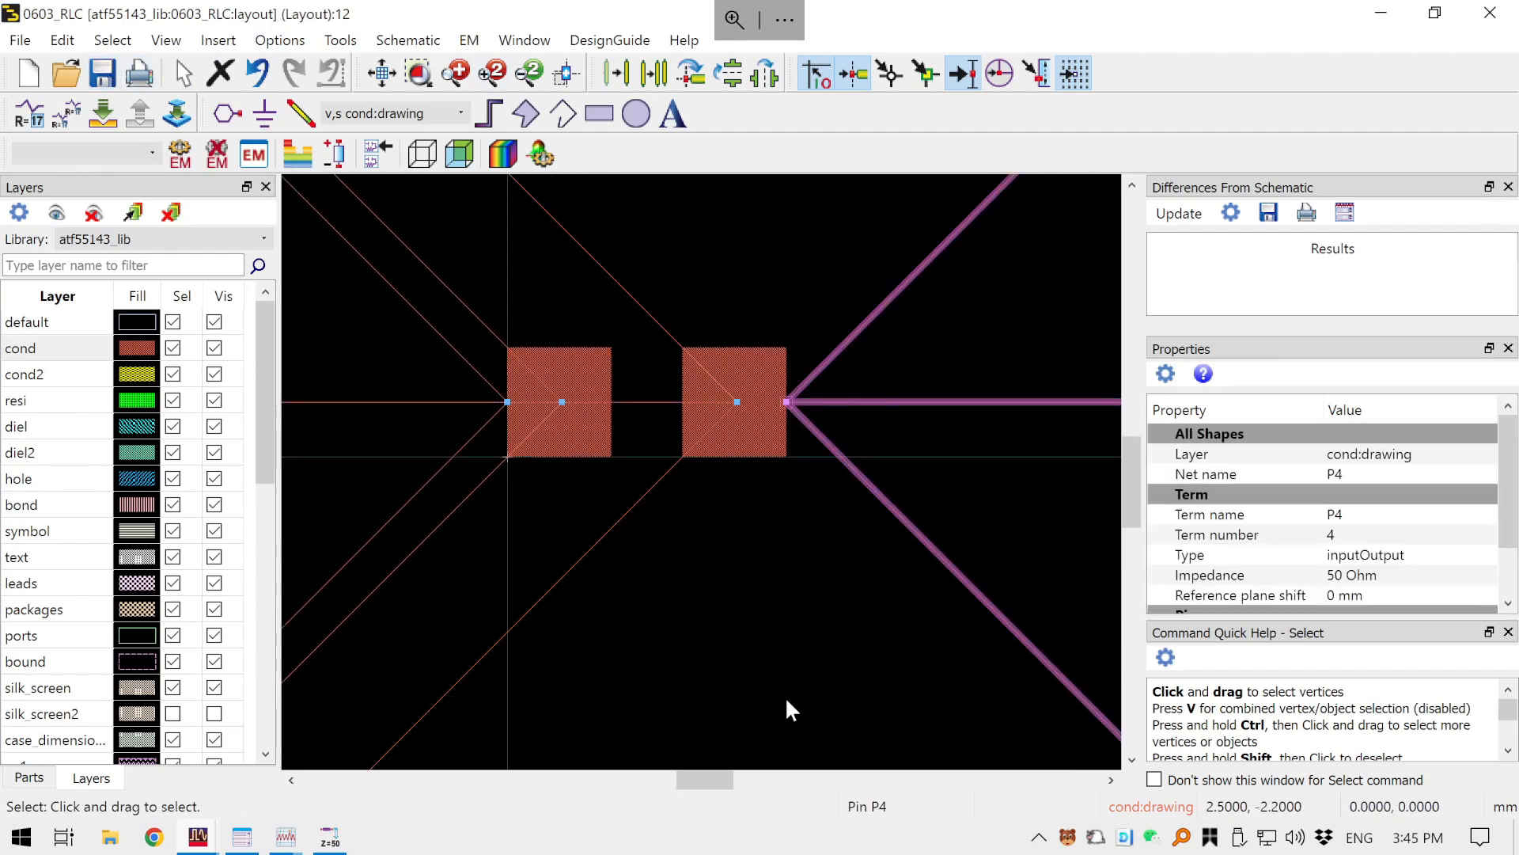
click(759, 484)
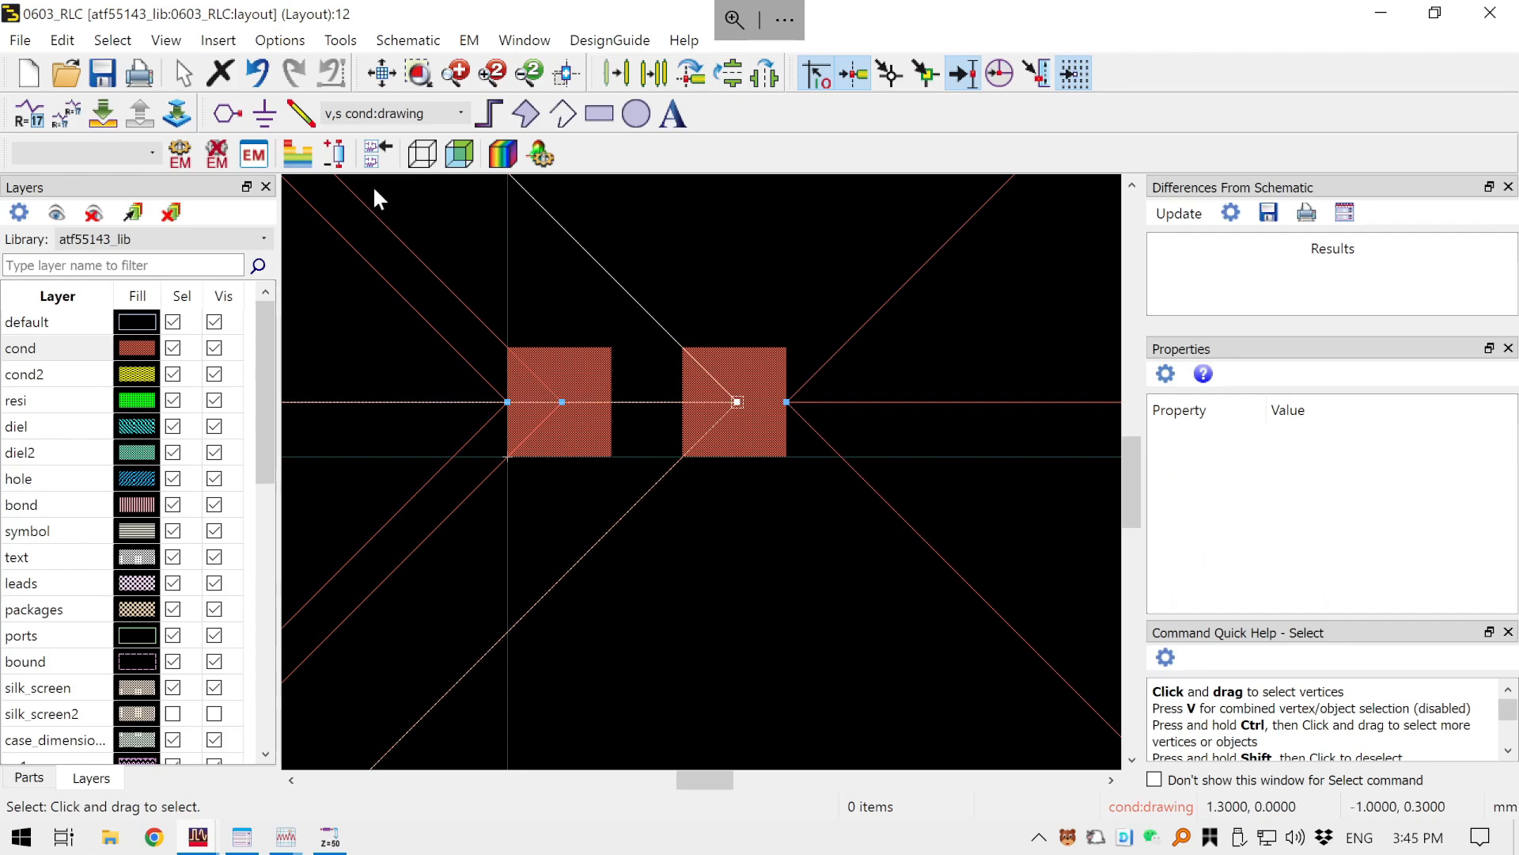
click(337, 156)
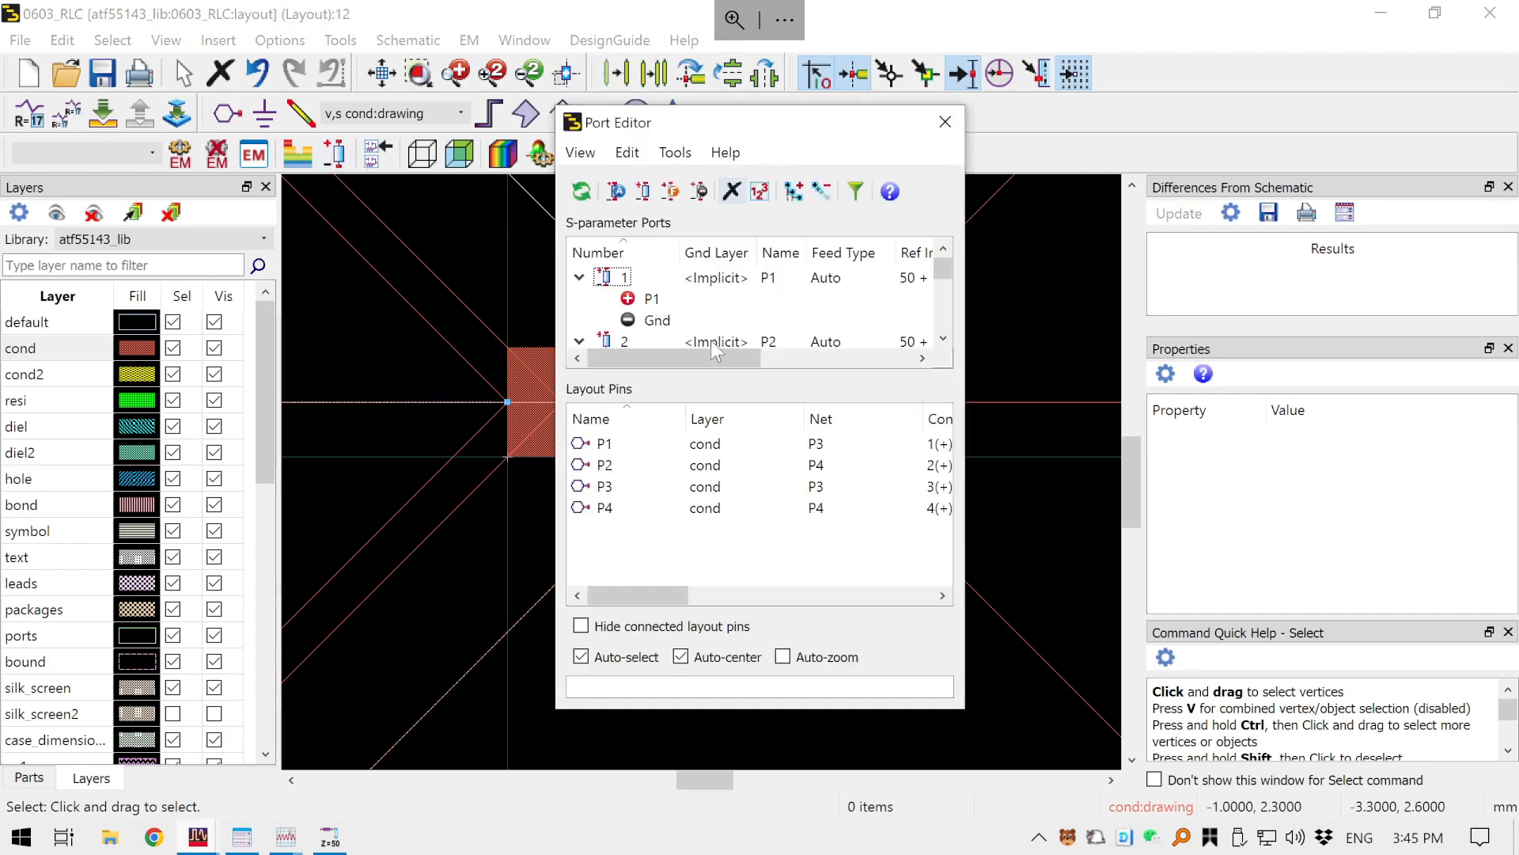
click(653, 444)
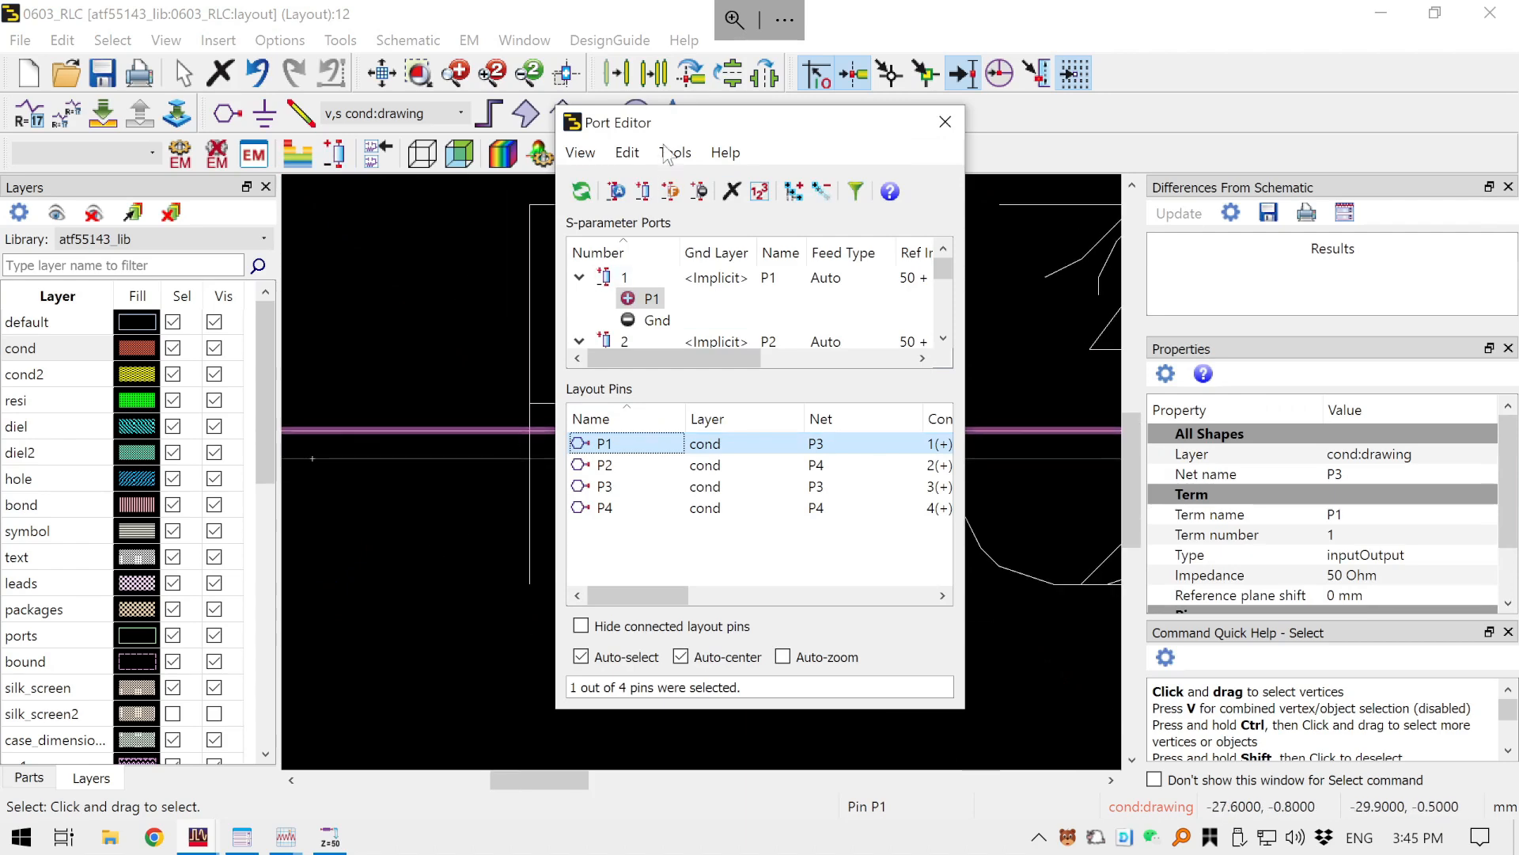
drag(609, 121, 1314, 86)
scroll(844, 544, down, 10)
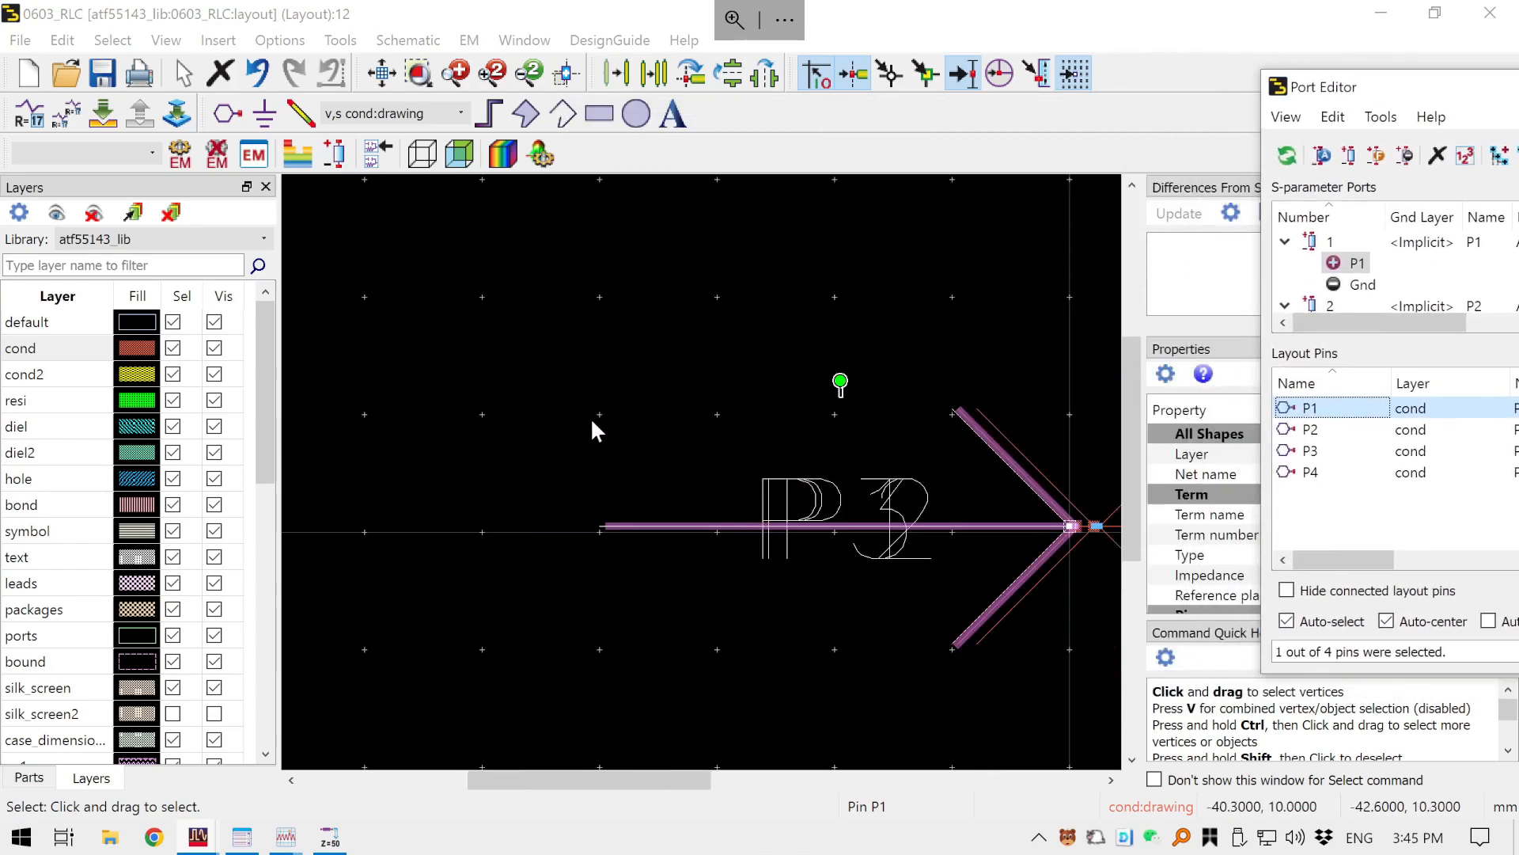
drag(859, 585, 669, 536)
scroll(827, 522, up, 4)
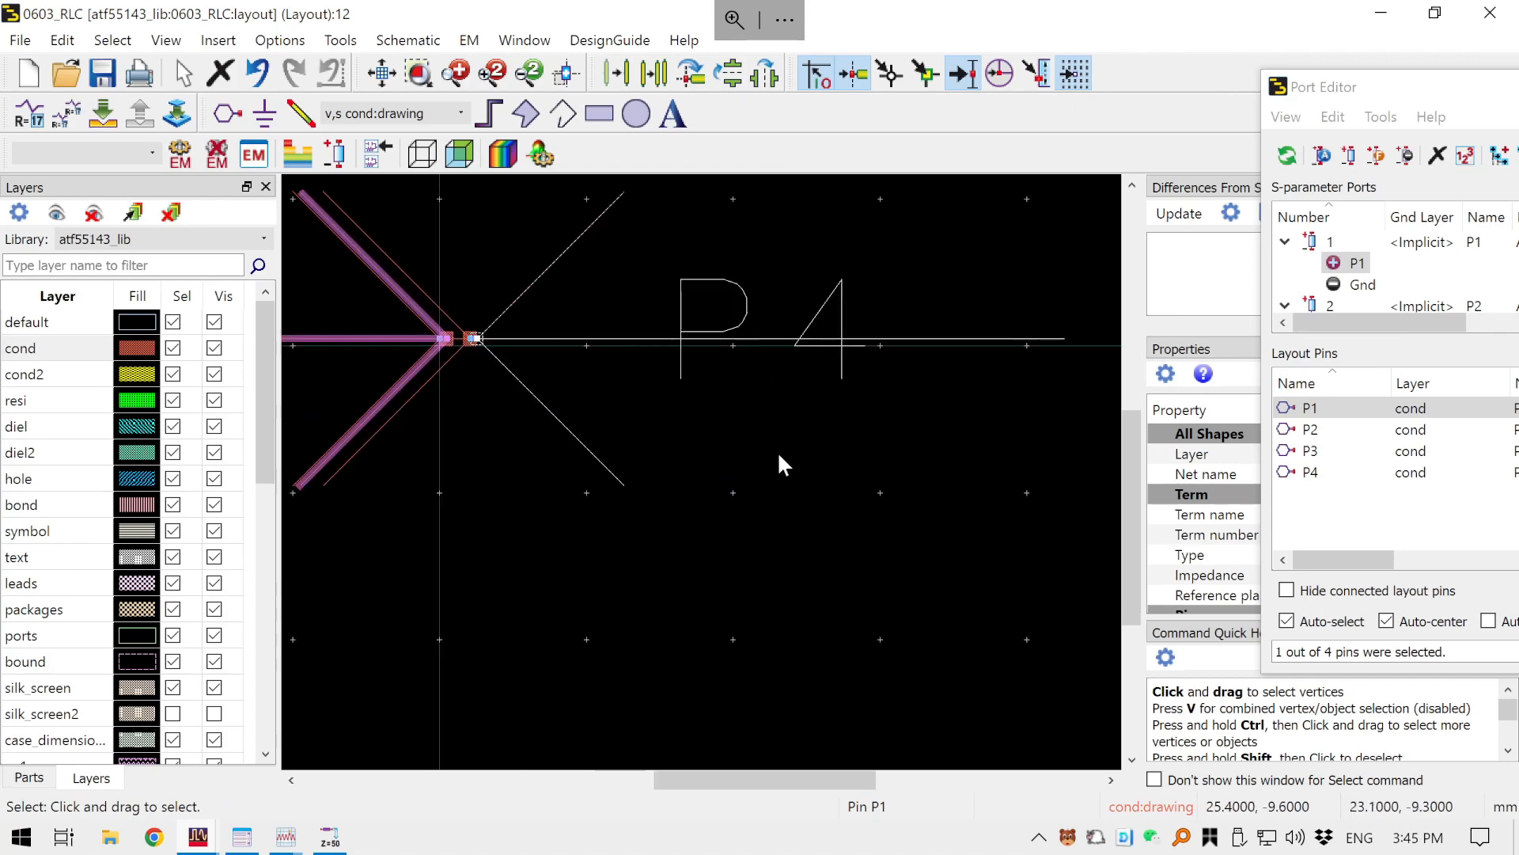
scroll(464, 340, up, 3)
scroll(703, 532, up, 2)
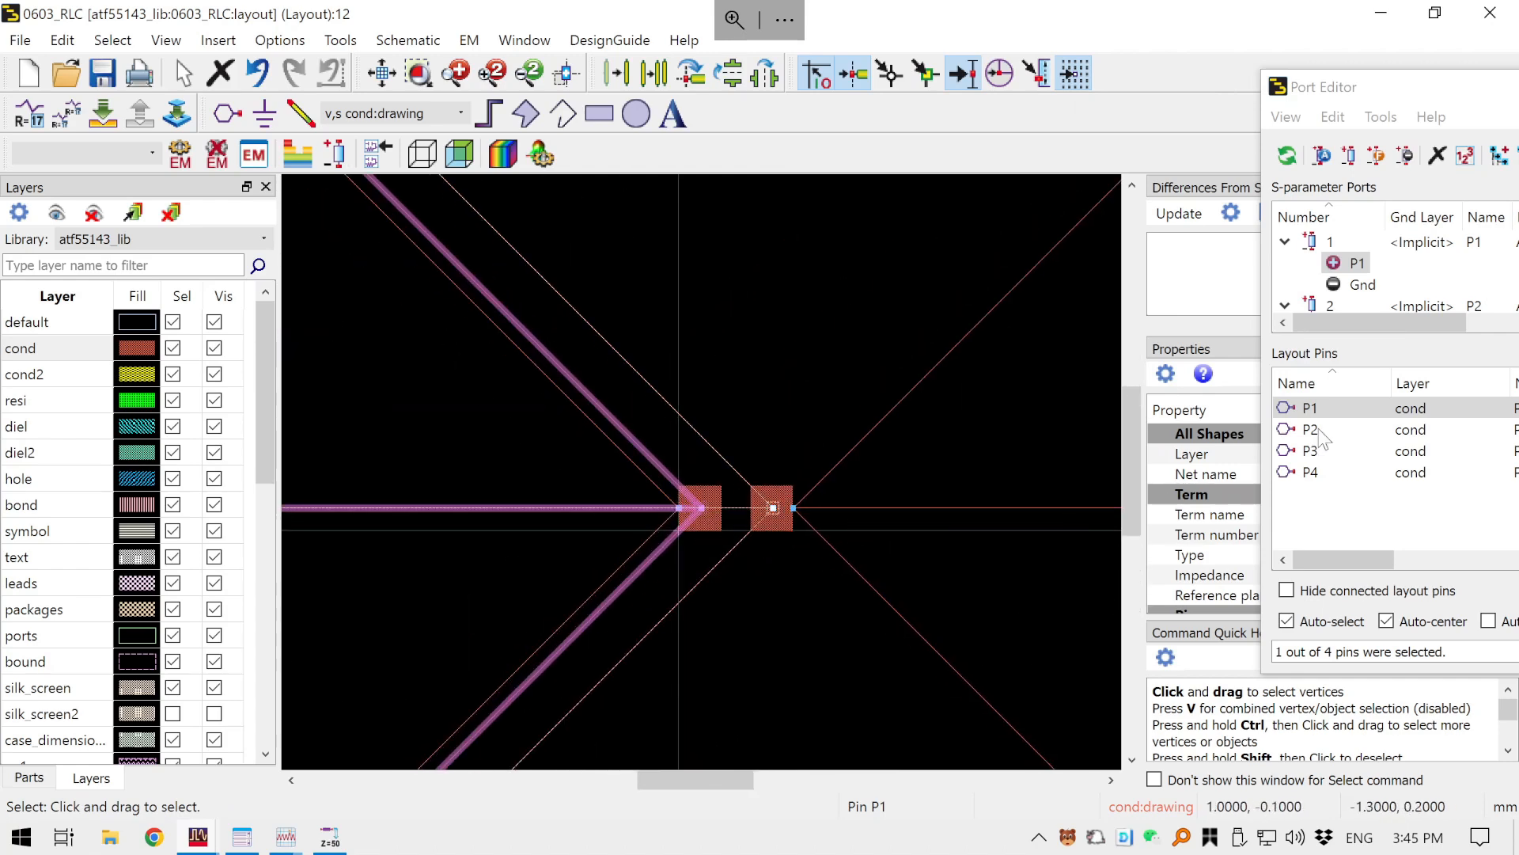
- Select layout pins P2 and P3 in the Port Editor and inspect where each one sits on the pads
click(1349, 430)
scroll(937, 439, down, 4)
drag(936, 440, 633, 447)
scroll(563, 478, up, 4)
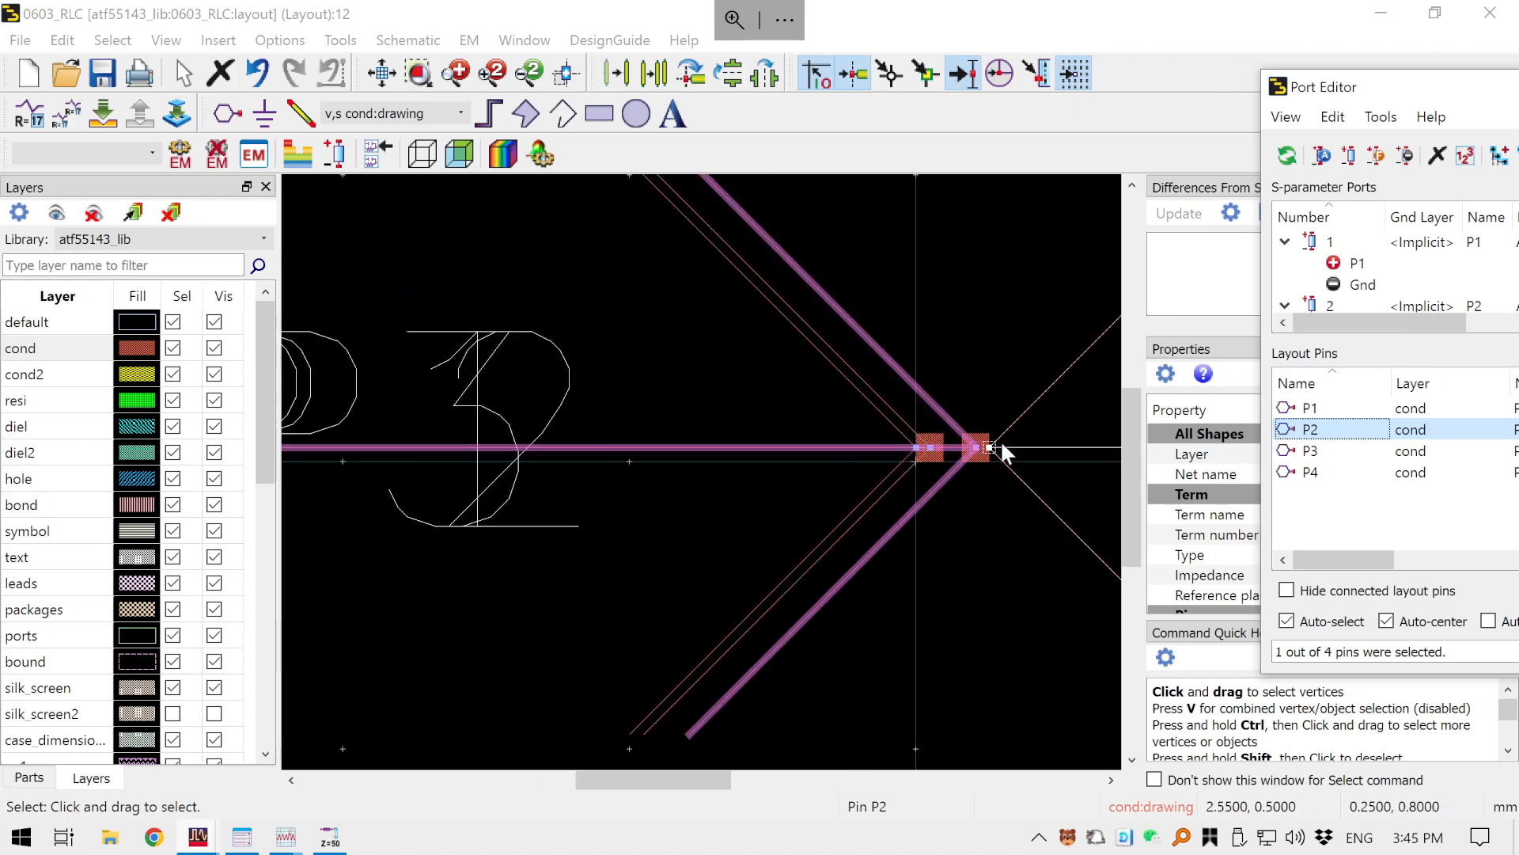
scroll(999, 445, up, 3)
click(1349, 447)
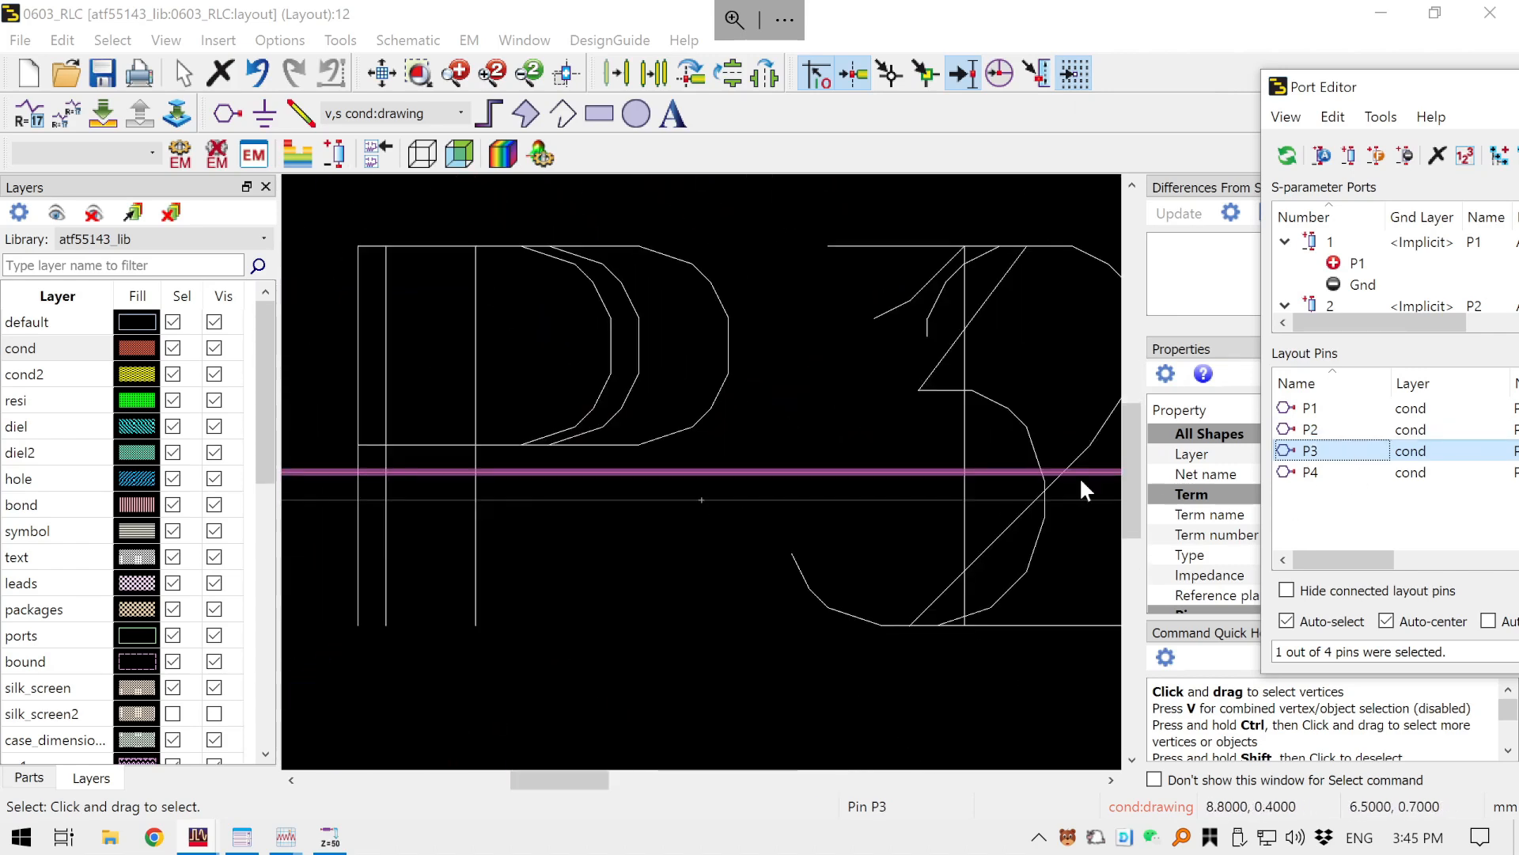
drag(959, 480, 706, 510)
scroll(707, 519, down, 4)
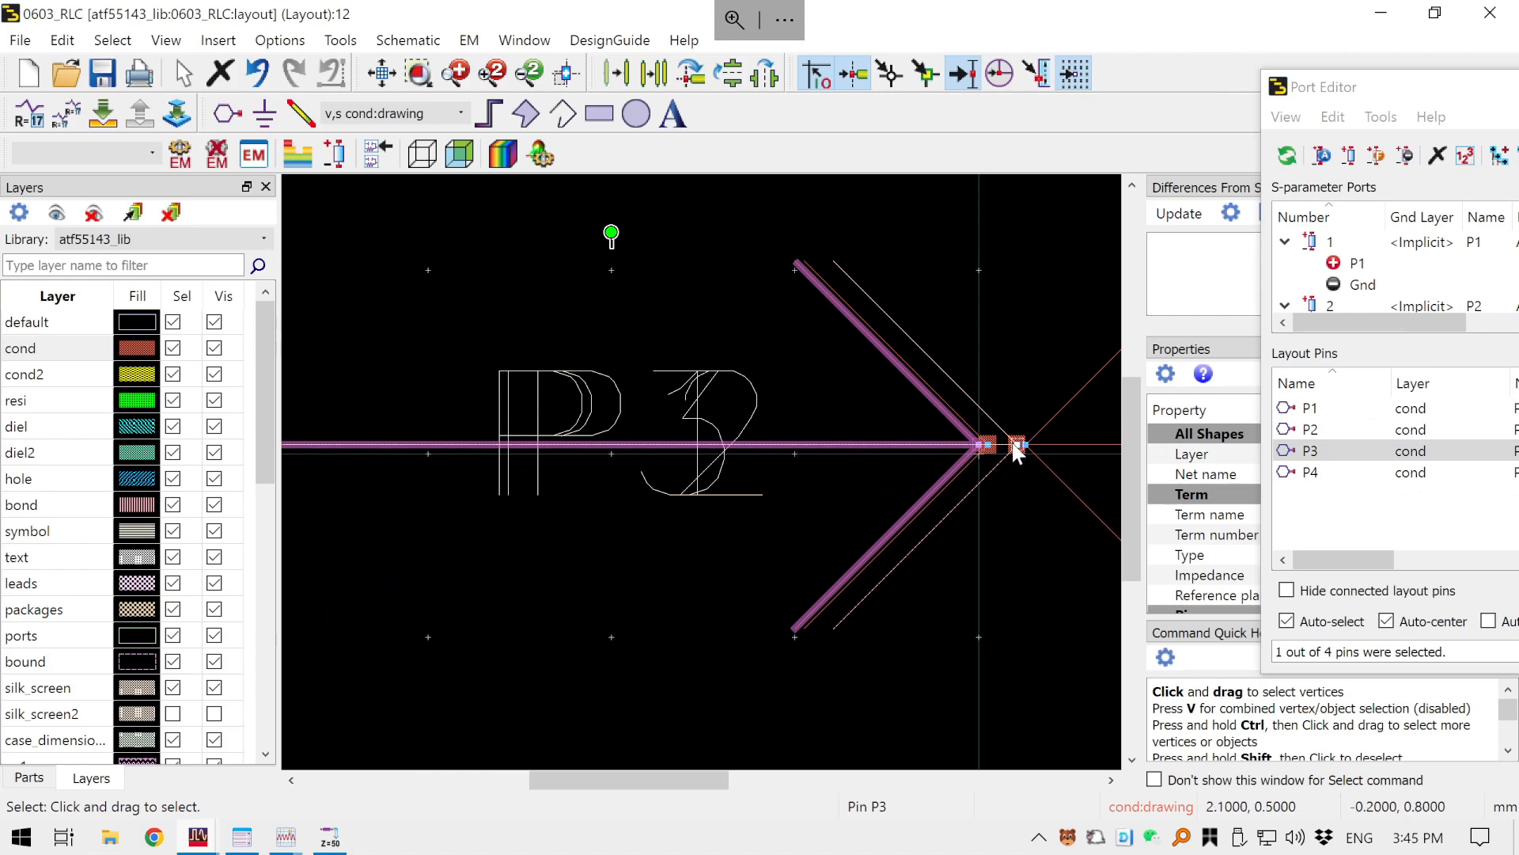
scroll(1005, 441, up, 5)
- Select layout pin P4 in the Port Editor and inspect its location on the second pad
click(1330, 477)
drag(902, 514, 577, 526)
scroll(577, 526, down, 4)
scroll(577, 523, down, 3)
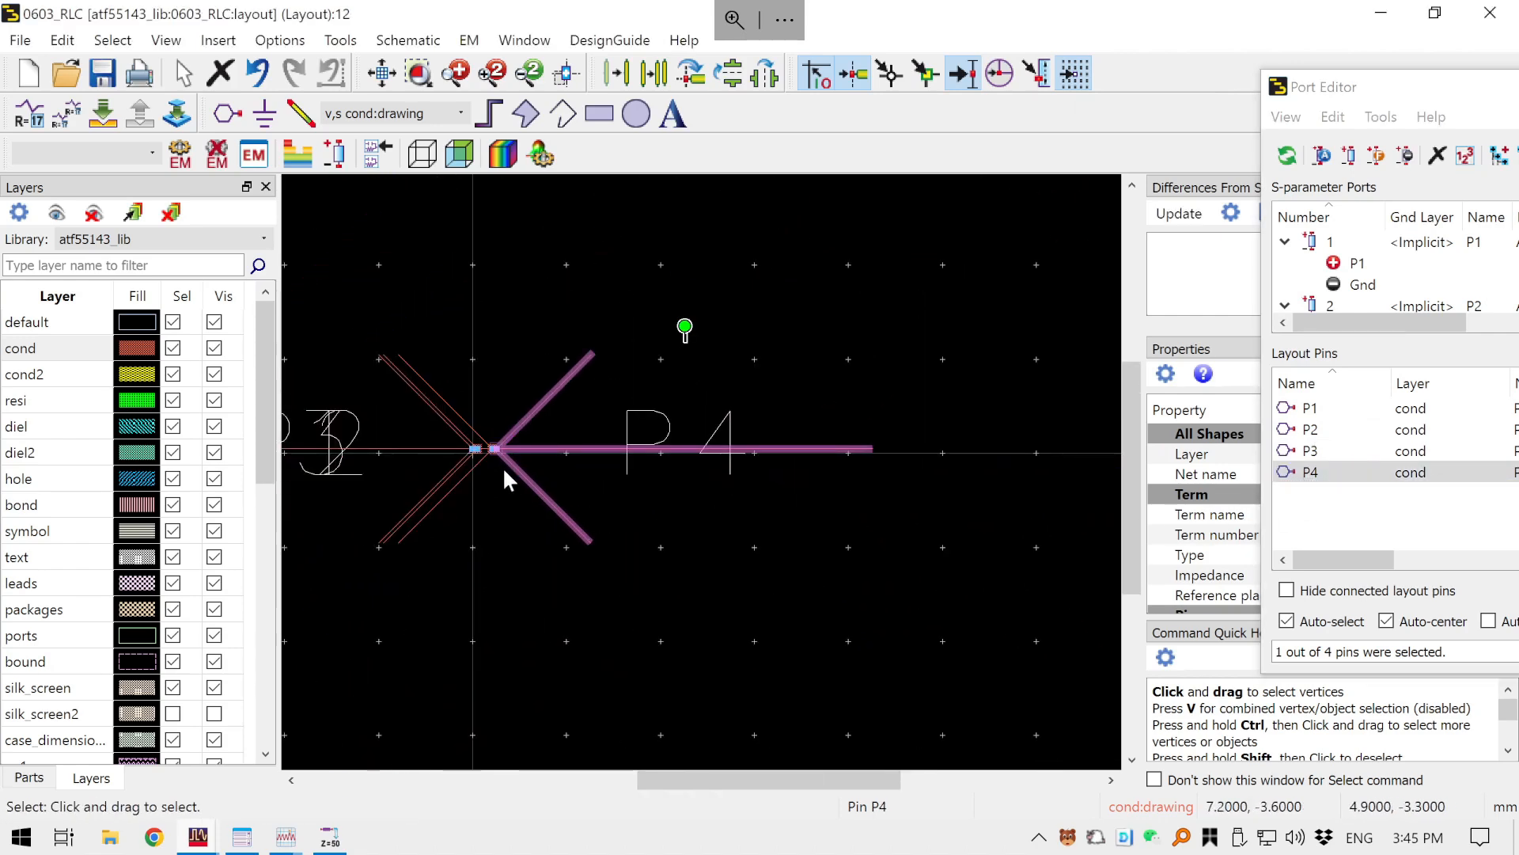
scroll(509, 475, up, 5)
scroll(901, 459, up, 4)
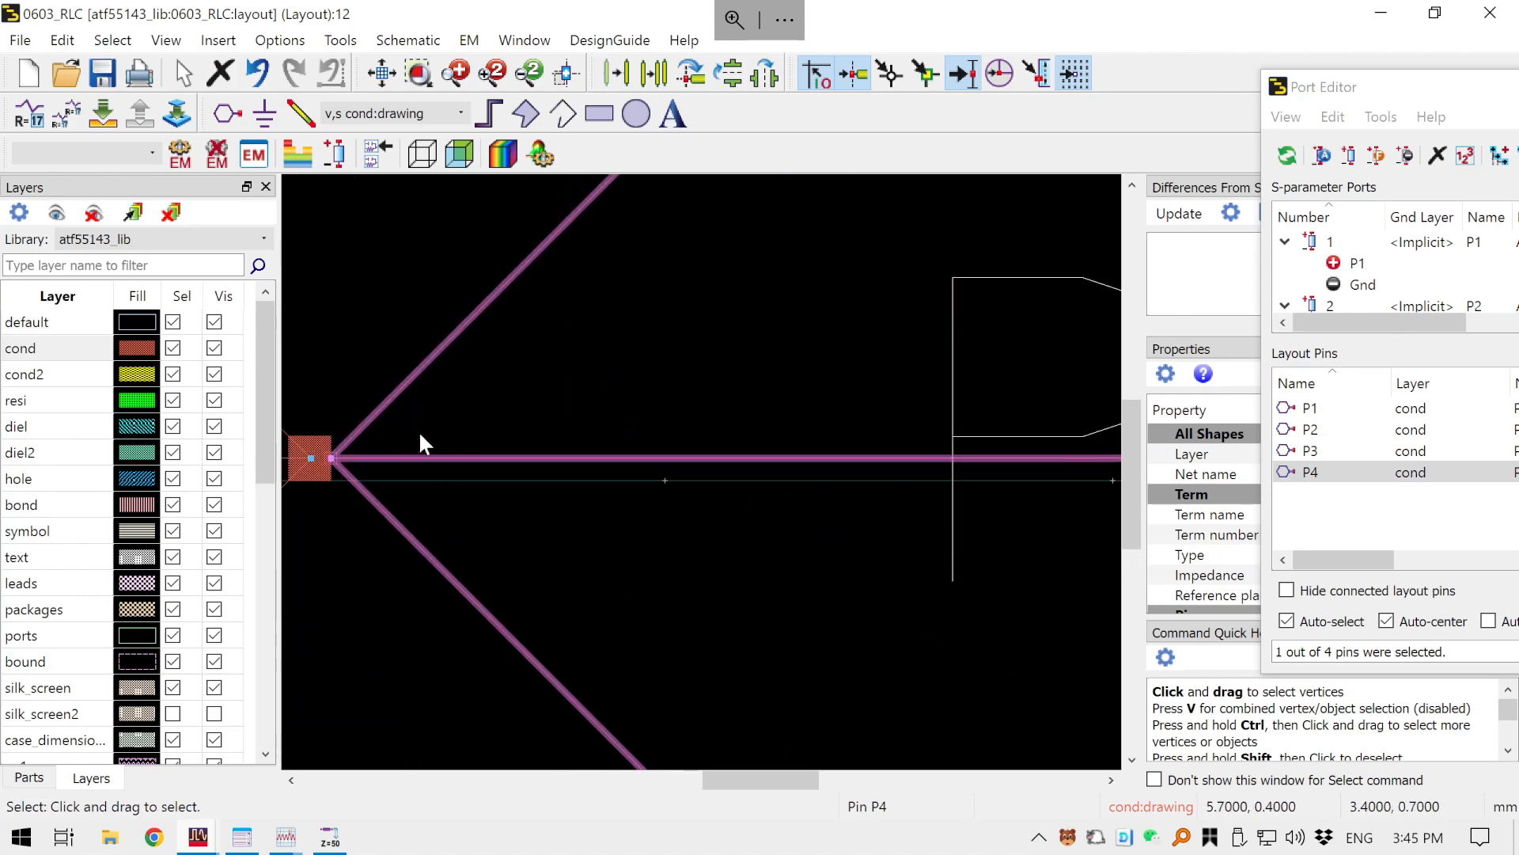
drag(533, 448, 880, 420)
scroll(614, 441, up, 1)
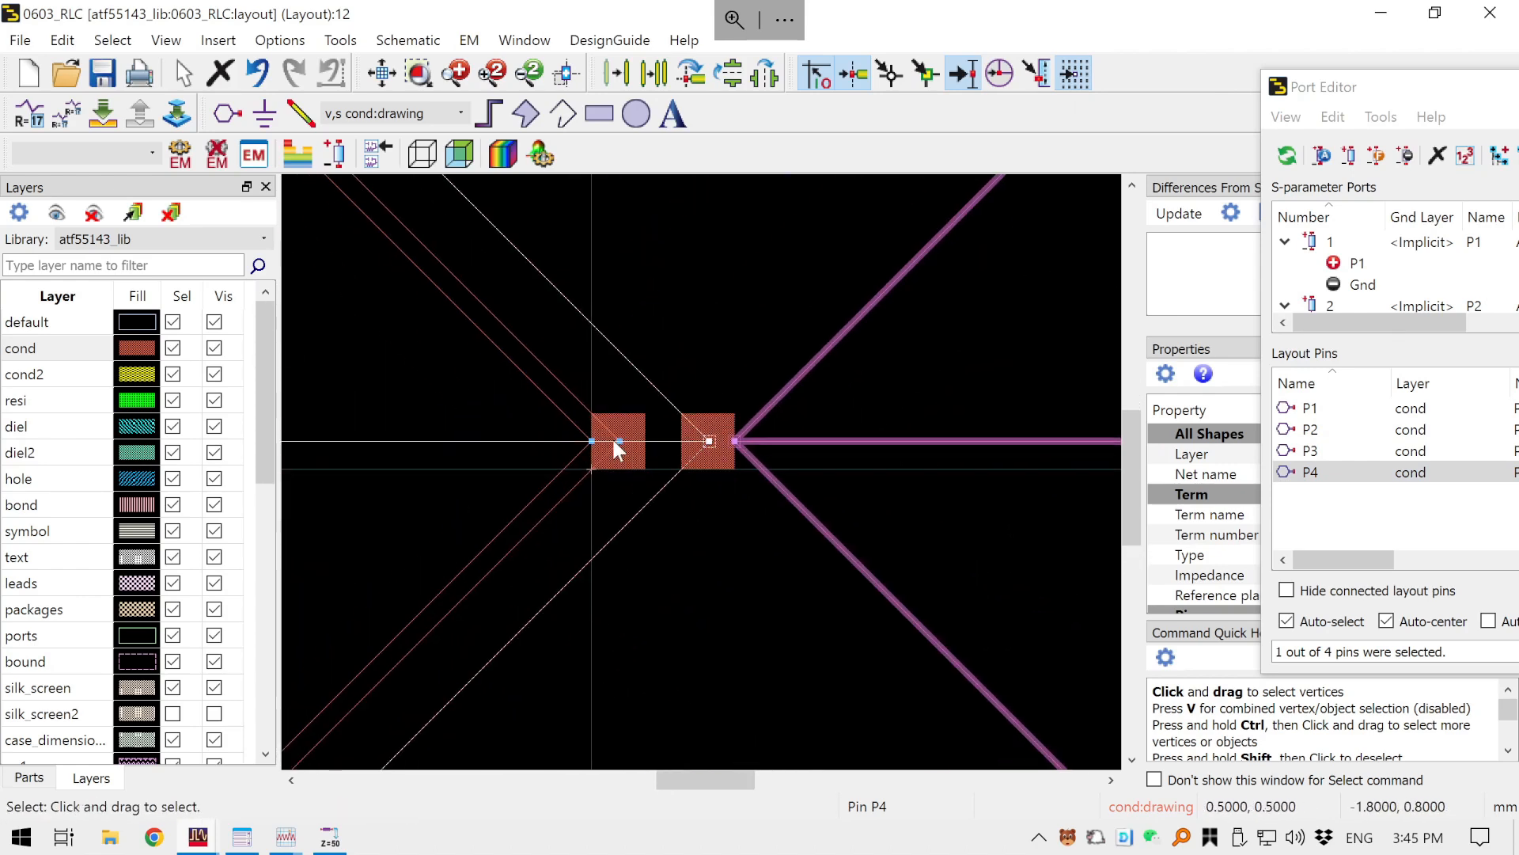
click(700, 349)
click(788, 245)
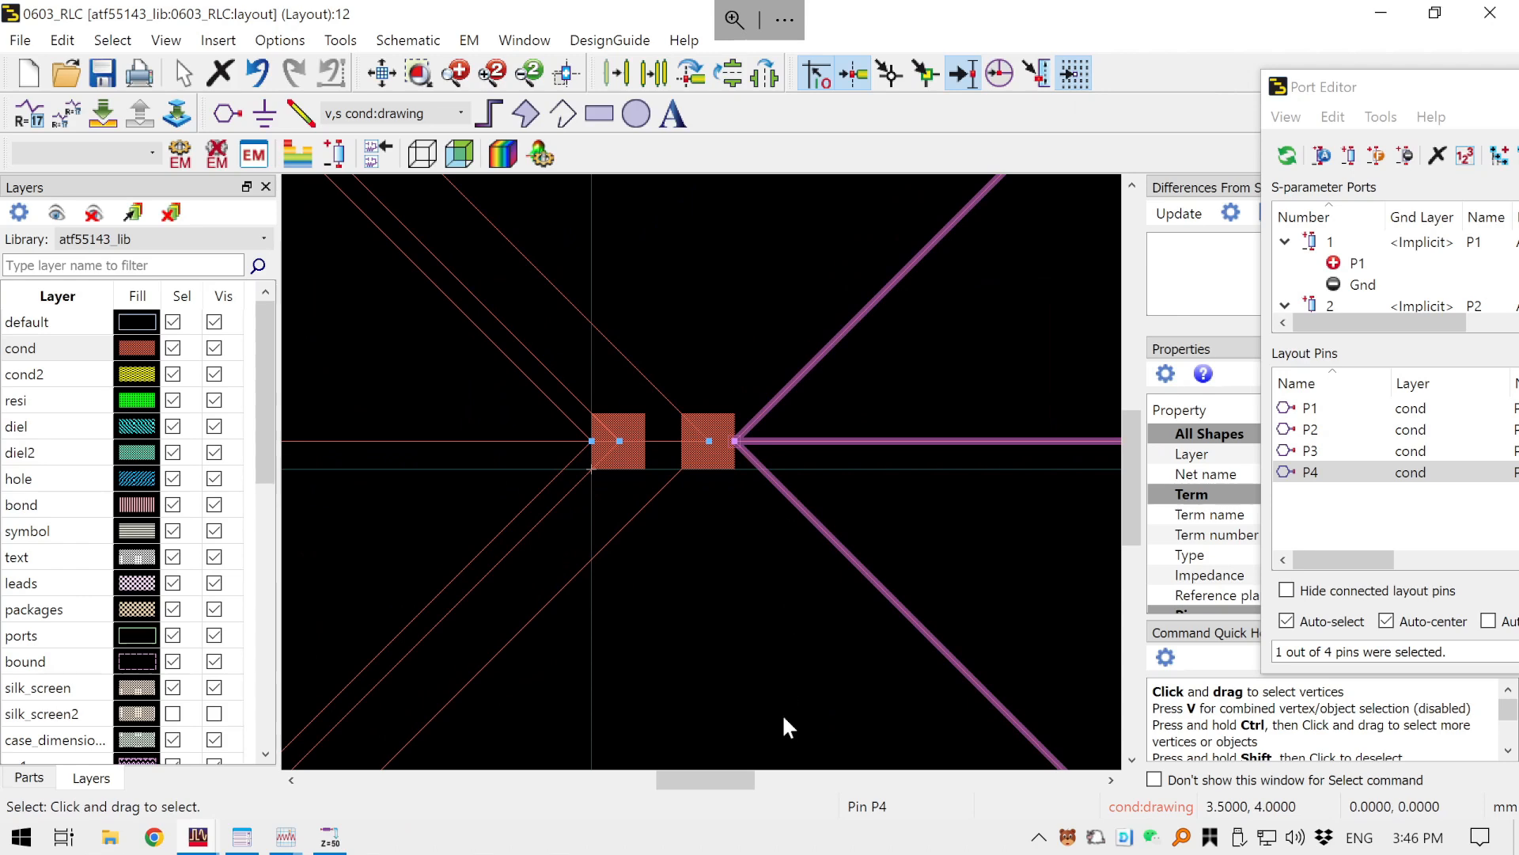
- Dismiss the Port Editor, save the 0603_RLC layout and close its window
drag(1412, 77, 1111, 121)
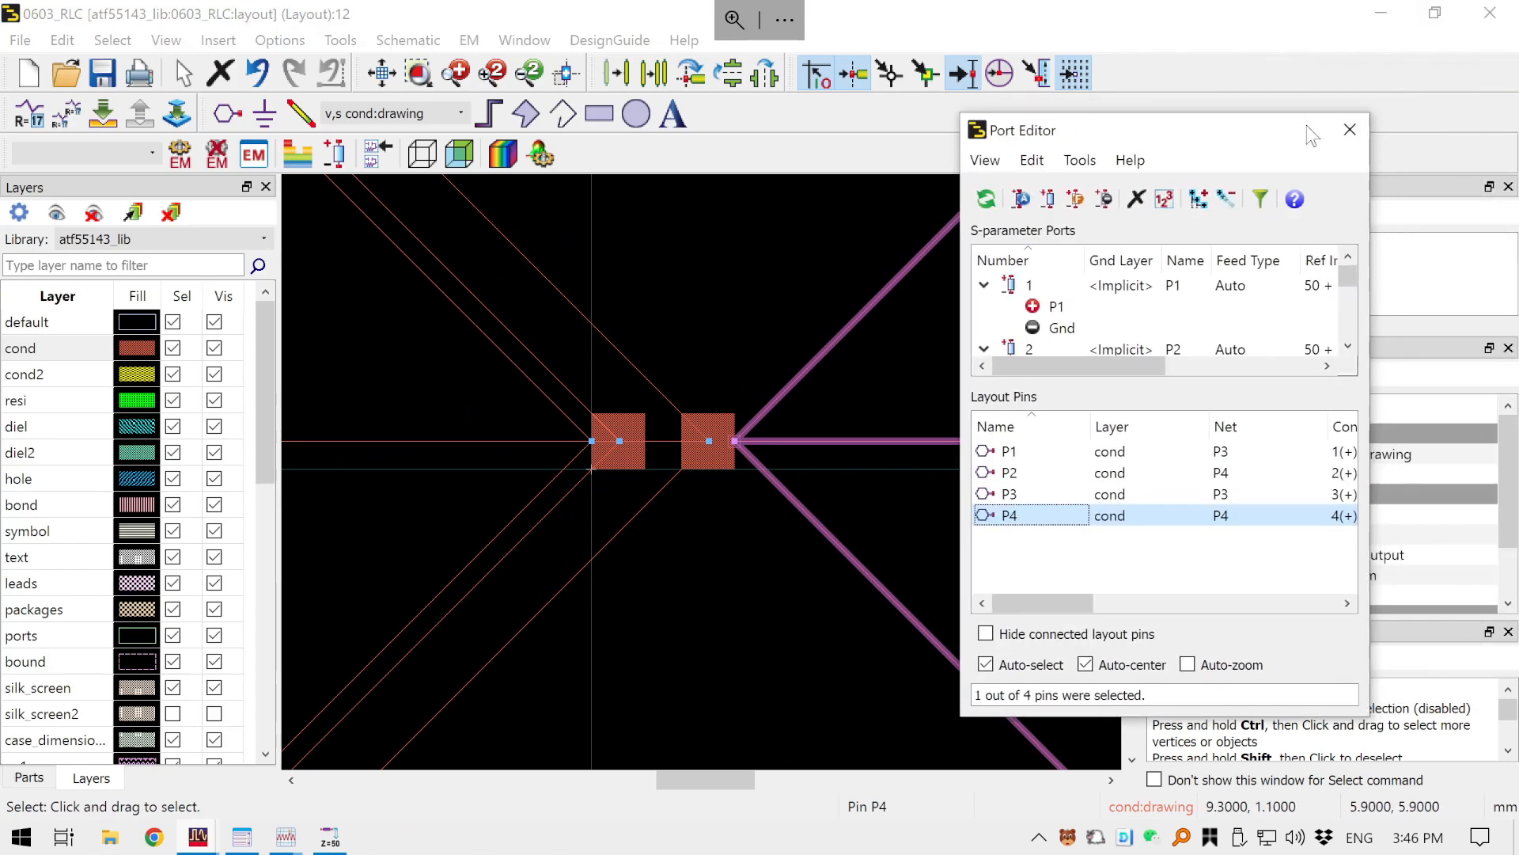
click(1350, 129)
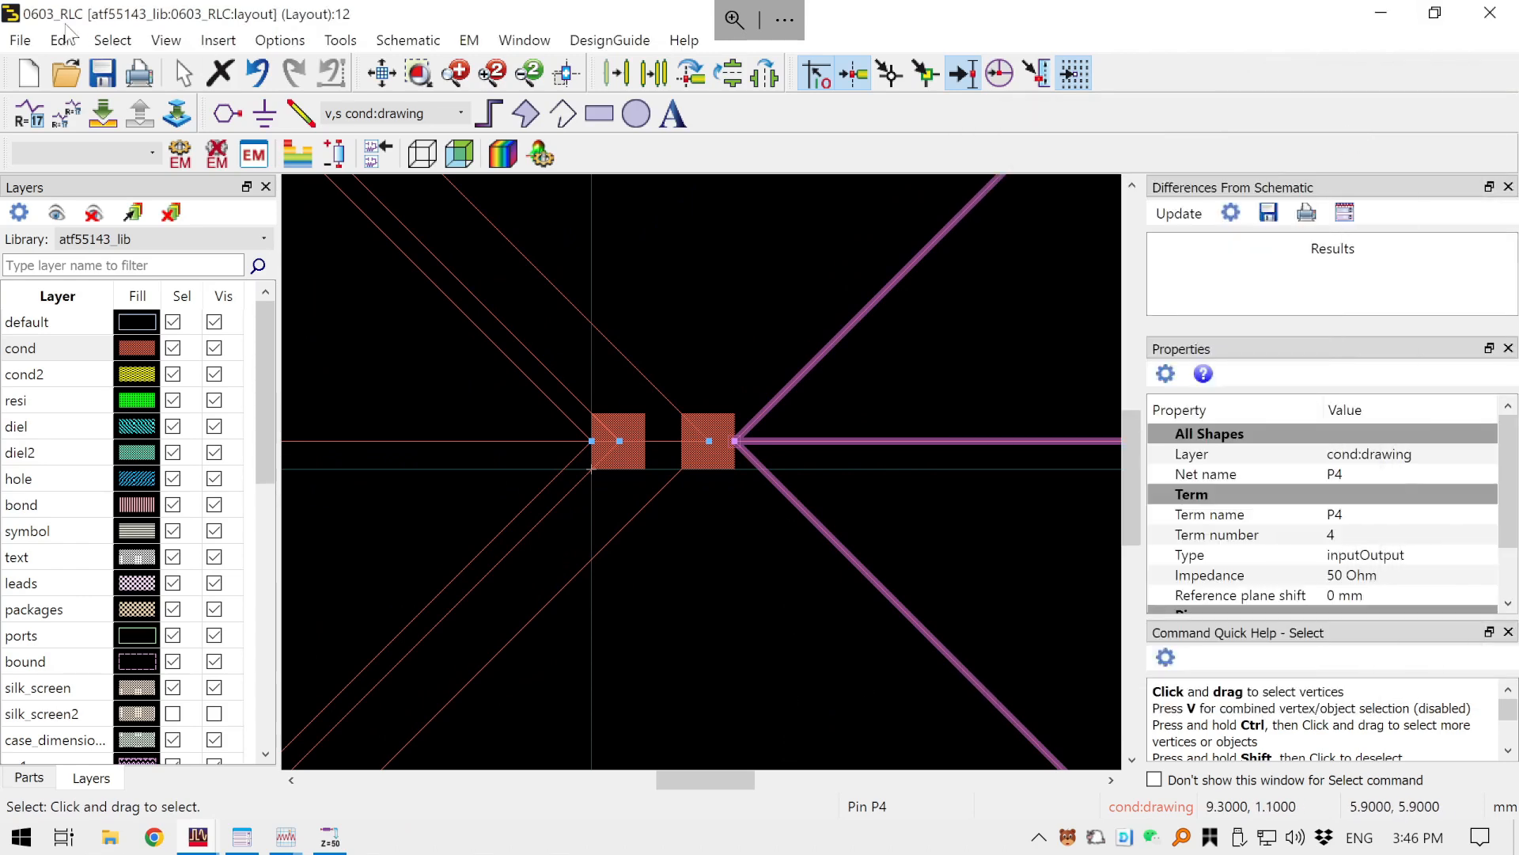
click(103, 80)
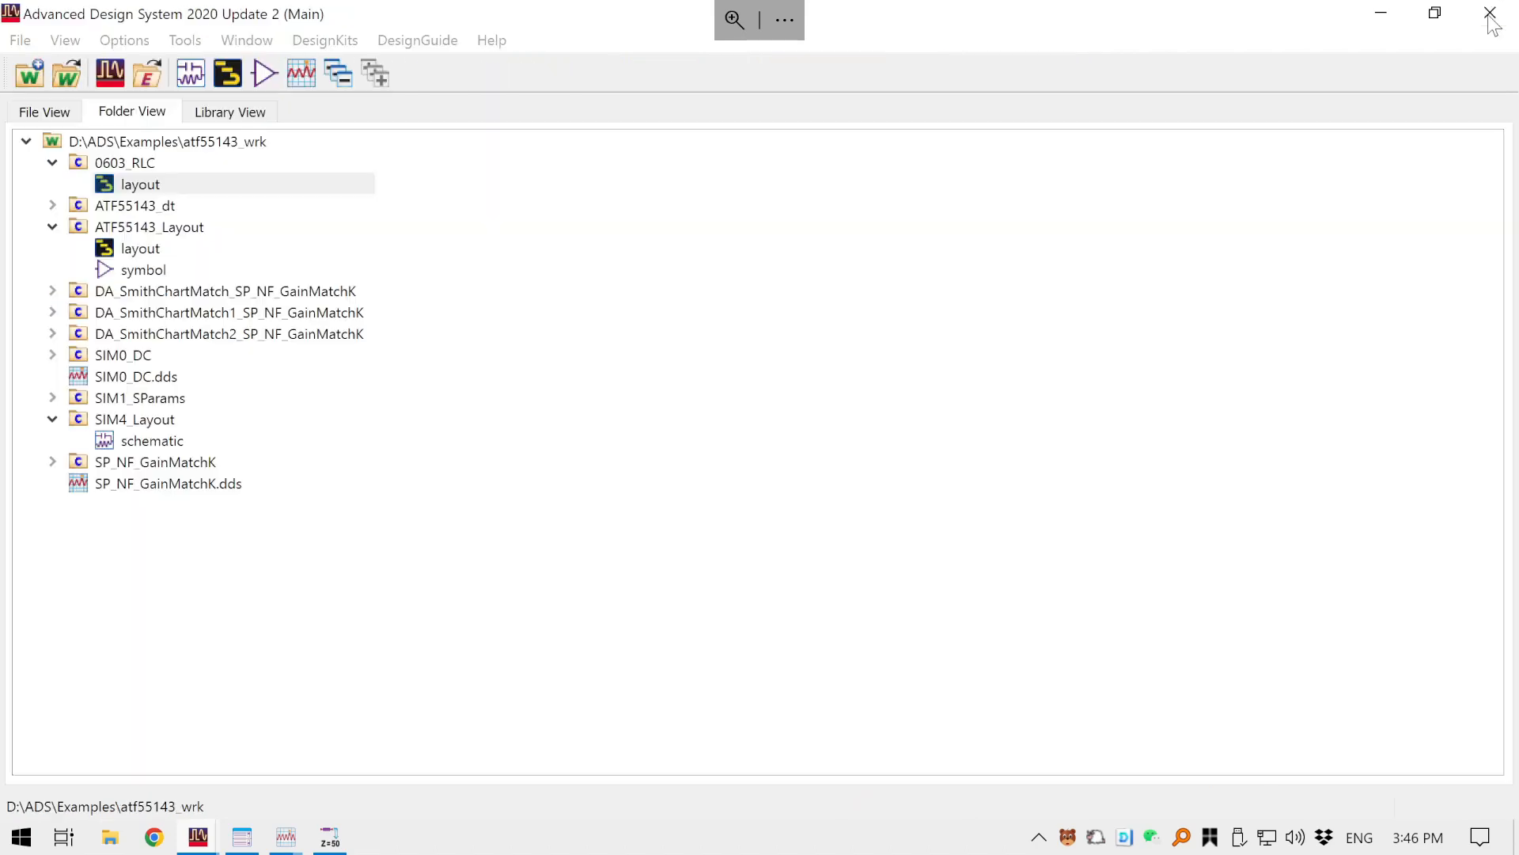
click(1490, 13)
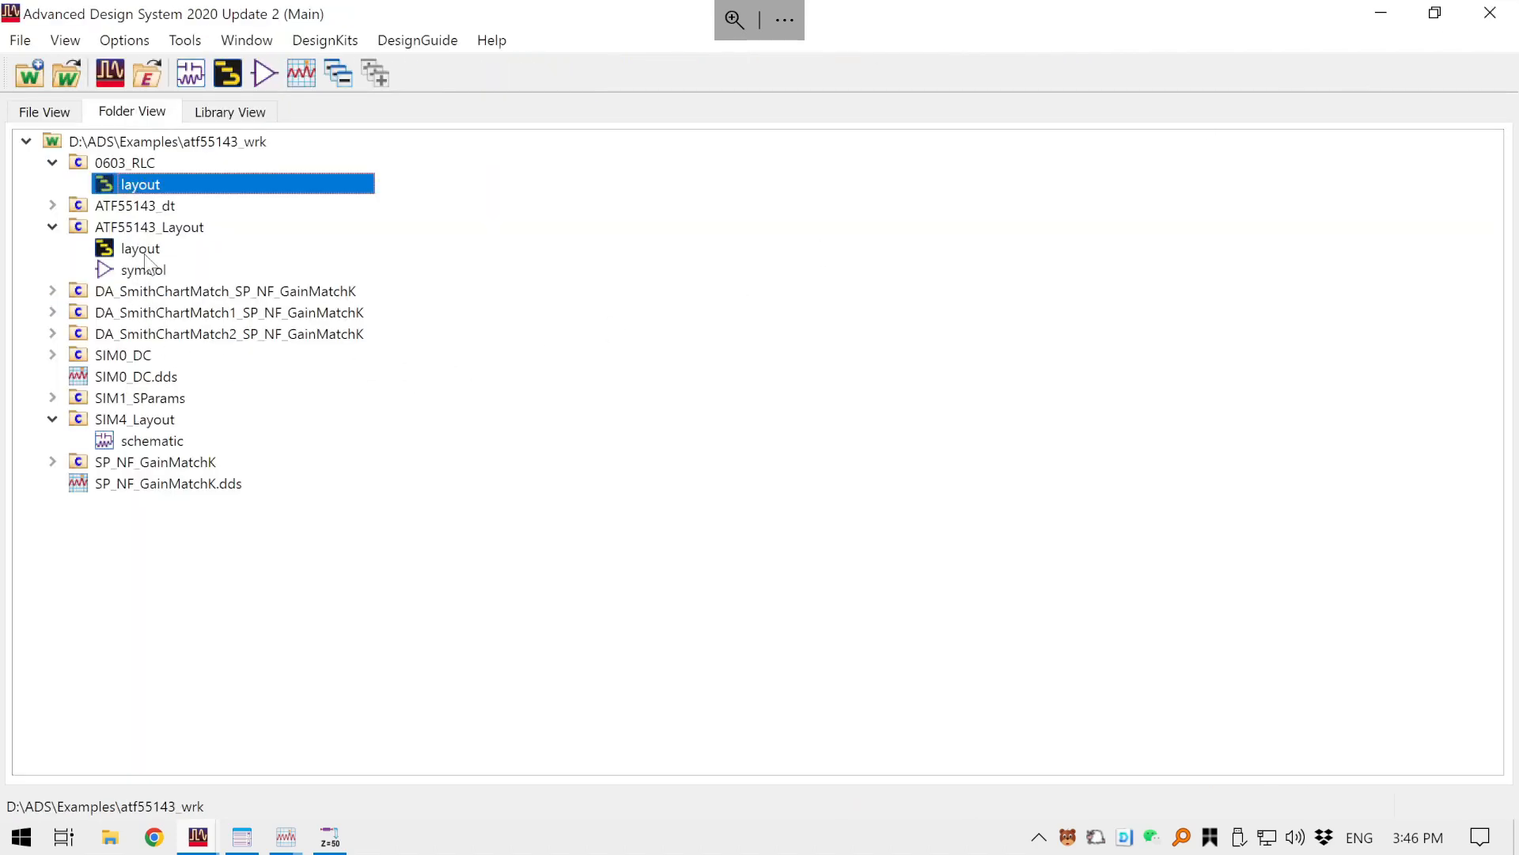
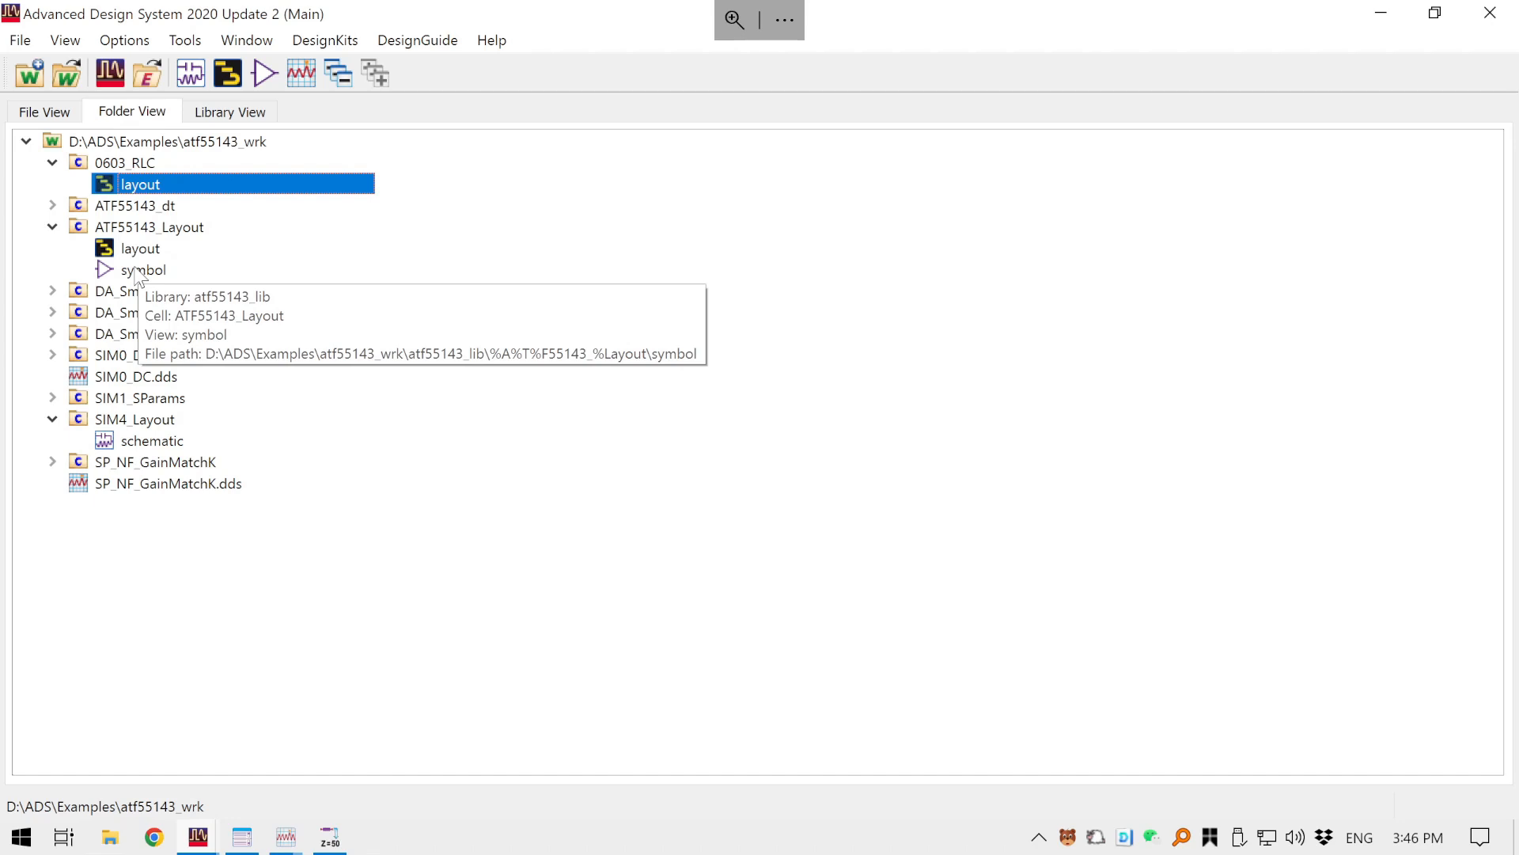
- Open the symbol view of the ATF55143_Layout cell
click(136, 273)
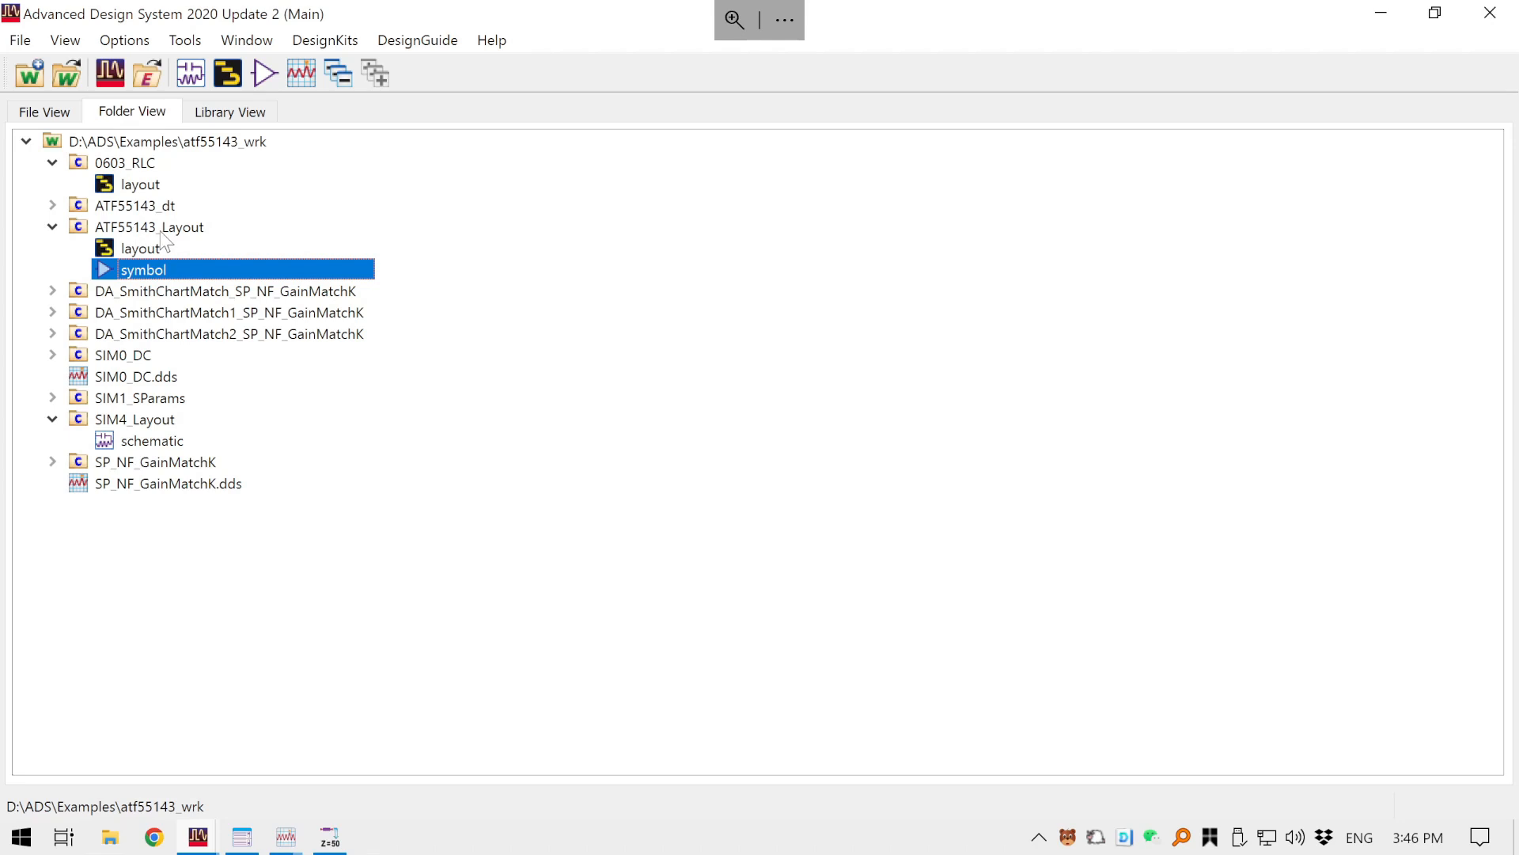
double_click(142, 272)
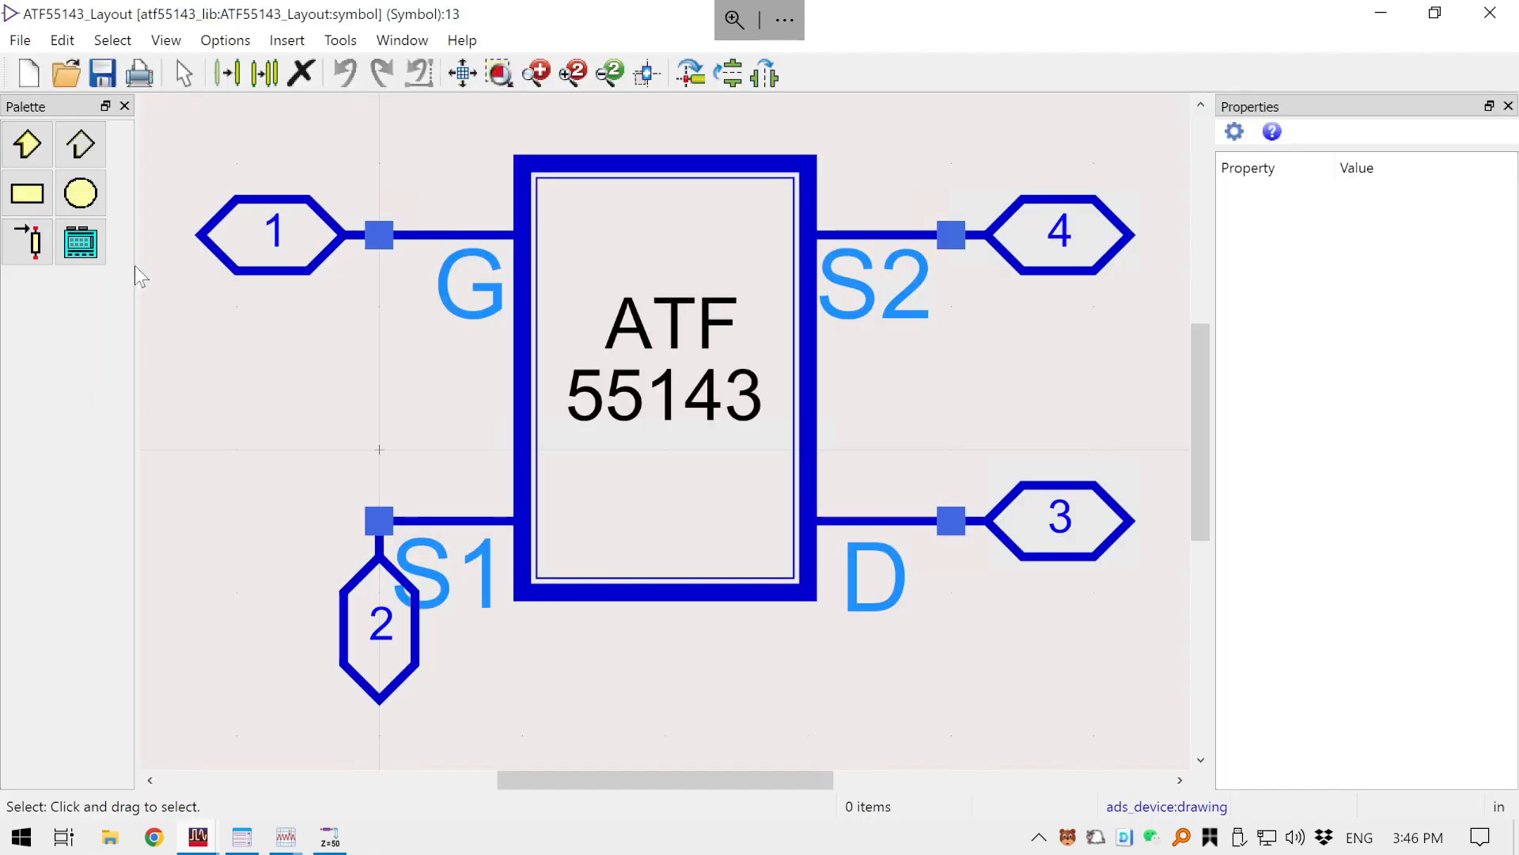
scroll(394, 391, down, 3)
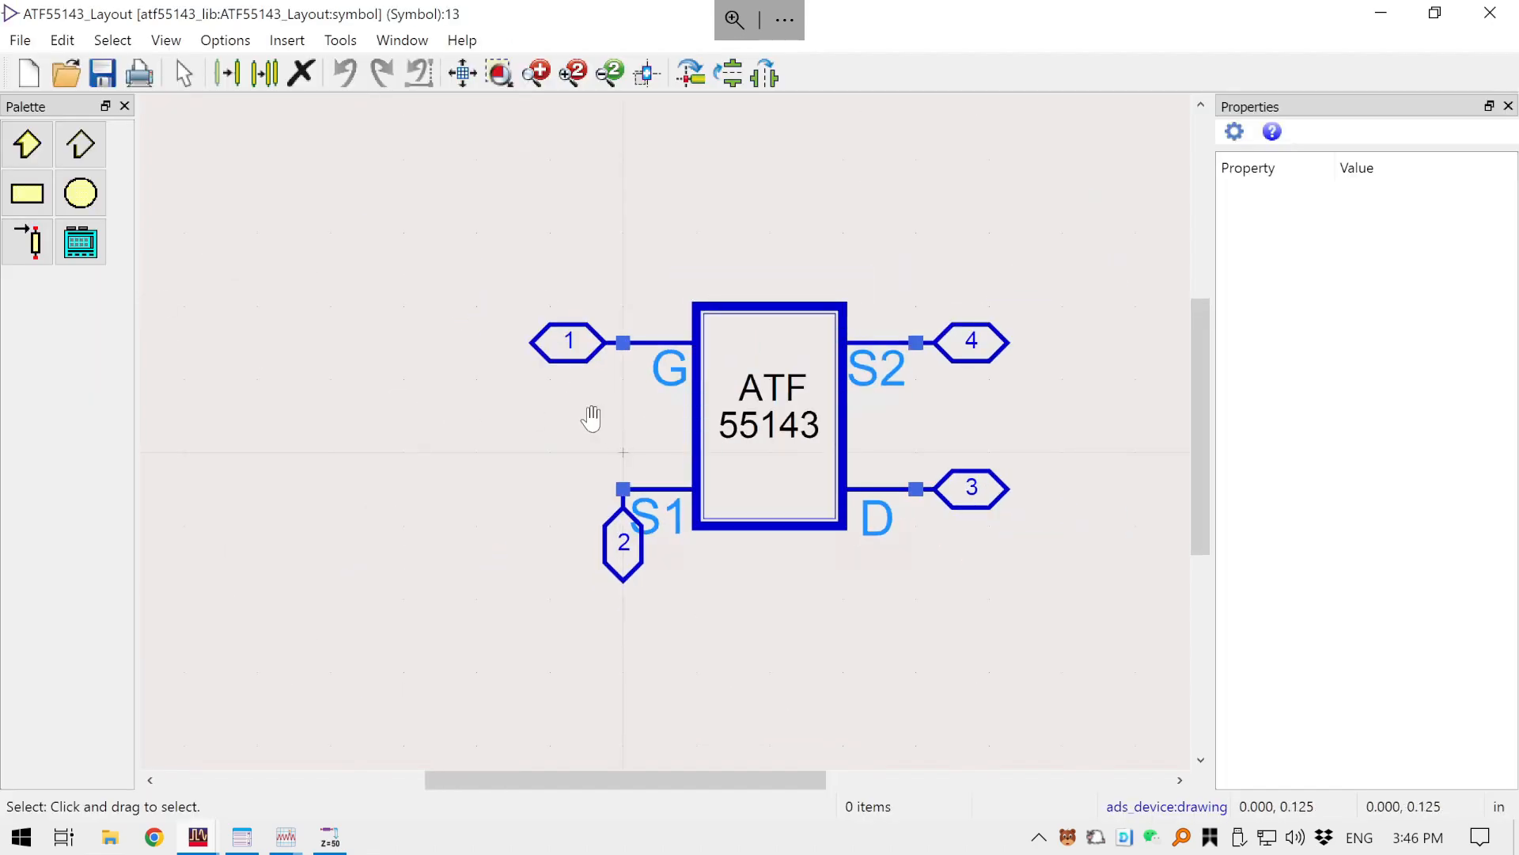
drag(592, 418, 398, 377)
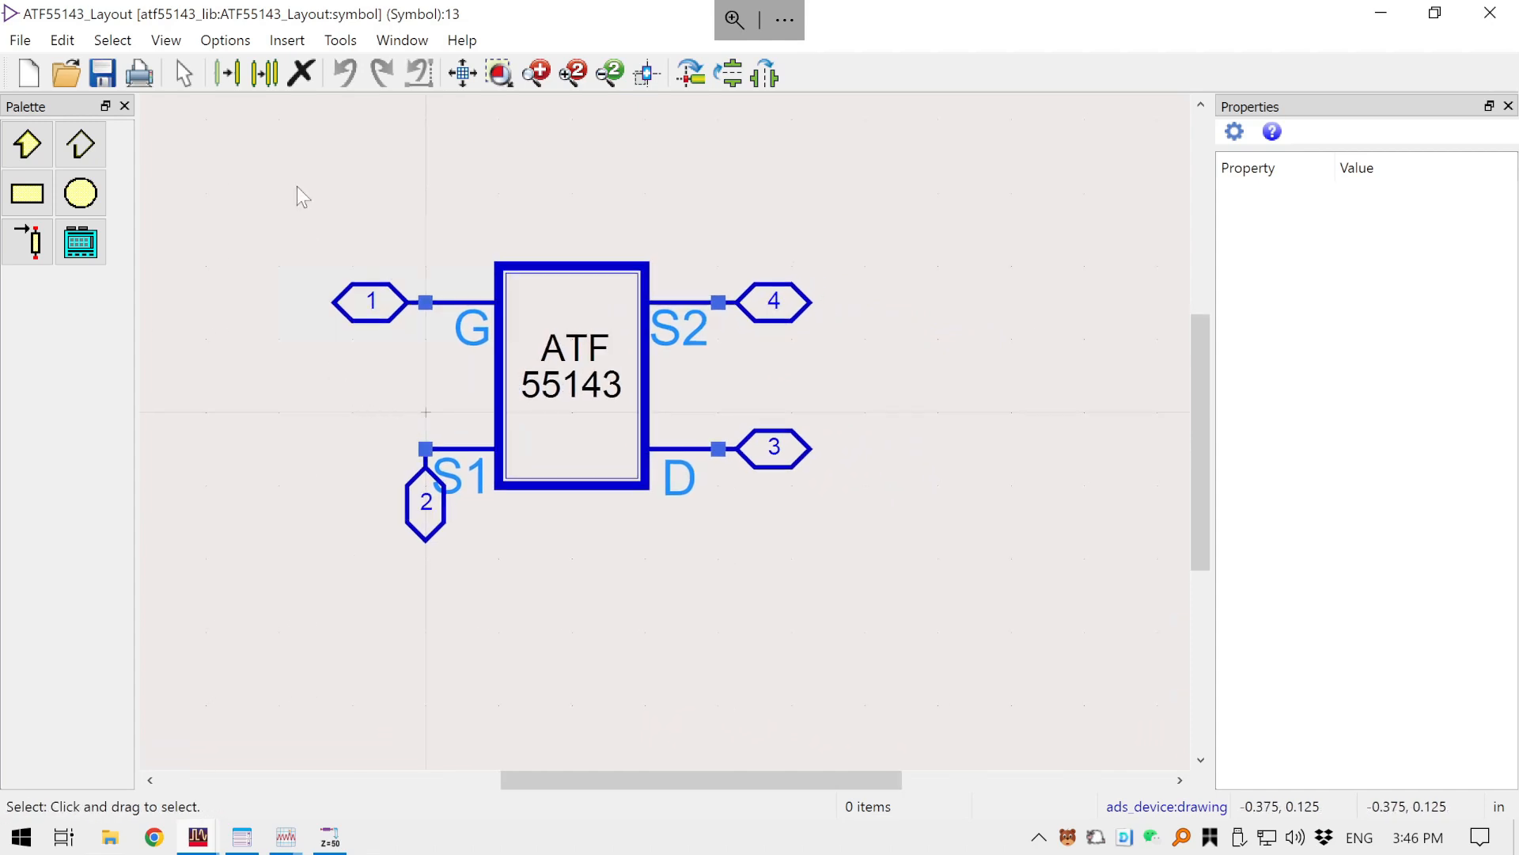
click(283, 41)
mouse_move(349, 45)
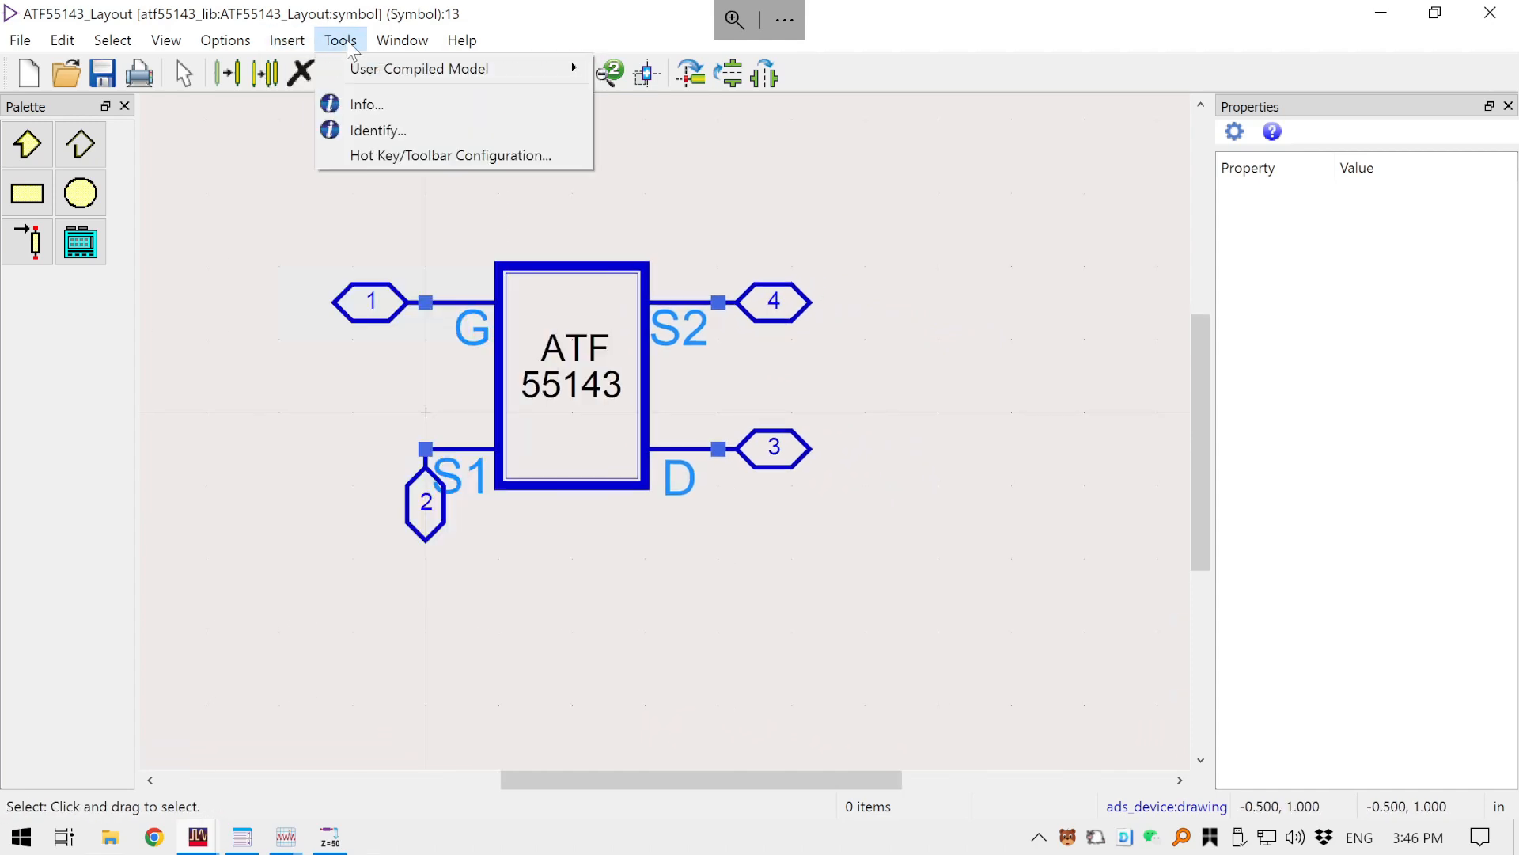
mouse_move(289, 48)
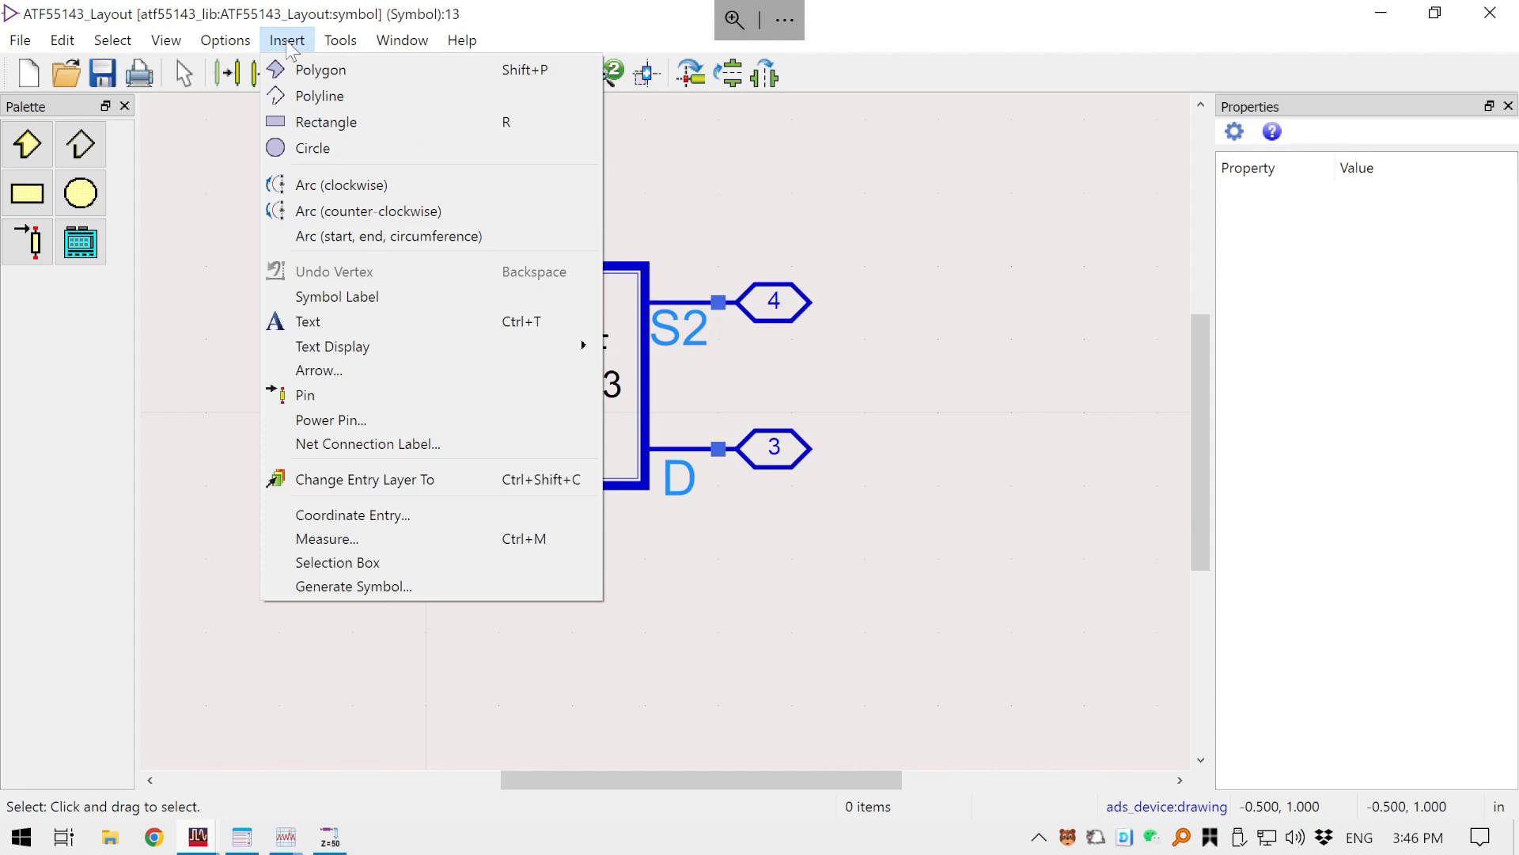
click(289, 44)
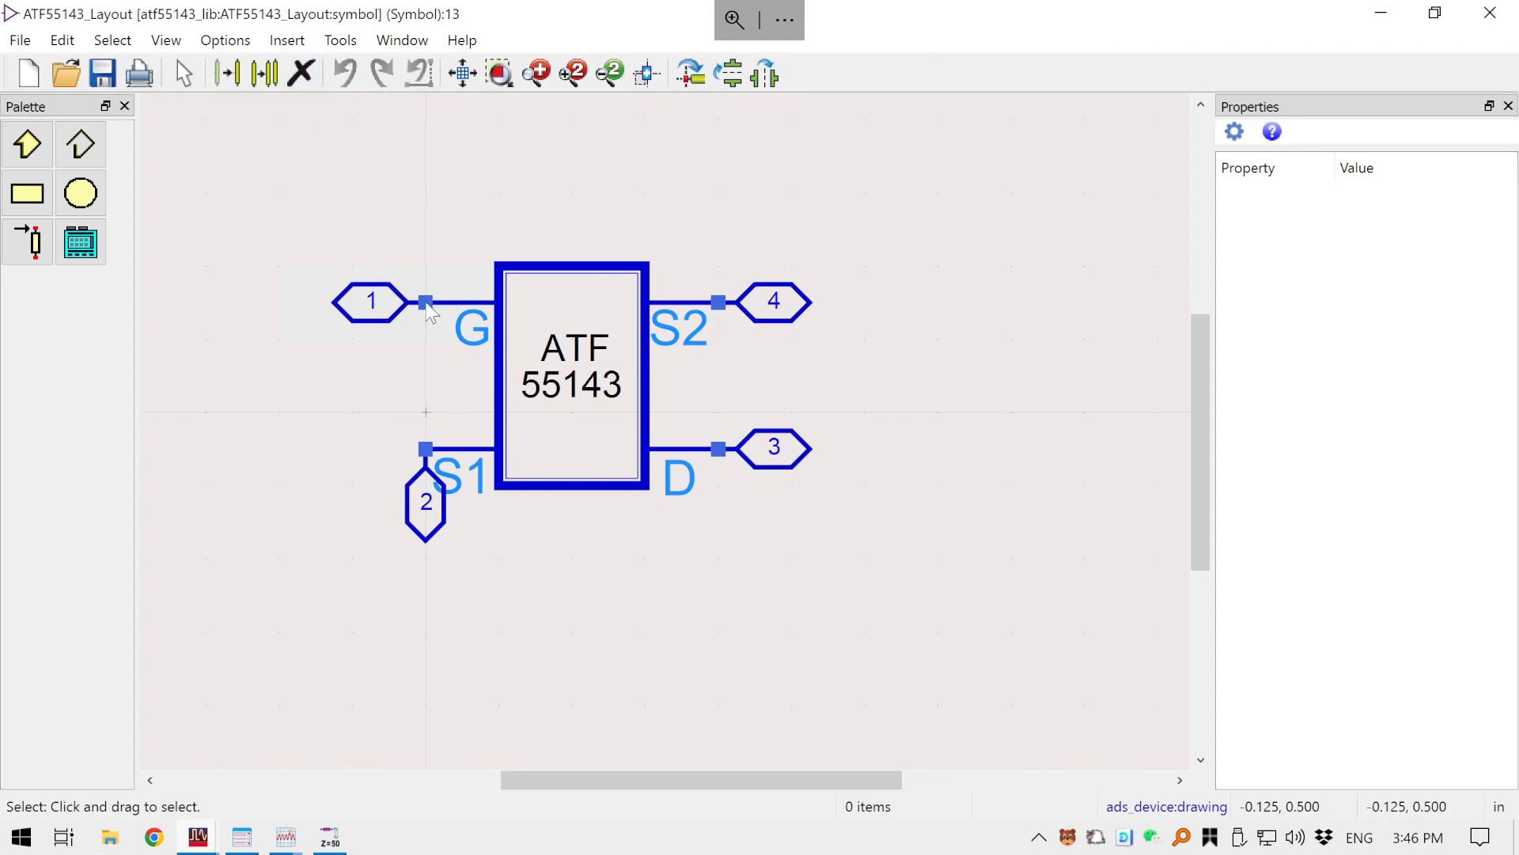
- Delete all the graphics, labels and pins of the existing ATF55143 symbol
drag(250, 178, 953, 620)
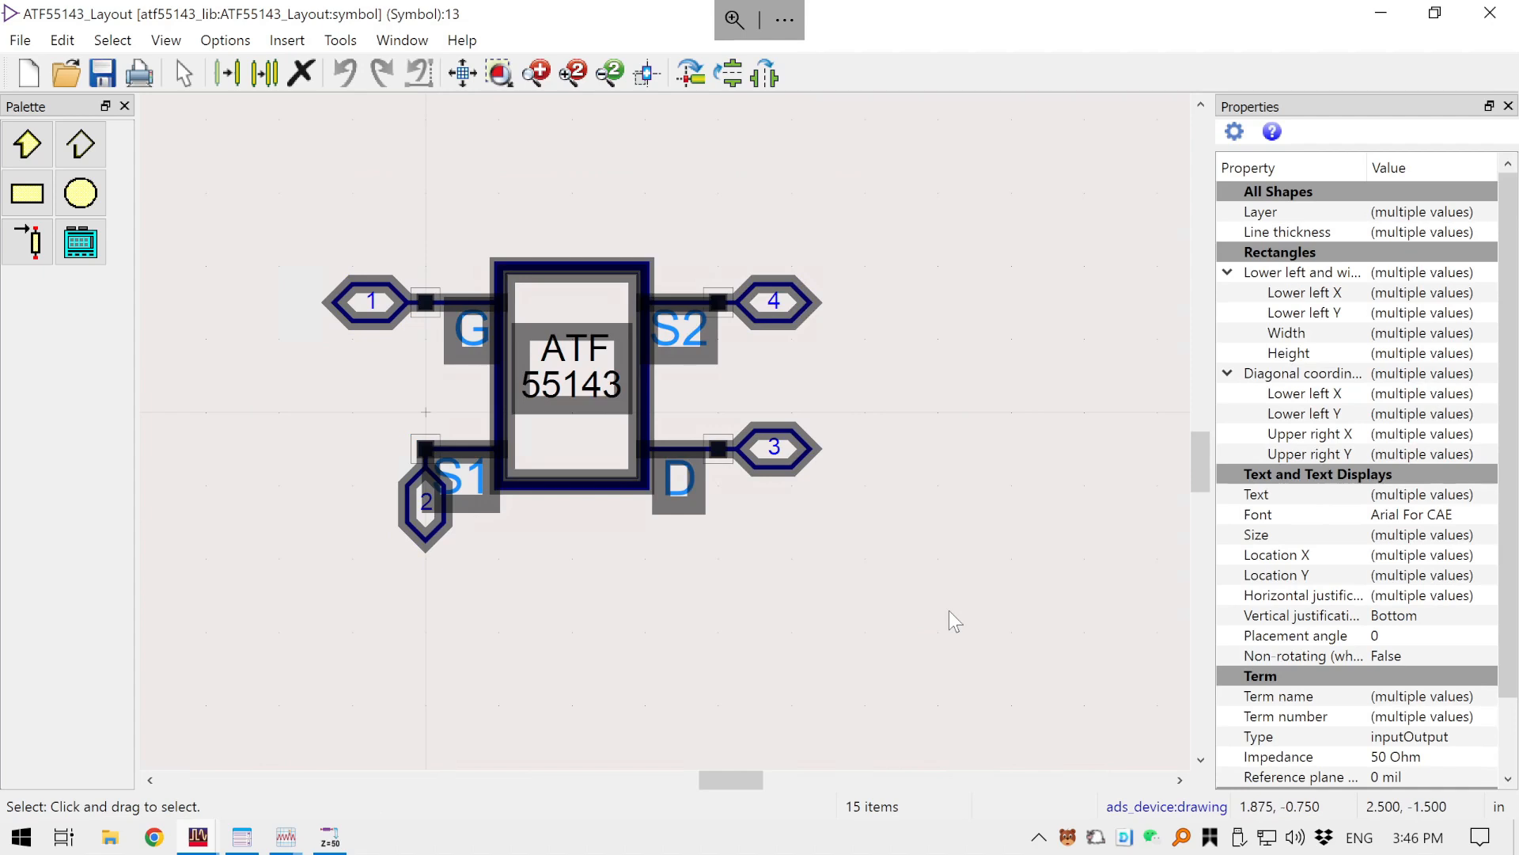
key(Delete)
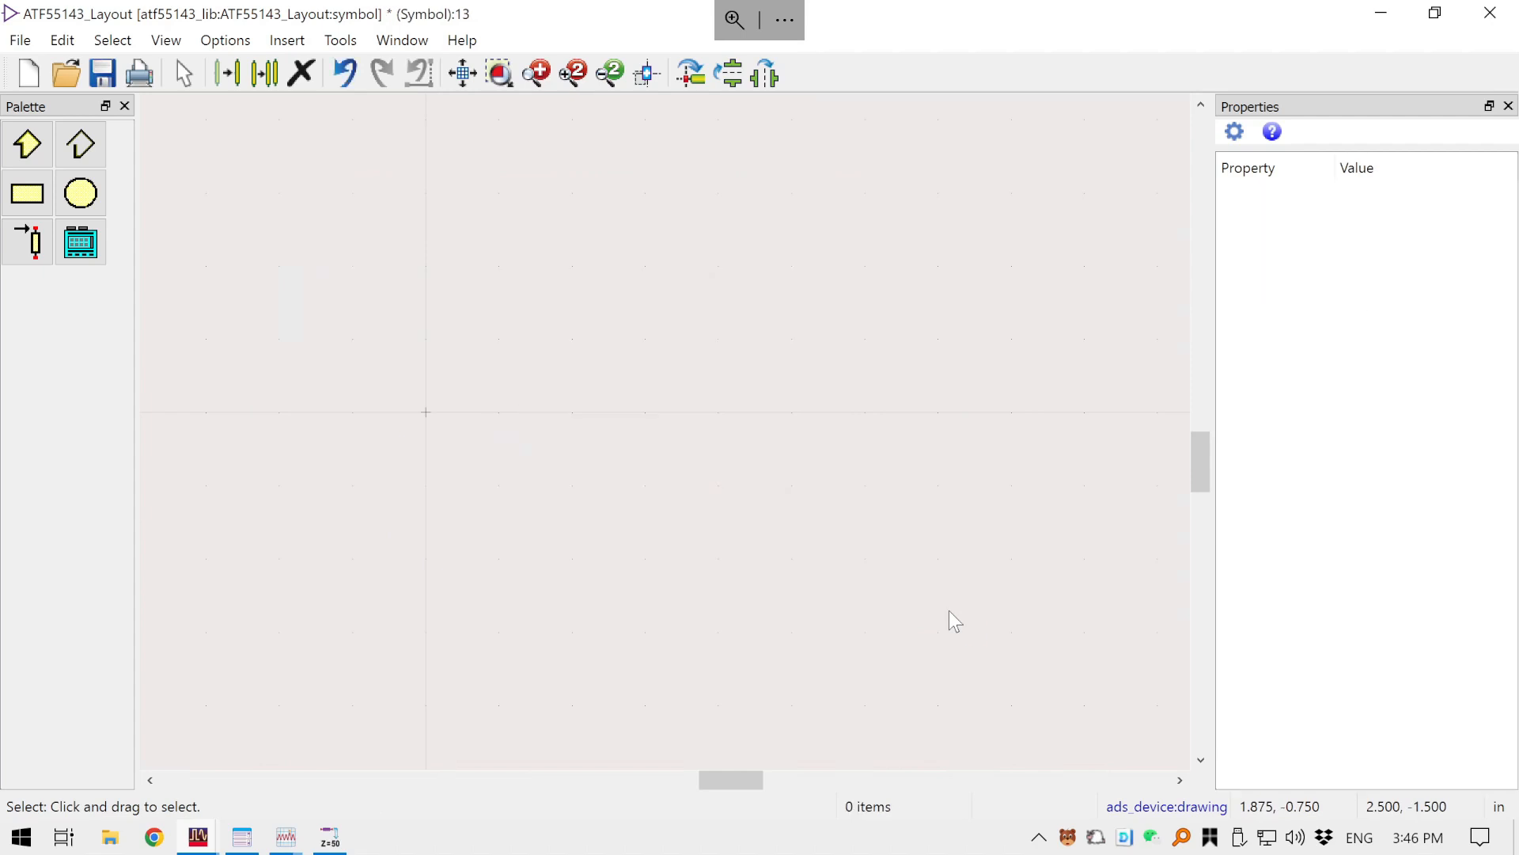
- Generate a look-alike symbol from the layout view with a source-to-symbol user unit scale factor of 0.3, and save it
click(305, 41)
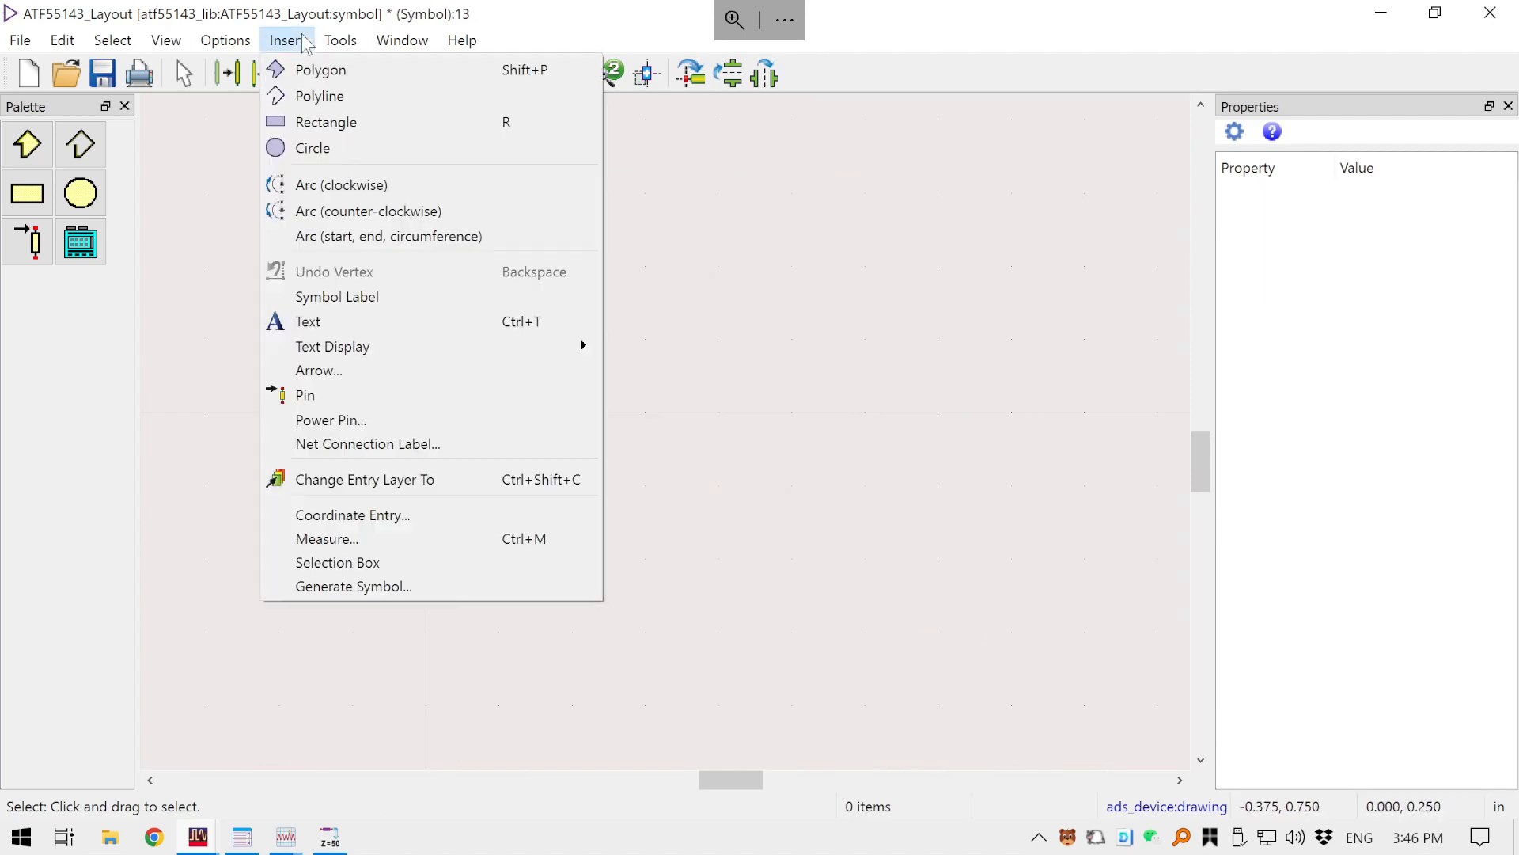
click(453, 587)
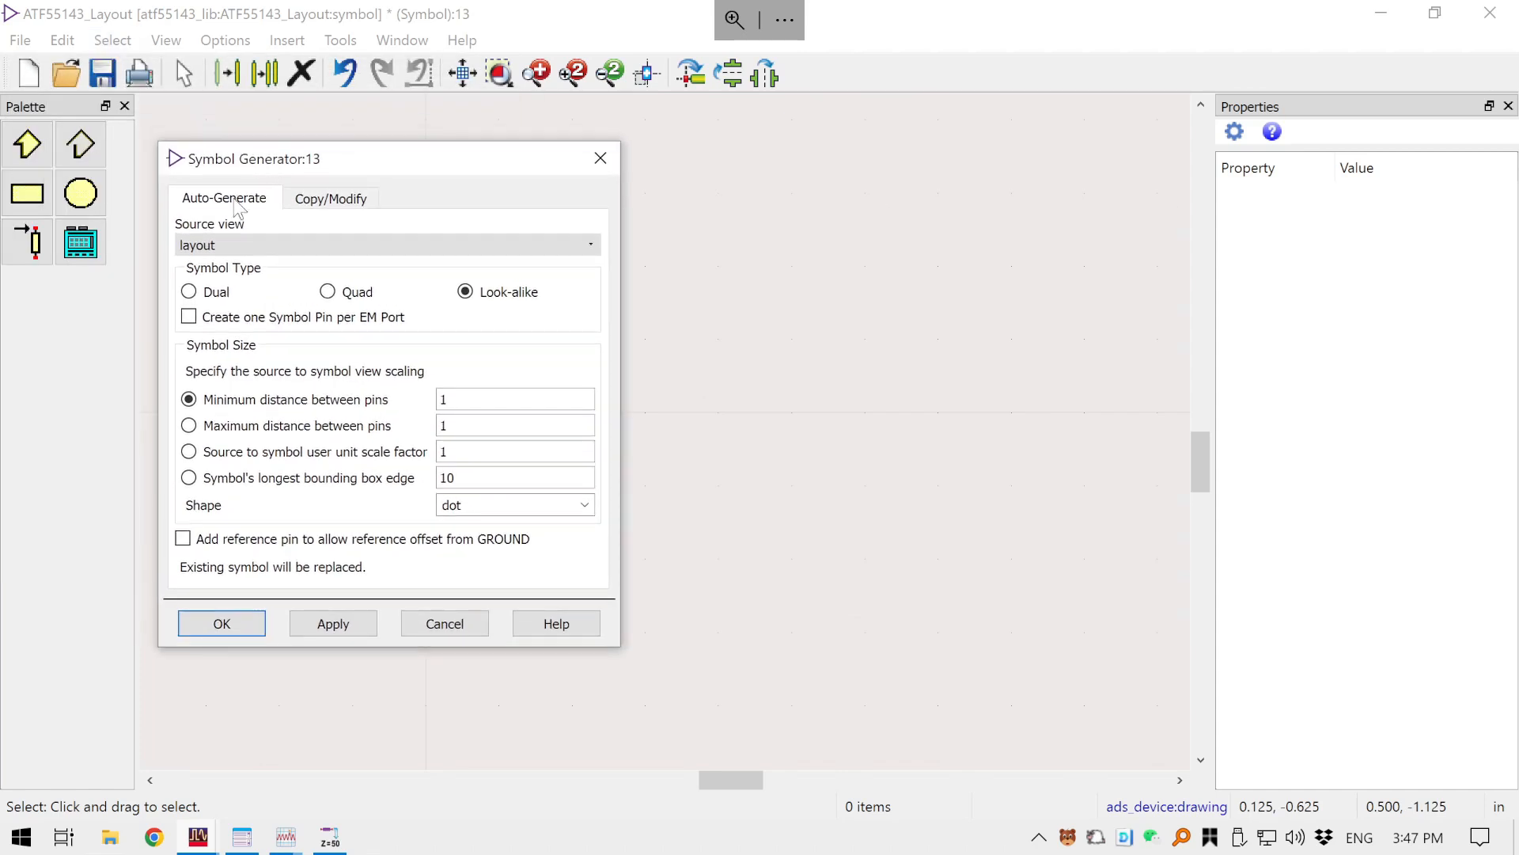
click(229, 246)
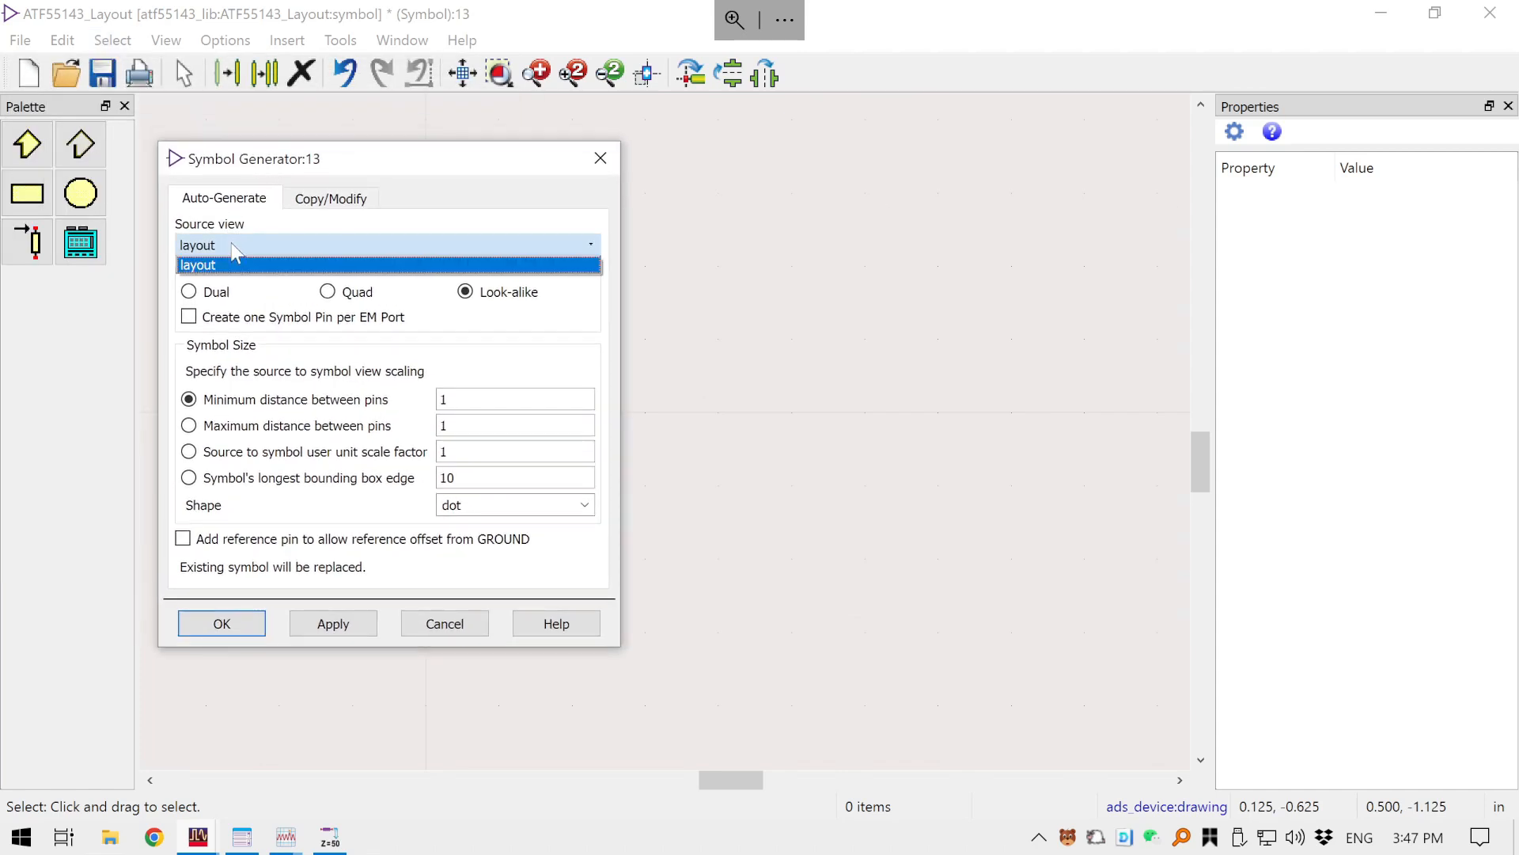
click(234, 261)
click(492, 295)
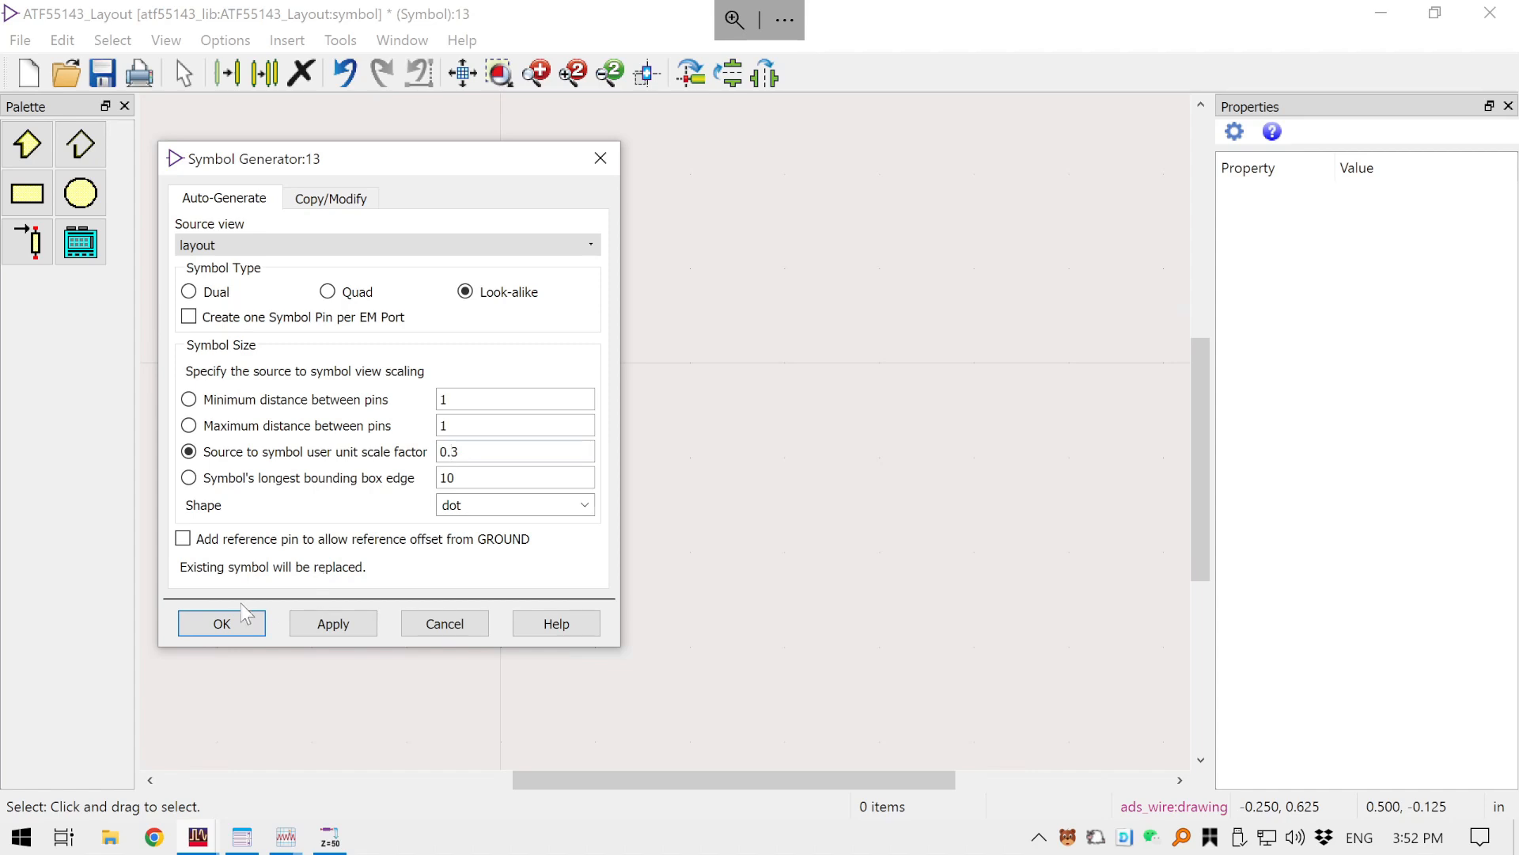
click(238, 624)
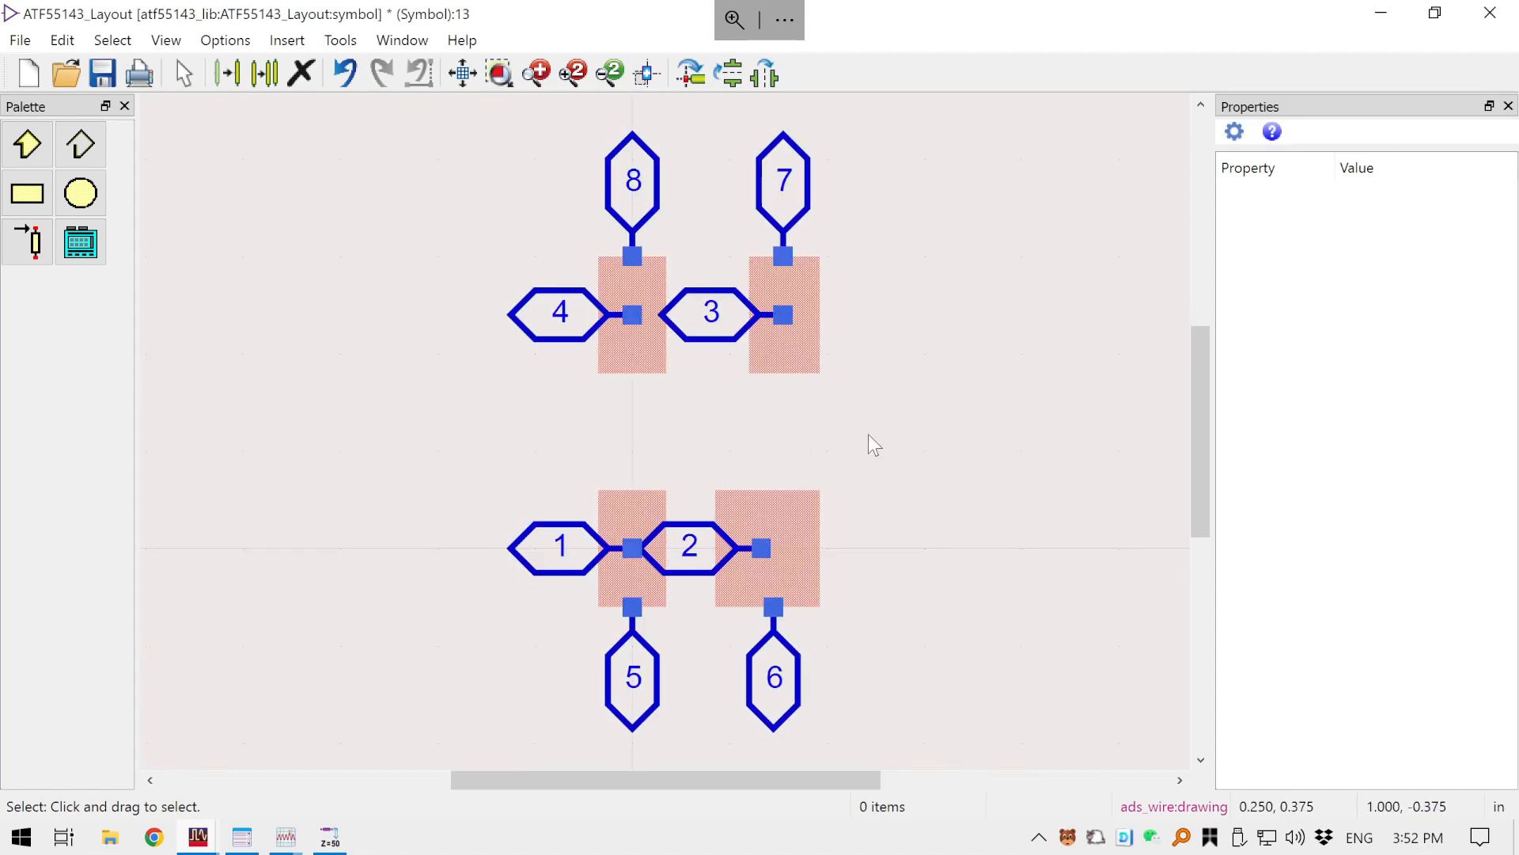
key(ctrl+s)
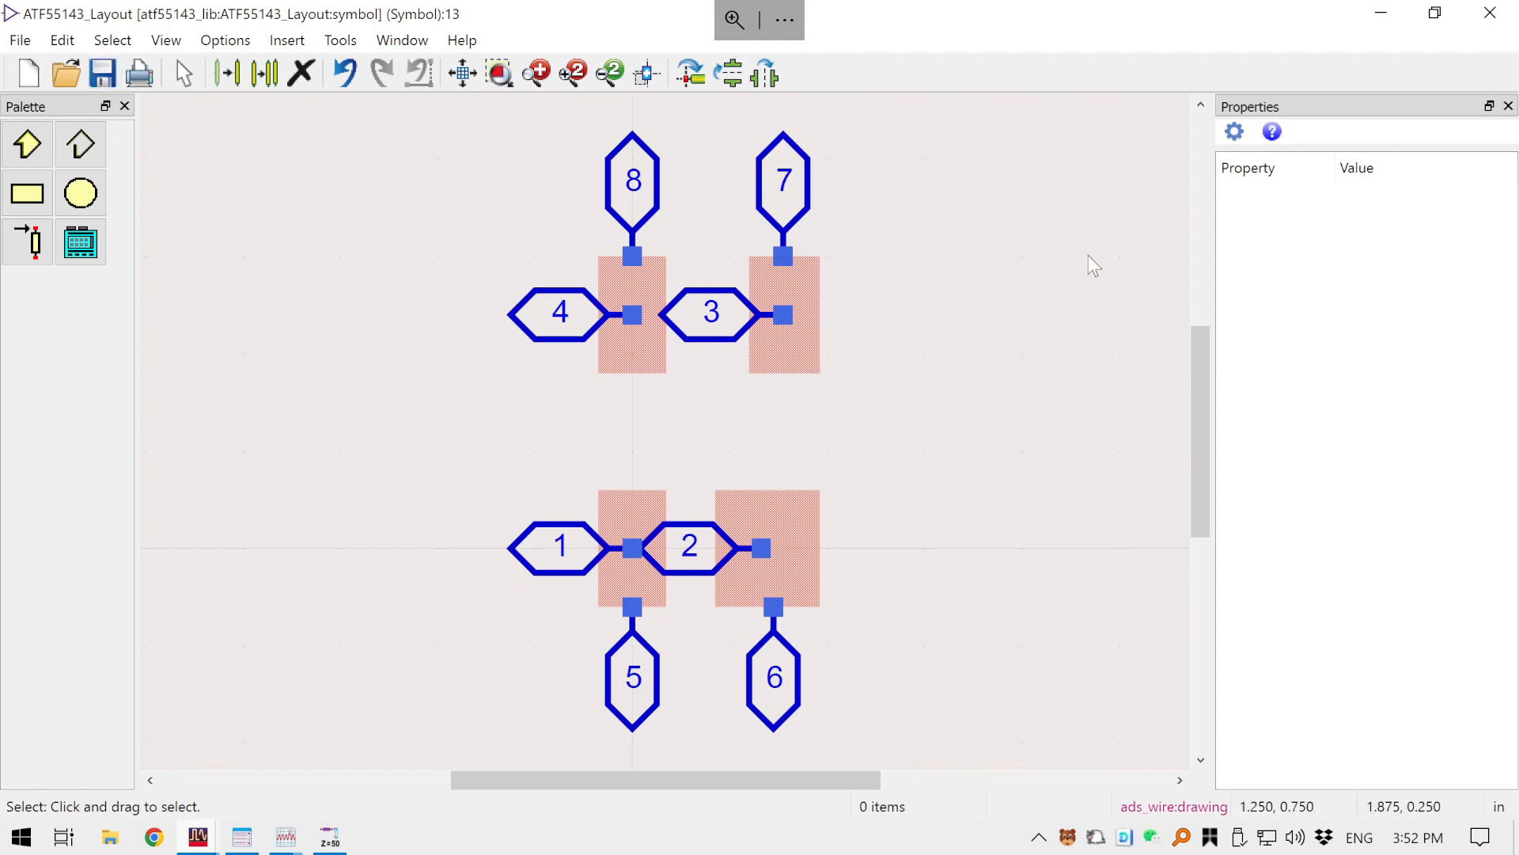
- Close the ATF55143_Layout symbol window, keeping the remote desktop session connected
click(1491, 12)
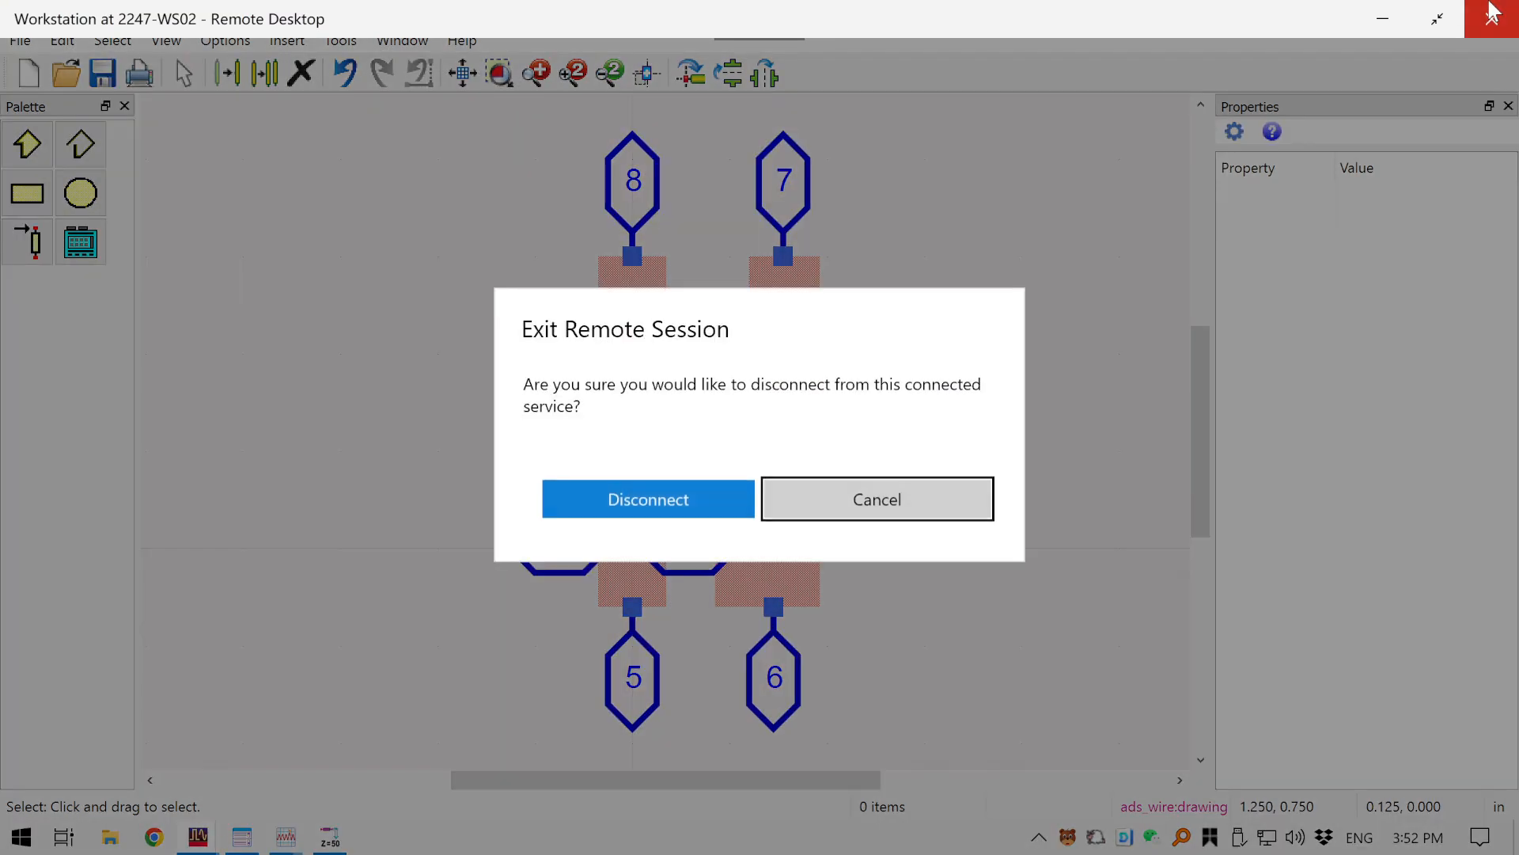
click(974, 489)
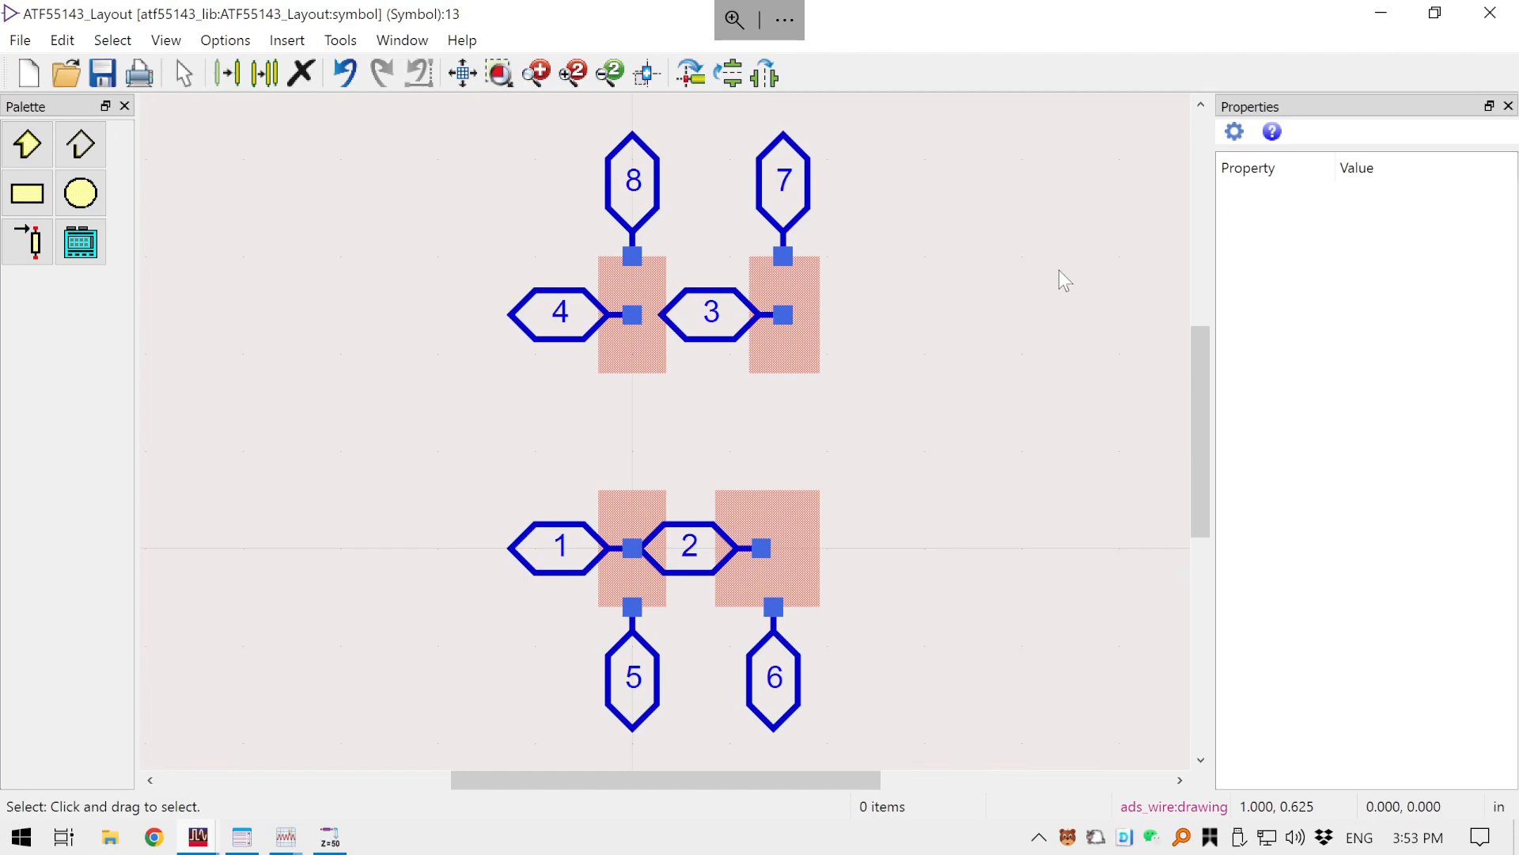
click(1486, 25)
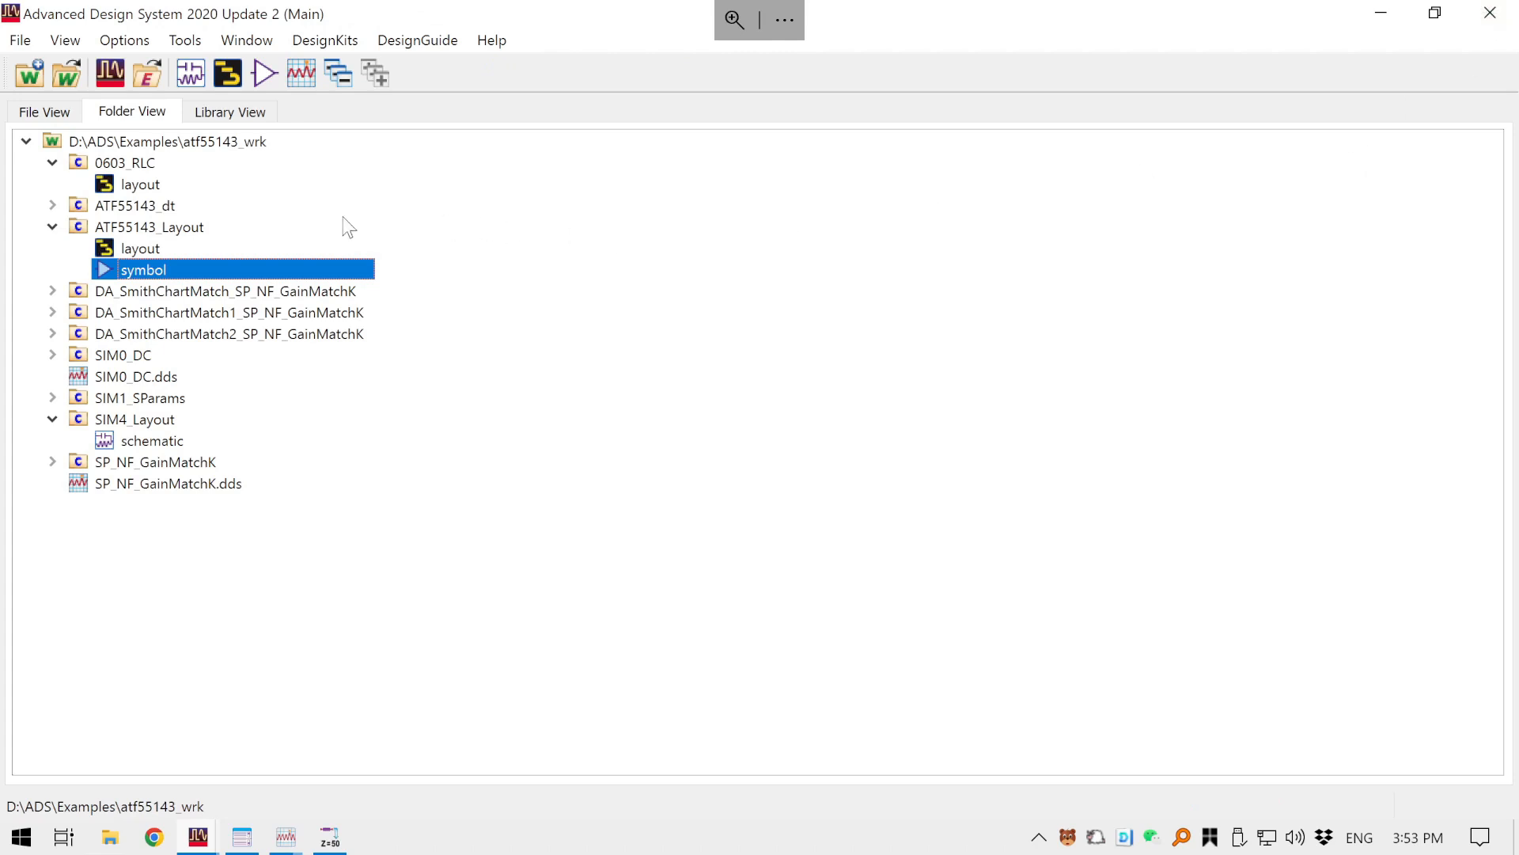
- Create a new symbol view for the 0603_RLC cell in atf55143_lib
click(126, 170)
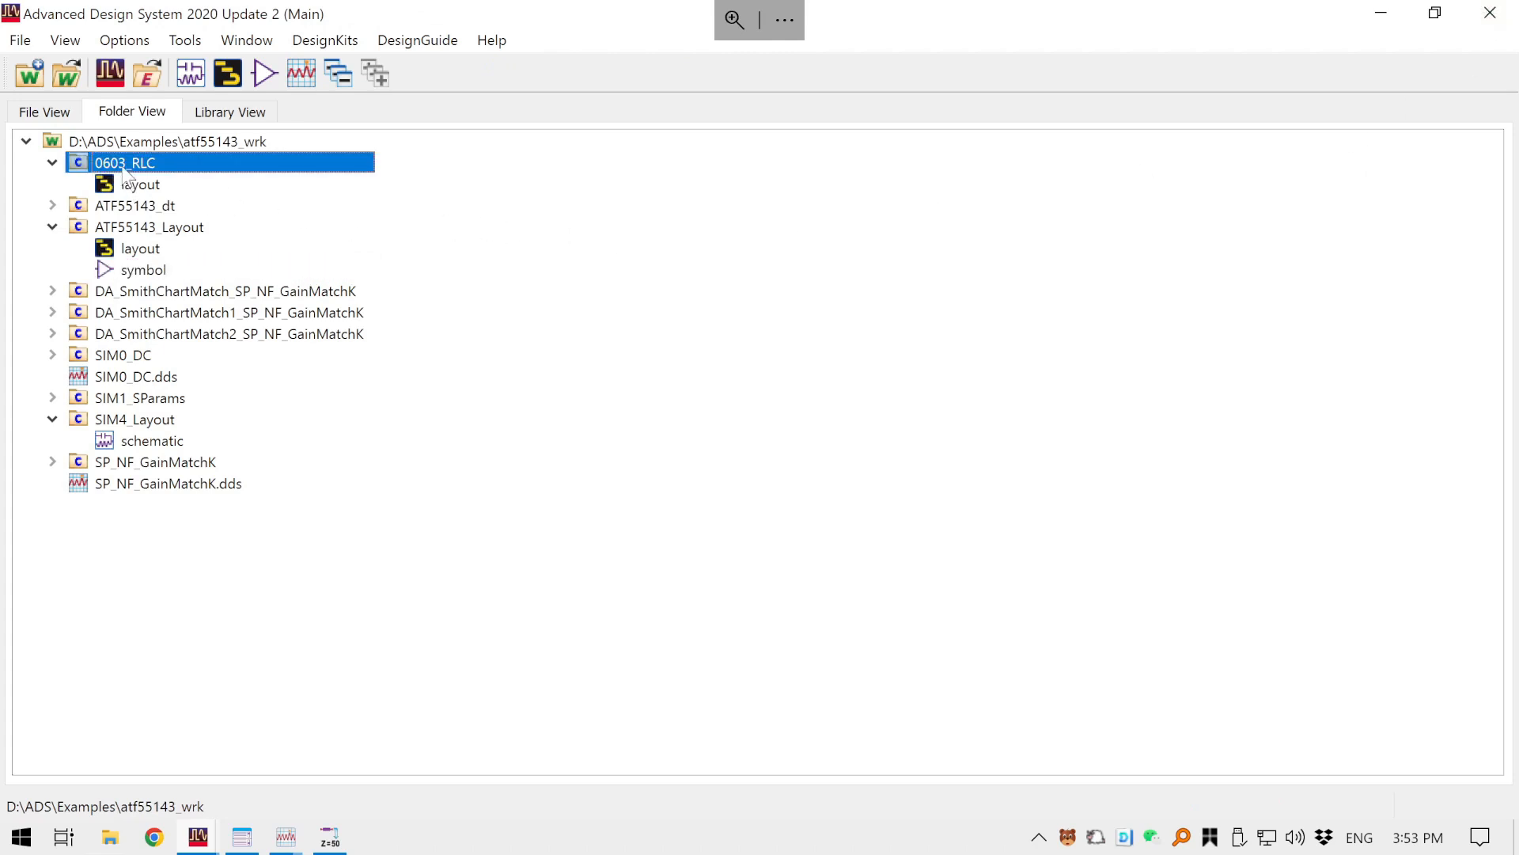
right_click(125, 173)
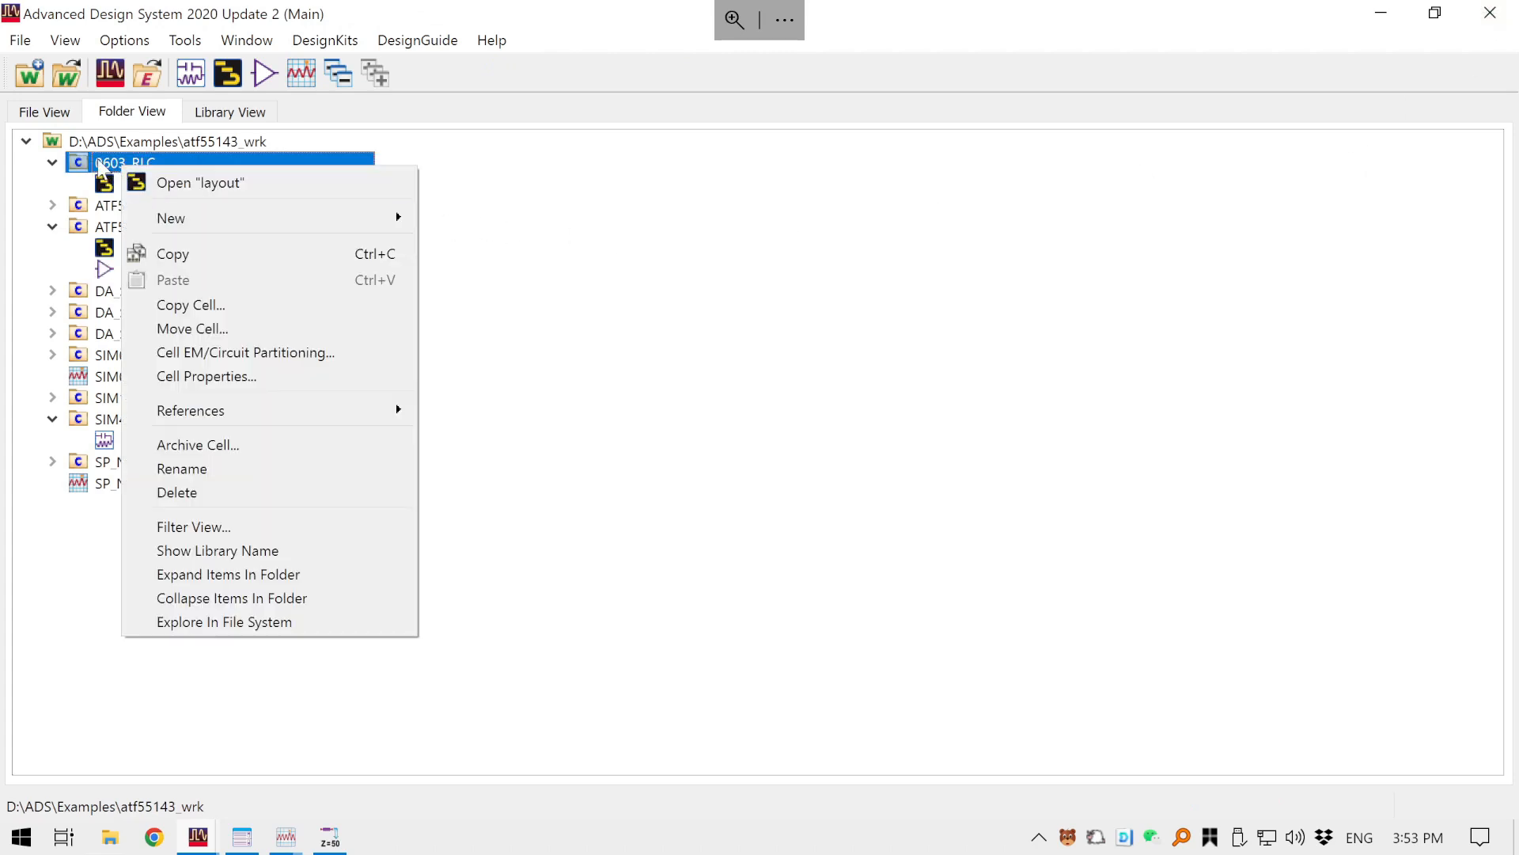
click(99, 161)
click(114, 143)
click(124, 167)
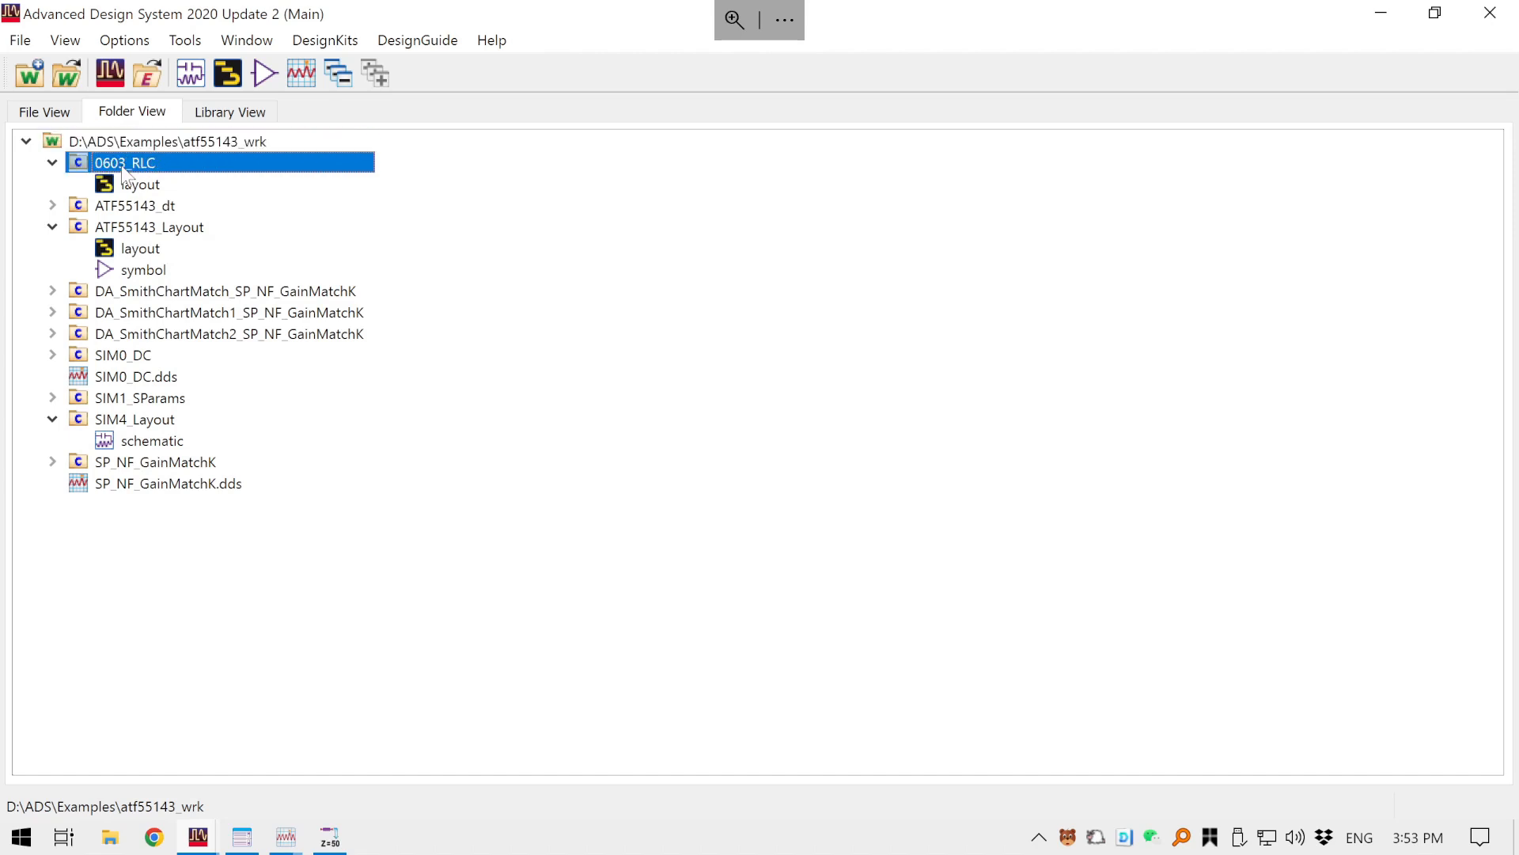
right_click(125, 173)
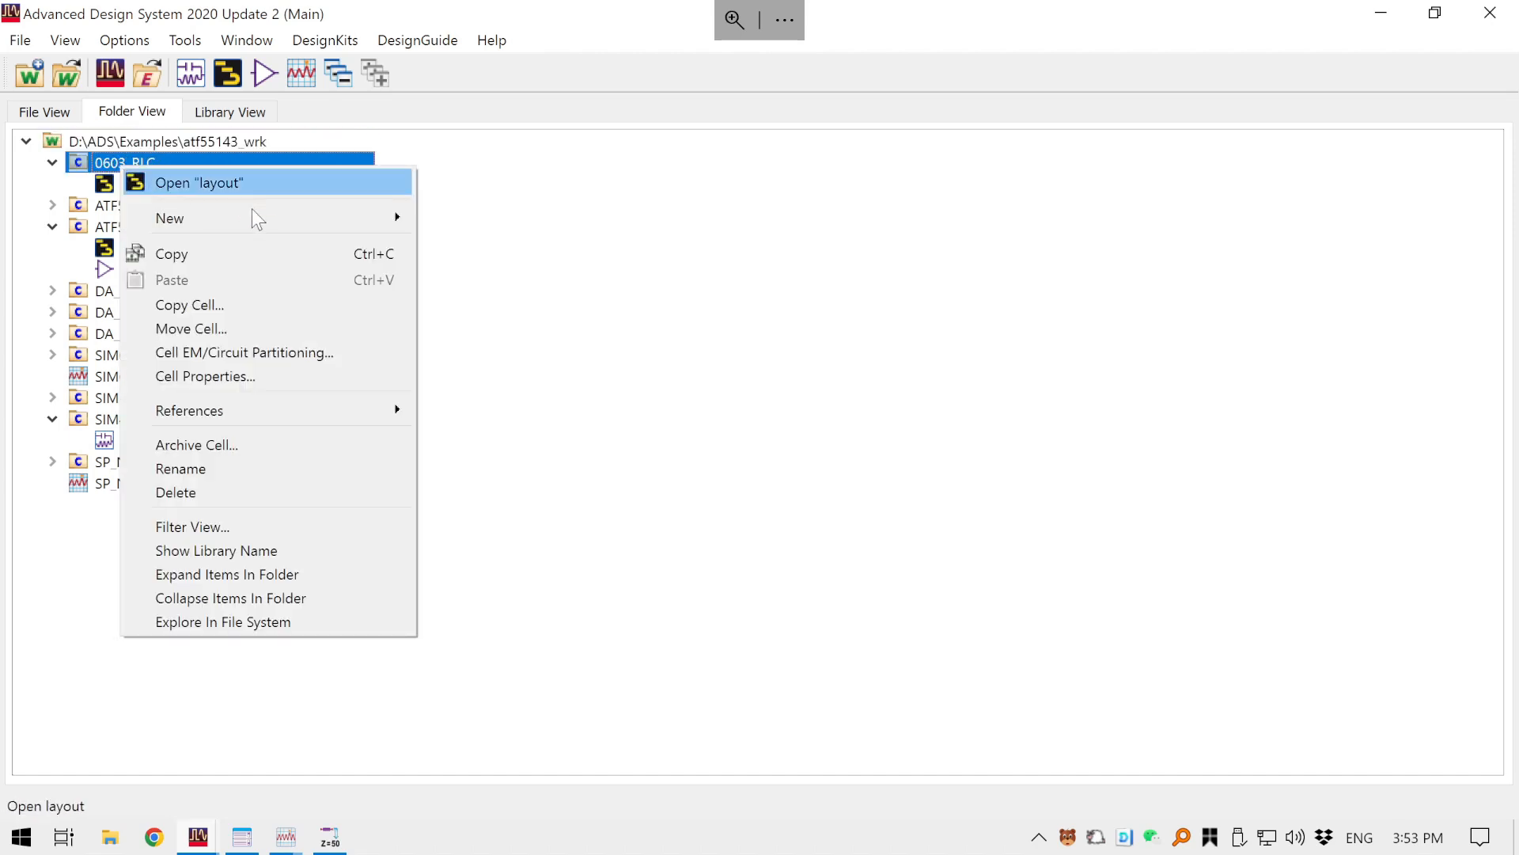
mouse_move(275, 217)
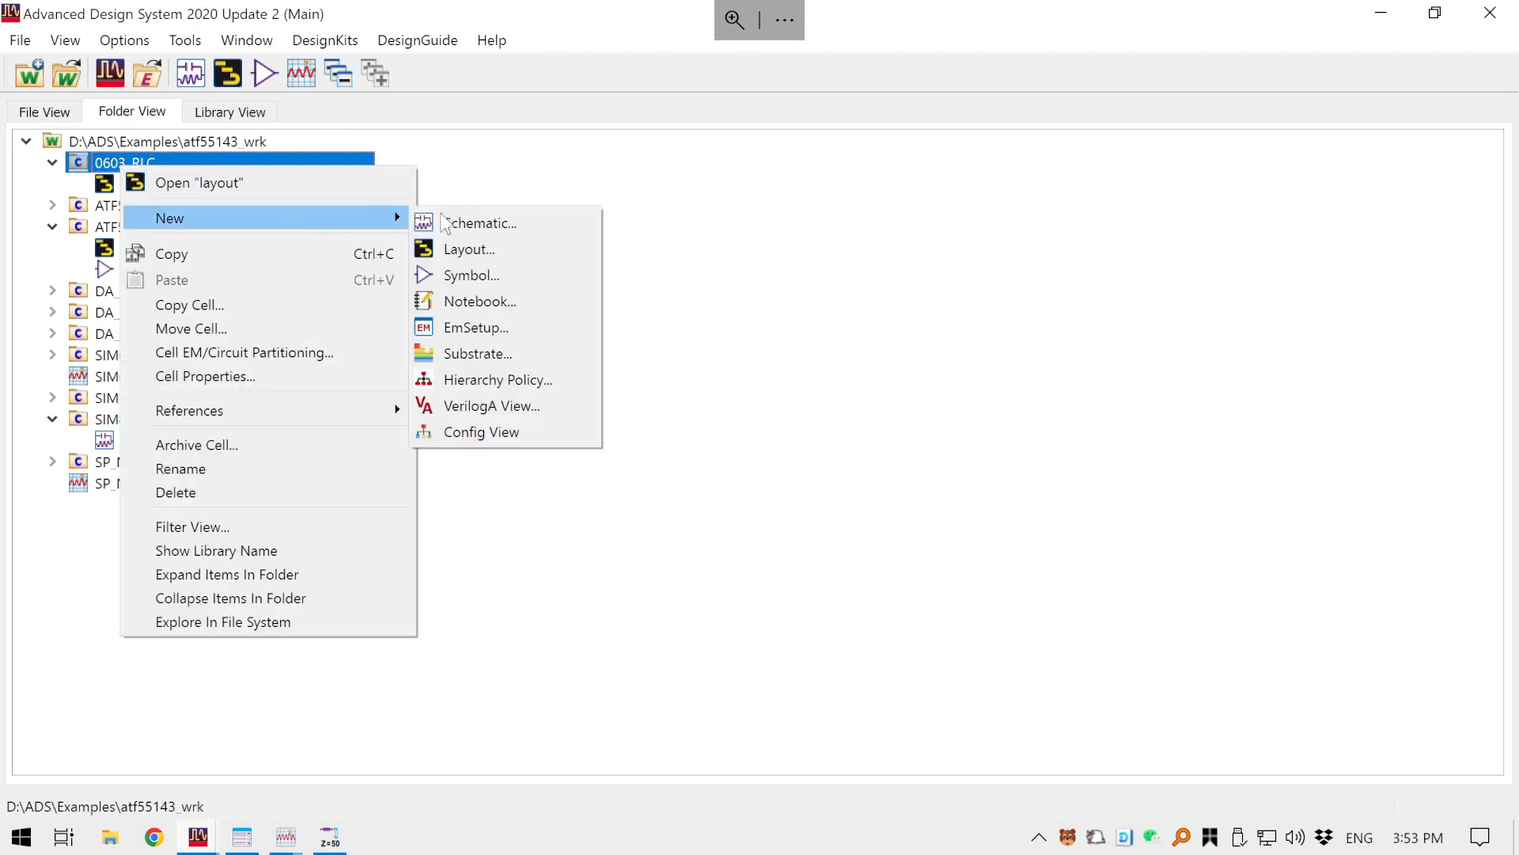
click(473, 274)
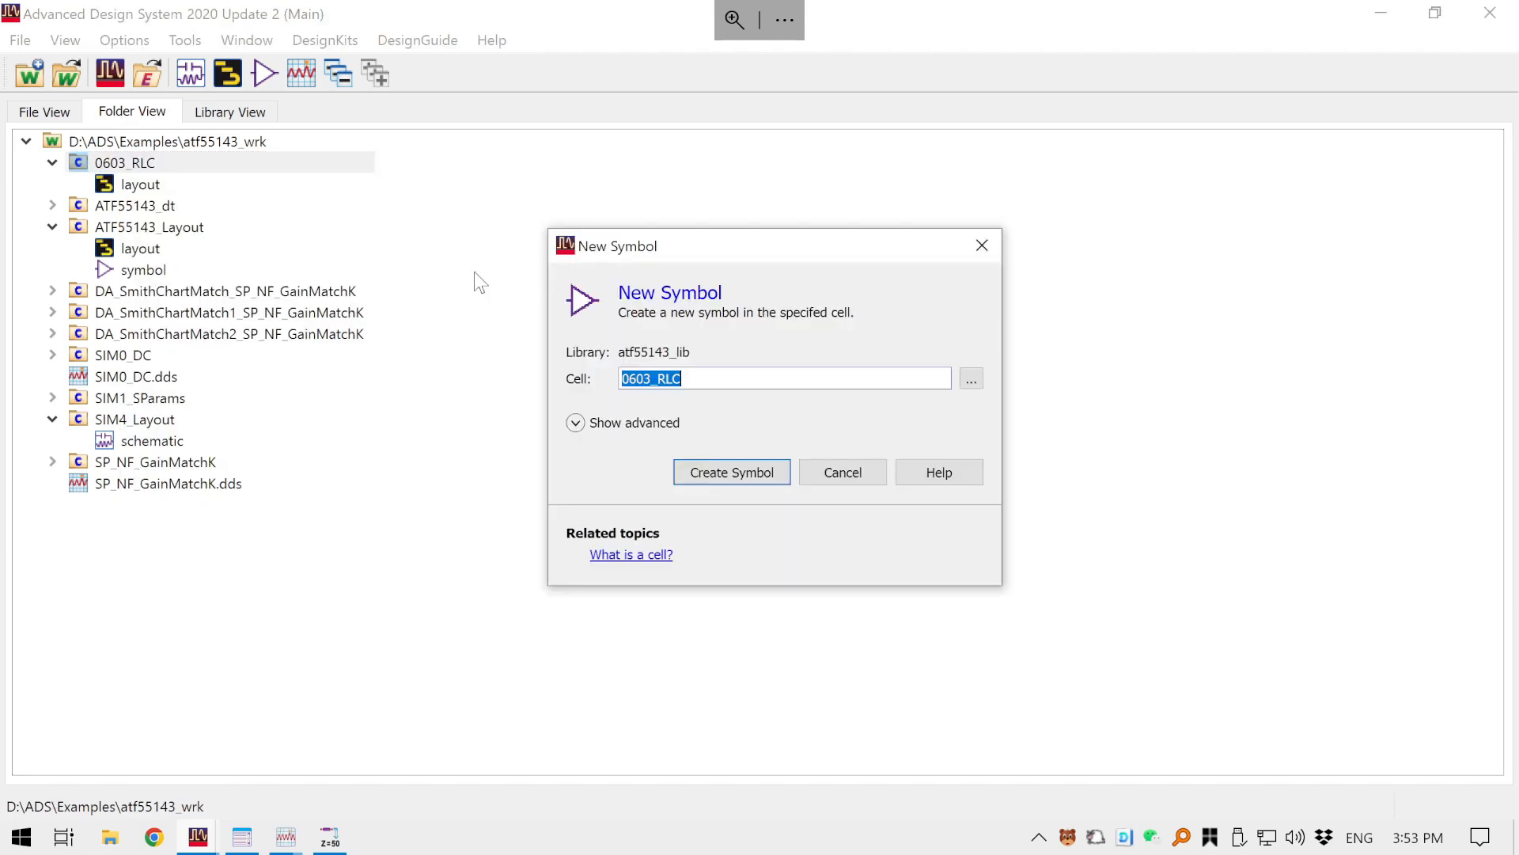
click(713, 471)
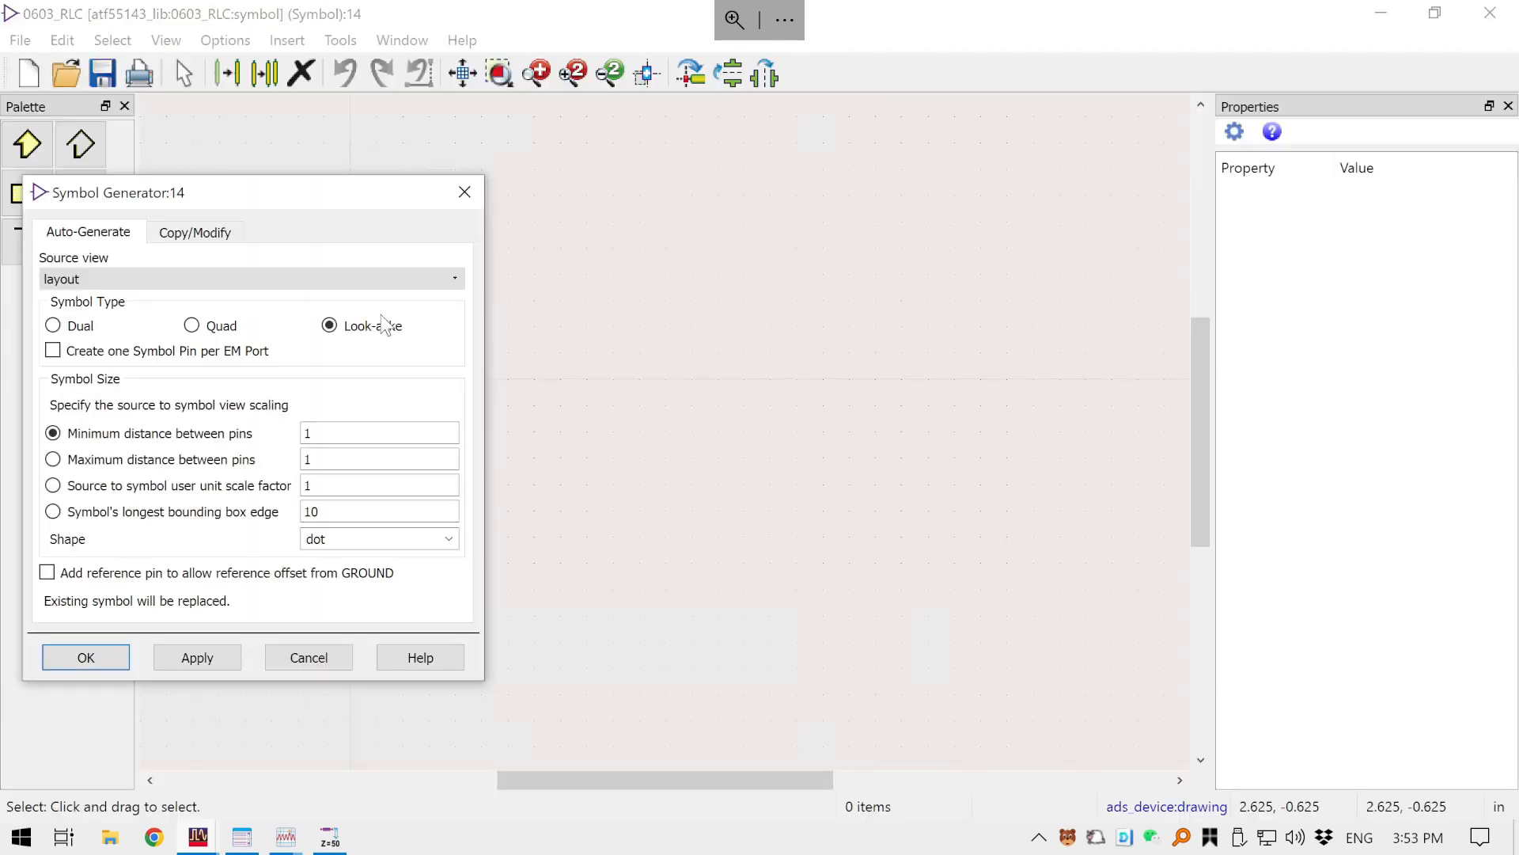
- Generate a look-alike symbol from the layout view, sized by source-to-symbol user unit scale factor, then save and close the 0603_RLC symbol
click(91, 278)
click(91, 292)
click(87, 486)
drag(315, 484, 295, 486)
click(97, 663)
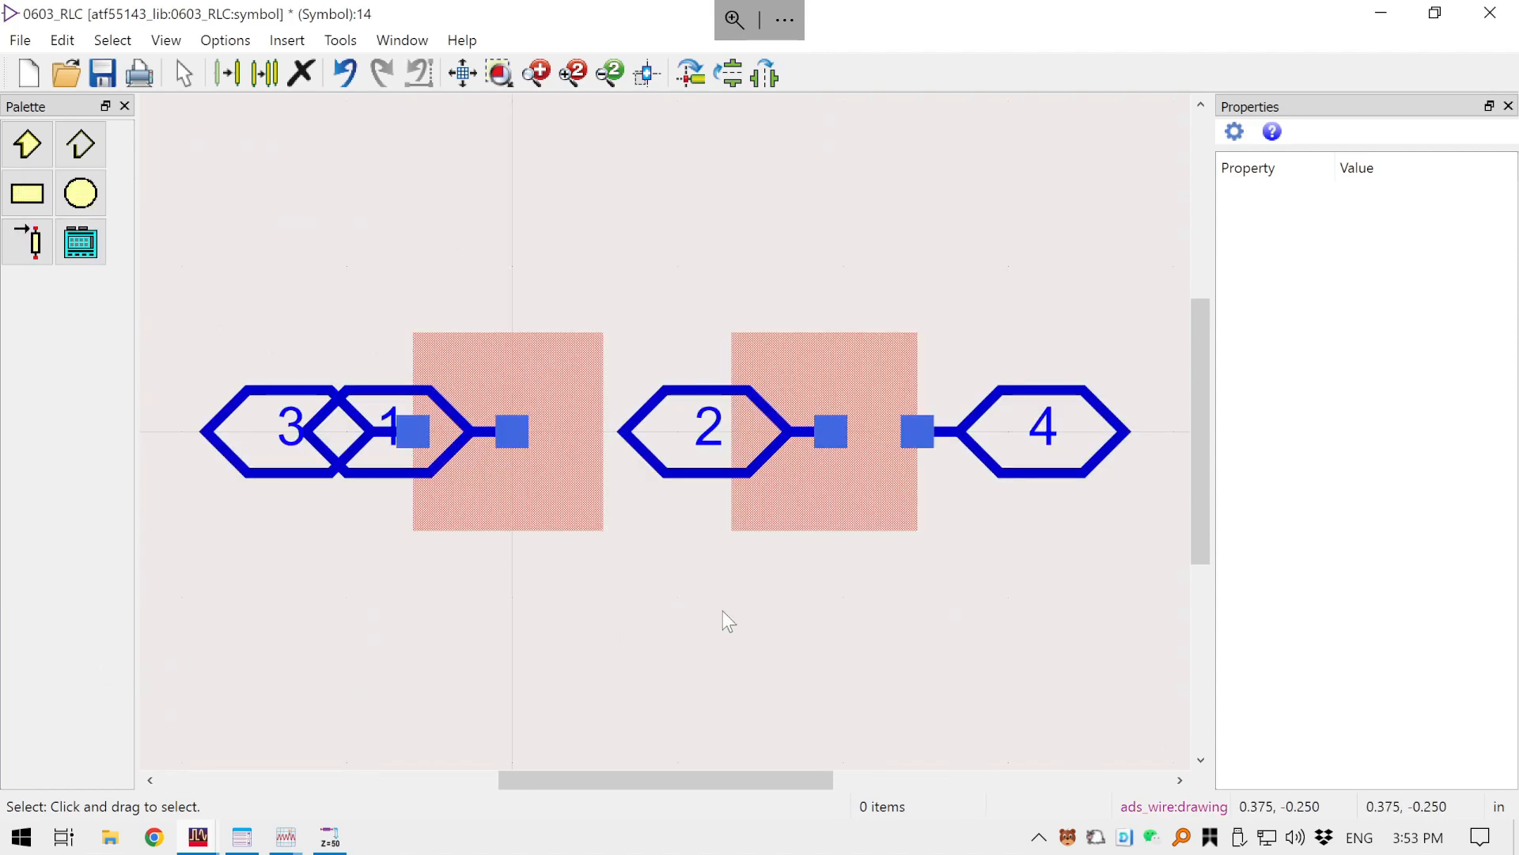
key(ctrl+s)
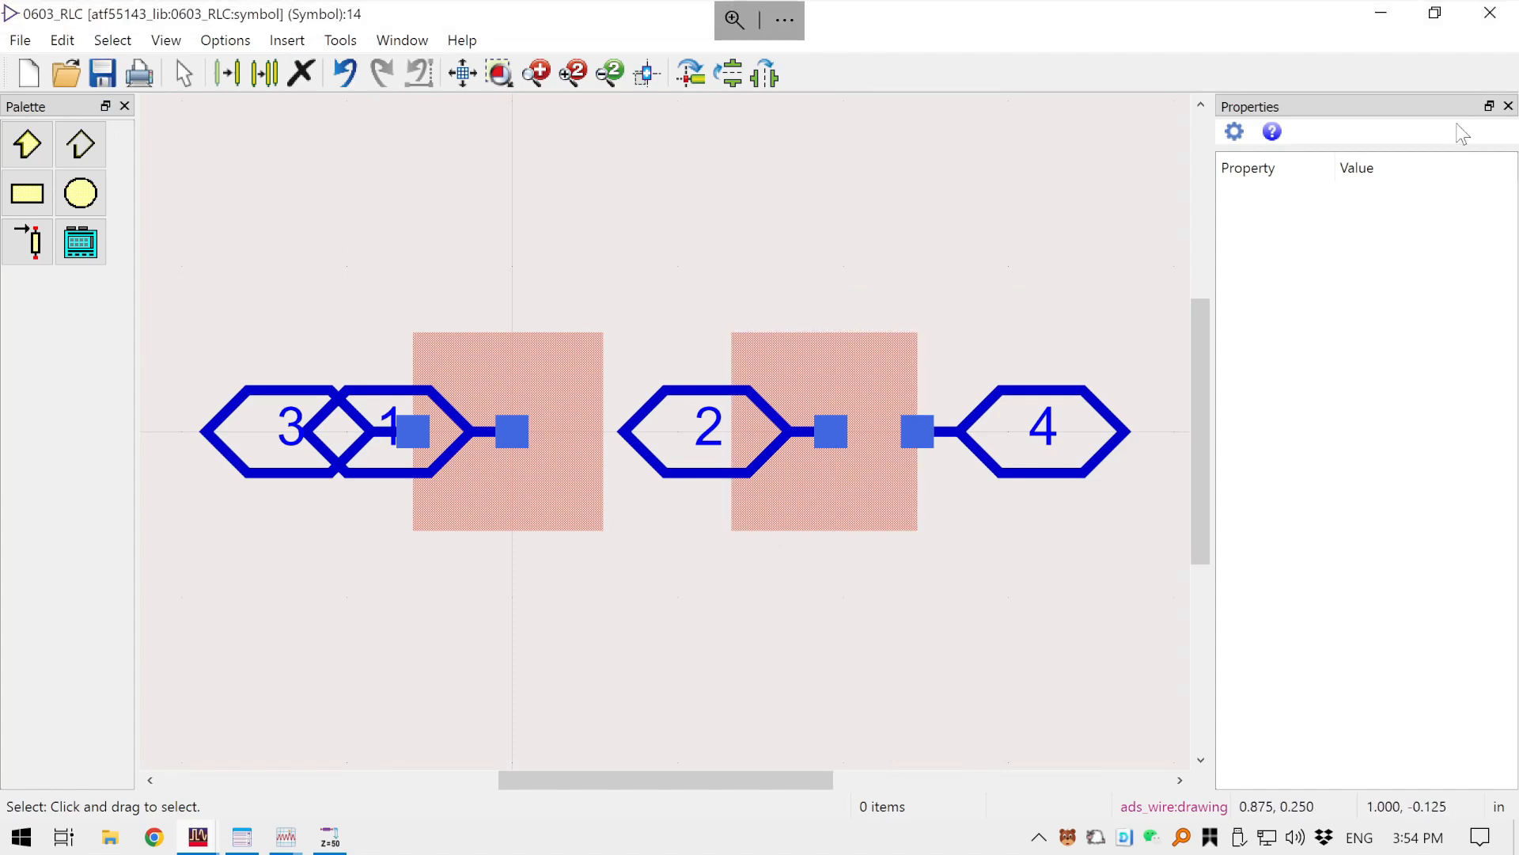
click(1489, 12)
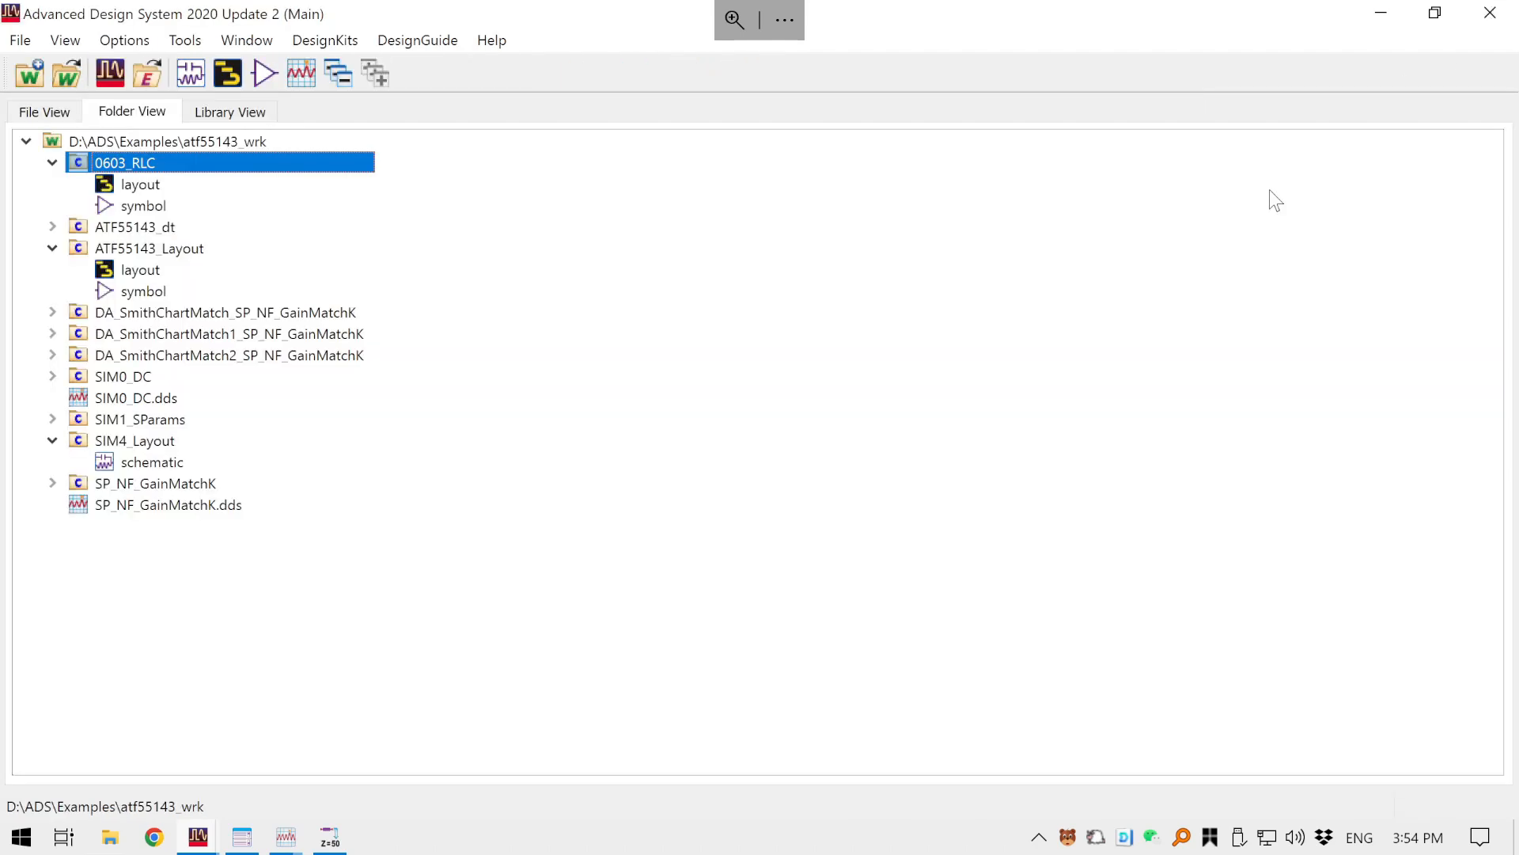
- Open the schematic view of the SIM4_Layout cell
click(110, 597)
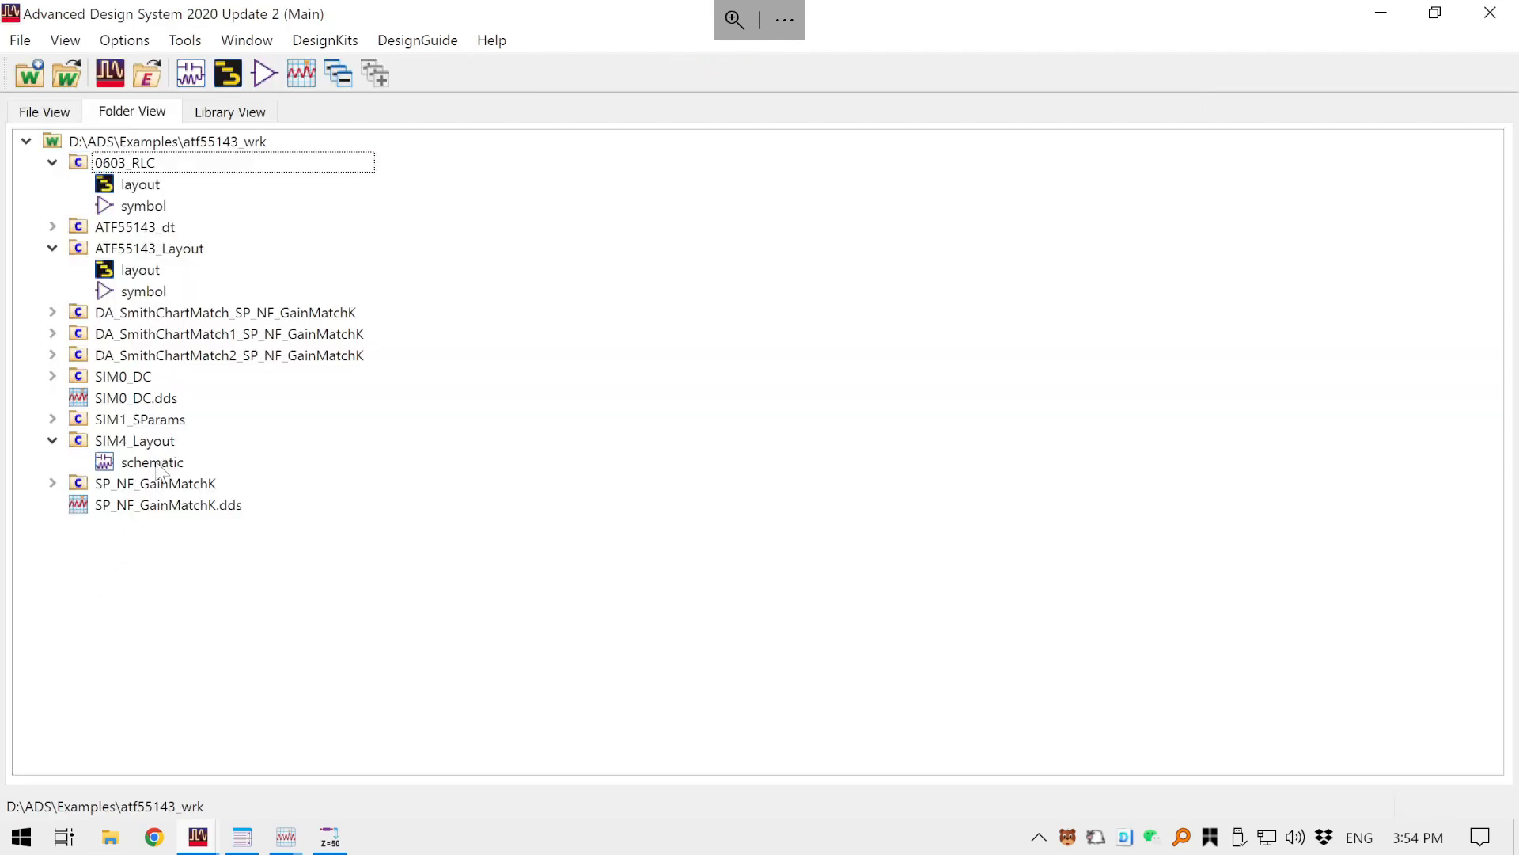
mouse_move(157, 469)
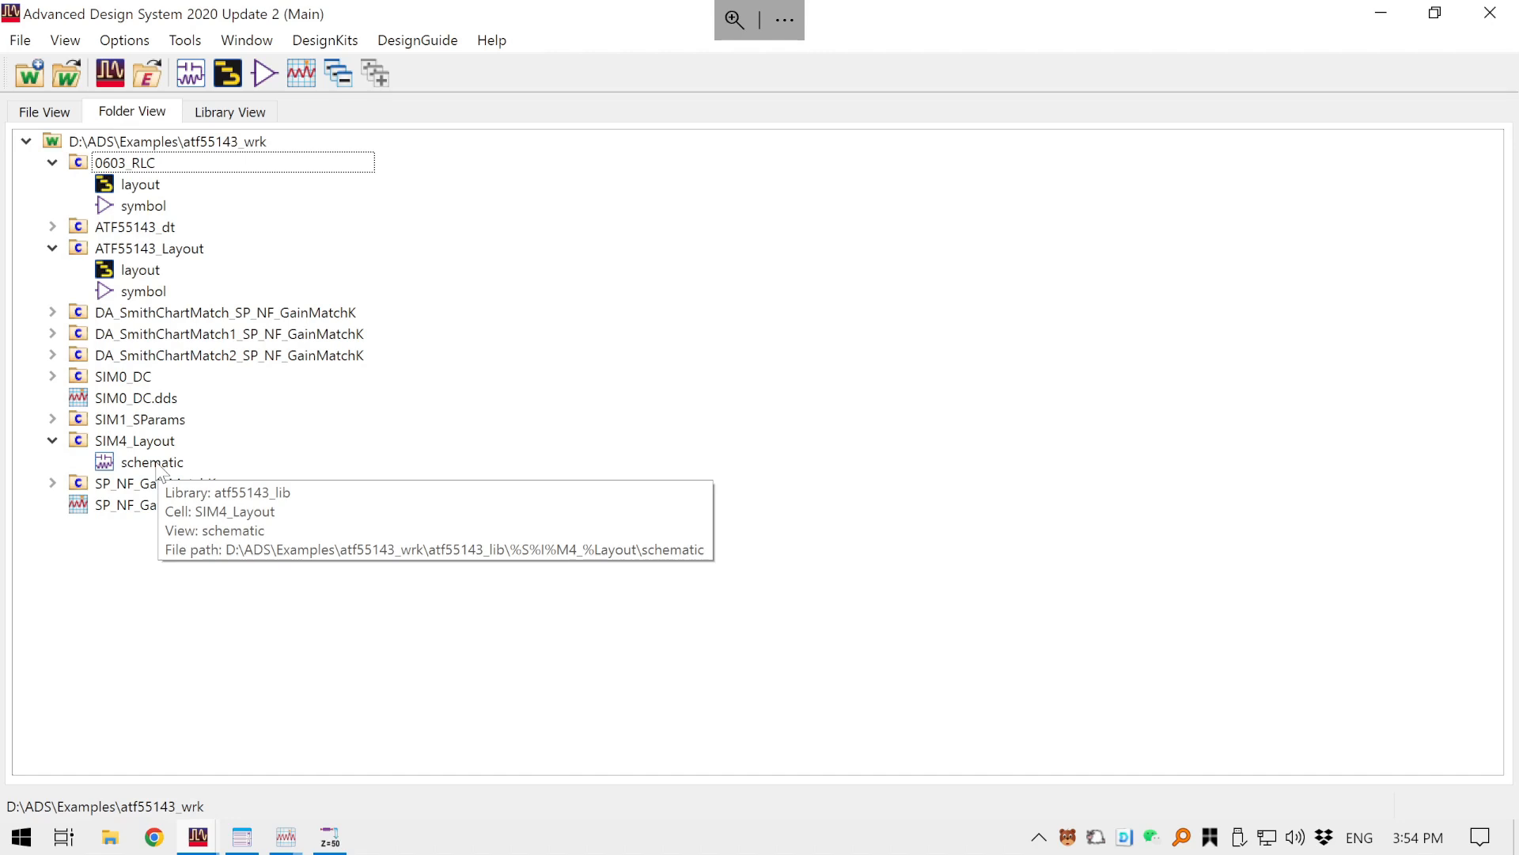
click(159, 467)
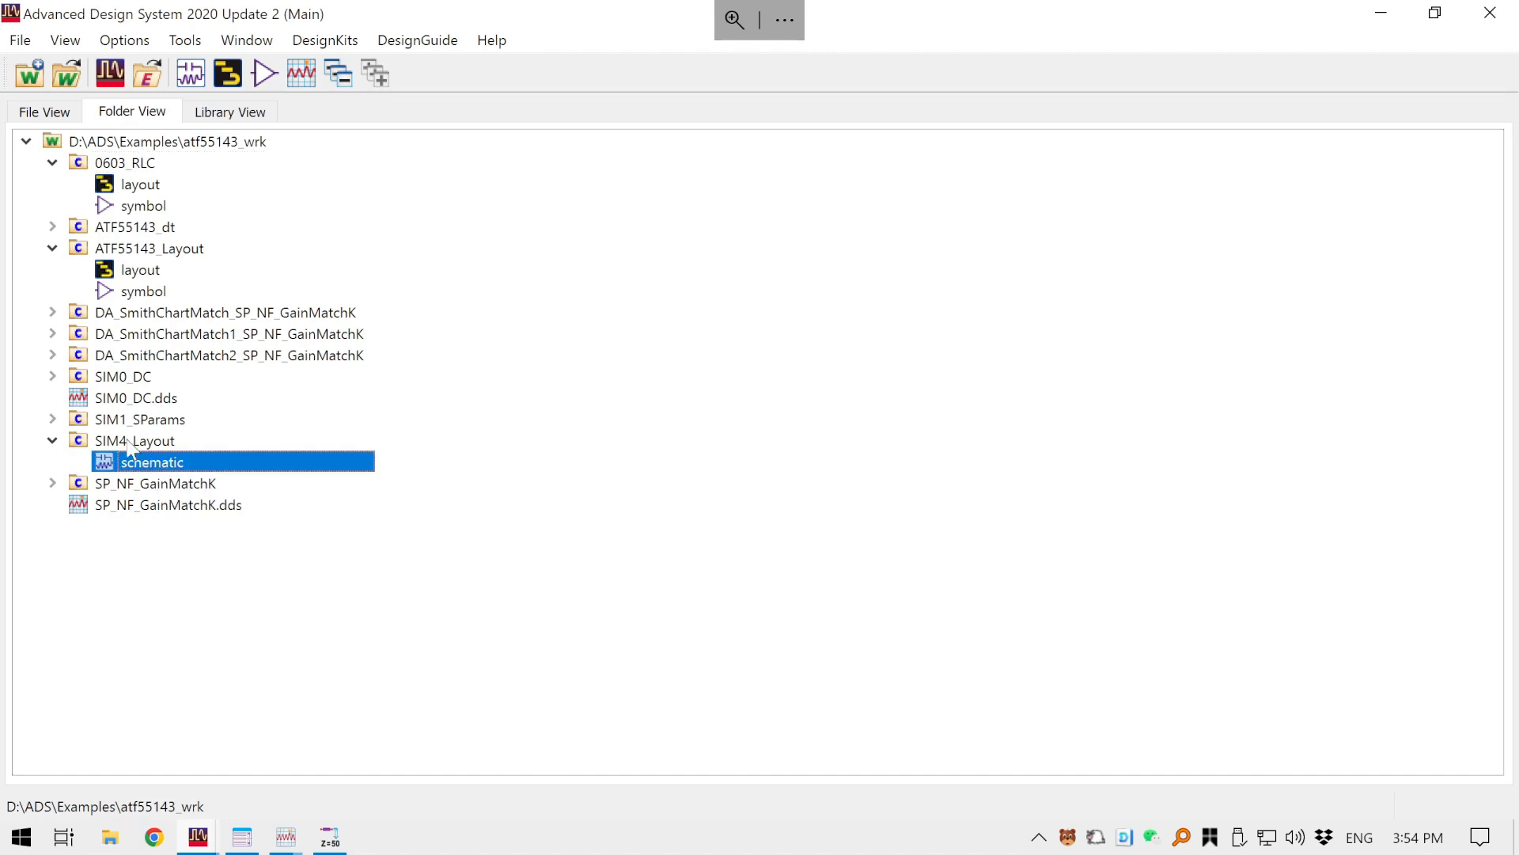
mouse_move(147, 466)
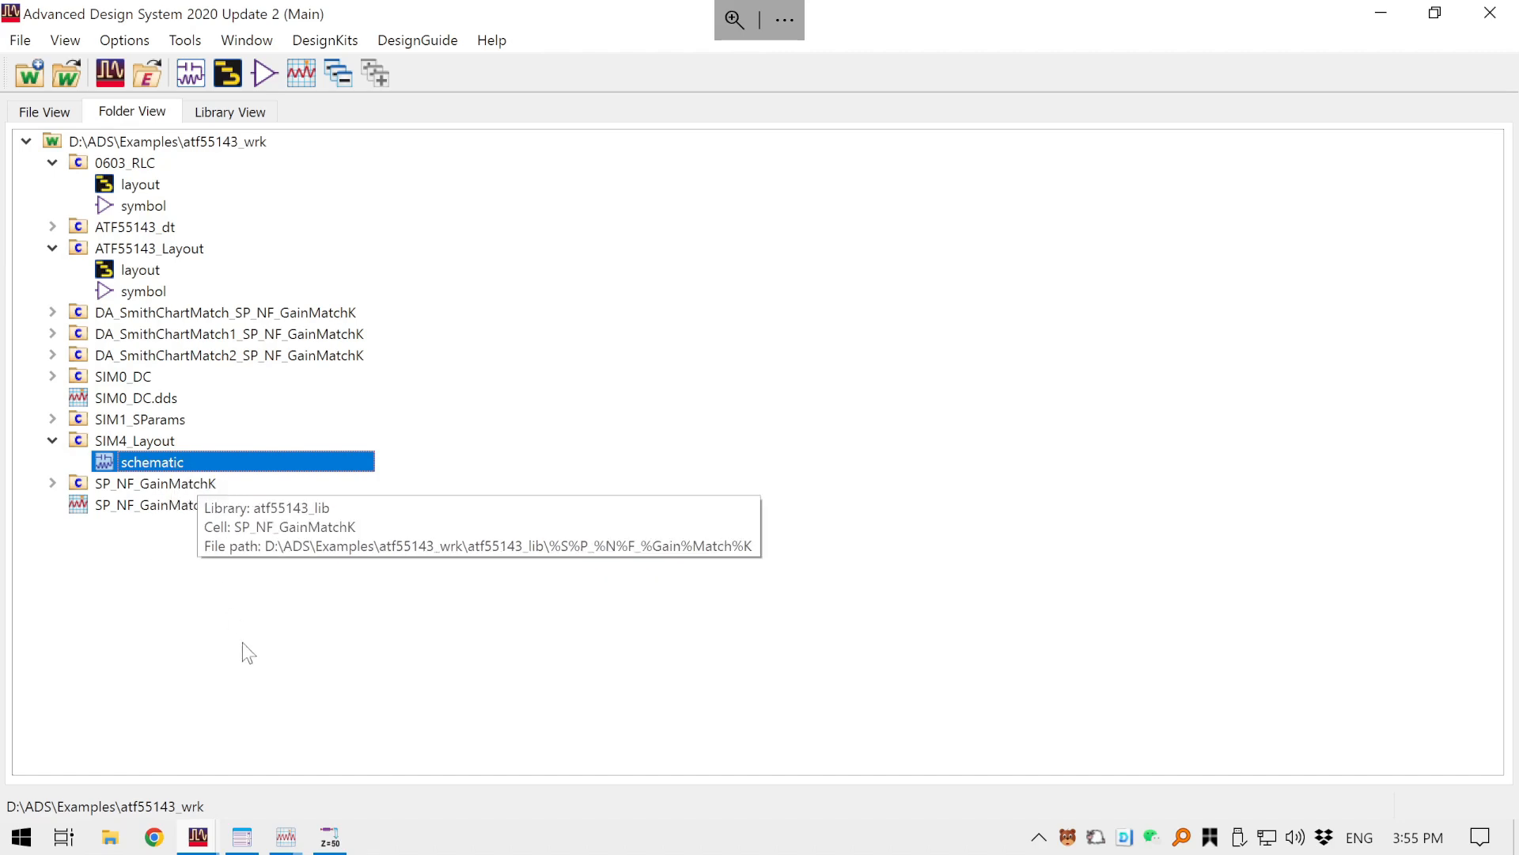
double_click(159, 462)
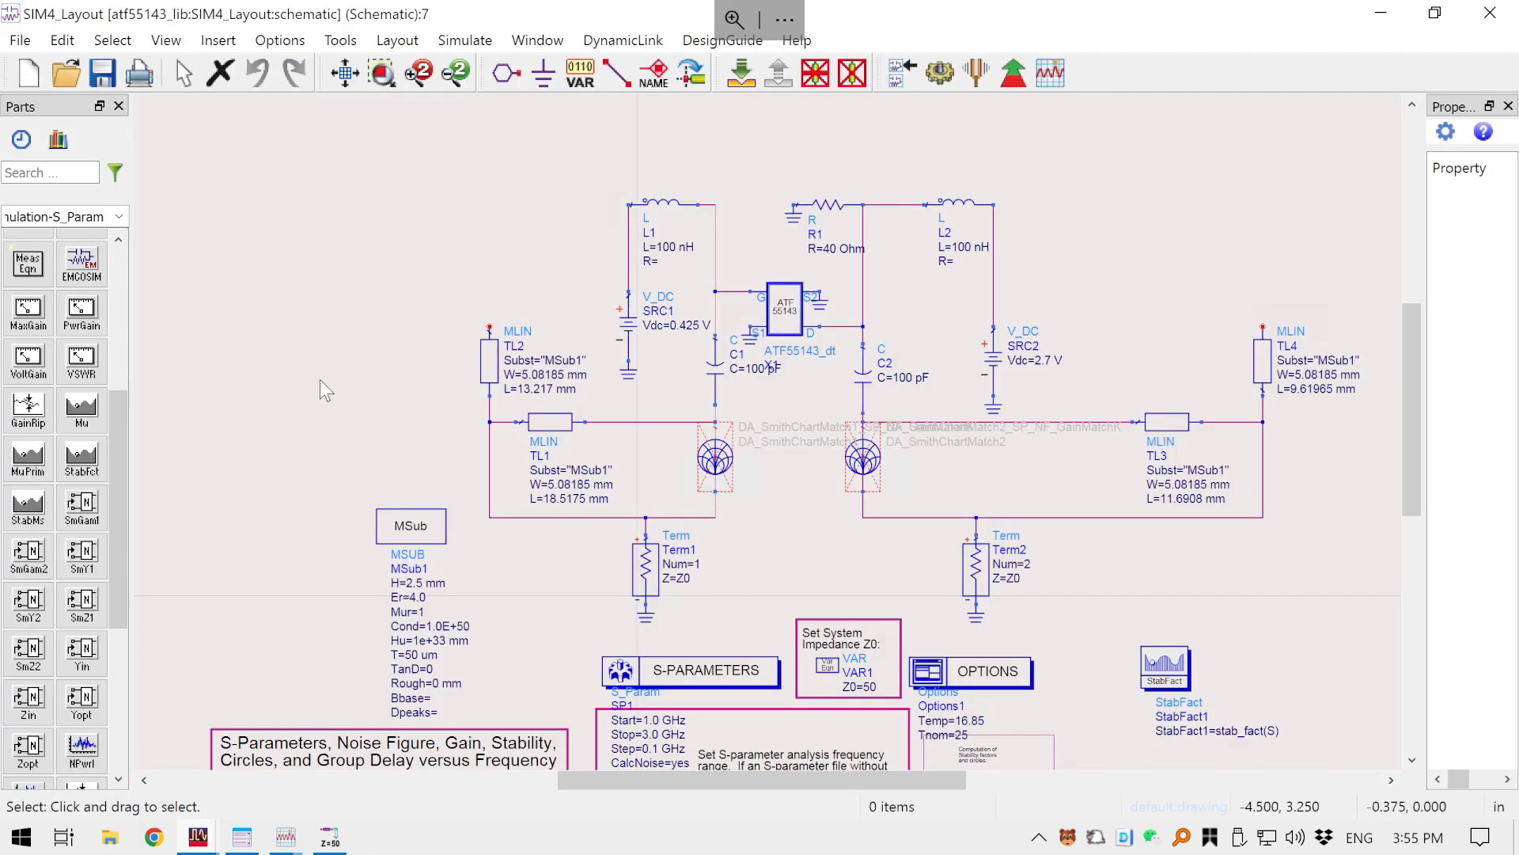
- Deactivate all schematic components except the microstrip lines TL1, TL2, TL3 and TL4, and save the schematic
drag(360, 328, 301, 253)
drag(358, 212, 313, 246)
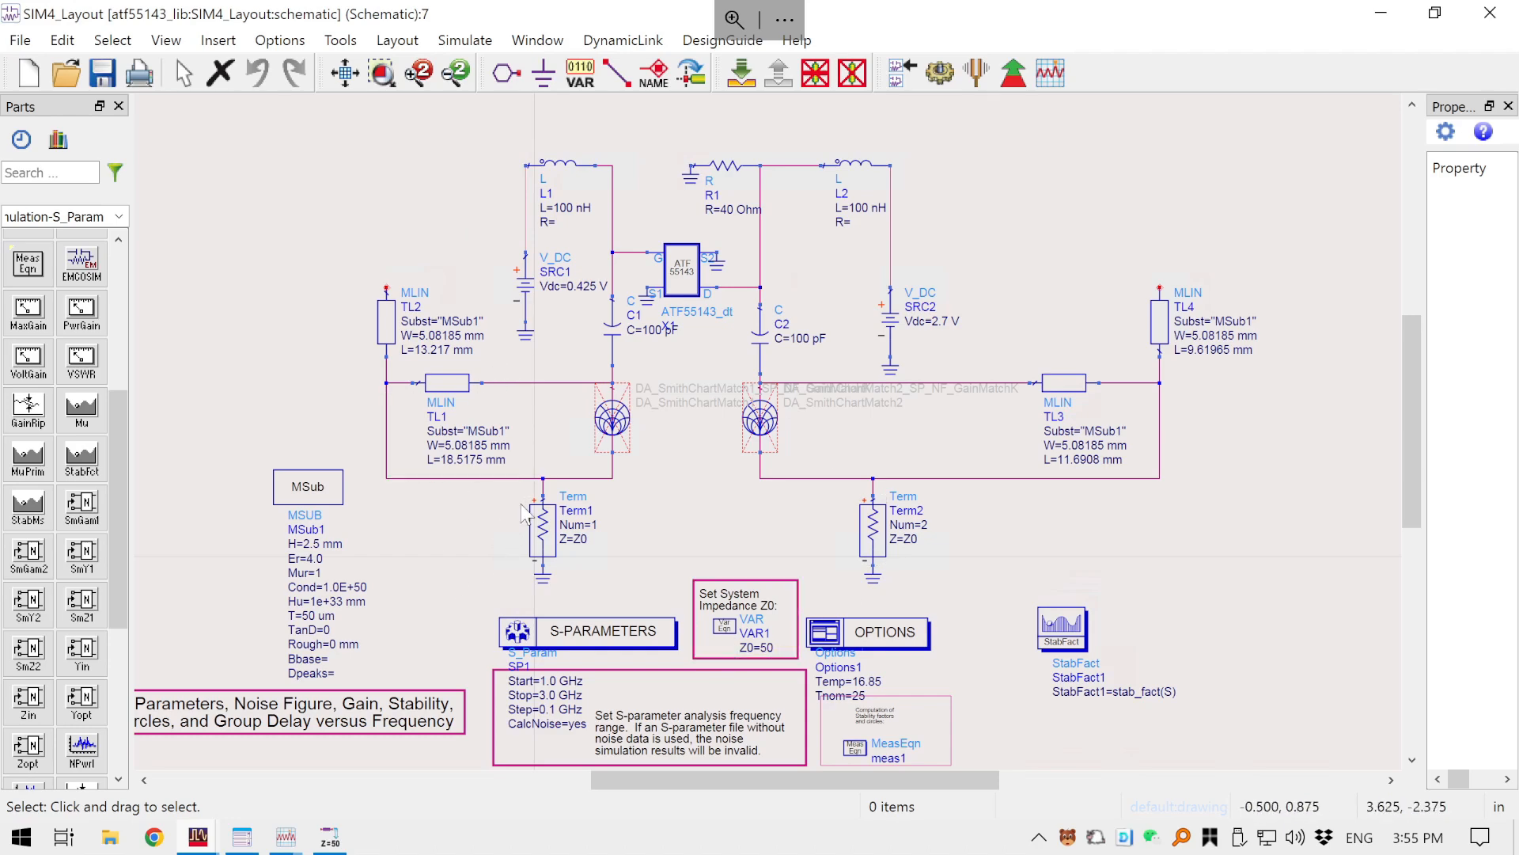
scroll(396, 492, down, 1)
drag(431, 558, 454, 452)
drag(405, 330, 349, 417)
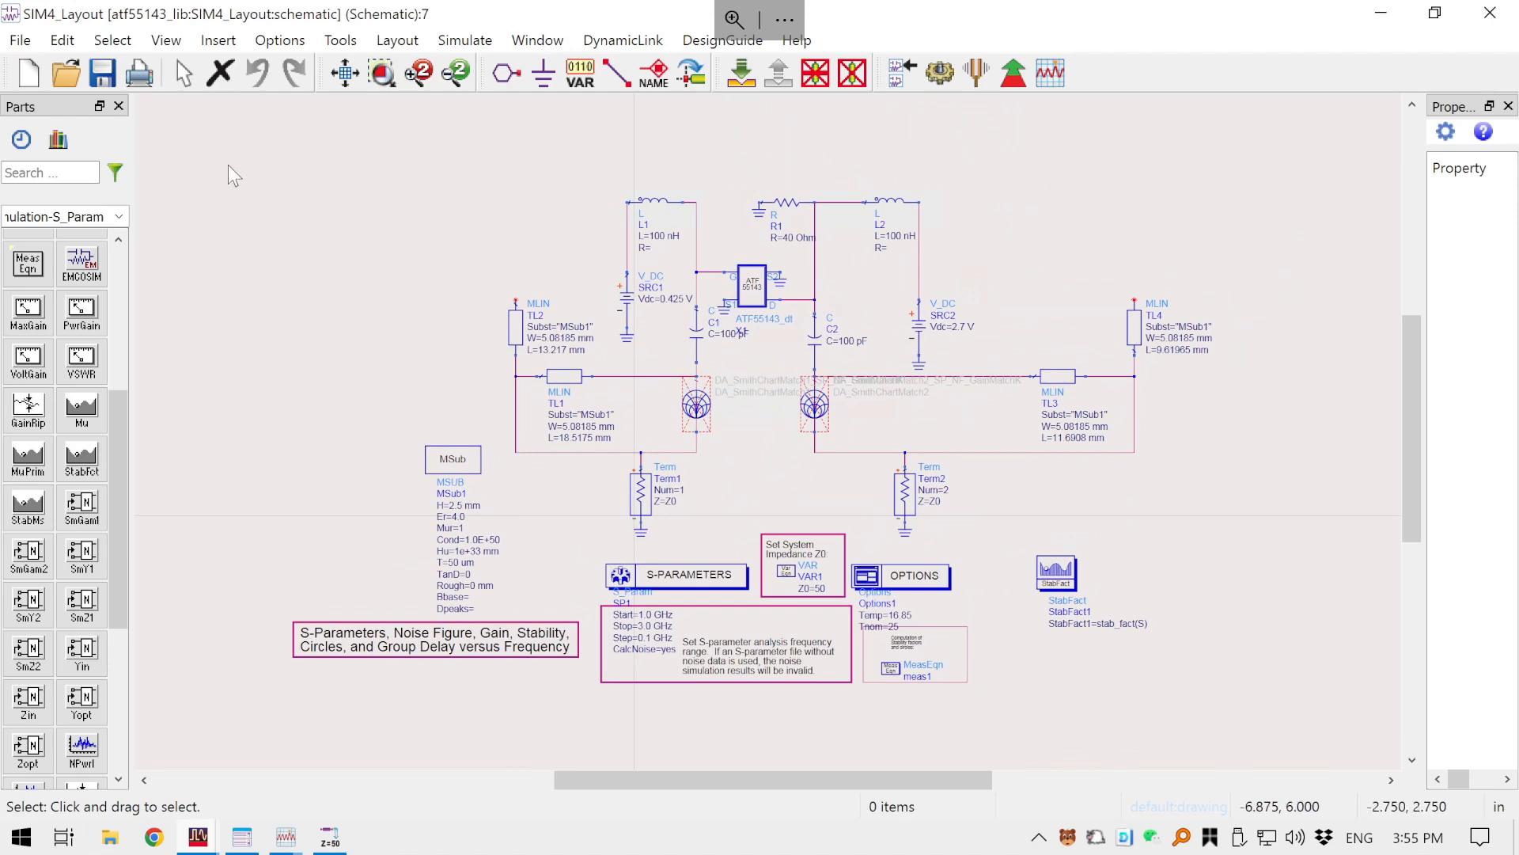
drag(205, 125, 1324, 738)
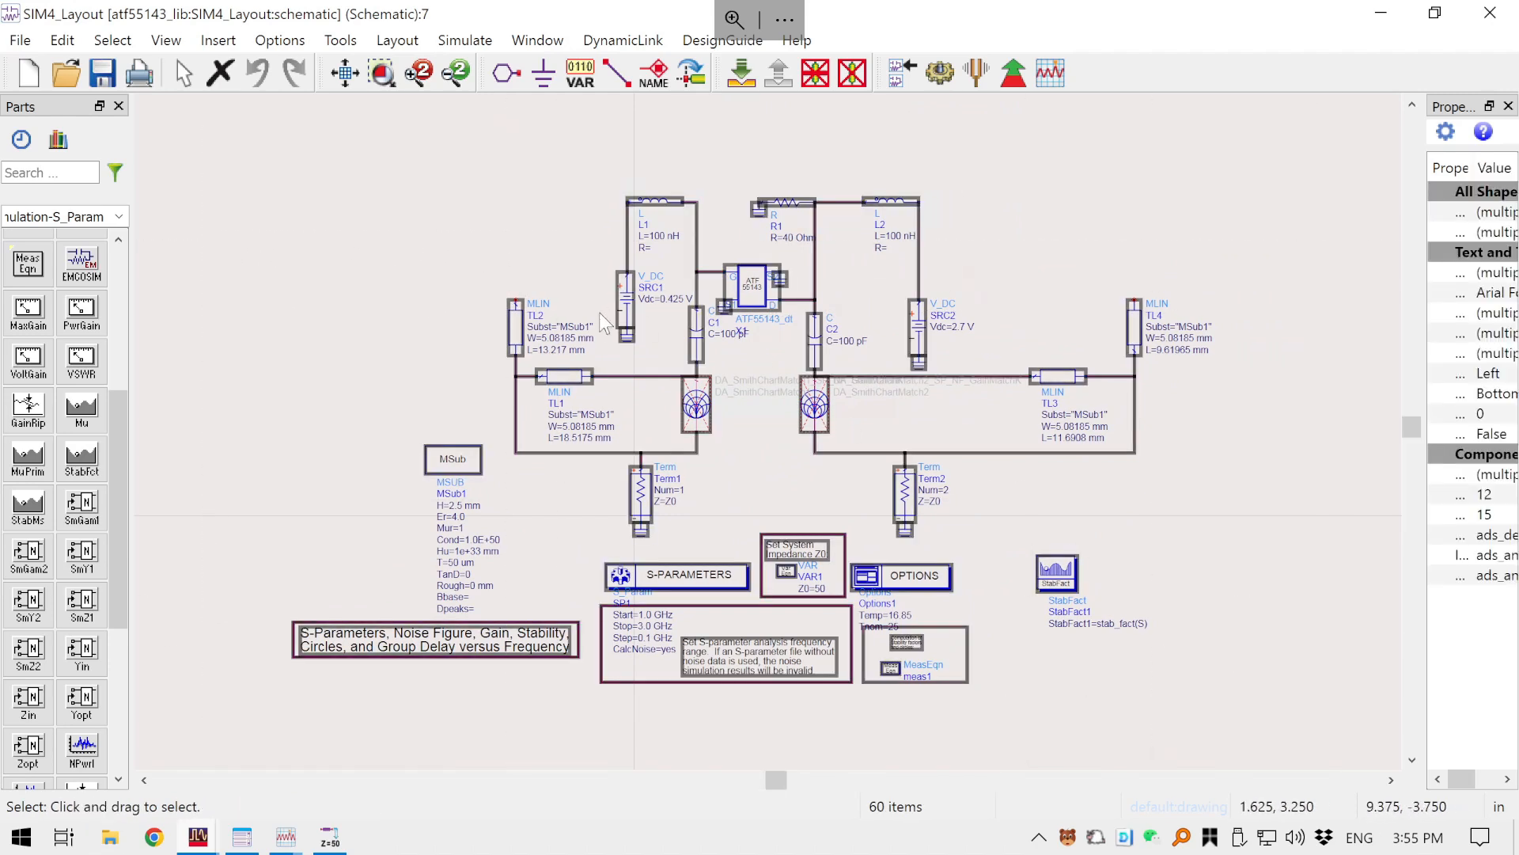
ctrl+click(516, 328)
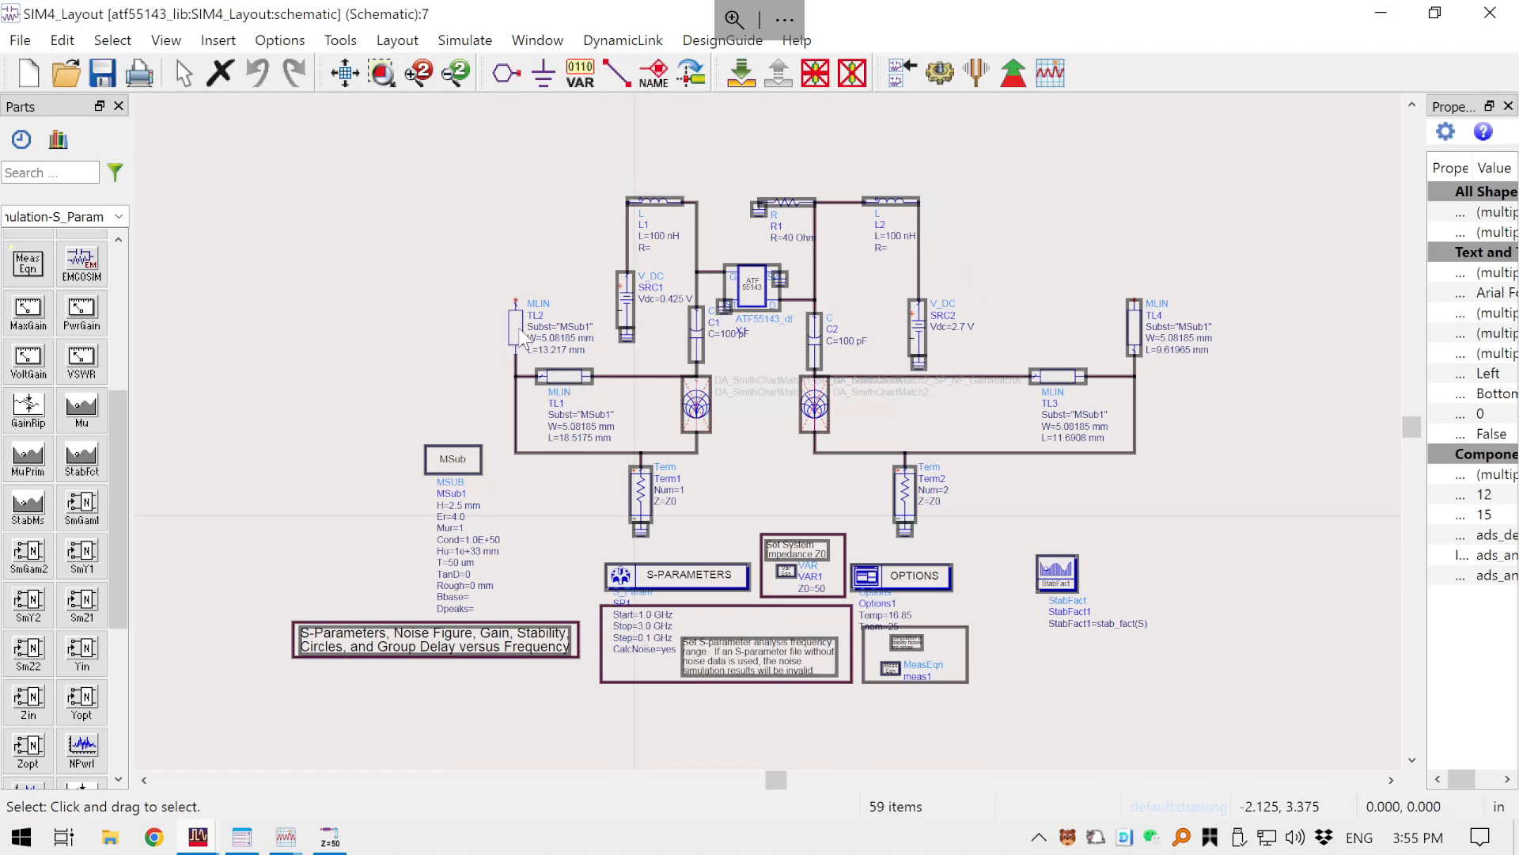
ctrl+click(578, 387)
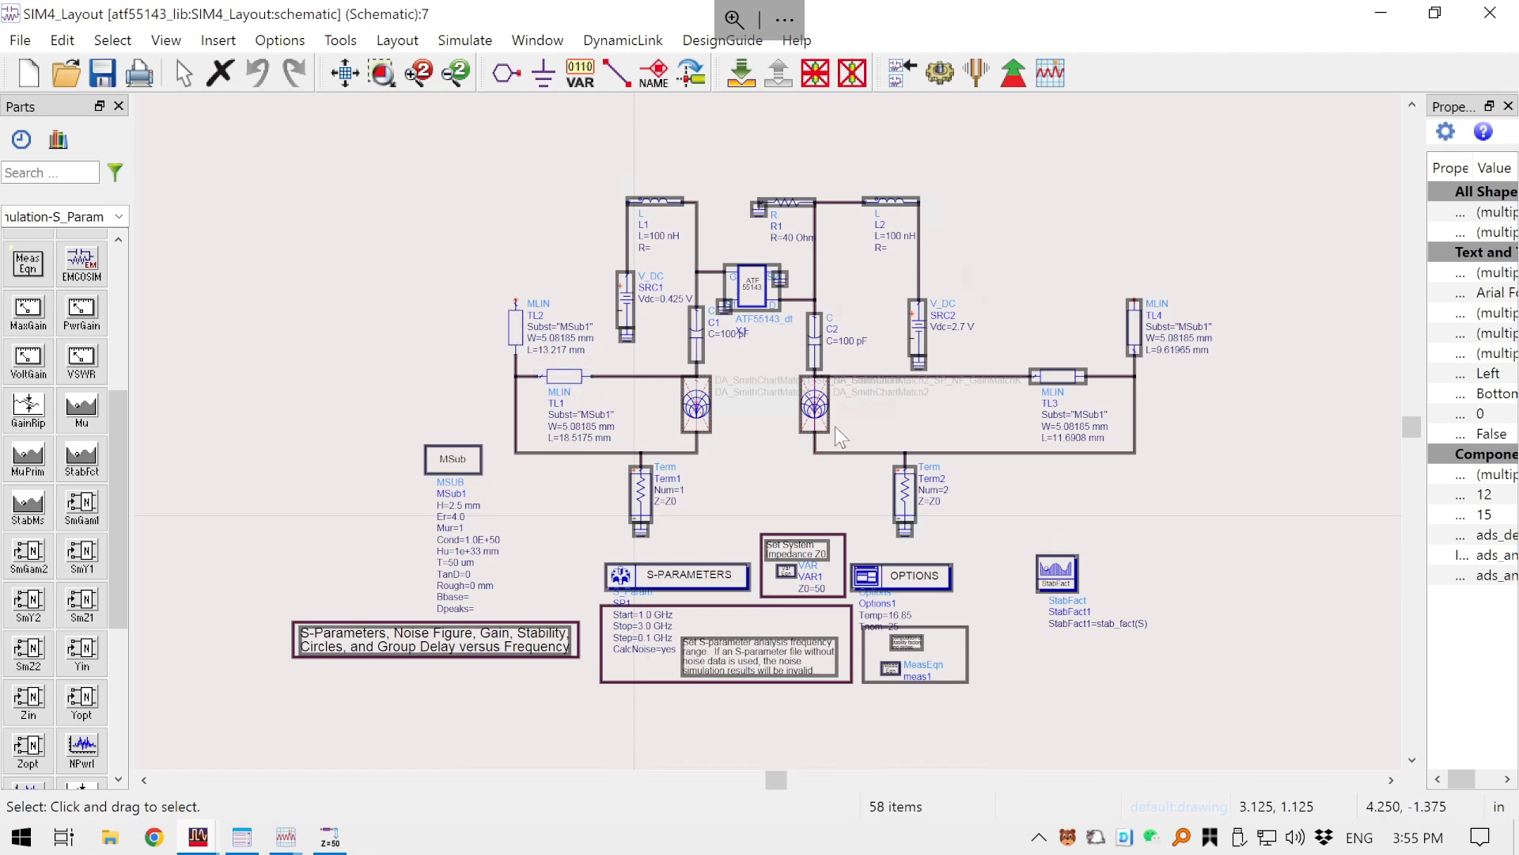
ctrl+click(1059, 377)
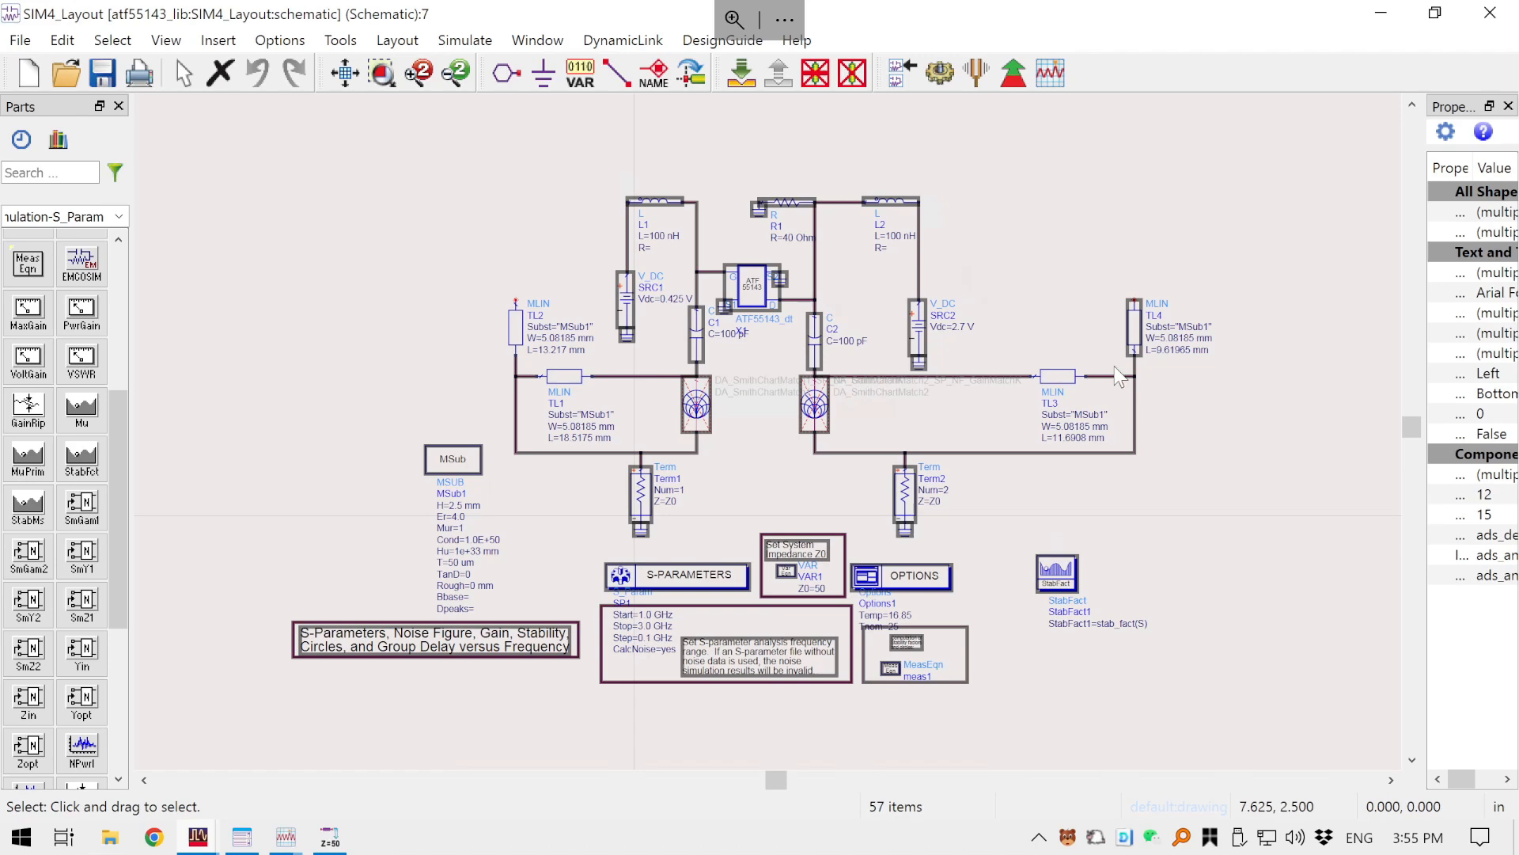
ctrl+click(1135, 331)
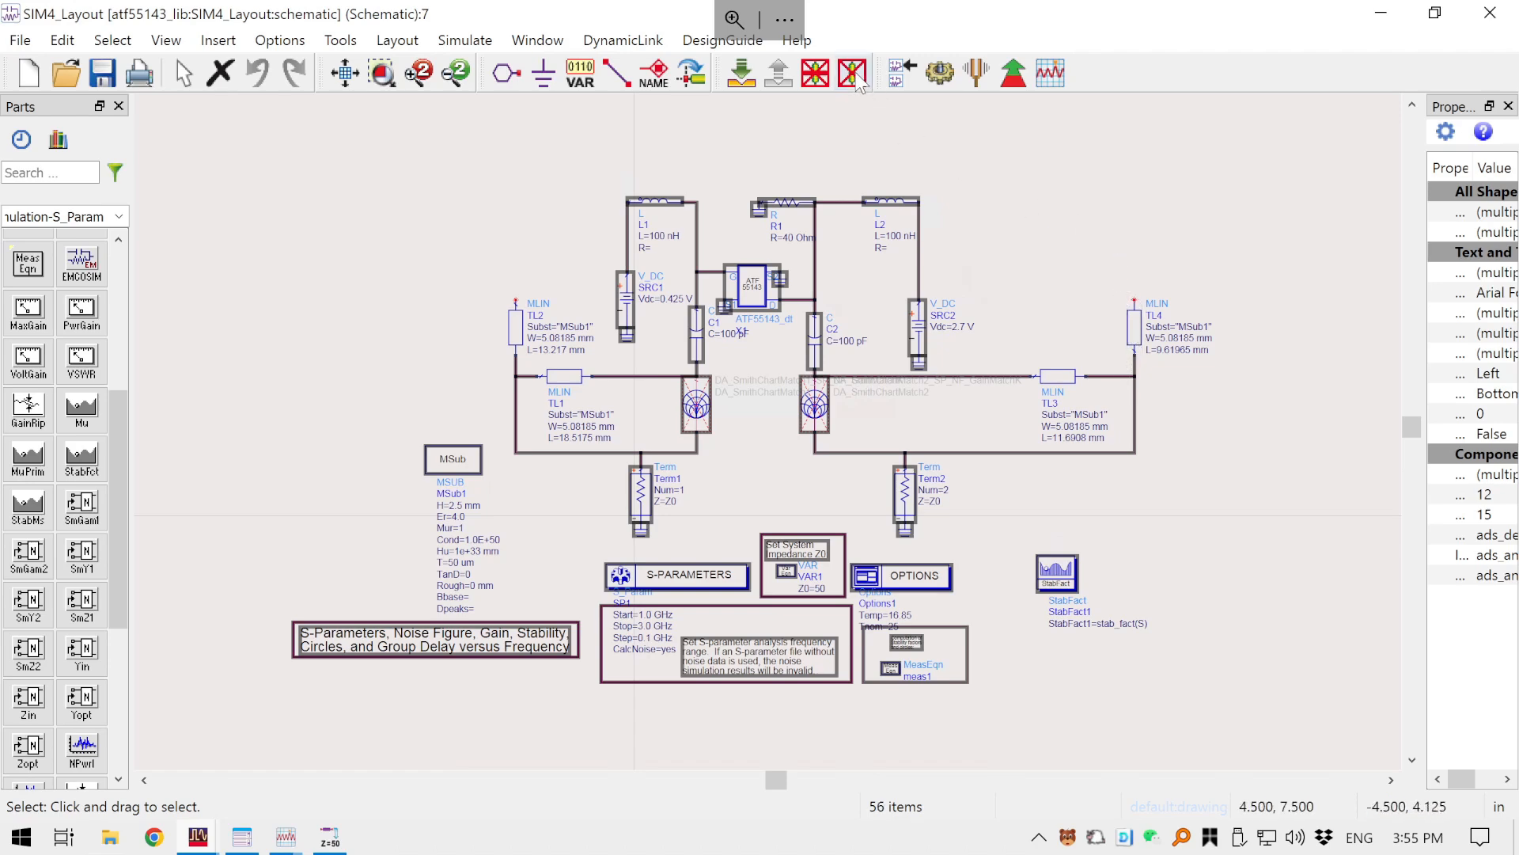
click(860, 81)
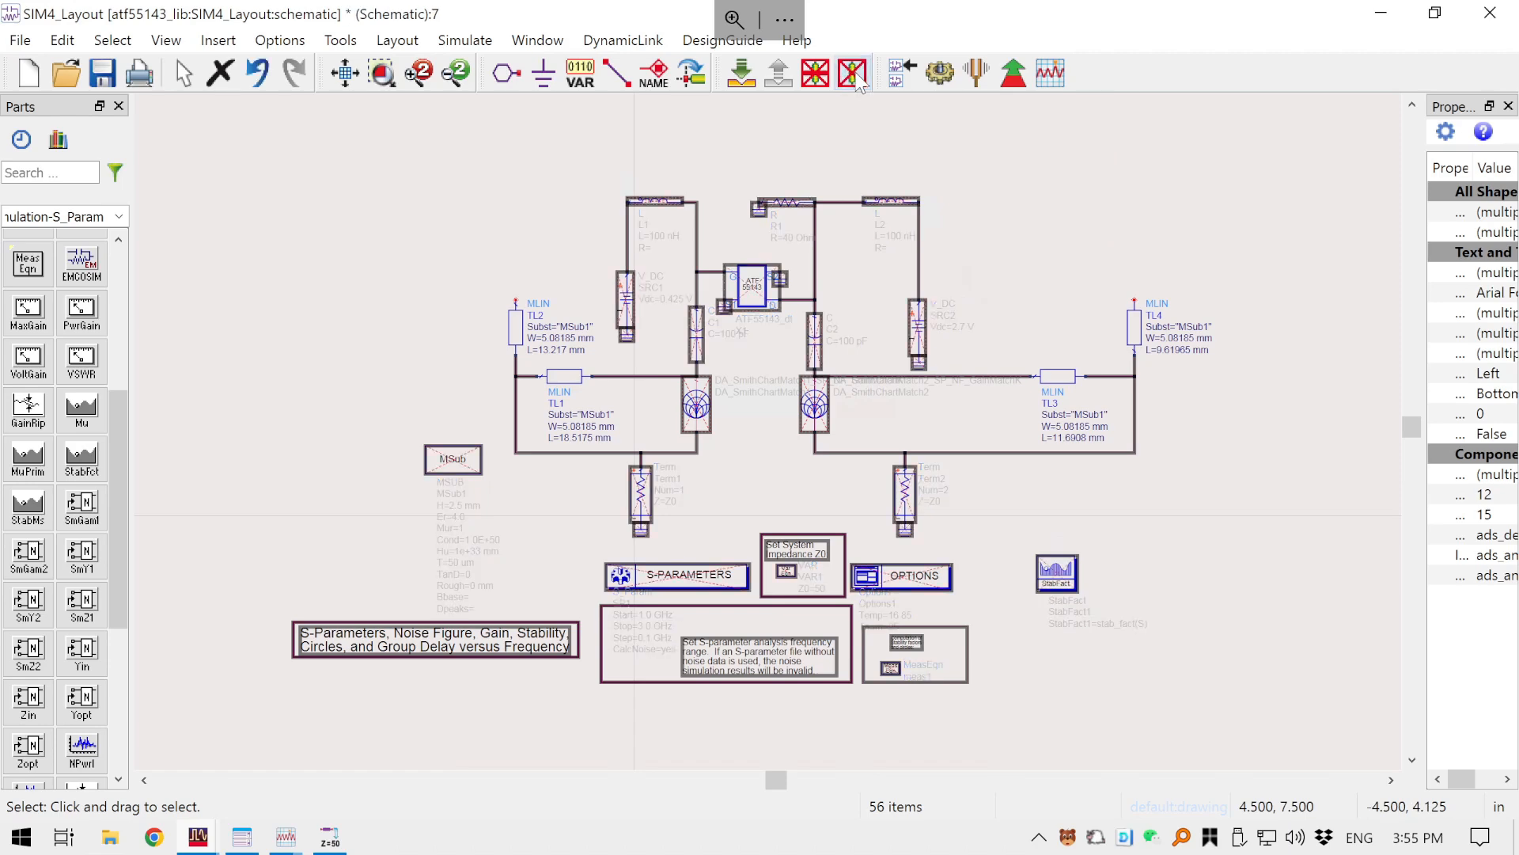
click(1018, 216)
scroll(1018, 222, up, 1)
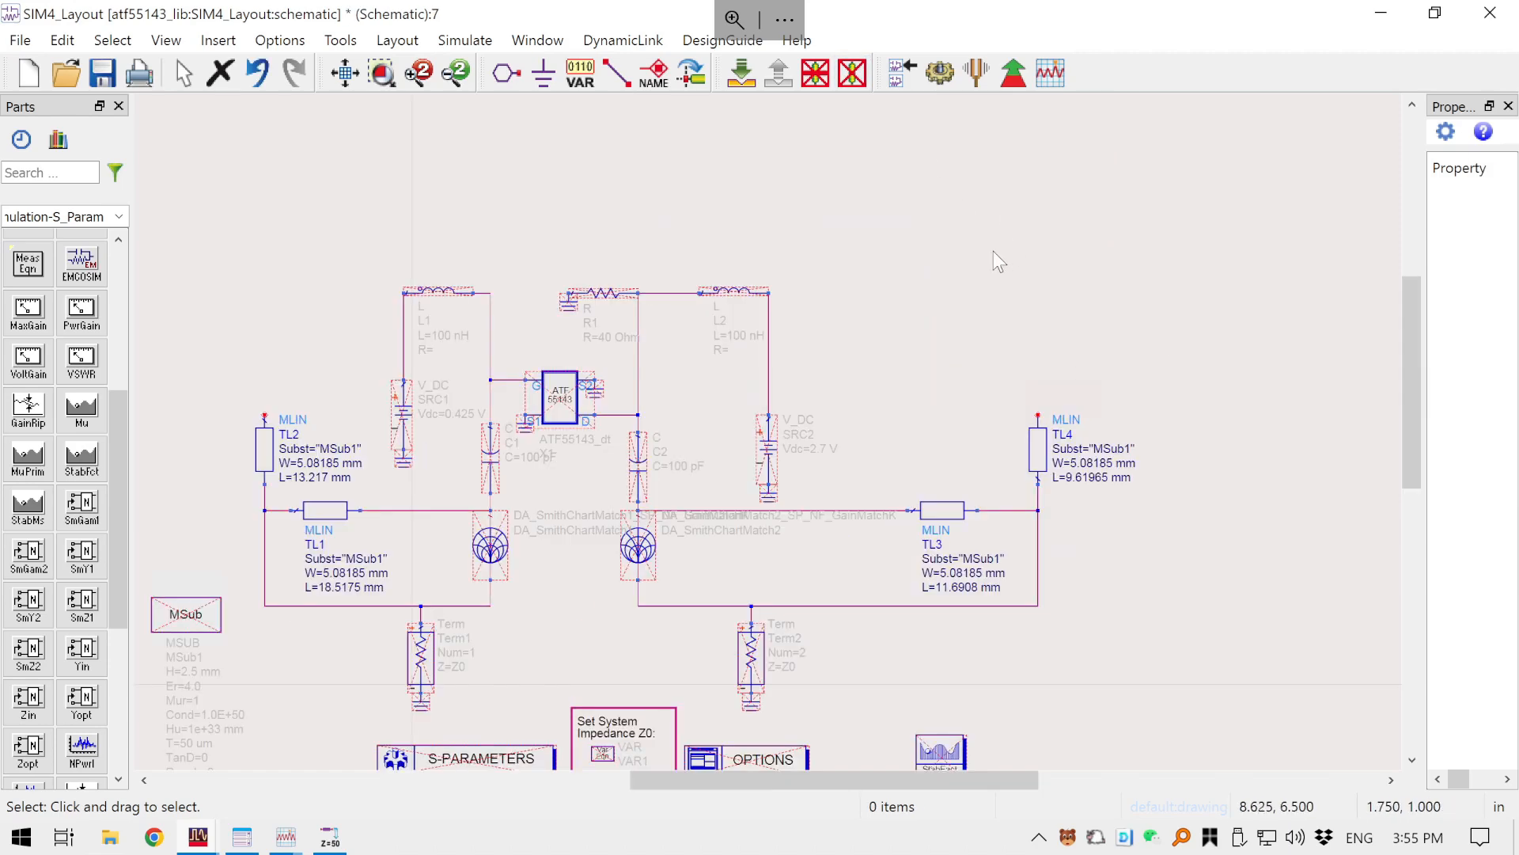
drag(997, 252, 1083, 159)
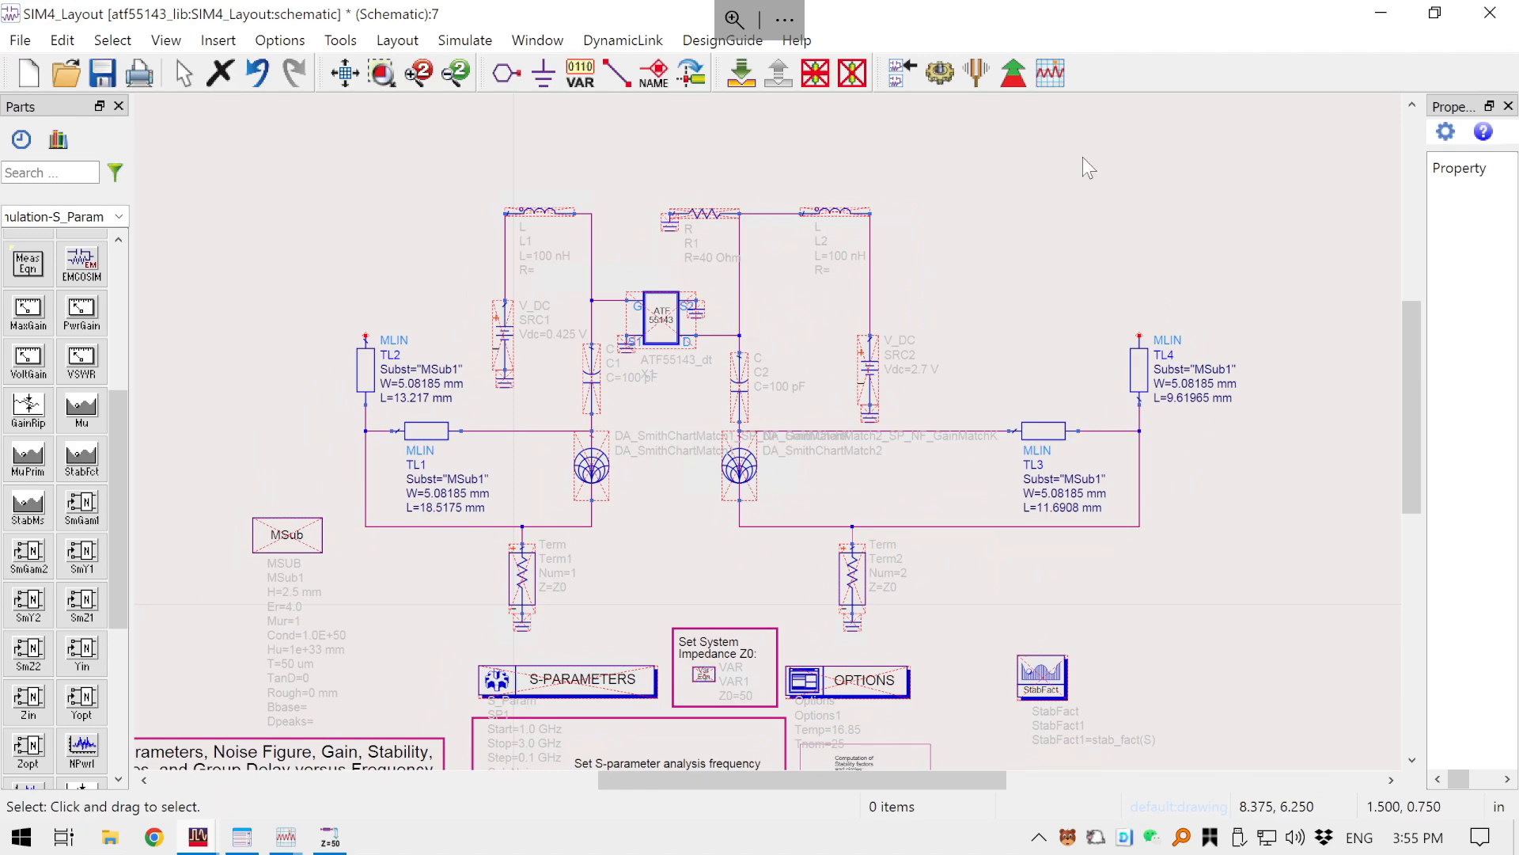
key(ctrl+s)
drag(1054, 235, 1045, 197)
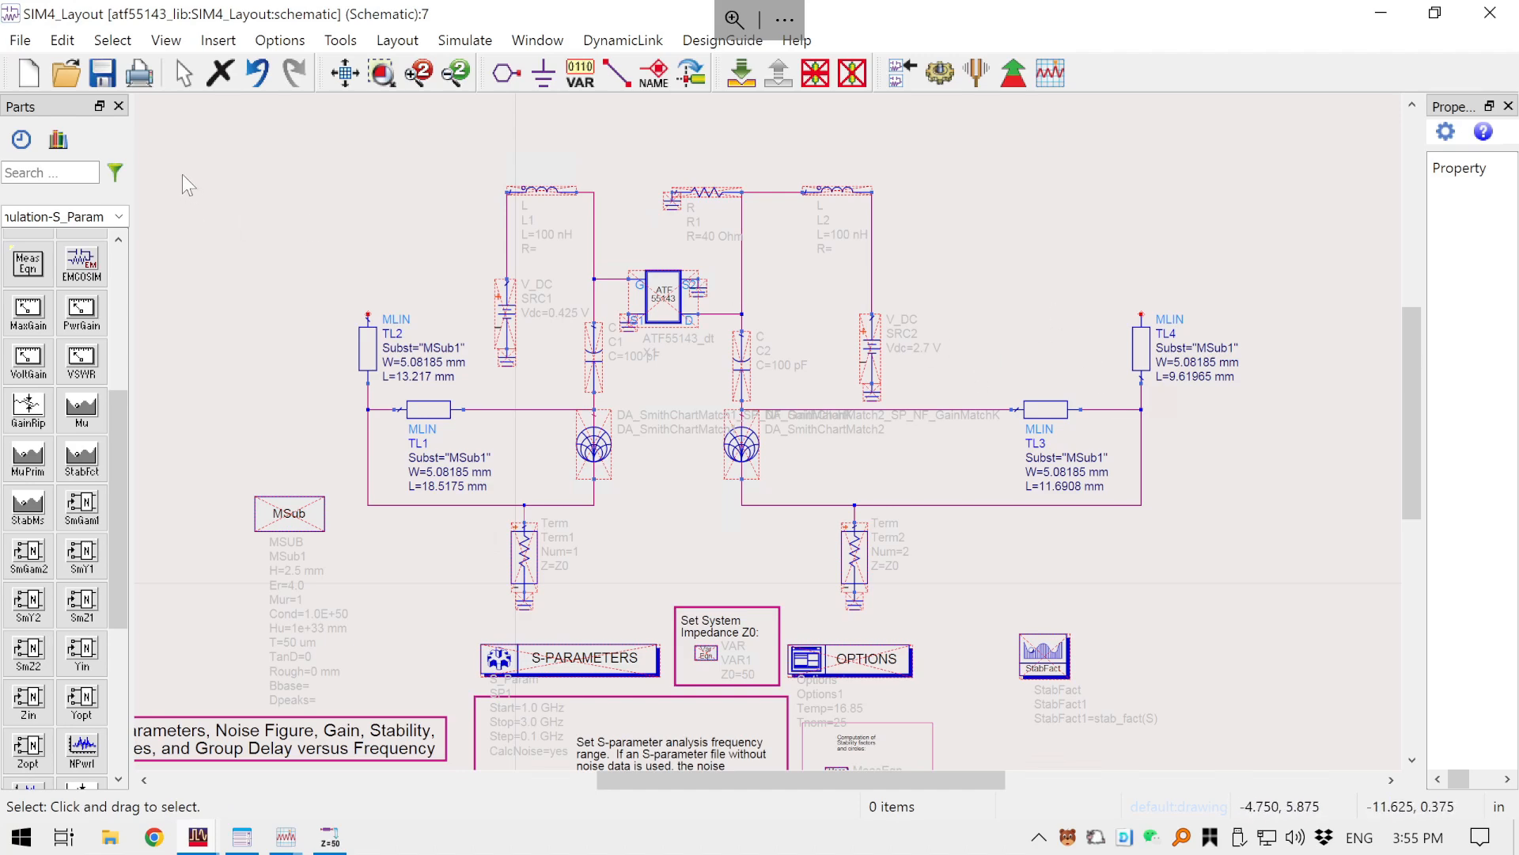
- Reactivate the MSub1 substrate component and save the schematic
click(298, 192)
click(293, 545)
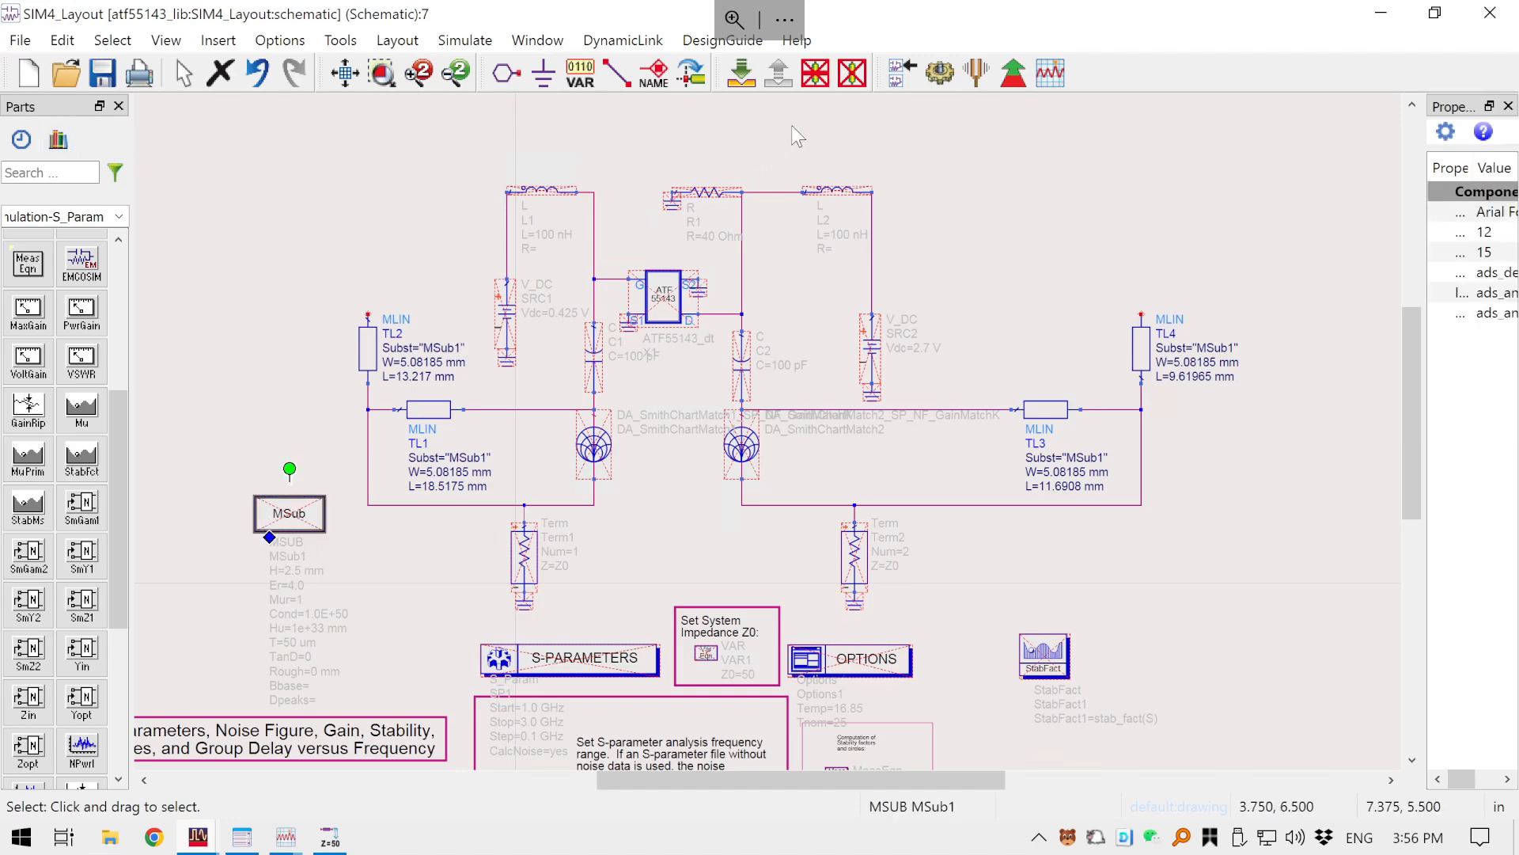
click(852, 72)
click(299, 218)
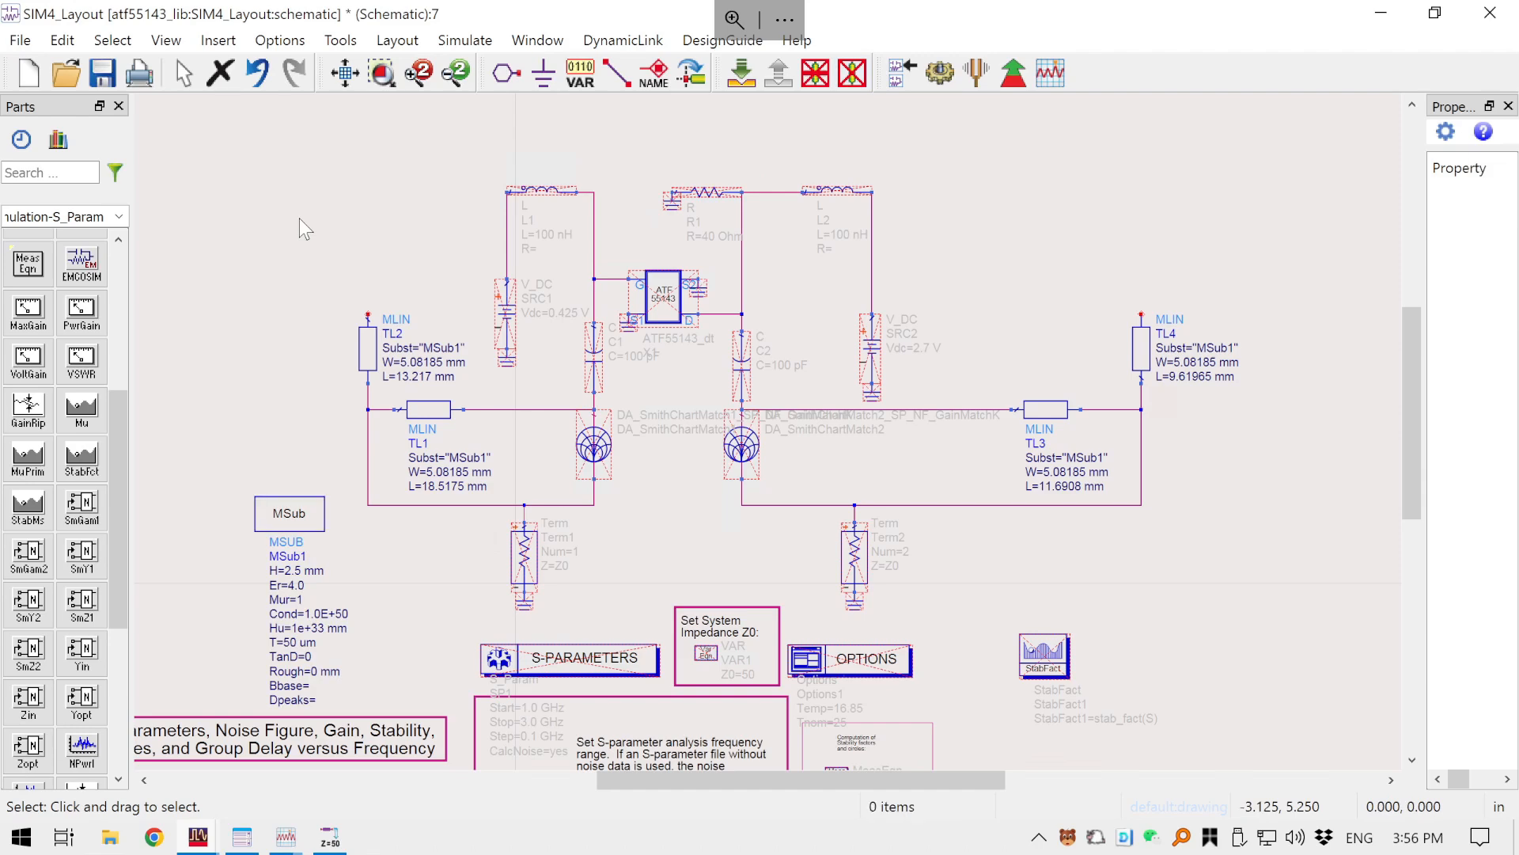
key(ctrl+s)
- Place one 0603_RLC component from the workspace library between the MSub block and Term1
click(58, 147)
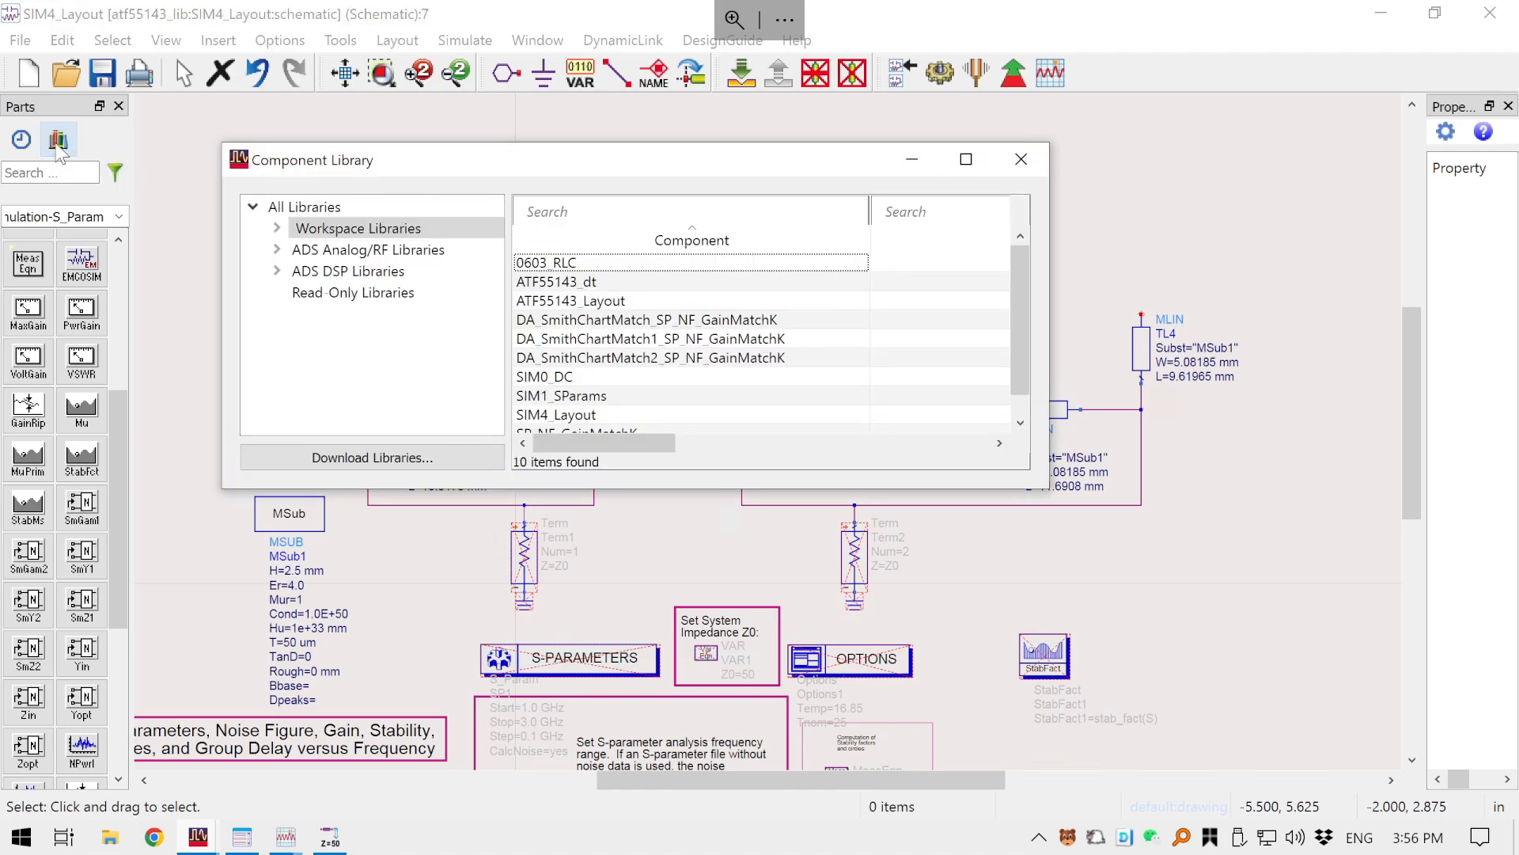
click(358, 229)
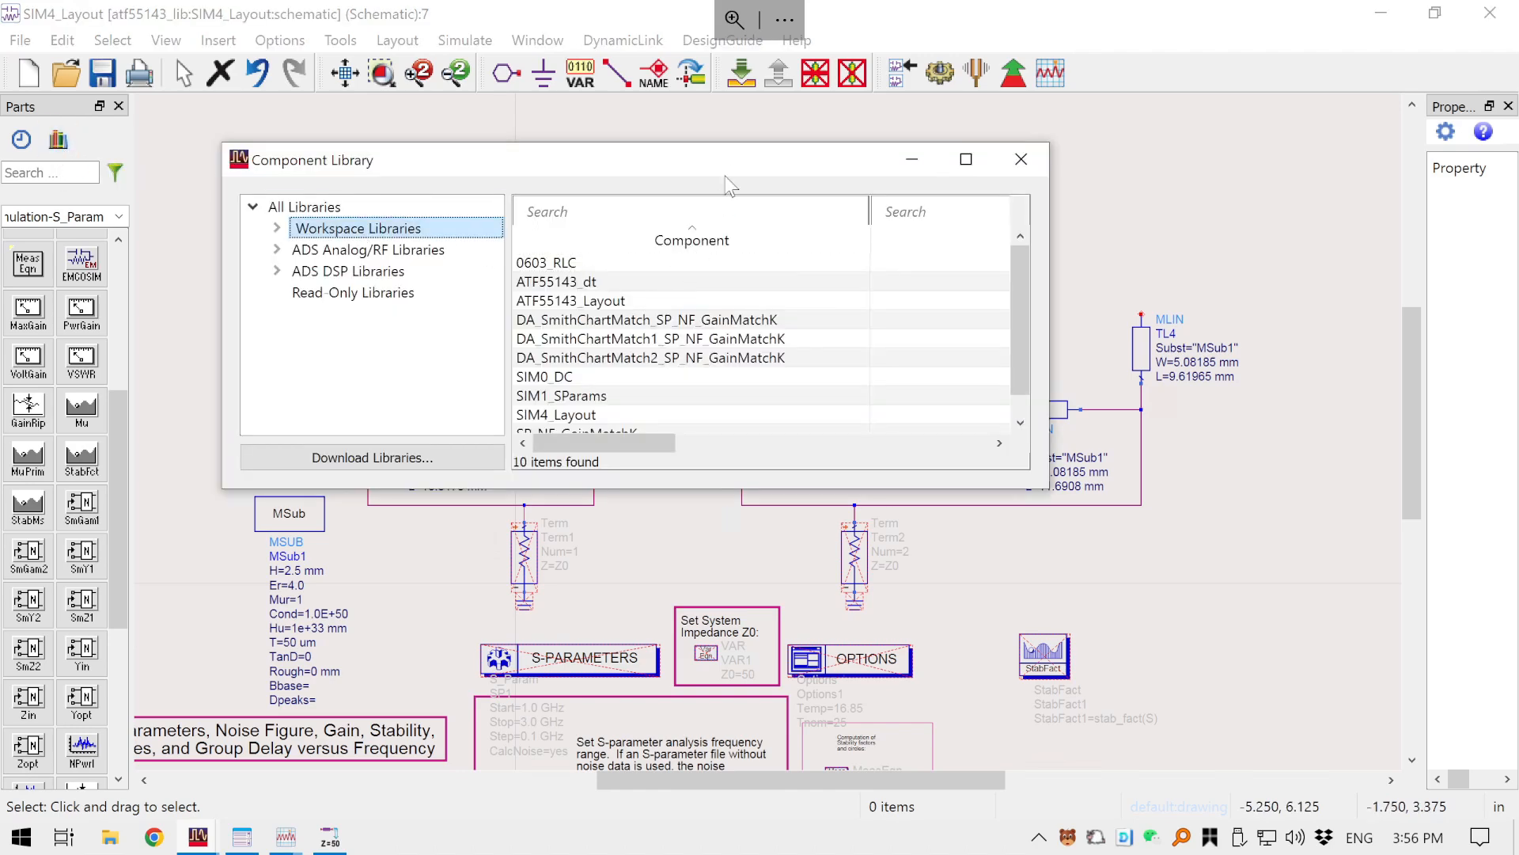
click(609, 267)
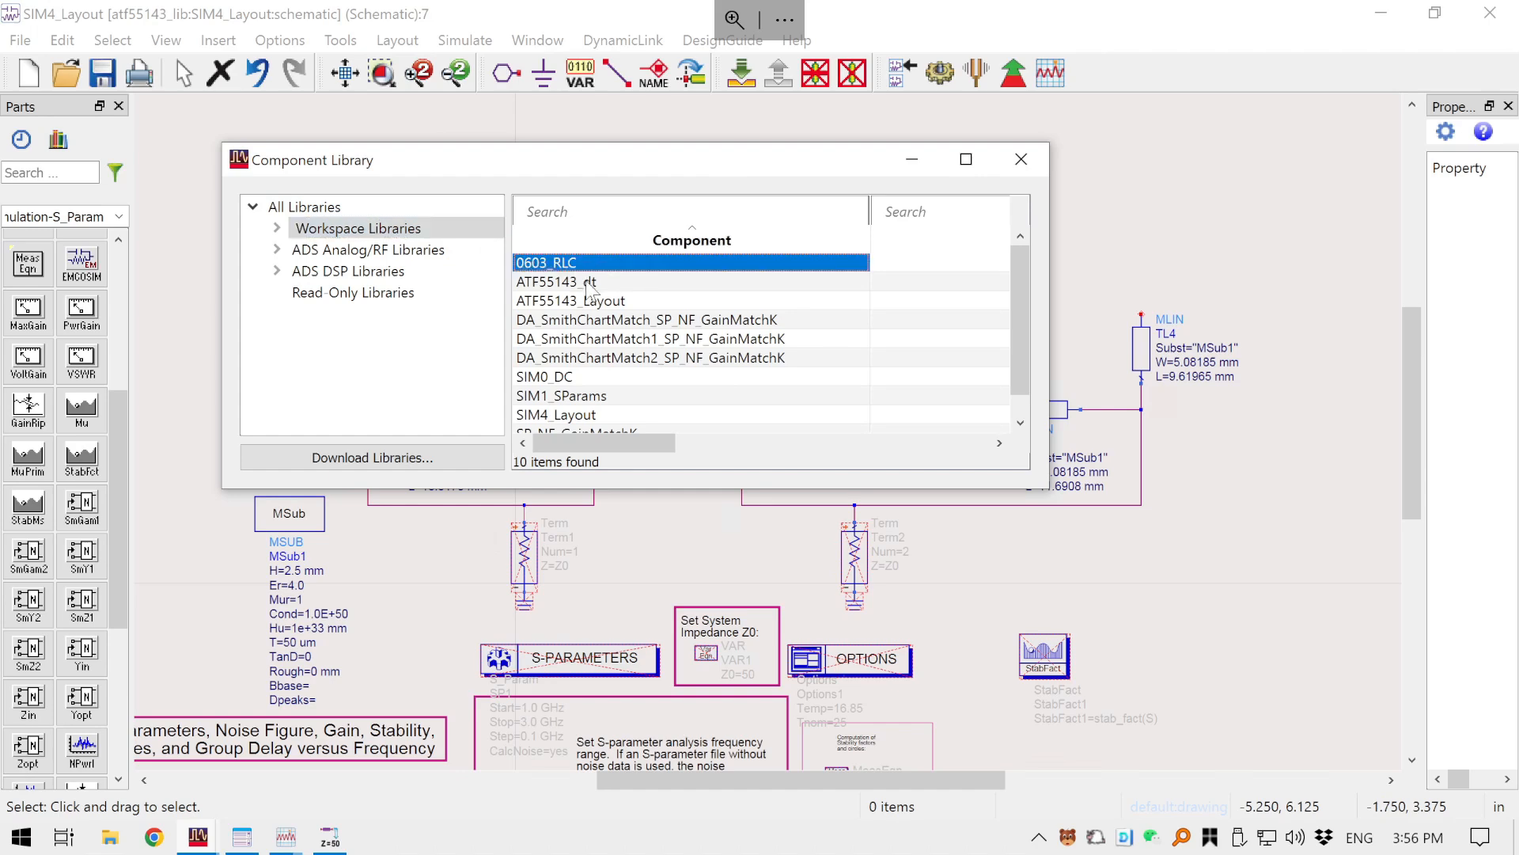
click(601, 303)
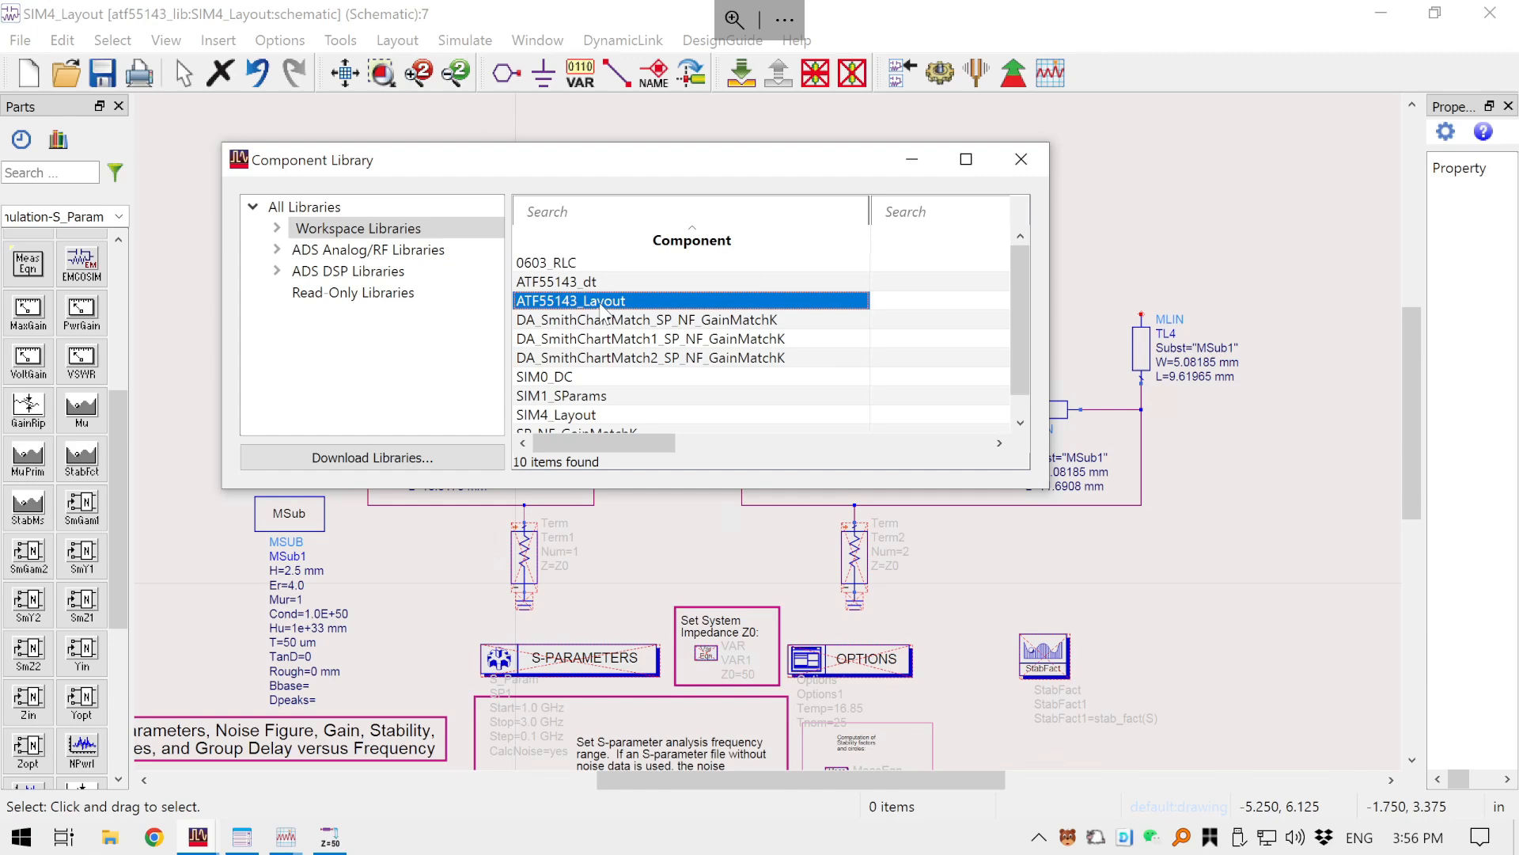
click(573, 266)
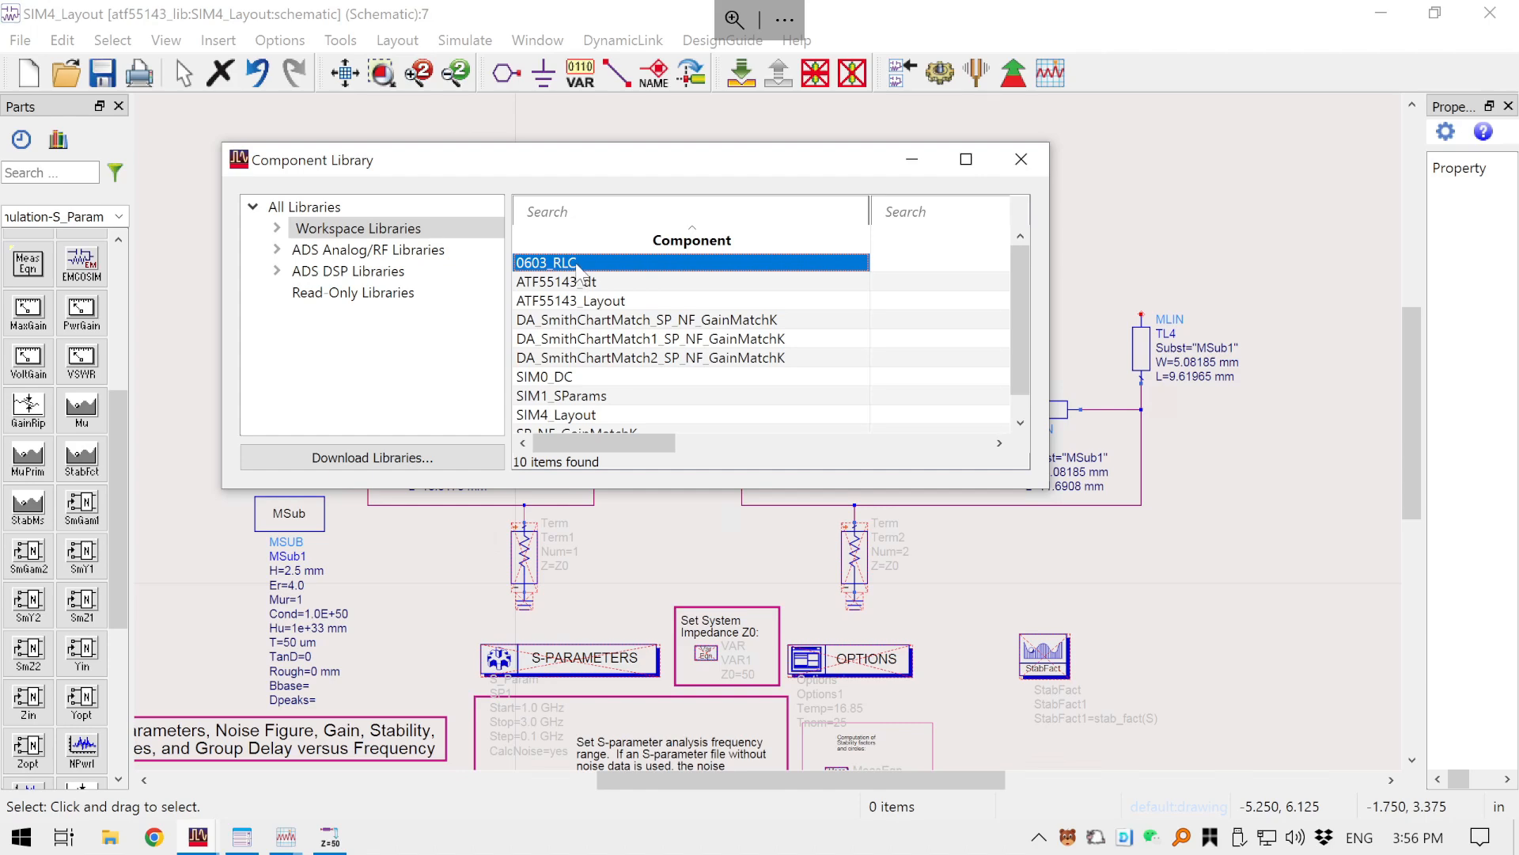
click(407, 548)
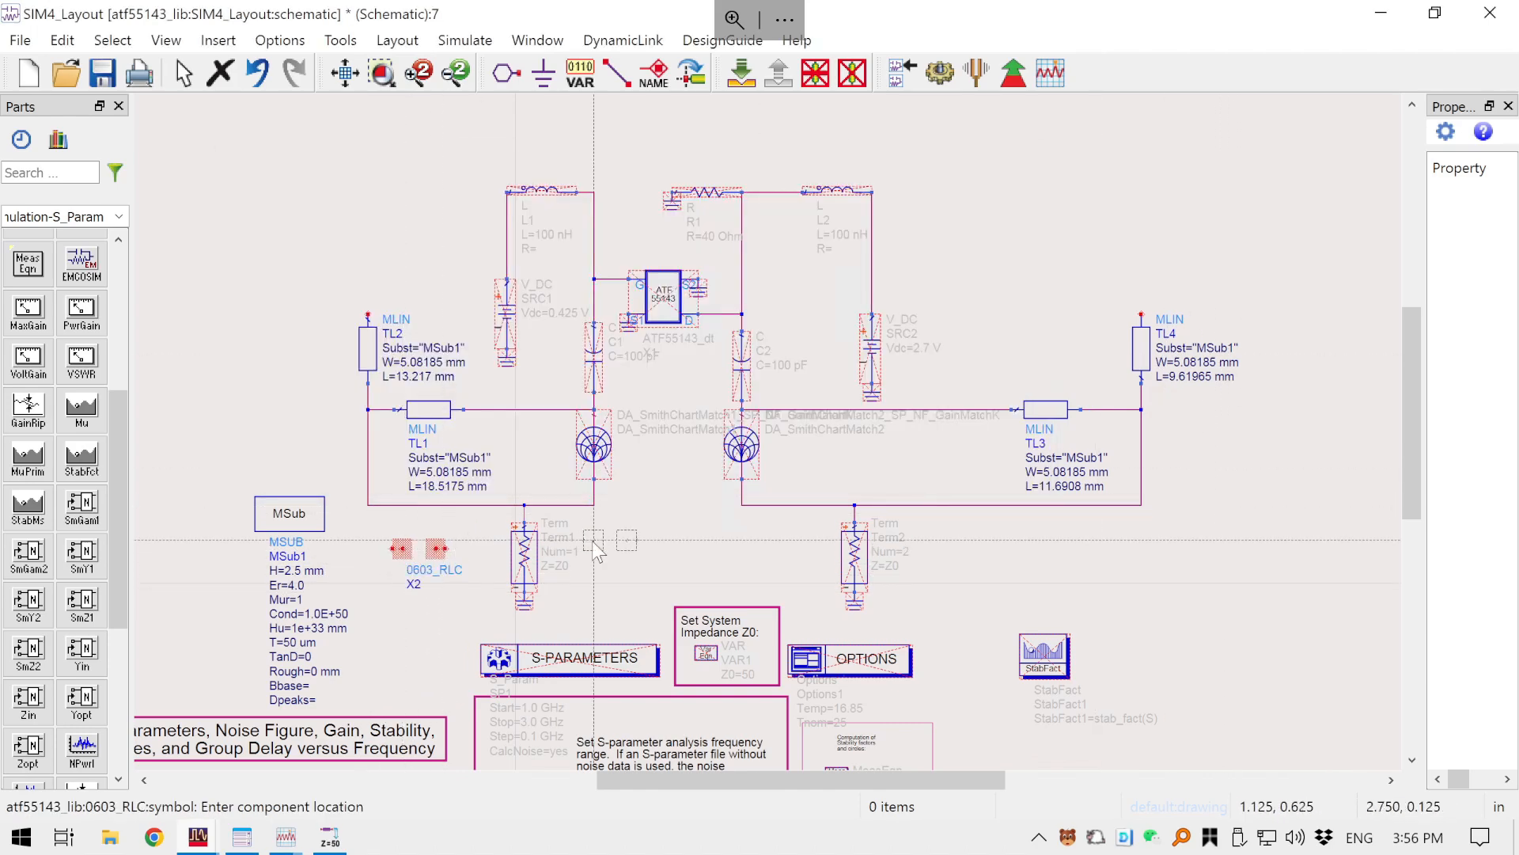
key(Escape)
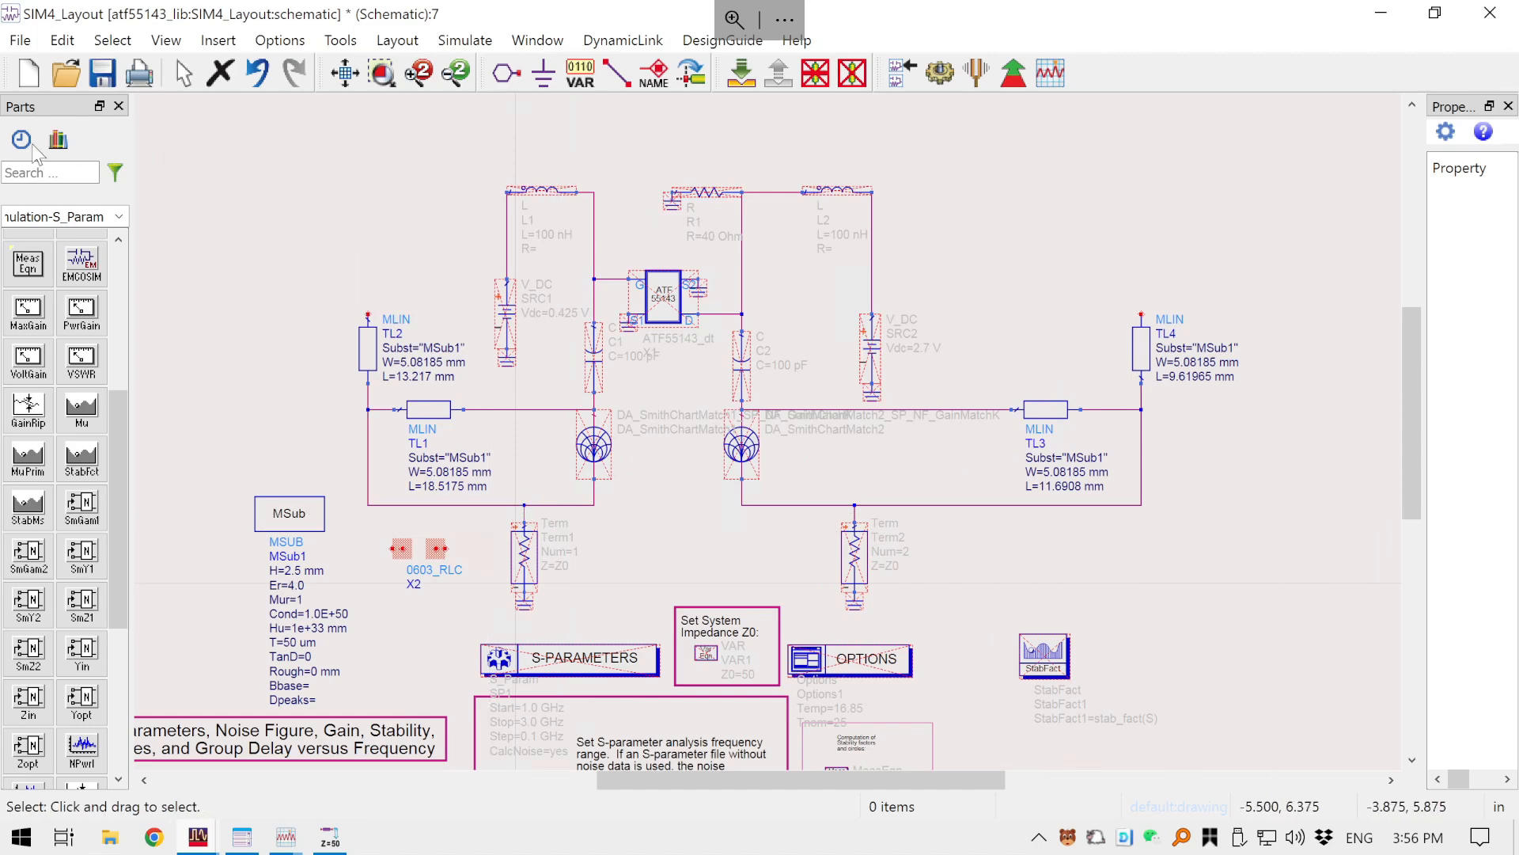
- Place one ATF55143_Layout component from the workspace library to the right of Term2, below TL4
click(58, 140)
click(570, 303)
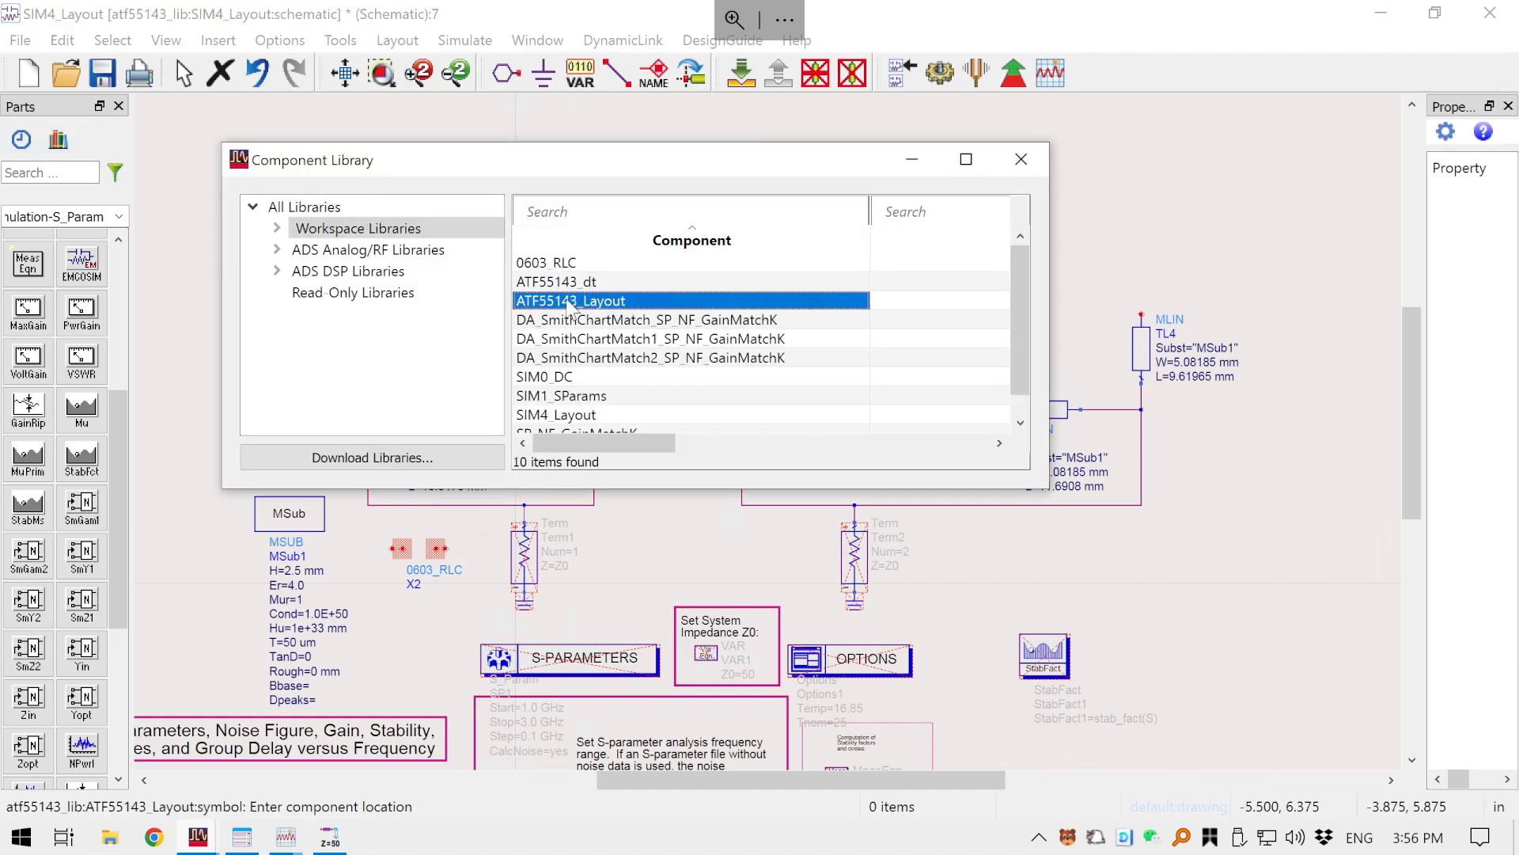
click(1150, 600)
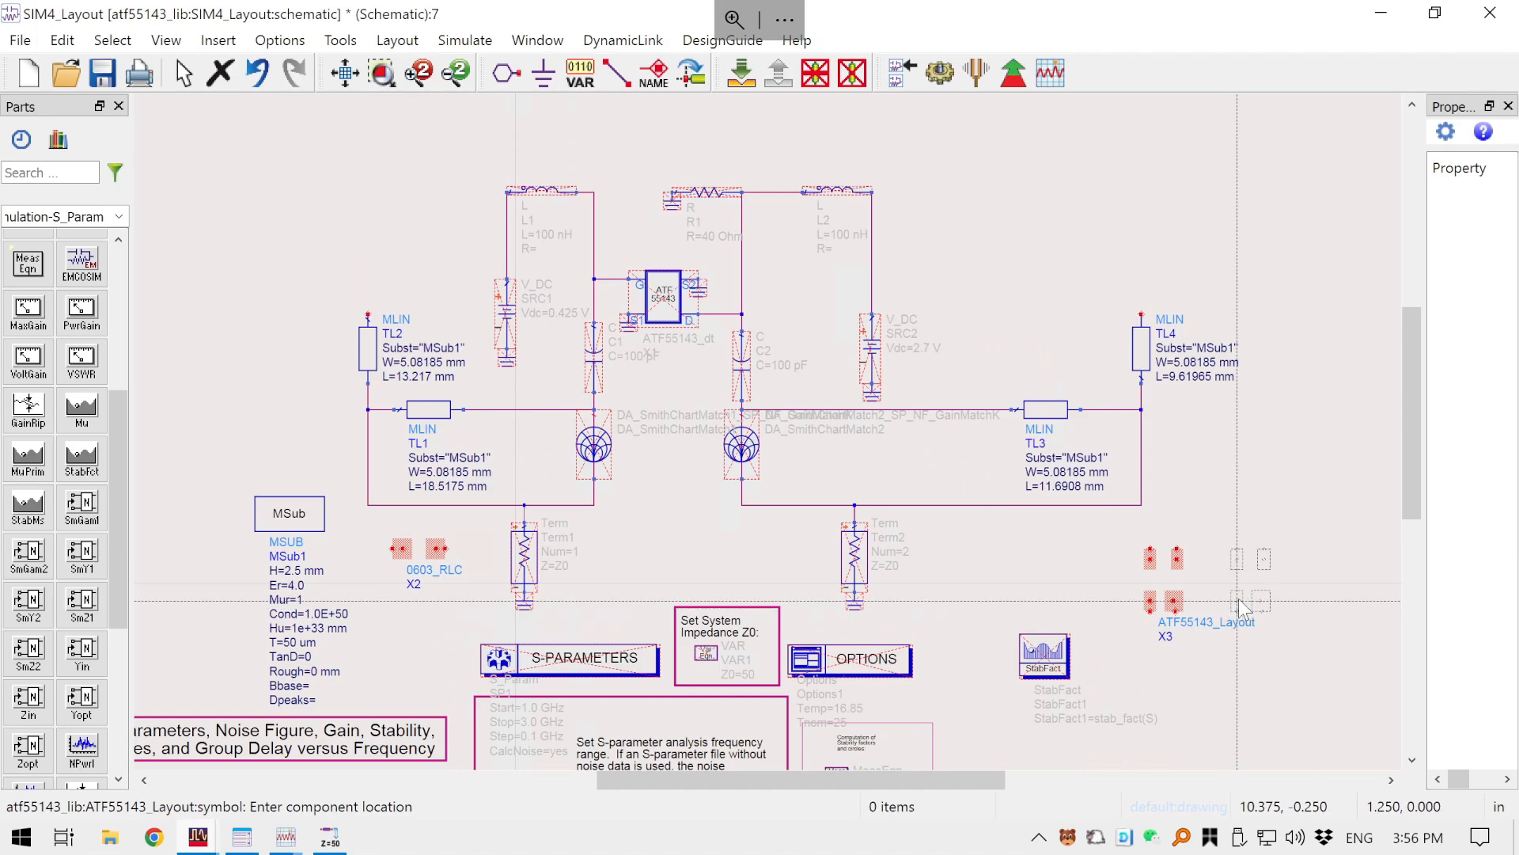
key(Escape)
- Rotate the 0603_RLC footprint X2 to vertical and move it beside capacitor C1
scroll(645, 336, up, 1)
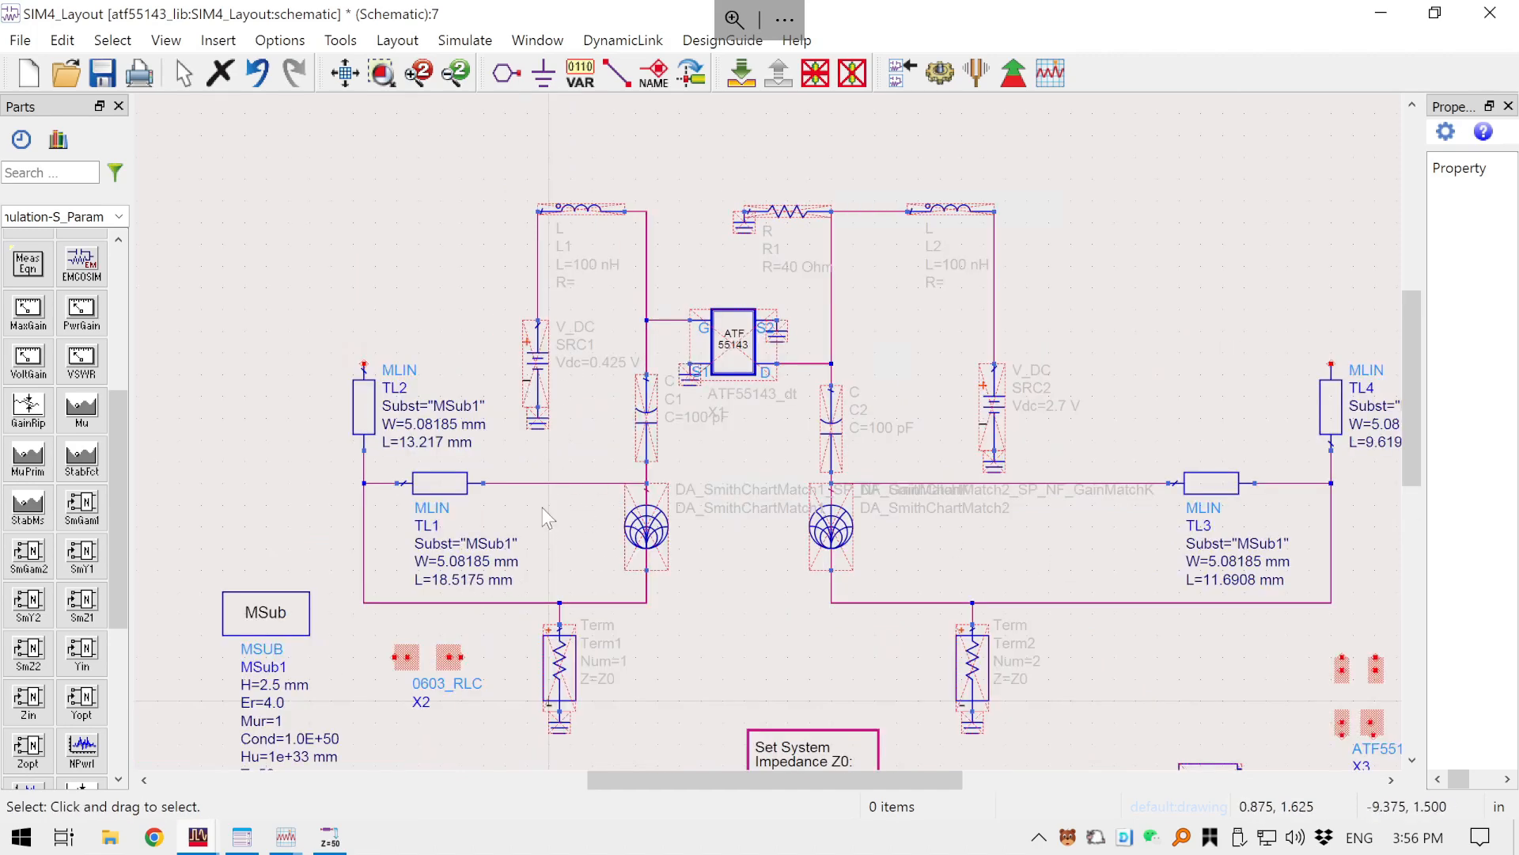
click(431, 658)
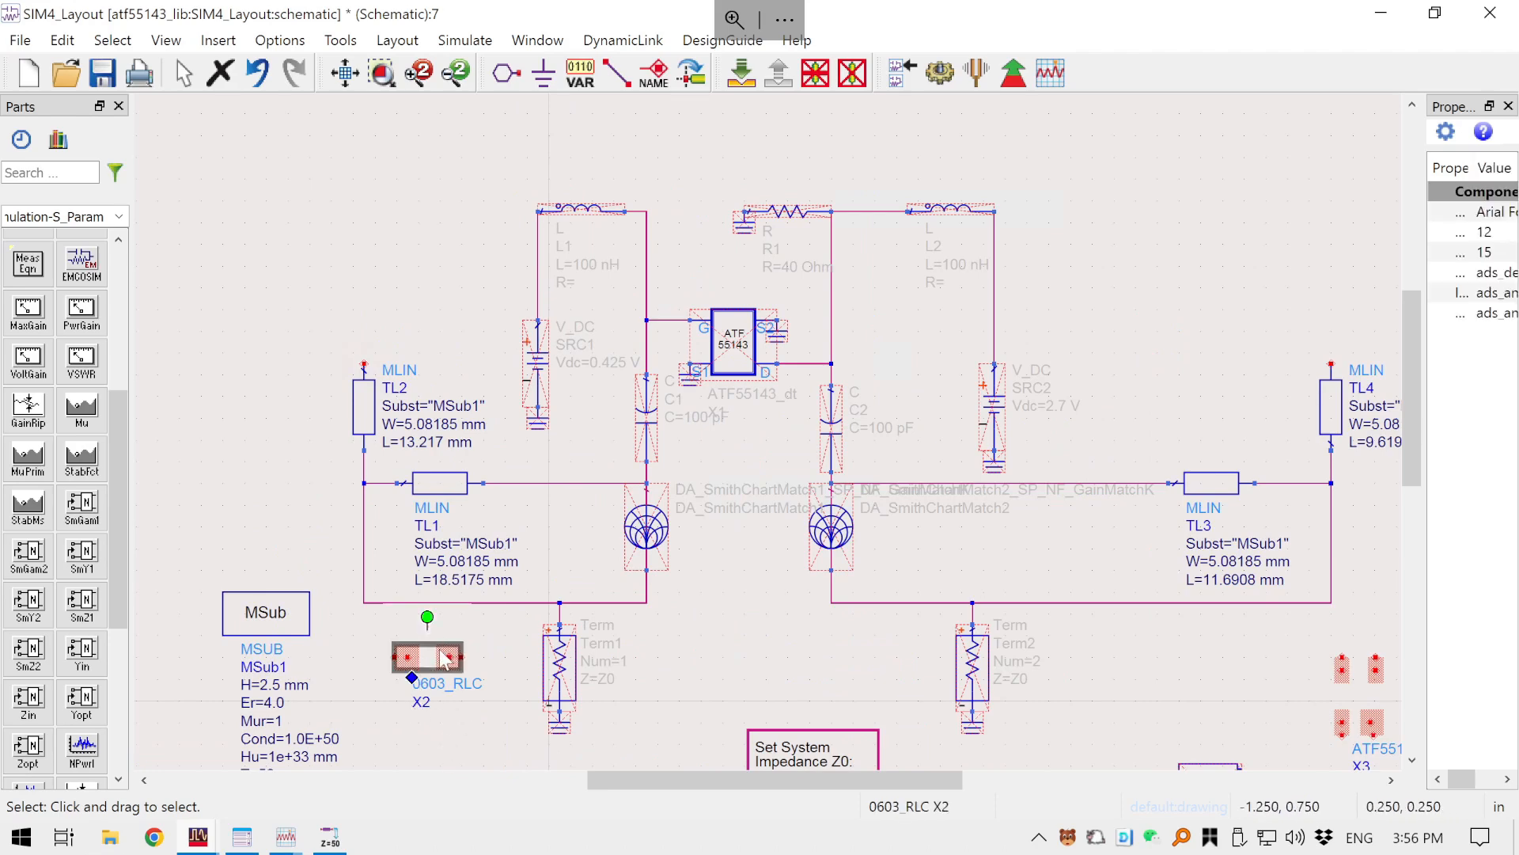
drag(445, 658, 603, 411)
scroll(530, 415, up, 3)
drag(865, 475, 828, 432)
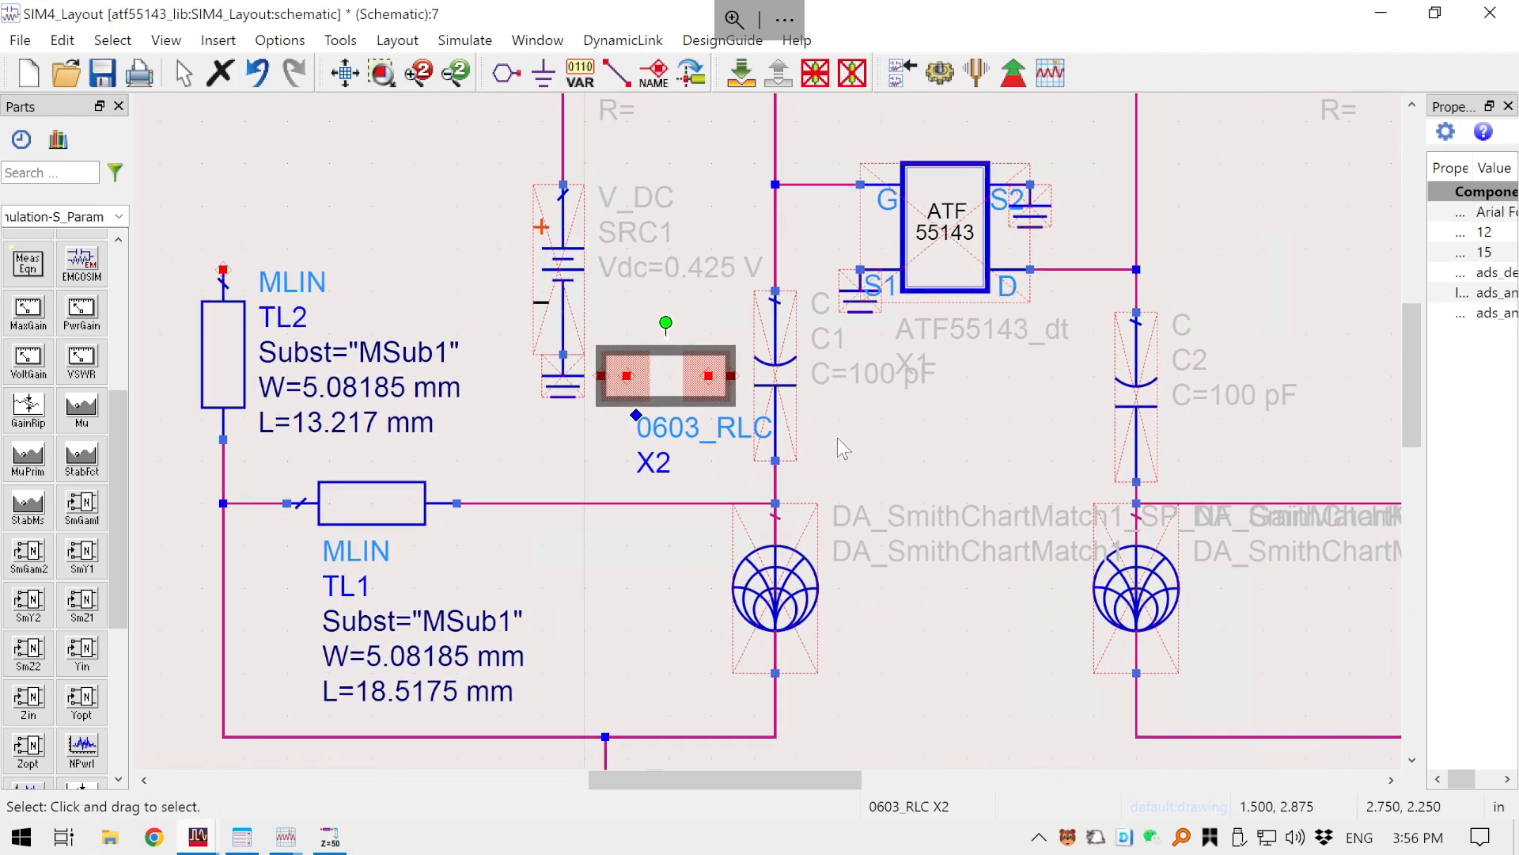
key(ctrl+r)
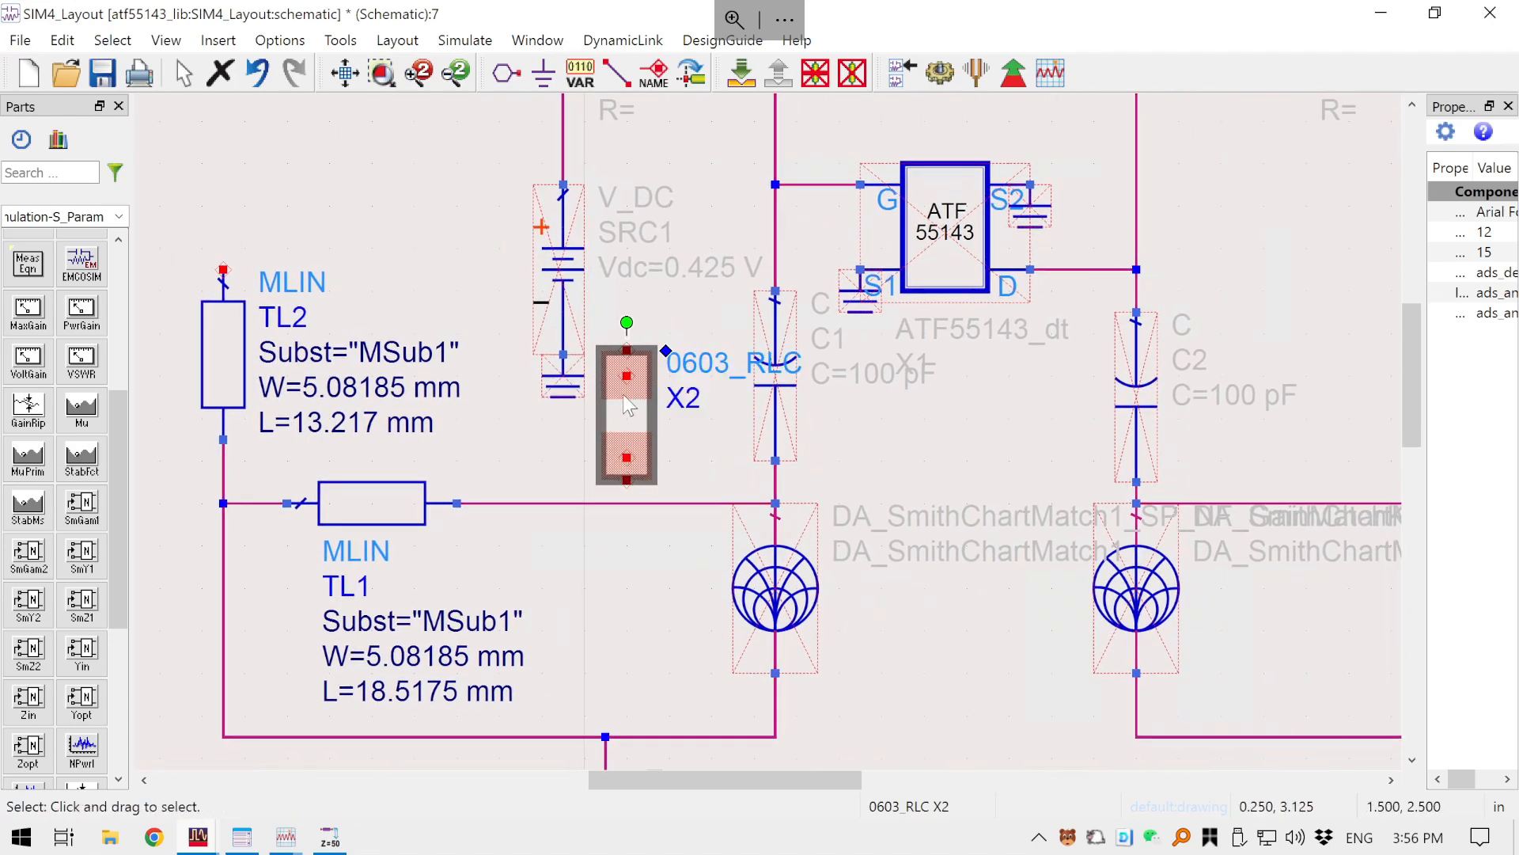
drag(629, 406, 755, 380)
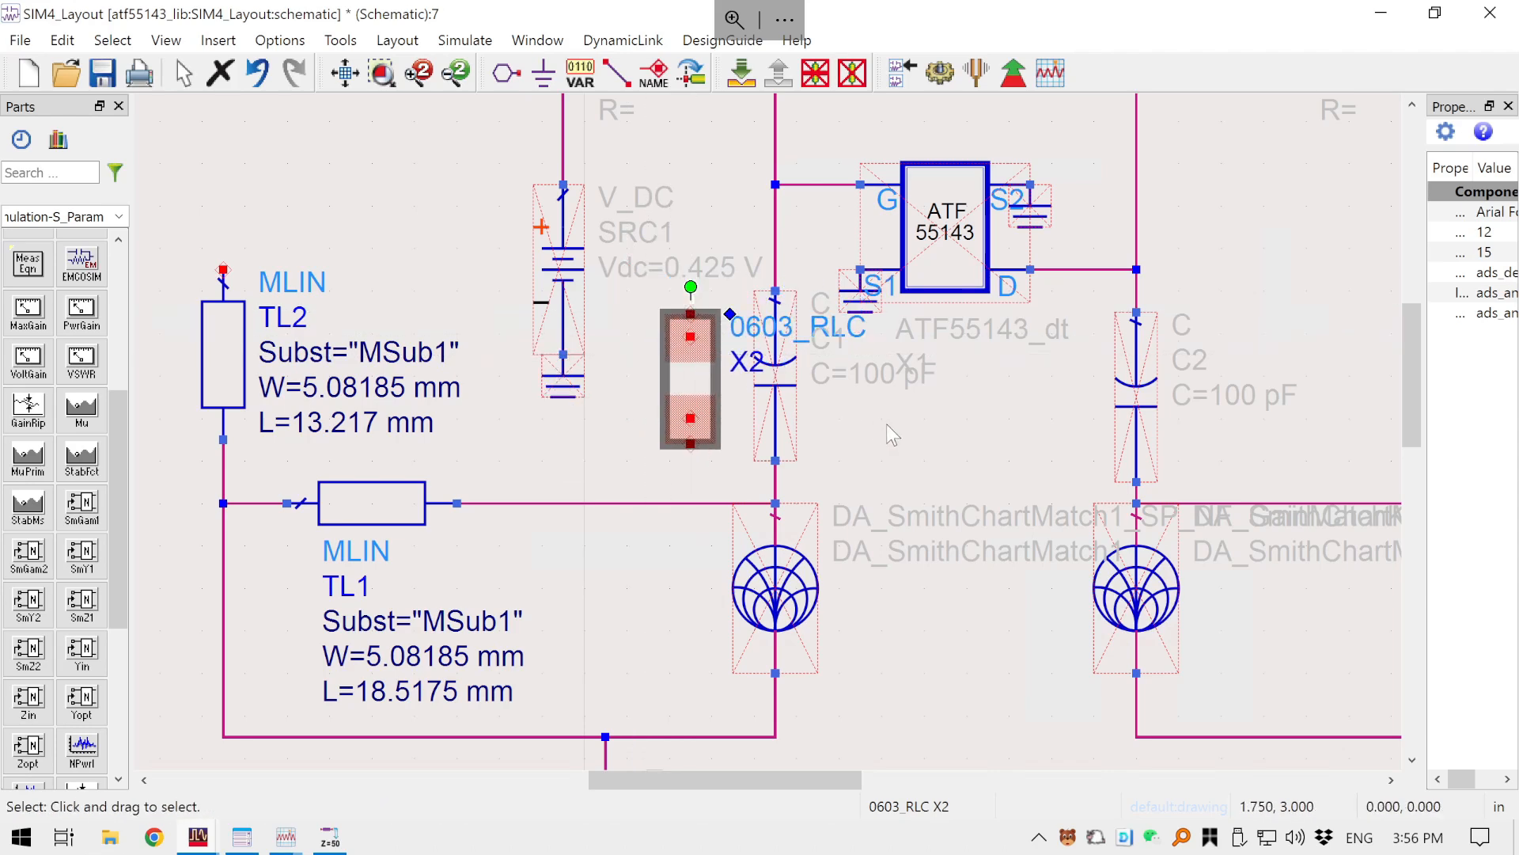
click(887, 425)
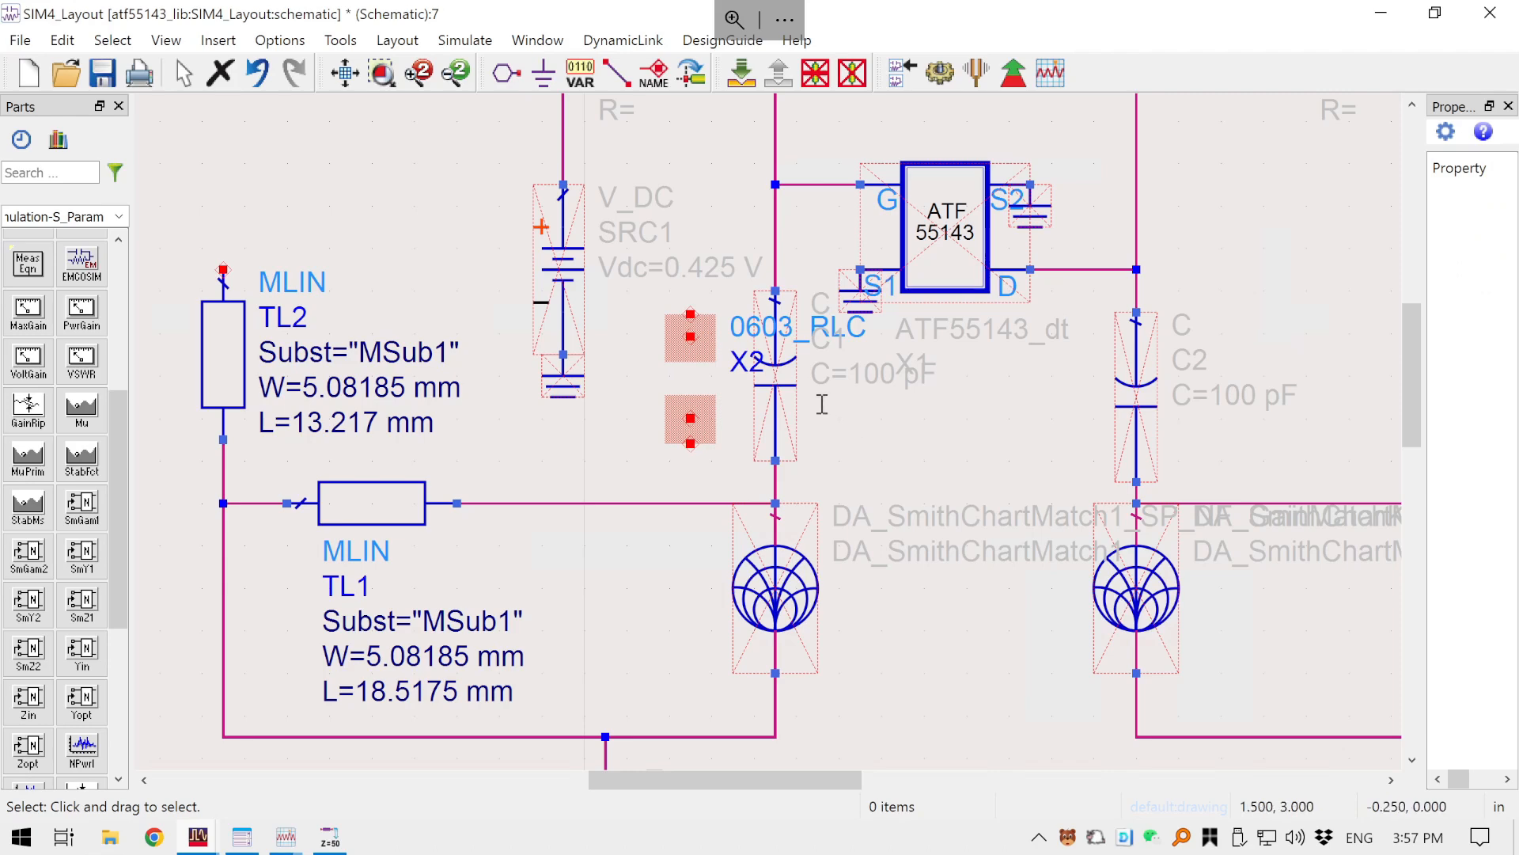
- Delete capacitor C1 and move the 0603_RLC footprint X2 into the gap it leaves
click(782, 374)
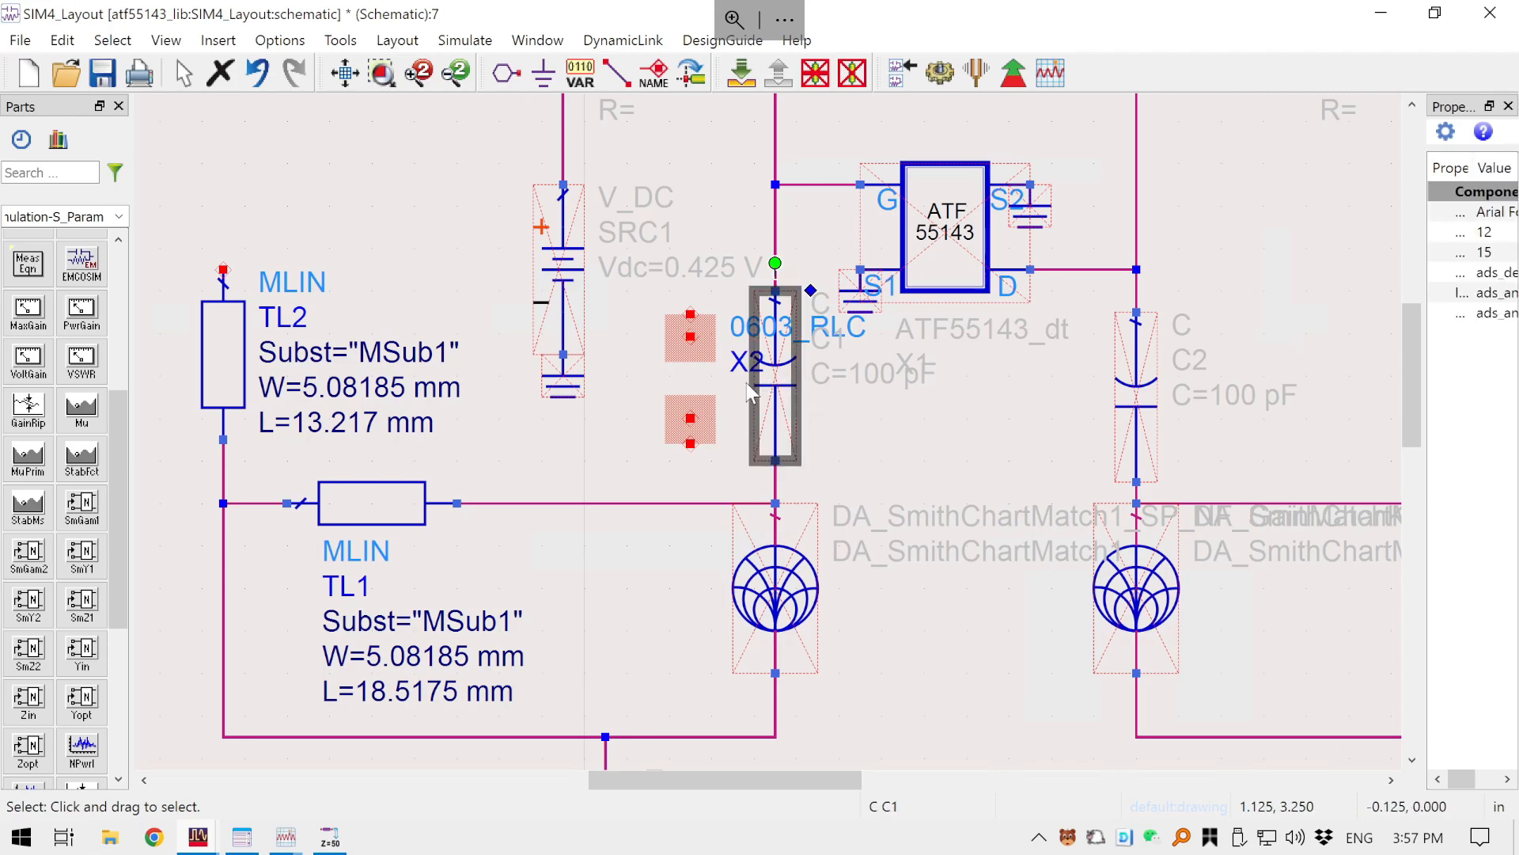
key(Delete)
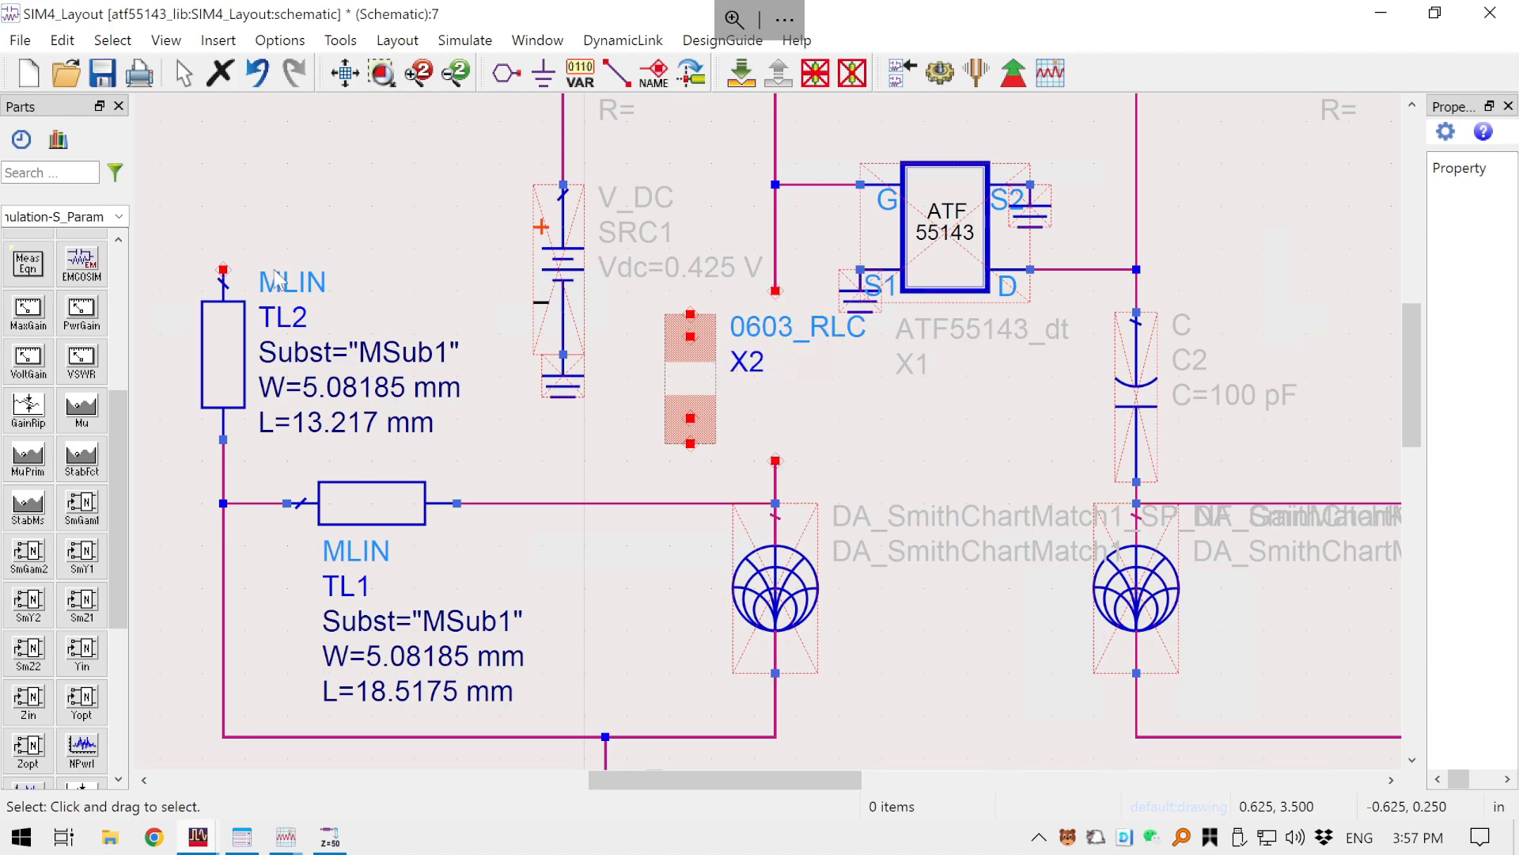
click(58, 139)
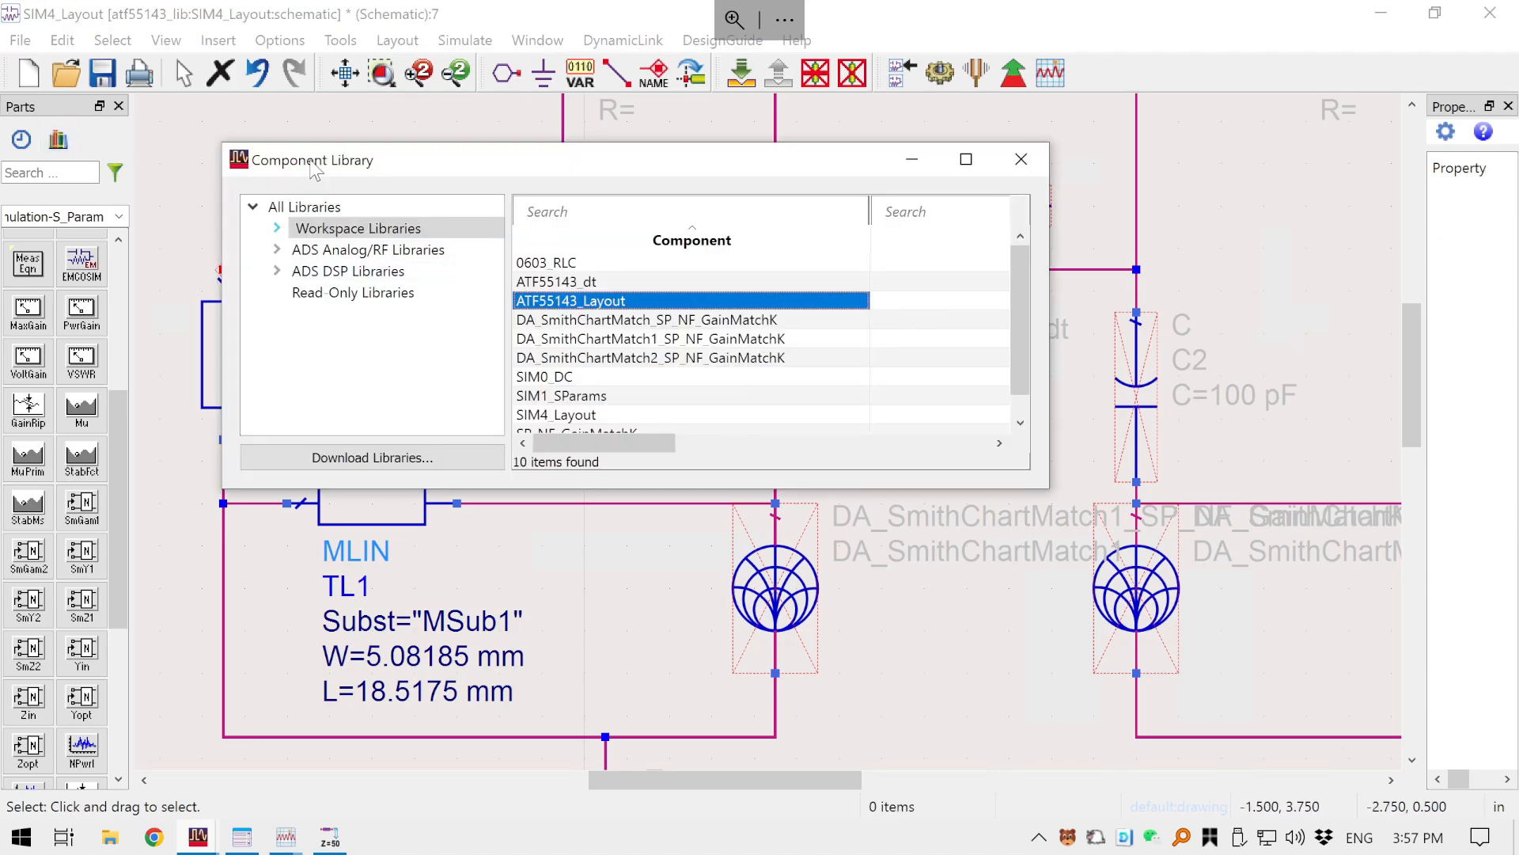
click(1032, 165)
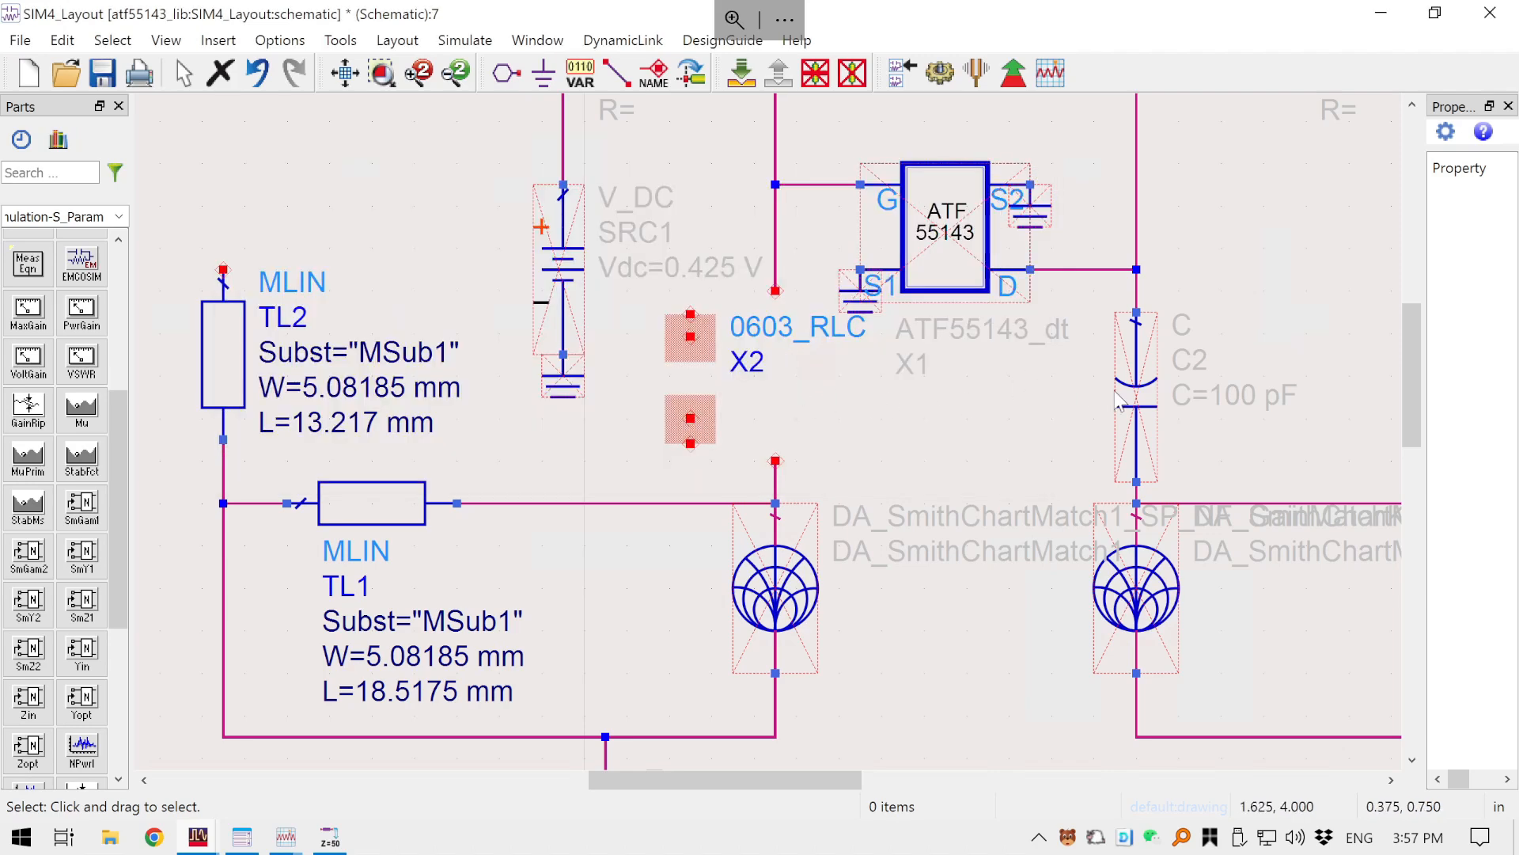
drag(1017, 395, 928, 395)
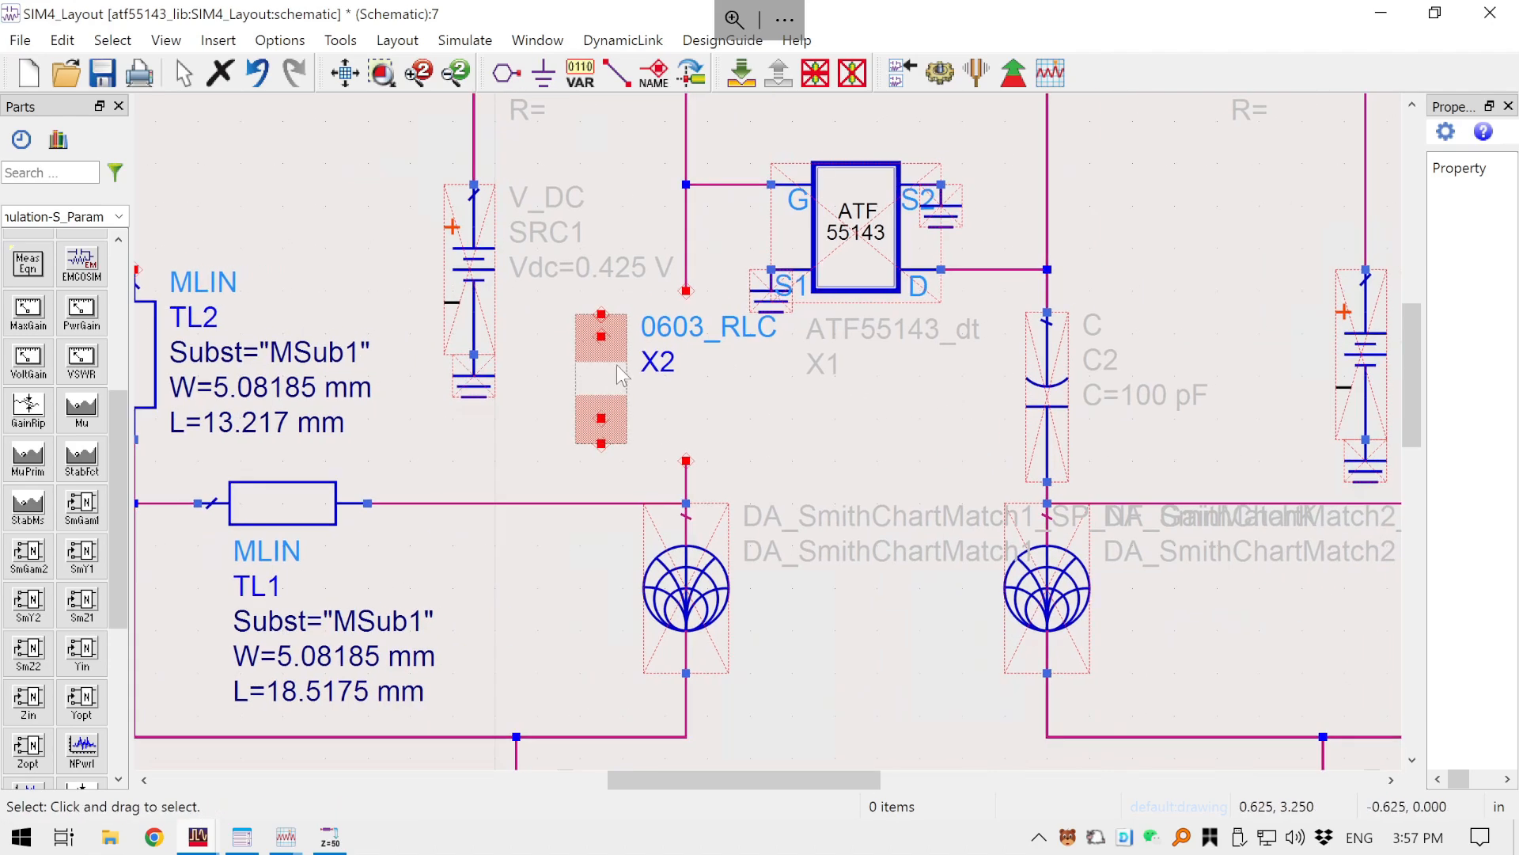
drag(618, 379, 702, 378)
click(742, 456)
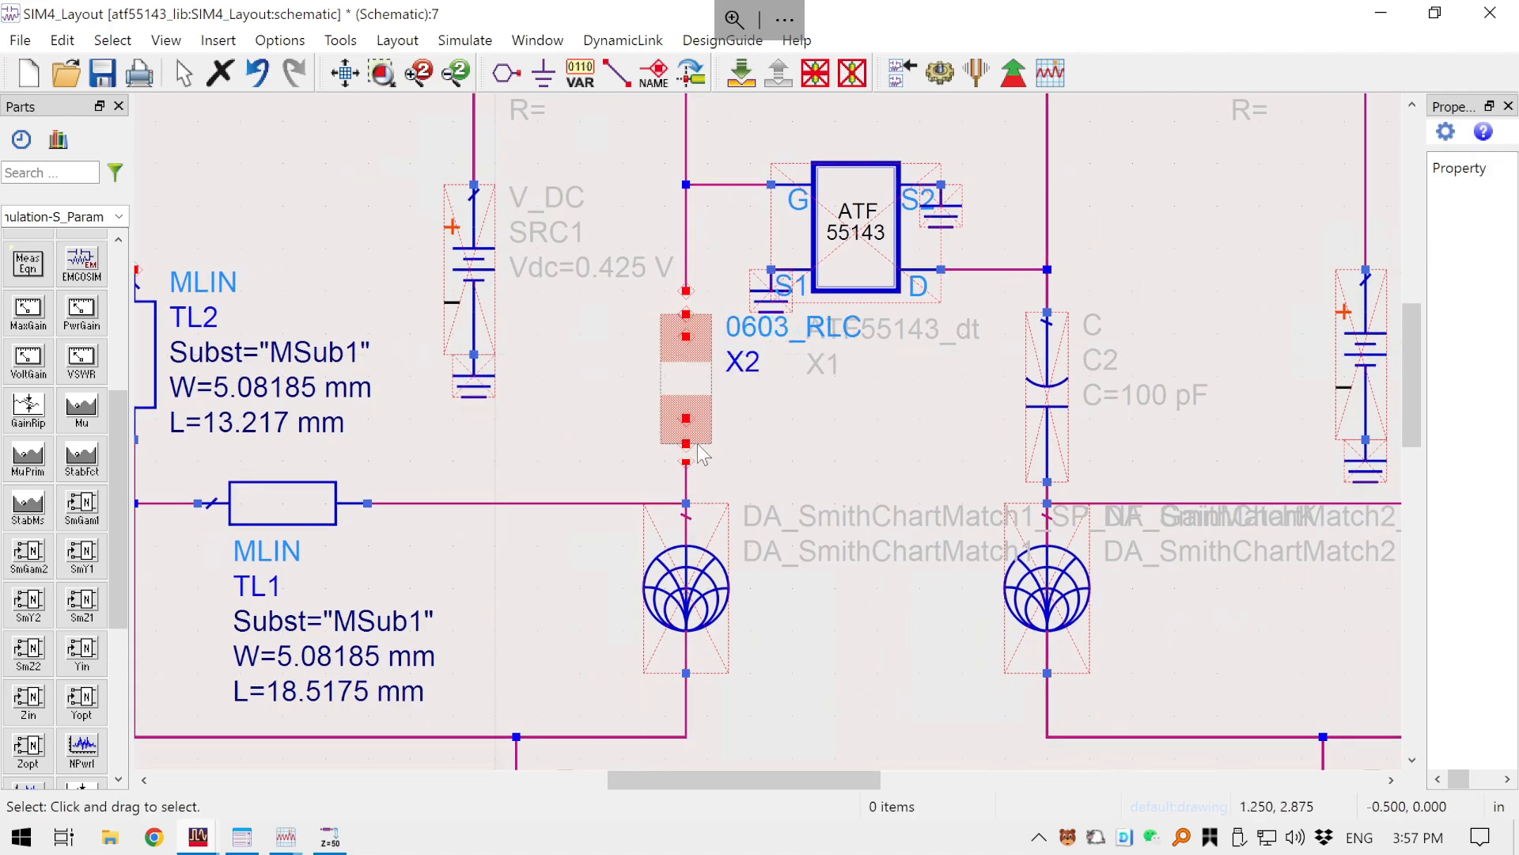
- Wire the lower end of footprint X2 to the TL1 line and its upper end to the gate line
scroll(639, 457, up, 3)
key(ctrl+w)
click(732, 432)
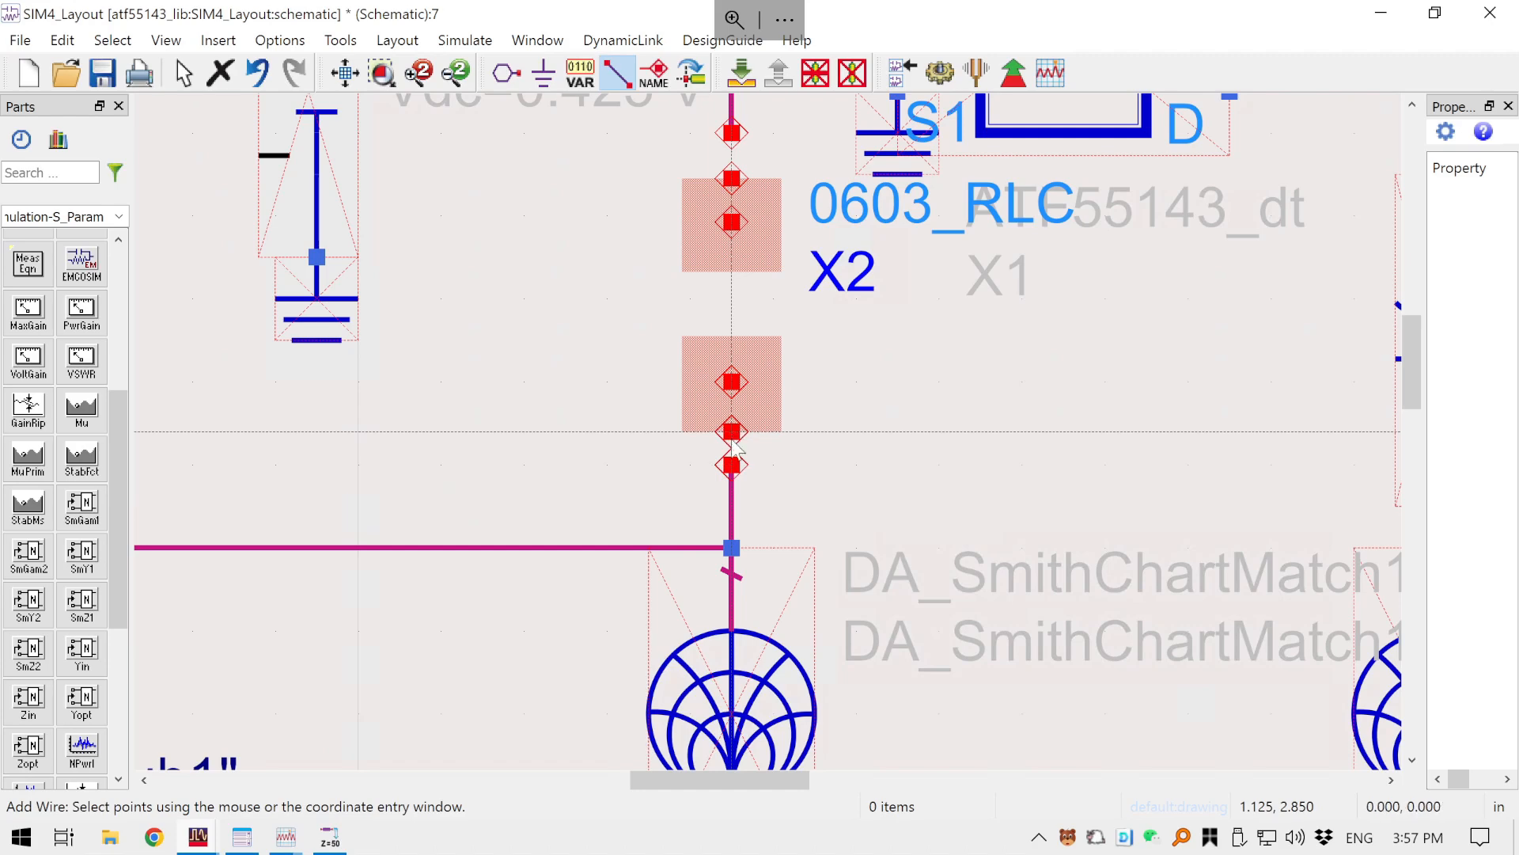
click(732, 464)
drag(890, 577, 896, 591)
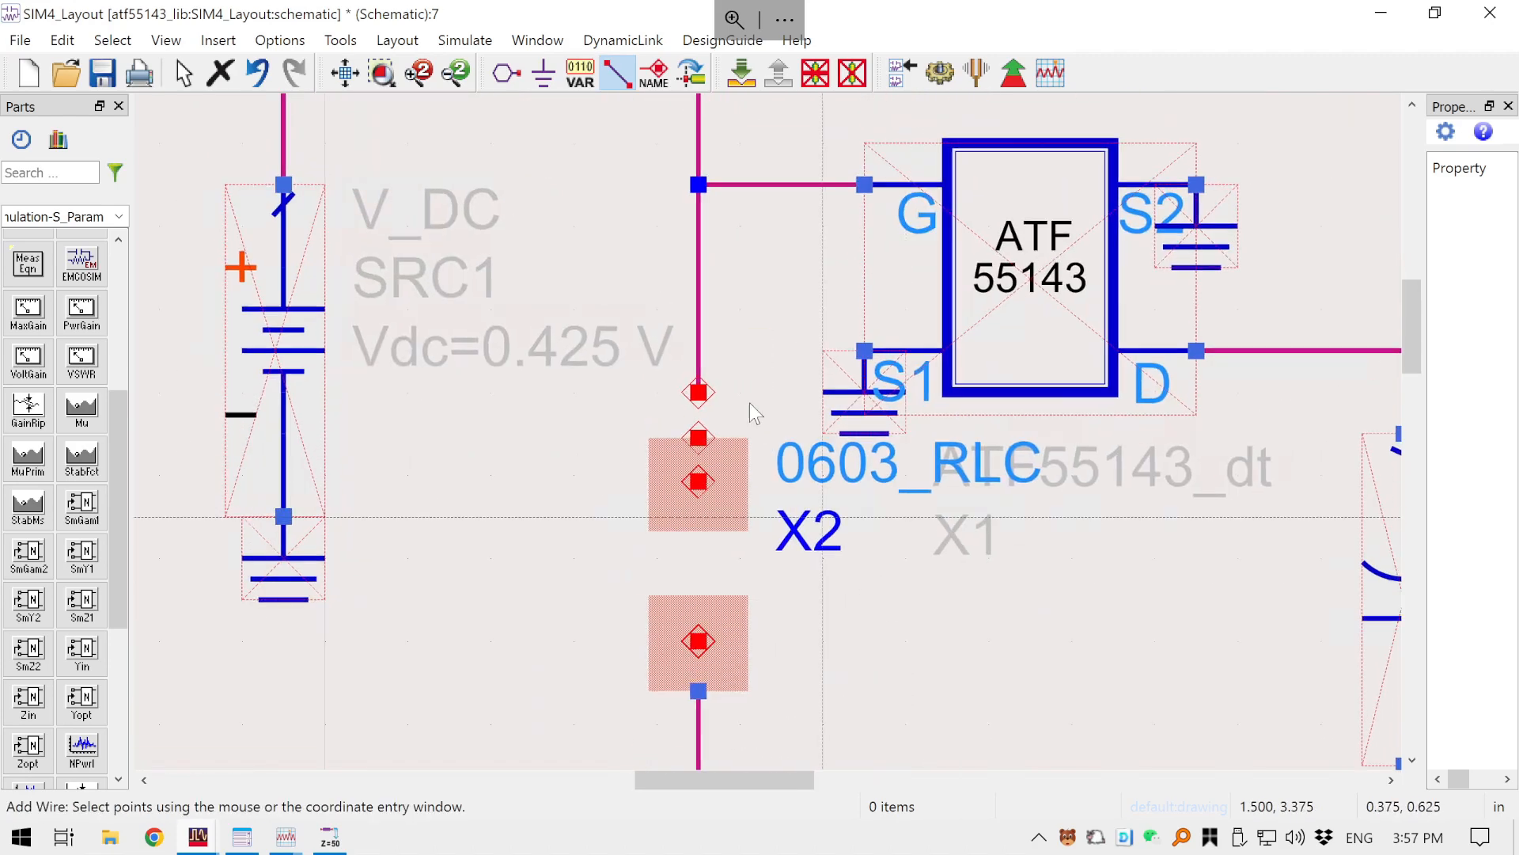
click(698, 438)
click(698, 392)
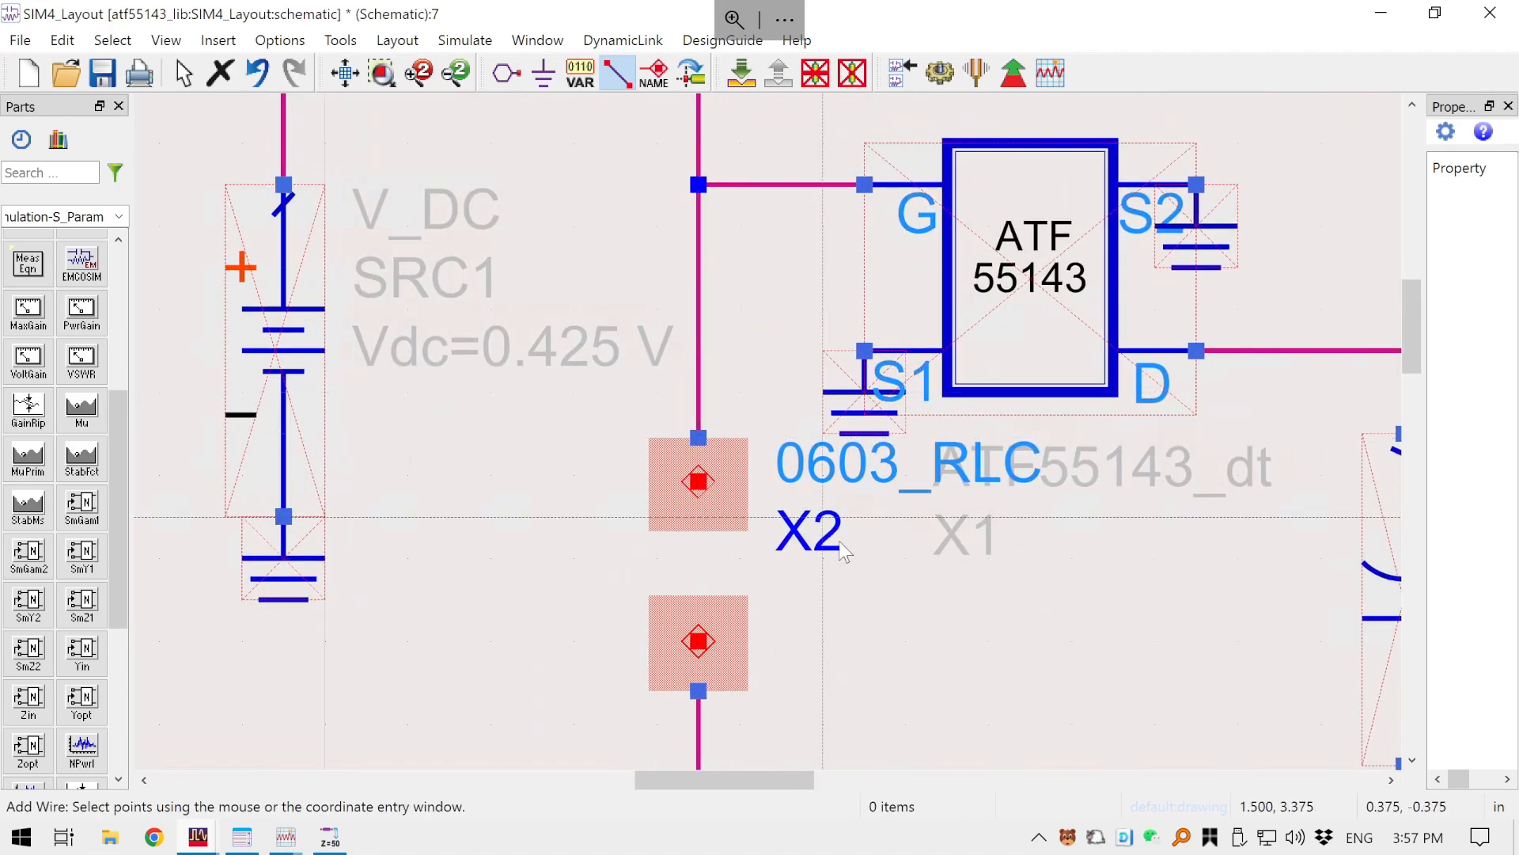
key(Escape)
scroll(881, 629, down, 3)
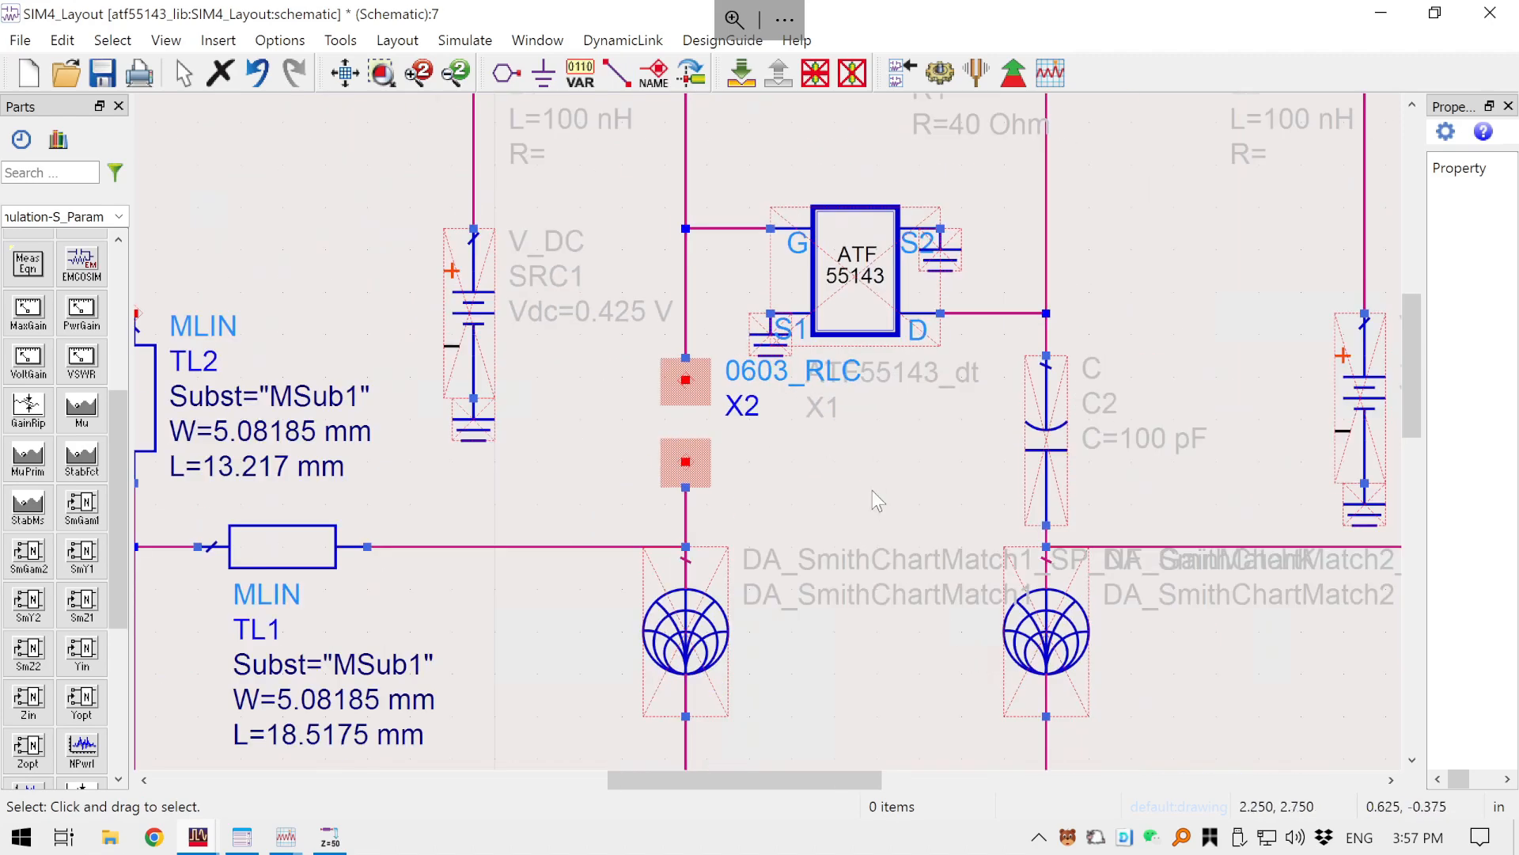
- Delete capacitor C2 and the short wire stubs above and below it
drag(886, 502, 683, 656)
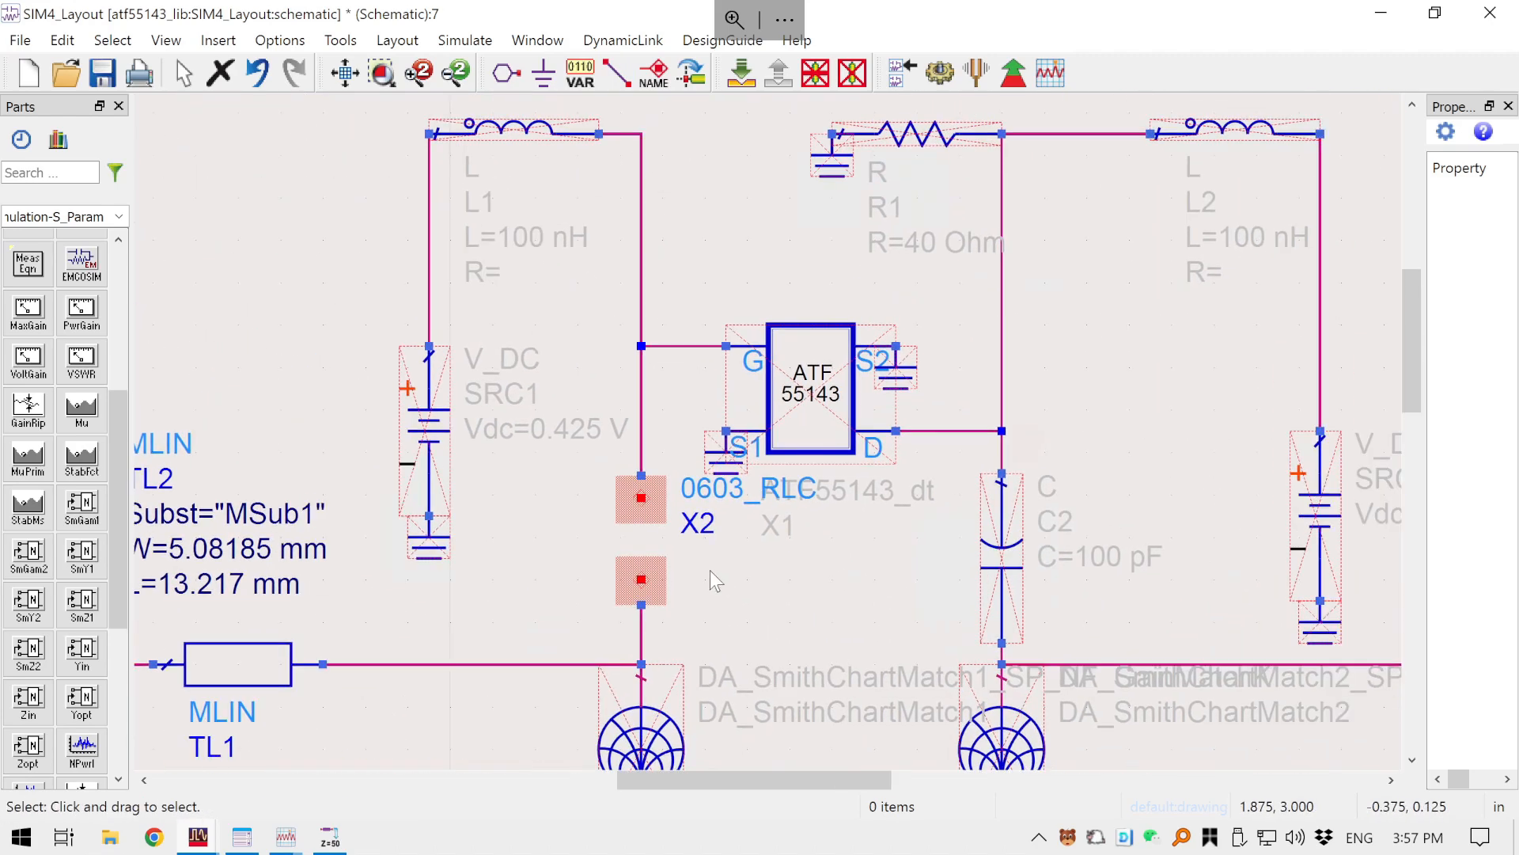
click(1001, 569)
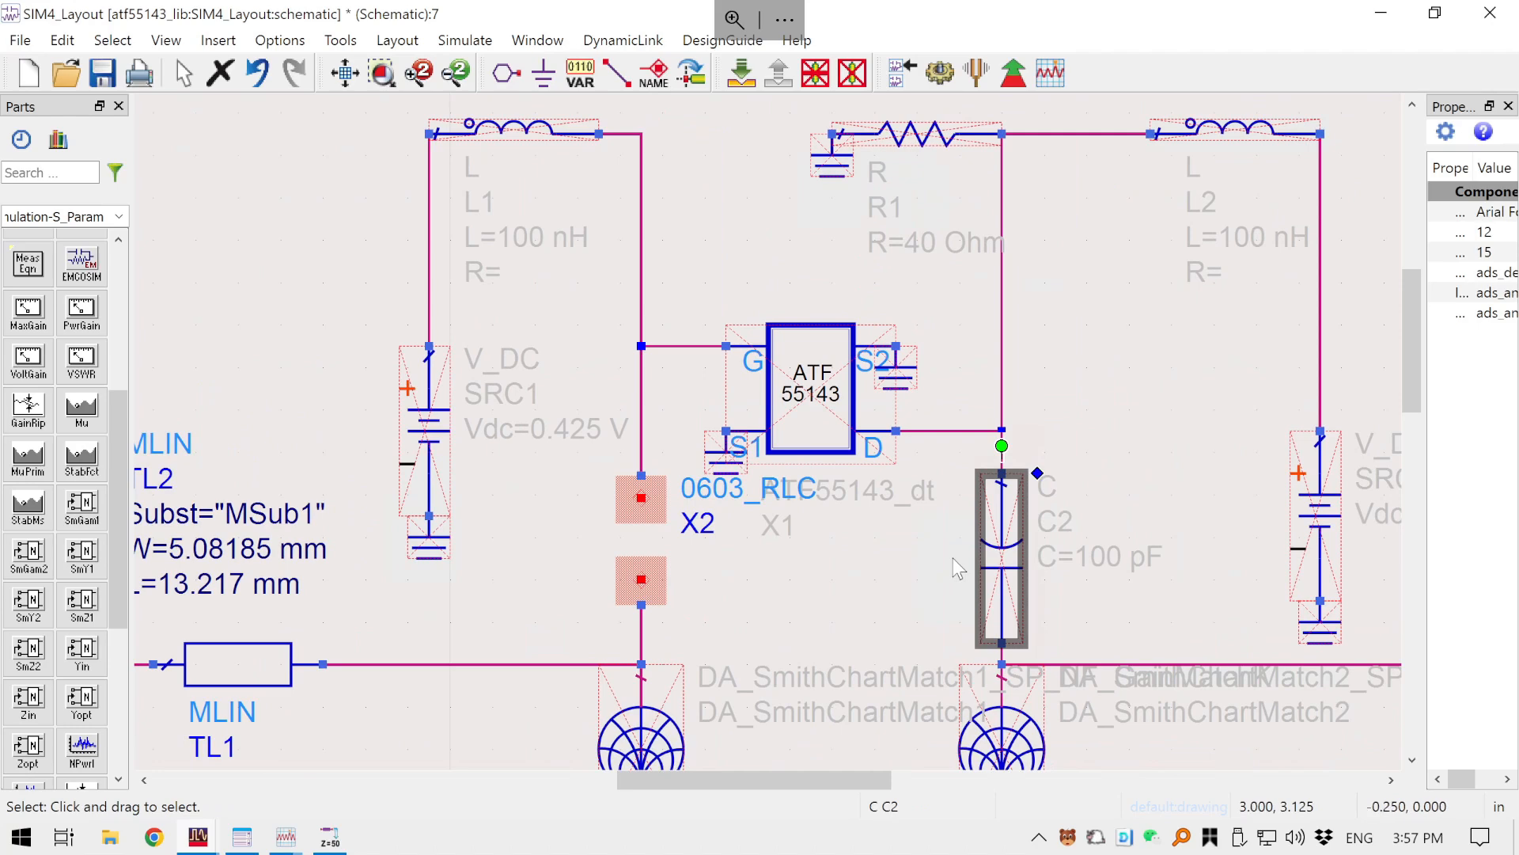
key(Delete)
click(1003, 458)
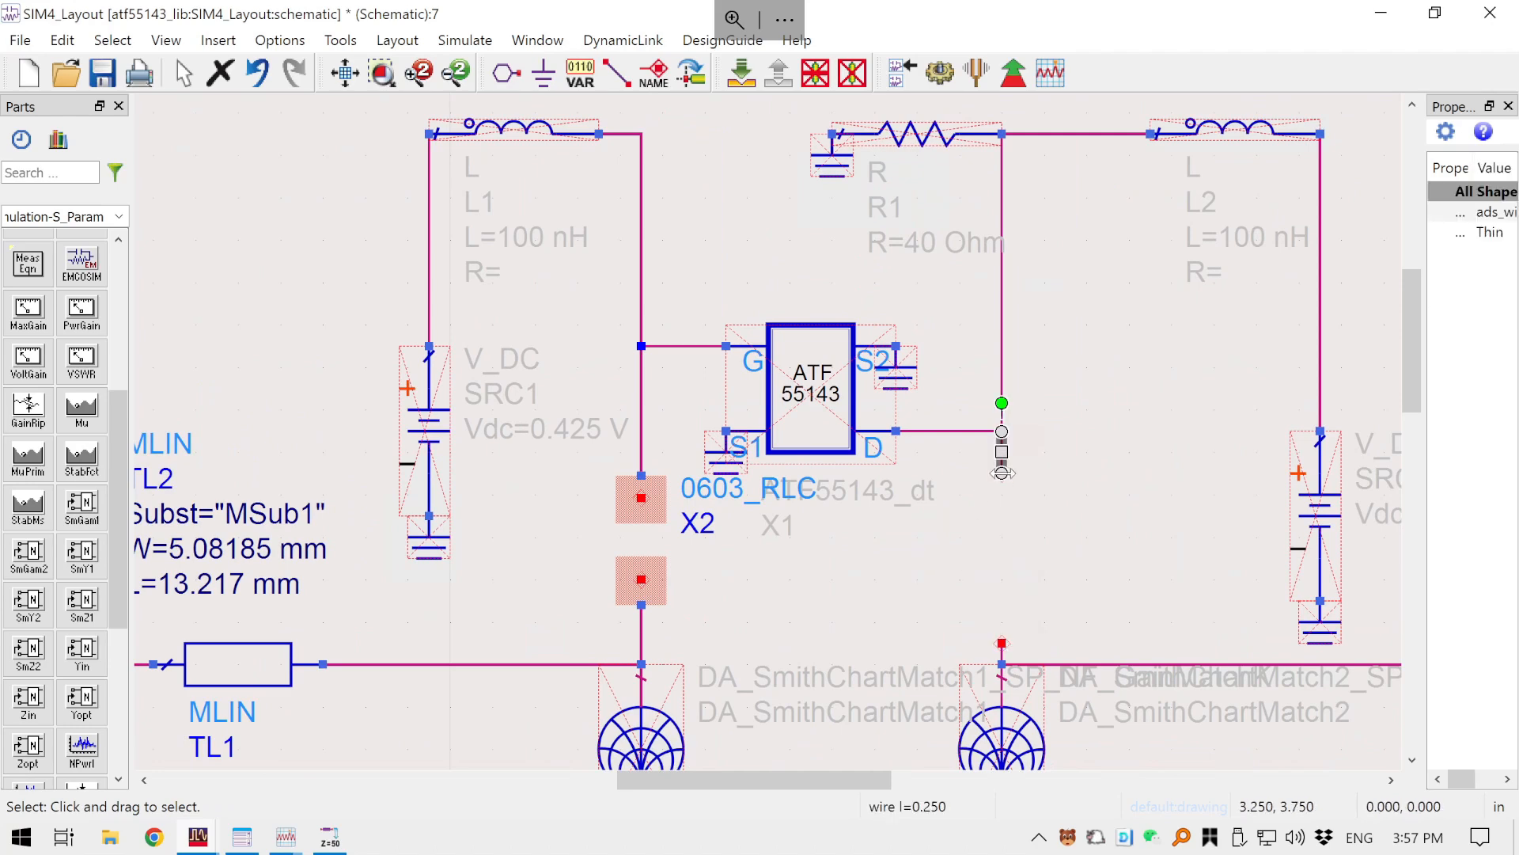
key(Delete)
click(1001, 654)
key(Delete)
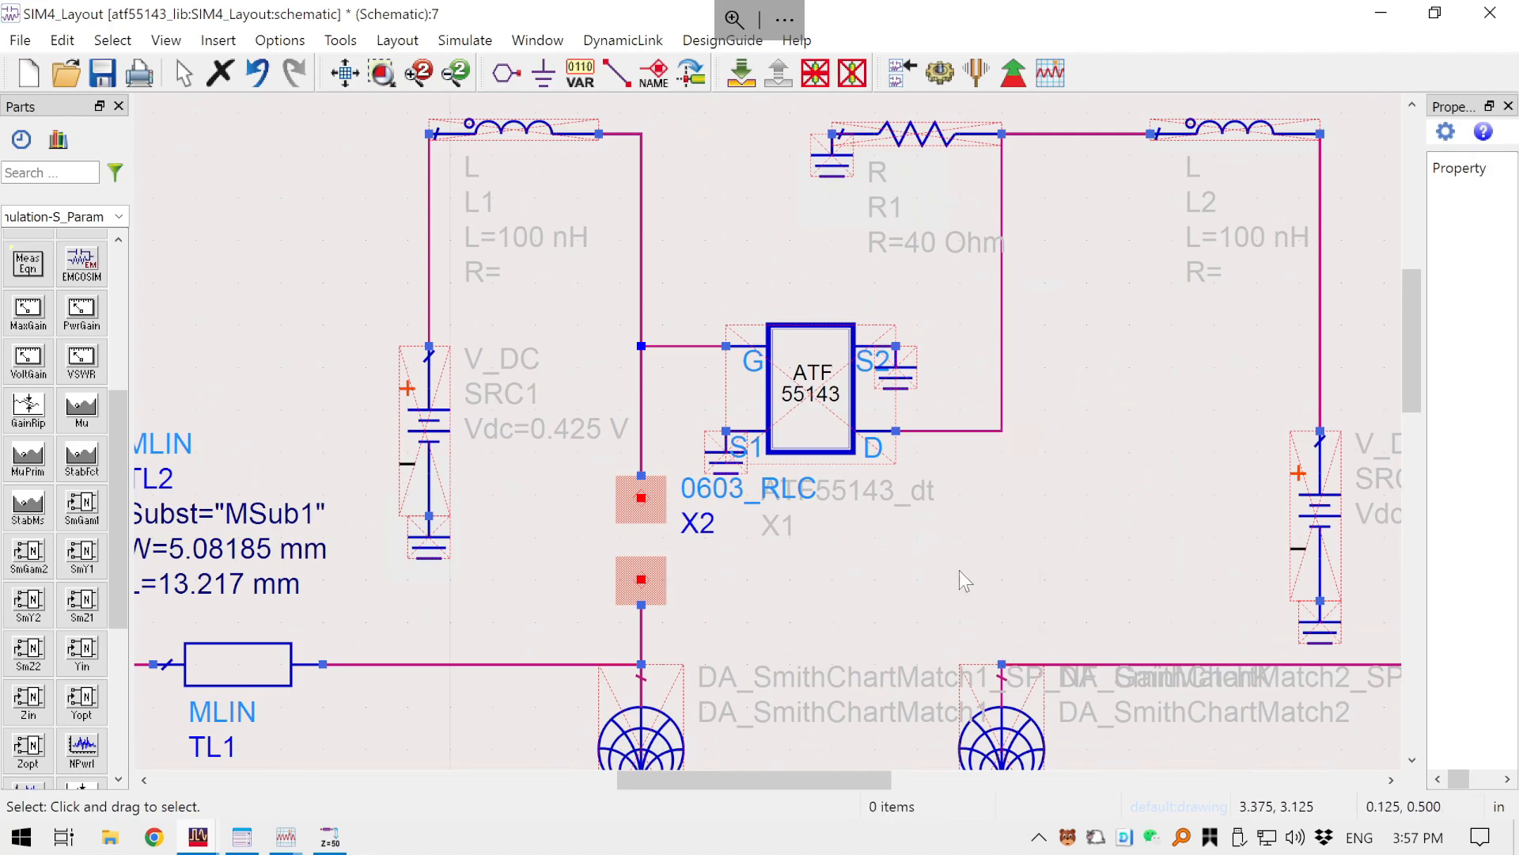
- Copy the 0603_RLC footprint X2 and paste the copy in the gap below the transistor's drain wire
click(626, 524)
key(ctrl+c)
key(ctrl+v)
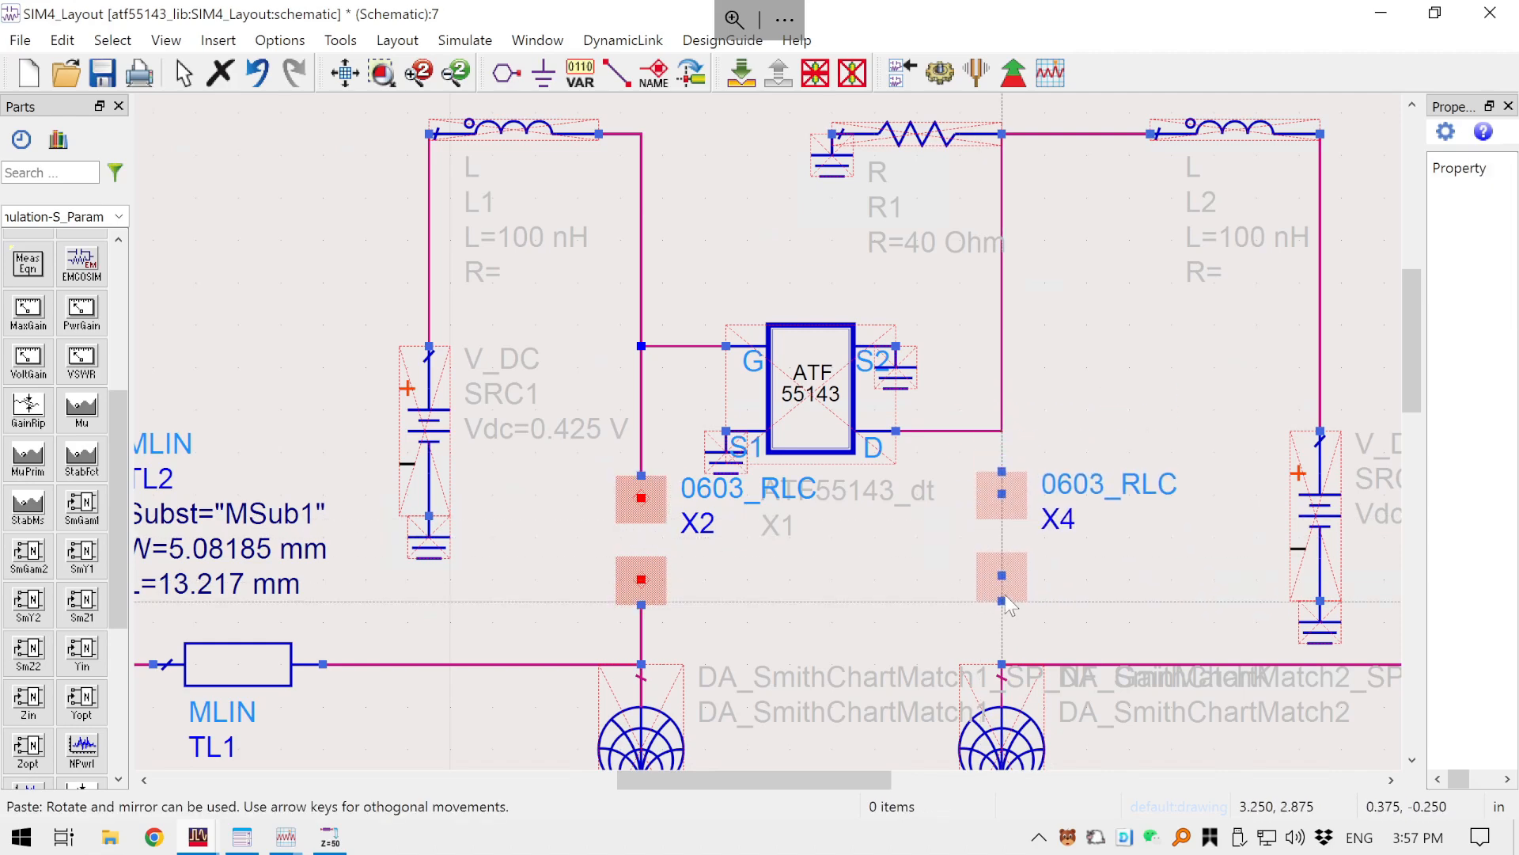
click(1008, 605)
- Wire the copied 0603_RLC footprint to the TL3 line below and the transistor's drain line above
key(ctrl+w)
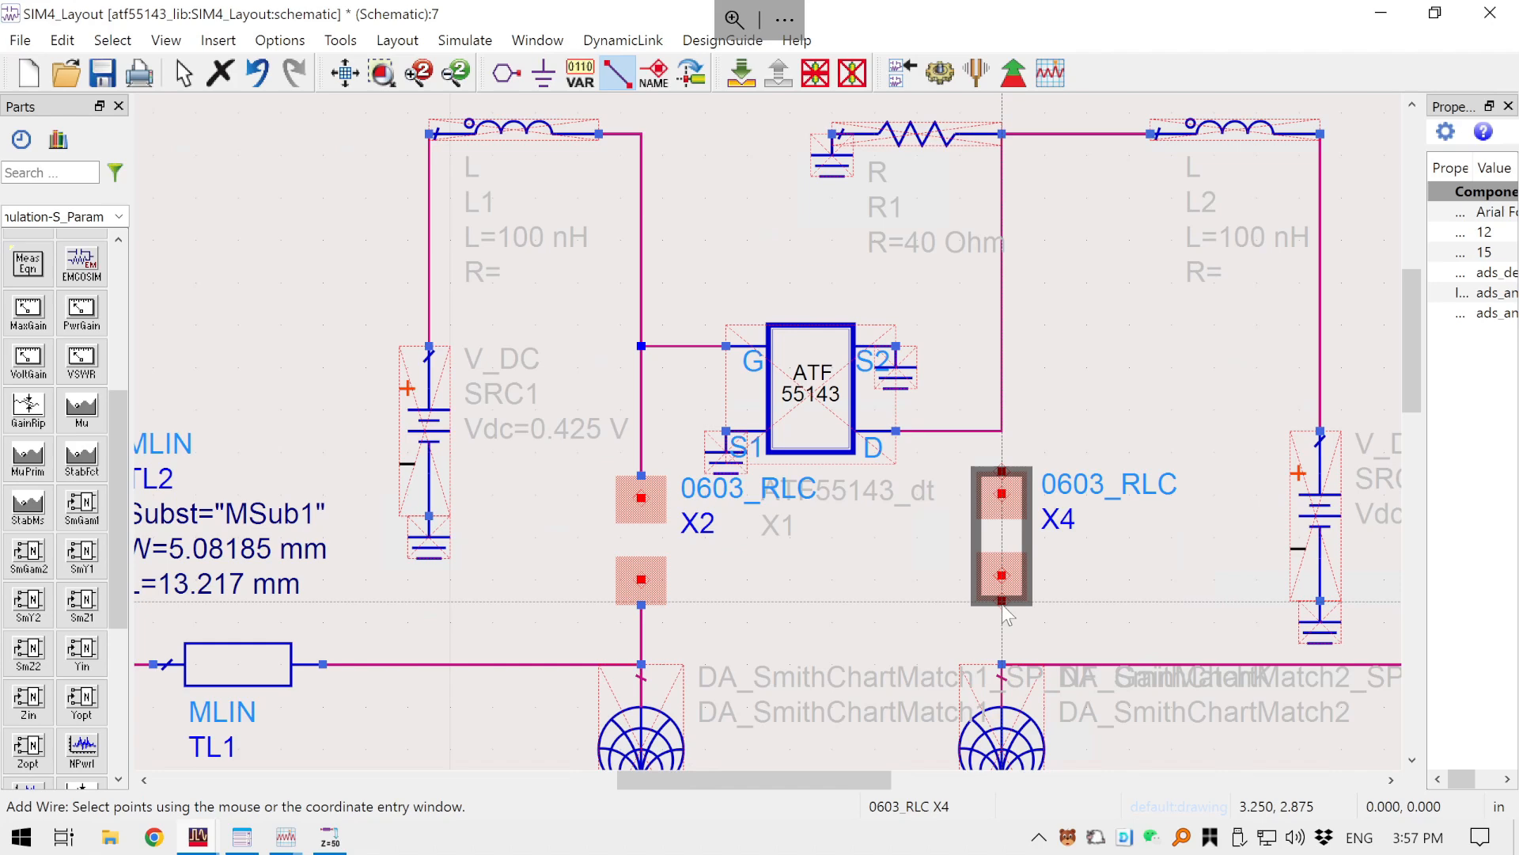
click(1000, 664)
click(1002, 602)
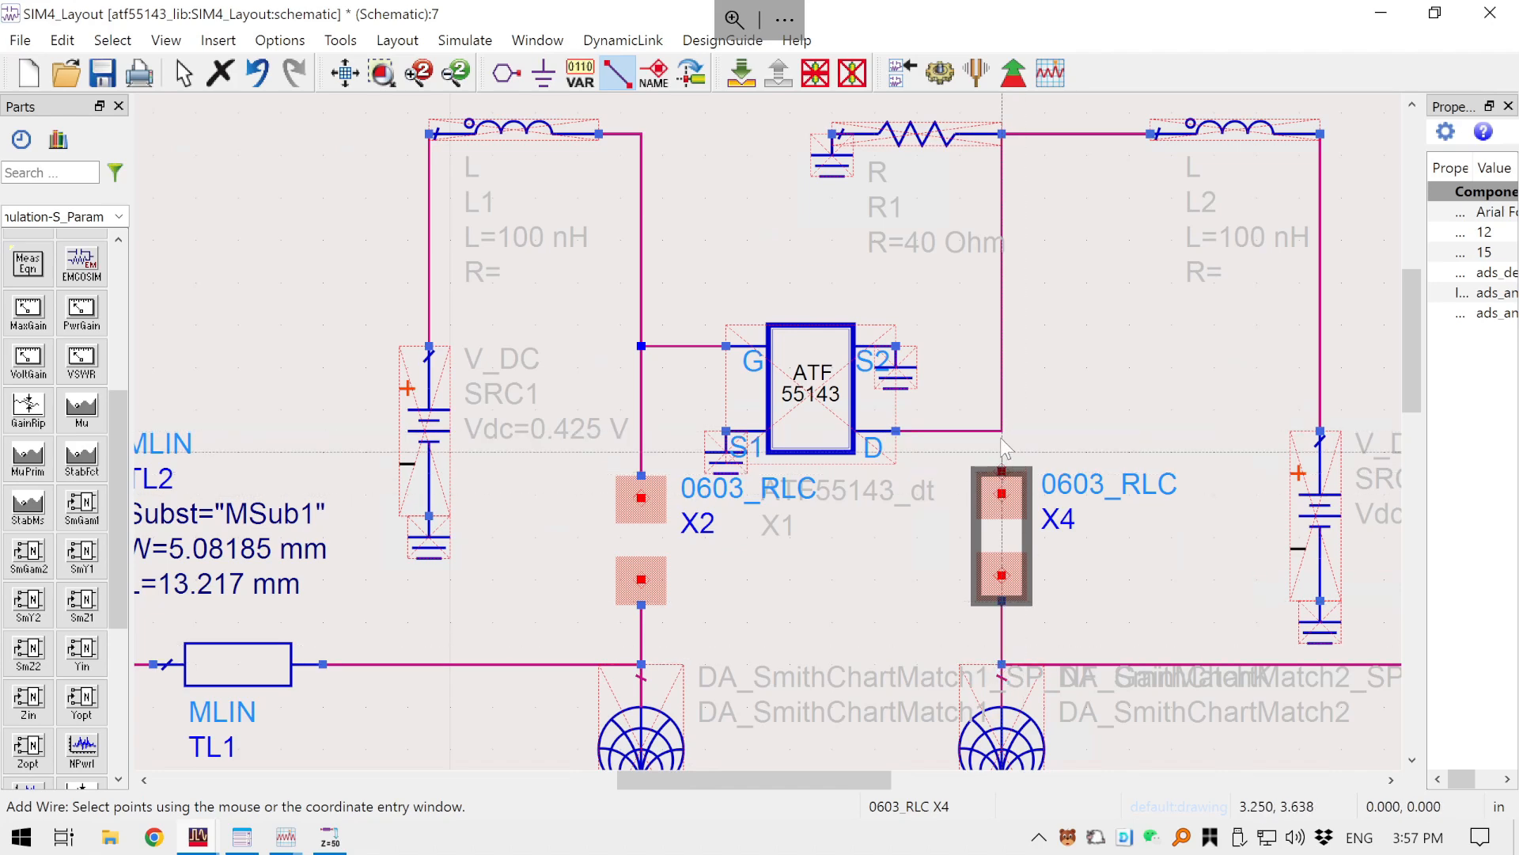
click(1001, 430)
key(Escape)
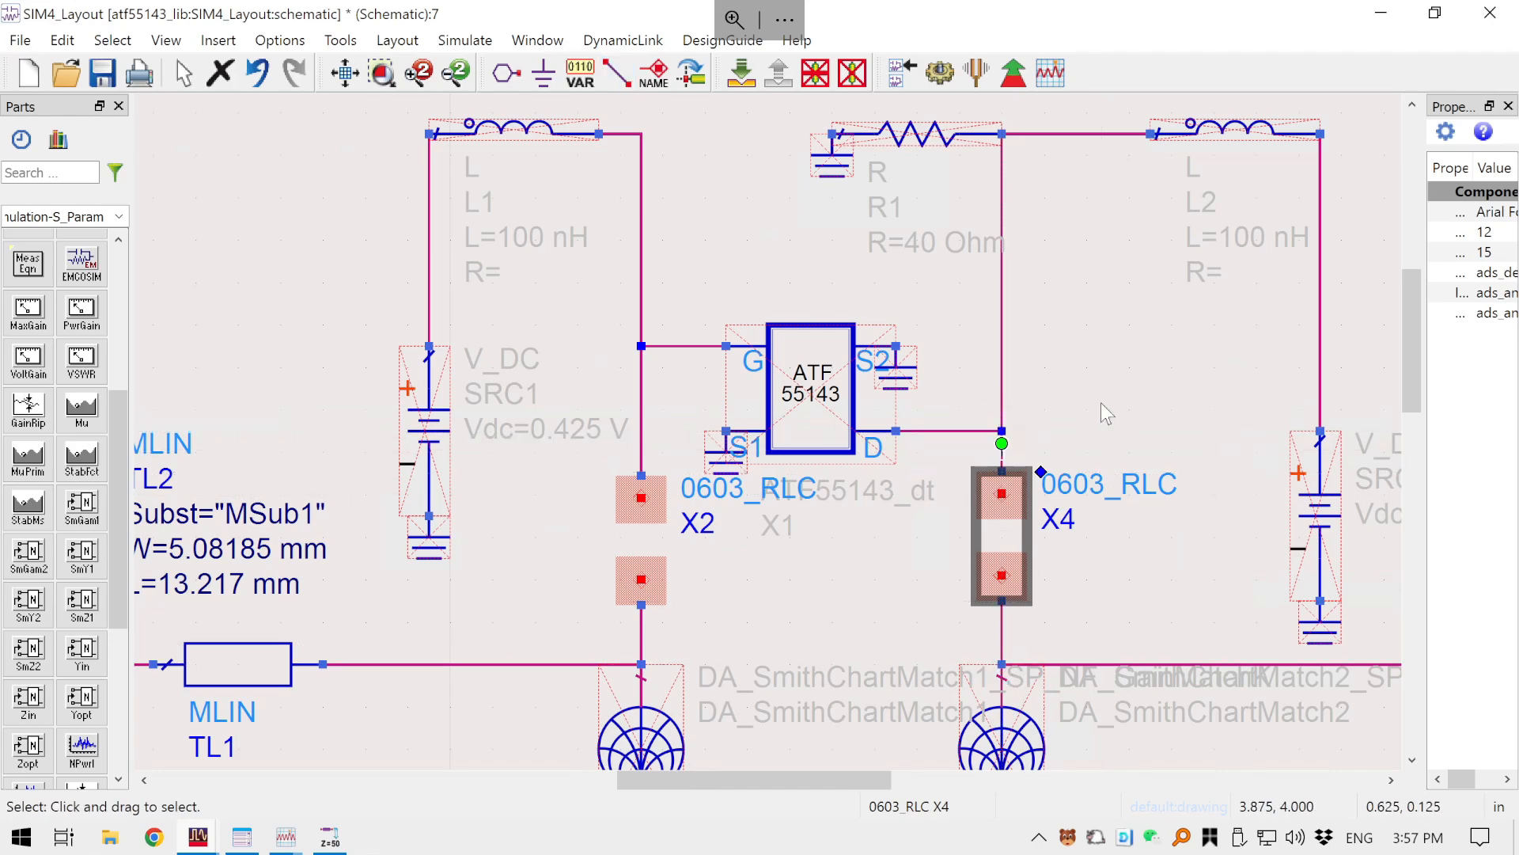
click(1101, 403)
- Delete the two Smith chart matching components, DA_SmithChartMatch1 and DA_SmithChartMatch2
scroll(1101, 403, down, 1)
right_click(1019, 515)
drag(1019, 516, 1123, 387)
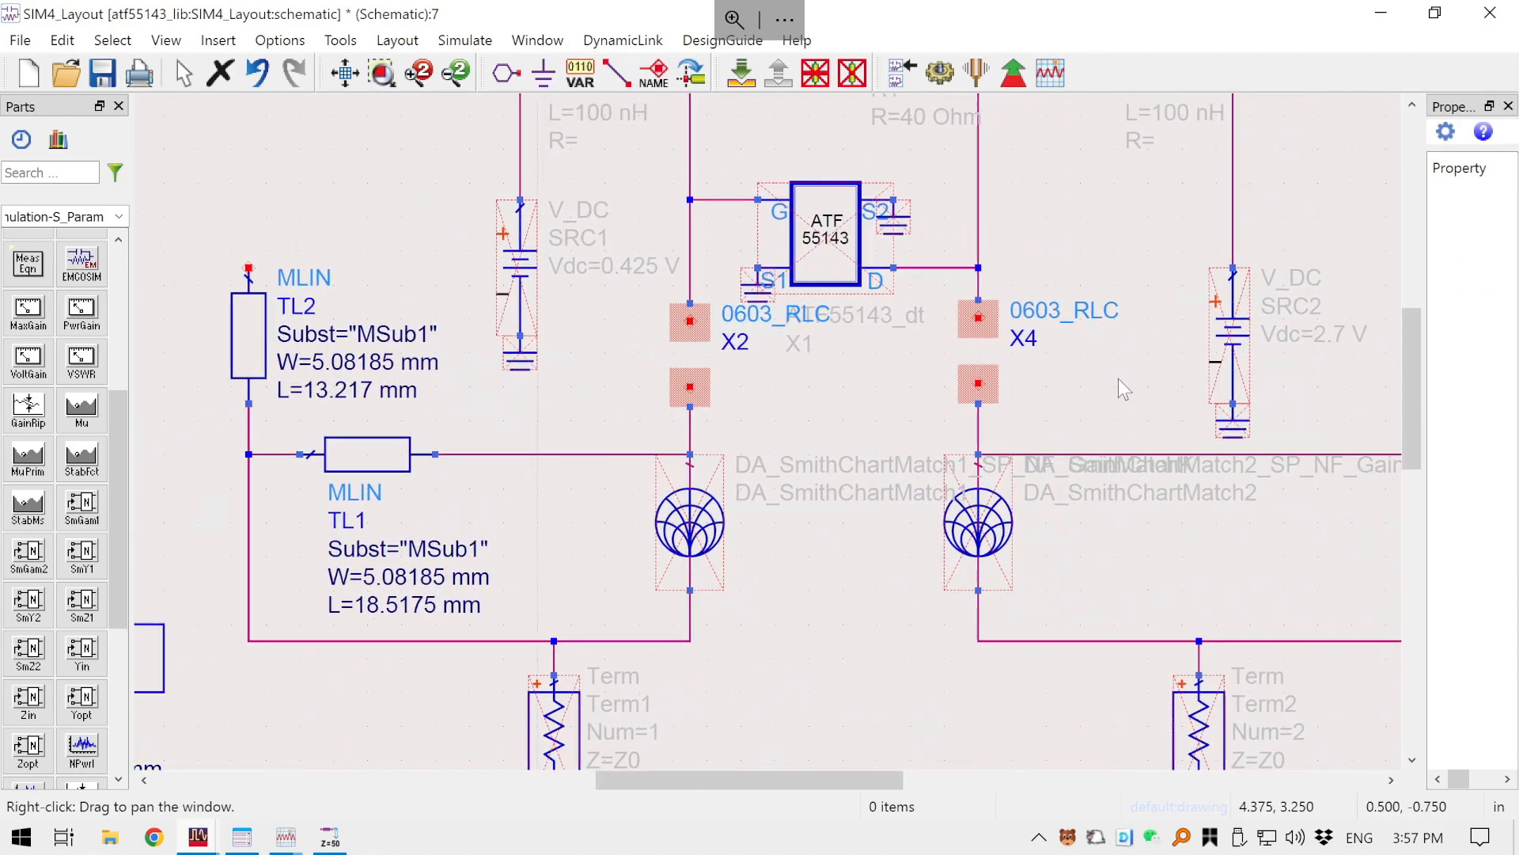
click(680, 536)
key(Delete)
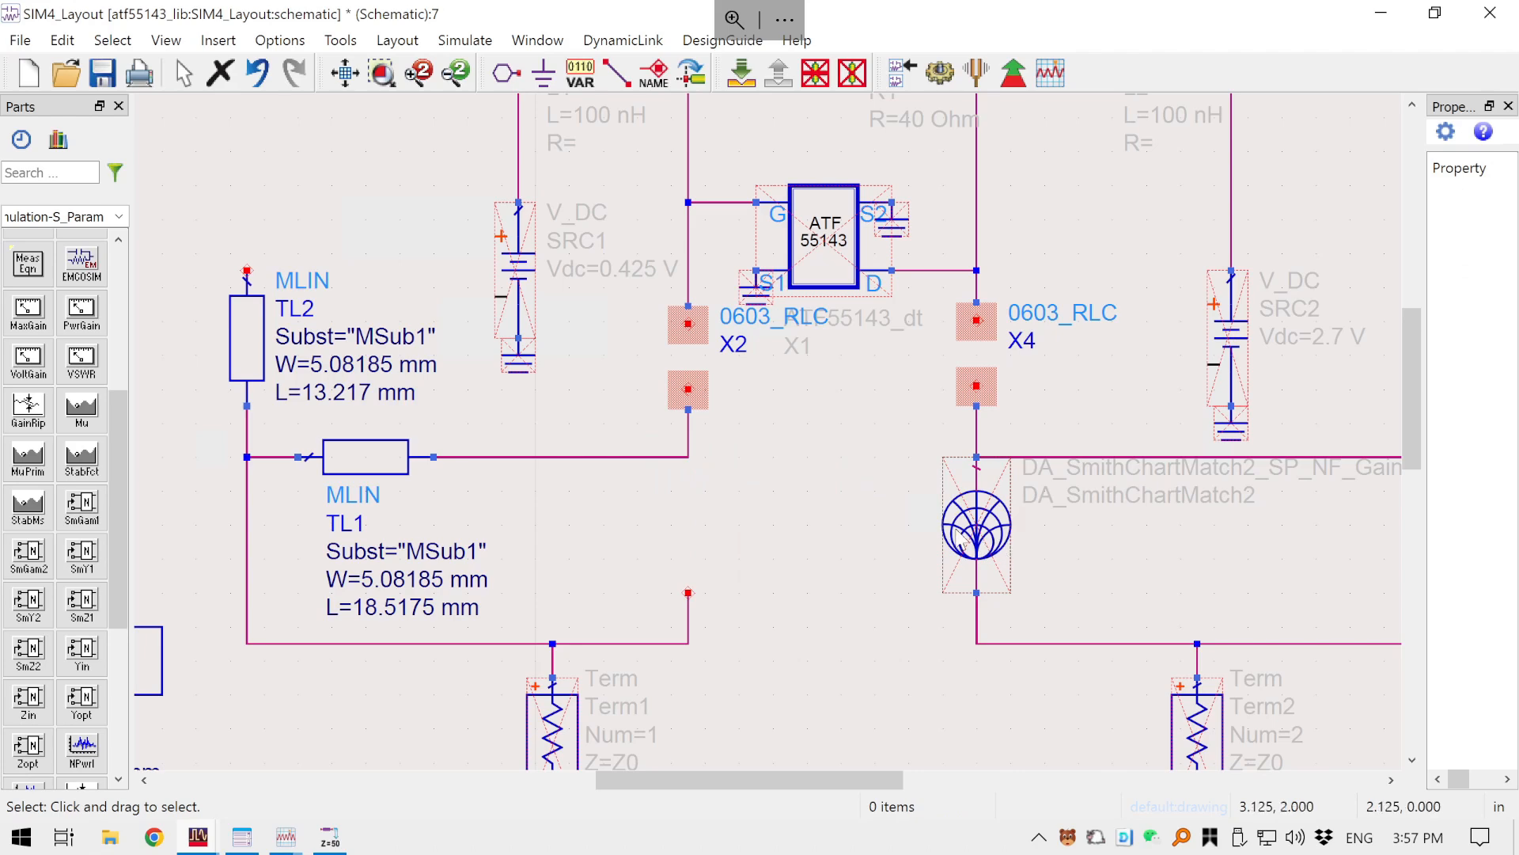
click(959, 538)
key(Delete)
- Delete the leftover wires that ran from the Term1 and Term2 junctions to the removed matching components
drag(858, 514, 843, 318)
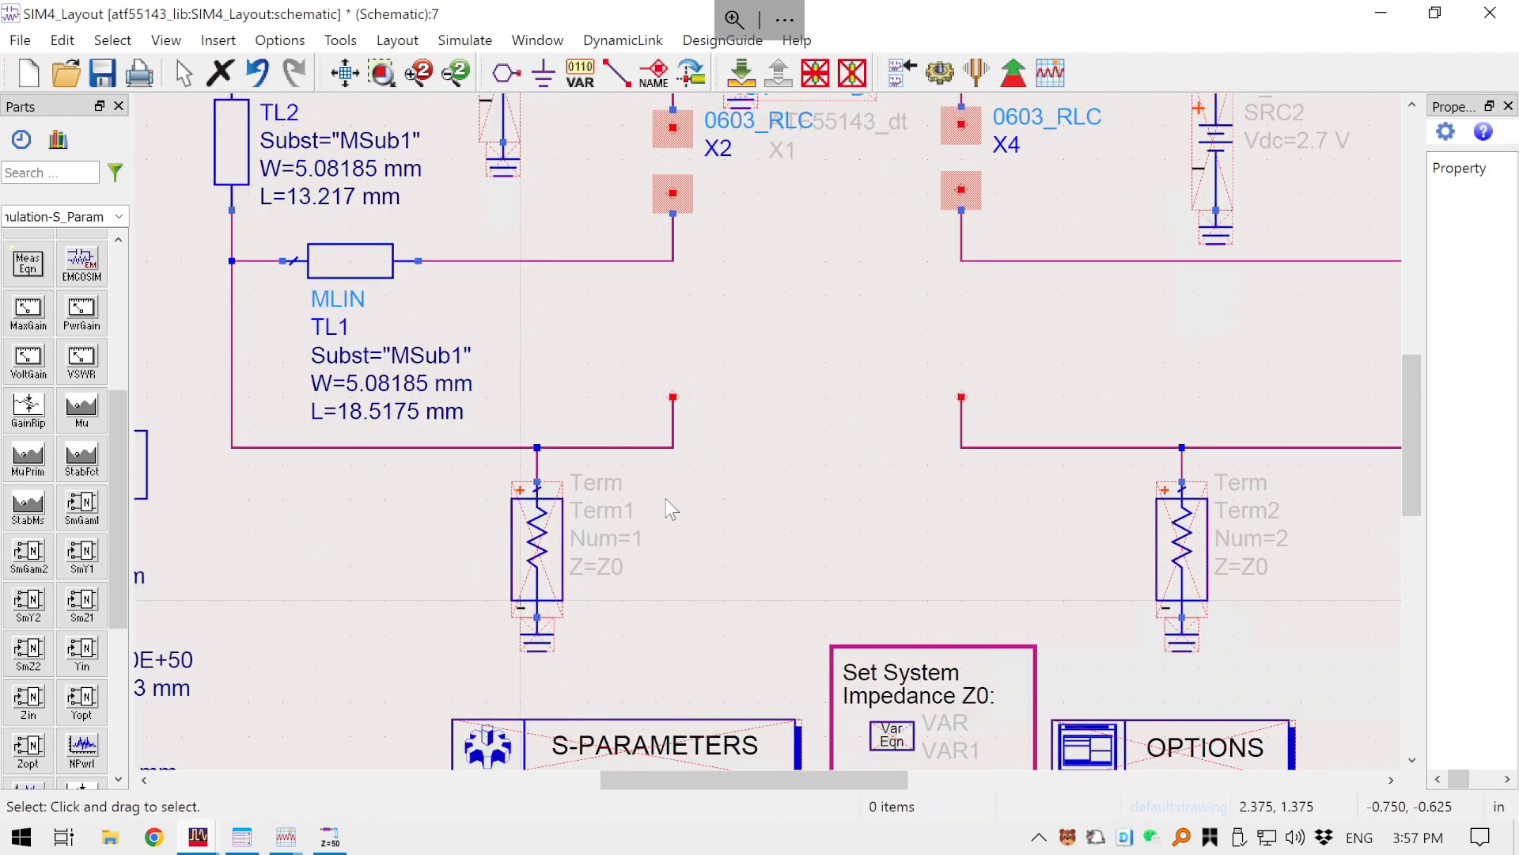
click(603, 449)
key(Delete)
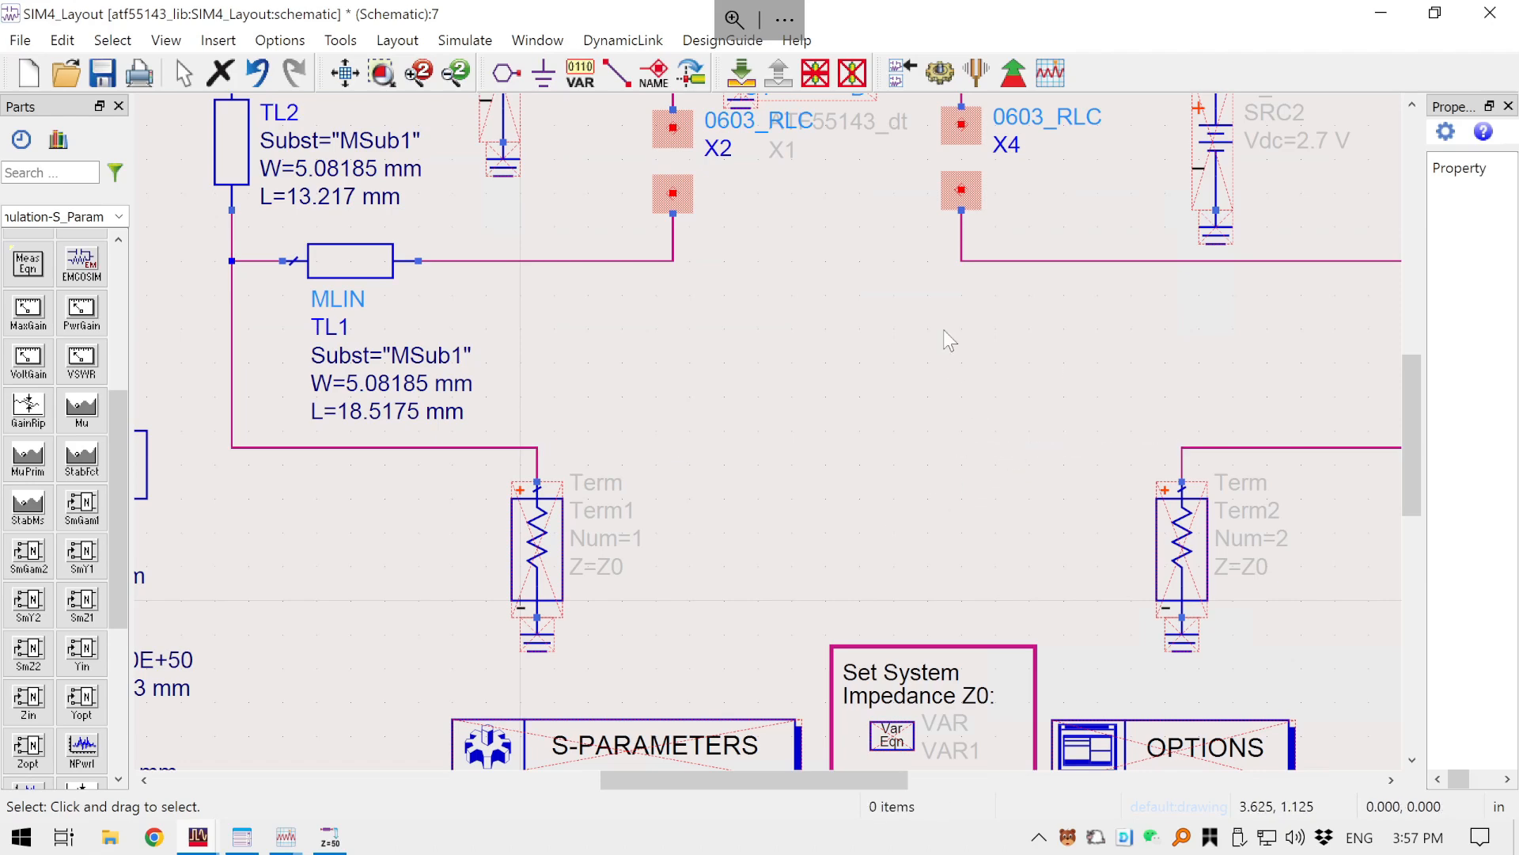
- Delete the ATF55143_dt transistor X1 from the schematic
drag(946, 333, 662, 311)
click(758, 530)
key(Delete)
- Rotate the ATF55143_Layout footprint by 90 degrees and move it above the open gate and drain wires
scroll(762, 445, down, 2)
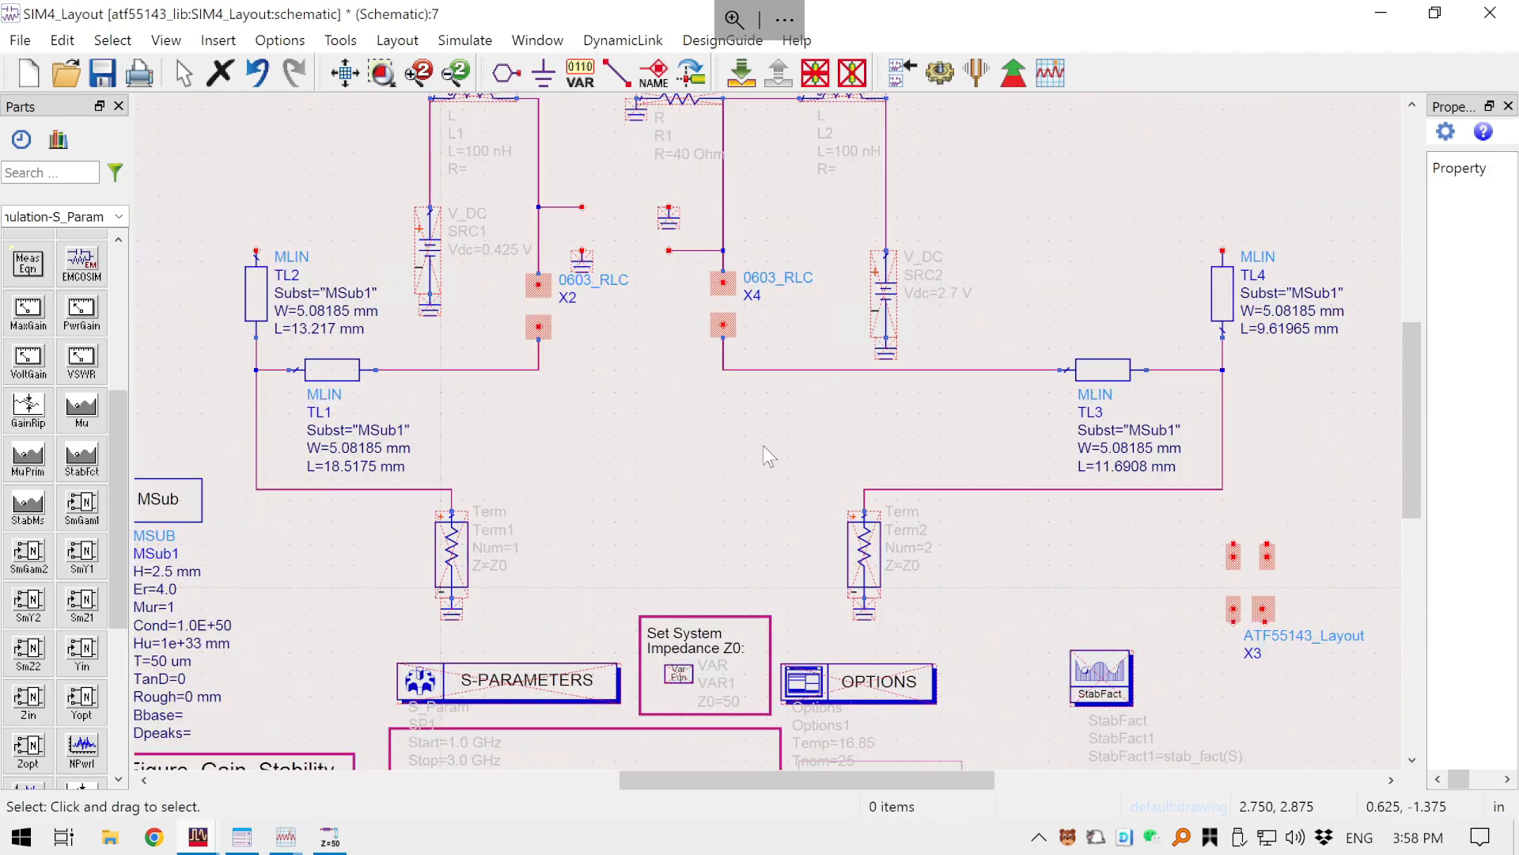
scroll(904, 559, down, 1)
click(1195, 605)
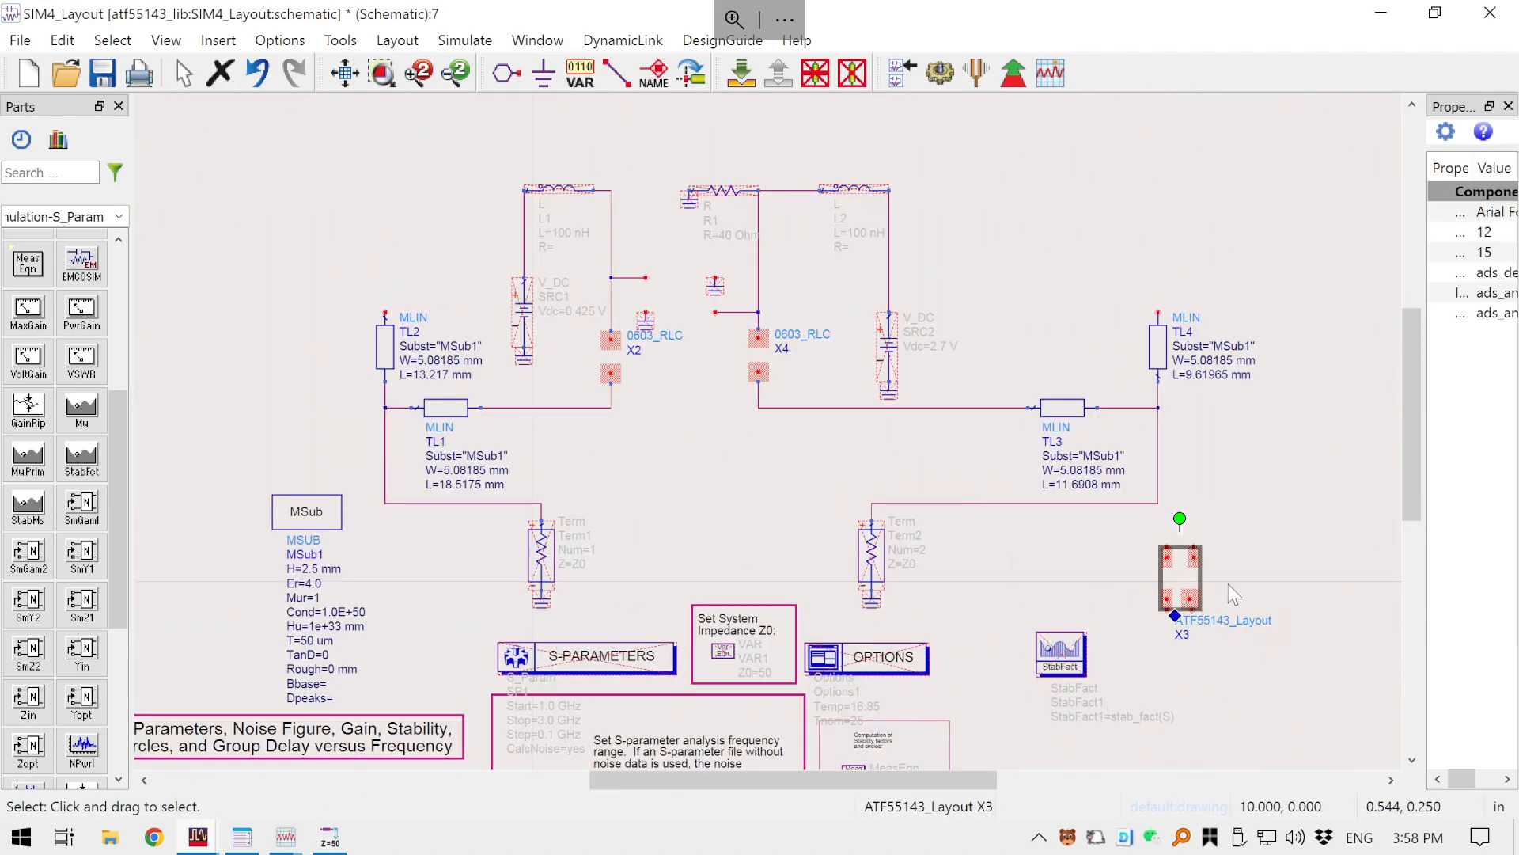
key(ctrl+r)
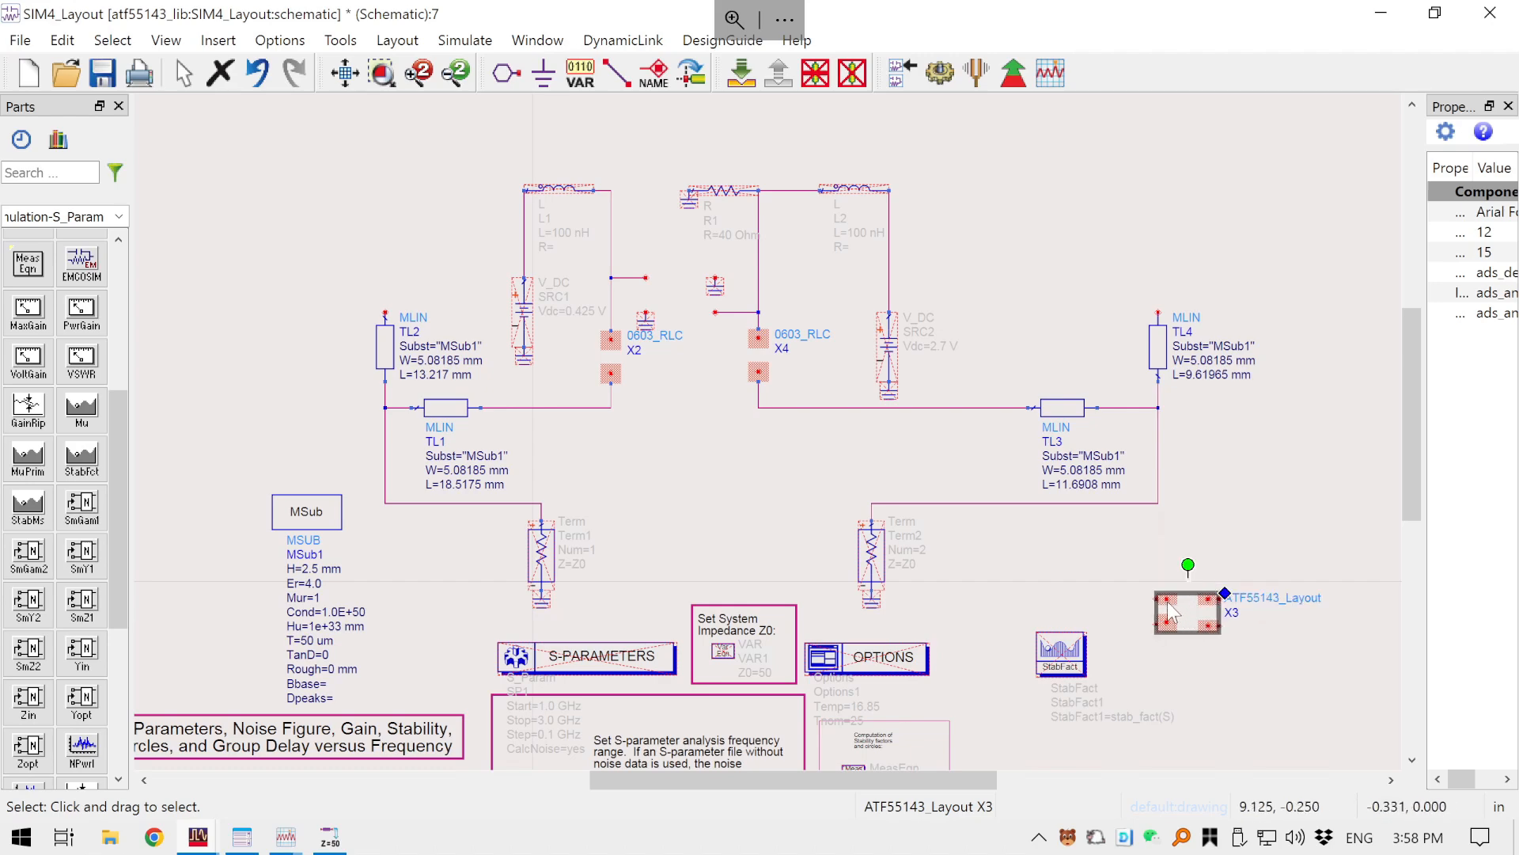
drag(1167, 599, 660, 242)
scroll(667, 237, up, 4)
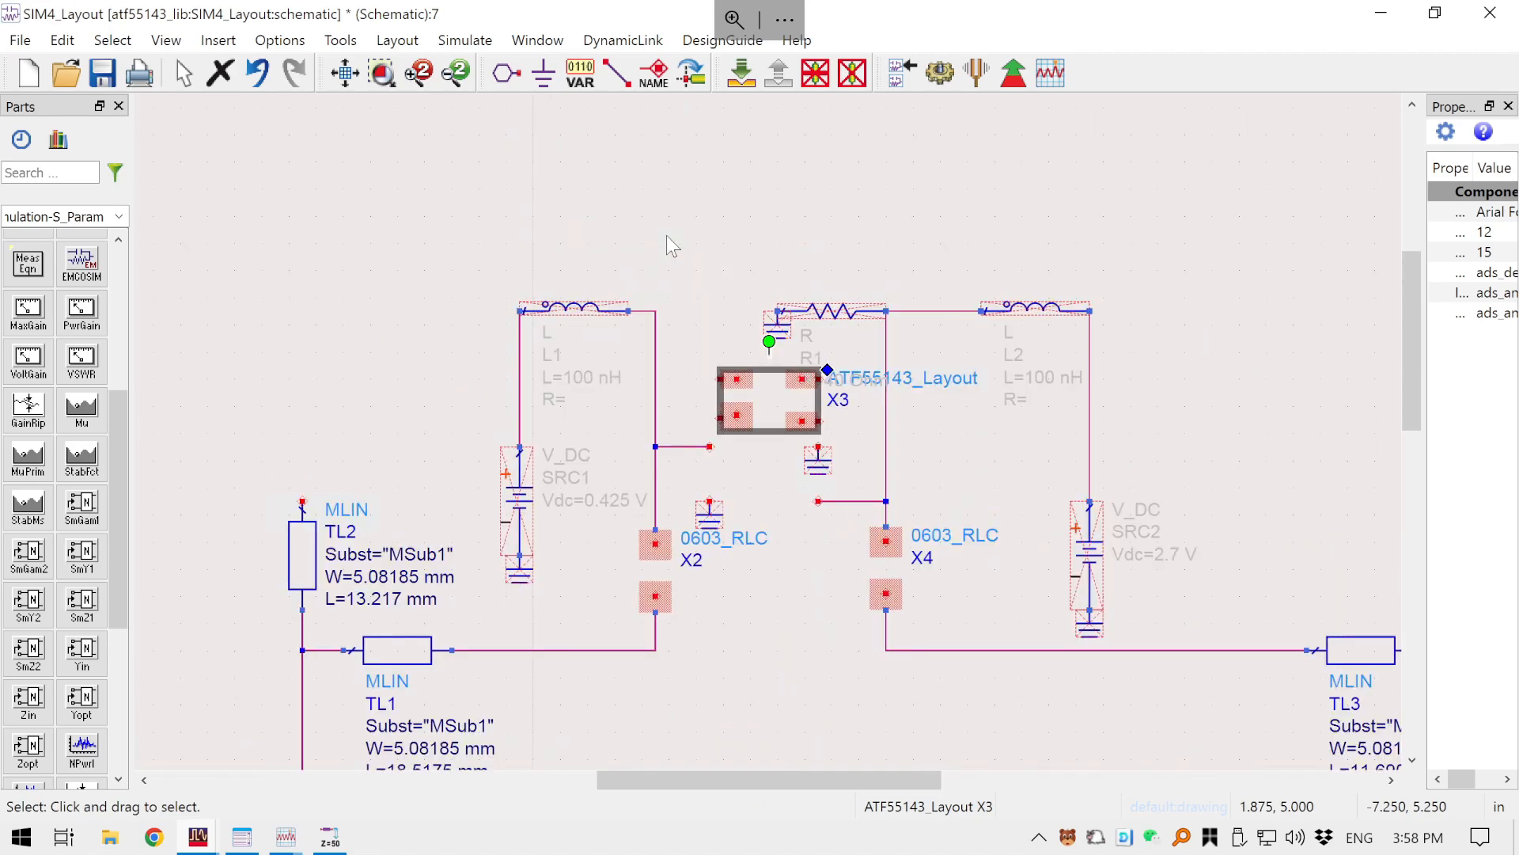
click(795, 550)
drag(807, 546, 804, 403)
scroll(791, 481, up, 1)
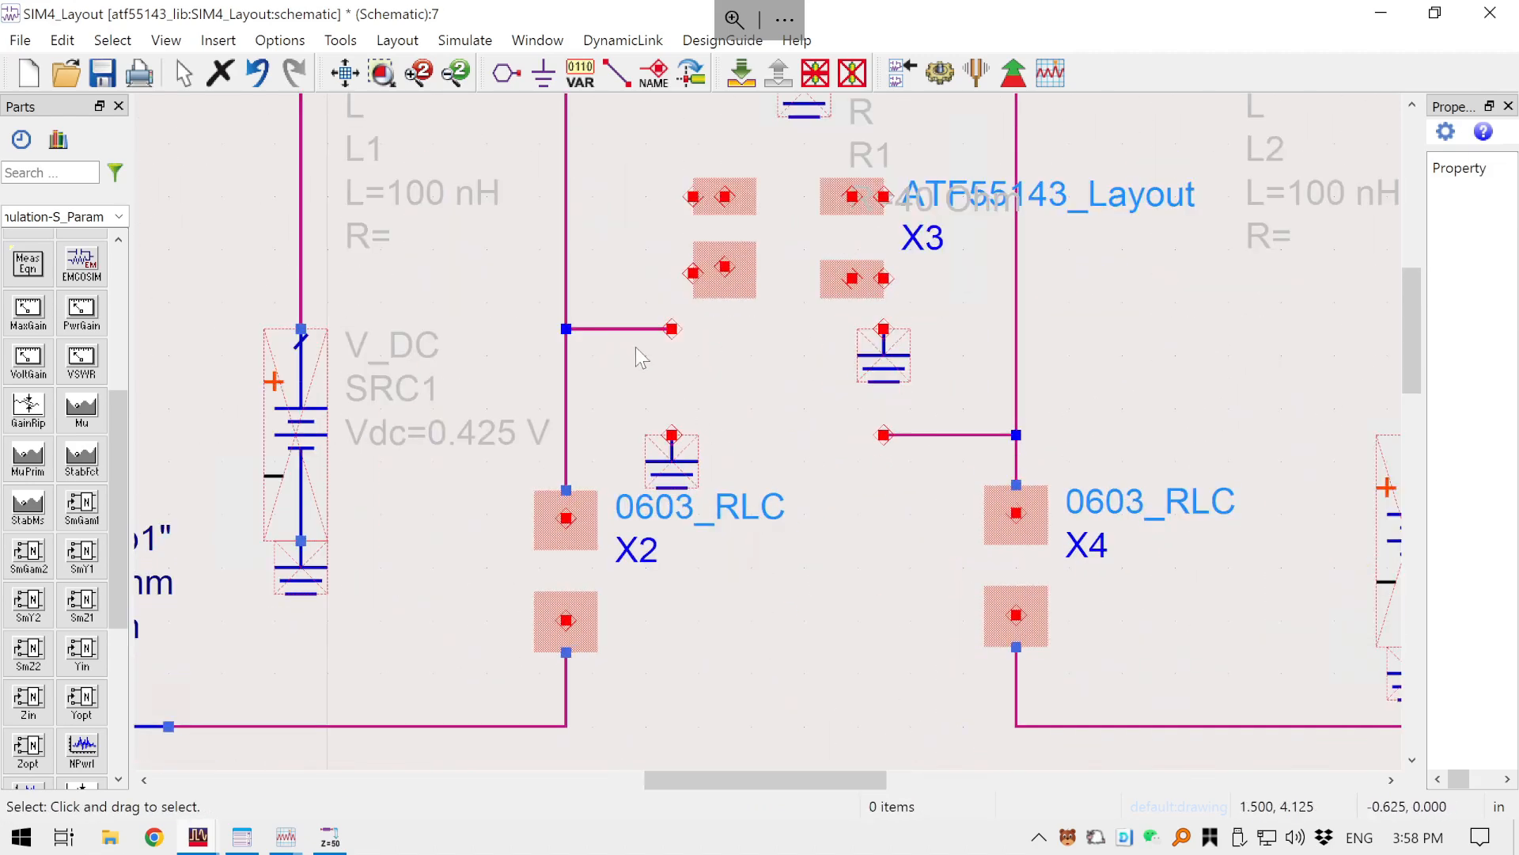
- Delete the leftover gate wire stub that branches off the vertical wire above X2
click(637, 332)
drag(626, 335, 659, 294)
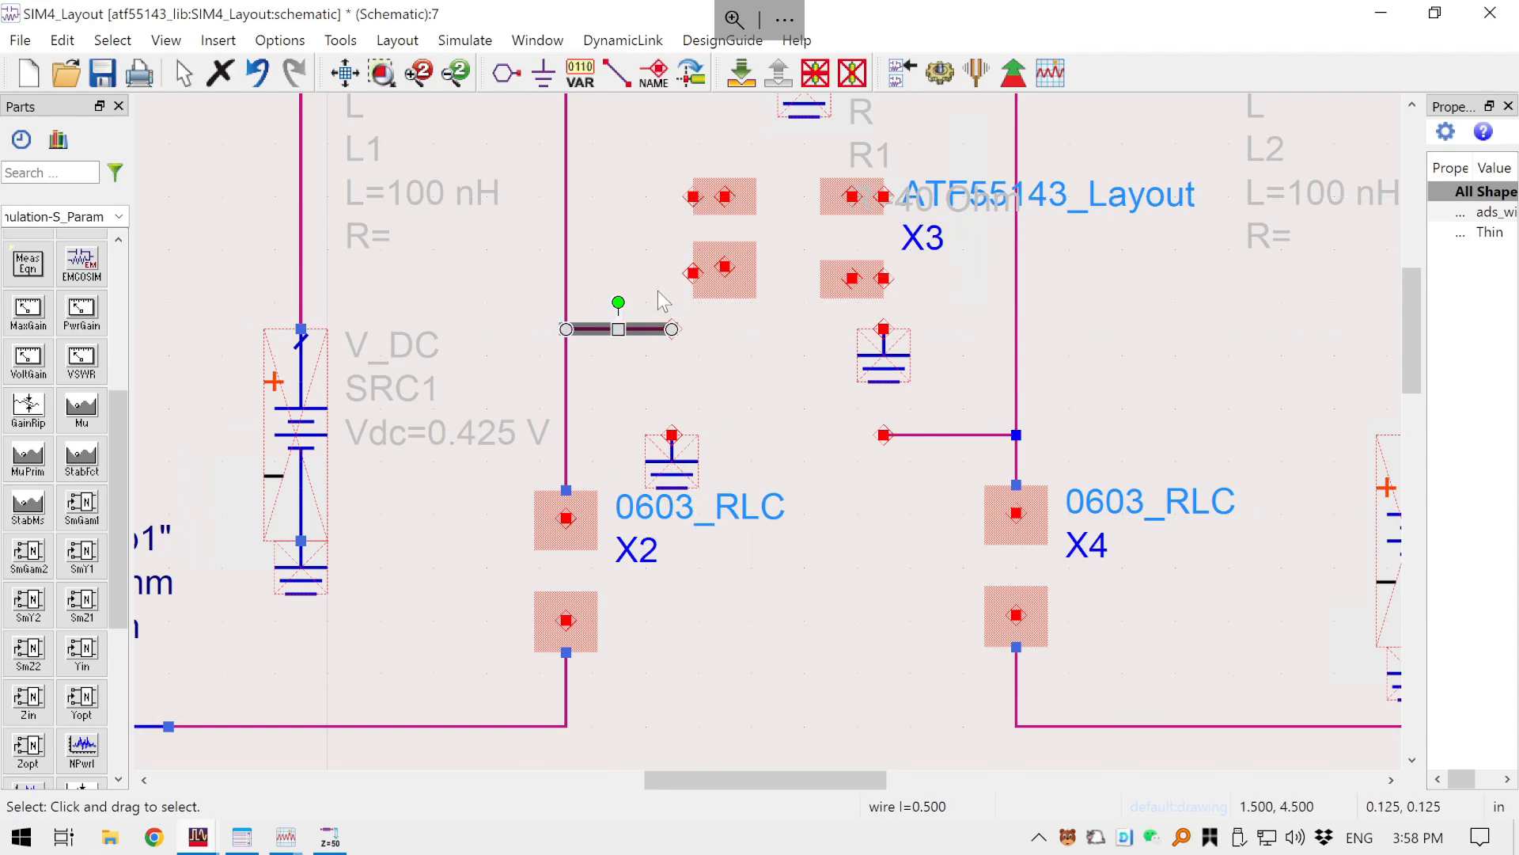
scroll(733, 458, up, 4)
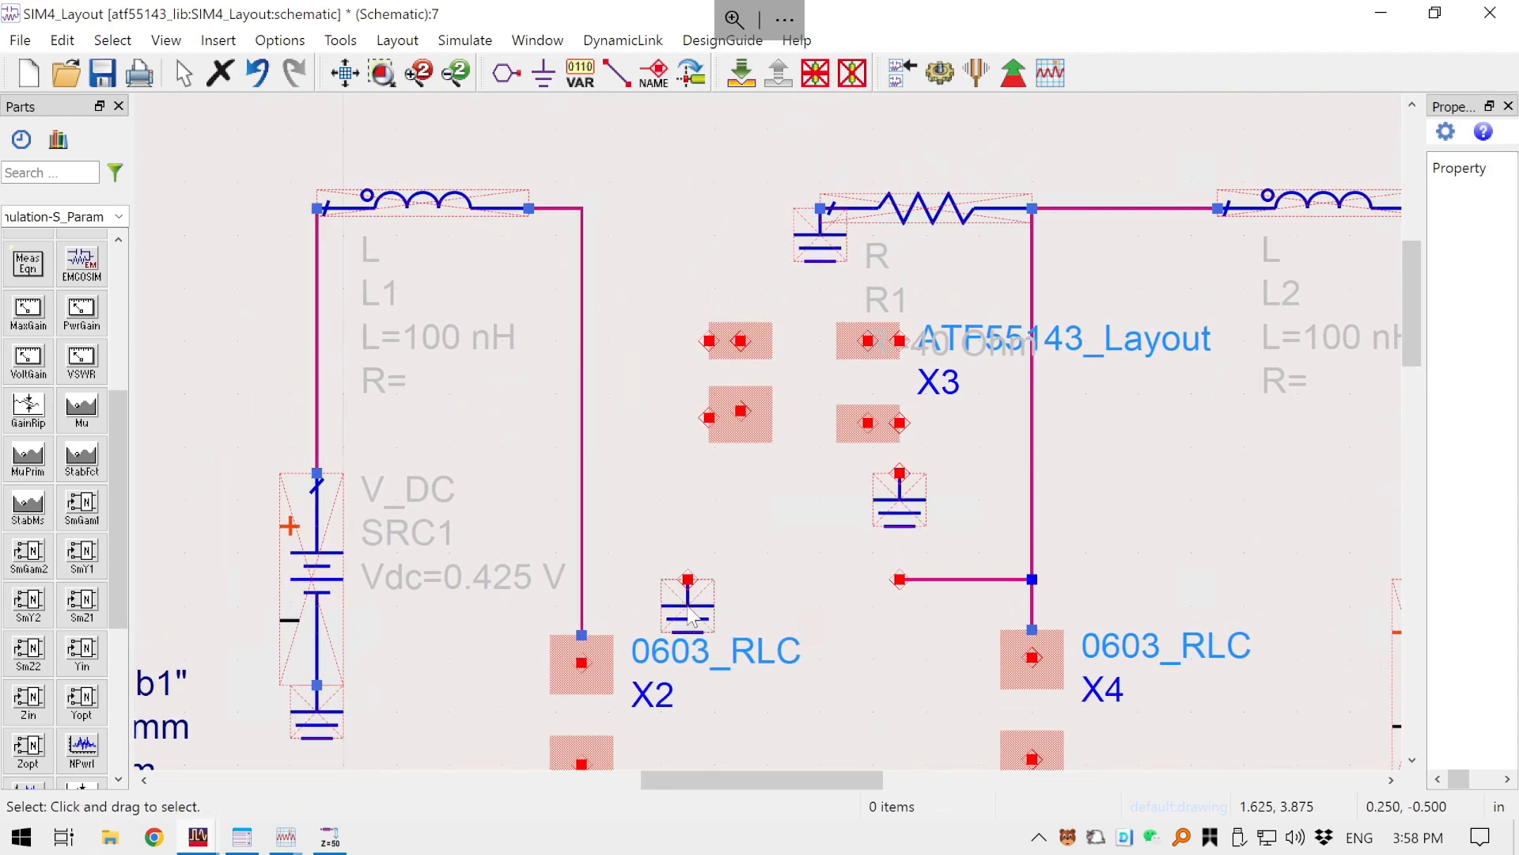
- Delete the two source ground symbols left over from the removed transistor, below the ATF55143_Layout footprint
drag(688, 601, 707, 449)
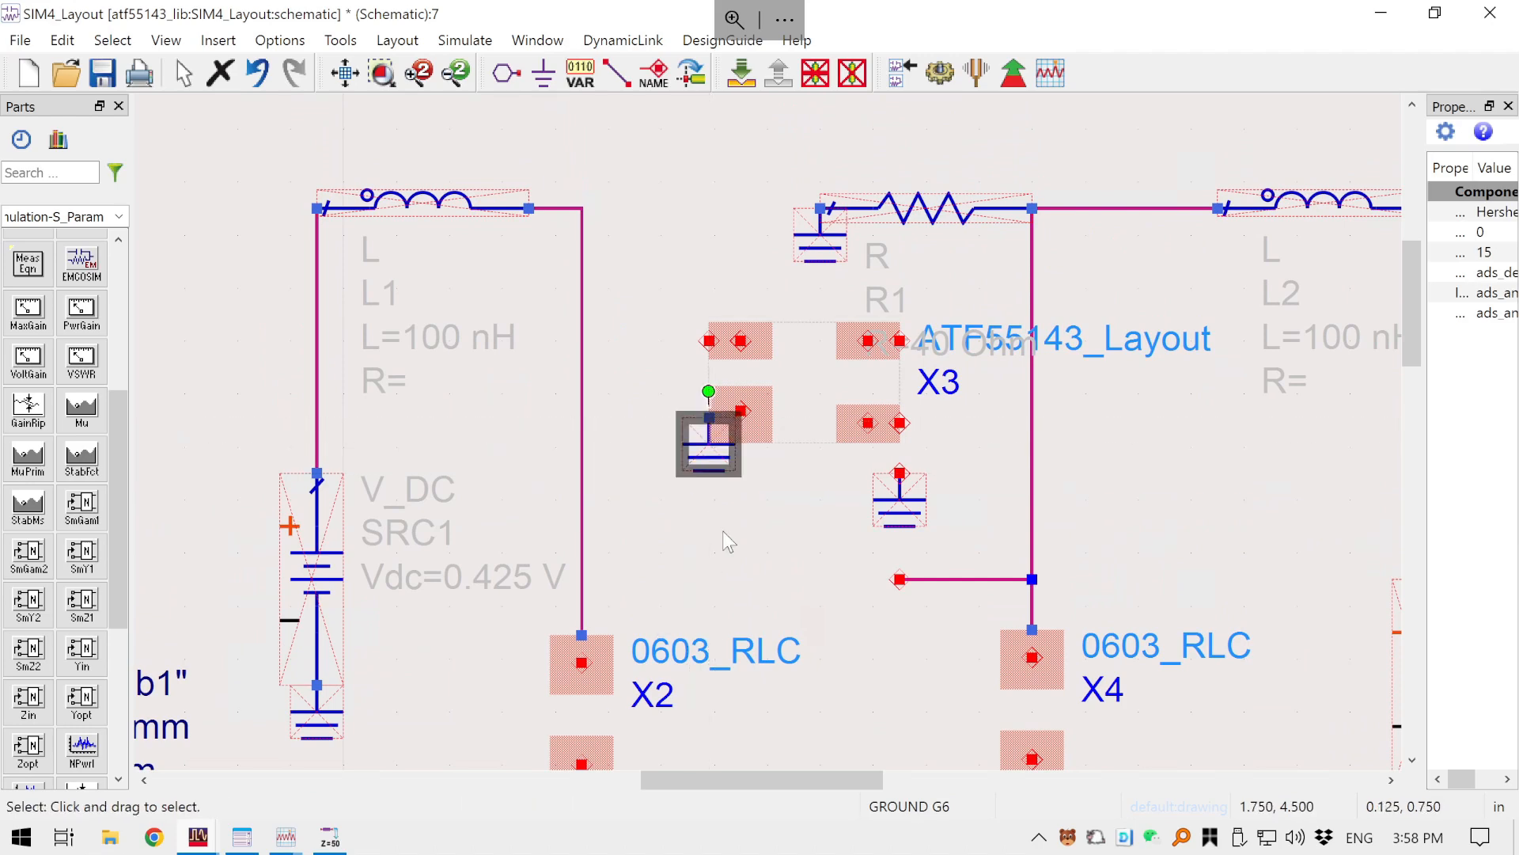
click(717, 466)
key(Delete)
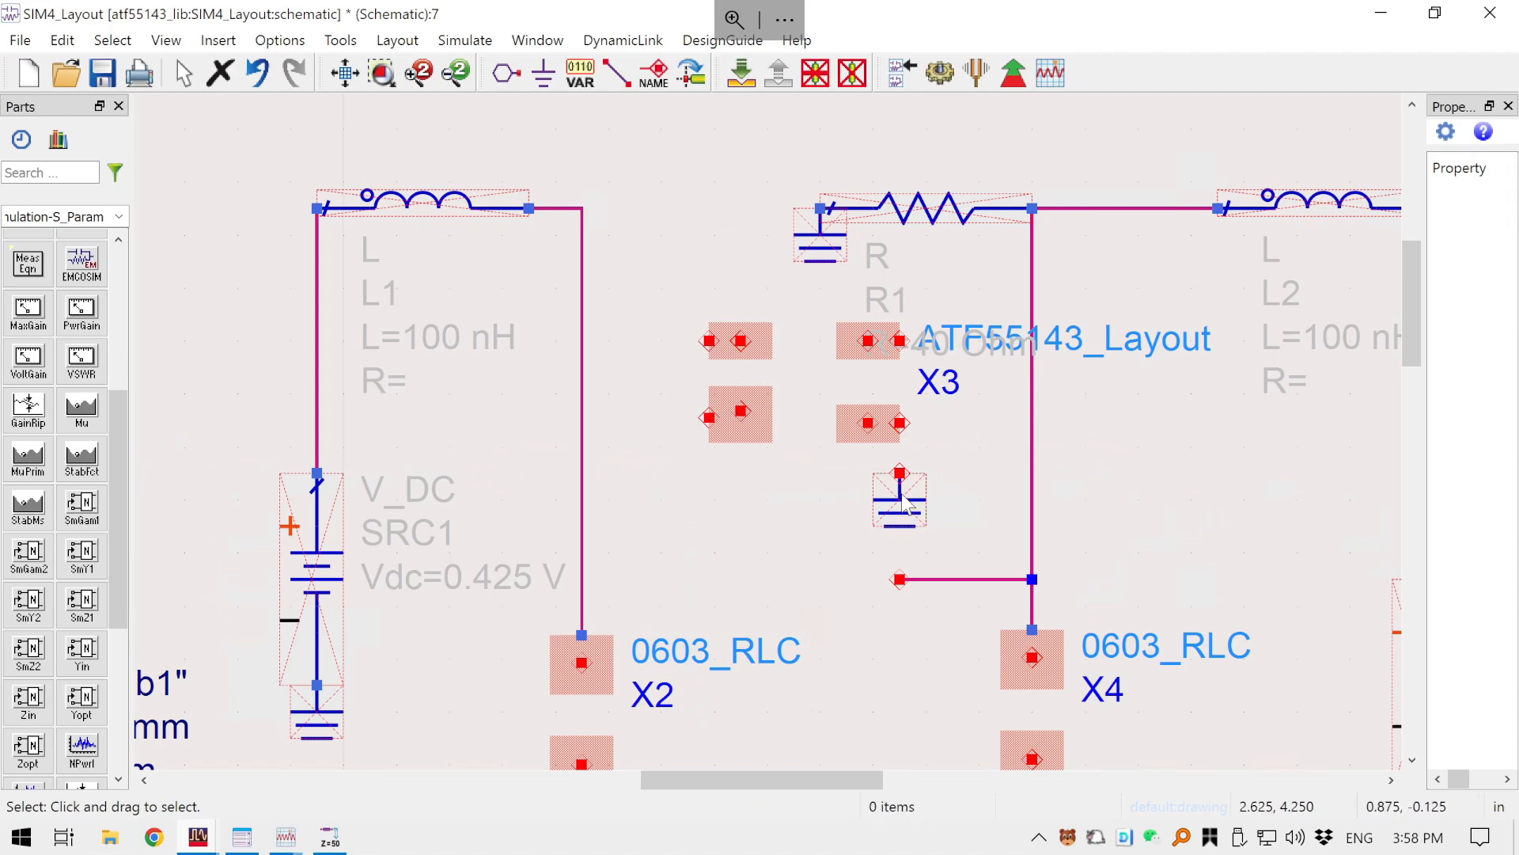
click(900, 510)
key(Delete)
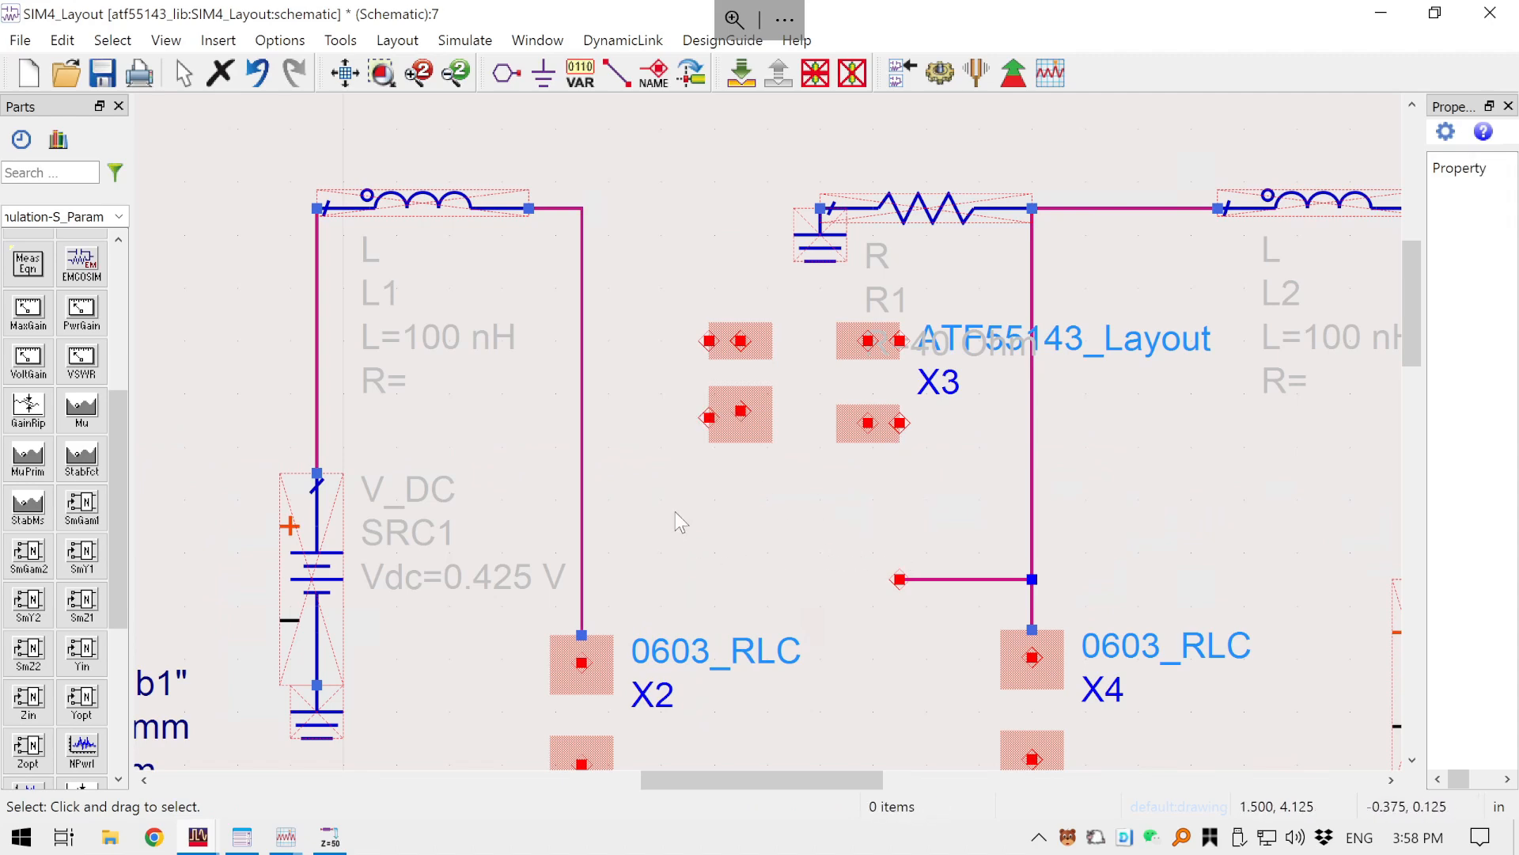
- Wire the upper-left pad of the ATF55143_Layout footprint to the vertical wire running from L1 to X2
key(ctrl+w)
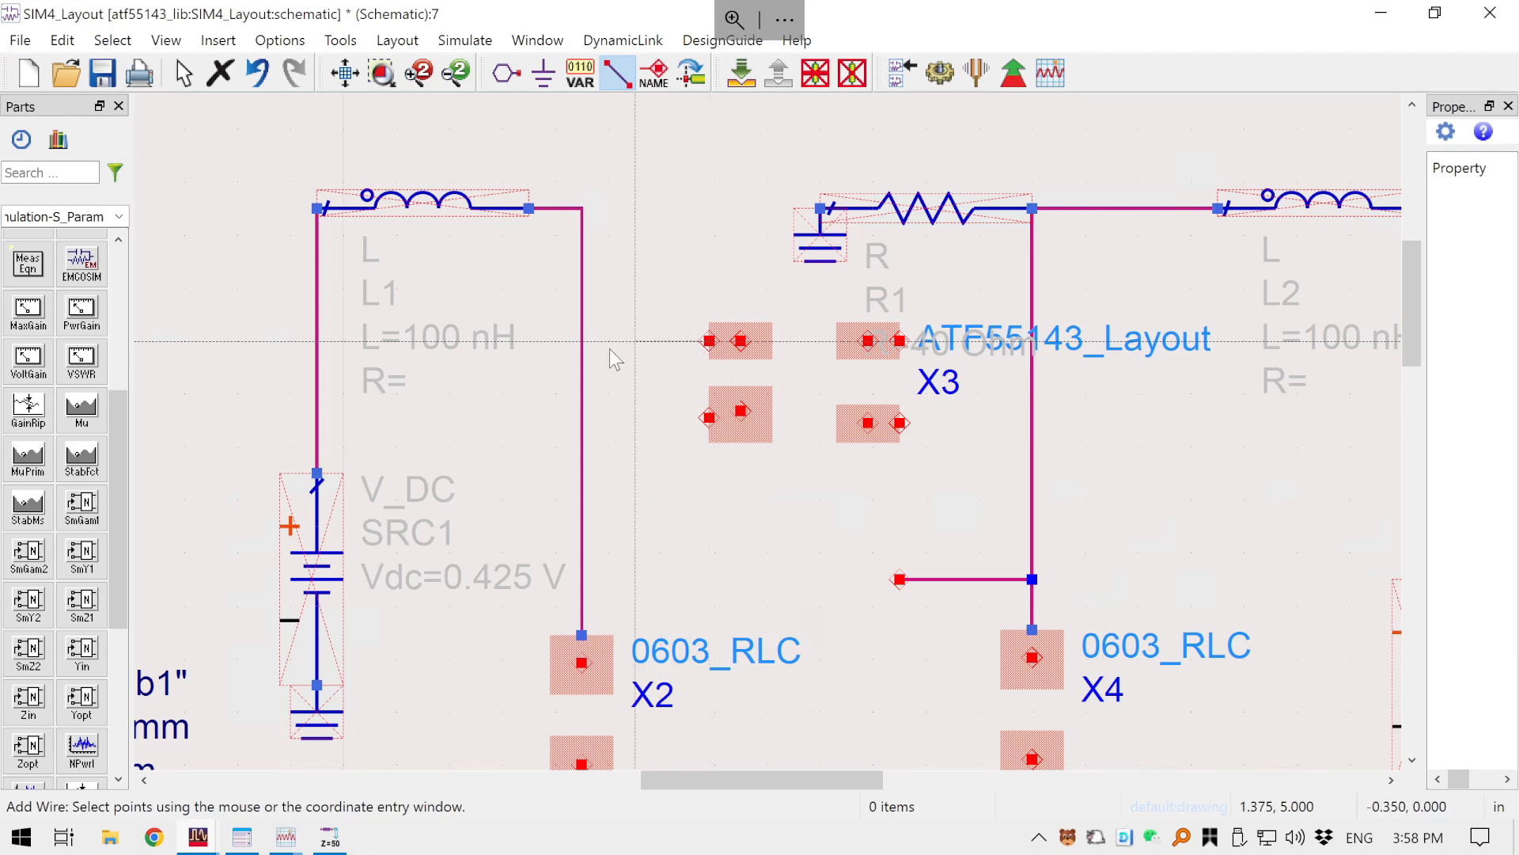
click(581, 341)
click(709, 341)
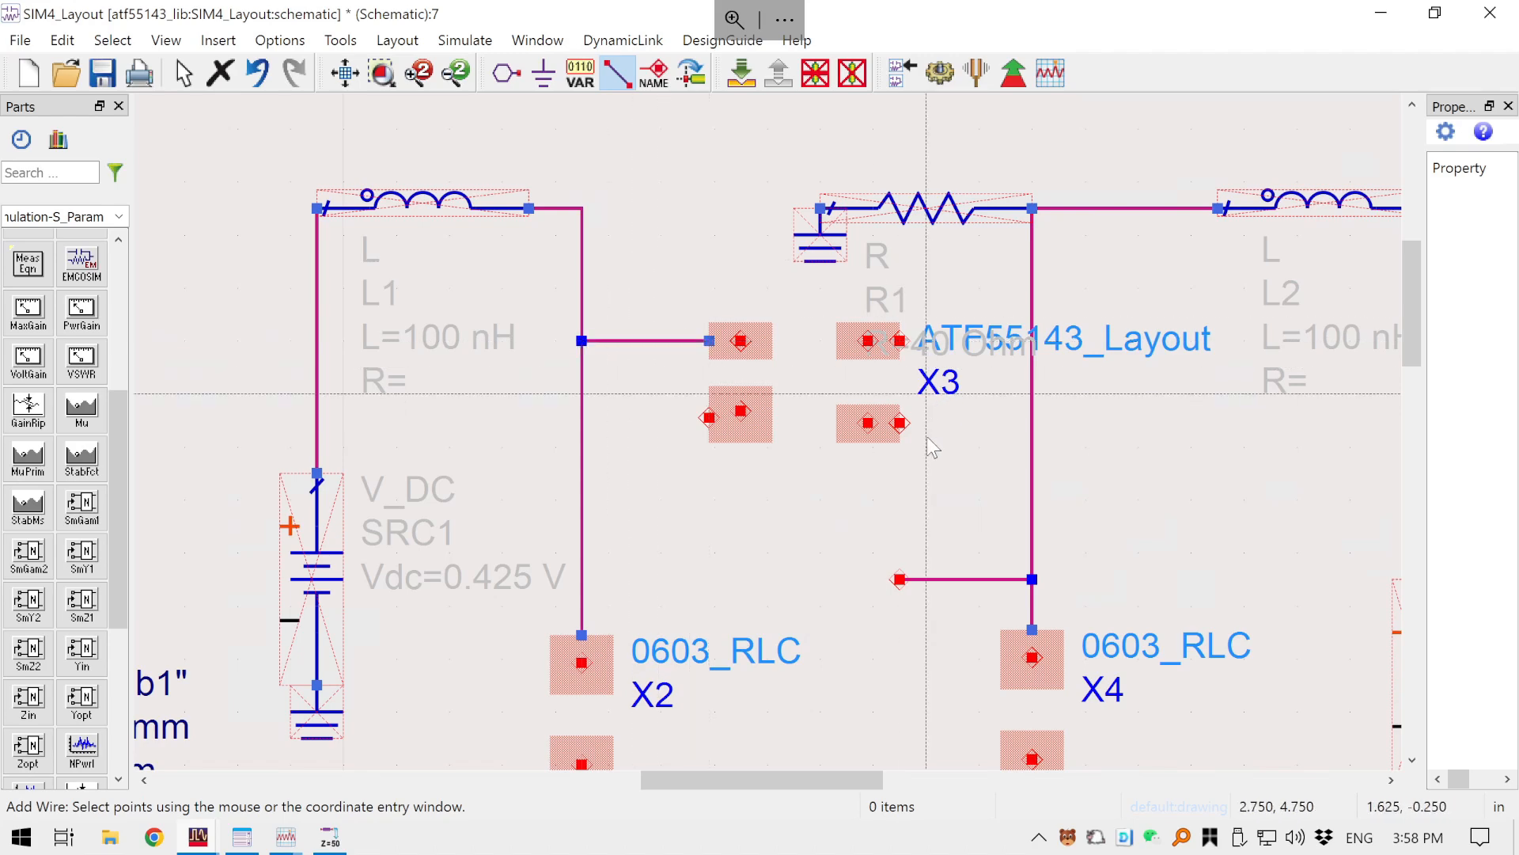
key(Escape)
- Delete the leftover drain wire stub that branches off the vertical wire above X4
click(949, 580)
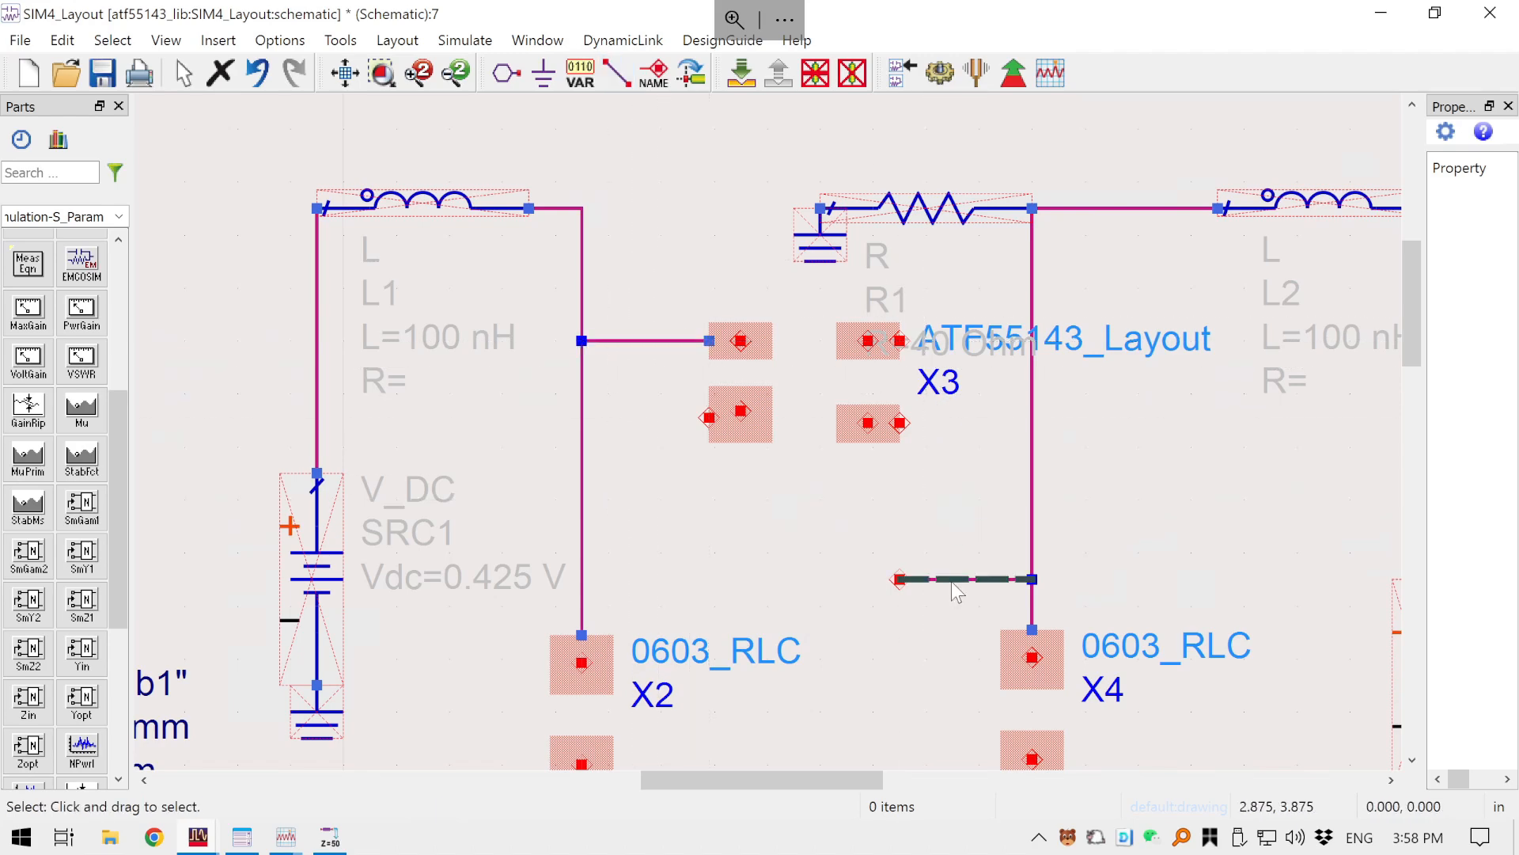
click(951, 581)
key(Delete)
- Try to wire the lower-right pad of X3 to the vertical drain wire, and delete the misaligned wire
key(ctrl+w)
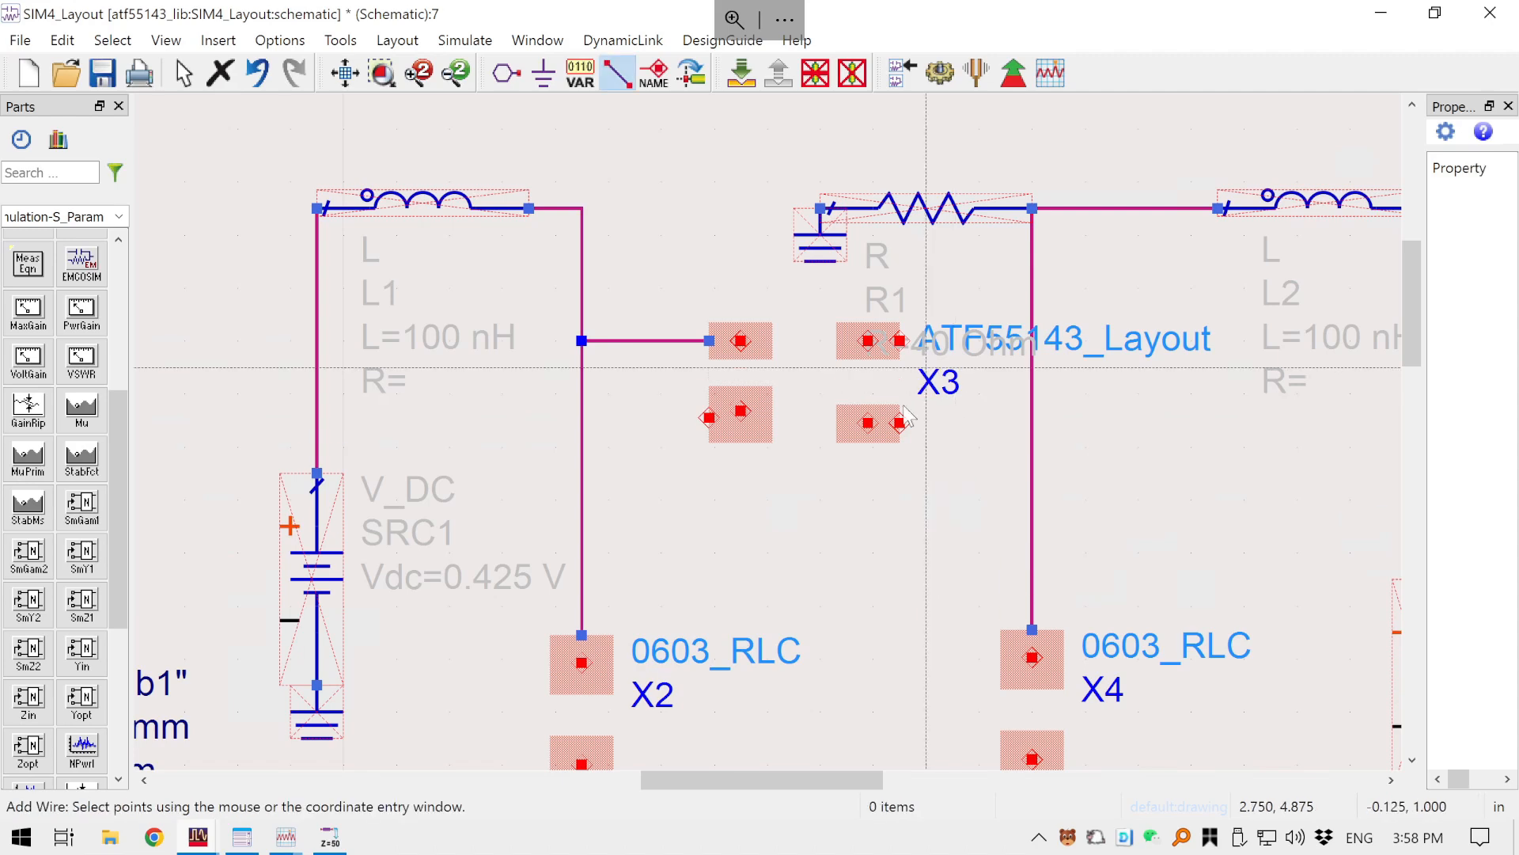
click(1033, 423)
key(Escape)
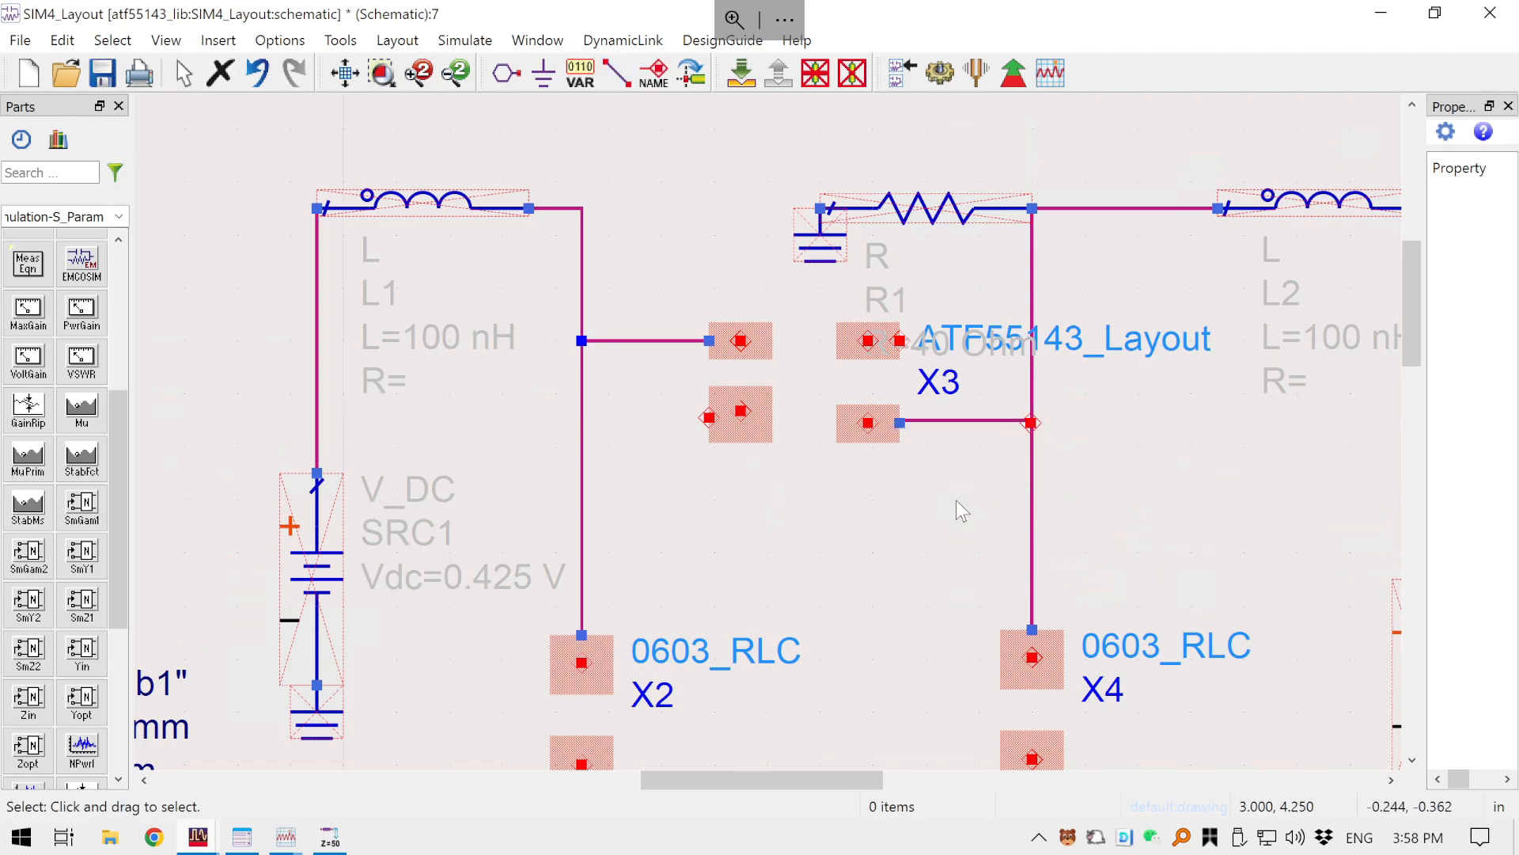
click(1005, 422)
key(Delete)
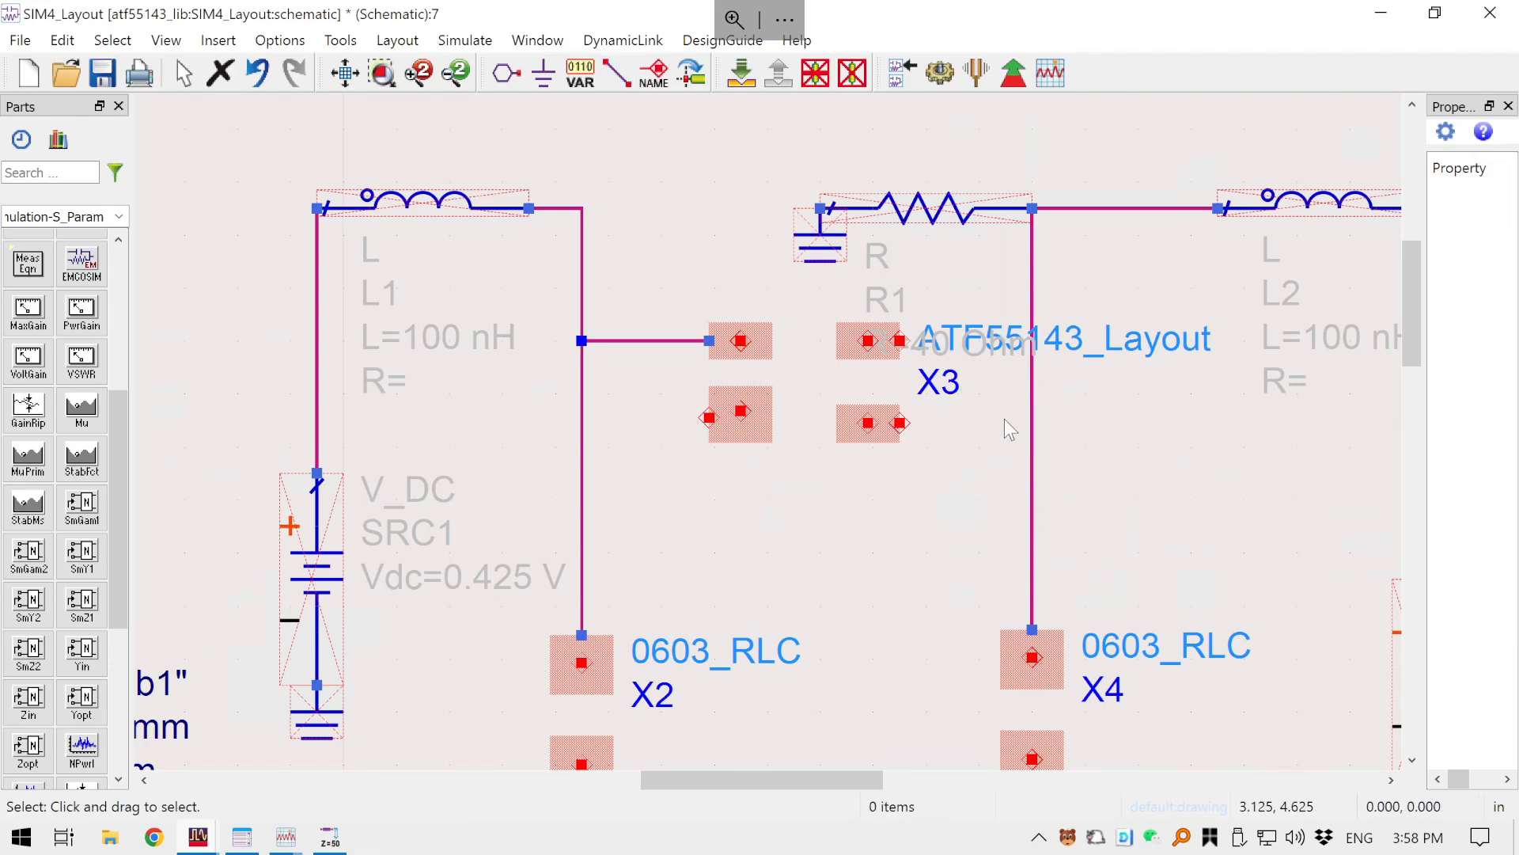
- Wire the lower-right pad of X3 to the vertical drain wire above X4, starting from the vertical wire
key(ctrl+w)
click(1033, 422)
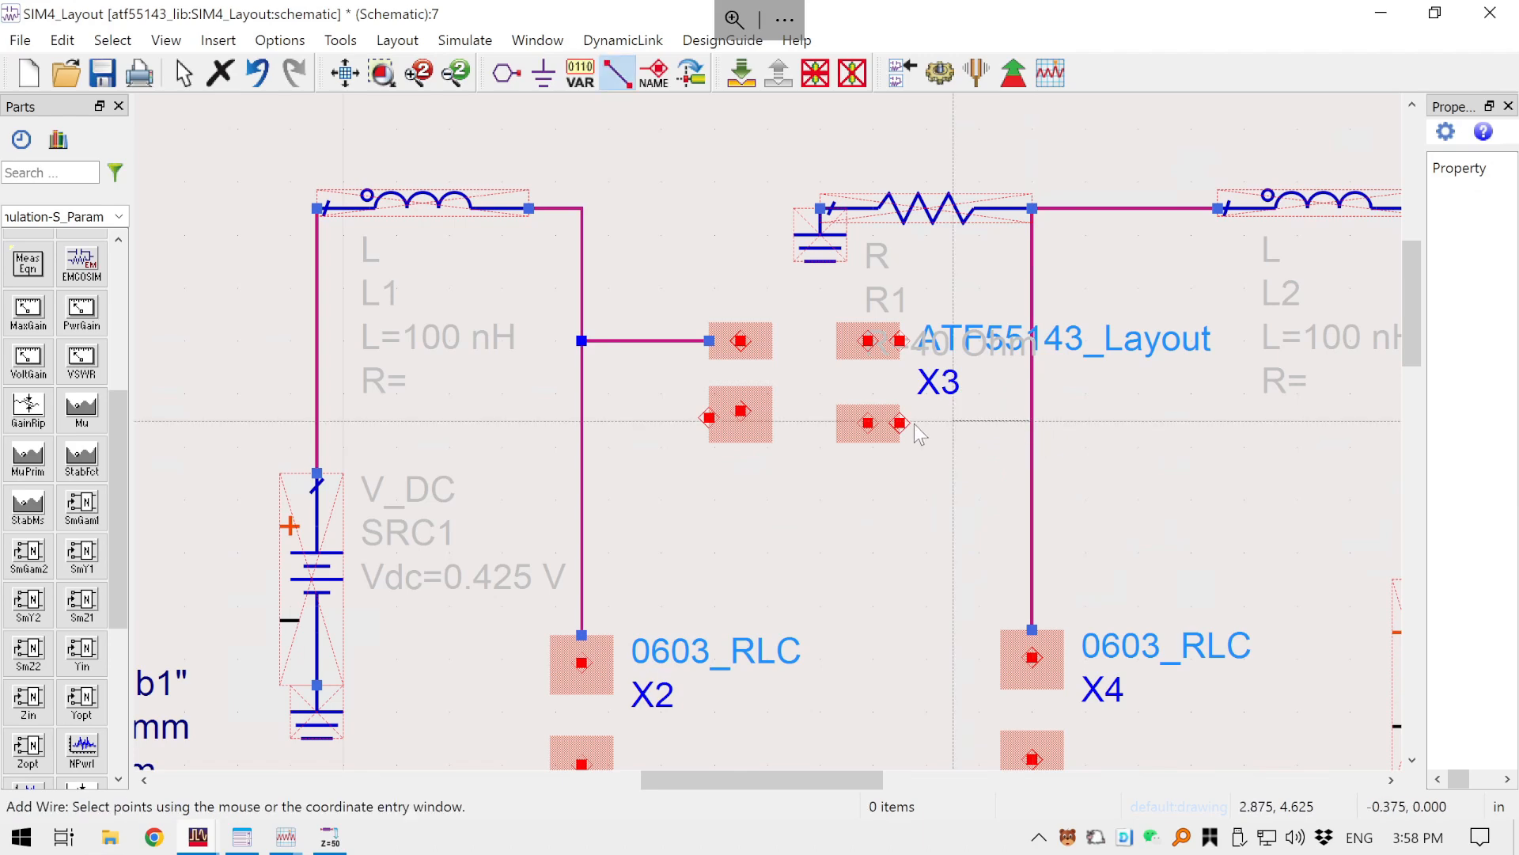
click(900, 423)
key(Escape)
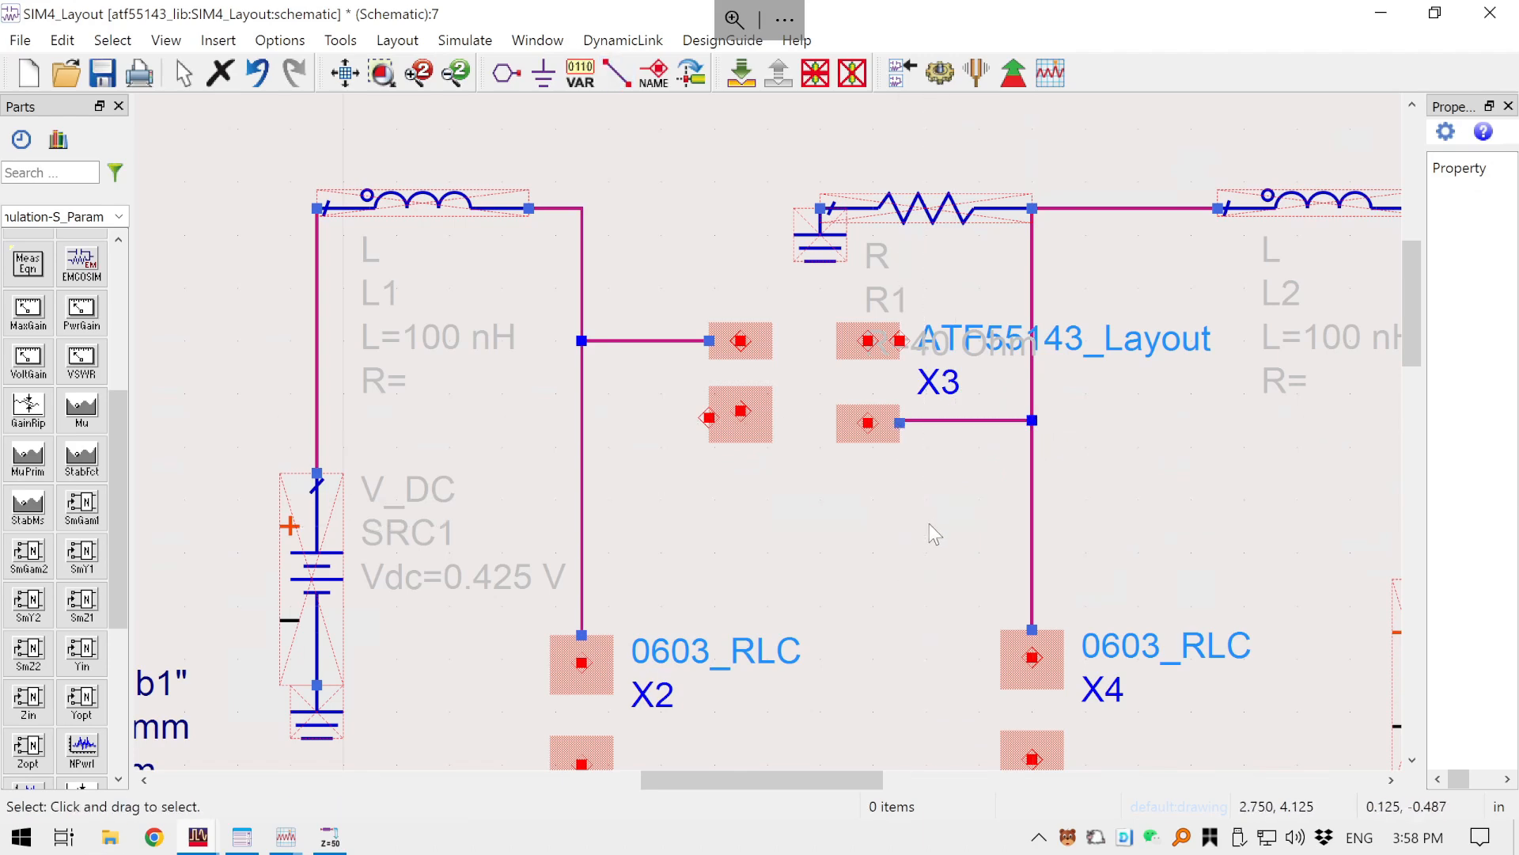
- Copy the 0603_RLC footprint X2, rotate the copy by 90 degrees and place it above inductor L1
scroll(878, 538, down, 1)
scroll(870, 535, down, 1)
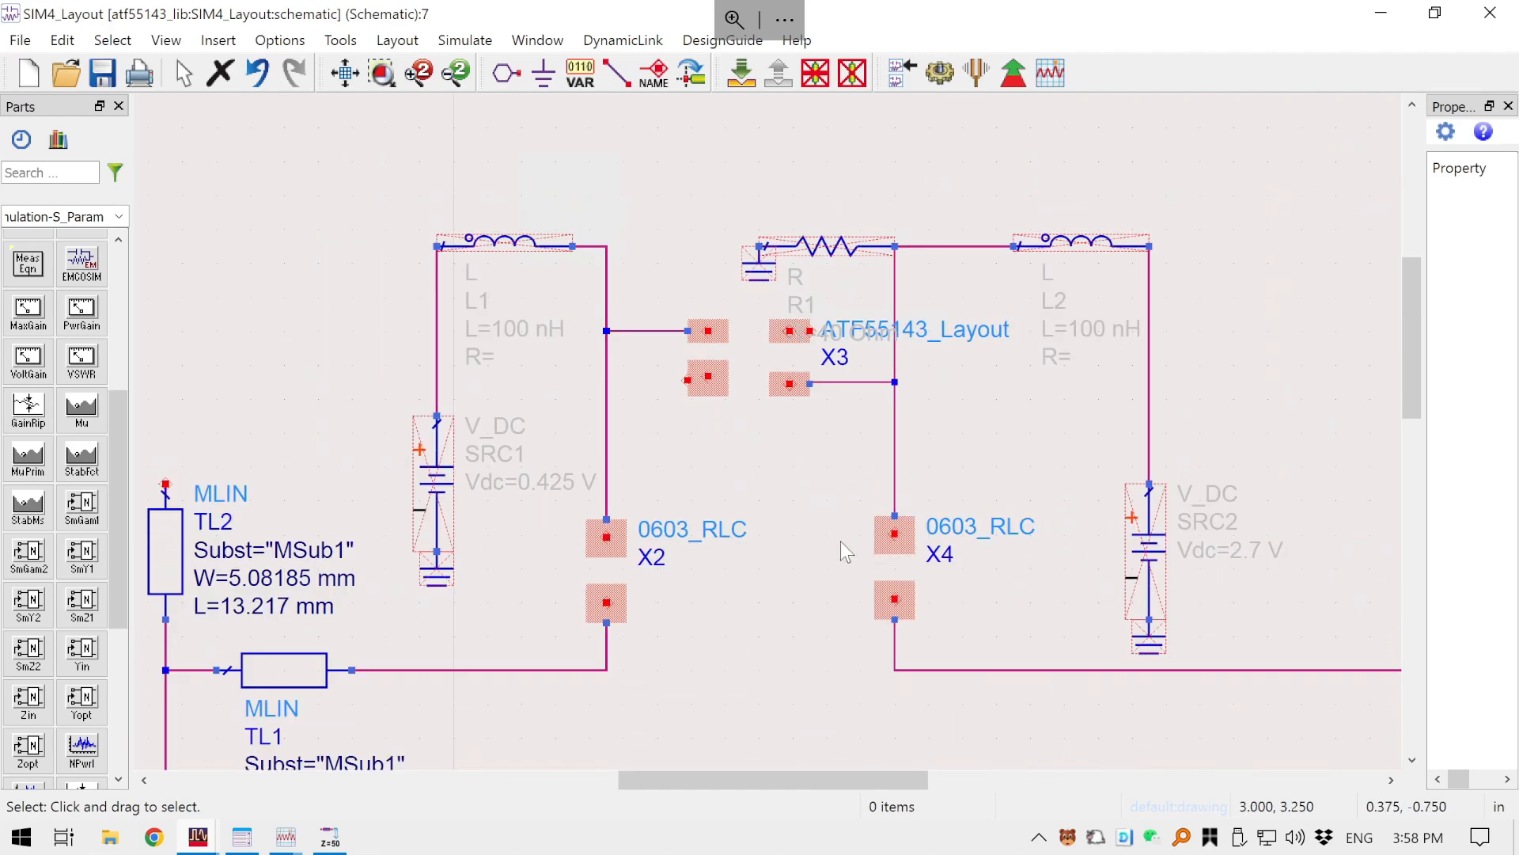
drag(823, 519, 869, 574)
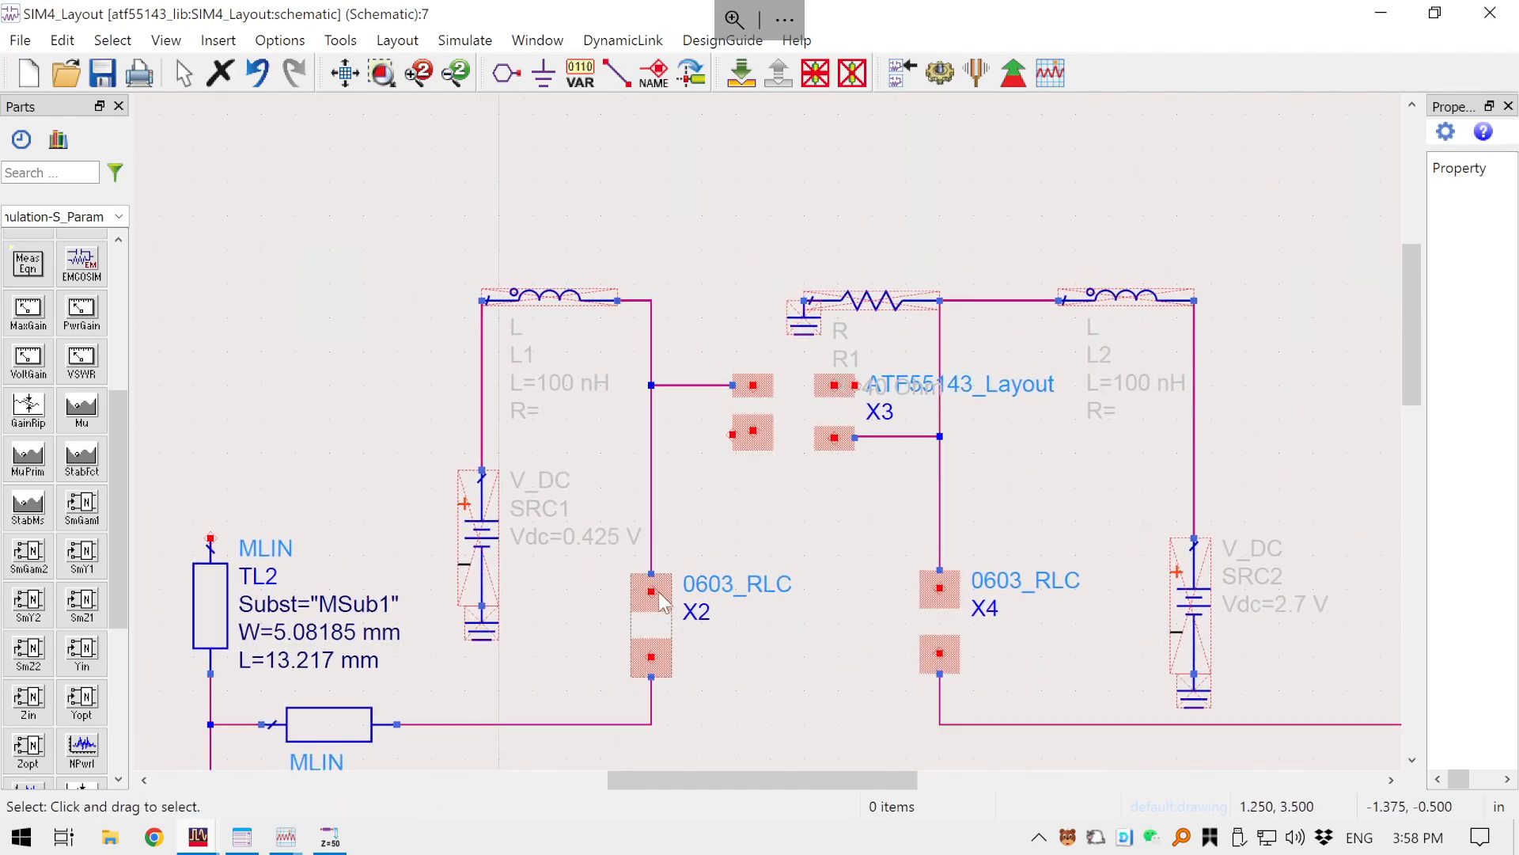
click(651, 625)
key(ctrl+c)
key(ctrl+v)
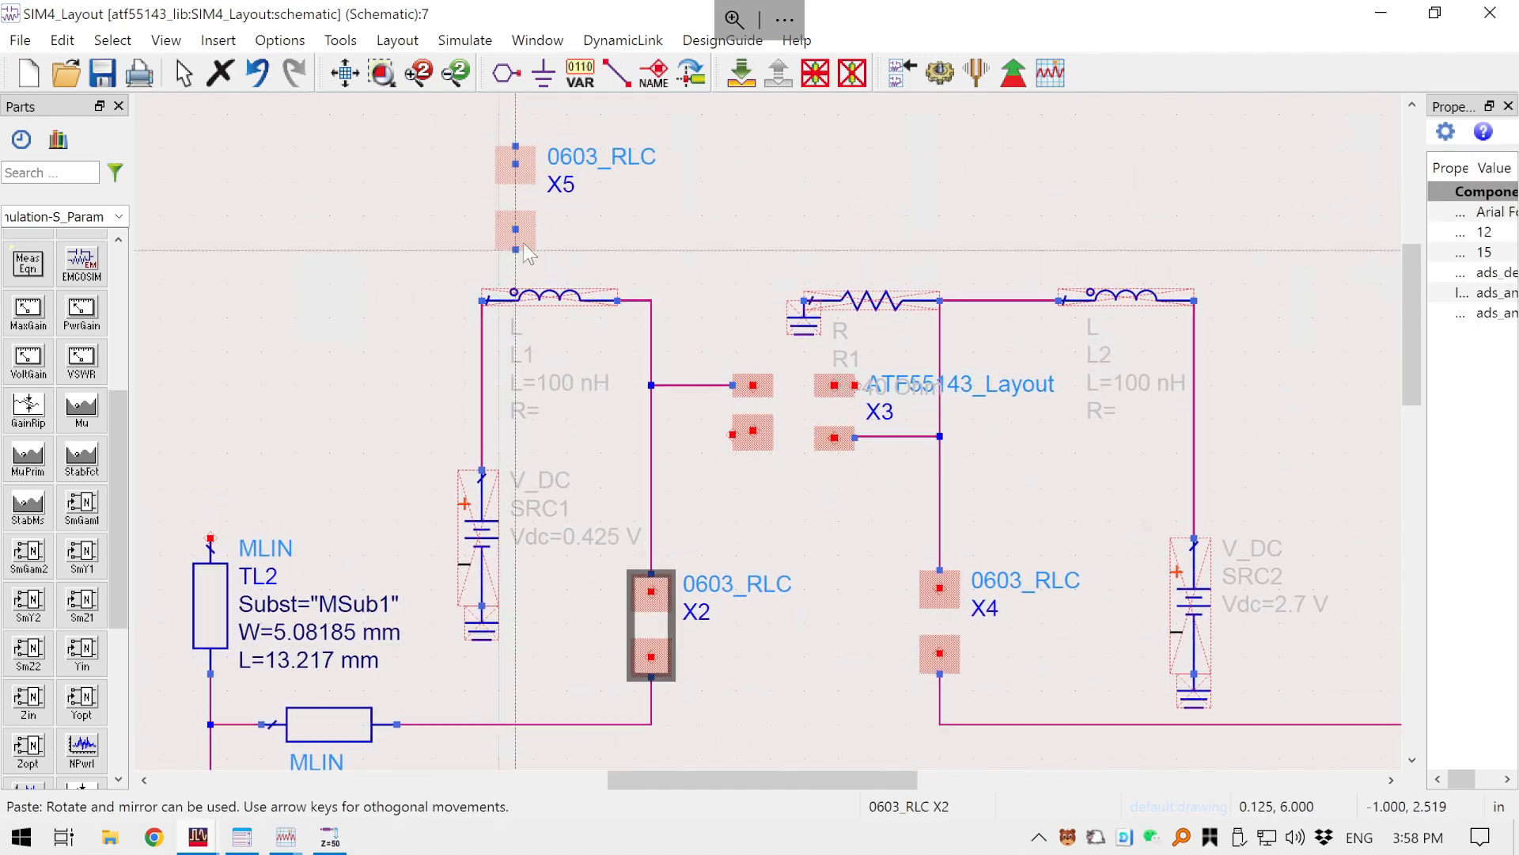
key(ctrl+r)
click(533, 199)
key(Escape)
- Delete inductor L1 and move the horizontal 0603_RLC footprint X5 into its gap
click(575, 301)
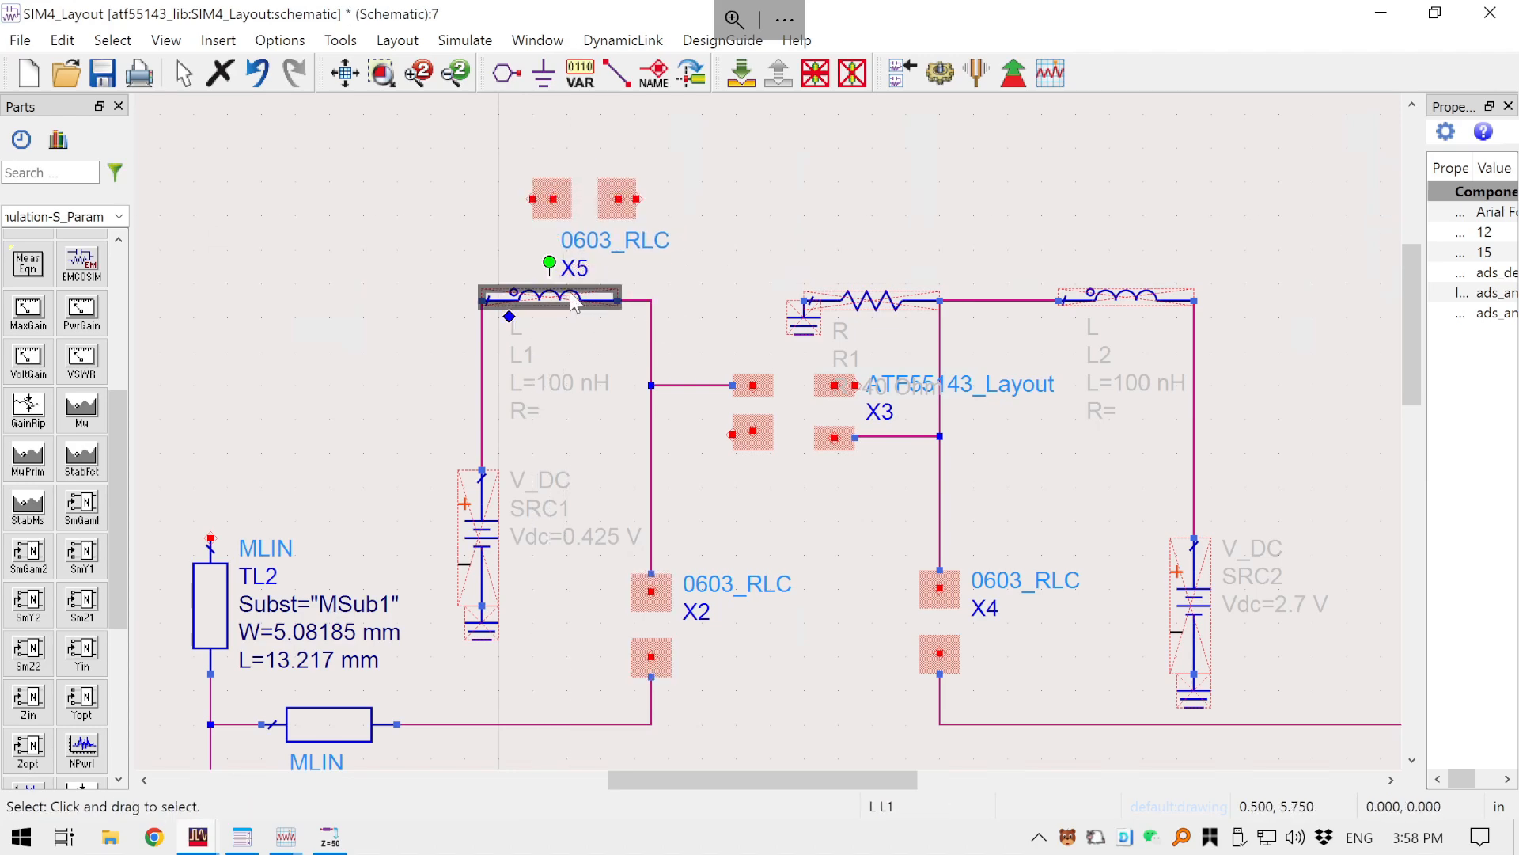
key(Delete)
drag(574, 220, 537, 317)
scroll(534, 304, up, 3)
click(617, 287)
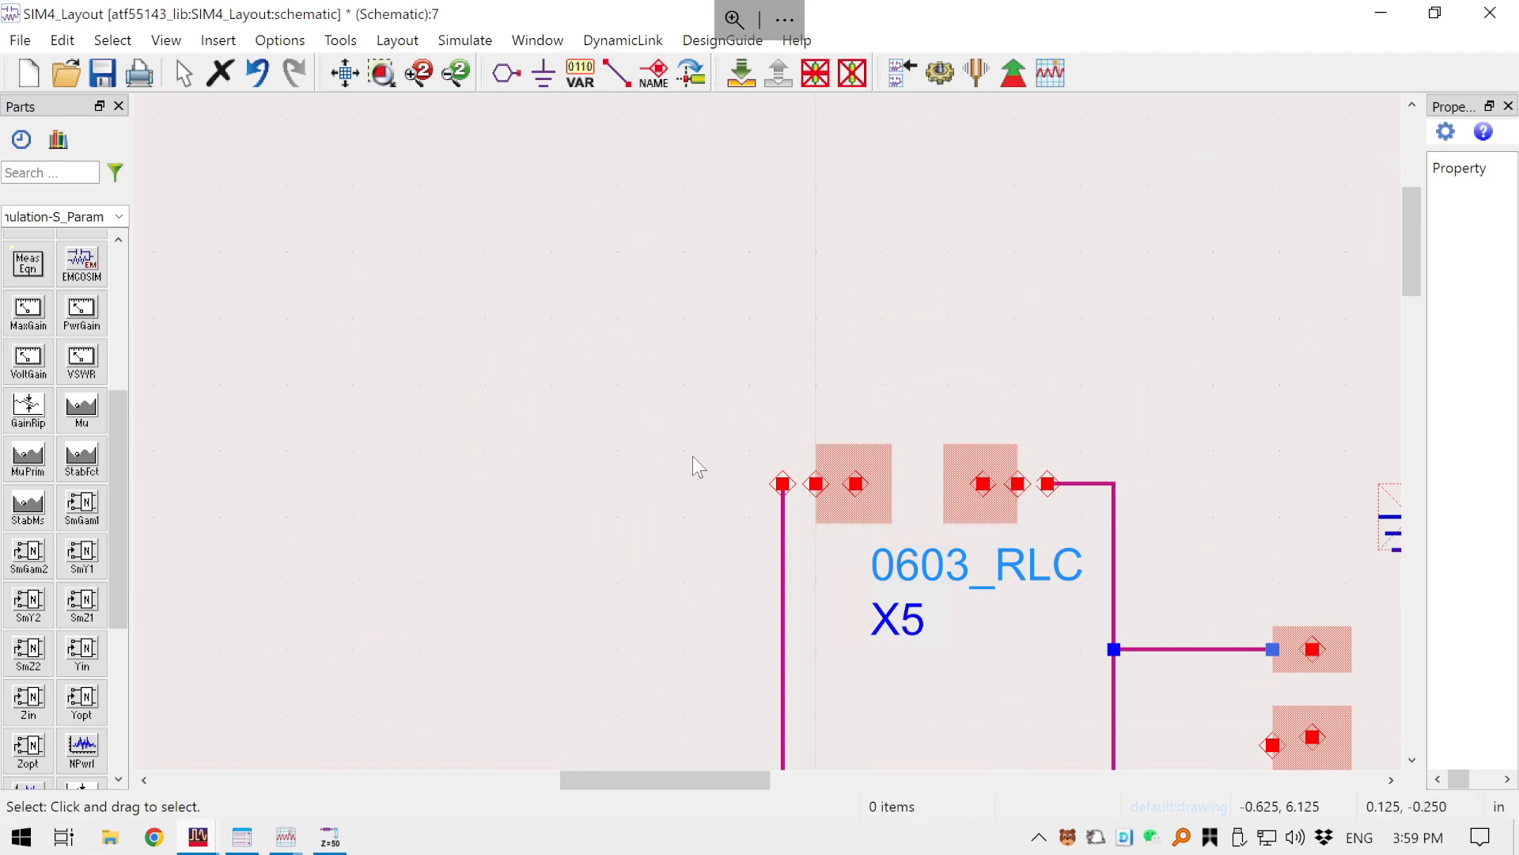
- Wire both ends of the X5 footprint to the adjoining gate bias wires
key(ctrl+w)
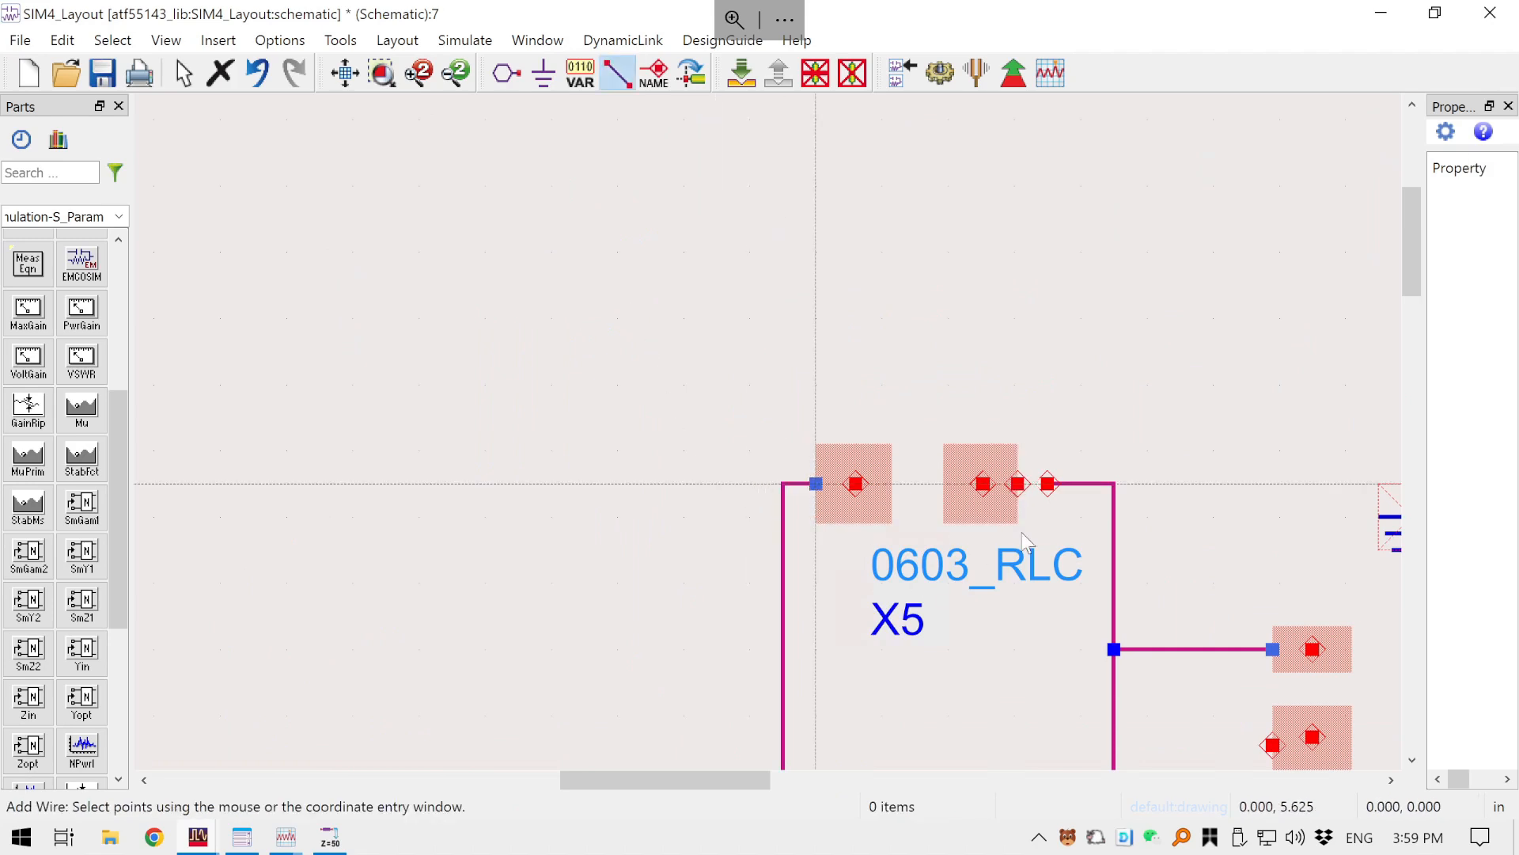
click(1025, 485)
click(1055, 486)
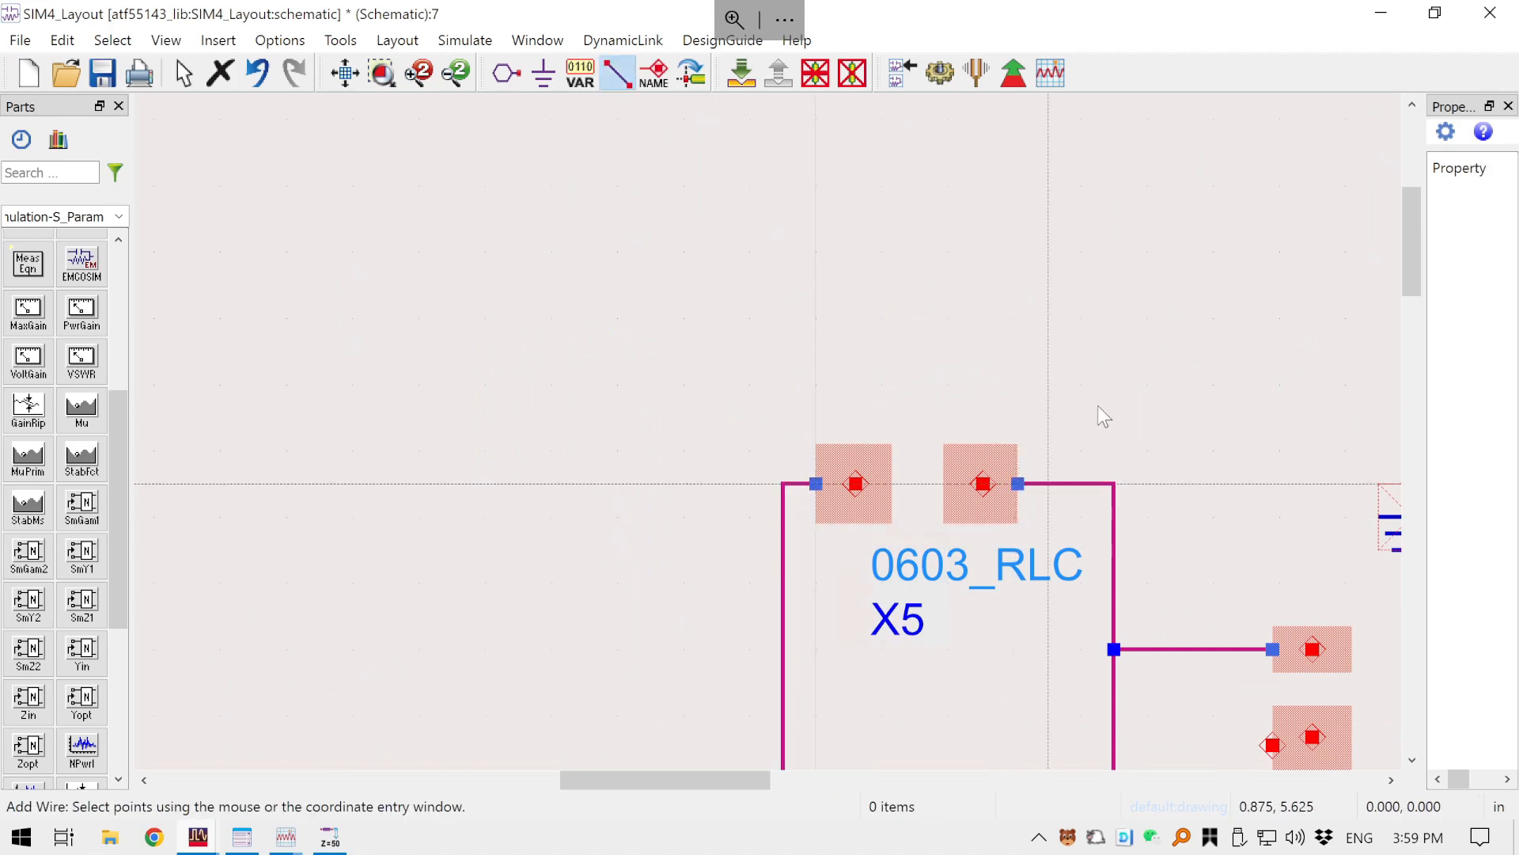
key(Escape)
- Delete resistor R1 and move its ground symbol next to the lower-left pad of X3
drag(1184, 445, 618, 277)
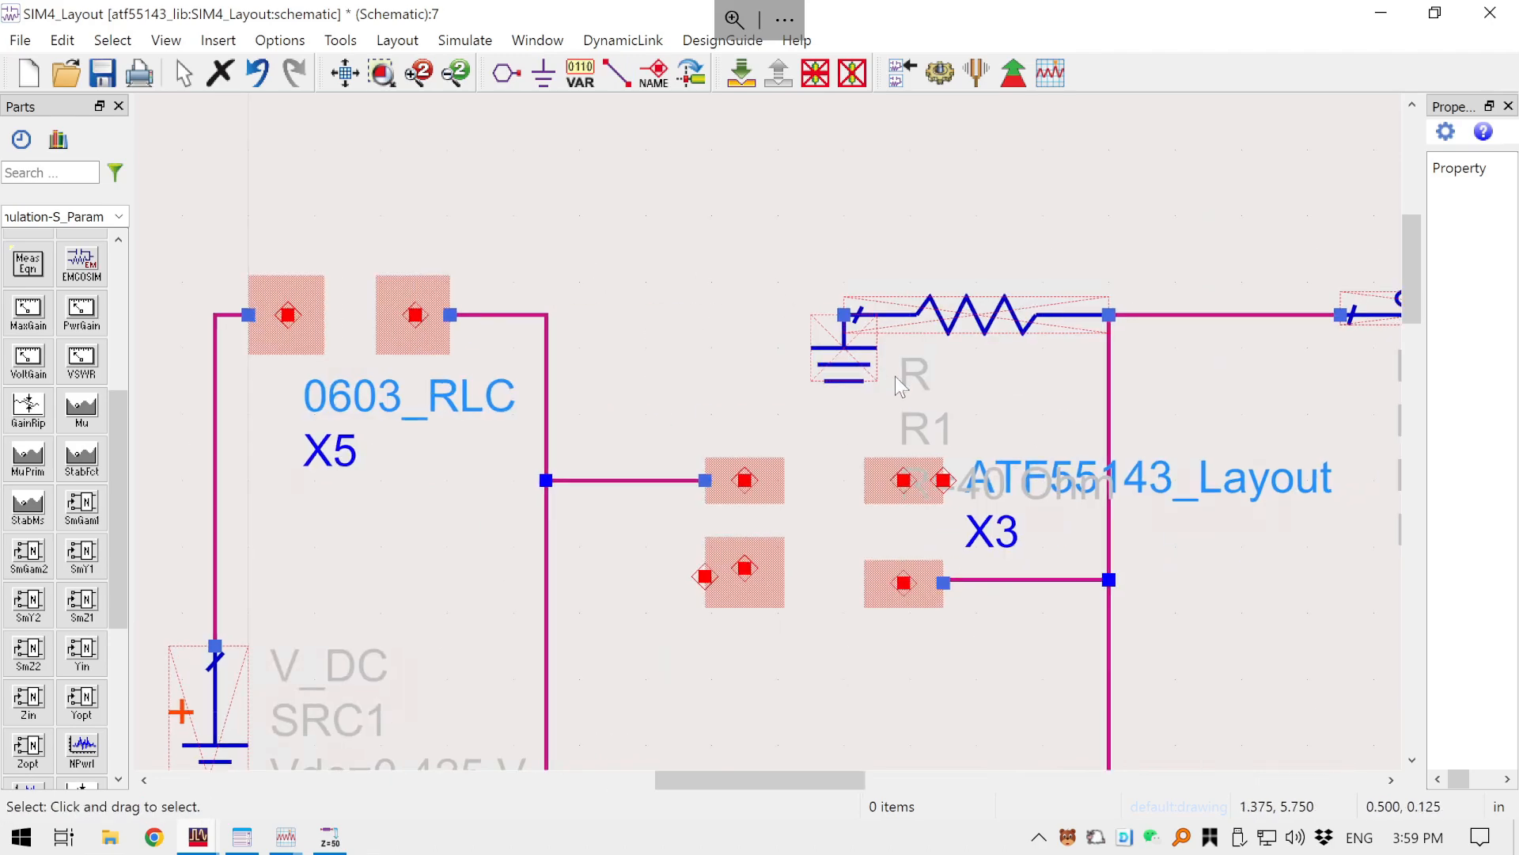
click(974, 335)
key(Delete)
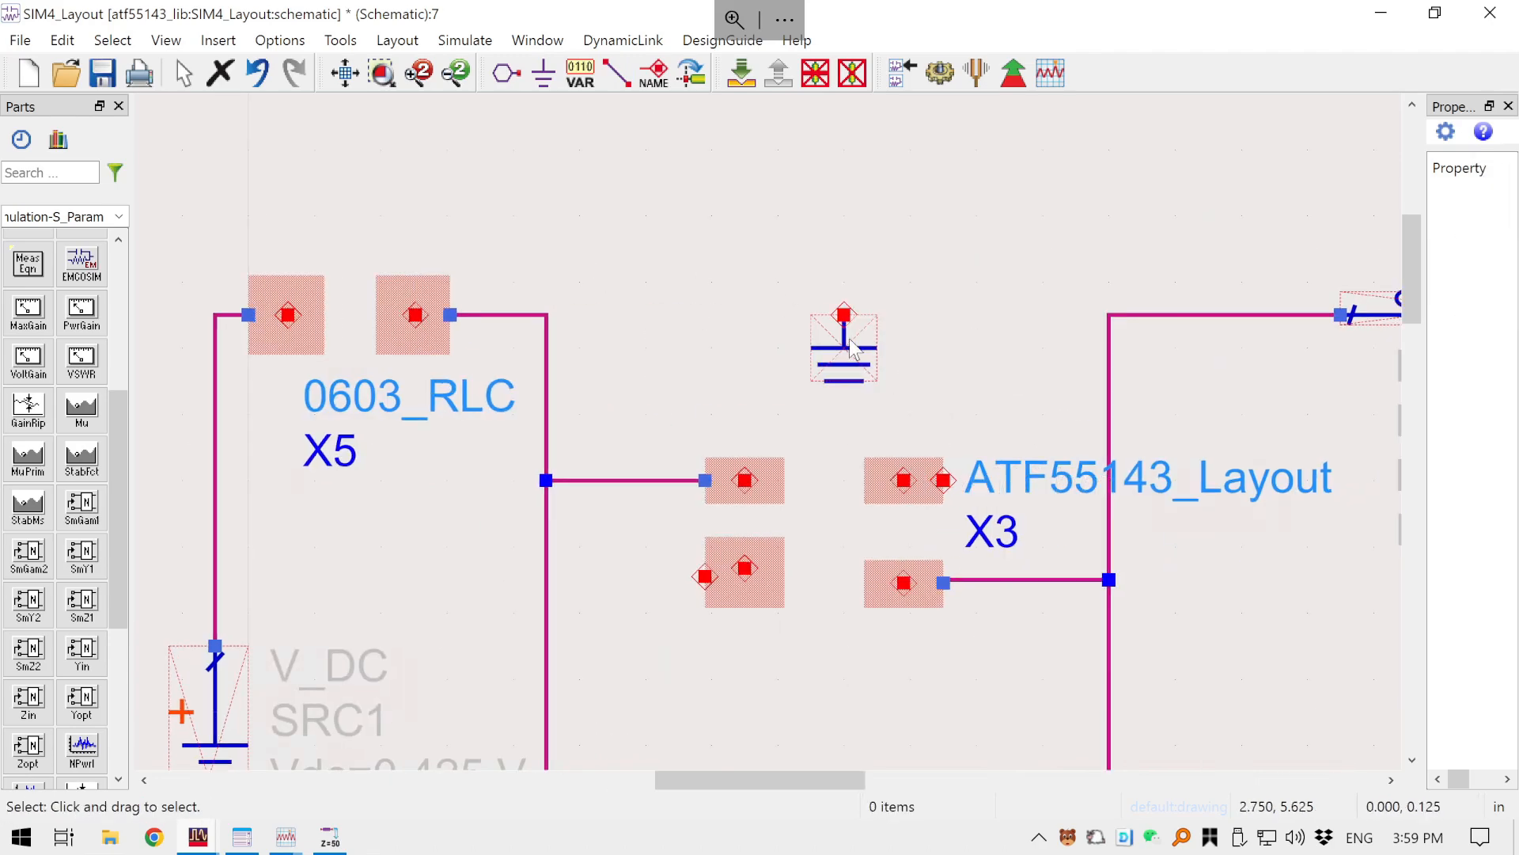
click(851, 353)
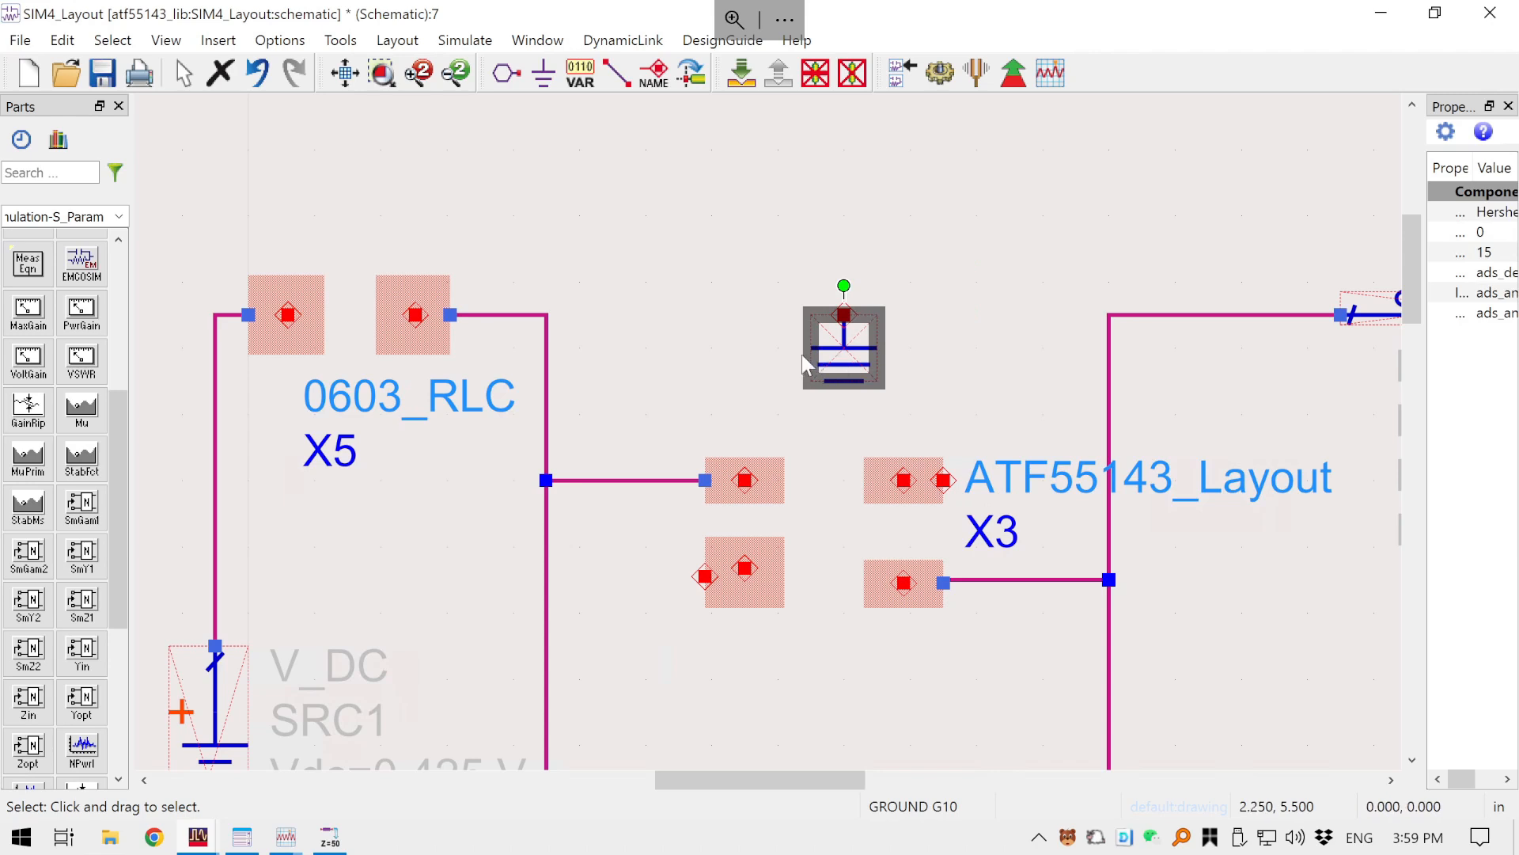
drag(802, 360, 649, 656)
click(731, 672)
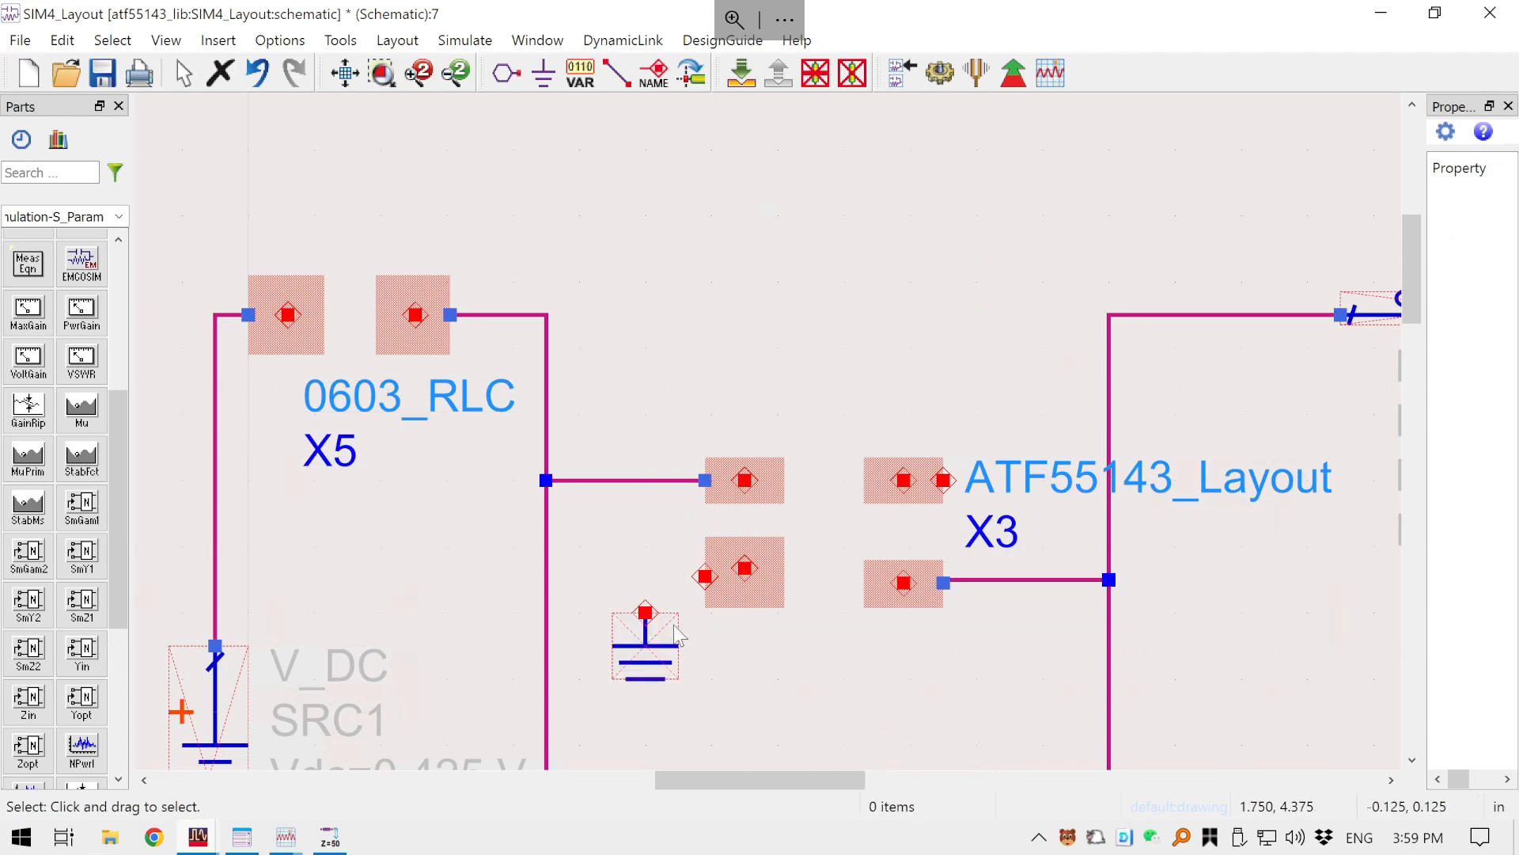
- Copy the ground symbol to the right of X3's upper-right pad and delete the surplus copy above it
click(671, 671)
key(ctrl+c)
key(ctrl+v)
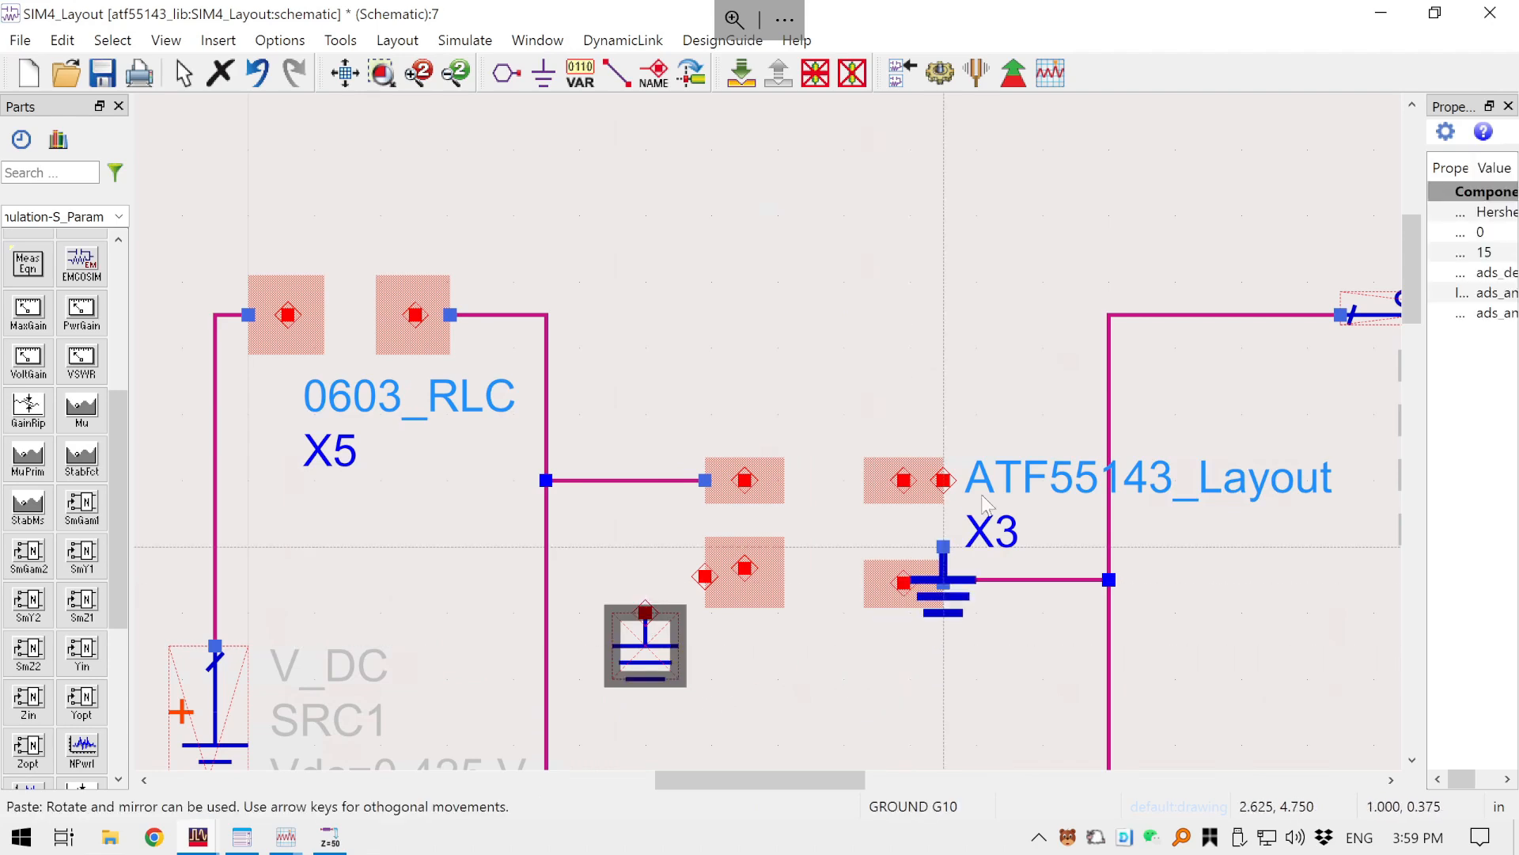
click(1059, 486)
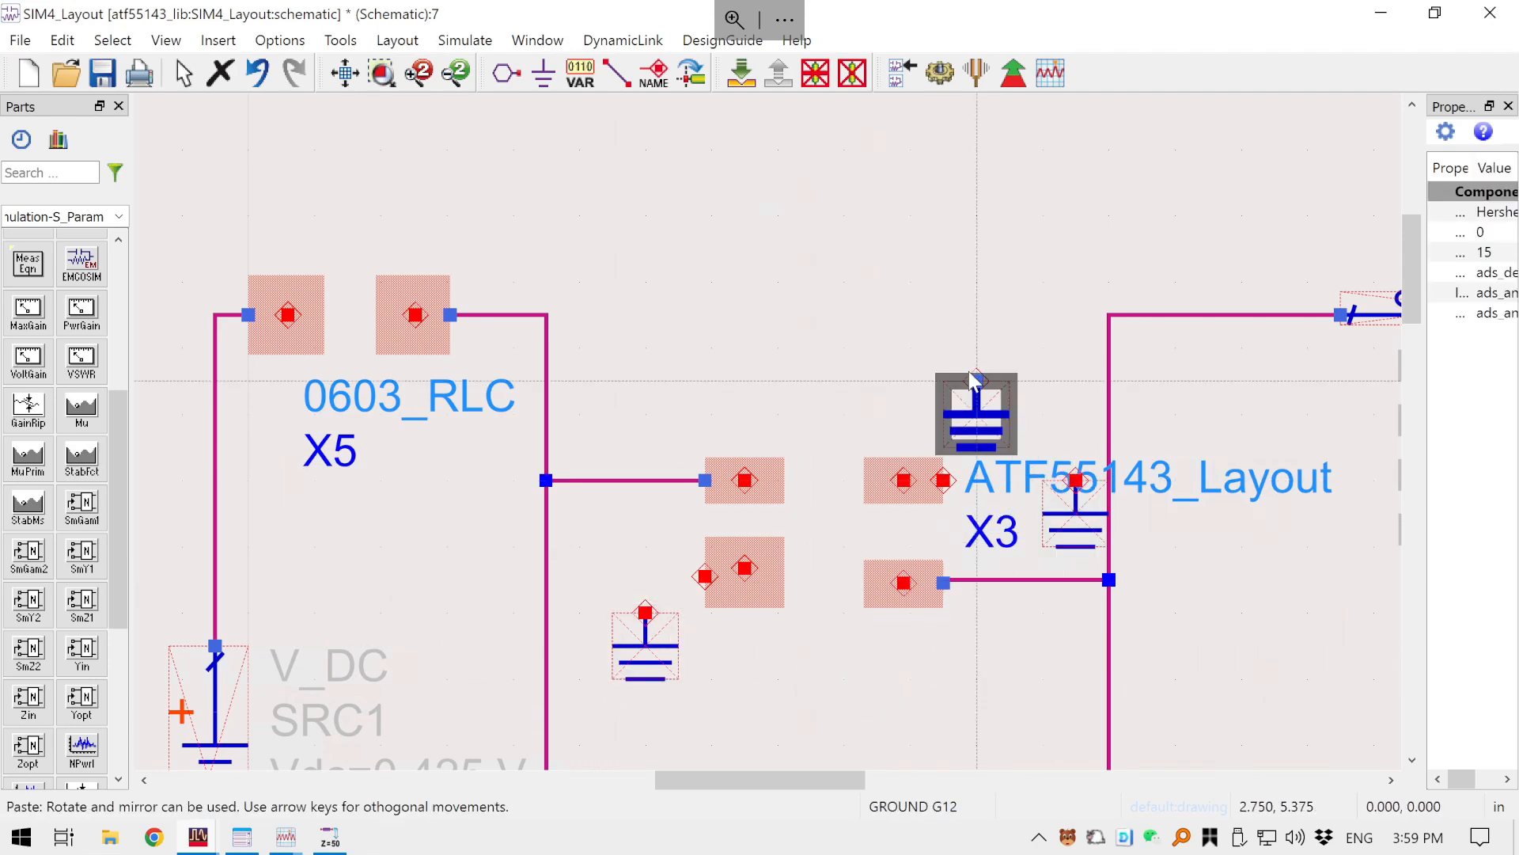
key(Escape)
click(1021, 326)
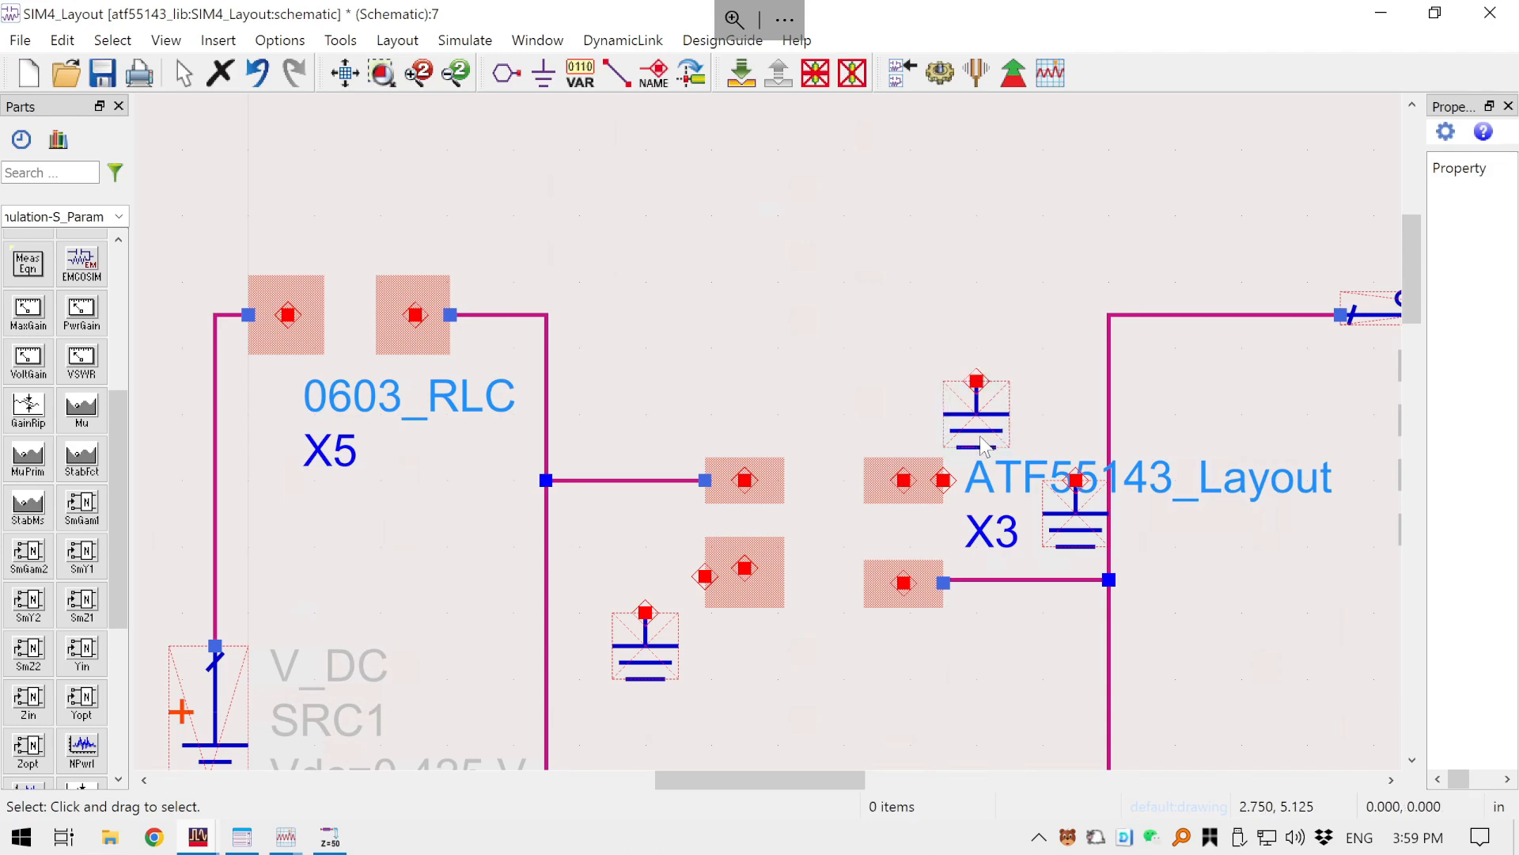
click(981, 446)
key(Delete)
- Copy the horizontal 0603_RLC footprint X5 and place the copy where resistor R1 was
click(419, 296)
key(ctrl+c)
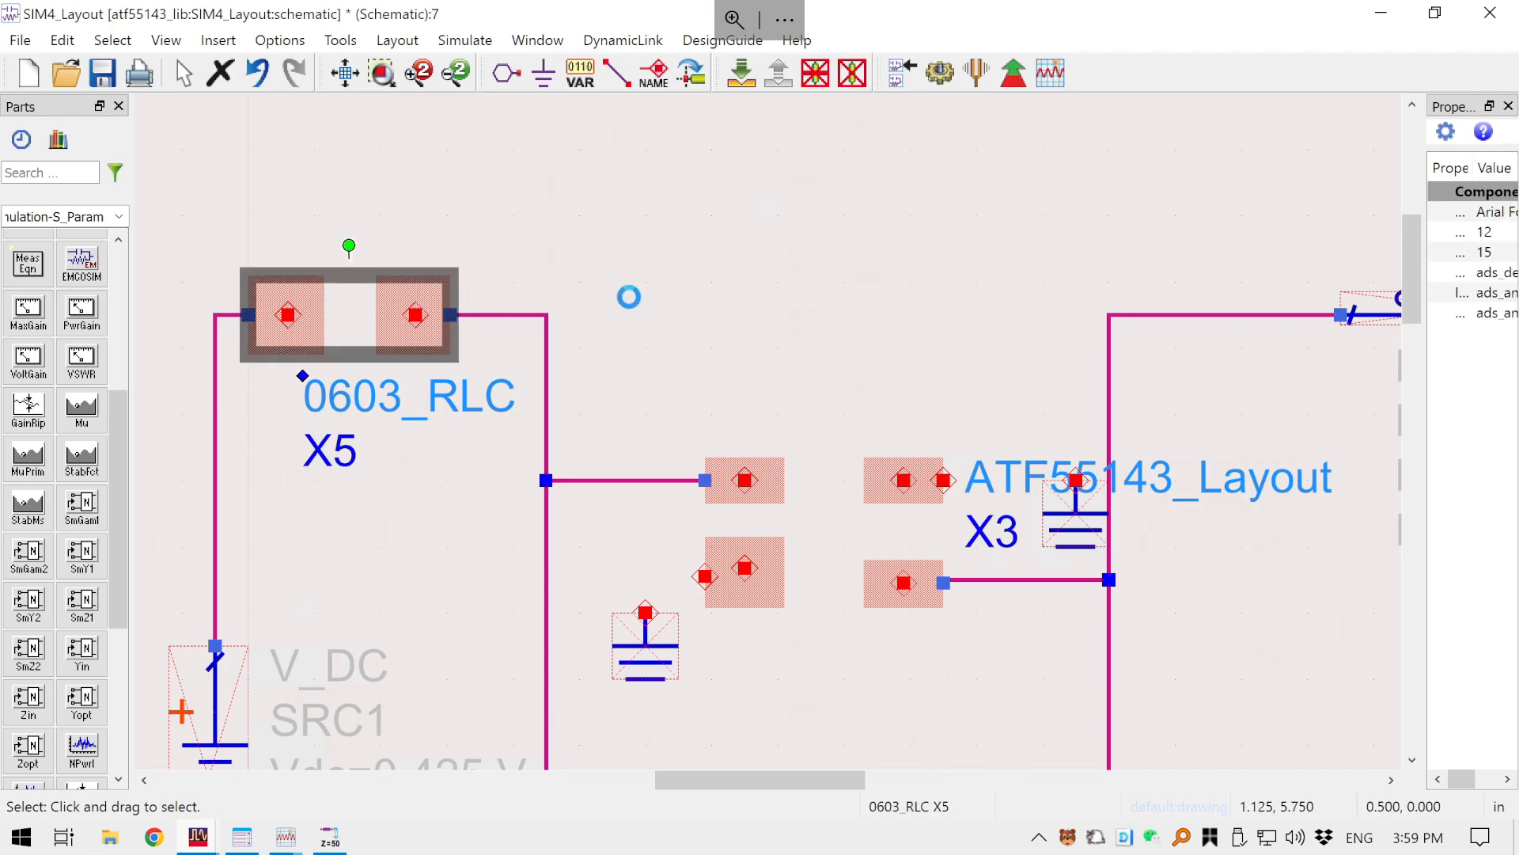
key(ctrl+v)
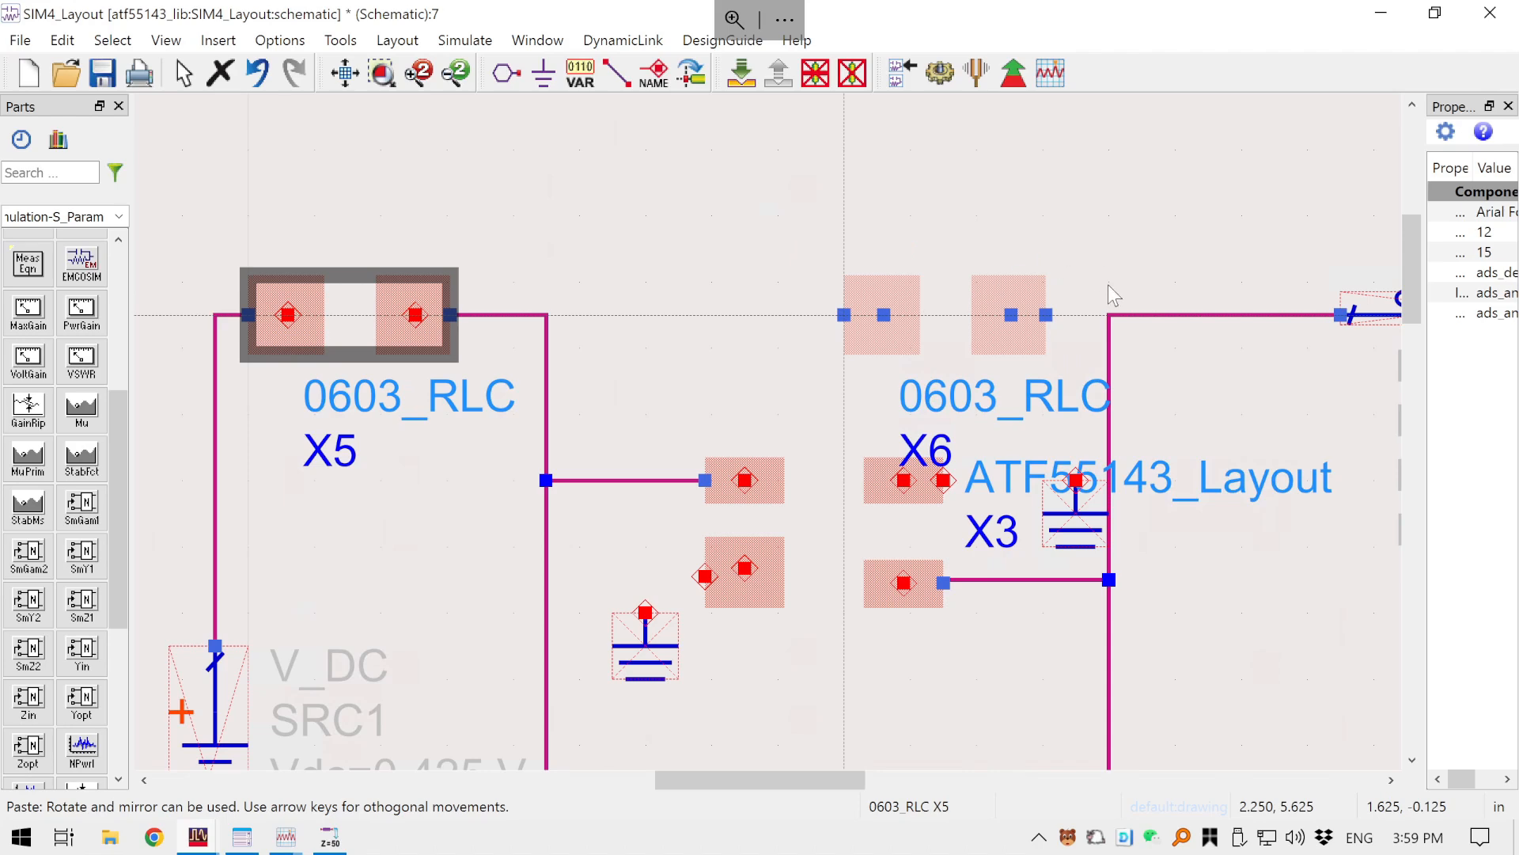
key(Escape)
key(ctrl+w)
key(Escape)
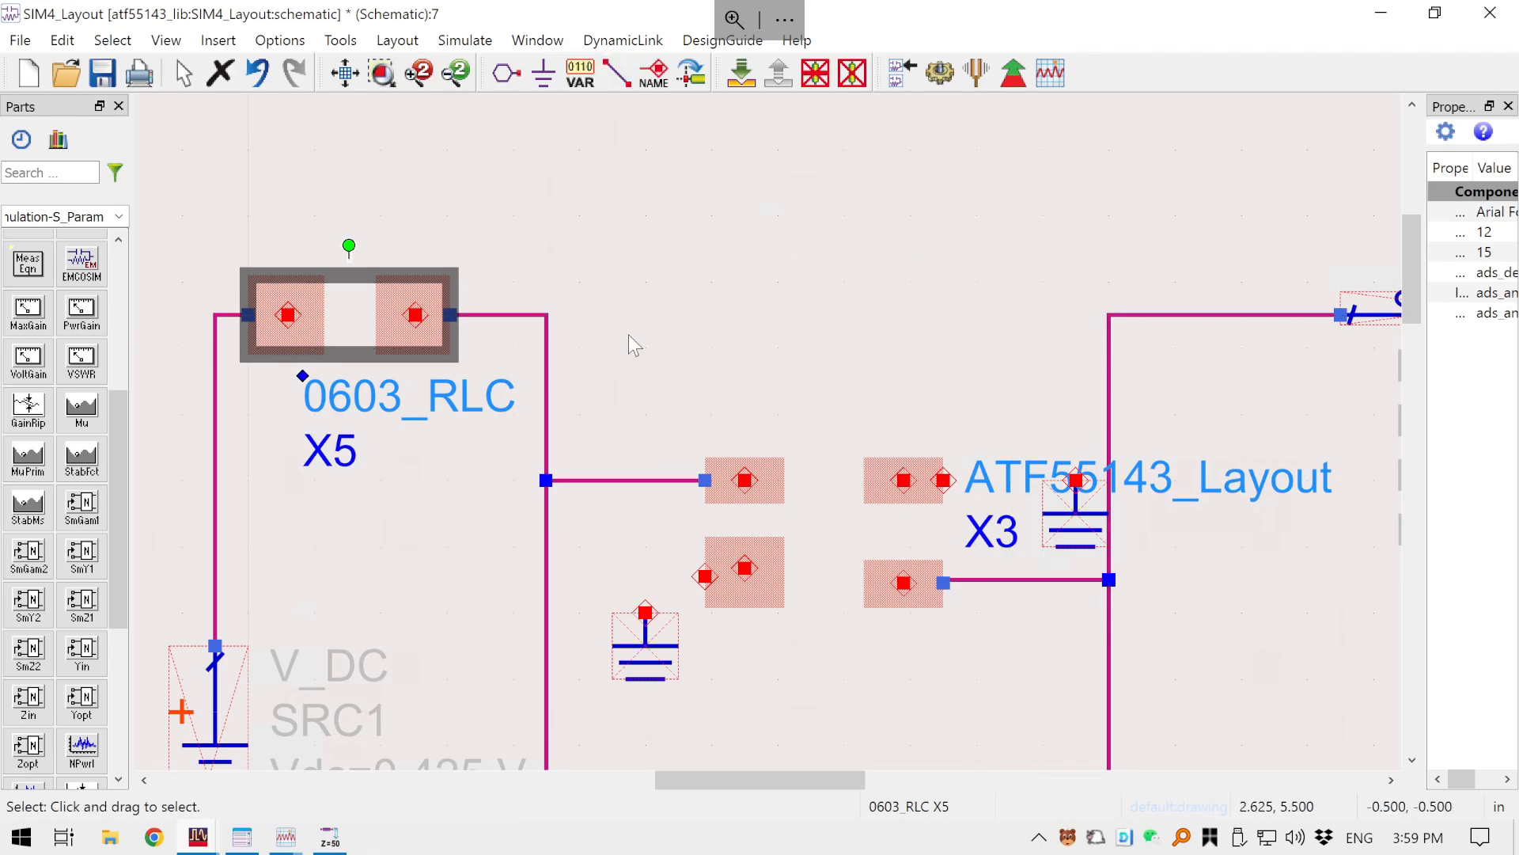
key(ctrl+v)
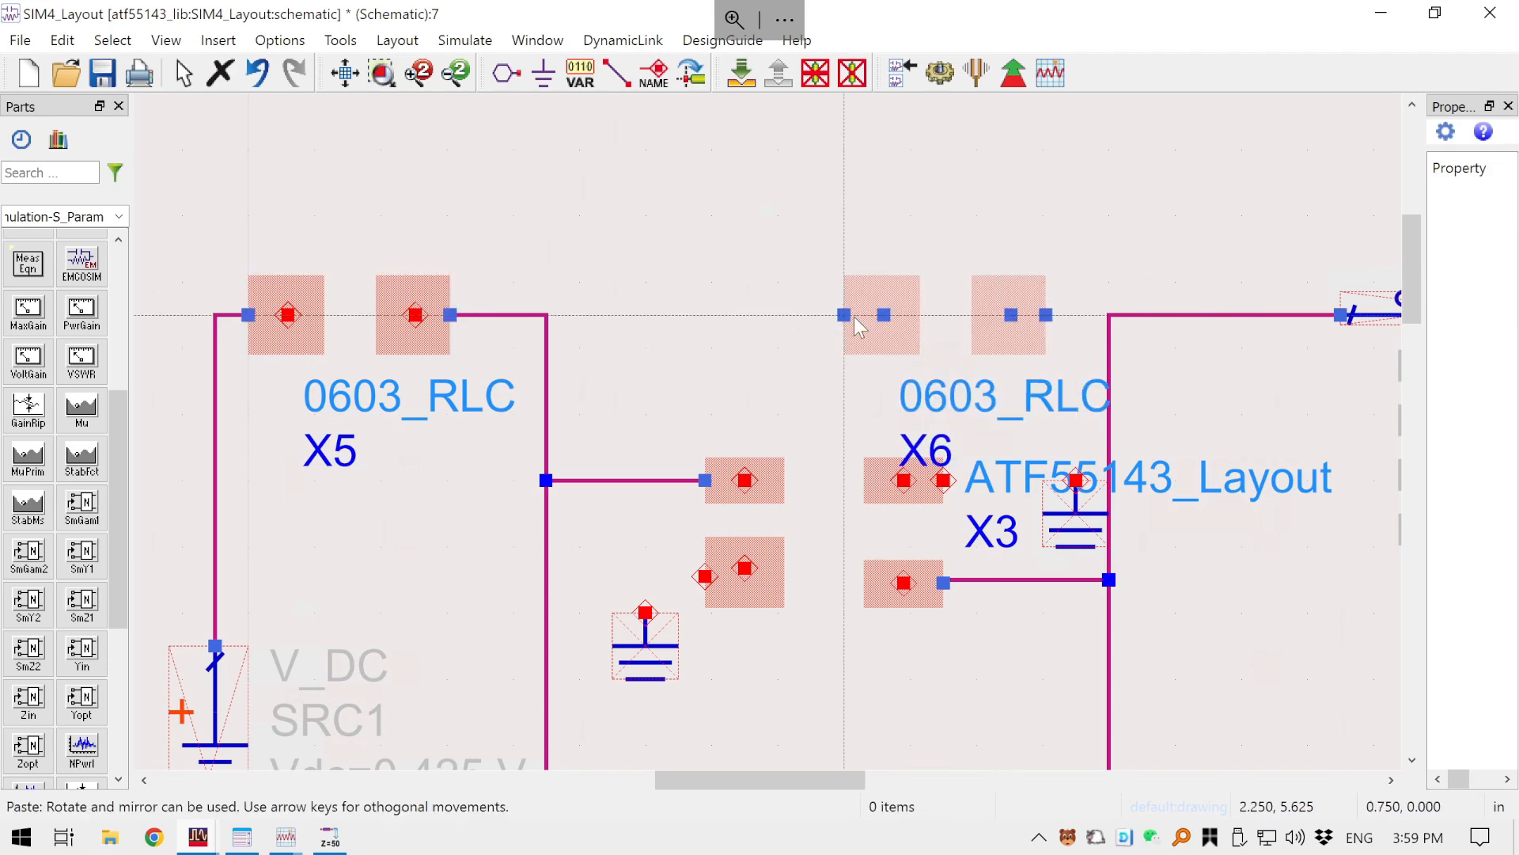
click(856, 325)
- Wire the right end of the X6 footprint to the corner of the drain bias wire
key(ctrl+w)
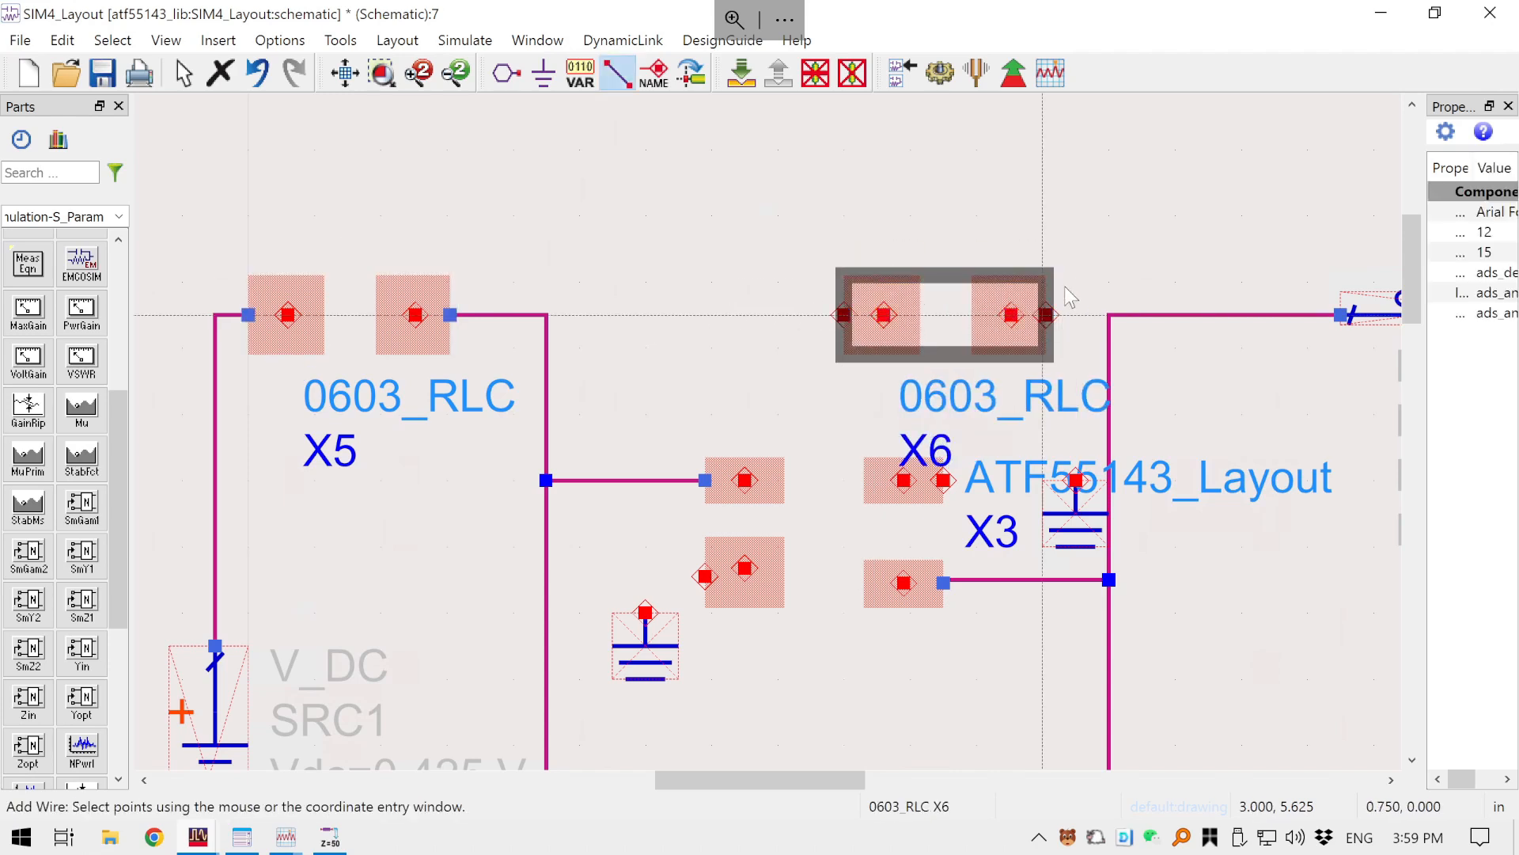
click(1108, 315)
key(Escape)
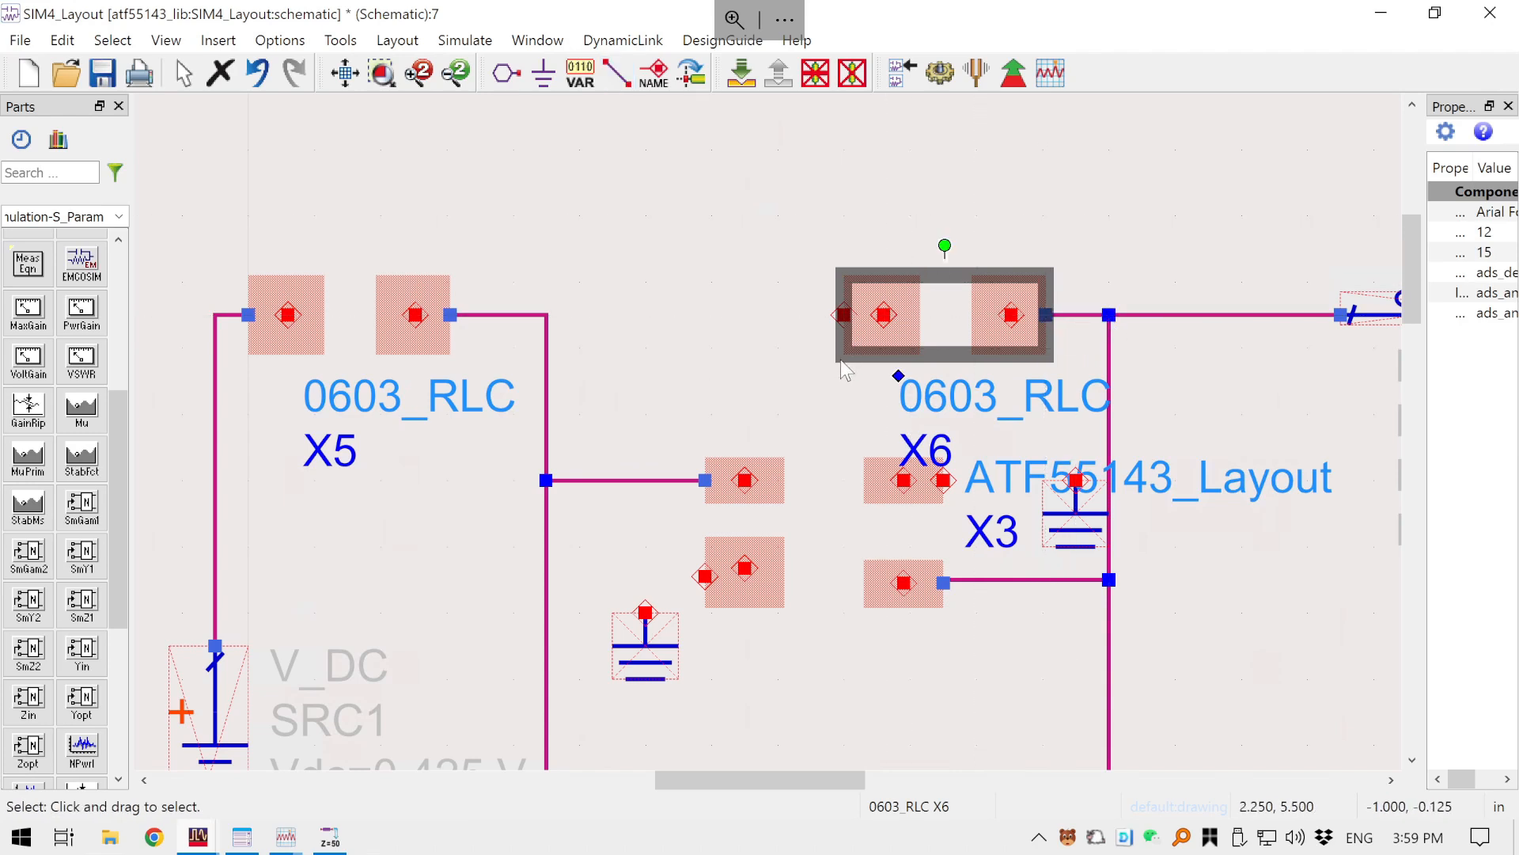
- Copy the ground symbol beside X3 and place the copy just left of the X6 footprint's open end
click(674, 647)
key(ctrl+c)
key(ctrl+v)
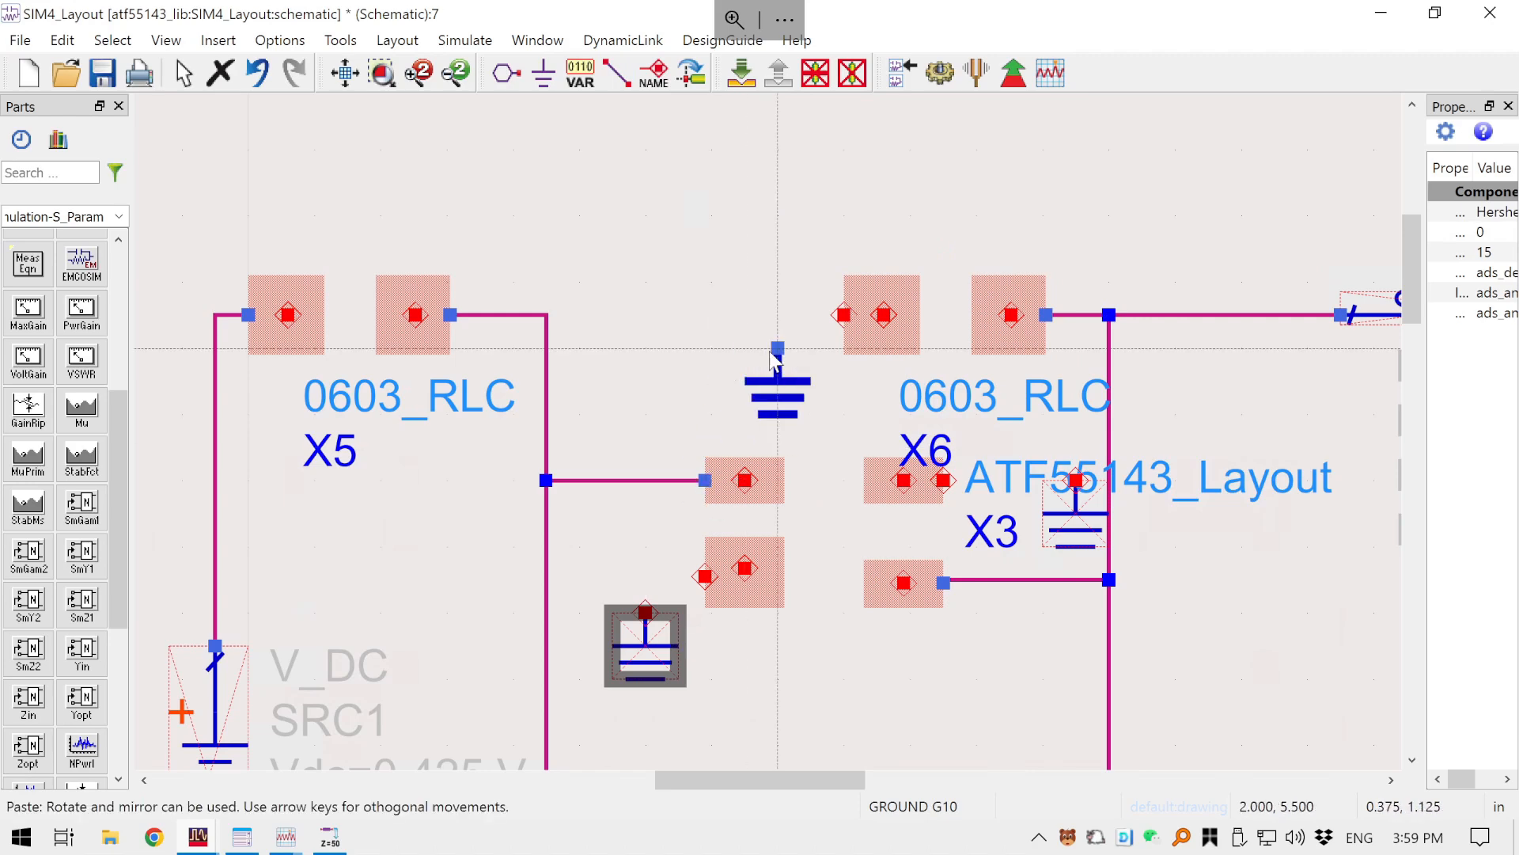
click(812, 316)
key(Escape)
click(895, 220)
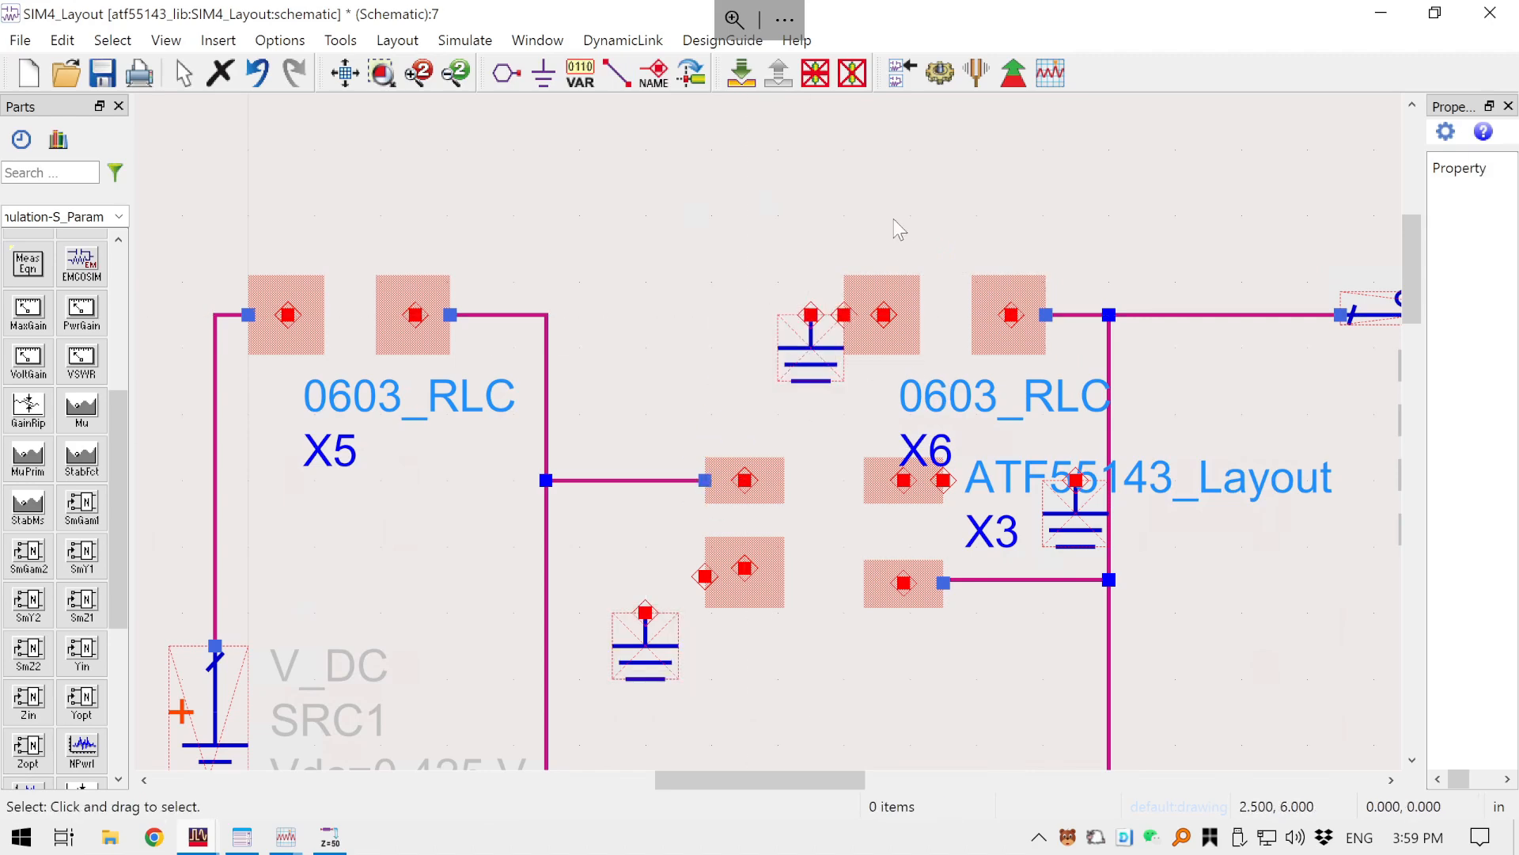
- Delete the component bridging the drain bias wire and the SRC2 supply wire
scroll(894, 221, down, 3)
drag(912, 526, 866, 364)
click(959, 289)
key(Delete)
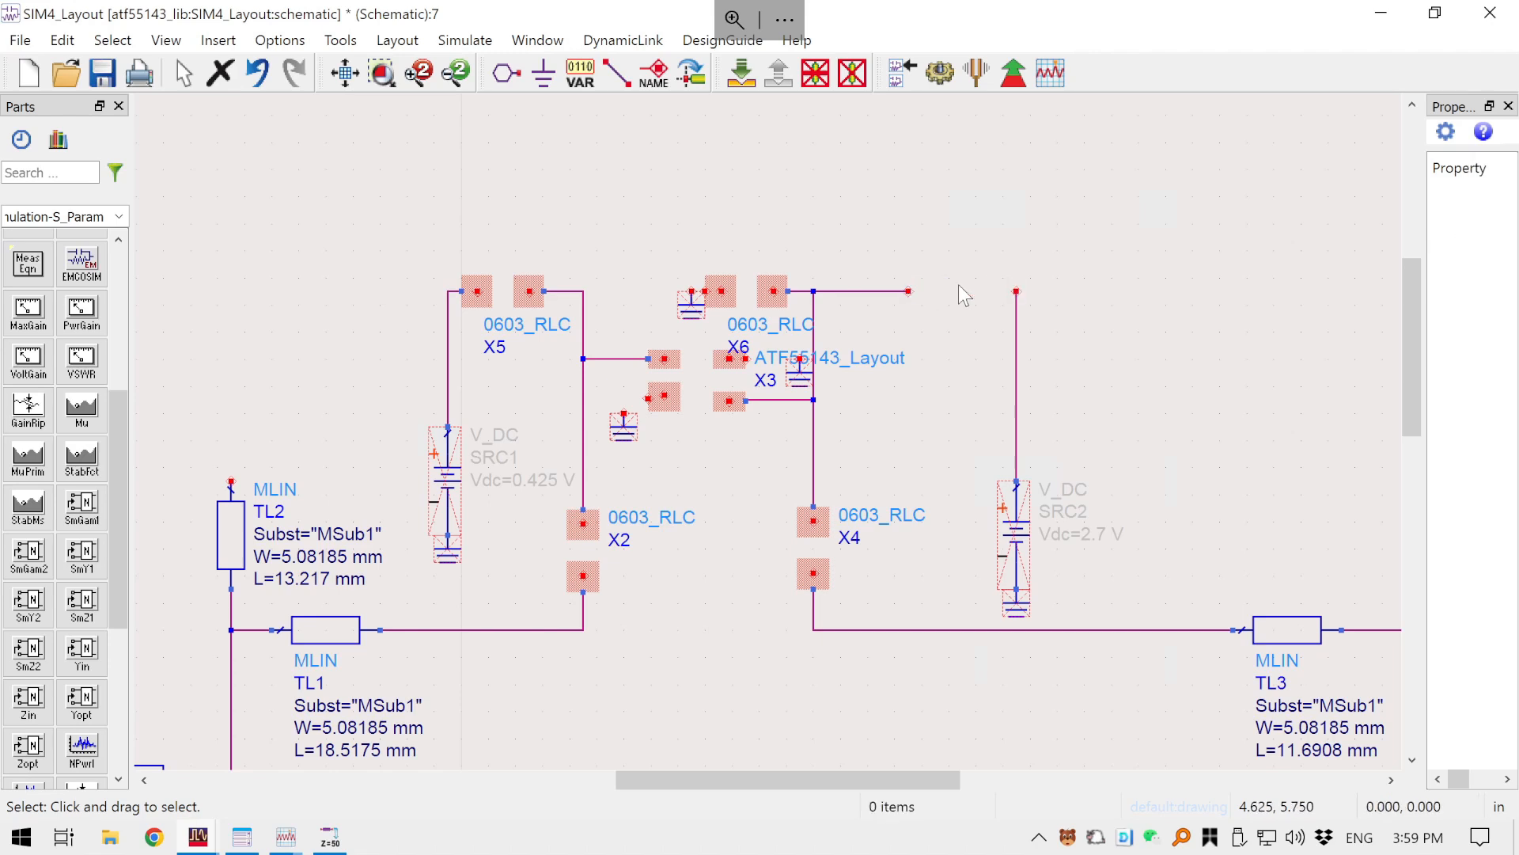
- Copy the horizontal 0603_RLC footprint X6 and place the copy in the gap beside the top of the SRC2 wire
key(ctrl+v)
key(Escape)
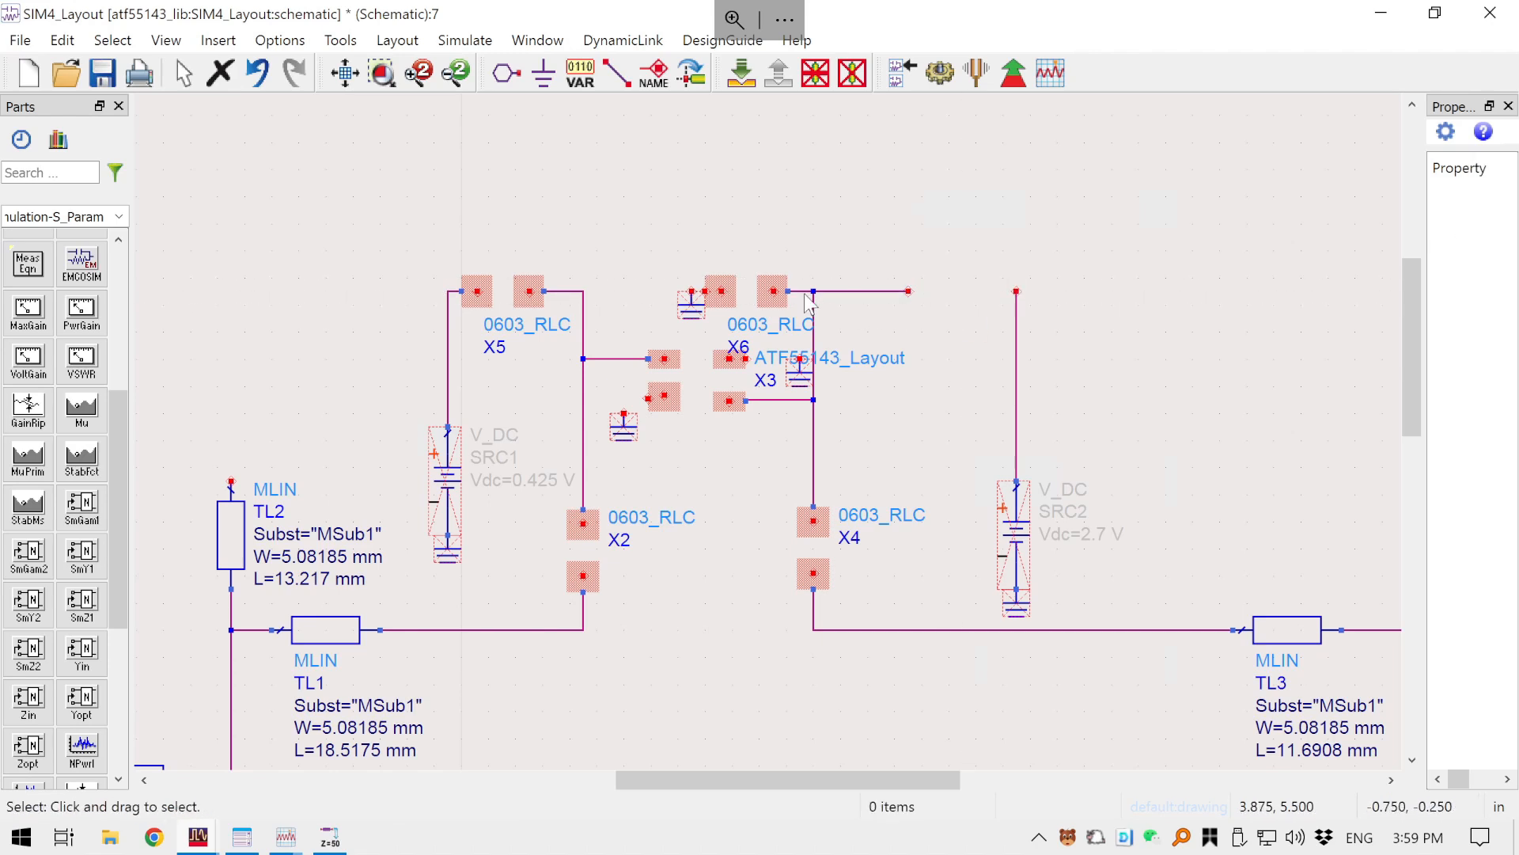
click(767, 315)
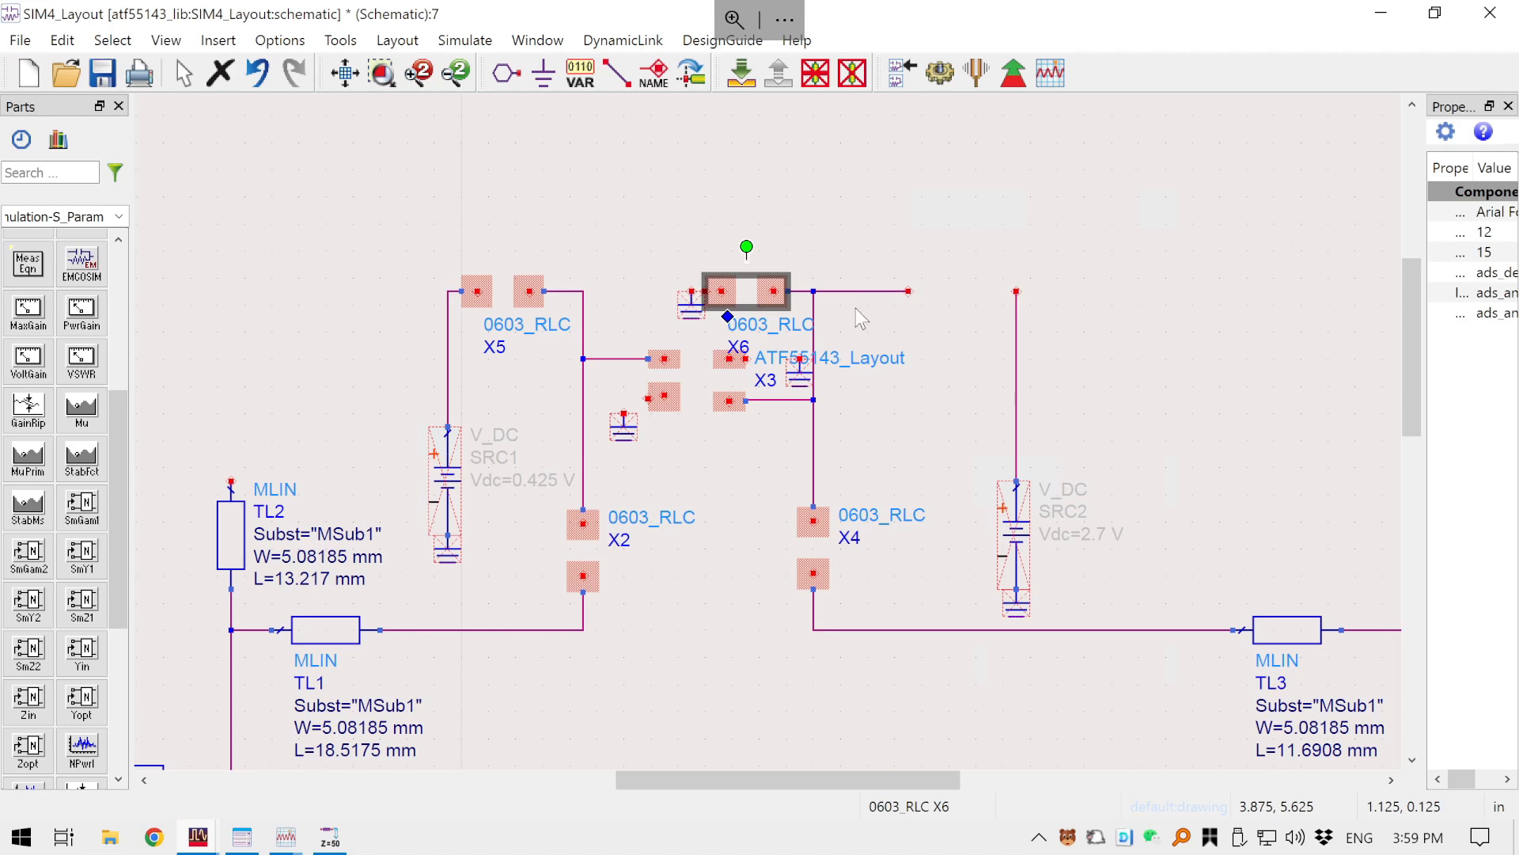
key(ctrl+c)
key(ctrl+v)
click(950, 305)
scroll(950, 305, up, 1)
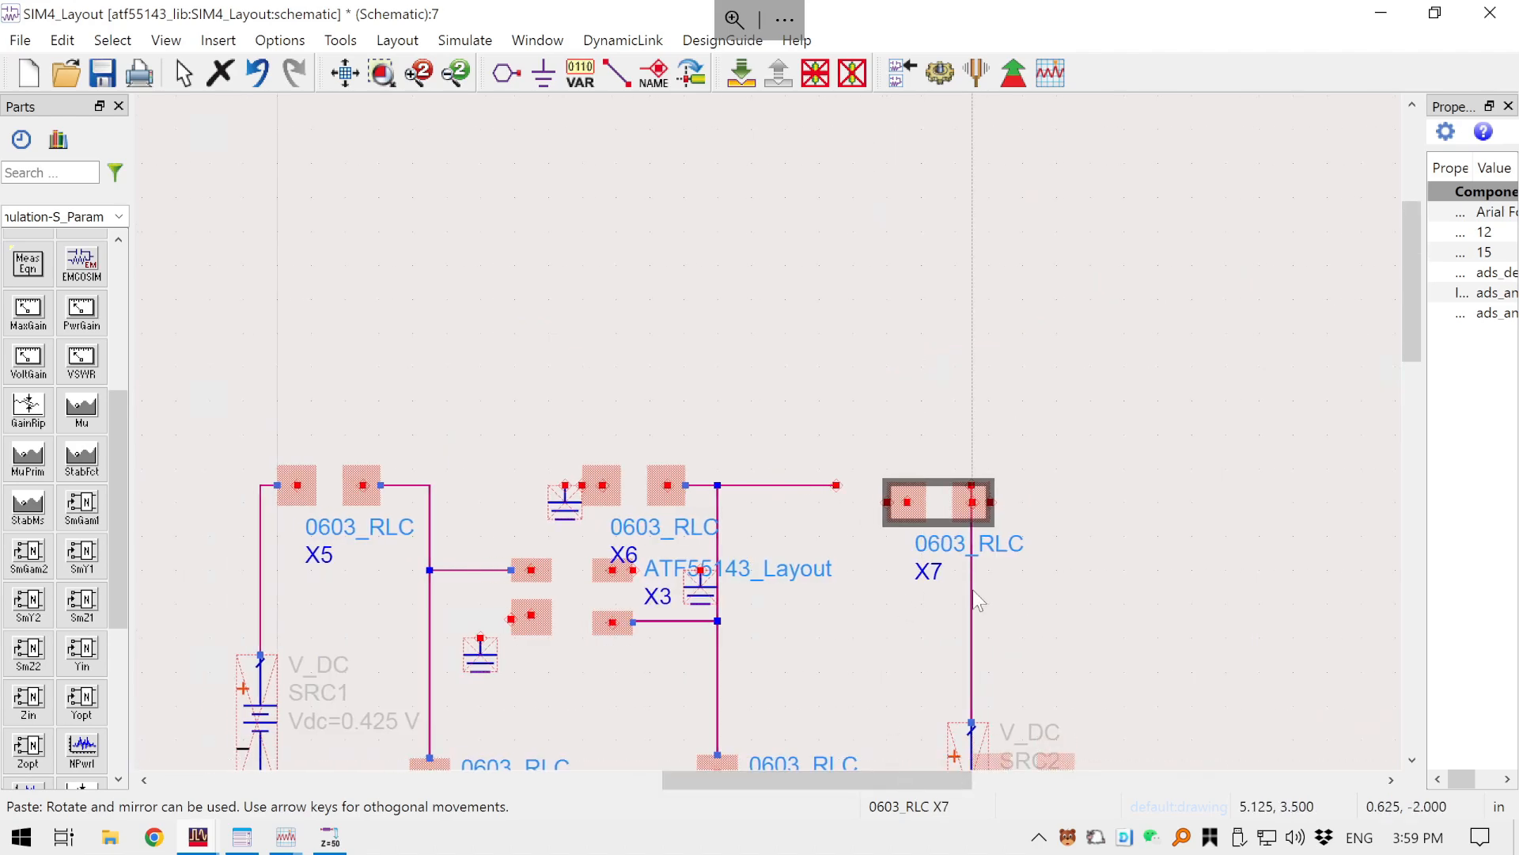
key(Escape)
- Move the X7 footprint so its left end meets the open end of the drain bias wire
scroll(1081, 560, down, 1)
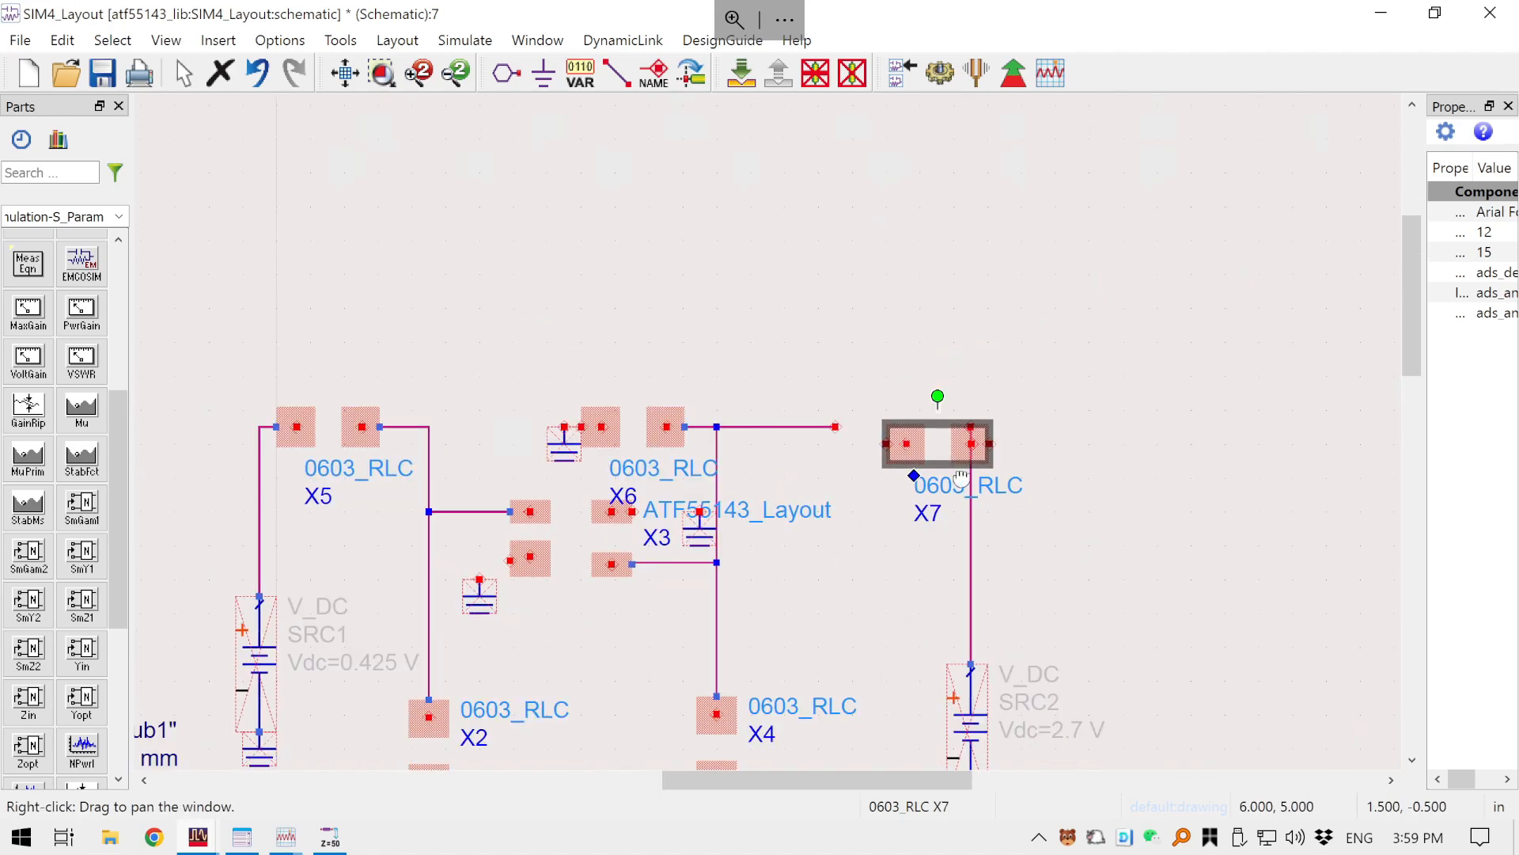
scroll(926, 436, up, 1)
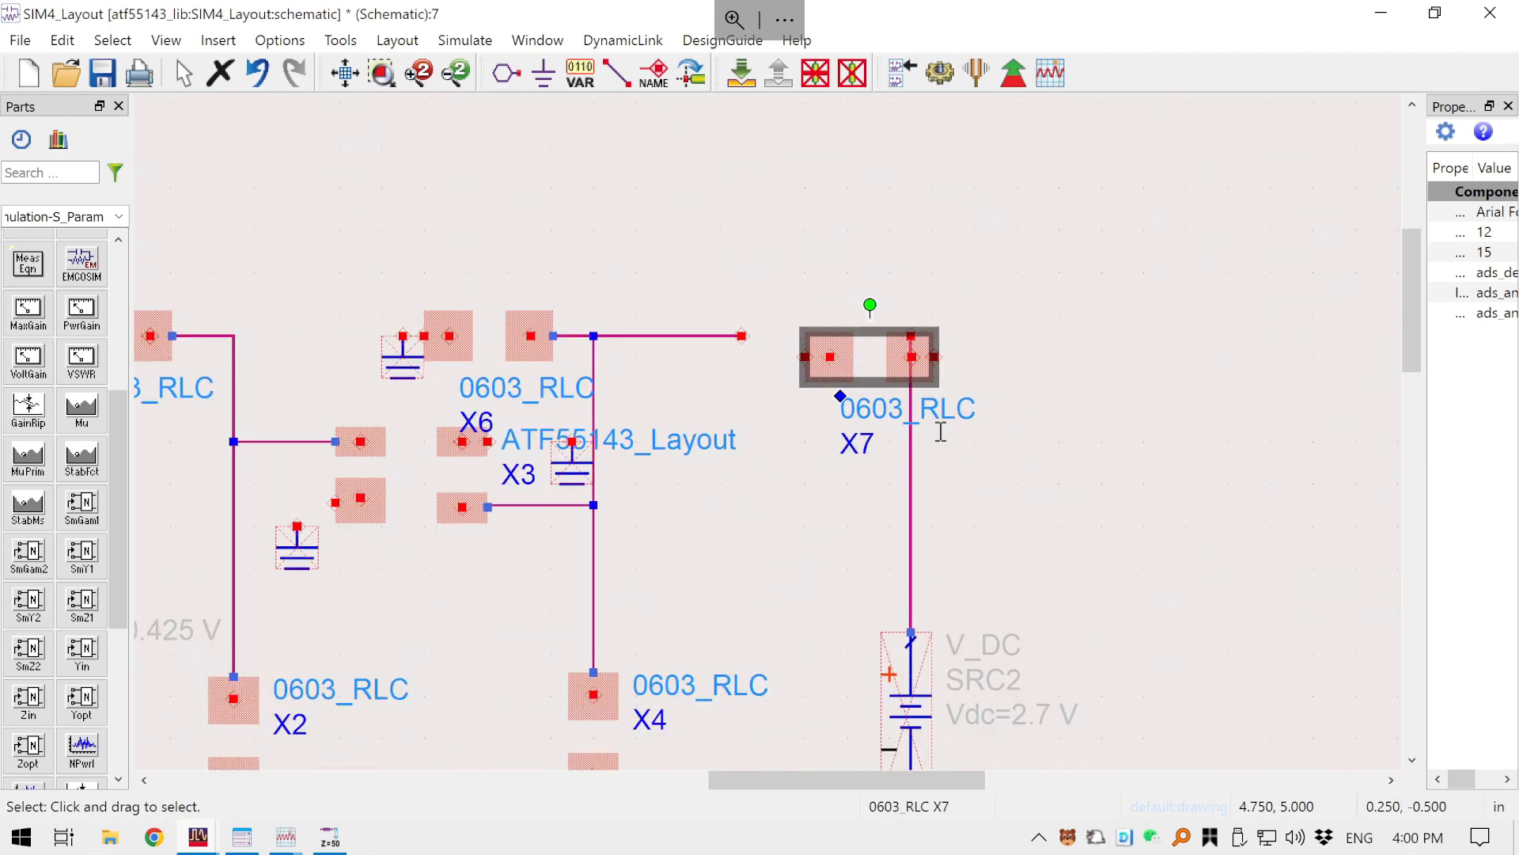
drag(826, 383, 797, 361)
- Wire the right end of the X7 footprint to the top of the SRC2 supply wire
click(902, 331)
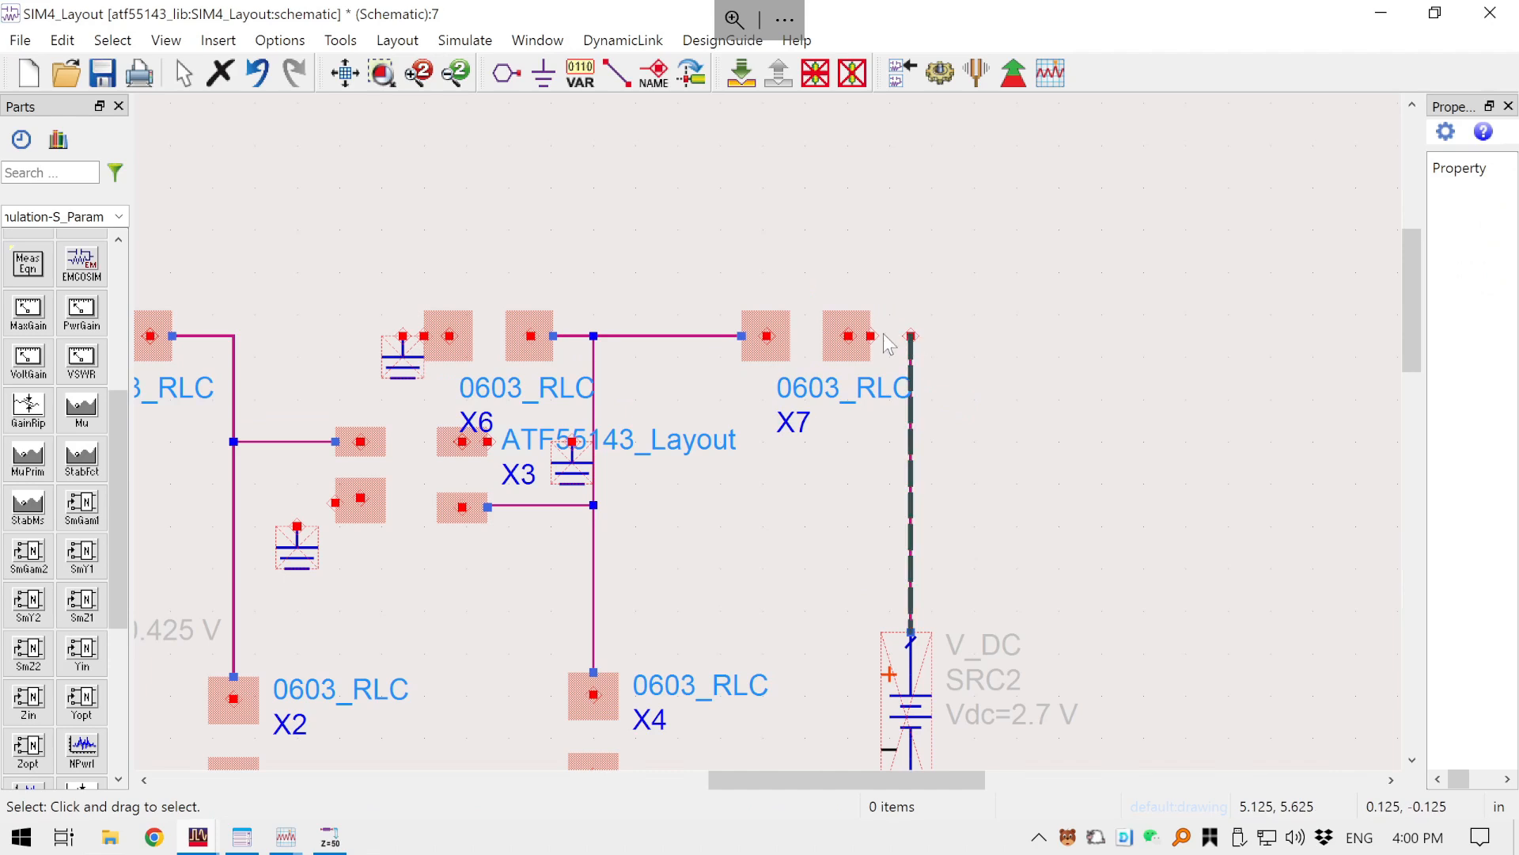
key(ctrl+w)
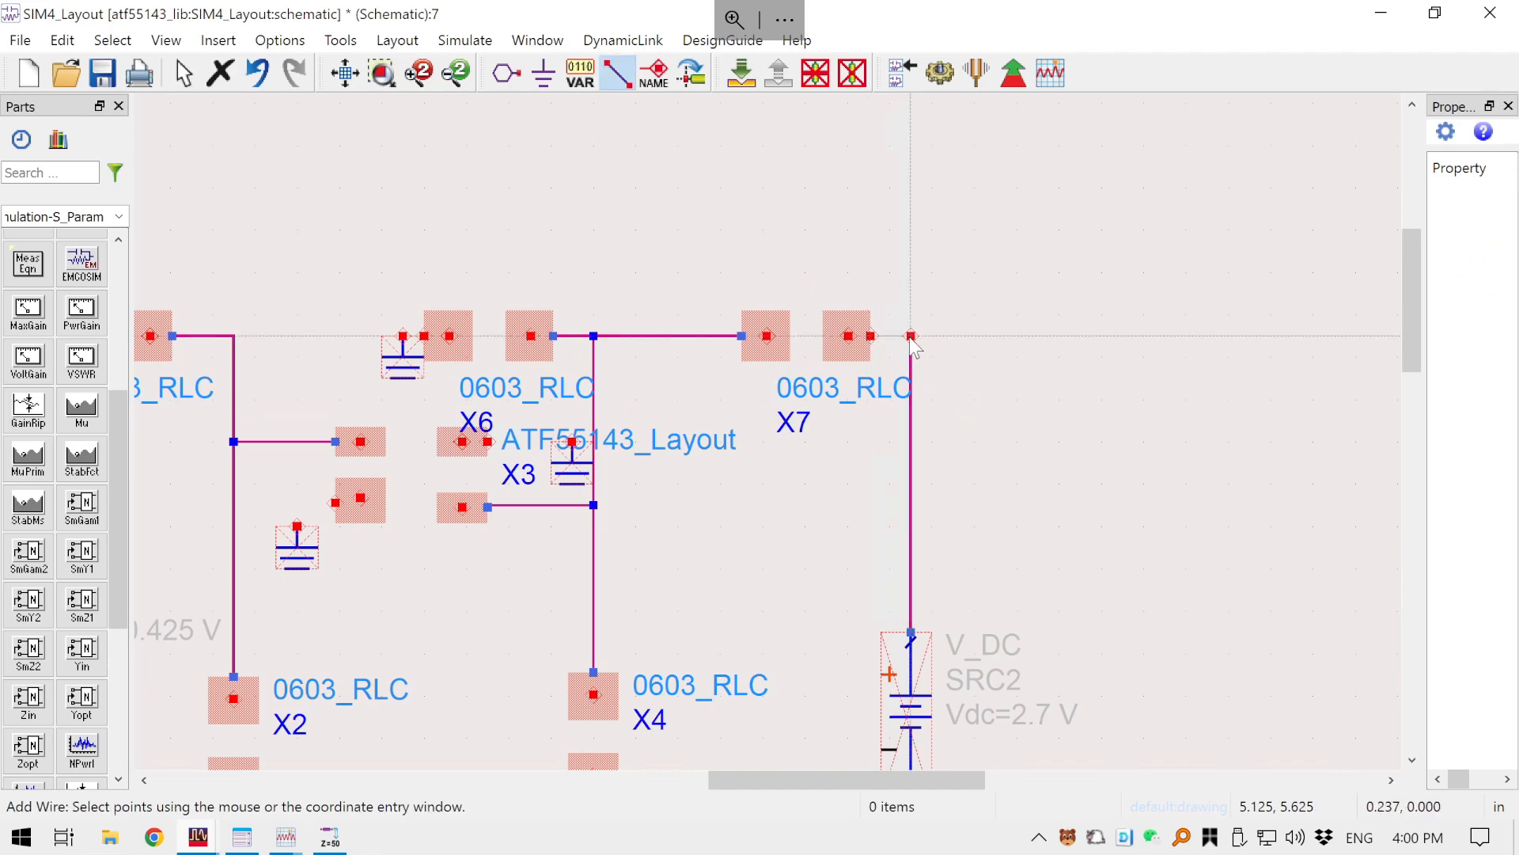
key(Escape)
scroll(1074, 400, down, 3)
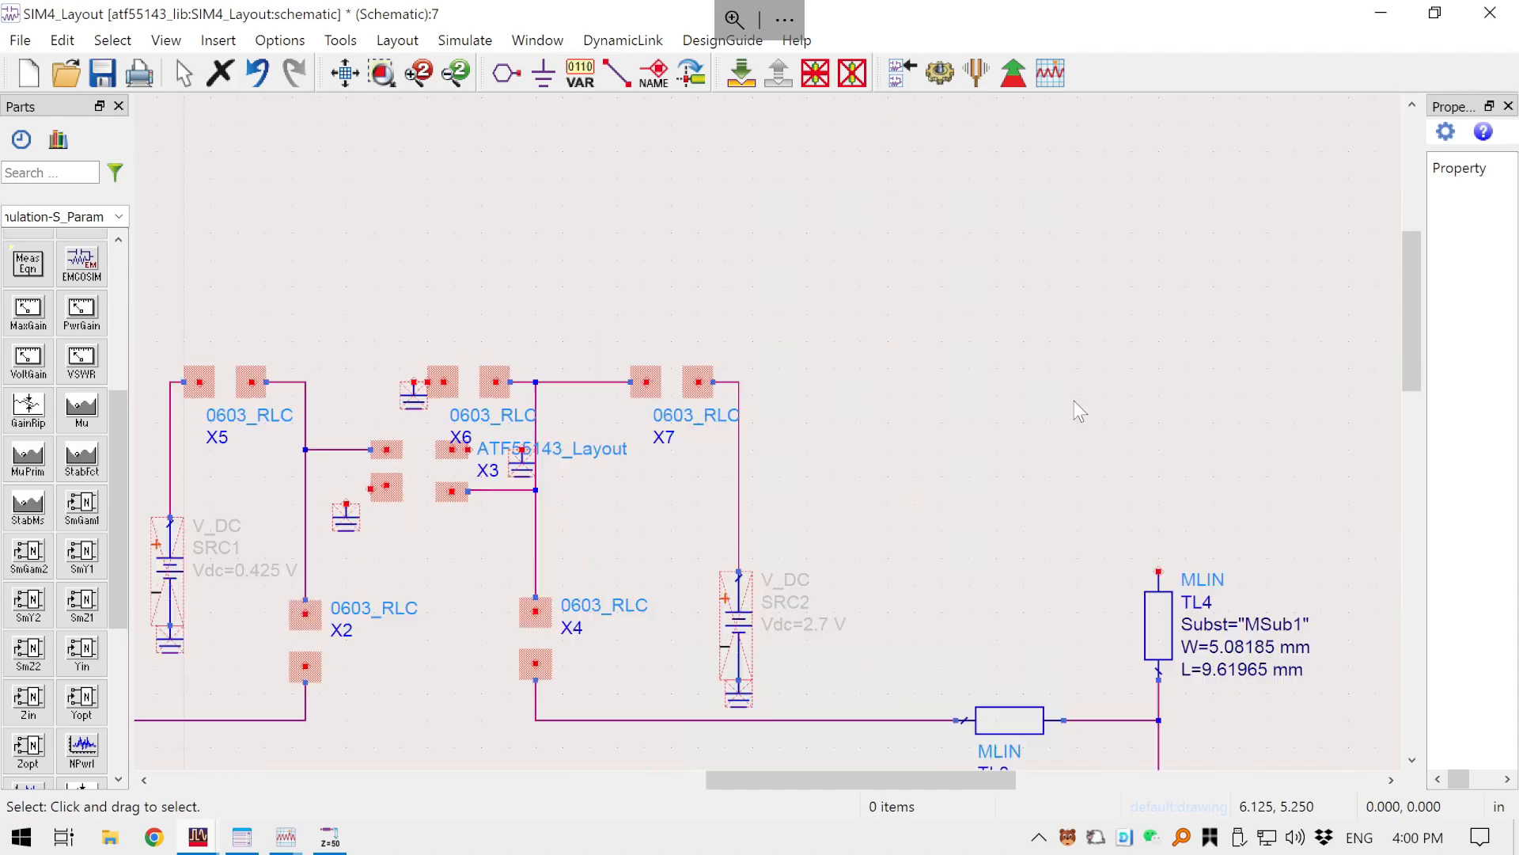
- Check the footprint connections across the amplifier schematic and save the design
drag(953, 475, 1092, 311)
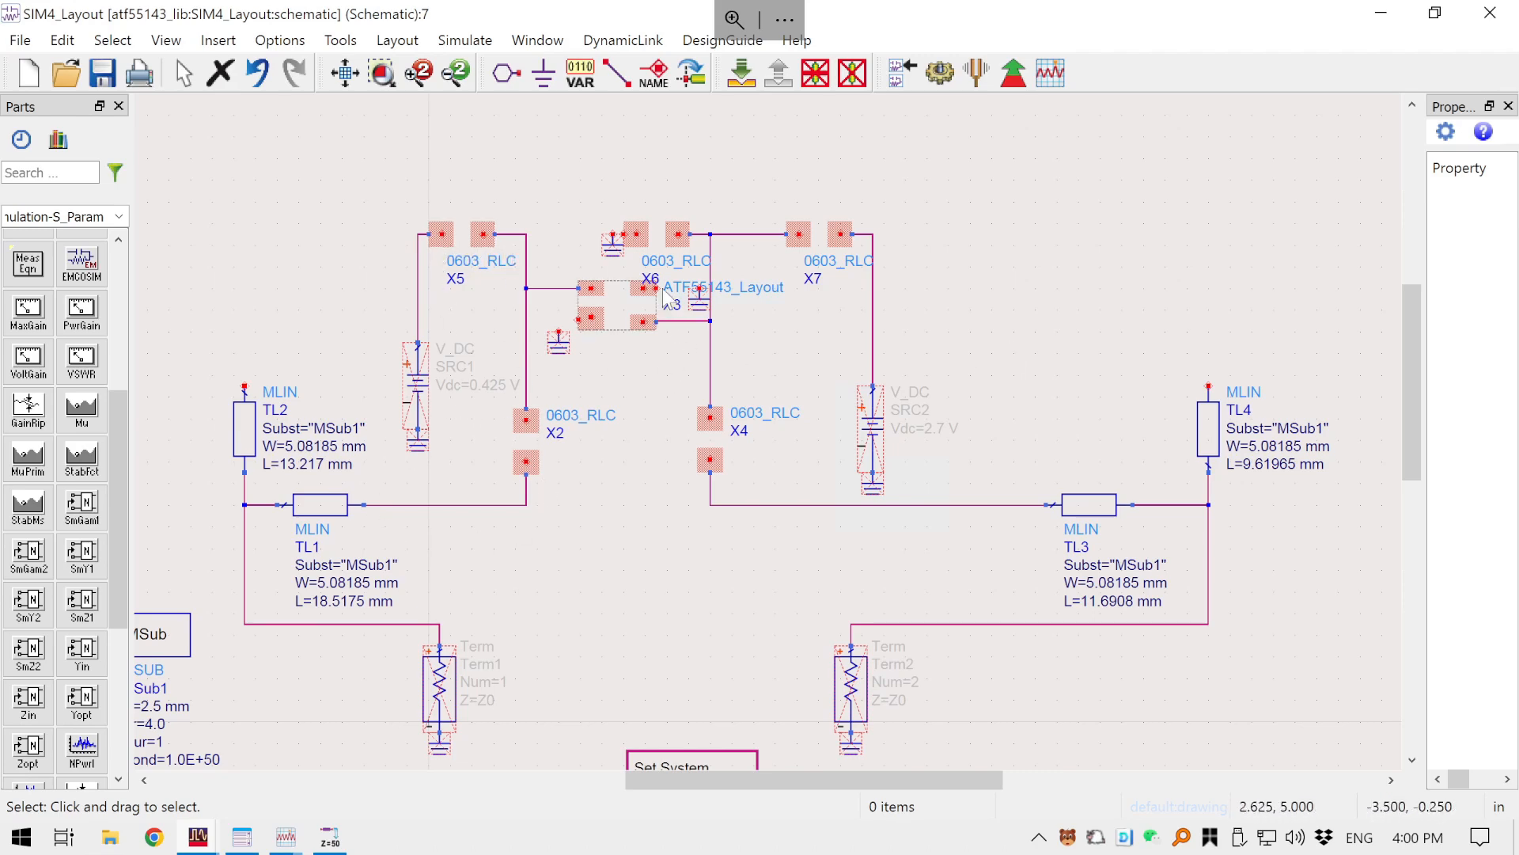
scroll(671, 296, up, 3)
drag(826, 447, 804, 447)
scroll(1037, 546, down, 2)
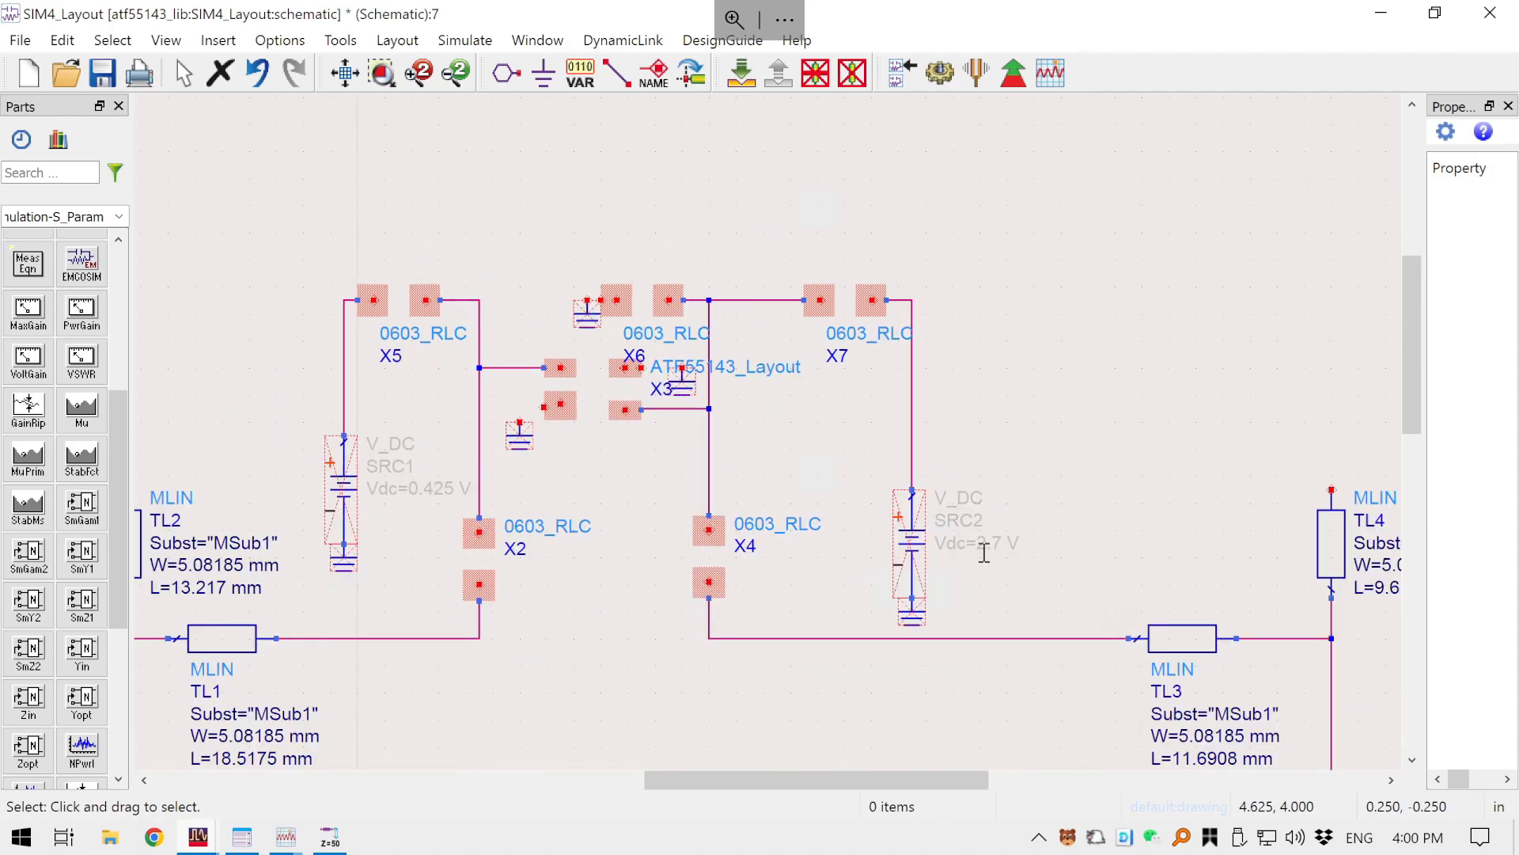
drag(828, 576, 909, 483)
scroll(847, 546, down, 2)
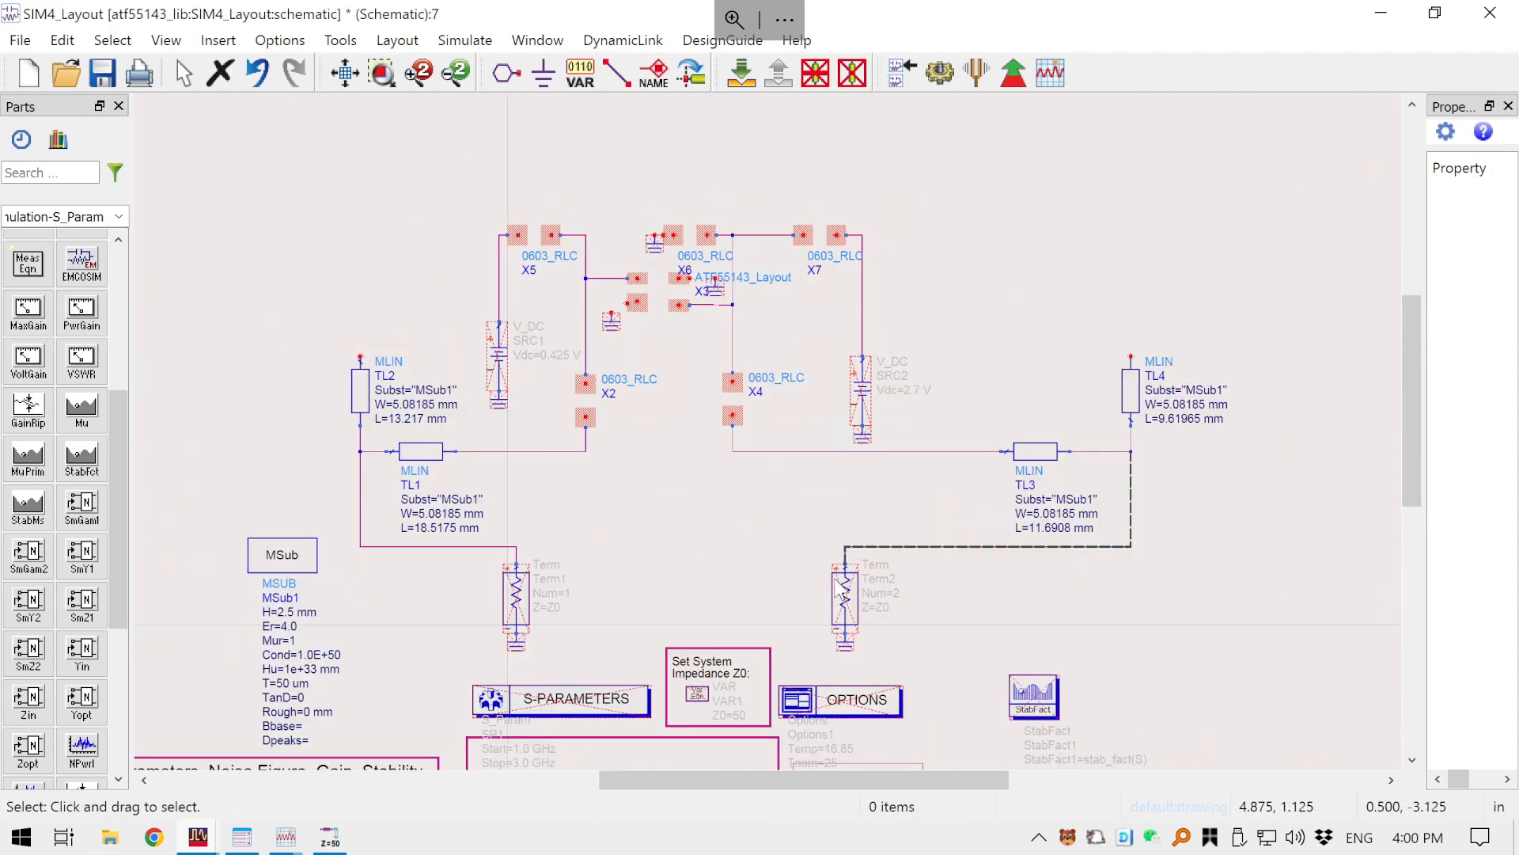
drag(747, 549, 786, 514)
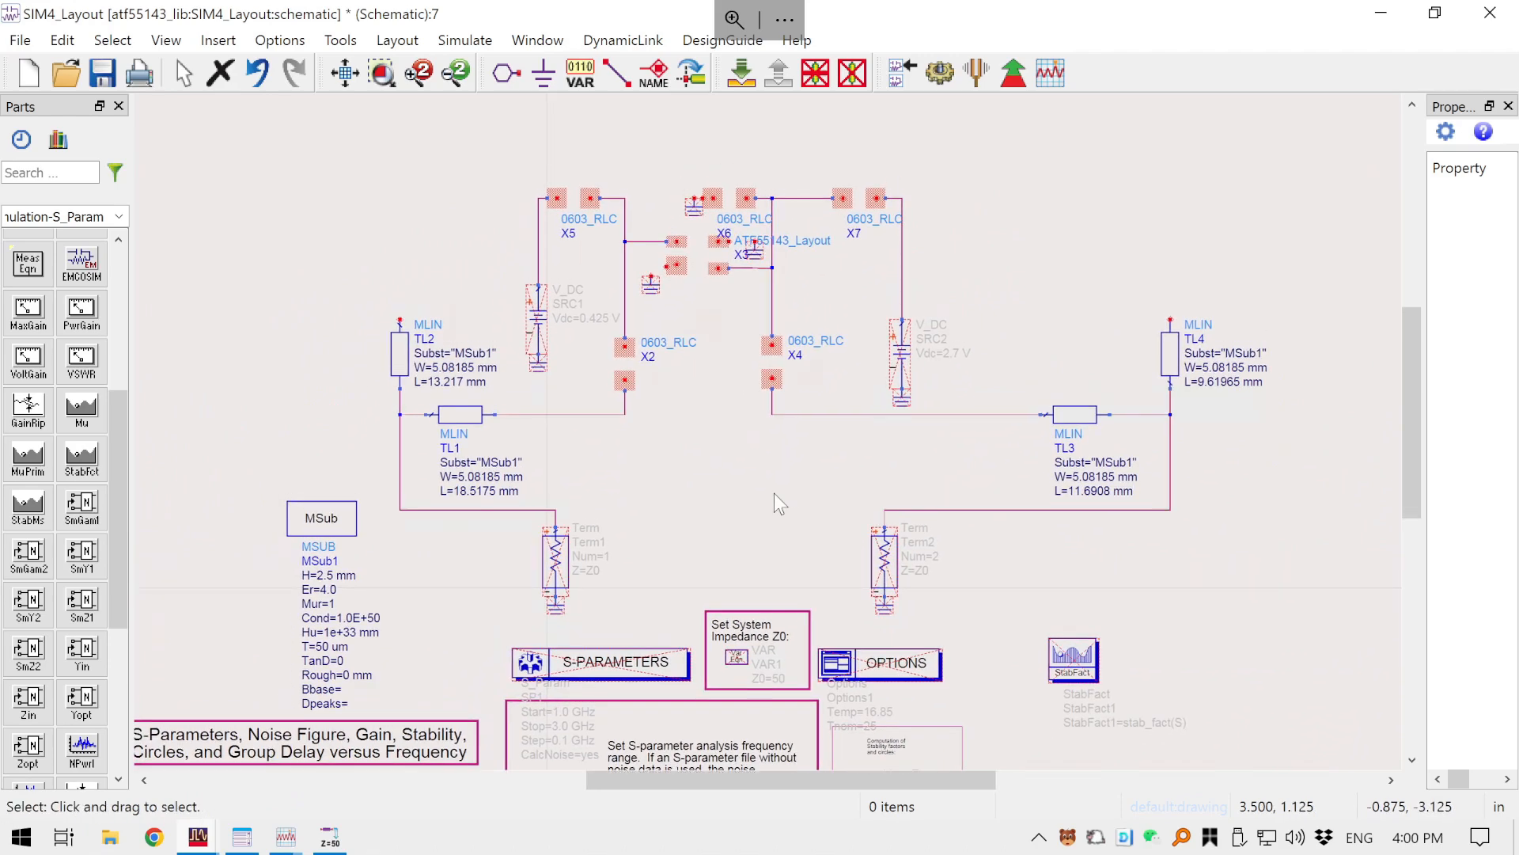
key(ctrl+s)
click(705, 455)
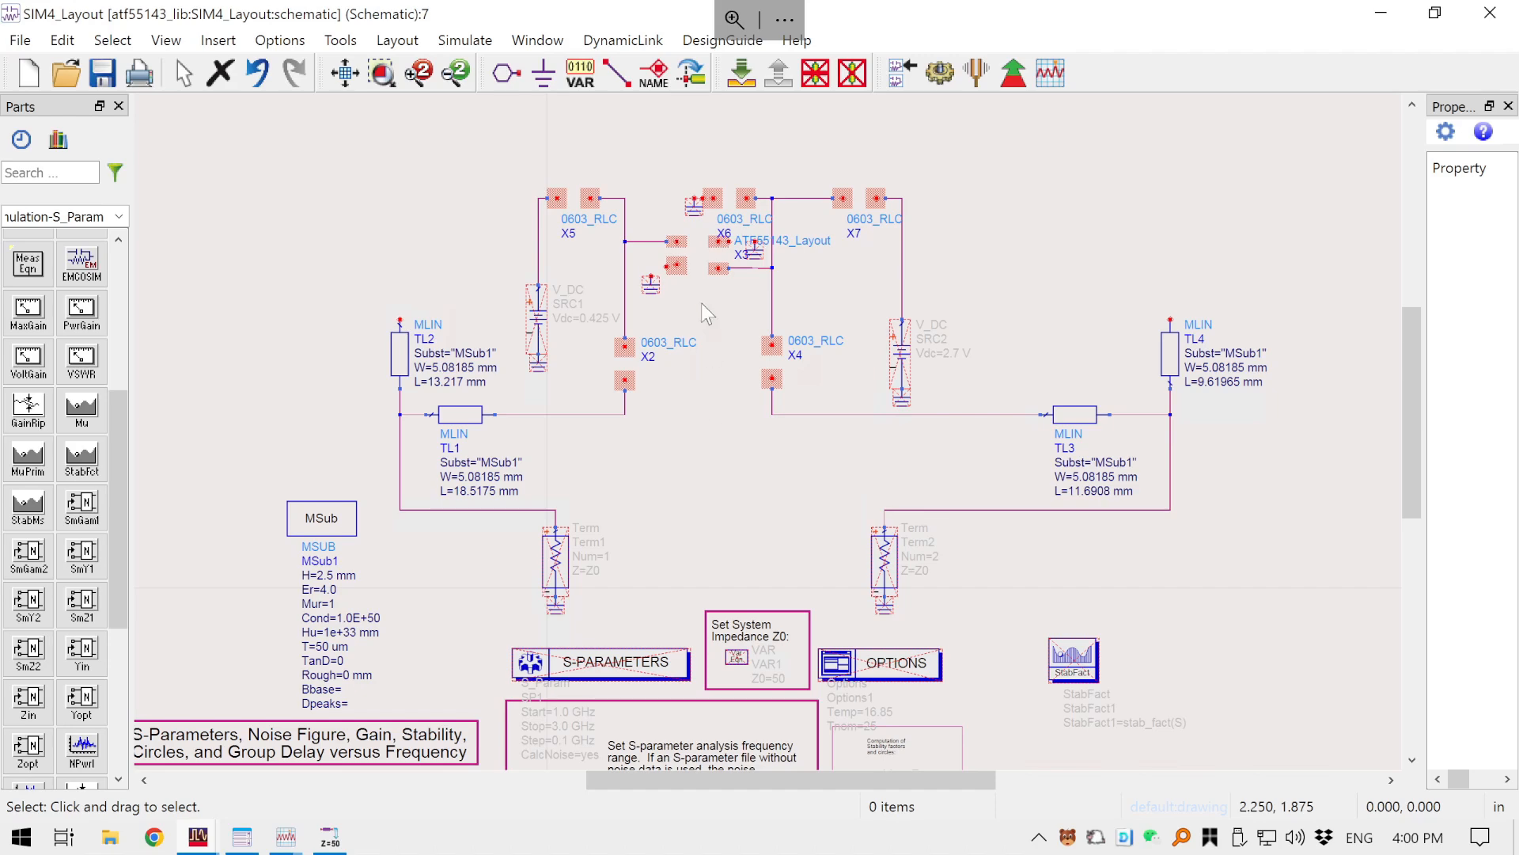
- Generate the layout from the schematic, synchronizing the entire design with the status report shown
scroll(729, 321, up, 1)
scroll(747, 565, up, 1)
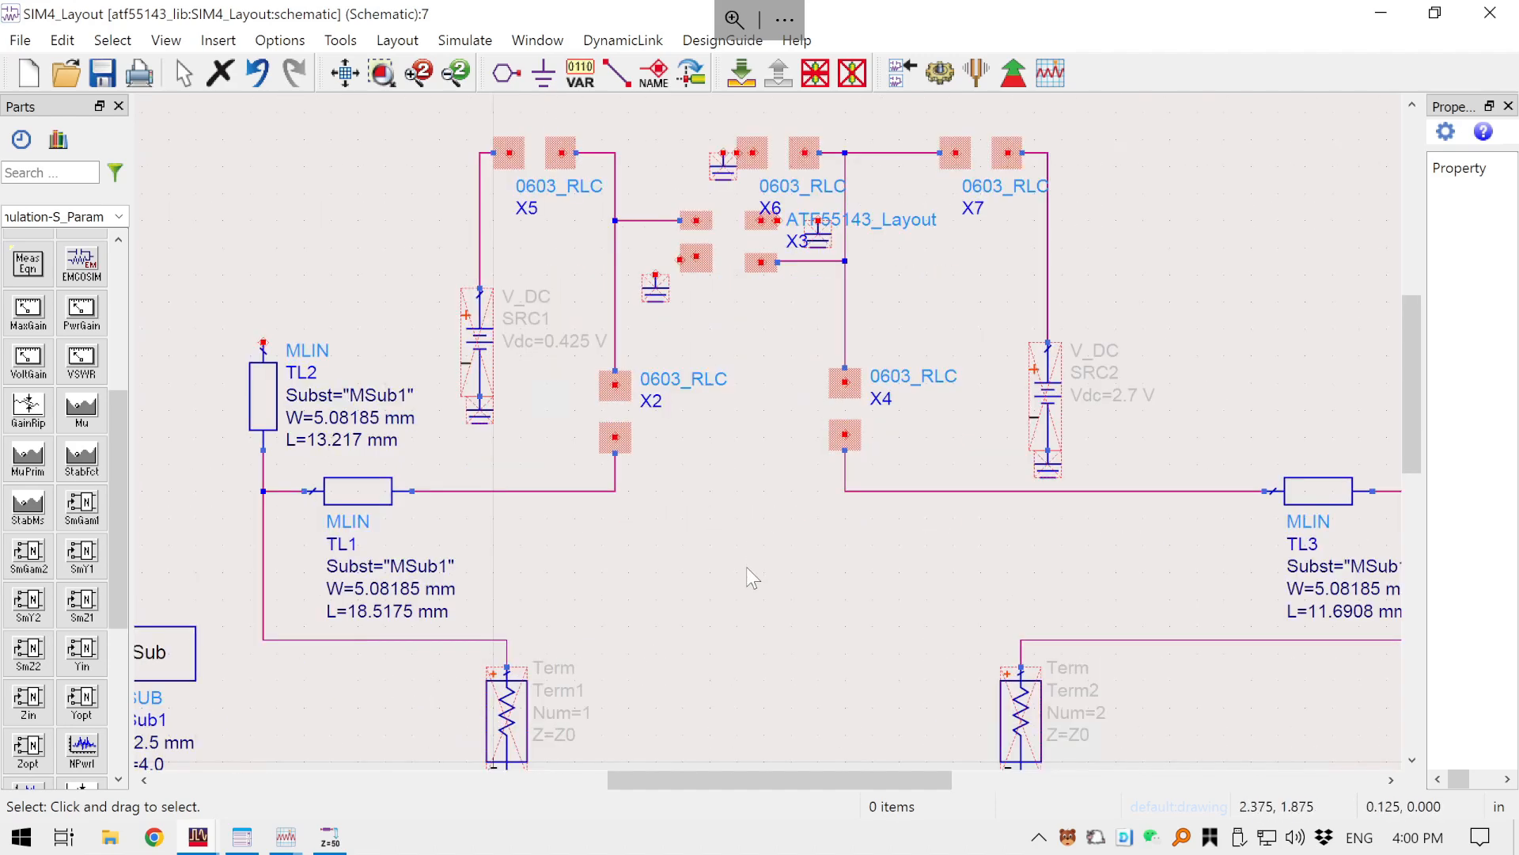
drag(778, 528, 721, 586)
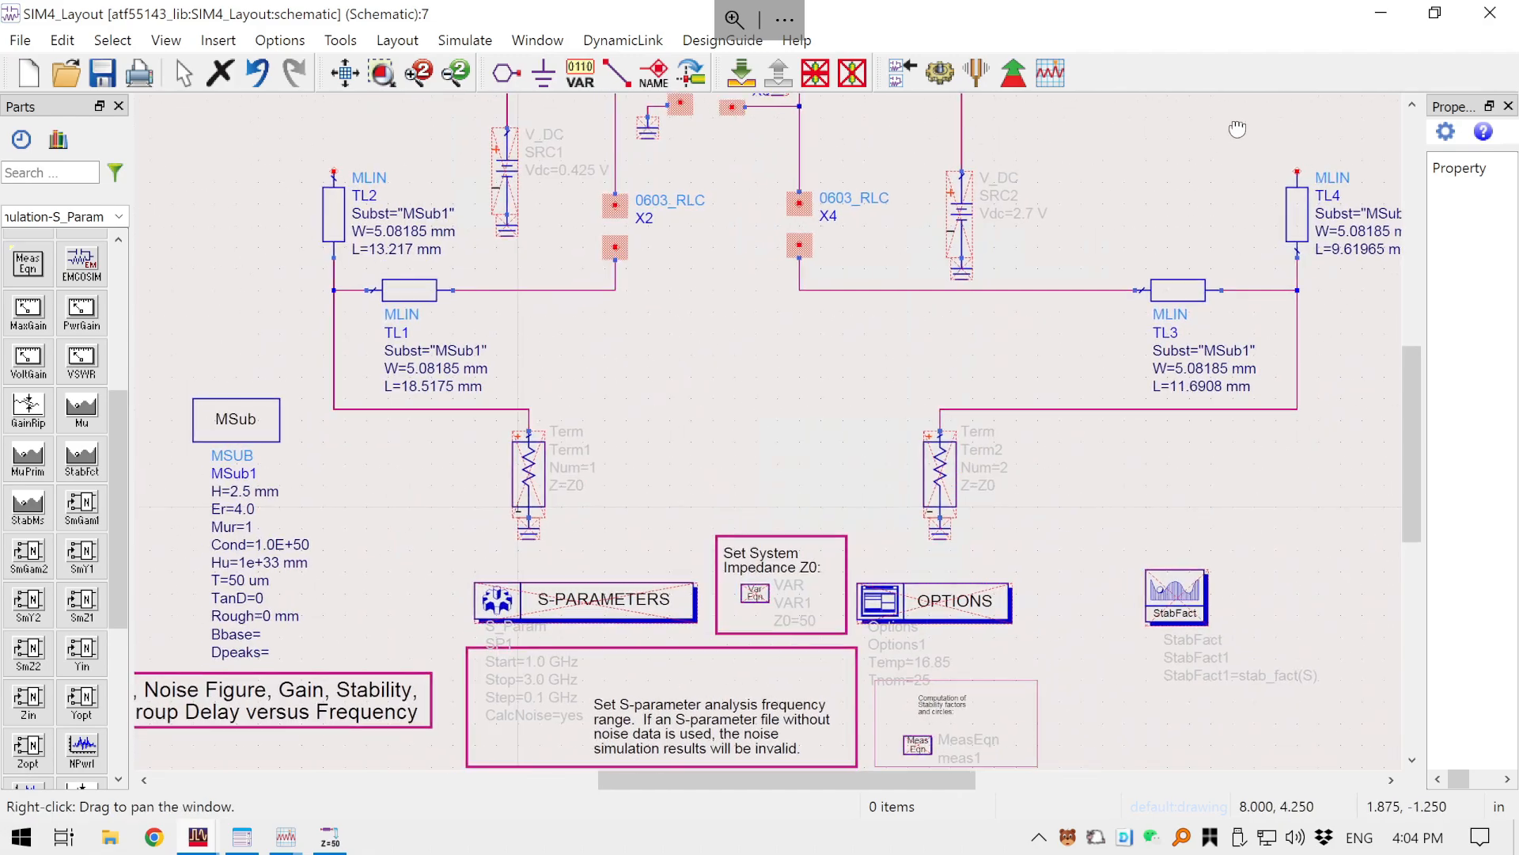
drag(1203, 142, 1155, 346)
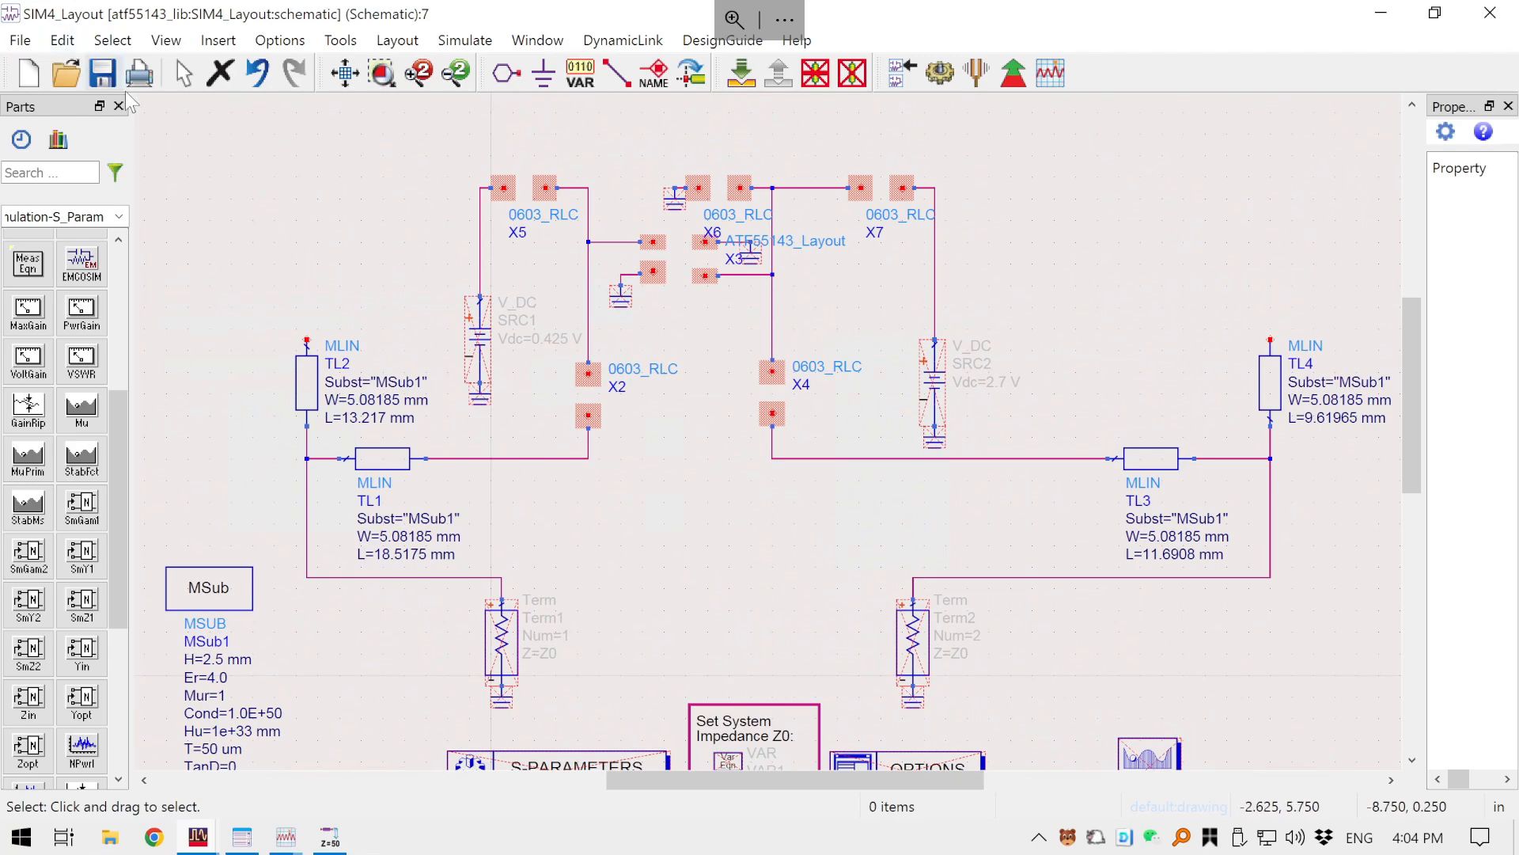
click(404, 43)
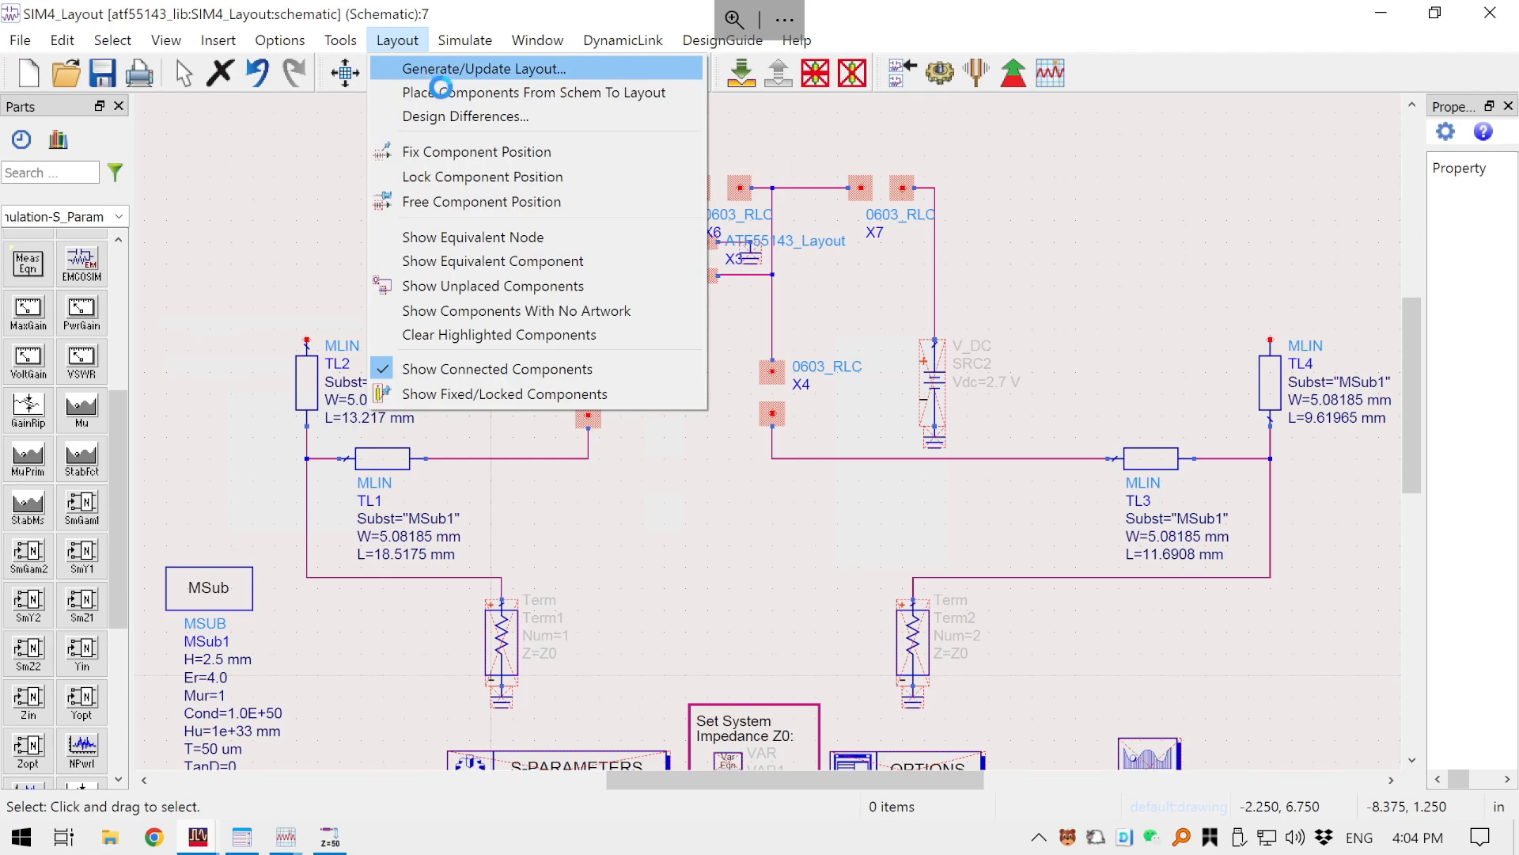
click(421, 68)
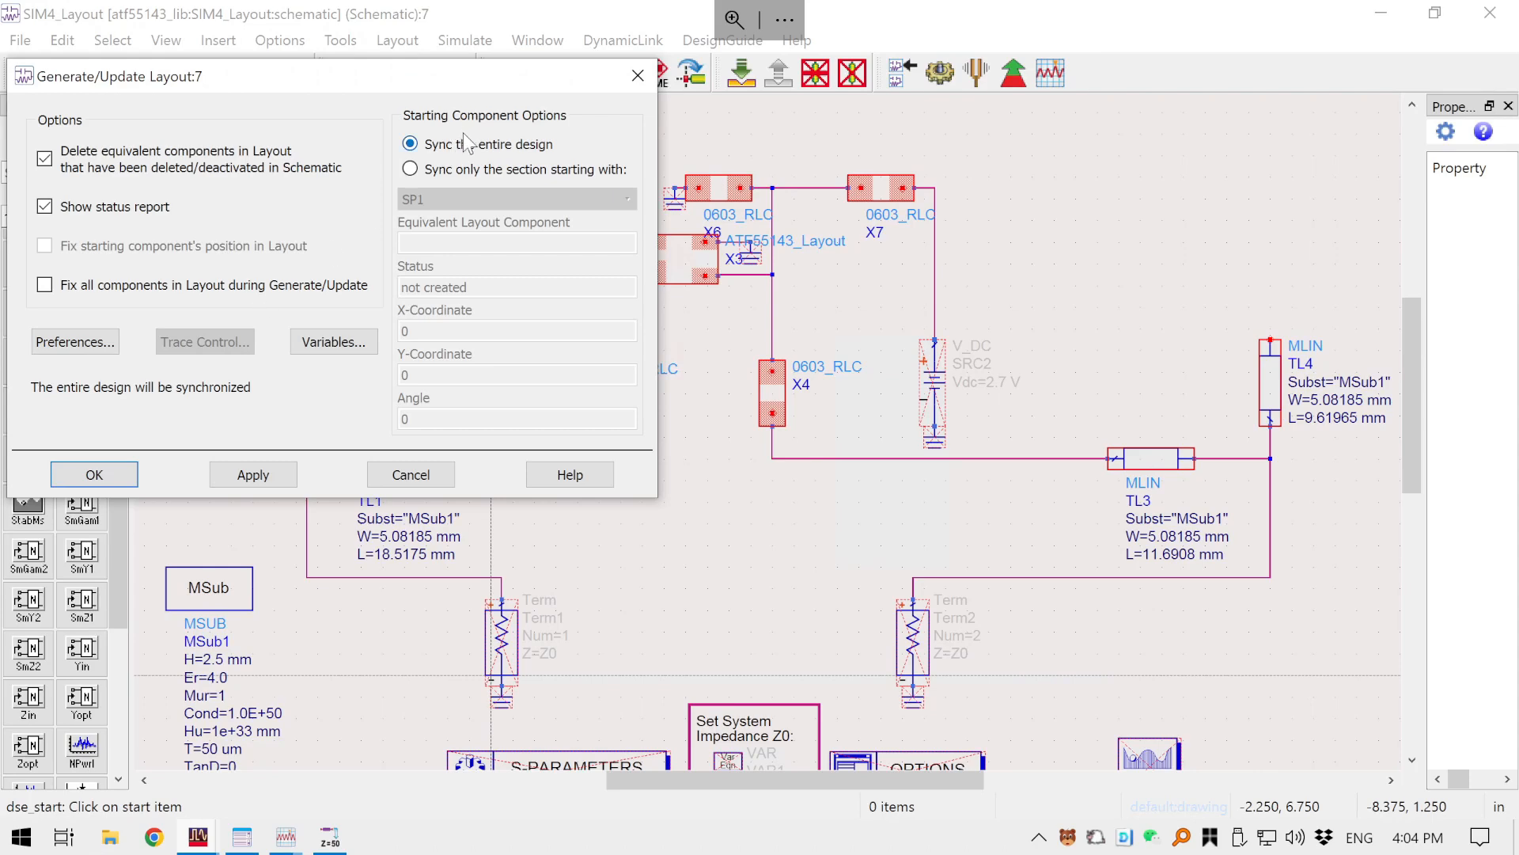
click(104, 477)
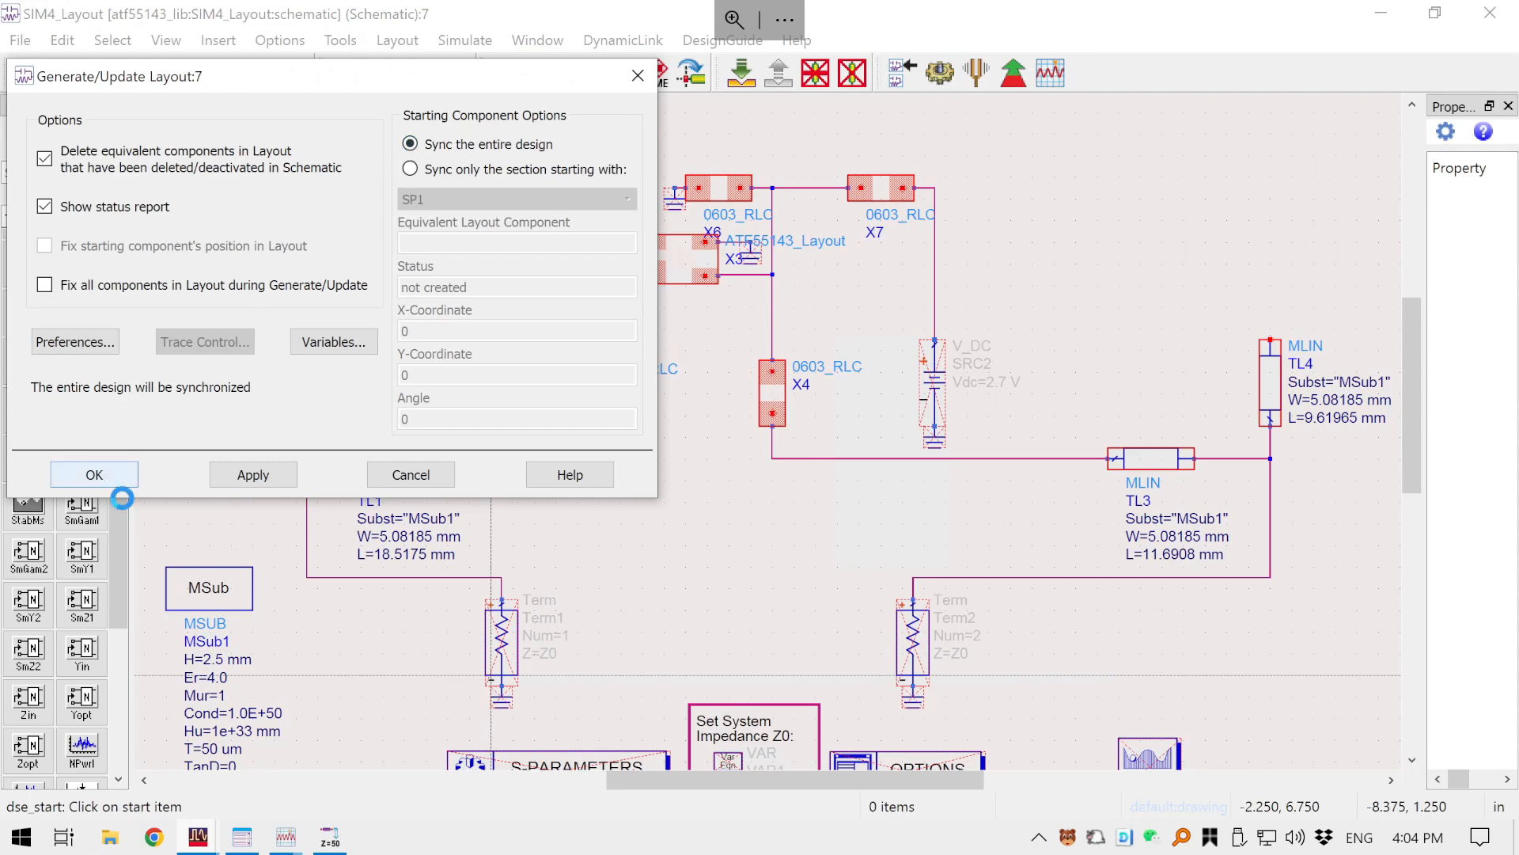
- Examine how the microstrip lines and footprints overlap in the generated layout
scroll(620, 419, up, 2)
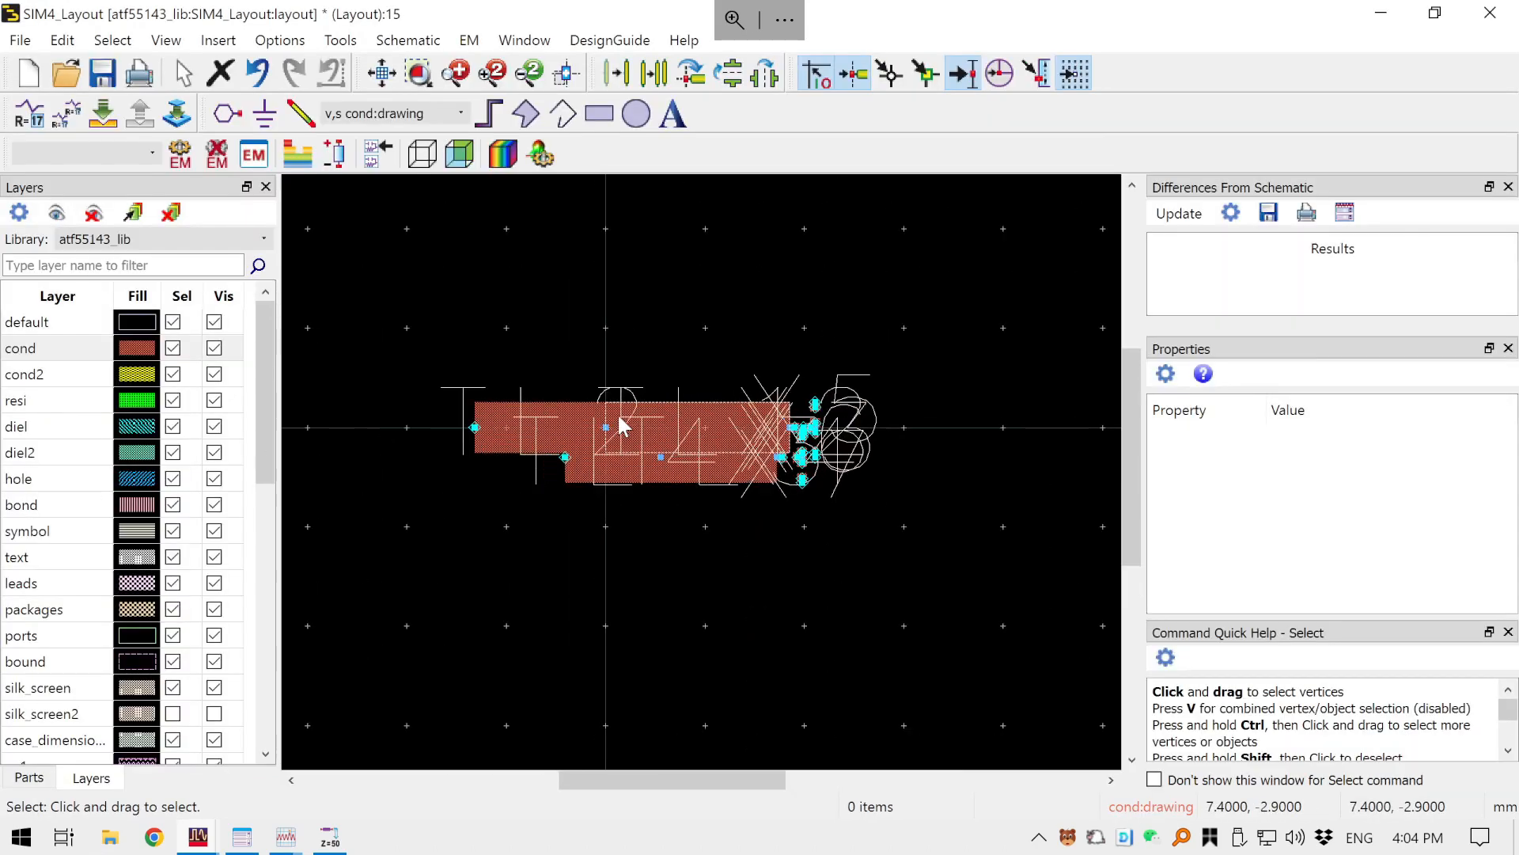
scroll(649, 459, up, 1)
scroll(852, 437, up, 1)
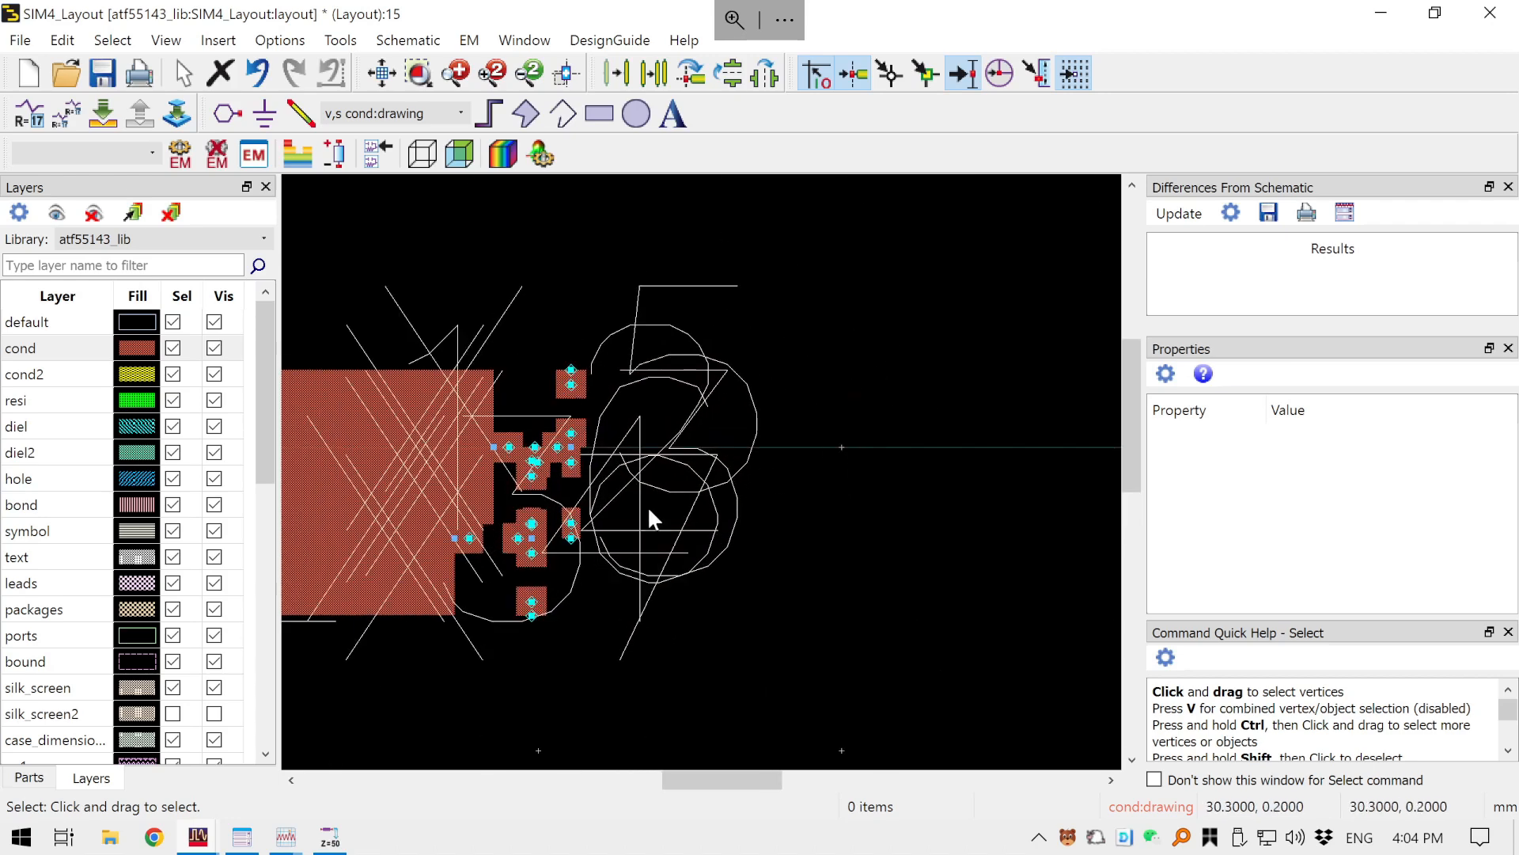
scroll(530, 458, up, 3)
scroll(533, 462, down, 4)
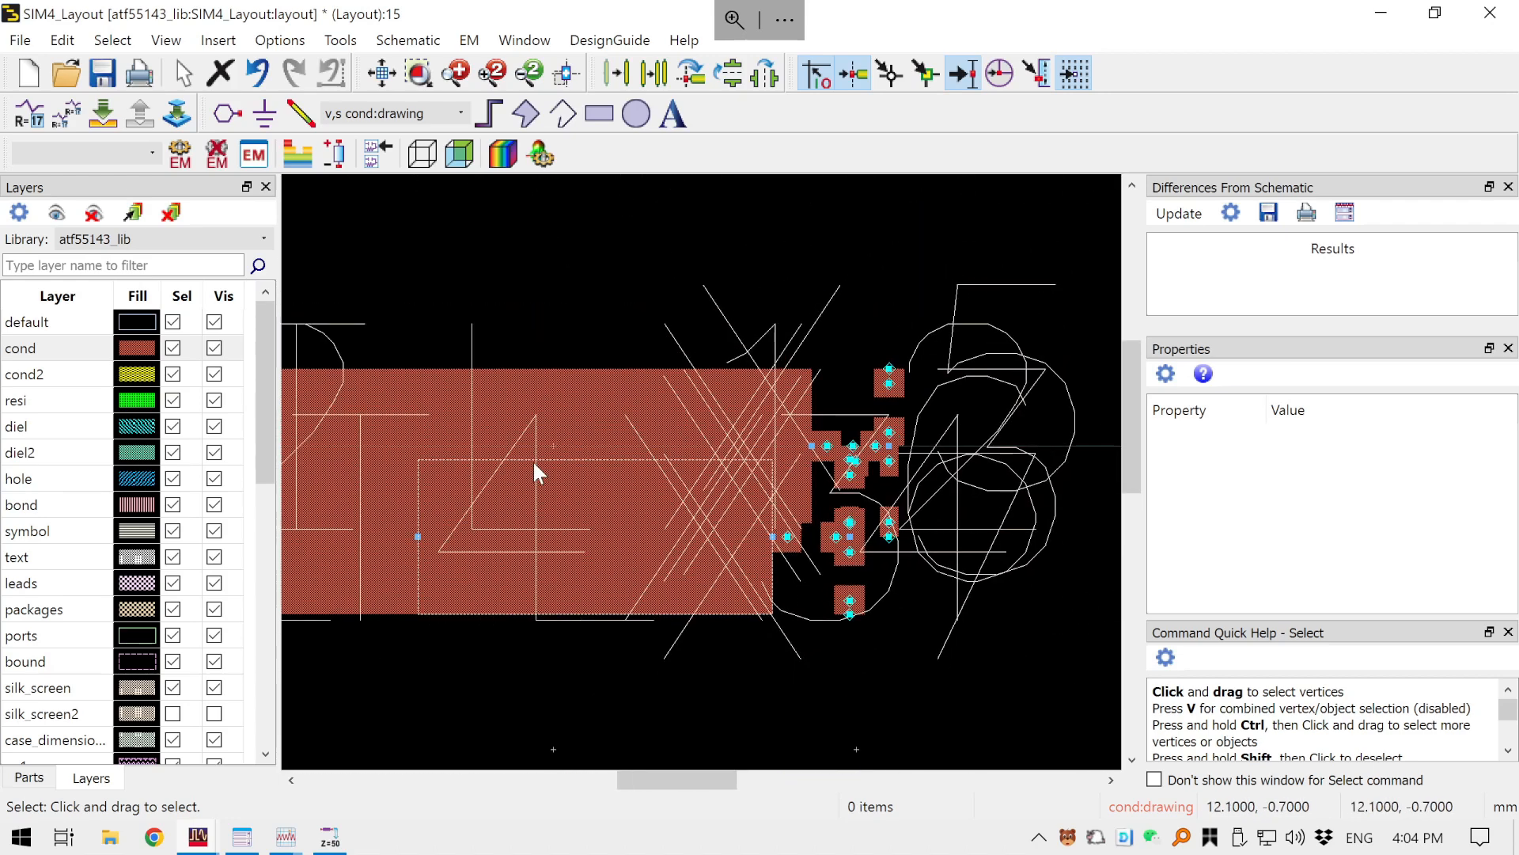
scroll(736, 487, up, 1)
drag(852, 613, 768, 525)
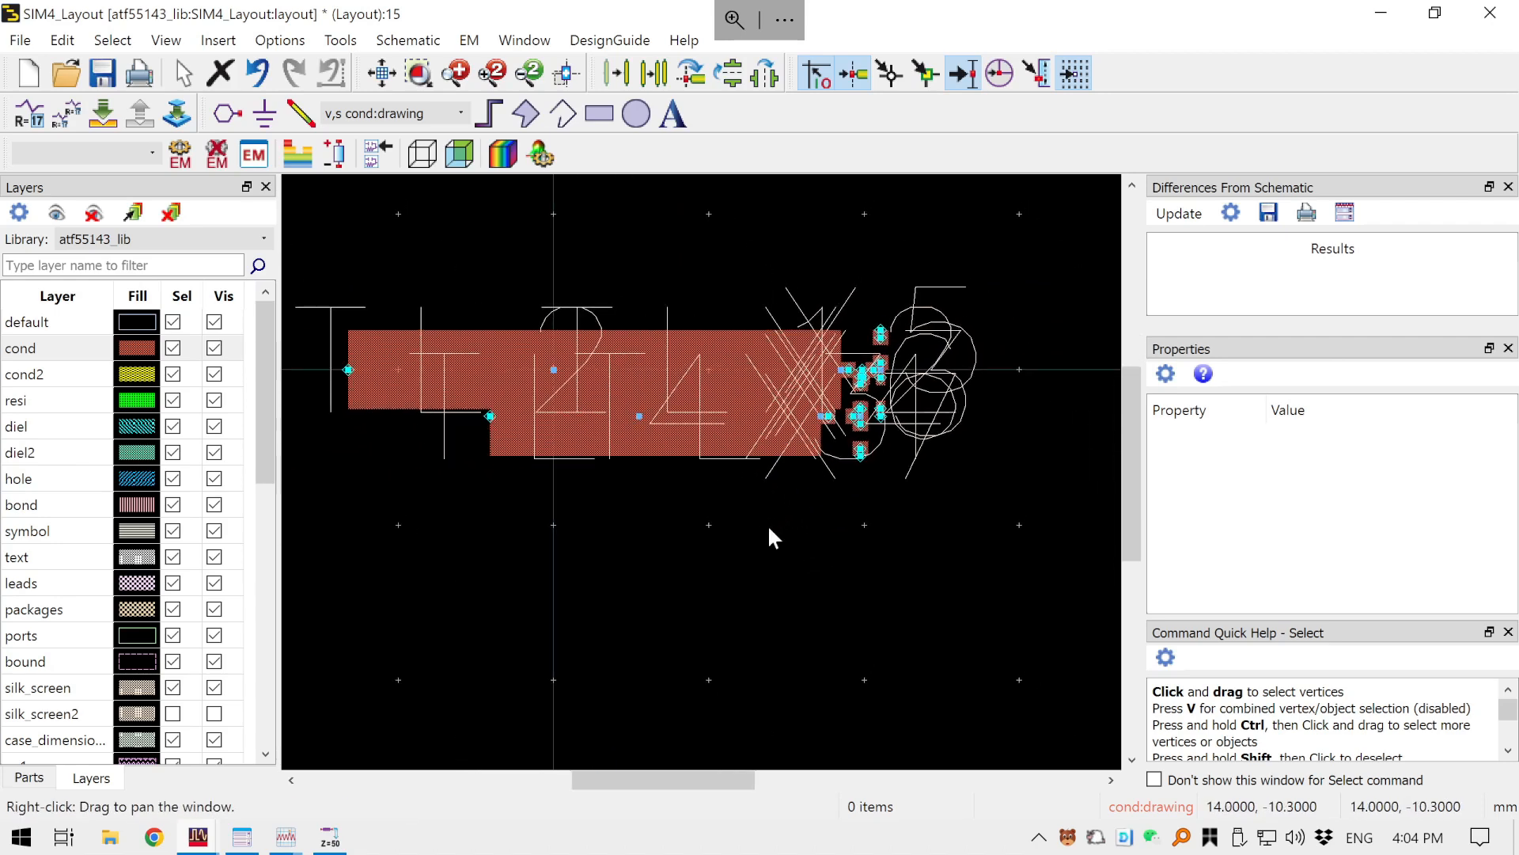
- Select the TL4 and TL3 lines with the X4 footprint and move them together below the other layout parts
click(549, 448)
scroll(729, 449, up, 1)
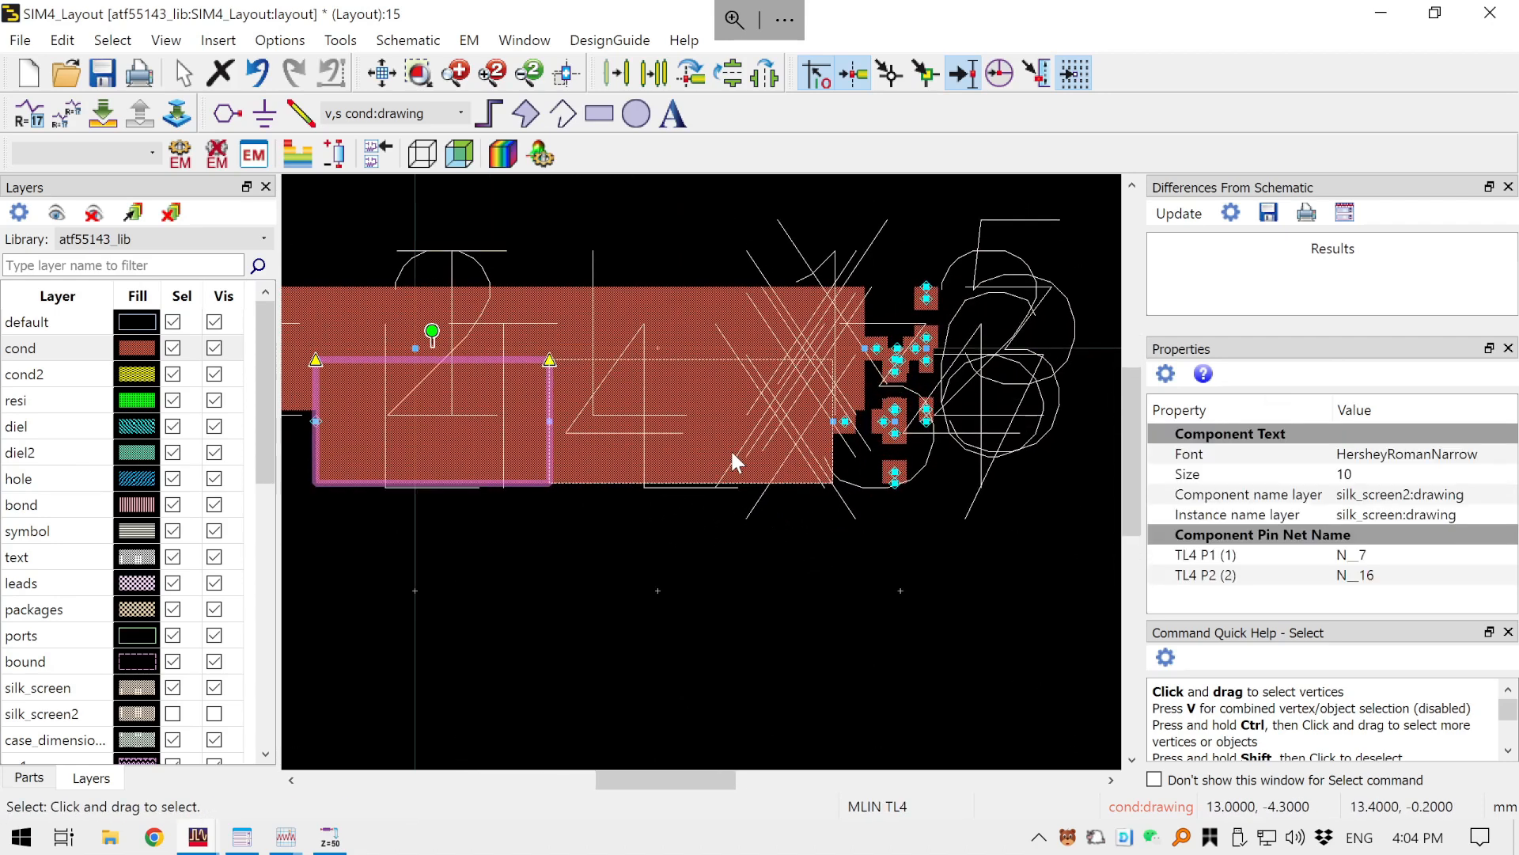
scroll(661, 465, down, 1)
ctrl+click(649, 458)
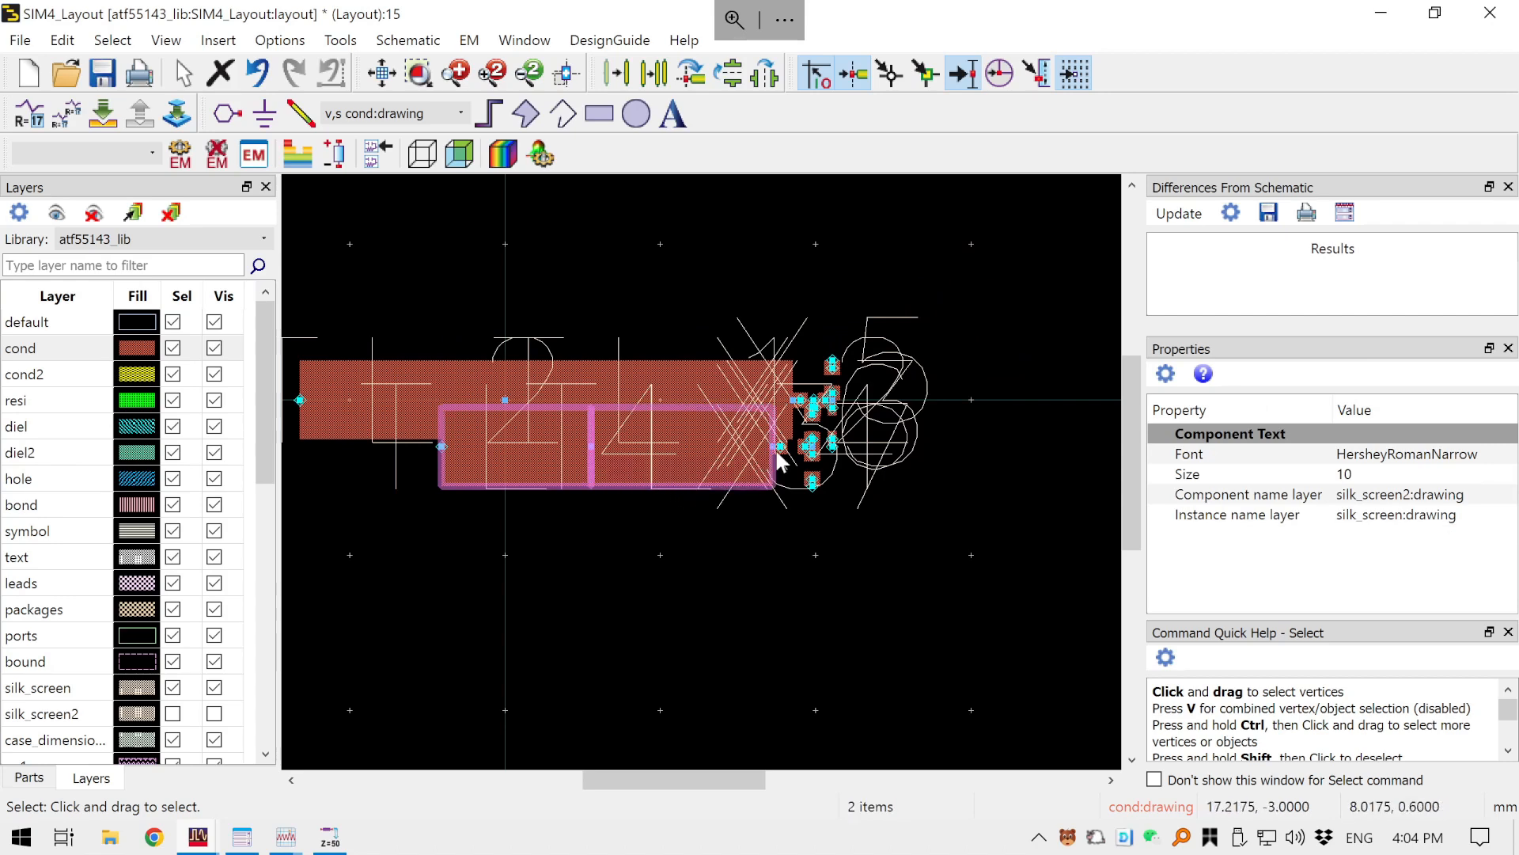
scroll(777, 456, up, 3)
scroll(707, 478, up, 1)
ctrl+click(717, 456)
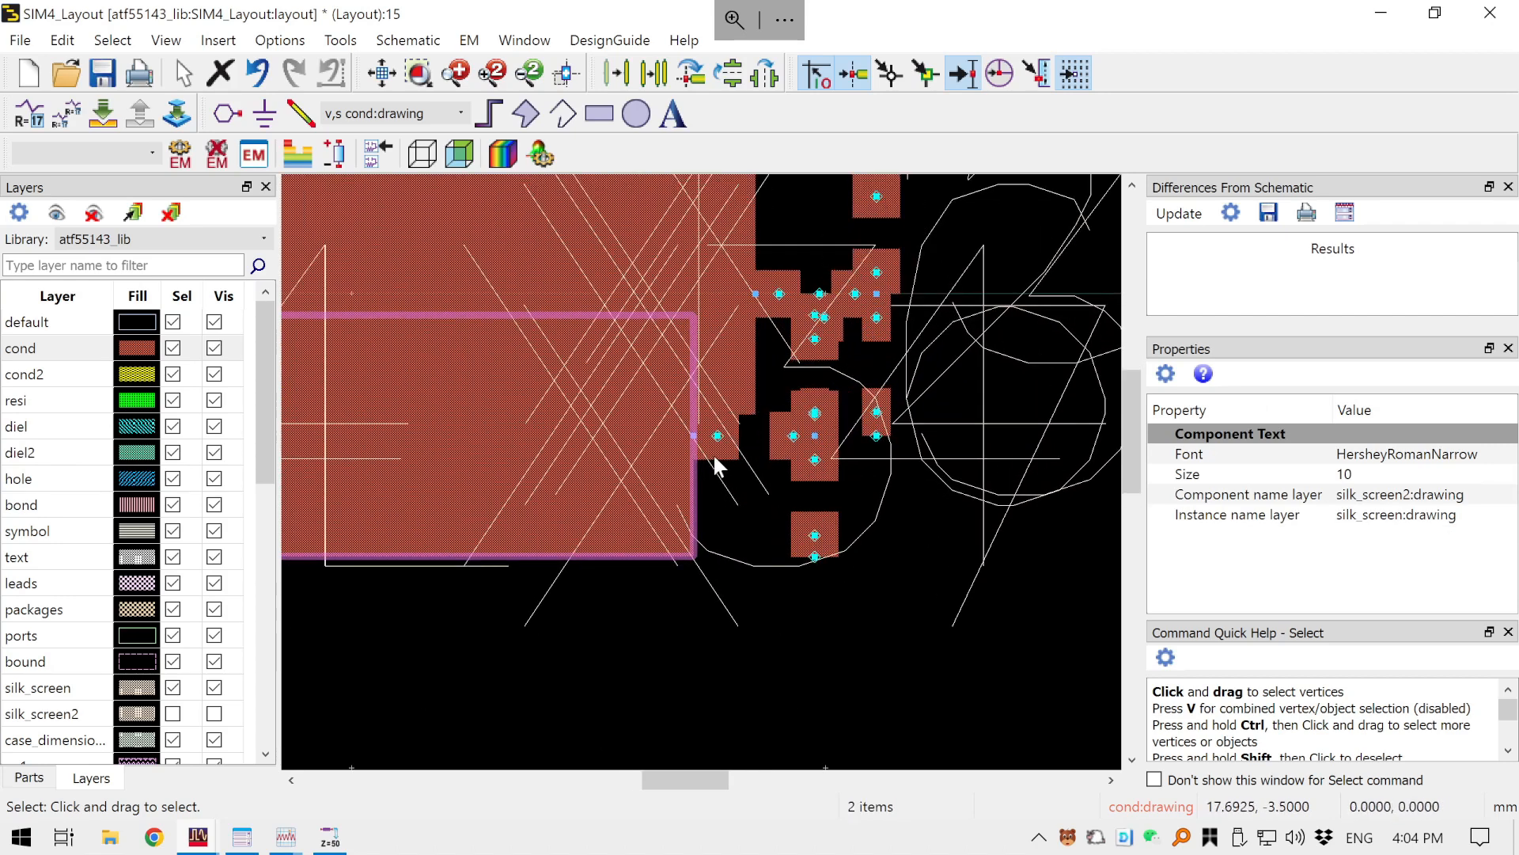
scroll(731, 483, down, 5)
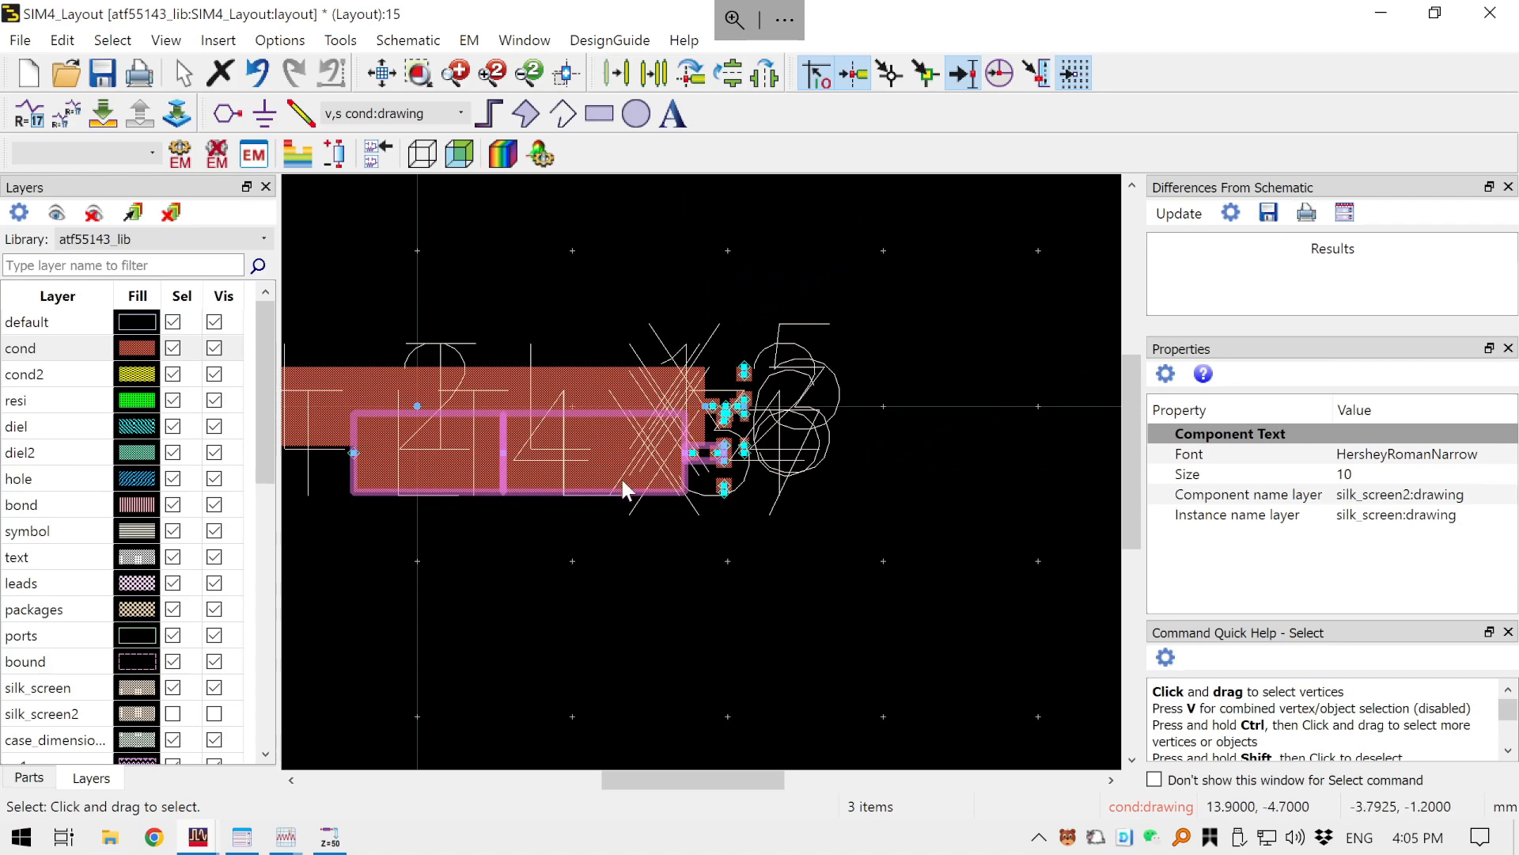
drag(625, 484, 557, 604)
scroll(701, 530, up, 2)
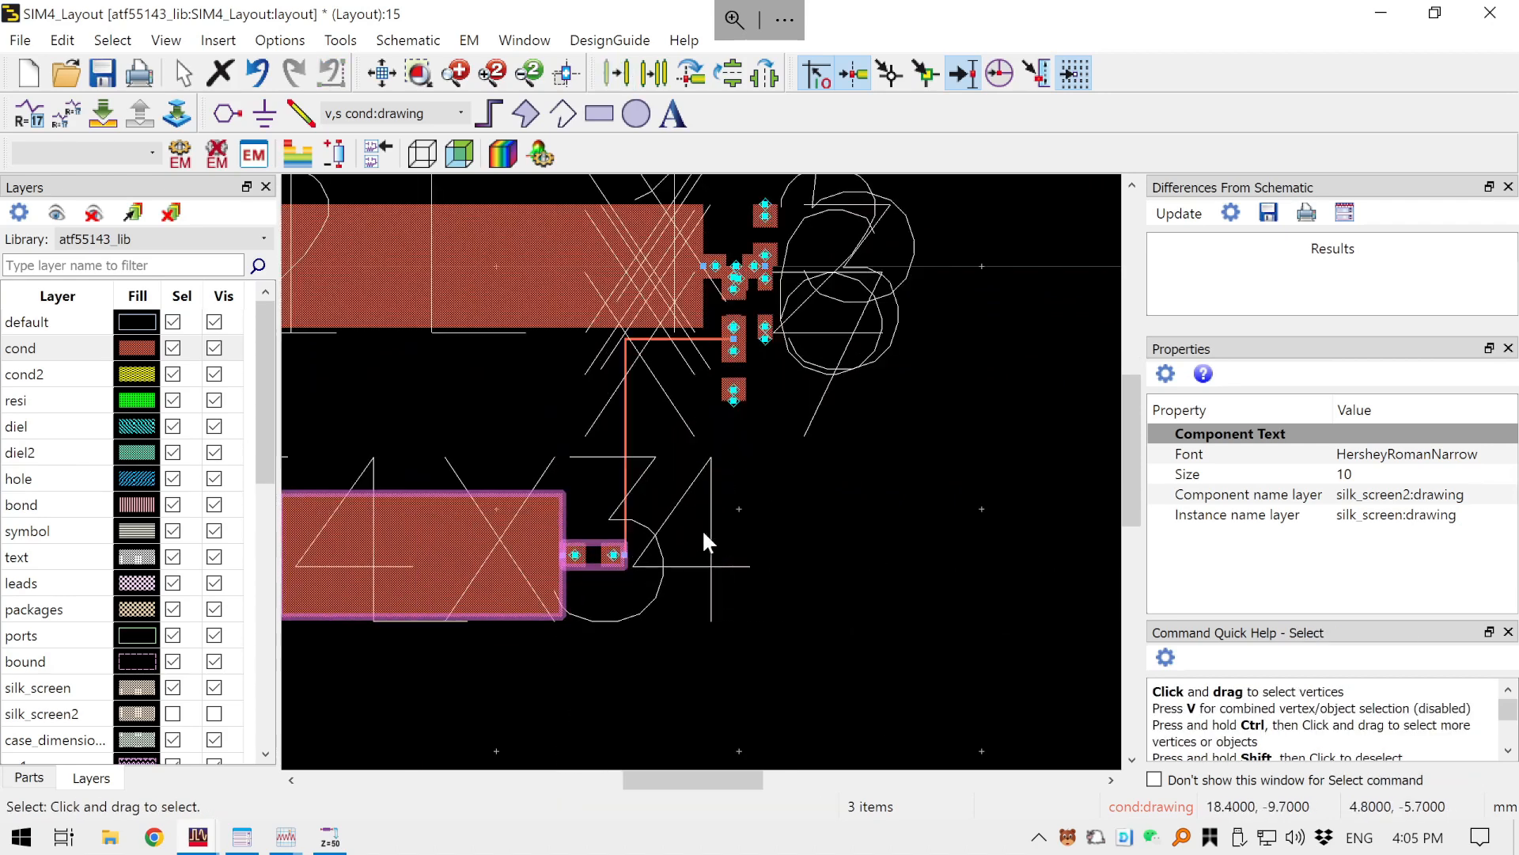
click(790, 663)
scroll(796, 657, down, 3)
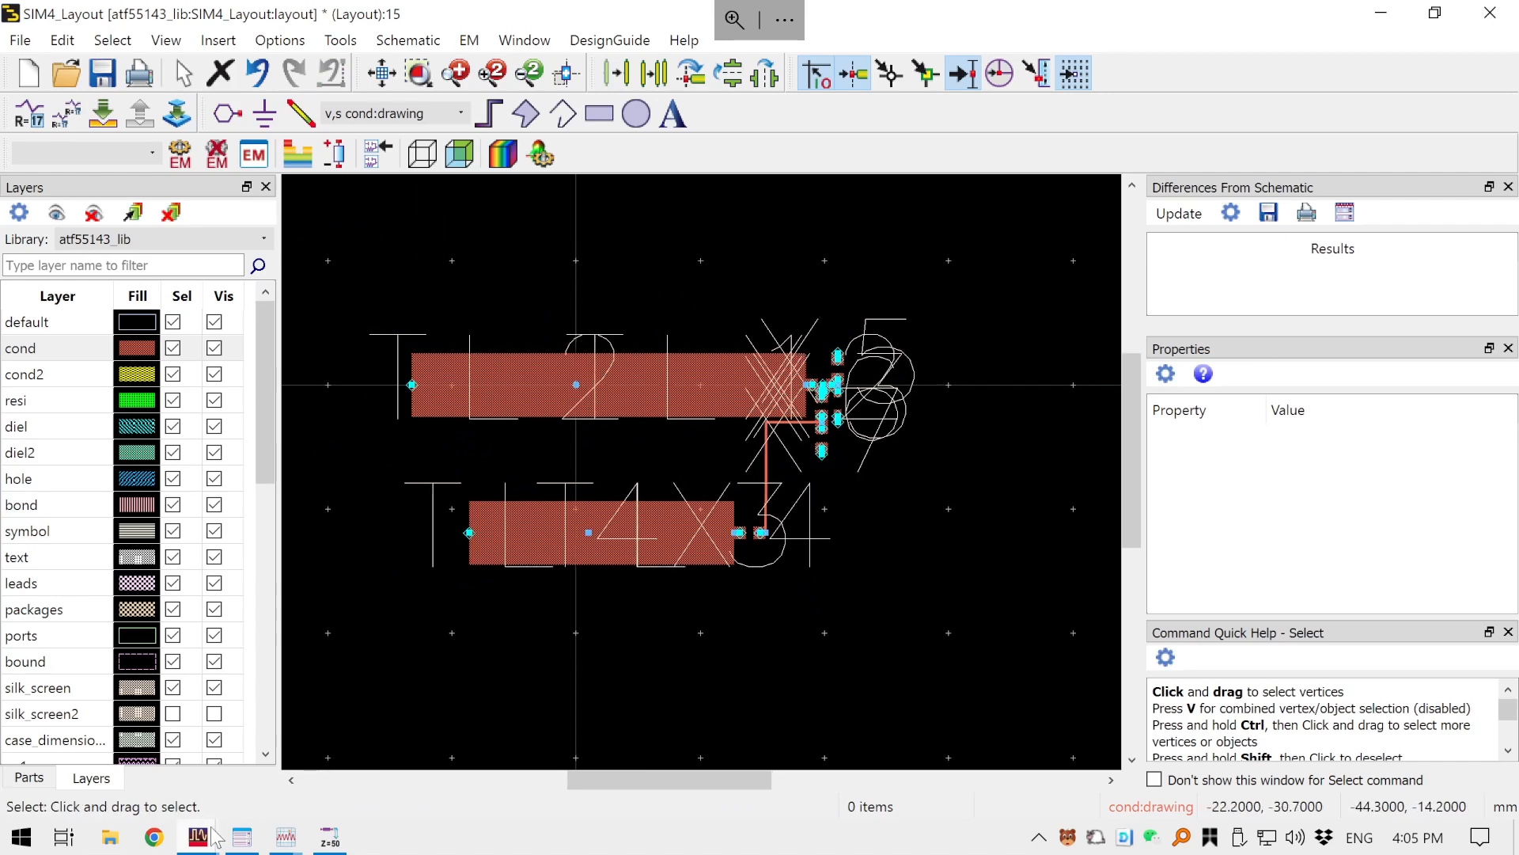
- Review the component order around X2 and TL1 in the schematic and return to the layout
mouse_move(208, 835)
click(316, 734)
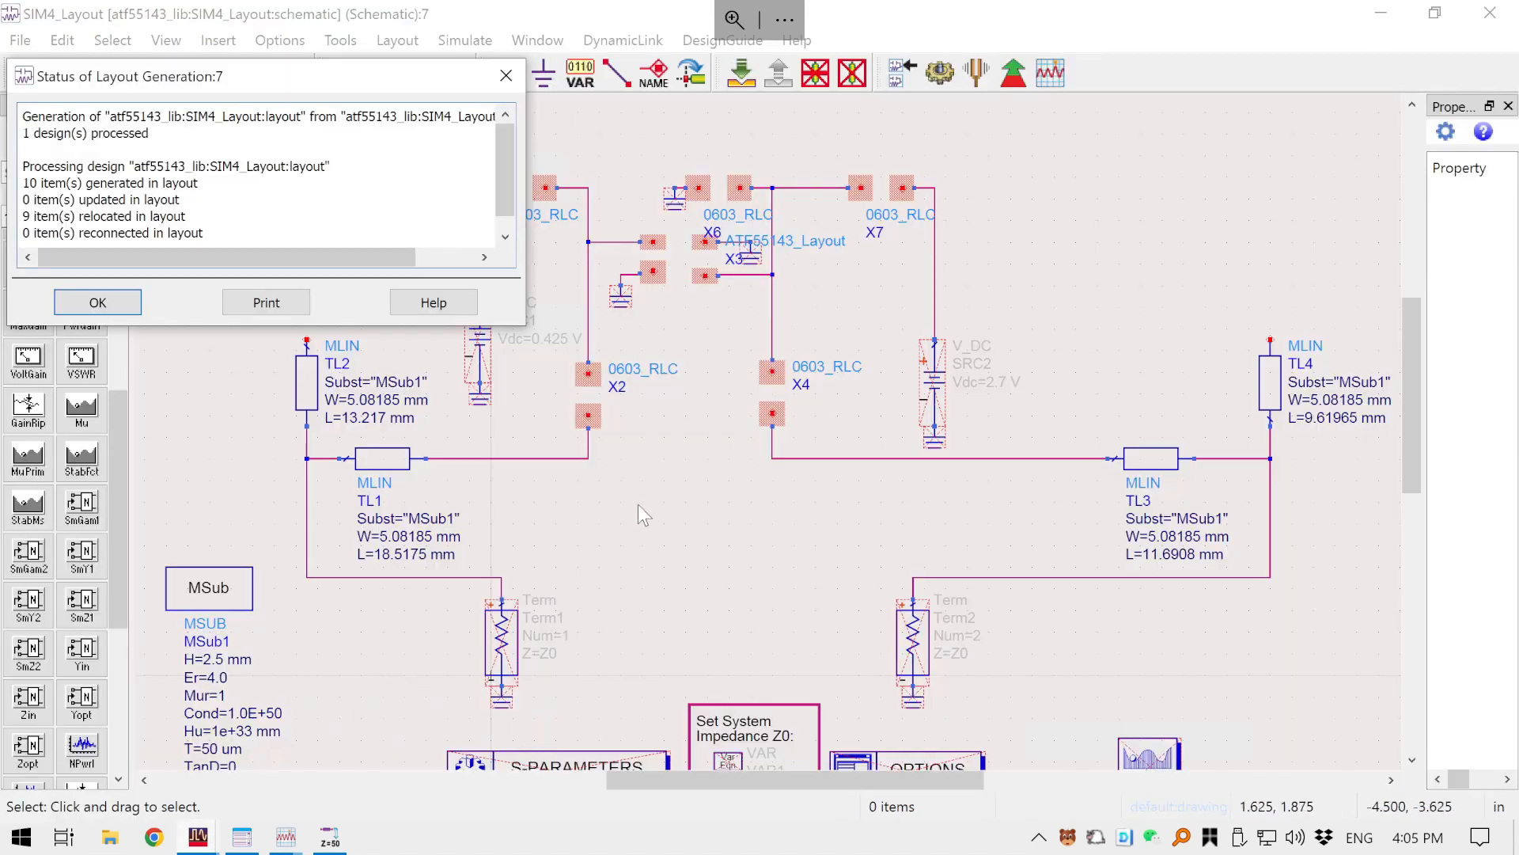
drag(638, 505, 750, 576)
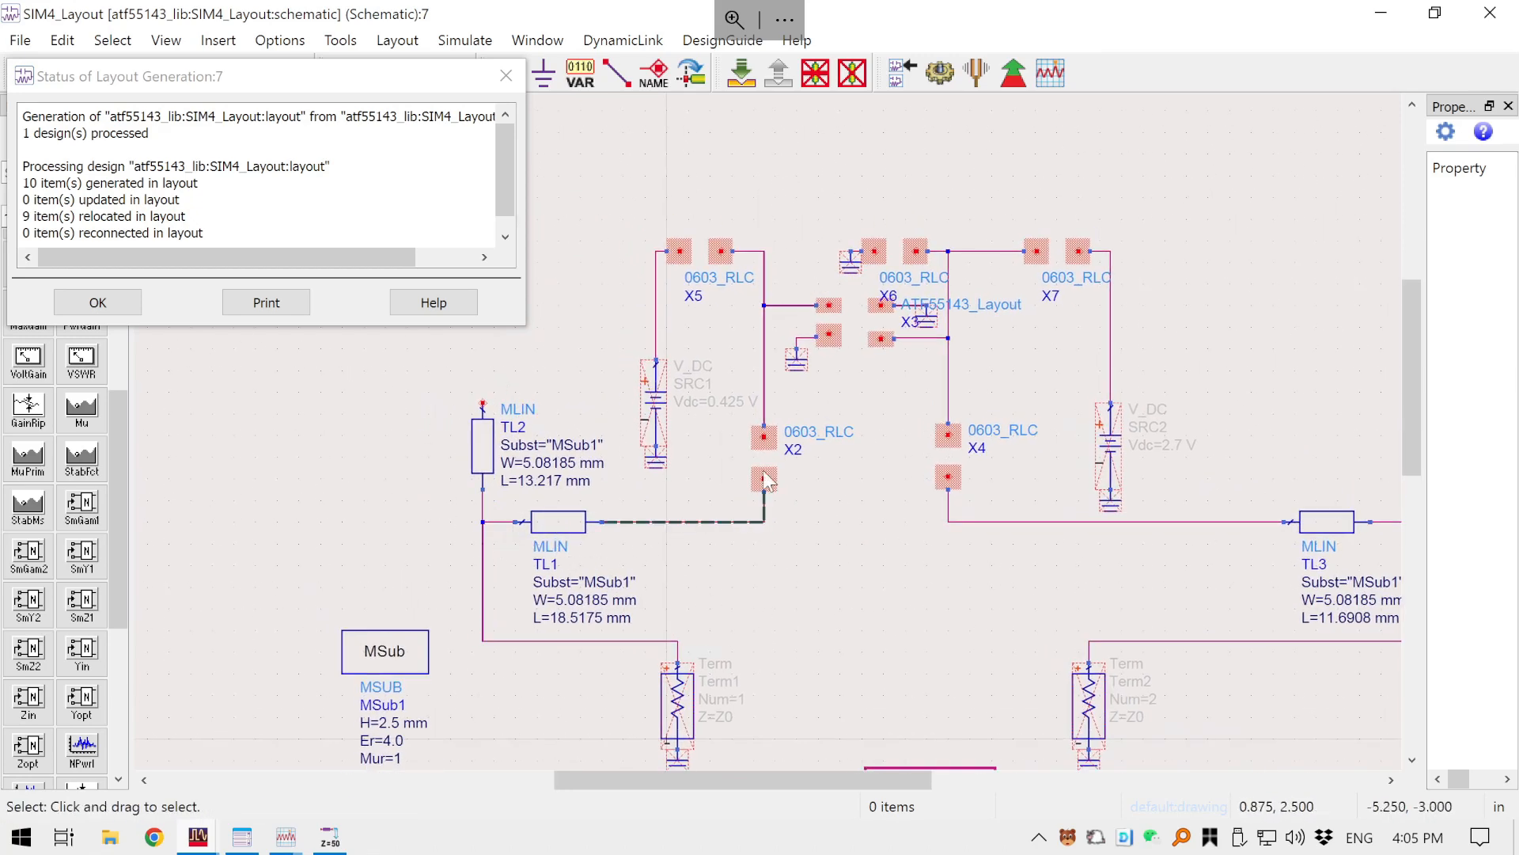
click(1381, 12)
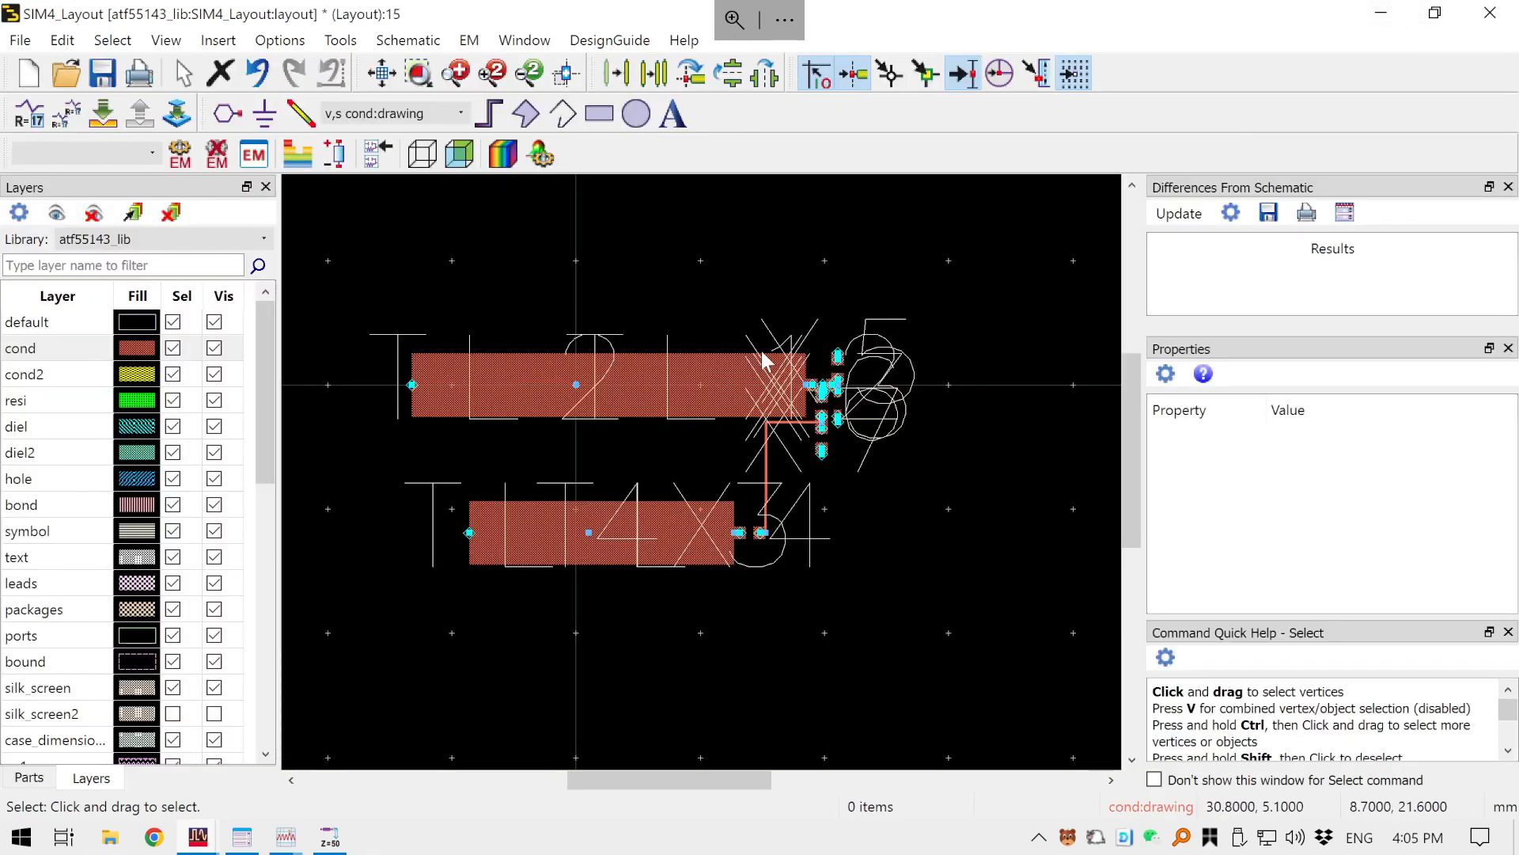
- Rotate the TL2 microstrip line in 90° steps until it lies horizontally, extending away from TL1
click(487, 403)
scroll(525, 402, up, 1)
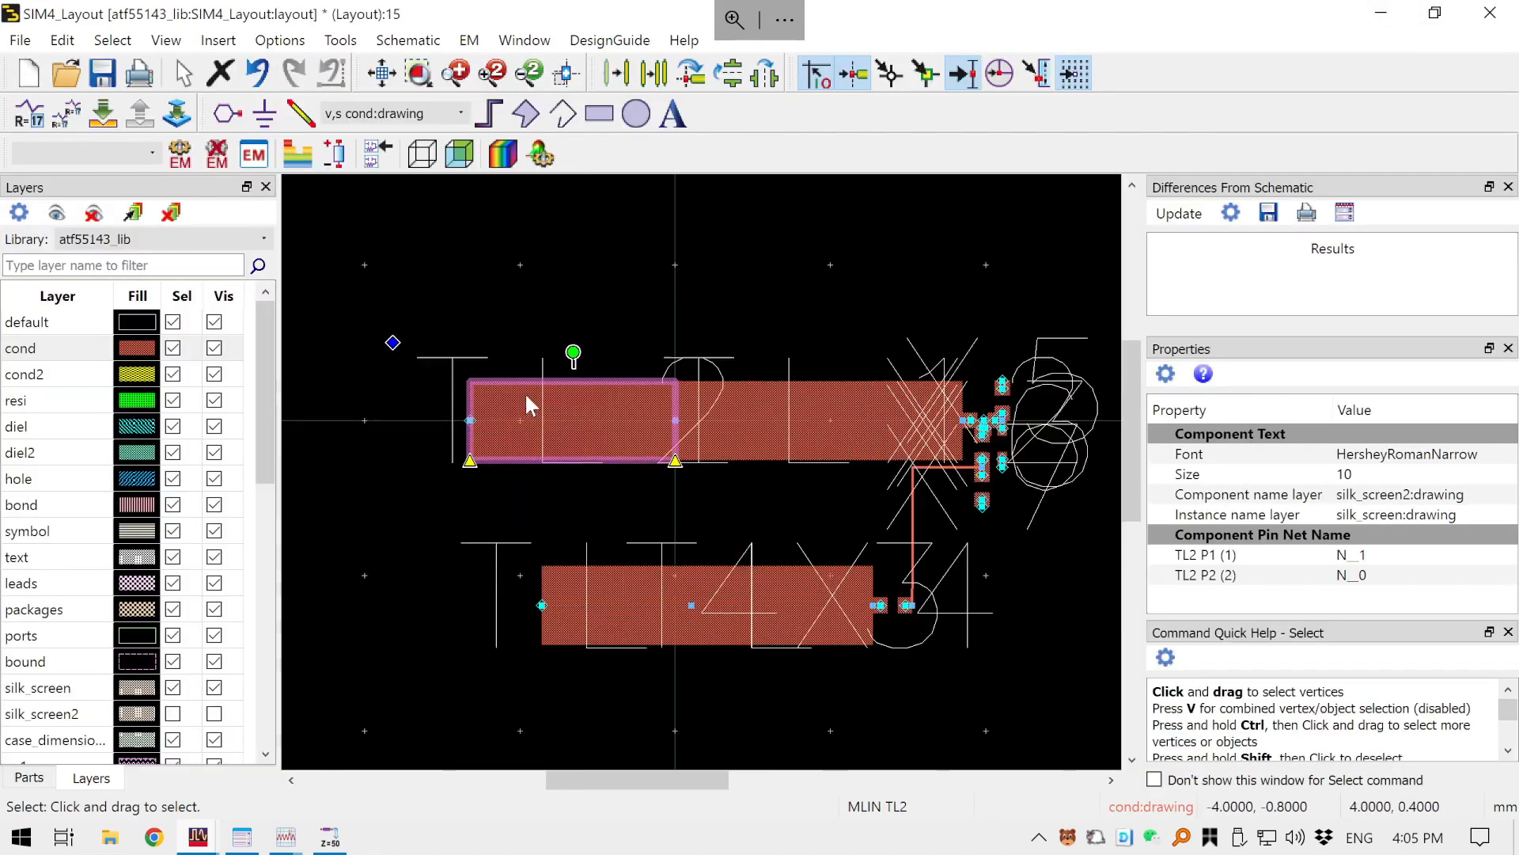
scroll(527, 403, down, 1)
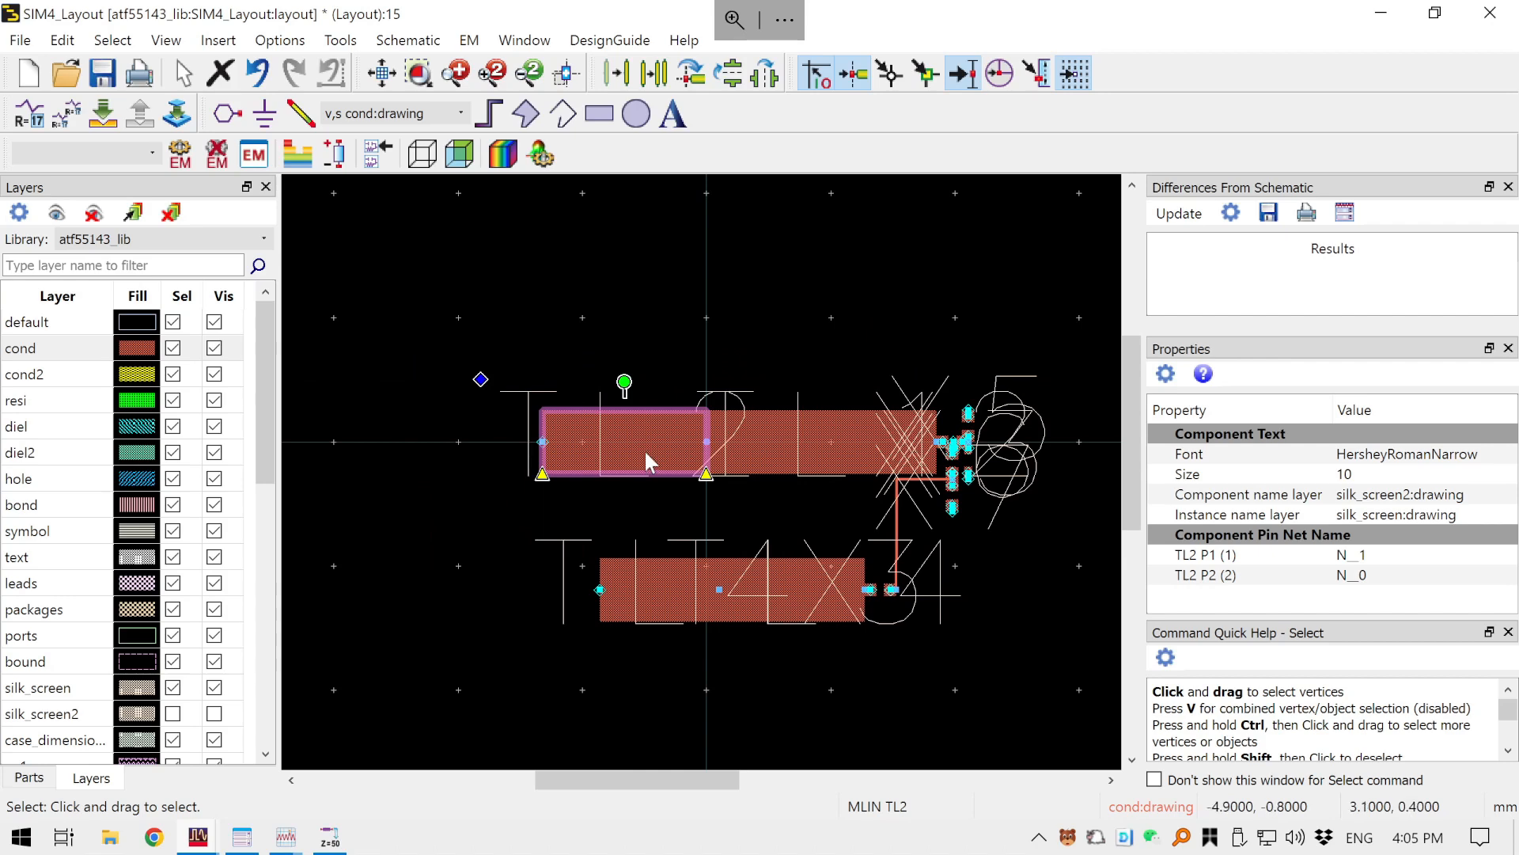
key(ctrl+r)
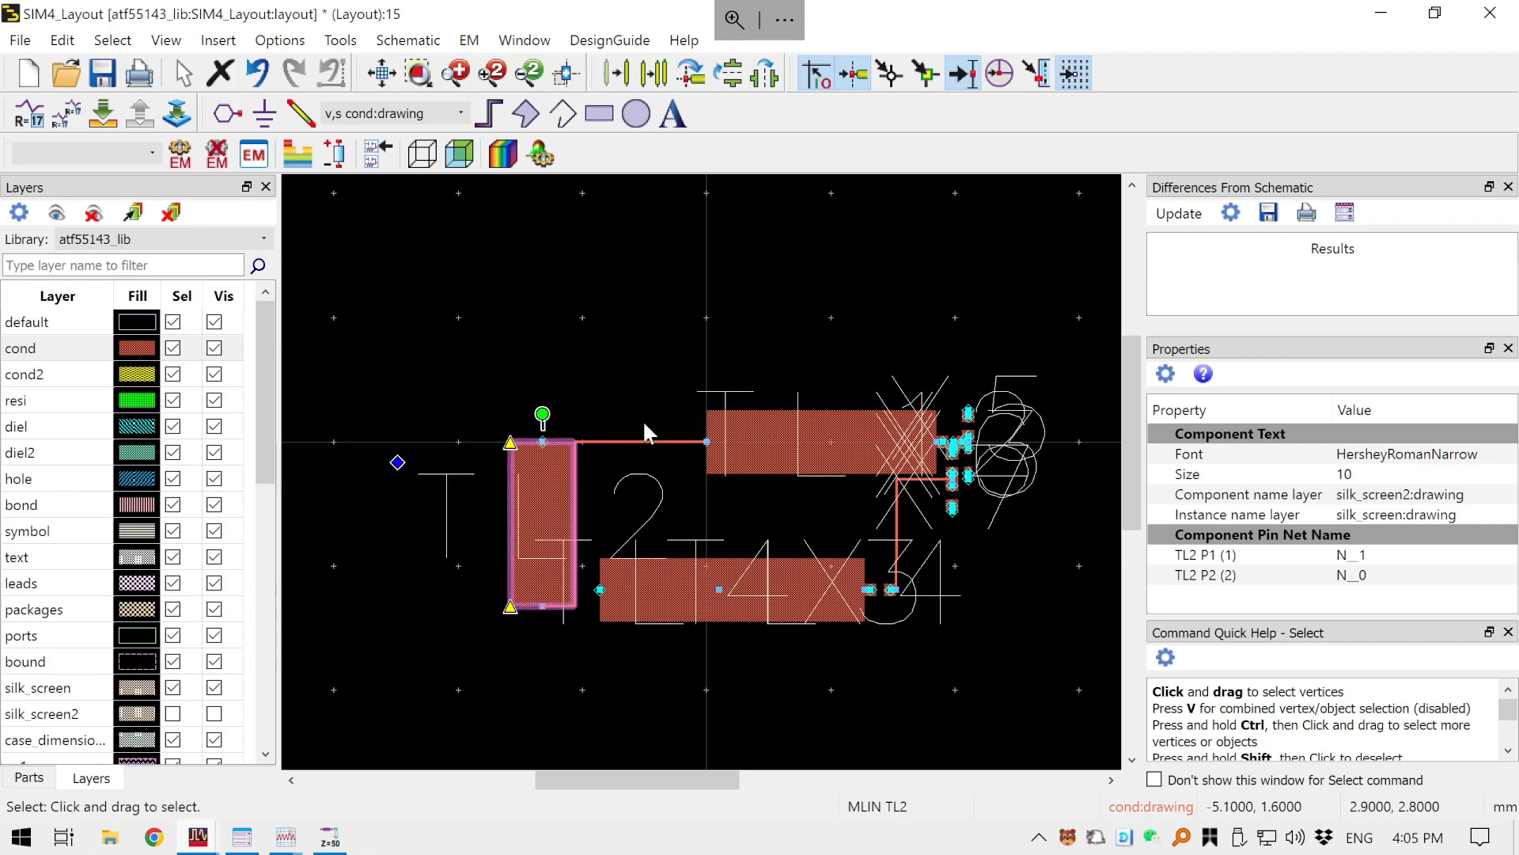
key(ctrl+r)
key(ctrl+r)
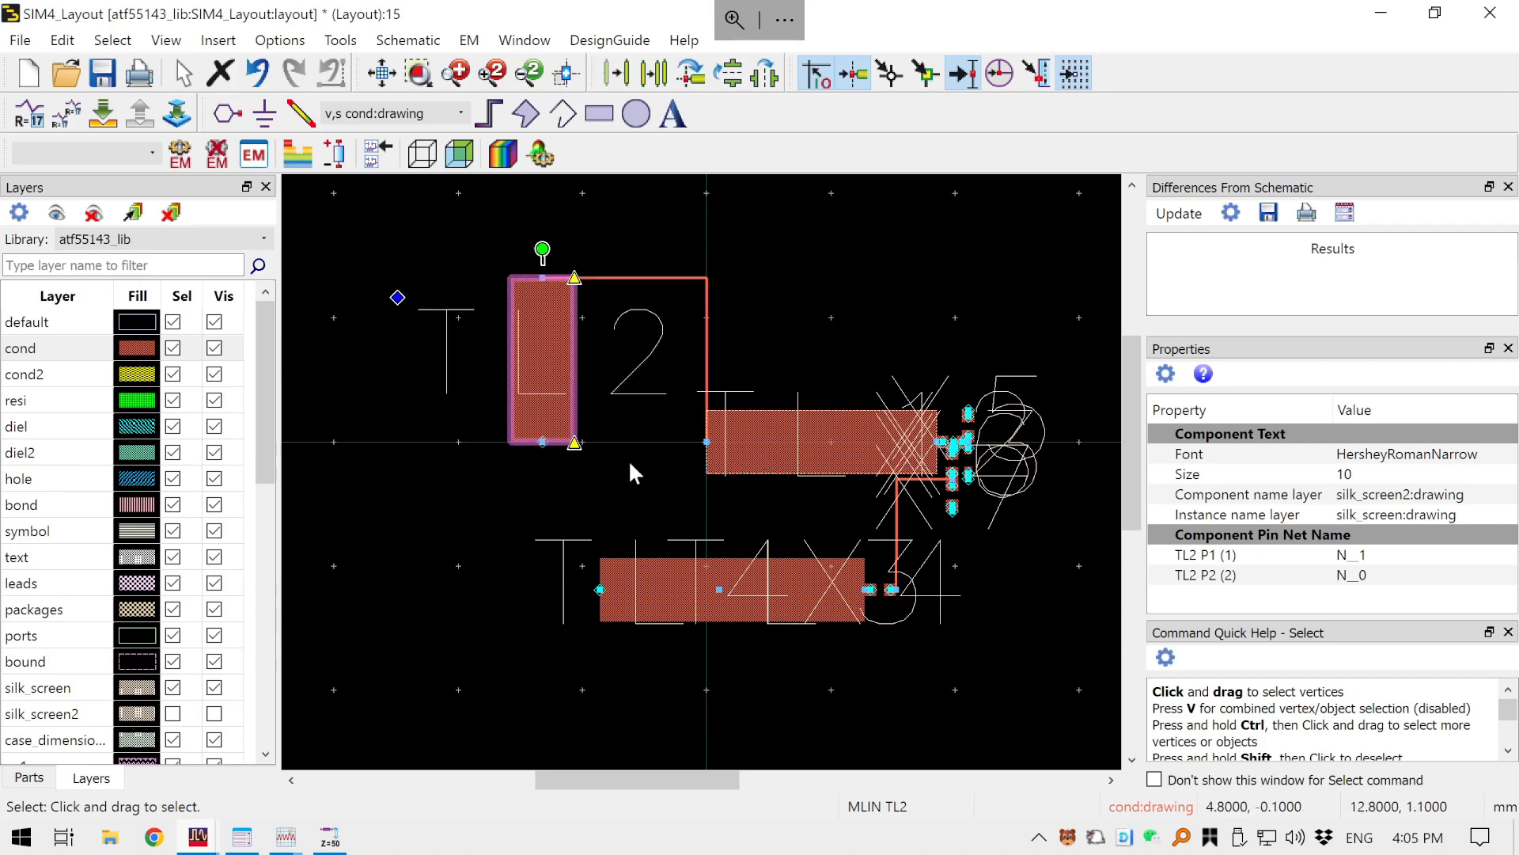
click(782, 459)
click(552, 384)
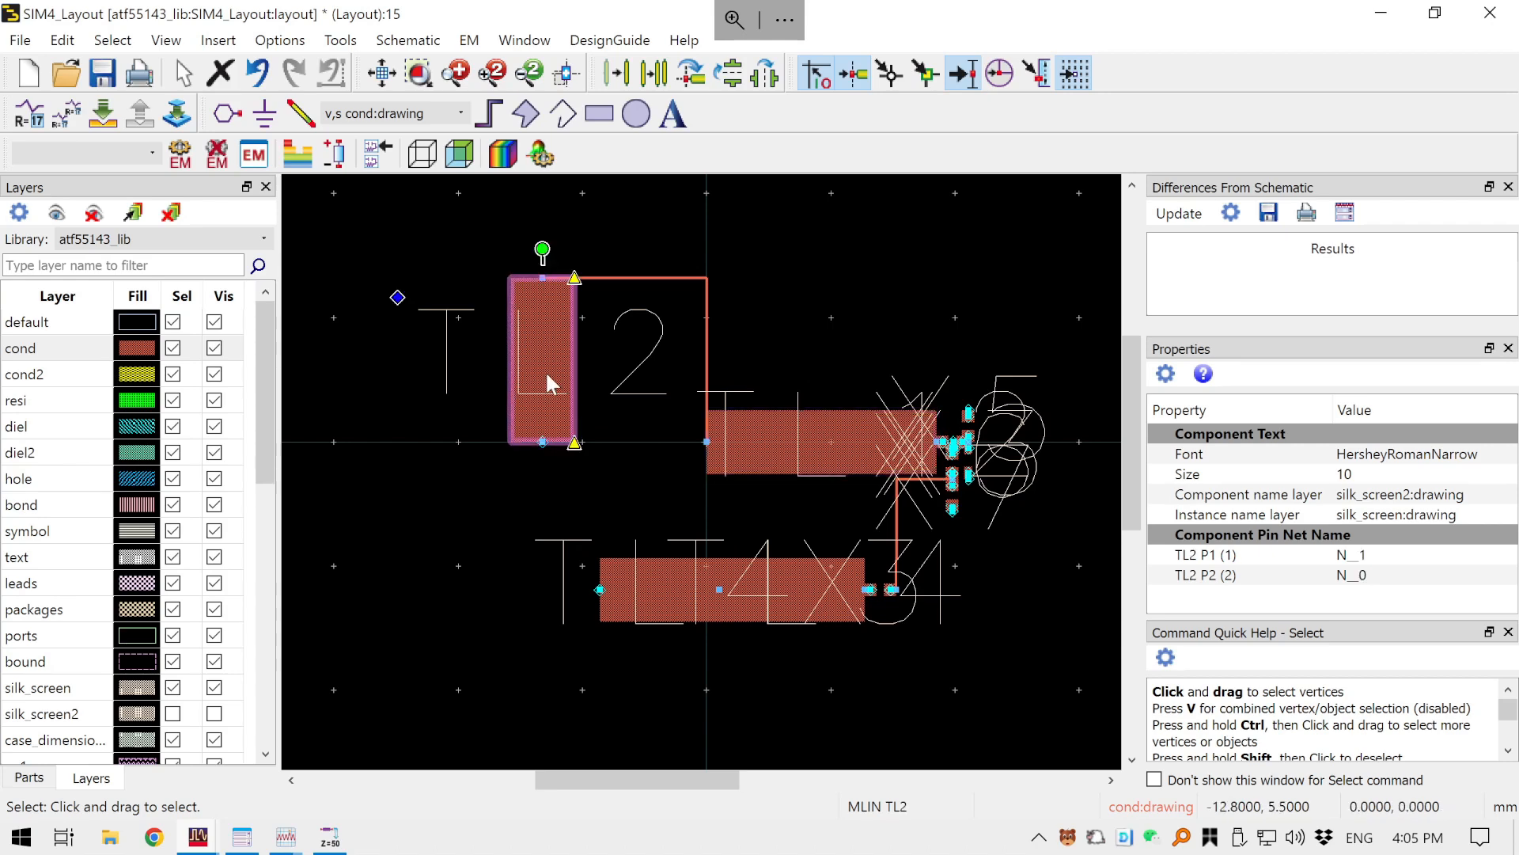
key(ctrl+r)
key(ctrl+r)
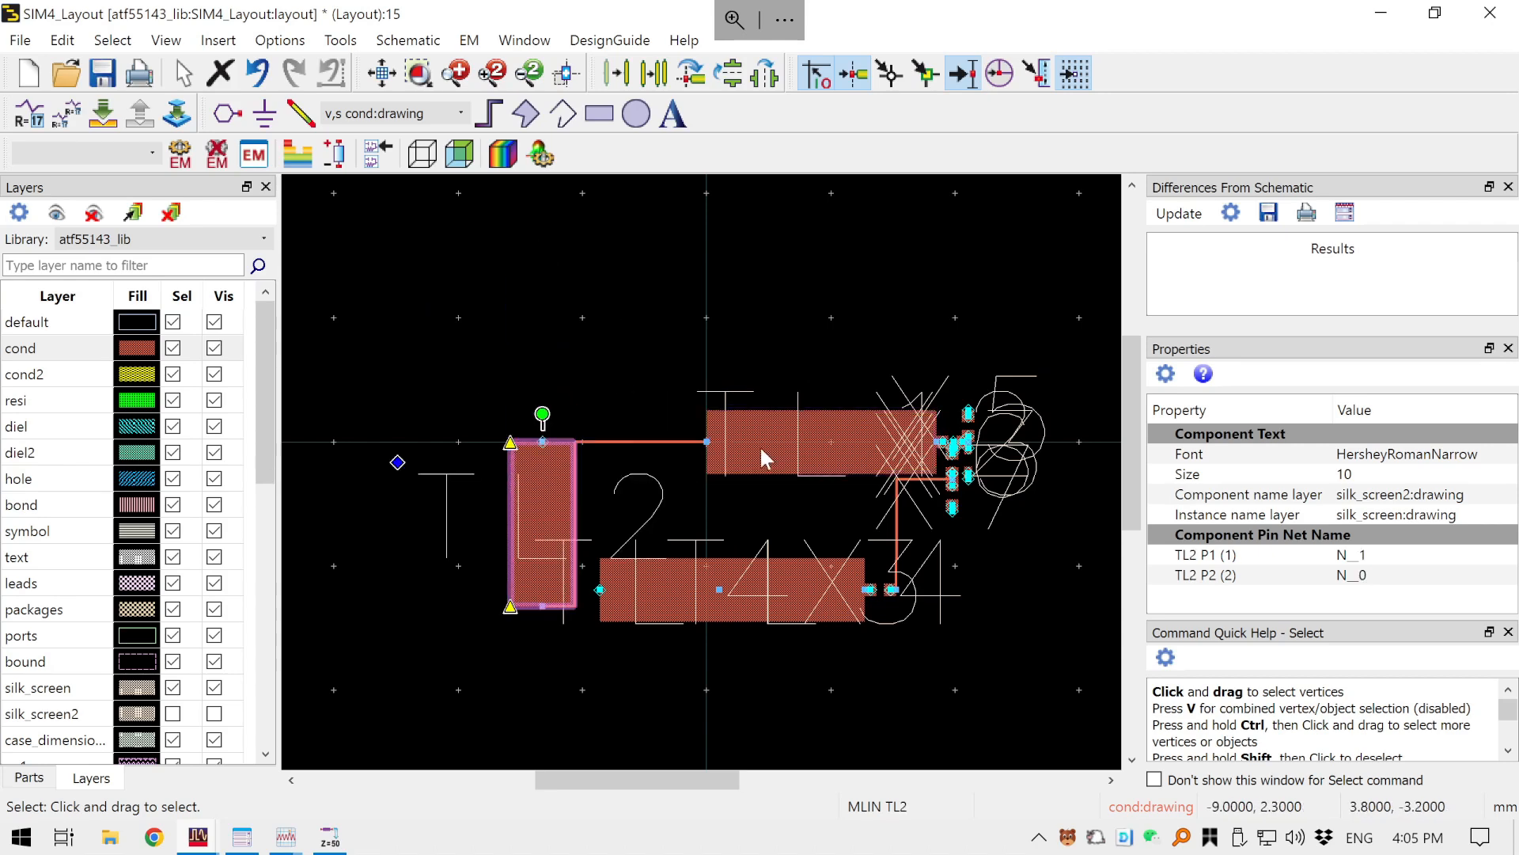
key(ctrl+r)
- Turn the TL1 line upright and move it above TL2, clear of the overlapping footprints
click(824, 425)
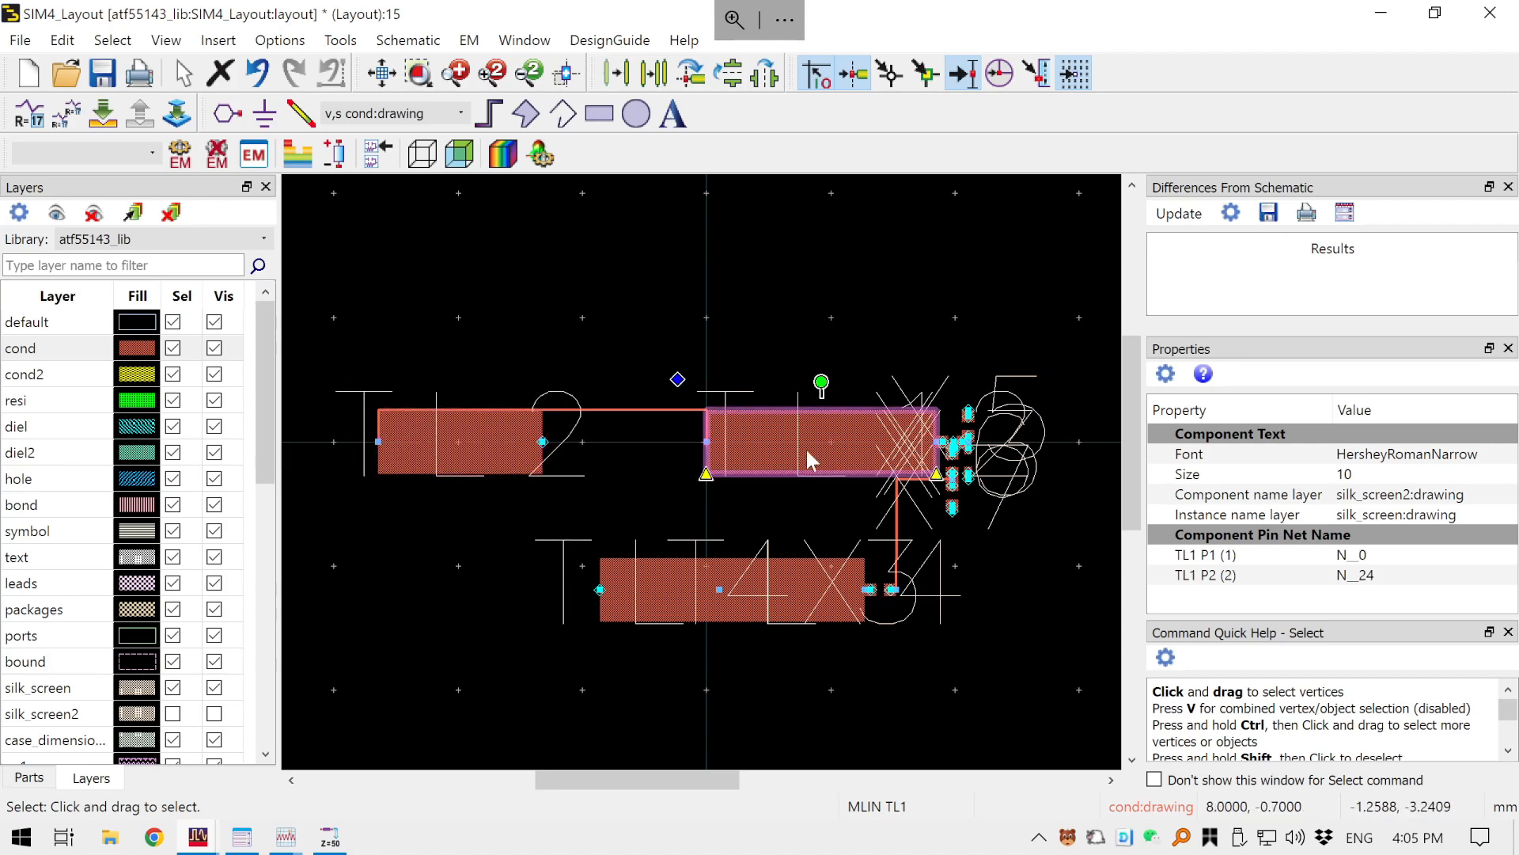
key(ctrl+r)
key(ctrl+r)
key(ctrl+r)
drag(721, 410, 615, 302)
- Check how TL1 and TL2 connect in the schematic, and rotate TL1 in the layout back to horizontal
mouse_move(215, 843)
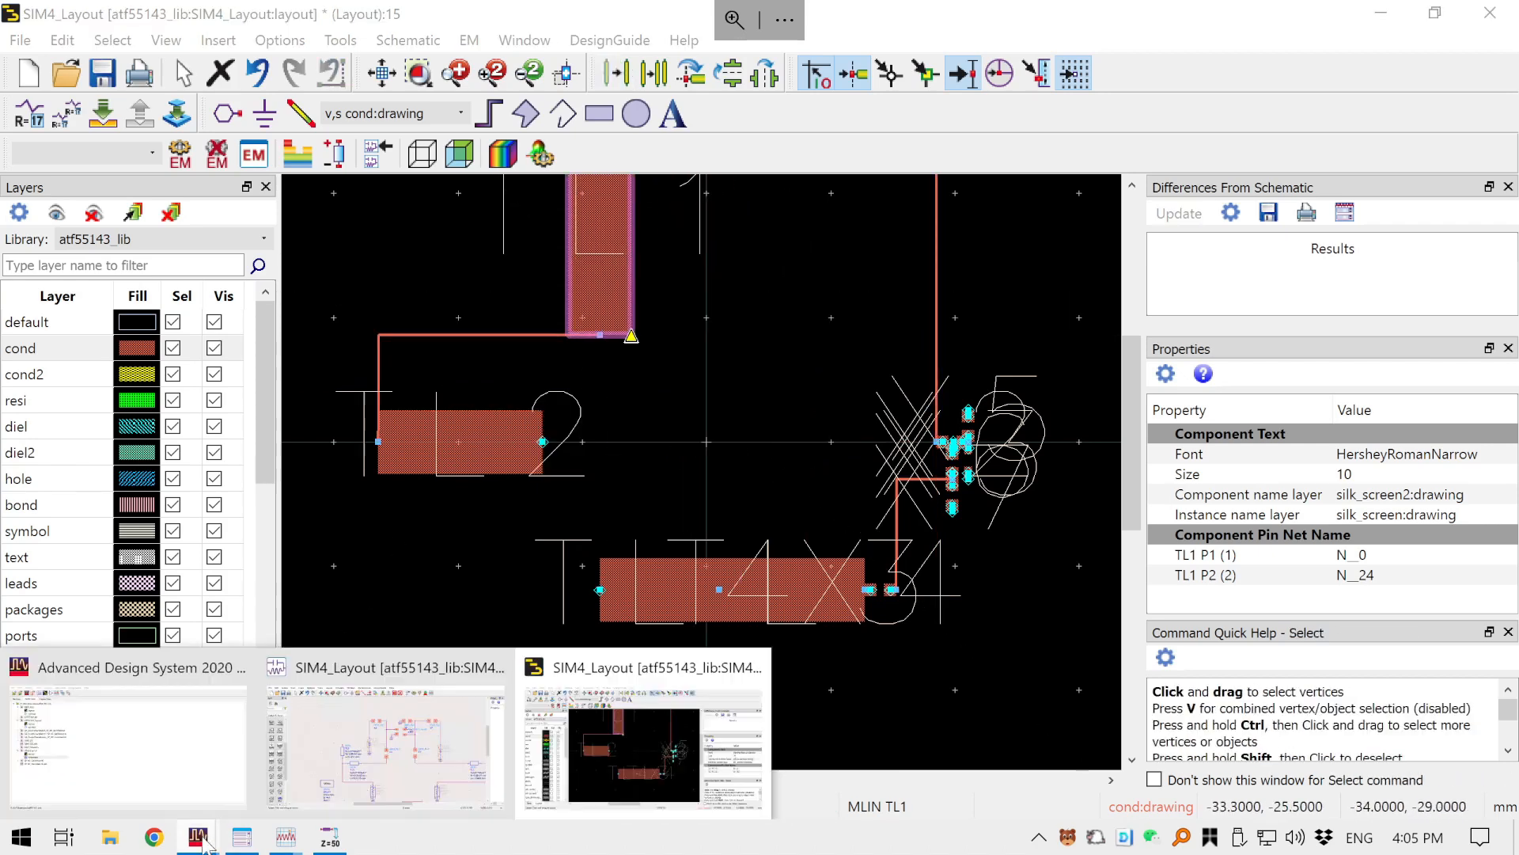
click(378, 743)
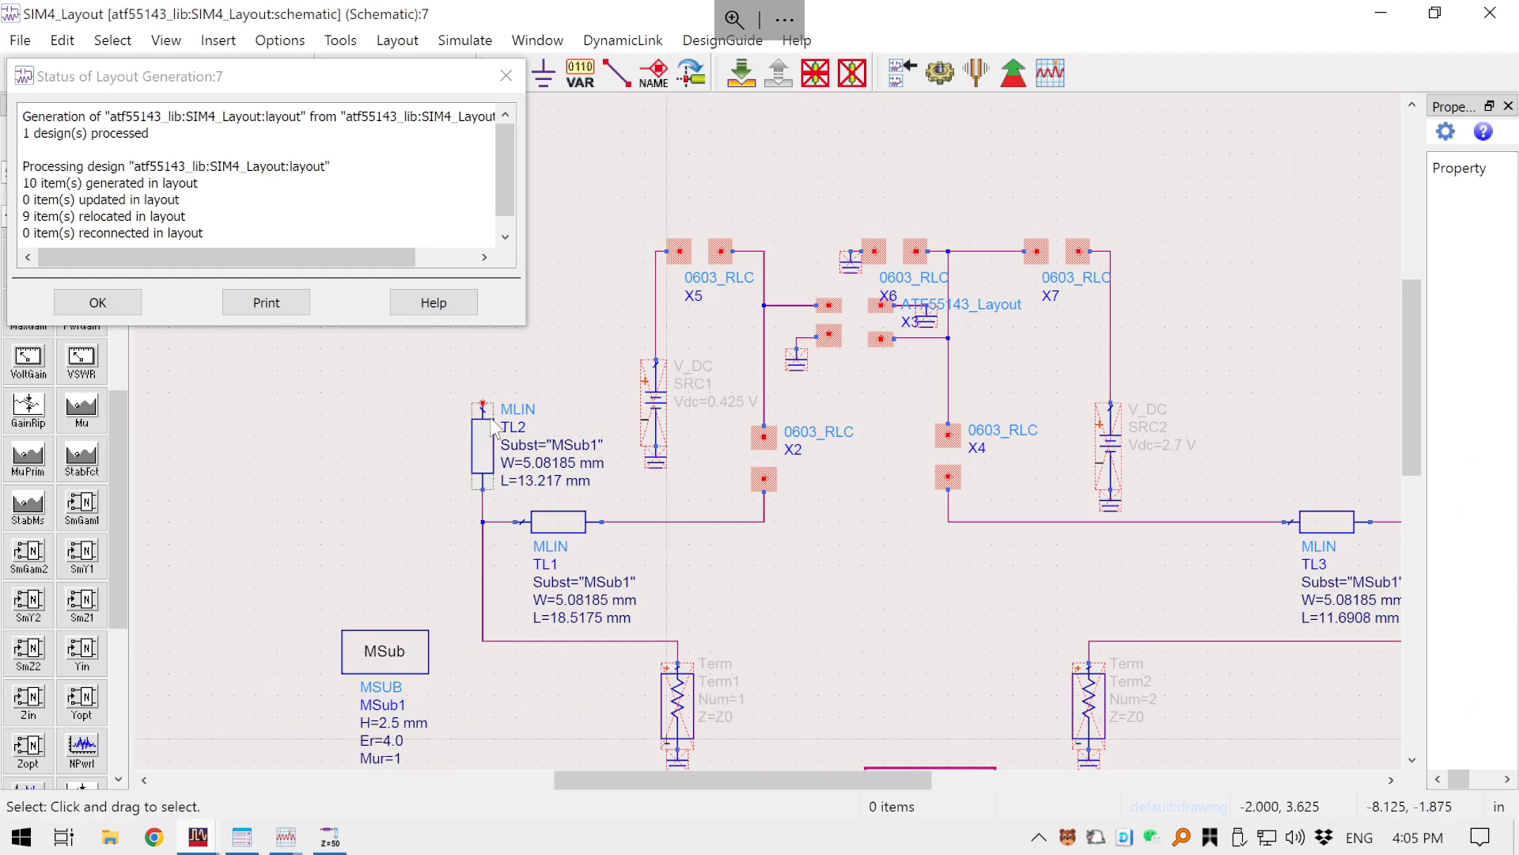
click(1379, 13)
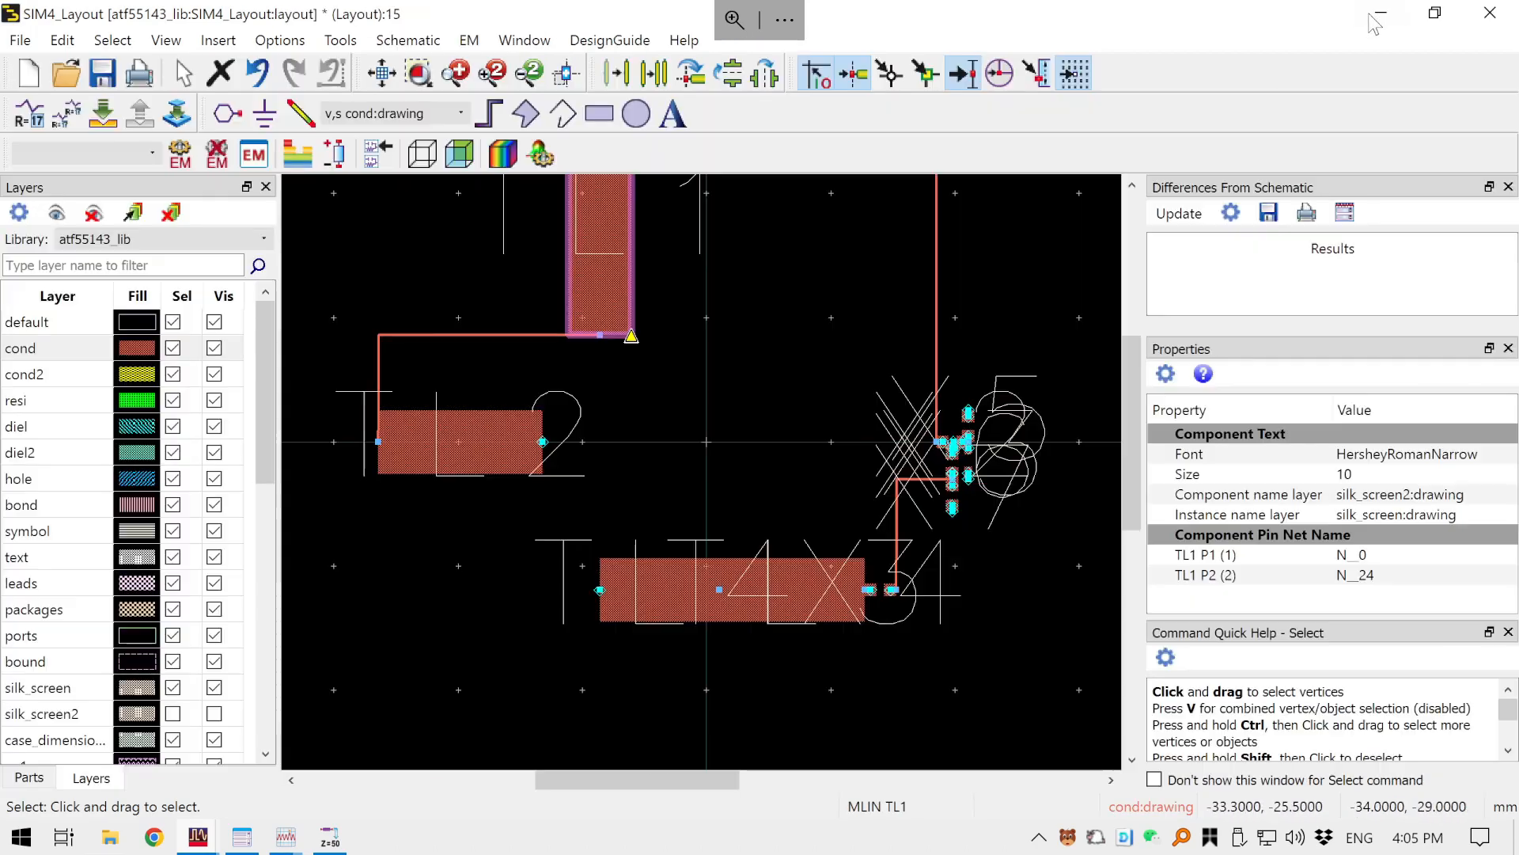
drag(700, 362, 769, 530)
key(ctrl+r)
- Rotate TL2 to vertical and place it above TL1 so its lower pin meets TL1's open-ended corner pin
click(595, 606)
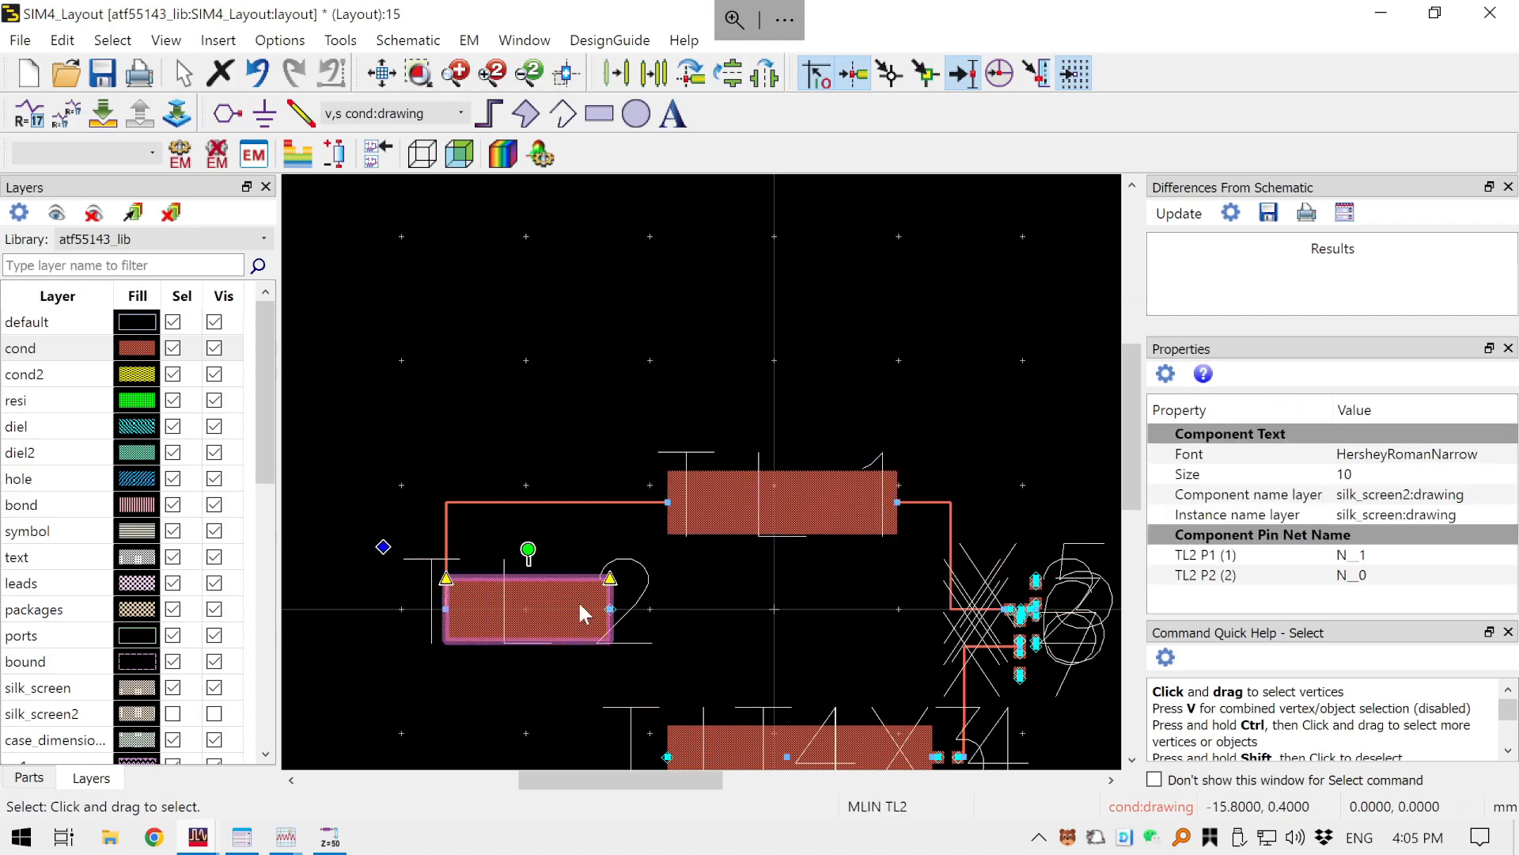
key(ctrl+r)
key(ctrl+r)
key(ctrl+r)
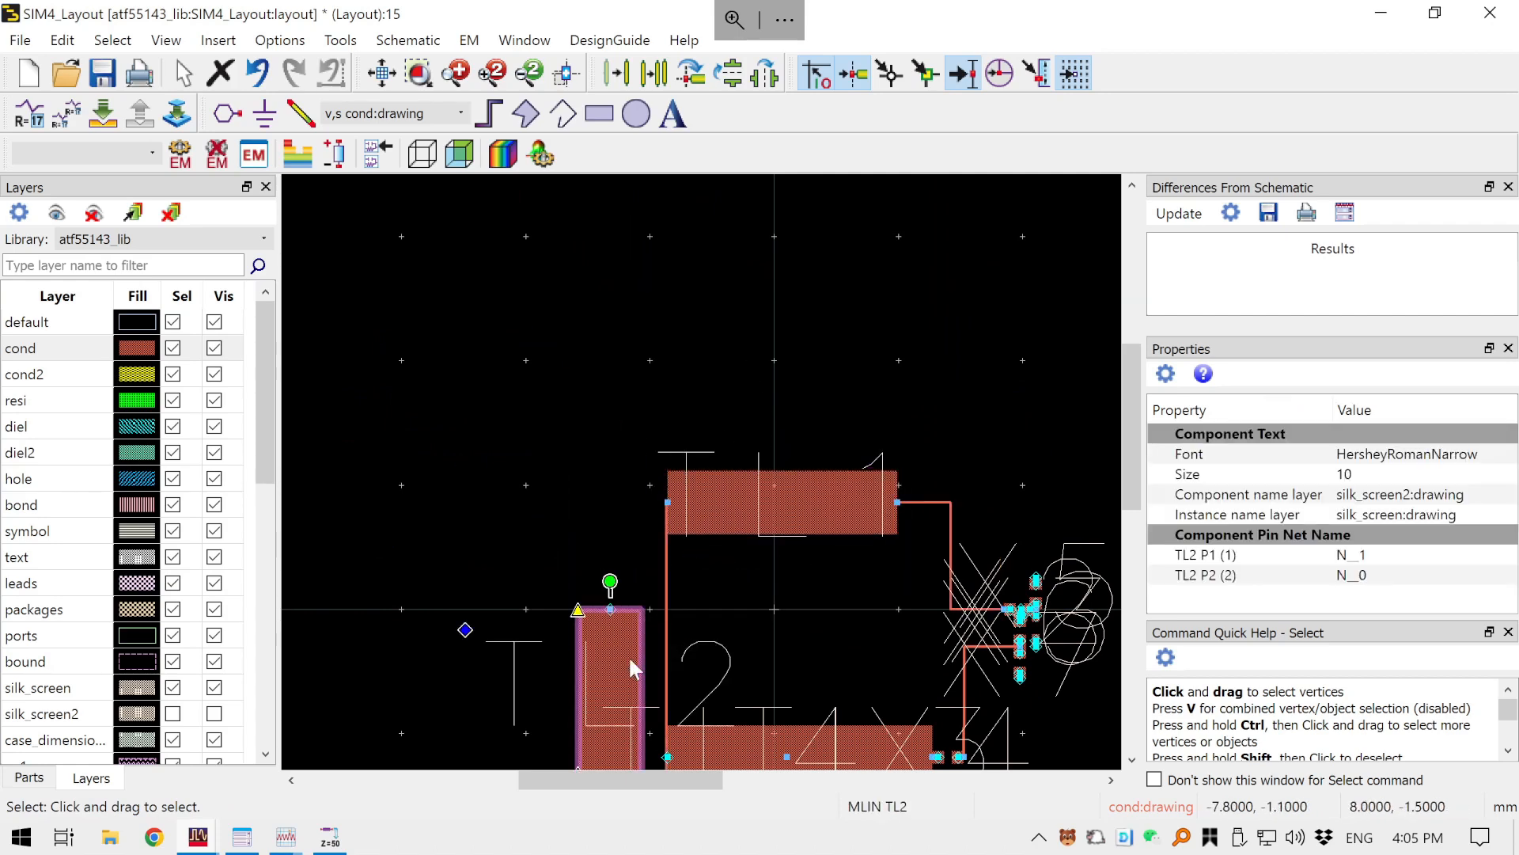
drag(629, 656, 628, 238)
drag(628, 330, 671, 480)
click(603, 580)
scroll(690, 511, up, 3)
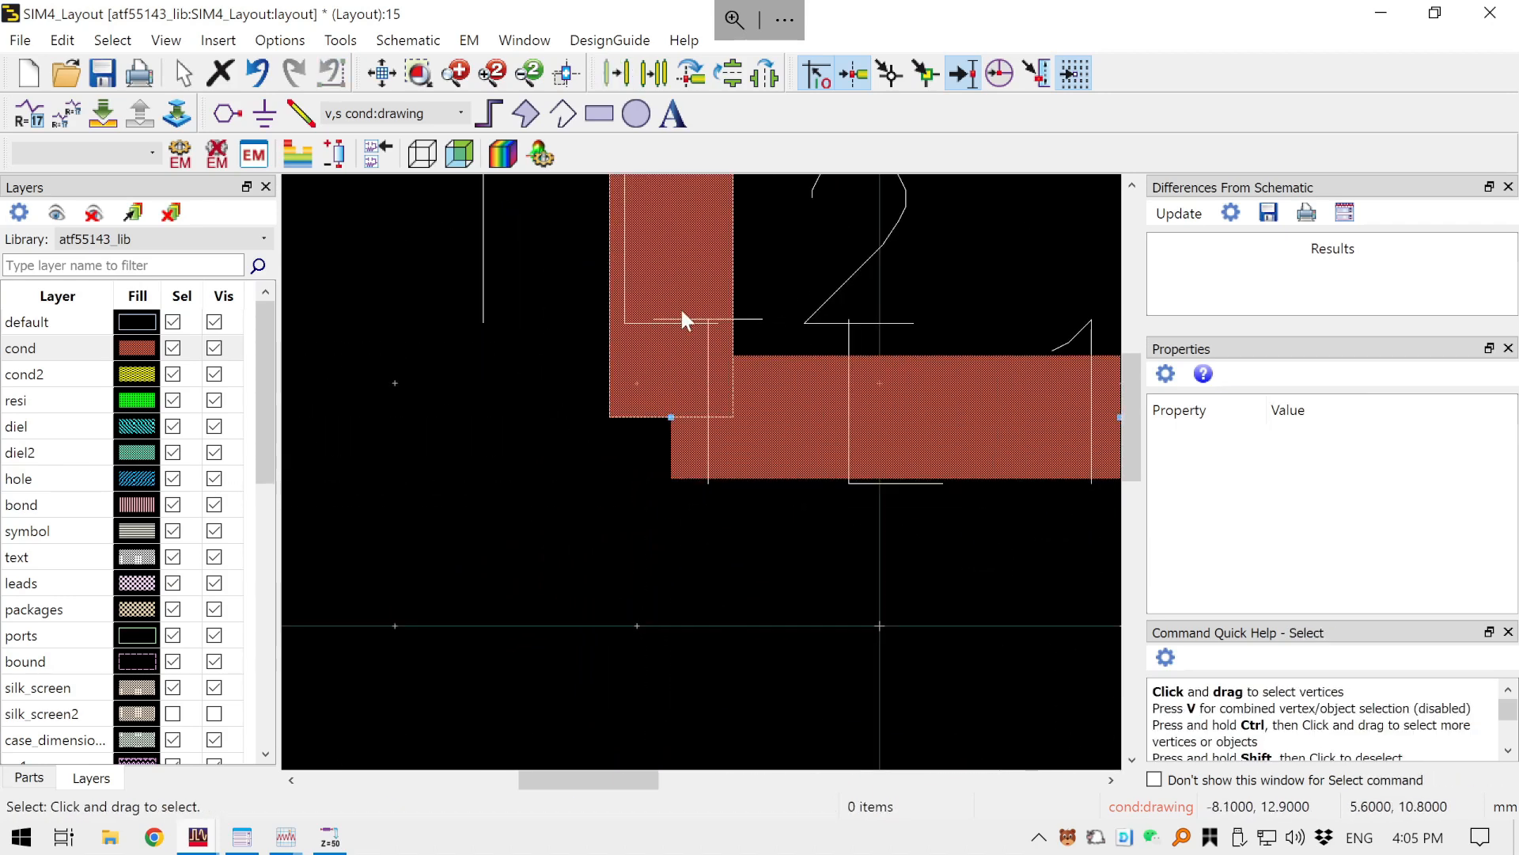
- Examine the TL1 and TL2 joint, check in the schematic which footprint follows TL1, and return to the layout
click(760, 428)
drag(851, 595, 467, 596)
scroll(630, 564, down, 2)
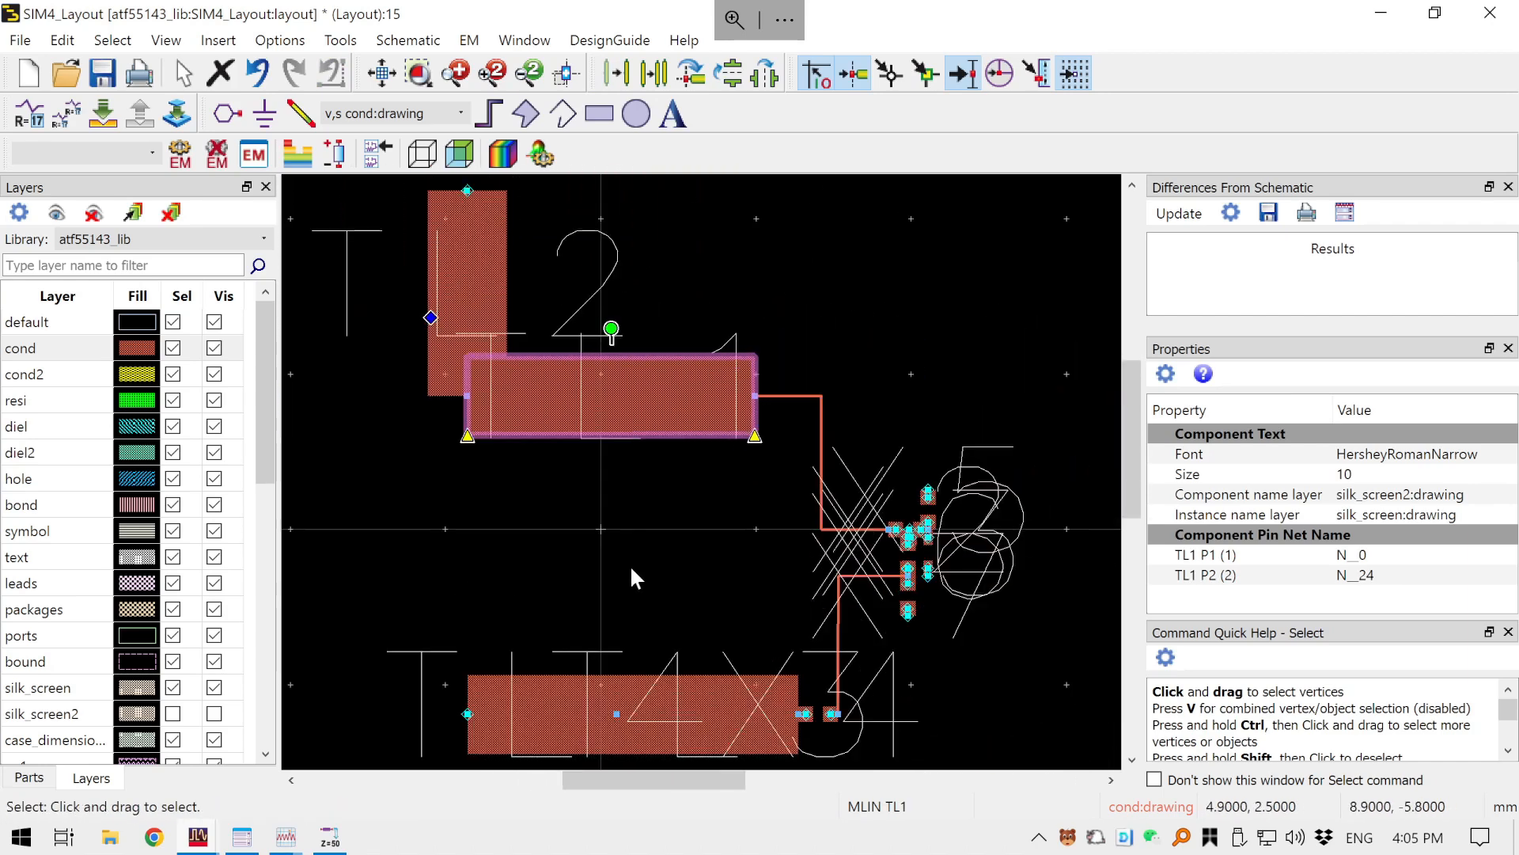
drag(629, 564, 548, 600)
mouse_move(212, 845)
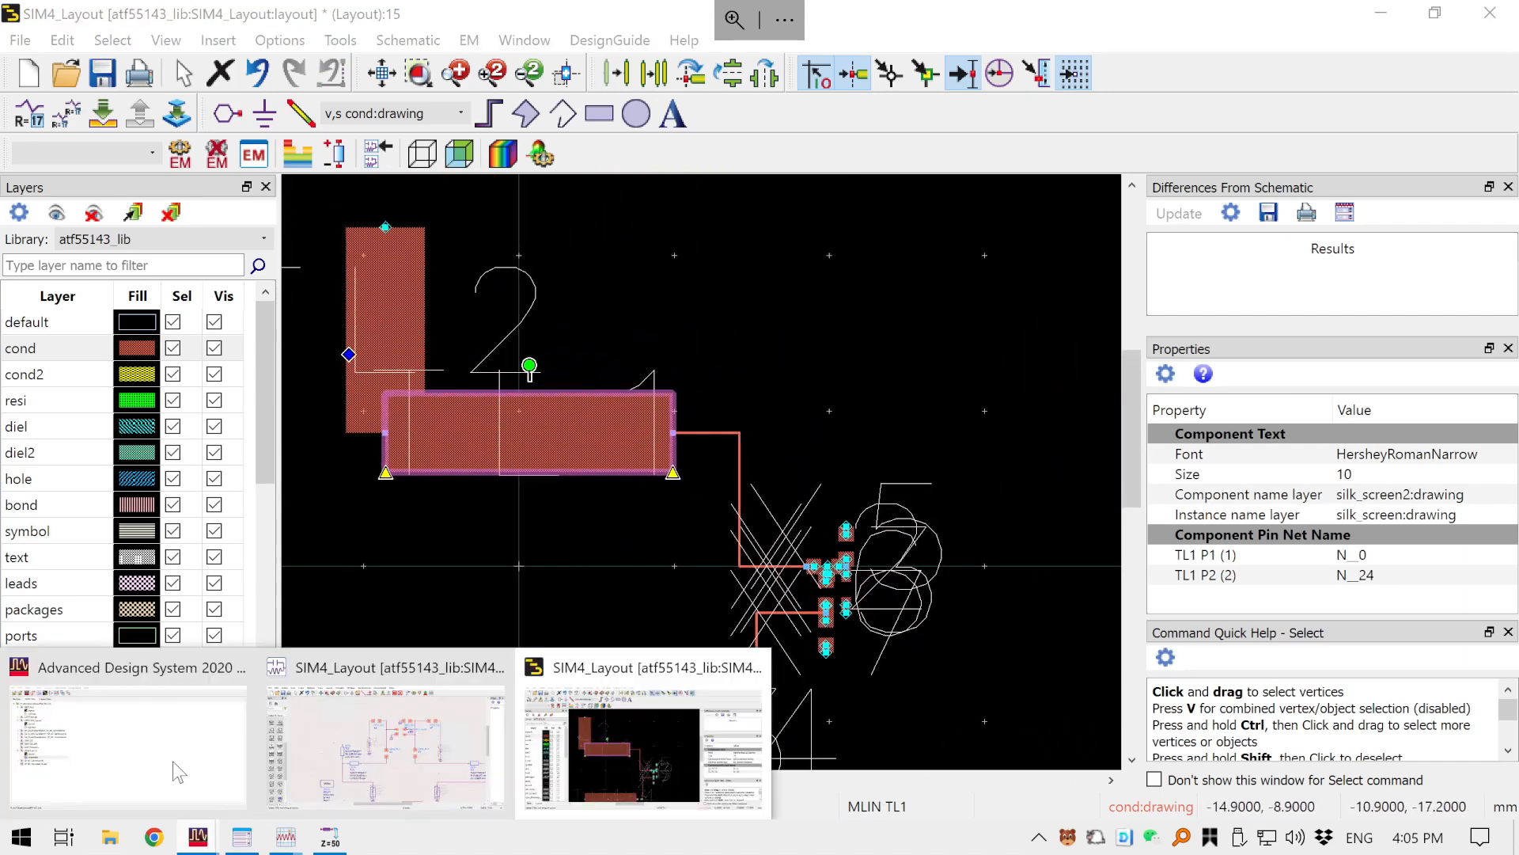
click(172, 762)
click(333, 757)
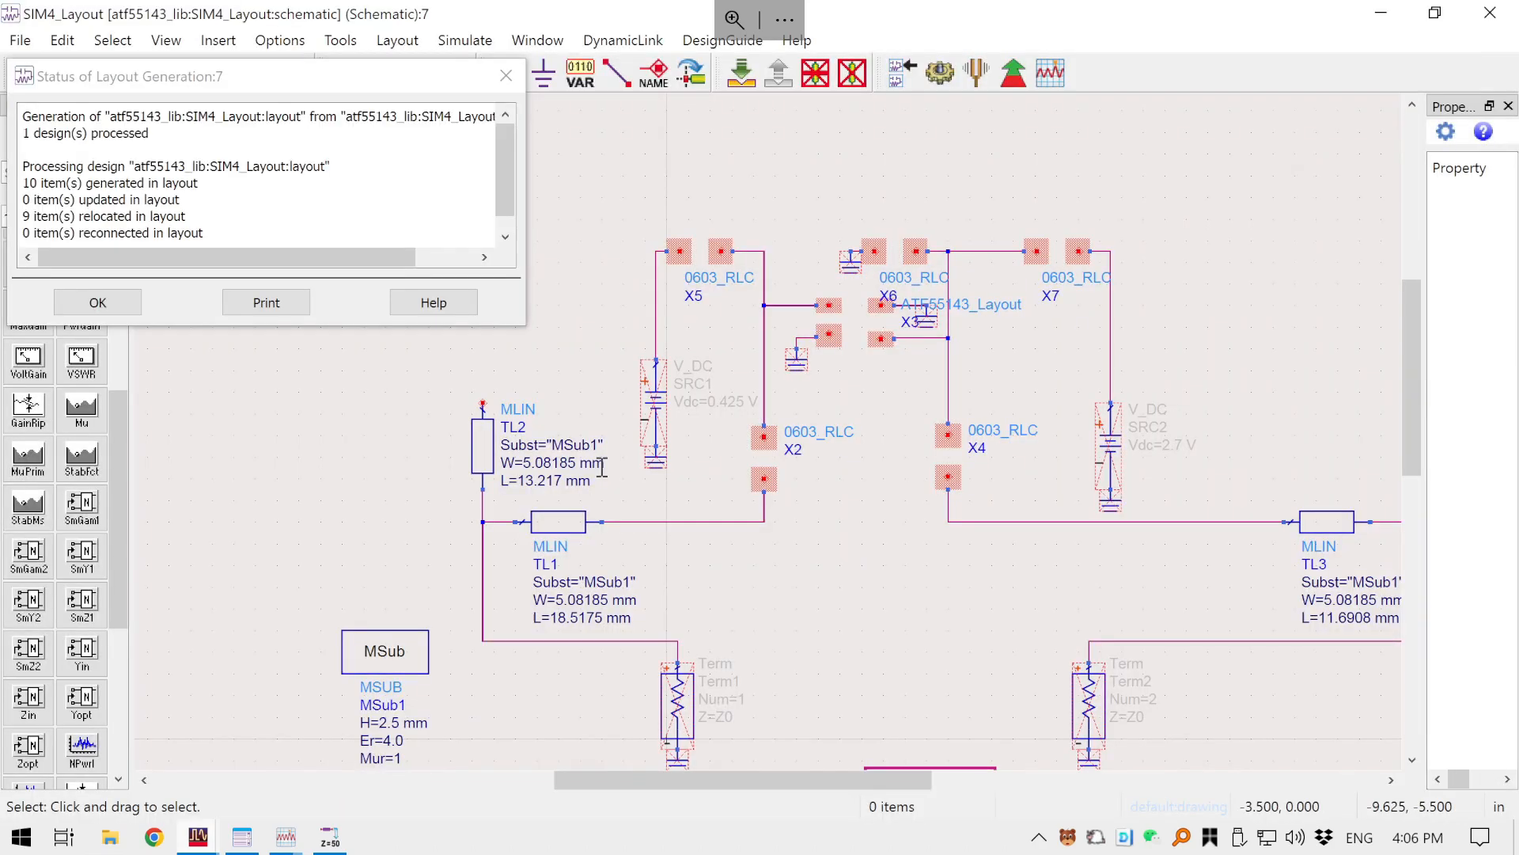
drag(855, 437, 784, 520)
click(1381, 16)
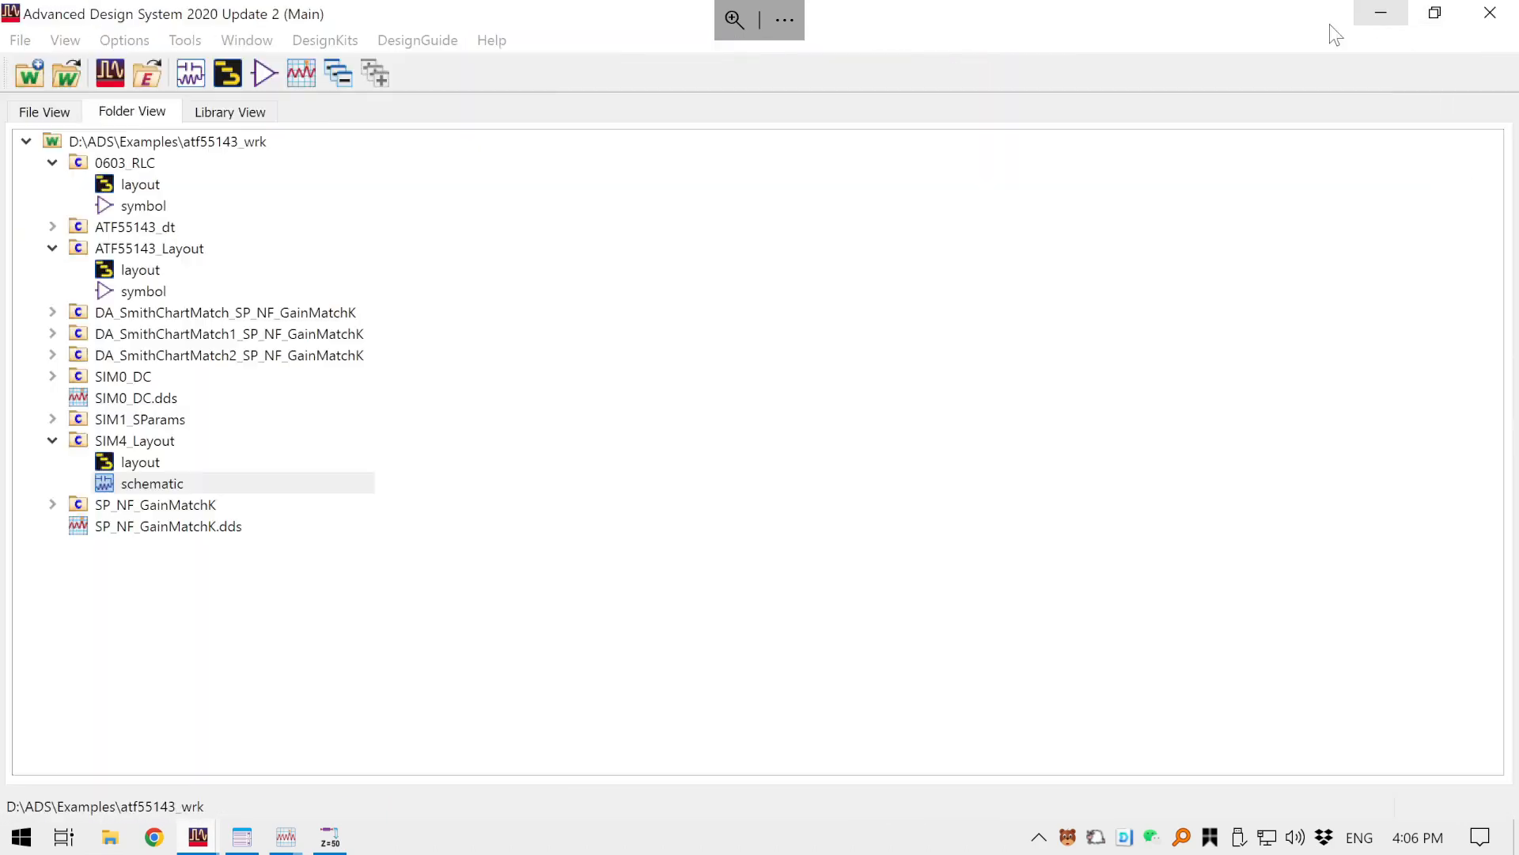
mouse_move(212, 840)
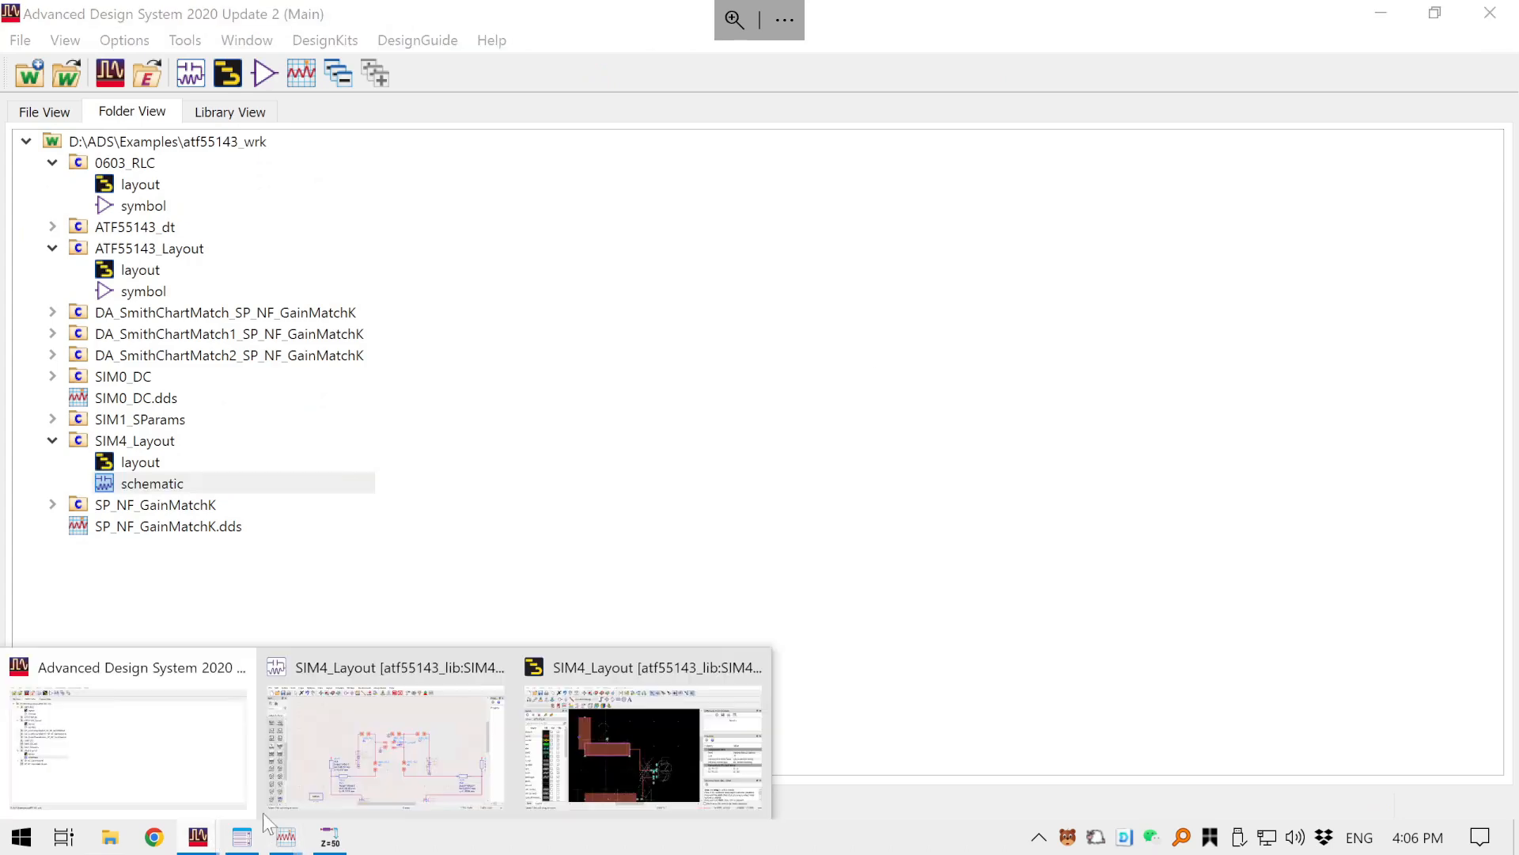
click(666, 736)
- Pull the X2 0603_RLC footprint out of the overlapping parts and attach it to the free end of TL1
scroll(819, 579, up, 3)
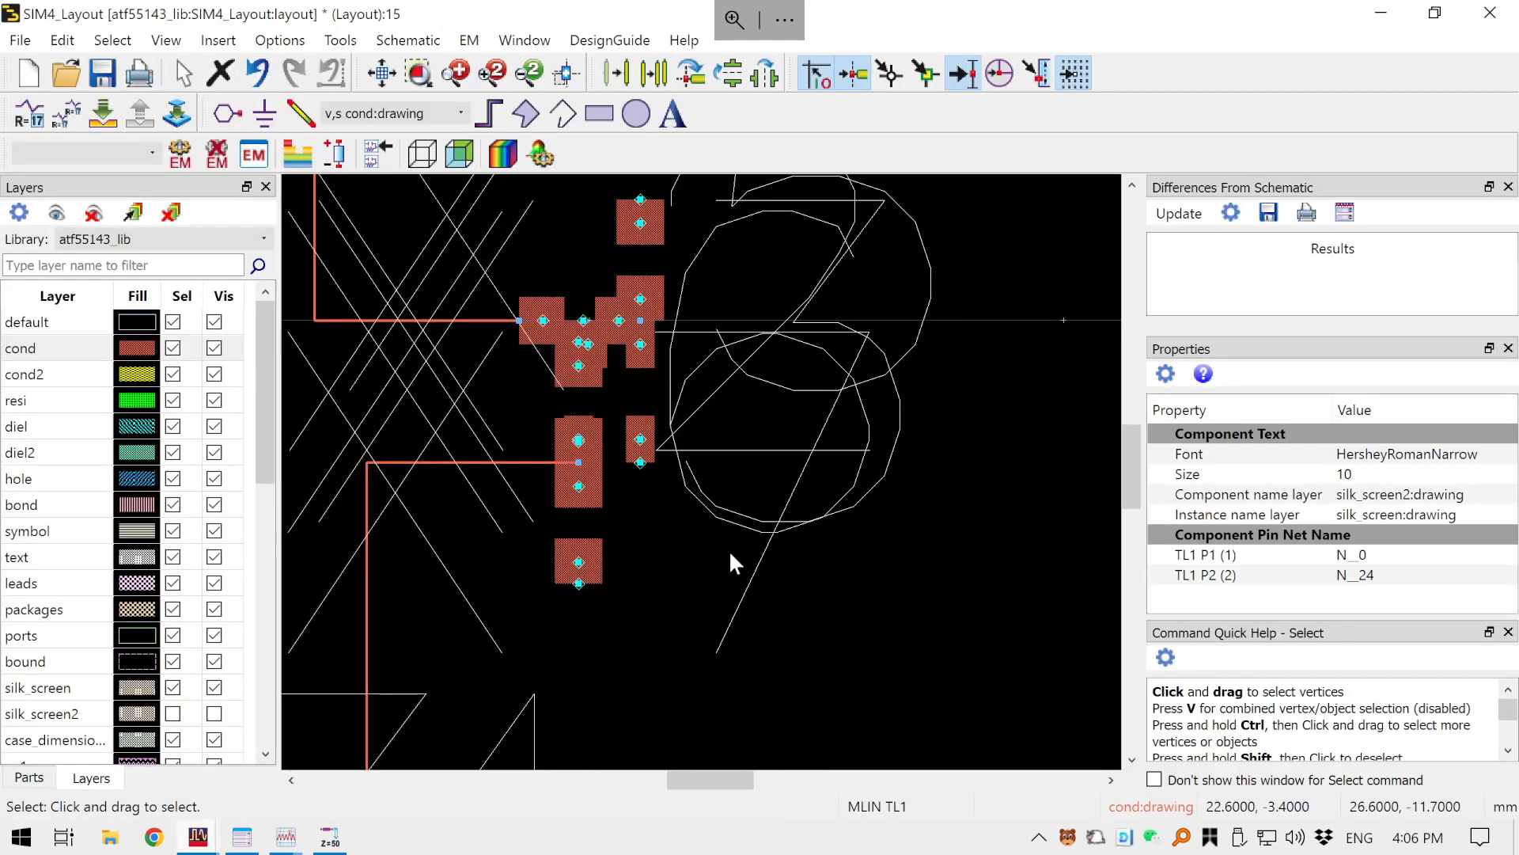
click(553, 313)
drag(664, 254, 898, 538)
scroll(831, 522, down, 1)
scroll(780, 491, down, 1)
mouse_move(744, 562)
mouse_down()
mouse_move(713, 432)
mouse_move(620, 270)
mouse_move(624, 283)
mouse_move(475, 317)
mouse_move(487, 305)
mouse_up()
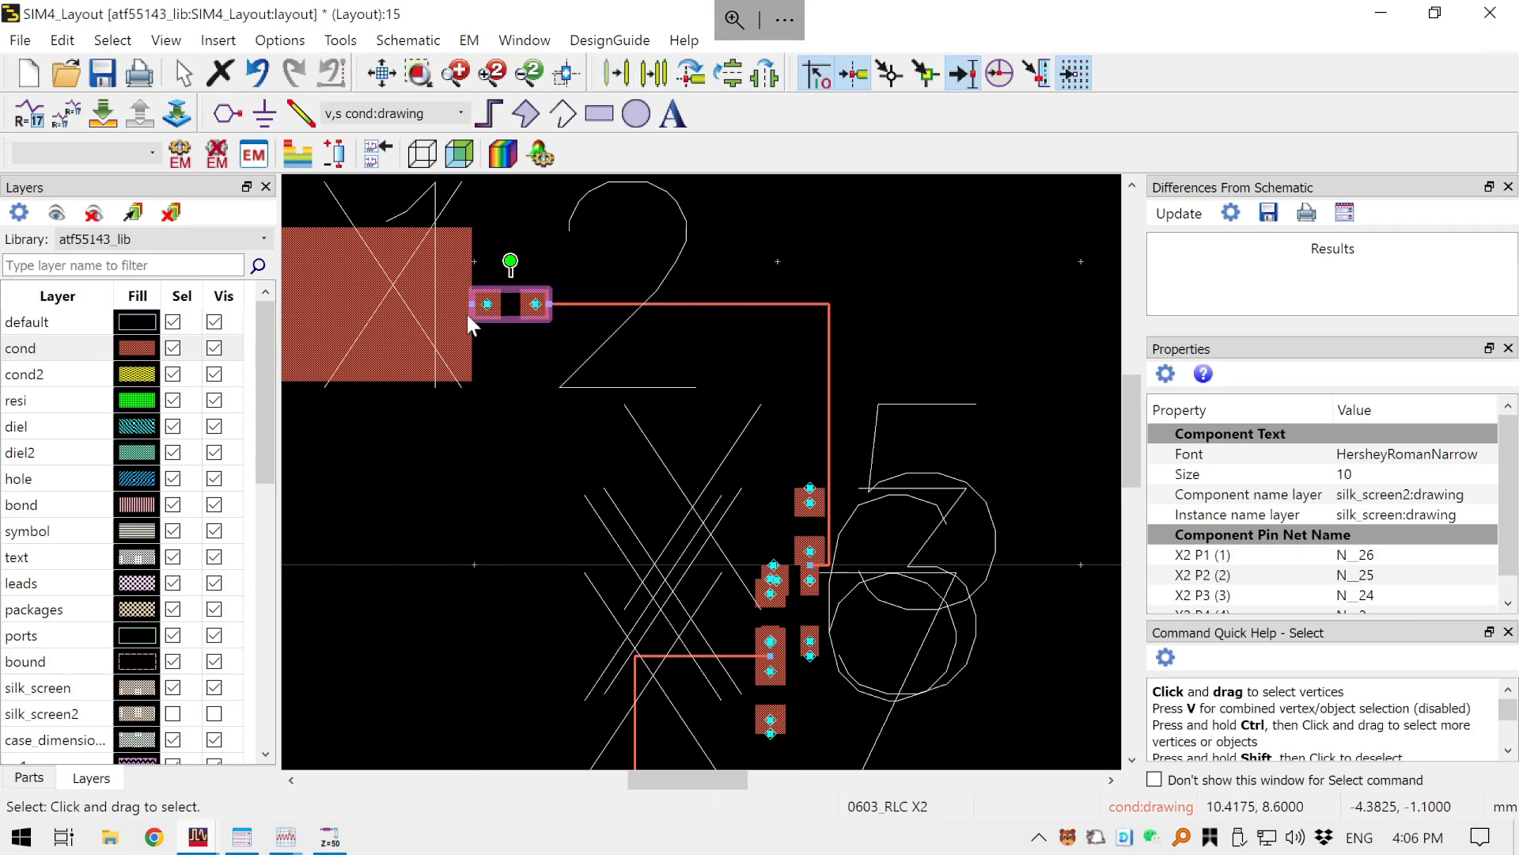
click(554, 376)
drag(537, 488, 905, 545)
scroll(736, 386, down, 2)
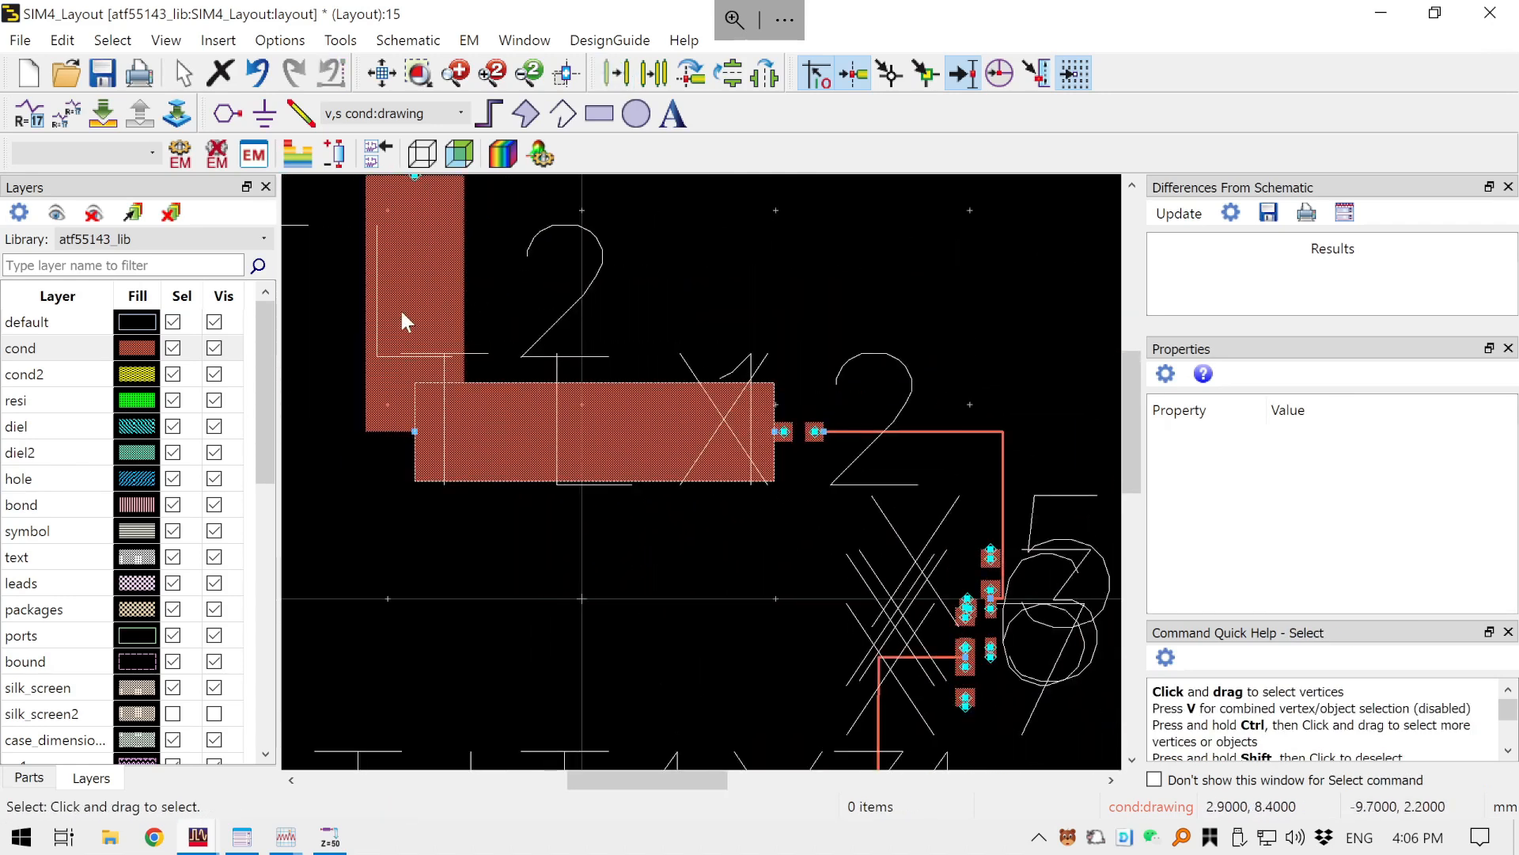
- Move the X5 0603_RLC footprint from the overlapping parts and stand it upright on the free end of X2
click(421, 265)
click(524, 407)
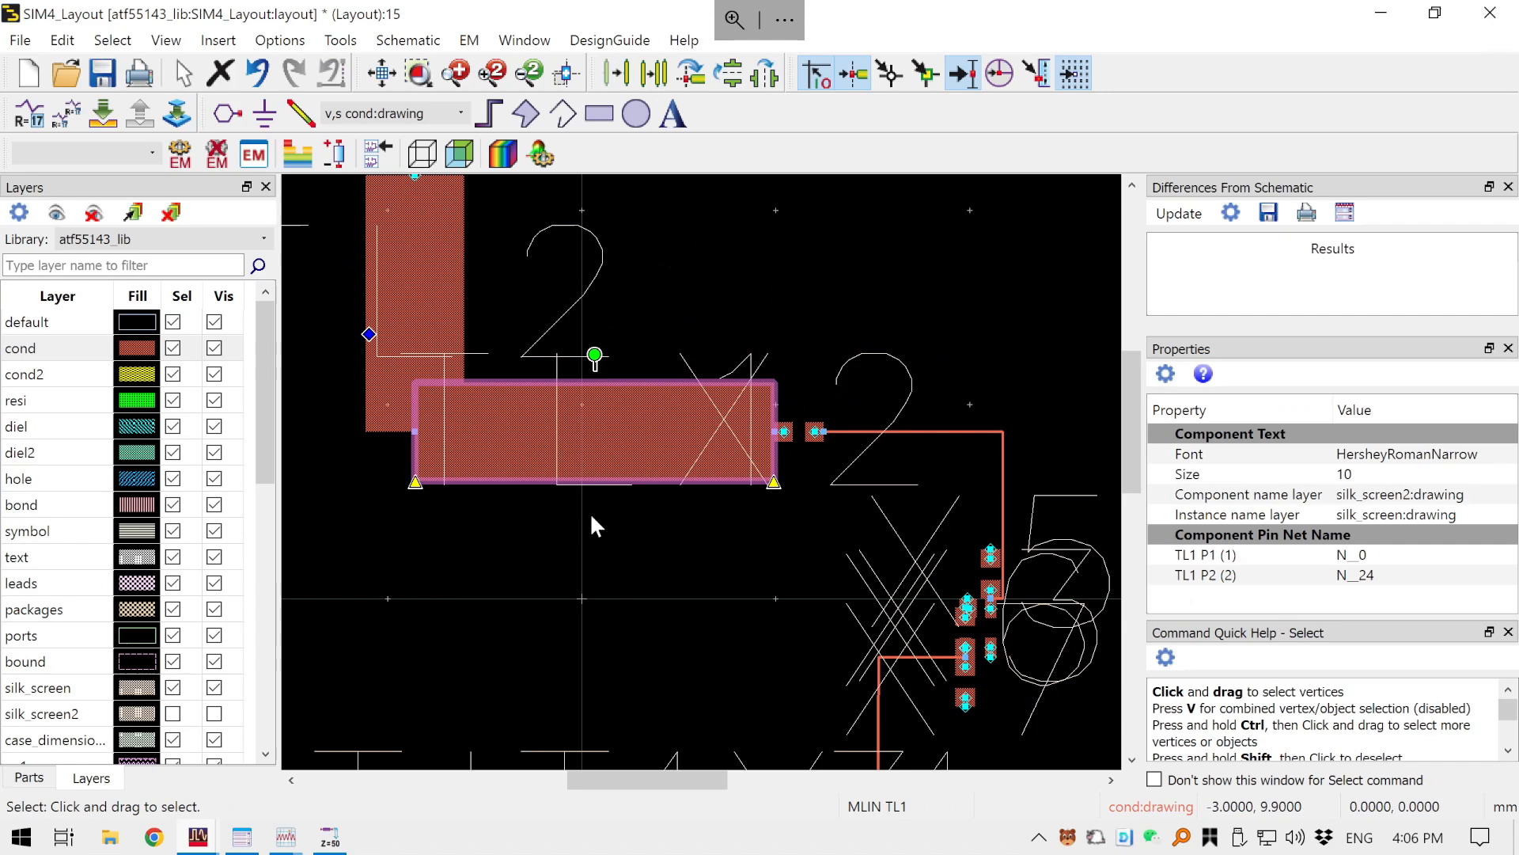
click(805, 433)
drag(806, 434, 726, 359)
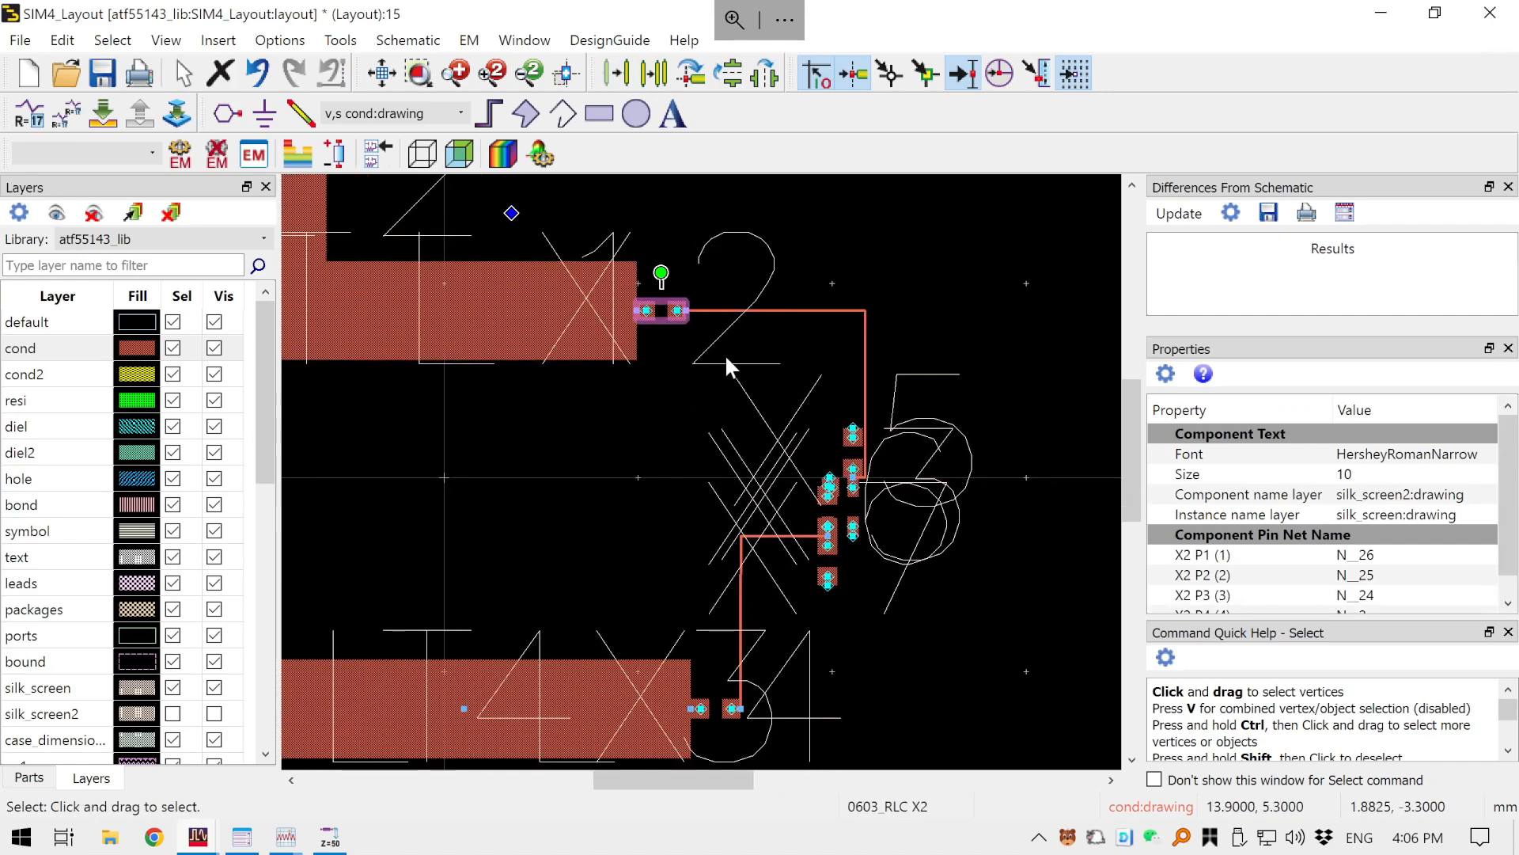
click(855, 312)
scroll(861, 516, up, 2)
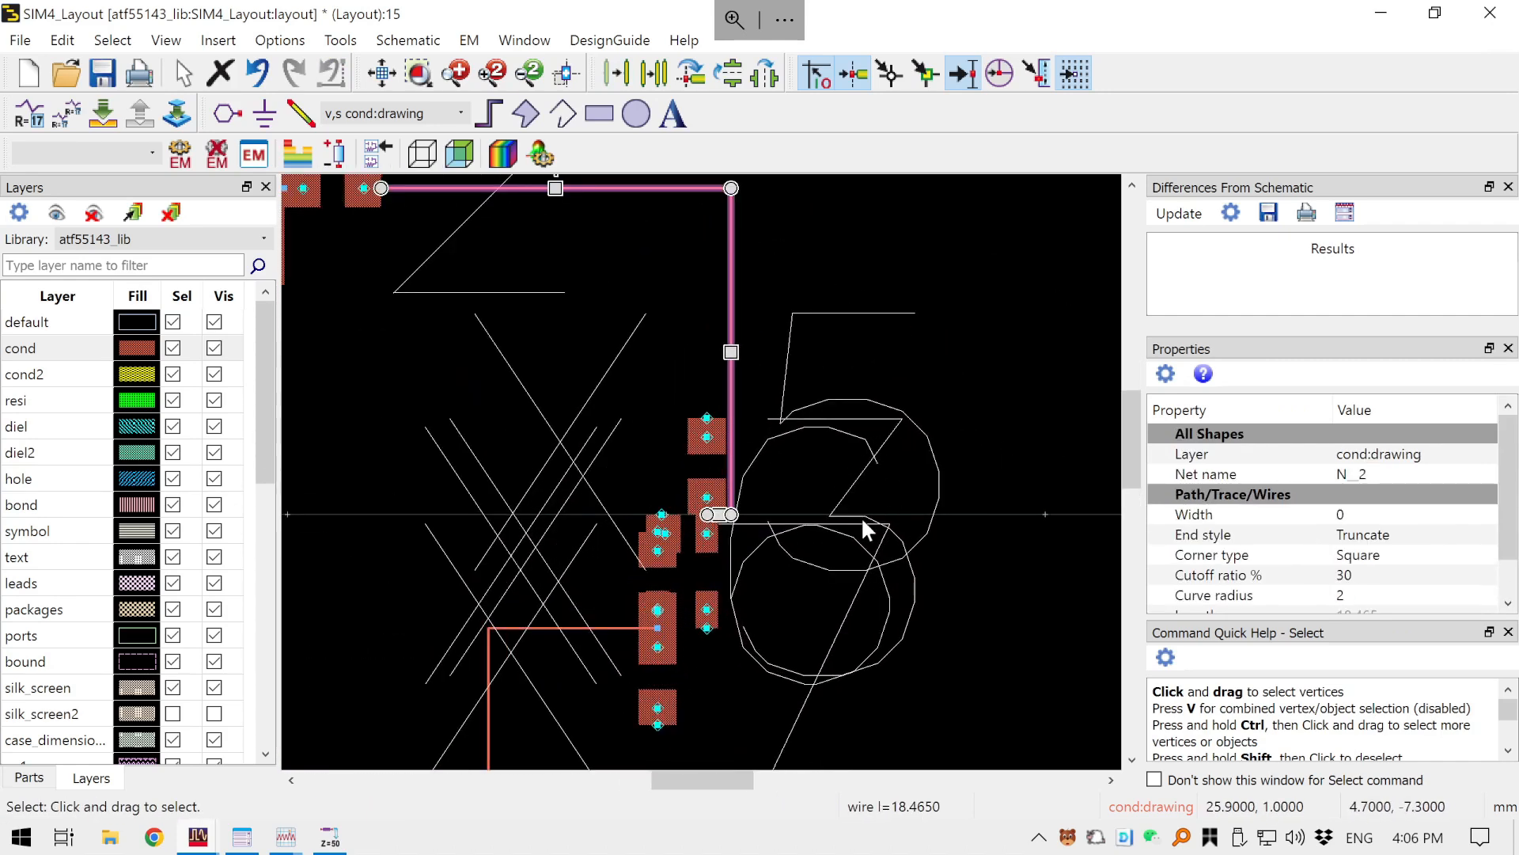
scroll(719, 529, up, 2)
drag(688, 391, 551, 316)
scroll(567, 343, down, 4)
drag(415, 313, 717, 704)
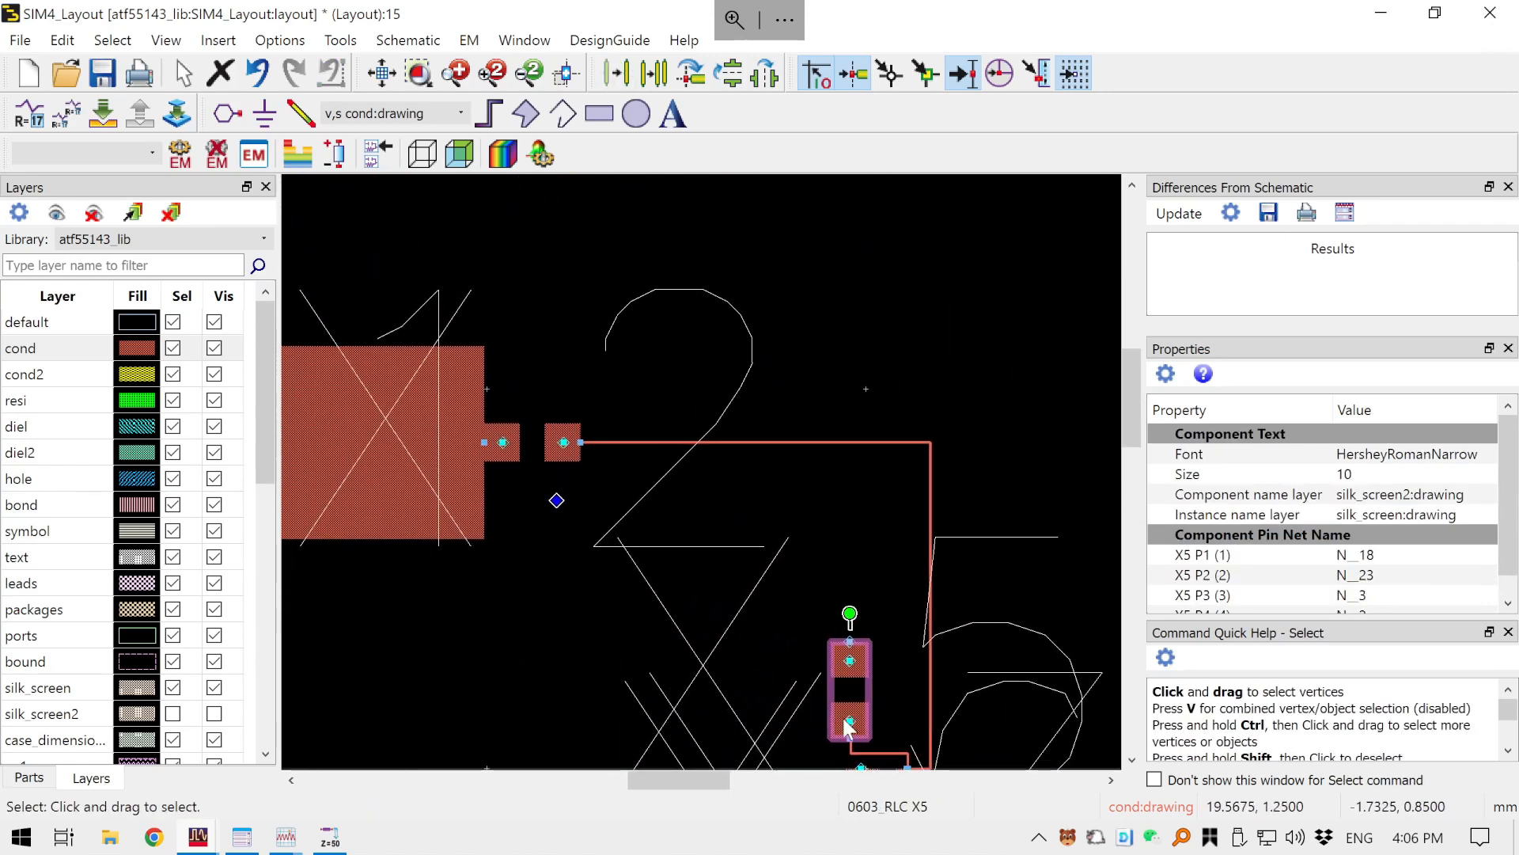
drag(848, 726, 580, 424)
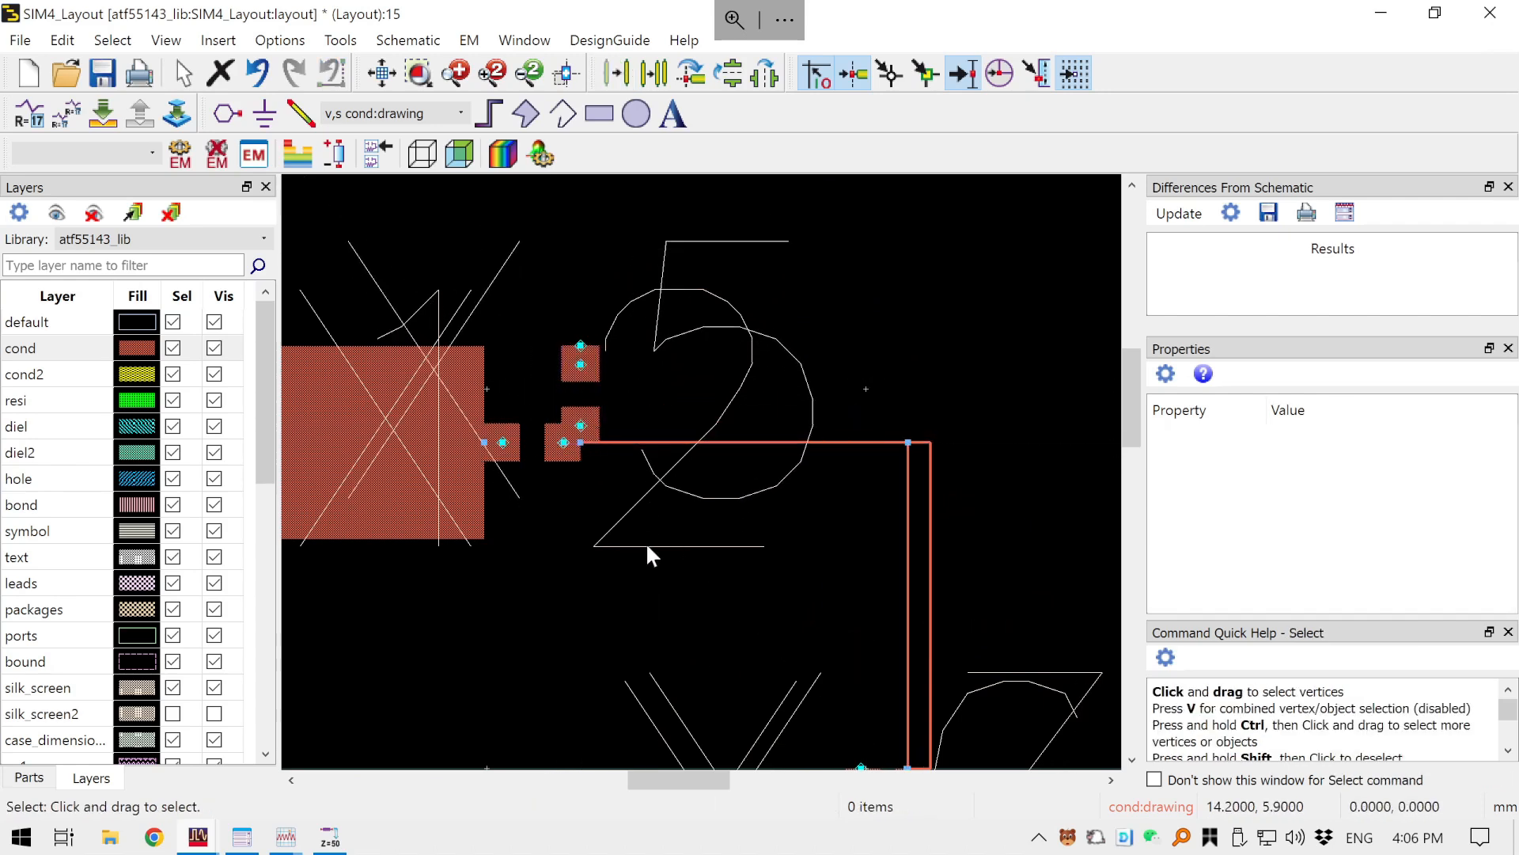
click(516, 453)
click(599, 382)
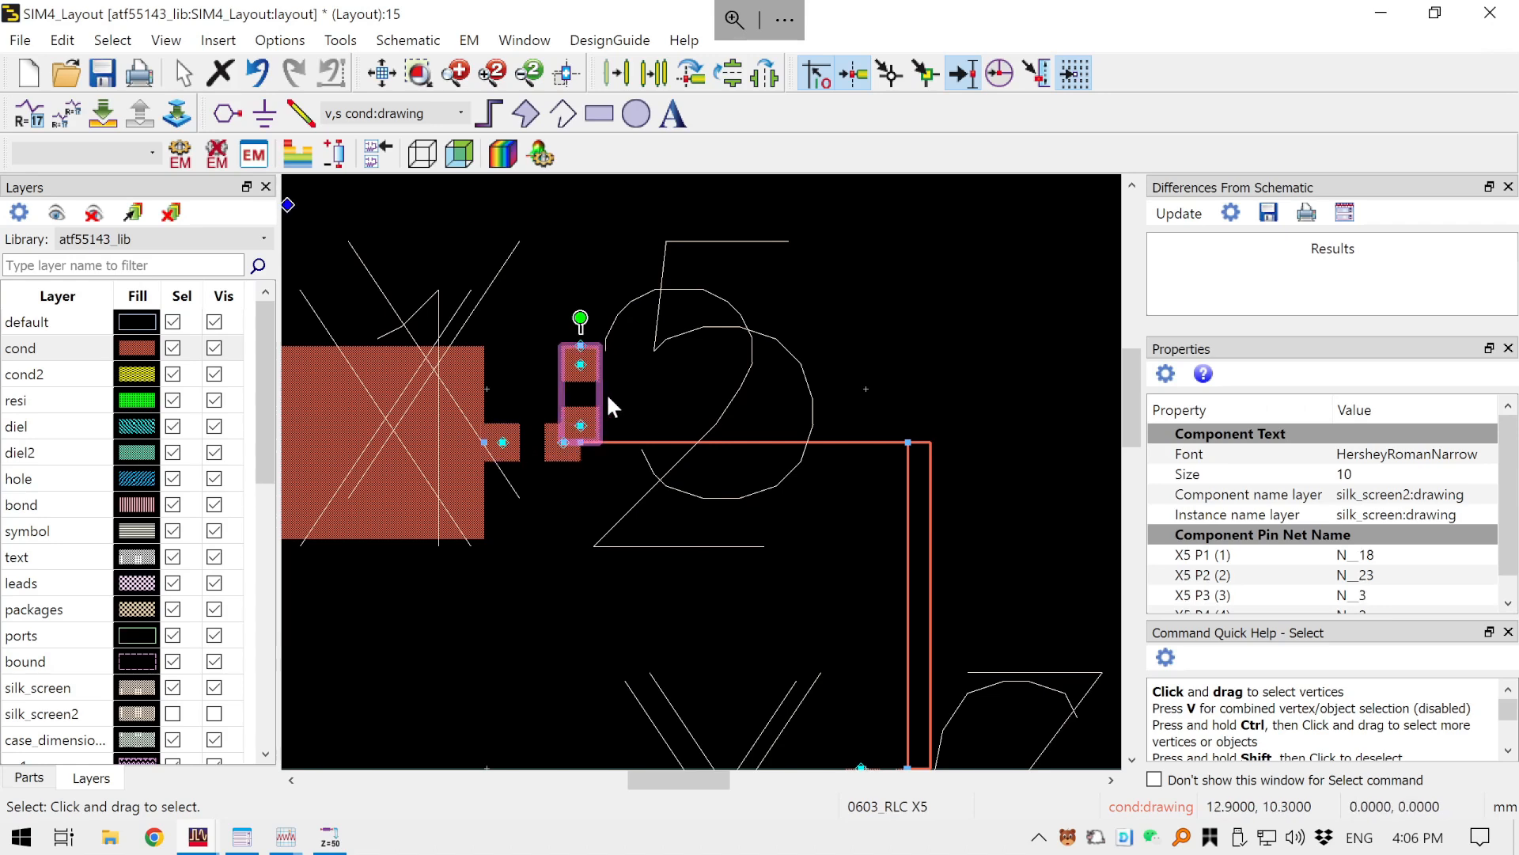
- Pull the ATF55143_Layout footprint X3 out of the overlapping parts and rotate it in 90° steps until it lies horizontally
click(831, 633)
drag(831, 633, 689, 377)
scroll(791, 517, down, 1)
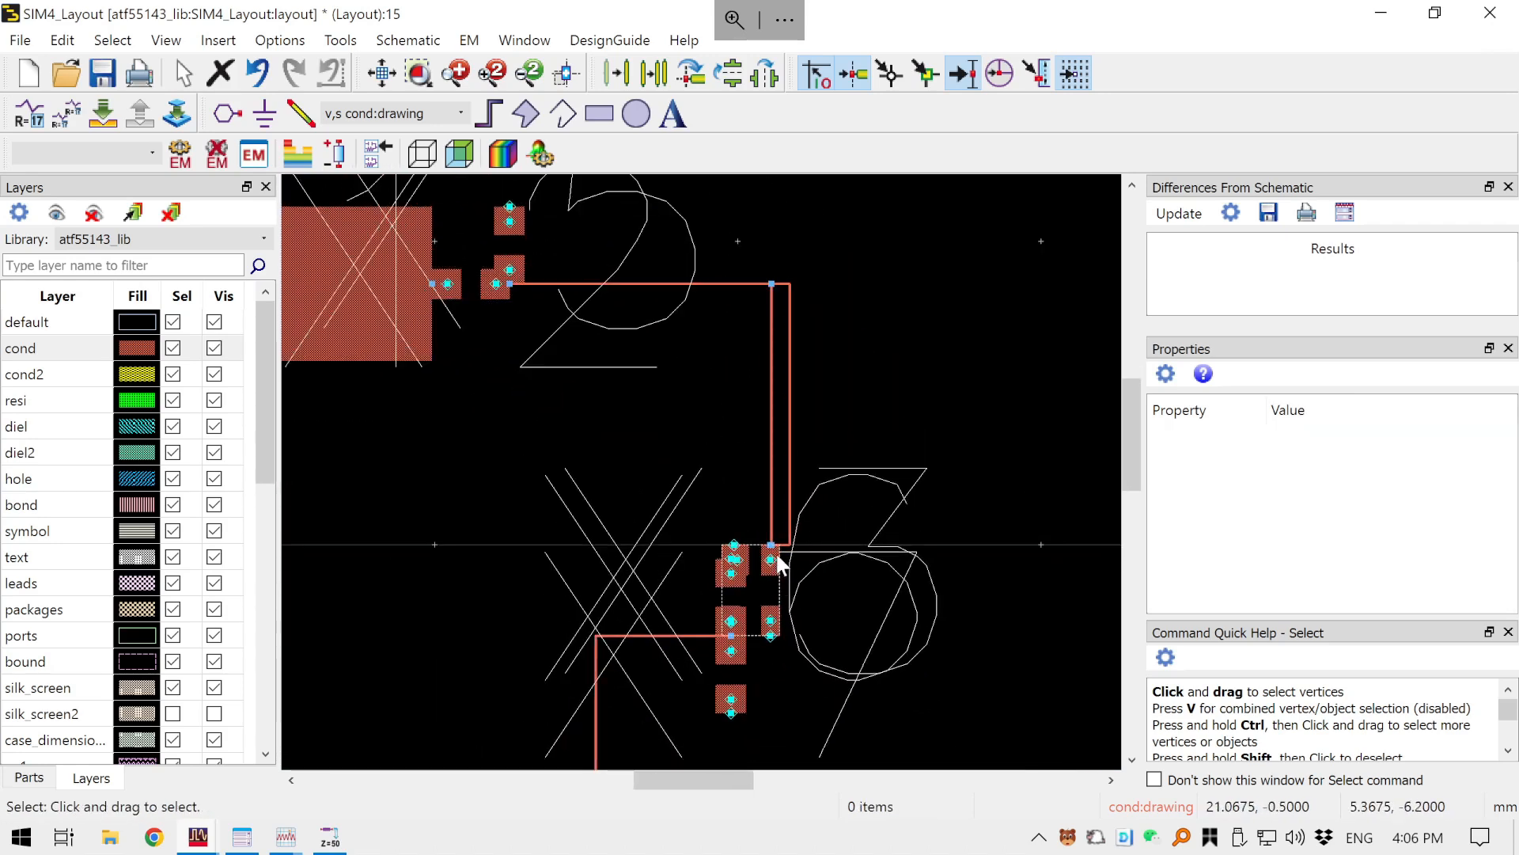
click(790, 534)
click(764, 570)
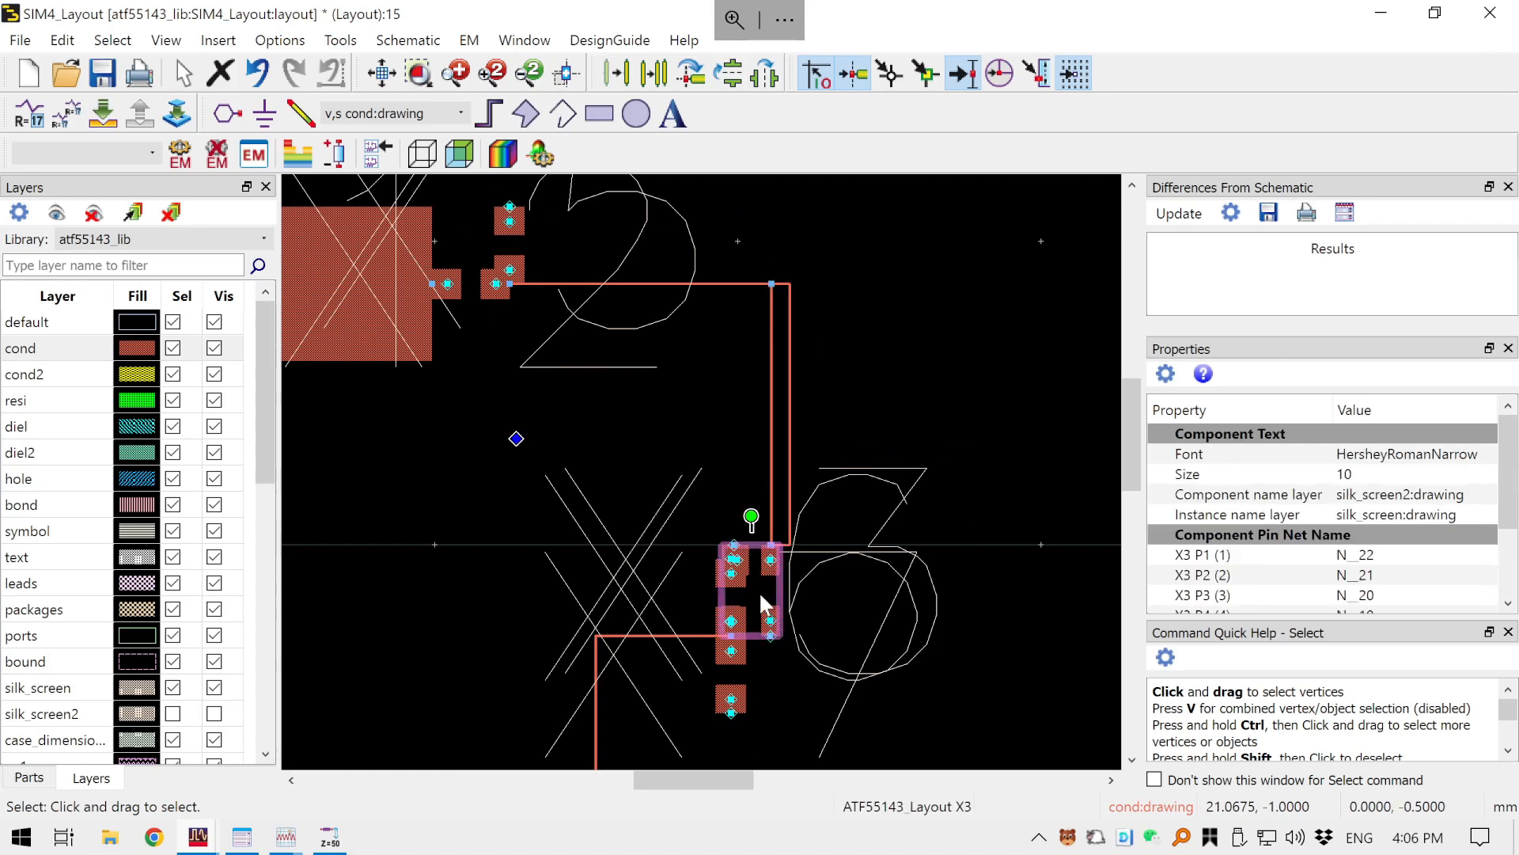
drag(772, 573, 990, 277)
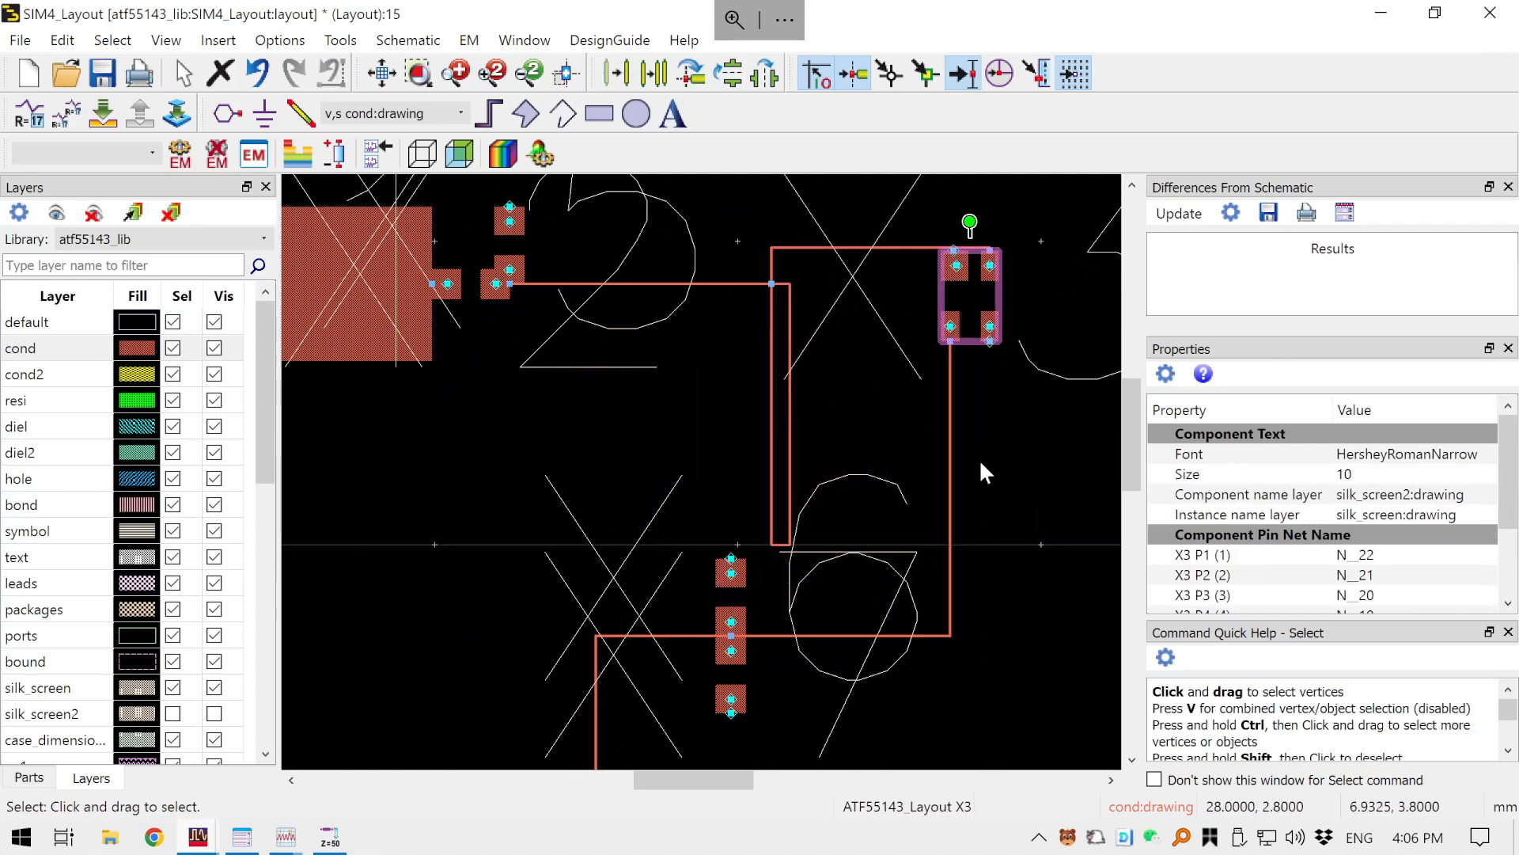
key(ctrl+r)
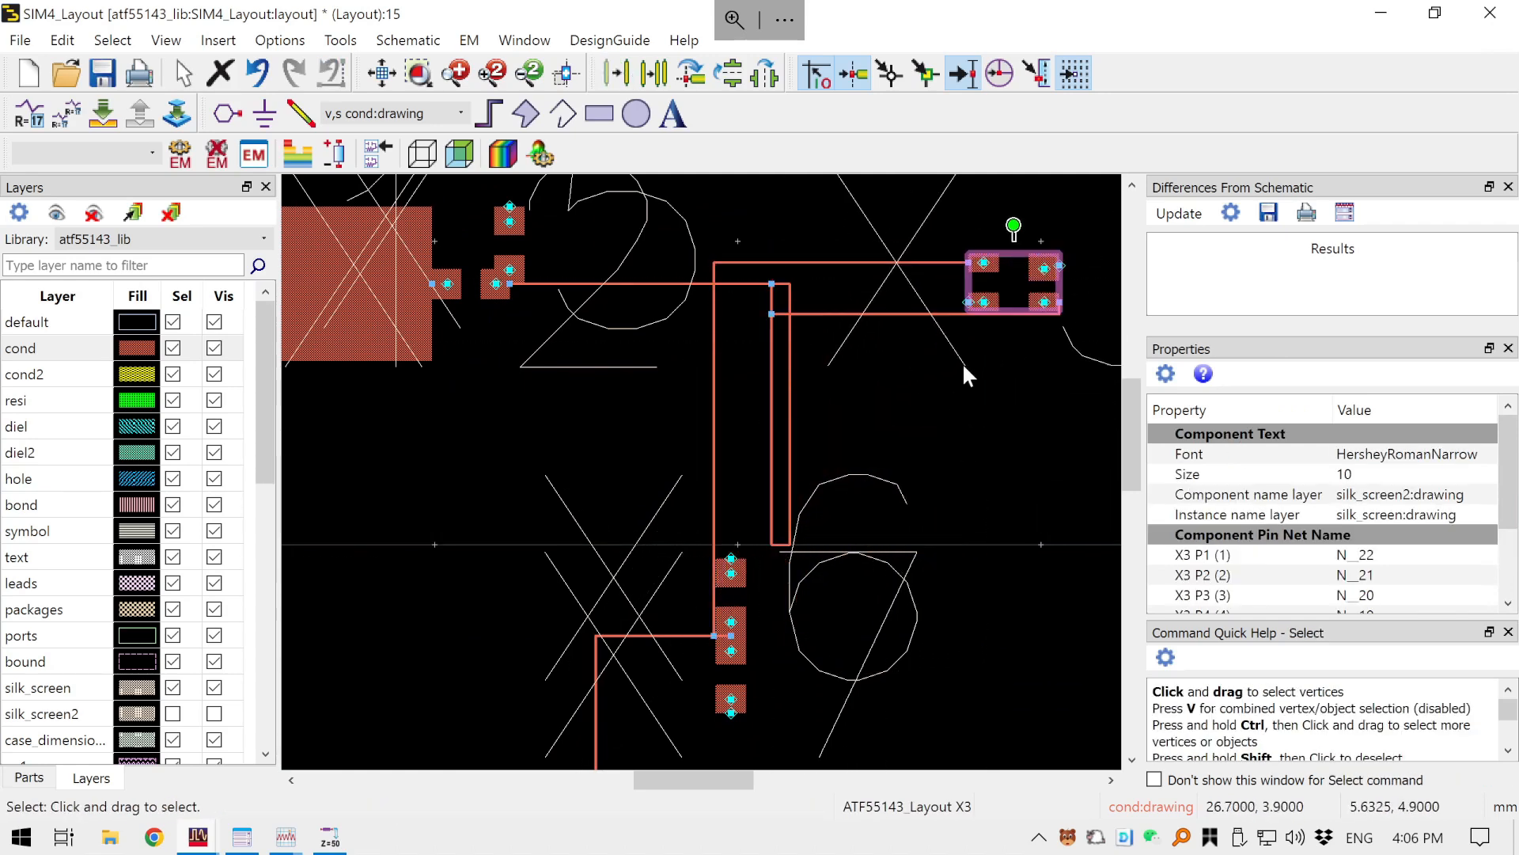
key(ctrl+r)
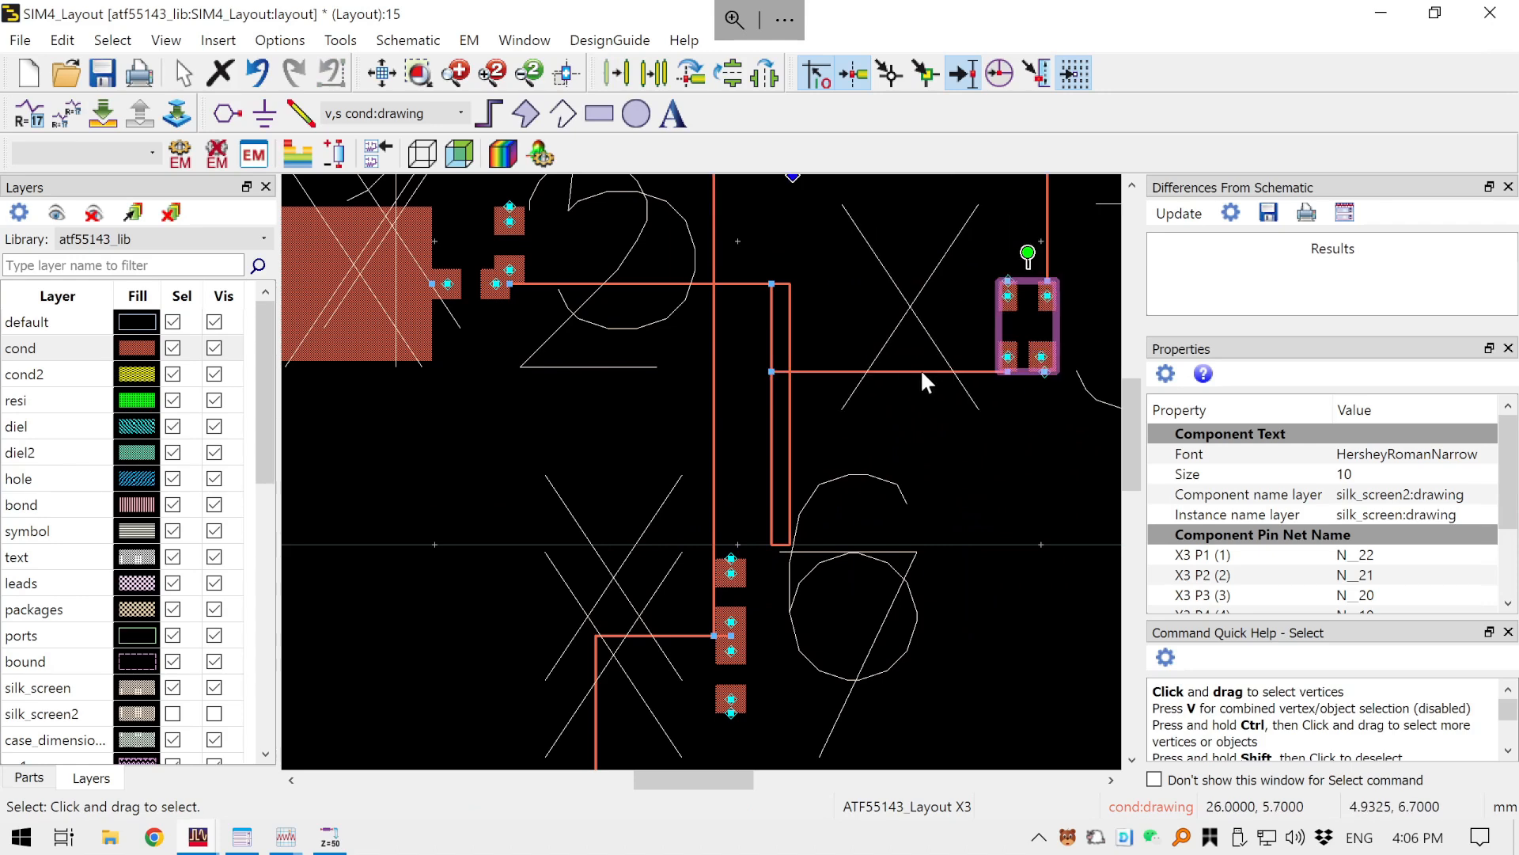
key(ctrl+r)
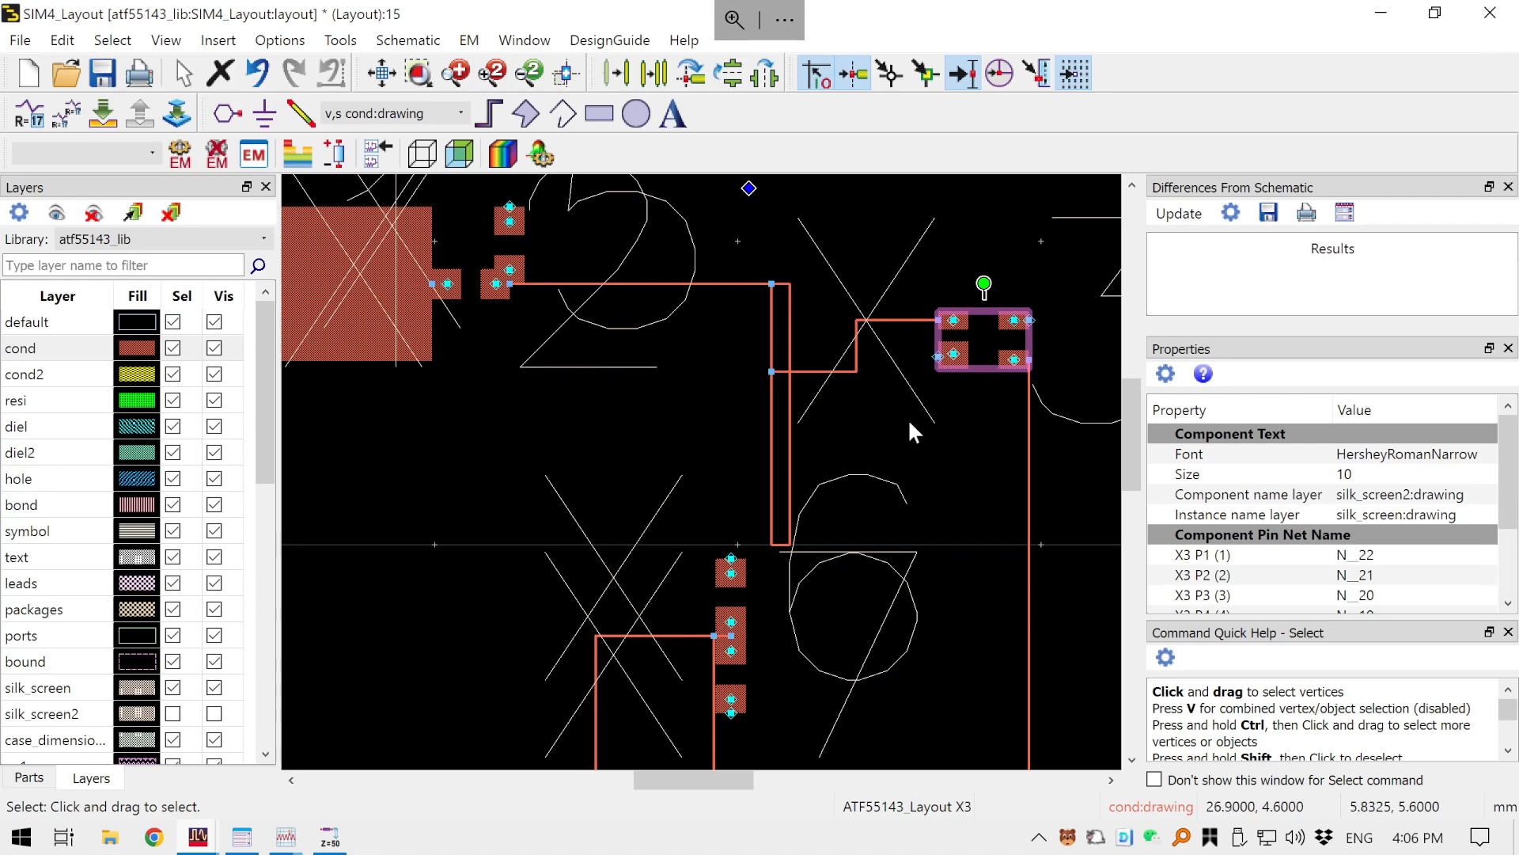
- Delete the looped wire between X2 and X3 and attach the X3 footprint to the X2 and X5 junction
click(758, 480)
click(769, 472)
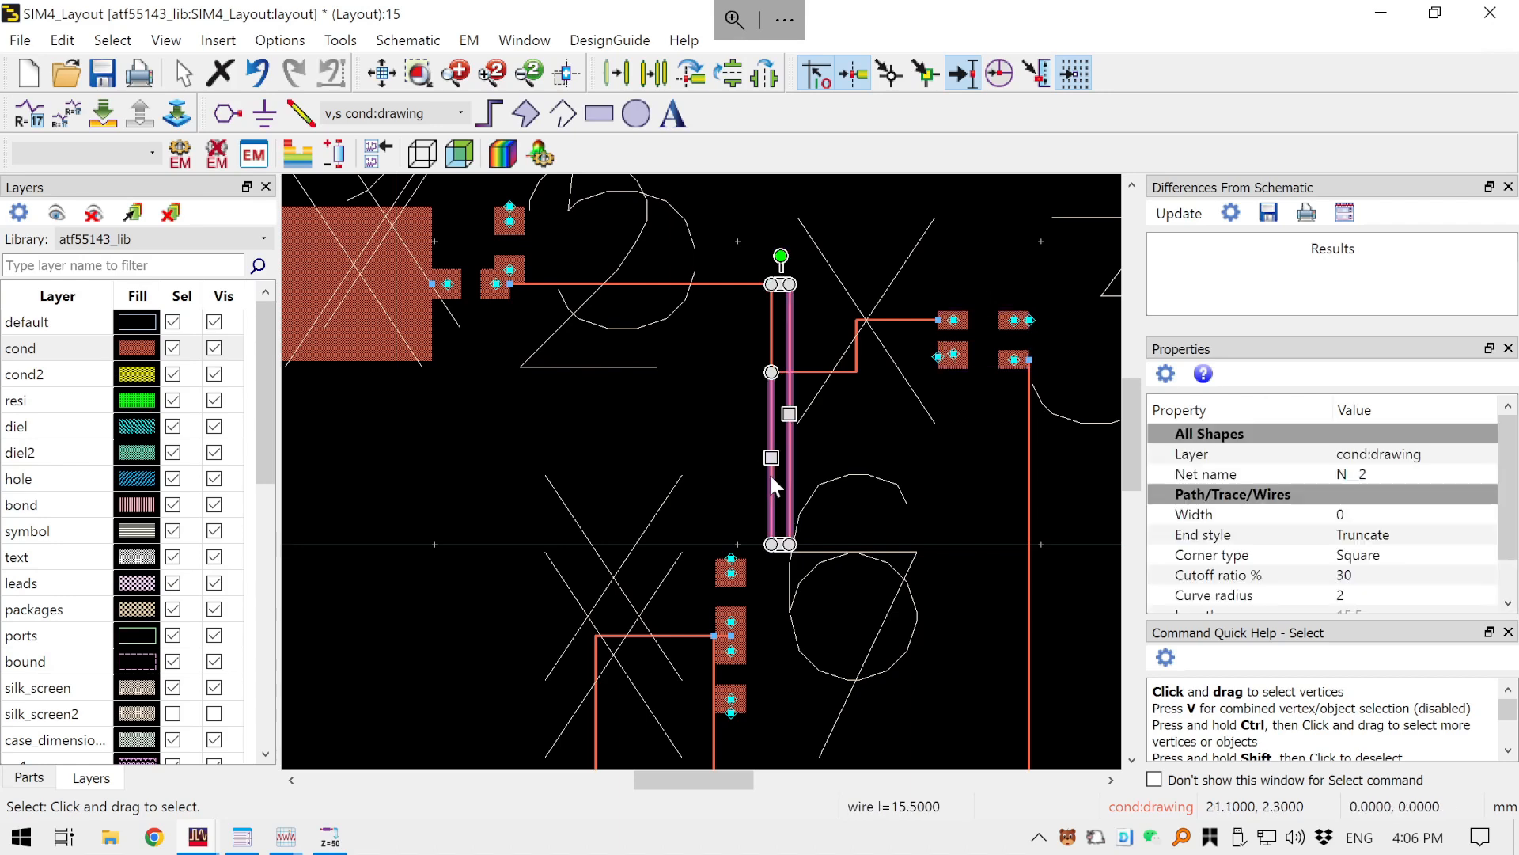
key(Delete)
drag(965, 319, 539, 282)
click(621, 476)
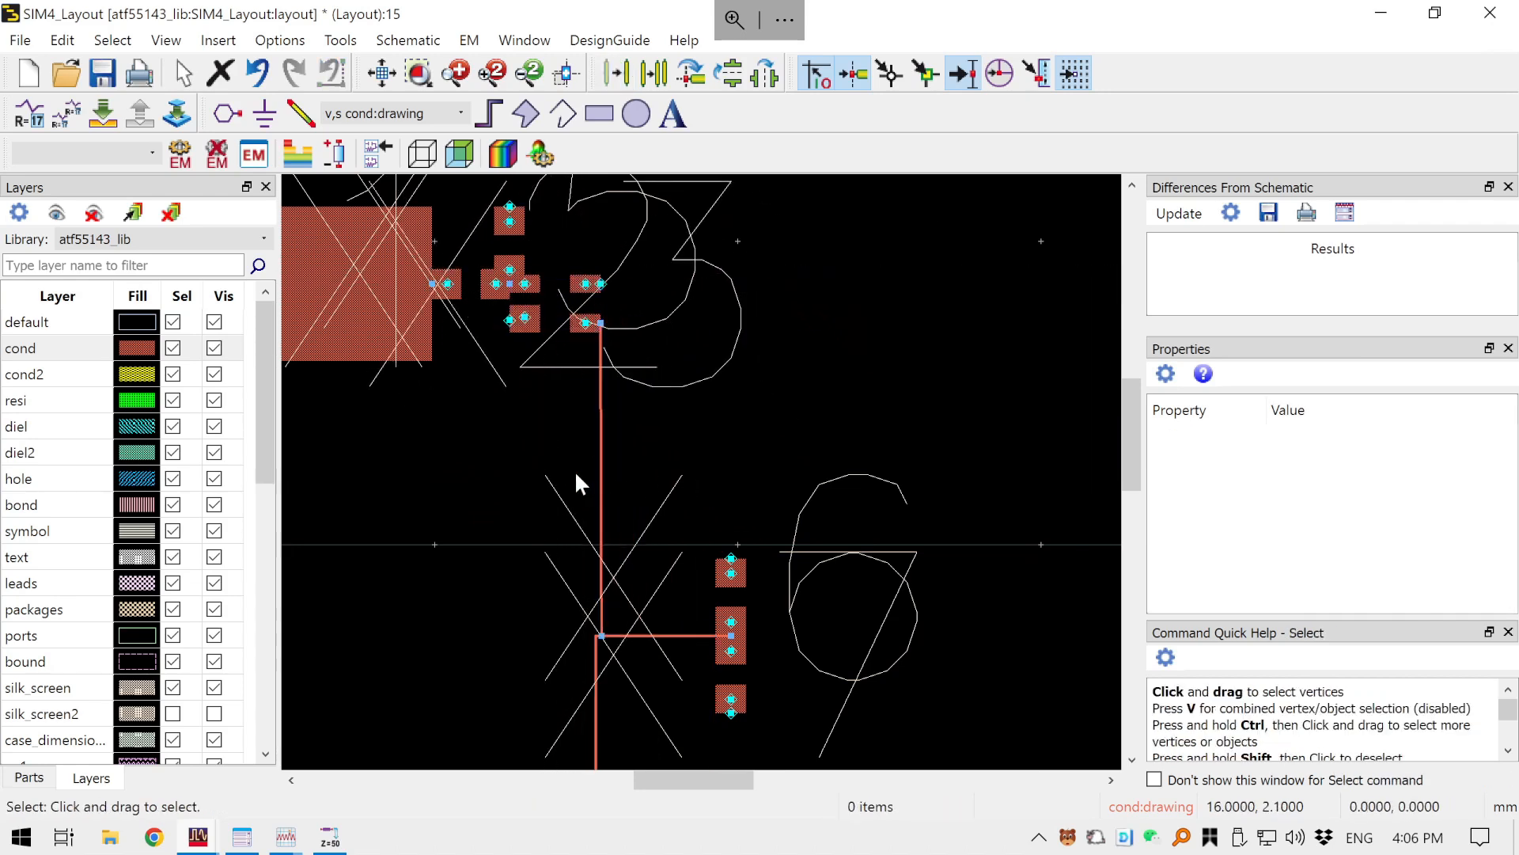
- Examine the arrangement of TL2, TL1 and footprints X2, X5 and X3, and the remaining parts still wired to them
scroll(554, 316, up, 2)
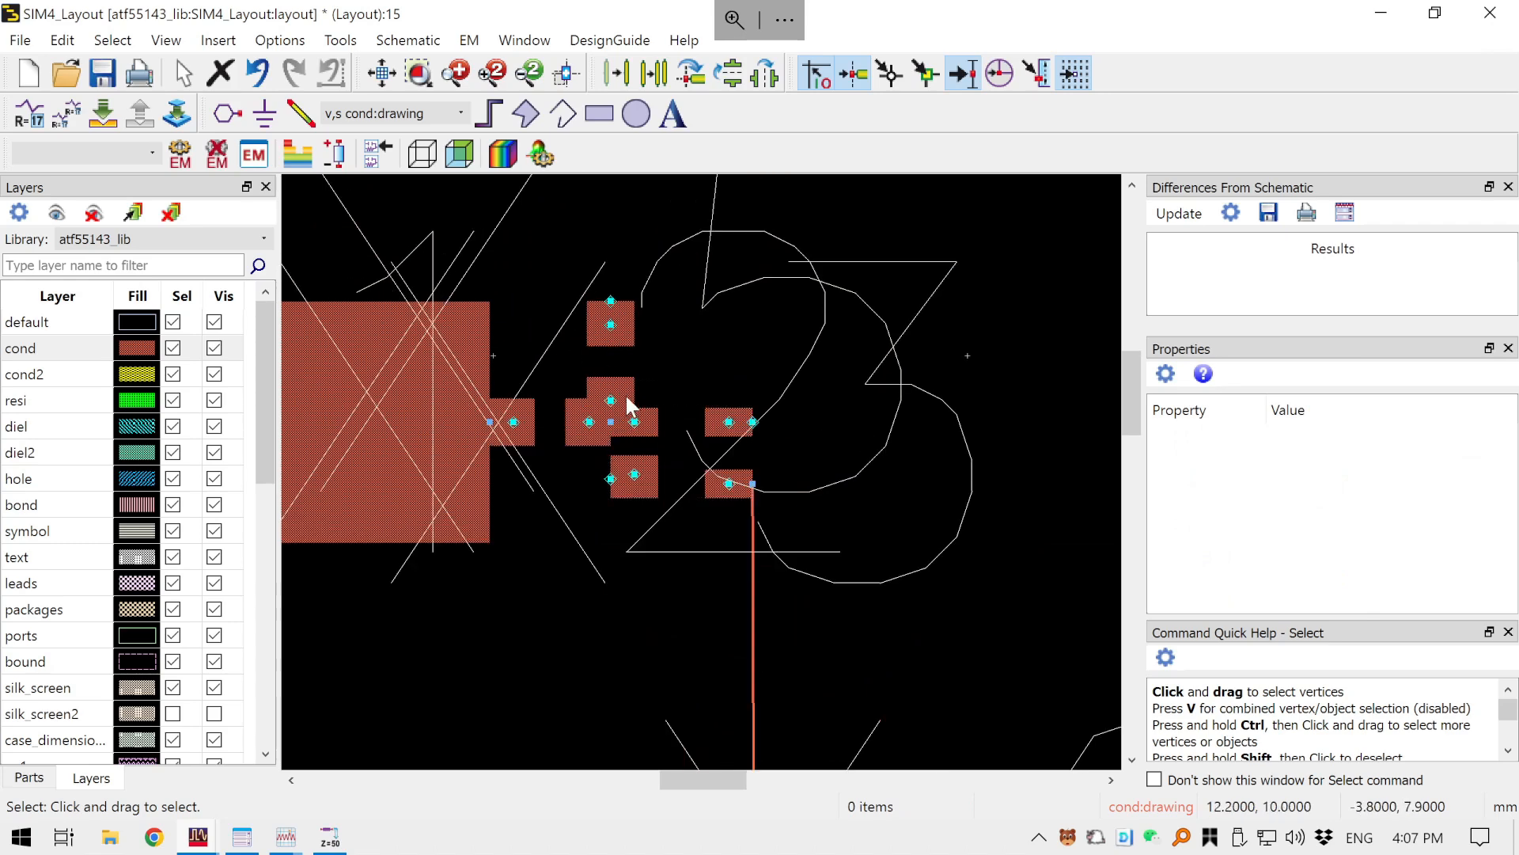
scroll(685, 486, down, 2)
click(847, 535)
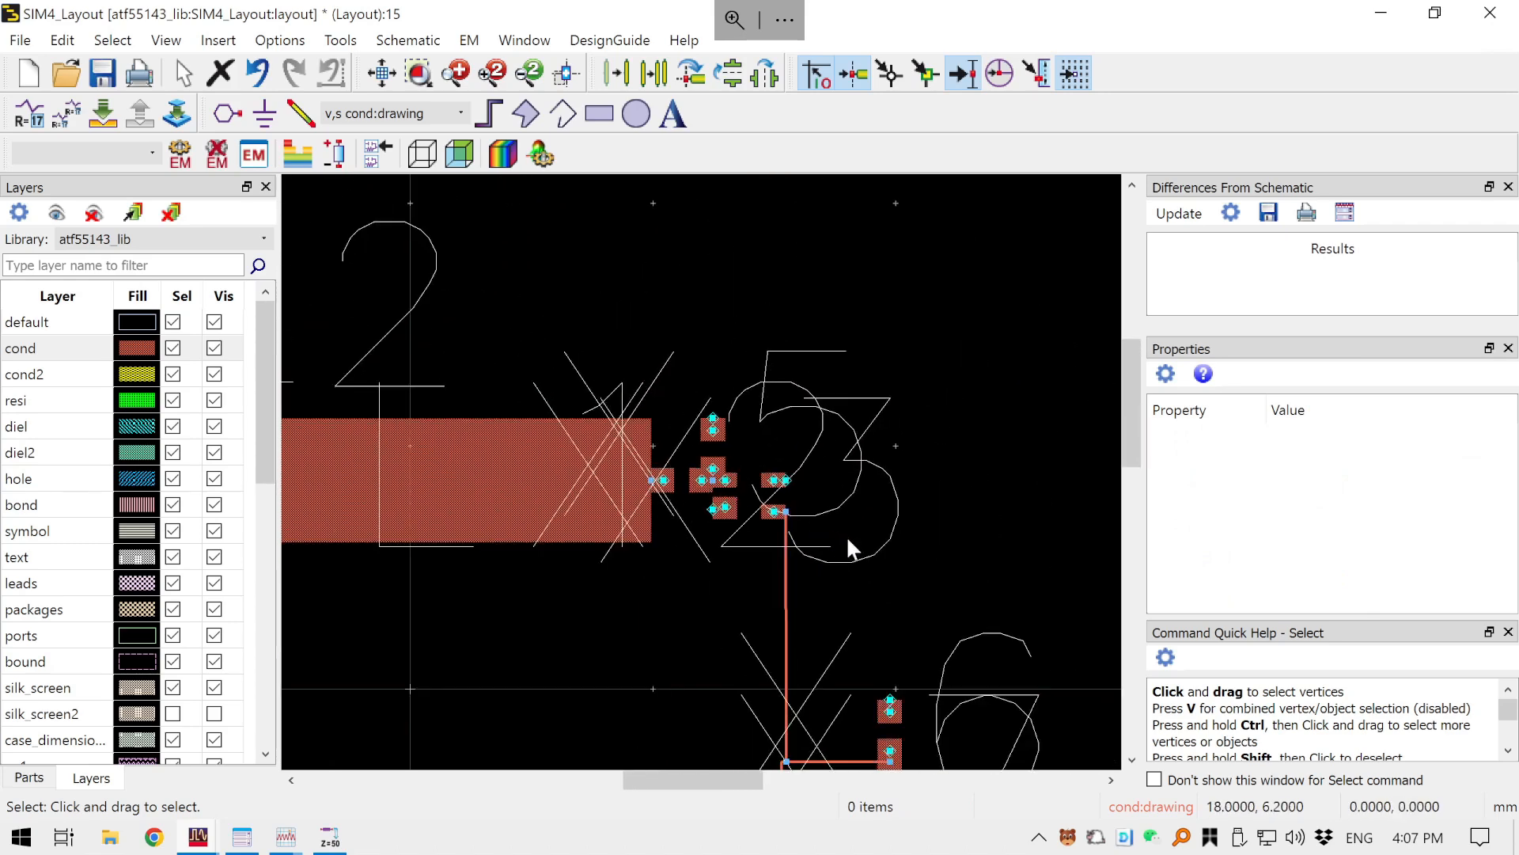
click(711, 581)
scroll(711, 581, up, 1)
mouse_move(654, 578)
mouse_down()
mouse_move(919, 728)
mouse_move(896, 700)
mouse_move(857, 720)
mouse_move(920, 732)
mouse_up()
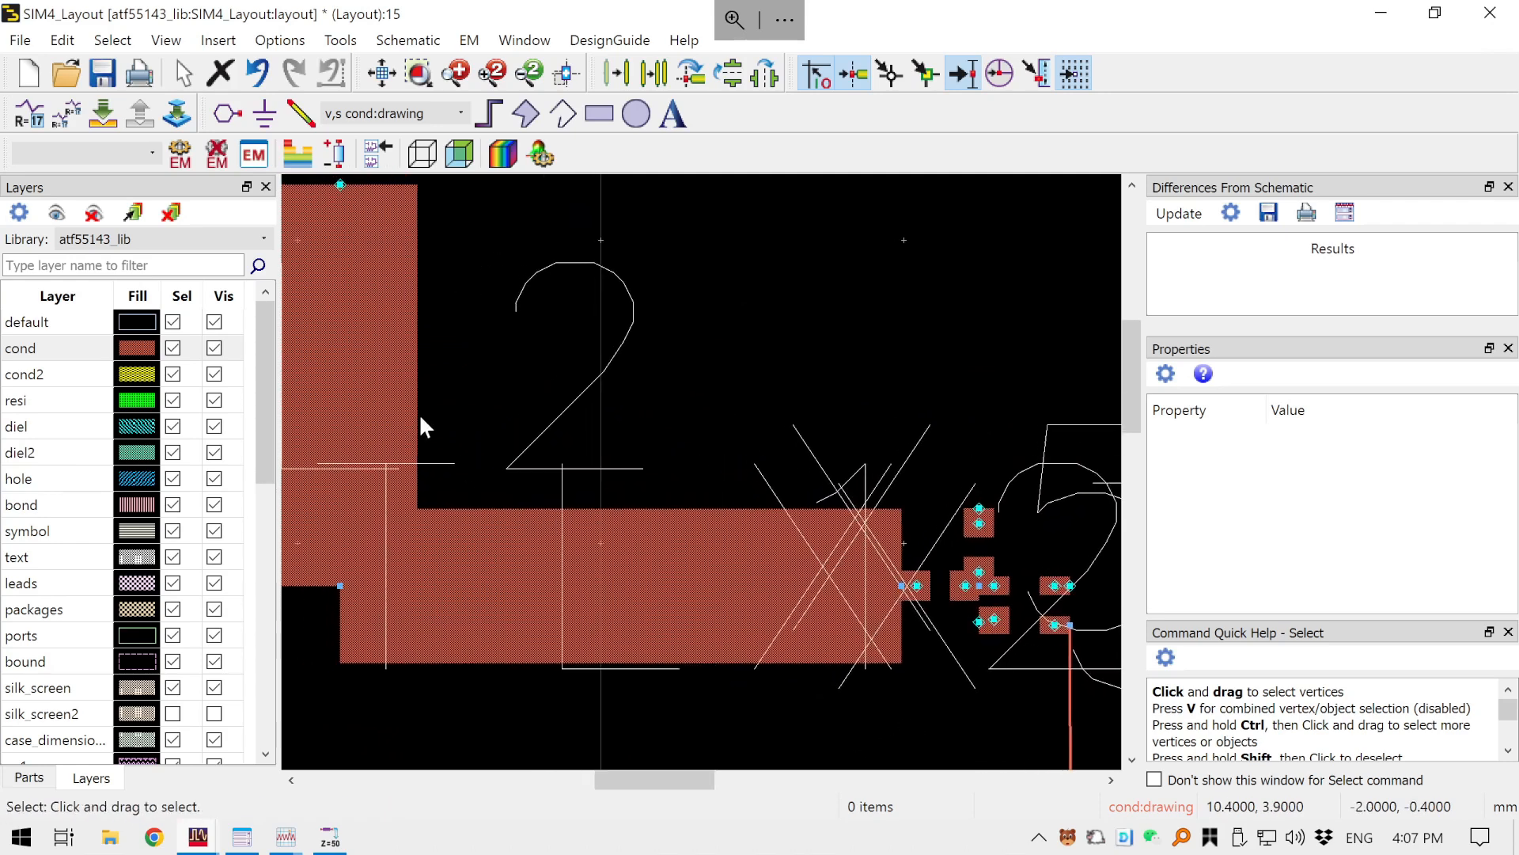
click(386, 319)
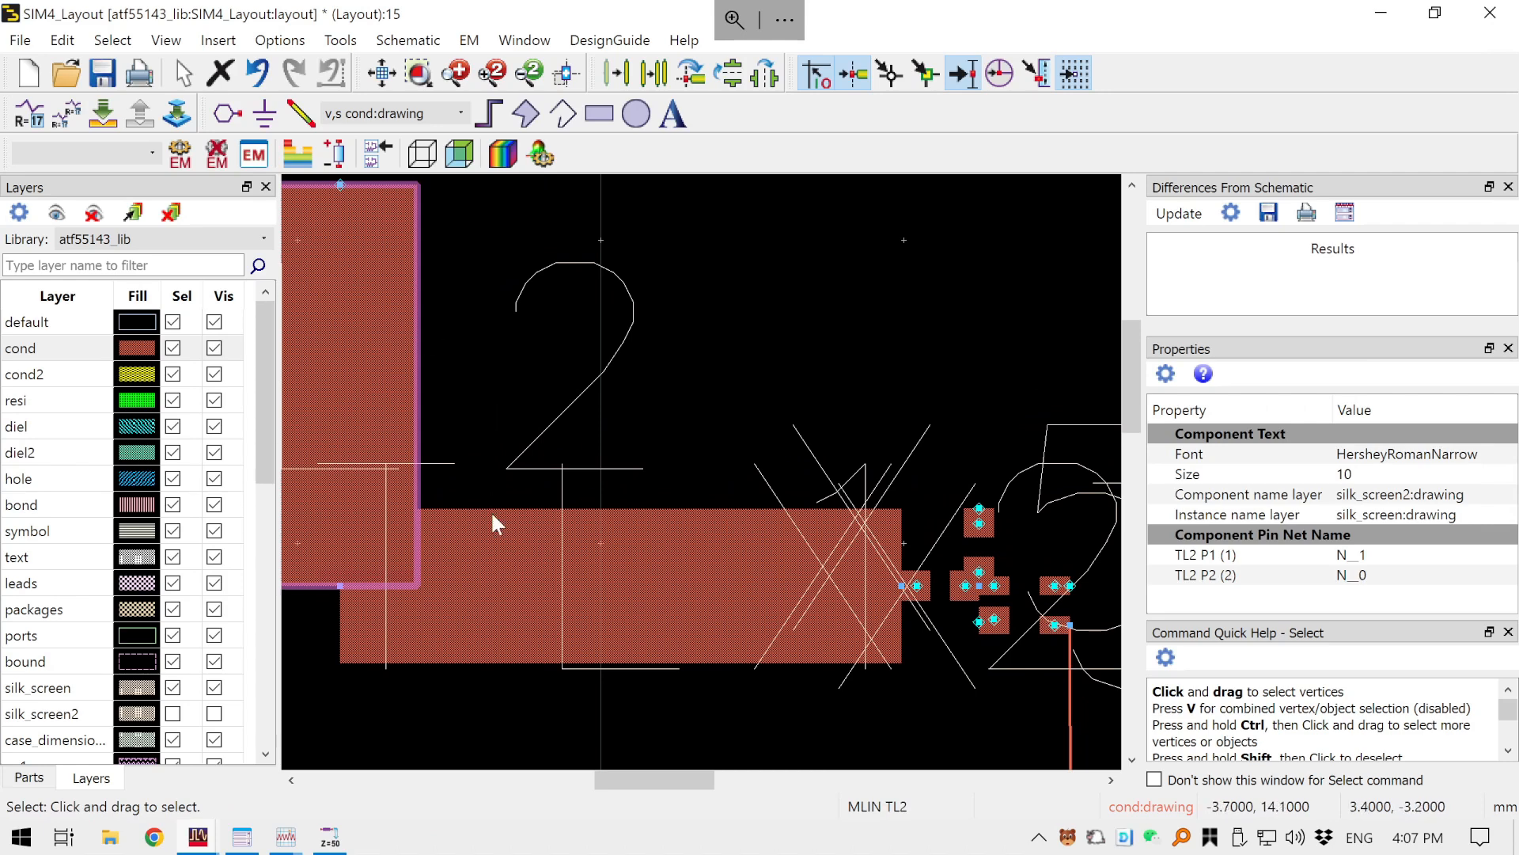
click(512, 528)
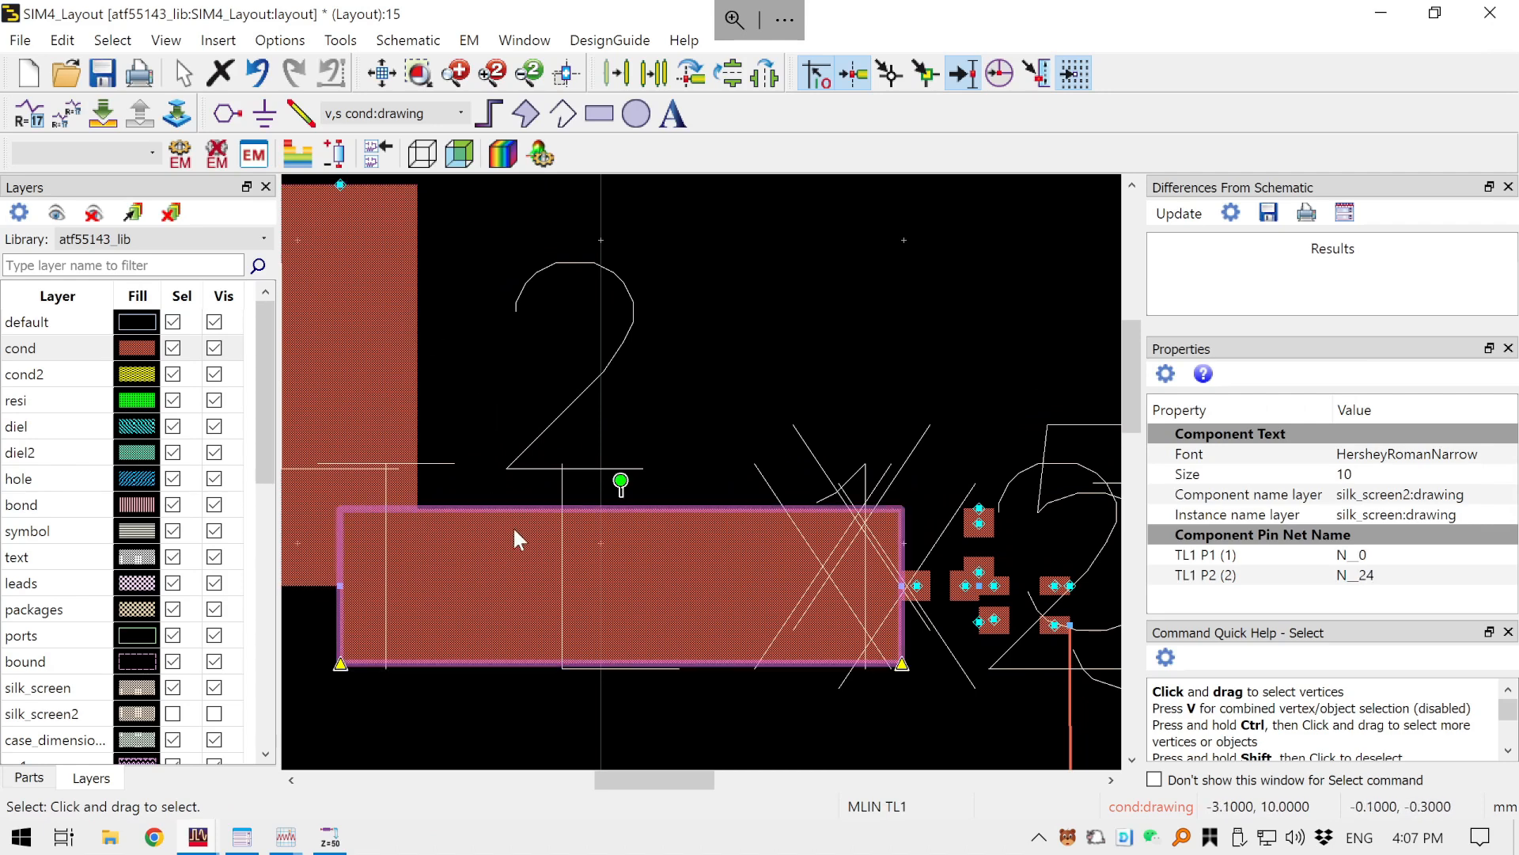
click(932, 584)
click(970, 546)
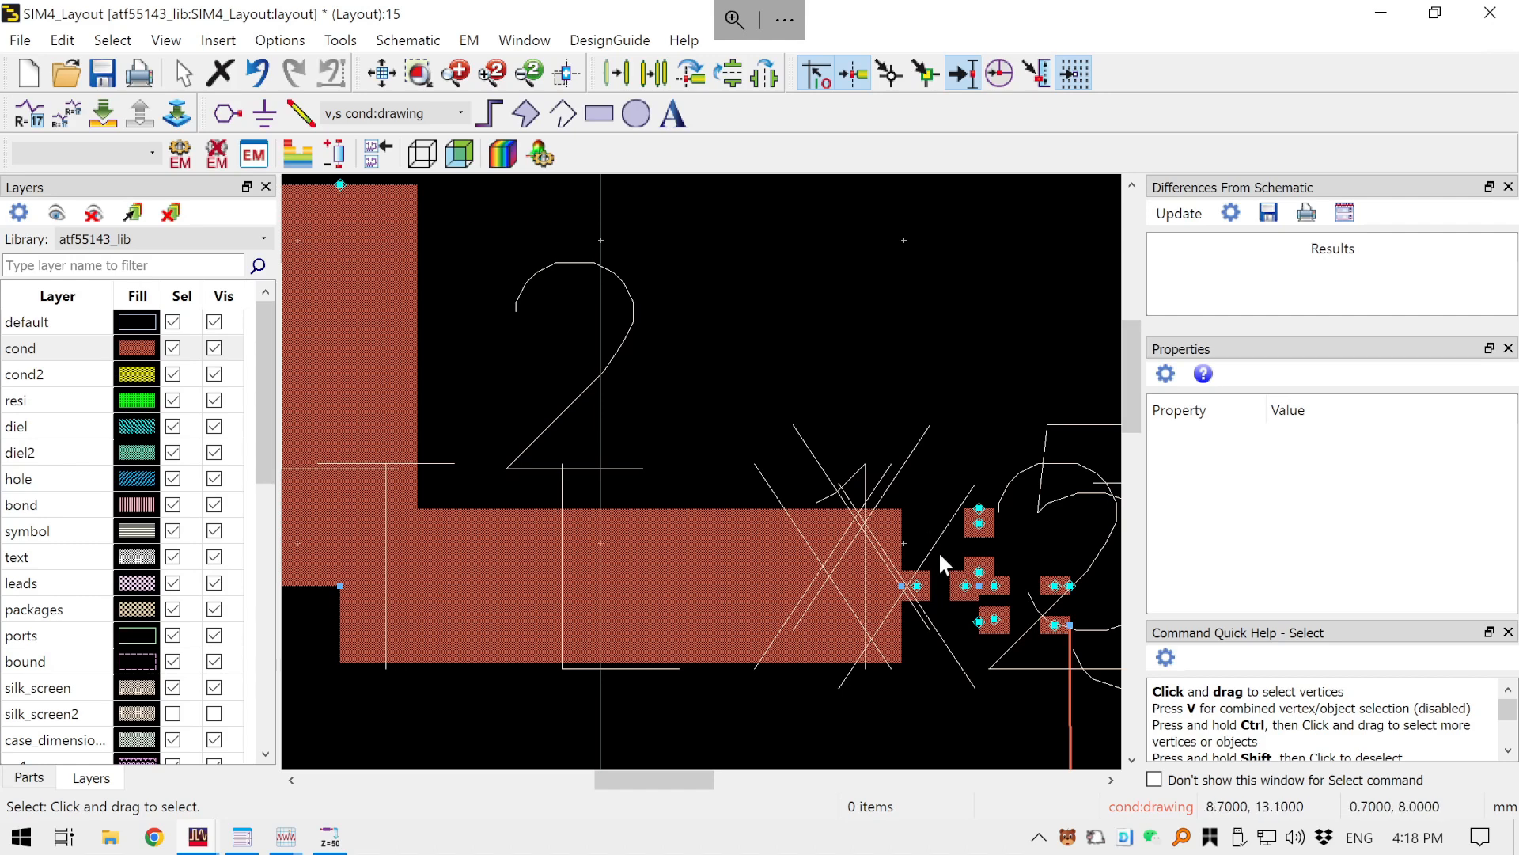
drag(906, 407, 609, 234)
drag(959, 611, 779, 377)
scroll(763, 407, down, 3)
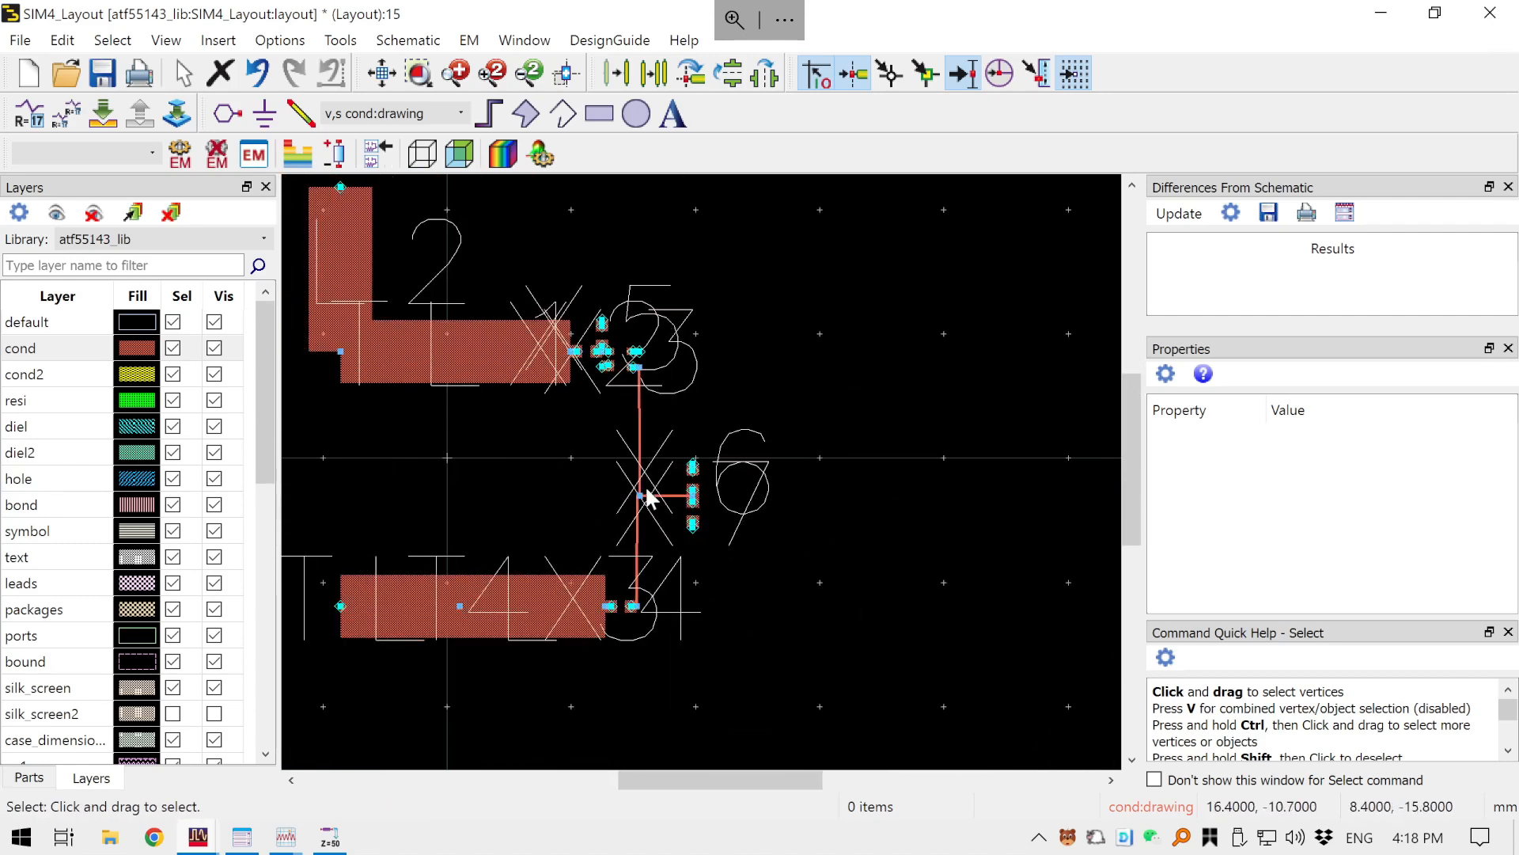
scroll(626, 447, down, 2)
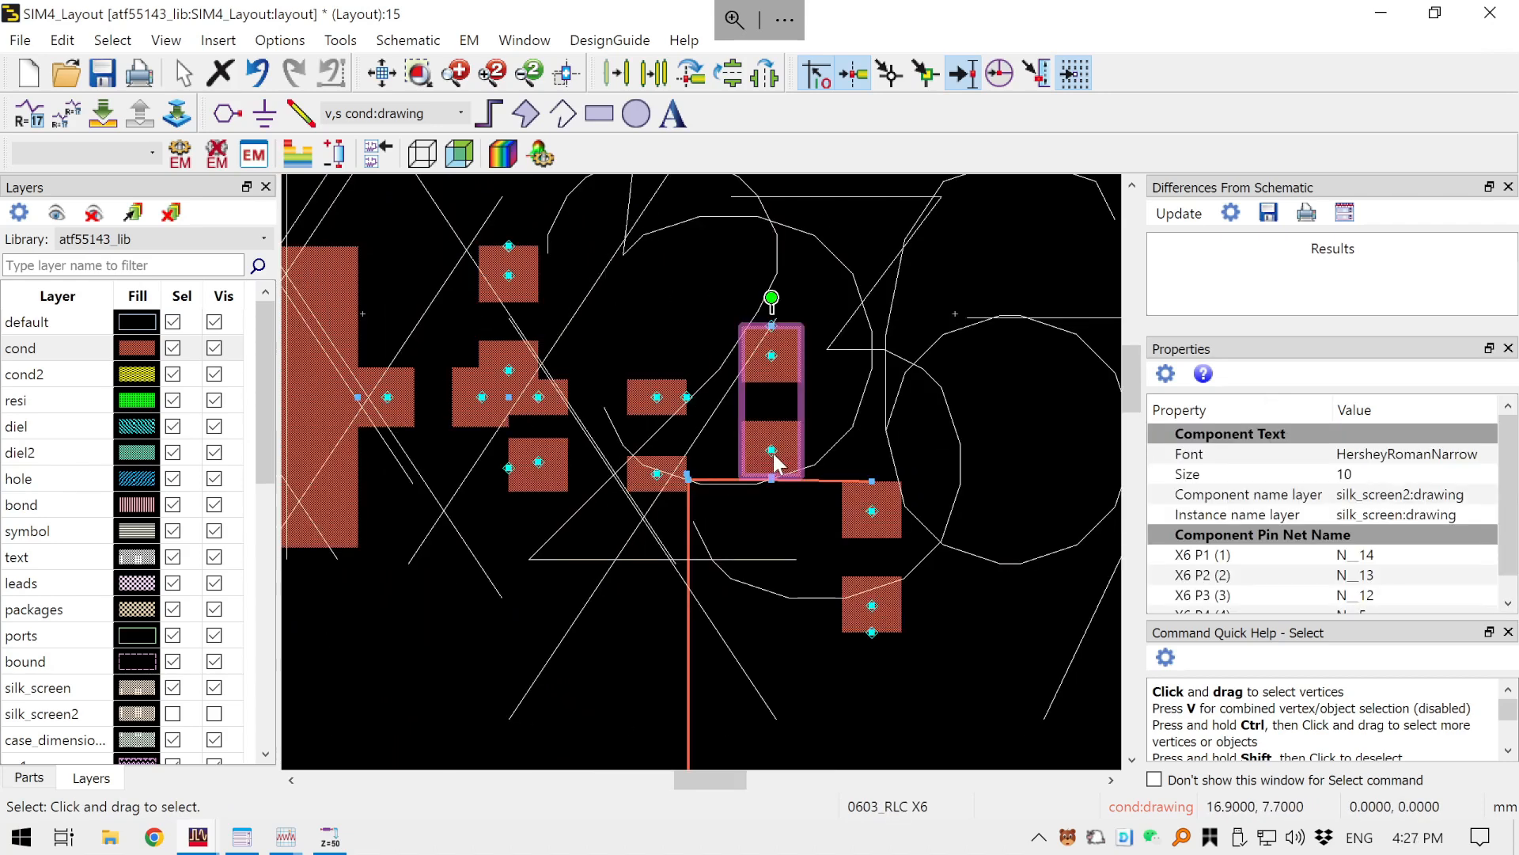
- Lay the X6 0603_RLC footprint horizontally and attach it to X3's lower right pin
click(774, 461)
drag(739, 440, 706, 494)
scroll(690, 486, up, 3)
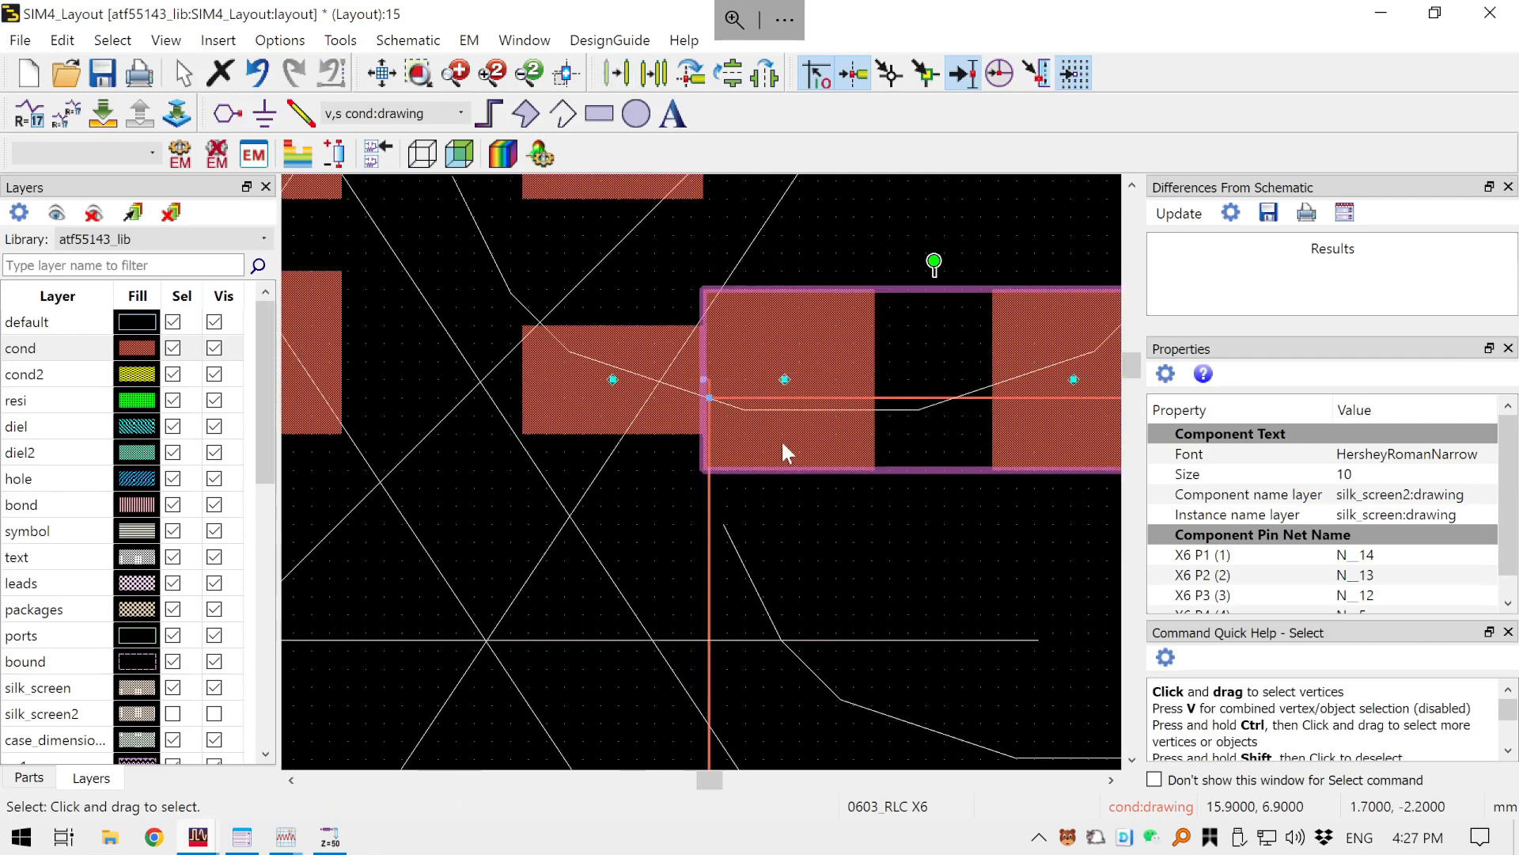
- Rotate the X7 0603_RLC footprint in 90° steps to lie horizontally and place it just below X6
drag(770, 619, 488, 530)
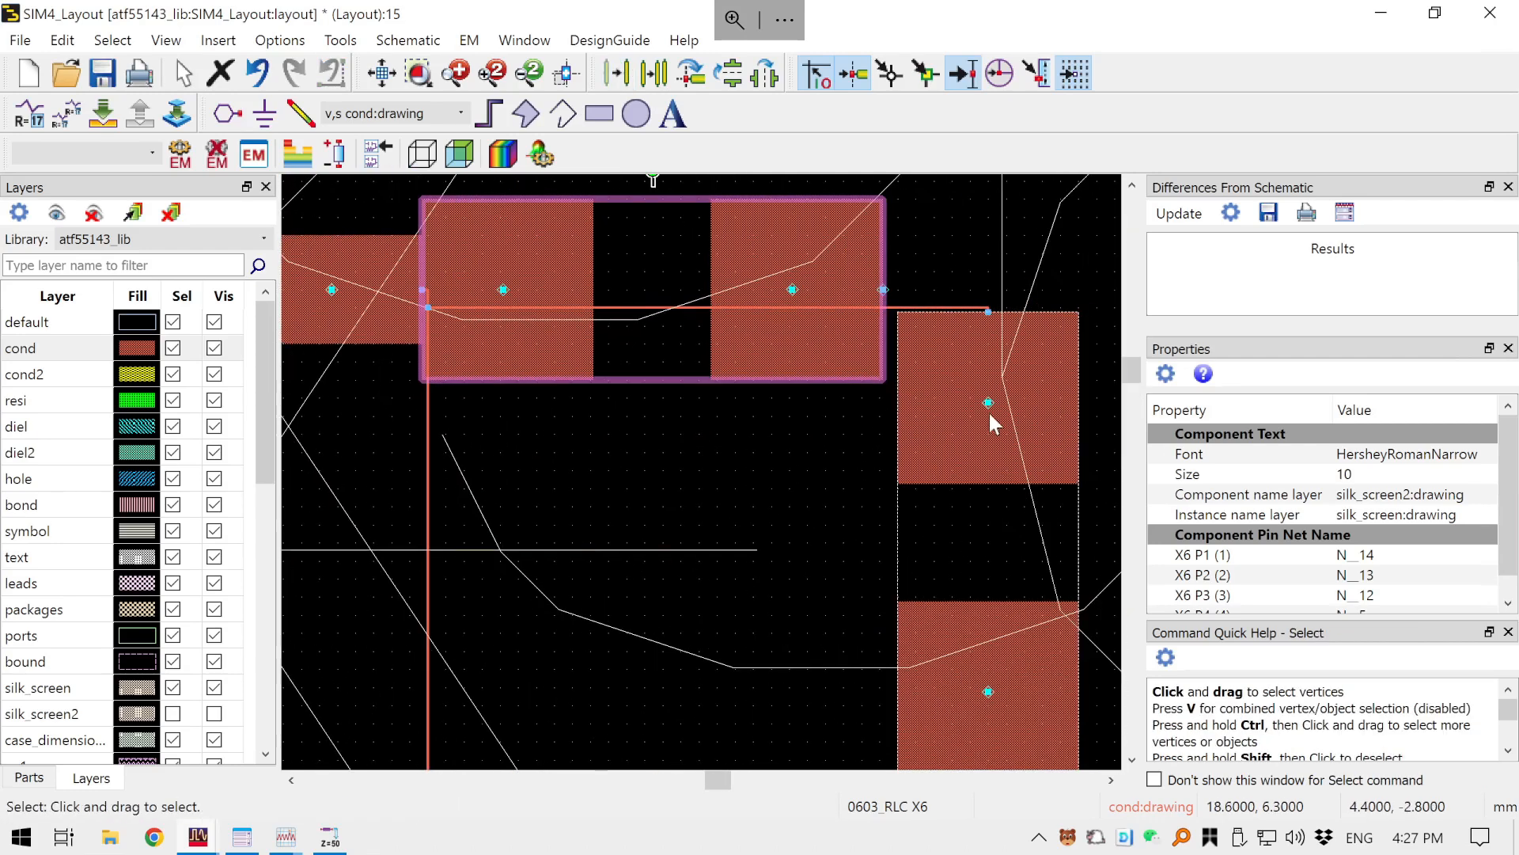
click(988, 348)
drag(960, 364, 513, 546)
key(ctrl+r)
scroll(772, 530, down, 3)
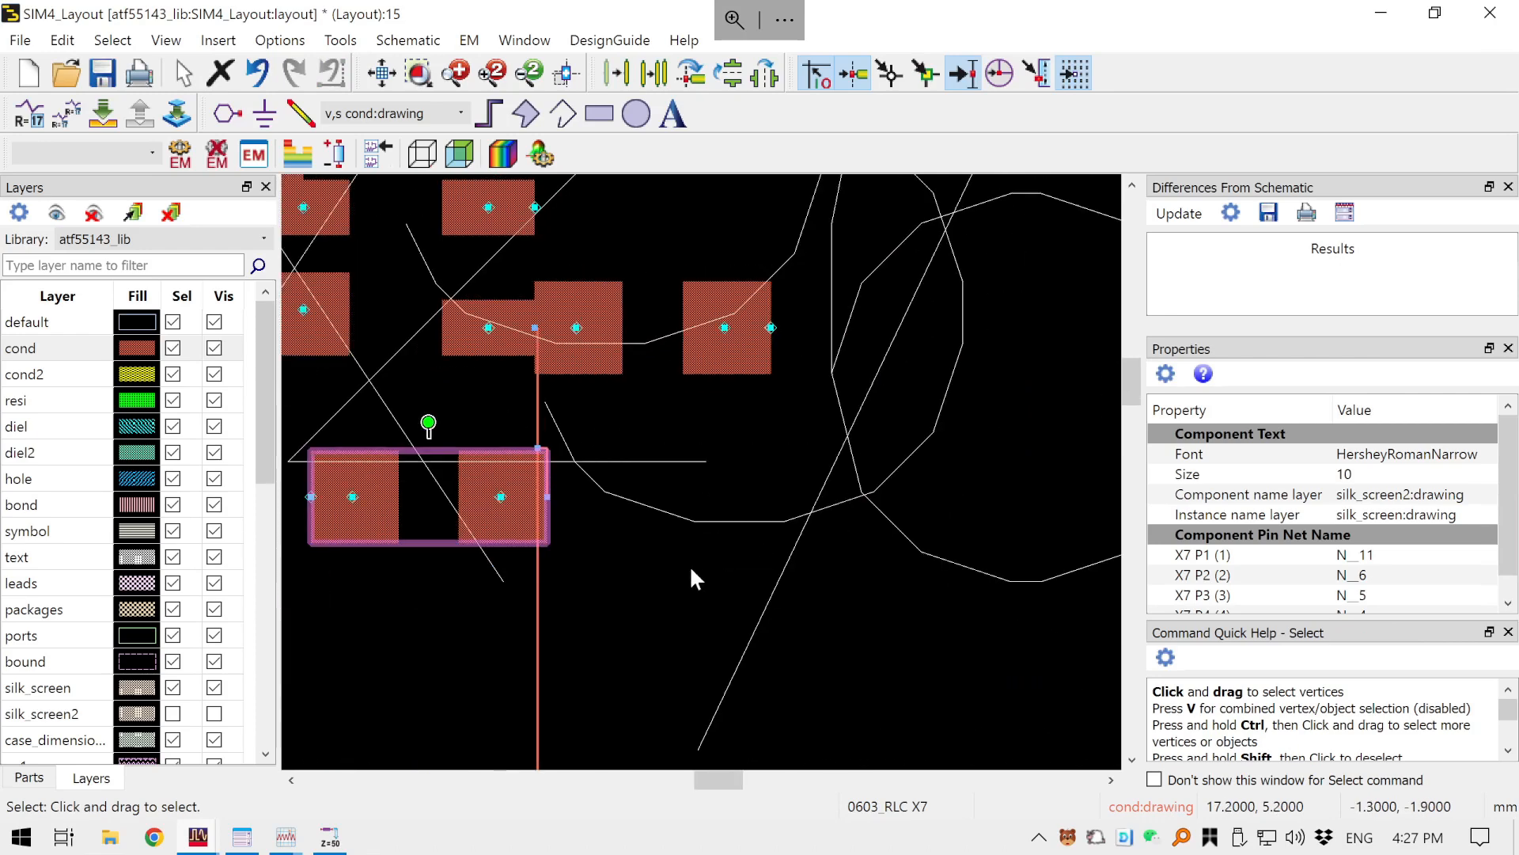
key(ctrl+r)
key(ctrl+r)
scroll(637, 549, up, 3)
- Pull the X6 and X7 footprints off X3's lower right pin and park them to the right of X3
click(615, 525)
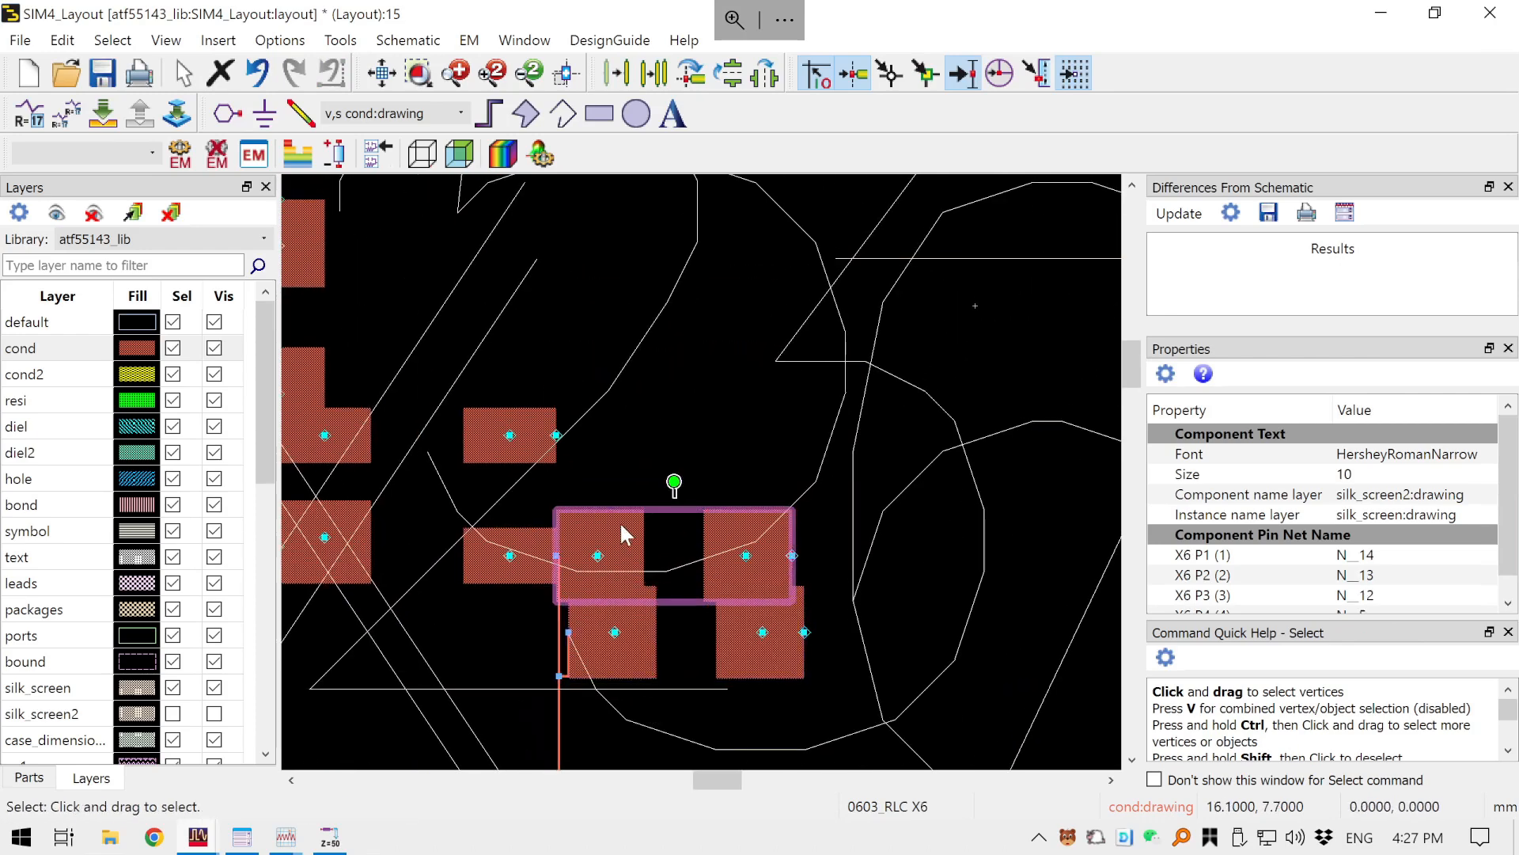
drag(616, 546, 728, 429)
drag(632, 616, 826, 486)
- Select TL3, TL4 and X4 as a group, rotate it by 180° and move it to the right of X3
scroll(747, 553, down, 3)
drag(756, 570, 773, 431)
scroll(772, 436, down, 2)
drag(702, 755, 396, 507)
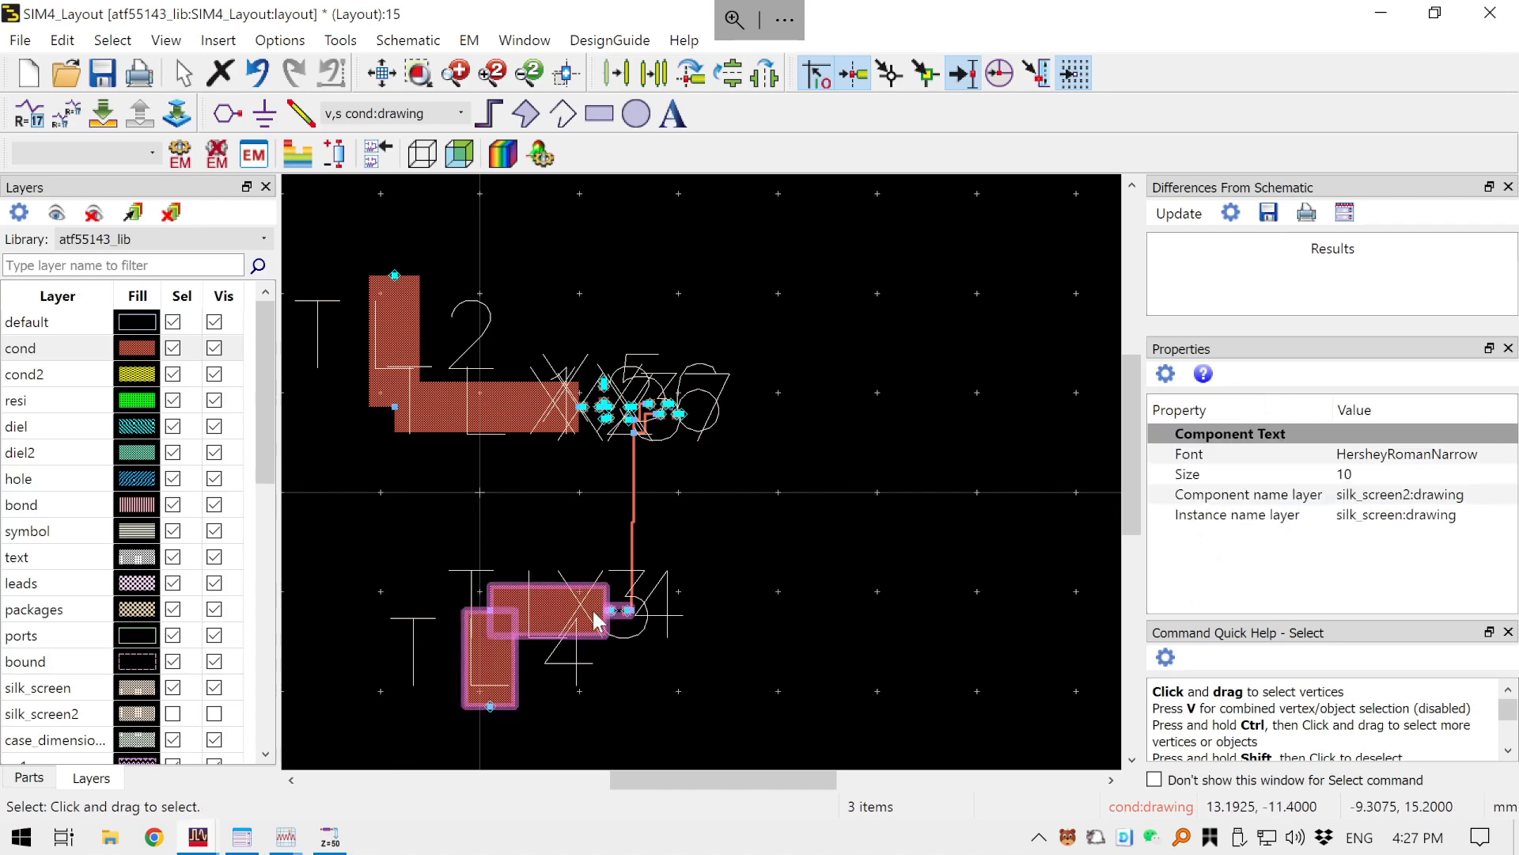
key(ctrl+r)
key(ctrl+r)
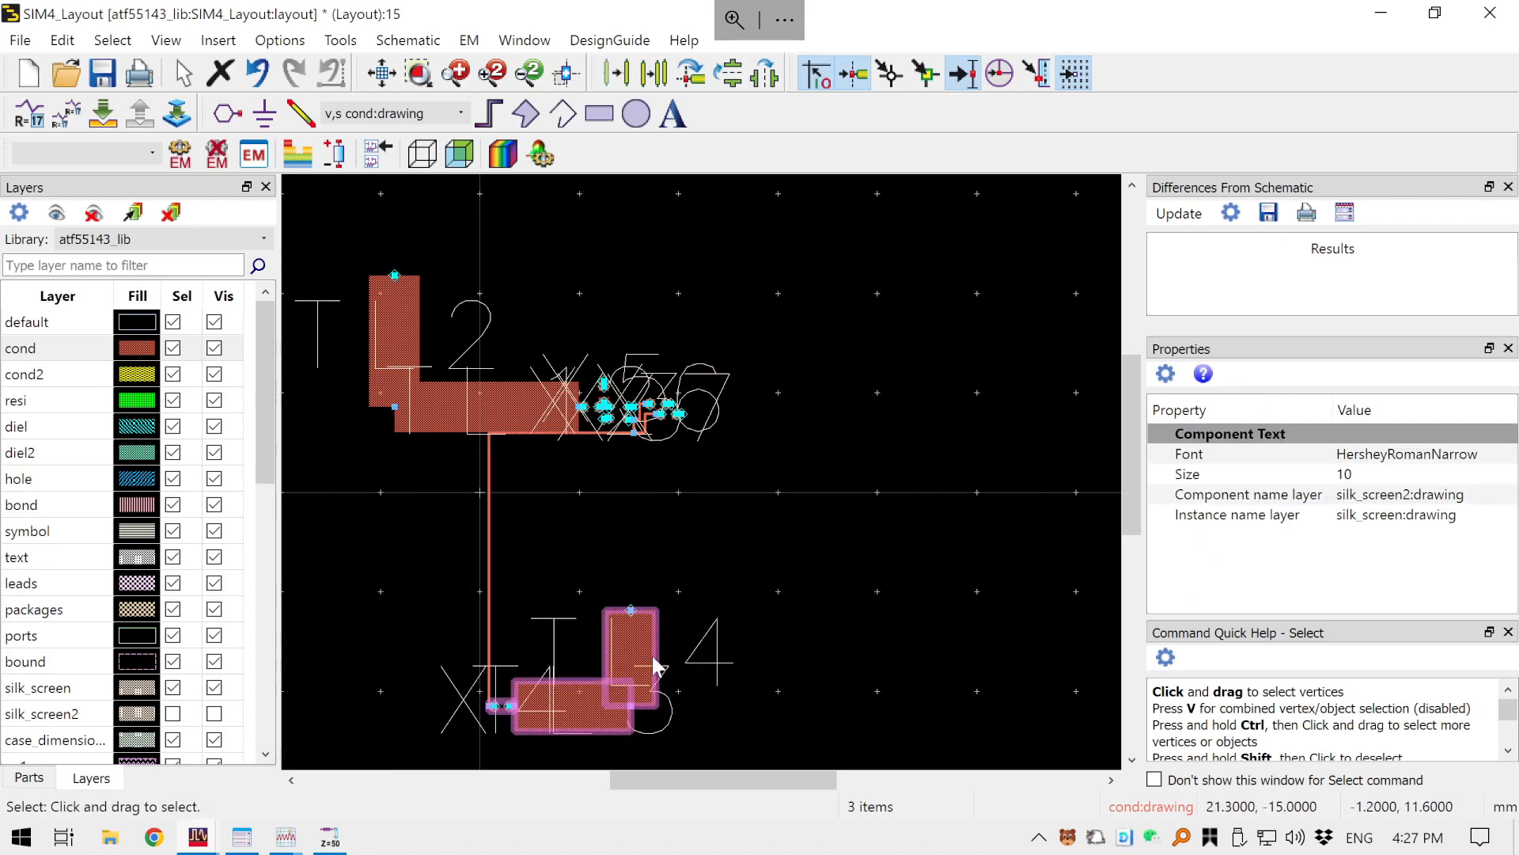
drag(543, 698, 836, 416)
scroll(658, 405, up, 3)
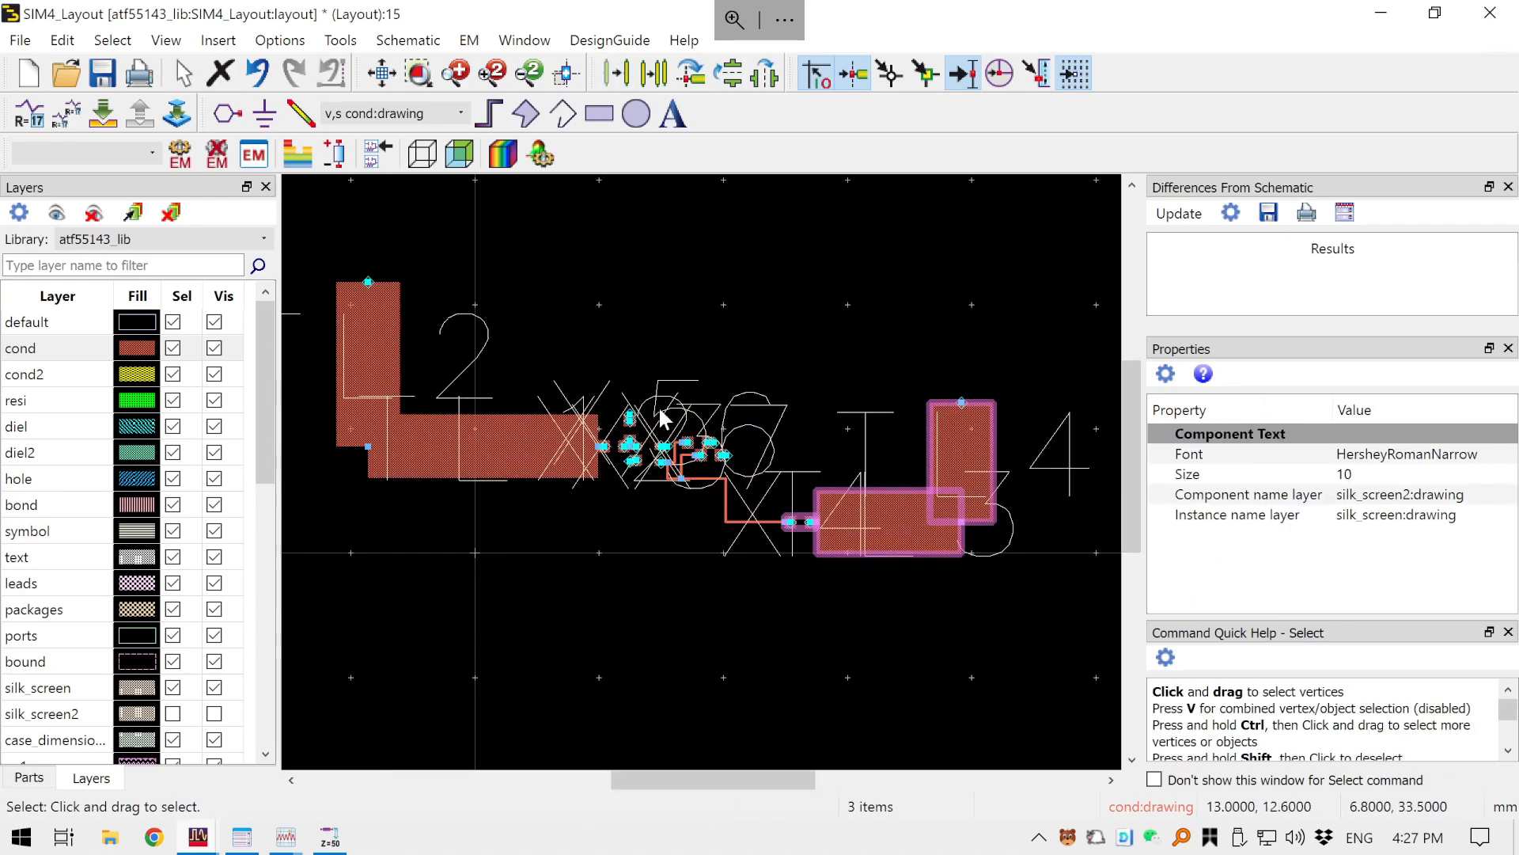
click(715, 639)
- Select the X6 and X7 footprints together and rotate them in 90° steps until both stand upright
scroll(710, 510, up, 2)
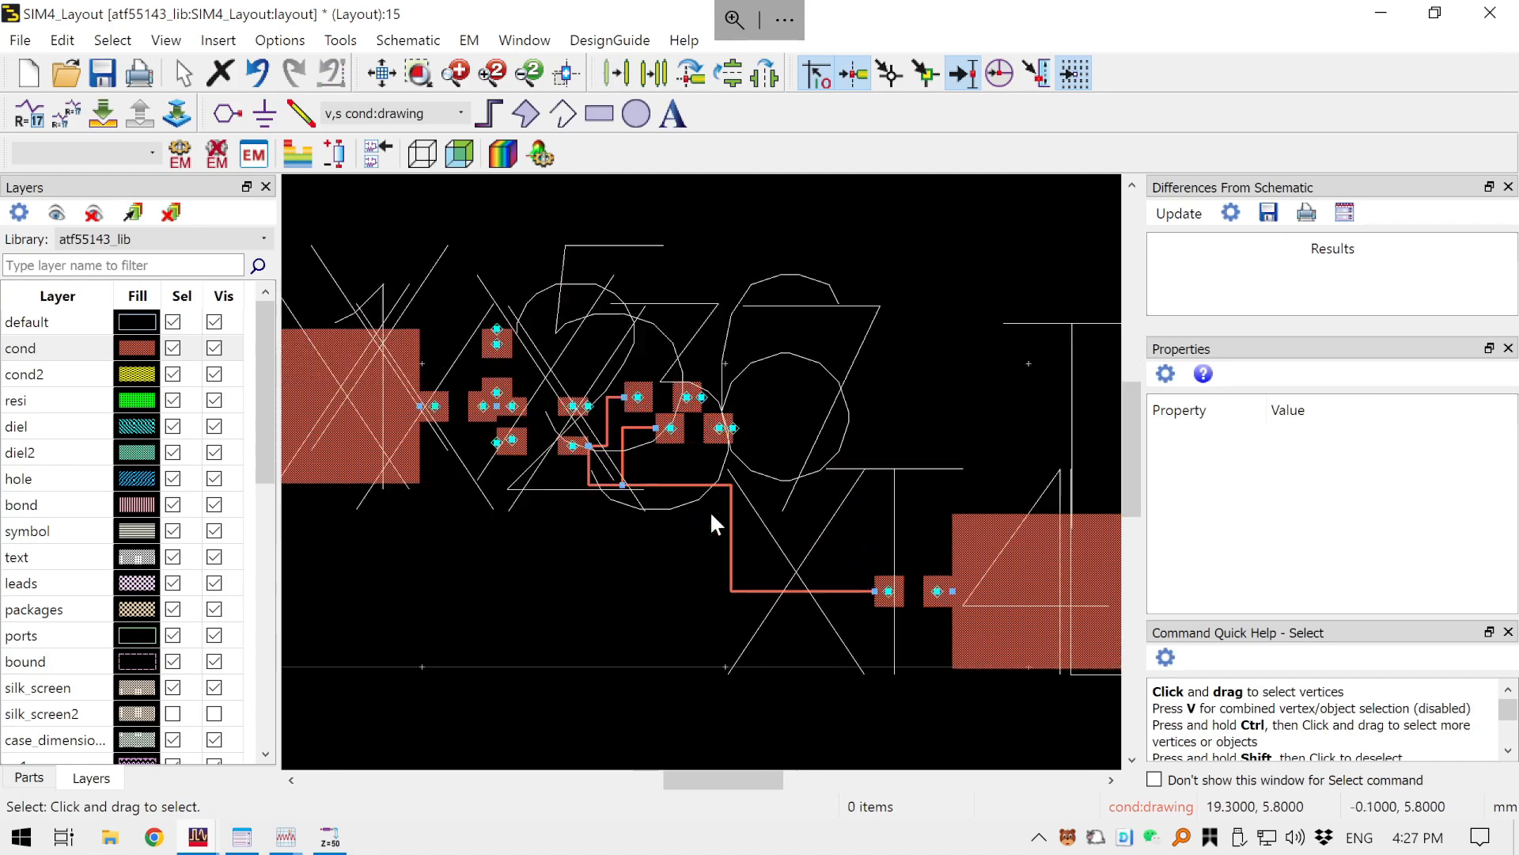
drag(771, 467, 614, 312)
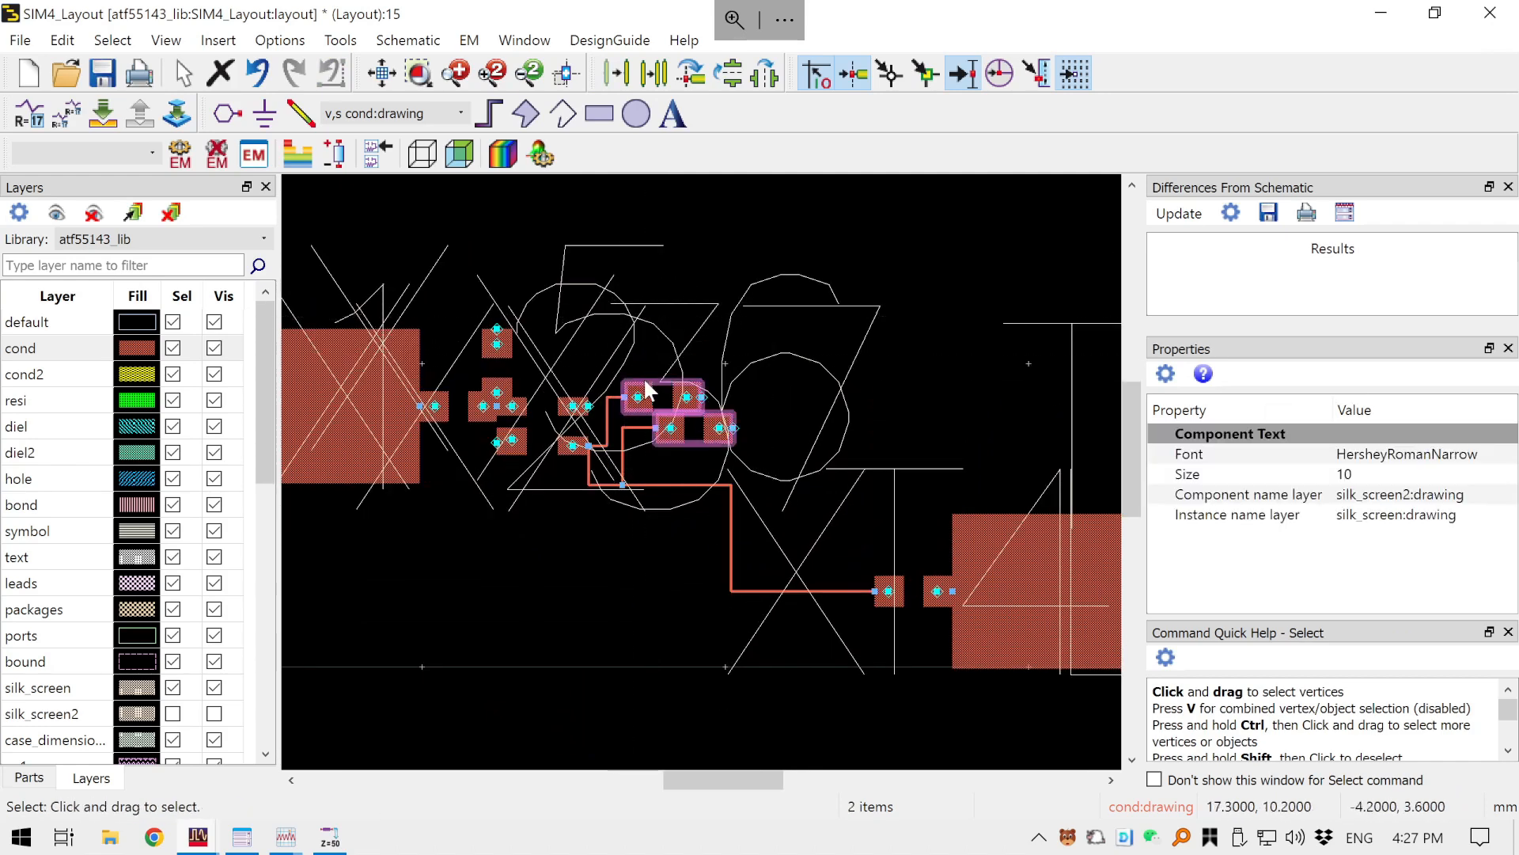
key(ctrl+r)
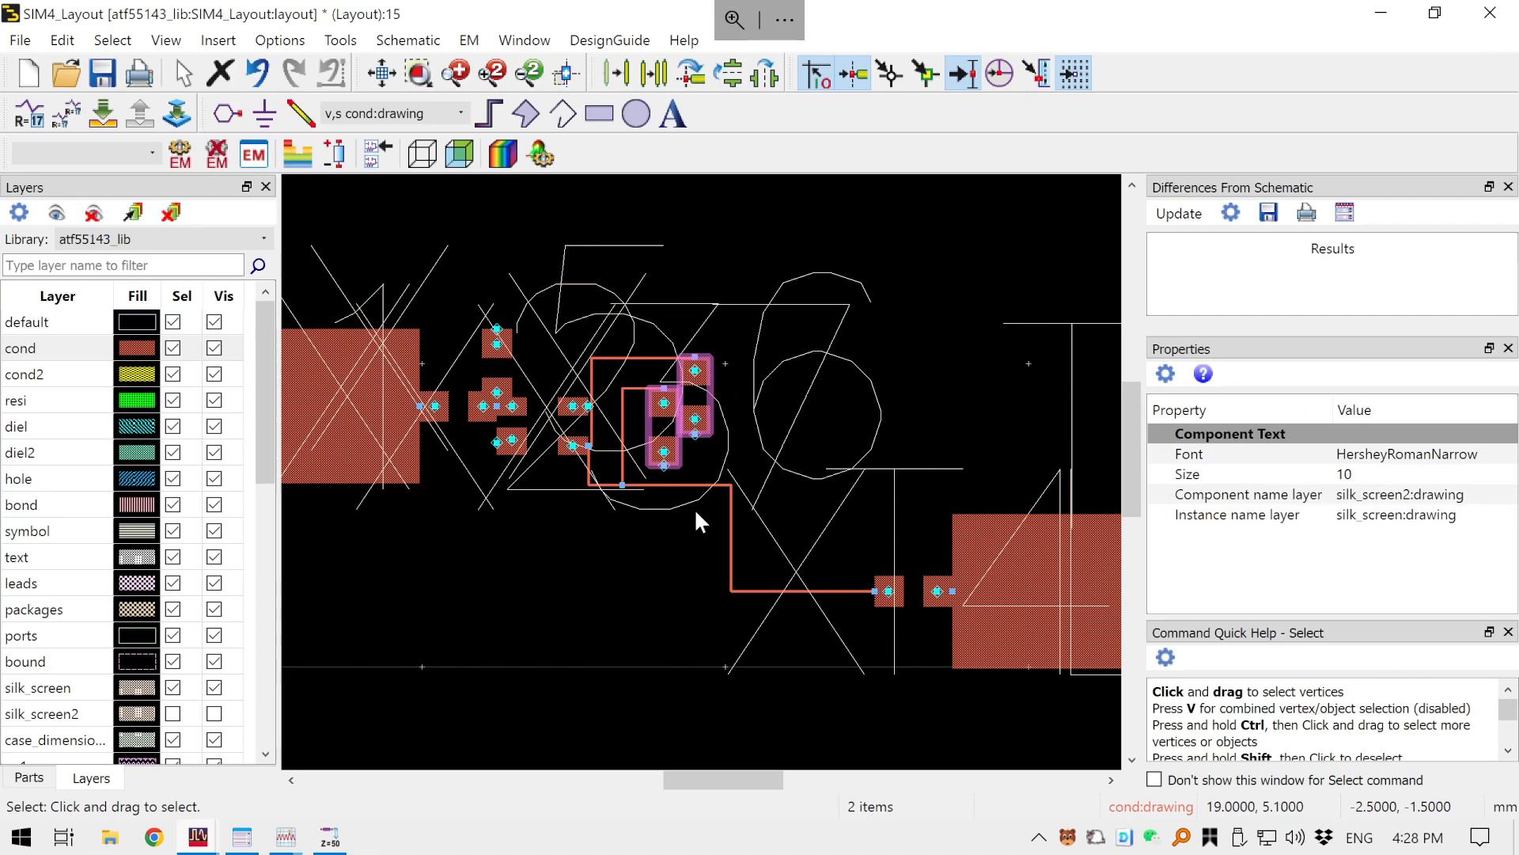
key(ctrl+r)
key(ctrl+r)
click(678, 492)
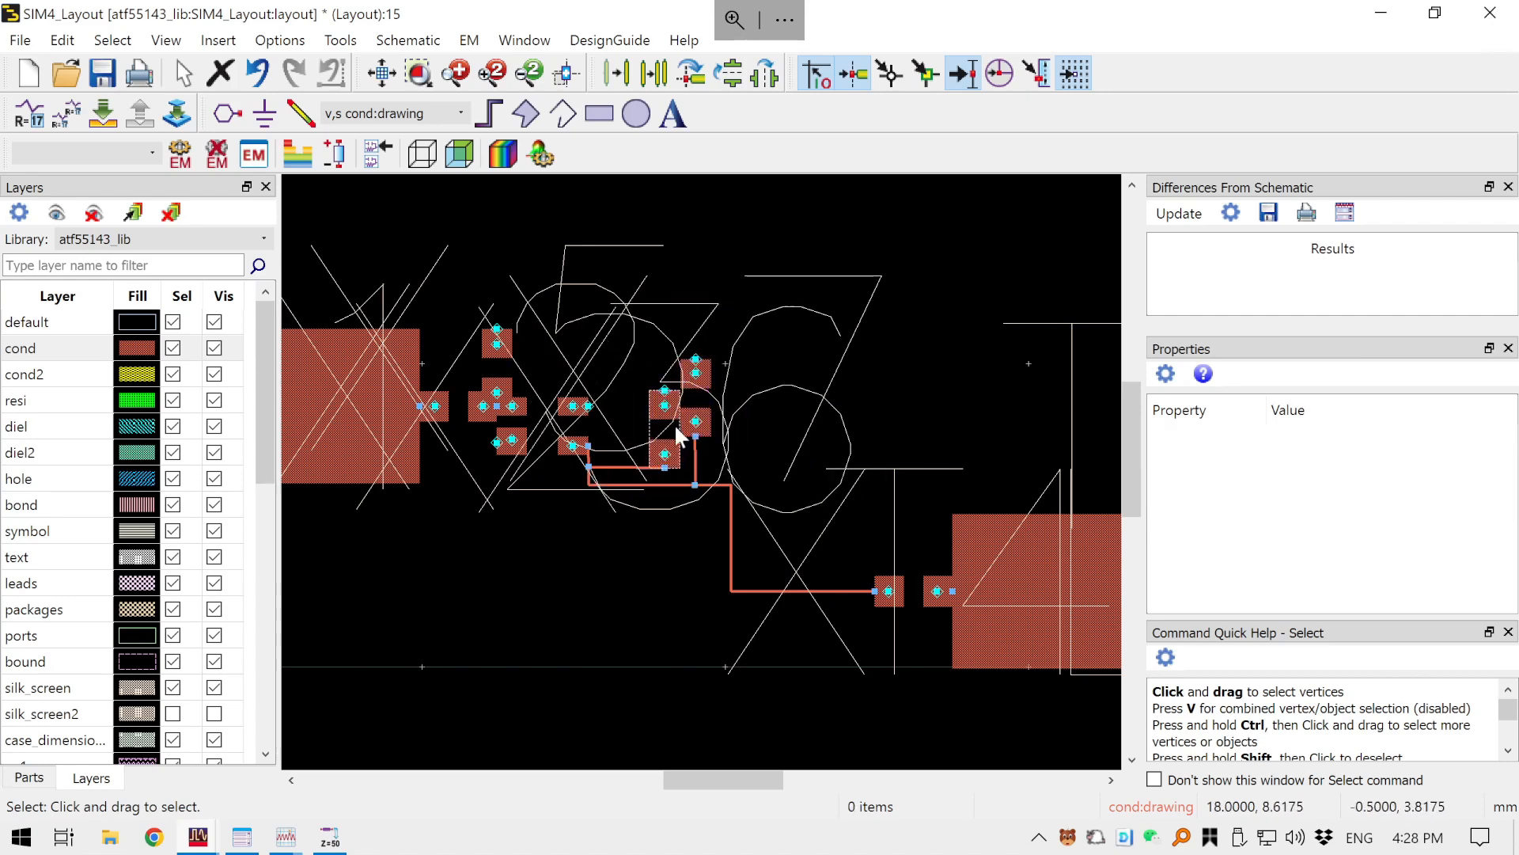
- Move the upright X6 and X7 footprints up to free the space between X3 and X4
drag(663, 418, 634, 325)
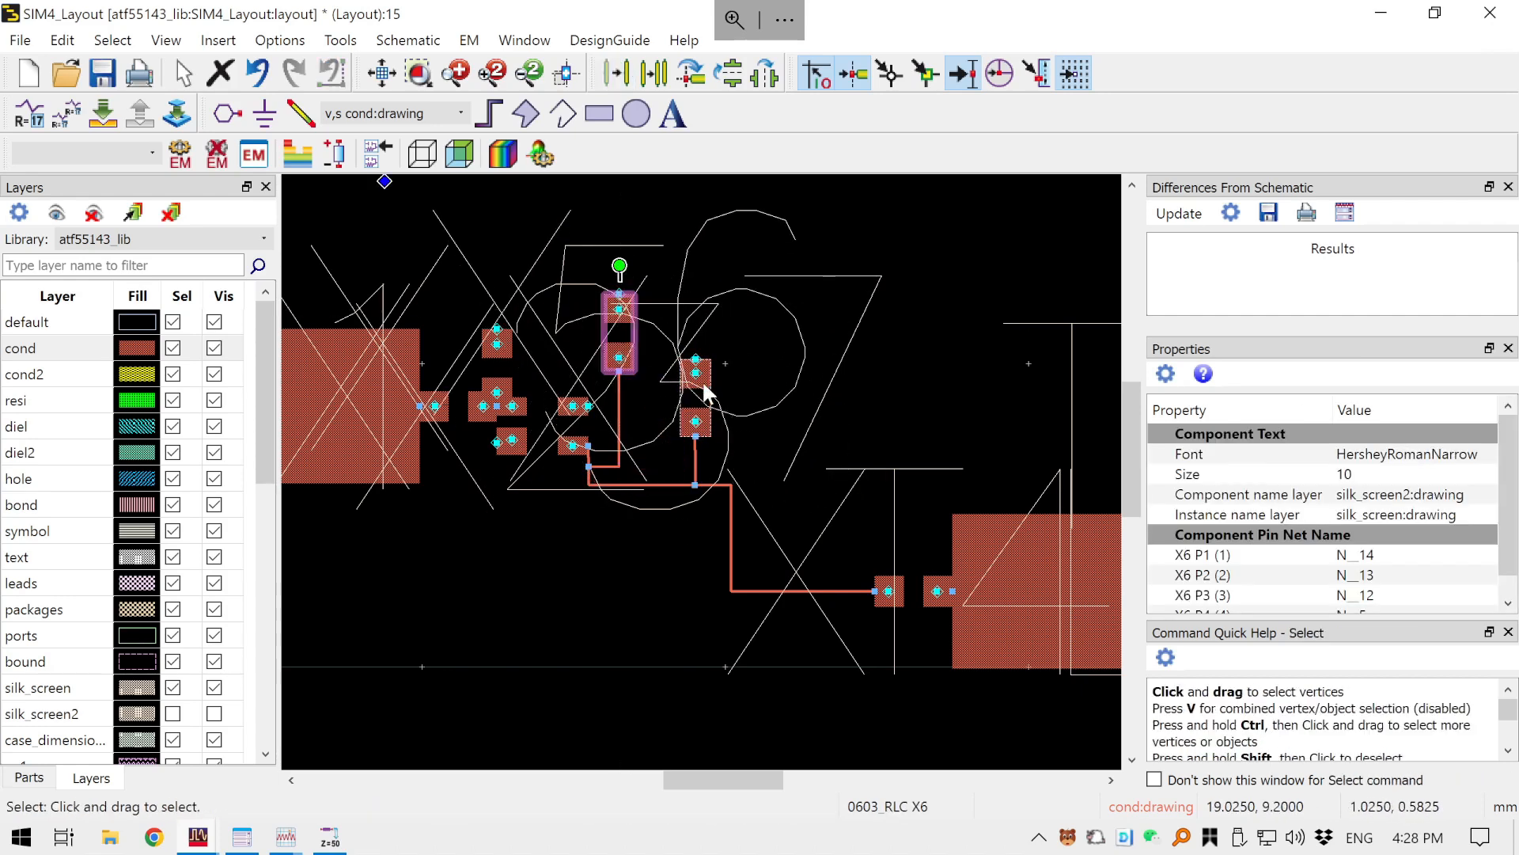
drag(702, 385, 697, 290)
click(847, 442)
- Move X4, TL3 and TL4 together so that X4's free end attaches to X3's lower right pin
drag(810, 581, 651, 529)
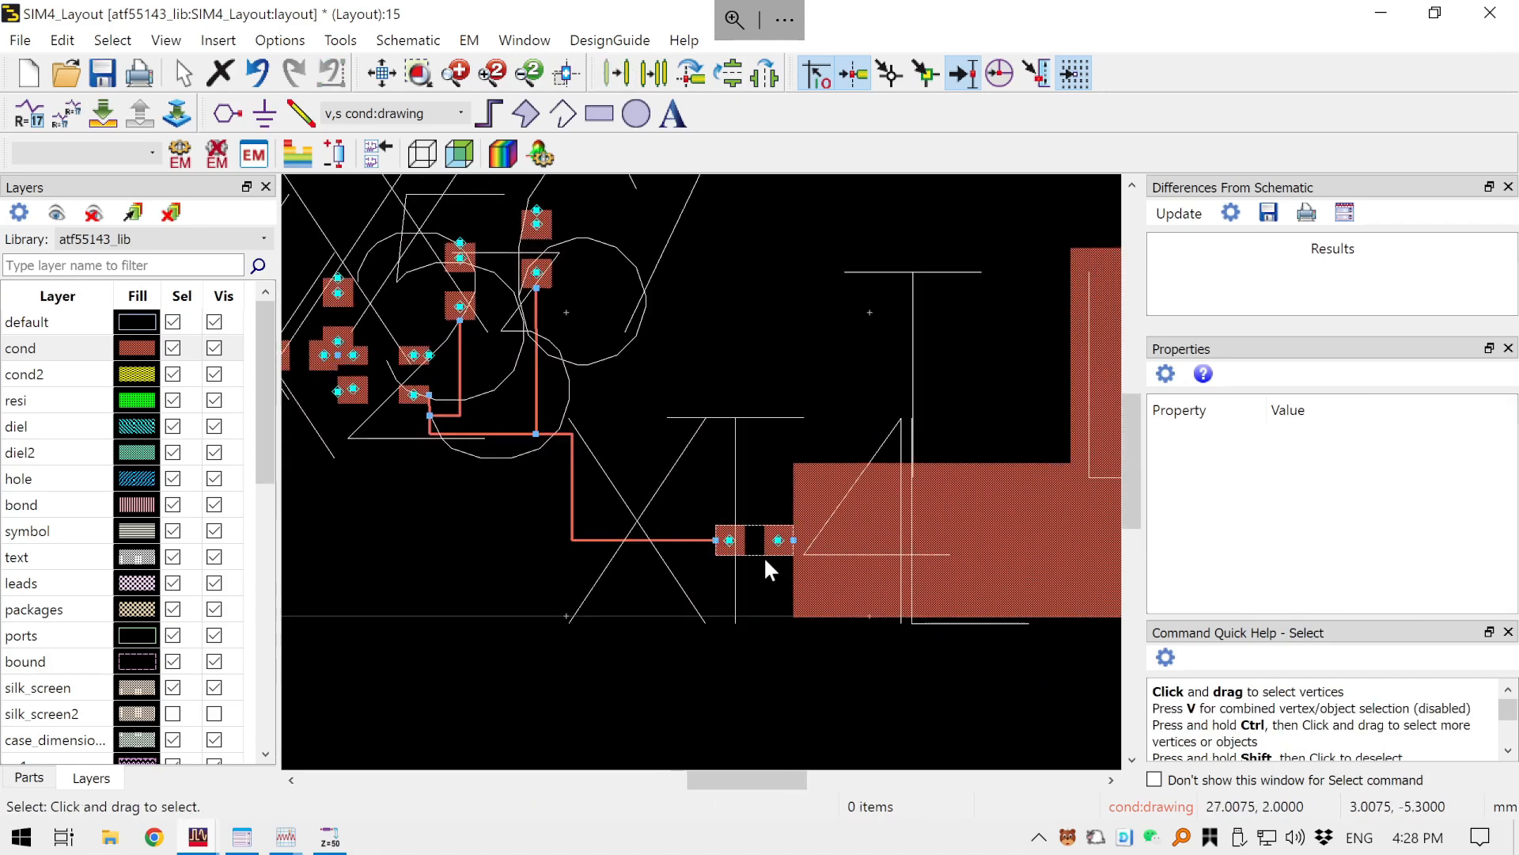
click(742, 540)
scroll(648, 649, down, 4)
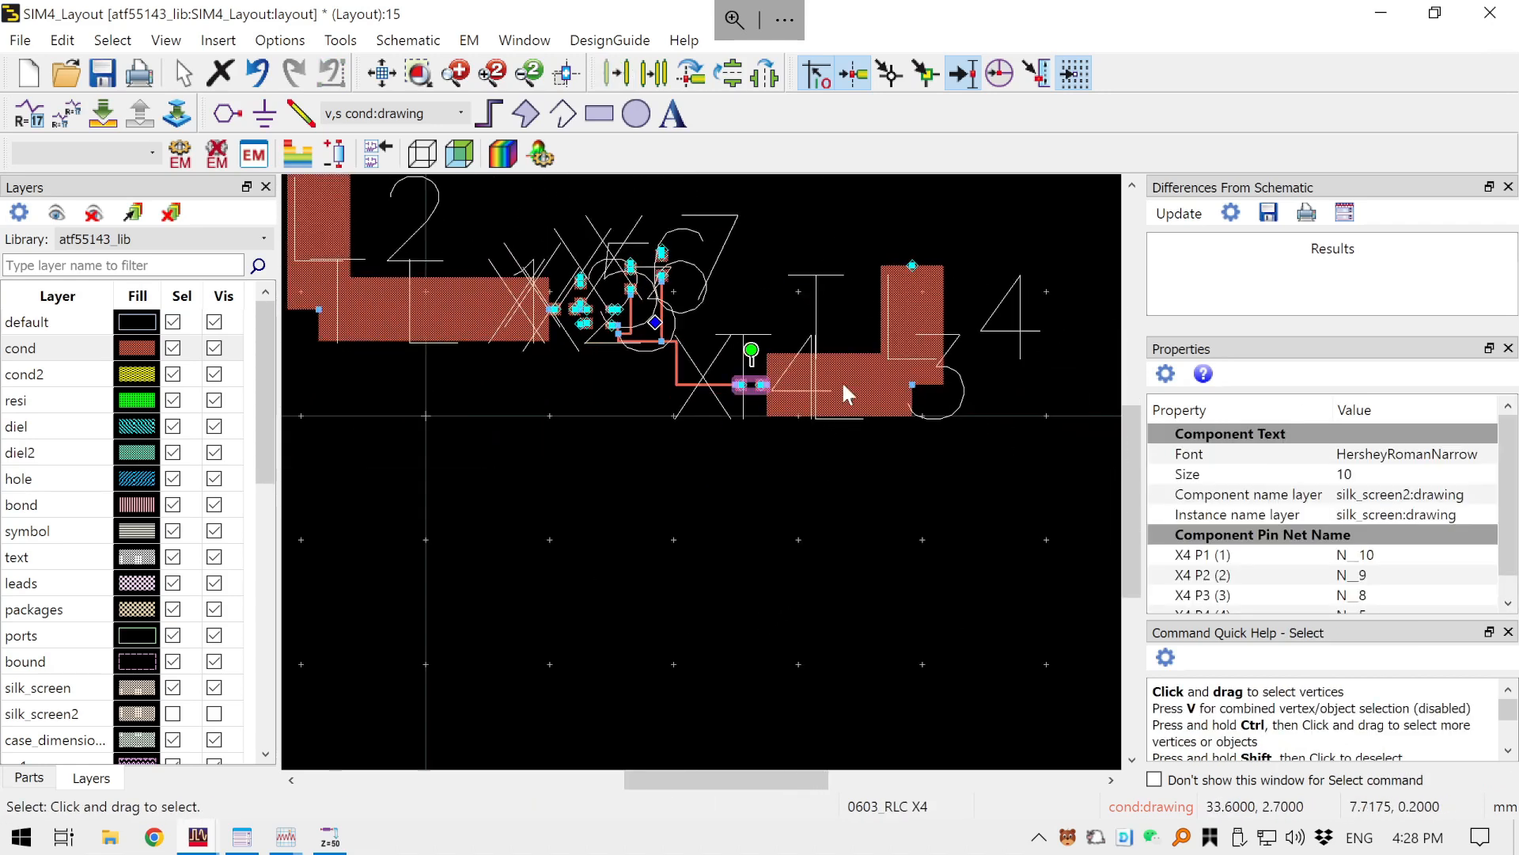
ctrl+click(899, 319)
scroll(703, 378, up, 4)
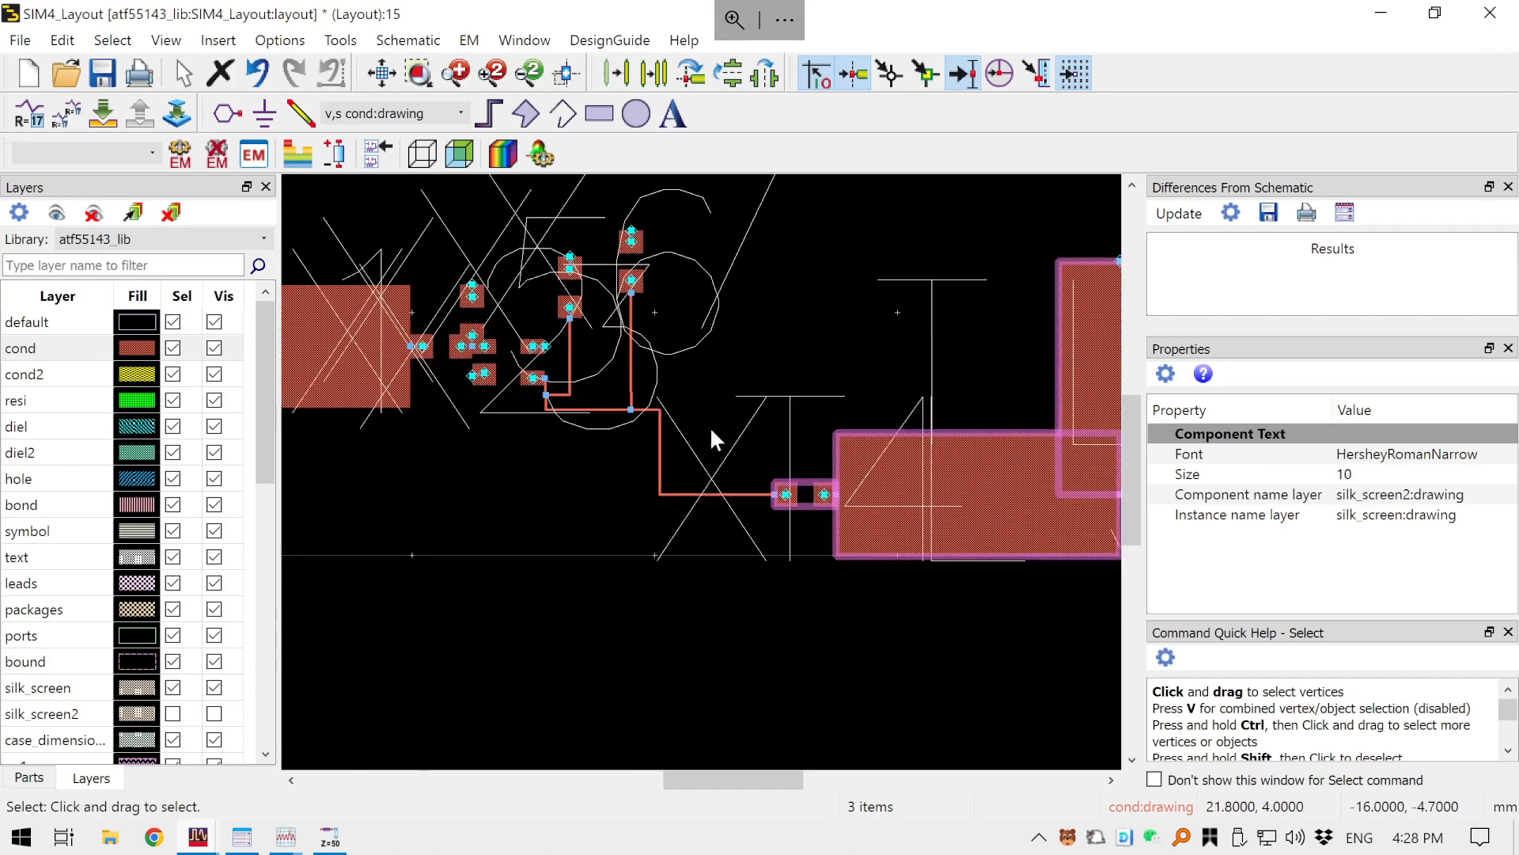
drag(797, 520, 510, 379)
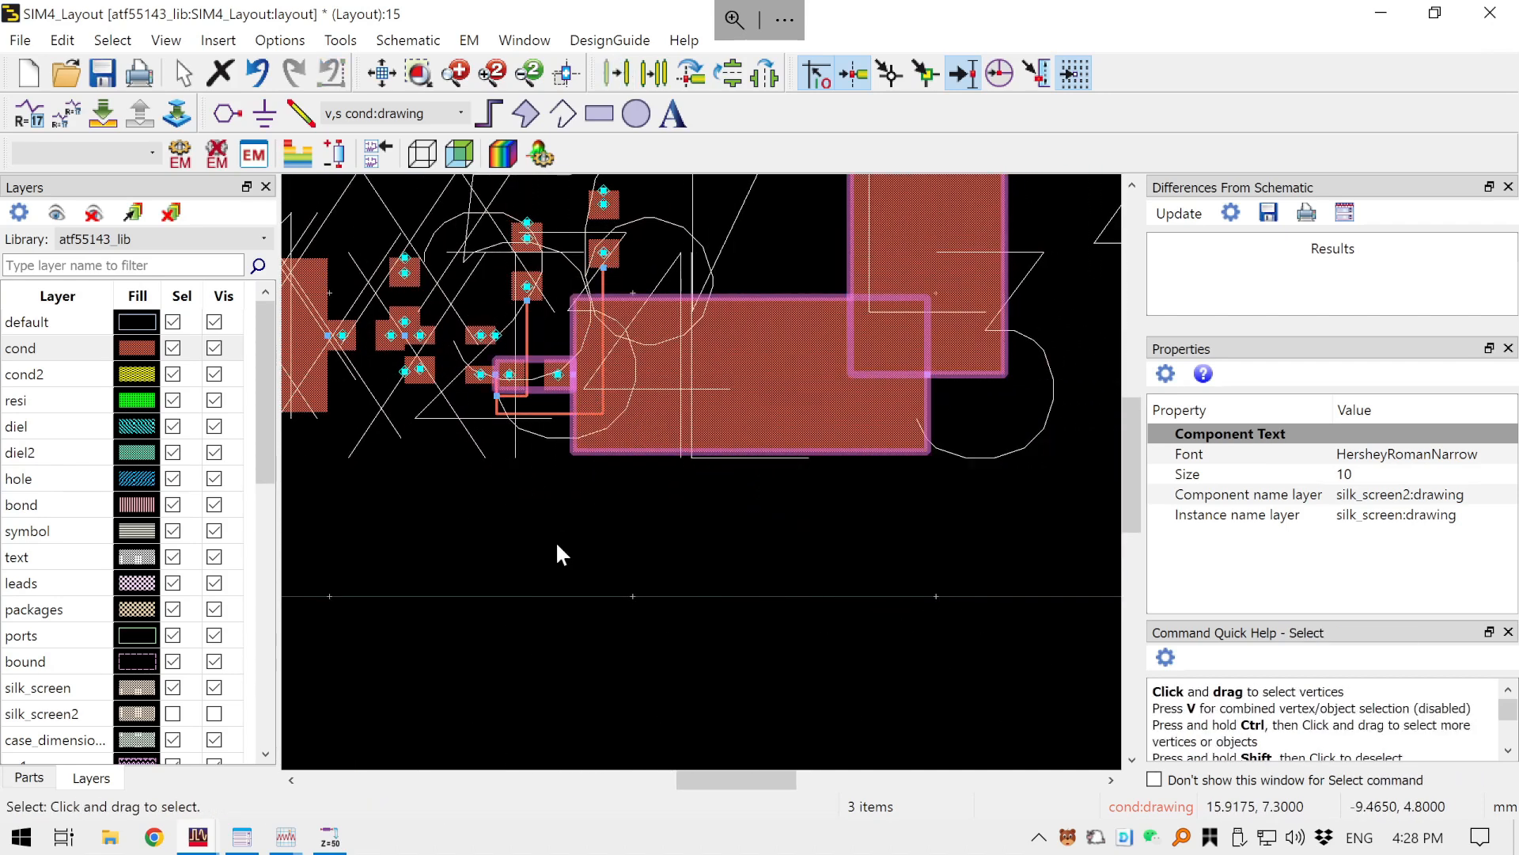
key(Delete)
- Move the upright X6 footprint down onto the junction of X3 and X4
scroll(508, 371, up, 2)
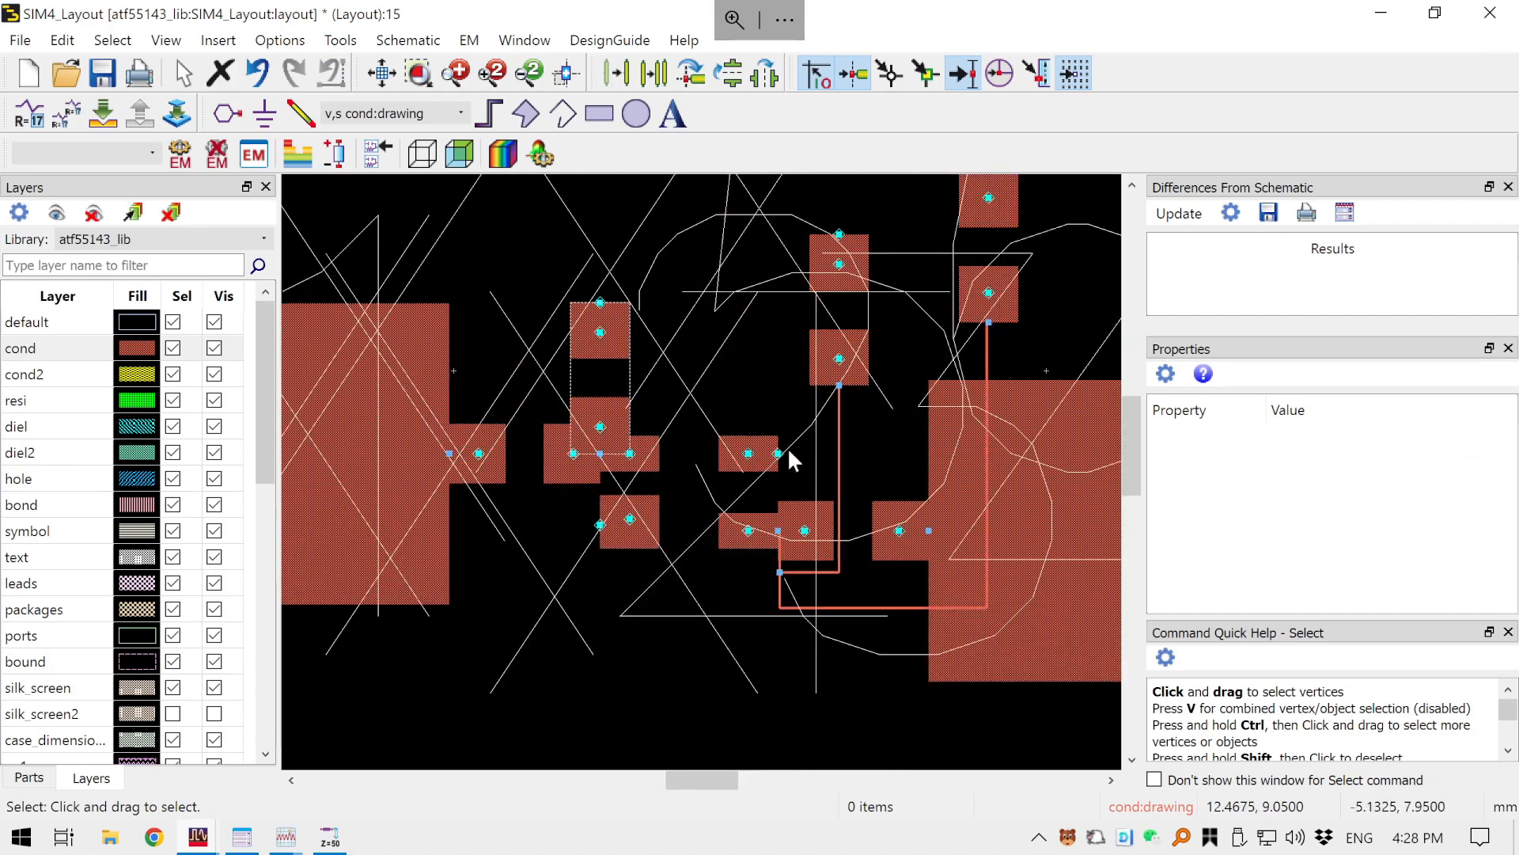
scroll(782, 470, up, 2)
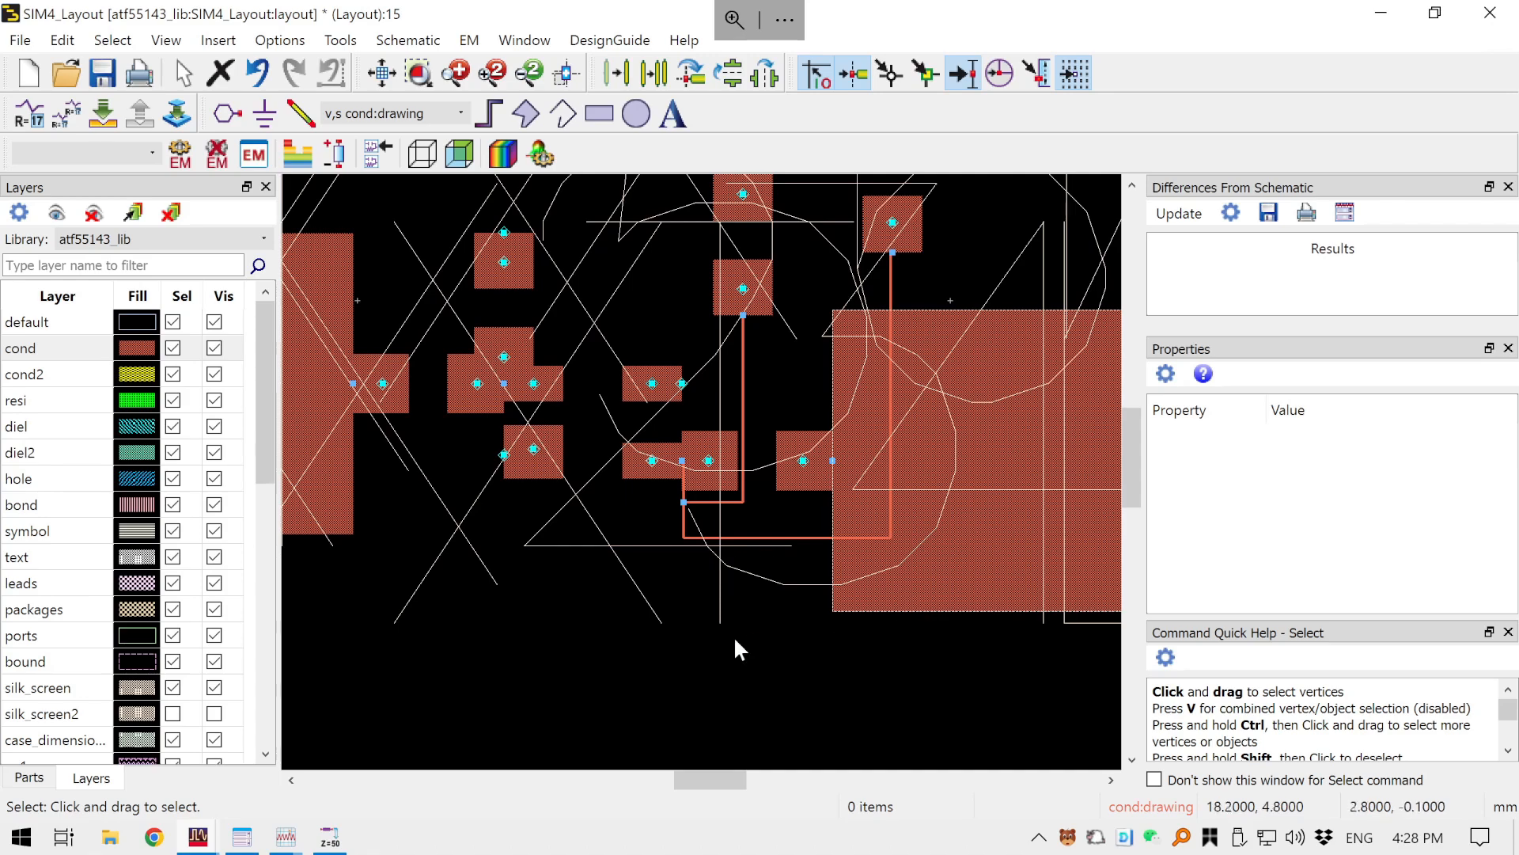
scroll(736, 645, down, 2)
scroll(720, 365, up, 2)
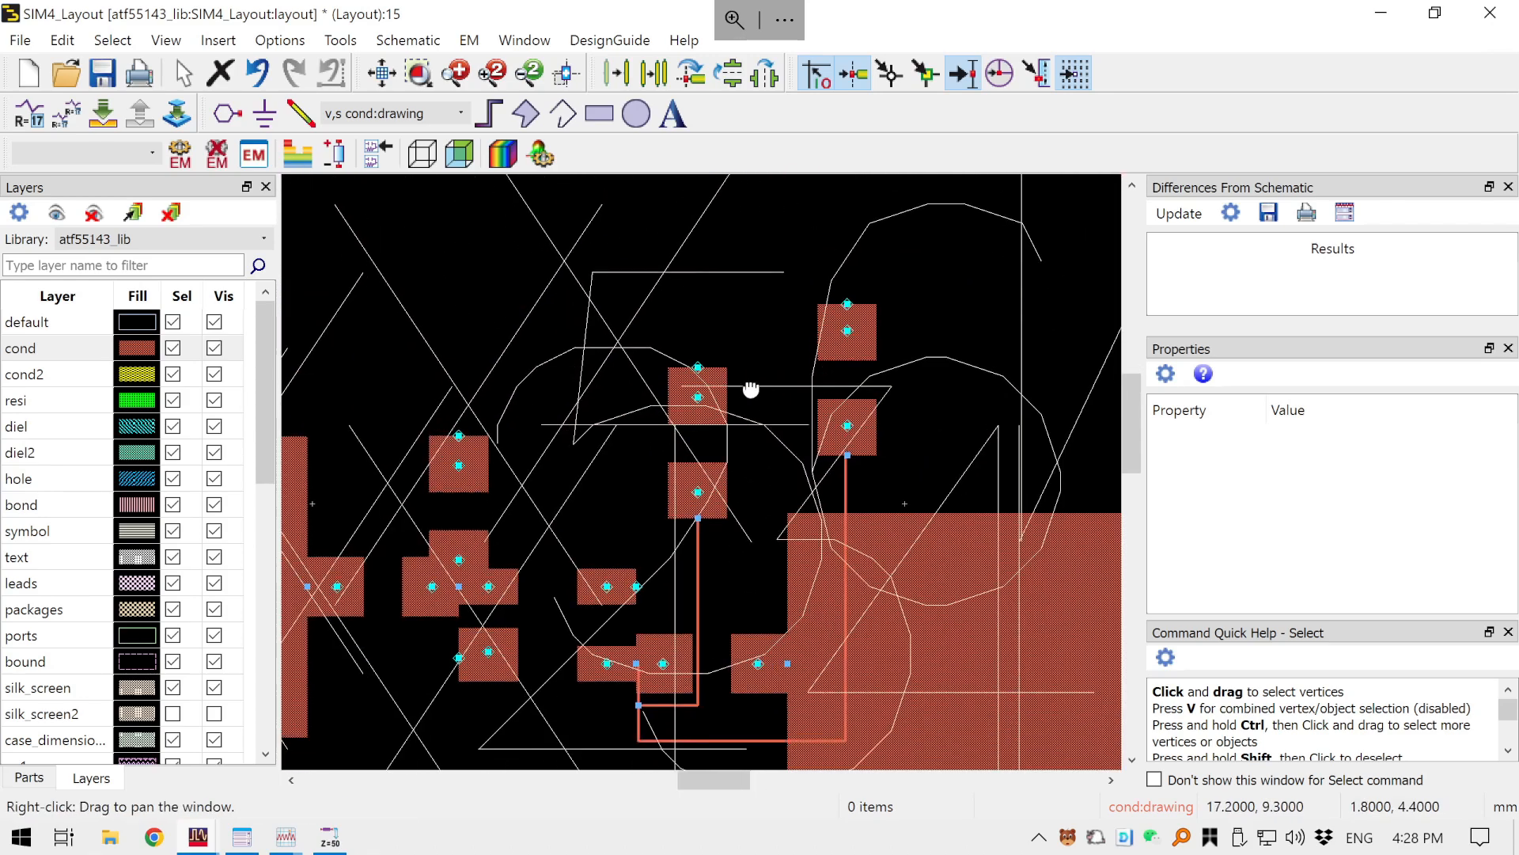
drag(751, 388, 765, 187)
click(697, 300)
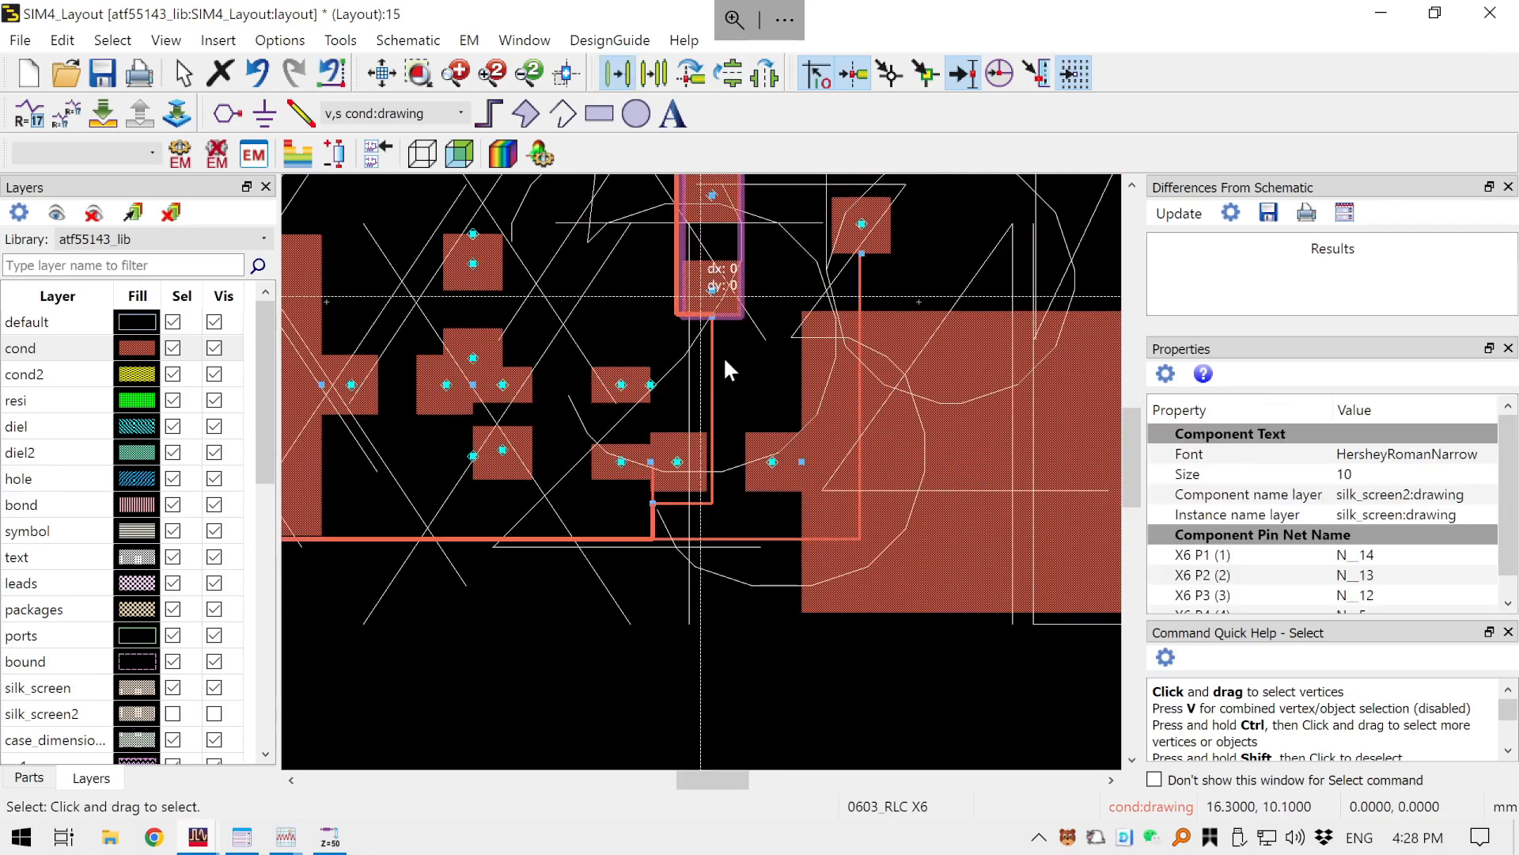
mouse_move(725, 359)
mouse_down()
mouse_move(660, 434)
mouse_move(686, 412)
mouse_move(644, 430)
mouse_move(651, 571)
mouse_up()
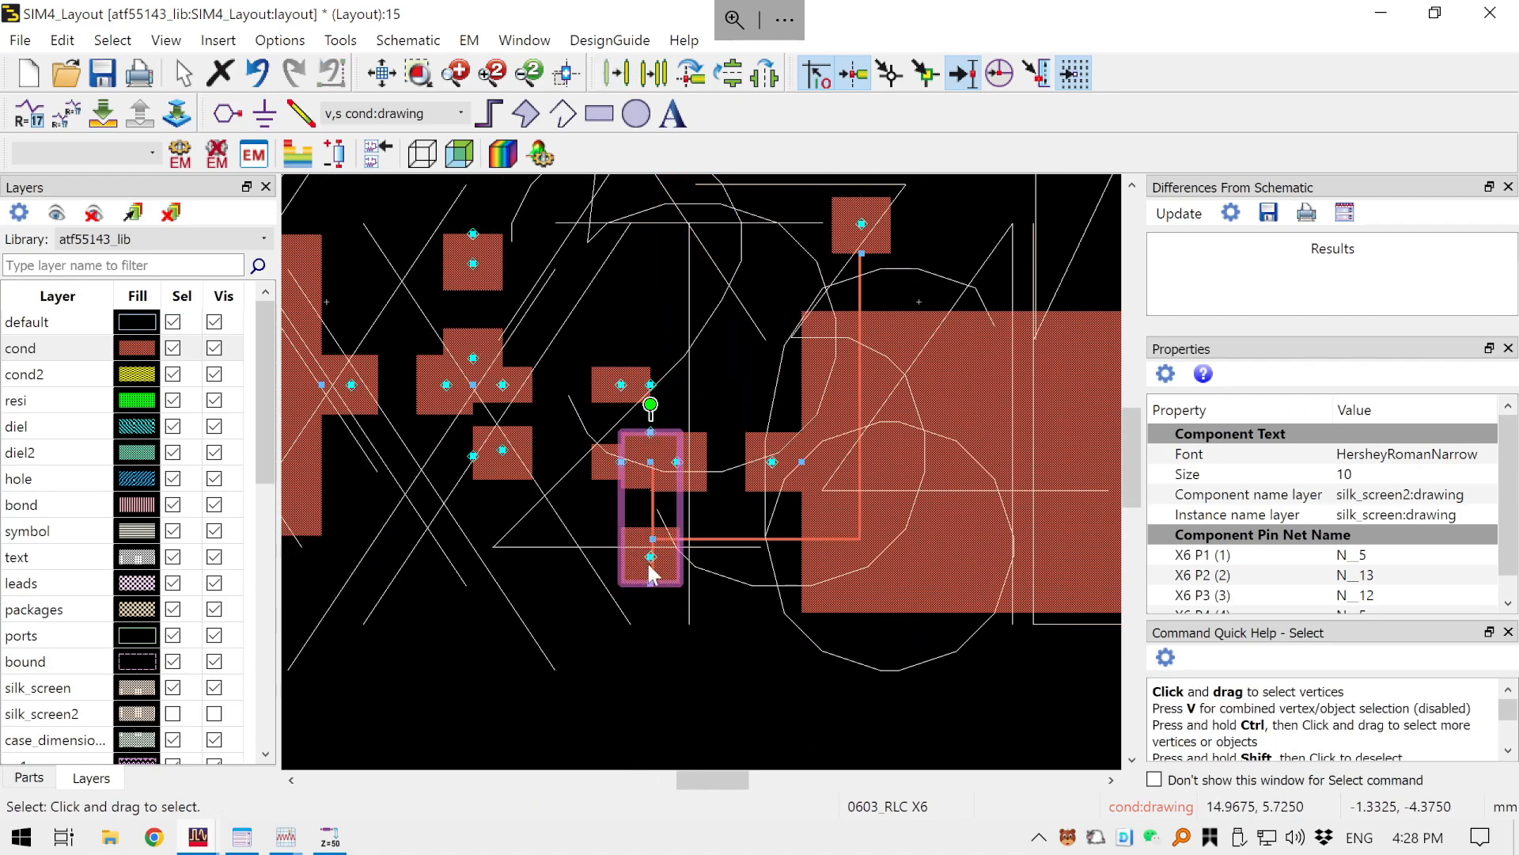
- Rotate X6 by 180° and place its upper end over X3's lower right pad
key(ctrl+r)
key(ctrl+r)
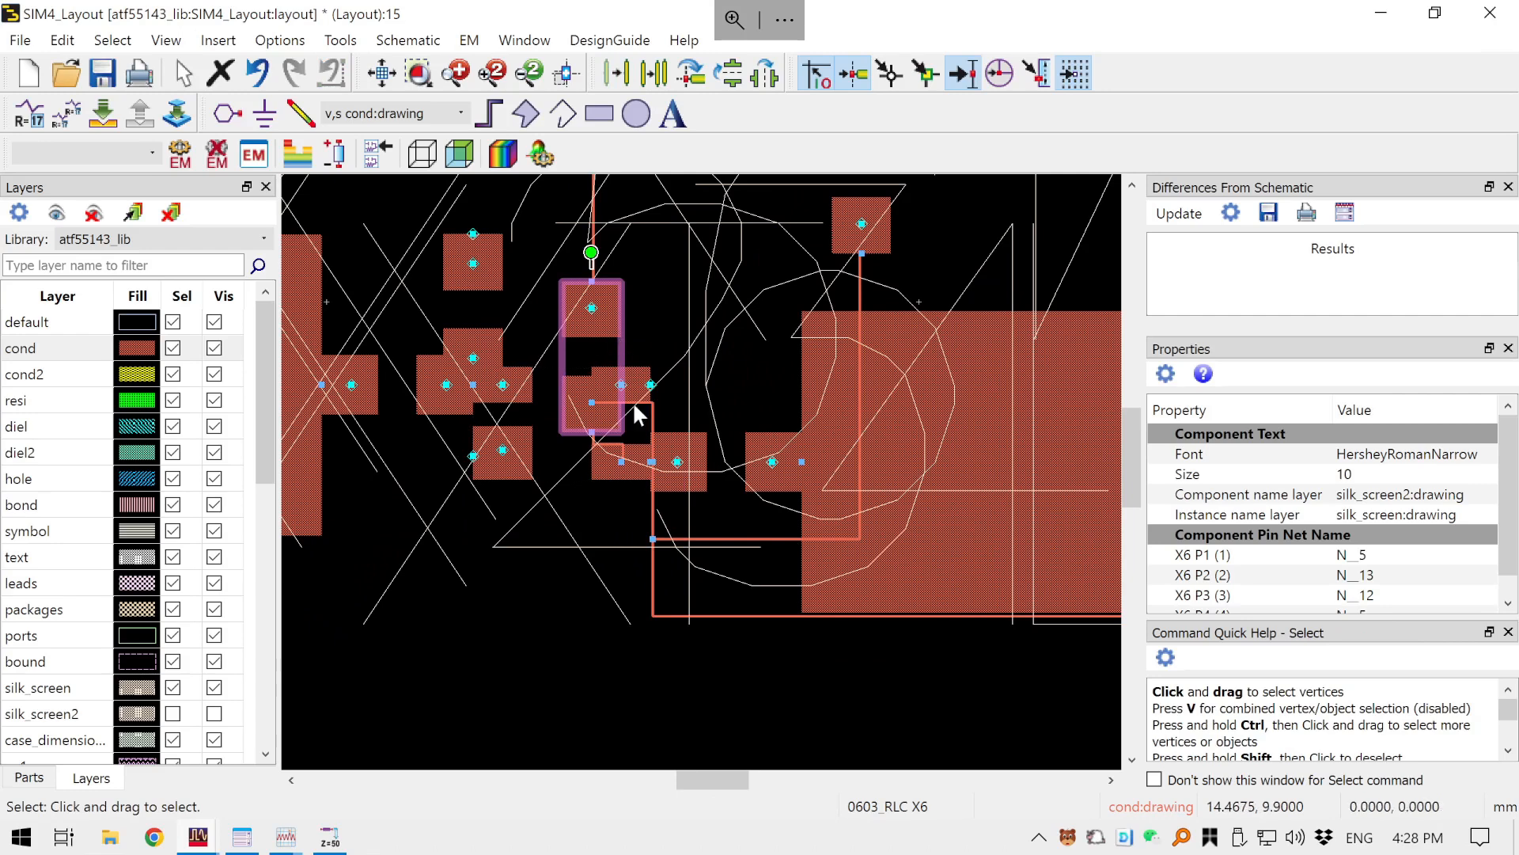
drag(634, 406, 621, 486)
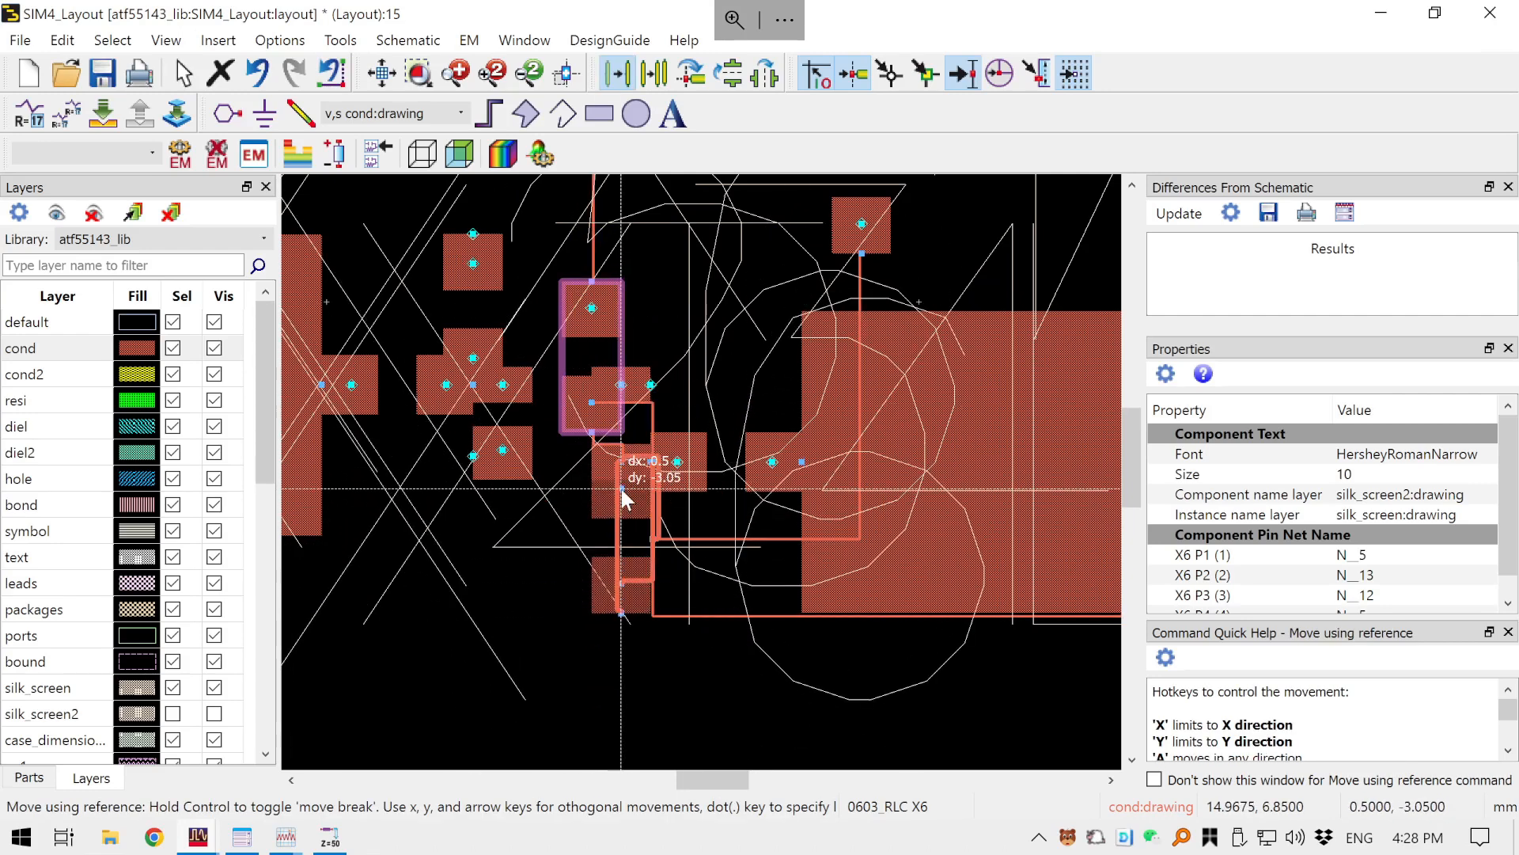
click(621, 486)
click(575, 667)
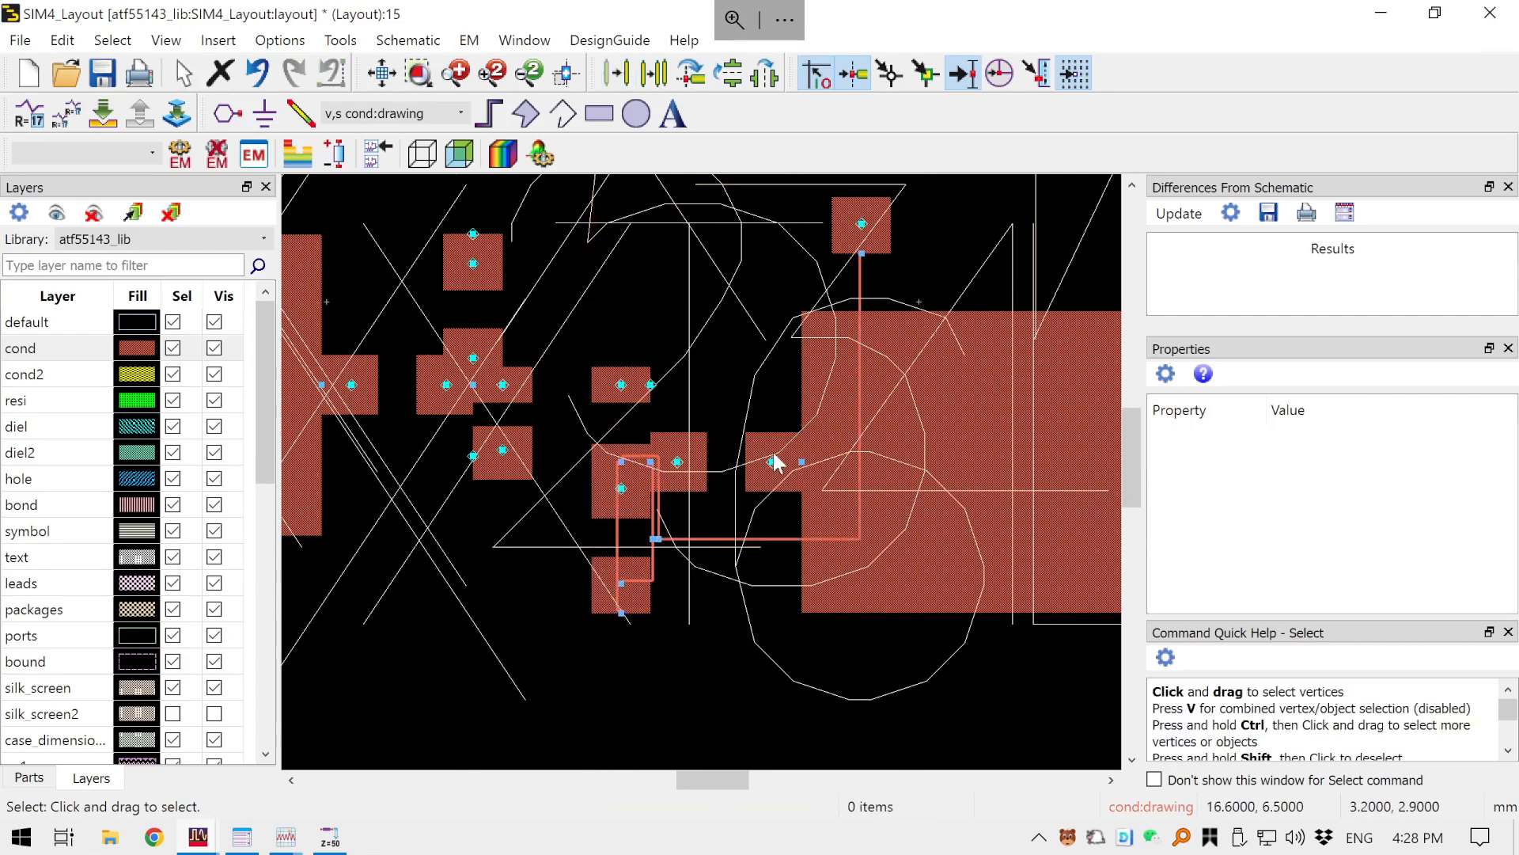
- Rotate X6 in 90° steps until it stands upright and clear below the X3 and X4 junction
click(624, 611)
click(635, 601)
key(ctrl+r)
key(ctrl+r)
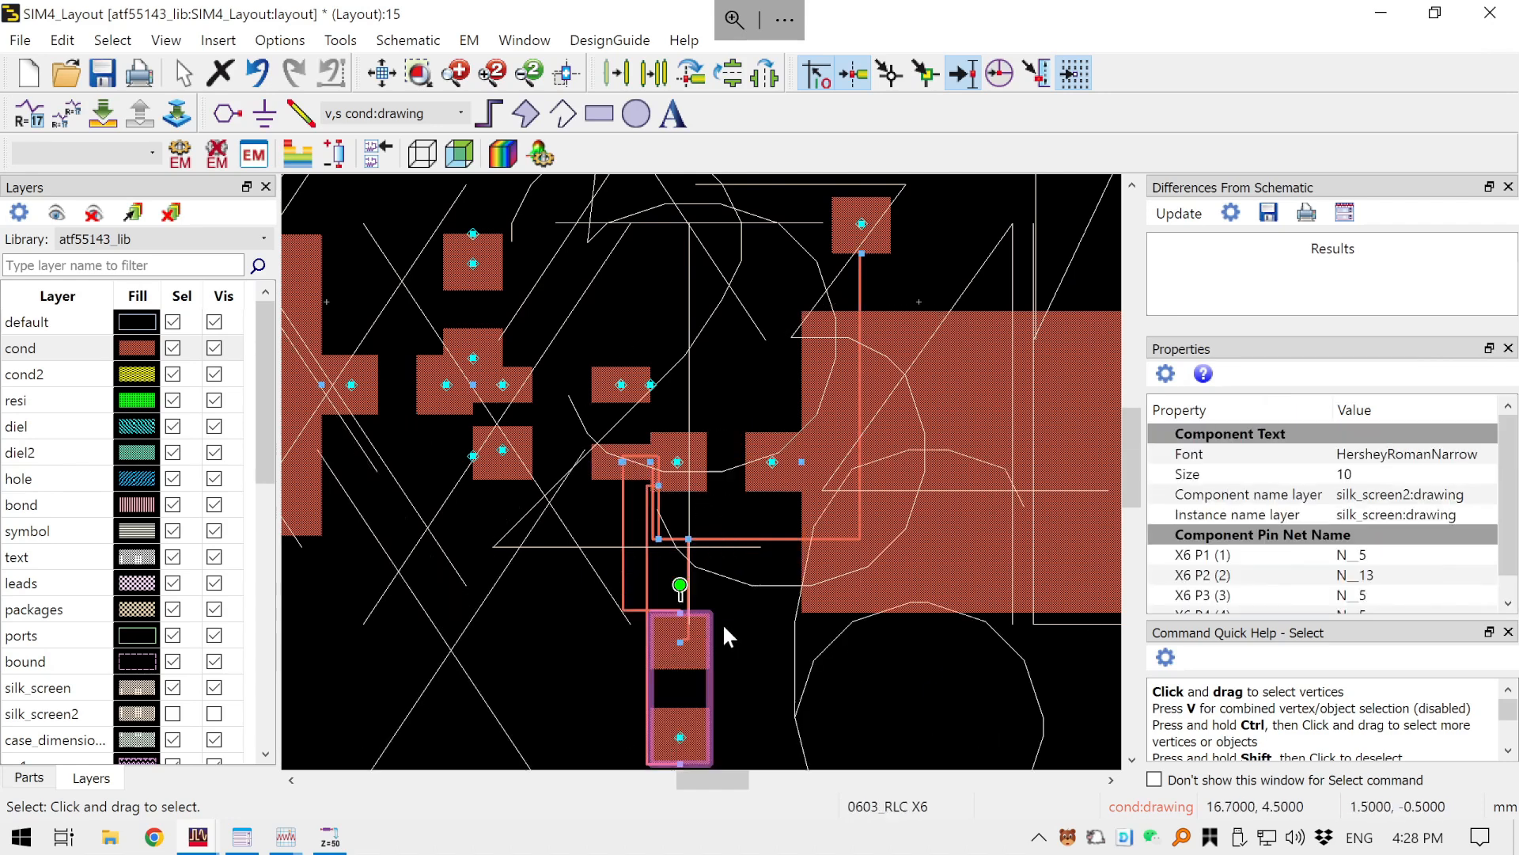
click(582, 656)
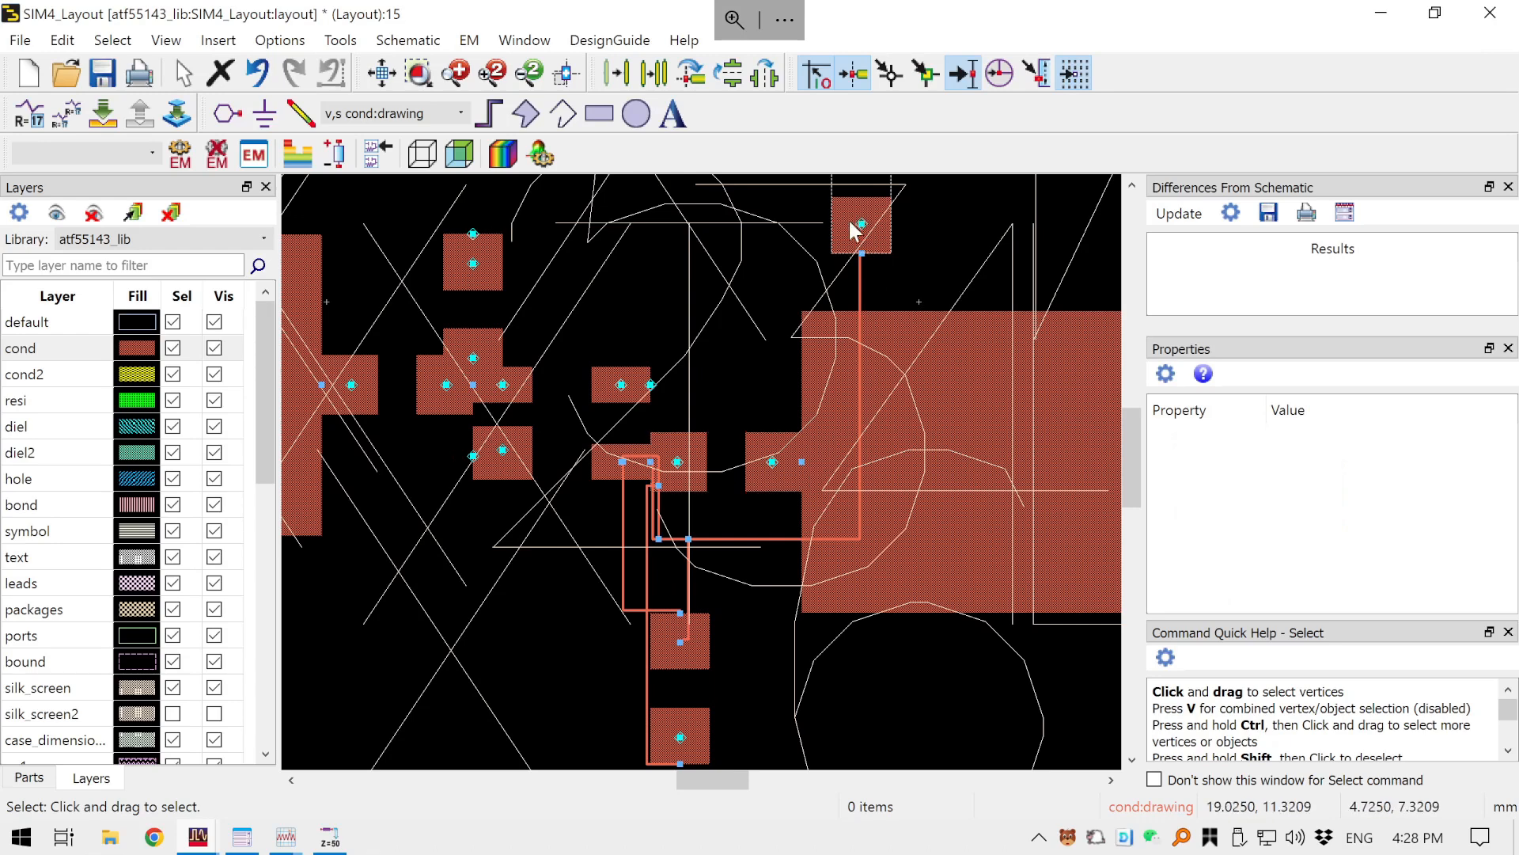
- Move the X7 footprint to stand just above the gap between X3 and X4
drag(839, 241, 718, 312)
scroll(783, 277, down, 3)
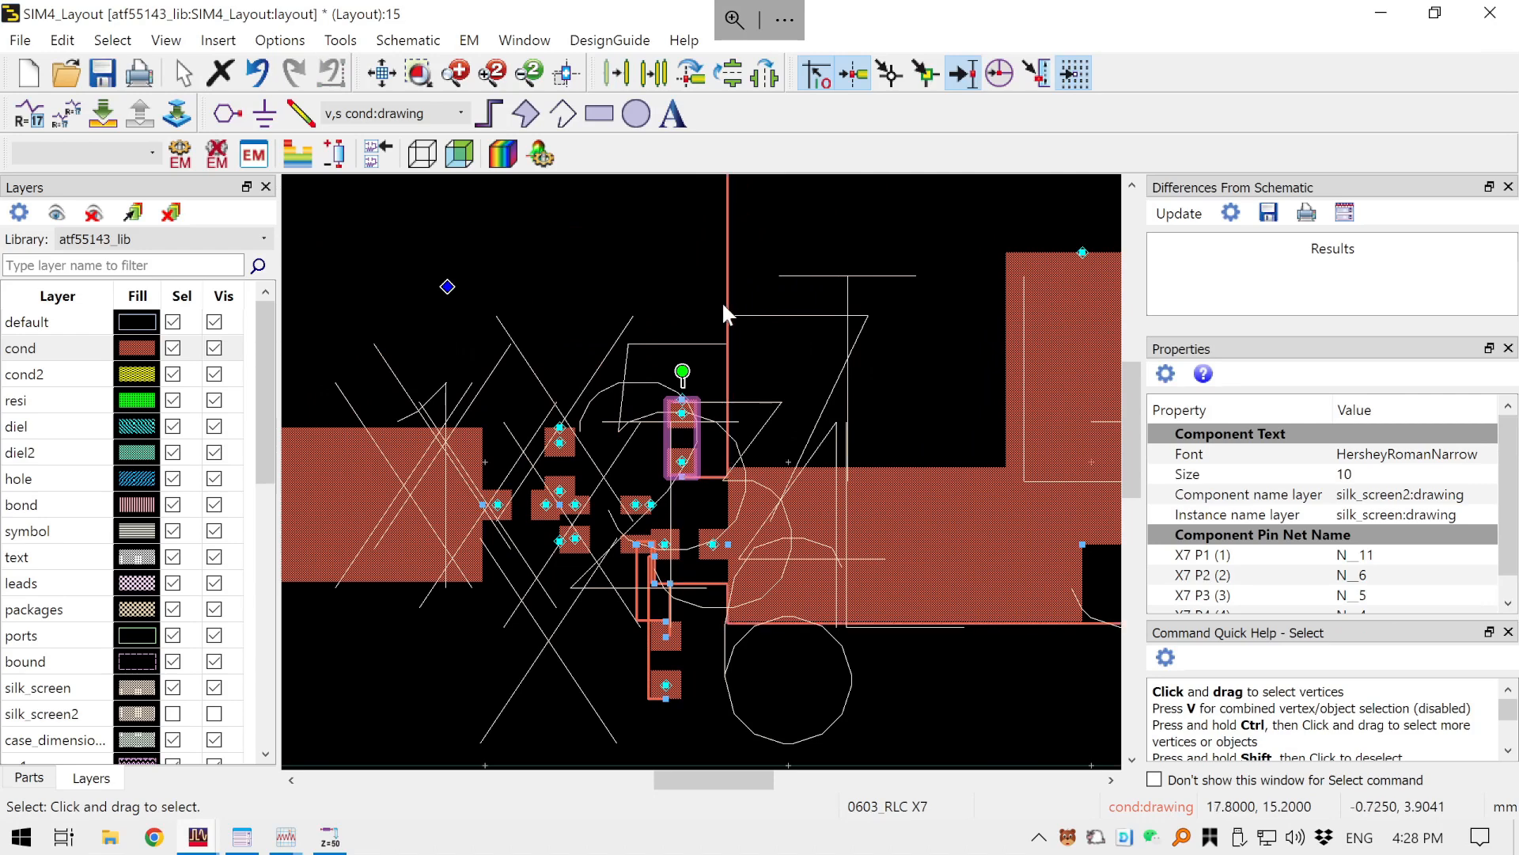
scroll(662, 548, up, 2)
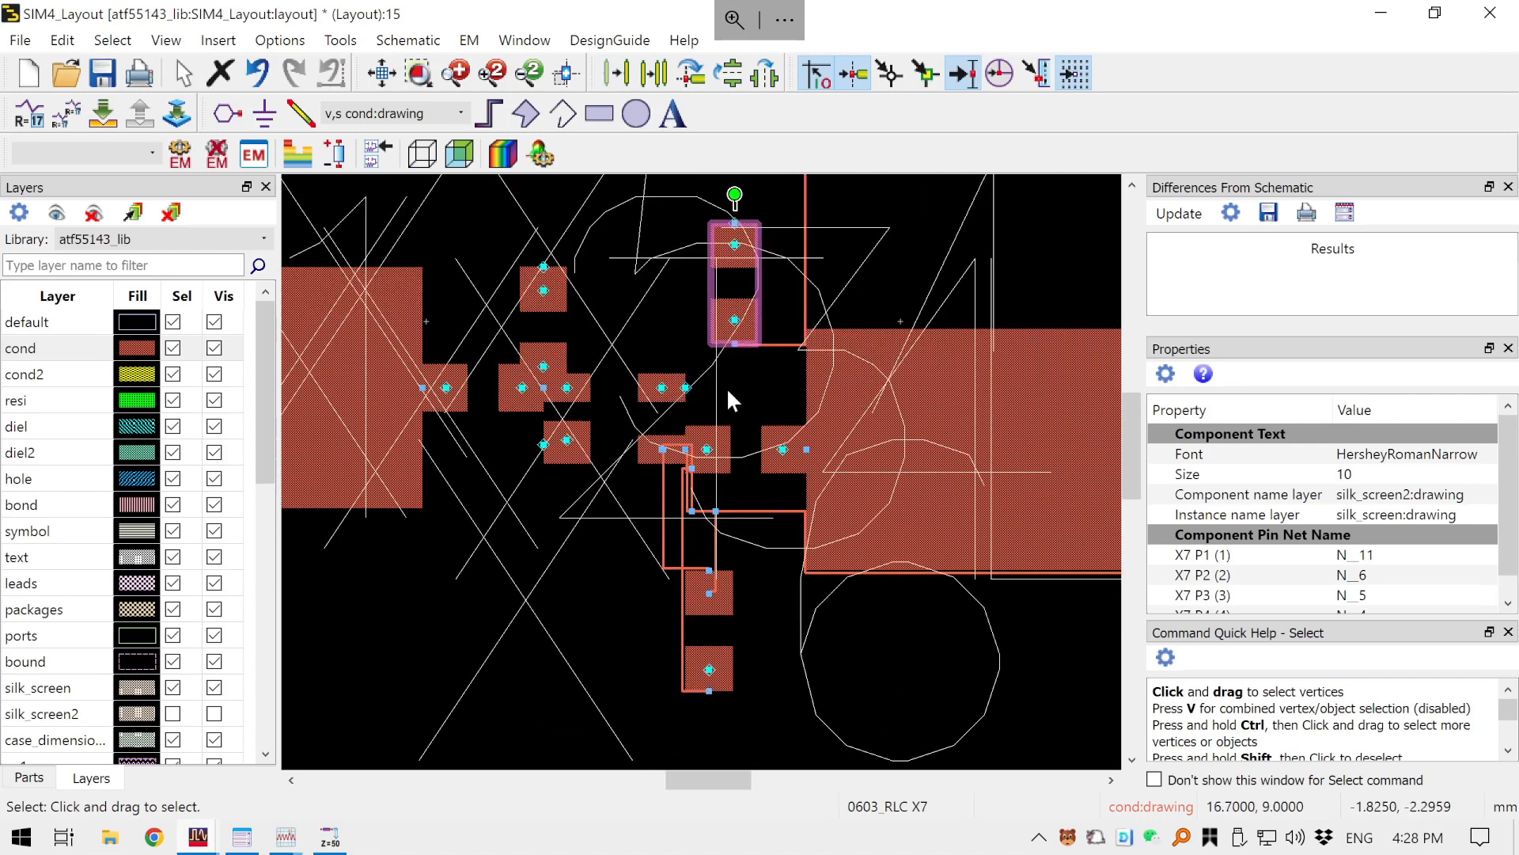
scroll(732, 380, up, 1)
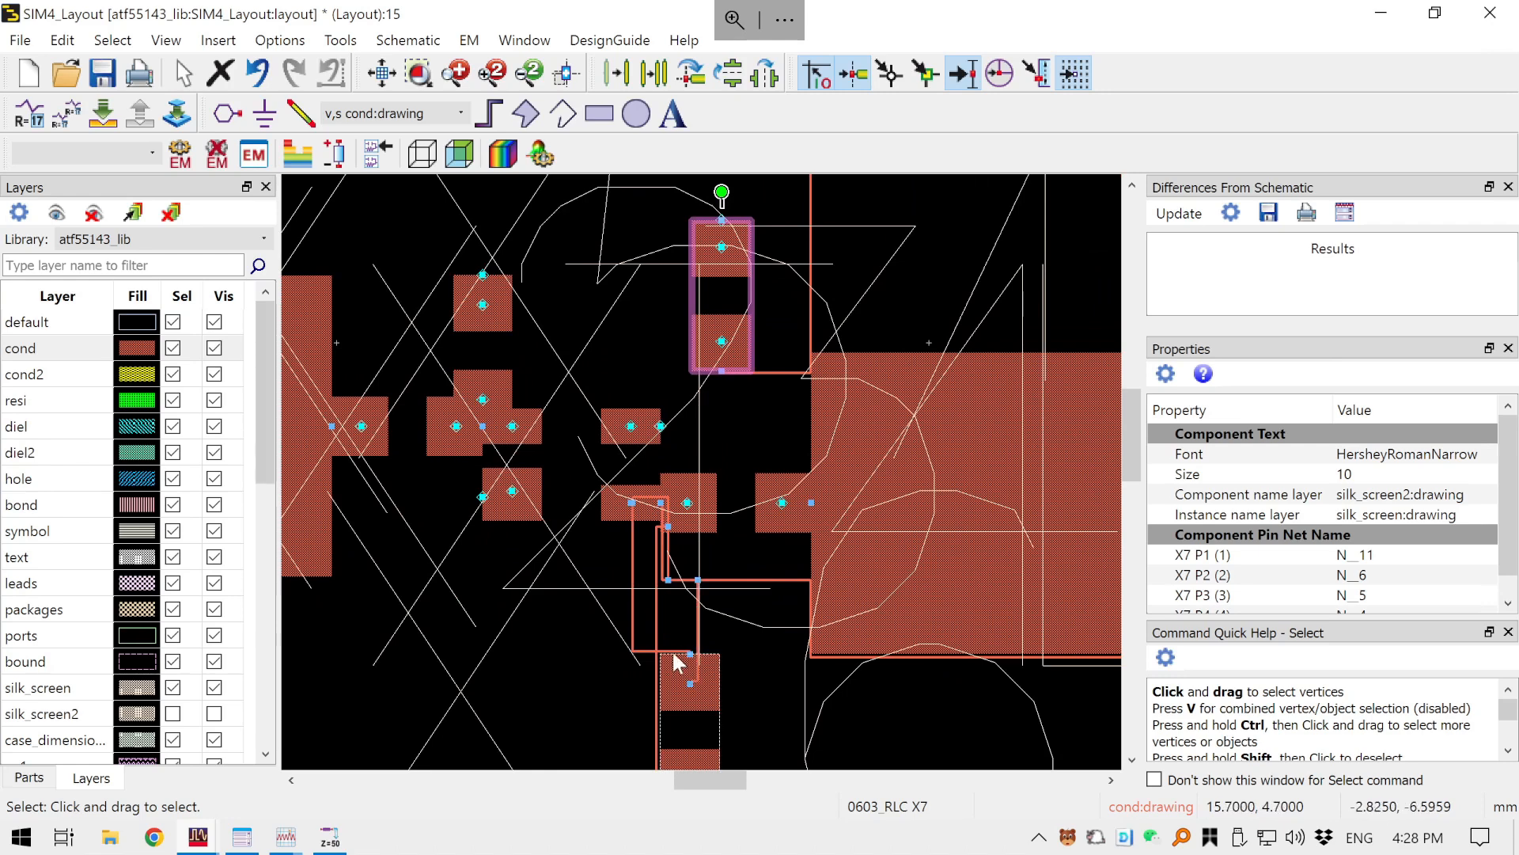
- Switch to the SIM4_Layout schematic to check how X3, X4, X6 and X7 are connected
scroll(723, 671, down, 3)
drag(775, 708, 774, 604)
drag(703, 332, 644, 481)
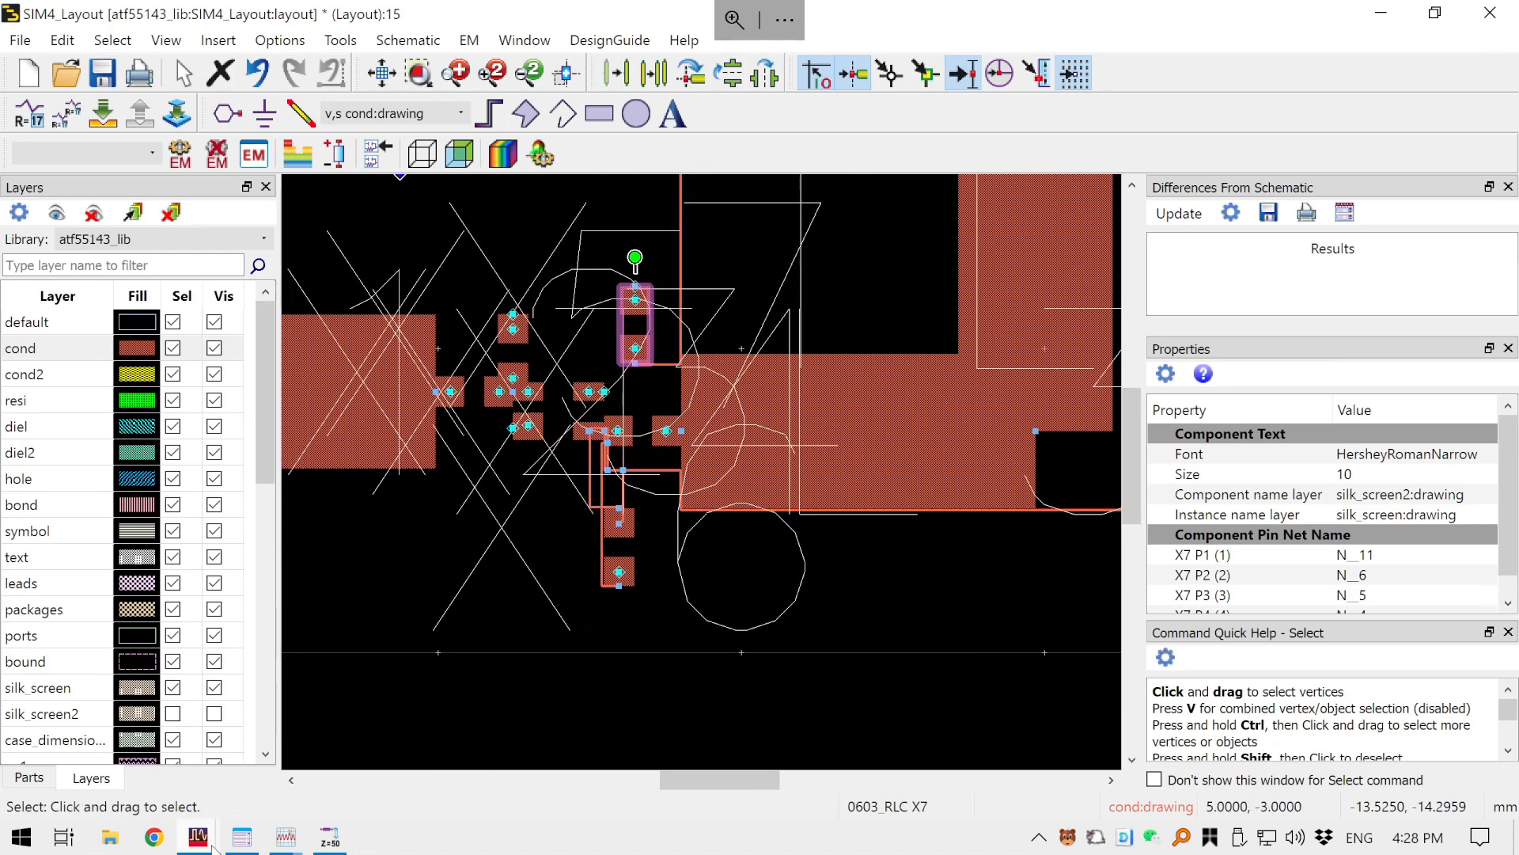
mouse_move(214, 841)
click(440, 730)
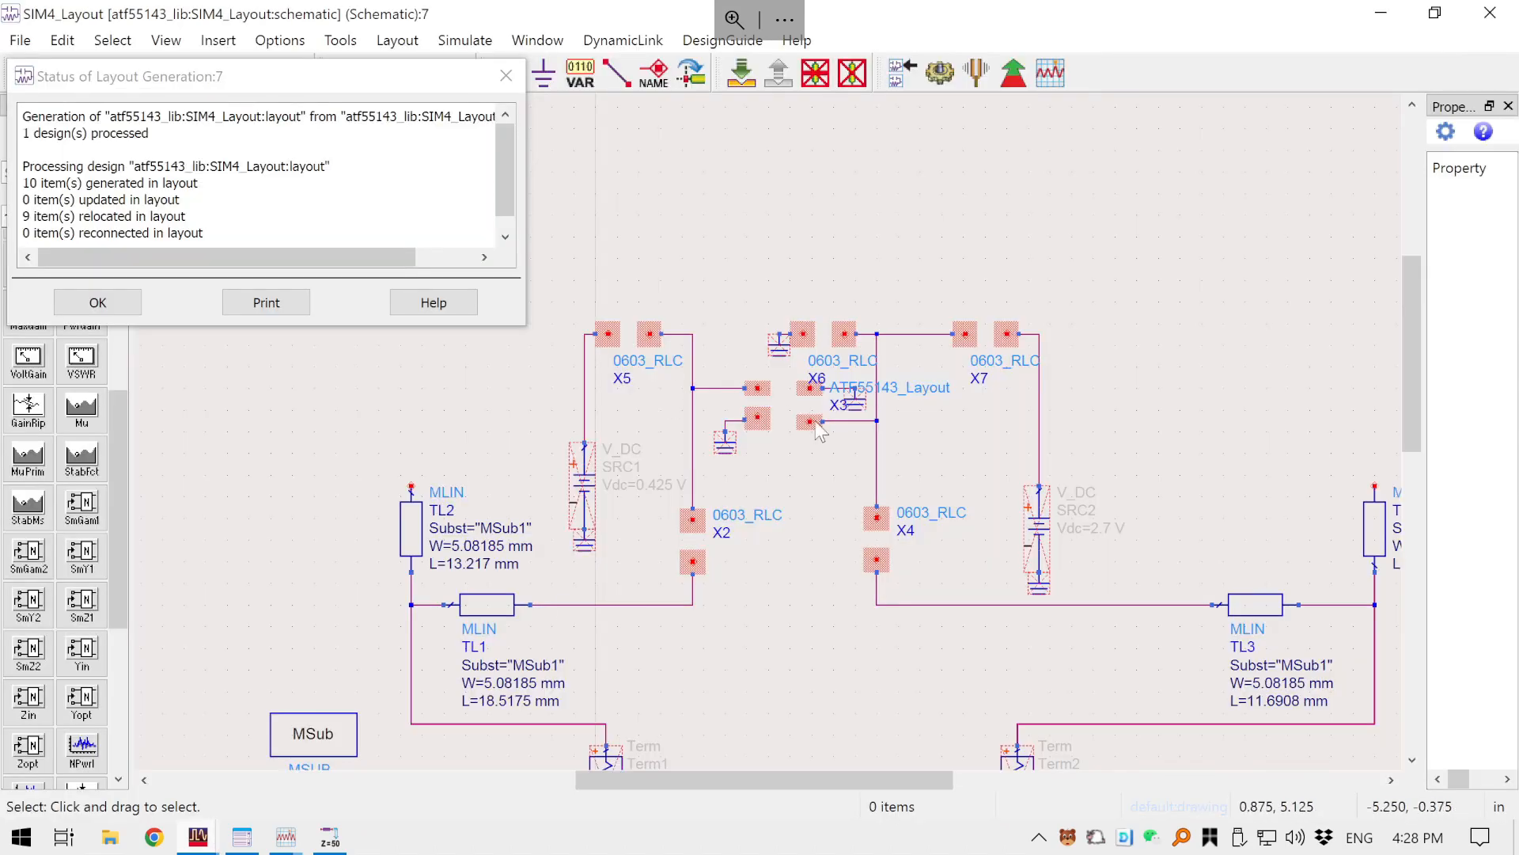
- Review the component connections in the schematic and switch to the SIM4_Layout layout window
scroll(928, 552, up, 1)
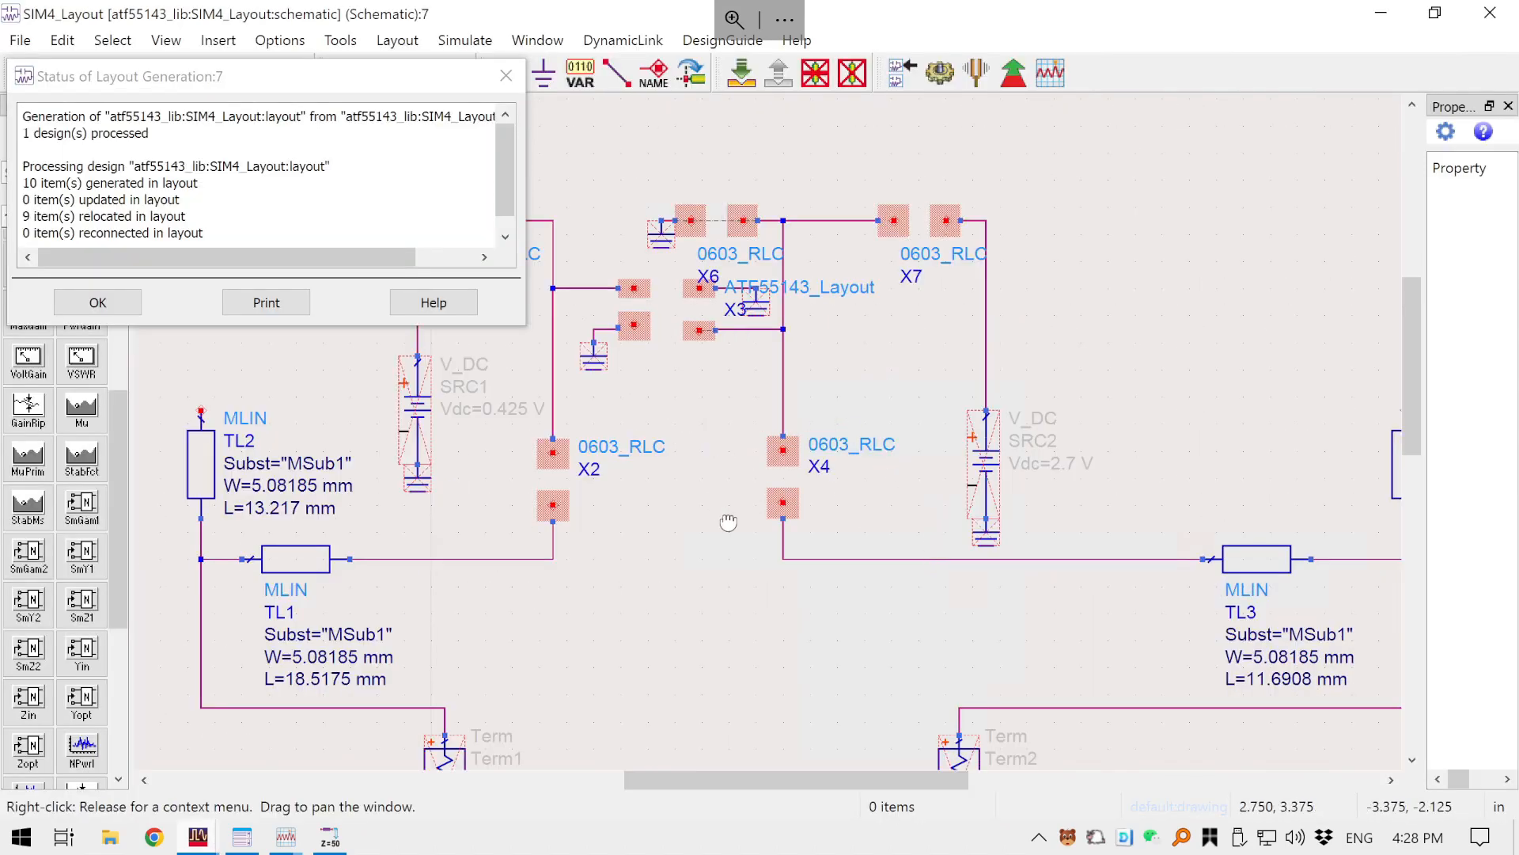
drag(893, 467, 789, 351)
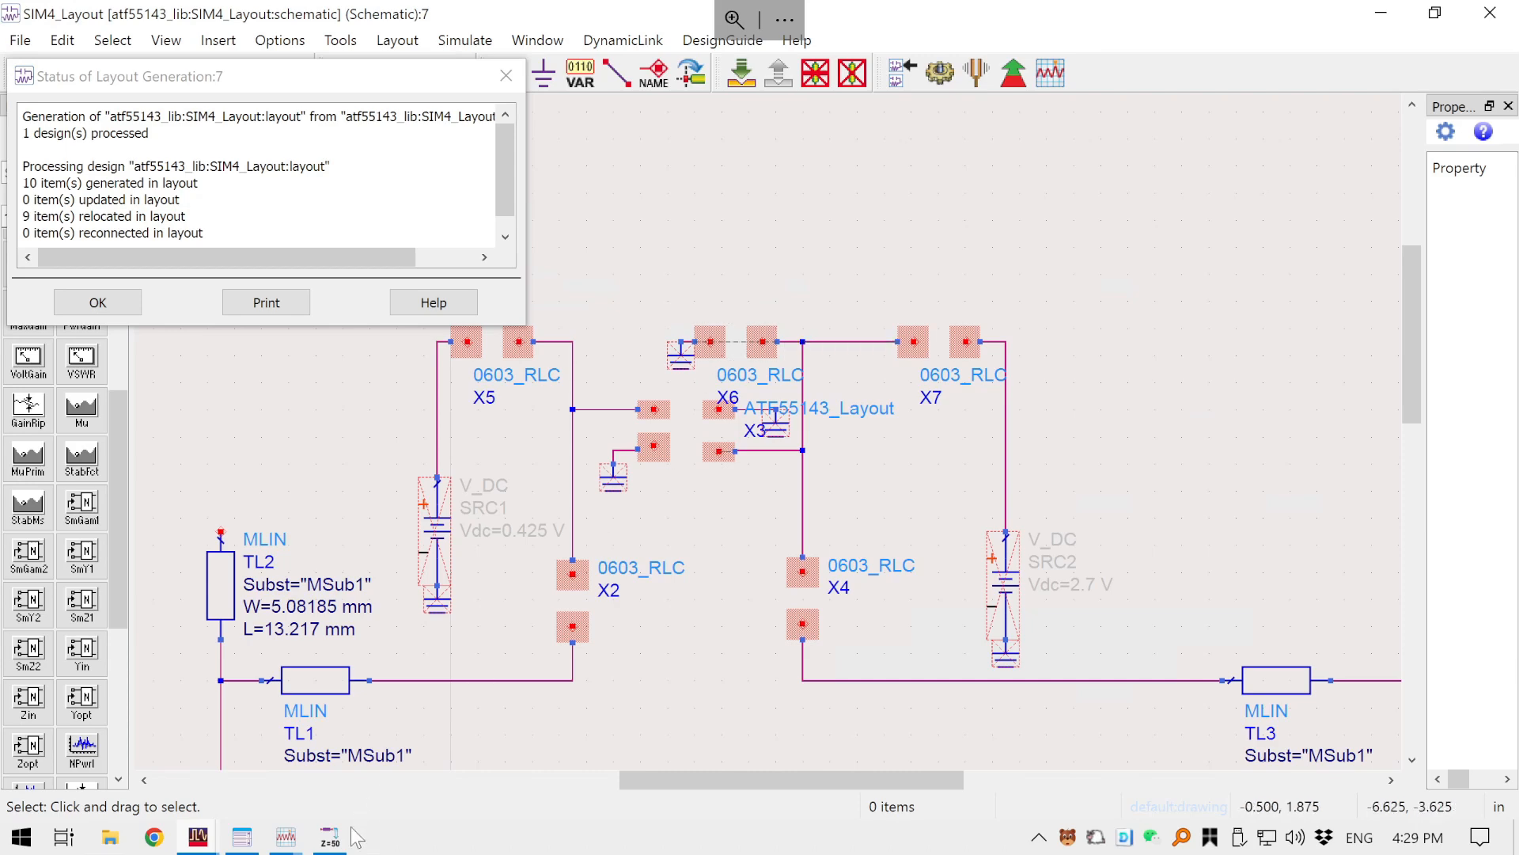
mouse_move(198, 837)
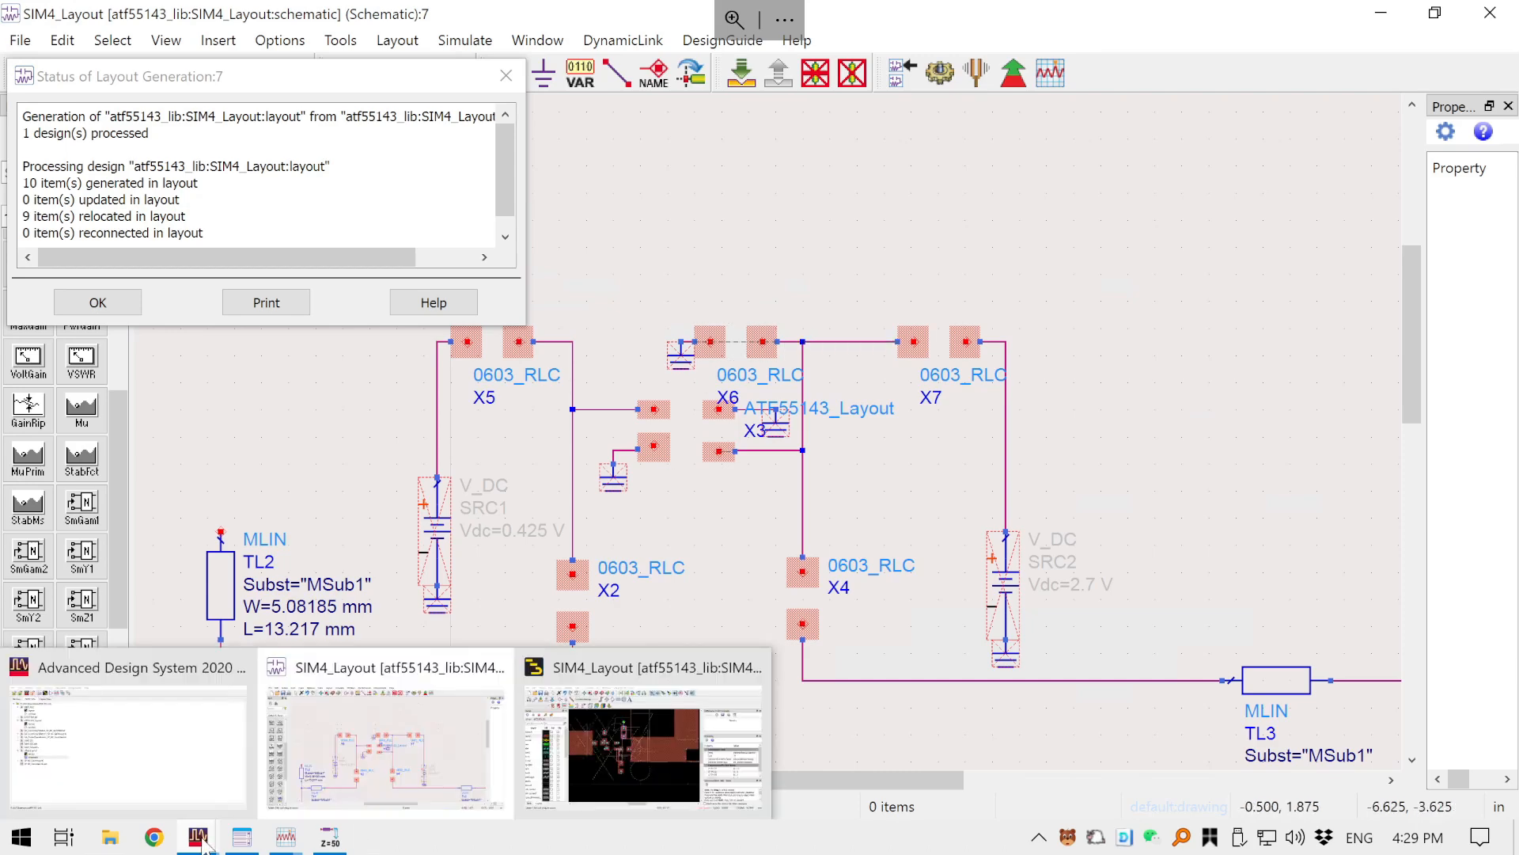
click(669, 711)
scroll(611, 690, up, 4)
scroll(459, 681, down, 4)
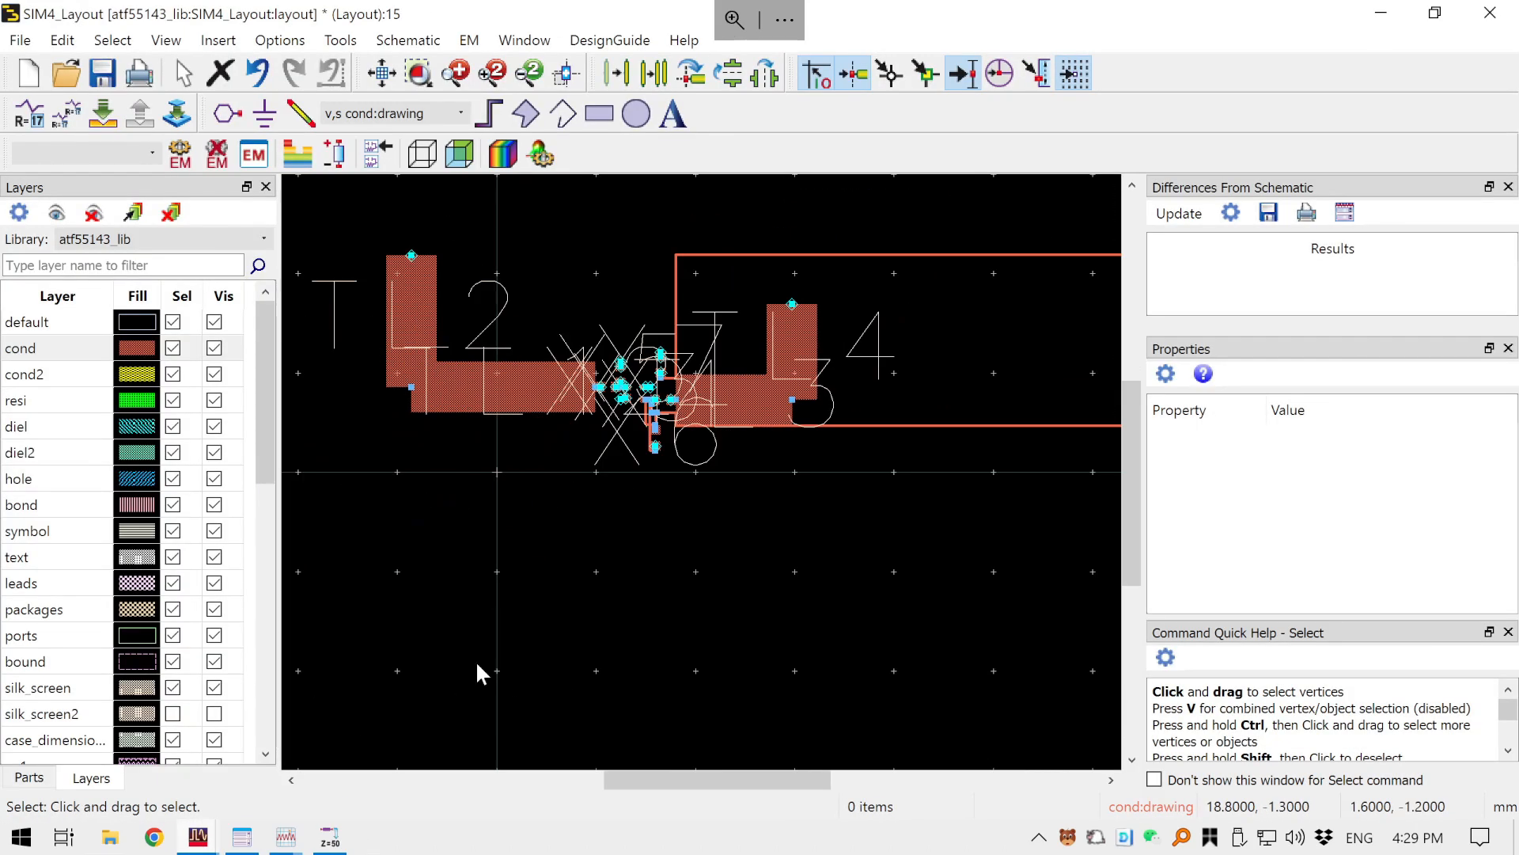
- Move the microstrip lines TL3 and TL4 together to the right, away from the clustered component footprints
scroll(751, 444, up, 4)
drag(629, 585, 797, 463)
scroll(815, 424, up, 1)
click(745, 405)
ctrl+click(685, 507)
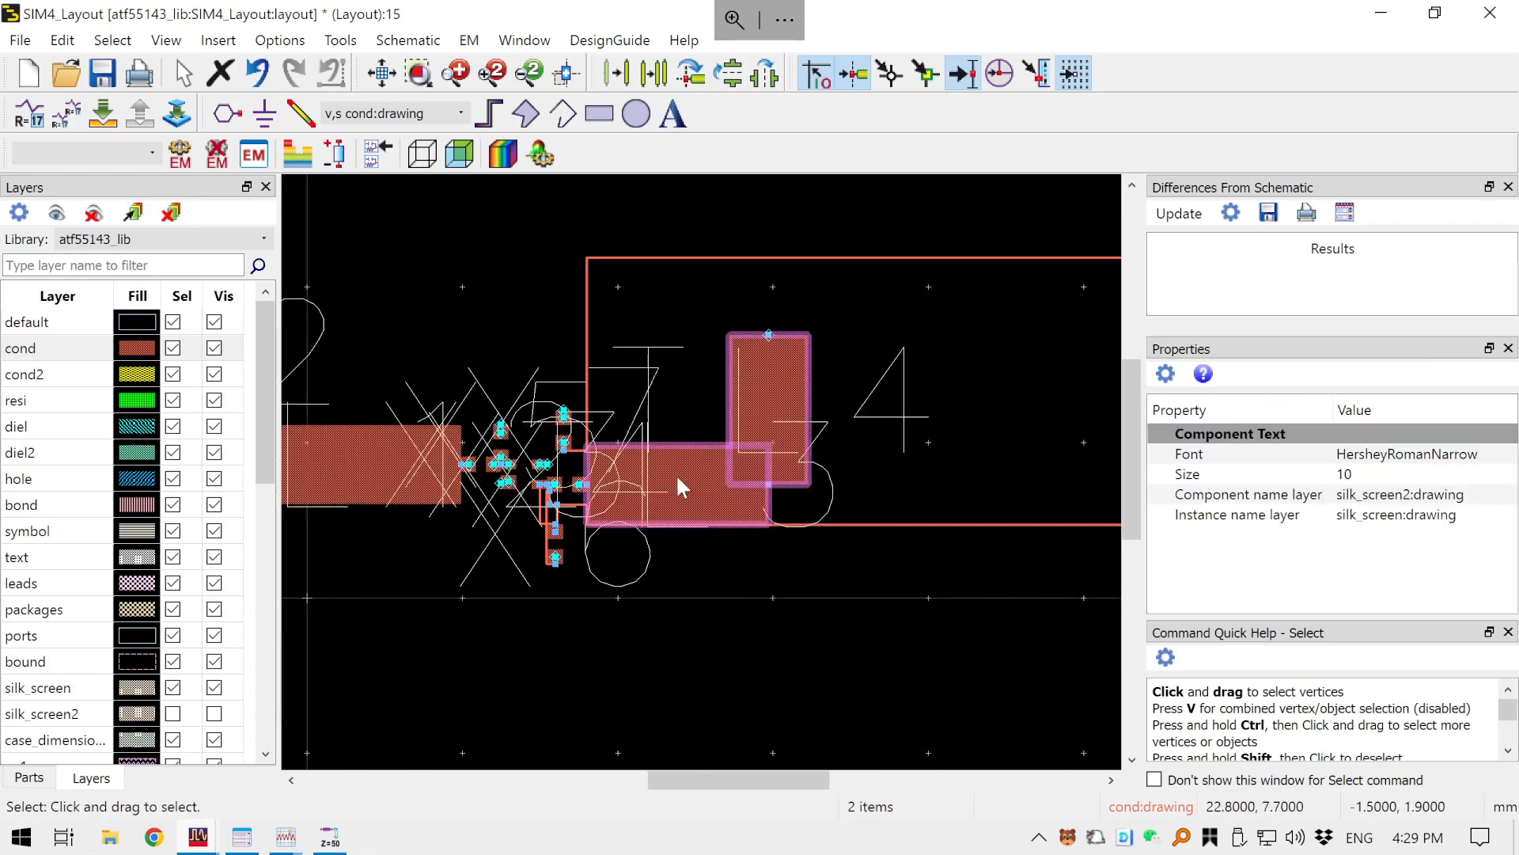
drag(673, 478, 796, 474)
click(744, 591)
- Move the X4 footprint up against the near end of TL3, and move X6 to the open area below it
scroll(544, 493, up, 3)
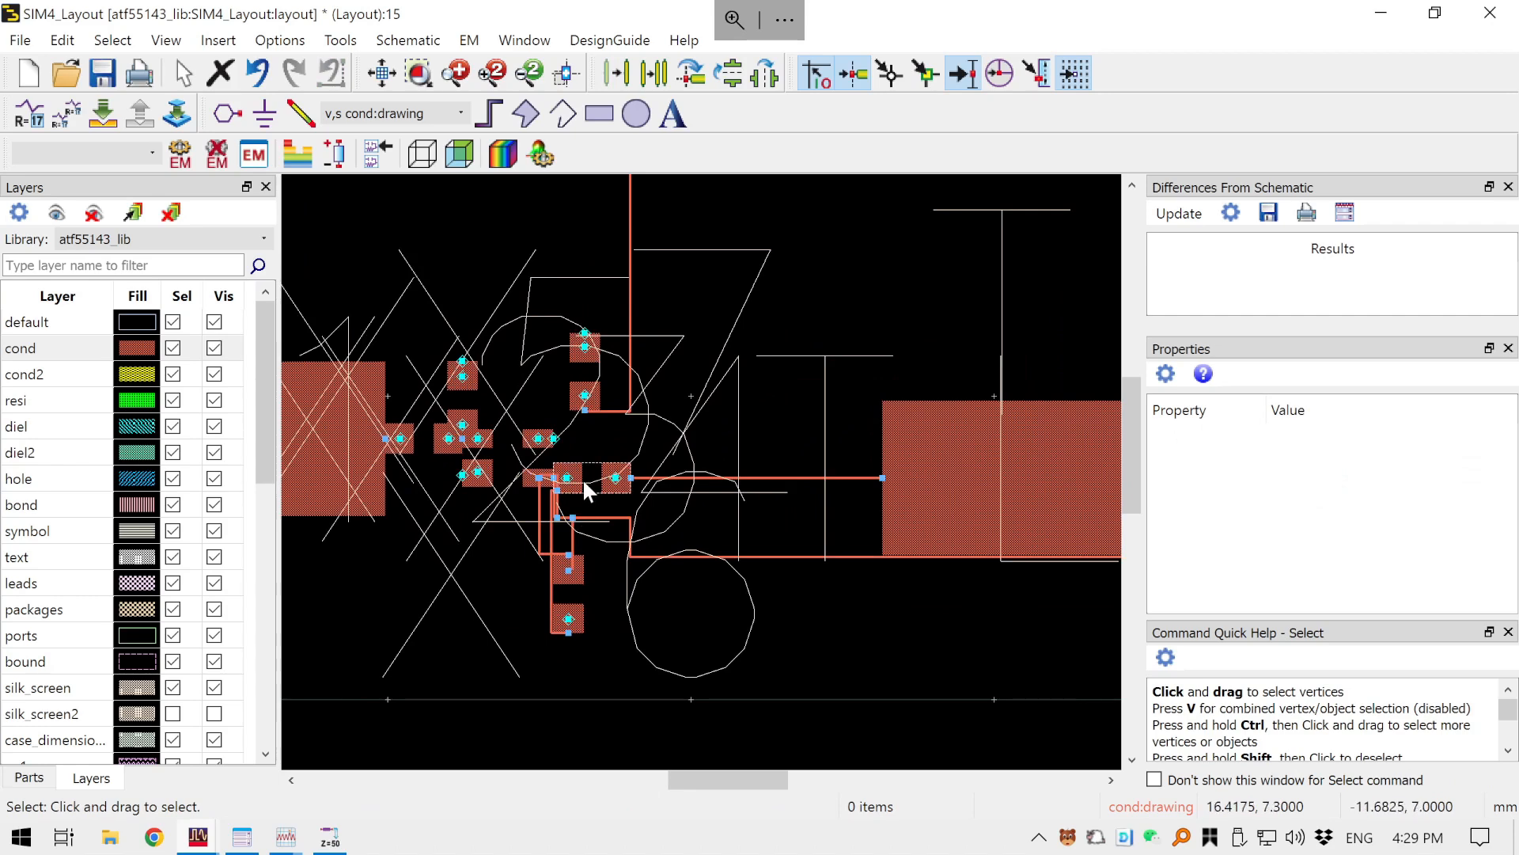
drag(583, 478, 833, 481)
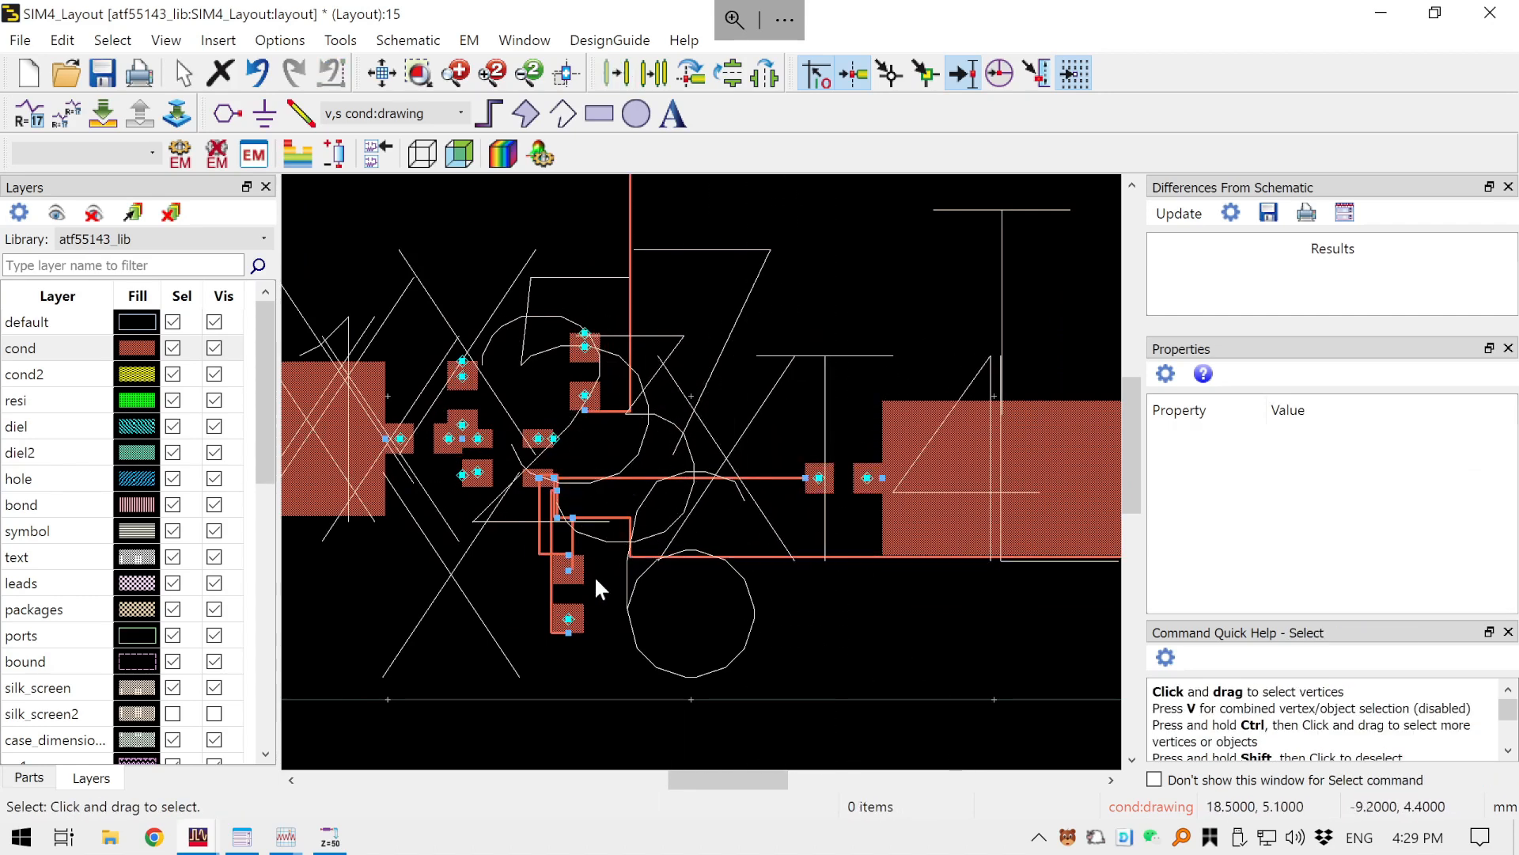
scroll(596, 582, up, 1)
drag(573, 598, 787, 647)
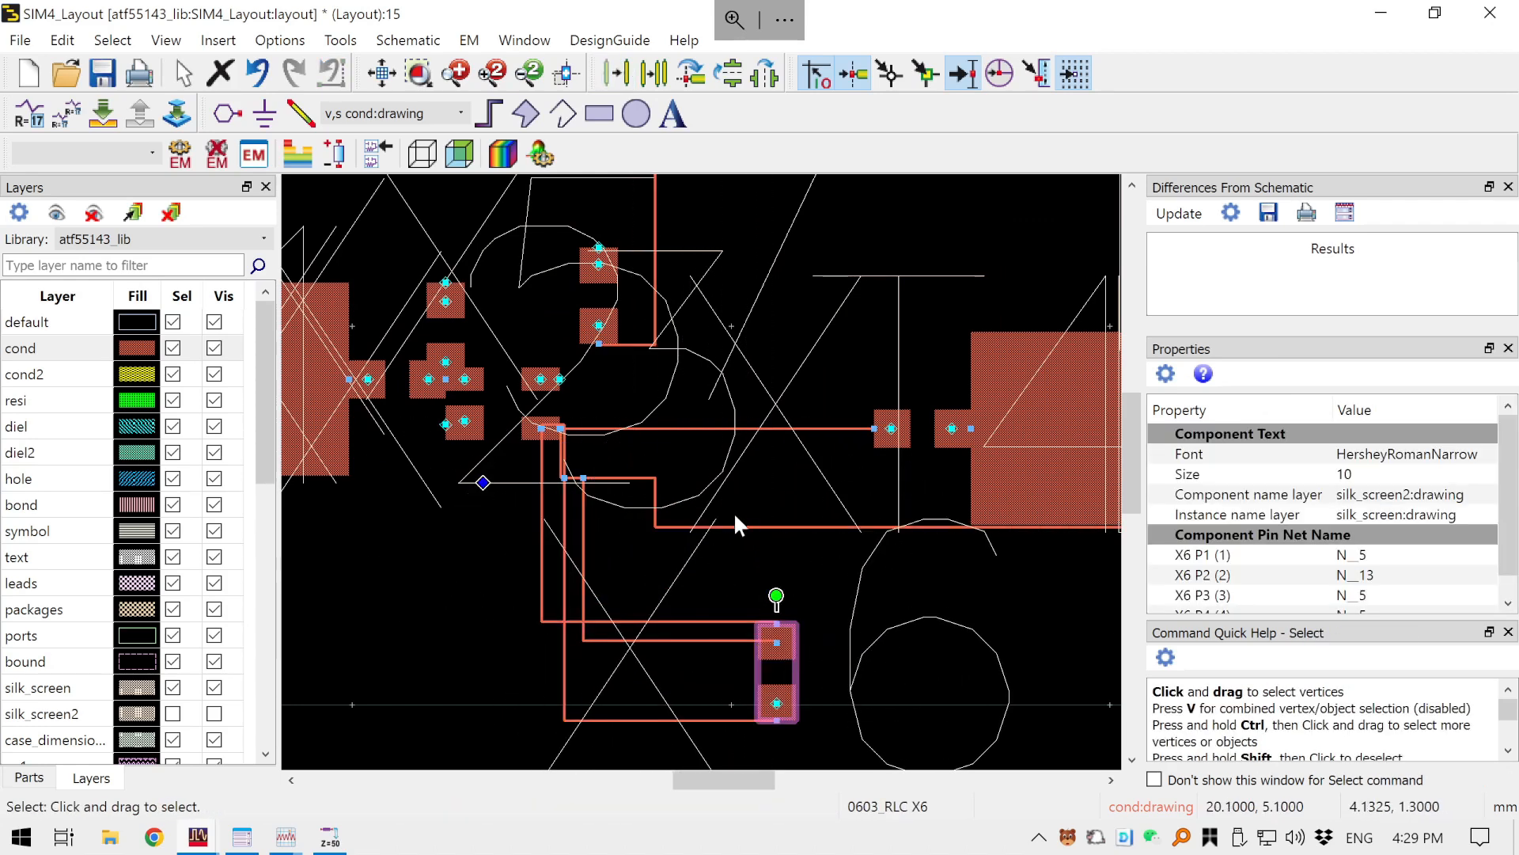
click(611, 297)
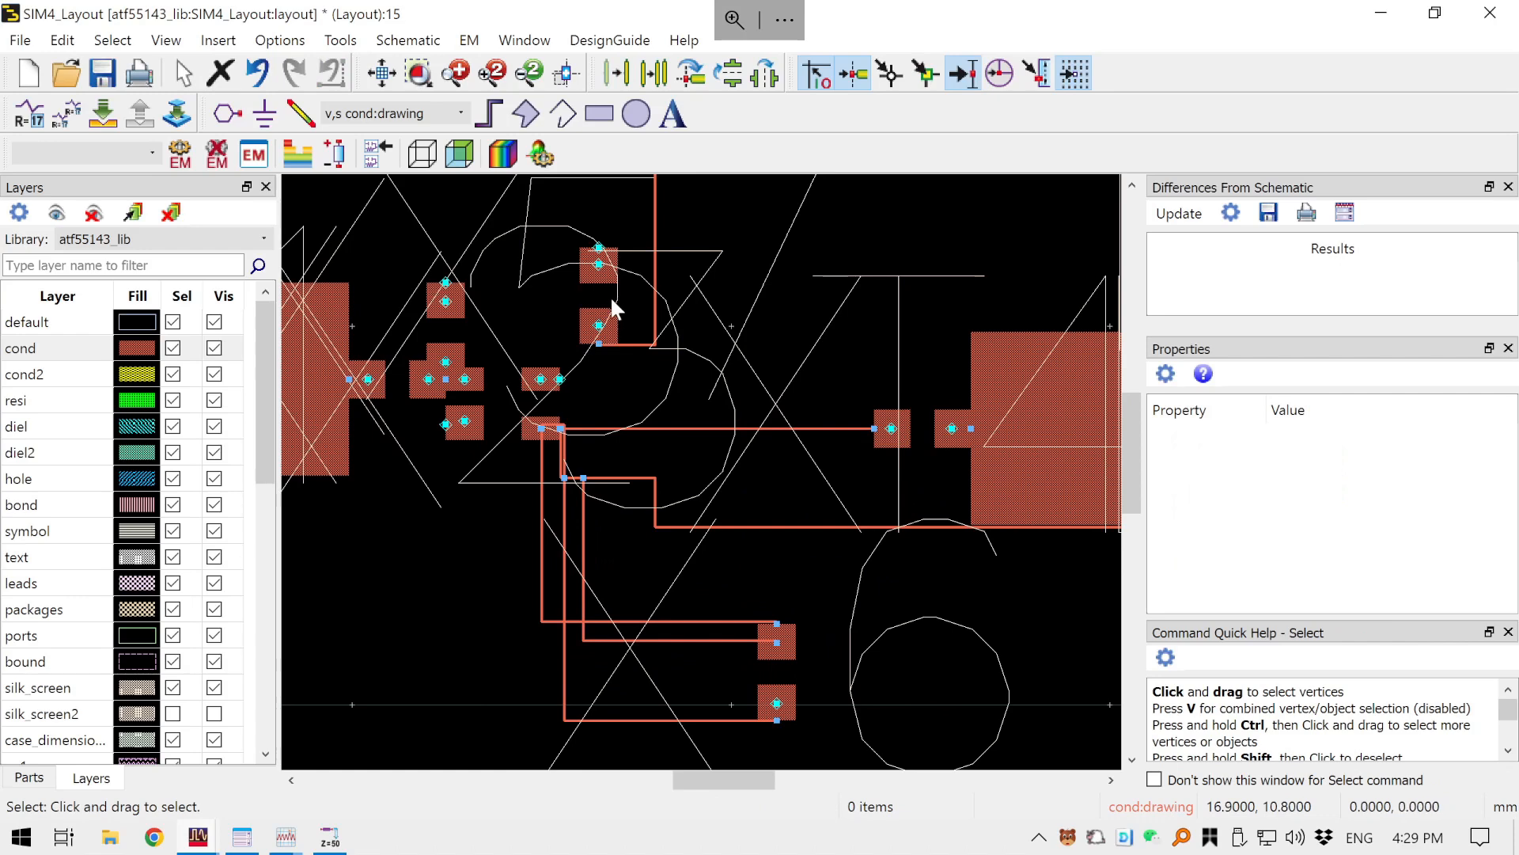
- Move the X7 footprint below the transistor X3 and rotate it to a horizontal orientation
click(614, 305)
drag(622, 301, 387, 636)
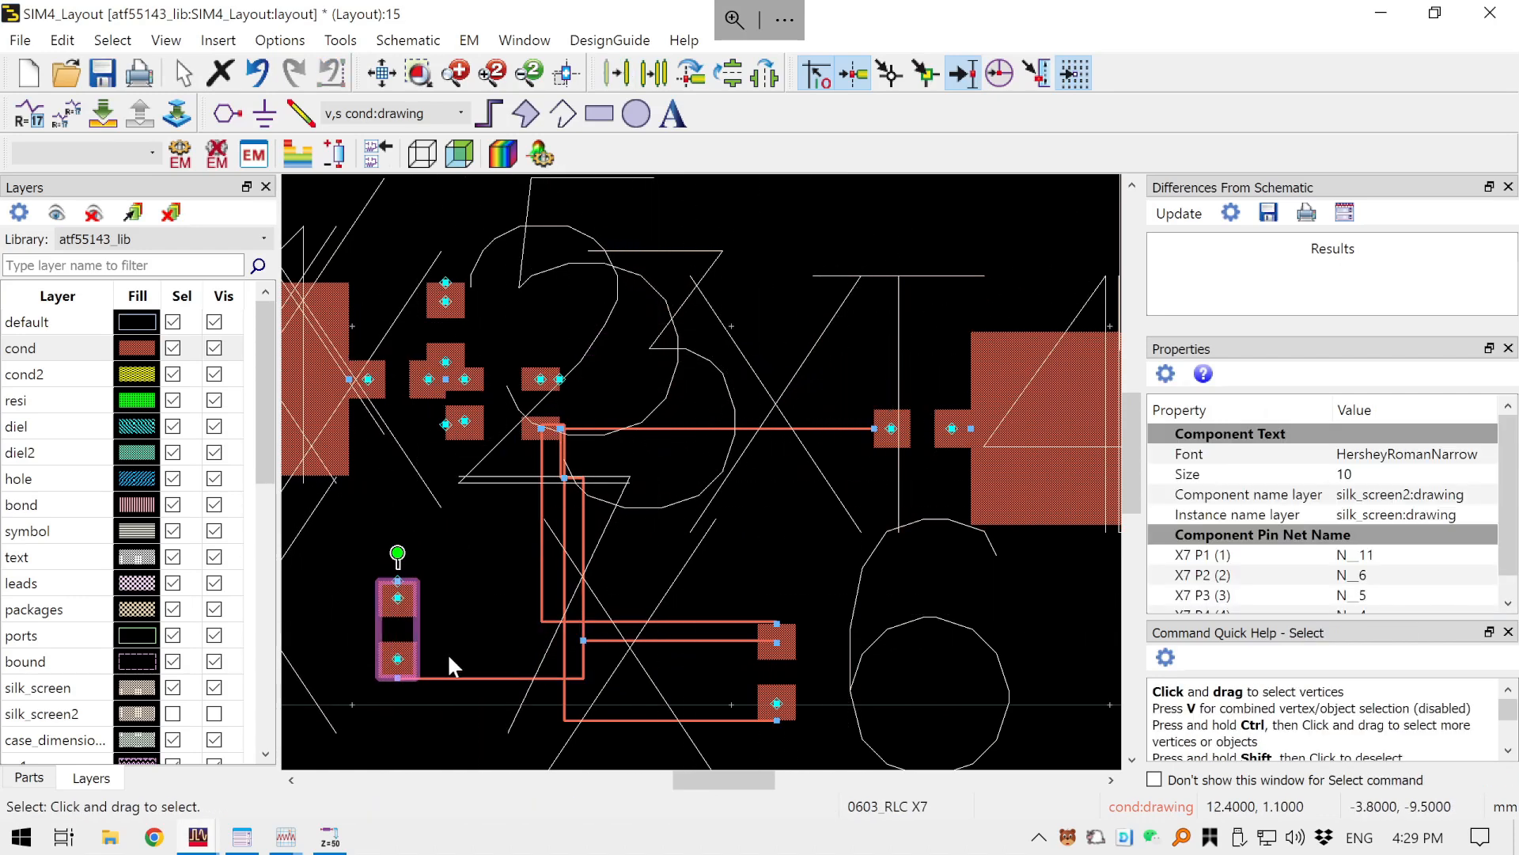
key(ctrl+r)
key(ctrl+r)
key(ctrl+r)
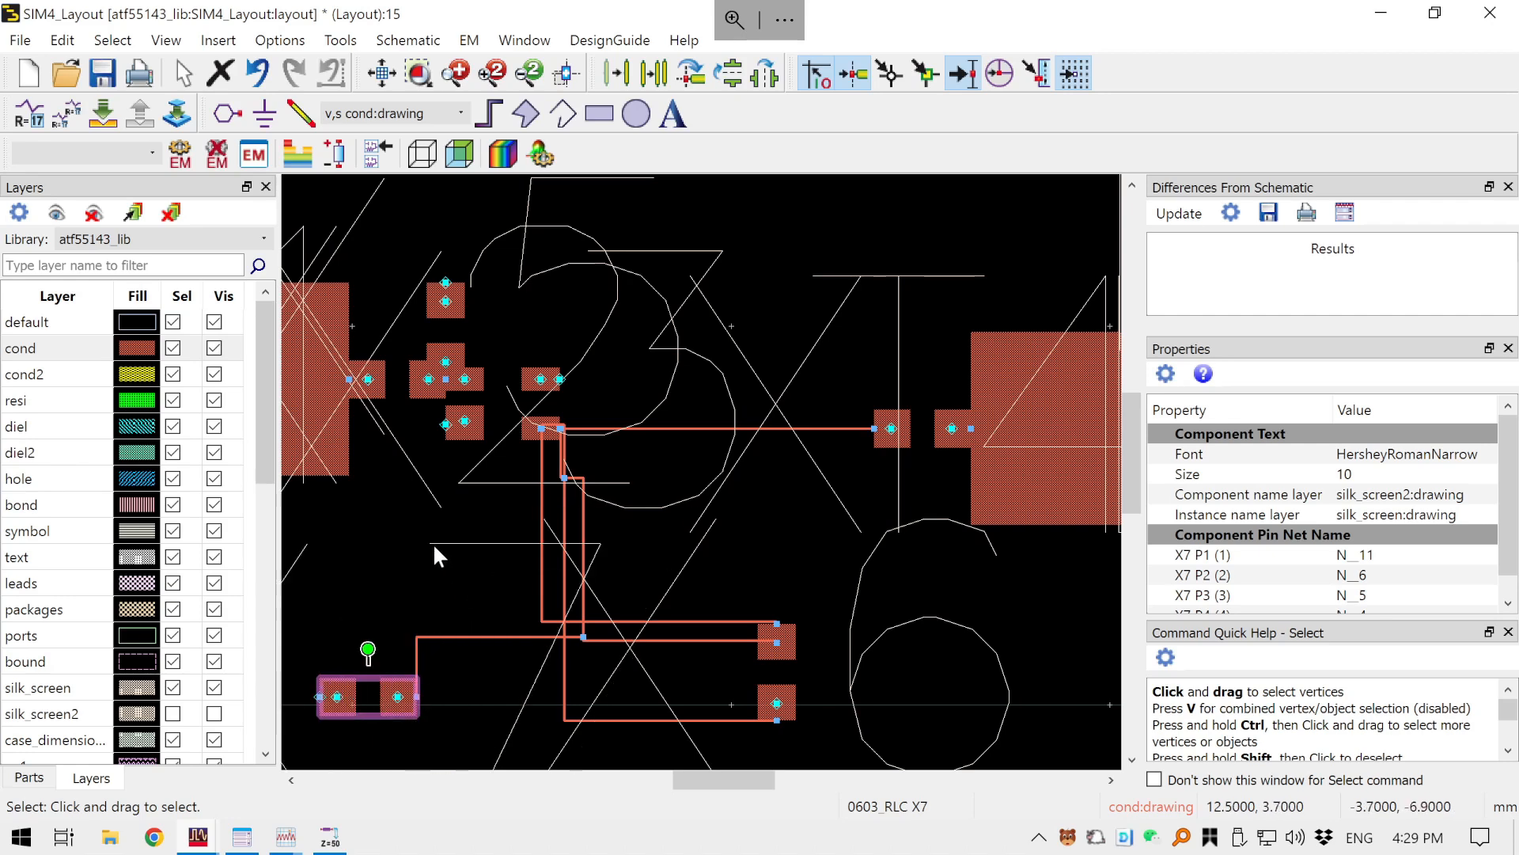
click(372, 686)
mouse_move(393, 699)
mouse_down()
mouse_move(366, 696)
mouse_move(441, 543)
mouse_move(501, 485)
mouse_move(486, 514)
mouse_move(455, 516)
mouse_up()
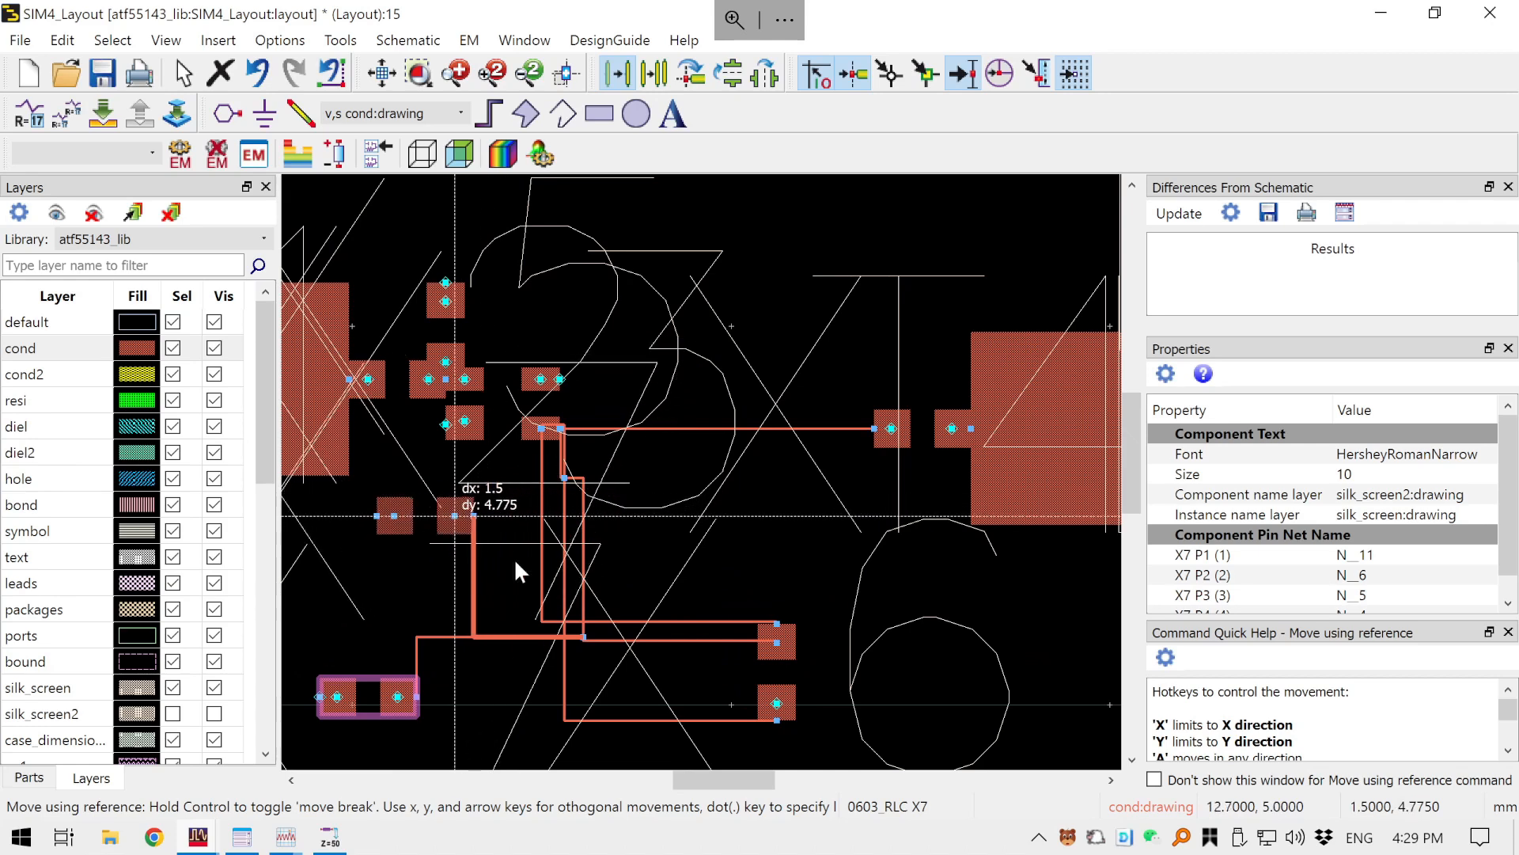
click(683, 580)
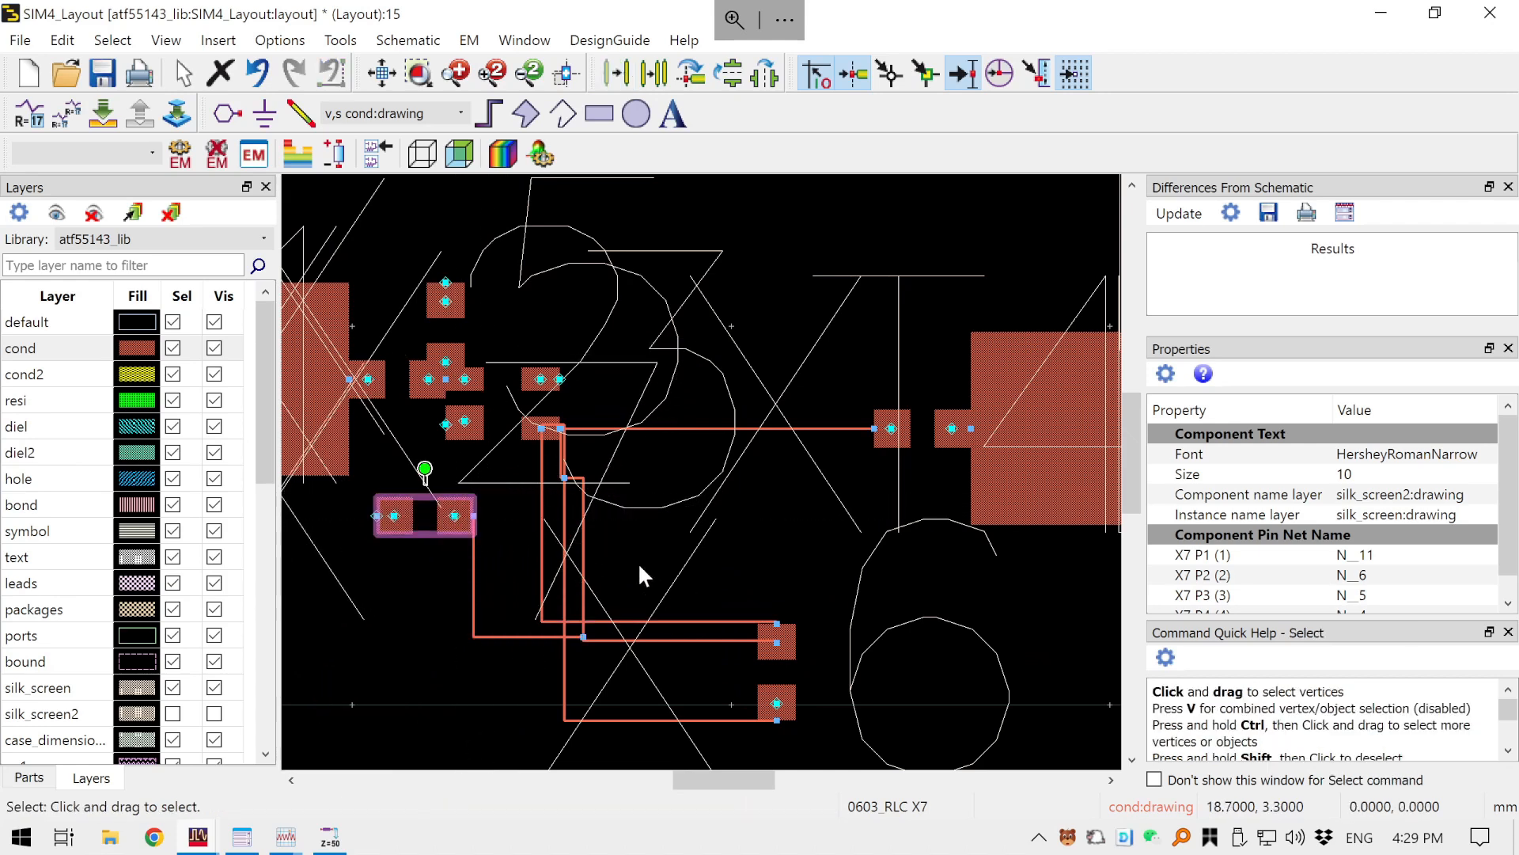
- Delete the five leftover wires linking the transistor's lower right pad with X6 and X7, keeping the one to X4
click(563, 469)
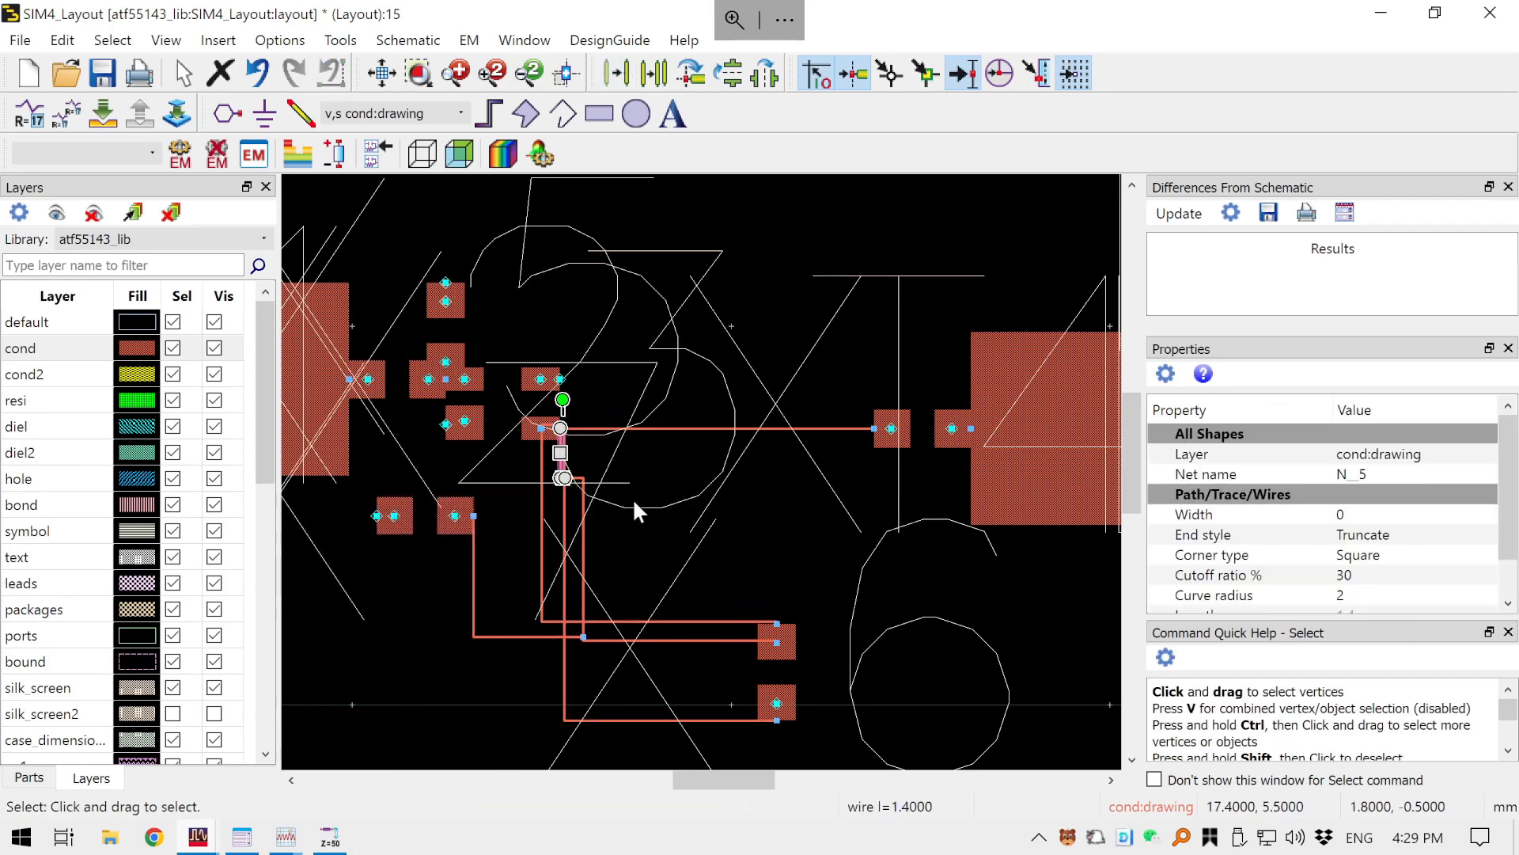
key(Delete)
click(584, 507)
key(Delete)
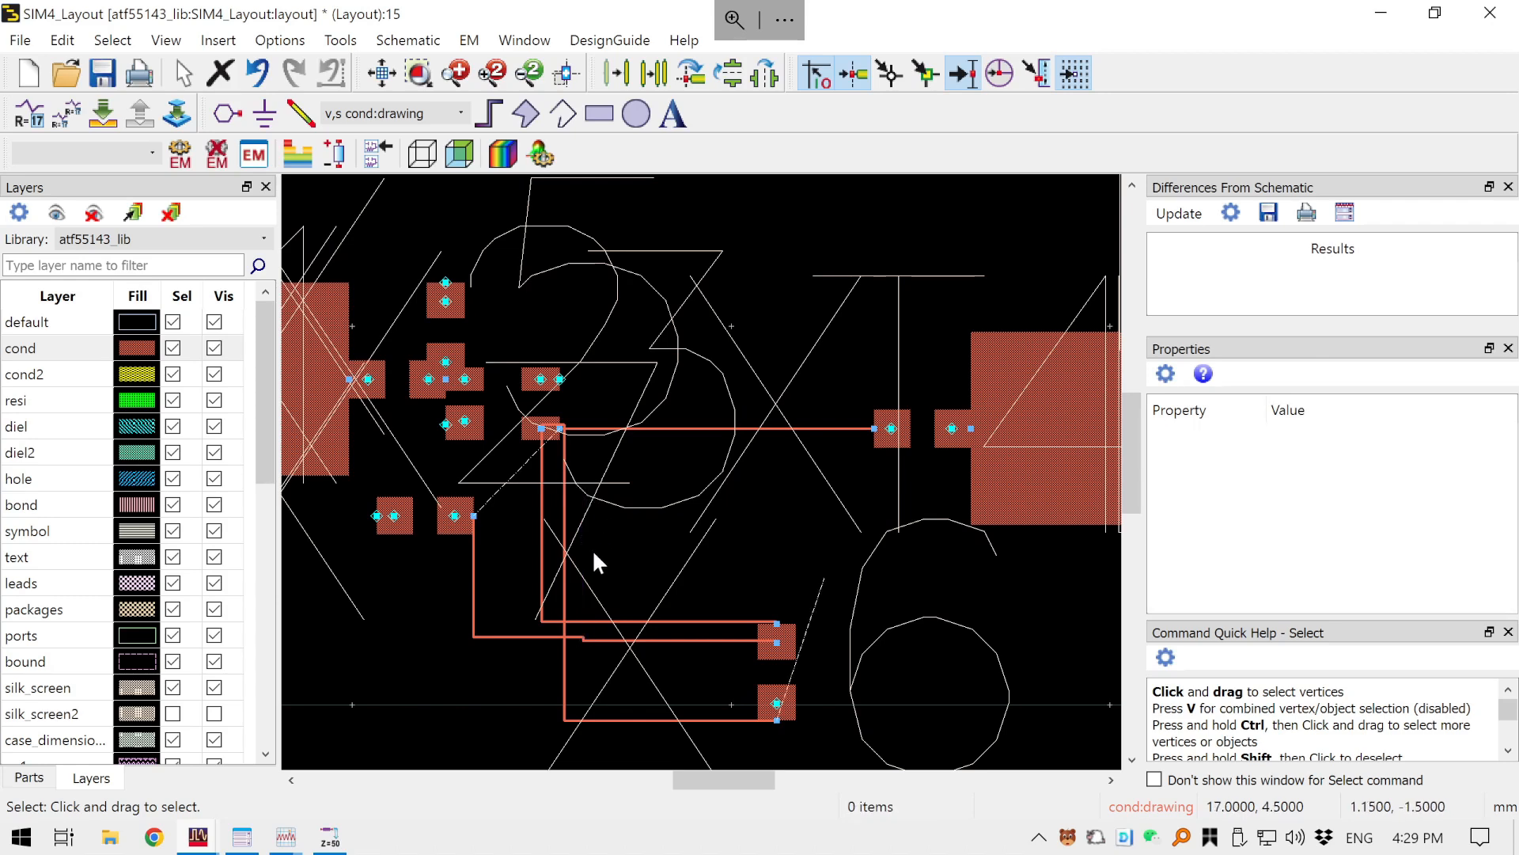
click(563, 566)
key(Delete)
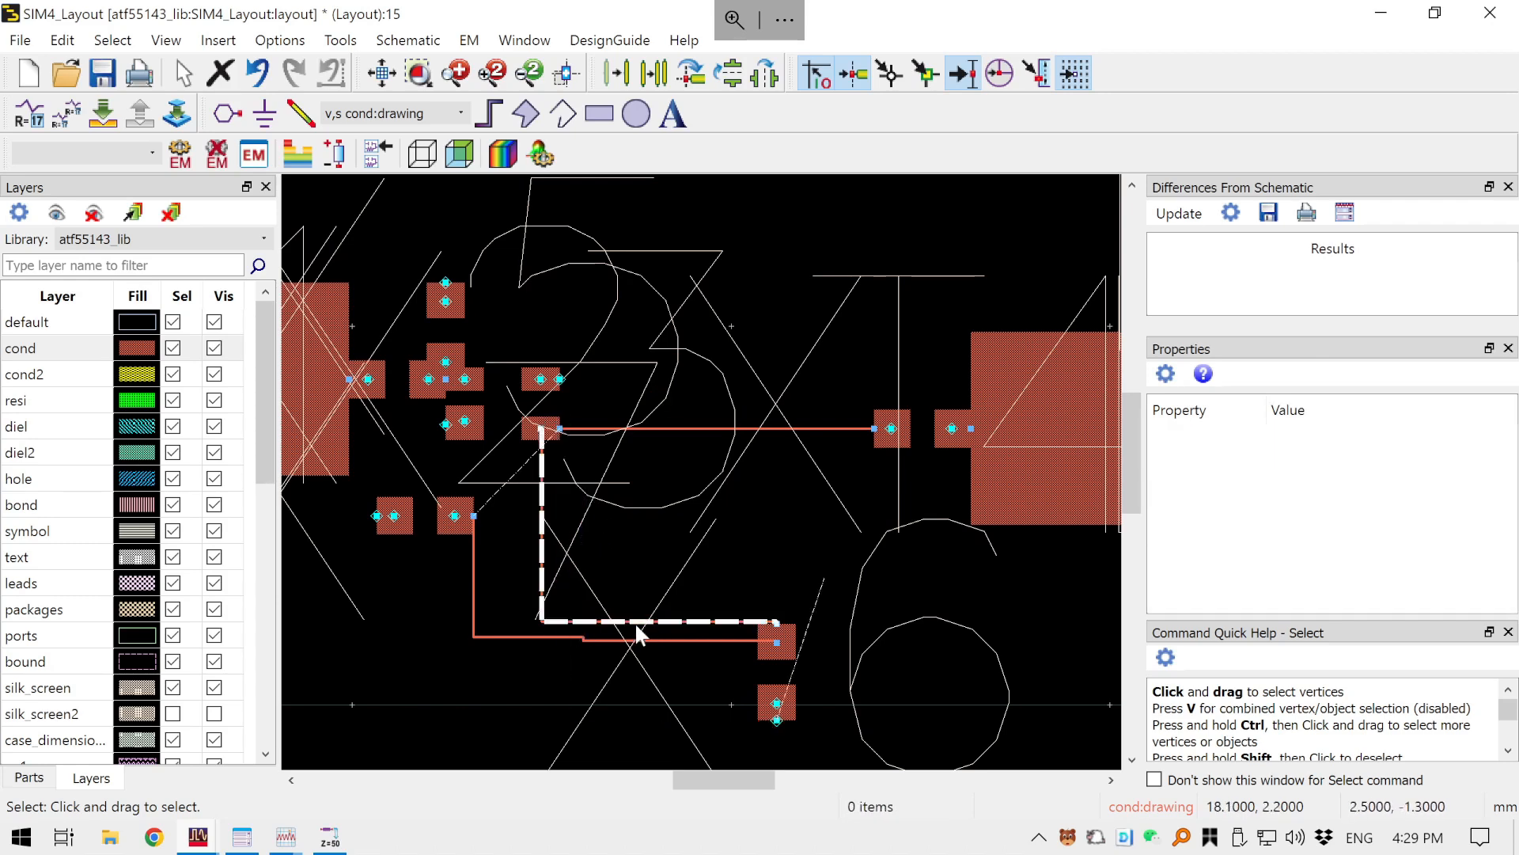
click(633, 623)
key(Delete)
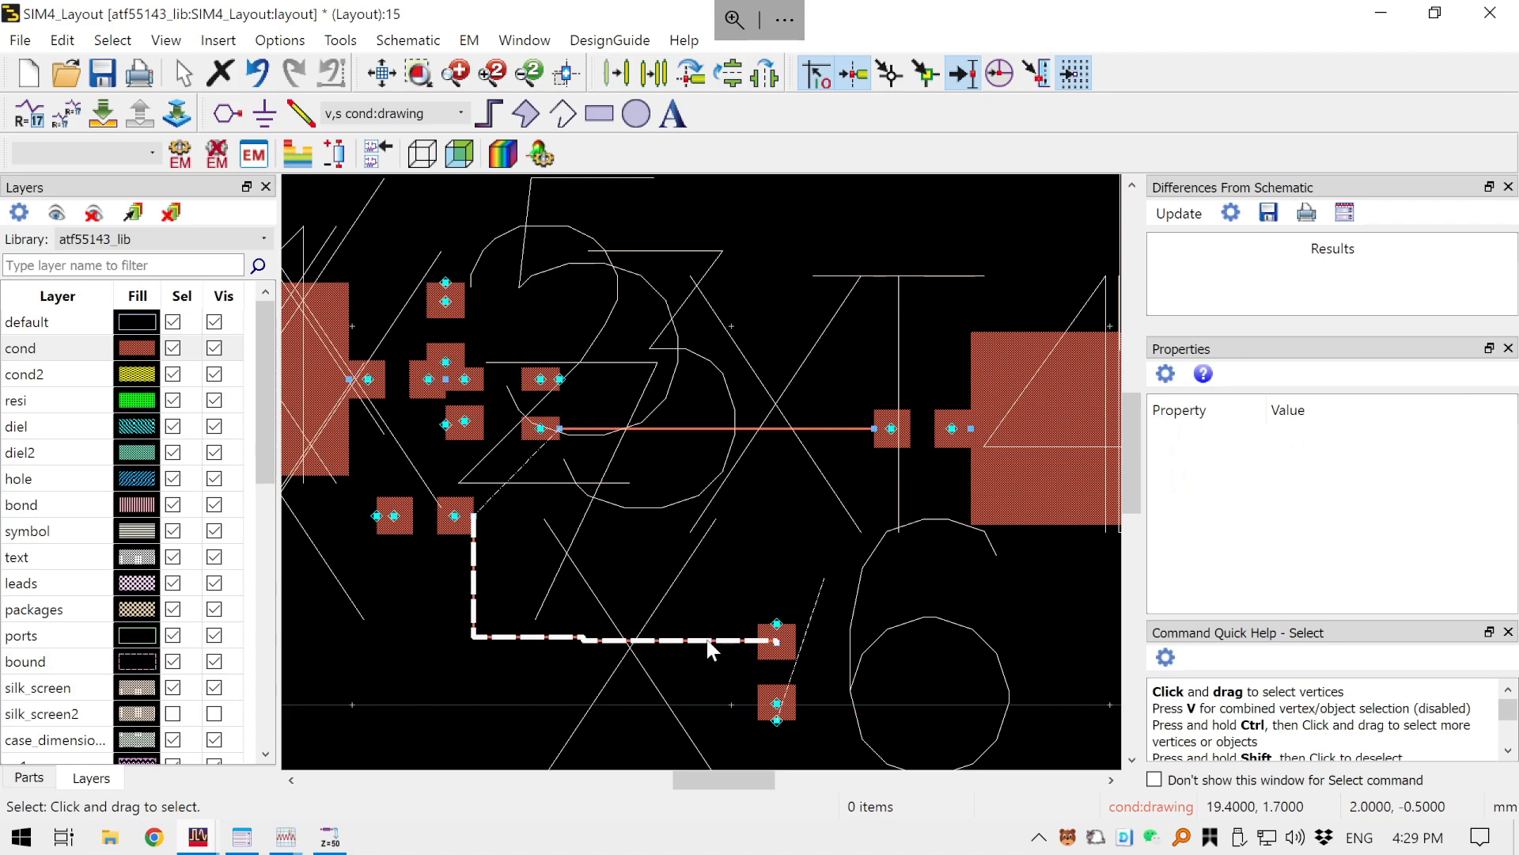
click(706, 637)
key(Delete)
- Move X6 closer to the transistor and rotate it so it stands vertically with its connected pin facing up
drag(767, 643, 682, 546)
click(753, 676)
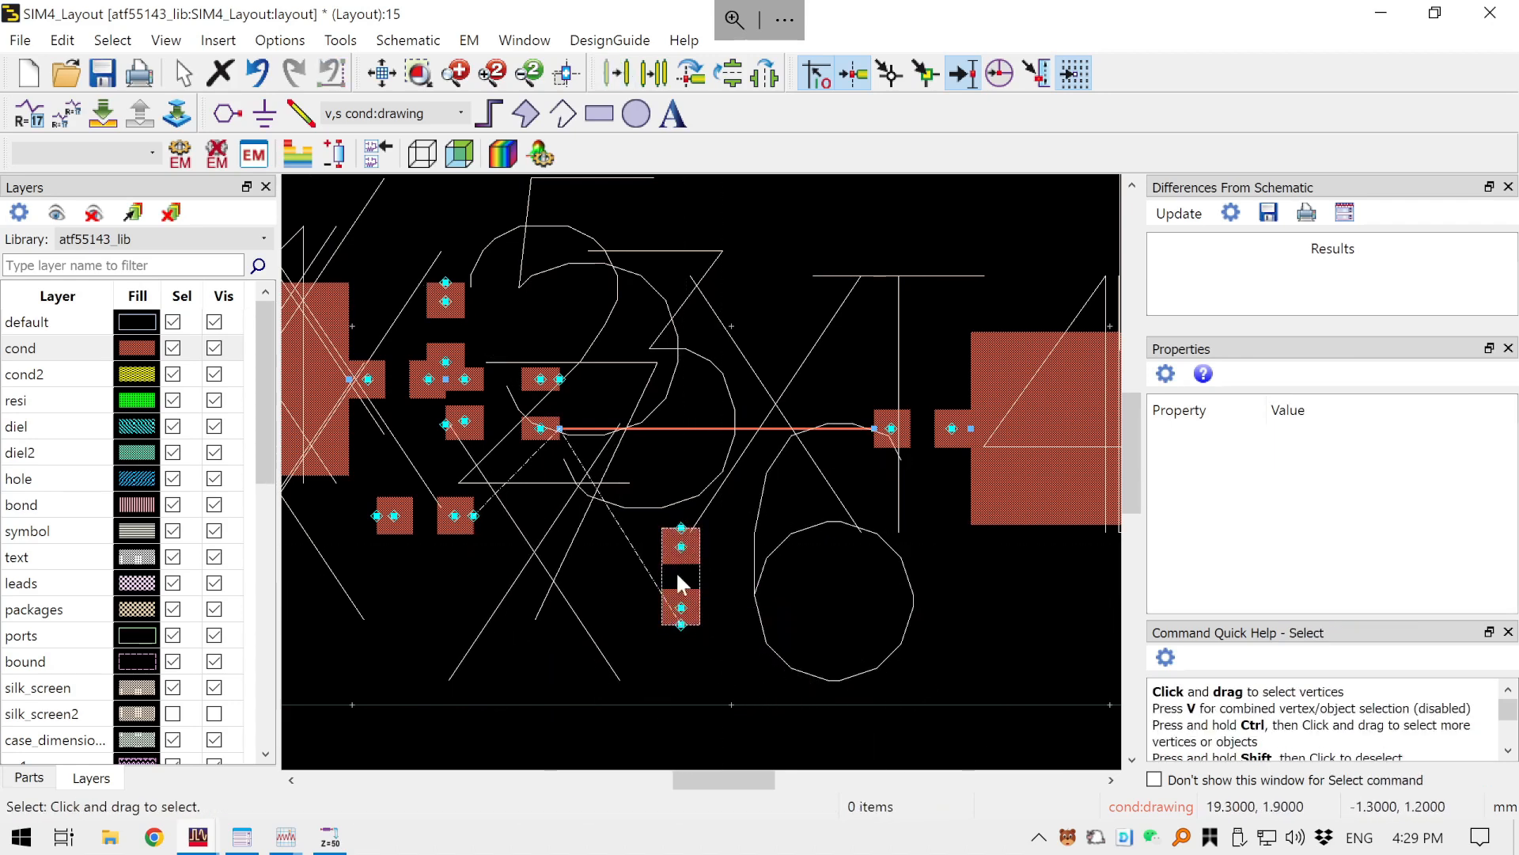
click(672, 556)
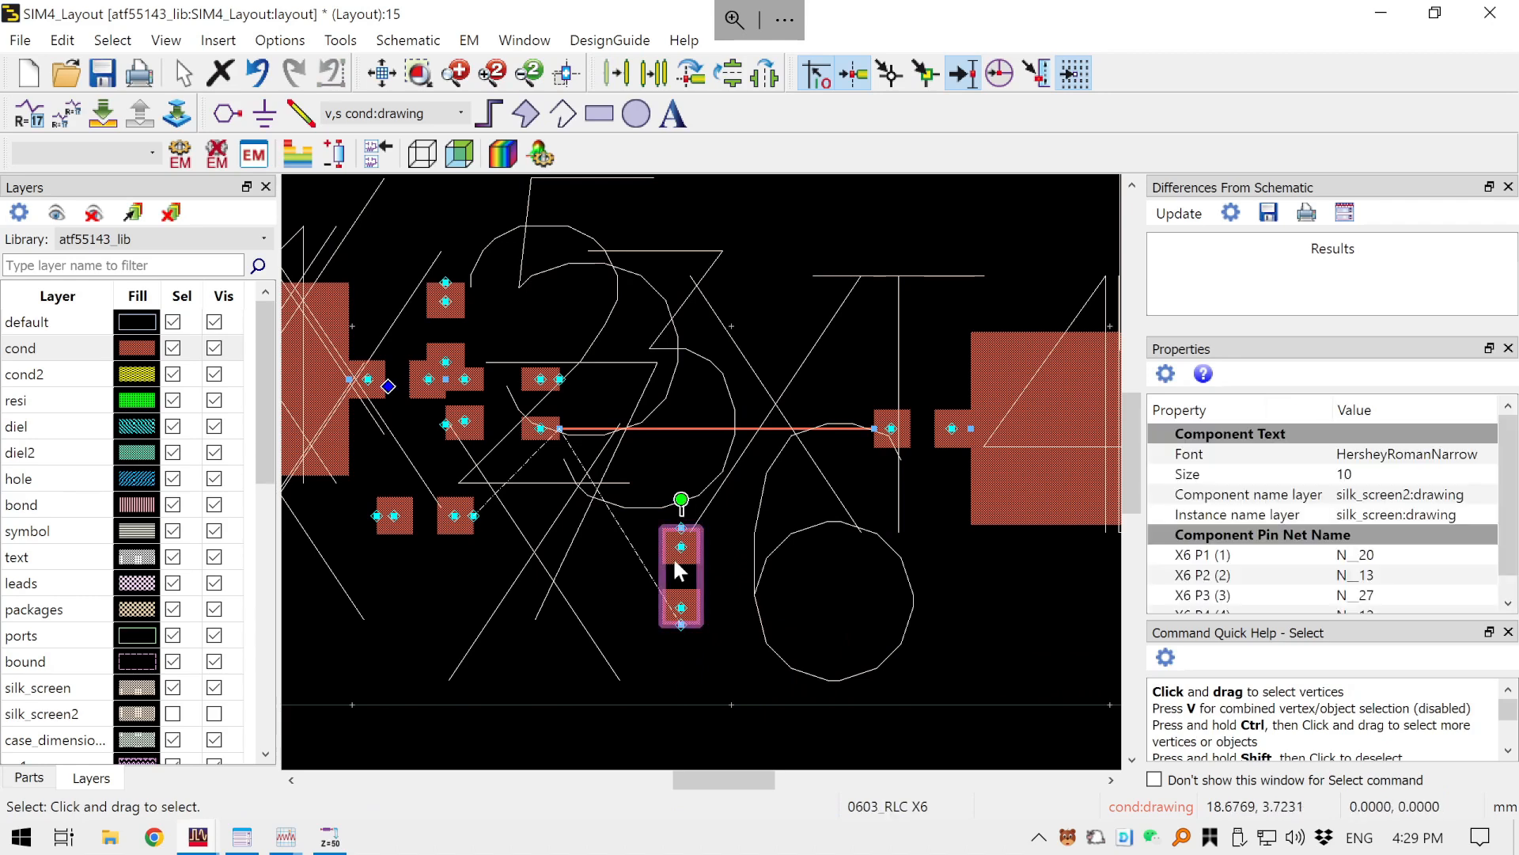
key(ctrl+r)
key(ctrl+r)
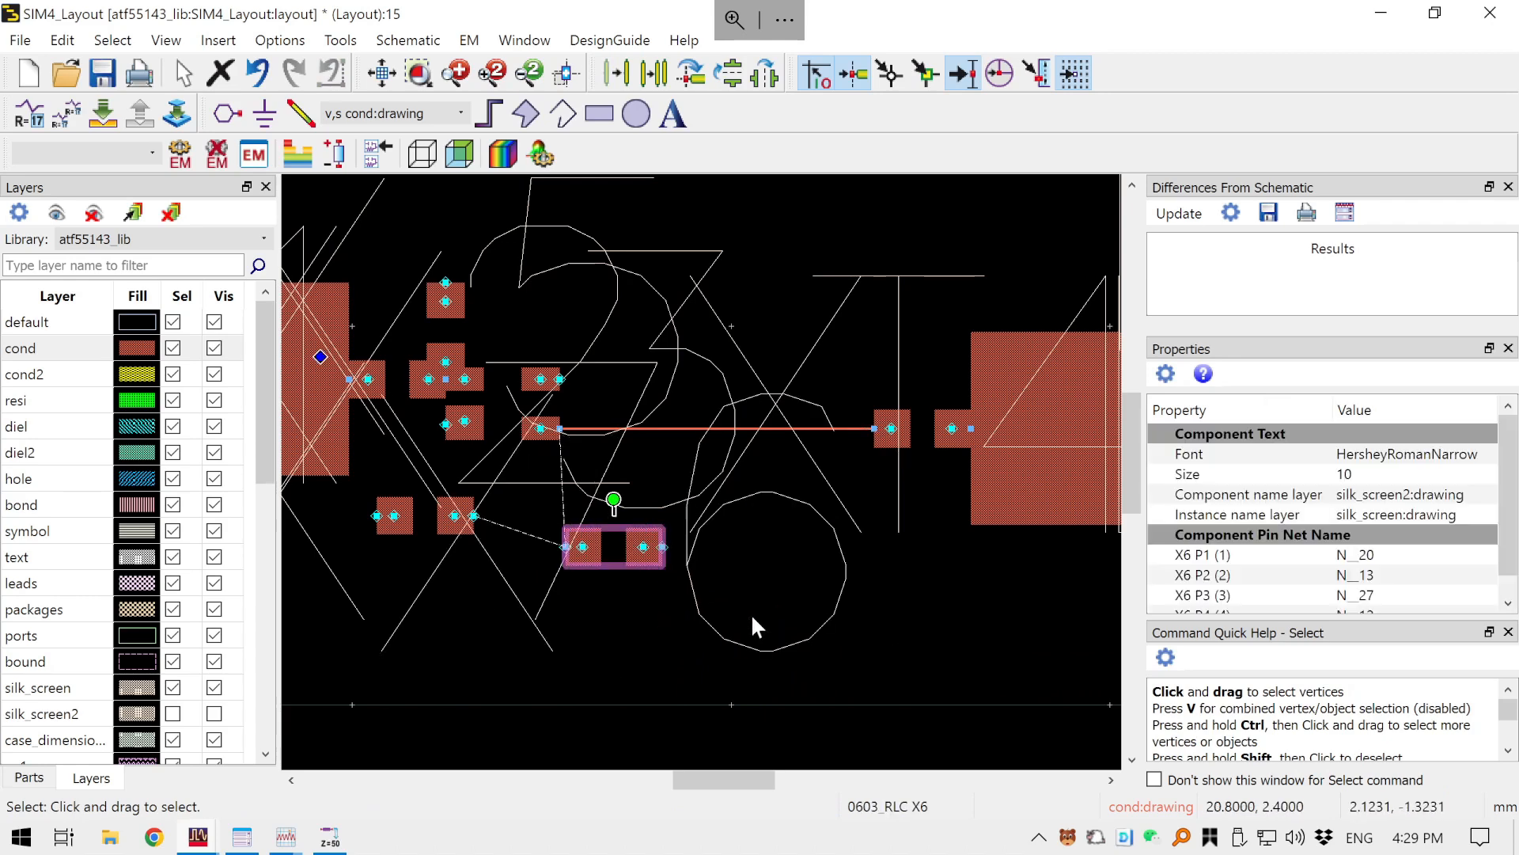
drag(633, 466, 589, 564)
click(669, 704)
- Rotate X7 to vertical and attach its upper pin to the transistor's lower right pad
scroll(547, 519, up, 1)
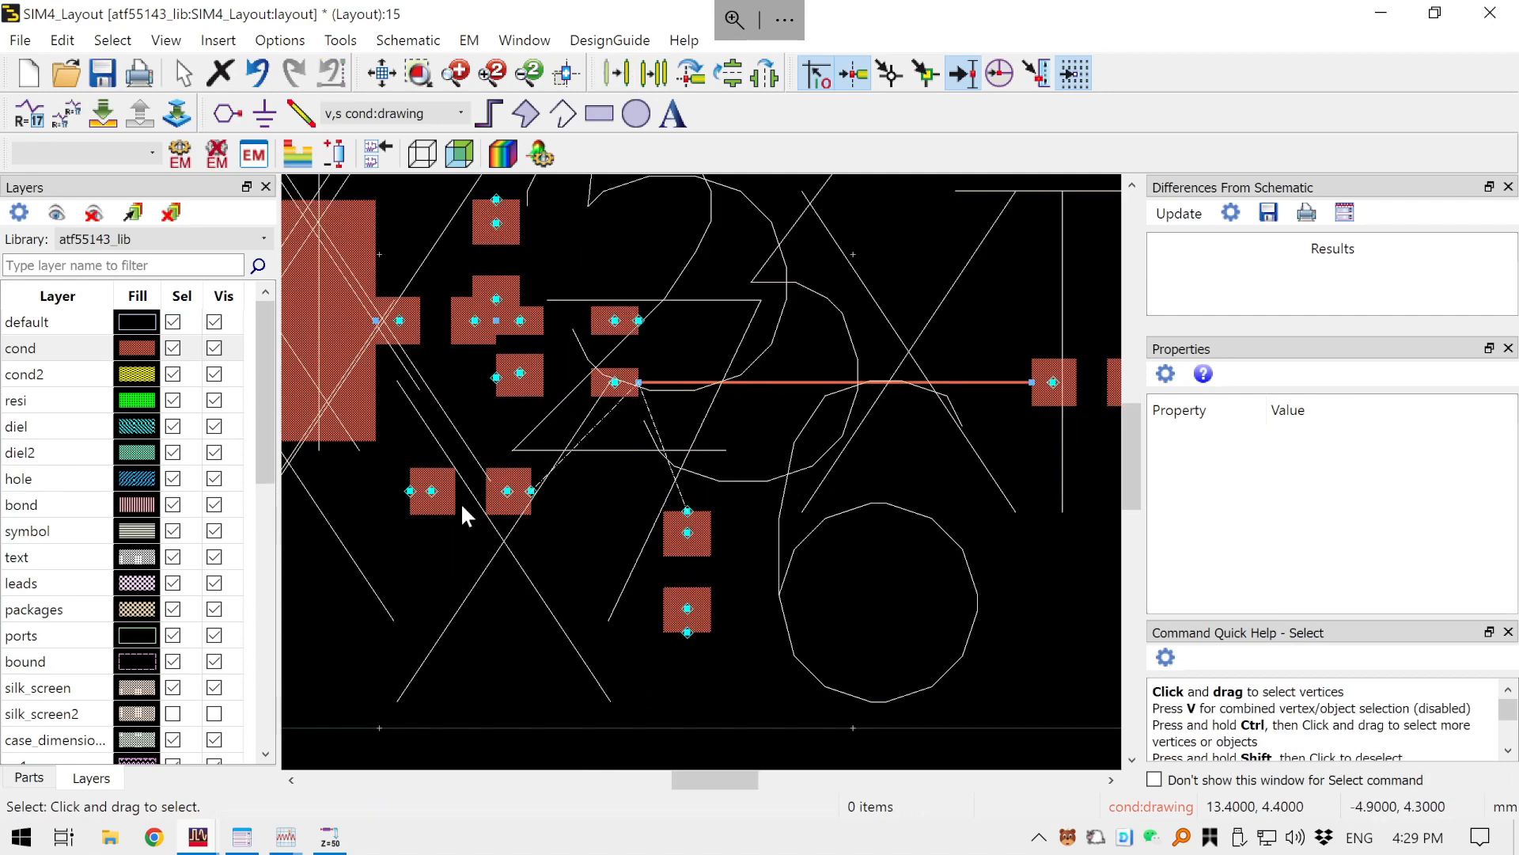
click(515, 506)
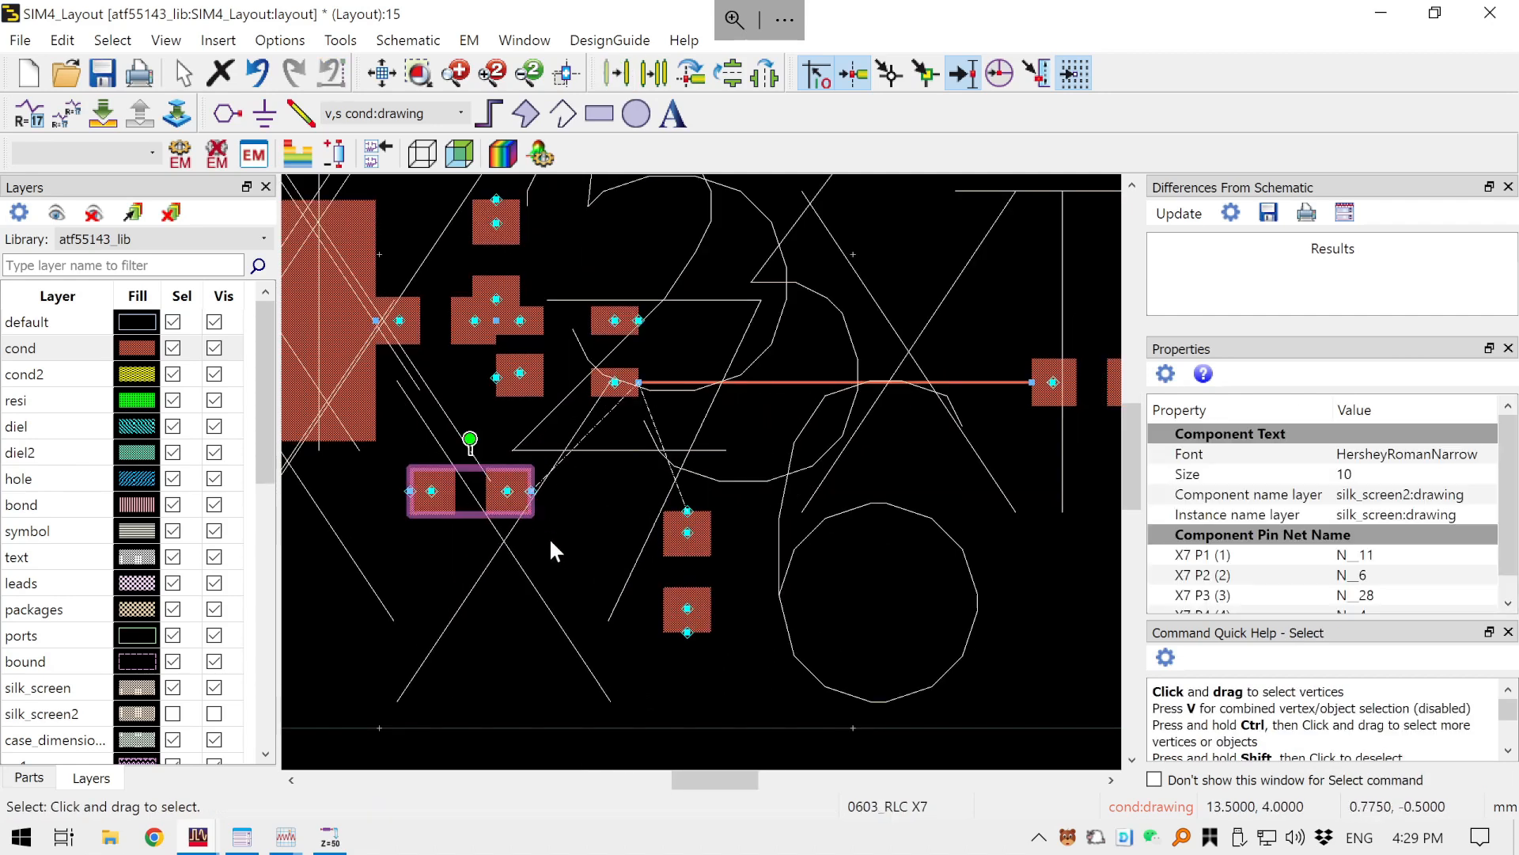
key(ctrl+r)
key(ctrl+r)
key(ctrl+r)
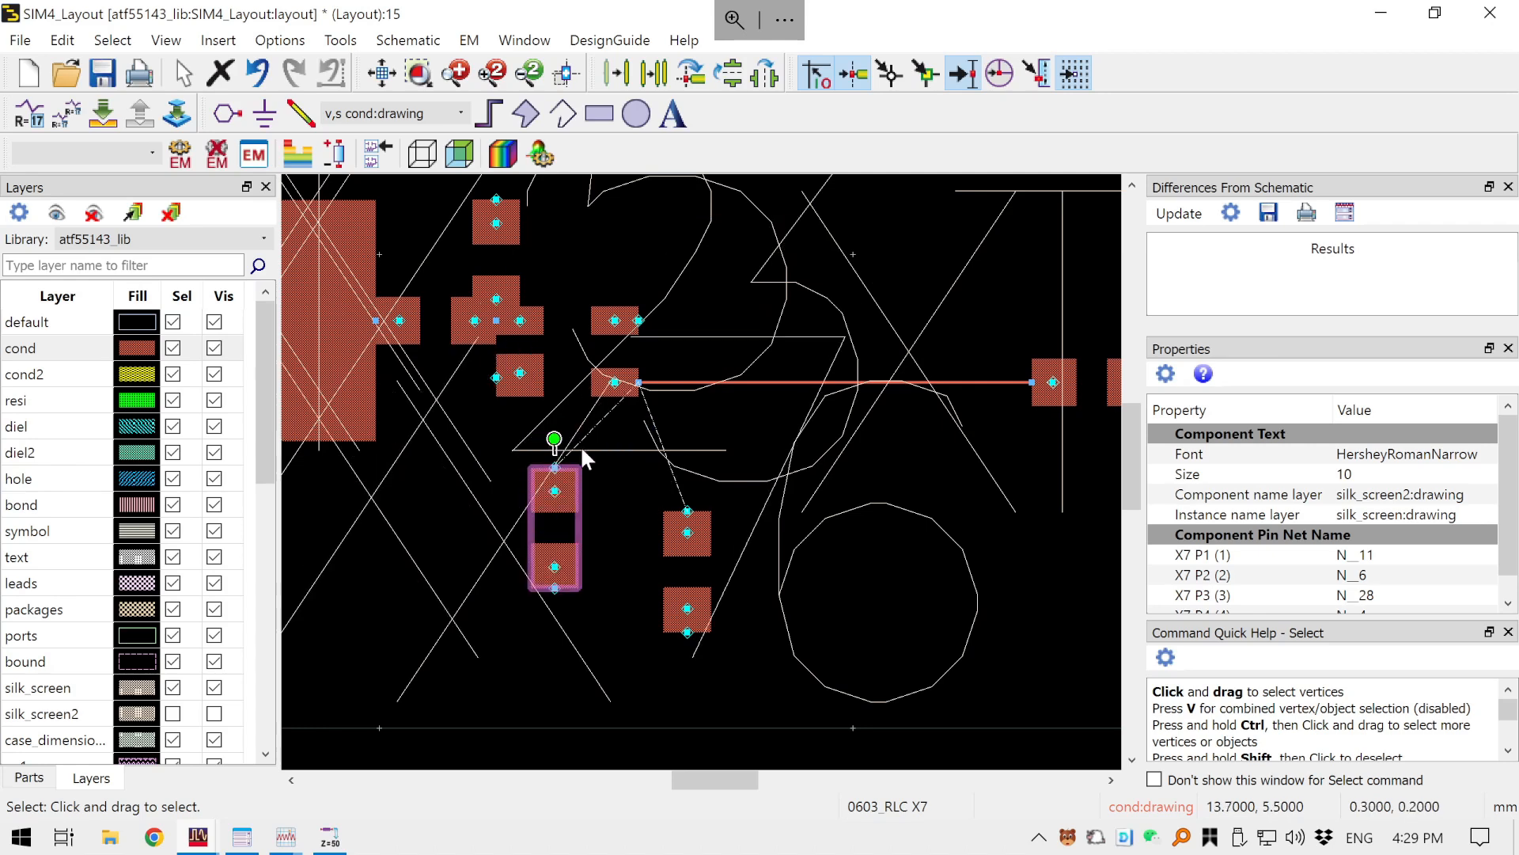
drag(546, 475, 625, 392)
click(744, 421)
- Move X4, TL3 and TL4 together so that X4's free pin meets the transistor's lower right pin
drag(831, 446, 659, 497)
scroll(664, 500, down, 3)
drag(799, 491, 289, 652)
drag(476, 201, 978, 665)
drag(546, 712, 933, 589)
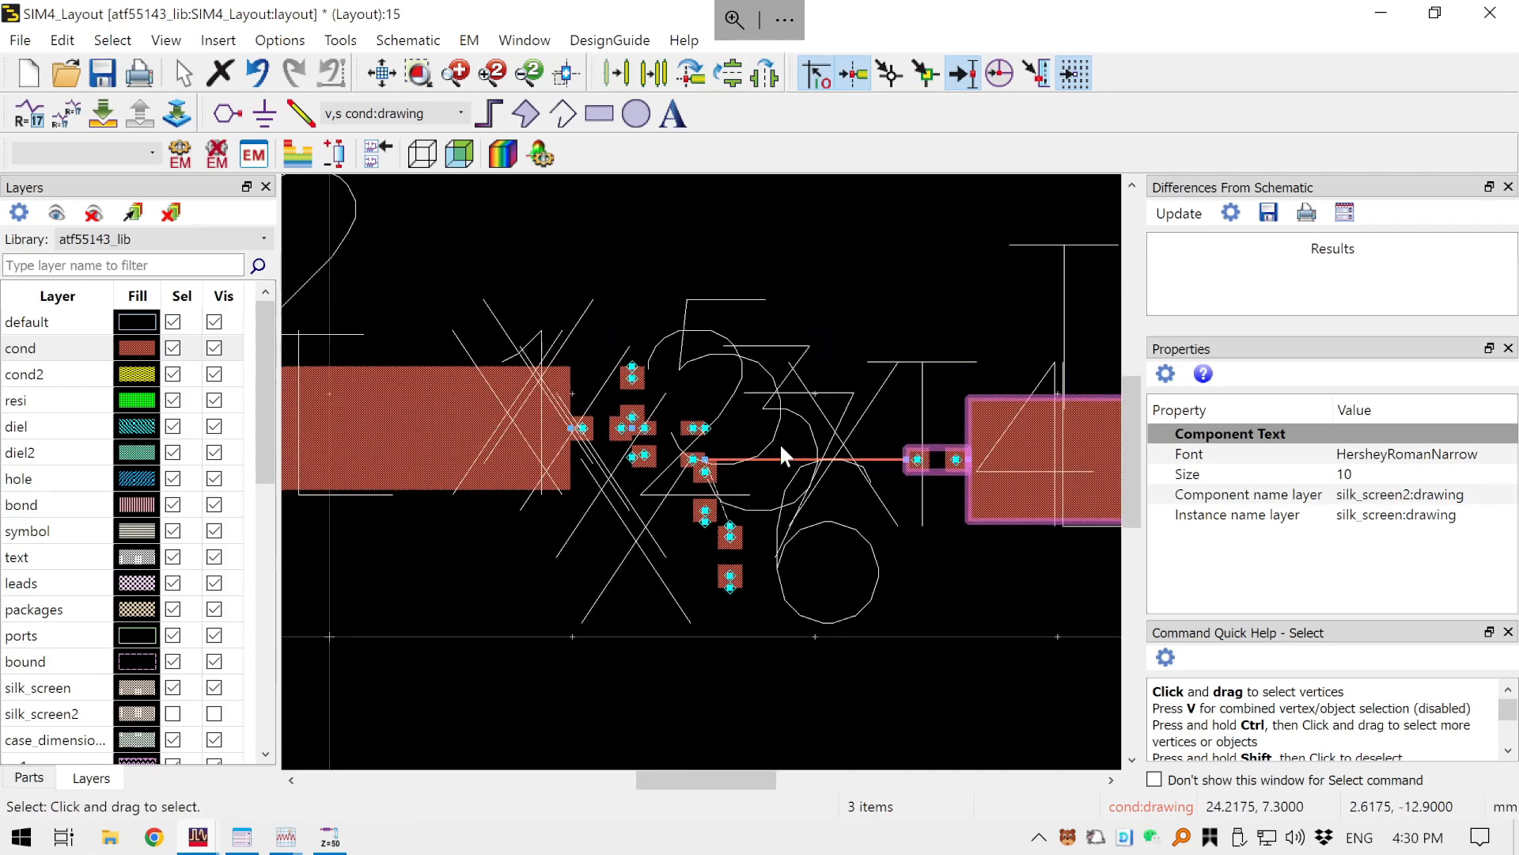
key(m)
click(906, 459)
scroll(744, 451, up, 5)
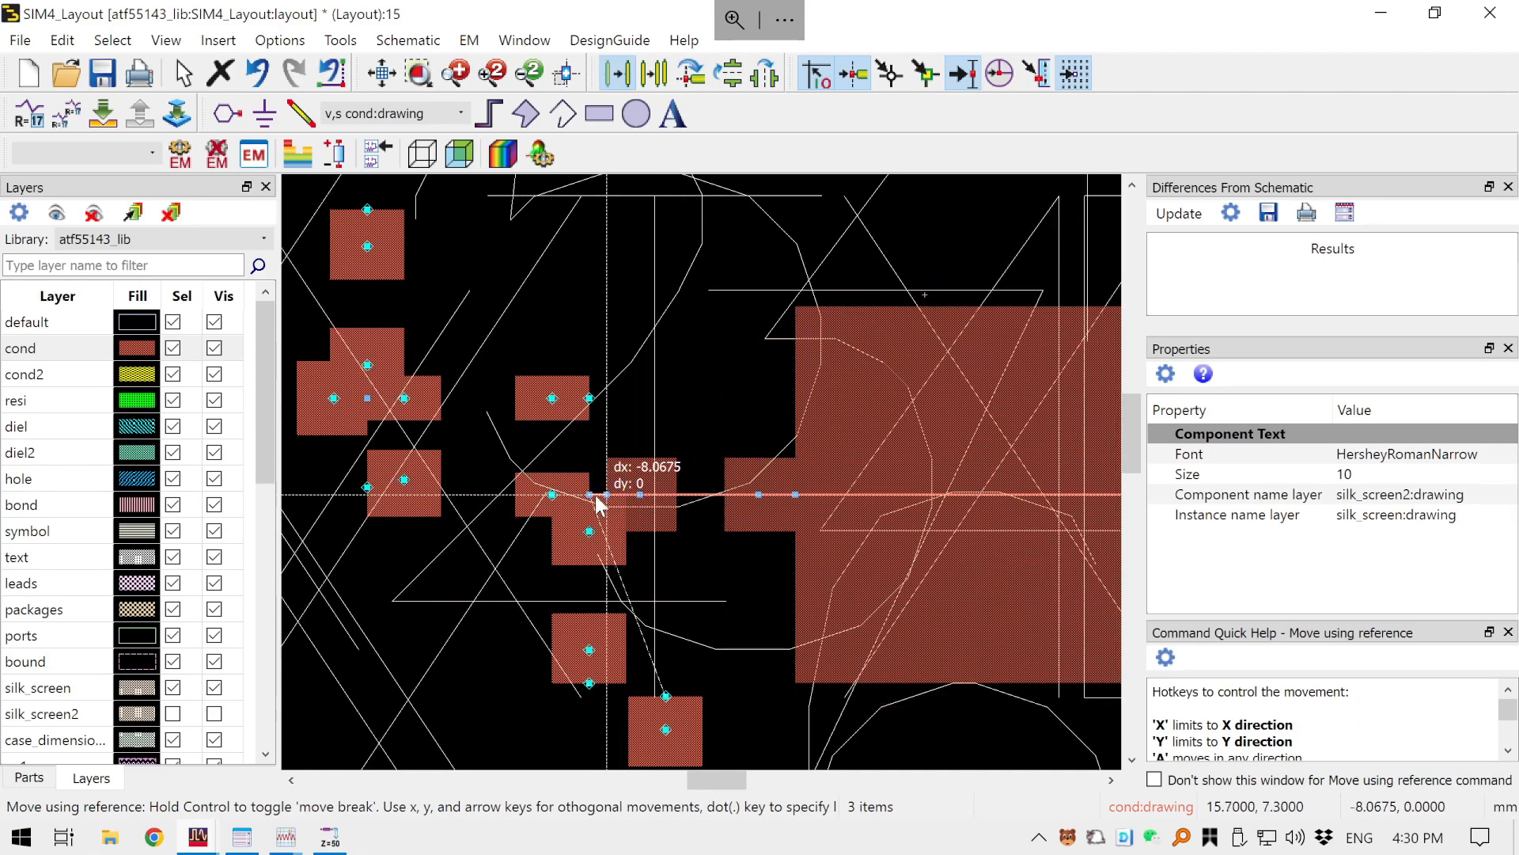
click(597, 505)
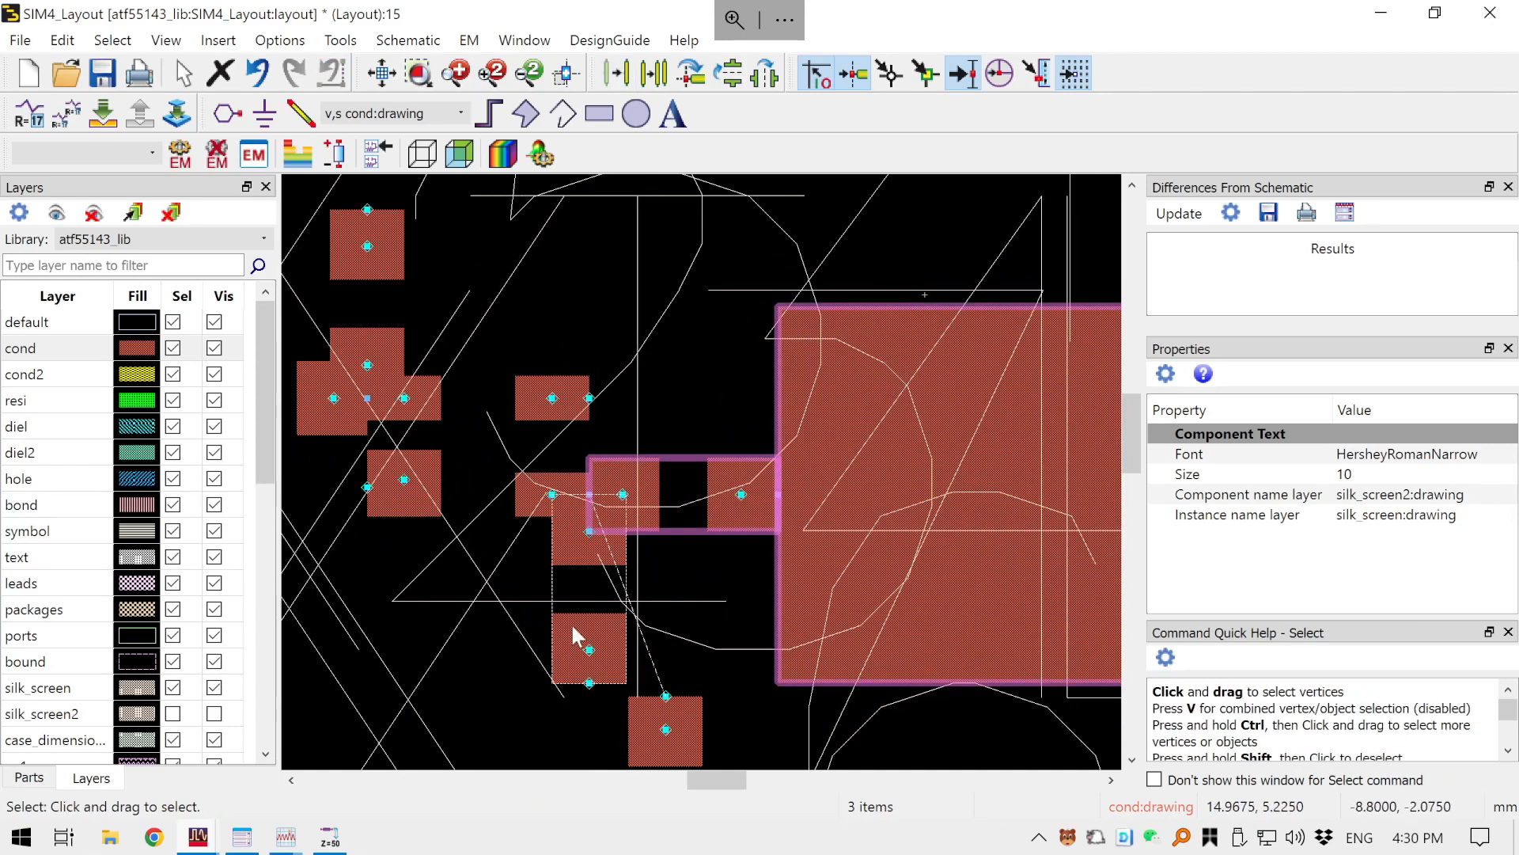
scroll(572, 625, down, 3)
click(865, 630)
- Move X6 to the left side of X7, just below the transistor's lower right pad
scroll(752, 436, up, 1)
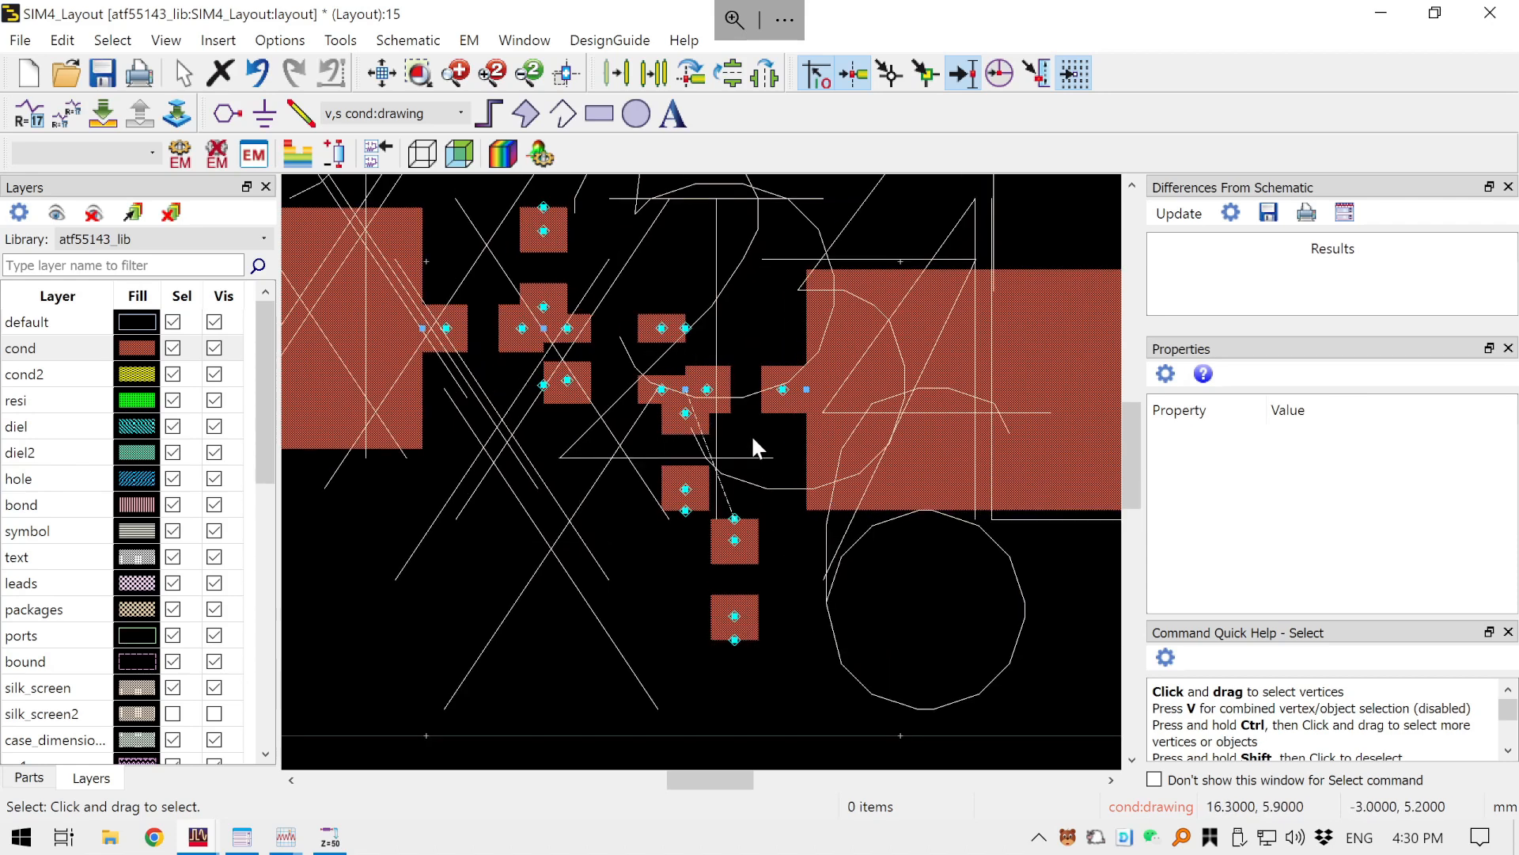
drag(718, 540, 629, 443)
click(625, 447)
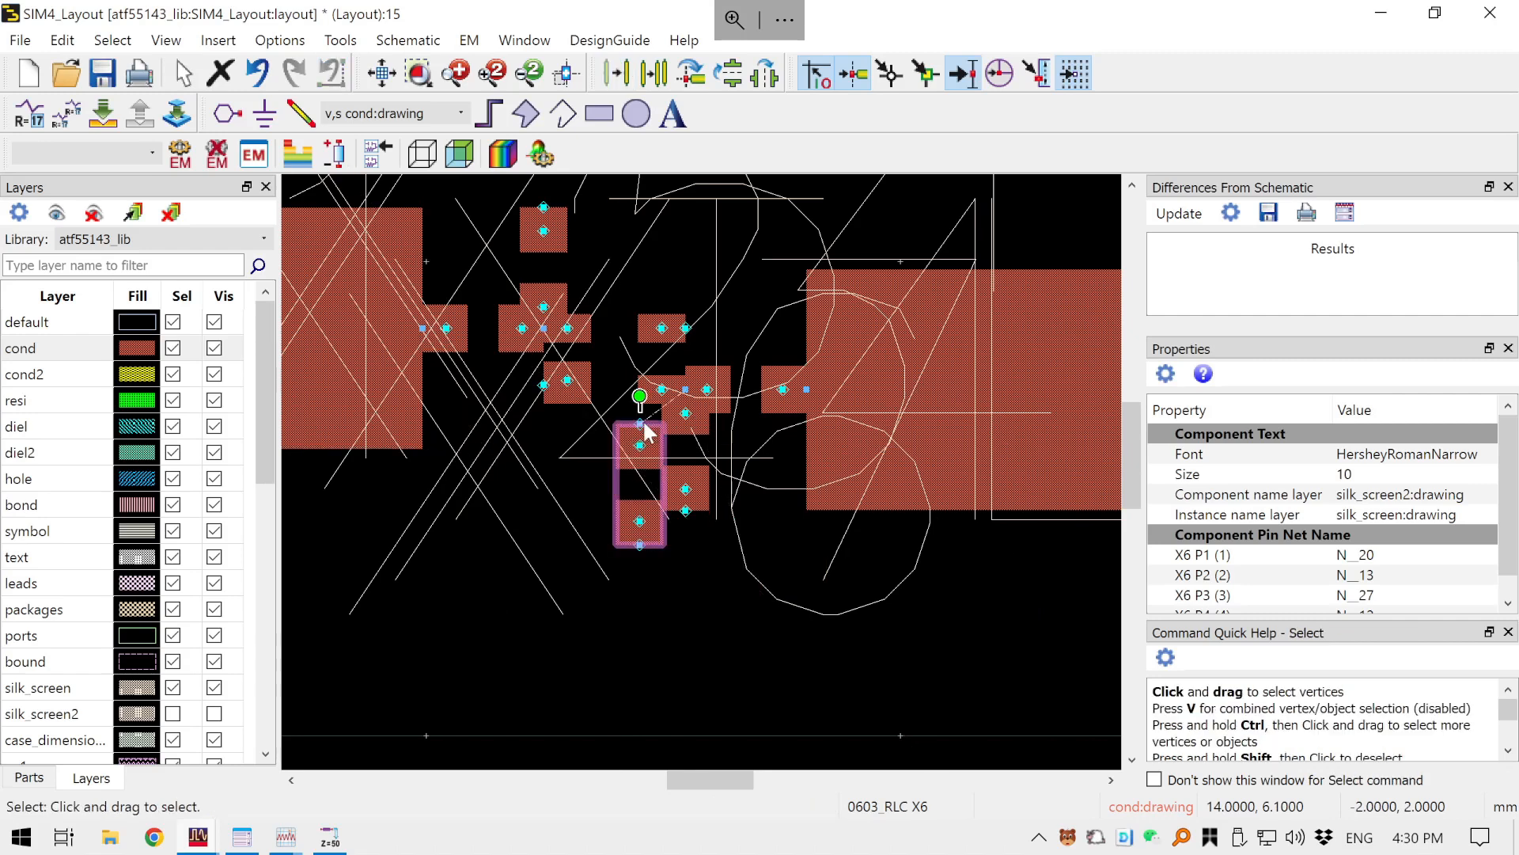
scroll(641, 427, up, 2)
drag(710, 484, 679, 448)
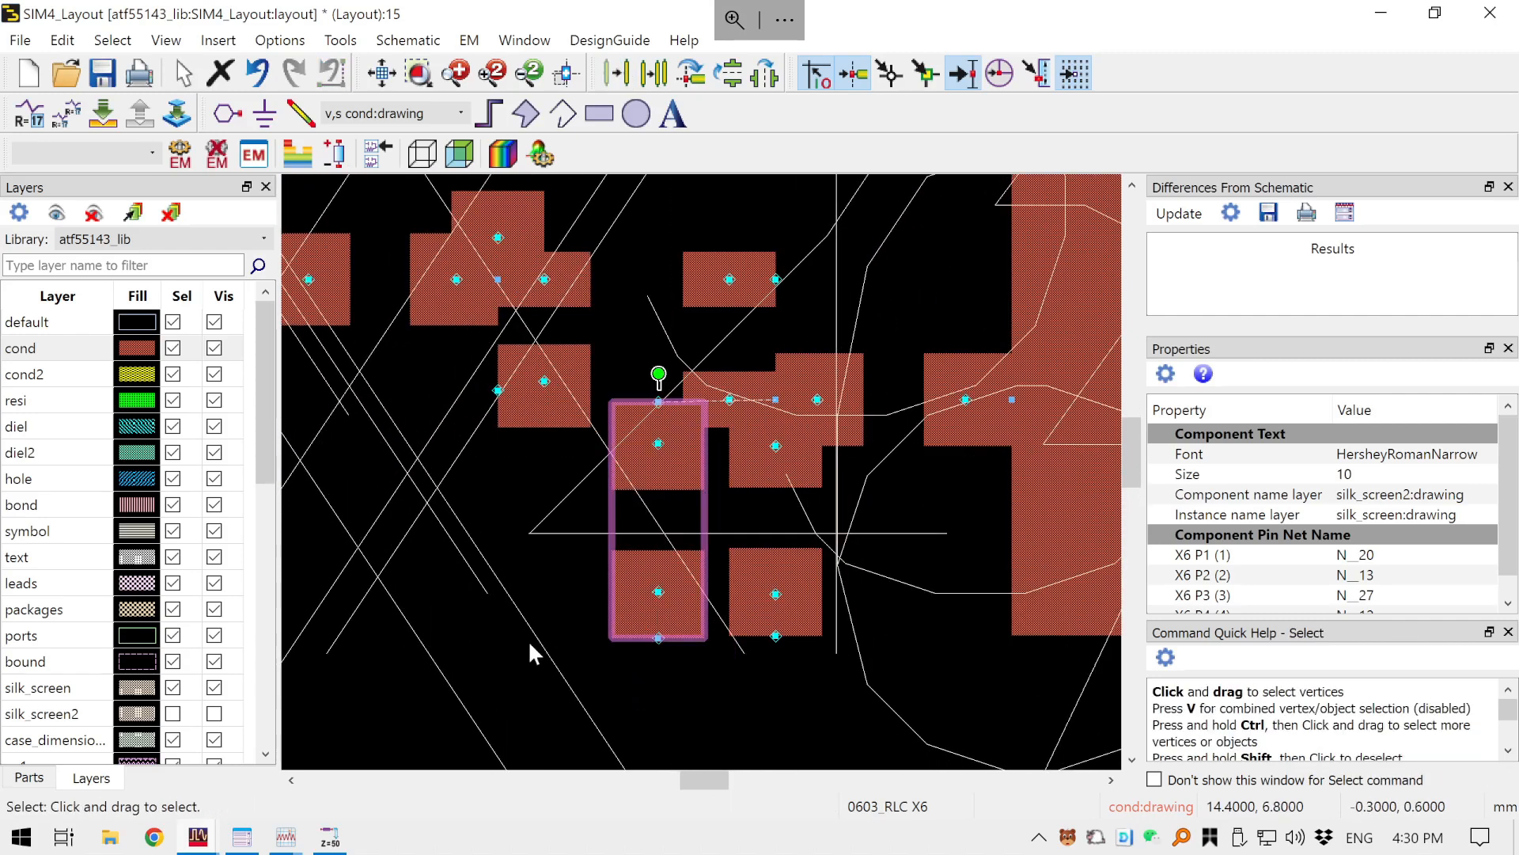
click(678, 720)
- Move X6 farther down and left, and lower X7 to leave a gap below the transistor's pad
drag(721, 714, 615, 741)
scroll(678, 614, down, 1)
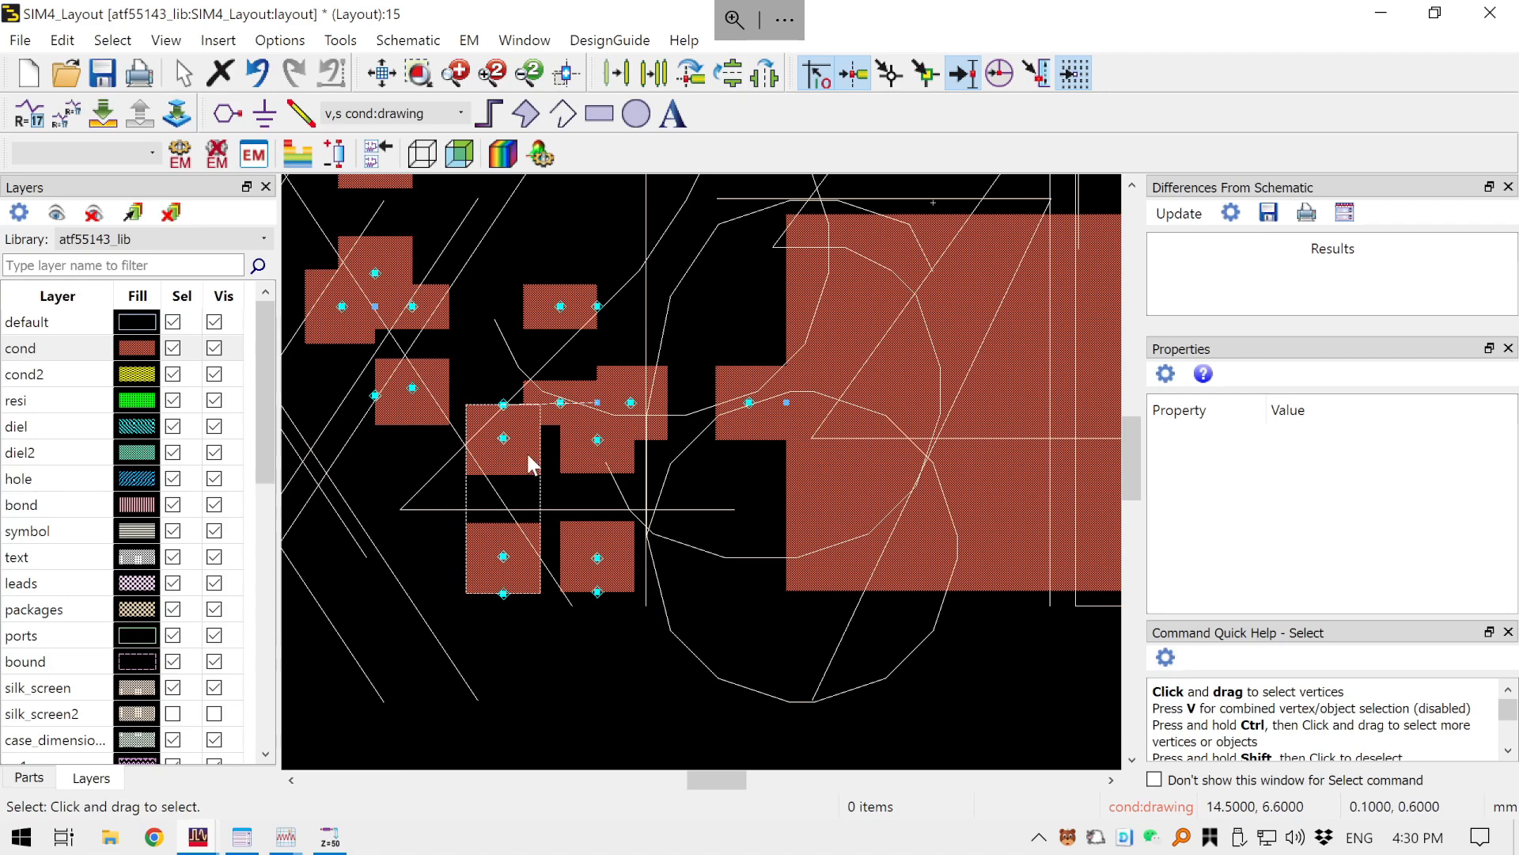
drag(499, 554, 472, 558)
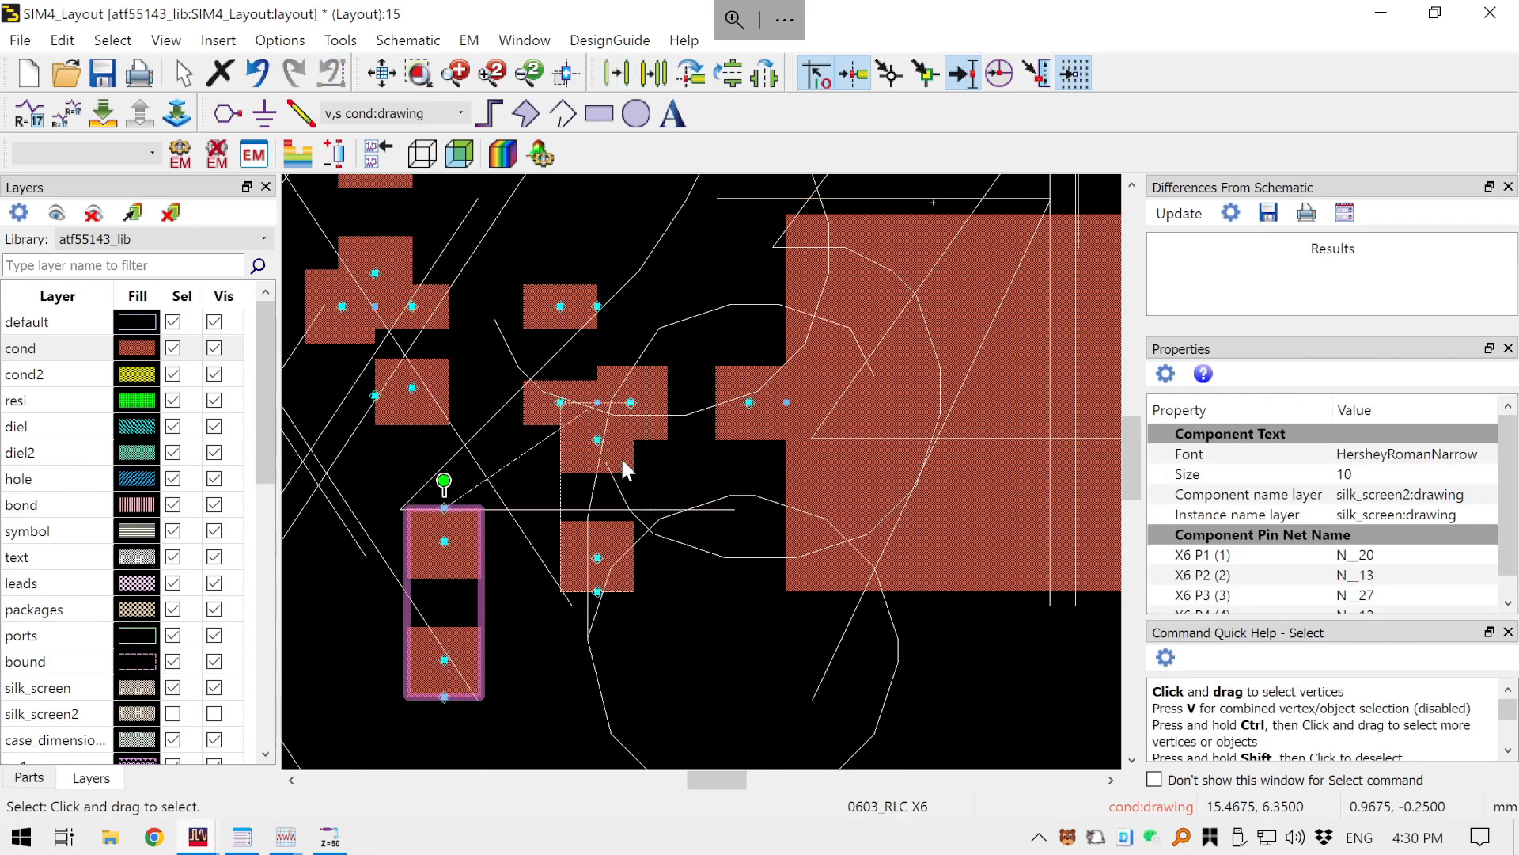
drag(620, 457, 451, 736)
- Shift X4, TL3 and TL4 together 1.1 mm to the right, leaving a gap beside the transistor's pad
click(709, 418)
scroll(547, 601, down, 4)
ctrl+click(691, 535)
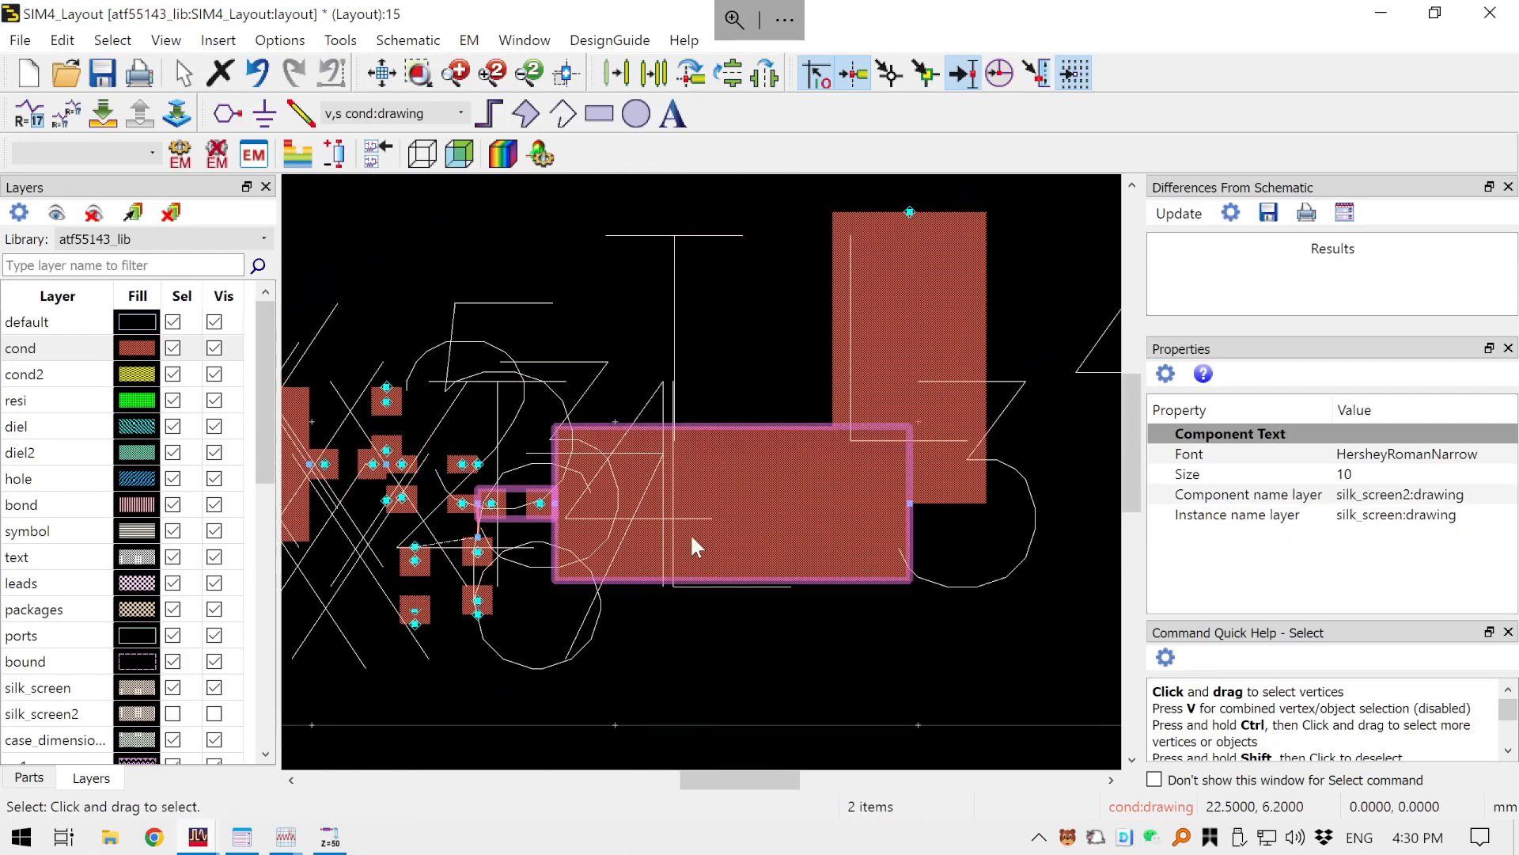
ctrl+click(899, 334)
scroll(500, 443, up, 2)
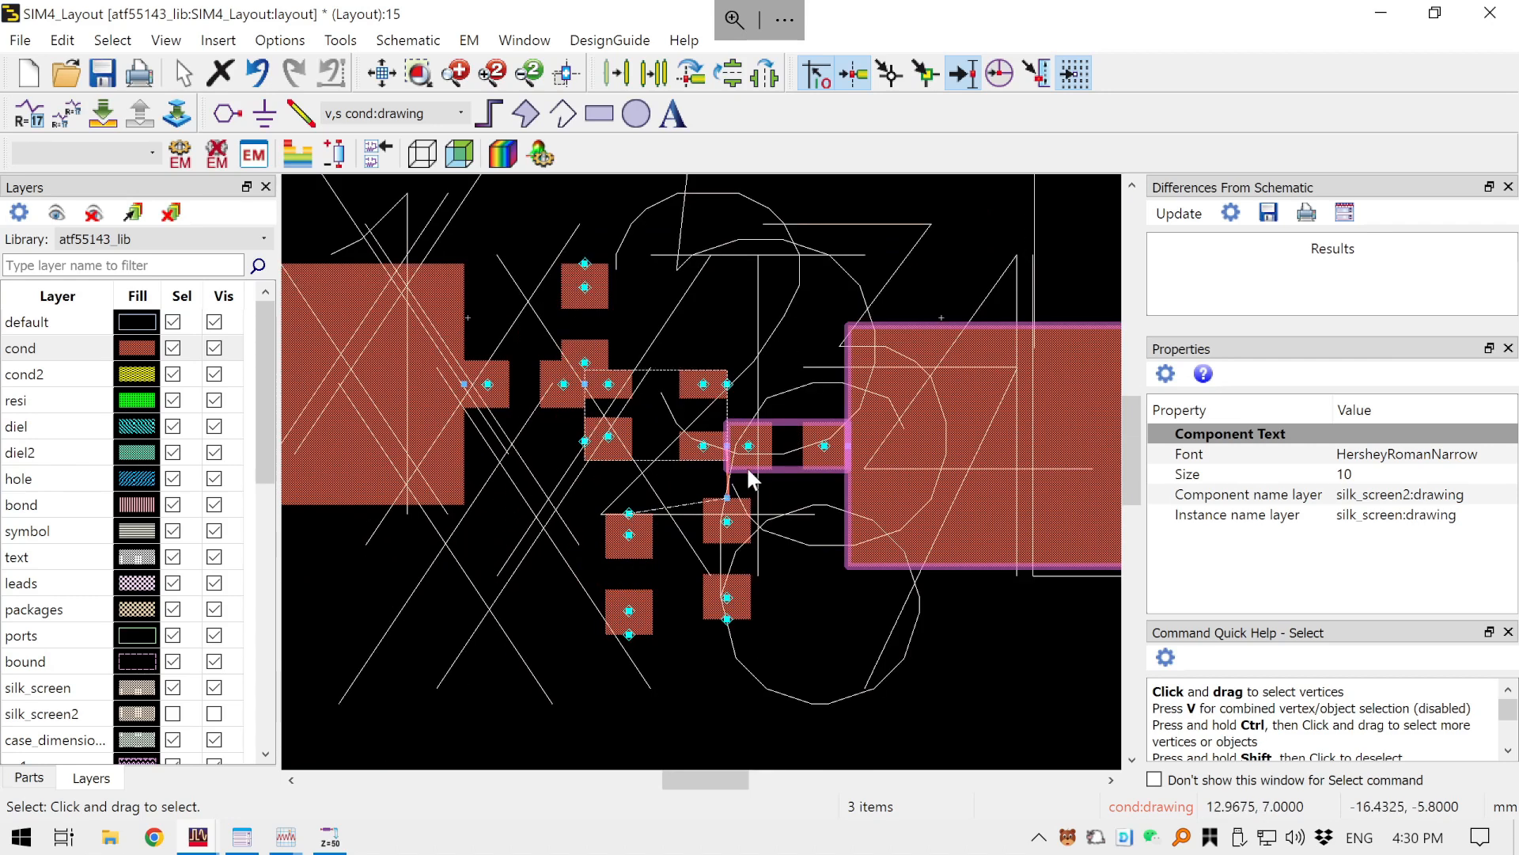
drag(763, 445, 819, 449)
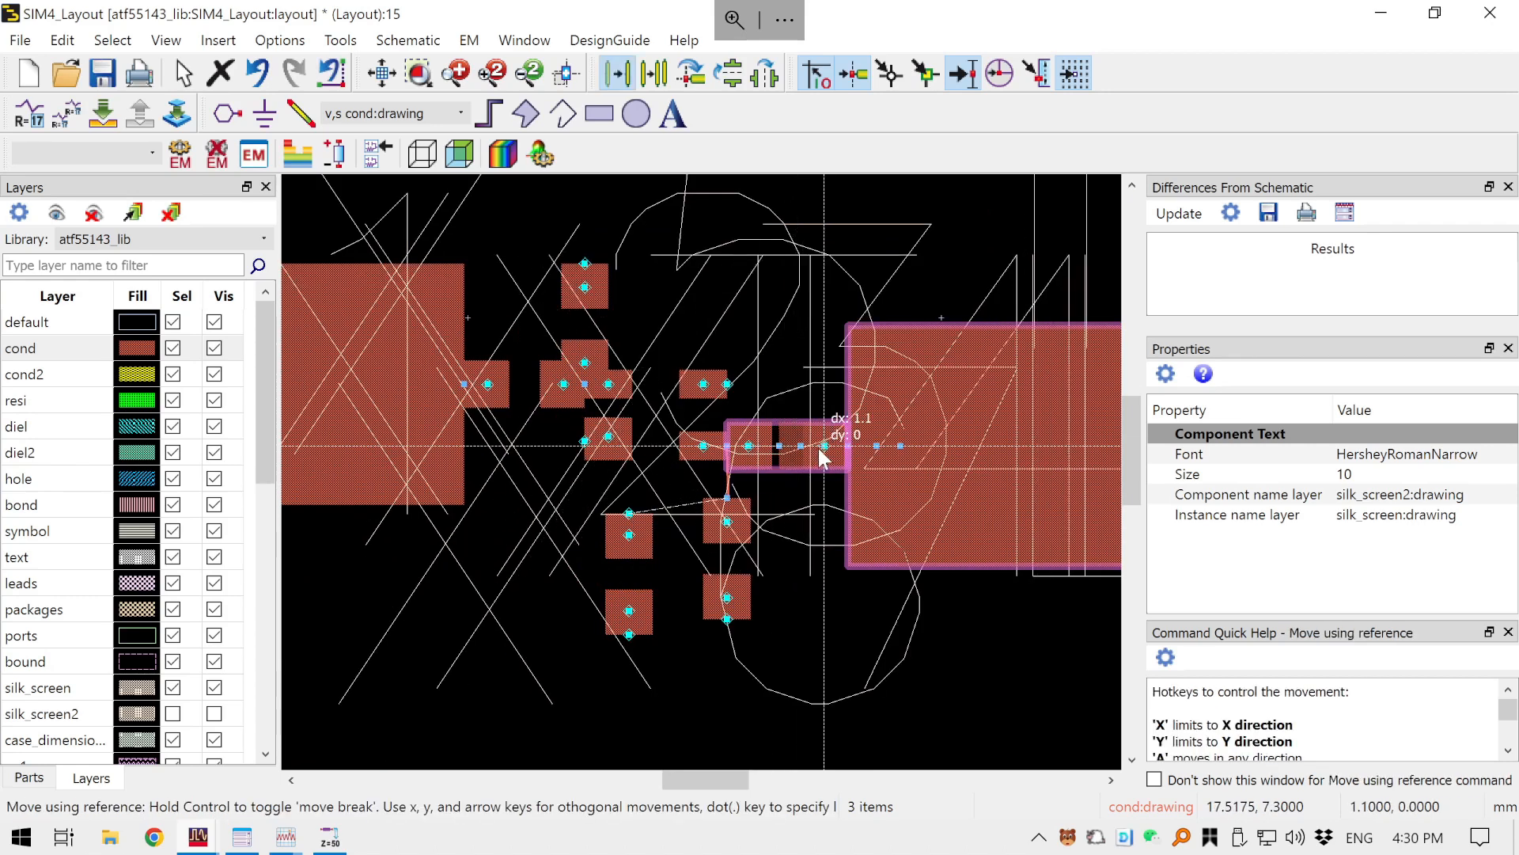
click(821, 455)
click(773, 509)
scroll(729, 507, up, 2)
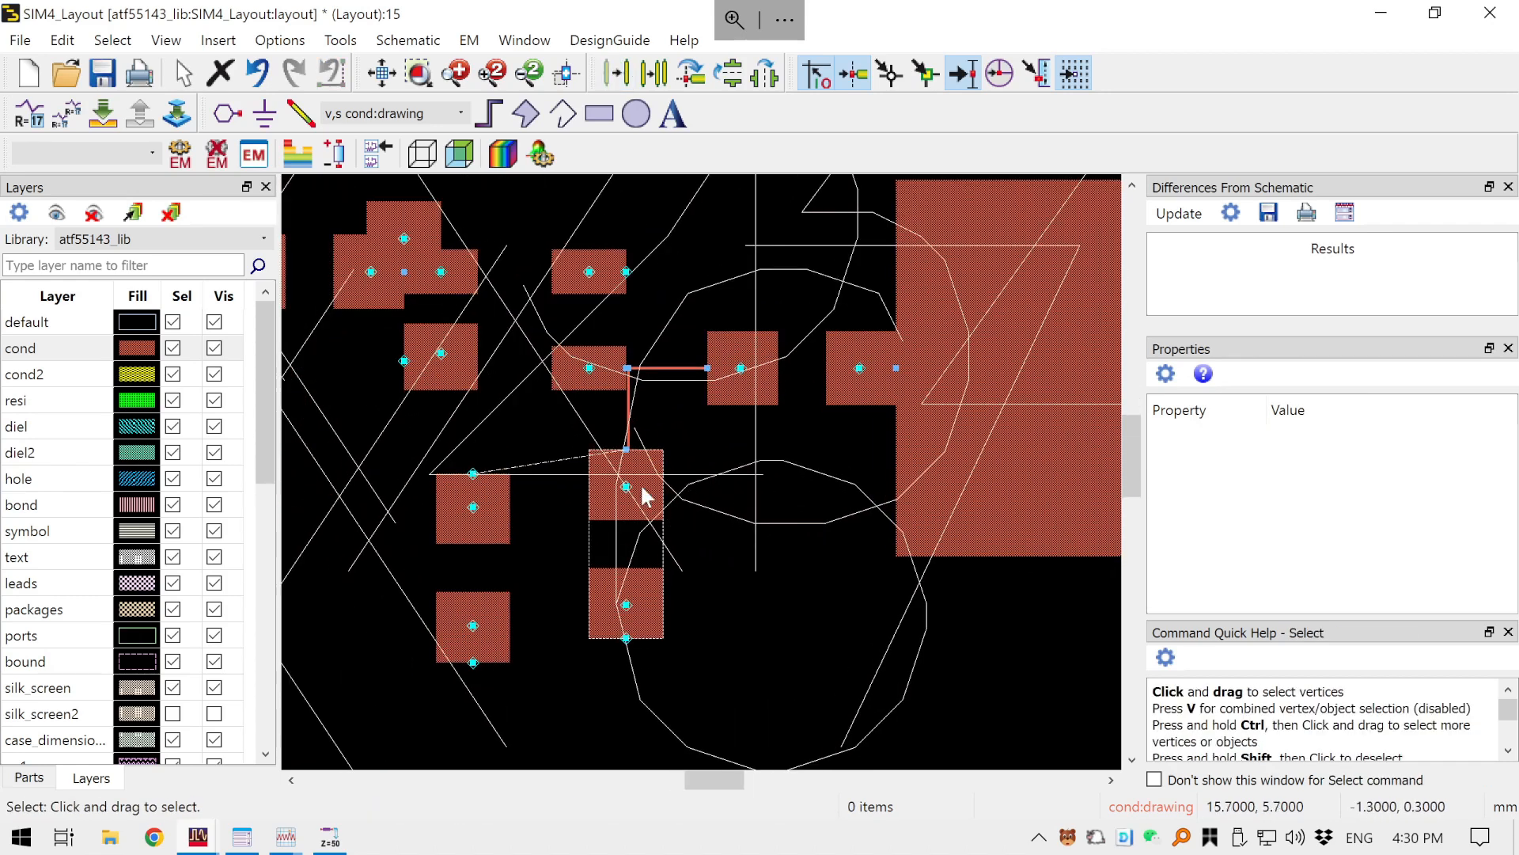
- Shift X7 right beneath the gap beside the transistor's lower right pad and bridge that gap to X4 with a 1.2 by 1 mm cond rectangle
drag(645, 496, 687, 492)
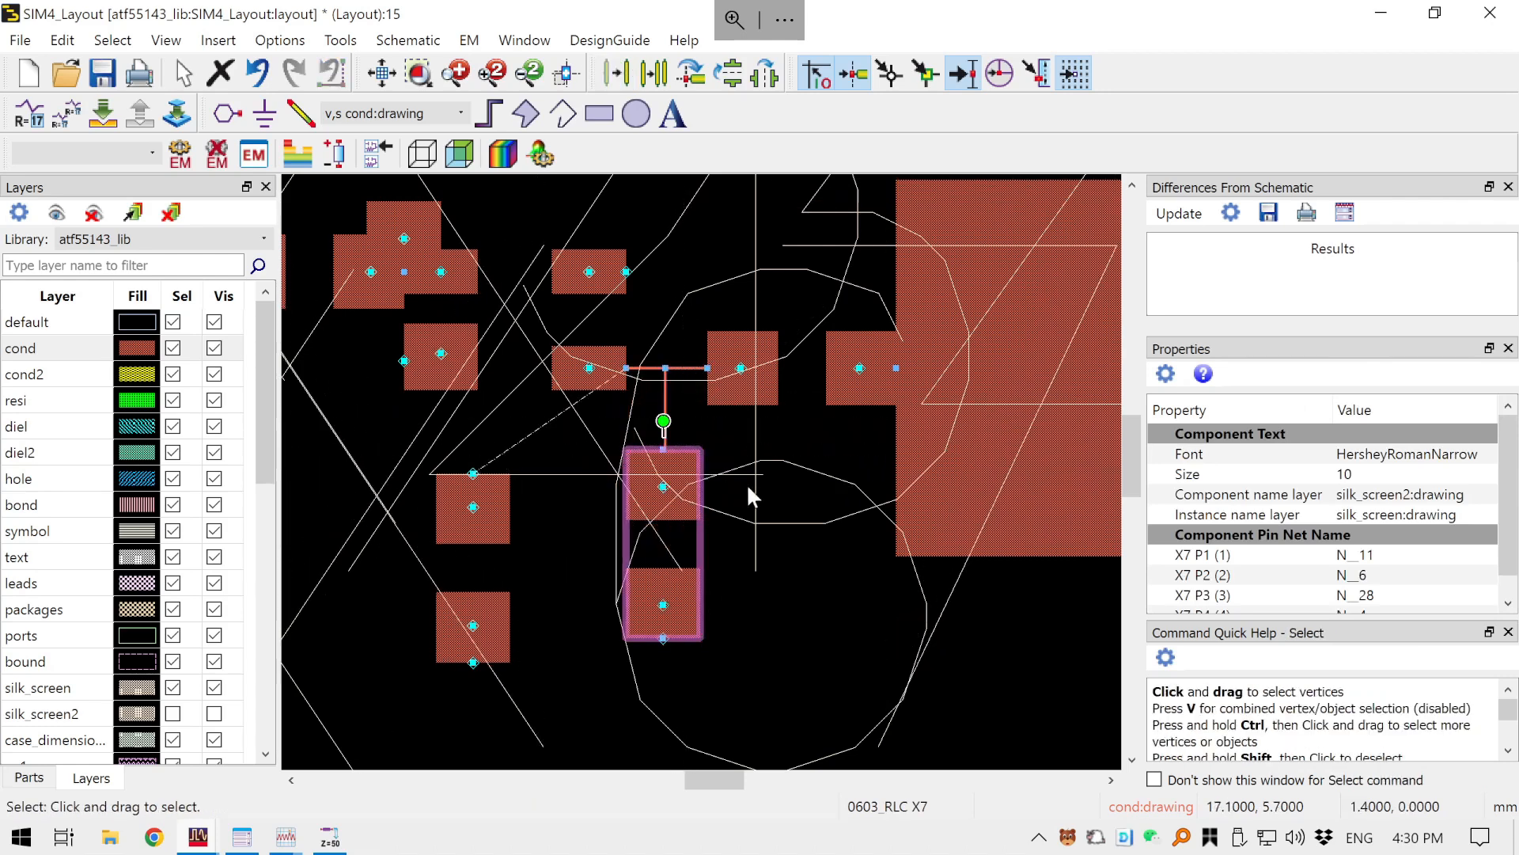
click(712, 426)
click(599, 113)
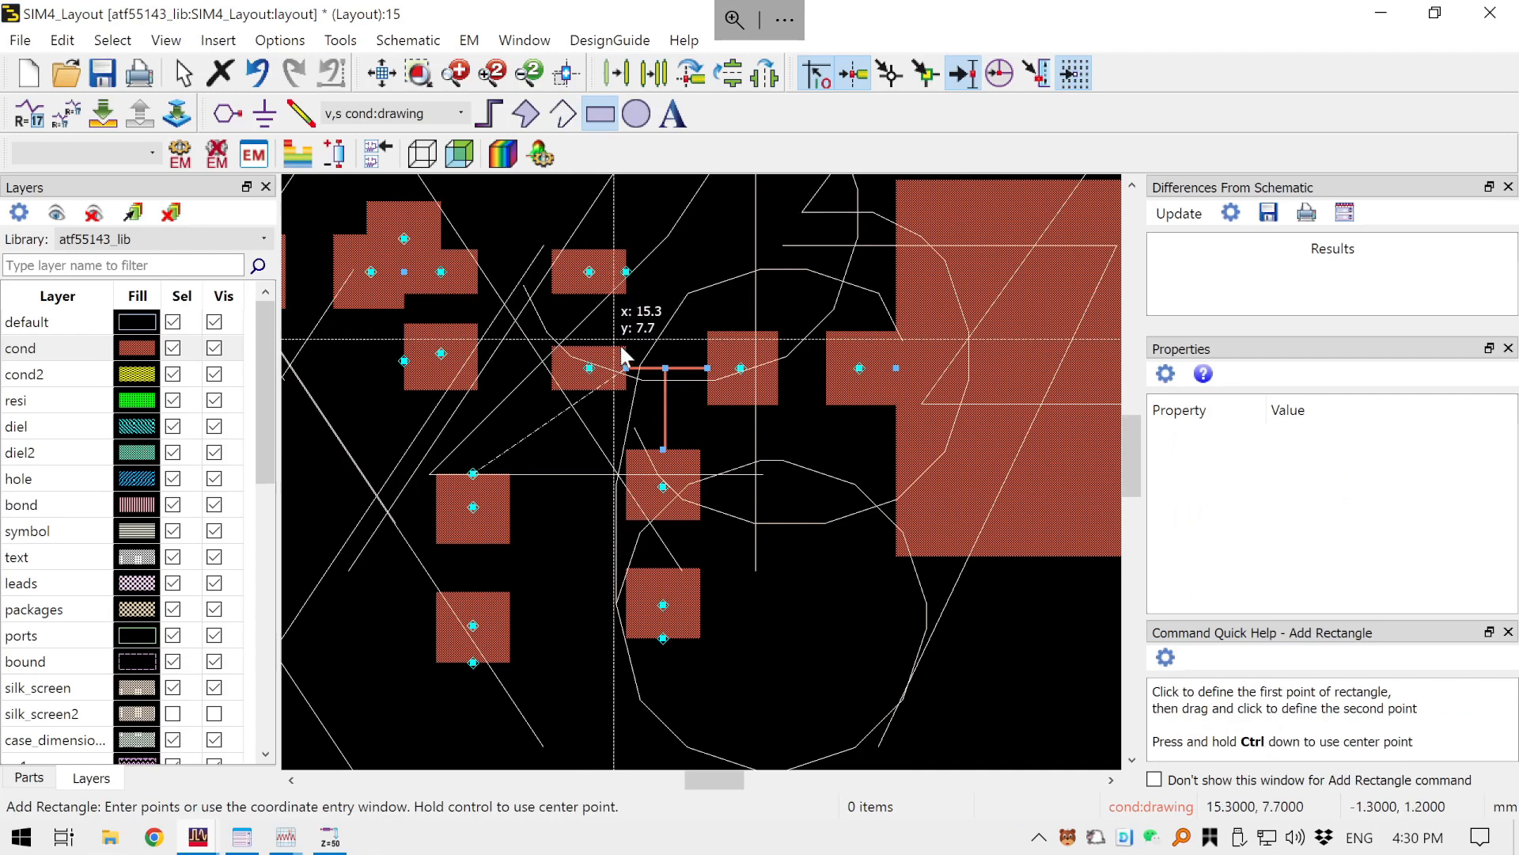
scroll(700, 332, up, 1)
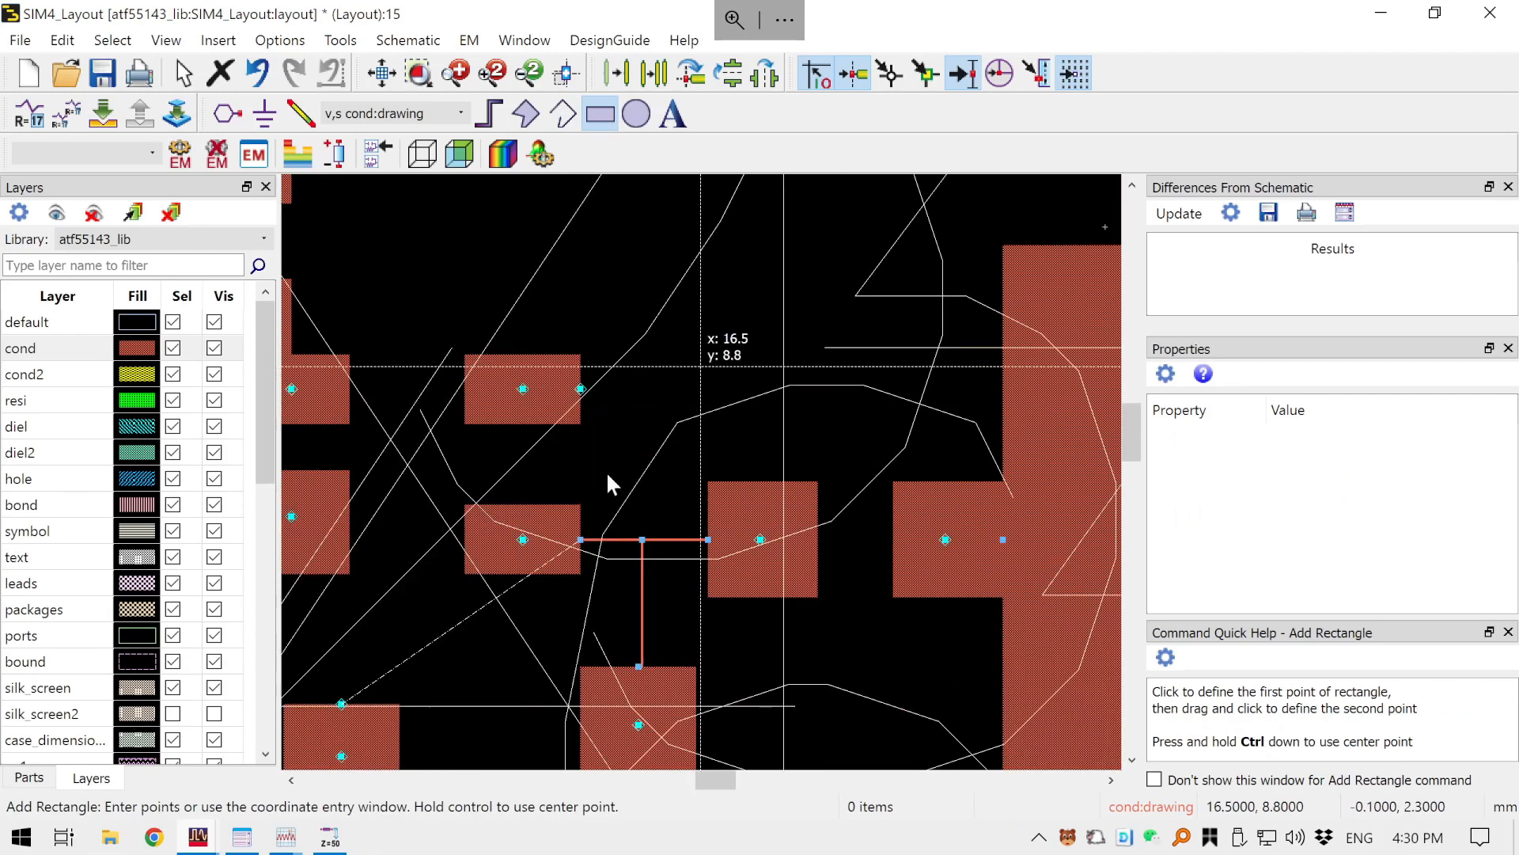
click(568, 479)
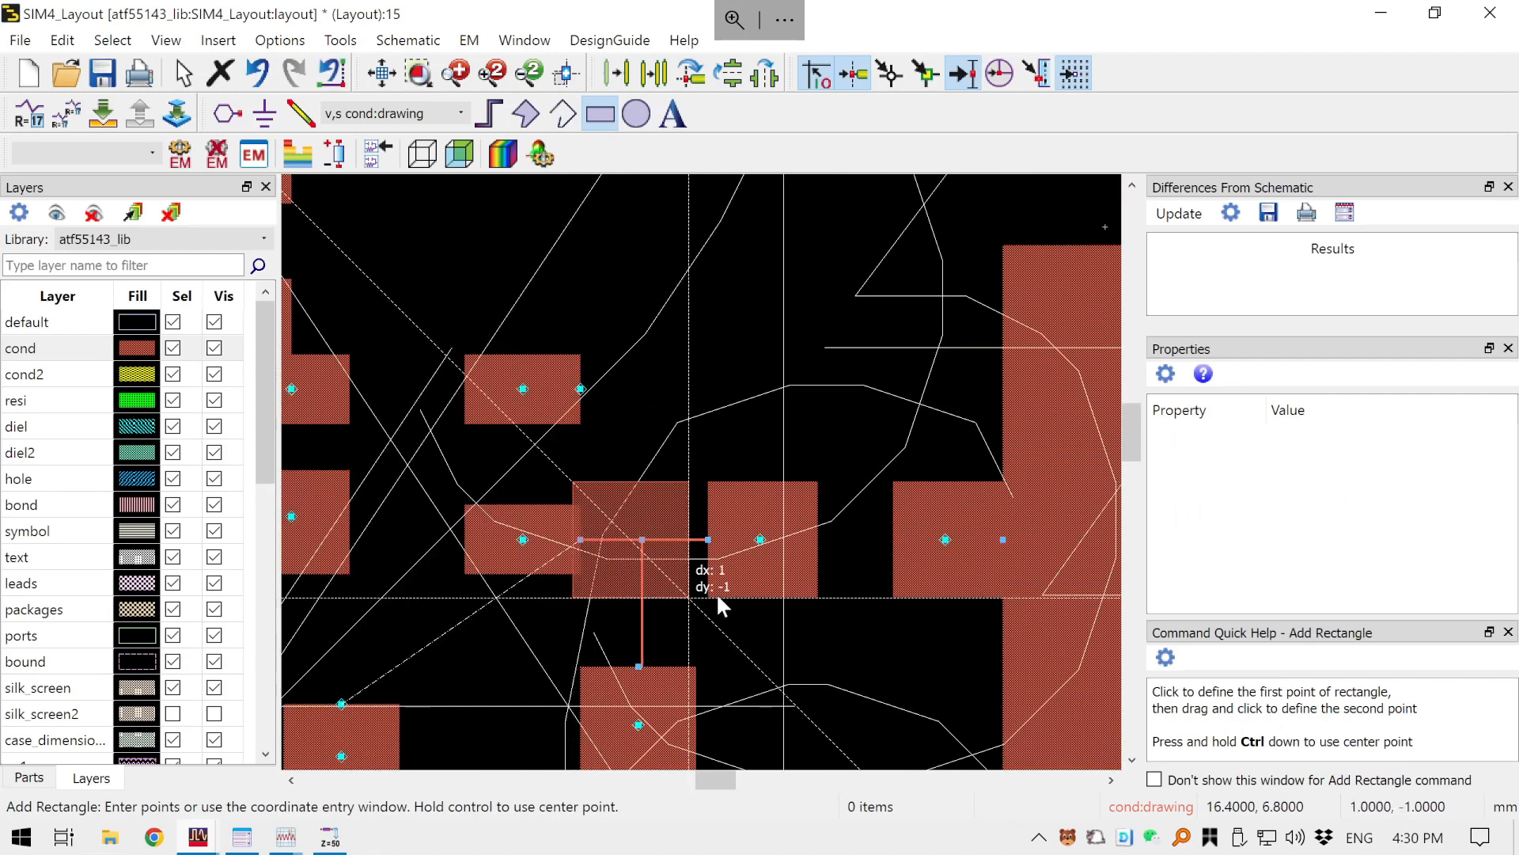
click(715, 591)
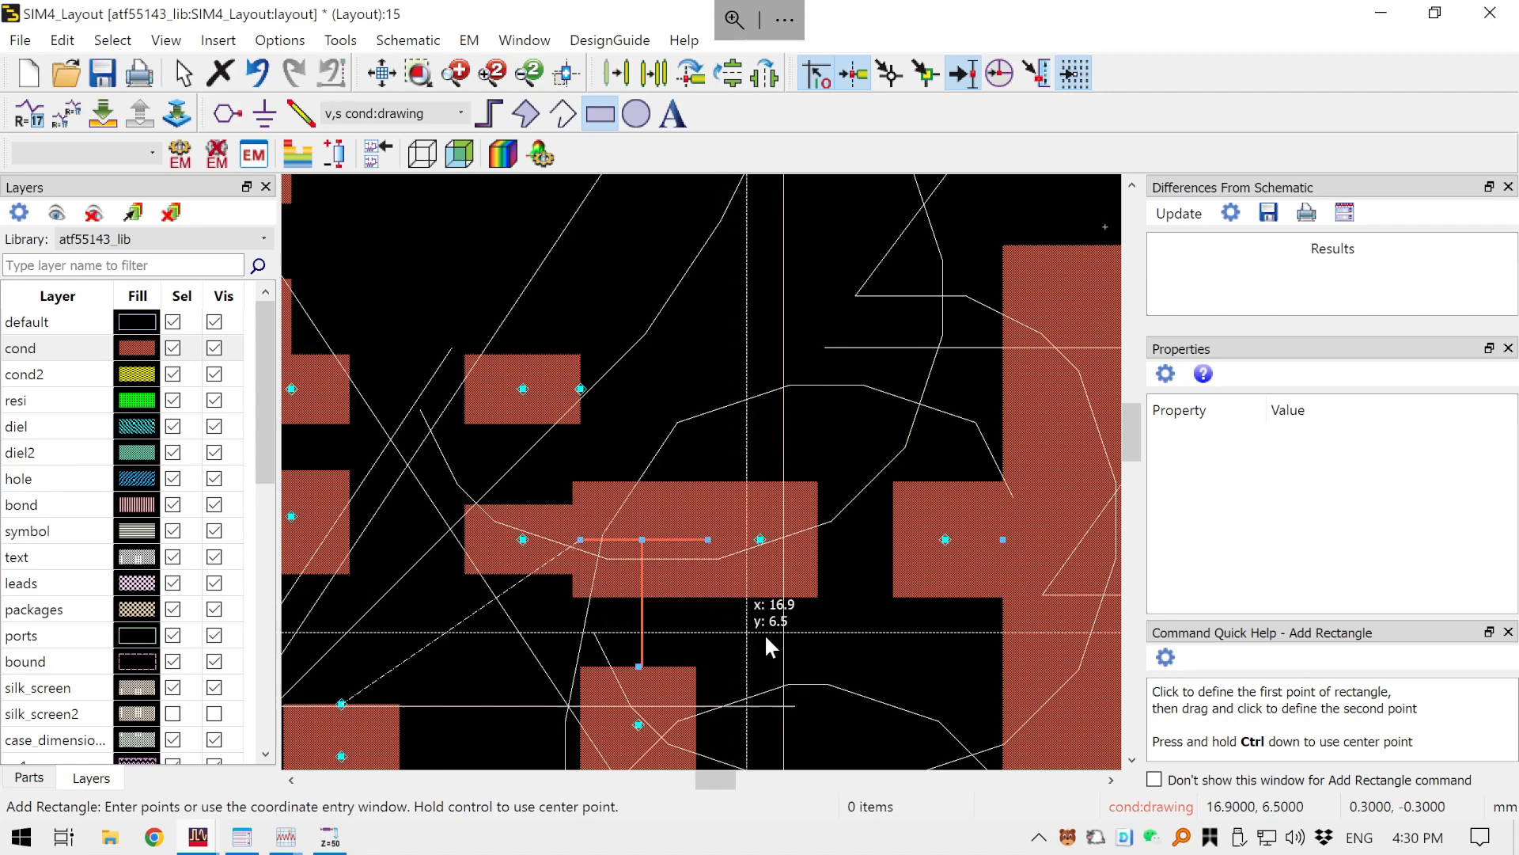
key(Escape)
- Raise X7 to just below the rectangle that bridges the transistor's pad and X4, and delete the rectangle
drag(652, 685, 657, 598)
click(654, 583)
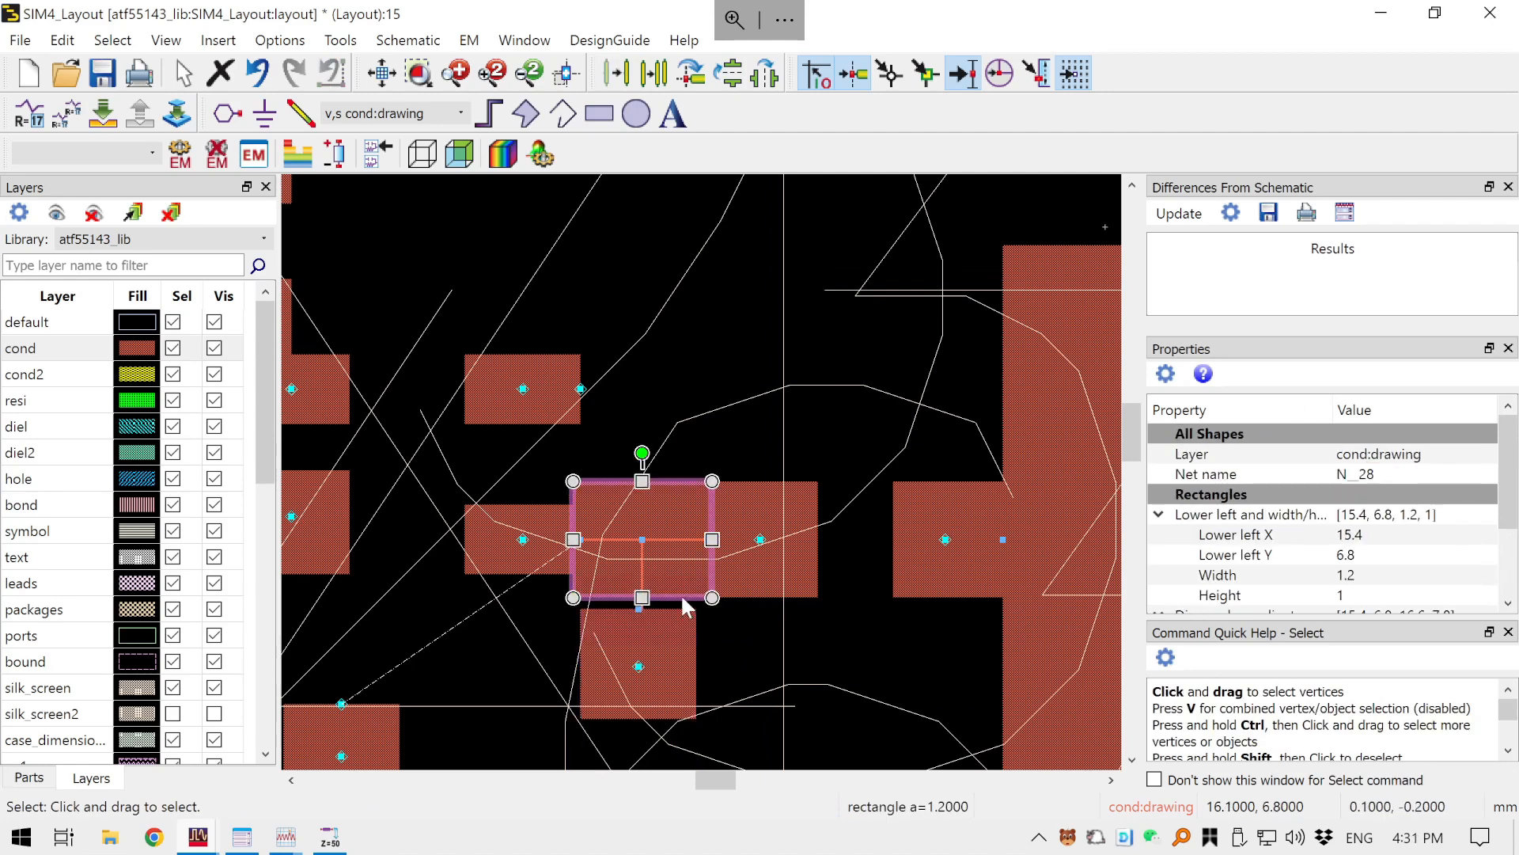
key(Delete)
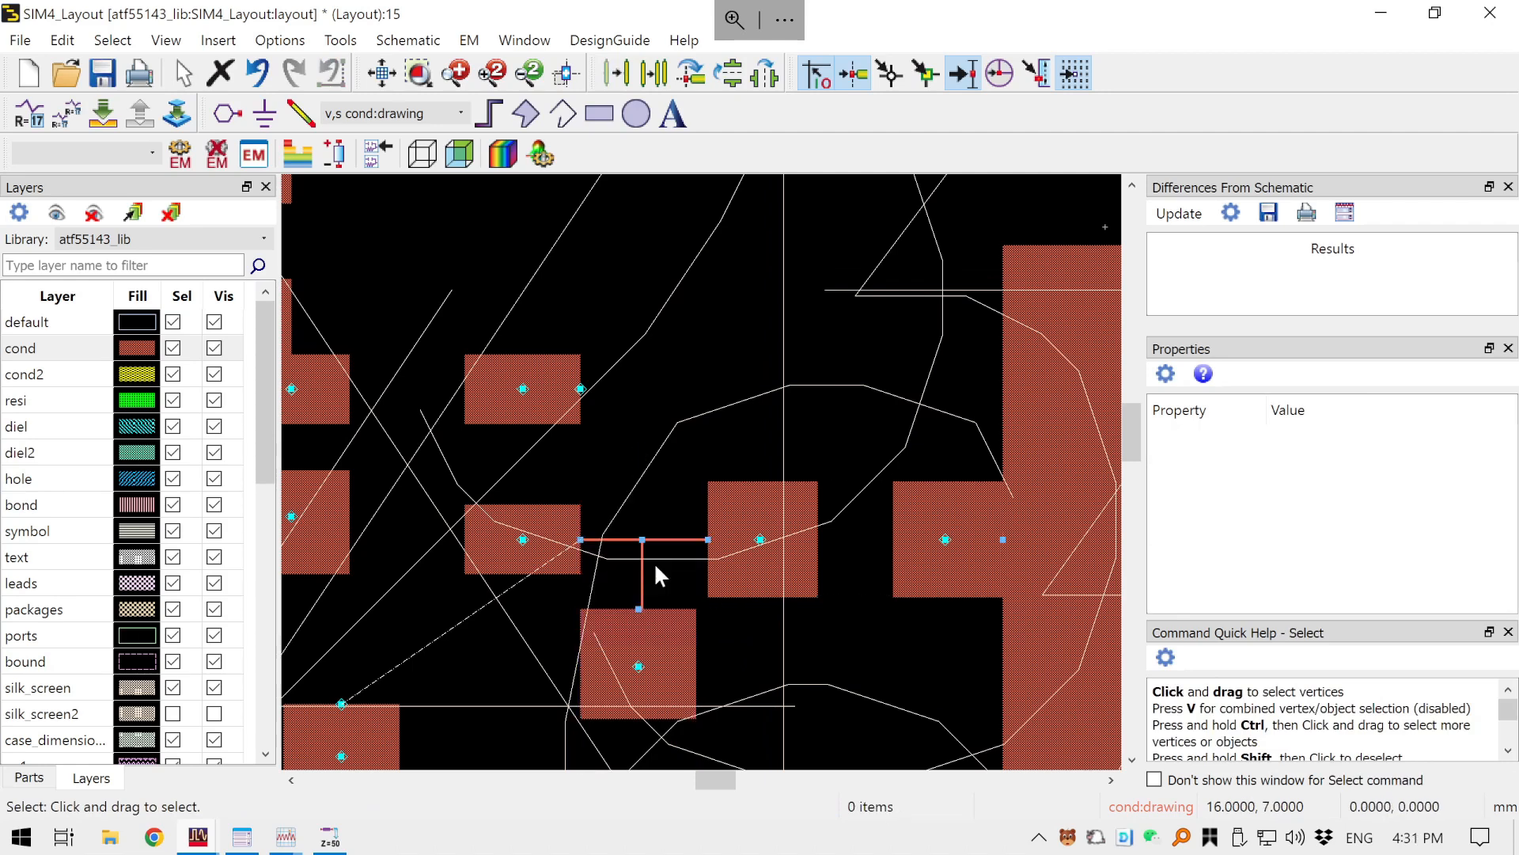
click(718, 558)
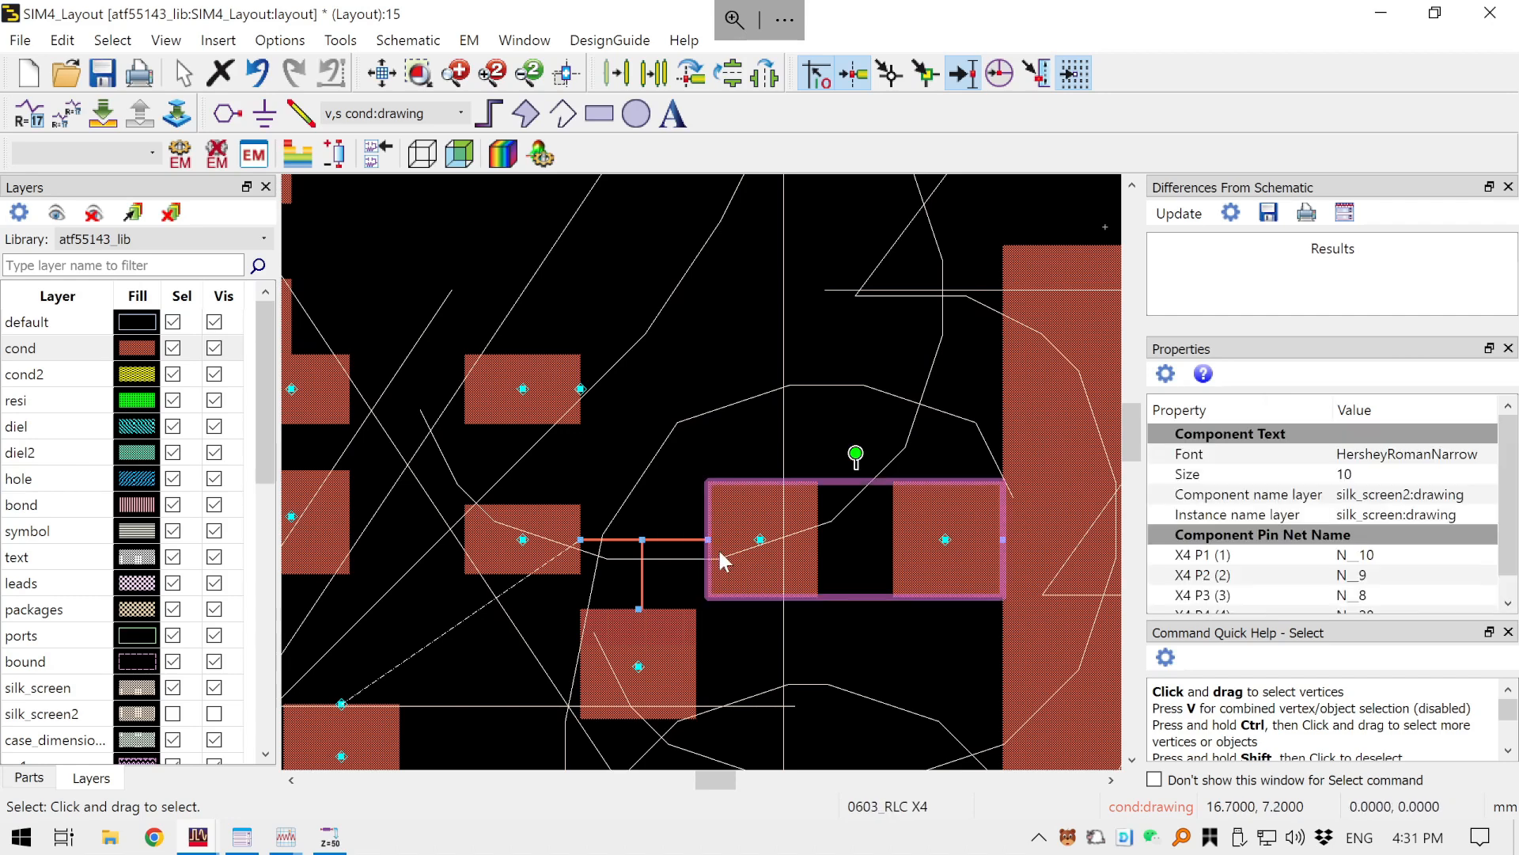
click(685, 541)
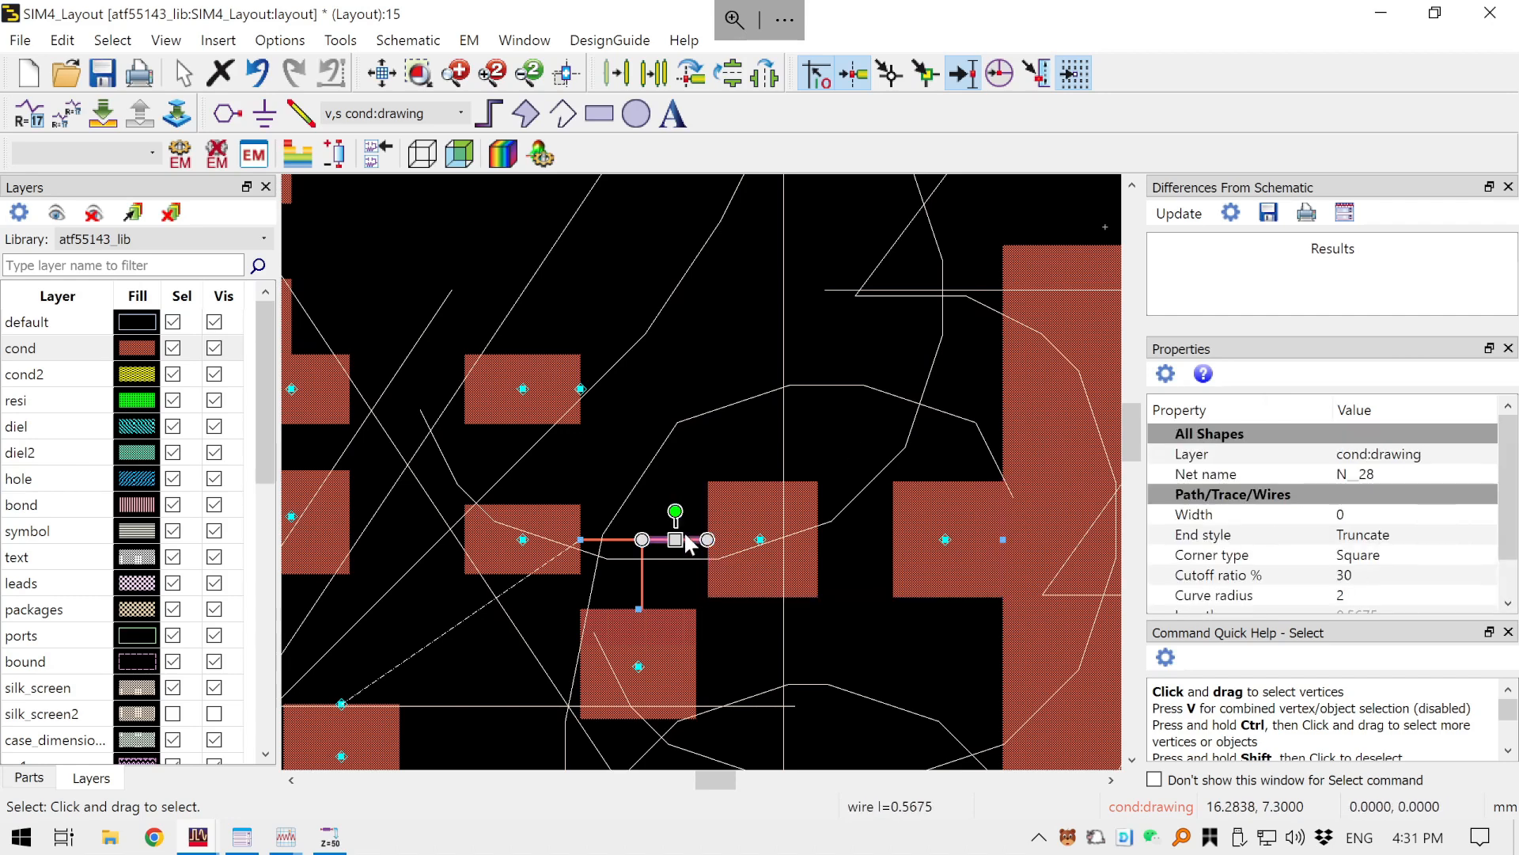
click(640, 410)
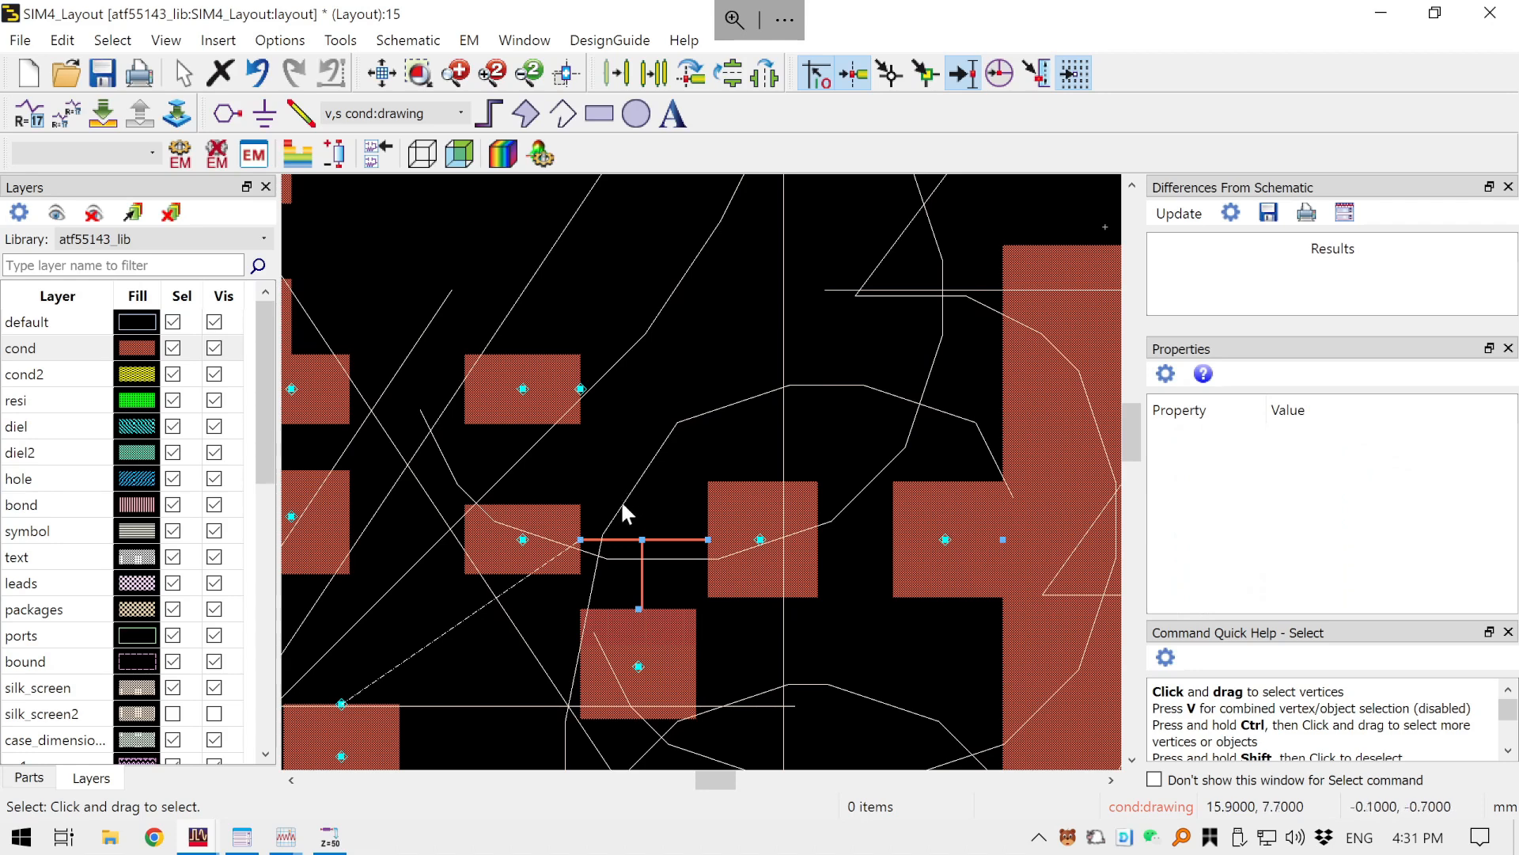
scroll(622, 513, down, 1)
scroll(649, 515, down, 1)
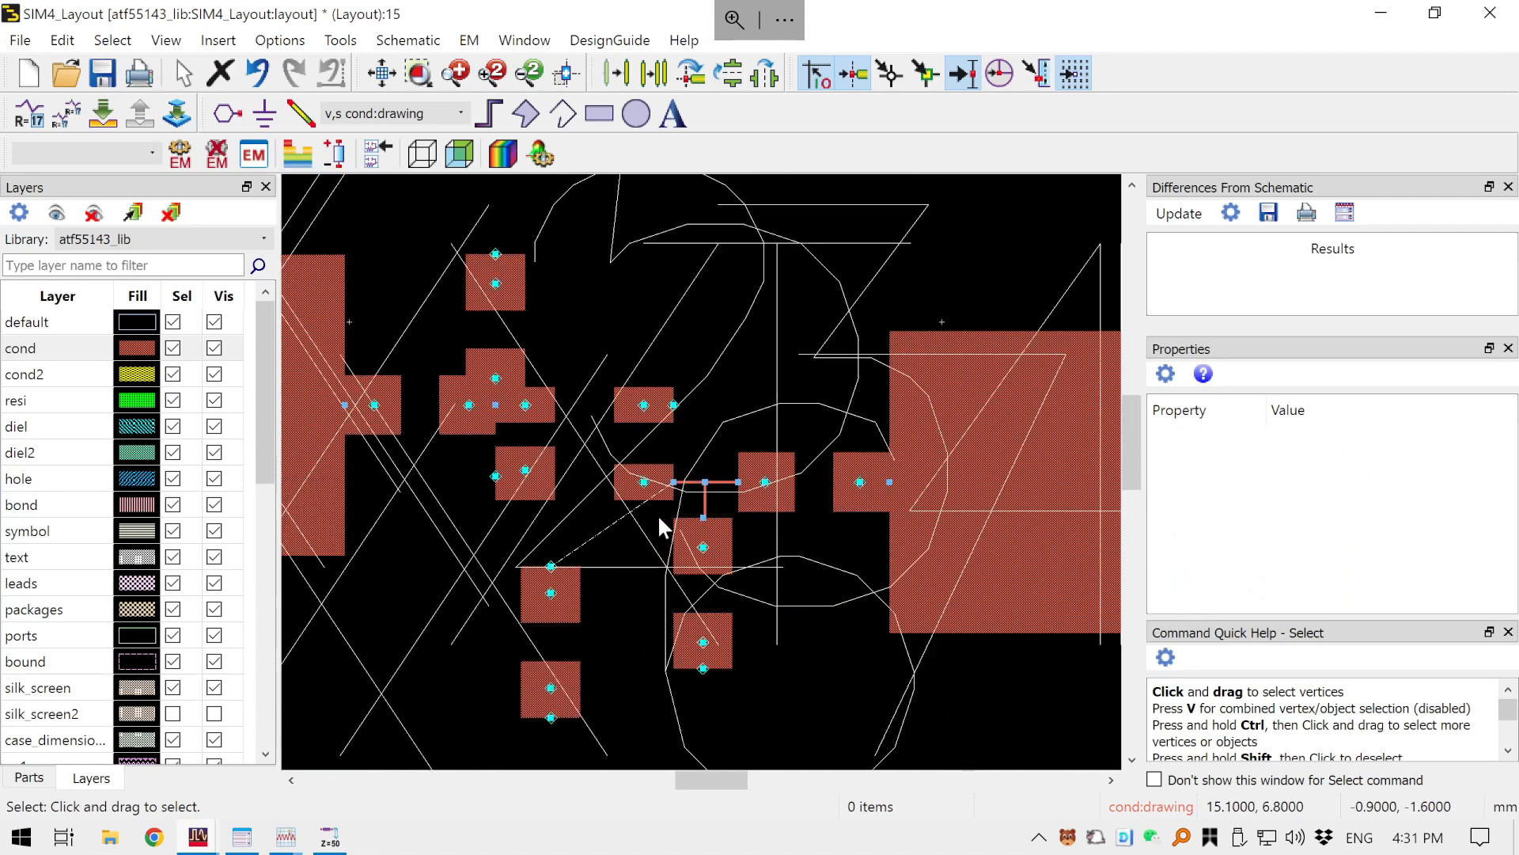
drag(704, 518, 673, 495)
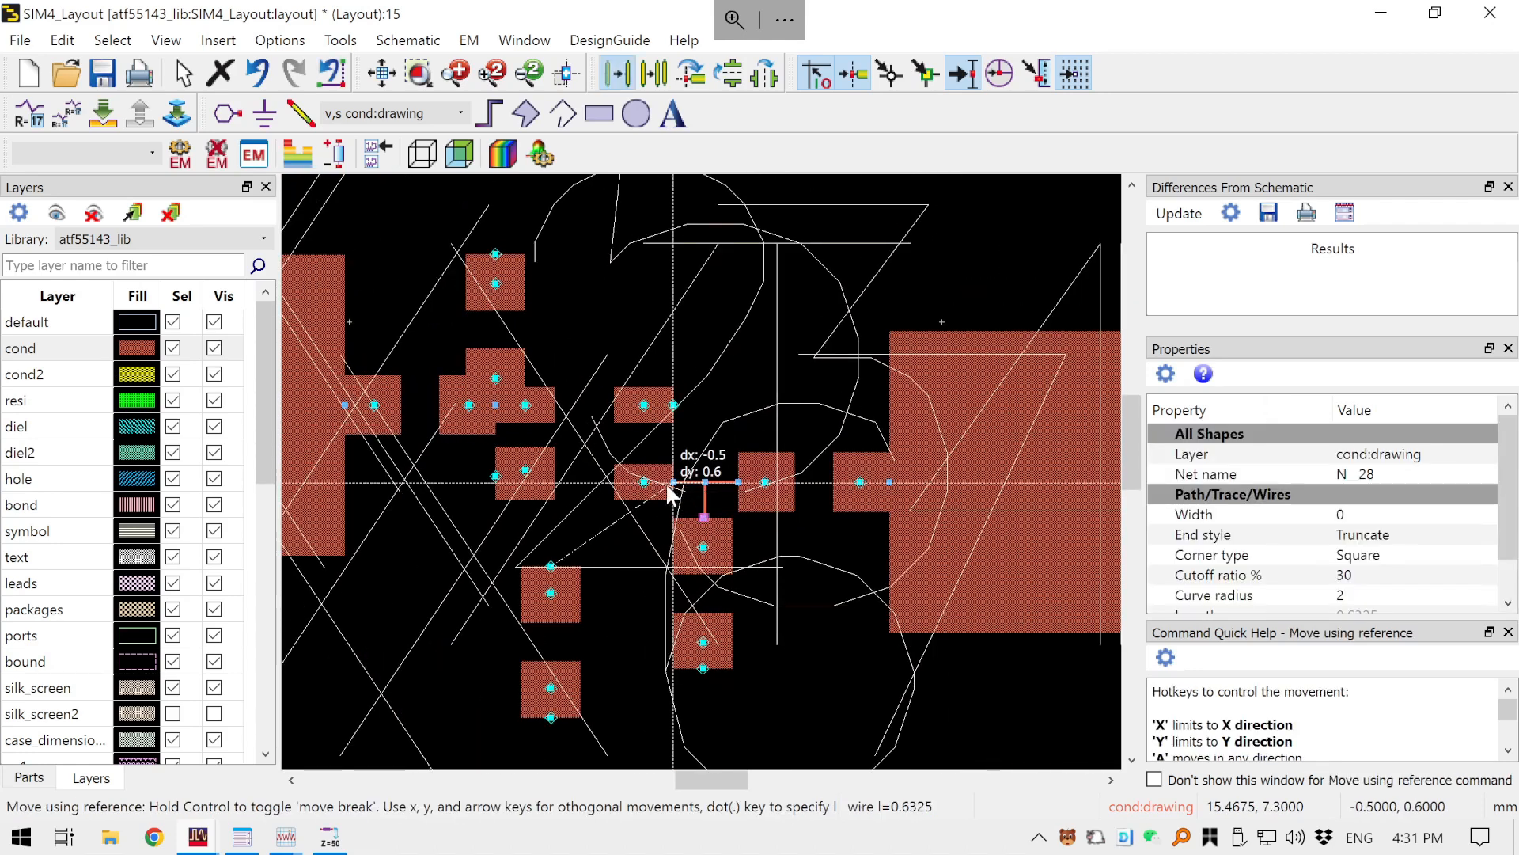
key(Escape)
- Move X6 up and right so that its upper pin meets the transistor's lower right pin
click(548, 620)
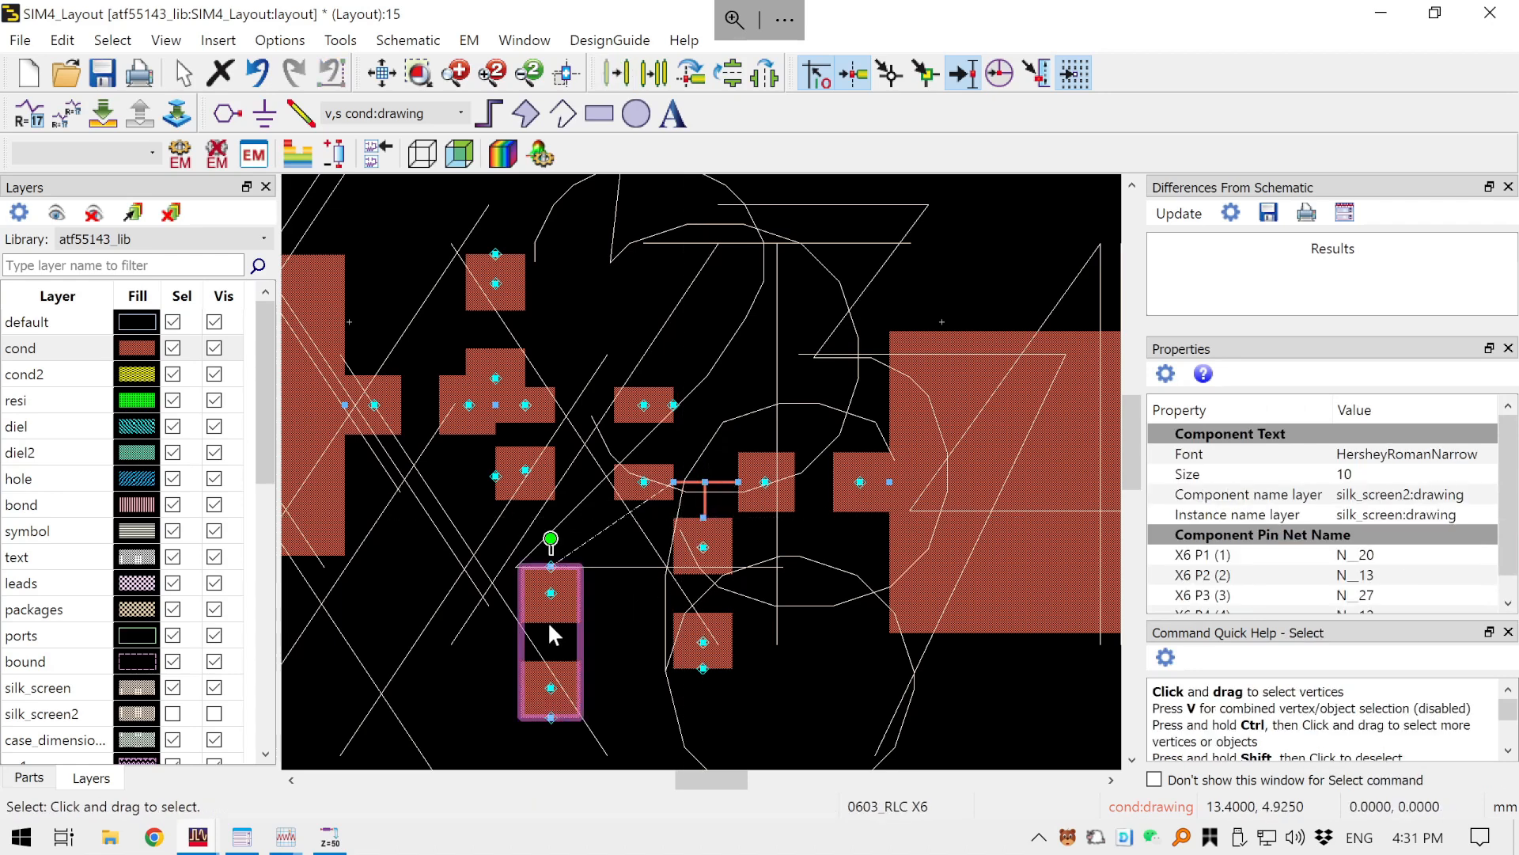
drag(554, 578, 674, 490)
- Move X7 up to the upper side of the transistor's right pads and rotate it 180 degrees
click(717, 546)
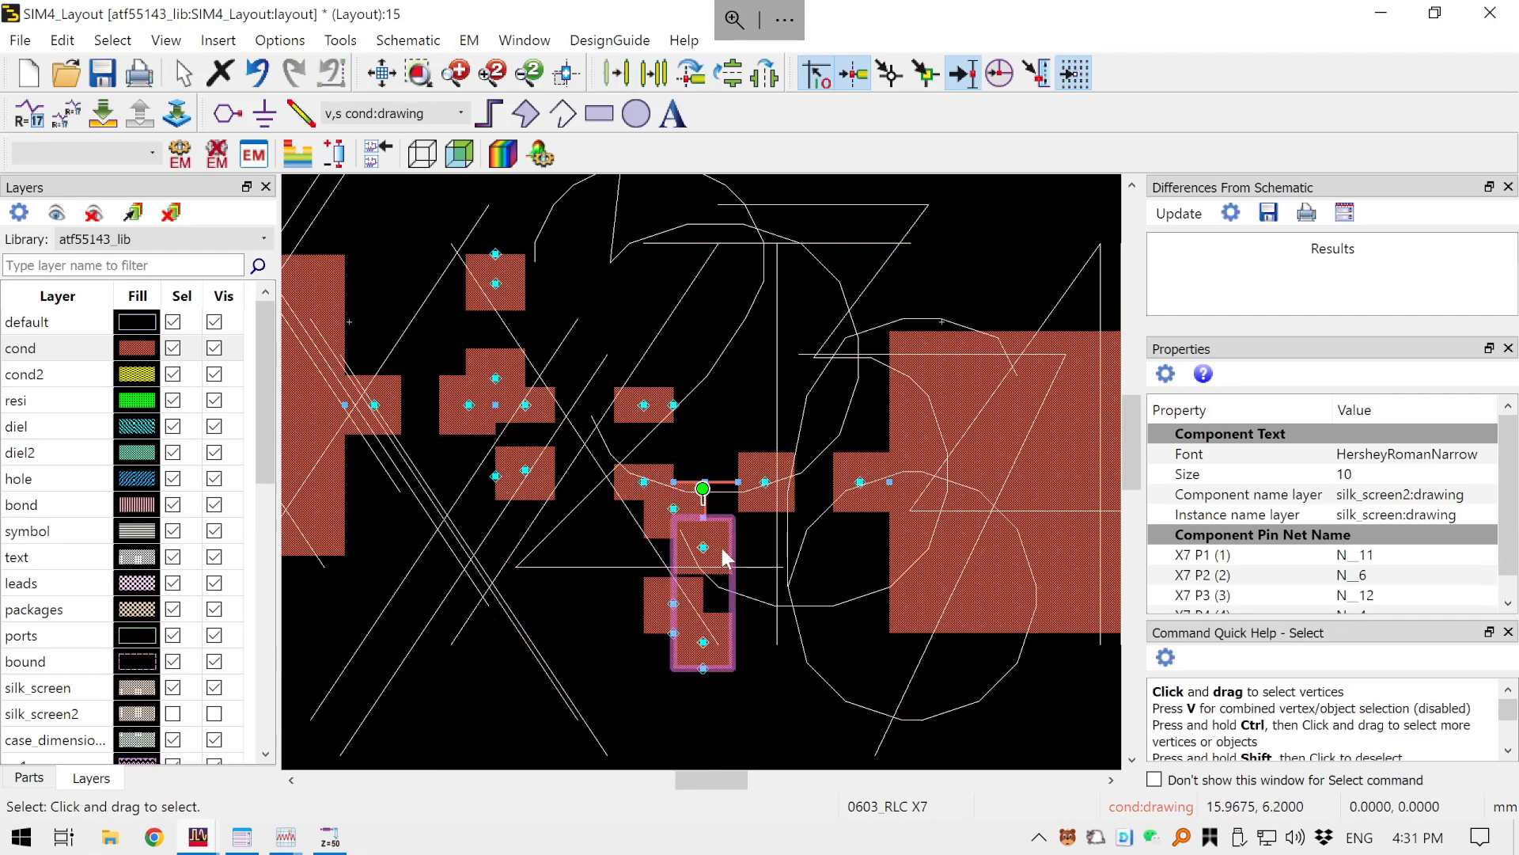
drag(716, 546, 719, 347)
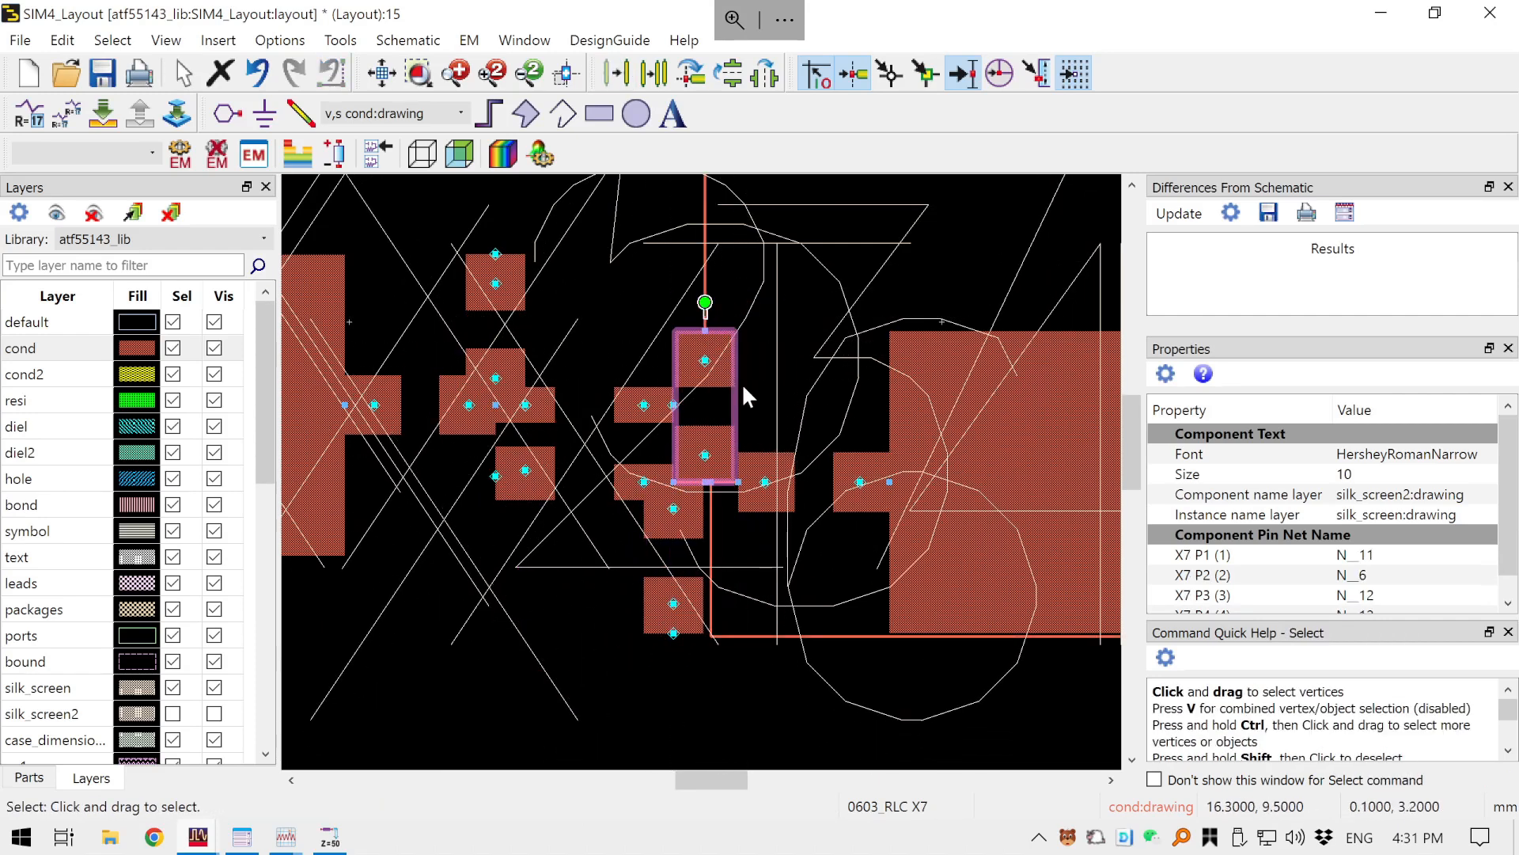
key(ctrl+r)
key(ctrl+r)
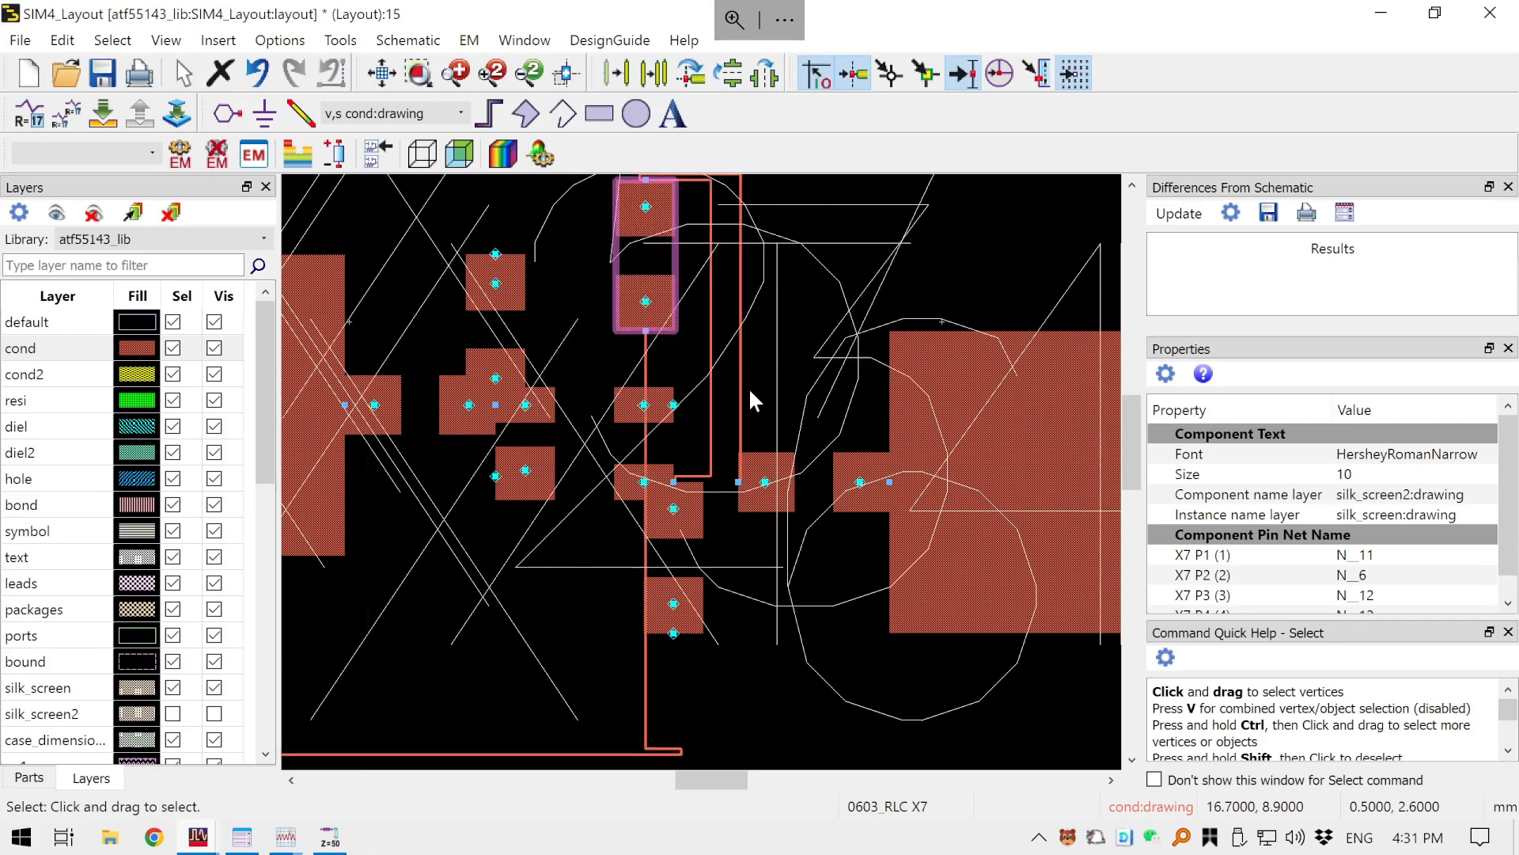
- Delete the stray connection wires trailing from X7 toward the transistor and X4
click(642, 626)
click(644, 708)
key(Delete)
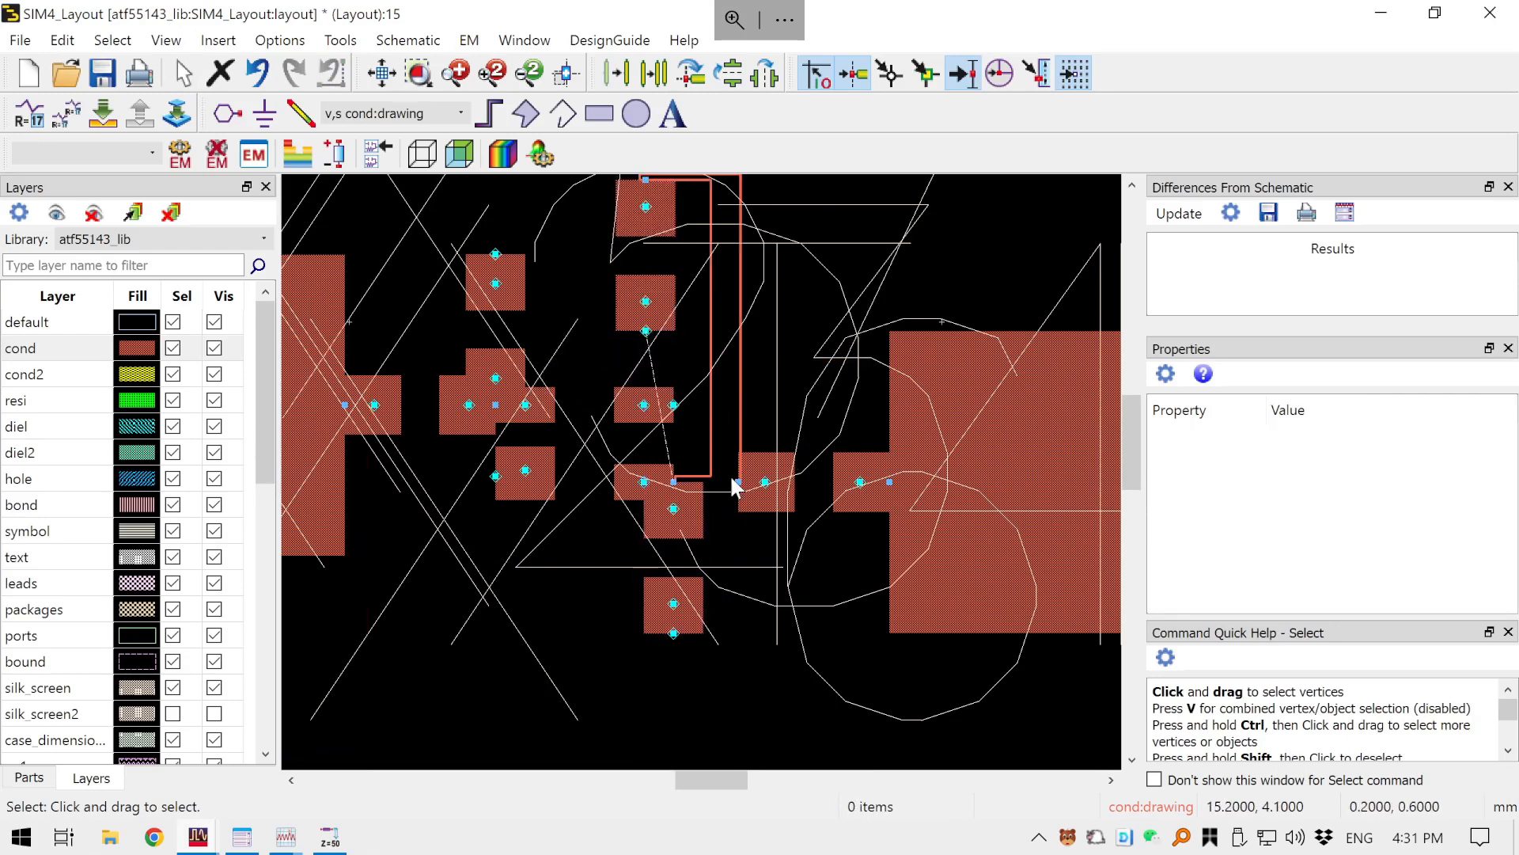
key(Delete)
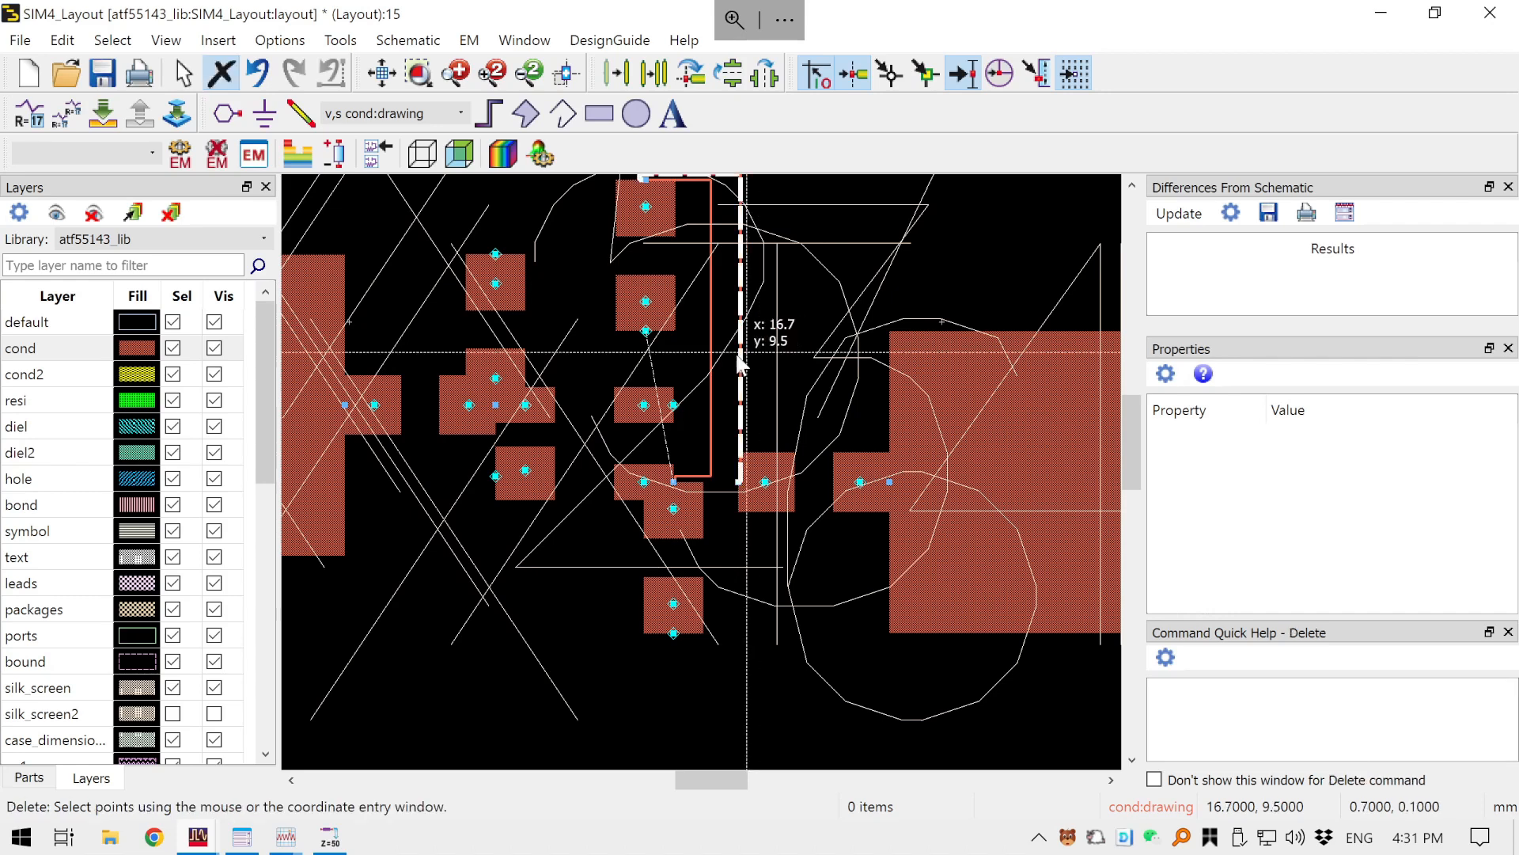
click(737, 369)
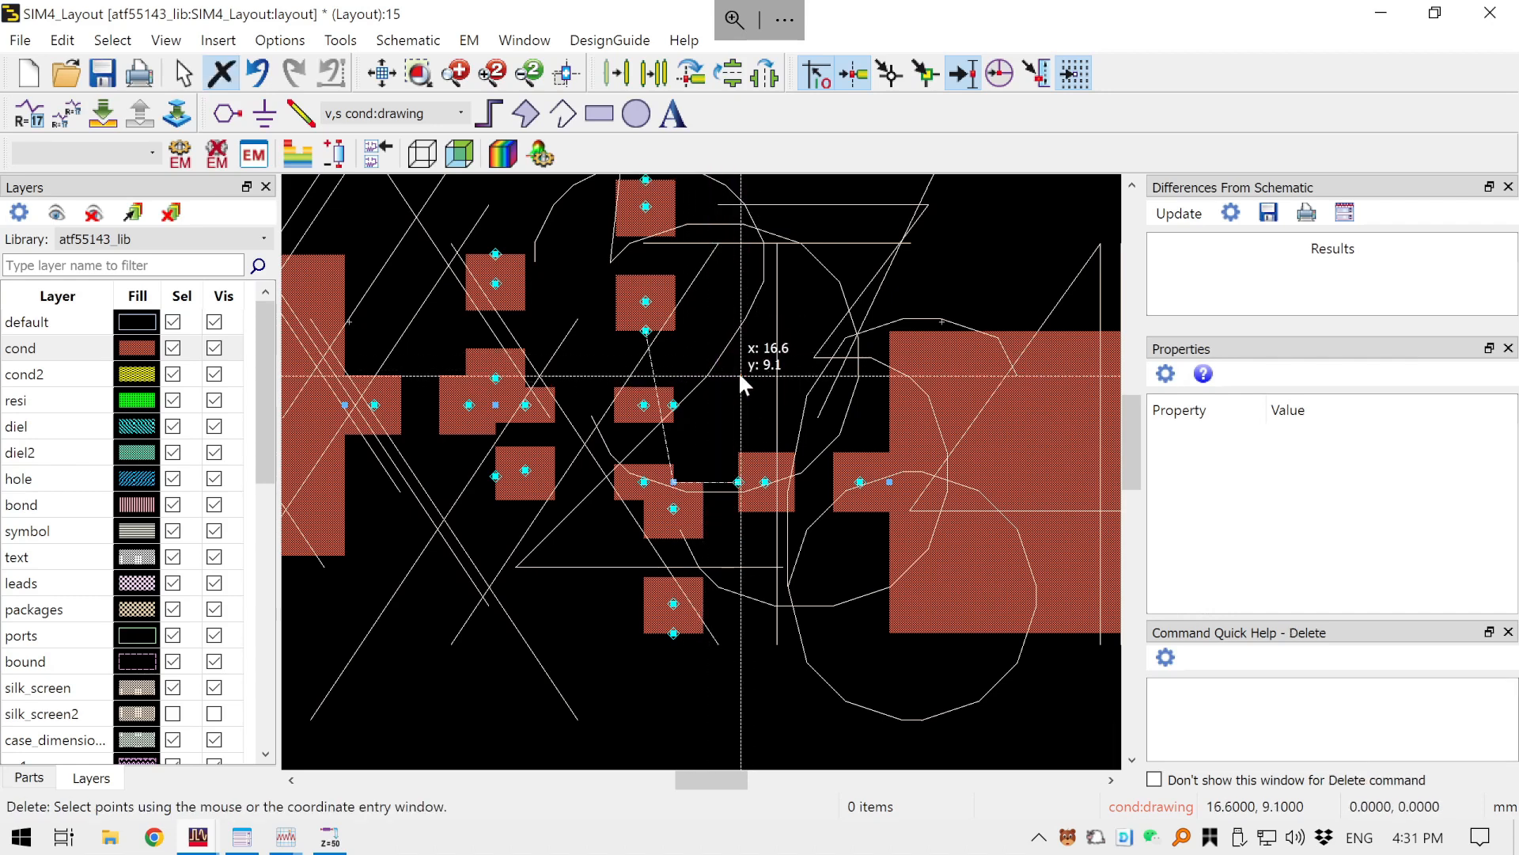
key(Escape)
- Move X7 to the right so that its lower pin stands directly above X4's left pin
scroll(744, 629, down, 1)
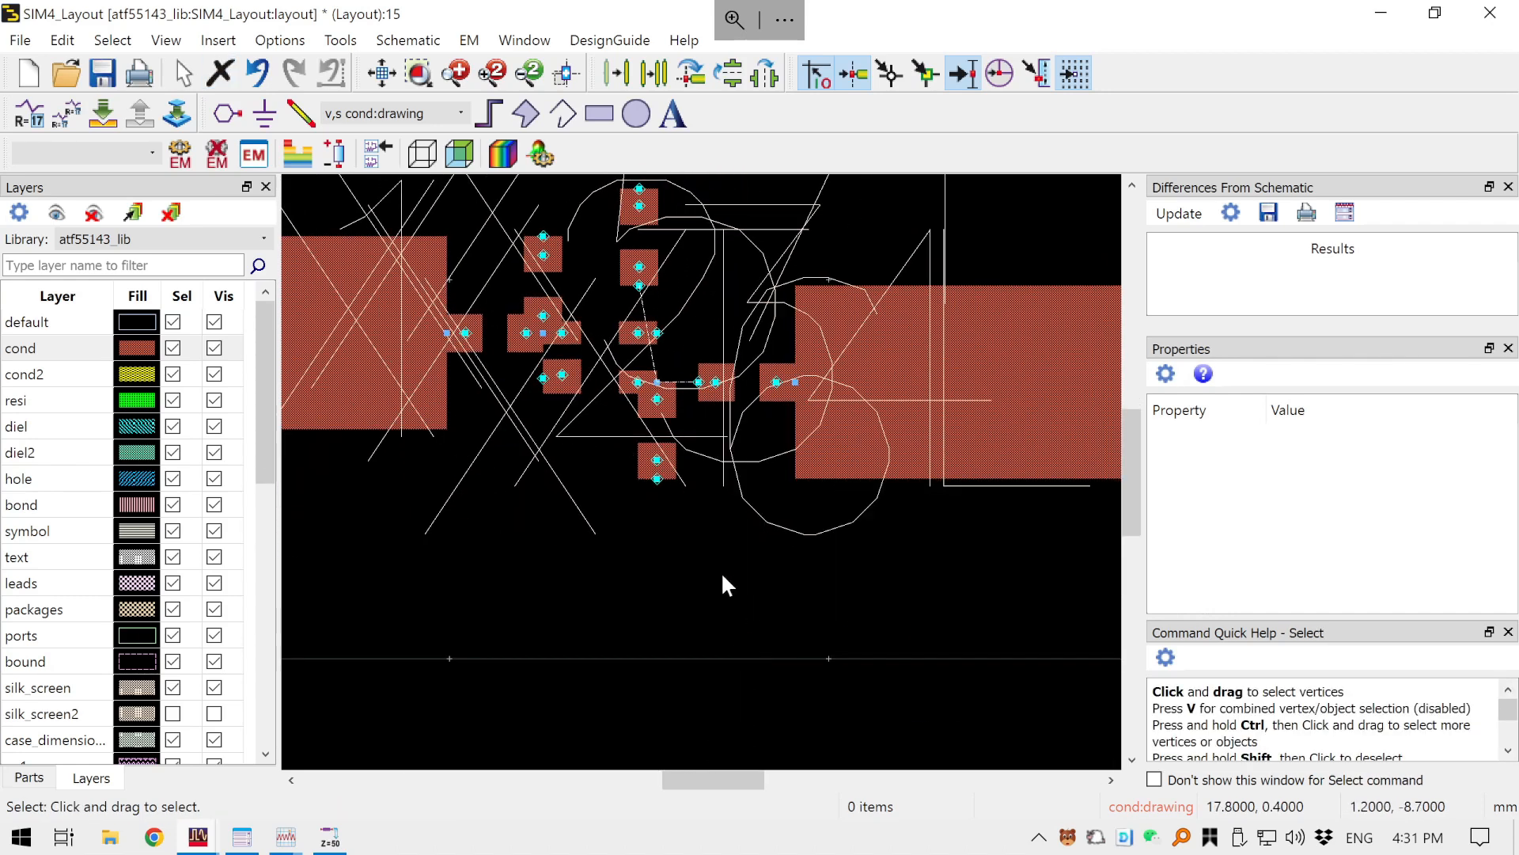
drag(702, 599, 698, 744)
scroll(667, 536, up, 2)
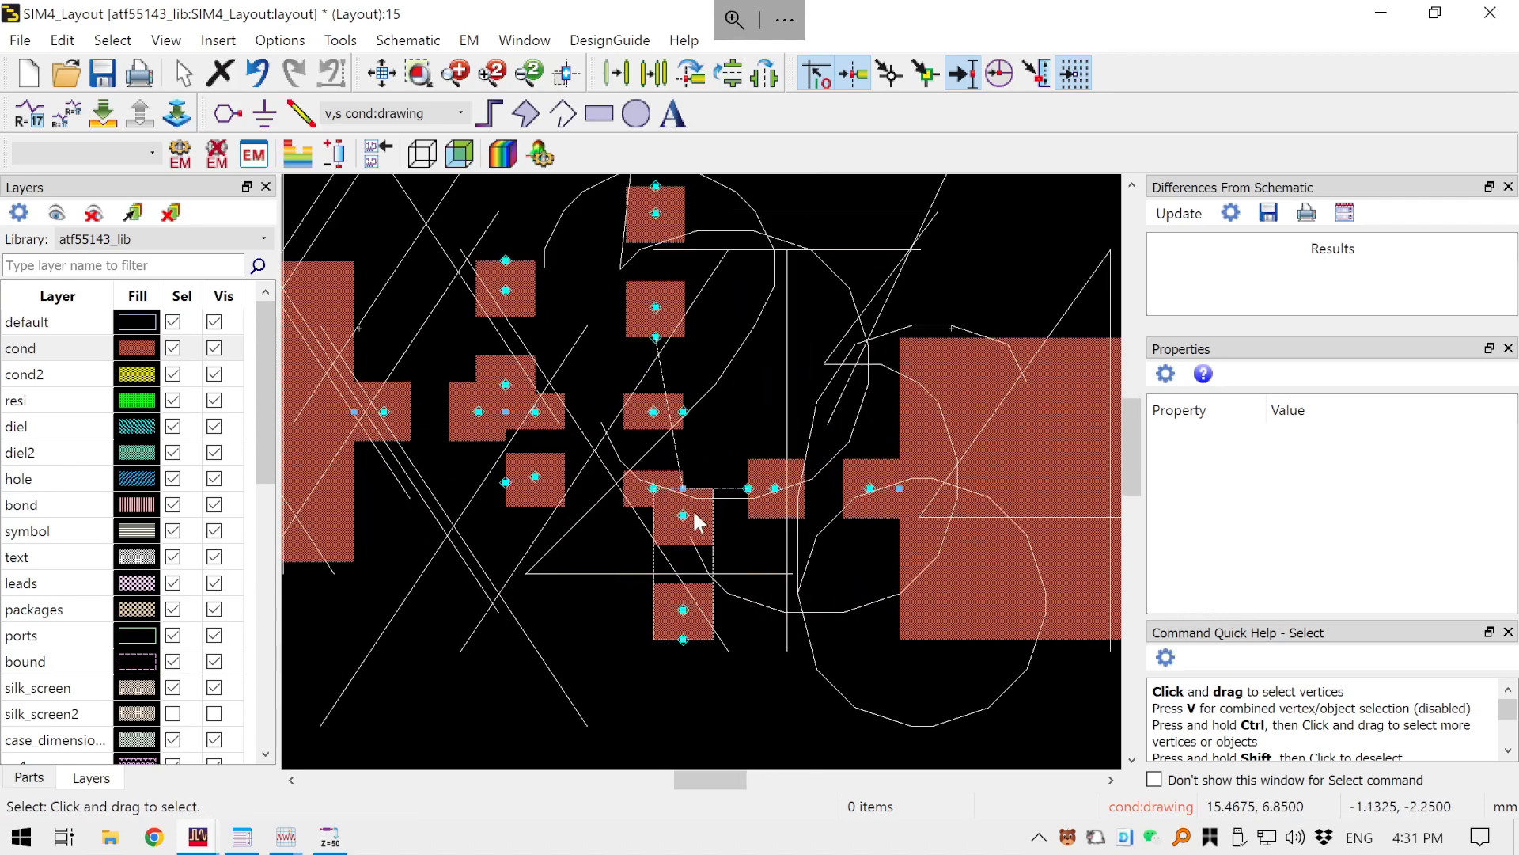
drag(669, 321, 764, 349)
click(867, 225)
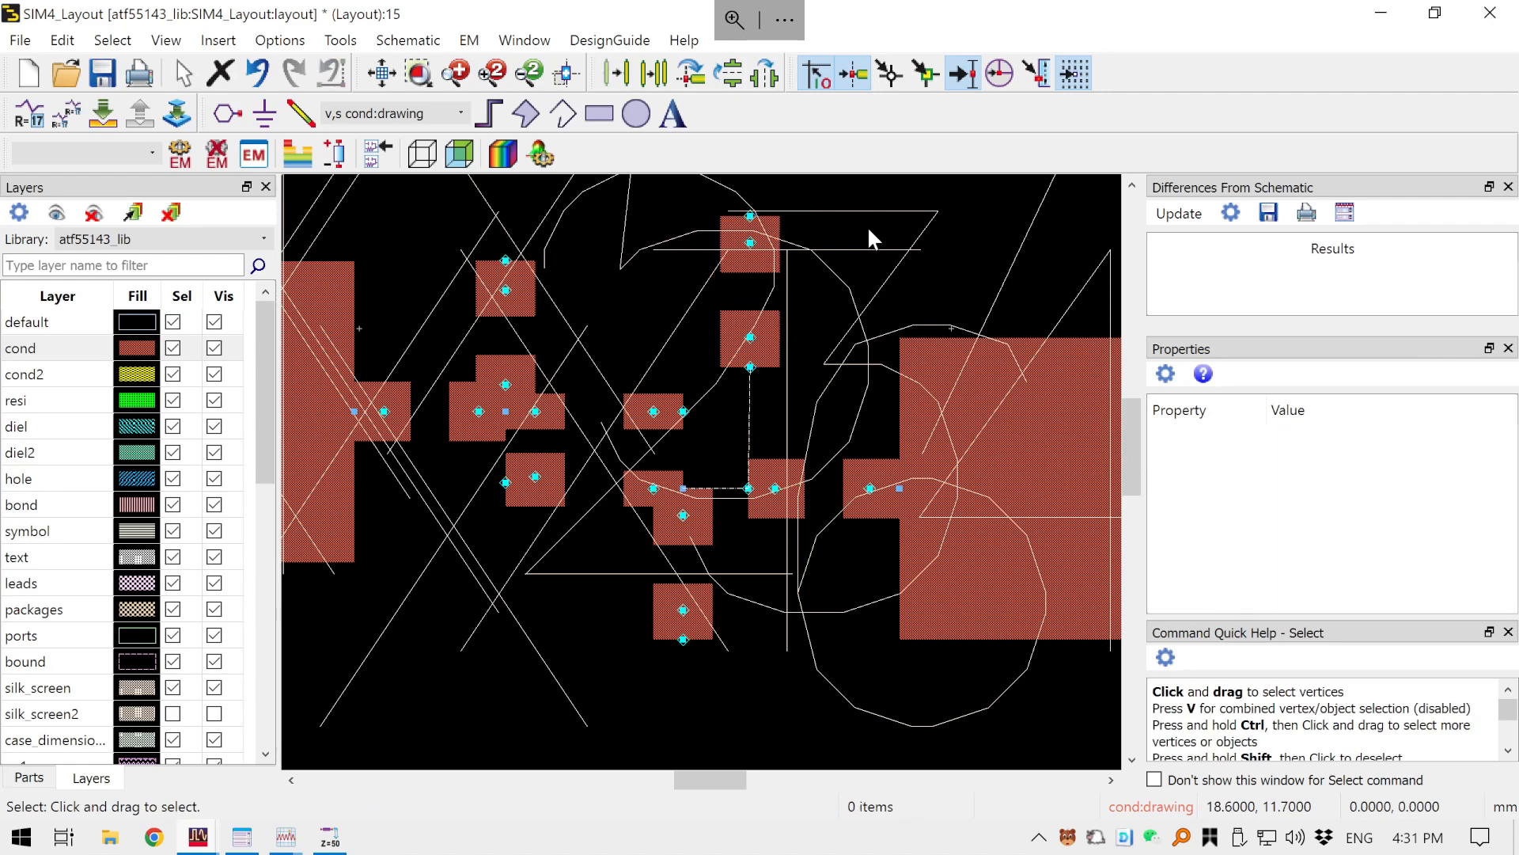
- Check the component pin net names of X7, X6 and the ATF55143 transistor X3
click(774, 246)
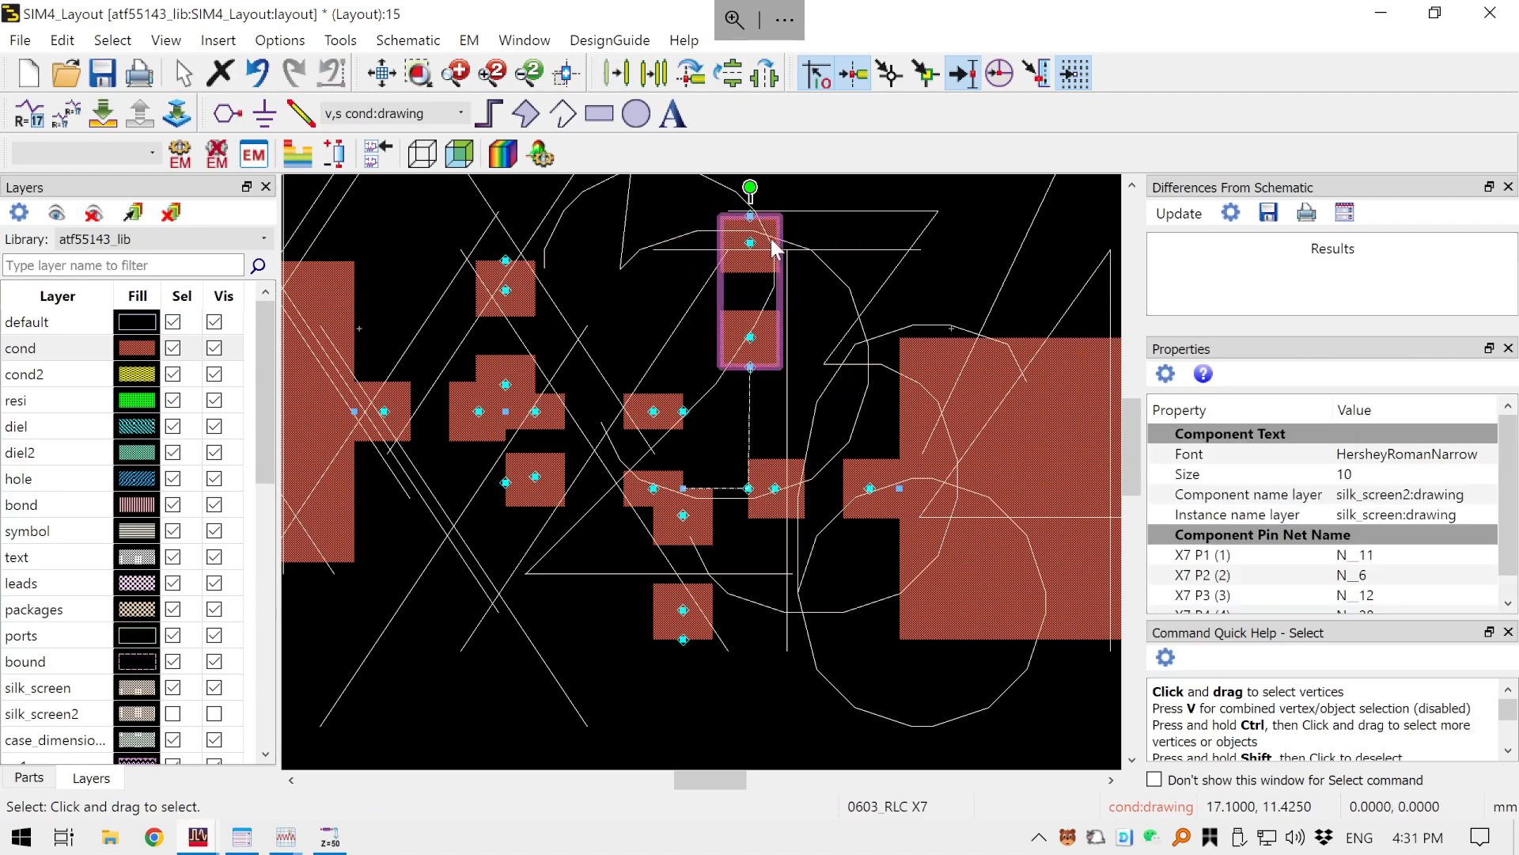
click(695, 626)
scroll(1177, 530, down, 1)
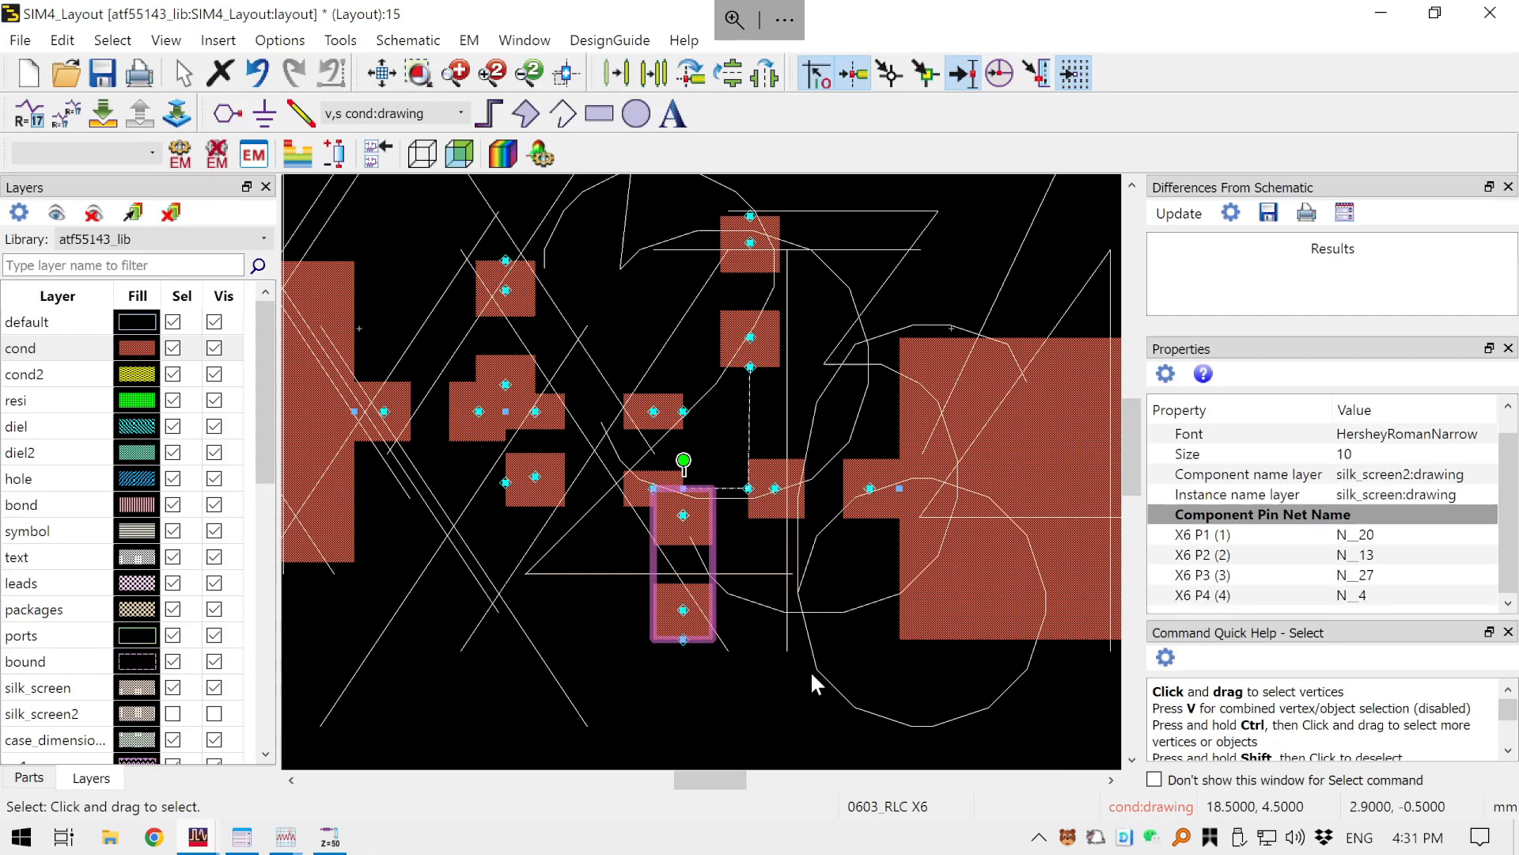
click(665, 412)
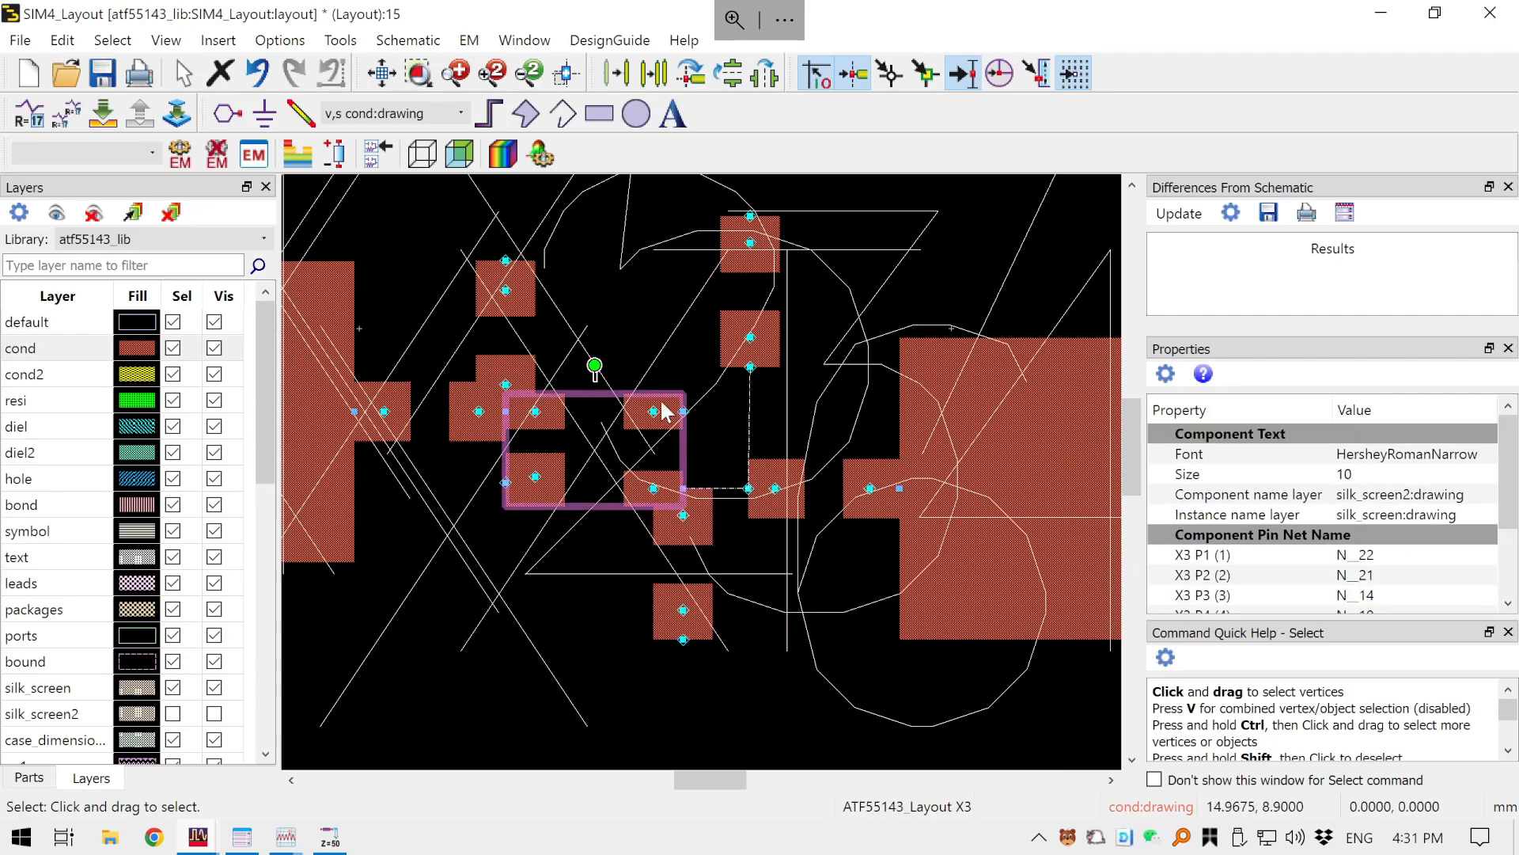
scroll(1241, 579, down, 2)
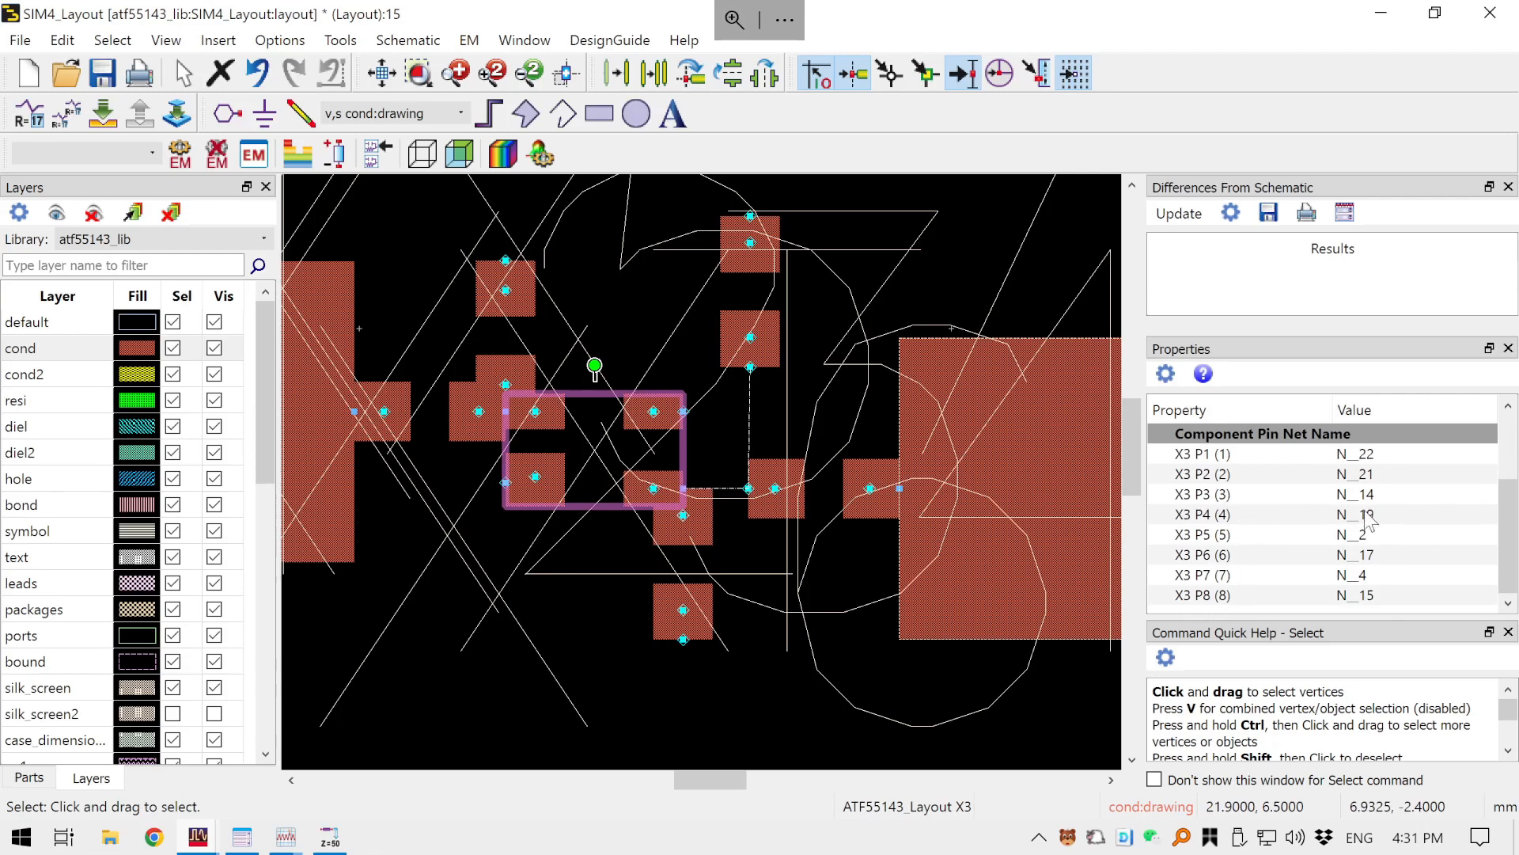
click(685, 632)
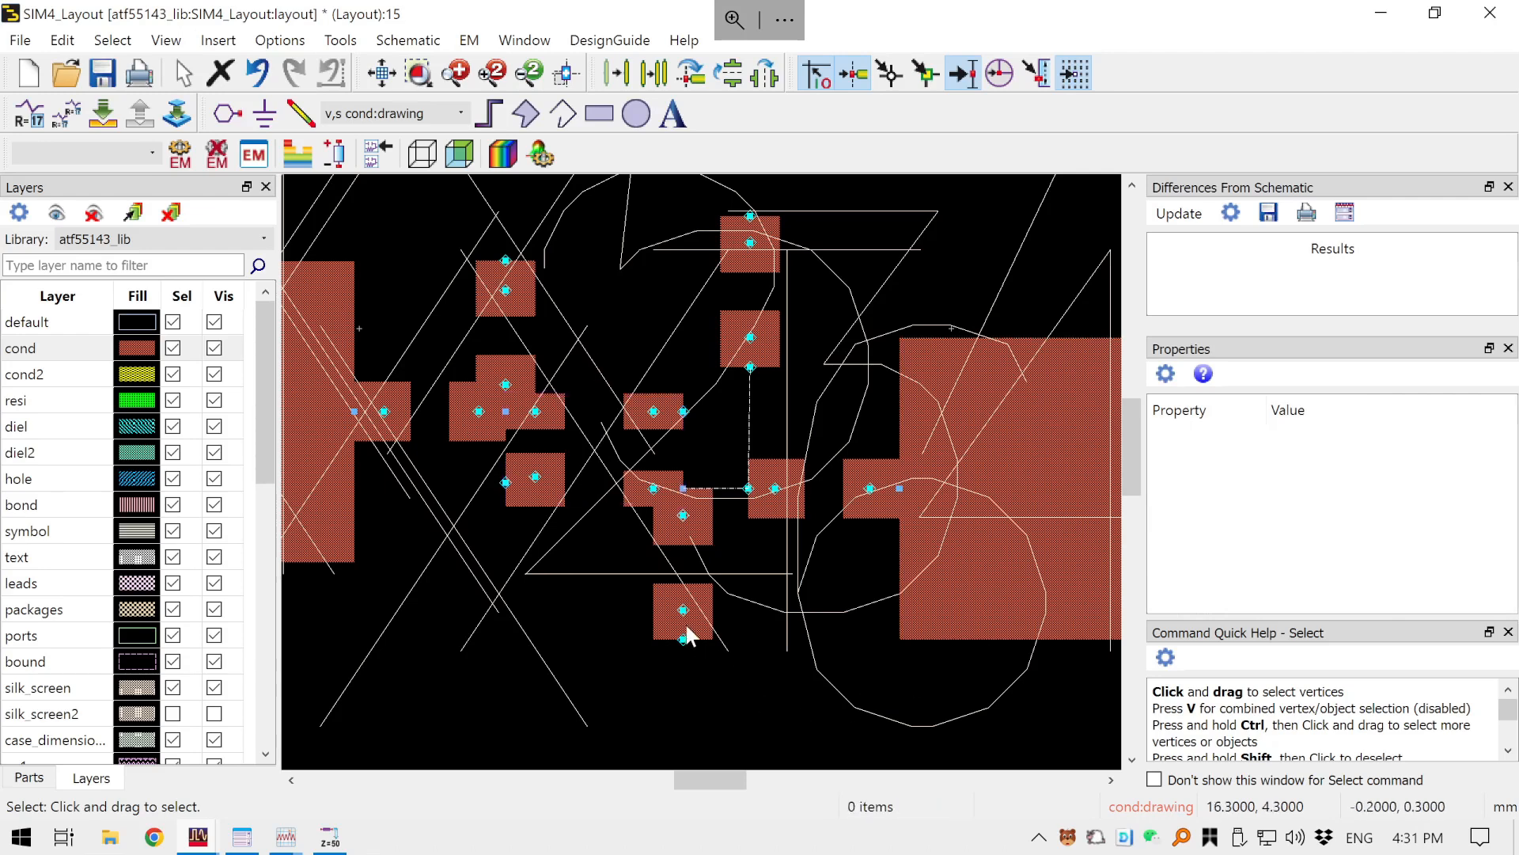
click(742, 663)
drag(767, 616, 737, 685)
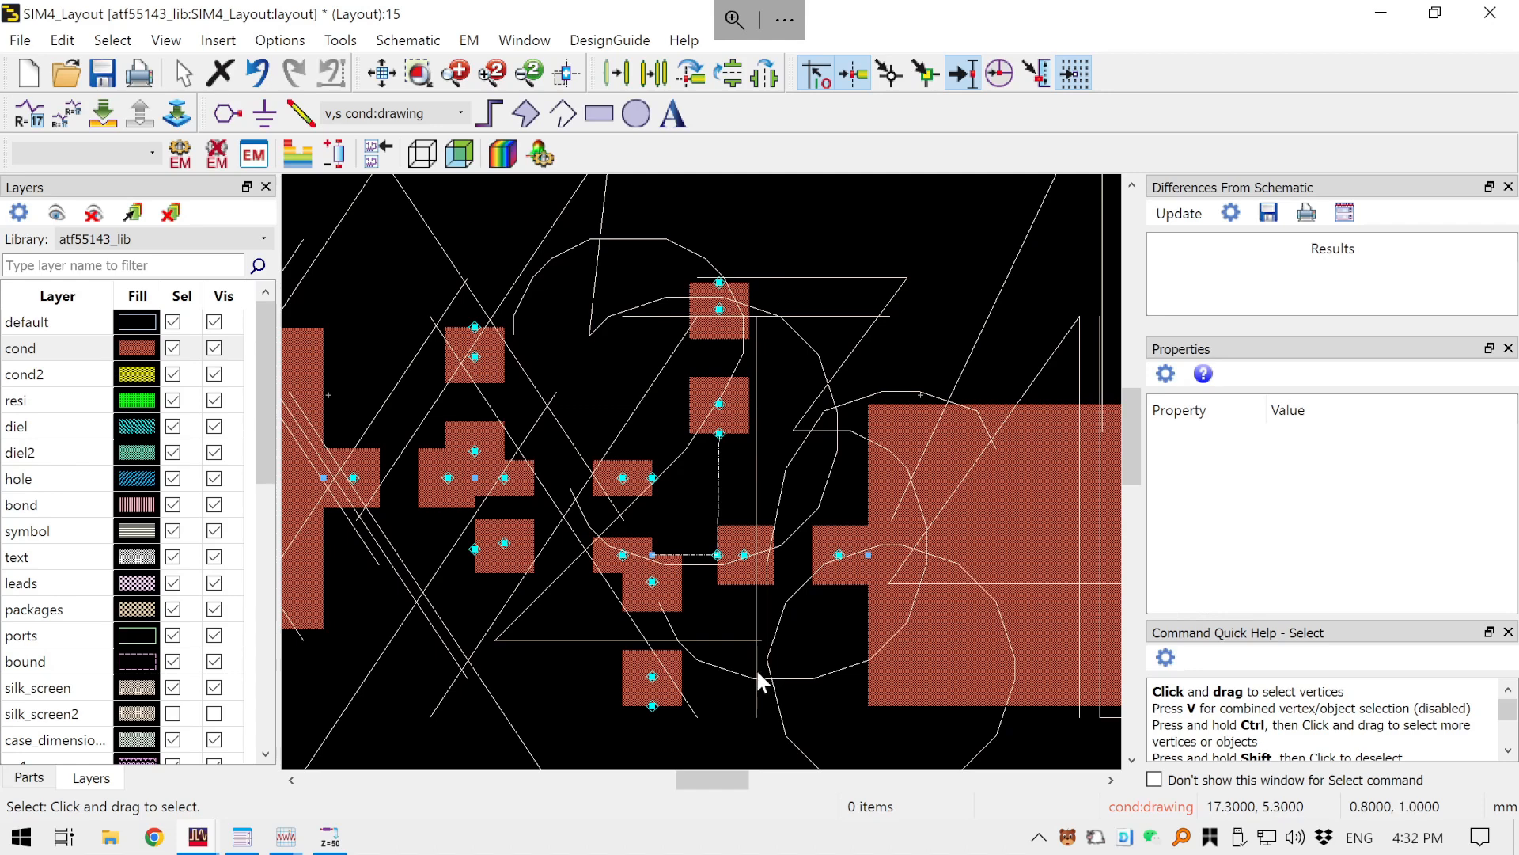
- Move X7 about 1.6 mm down and slightly left, close above the gap between the transistor's lower right pin and X4
click(716, 395)
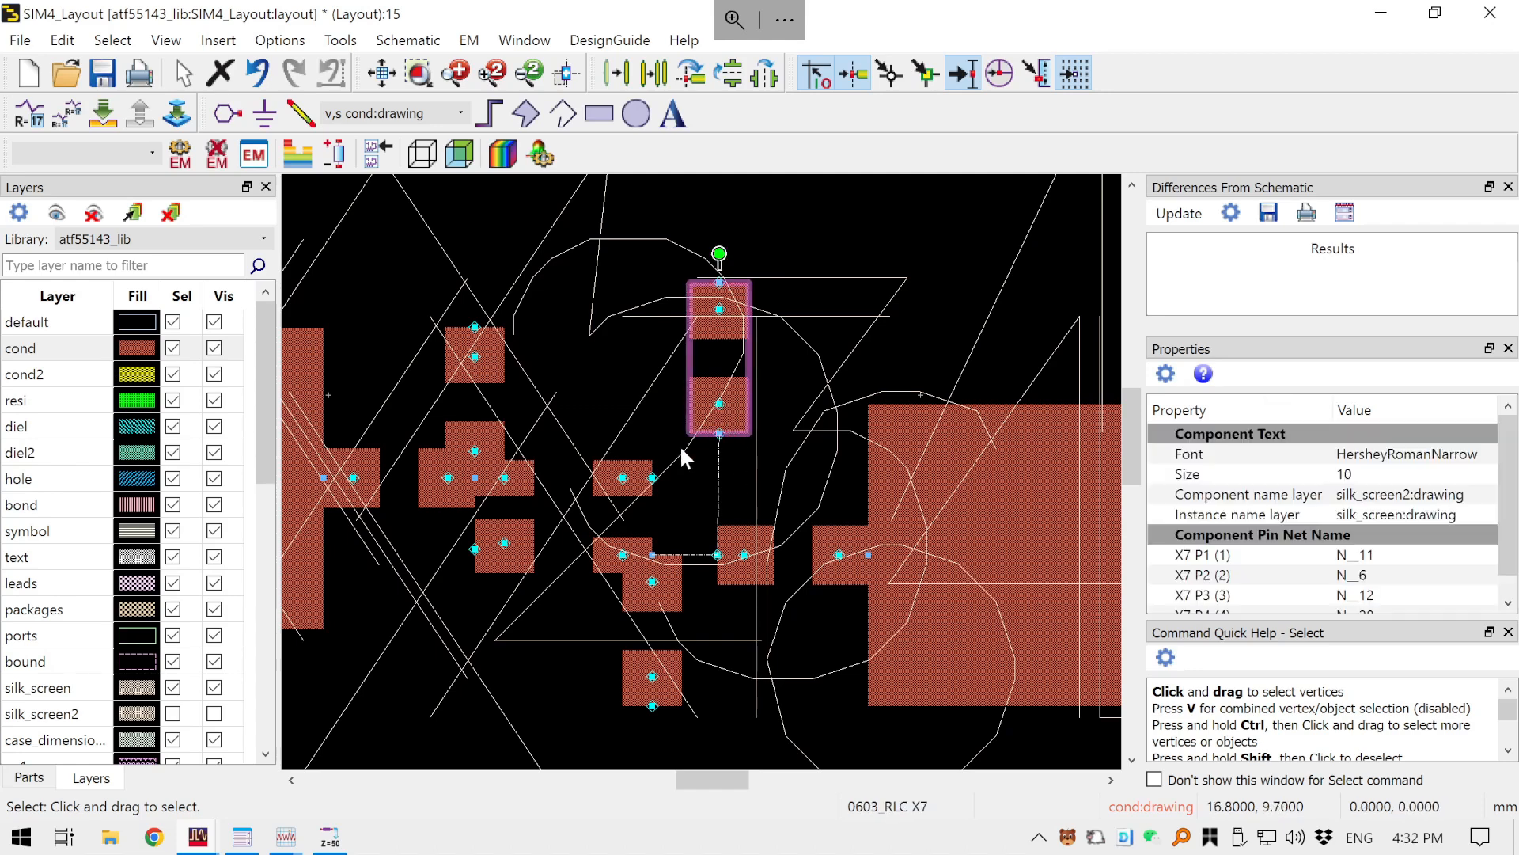
drag(732, 413, 706, 505)
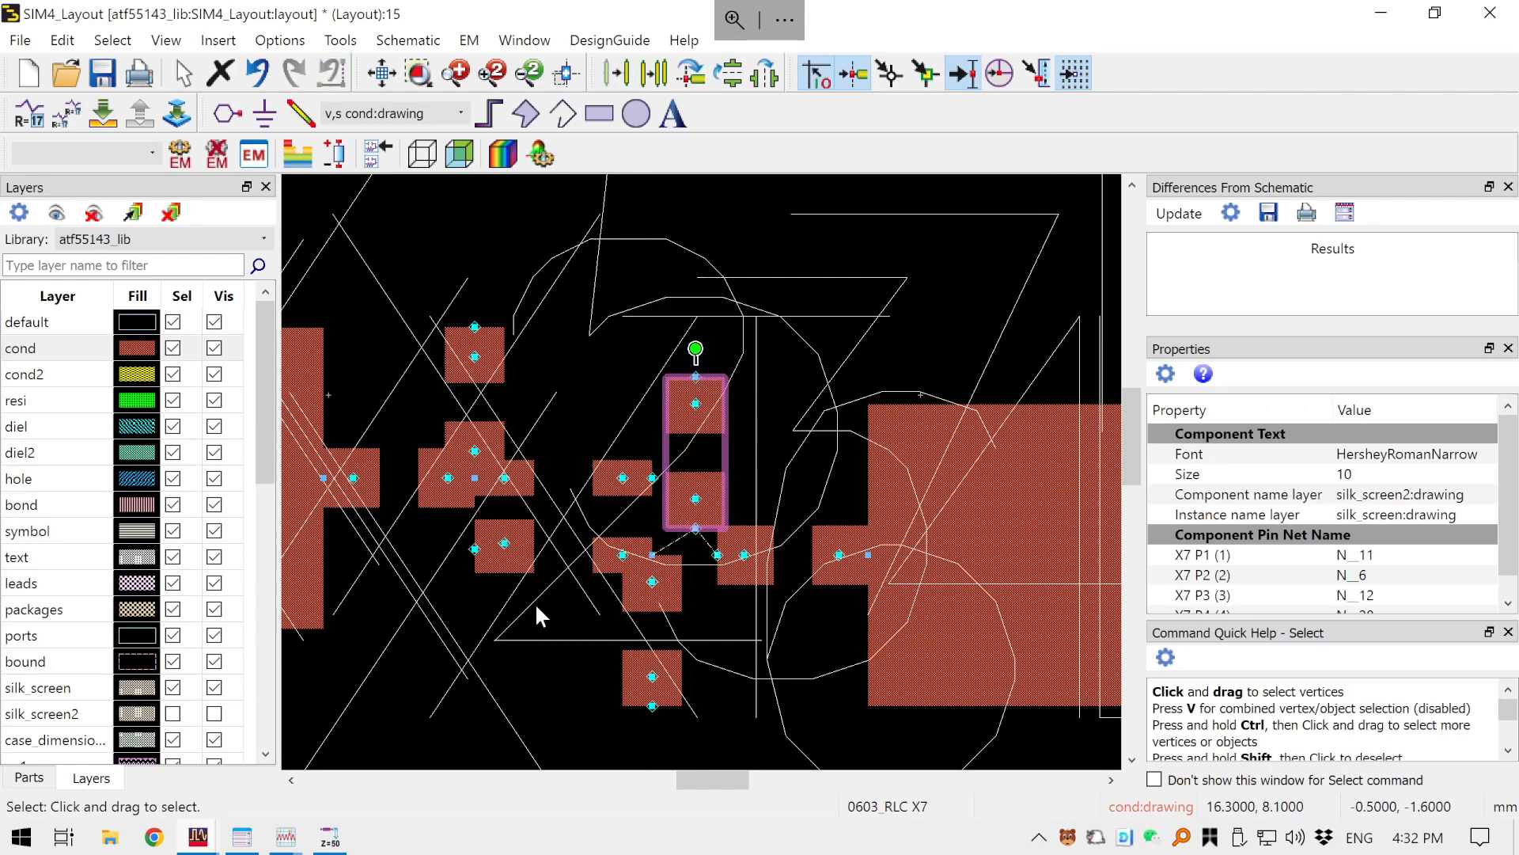
click(608, 665)
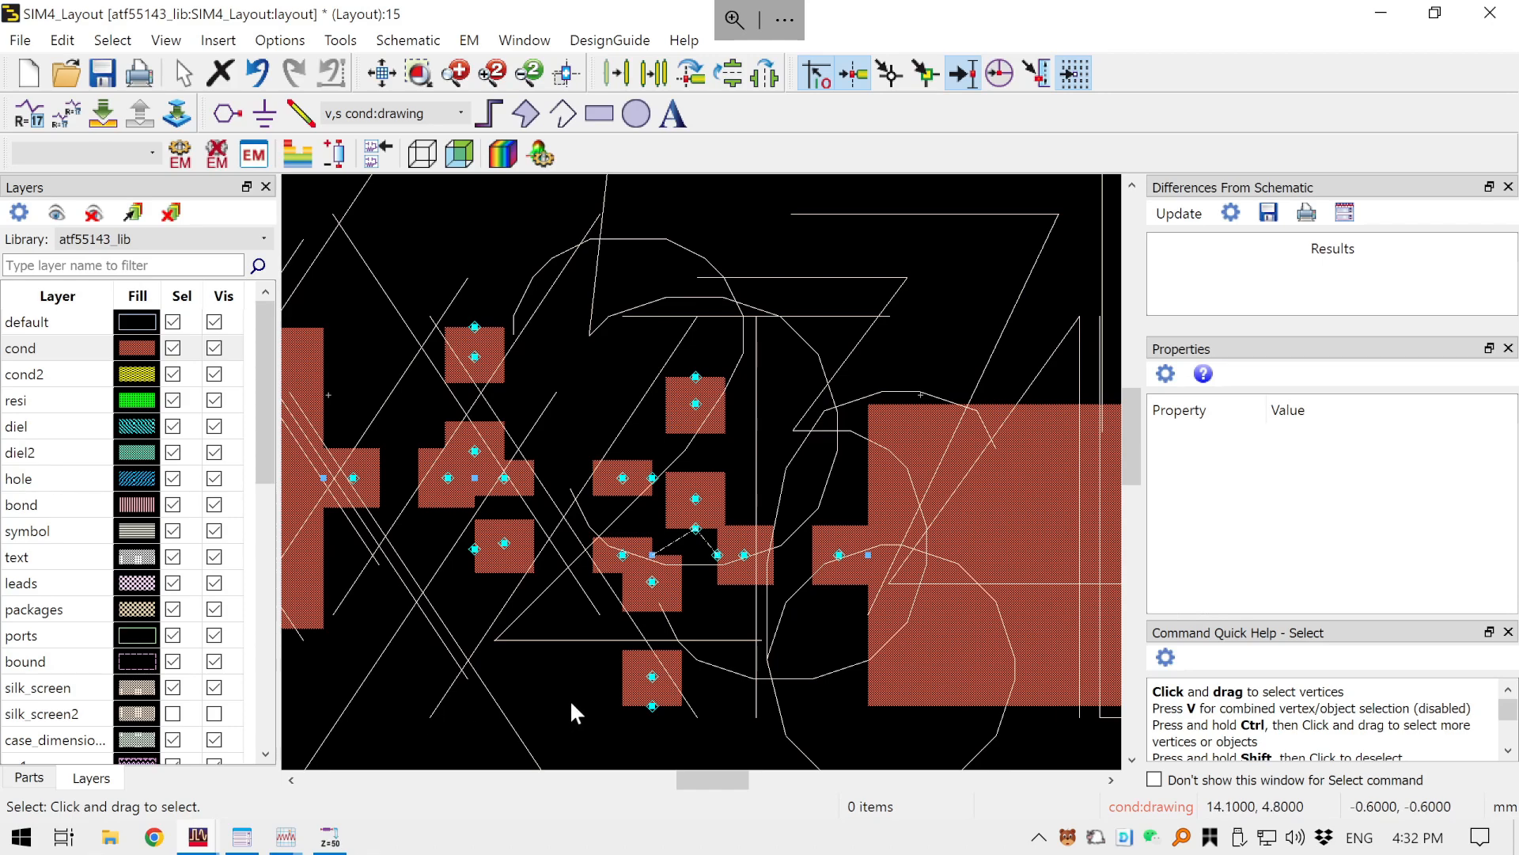
- Move X6 about 0.5 mm to the right, so its upper pad starts at the edge of the transistor's lower right pin
scroll(554, 633, down, 10)
scroll(764, 406, up, 8)
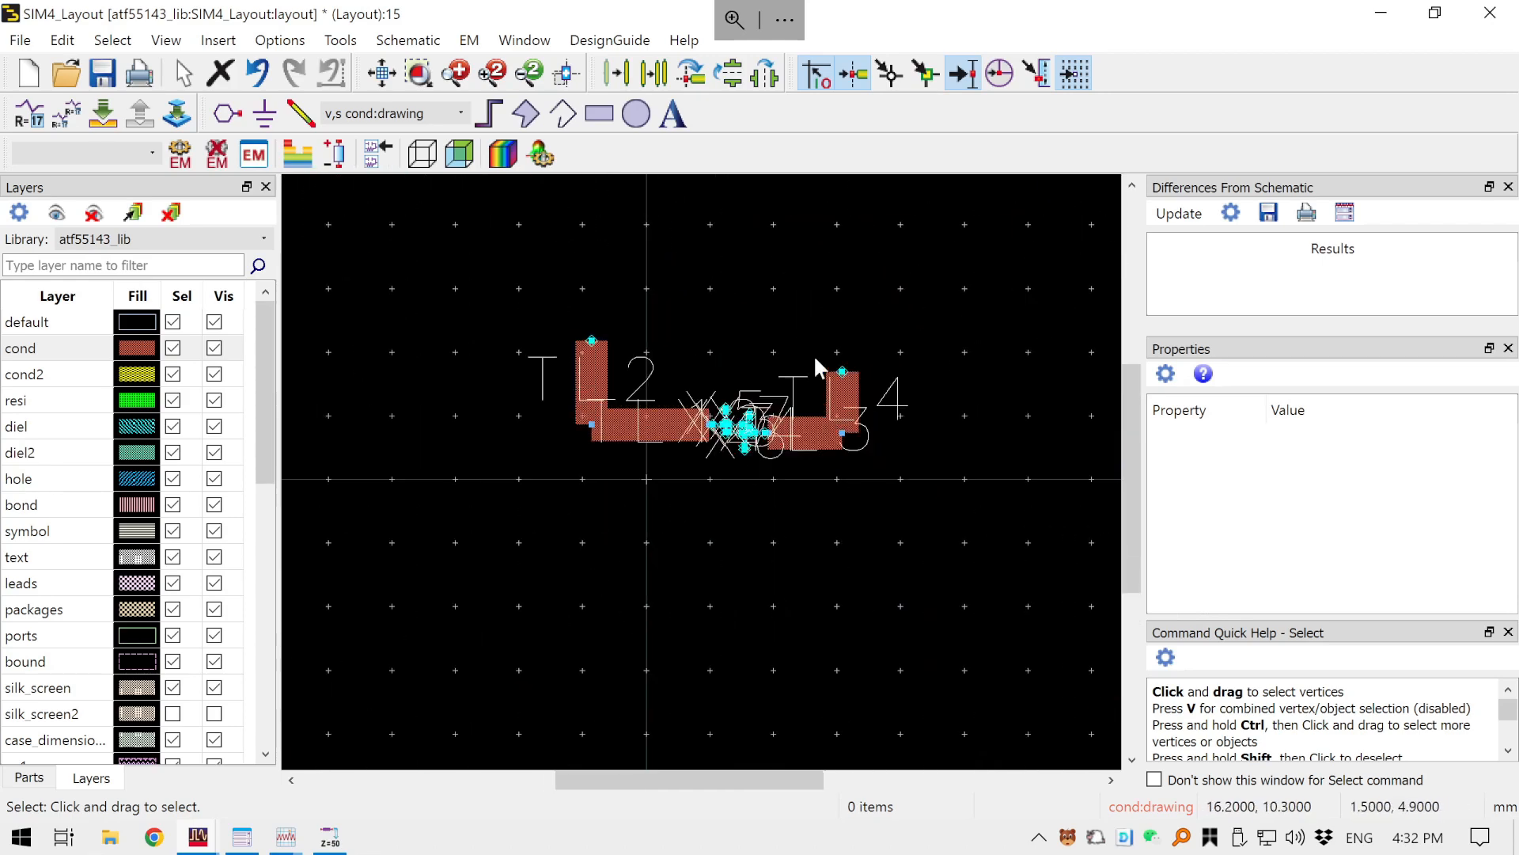
scroll(805, 382, up, 3)
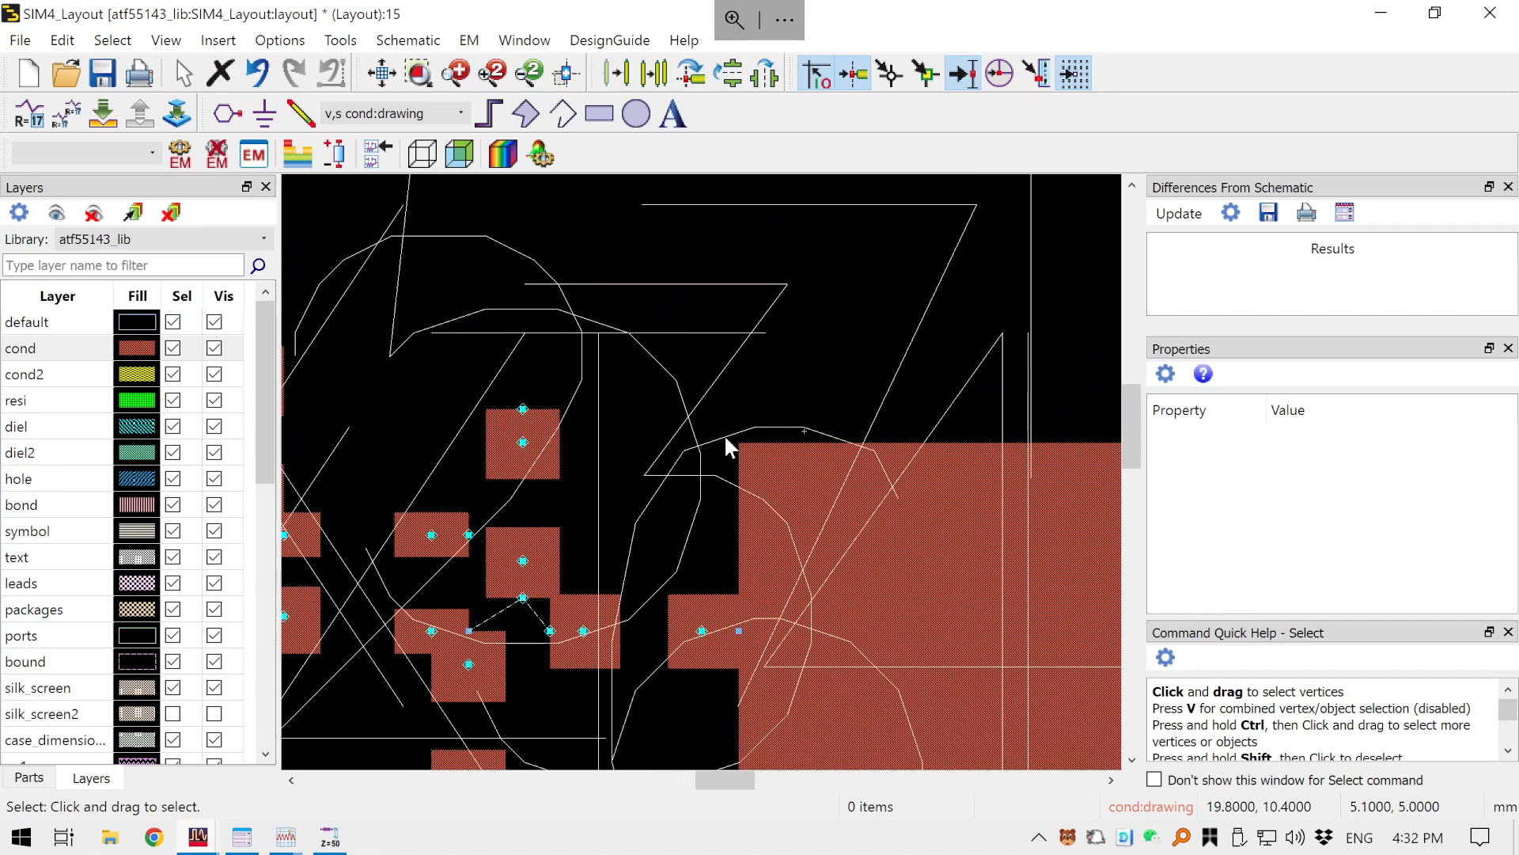
drag(633, 538, 718, 399)
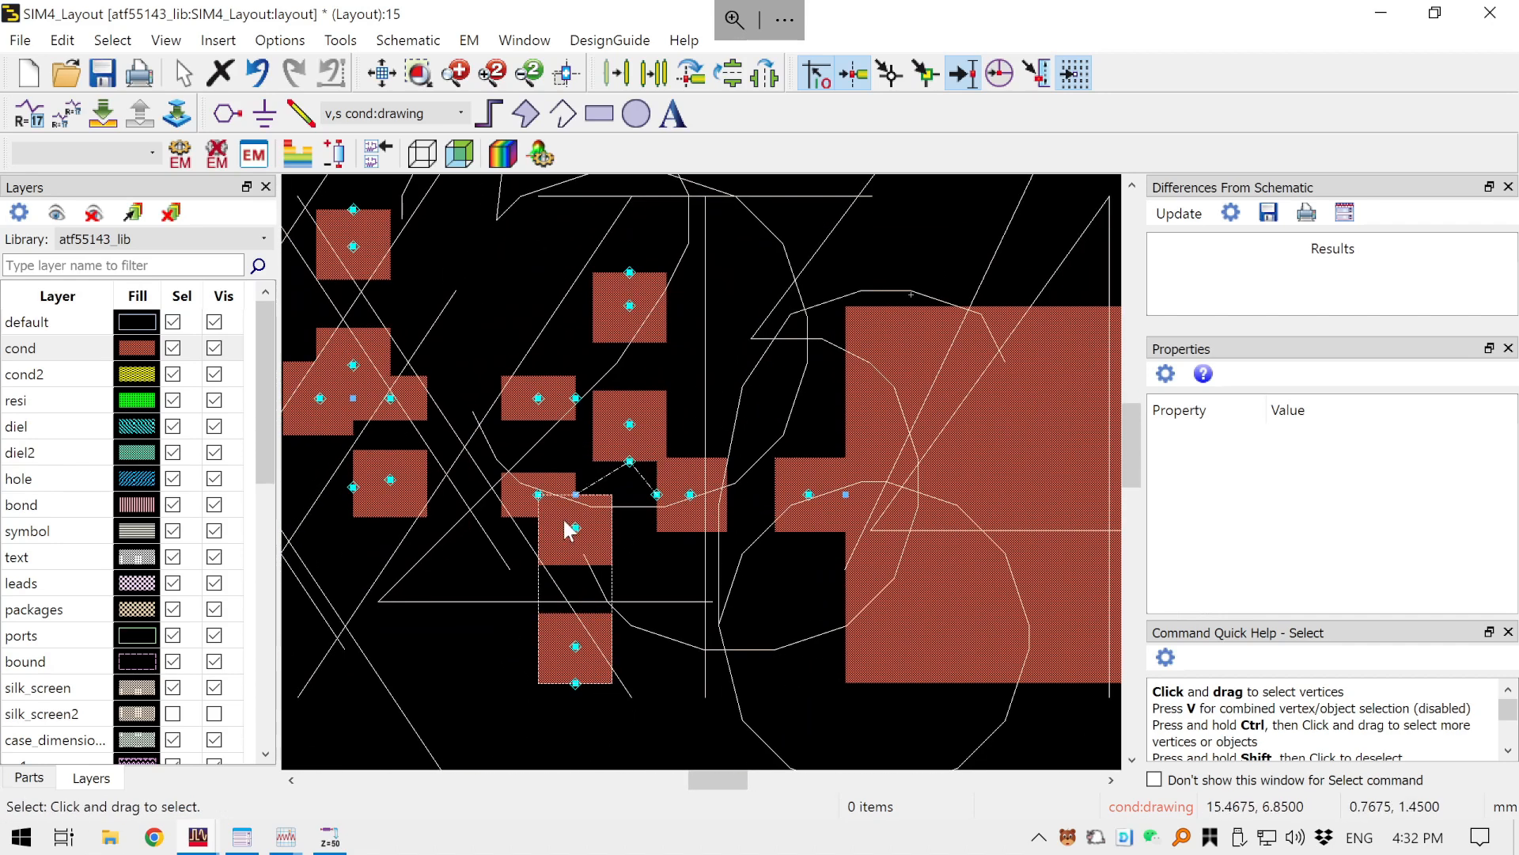
drag(577, 536, 622, 543)
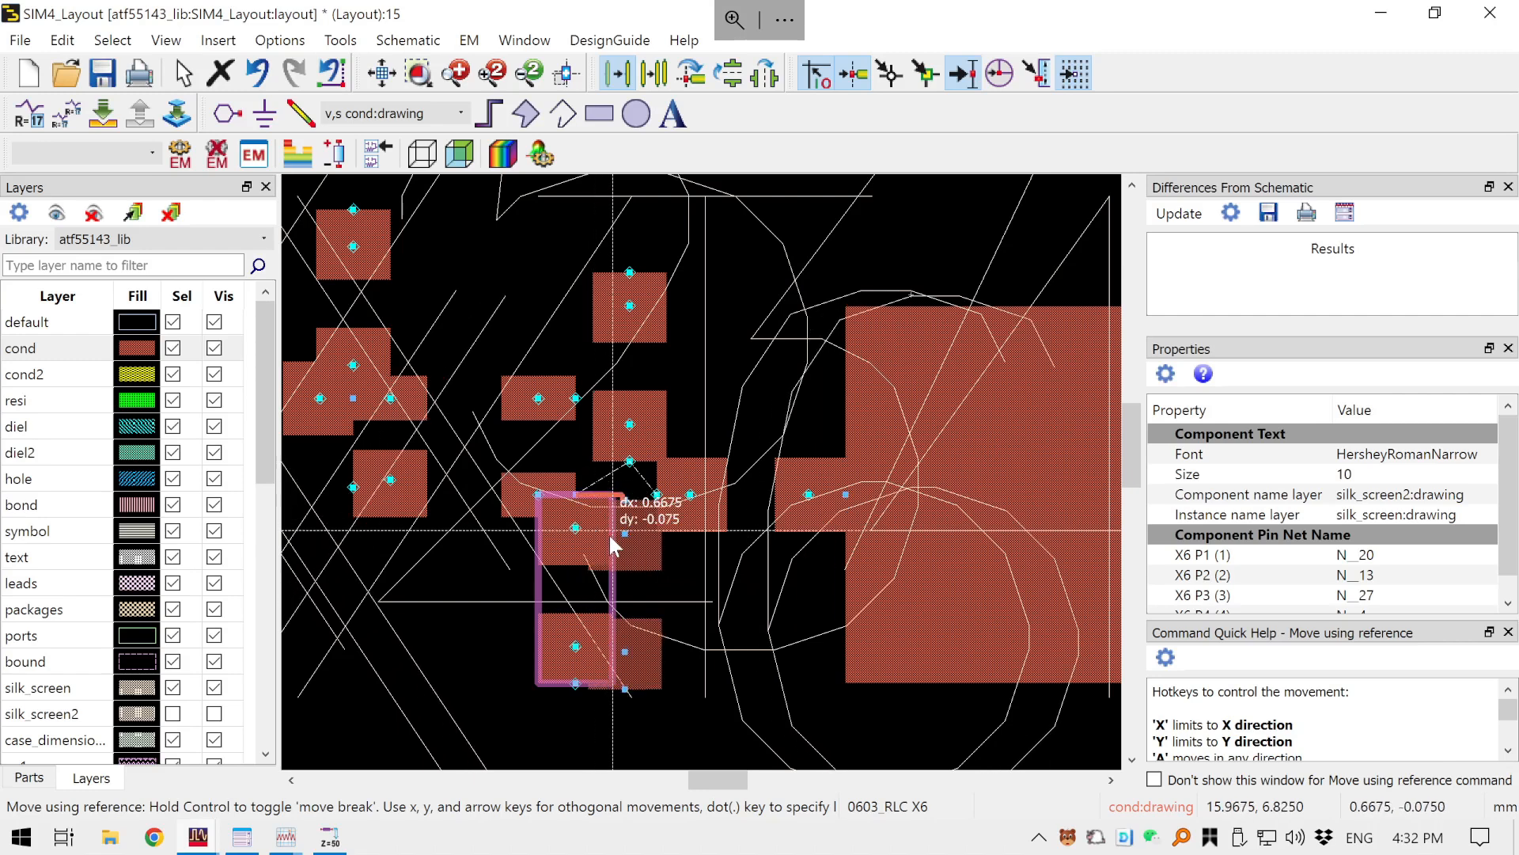
mouse_move(610, 546)
mouse_down()
mouse_move(559, 522)
mouse_move(610, 519)
mouse_up()
click(524, 558)
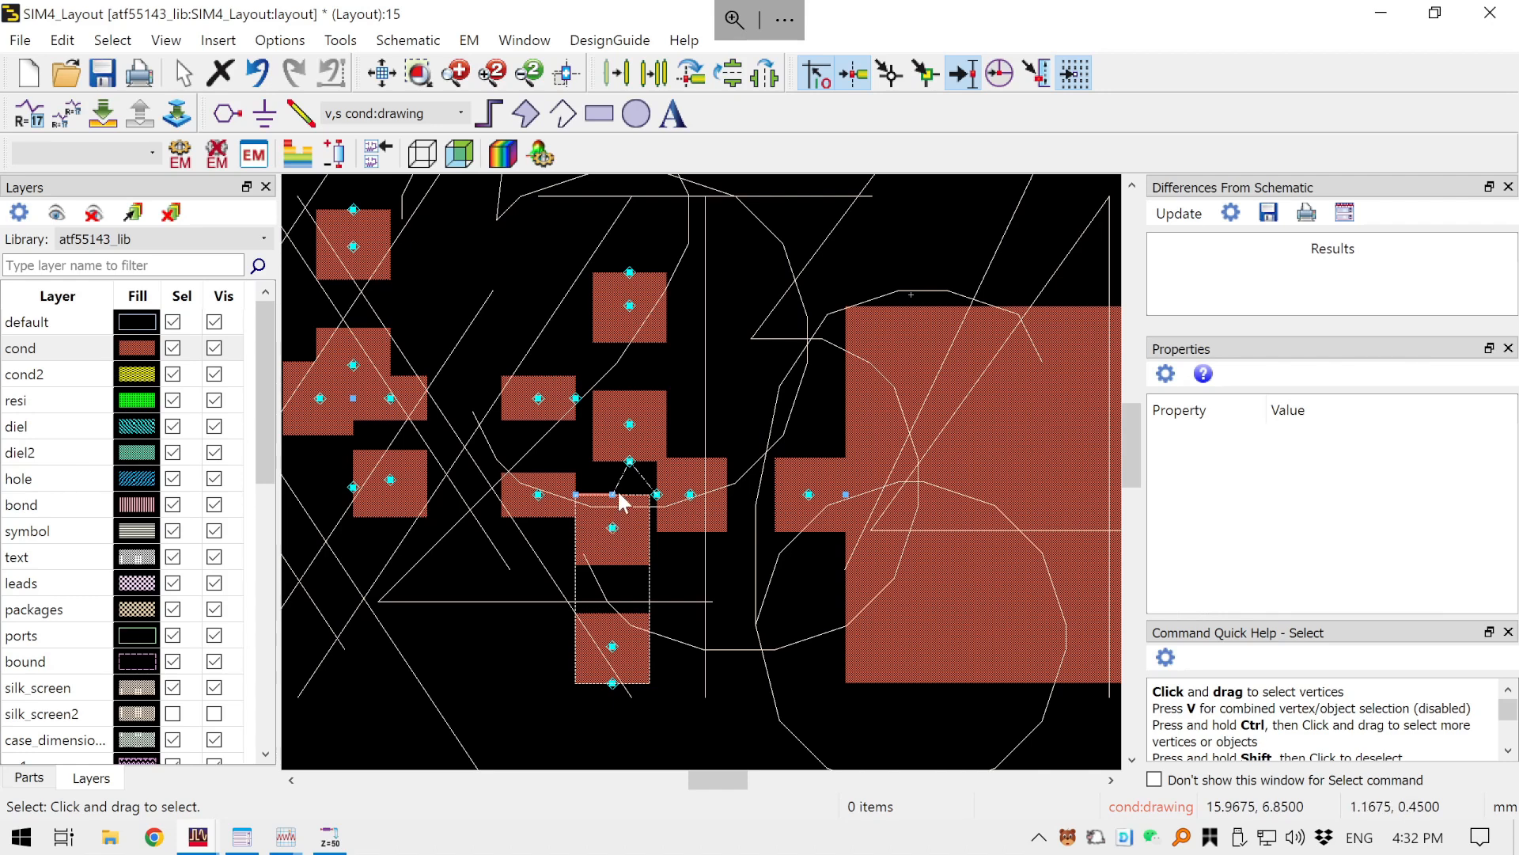
- Draw a conductor rectangle about 1.3 by 1.0 mm joining the transistor's lower right pin with the pads of X7, X6 and X4
click(629, 450)
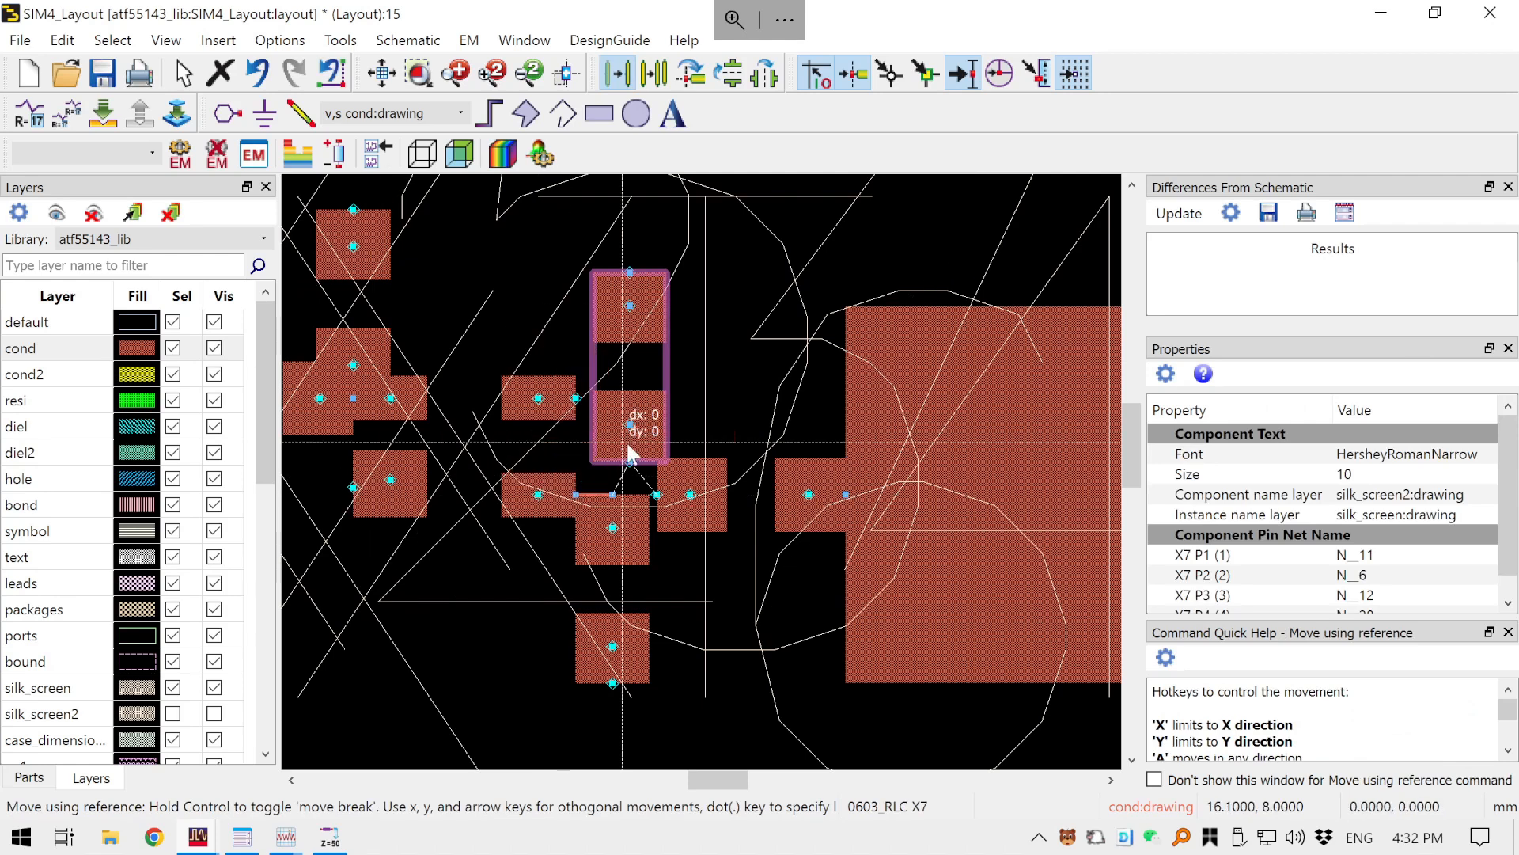
click(758, 378)
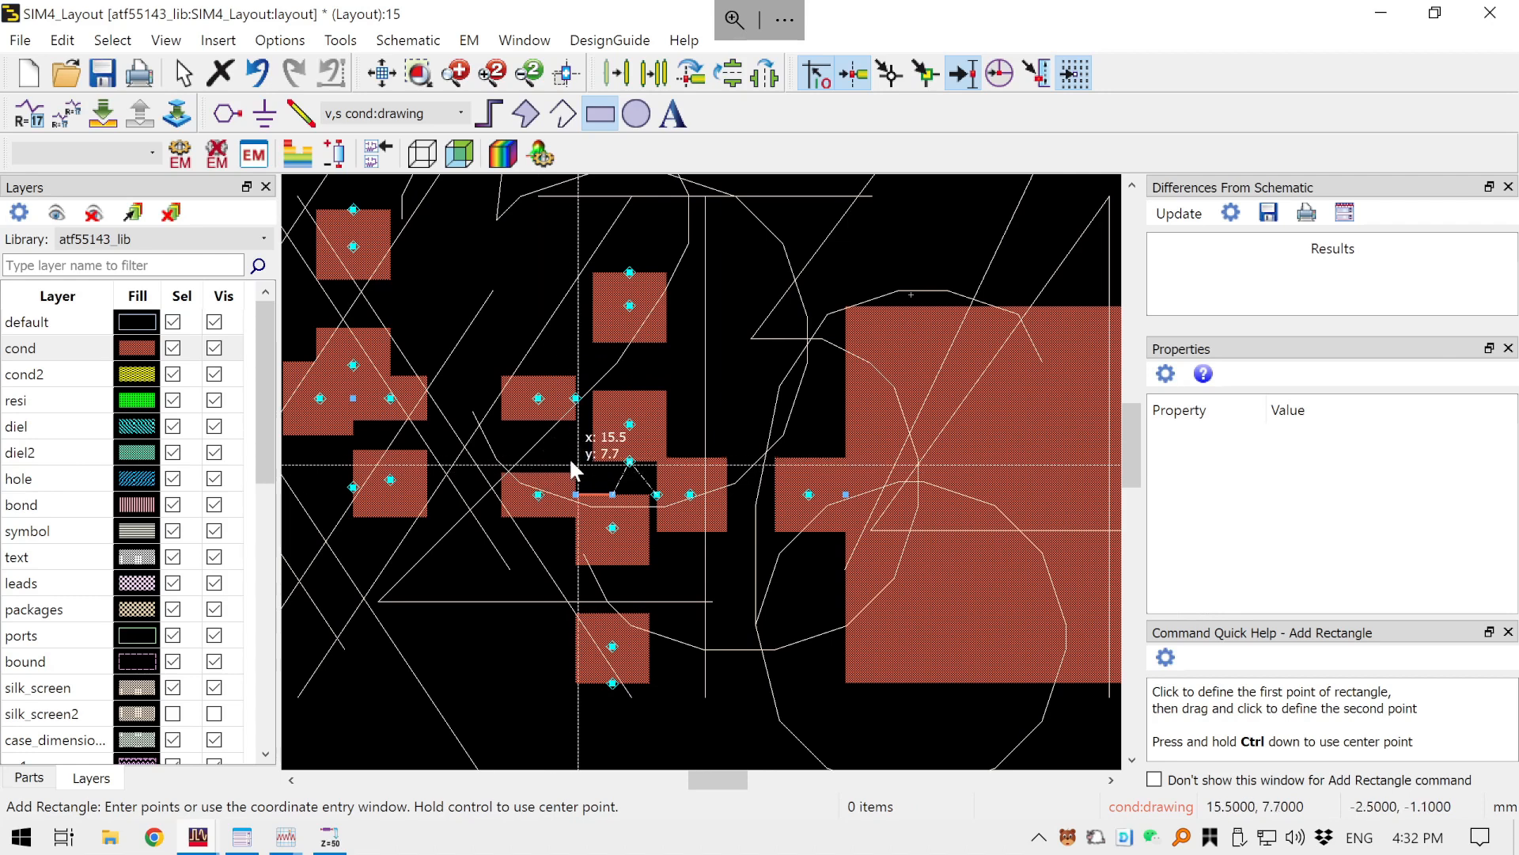
scroll(576, 461, up, 2)
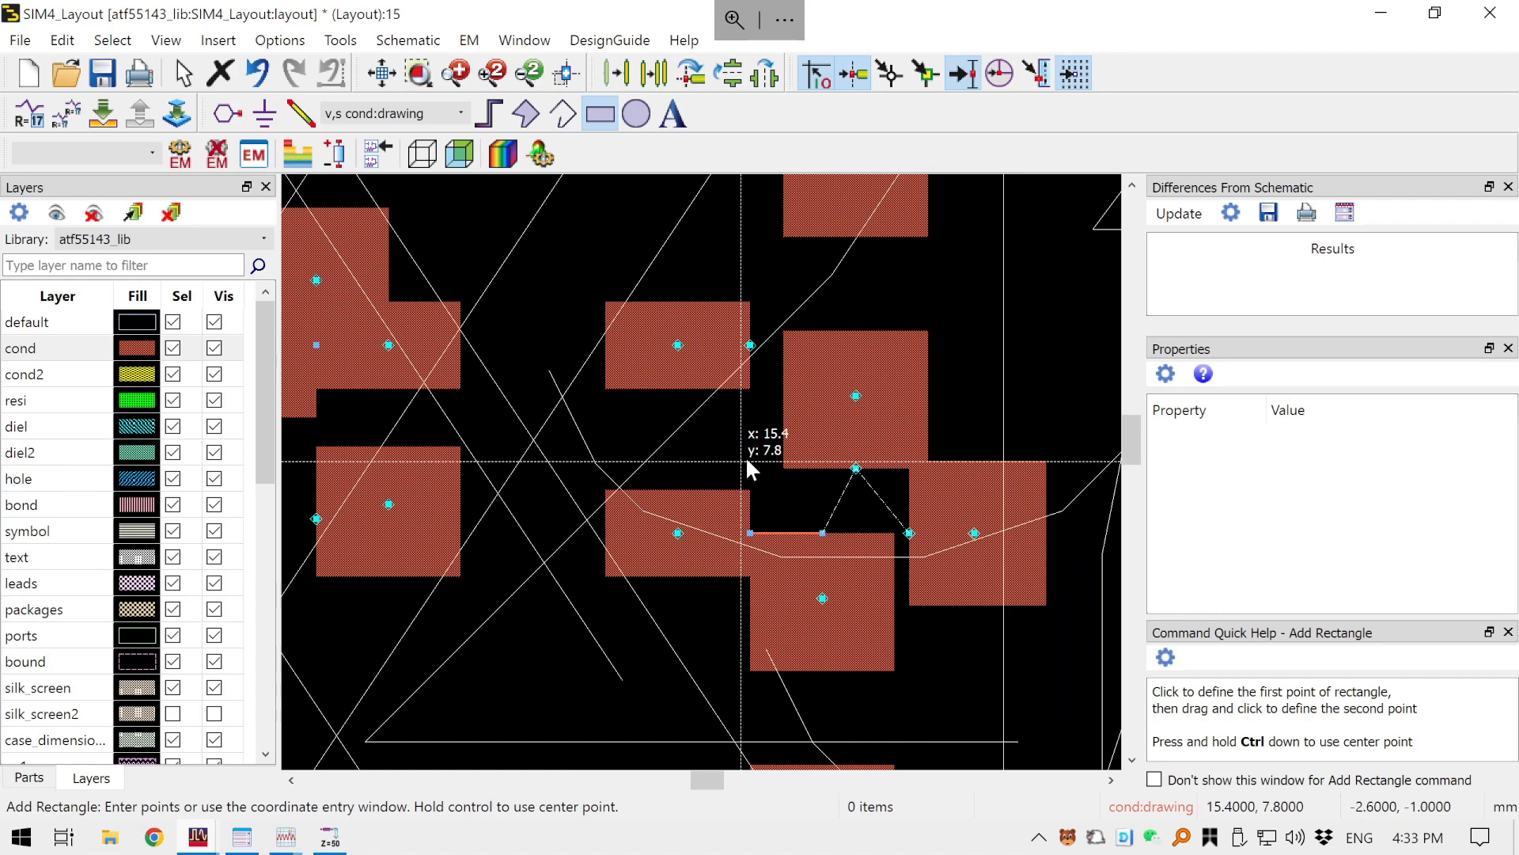
click(746, 462)
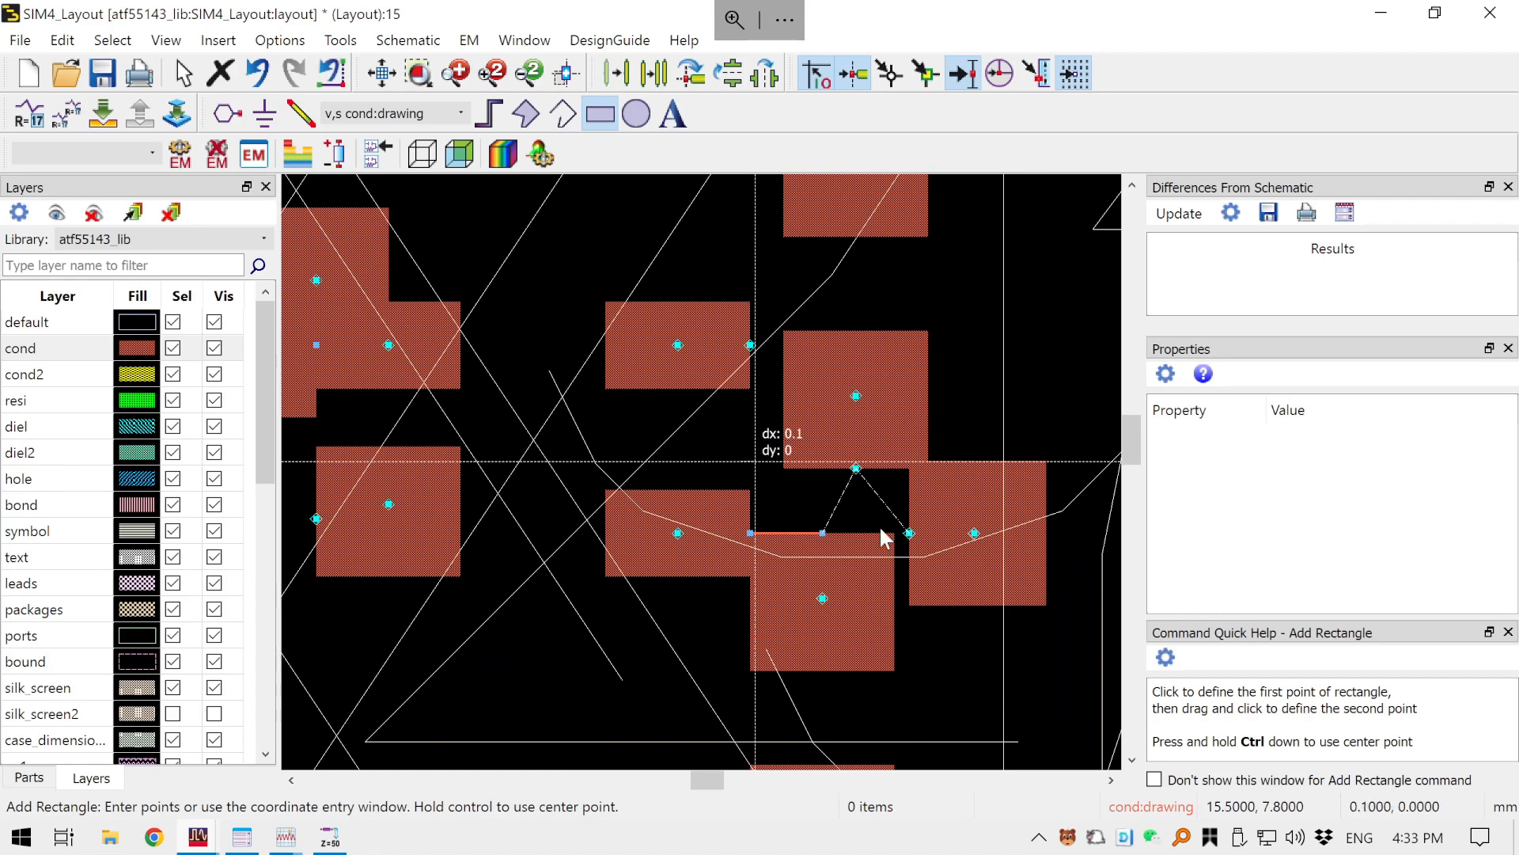
click(930, 606)
key(Escape)
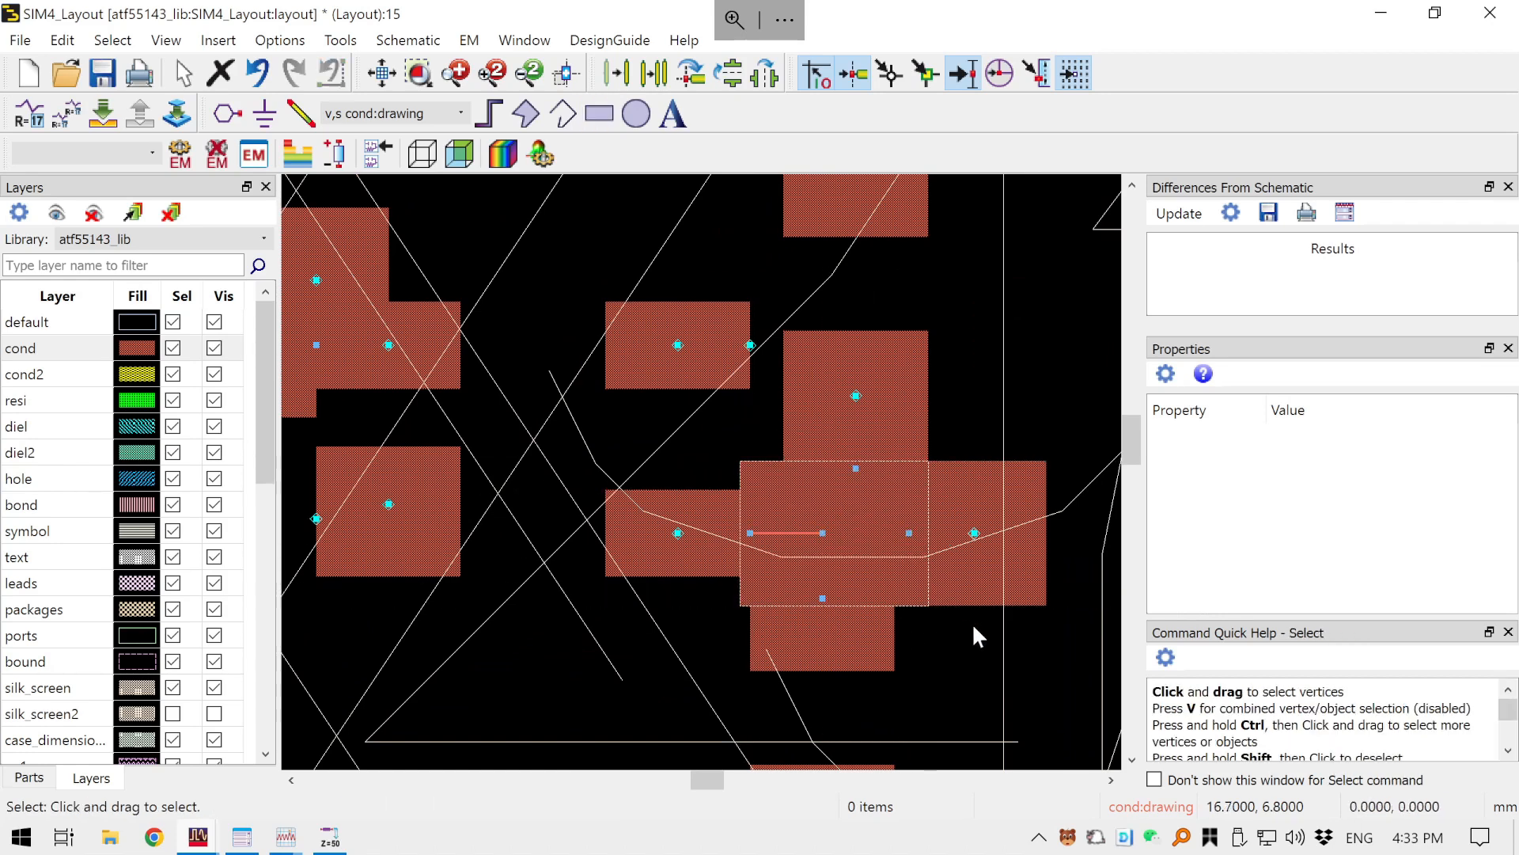
- Align X6 vertically under X7 by moving it about 0.2 mm right and 0.1 mm up over the joining rectangle
drag(974, 616, 827, 405)
scroll(744, 496, down, 2)
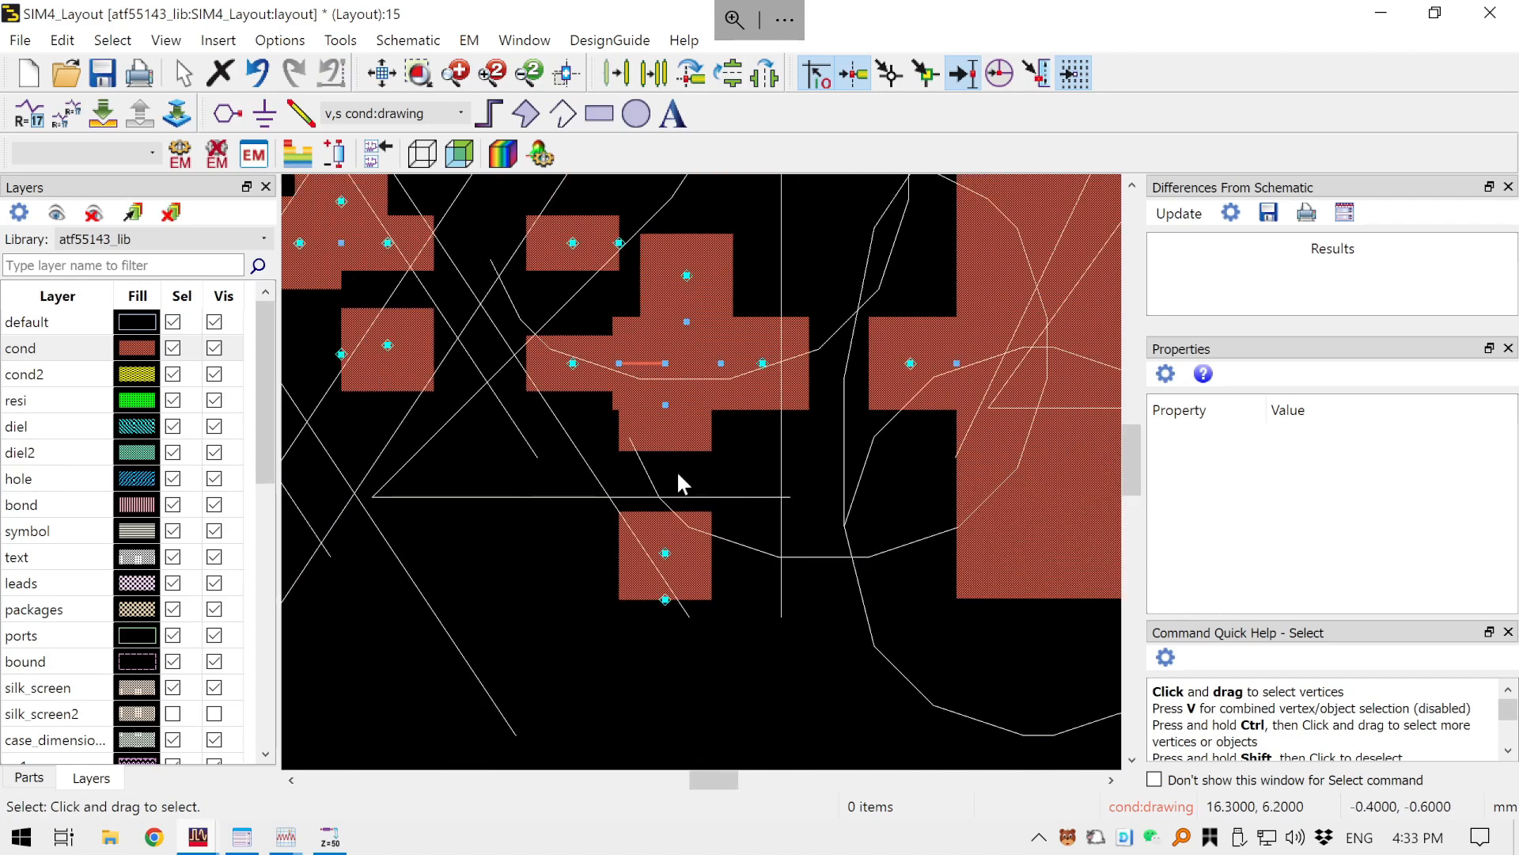
click(696, 296)
drag(739, 549, 692, 646)
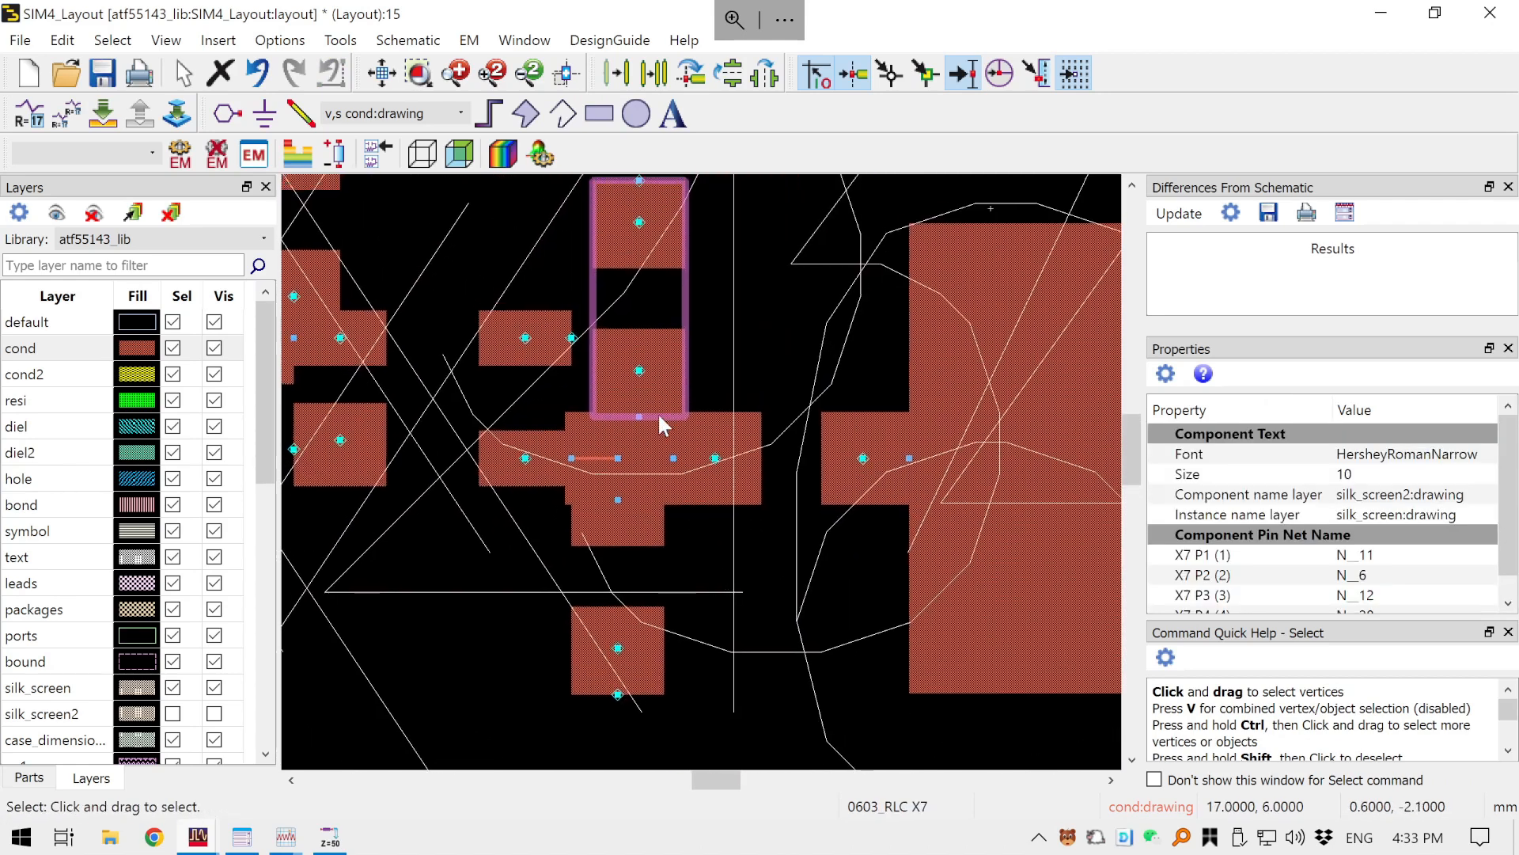
drag(643, 332, 649, 374)
click(635, 535)
mouse_move(656, 539)
mouse_down()
mouse_move(682, 524)
mouse_move(652, 510)
mouse_up()
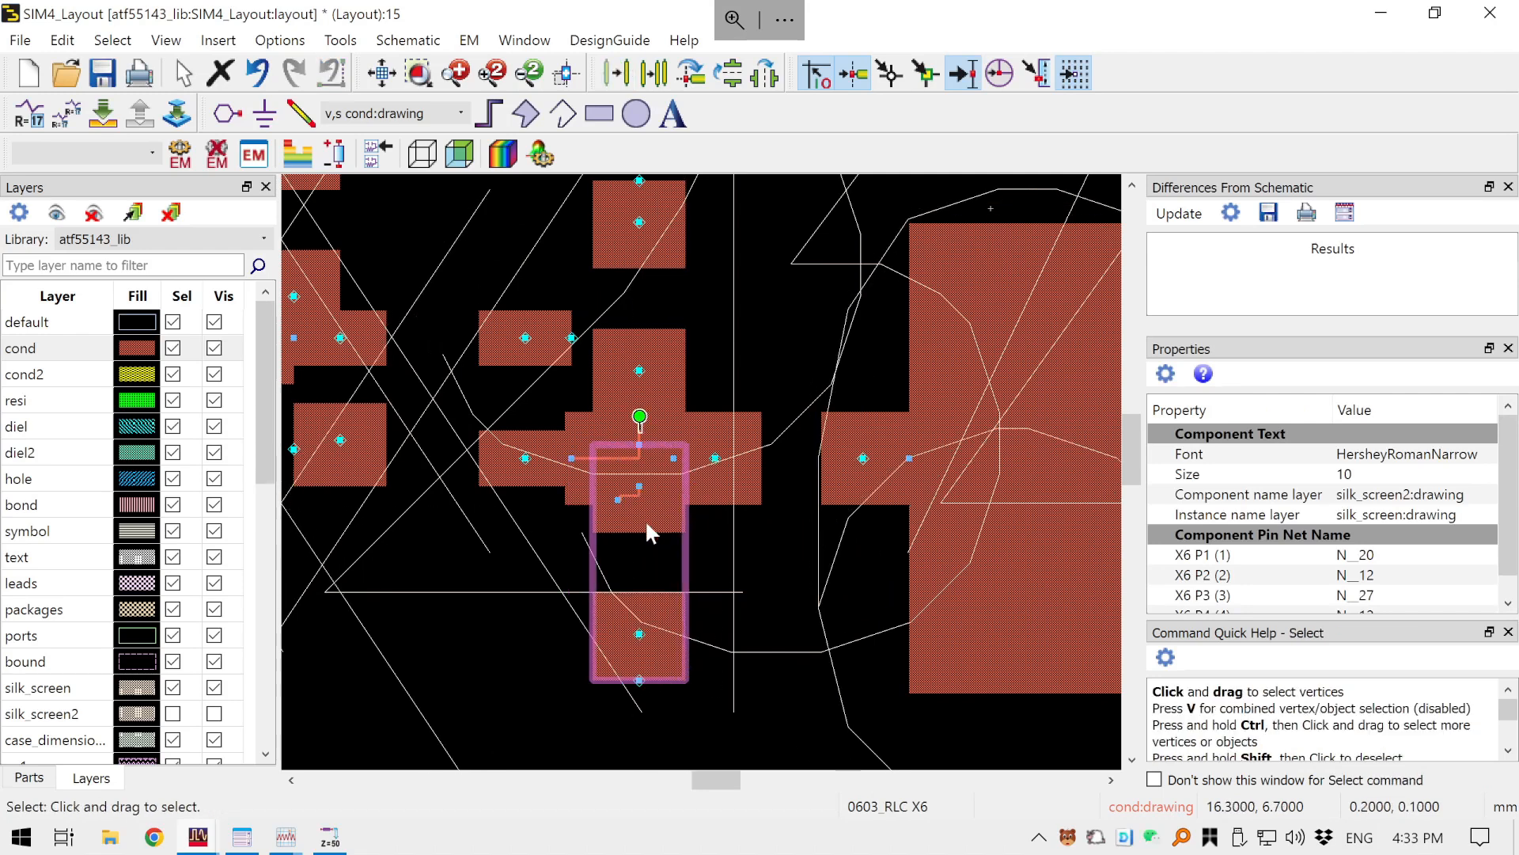
click(506, 586)
- Save the layout
scroll(616, 587, down, 3)
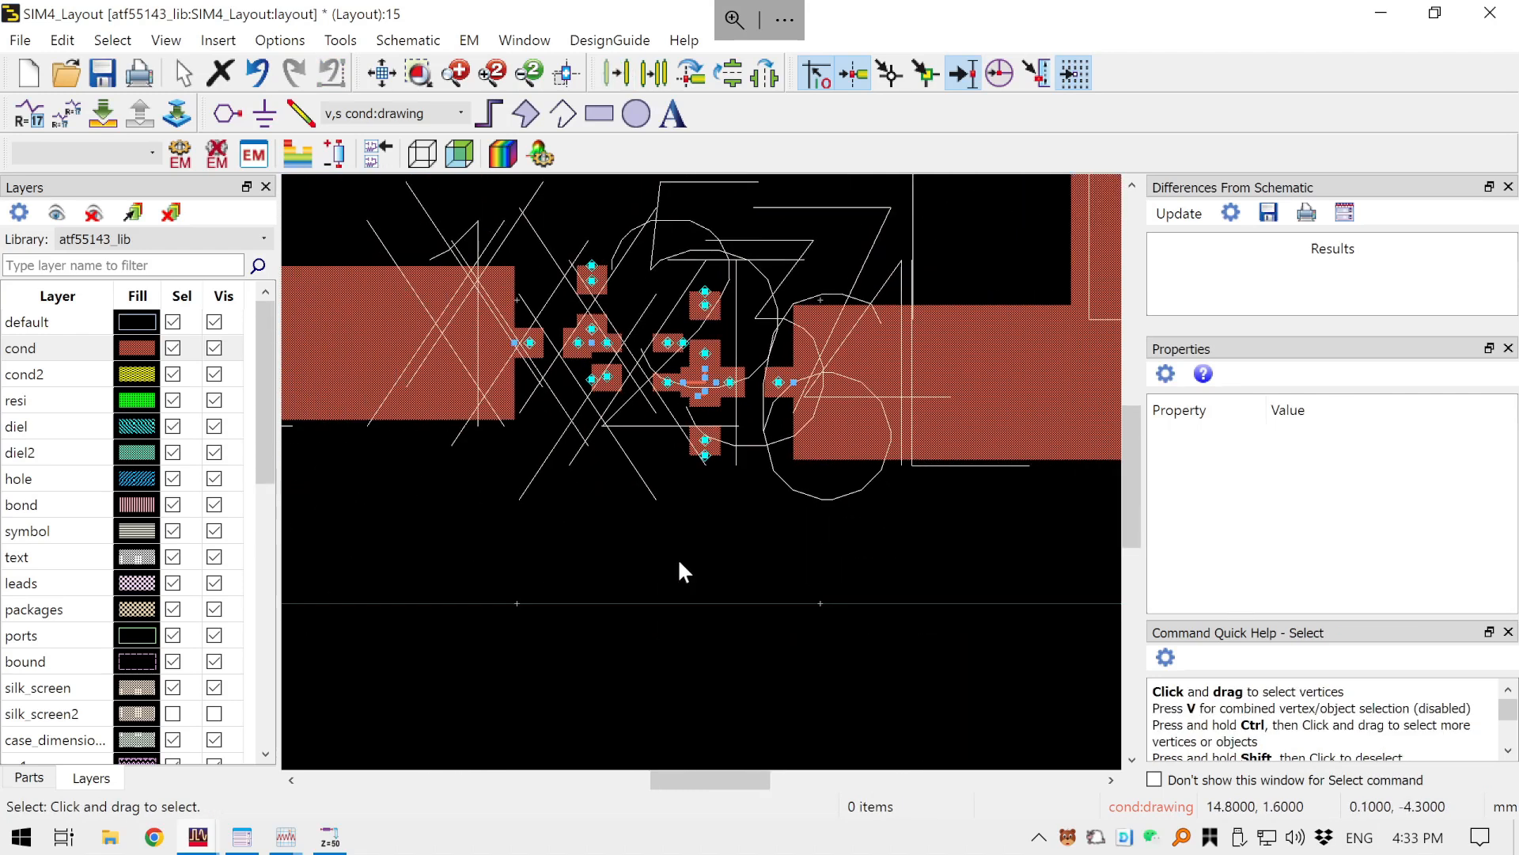
drag(705, 602, 672, 618)
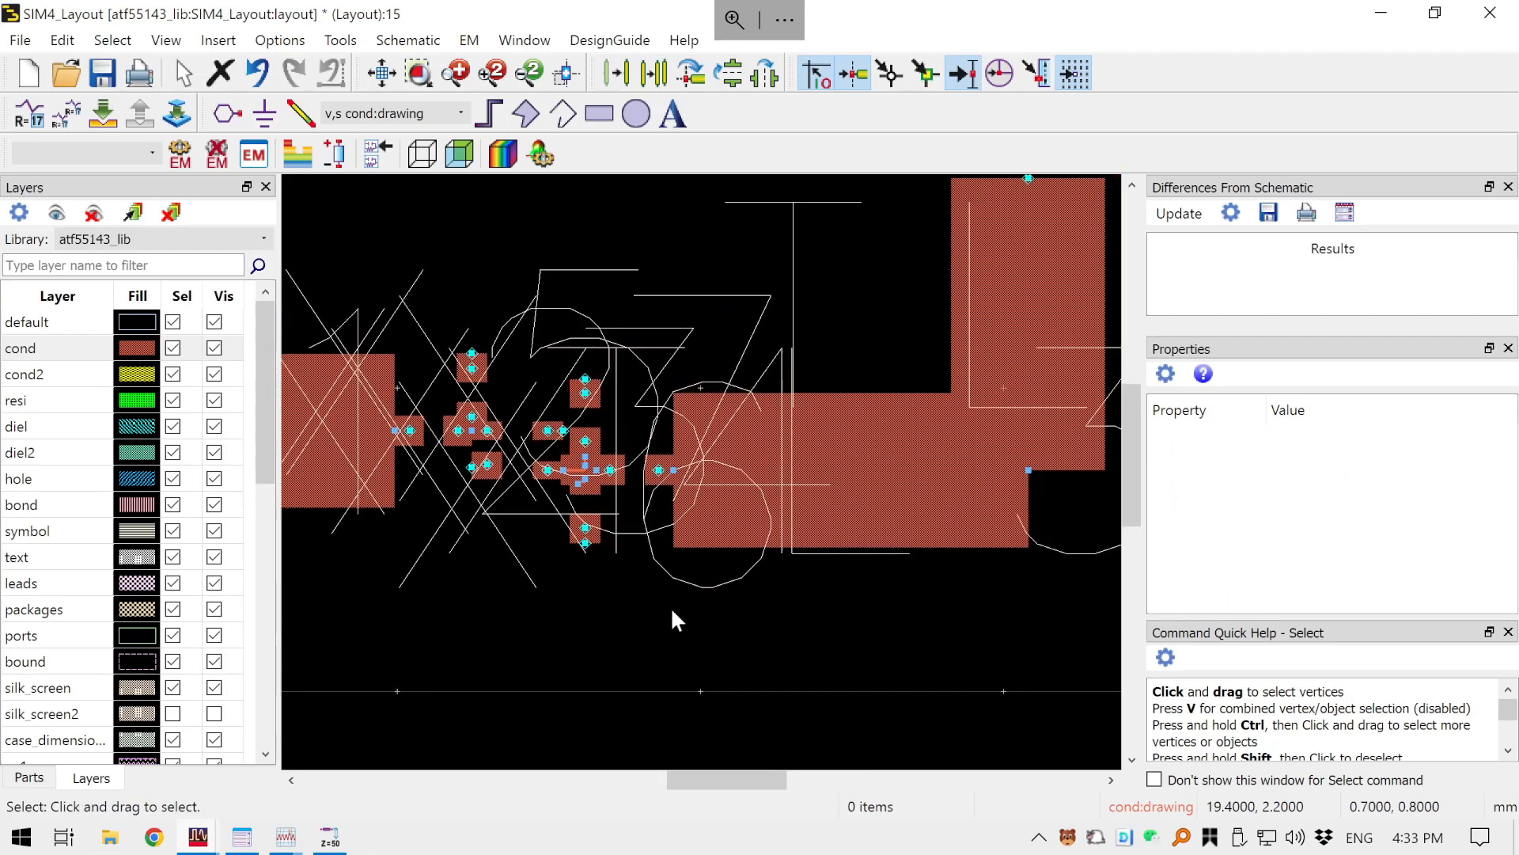
scroll(621, 601, down, 3)
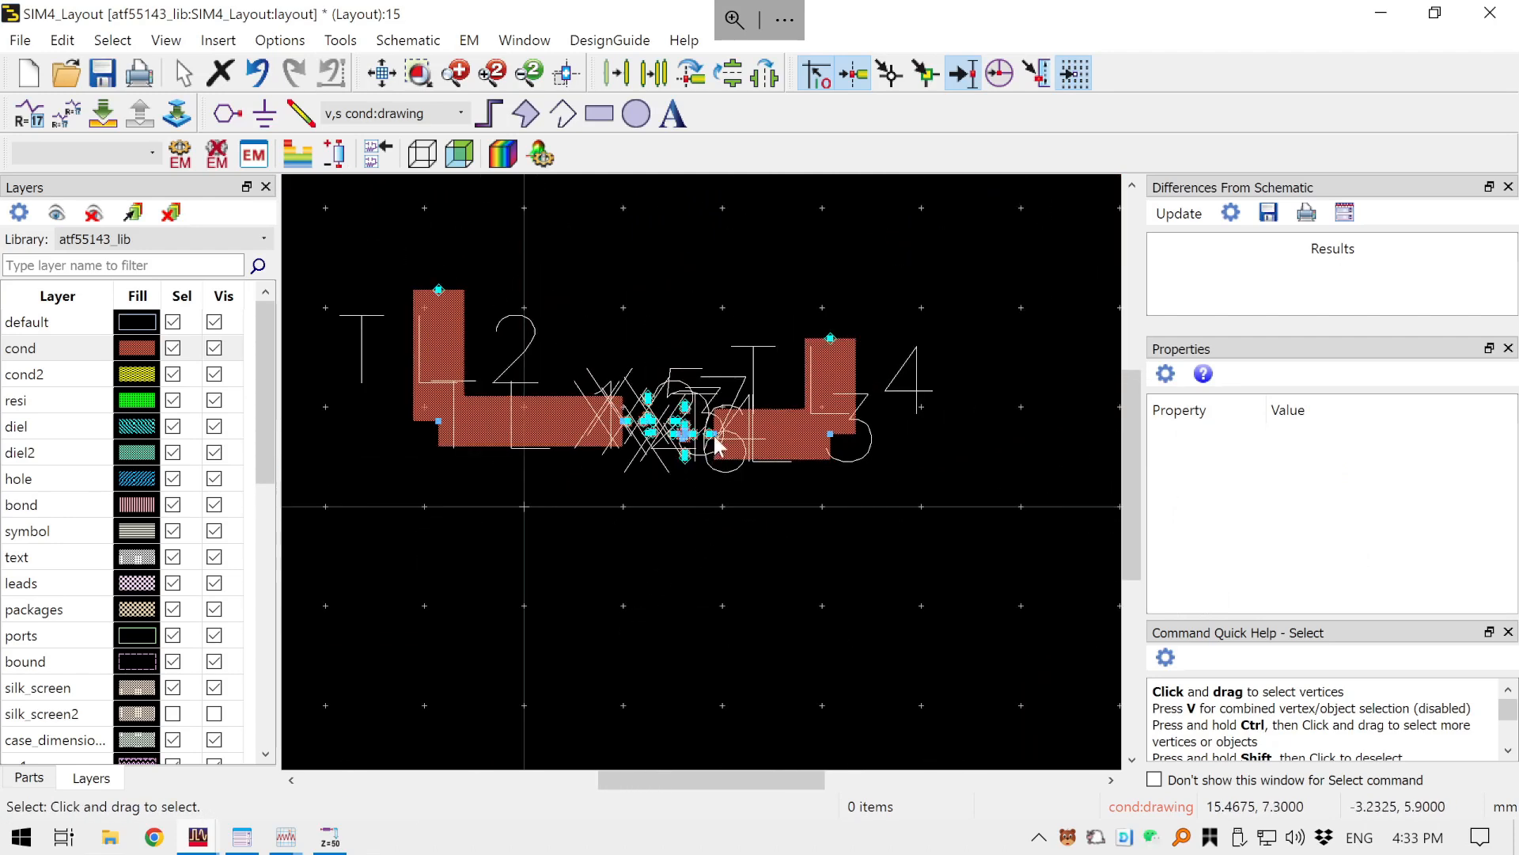
scroll(613, 418, up, 1)
scroll(615, 427, up, 8)
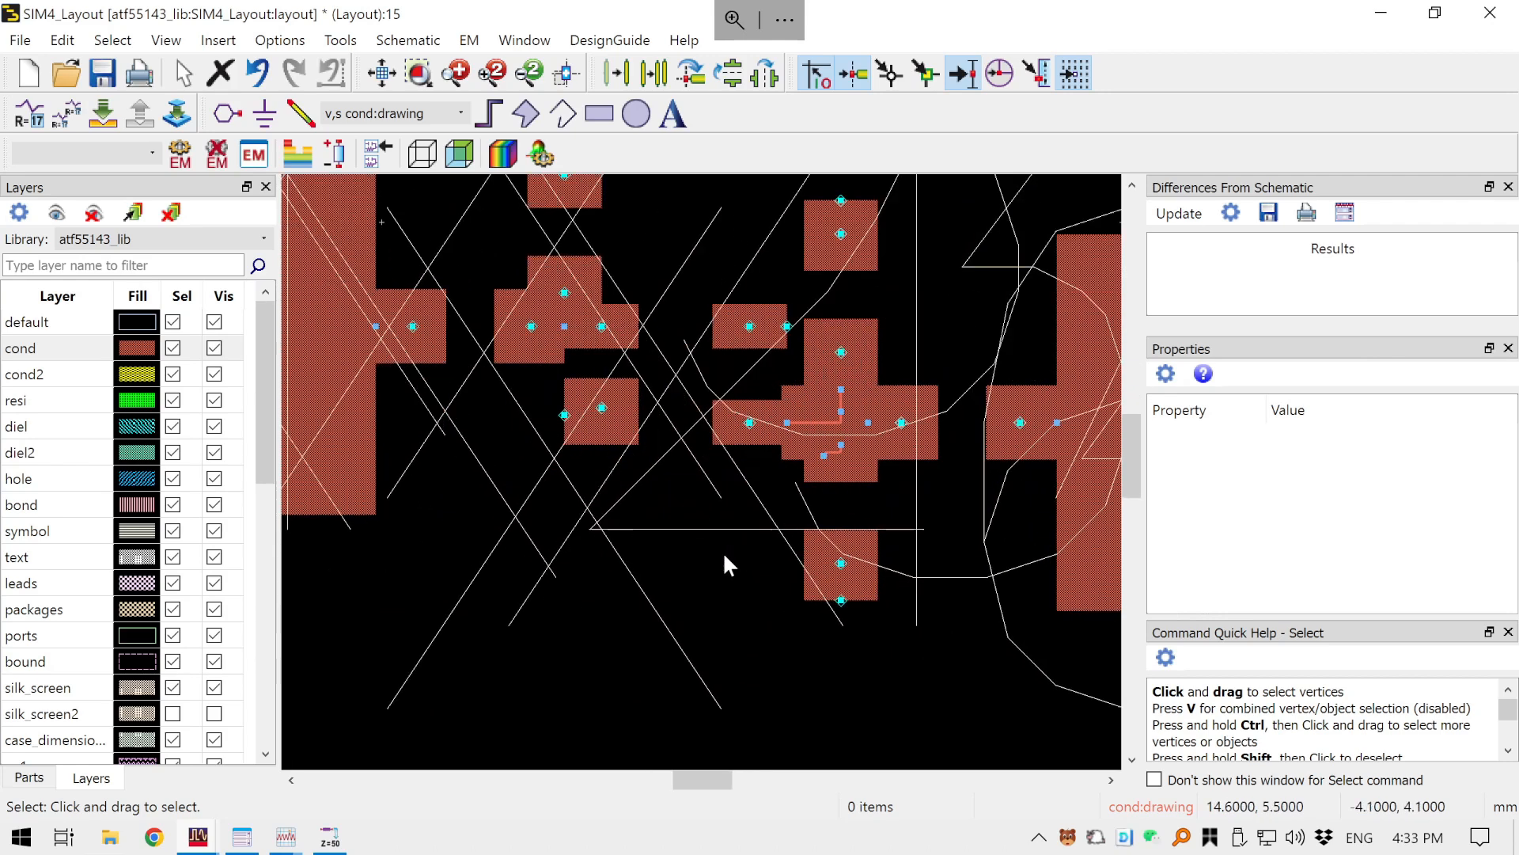
drag(683, 523, 564, 635)
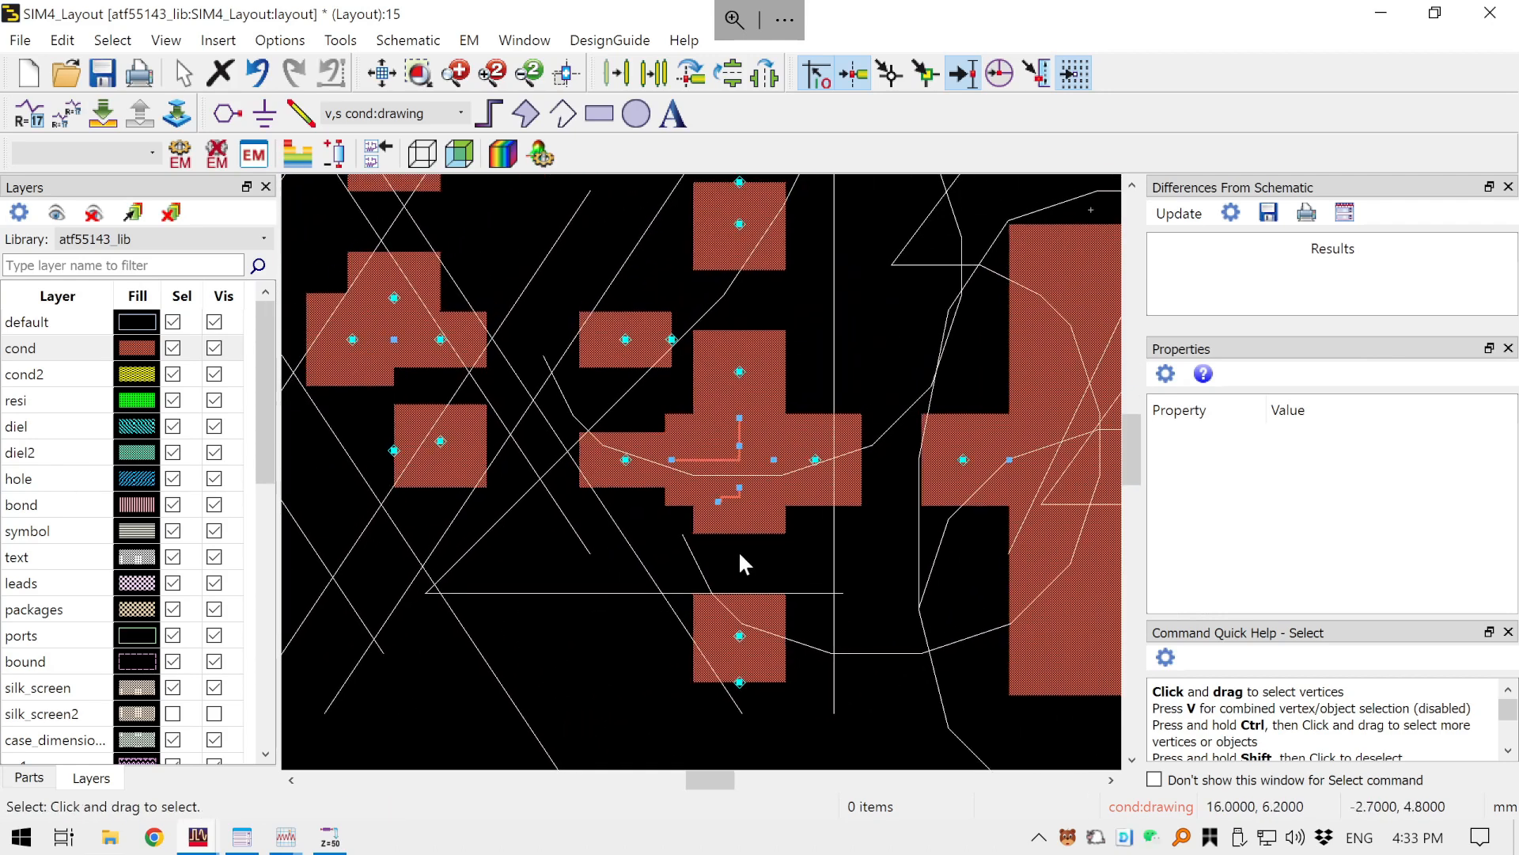
click(105, 69)
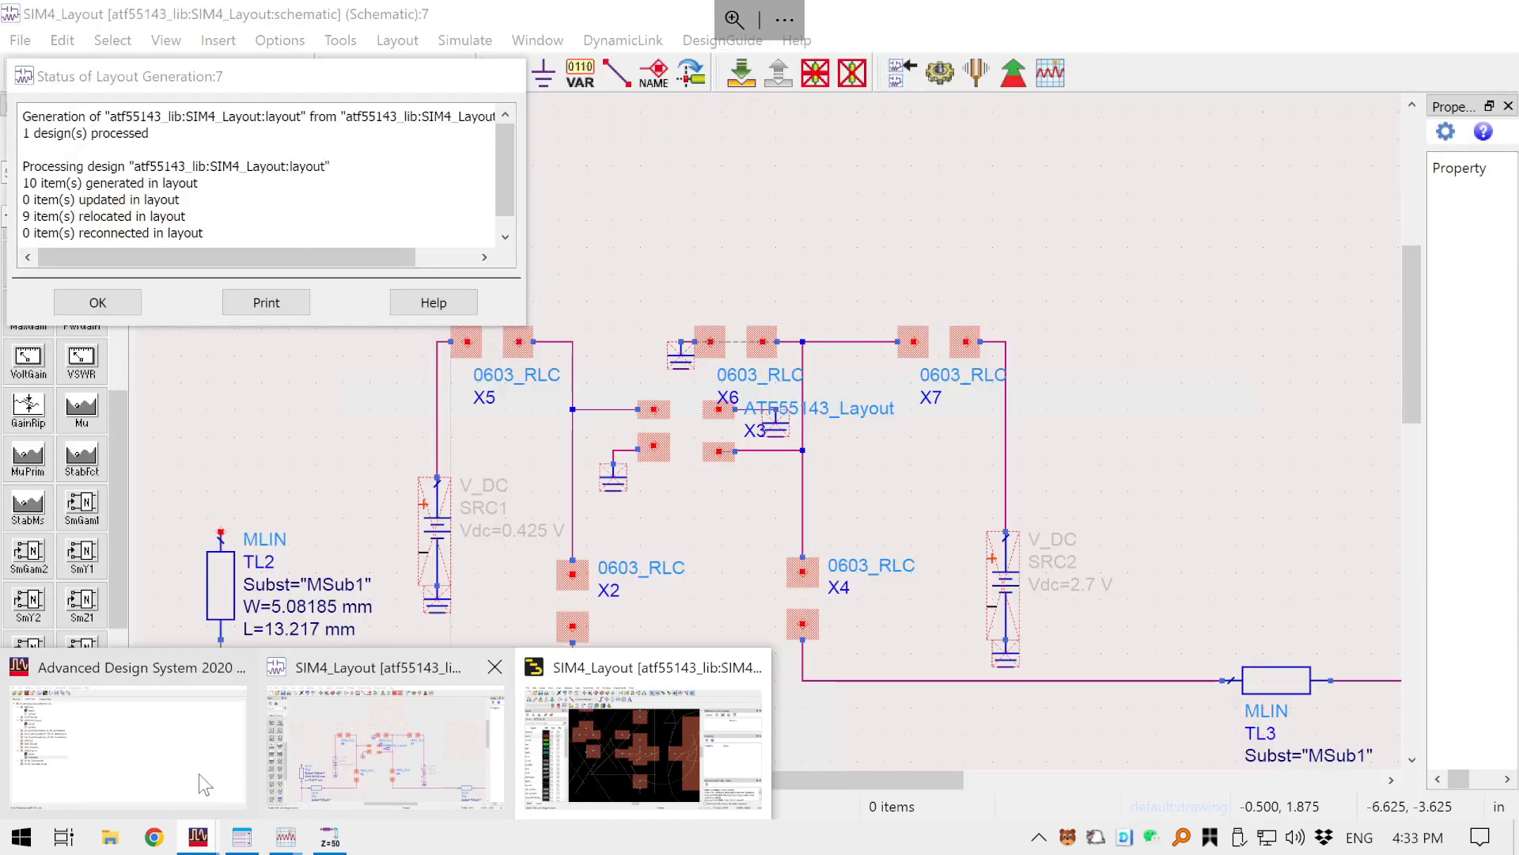
- Switch to the Advanced Design System main window to view the workspace folders and return to the SIM4_Layout layout
click(197, 773)
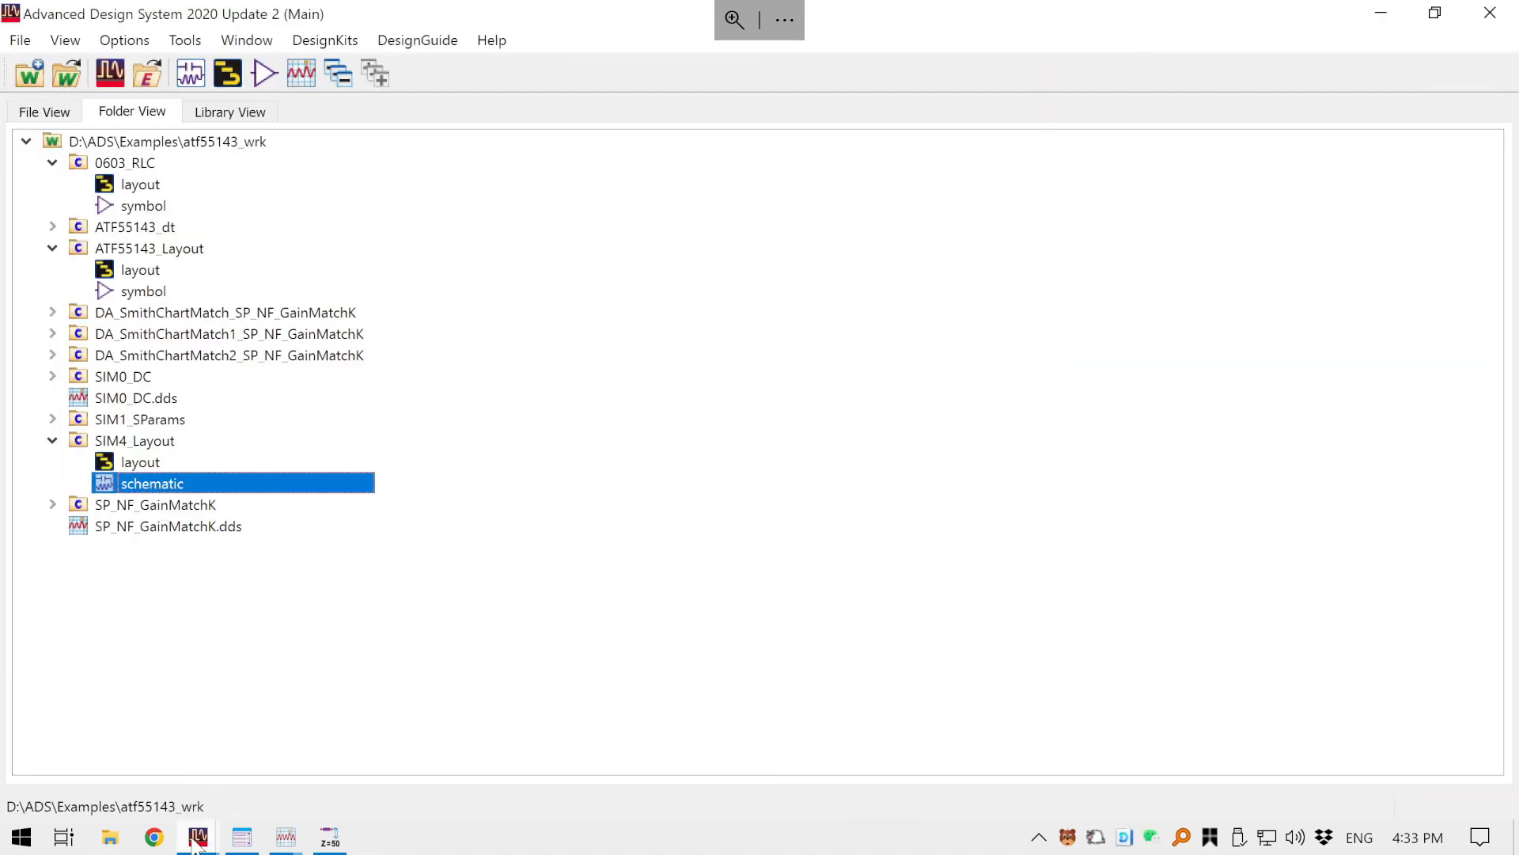
mouse_move(197, 840)
click(679, 742)
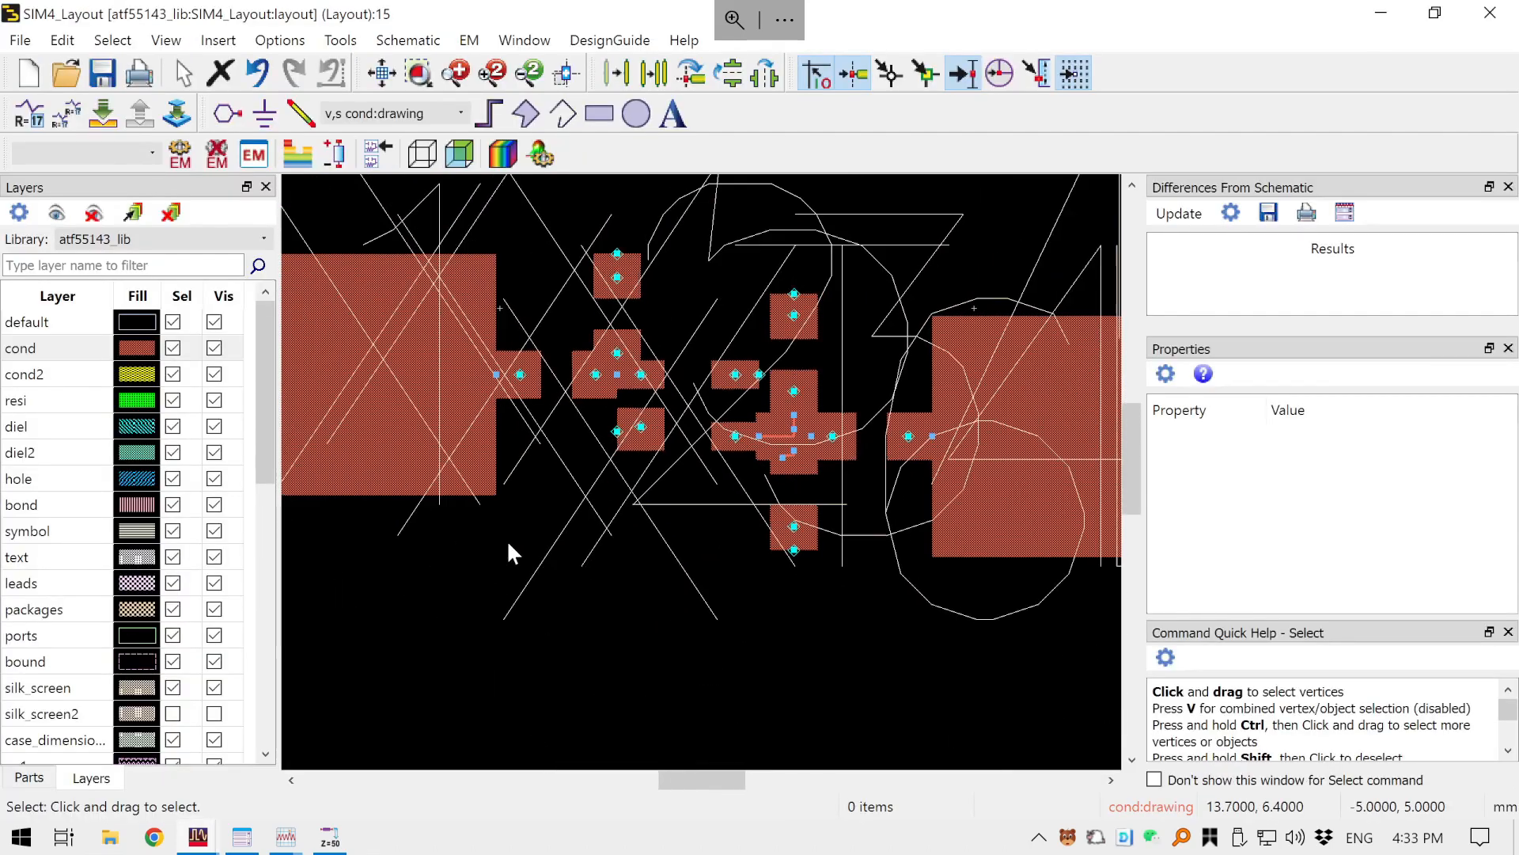
- Examine the whole amplifier layout and the component connections around the transistor between the input and output microstrip lines
scroll(506, 539, down, 6)
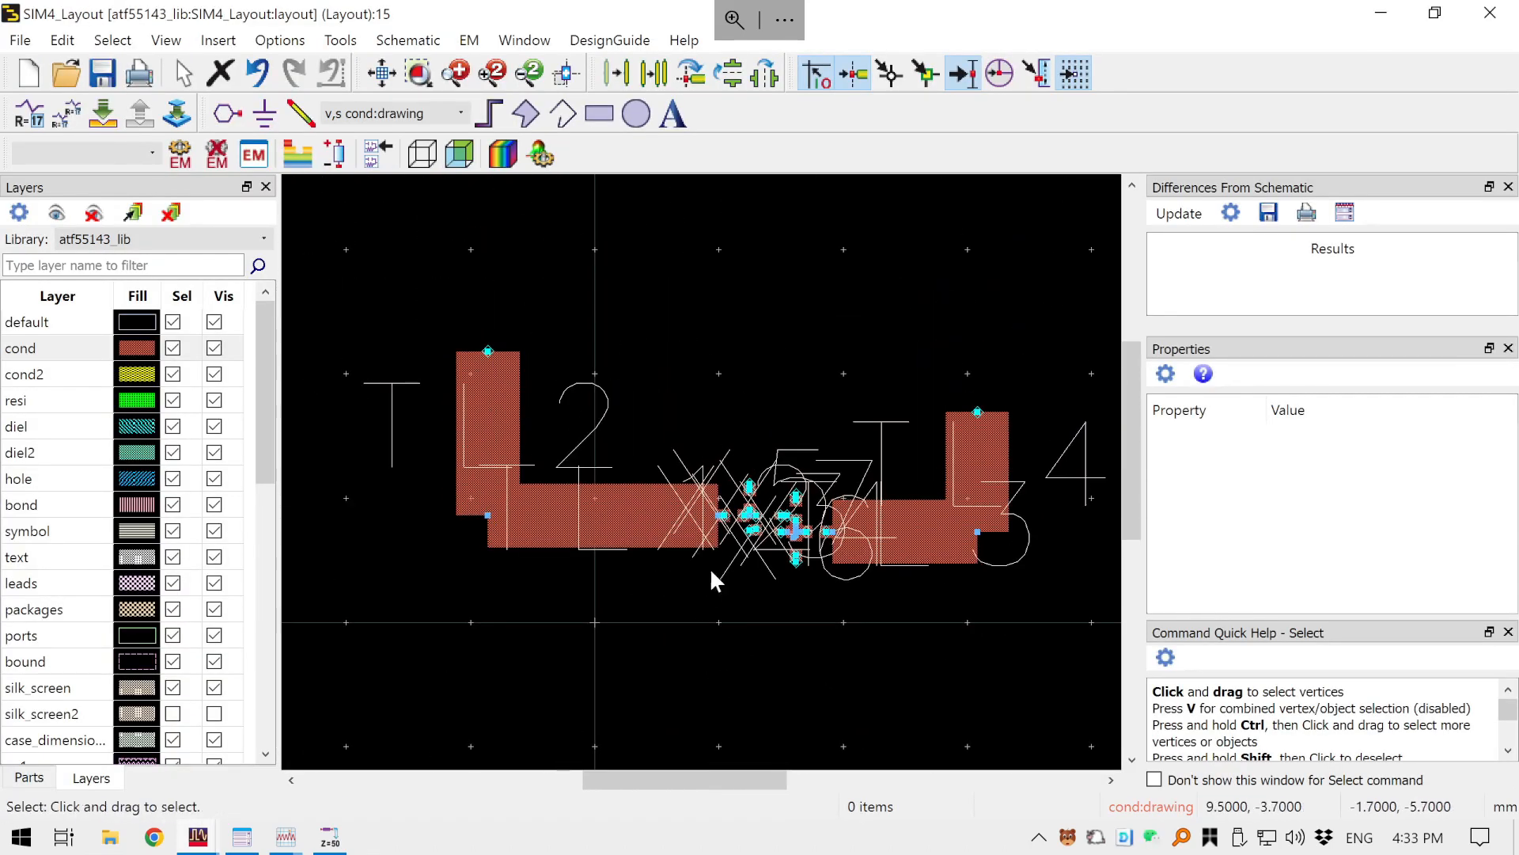
scroll(886, 590, up, 1)
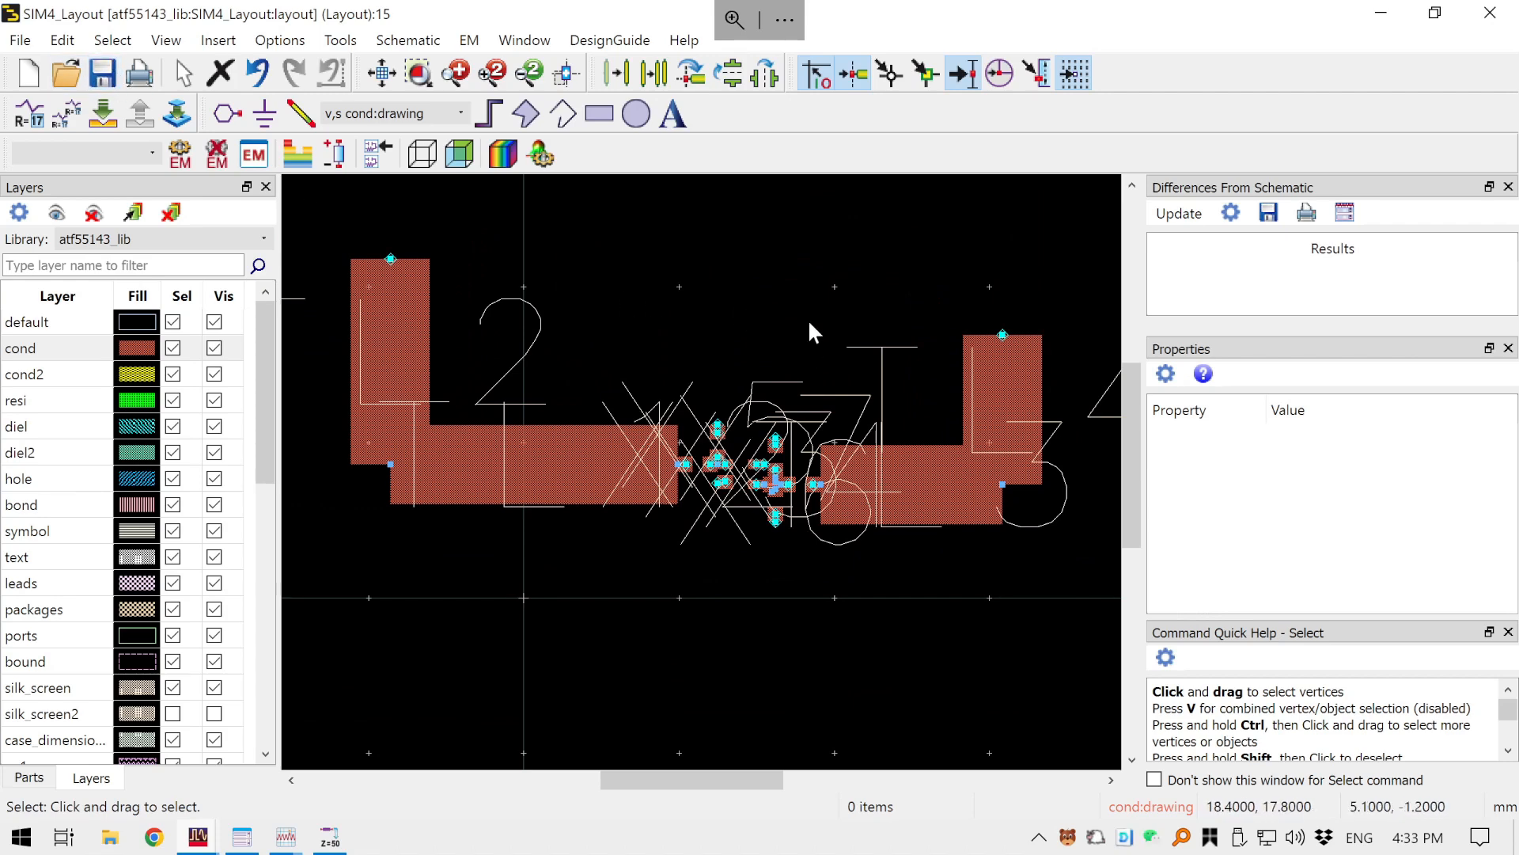
drag(808, 320, 735, 451)
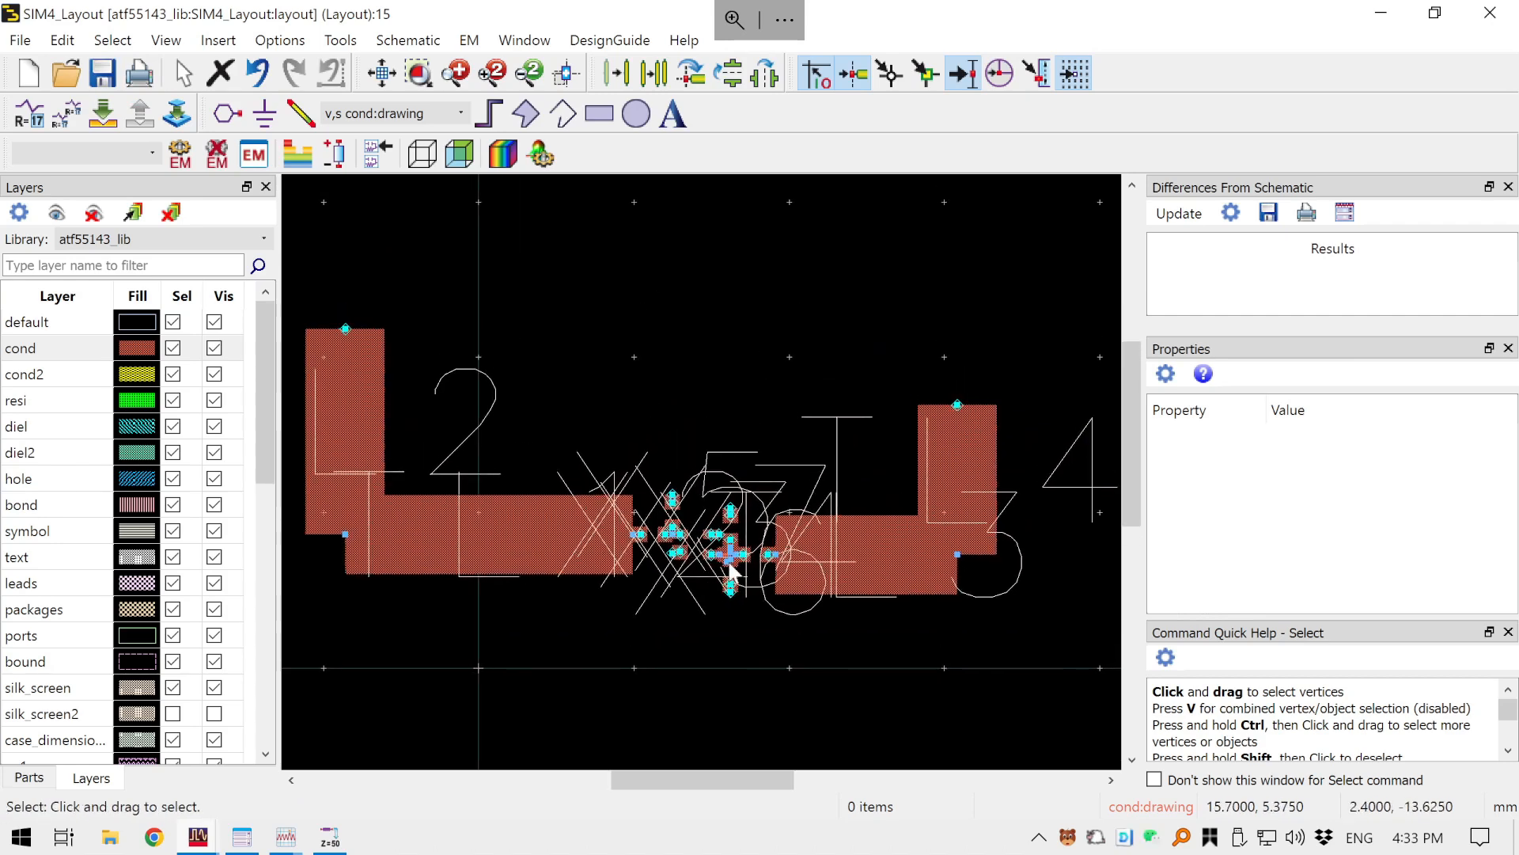
scroll(736, 456, up, 3)
scroll(685, 406, up, 1)
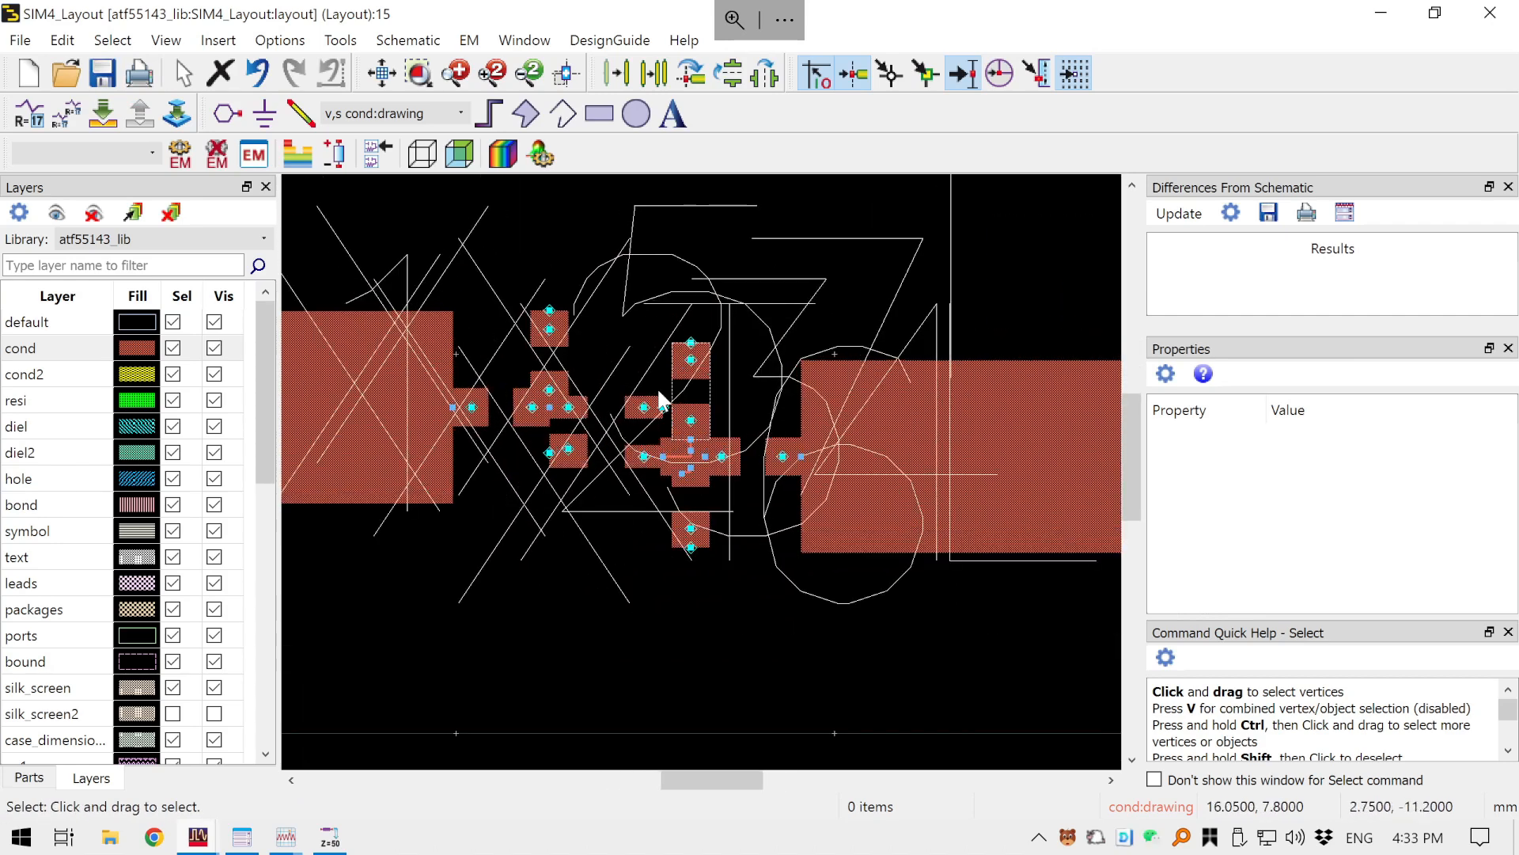
scroll(698, 427, up, 1)
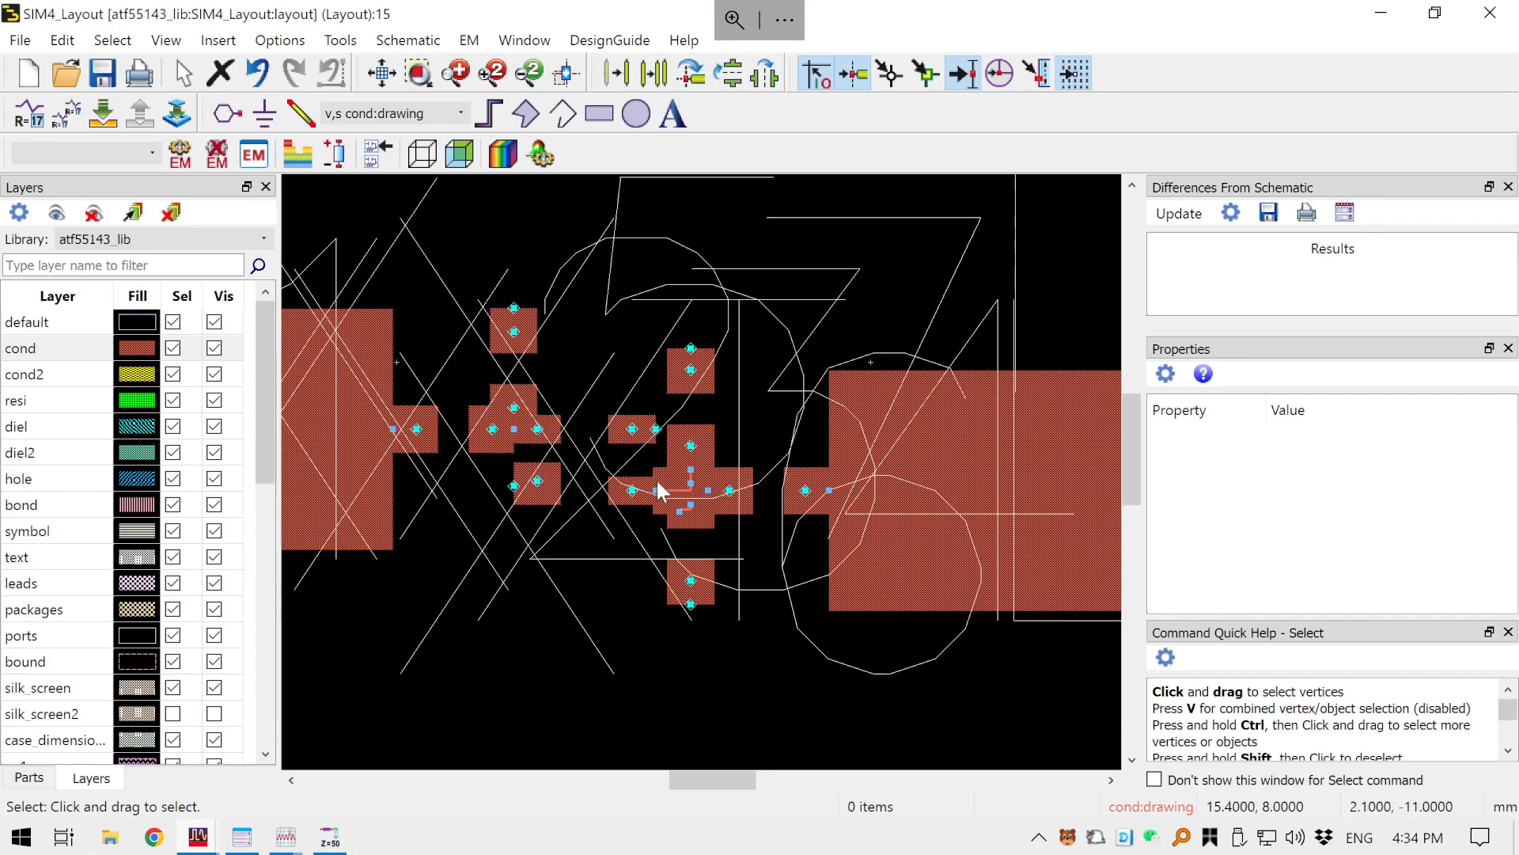
scroll(664, 625, up, 1)
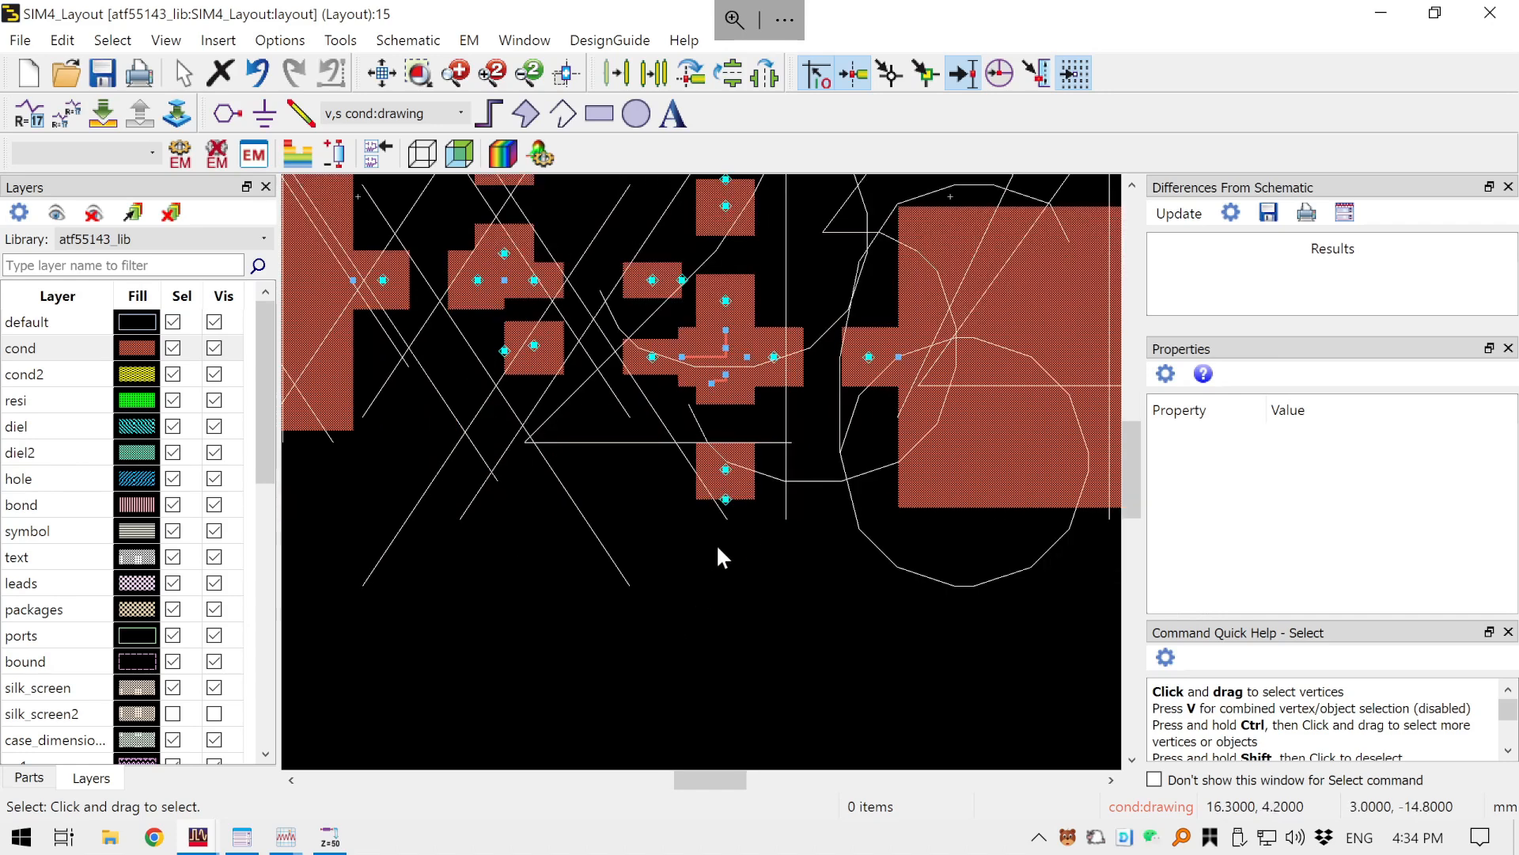
scroll(716, 545, down, 2)
scroll(700, 382, up, 2)
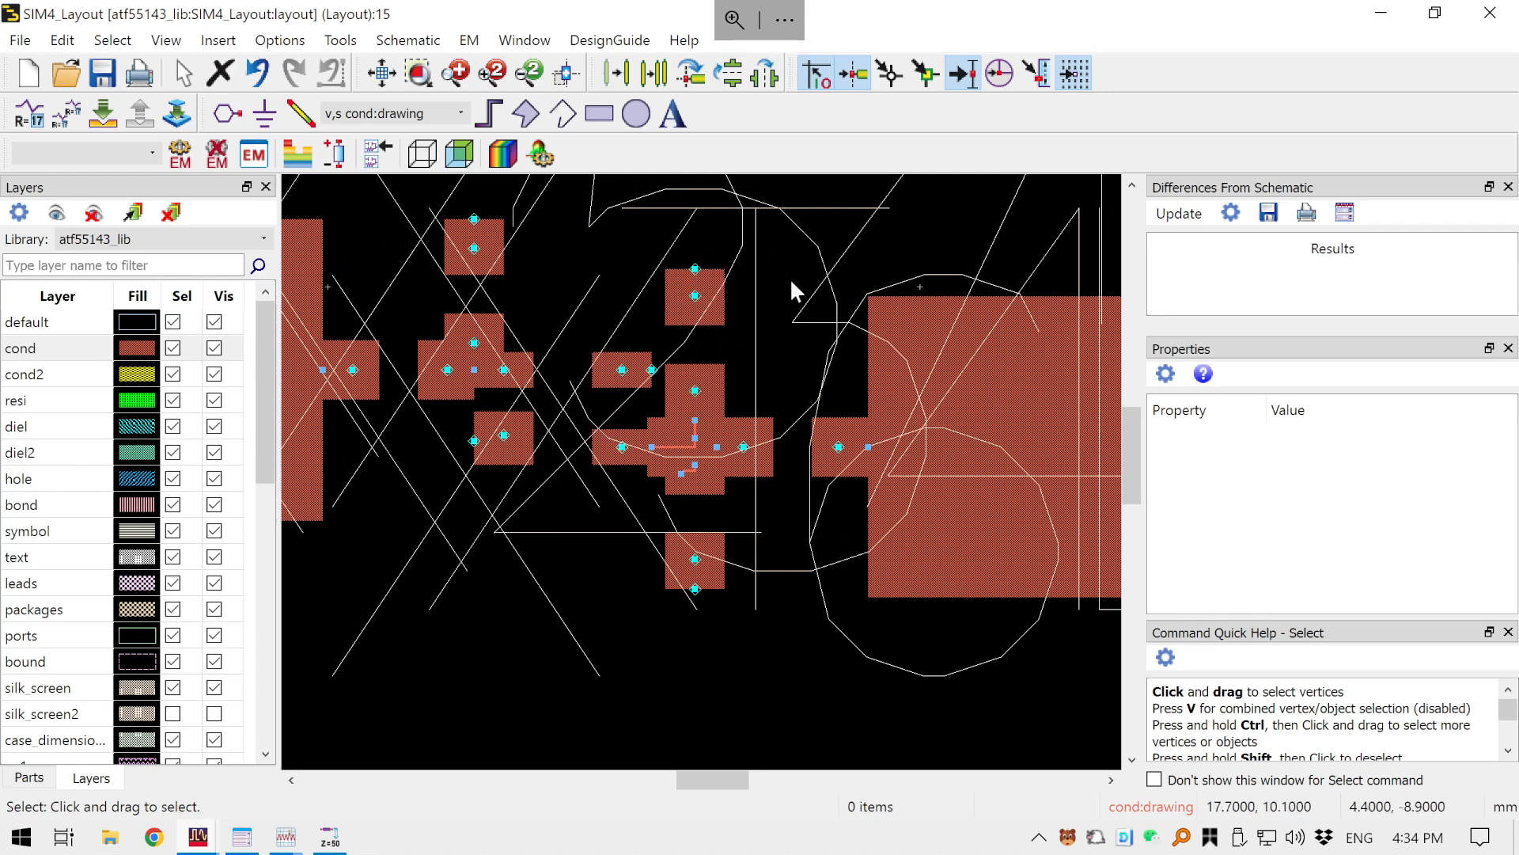
scroll(566, 554, down, 7)
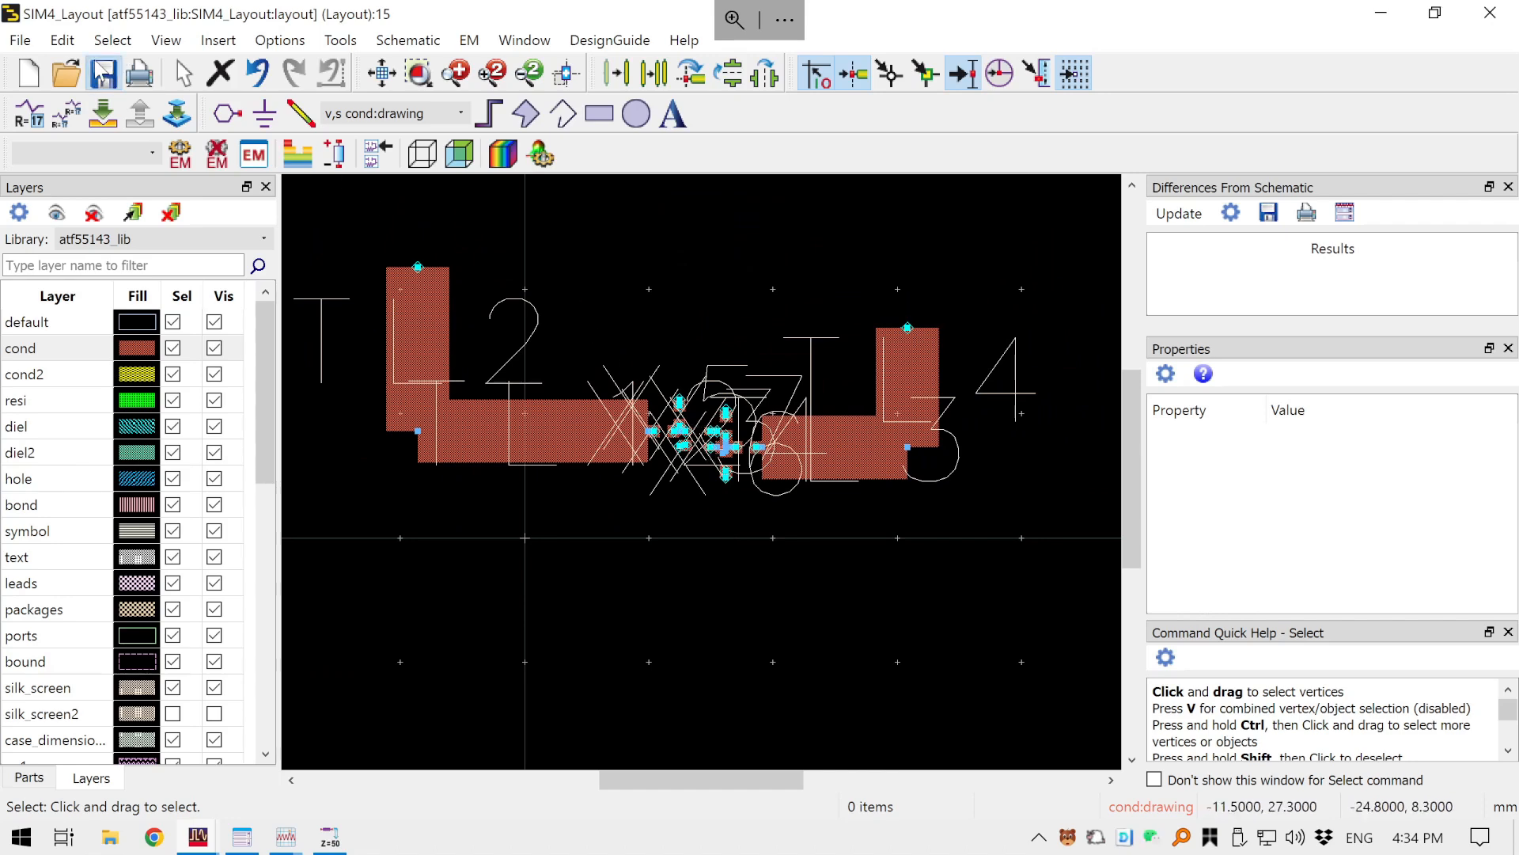
- Move X7 about 0.4 mm right, and X6 about 0.4 mm right and 0.4 mm down, keeping both on one vertical line
scroll(718, 475, up, 3)
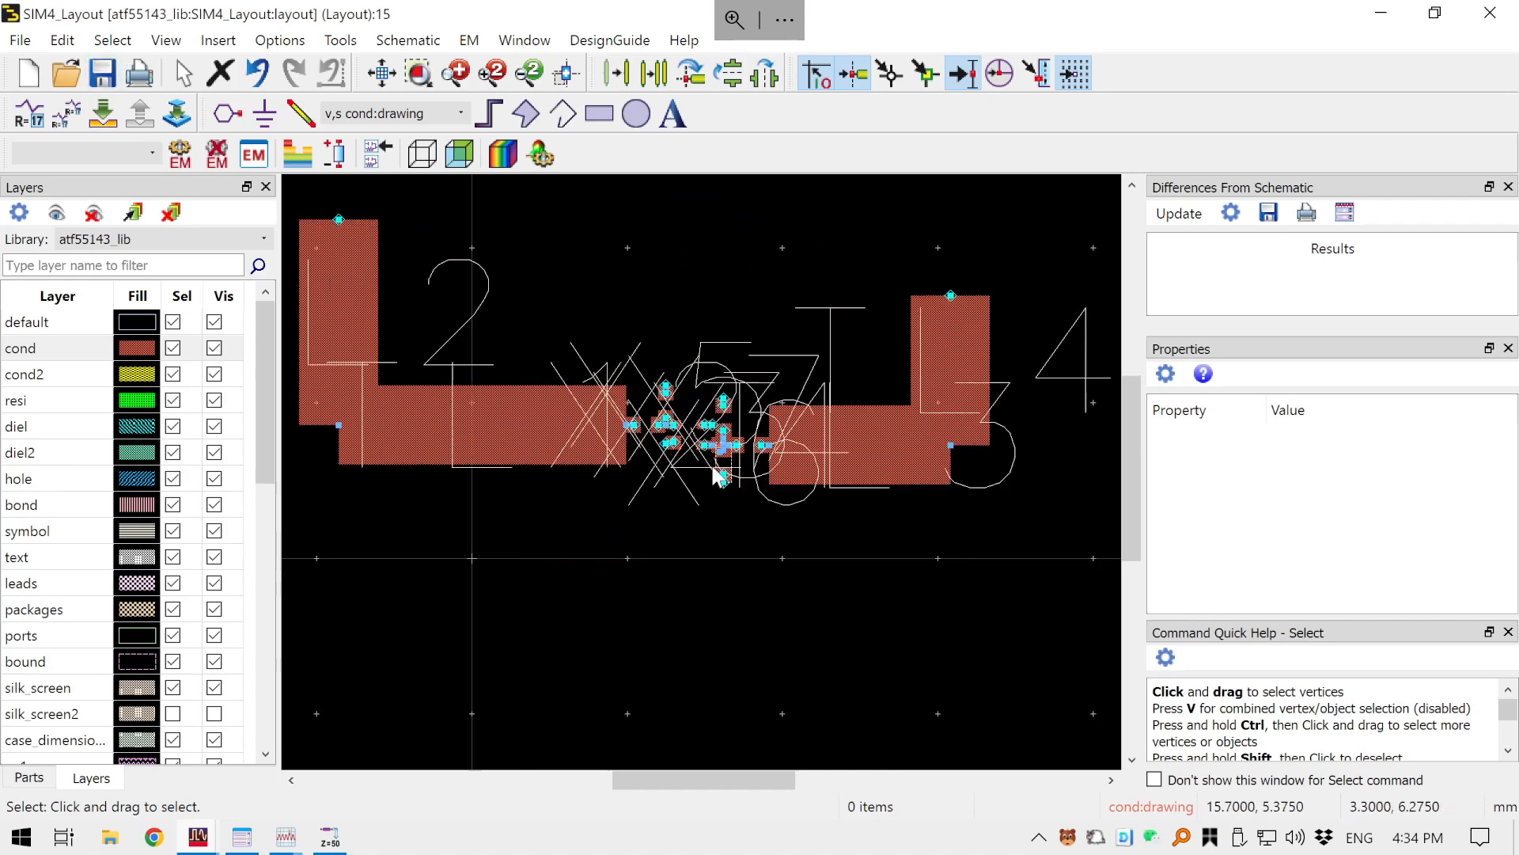
scroll(736, 439, up, 5)
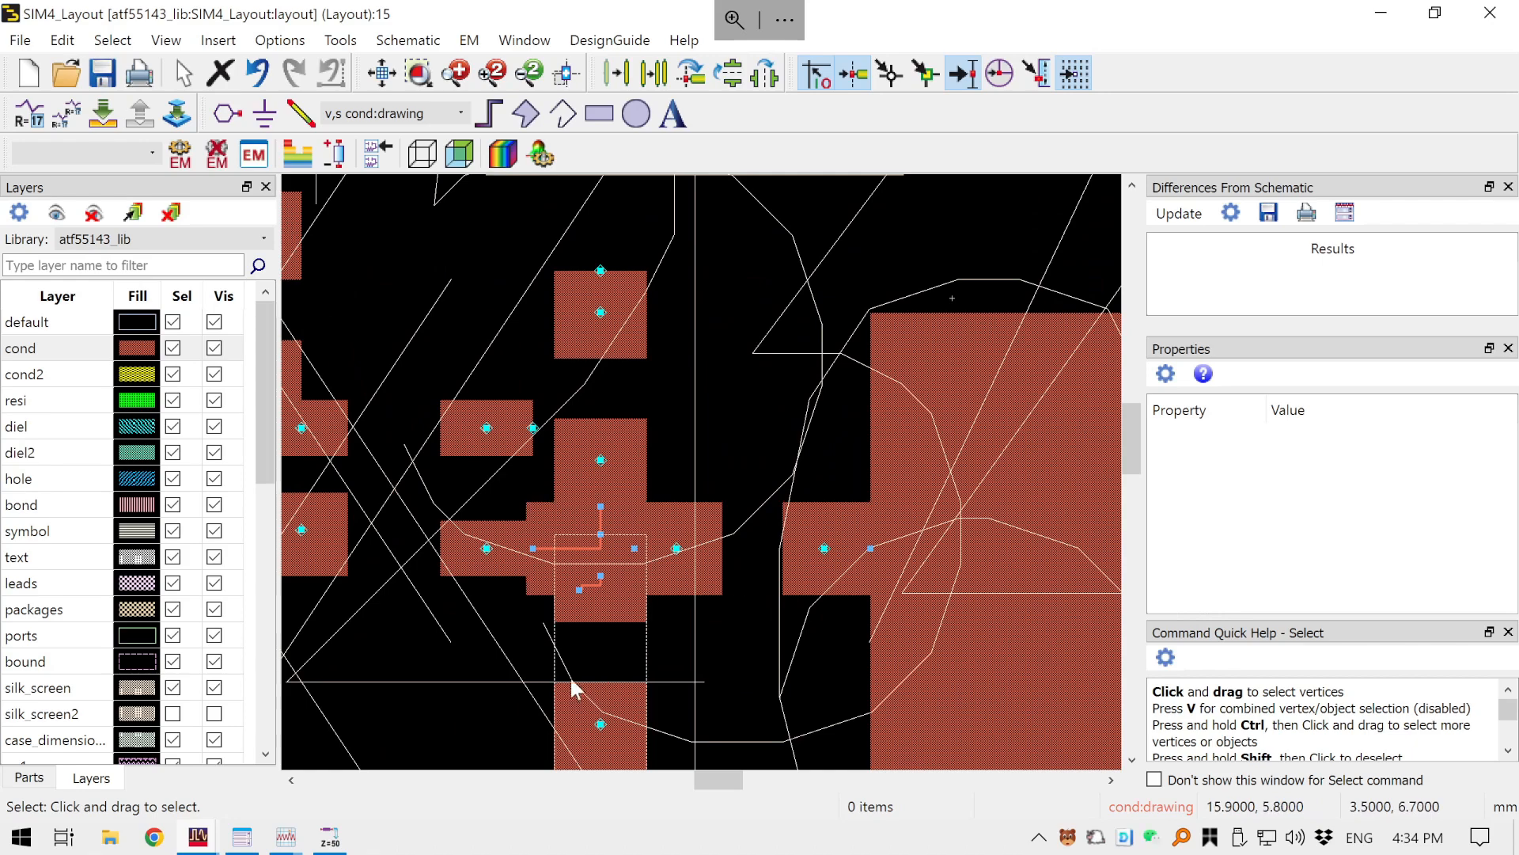
scroll(584, 625, down, 3)
scroll(716, 444, up, 2)
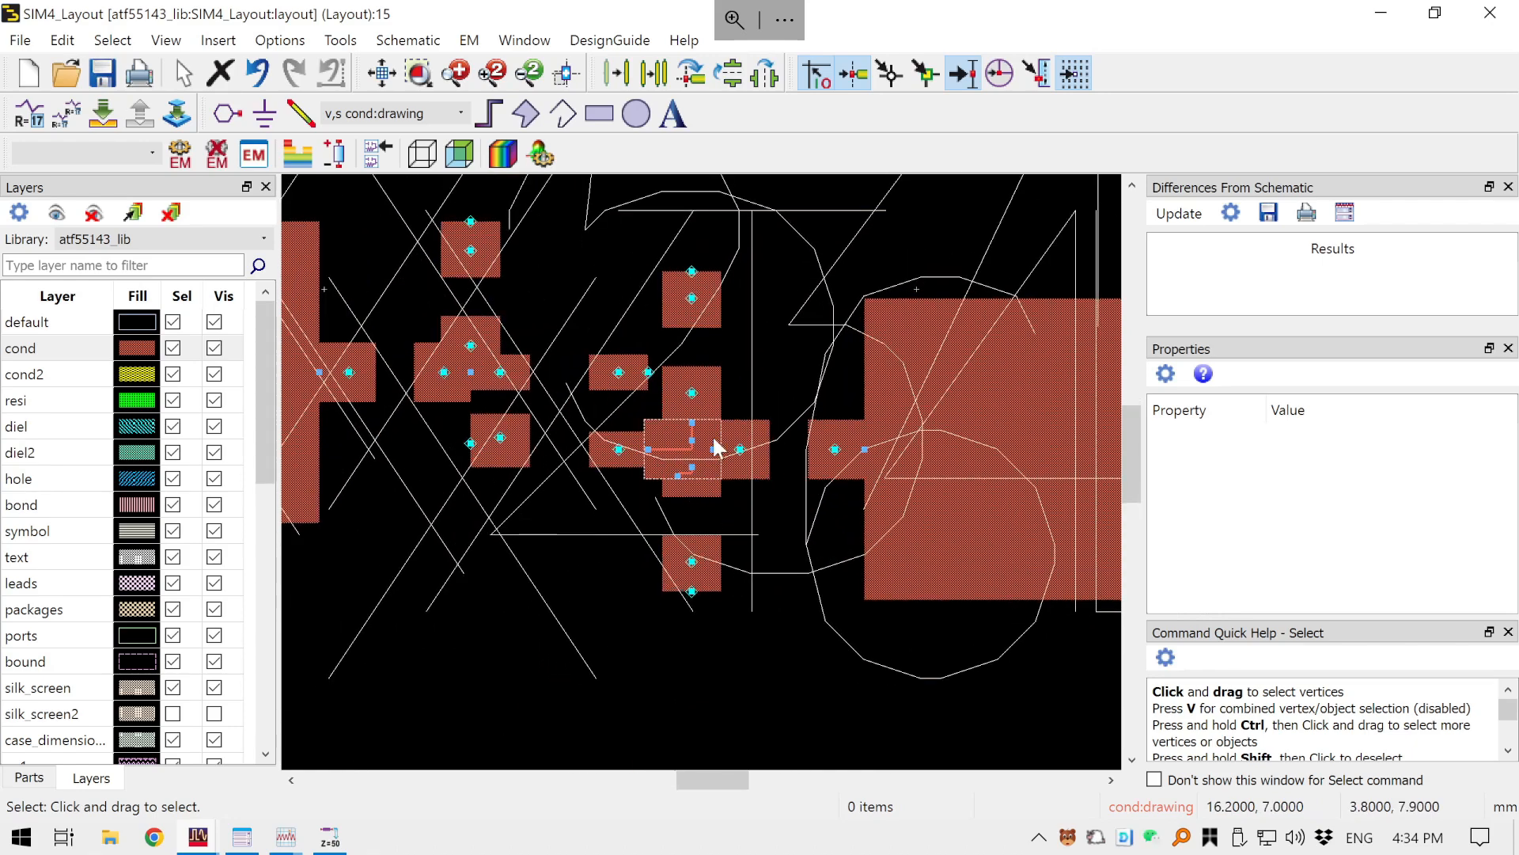
click(710, 380)
drag(716, 384, 735, 385)
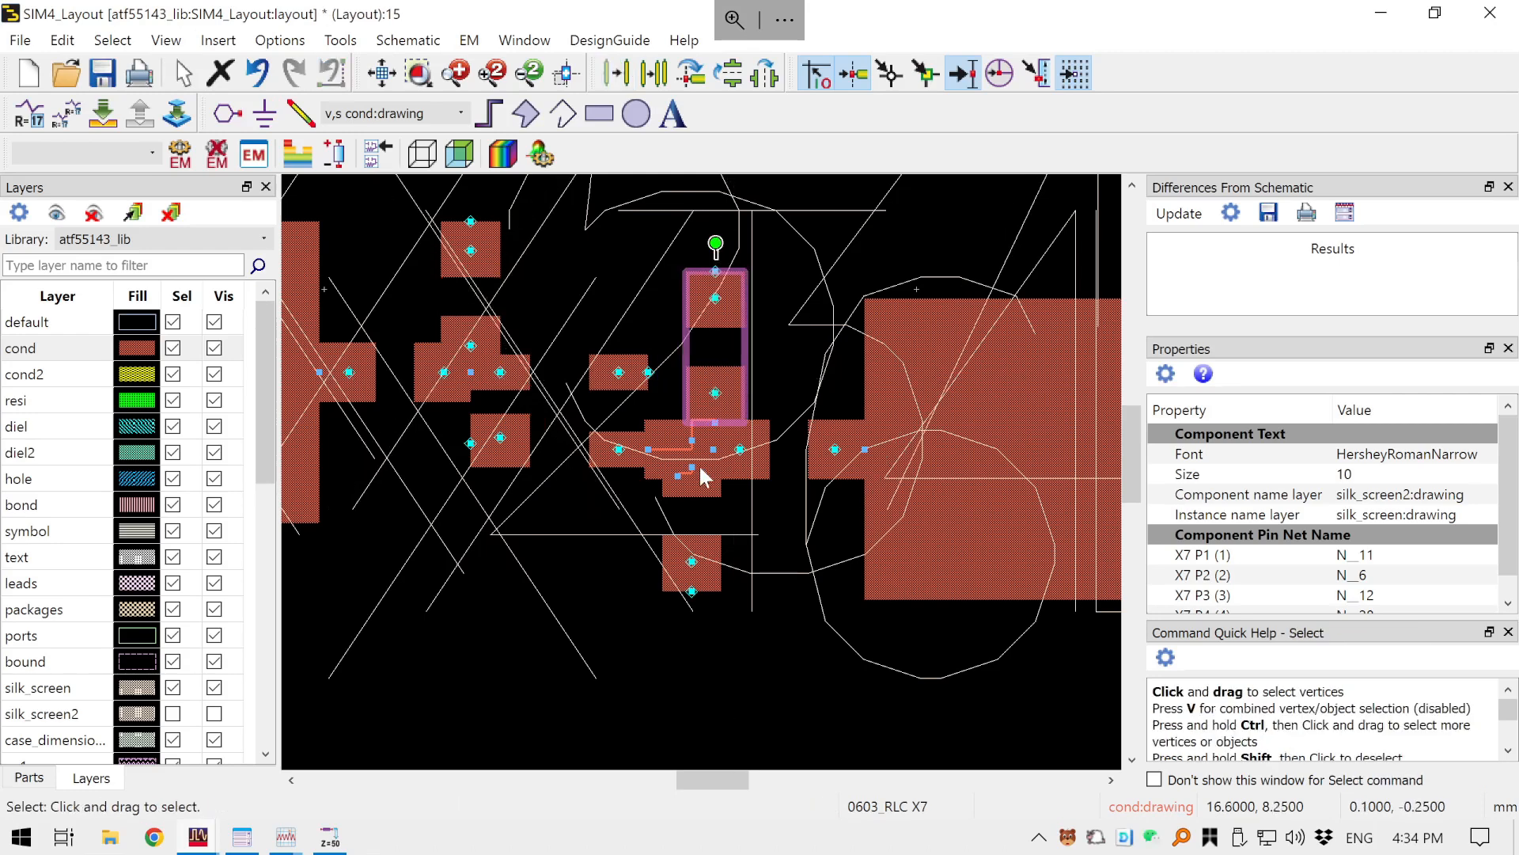
mouse_move(700, 491)
mouse_down()
mouse_move(732, 489)
mouse_move(718, 515)
mouse_move(722, 489)
mouse_up()
scroll(724, 500, up, 2)
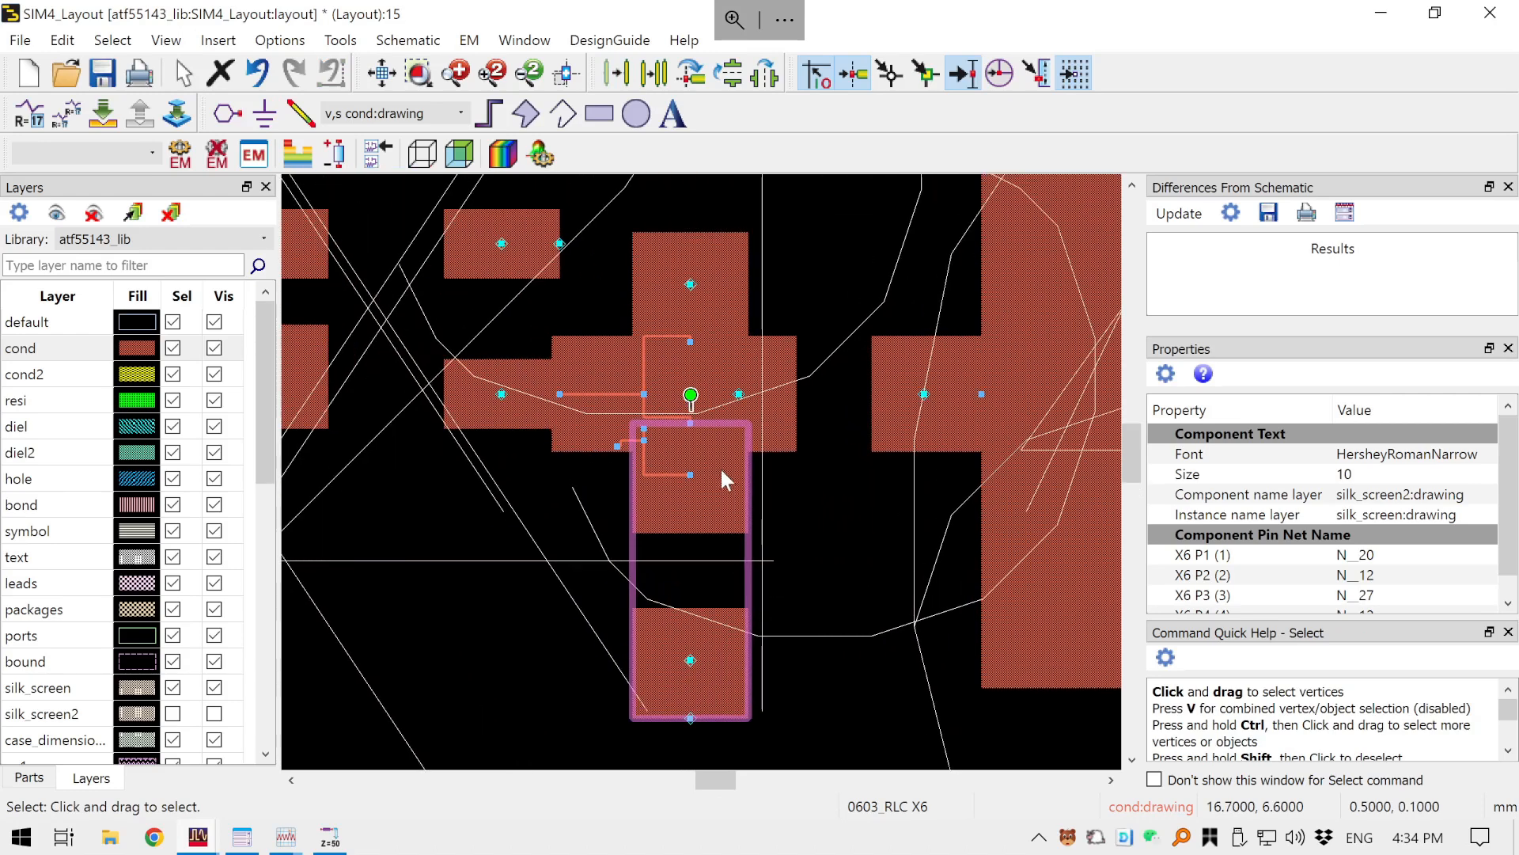
click(590, 521)
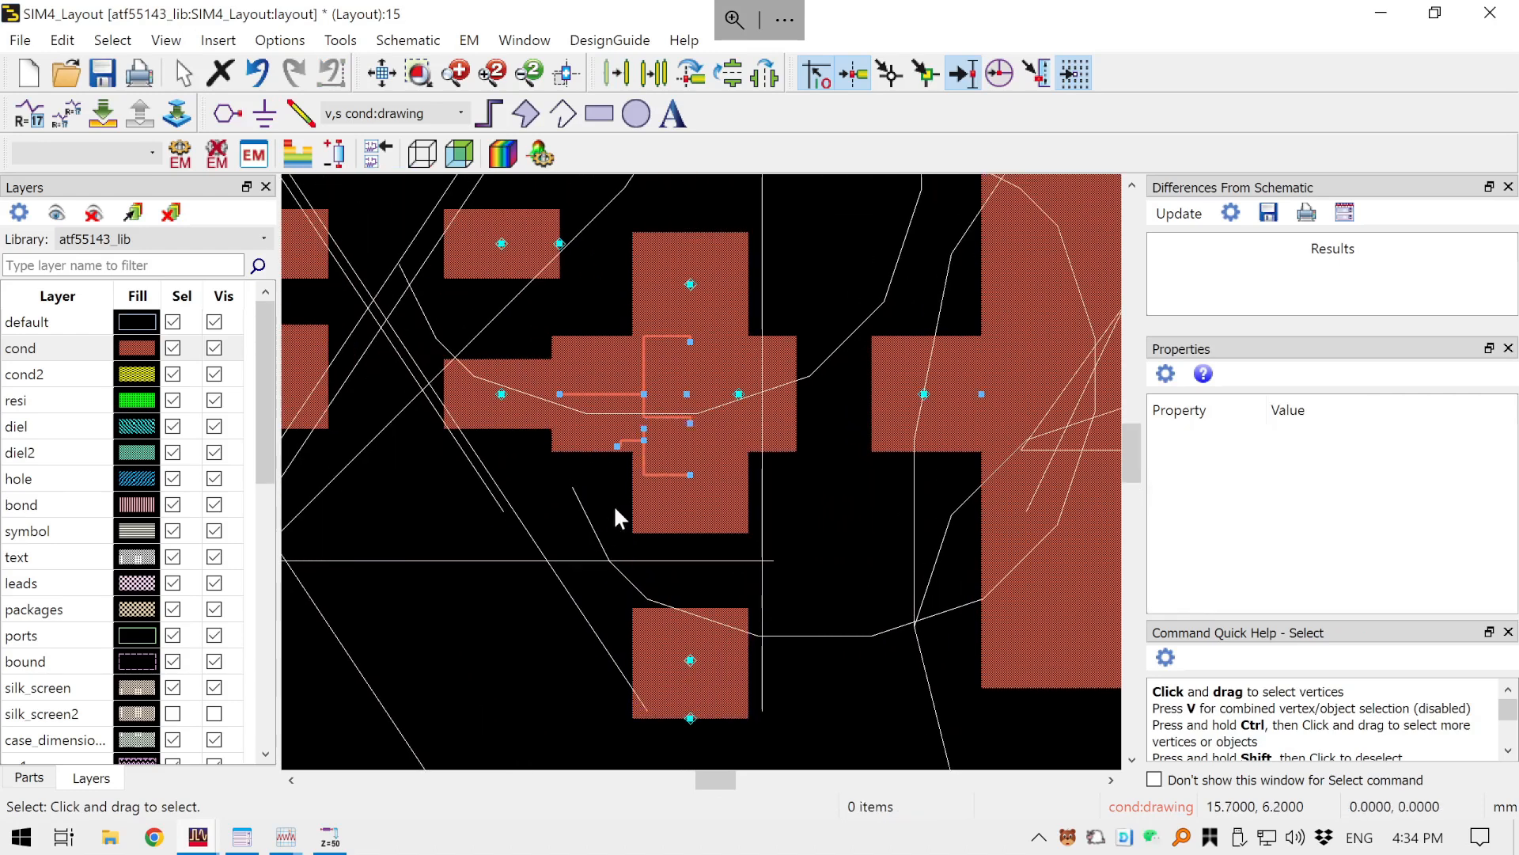
- Save the SIM4_Layout layout
scroll(511, 514, down, 4)
scroll(510, 515, down, 1)
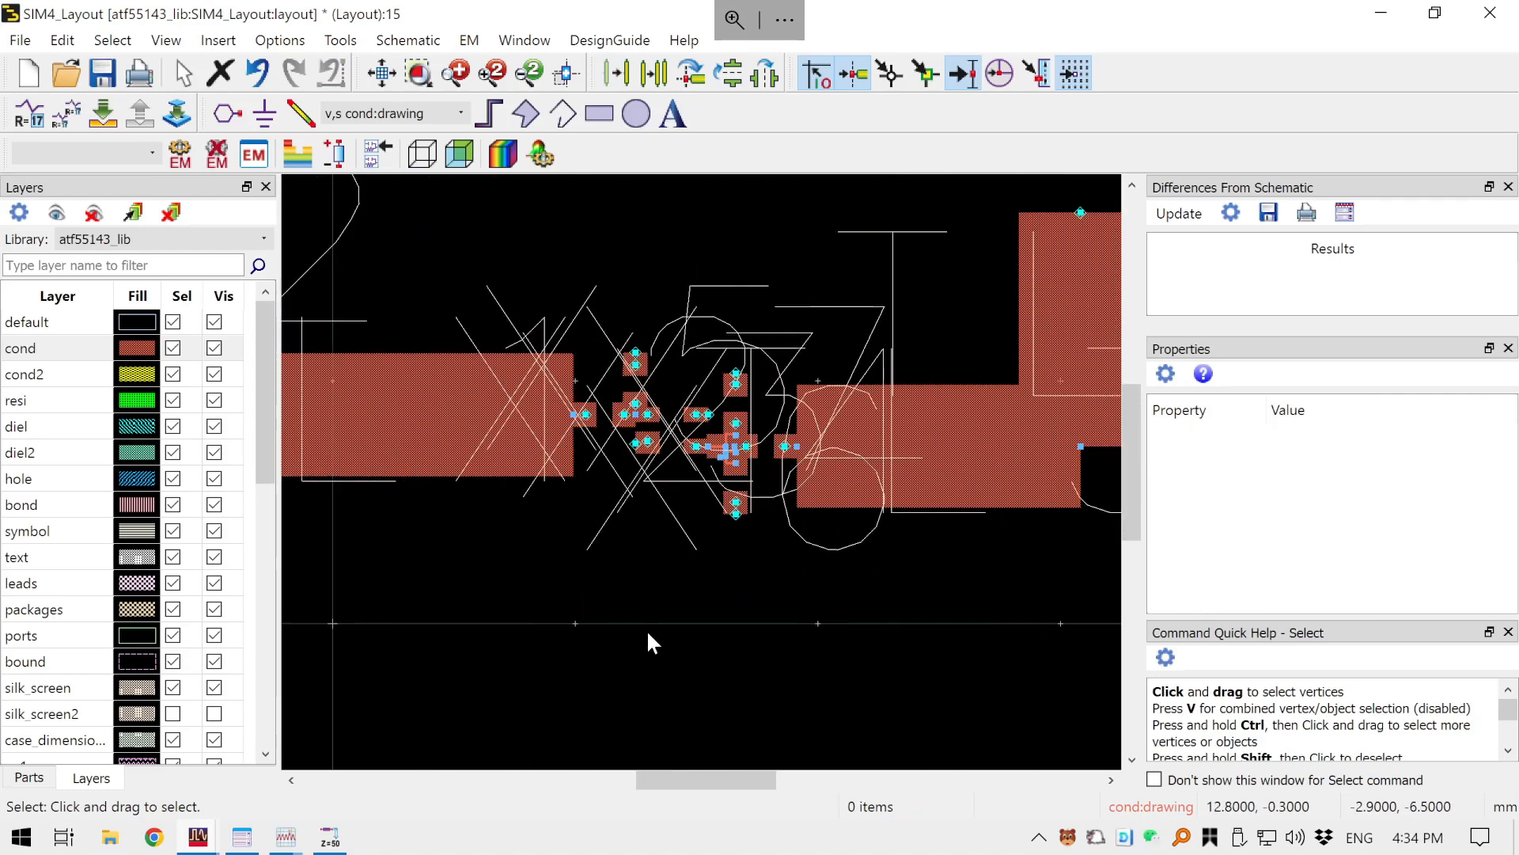
scroll(598, 589, down, 1)
scroll(720, 554, up, 1)
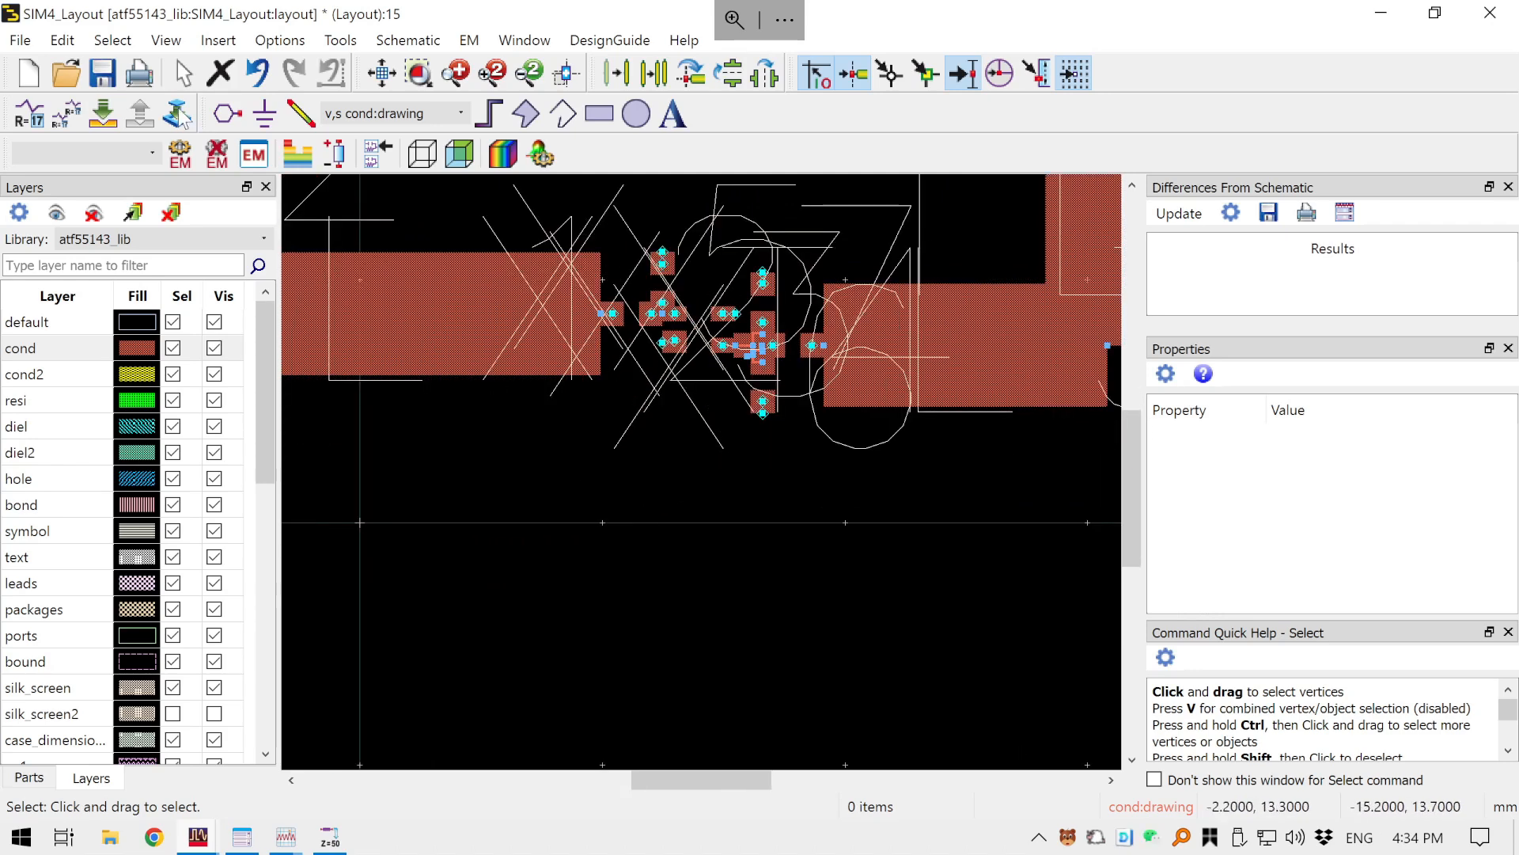
click(103, 74)
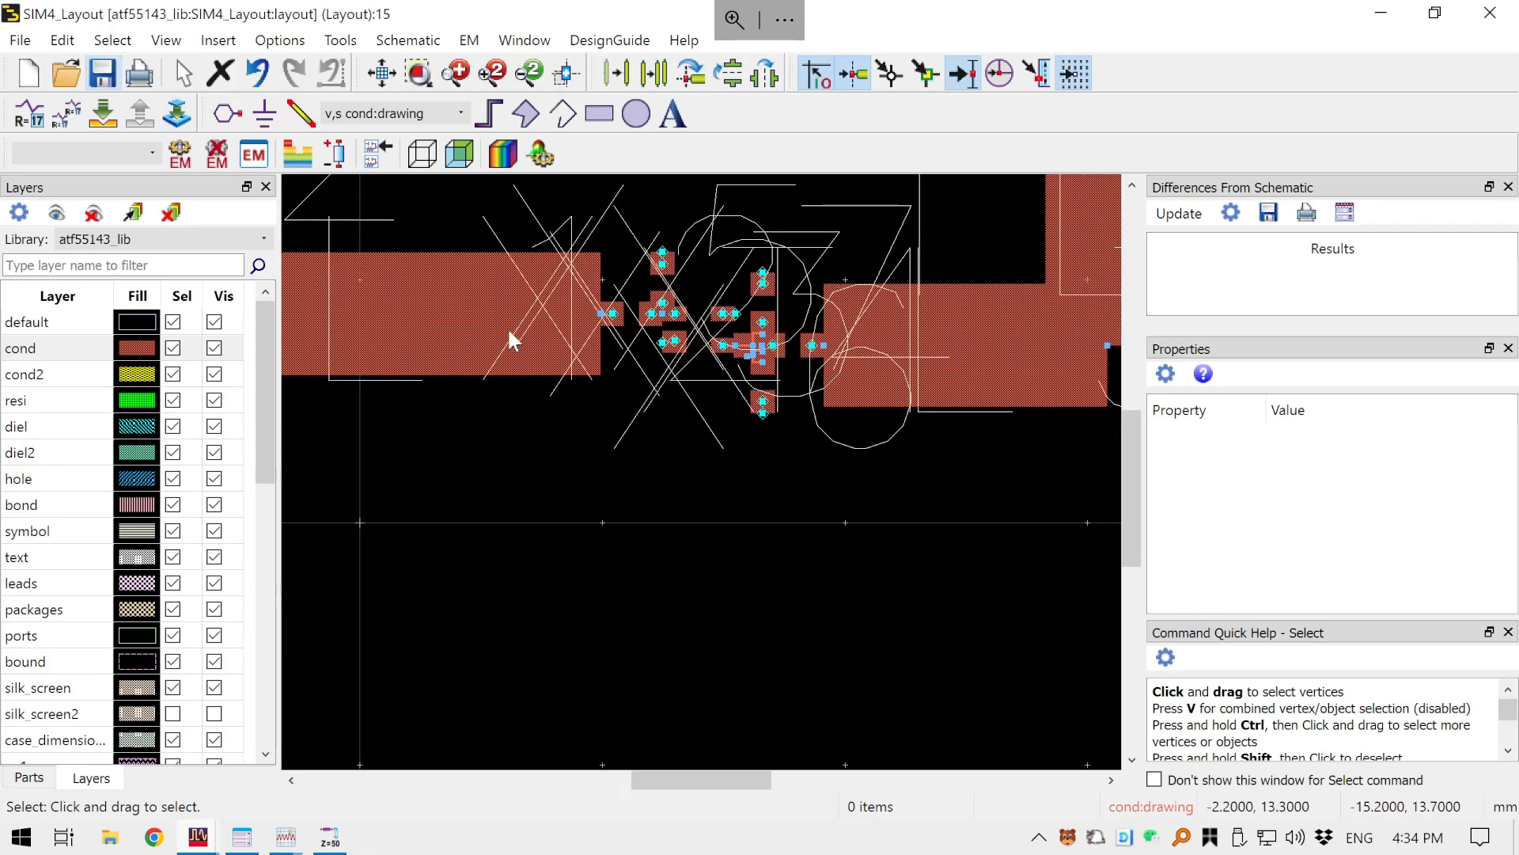
- Examine the whole layout and the component pads around the transistor, from input lines TL1 and TL2 to output lines TL3 and TL4
drag(789, 455, 694, 605)
scroll(694, 612, down, 2)
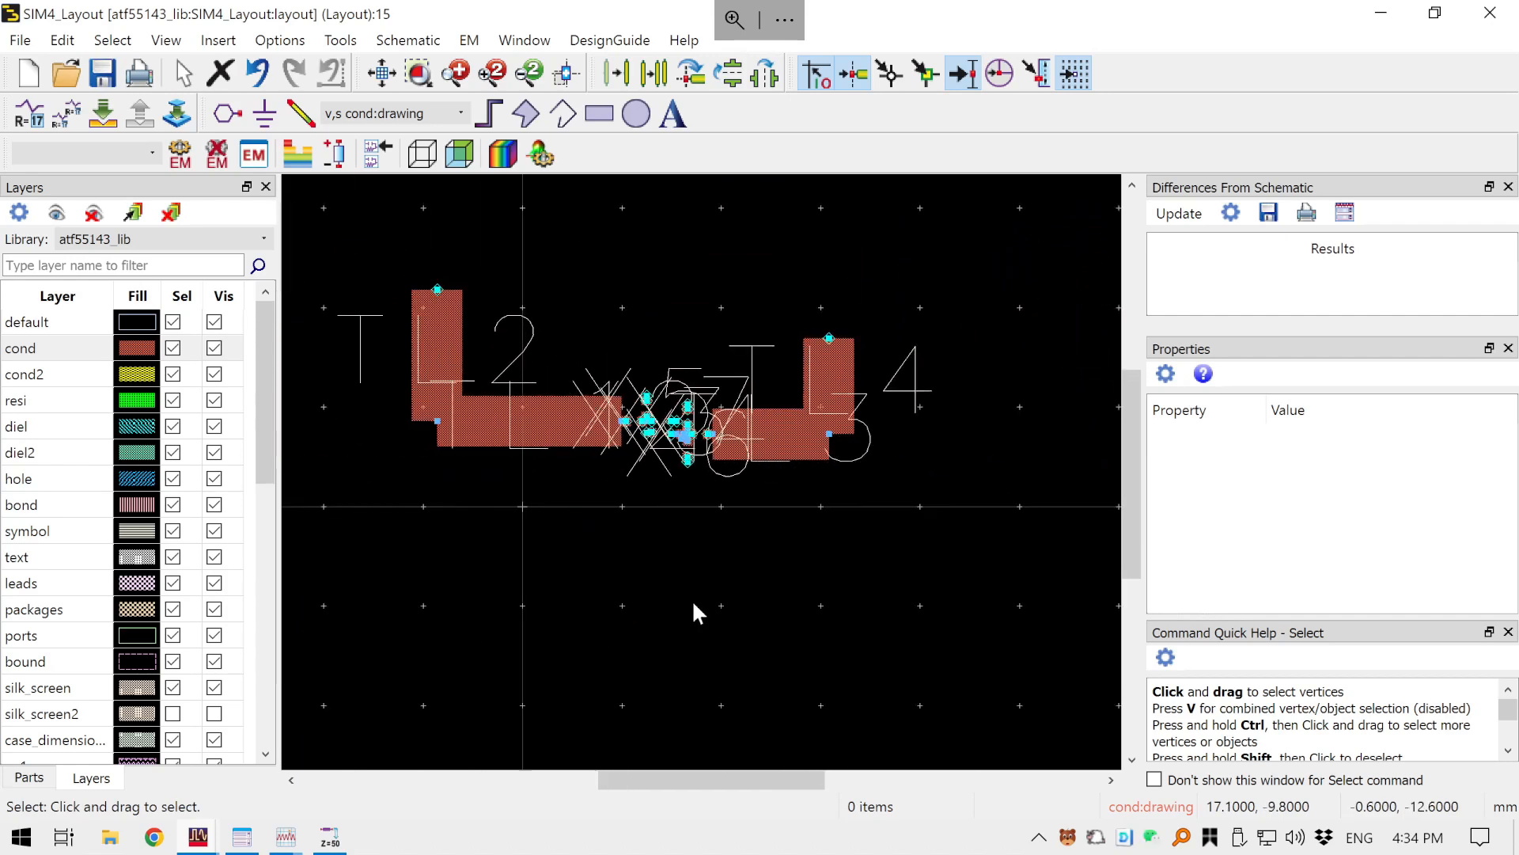
scroll(678, 435, up, 1)
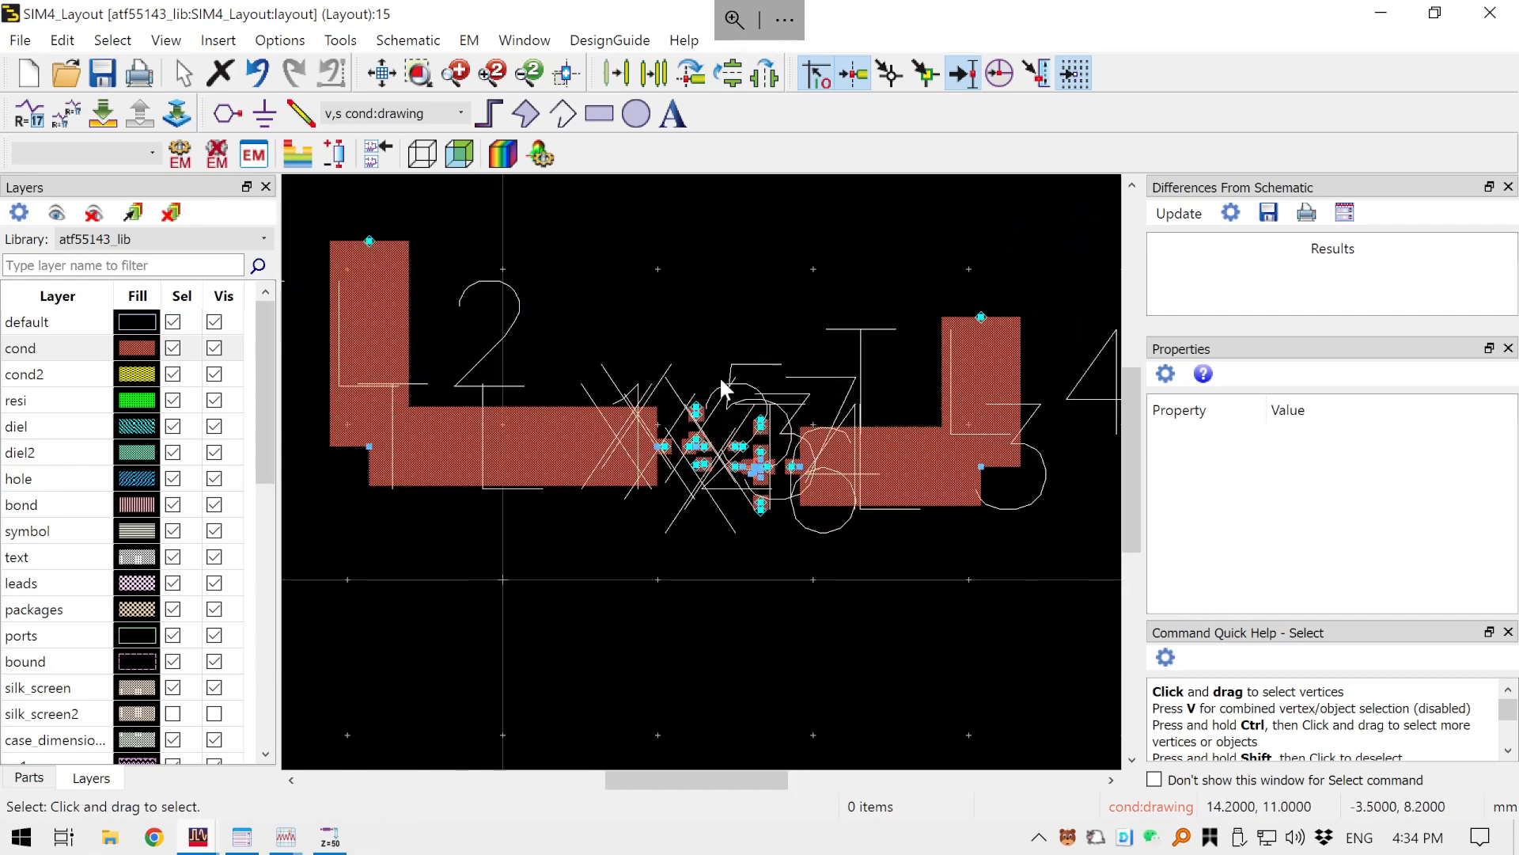
drag(721, 385, 730, 408)
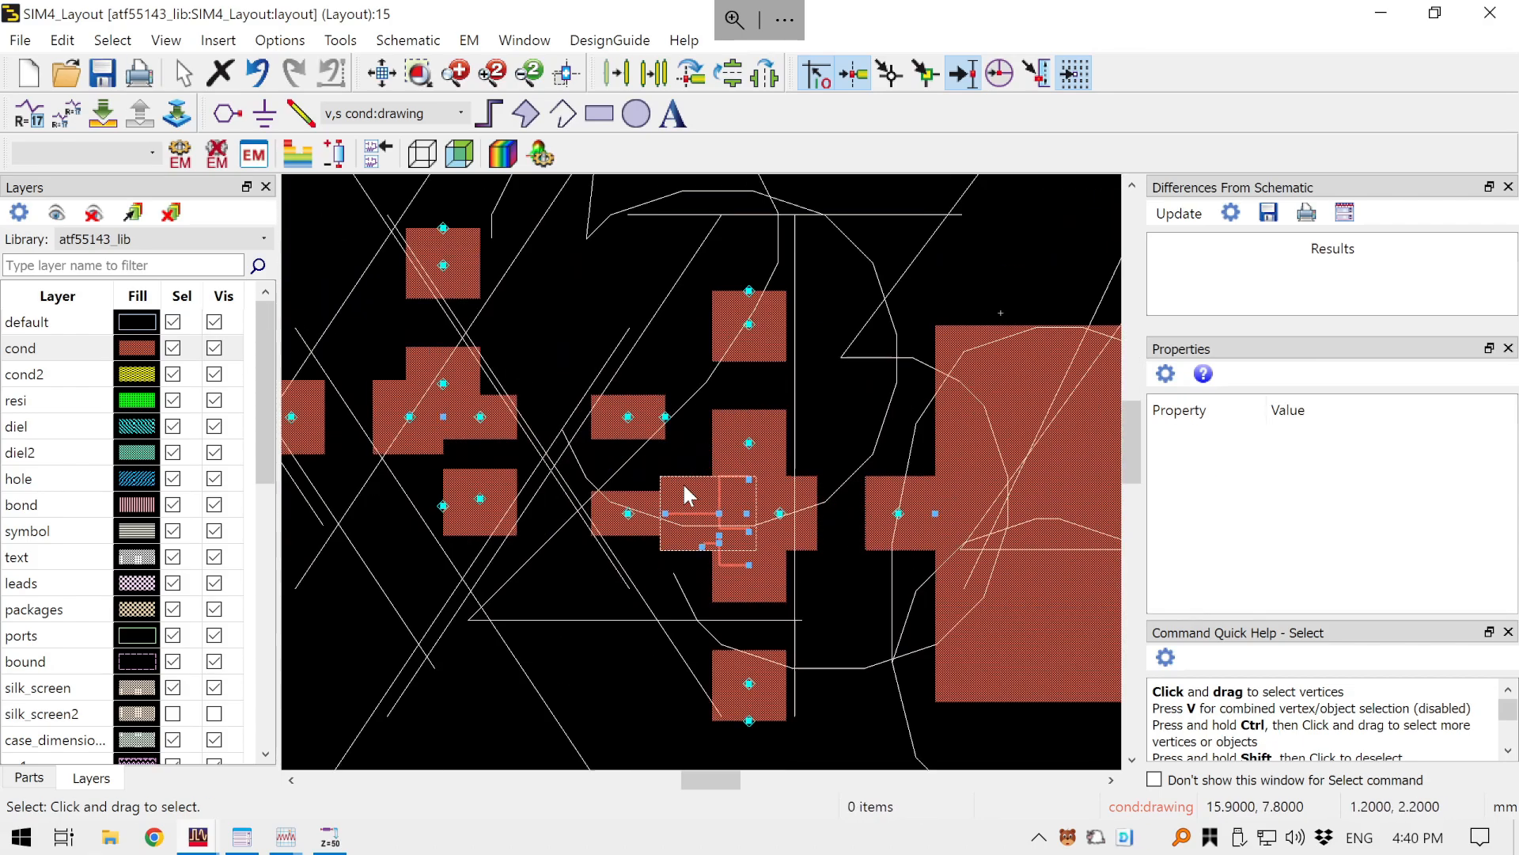
scroll(688, 498, down, 3)
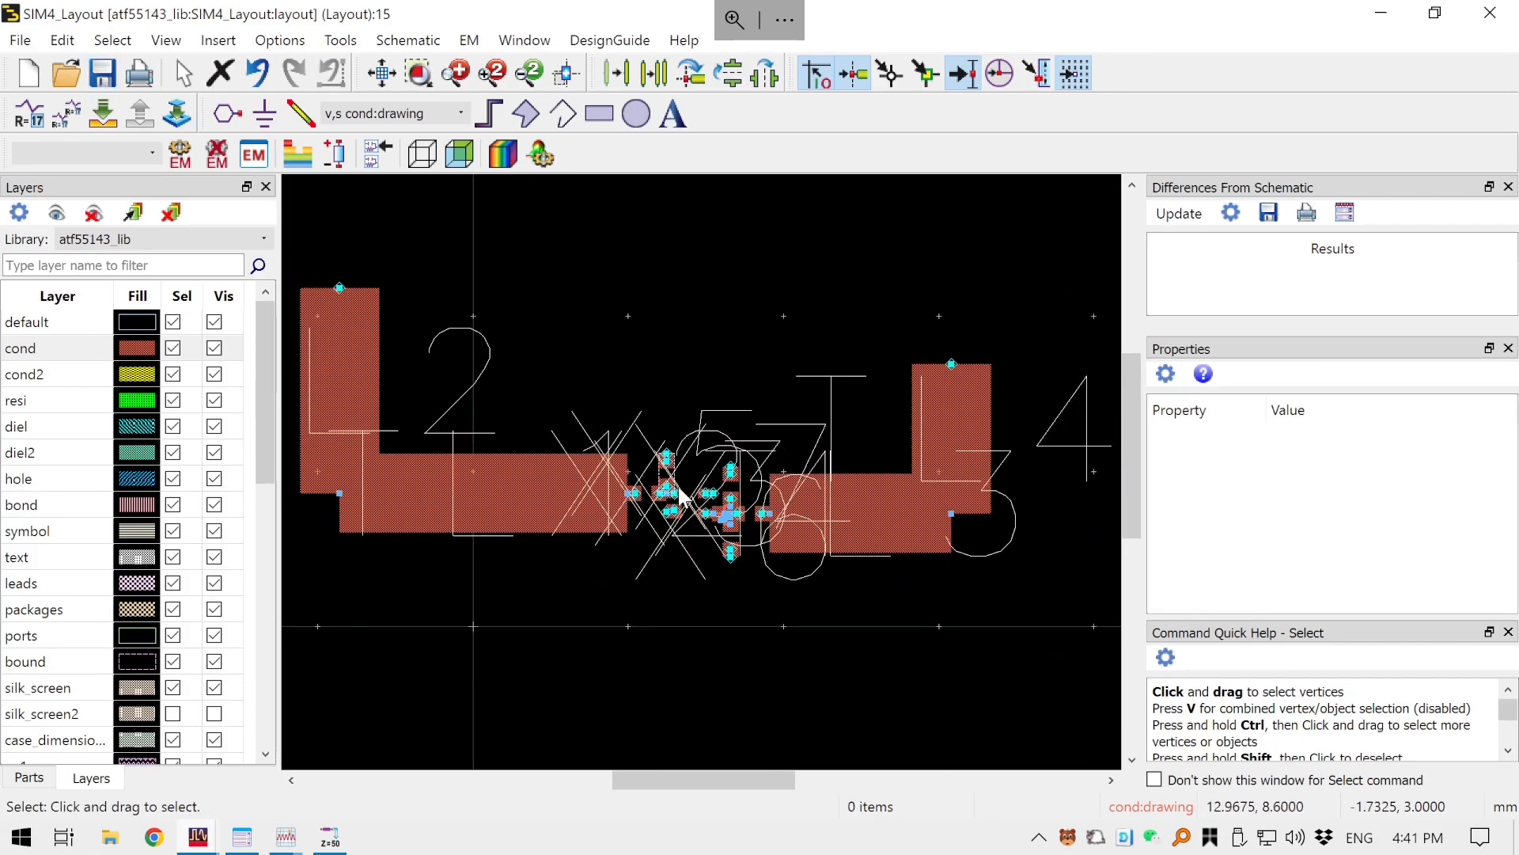
scroll(696, 498, up, 3)
scroll(839, 597, down, 3)
drag(488, 638, 821, 657)
scroll(839, 596, up, 3)
scroll(758, 625, down, 6)
scroll(753, 623, up, 8)
scroll(502, 428, down, 6)
scroll(831, 673, down, 2)
drag(741, 736, 693, 658)
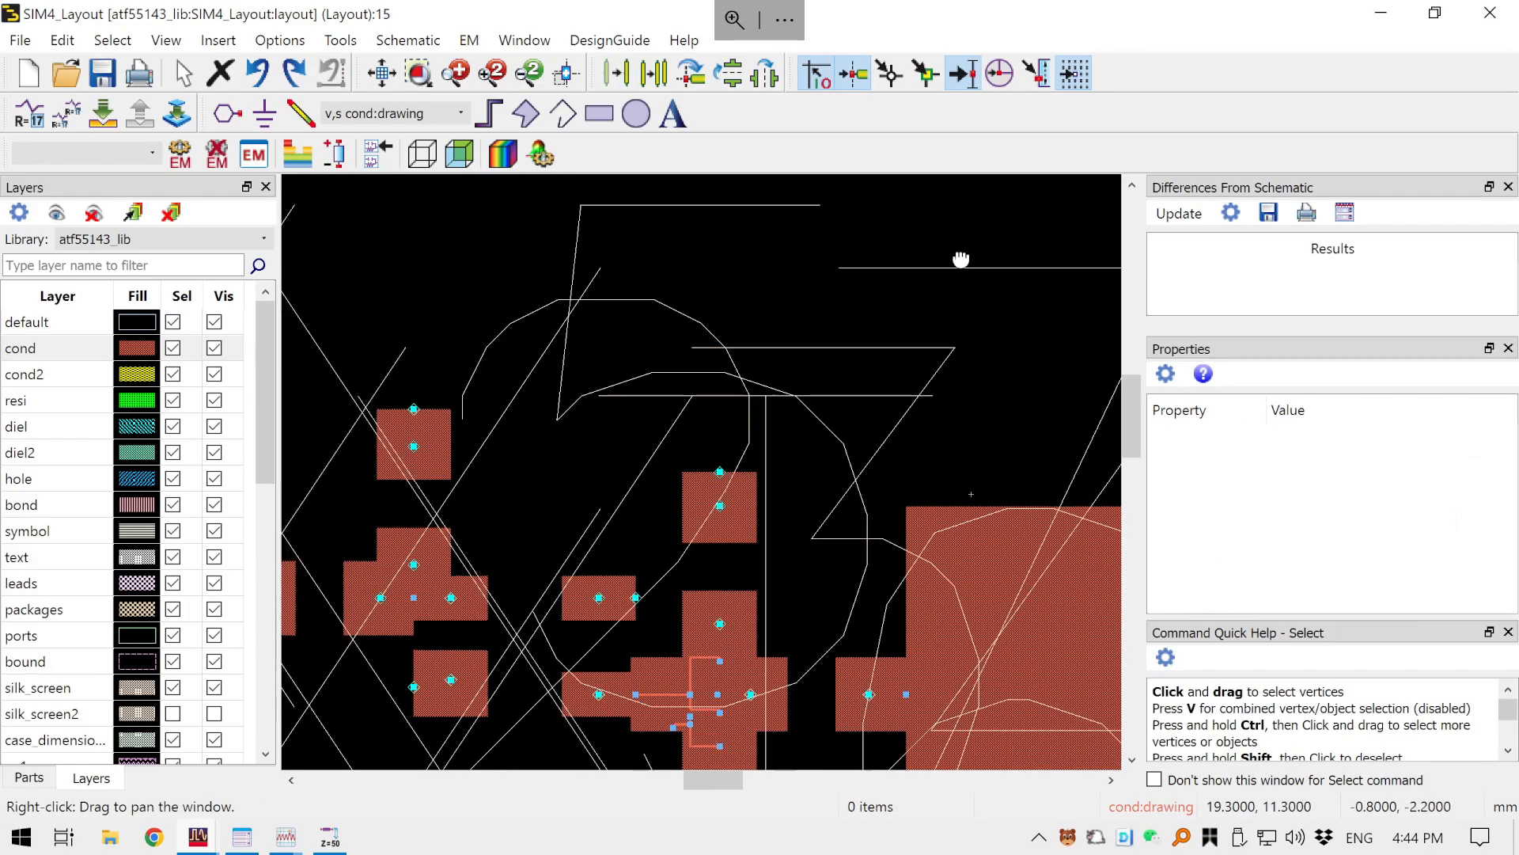
drag(960, 258, 1108, 144)
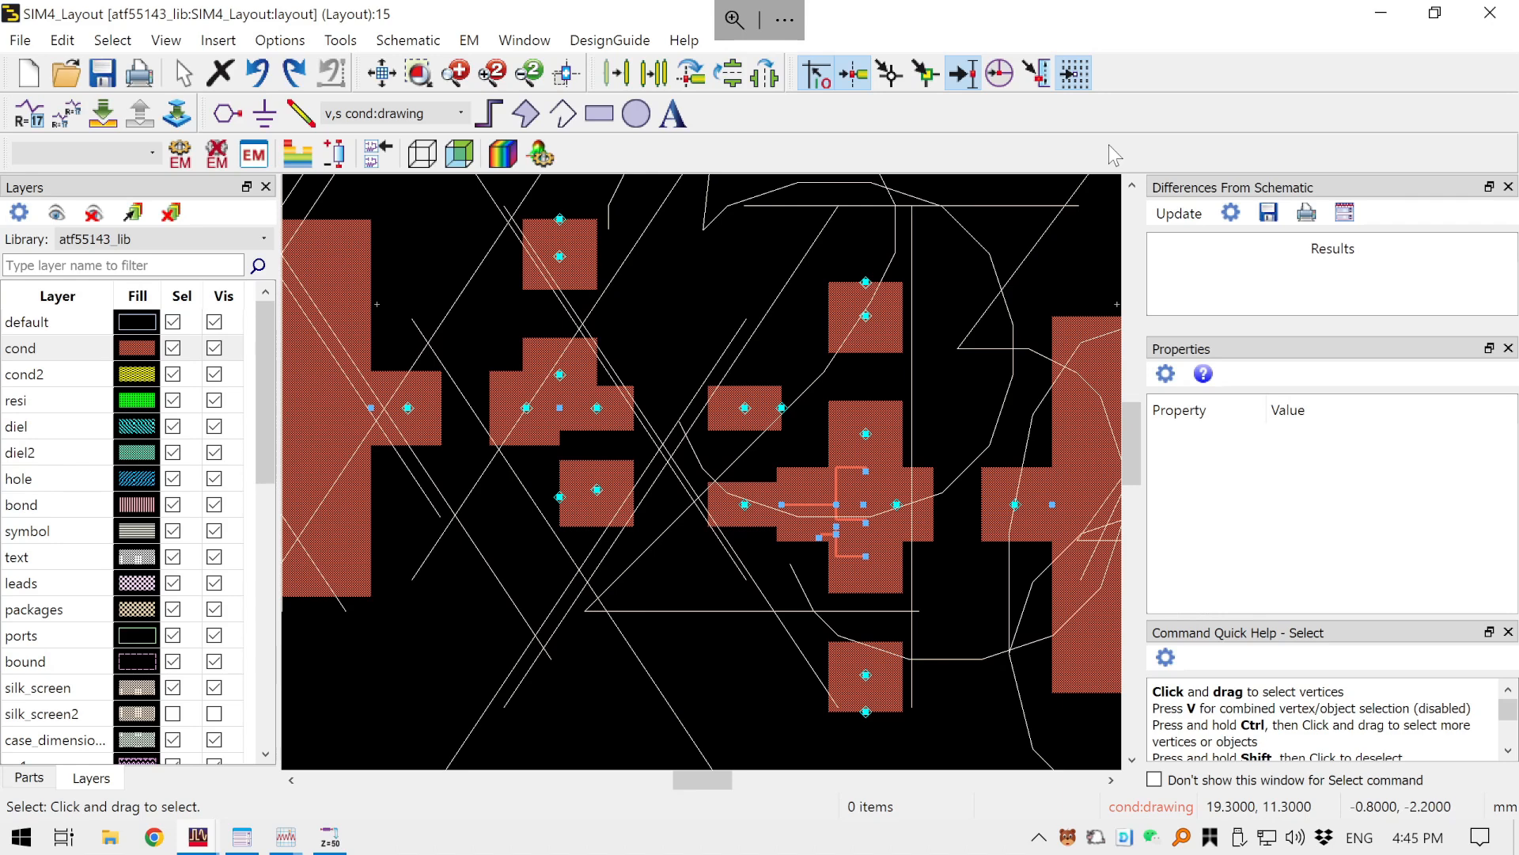
scroll(752, 443, down, 5)
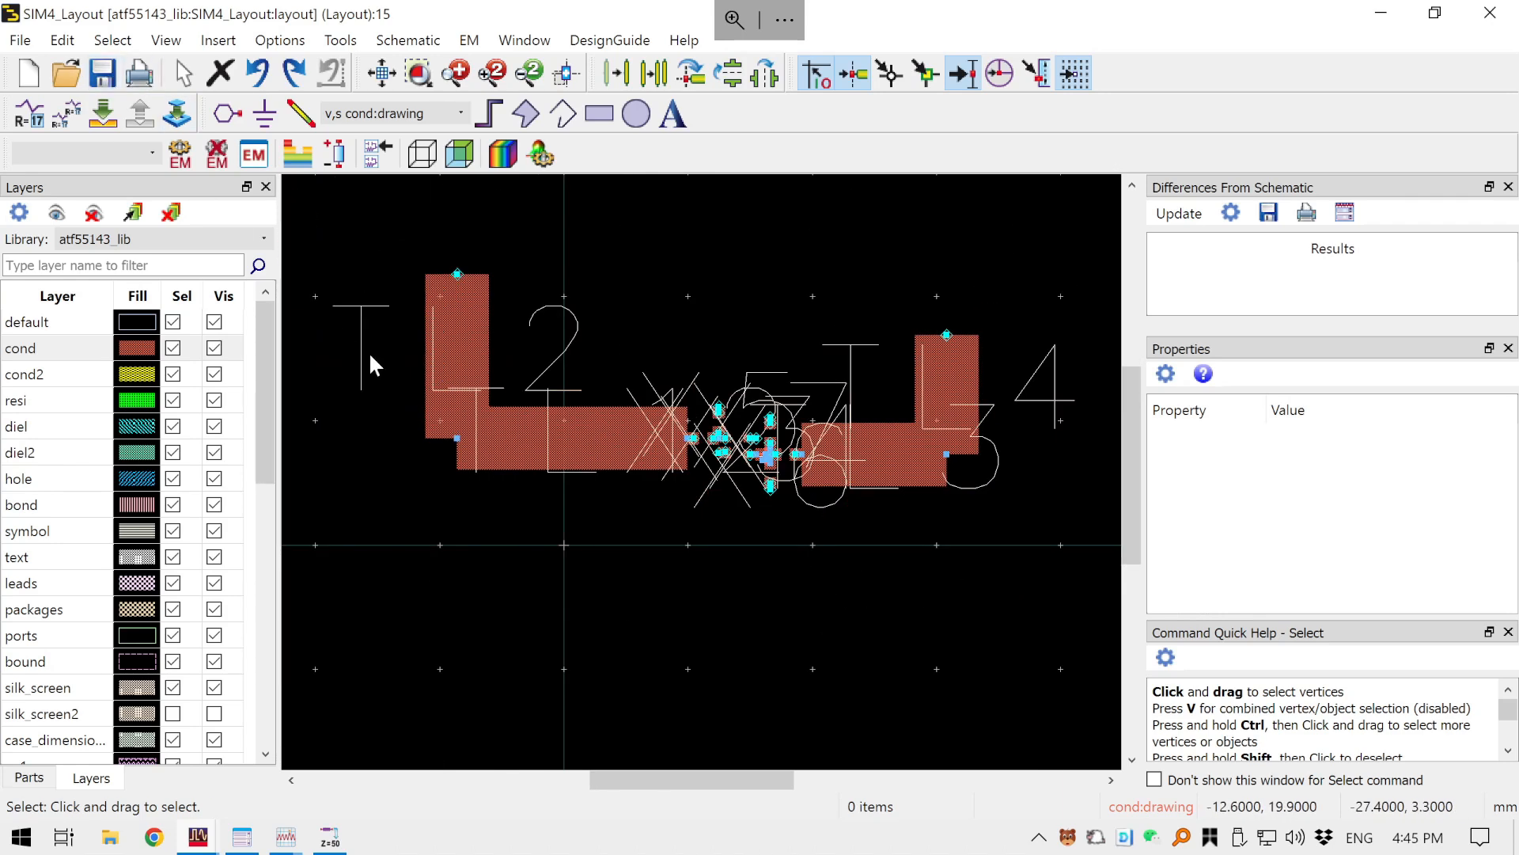
drag(479, 535, 454, 601)
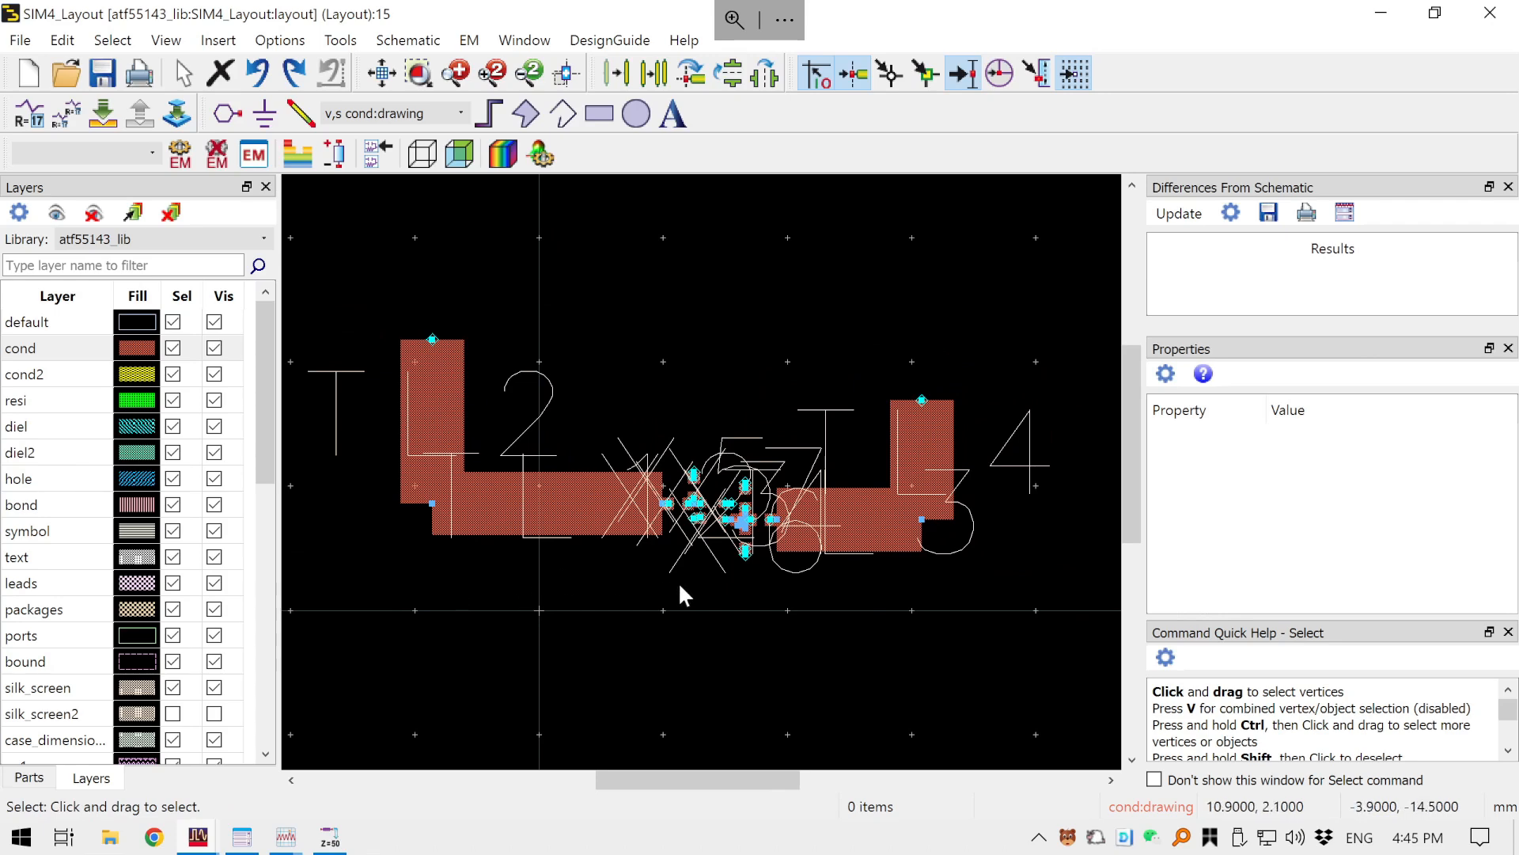
drag(356, 279, 1044, 616)
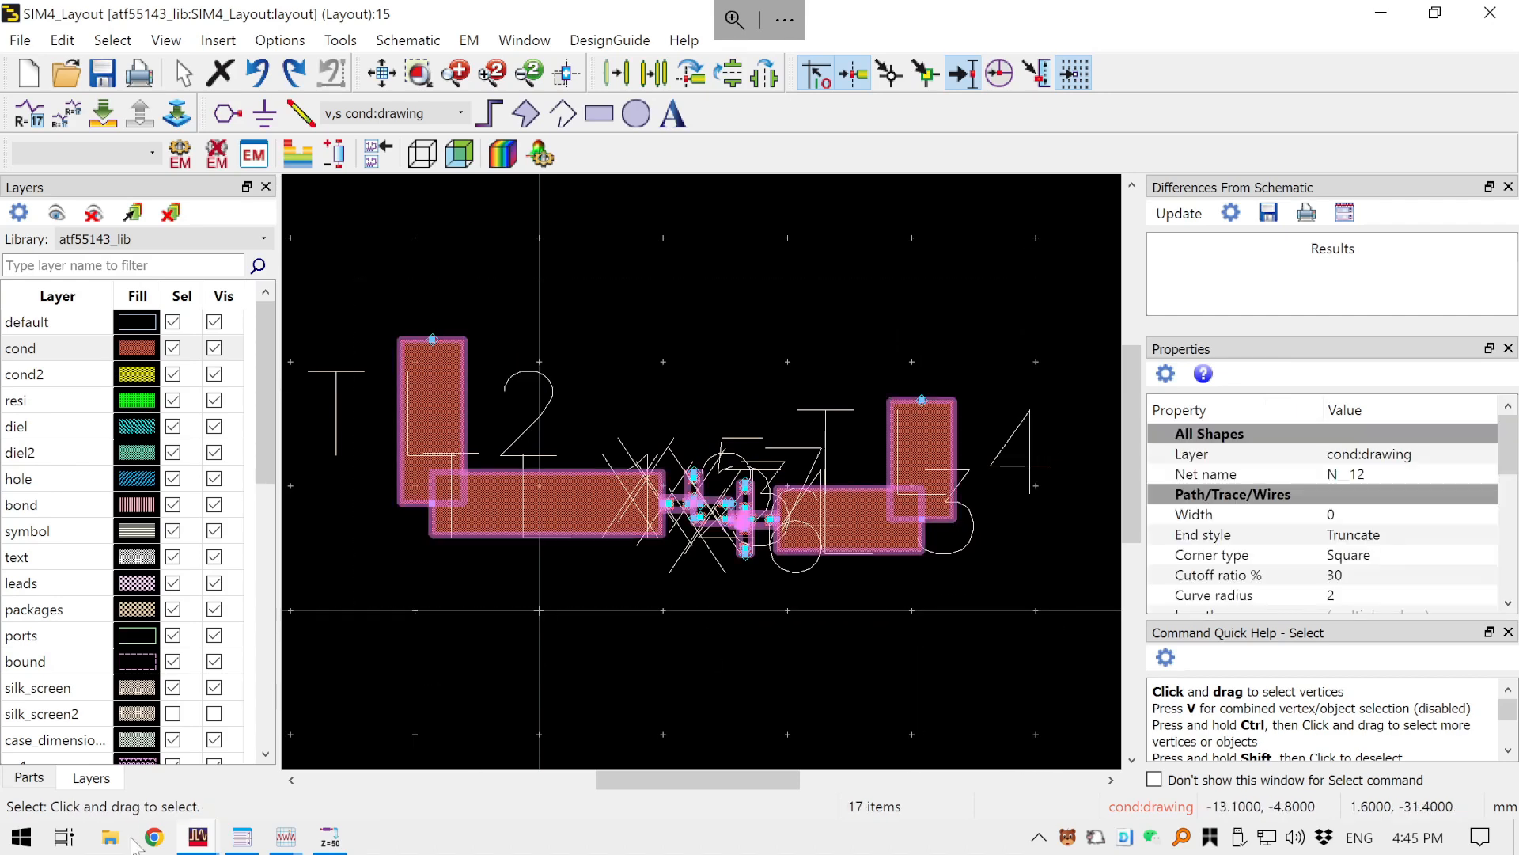
- Collapse the ATF55143_Layout and SIM4_Layout cells in the main window's workspace tree, then return to the layout and clear the selection
mouse_move(200, 840)
click(184, 743)
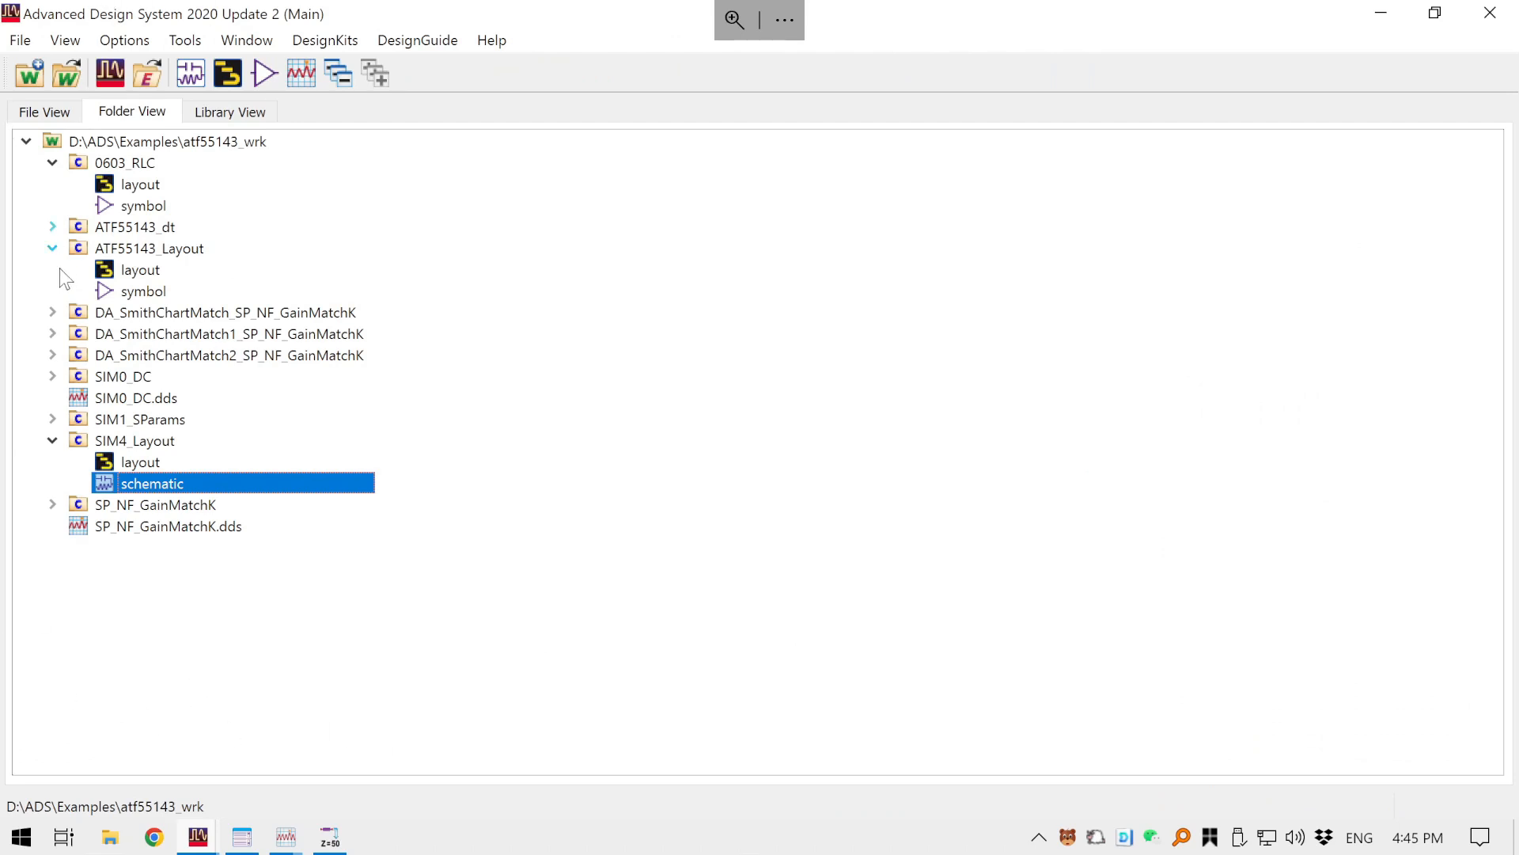
click(52, 249)
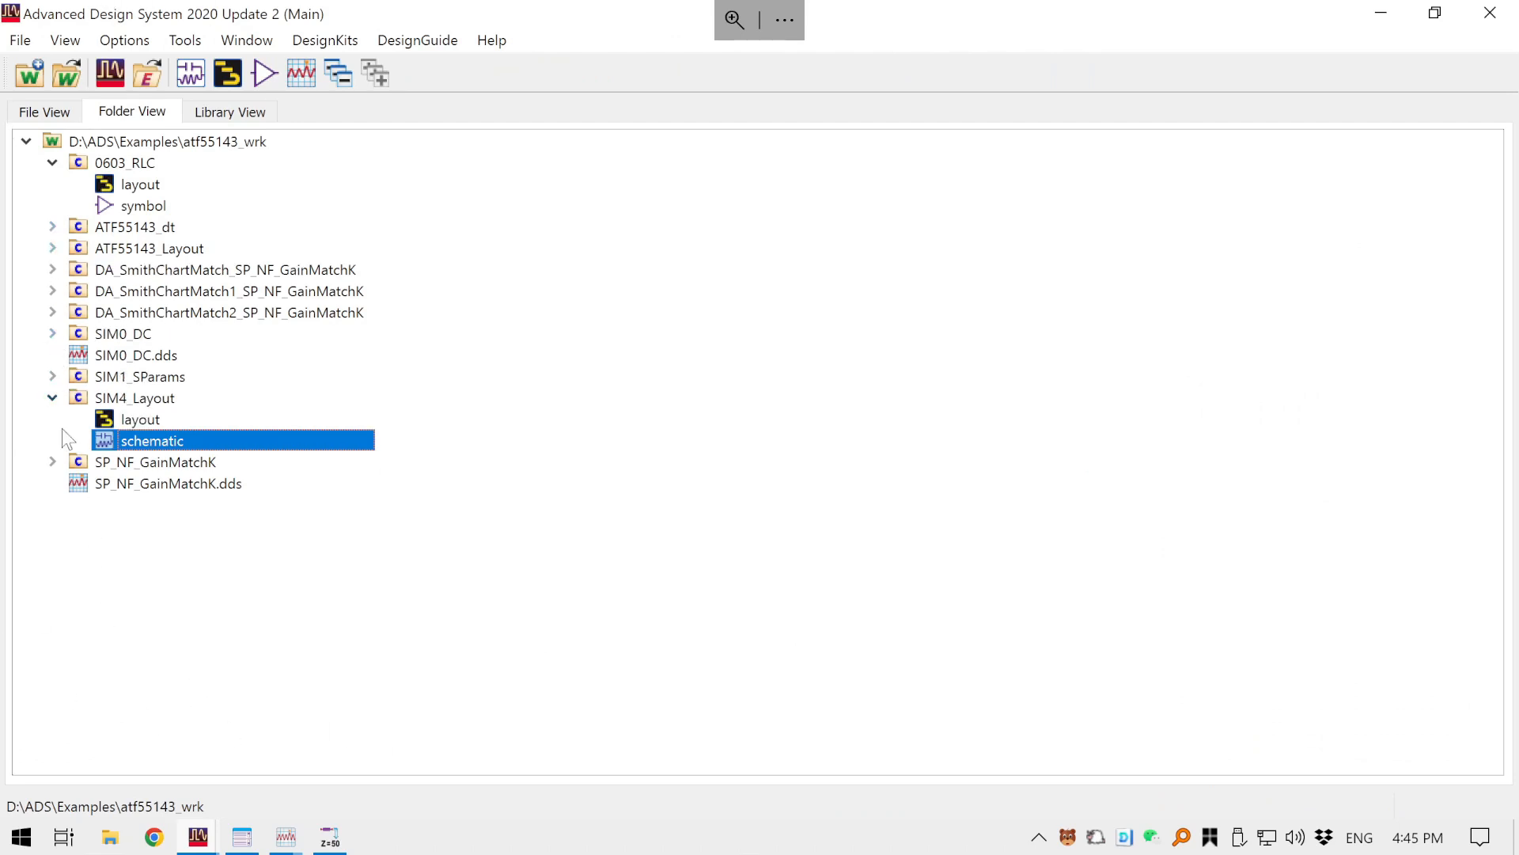
click(53, 398)
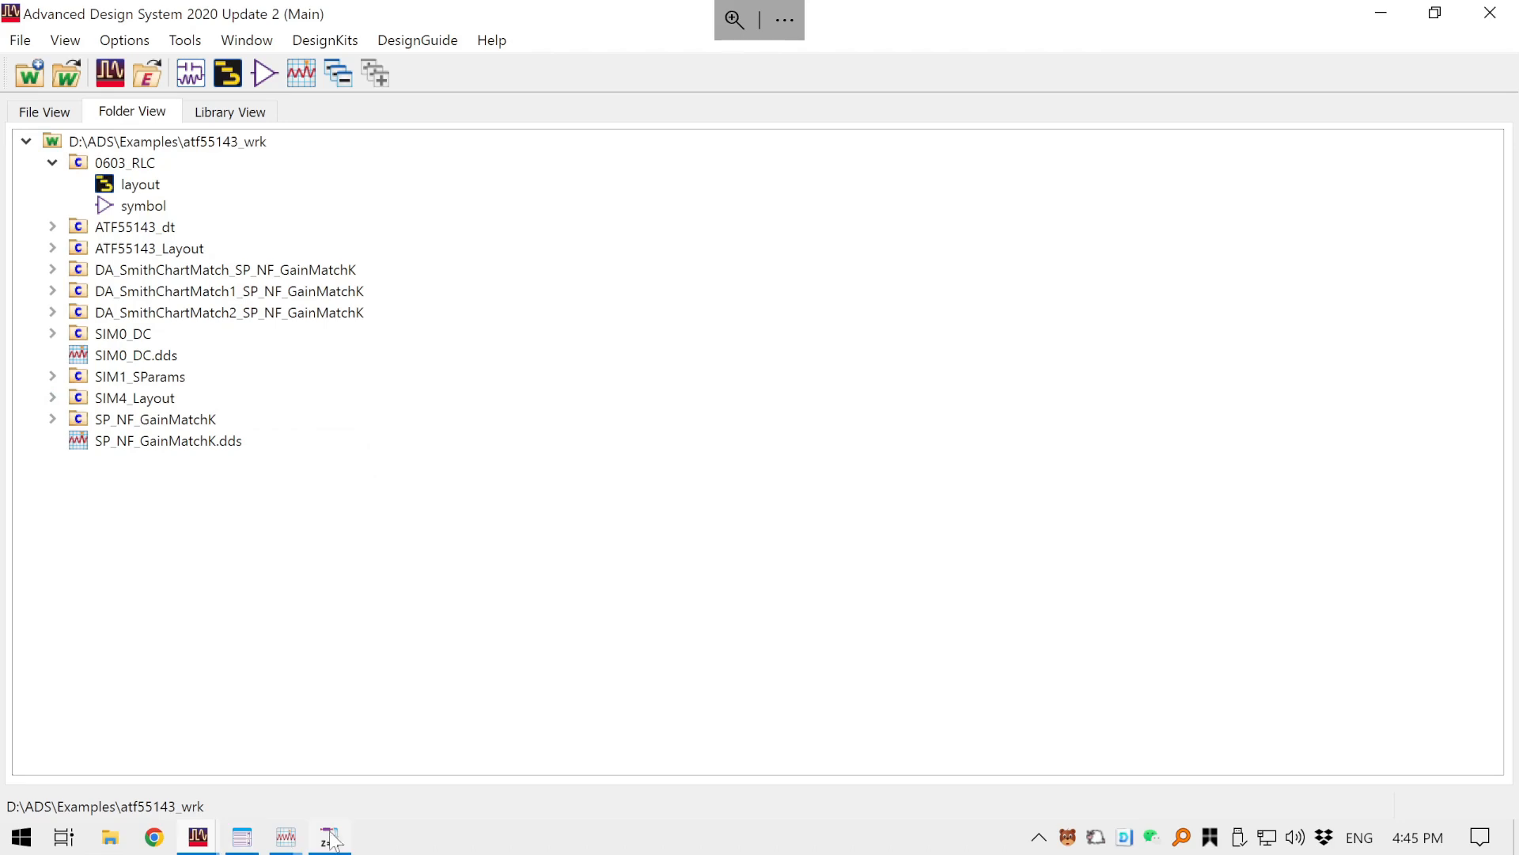
mouse_move(200, 840)
click(748, 714)
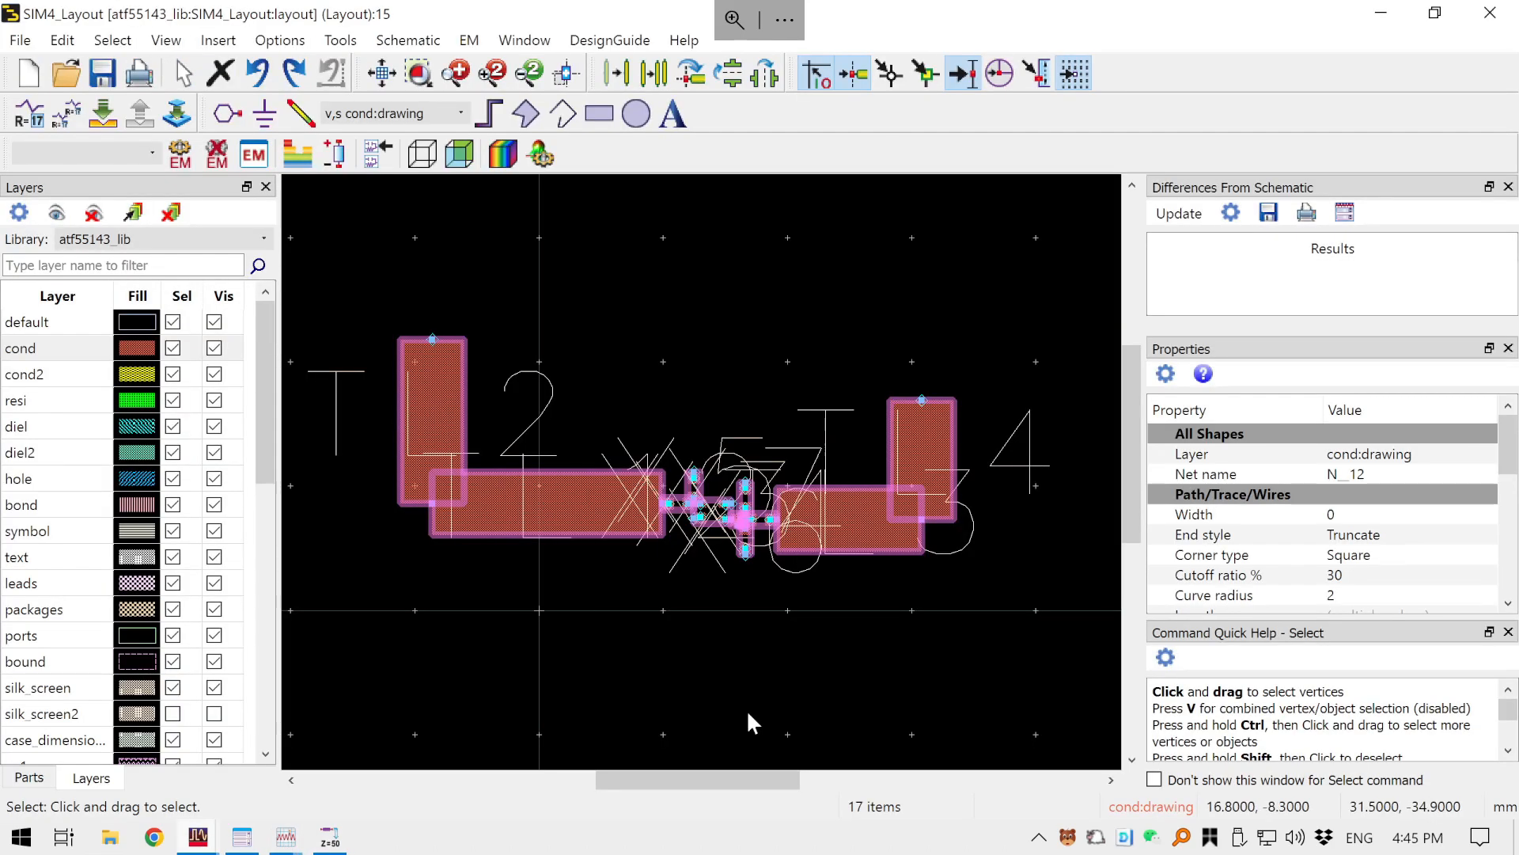
click(487, 273)
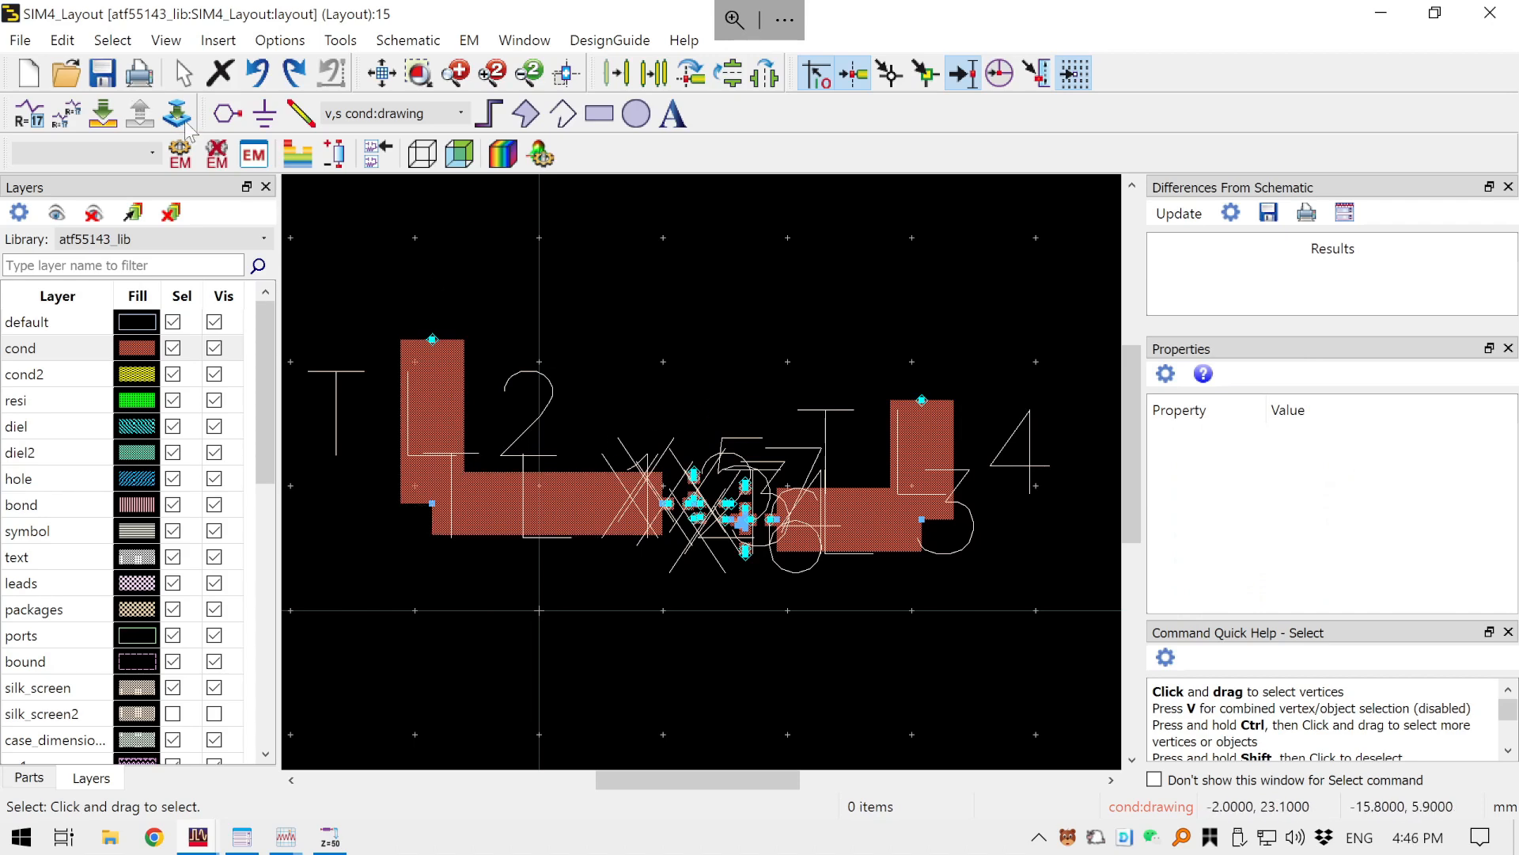
- Create dot pin P1 at the corner where input lines TL1 and TL2 join
click(229, 115)
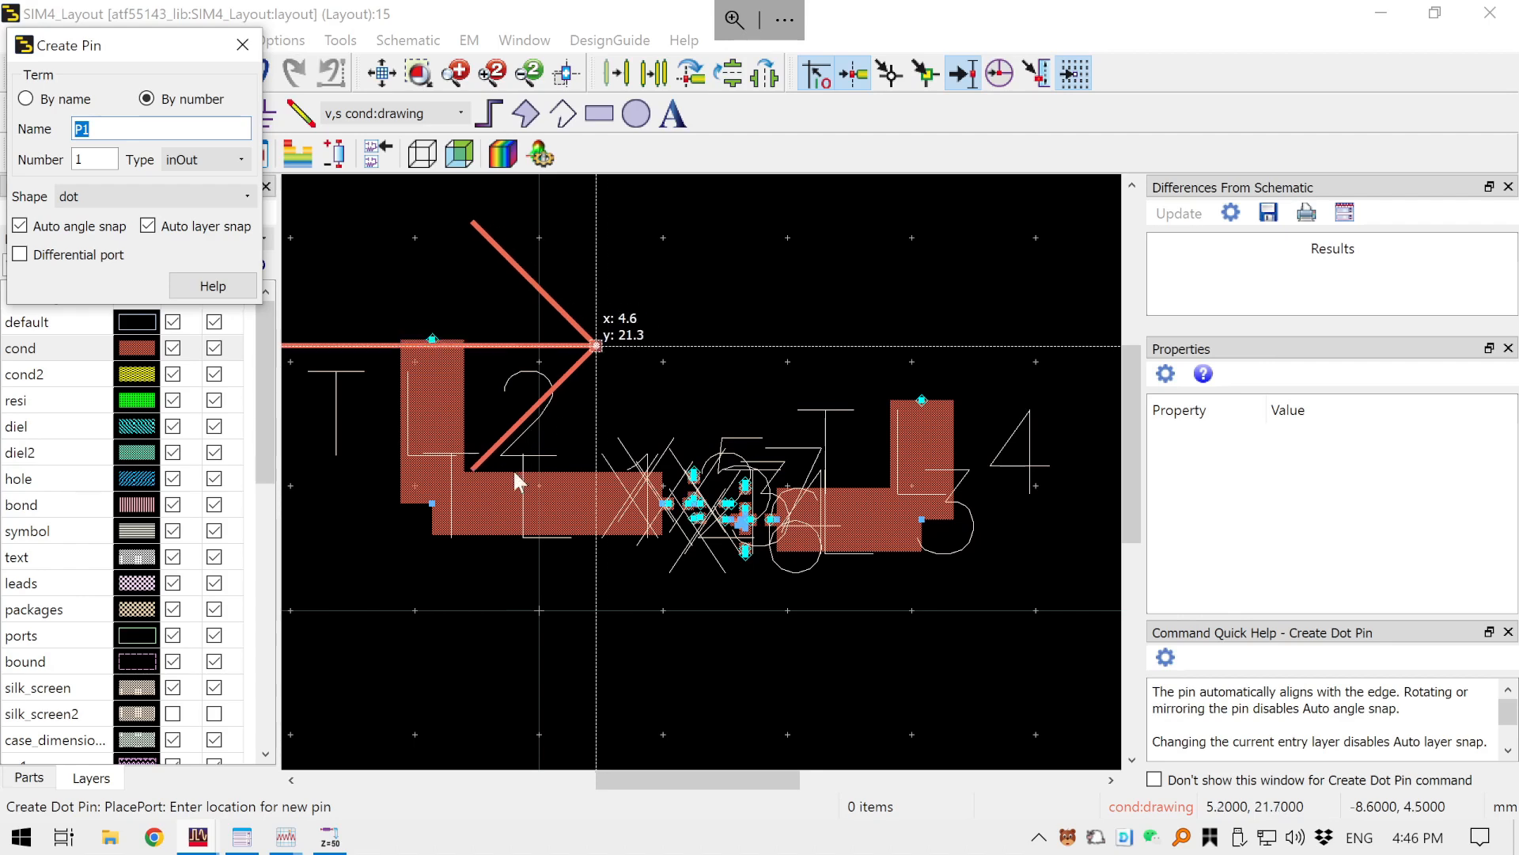
scroll(387, 630, up, 2)
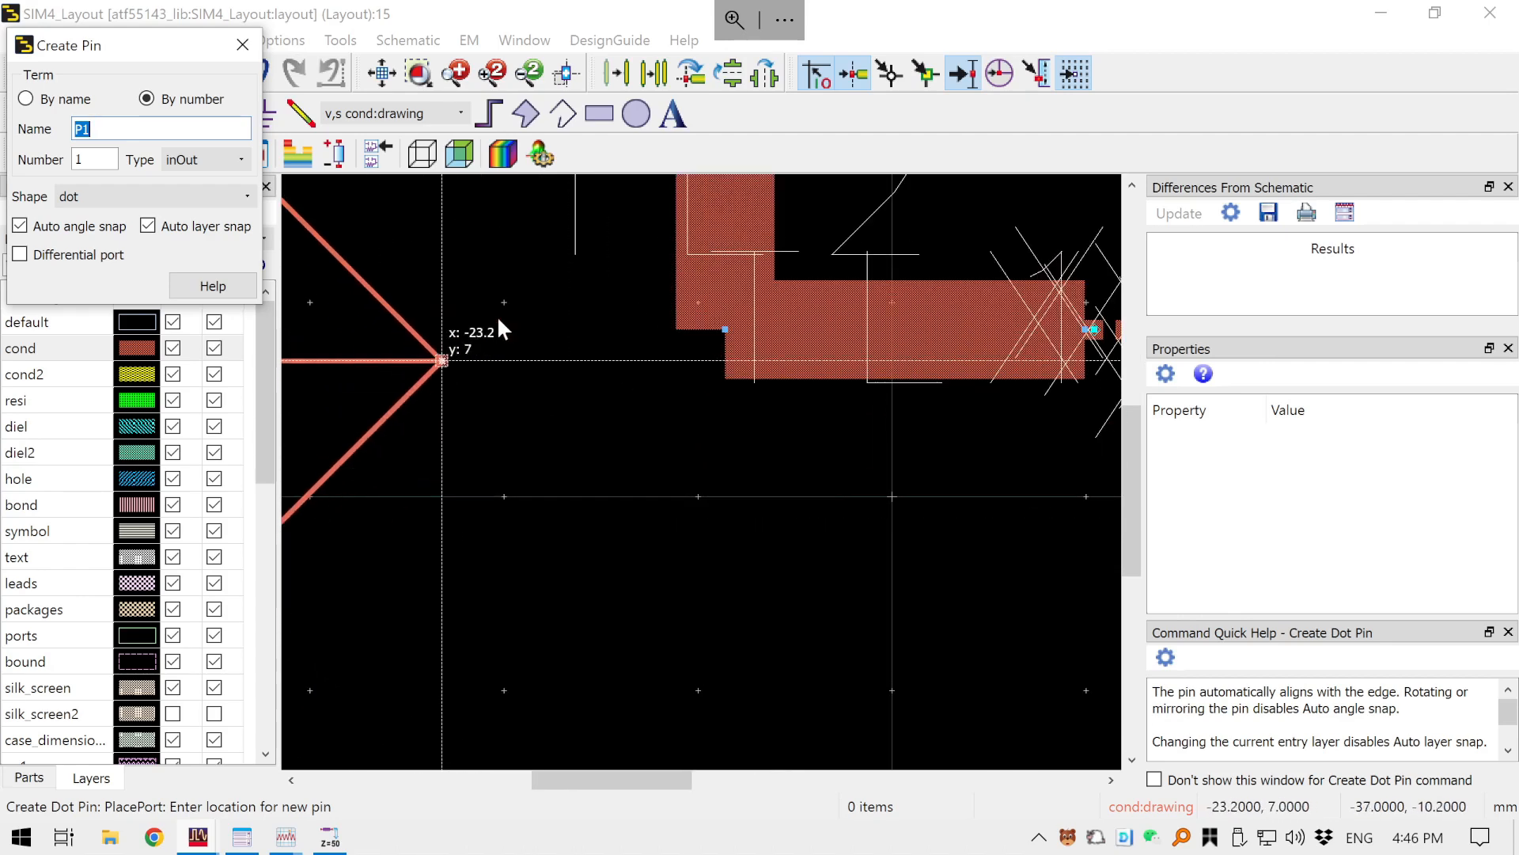
scroll(601, 335, up, 1)
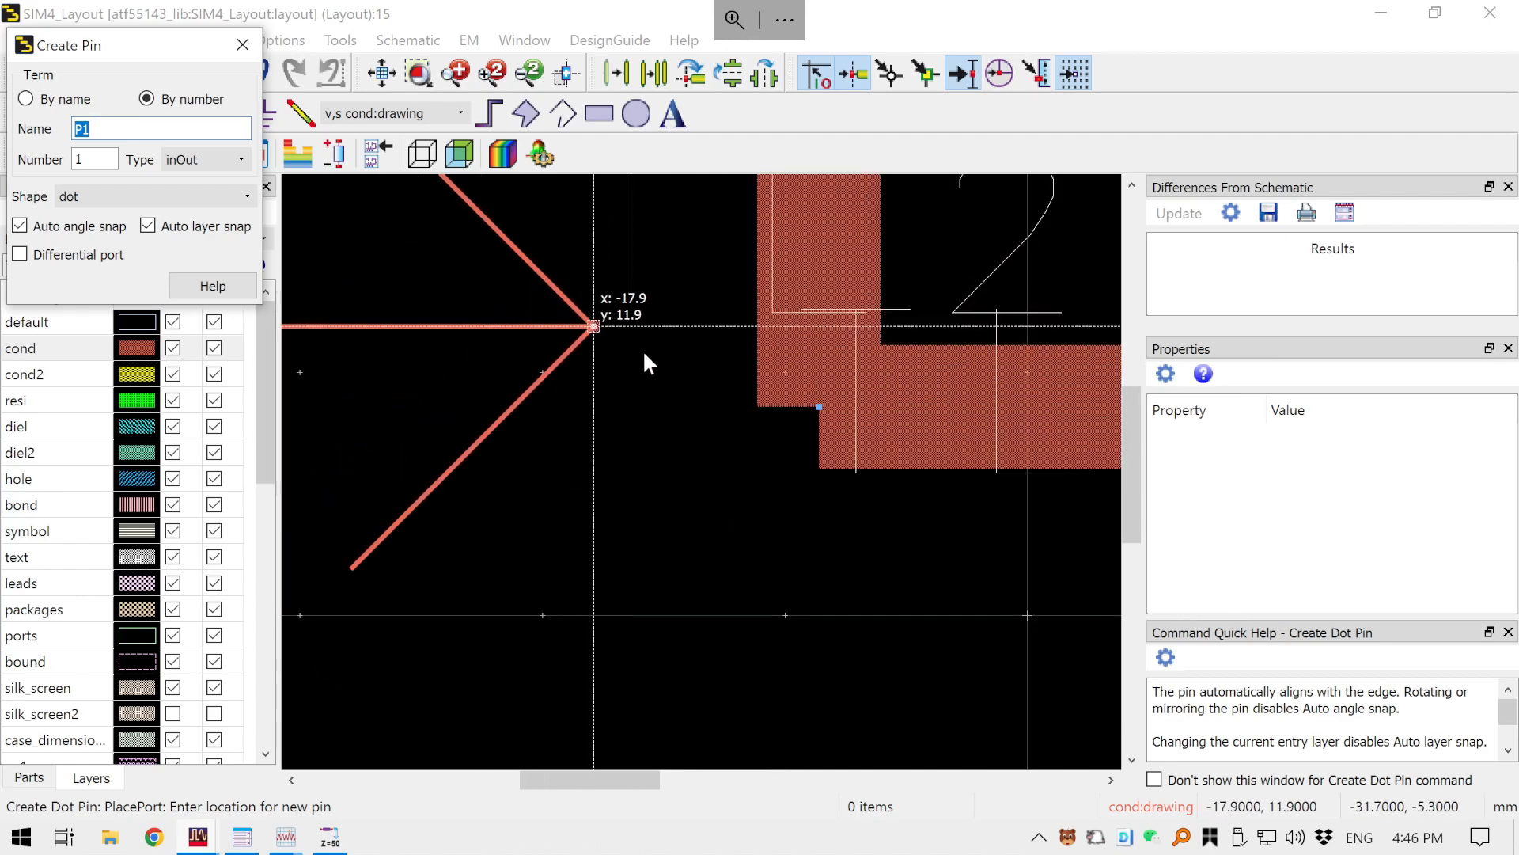
click(820, 405)
scroll(538, 471, down, 6)
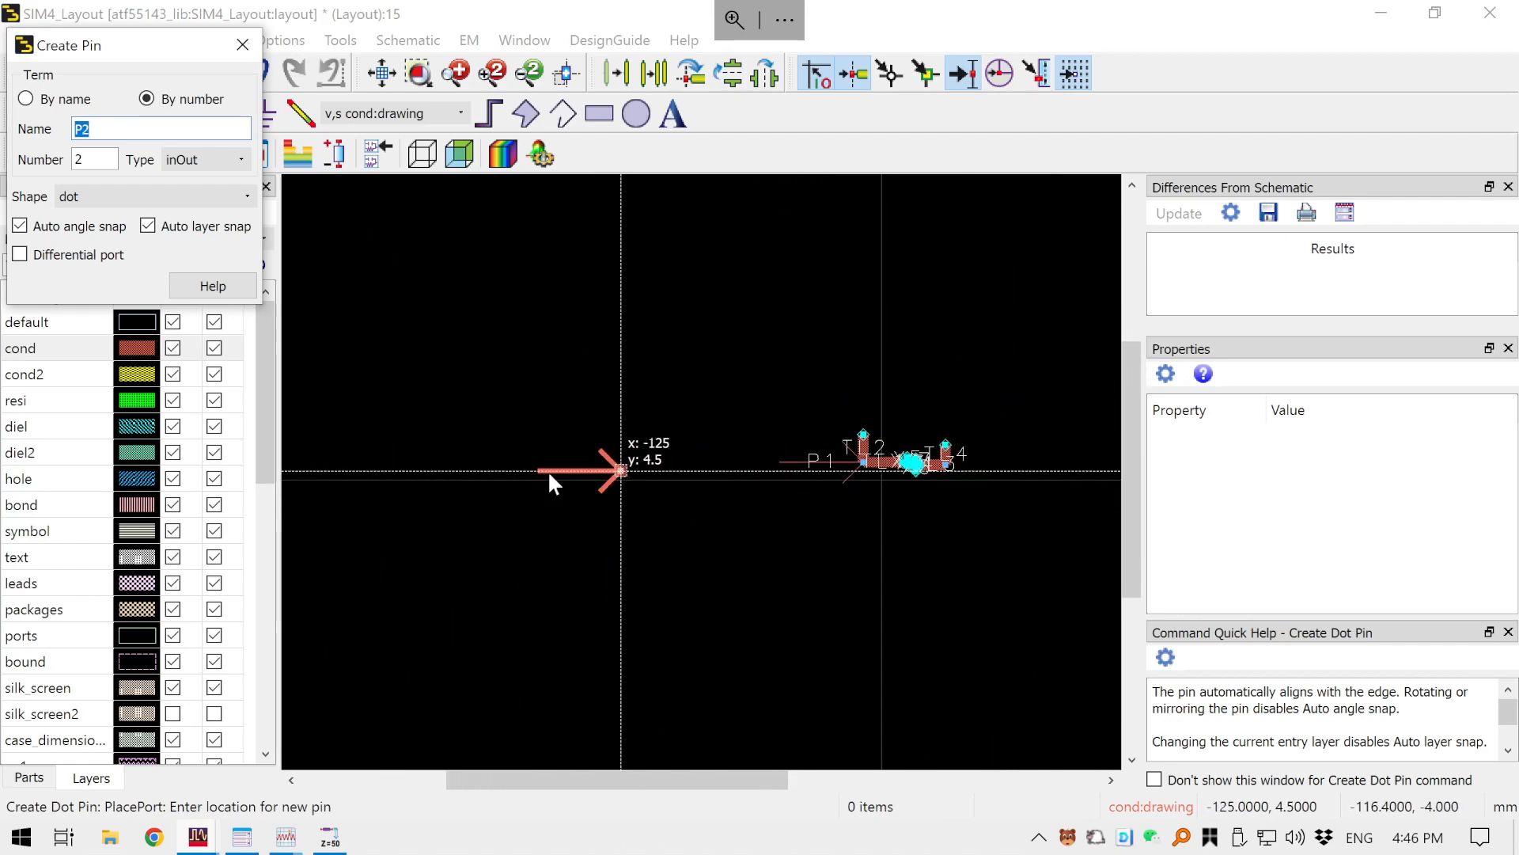
- Place pin P2 at the corner where output lines TL3 and TL4 join
scroll(407, 491, up, 5)
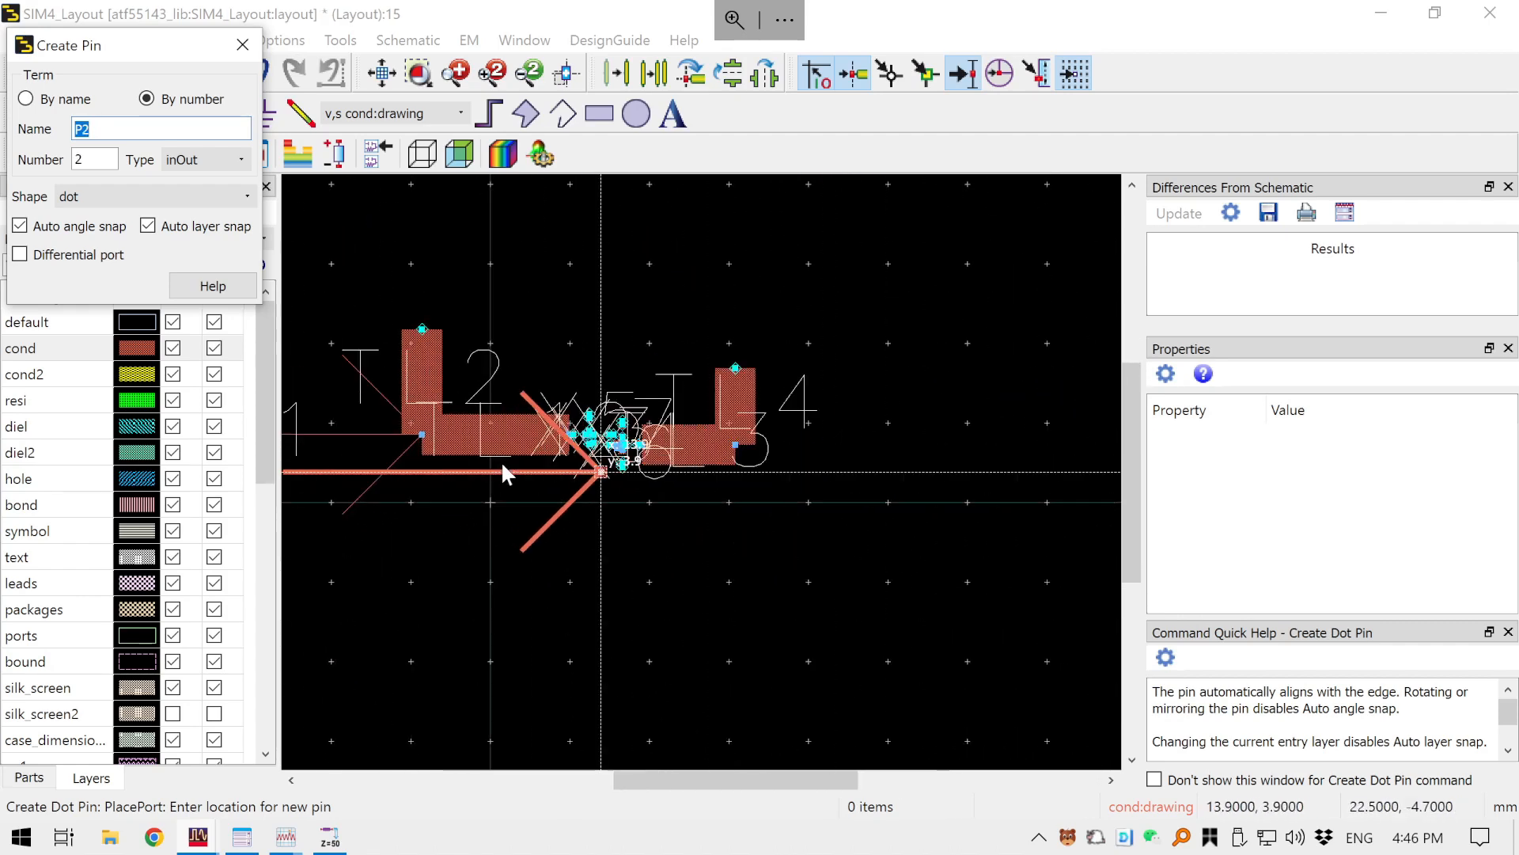
scroll(744, 479, down, 3)
scroll(934, 466, up, 4)
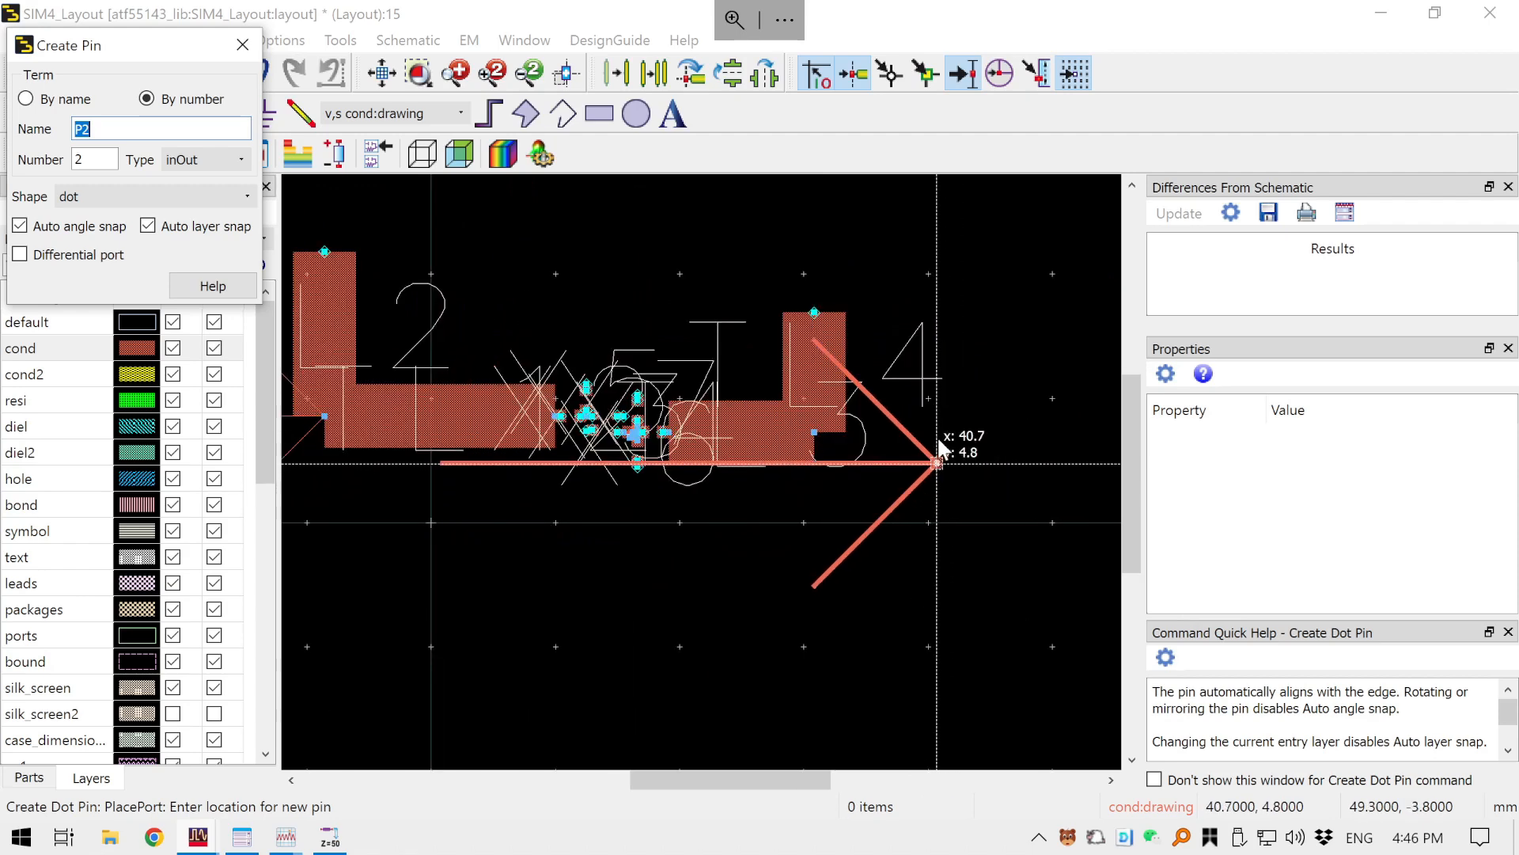
scroll(465, 413, down, 1)
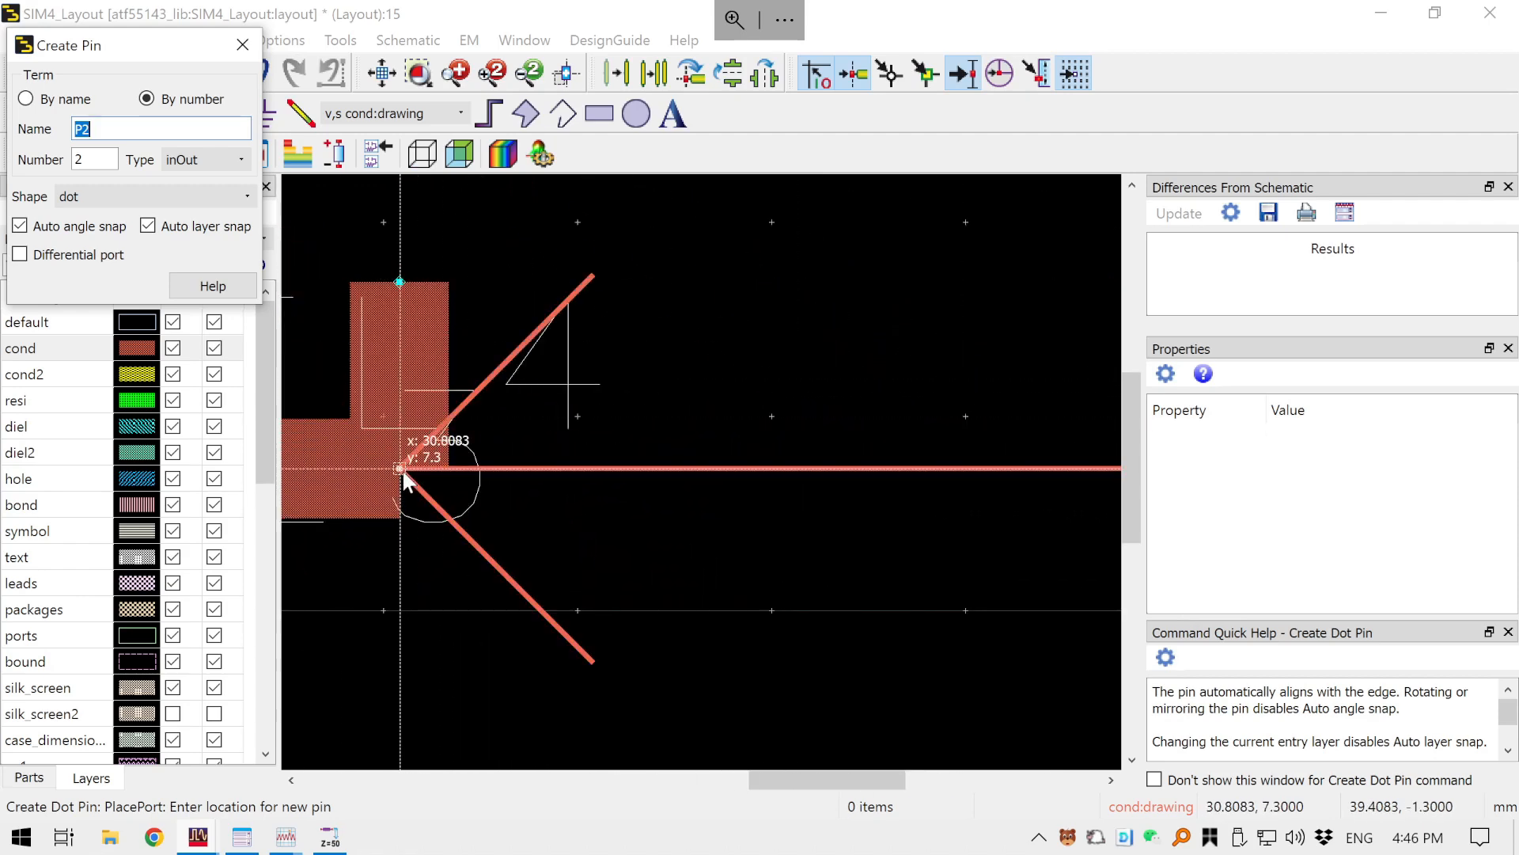
click(402, 467)
click(402, 468)
scroll(853, 448, down, 3)
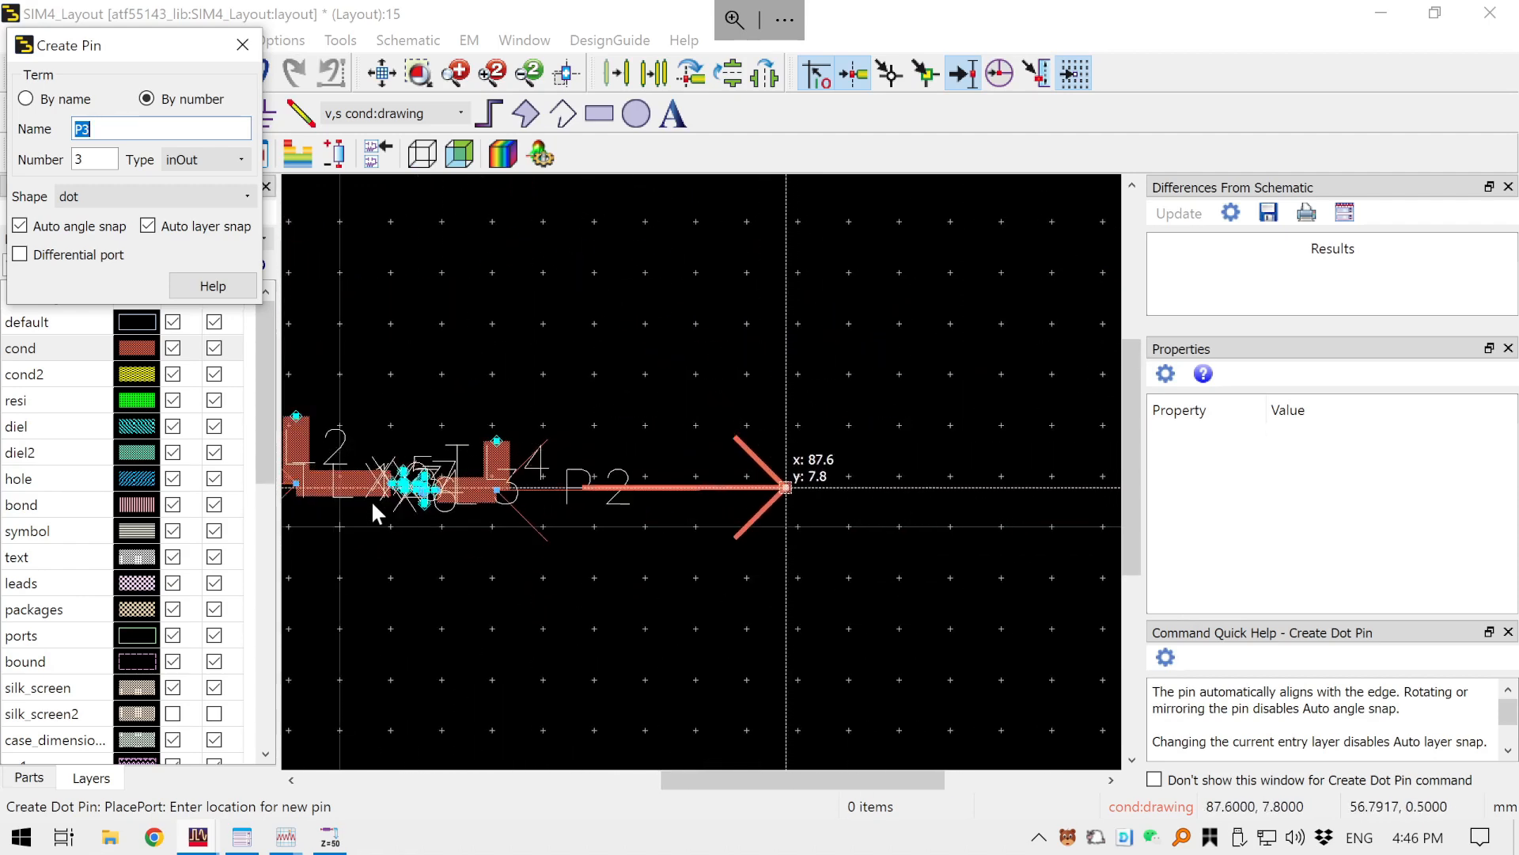
- Place pins P3 and P4 on the two facing pads of the series component at the inner end of TL1
scroll(599, 474, up, 3)
scroll(633, 451, up, 3)
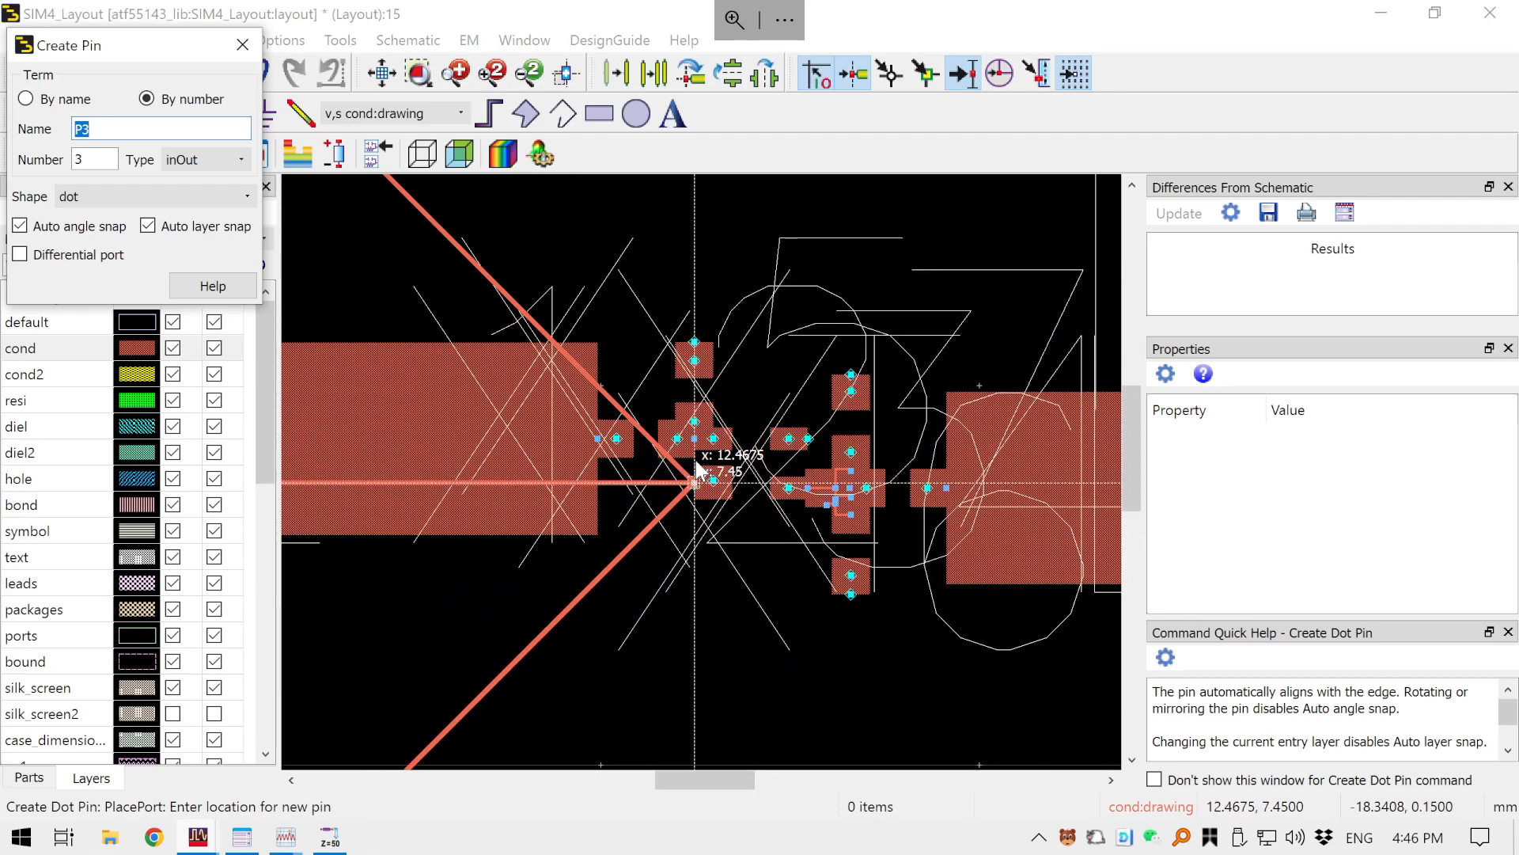
scroll(641, 444, up, 3)
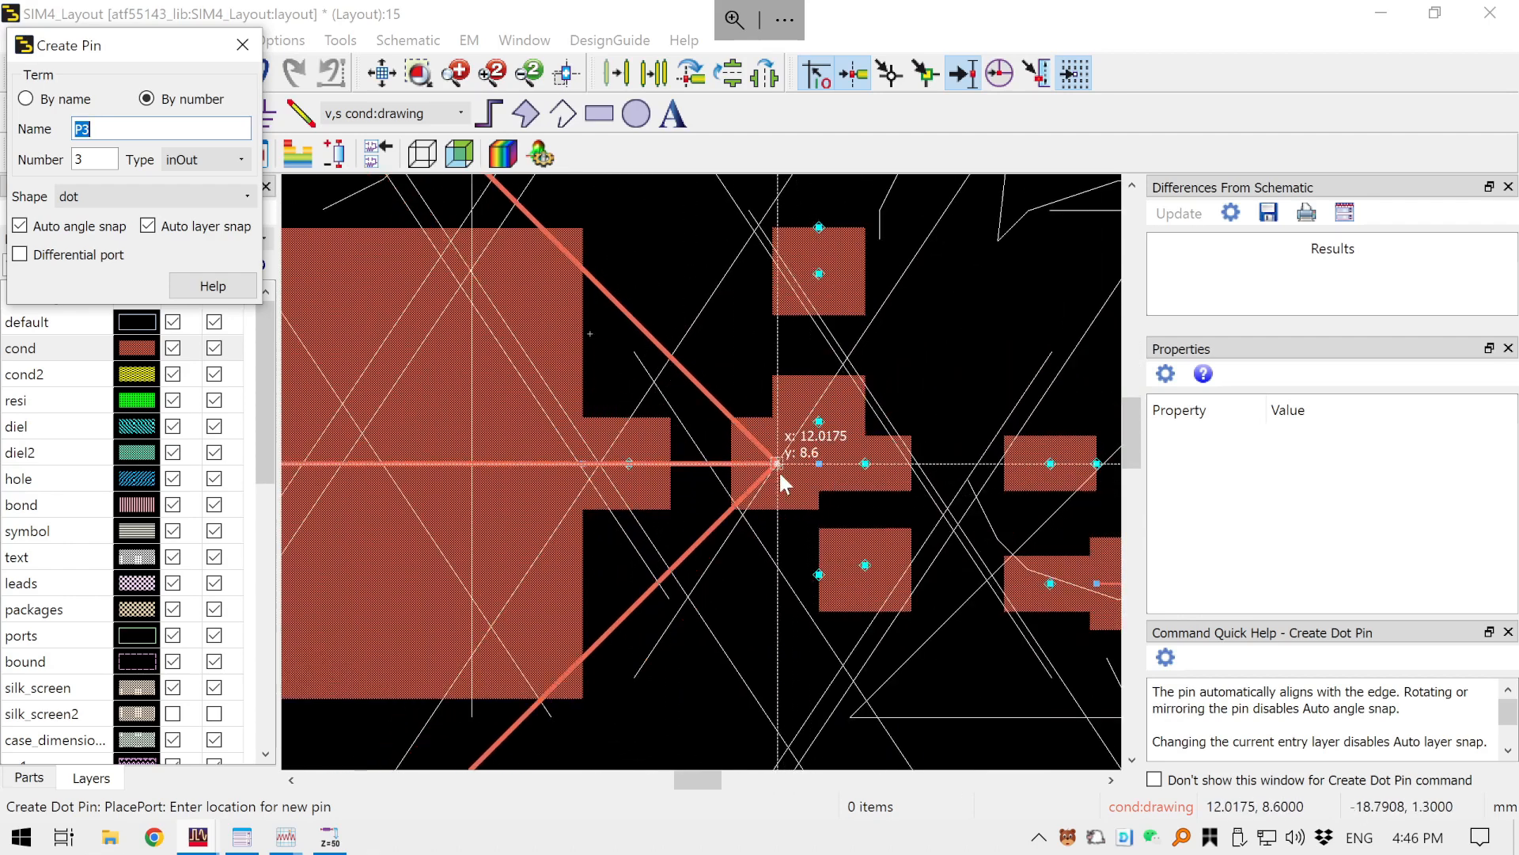
scroll(781, 475, up, 2)
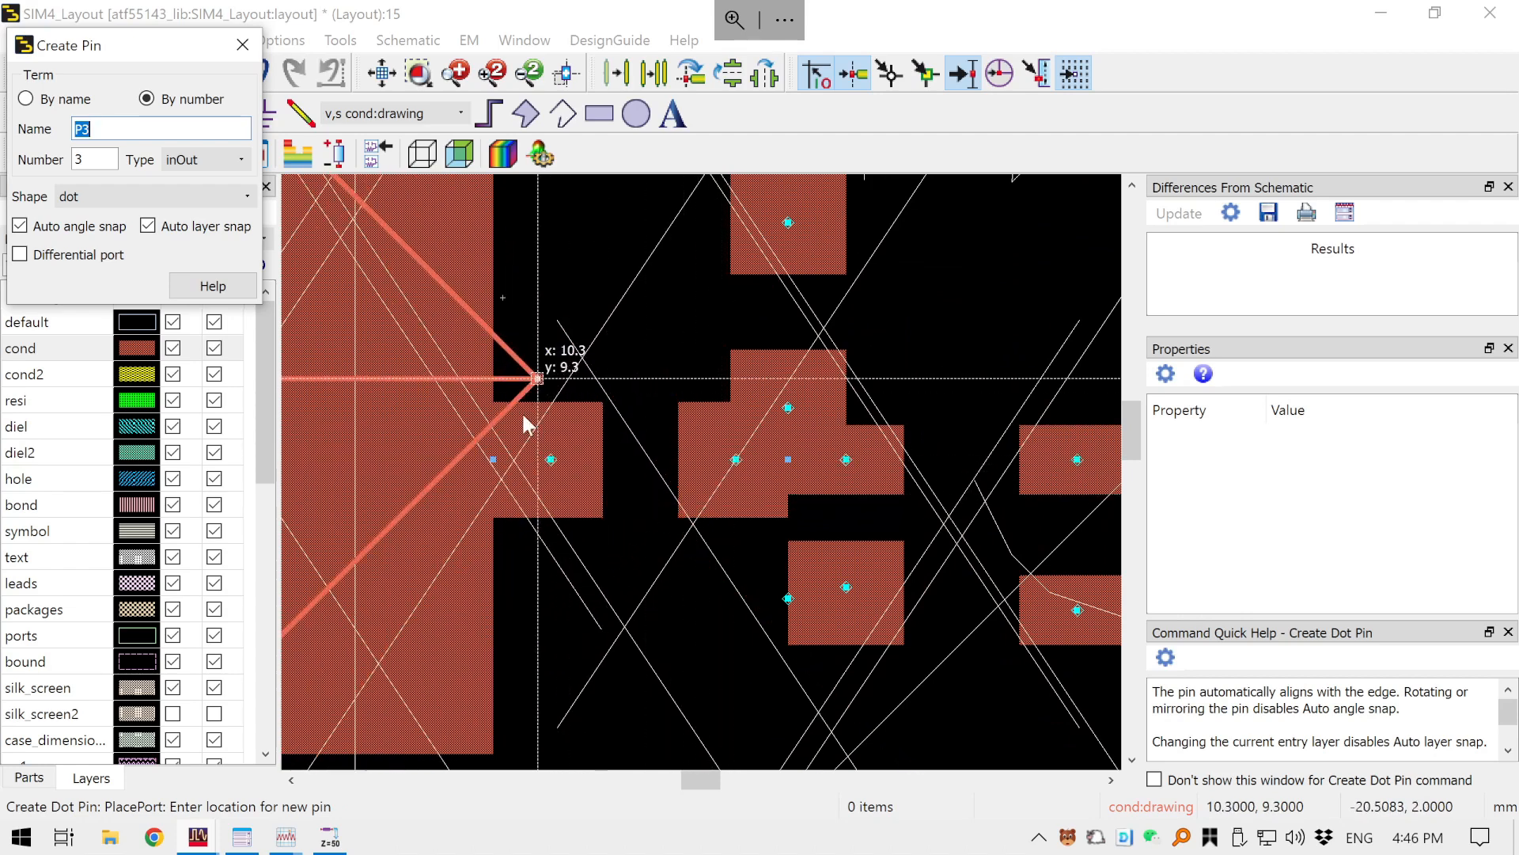
click(553, 457)
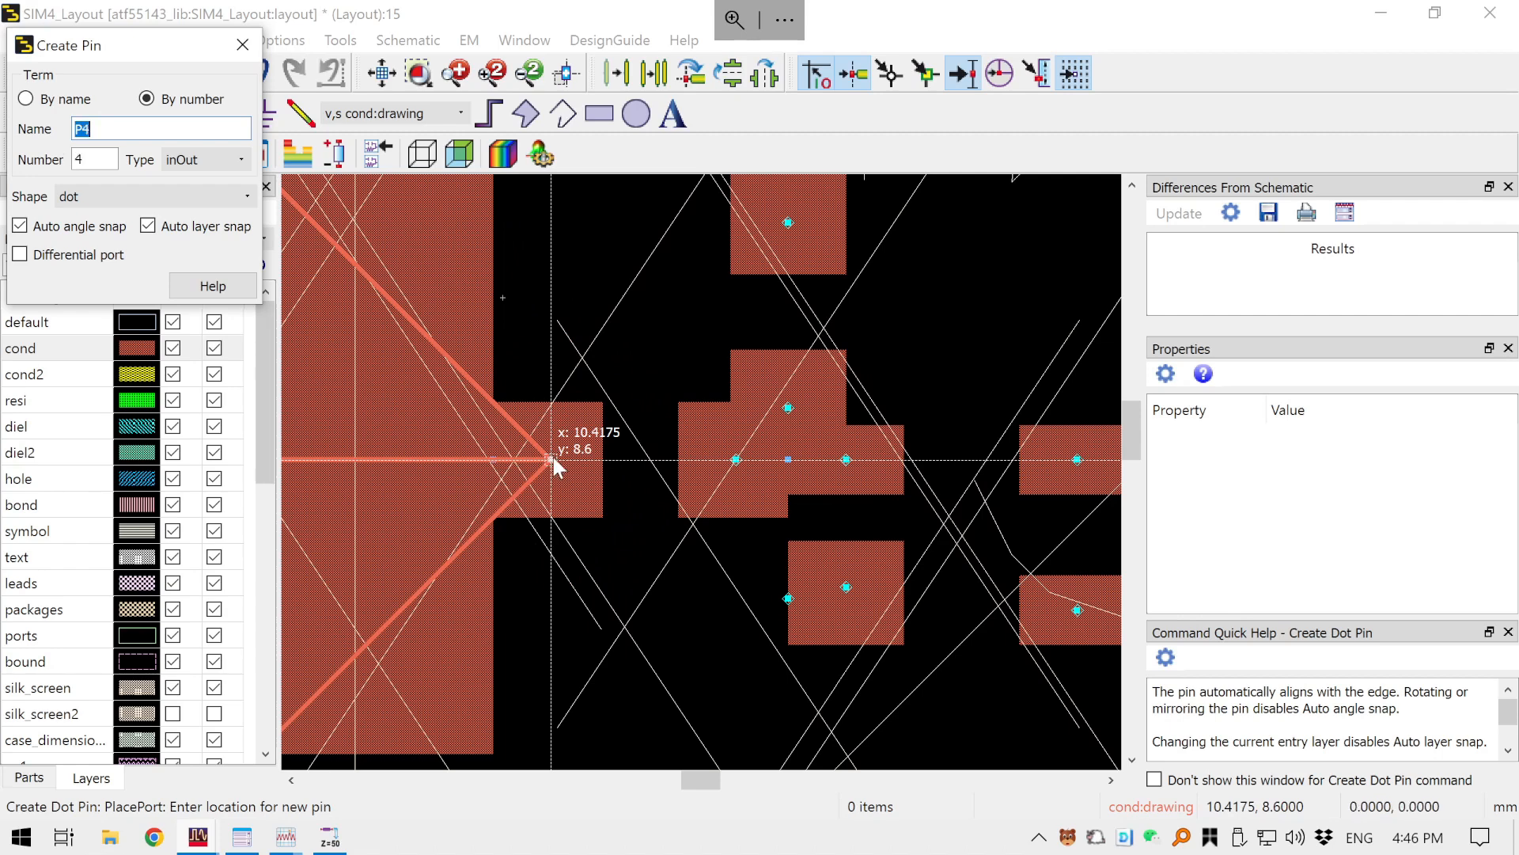
click(736, 458)
- Place pins P5 and P6 on the facing pads of the input side's upper shunt component, and P7 on the upper pad's outer edge
scroll(593, 530, down, 3)
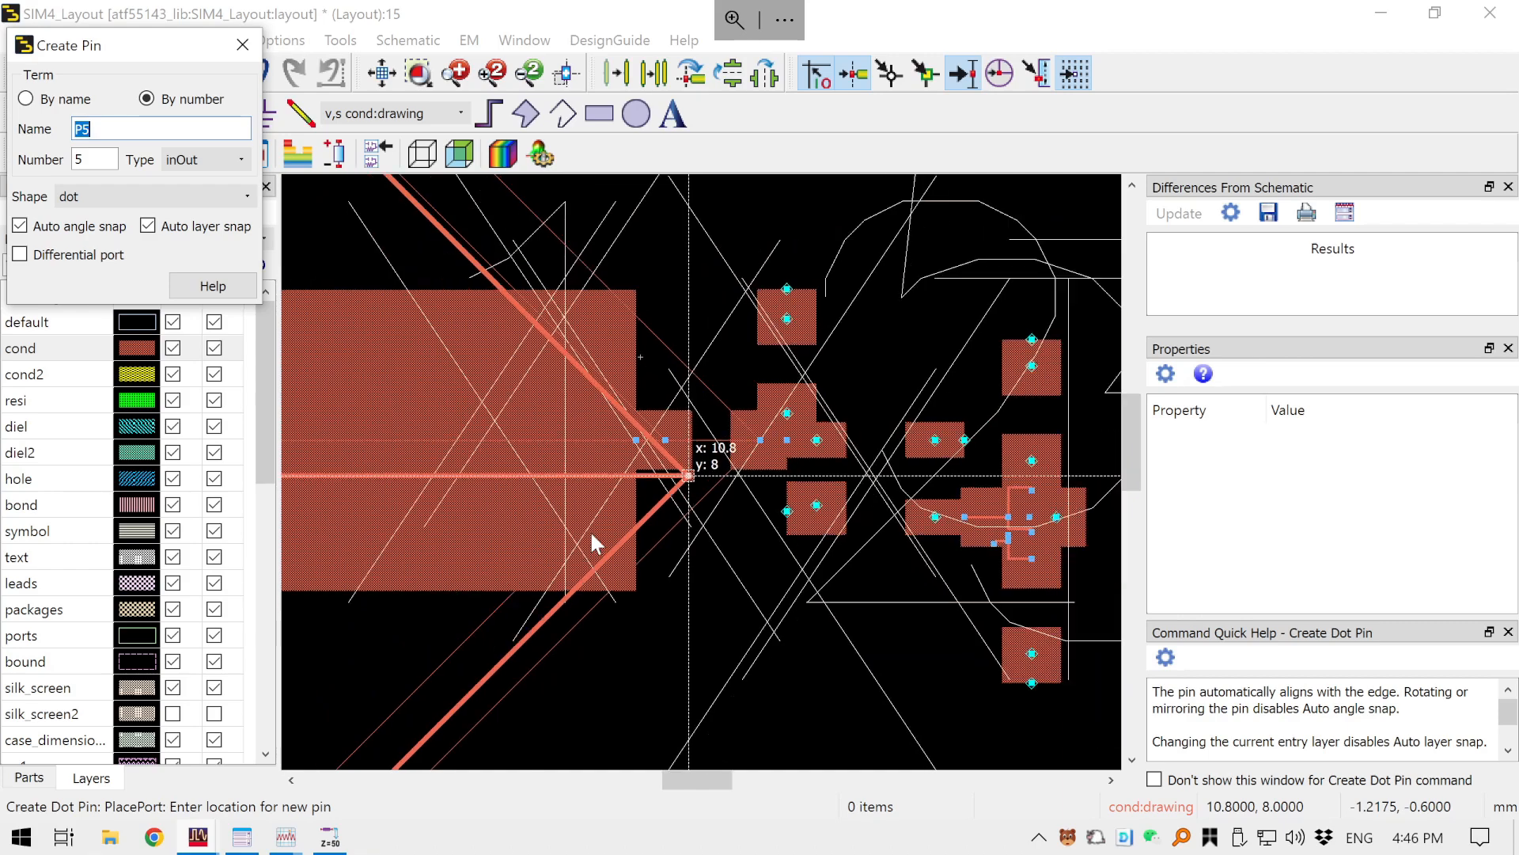
scroll(814, 366, up, 2)
scroll(640, 470, up, 3)
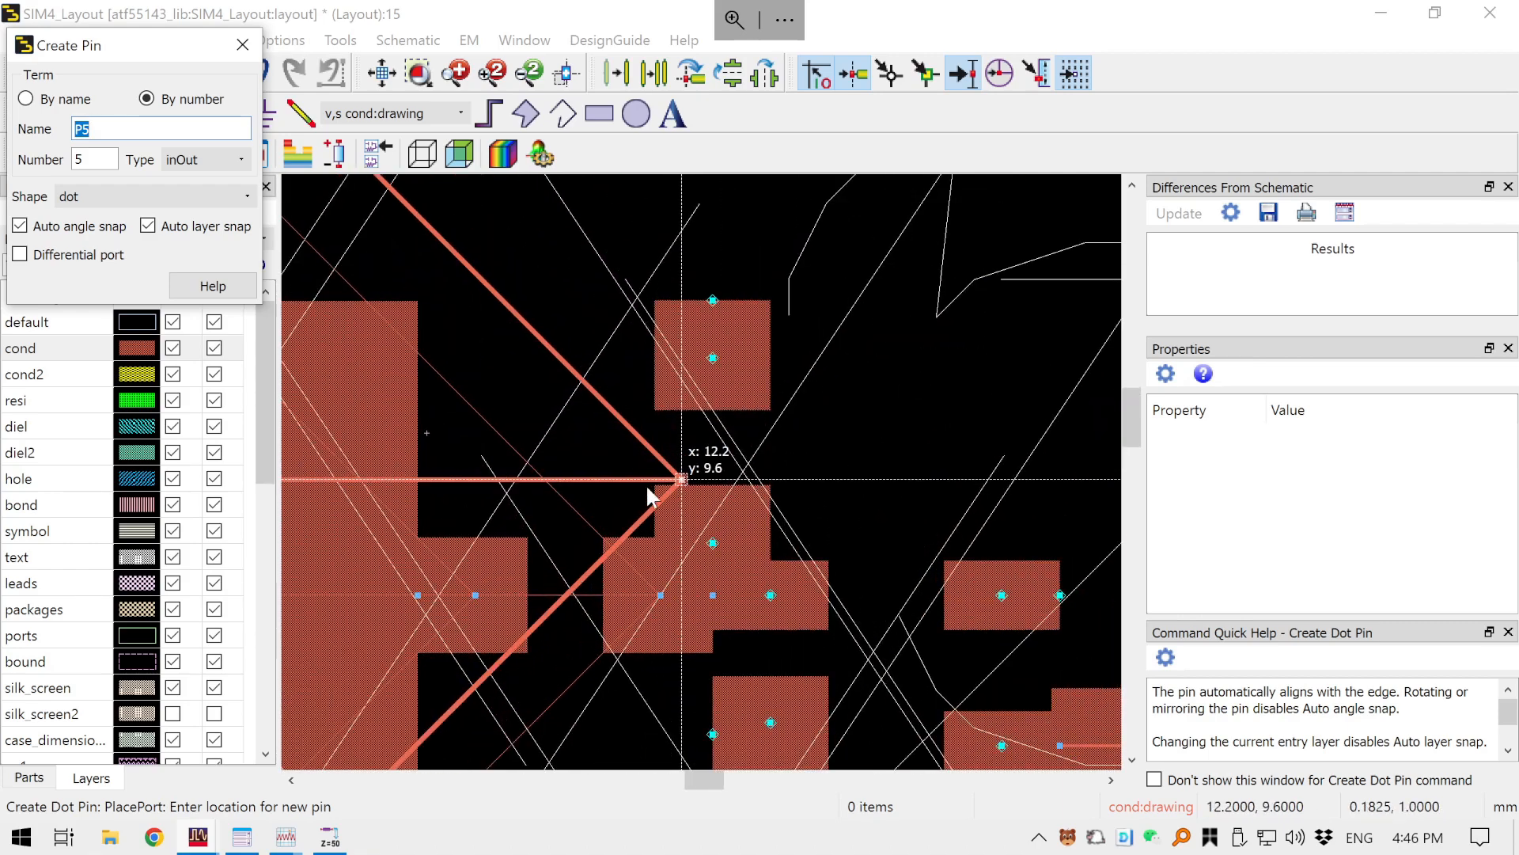
click(711, 360)
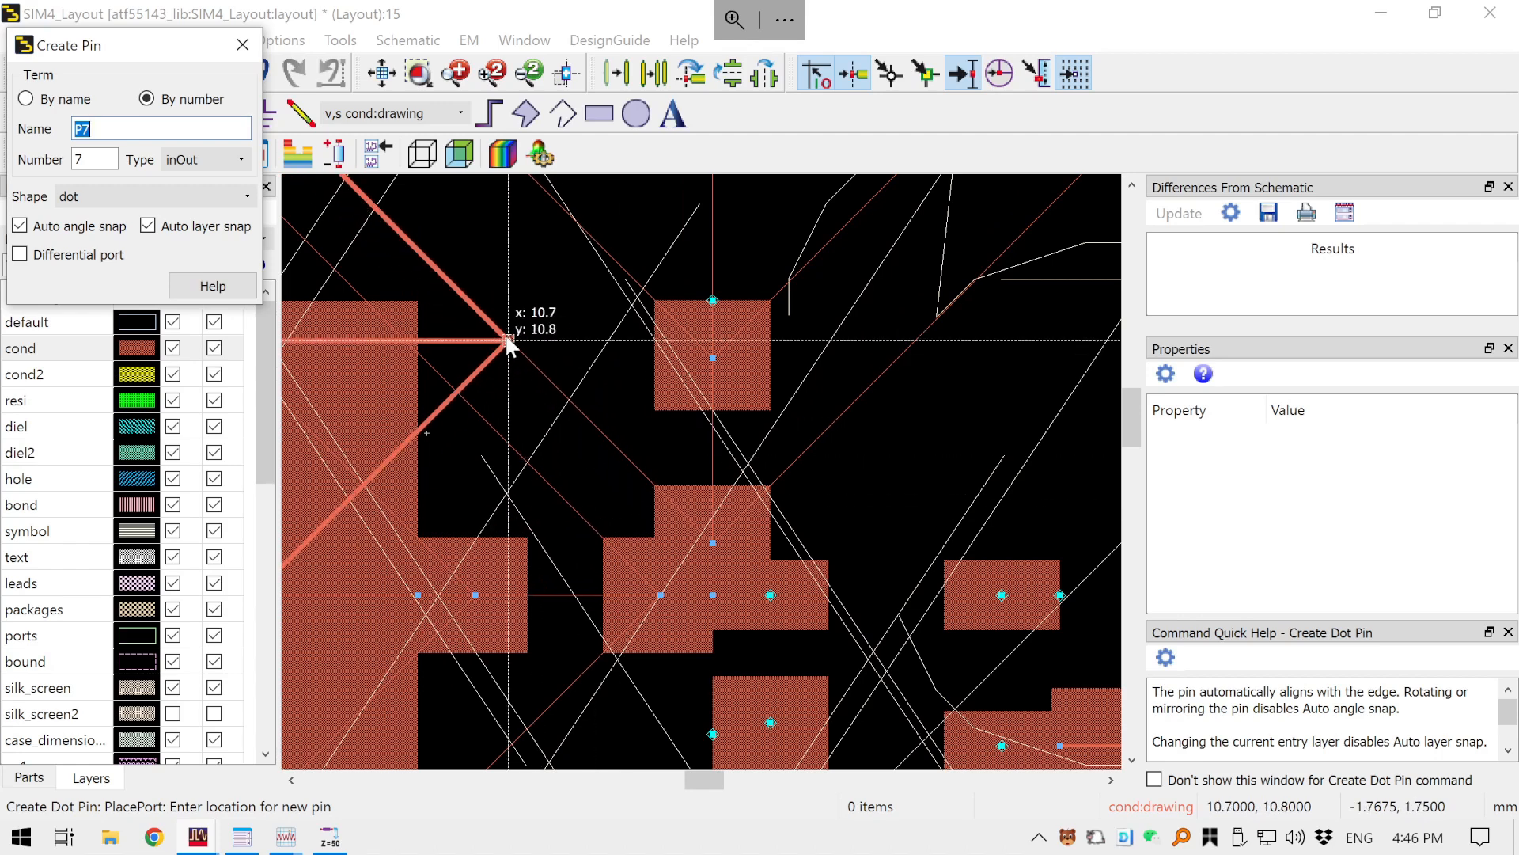
click(706, 299)
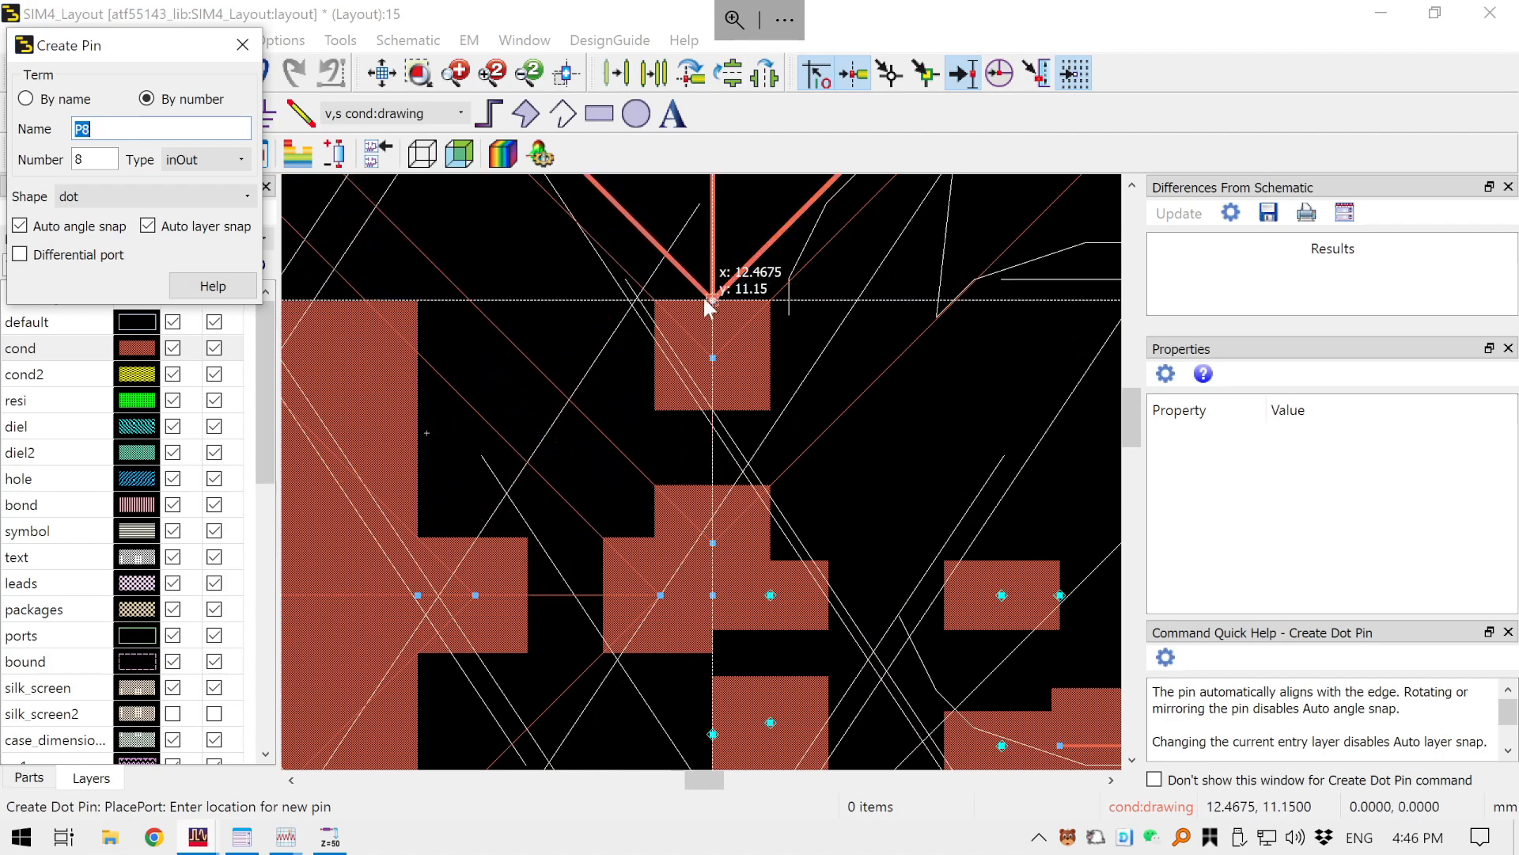
- Place pins P8 and P9 on the facing pads of the output side's lower shunt component, and P10 on the lower pad's outer edge
scroll(549, 283, down, 5)
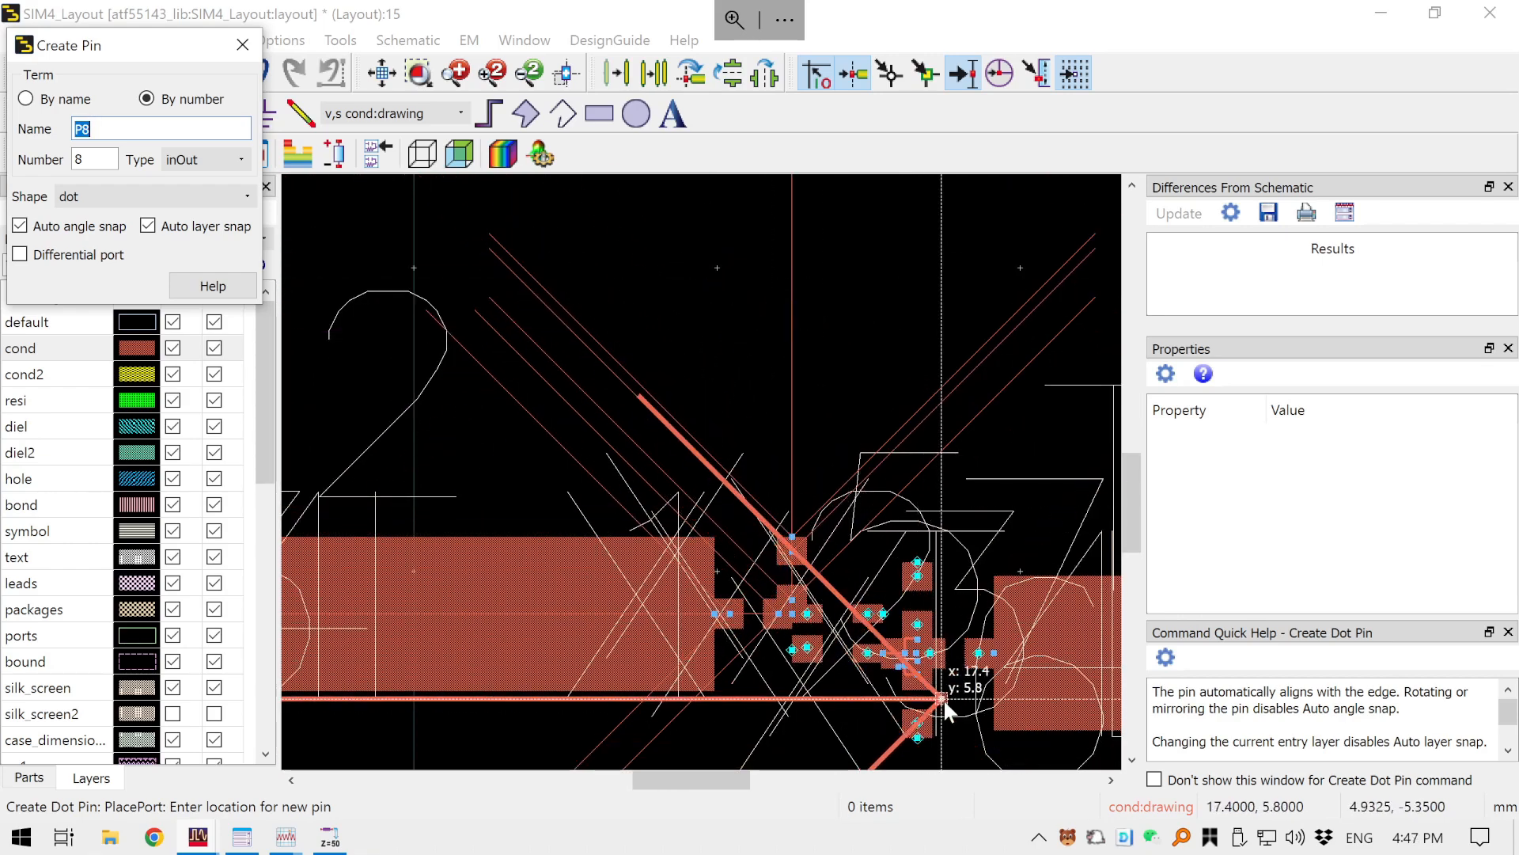
scroll(943, 698, up, 1)
scroll(922, 704, up, 4)
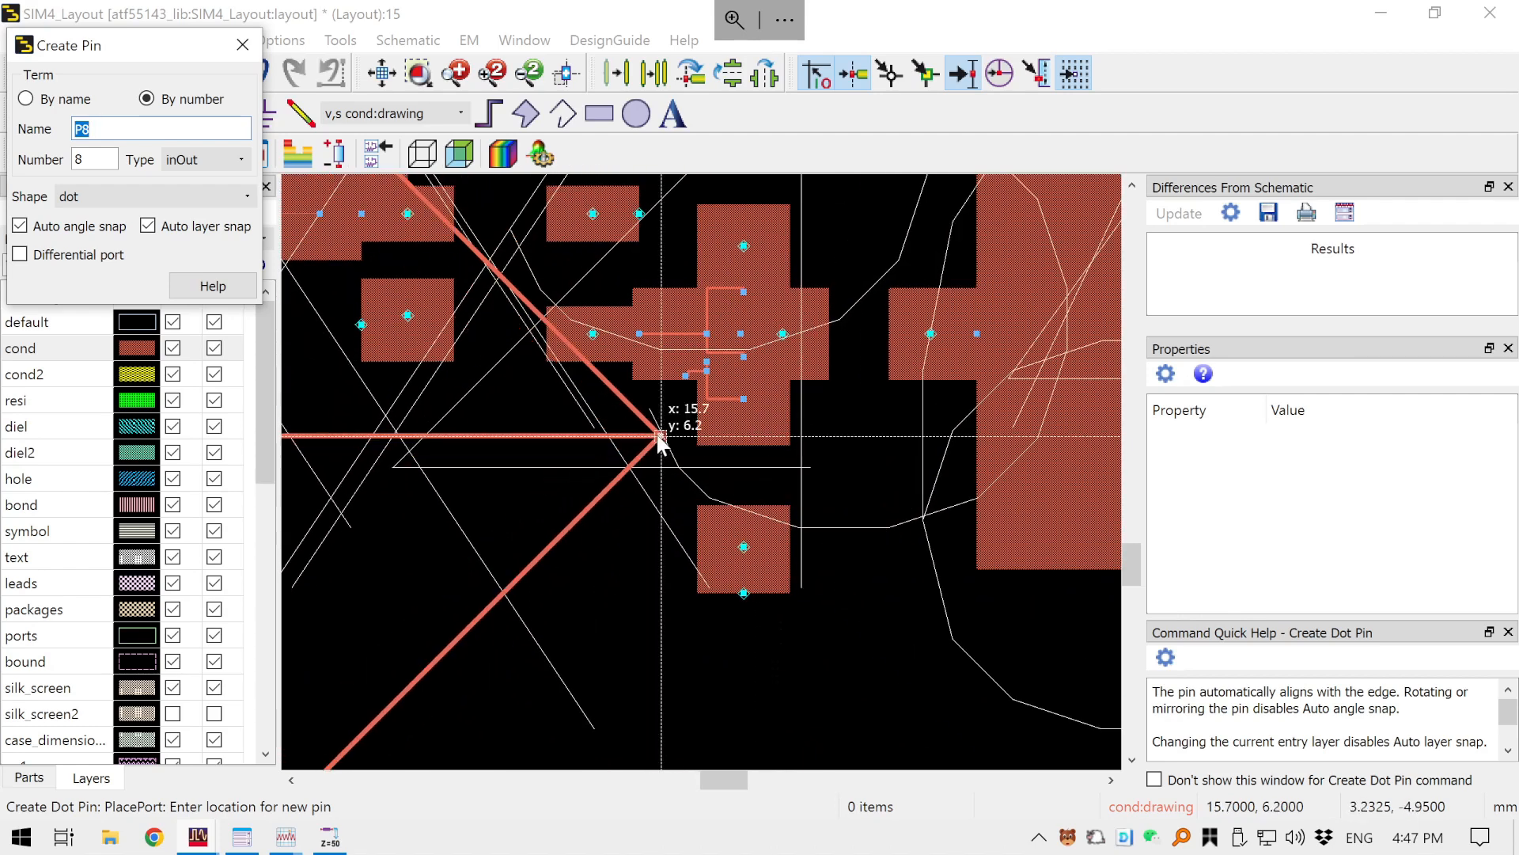
scroll(795, 436, up, 2)
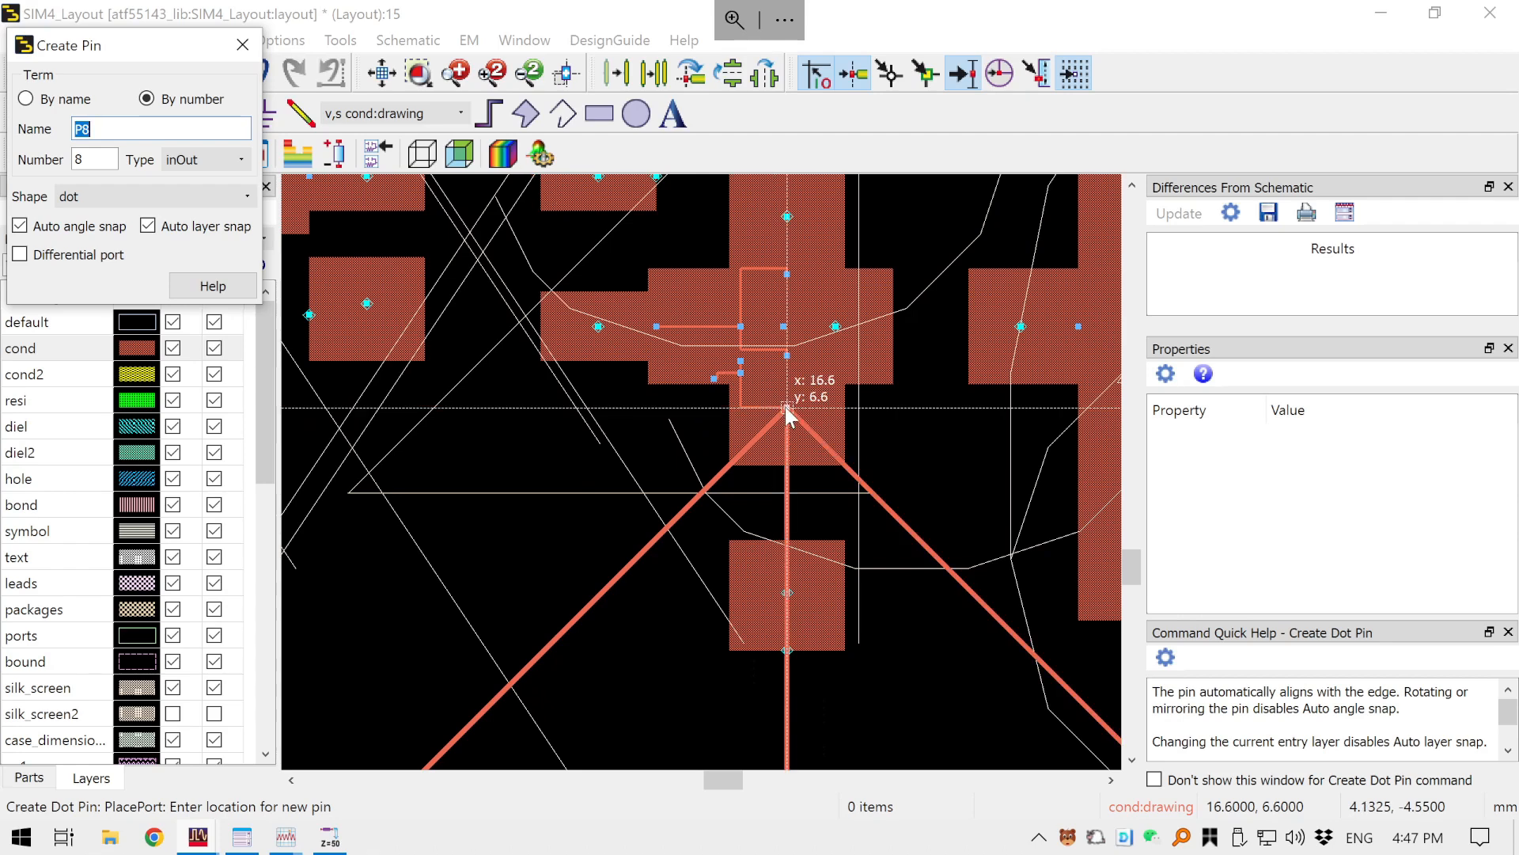
click(785, 407)
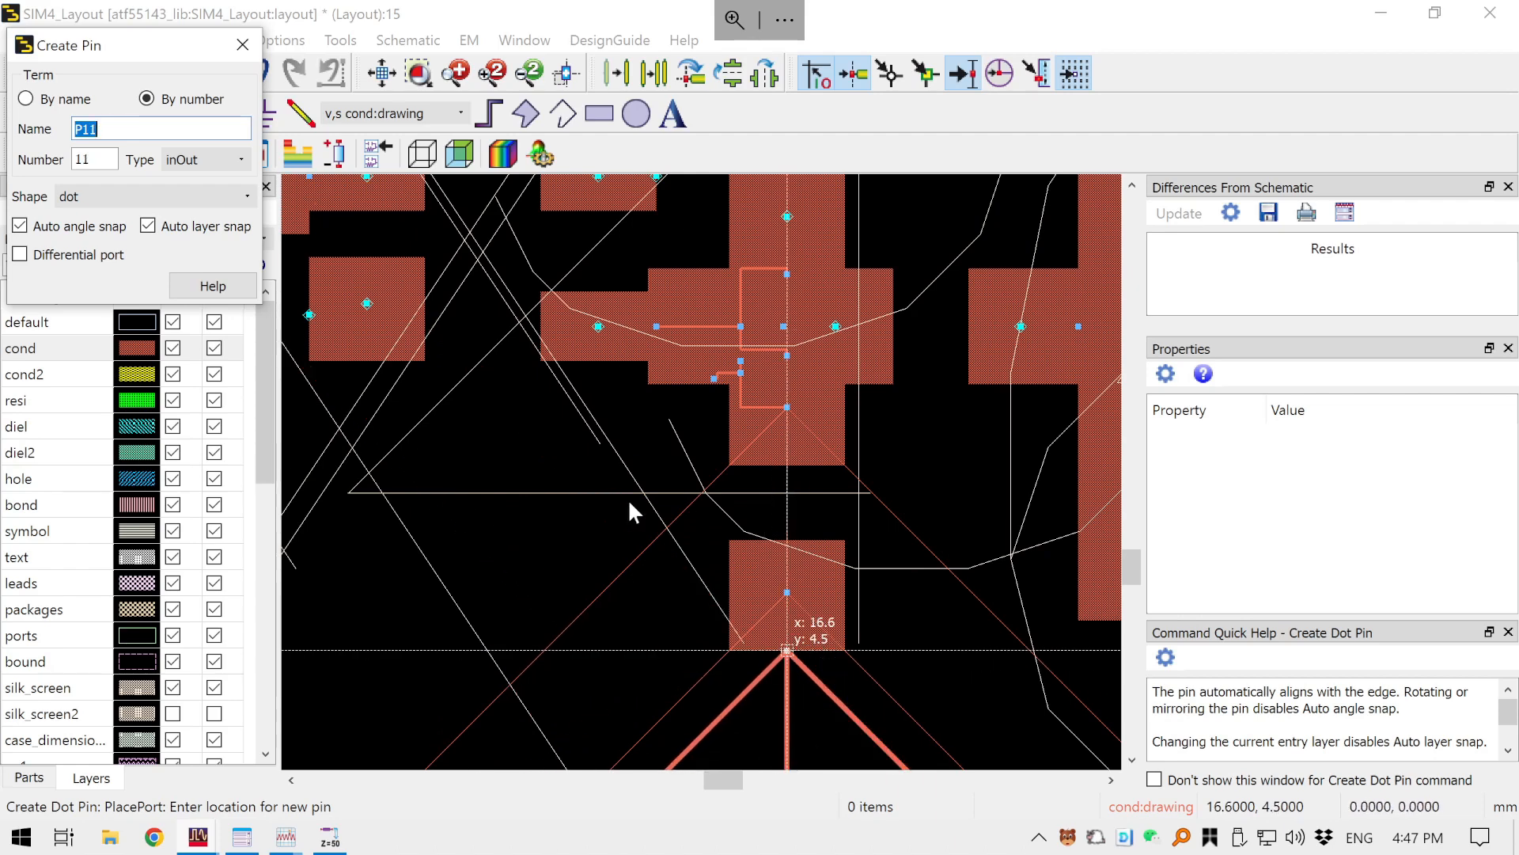
- Place pins P11 and P12 on the two facing pads of the series component at the inner end of output line TL3
scroll(792, 531, down, 5)
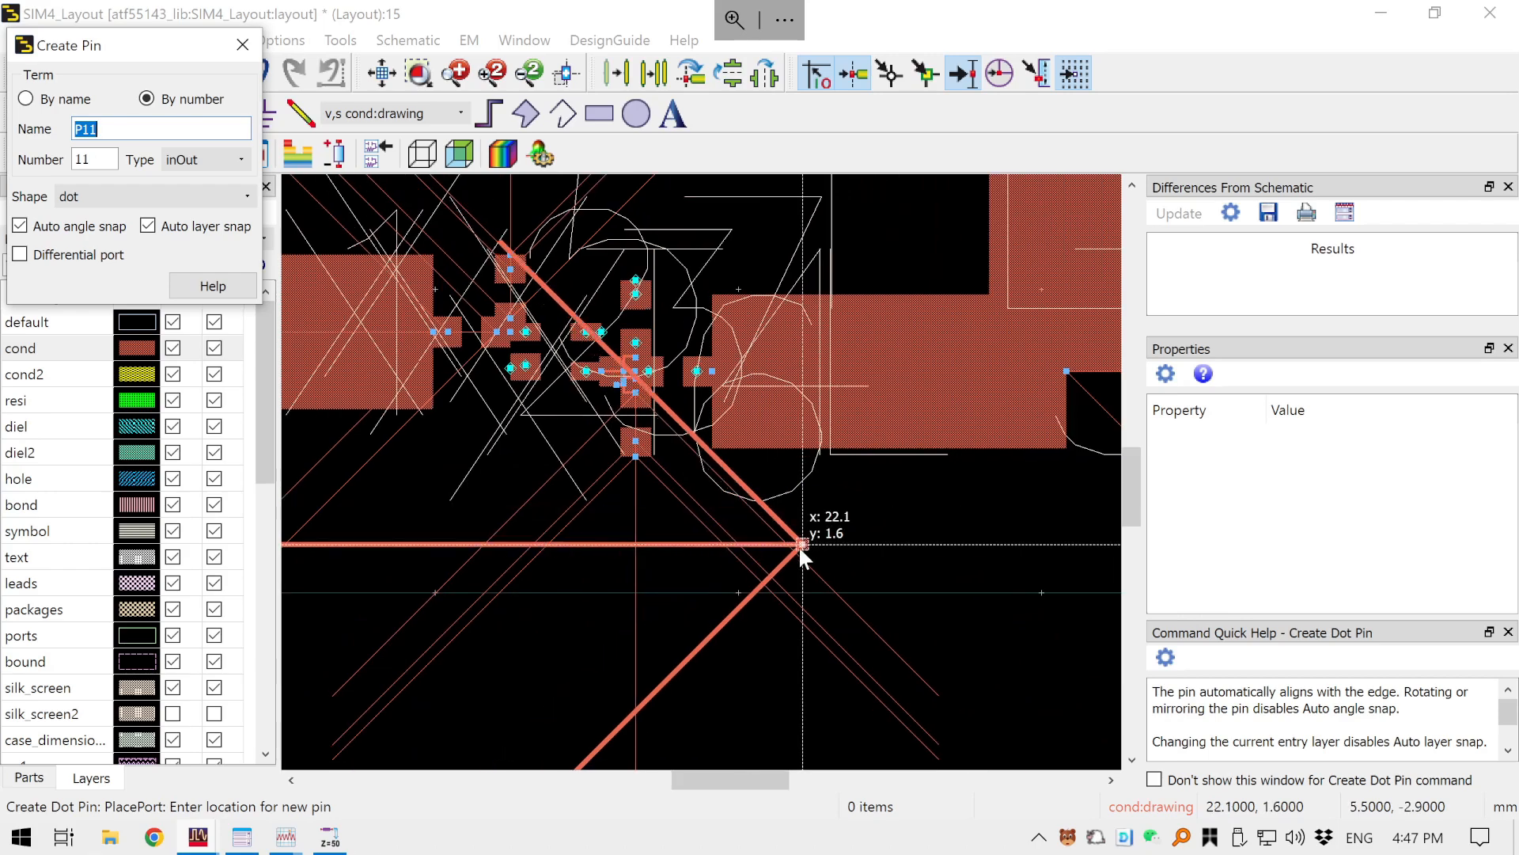
scroll(637, 348, up, 4)
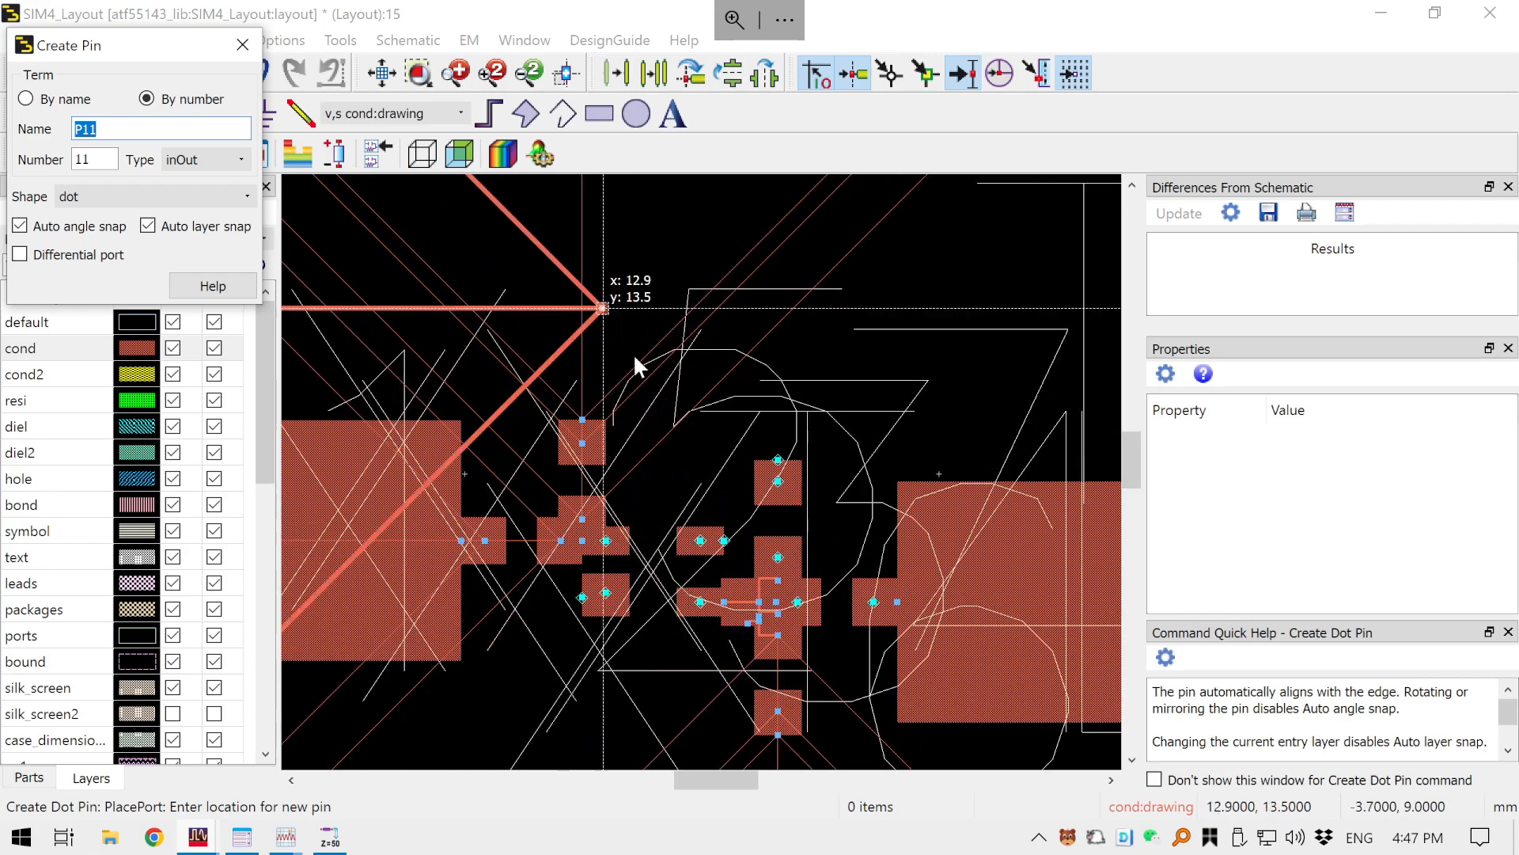
scroll(697, 411, up, 2)
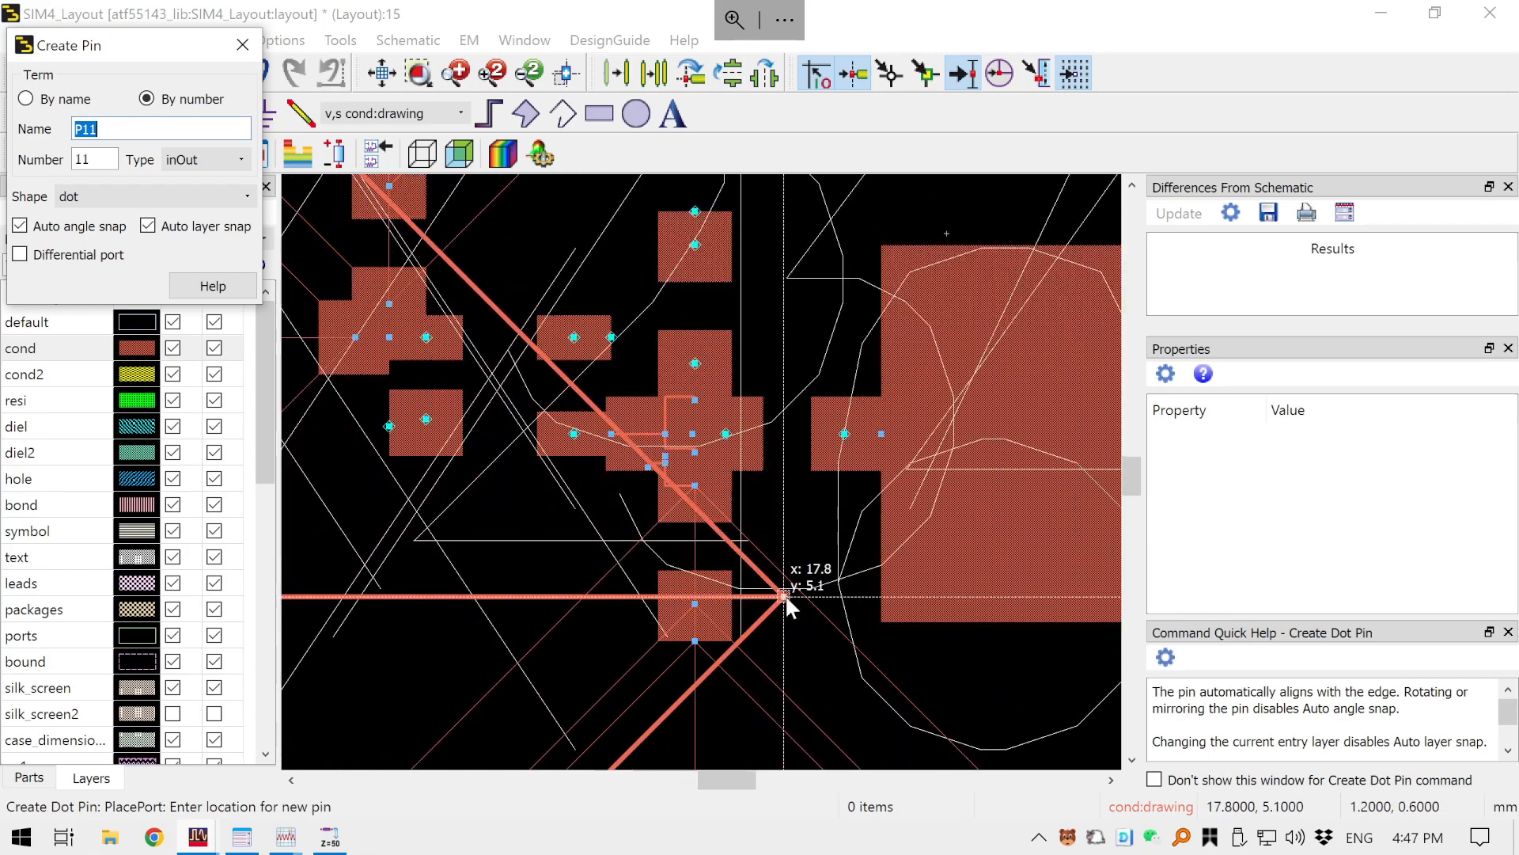
scroll(785, 598, up, 1)
scroll(783, 606, down, 2)
scroll(641, 286, up, 1)
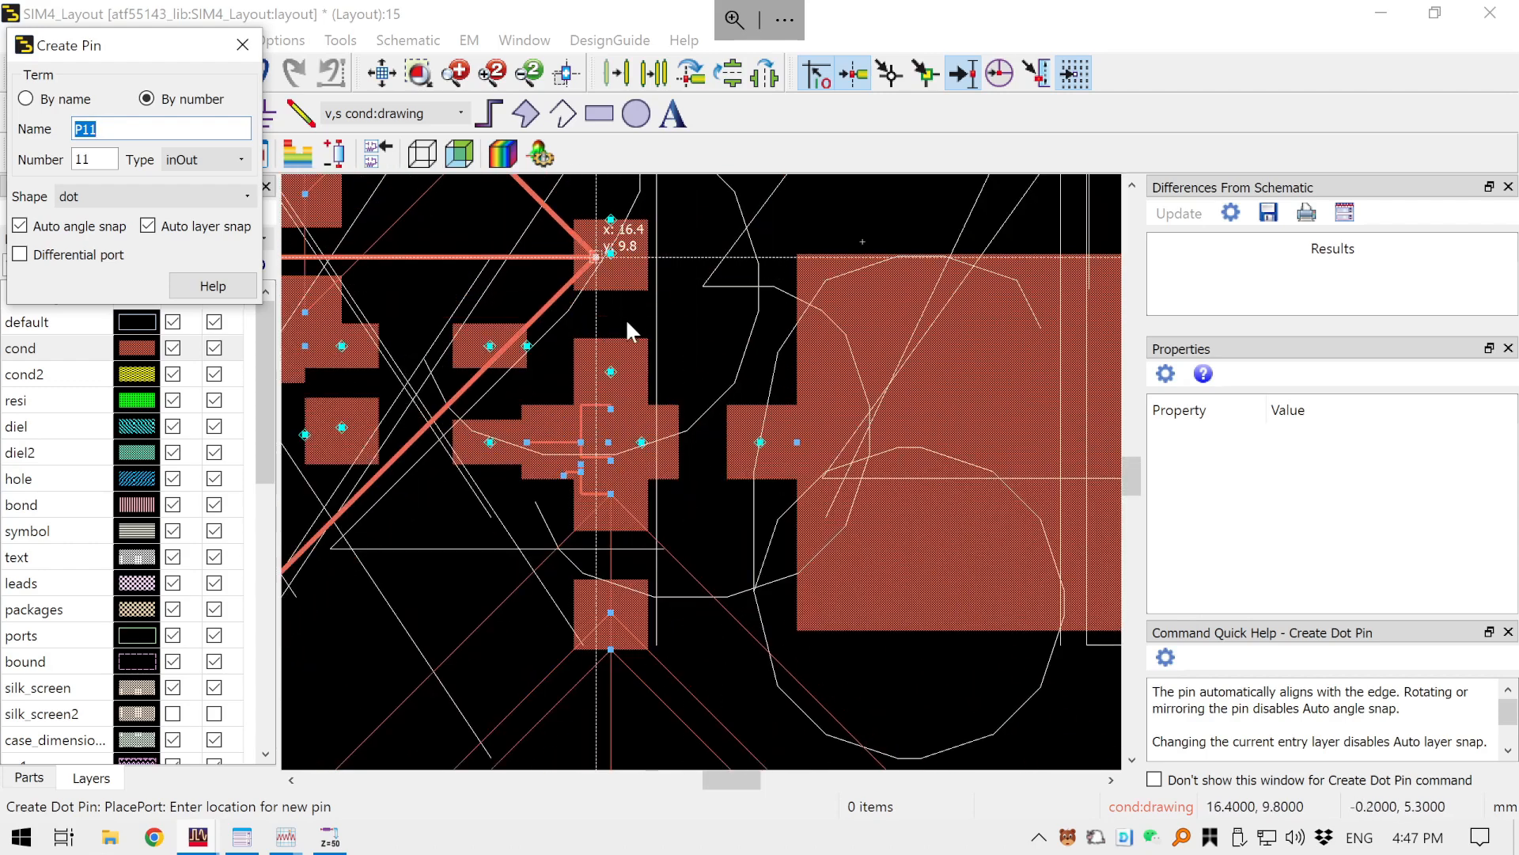
scroll(664, 400, up, 1)
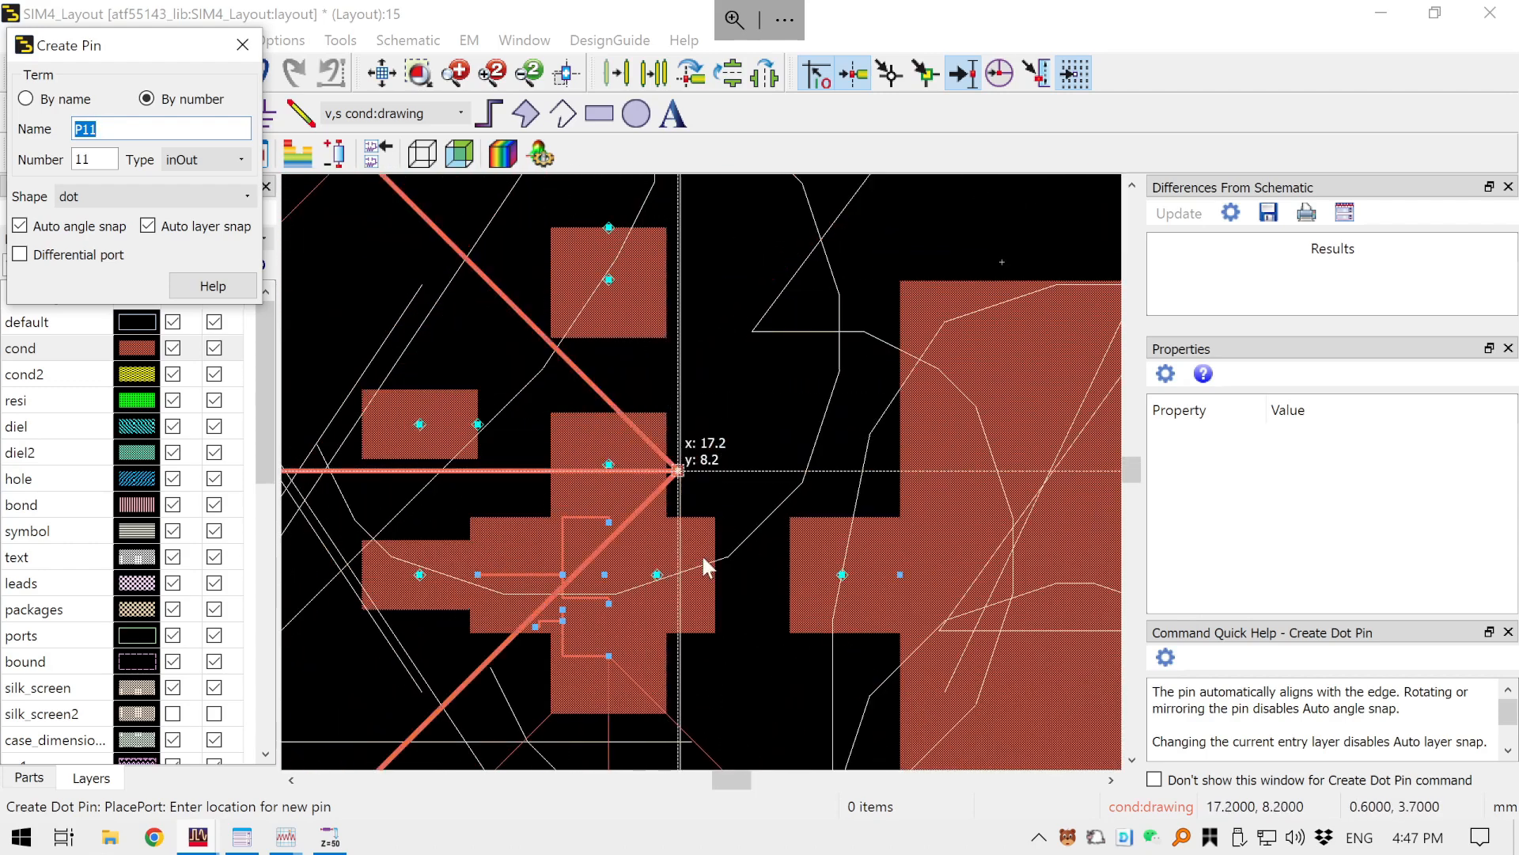
click(664, 577)
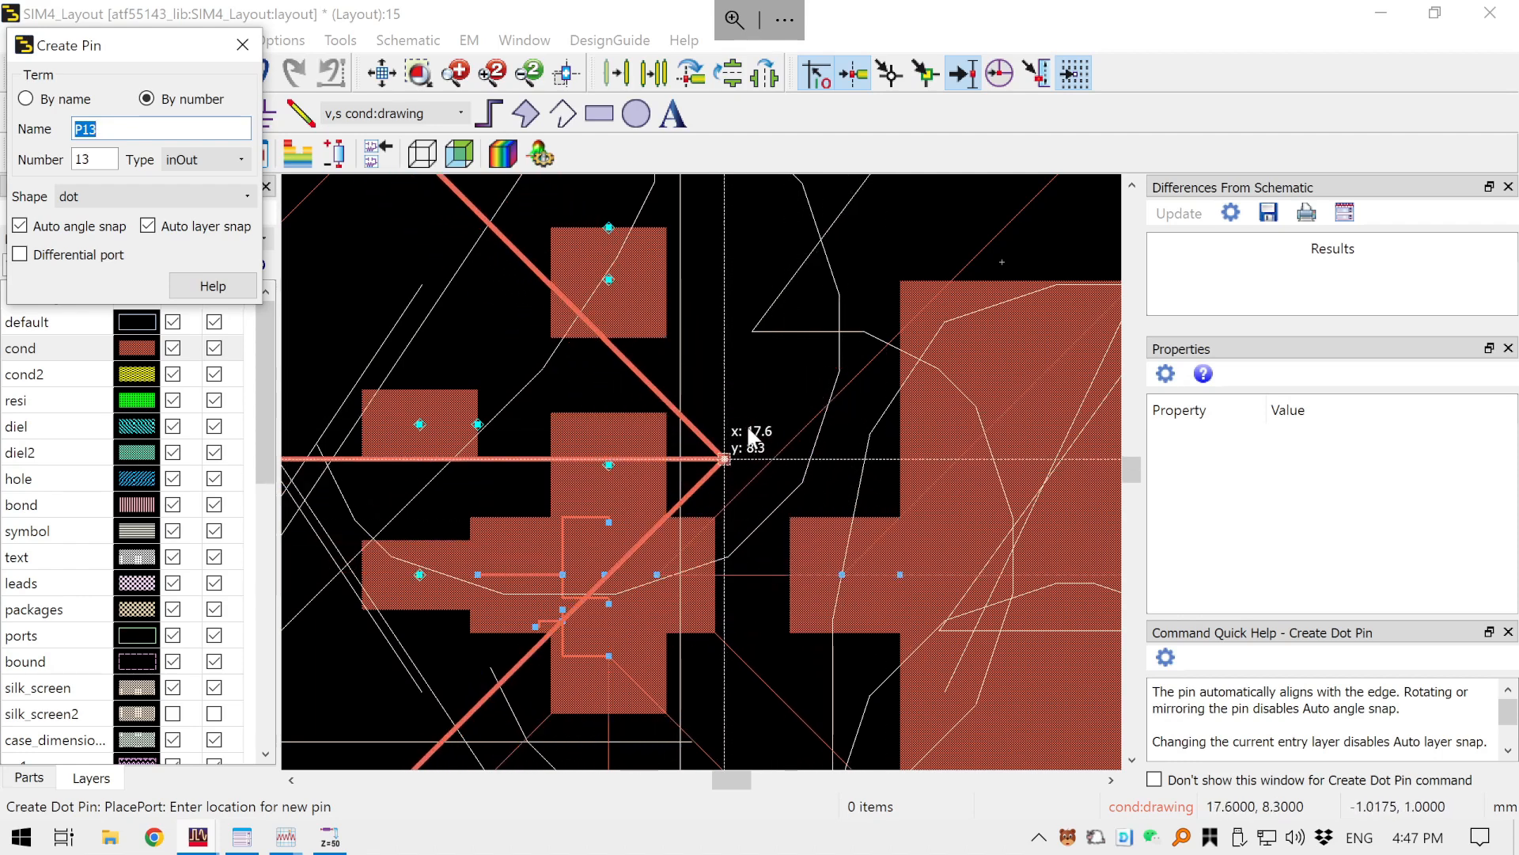
- Place pins P13 and P14 on the facing pads of the output side's upper shunt component, and P15 on the upper pad's outer edge
scroll(809, 358, down, 1)
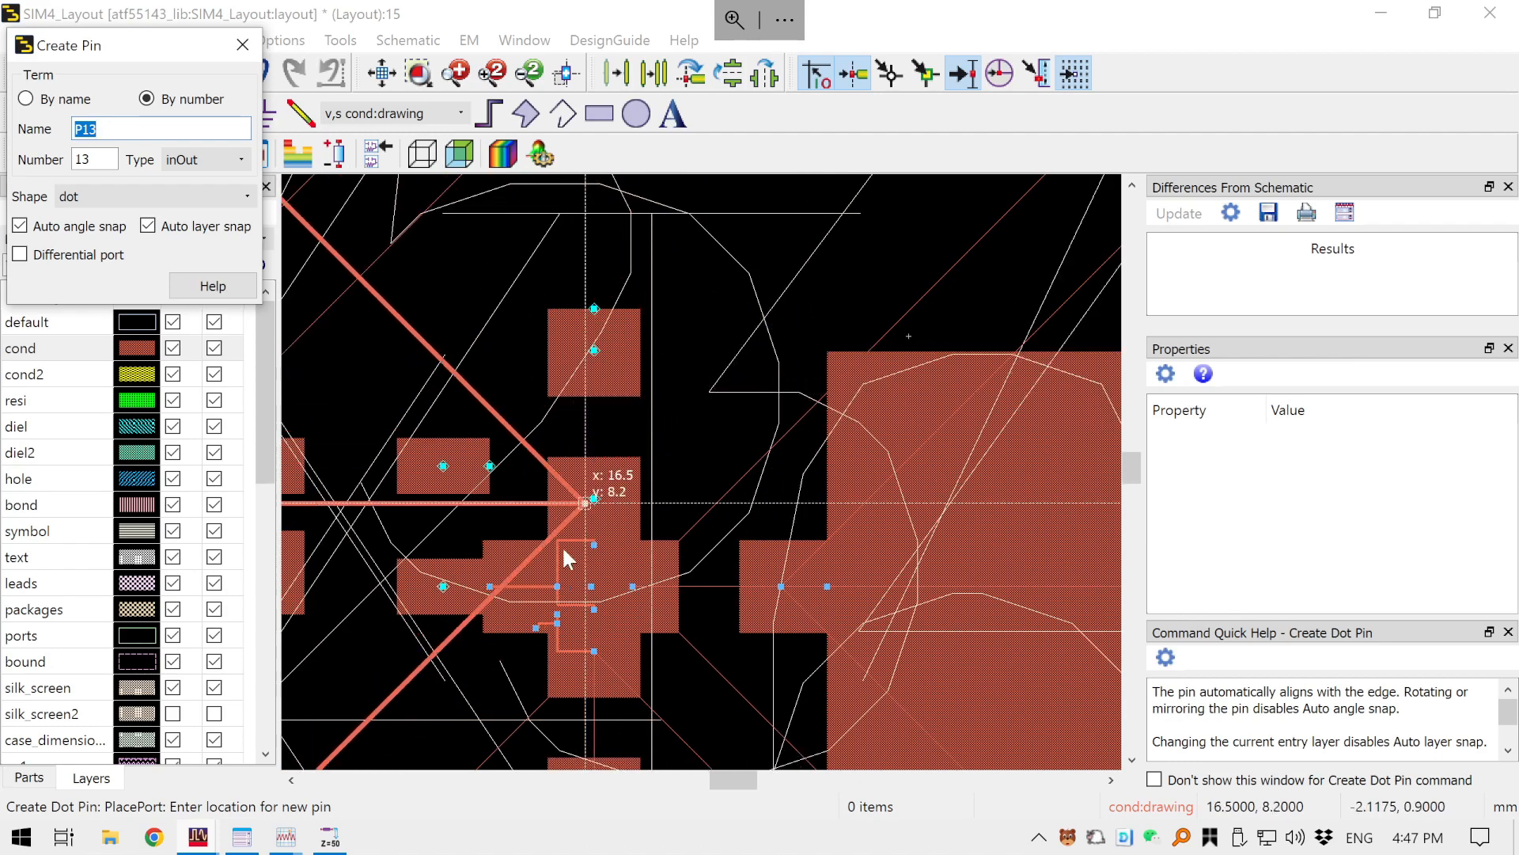
click(595, 349)
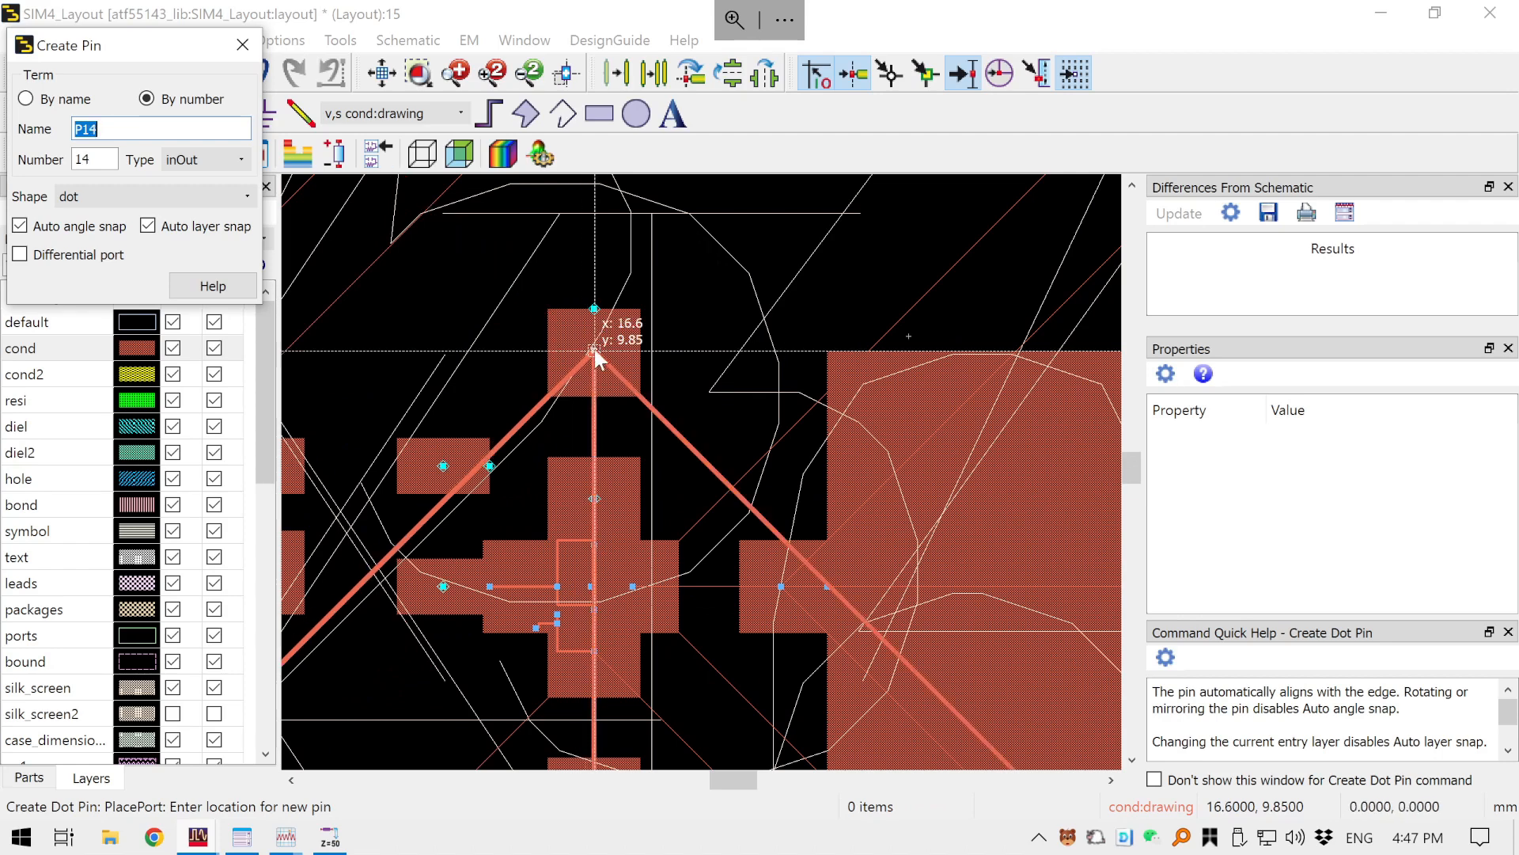
click(595, 498)
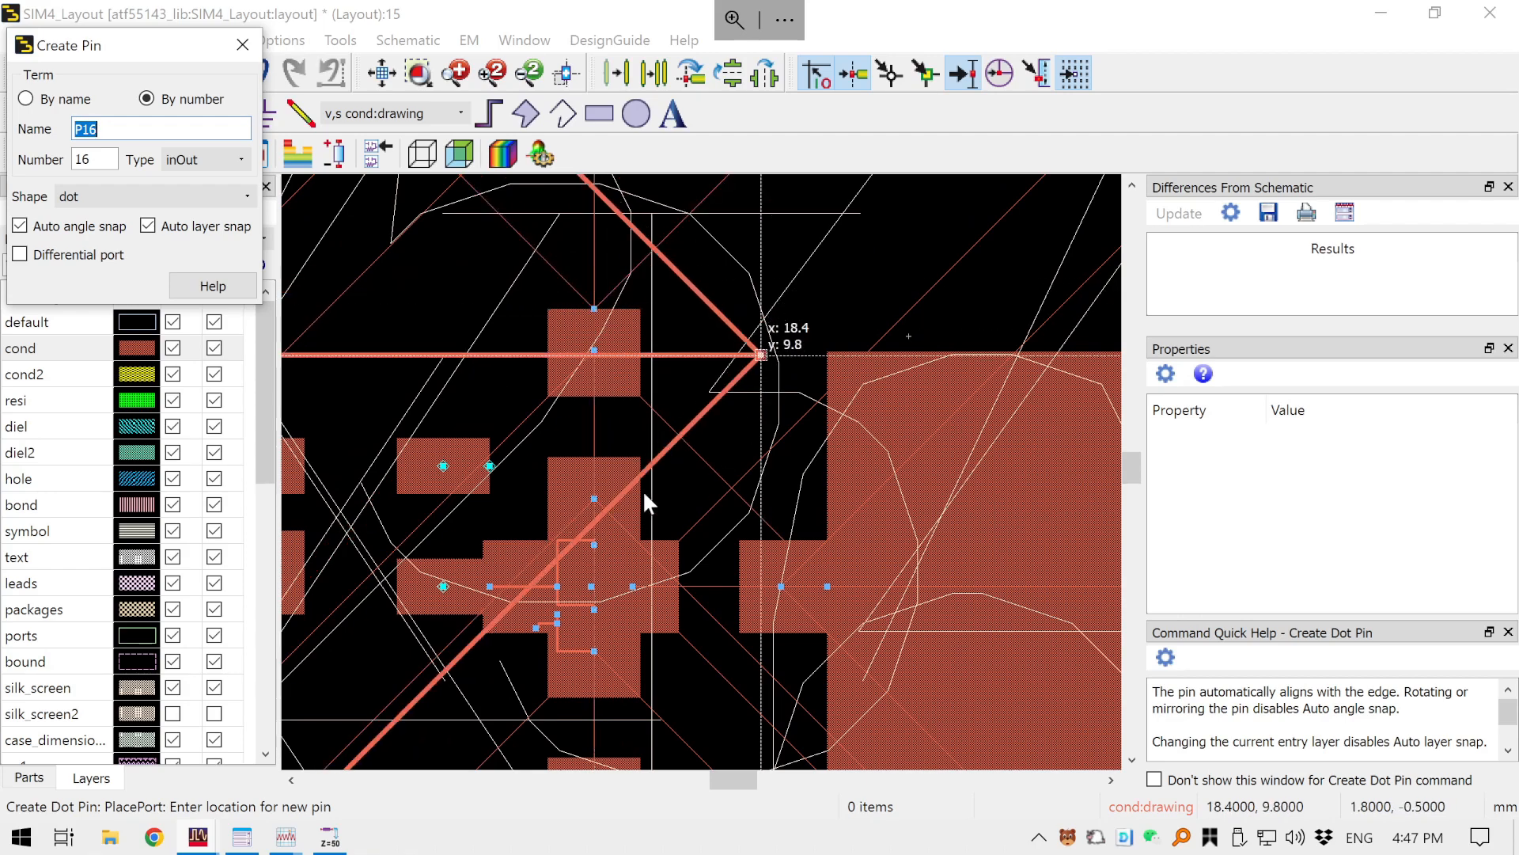
- Place pins P16 to P19 on the transistor's four pads, going counterclockwise from the upper pad on the input side
drag(575, 290, 824, 365)
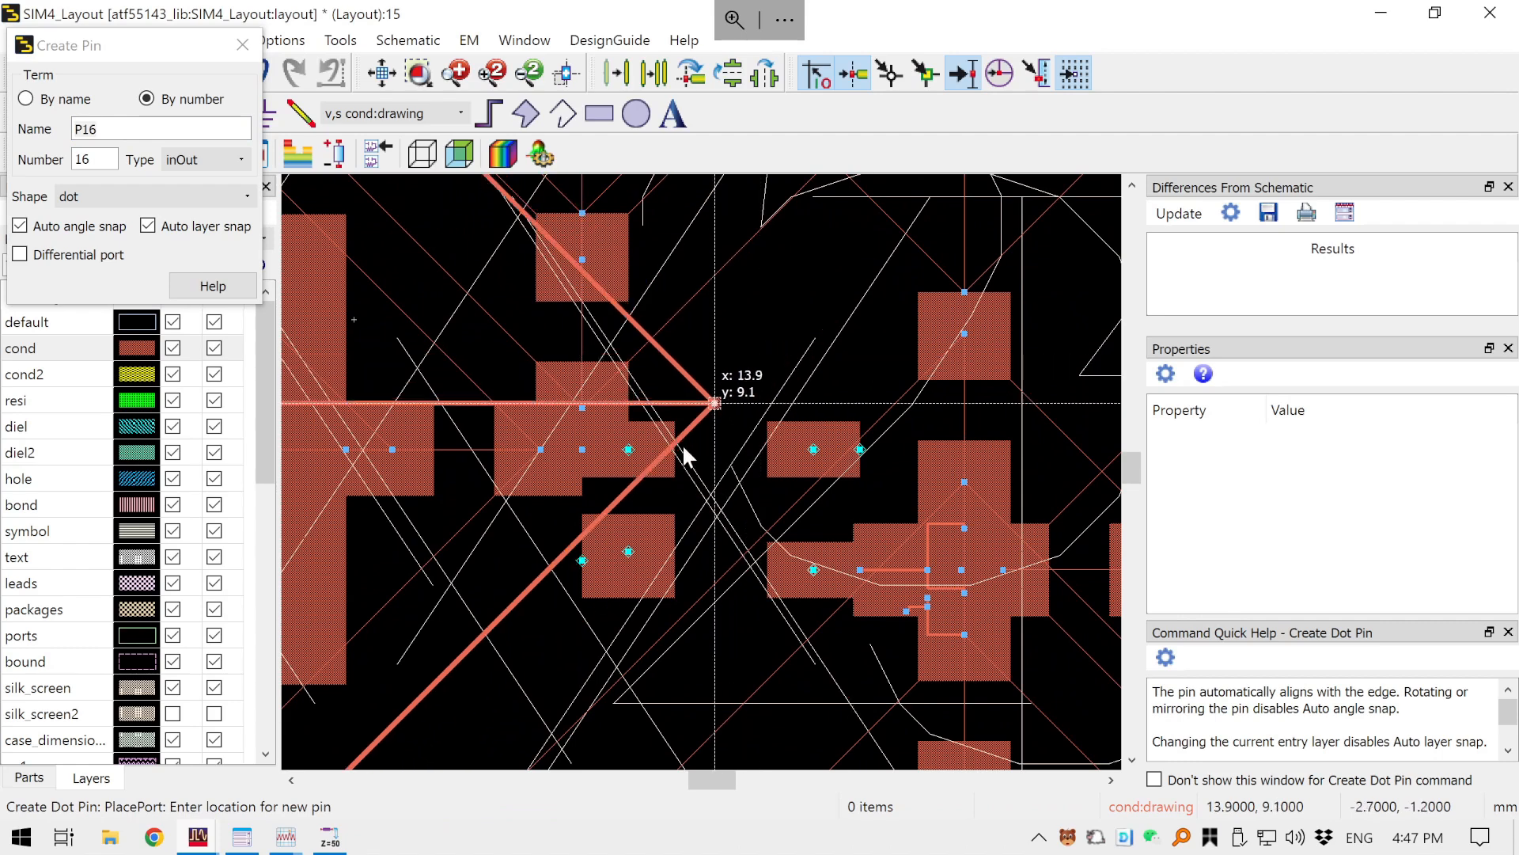
click(628, 449)
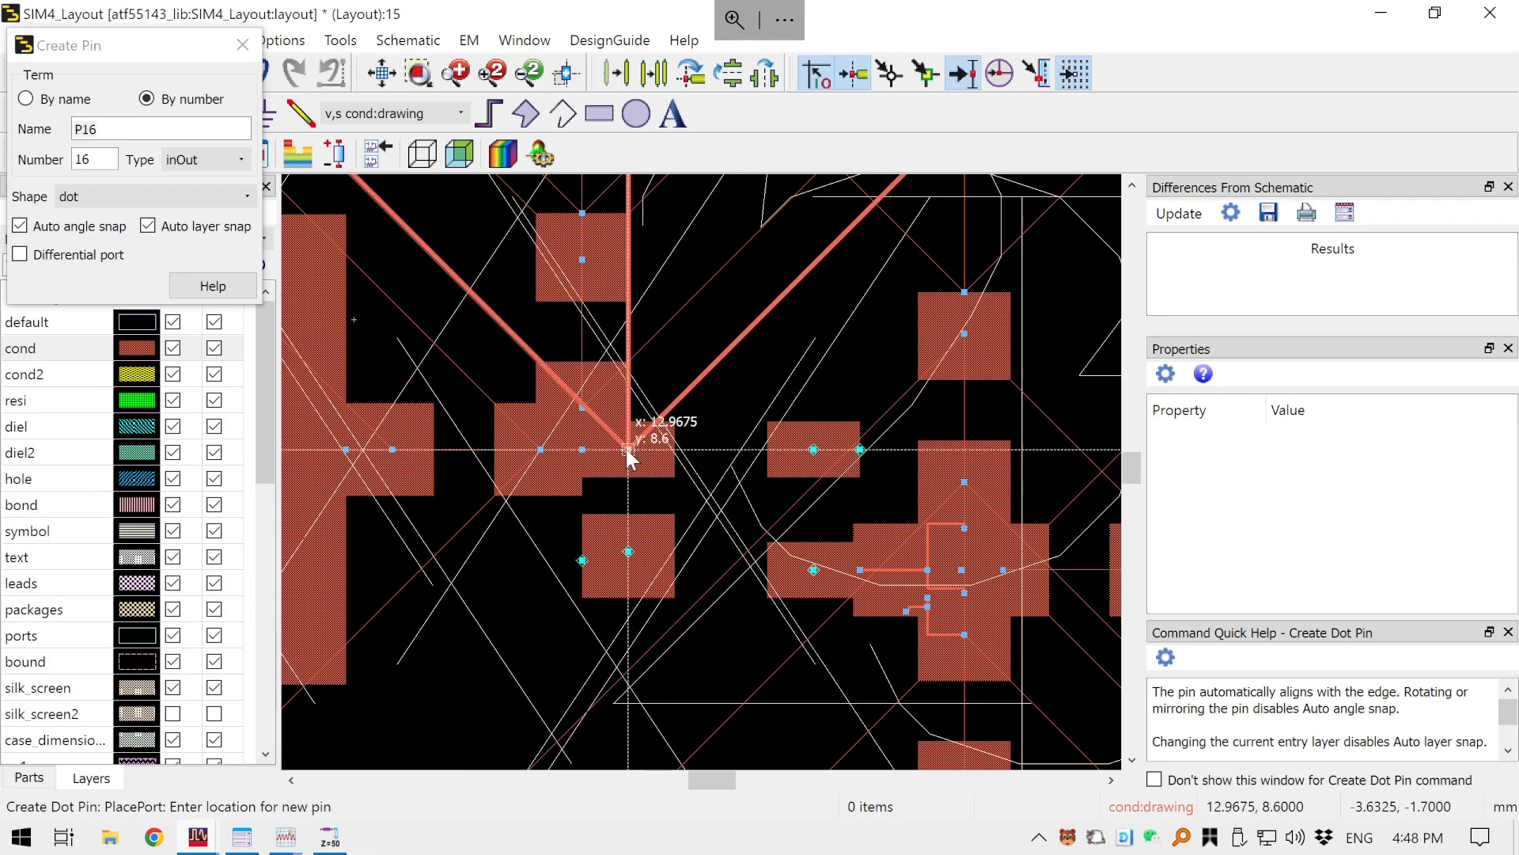
click(630, 550)
click(814, 569)
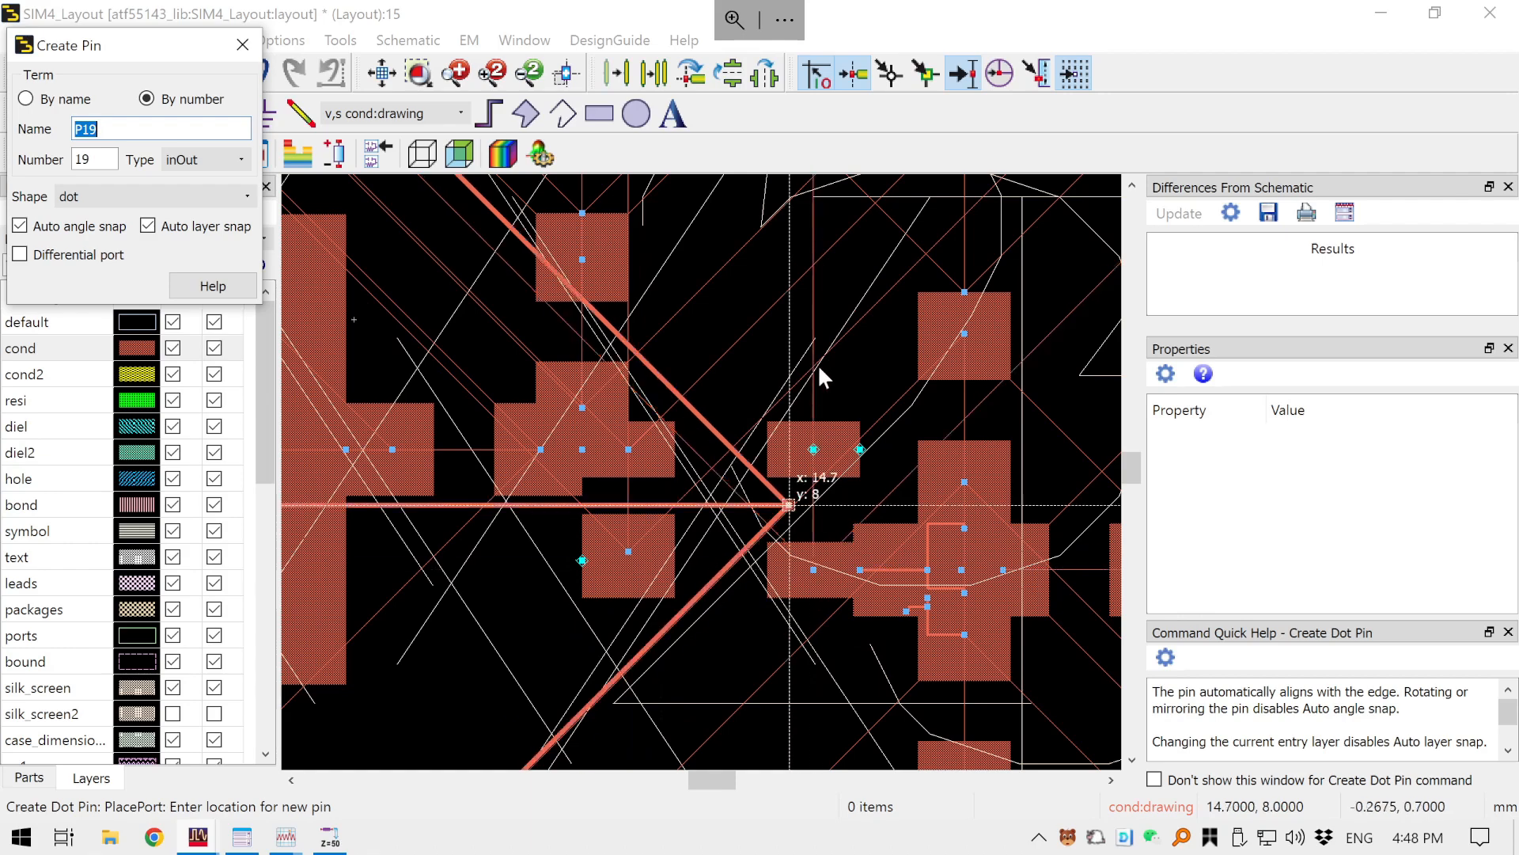
click(813, 449)
- Finish creating pins and save the layout
scroll(773, 291, down, 3)
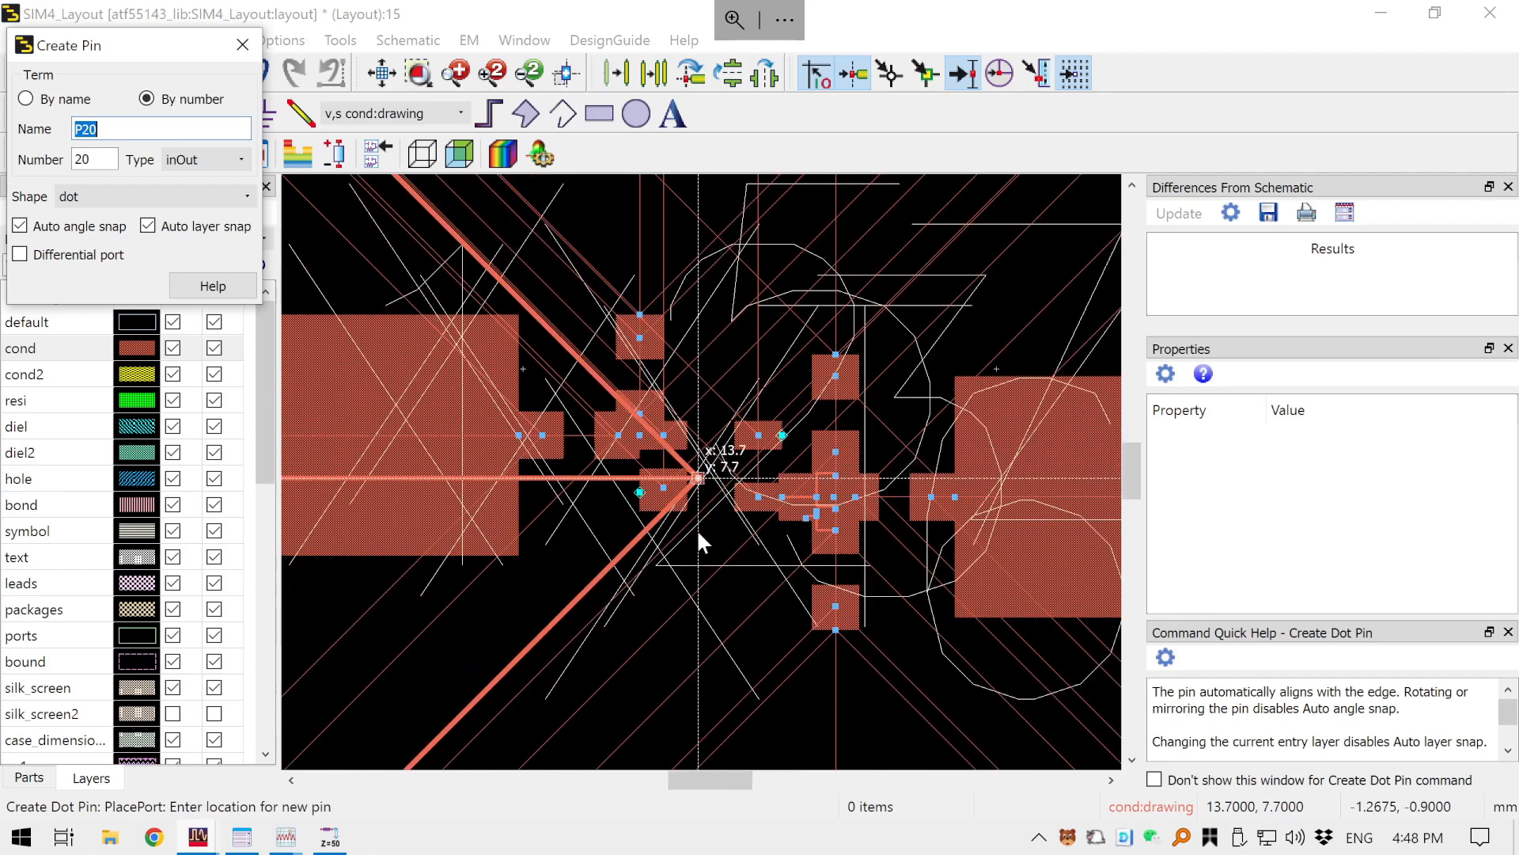
scroll(698, 526, down, 5)
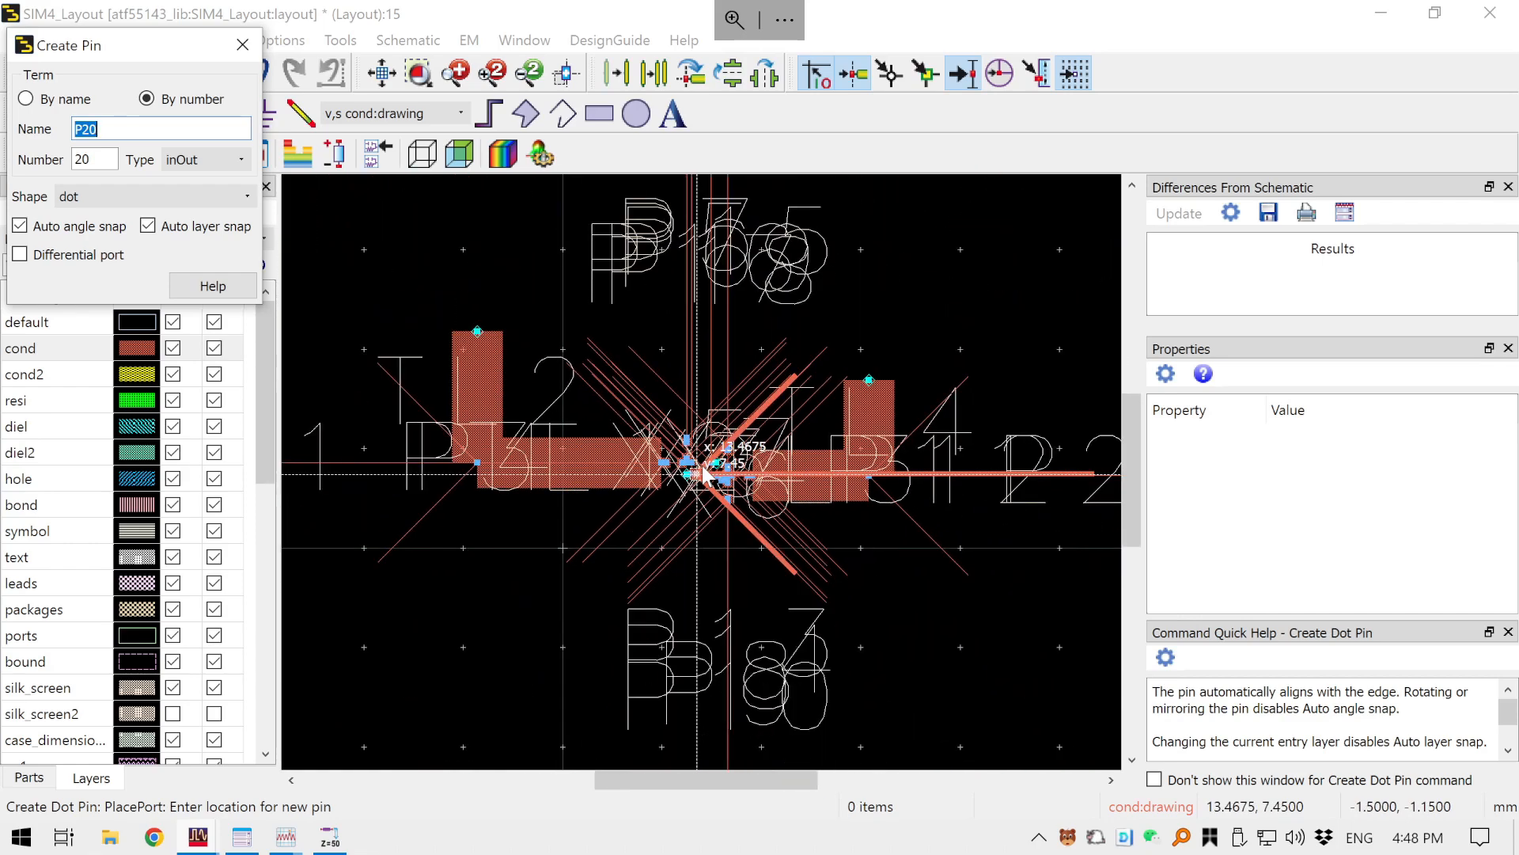
scroll(703, 473, up, 6)
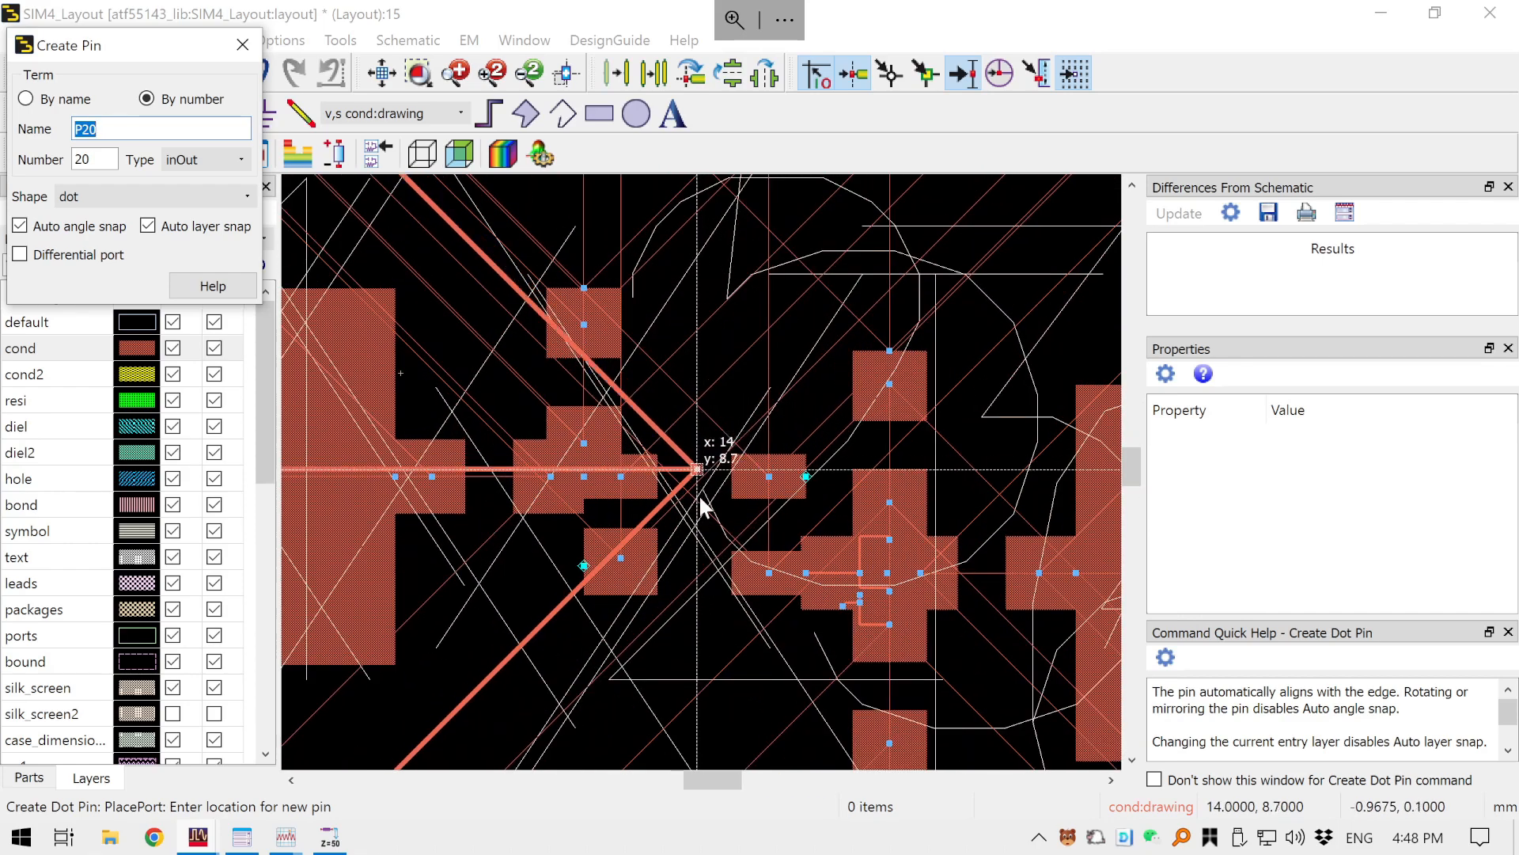
scroll(706, 509, up, 2)
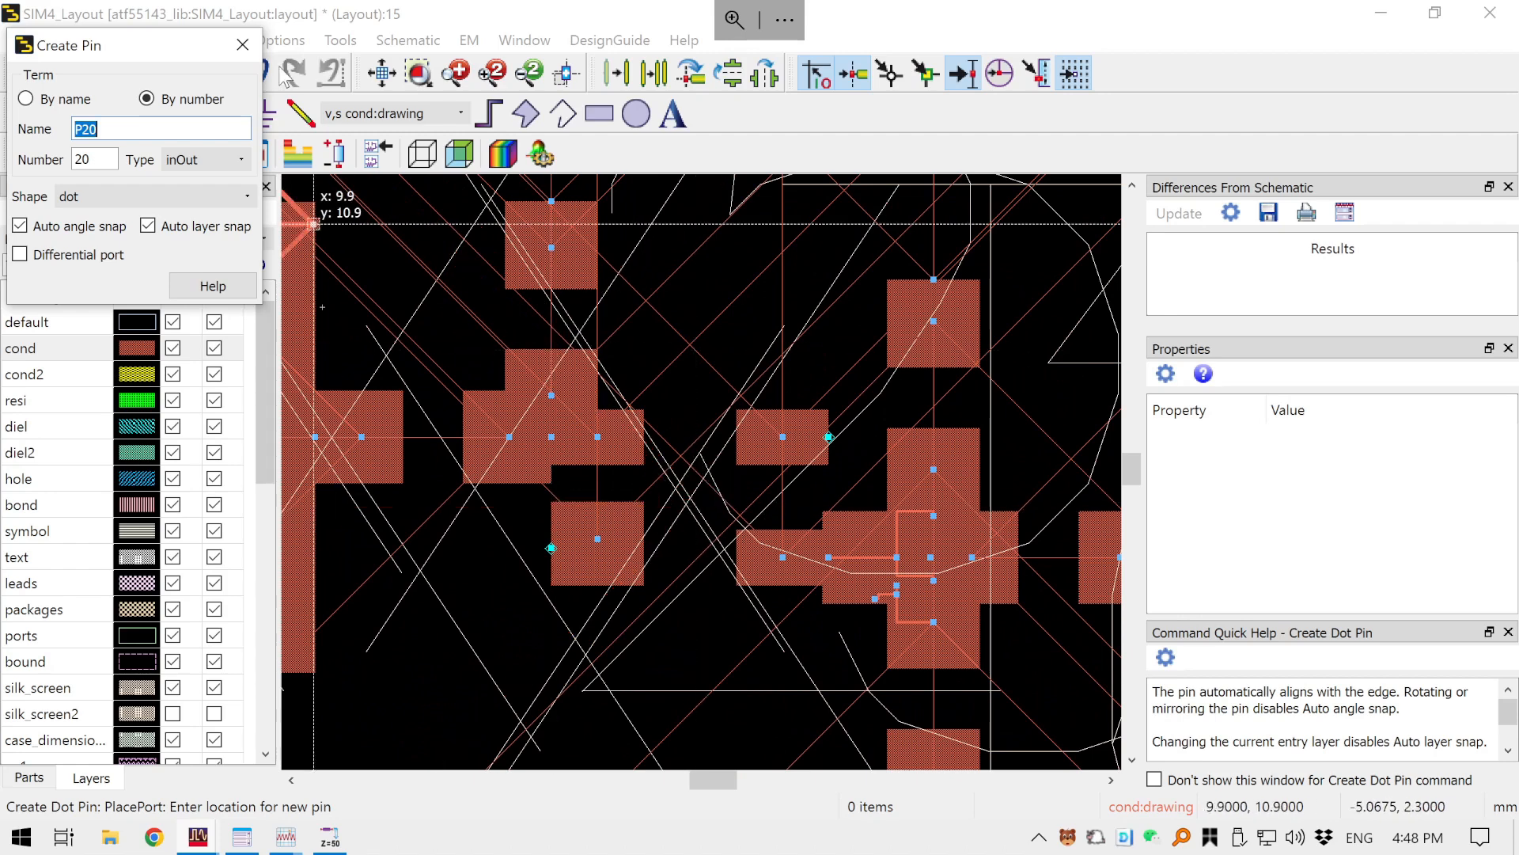
click(243, 44)
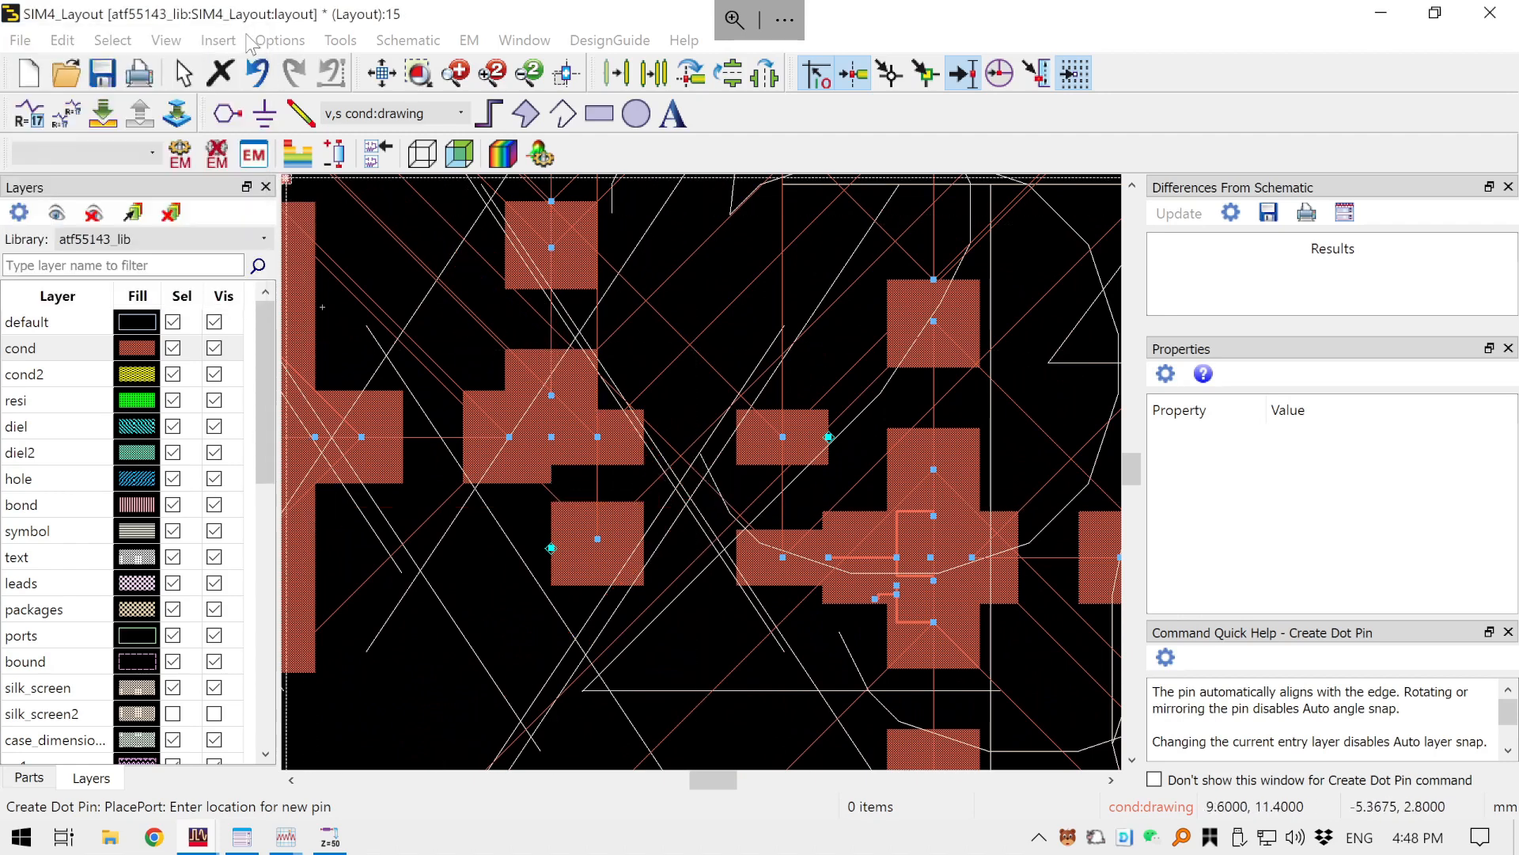
click(102, 76)
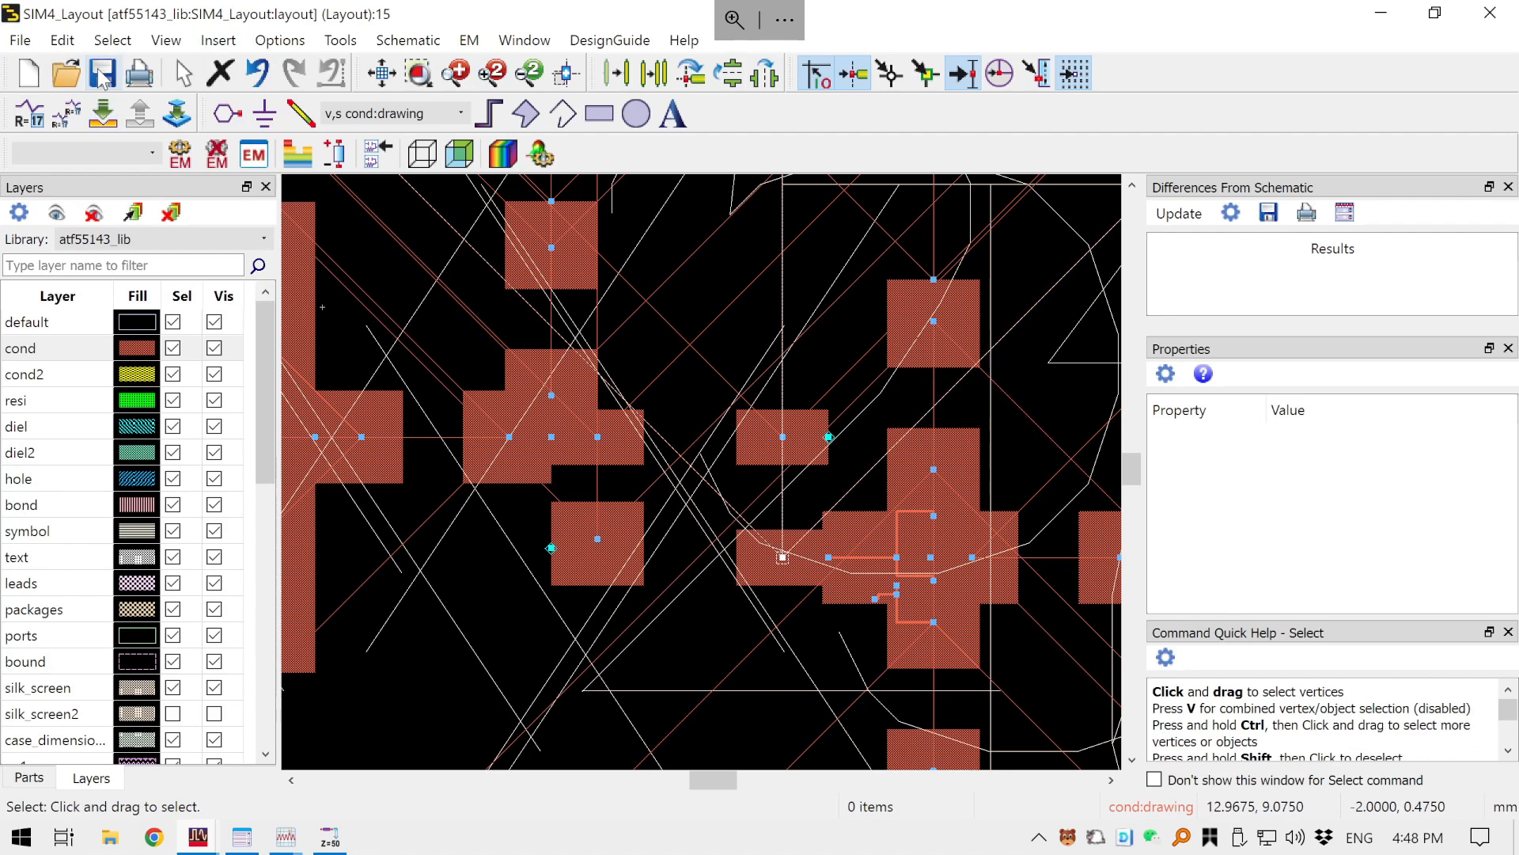
- Examine the pins placed on the input and output lines and around the transistor and its neighbouring components
scroll(644, 562, down, 2)
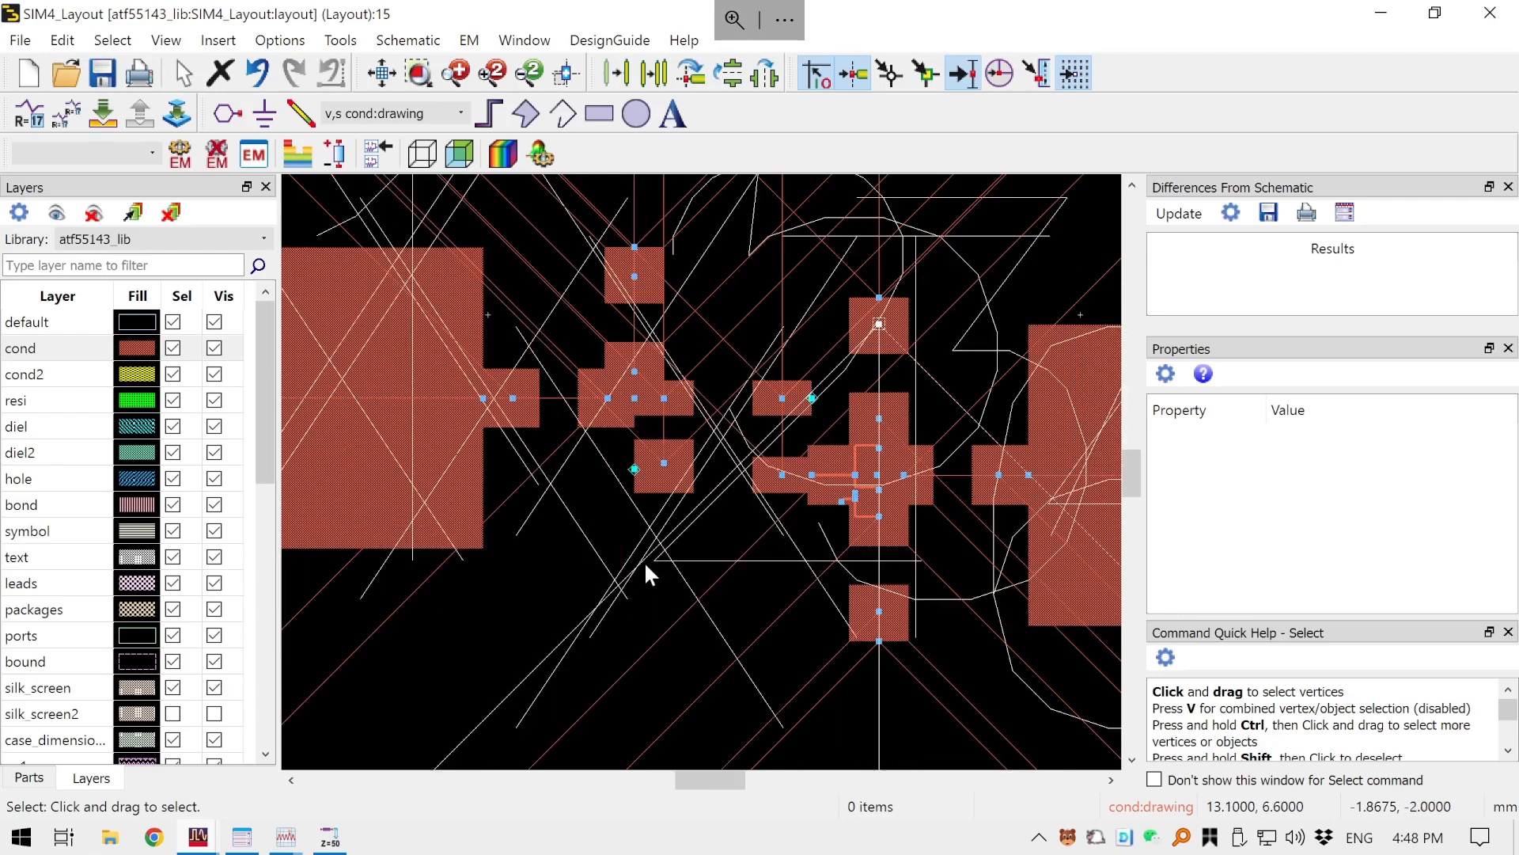
scroll(684, 570, down, 3)
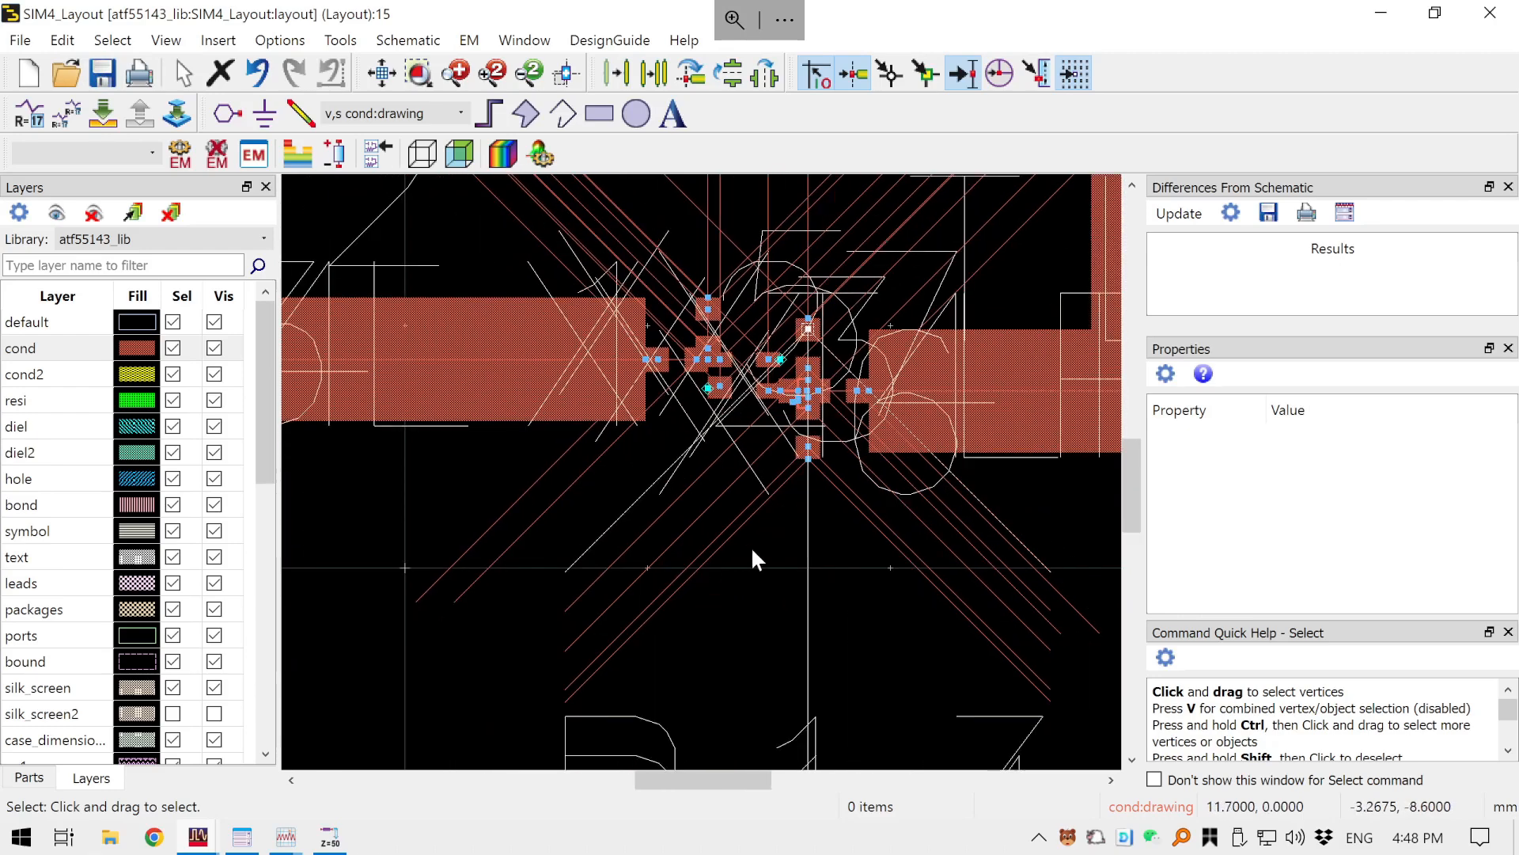
drag(720, 611, 678, 687)
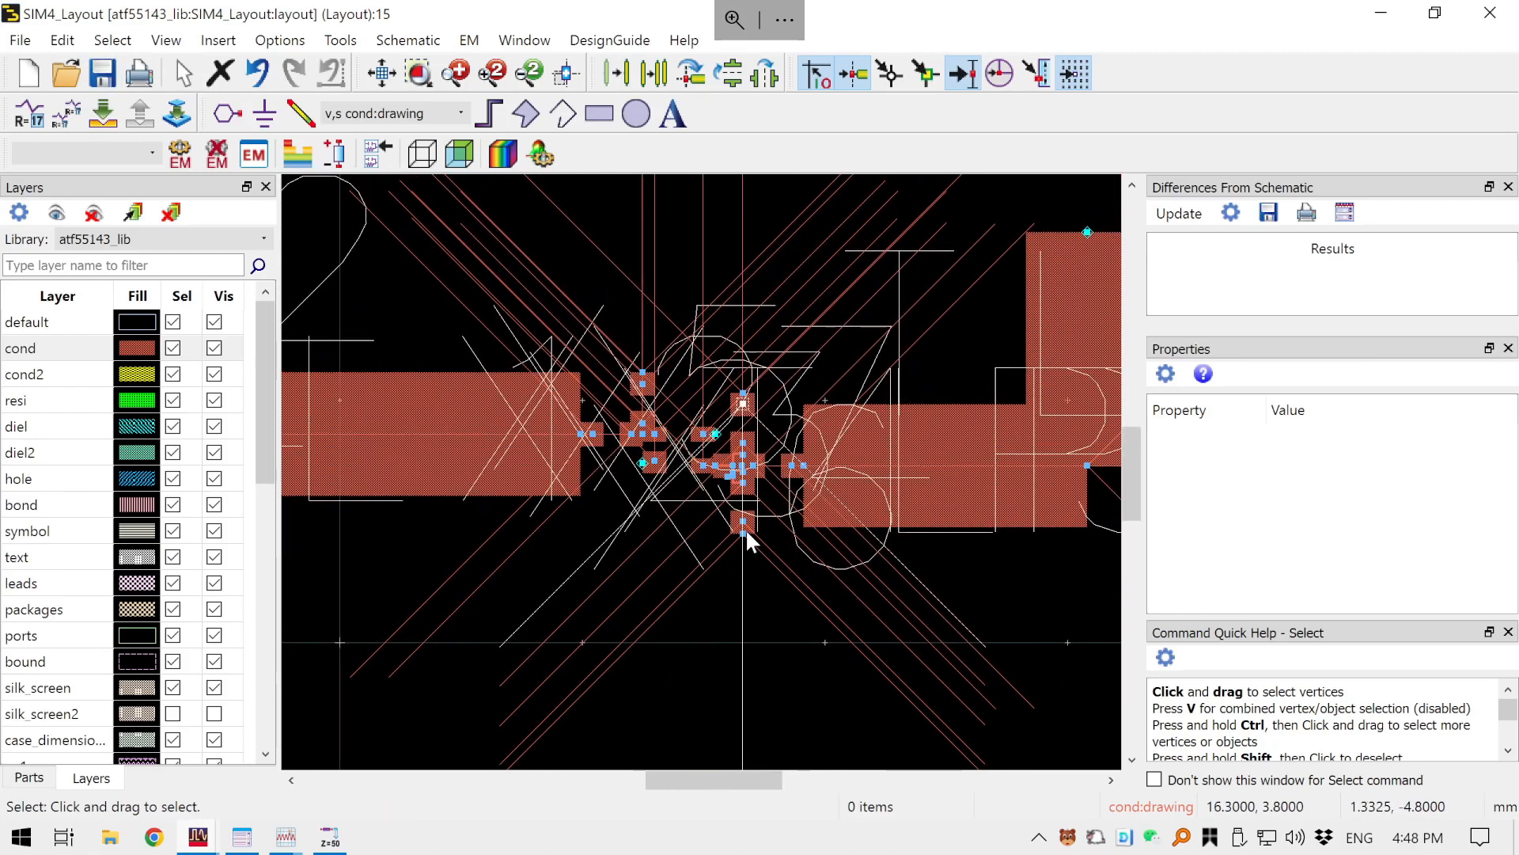
scroll(747, 525, up, 2)
scroll(691, 471, down, 2)
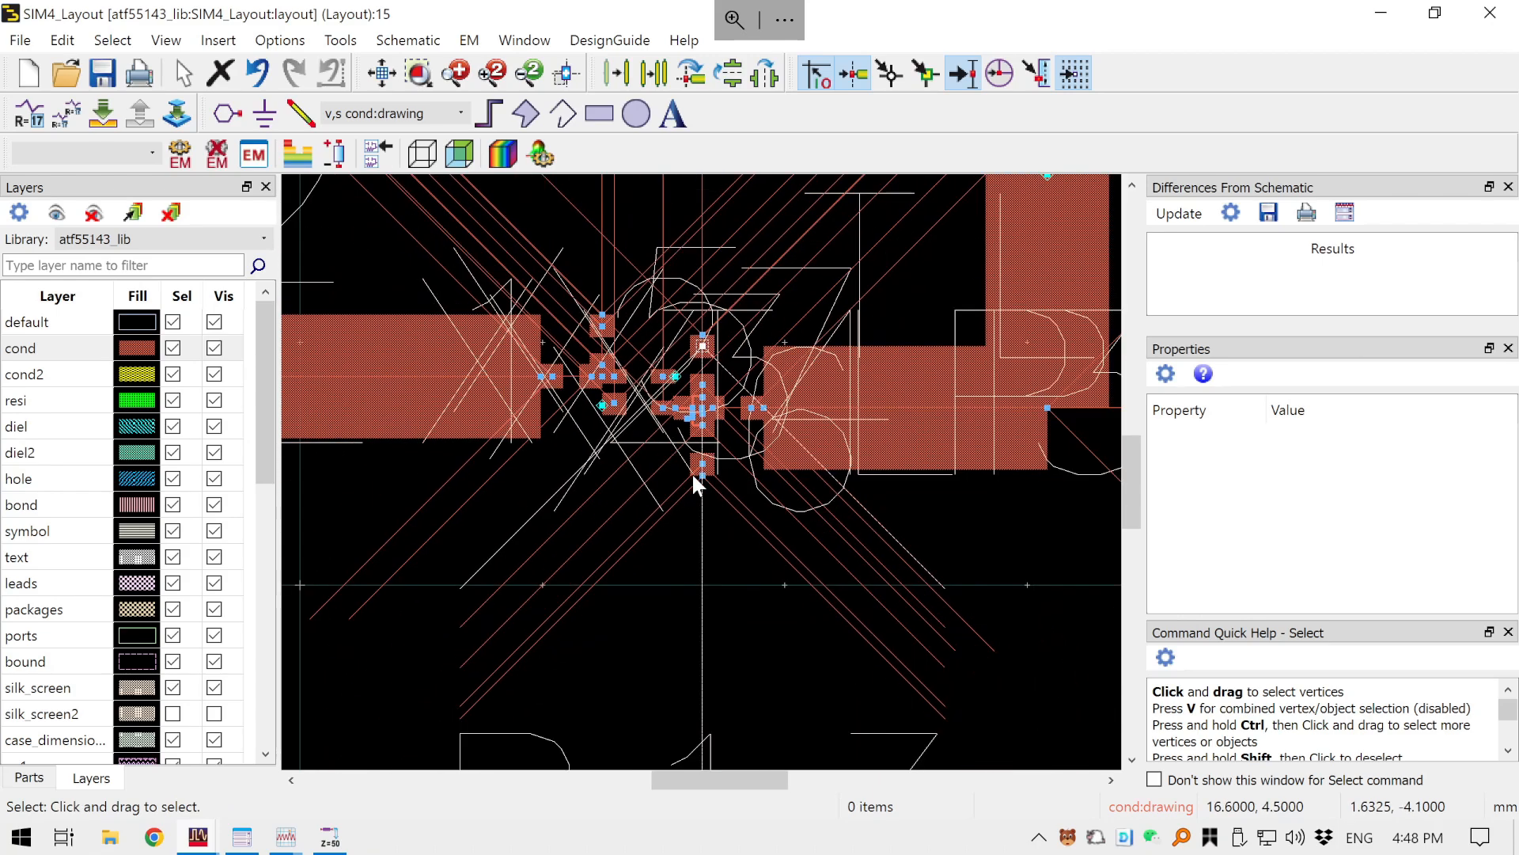
scroll(692, 472, down, 3)
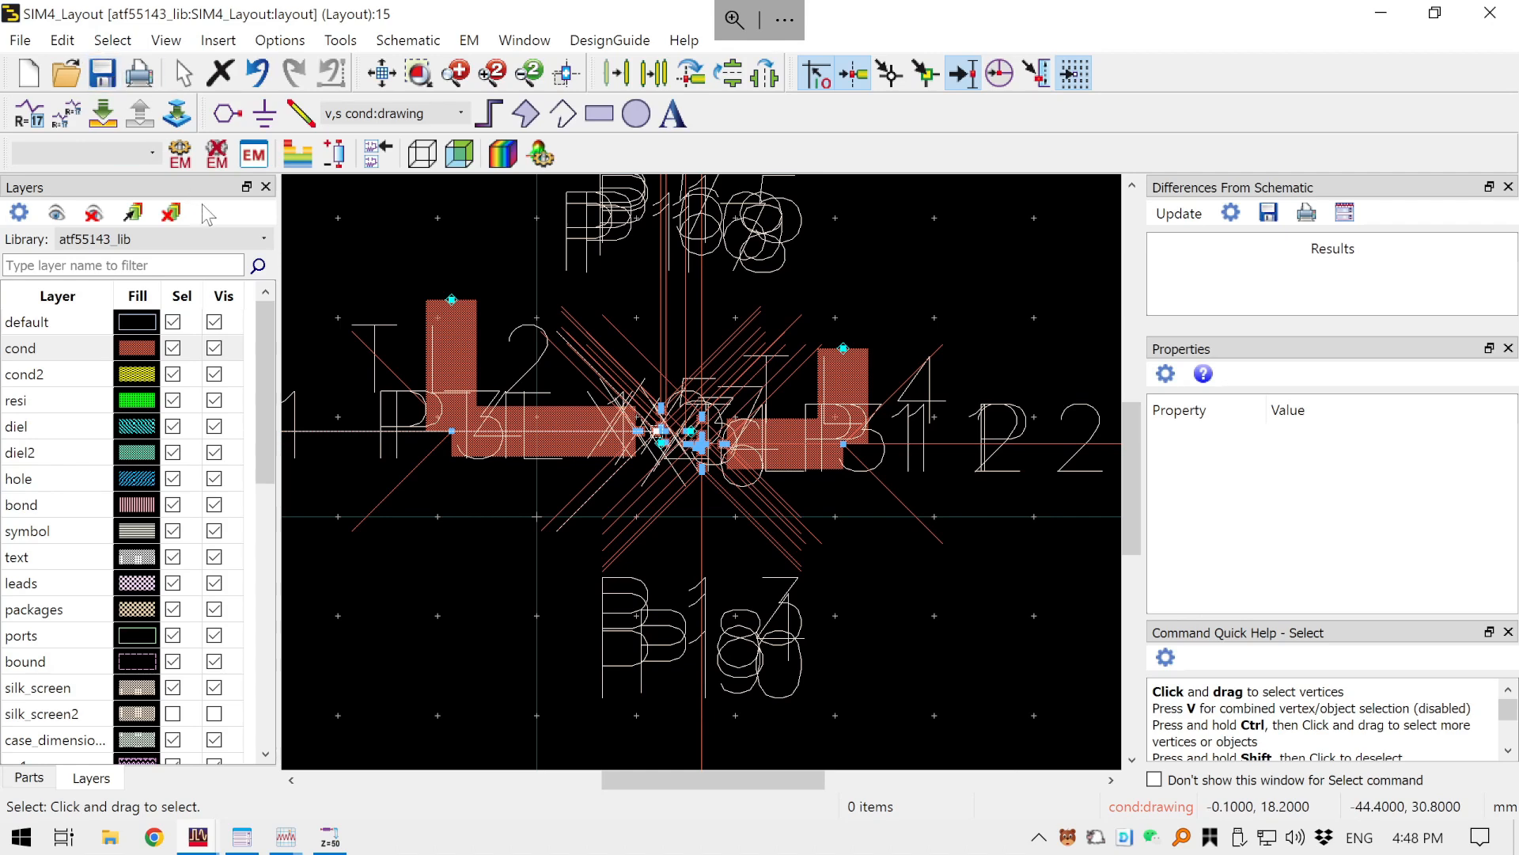
scroll(565, 346, up, 1)
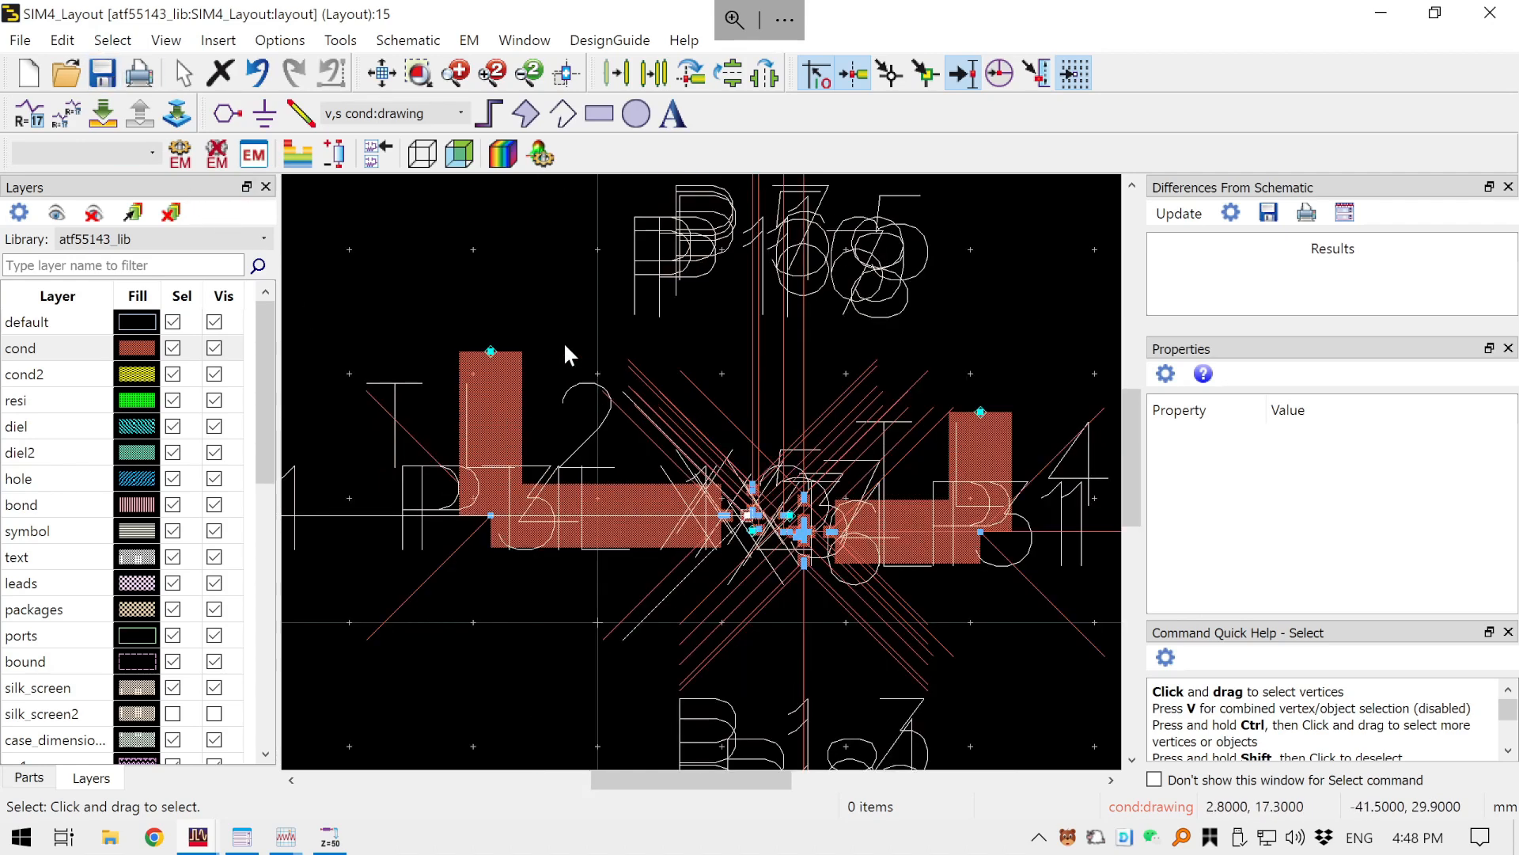
drag(667, 370, 617, 325)
scroll(736, 478, up, 1)
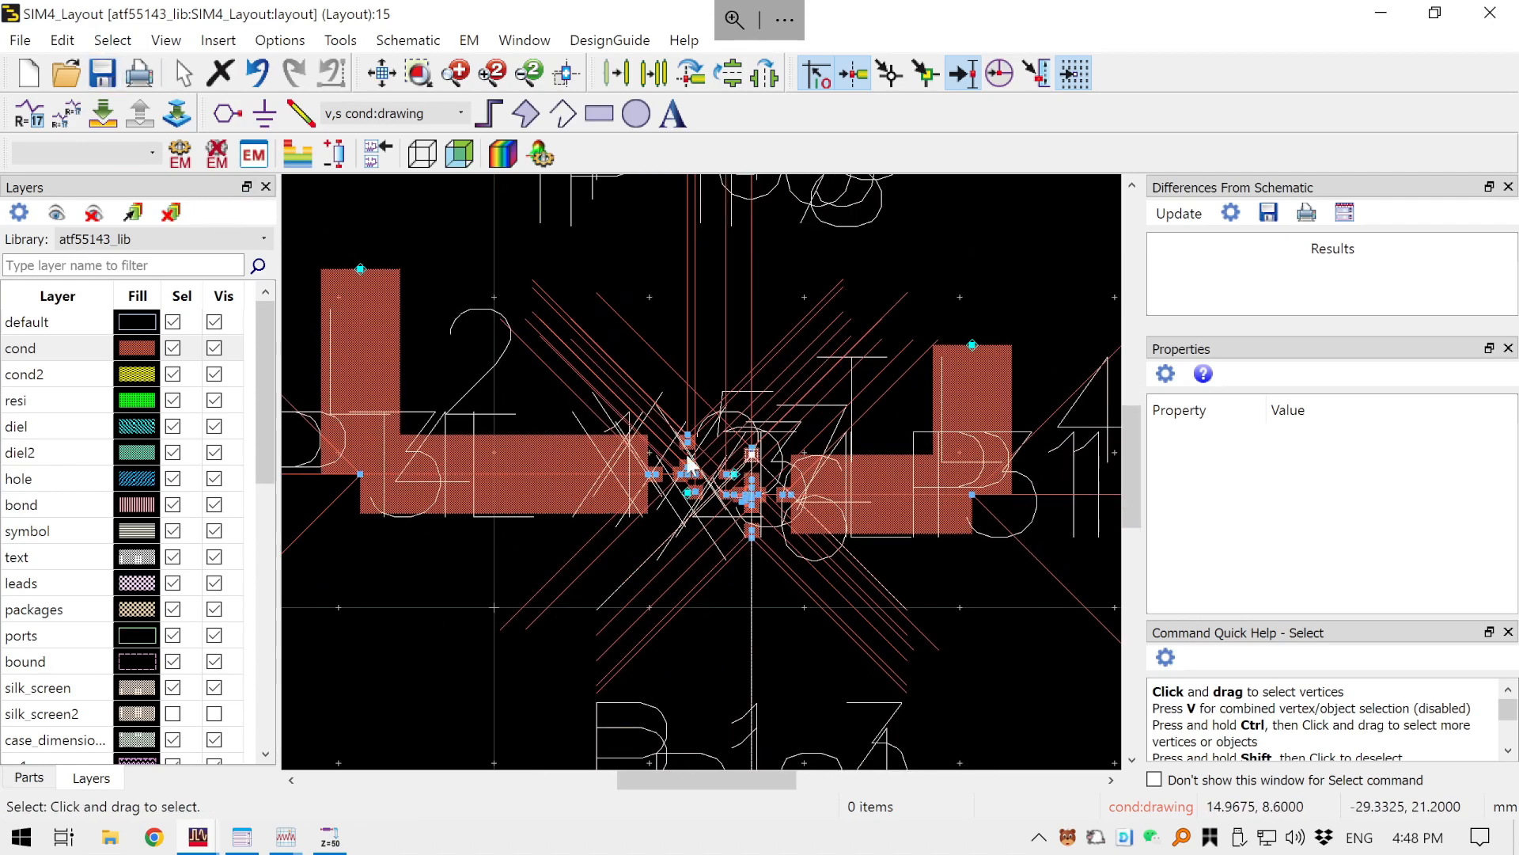
scroll(723, 506, up, 3)
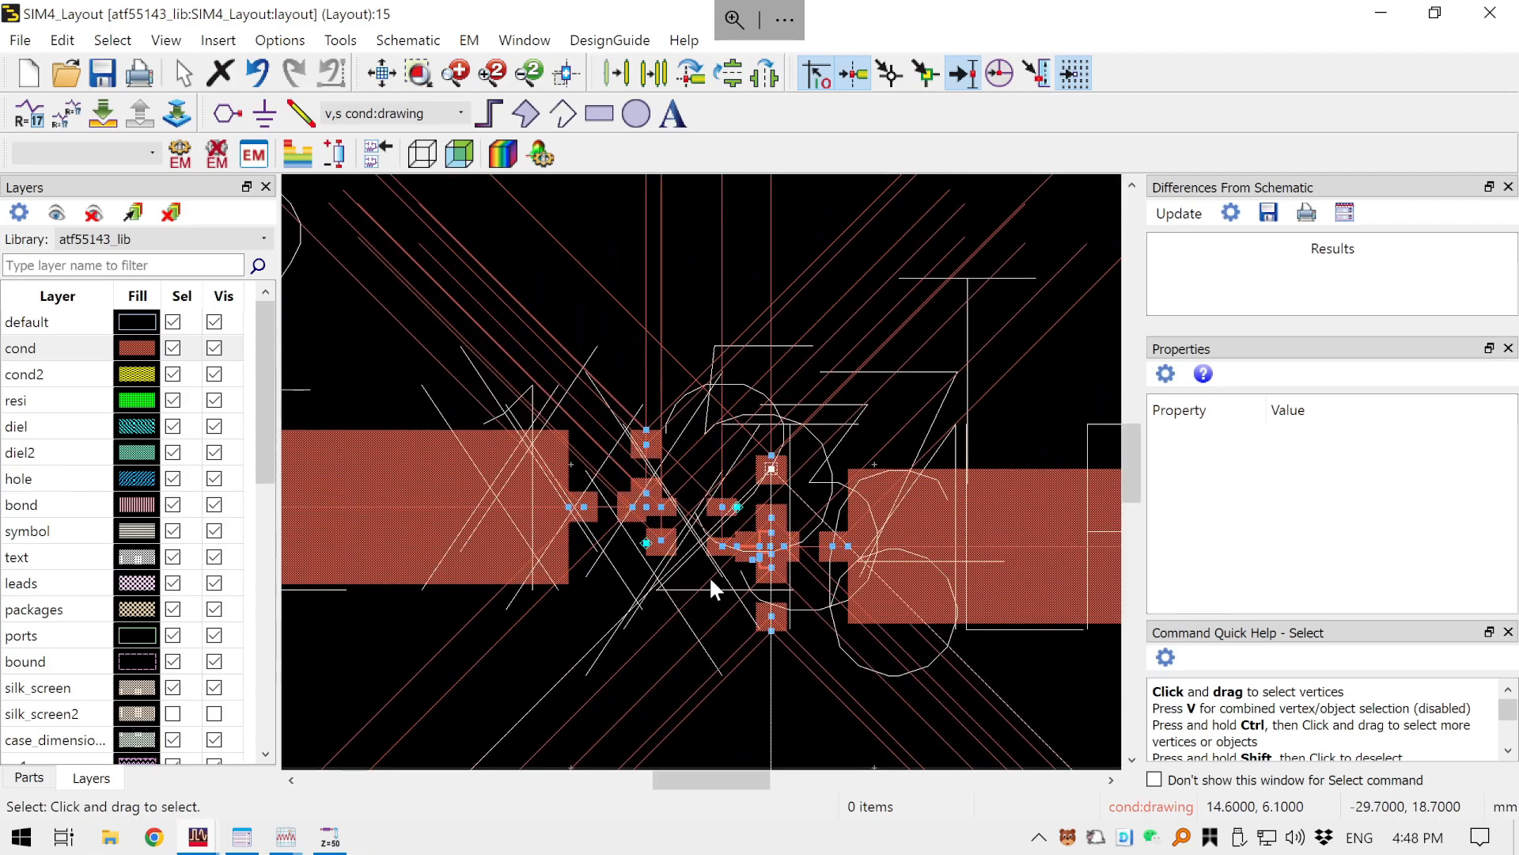
scroll(709, 576, up, 2)
drag(709, 576, 677, 559)
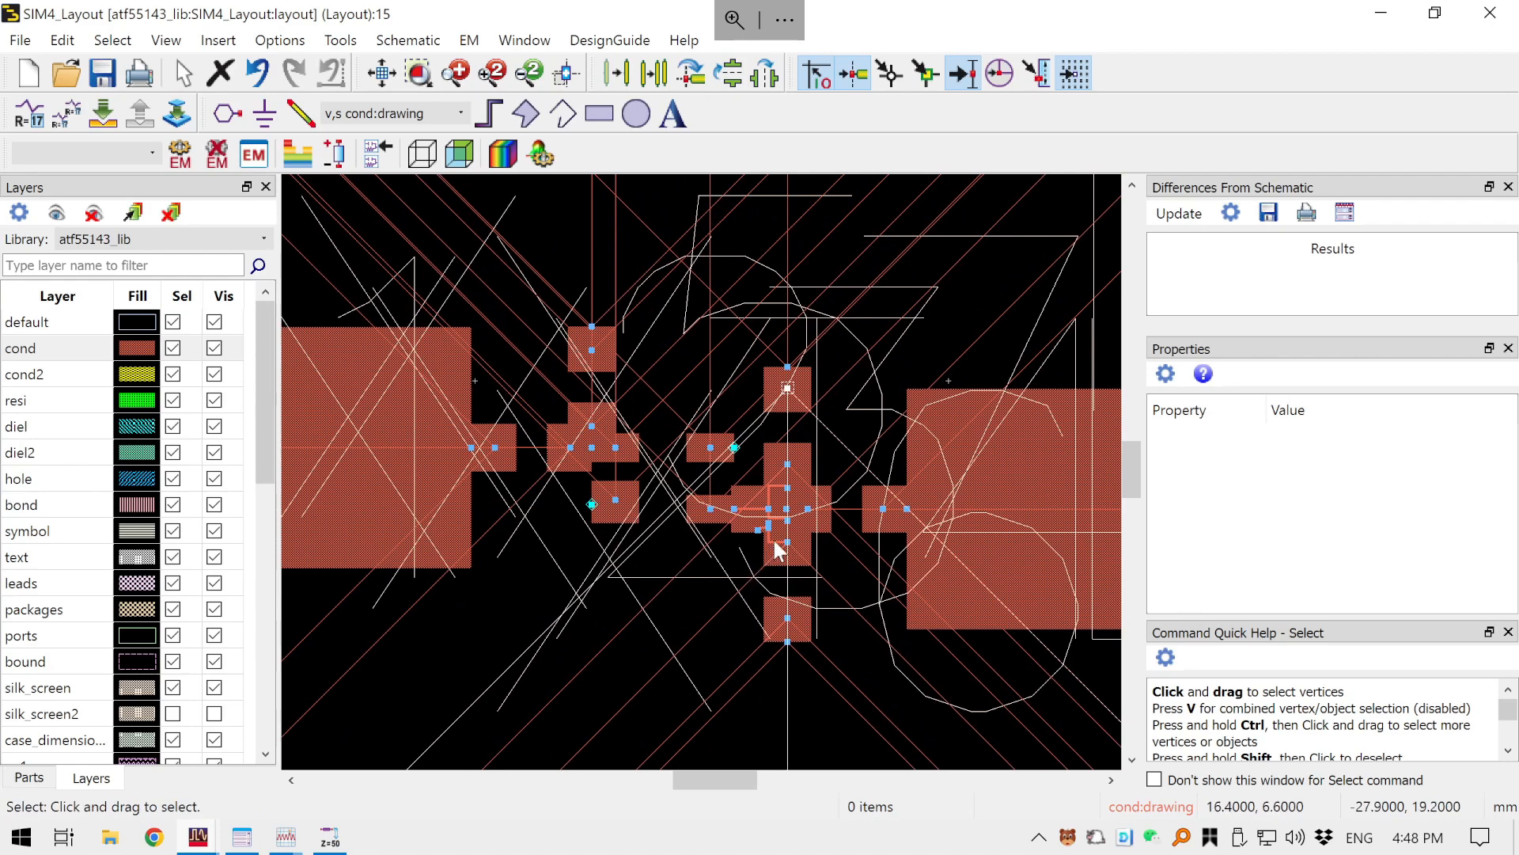
- Delete the leftover L-shaped wire in the lower part of the cross-shaped pad junction on the output side
scroll(775, 547, up, 5)
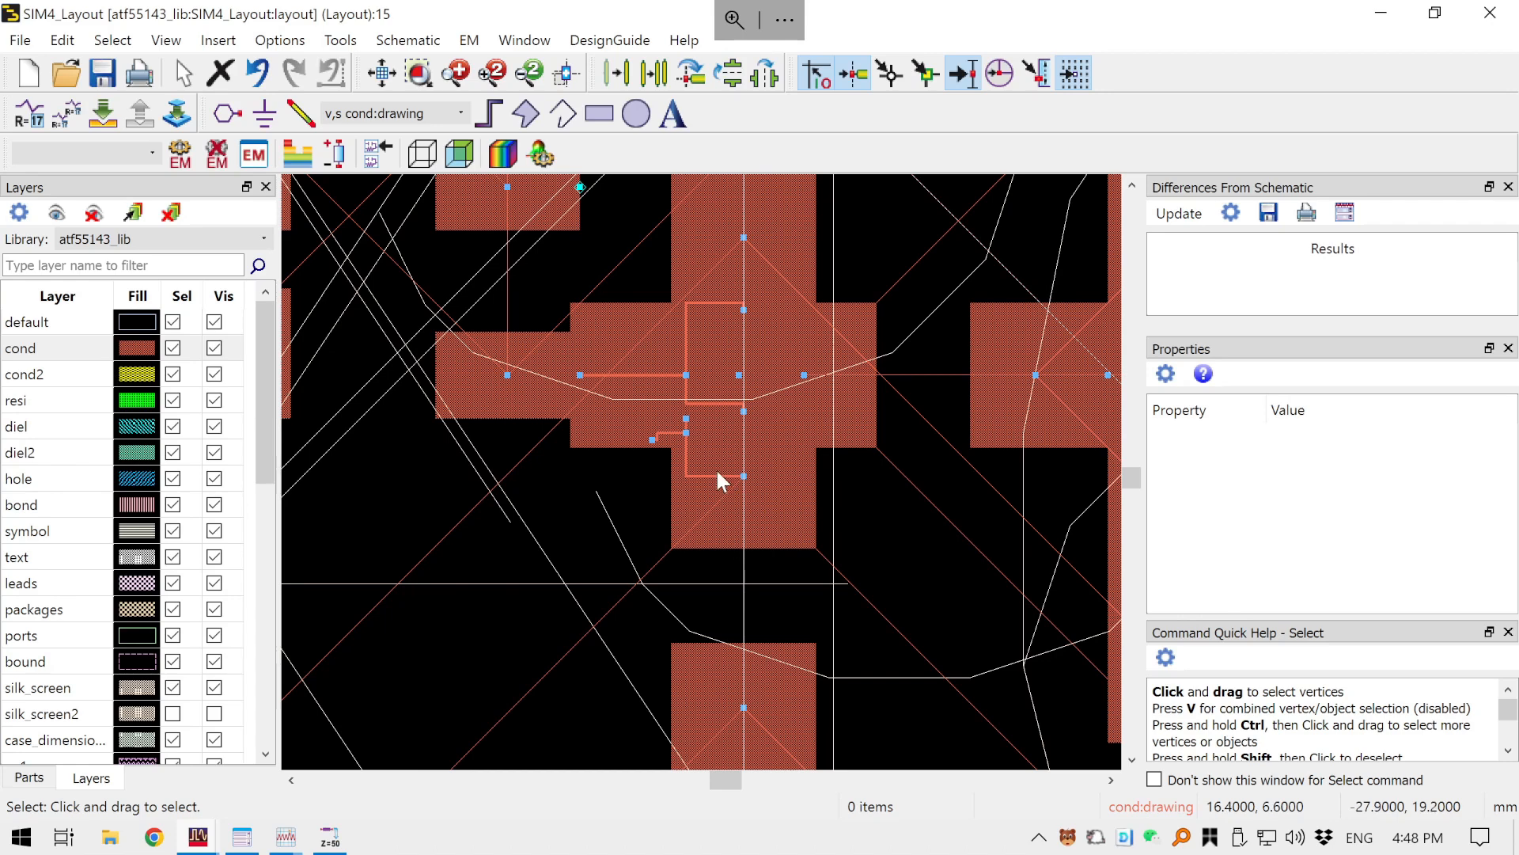
click(695, 472)
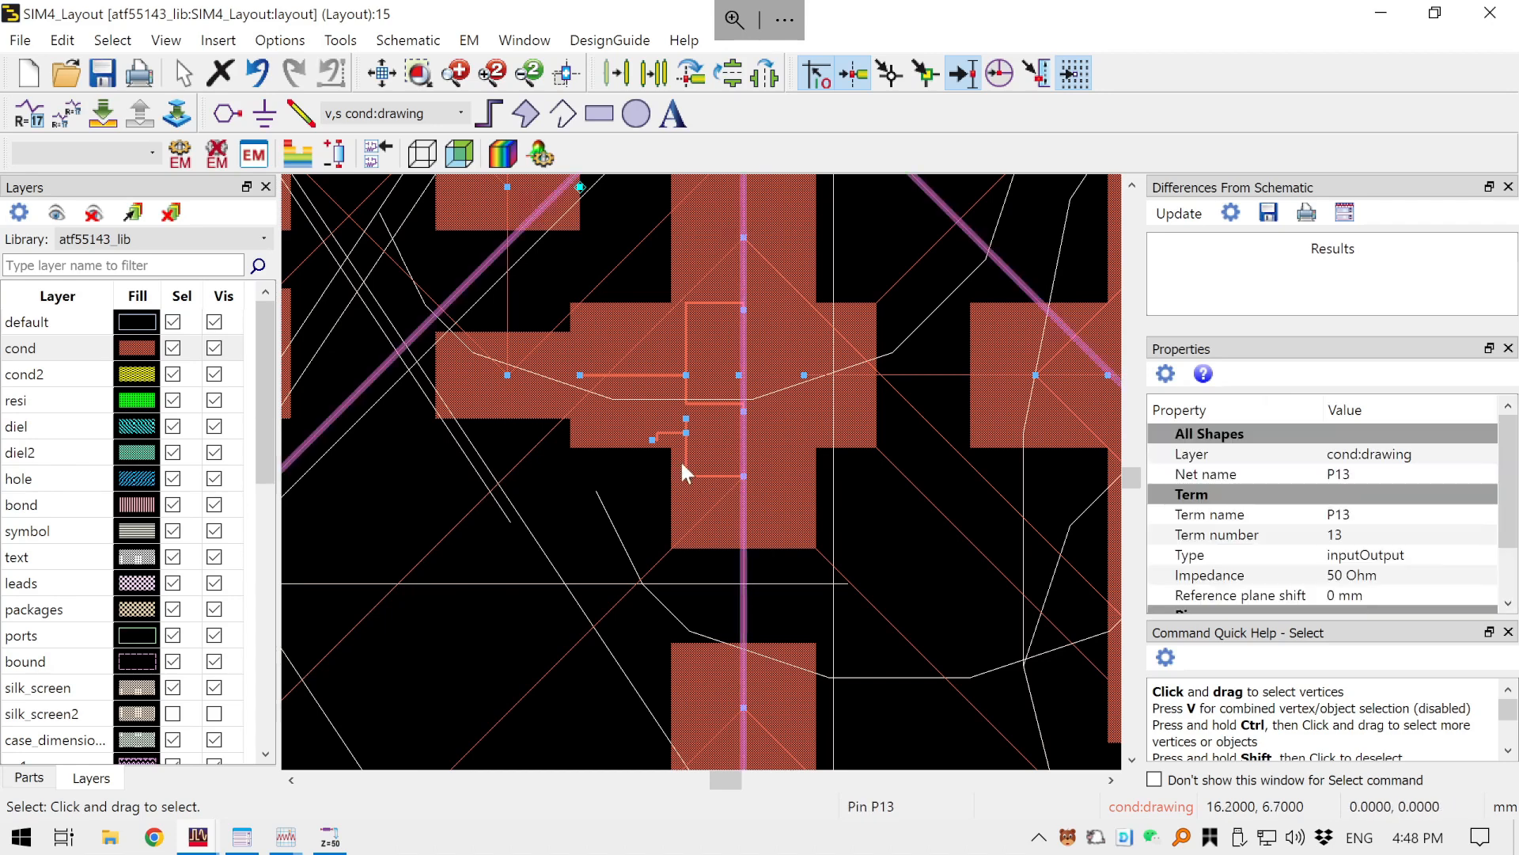
click(657, 592)
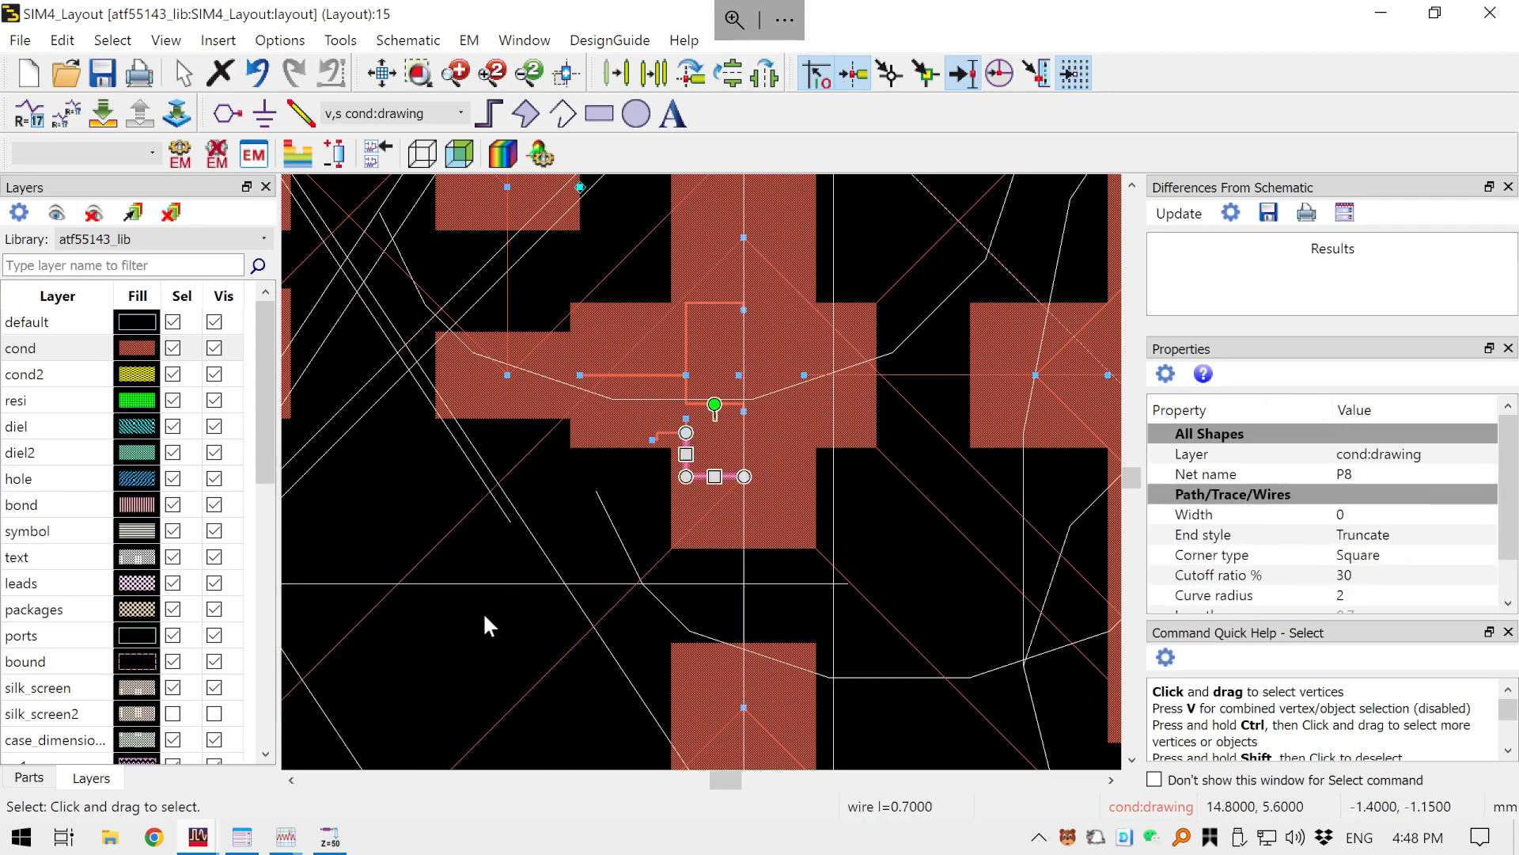
scroll(664, 440, up, 2)
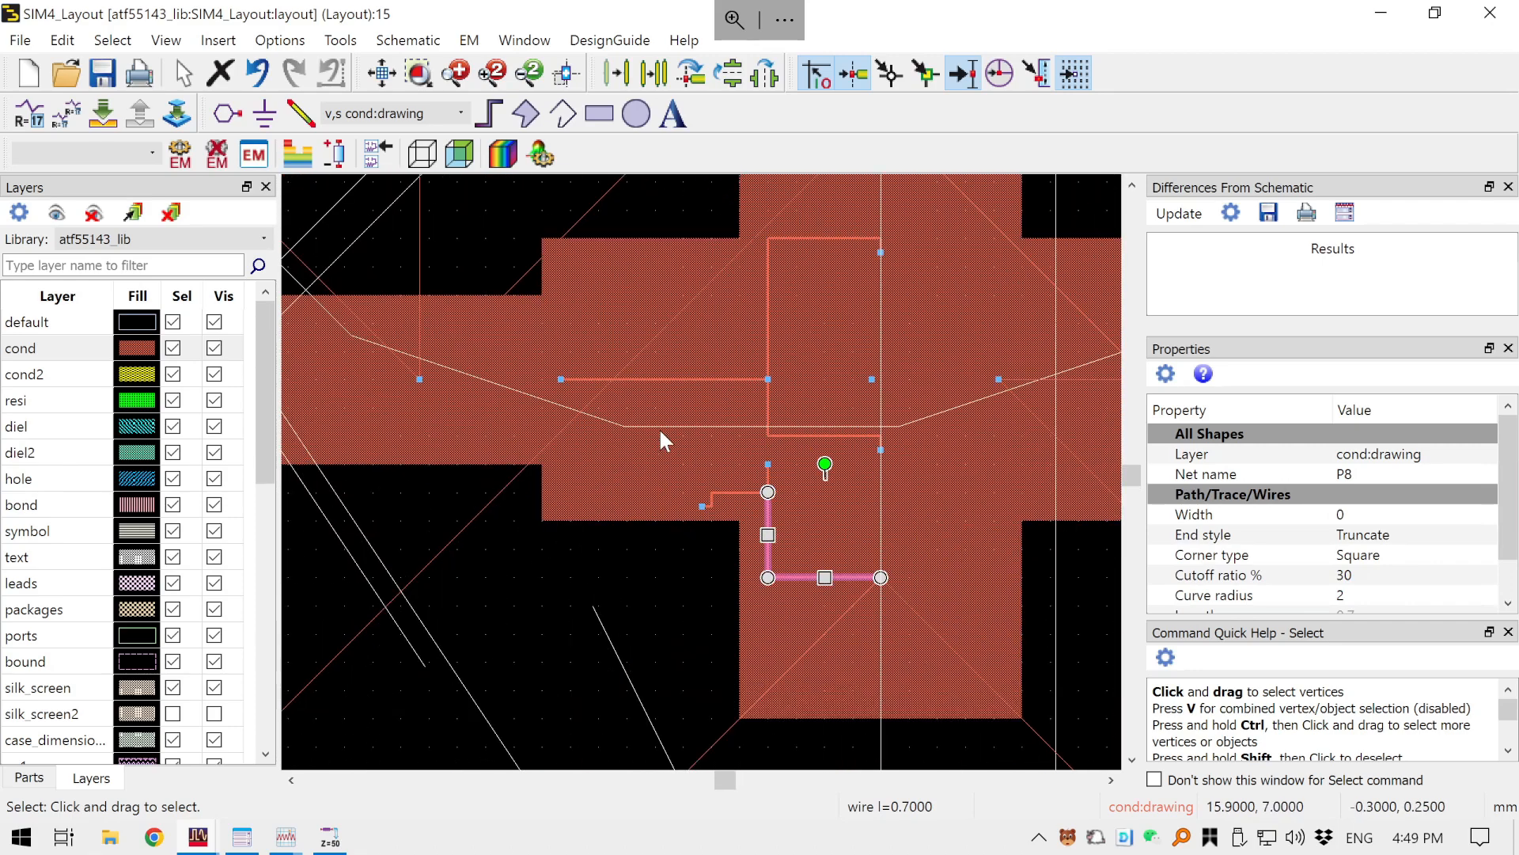
scroll(663, 440, down, 2)
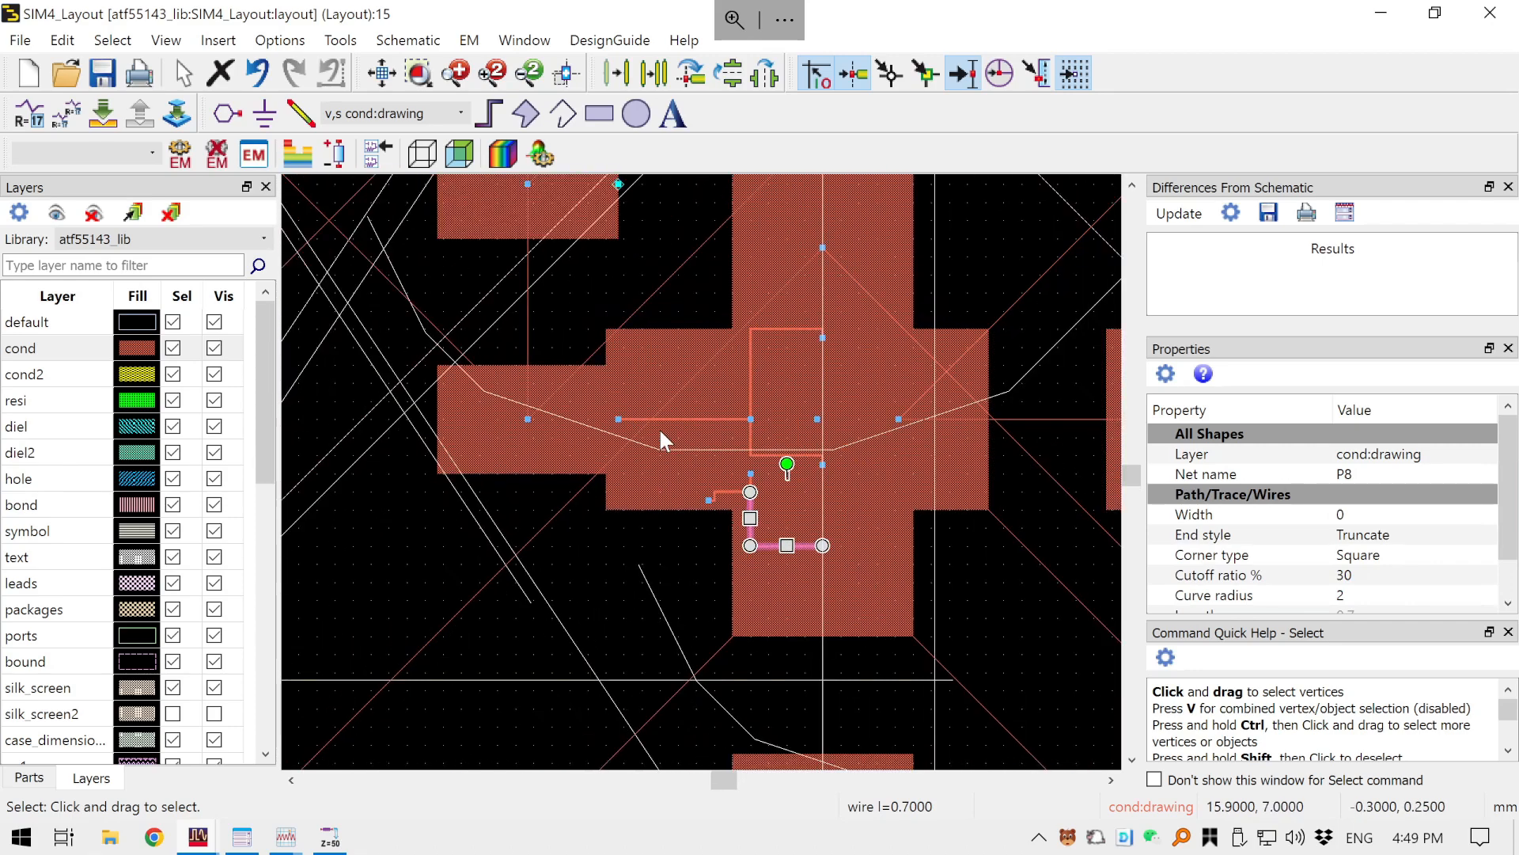
scroll(1251, 550, down, 1)
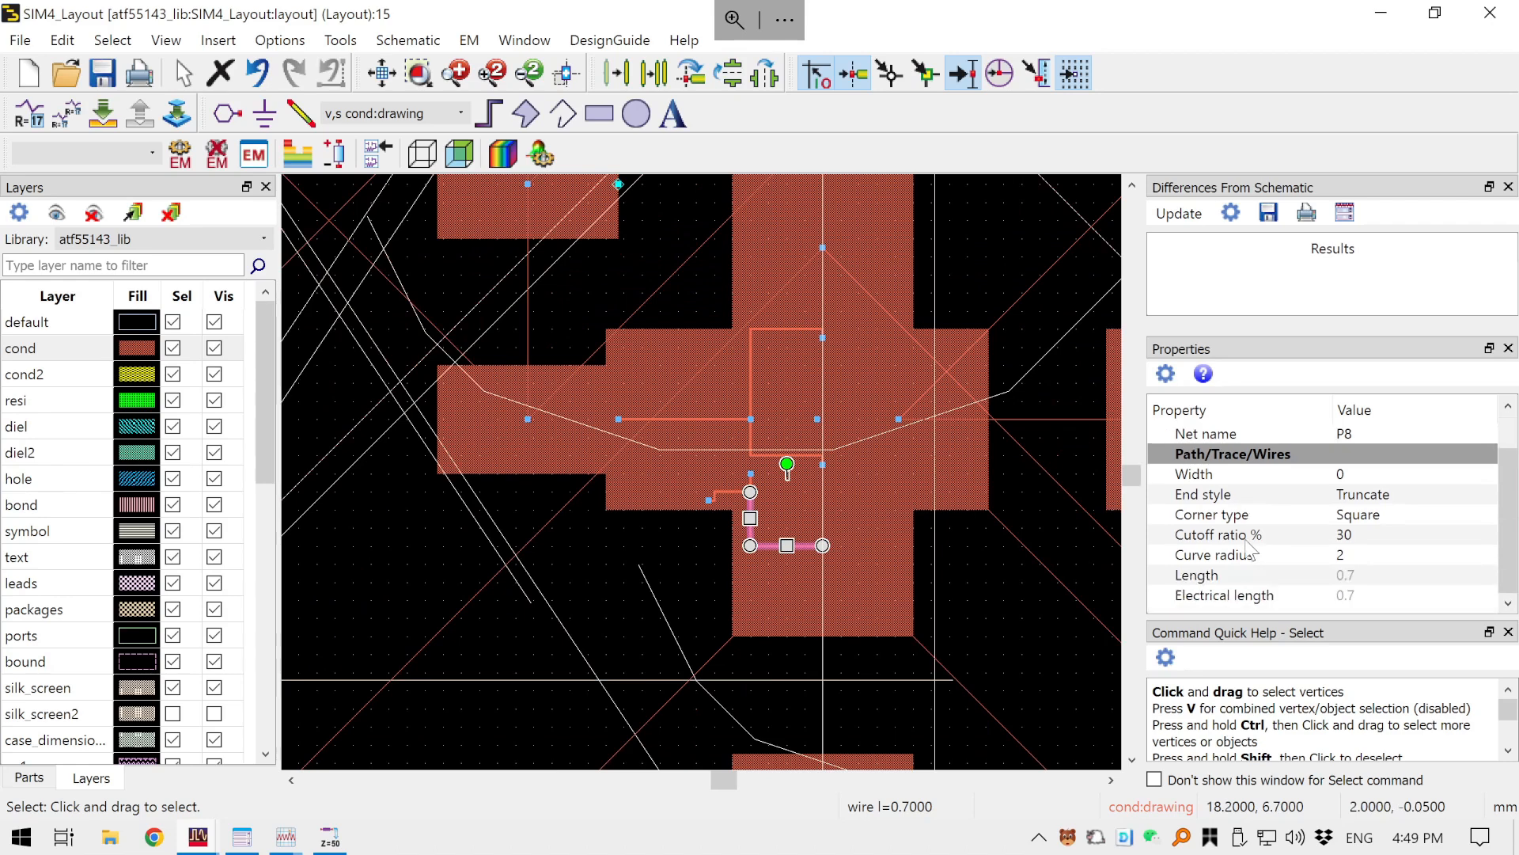
scroll(1250, 550, up, 1)
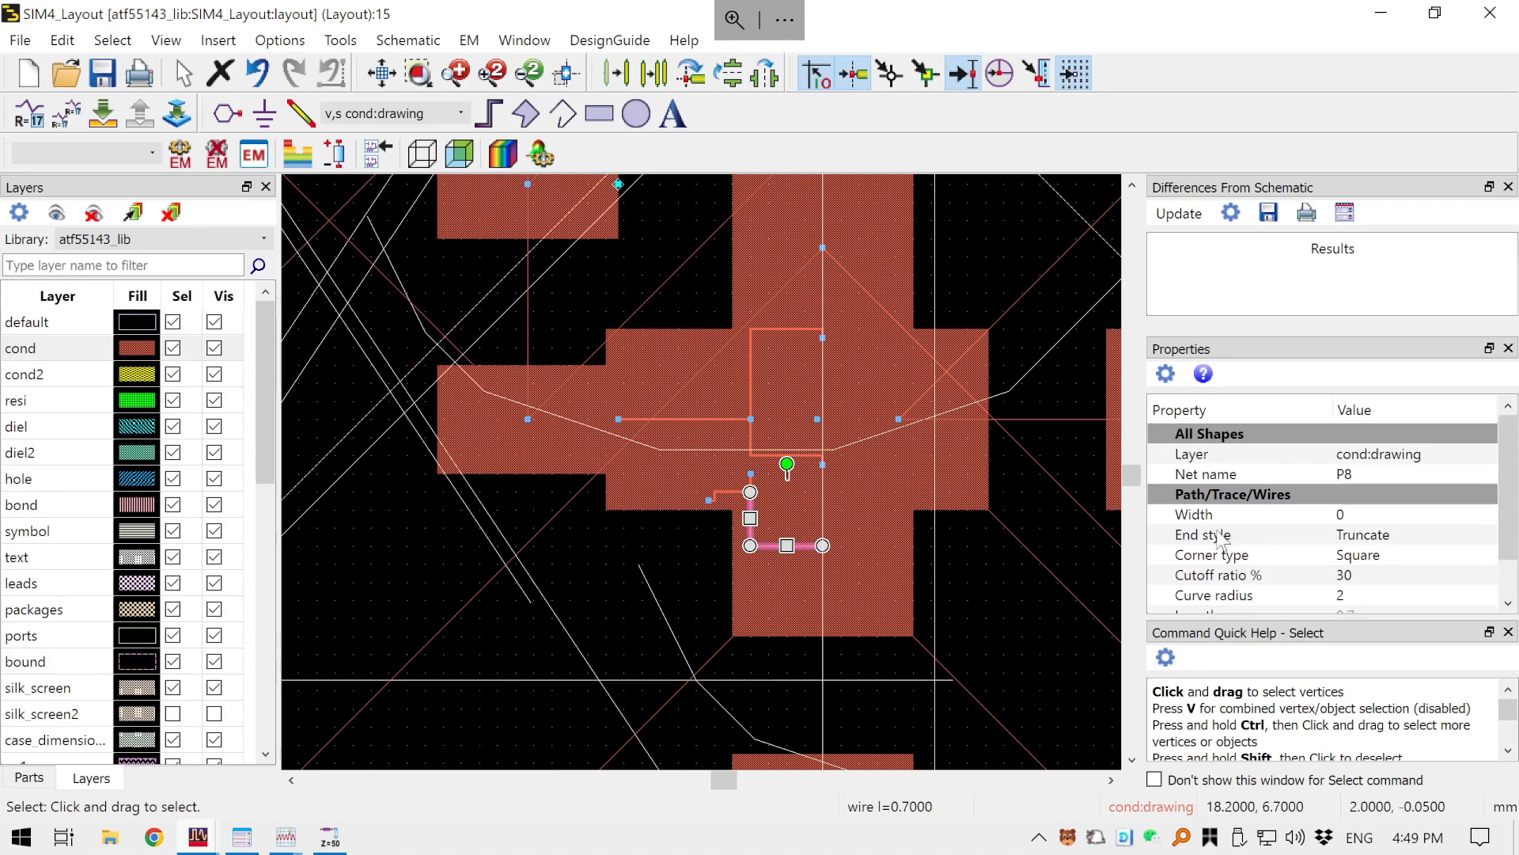
scroll(904, 516, down, 2)
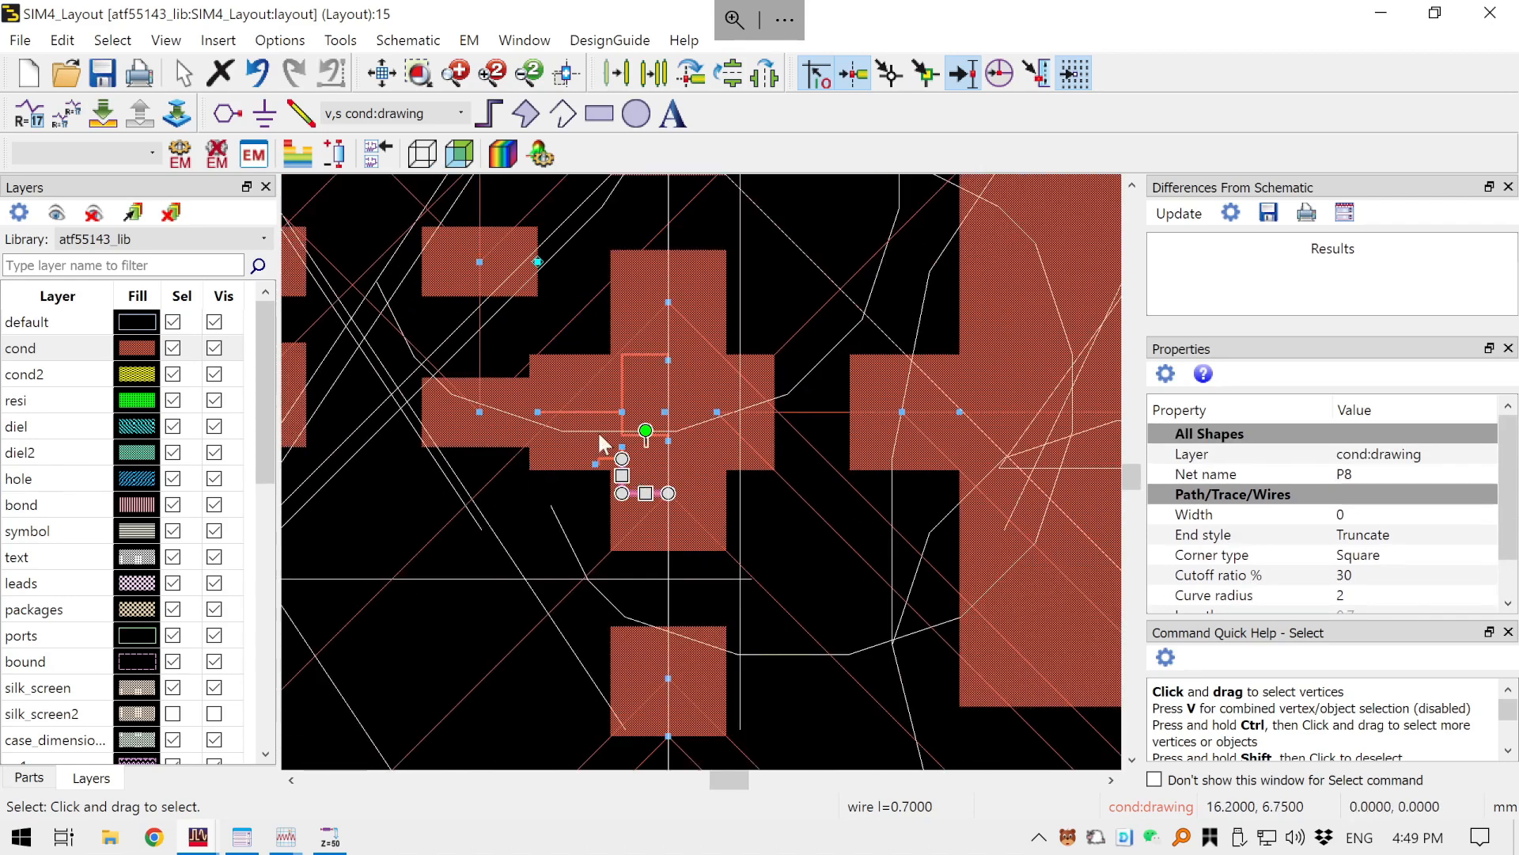
scroll(622, 459, up, 5)
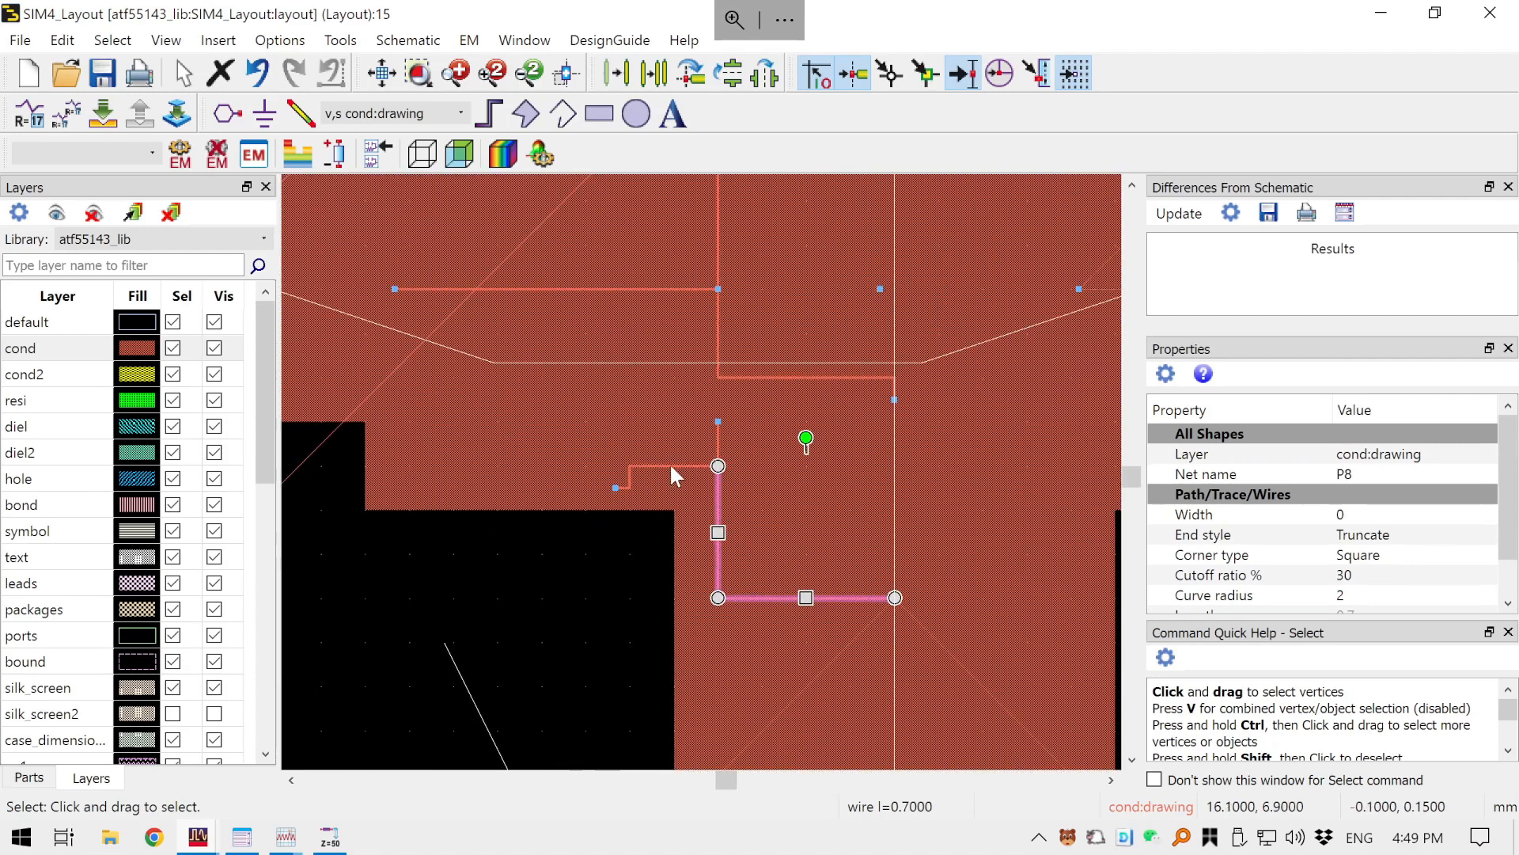
key(Delete)
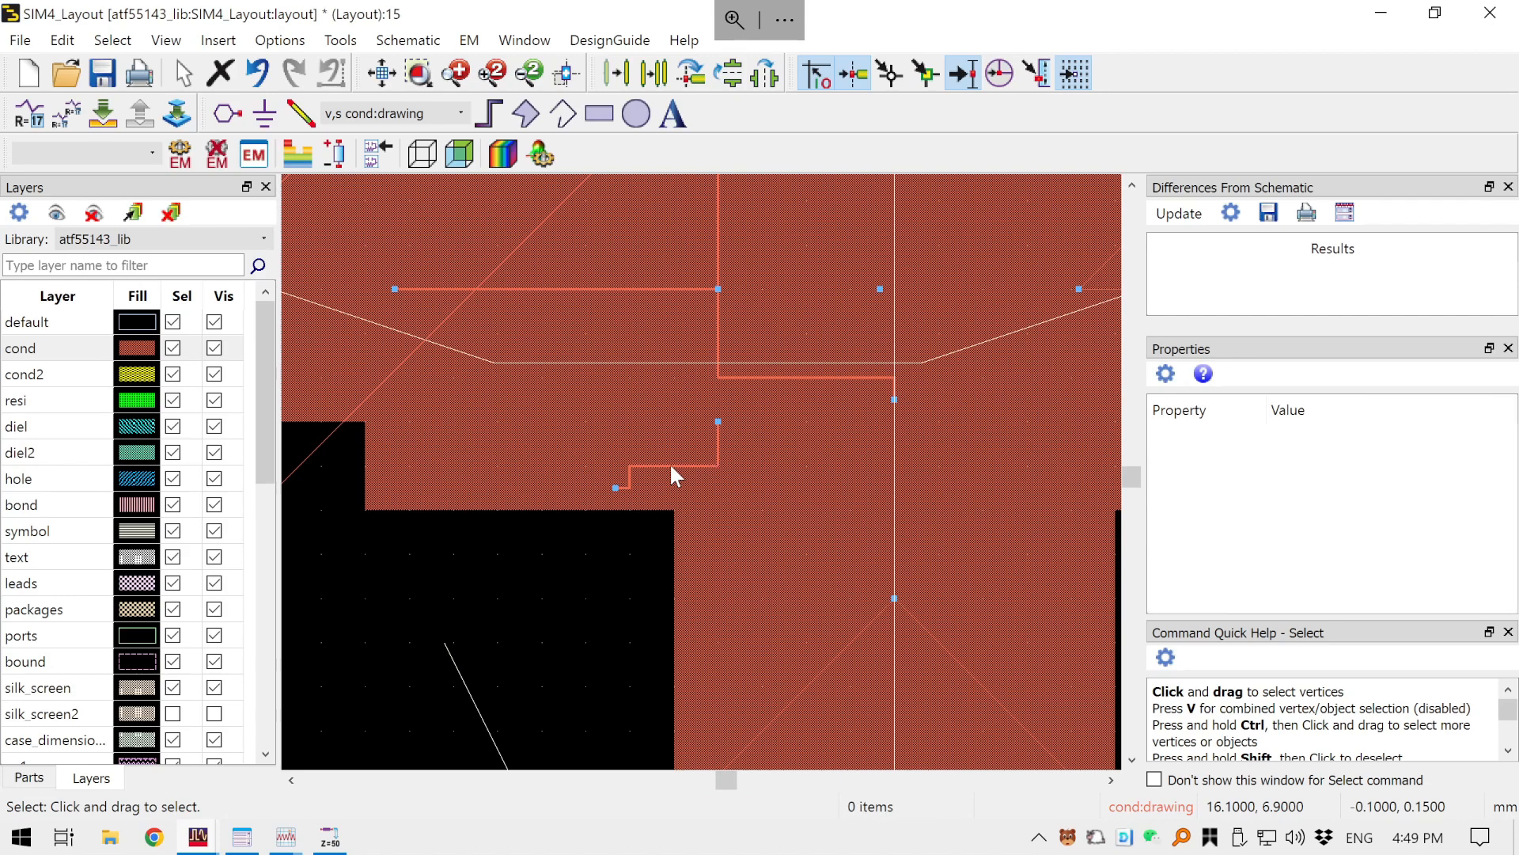
- Delete the leftover stepped wire near the lower input-side corner of the cross-shaped junction
click(673, 466)
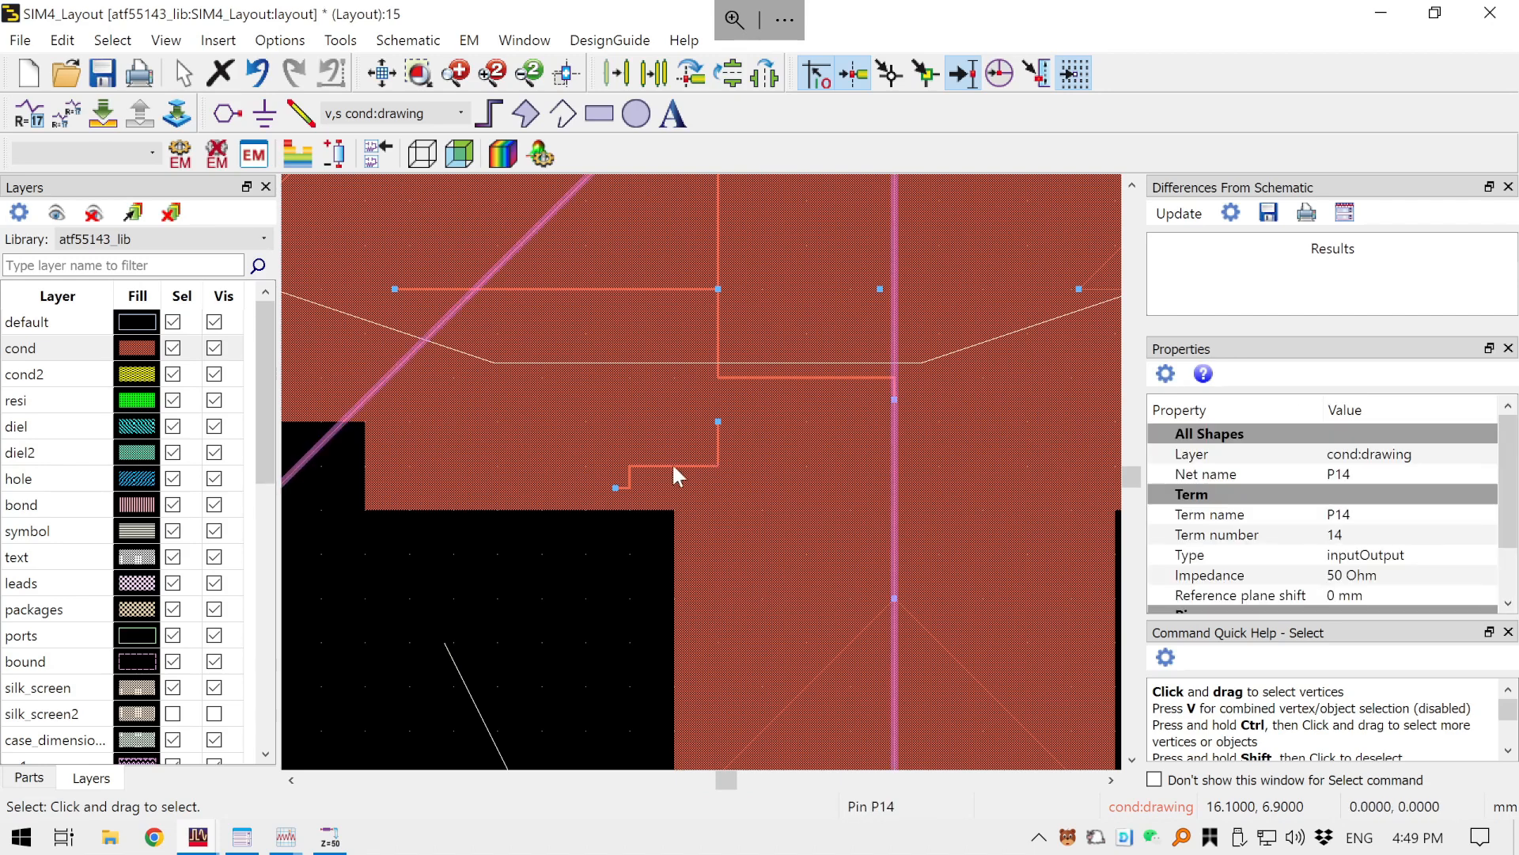
click(676, 464)
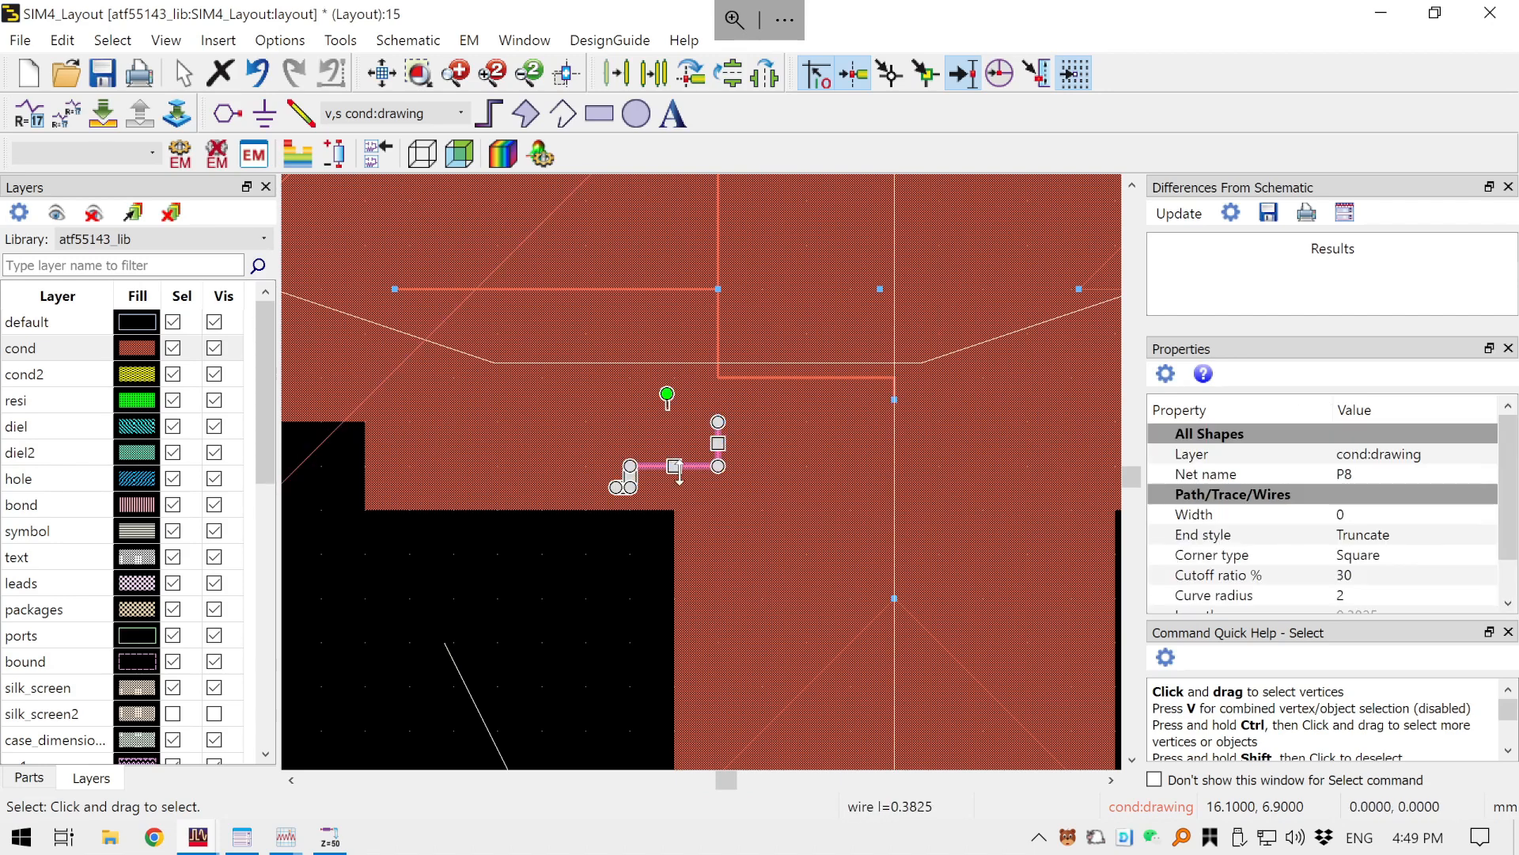
click(478, 590)
scroll(729, 459, down, 2)
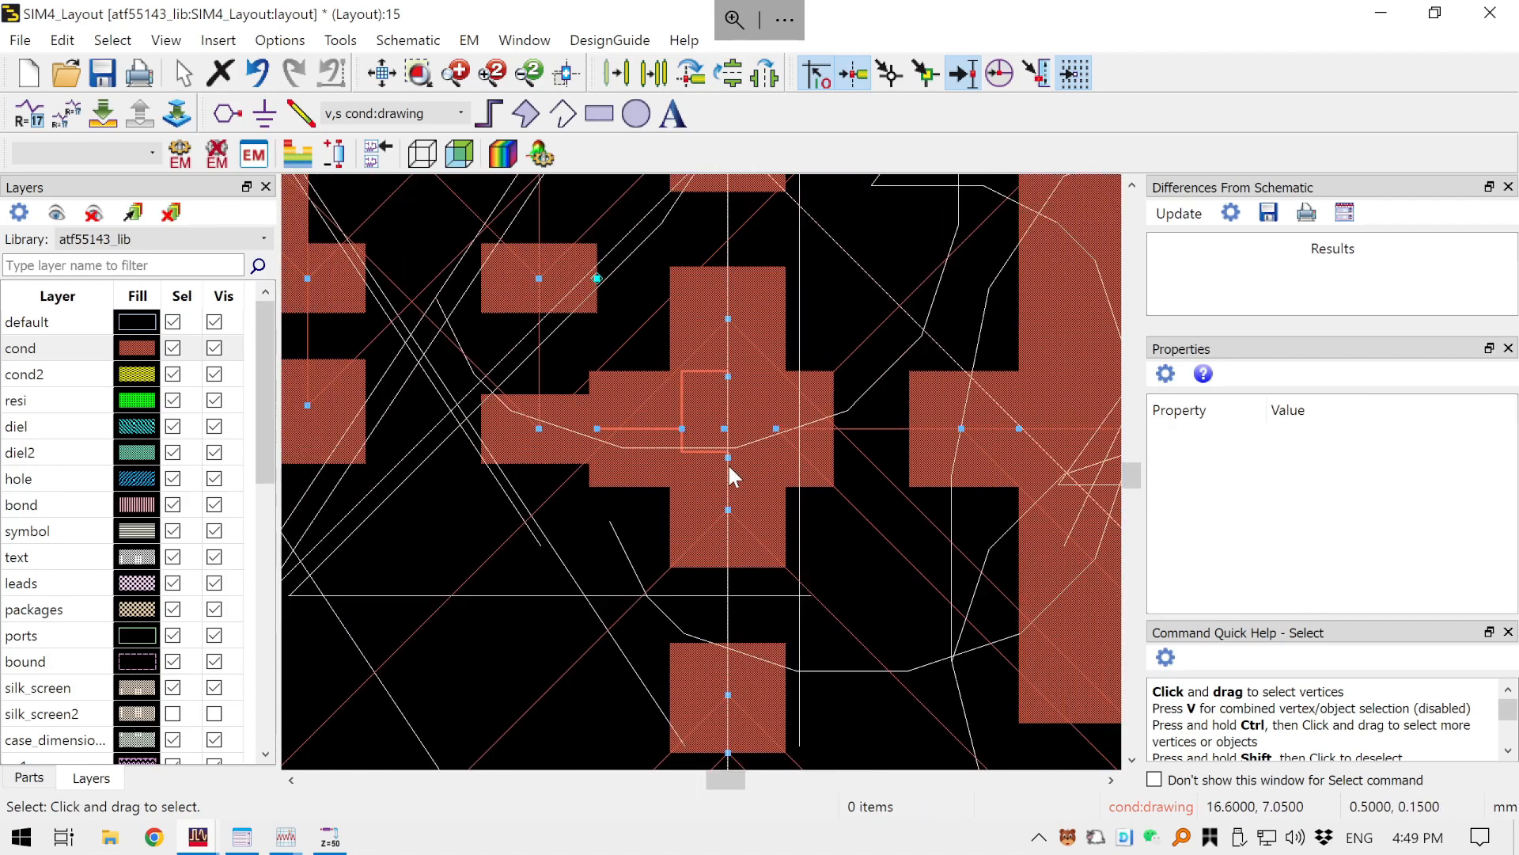
- Review the S-parameter ports and layout pins in the Port Editor, close it and save the layout
scroll(728, 463, down, 2)
click(334, 154)
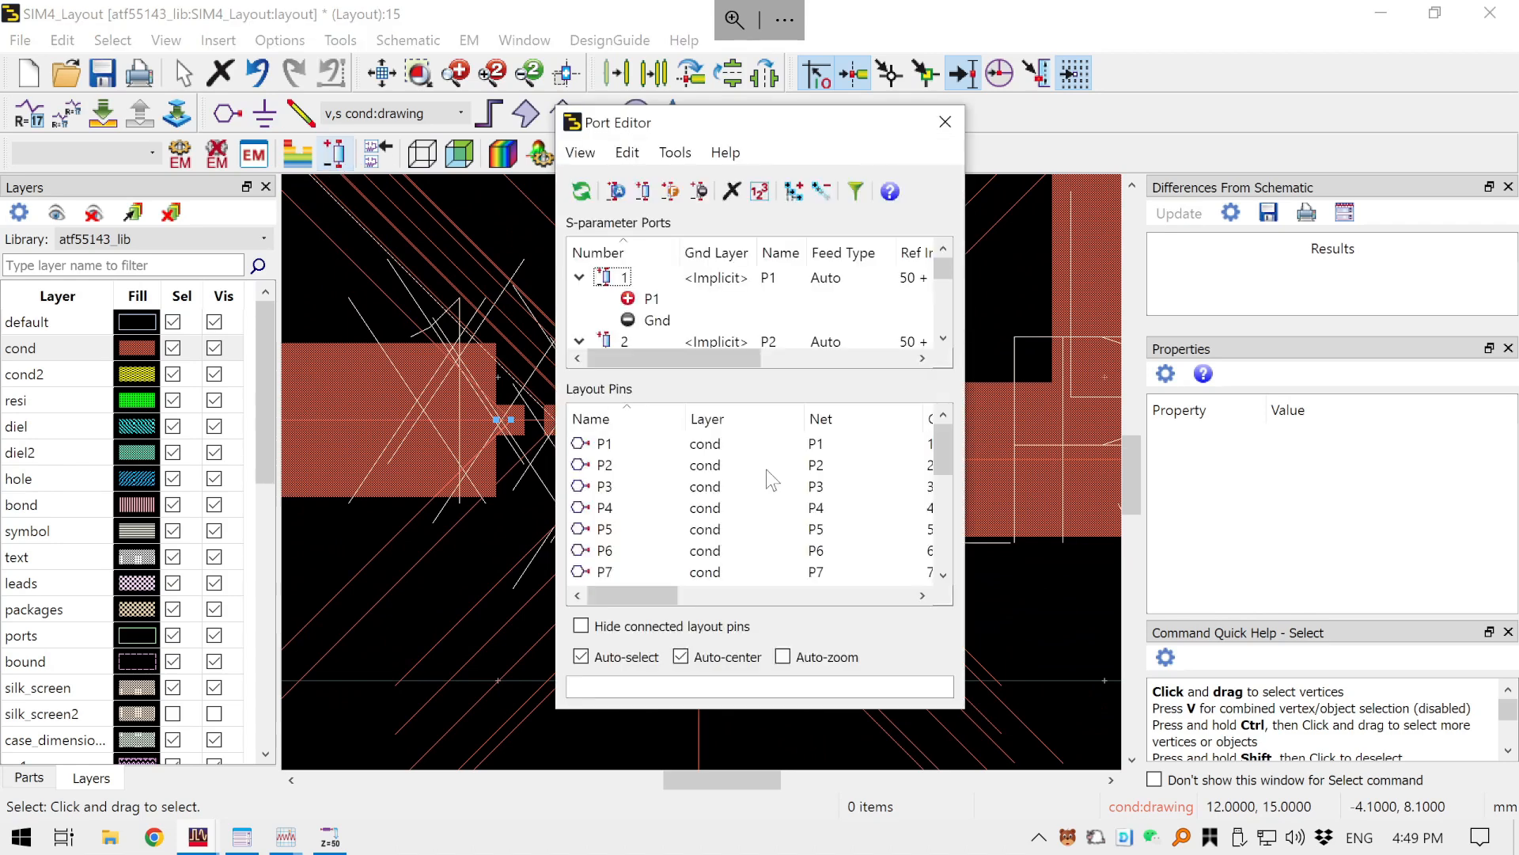
scroll(766, 478, down, 4)
click(945, 121)
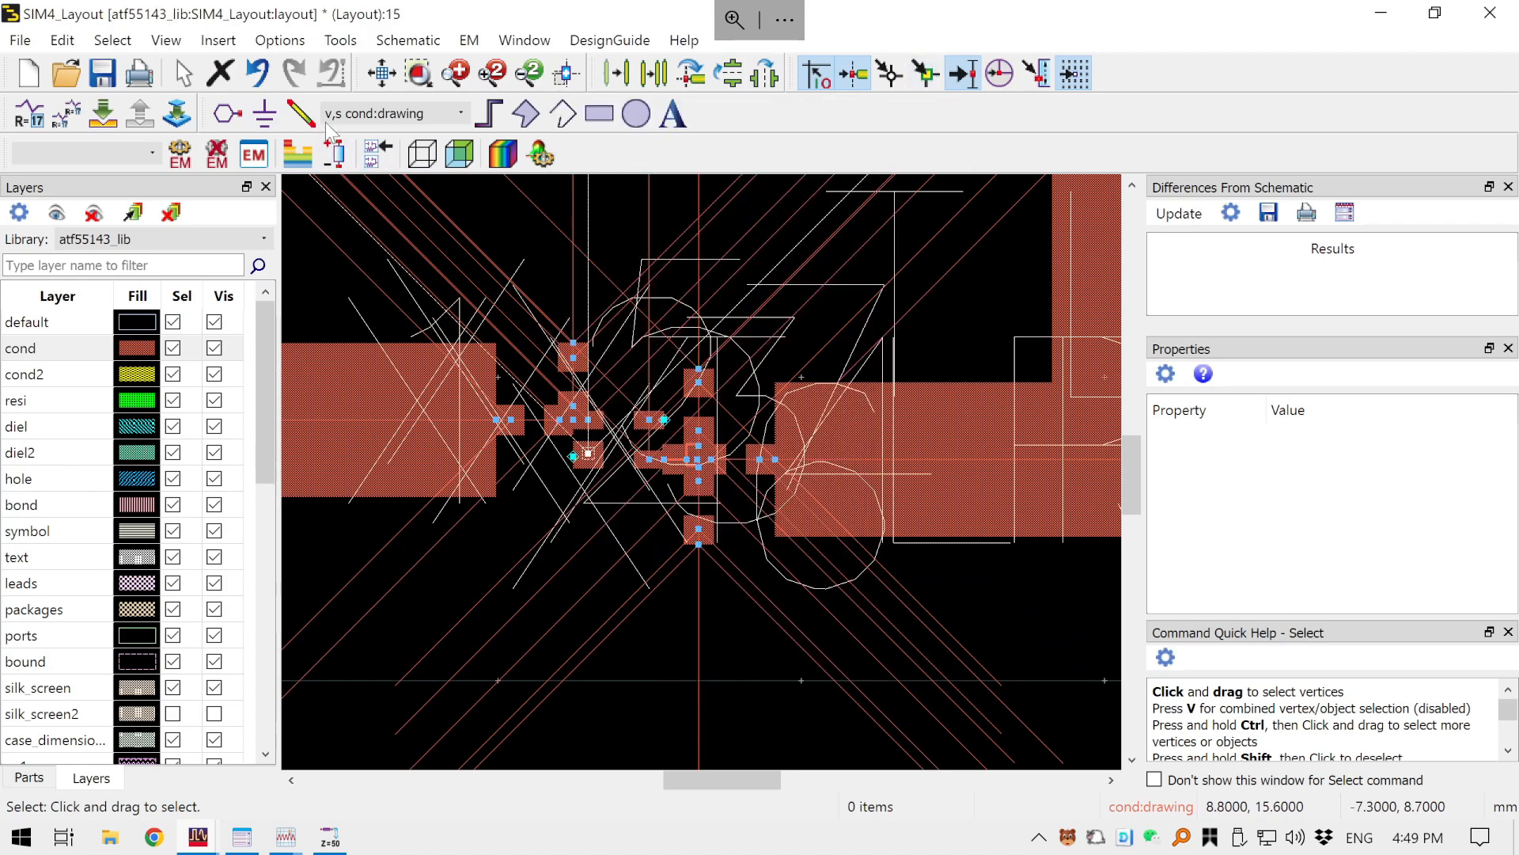
click(102, 72)
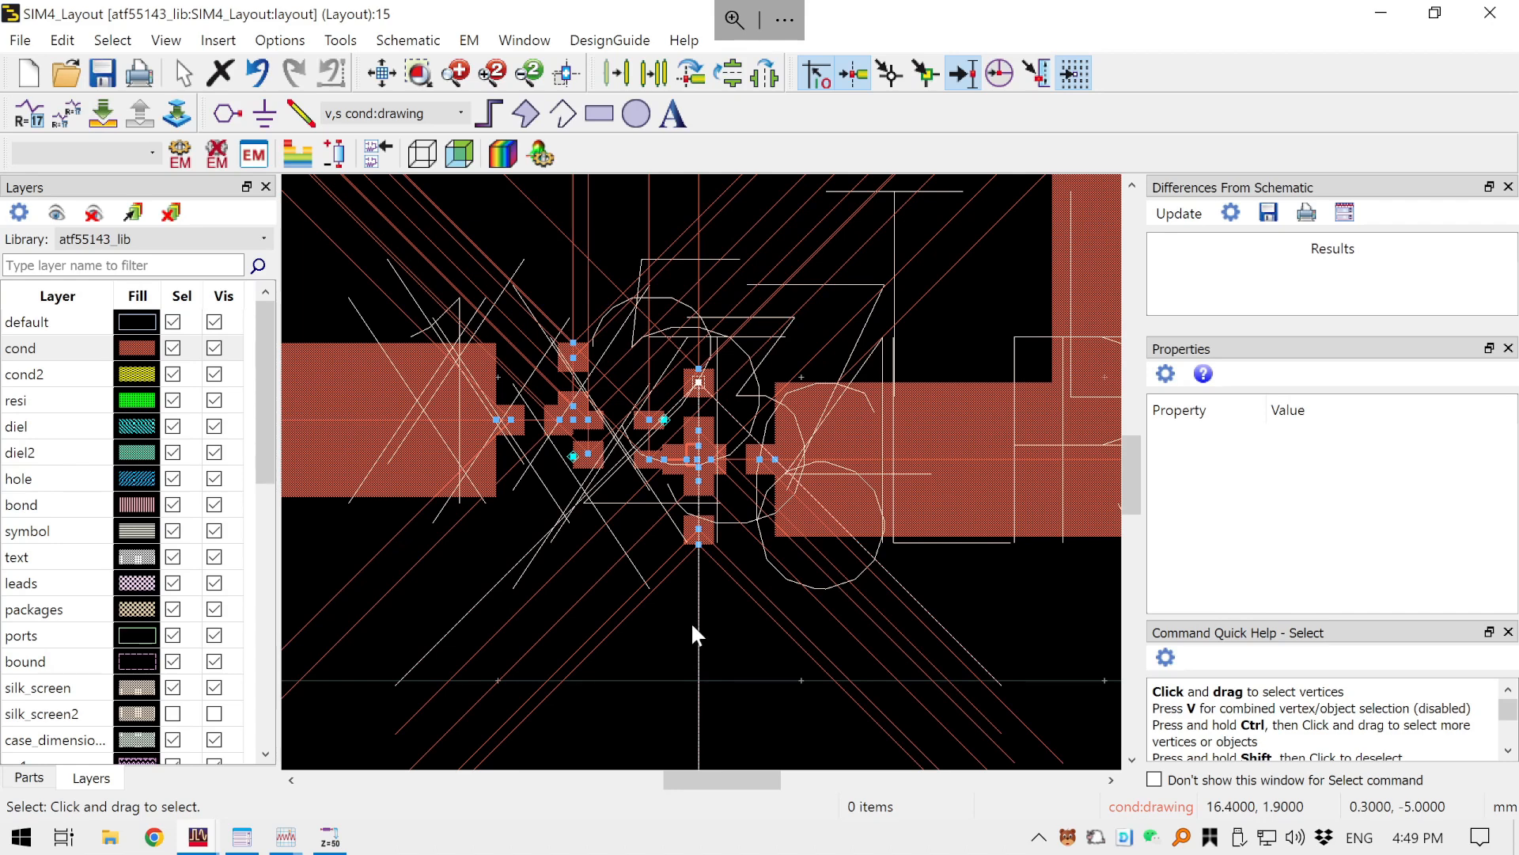
- Examine the pin placement across the whole layout and around the transistor pads for missing pins
scroll(659, 564, down, 6)
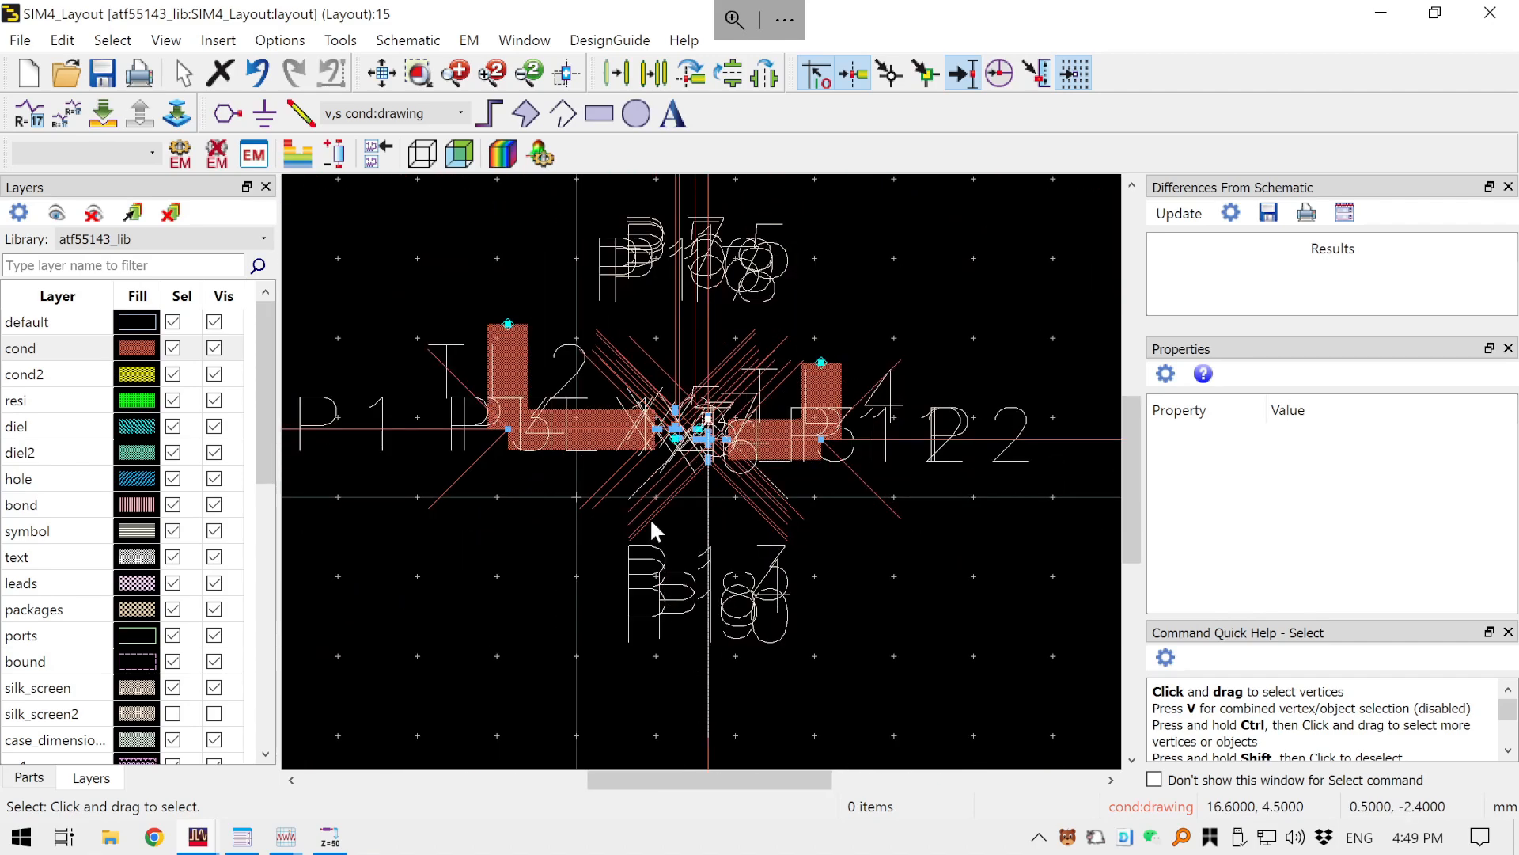
scroll(694, 434, up, 2)
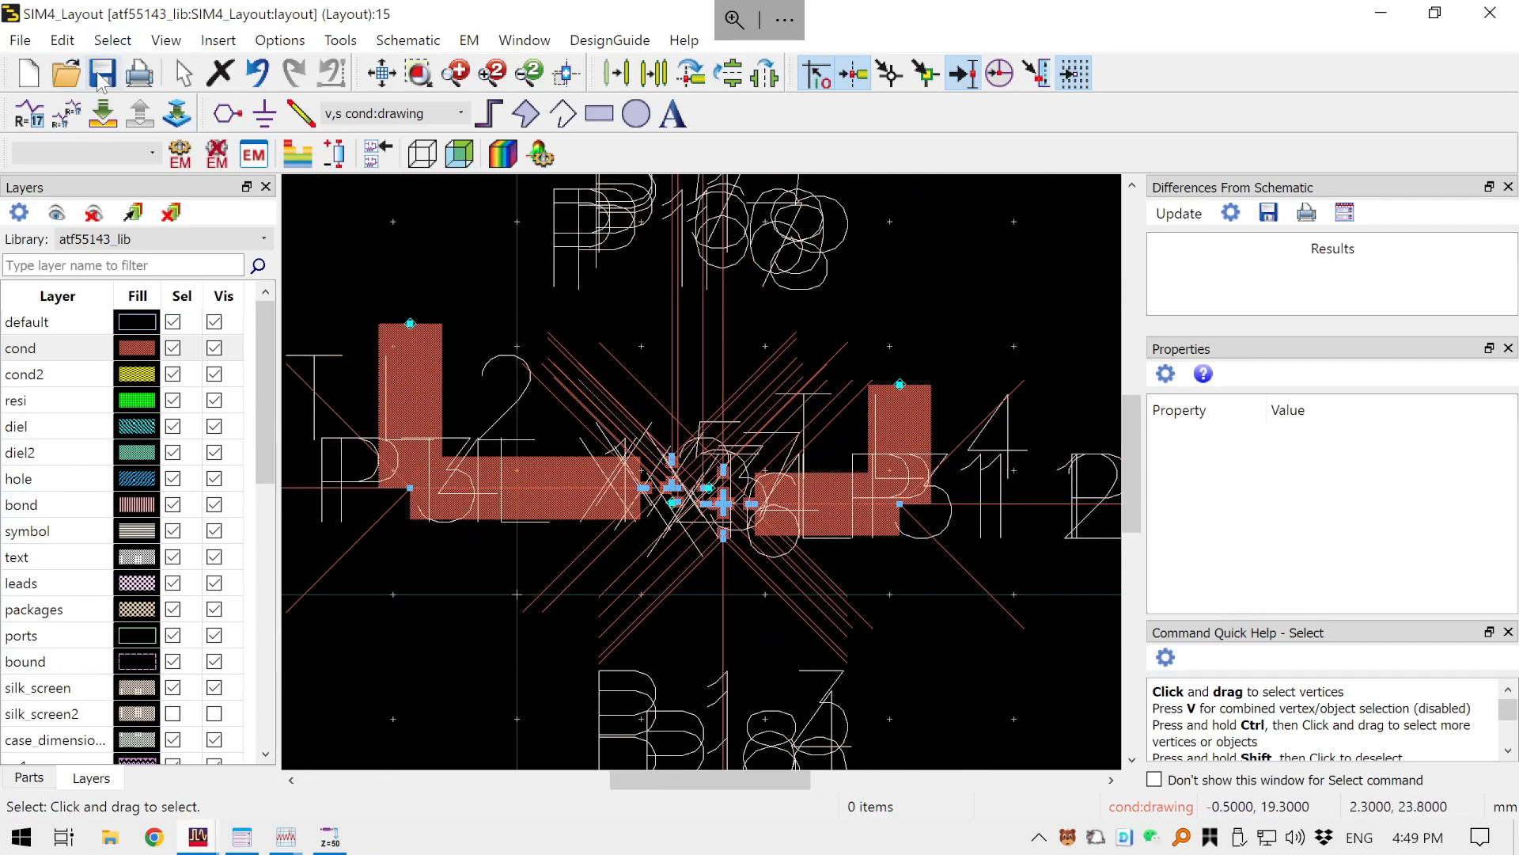
scroll(710, 492, up, 5)
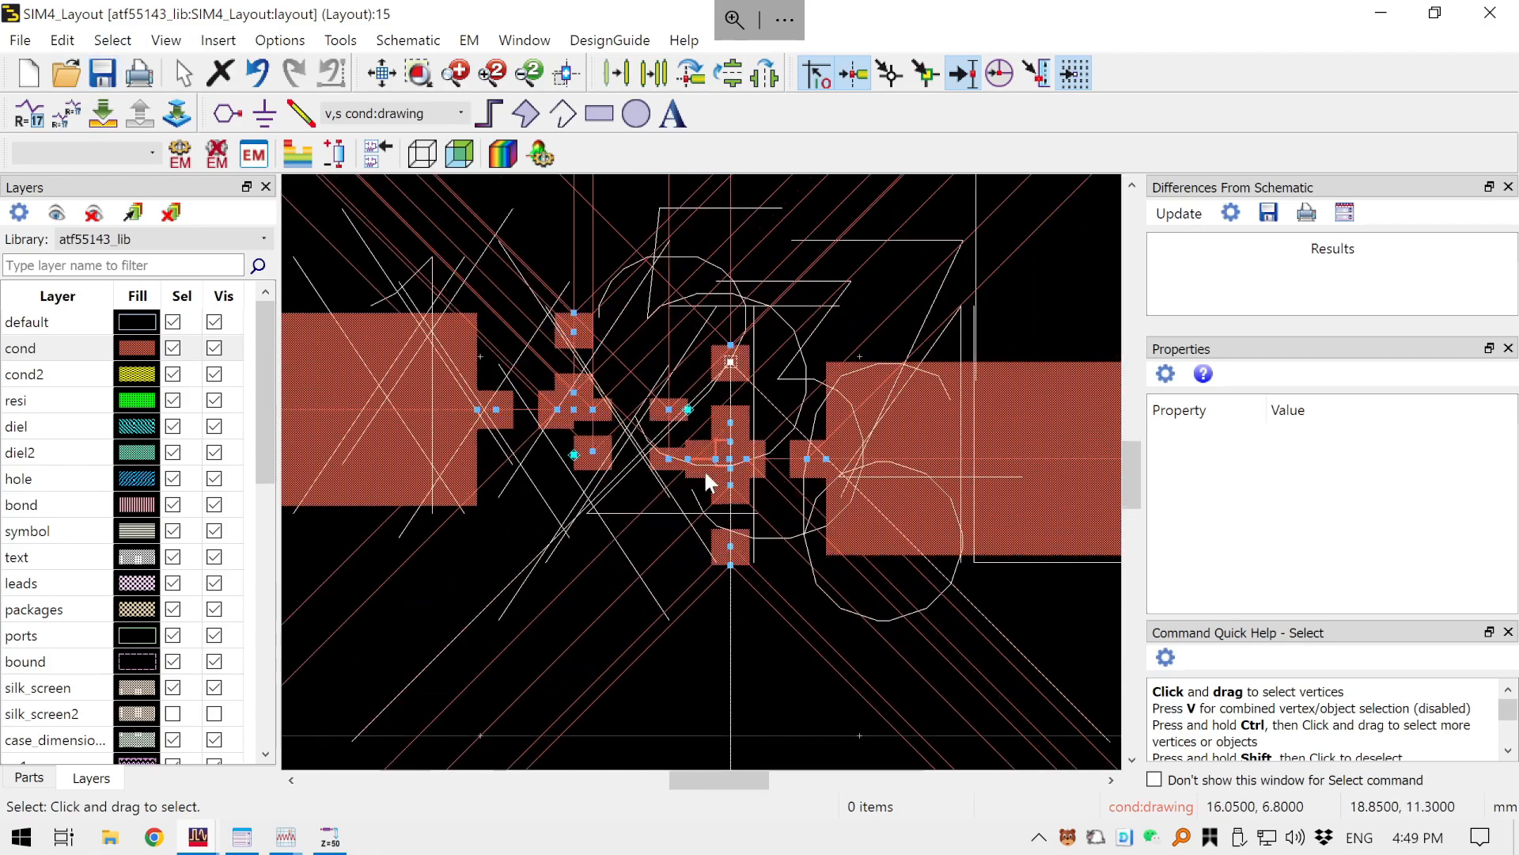
scroll(652, 400, up, 2)
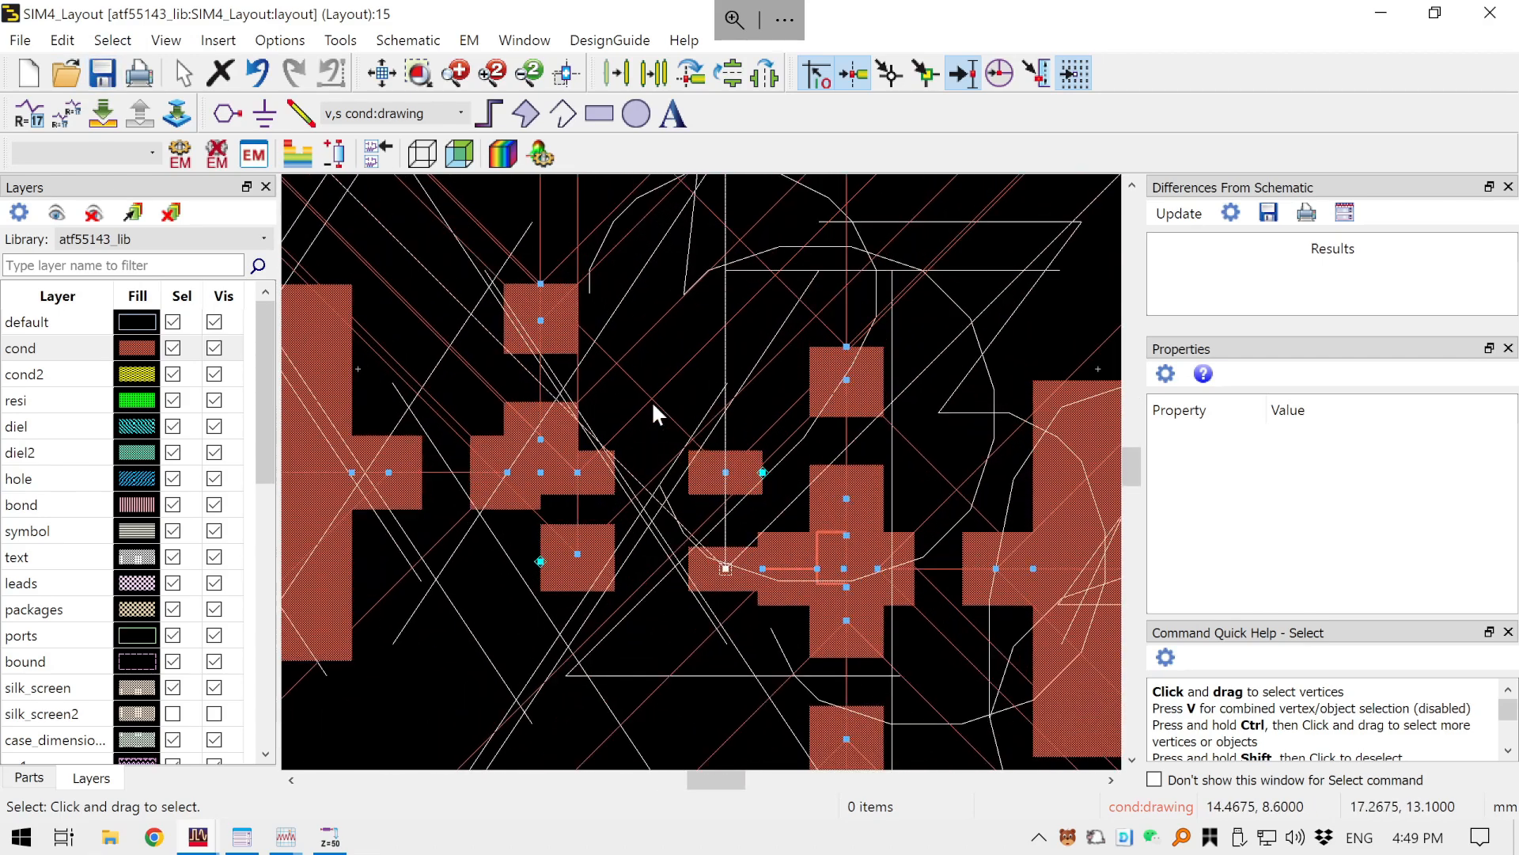
scroll(652, 401, down, 1)
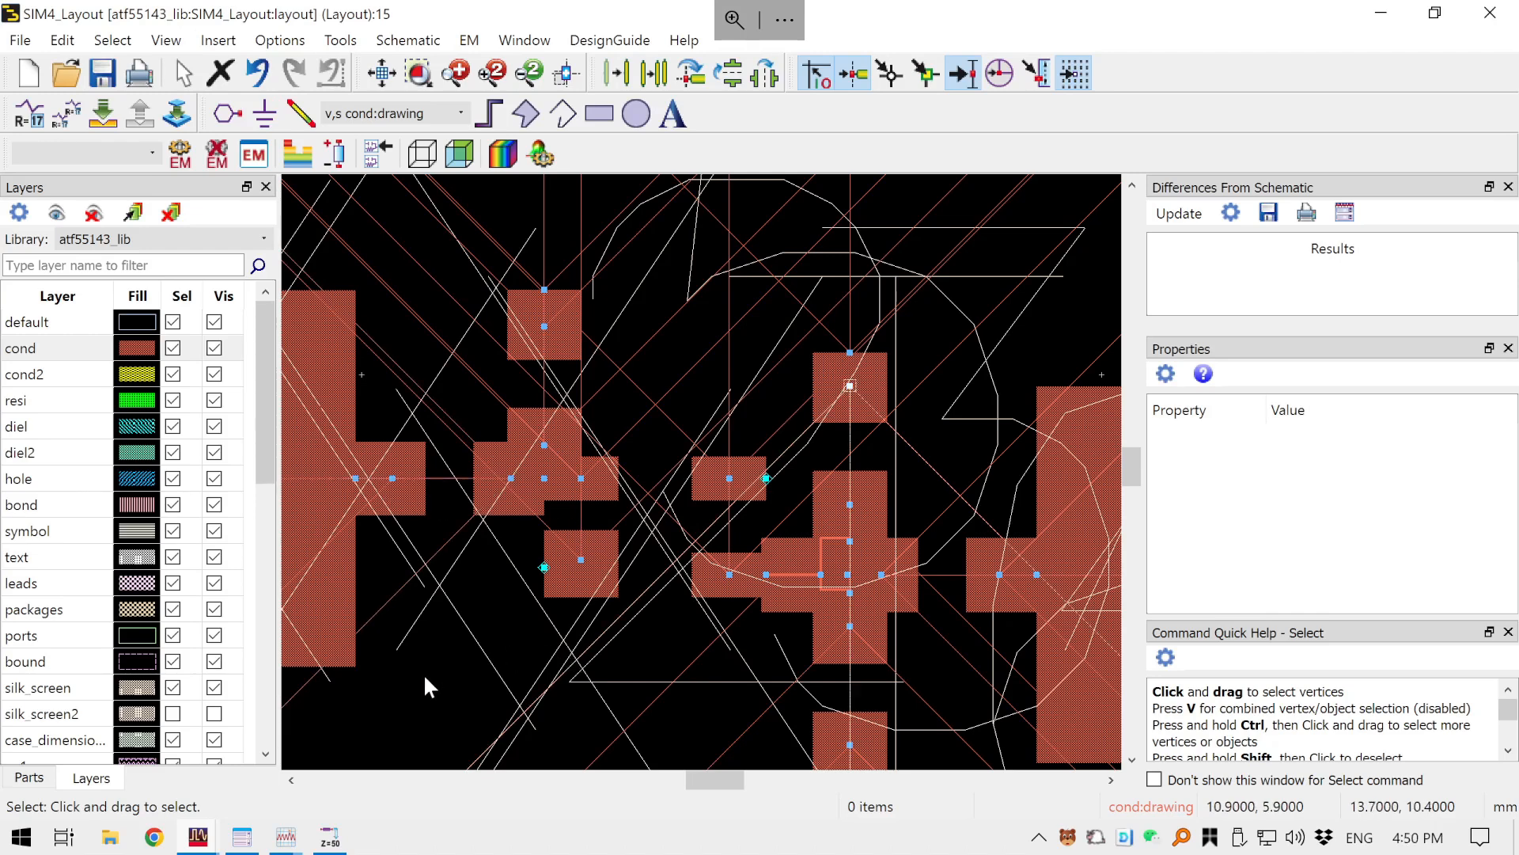
scroll(454, 625, down, 2)
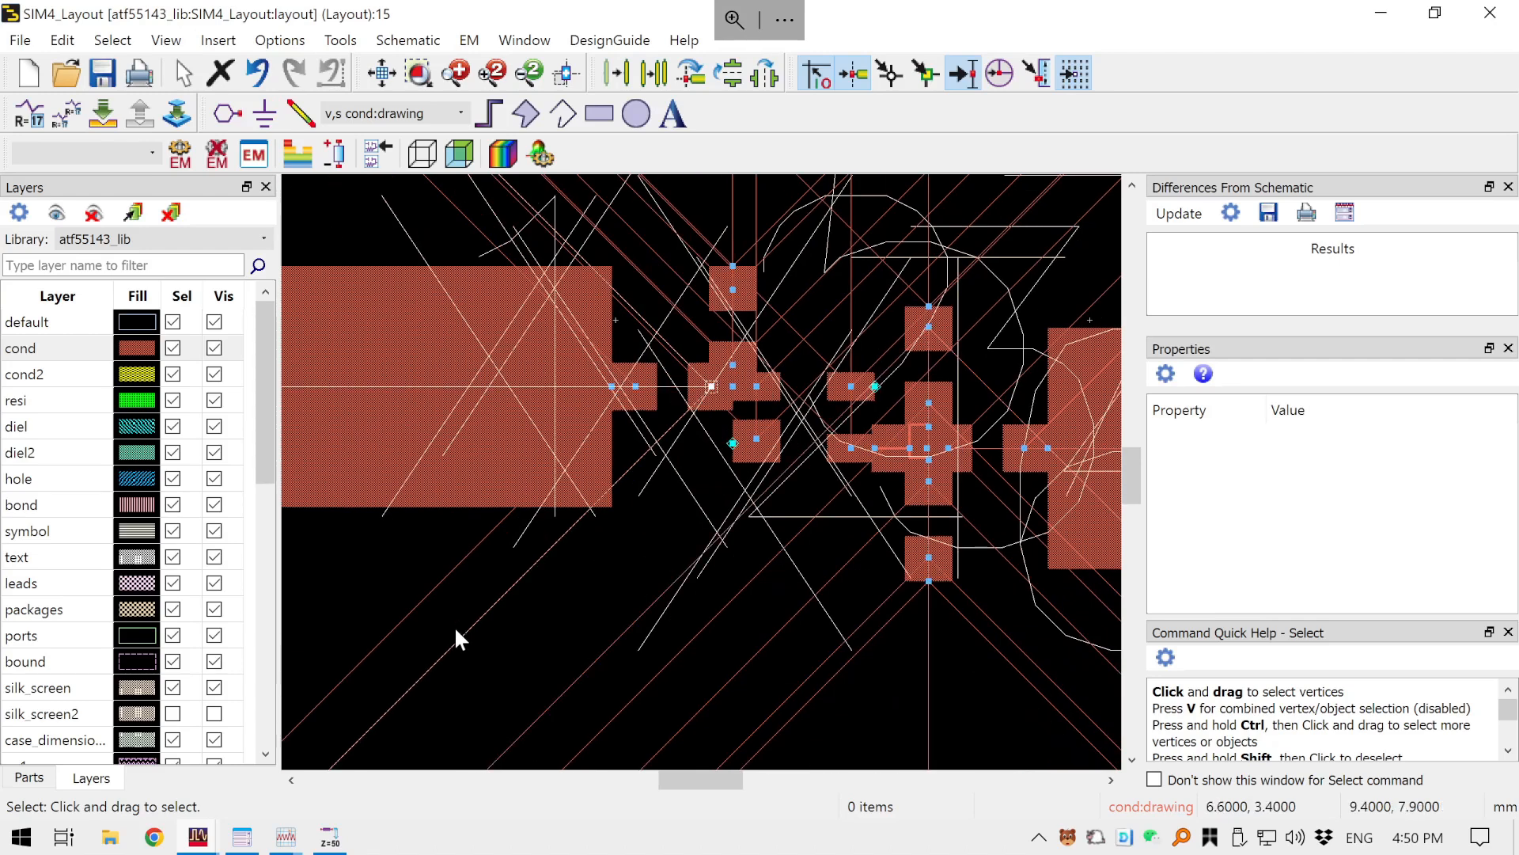
scroll(455, 637, down, 3)
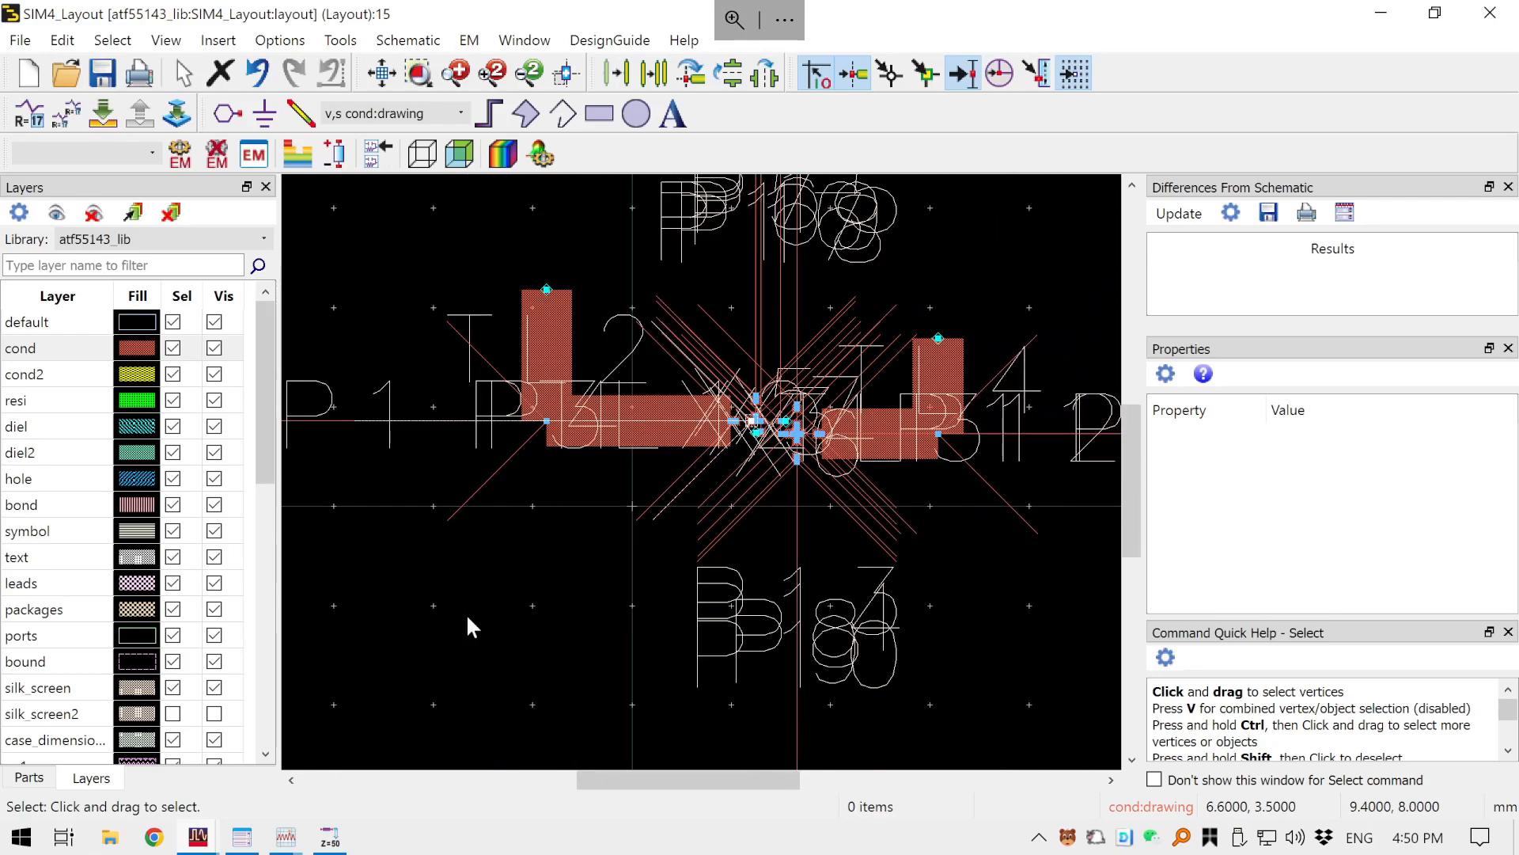
scroll(774, 440, up, 3)
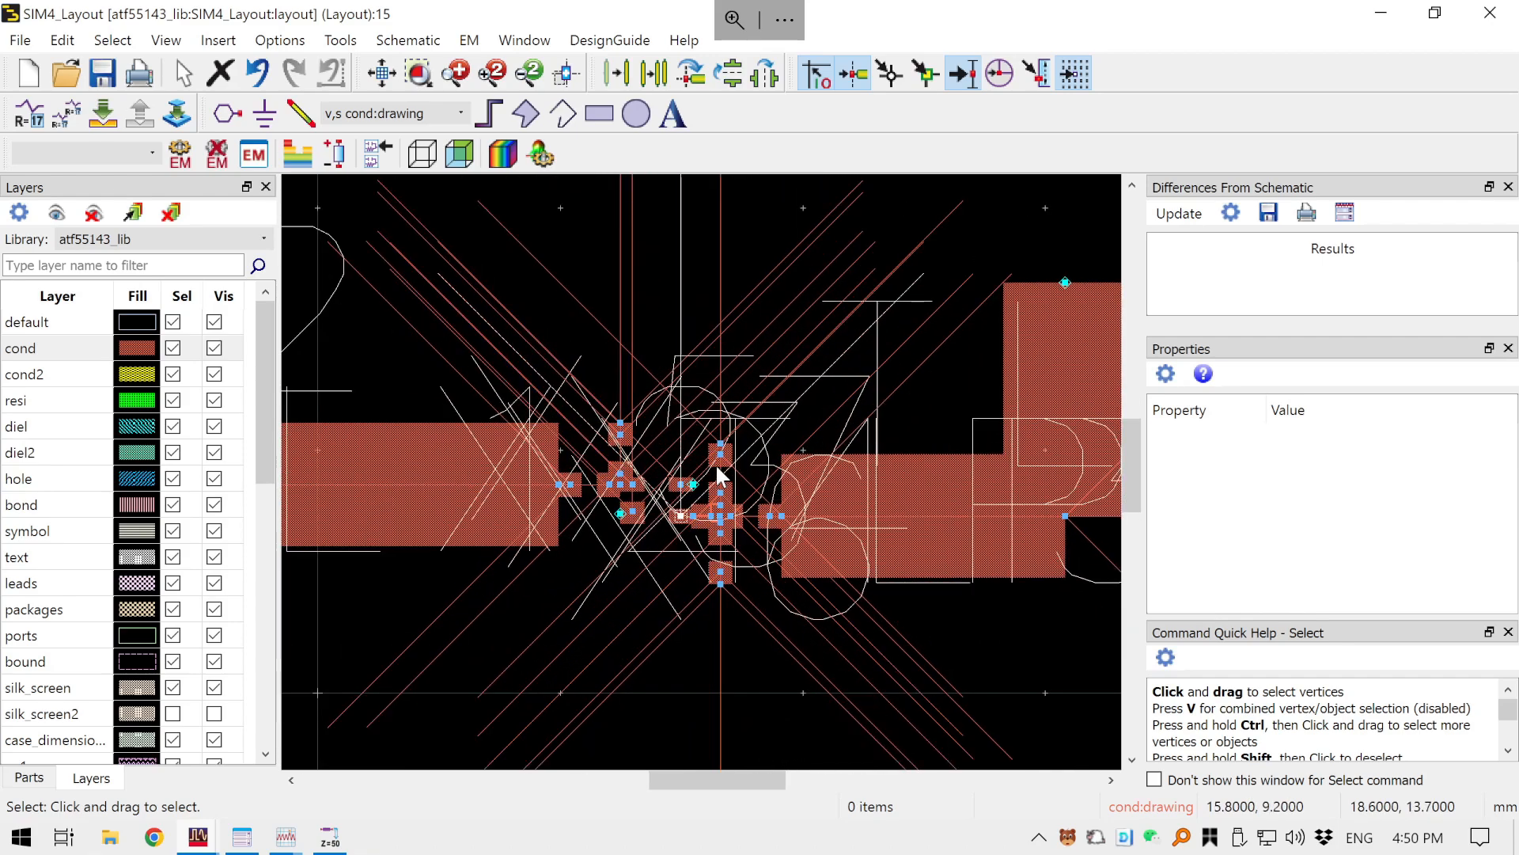
scroll(720, 475, up, 2)
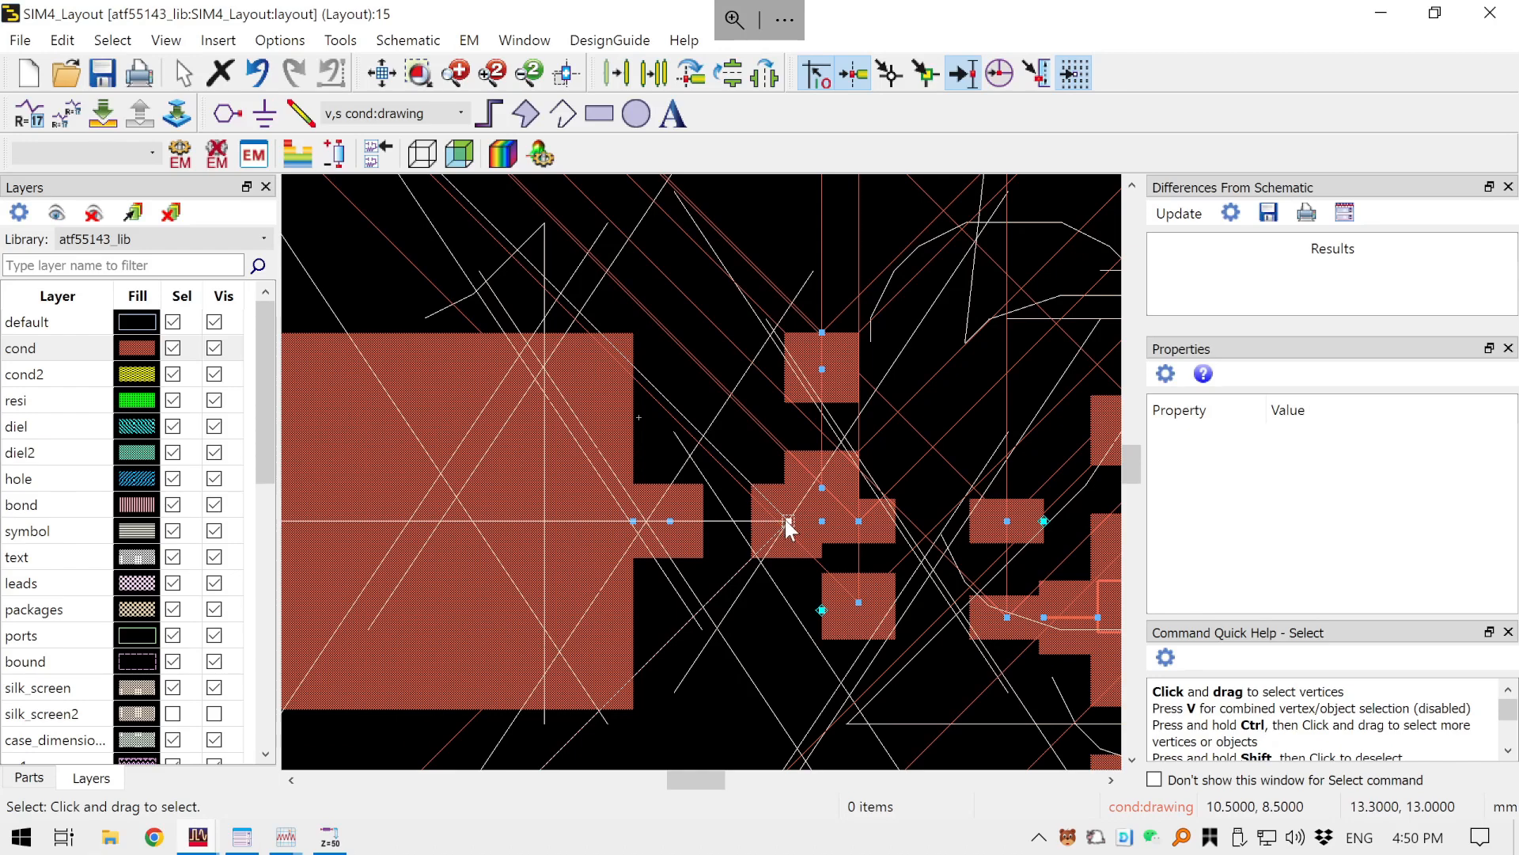
- Place P20 on the outer edge of the transistor's lower input-side pad and P21 on its upper output-side pad's outer edge, and save
drag(809, 404, 546, 333)
scroll(643, 440, up, 1)
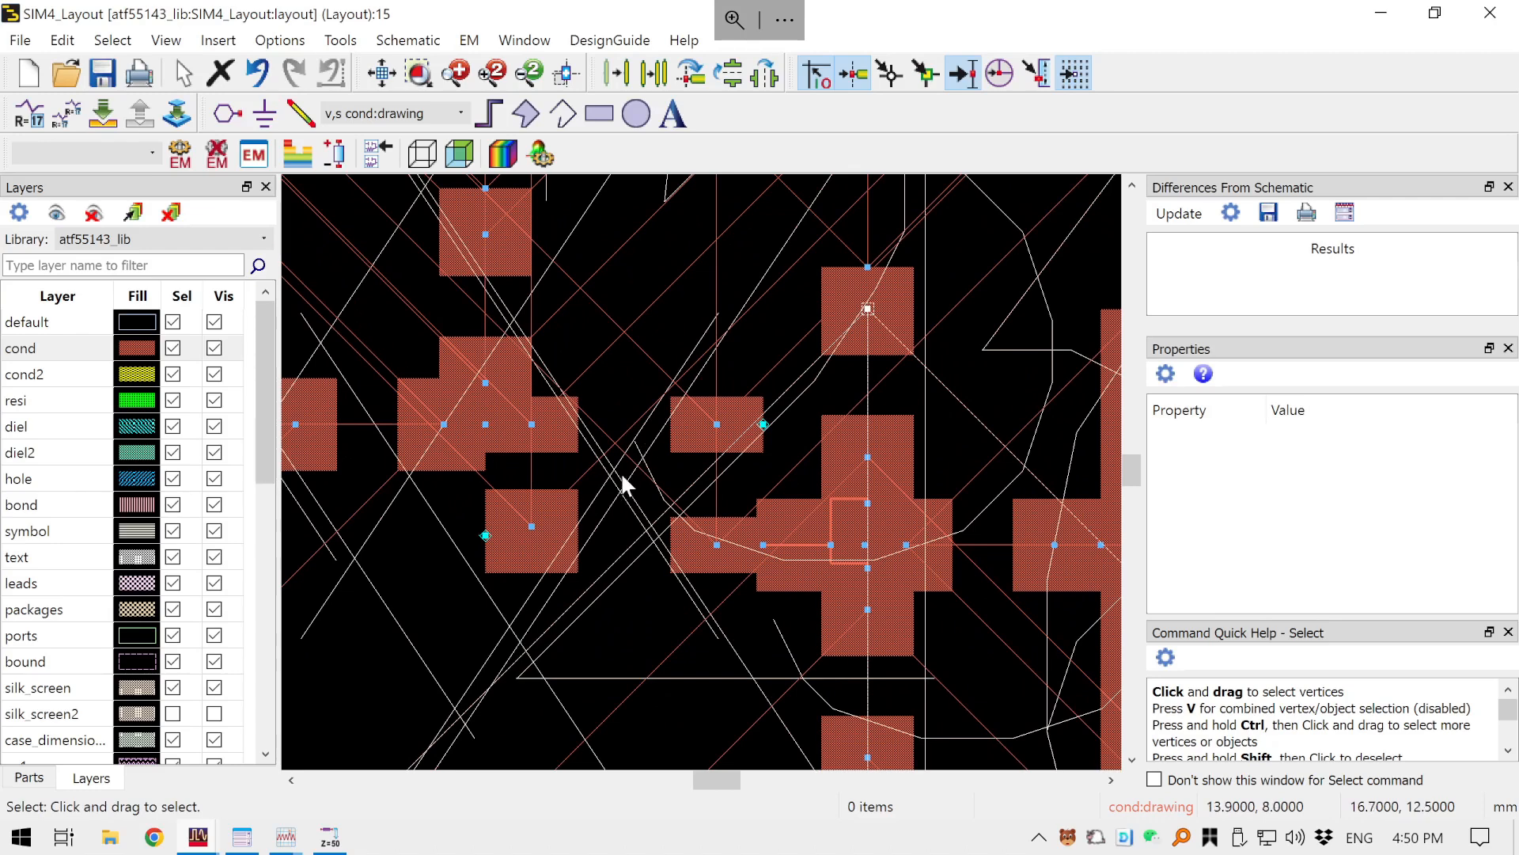
click(228, 115)
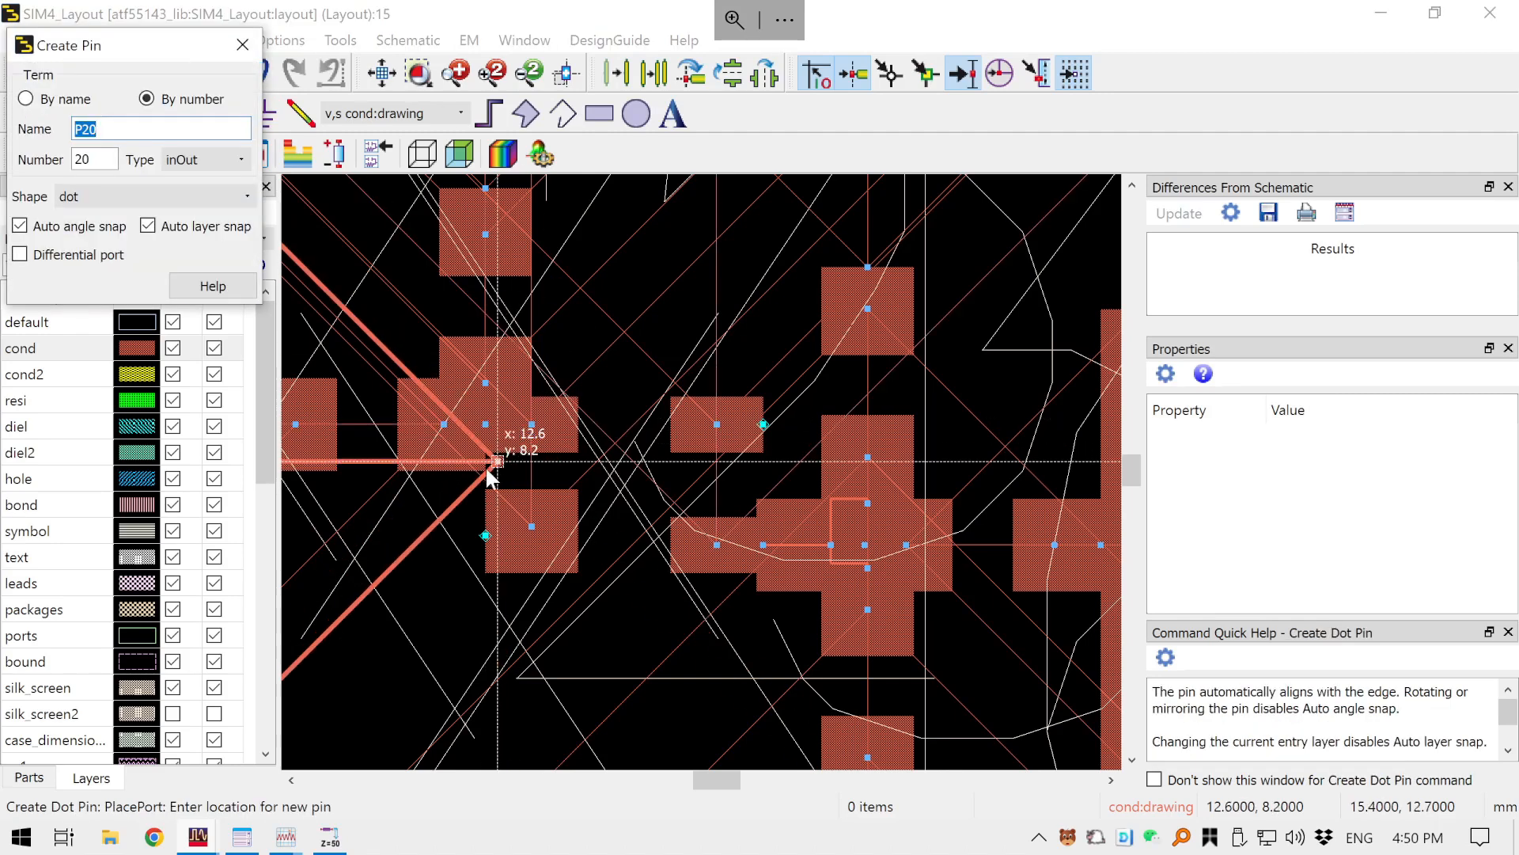
click(485, 536)
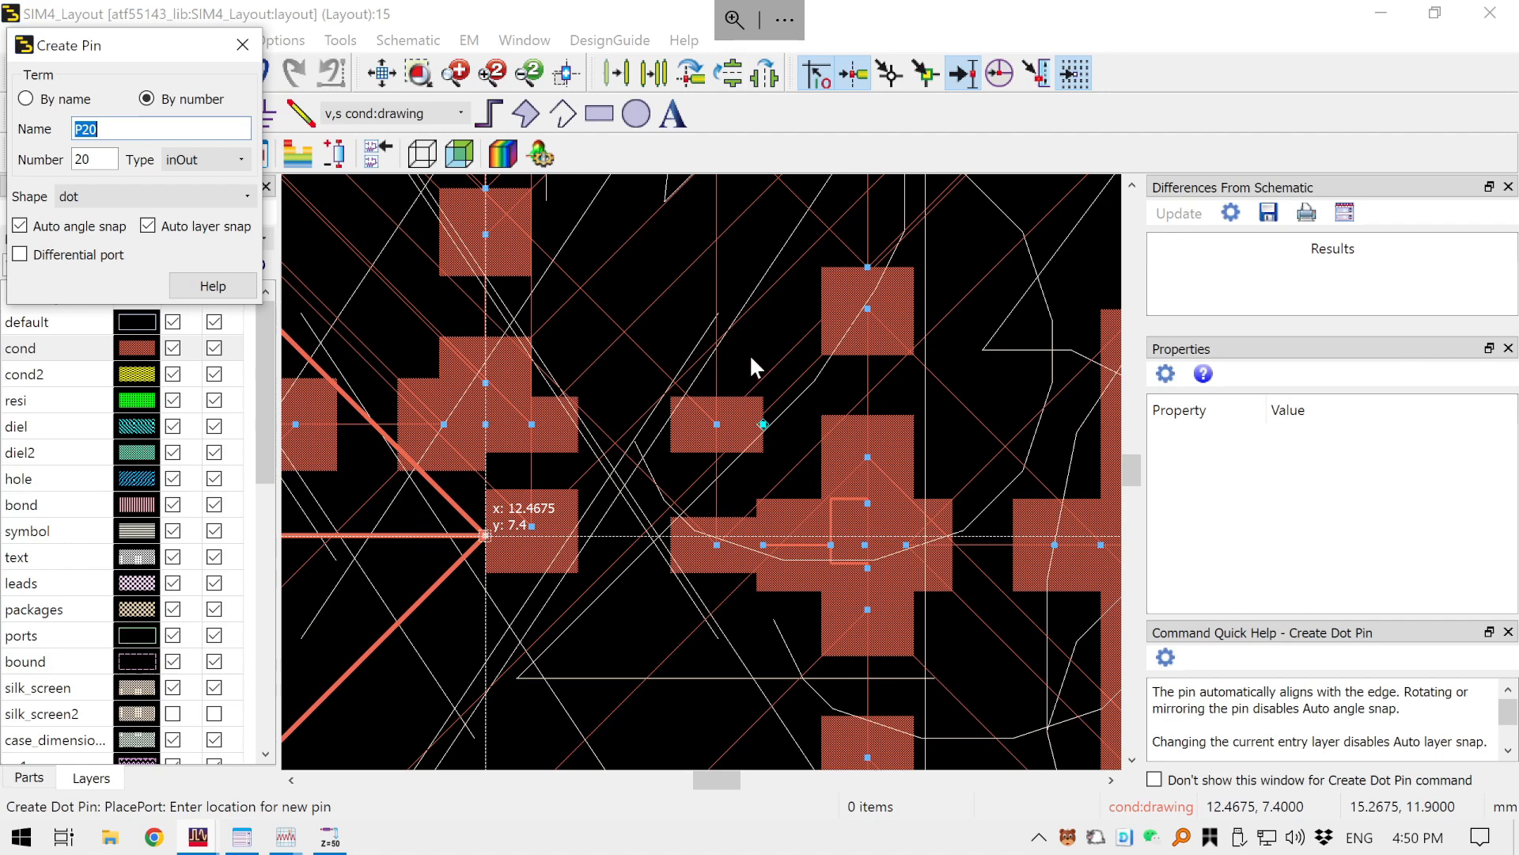
click(764, 425)
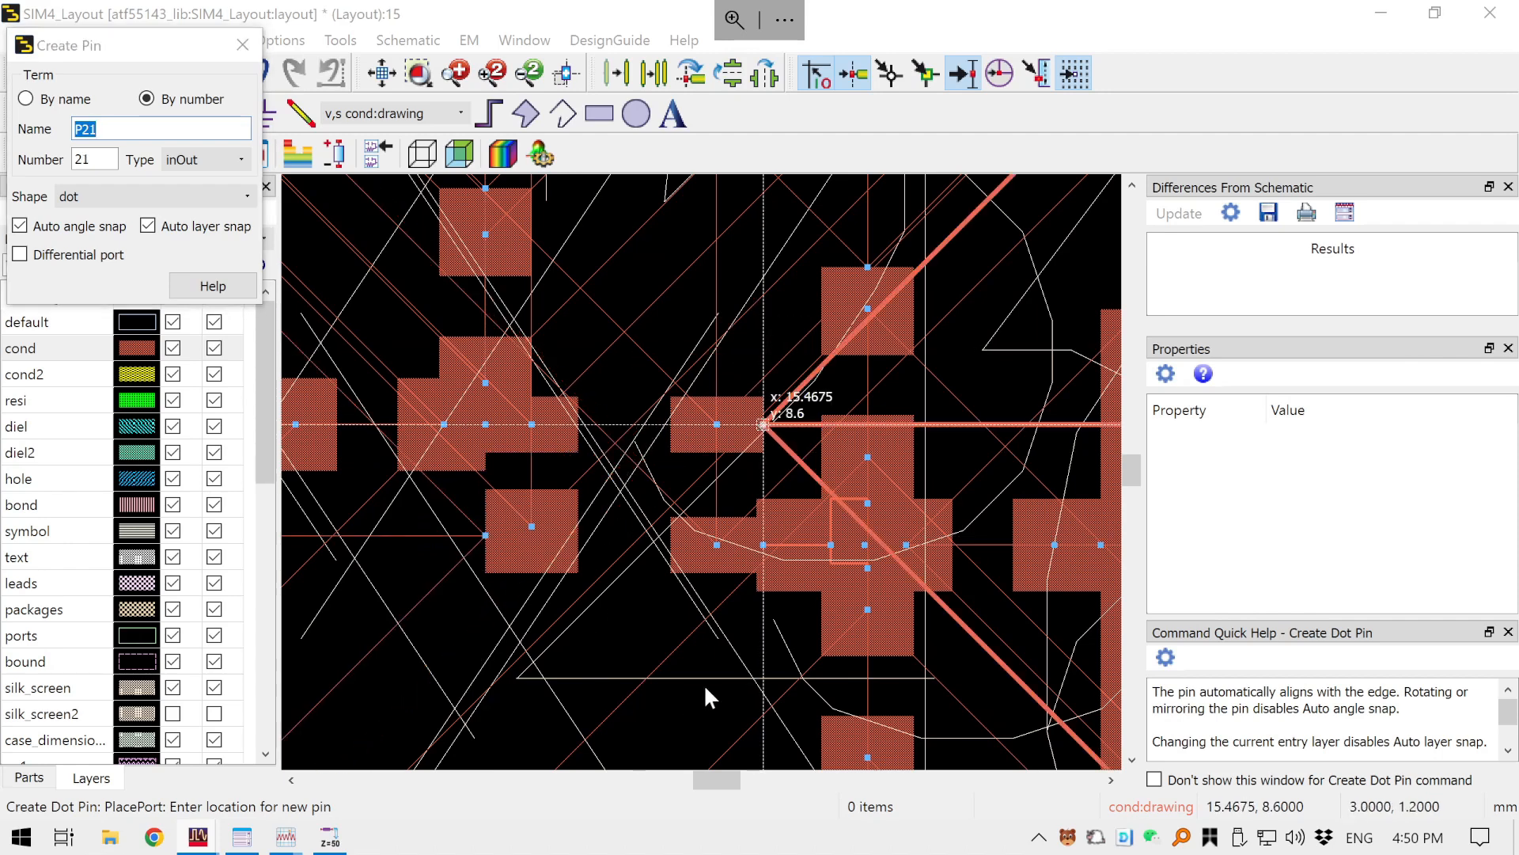
click(242, 44)
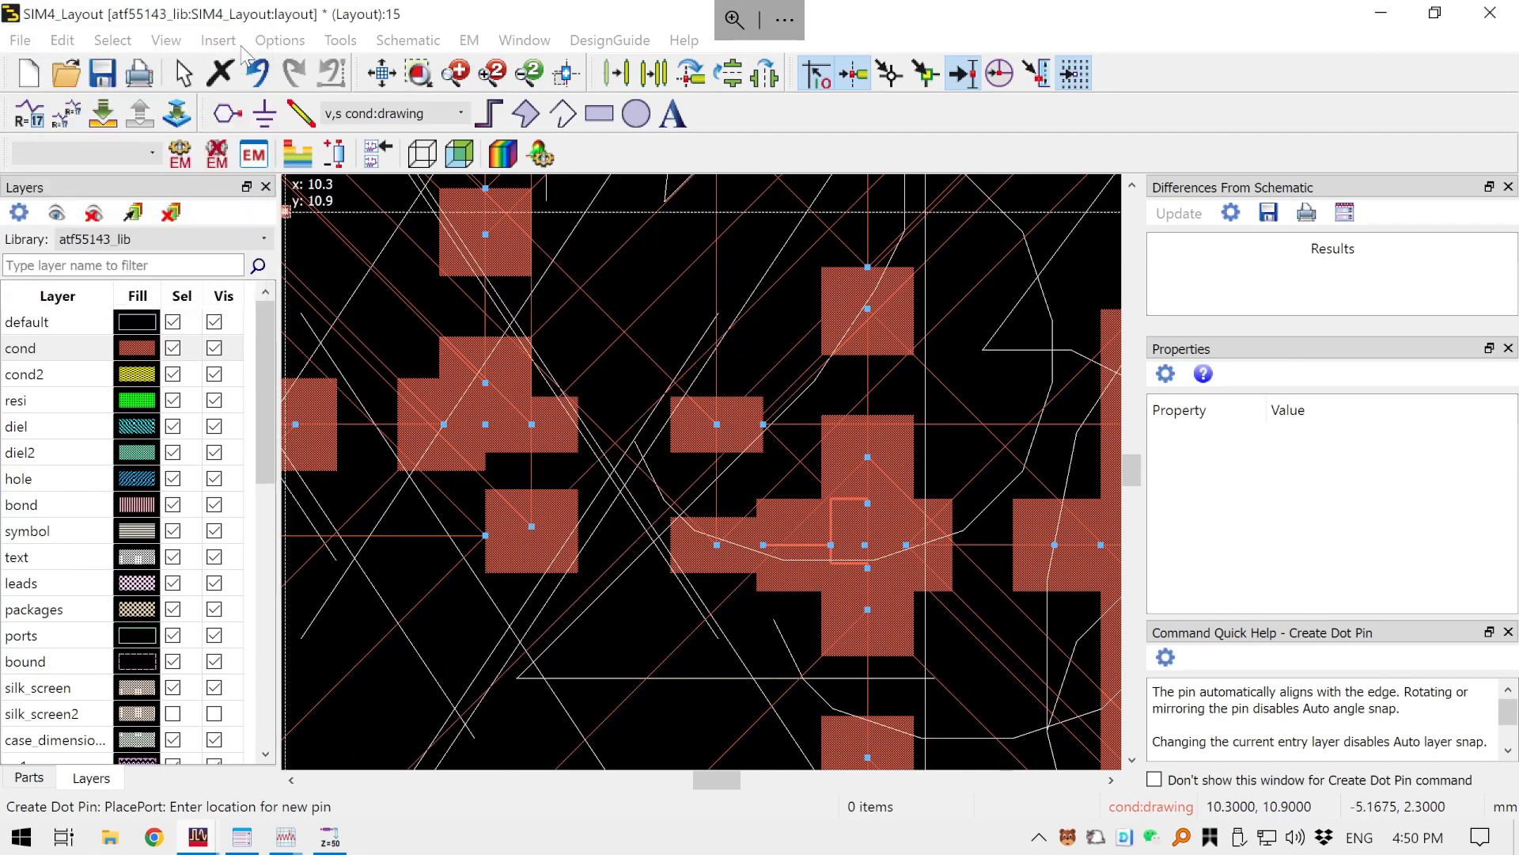
click(105, 71)
- Examine the completed pin set and the wires remaining inside the cross-shaped junction on the output side
scroll(519, 337, down, 4)
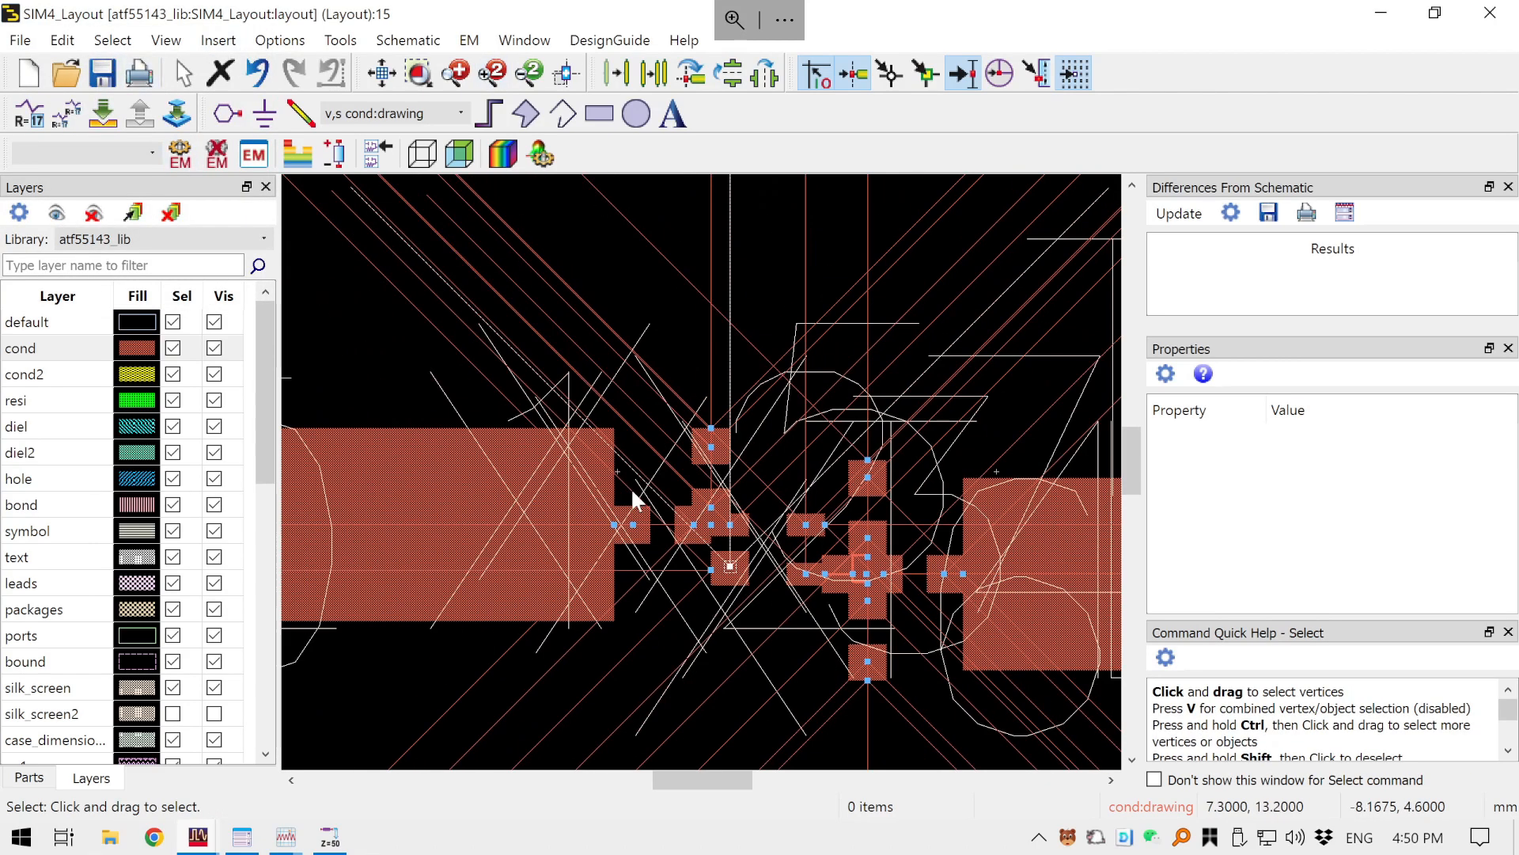
scroll(693, 511, down, 4)
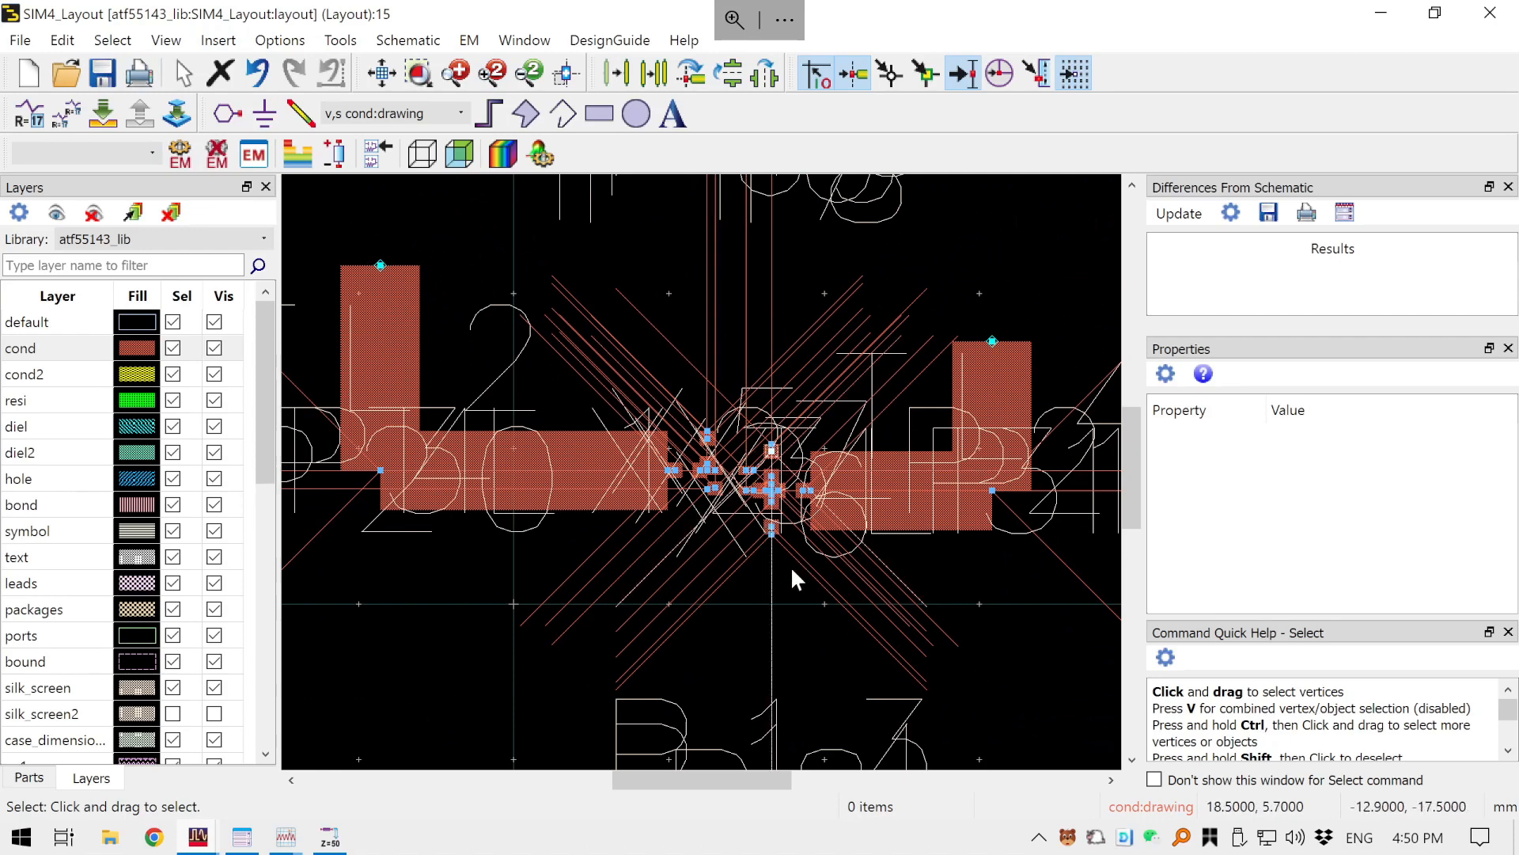
scroll(790, 566, up, 3)
scroll(630, 510, up, 1)
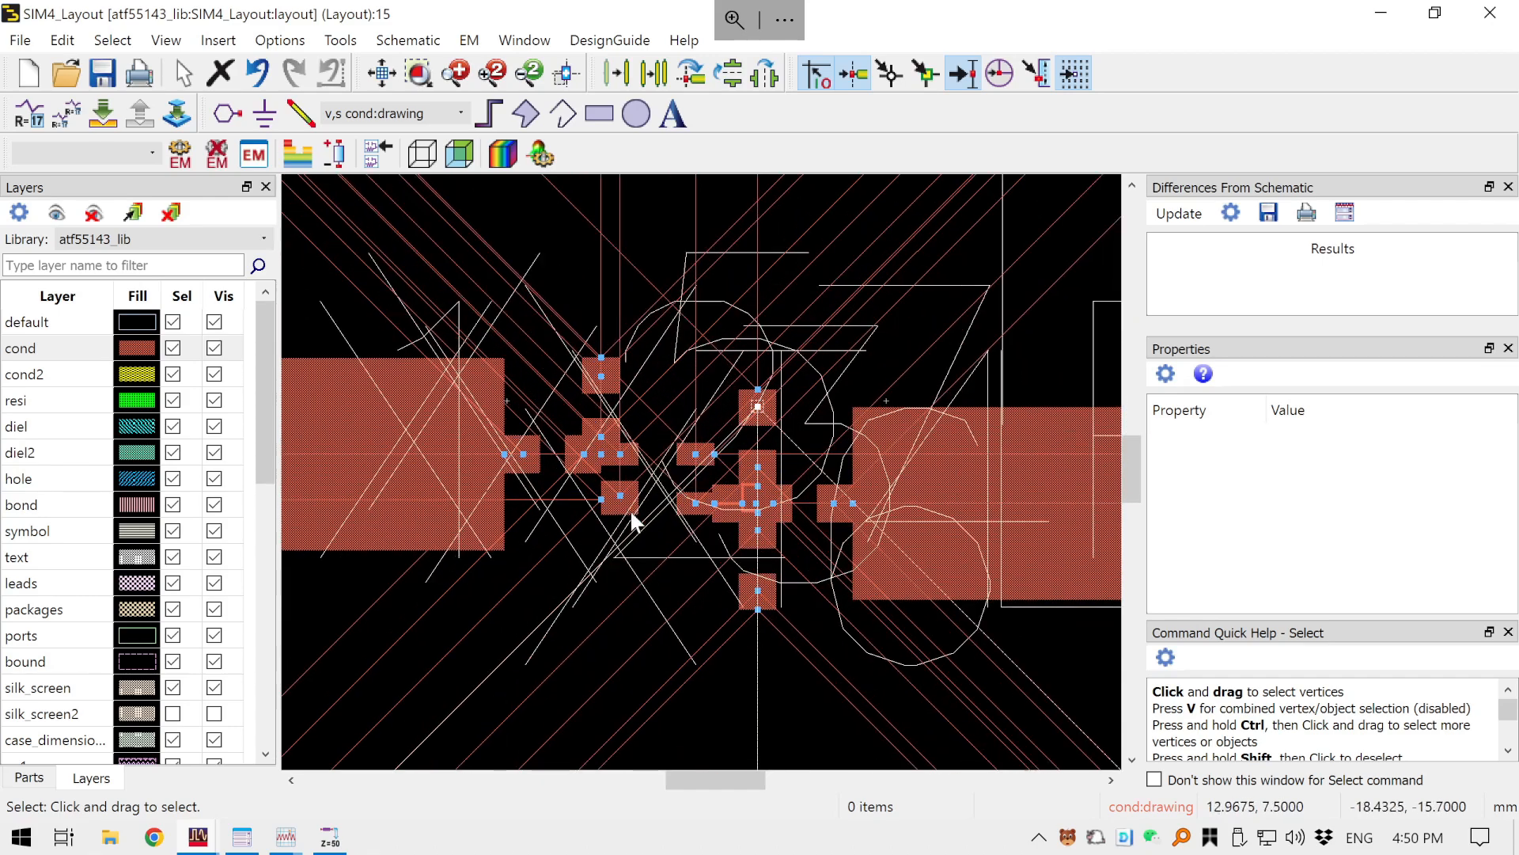
mouse_move(795, 634)
mouse_down()
mouse_move(809, 674)
mouse_move(791, 633)
mouse_up()
scroll(773, 544, up, 4)
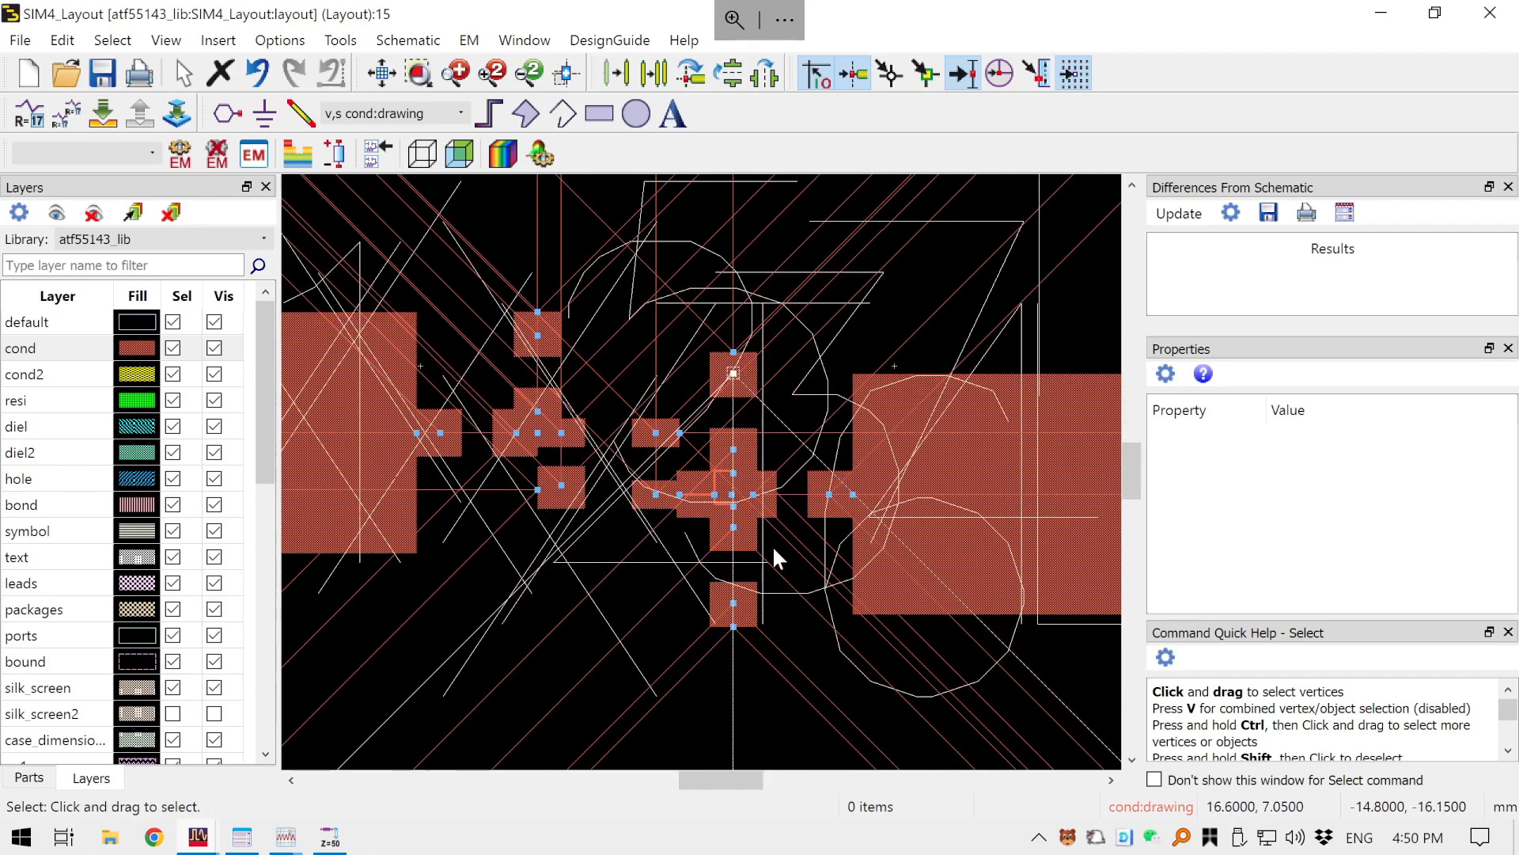
scroll(697, 447, up, 2)
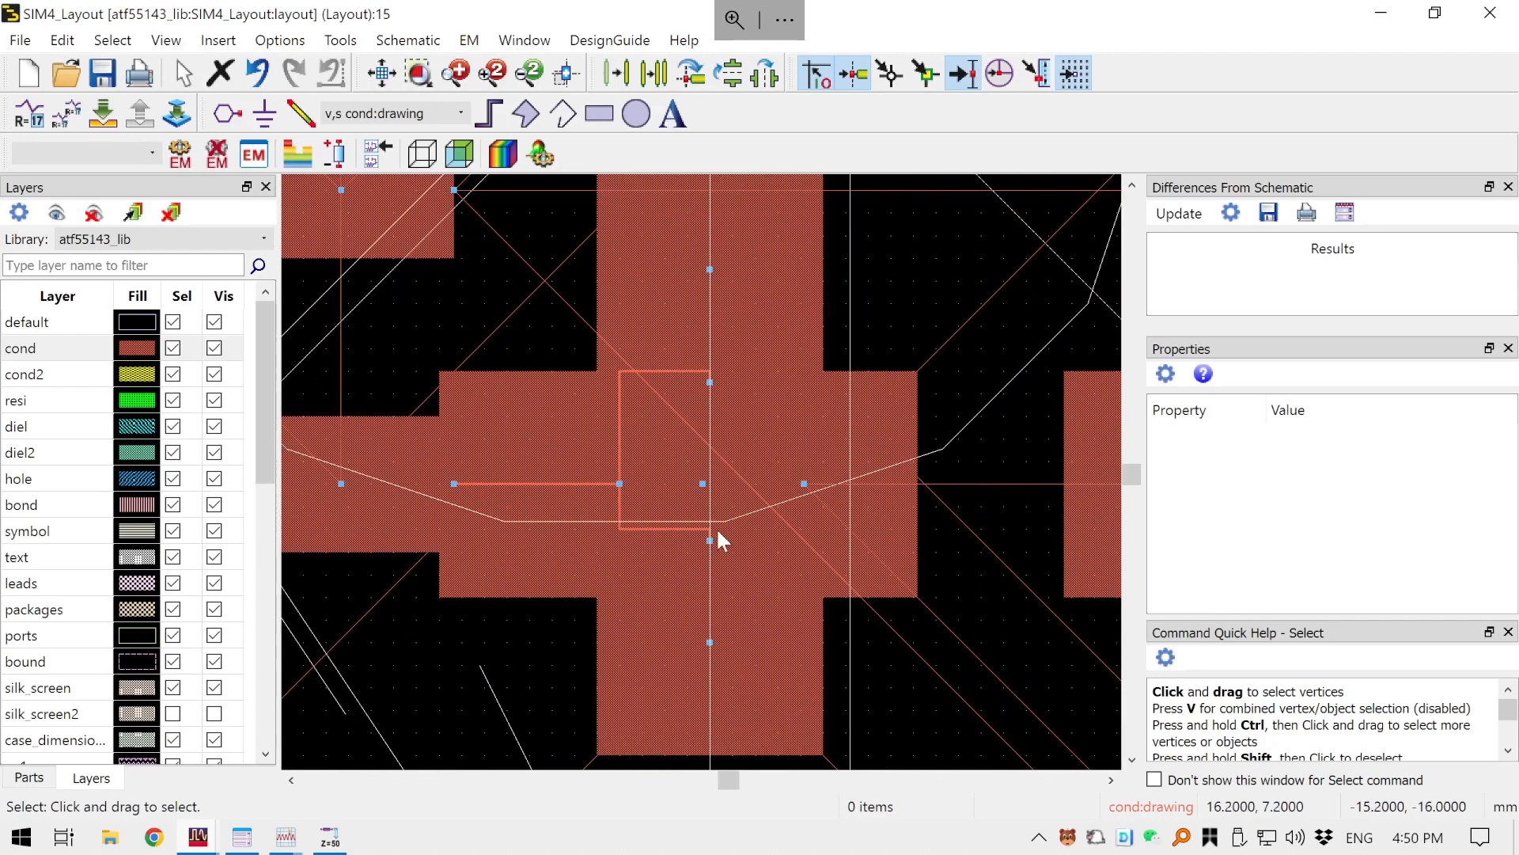
- Examine the transistor pads, the cross-shaped output junction and the surrounding pins across the layout
scroll(705, 491, down, 5)
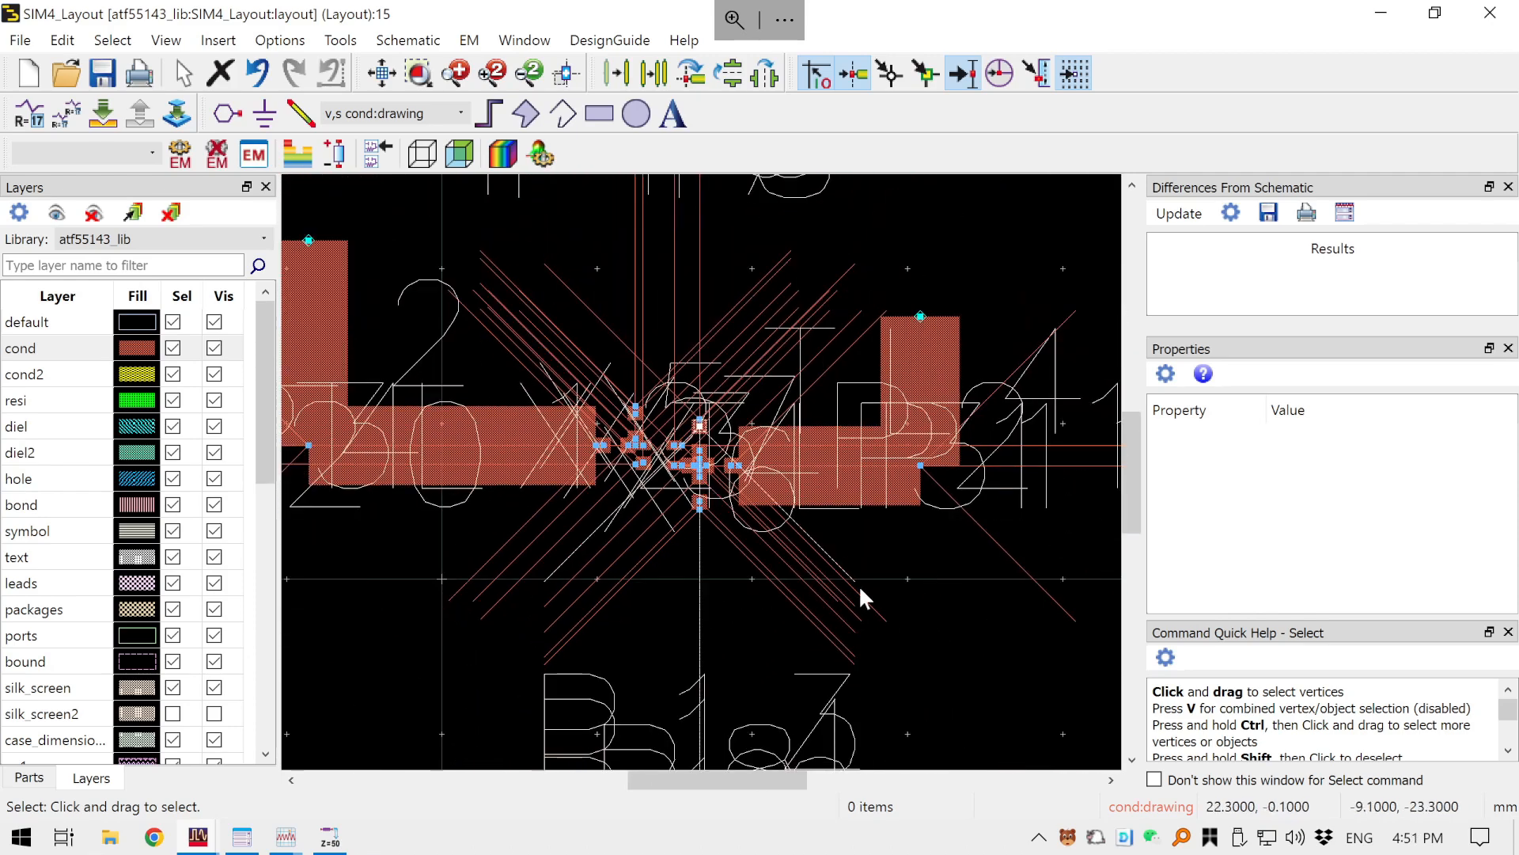
drag(890, 605, 954, 663)
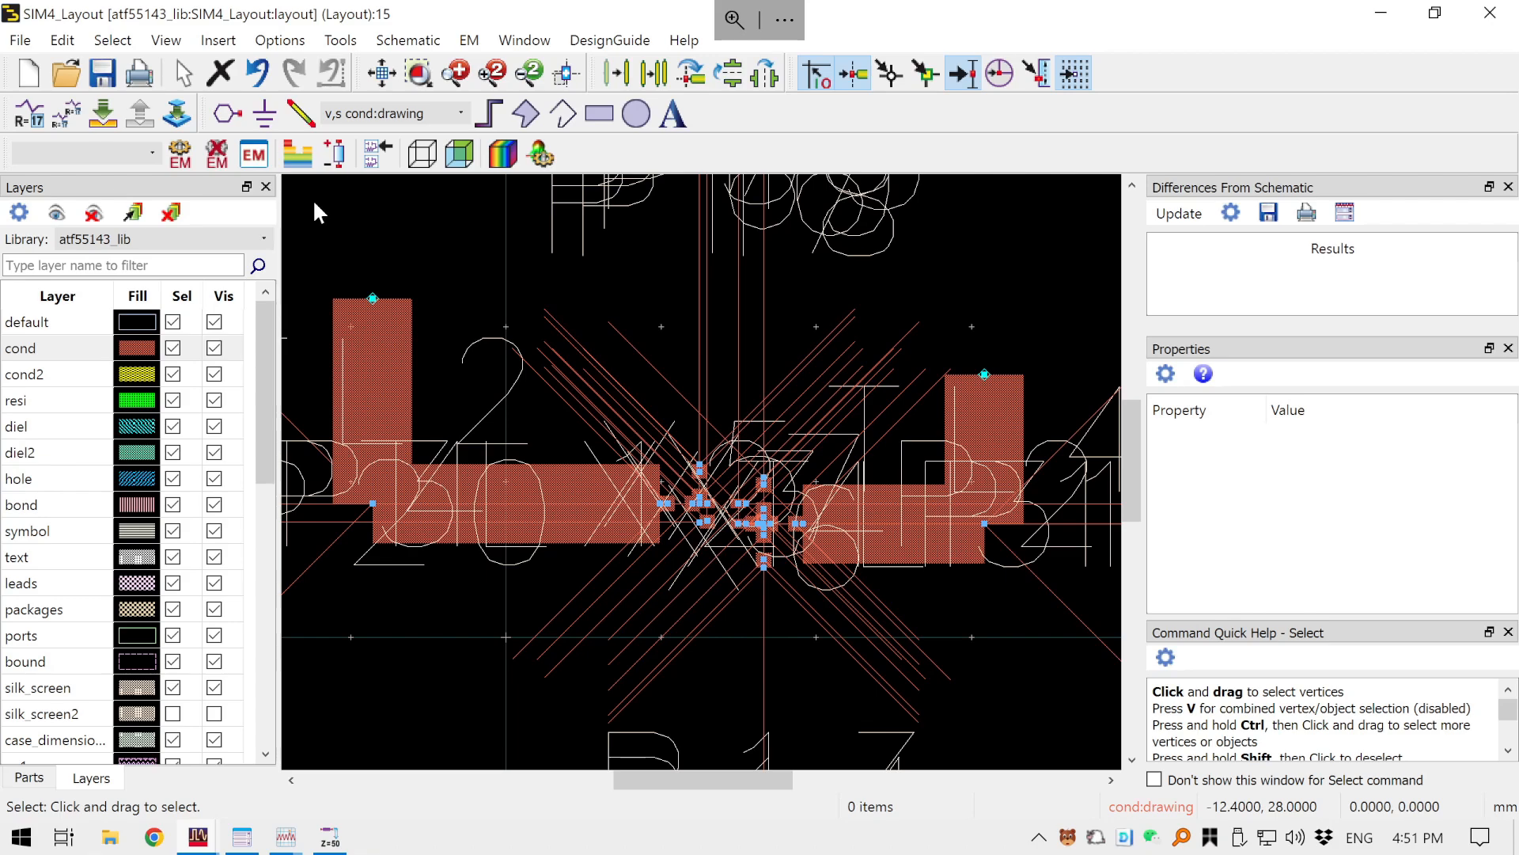
scroll(754, 516, up, 3)
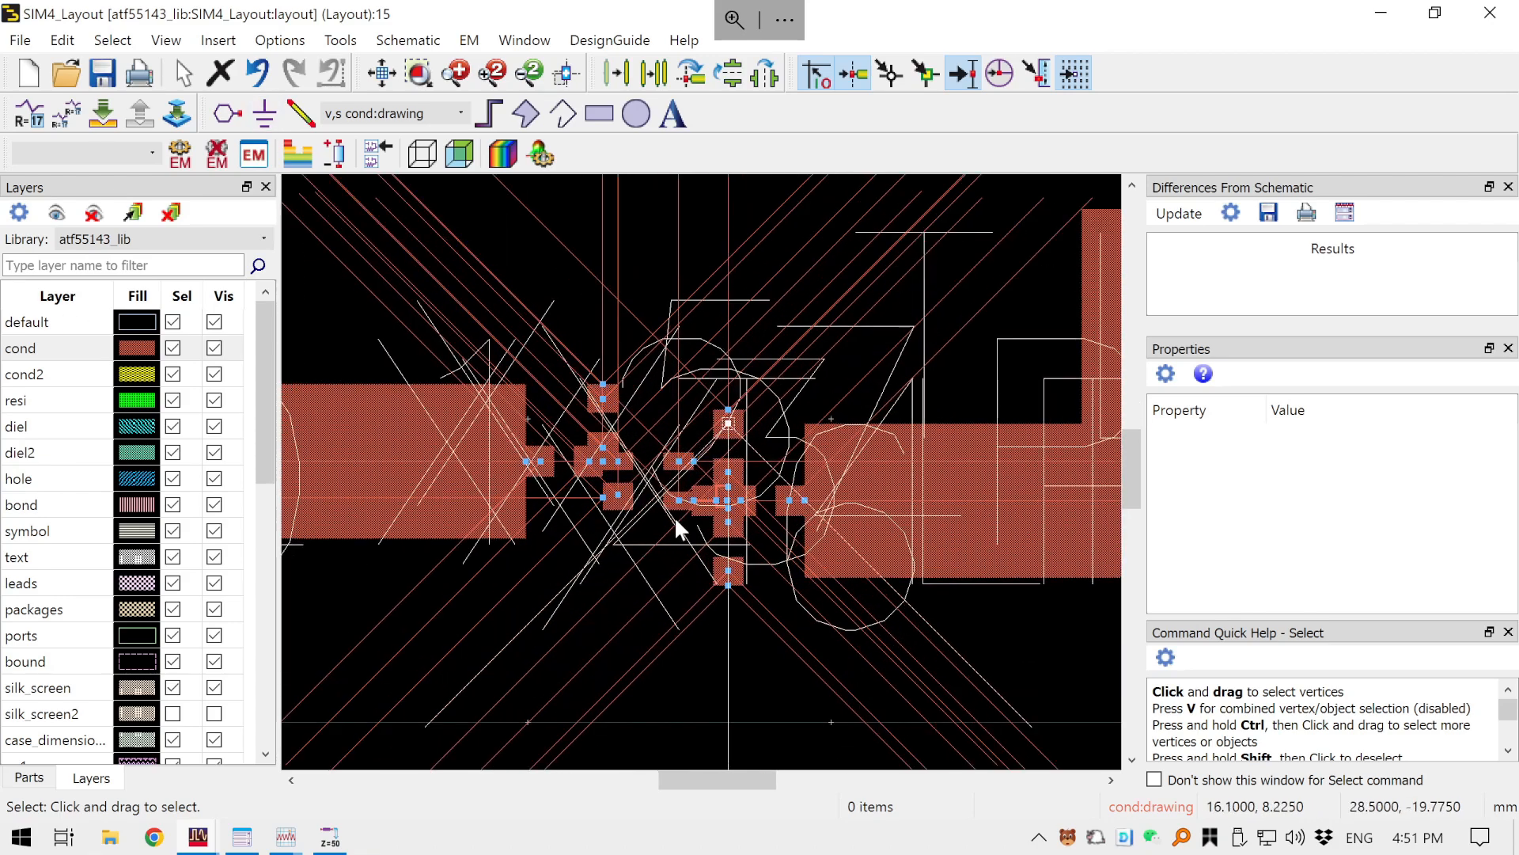
scroll(674, 516, up, 3)
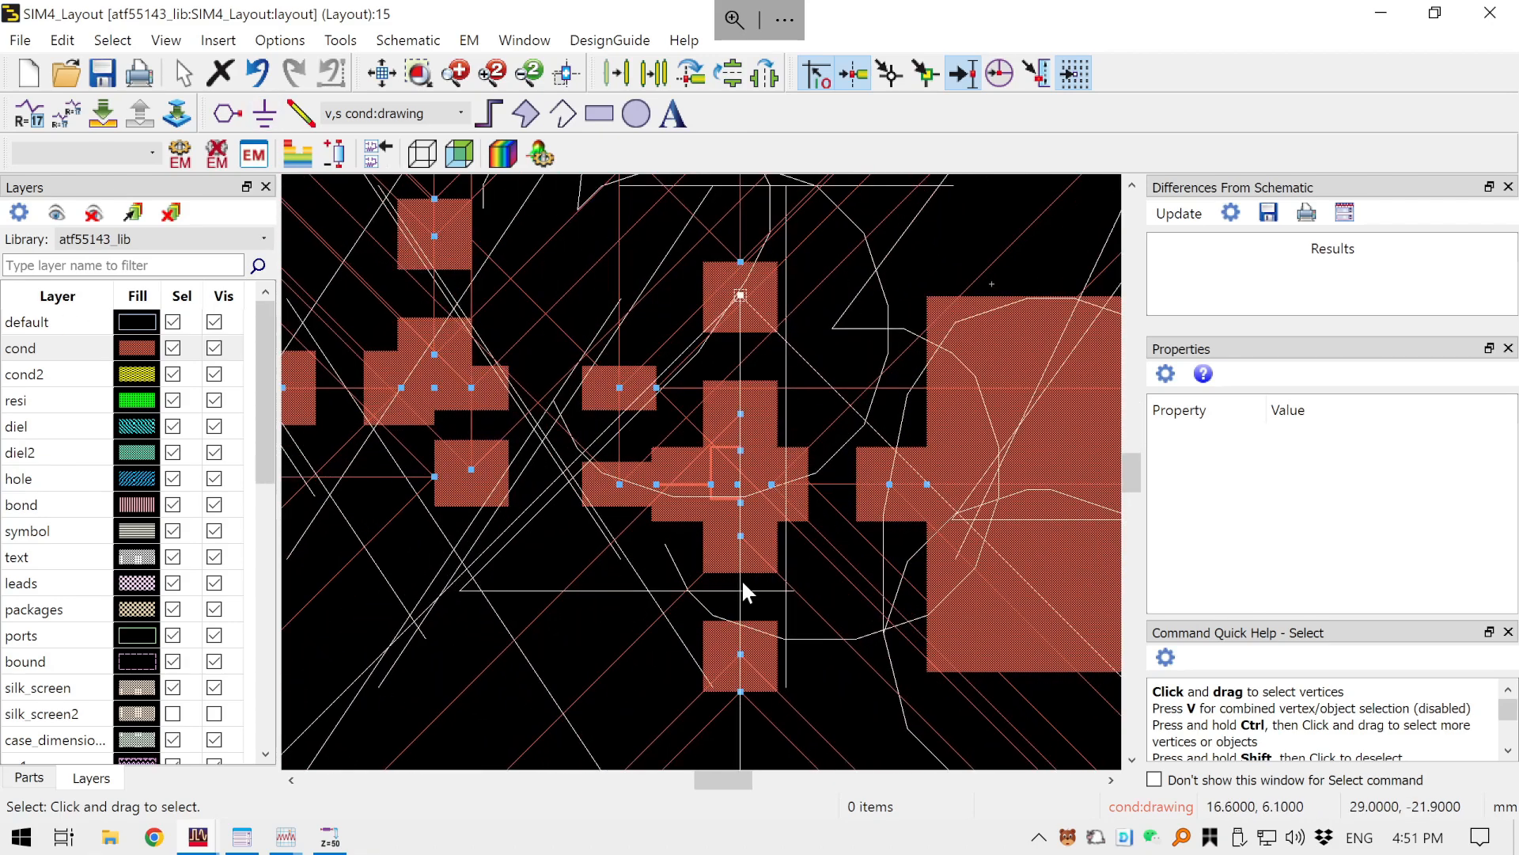
scroll(744, 585, down, 6)
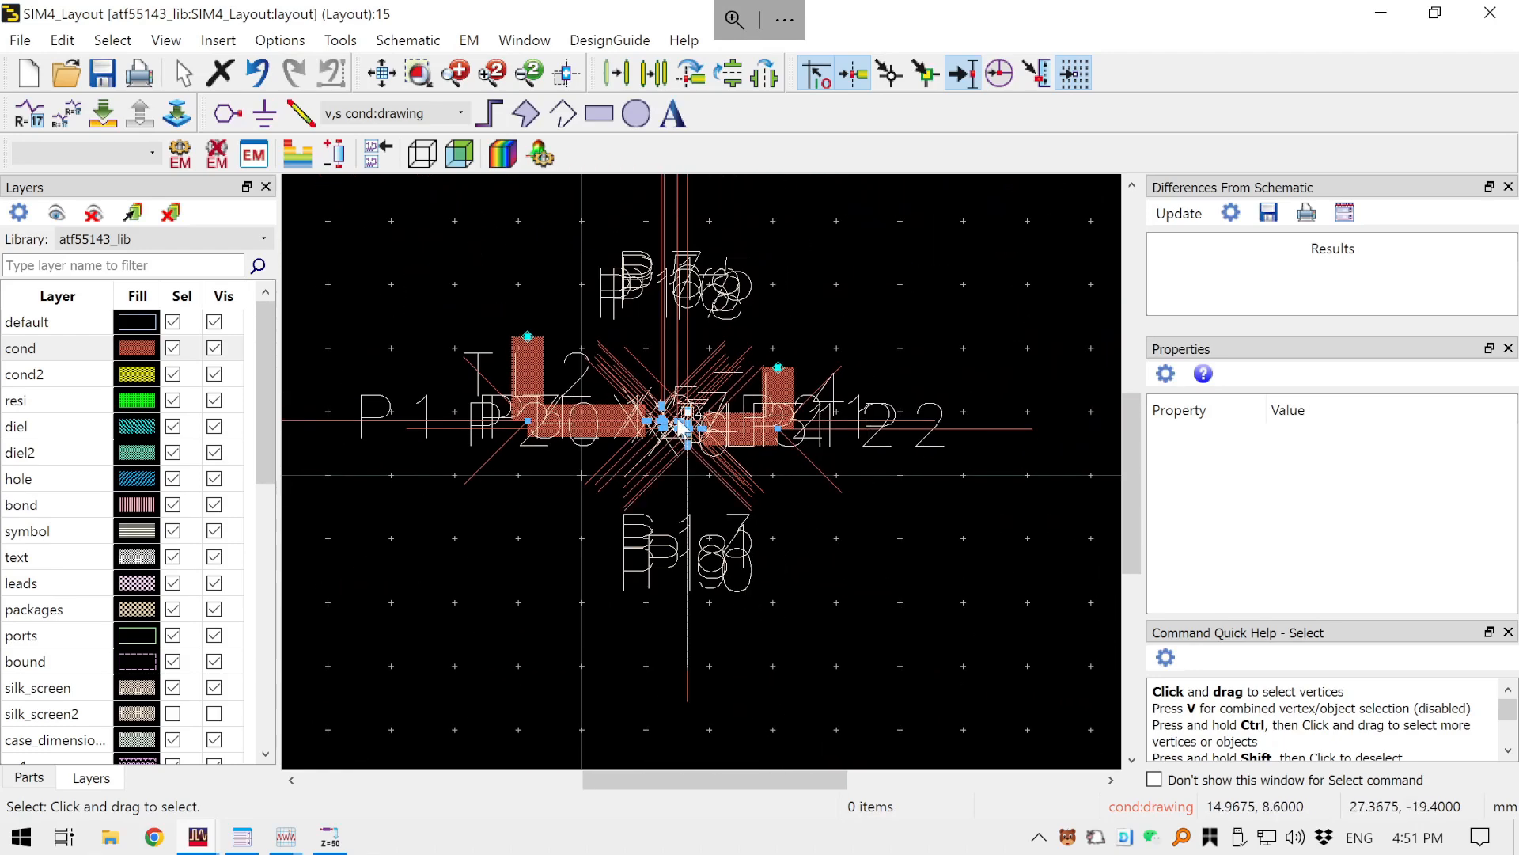
scroll(683, 427, up, 5)
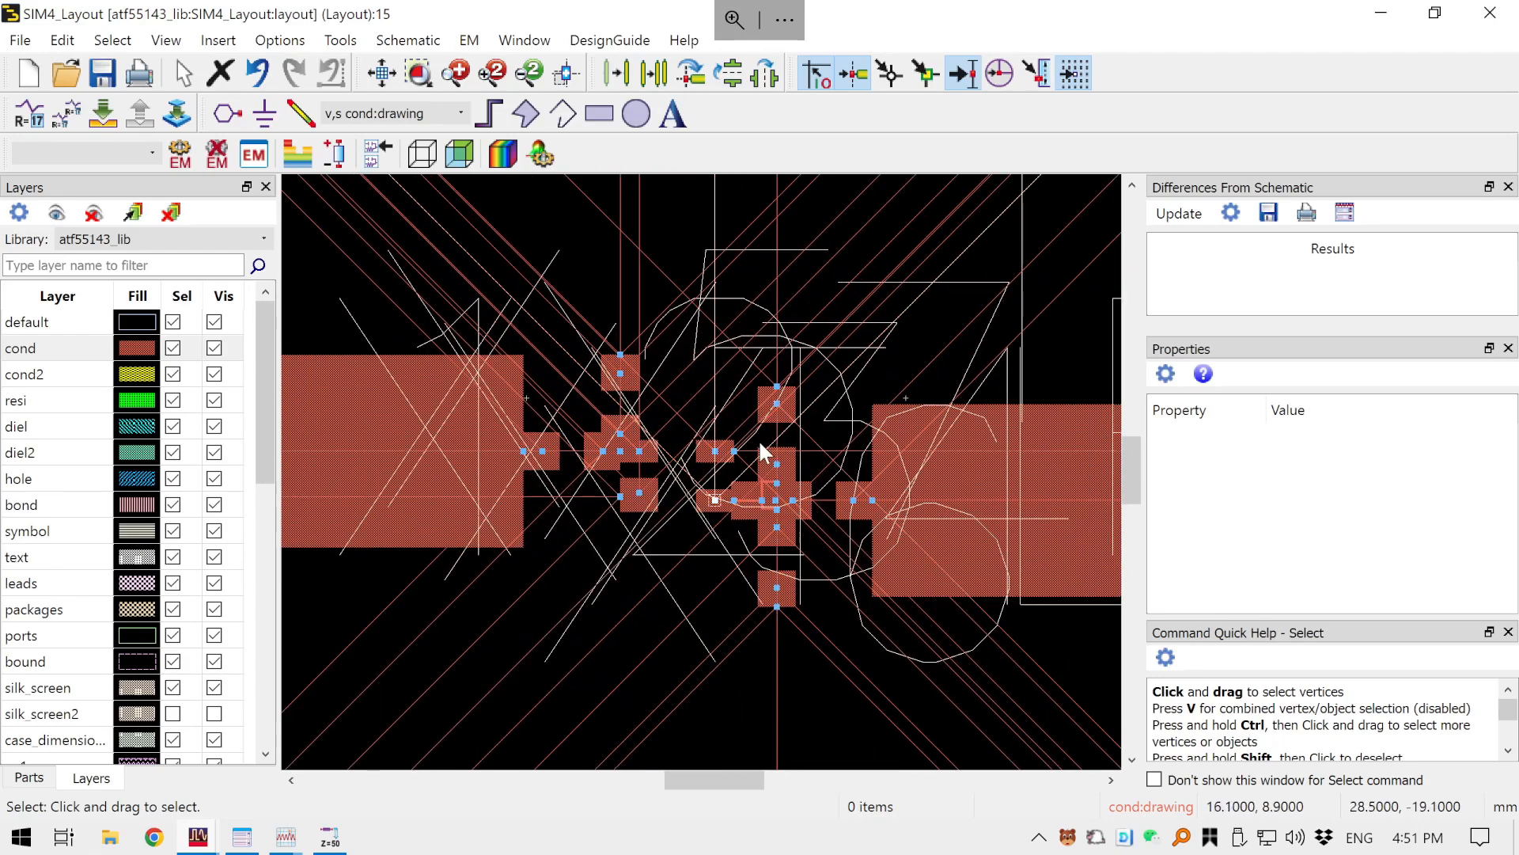
scroll(762, 453, up, 2)
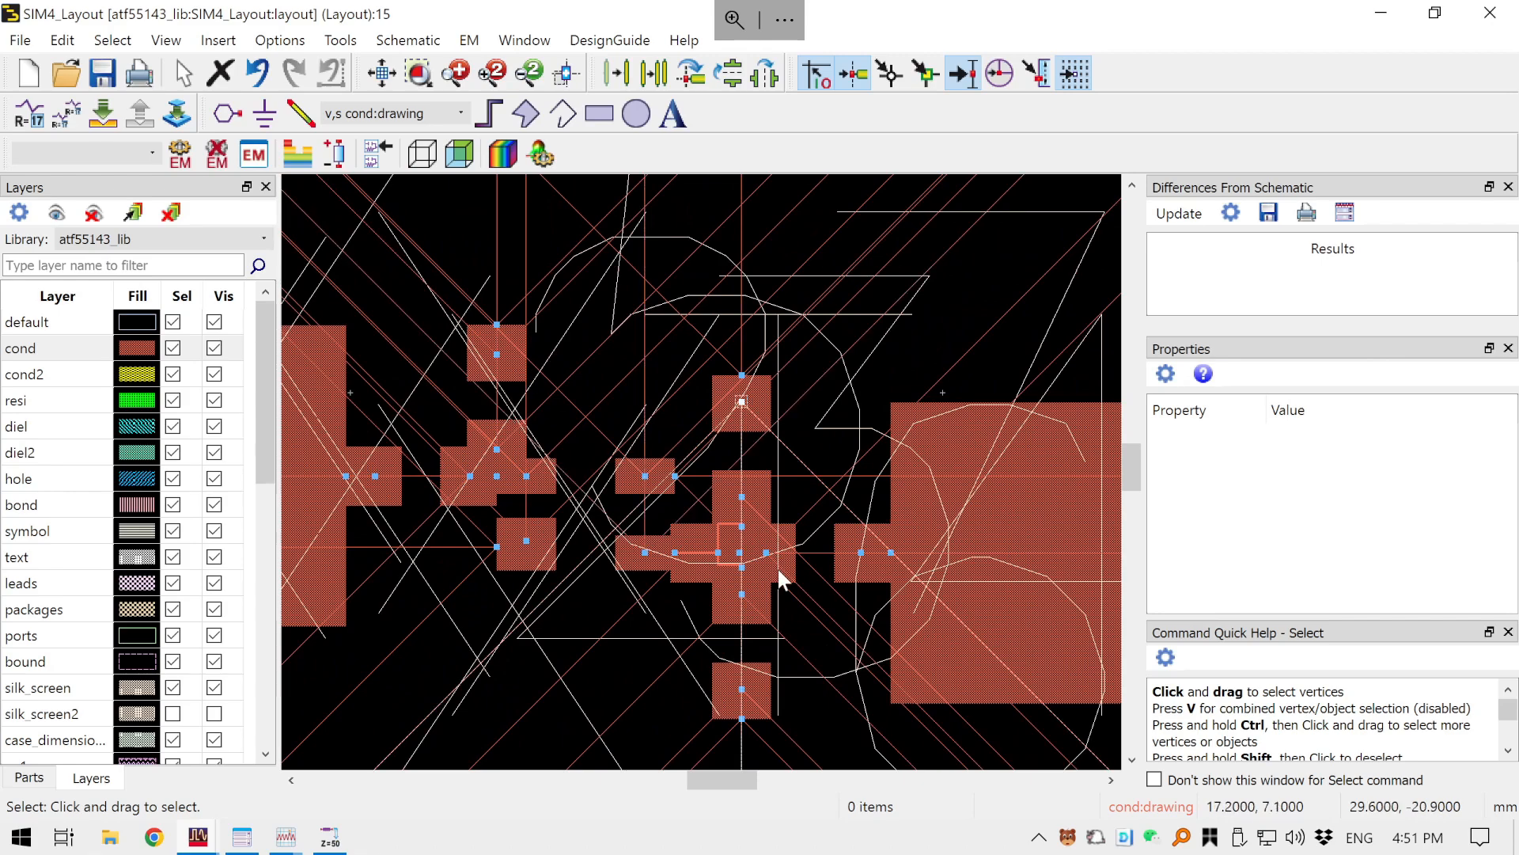
scroll(753, 590, up, 2)
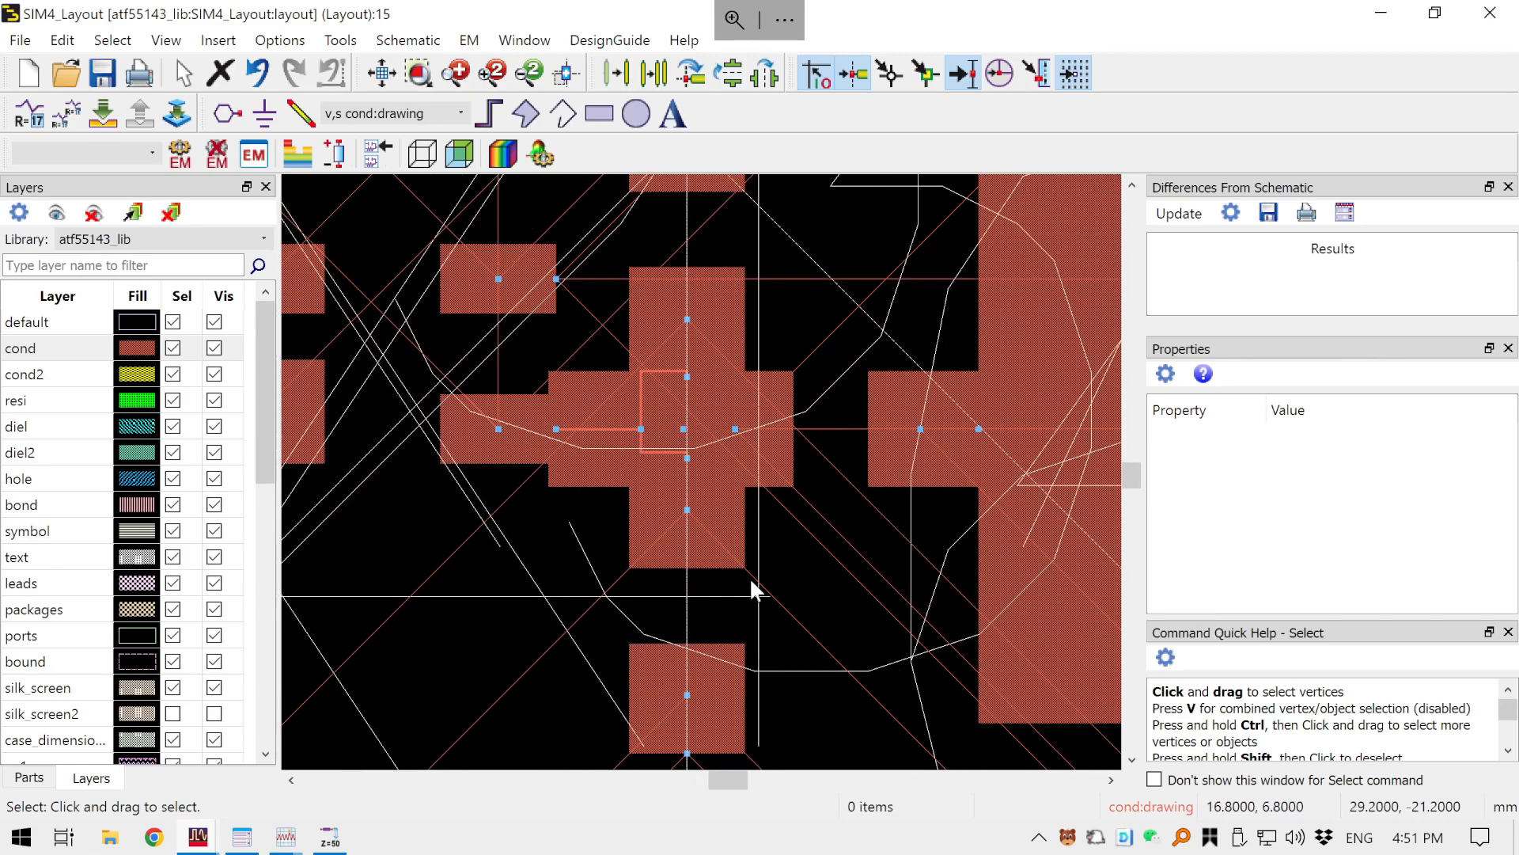
scroll(750, 578, down, 4)
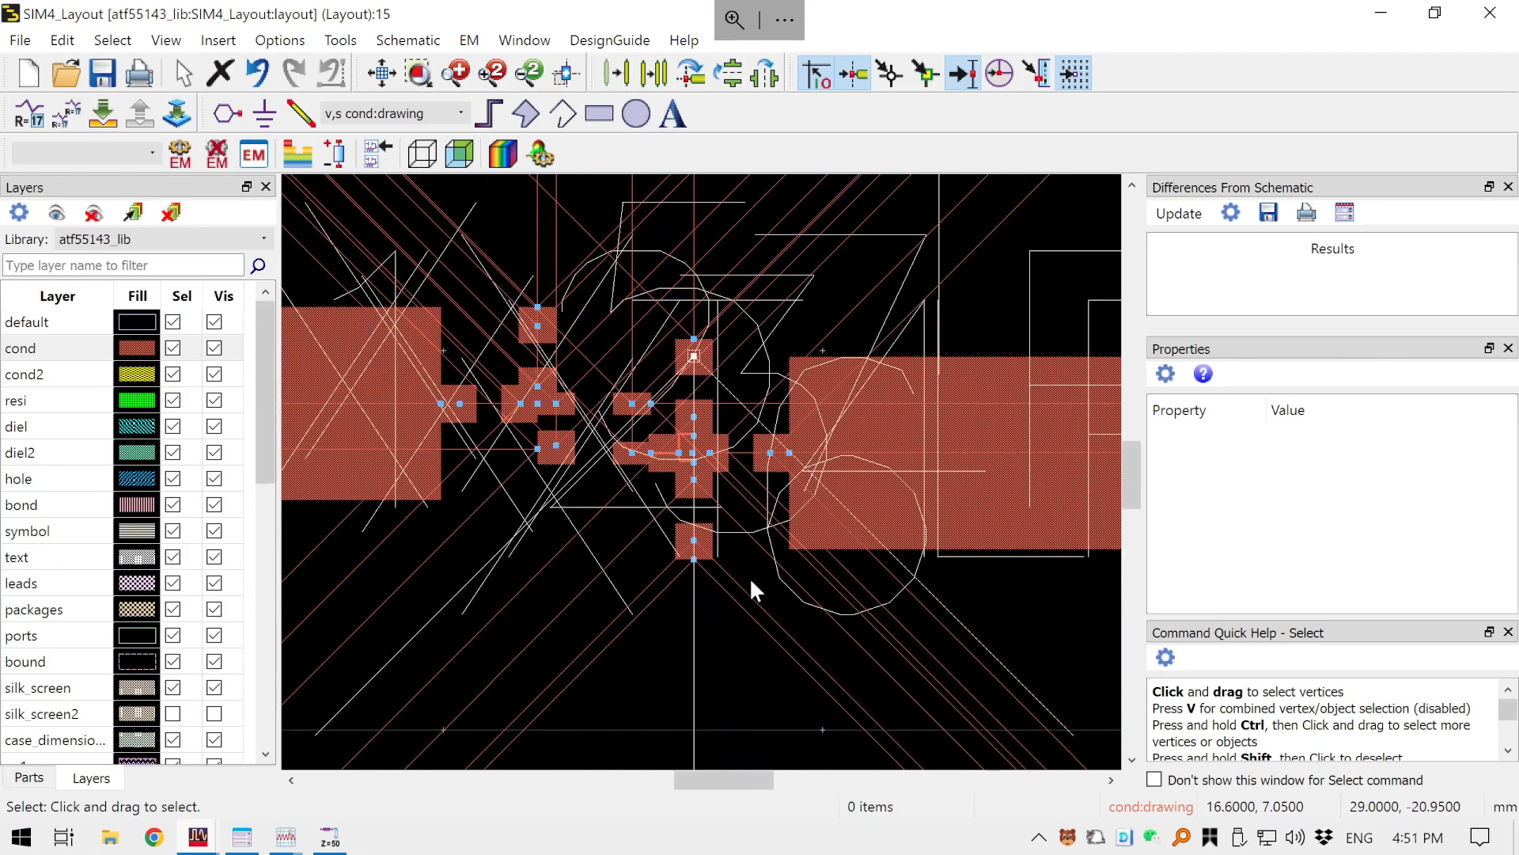
scroll(709, 396, down, 3)
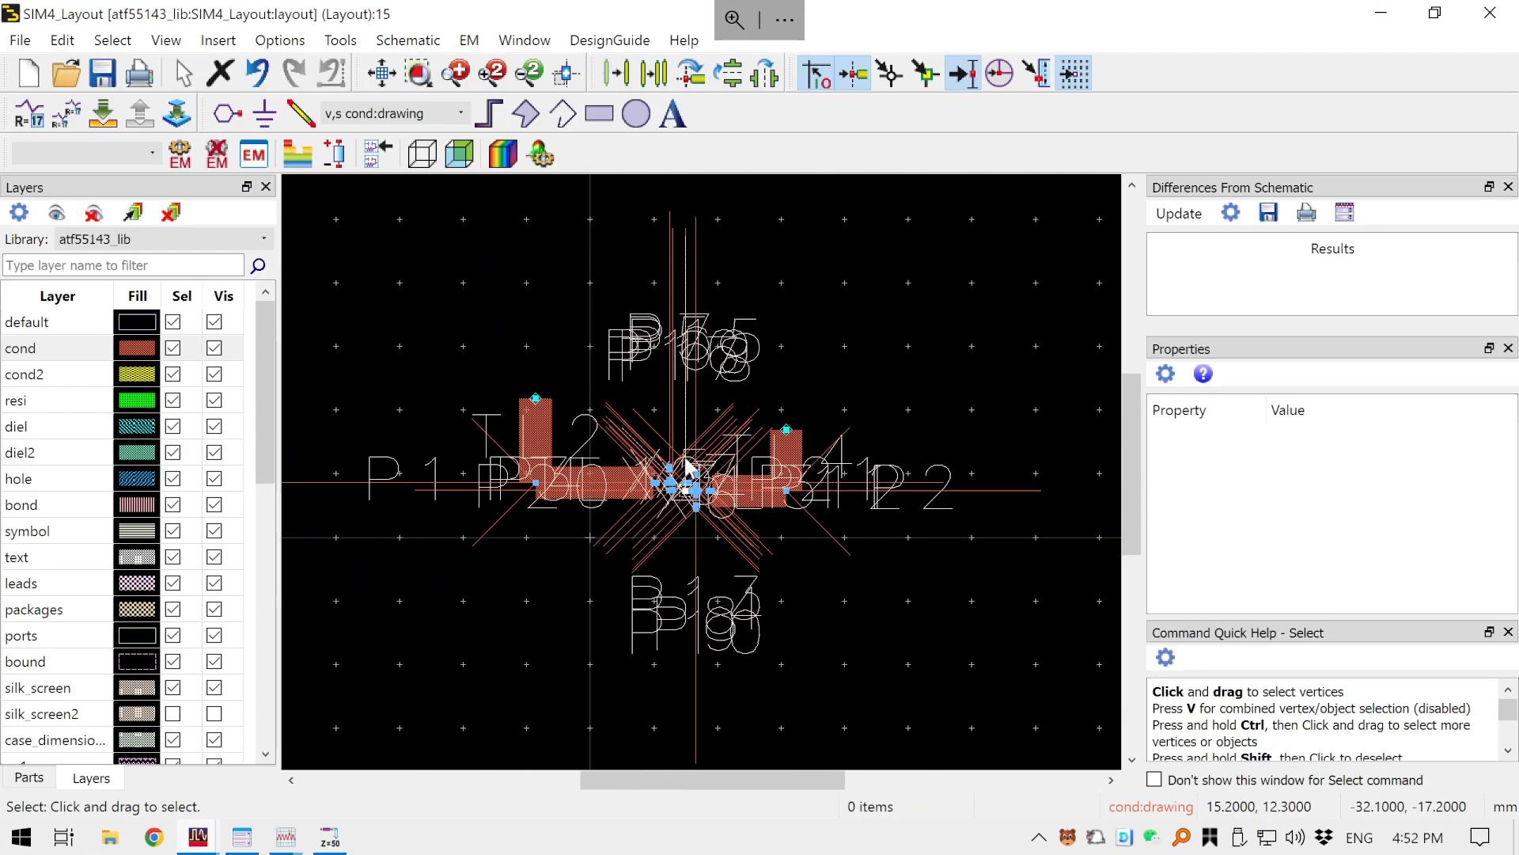
scroll(680, 471, up, 2)
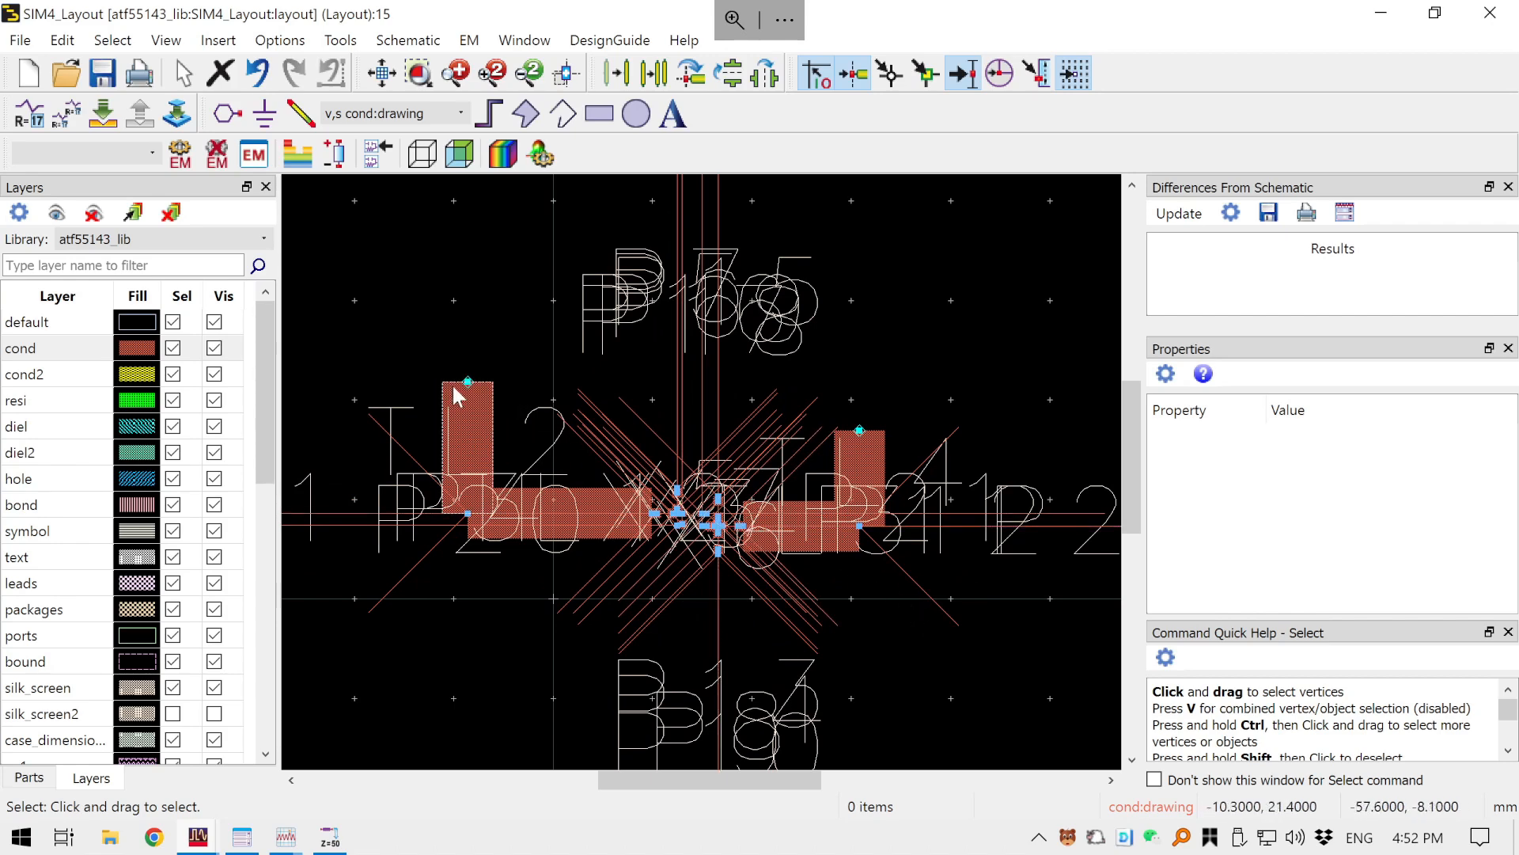
- Inspect pin P21's properties, clear the selection and examine the pads and the cross-shaped junction beside the transistor
click(460, 392)
click(847, 452)
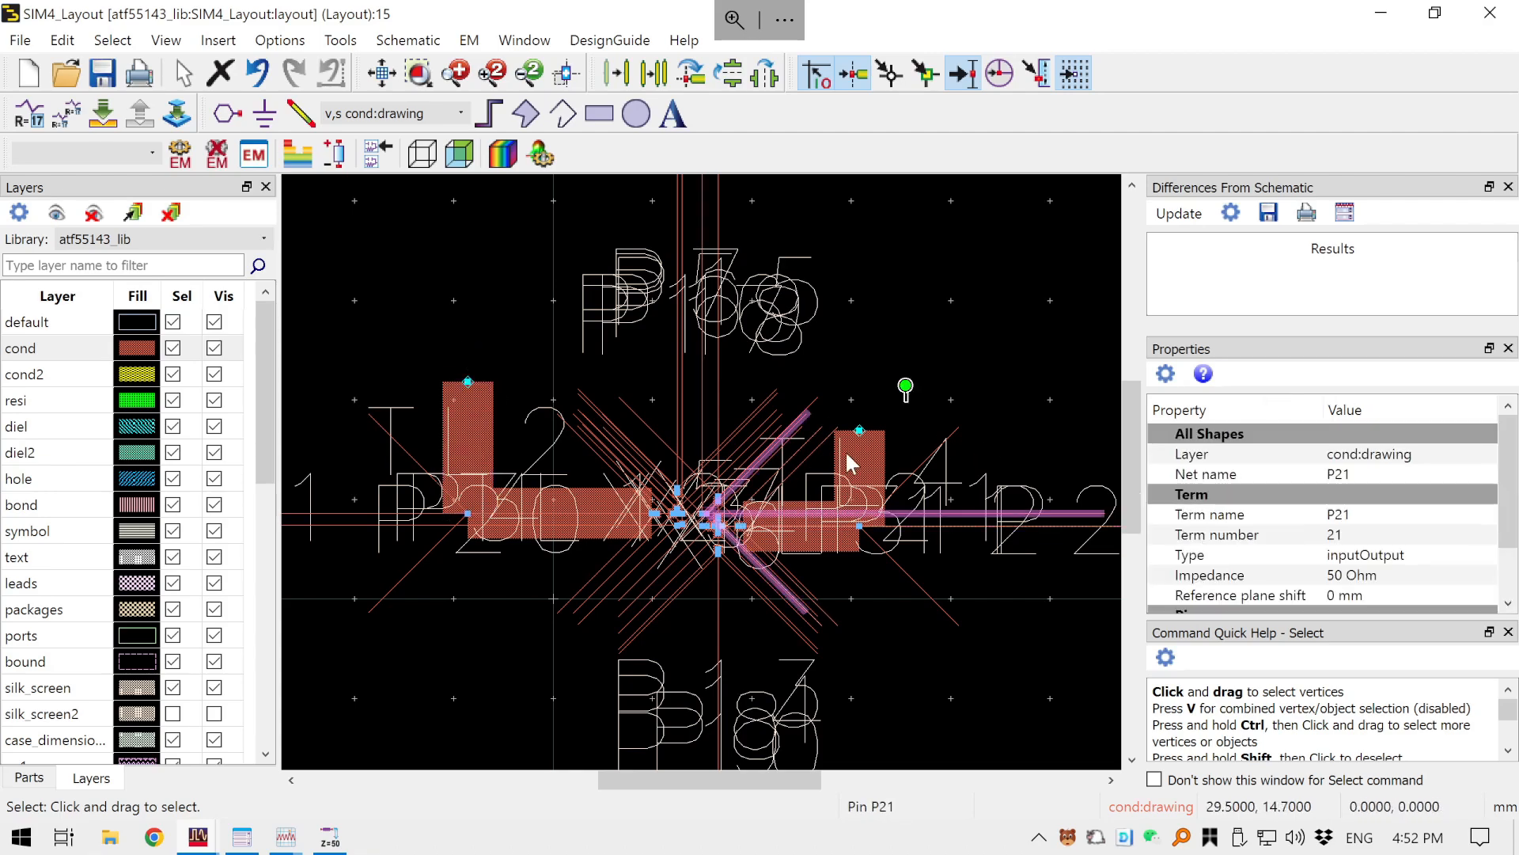
click(1044, 243)
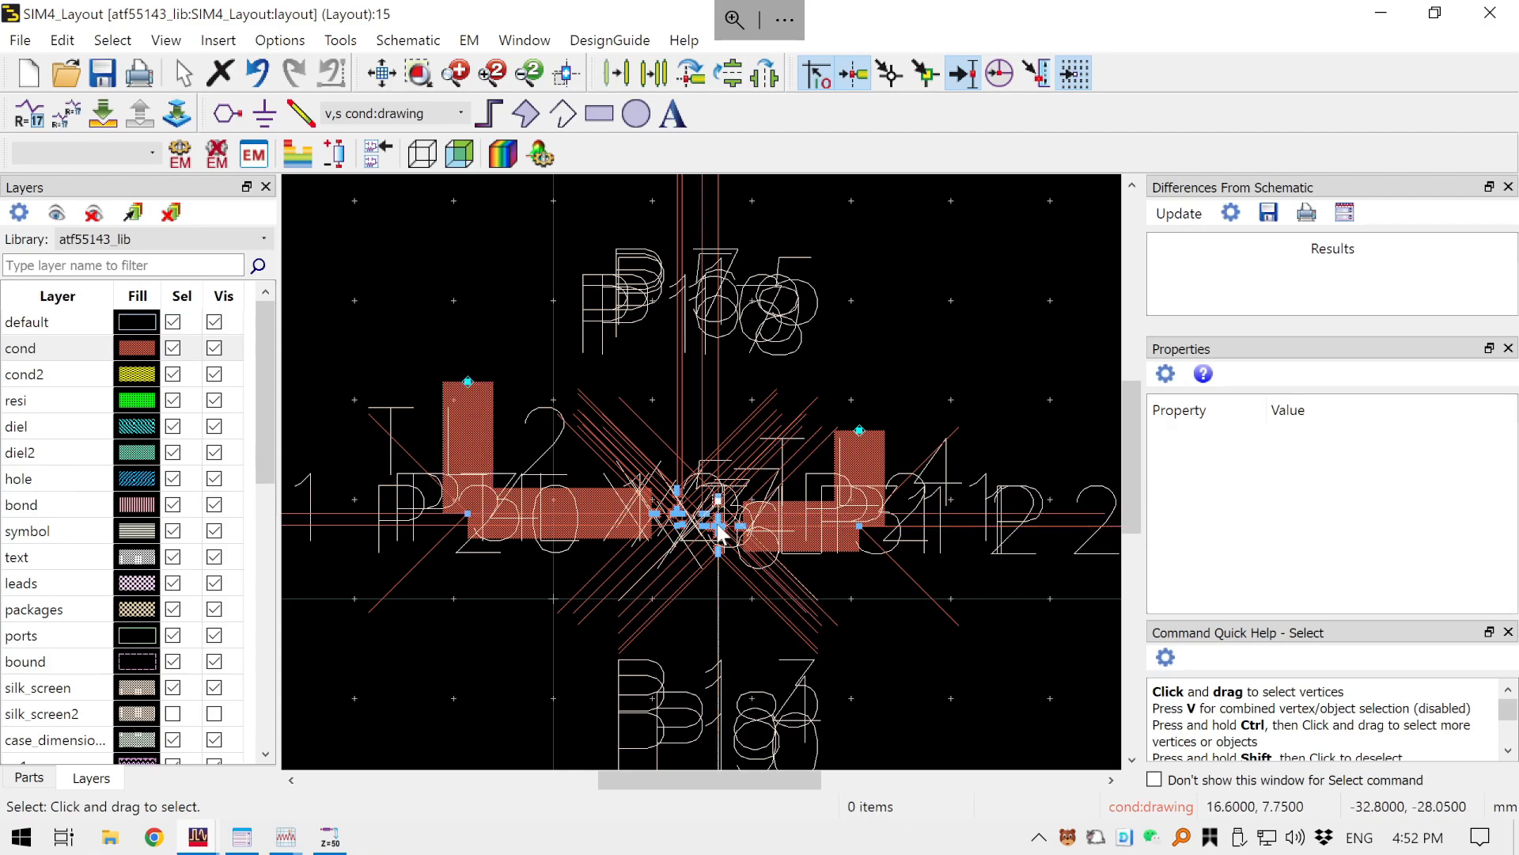
scroll(716, 515, up, 2)
scroll(707, 484, up, 2)
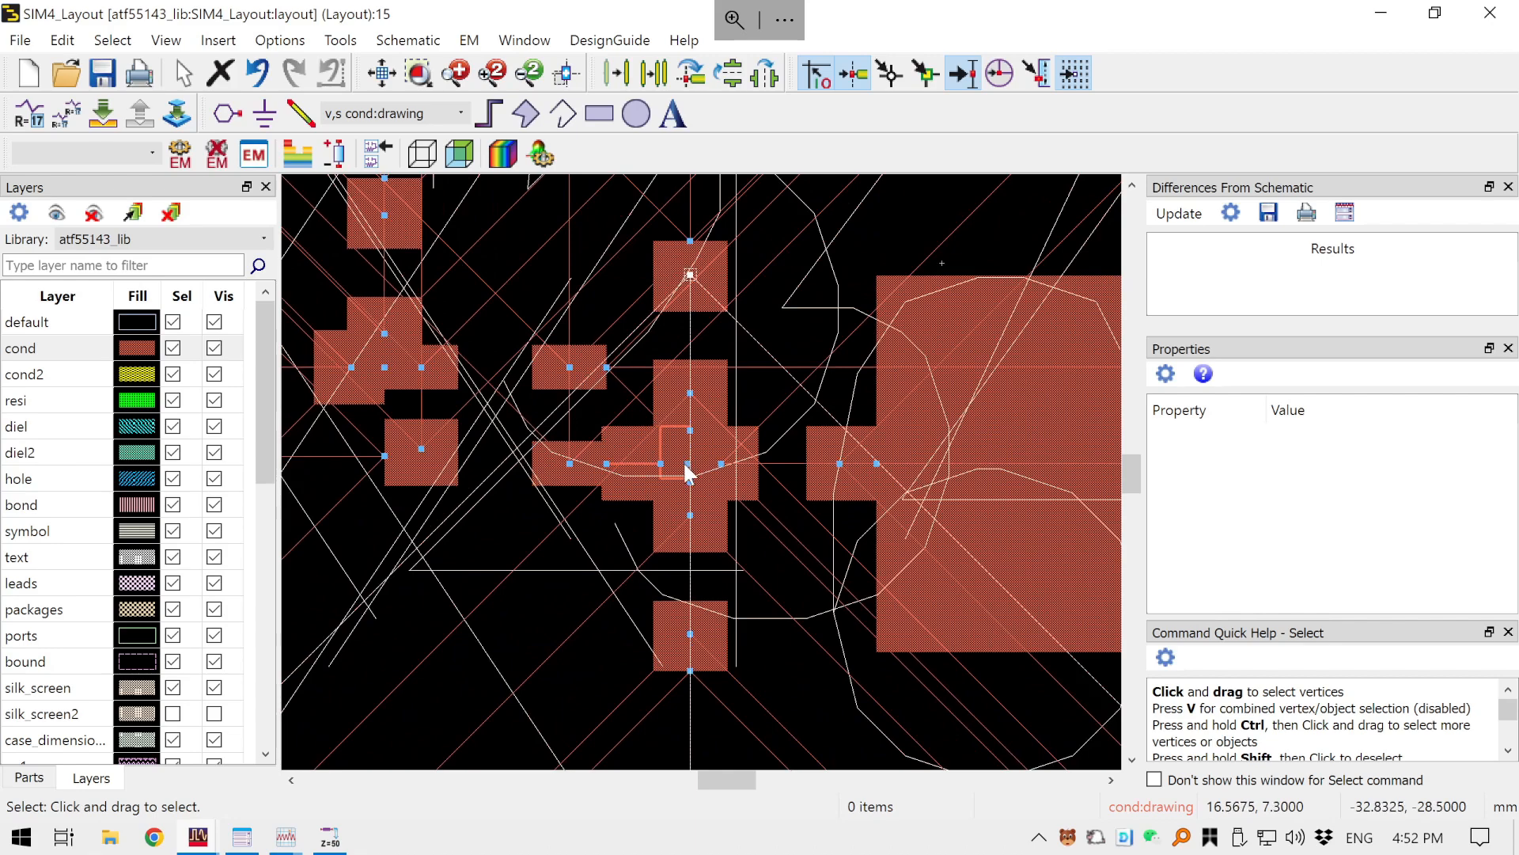
scroll(687, 474, down, 4)
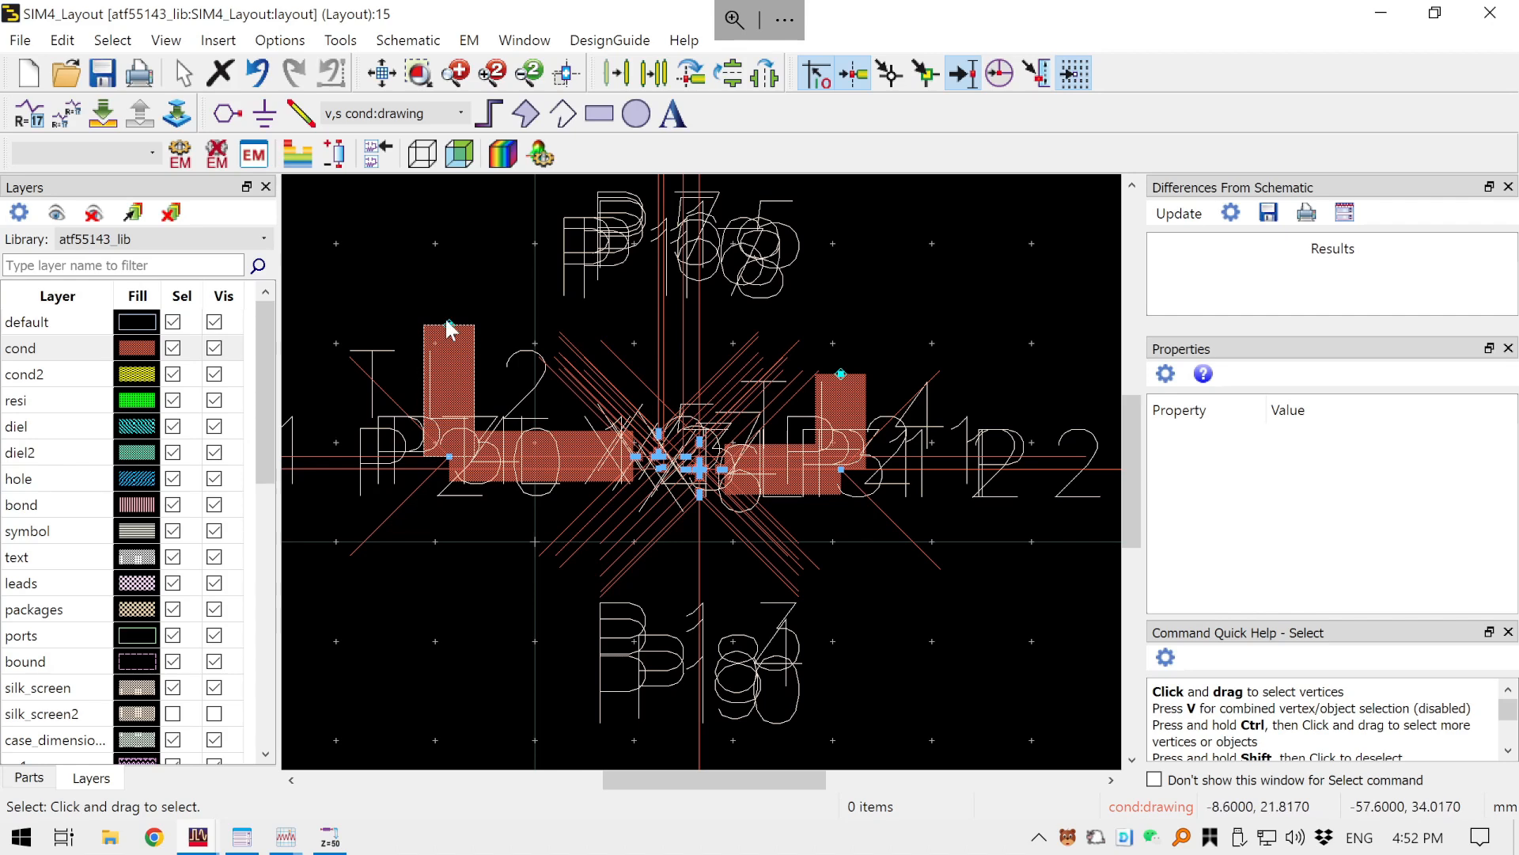
scroll(701, 473, up, 2)
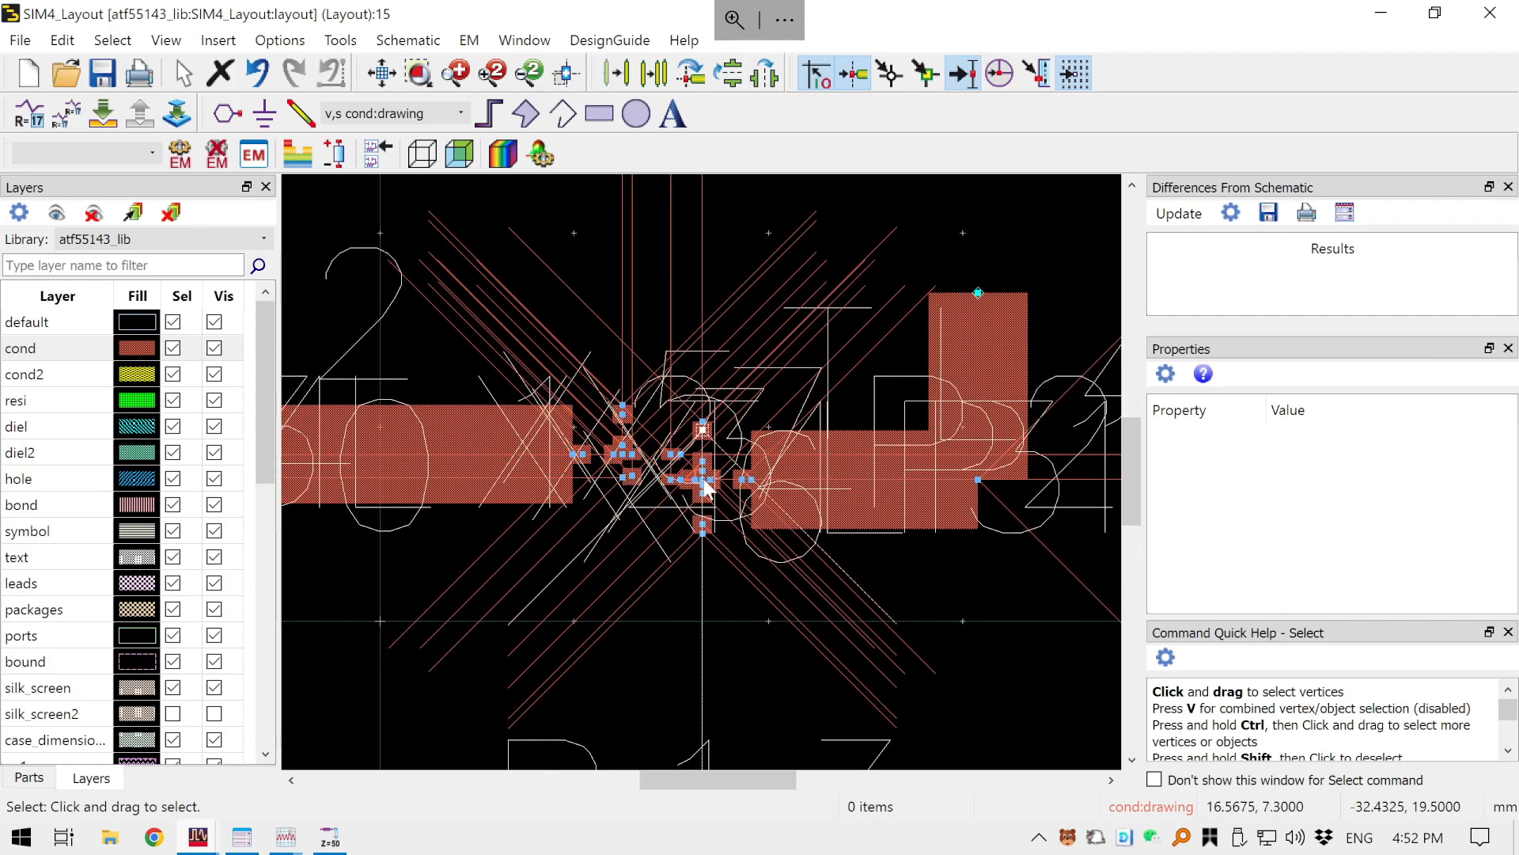
scroll(704, 484, up, 2)
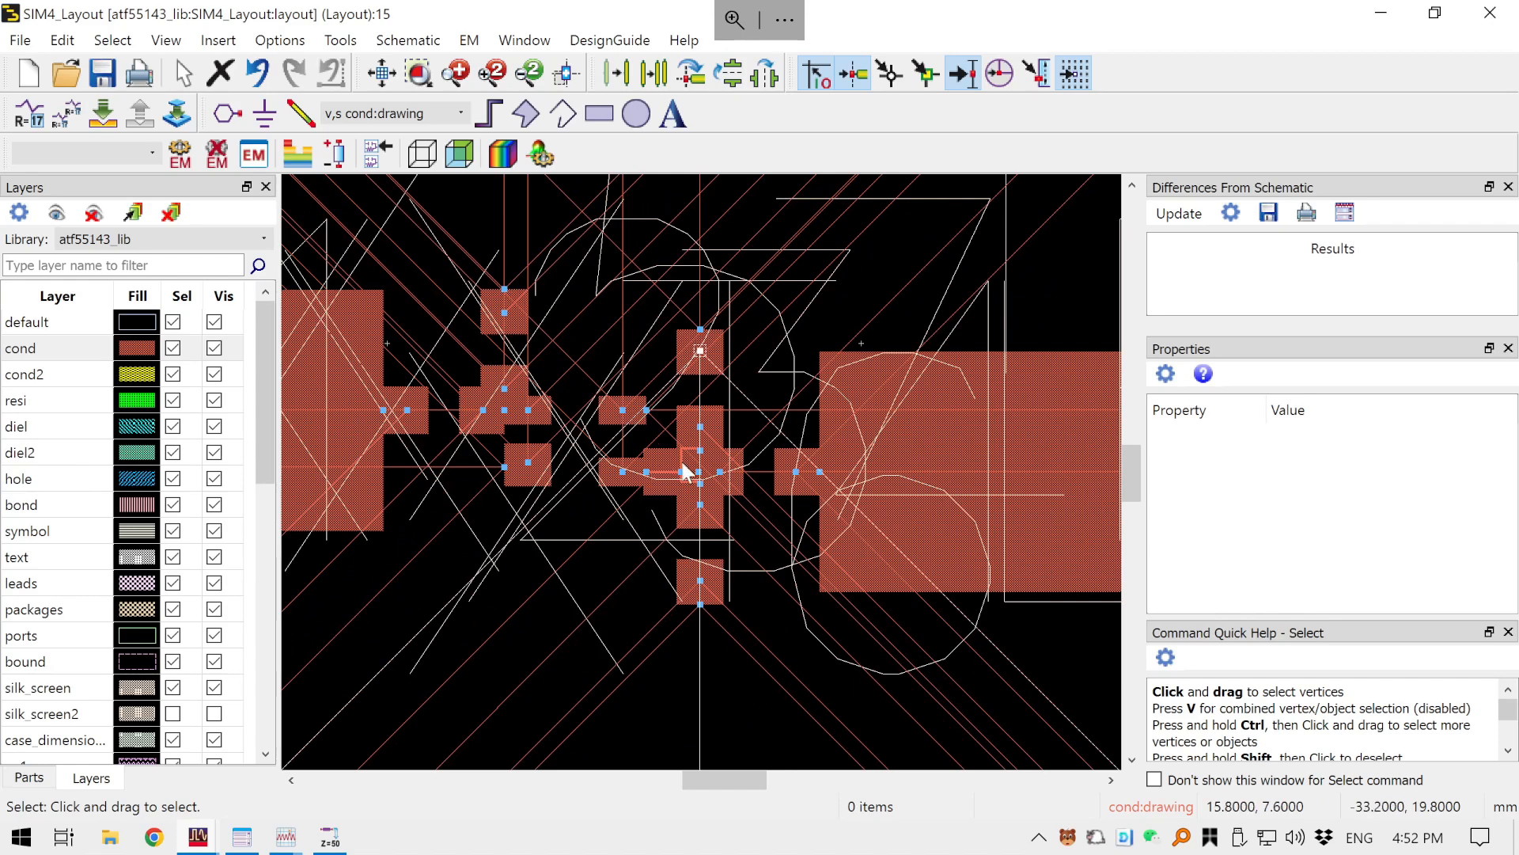
scroll(689, 534, down, 2)
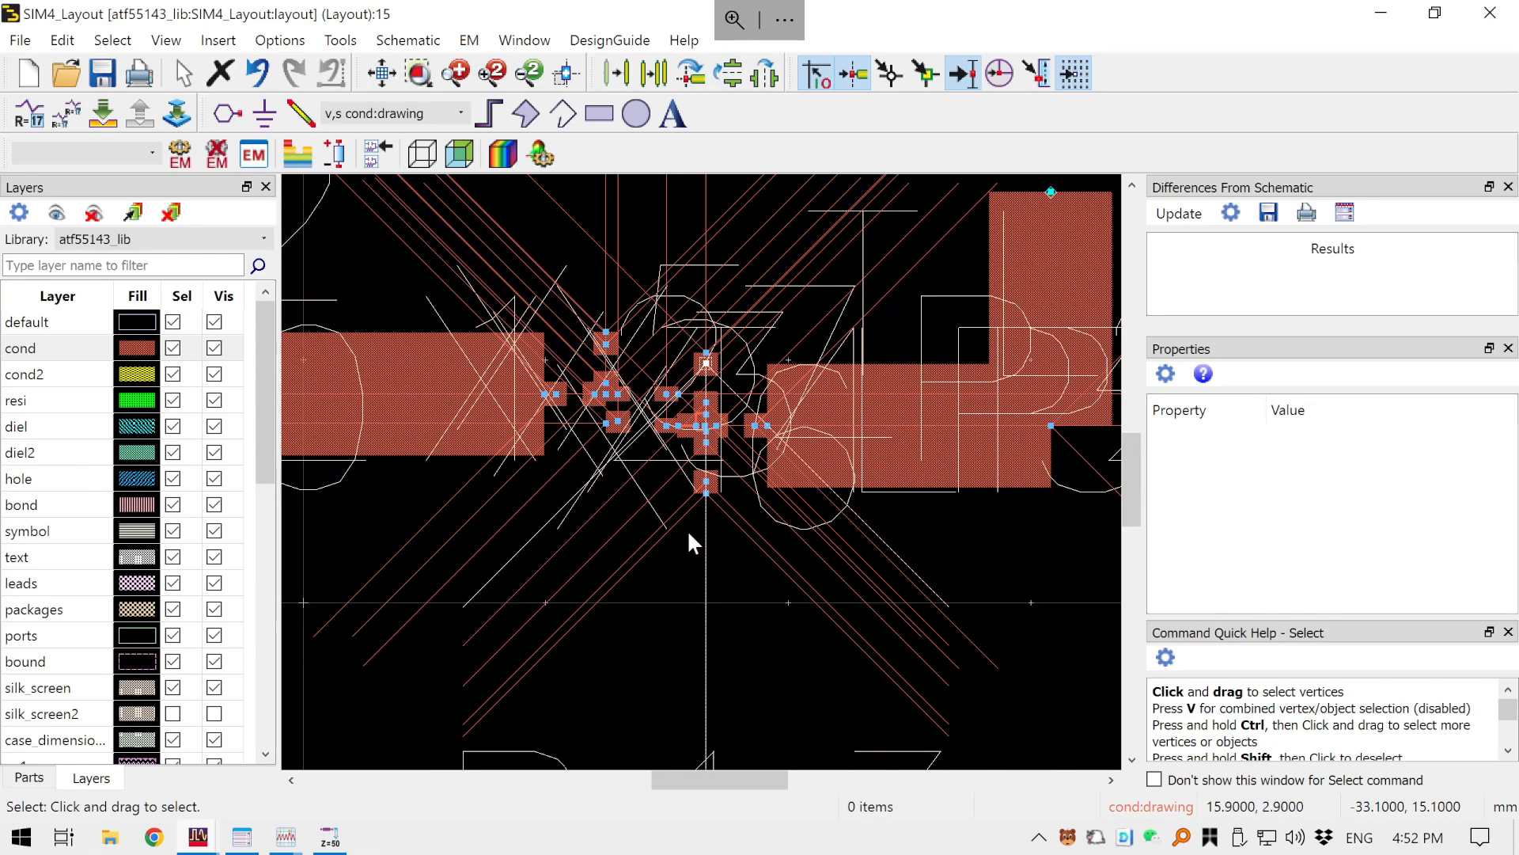
- Inspect pin P11's properties, review the layout pins down to P21 in the Port Editor and close it
click(1051, 425)
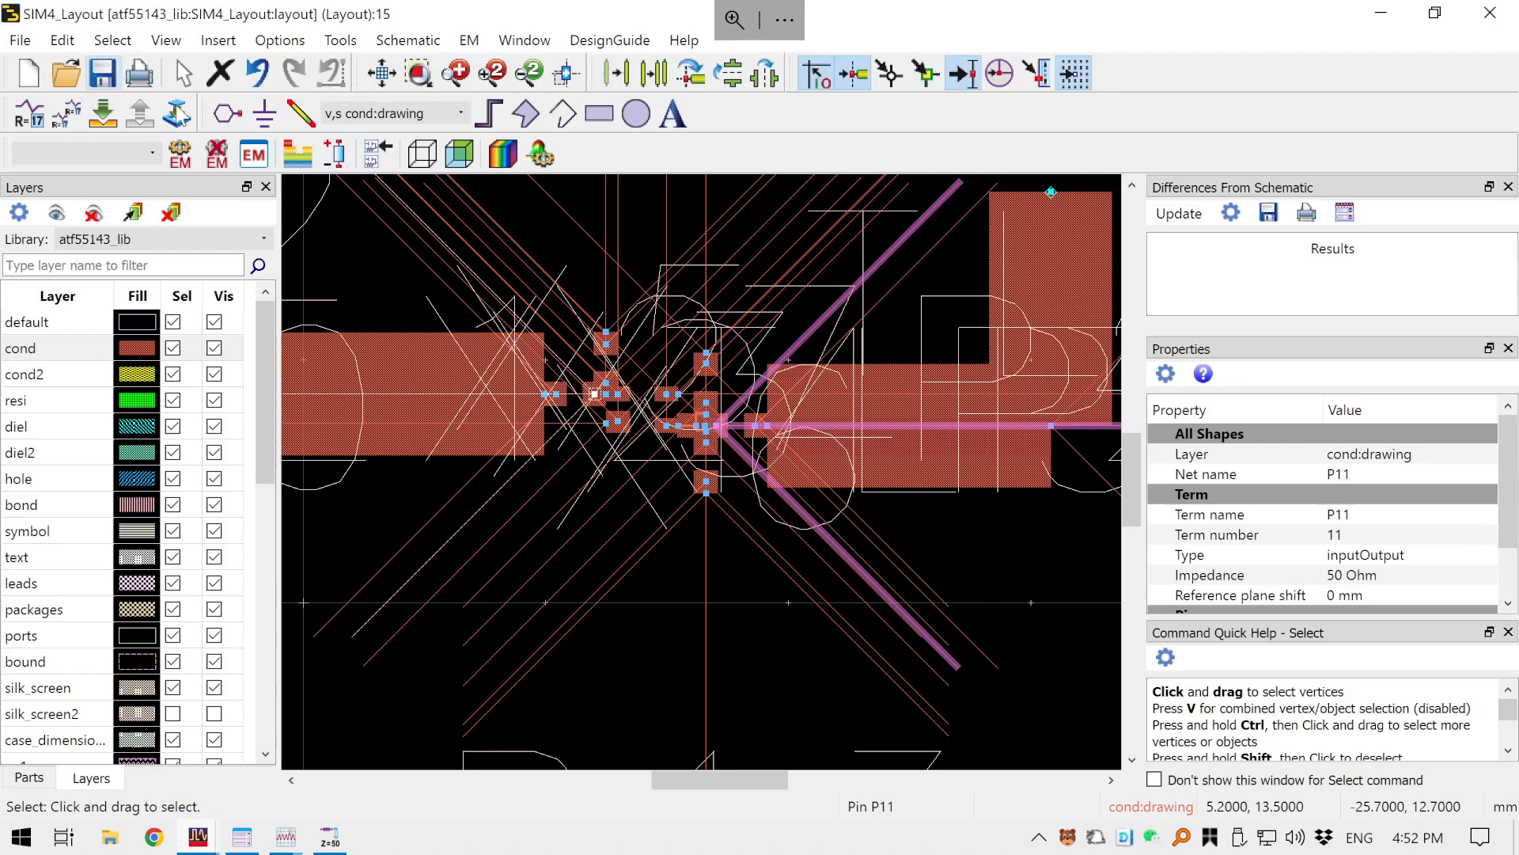
click(370, 163)
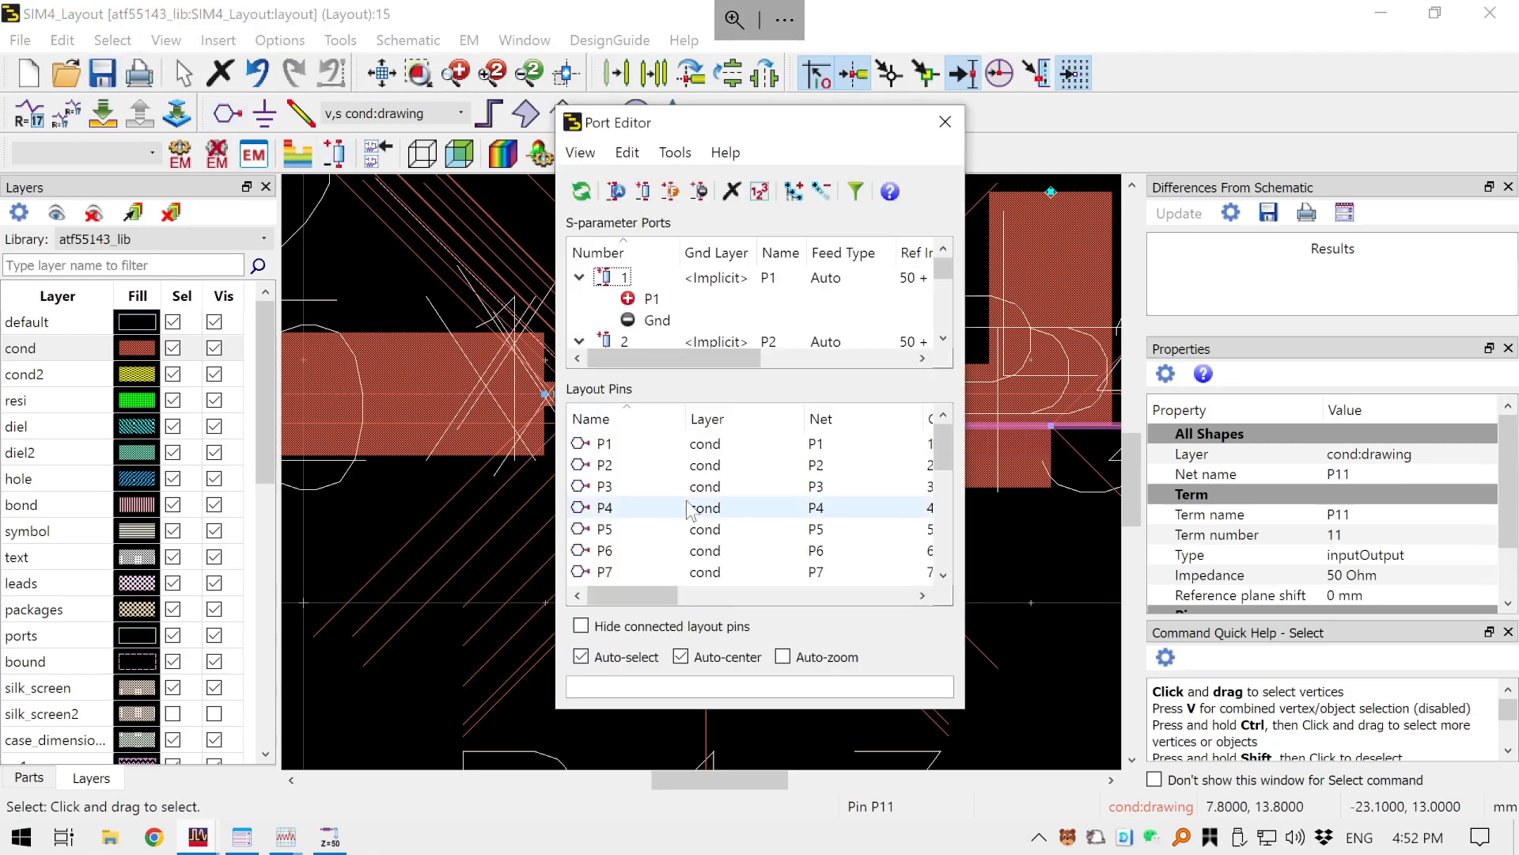
scroll(690, 510, down, 5)
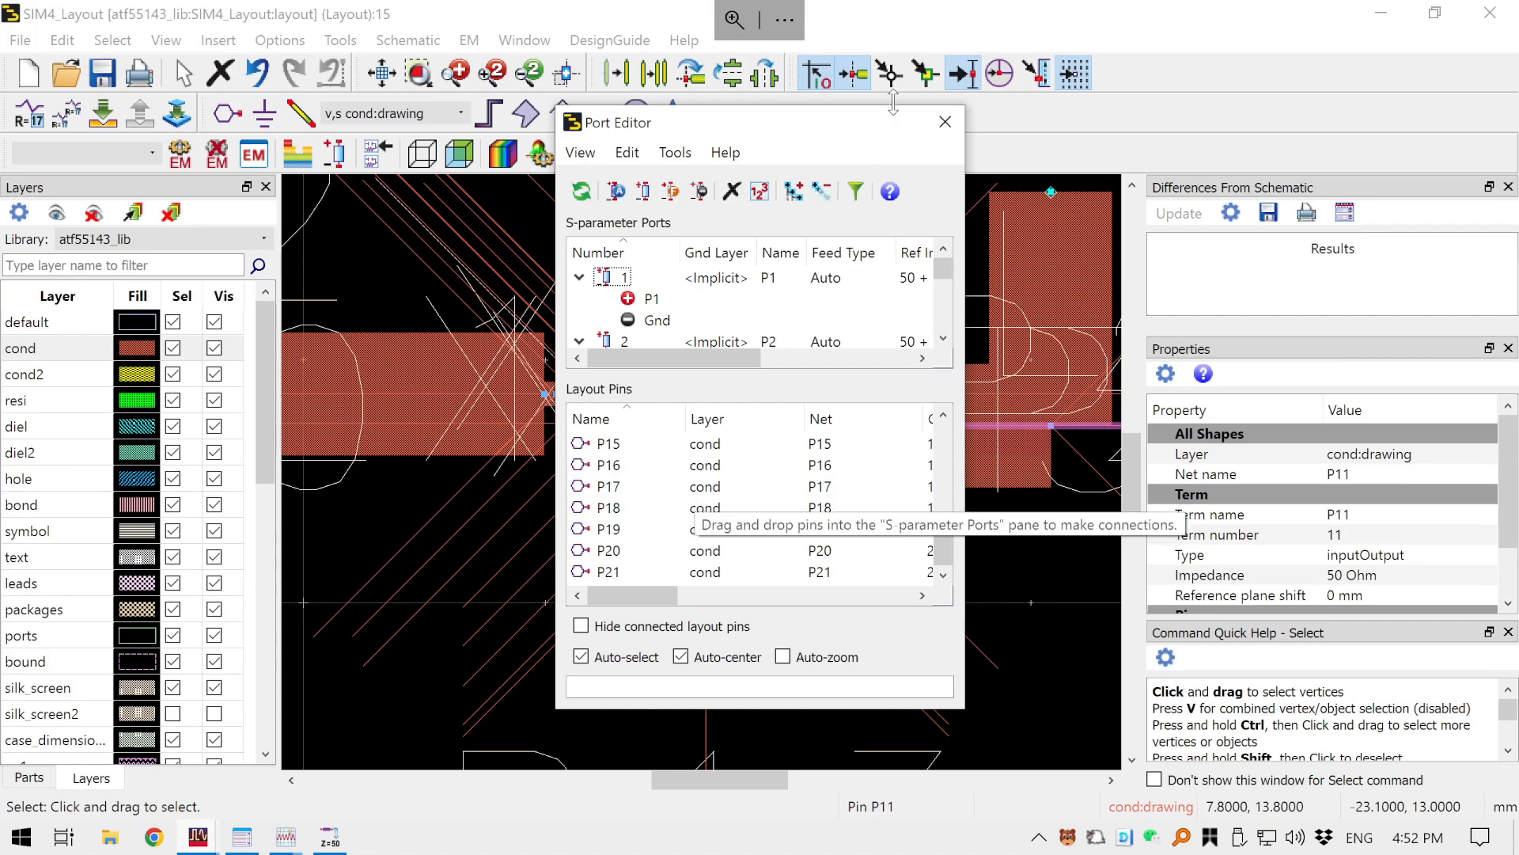
click(946, 121)
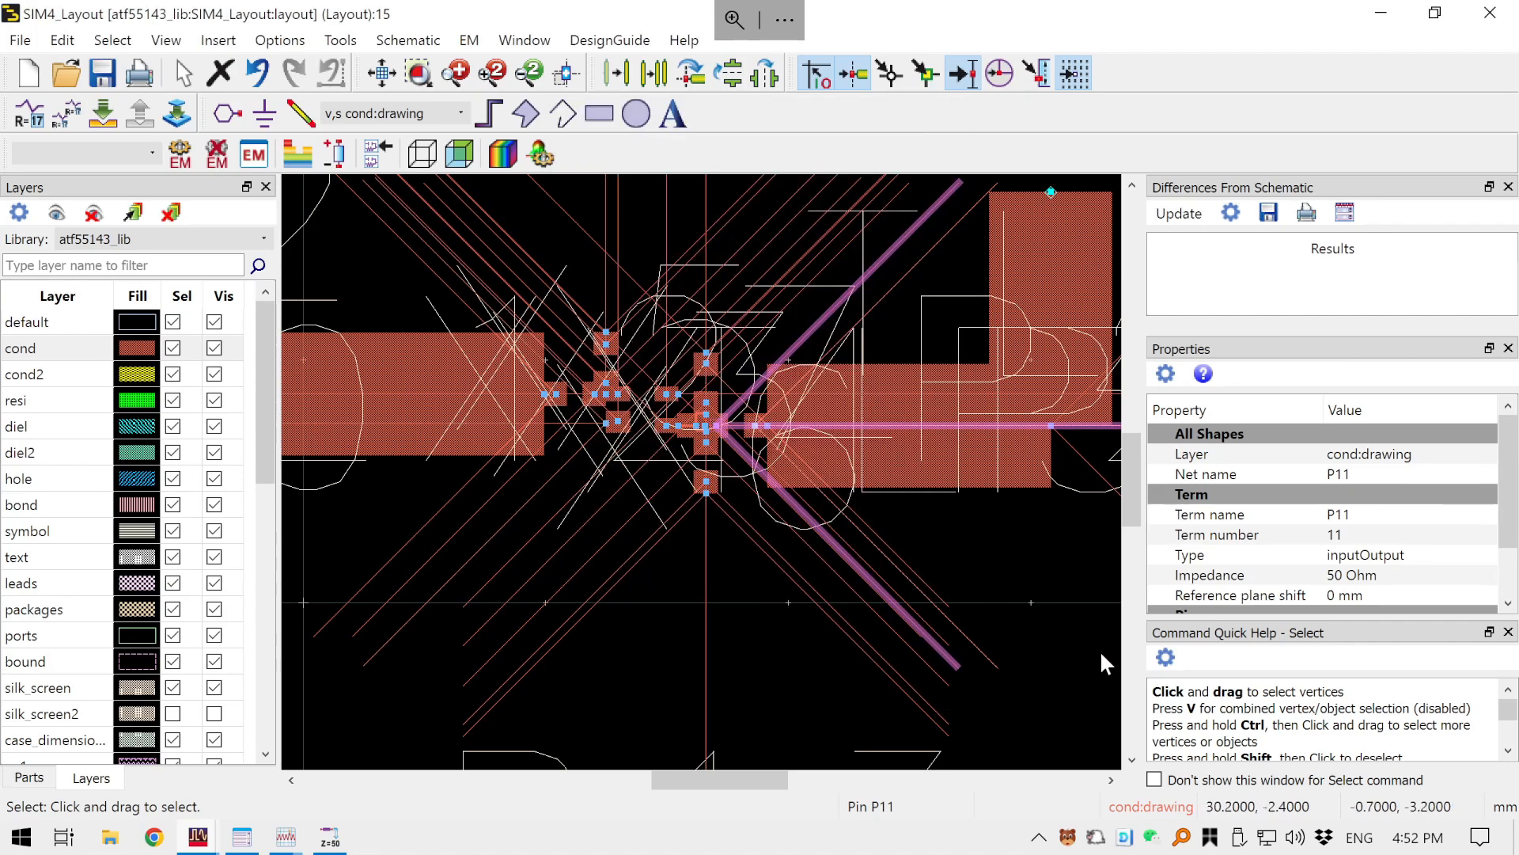
- Inspect the direction and properties of pins P21, P13 and P20 around the transistor, and clear the selection
scroll(688, 457, up, 2)
scroll(726, 451, up, 2)
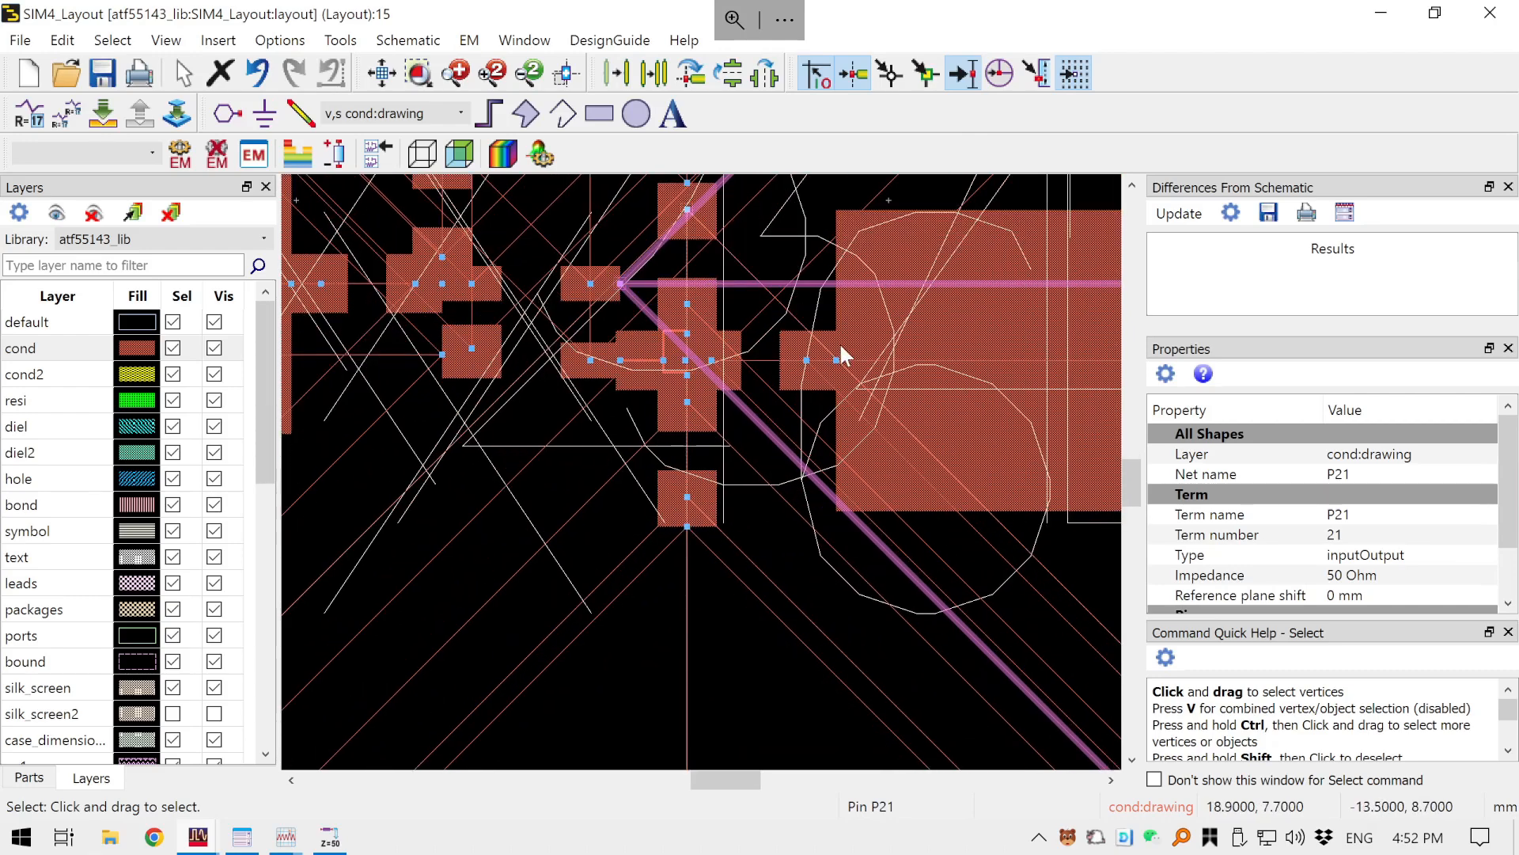
drag(742, 332, 847, 429)
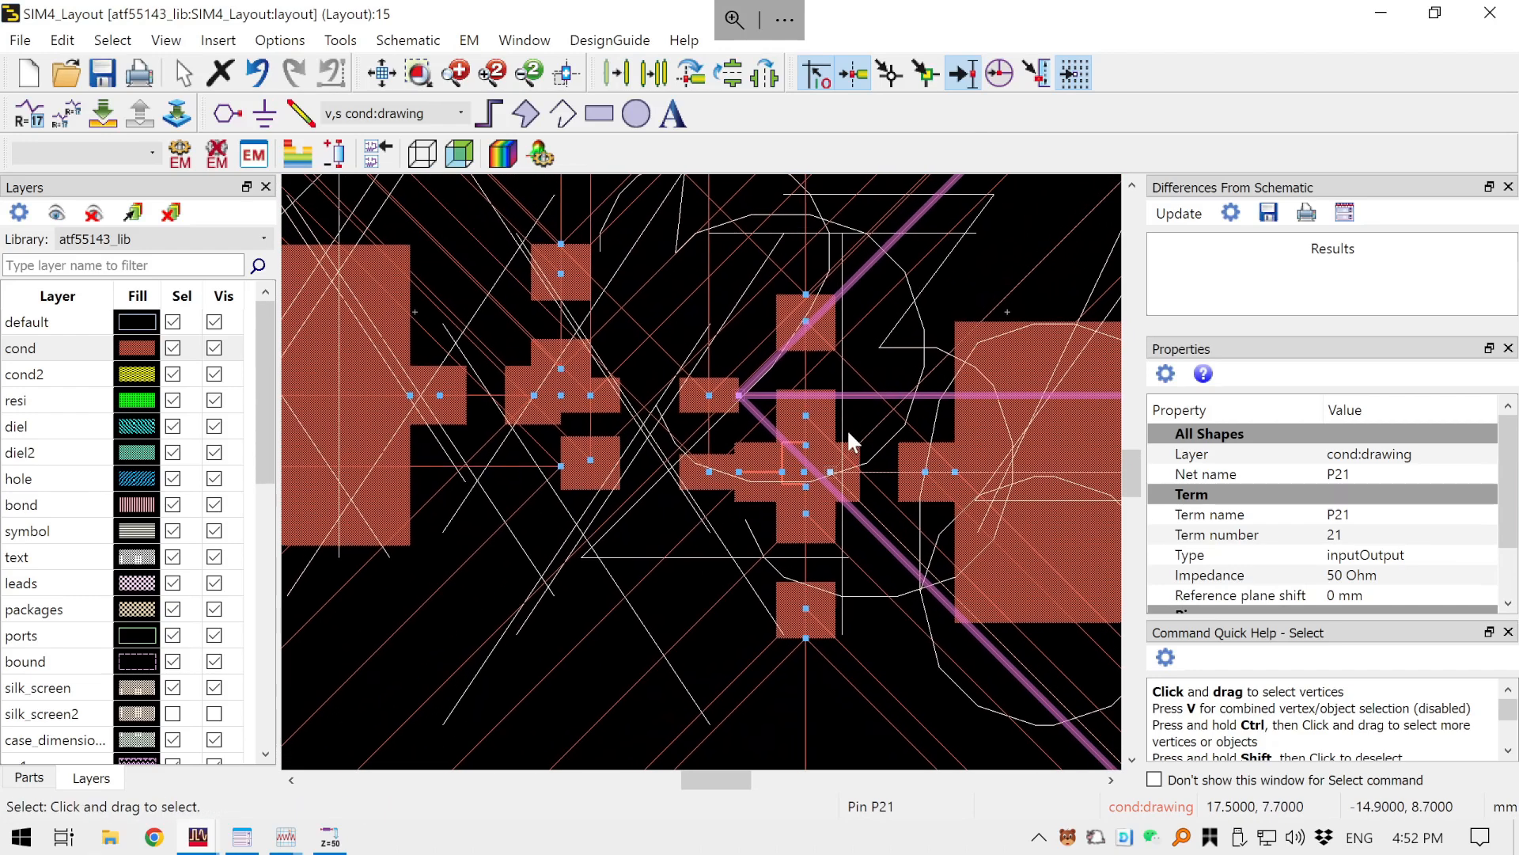
scroll(704, 544, down, 2)
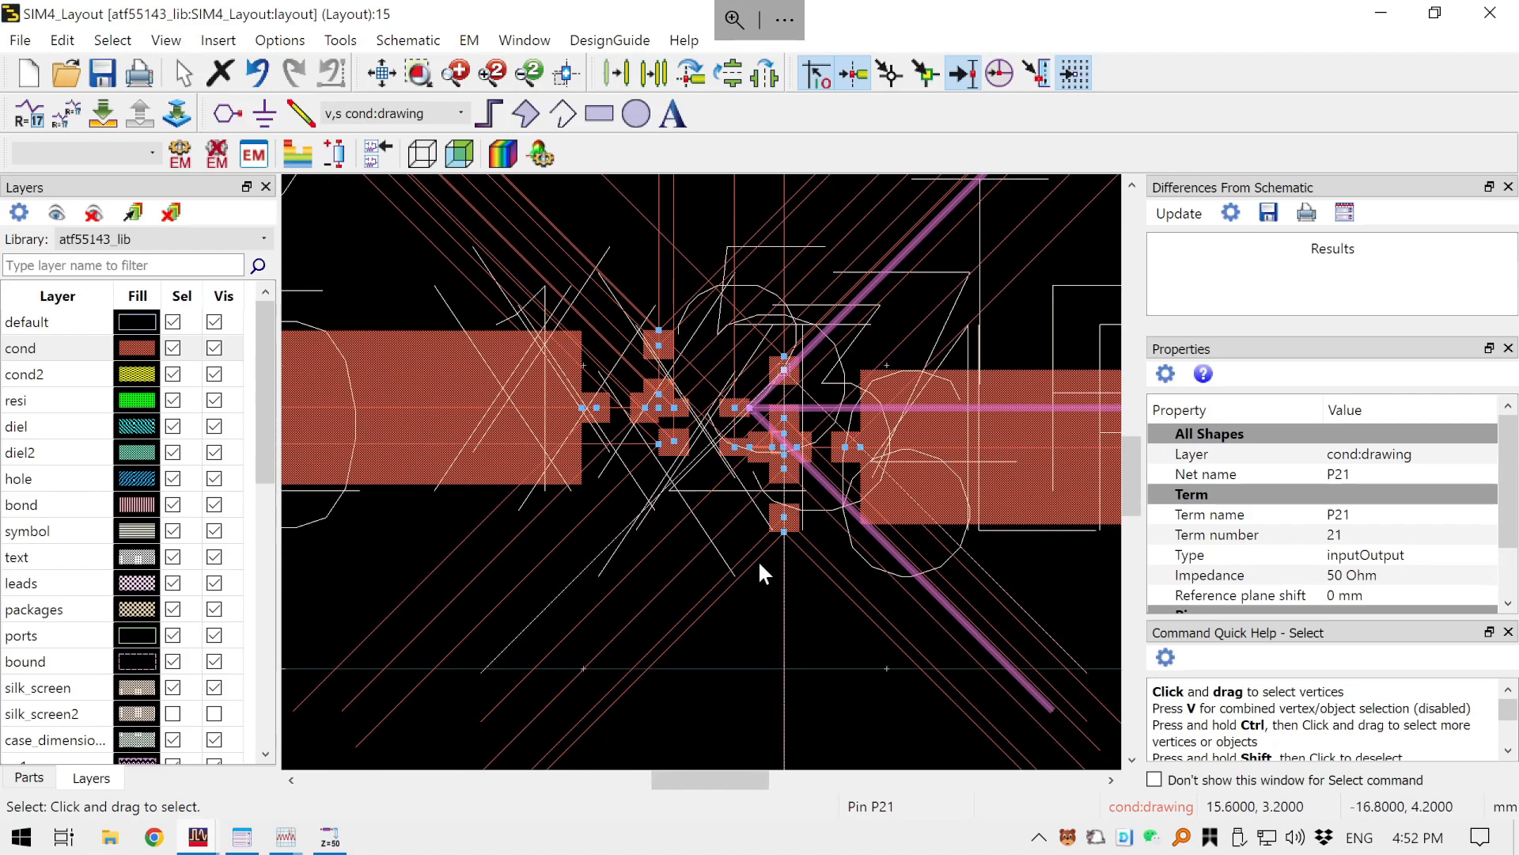
click(684, 622)
right_click(684, 622)
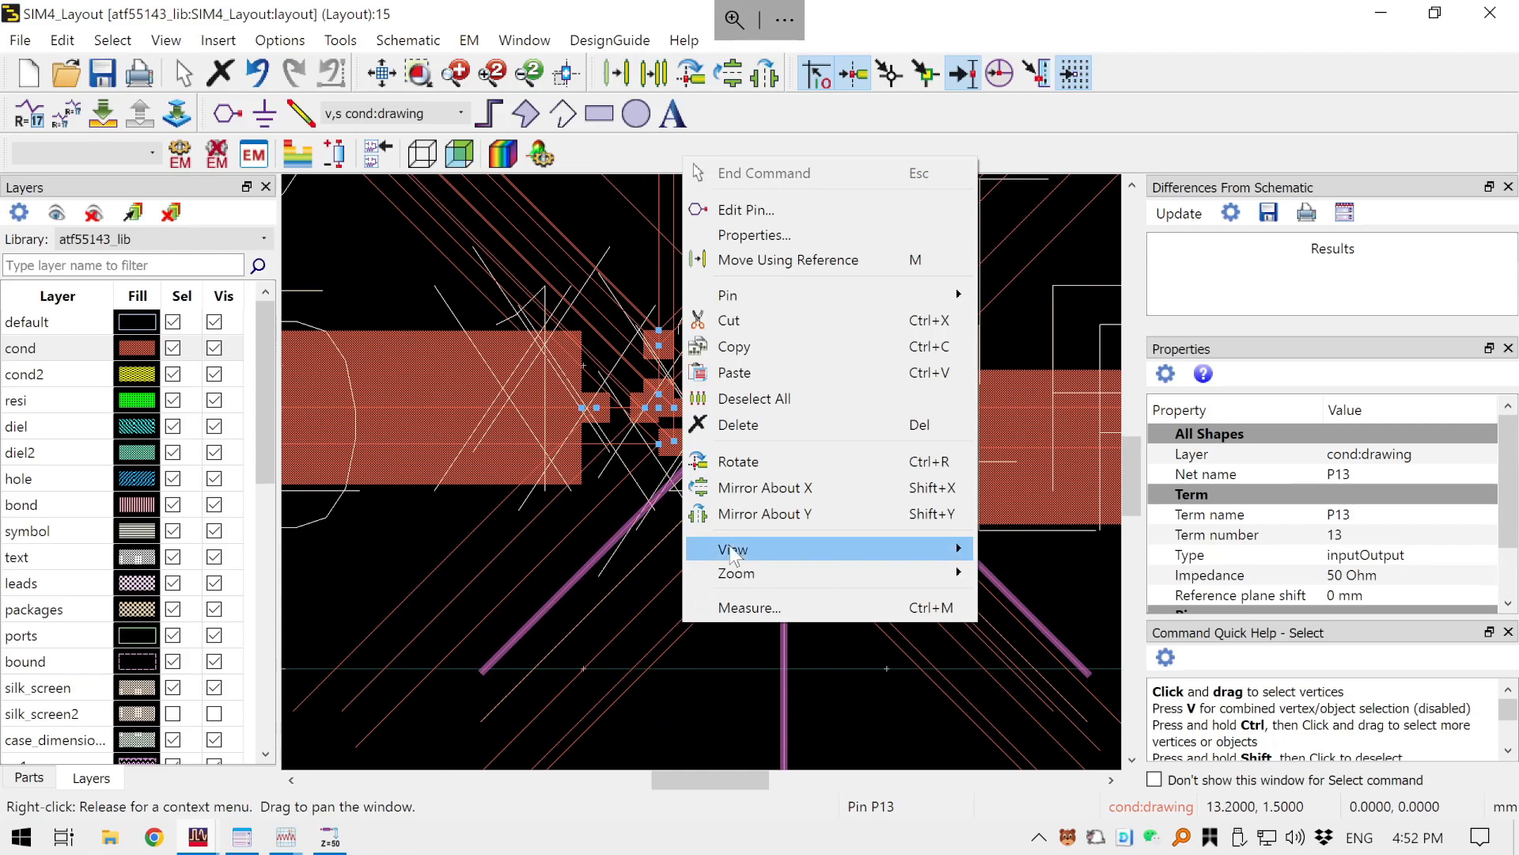
click(565, 551)
click(378, 565)
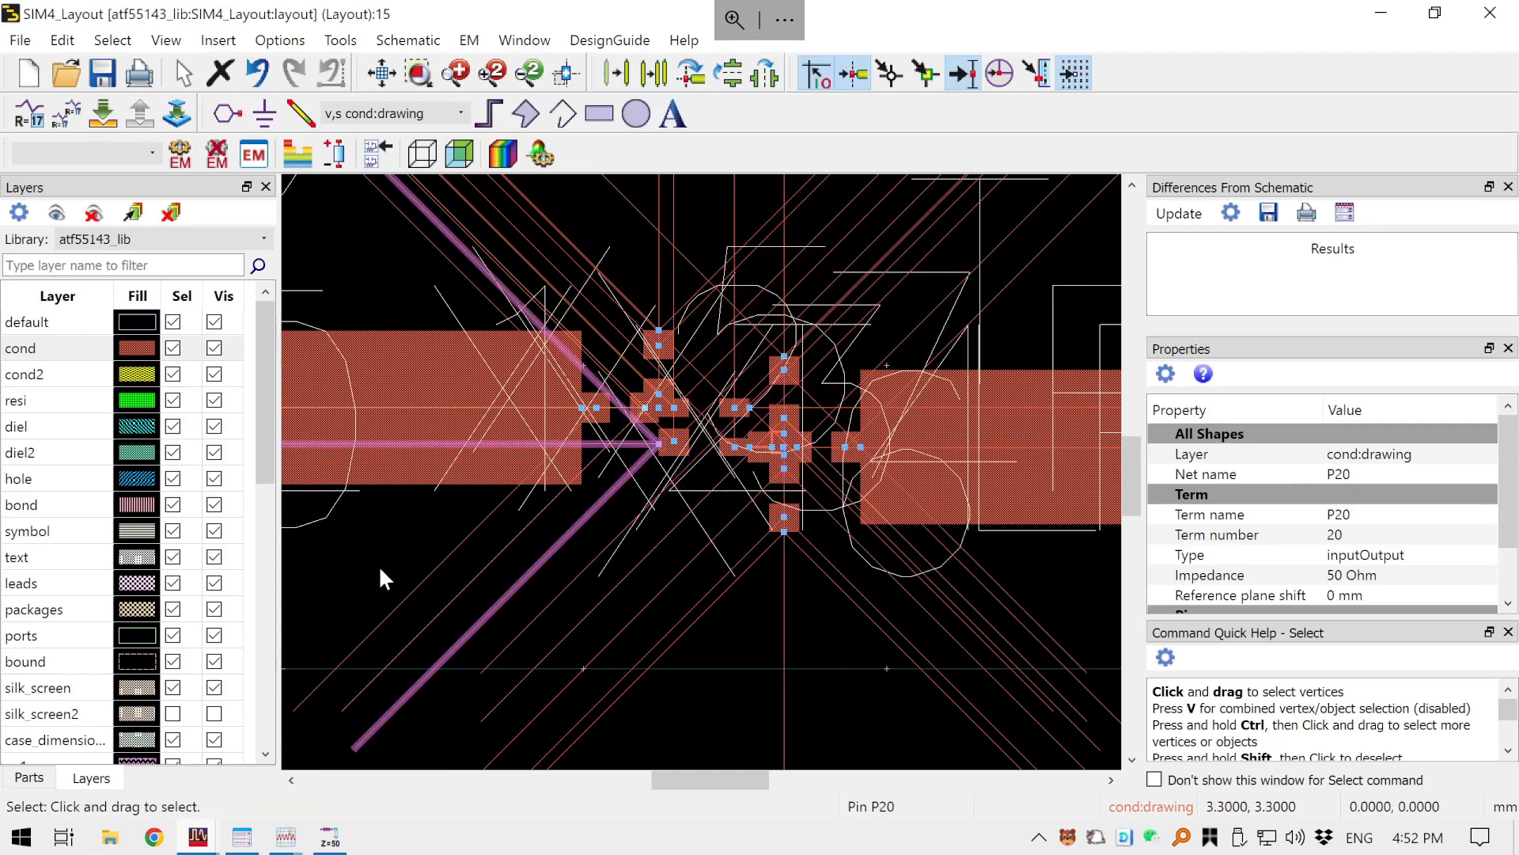
scroll(467, 528, down, 2)
scroll(469, 525, down, 3)
click(584, 628)
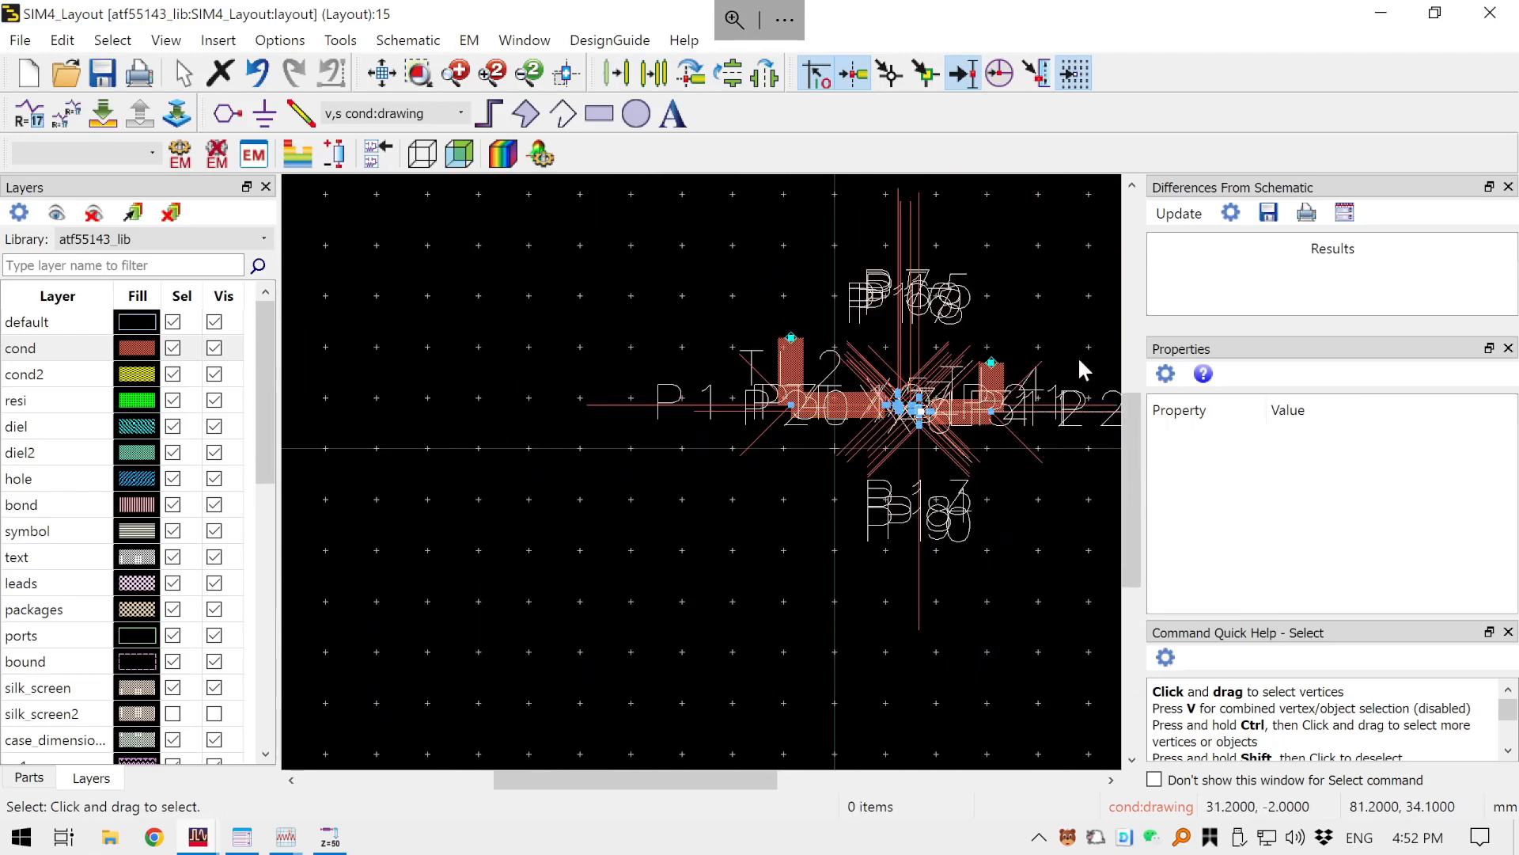
scroll(1088, 347, up, 1)
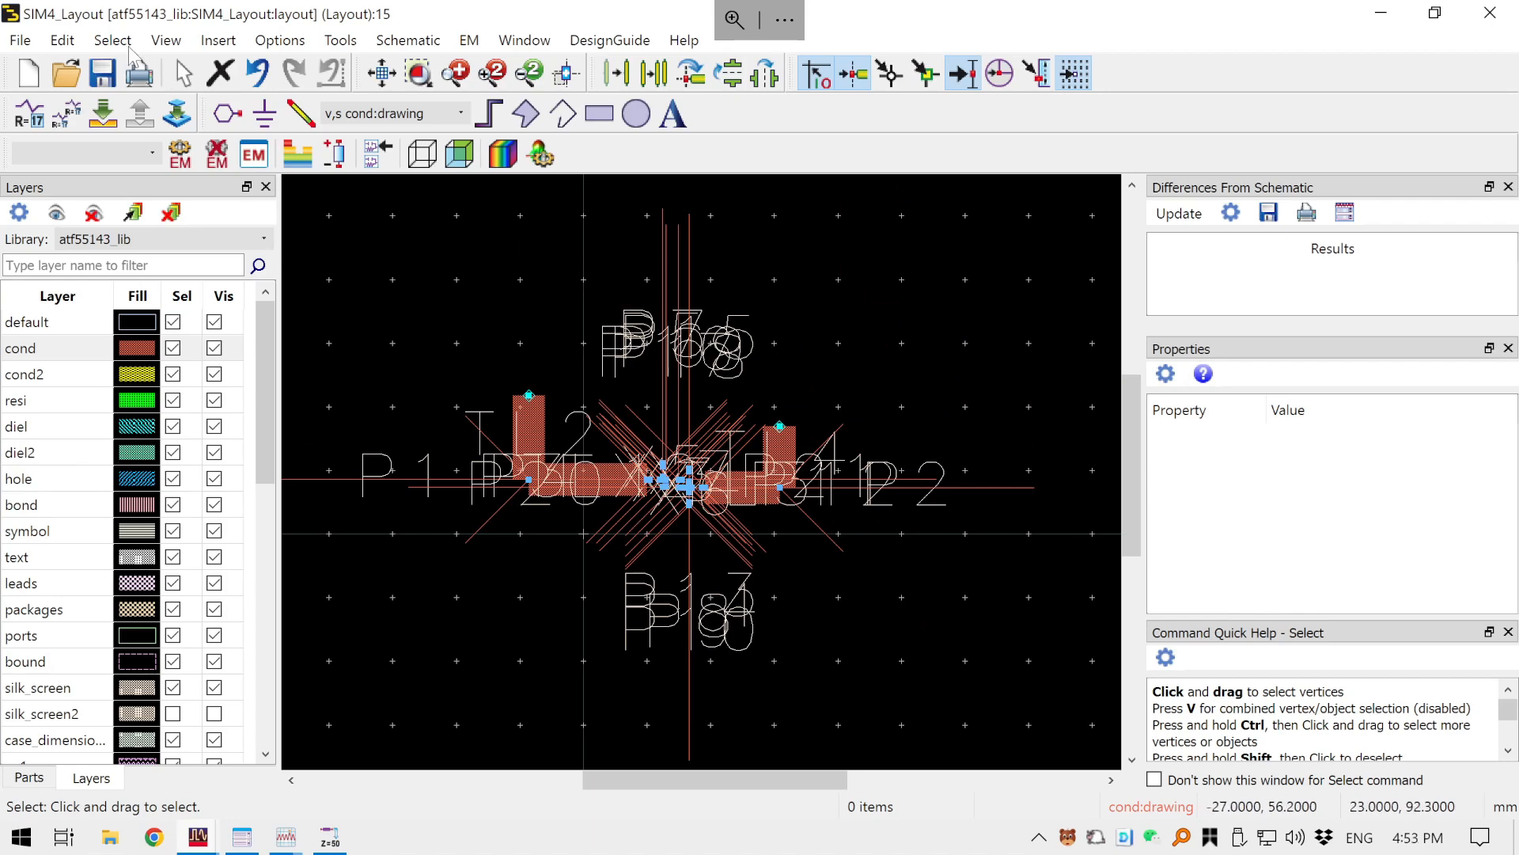
click(66, 42)
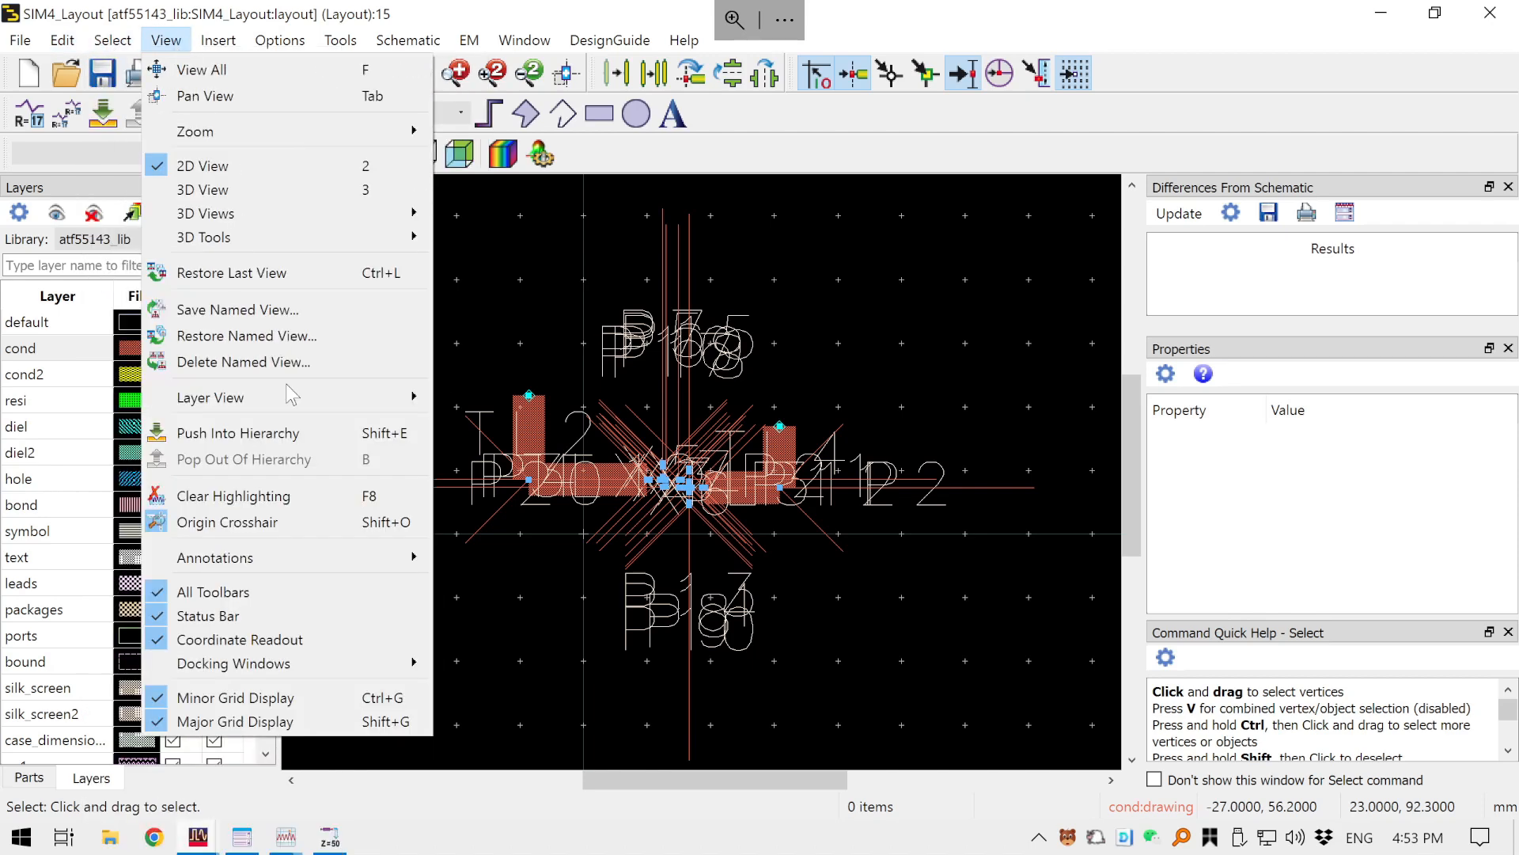
key(Escape)
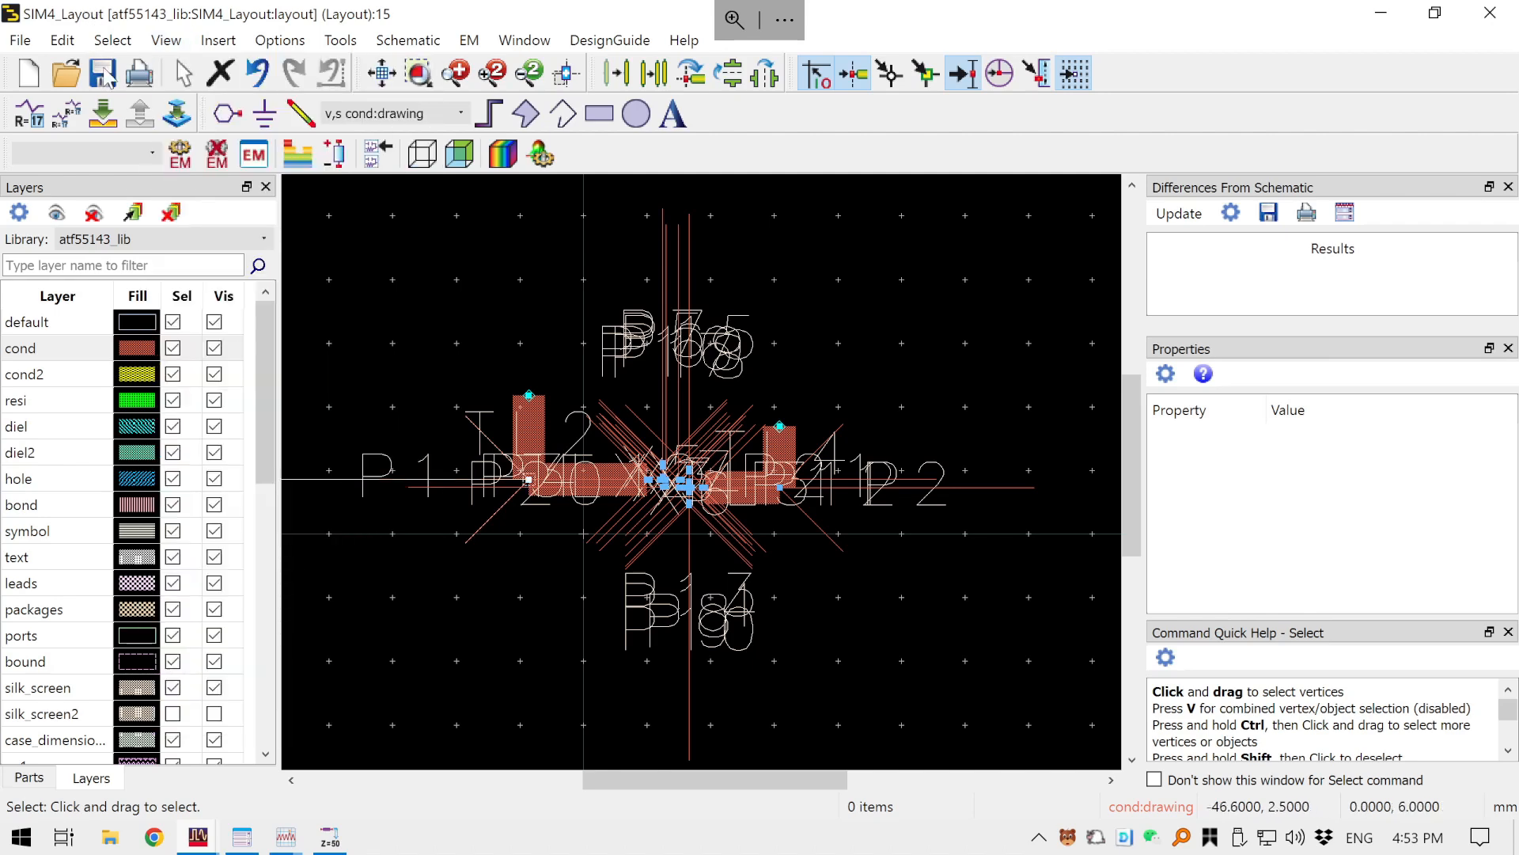
click(112, 40)
click(164, 43)
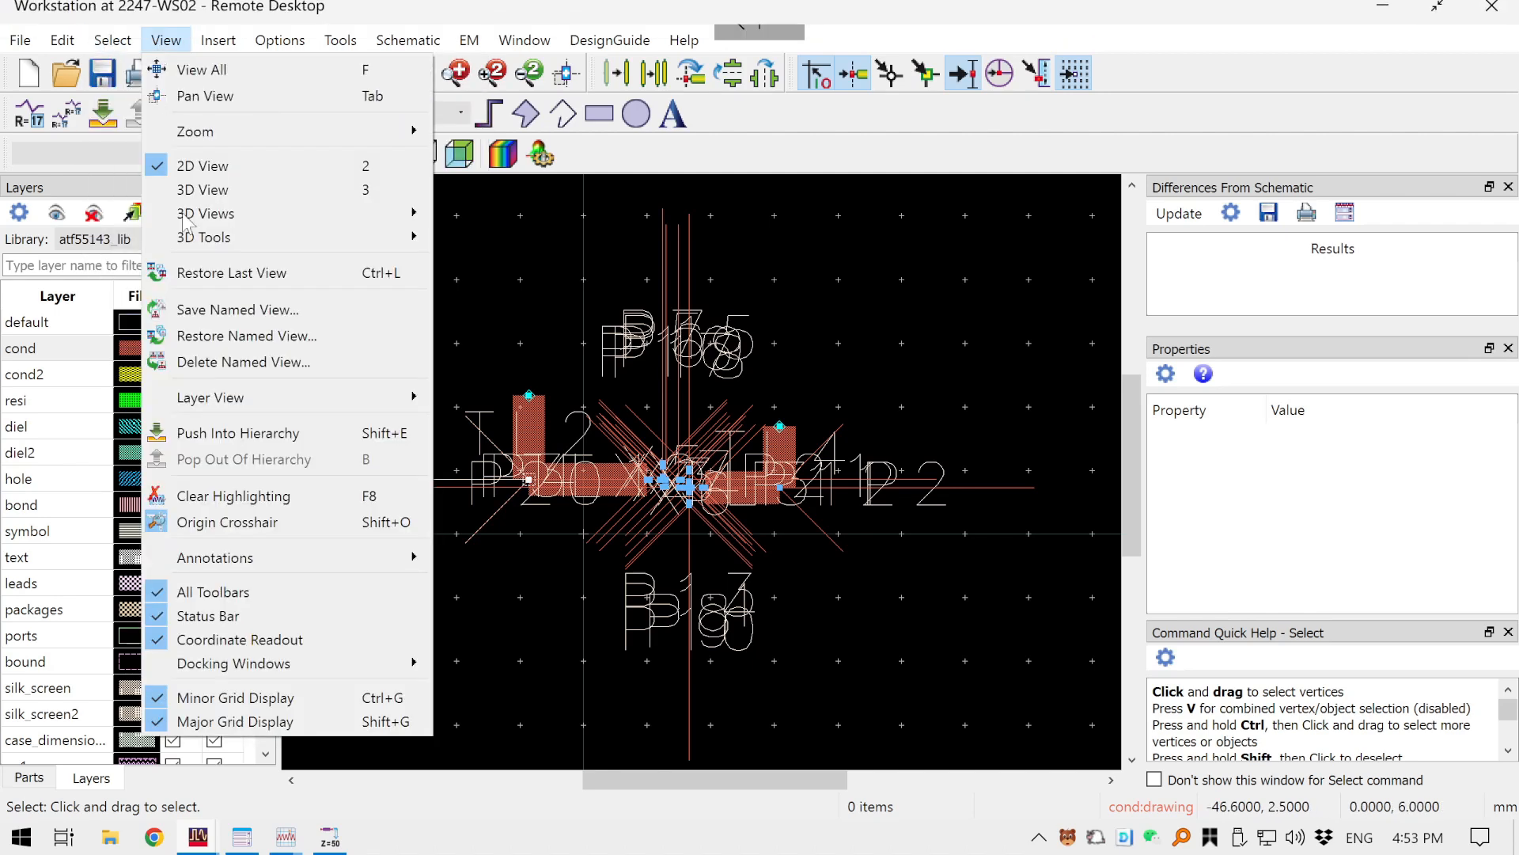
mouse_move(253, 560)
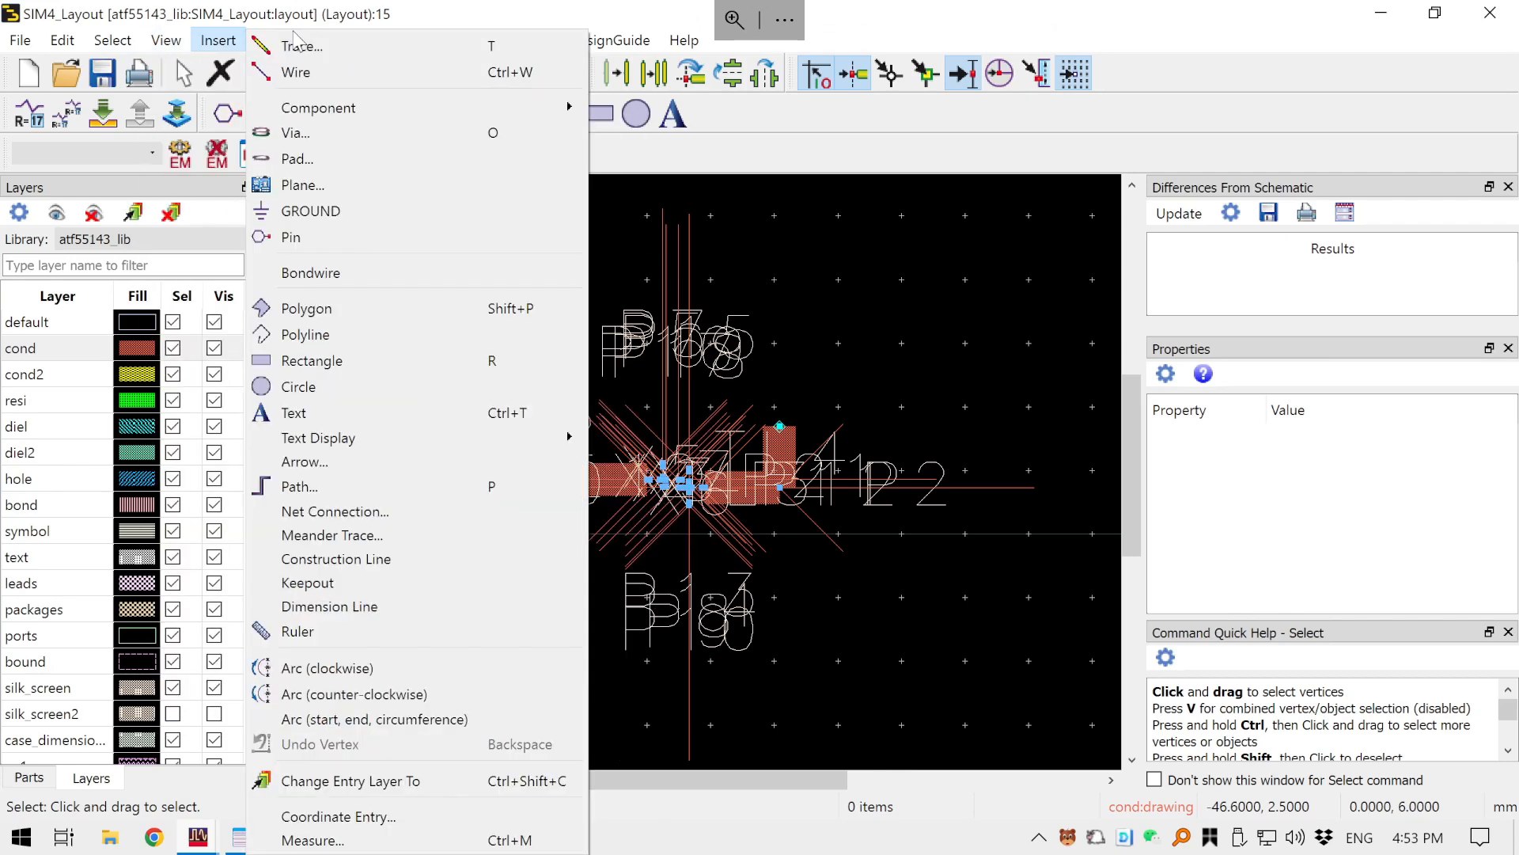
click(229, 19)
- Set the pin and tee sizes to 2 screen pixels in the layout preferences and examine the transistor pads
click(285, 41)
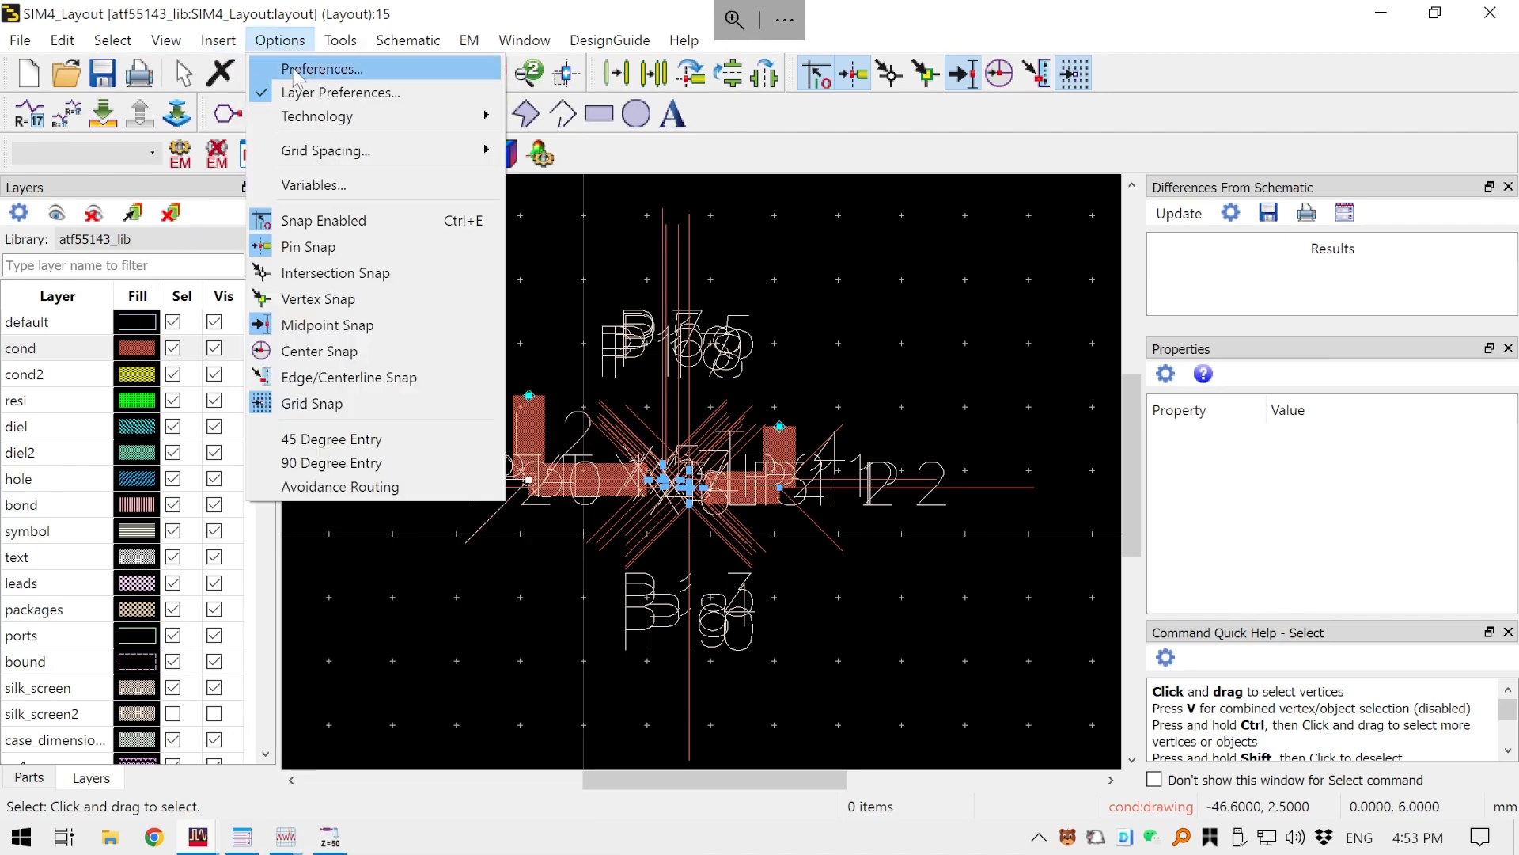
click(293, 72)
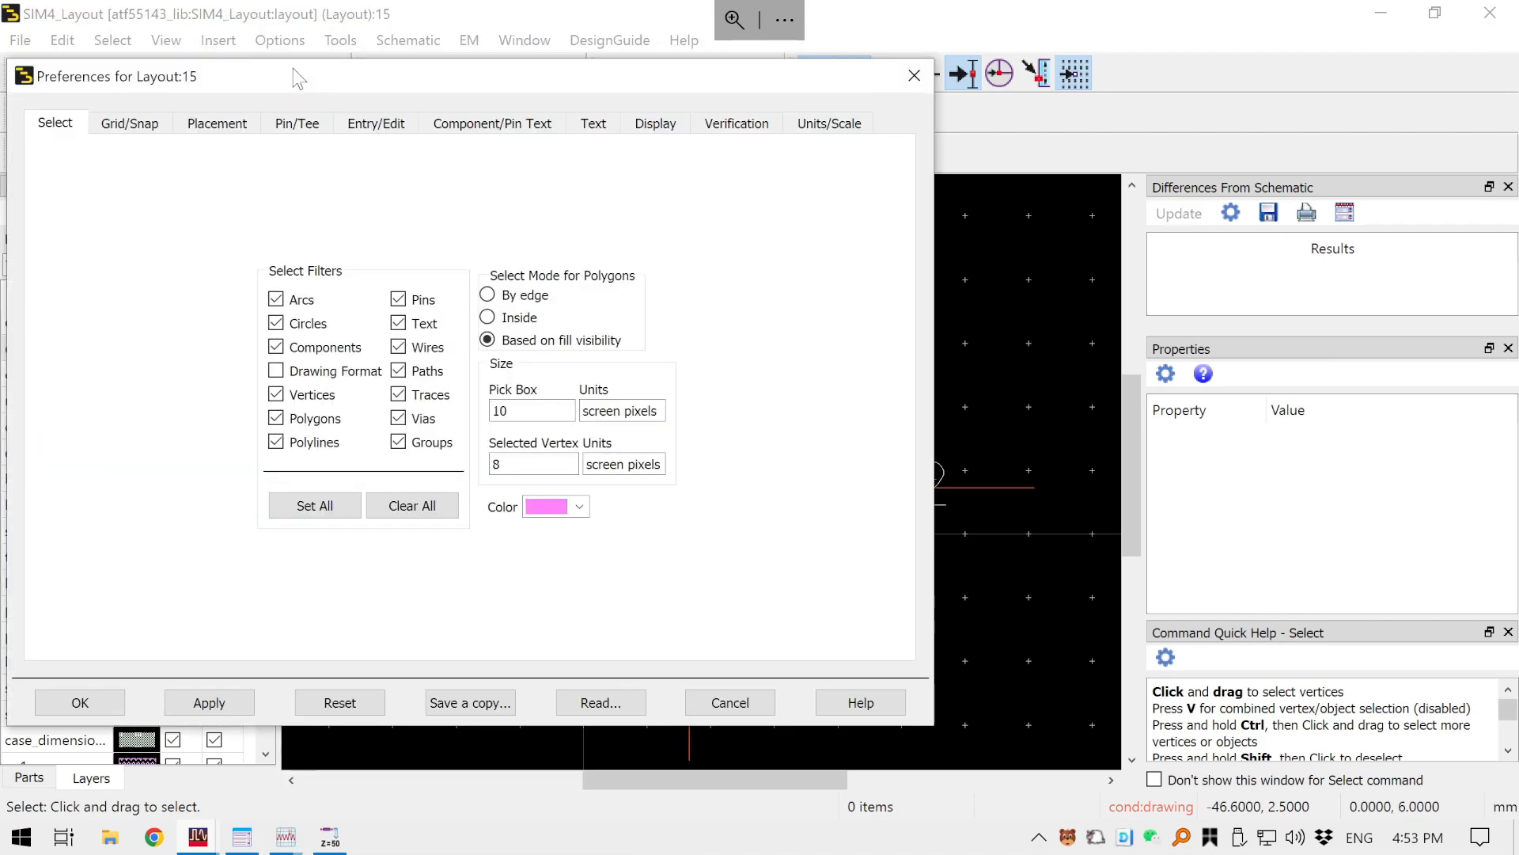
click(291, 123)
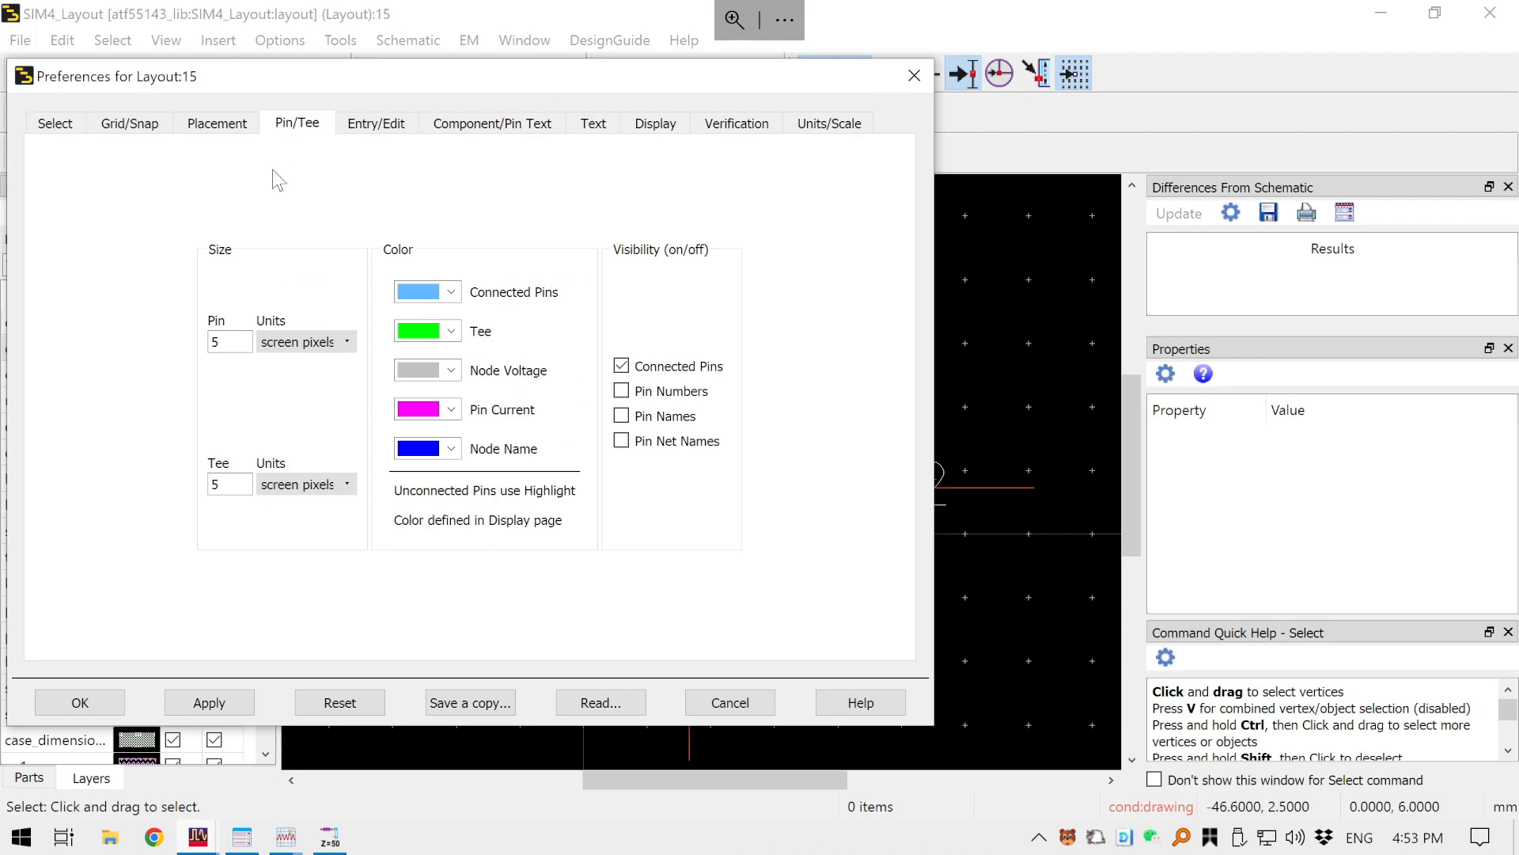
drag(233, 340, 188, 330)
text(2)
drag(224, 485, 183, 482)
text(2)
click(208, 703)
click(80, 702)
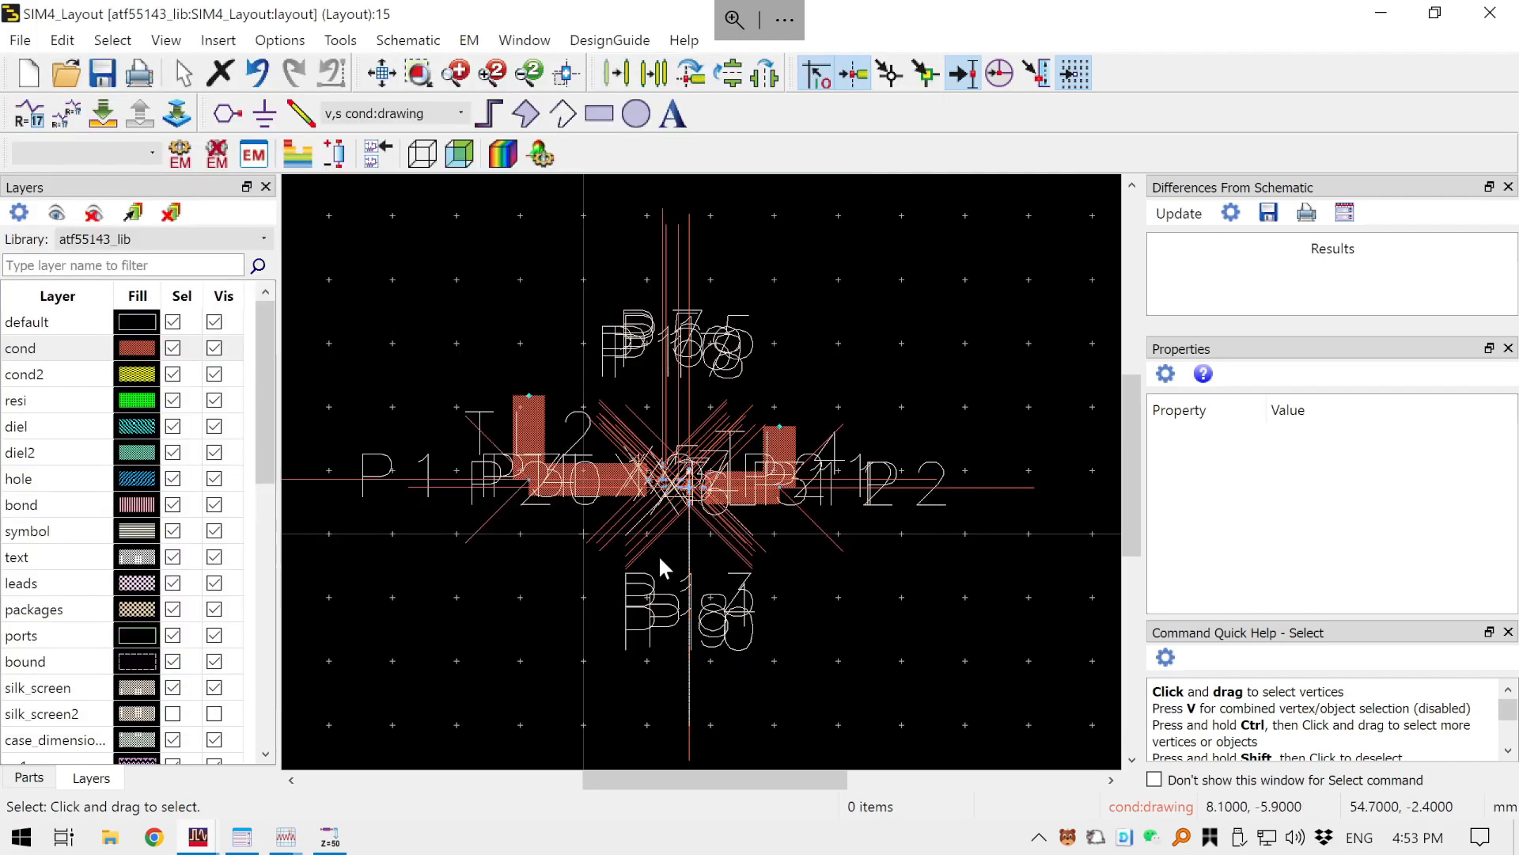
scroll(682, 473, up, 6)
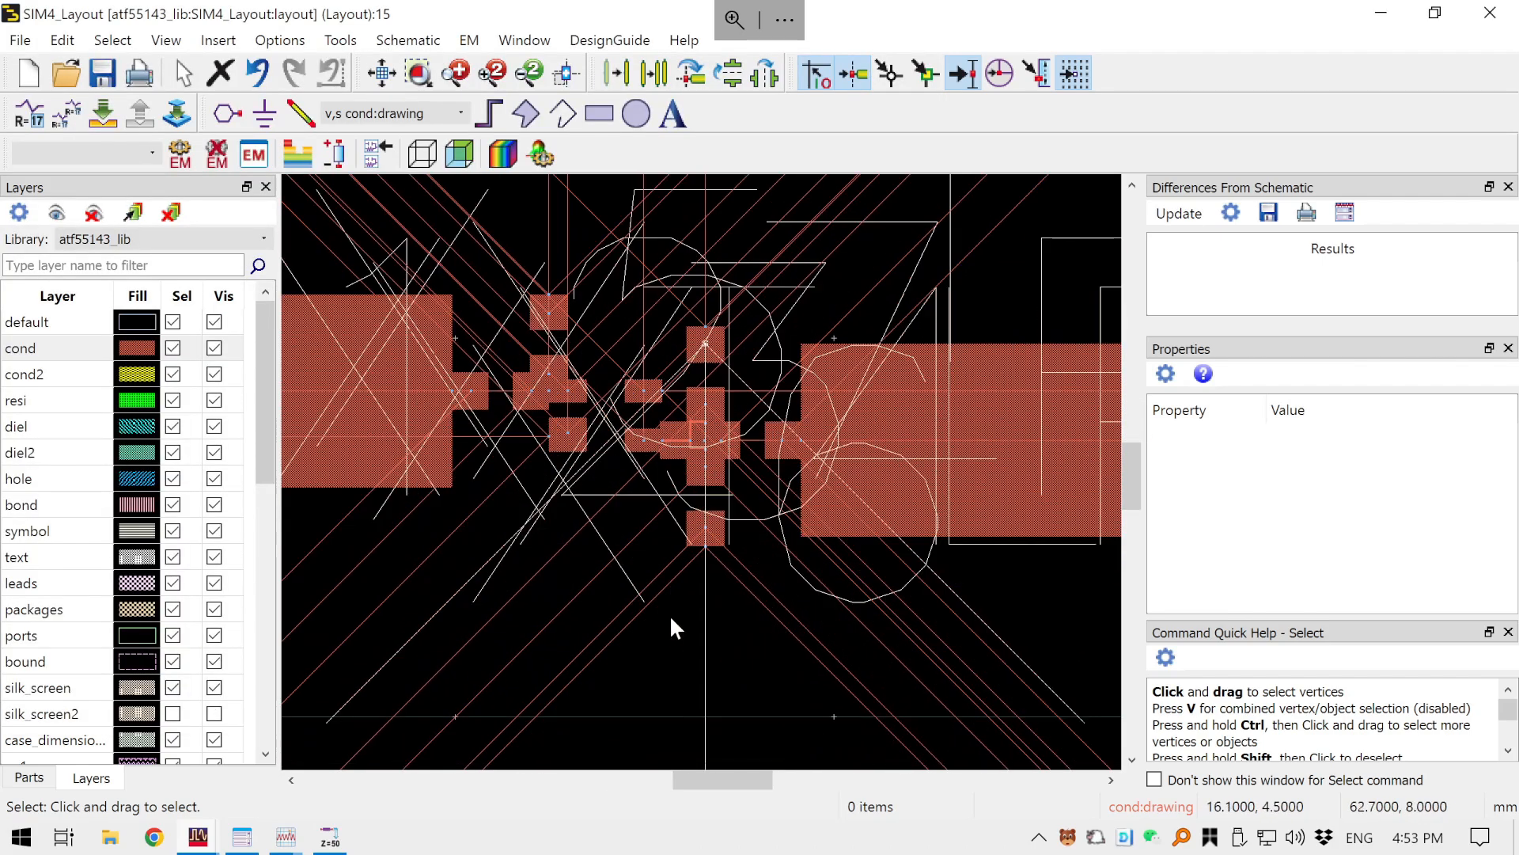
- Switch the pin and tee size units to layout units and apply the preference change
click(280, 40)
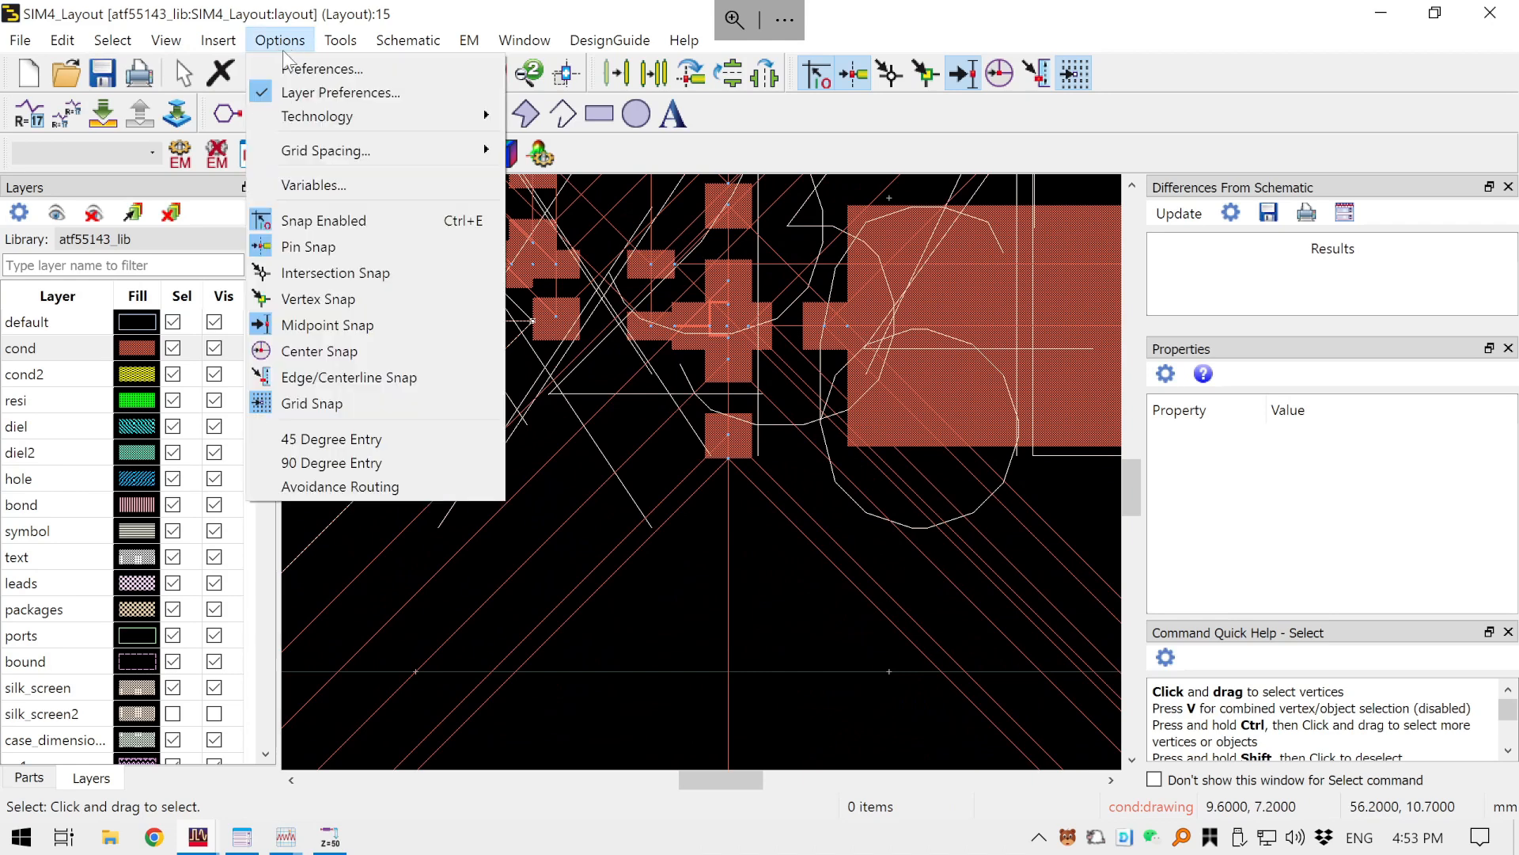
click(303, 78)
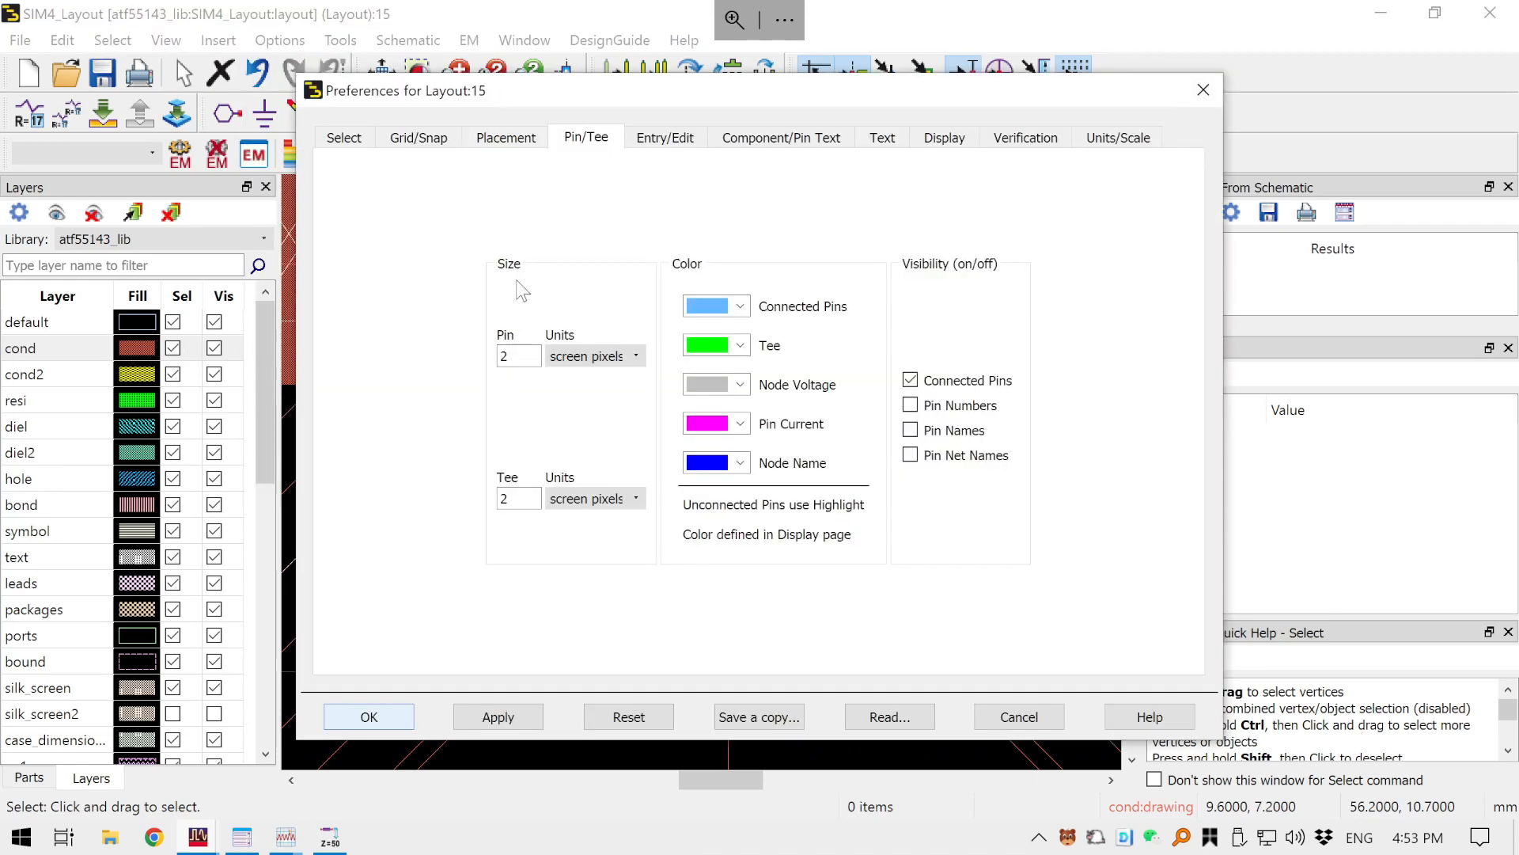
click(605, 358)
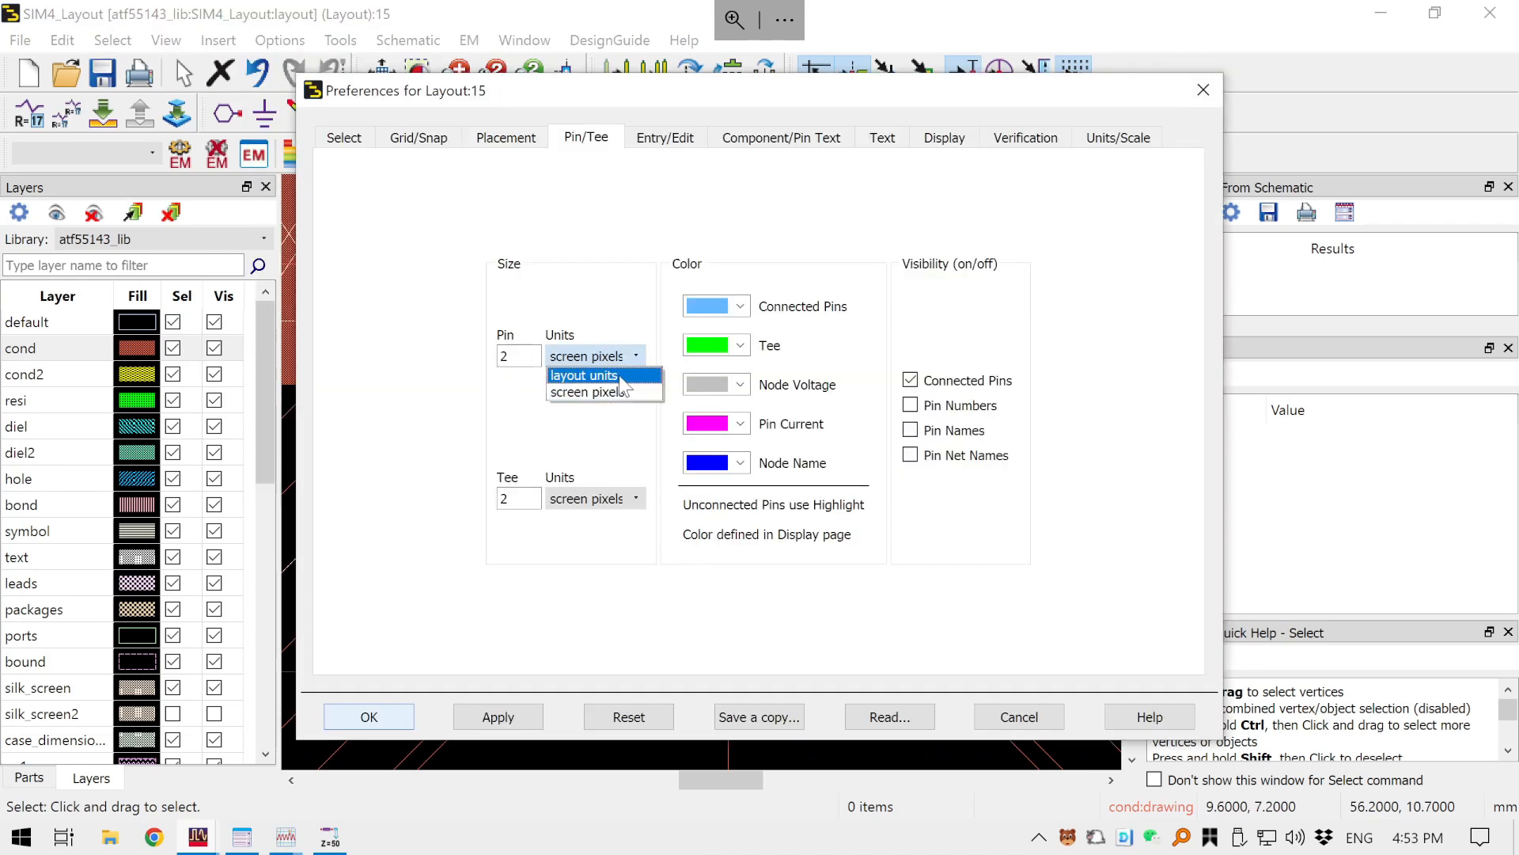
click(619, 376)
click(595, 501)
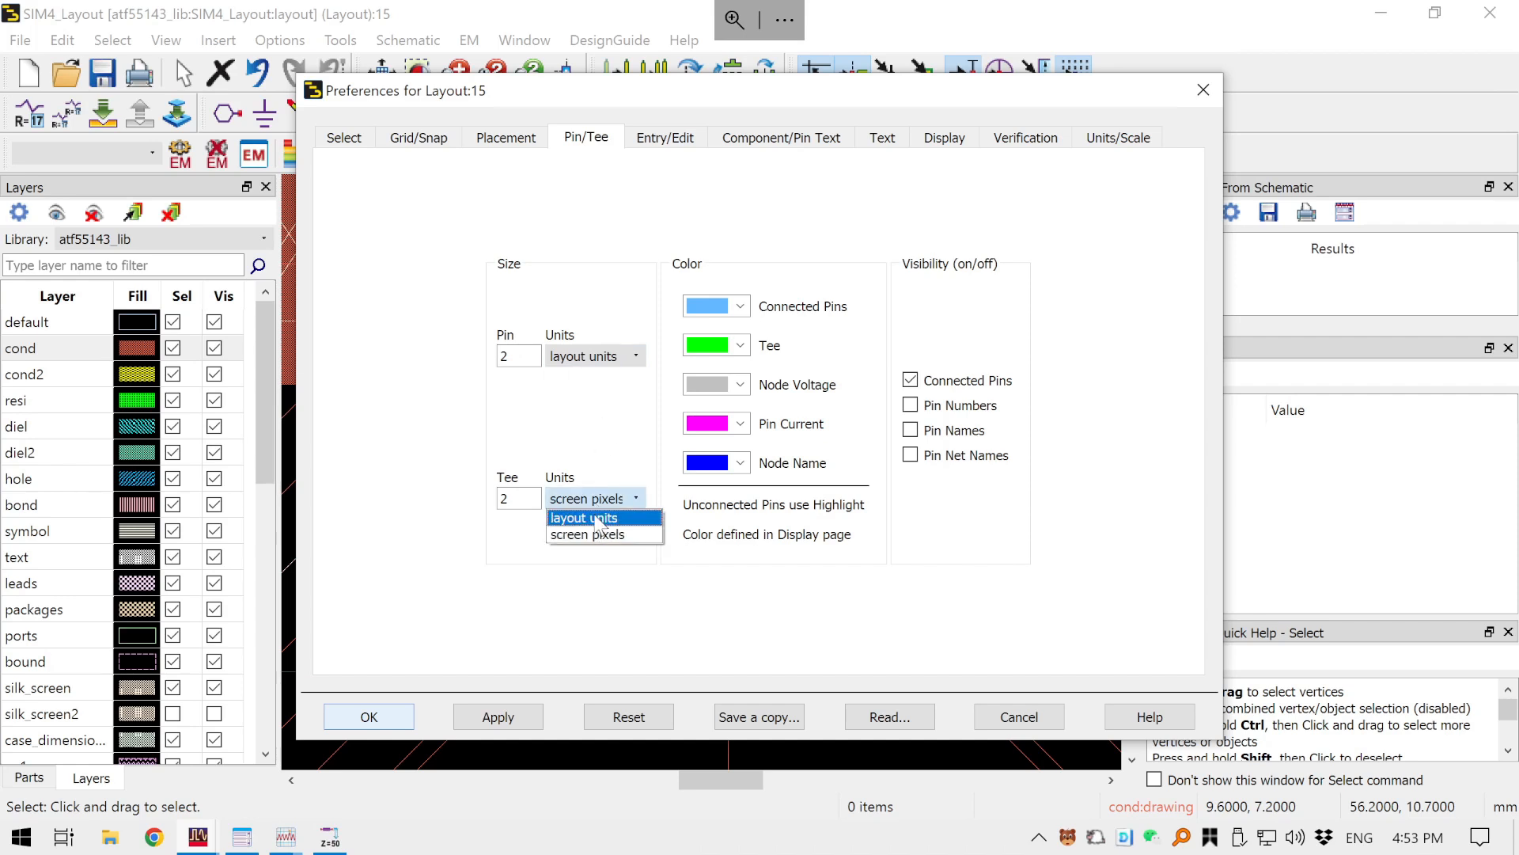
click(598, 517)
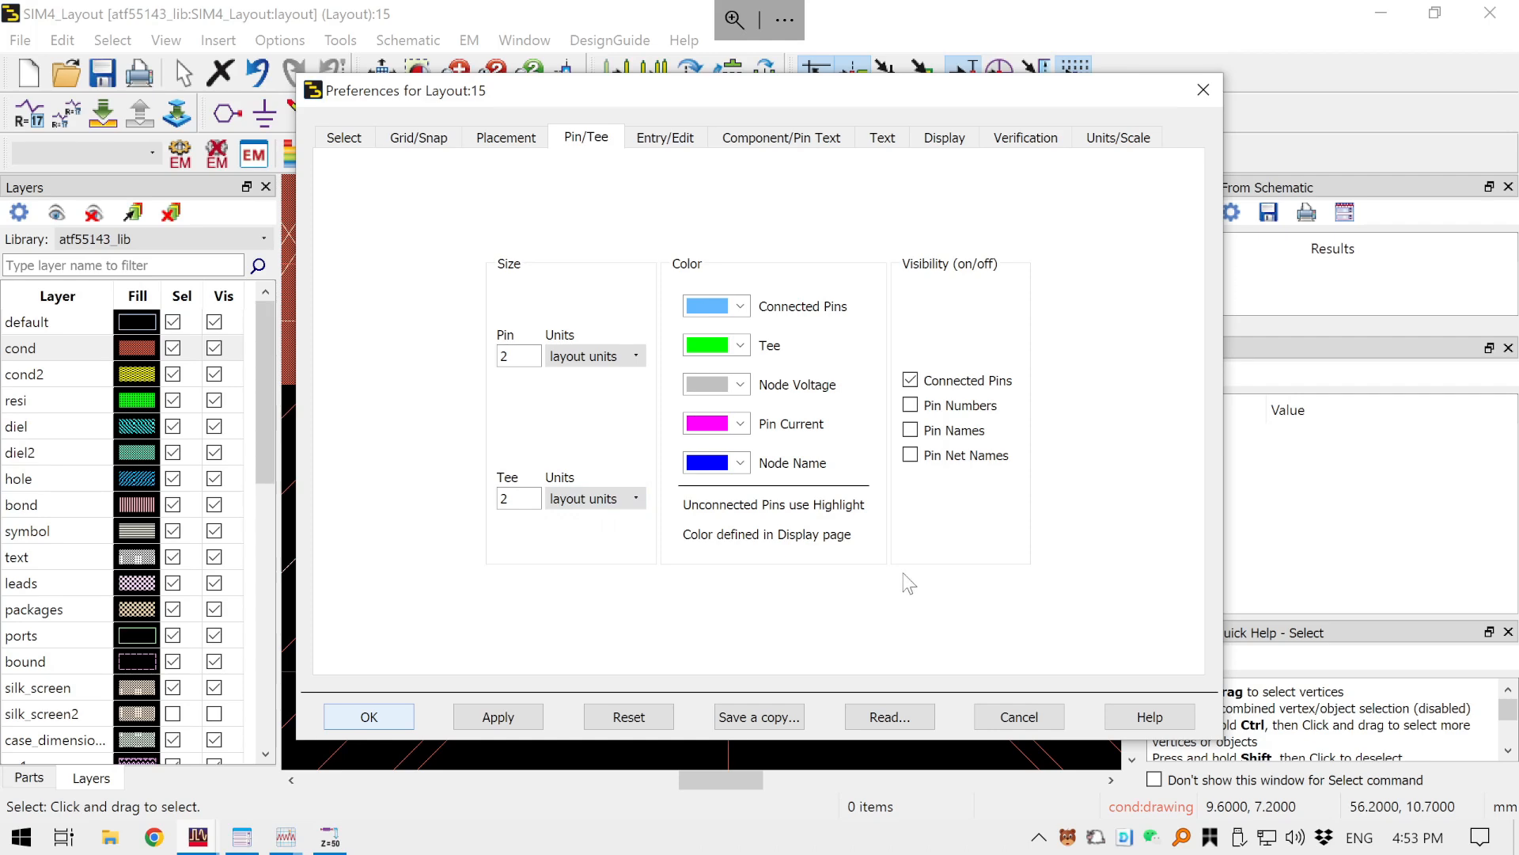
click(496, 716)
drag(614, 95, 893, 123)
drag(1073, 144, 864, 117)
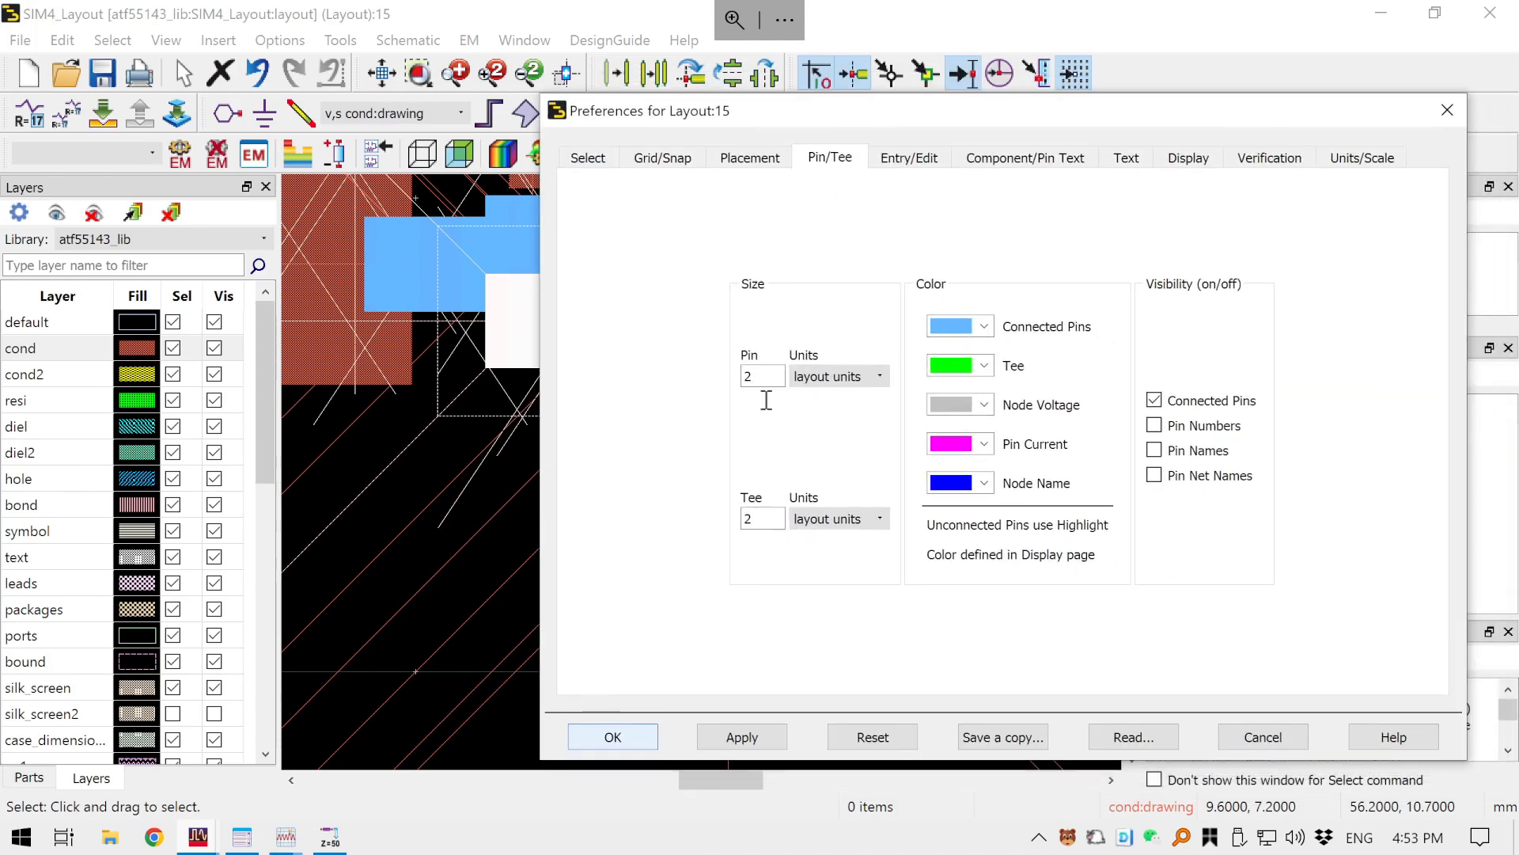
- Return the pin and tee size units to screen pixels and apply the change
click(821, 377)
click(840, 414)
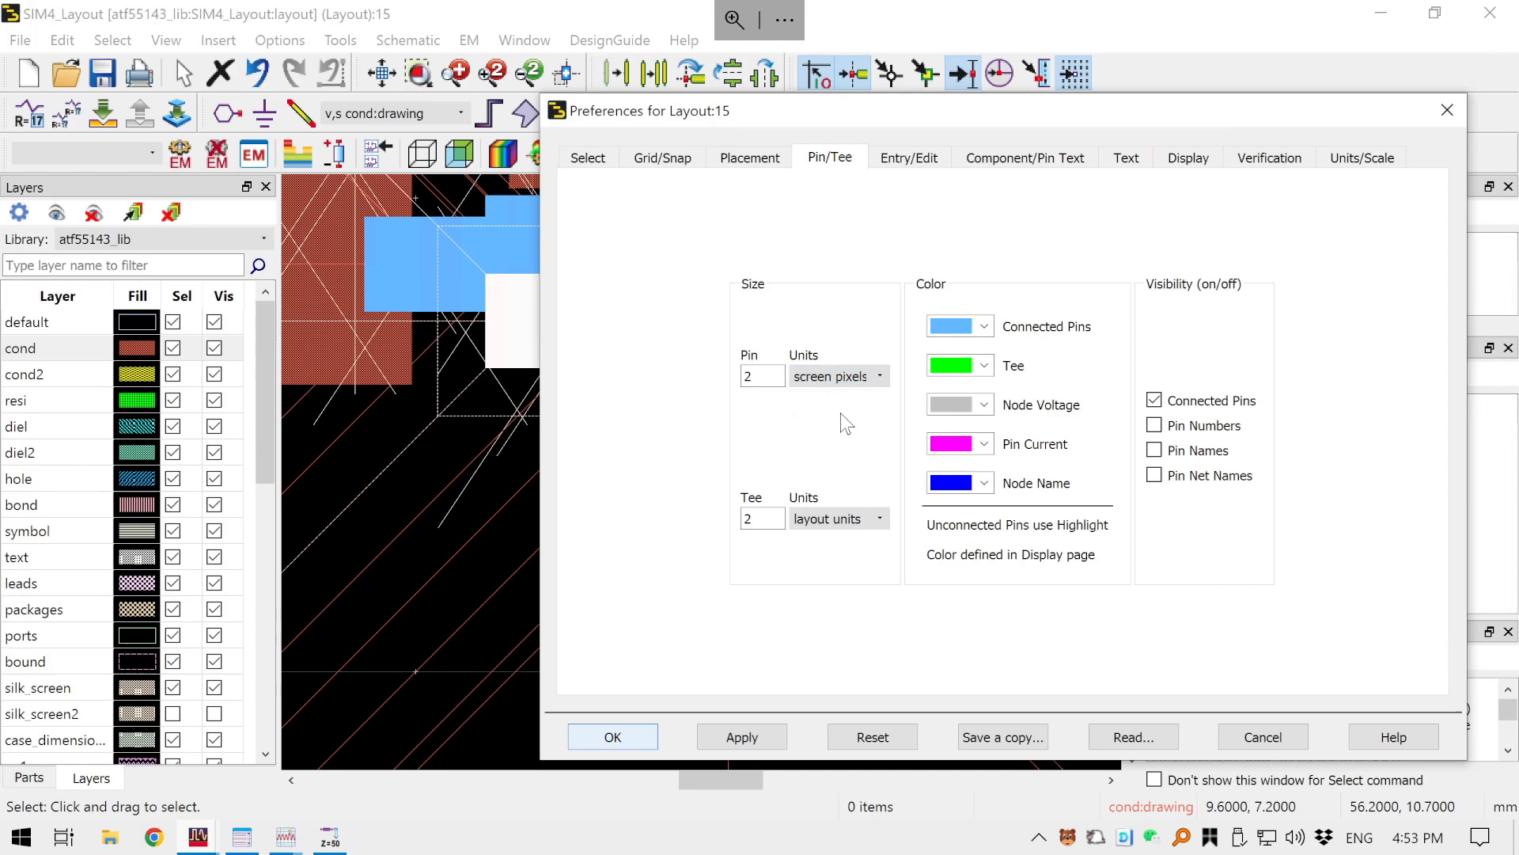
click(848, 519)
click(848, 556)
click(742, 737)
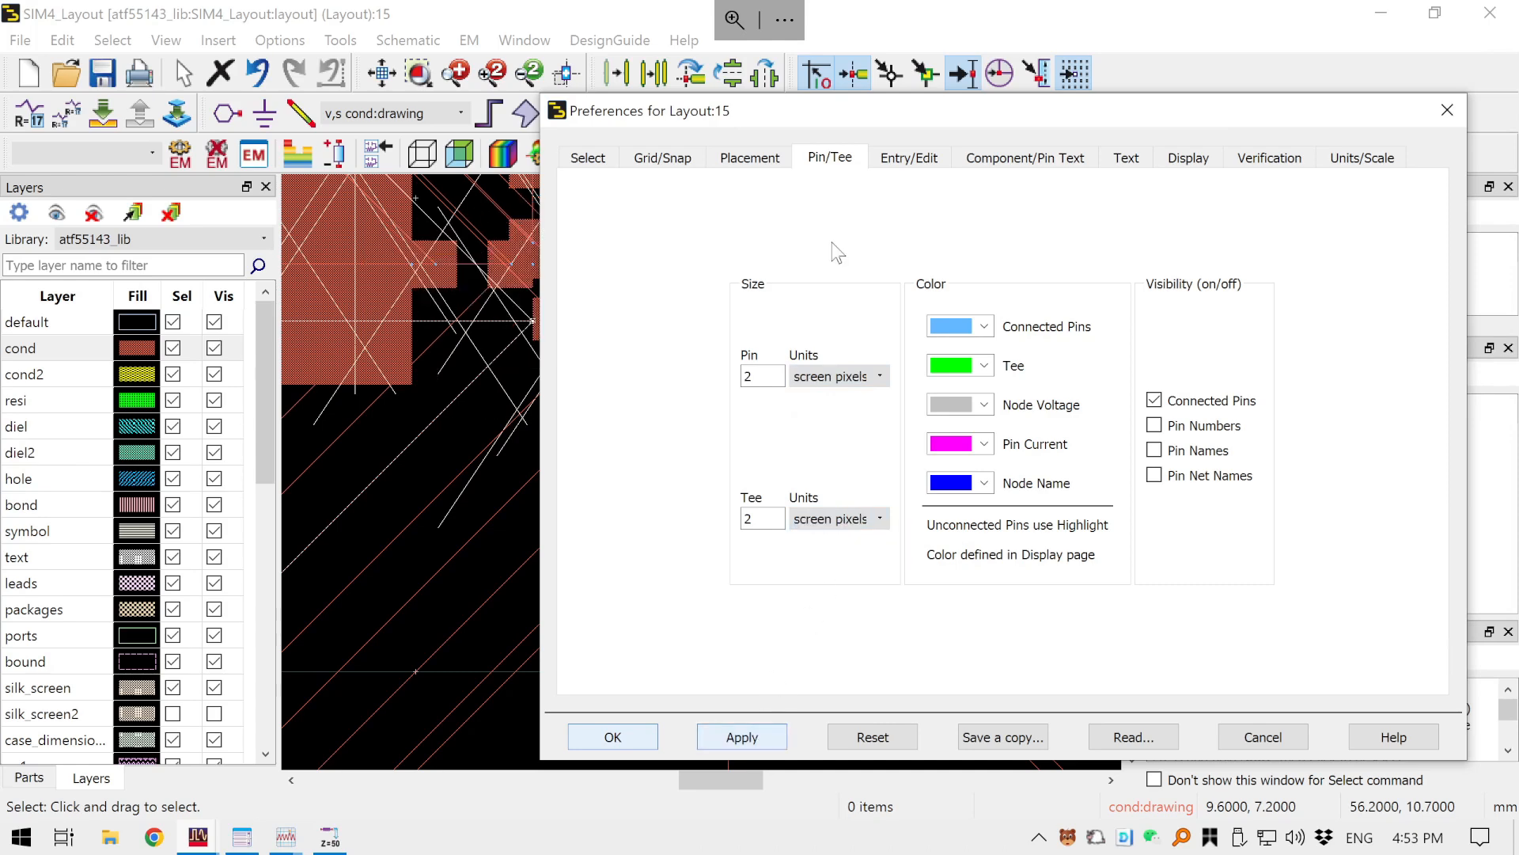
drag(805, 111, 1049, 95)
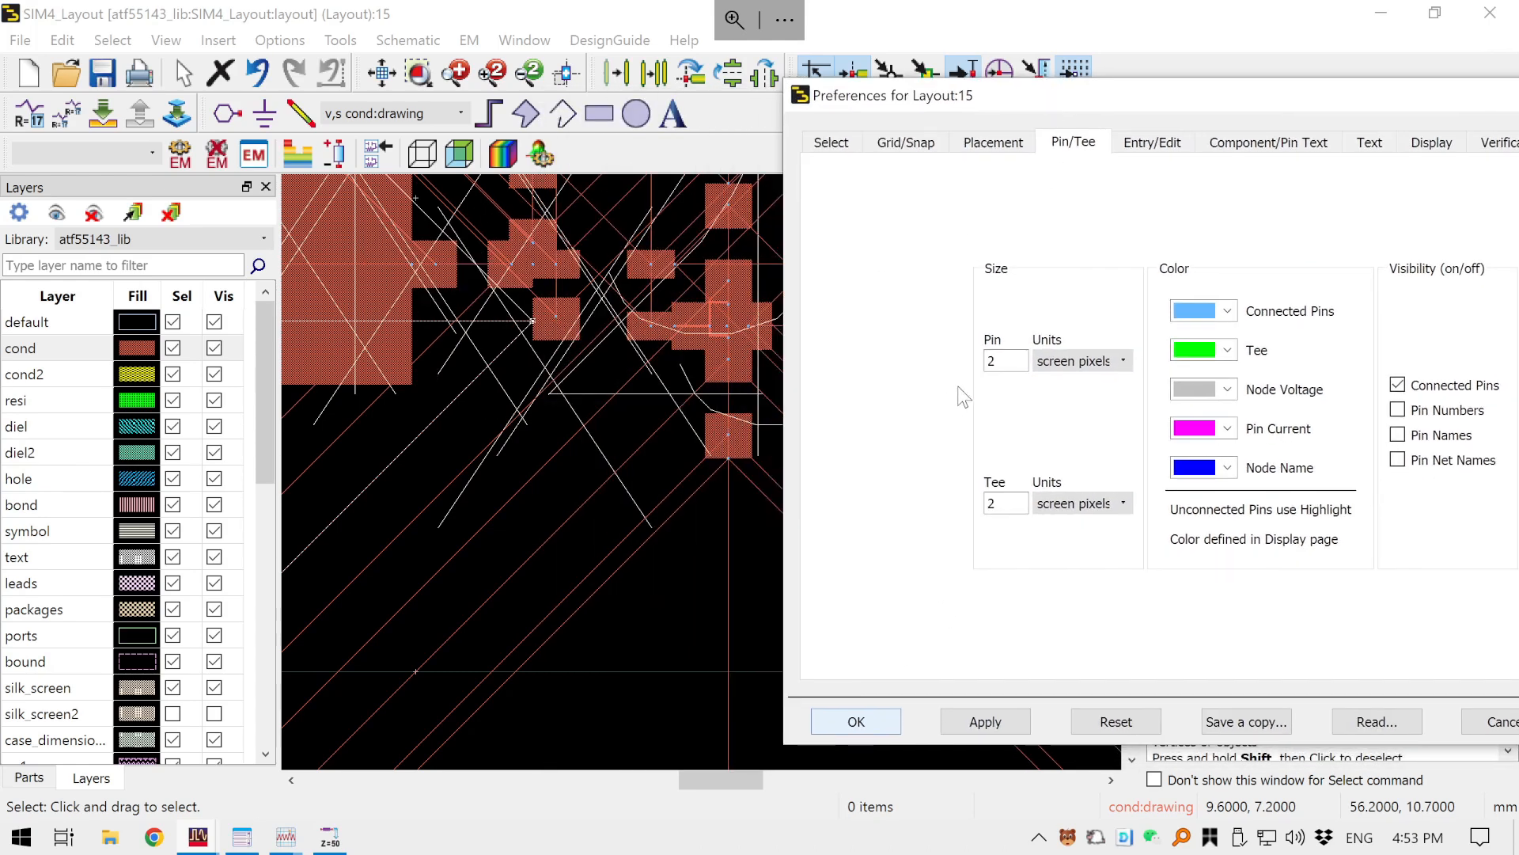
- Set the pin and tee sizes to 10 screen pixels and apply the change to the layout
double_click(989, 361)
text(10)
double_click(997, 503)
text(10)
click(985, 722)
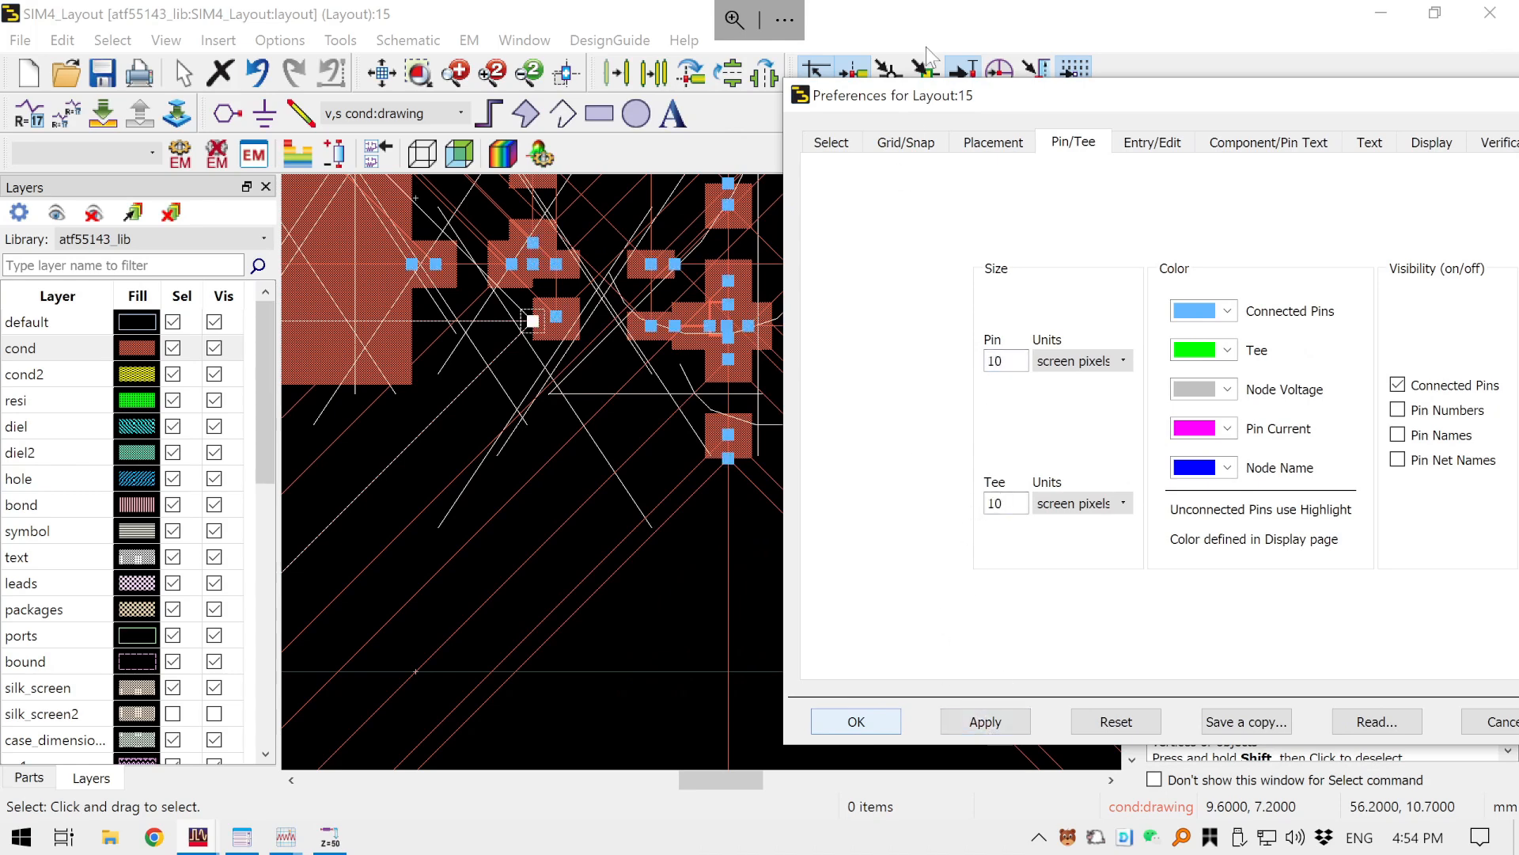
drag(967, 98, 855, 110)
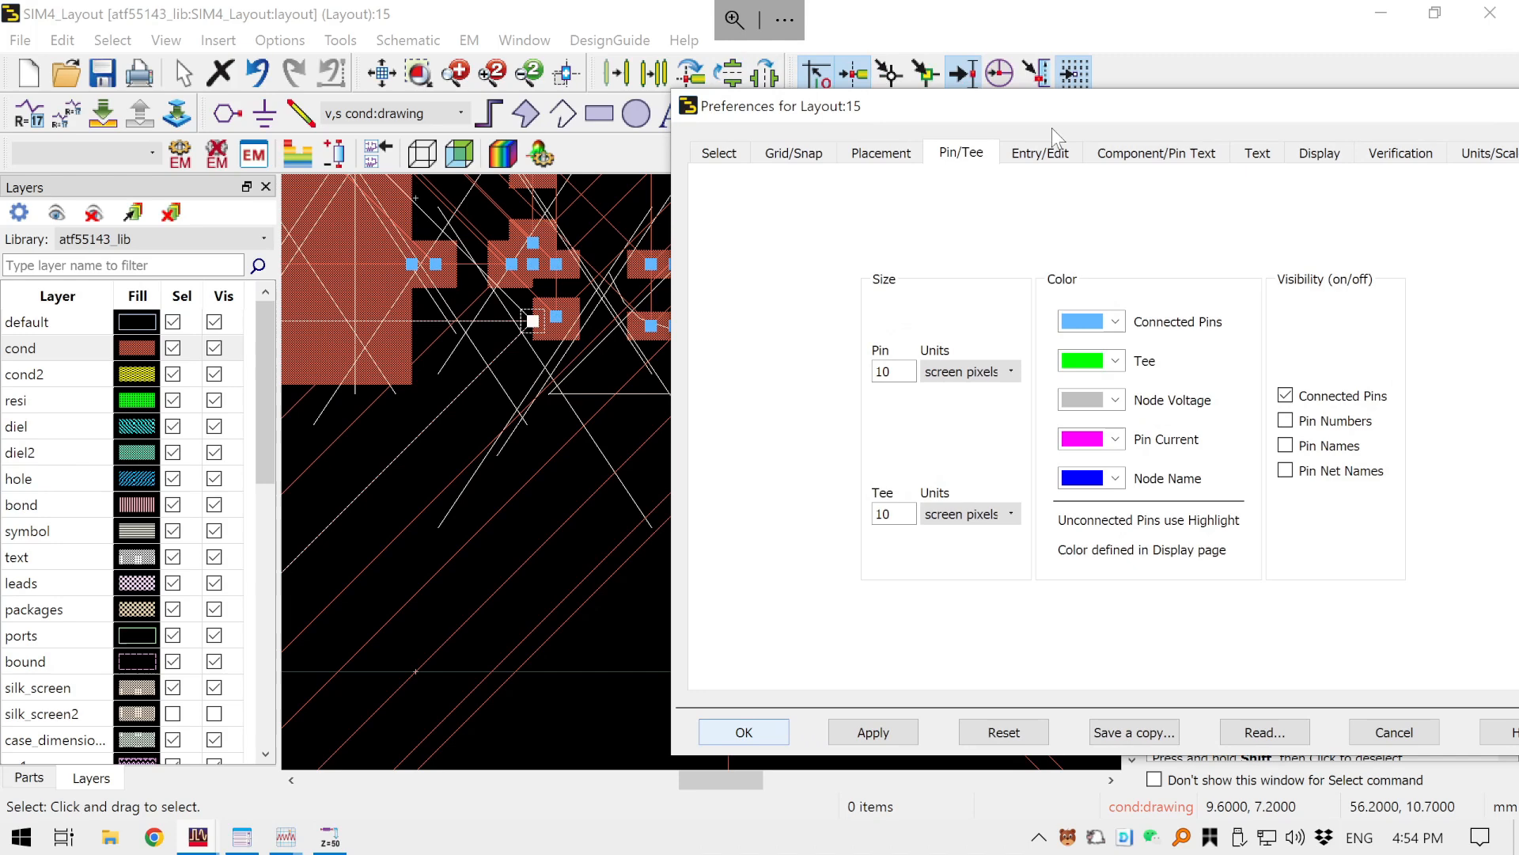
- Try component and pin text font sizes of 4 and 5 in the layout preferences, and accept the latter
click(1156, 157)
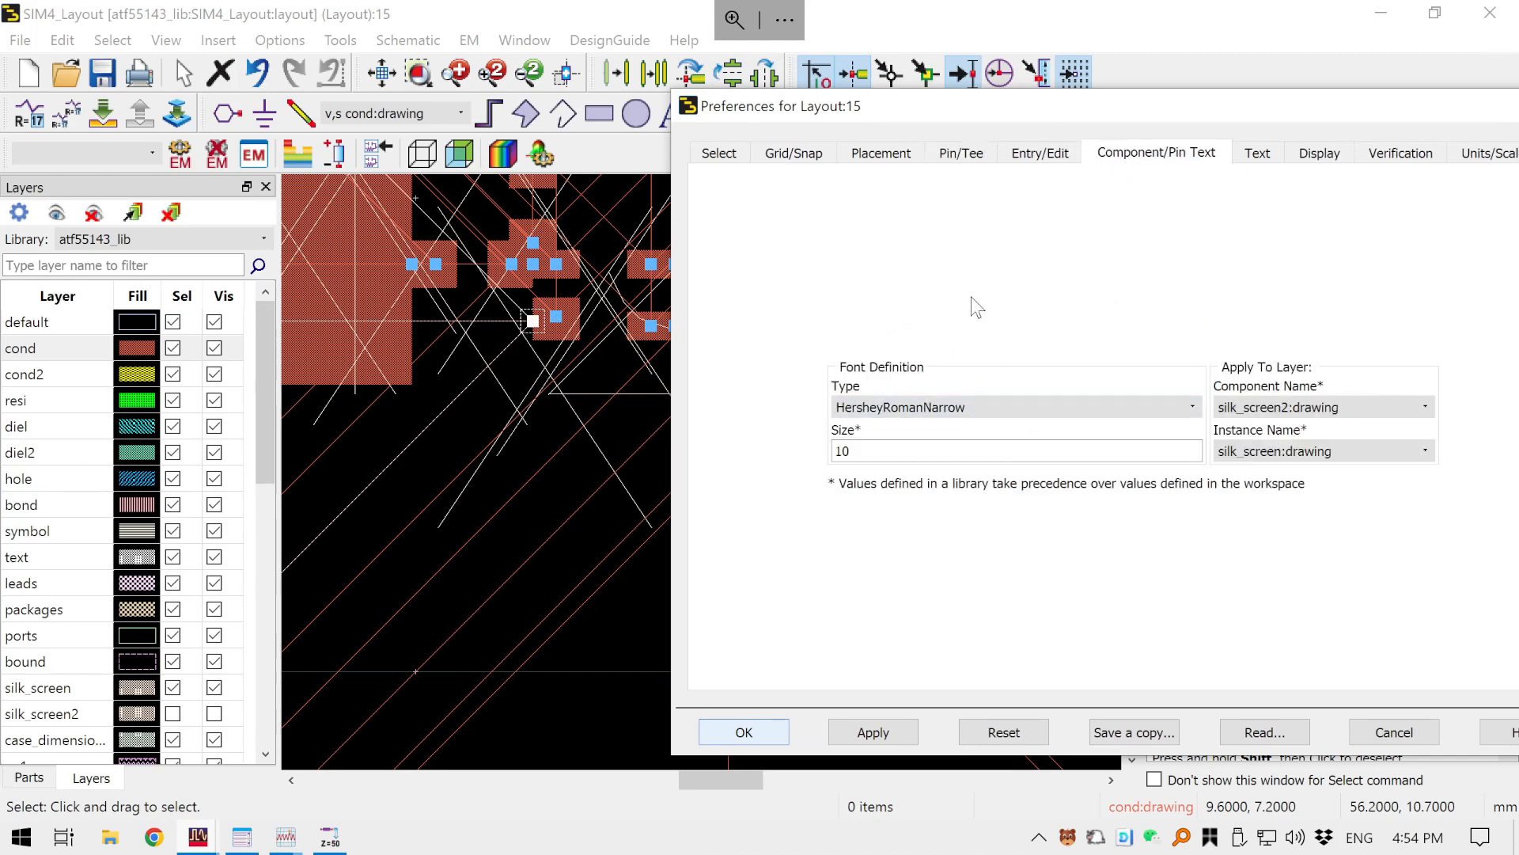
click(924, 455)
key(ctrl+a)
text(4)
click(888, 739)
drag(870, 452, 825, 455)
text(5)
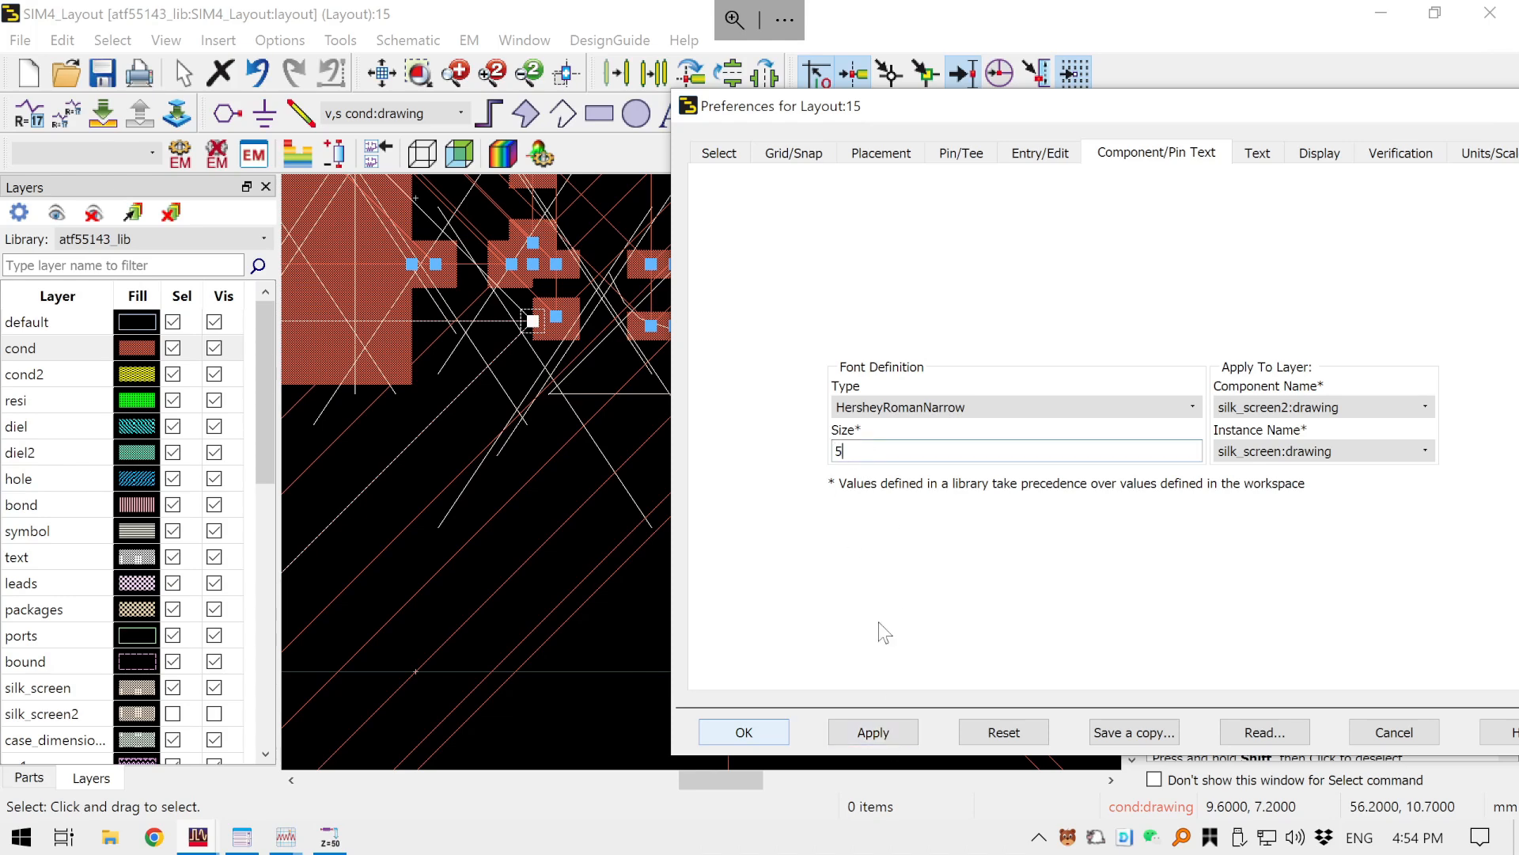
click(874, 731)
click(780, 731)
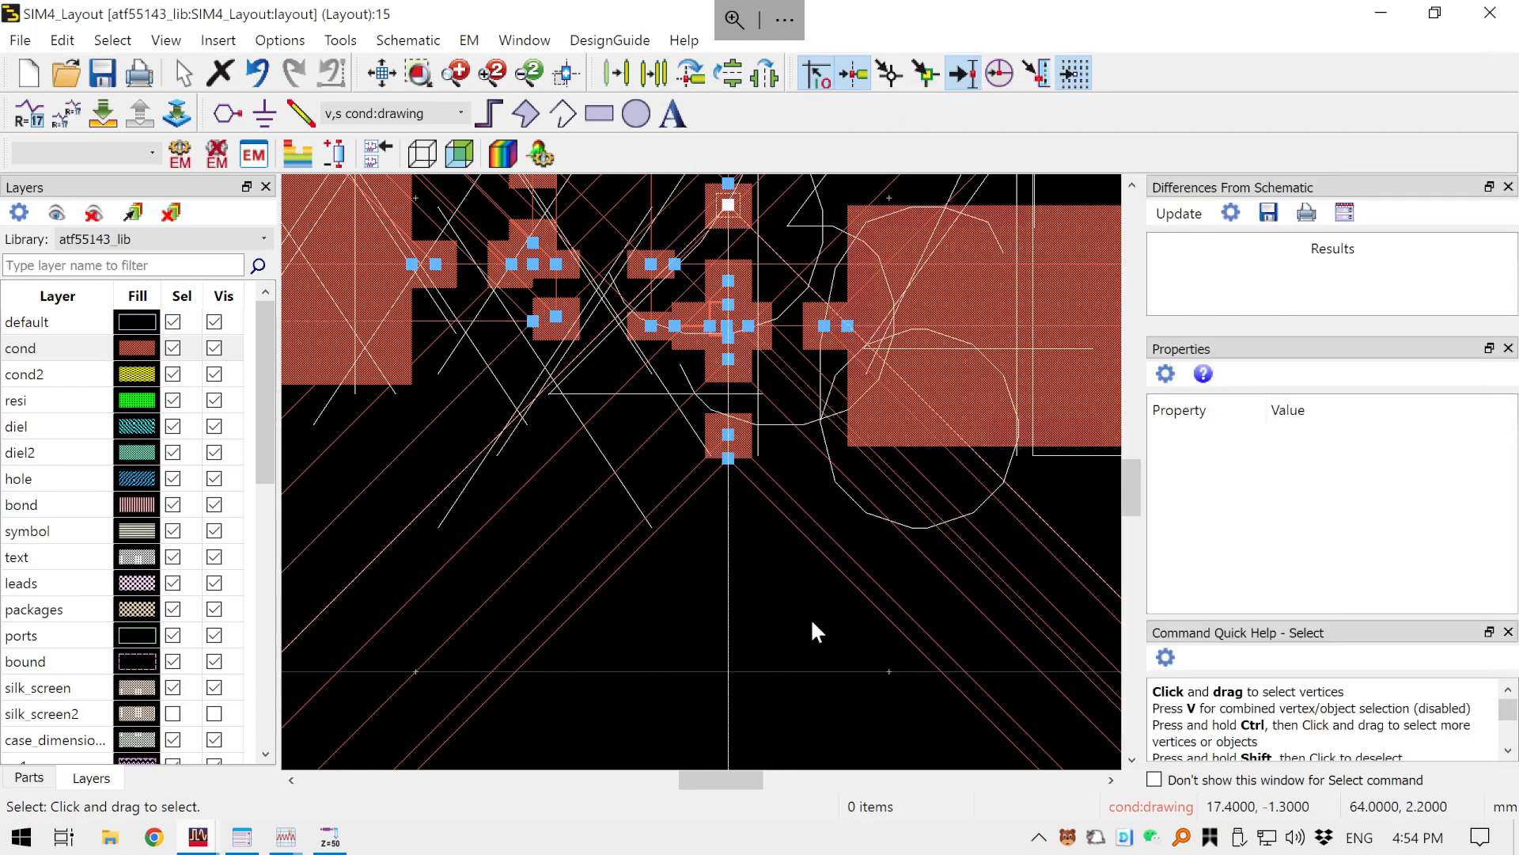
- Examine the pin labels and the enlarged pin markers around the transistor and the output line
click(715, 606)
scroll(717, 616, up, 2)
click(941, 594)
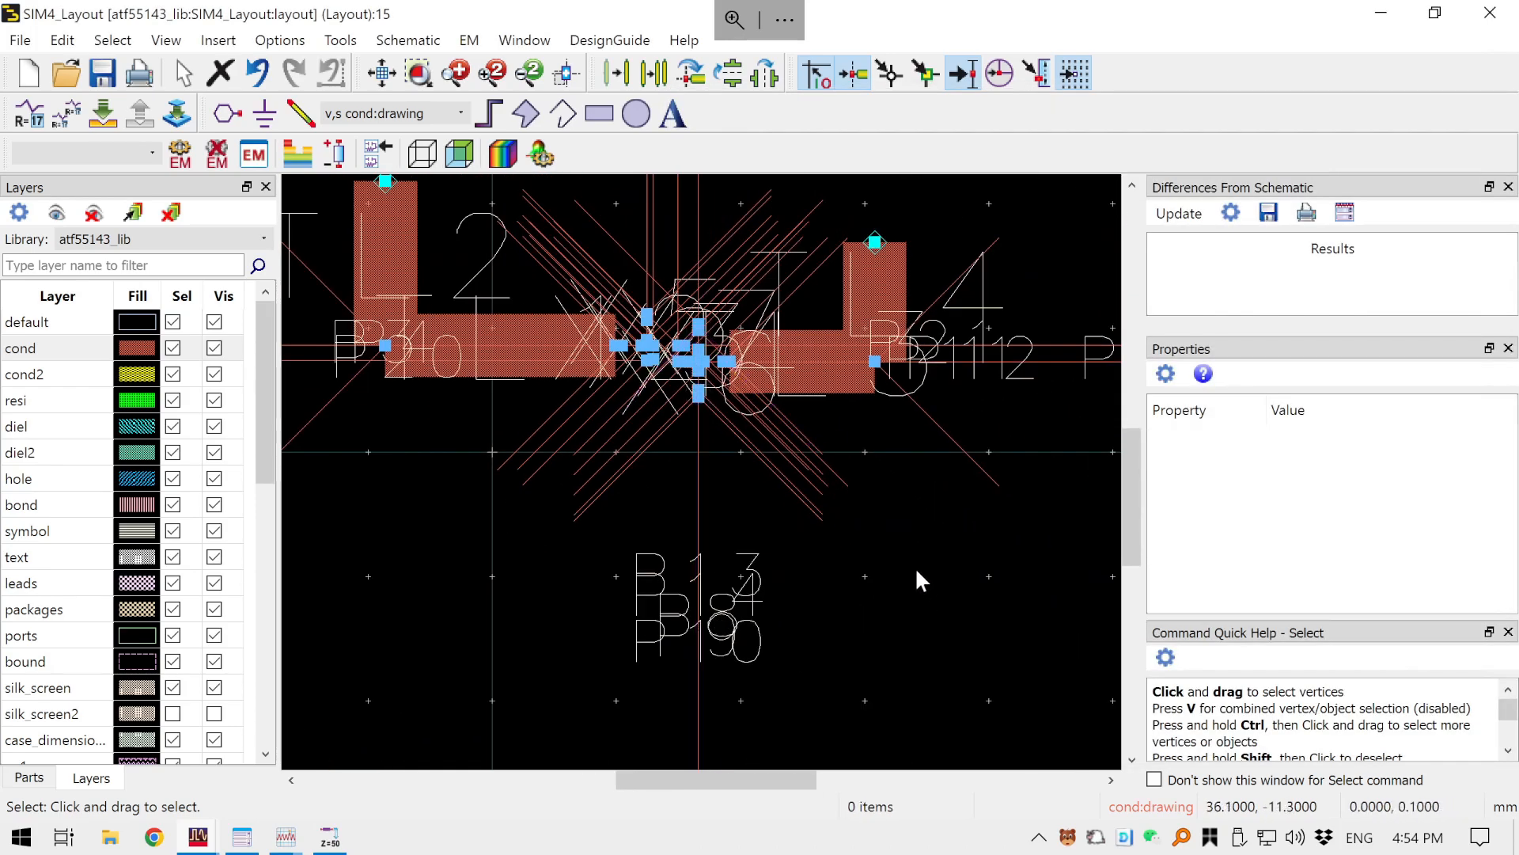
drag(901, 539, 919, 646)
scroll(727, 438, up, 3)
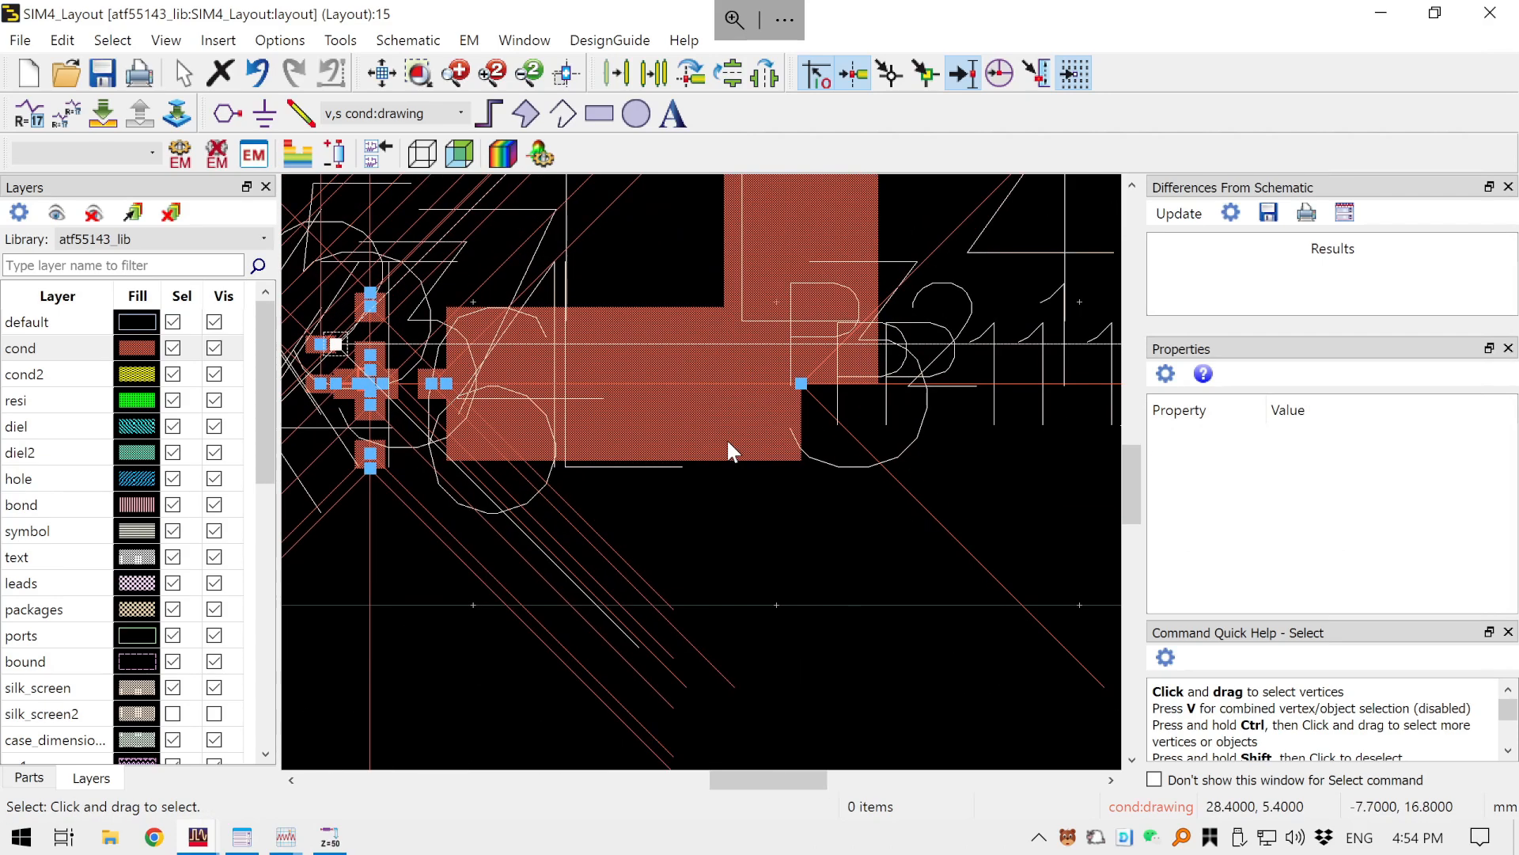
drag(726, 439, 1001, 633)
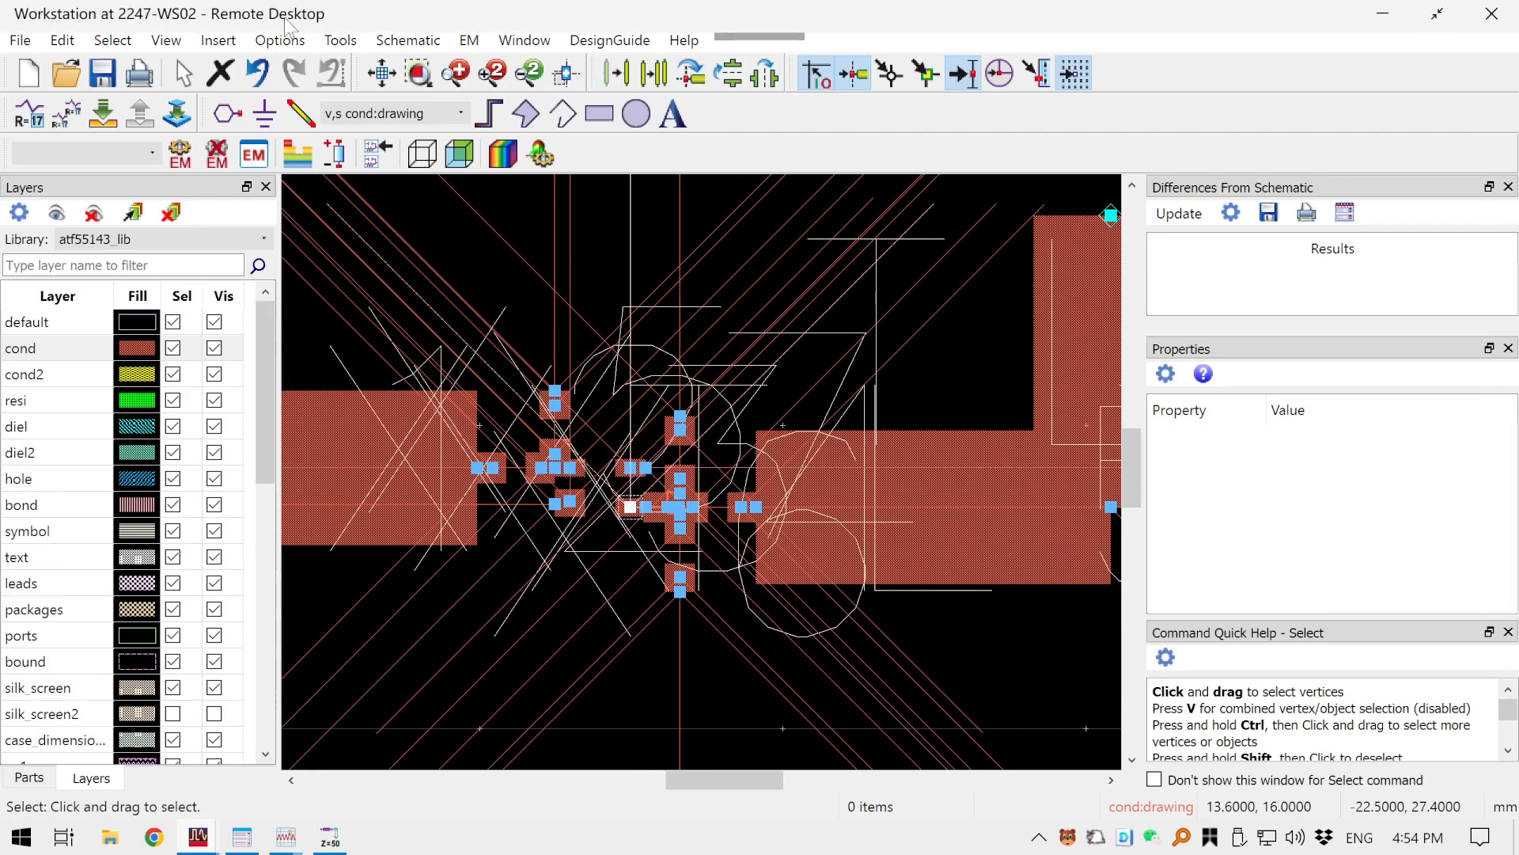
- Set both the component/pin text font size and the general text font size to 2 in the layout preferences
click(281, 42)
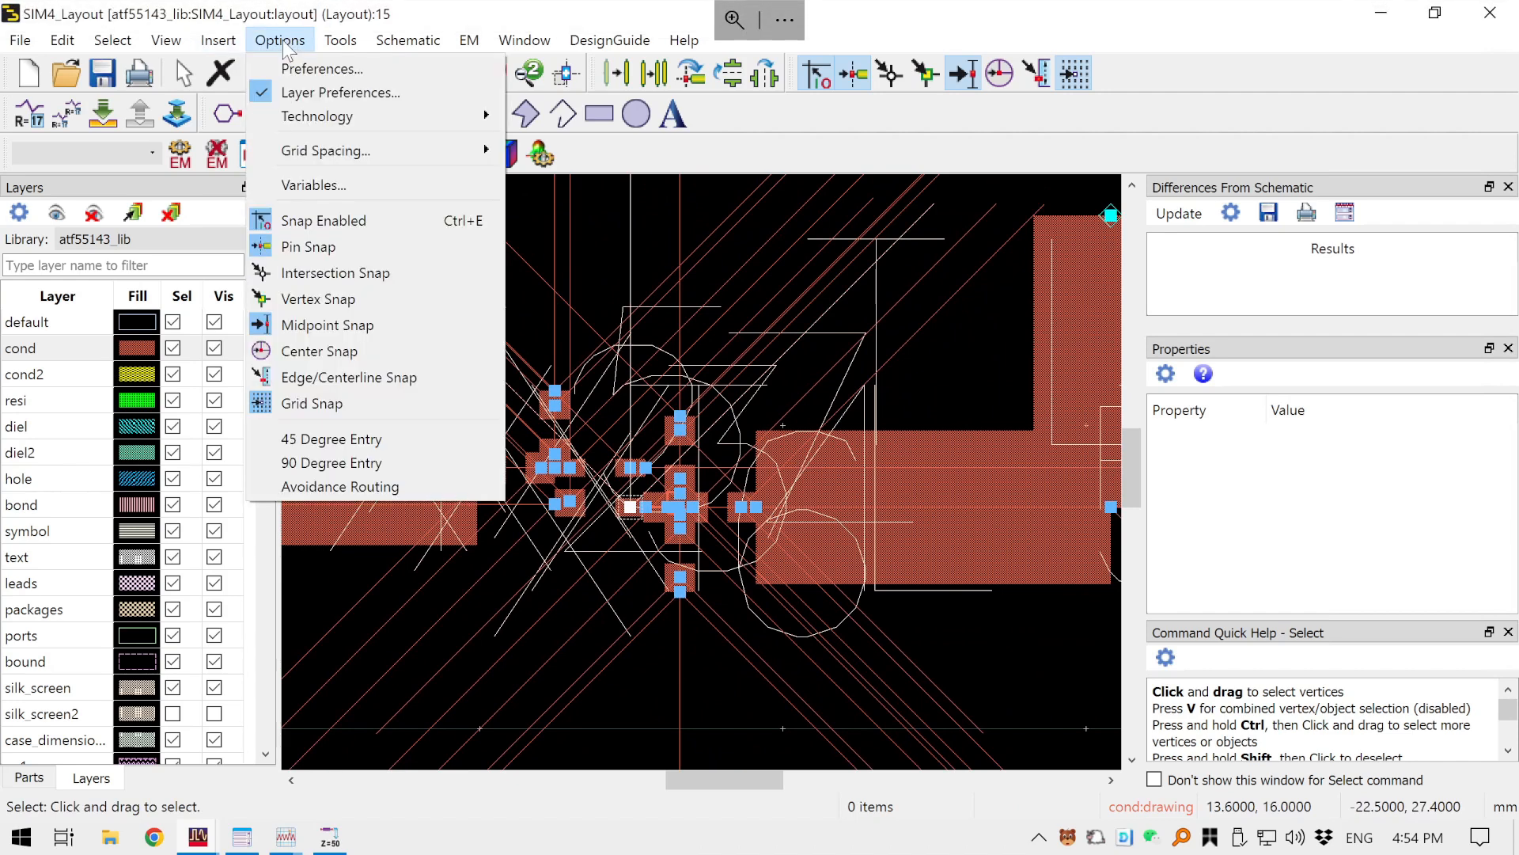
click(313, 67)
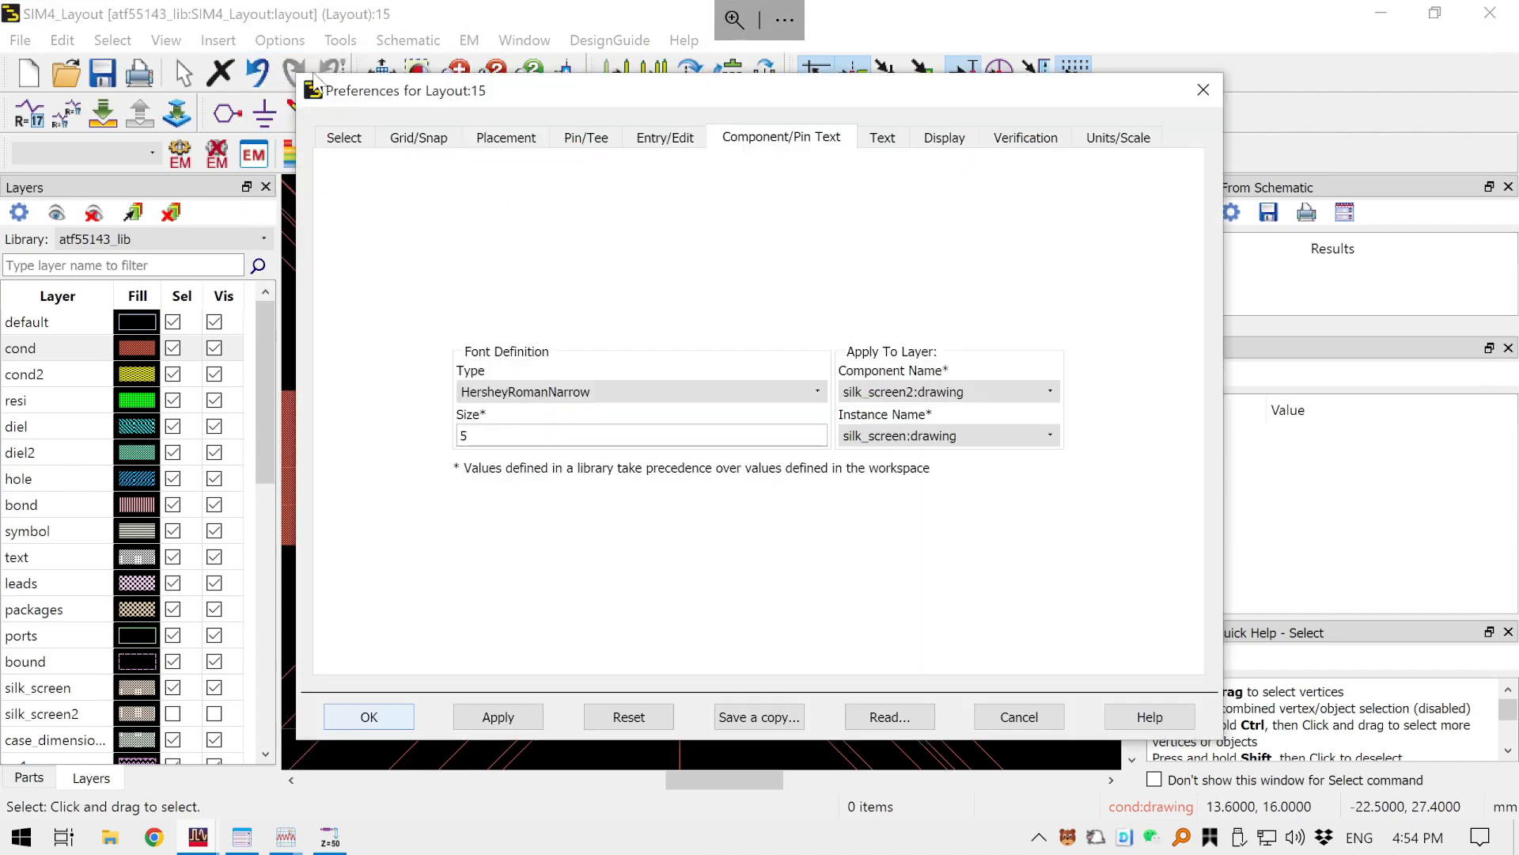
double_click(639, 445)
text(2)
click(883, 138)
click(521, 396)
double_click(522, 395)
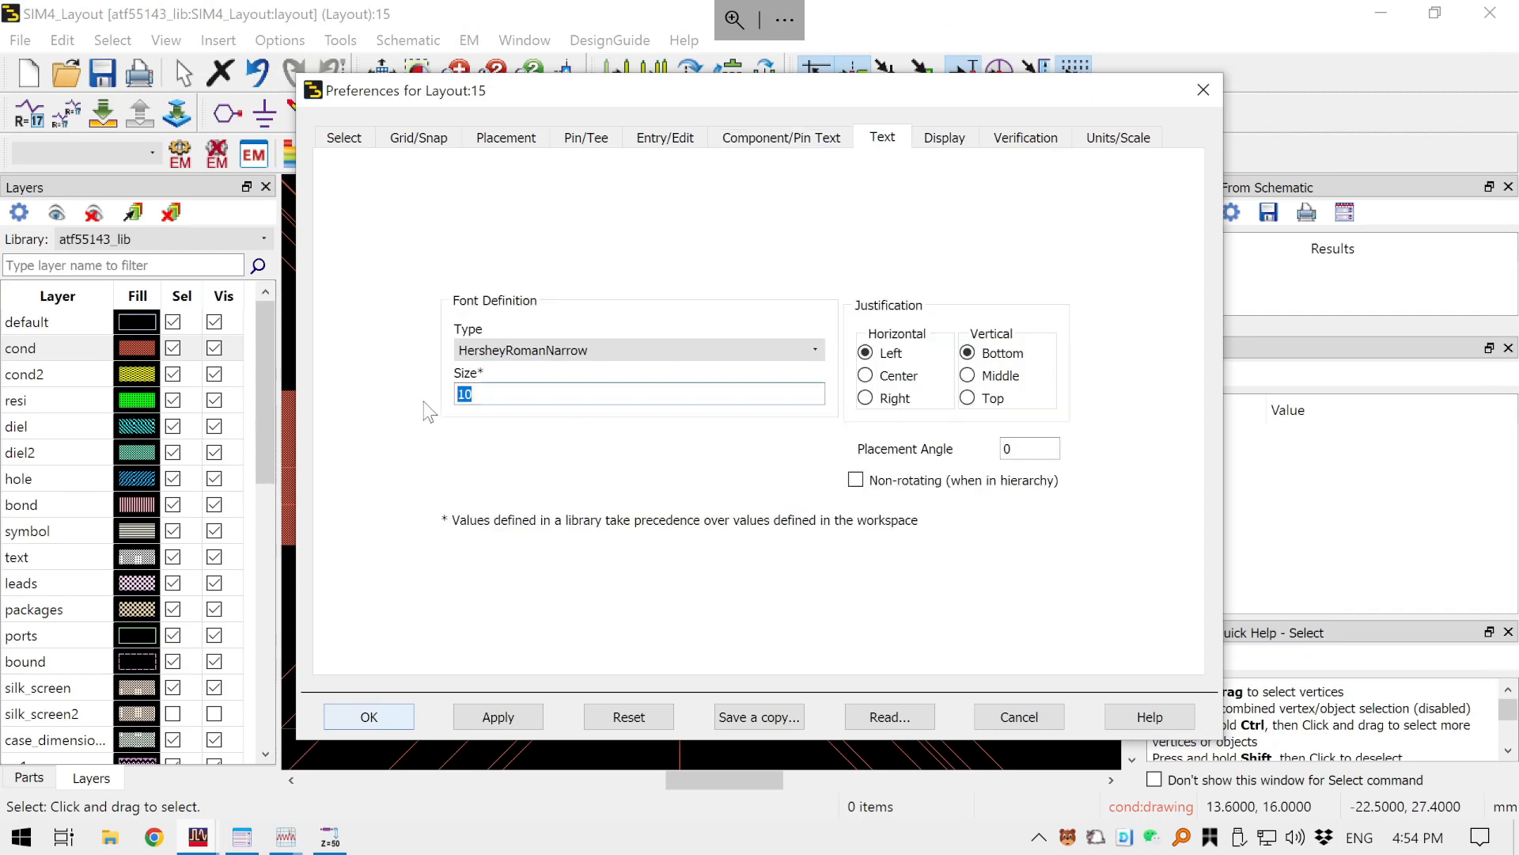
text(2)
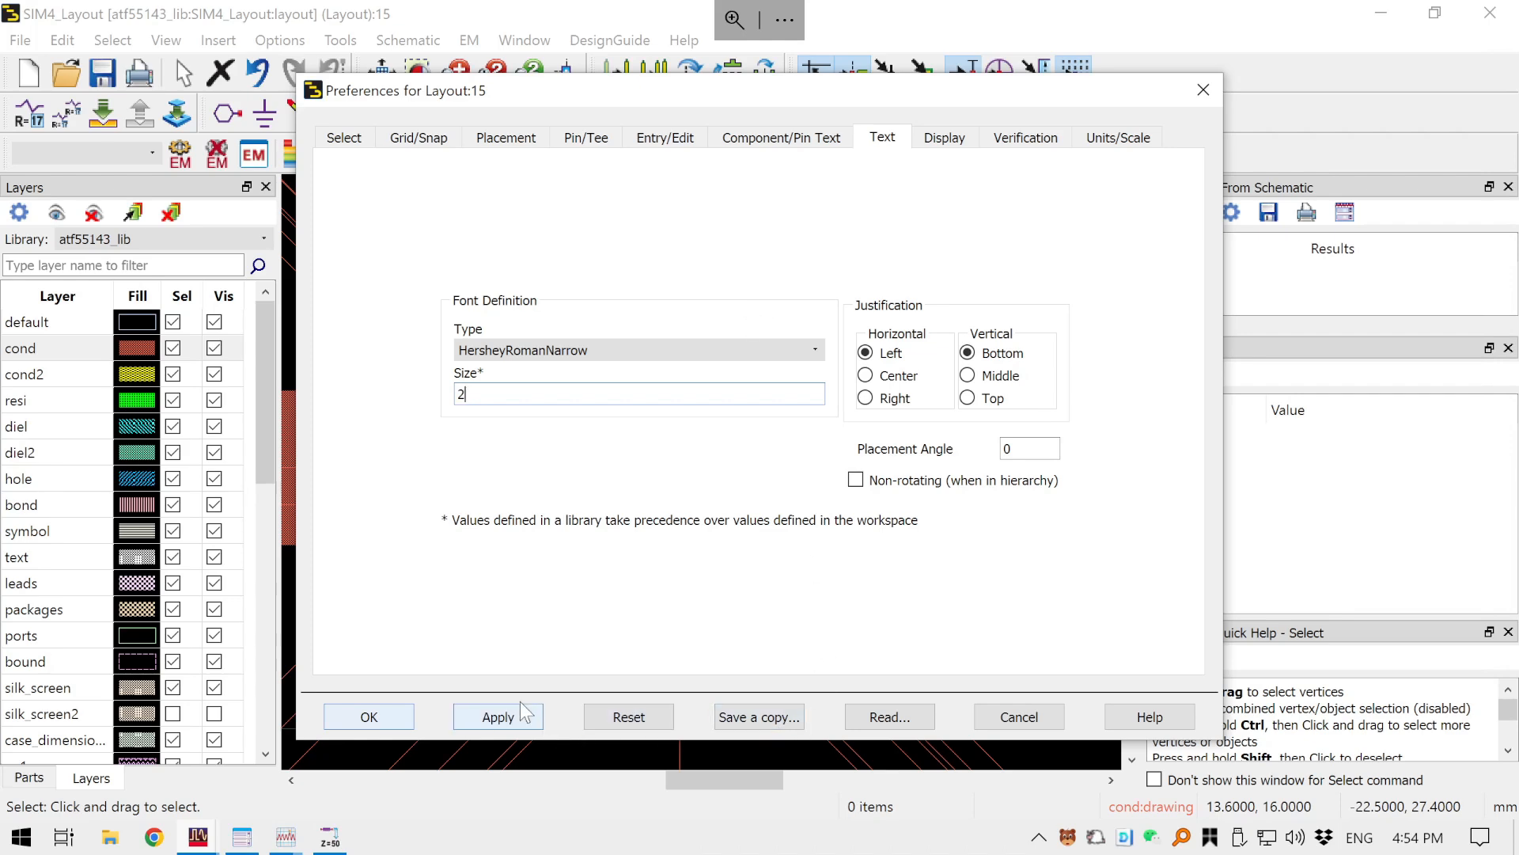
- Review the display, grid, pin, entry, text, verification, unit and selection preferences of the layout, and accept the settings
click(956, 139)
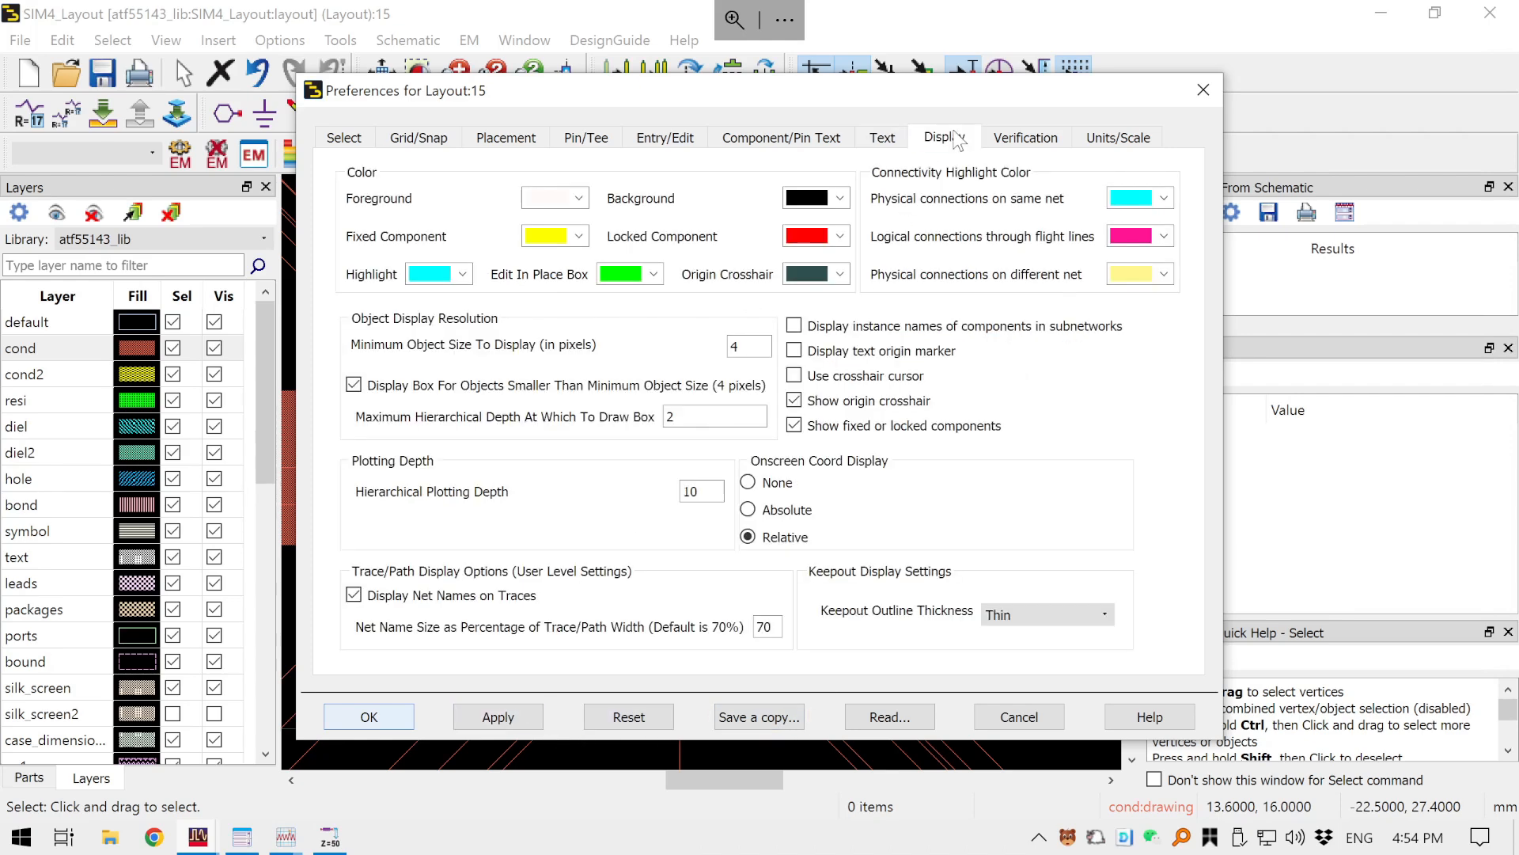
click(432, 143)
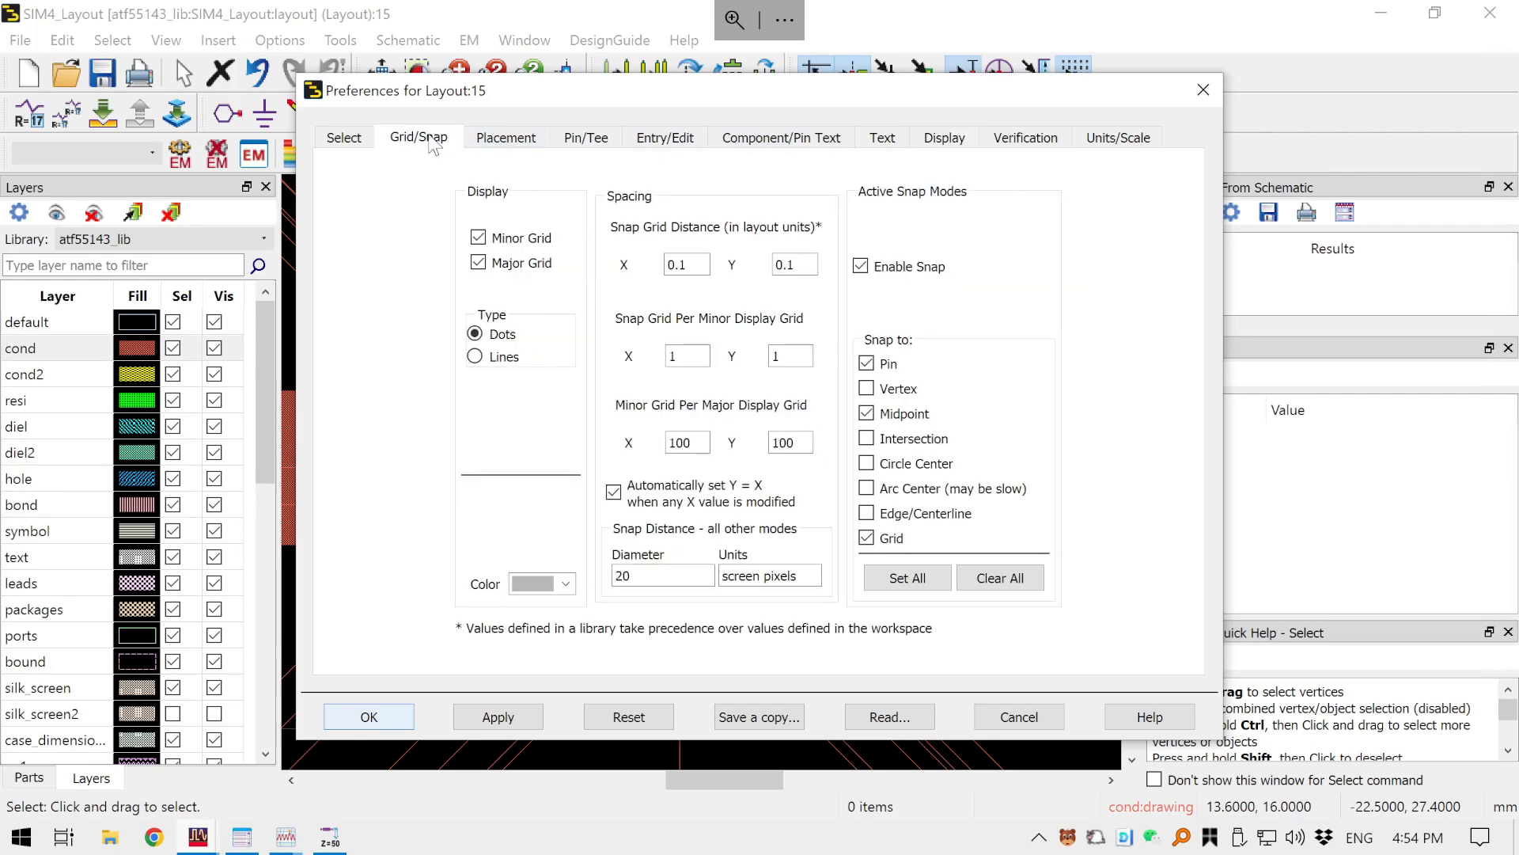
click(701, 138)
click(536, 139)
click(563, 142)
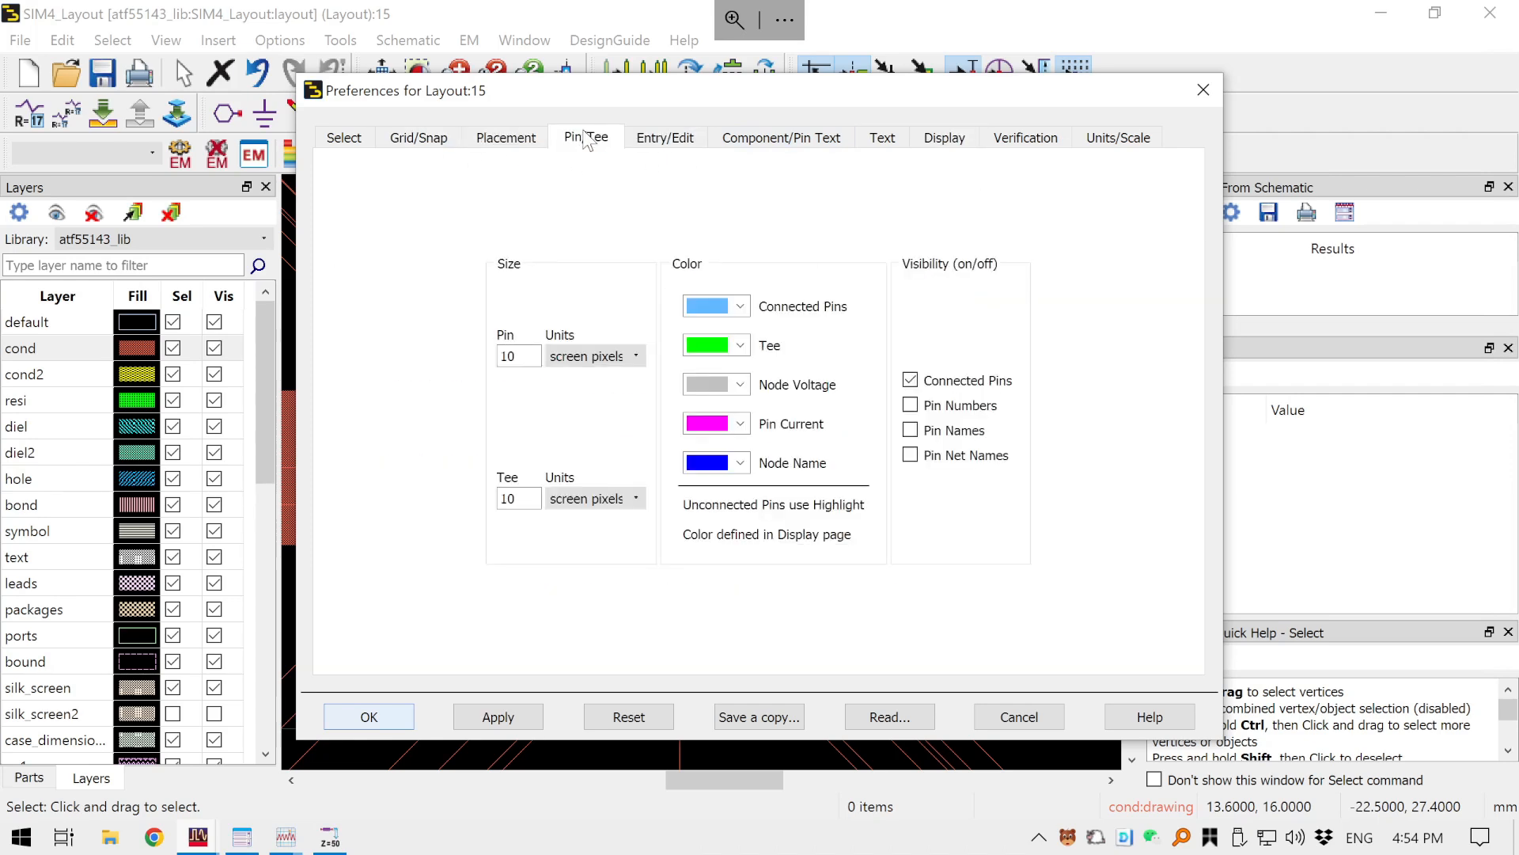
click(688, 150)
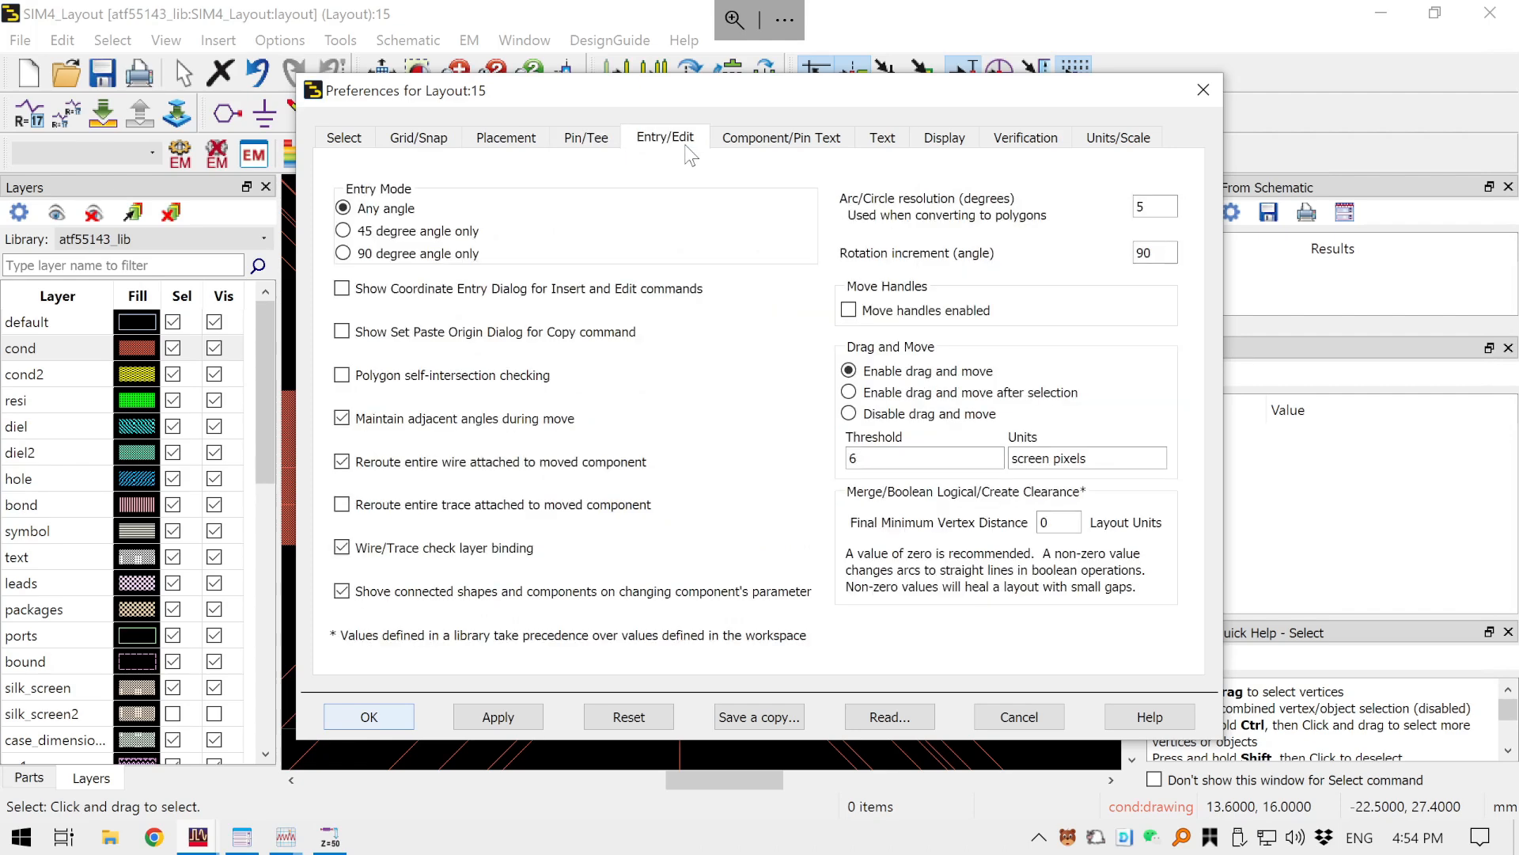
click(779, 141)
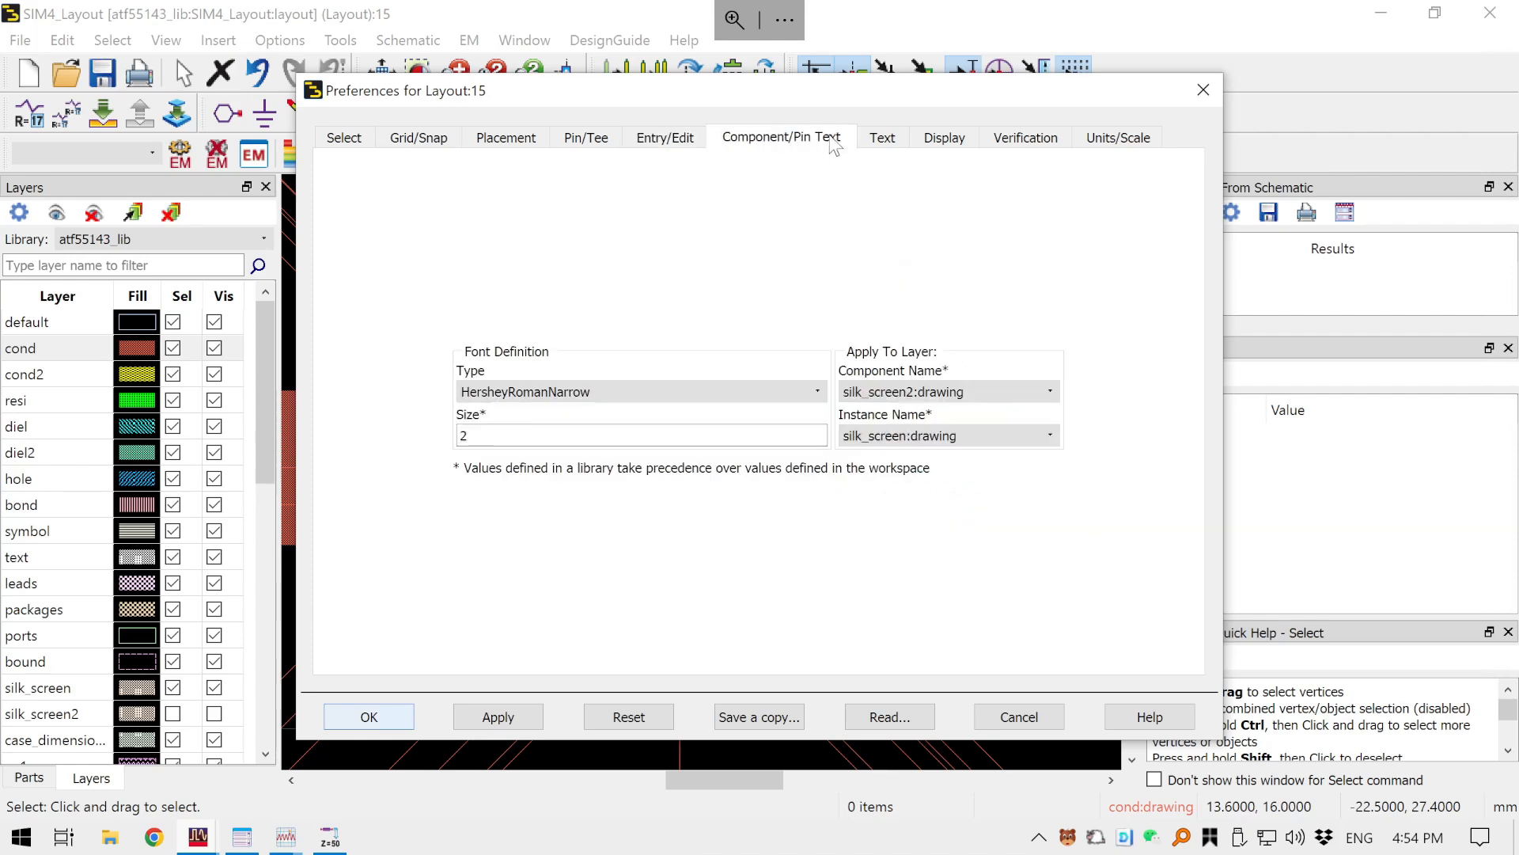
click(884, 146)
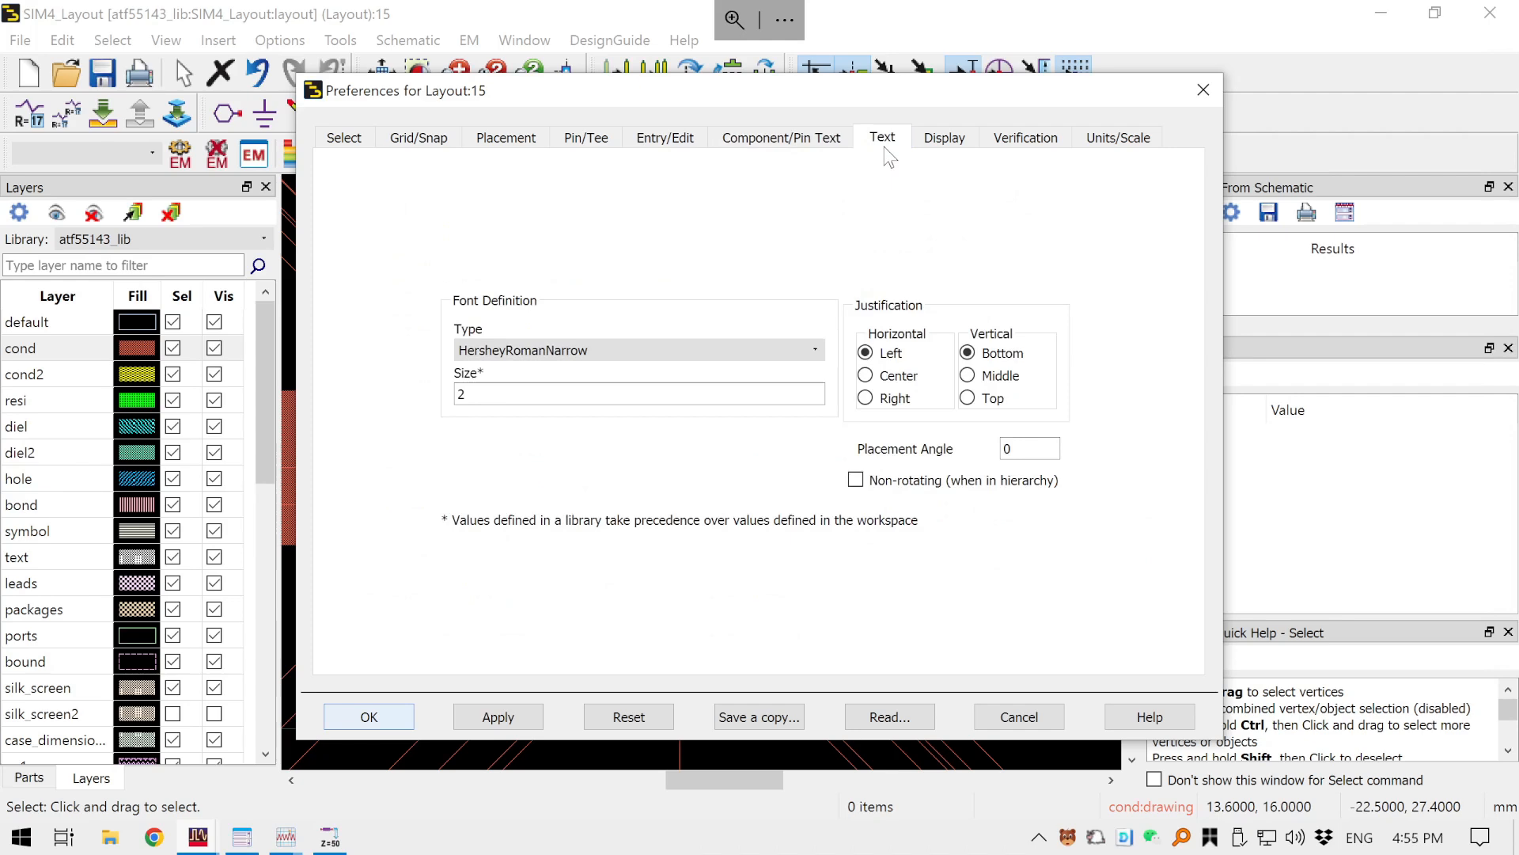
click(961, 139)
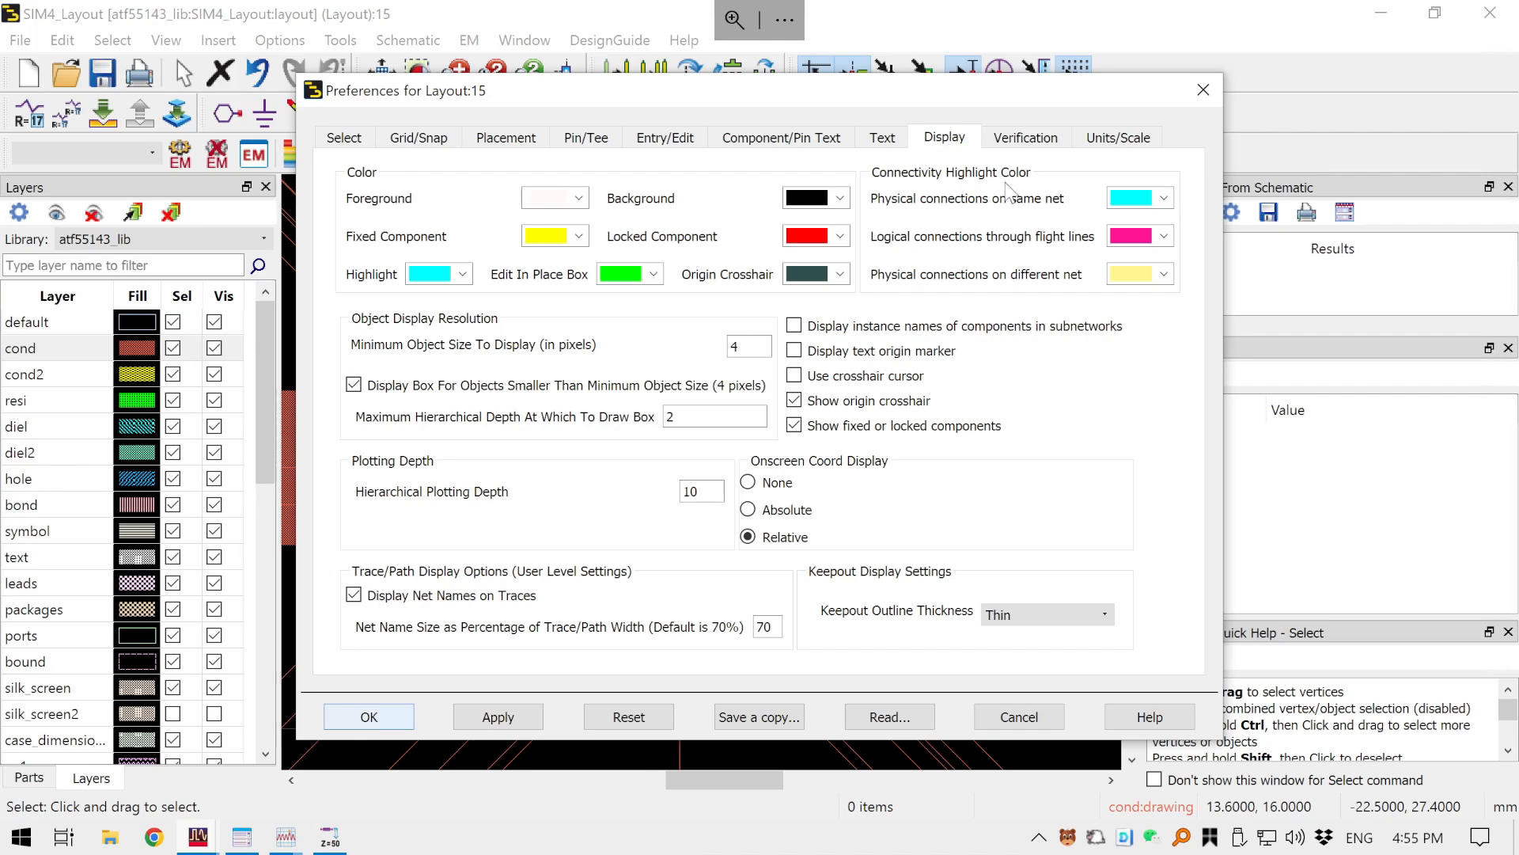
click(1037, 140)
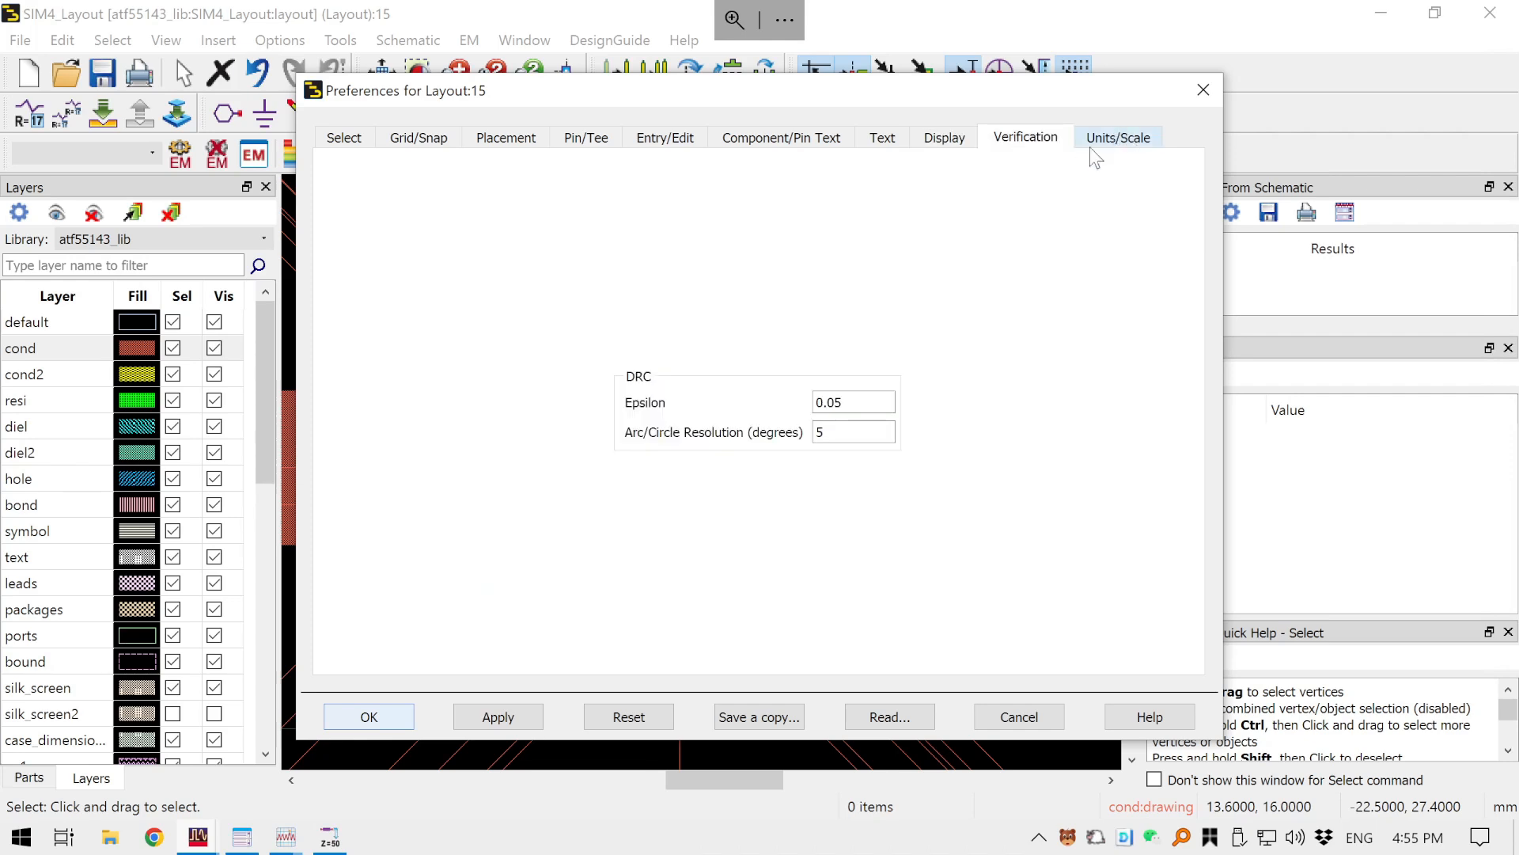
click(1130, 143)
click(342, 141)
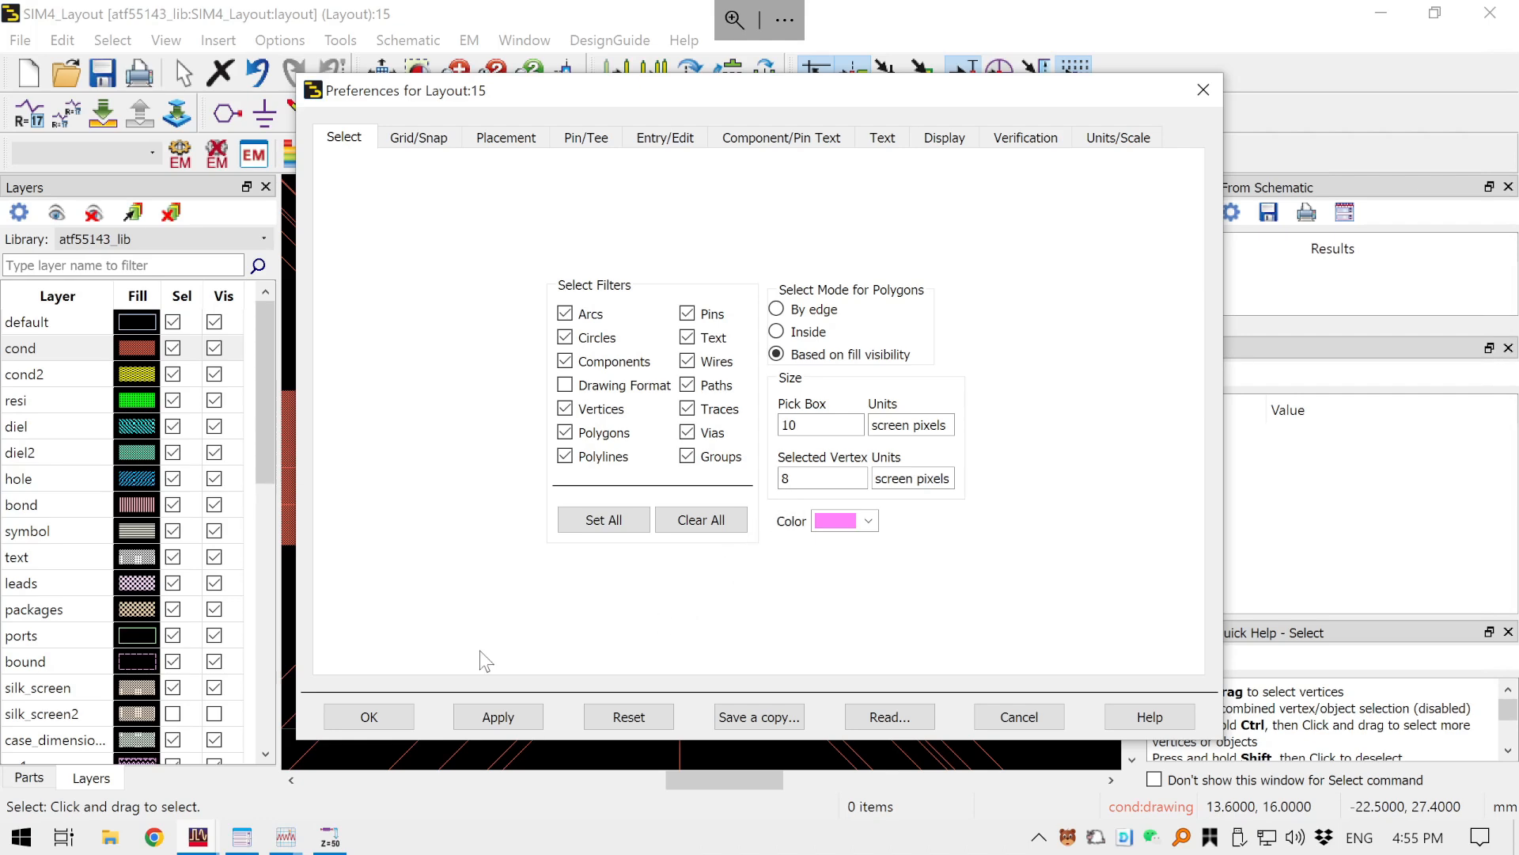
click(384, 711)
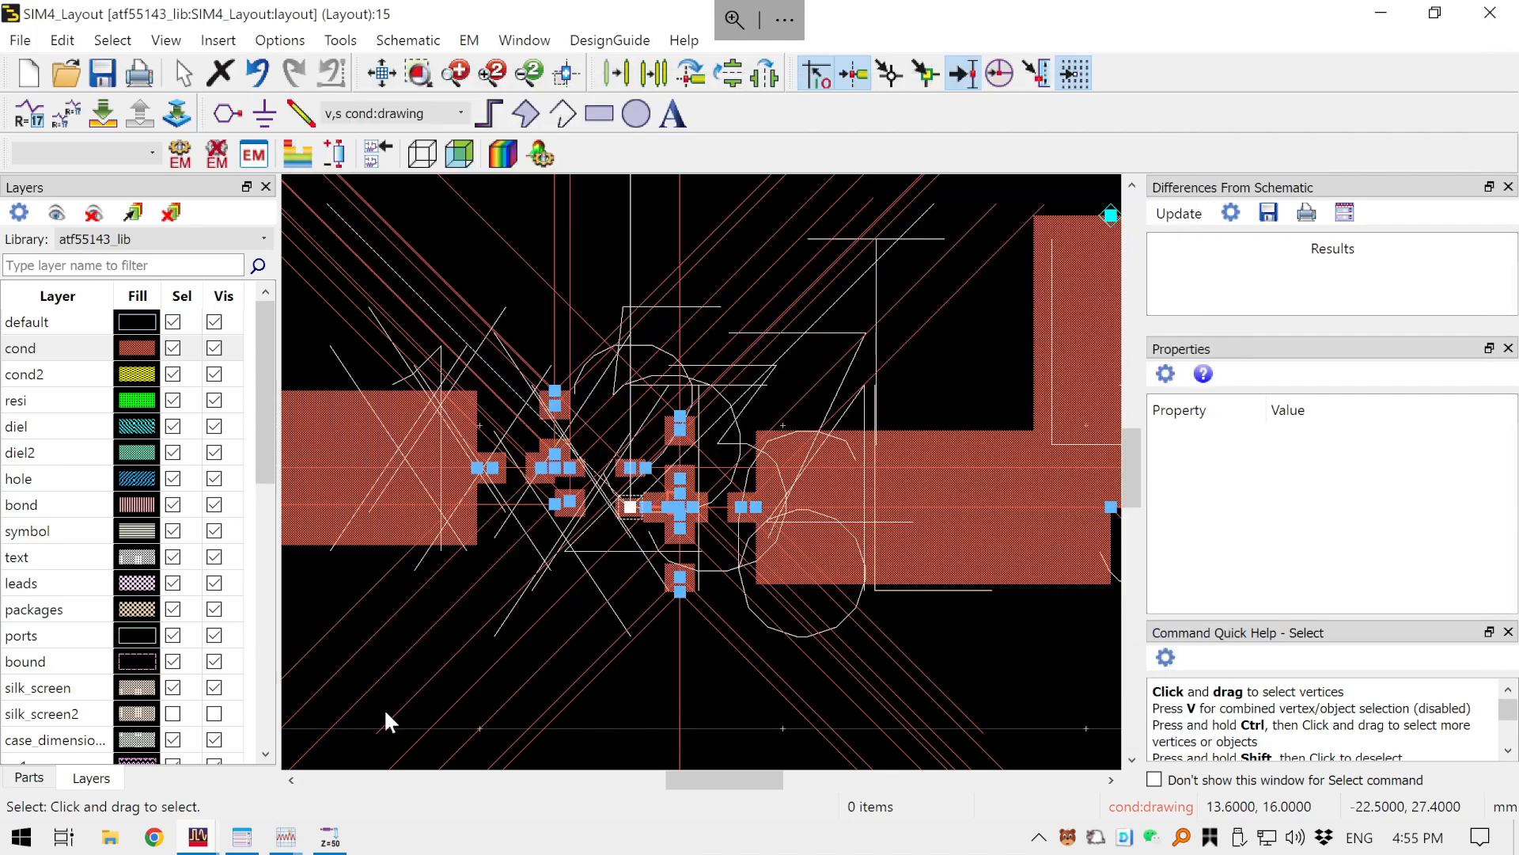
- Examine the pin labels and markers around the transistor pads and at the end of the input line
click(1033, 638)
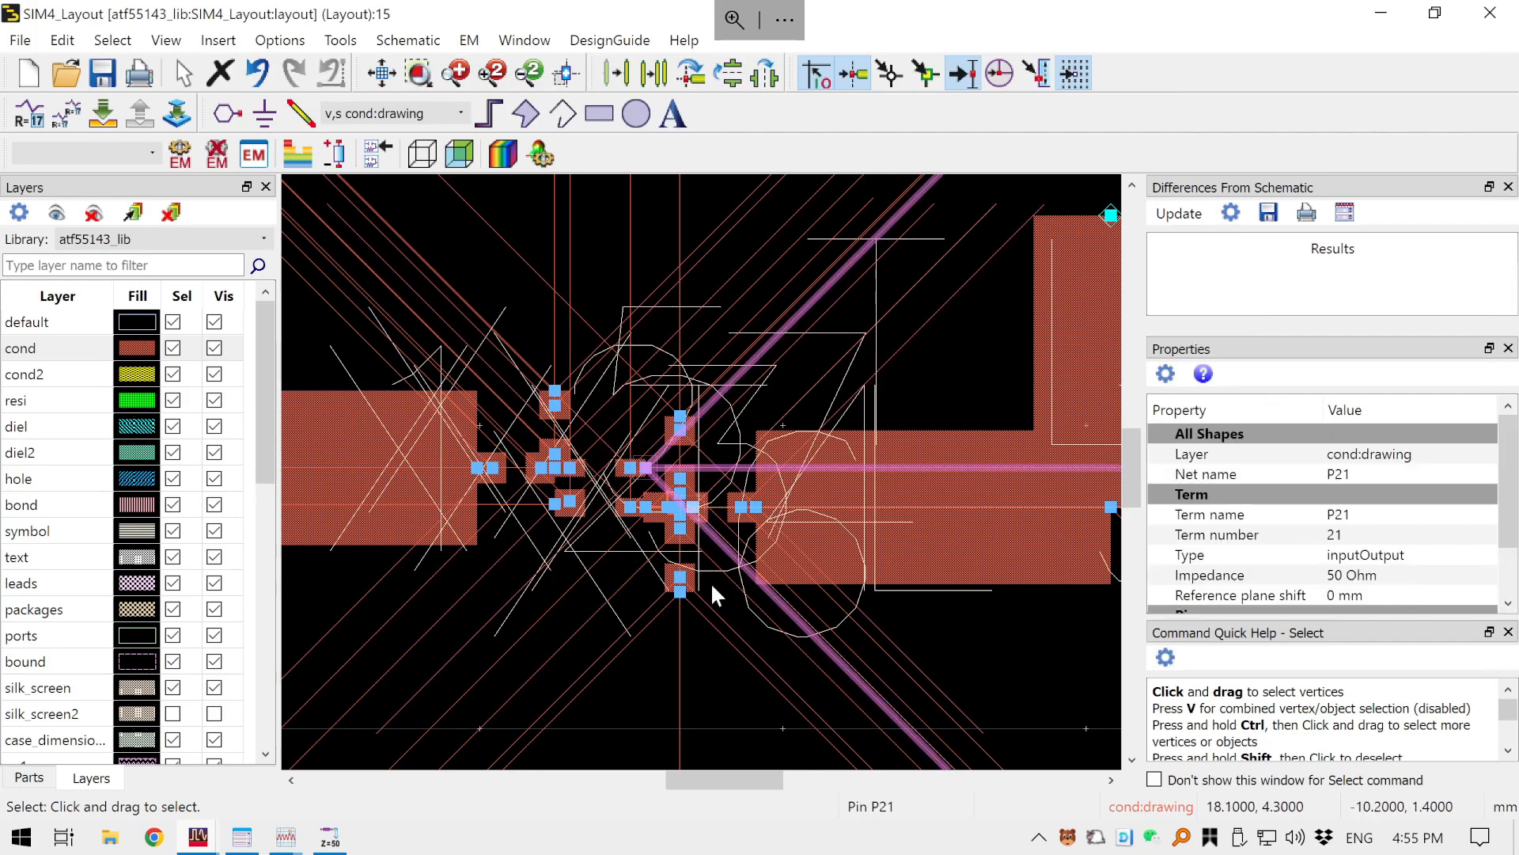
scroll(711, 581, down, 3)
click(965, 617)
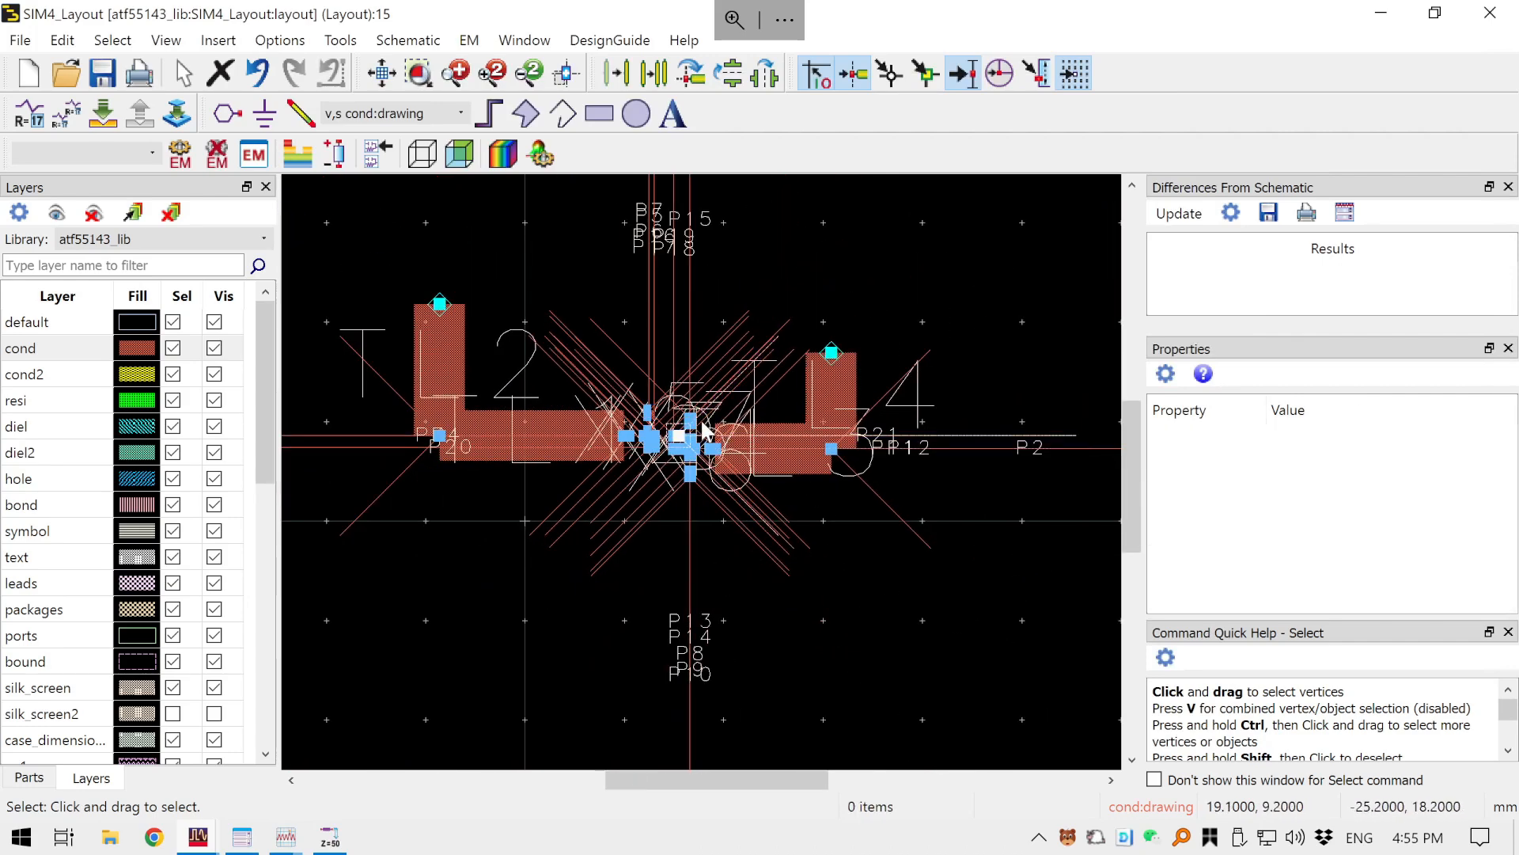
scroll(702, 427, up, 3)
scroll(696, 578, up, 2)
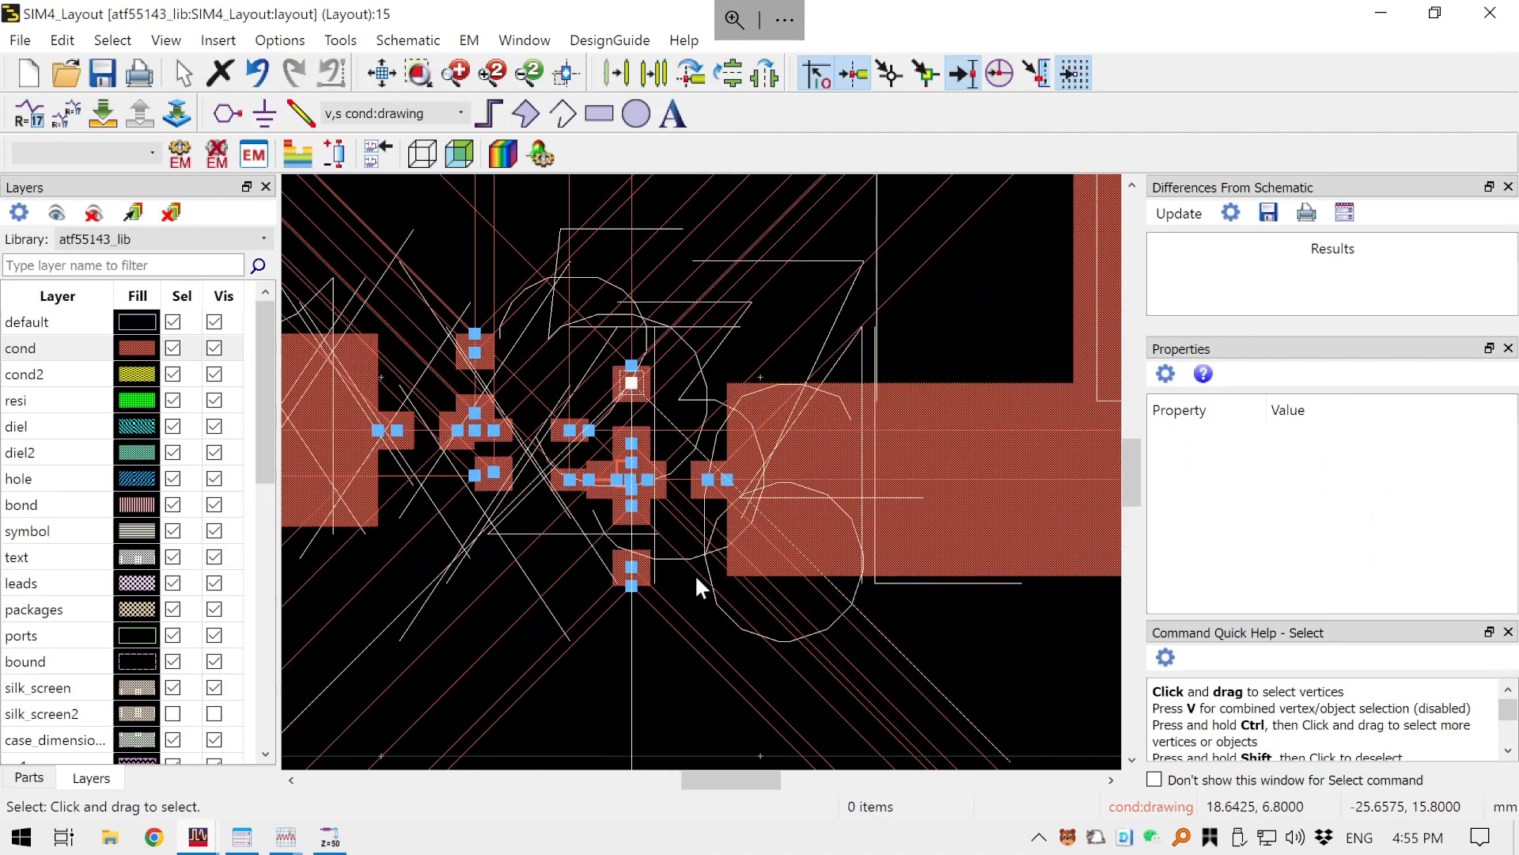
scroll(696, 586, down, 1)
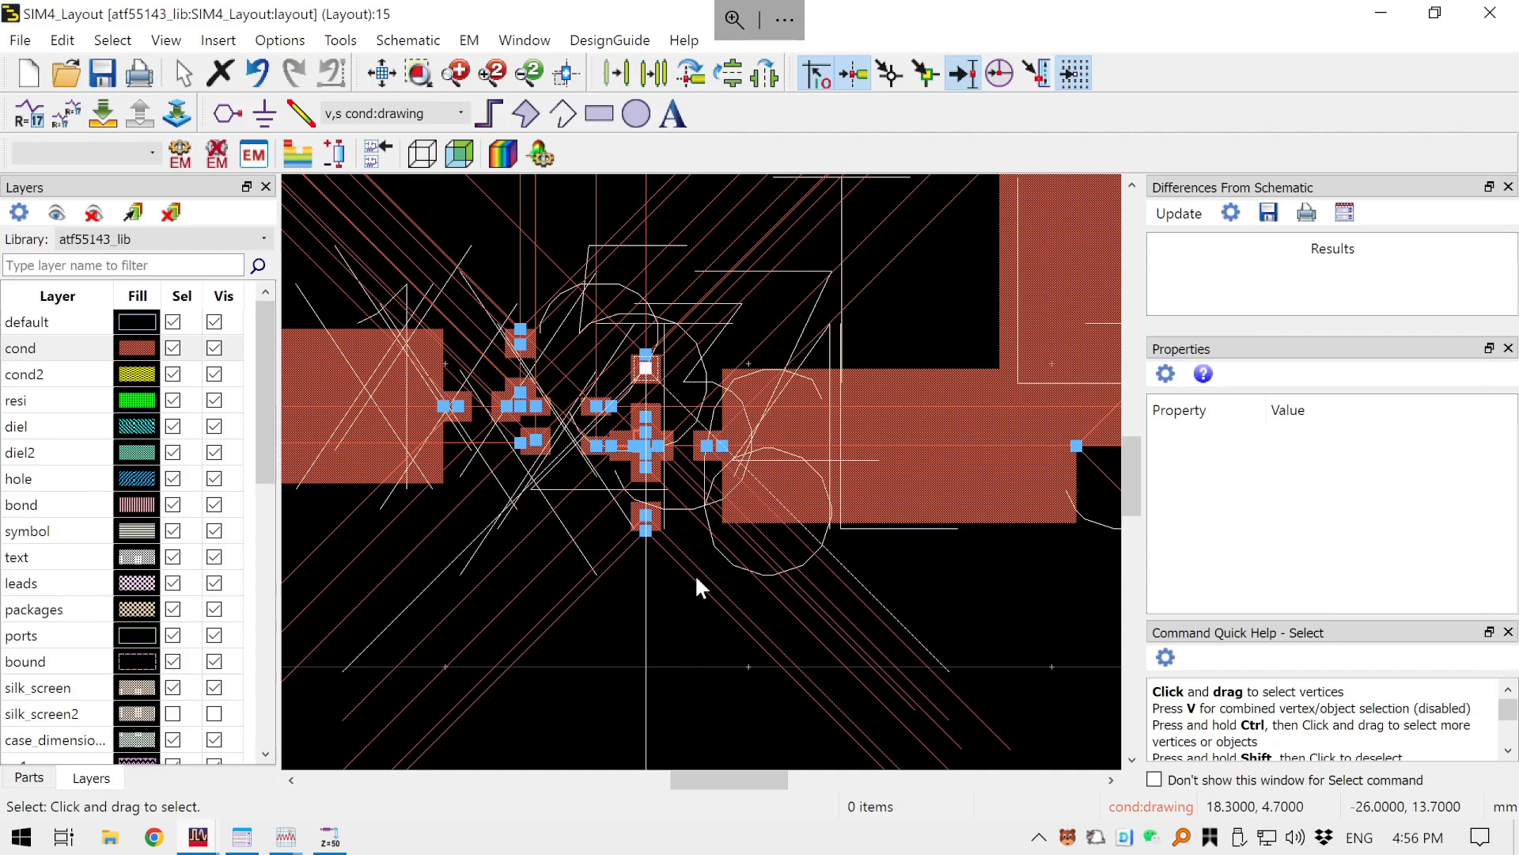
scroll(438, 396, up, 3)
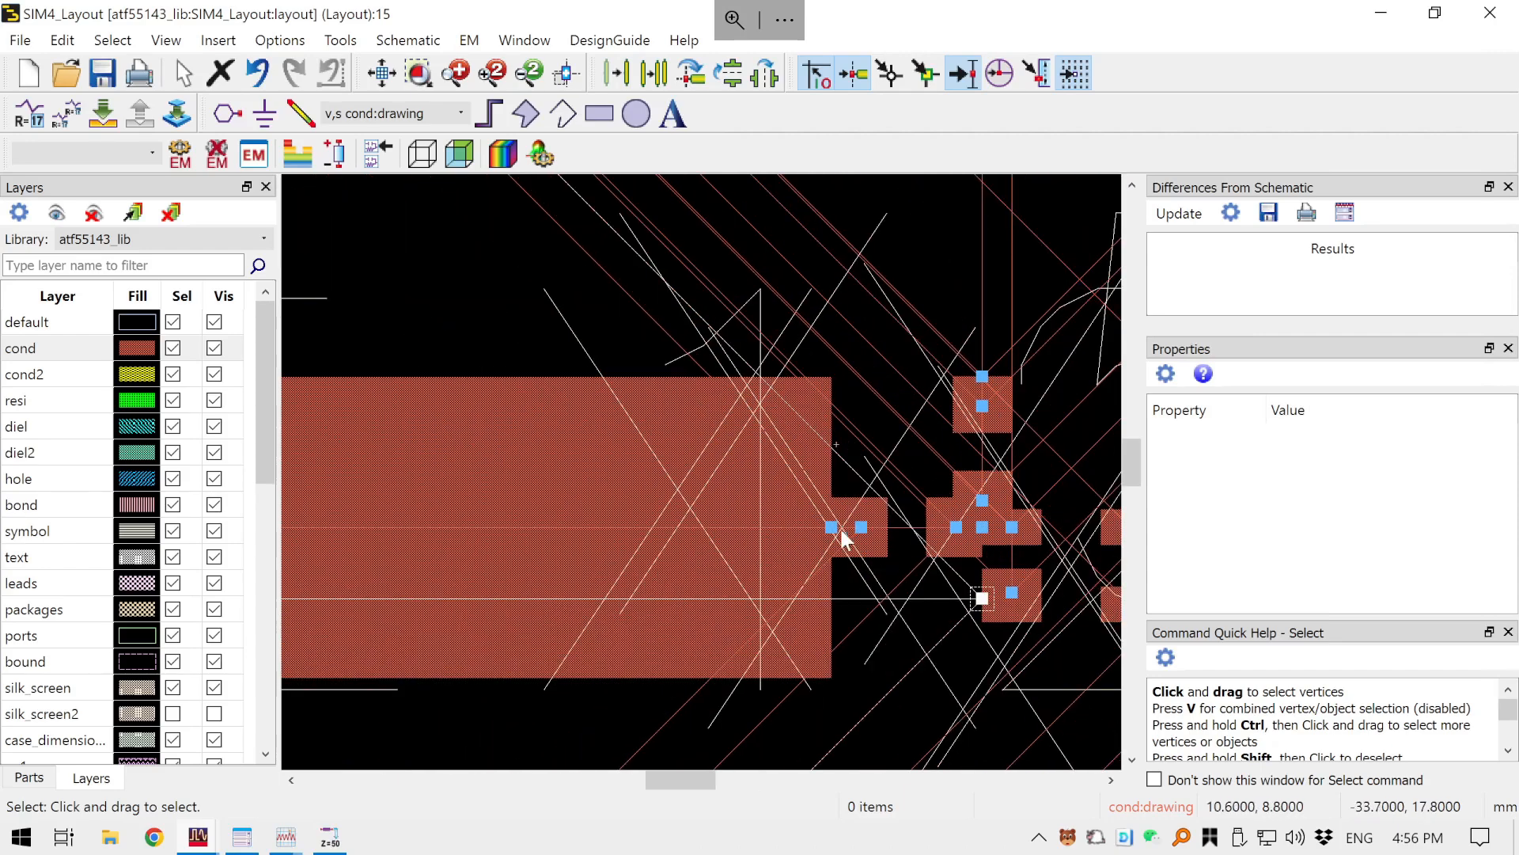
scroll(855, 532, up, 3)
scroll(525, 414, down, 1)
drag(400, 366, 485, 417)
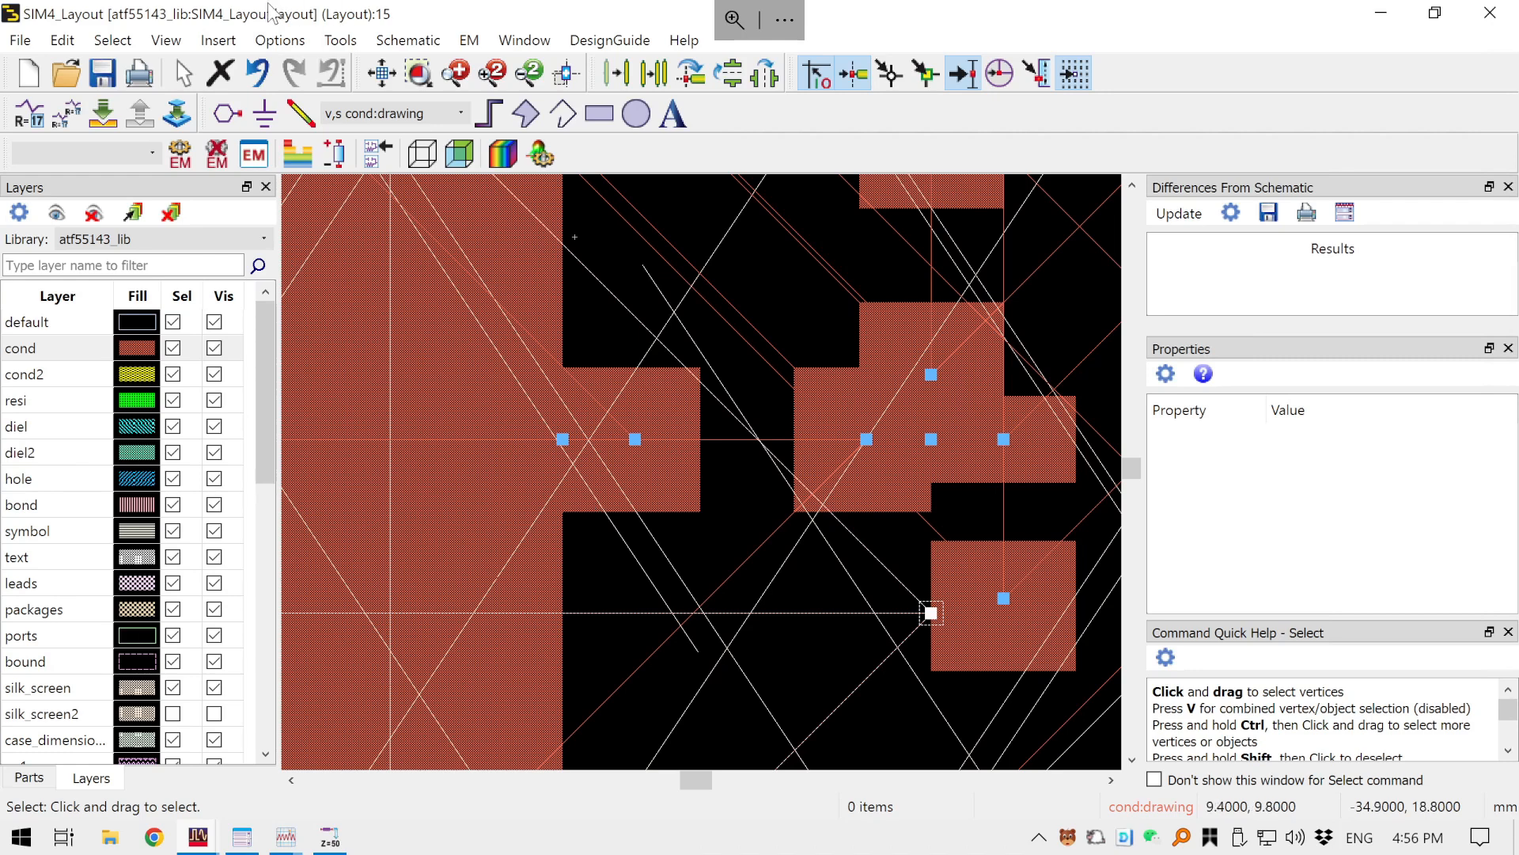
- Look through the layout preferences again for settings that affect the pin label size, including the placement pin/ground size
click(342, 41)
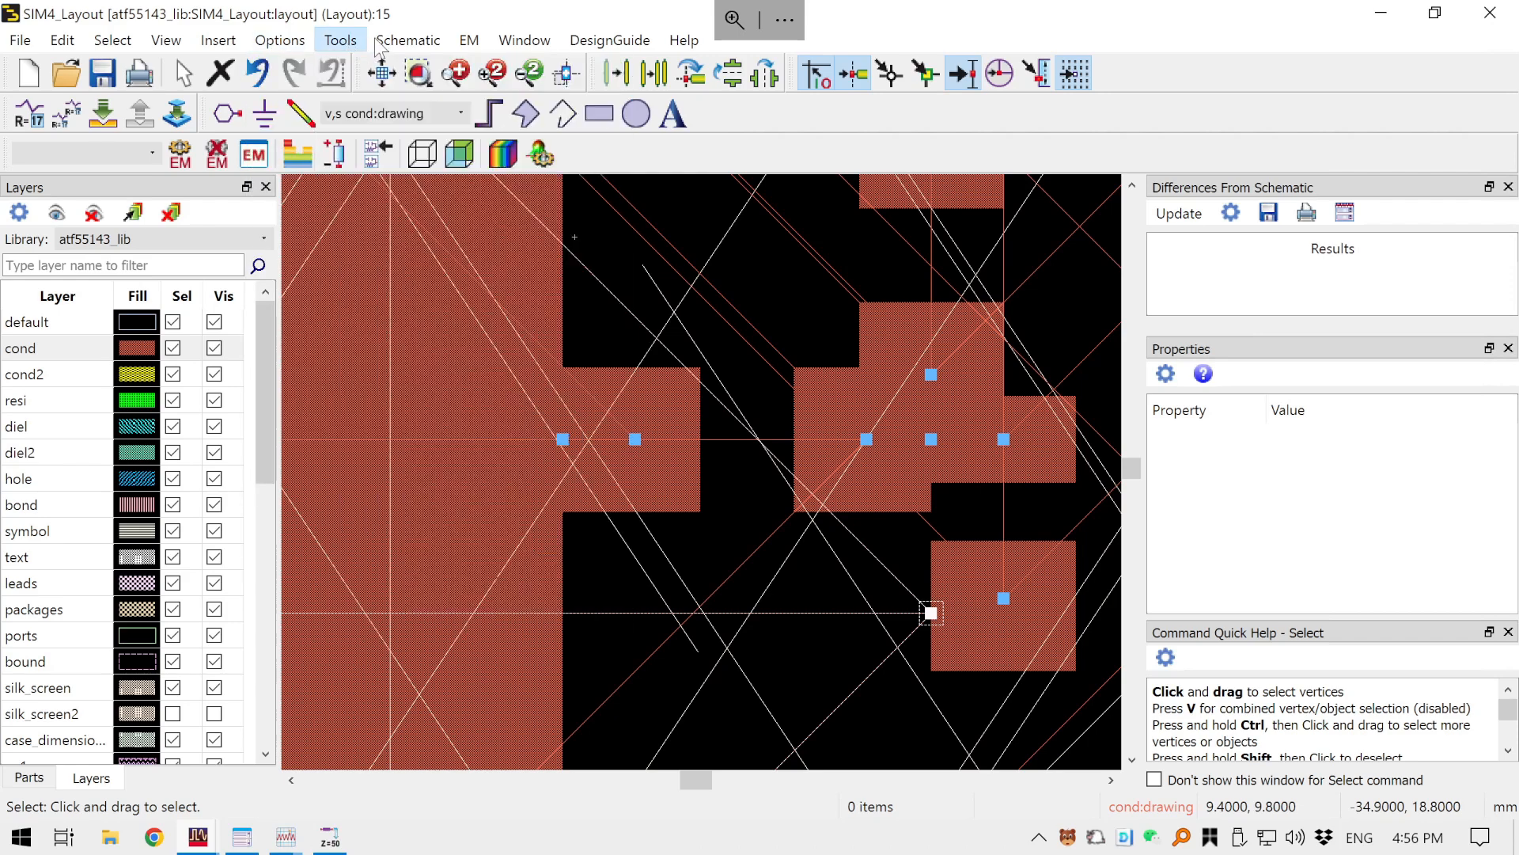
mouse_move(273, 41)
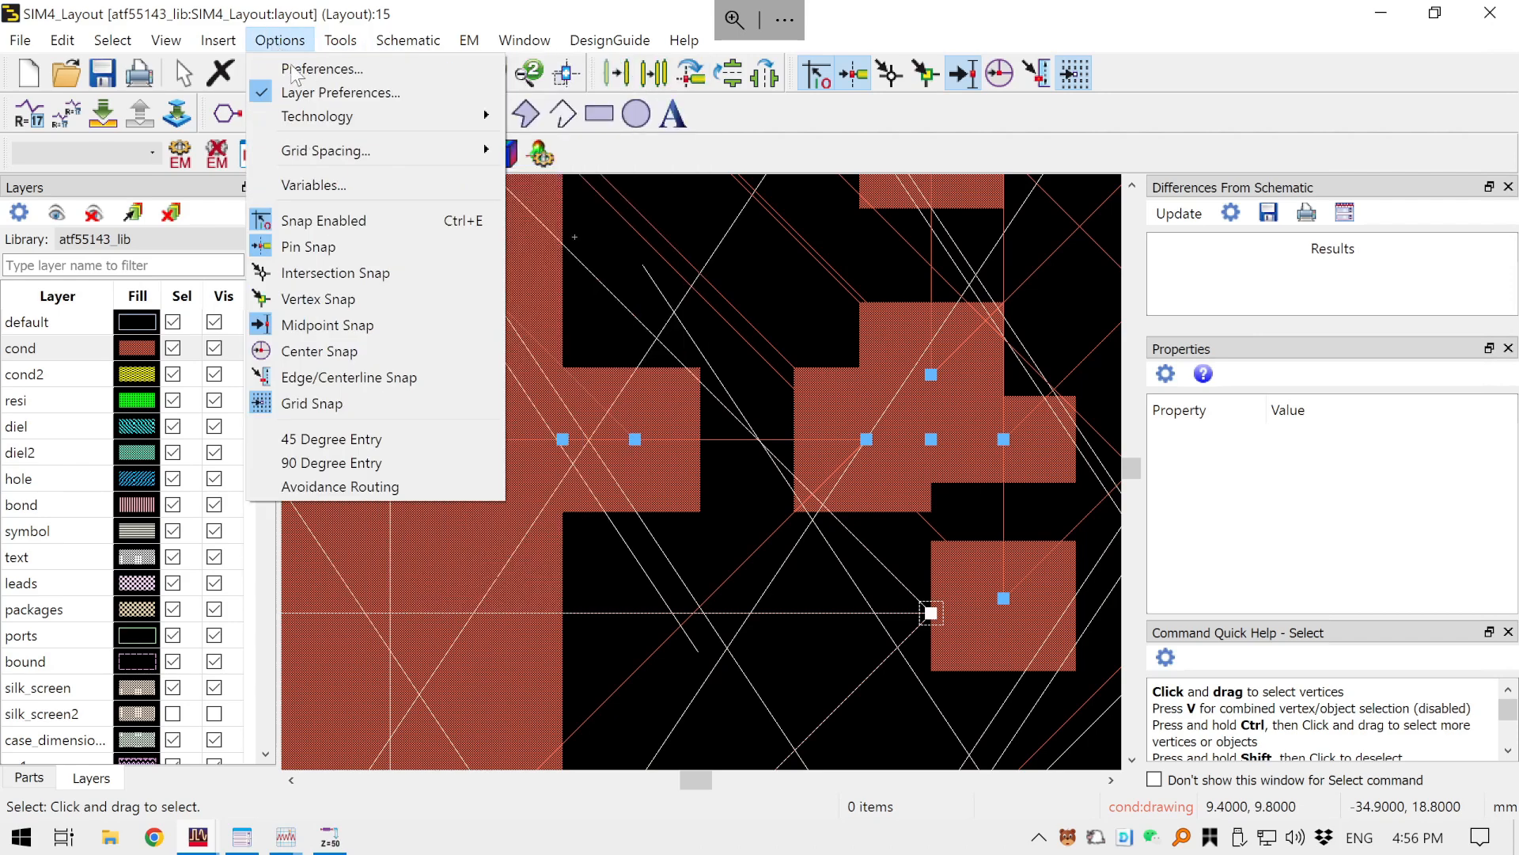
click(320, 69)
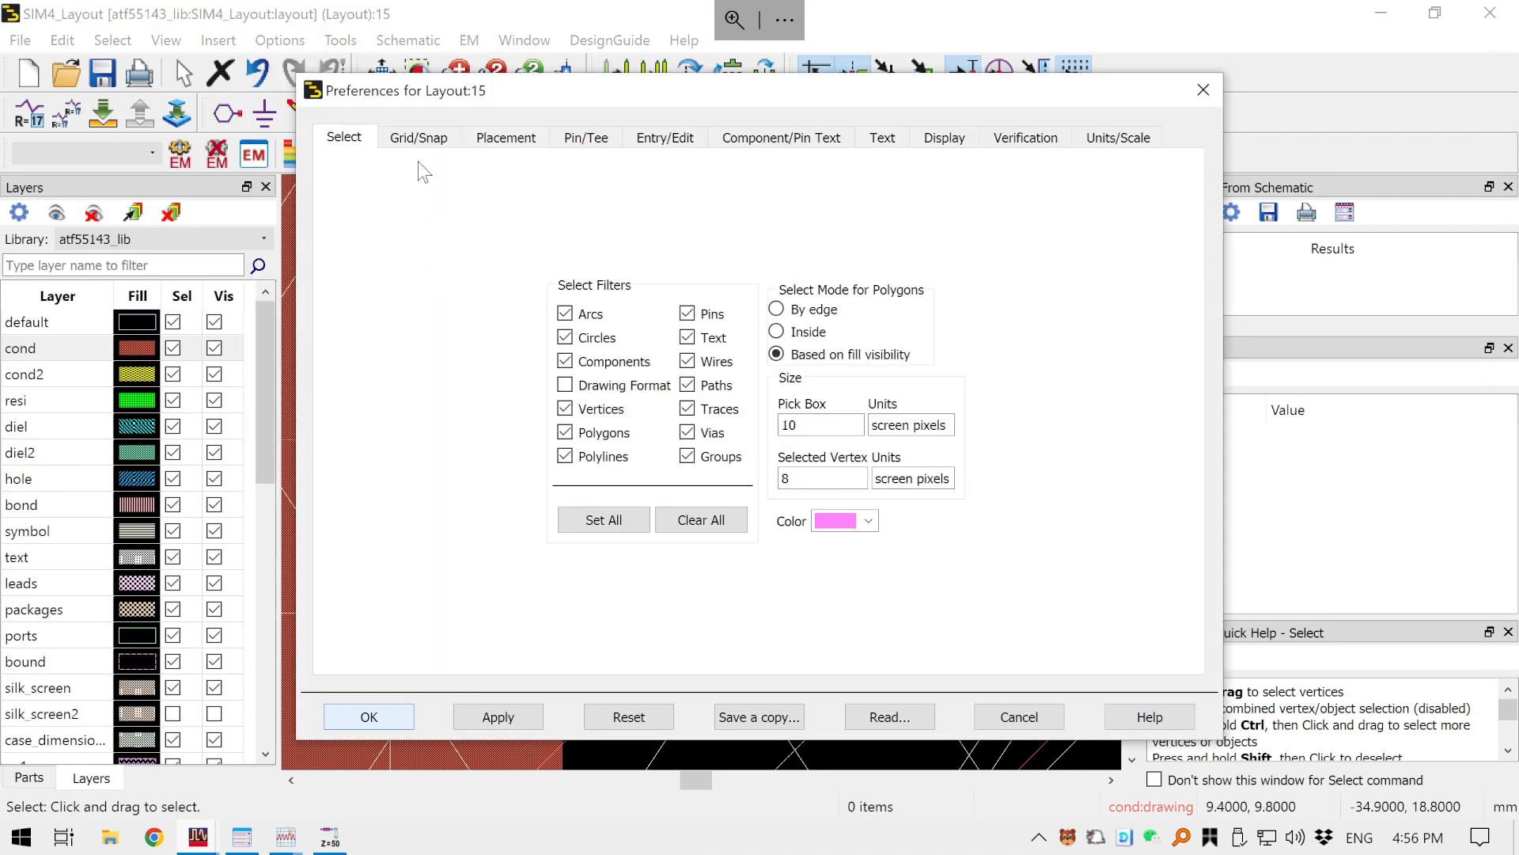
click(506, 143)
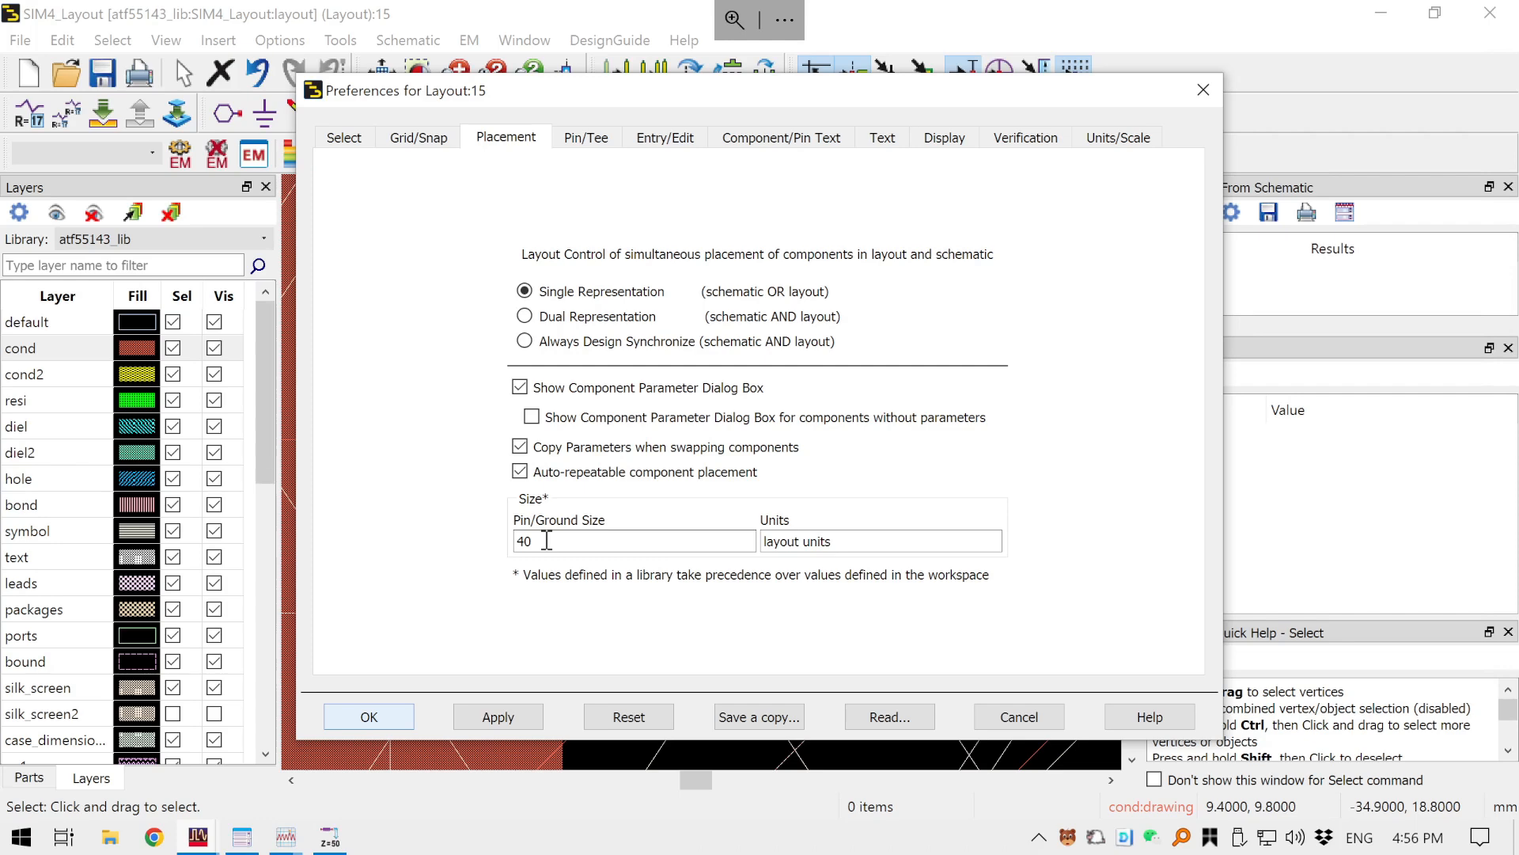
click(575, 143)
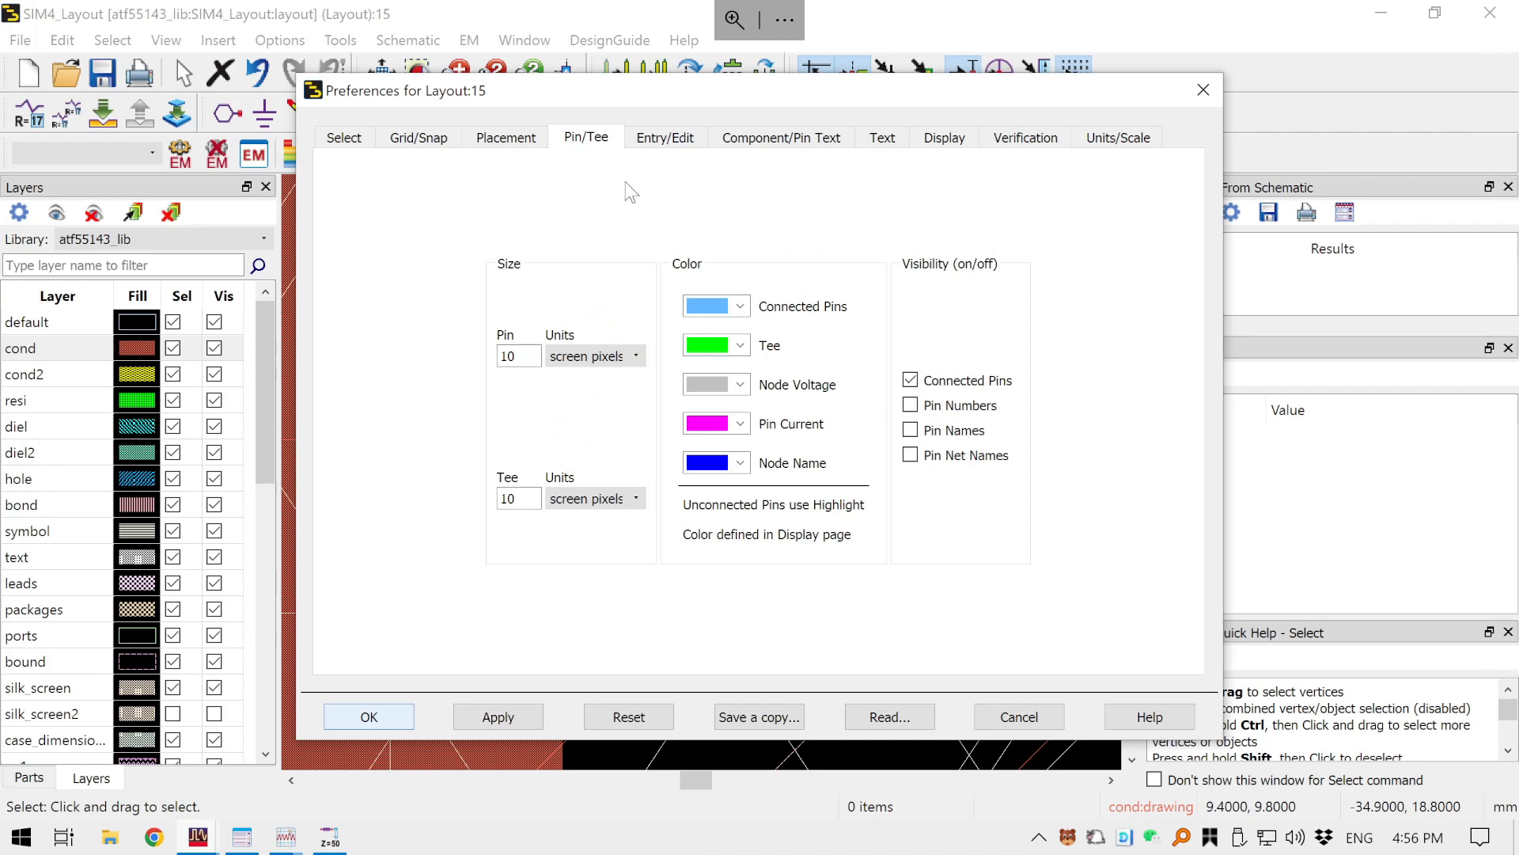
click(662, 127)
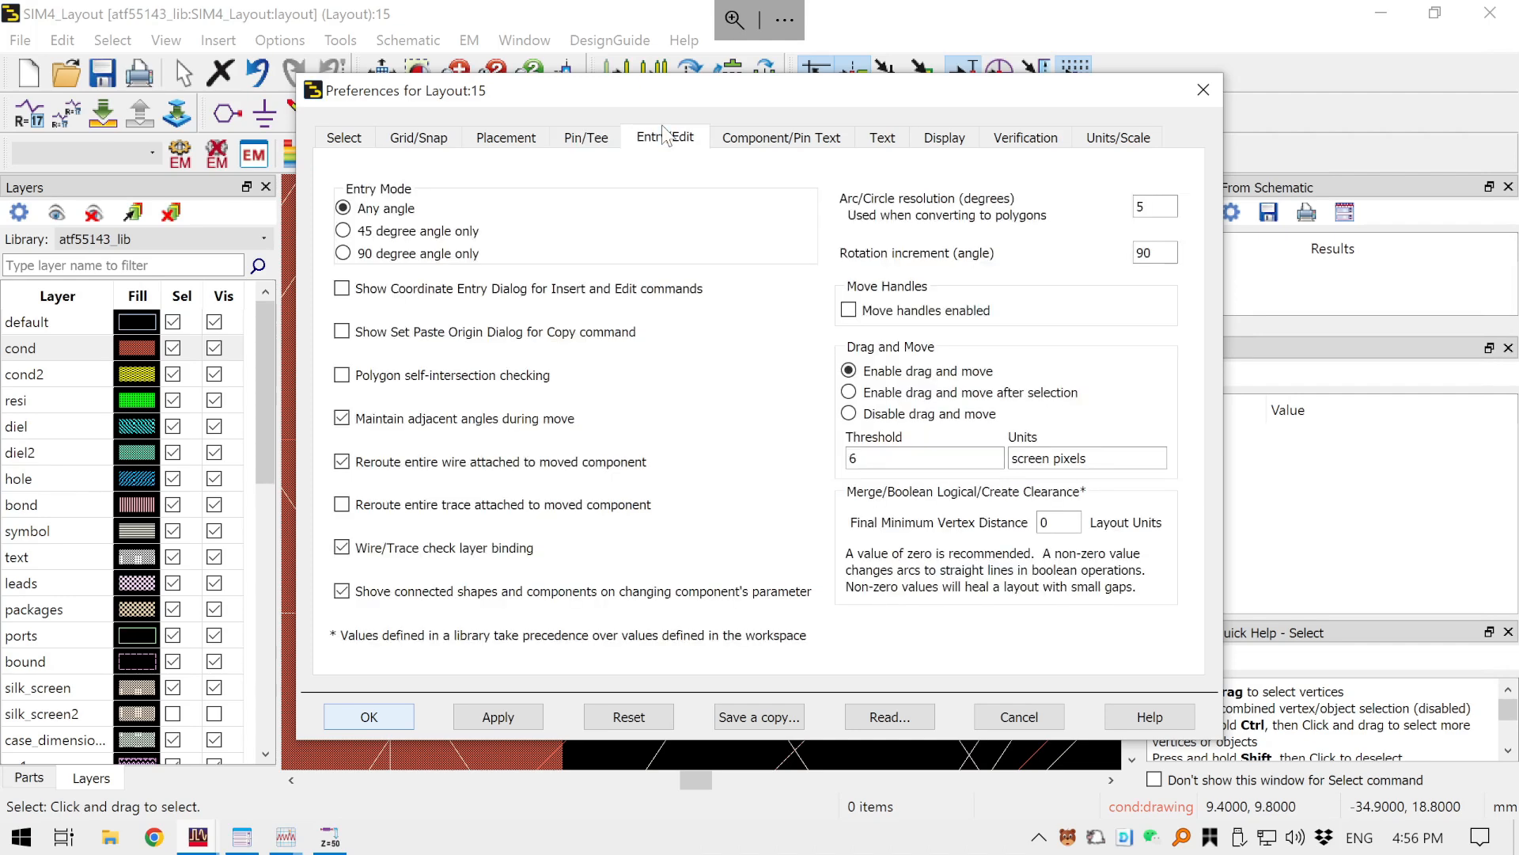
click(736, 139)
click(895, 144)
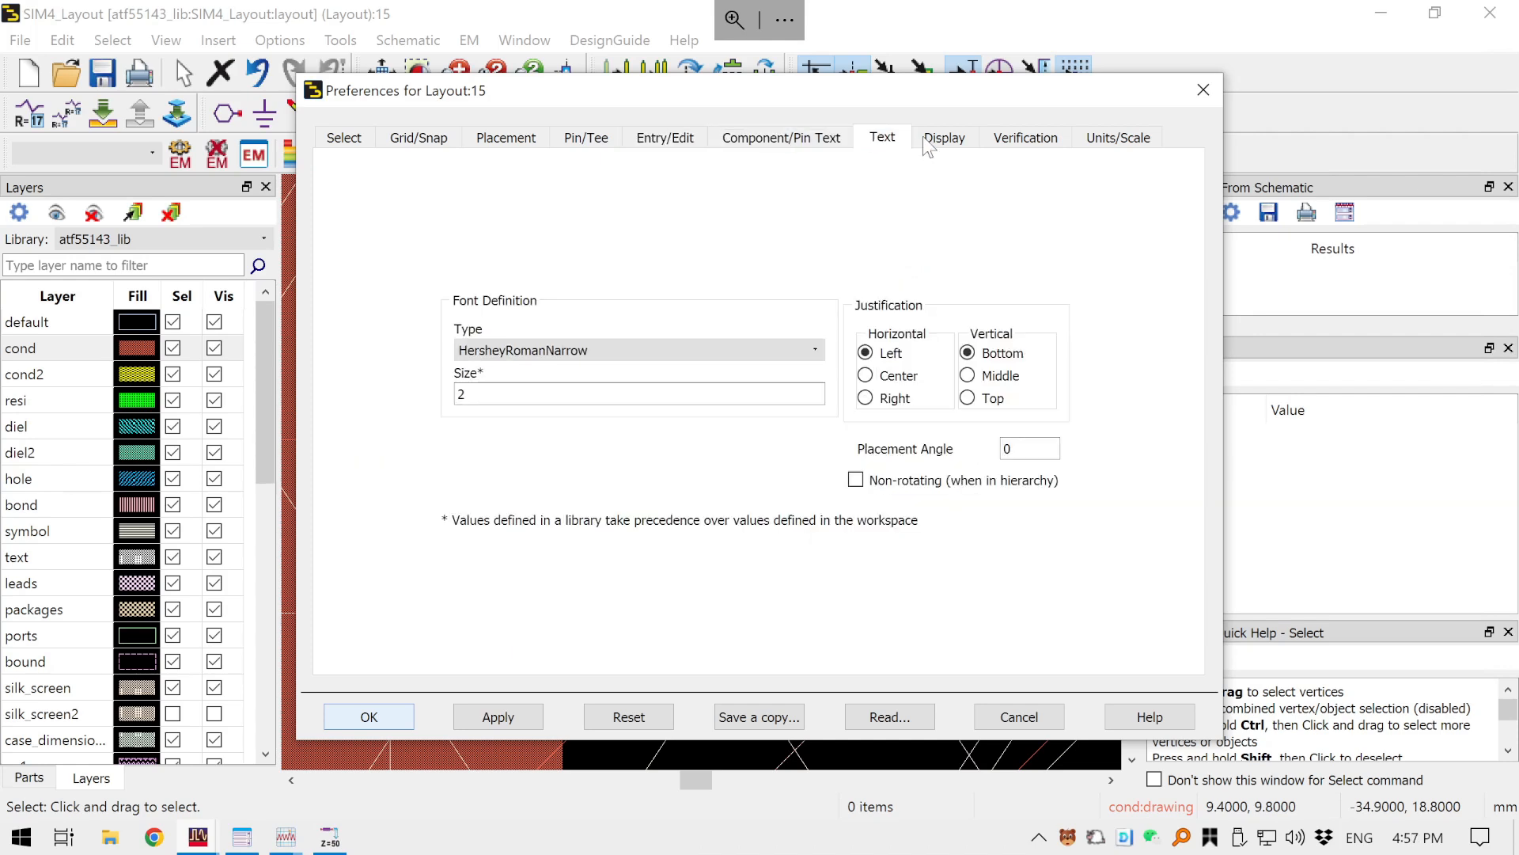
click(967, 147)
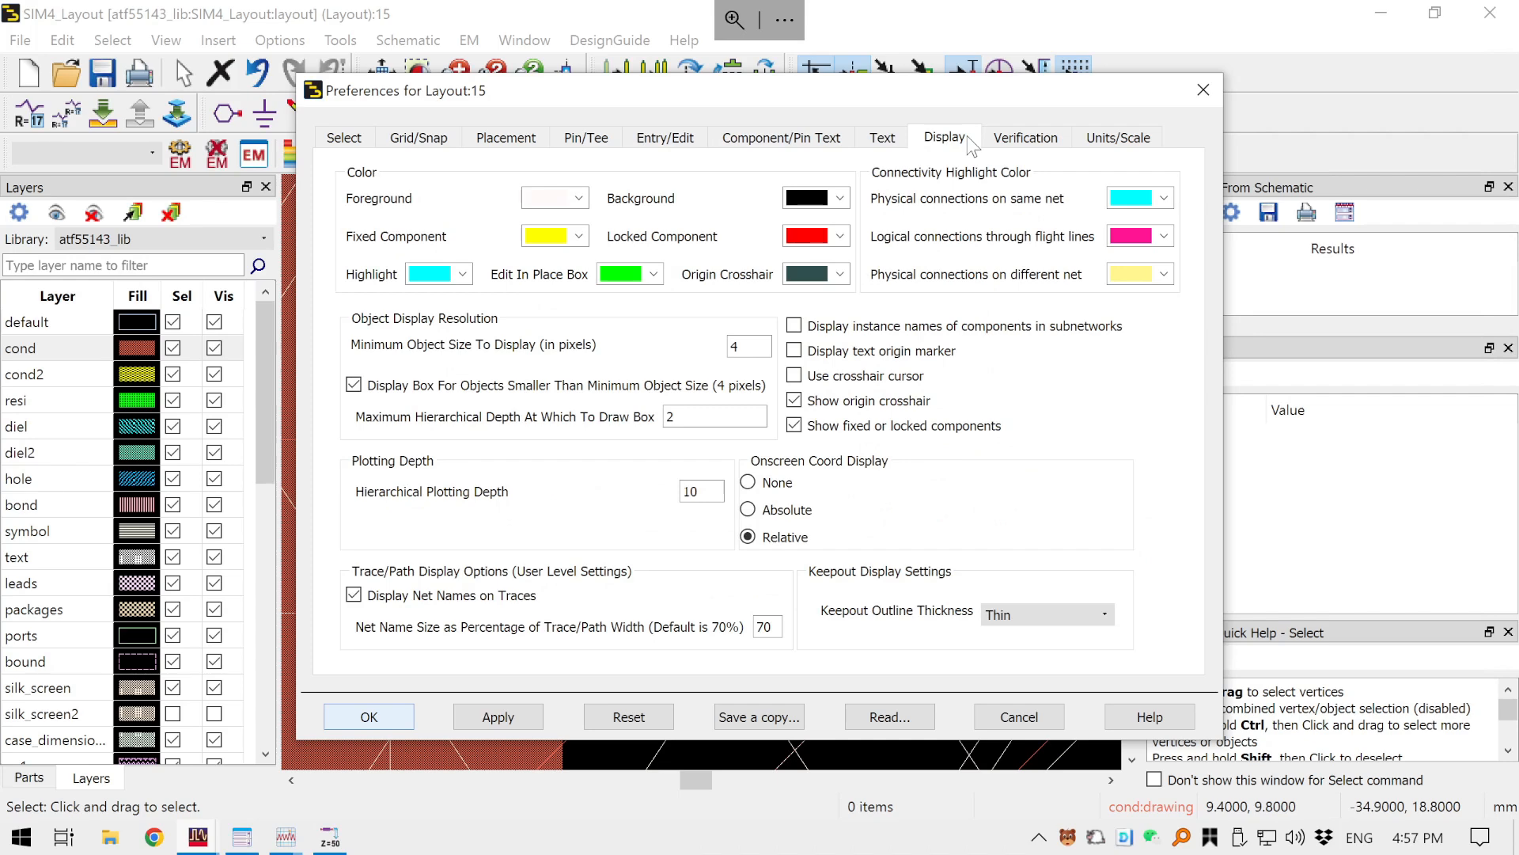
click(1048, 151)
click(1116, 143)
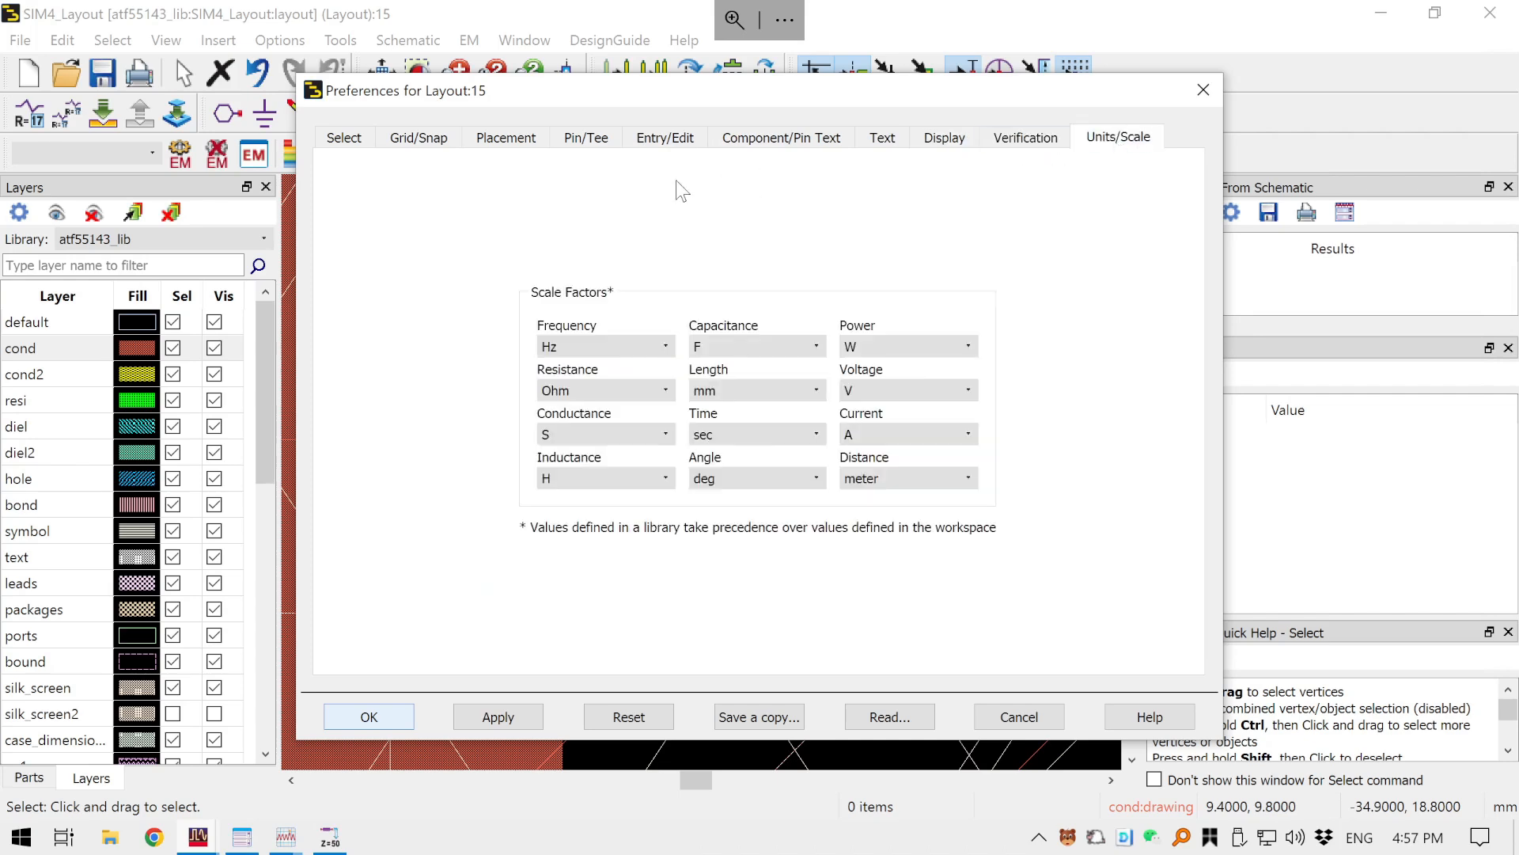
click(419, 139)
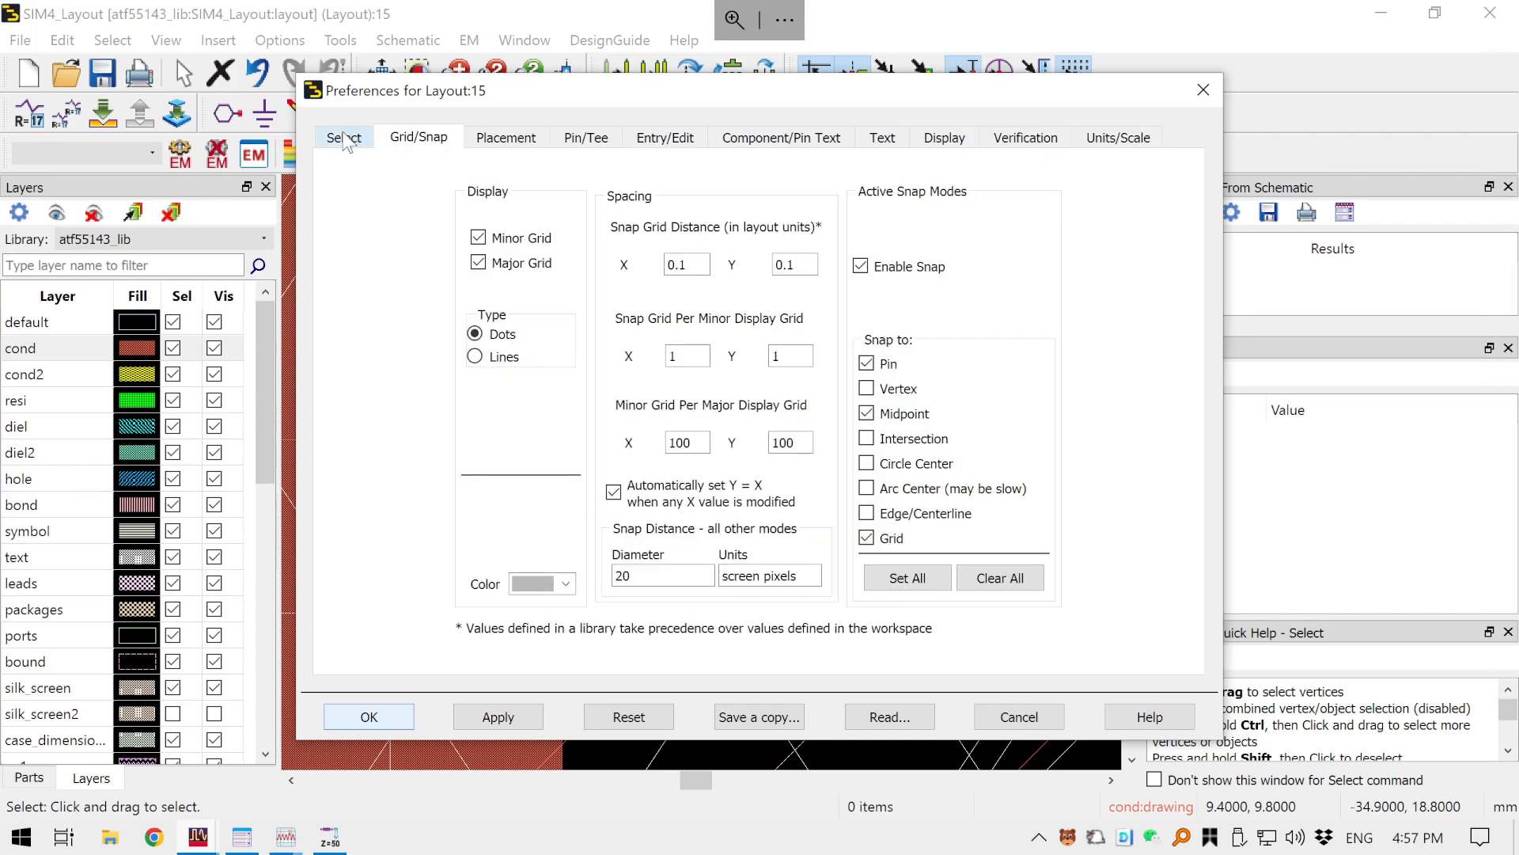
click(346, 141)
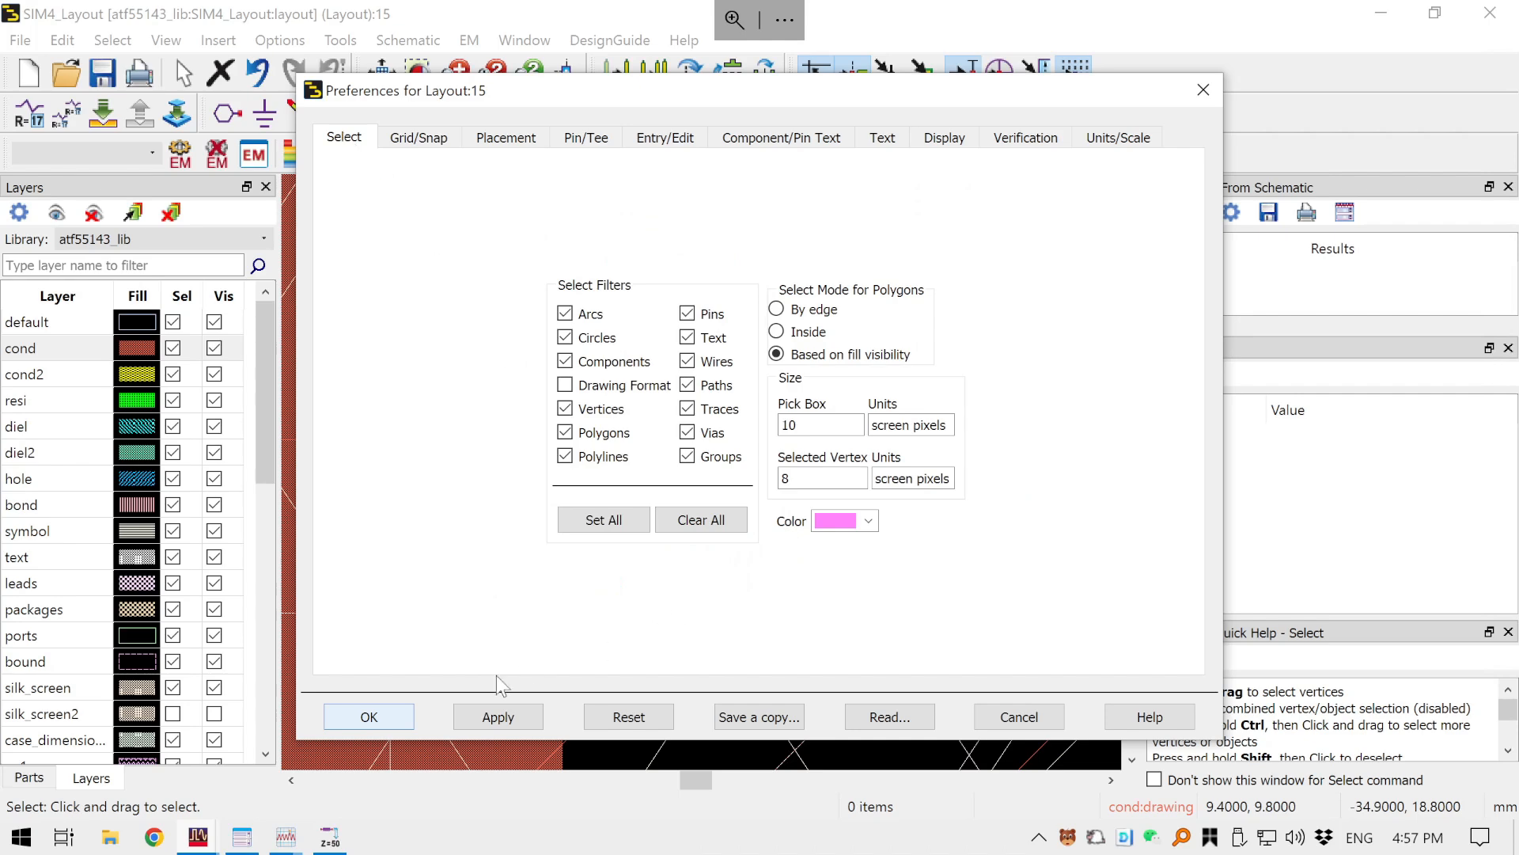
click(398, 720)
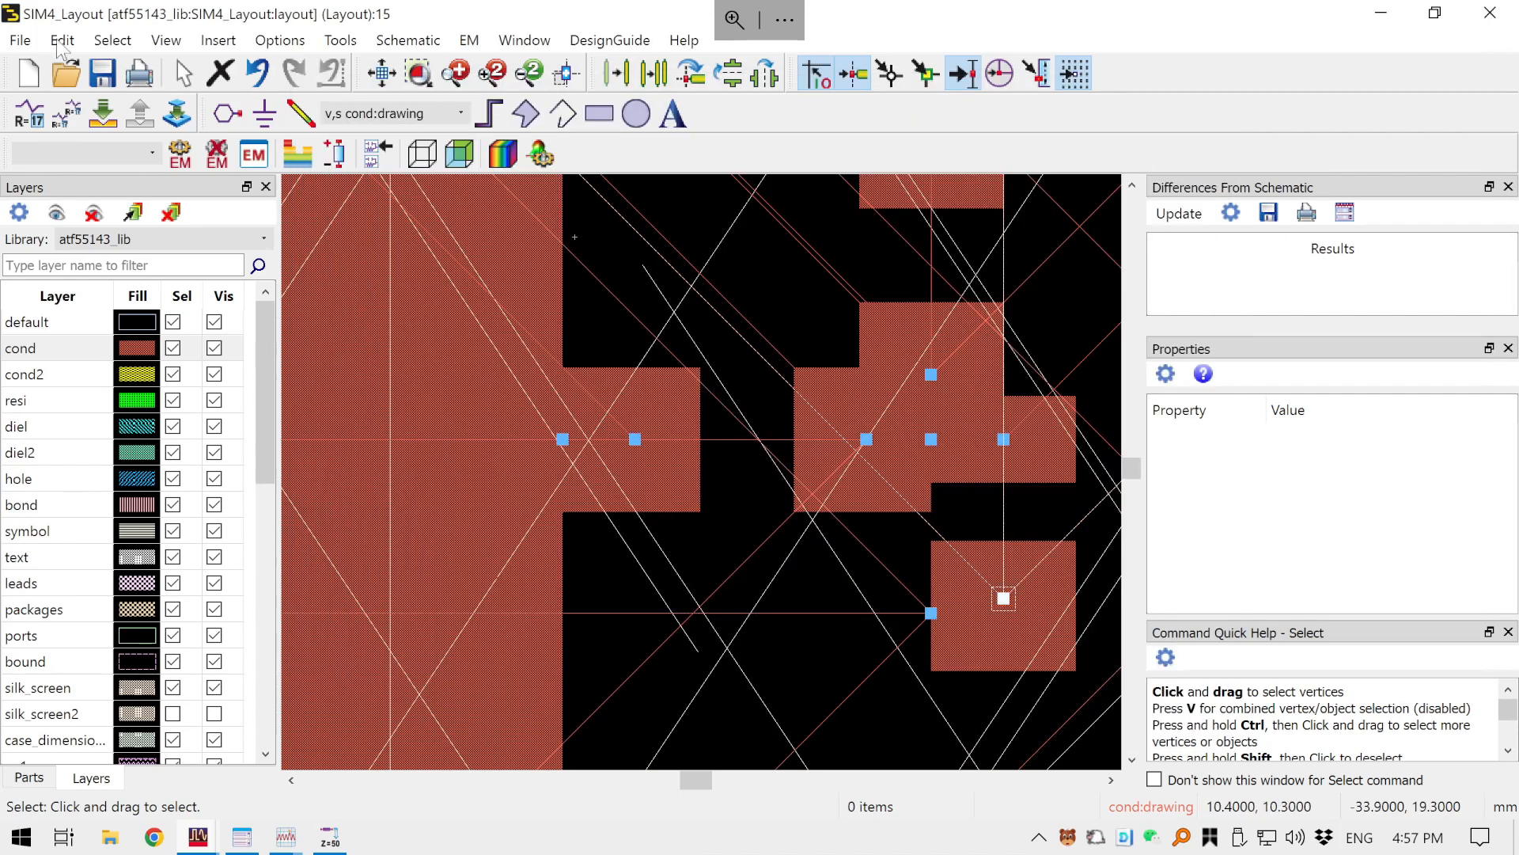
click(14, 42)
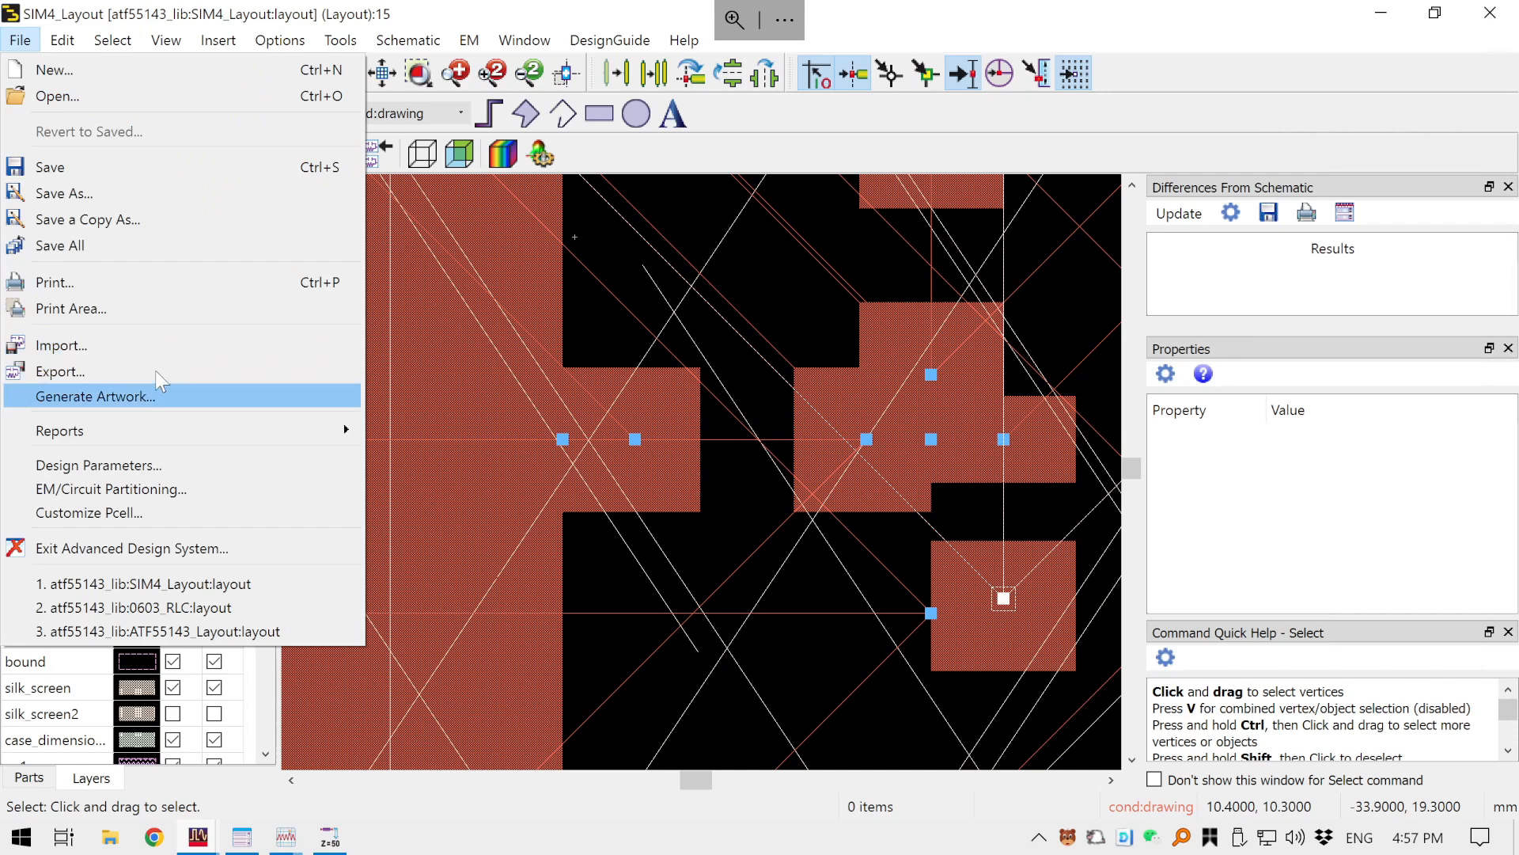
mouse_move(62, 40)
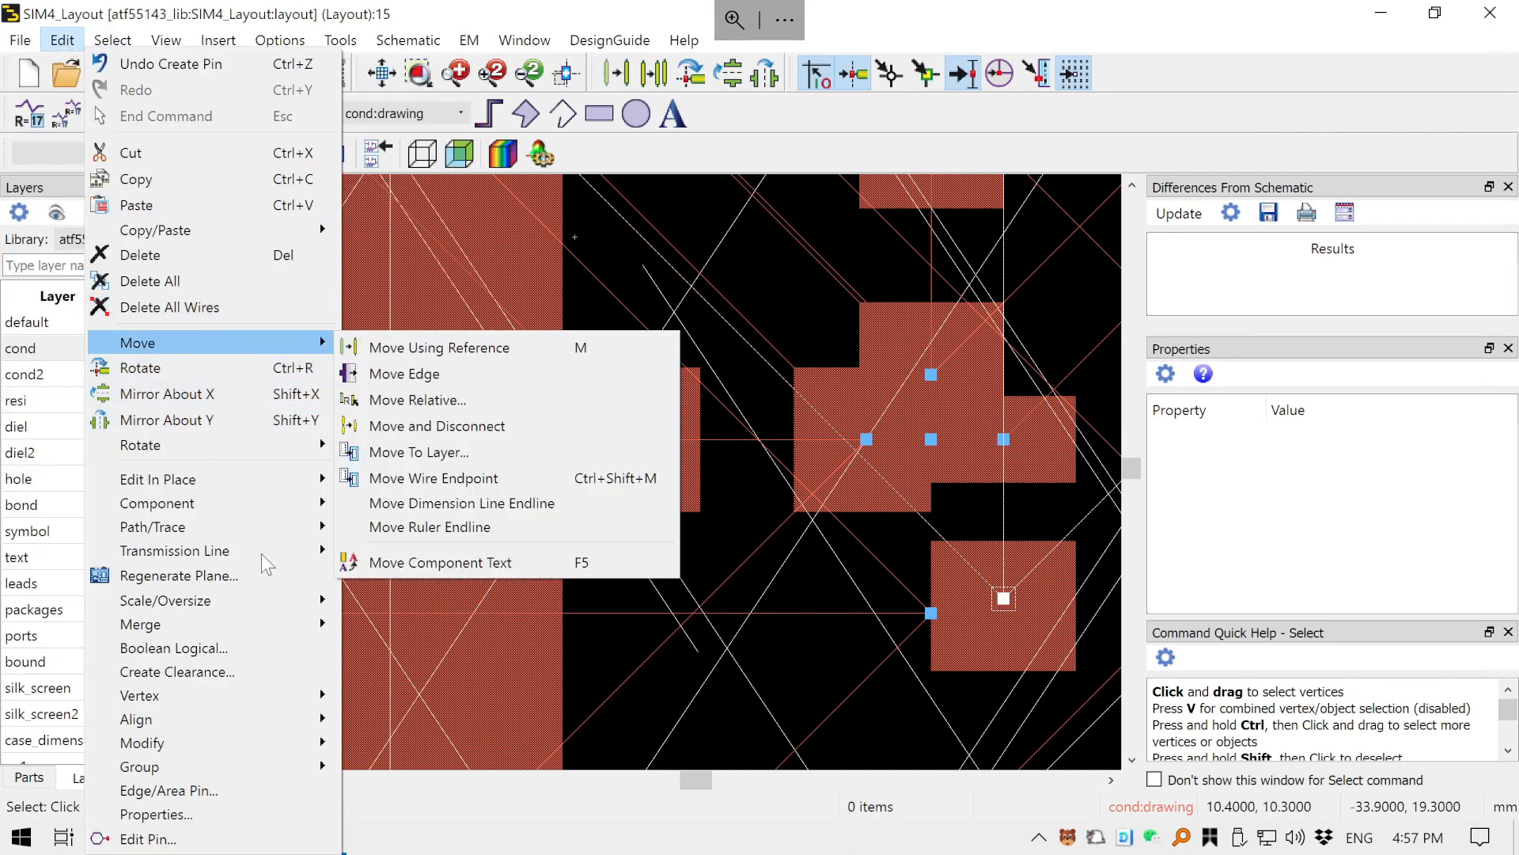
click(242, 839)
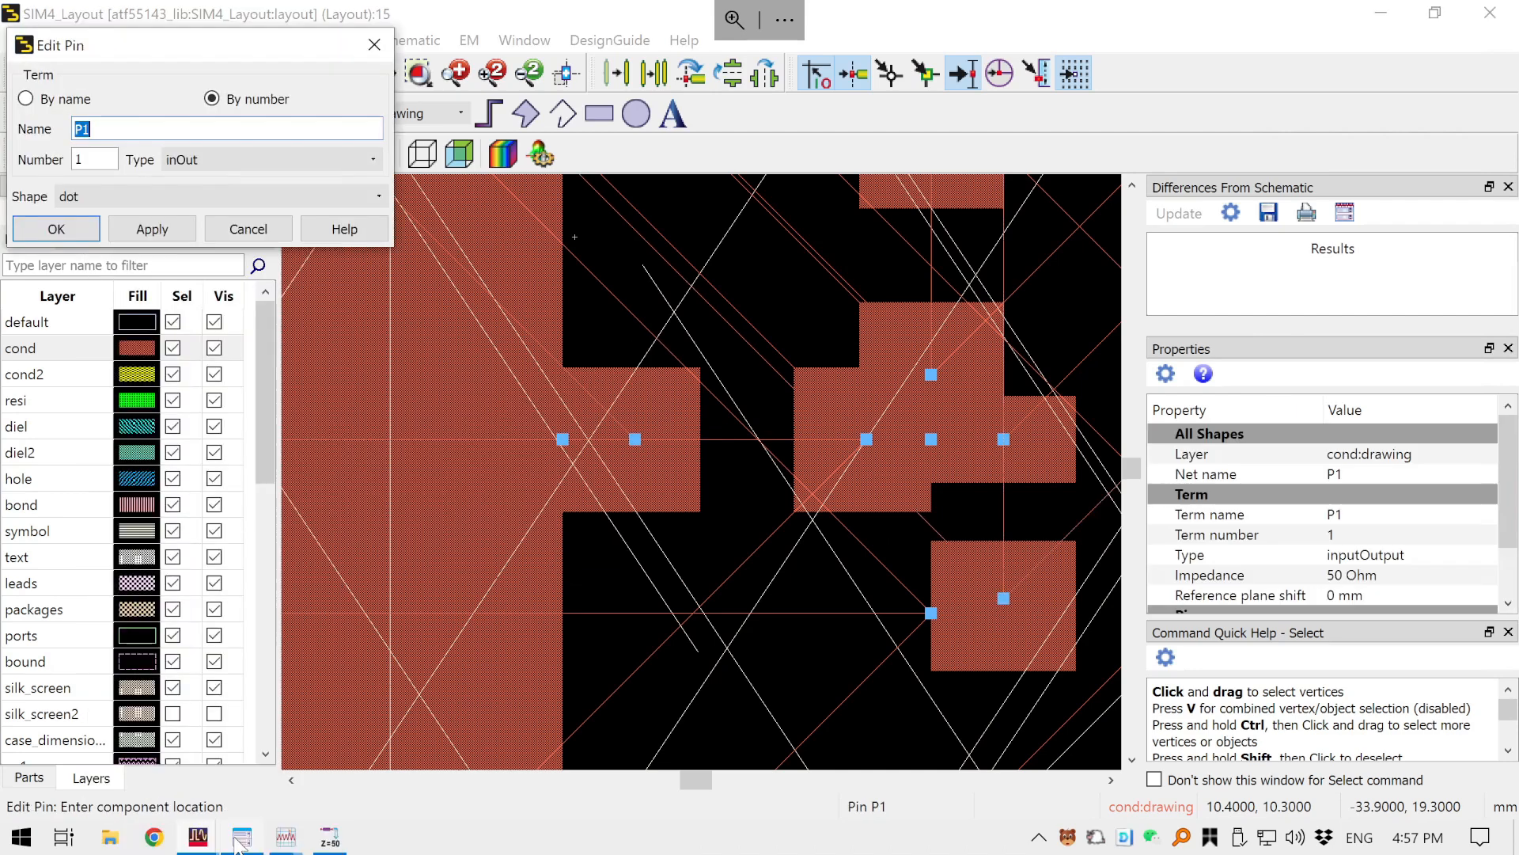
click(375, 45)
- Open the Port Editor and inspect the layers, nets and X/Y coordinates of the layout pins
click(334, 154)
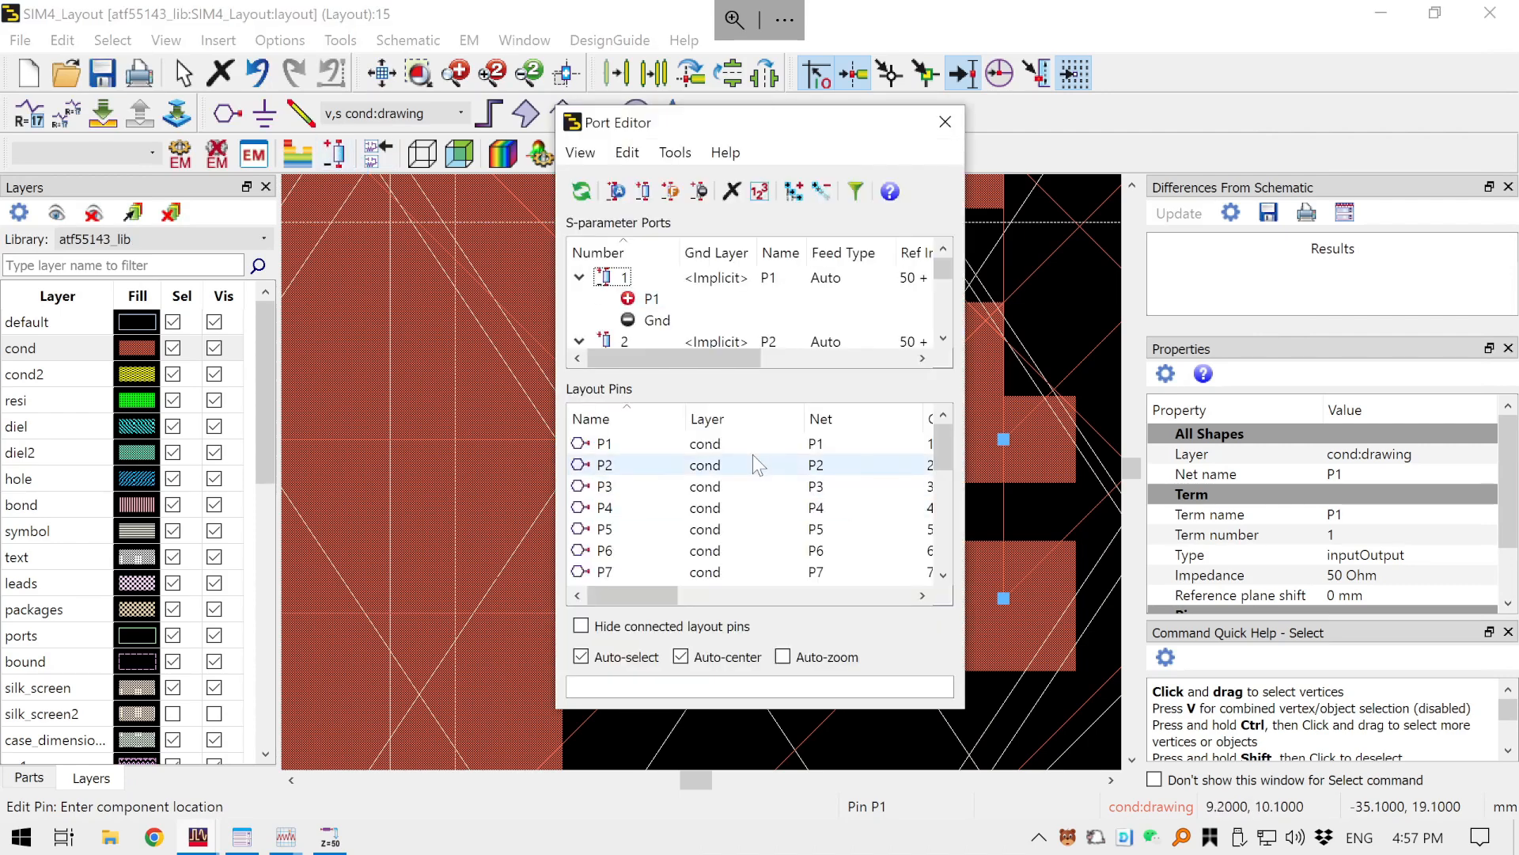
click(582, 153)
click(587, 157)
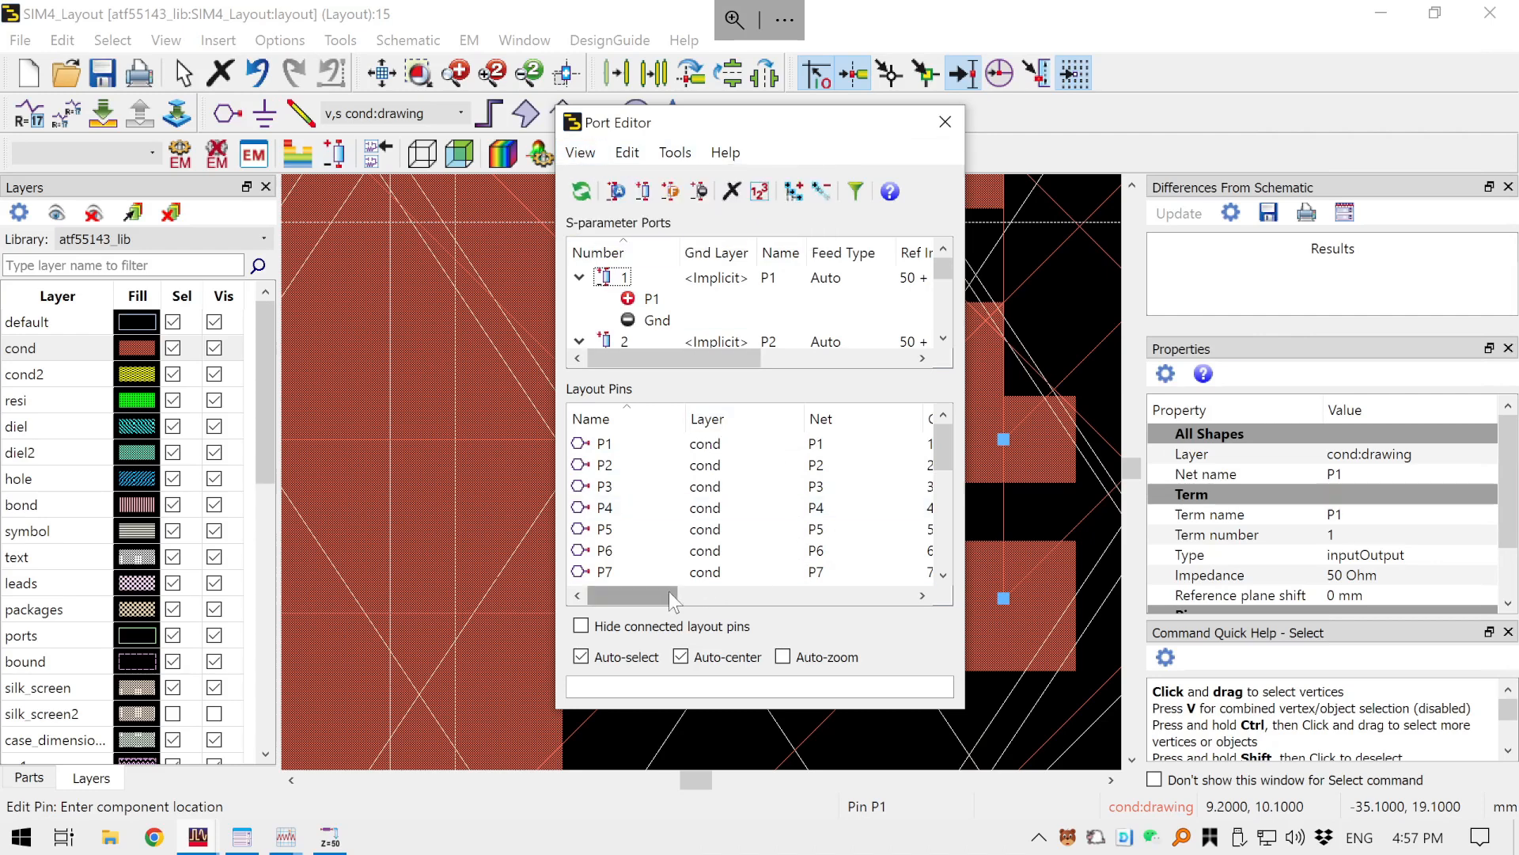
drag(668, 595, 799, 609)
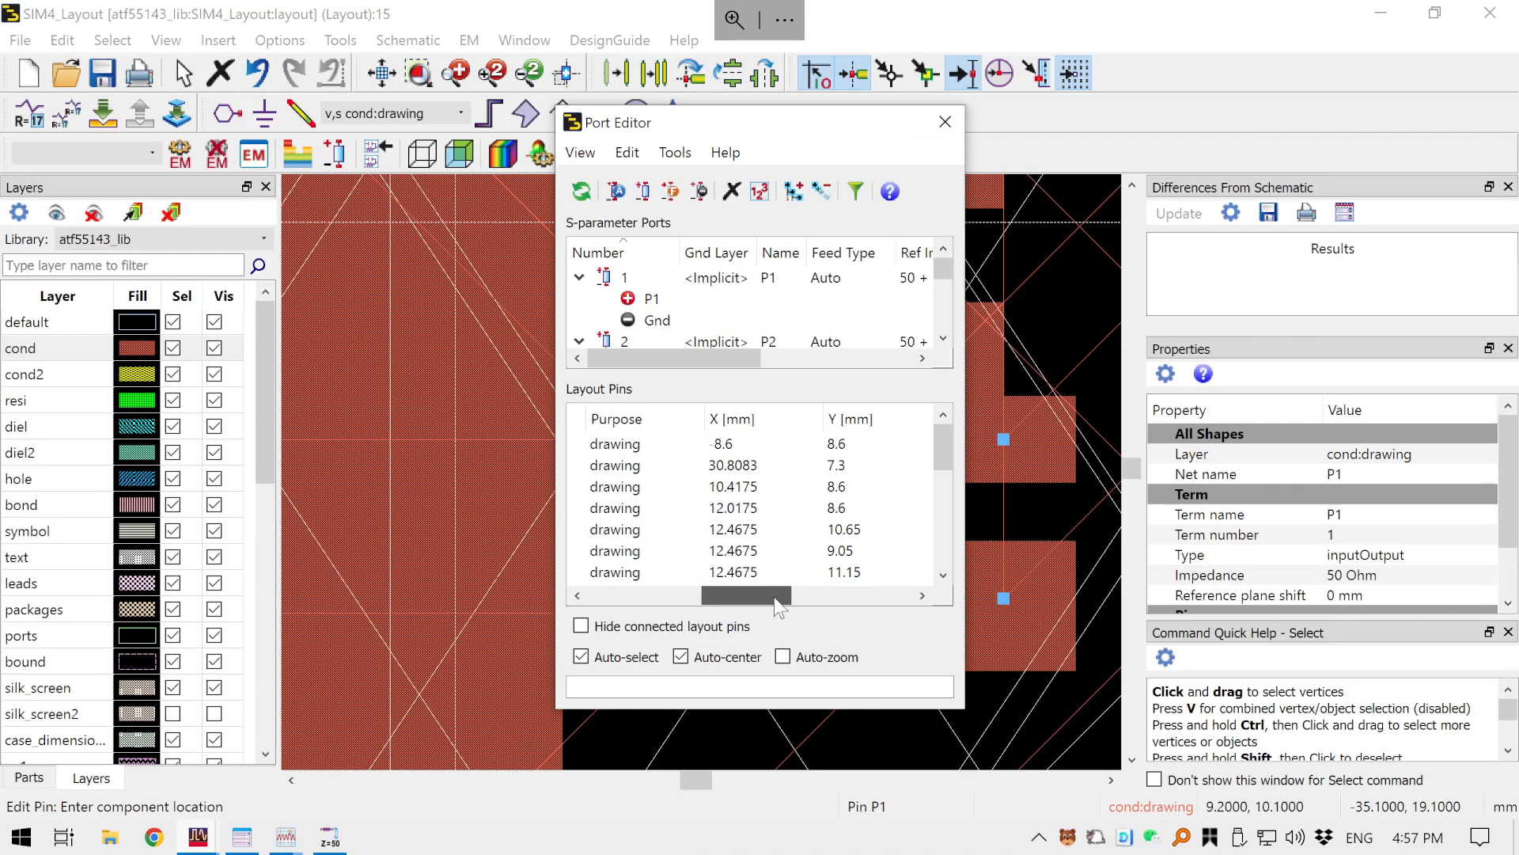
drag(774, 597, 668, 583)
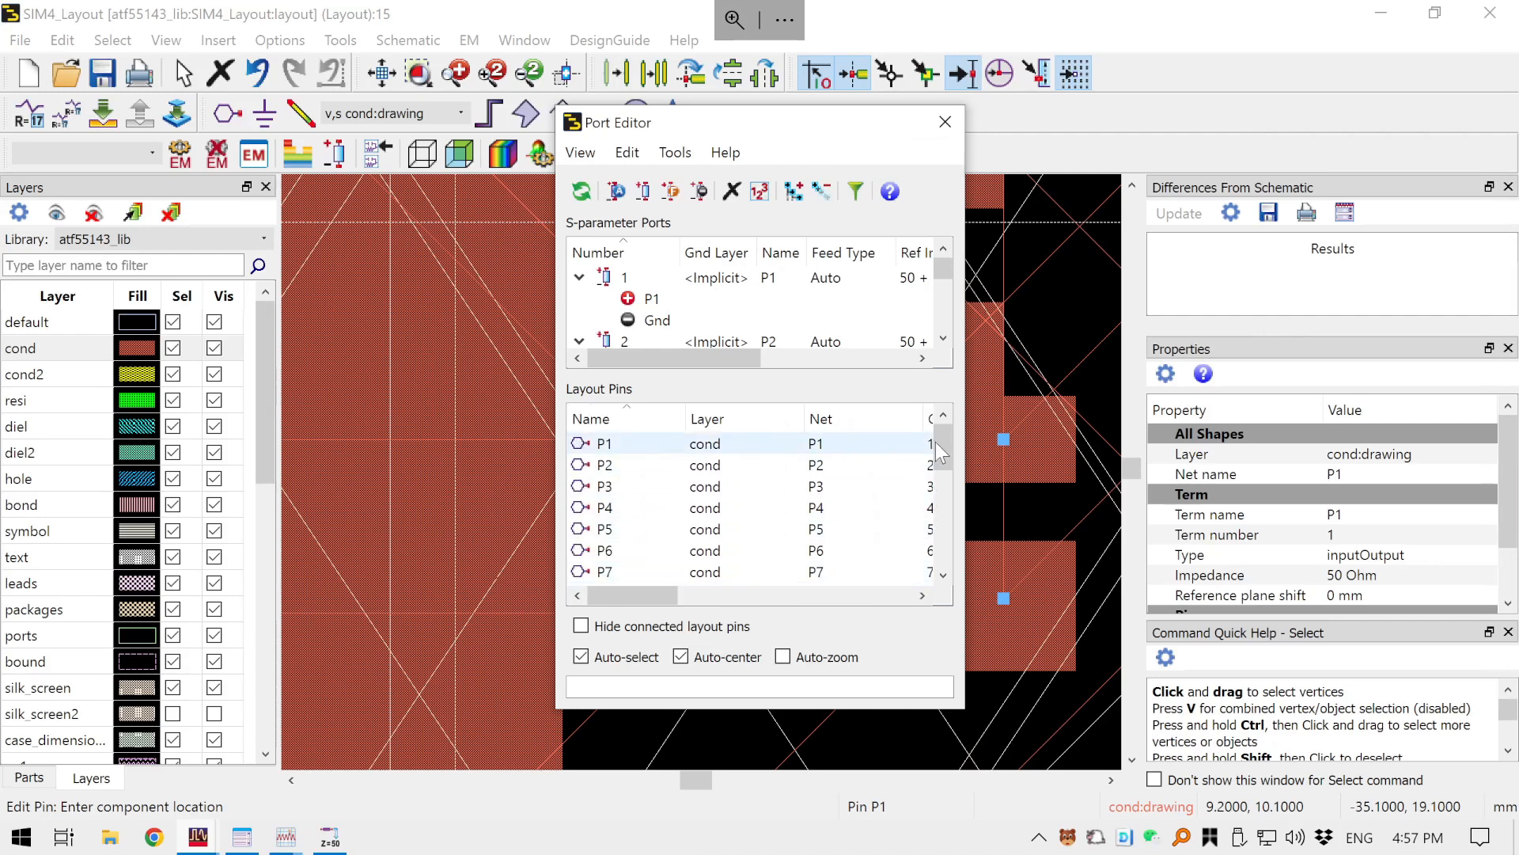
- Enlarge the Port Editor and review its S-parameter port and layout pin lists through P21
drag(940, 443, 959, 587)
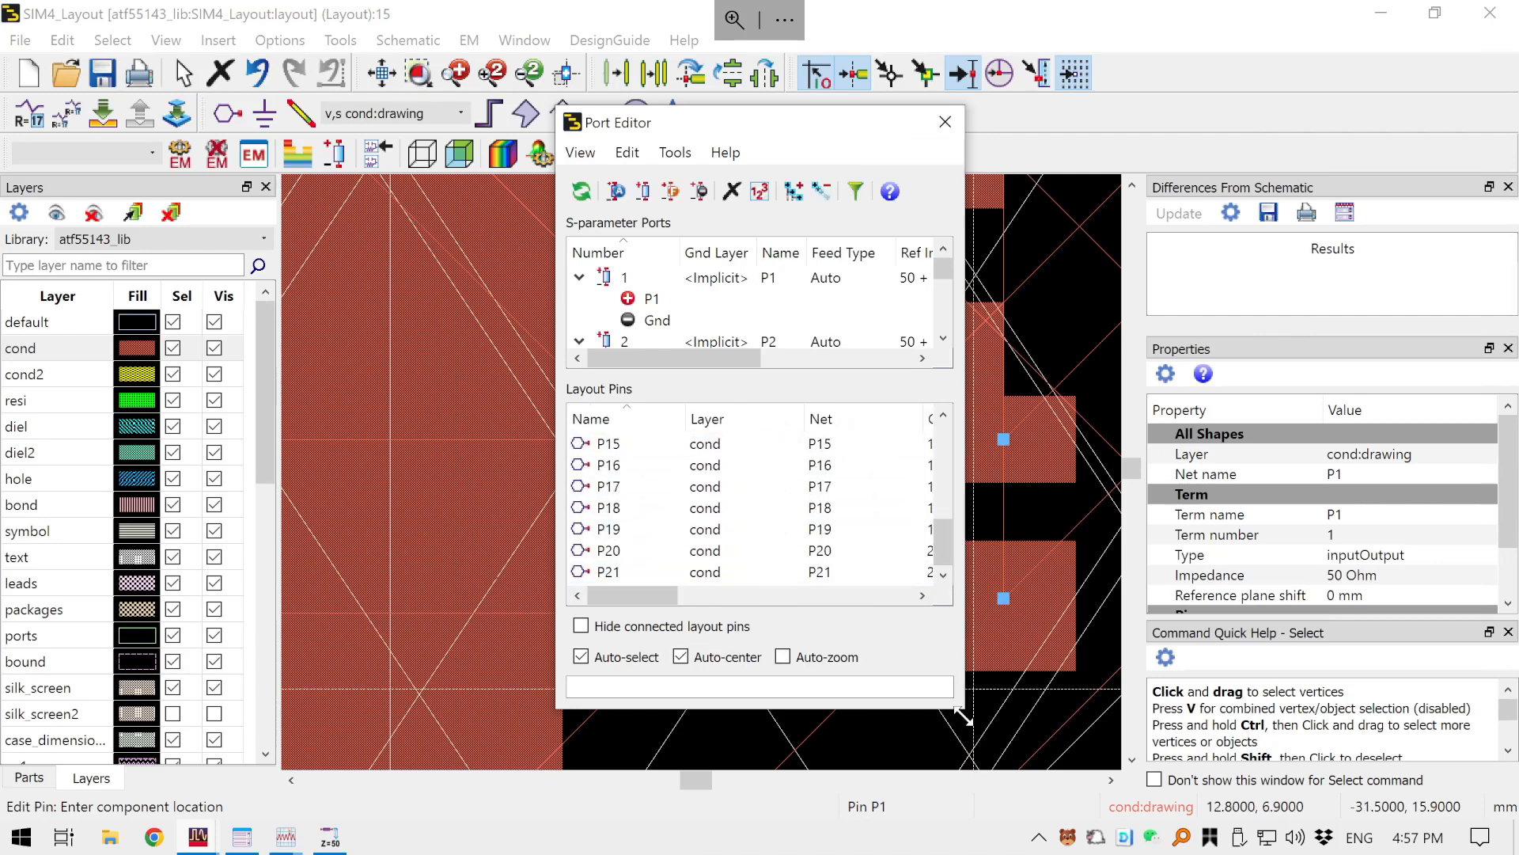
drag(968, 715, 969, 819)
drag(744, 105, 850, 15)
scroll(733, 222, down, 14)
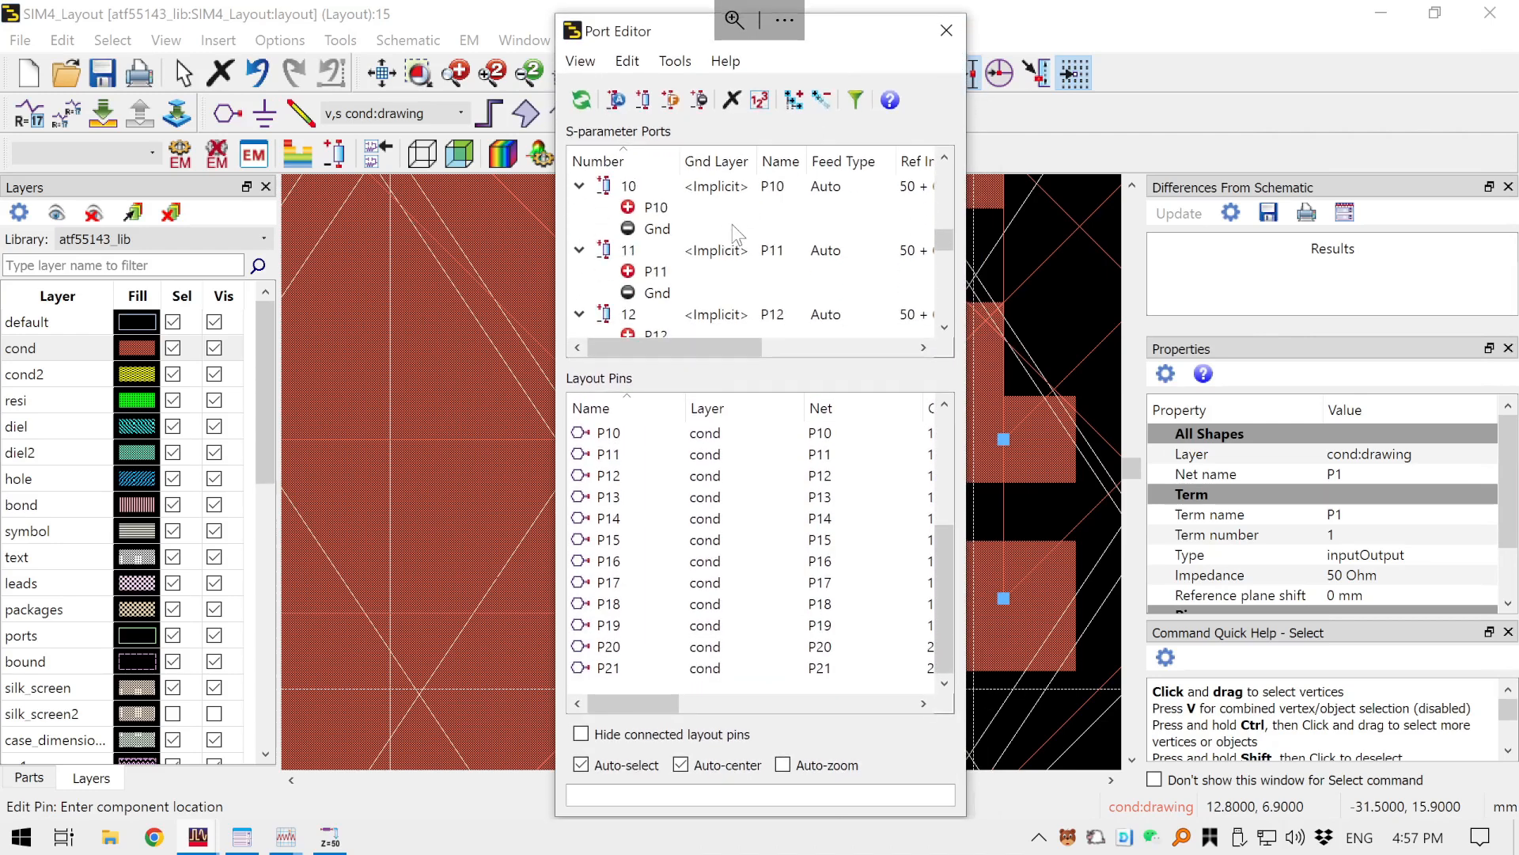
scroll(740, 253, down, 5)
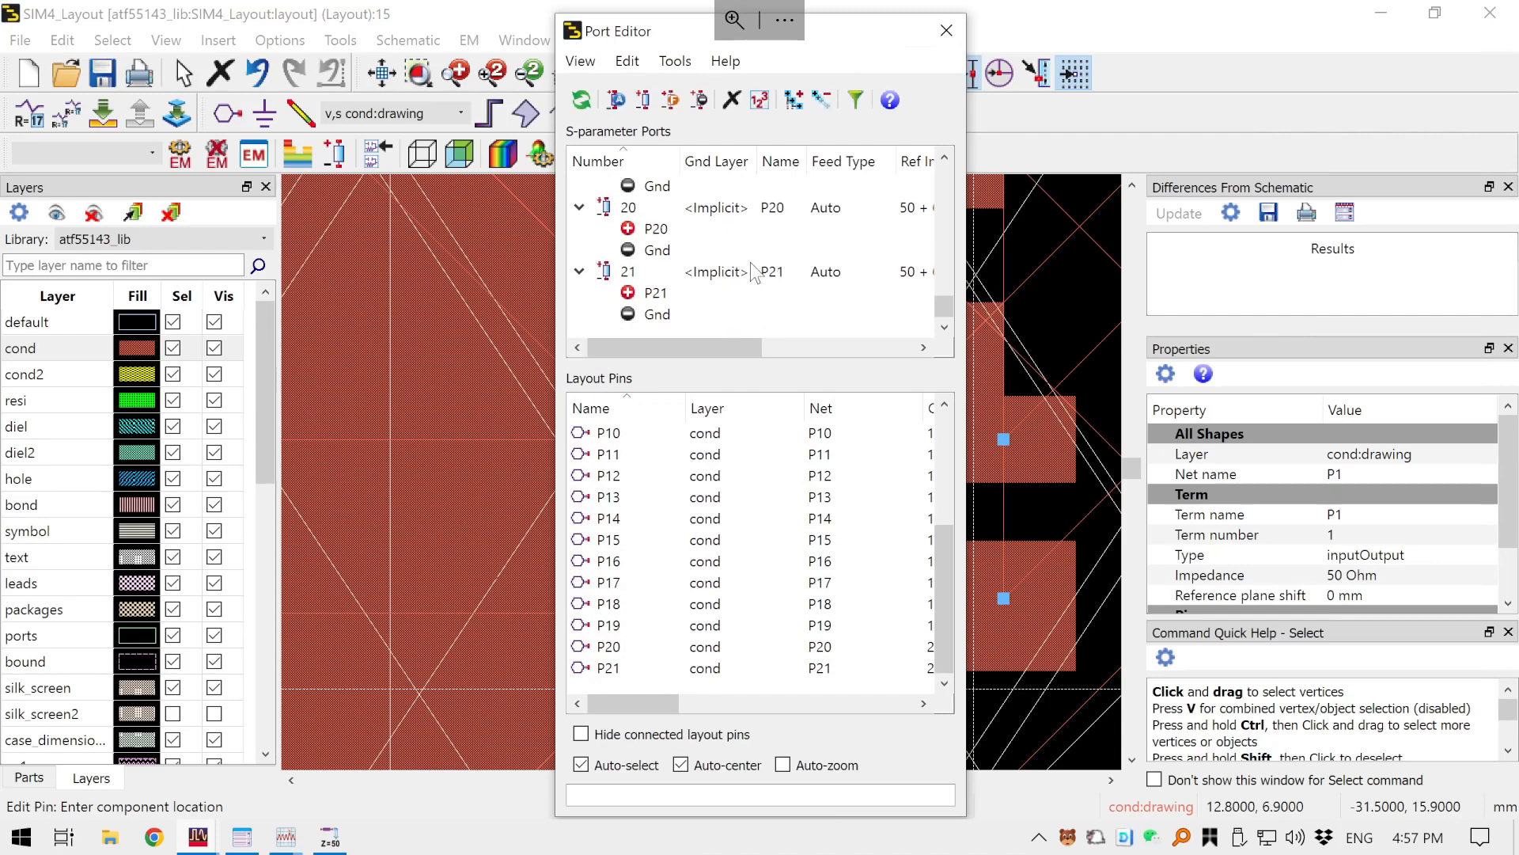
- Refresh the Port Editor and compare the net names of the layout pins
drag(947, 307, 956, 103)
click(584, 102)
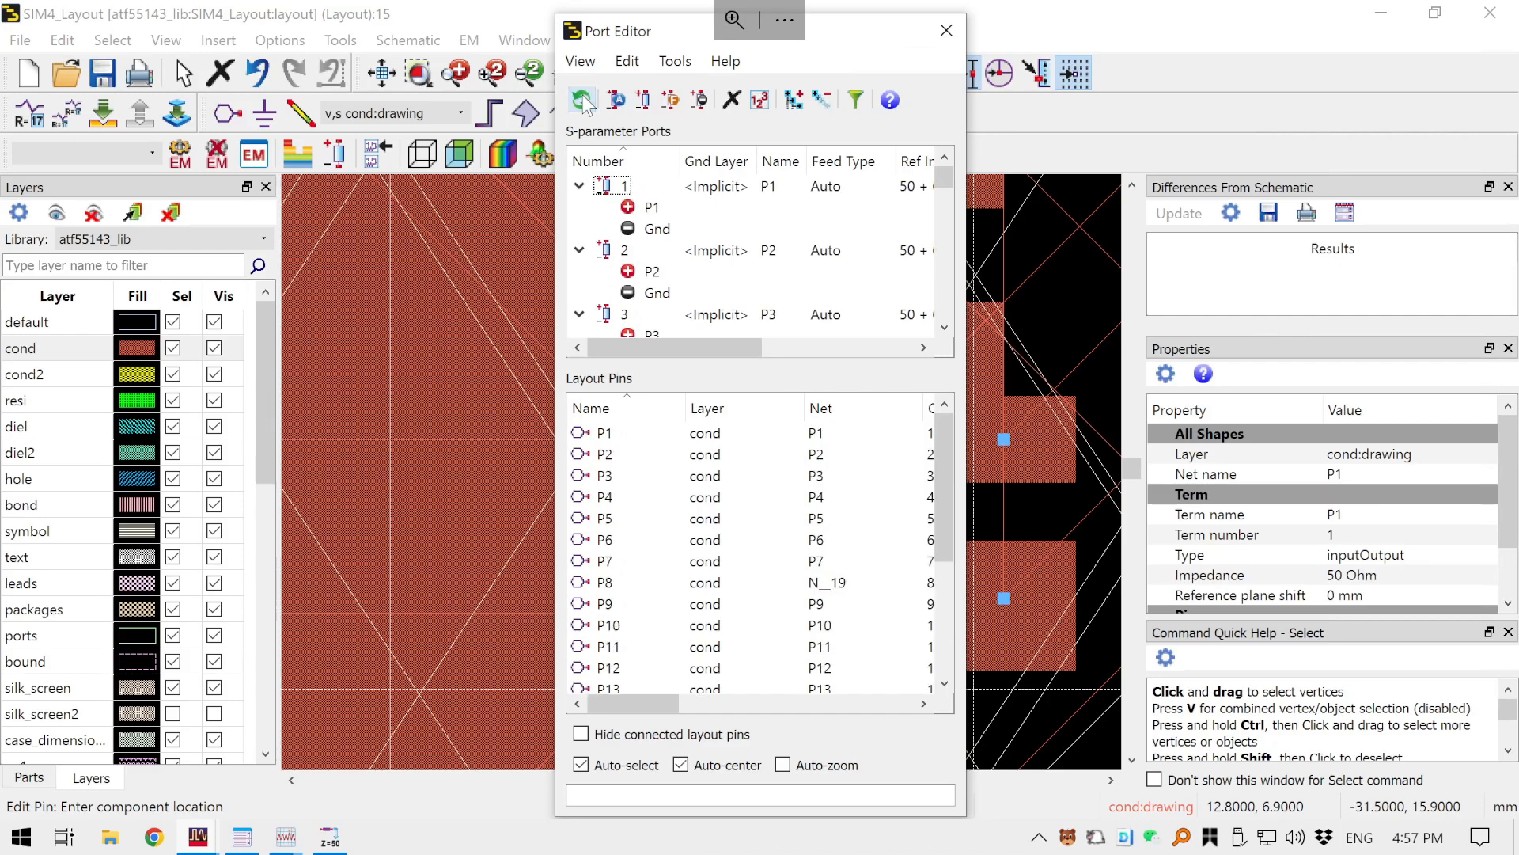
scroll(733, 528, down, 4)
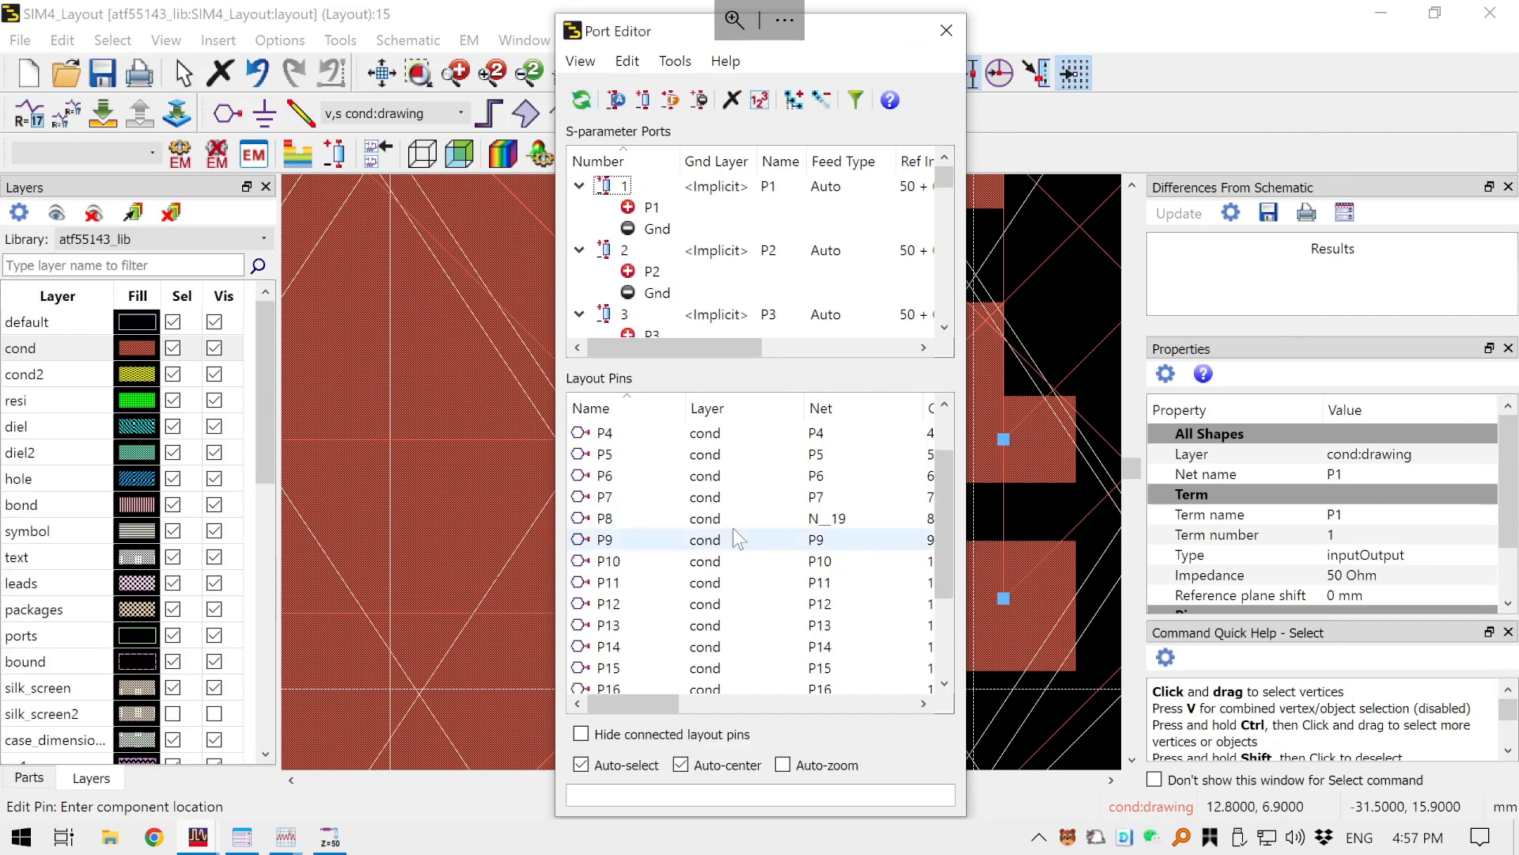
scroll(733, 527, up, 4)
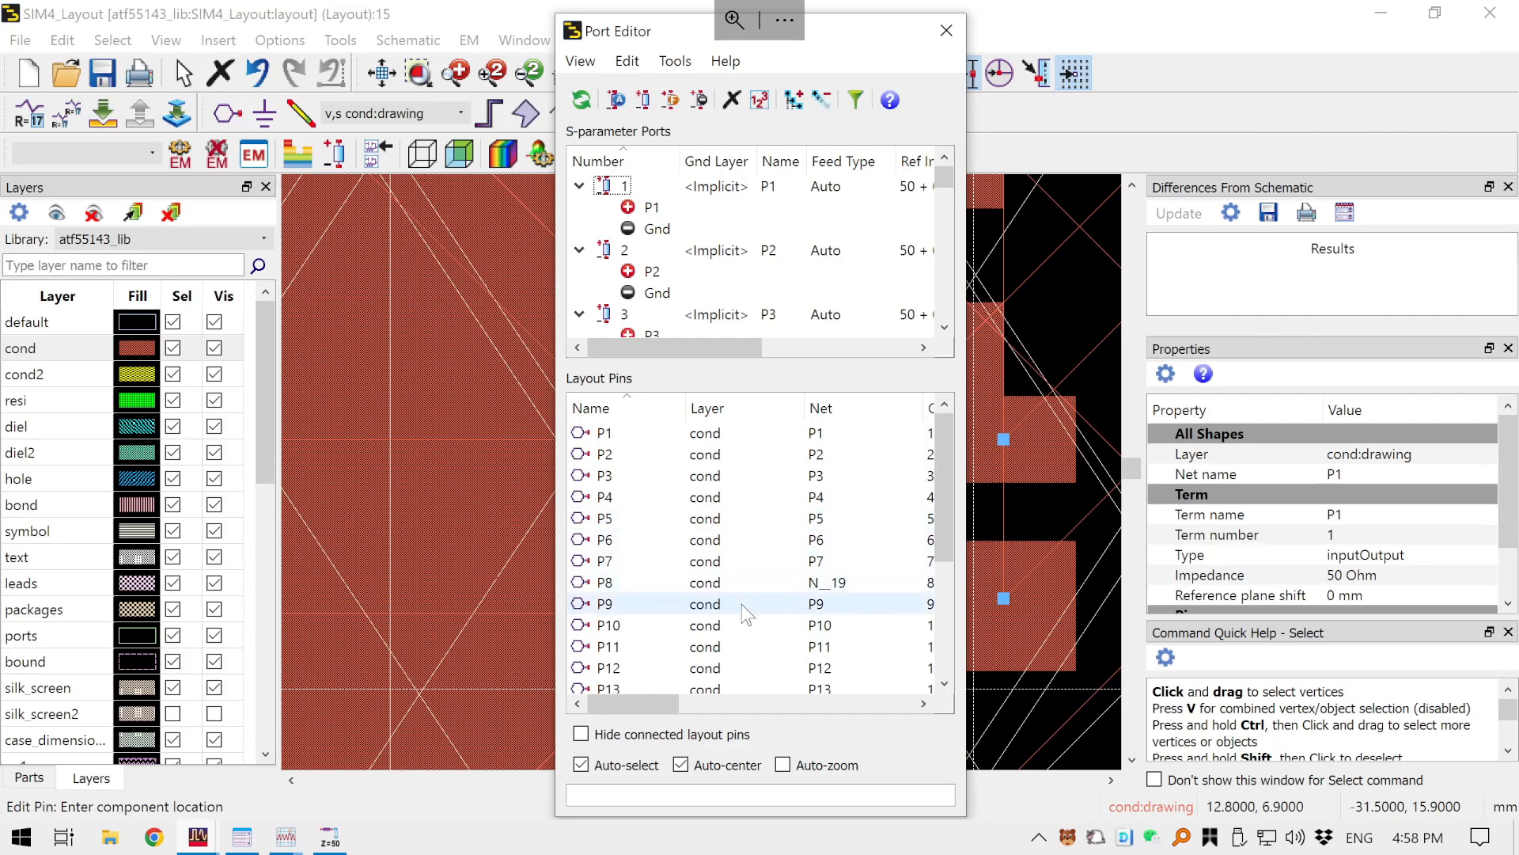
scroll(745, 621, down, 2)
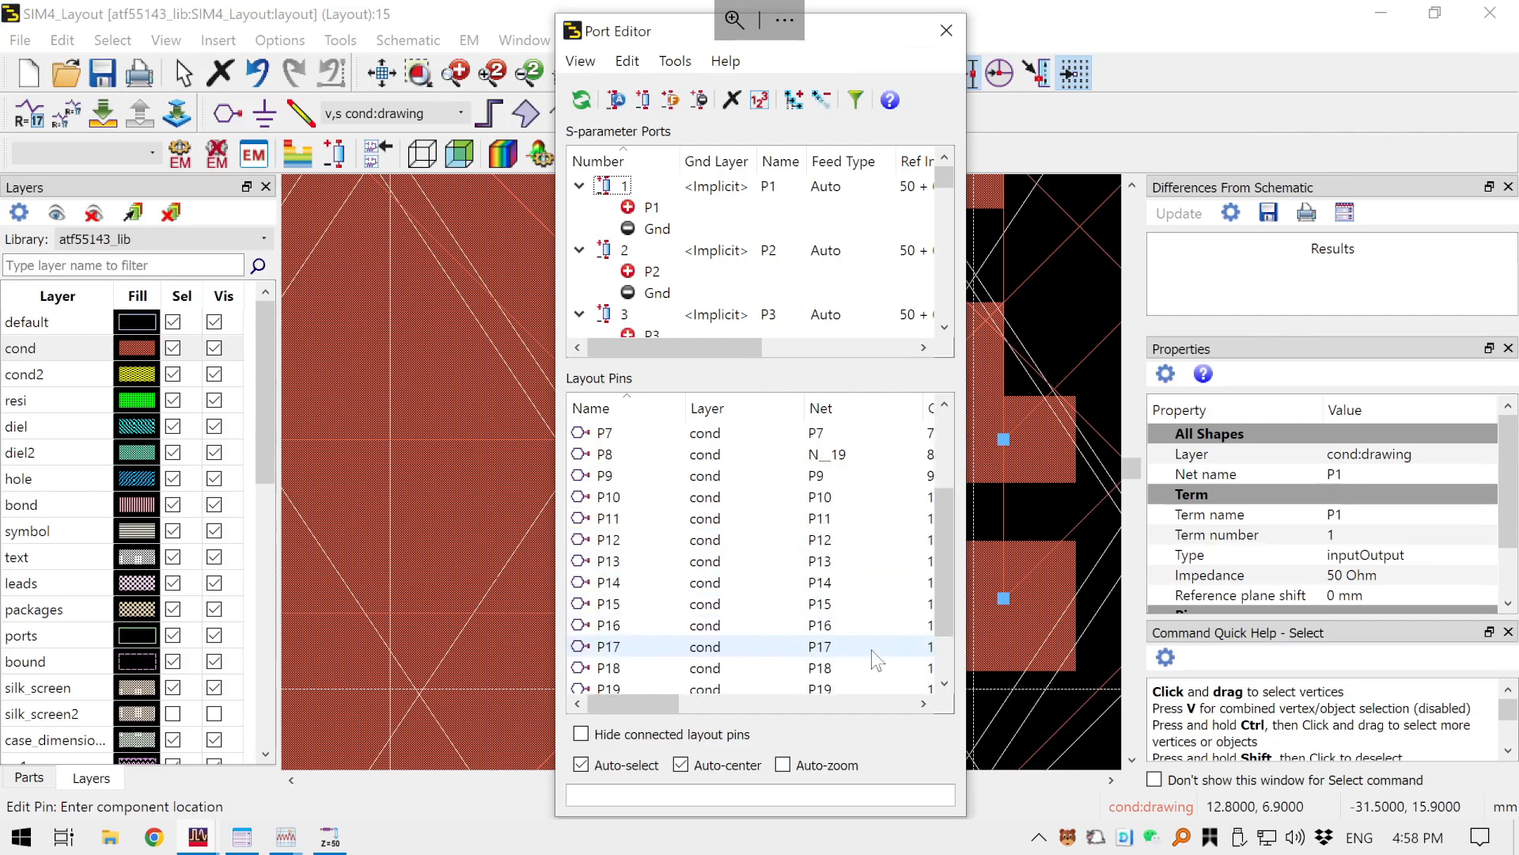
scroll(851, 570, up, 1)
- Select the pin on net N__19, close the Port Editor, and examine that pin's location in the layout
click(837, 515)
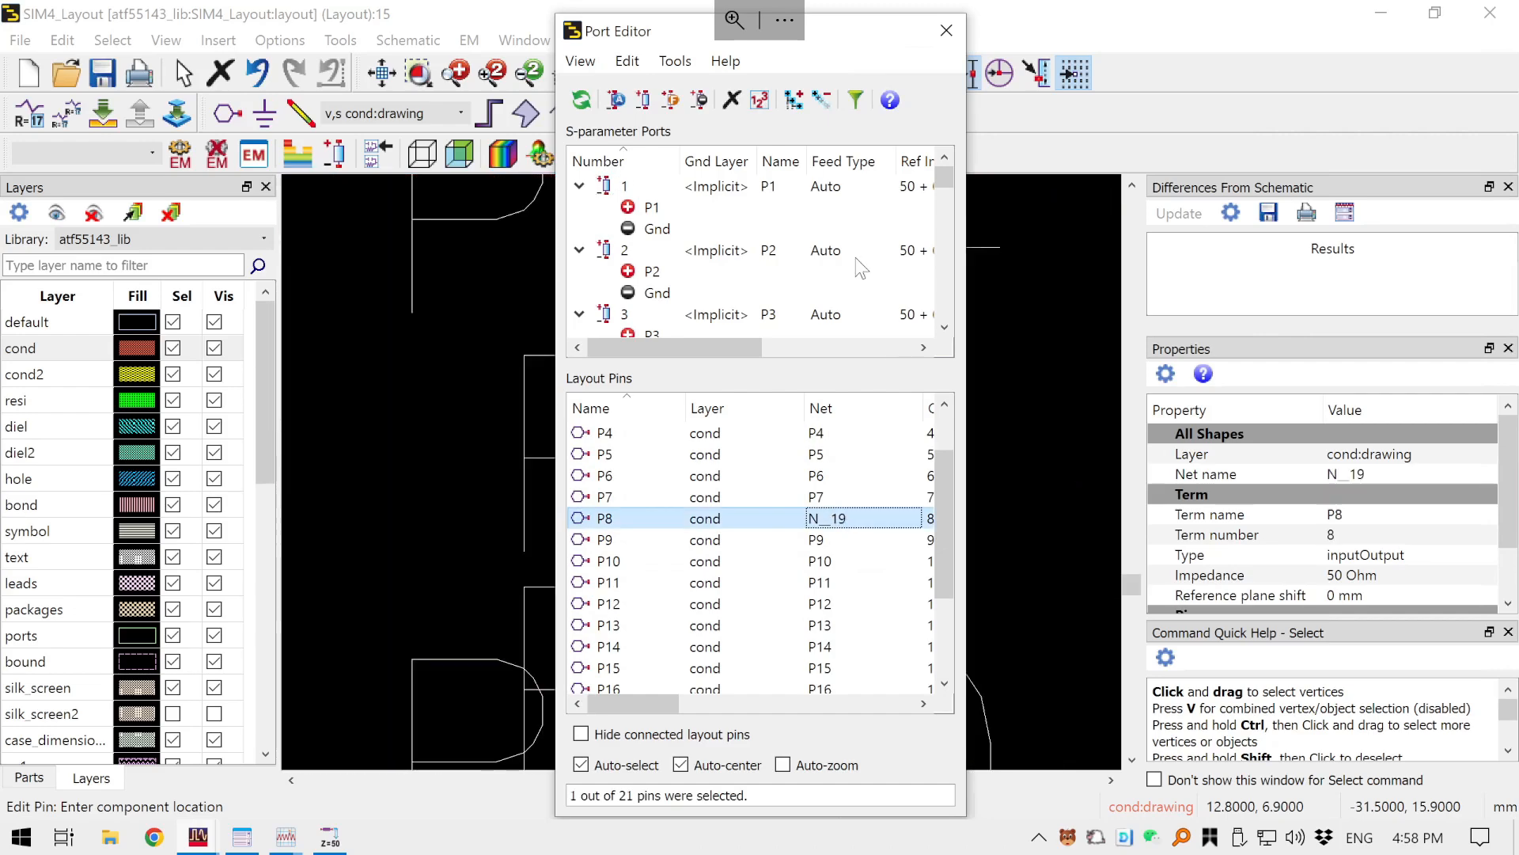
click(947, 31)
scroll(747, 503, down, 2)
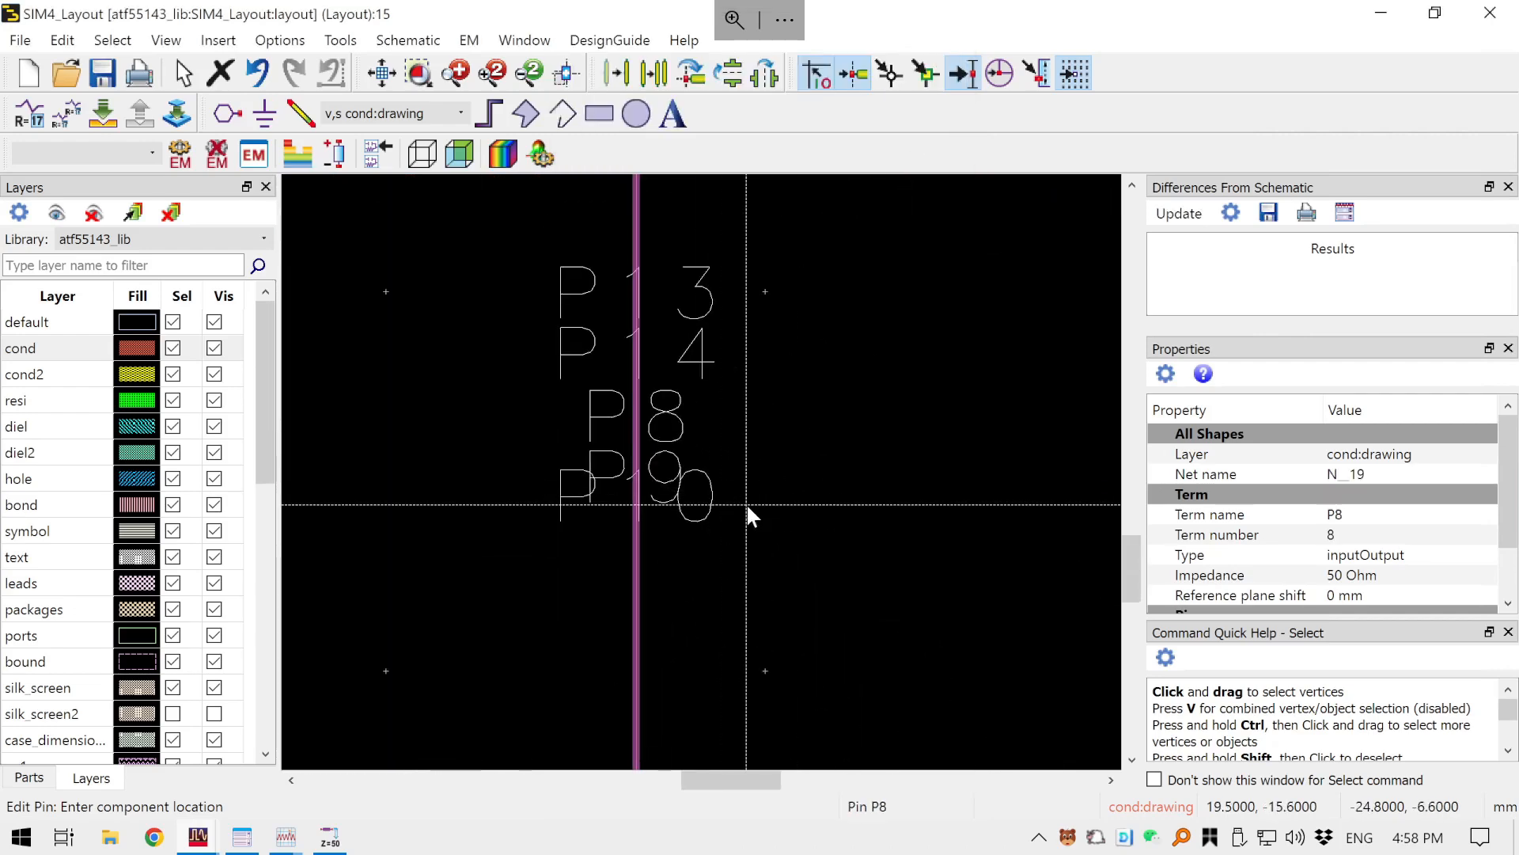
scroll(747, 502, down, 3)
scroll(729, 448, up, 2)
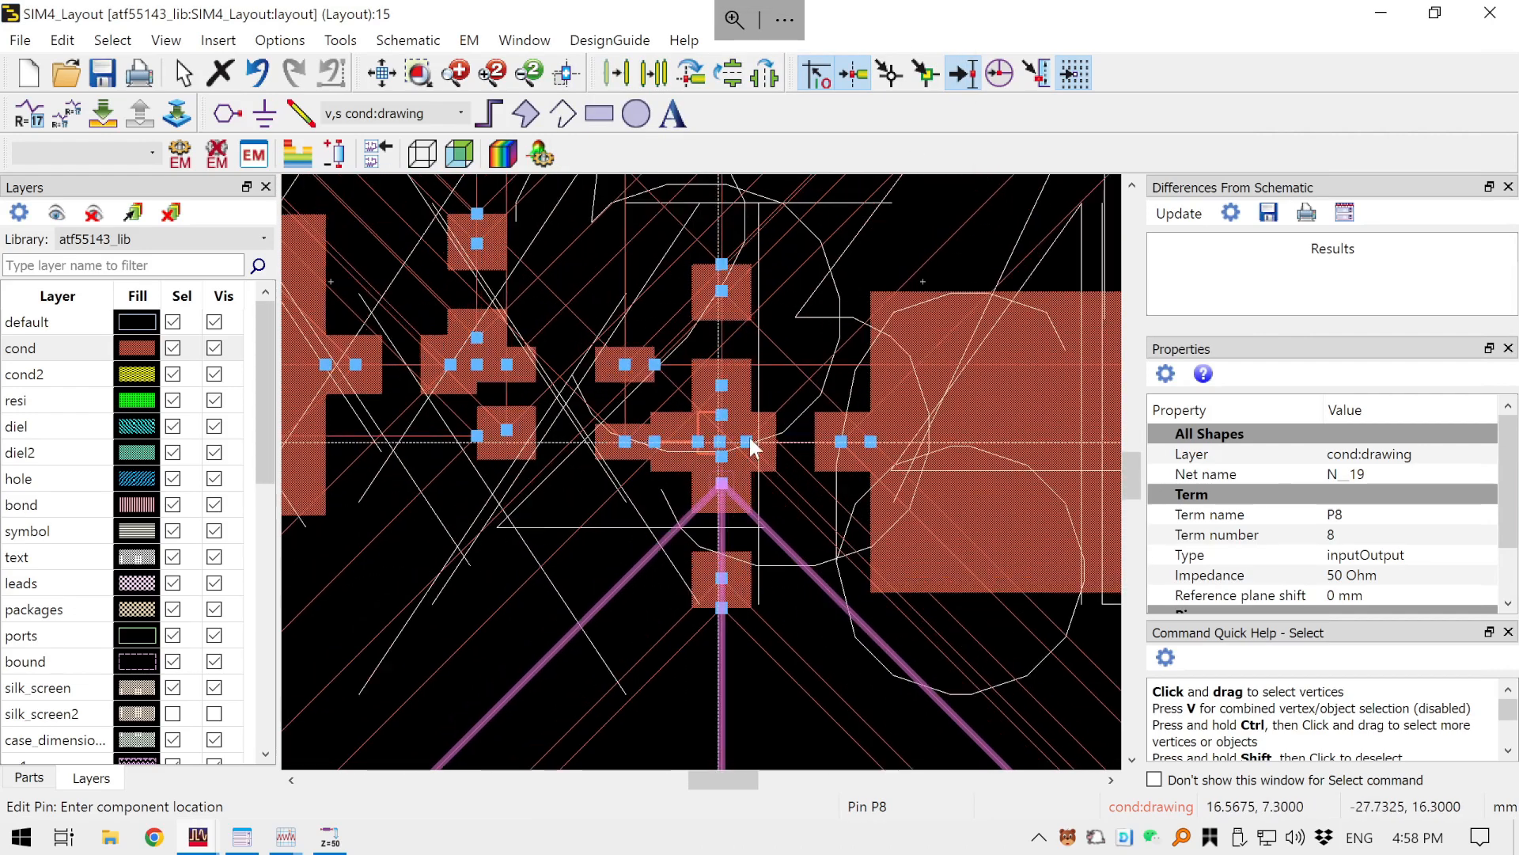
scroll(750, 443, up, 4)
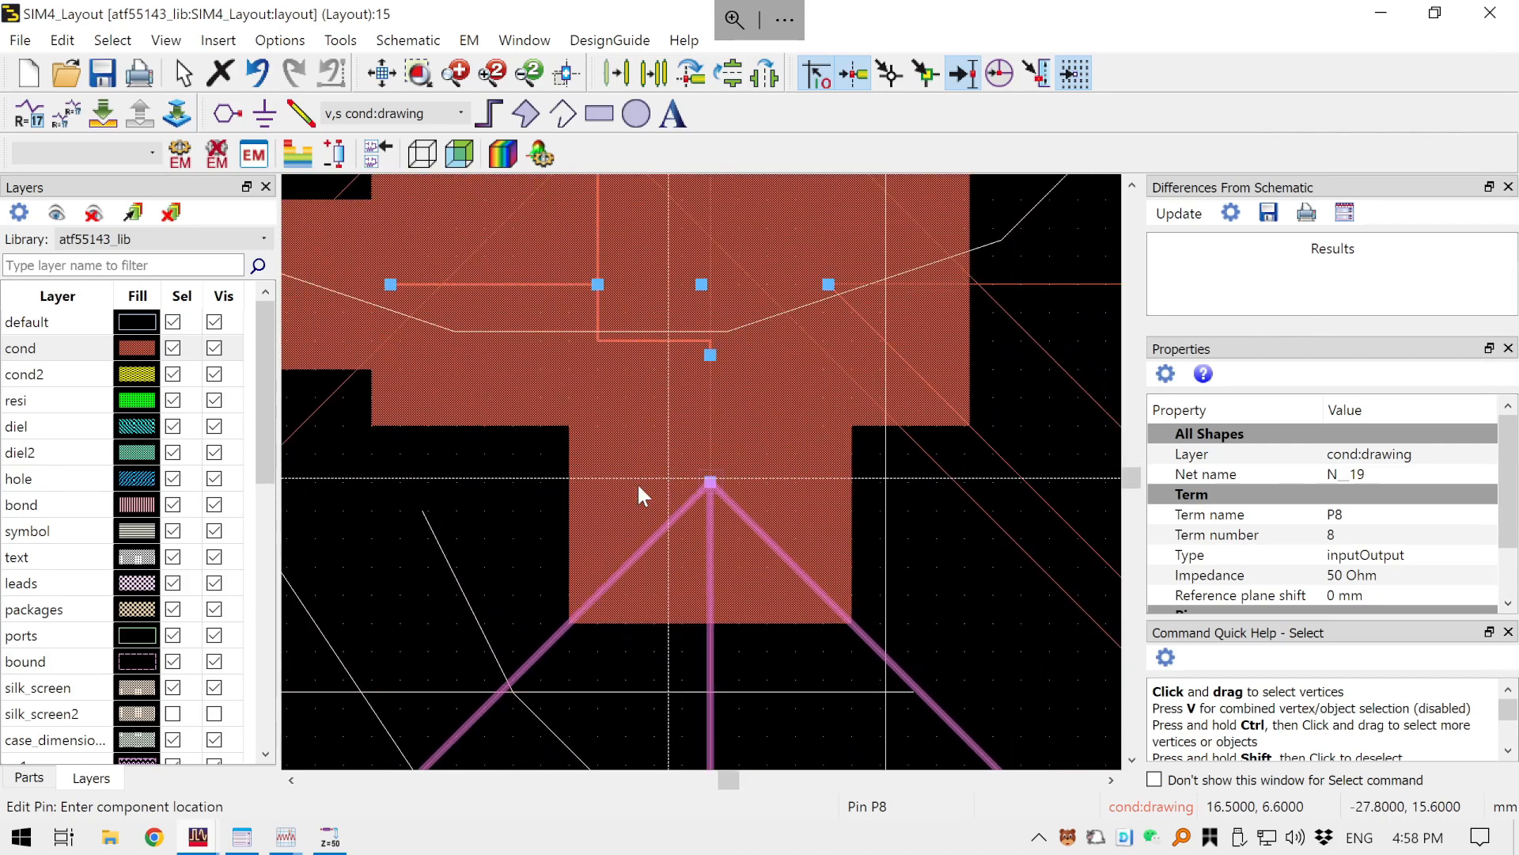
scroll(673, 476, down, 3)
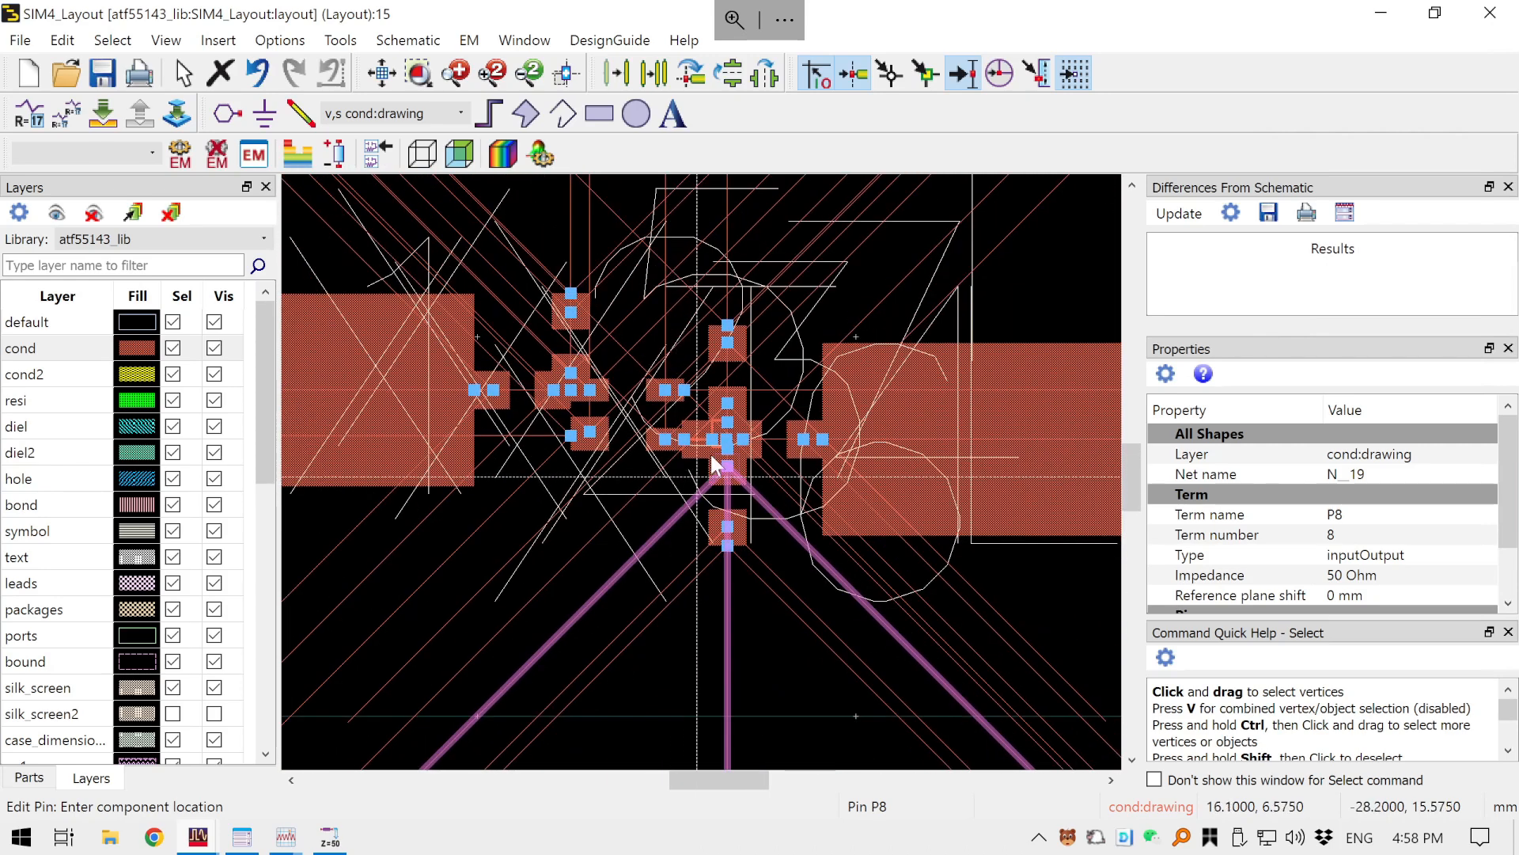
scroll(715, 463, up, 2)
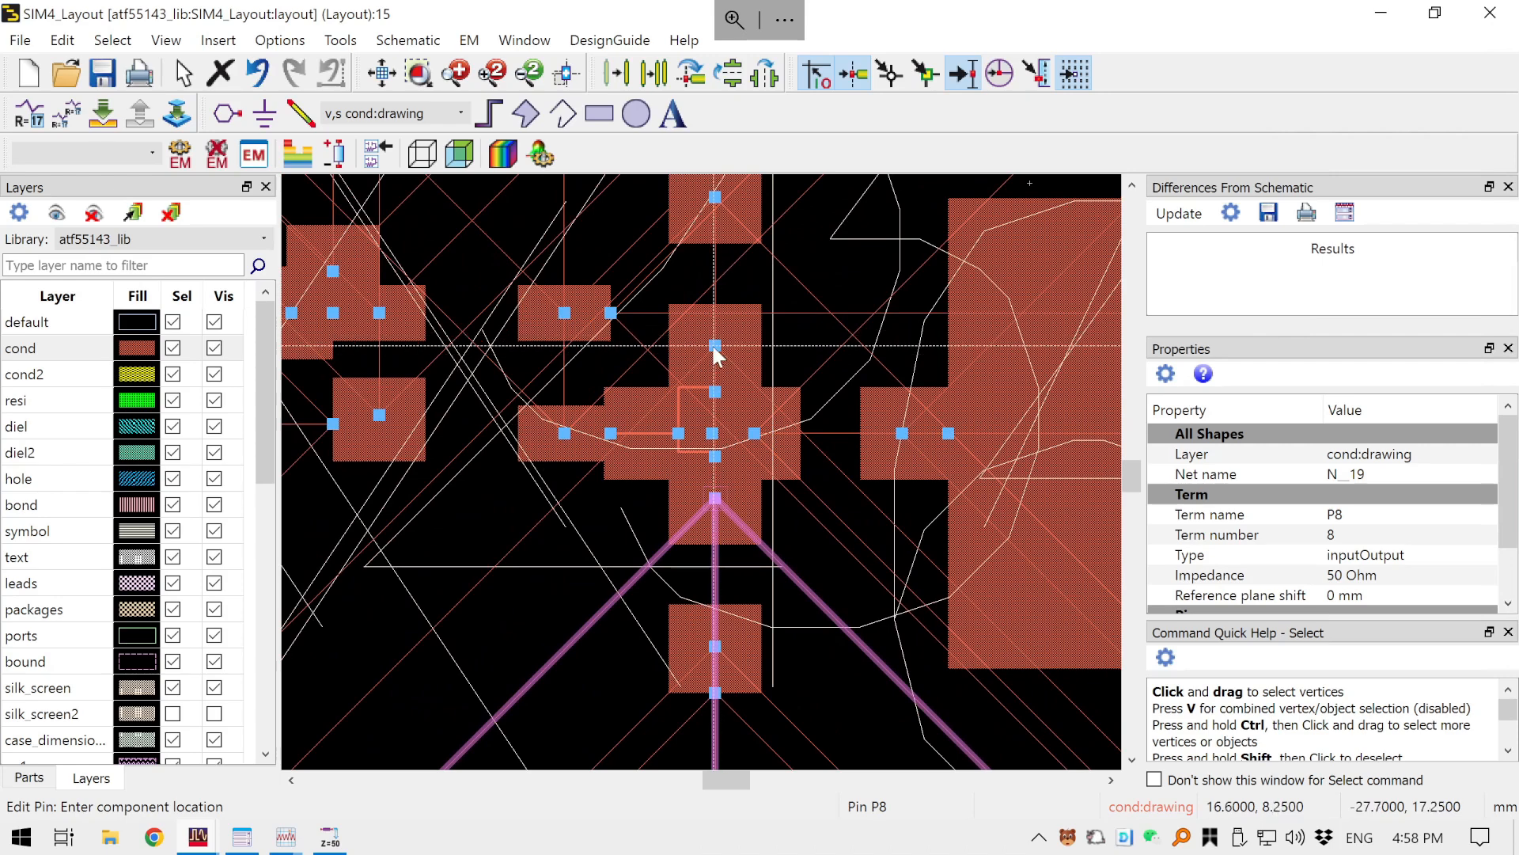
scroll(625, 495, down, 2)
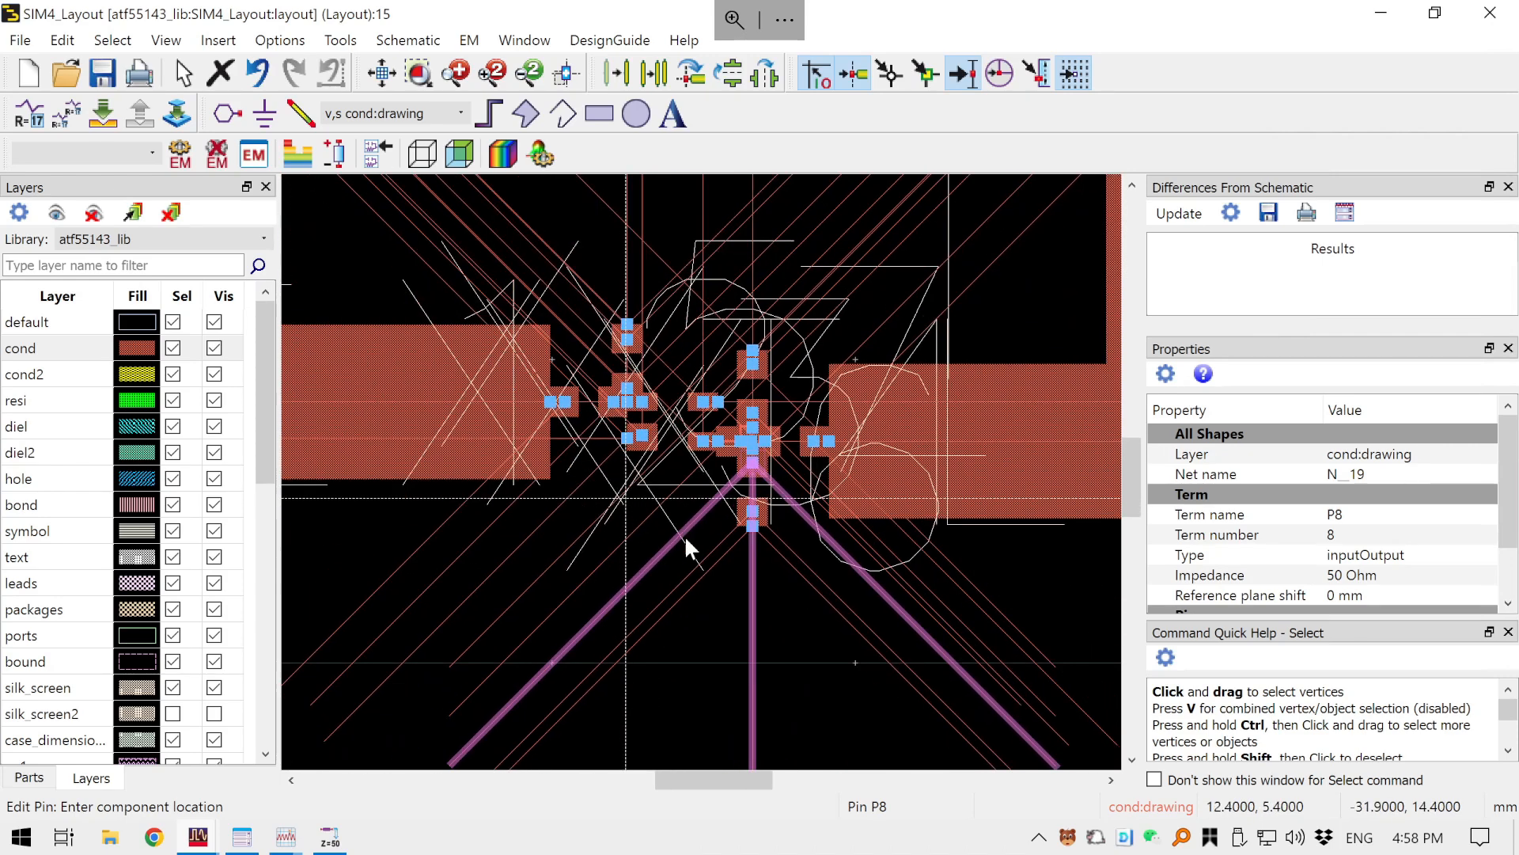
- Select pin P9 on the pad below the transistor pads to check its net and term properties
double_click(1049, 583)
click(374, 44)
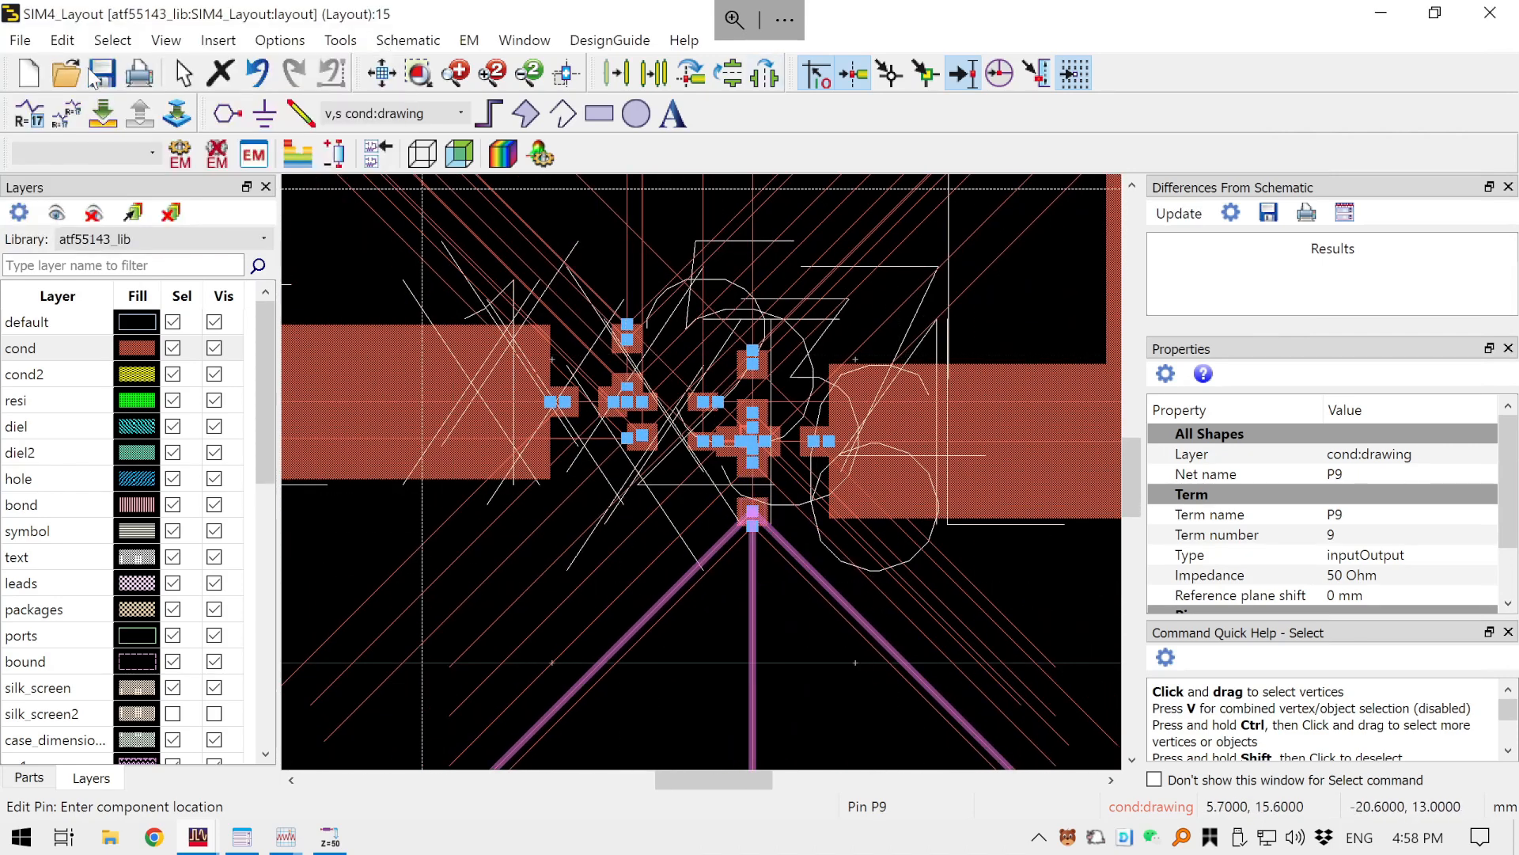
scroll(619, 396, up, 2)
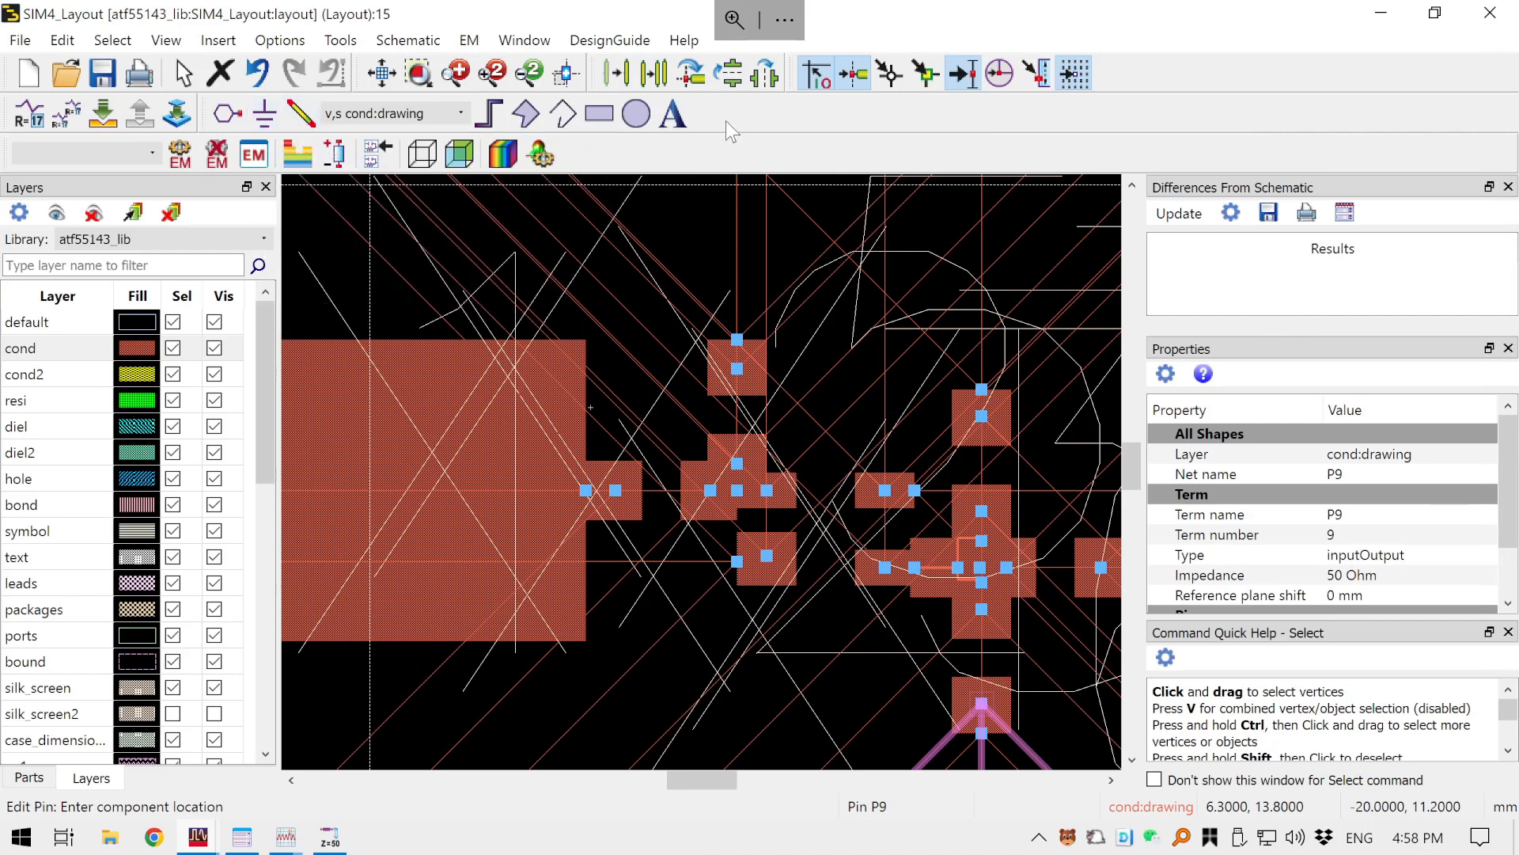
- Set the placement Pin/Ground Size to 10 layout units in the layout preferences, and inspect the pin labels
click(280, 39)
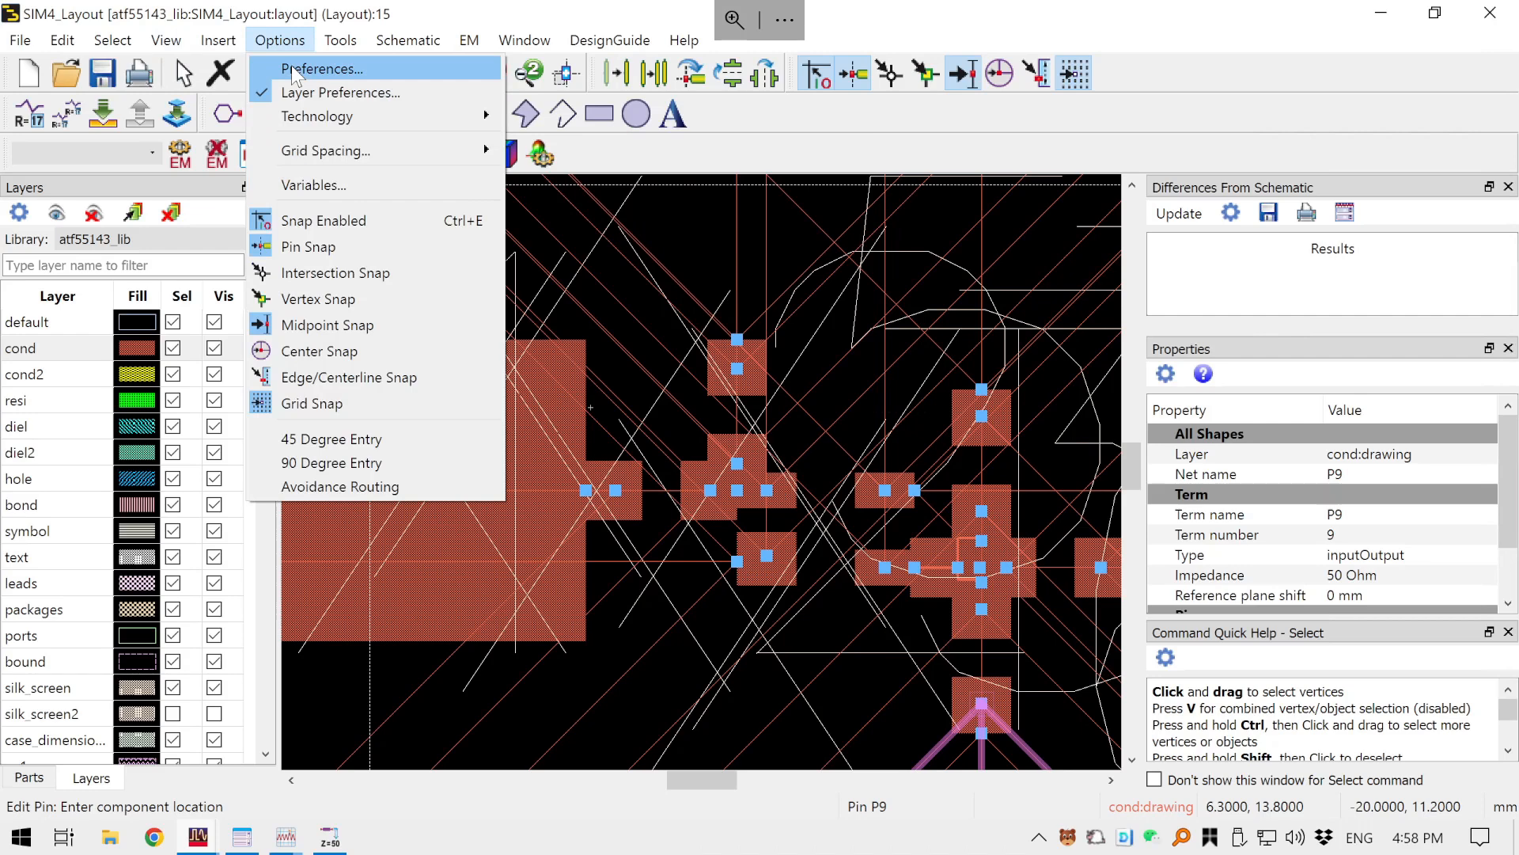
click(297, 69)
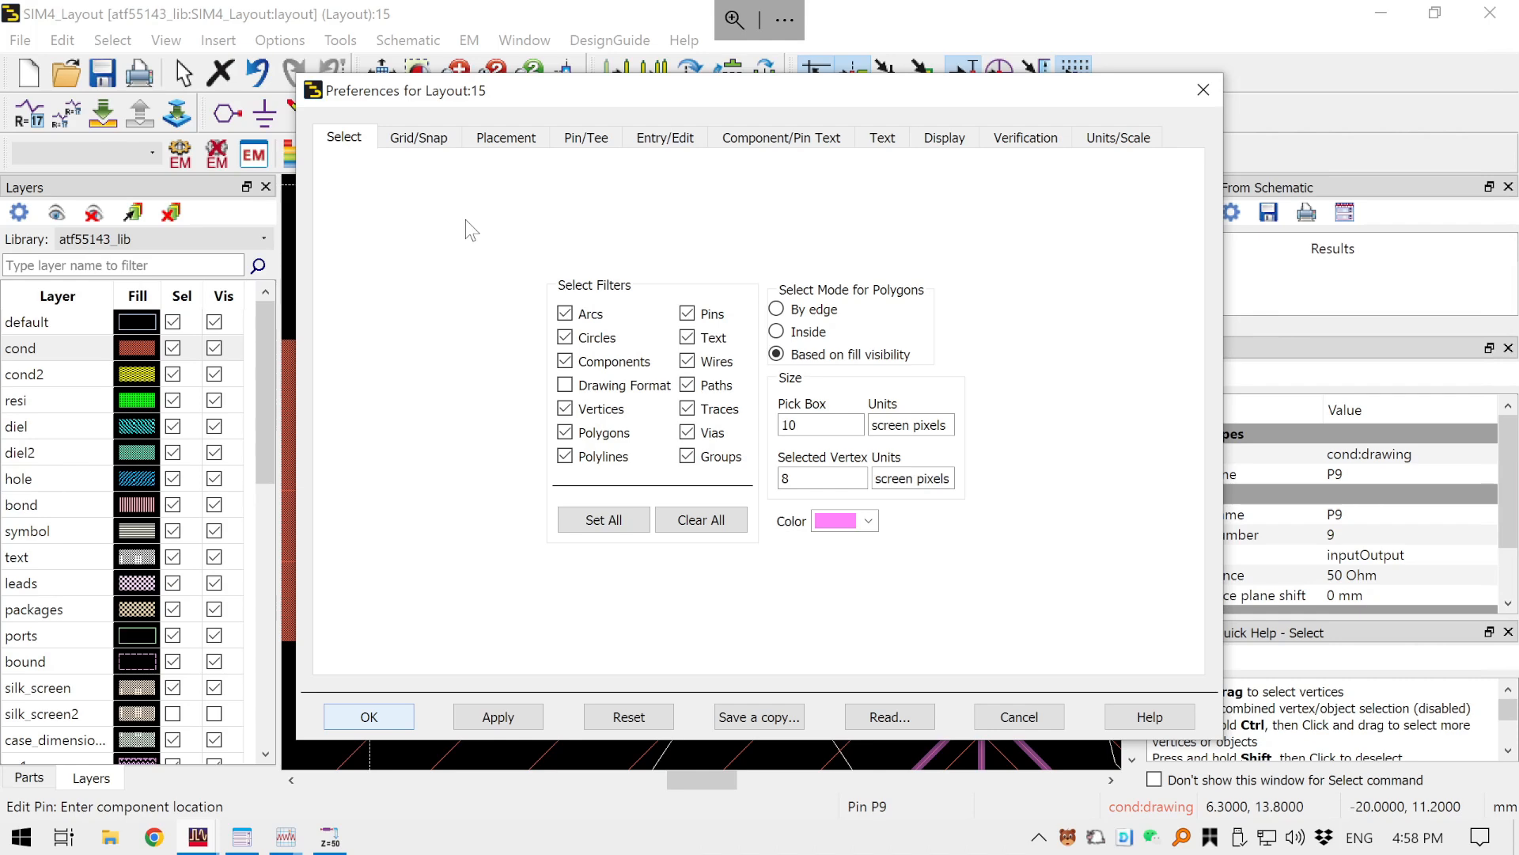
click(407, 147)
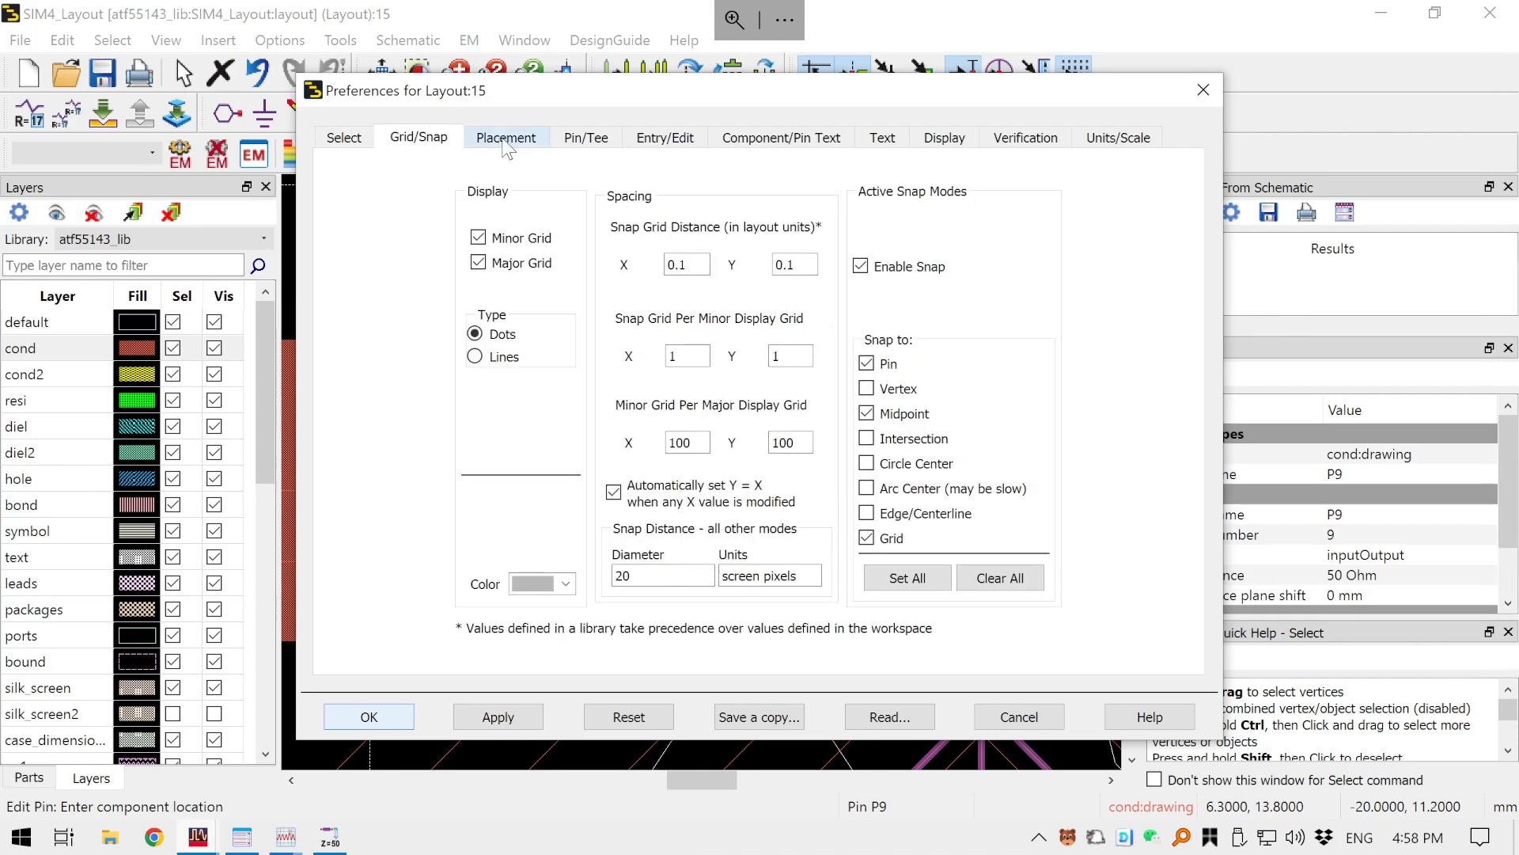
click(506, 147)
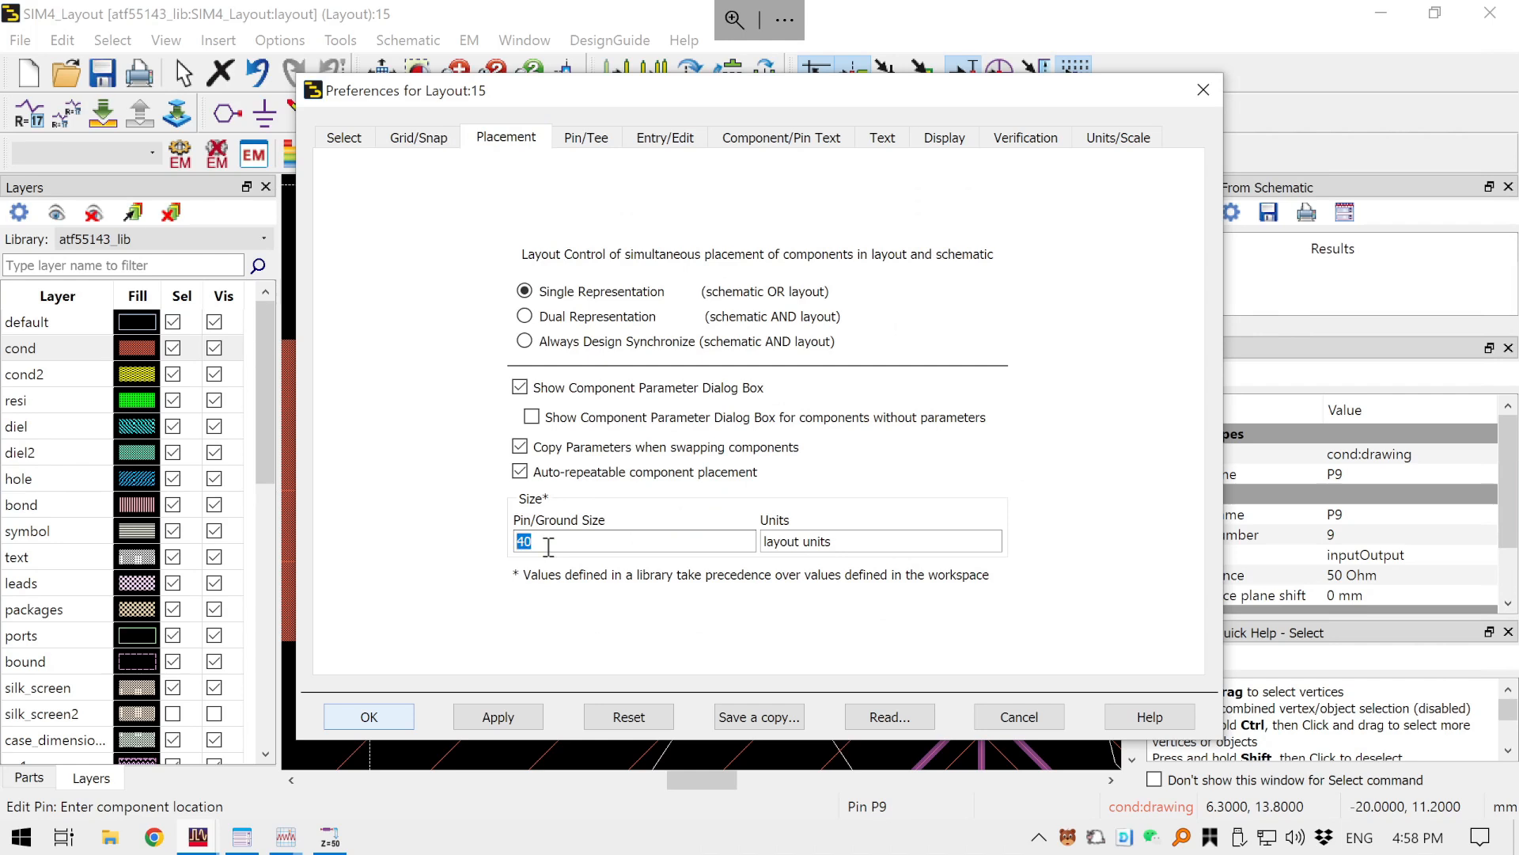
text(0)
click(534, 718)
click(383, 717)
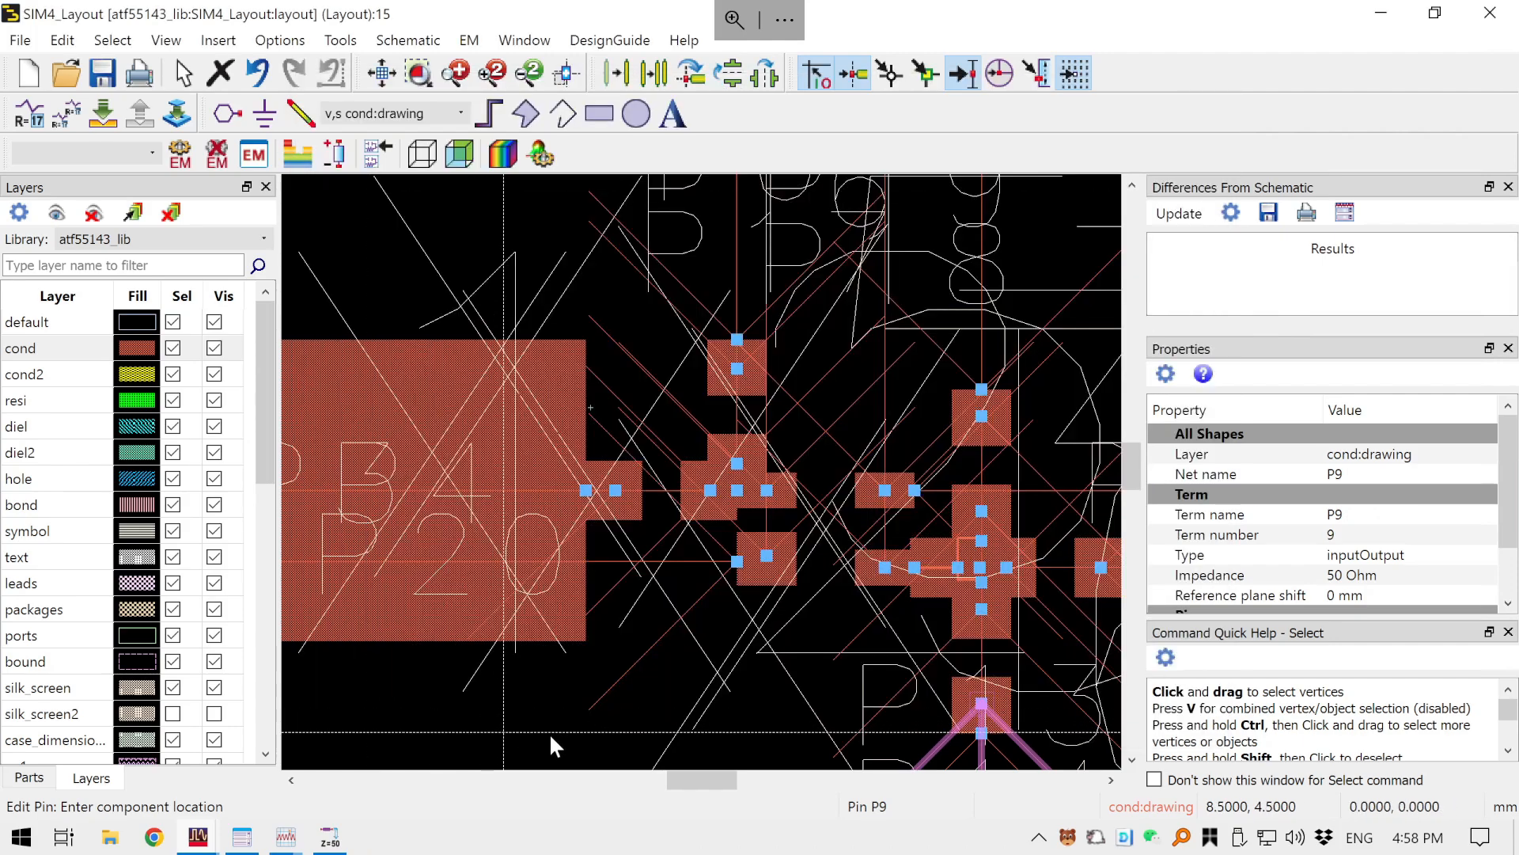
scroll(642, 650, down, 5)
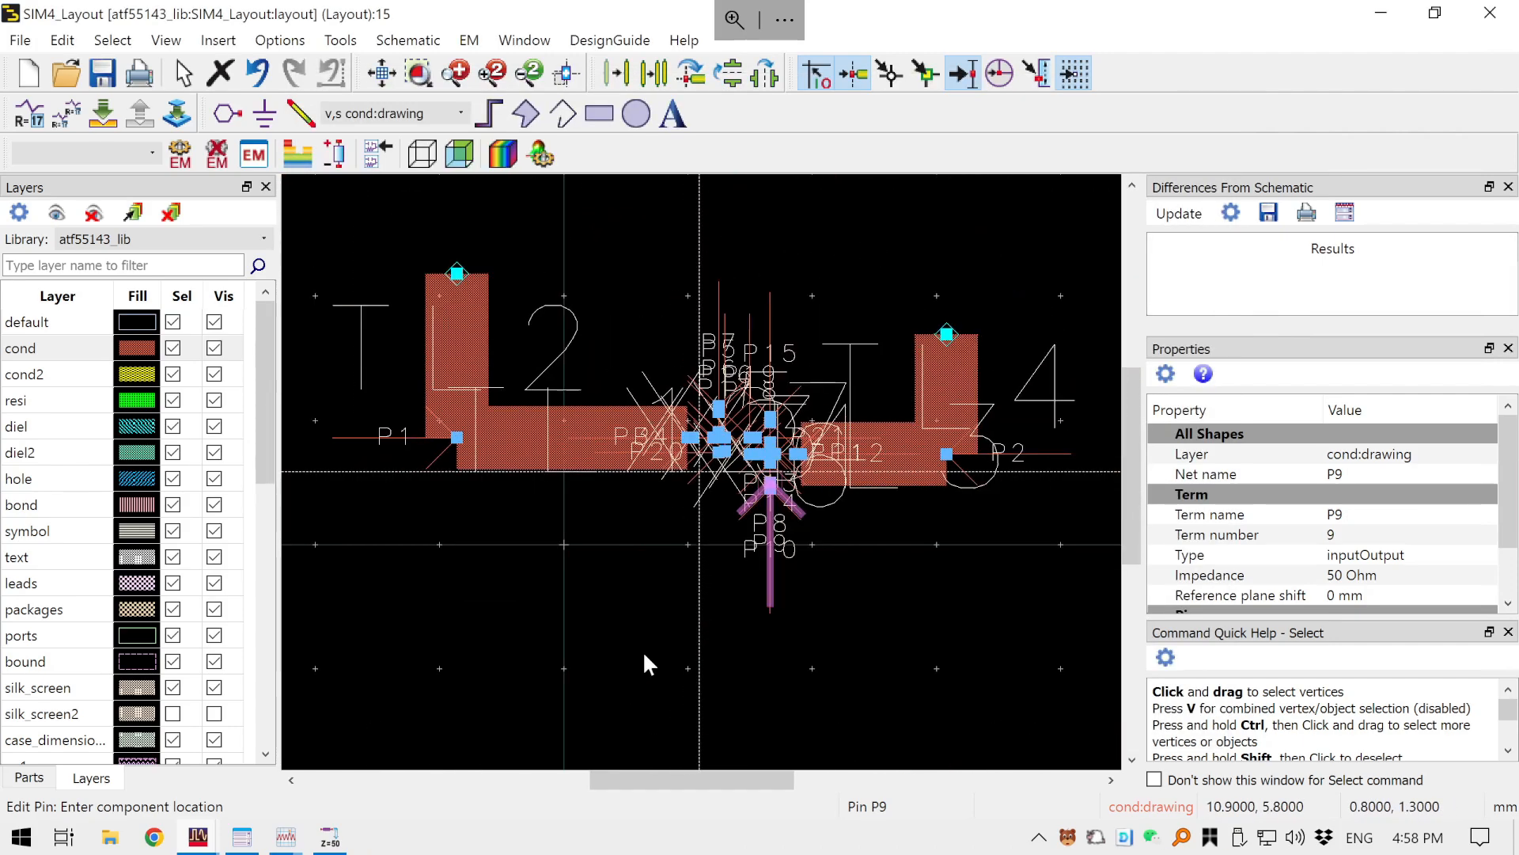
scroll(682, 584, up, 1)
scroll(759, 218, up, 4)
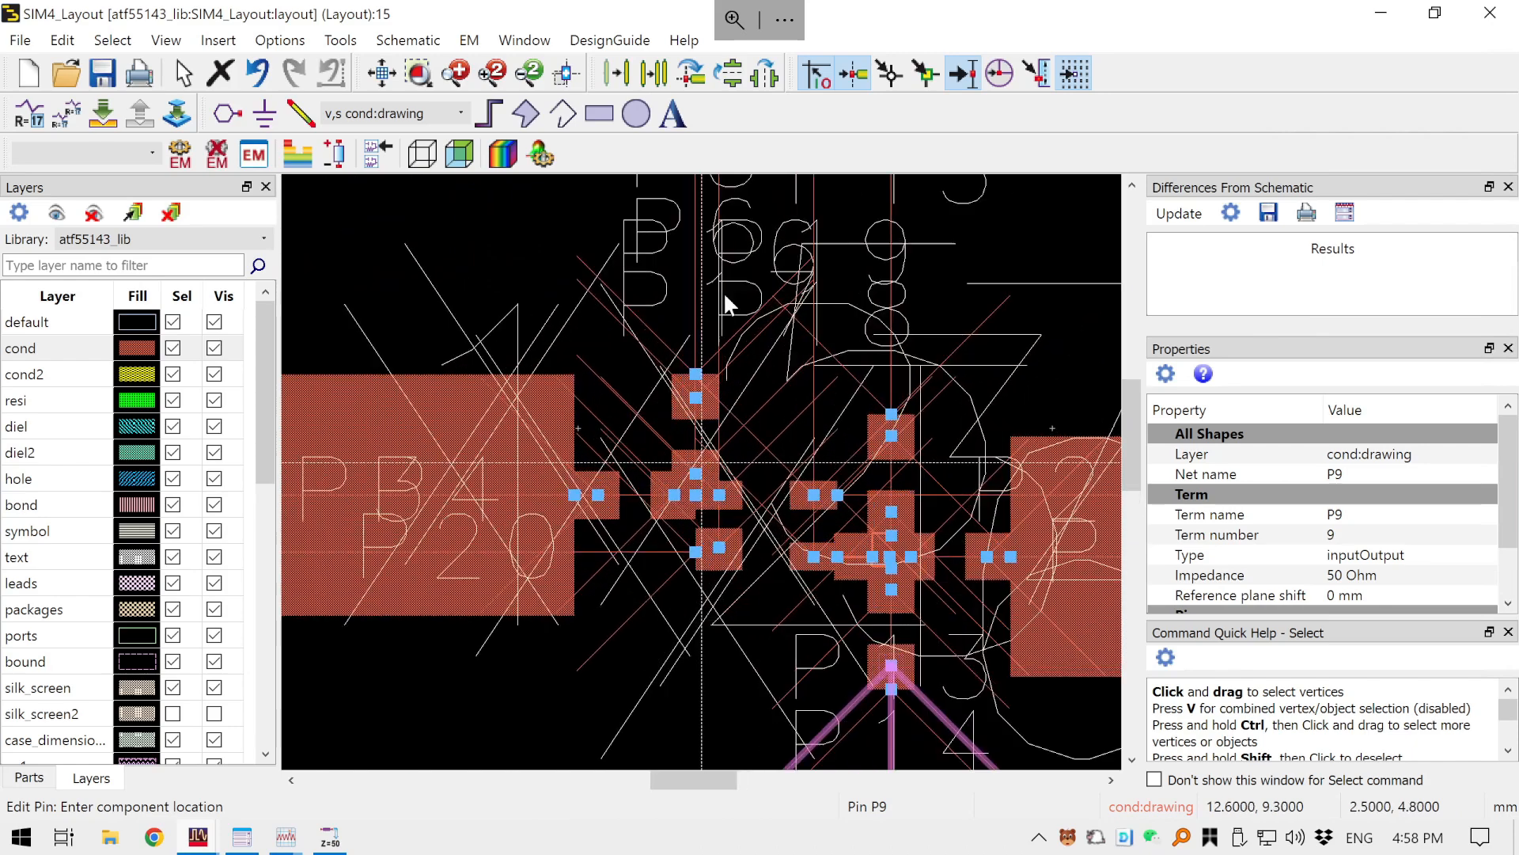
- Set the placement Pin/Ground Size to 1 layout unit in the layout preferences, and accept it
click(236, 40)
click(279, 18)
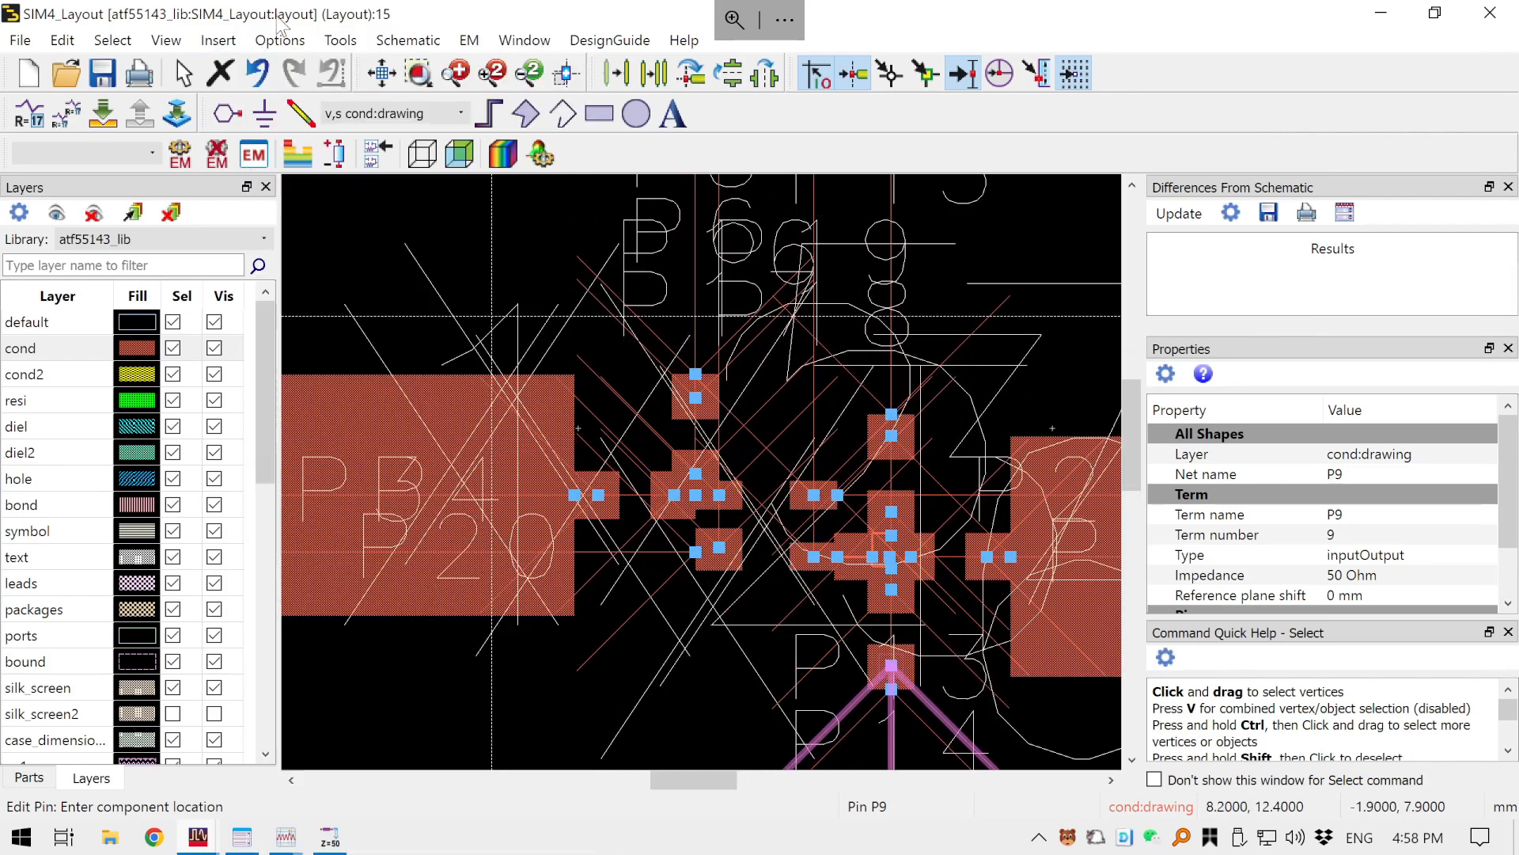
click(280, 35)
click(305, 68)
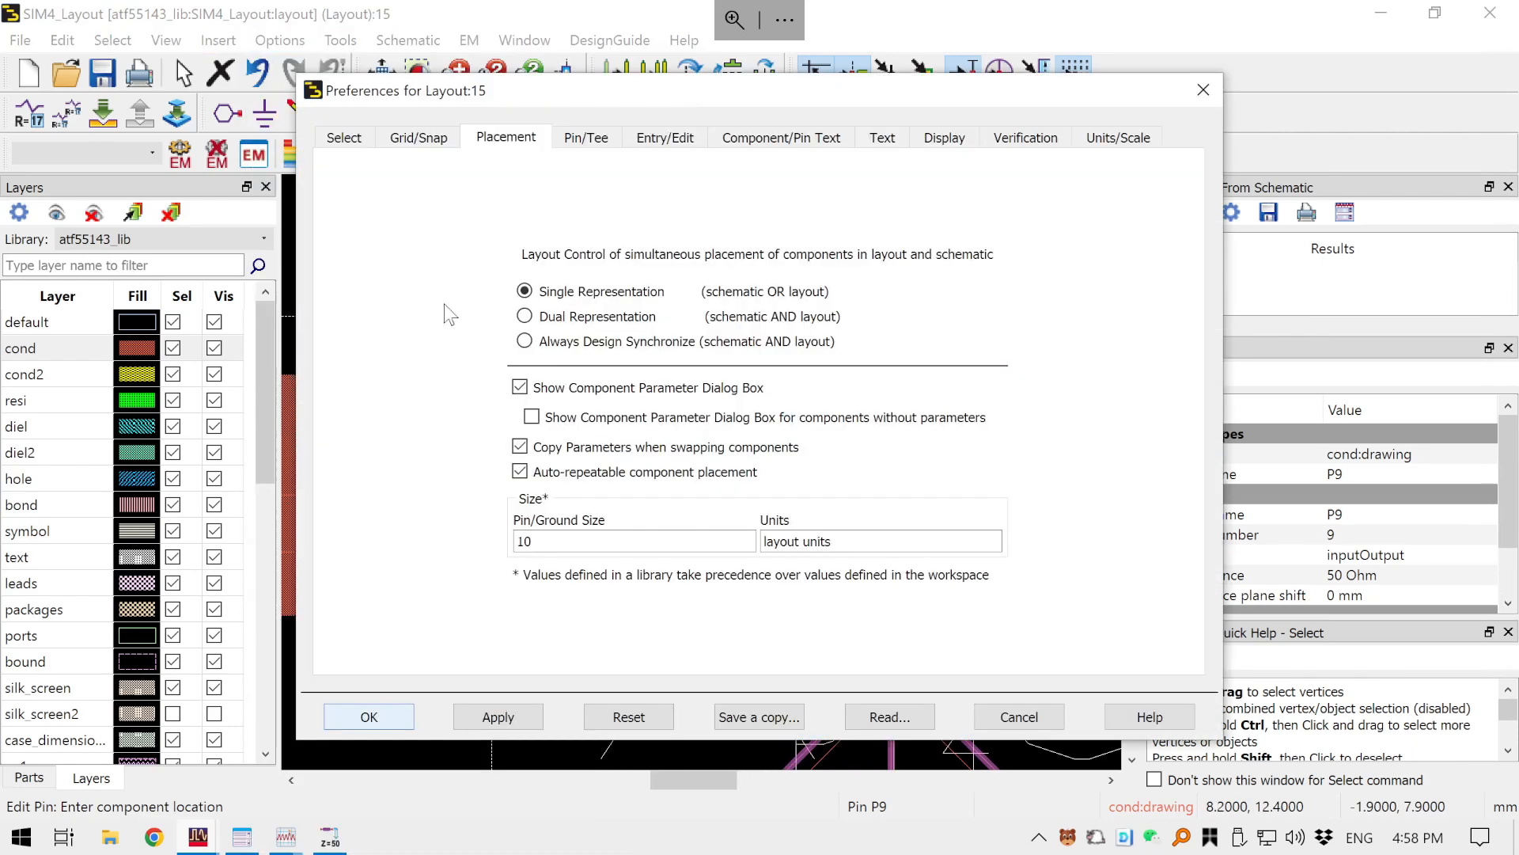
double_click(557, 542)
text(3)
click(498, 717)
click(369, 720)
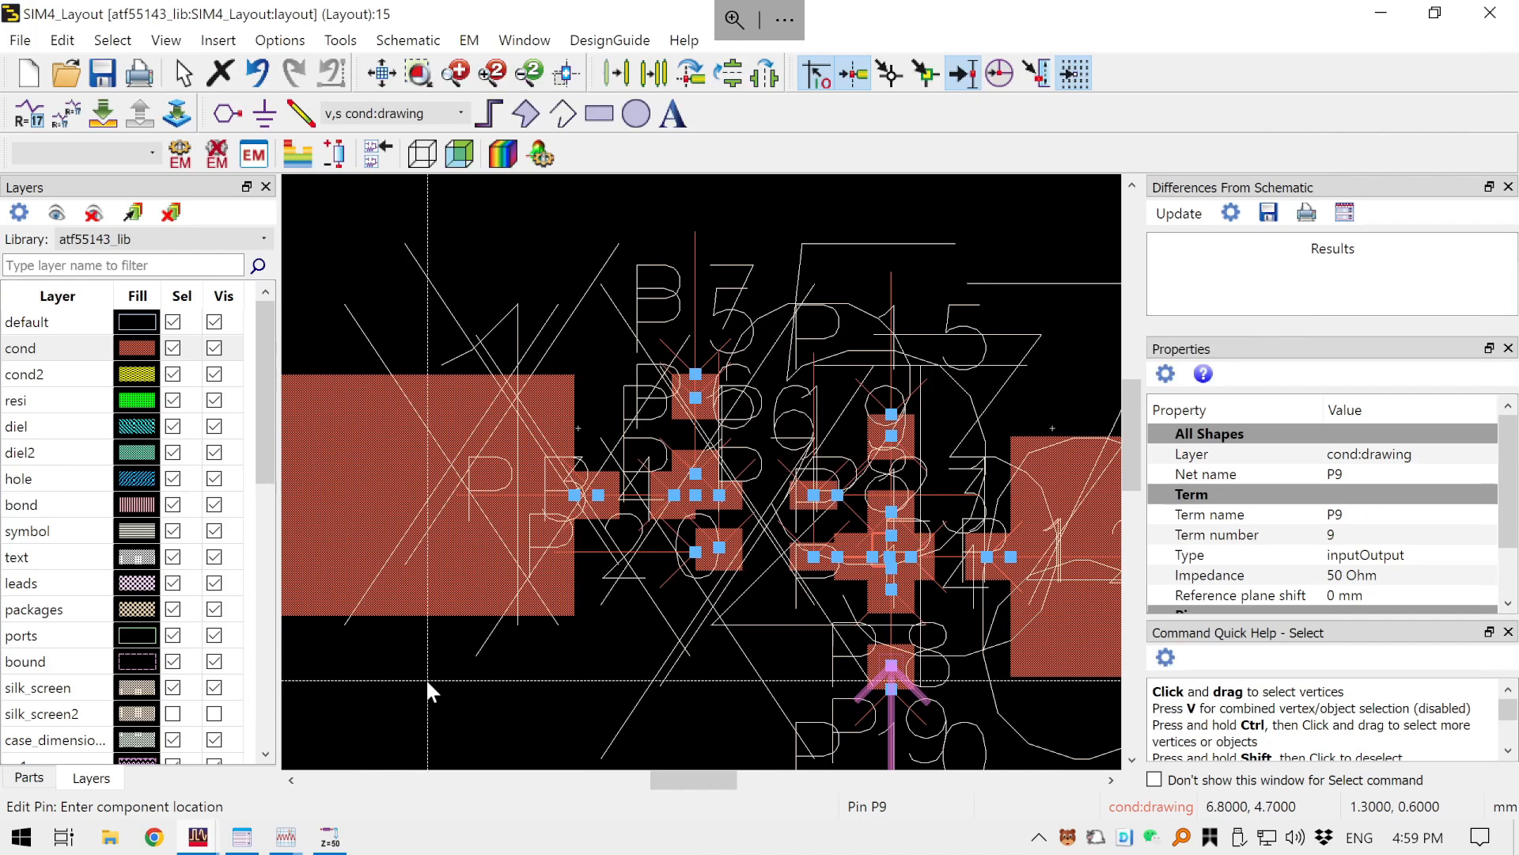
- Set both the component/pin text size and the general text size to 1 in the layout preferences
click(279, 41)
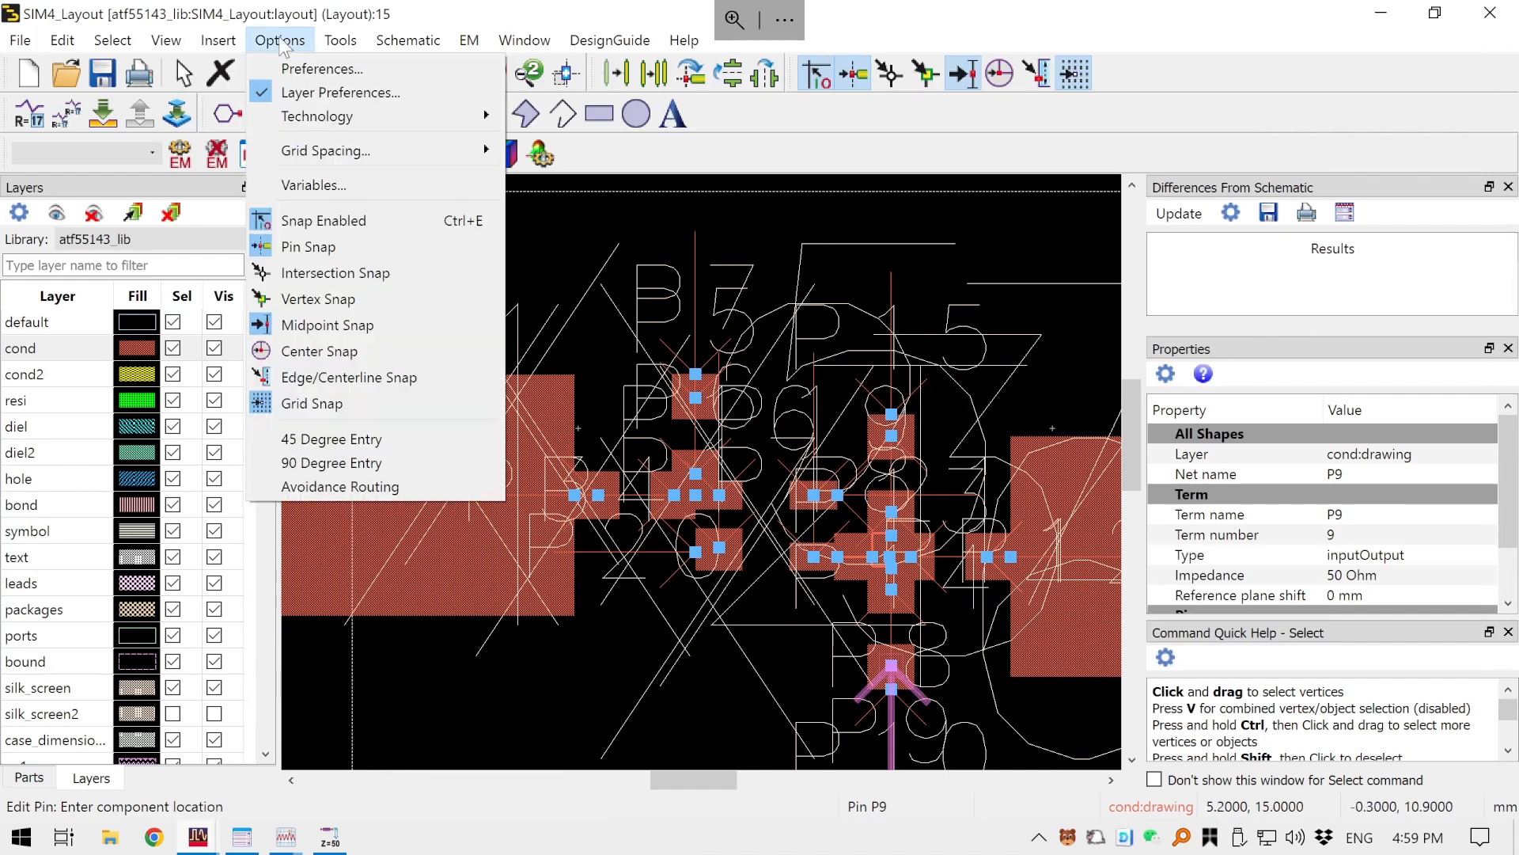
click(293, 71)
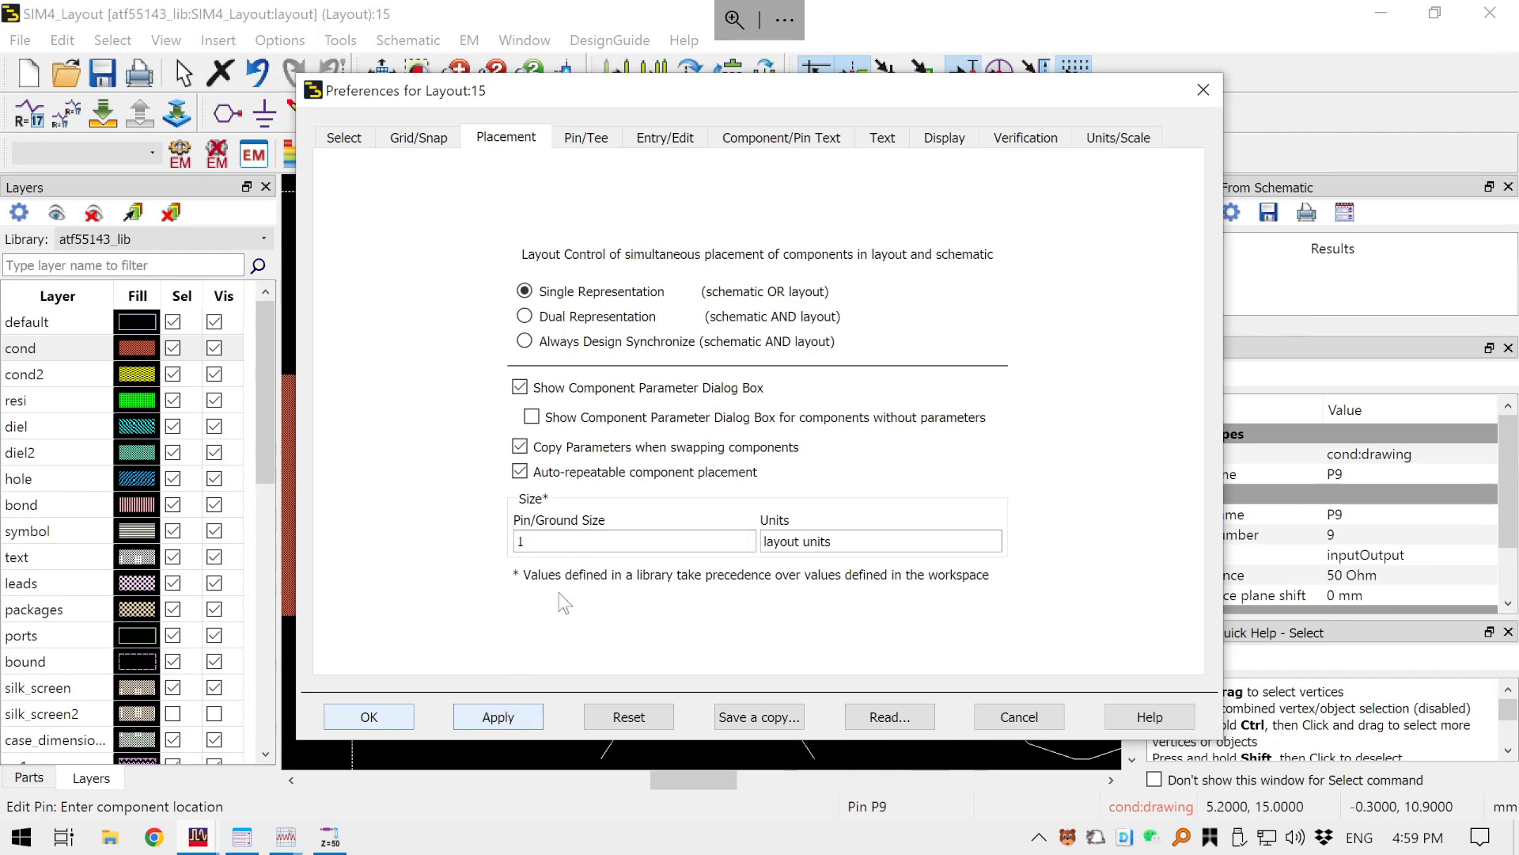
click(875, 137)
click(823, 139)
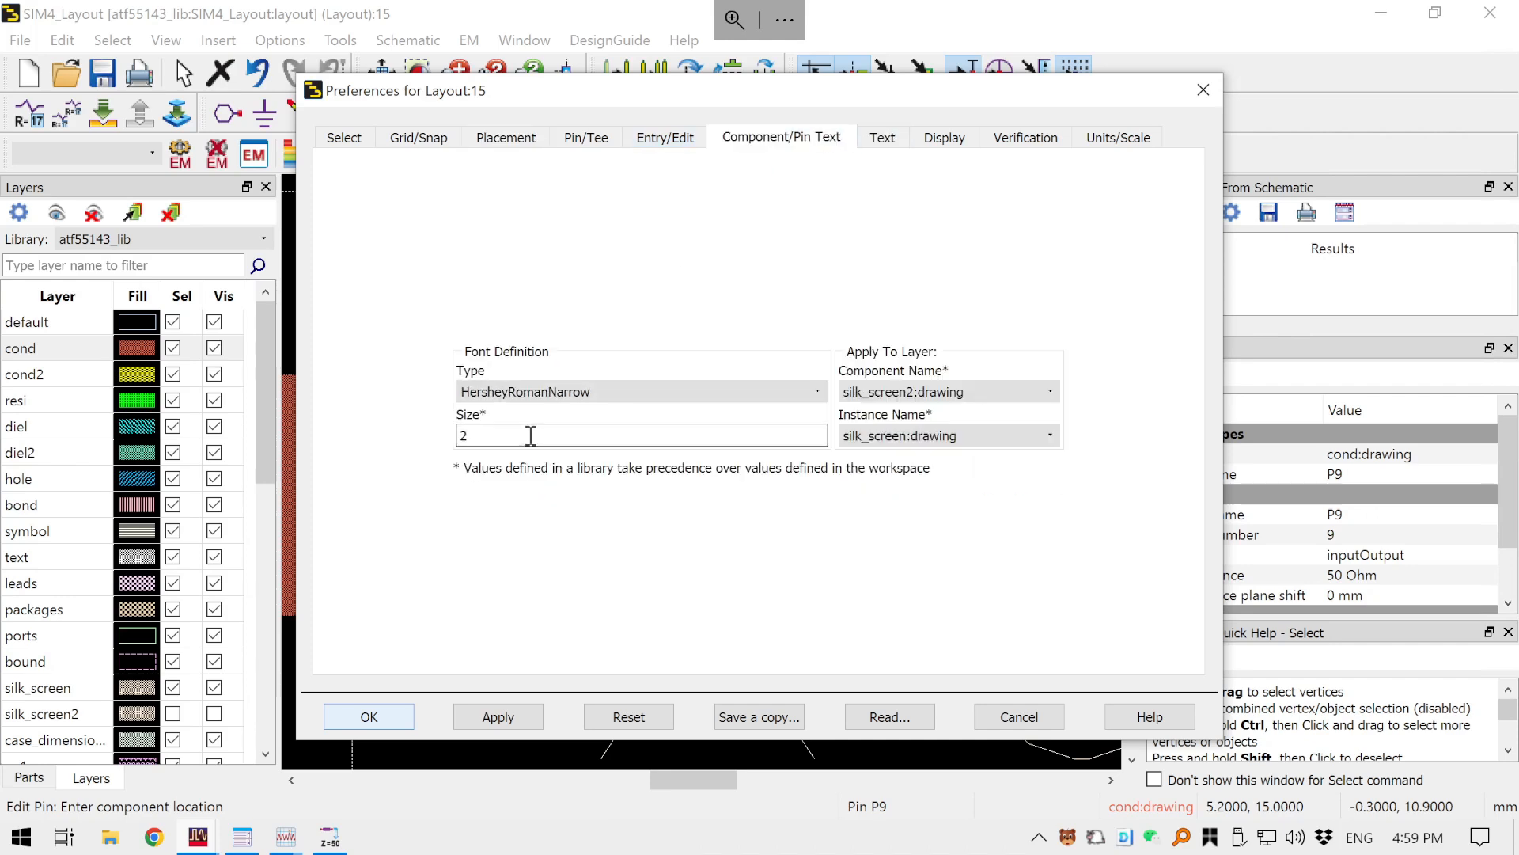
drag(530, 435, 436, 458)
text(1)
click(876, 136)
double_click(494, 400)
text(1)
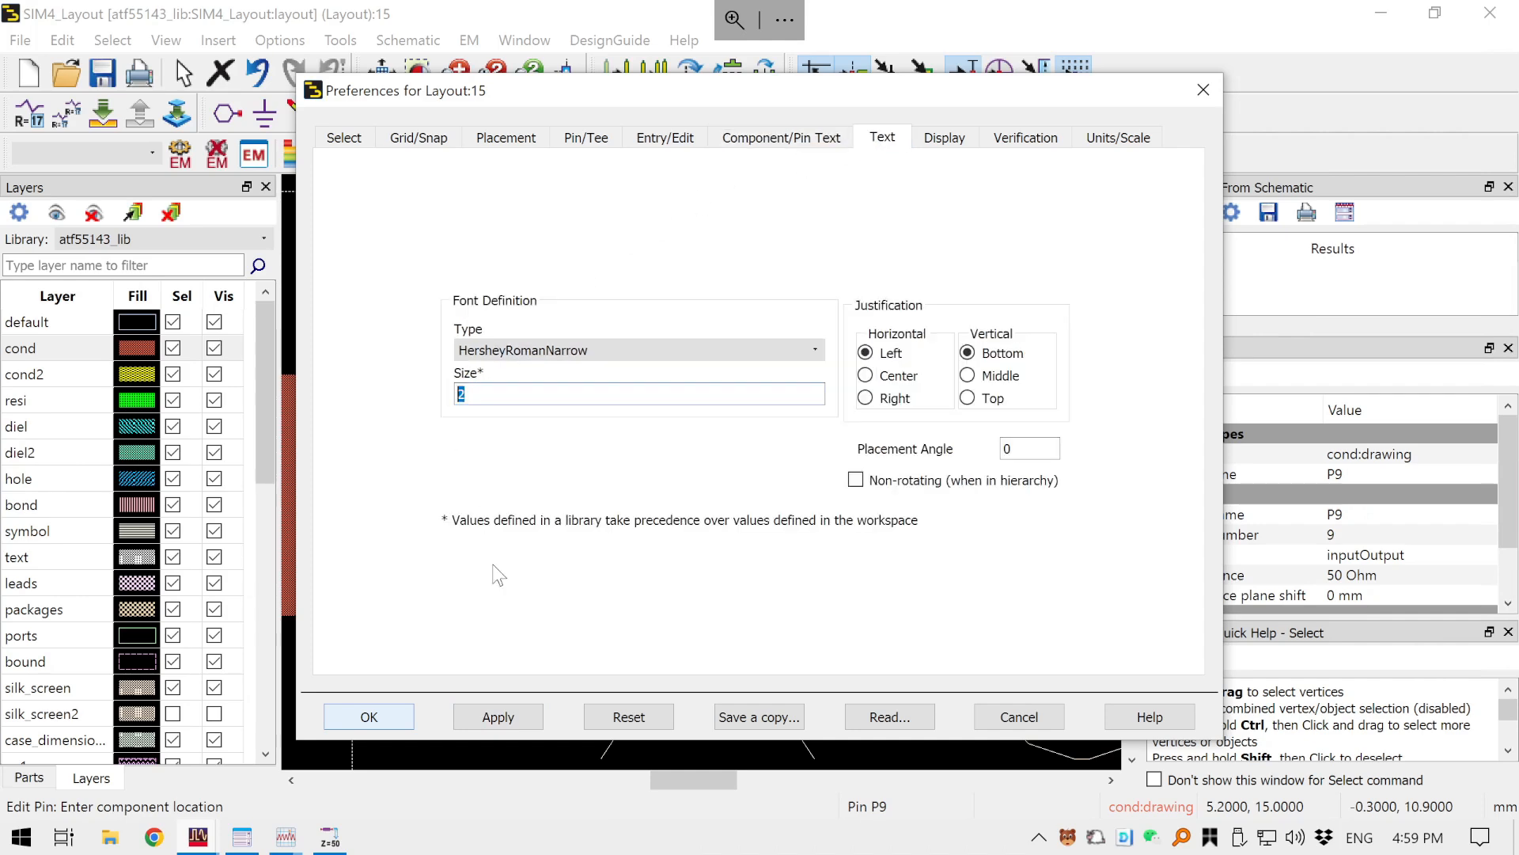
- Set the pin size and the tee size to 5 screen pixels, and accept the layout preferences
click(657, 137)
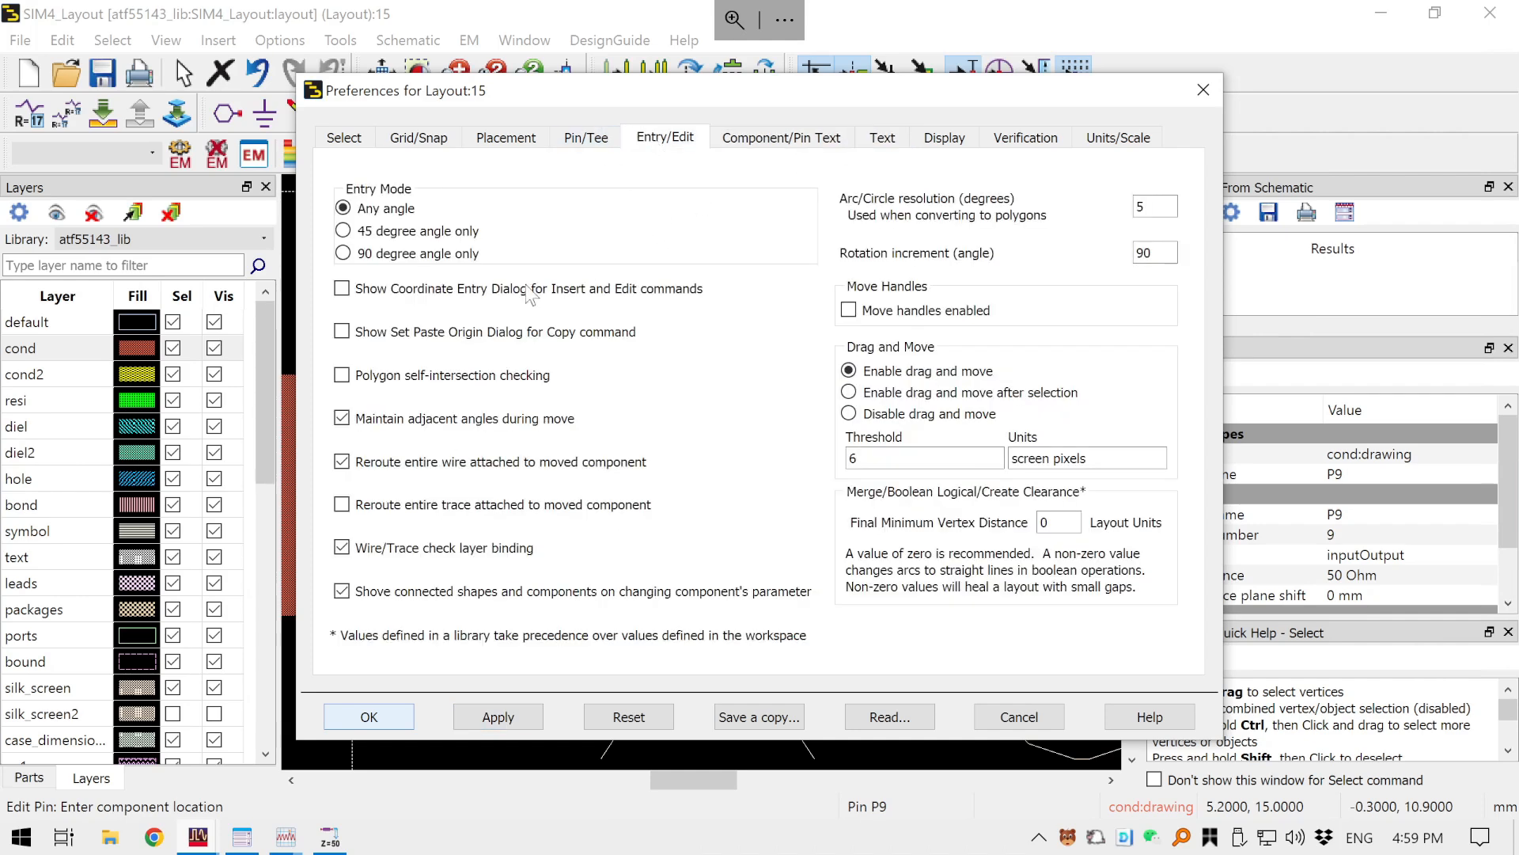
click(586, 137)
drag(526, 353, 487, 349)
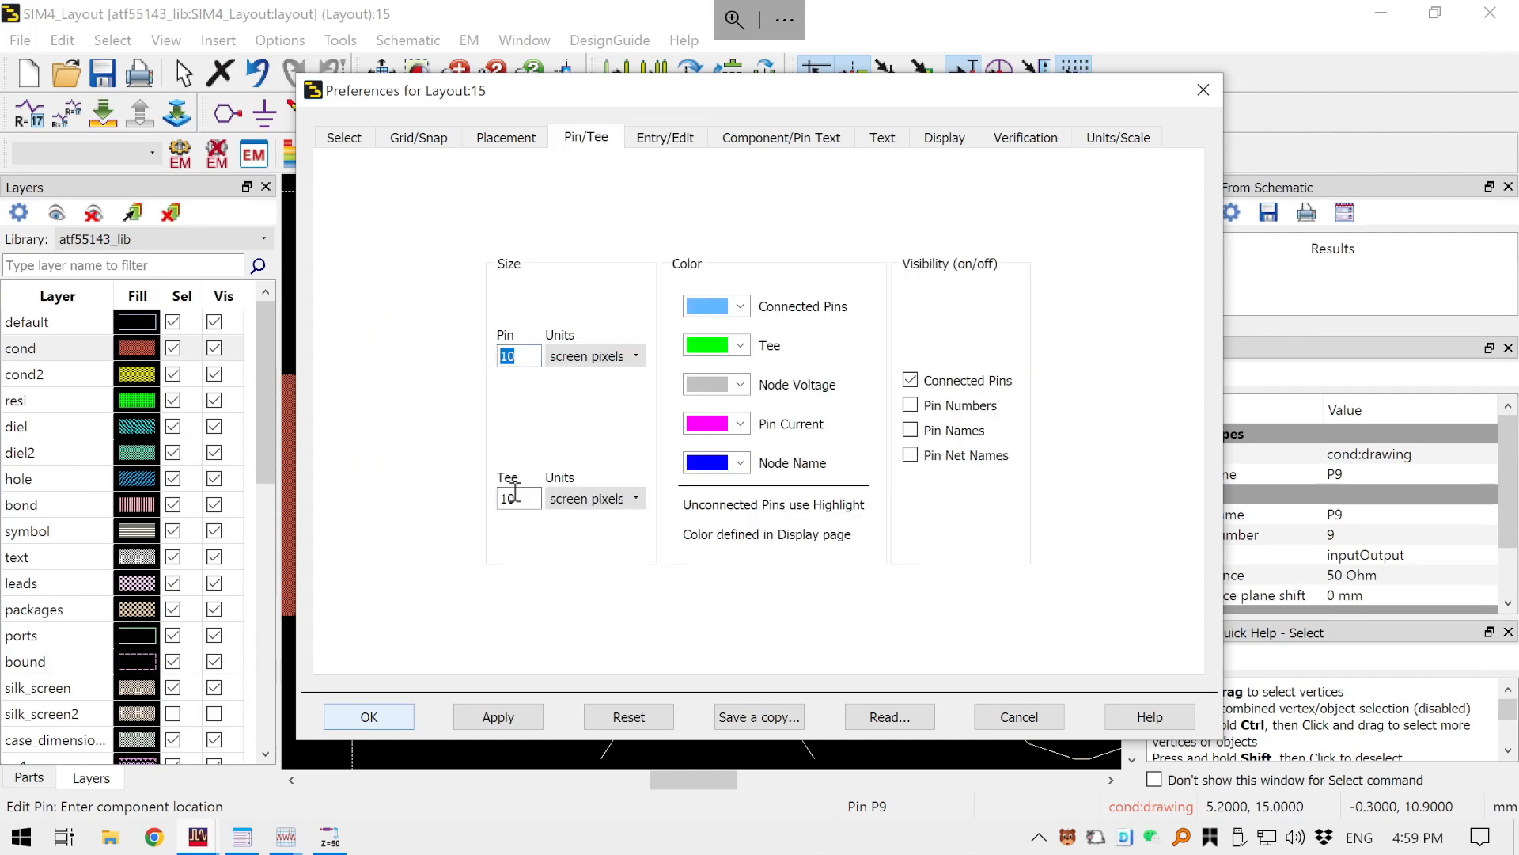
text(5)
drag(535, 503, 479, 500)
text(5)
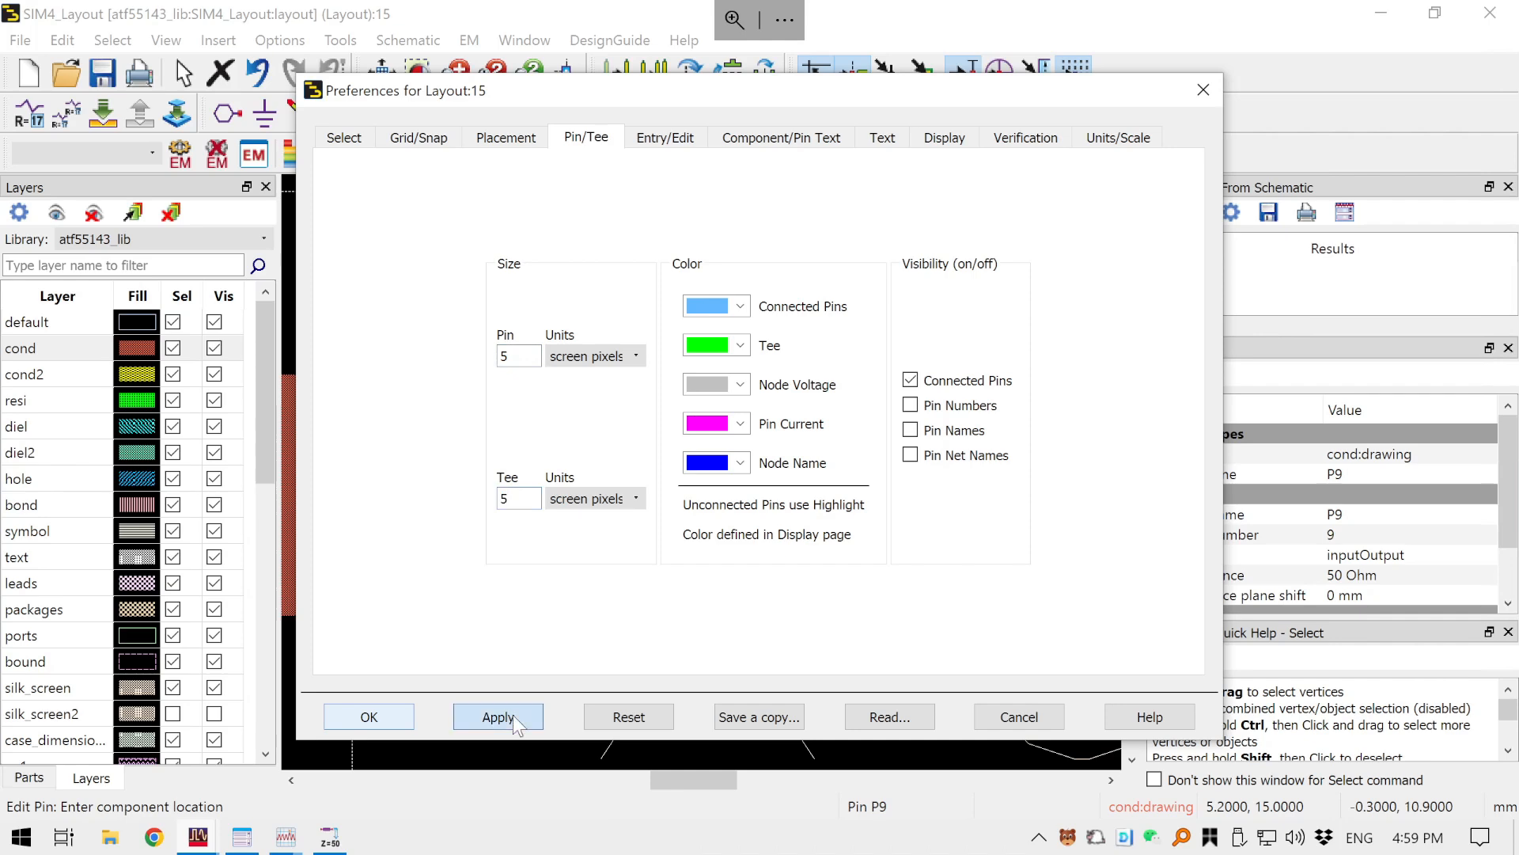
click(394, 717)
- Set the placement Pin/Ground Size to 0.2 layout units in the layout preferences
scroll(513, 647, down, 2)
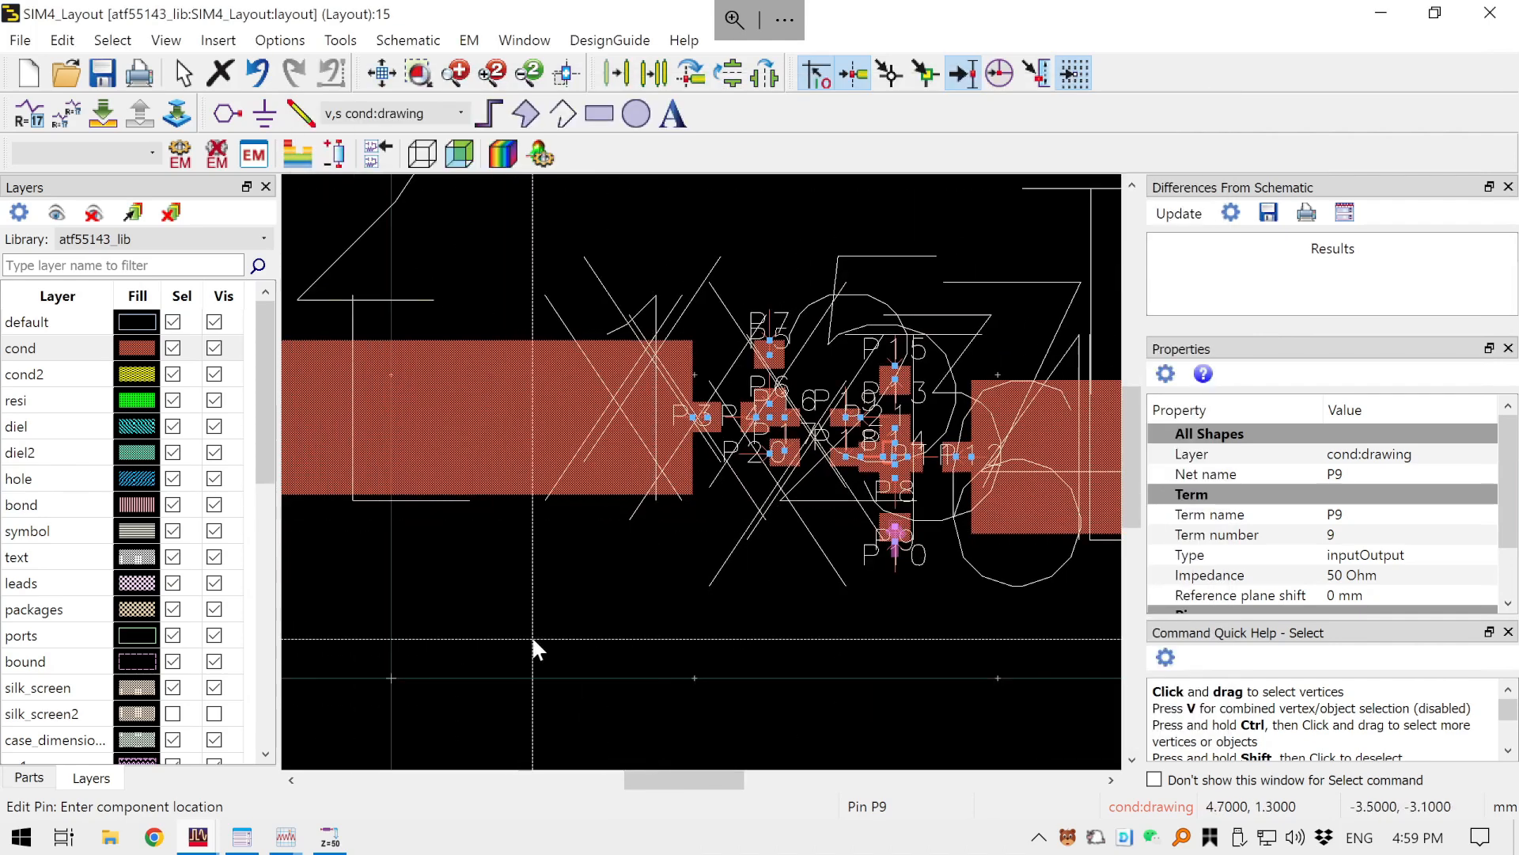
drag(656, 491, 531, 553)
scroll(725, 396, up, 5)
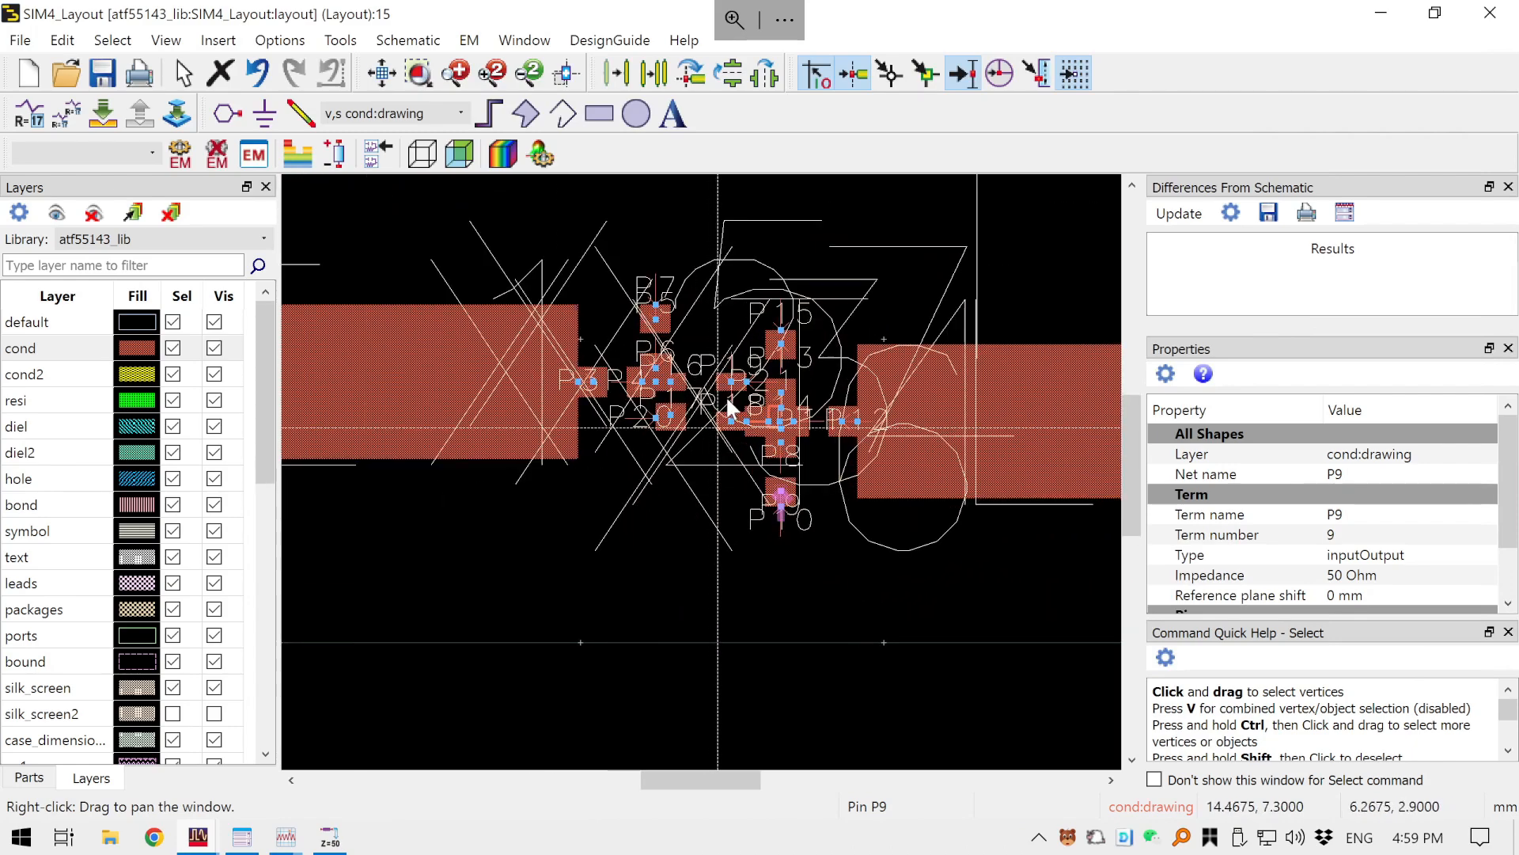
scroll(656, 400, down, 3)
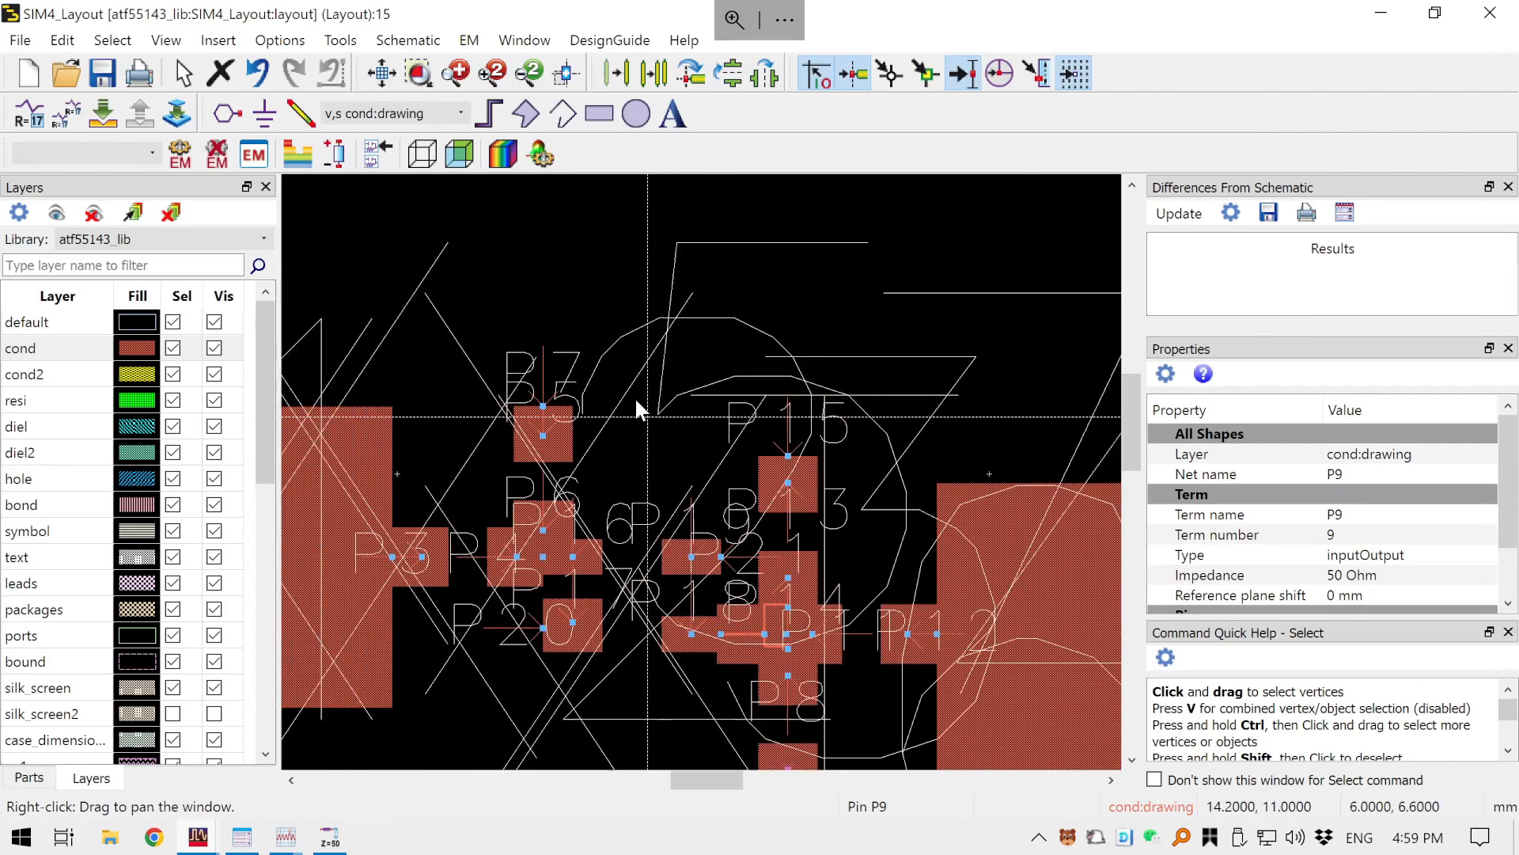
scroll(546, 261, up, 1)
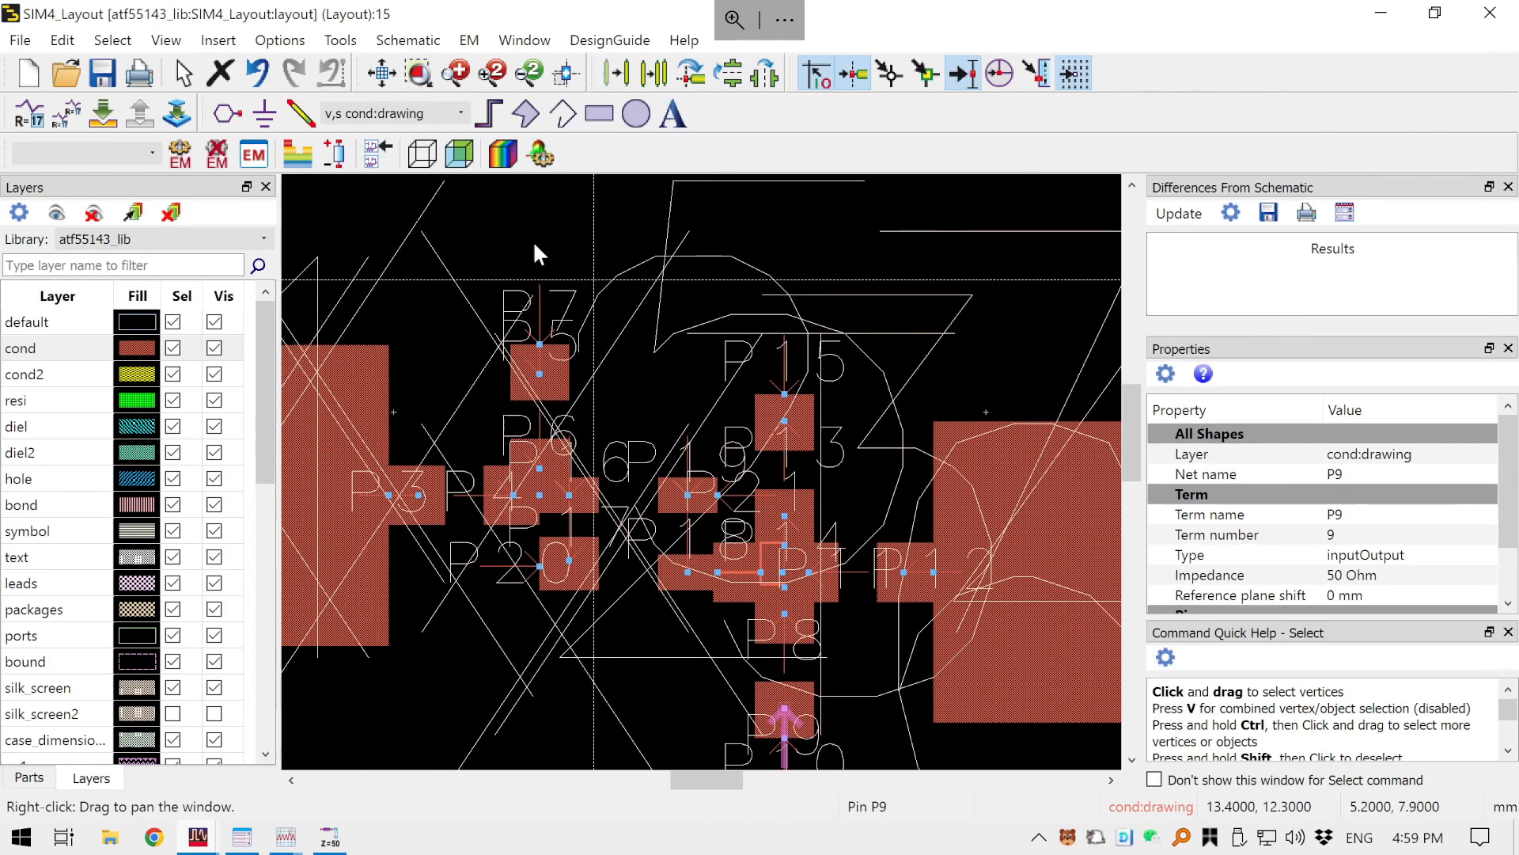
click(279, 40)
click(321, 70)
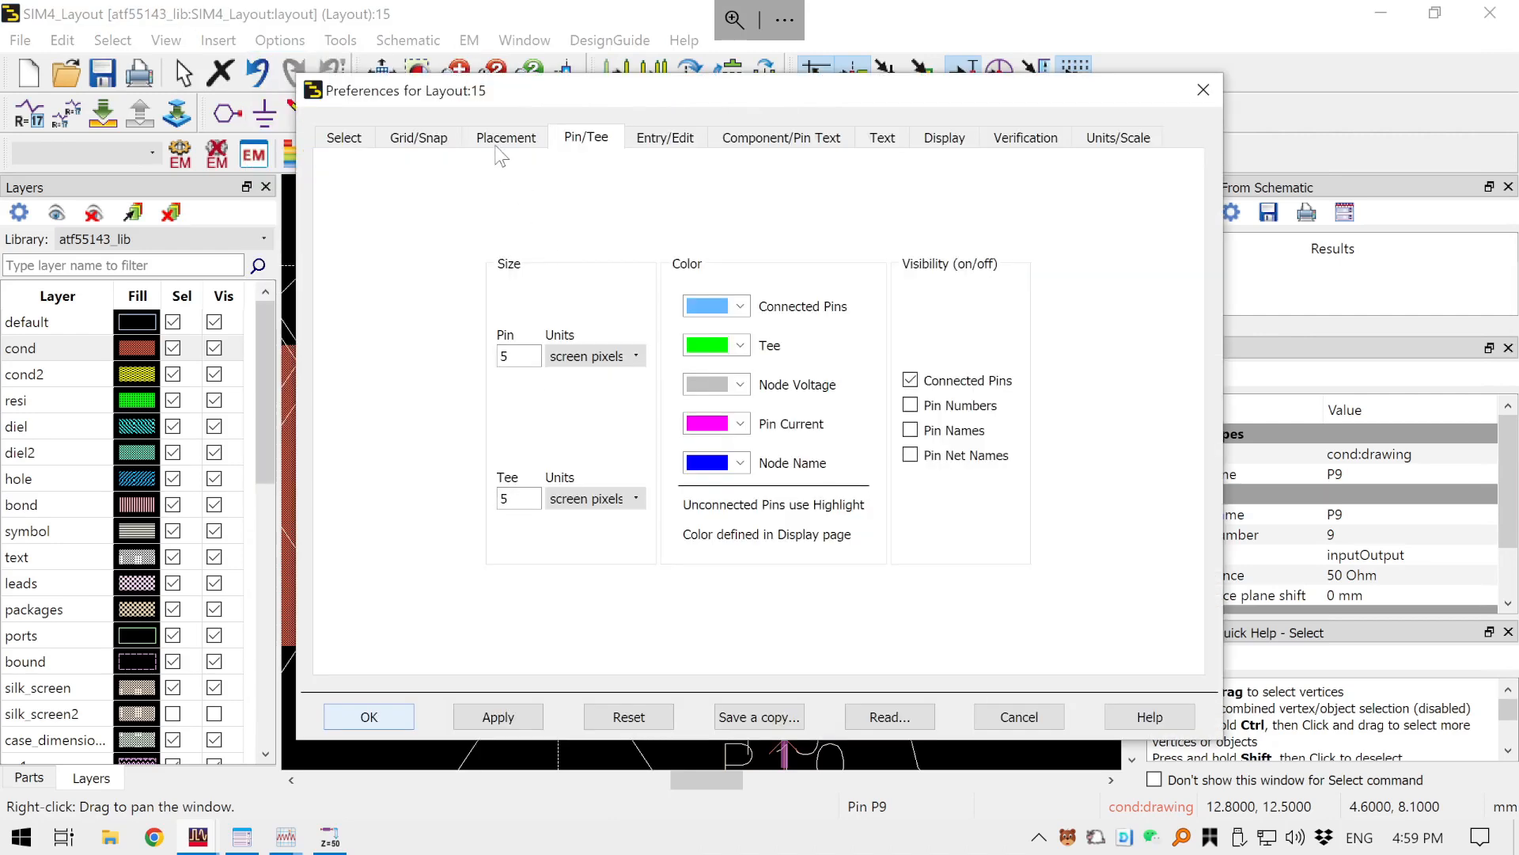
click(691, 137)
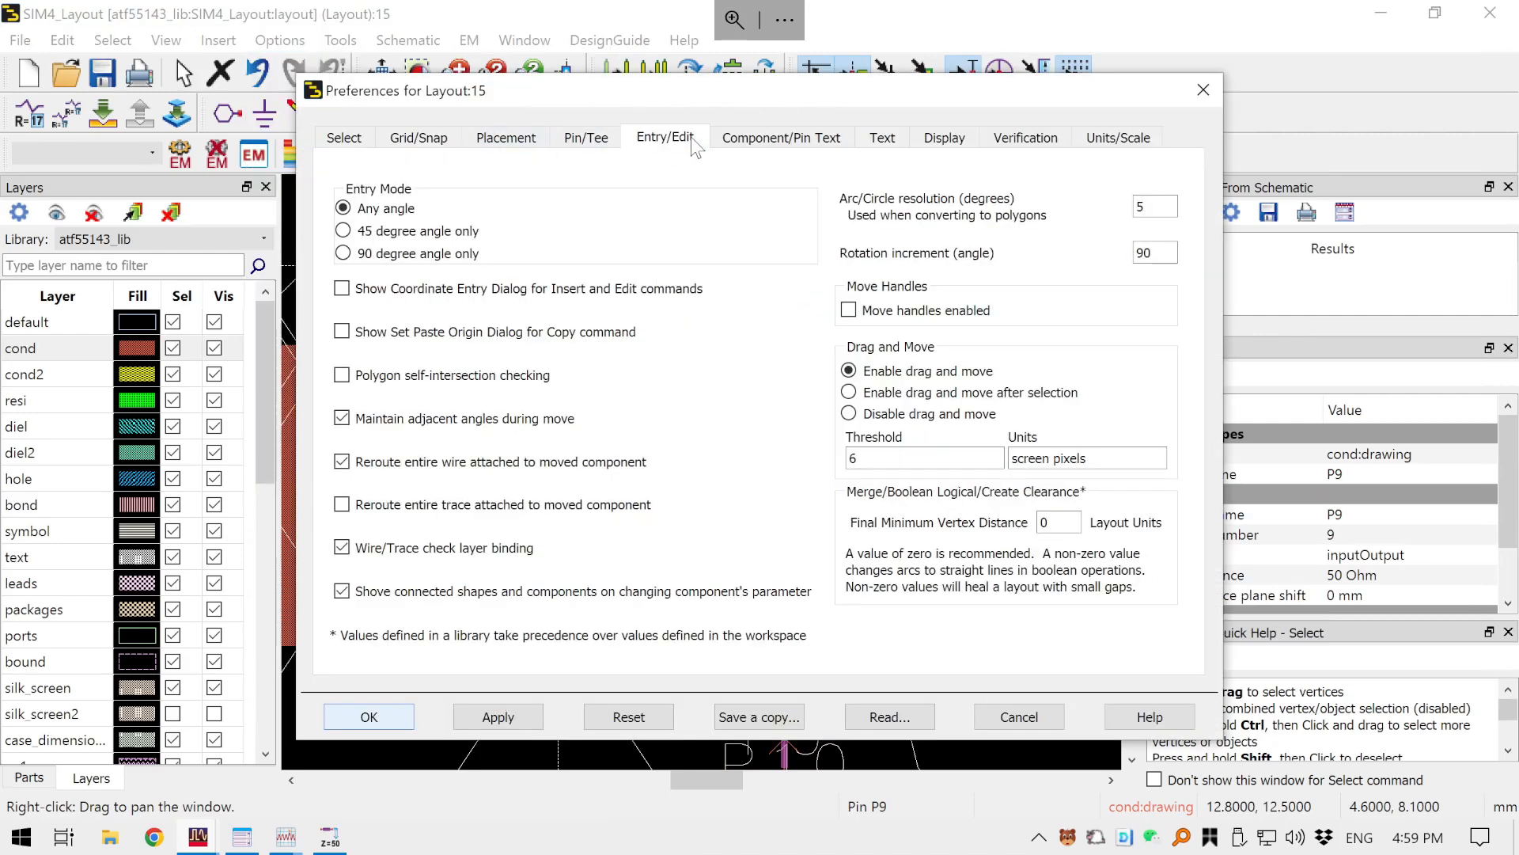
click(485, 136)
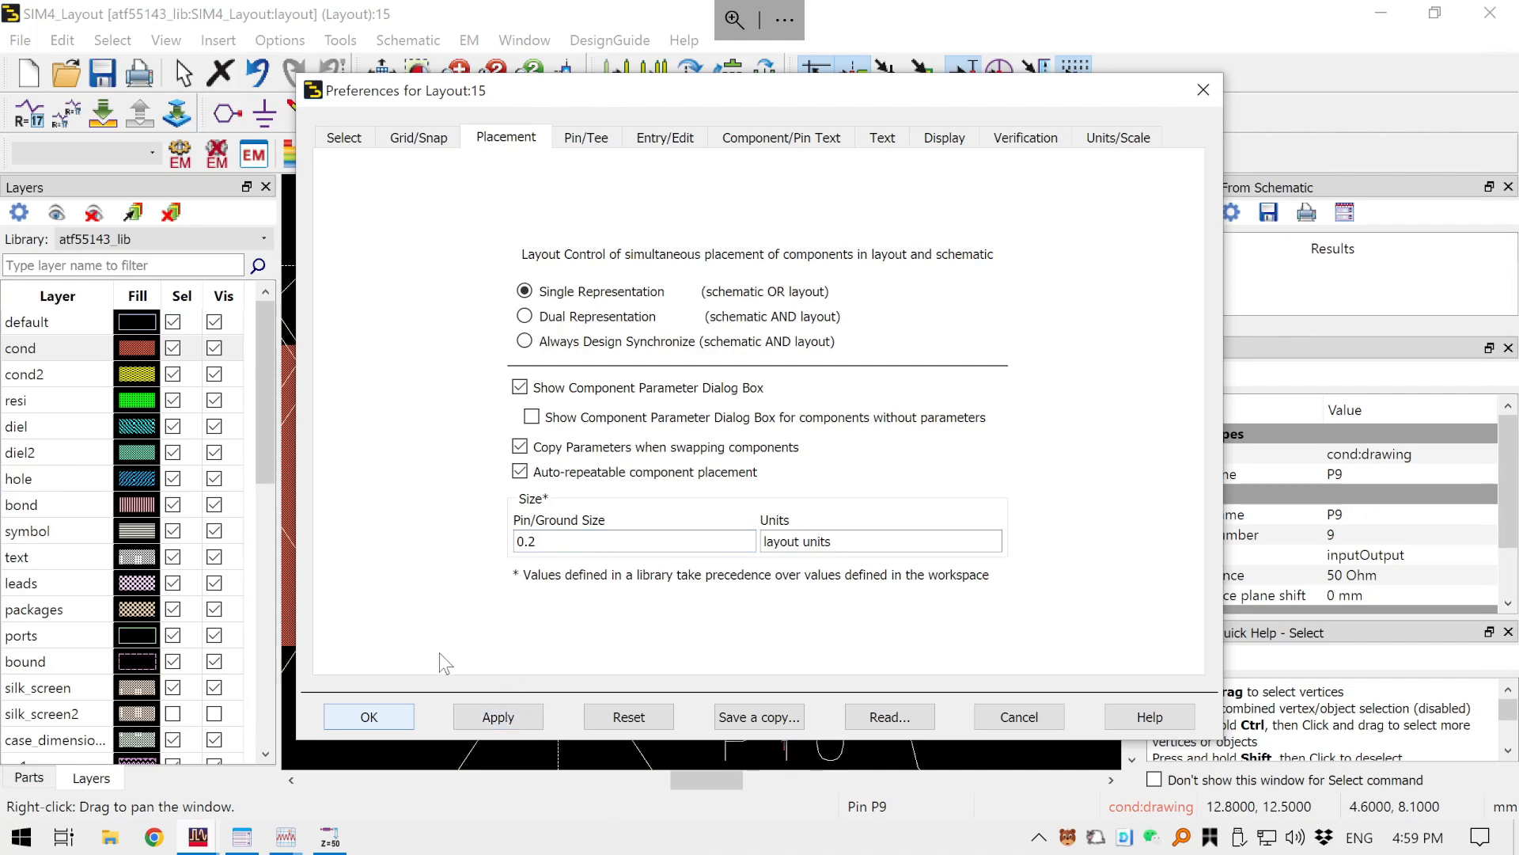
- Review the pin/tee, entry/edit, component/pin text, text and display settings, and accept the layout preferences
click(586, 140)
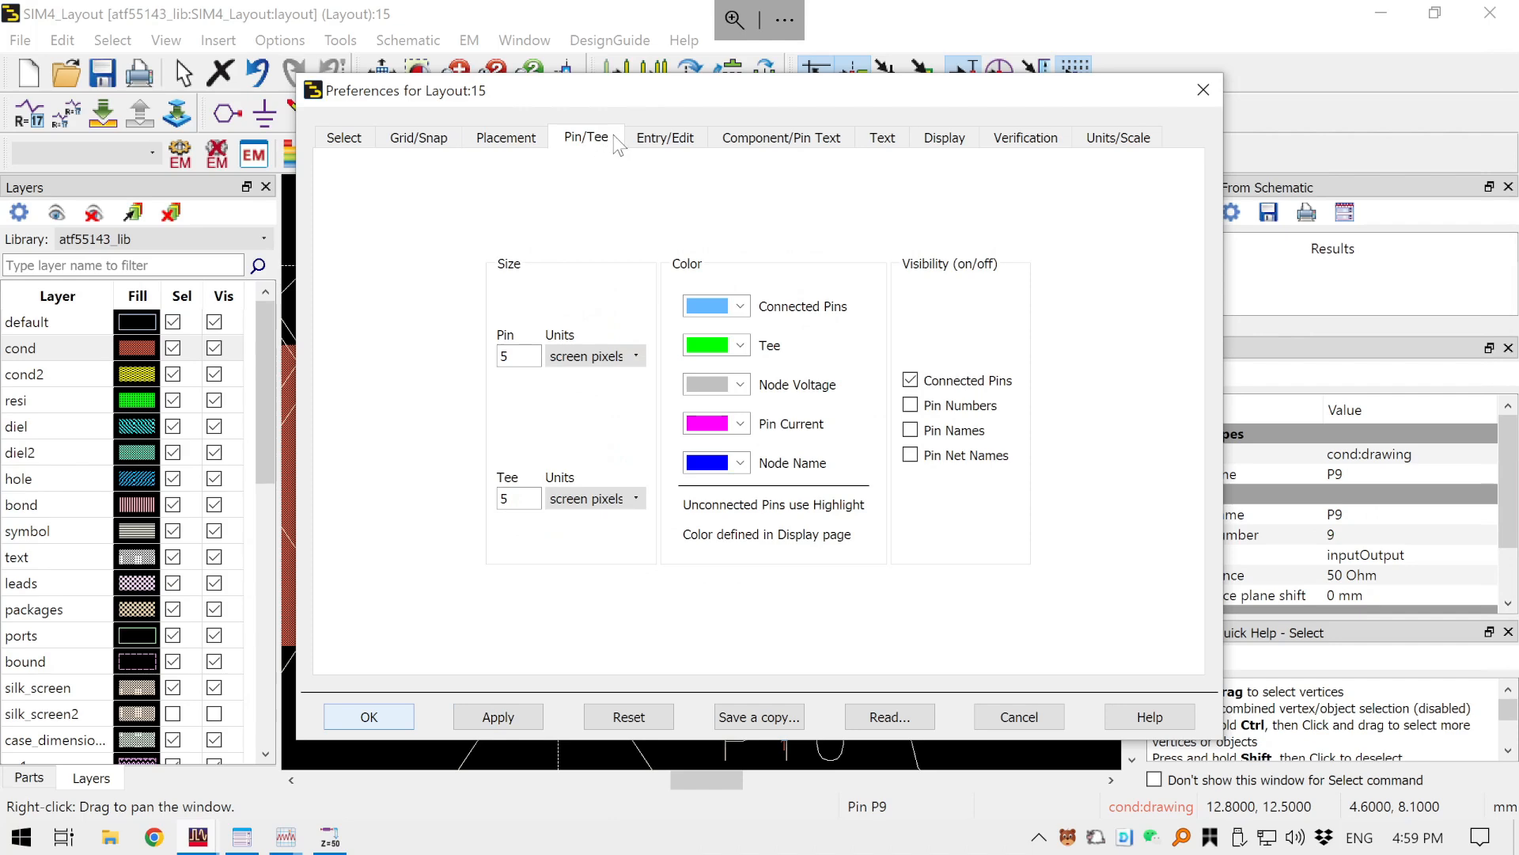
click(675, 142)
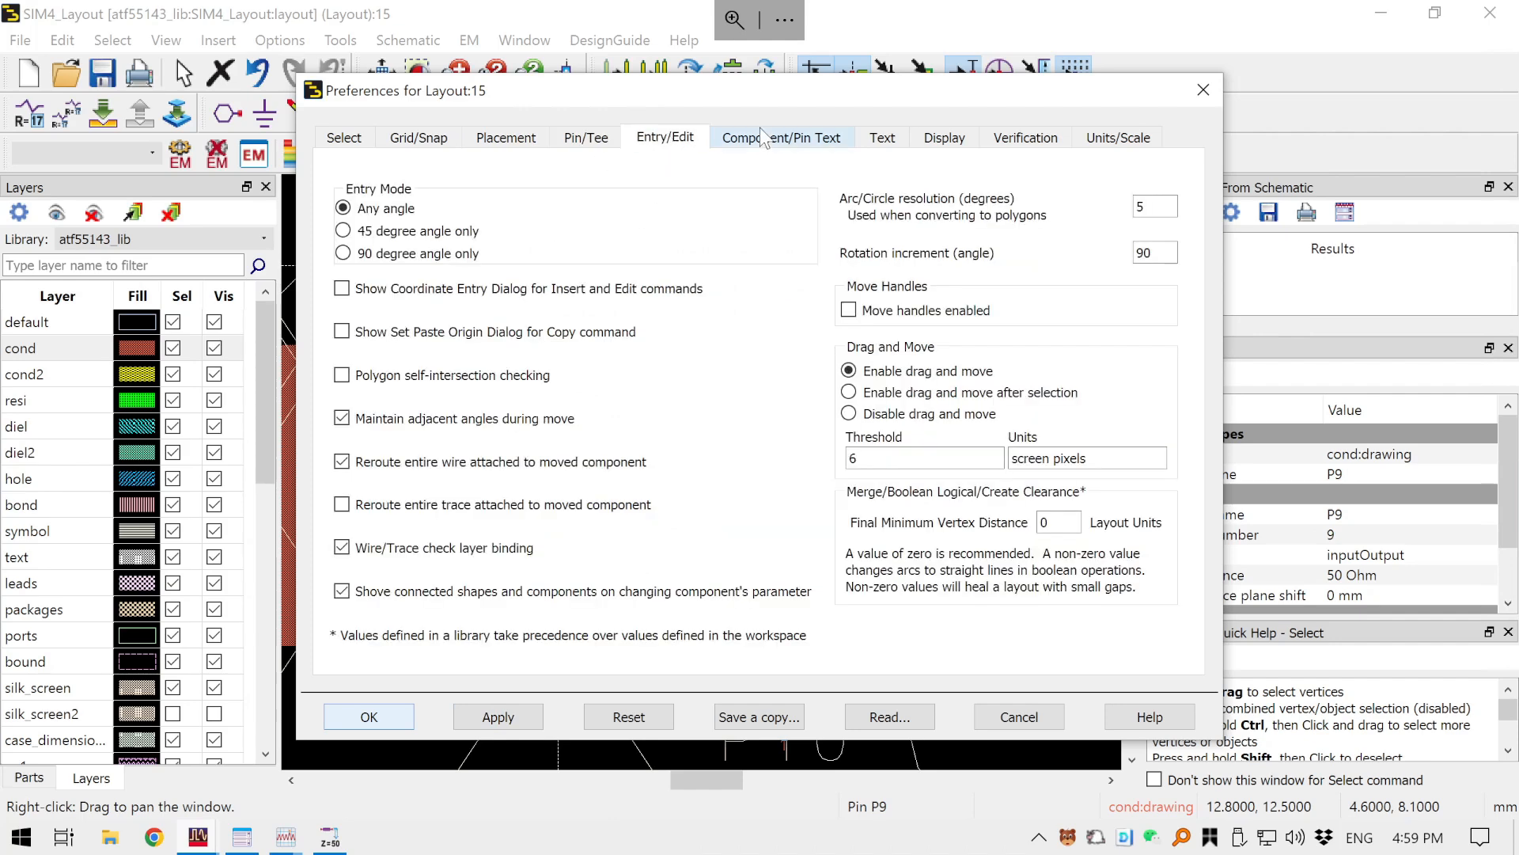
click(770, 148)
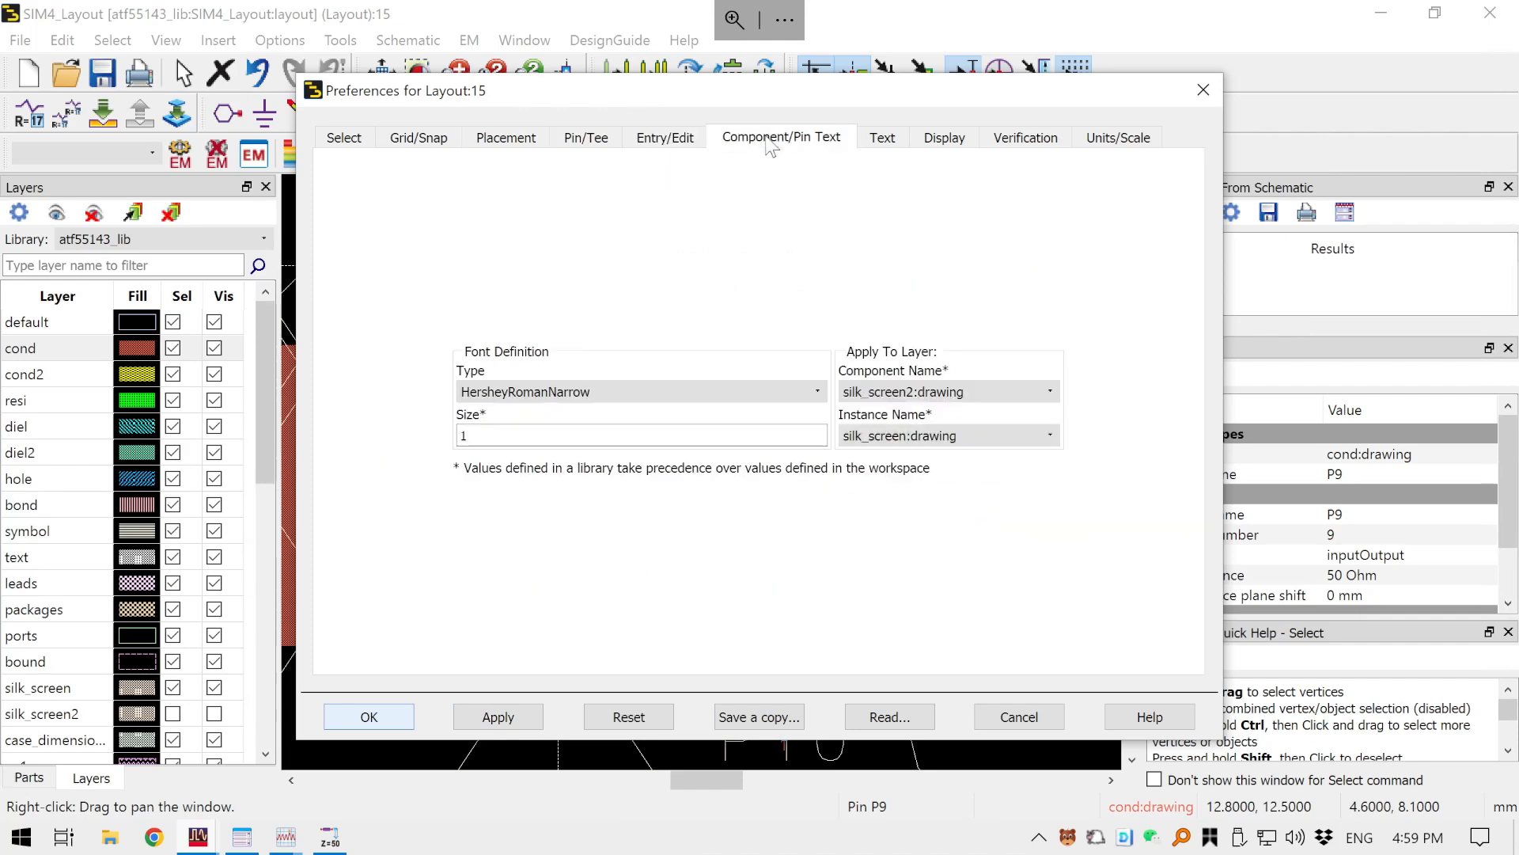
click(895, 150)
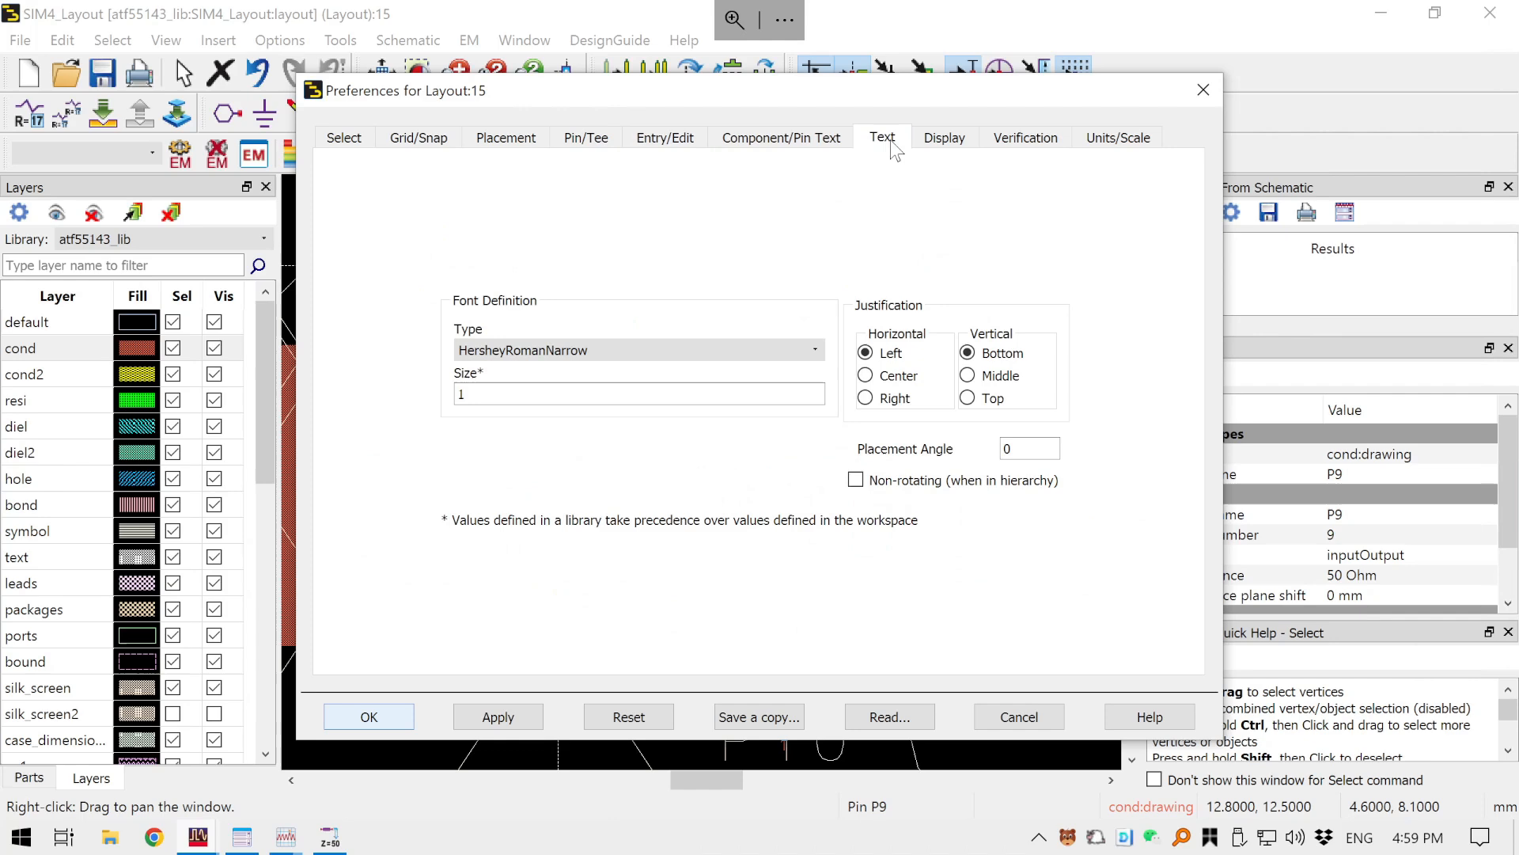
click(825, 141)
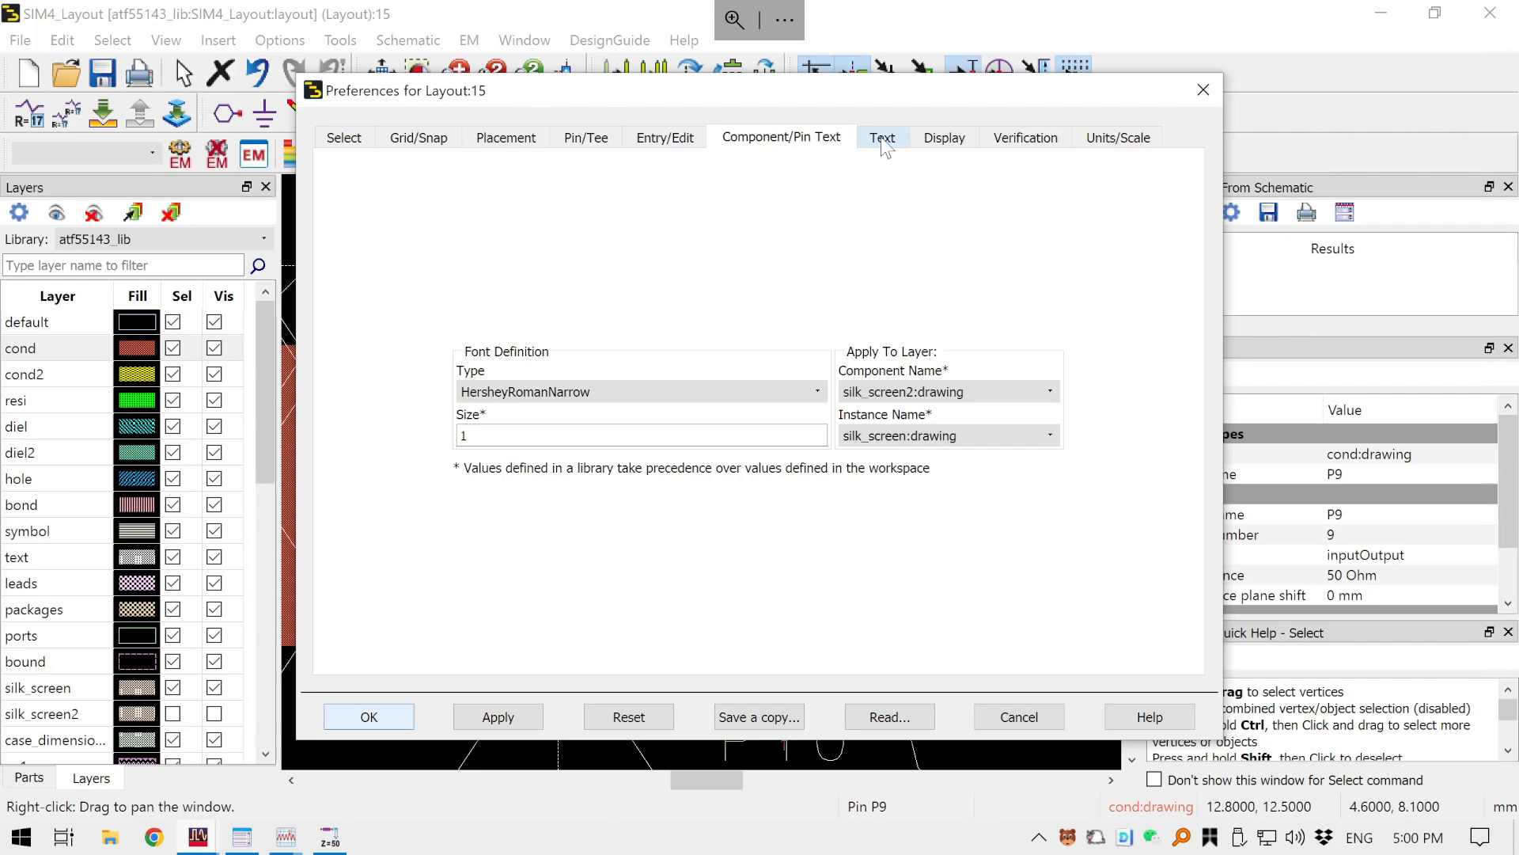
click(882, 144)
click(959, 144)
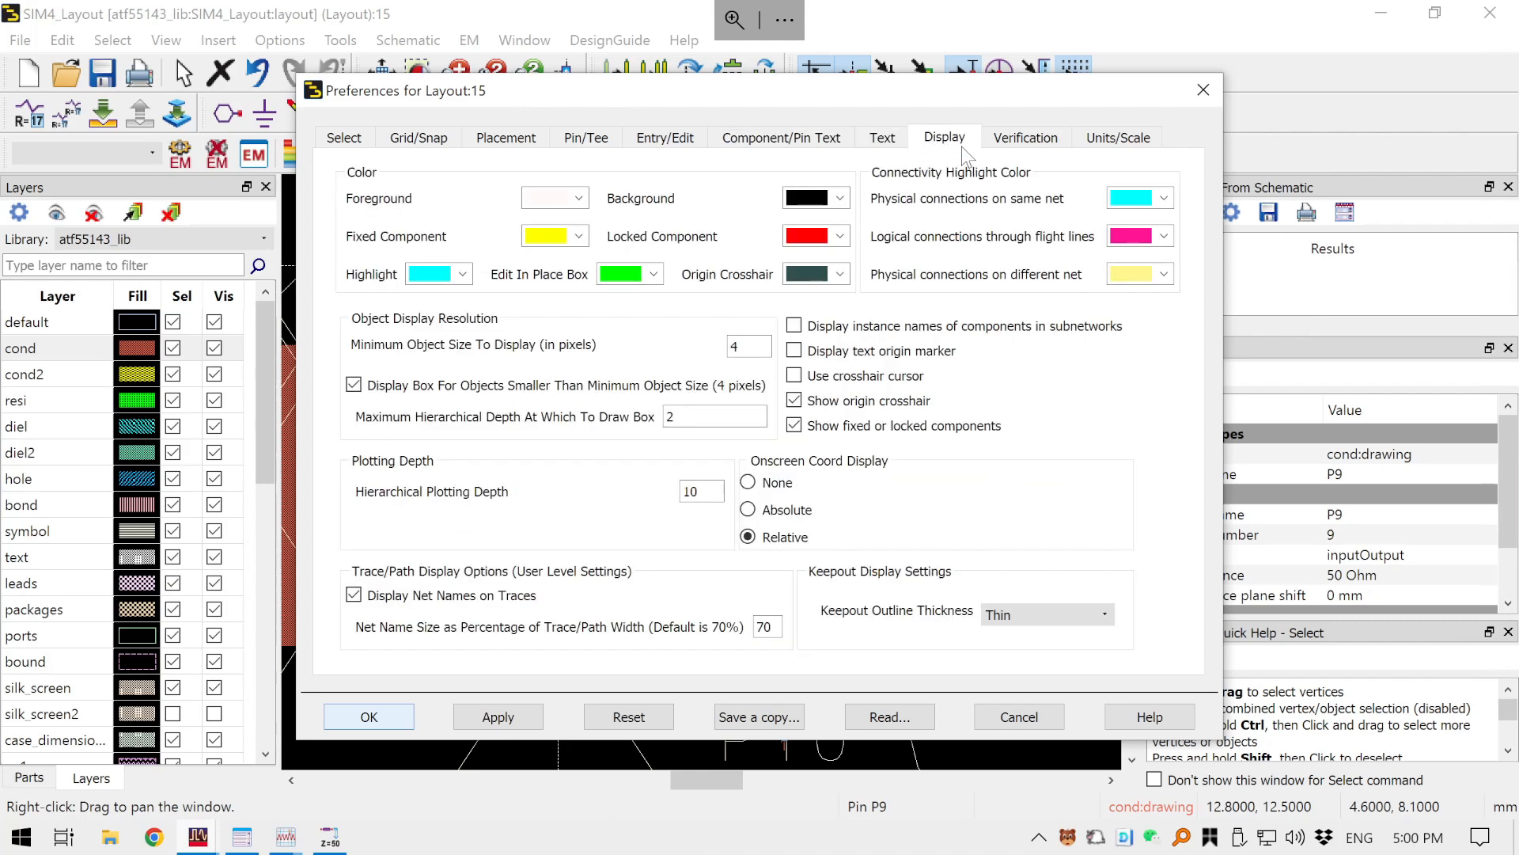
click(366, 715)
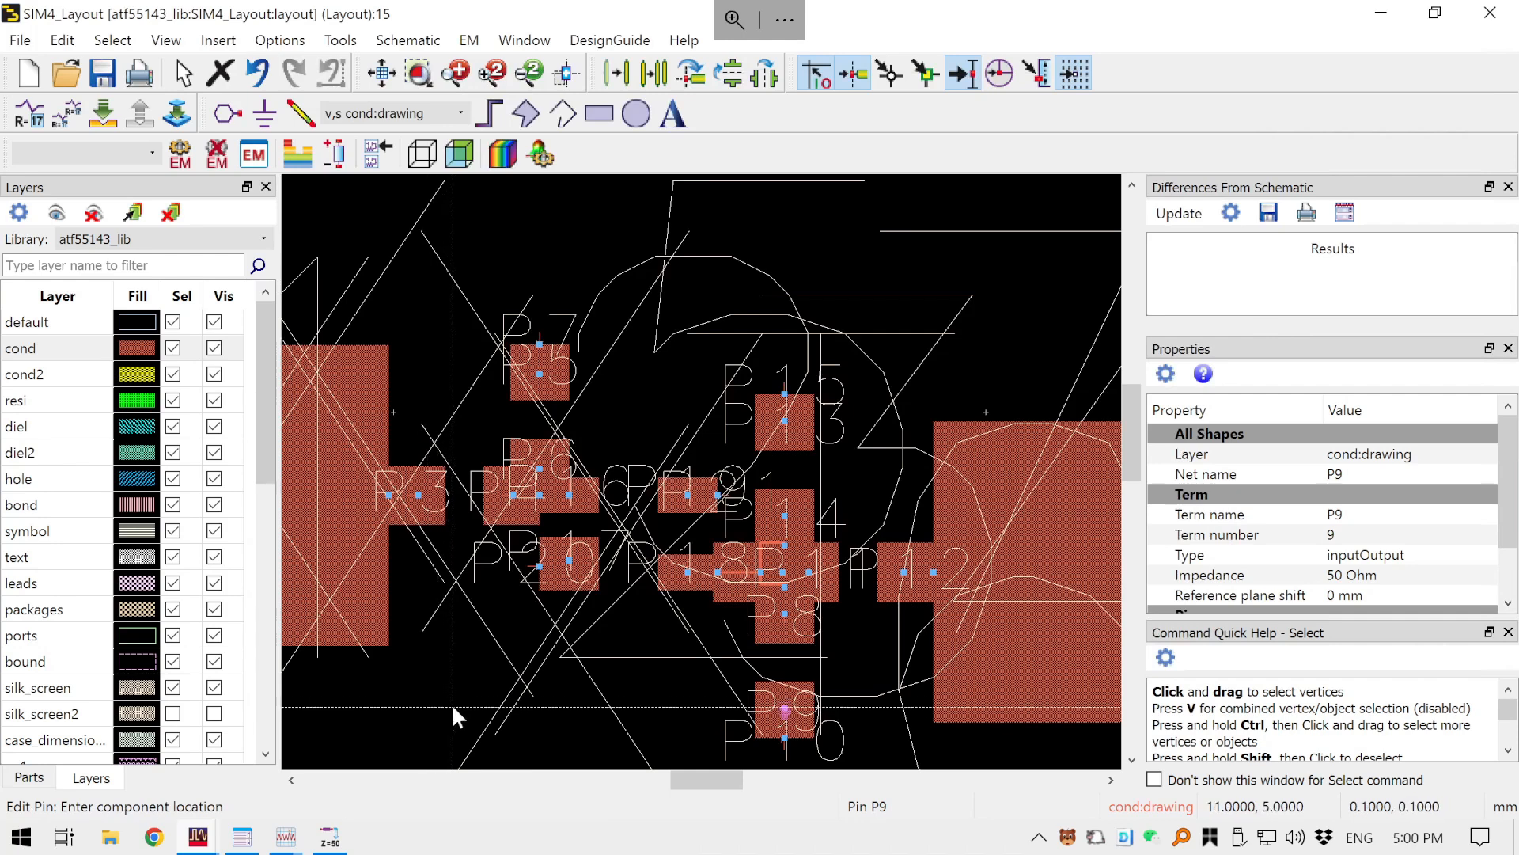
- Examine the pin markers and labels on the small pads between the two wide traces and at the outer trace ends
scroll(459, 693, down, 4)
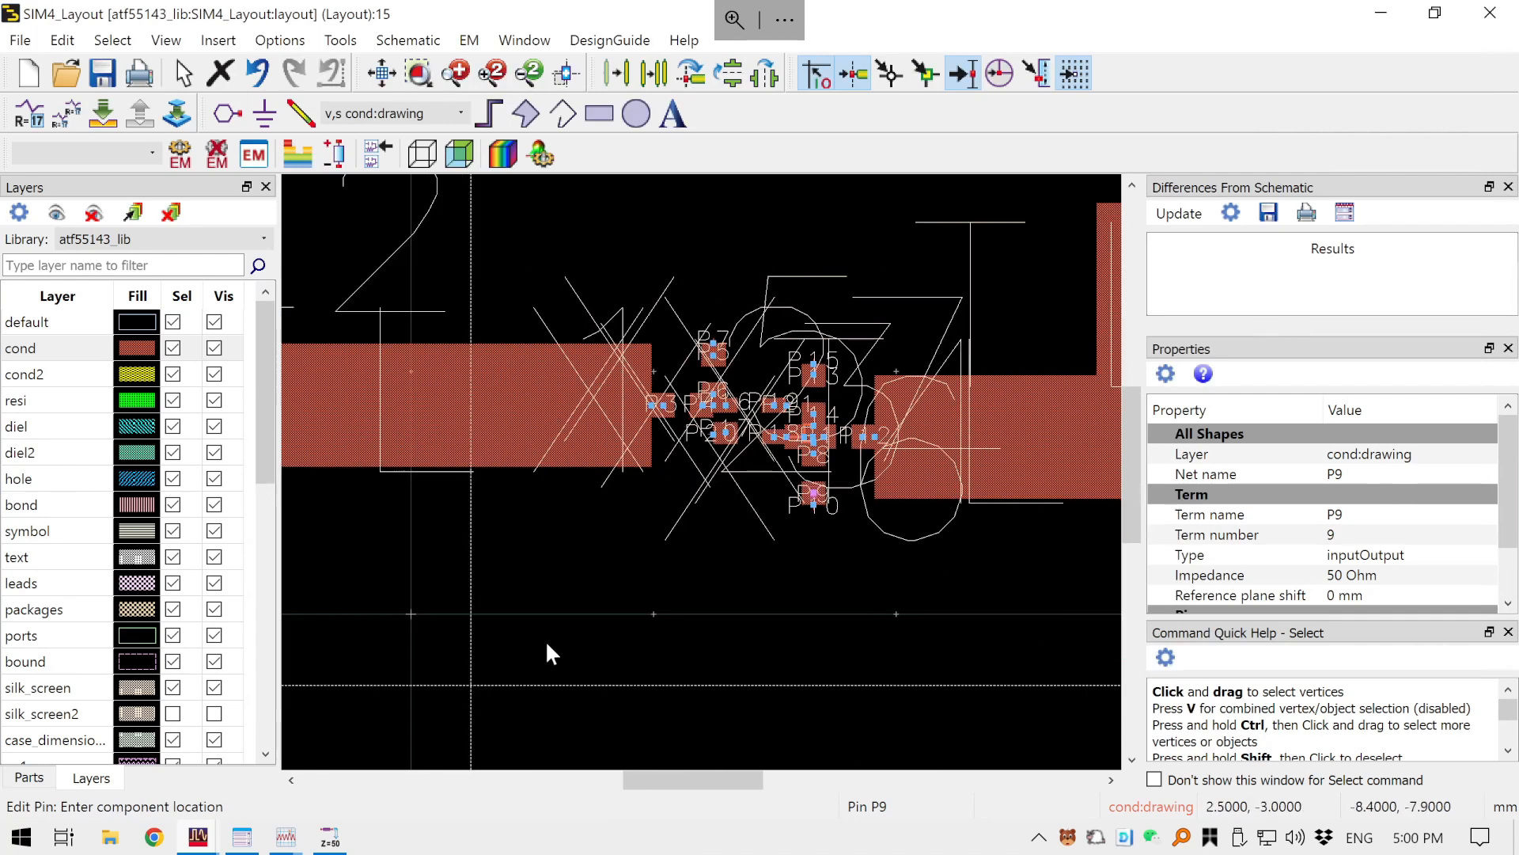
drag(546, 541, 705, 752)
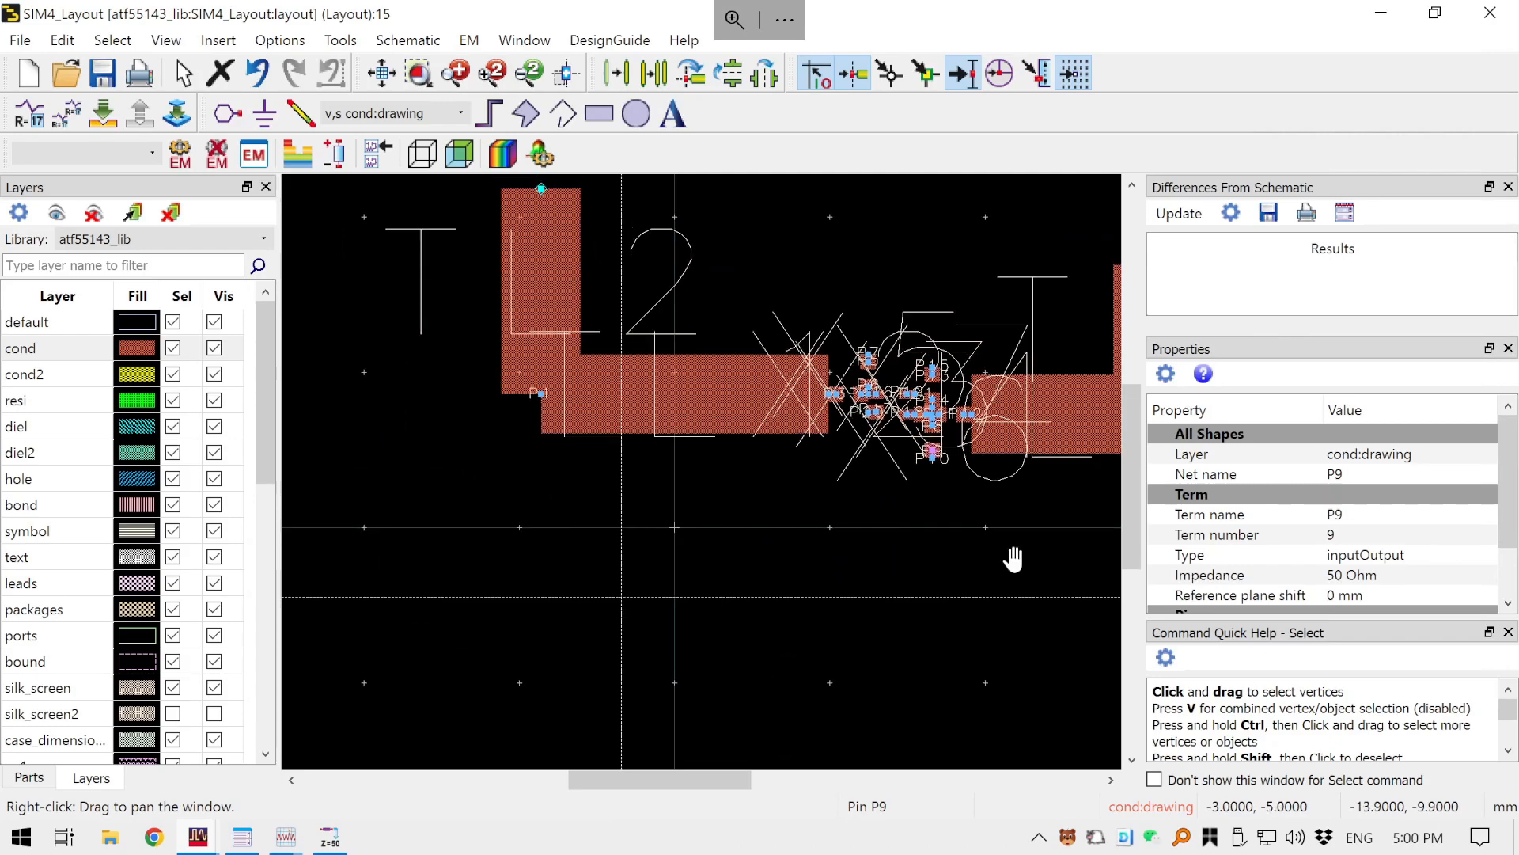
drag(911, 414, 671, 594)
scroll(672, 593, up, 5)
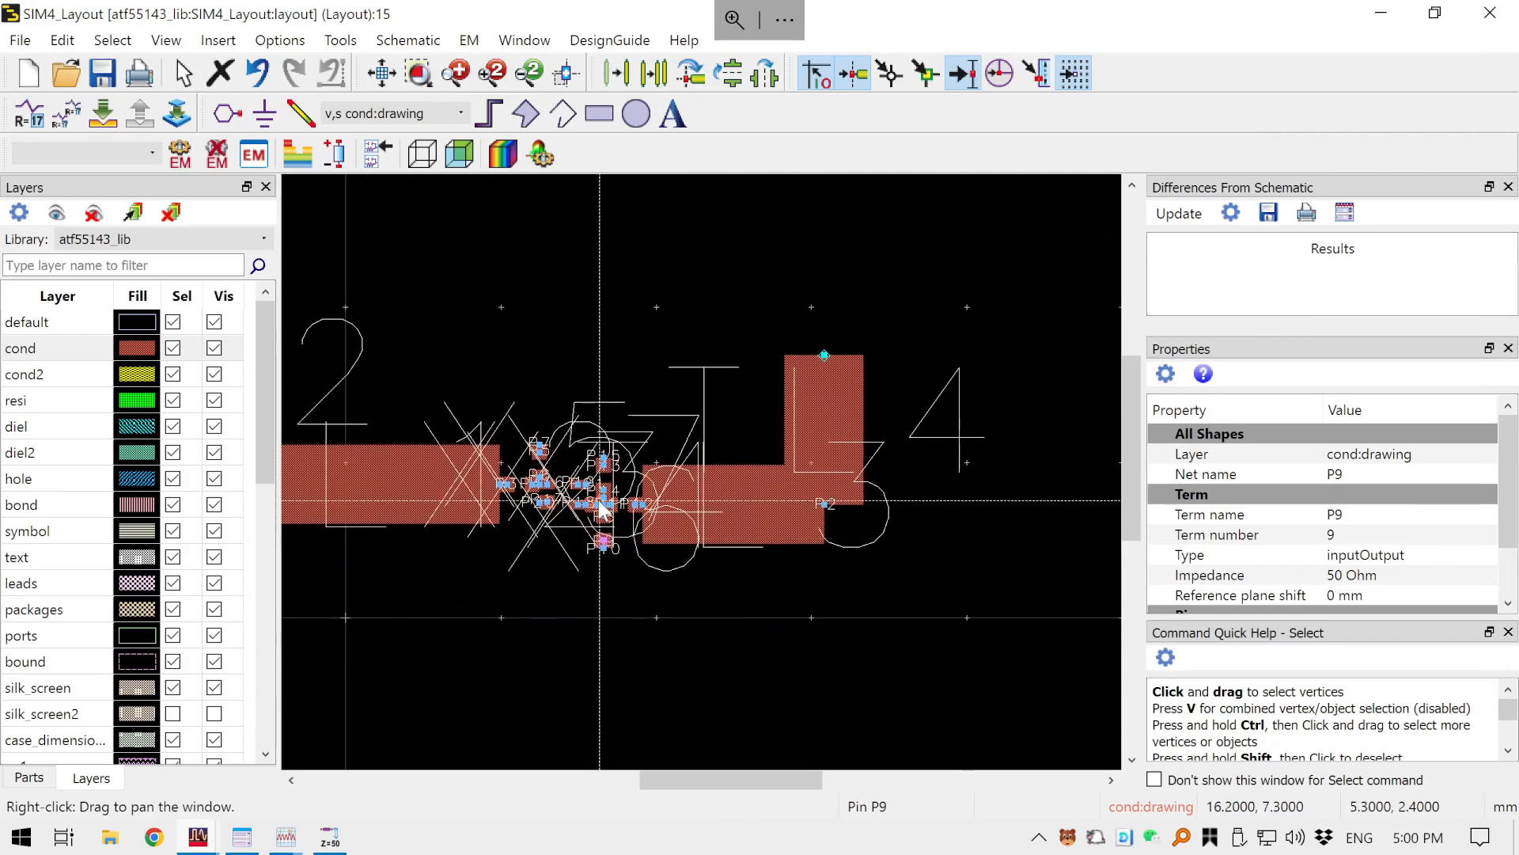
scroll(603, 481, up, 7)
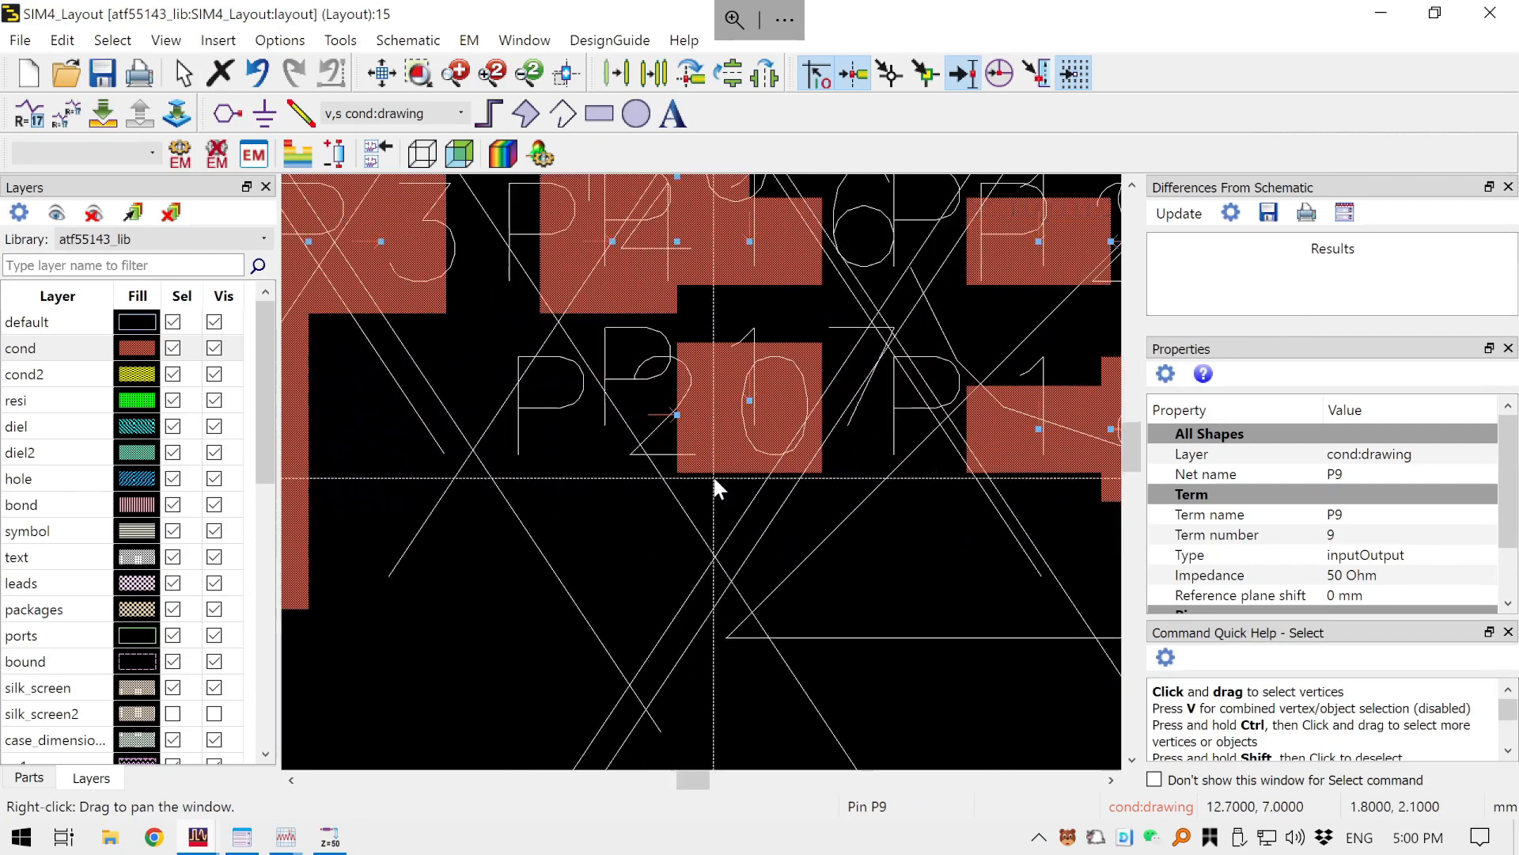
drag(880, 520, 893, 762)
drag(528, 586, 431, 504)
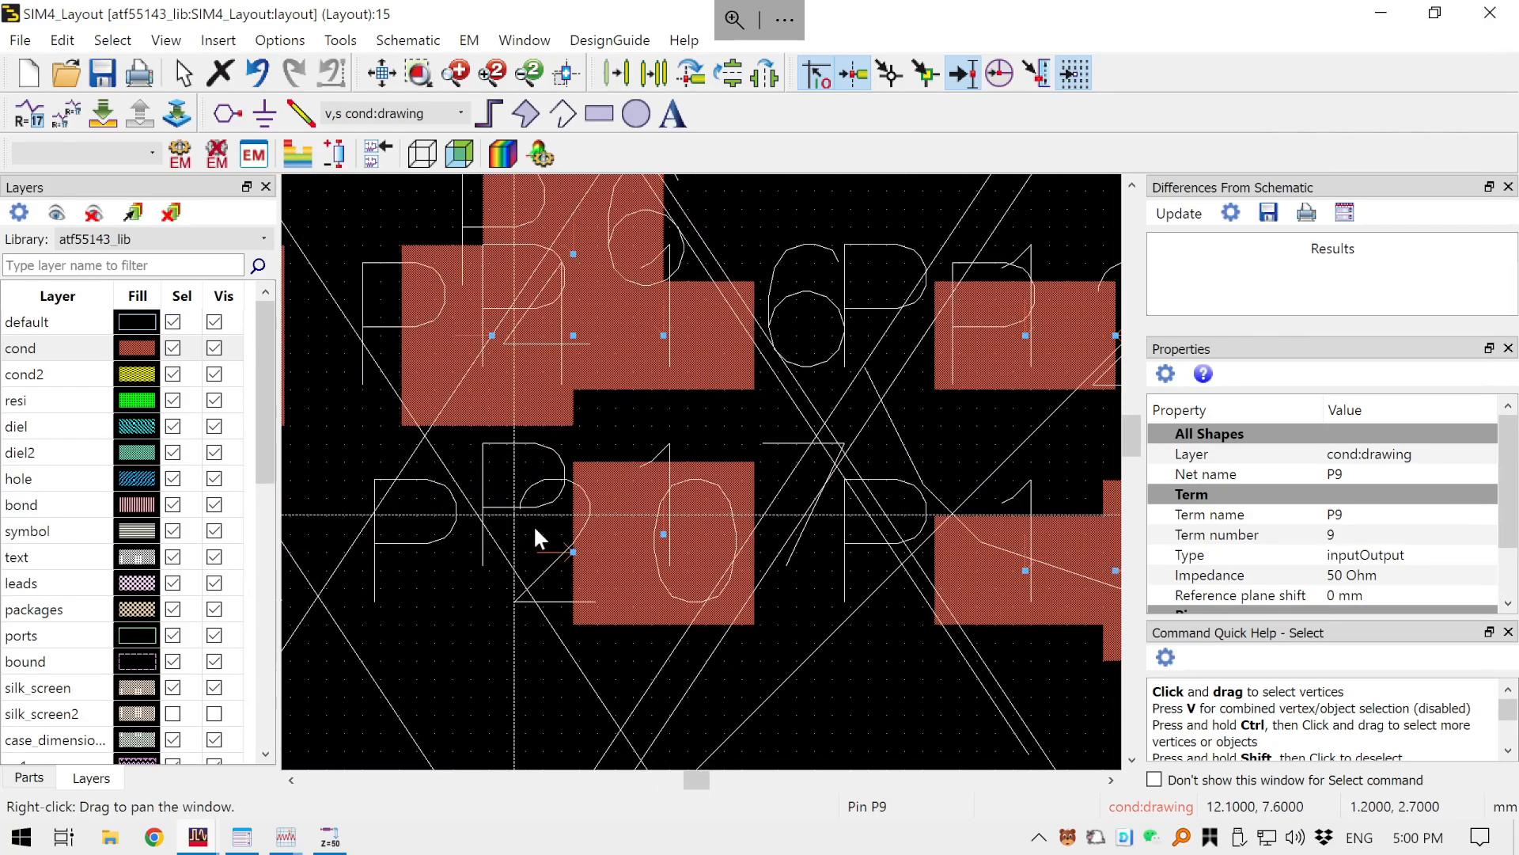
scroll(525, 531, down, 3)
drag(813, 590, 532, 573)
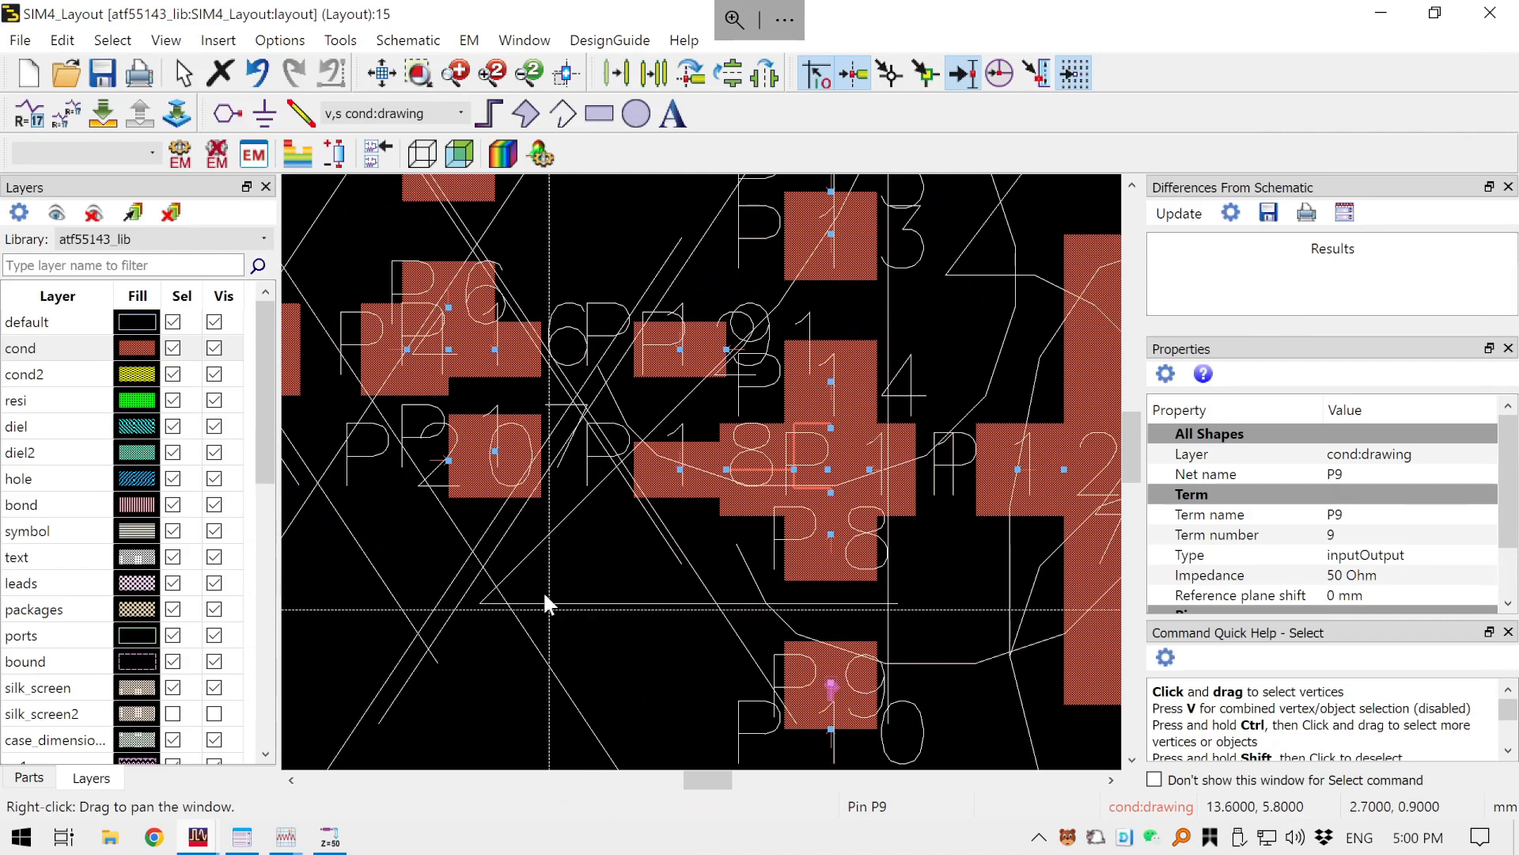
scroll(513, 534, up, 1)
scroll(519, 540, down, 4)
drag(740, 577, 609, 607)
scroll(646, 594, down, 4)
scroll(649, 586, up, 2)
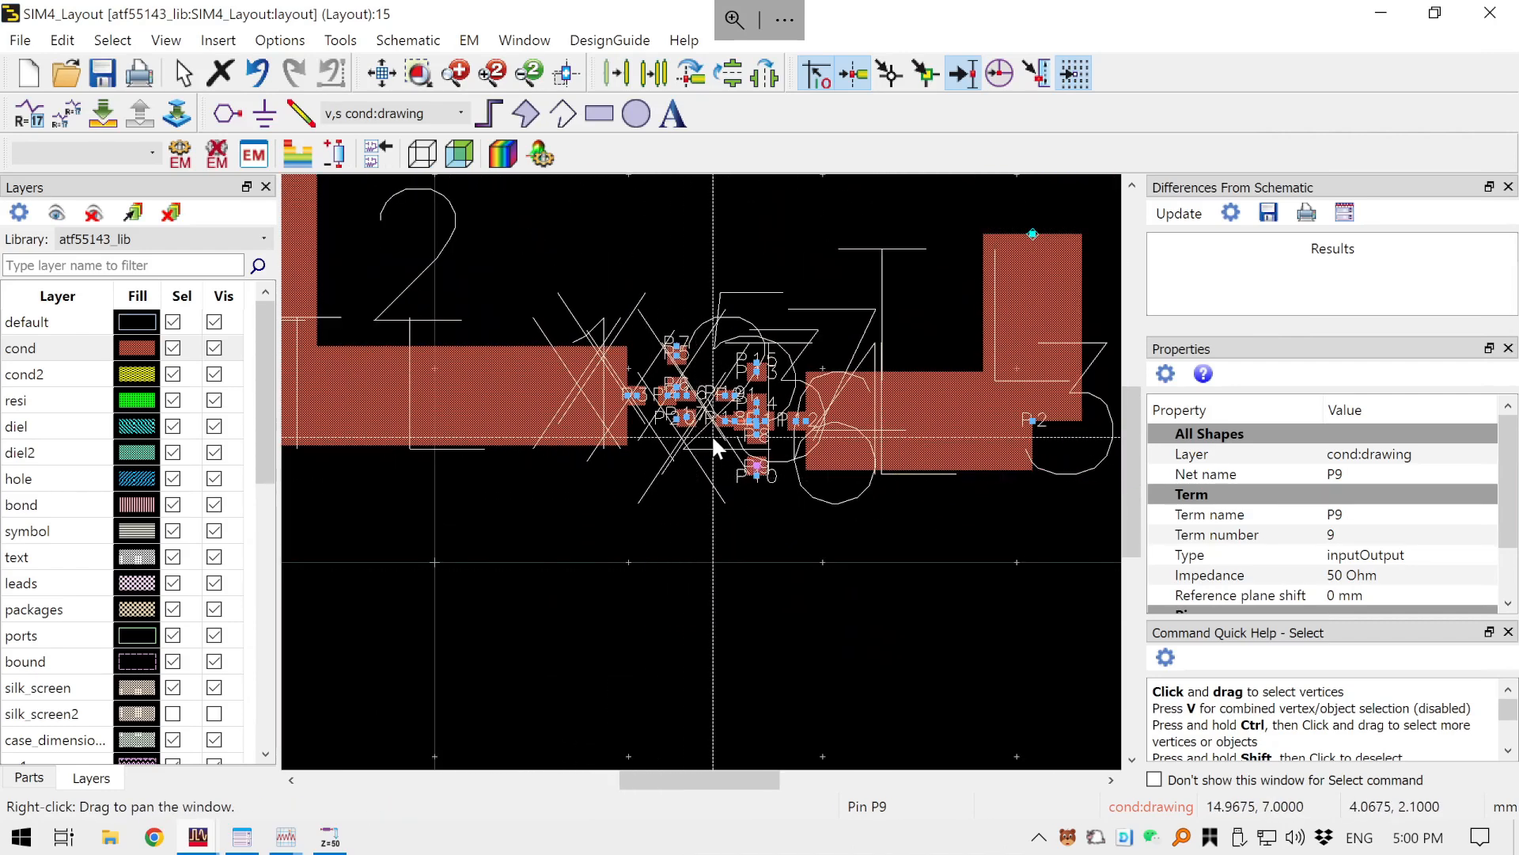
scroll(710, 474, up, 2)
scroll(657, 566, up, 2)
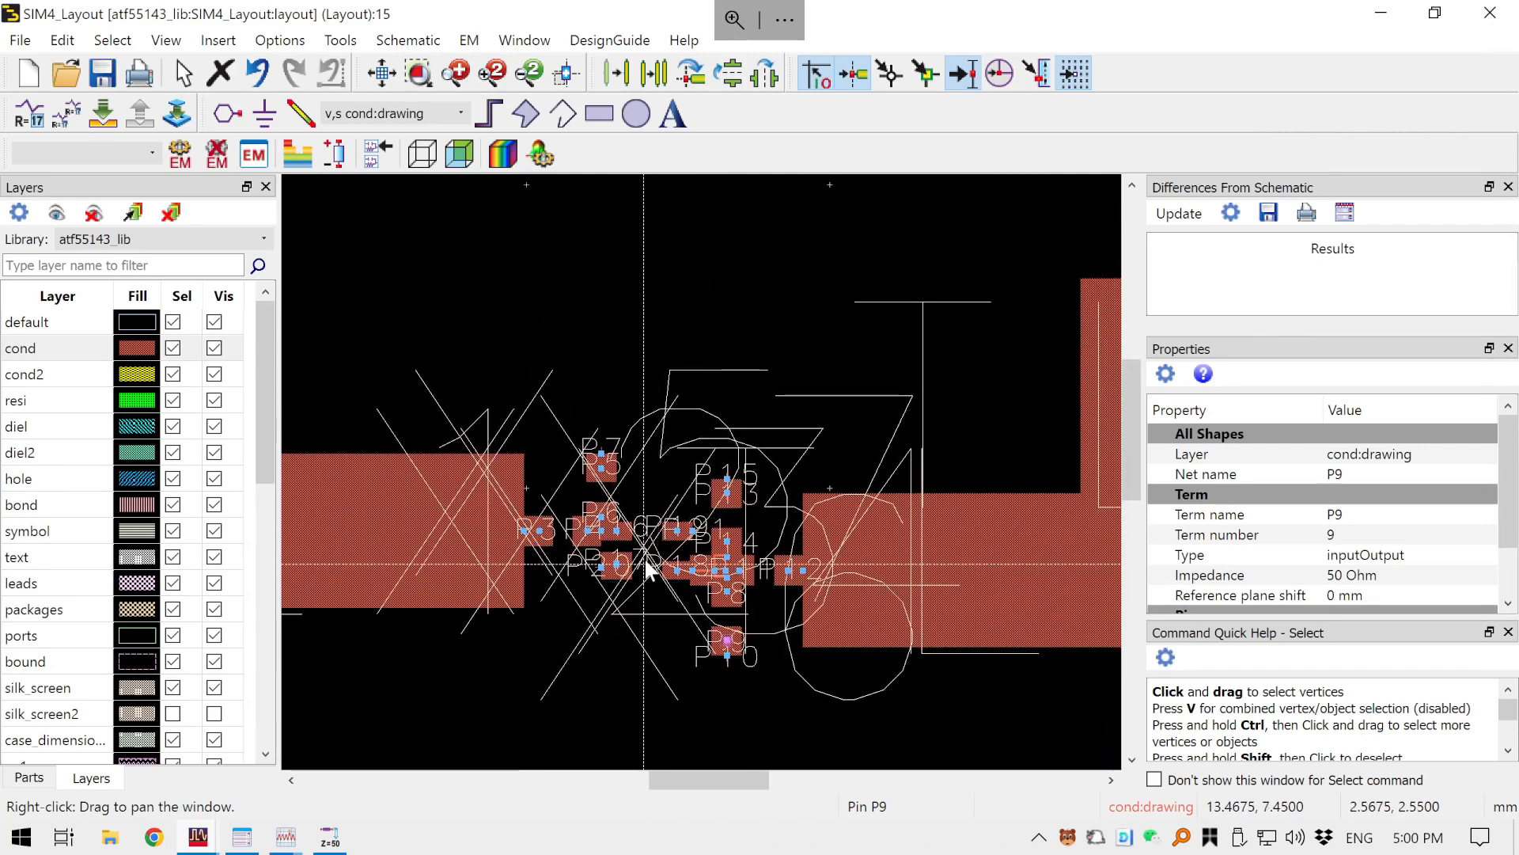
drag(703, 570, 662, 602)
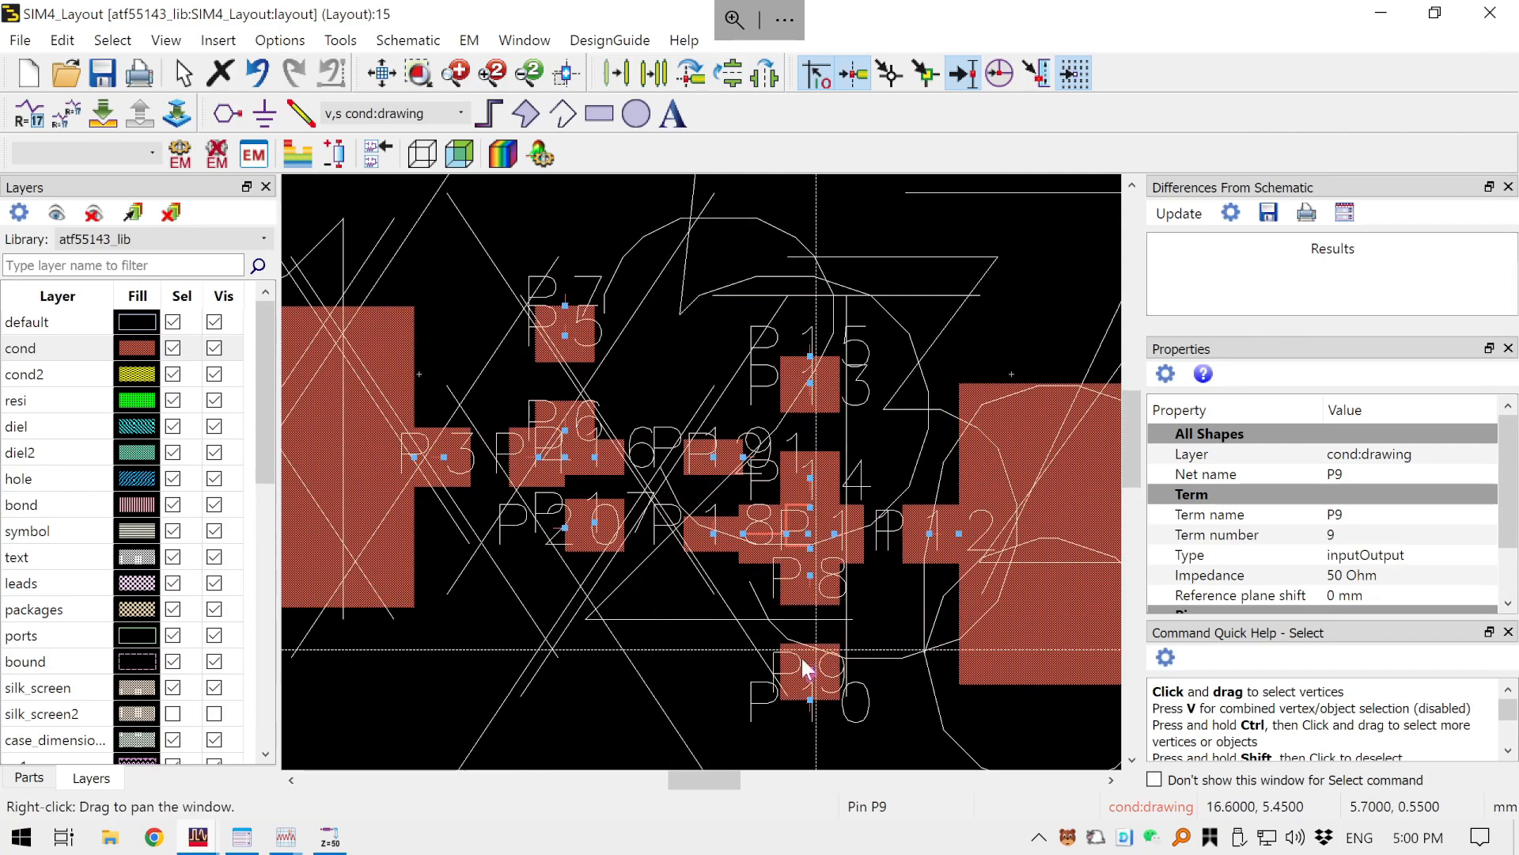
scroll(814, 645, up, 2)
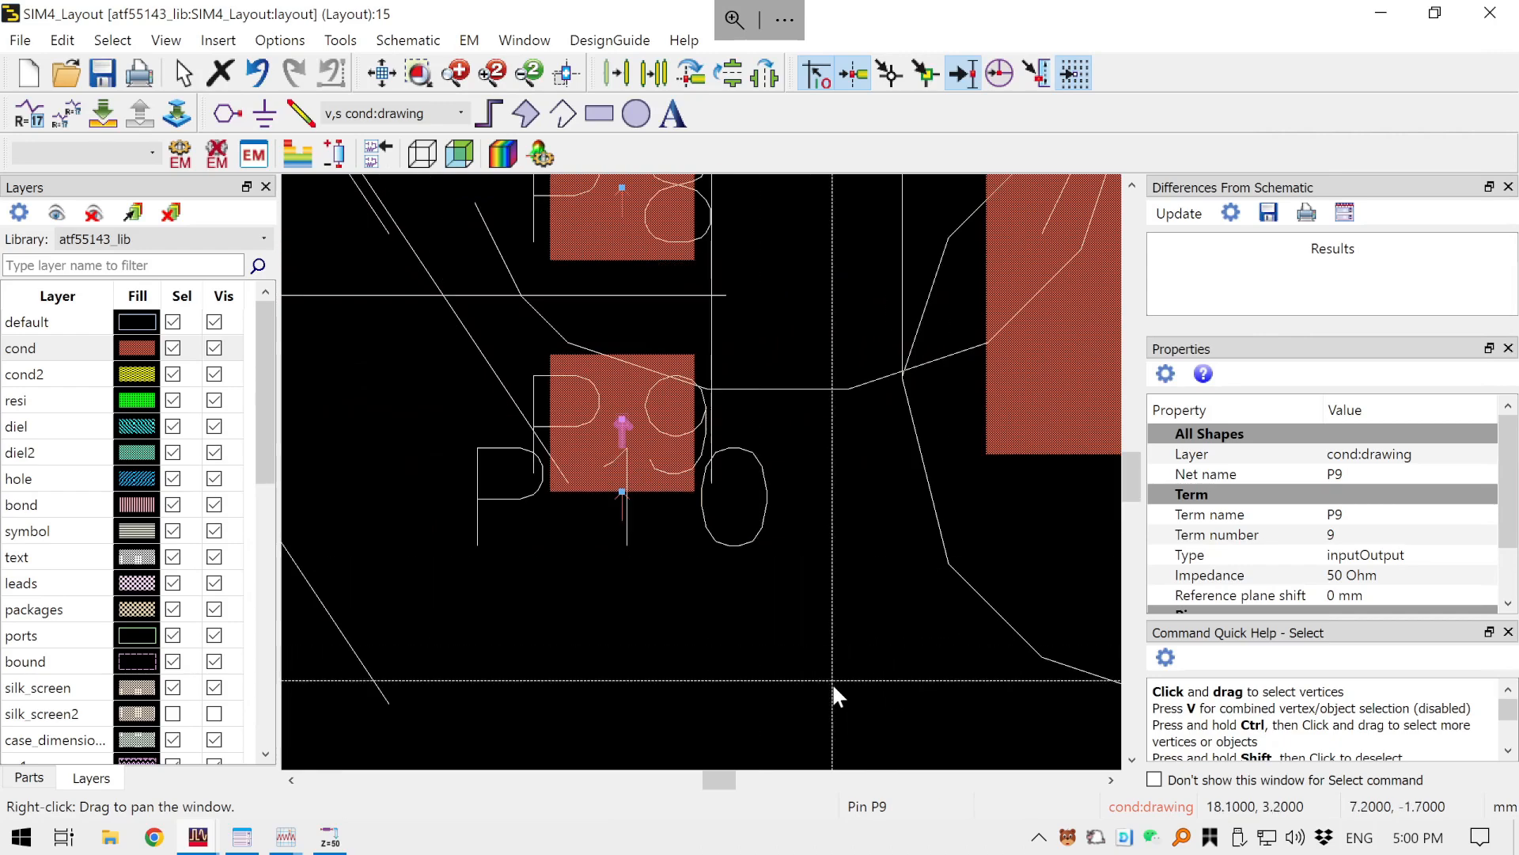
scroll(832, 685, down, 2)
drag(668, 525, 716, 575)
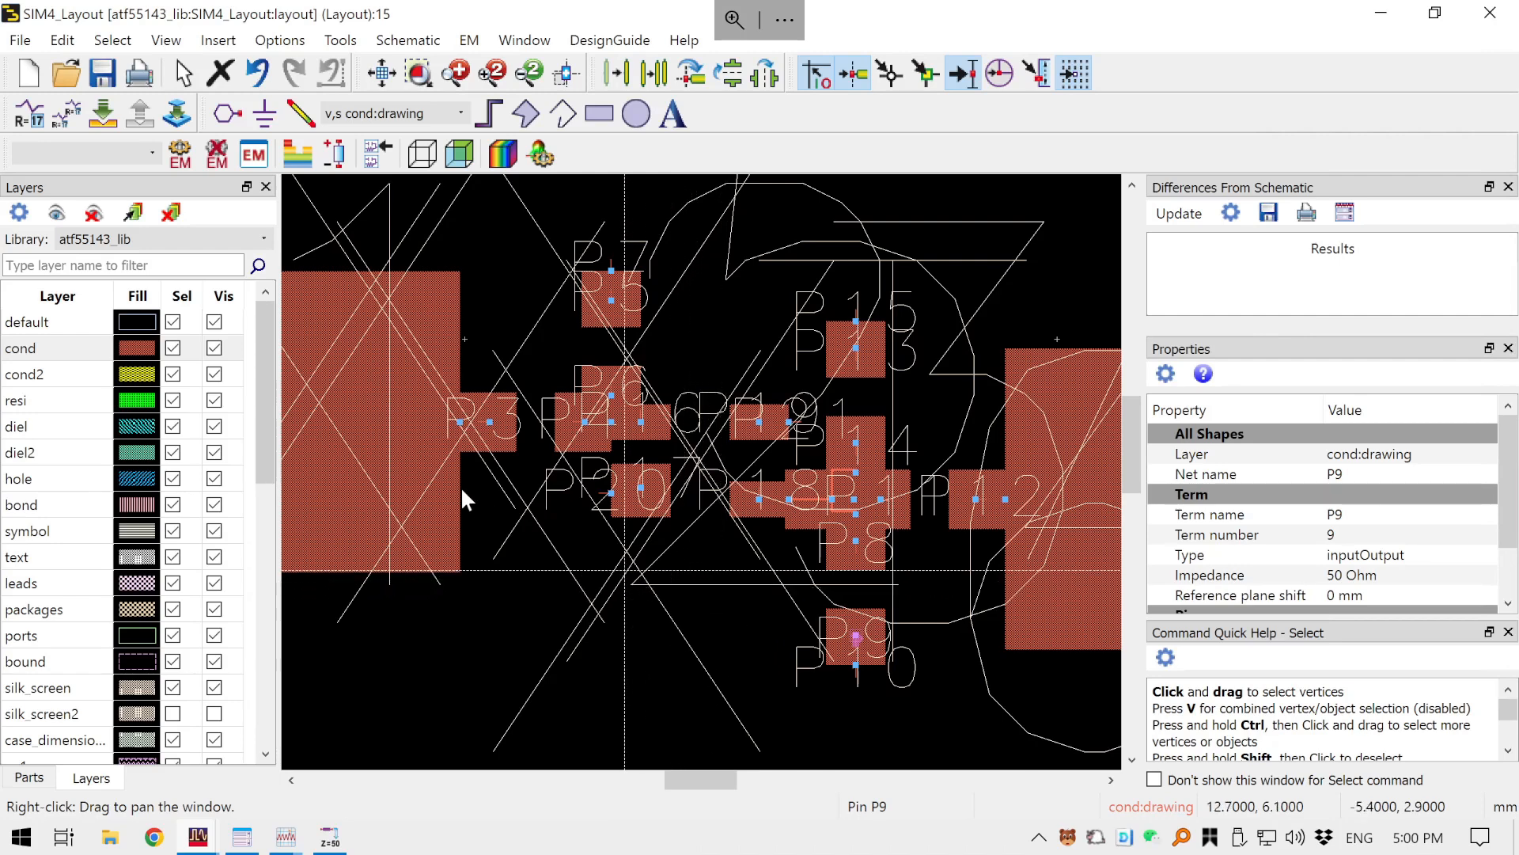
- Create a new substrate file named Fr4 in atf55143_lib from the TwoLayerFR4 template
click(292, 155)
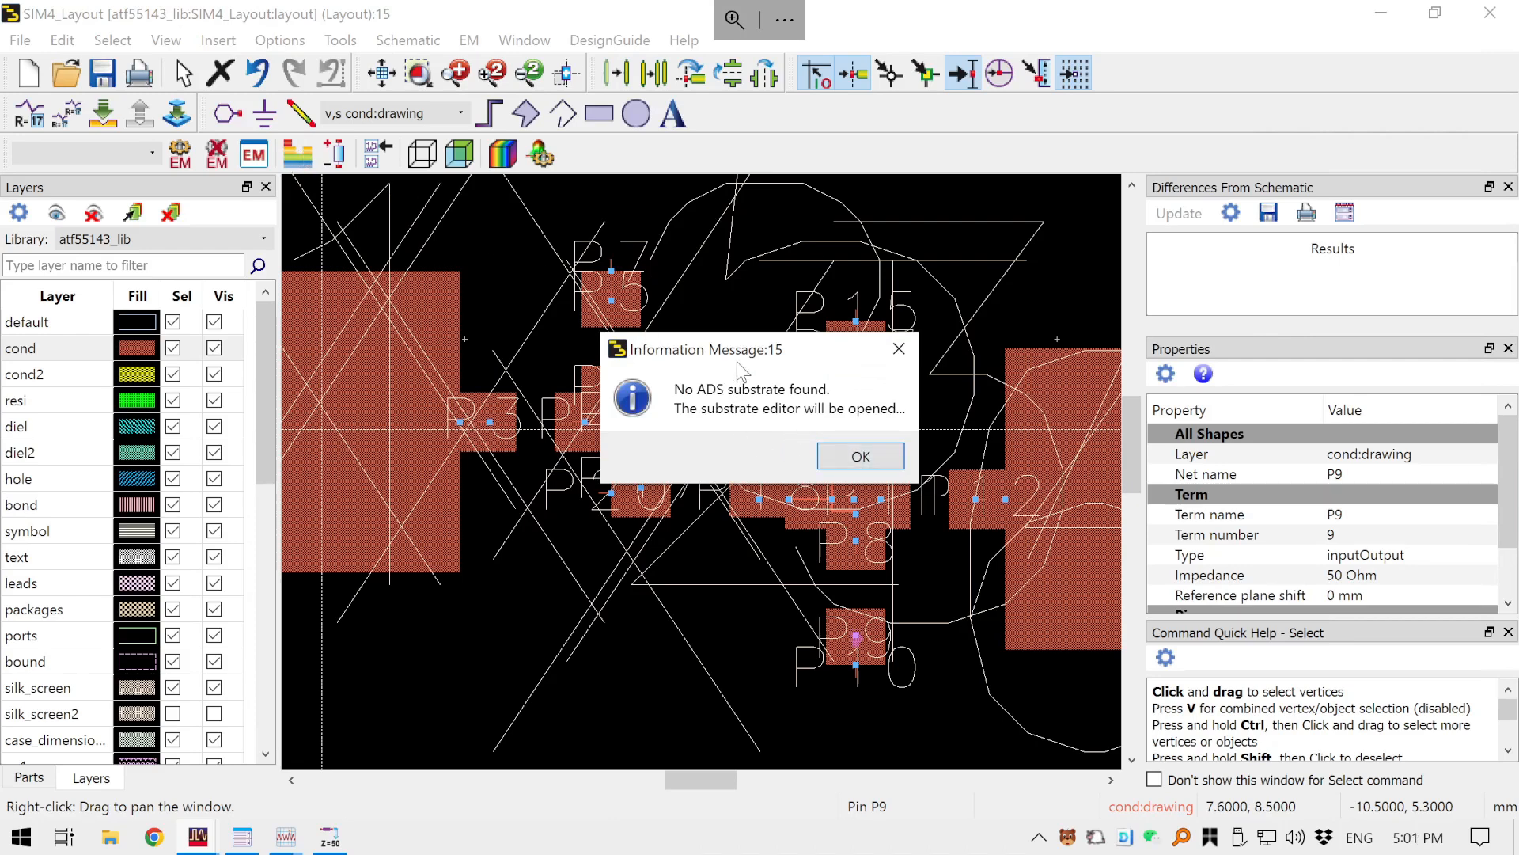
click(865, 459)
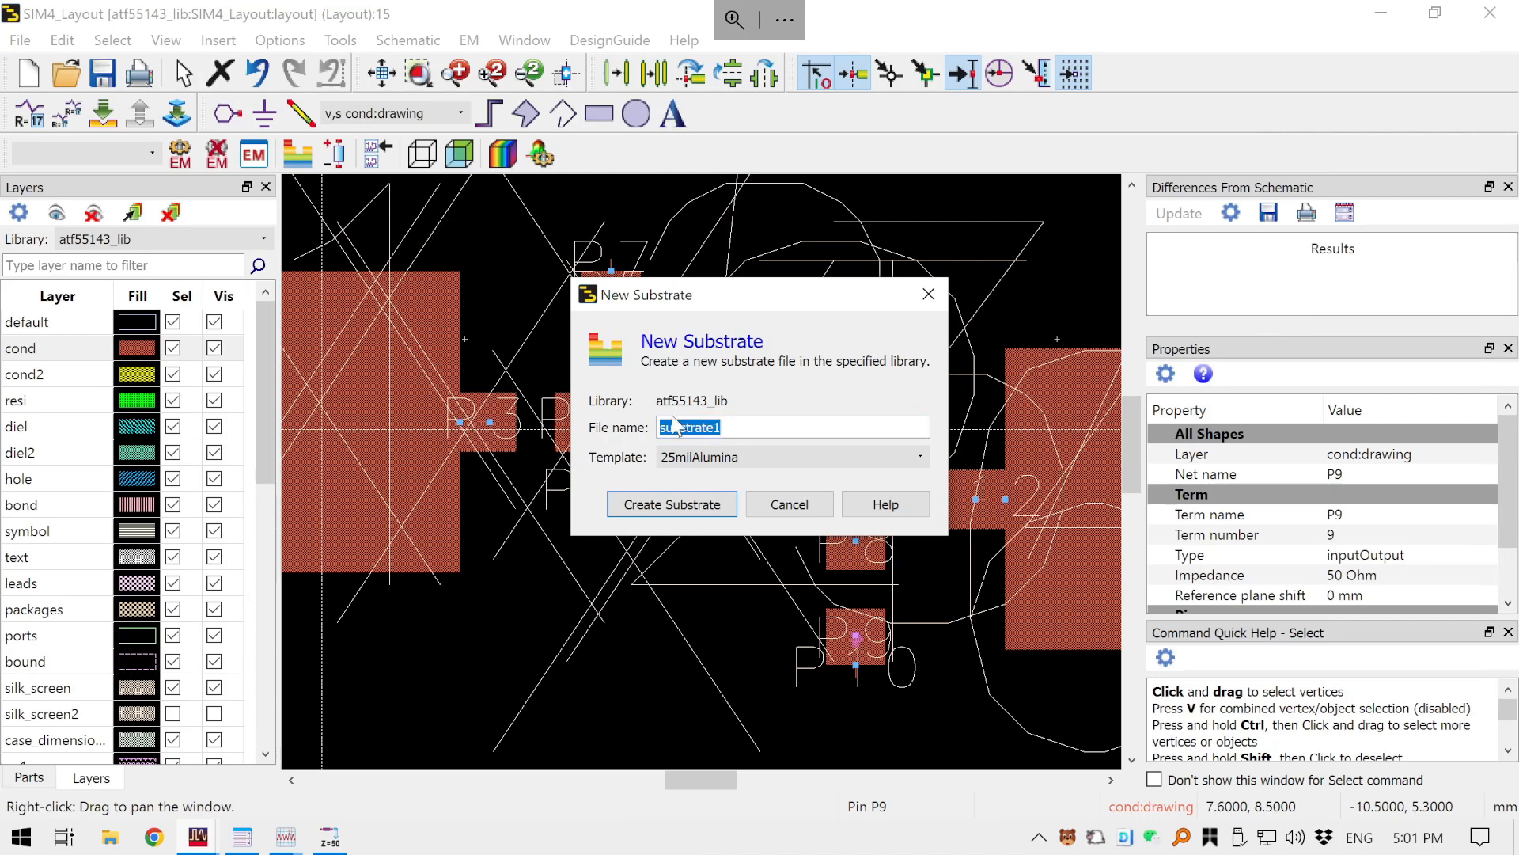
text(Fr4)
click(726, 458)
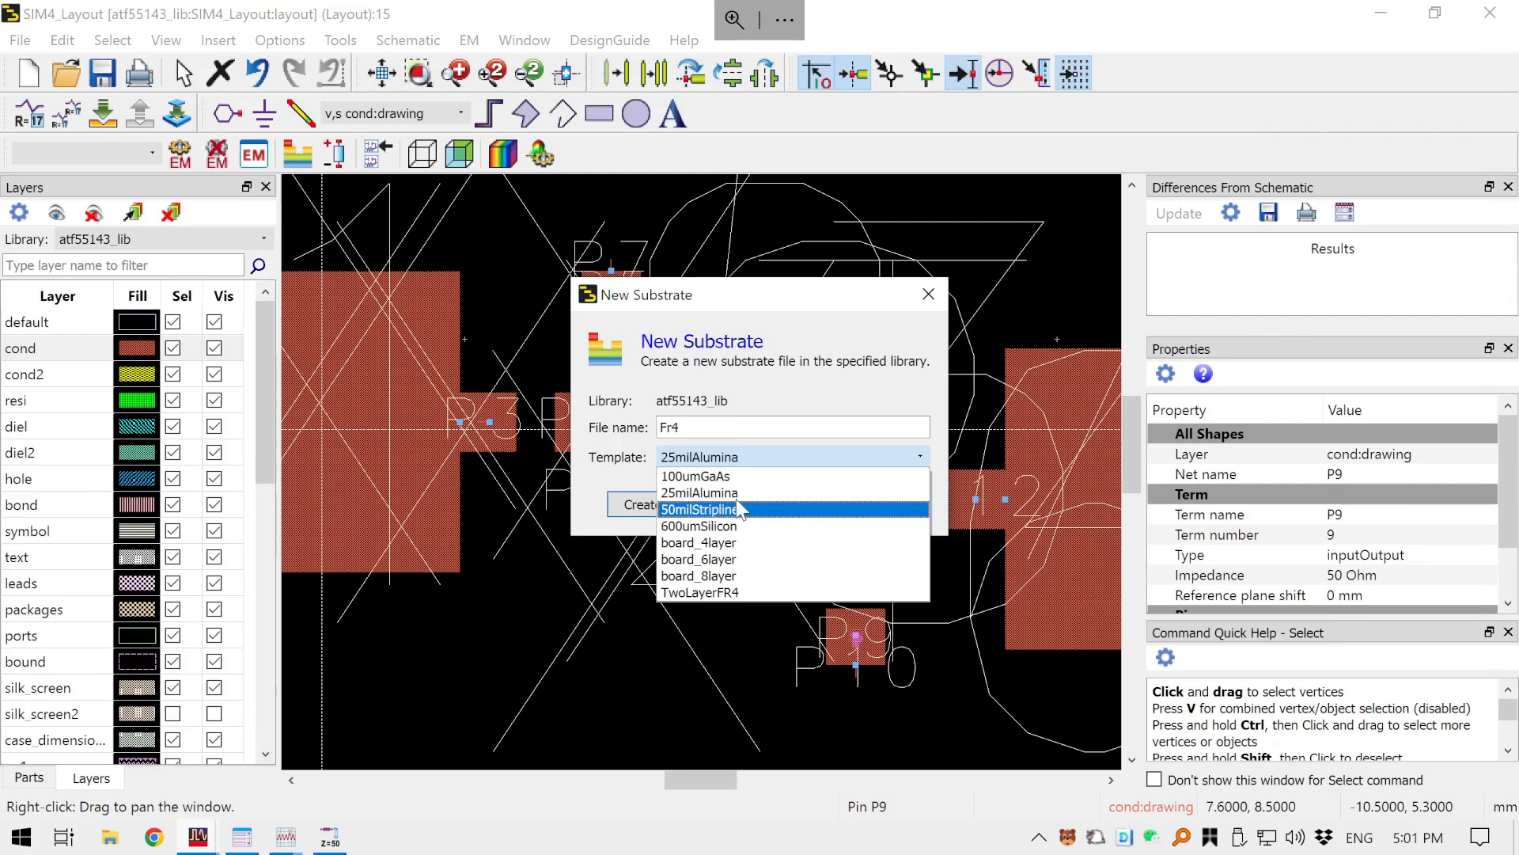
click(729, 593)
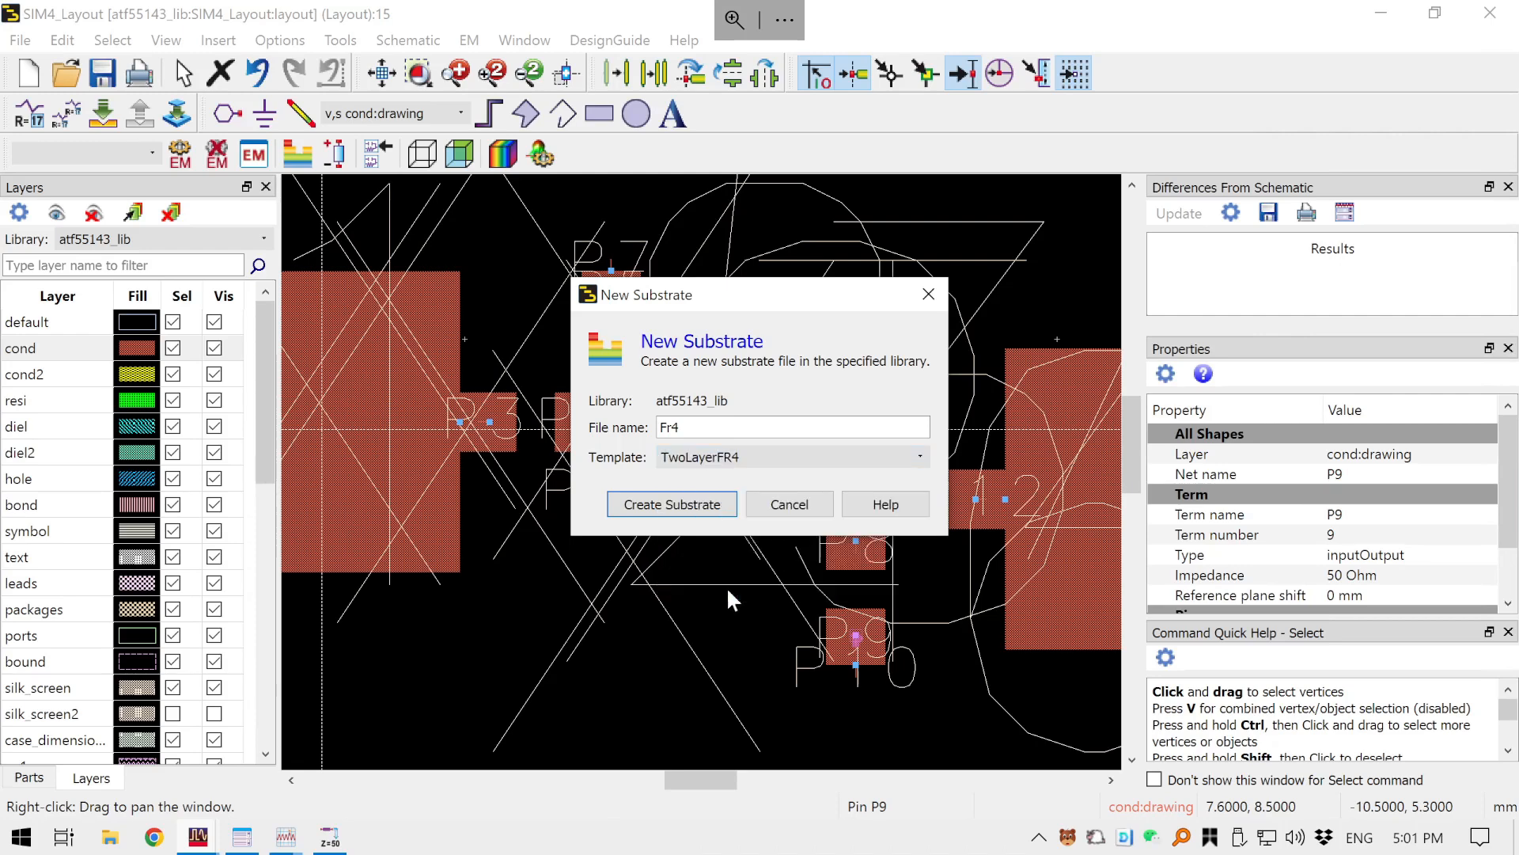
click(638, 508)
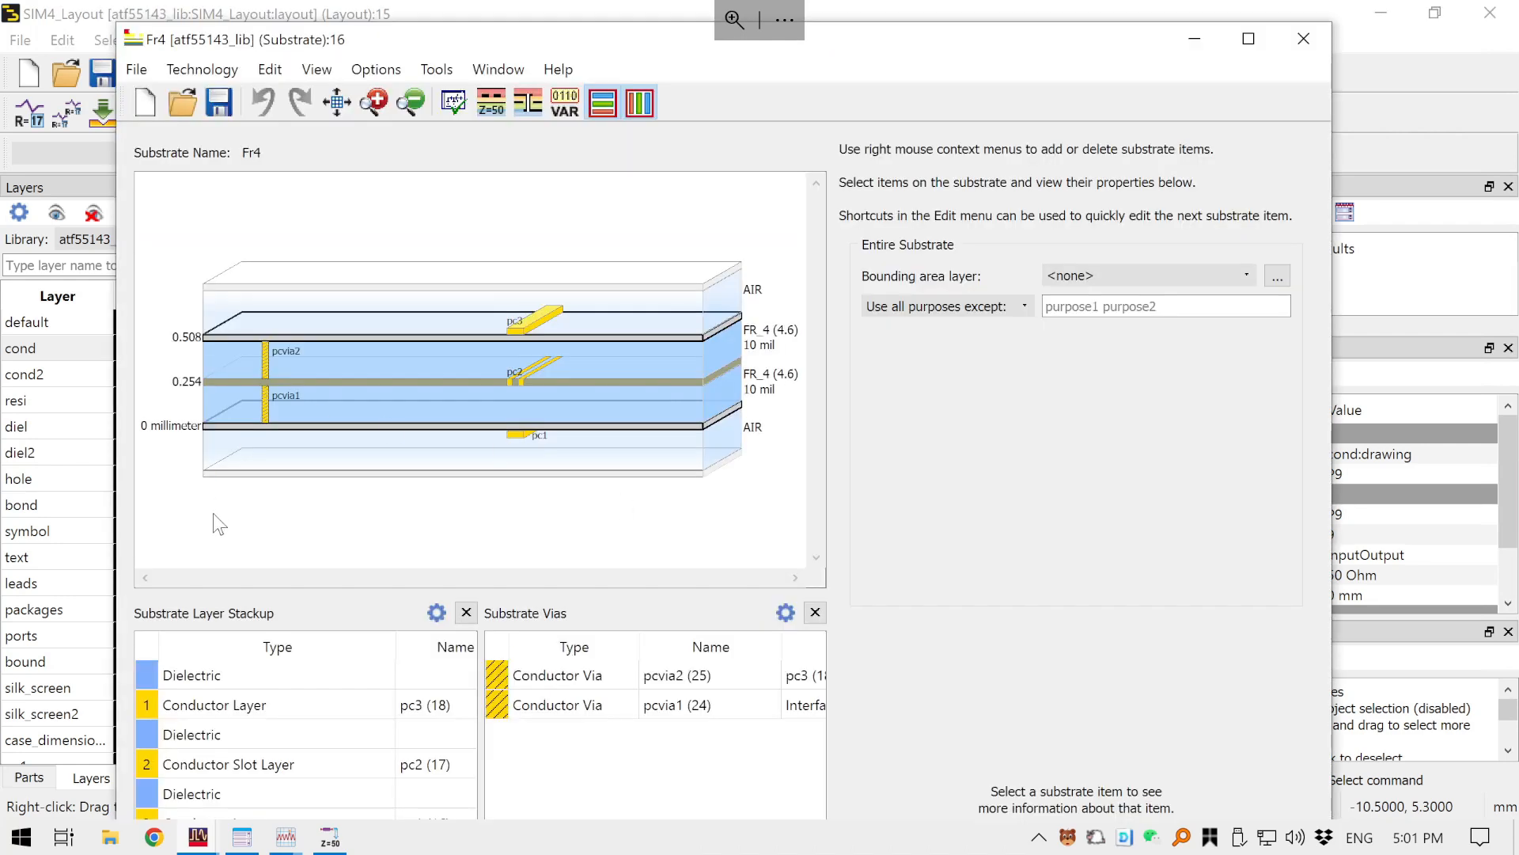
- Maximize the substrate editor and delete the upper FR_4 dielectric together with its lower interface from the layer stackup
click(1249, 39)
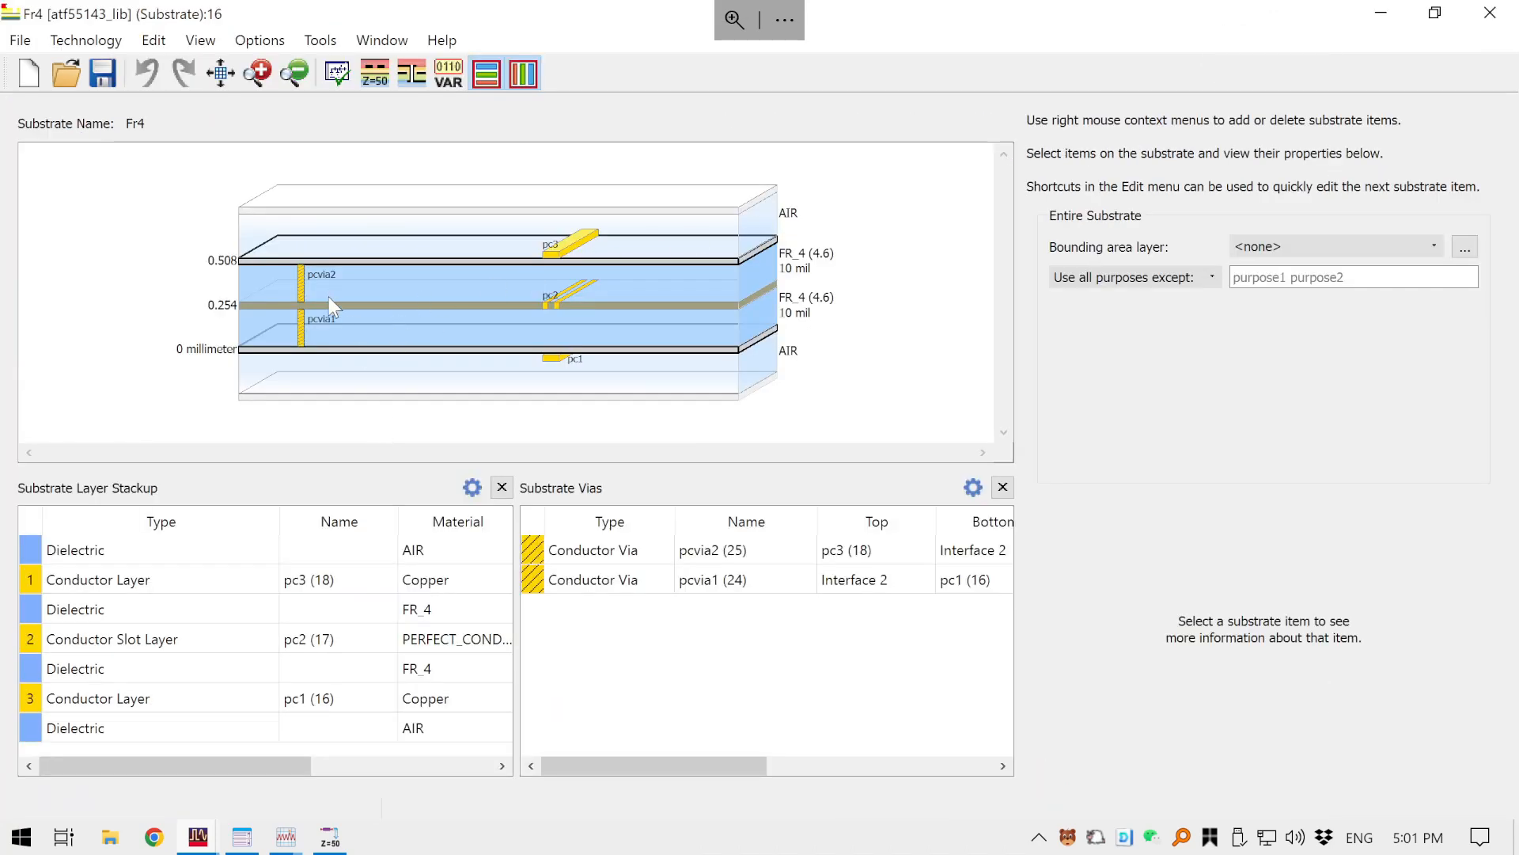
click(139, 614)
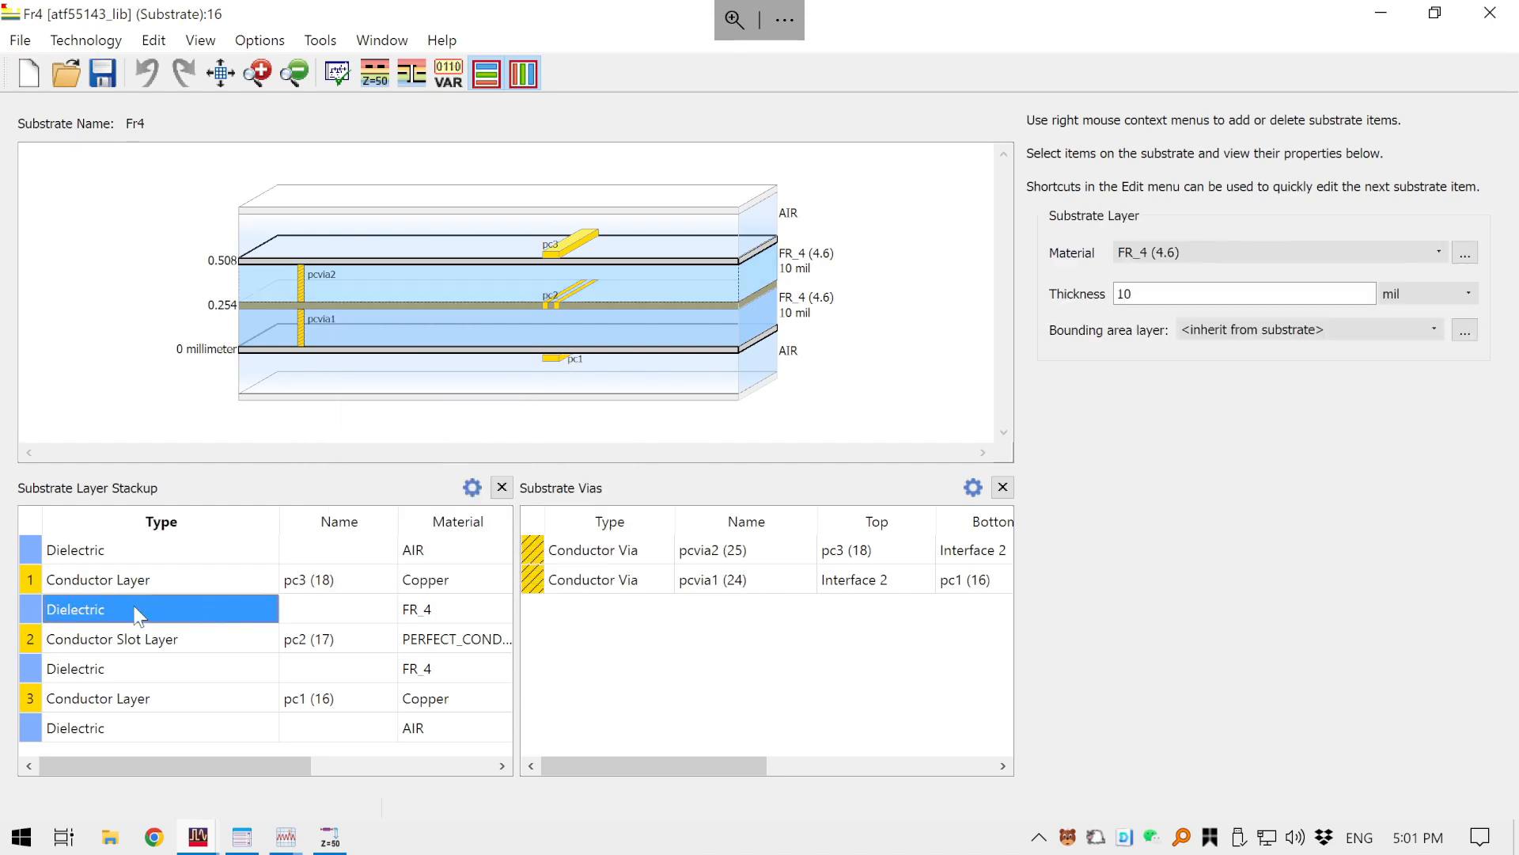
right_click(139, 614)
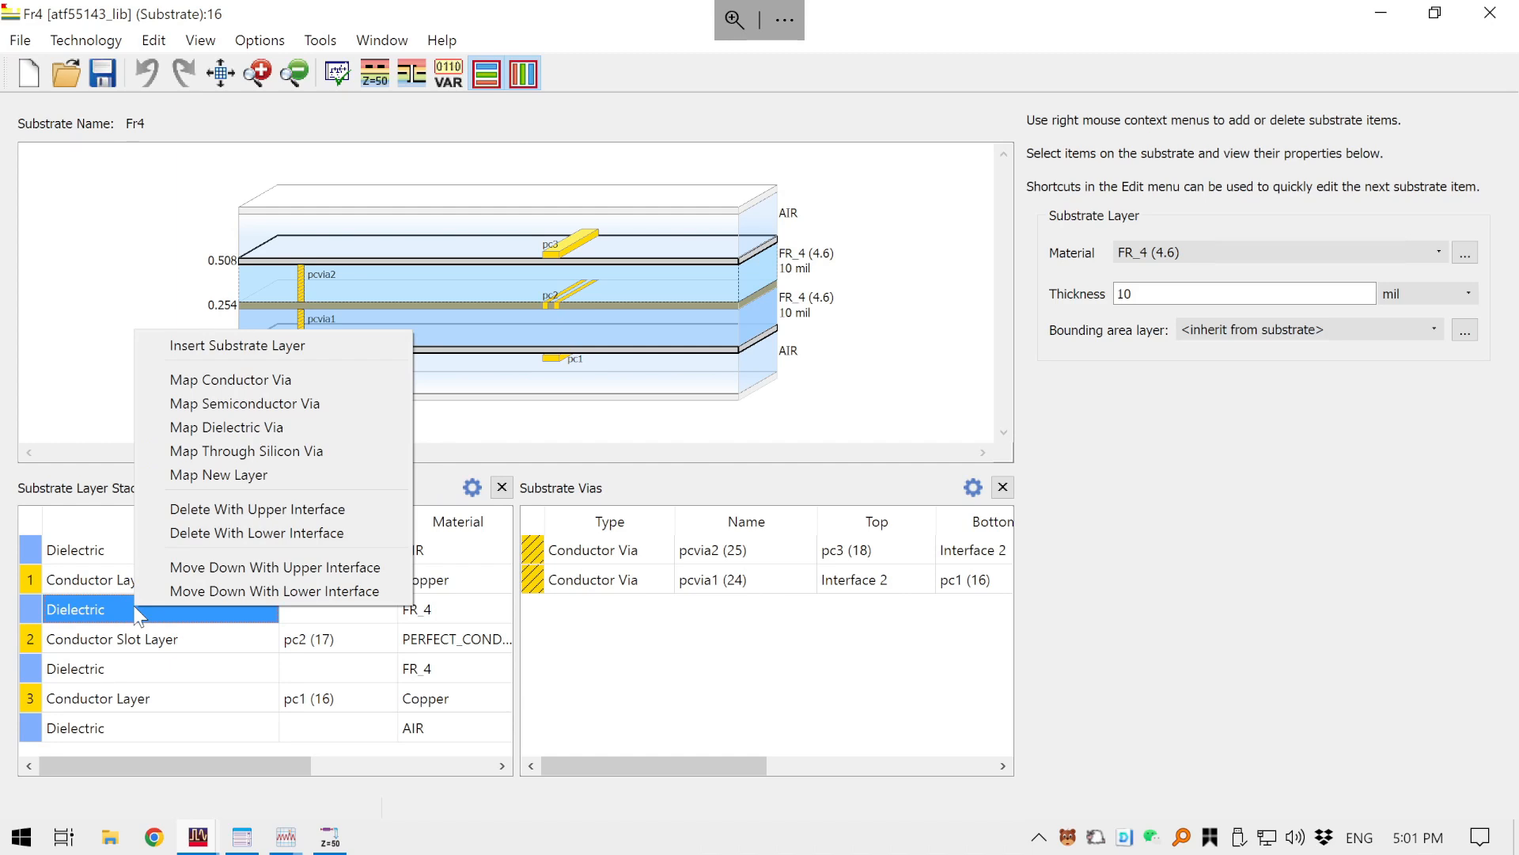
click(282, 533)
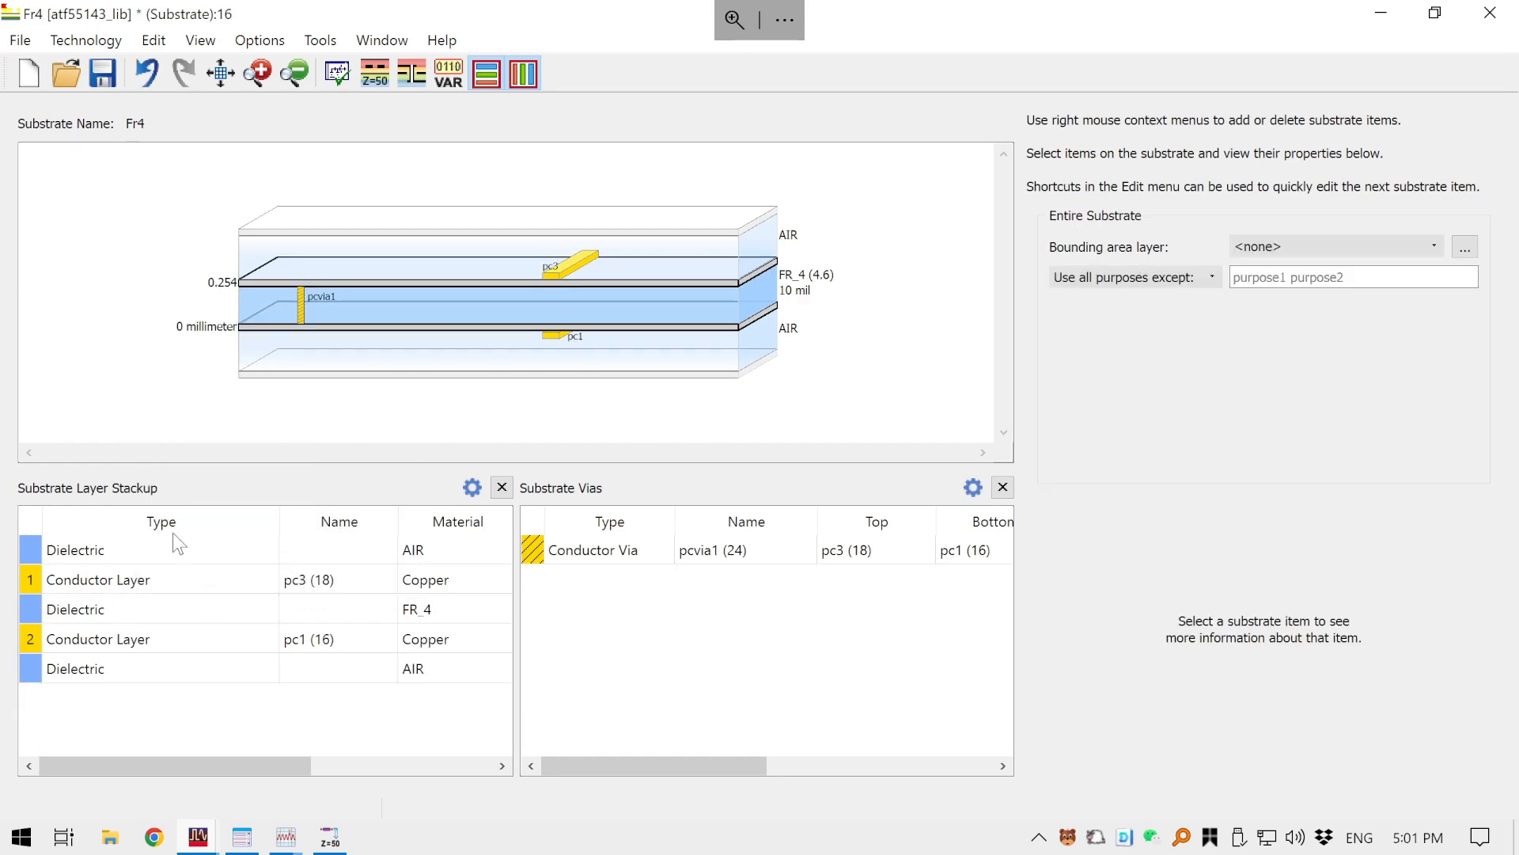
- Assign the upper copper conductor to layer cond (1) and set its thickness to 50 micron
click(168, 571)
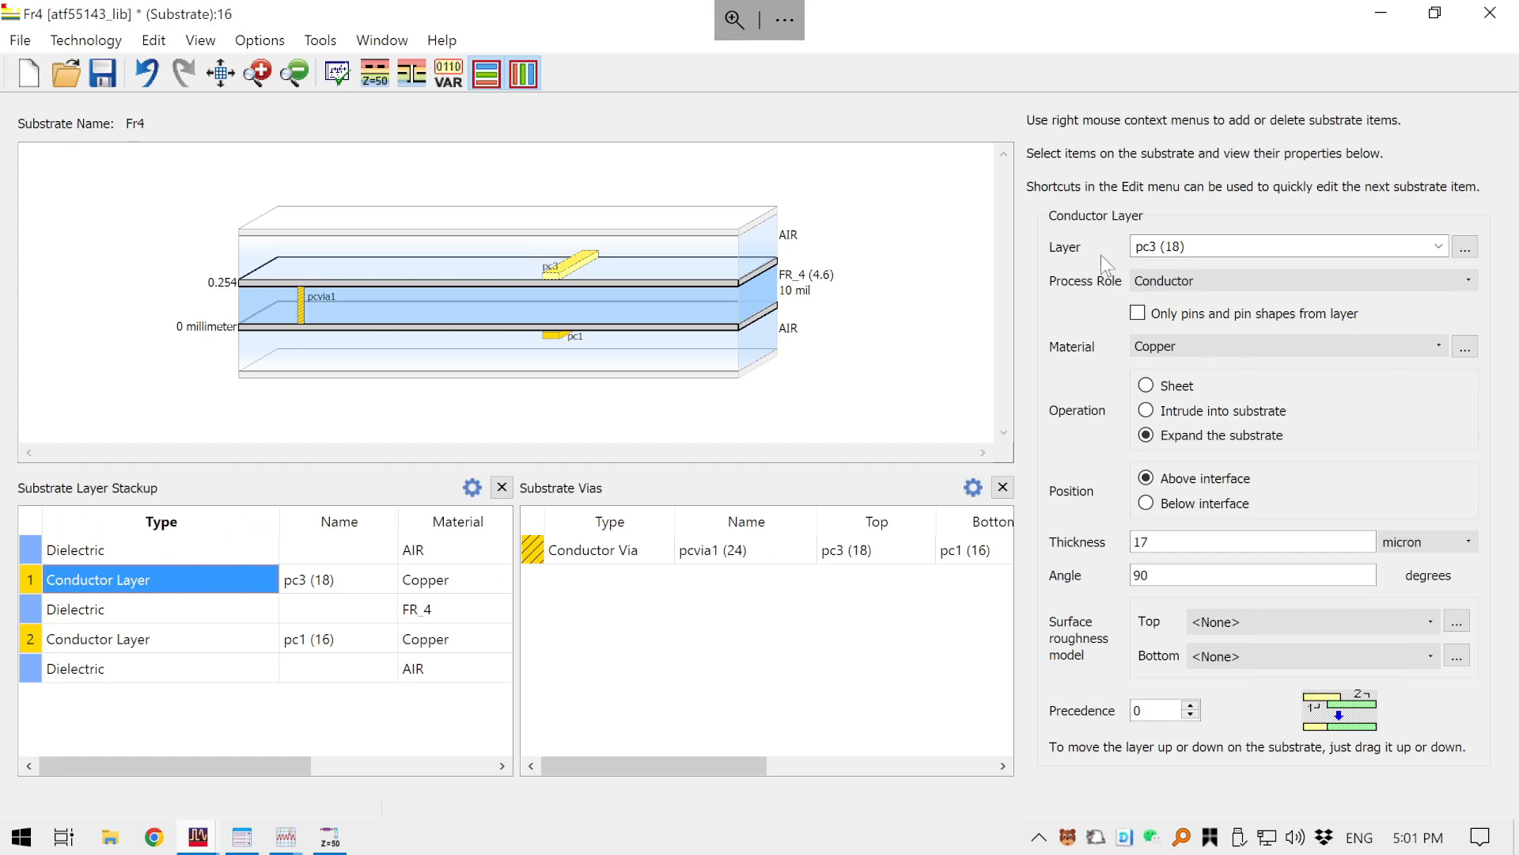
click(1204, 245)
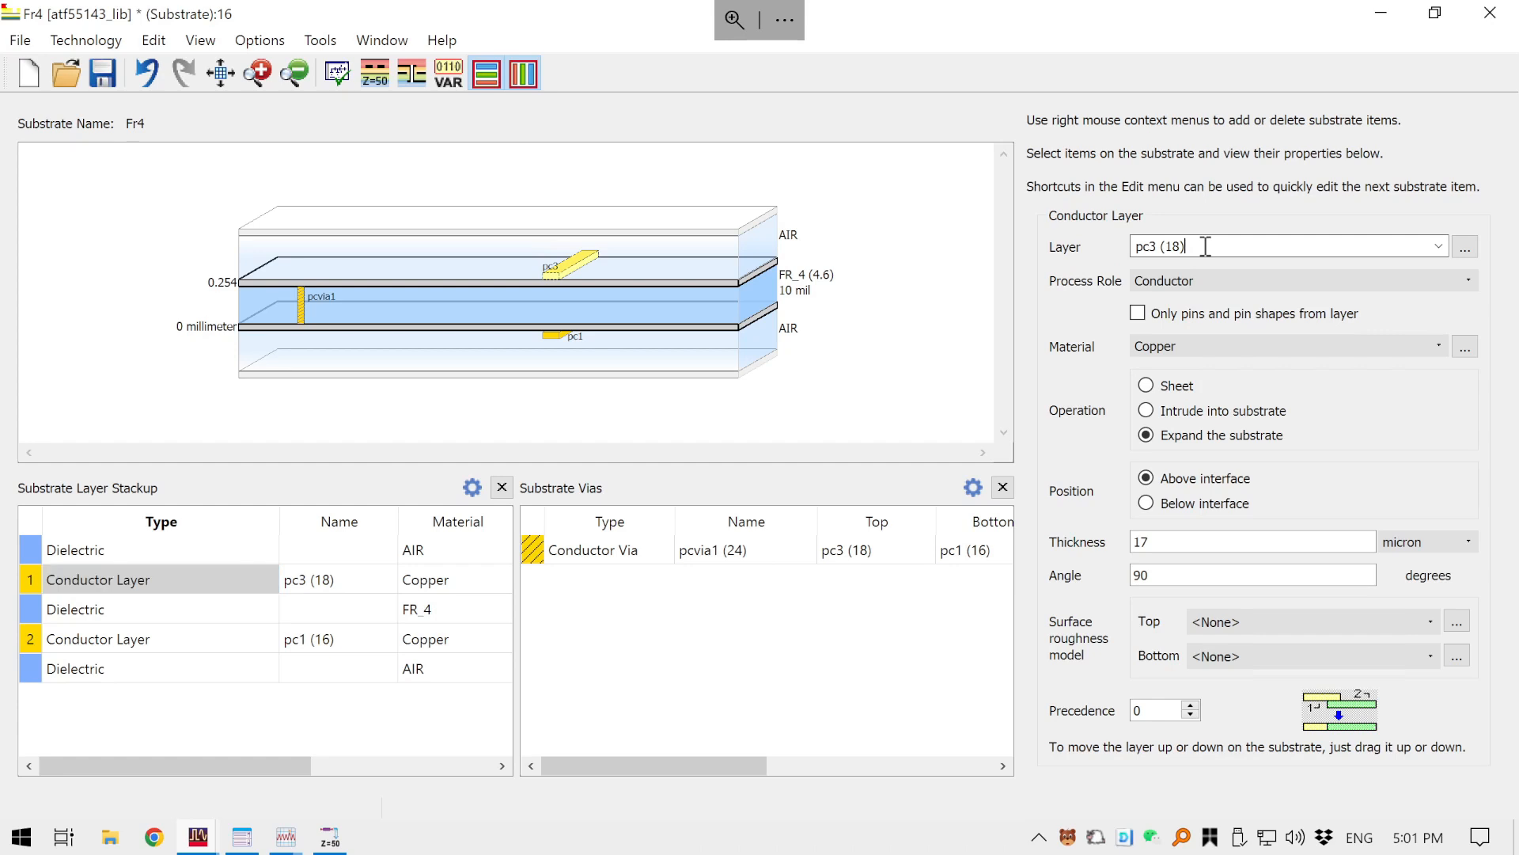
click(1441, 247)
scroll(1274, 285, up, 5)
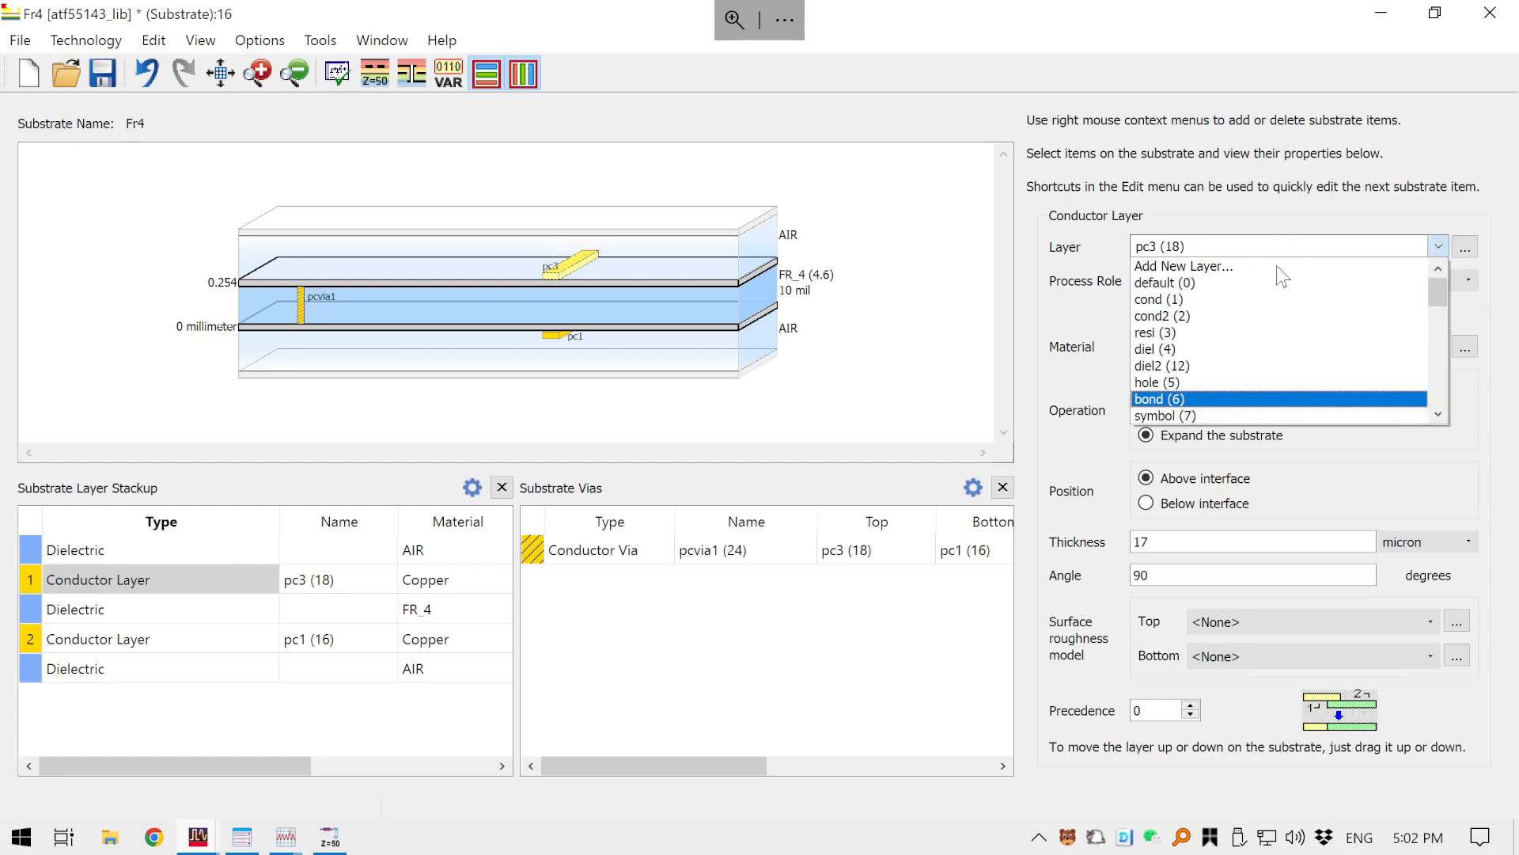
click(1175, 301)
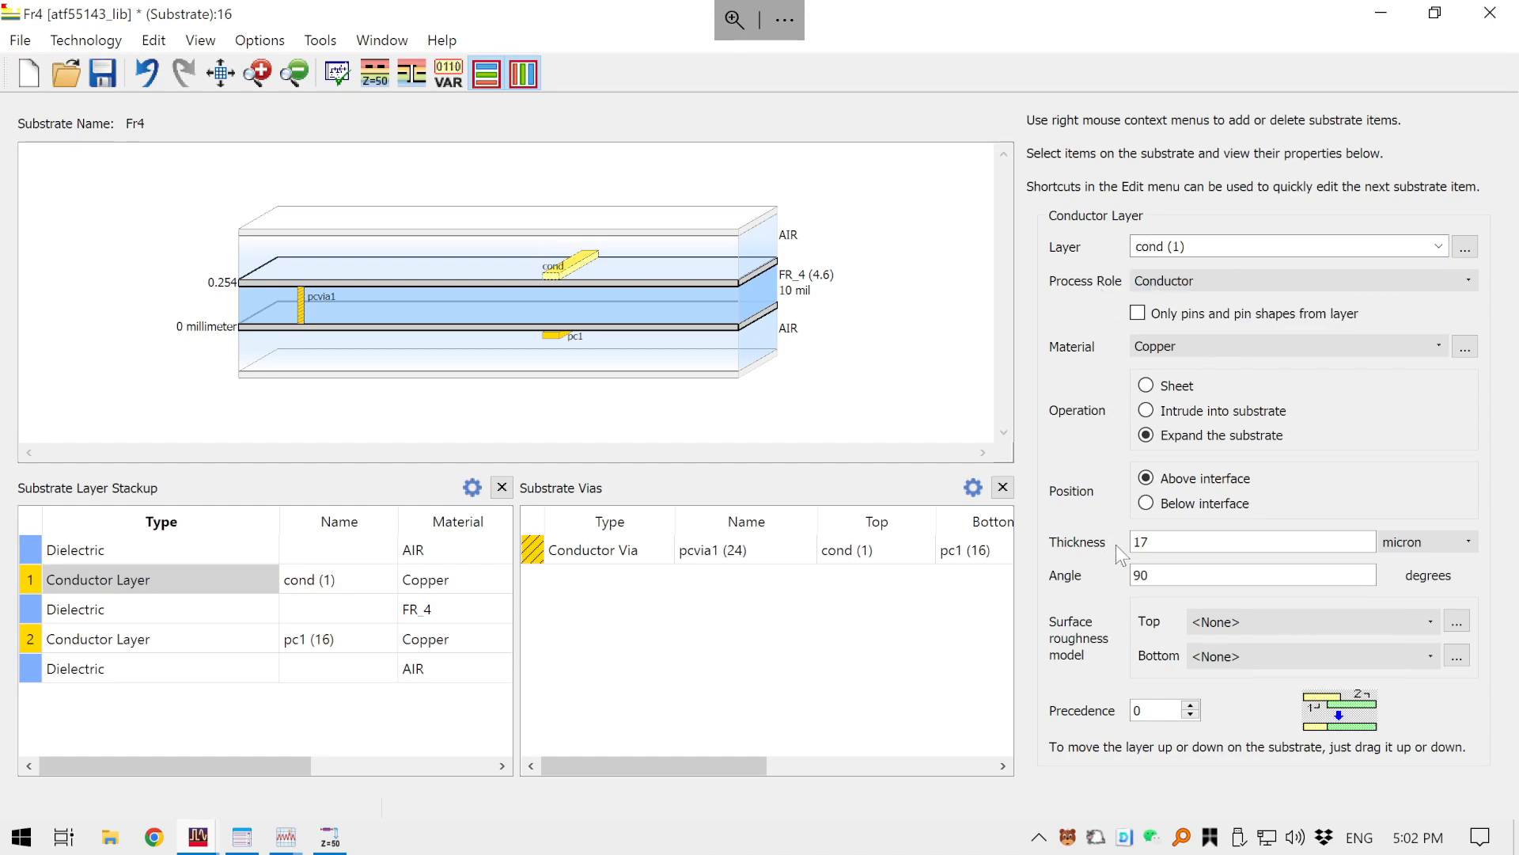
double_click(1163, 538)
text(50)
click(93, 586)
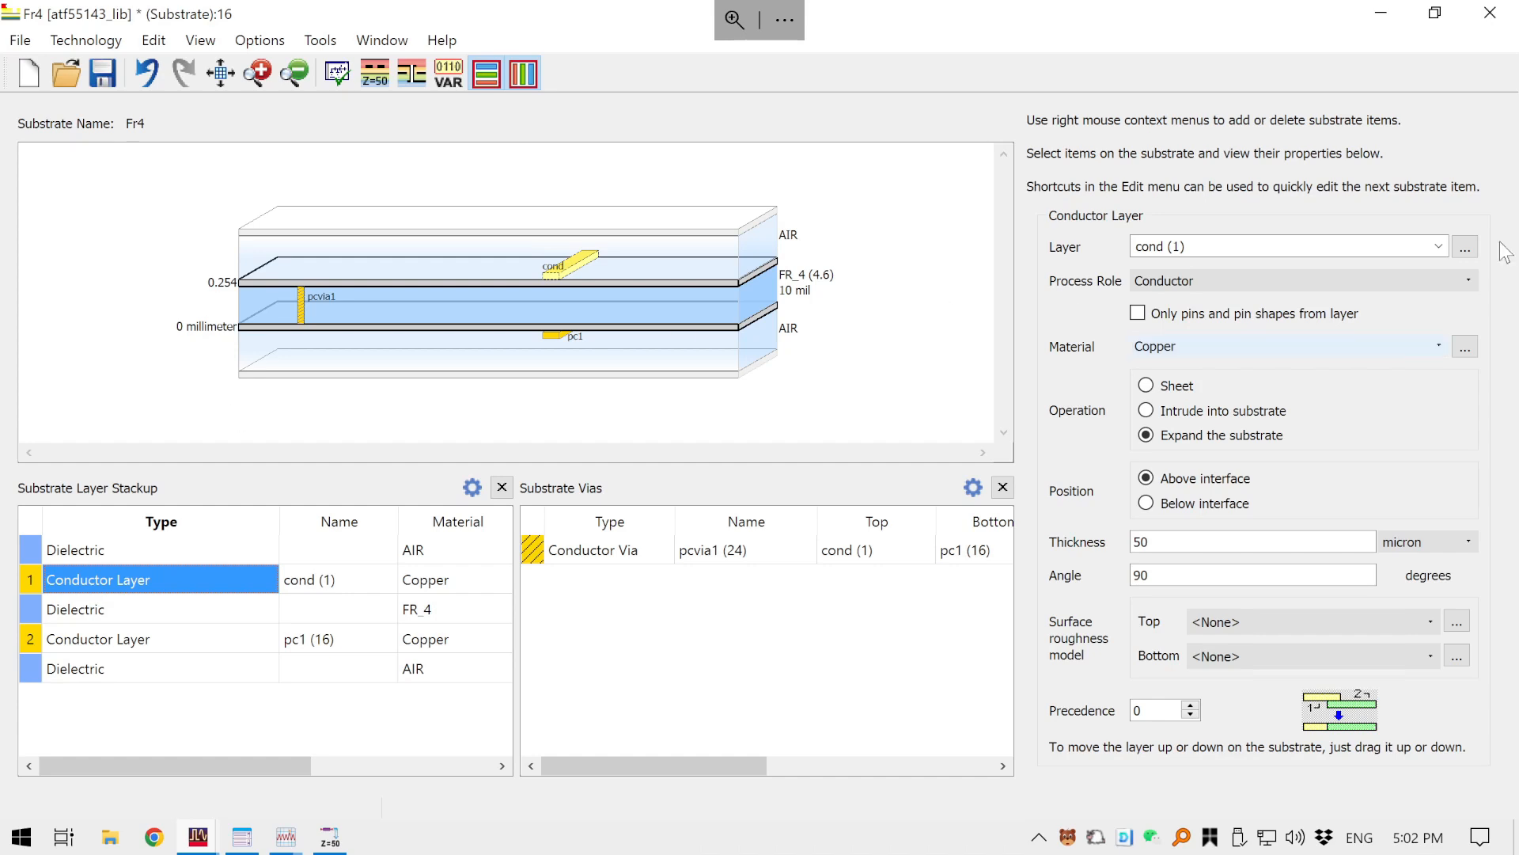
- Check the upper conductor's layer assignment against the layer that the traces use in SIM4_Layout
click(1439, 246)
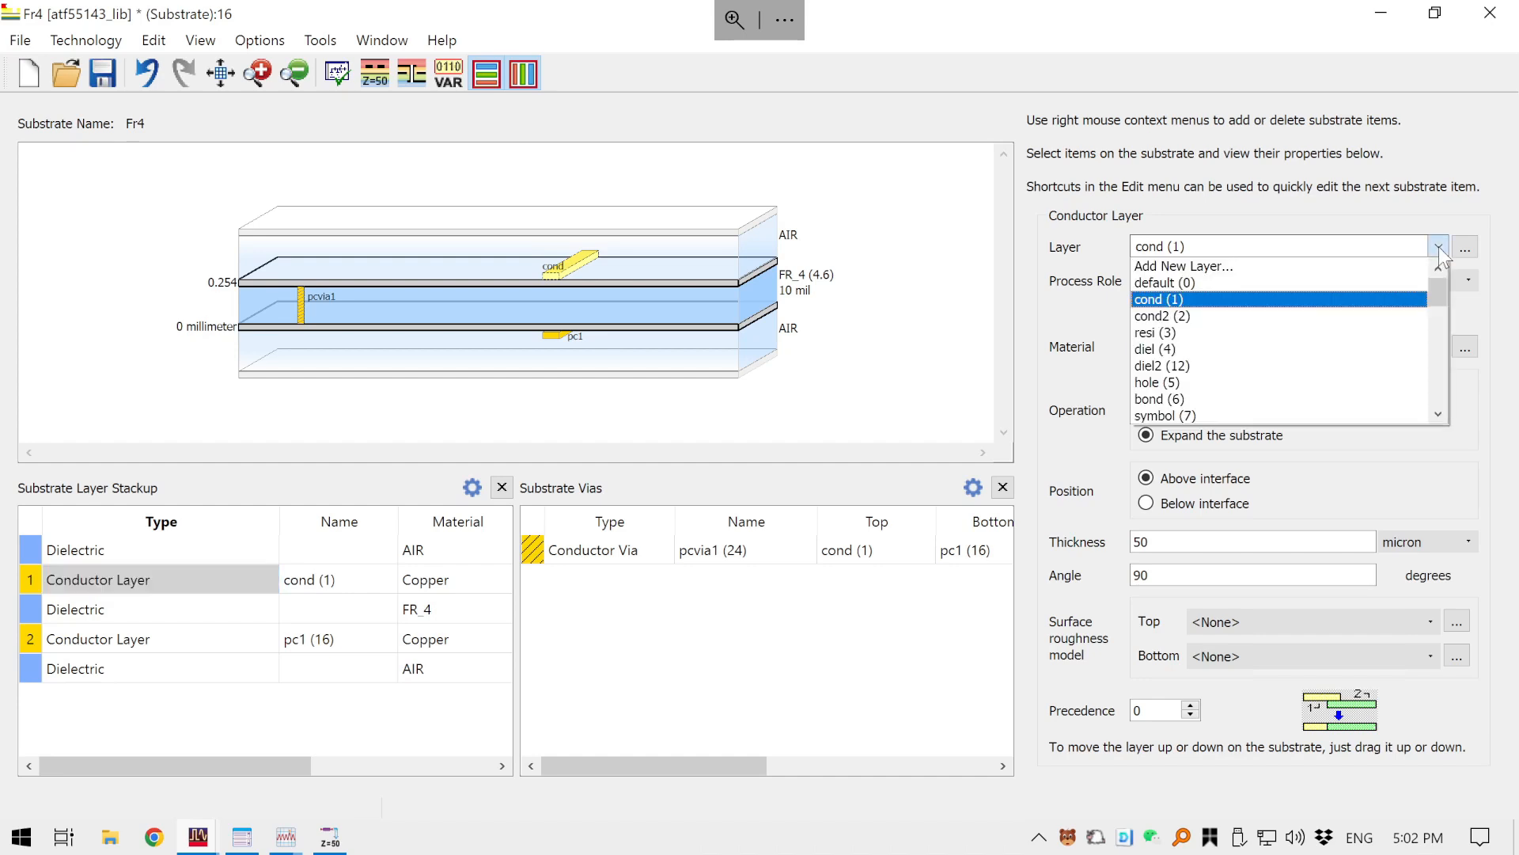
click(1386, 305)
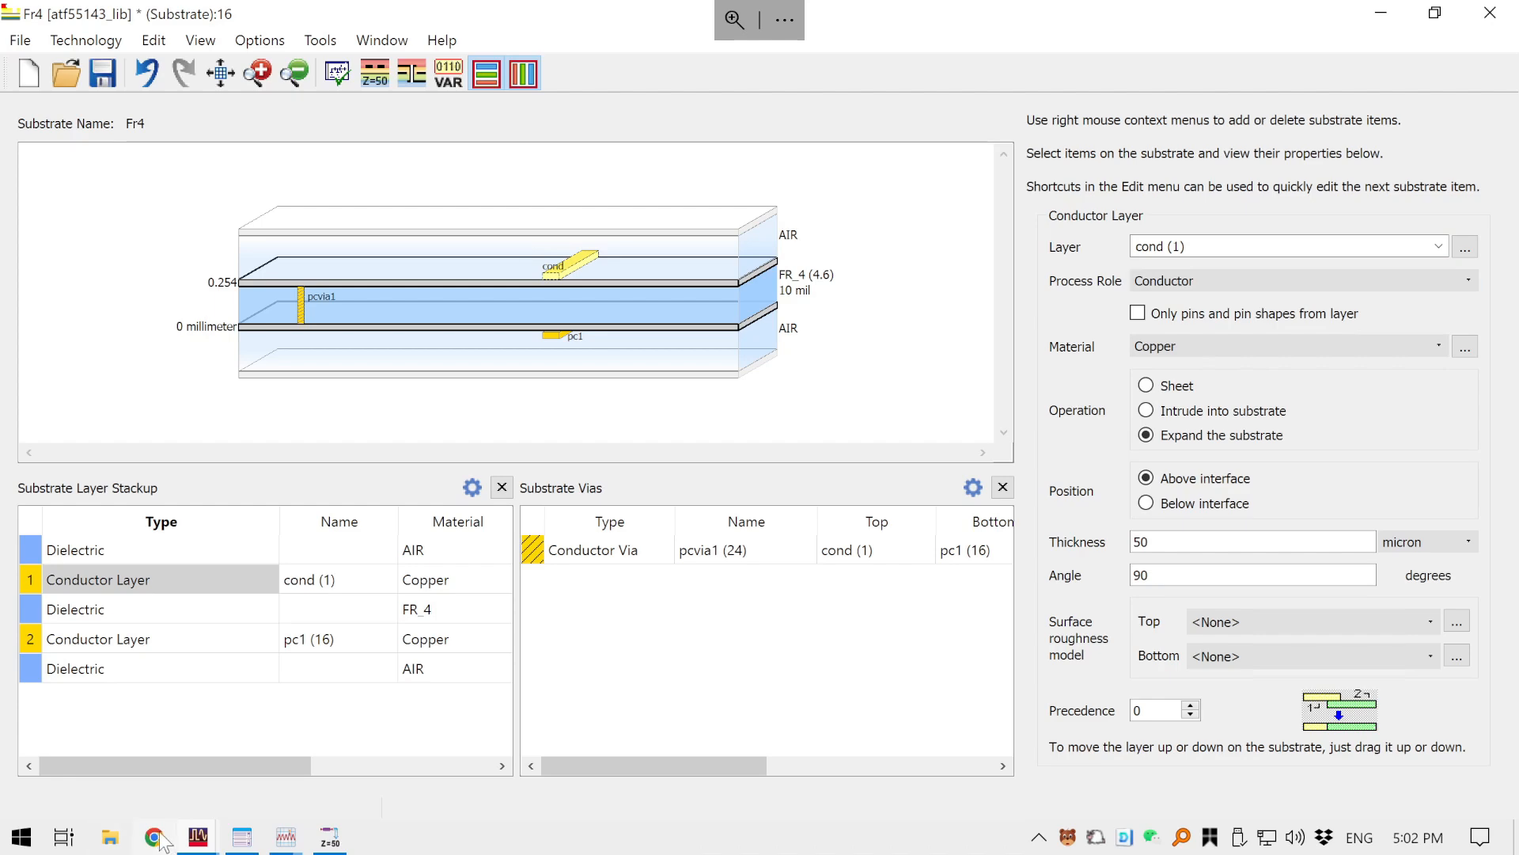
mouse_move(194, 843)
click(642, 736)
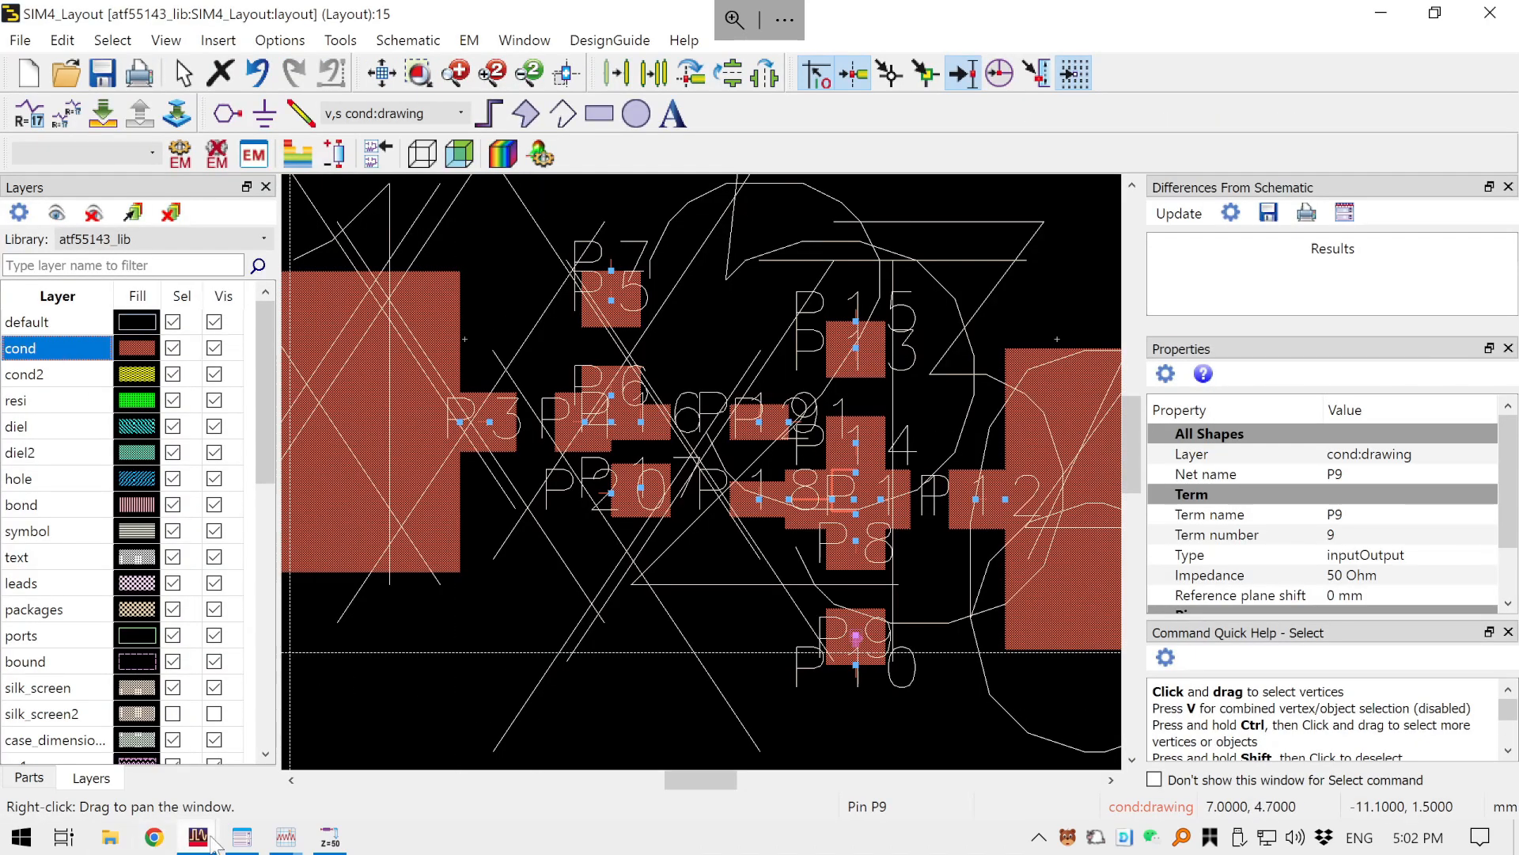
mouse_move(207, 840)
click(906, 739)
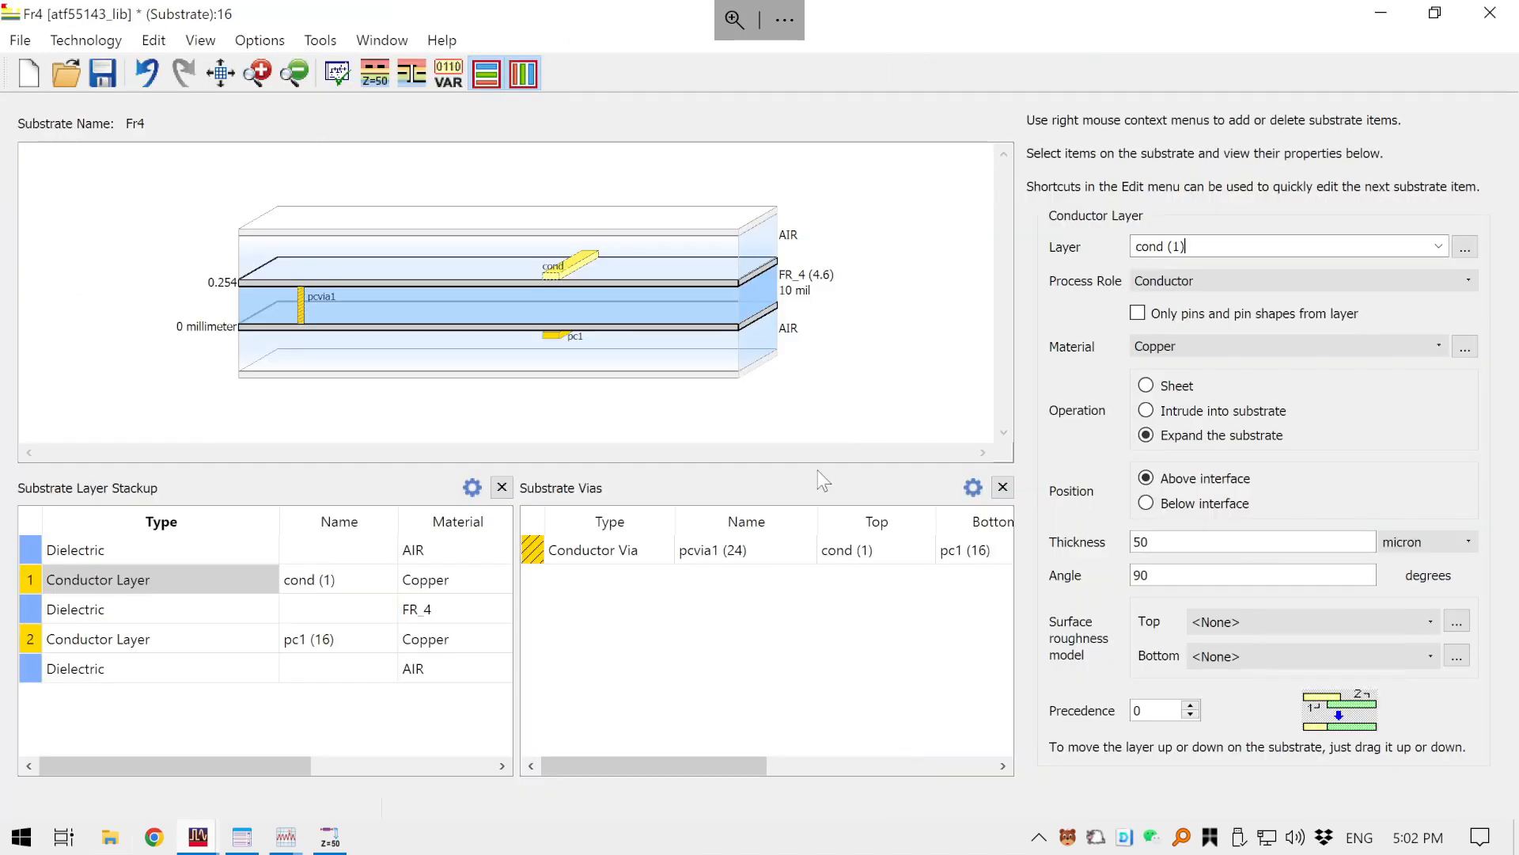
click(839, 297)
click(557, 279)
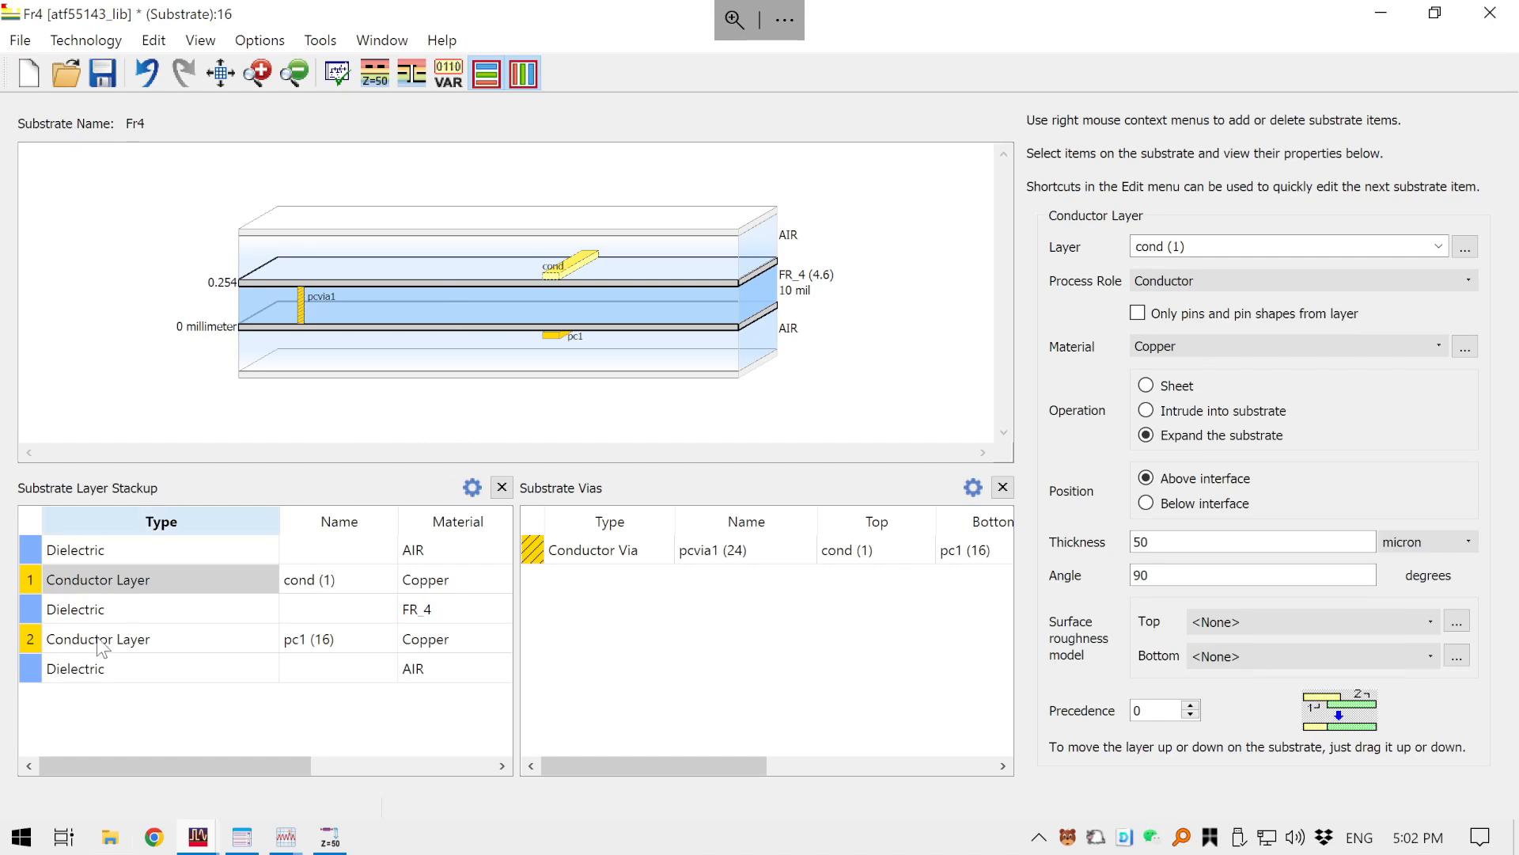
- Set the thickness of the FR_4 dielectric between the two conductors to 2.5 millimeter
click(87, 611)
click(437, 611)
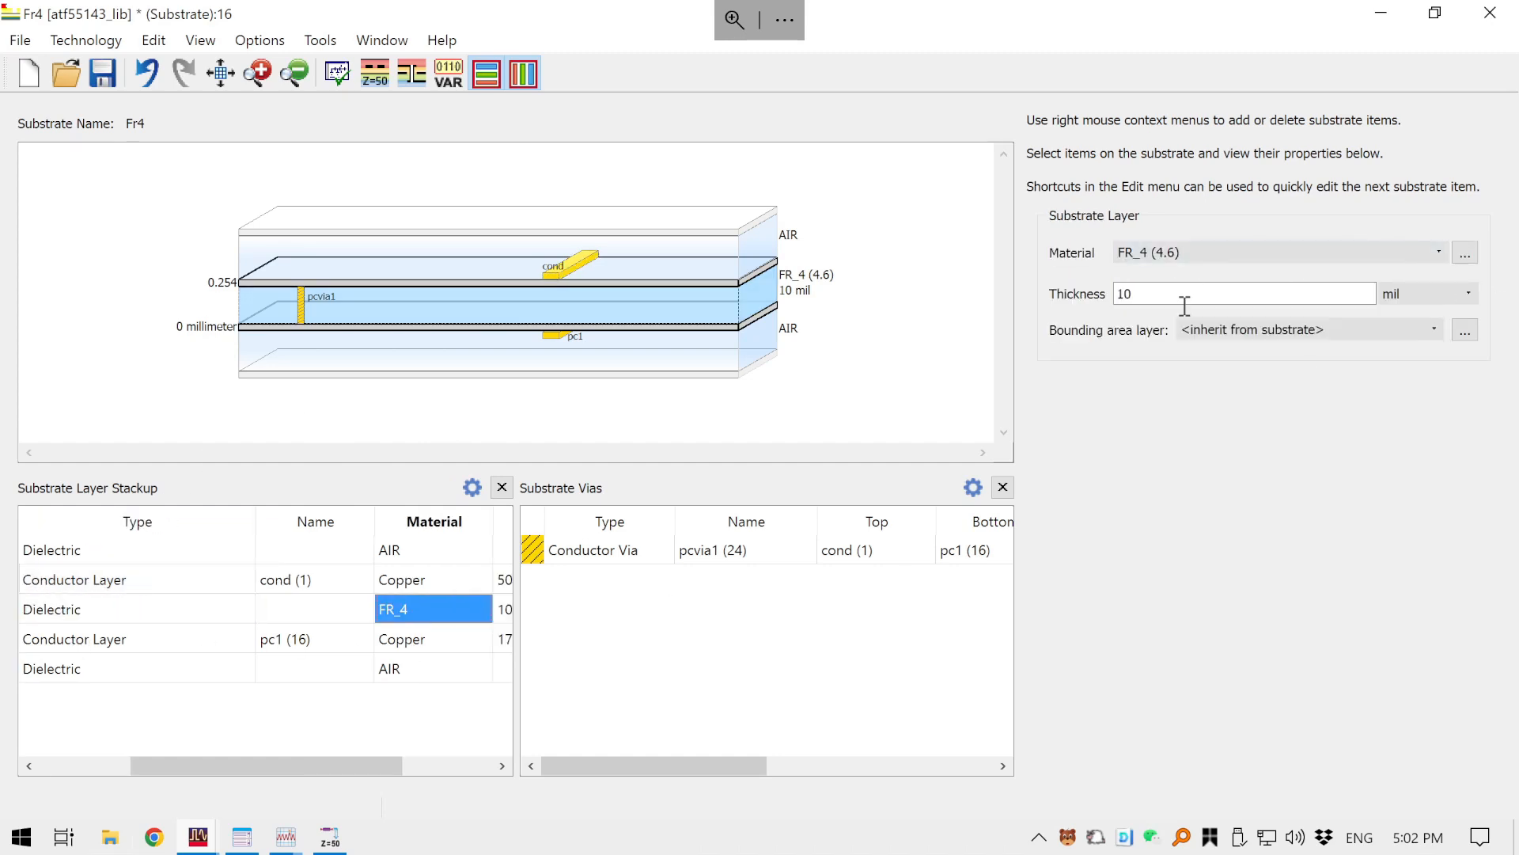
click(1422, 295)
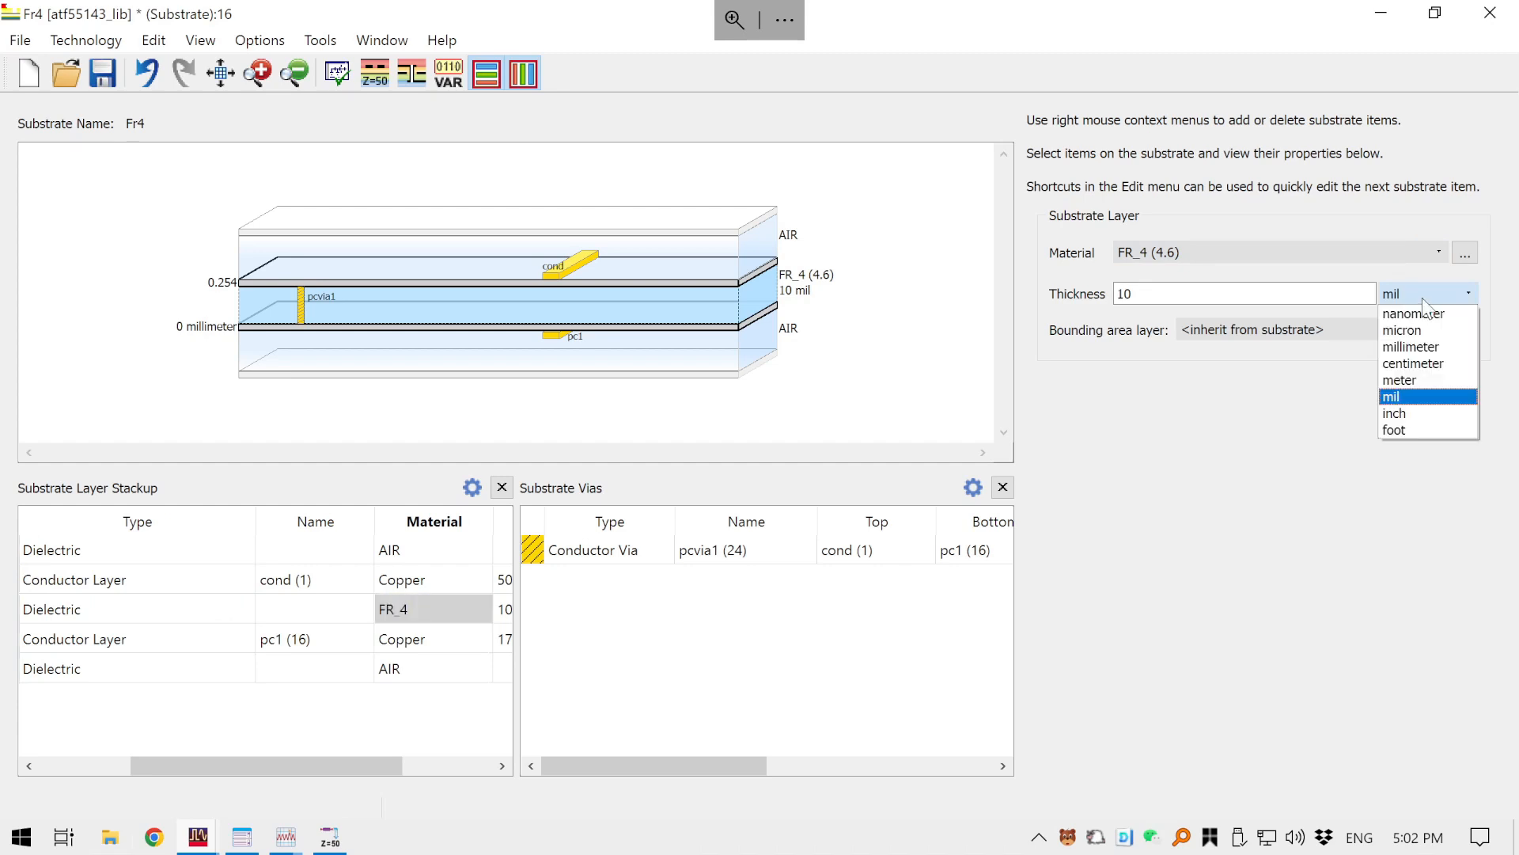
click(1398, 345)
double_click(1289, 304)
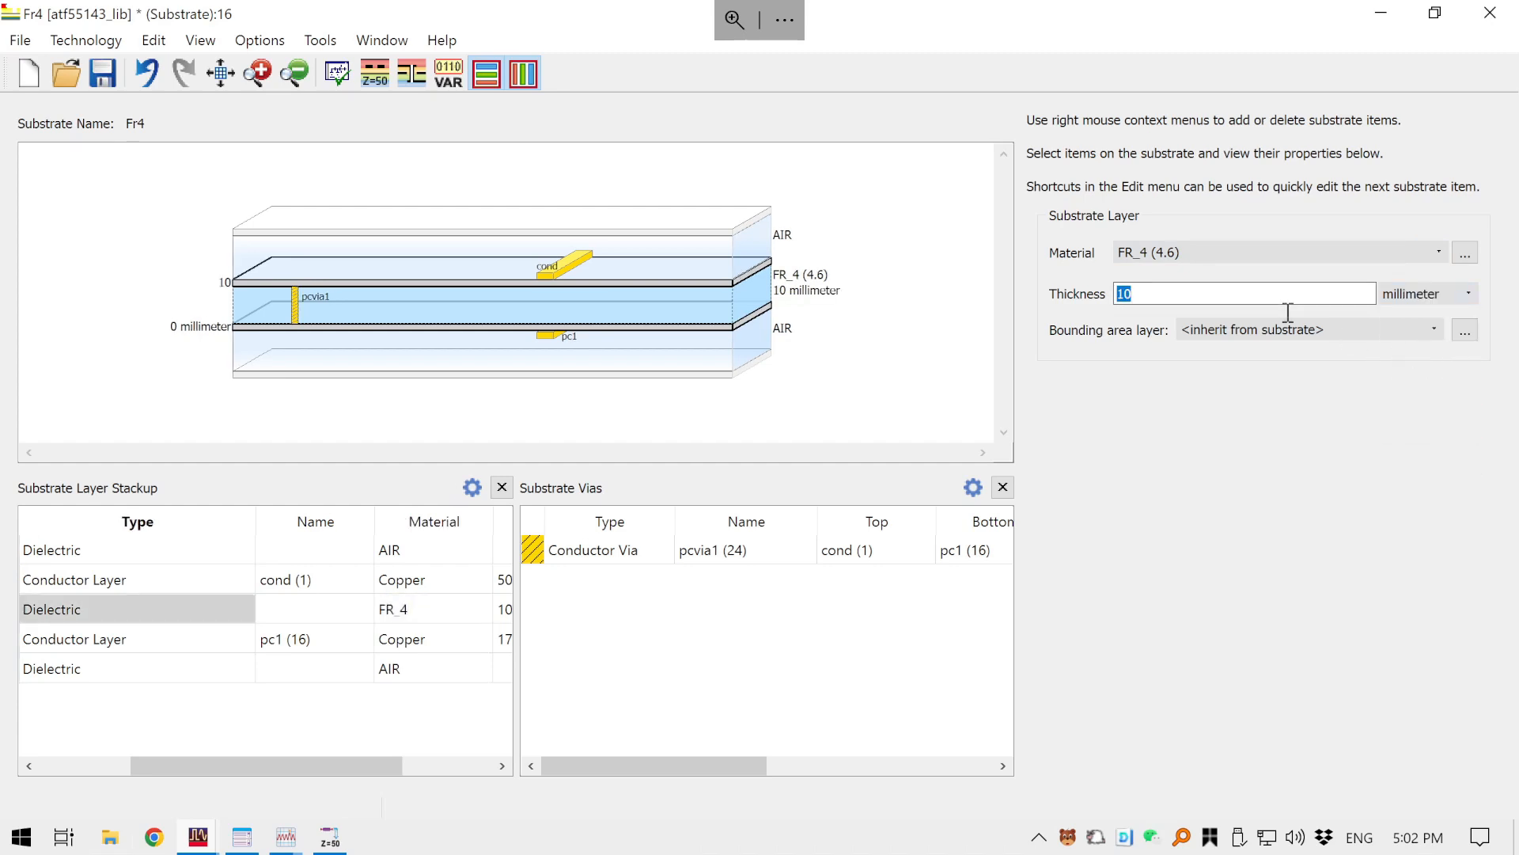
text(2.5)
key(Return)
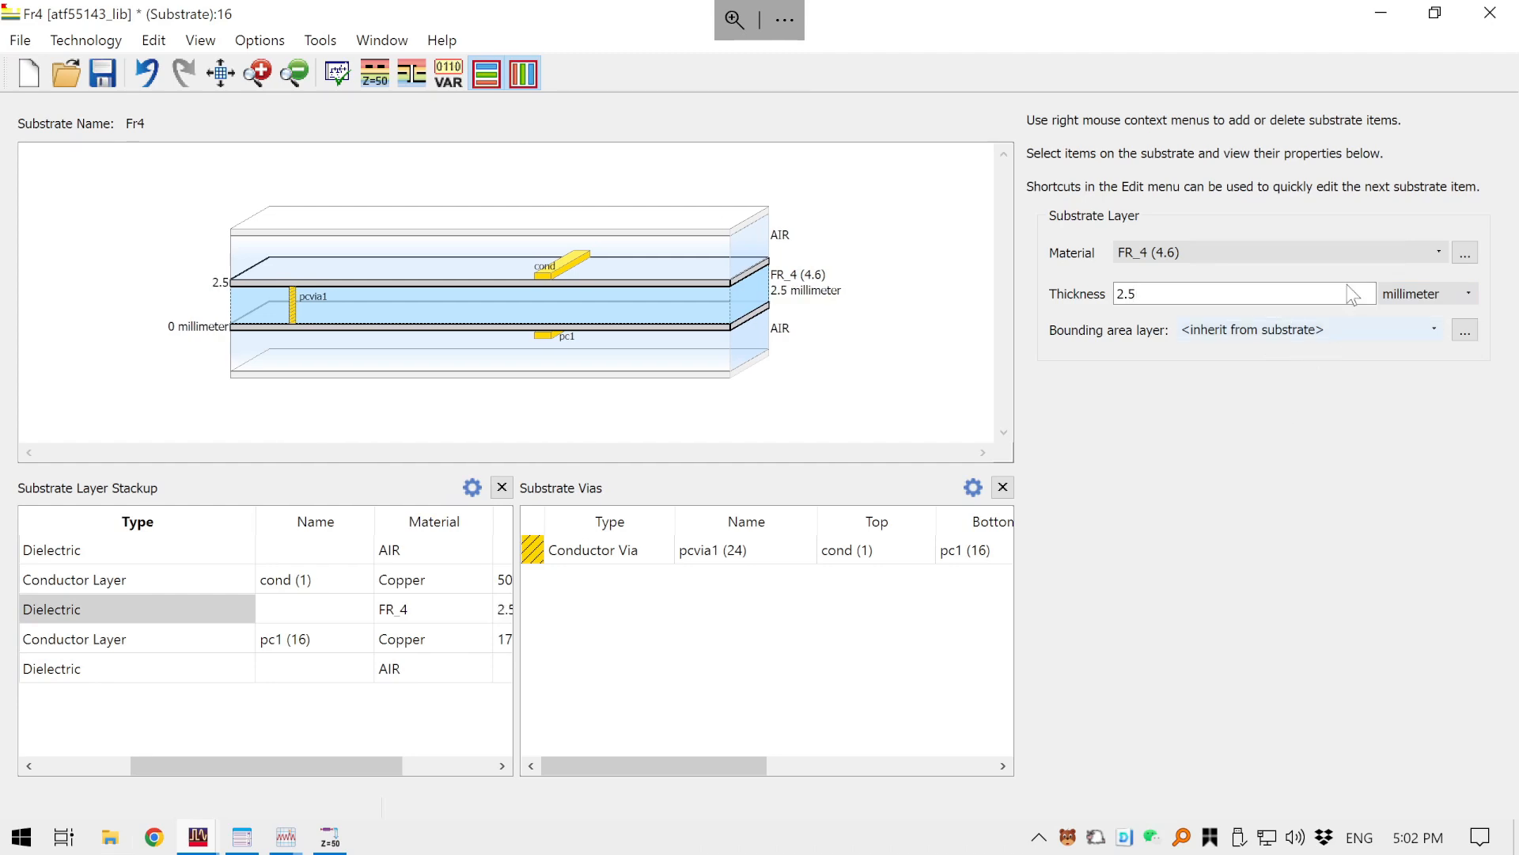
- Set the real permittivity of the FR_4 material to 4.0 in the material definitions and accept them
click(1466, 251)
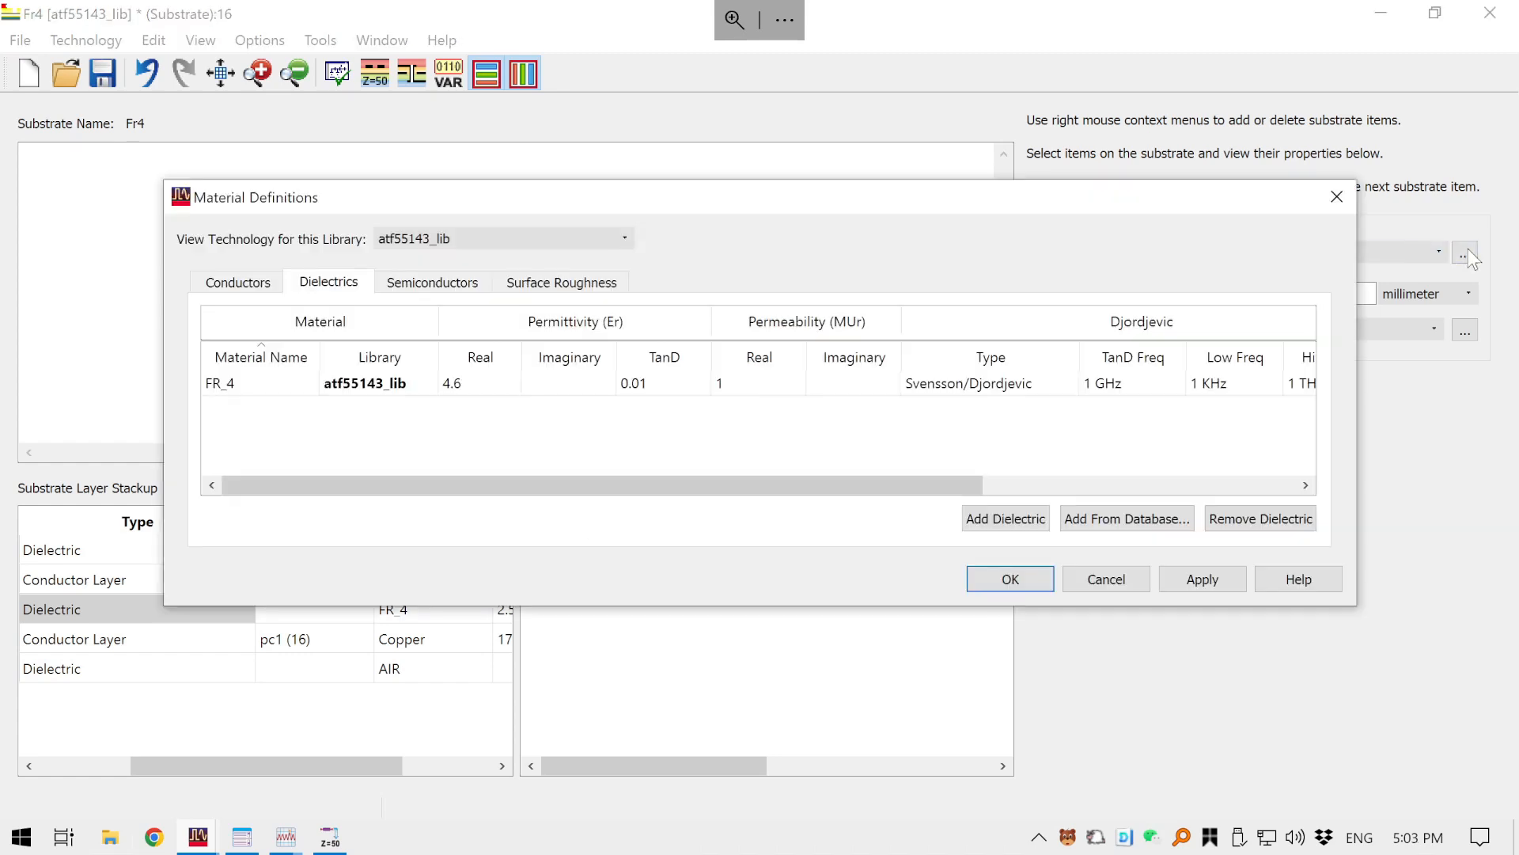
click(1344, 196)
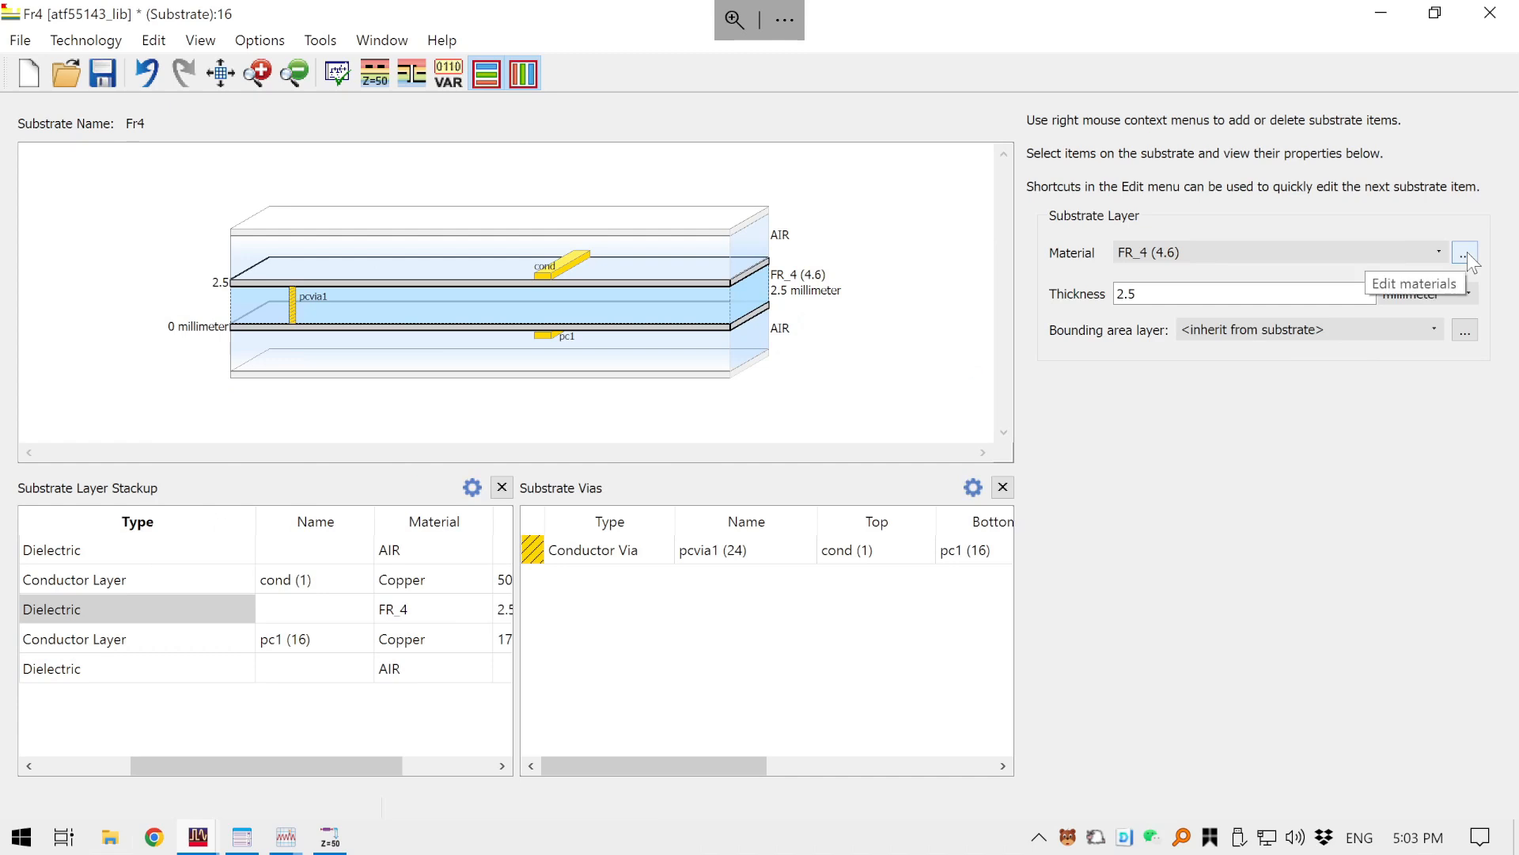
click(1467, 251)
double_click(461, 388)
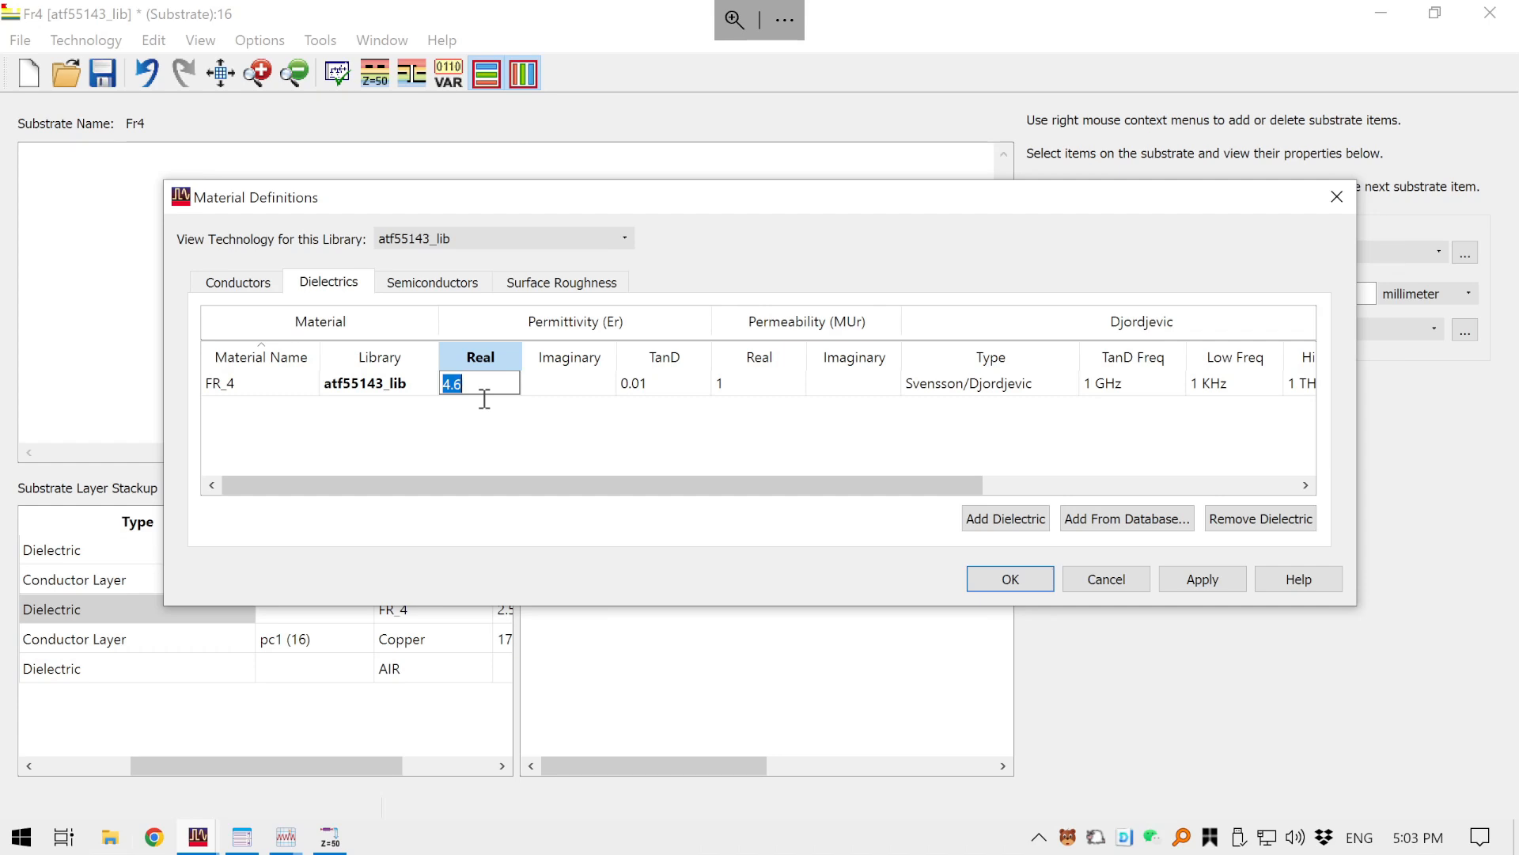
text(4.0)
key(Return)
drag(720, 483, 607, 464)
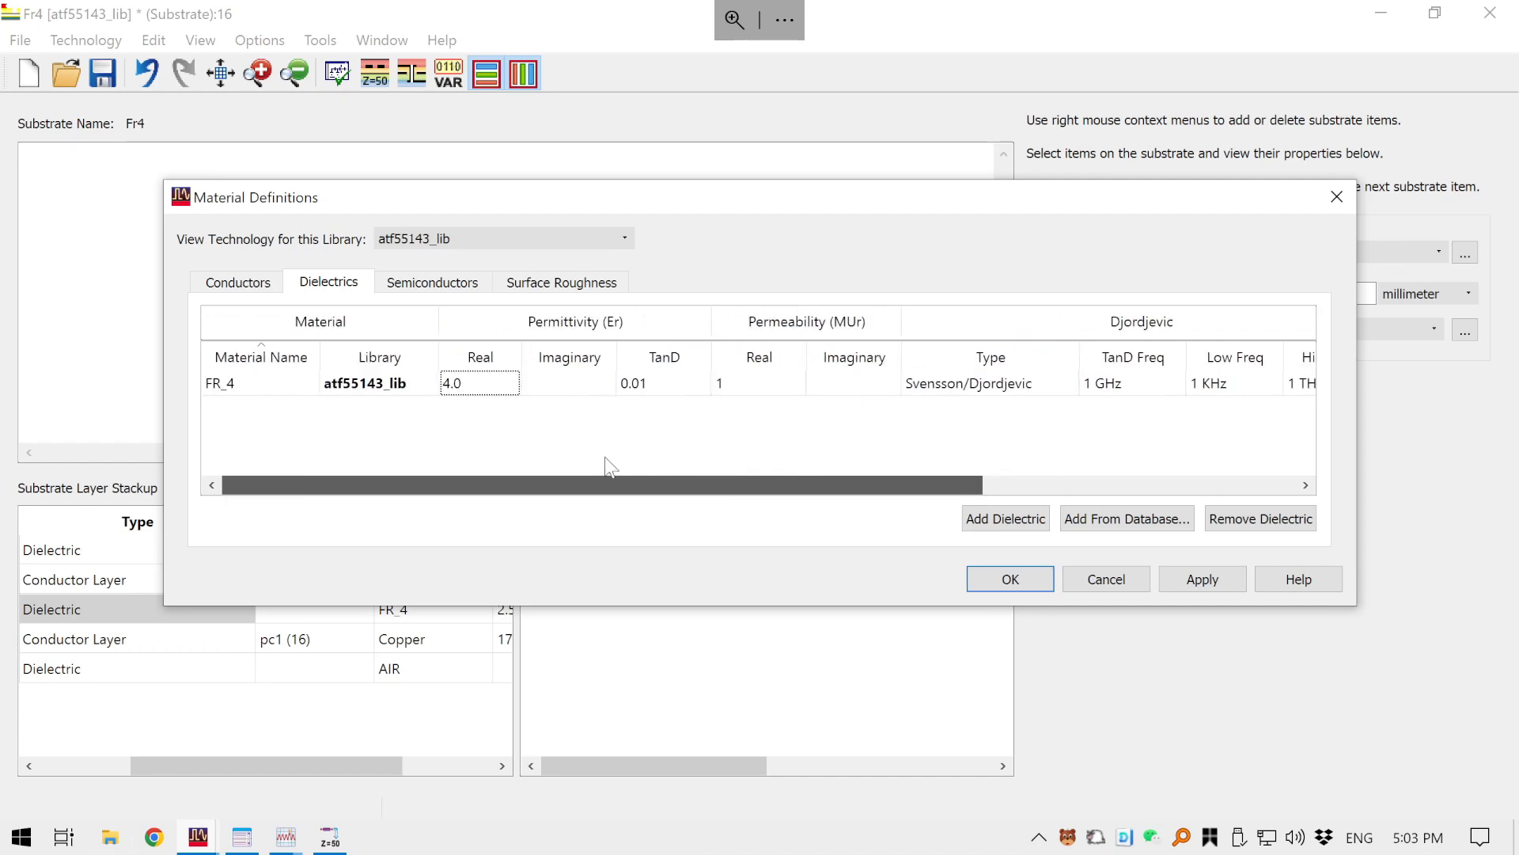
click(1022, 580)
- Open the layer choices for the lower copper conductor below the FR_4 dielectric
click(100, 638)
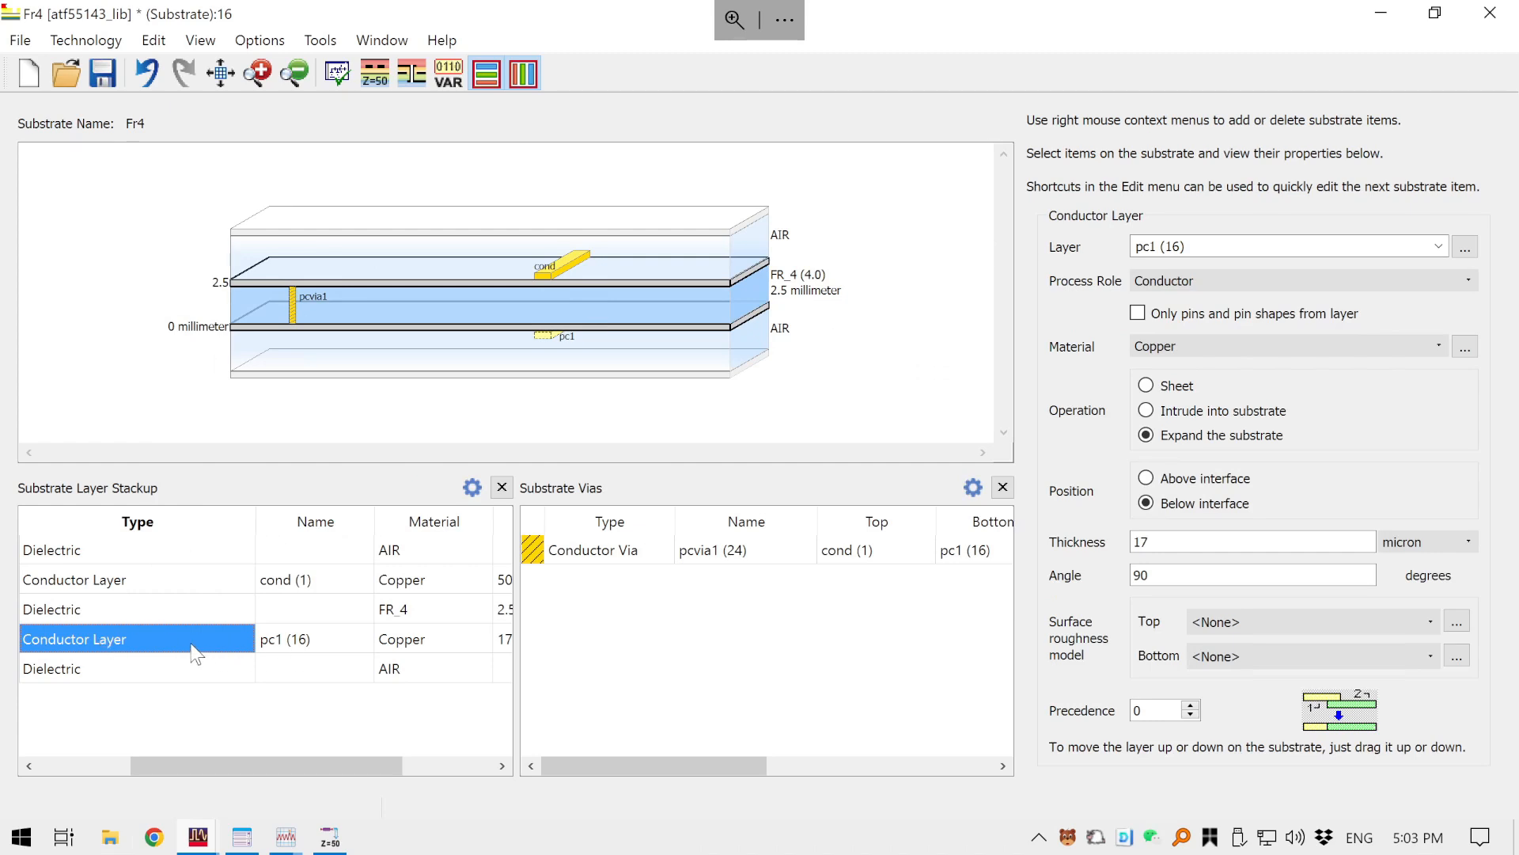
click(1434, 247)
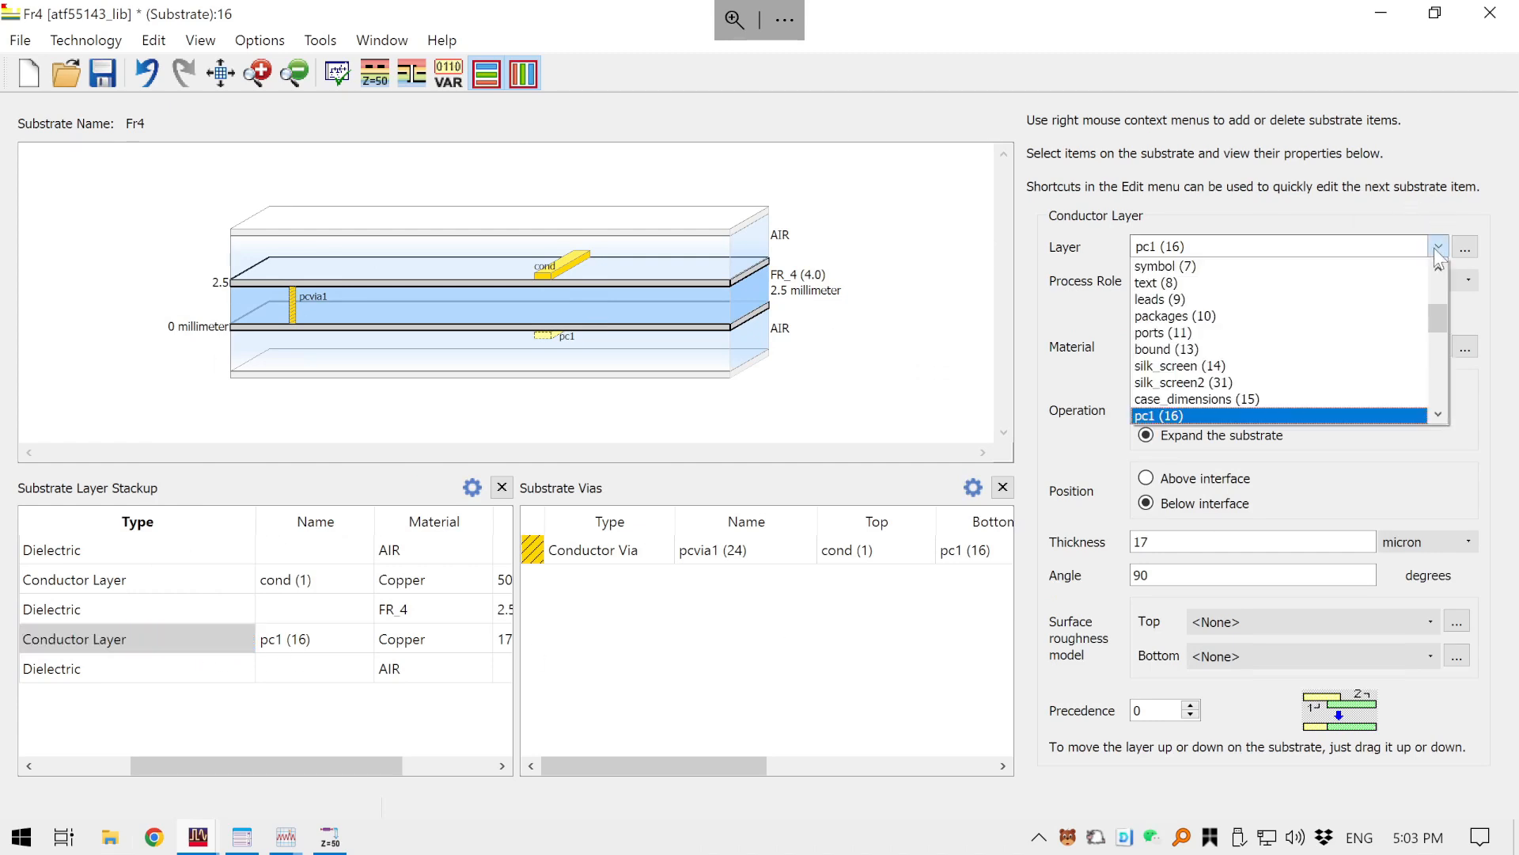
- Assign the lower conductor to layer cond2 (2), keeping its process role as Conductor
scroll(1213, 301, up, 3)
click(1186, 319)
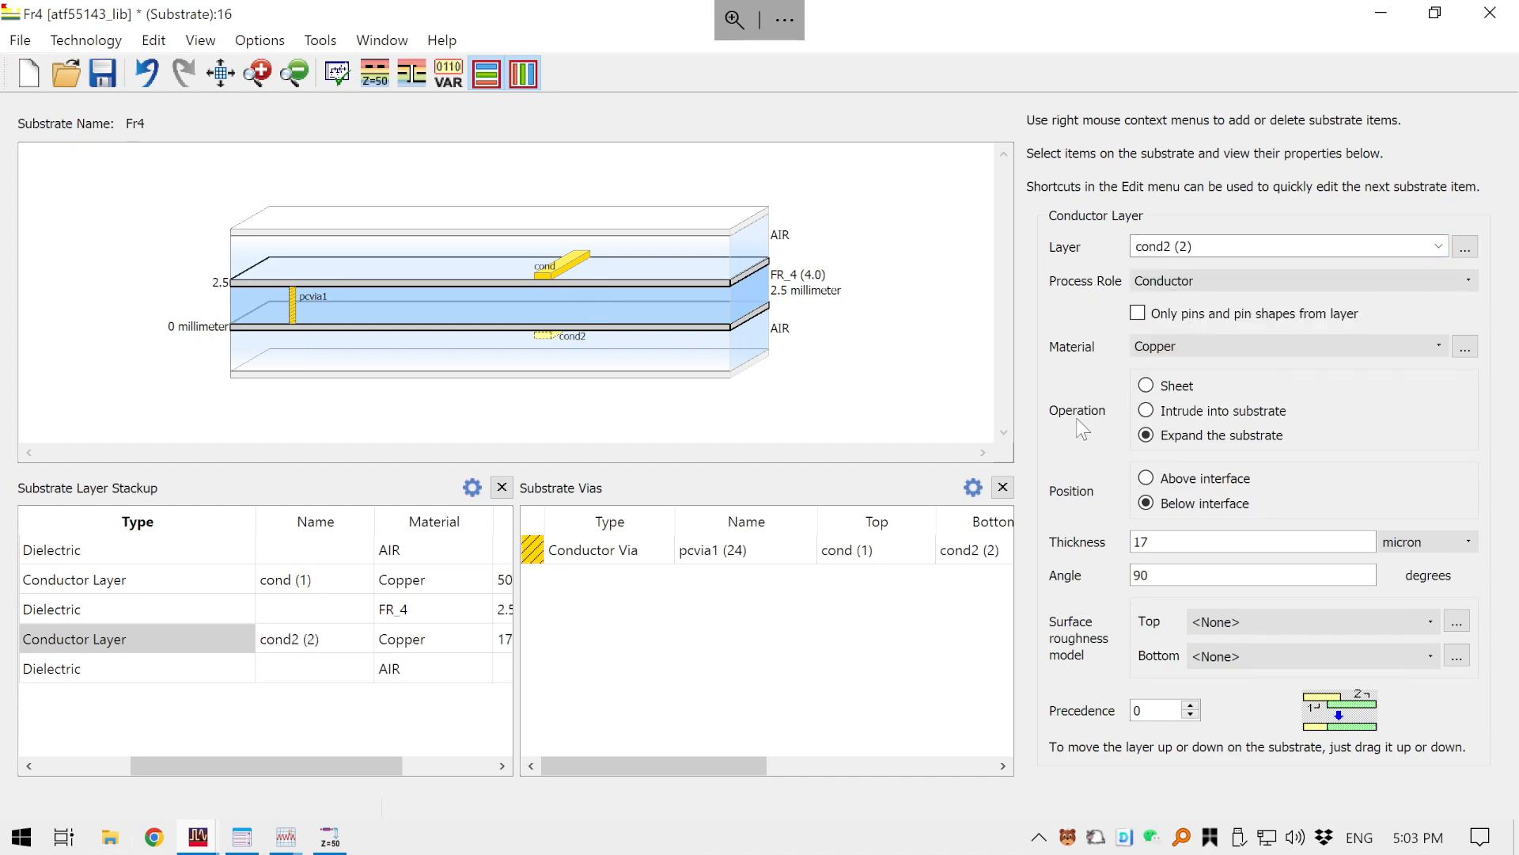
click(1215, 282)
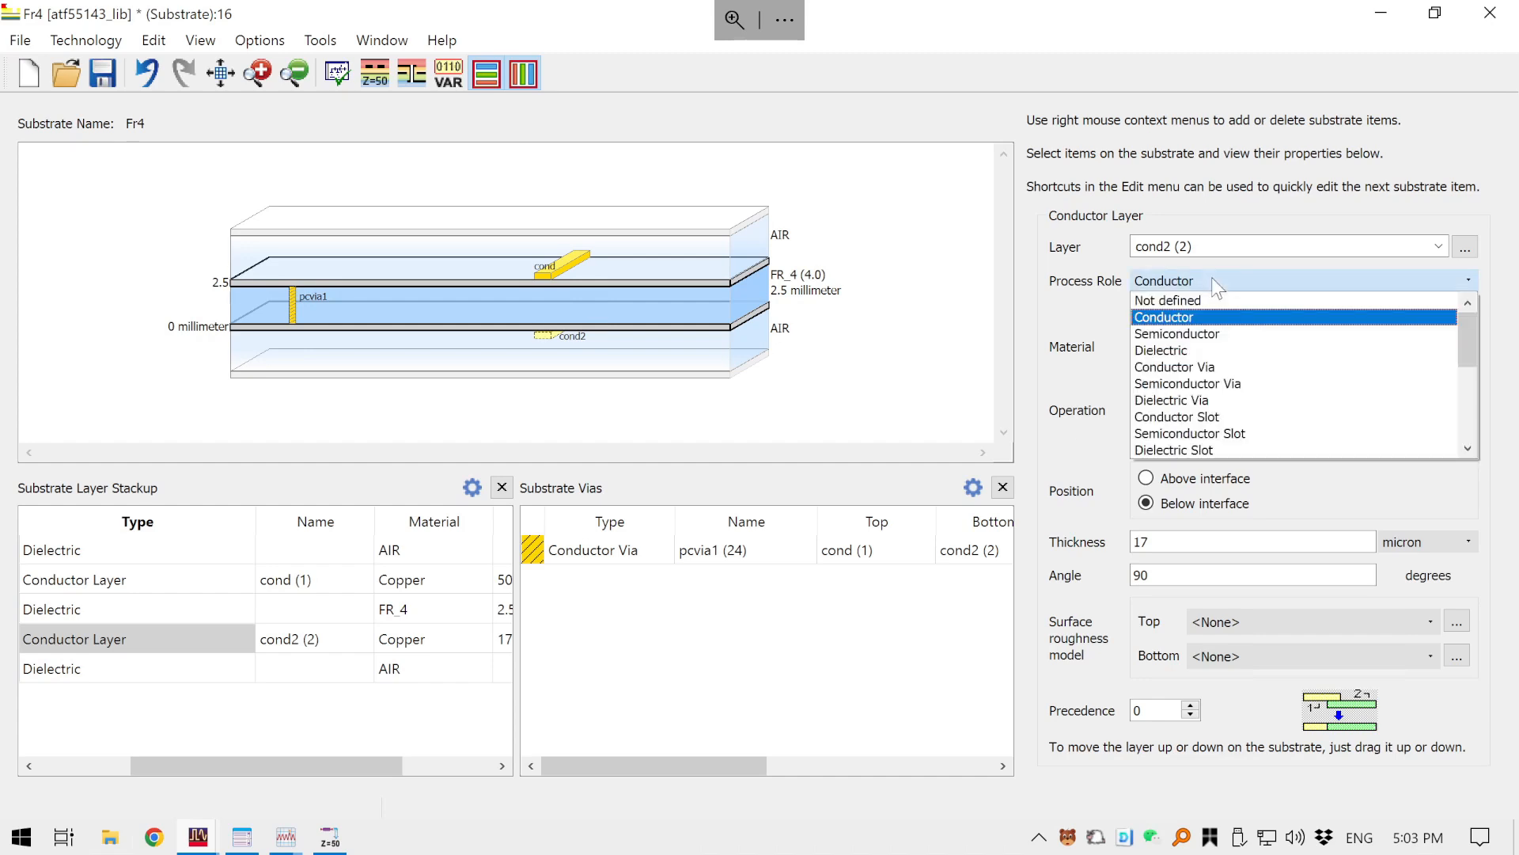
scroll(1236, 358, down, 5)
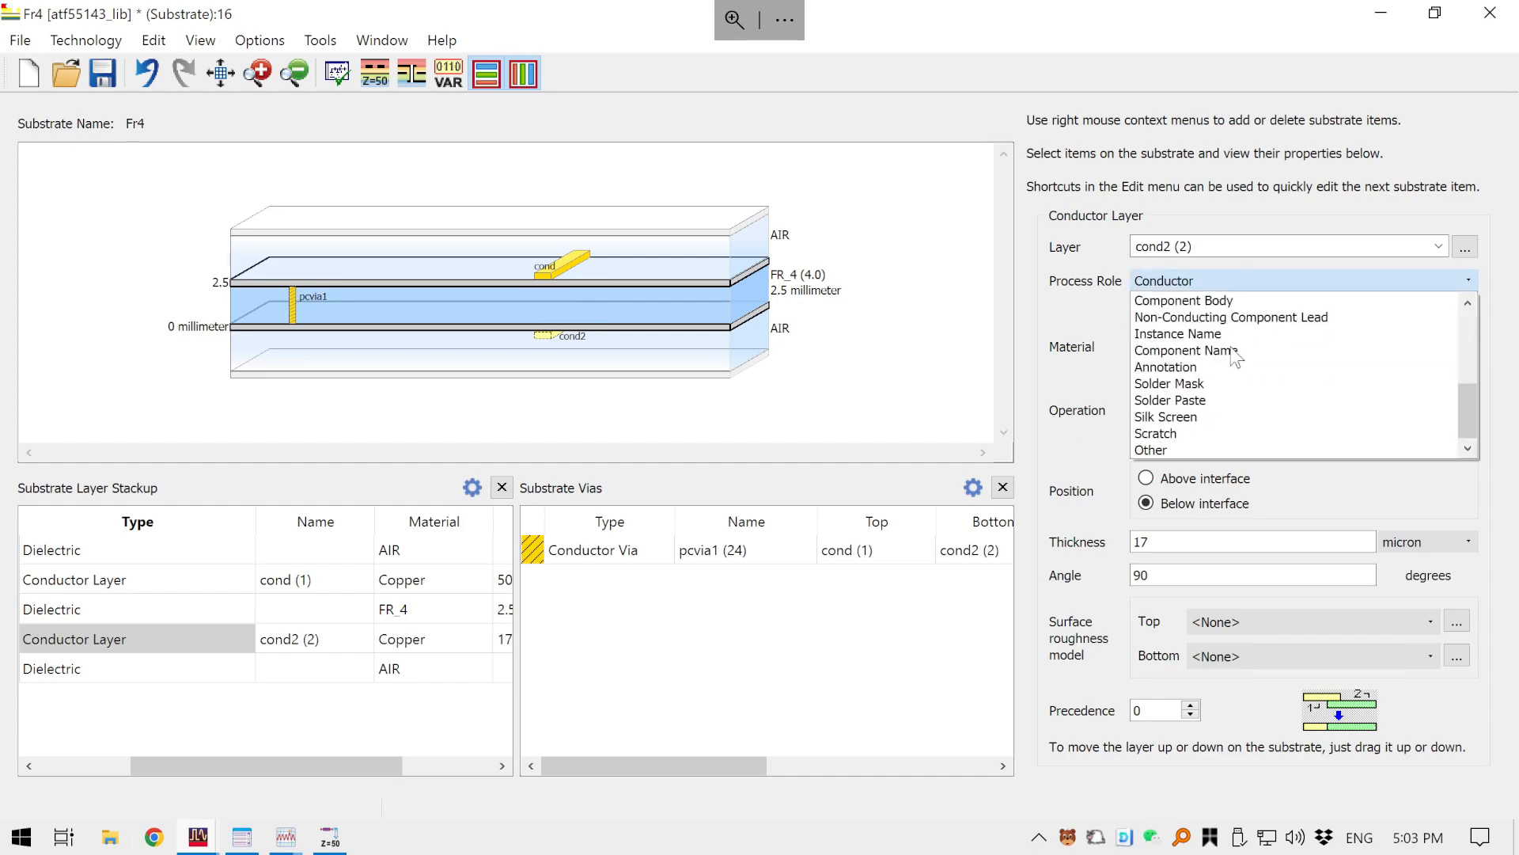
scroll(1231, 348, up, 5)
click(1108, 272)
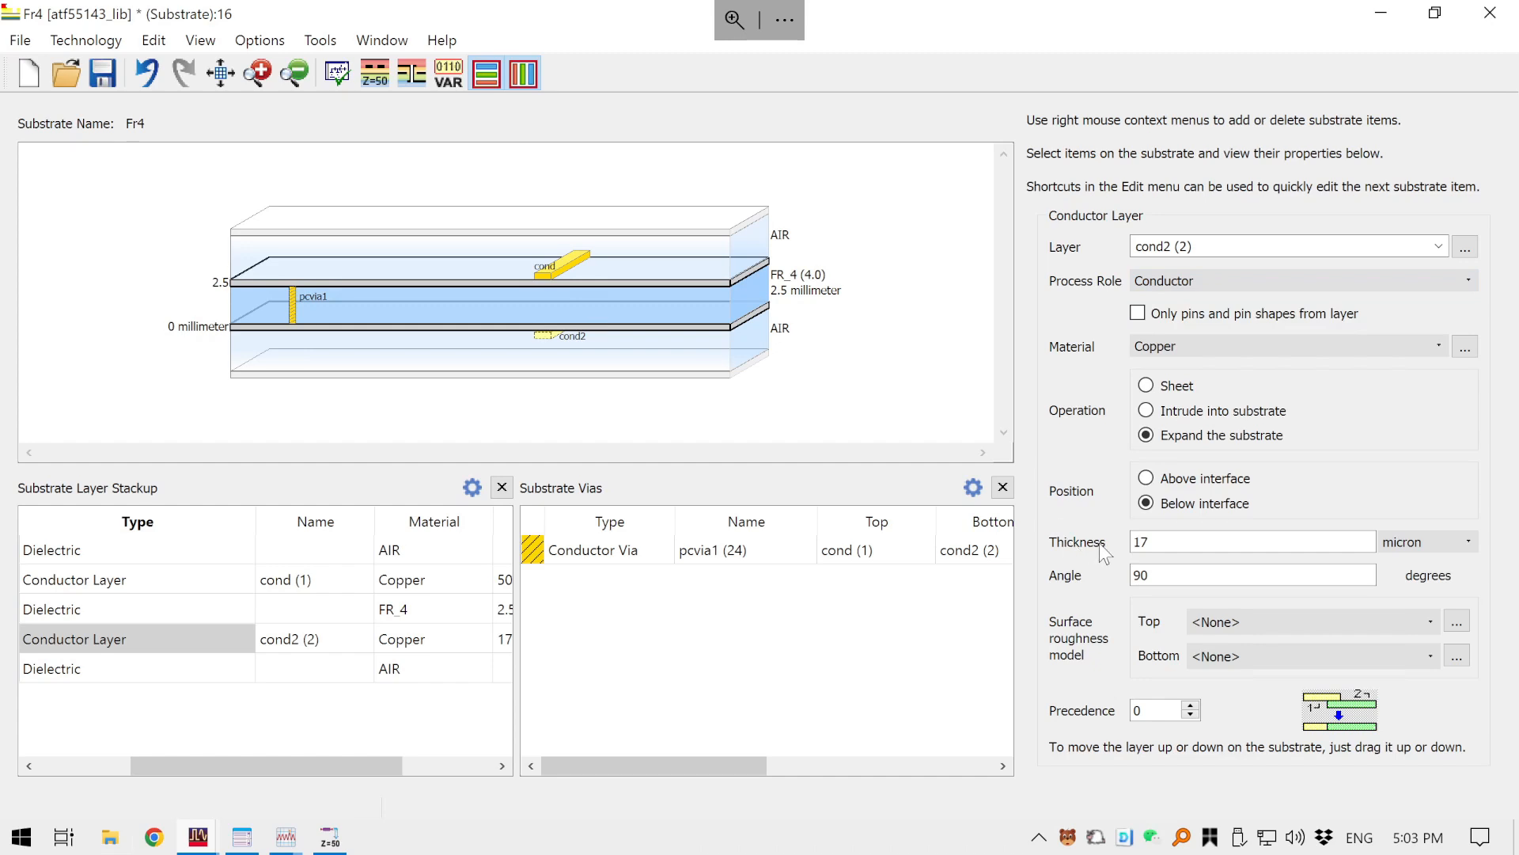
- Set the cond2 conductor layer's thickness to 50 micron and save the substrate
double_click(1163, 550)
text(50)
click(1239, 574)
click(330, 631)
scroll(336, 763, down, 3)
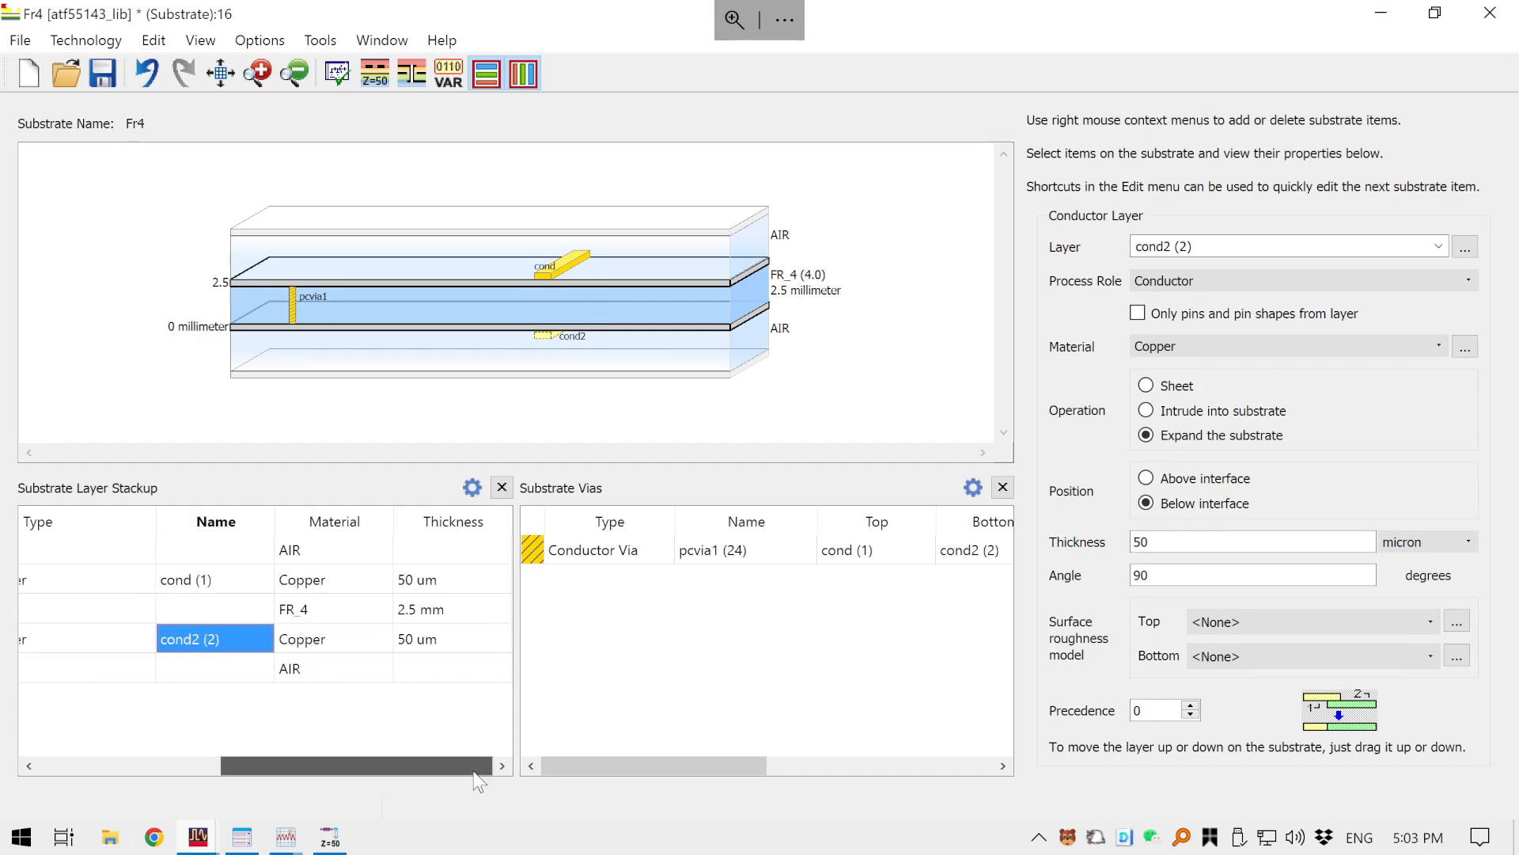
scroll(281, 762, up, 3)
click(123, 642)
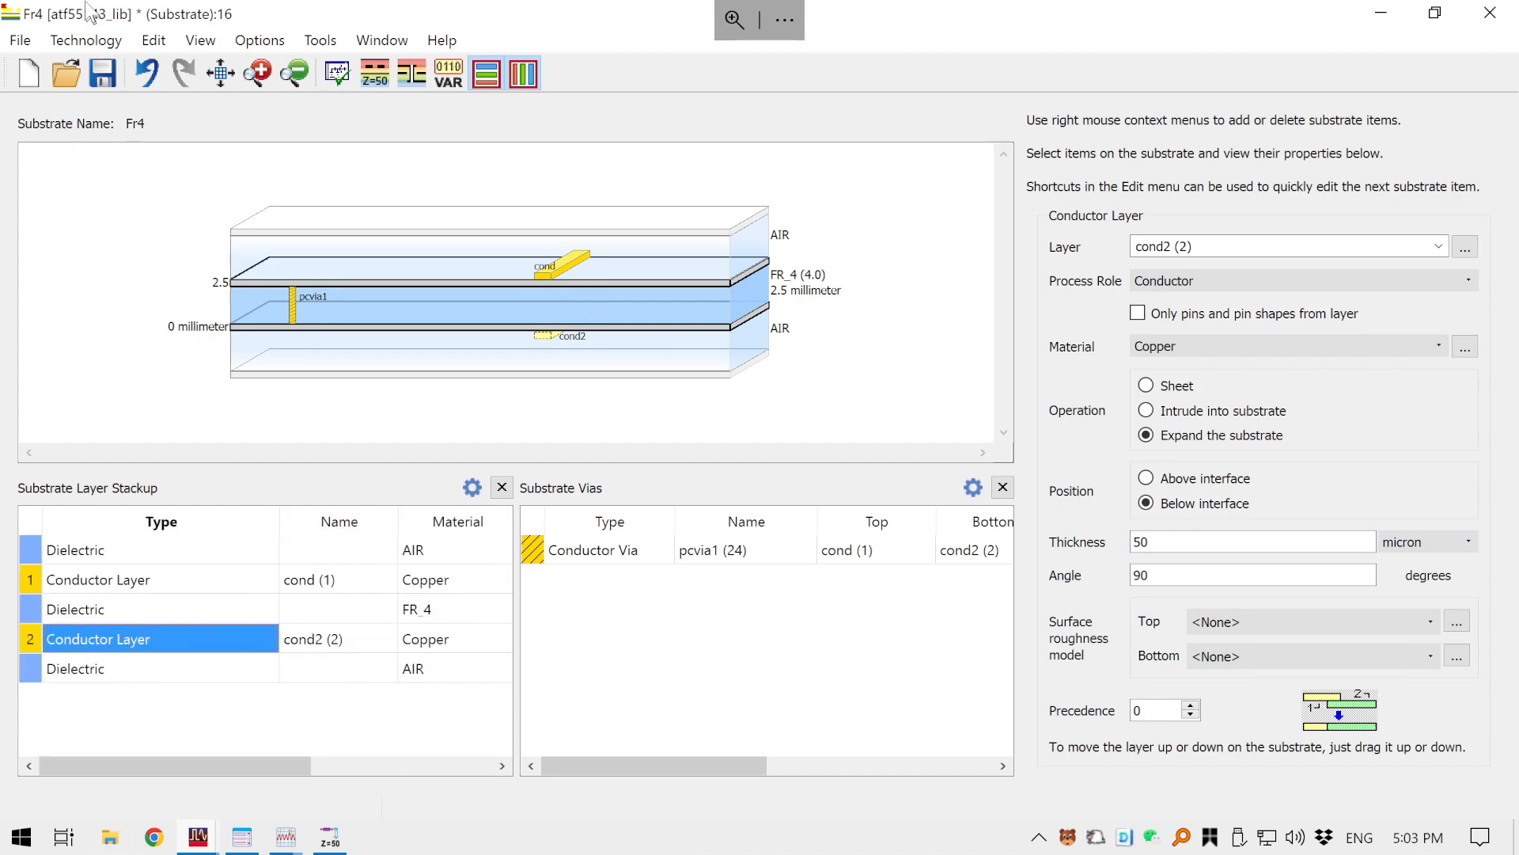
click(105, 78)
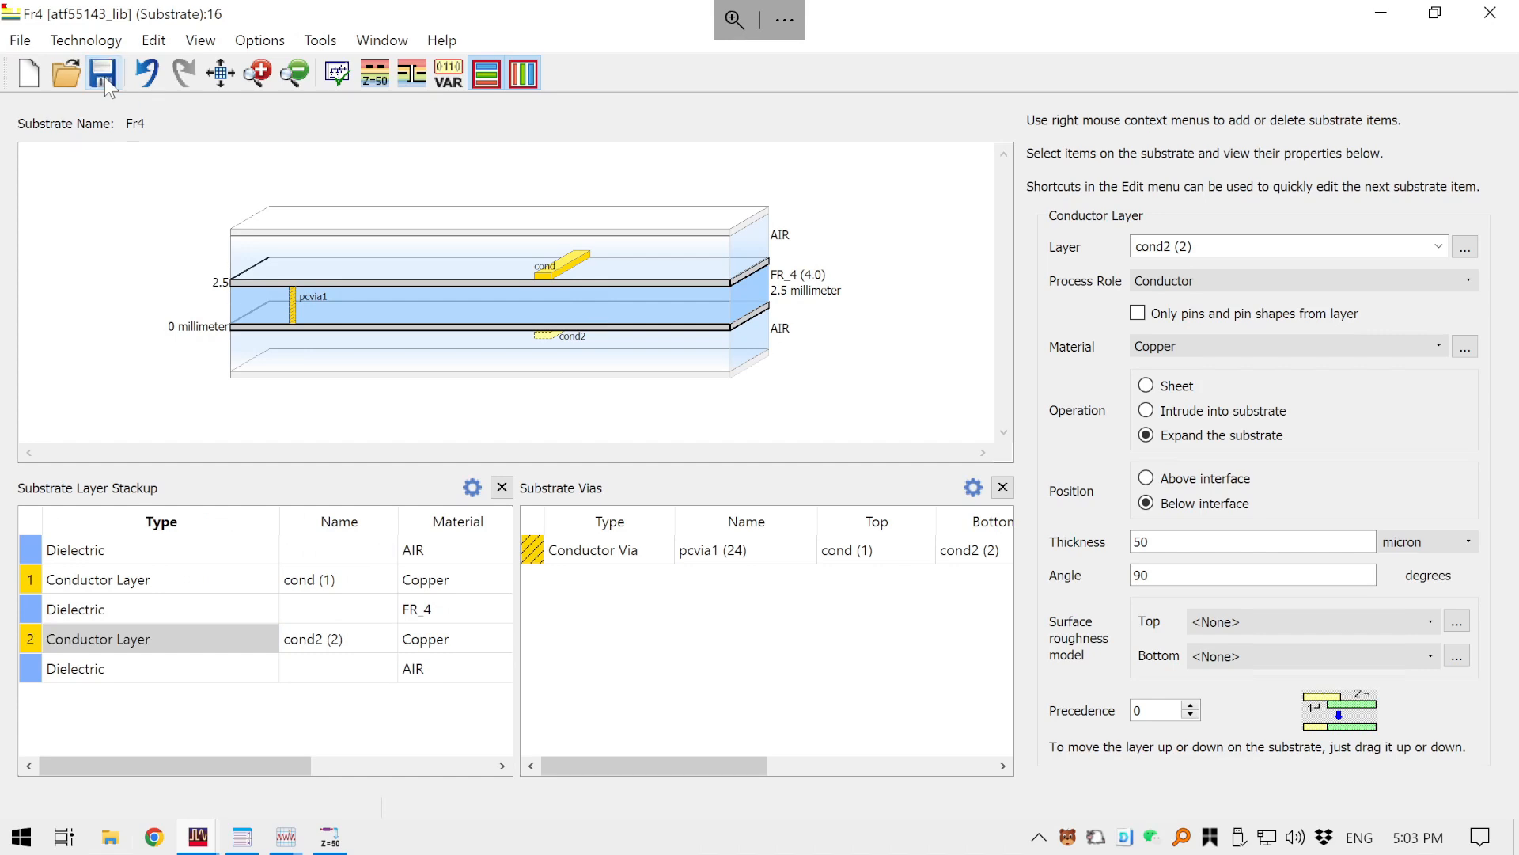
- Inspect the properties of the cond and cond2 conductors and their interfaces in the stackup, and close the substrate
click(762, 282)
click(550, 346)
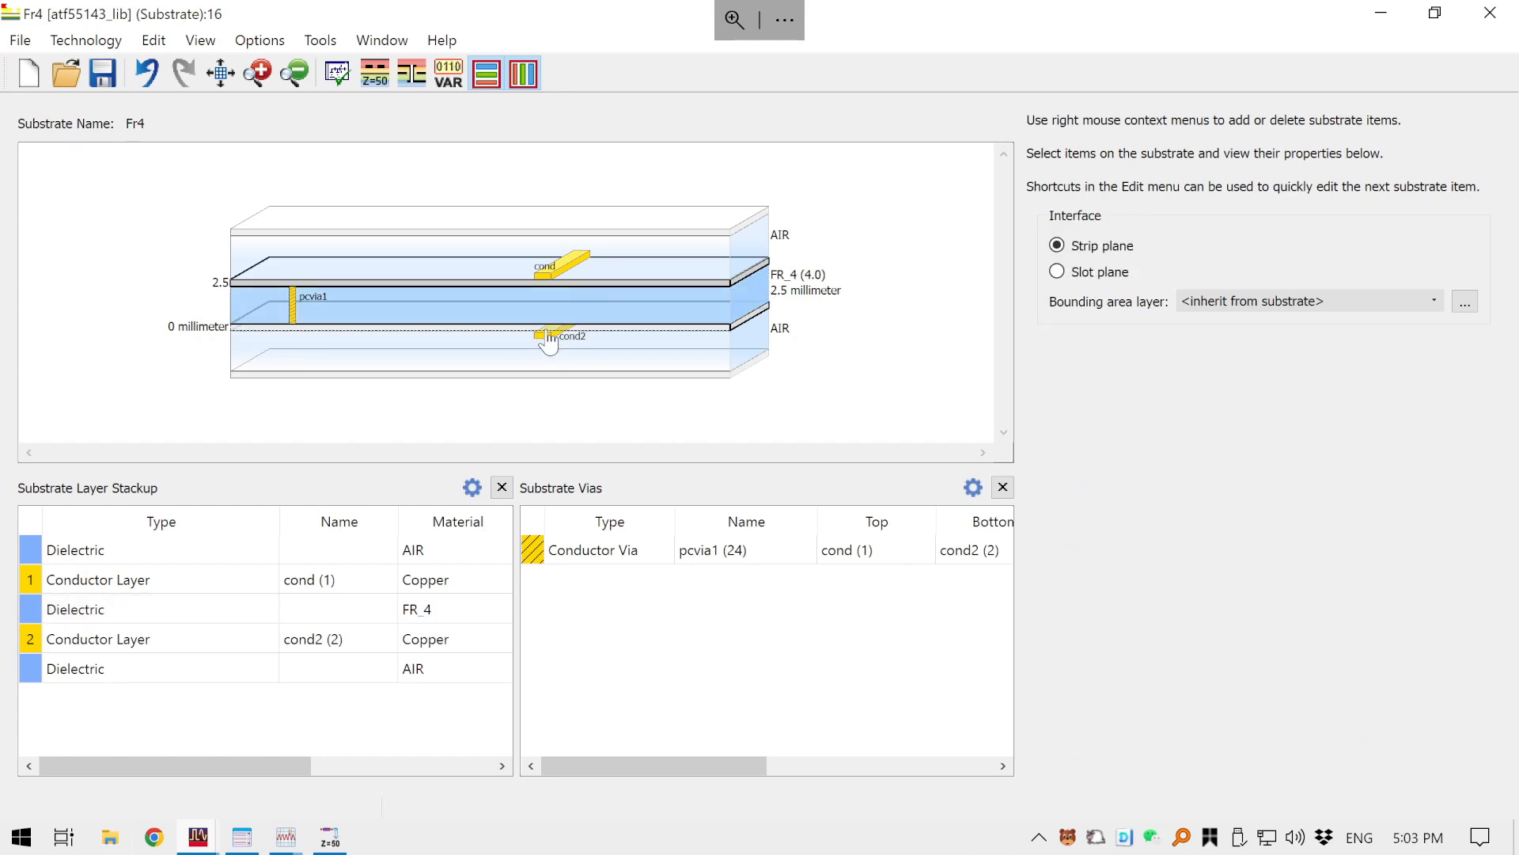
click(546, 342)
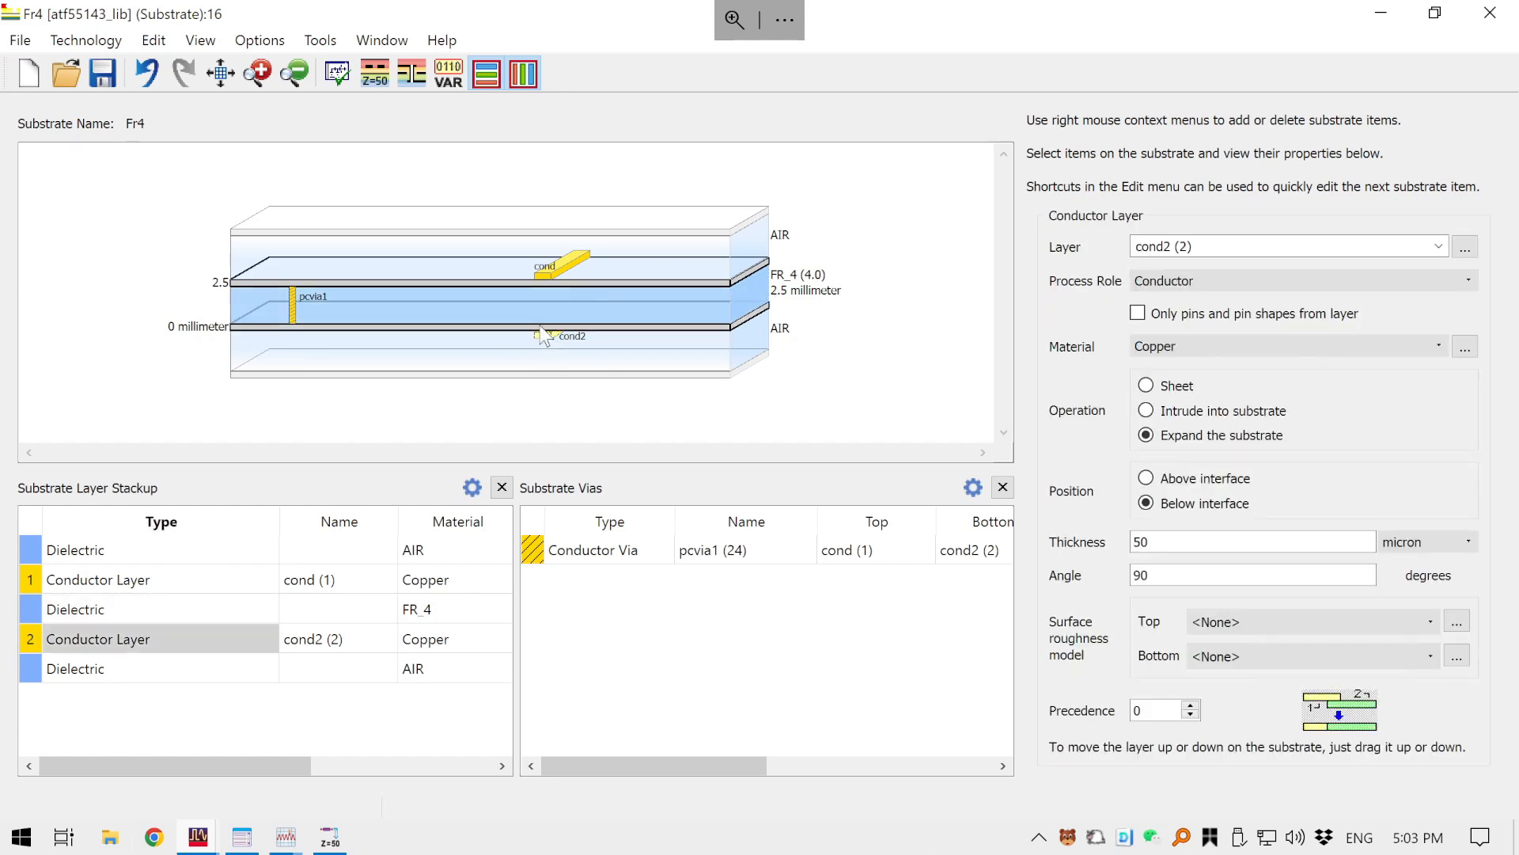
click(543, 332)
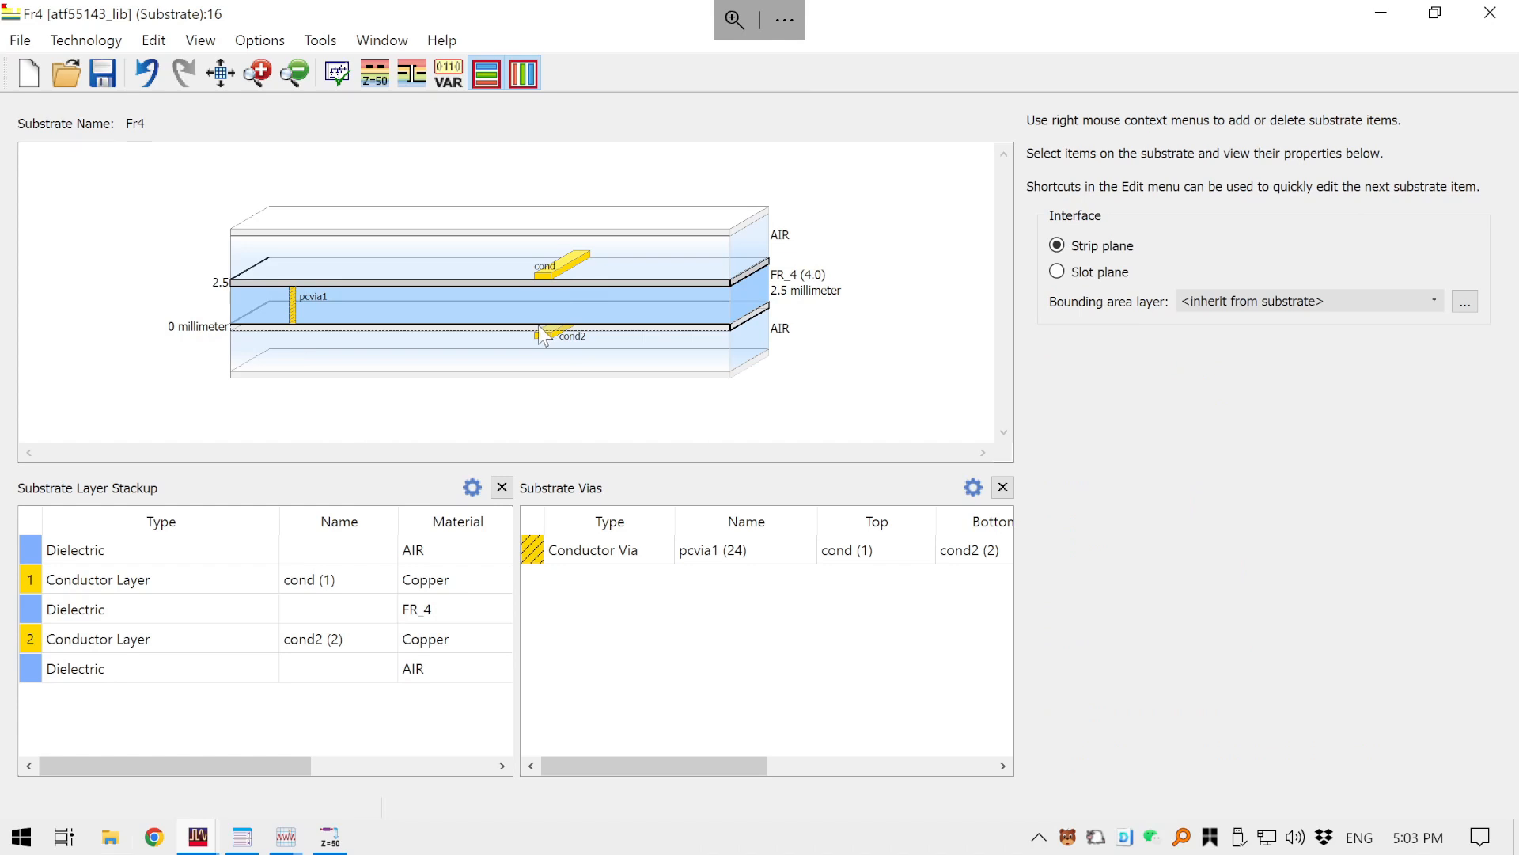
click(638, 284)
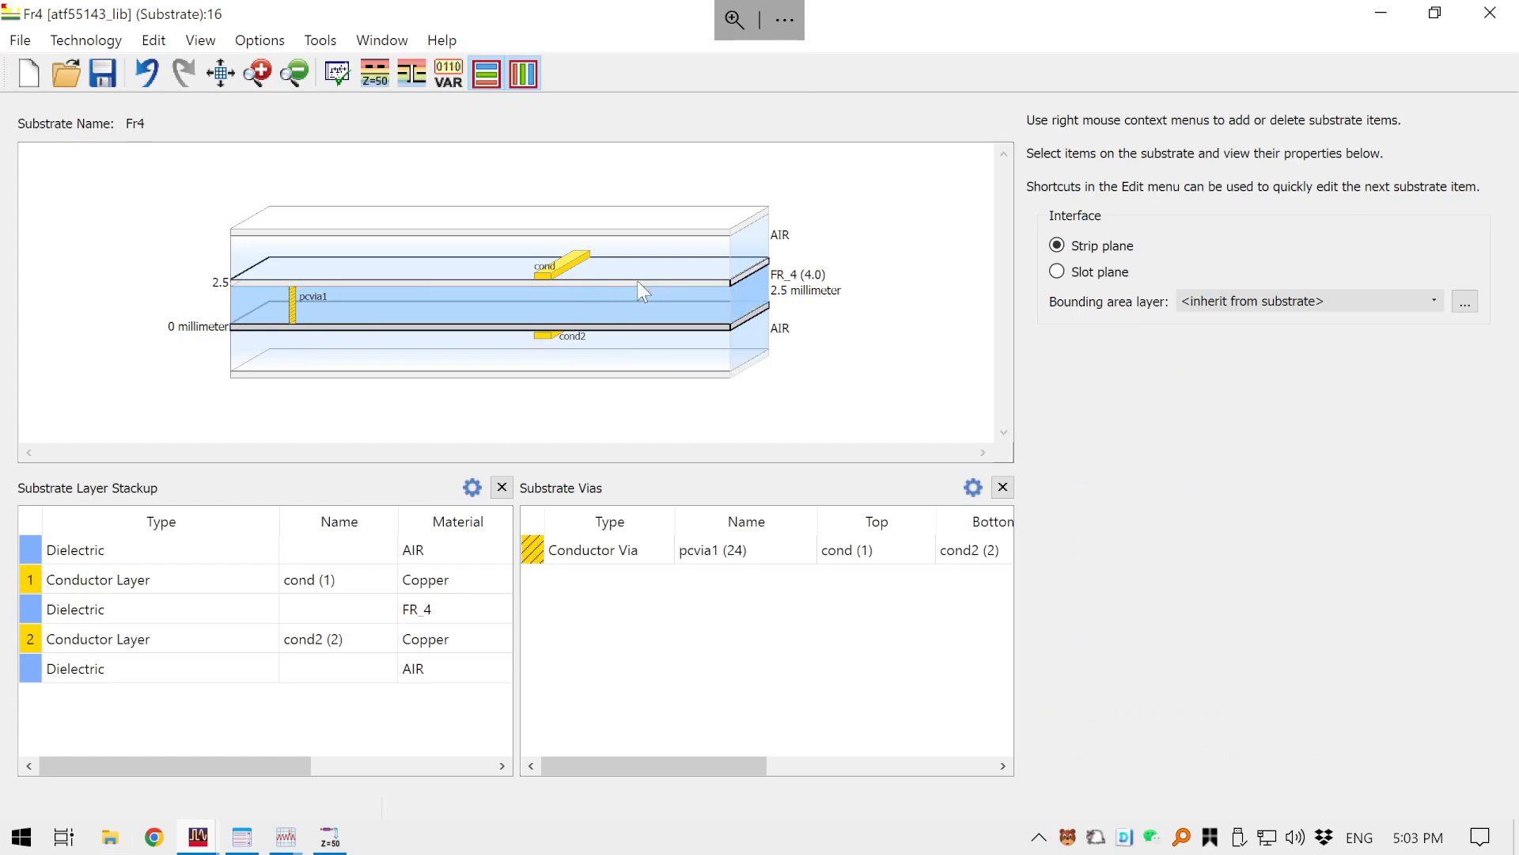
click(537, 279)
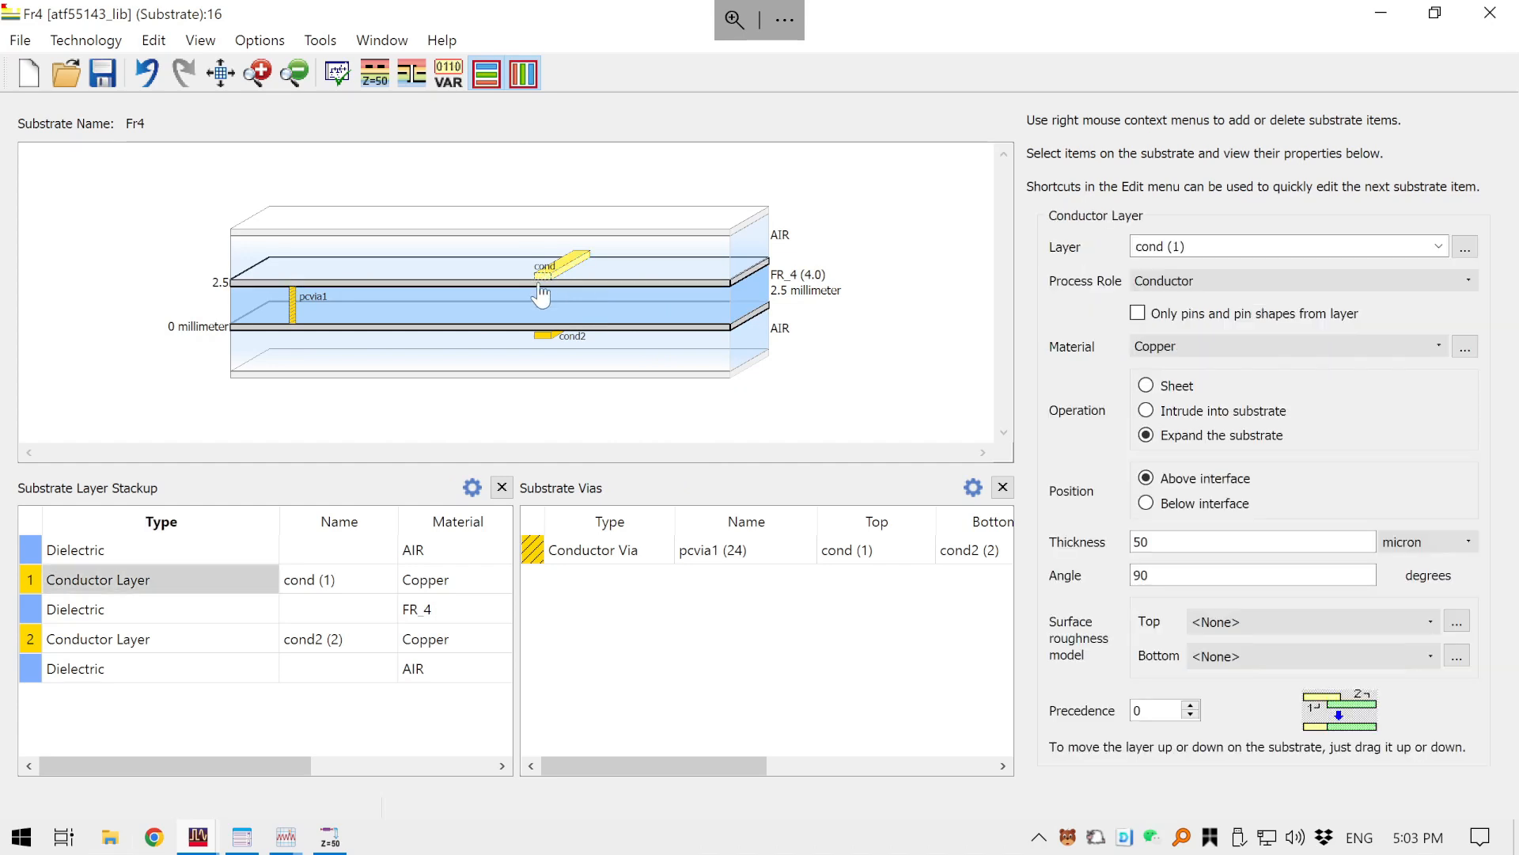
click(100, 303)
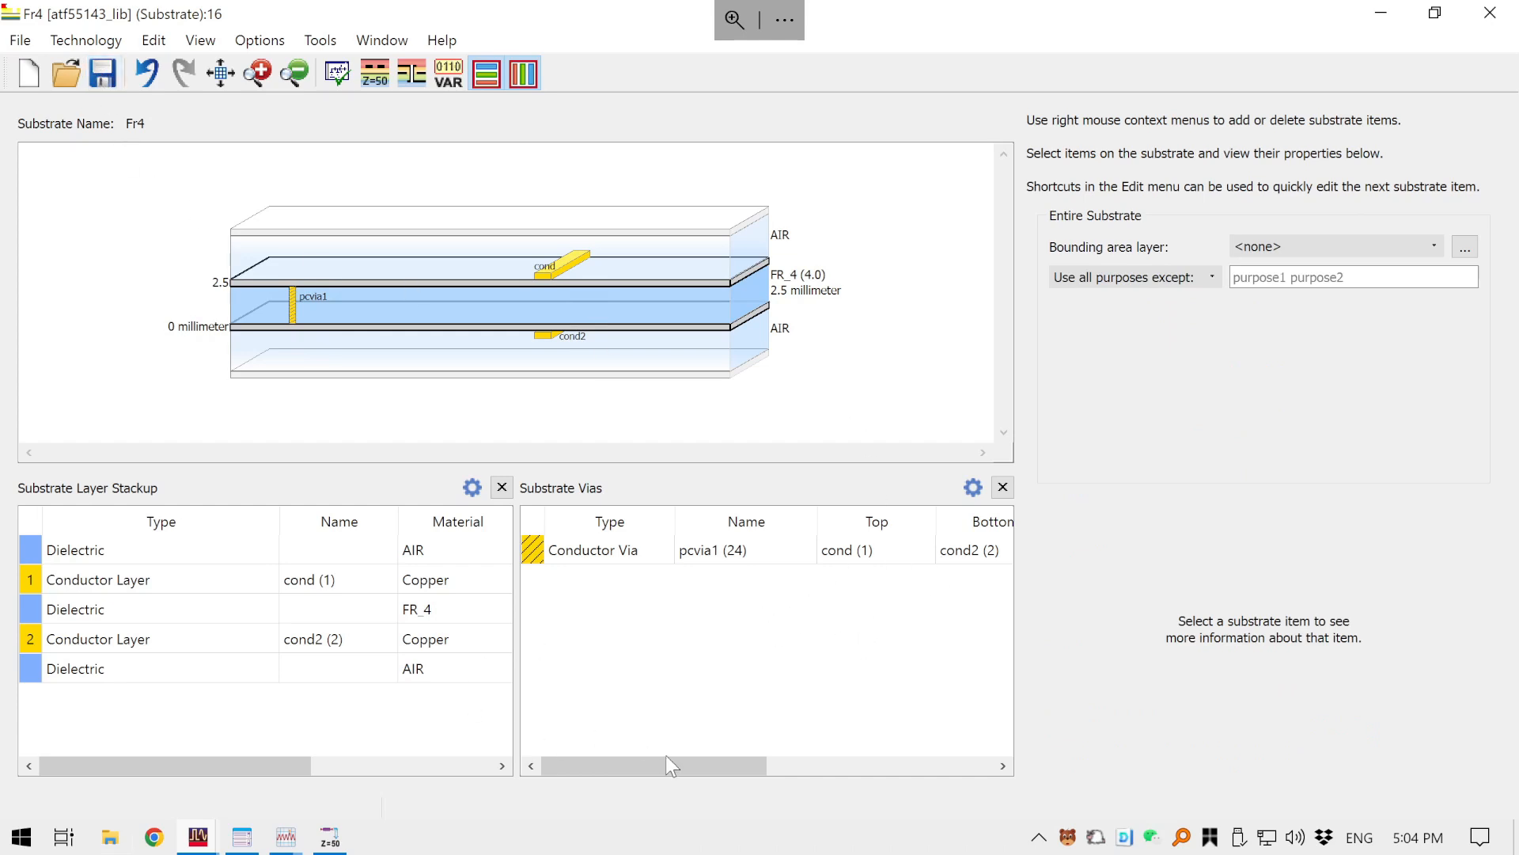
drag(681, 761, 582, 760)
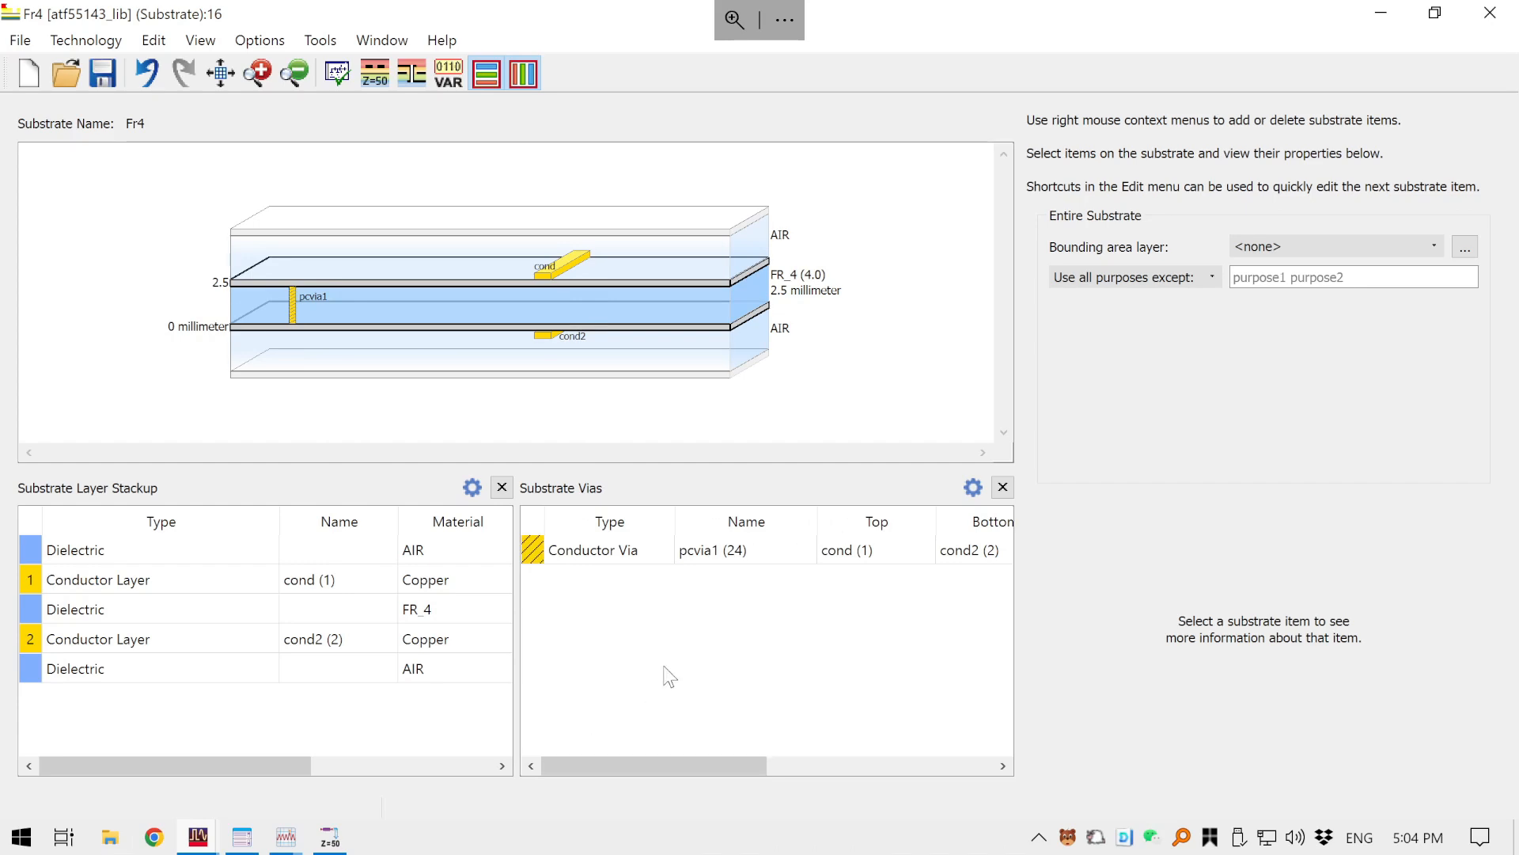
click(1490, 13)
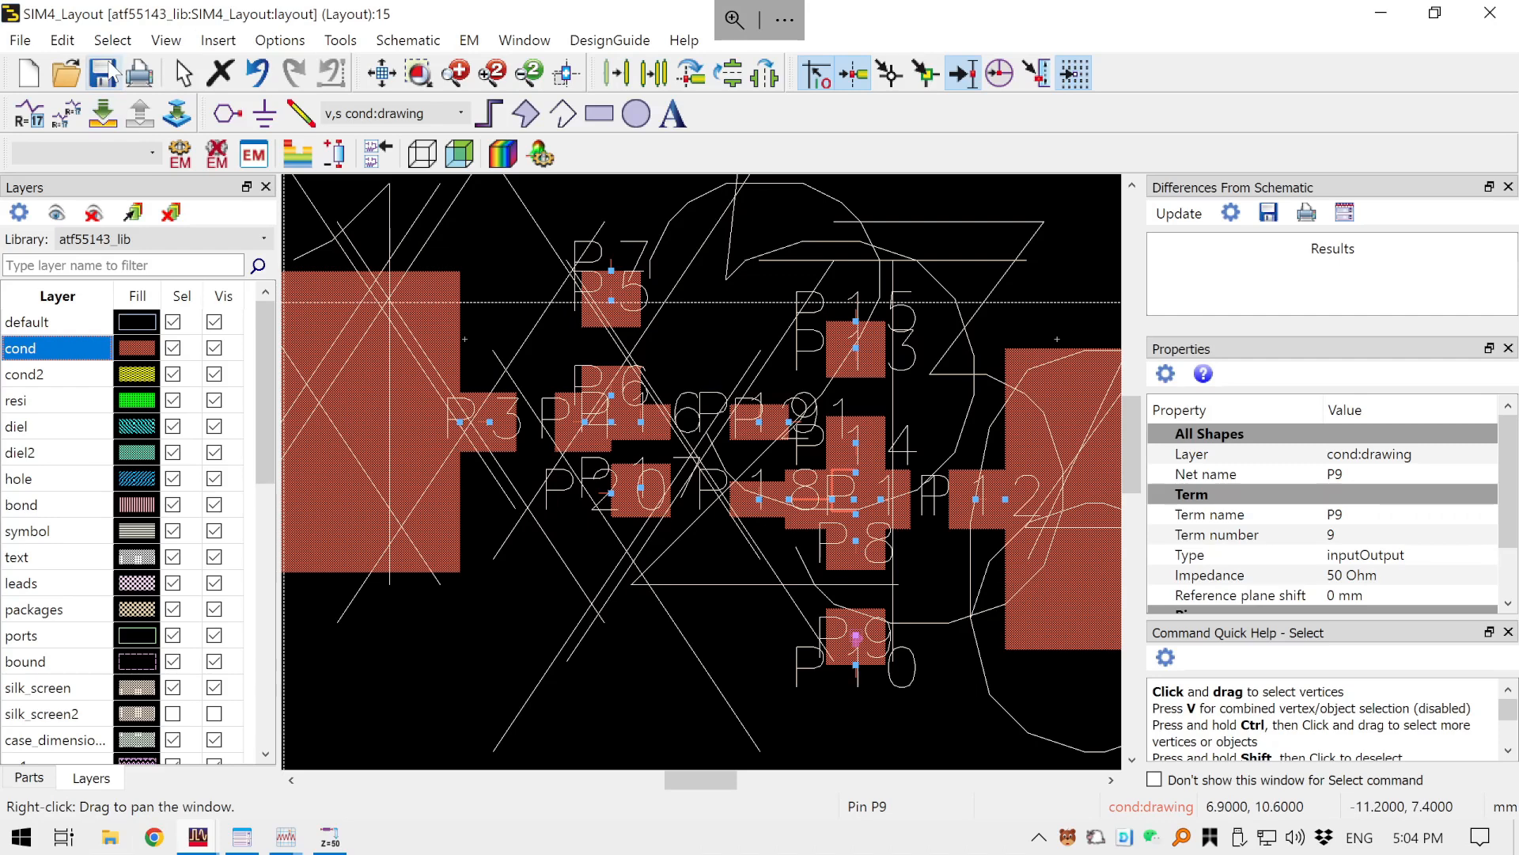
- Create an EM setup view named emSetup for SIM4_Layout without a template, and set its type to EM Cosimulation
click(255, 155)
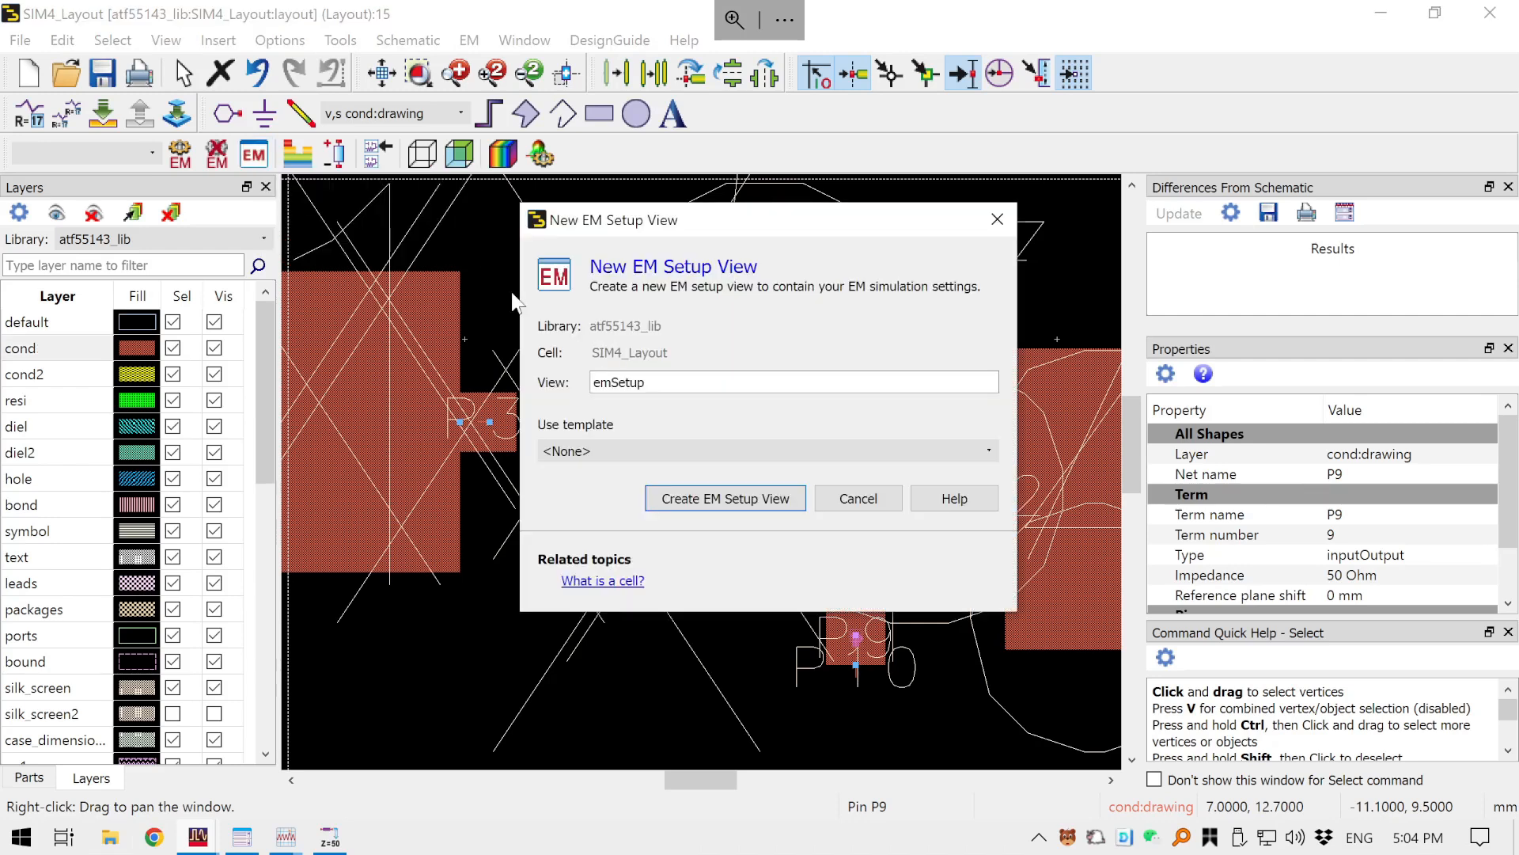
click(725, 498)
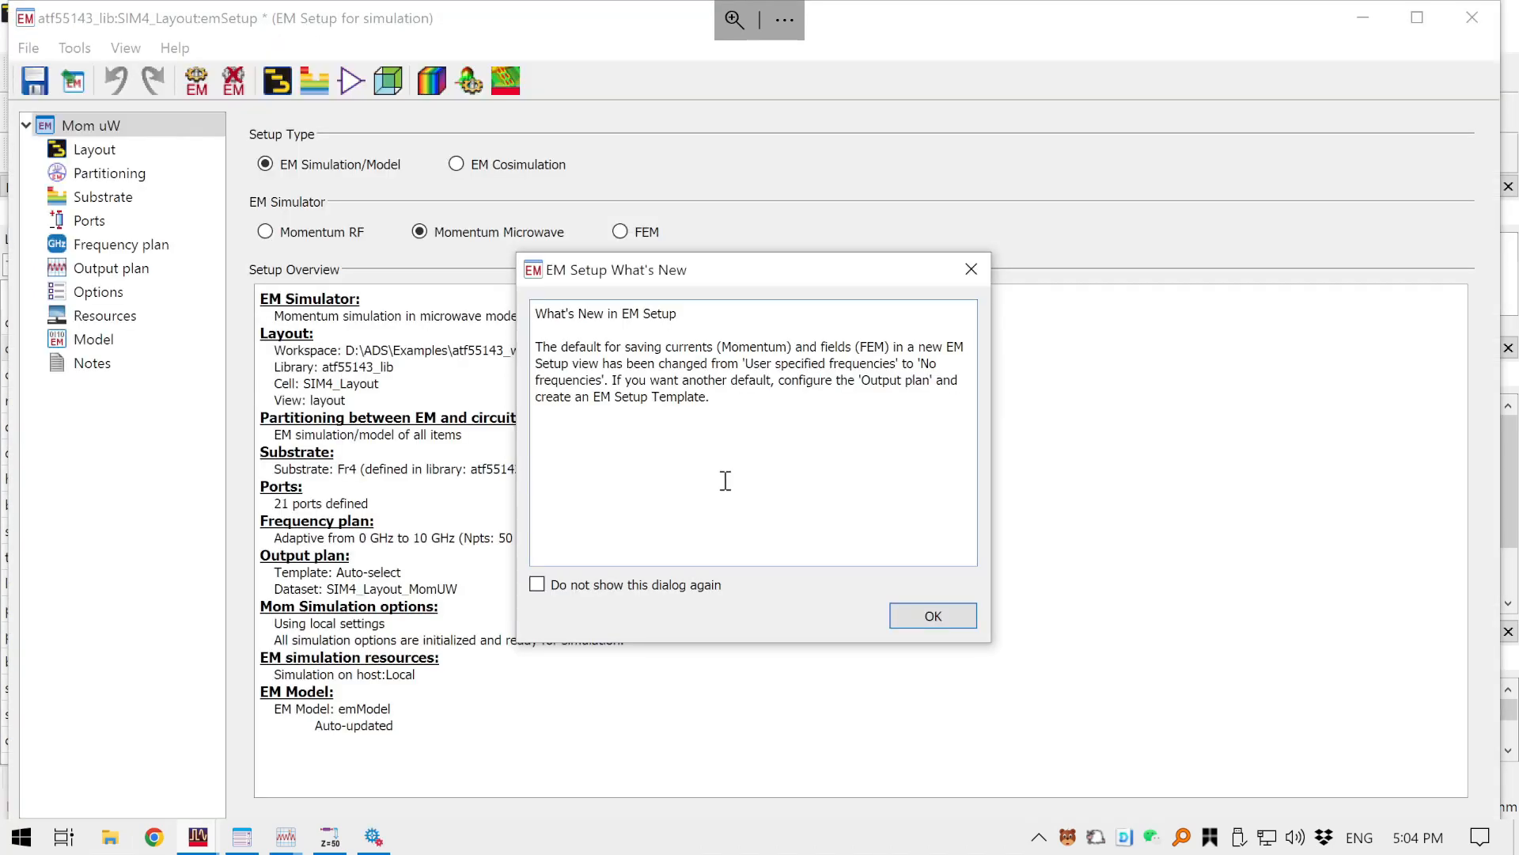
click(918, 614)
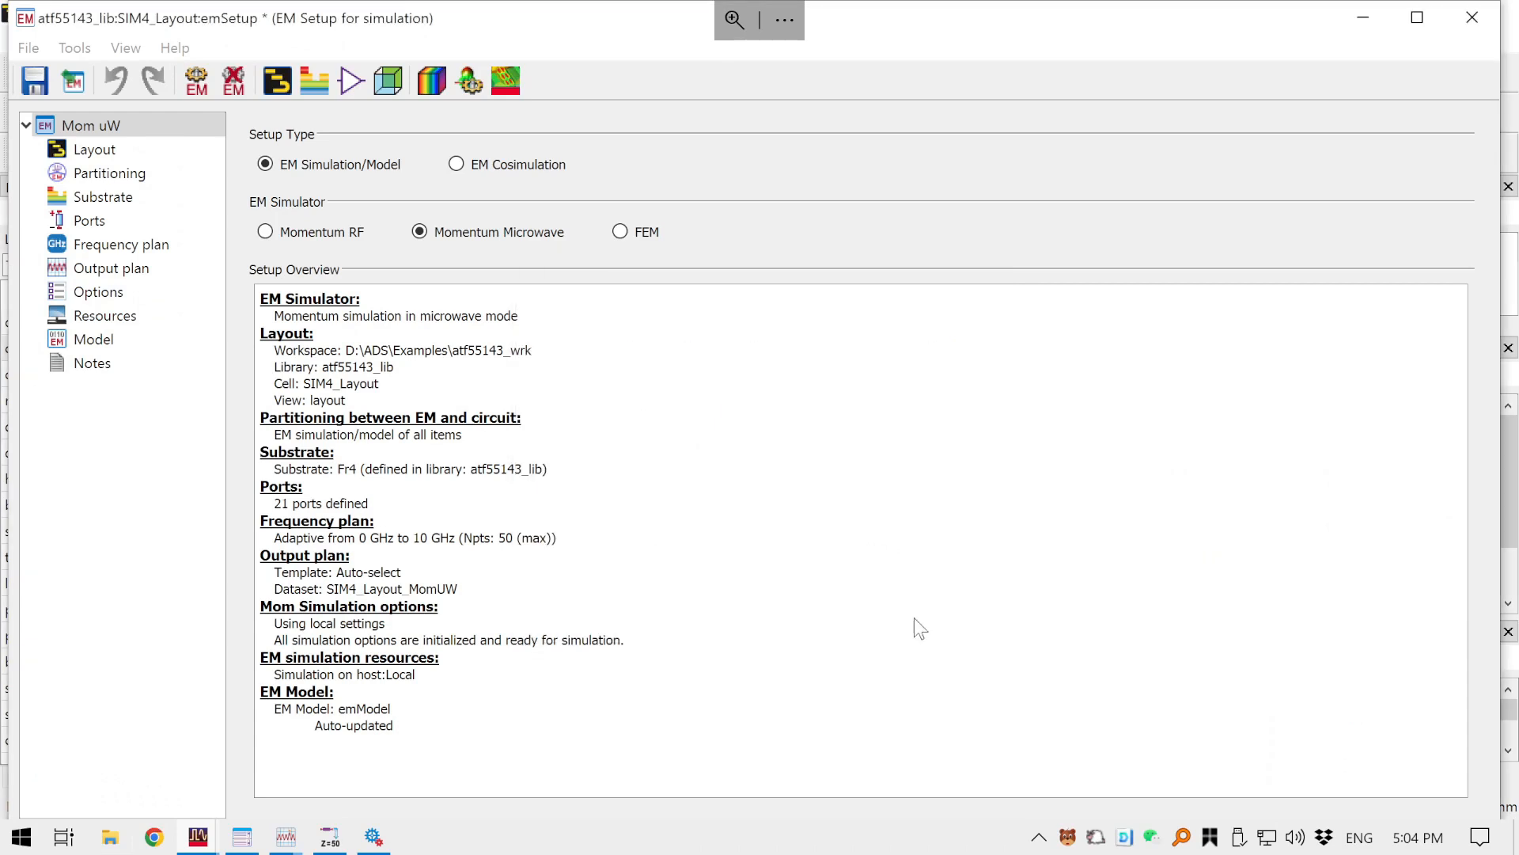
click(1416, 18)
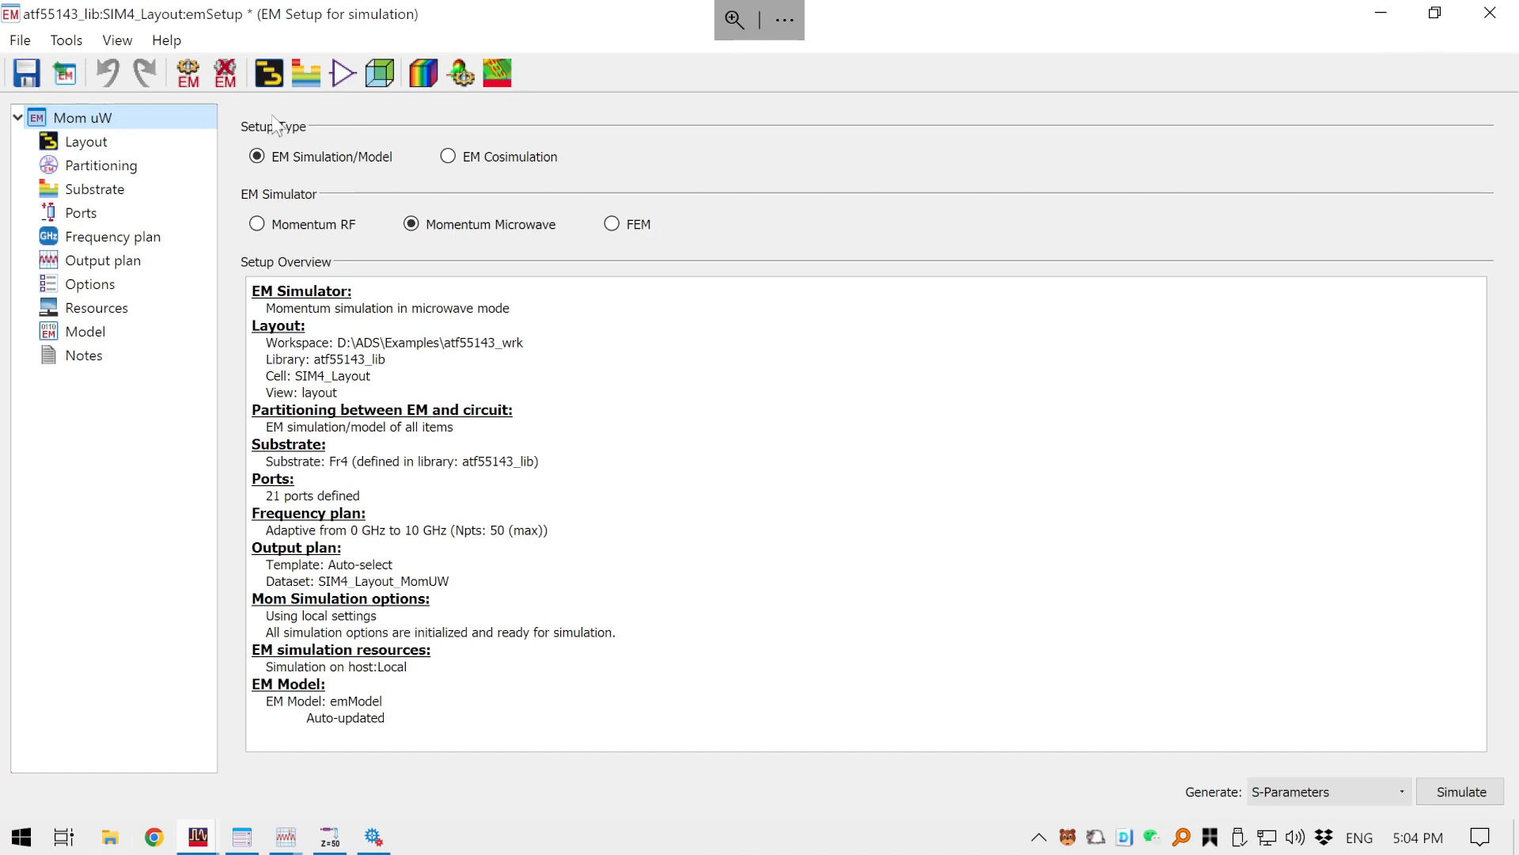
click(459, 152)
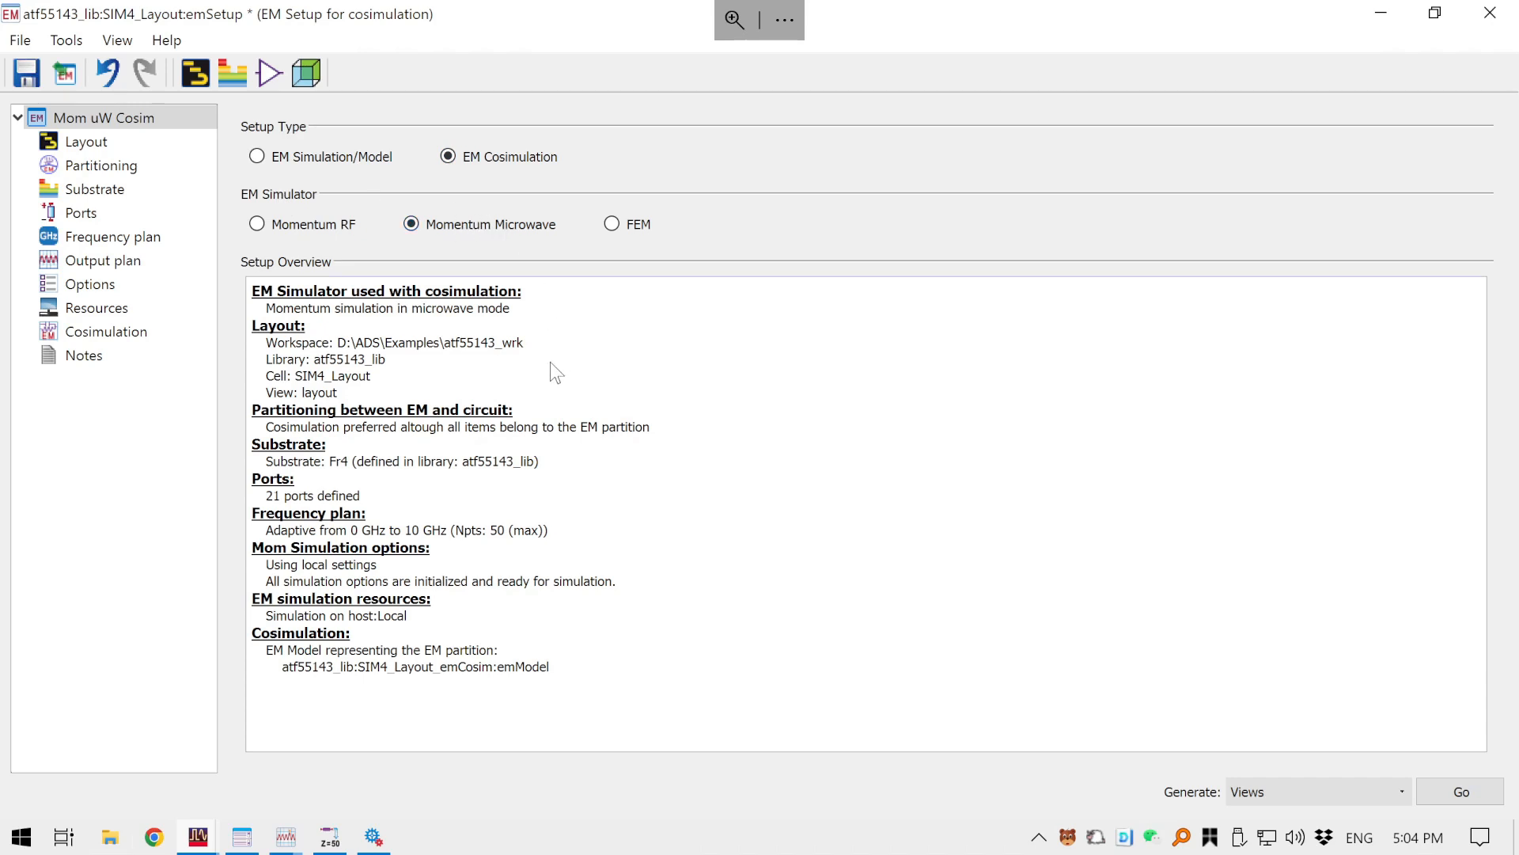
- Review the EM setup's input layout, partitioning rules, substrate and ports, refreshing the port and layout pin lists
click(106, 150)
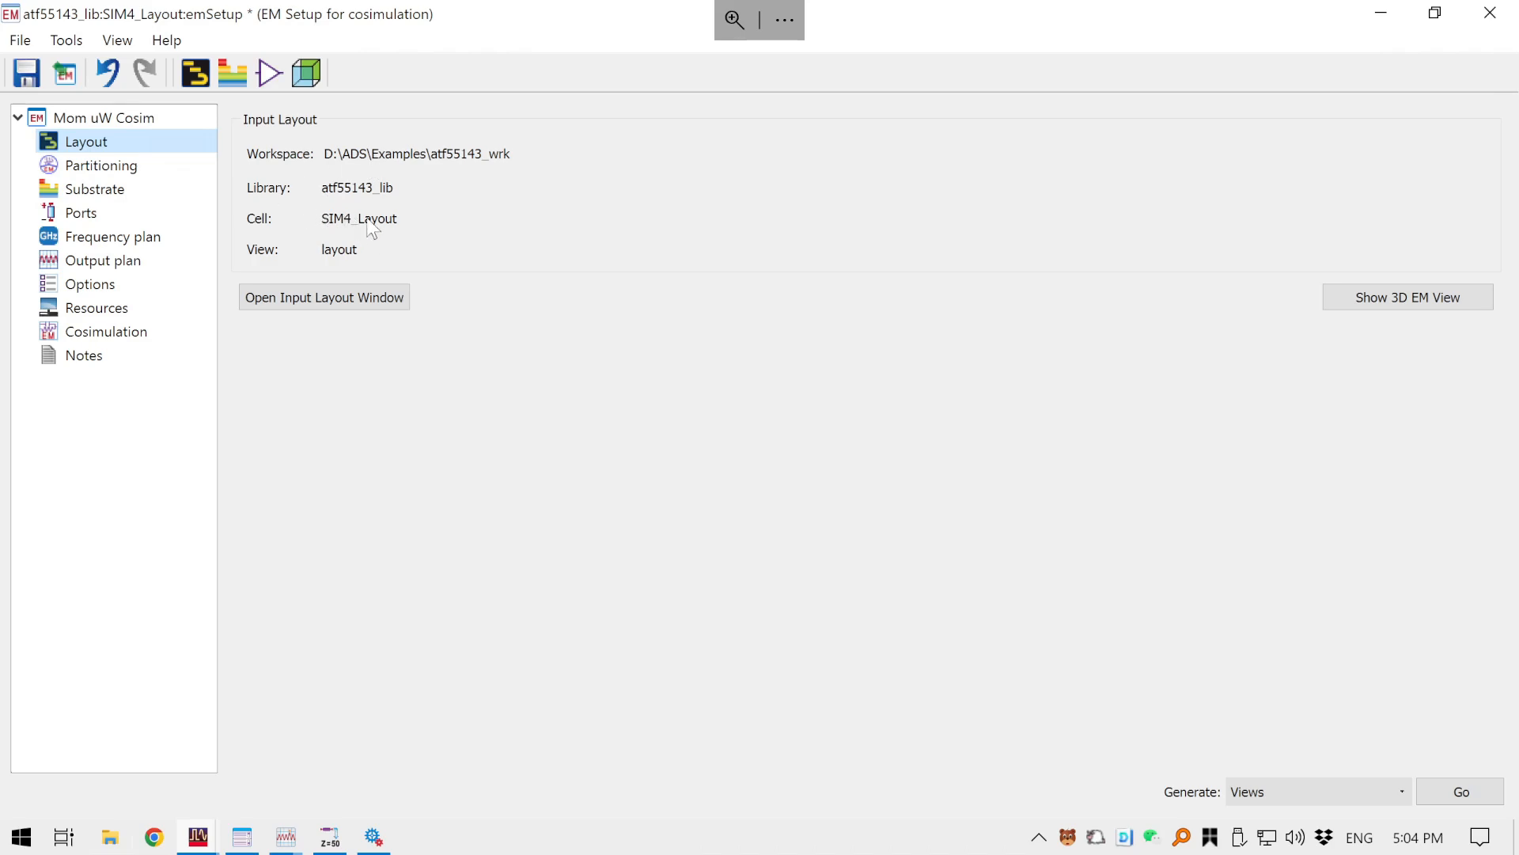
click(133, 164)
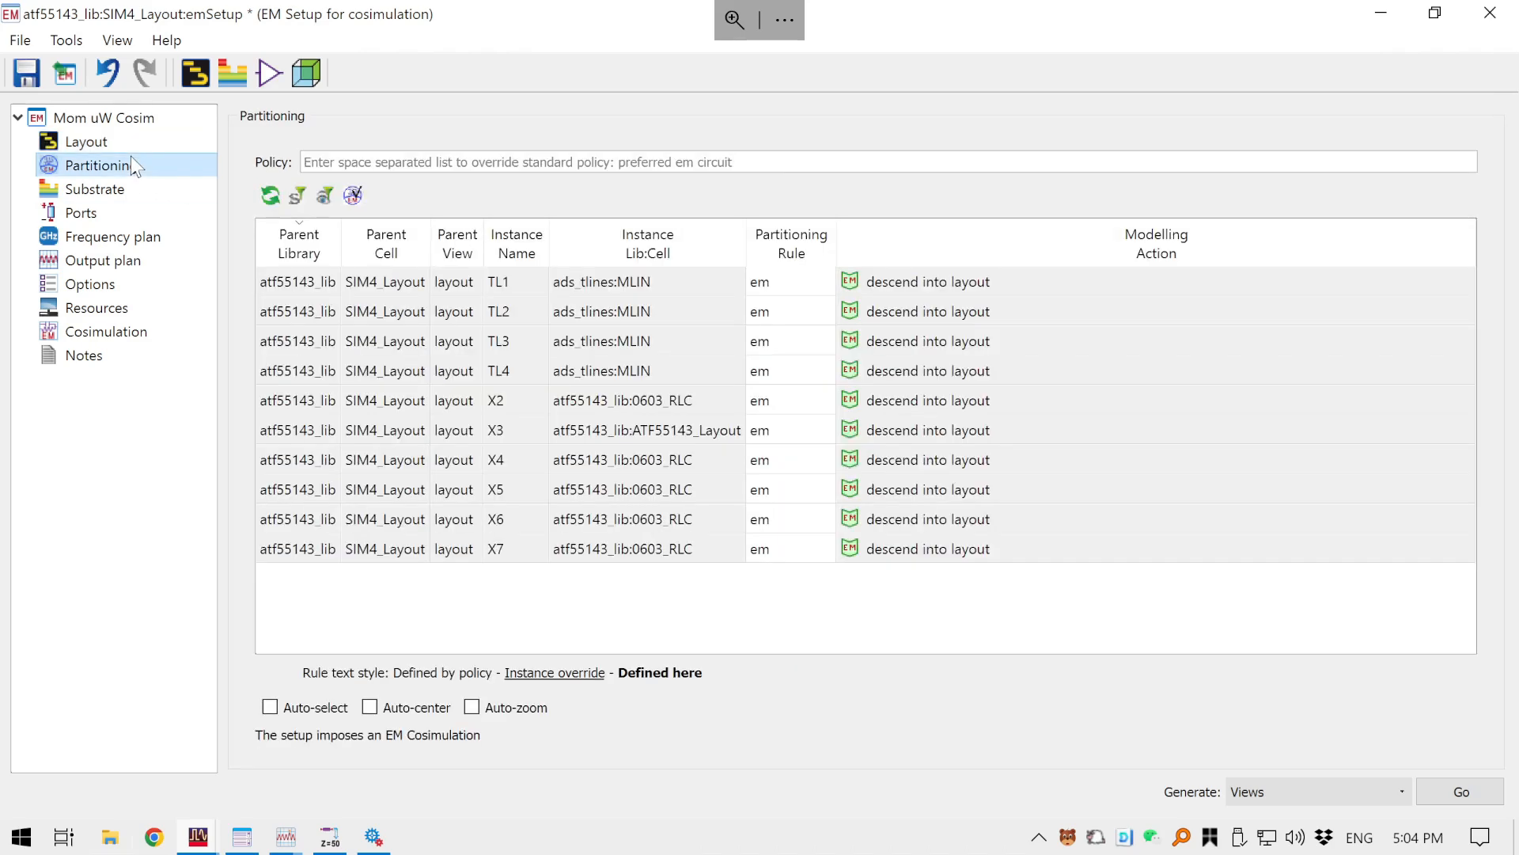
click(141, 205)
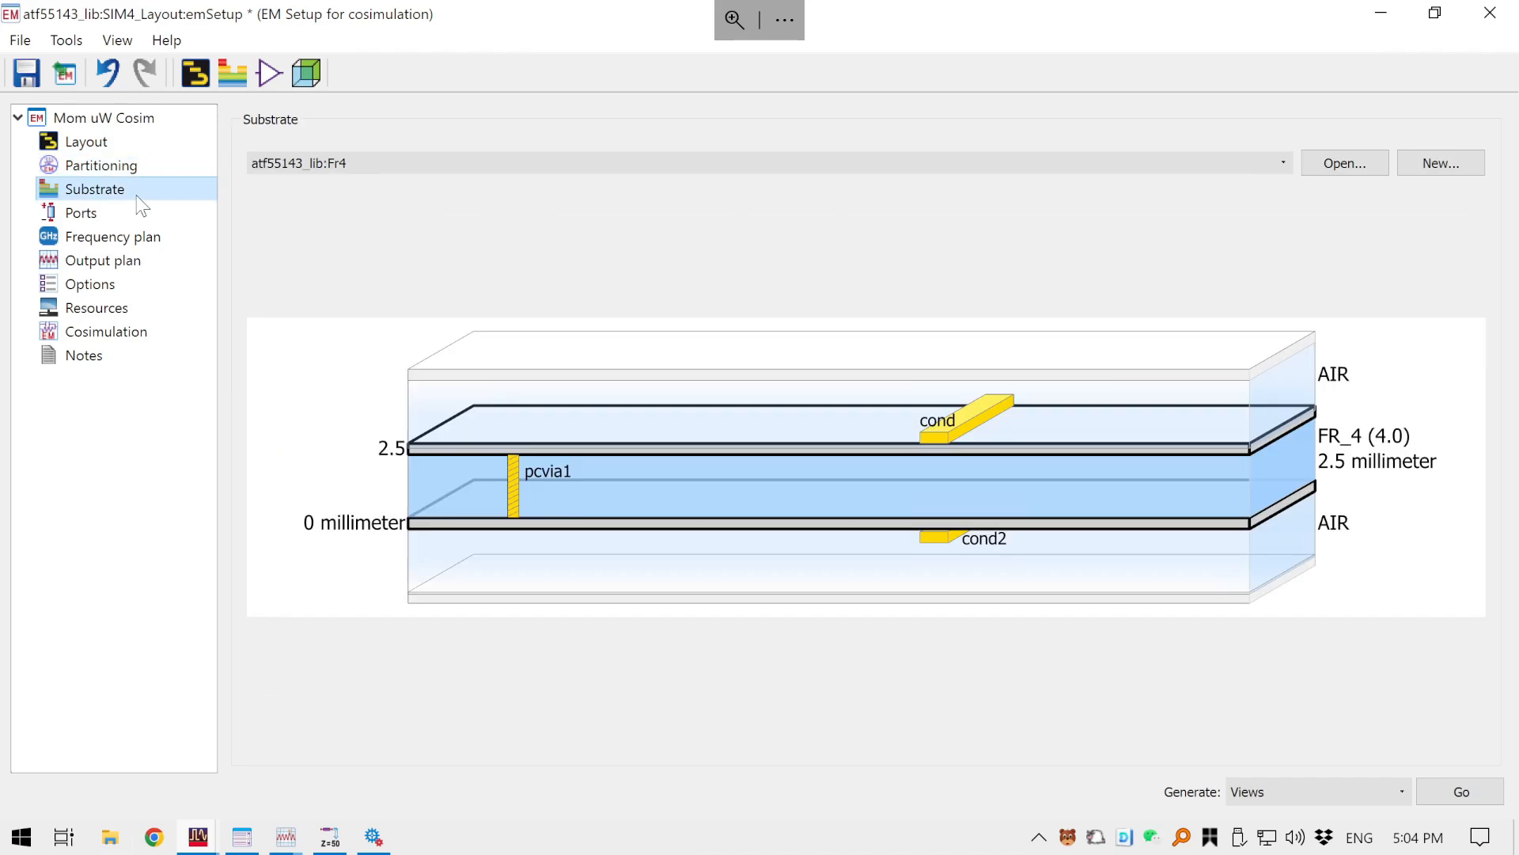
click(143, 214)
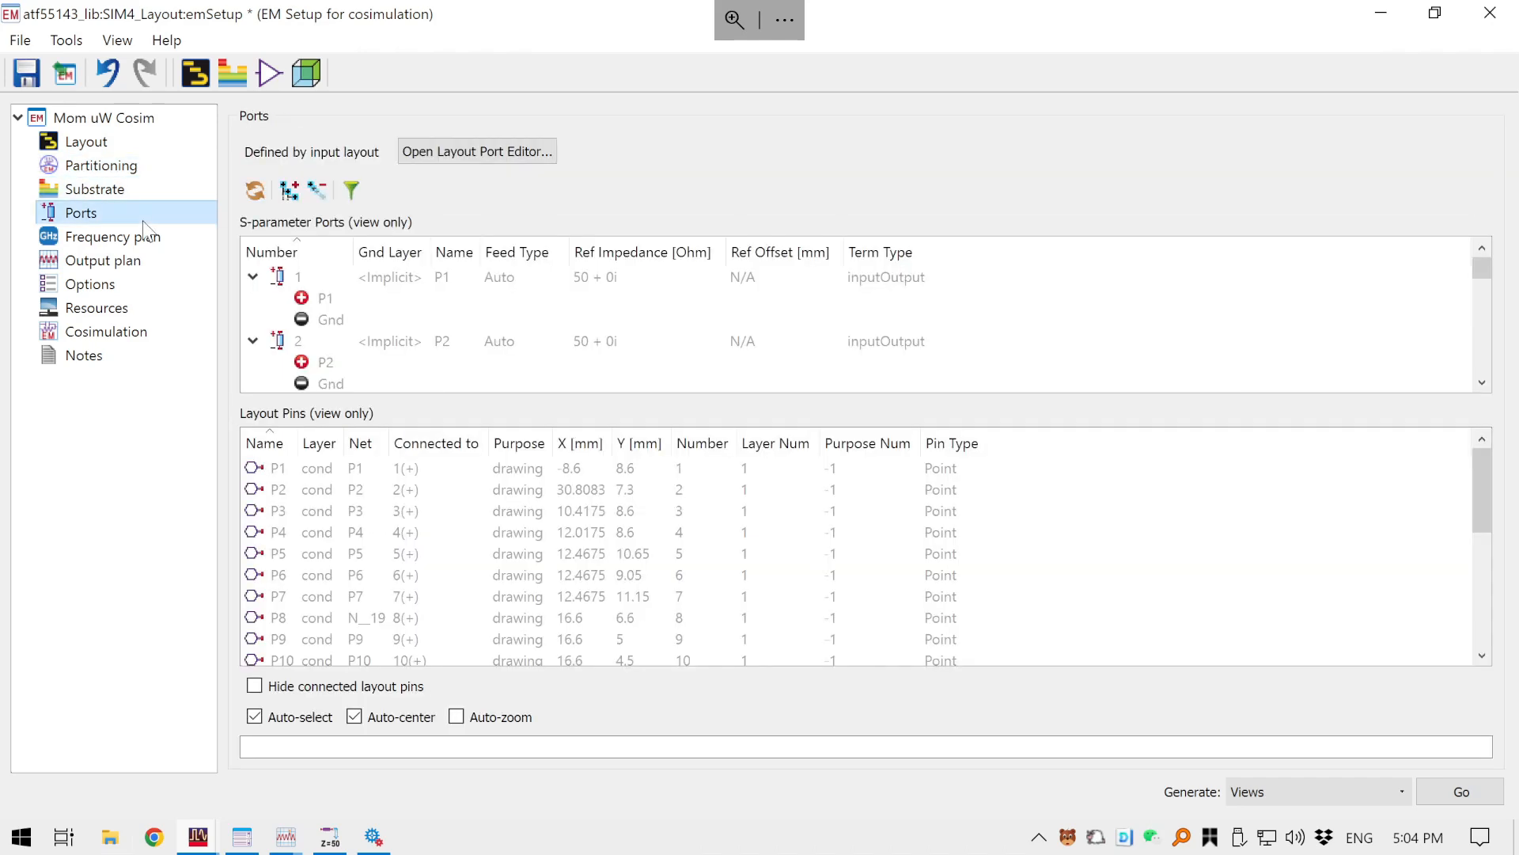
scroll(574, 575, up, 4)
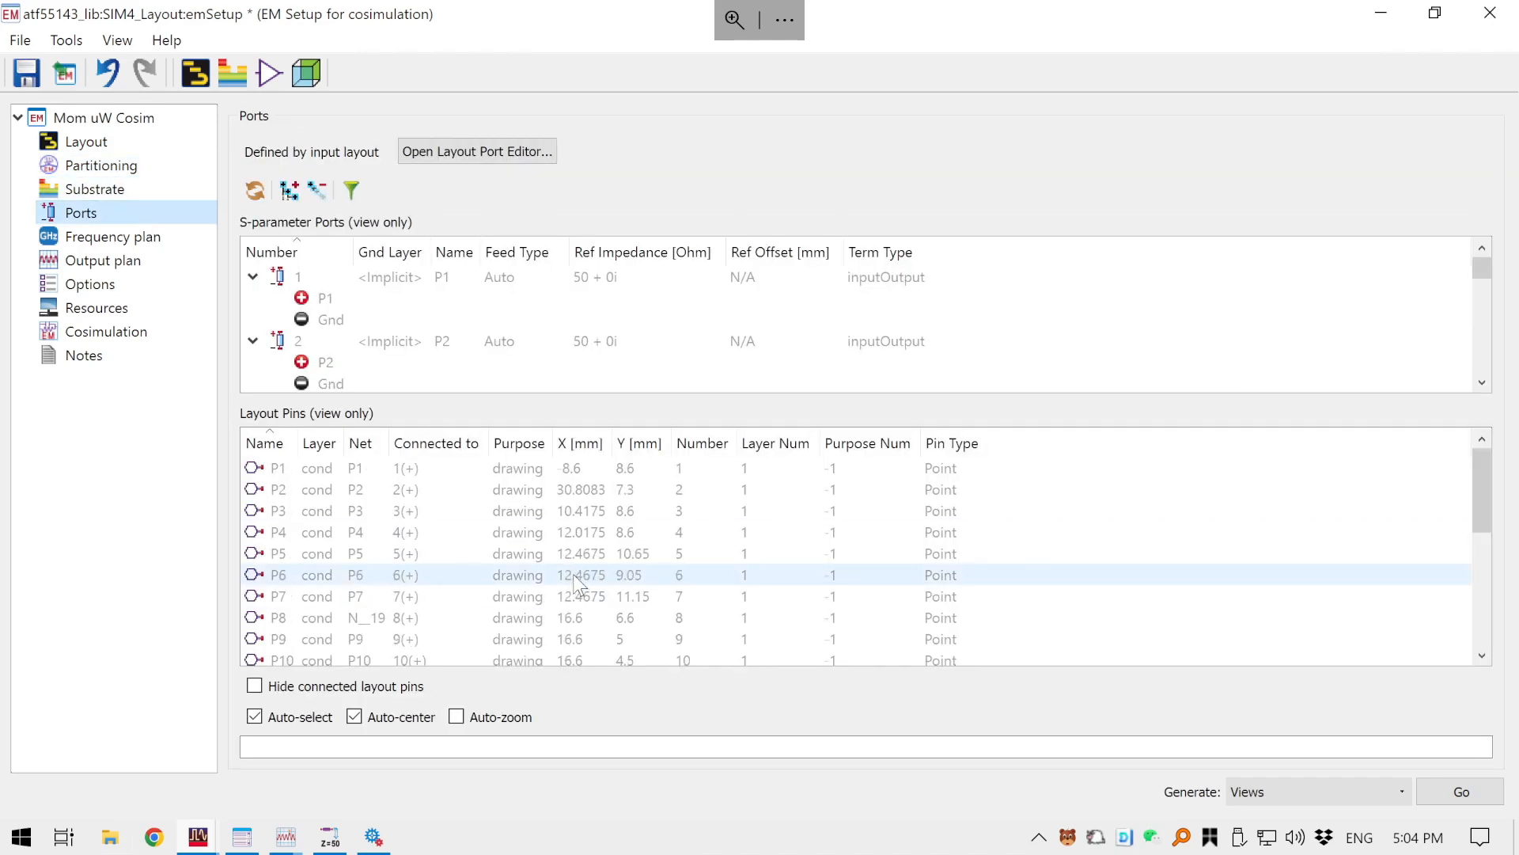
scroll(575, 582, down, 3)
scroll(546, 581, up, 3)
click(260, 194)
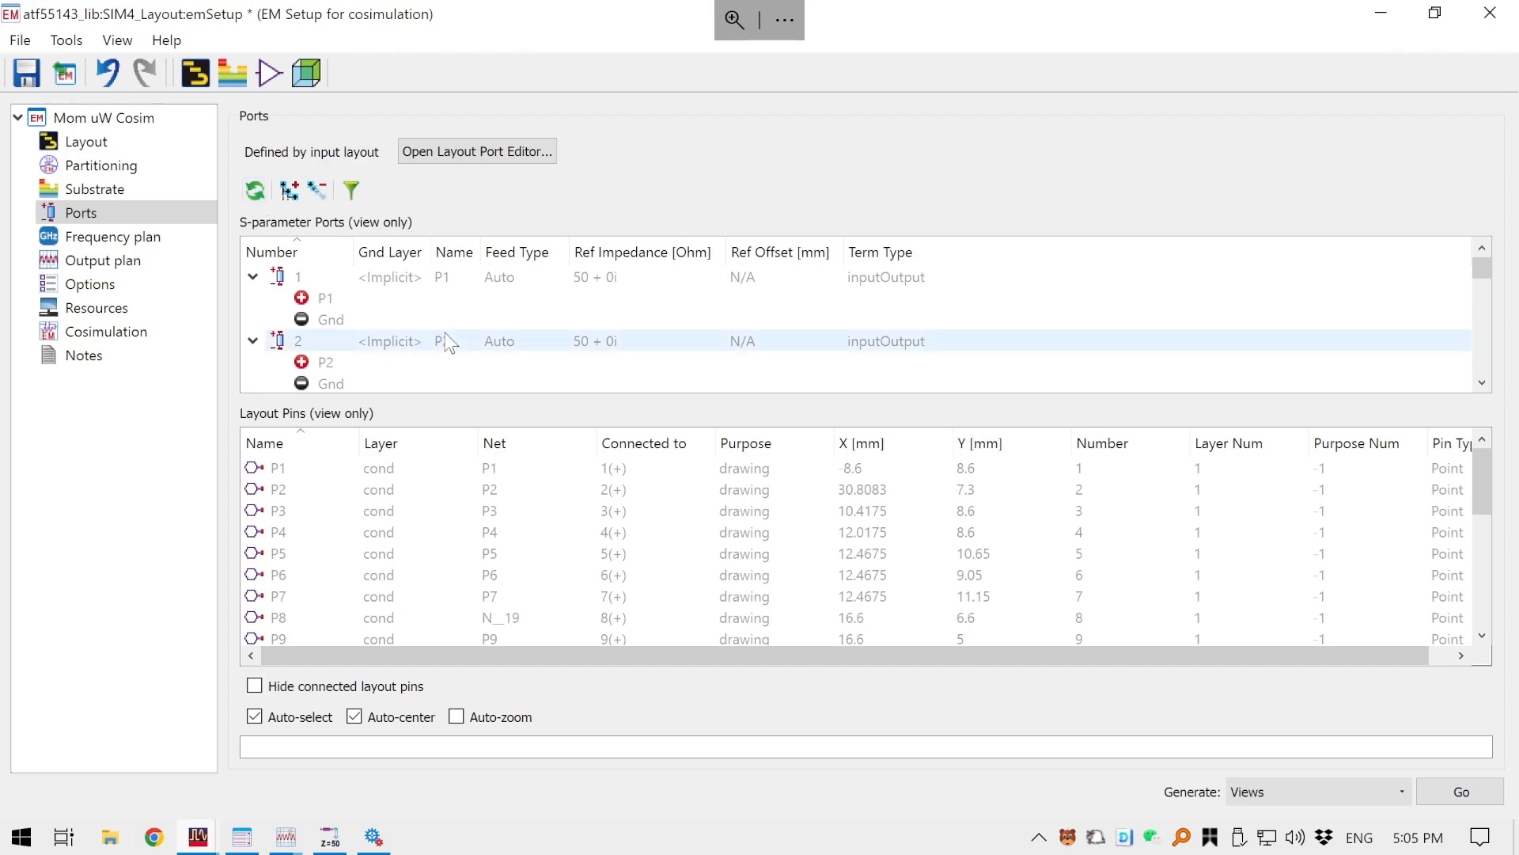
scroll(447, 346, down, 10)
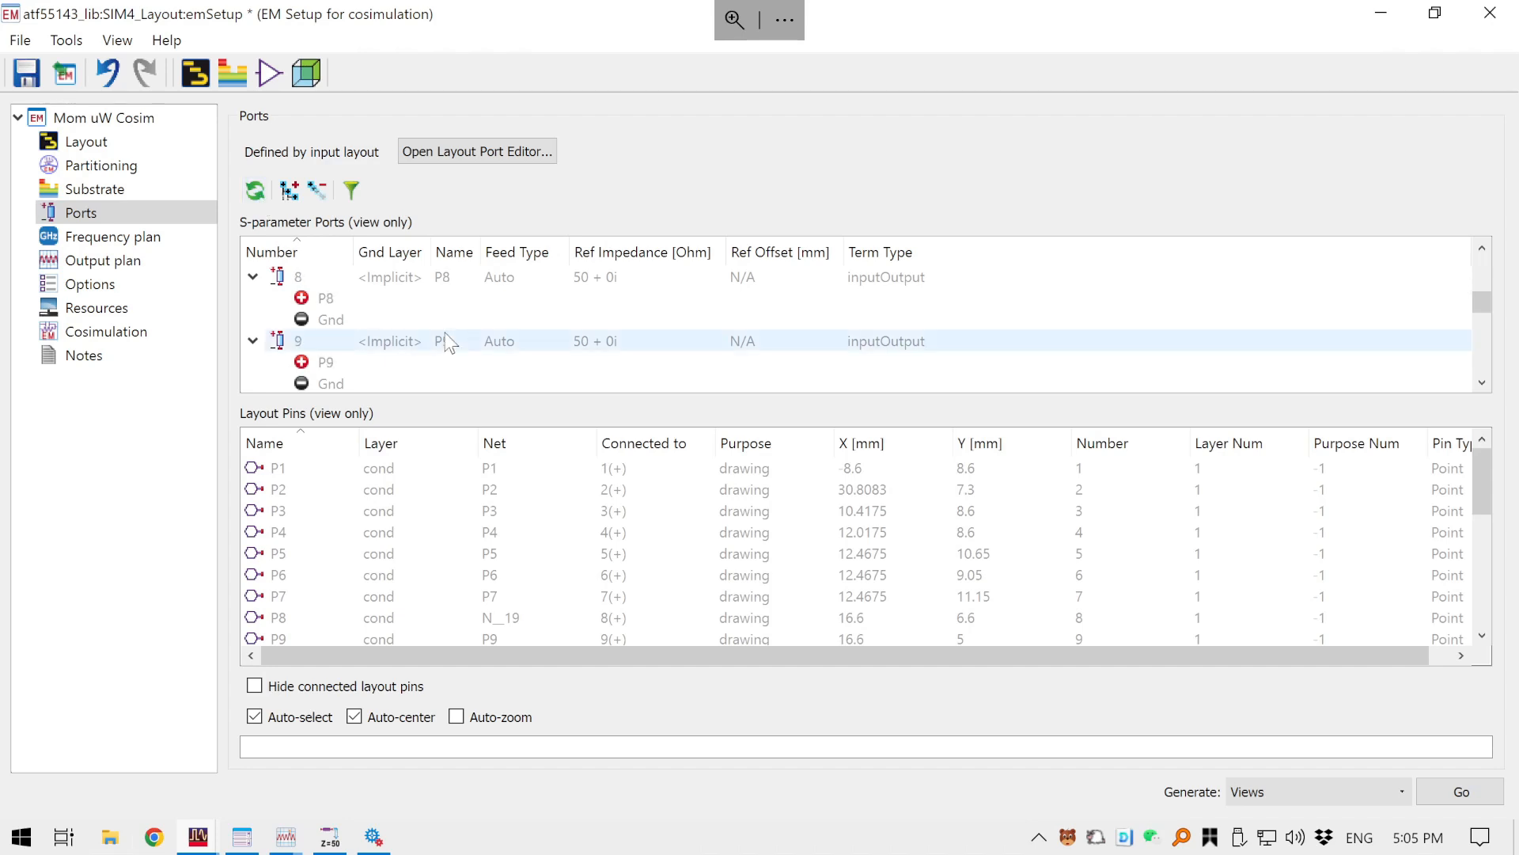
- Set the adaptive frequency plan to run from 1 GHz to 3 GHz with at most 21 points, and save the EM setup
click(117, 241)
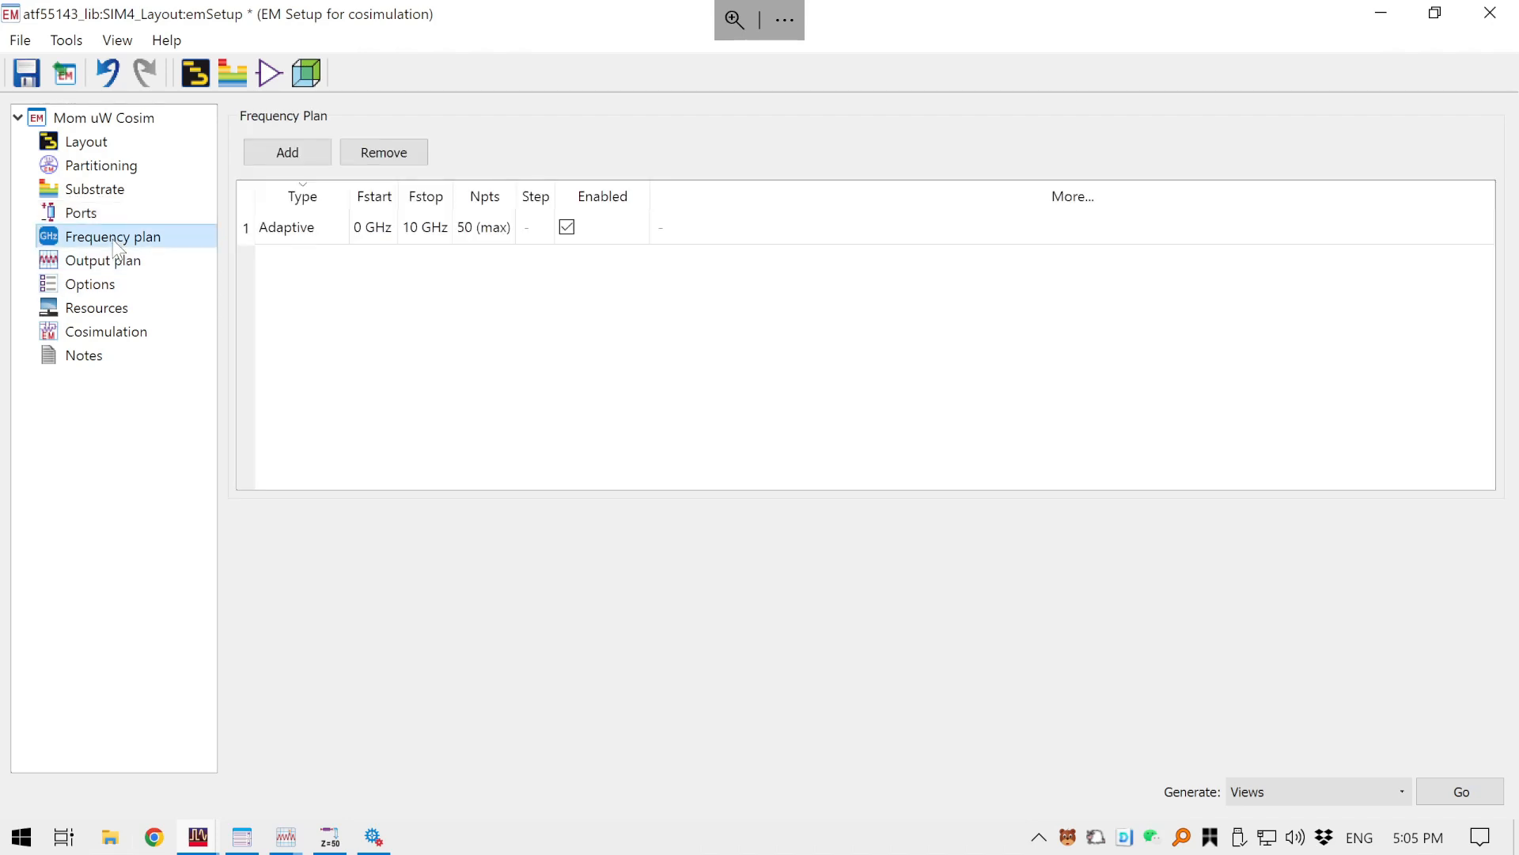
double_click(365, 228)
text(1)
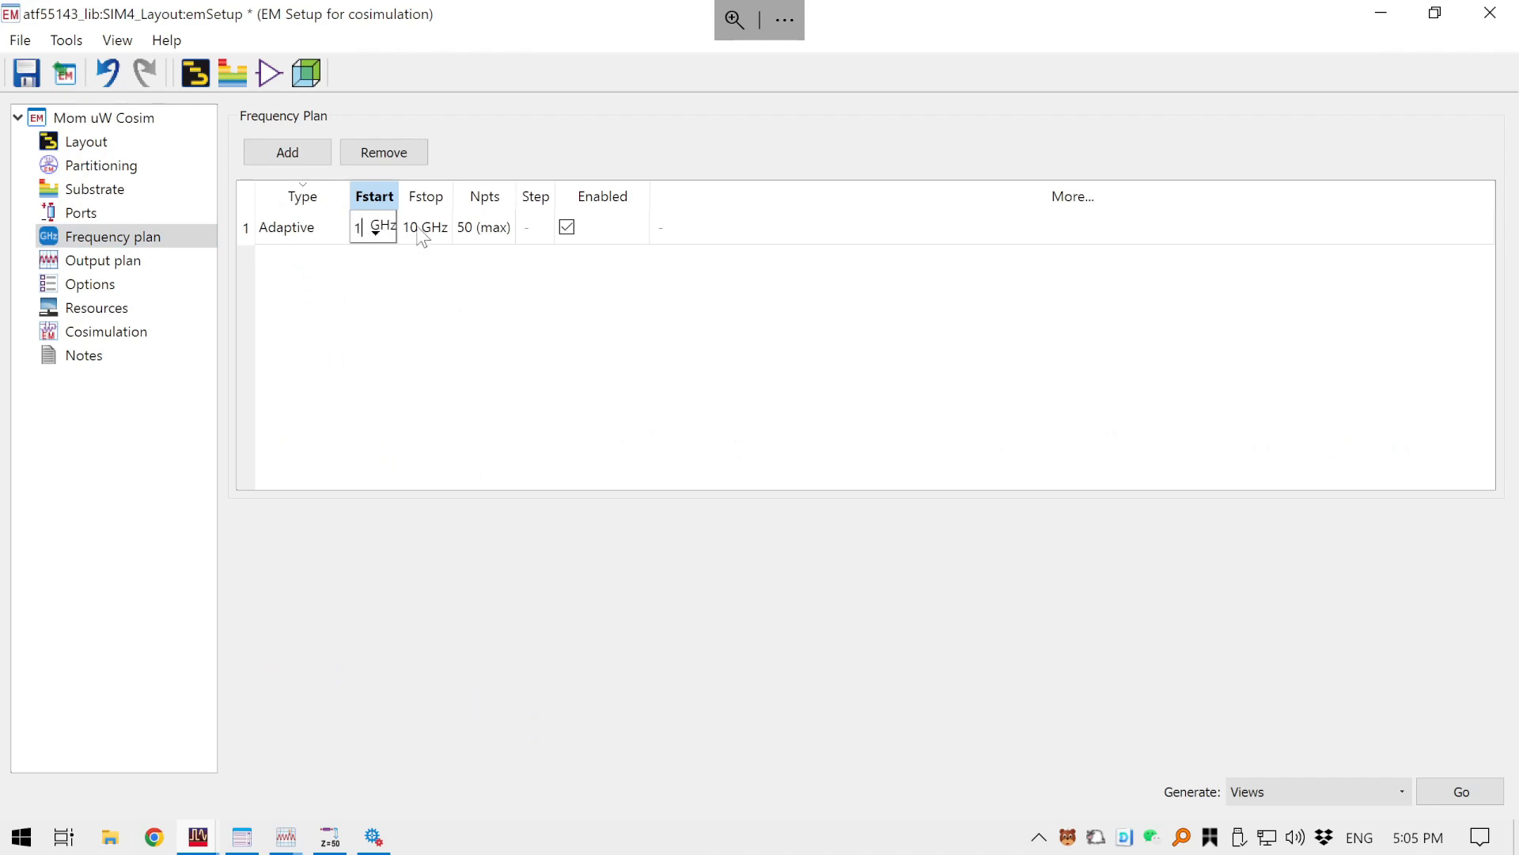
double_click(420, 231)
text(3)
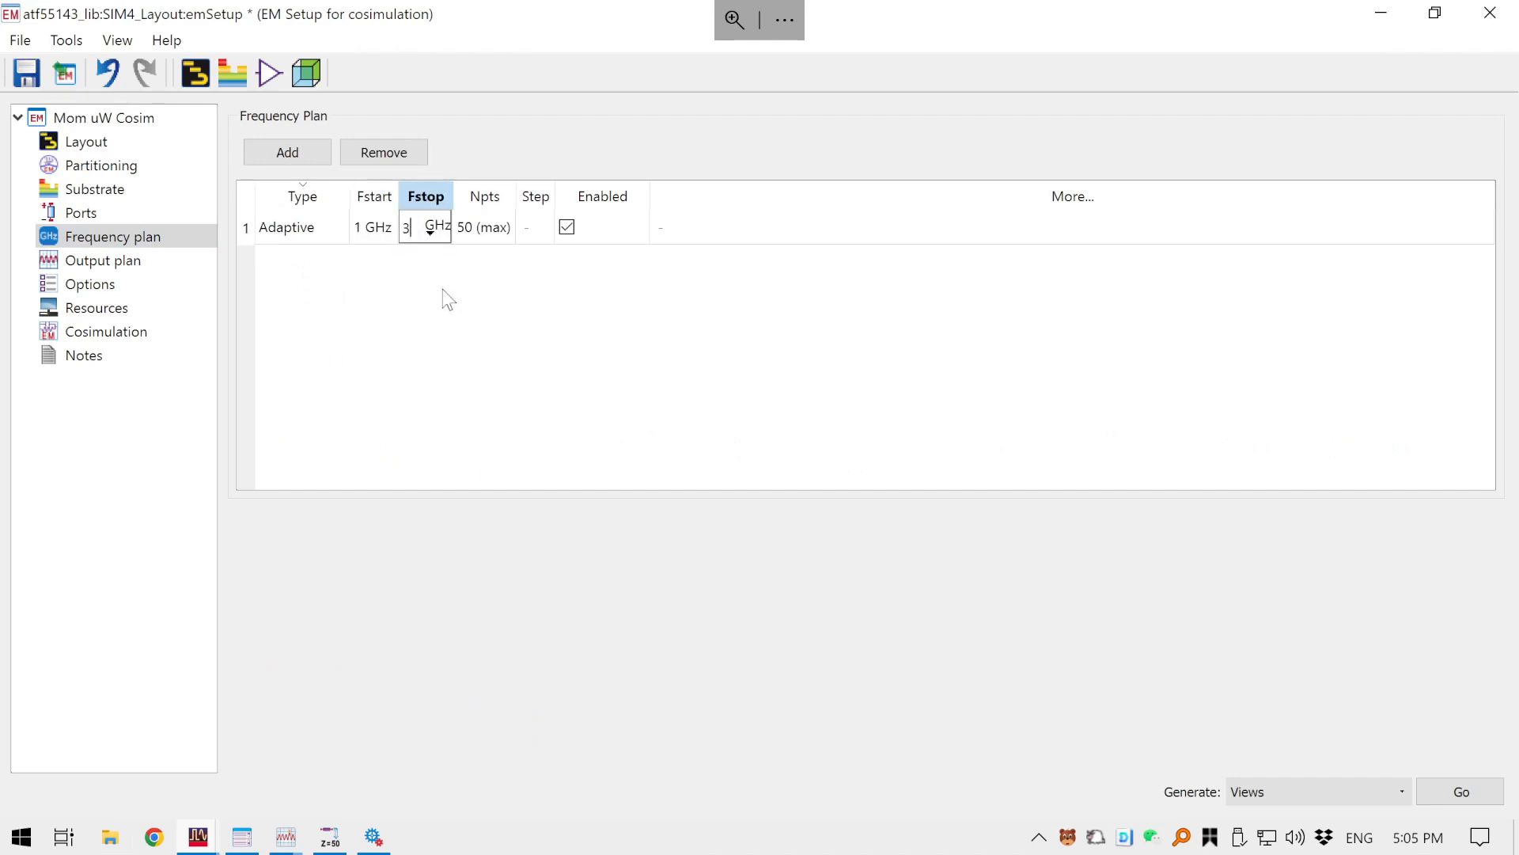
double_click(458, 229)
text(21)
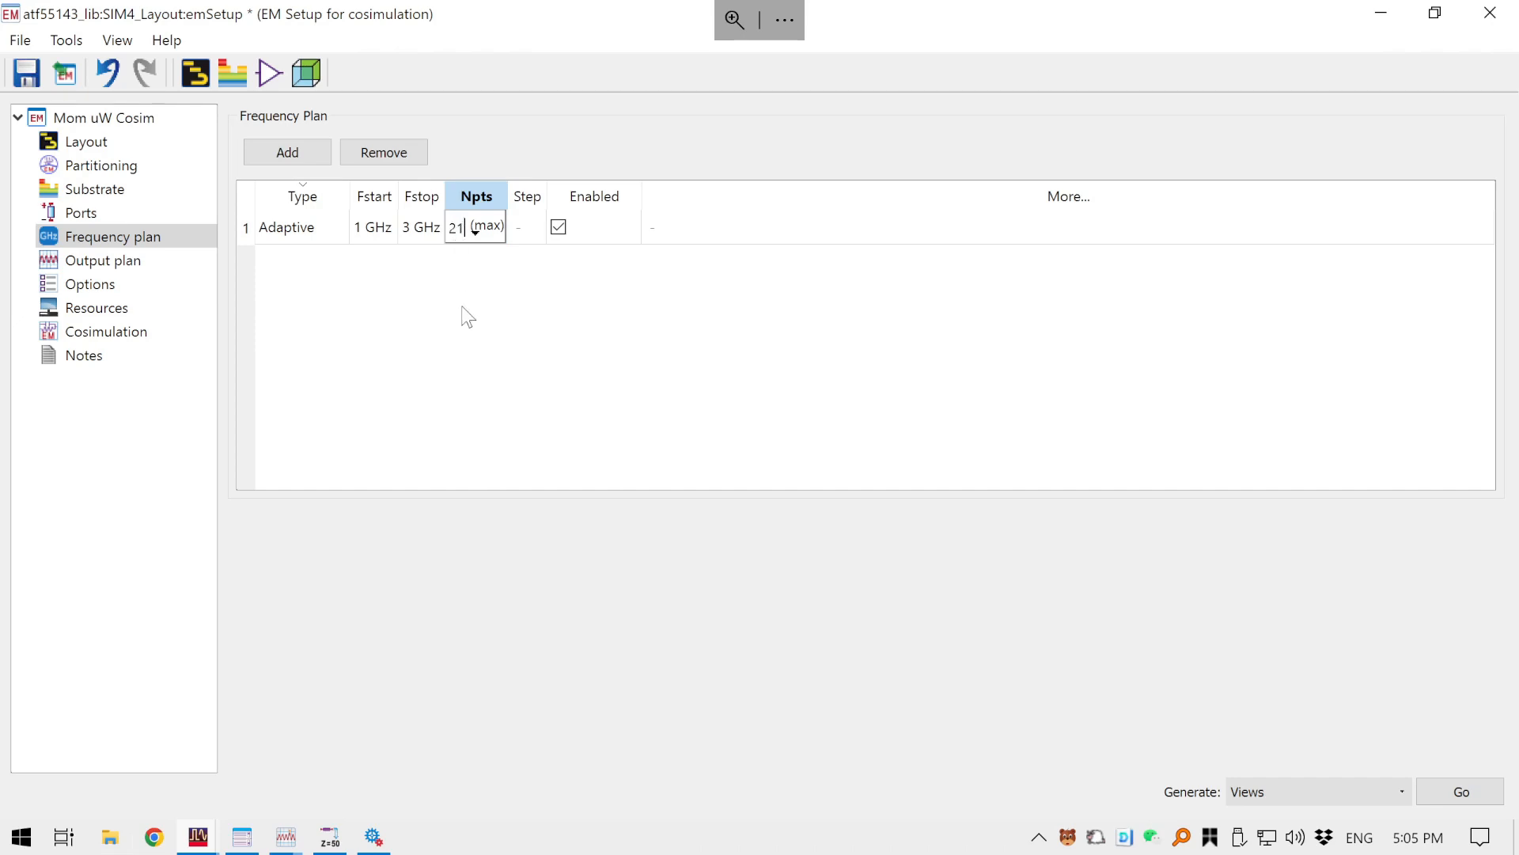
click(465, 316)
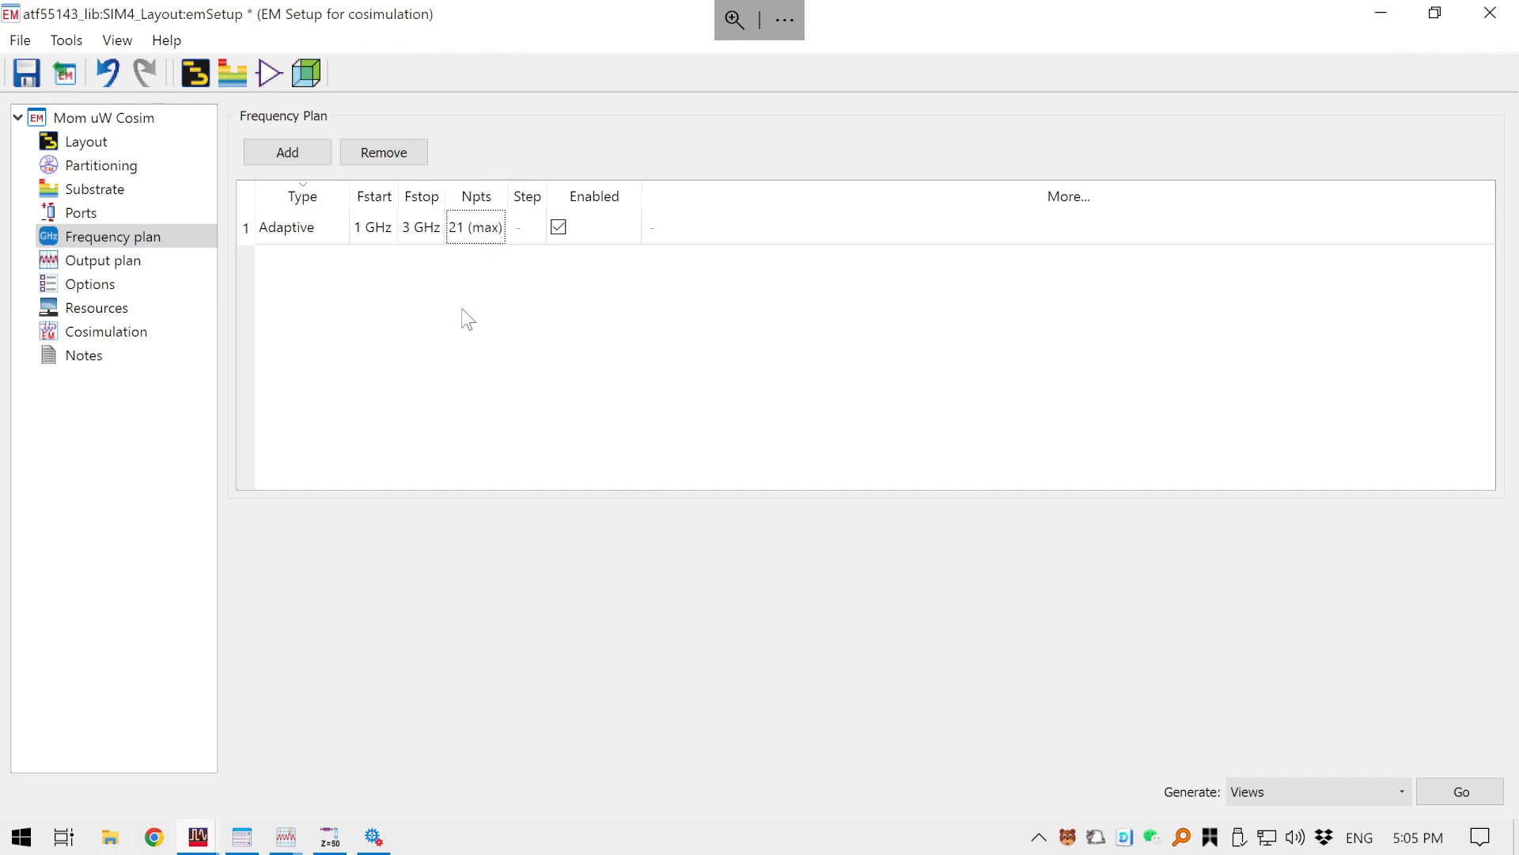
click(26, 73)
click(527, 339)
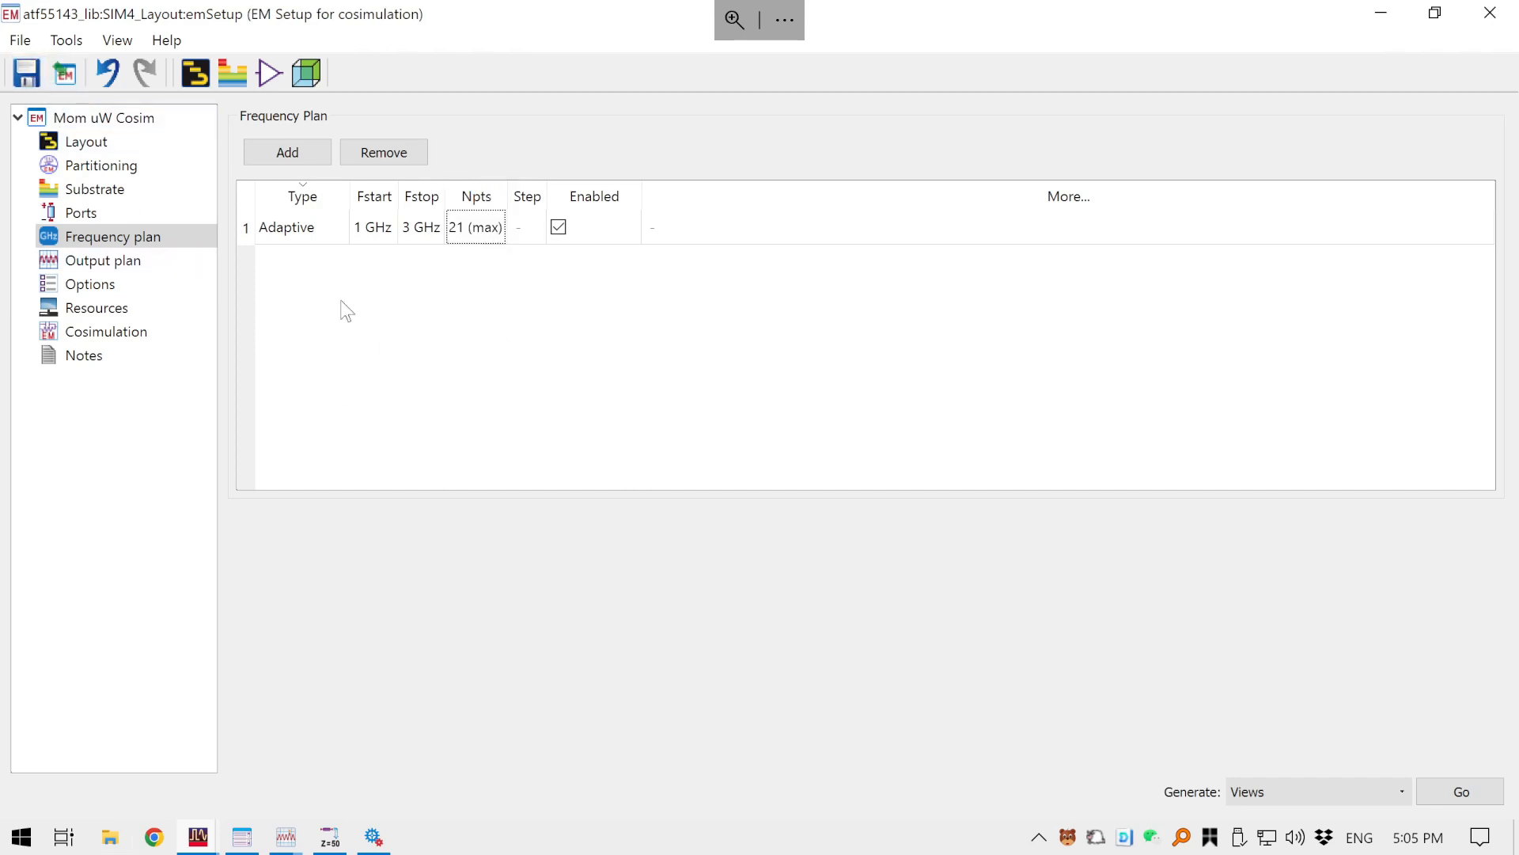
- Review the EM setup's output plan, simulation resources and cosimulation settings, and return to the setup overview
click(153, 228)
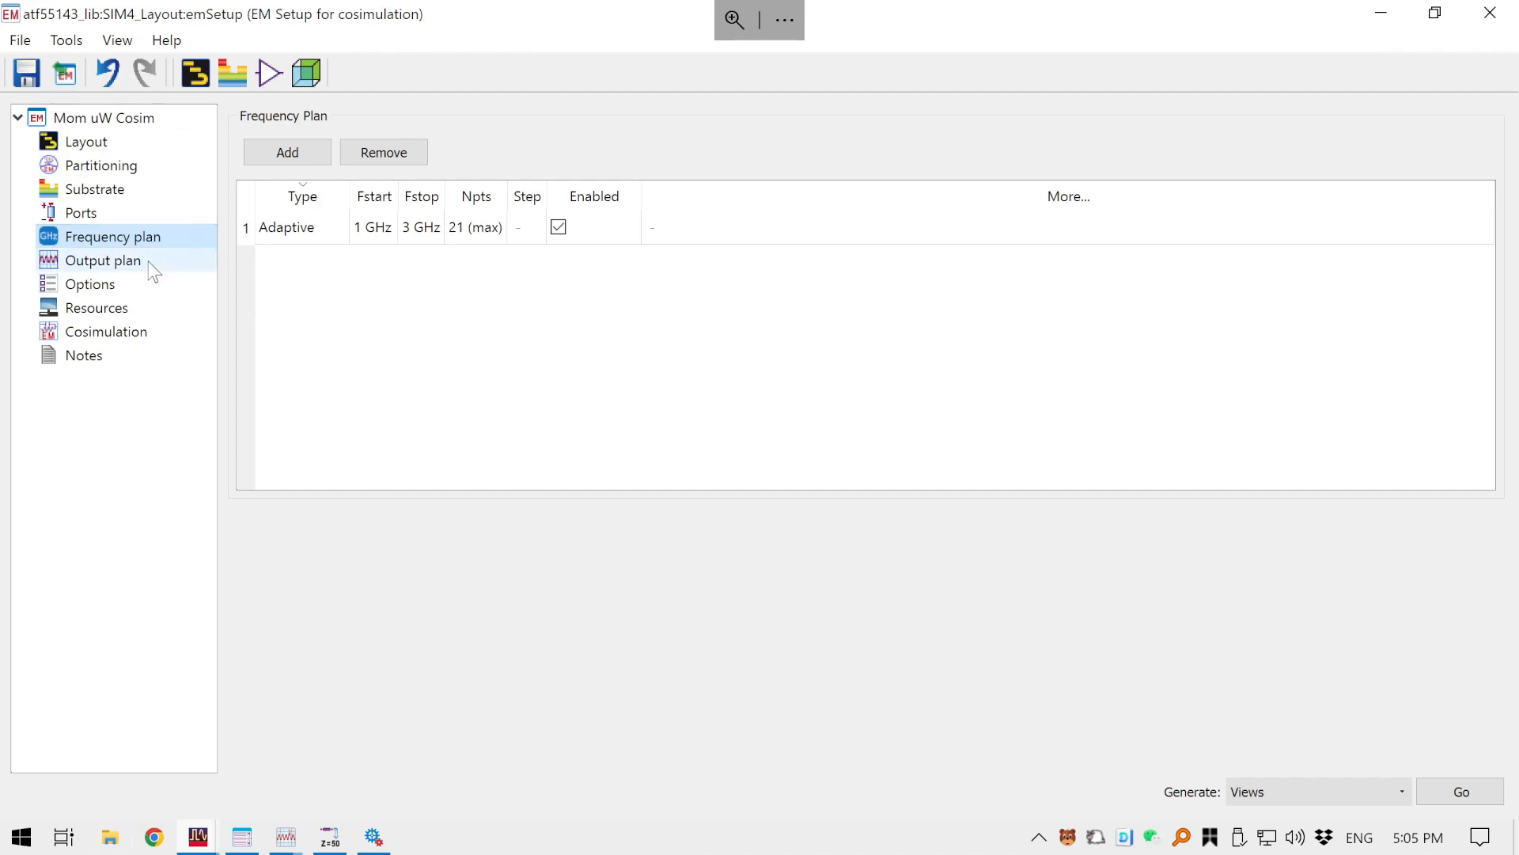
click(129, 268)
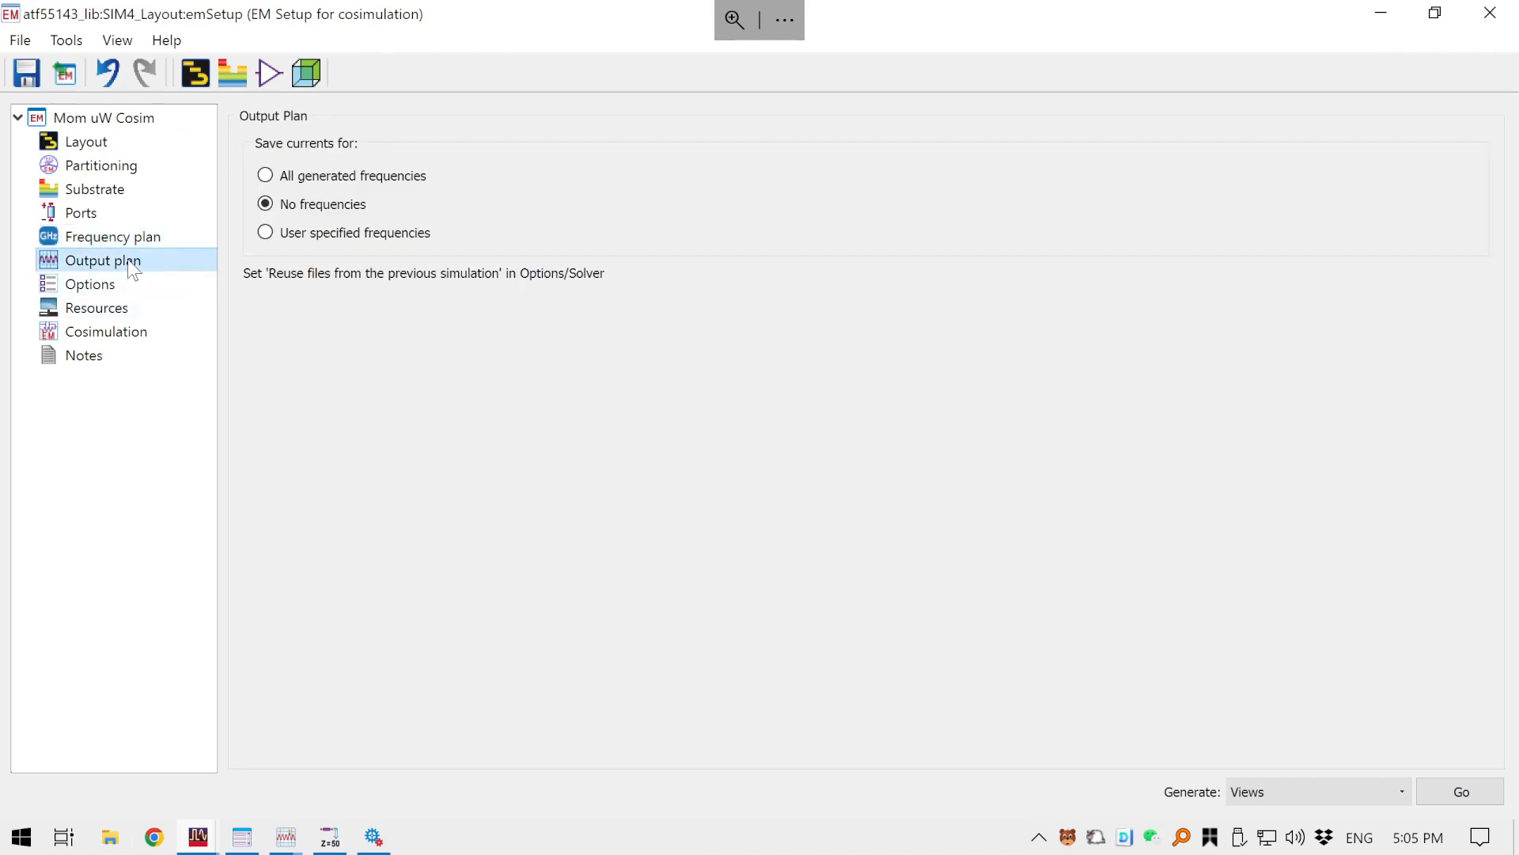
click(114, 288)
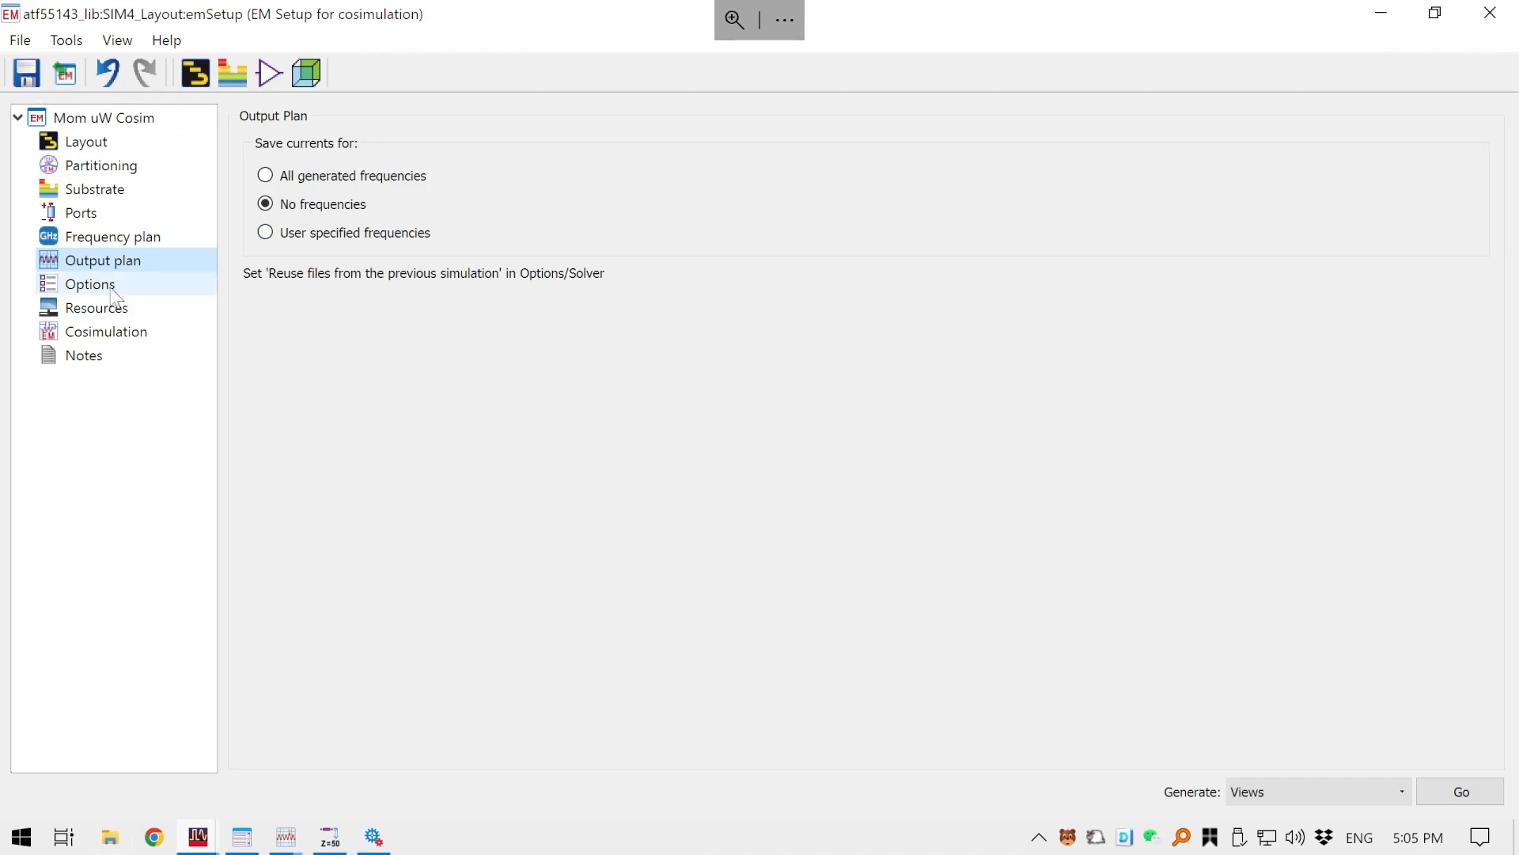
click(131, 266)
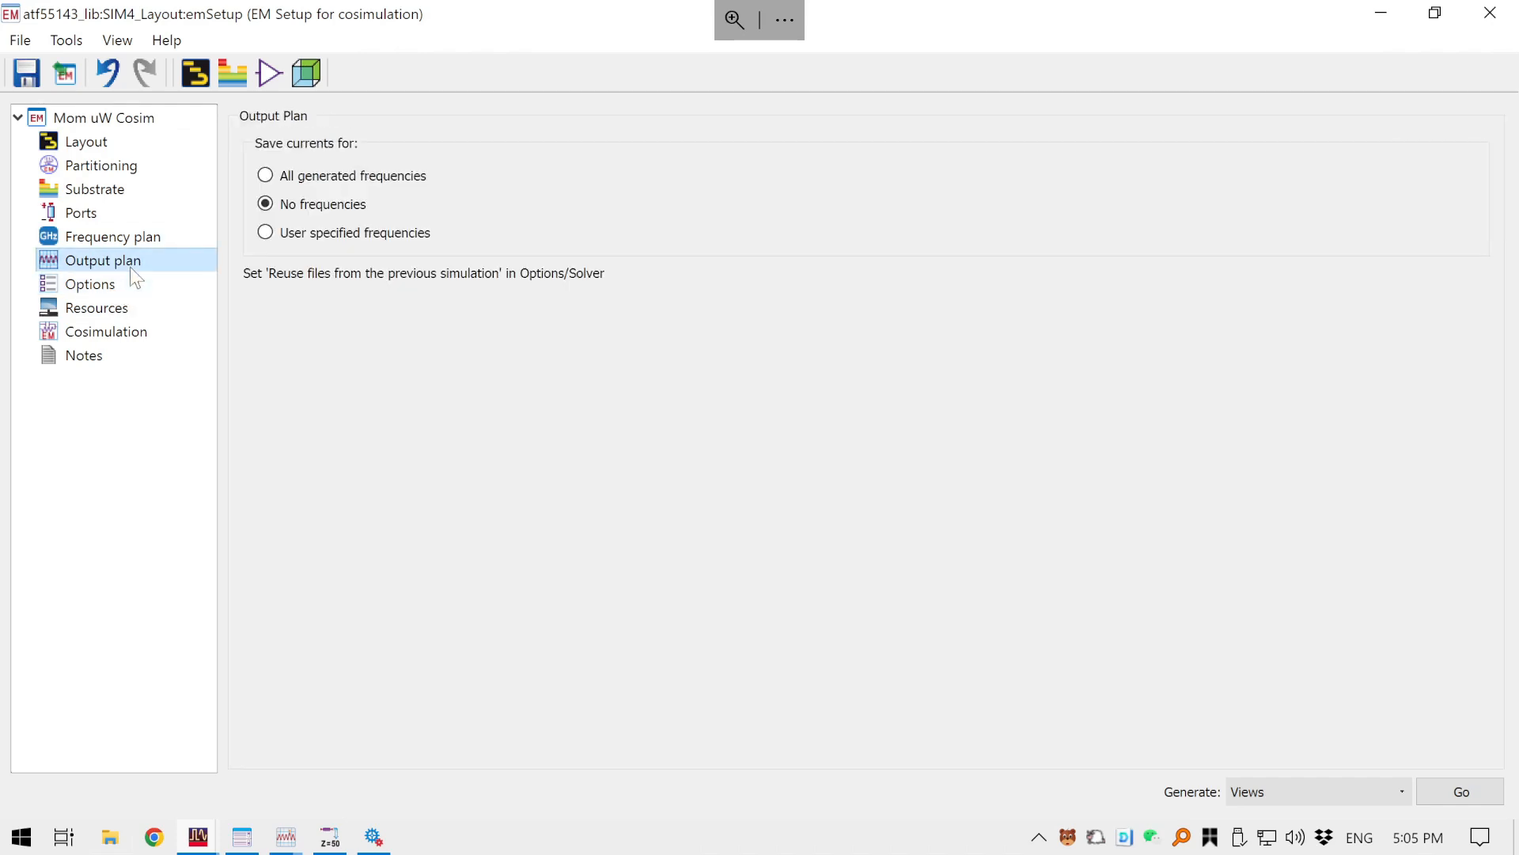
click(122, 311)
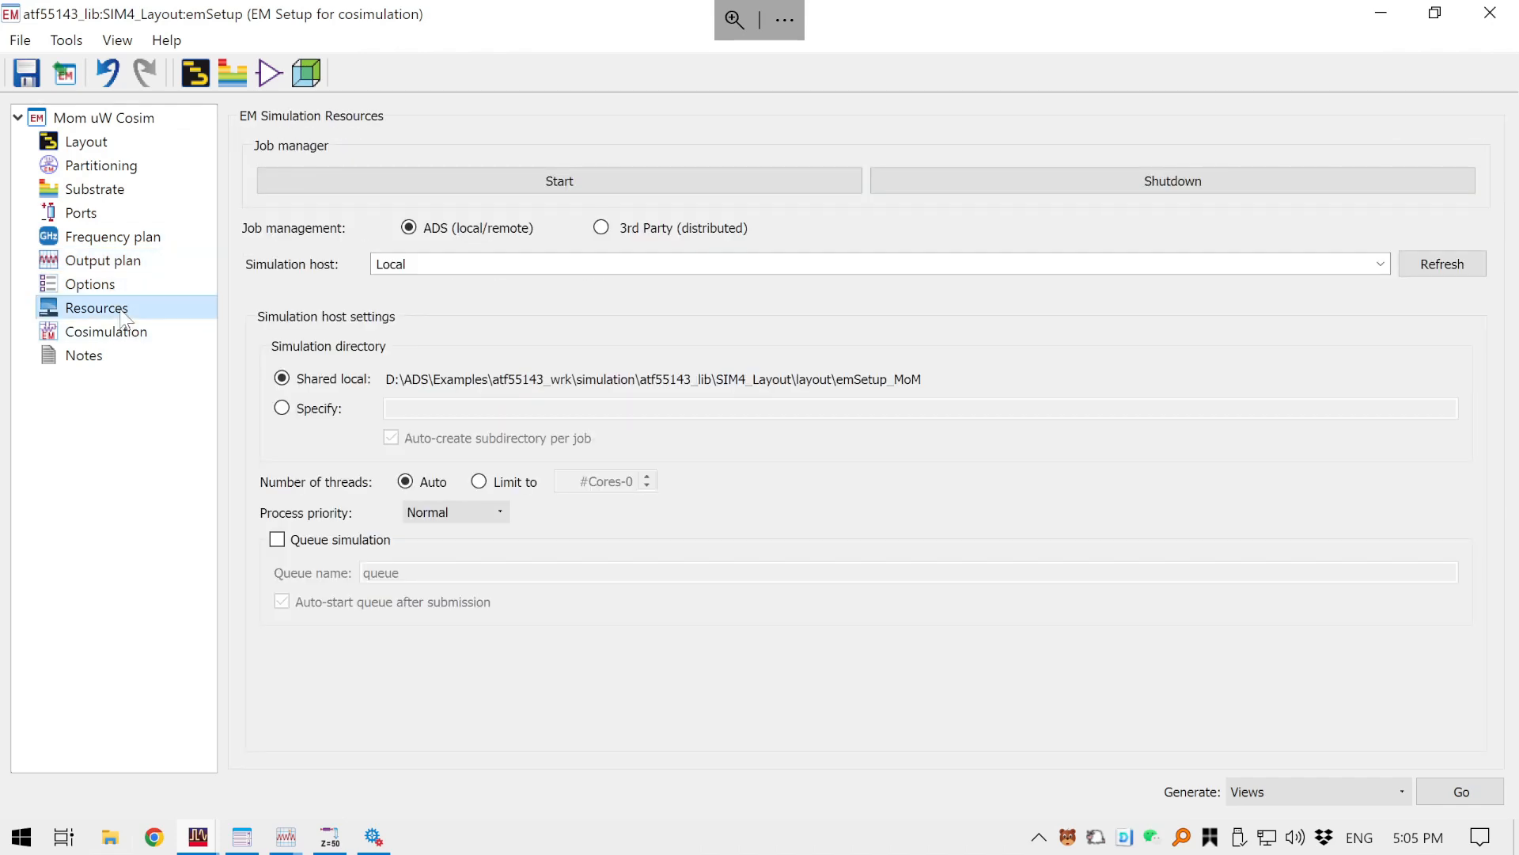
click(121, 335)
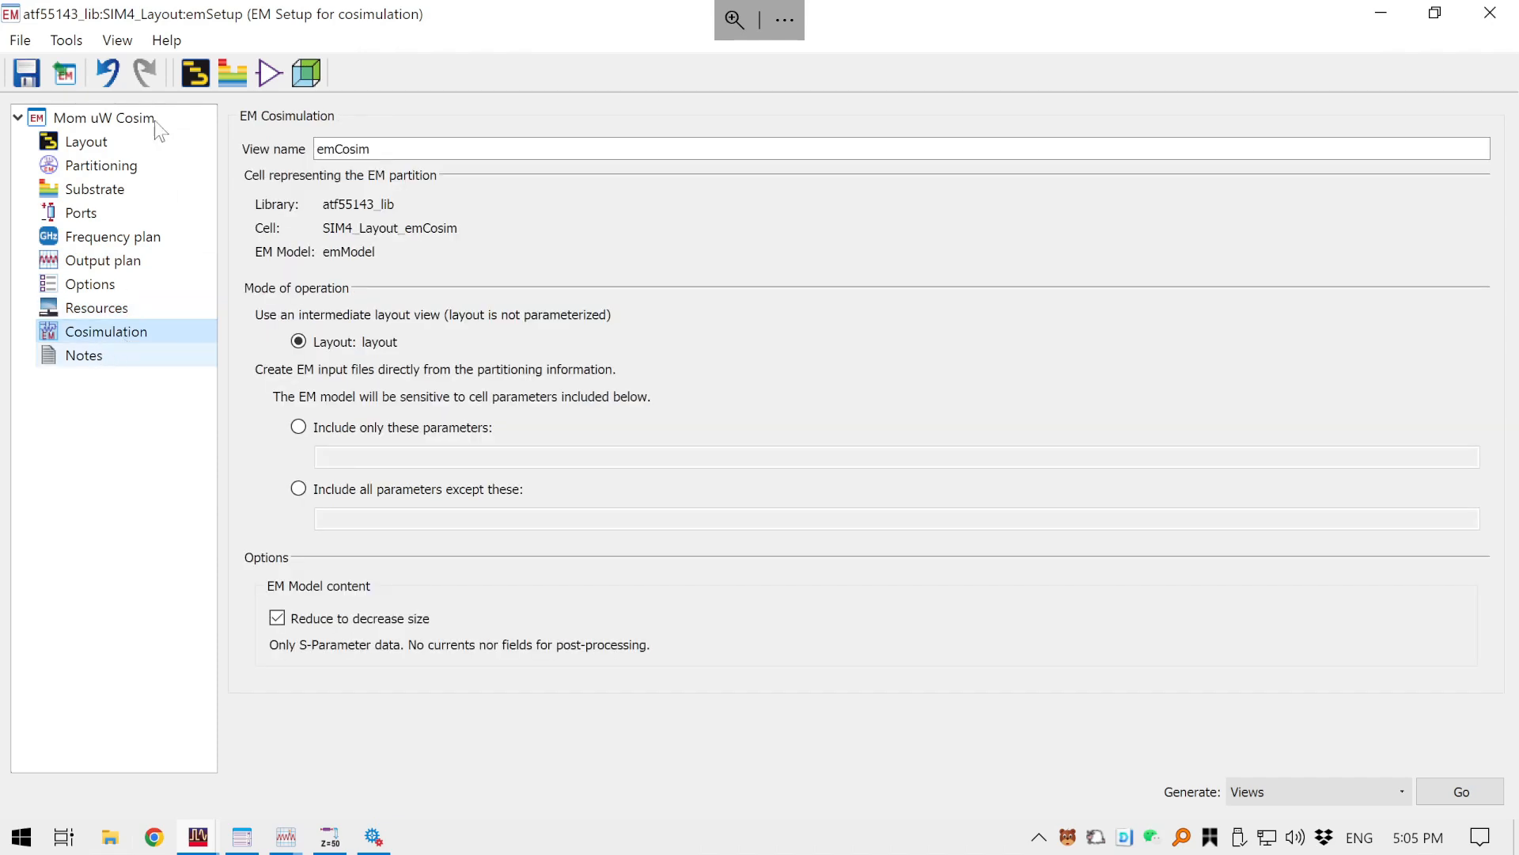
click(113, 122)
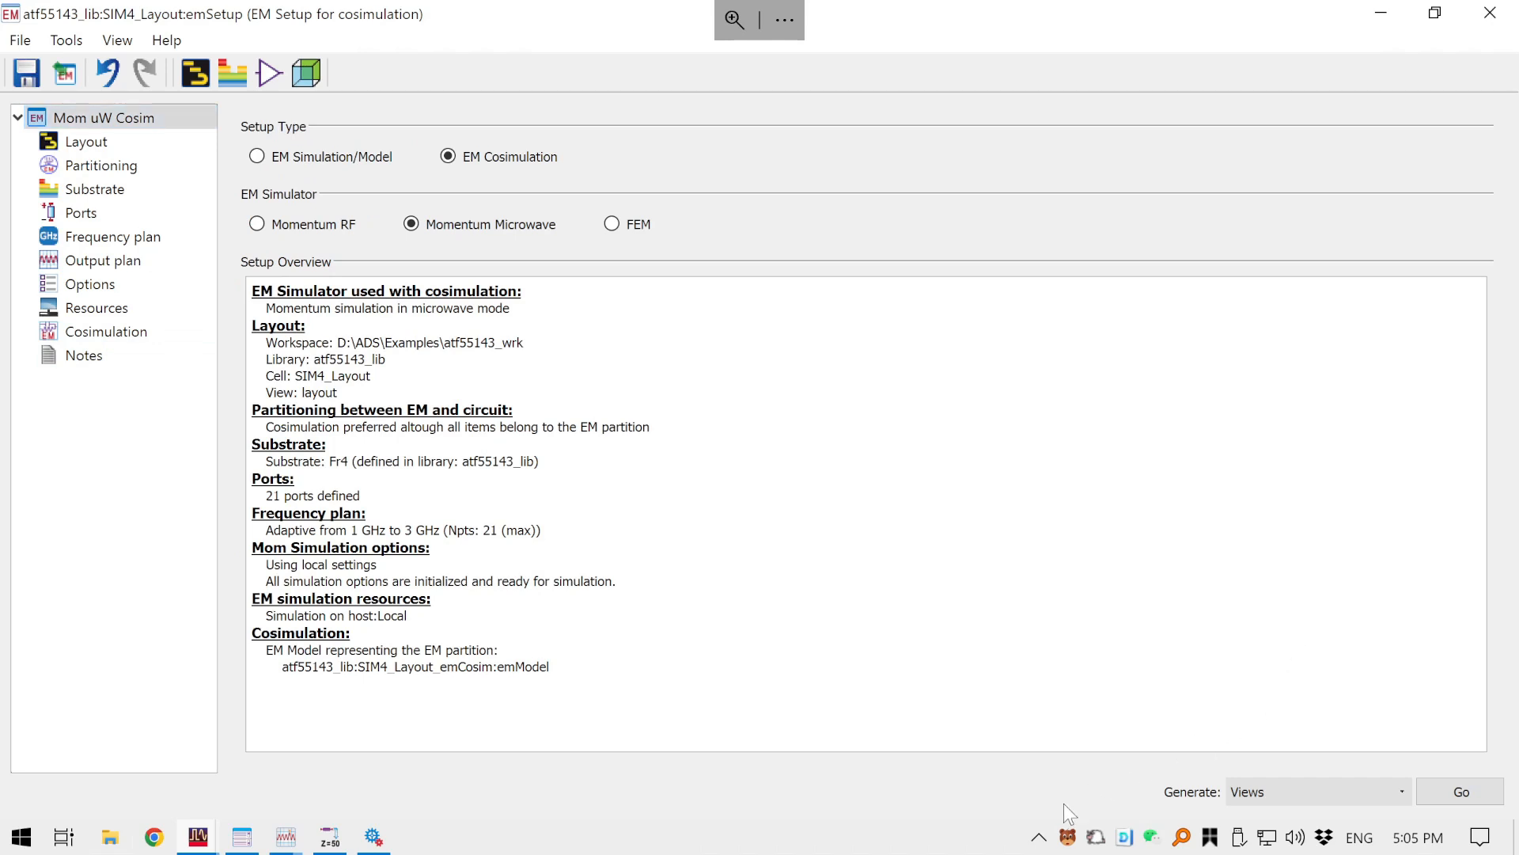
- Generate the cosimulation views from the EM setup, keeping Views as the item to generate
click(1248, 794)
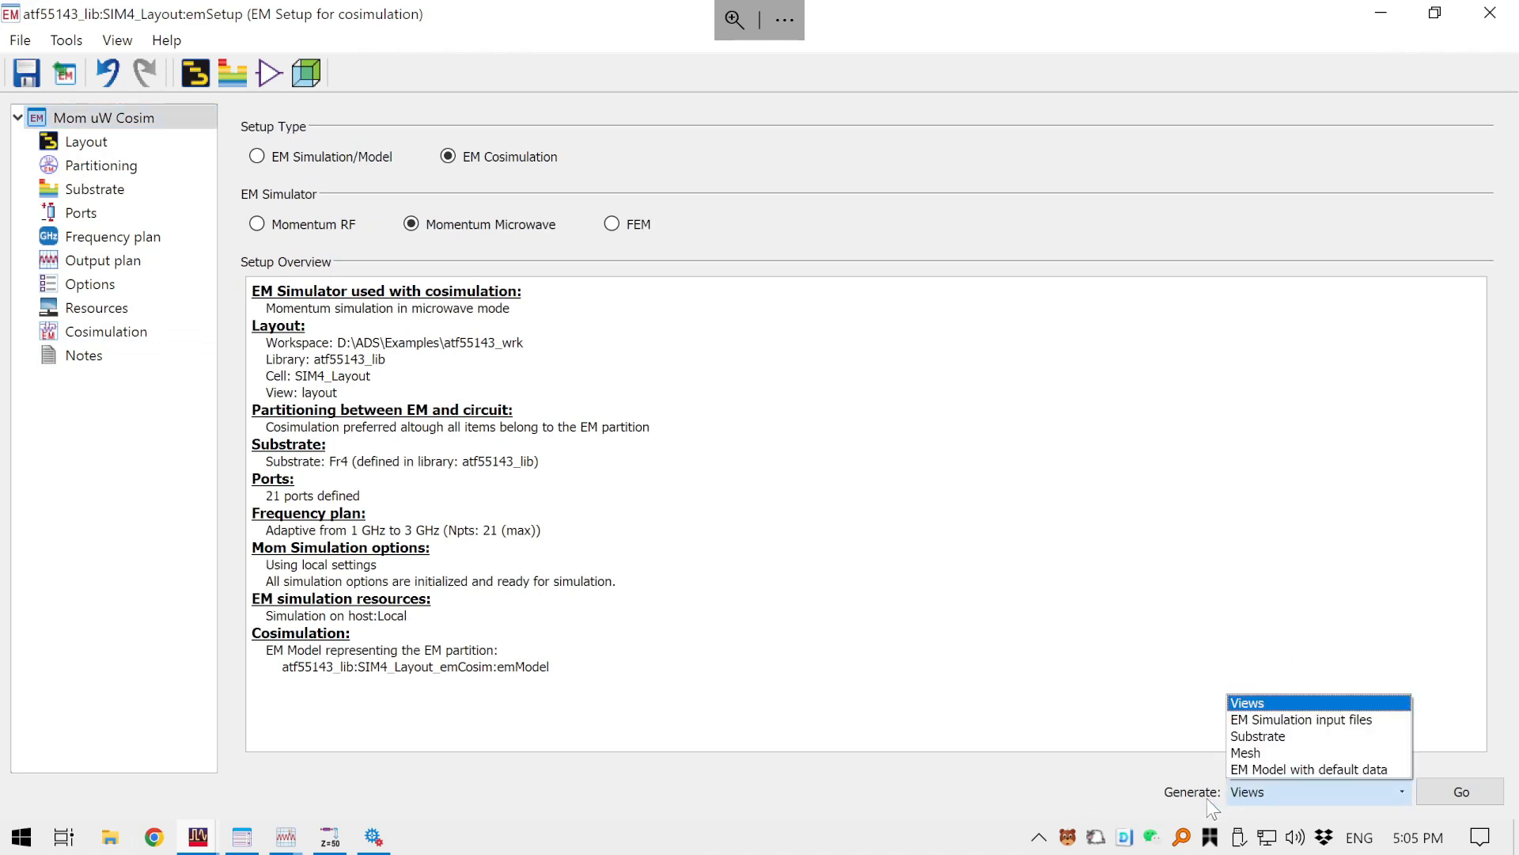
click(1246, 795)
click(1235, 797)
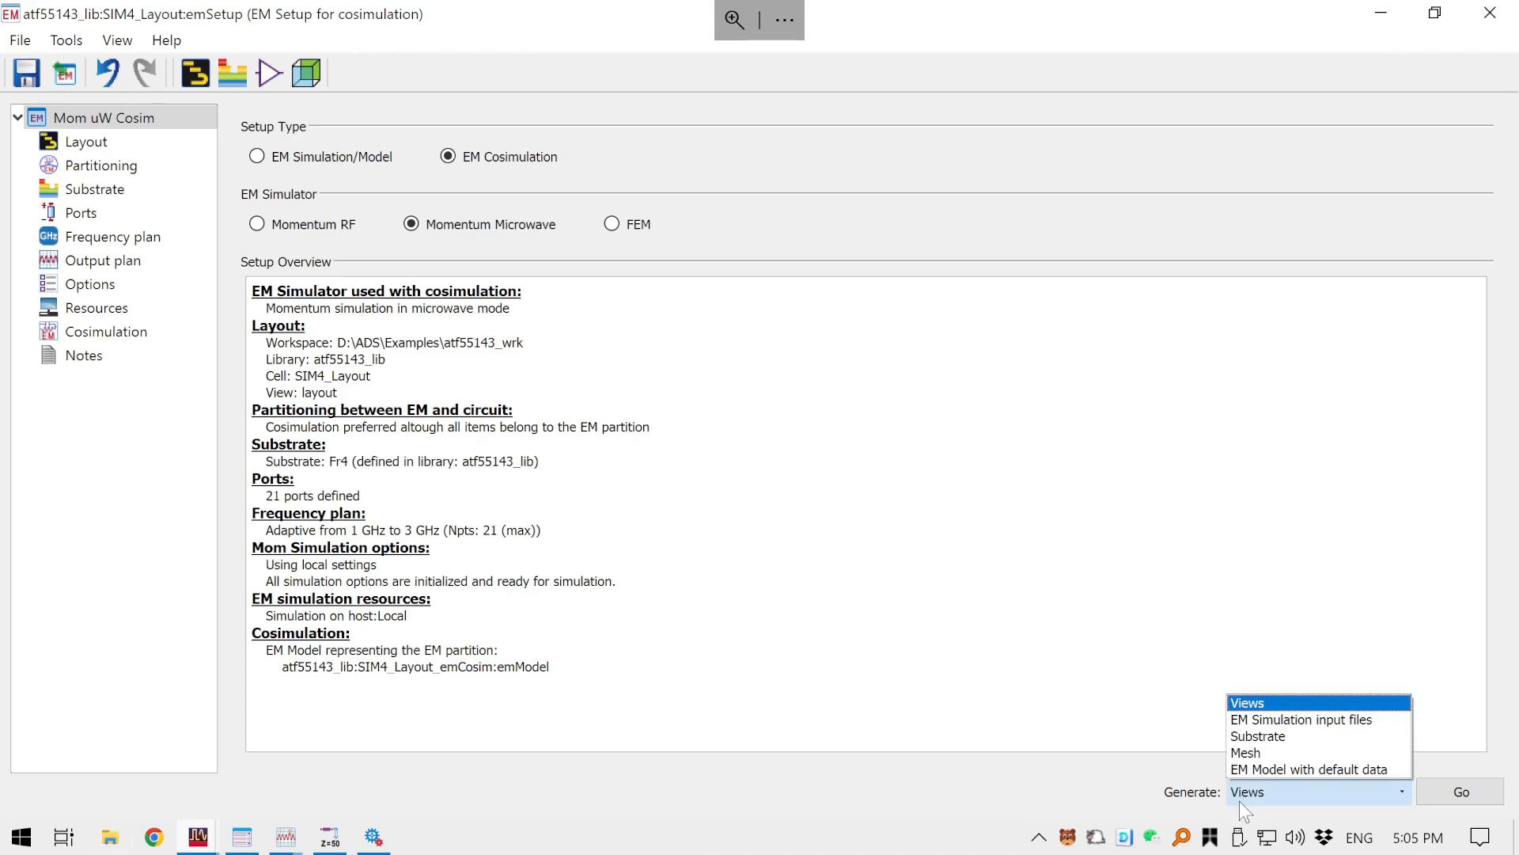
click(1262, 704)
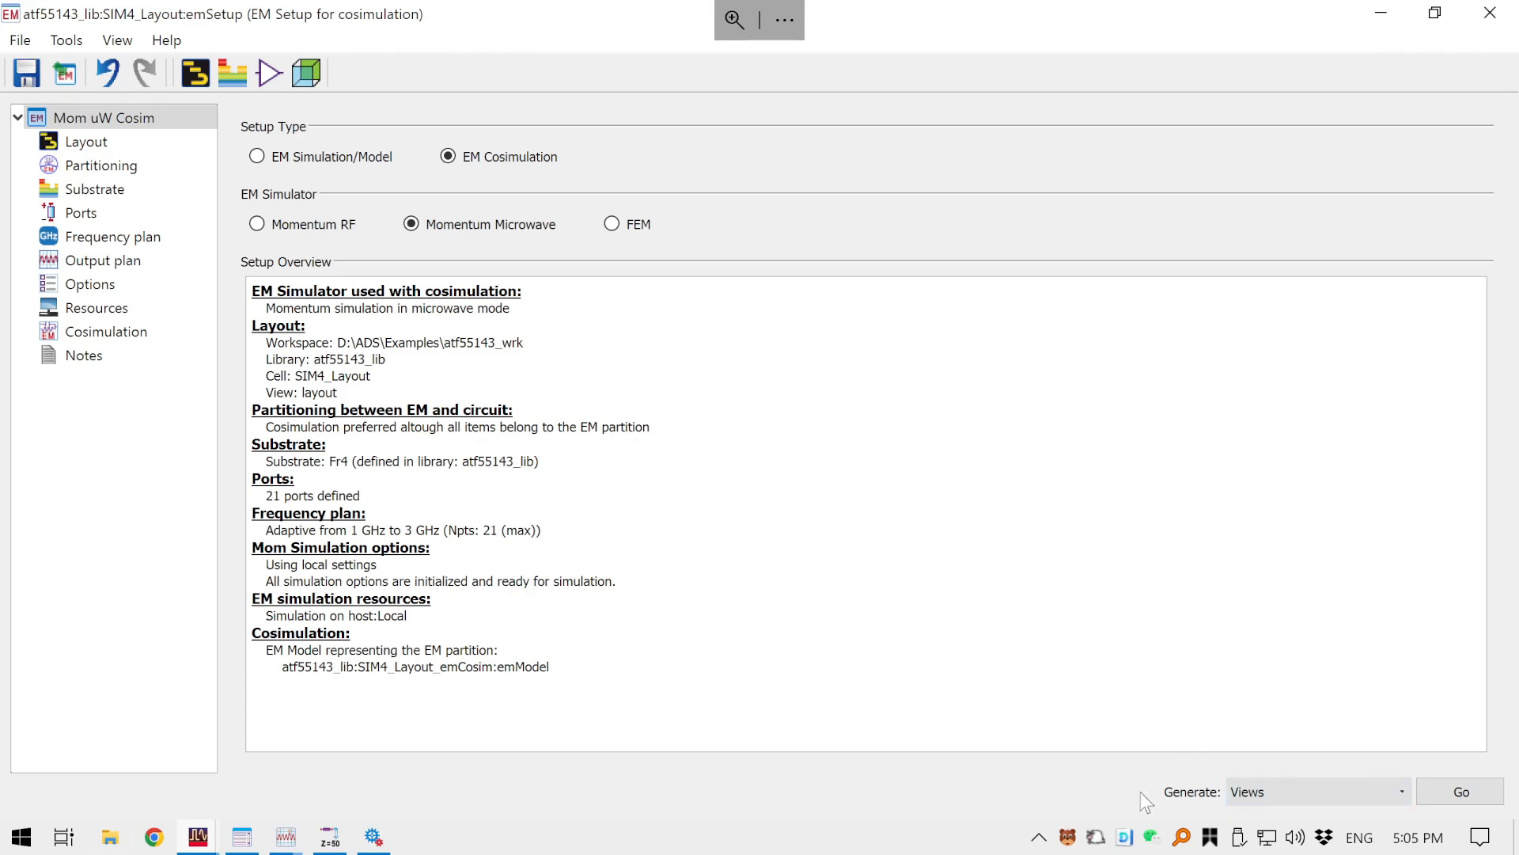
click(1464, 791)
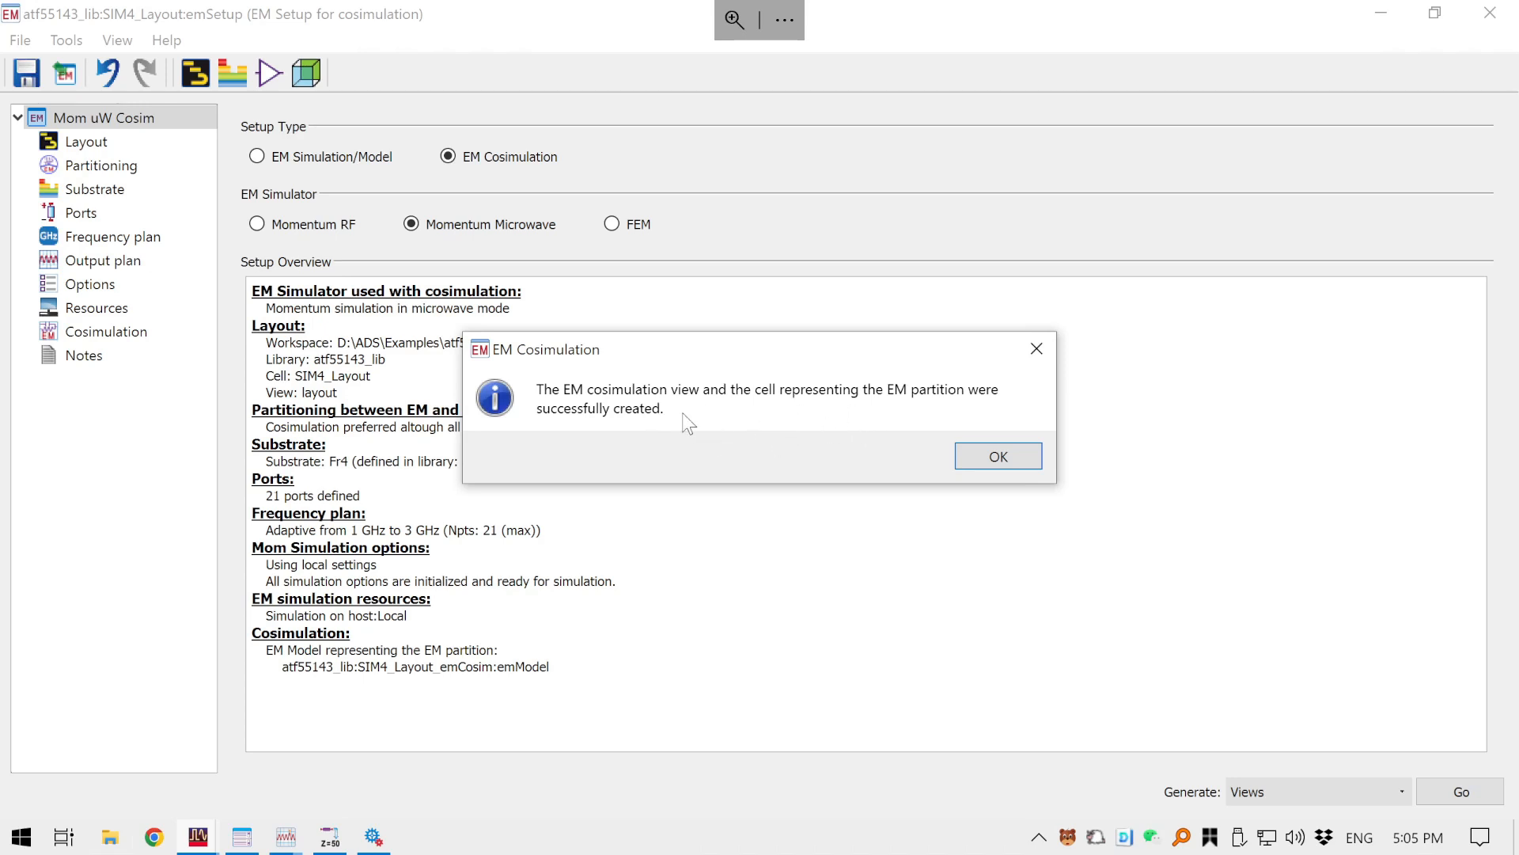
click(981, 457)
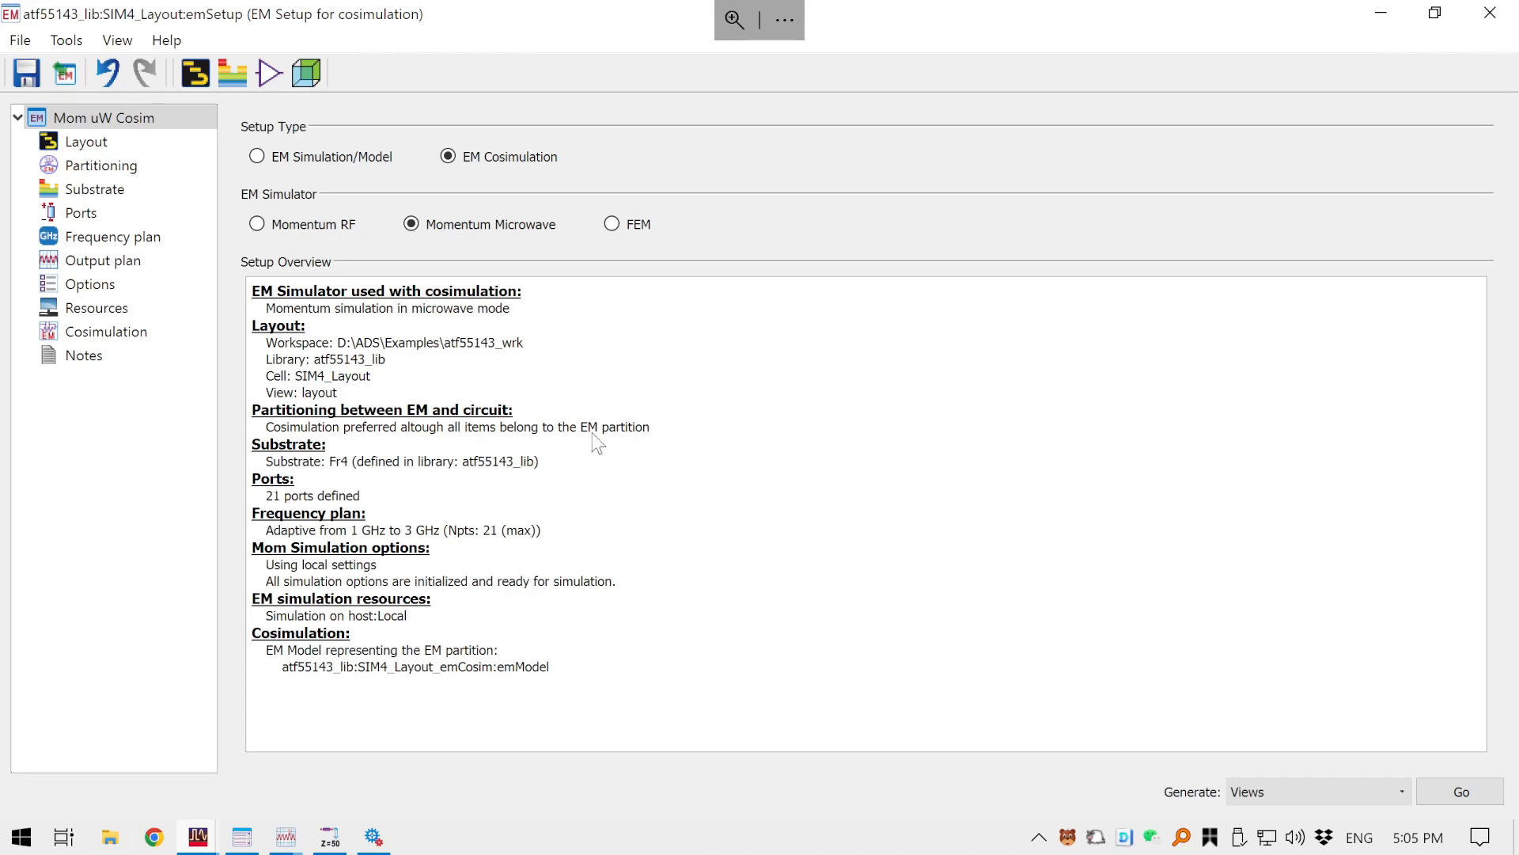
- Inspect the SIM4_Layout_emCosim geometry in the maximized 3D EM preview, and close the preview and the EM setup
click(308, 77)
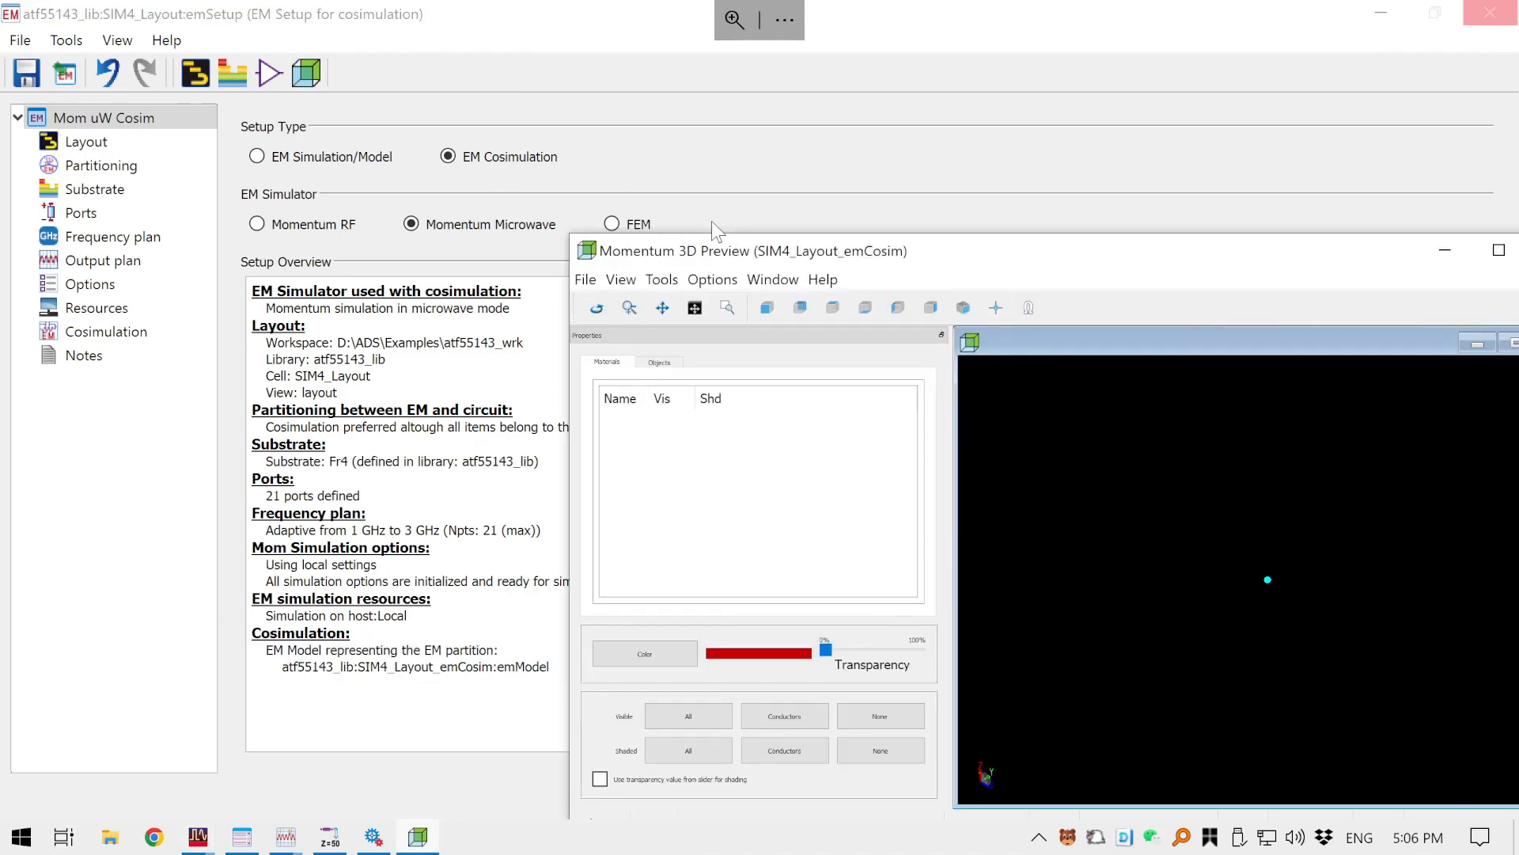
double_click(774, 252)
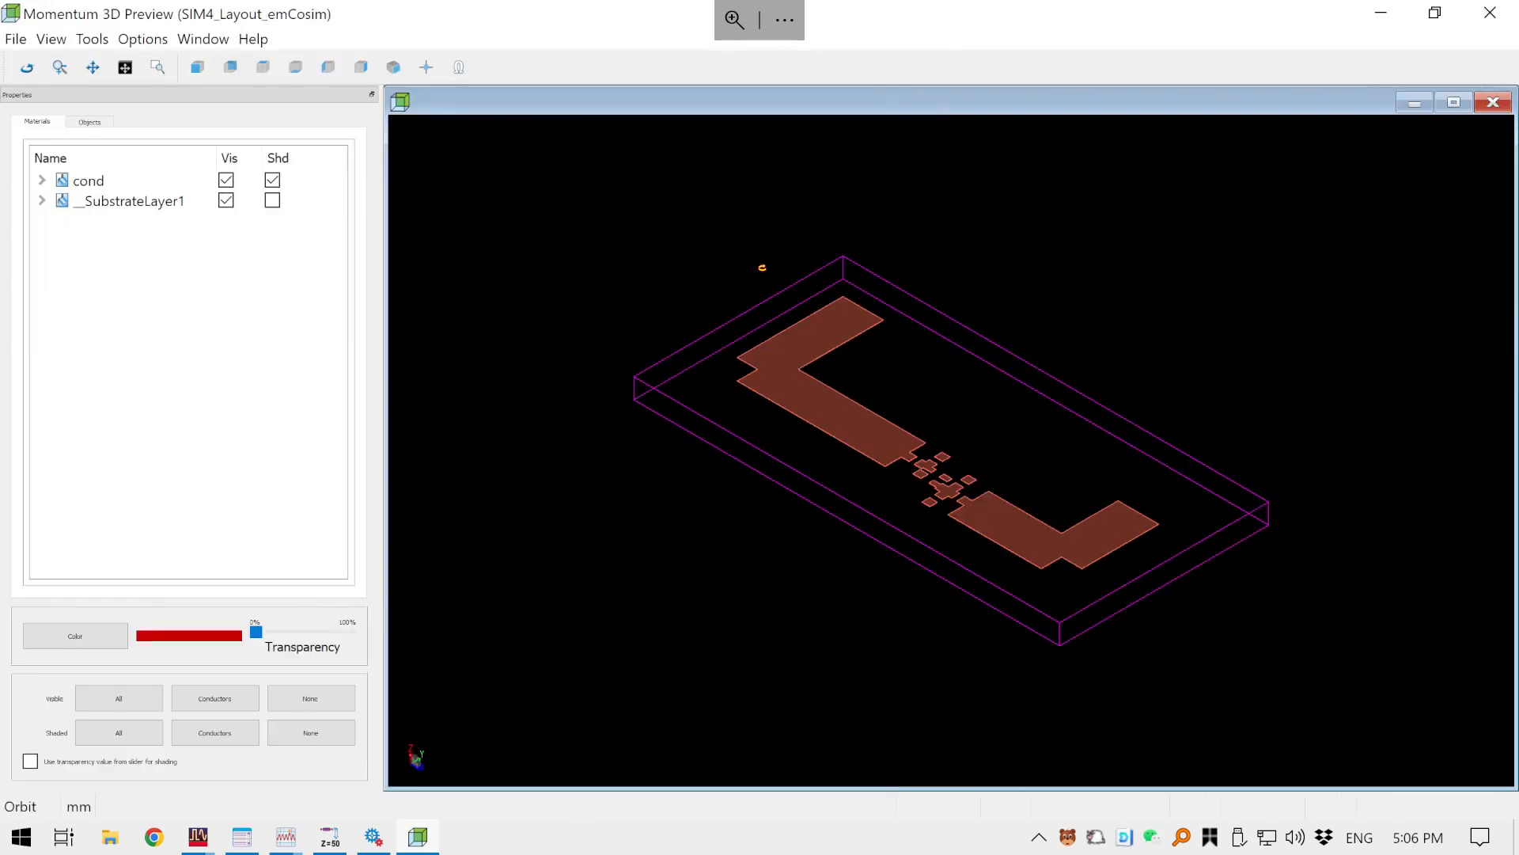
scroll(951, 504, up, 3)
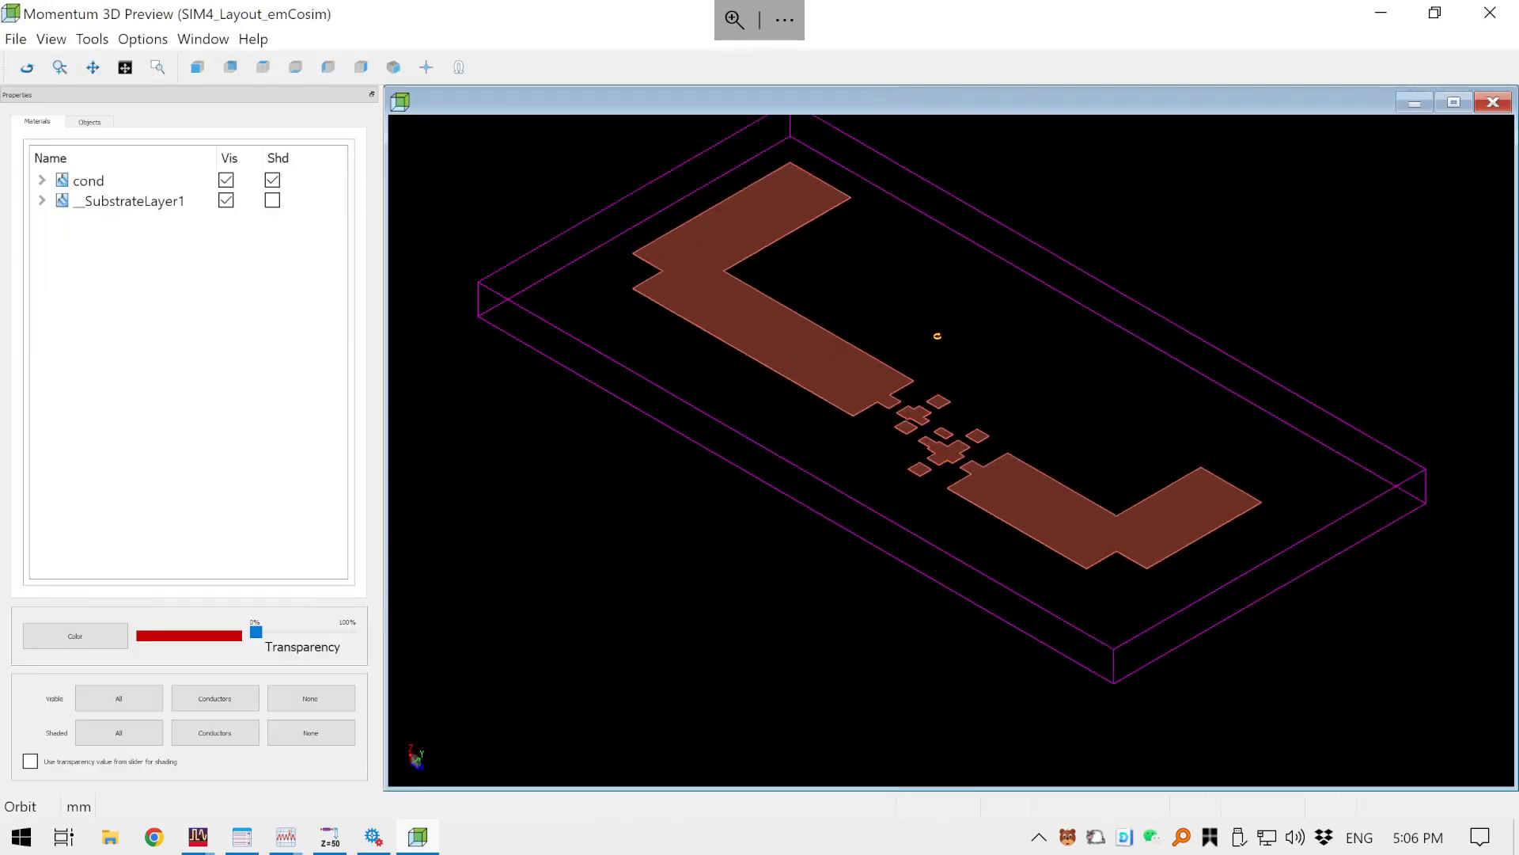
drag(937, 336, 1347, 171)
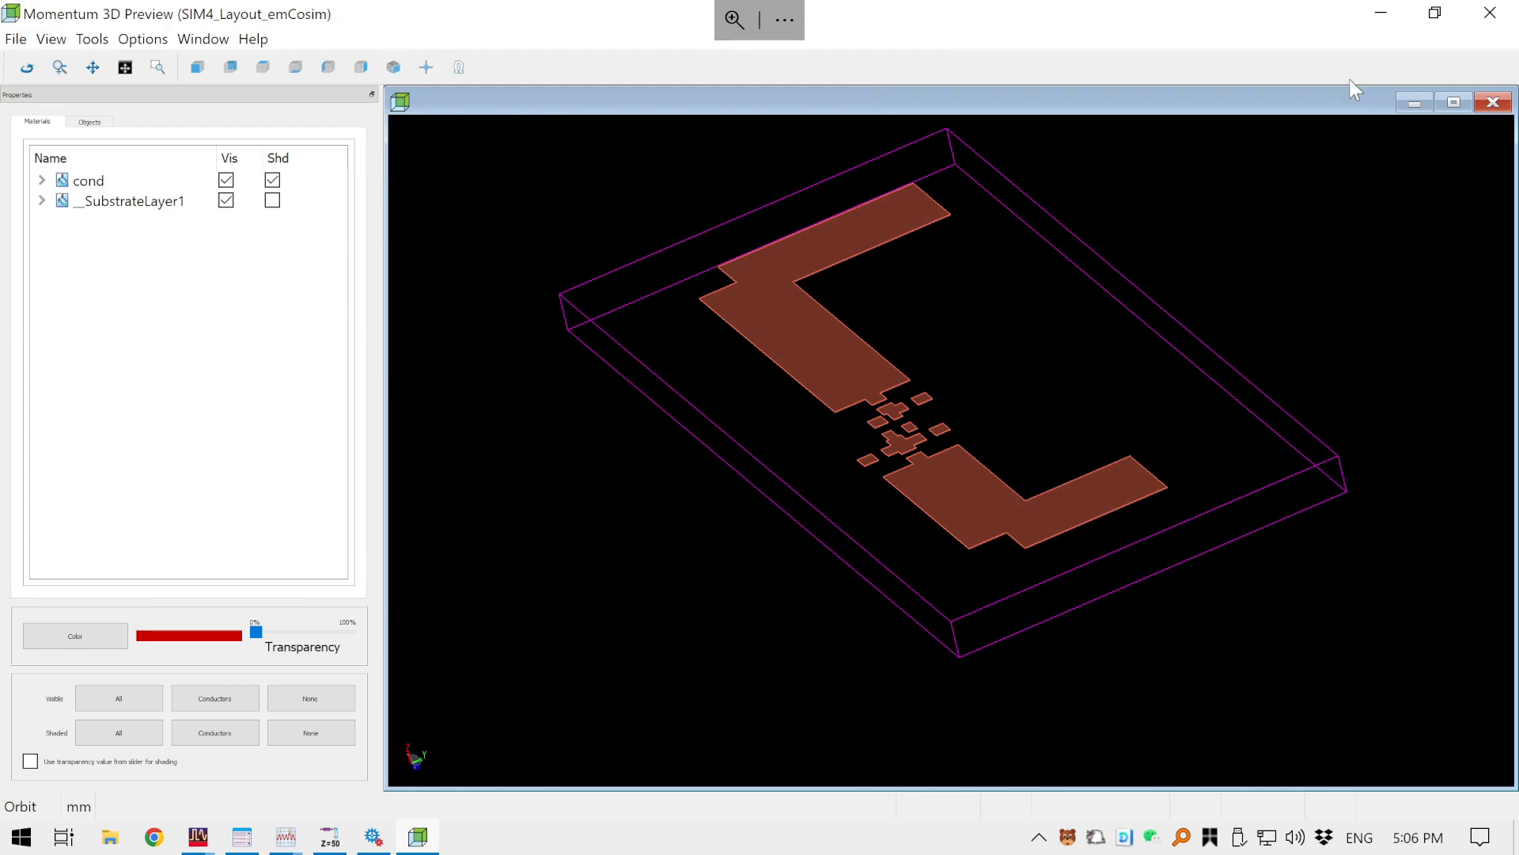
click(1490, 12)
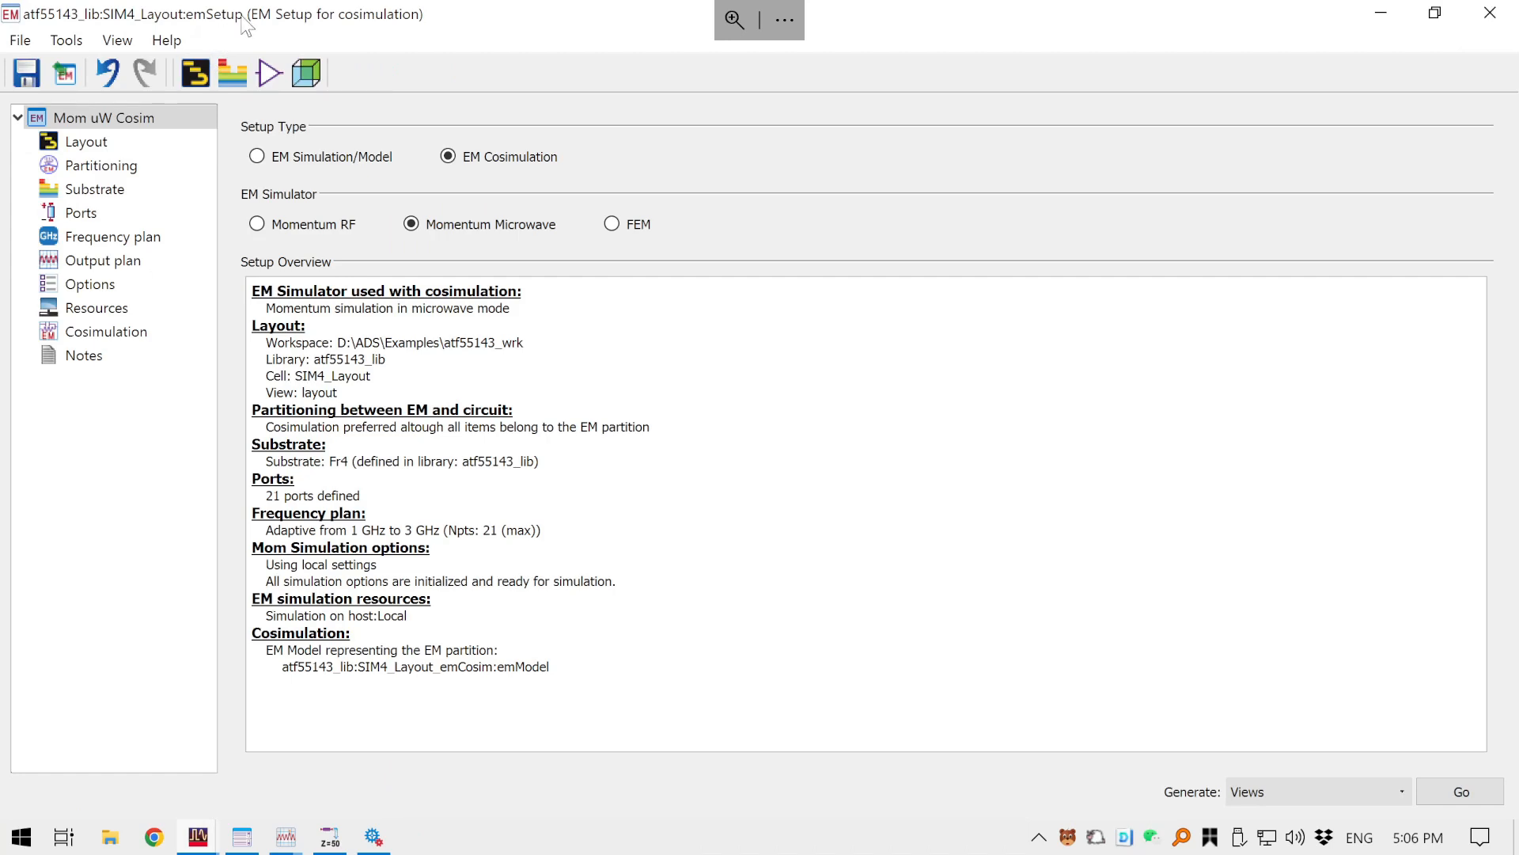
click(1488, 22)
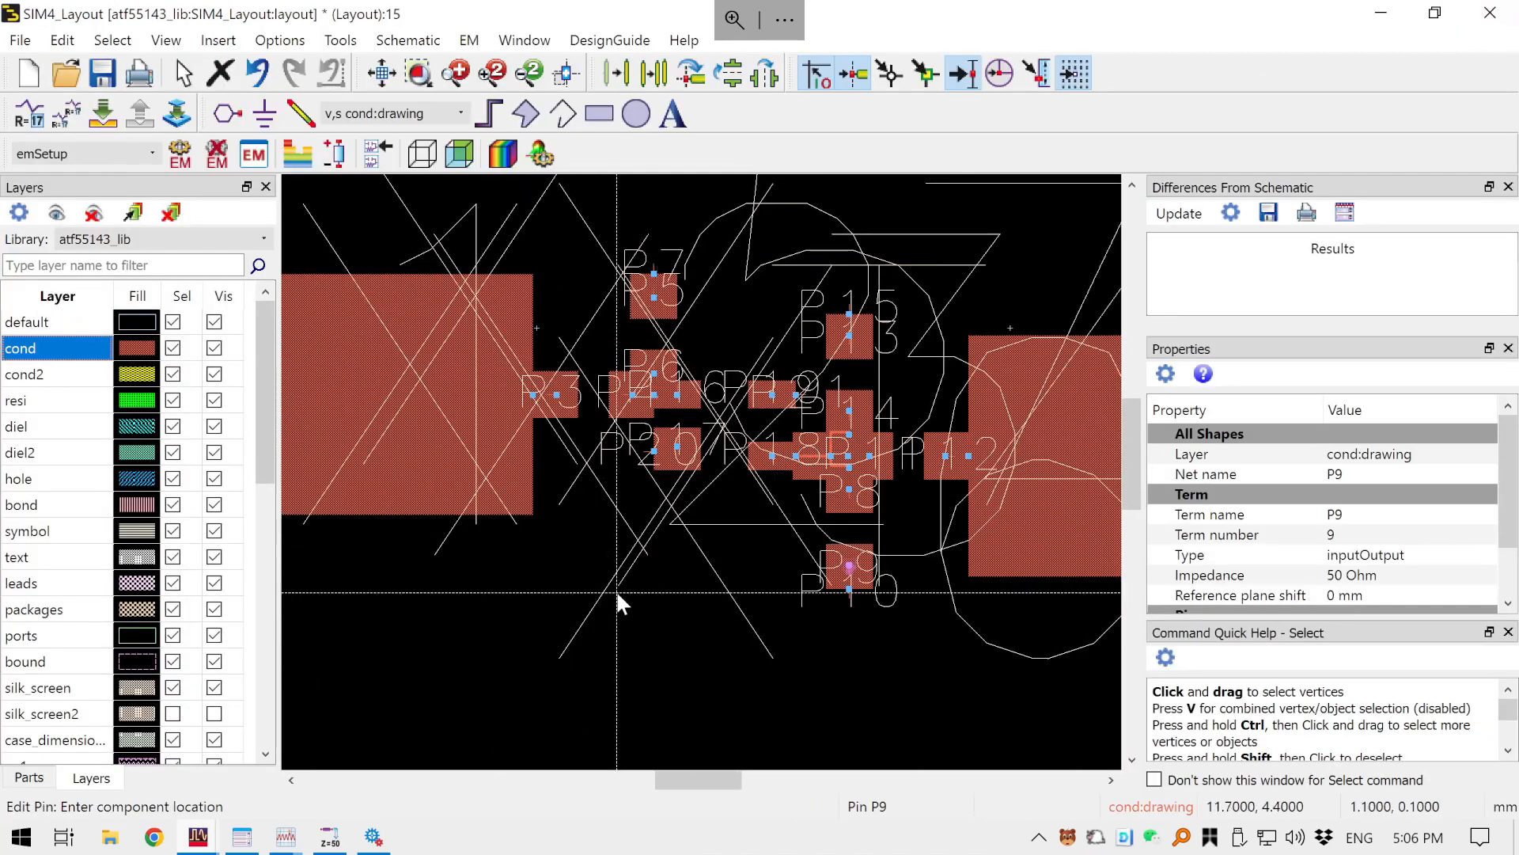
- Draw a rectangle about 58.2 mm wide and 34.3 mm high on the cond2 layer, covering the whole amplifier layout
scroll(617, 593, down, 3)
drag(645, 498, 652, 682)
scroll(656, 672, down, 4)
drag(687, 633, 627, 714)
scroll(673, 623, up, 1)
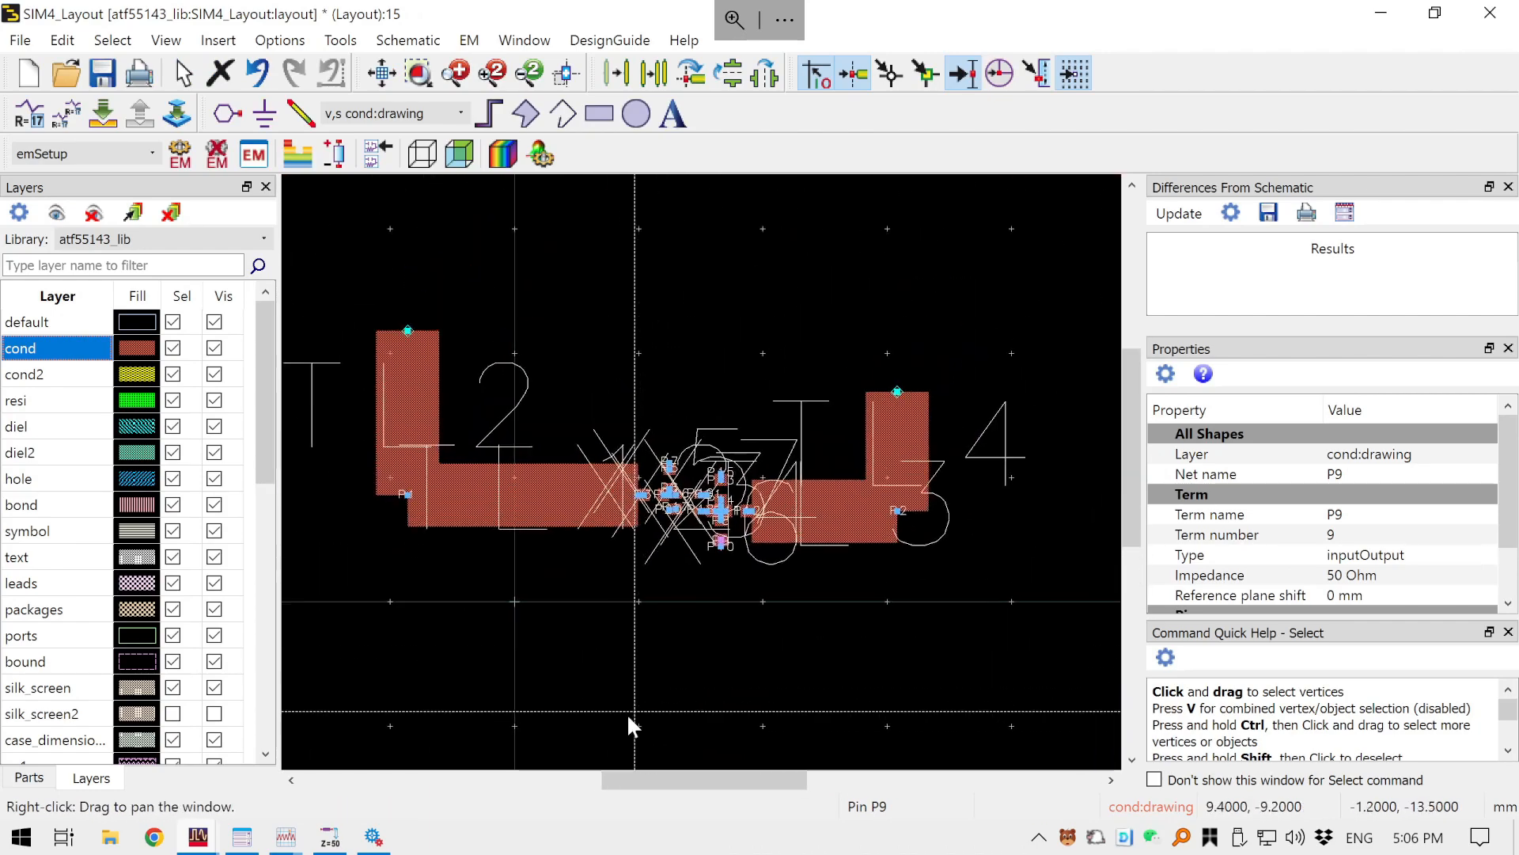
click(32, 375)
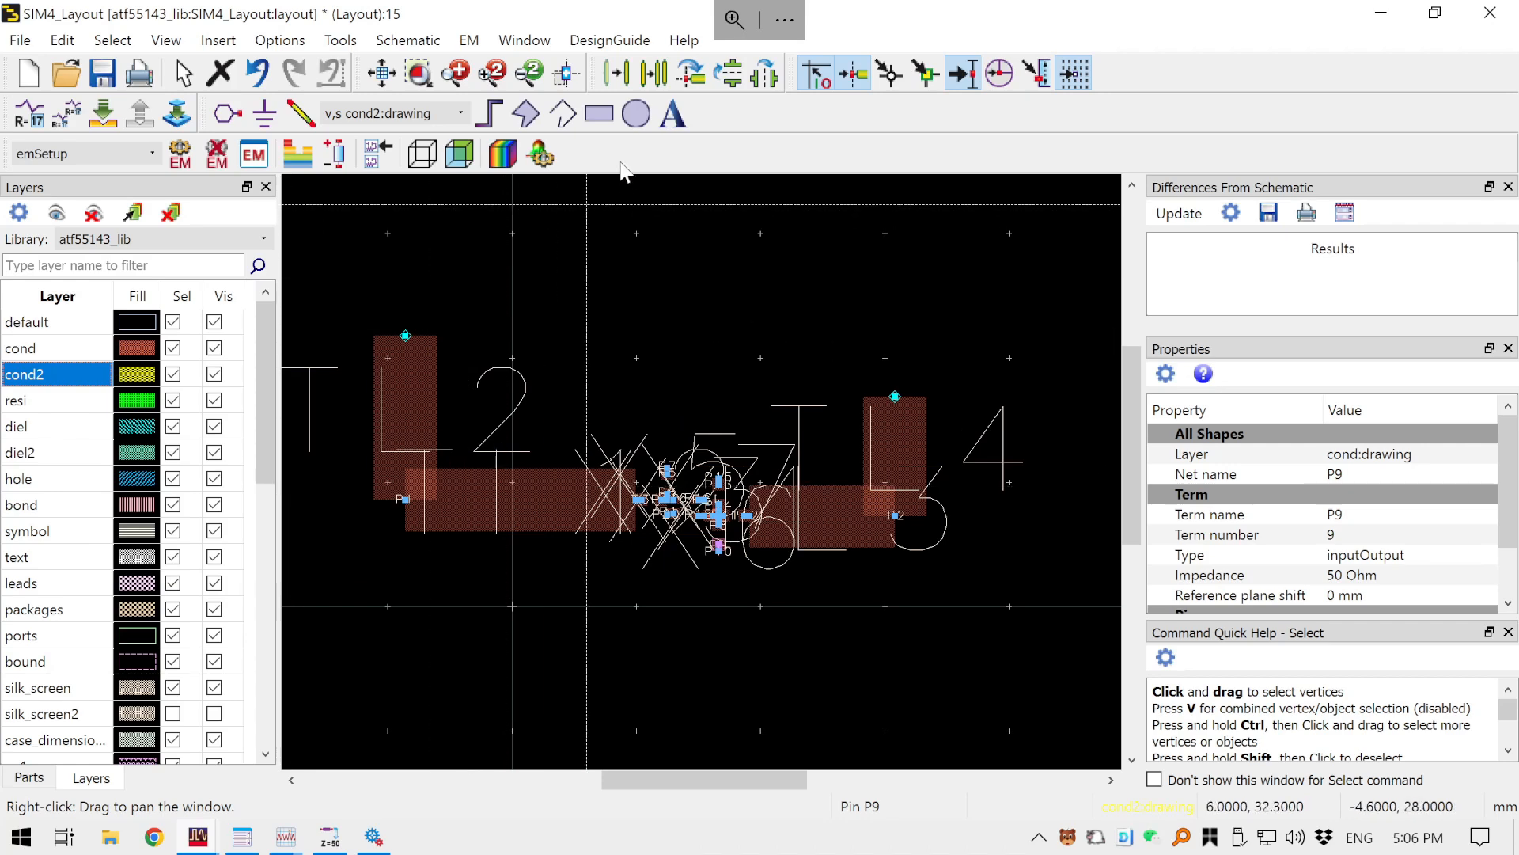
click(608, 120)
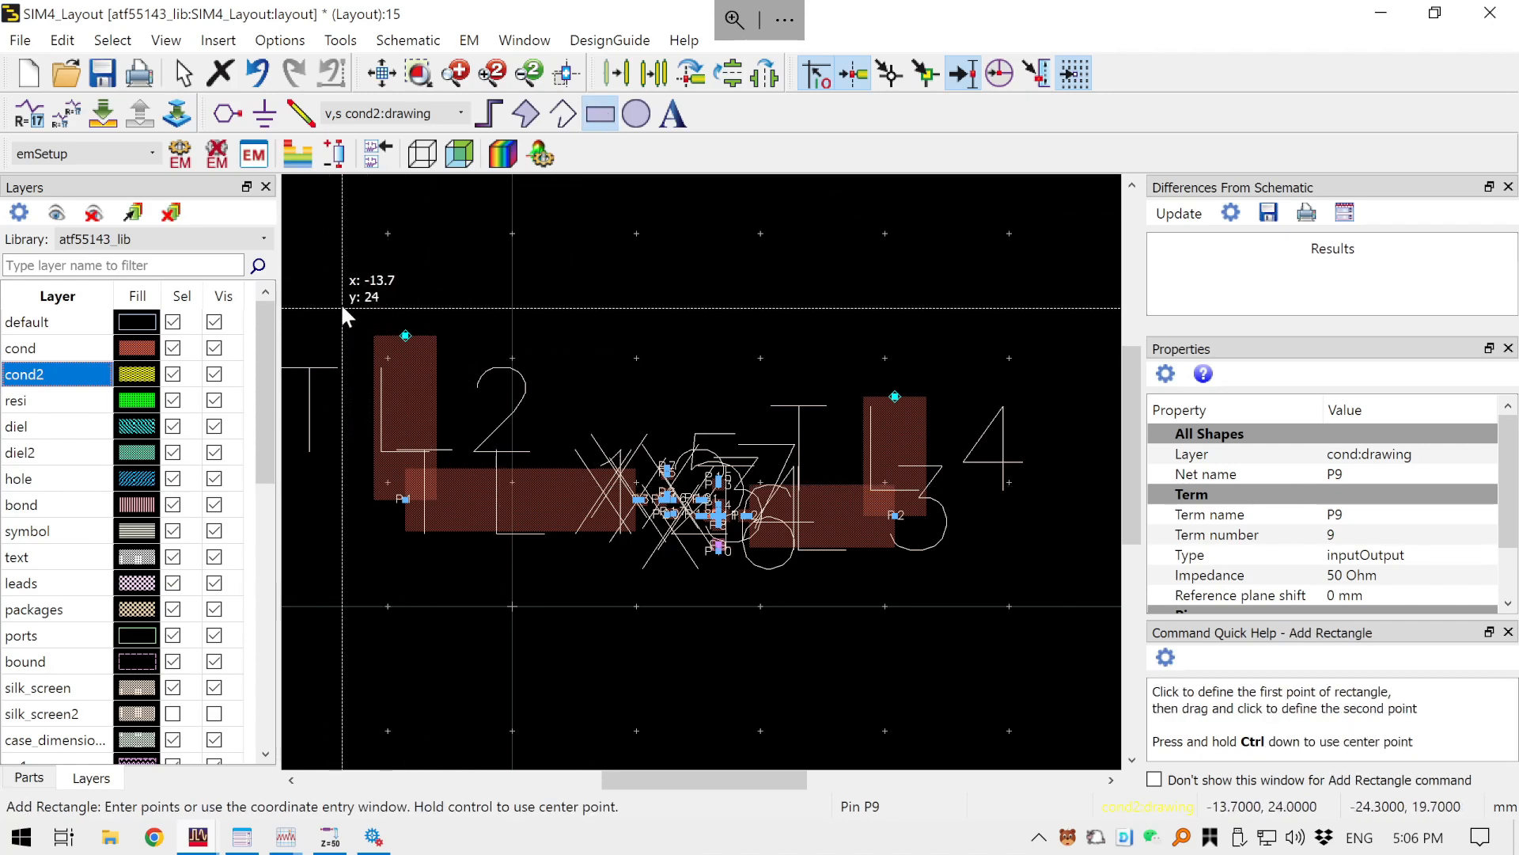
drag(466, 290, 523, 342)
scroll(504, 342, down, 1)
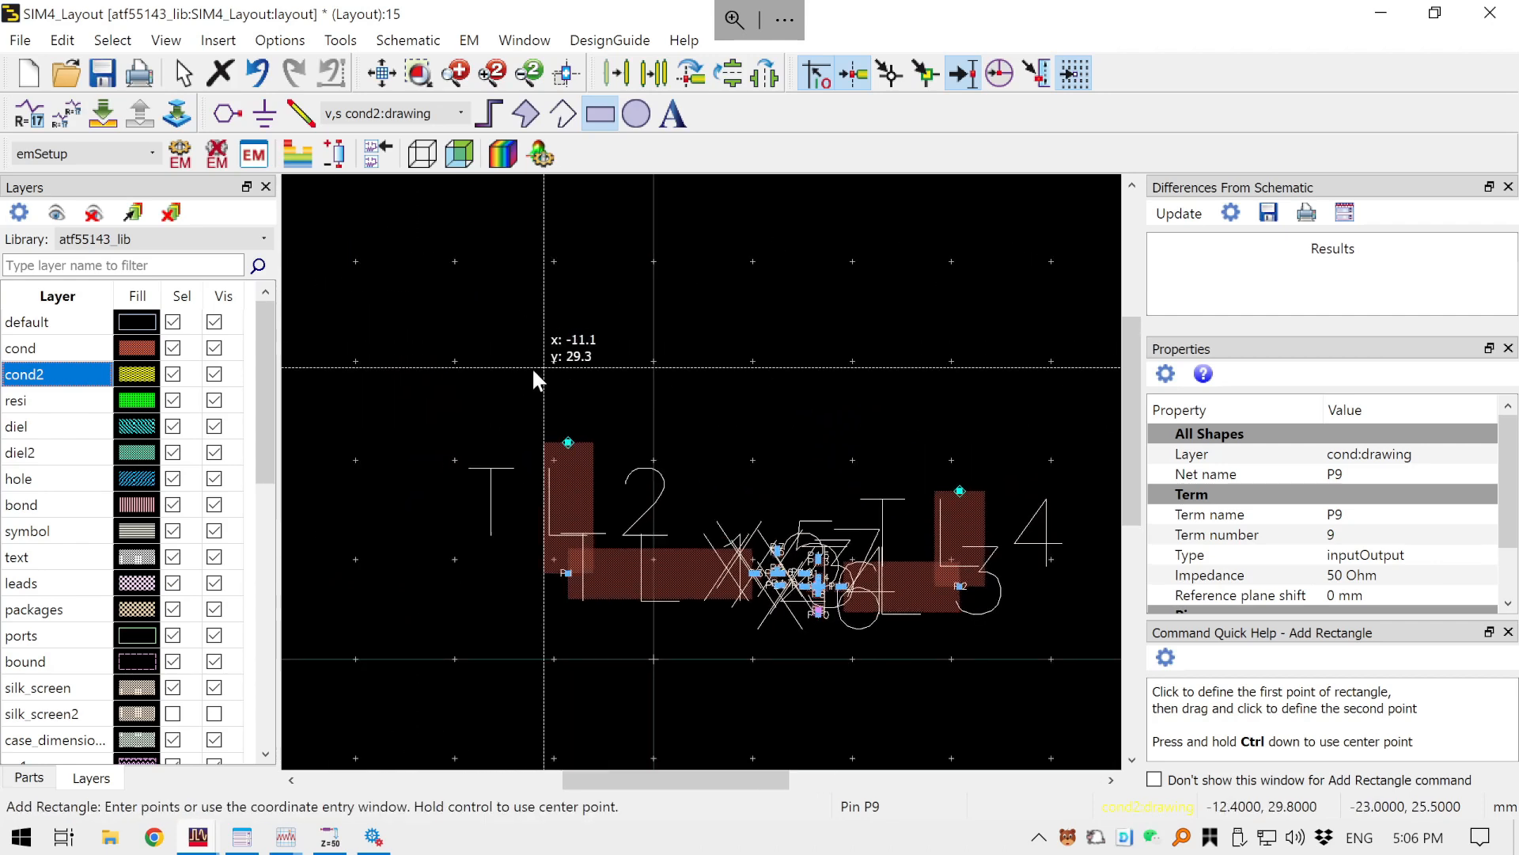
drag(642, 435, 551, 323)
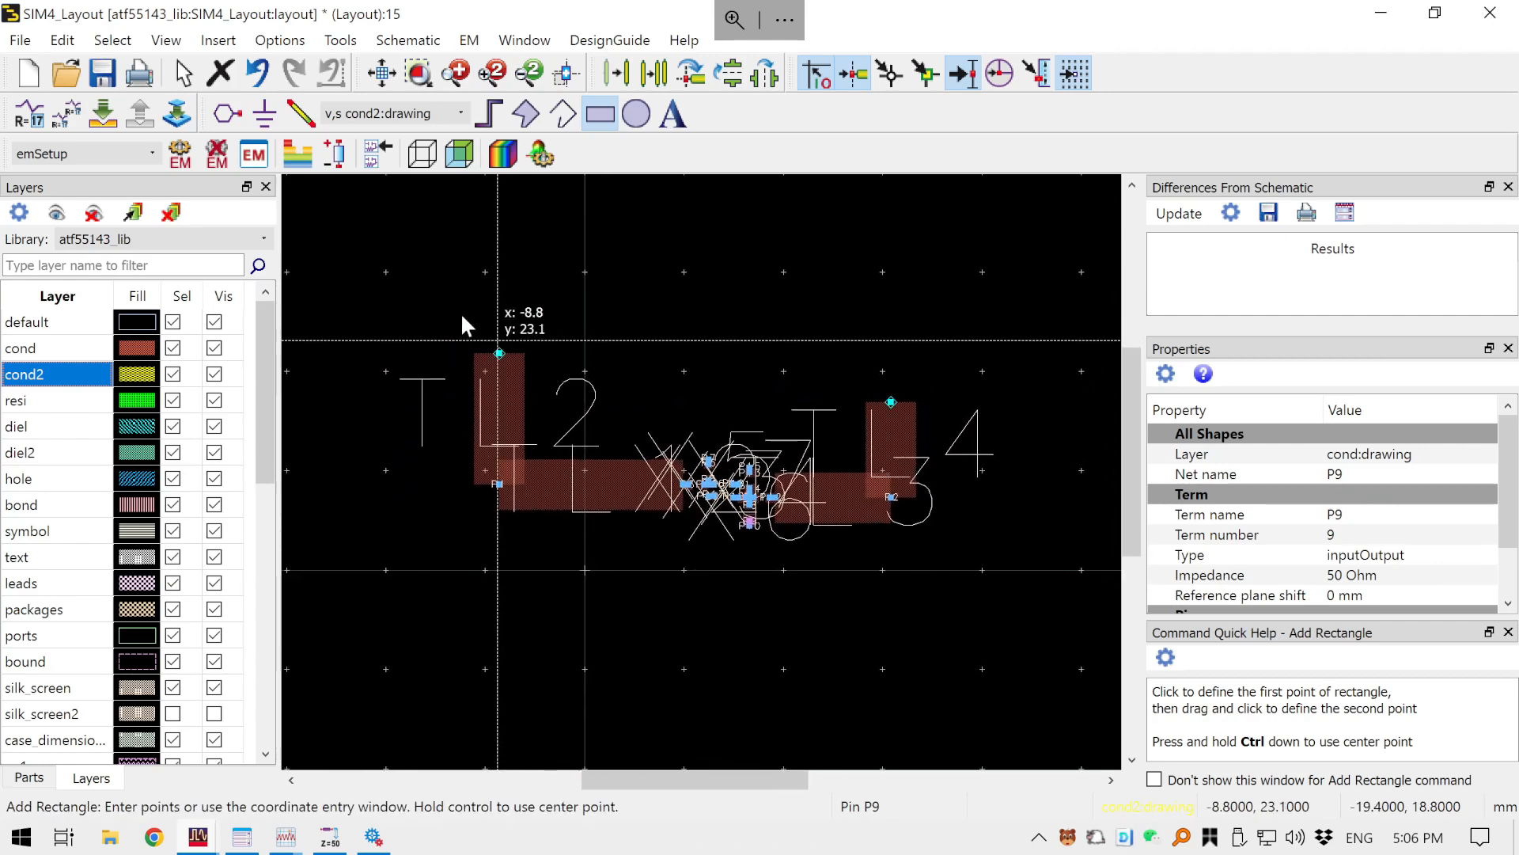
click(423, 295)
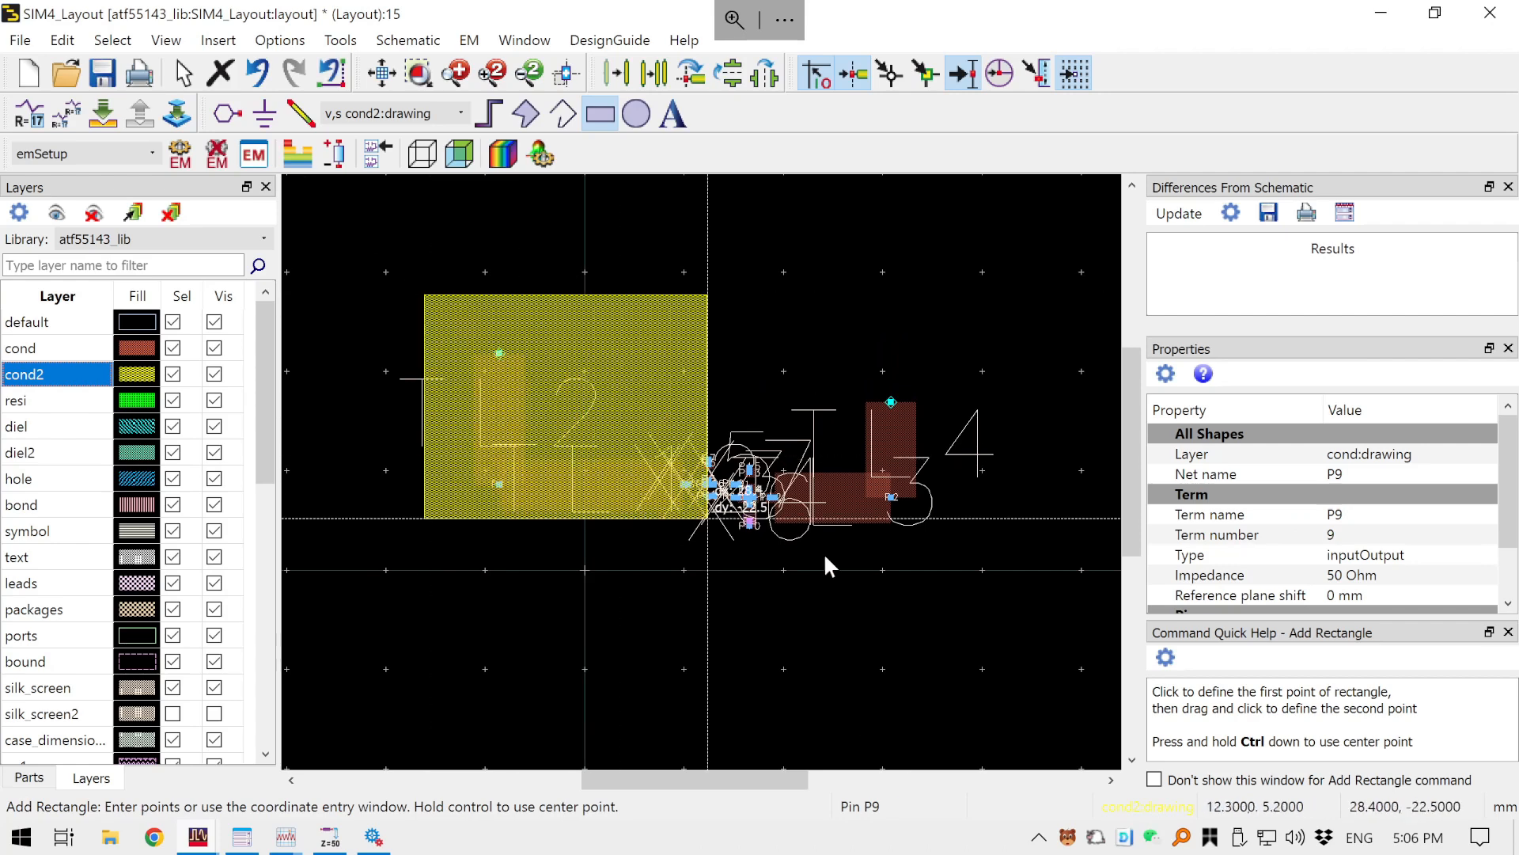
click(1002, 636)
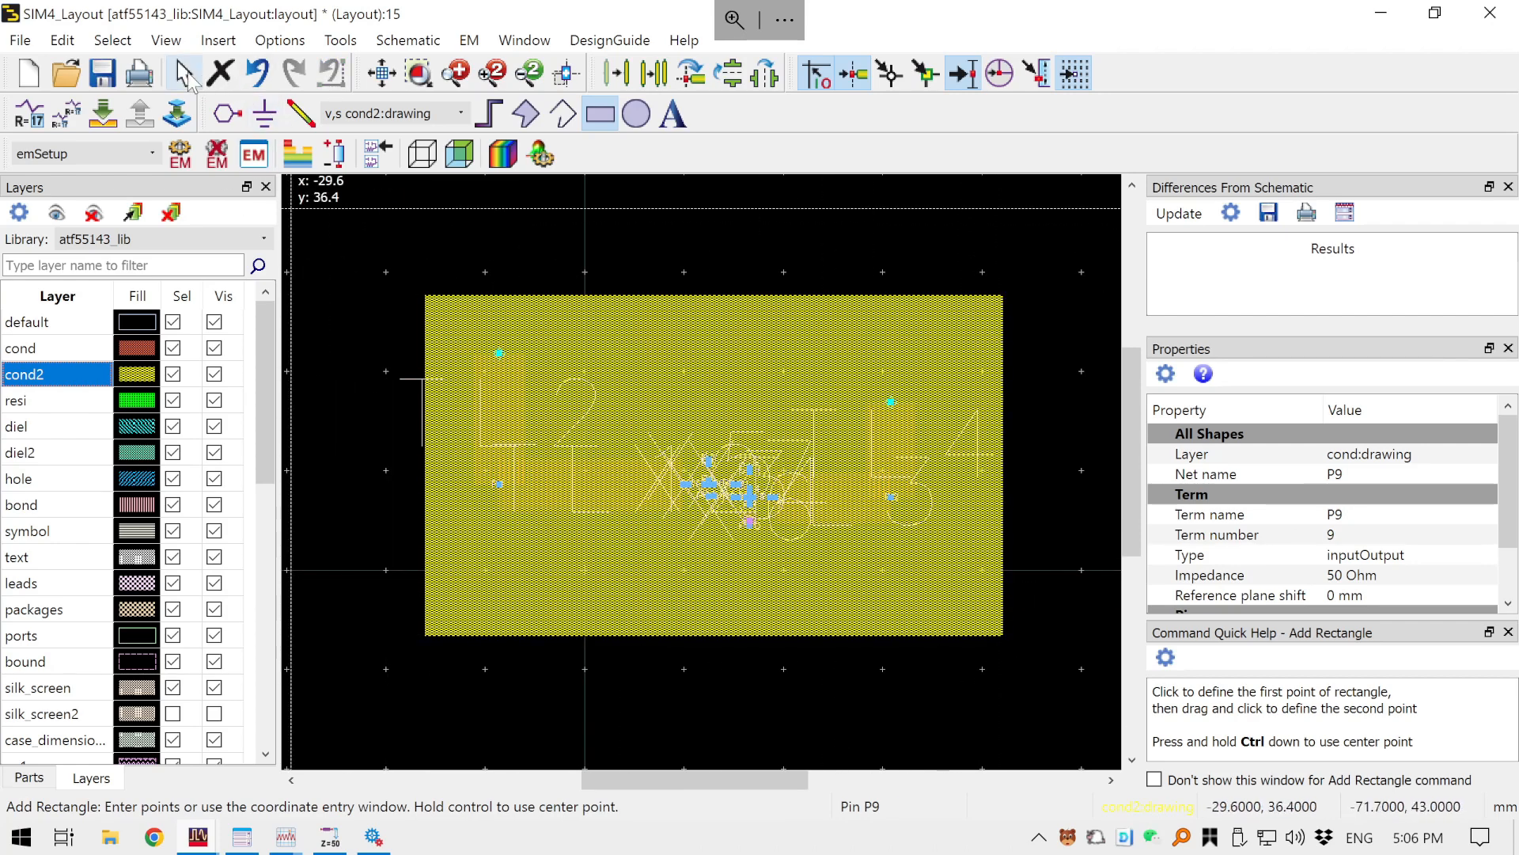
- Stretch the cond2 ground rectangle outward on all four sides to about 70.5 mm by 44.5 mm
click(184, 72)
click(479, 382)
click(448, 353)
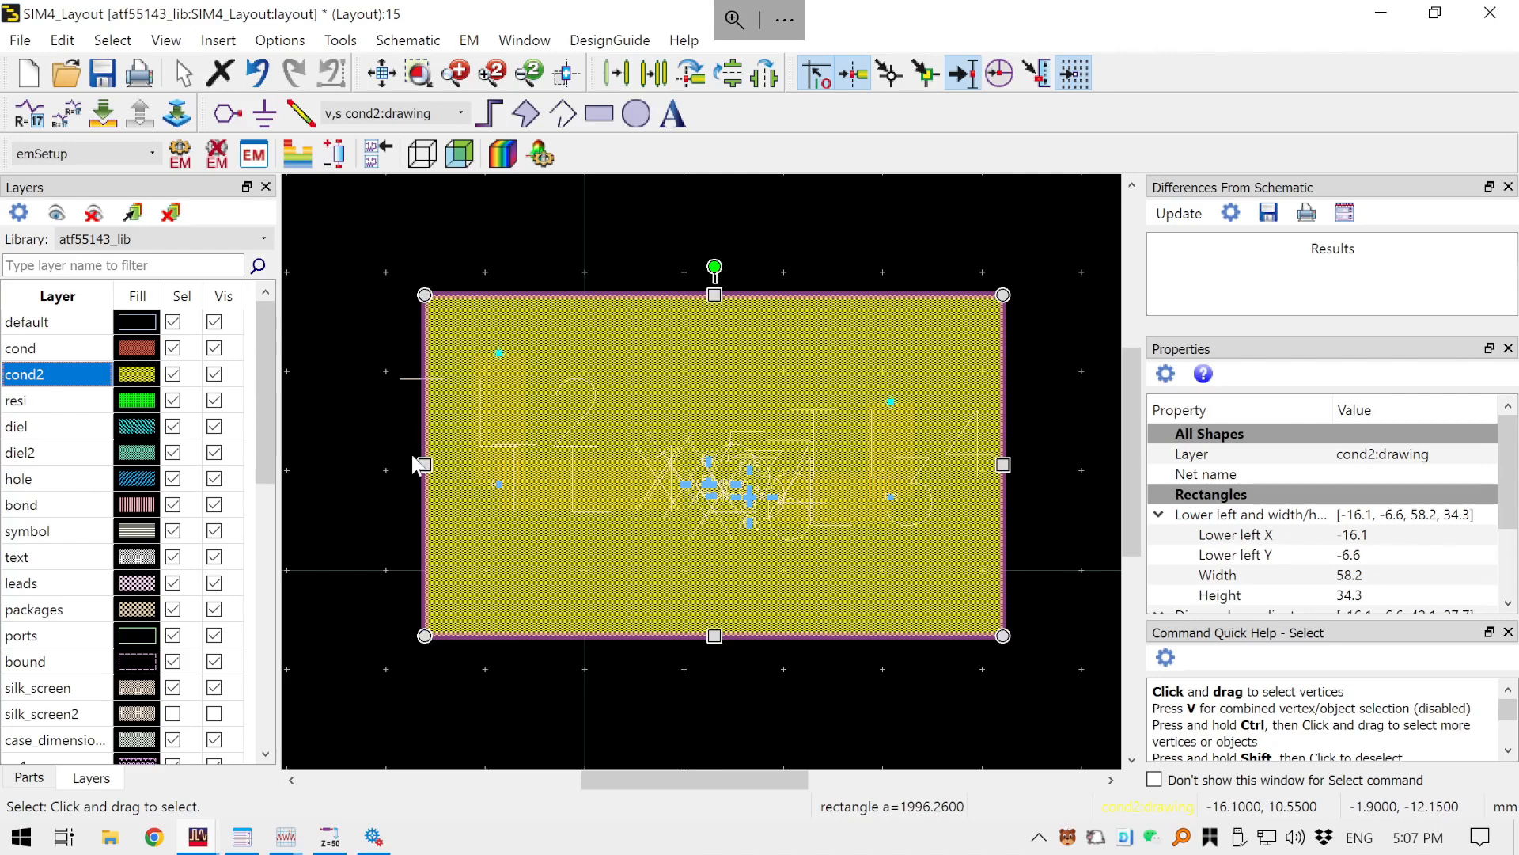
drag(419, 464, 340, 467)
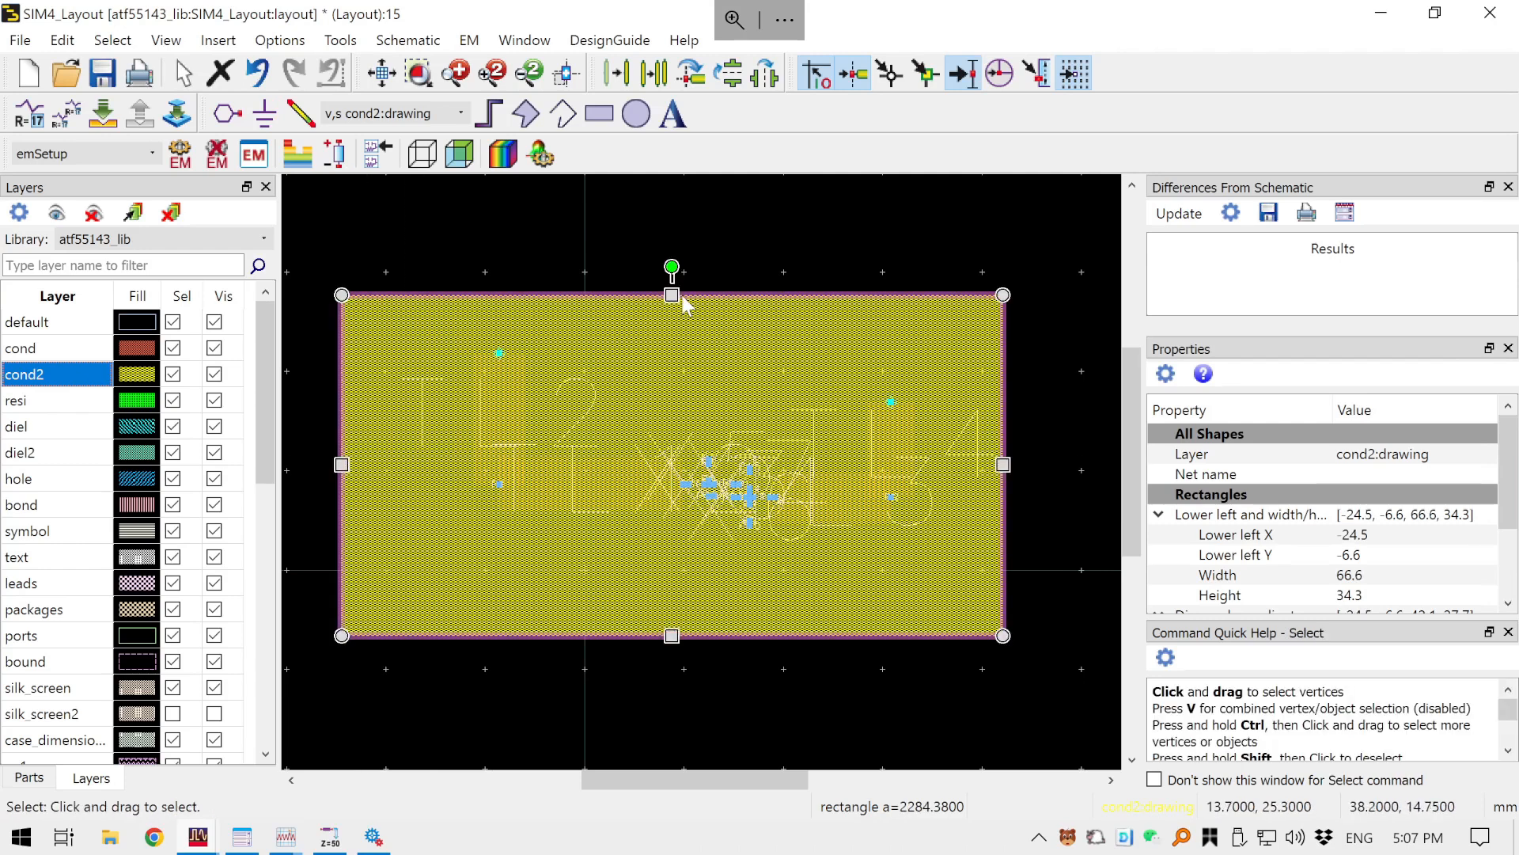
drag(668, 294, 673, 223)
drag(1001, 431, 1043, 428)
drag(692, 635, 695, 663)
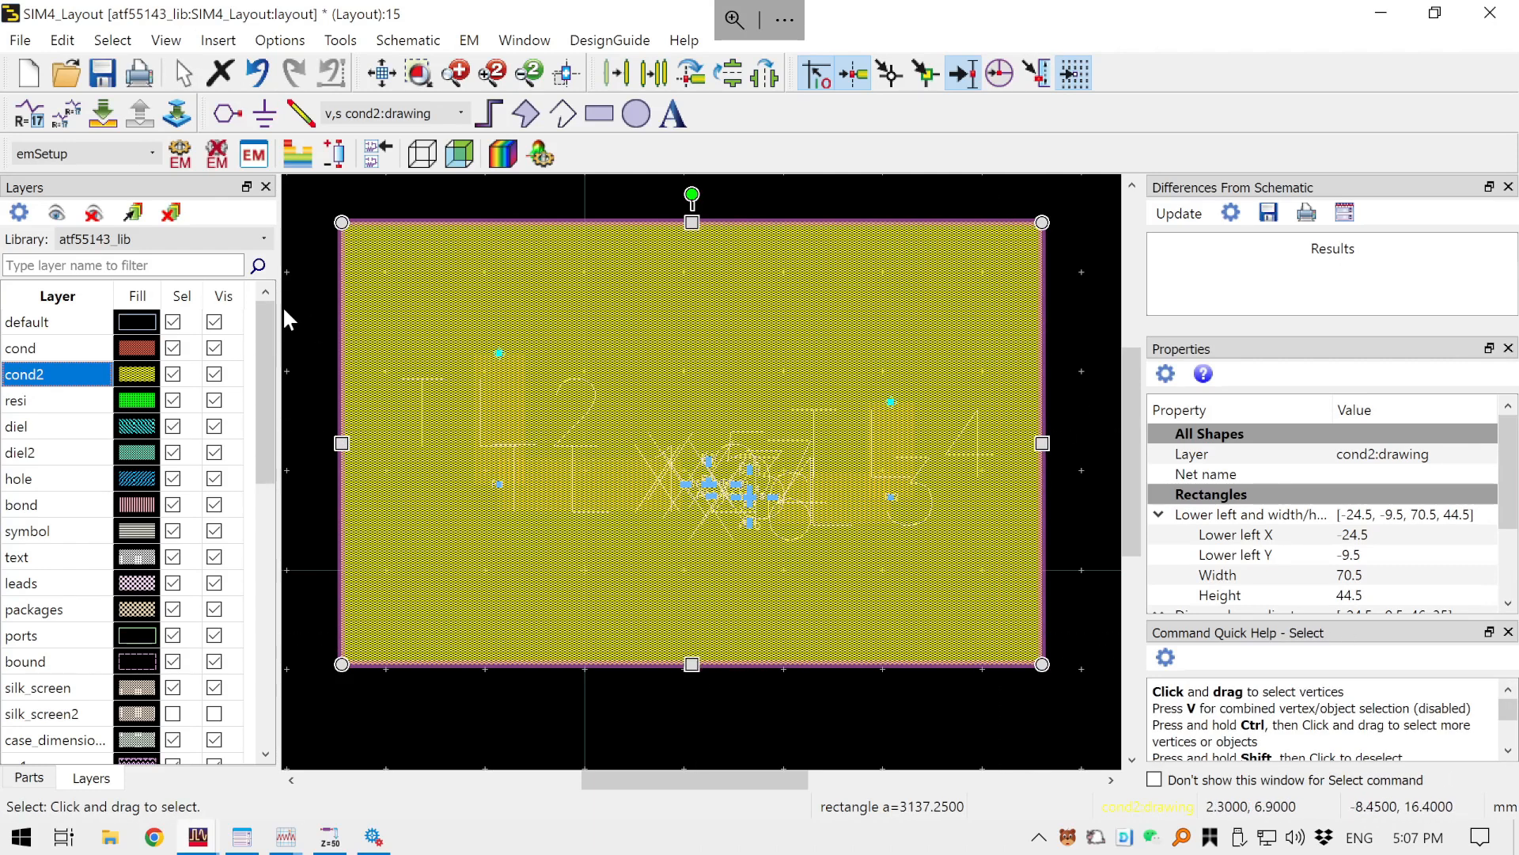
- Deselect the ground rectangle, save the layout, and make cond the active drawing layer
click(330, 234)
key(ctrl+s)
click(24, 348)
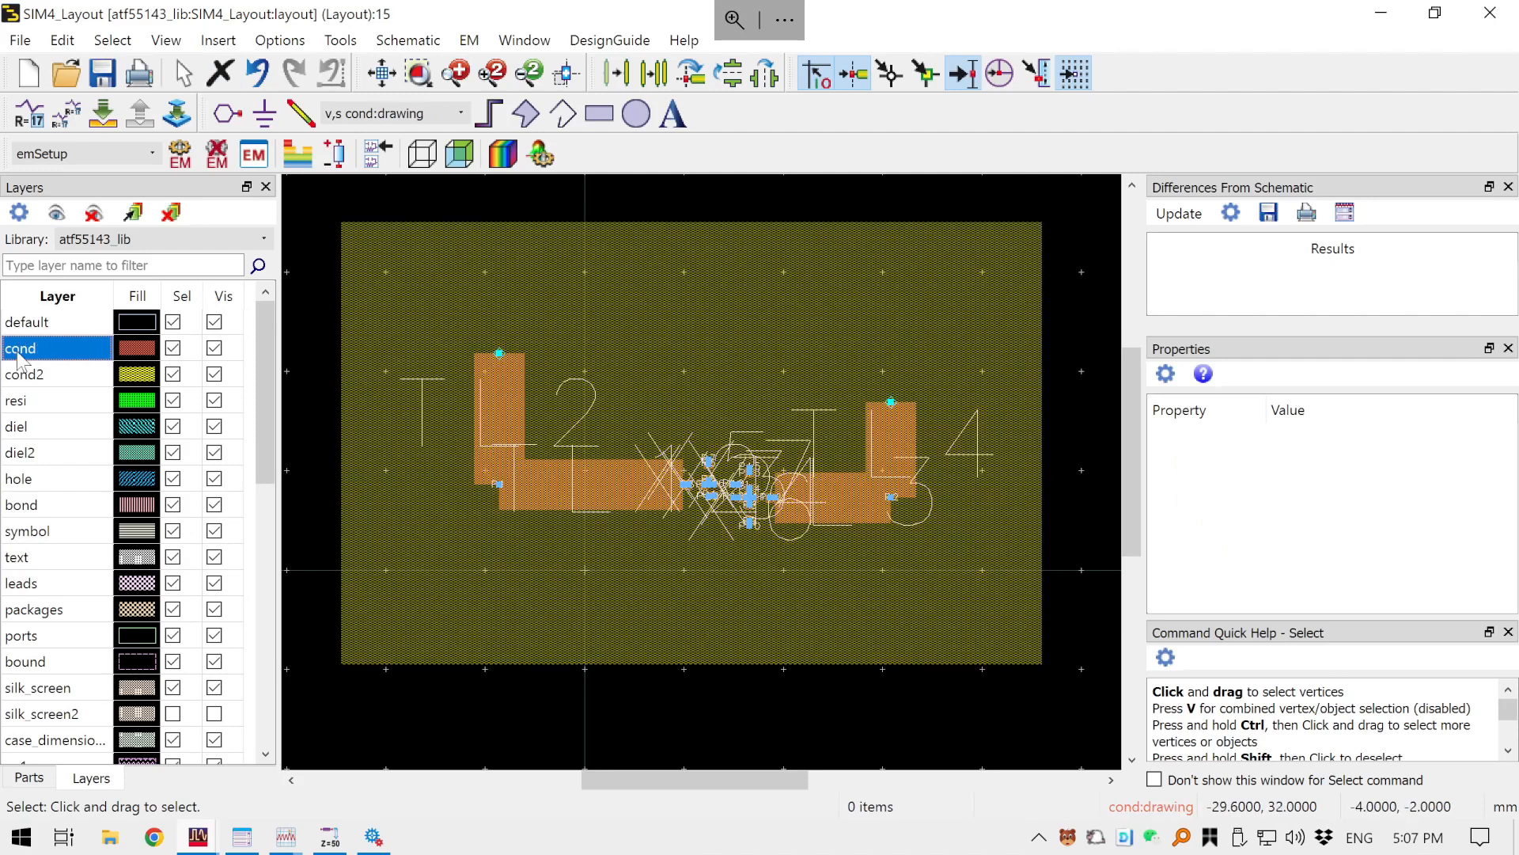
click(378, 621)
click(525, 707)
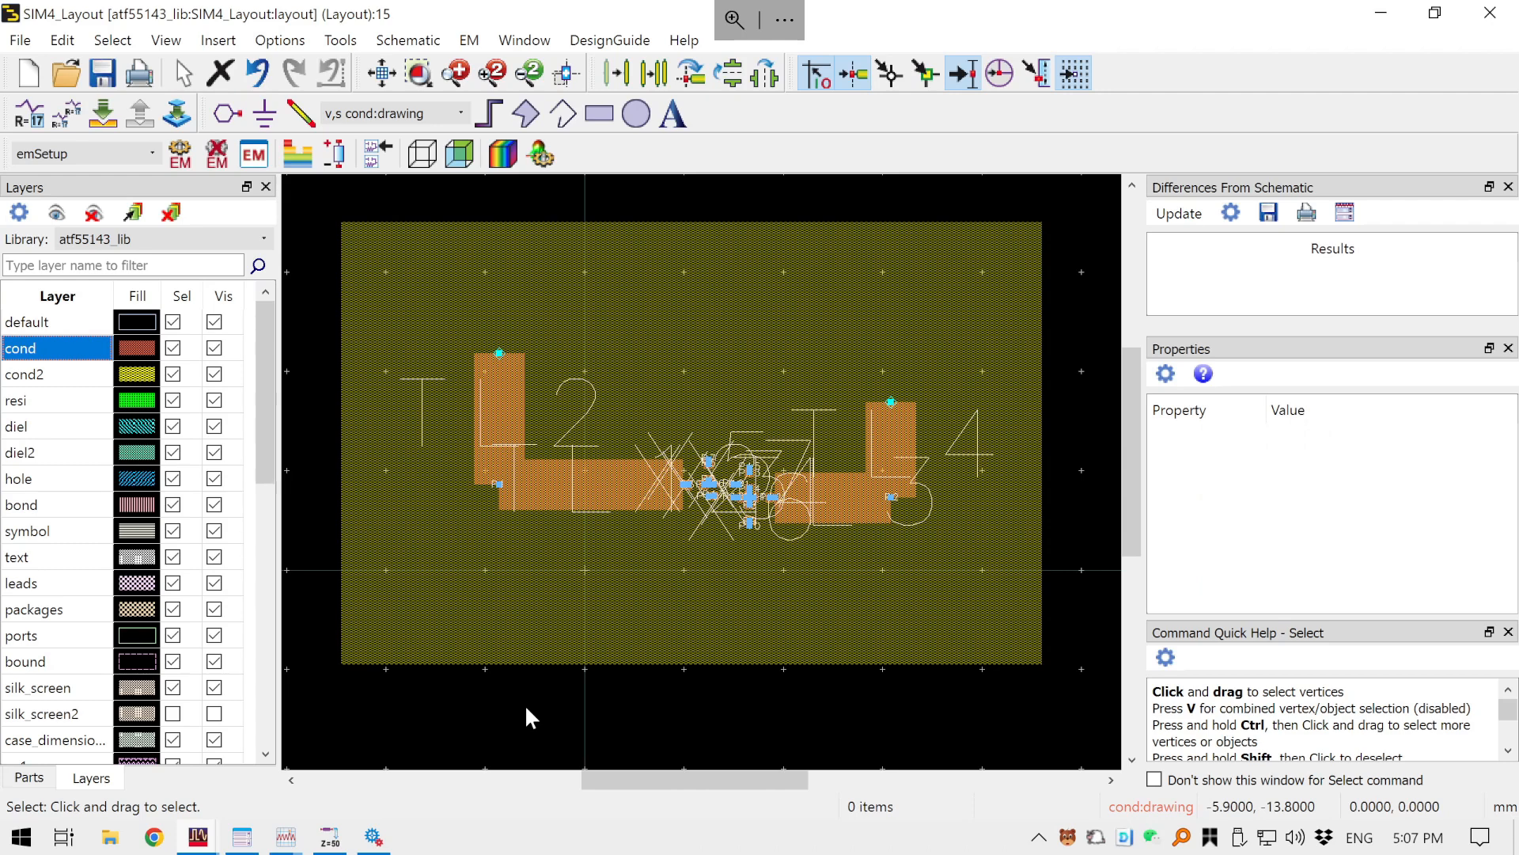
- Reopen the EM setup and regenerate its cosimulation views, overwriting the existing emCosim view and SIM4_Layout_emCosim cell
click(261, 157)
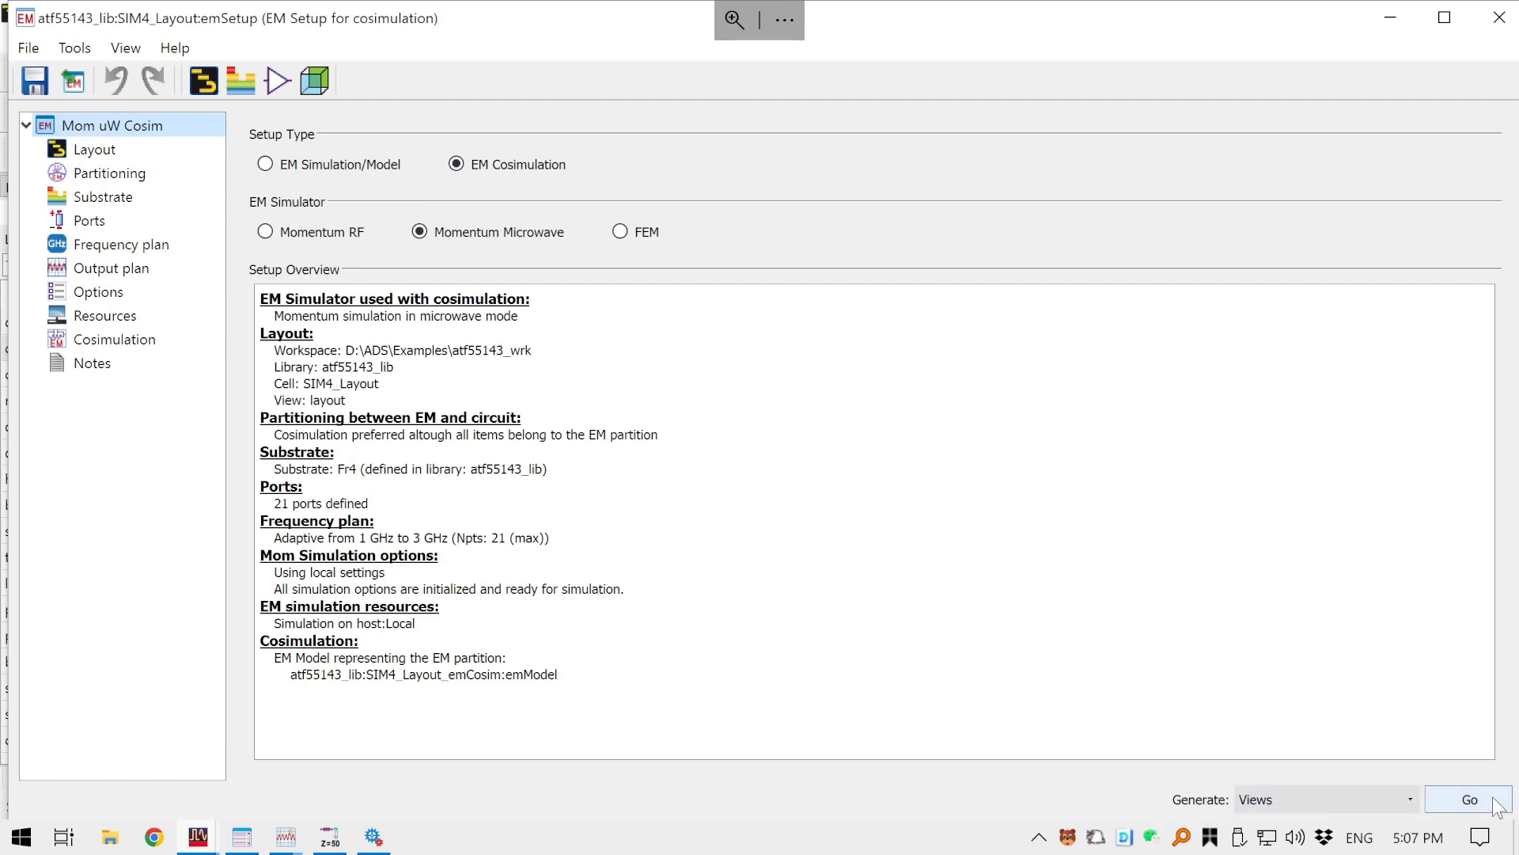
click(1470, 800)
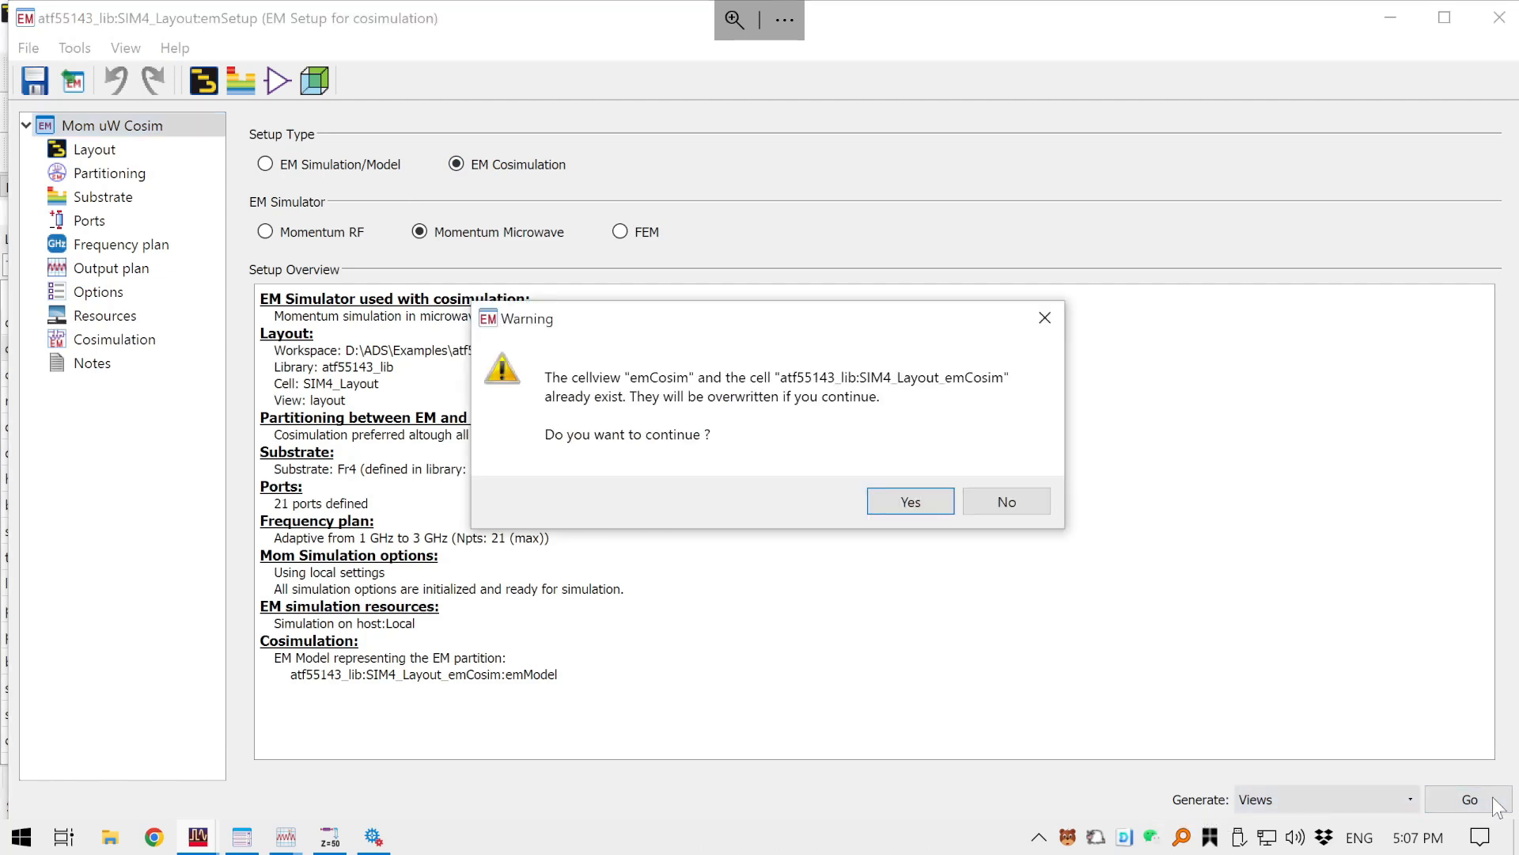
click(912, 502)
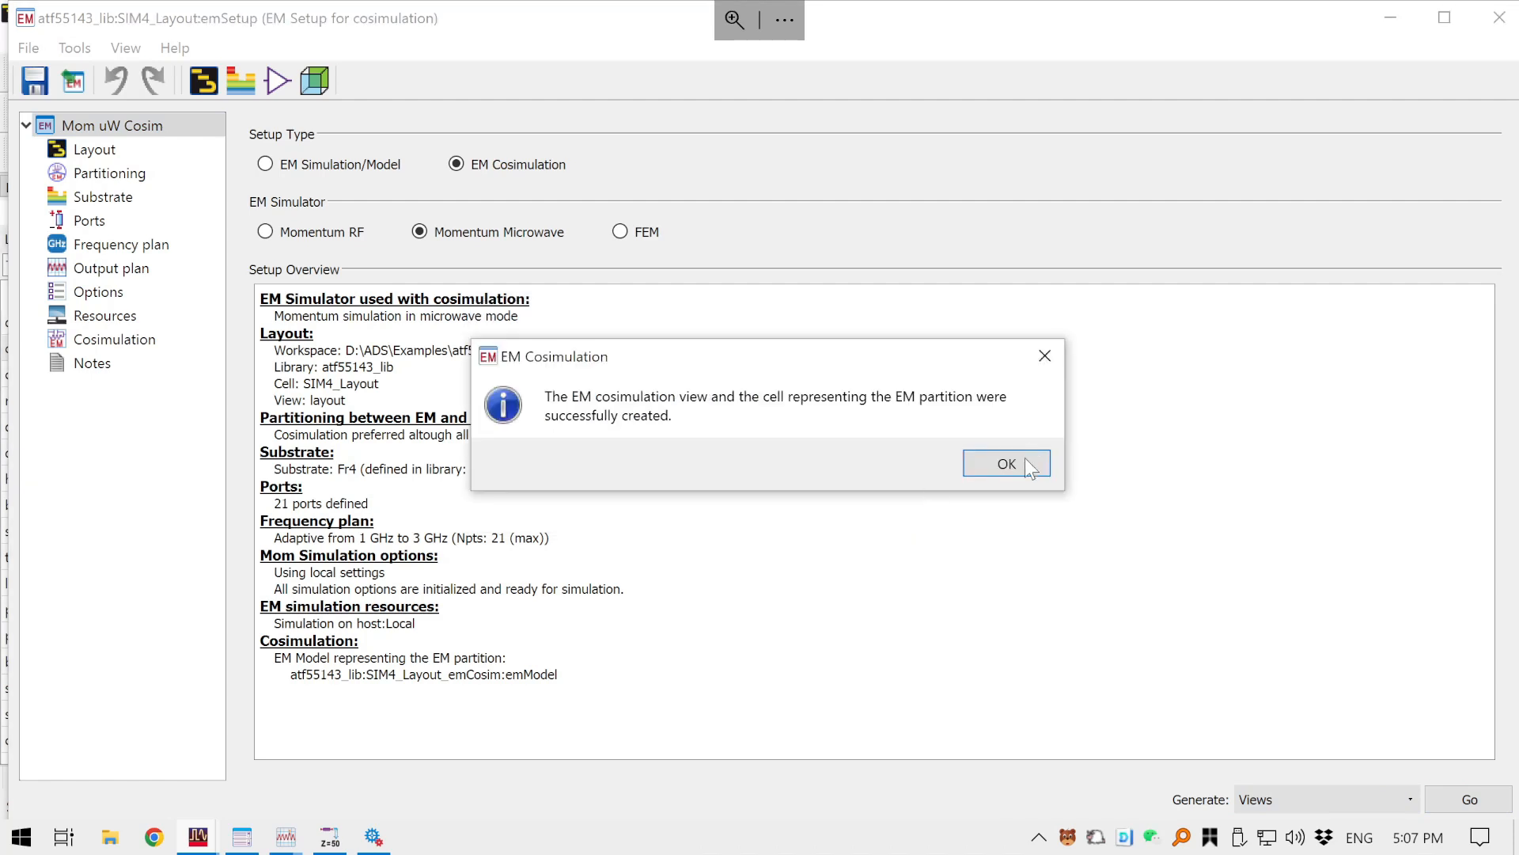
click(1027, 462)
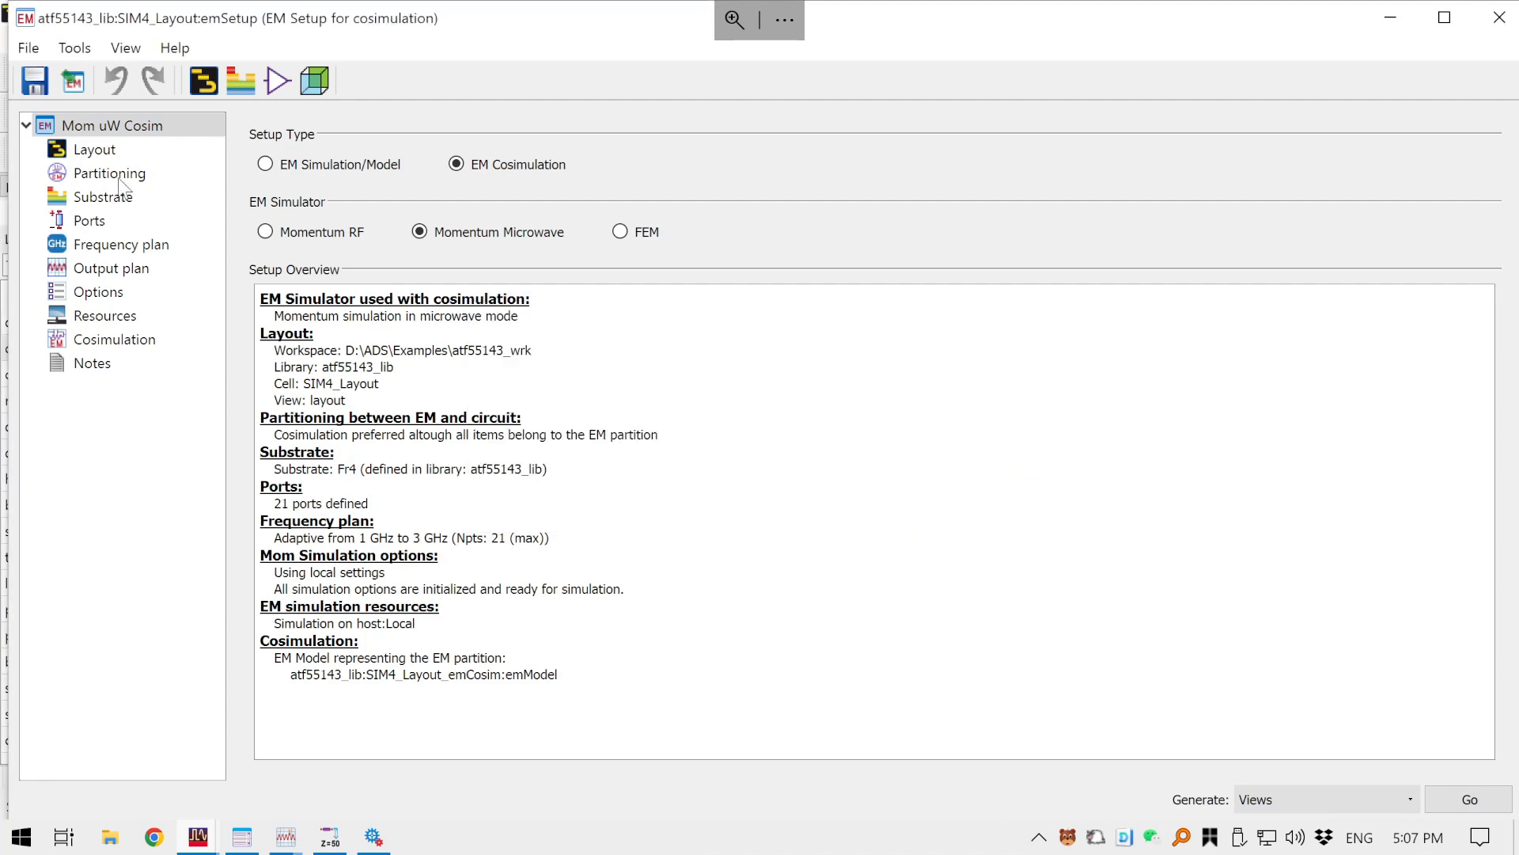
- Inspect the layout's 3D EM preview from several angles with the substrate layer shaded, and close the preview
click(316, 81)
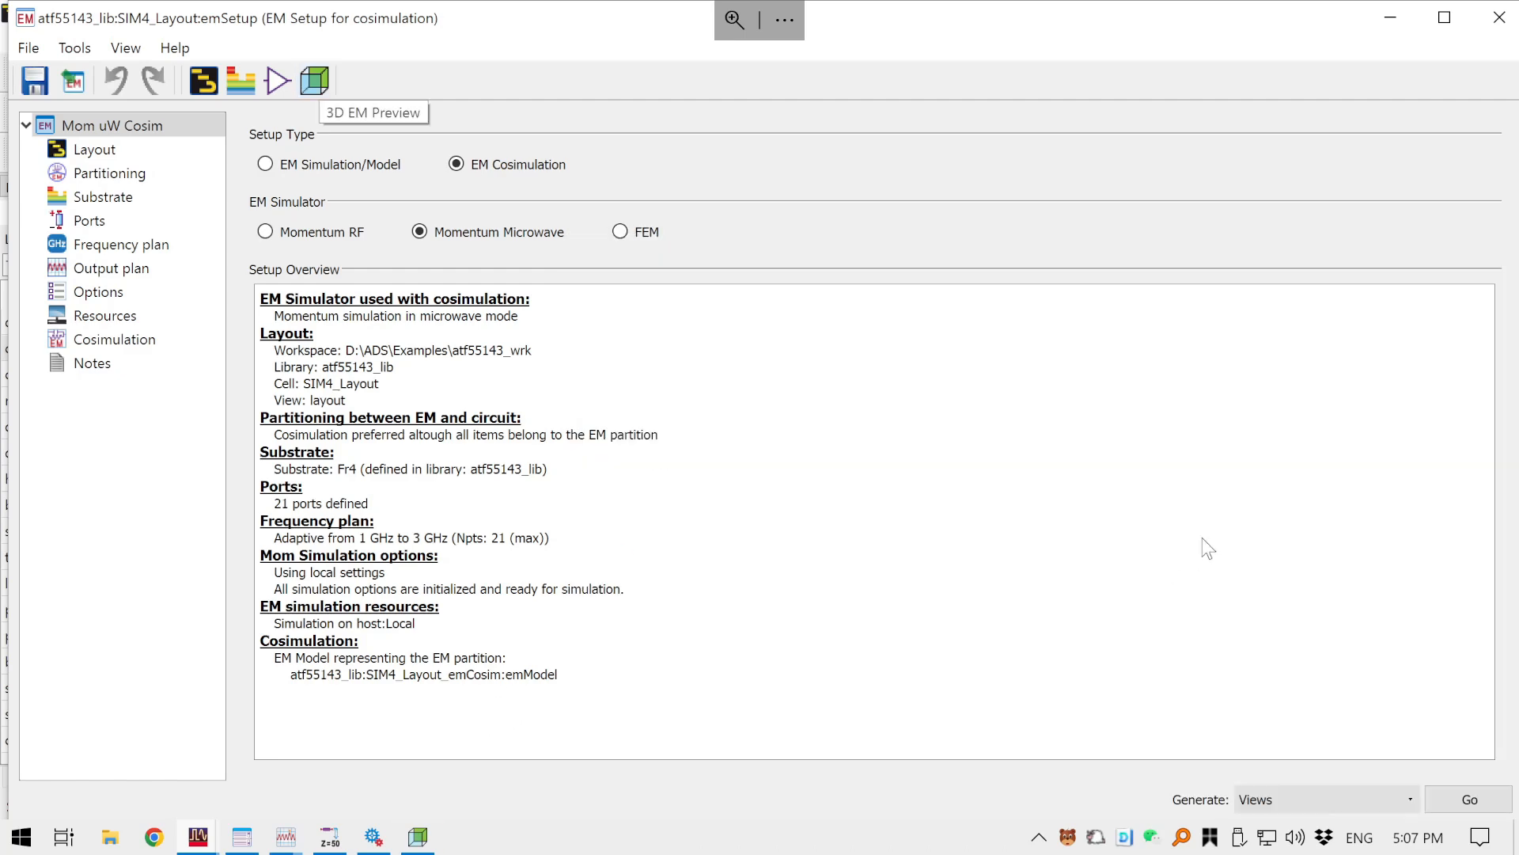
click(419, 838)
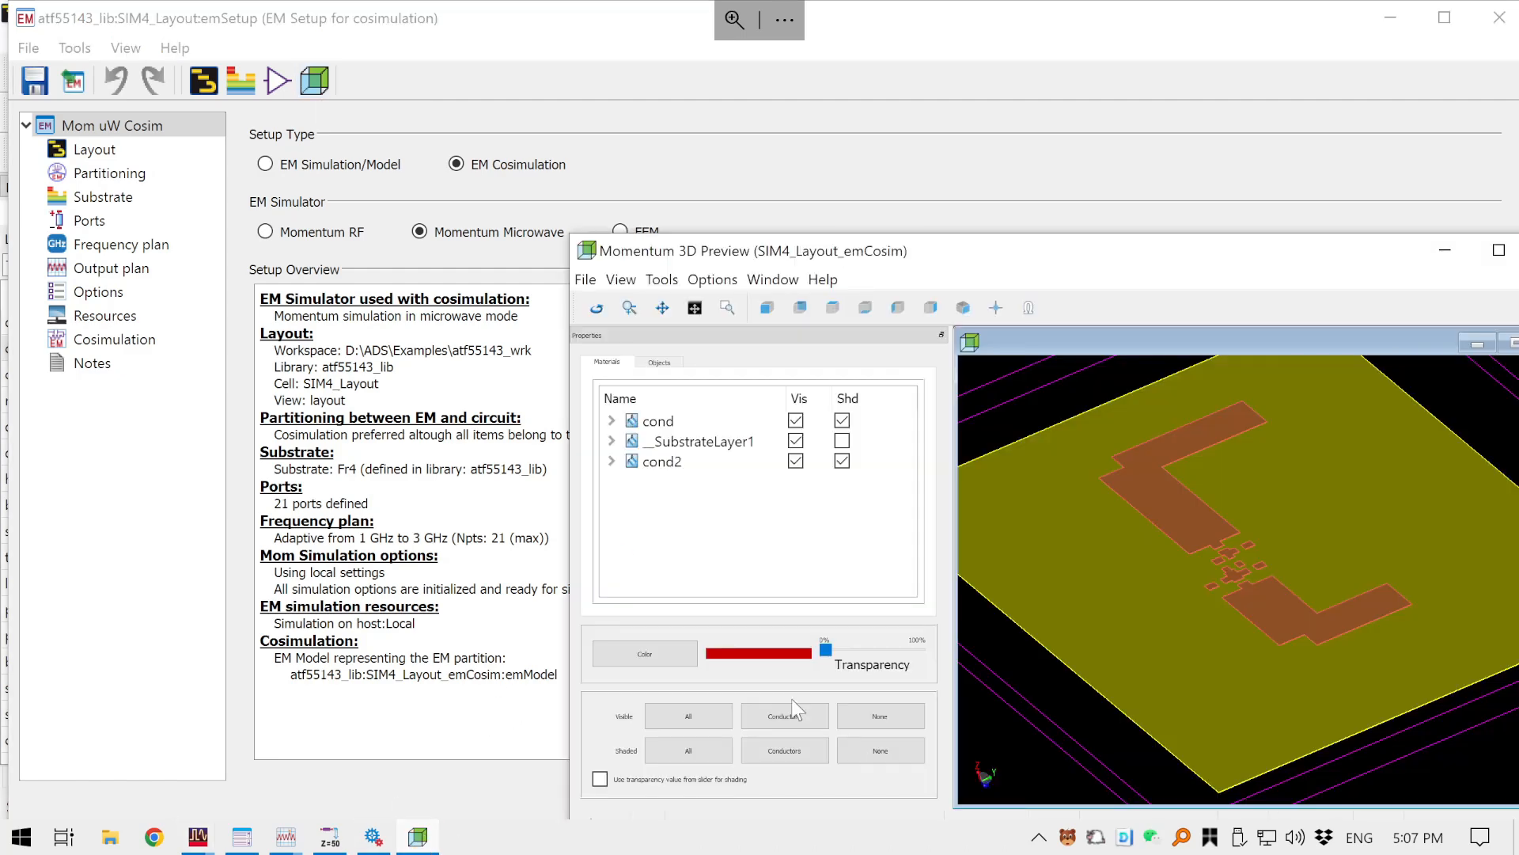
double_click(959, 249)
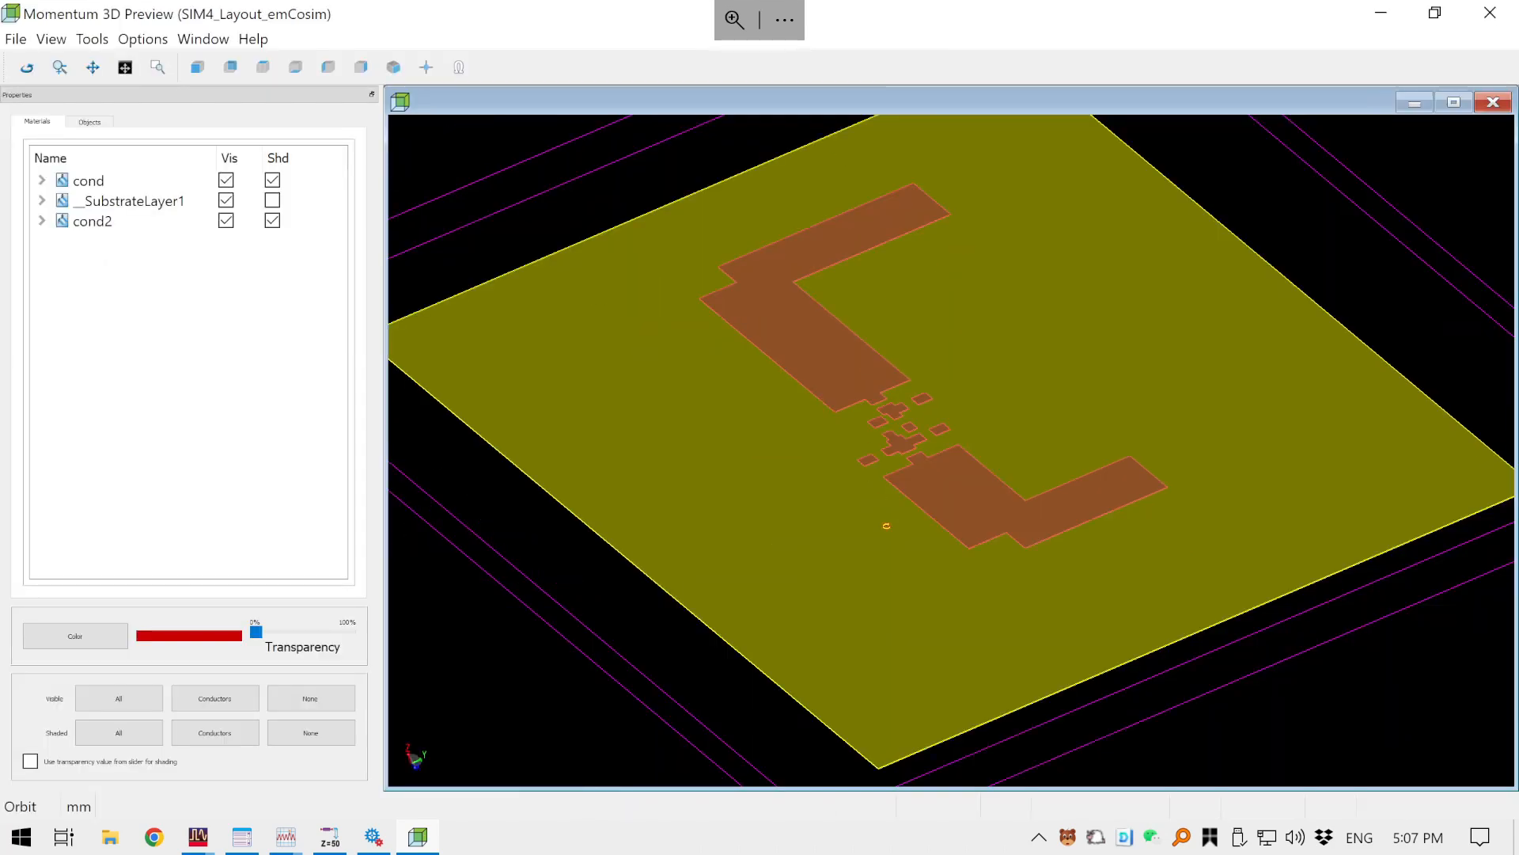
mouse_move(895, 499)
mouse_down()
mouse_move(875, 331)
mouse_move(881, 492)
mouse_move(838, 543)
mouse_move(891, 576)
mouse_move(945, 546)
mouse_up()
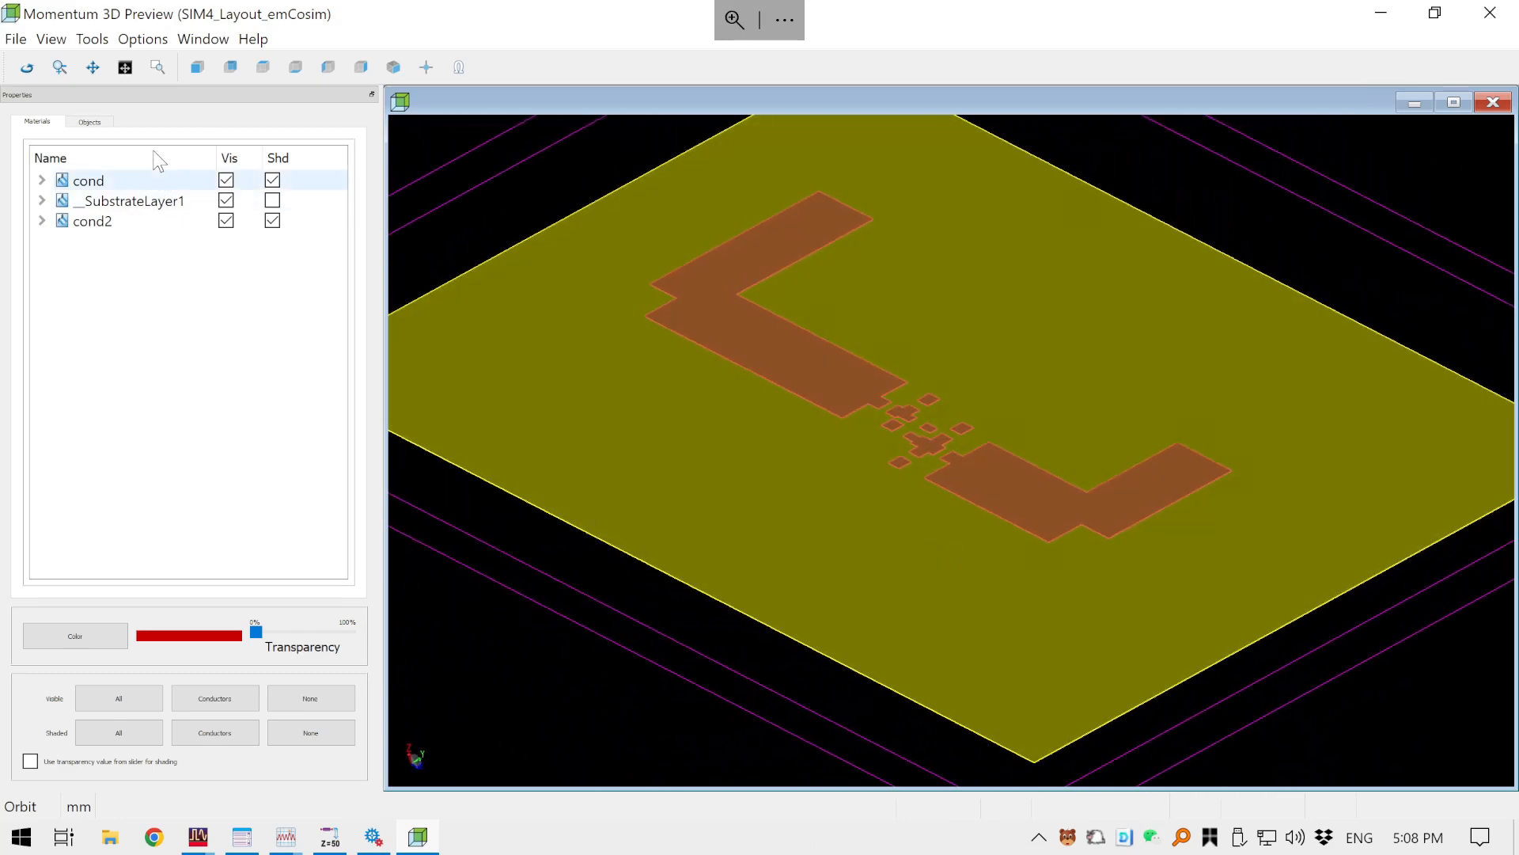
click(272, 200)
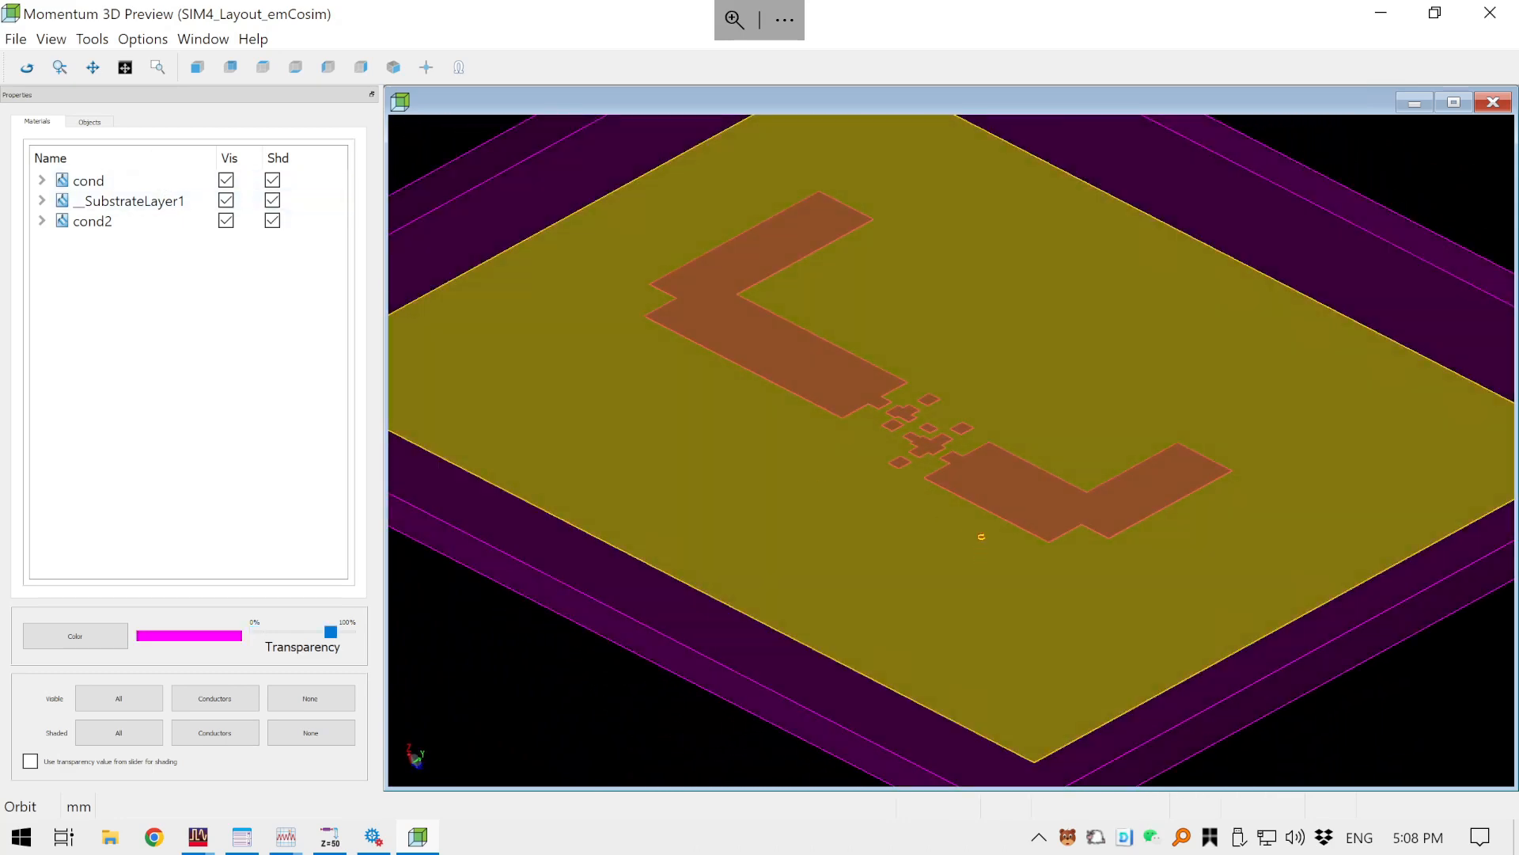
drag(979, 533, 1056, 557)
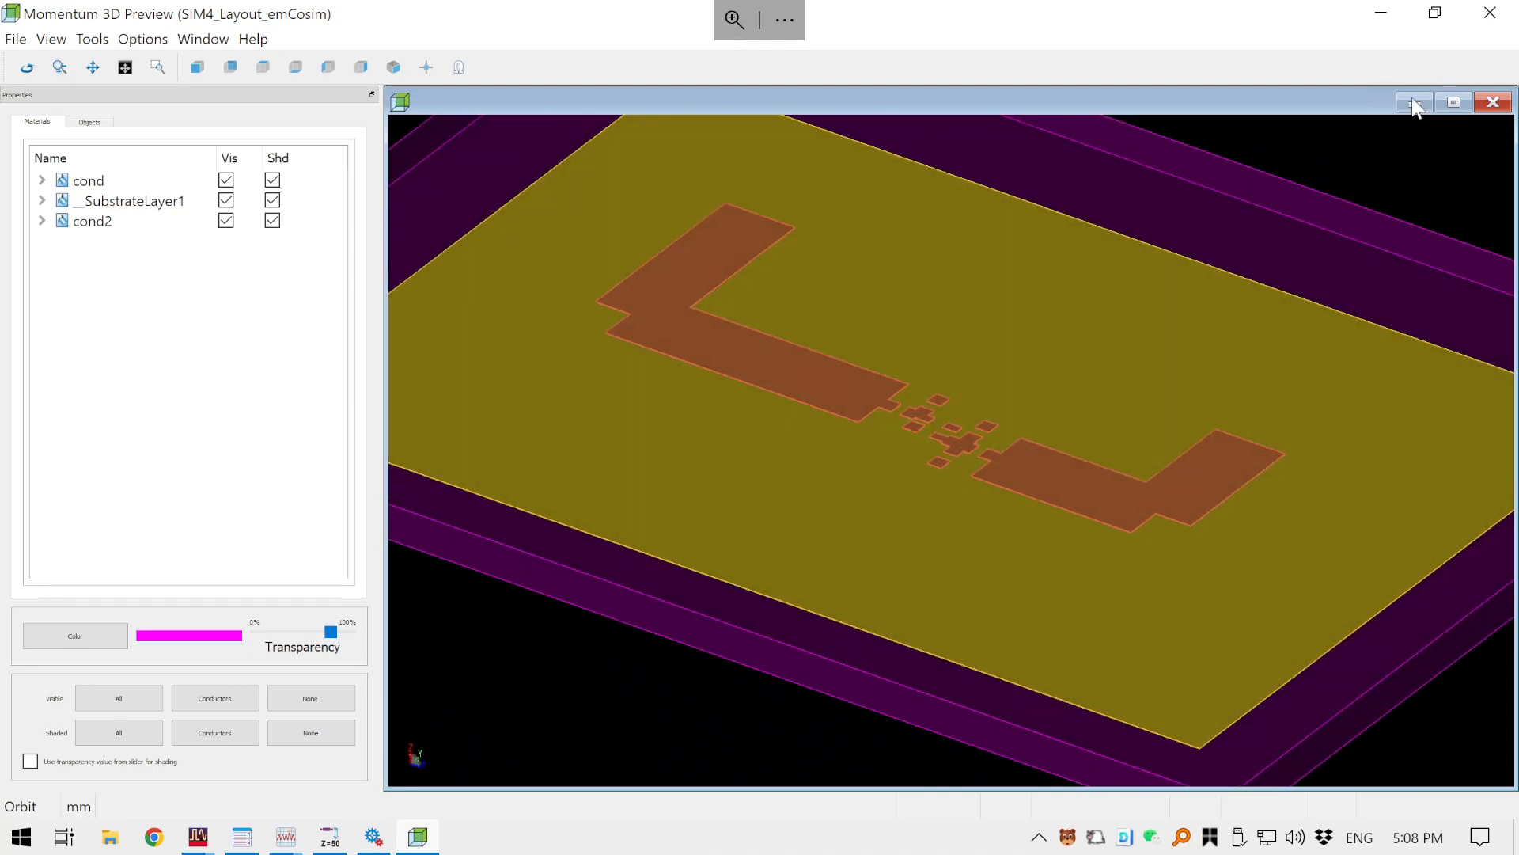
click(1490, 16)
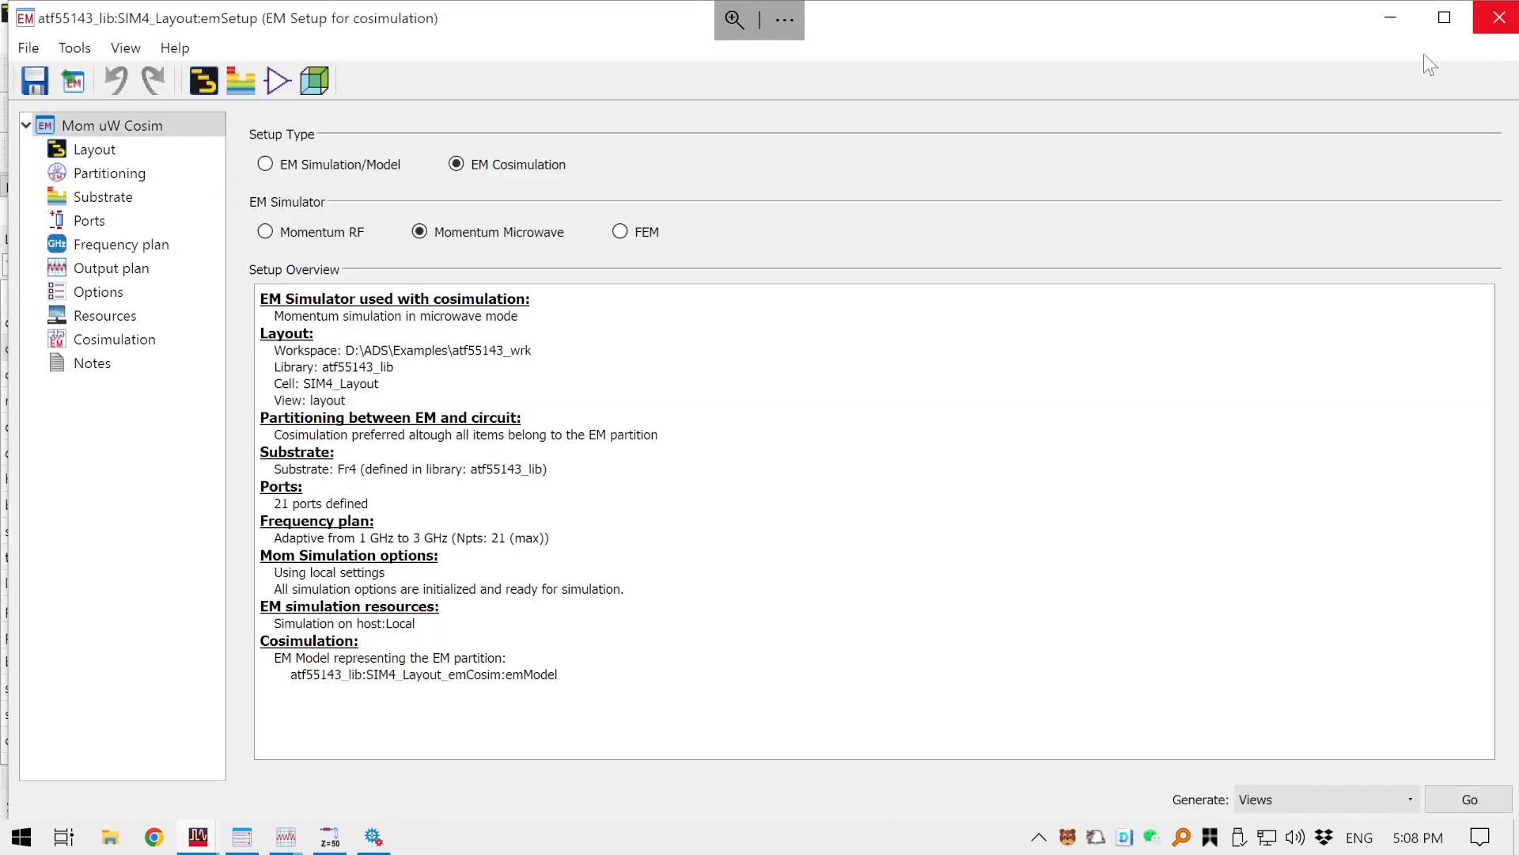
- Refresh the EM setup's port list and review the ground layer of each S-parameter port
click(90, 221)
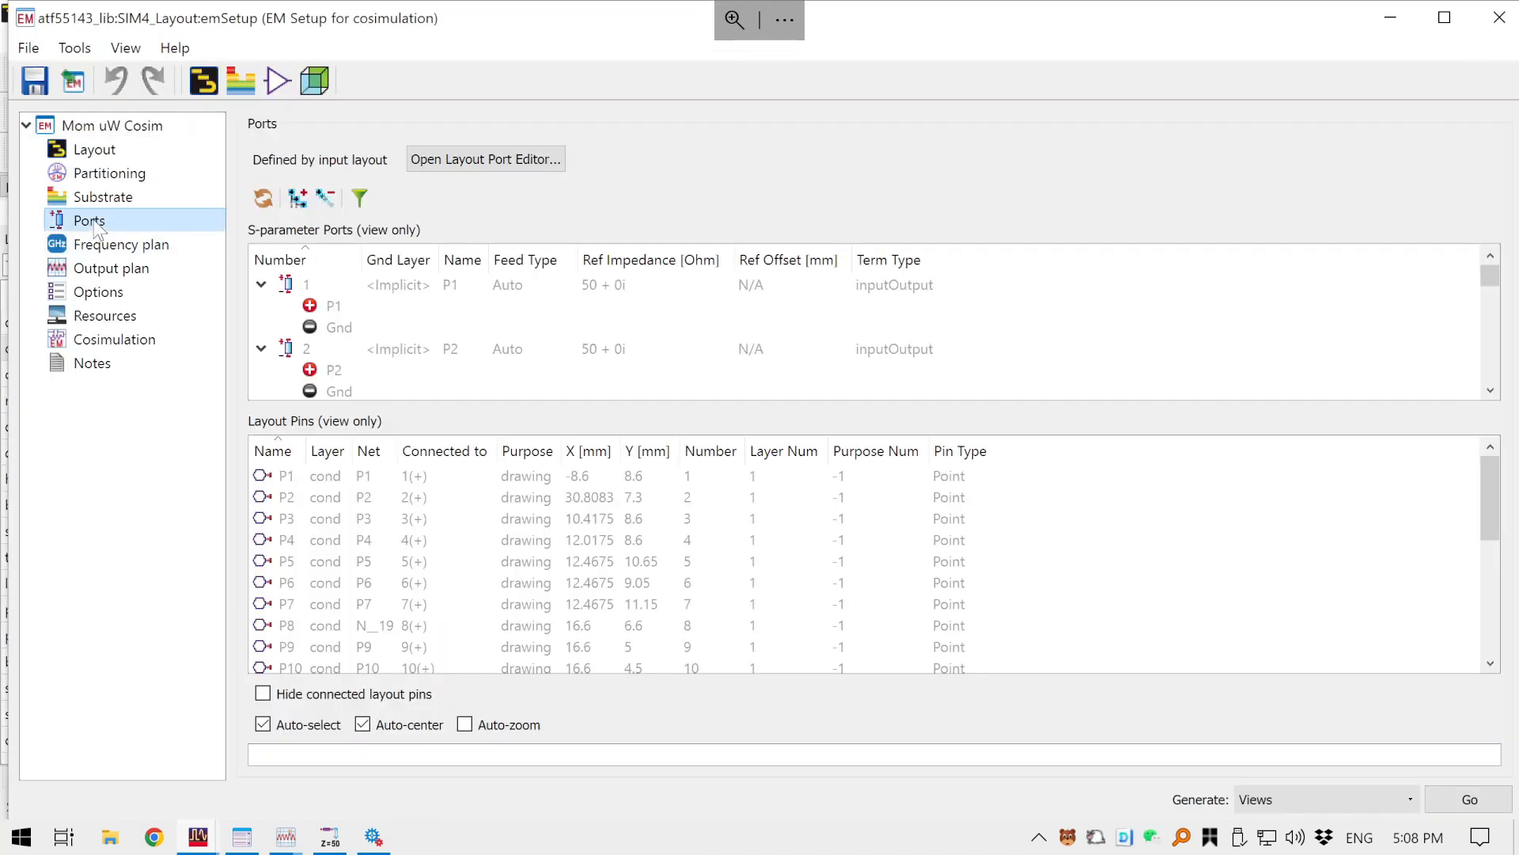
click(262, 201)
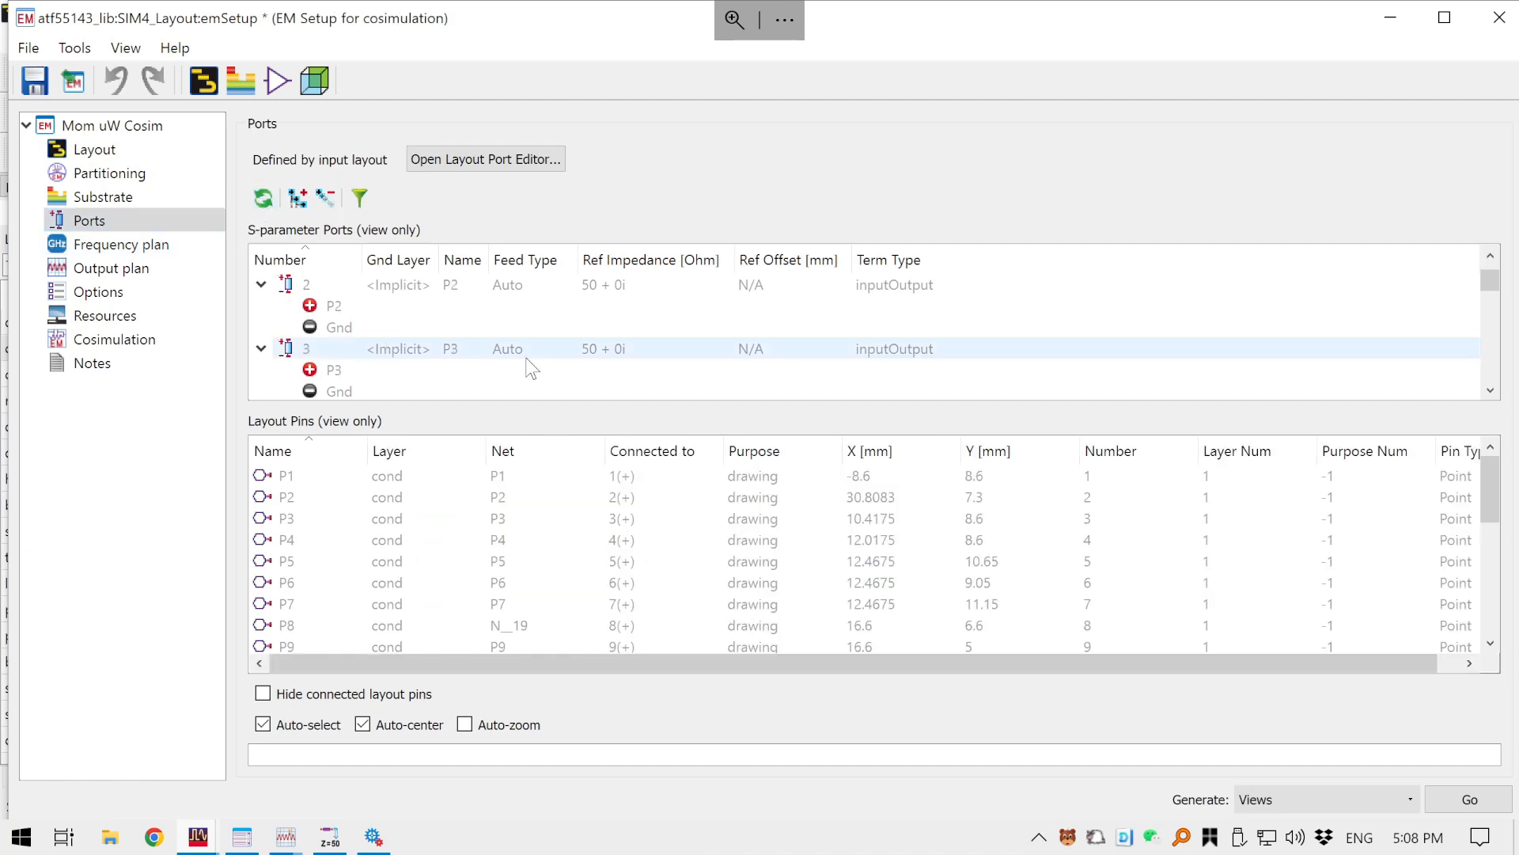
scroll(530, 368, down, 13)
scroll(396, 349, up, 6)
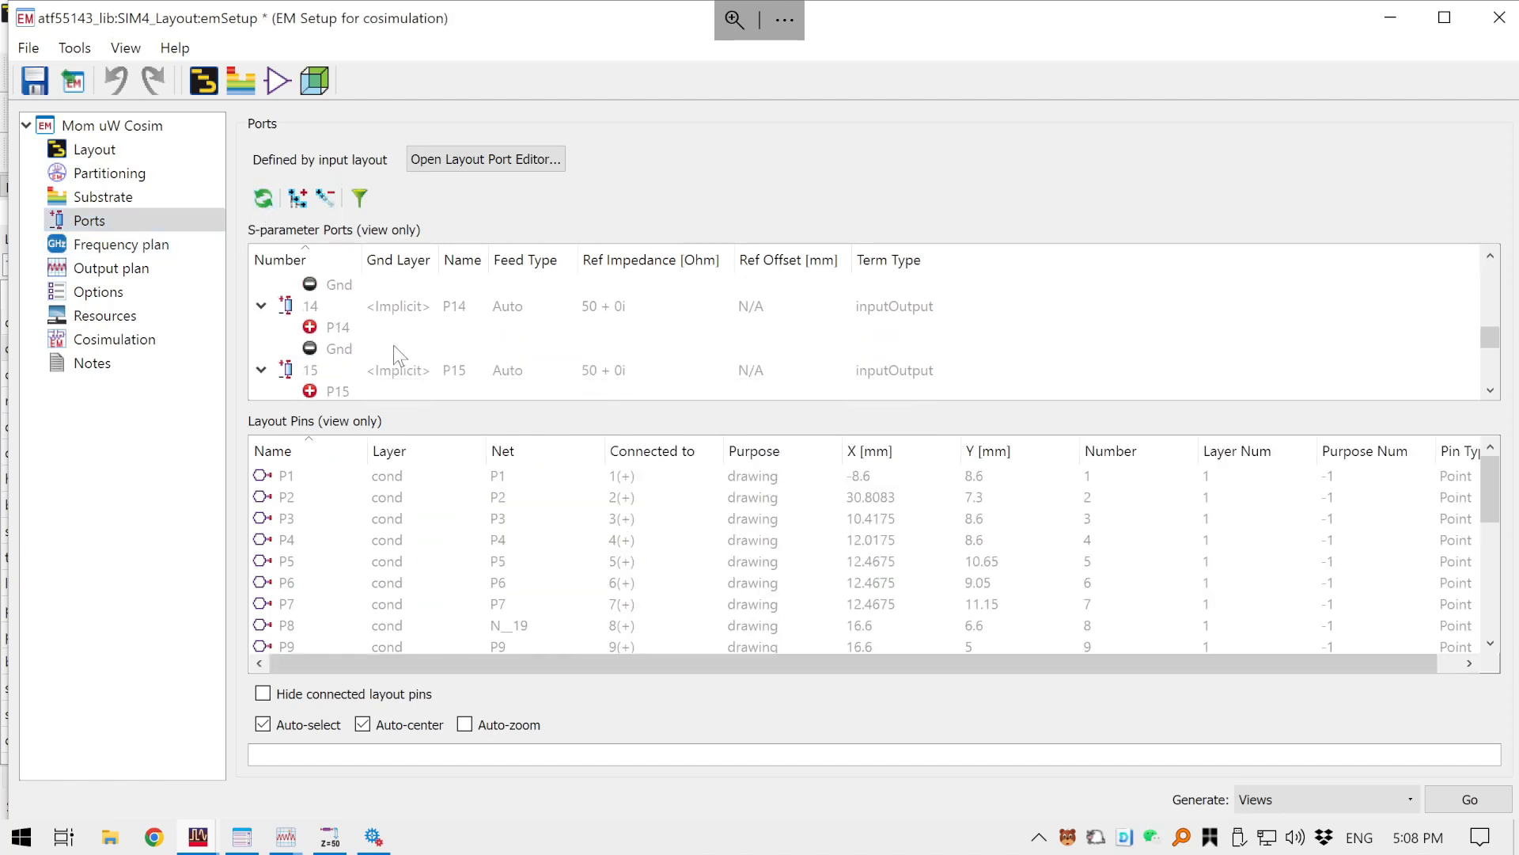
scroll(396, 336, up, 8)
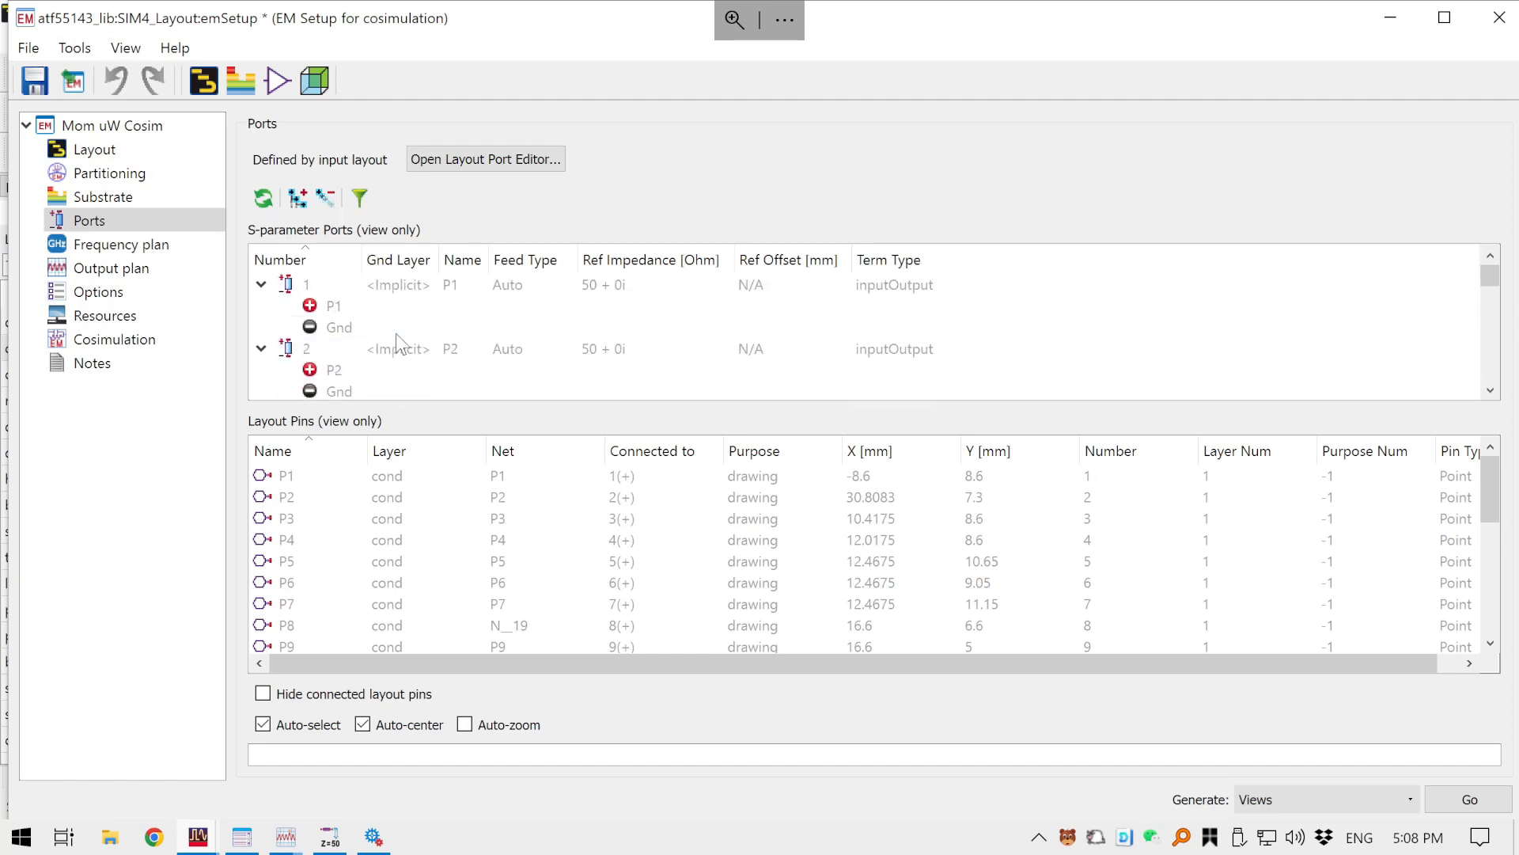
scroll(401, 312, down, 18)
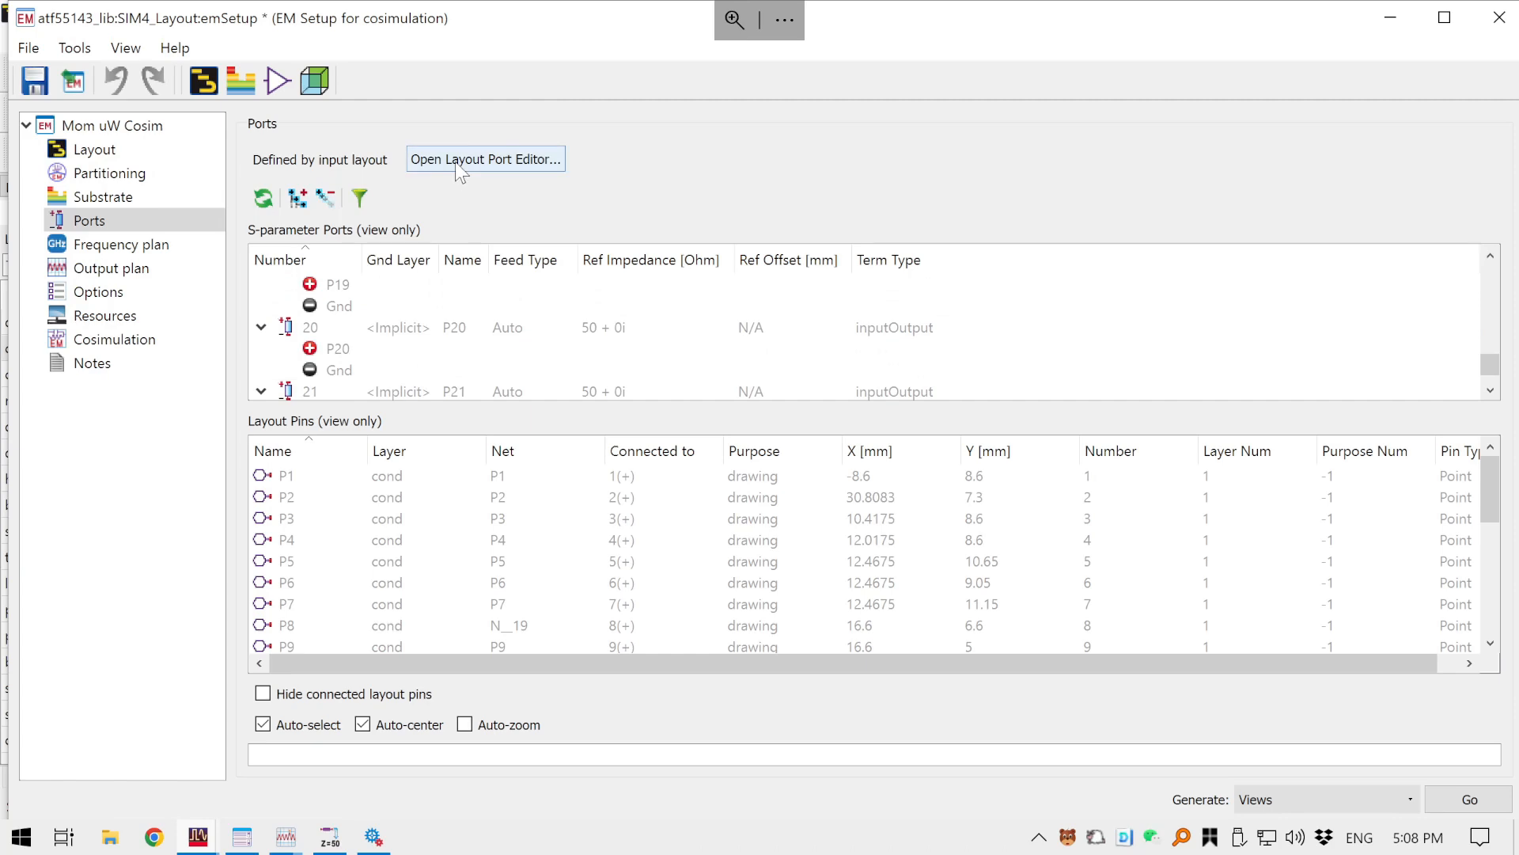
- Open the layout Port Editor and set the ground layer of port 1 to cond2
click(486, 161)
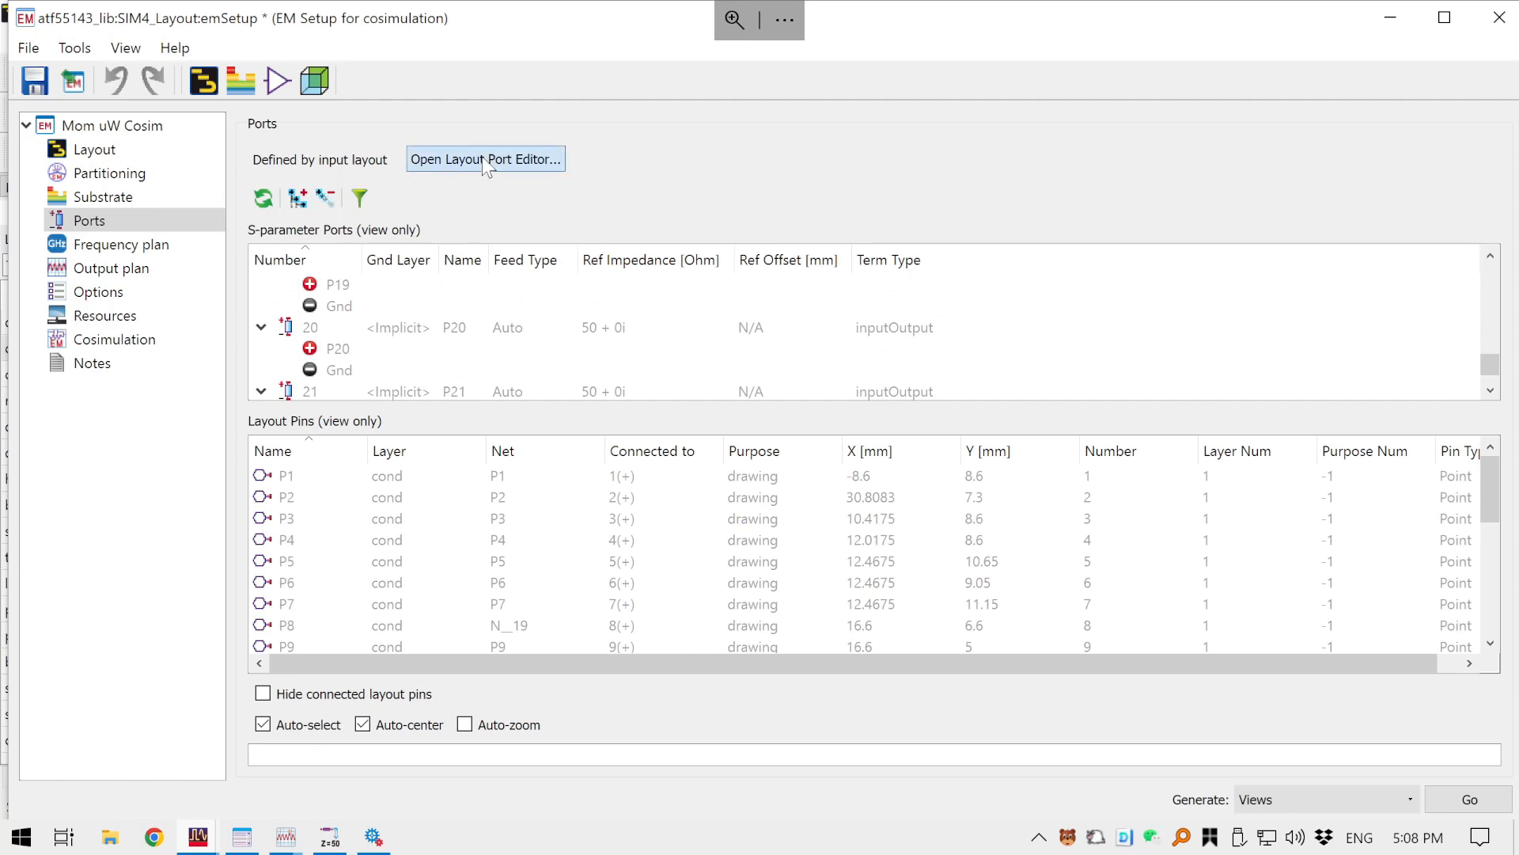
drag(796, 111, 796, 6)
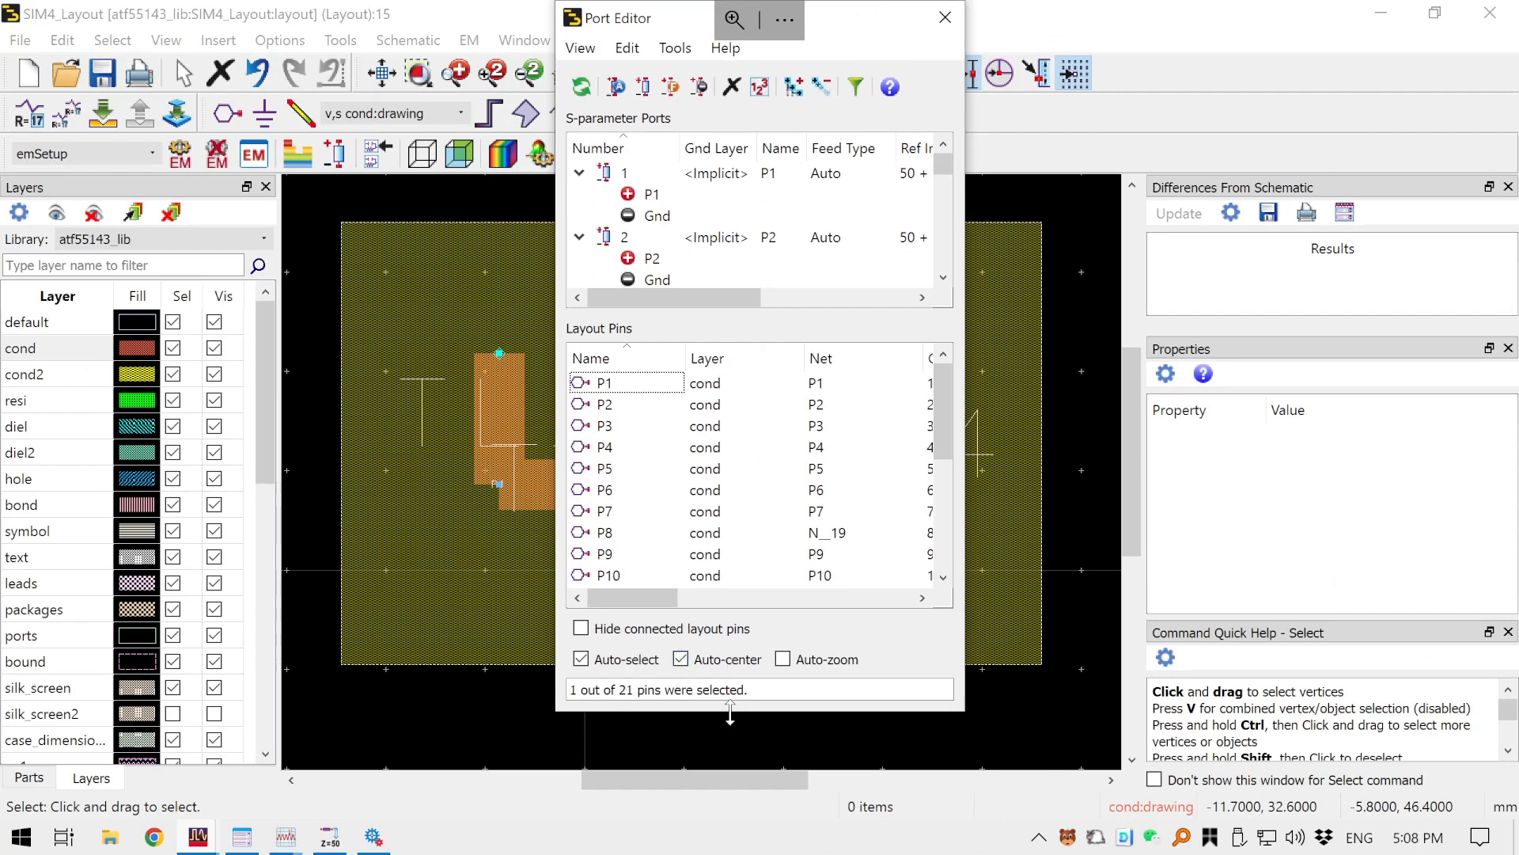
drag(732, 710, 748, 819)
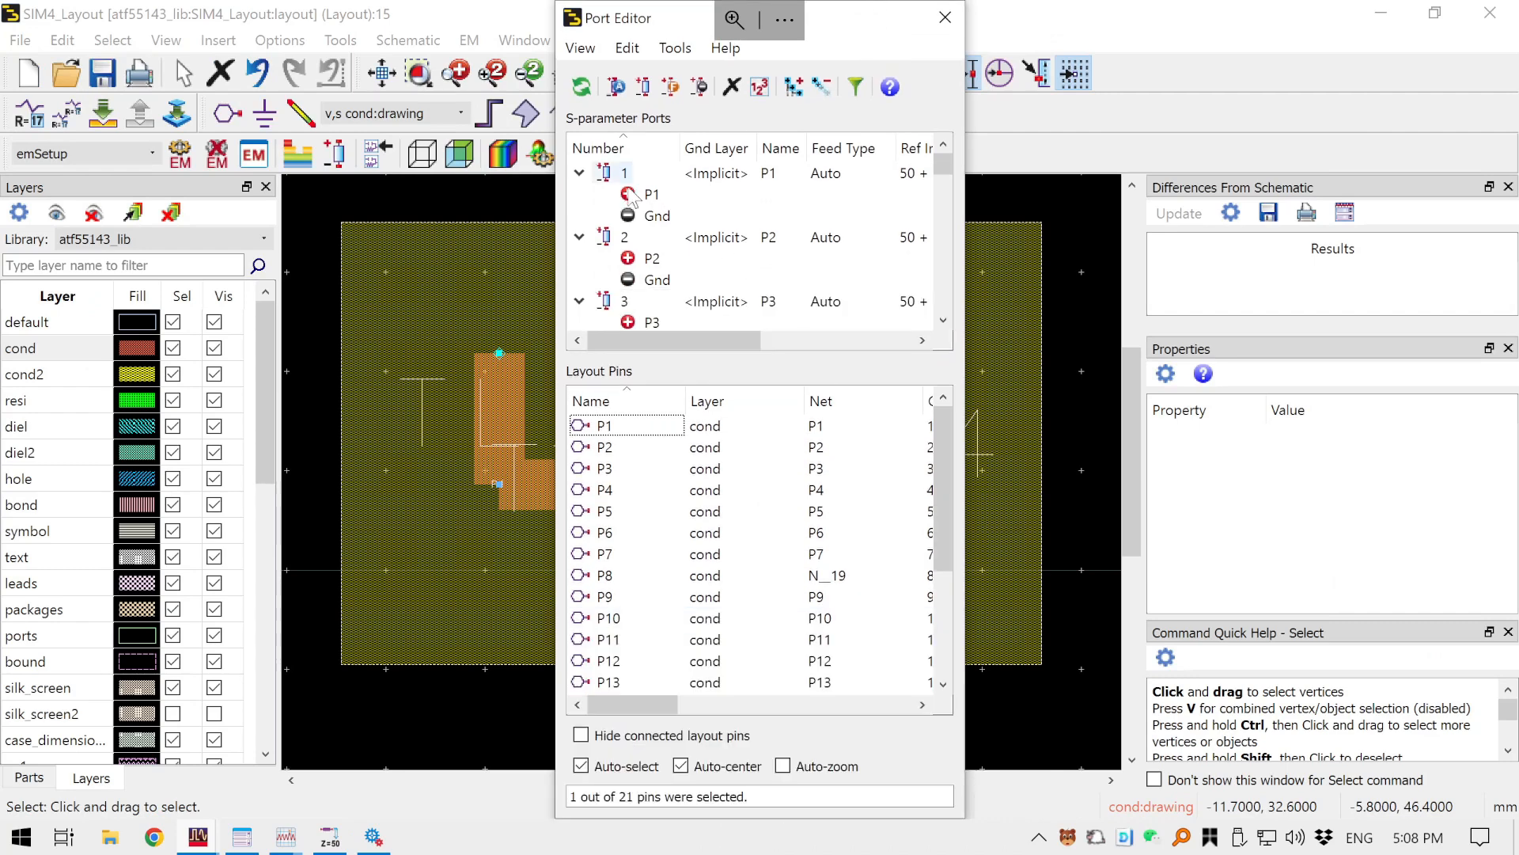
click(717, 180)
click(716, 181)
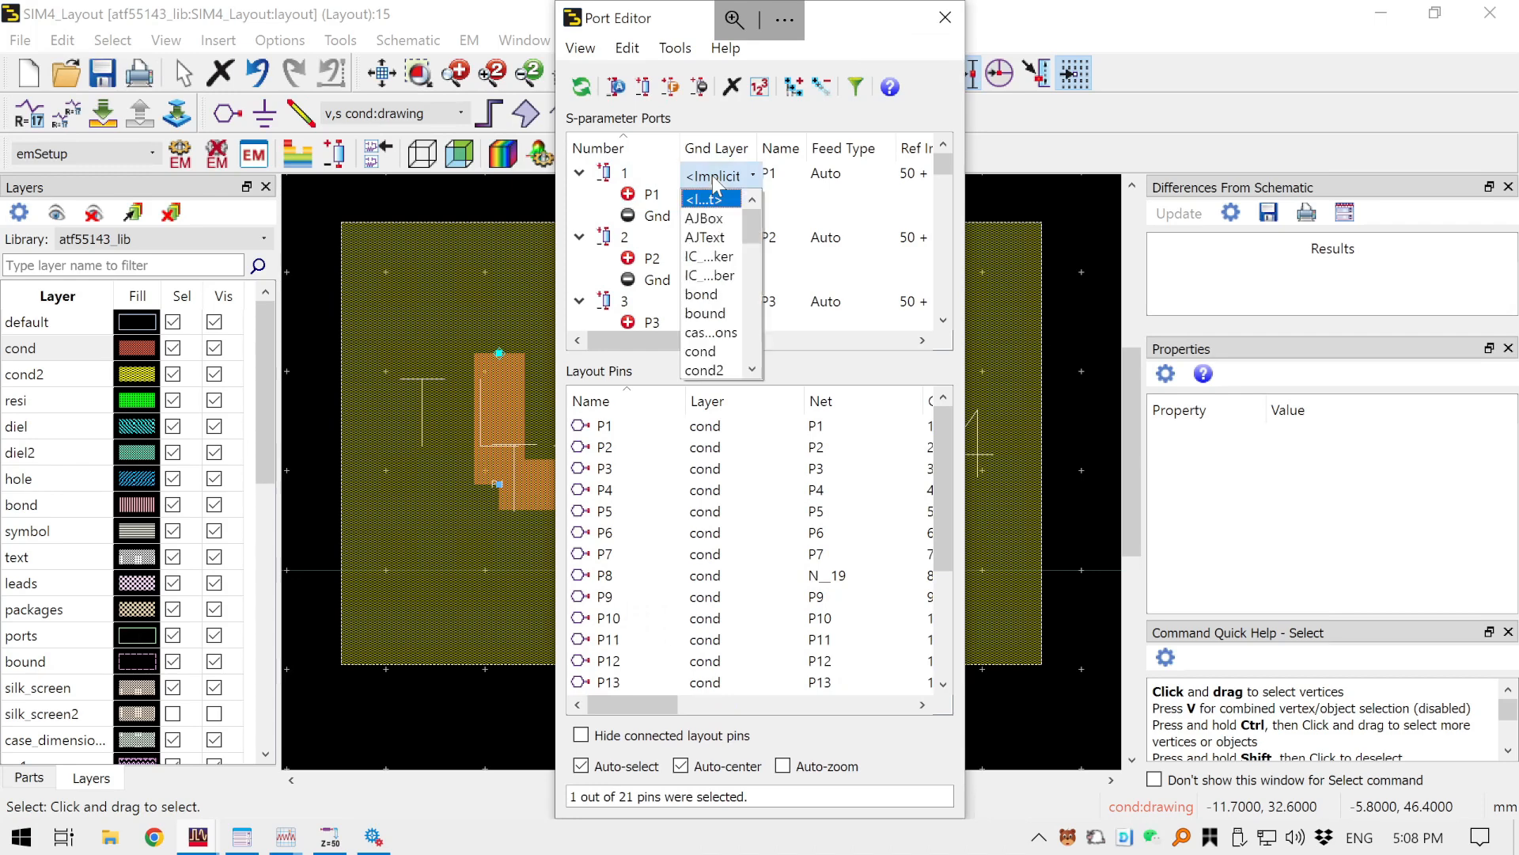
click(717, 185)
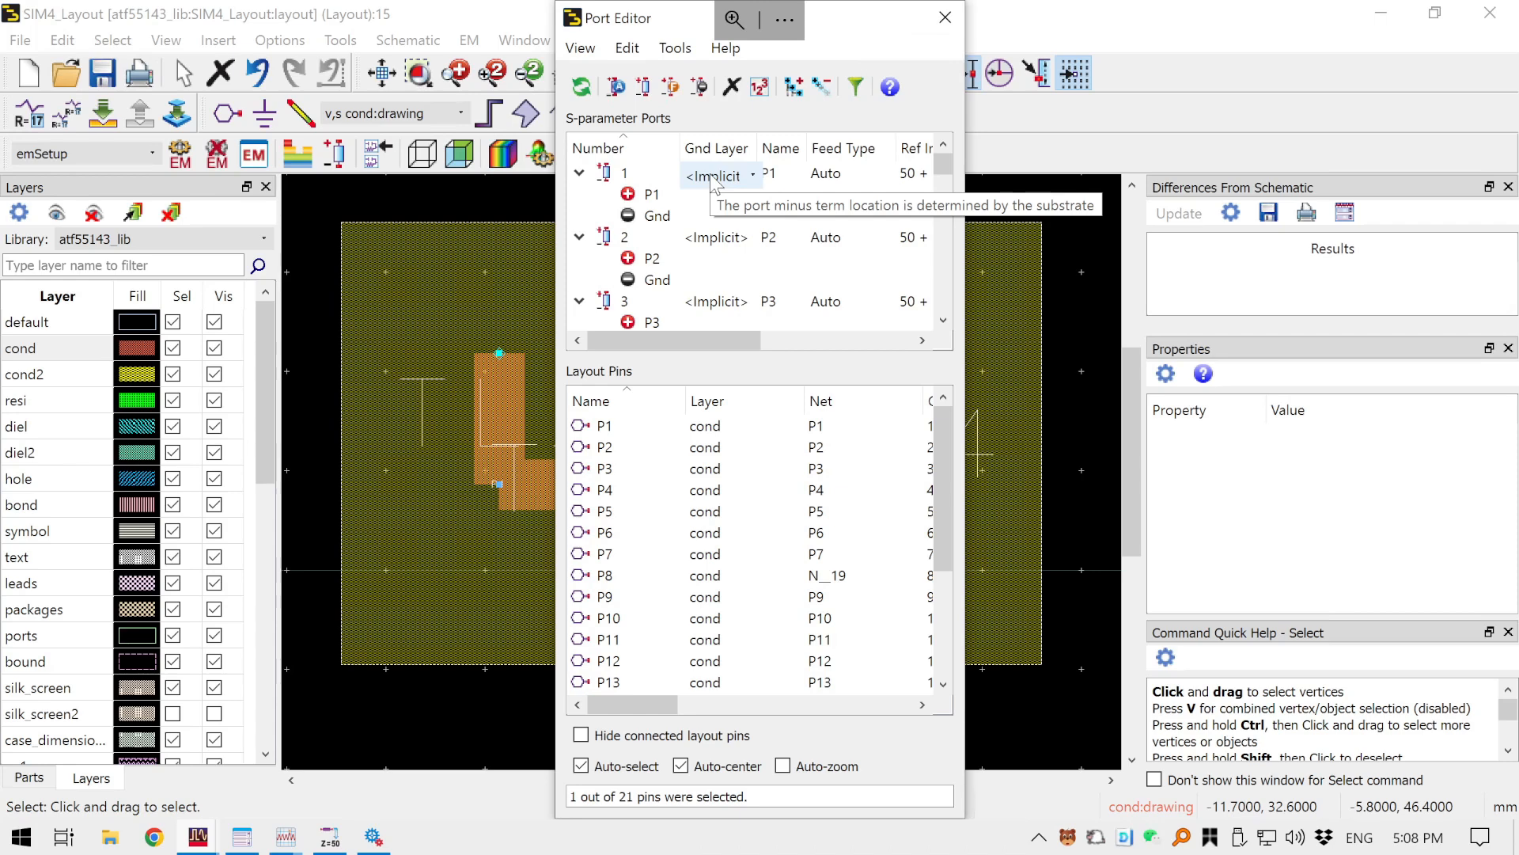
key(c)
key(c)
key(c)
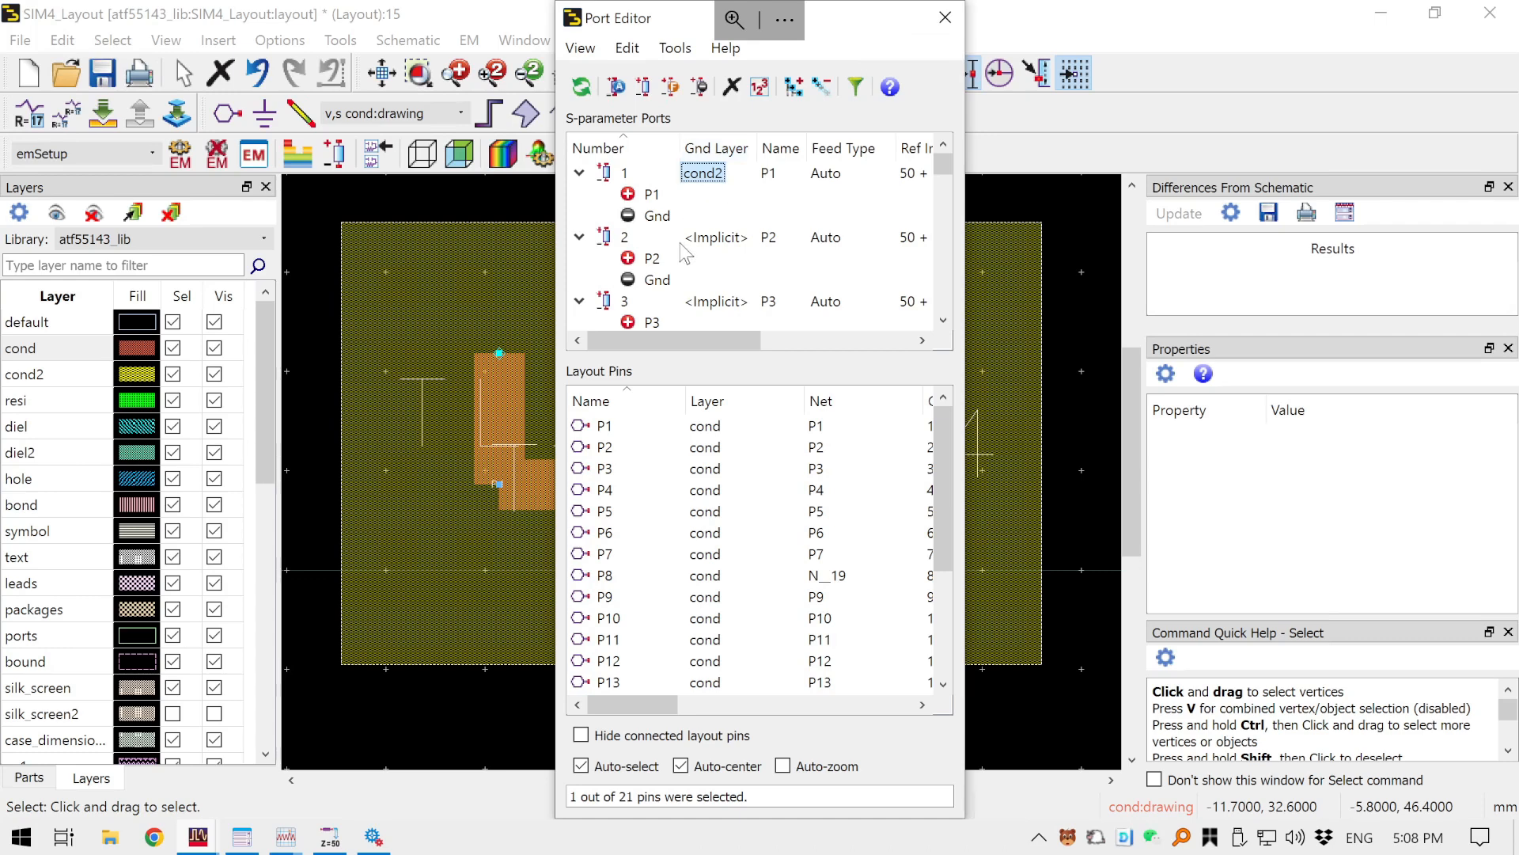
- Enlarge and collapse the S-parameter port list, and set the ground layer of port 2 to cond2
click(712, 240)
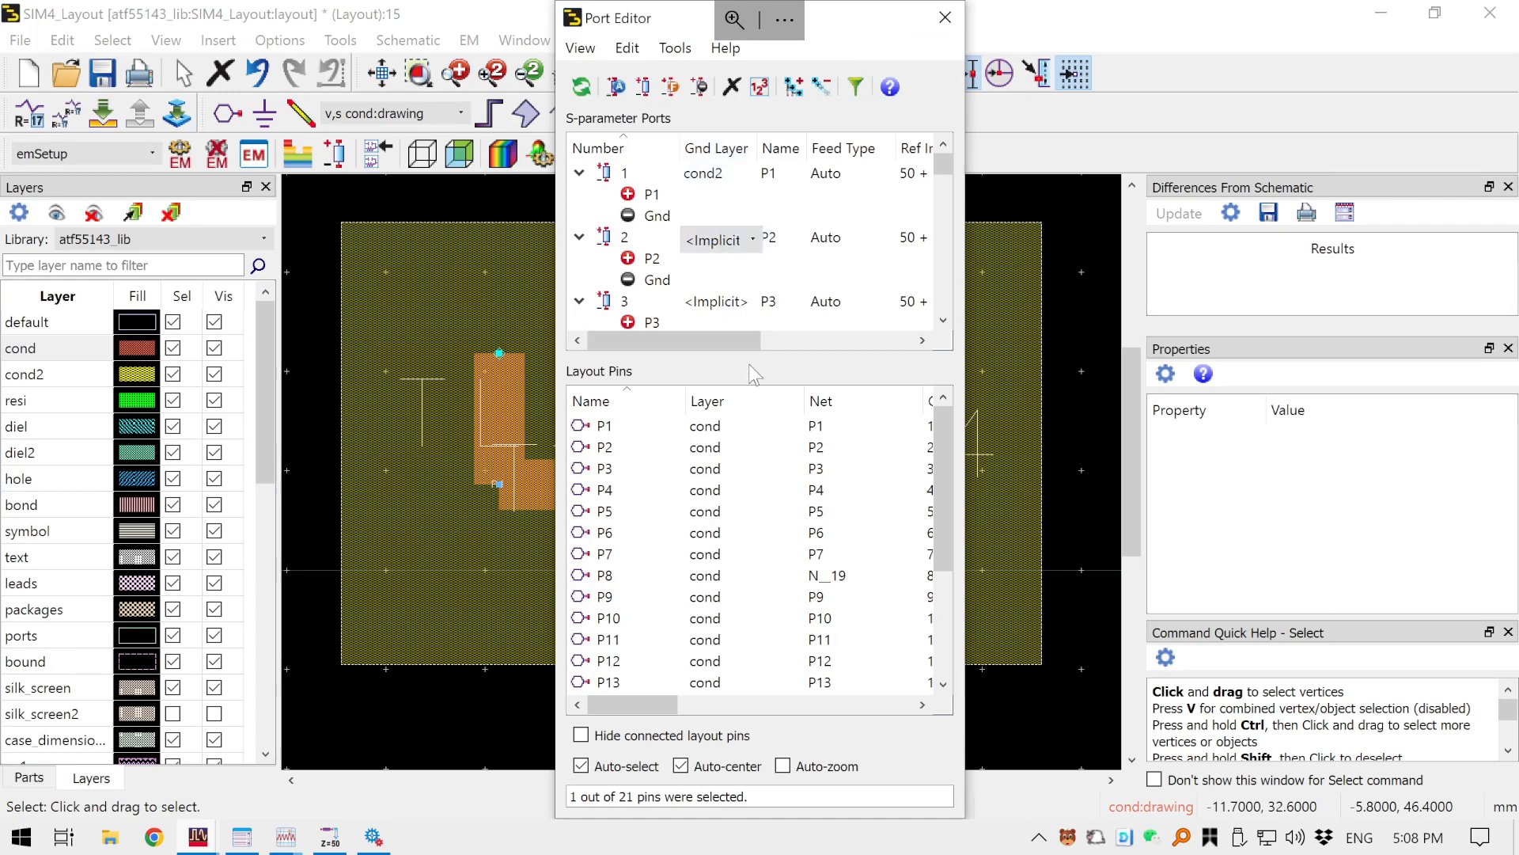
drag(752, 358, 723, 633)
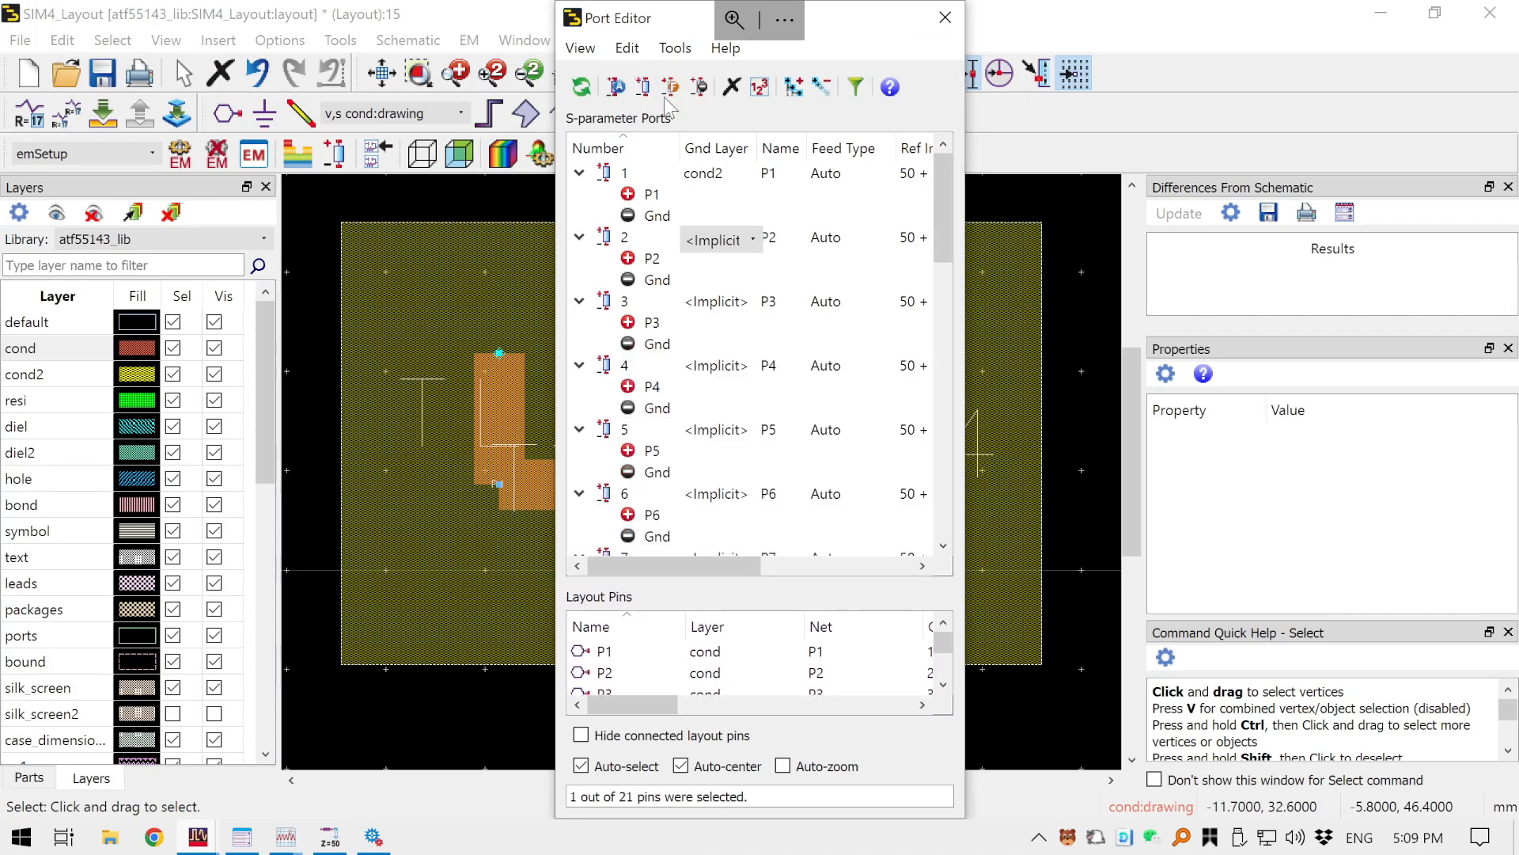
click(822, 86)
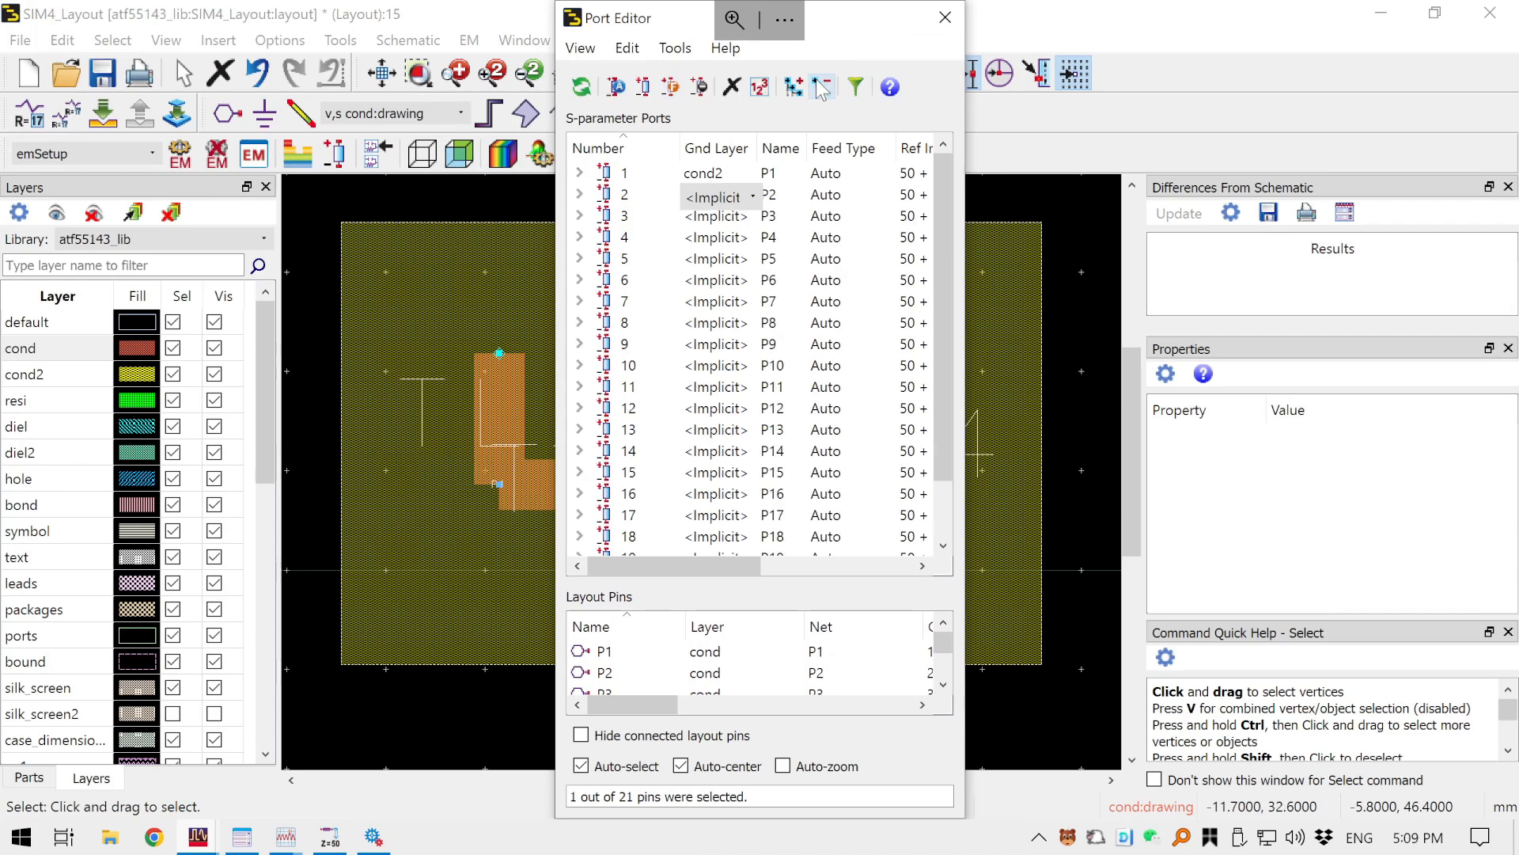
click(730, 197)
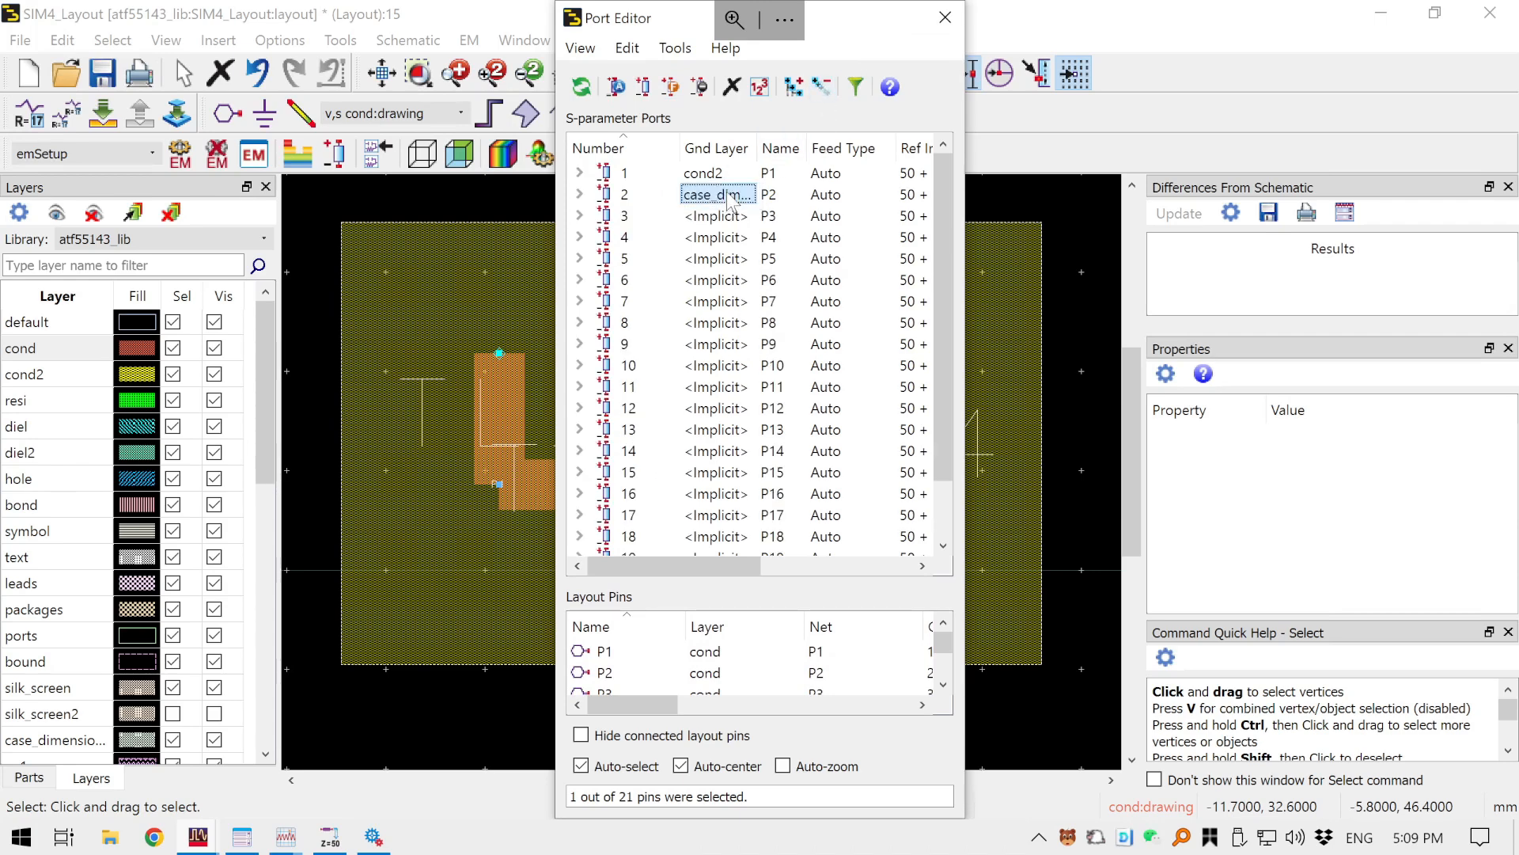
key(c)
key(c)
- Set the ground layer of every remaining S-parameter port, 3 through 21, to cond2
click(719, 216)
key(c)
key(c)
key(c)
click(719, 237)
key(c)
key(c)
key(c)
click(718, 257)
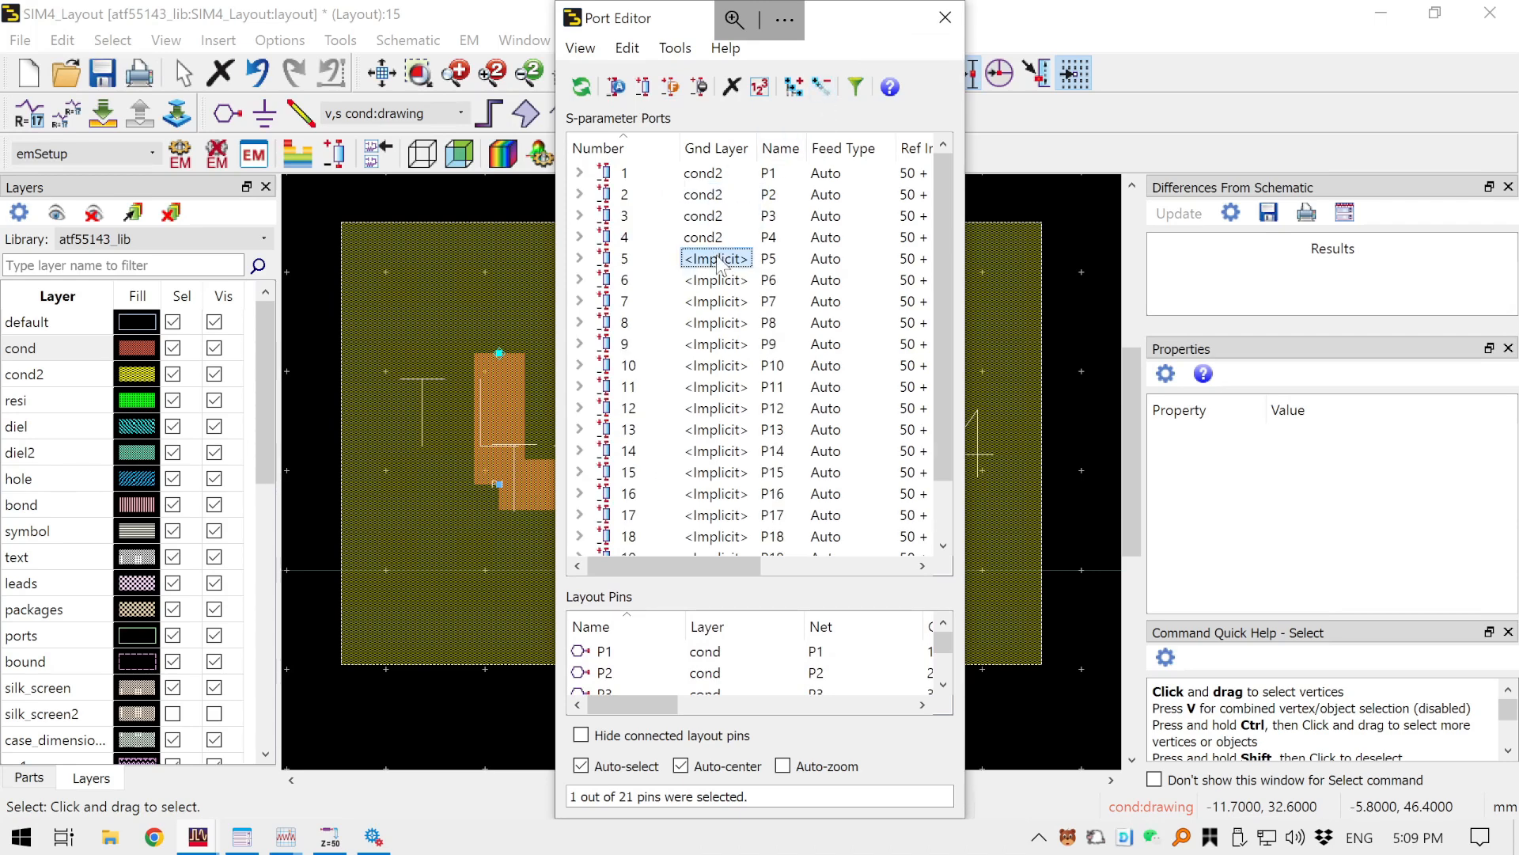
key(c)
key(c)
key(c)
click(718, 281)
key(c)
key(c)
key(c)
click(719, 319)
key(c)
key(c)
key(c)
click(721, 297)
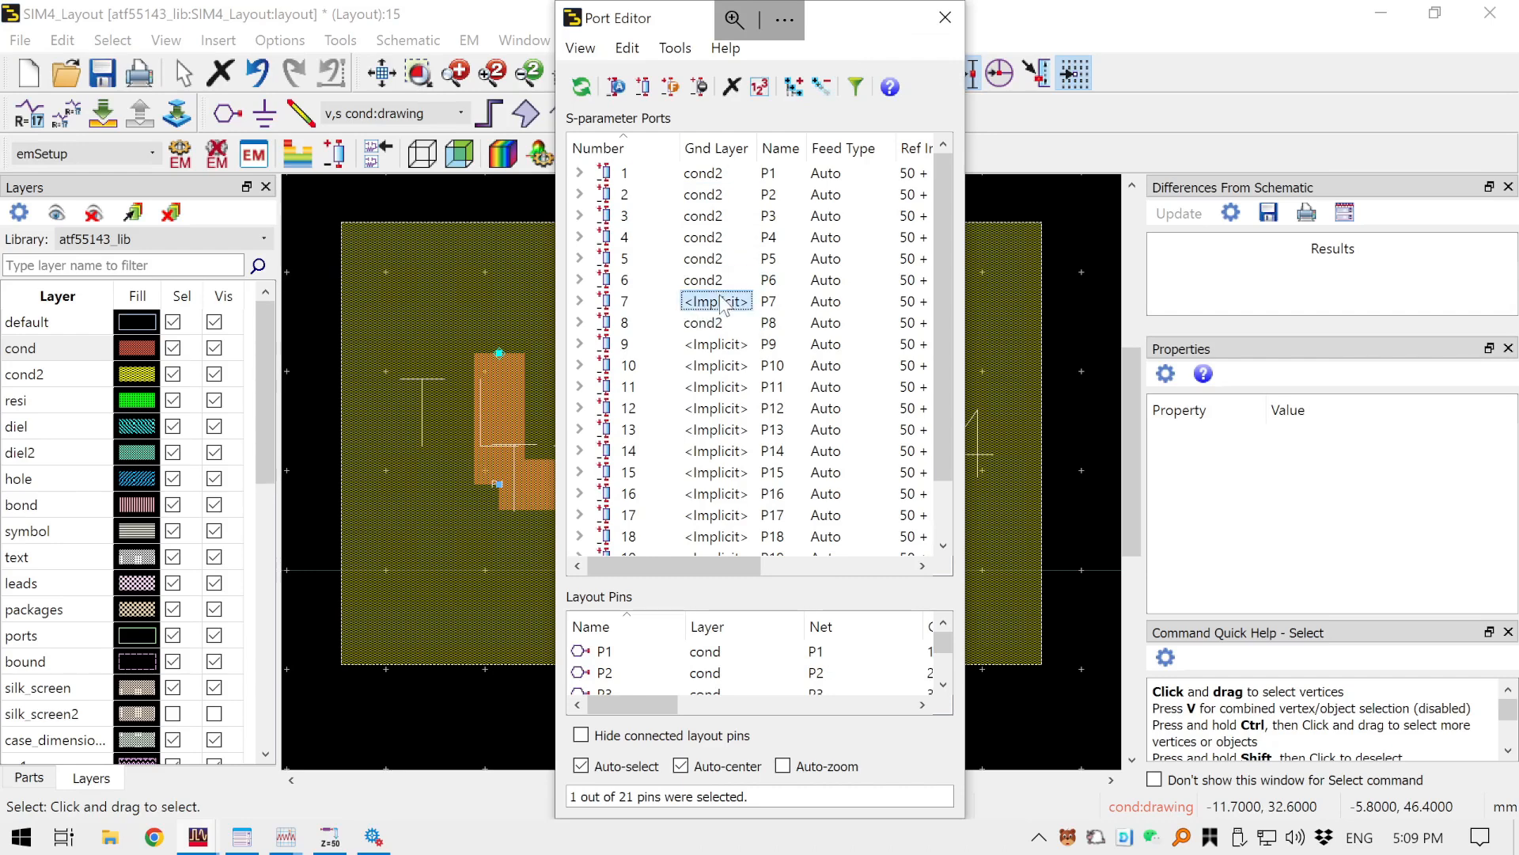
key(c)
key(c)
key(c)
click(719, 344)
key(c)
key(c)
key(c)
click(718, 365)
key(c)
key(c)
key(c)
click(716, 388)
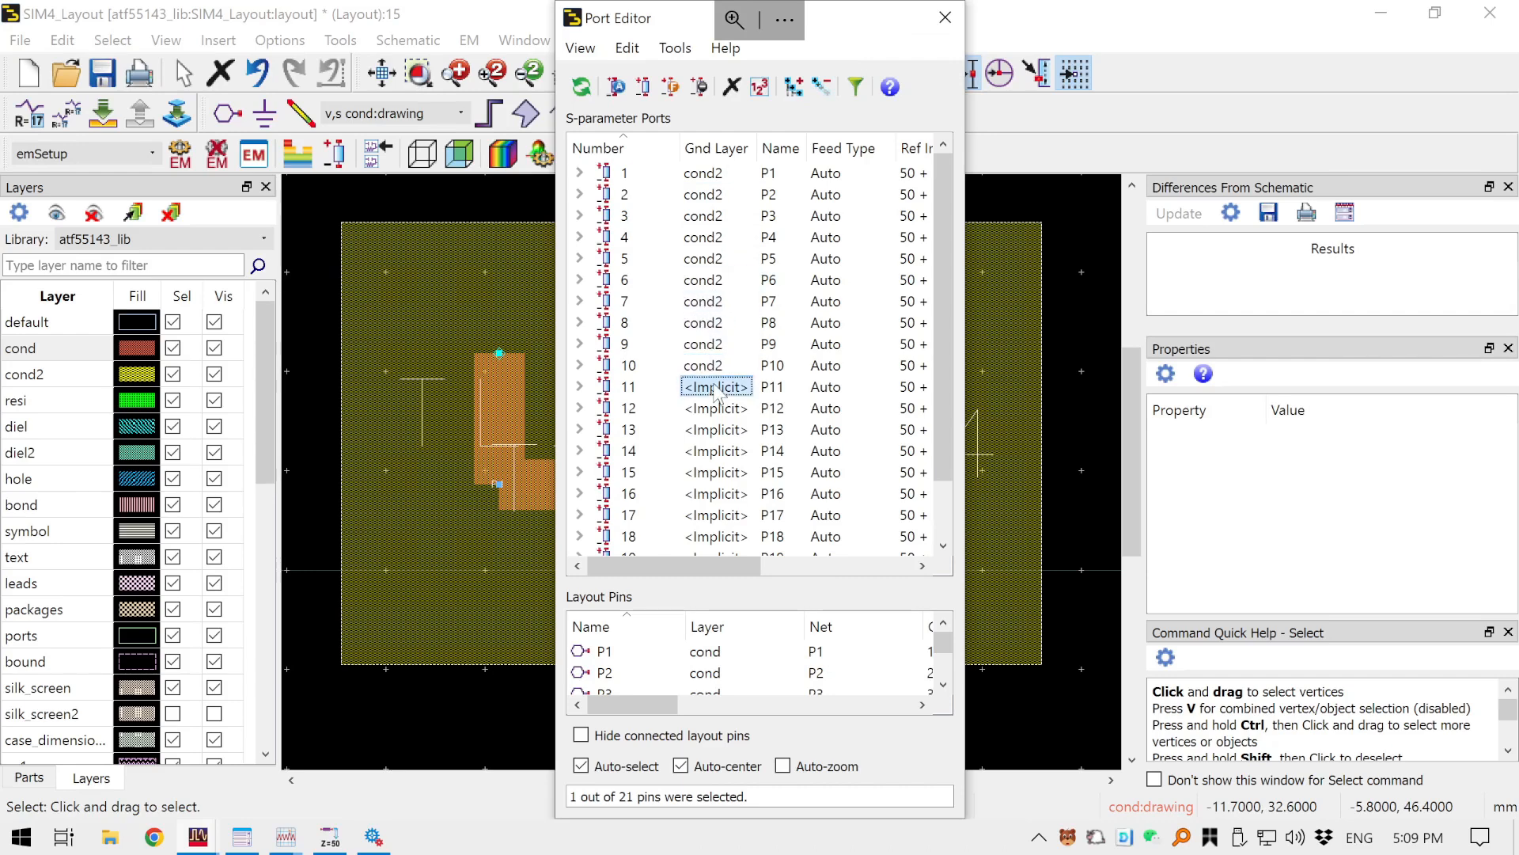
key(c)
key(c)
key(c)
click(716, 408)
key(c)
key(c)
key(c)
click(717, 430)
key(c)
key(c)
key(c)
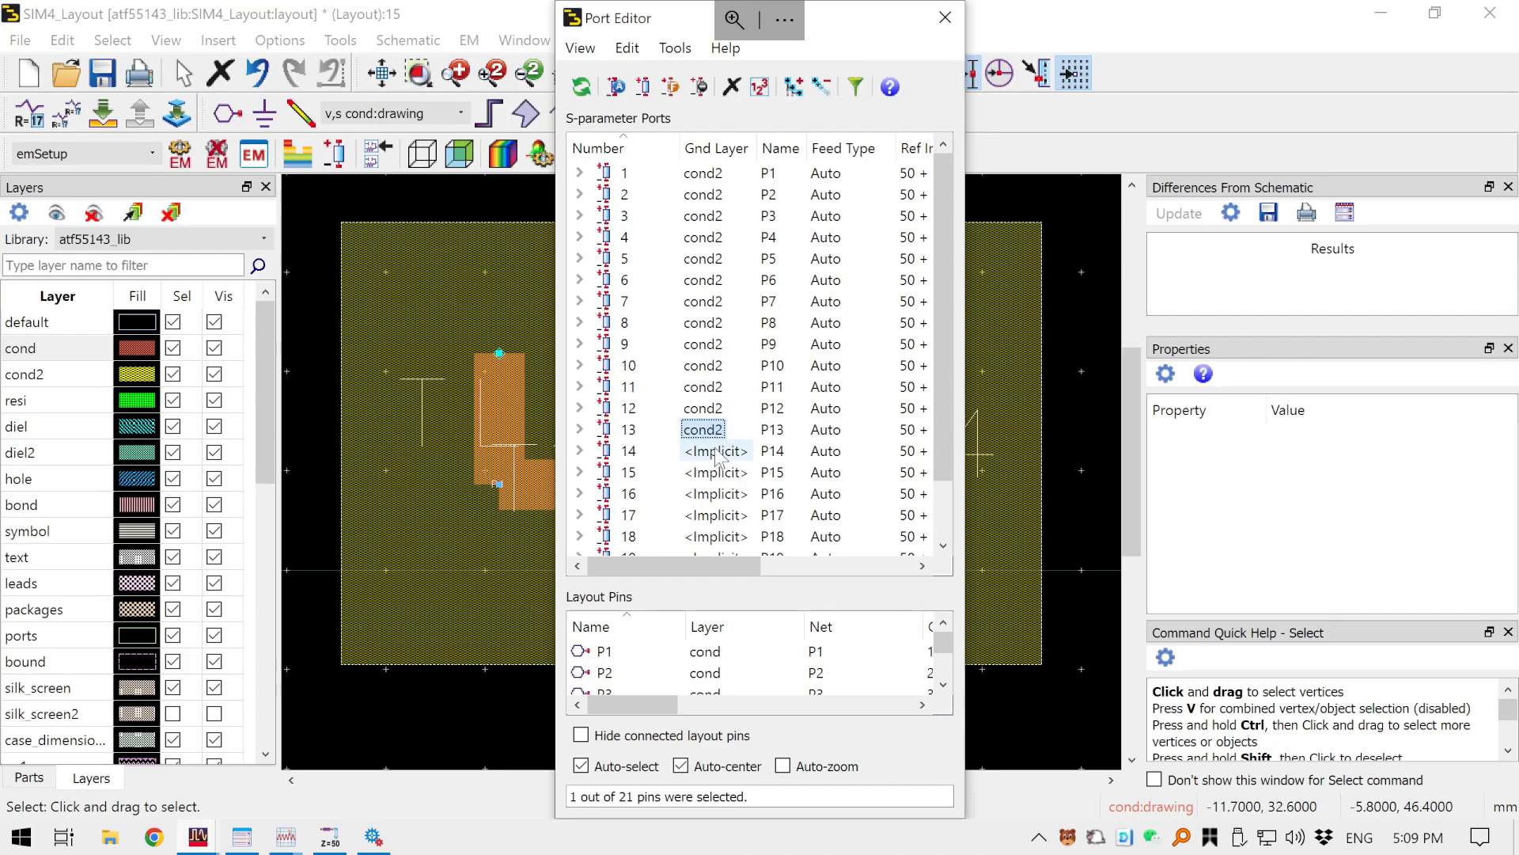
click(716, 451)
key(c)
key(c)
key(c)
click(735, 472)
key(c)
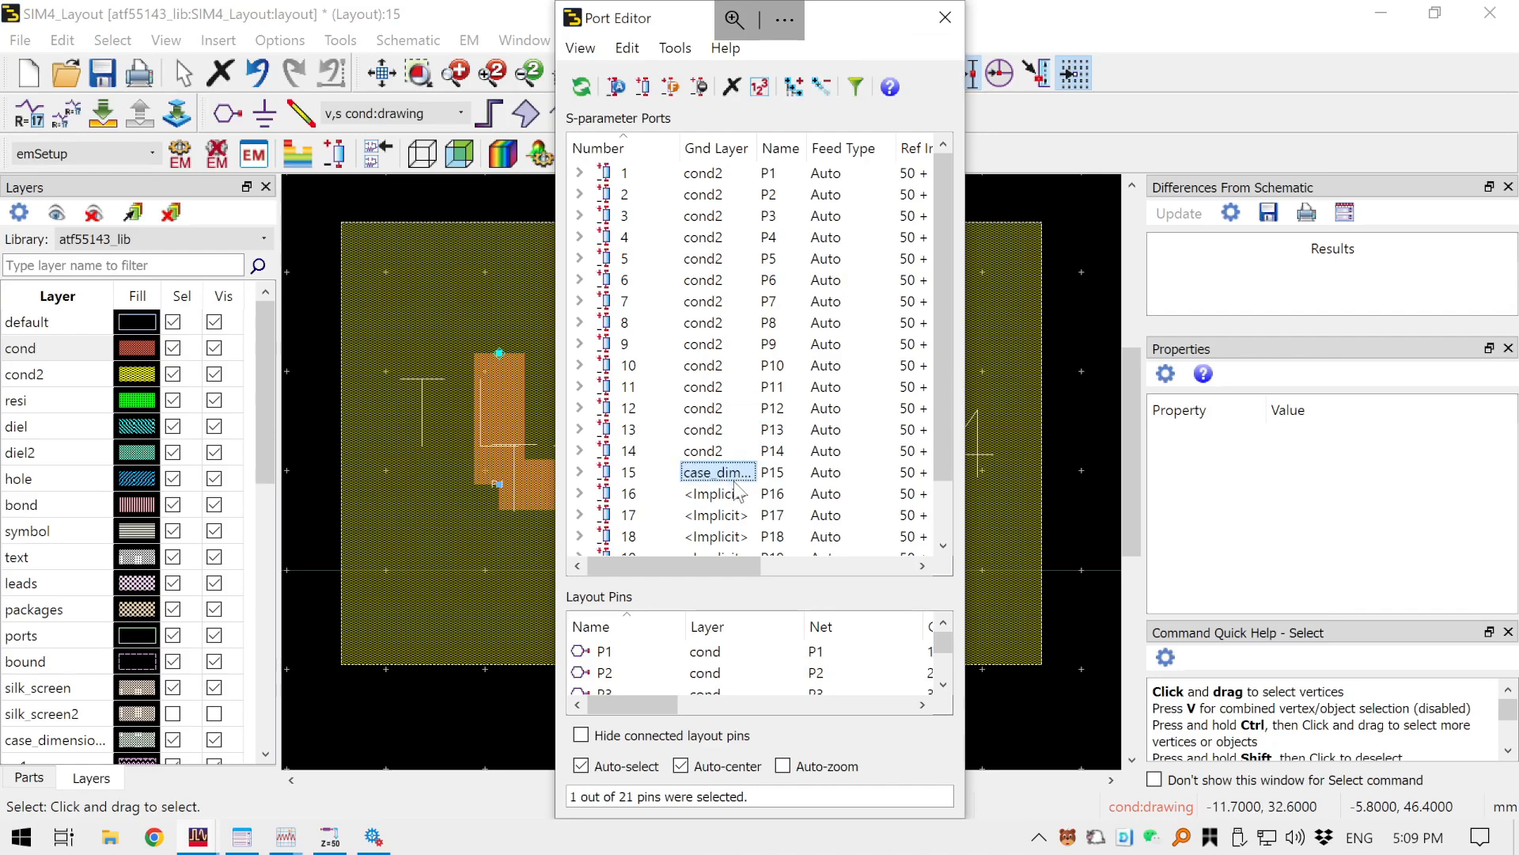
key(c)
key(c)
click(736, 493)
key(c)
key(c)
key(c)
click(736, 515)
key(c)
key(c)
key(c)
click(735, 537)
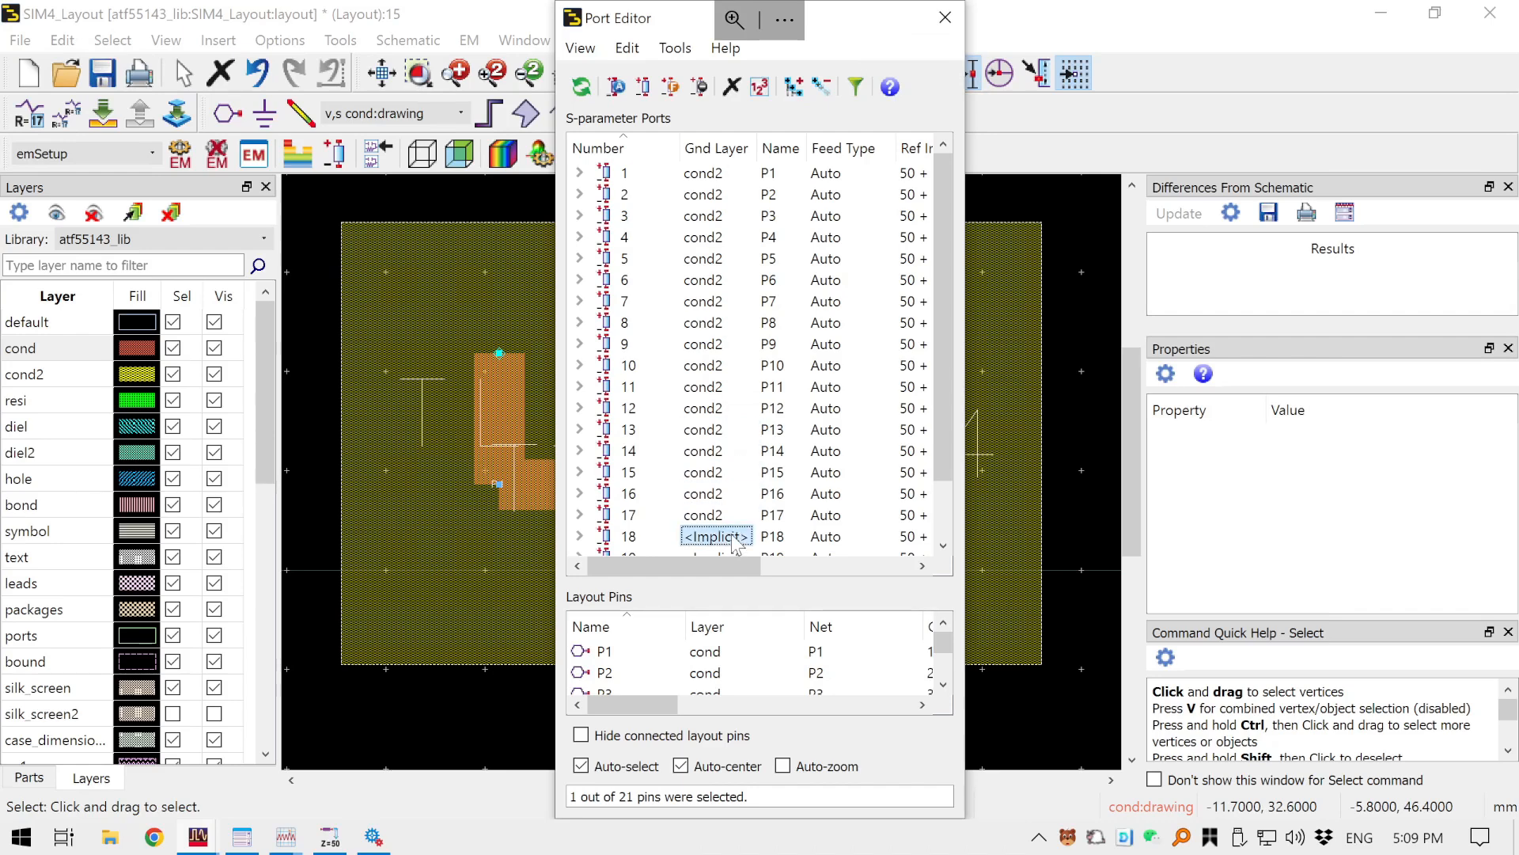
key(c)
key(c)
key(c)
scroll(686, 518, down, 1)
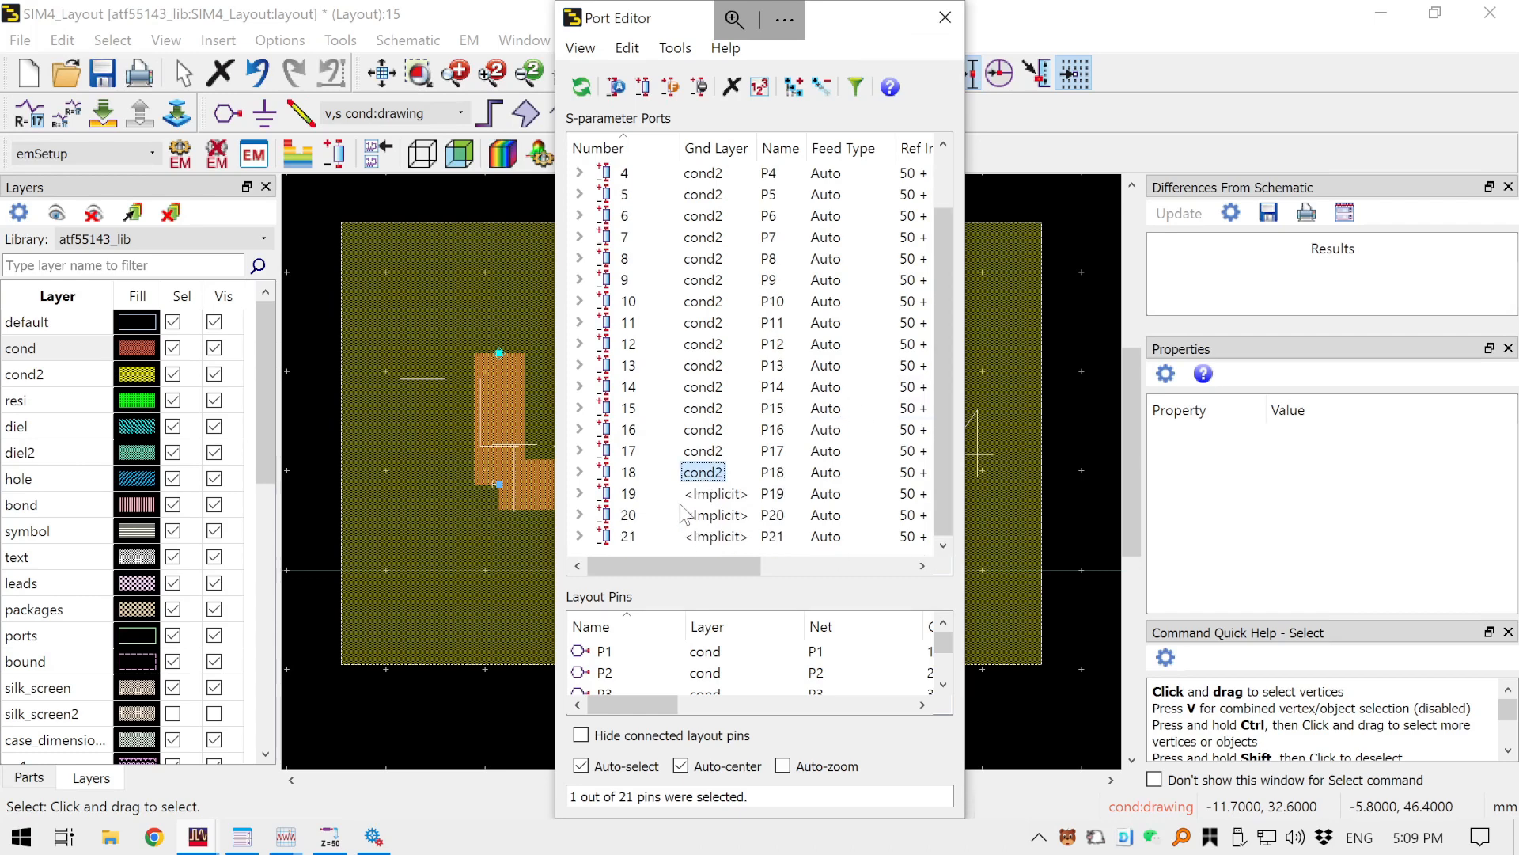
click(712, 493)
key(c)
key(c)
key(c)
click(716, 515)
key(c)
key(c)
key(c)
click(722, 538)
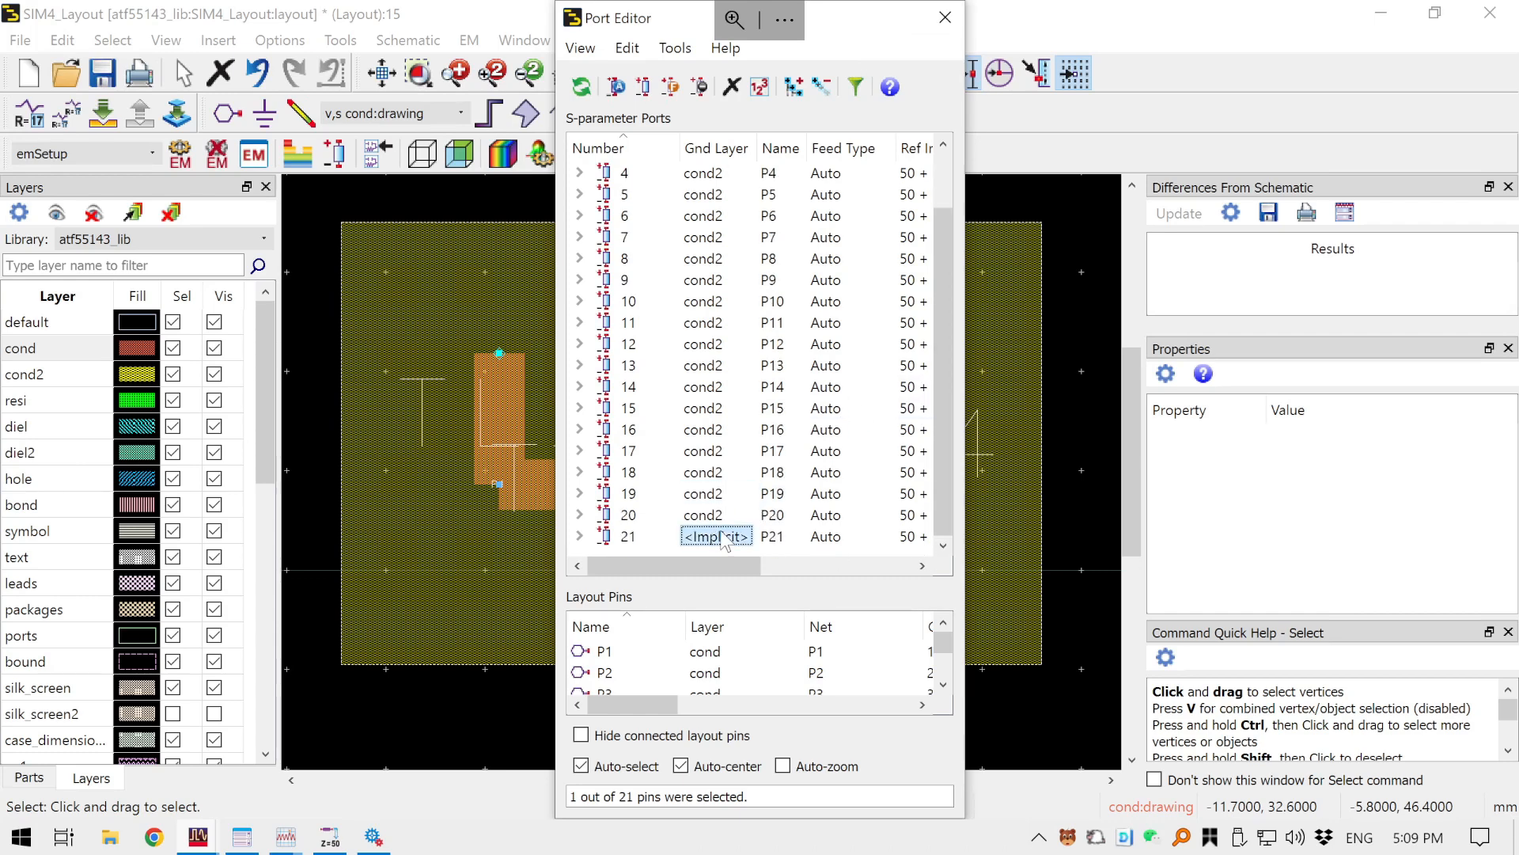
key(c)
key(c)
key(c)
- Refresh the Port Editor and widen it to show the full reference impedance column
drag(951, 397, 965, 307)
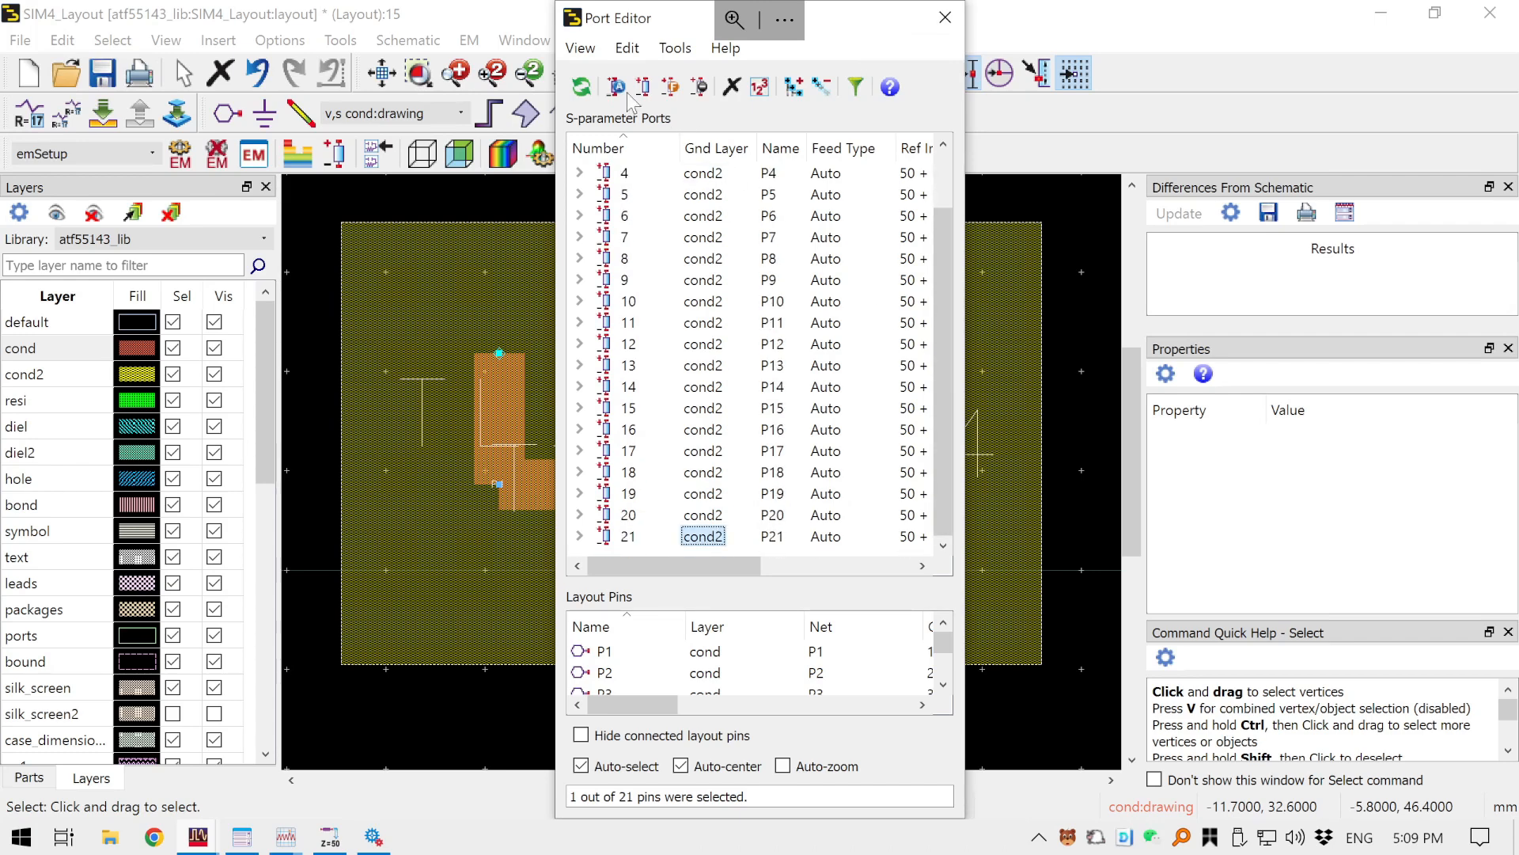
click(580, 87)
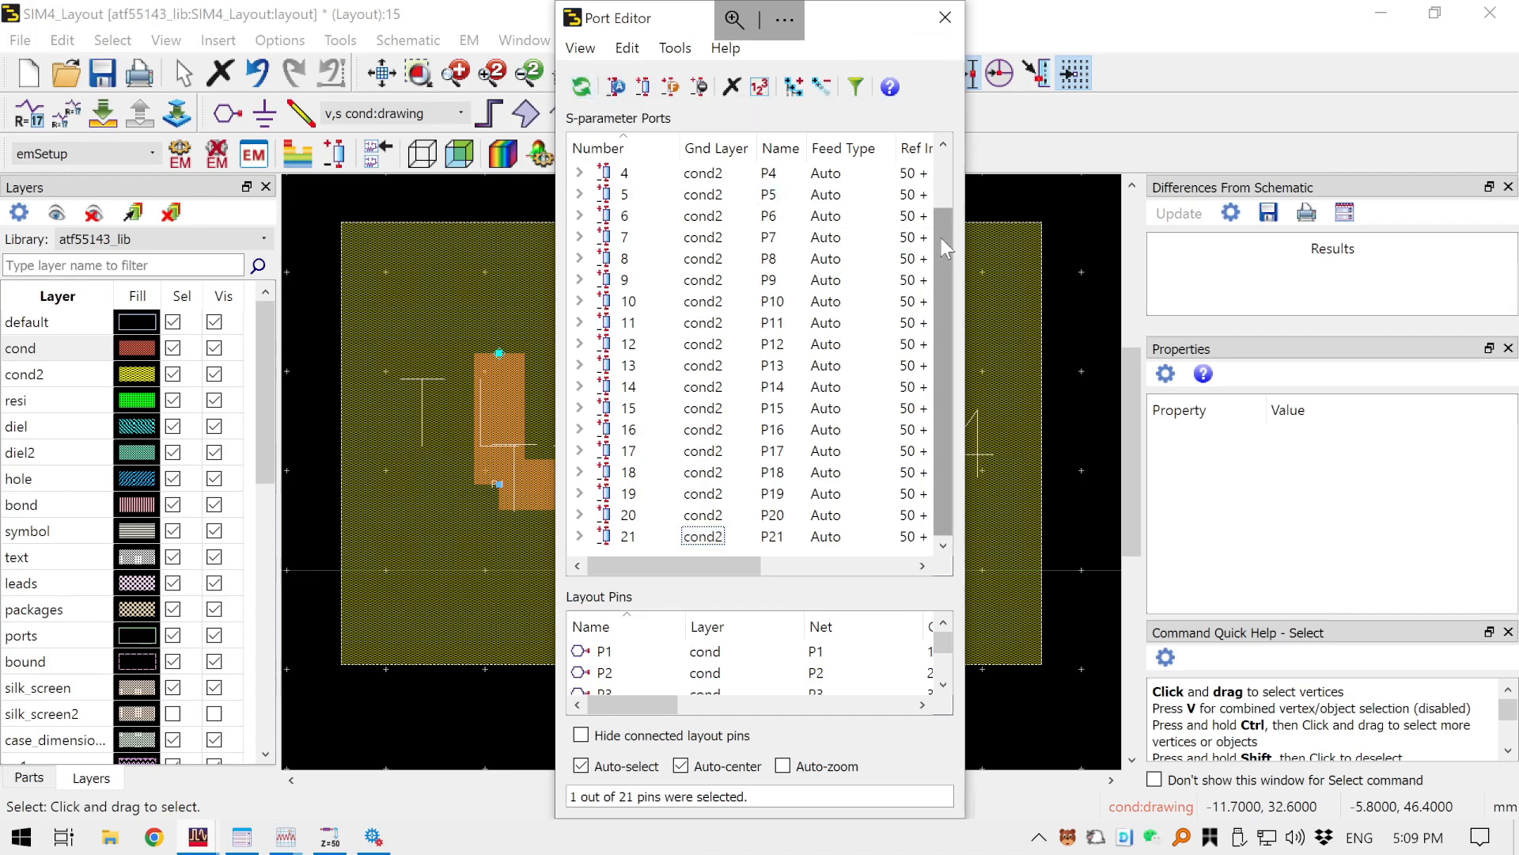
drag(966, 244, 1087, 245)
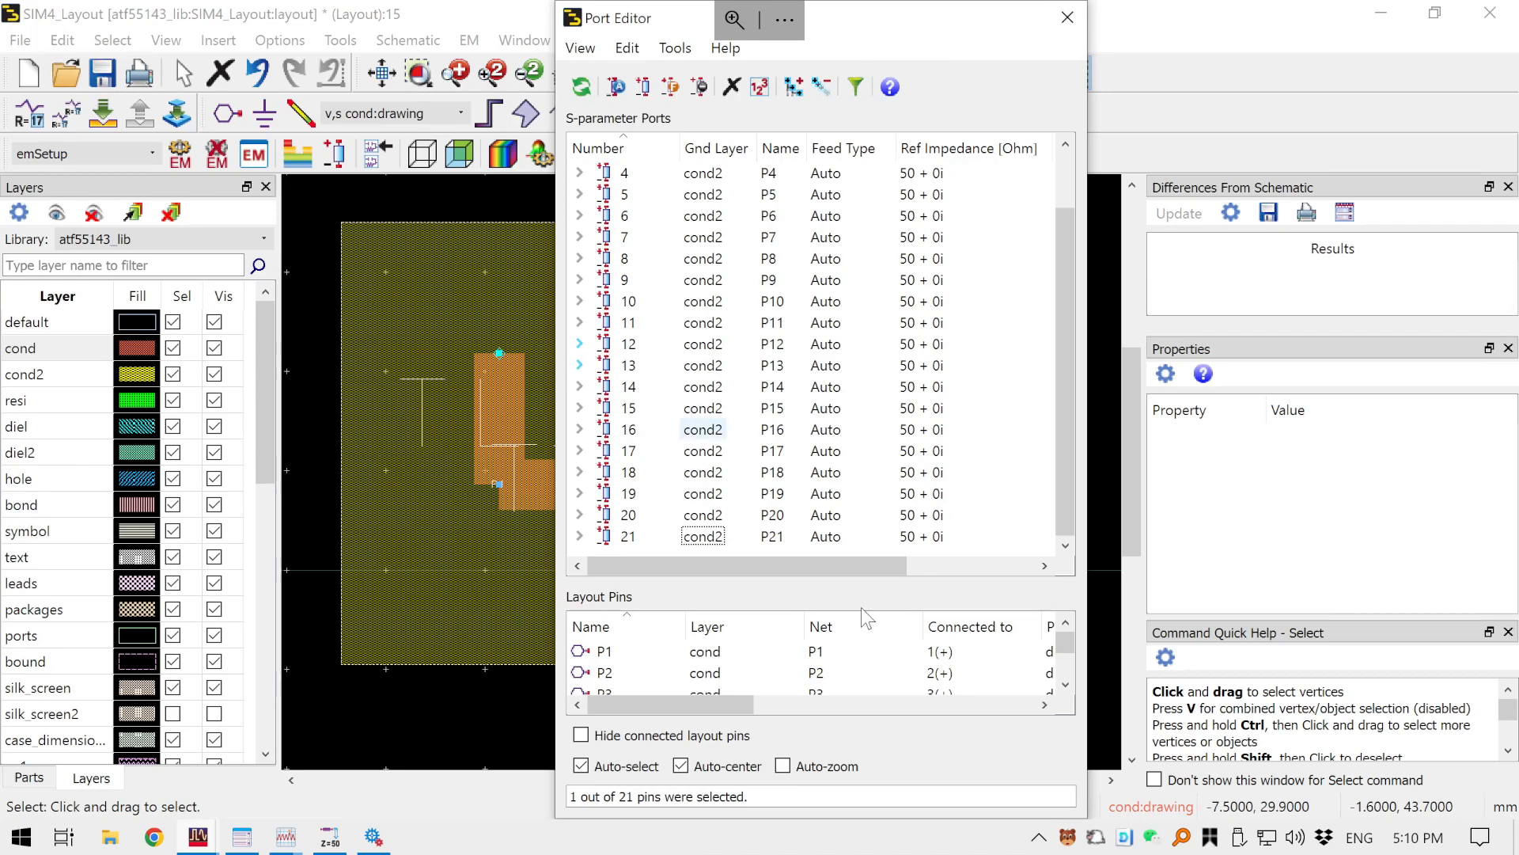
click(225, 115)
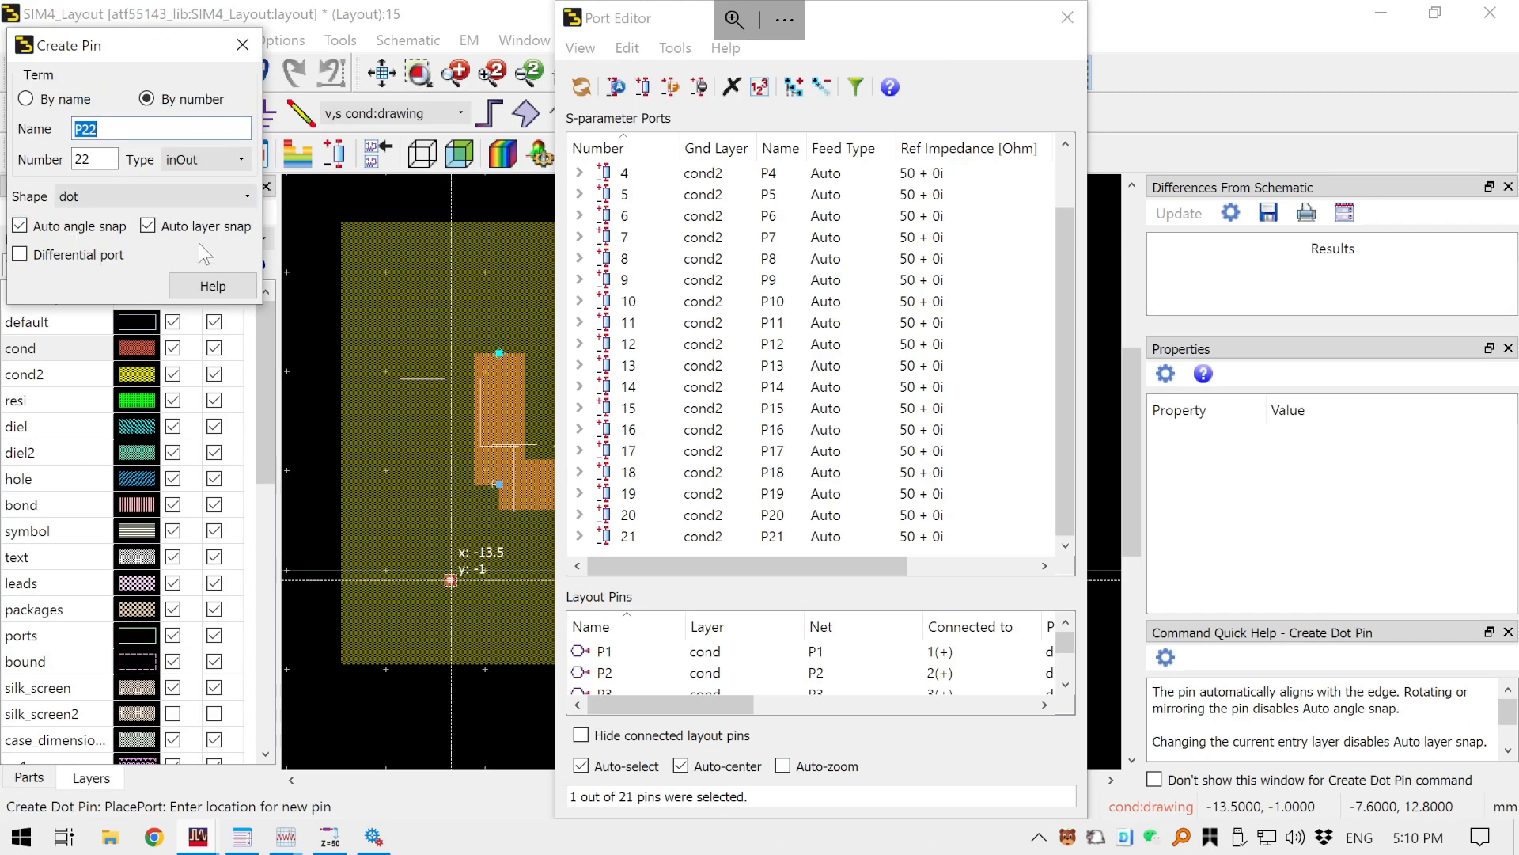
click(243, 45)
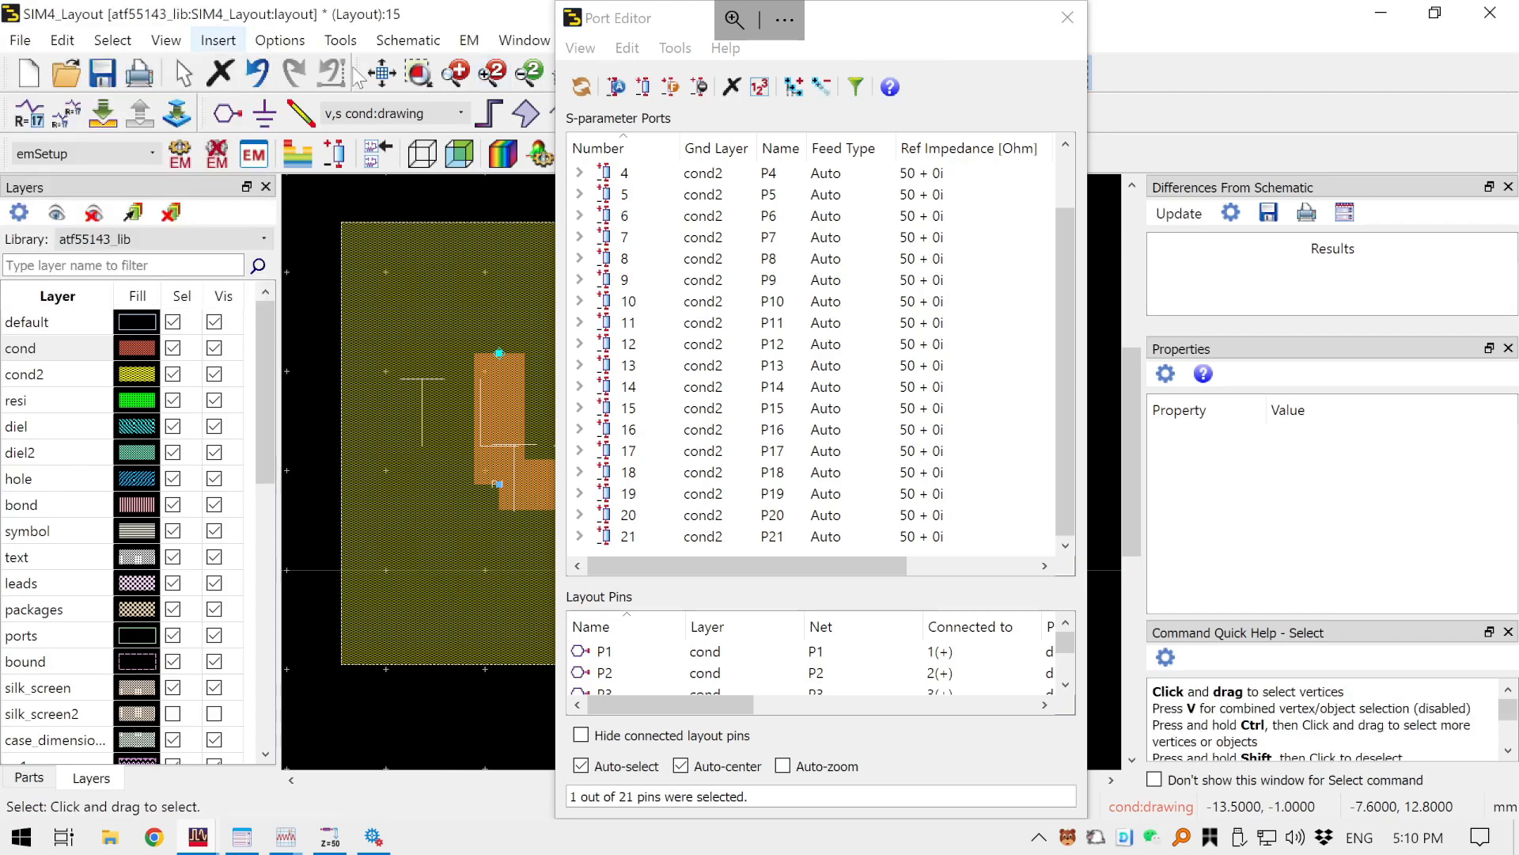
- Check the ground layer and reference impedance of ports 1 through 21 in the Port Editor's S-parameter port list
click(625, 18)
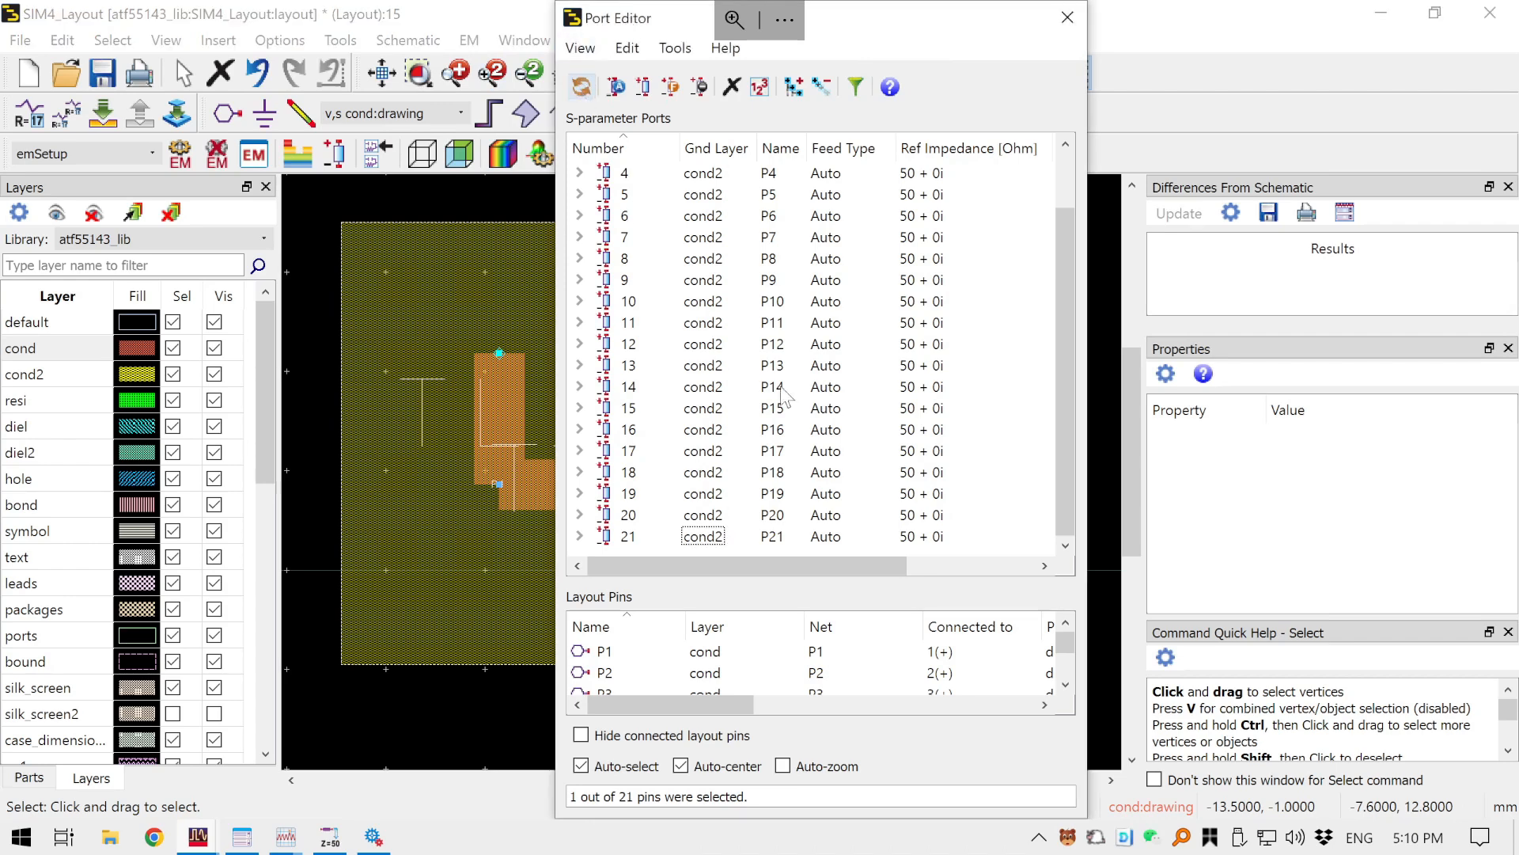
scroll(784, 395, up, 1)
scroll(784, 396, down, 1)
scroll(802, 343, up, 1)
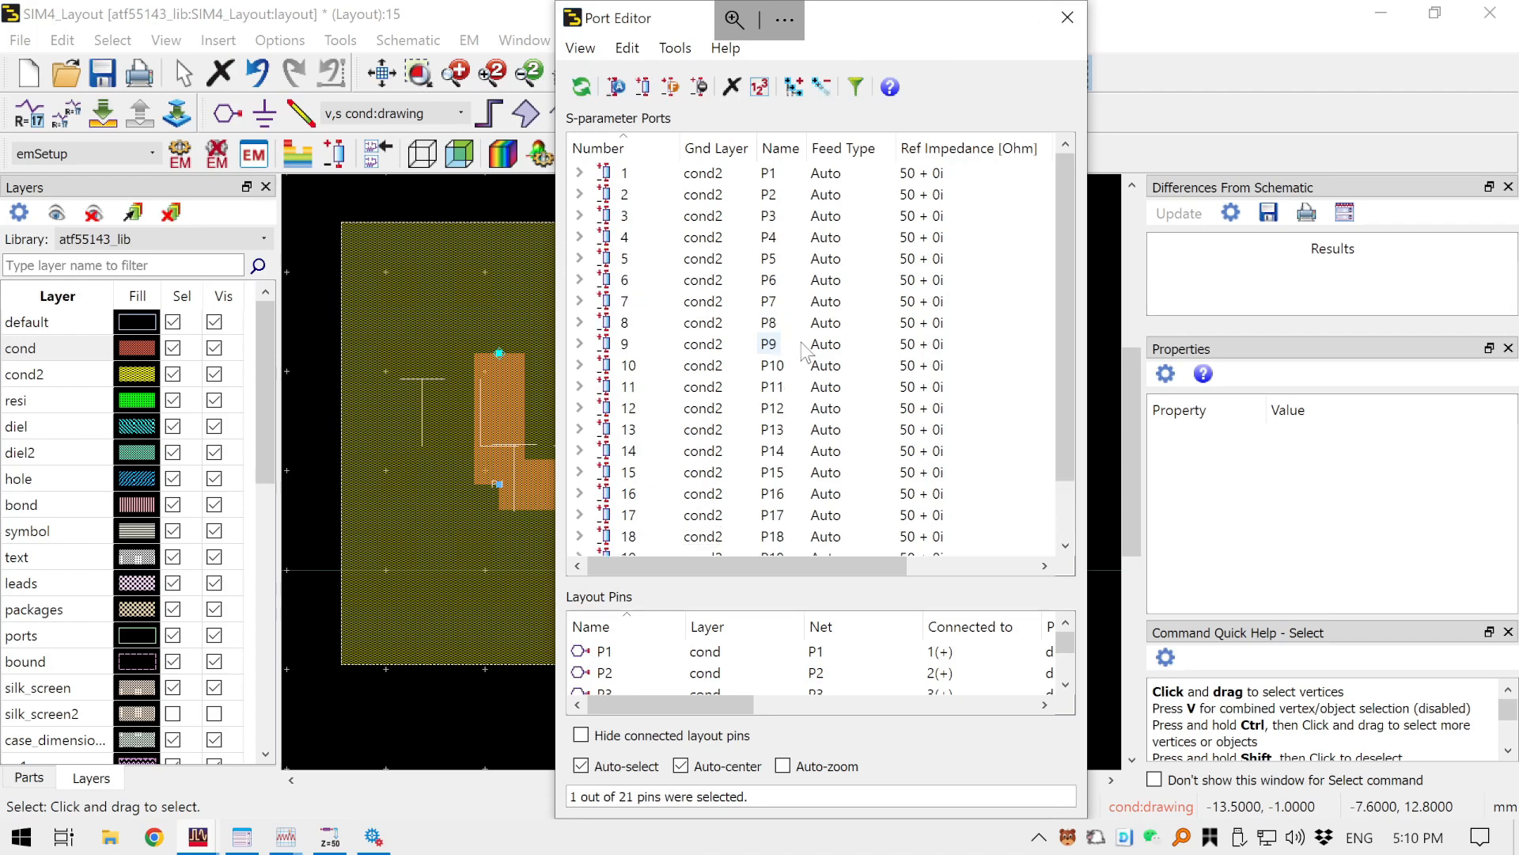
scroll(801, 343, down, 1)
scroll(803, 349, up, 1)
scroll(784, 221, down, 1)
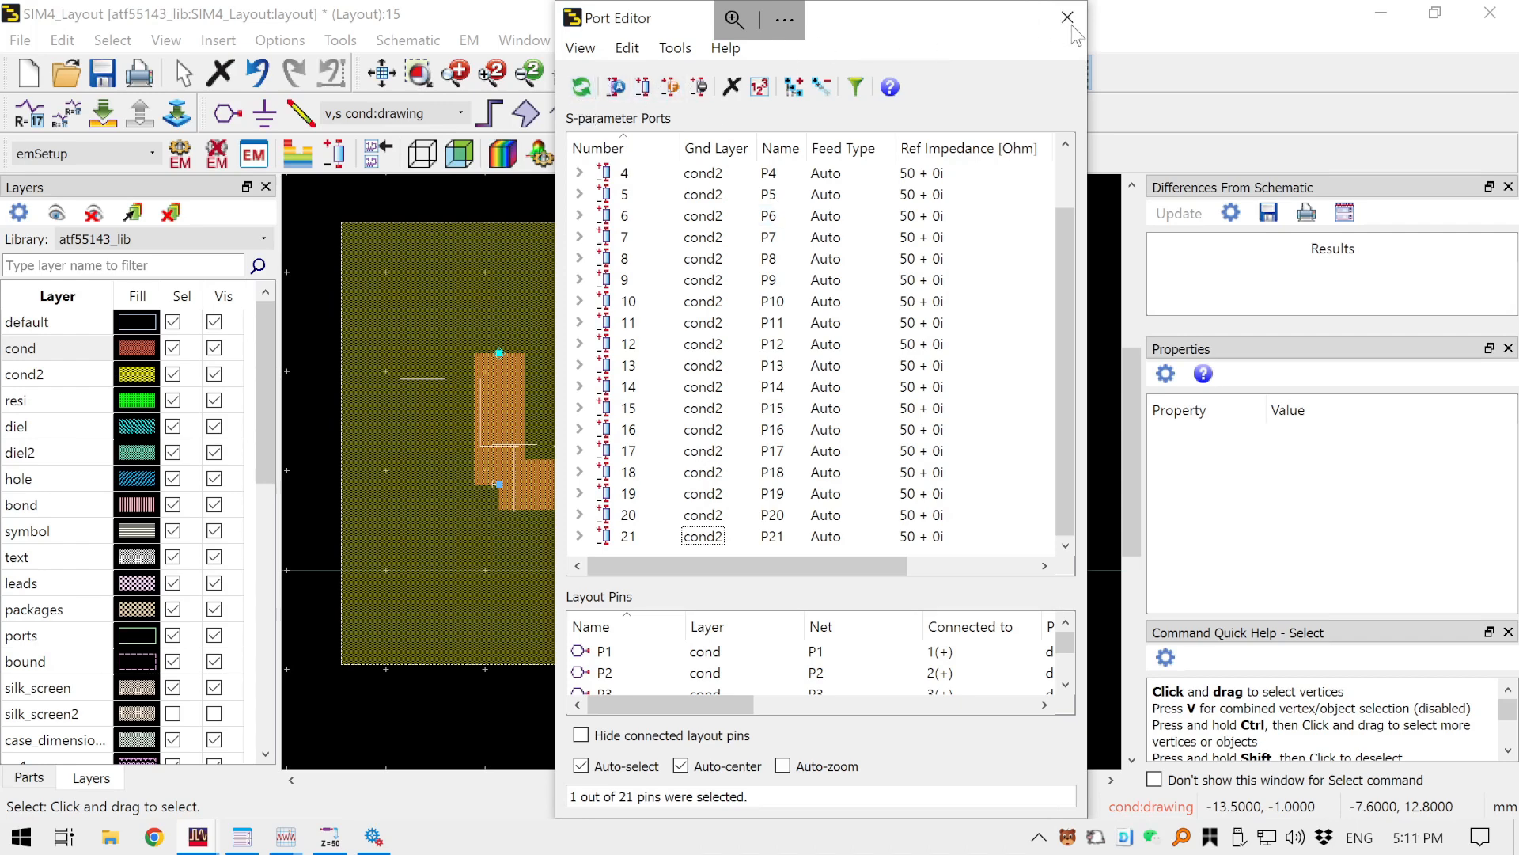
- Refresh and close the Port Editor, and save the SIM4_Layout layout
click(582, 88)
click(1068, 17)
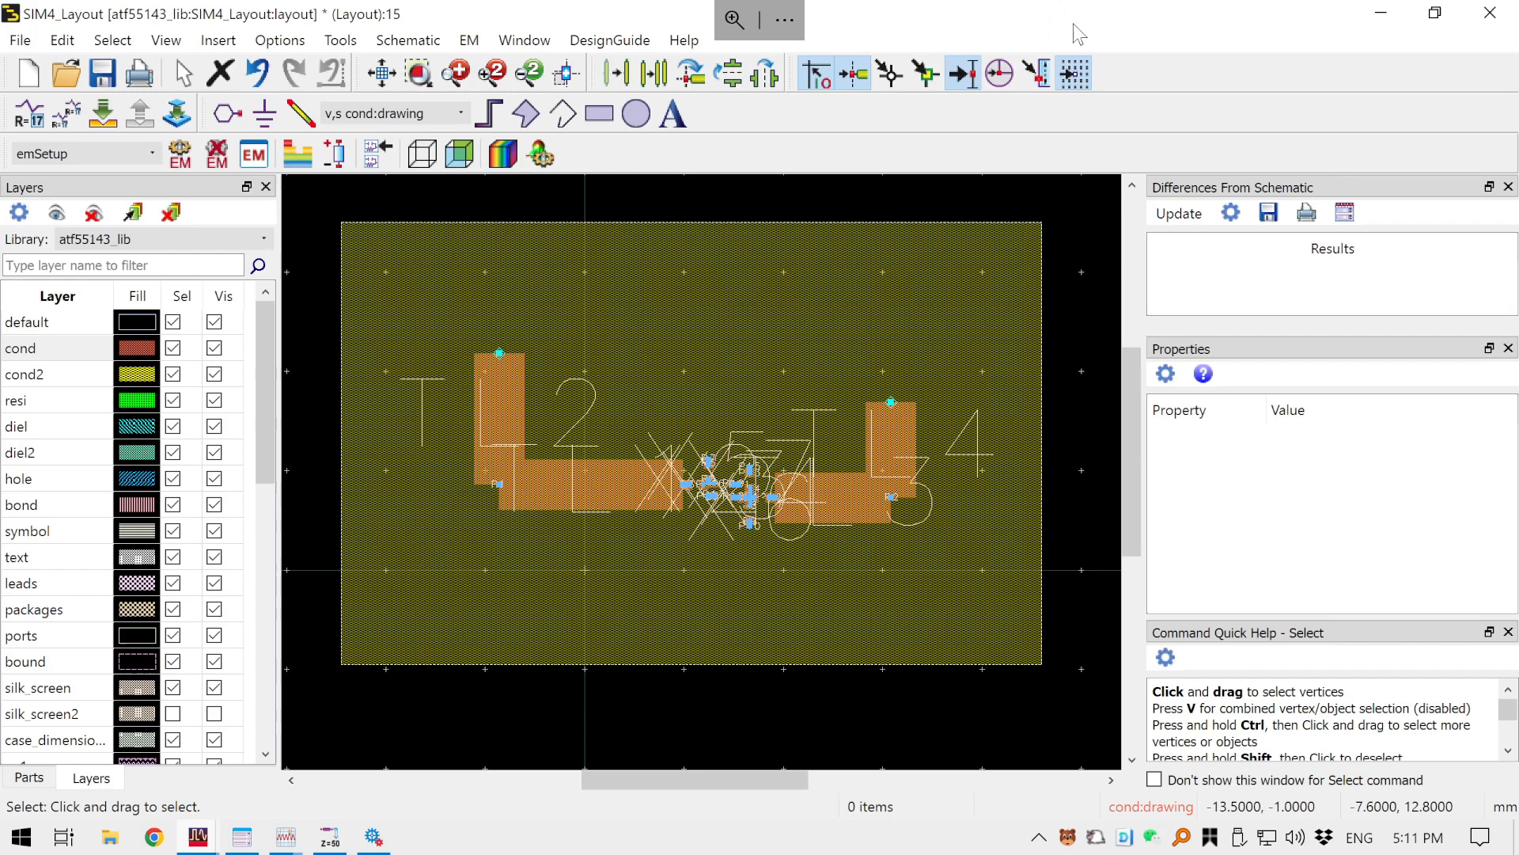
click(102, 74)
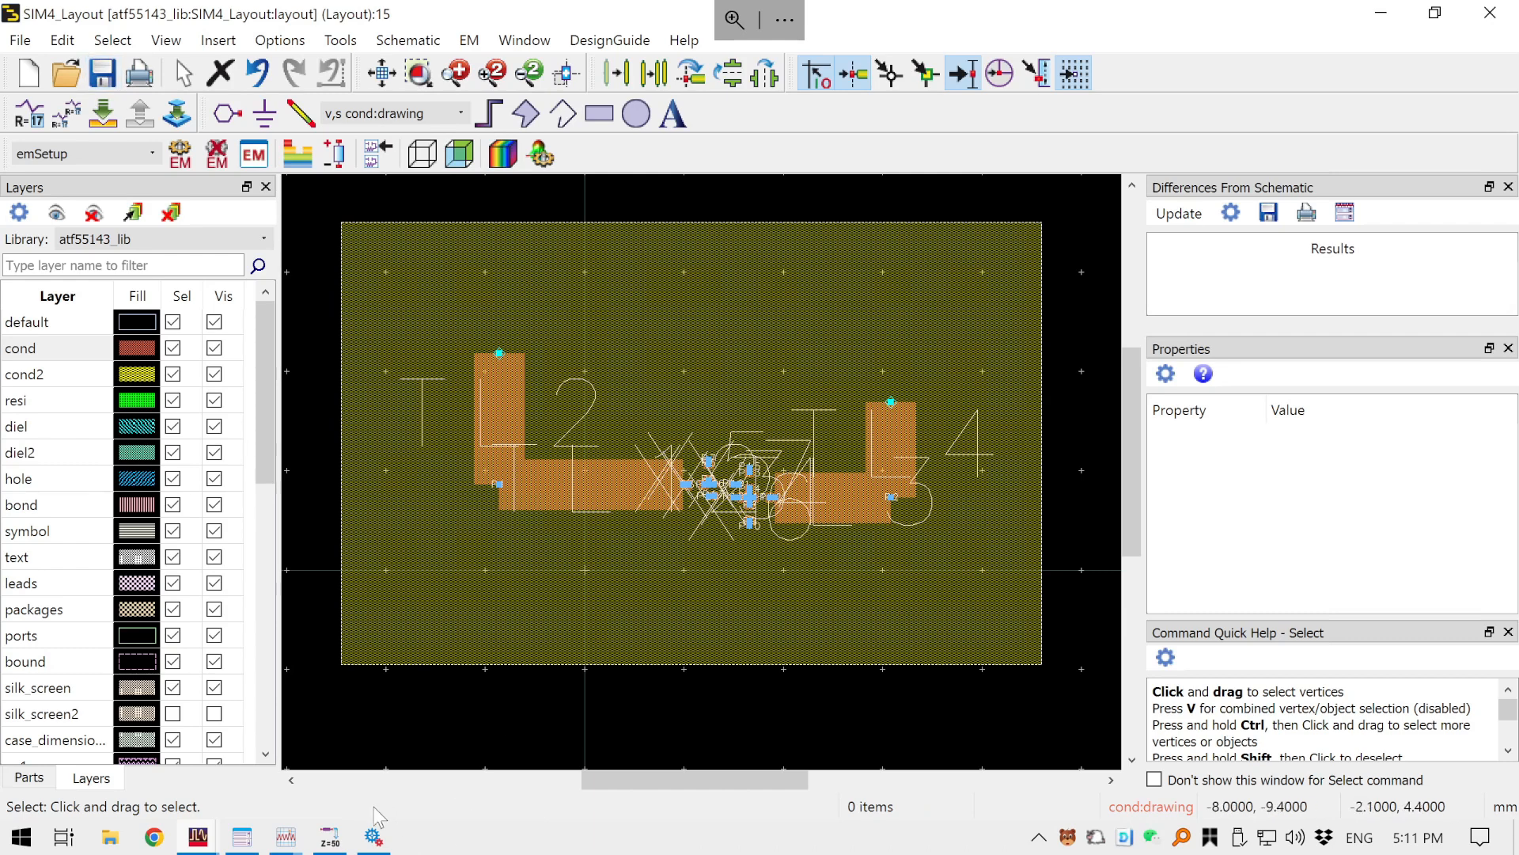
- Reopen the EM setup, accept the port information reloaded from the layout, and refresh the port list to check its ground layers
click(253, 156)
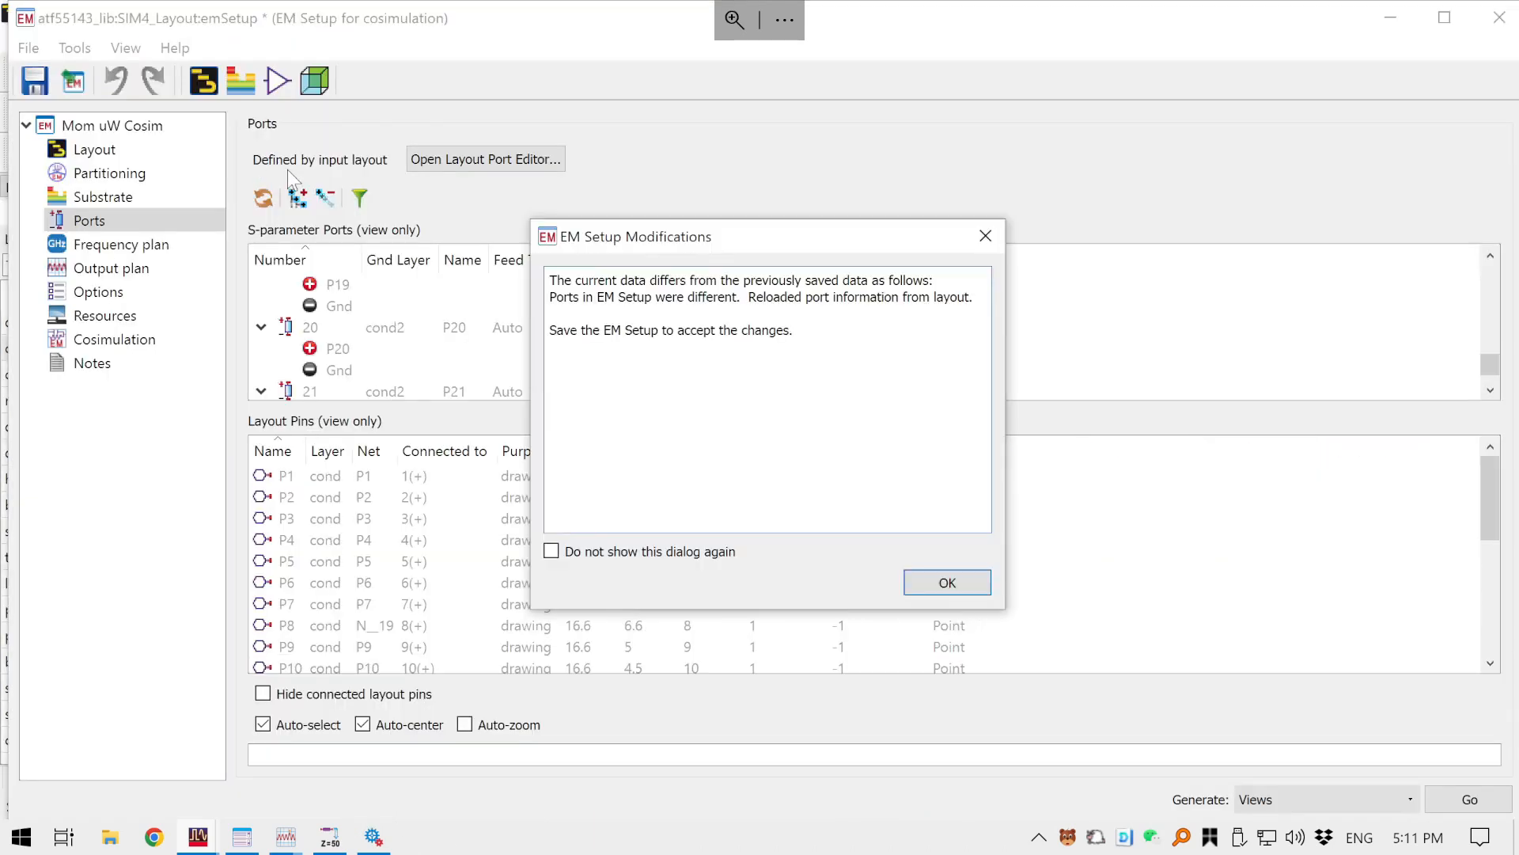
click(947, 583)
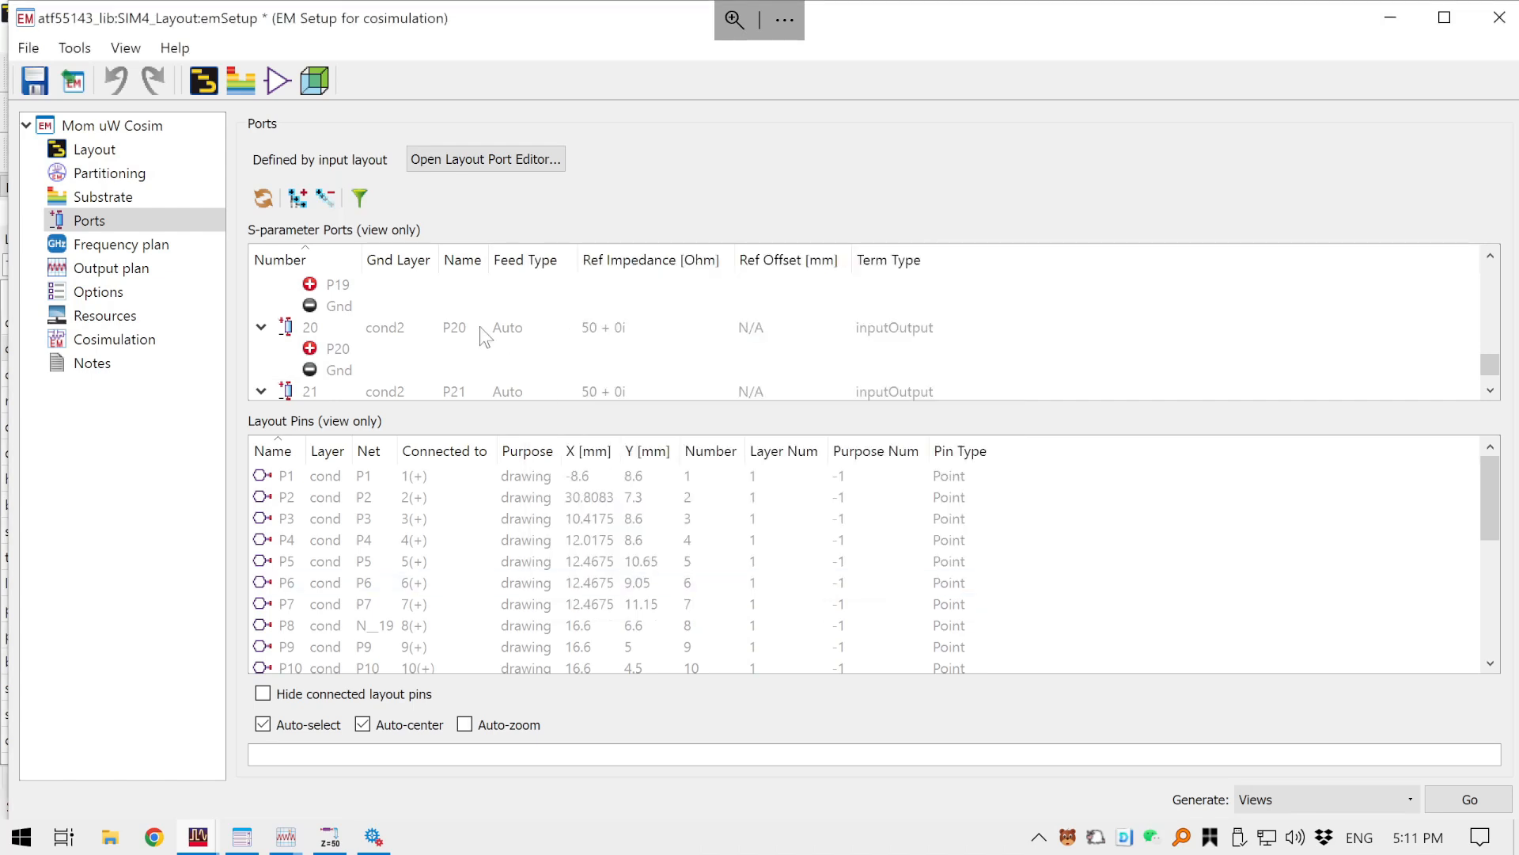
click(263, 197)
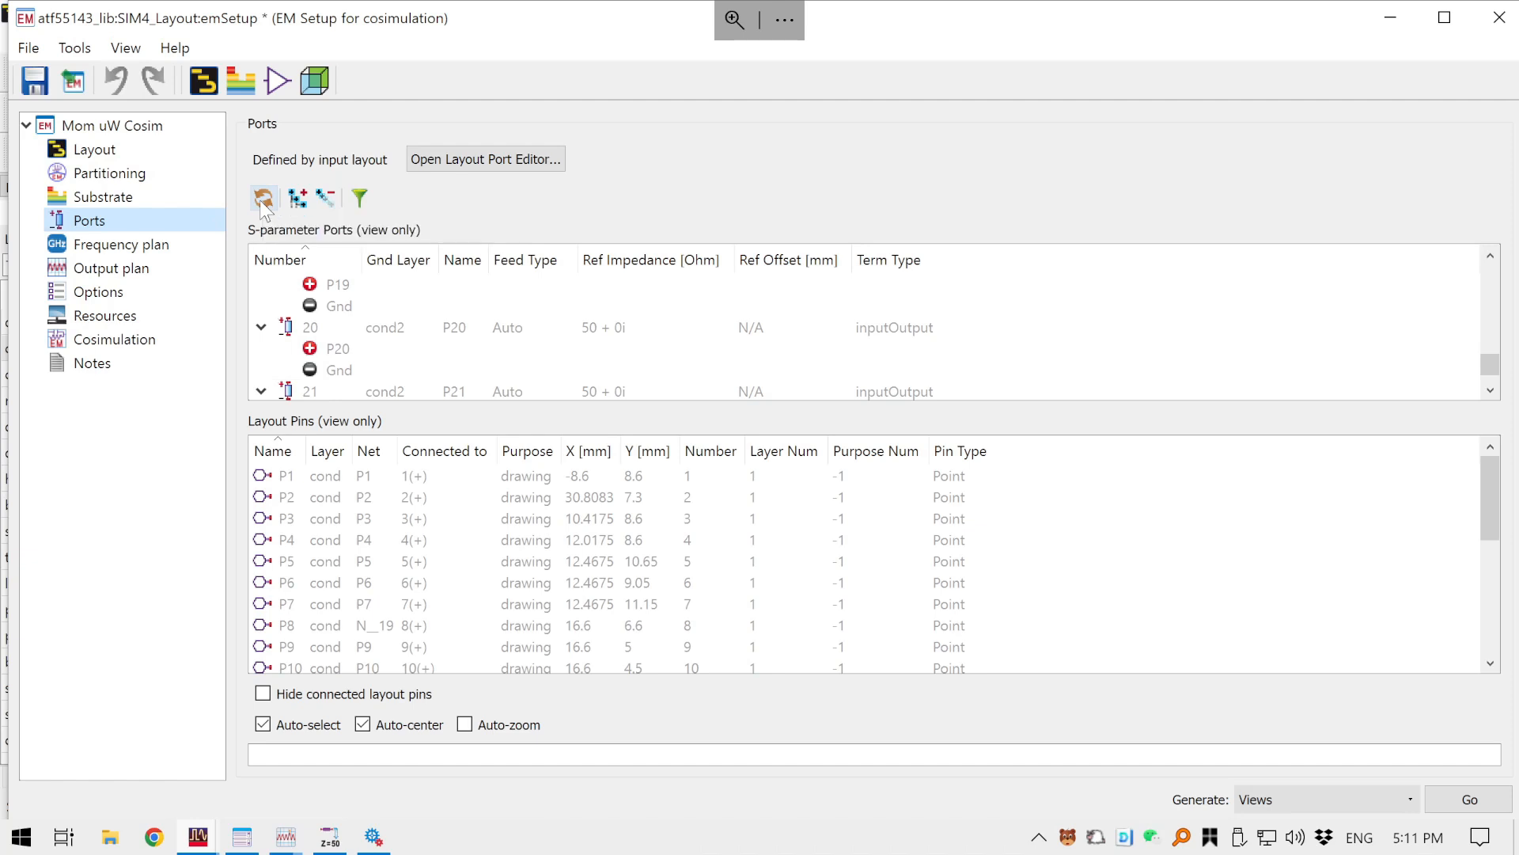
scroll(403, 312, up, 5)
scroll(403, 312, down, 6)
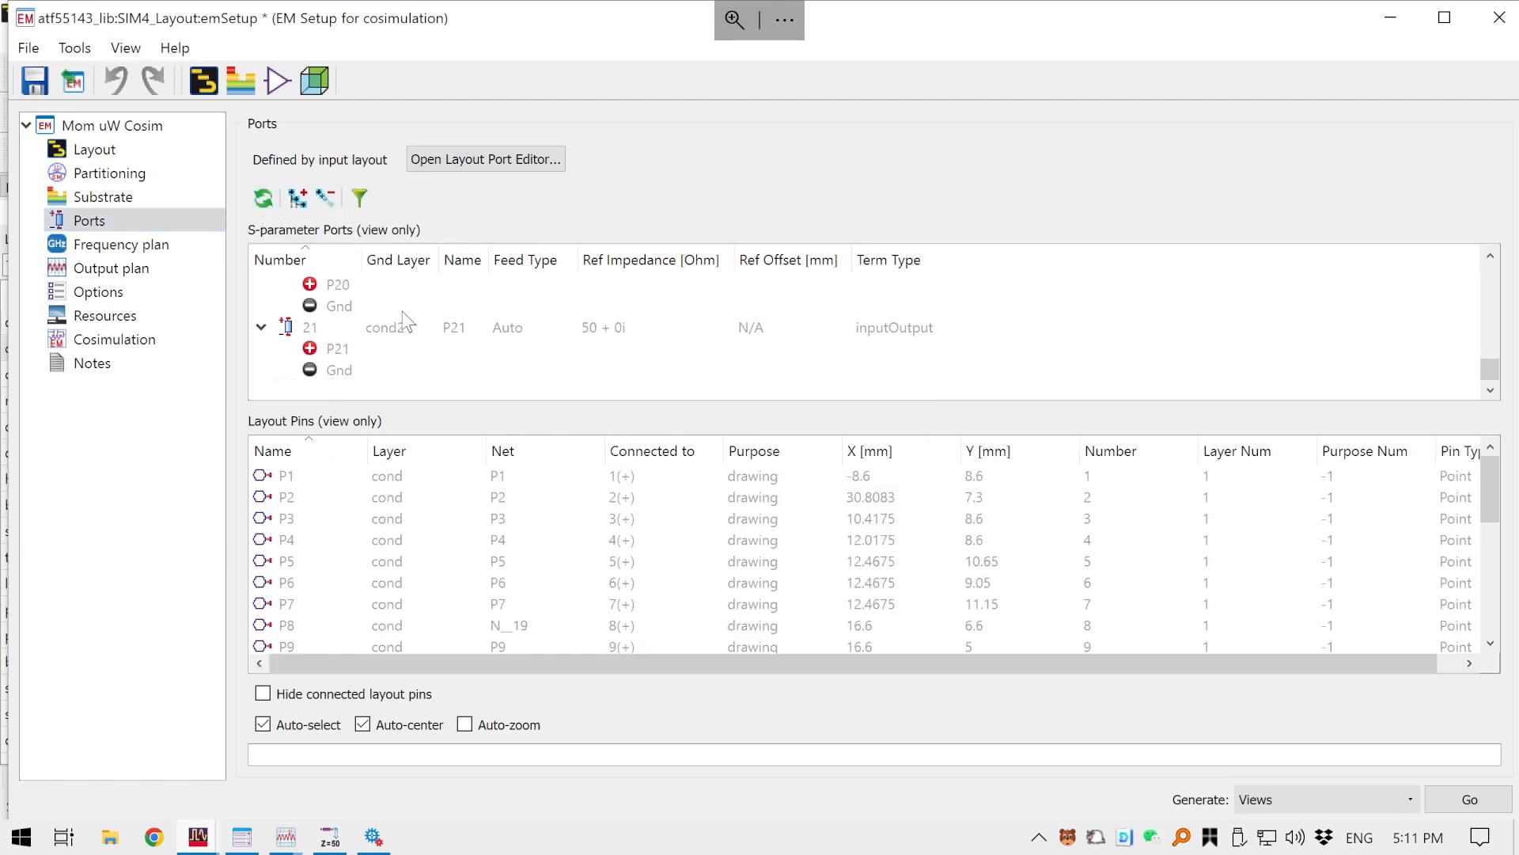
scroll(408, 314, up, 12)
scroll(411, 323, up, 8)
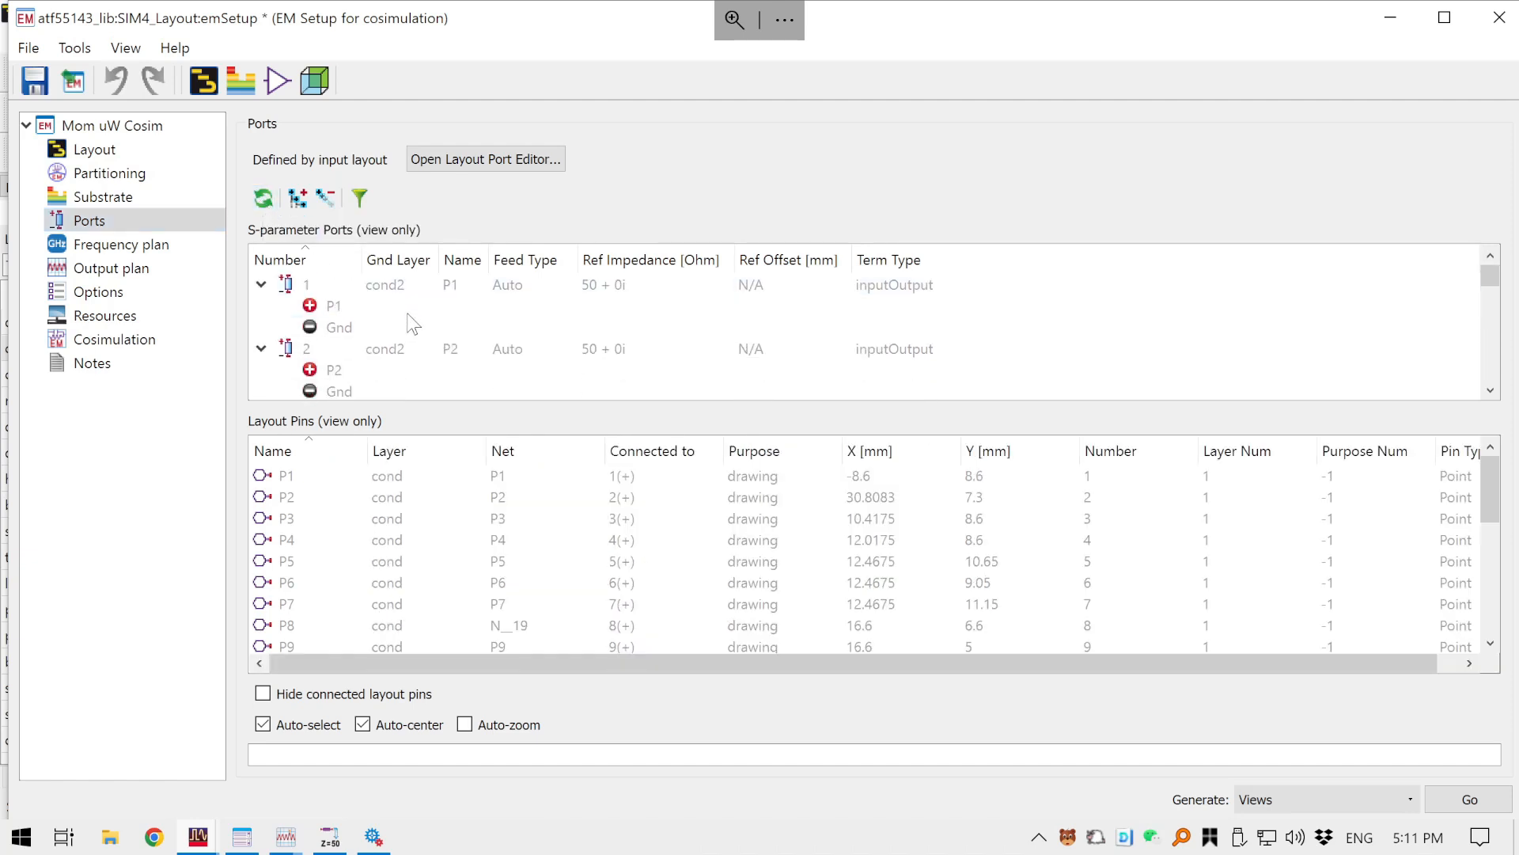
- Generate the EM cosimulation views for SIM4_Layout, overwriting the existing emCosim cellview and cell
click(139, 149)
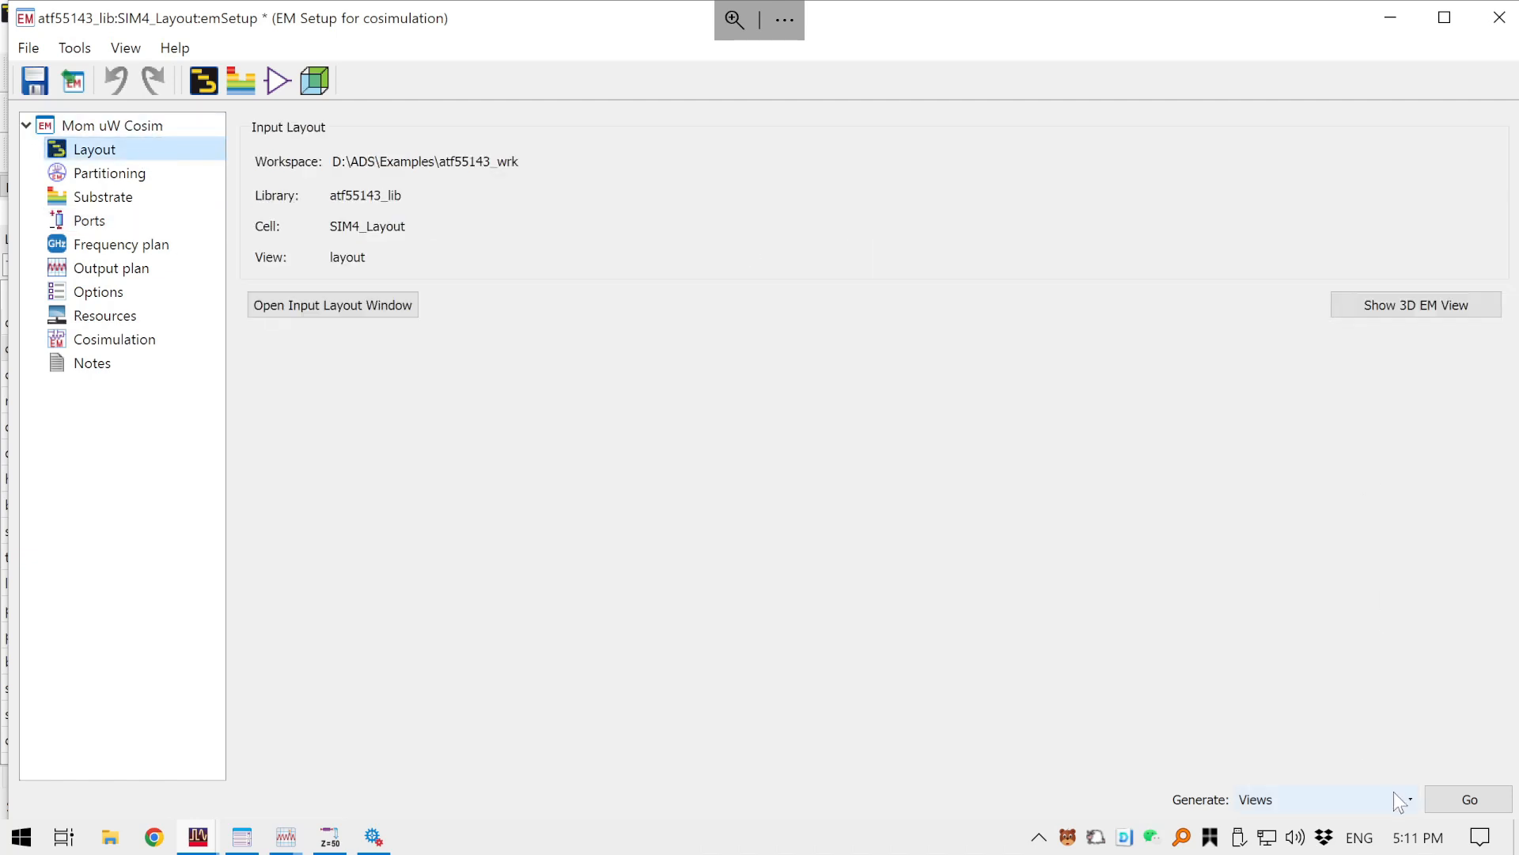
click(1460, 801)
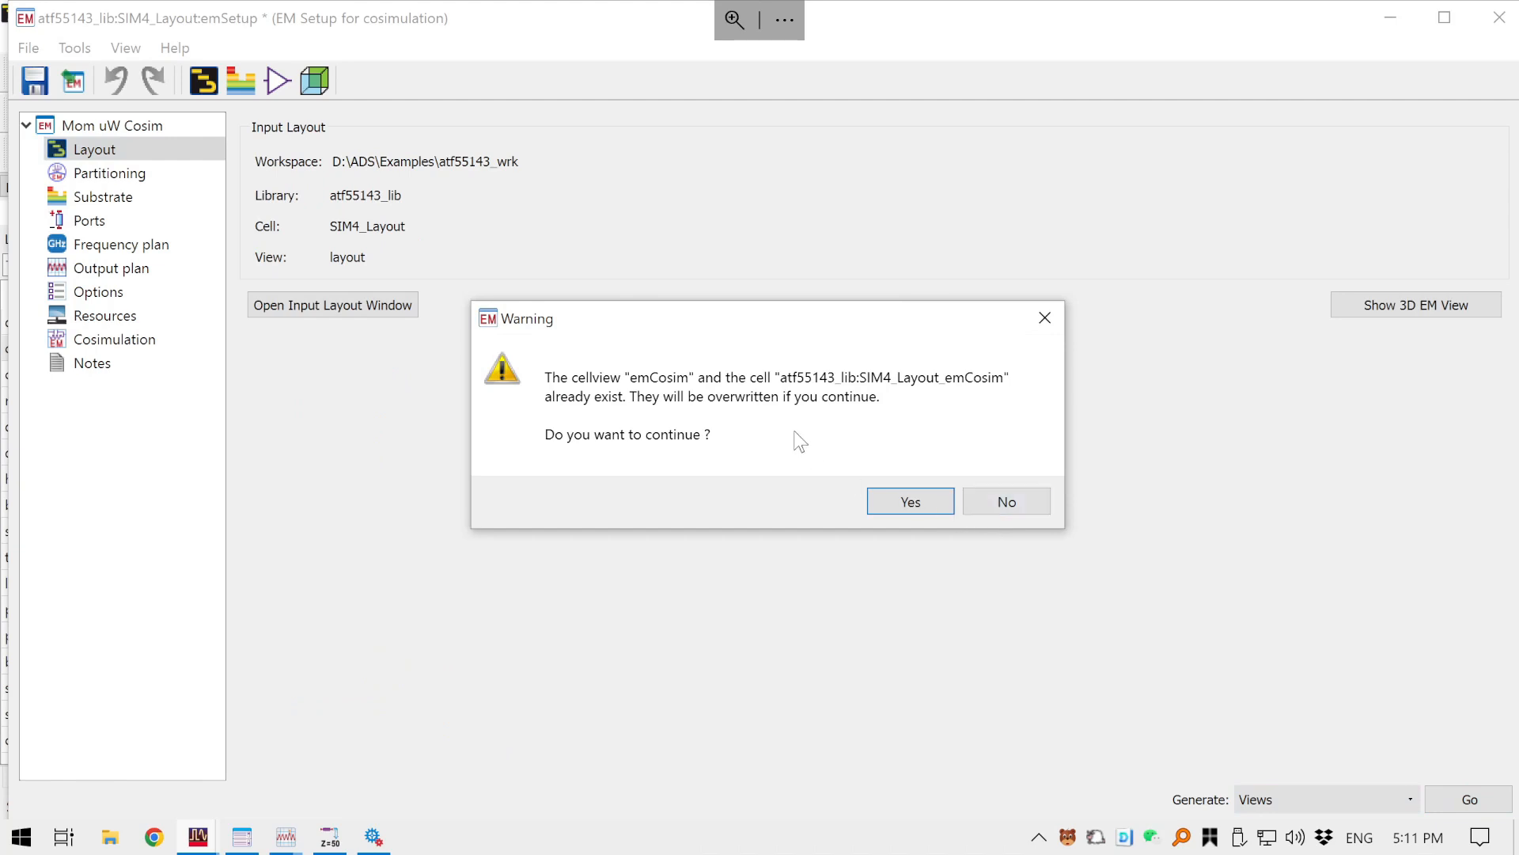
click(921, 497)
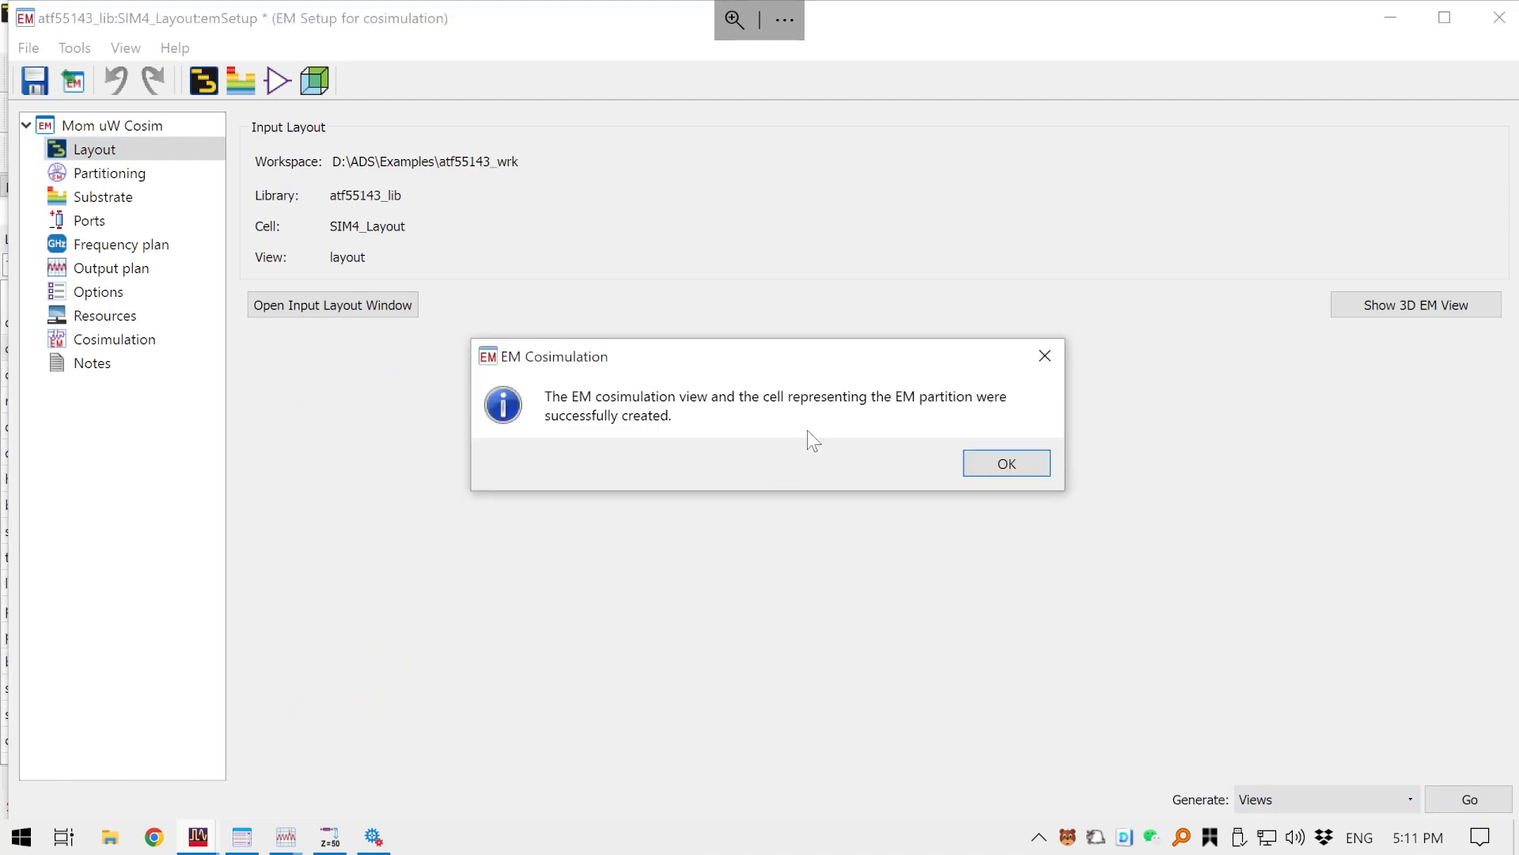
click(993, 470)
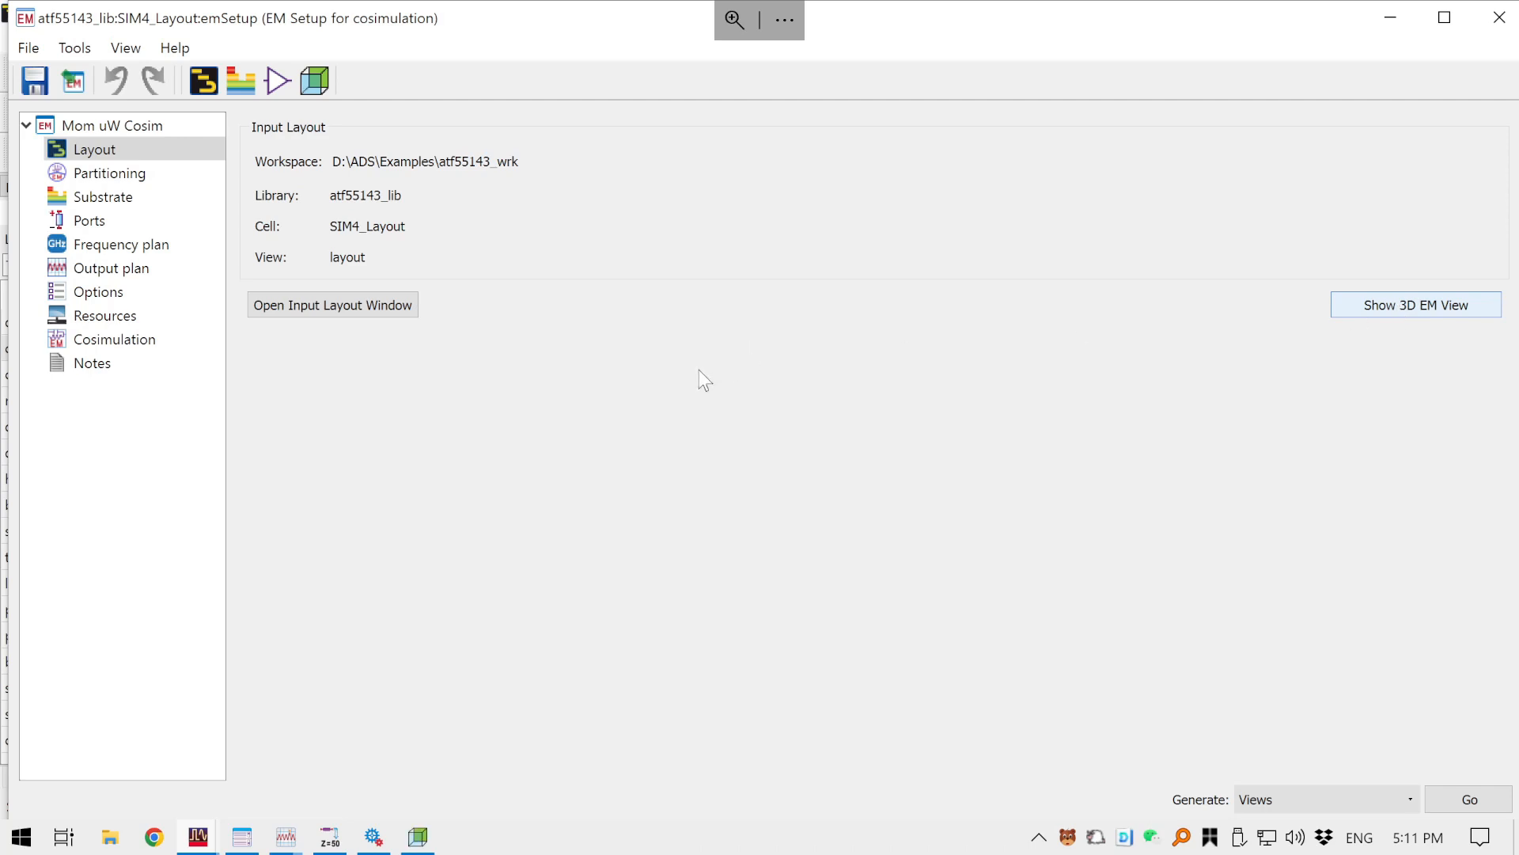
- Show the 3D EM view of SIM4_Layout and turn off shading for __SubstrateLayer1, cond2 and cond
mouse_move(430, 841)
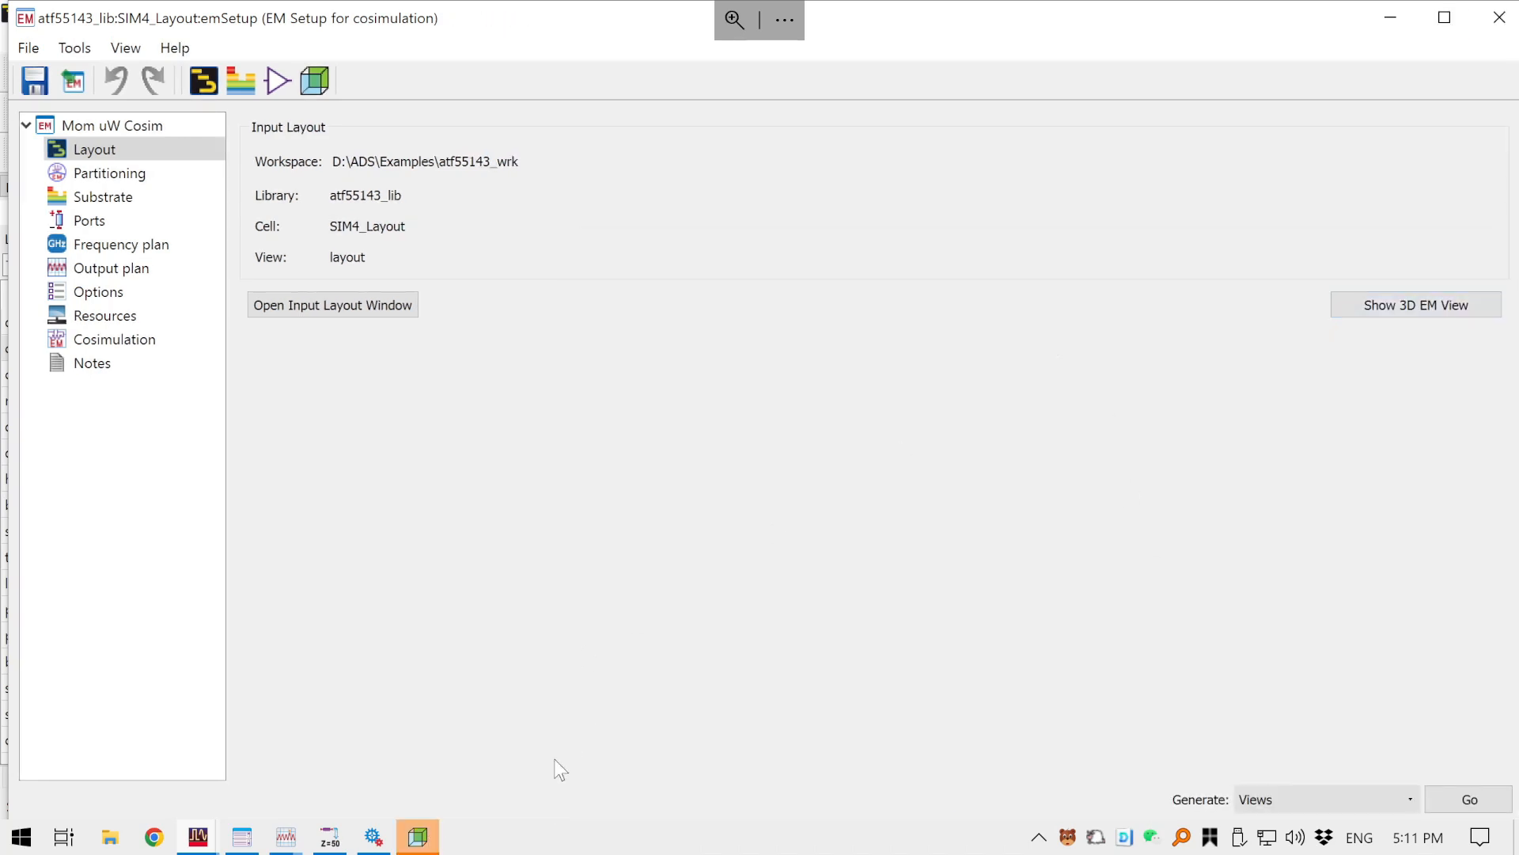
click(418, 836)
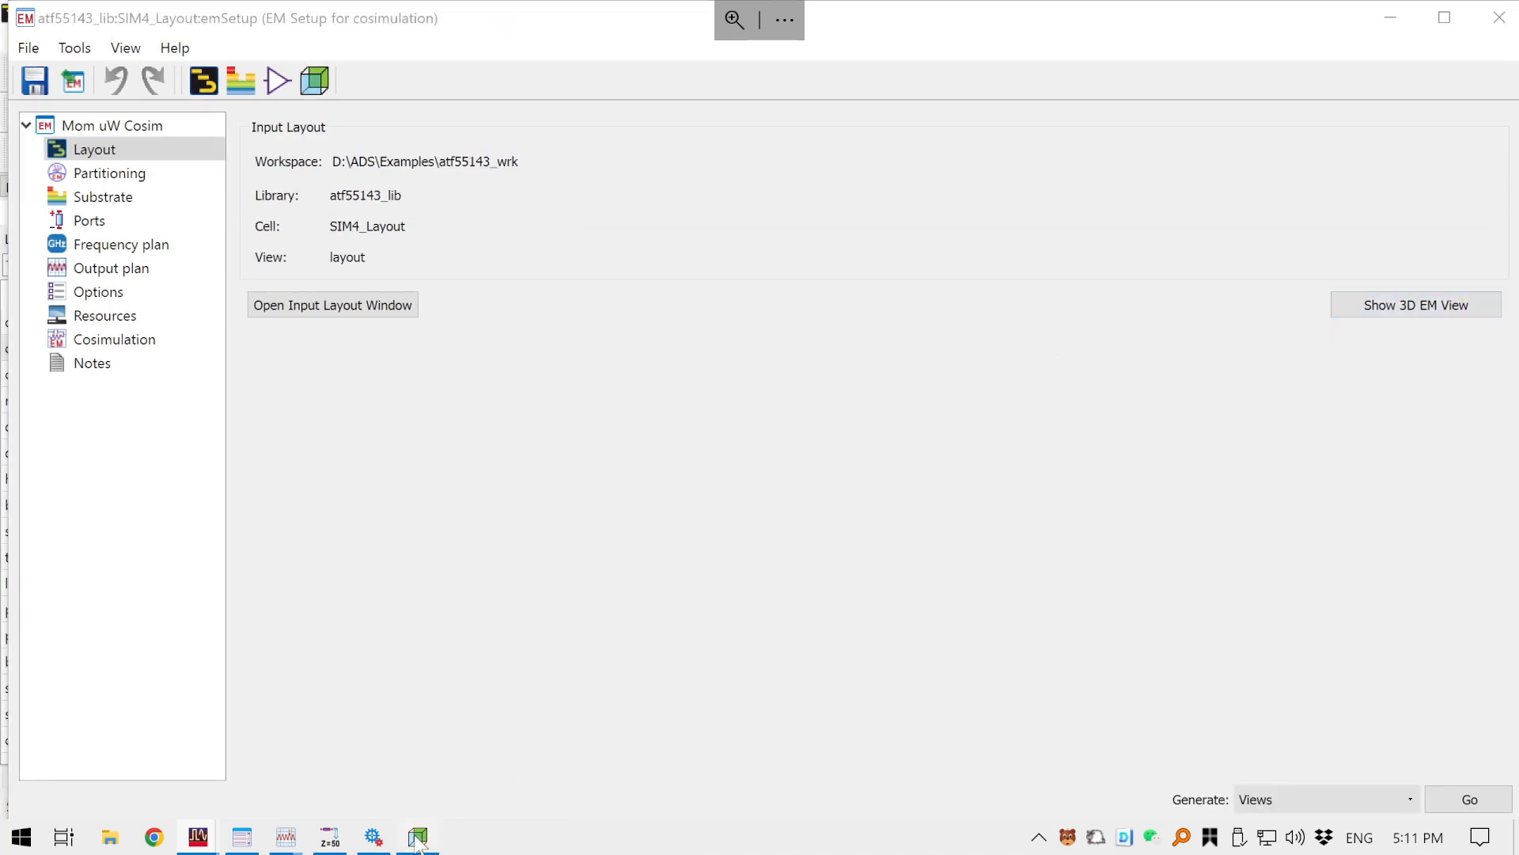
click(1498, 252)
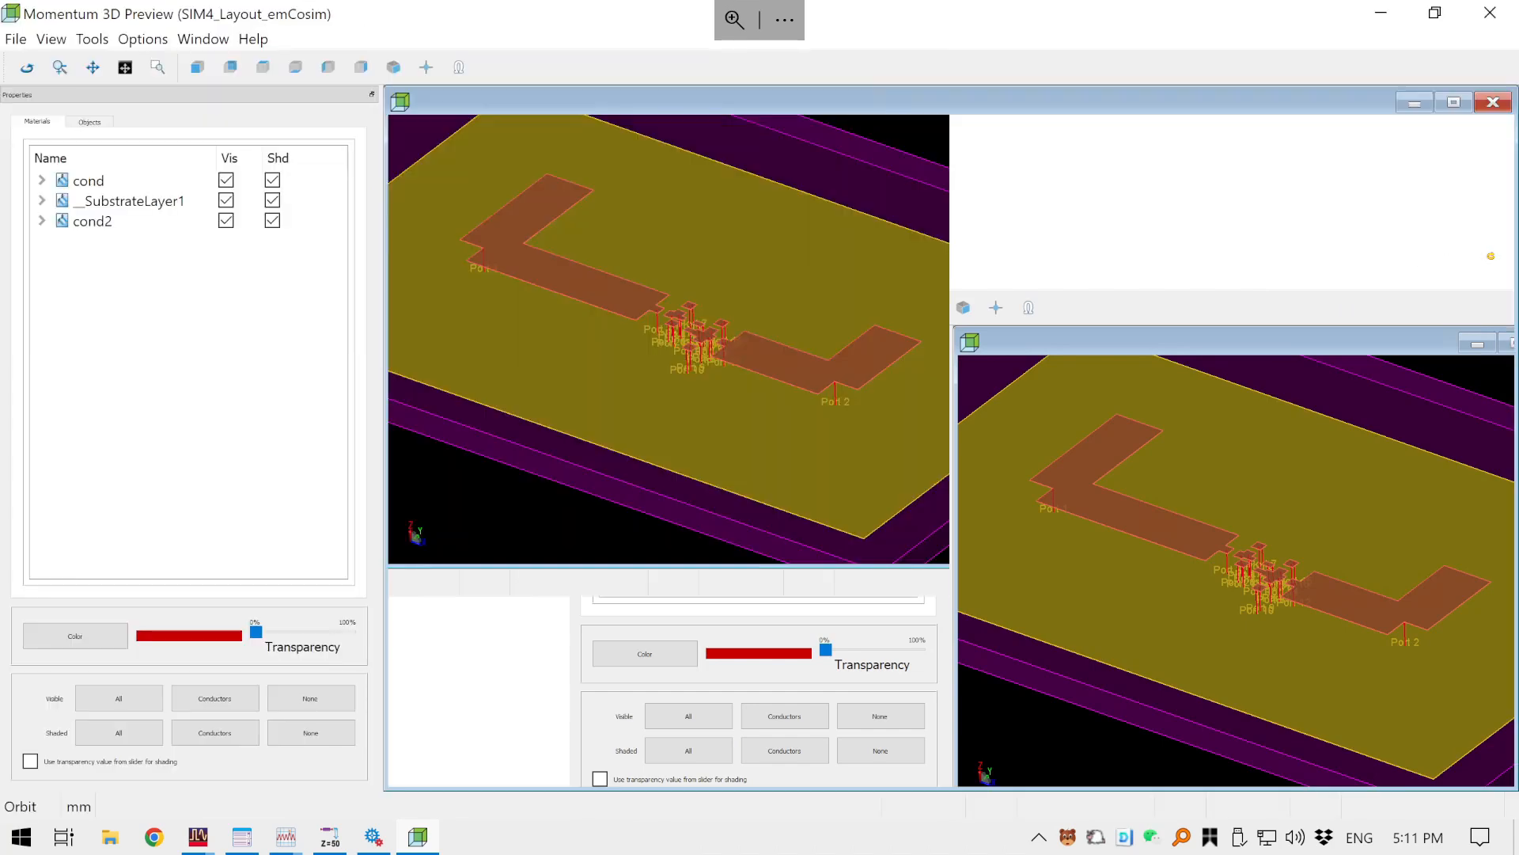
drag(1006, 593, 489, 448)
drag(912, 526, 924, 436)
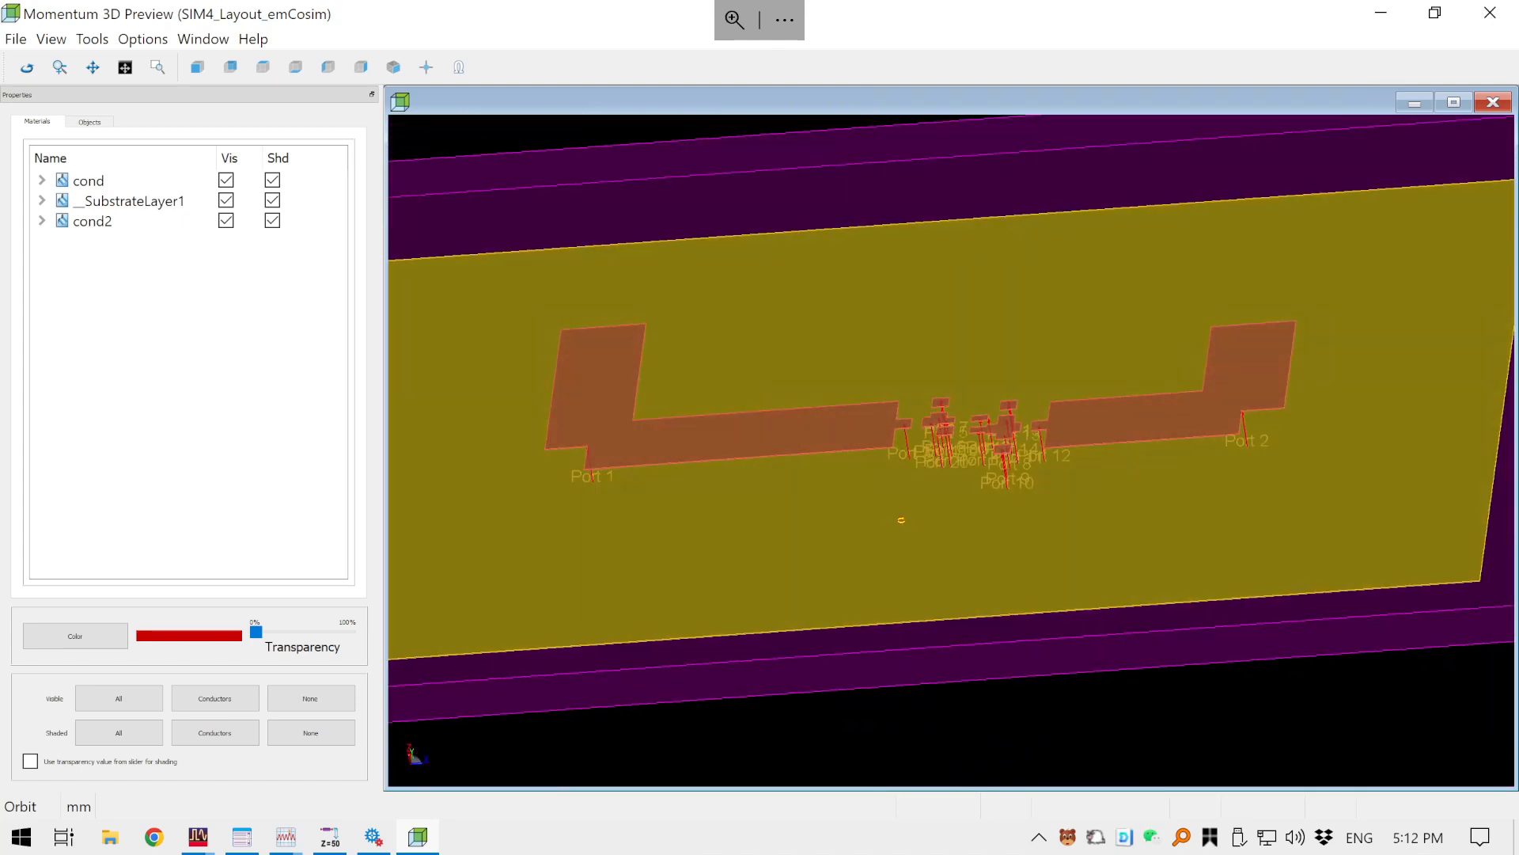
click(272, 201)
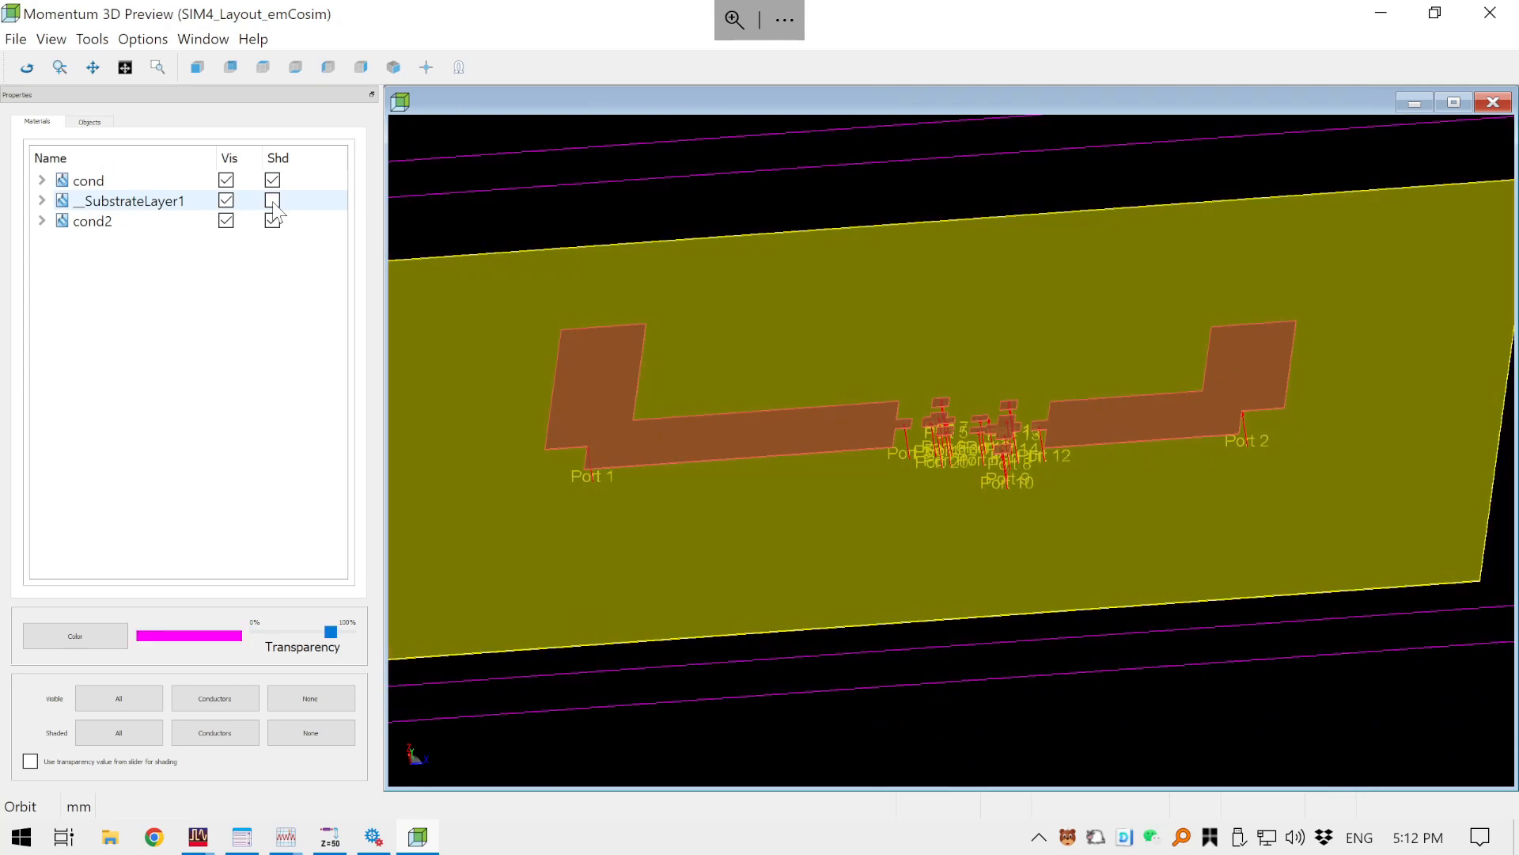
click(272, 221)
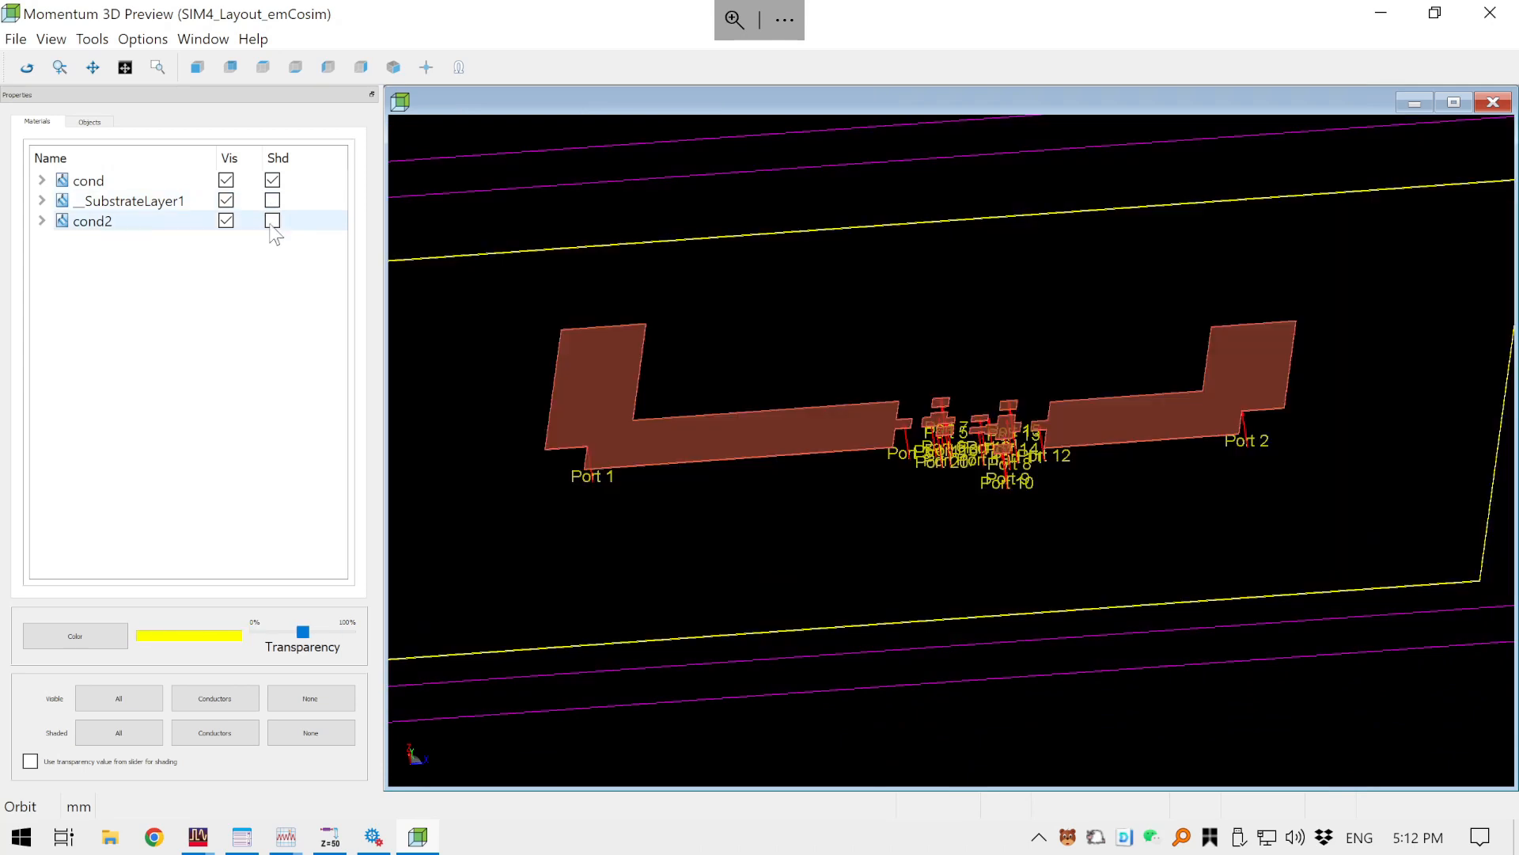
click(274, 180)
click(273, 181)
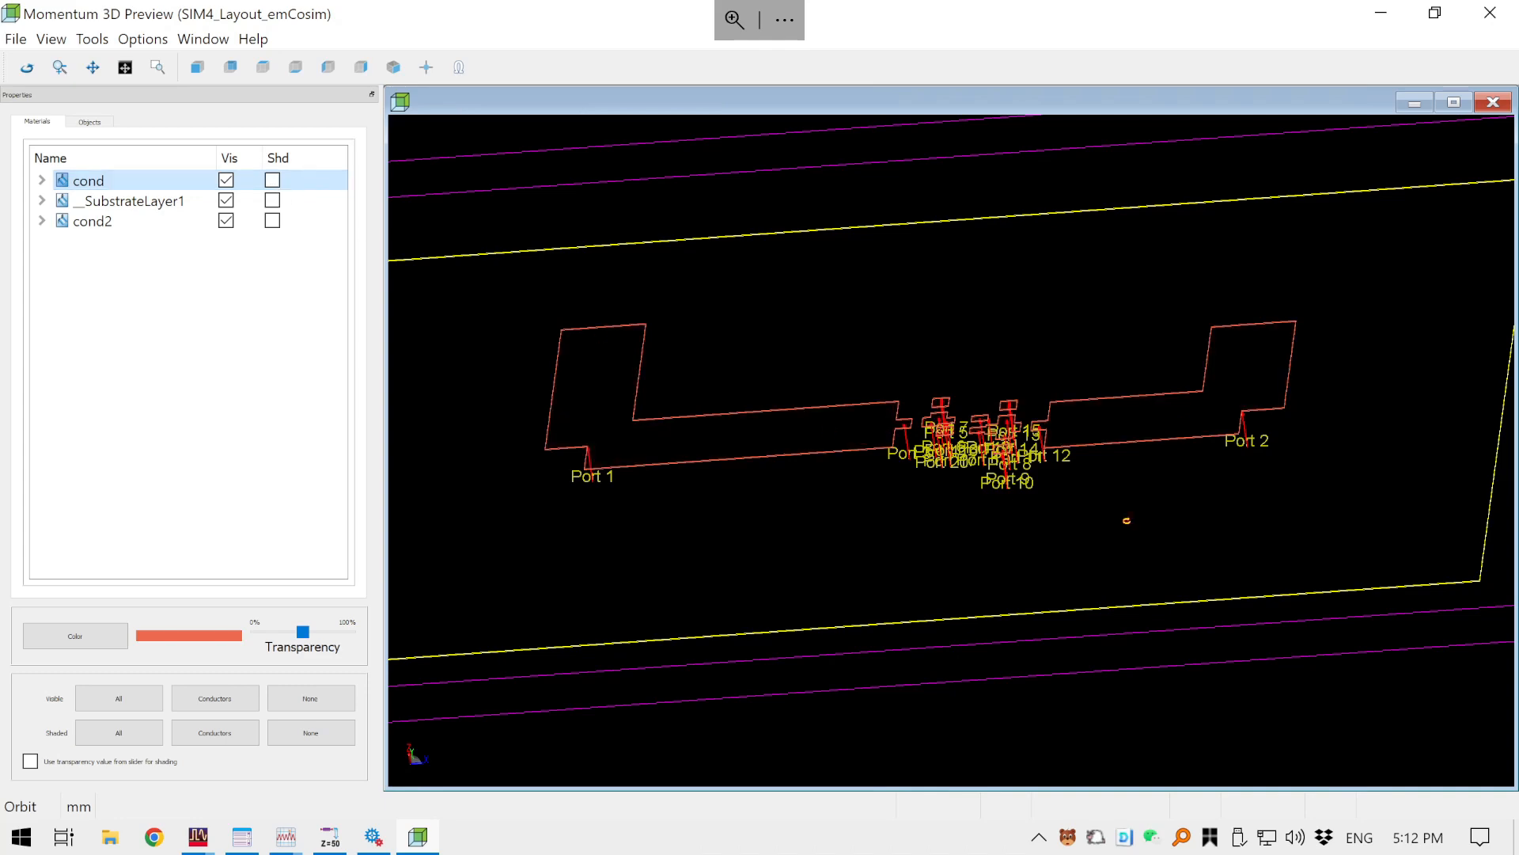
- Examine the port placement around the central pads and along the traces in the 3D preview, and close the preview
scroll(1007, 475, up, 5)
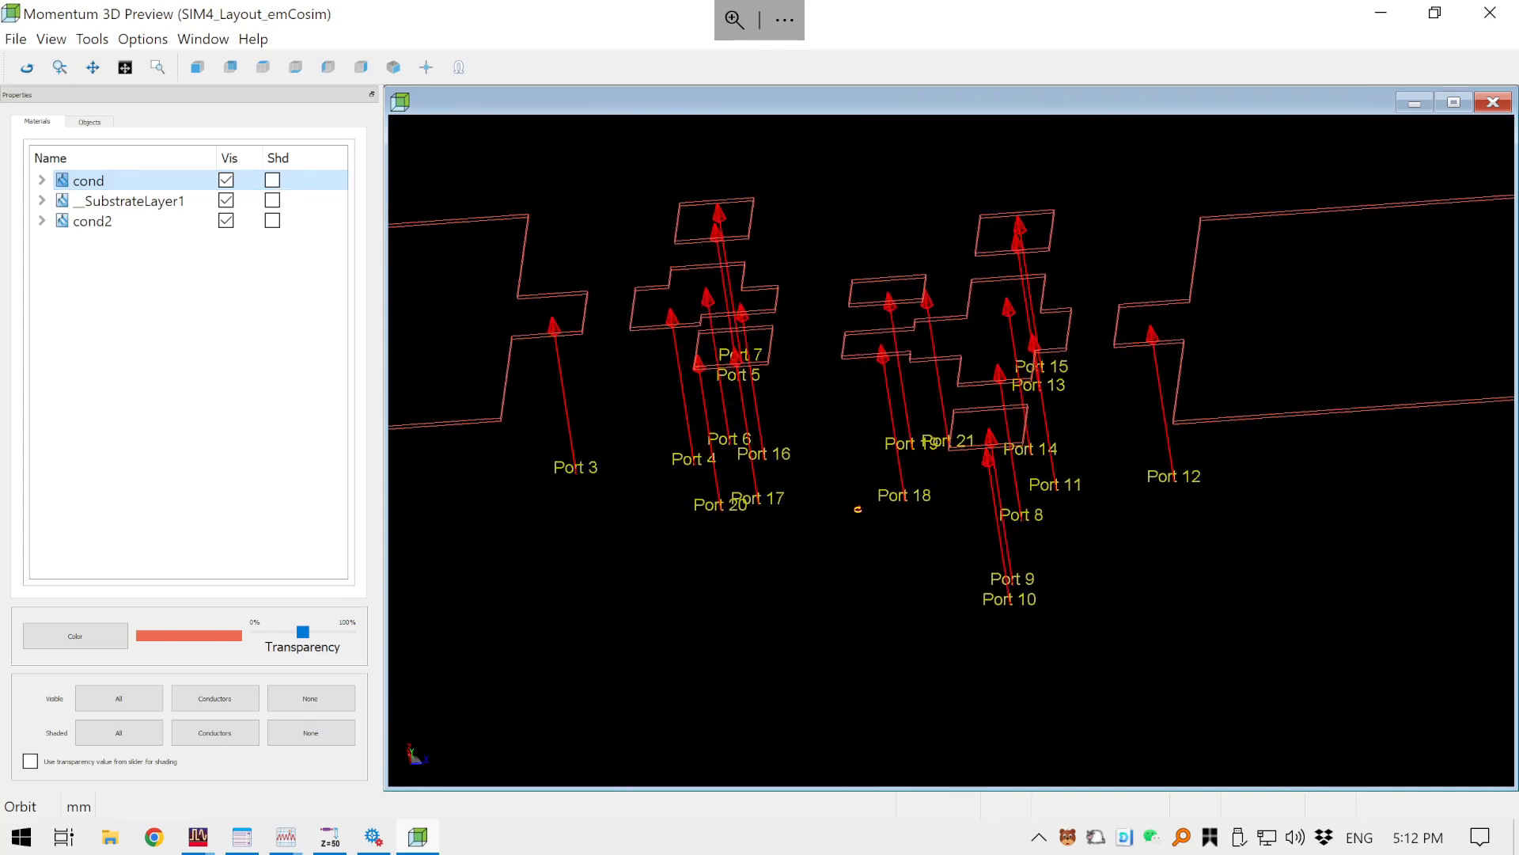
drag(857, 472, 906, 563)
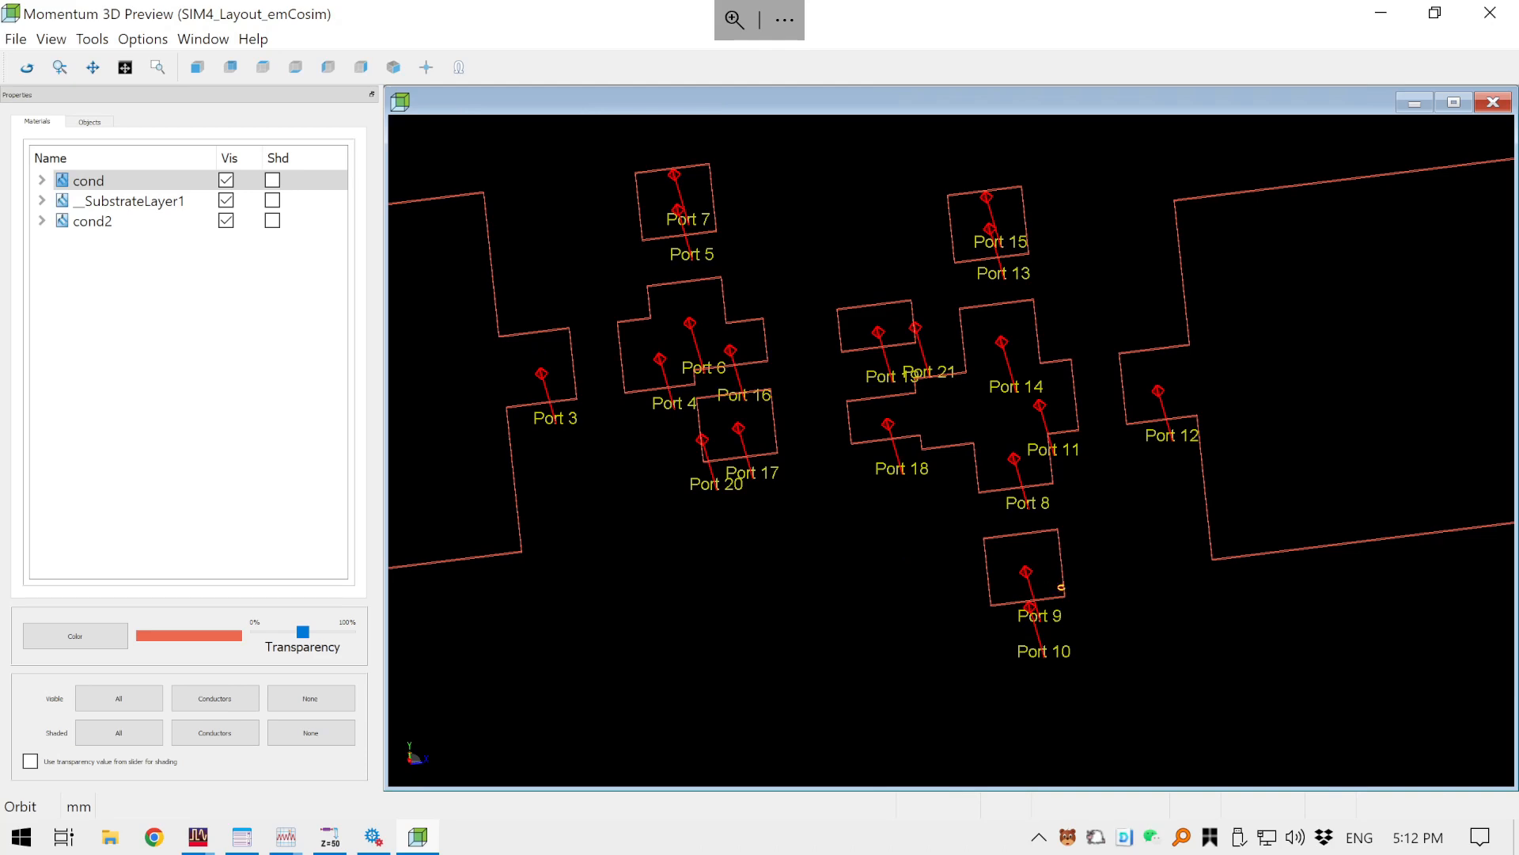
mouse_move(1454, 427)
mouse_down()
mouse_move(1468, 448)
mouse_move(1470, 430)
mouse_move(1457, 451)
mouse_up()
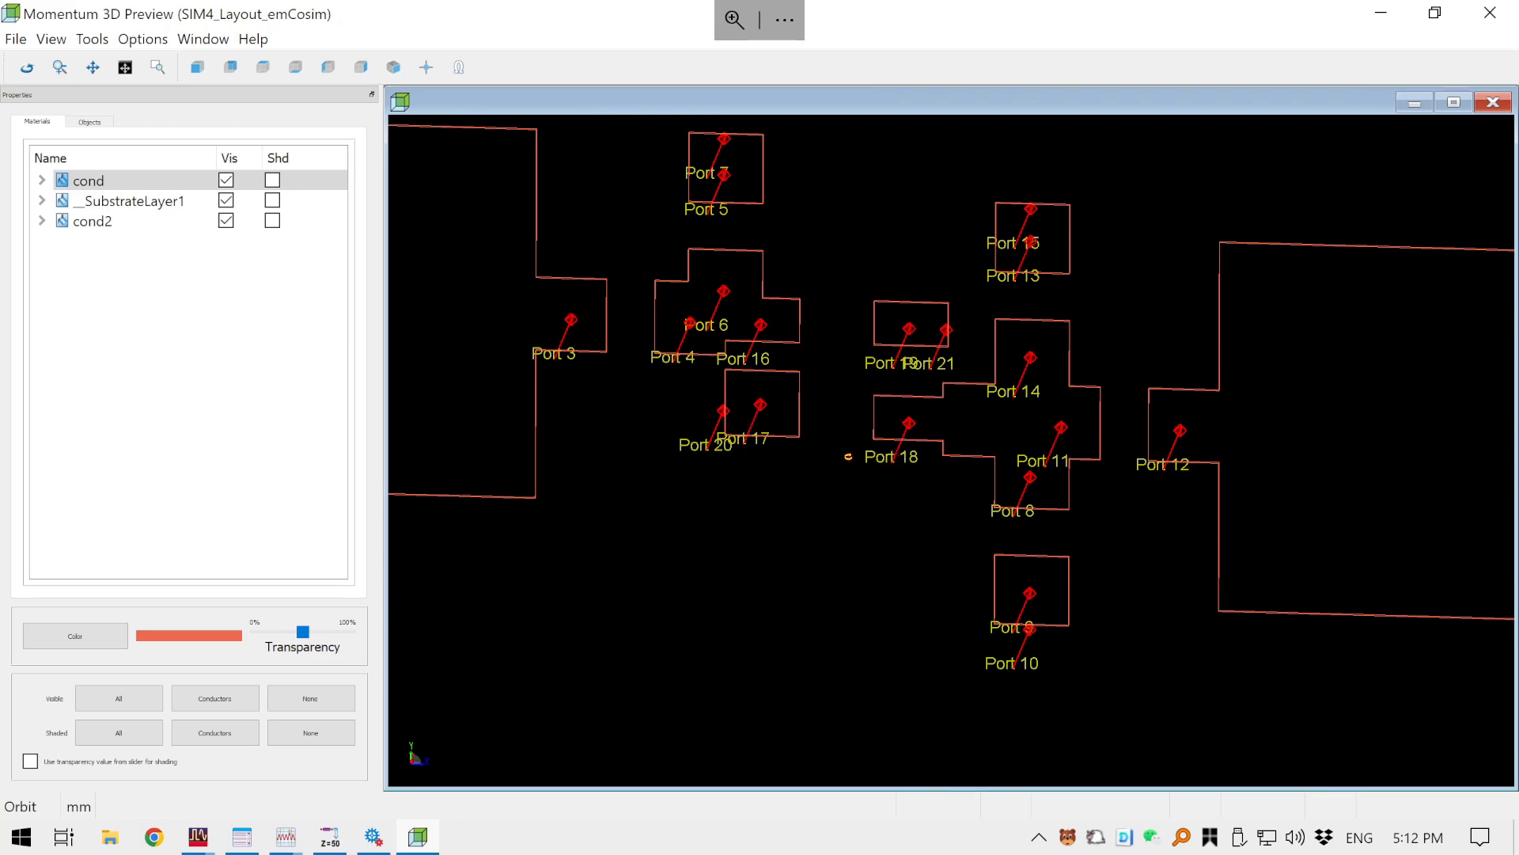
scroll(847, 457, down, 5)
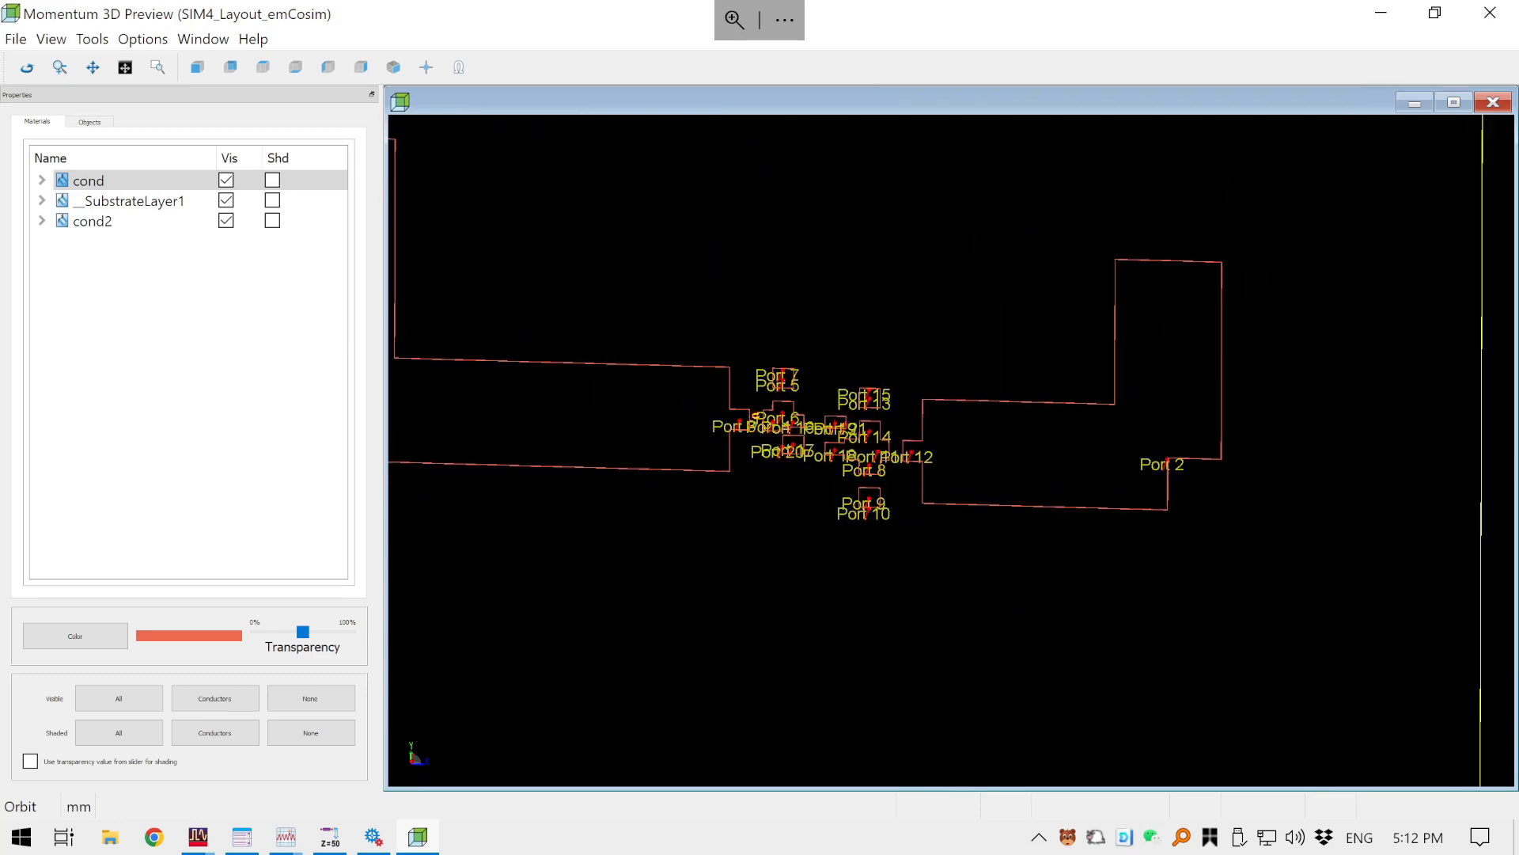
scroll(754, 410, down, 3)
scroll(466, 280, up, 1)
scroll(772, 416, up, 4)
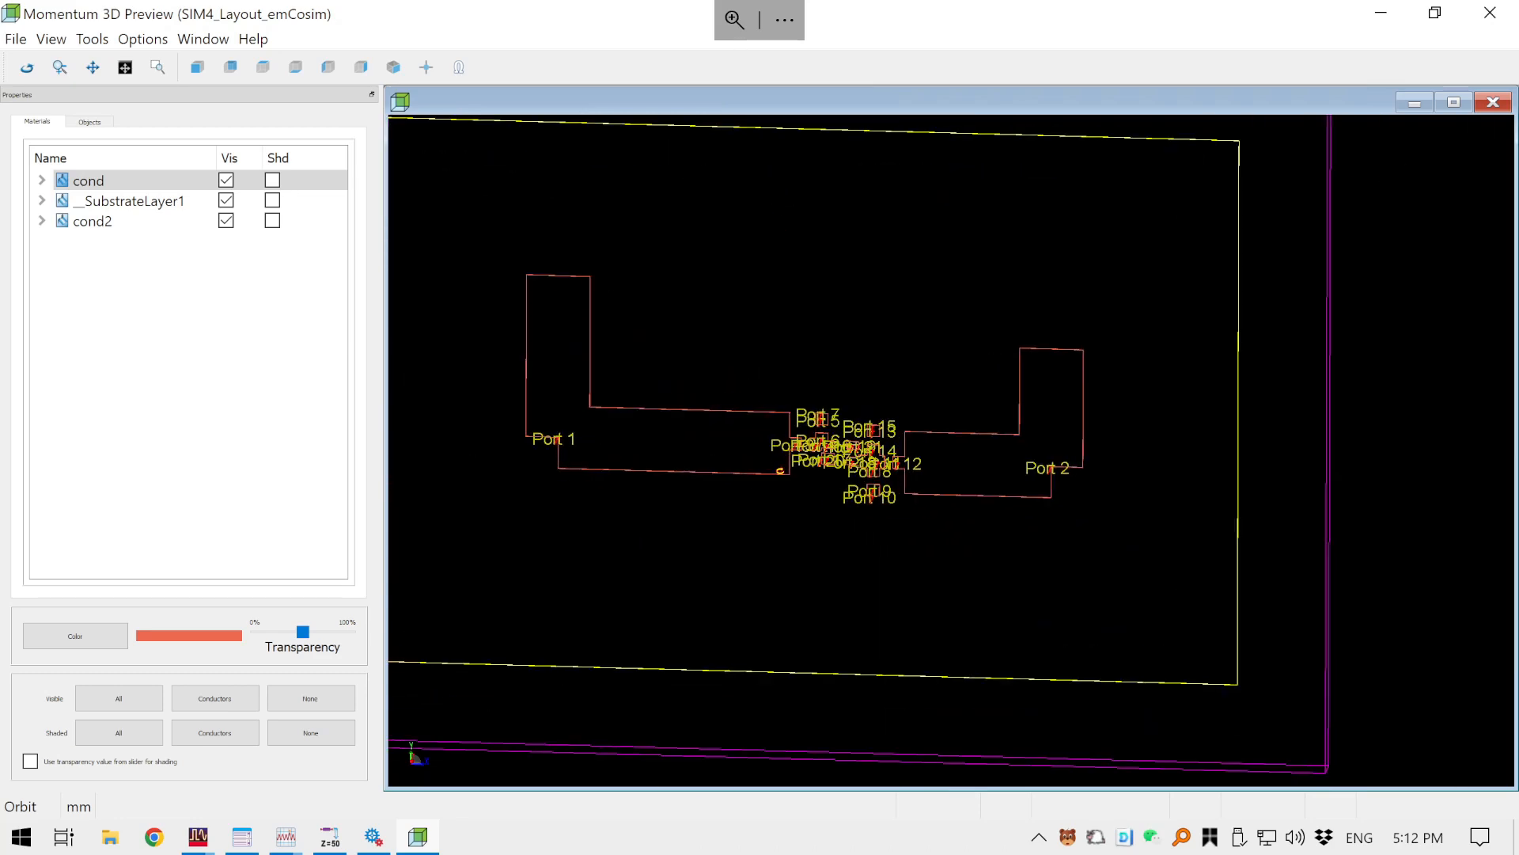
mouse_move(893, 542)
mouse_down()
mouse_move(843, 411)
mouse_move(887, 519)
mouse_up()
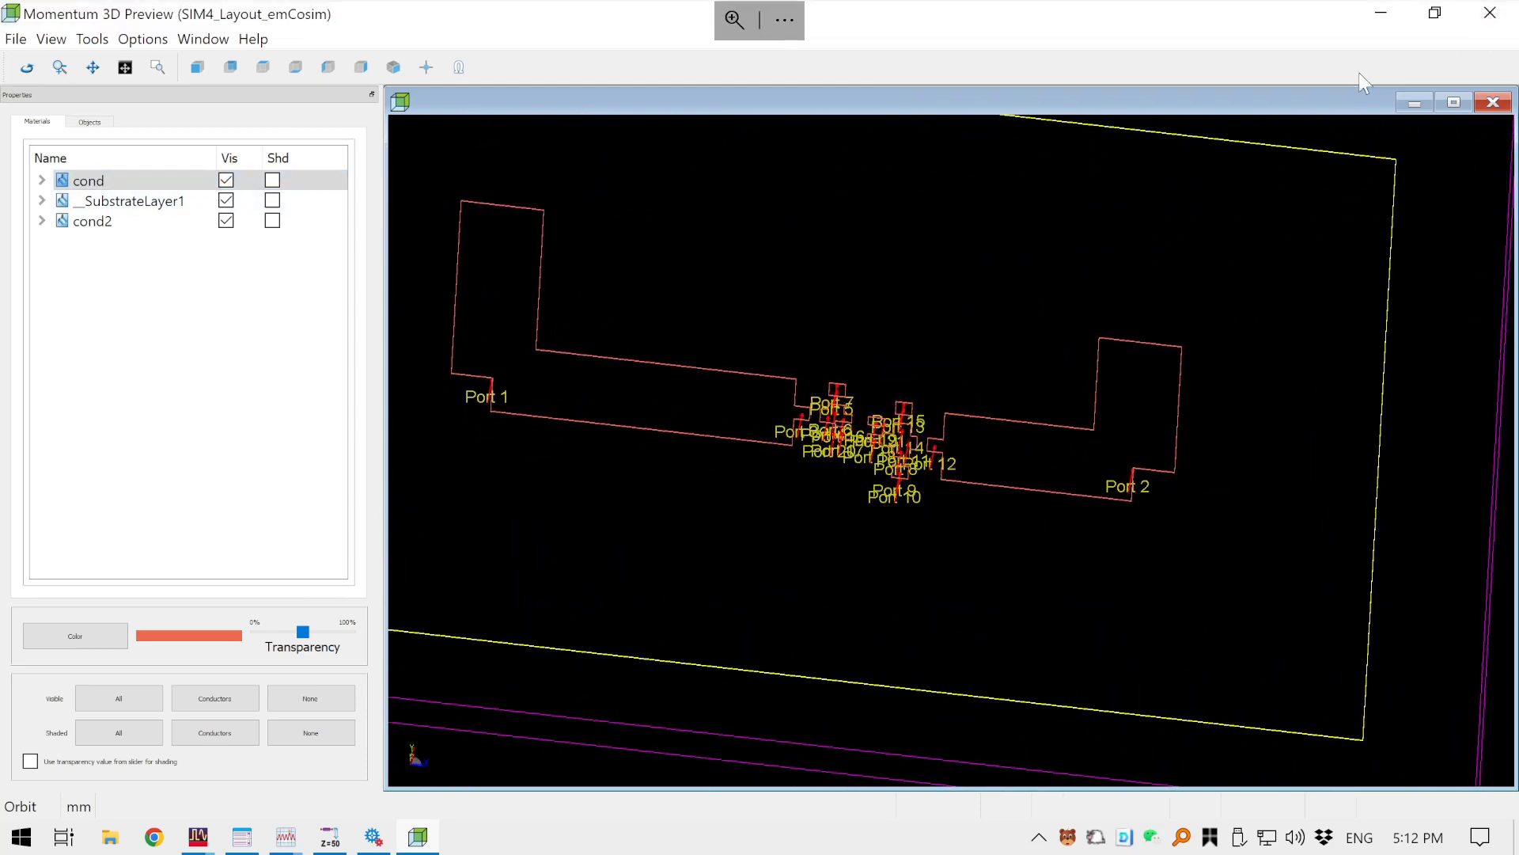
click(1493, 15)
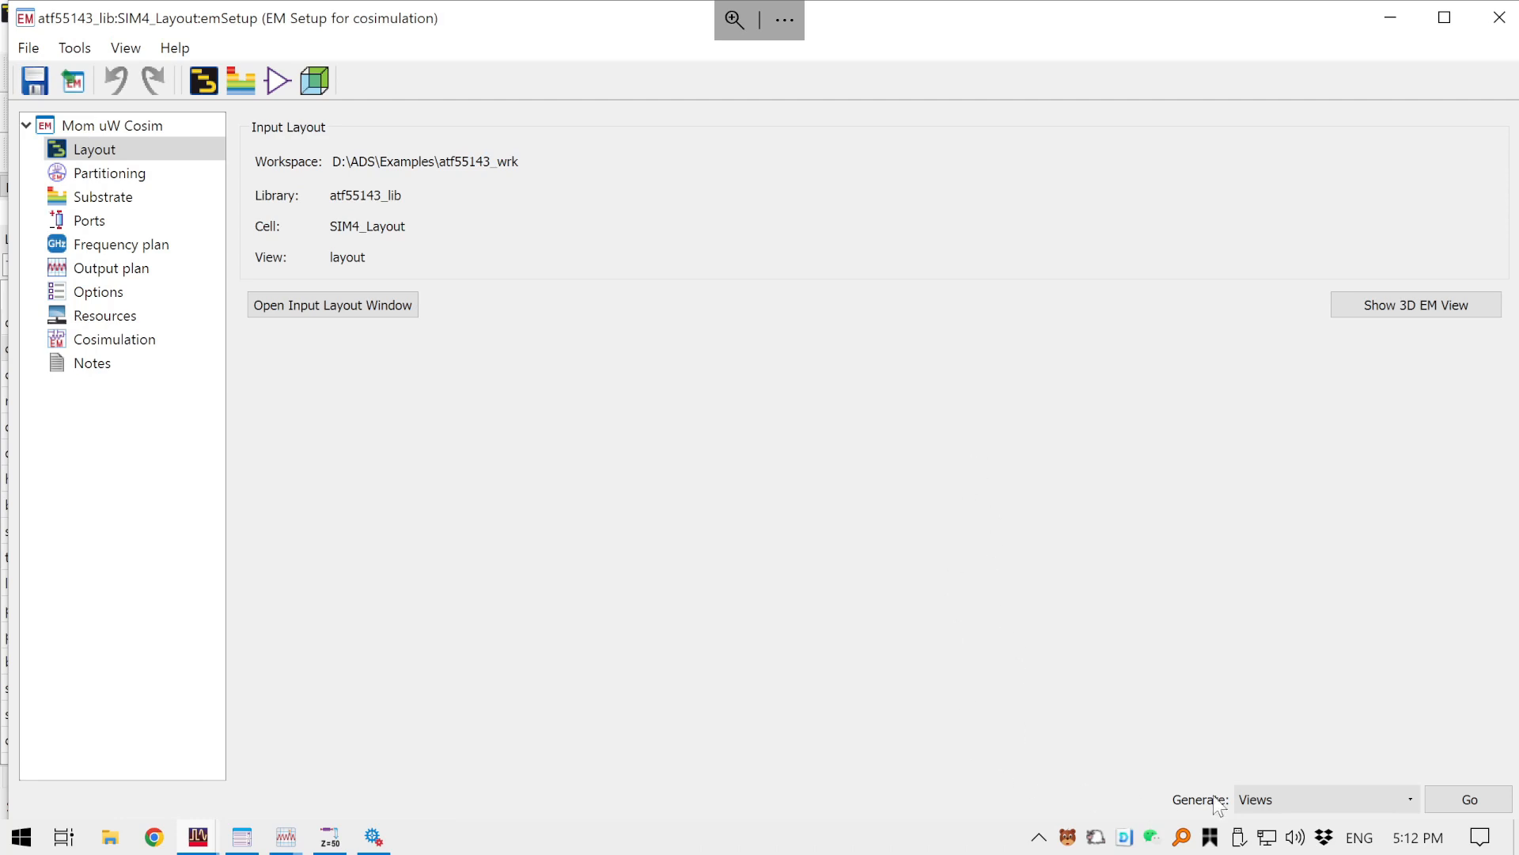
- Generate the views and EM Simulation input files, overwriting the existing emCosim cellview and cell
click(1283, 796)
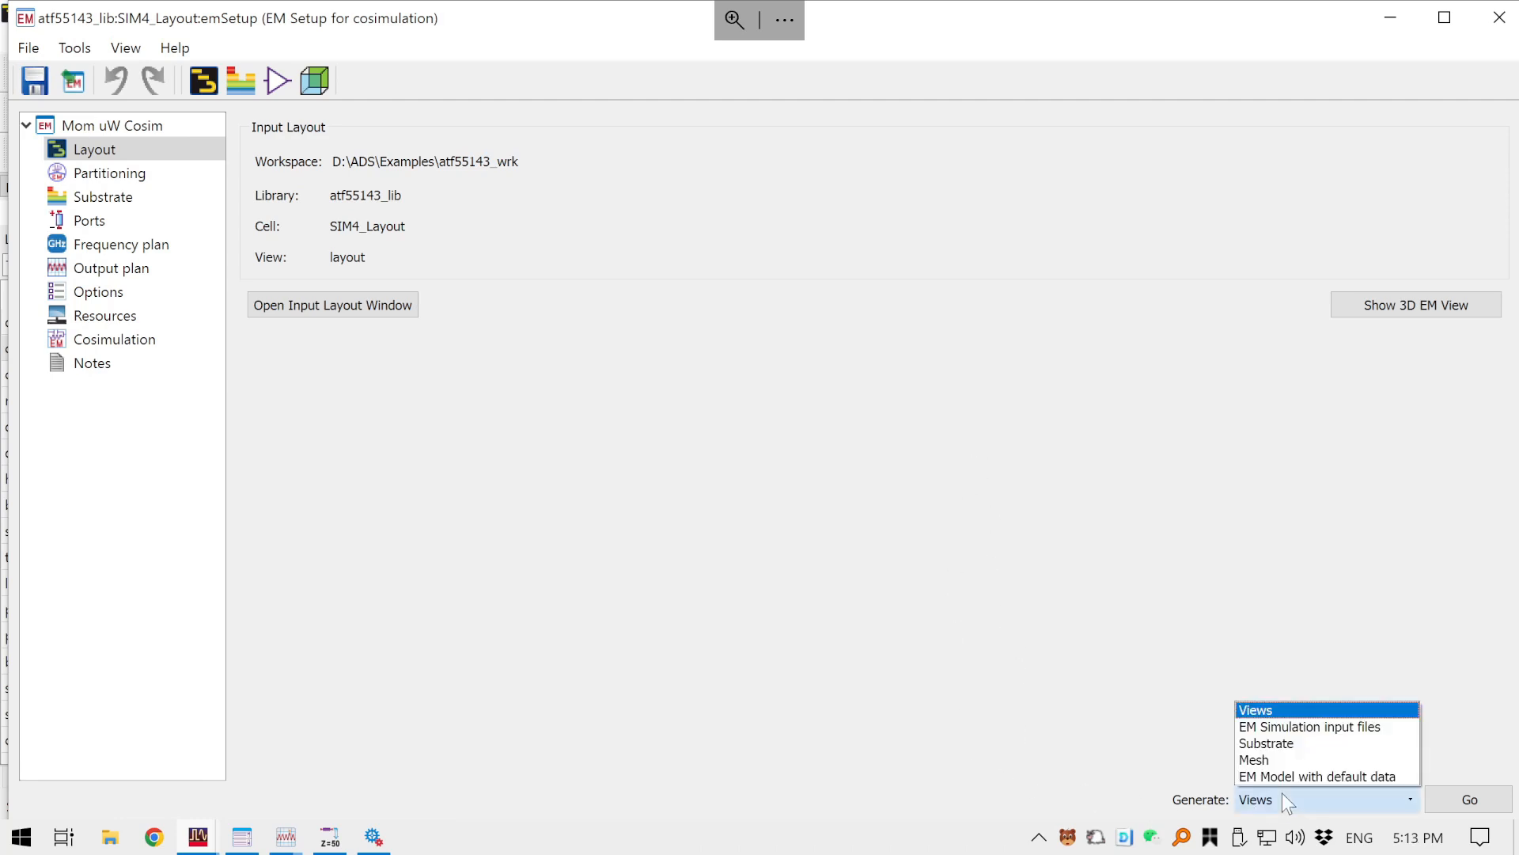
click(1290, 729)
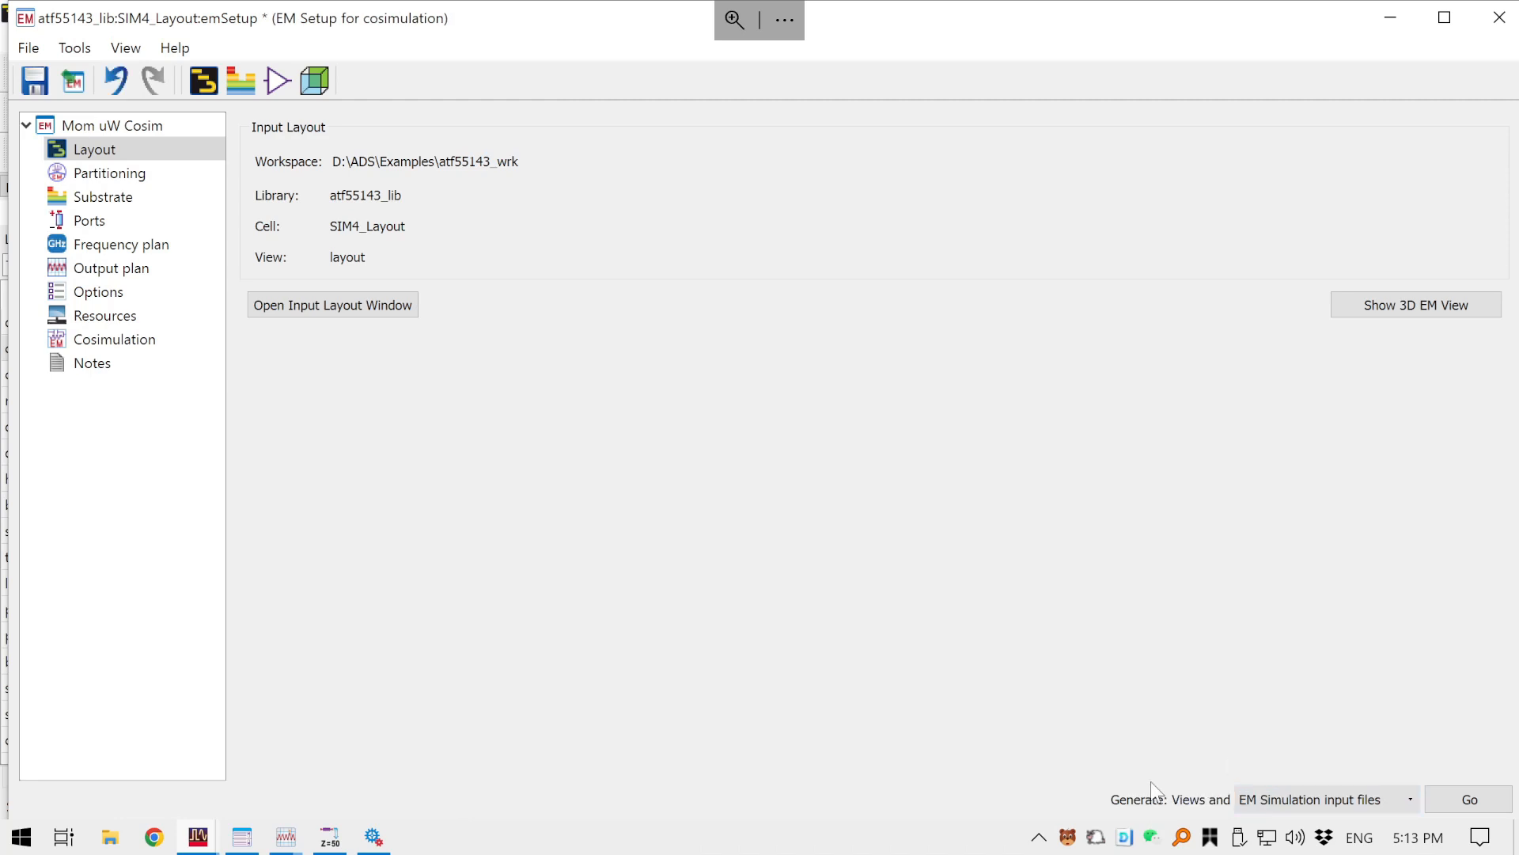
click(1486, 804)
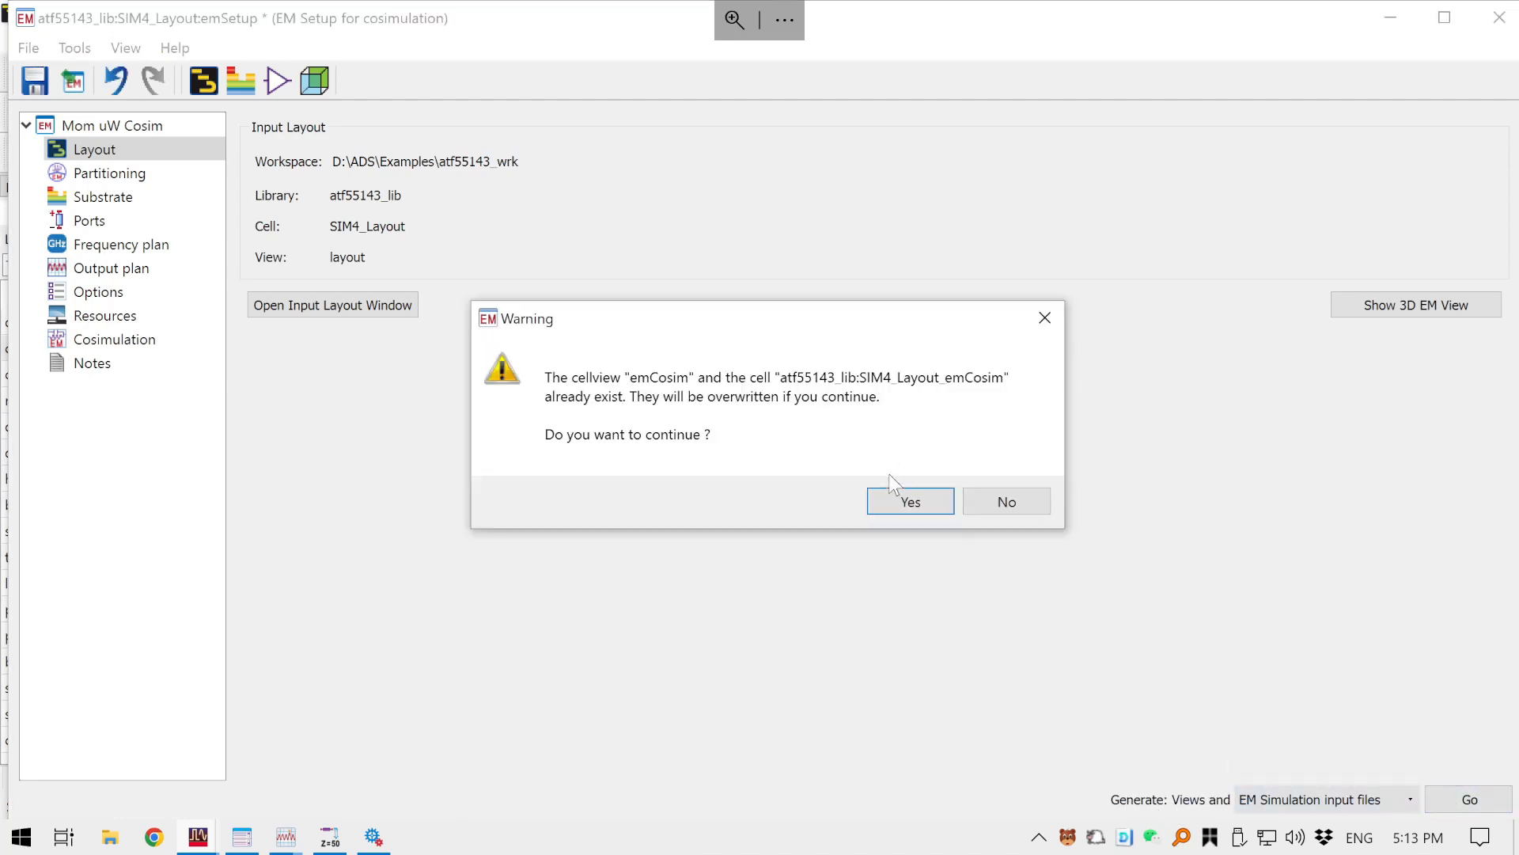
click(886, 502)
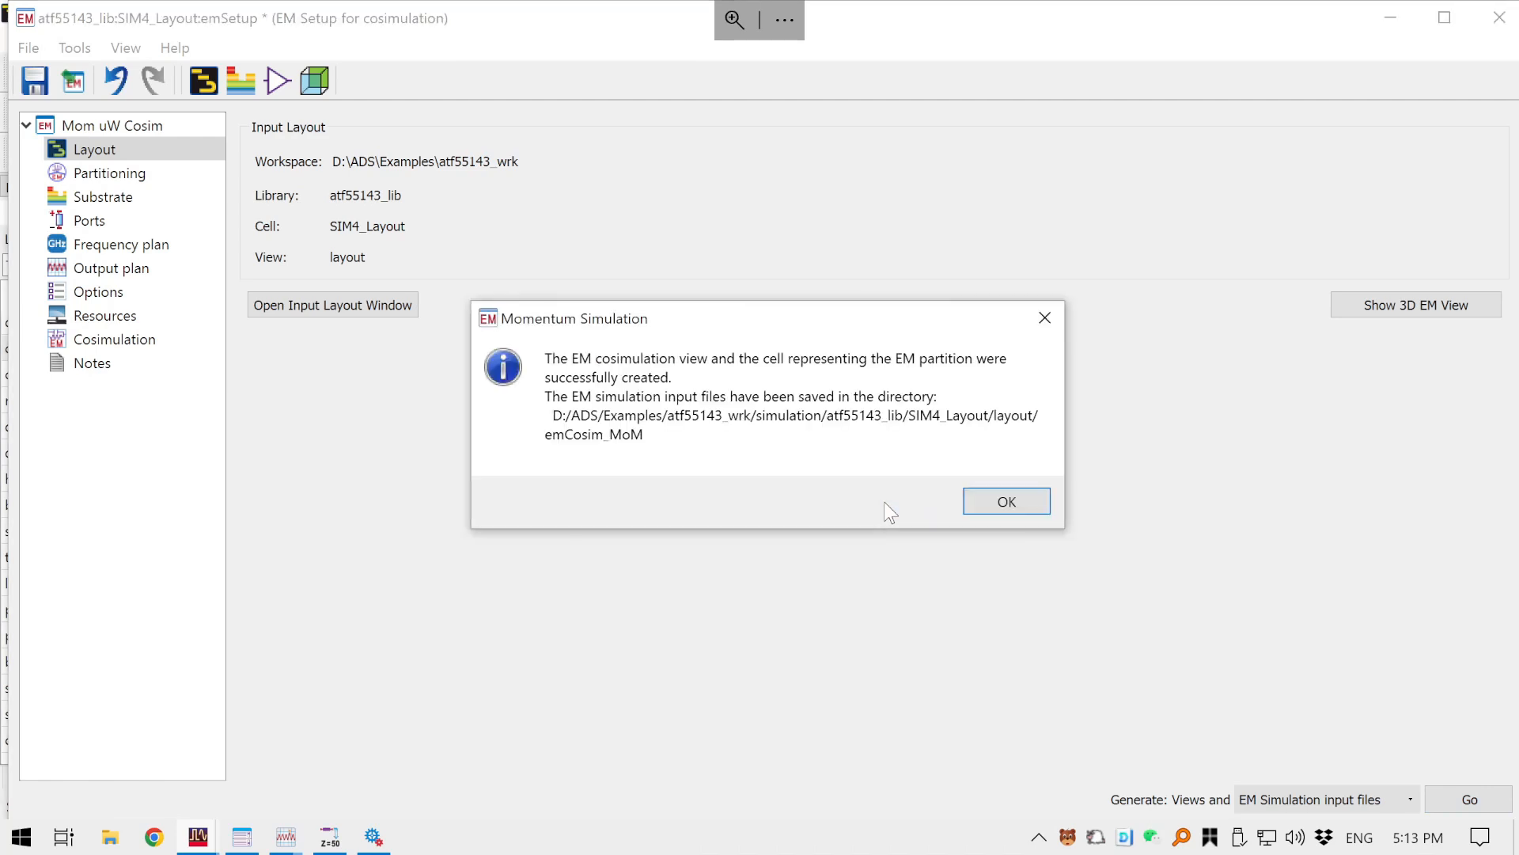
click(997, 499)
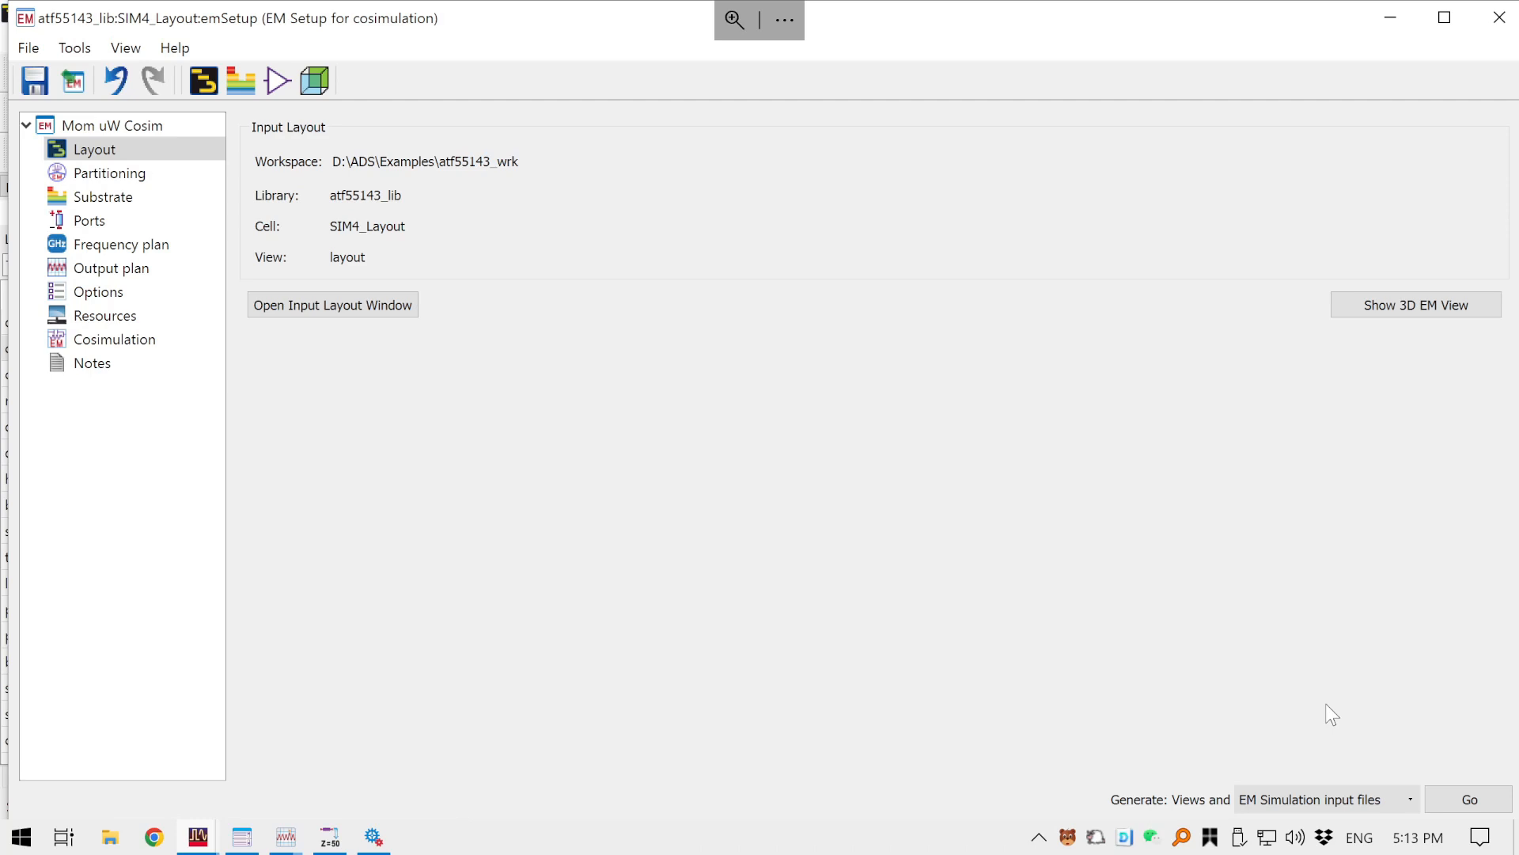
- Generate the views and Mesh, overwriting the existing emCosim cellview and cell, and close the job and EM setup windows
click(1369, 800)
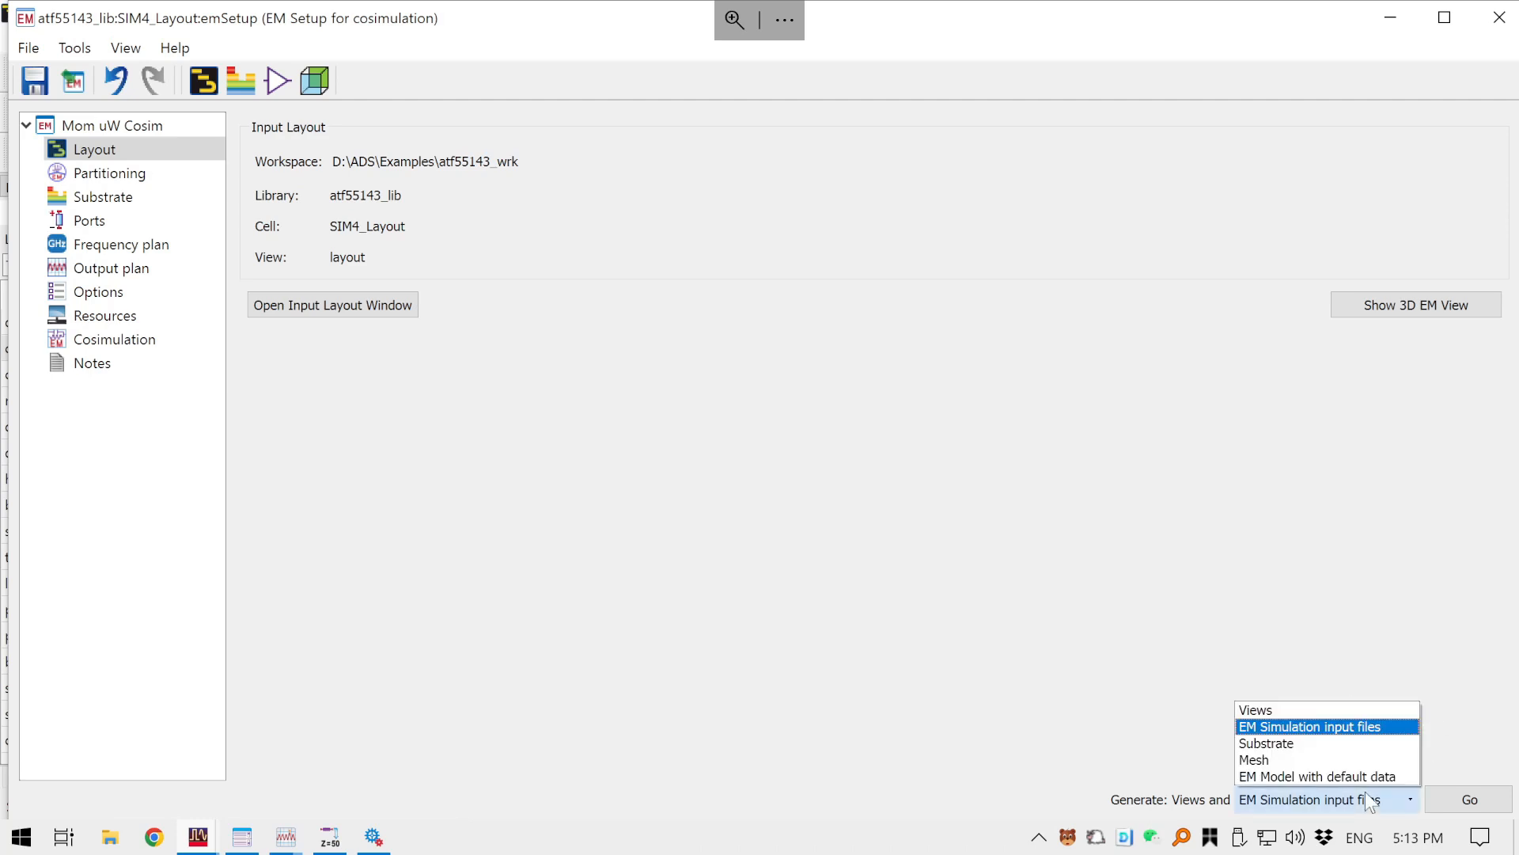
click(1255, 761)
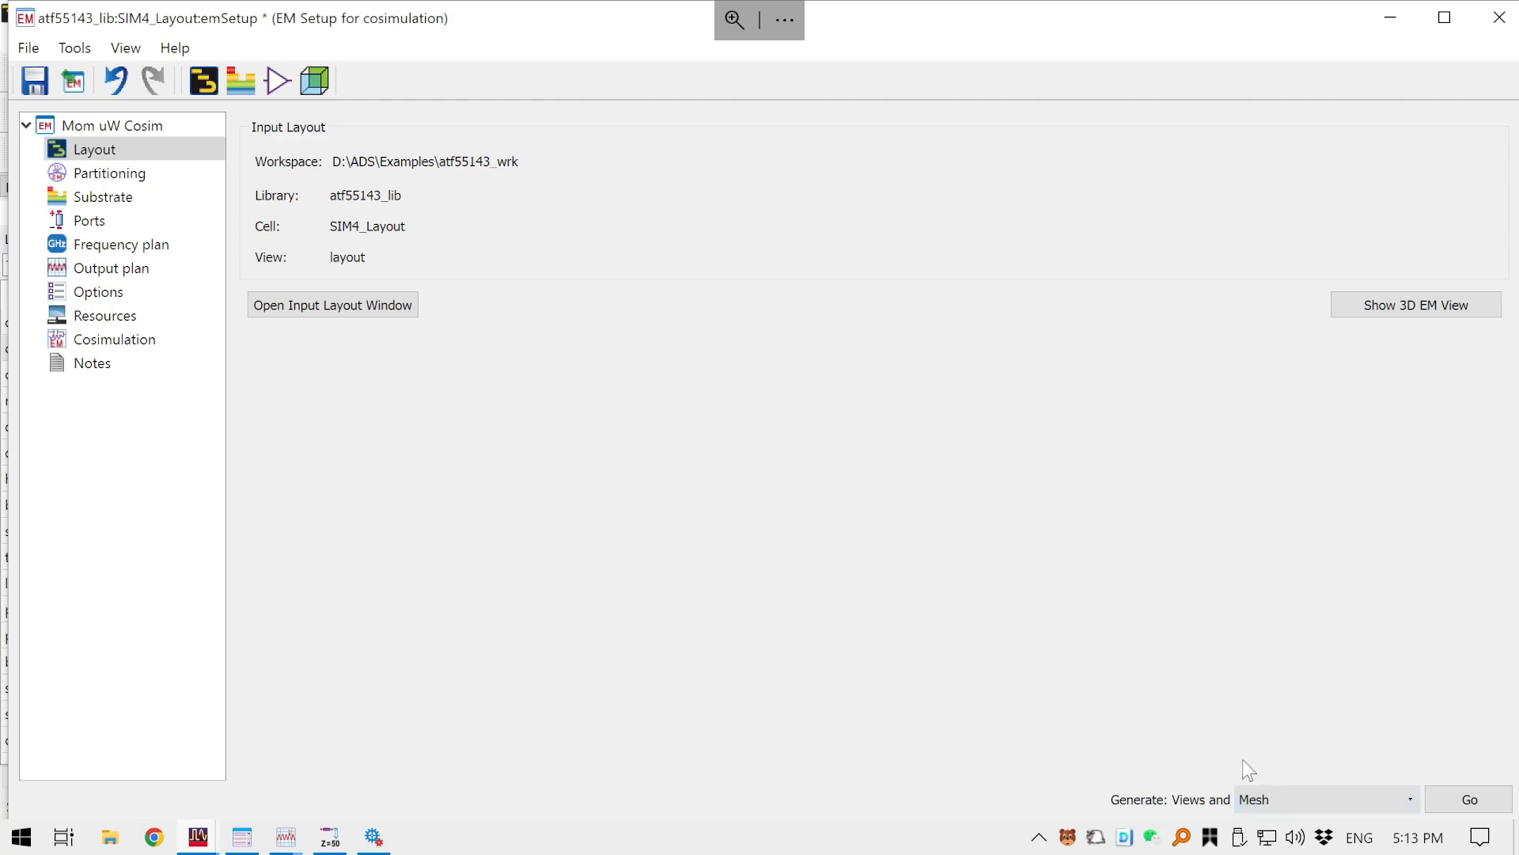
click(1458, 803)
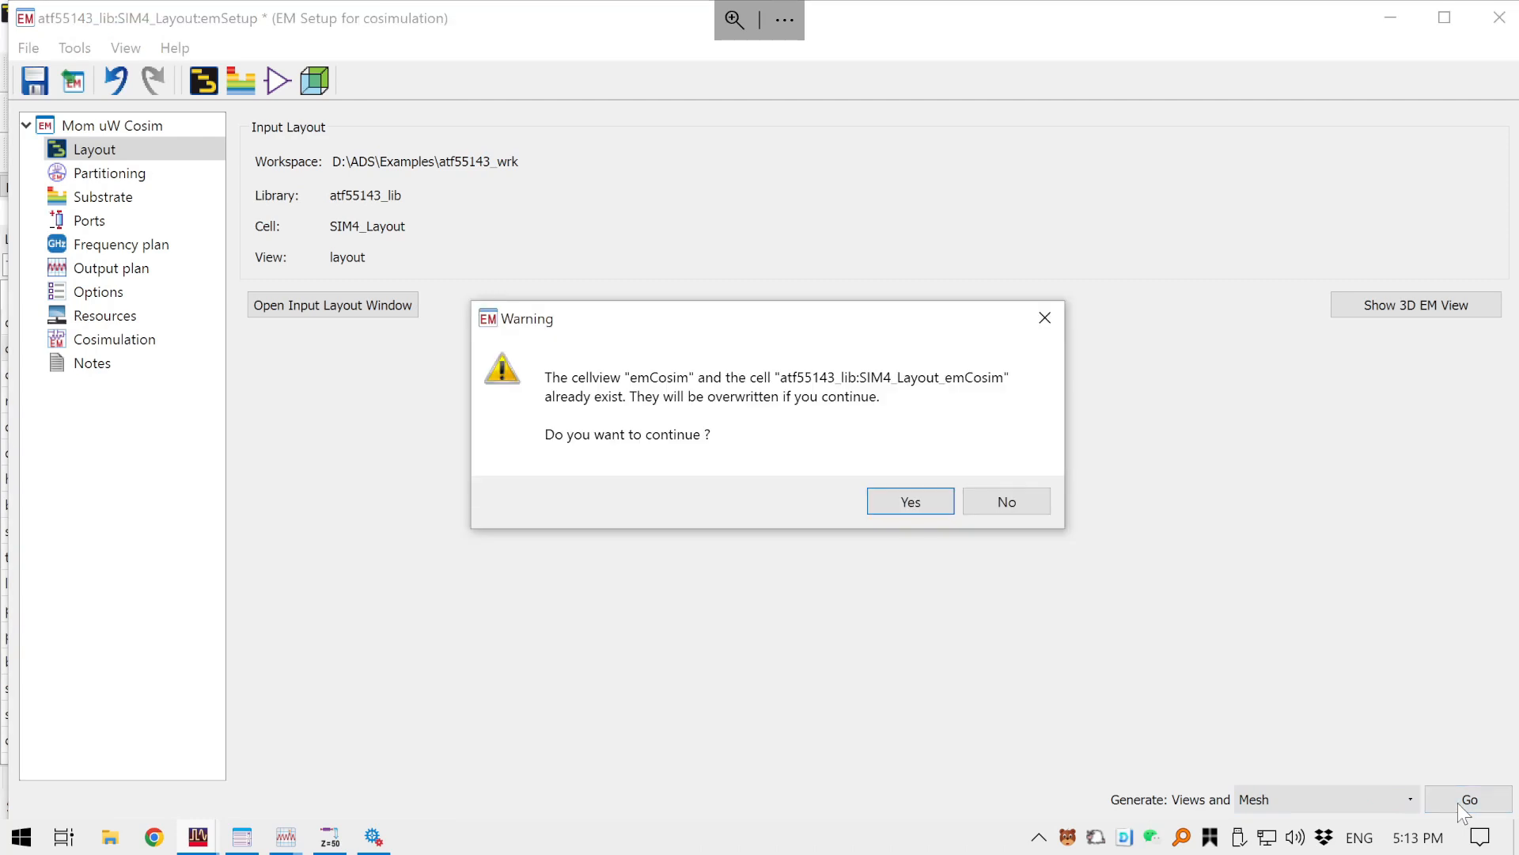
click(911, 499)
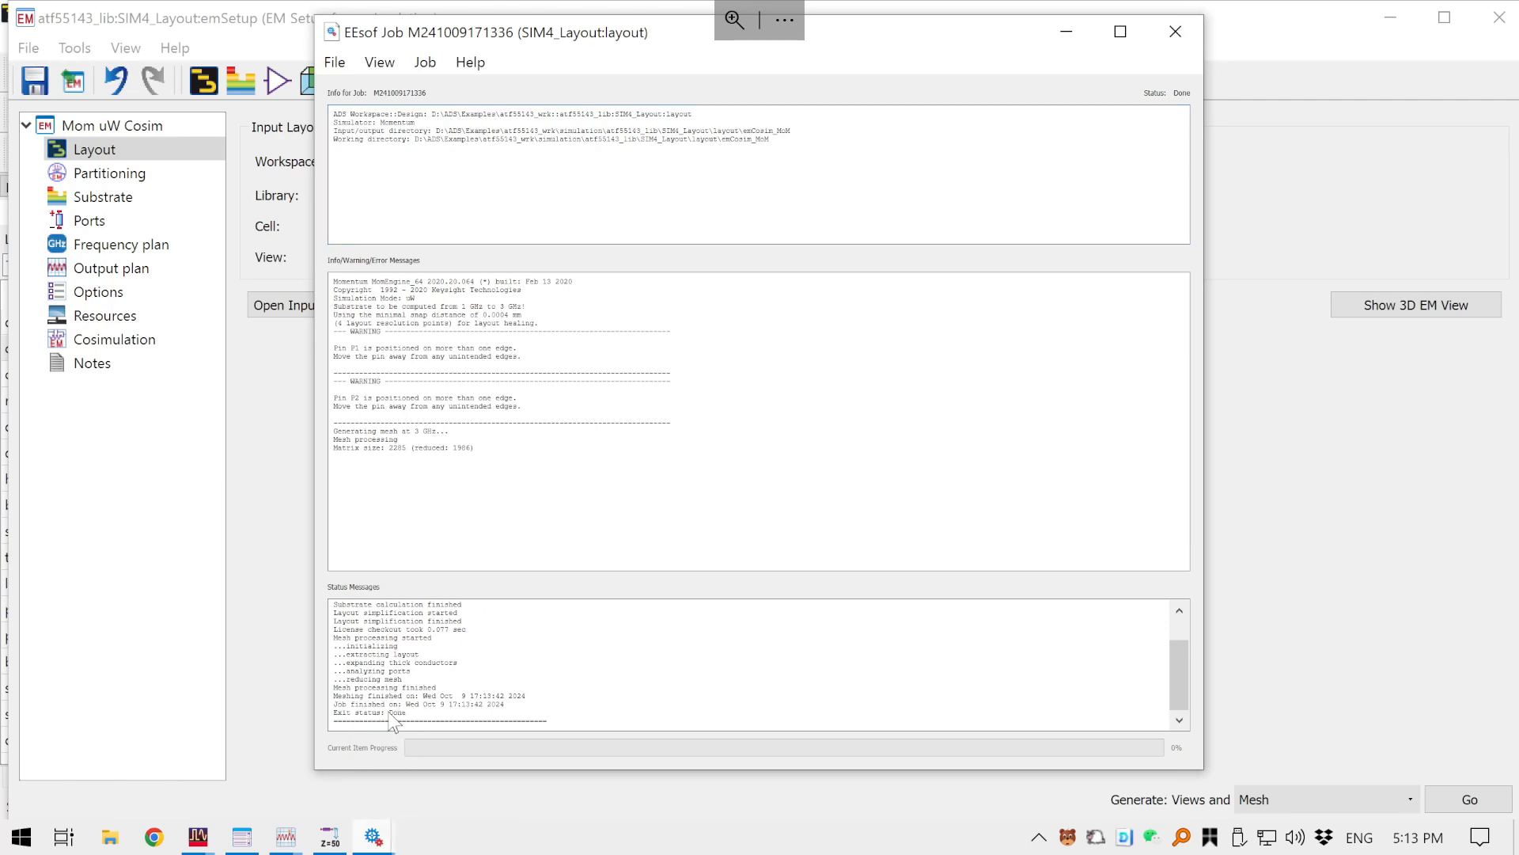
click(1175, 32)
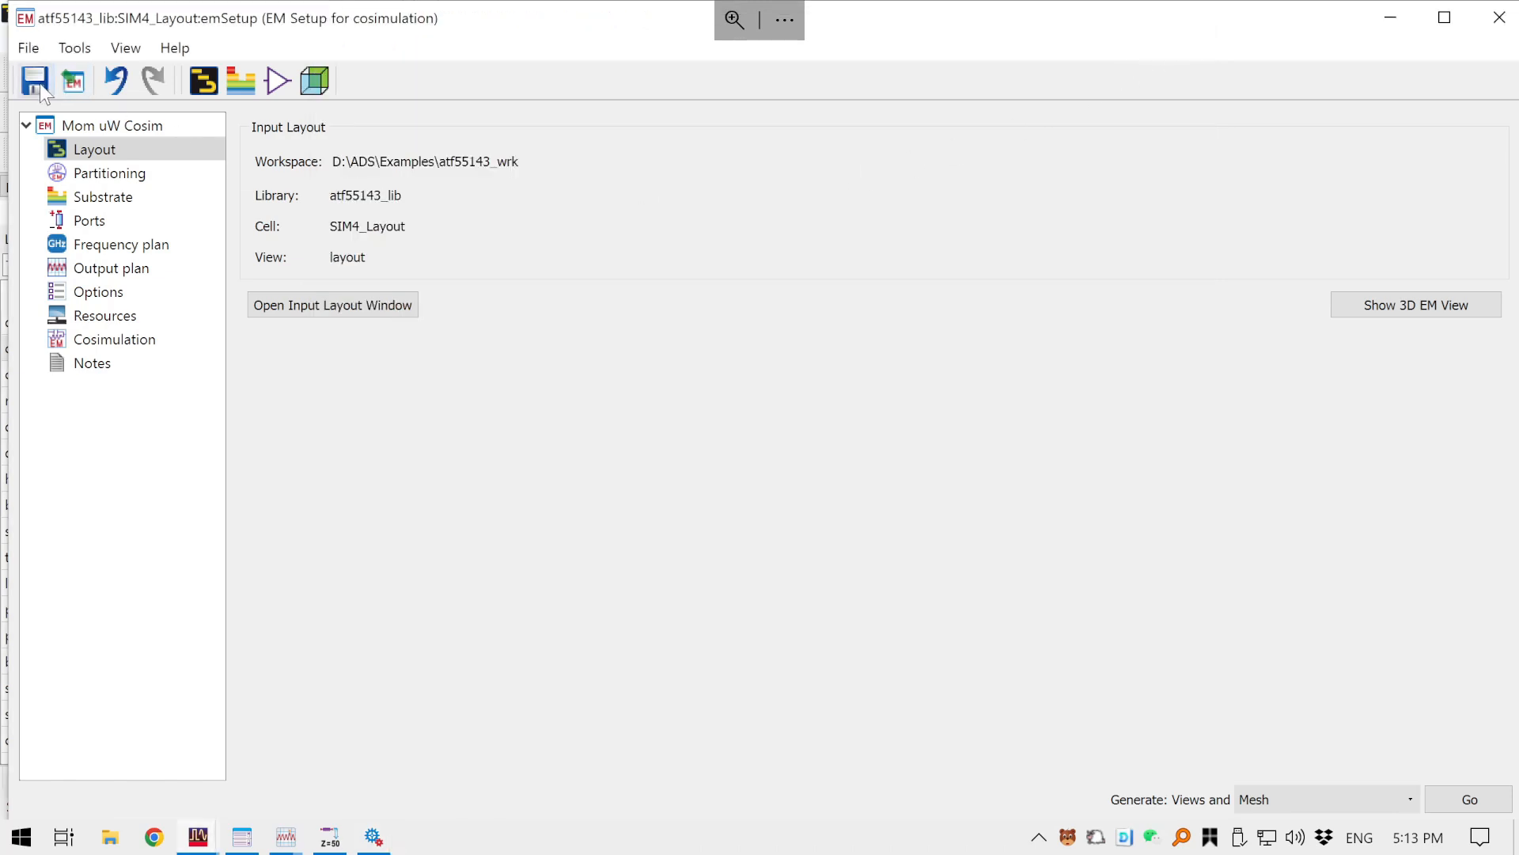
click(1498, 24)
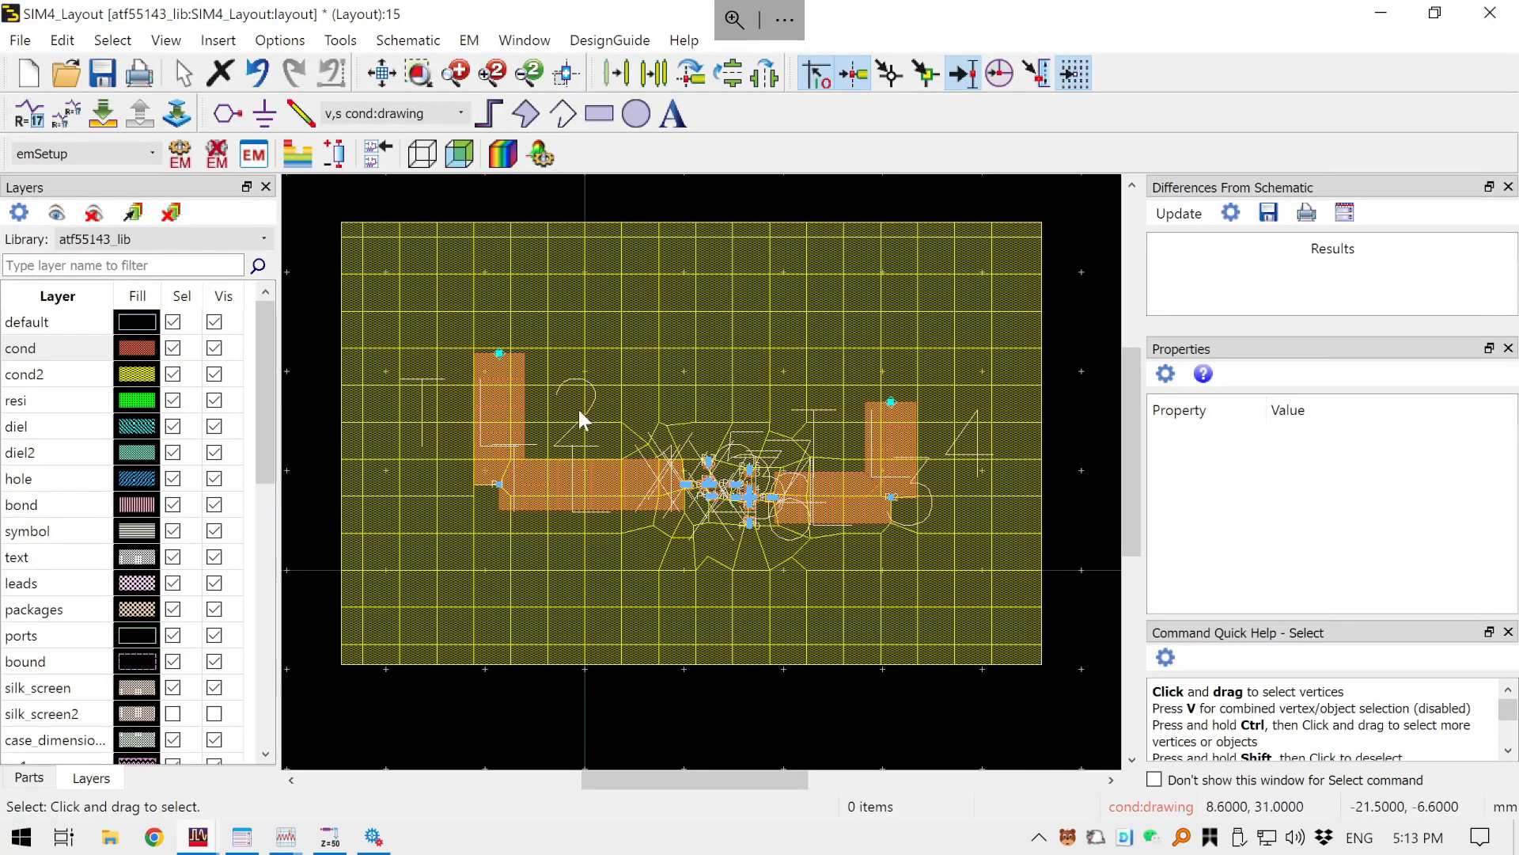
- Examine the generated mesh over the ground plane, the traces and the central pads in the SIM4_Layout layout
scroll(814, 519, up, 3)
scroll(790, 309, up, 2)
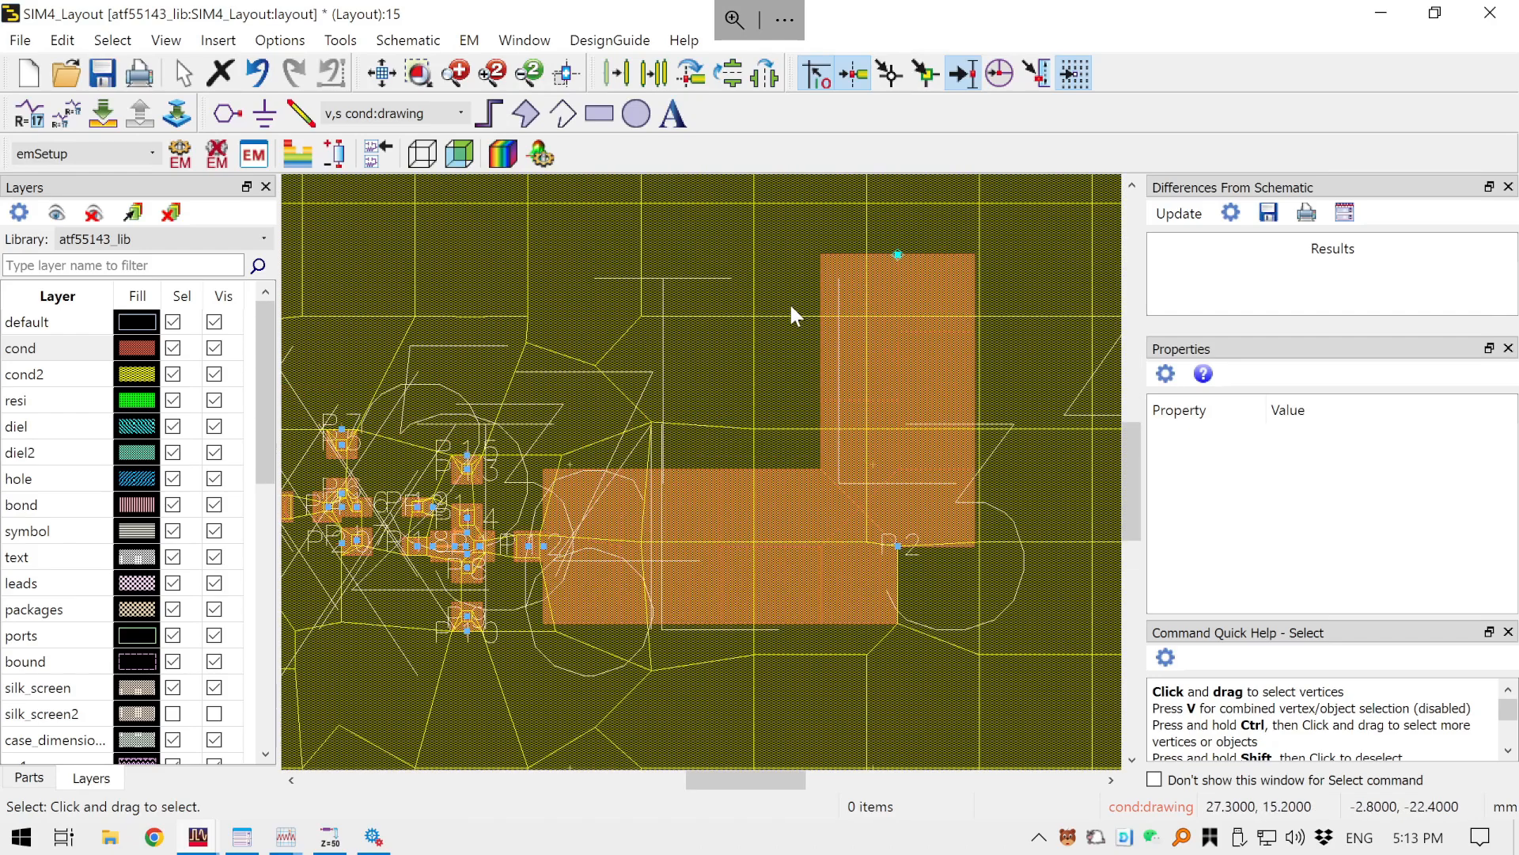
scroll(791, 308, up, 2)
scroll(665, 554, down, 5)
scroll(412, 644, down, 1)
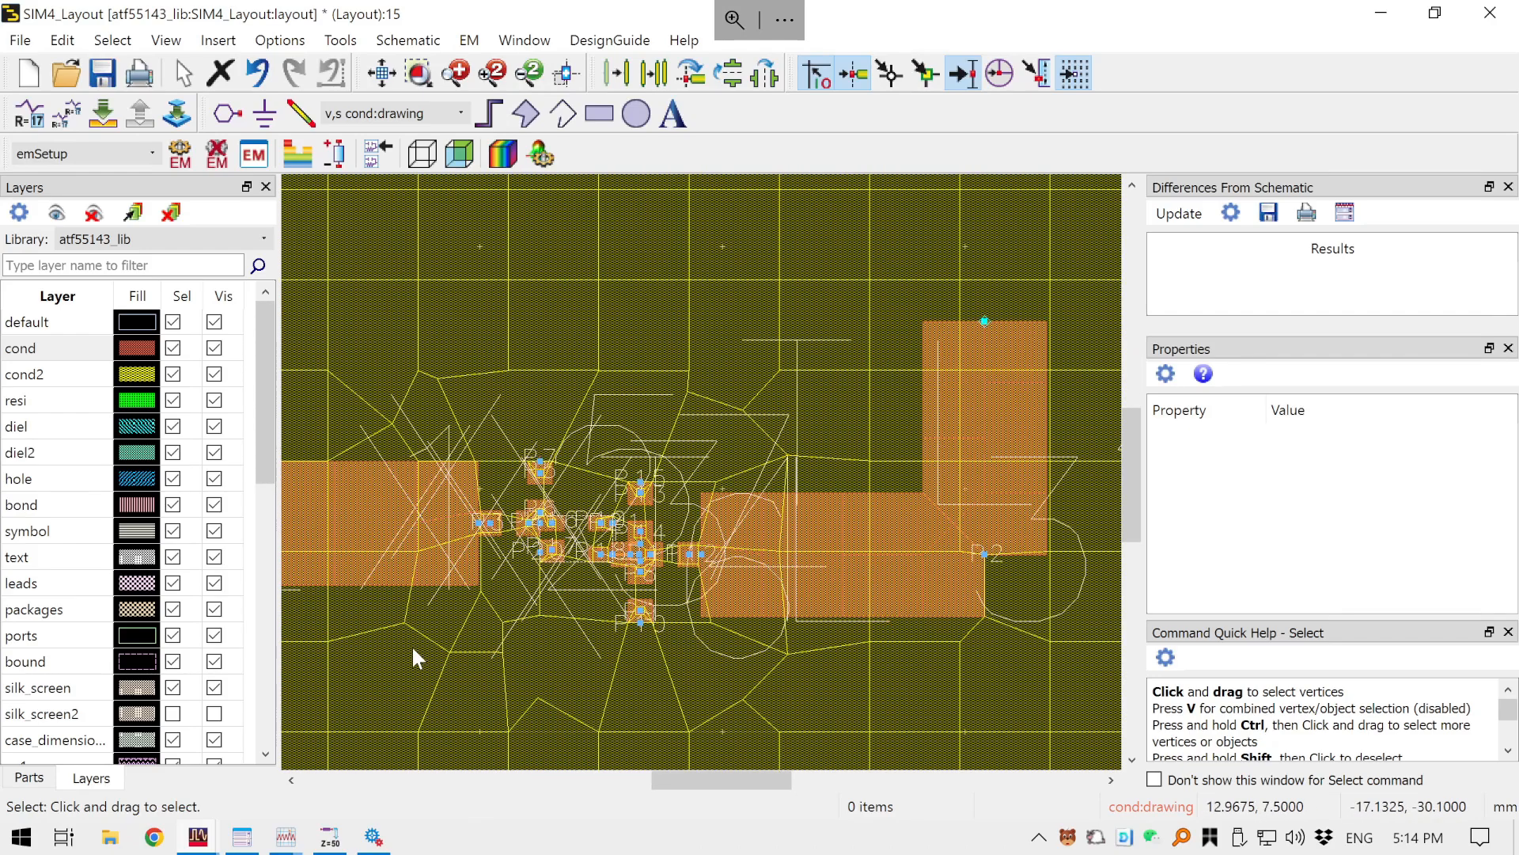
scroll(530, 591, up, 1)
scroll(673, 544, down, 4)
scroll(814, 325, down, 2)
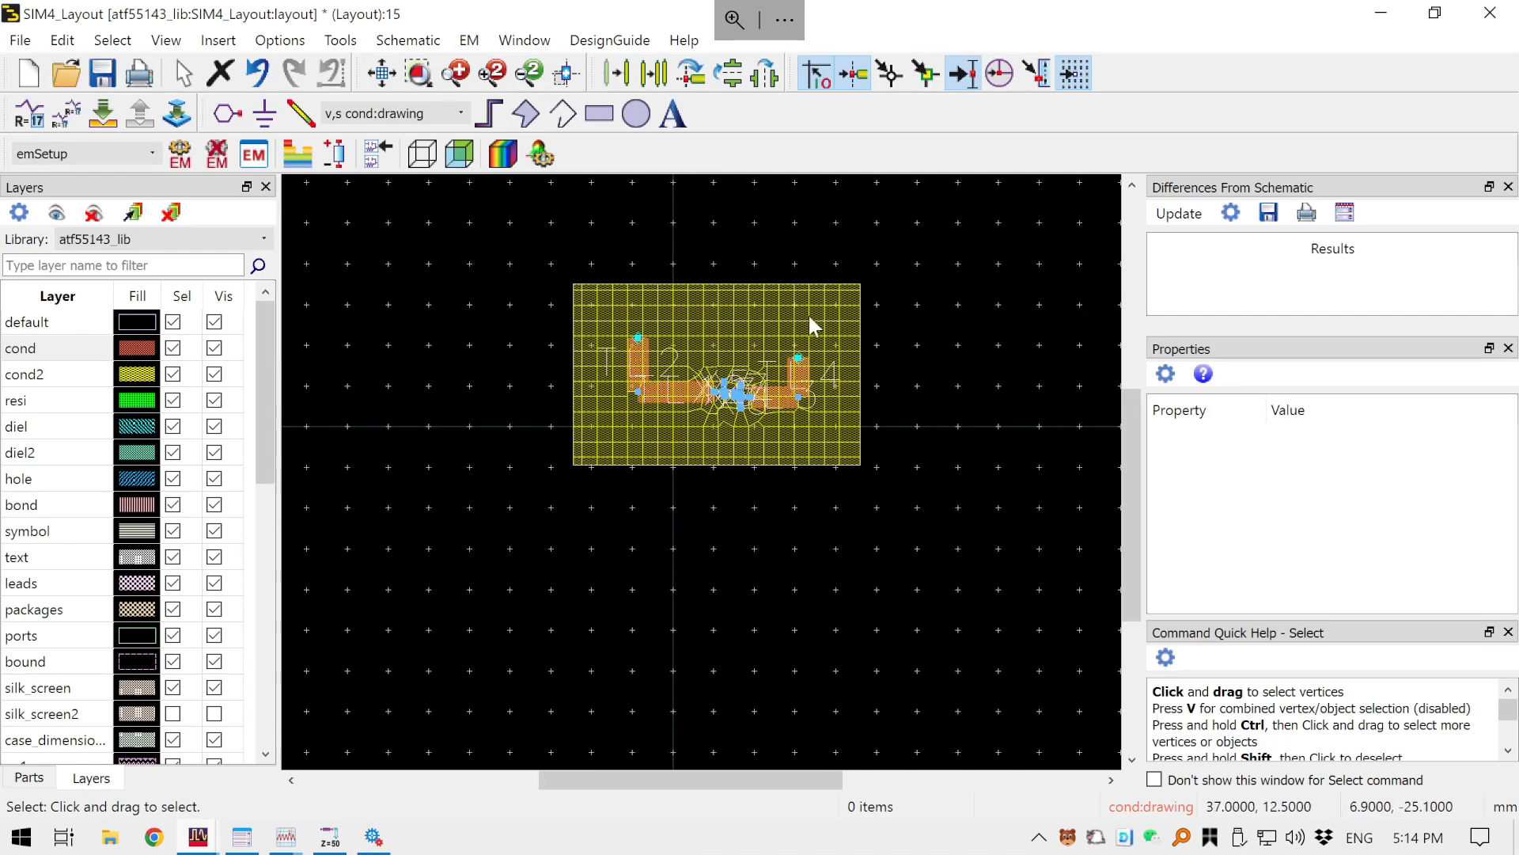
scroll(664, 356, up, 1)
scroll(533, 383, up, 1)
scroll(657, 426, up, 1)
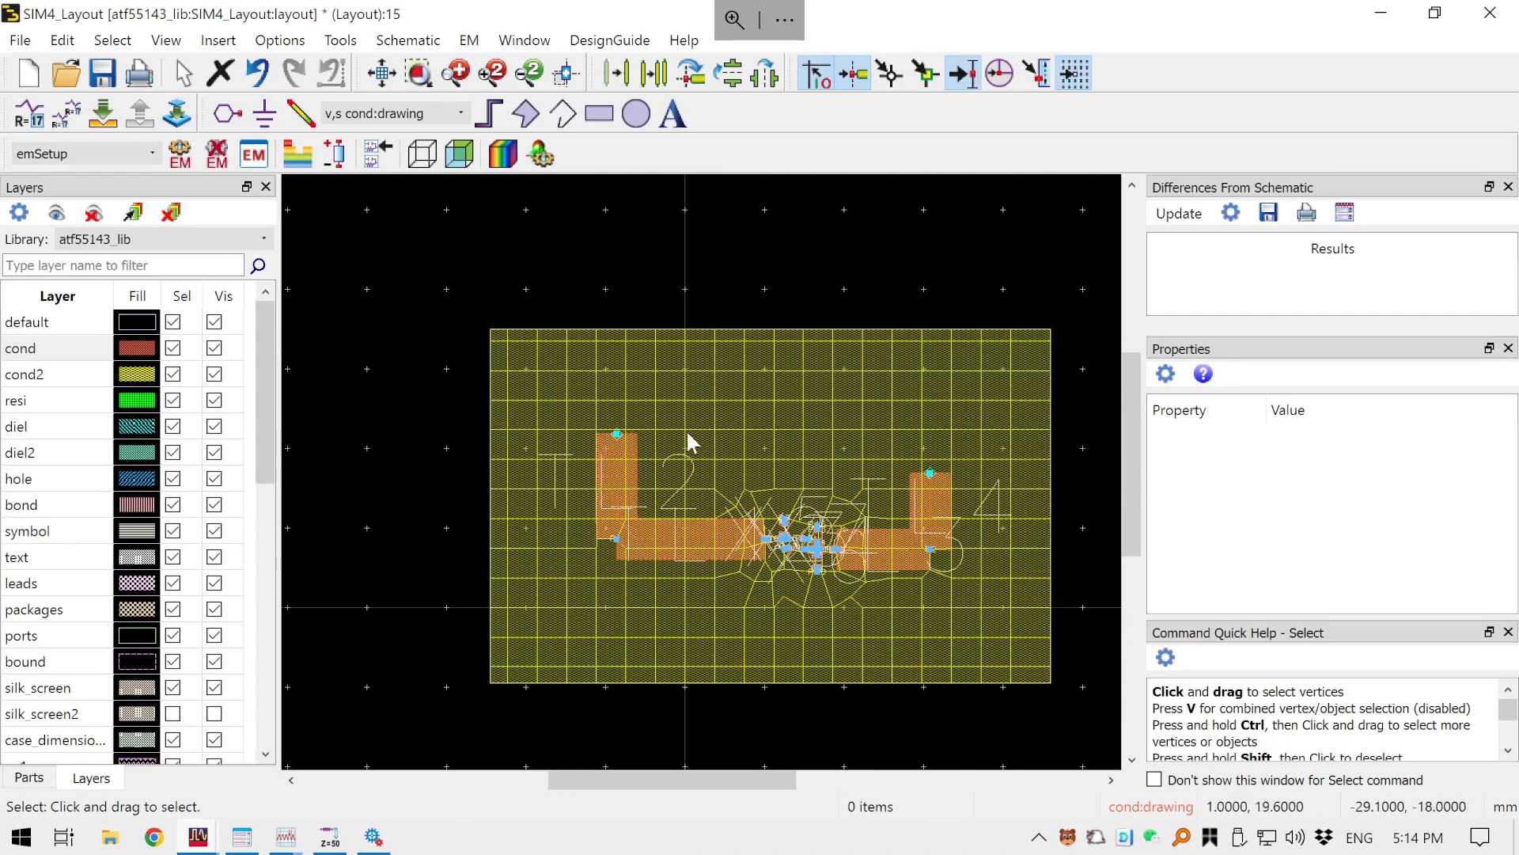
scroll(1084, 602, up, 1)
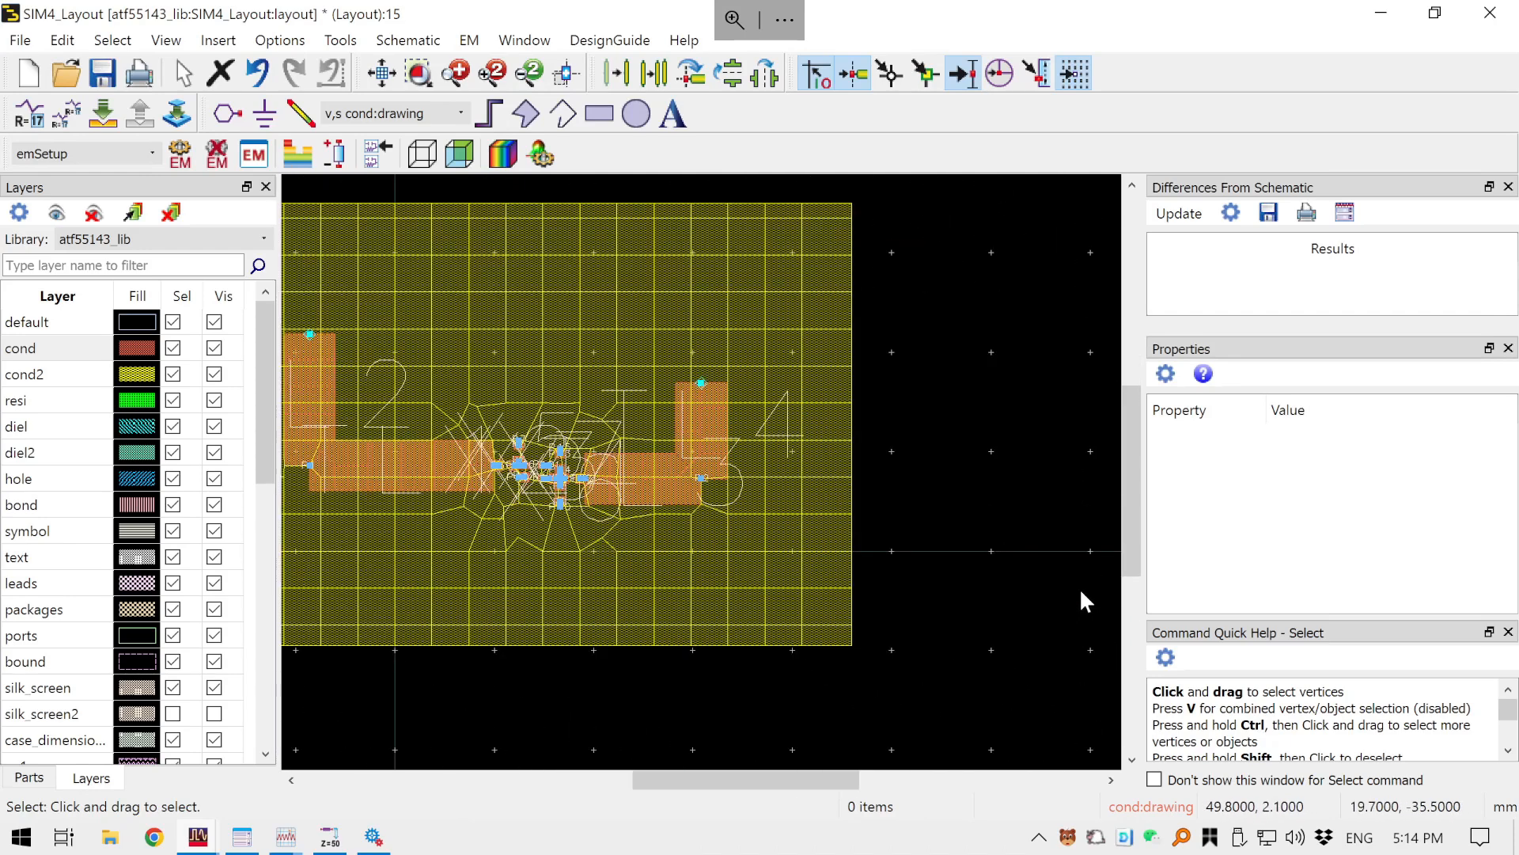
scroll(1081, 585, down, 1)
scroll(944, 515, down, 1)
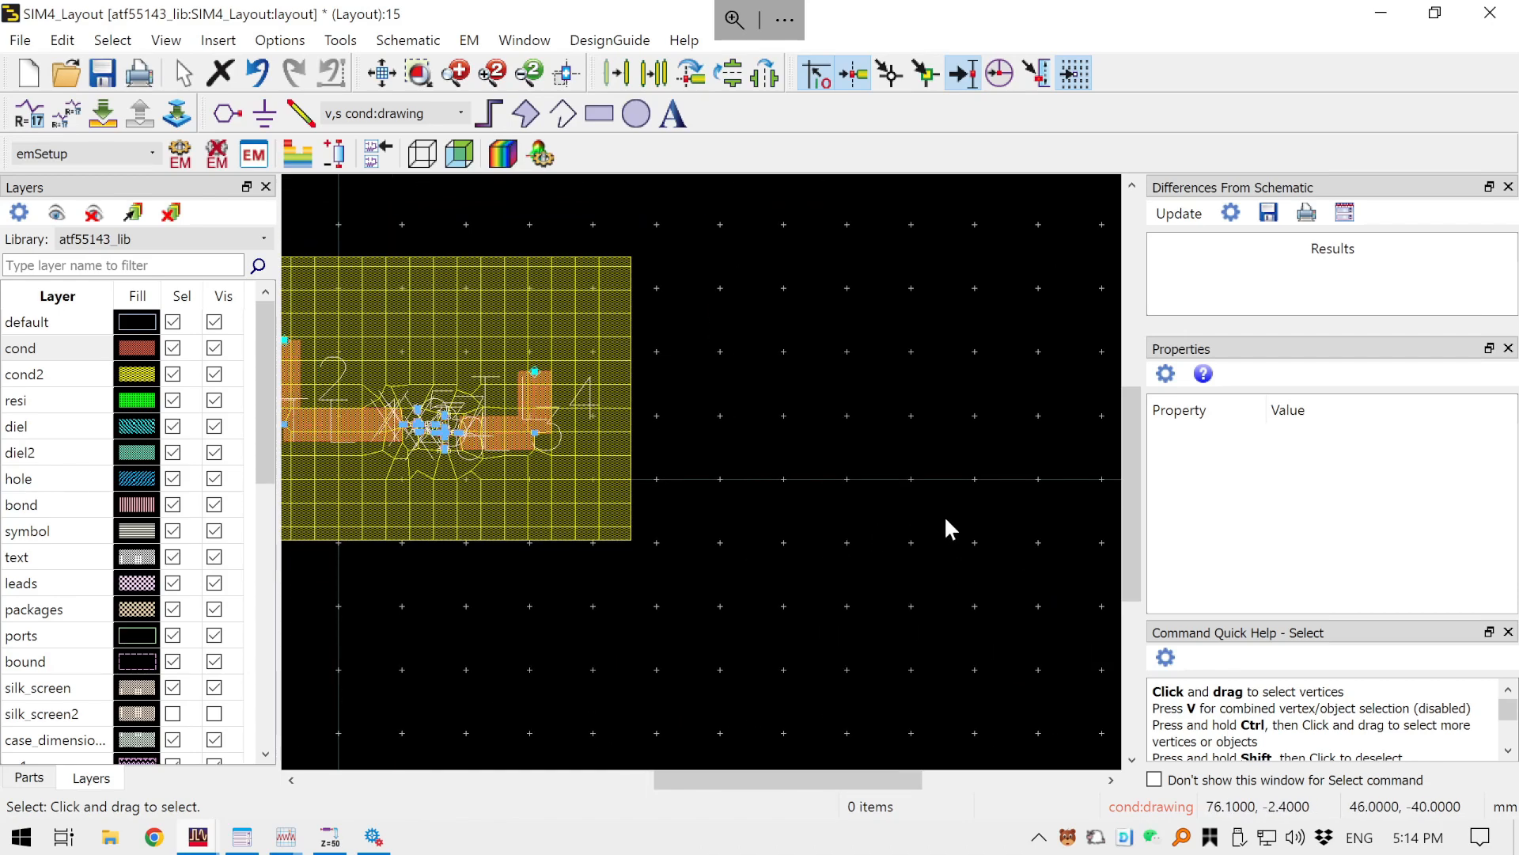
drag(667, 475, 899, 519)
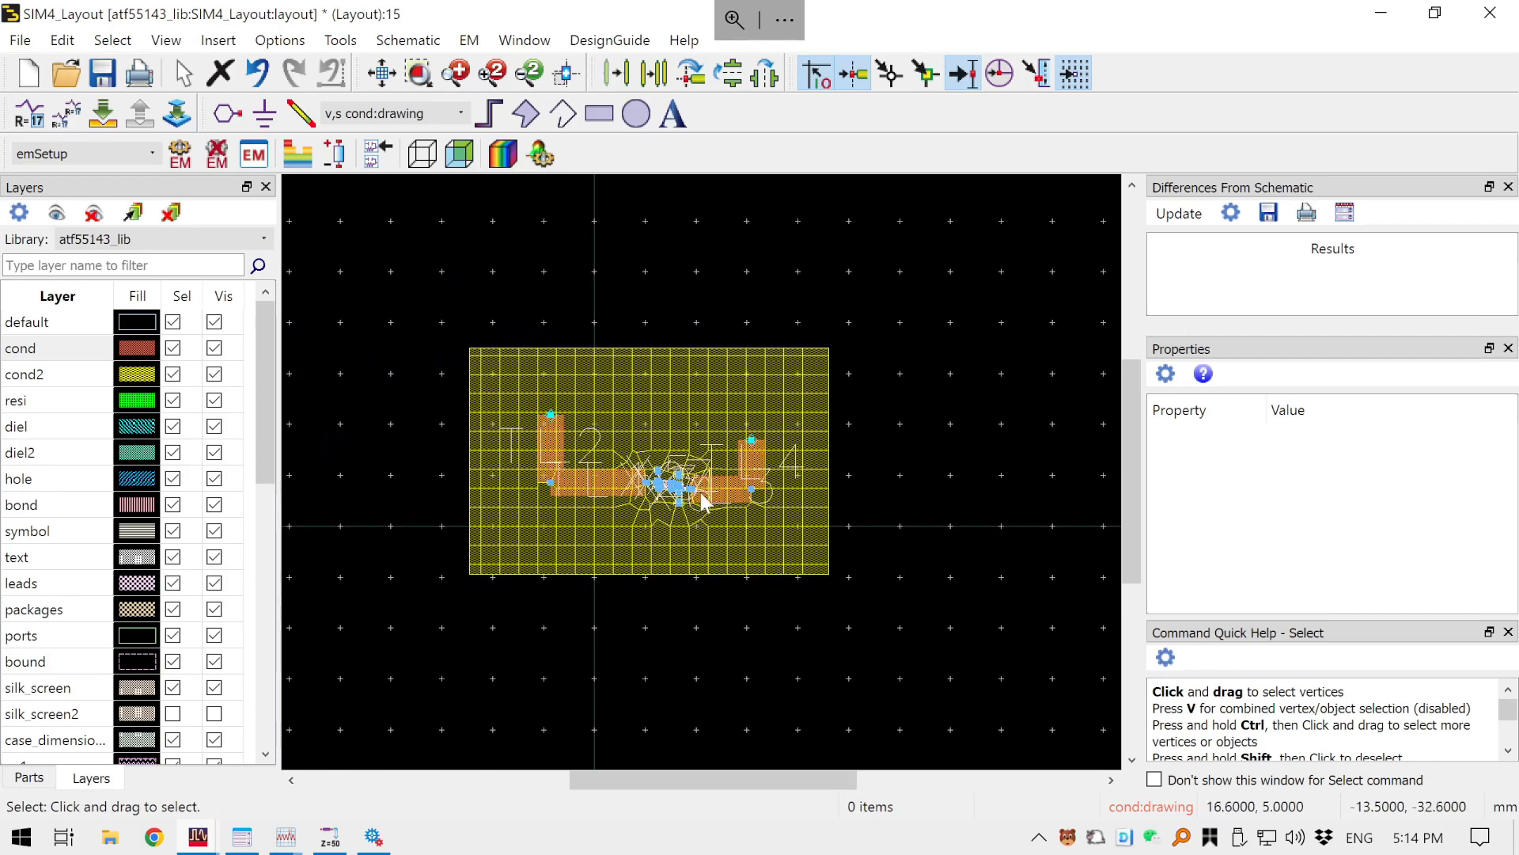
scroll(679, 497, up, 1)
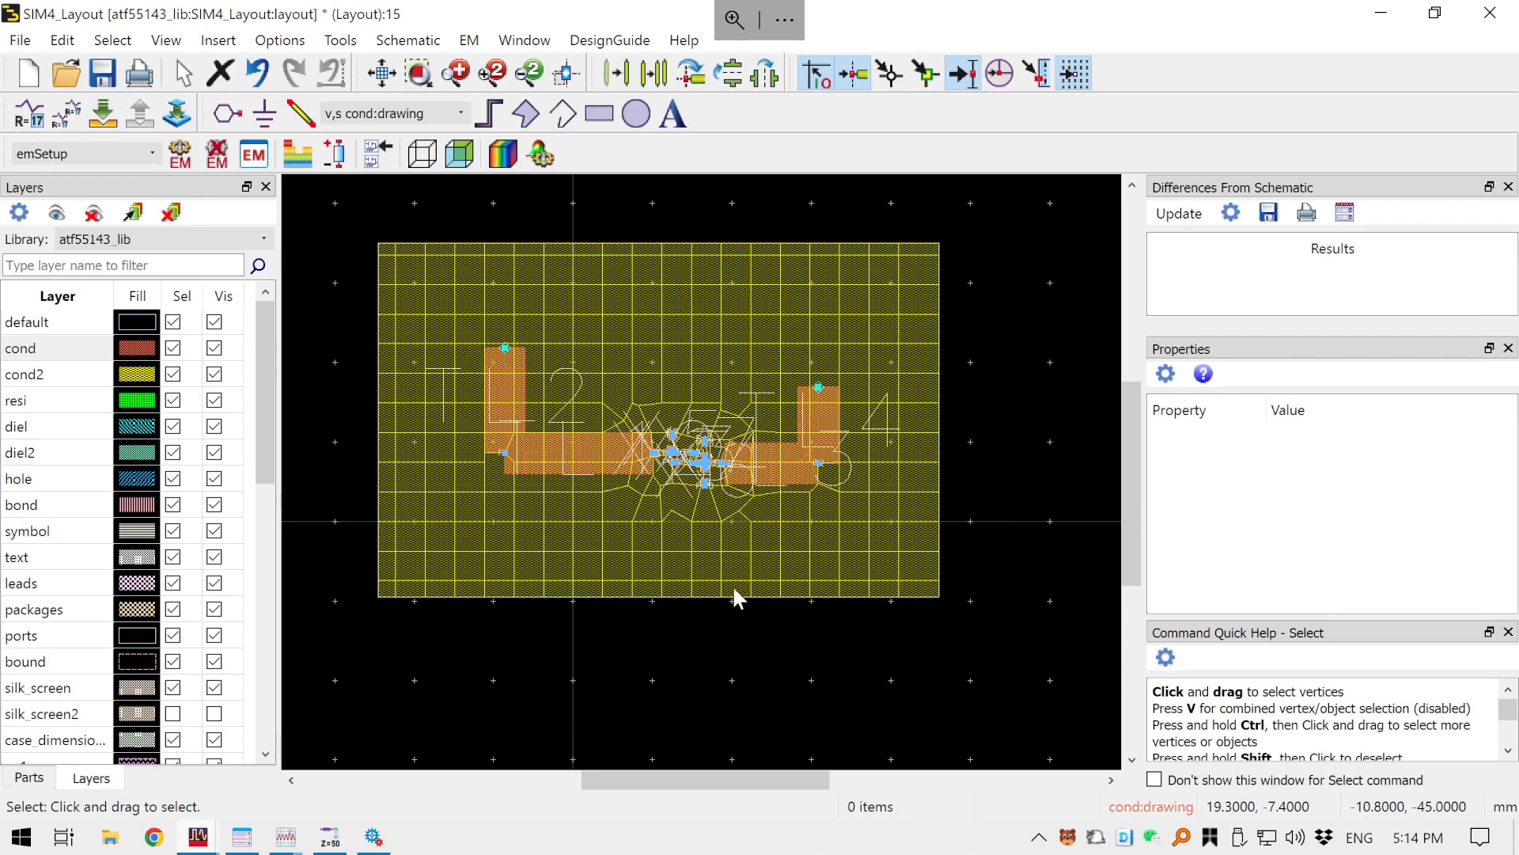
drag(733, 590, 744, 672)
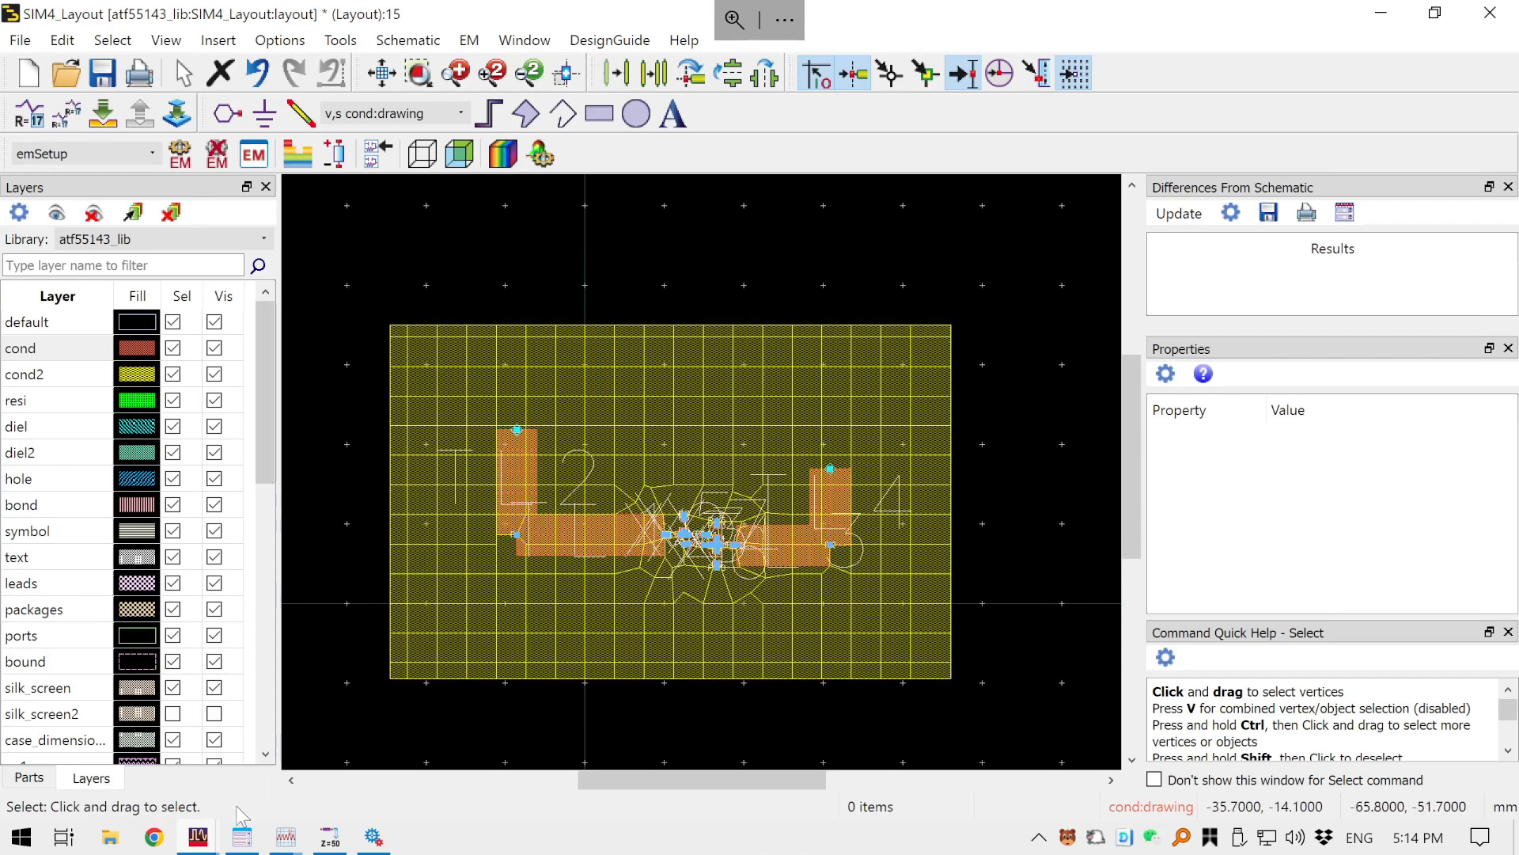
- Expand the SIM4_Layout cell in the workspace's folder view, and save its layout
click(213, 845)
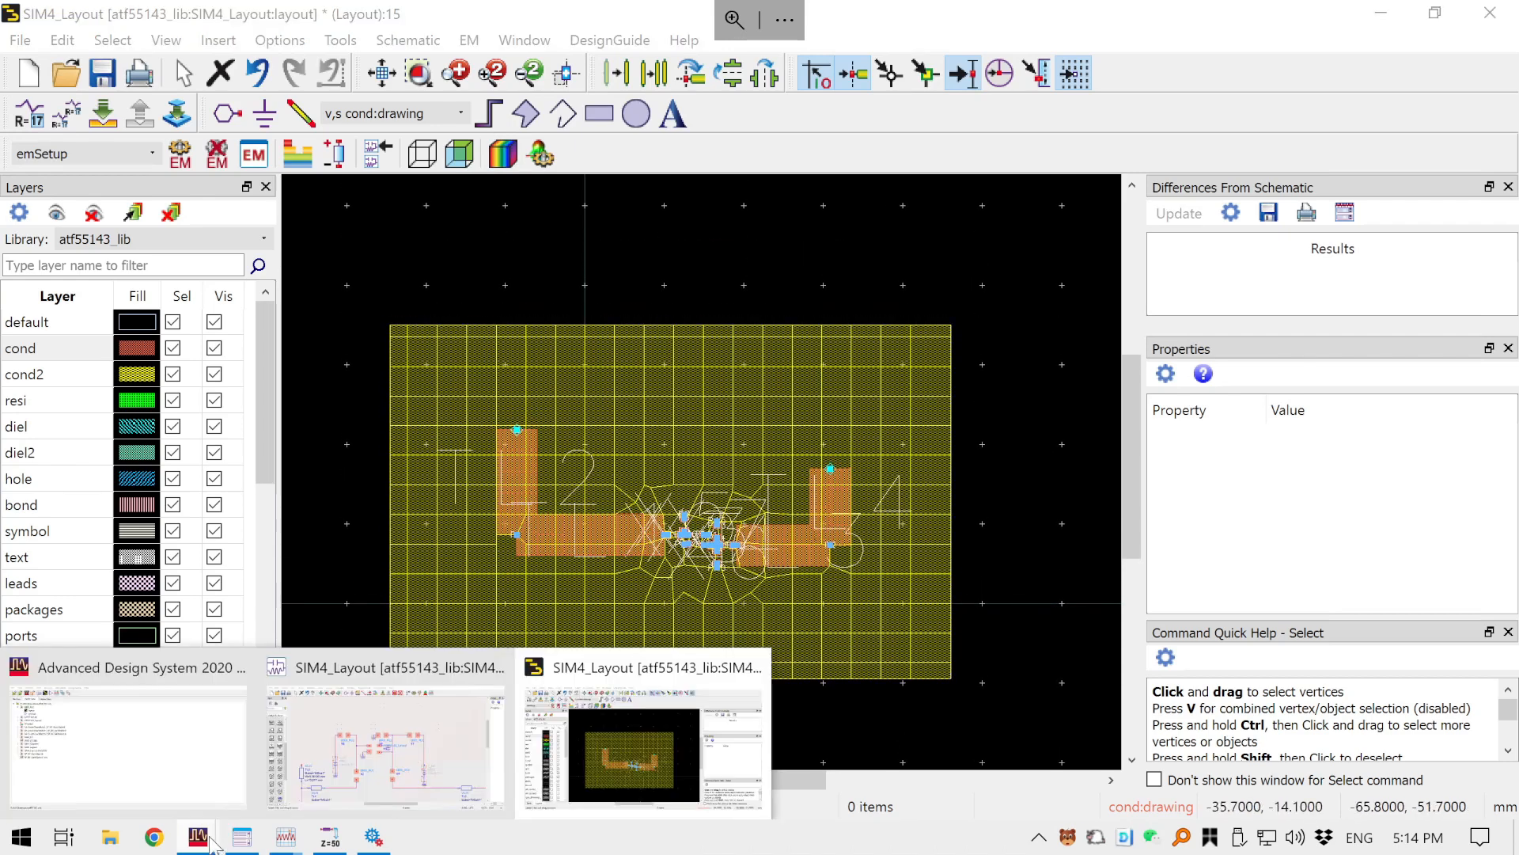
click(152, 771)
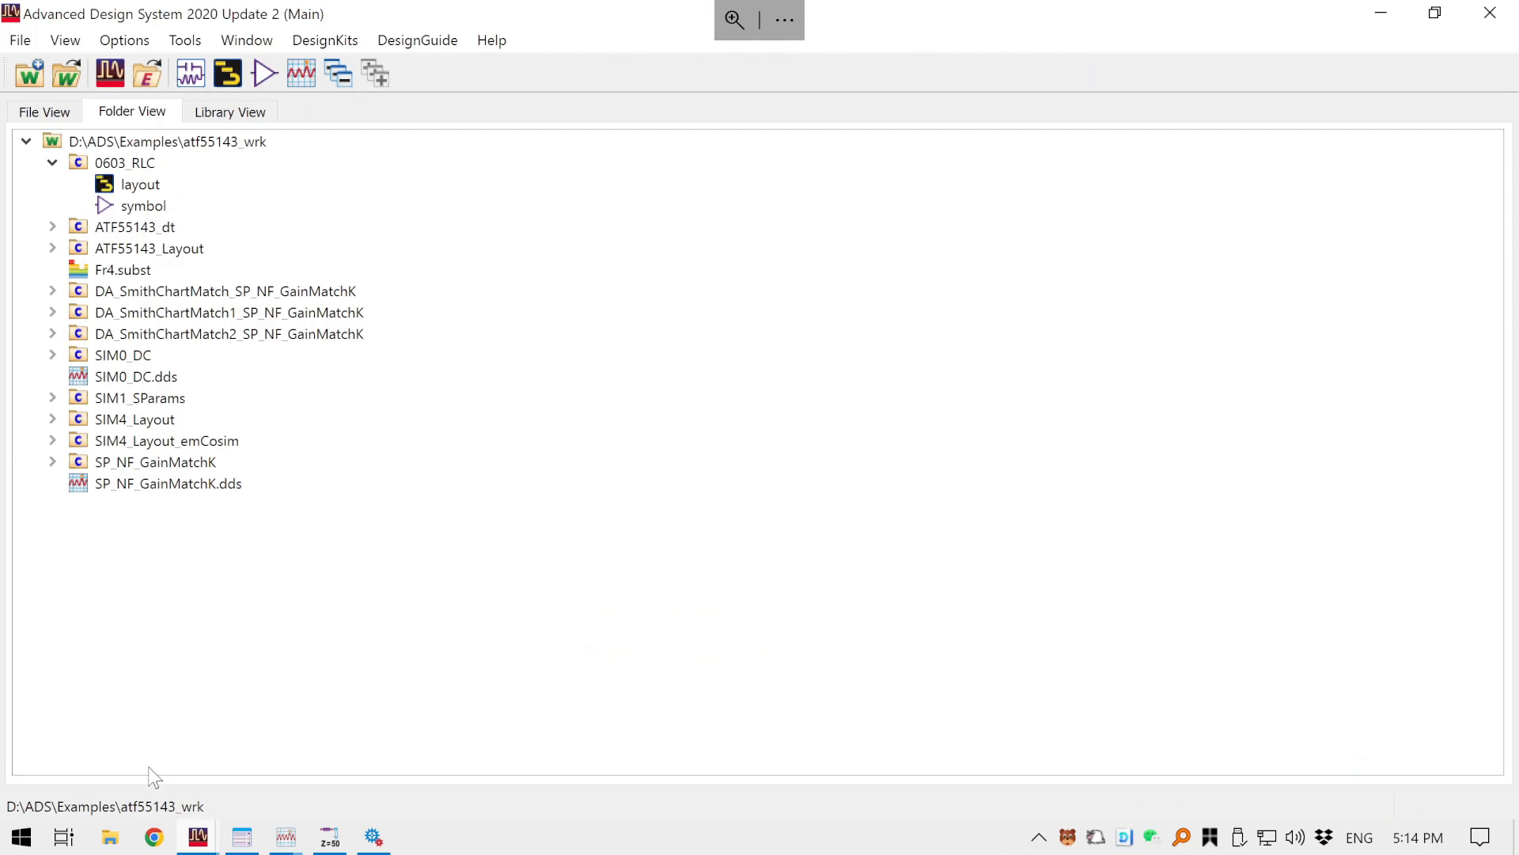
click(56, 421)
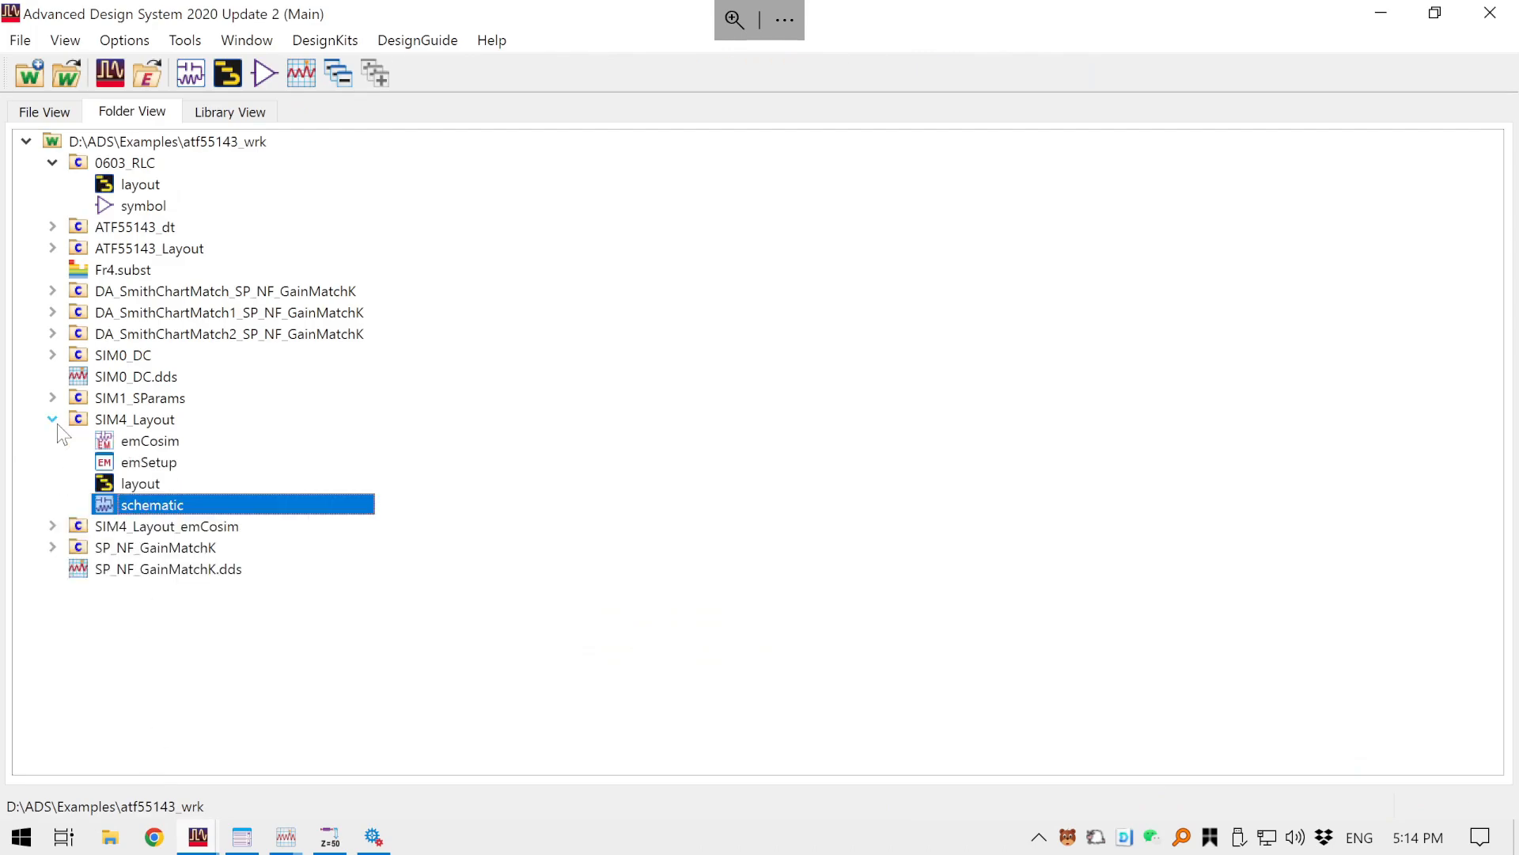
click(209, 843)
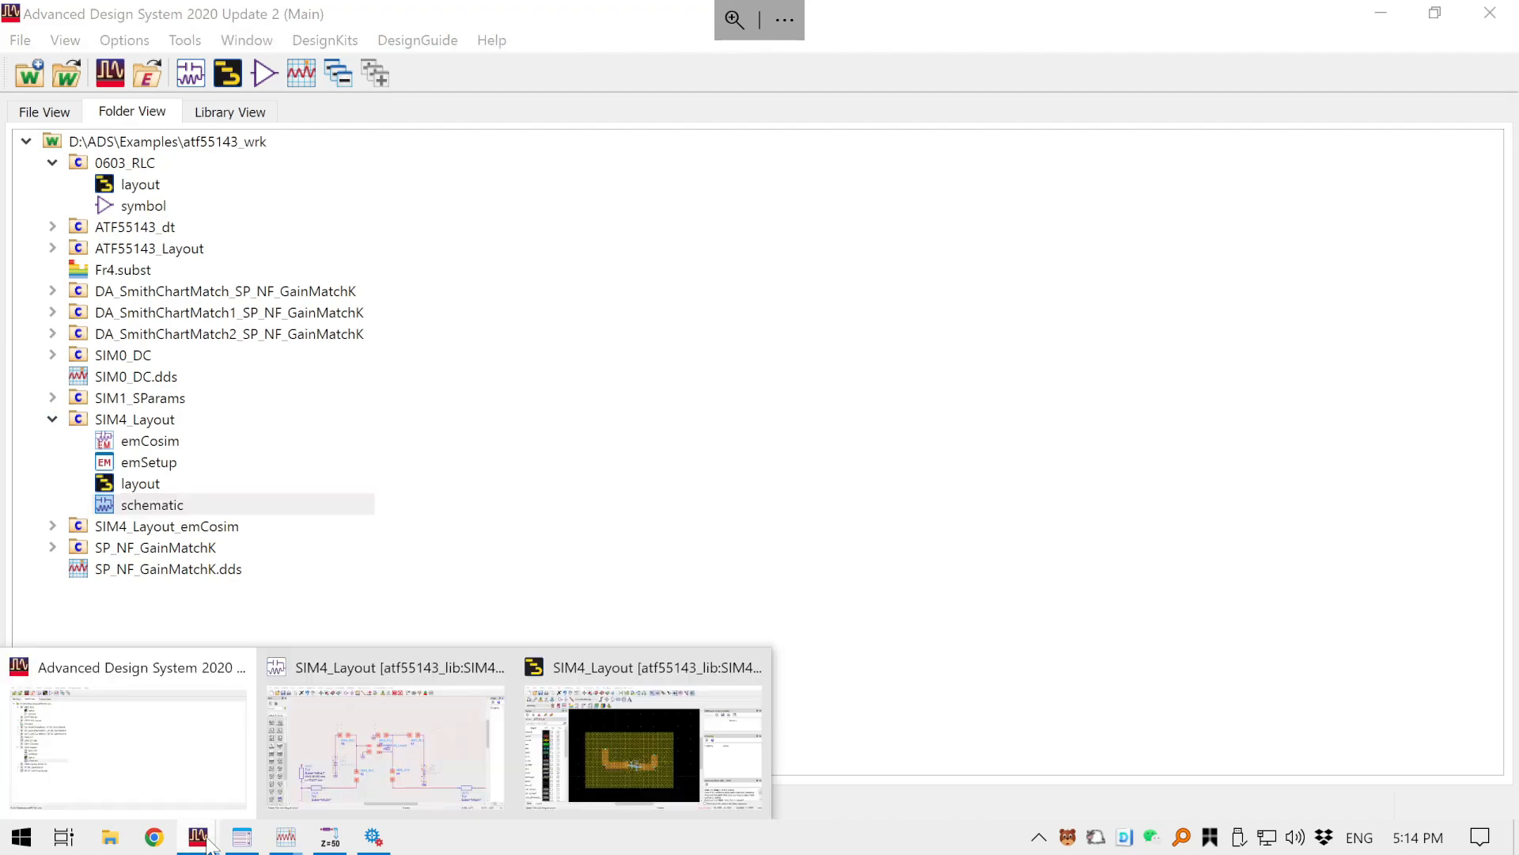
click(625, 732)
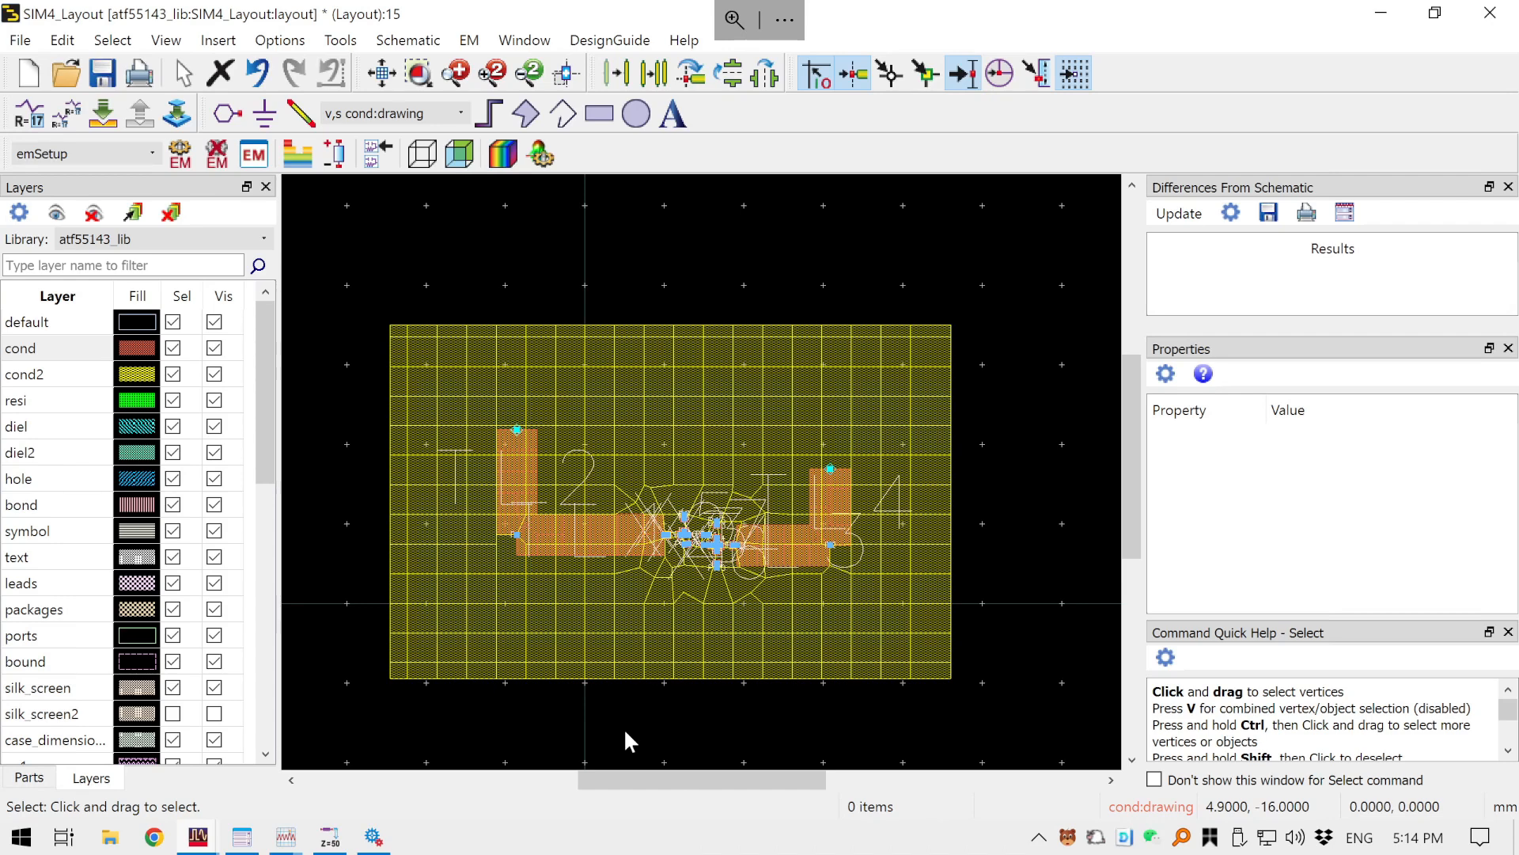
drag(633, 720, 656, 689)
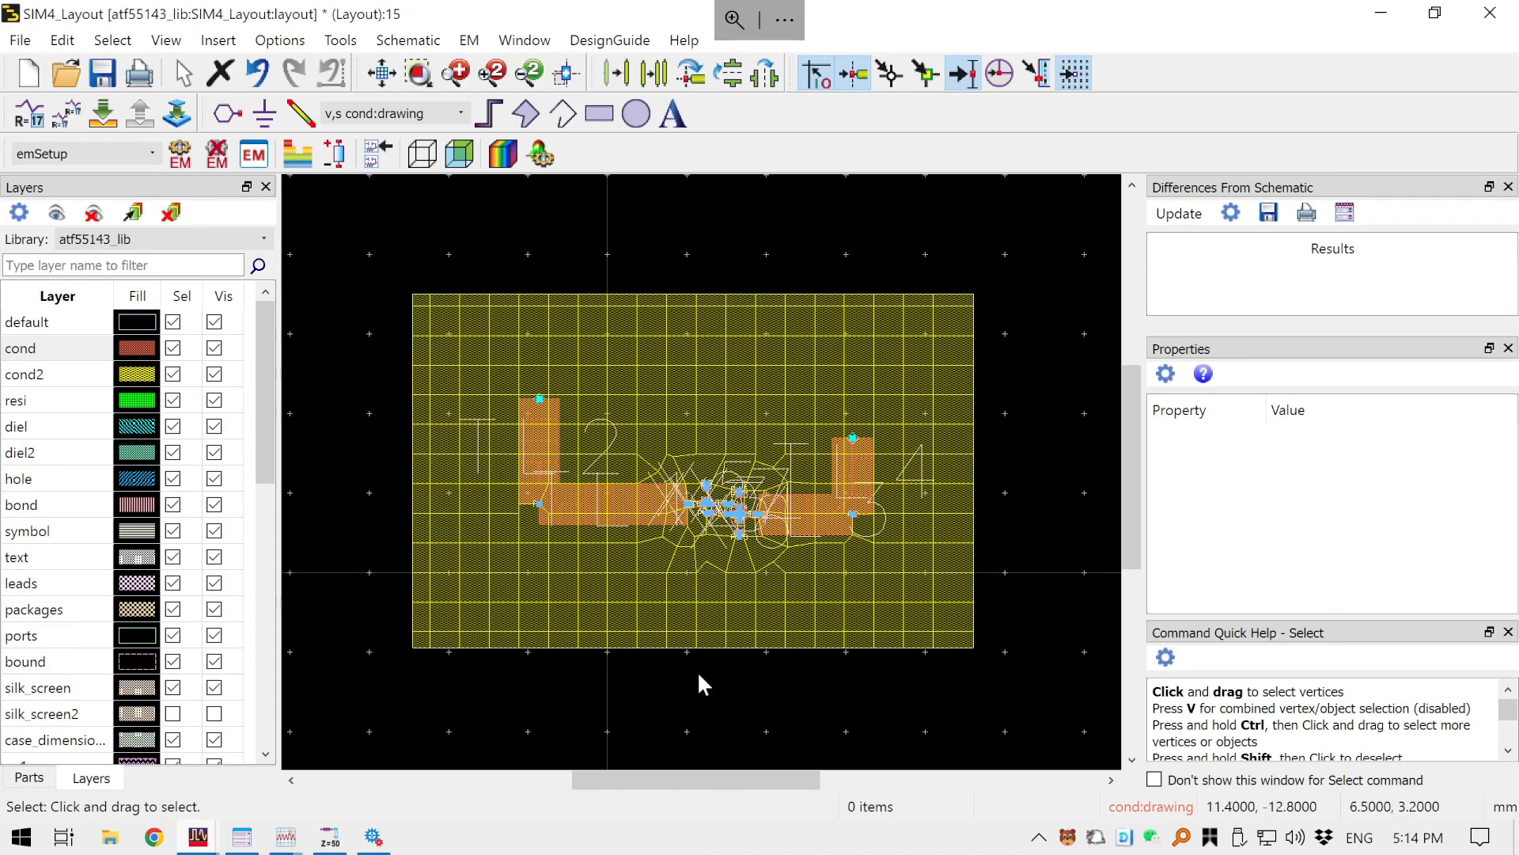
click(101, 75)
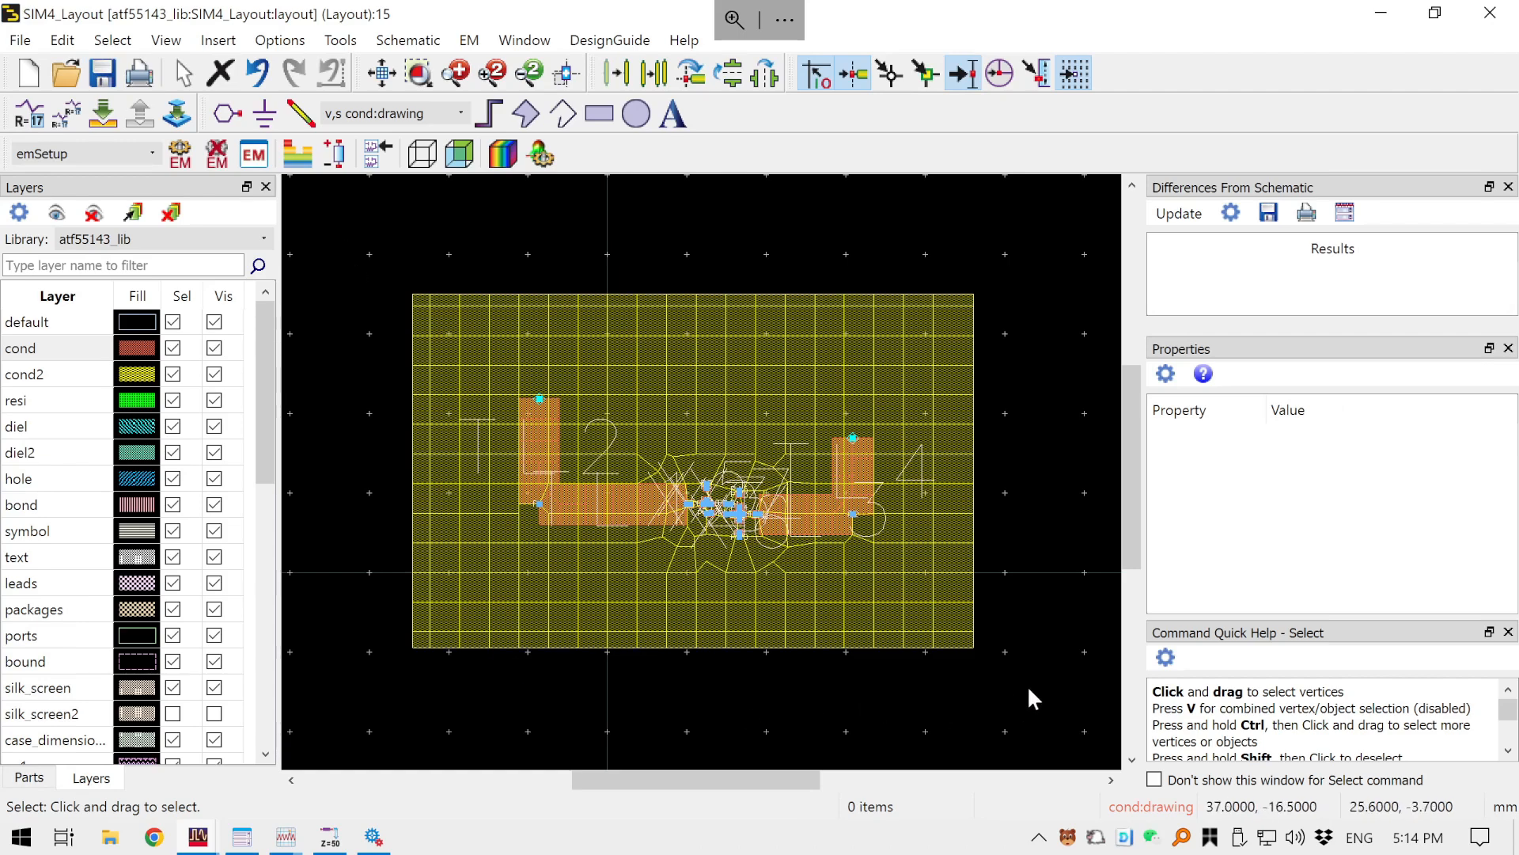
- Open the schematic view of the SIM4_Layout cell from the workspace's folder view
scroll(696, 506, up, 3)
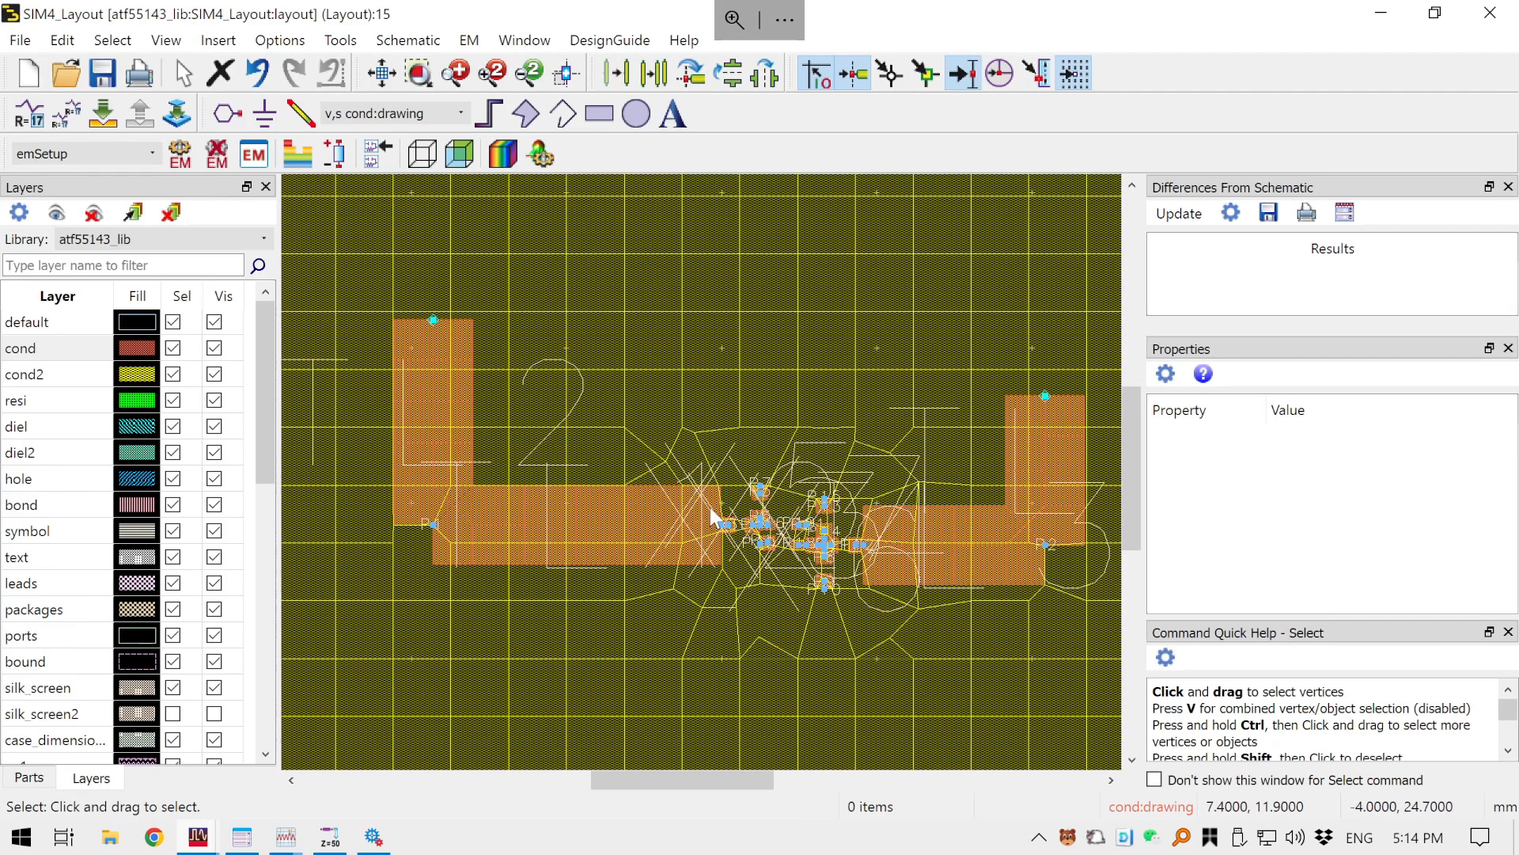
scroll(899, 533, up, 2)
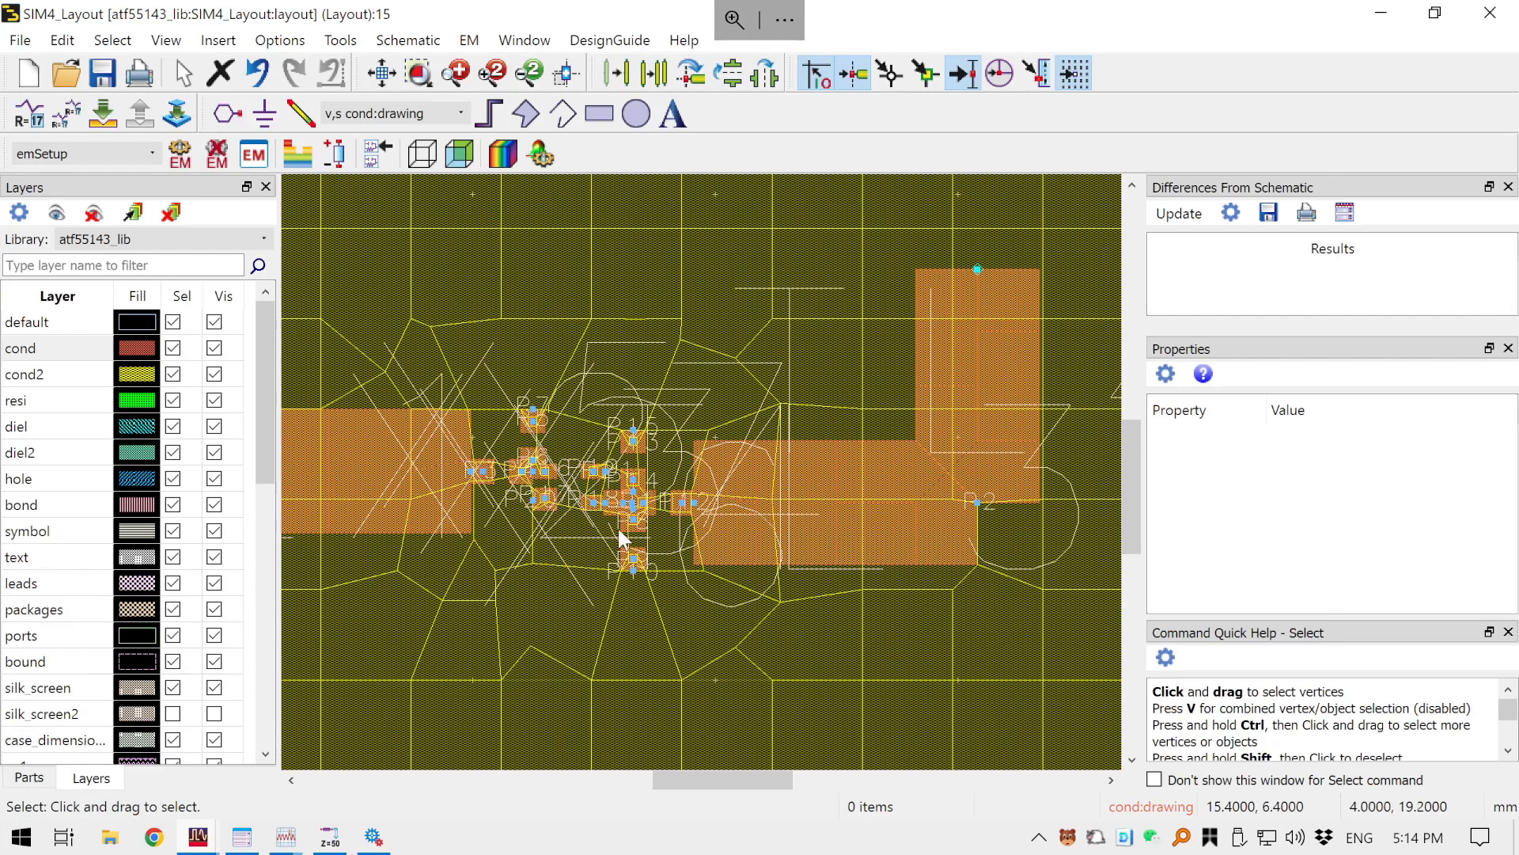
mouse_move(210, 836)
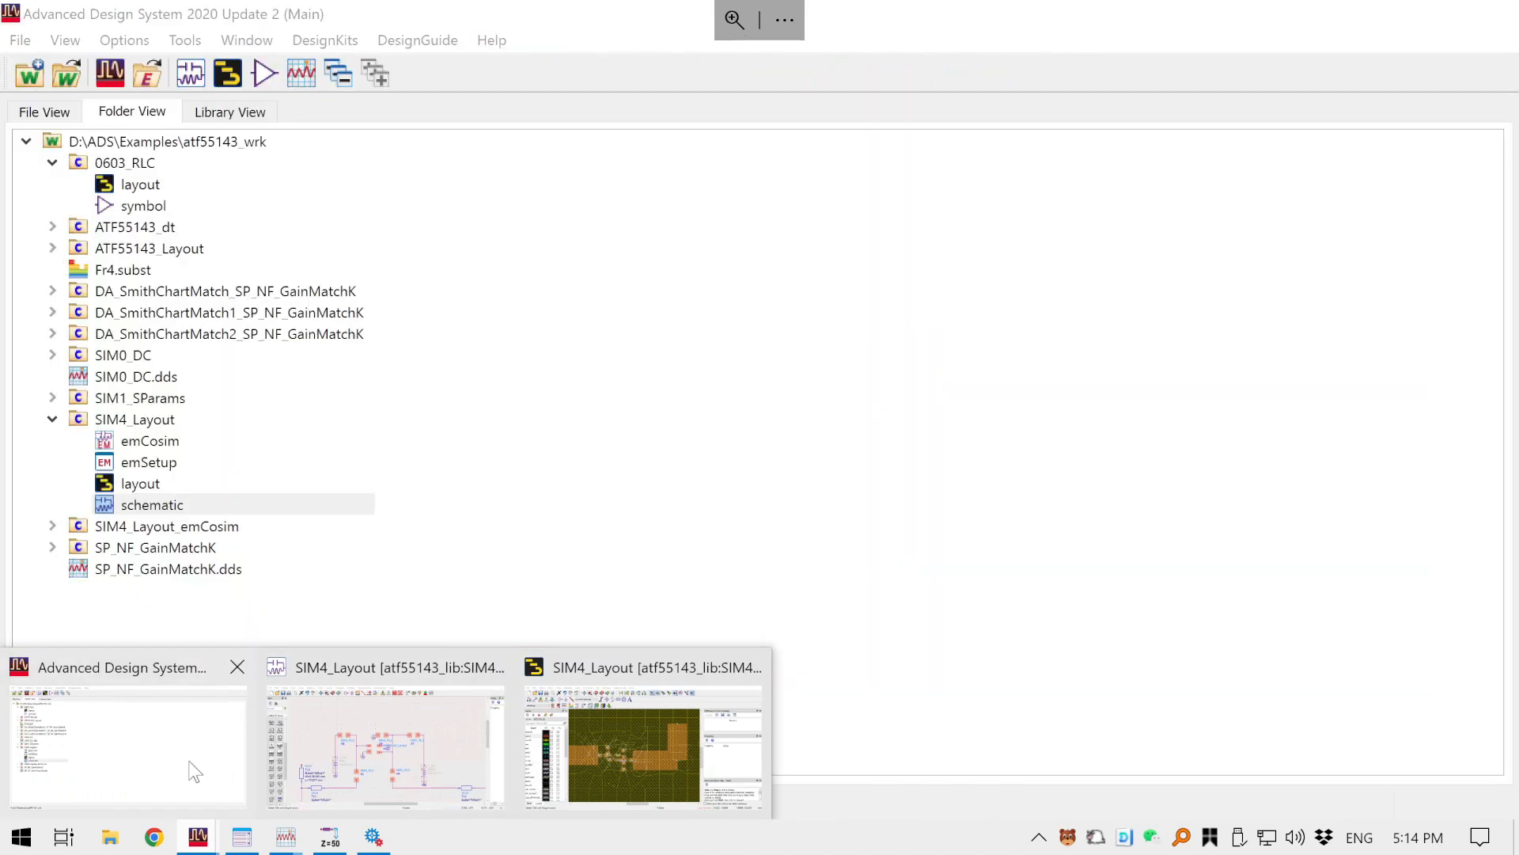
click(192, 769)
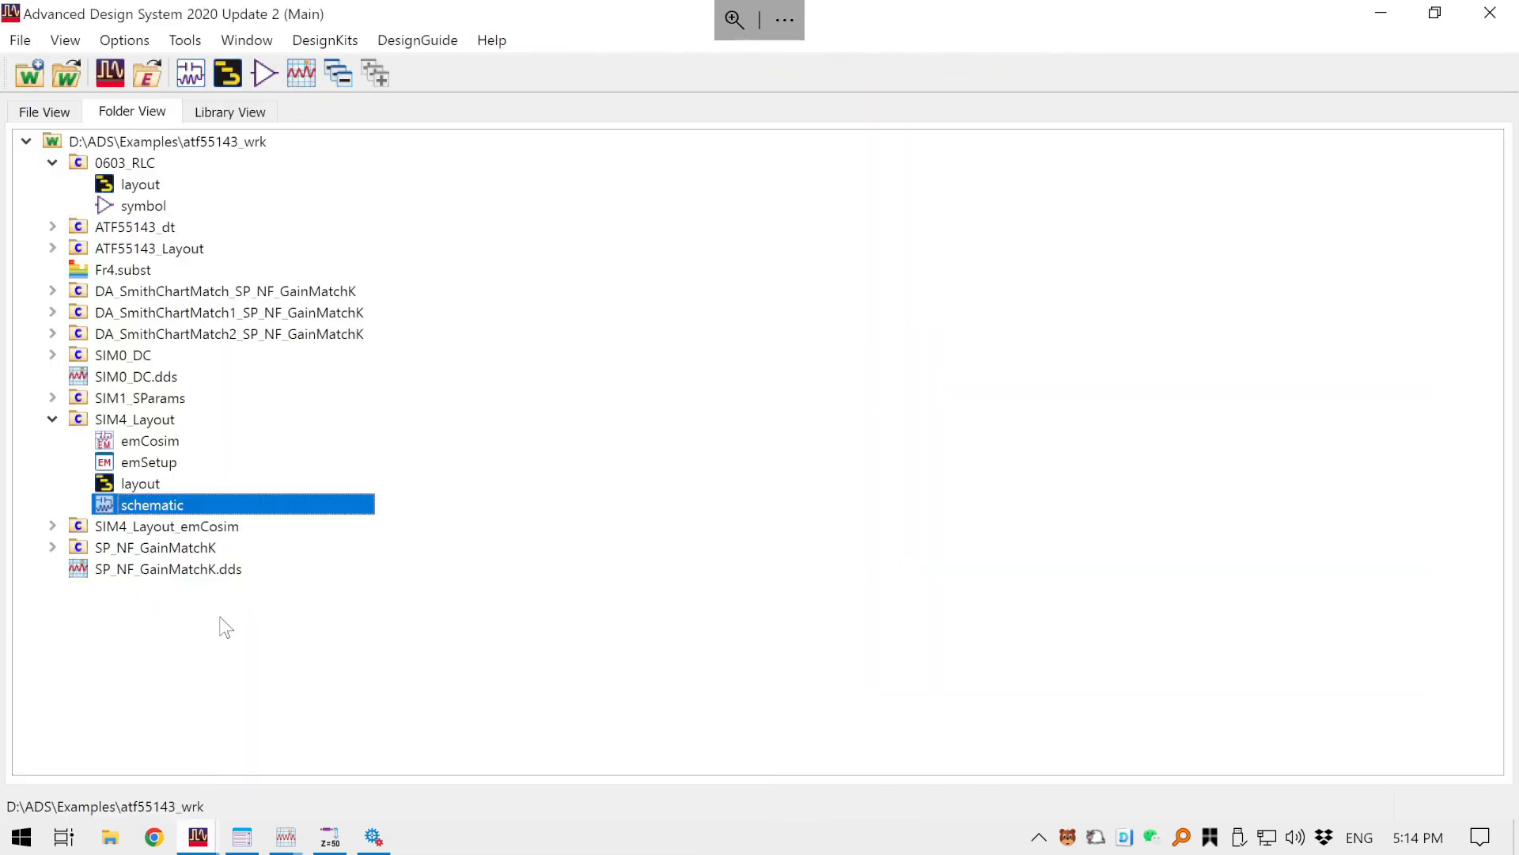
click(49, 420)
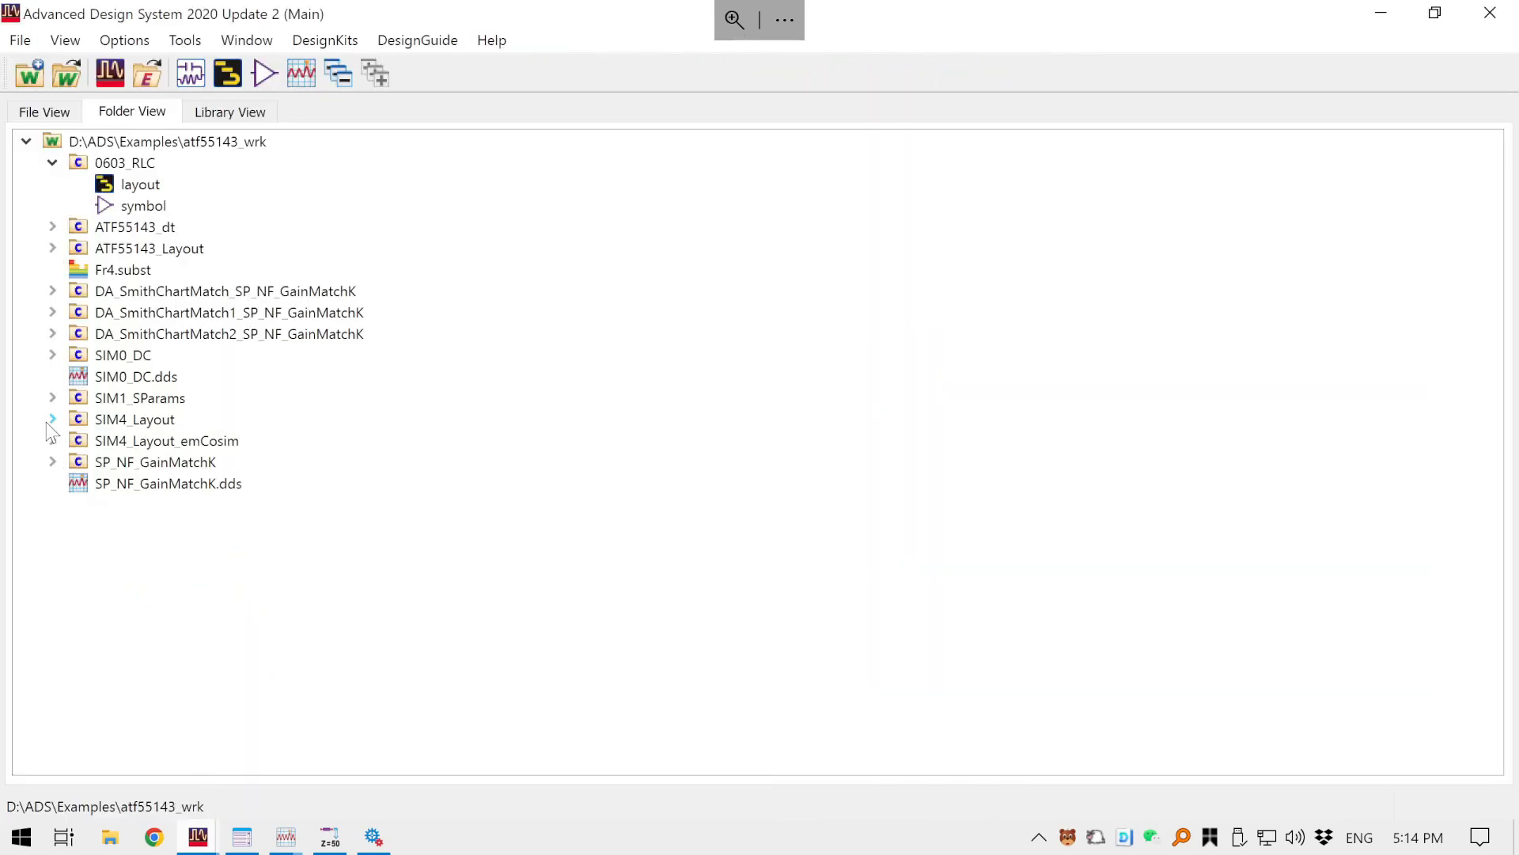
click(49, 420)
click(142, 420)
click(147, 488)
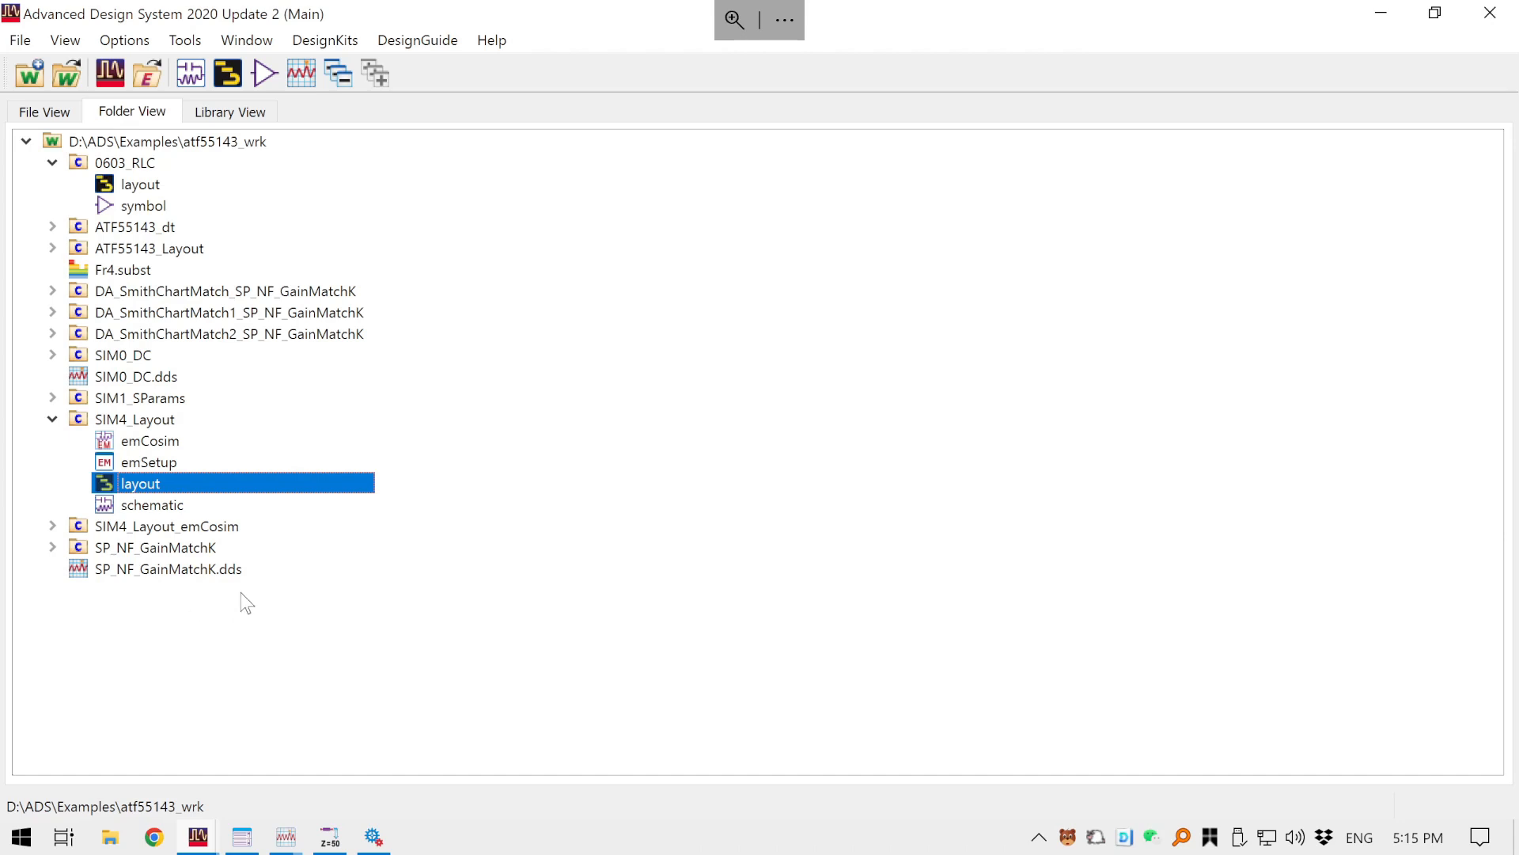
click(154, 505)
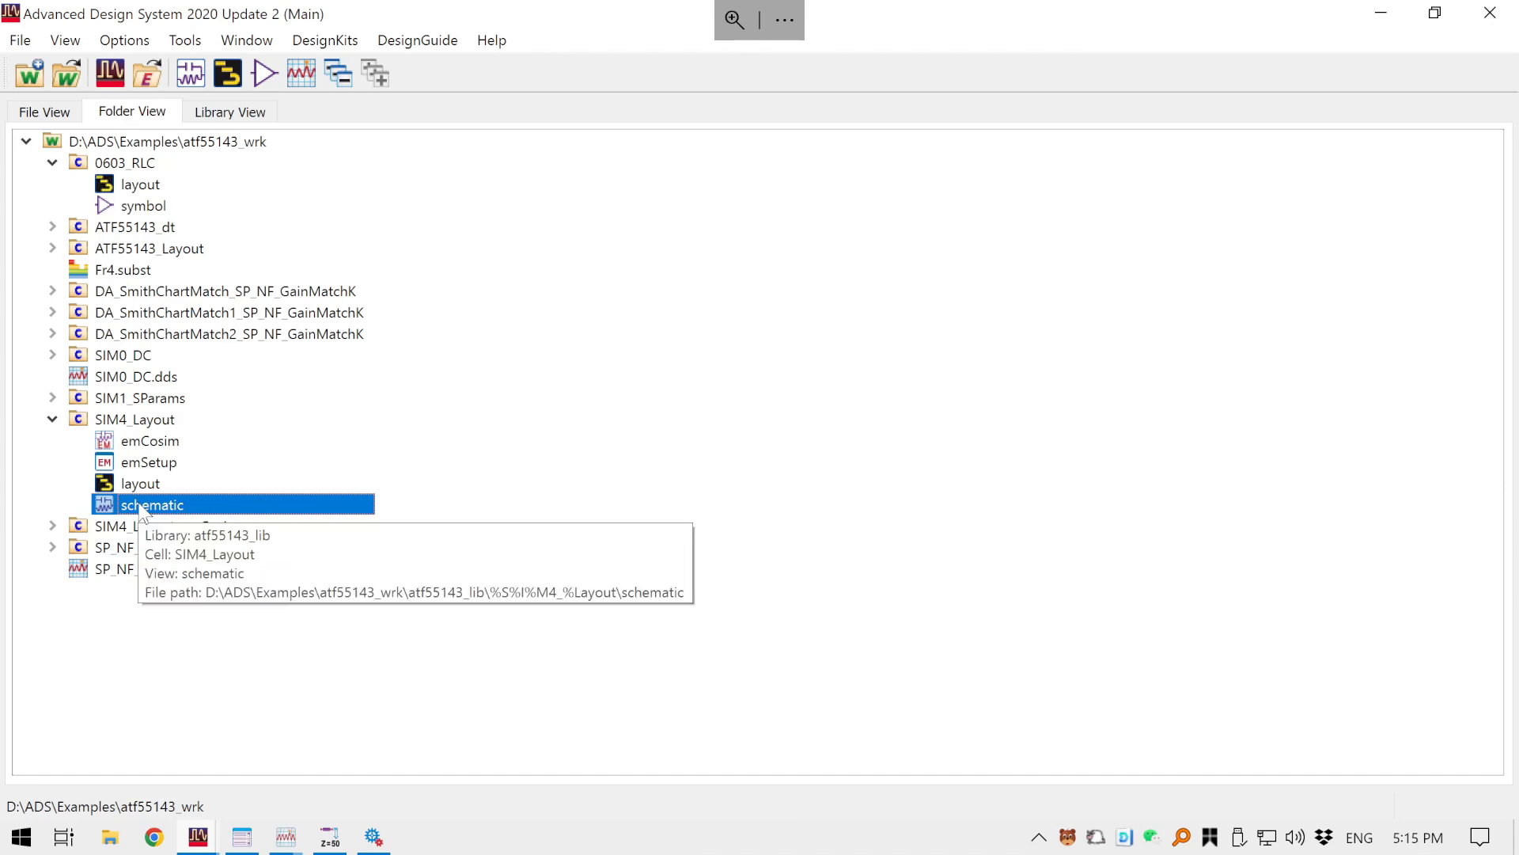
right_click(138, 506)
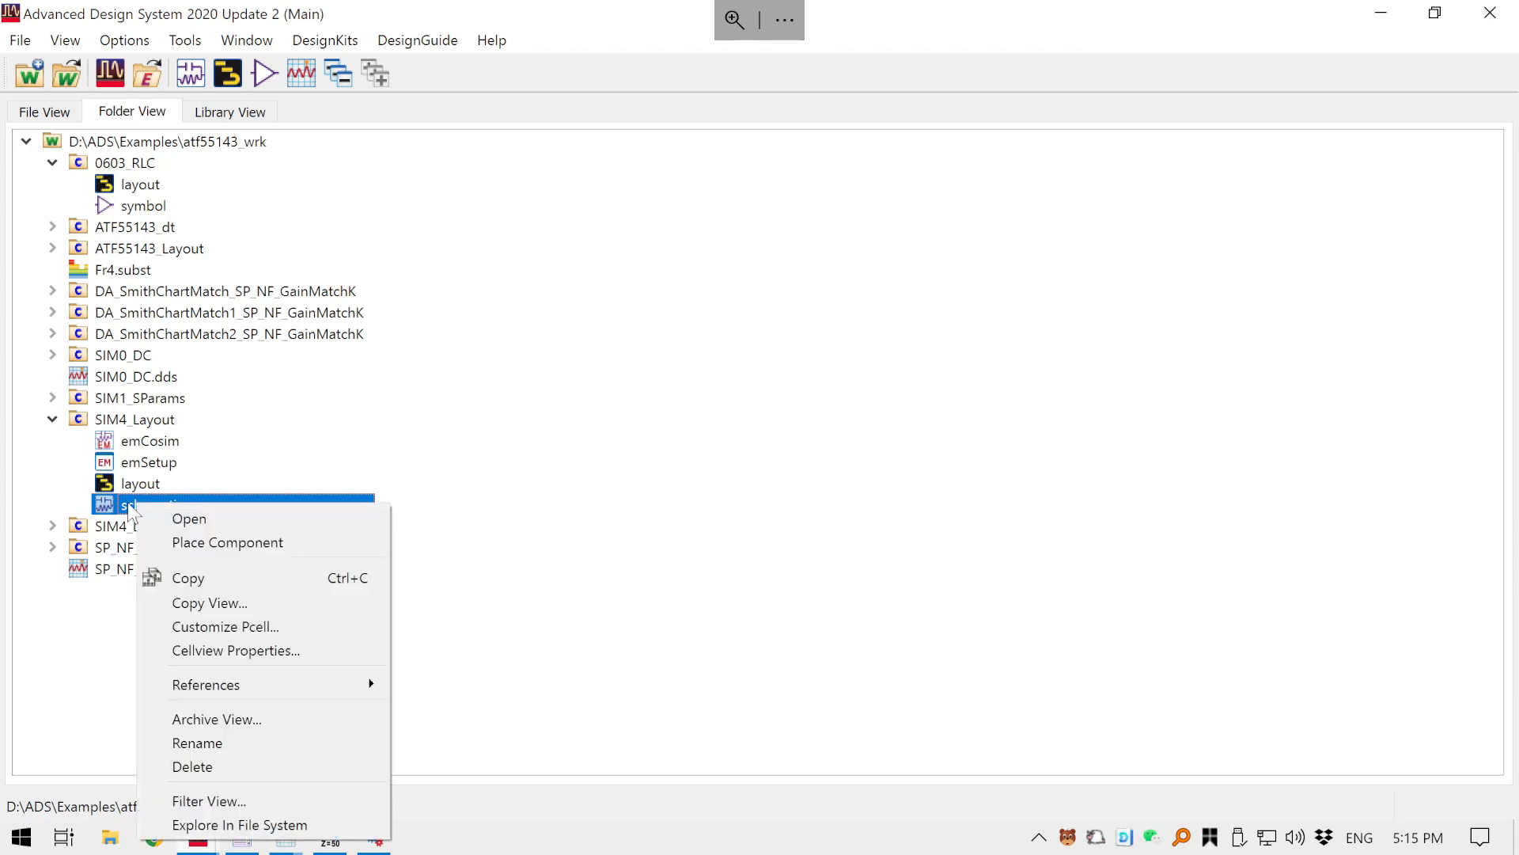
double_click(129, 506)
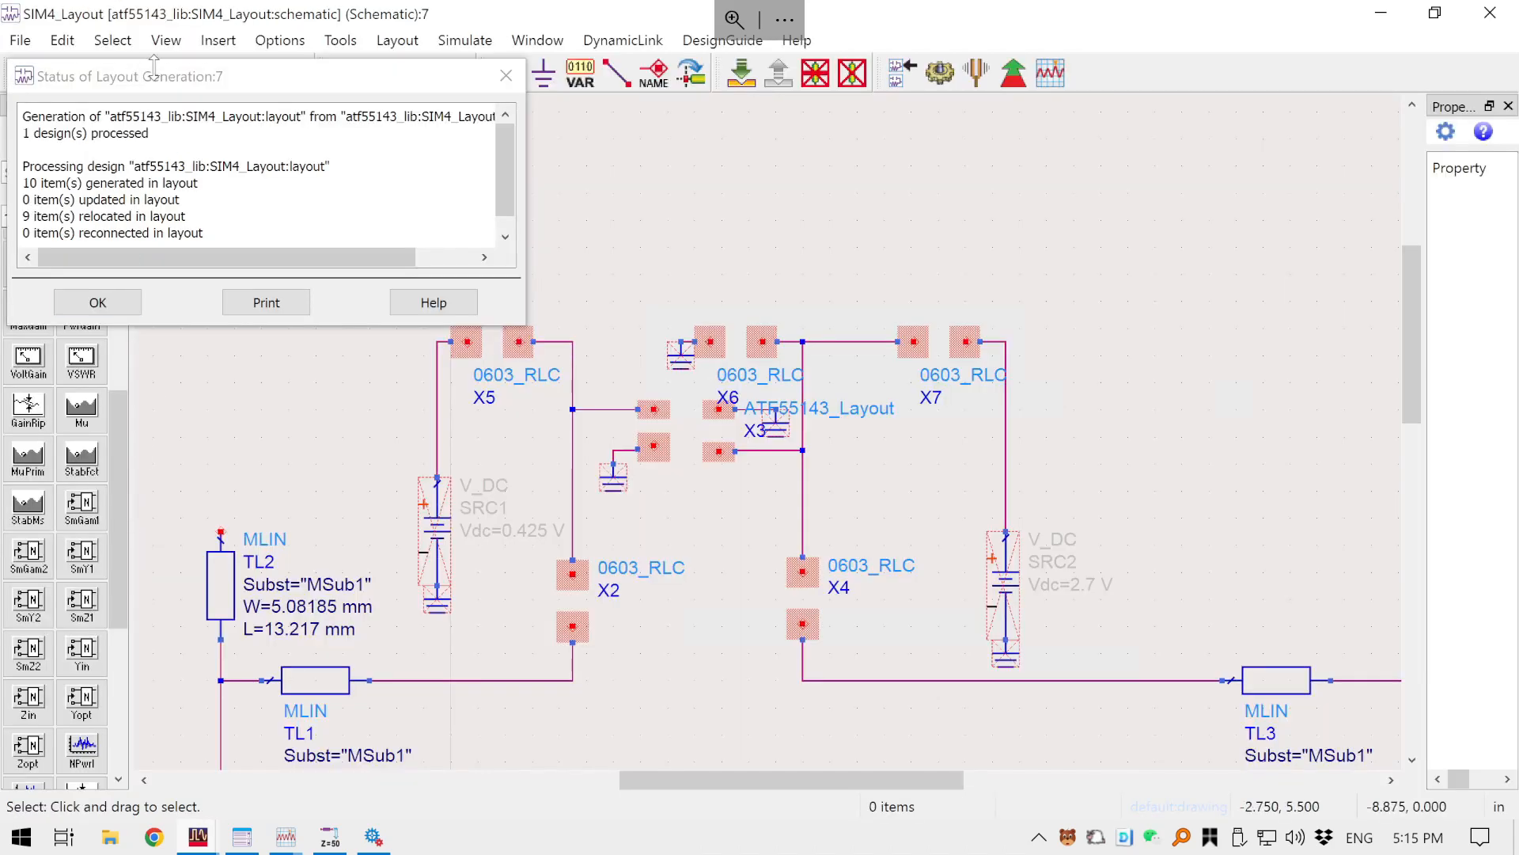
- Dismiss the layout generation status, save the whole SIM4_Layout cell as SIM4_Layout_Schematic, and close the schematic
click(506, 76)
click(20, 40)
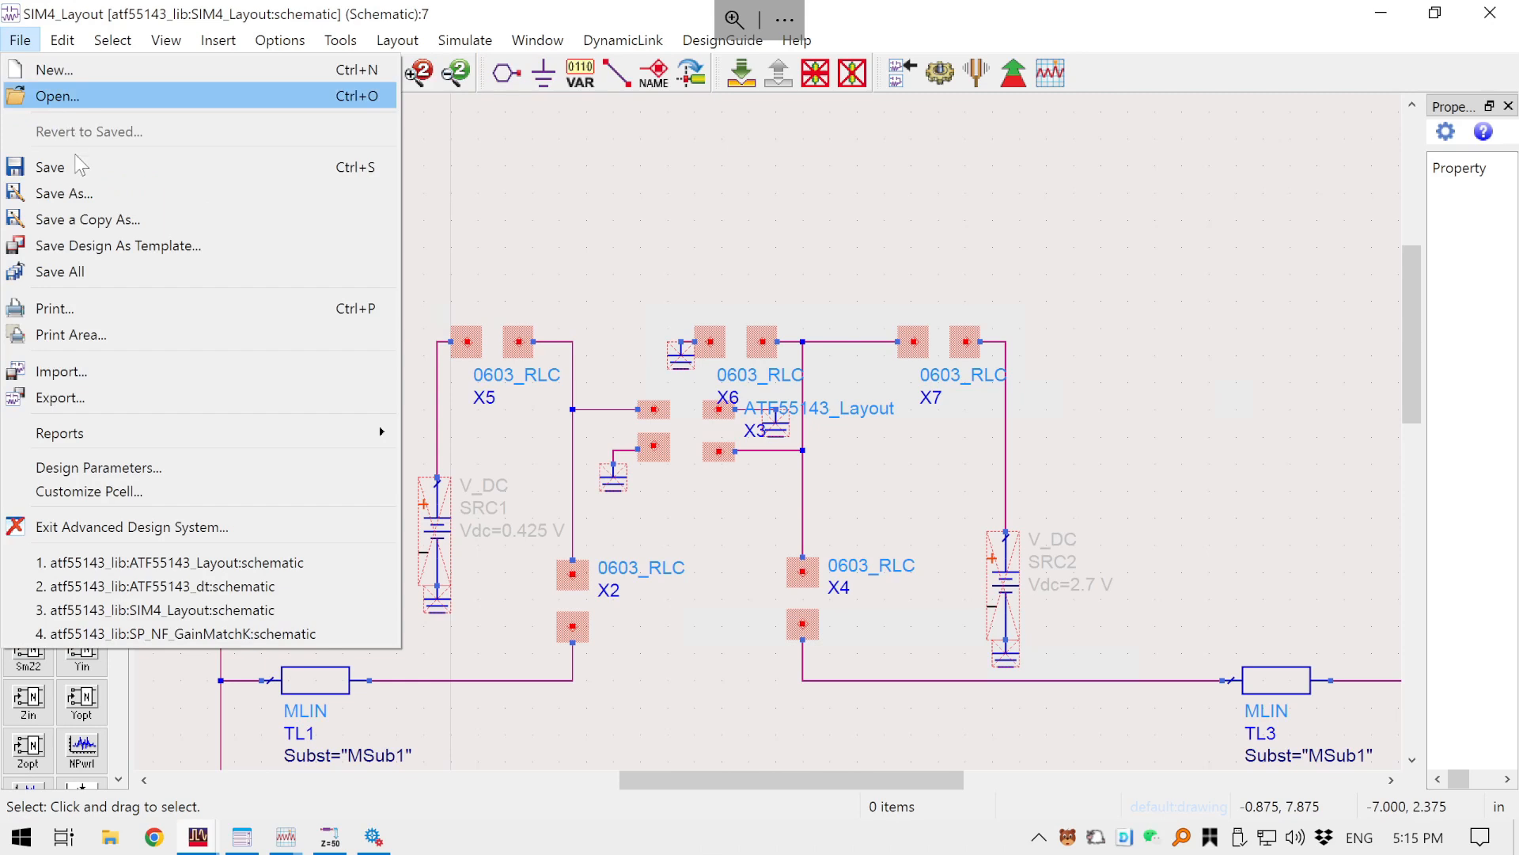
click(84, 190)
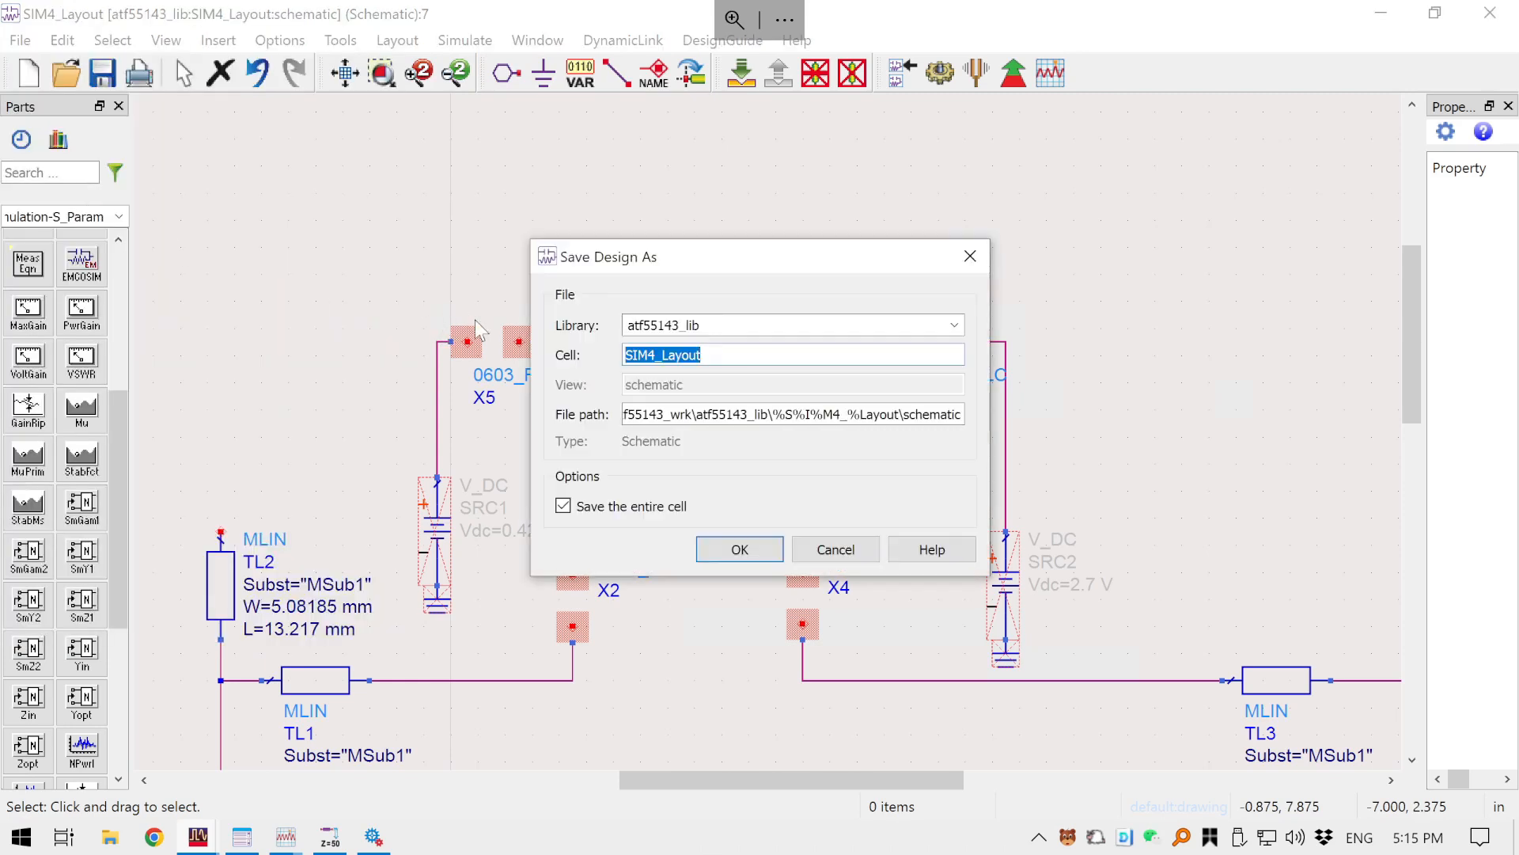
click(669, 356)
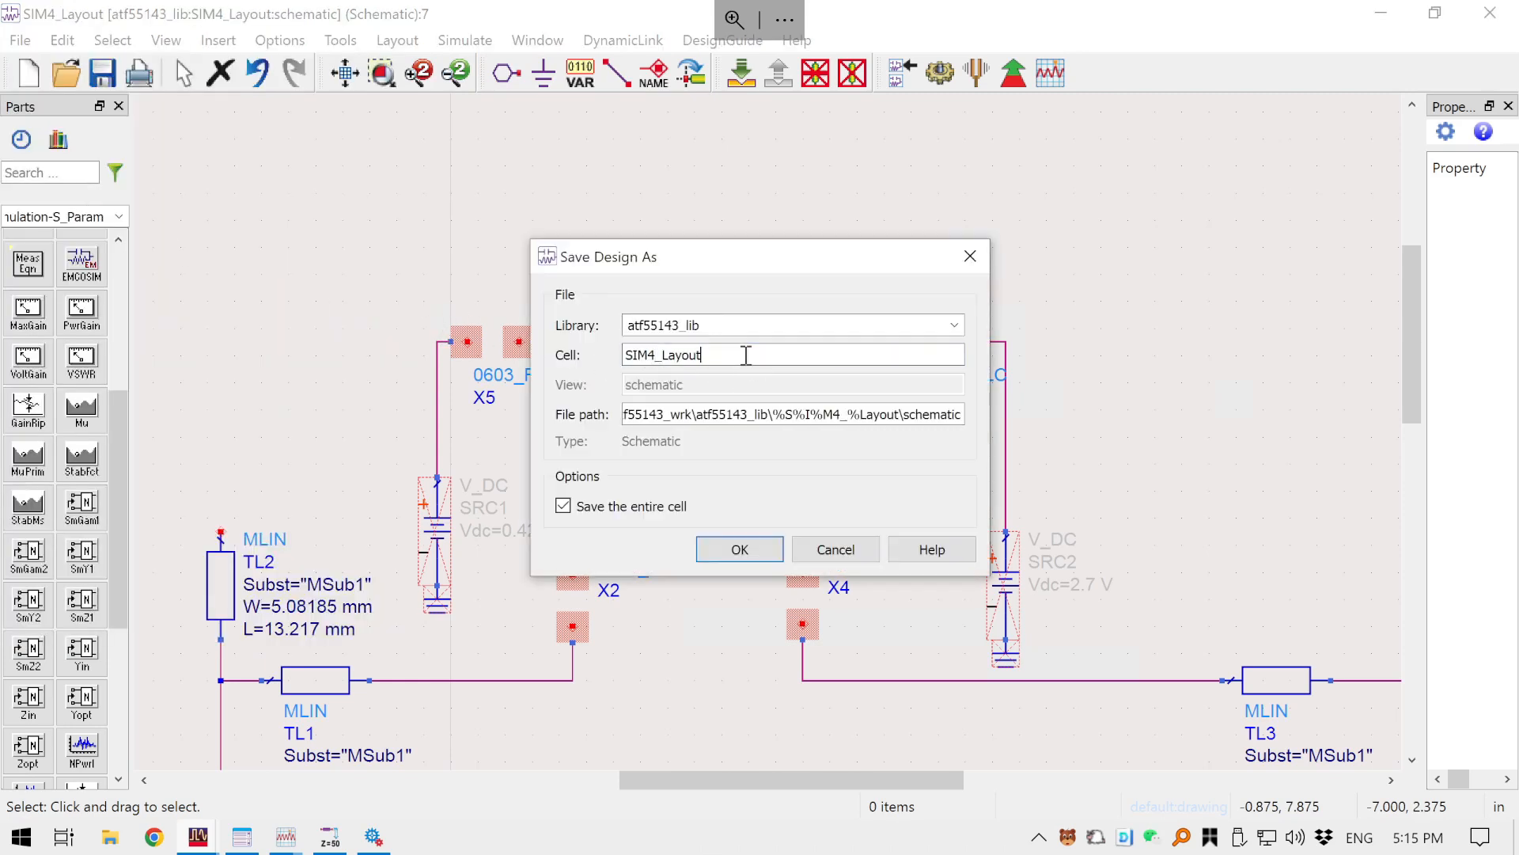
text(_S)
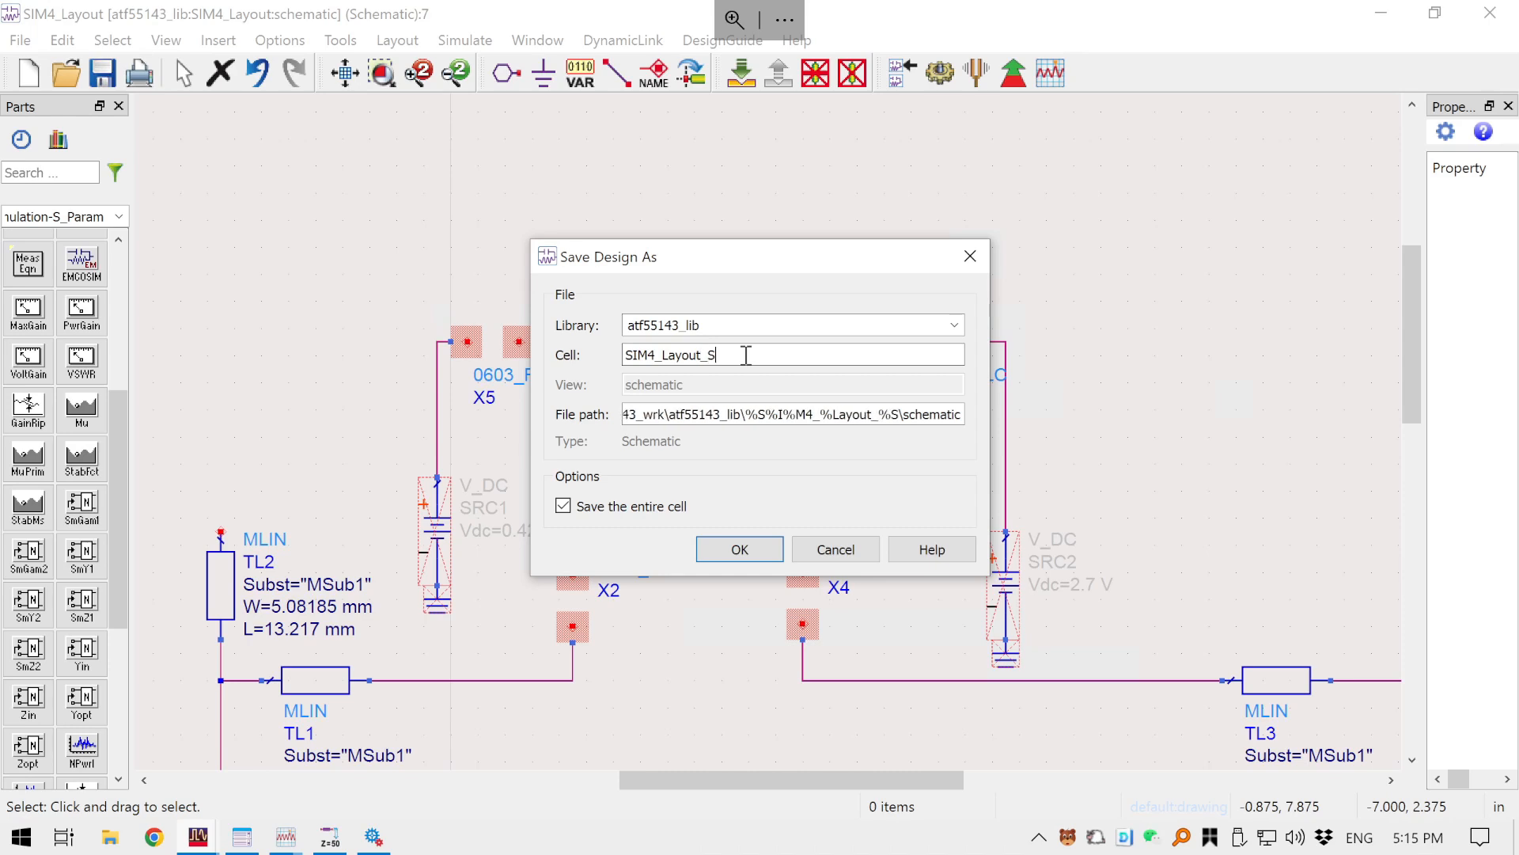
text(chematic)
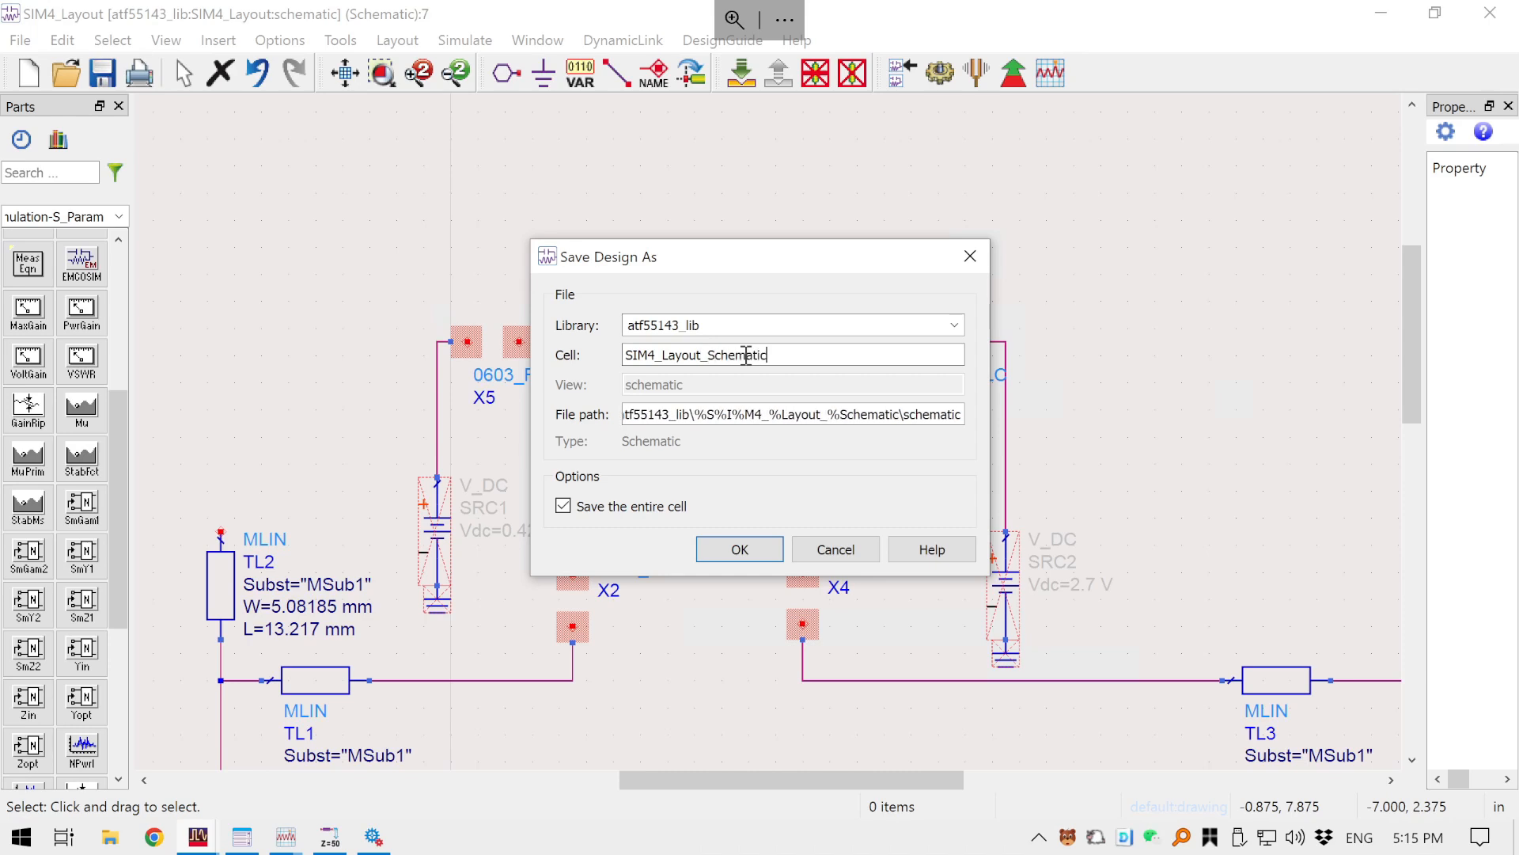
click(730, 554)
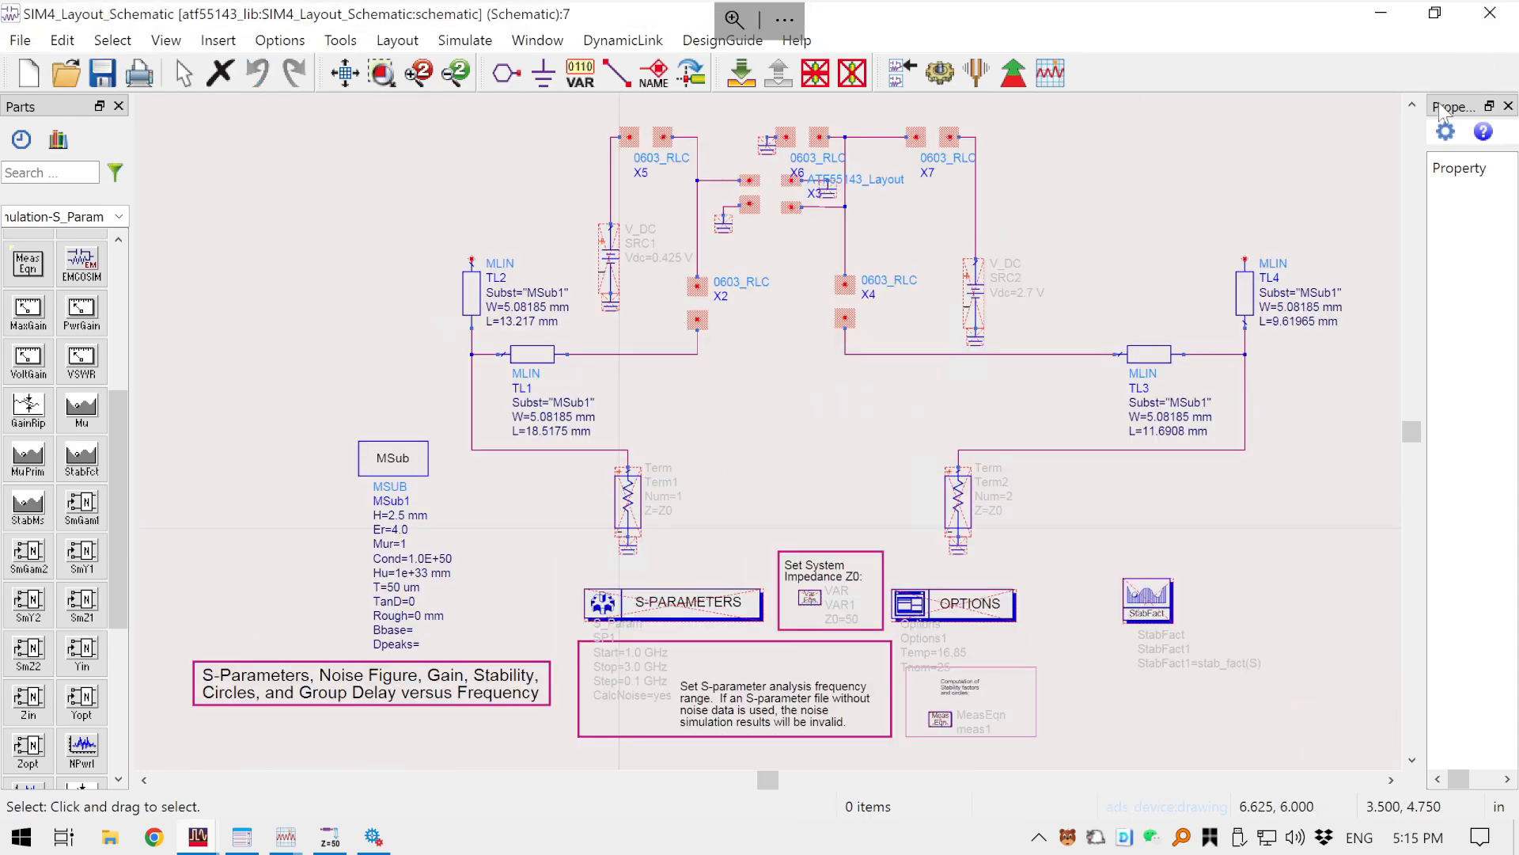
click(1490, 12)
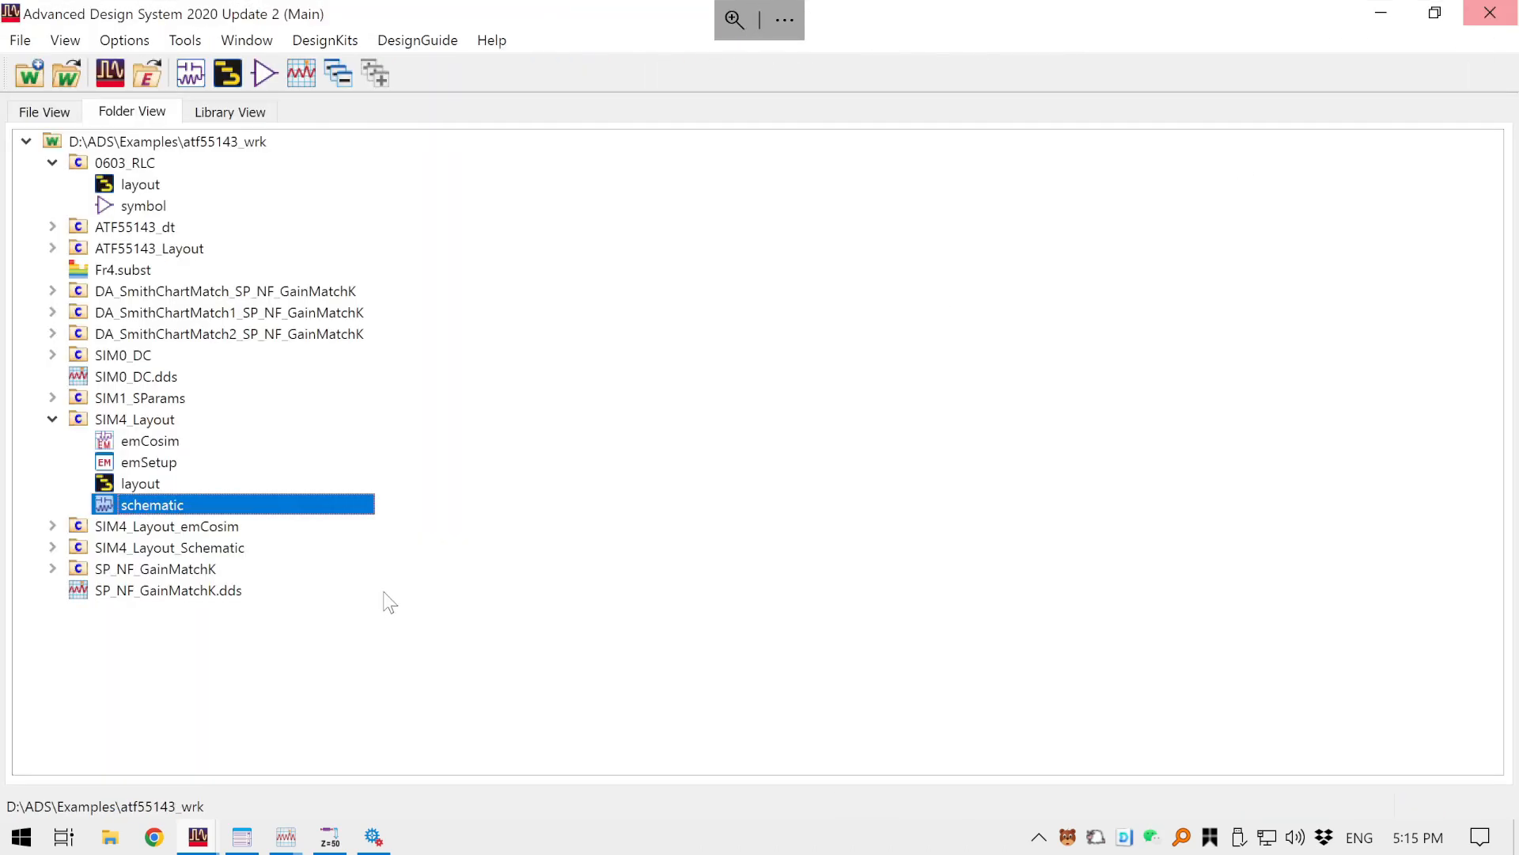
- Delete the schematic view from the SIM4_Layout cell in the workspace's folder view
click(52, 419)
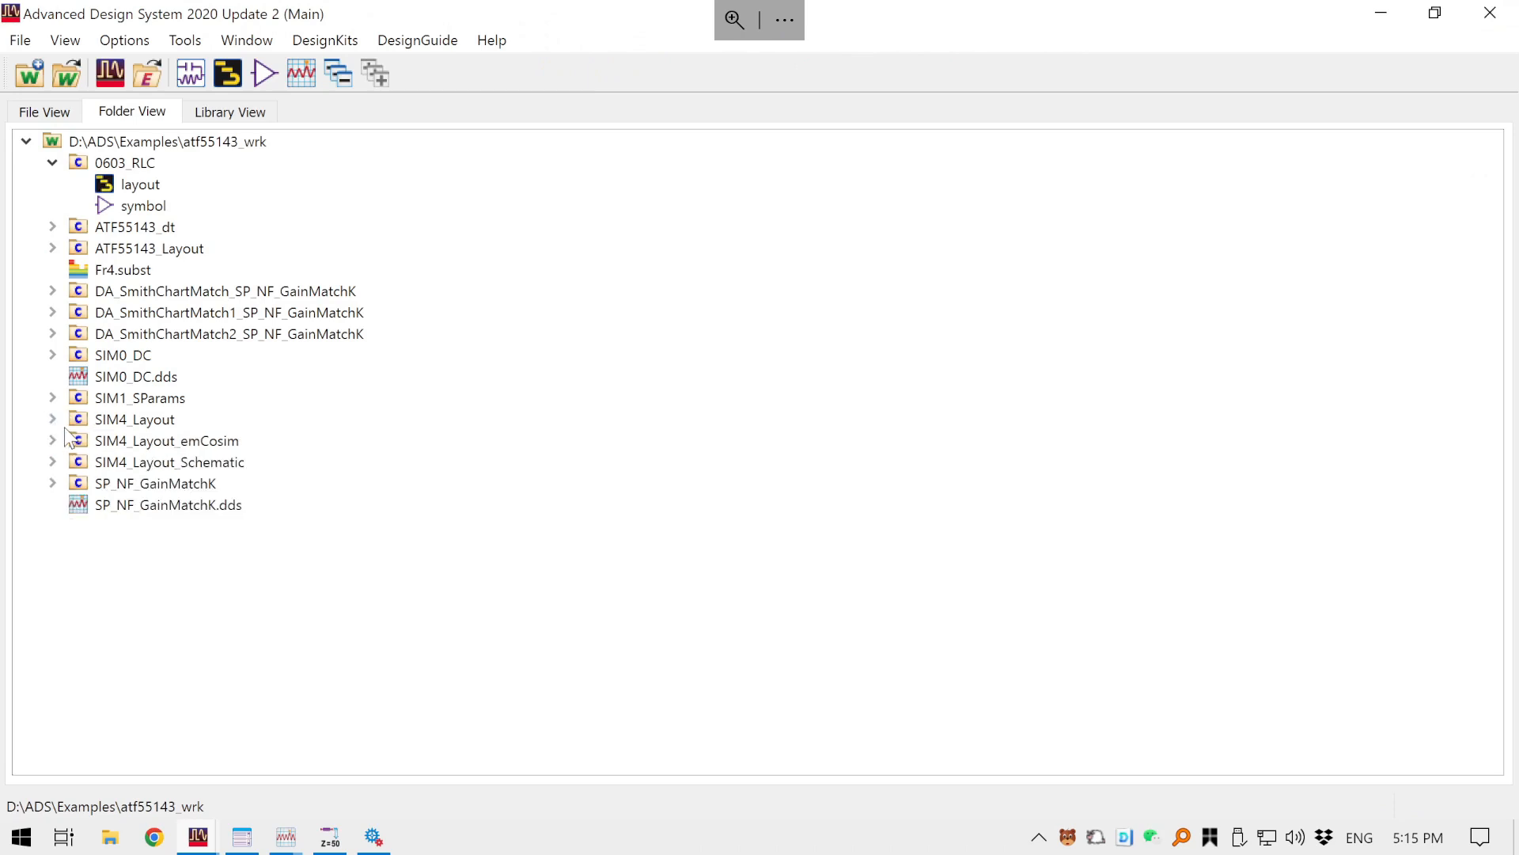
click(54, 419)
click(123, 421)
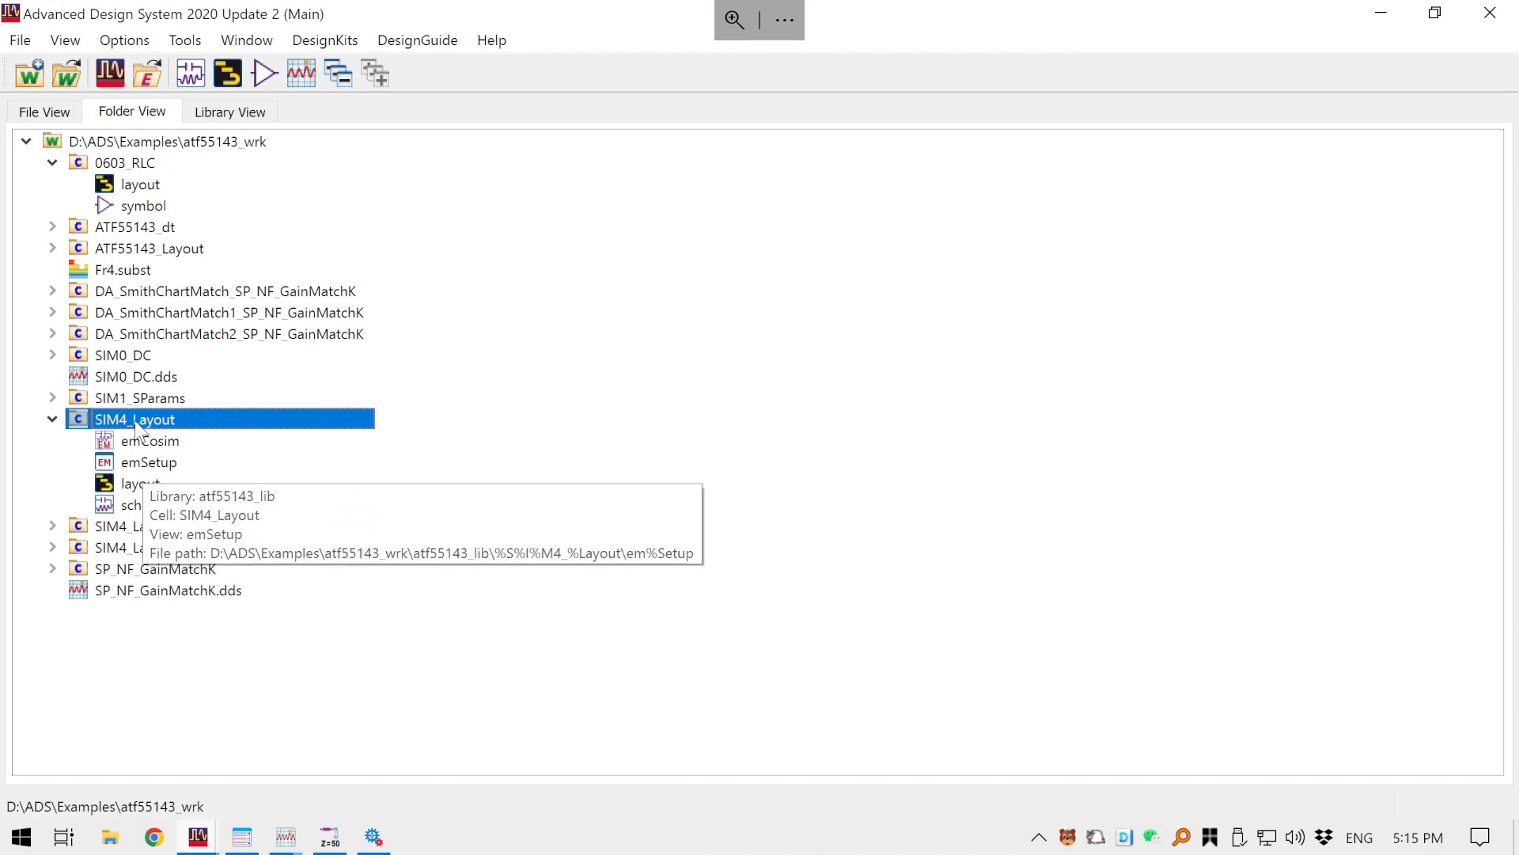
click(138, 506)
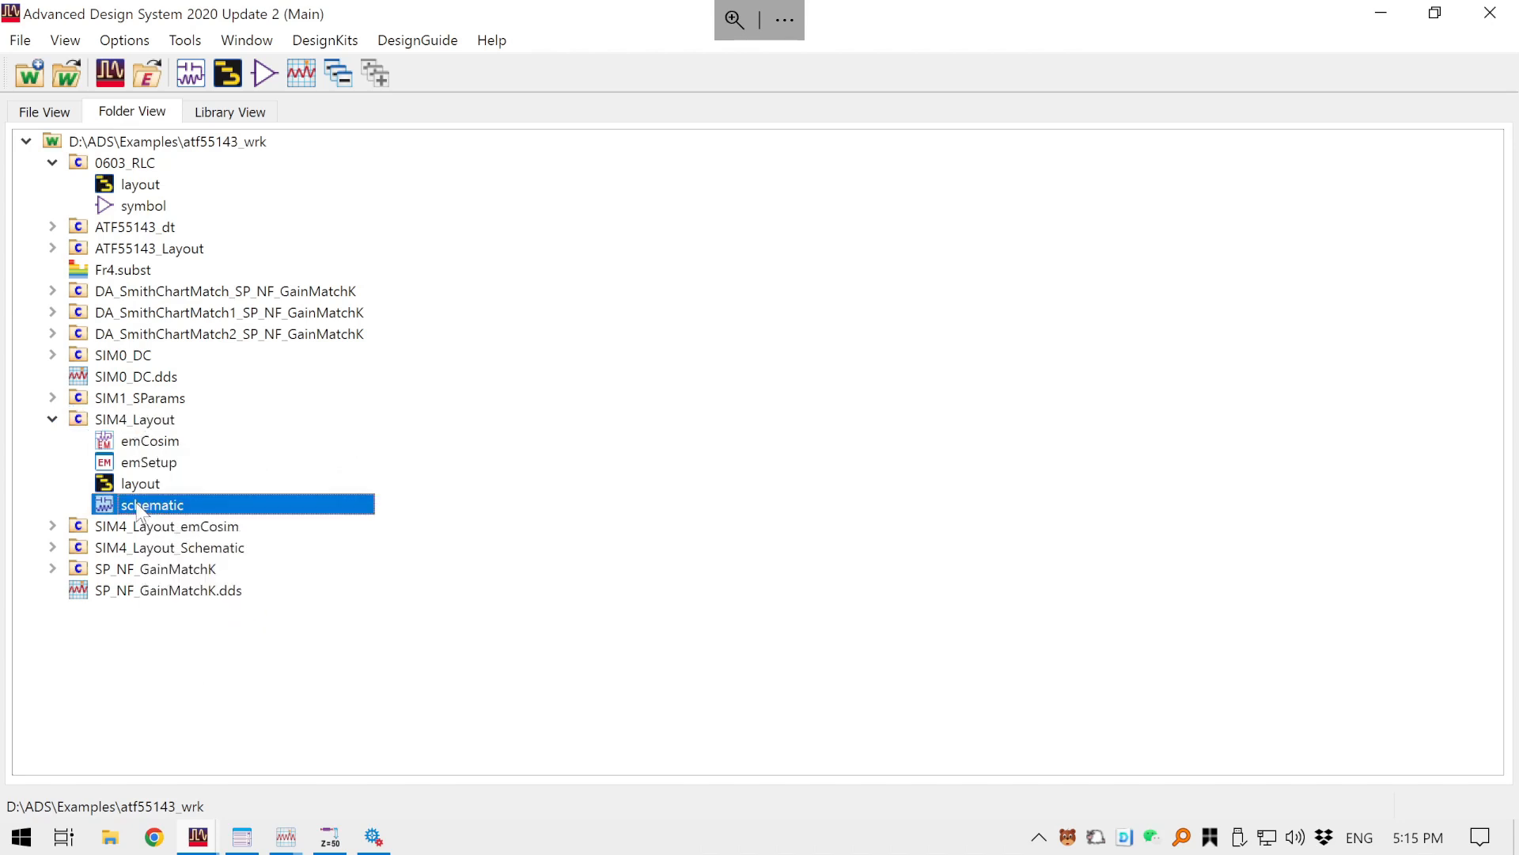
right_click(138, 507)
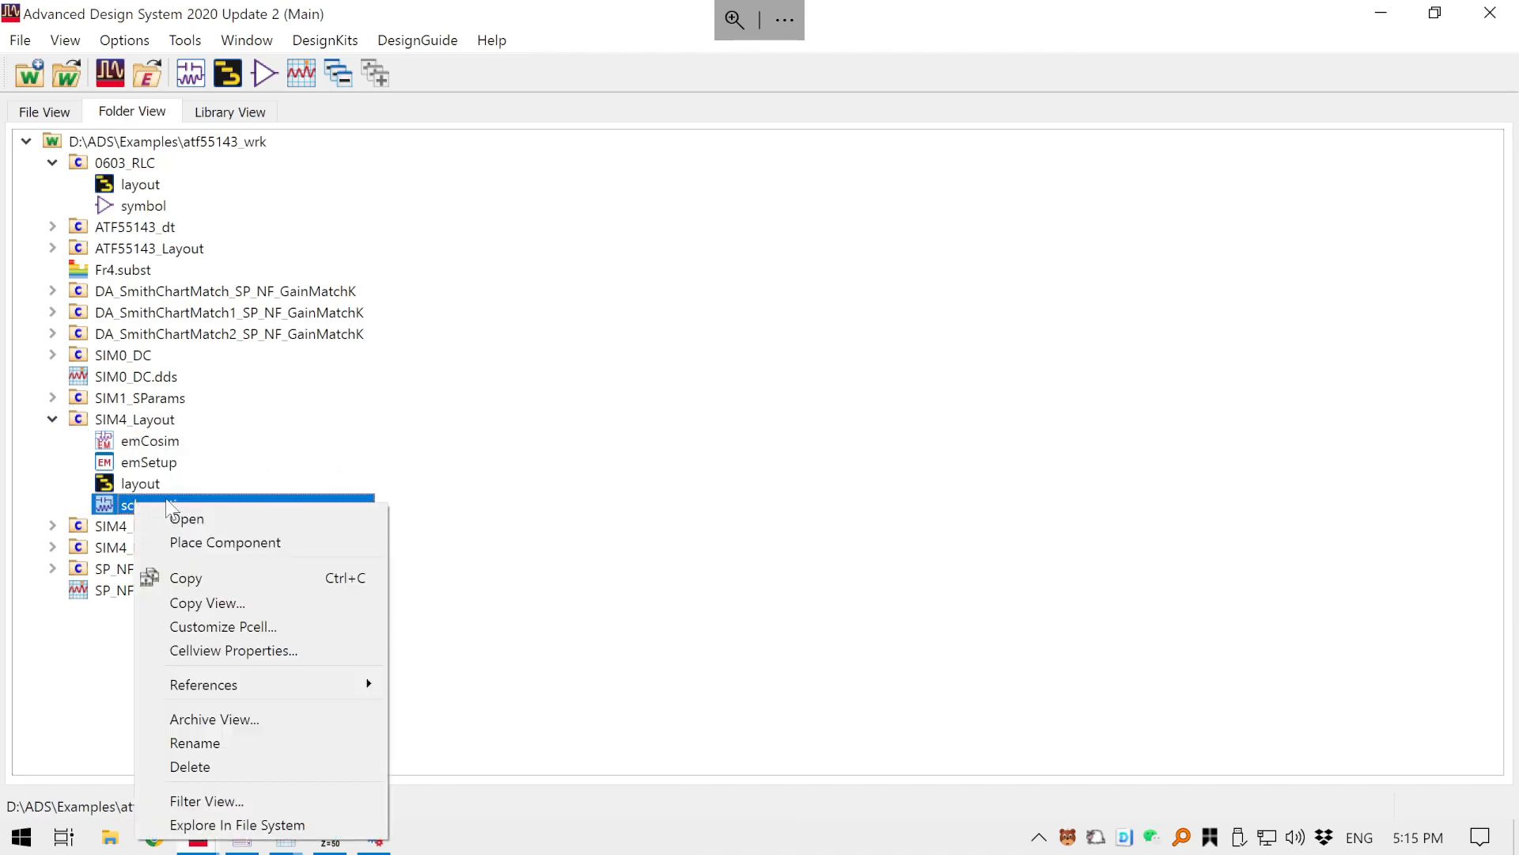
click(221, 763)
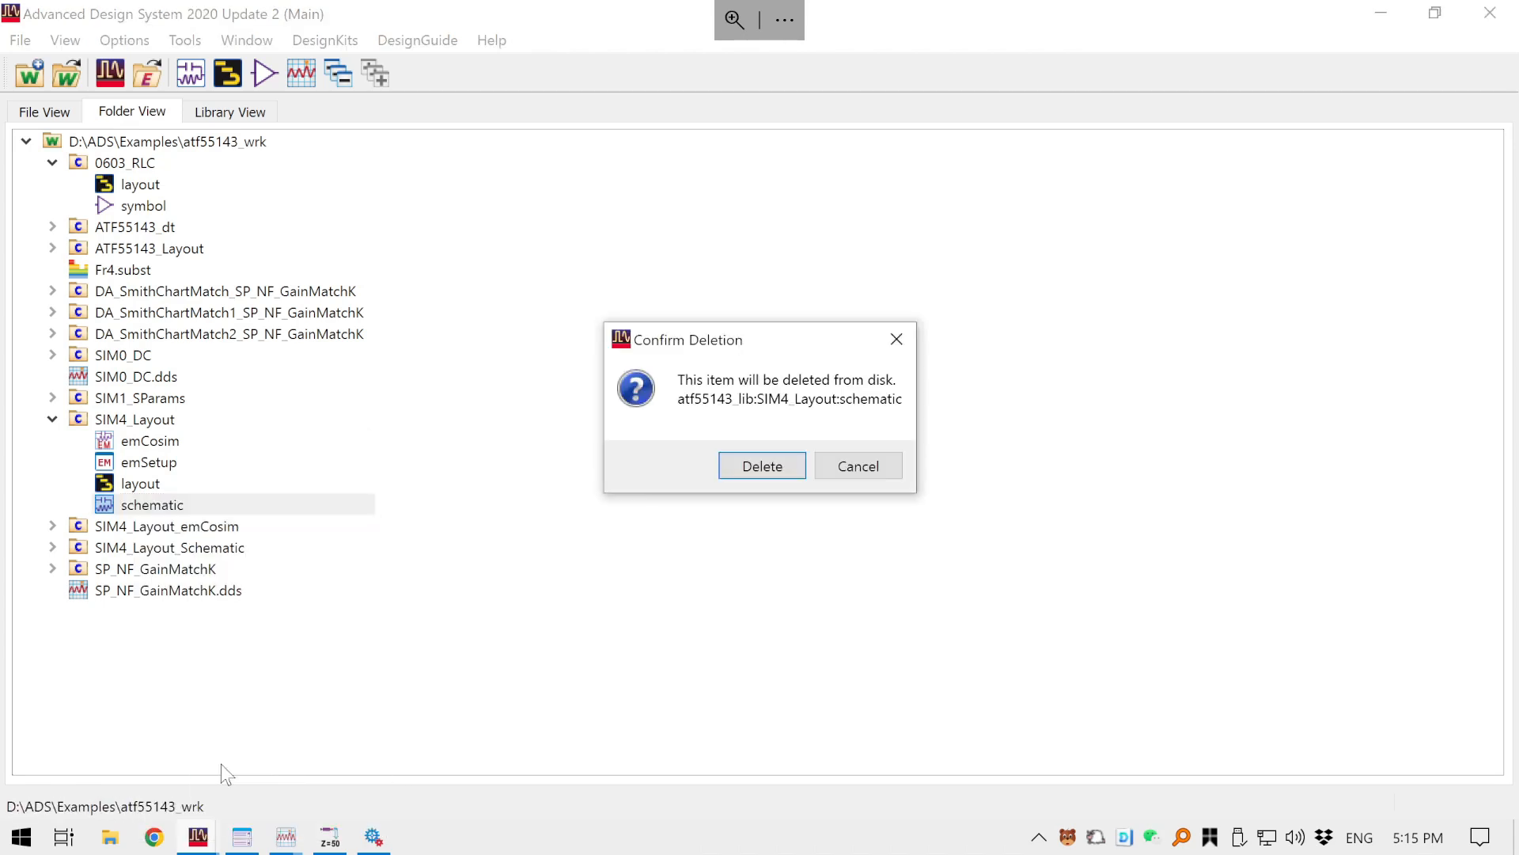
click(780, 472)
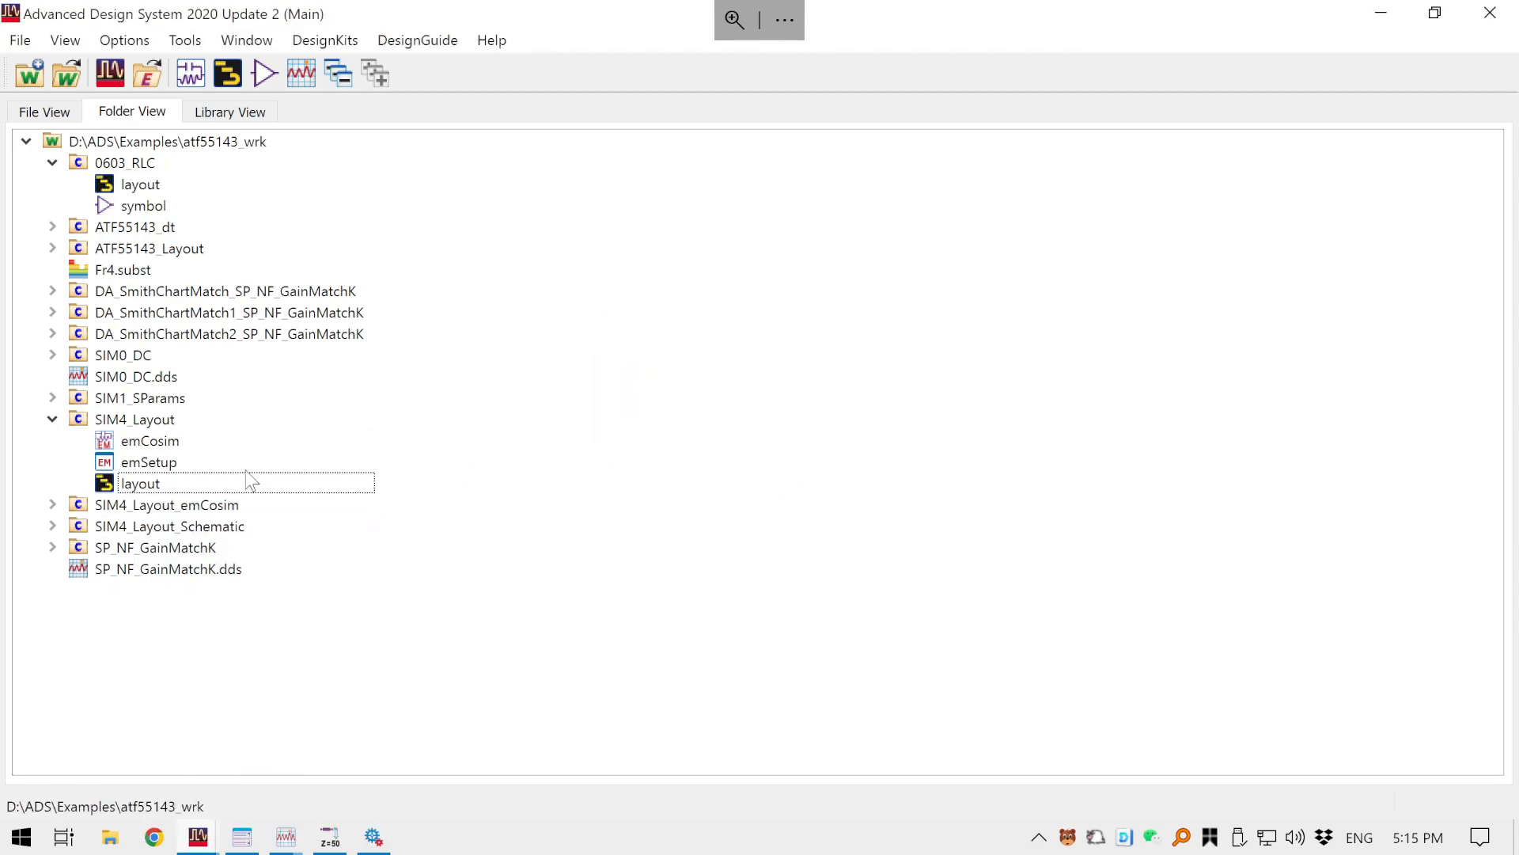
click(157, 490)
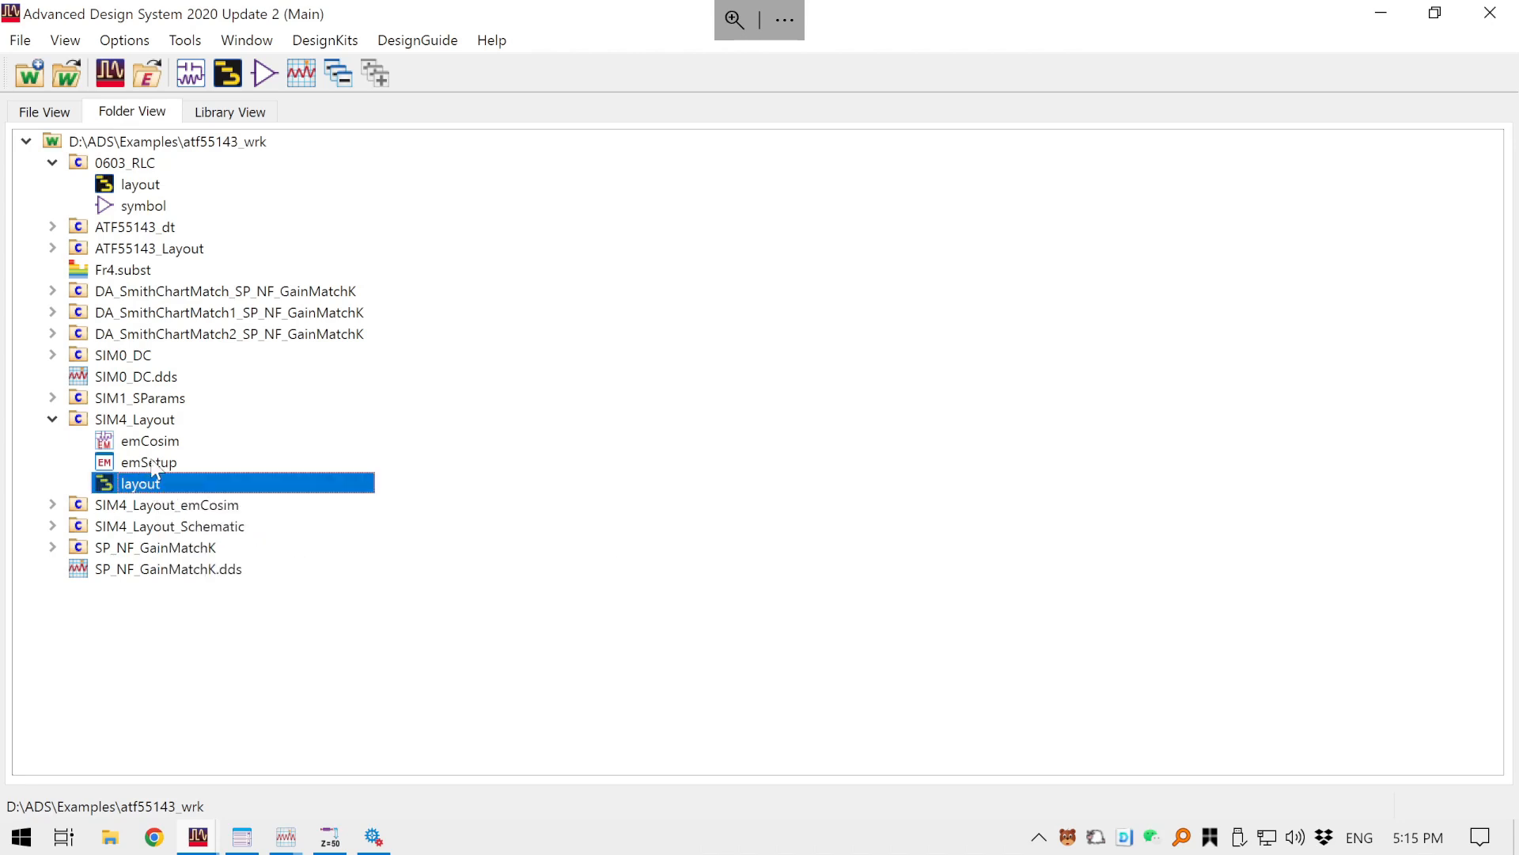
click(162, 461)
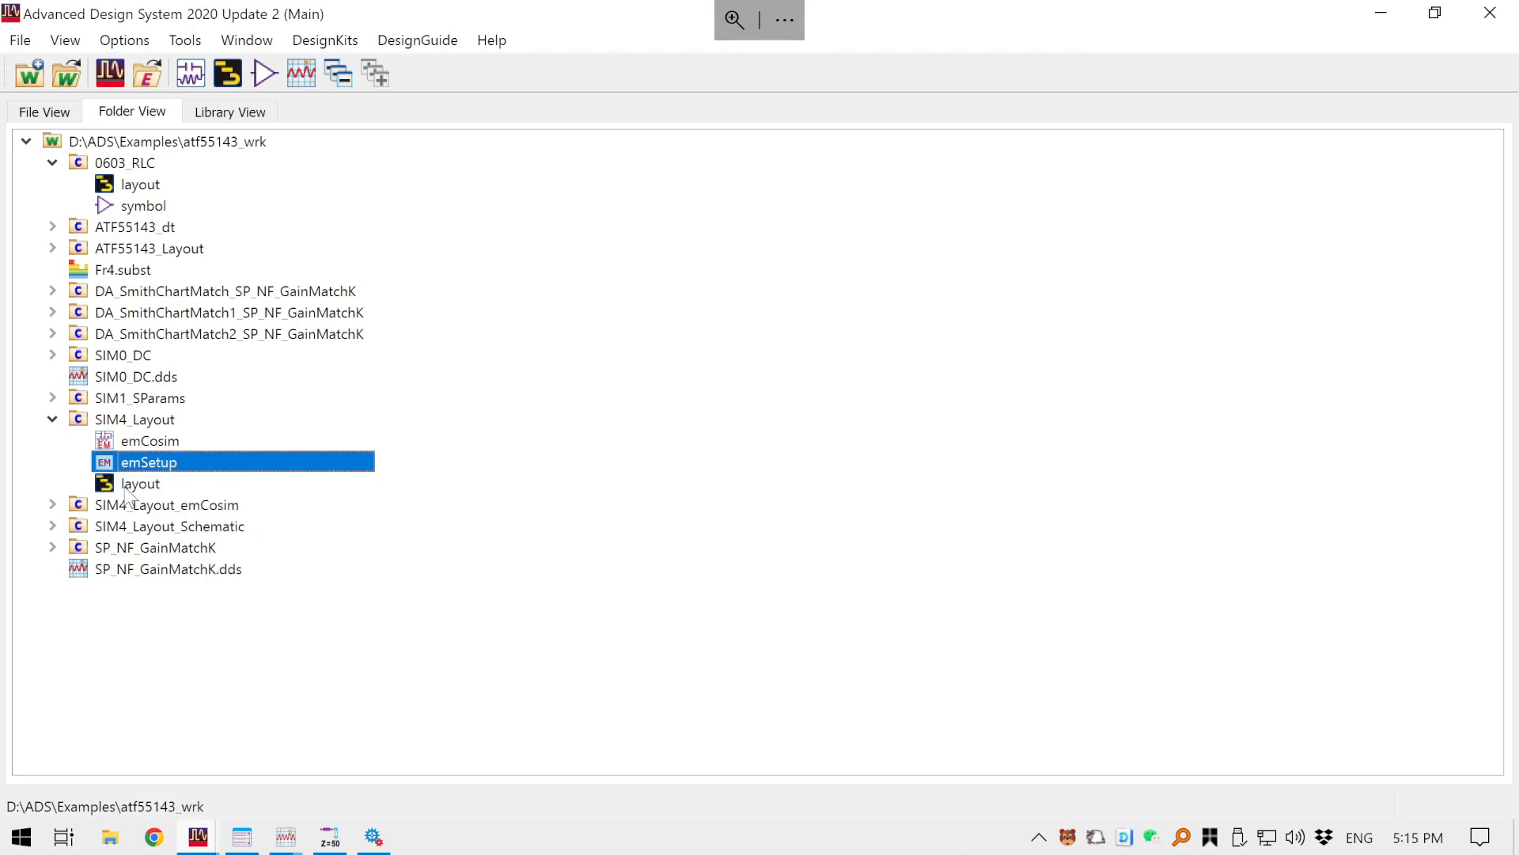
click(147, 421)
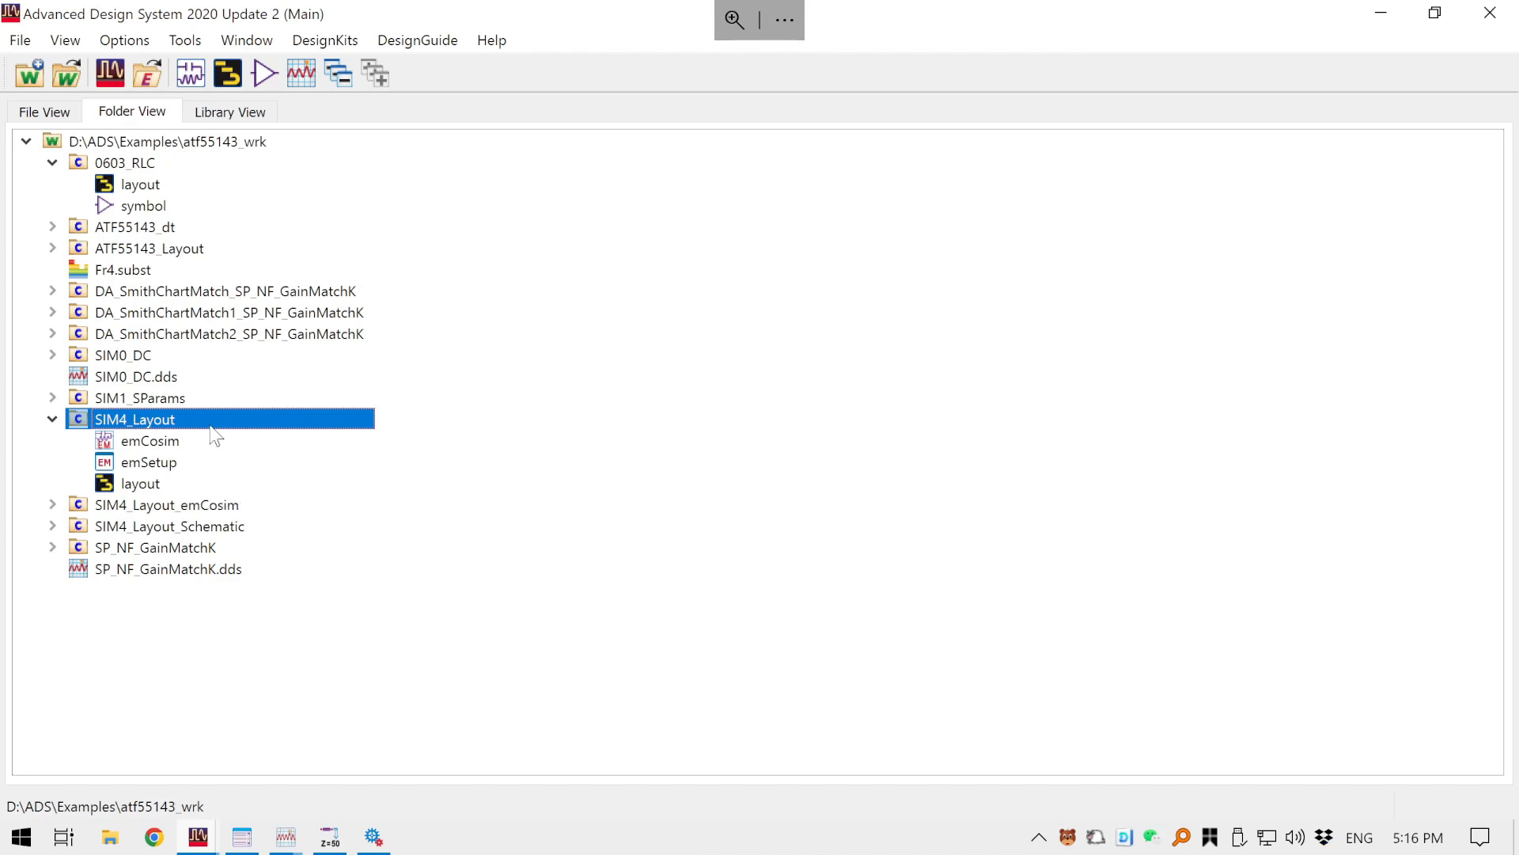
click(142, 479)
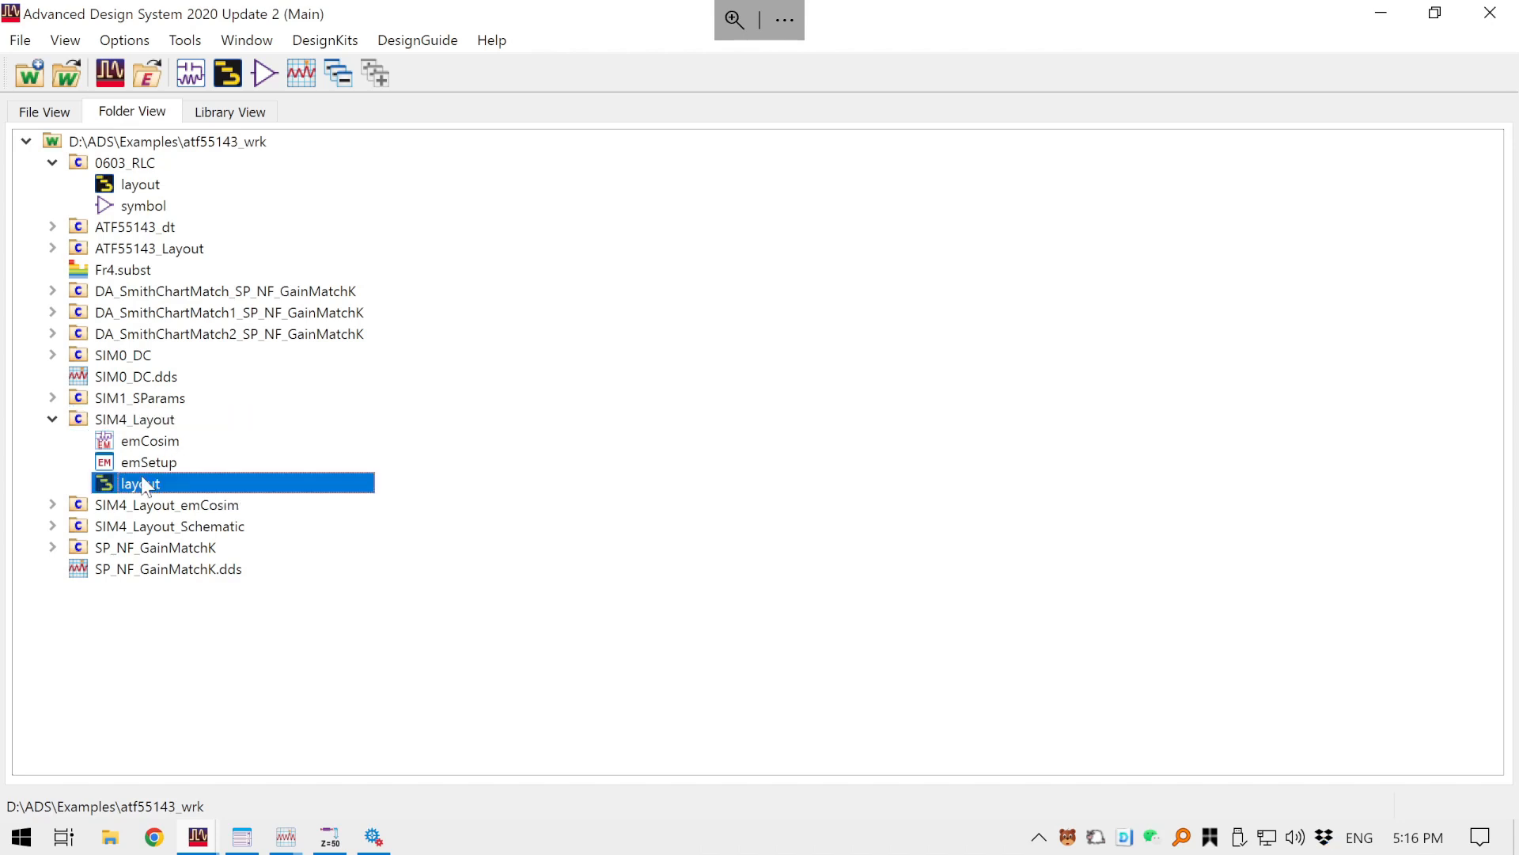
click(203, 641)
click(134, 422)
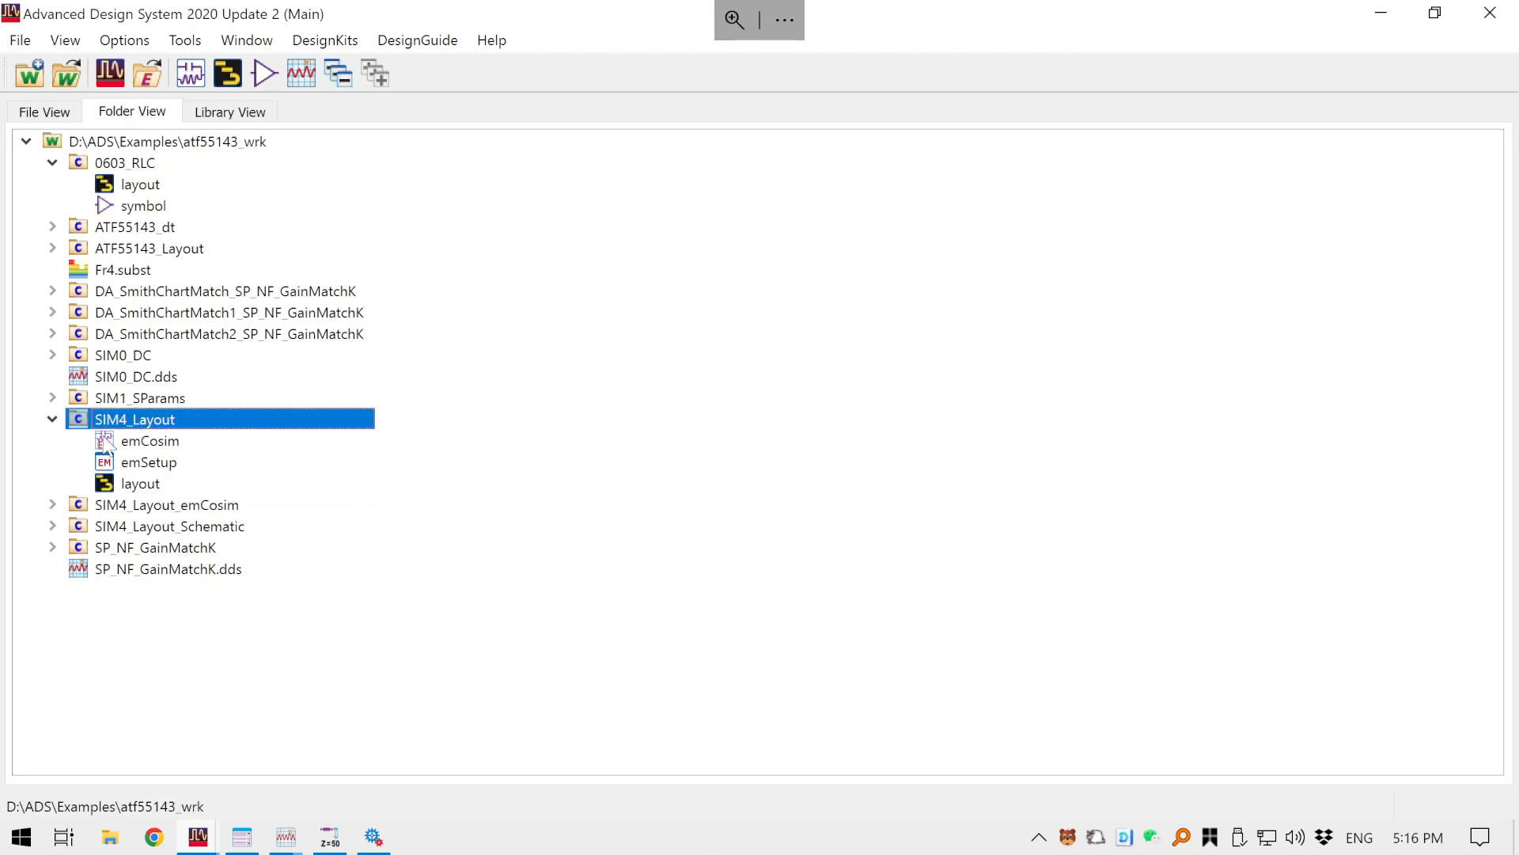
key(Down)
key(Down)
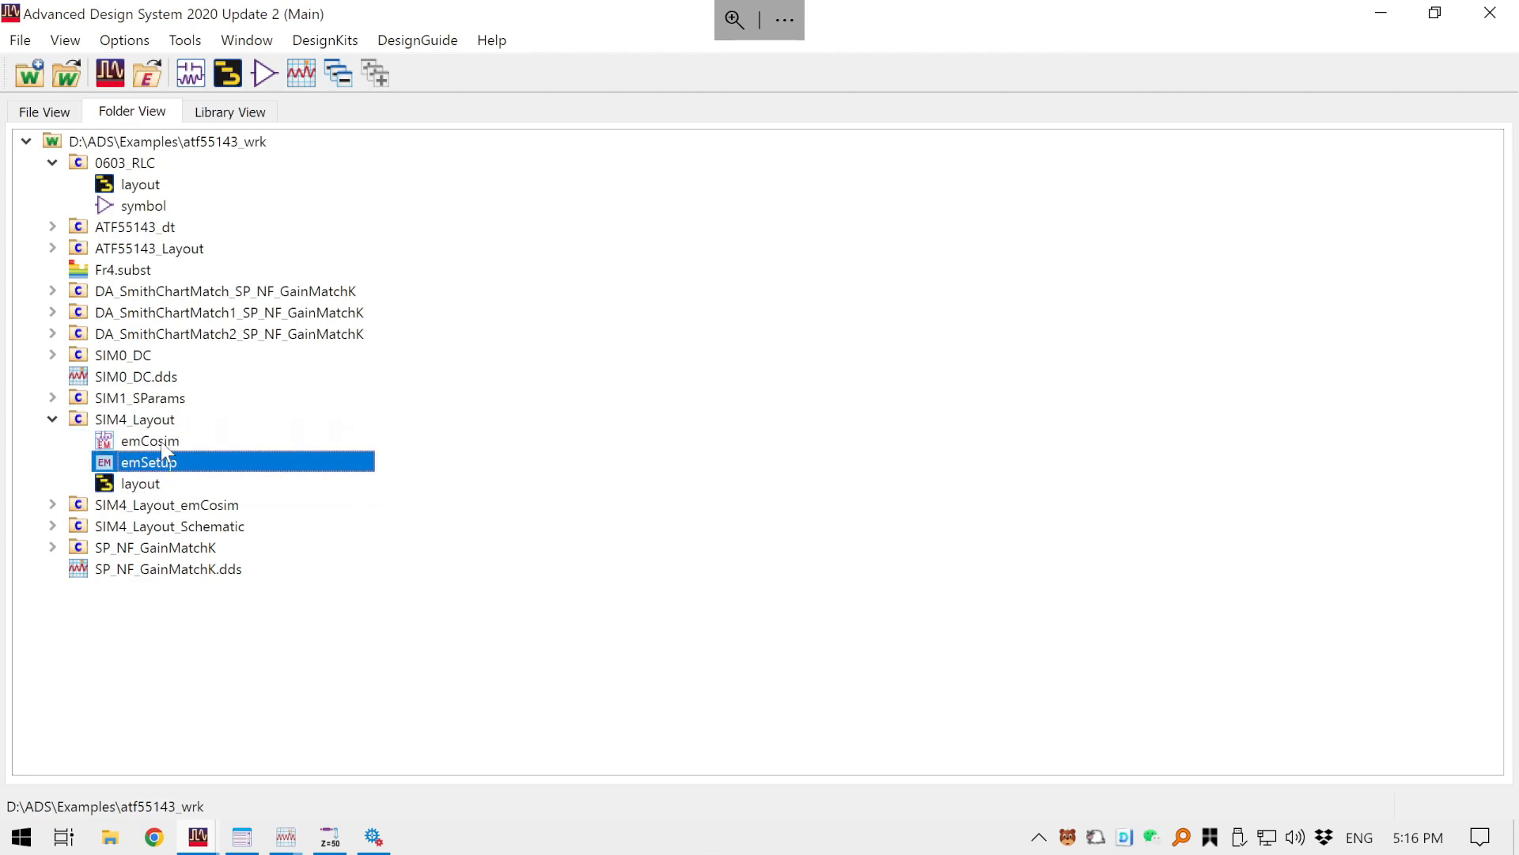
key(Up)
- Open the SIM4_Layout layout and start the symbol editor from its EM setup
click(152, 485)
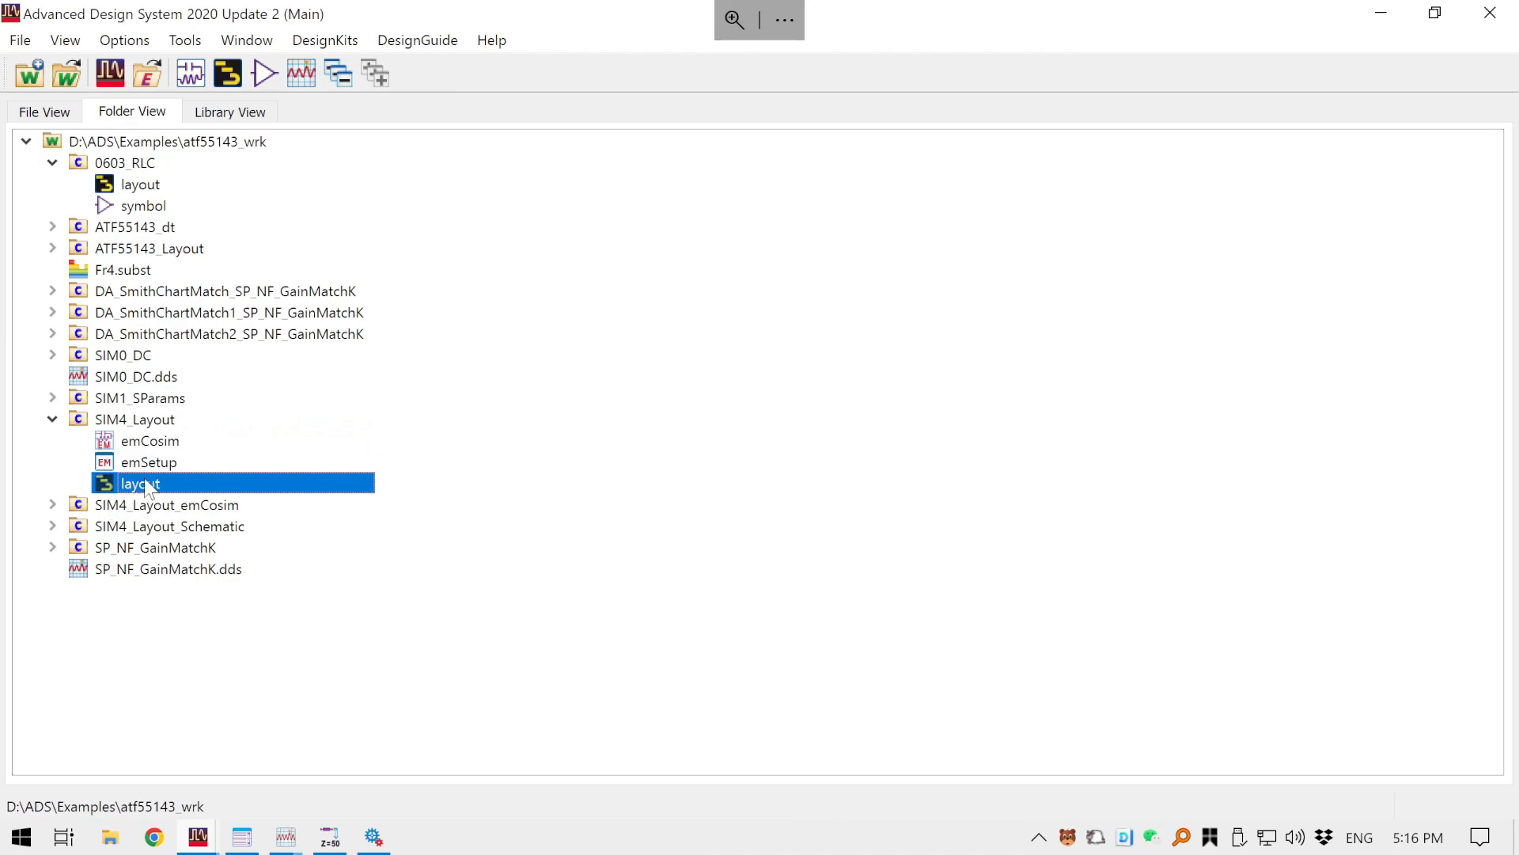
double_click(147, 485)
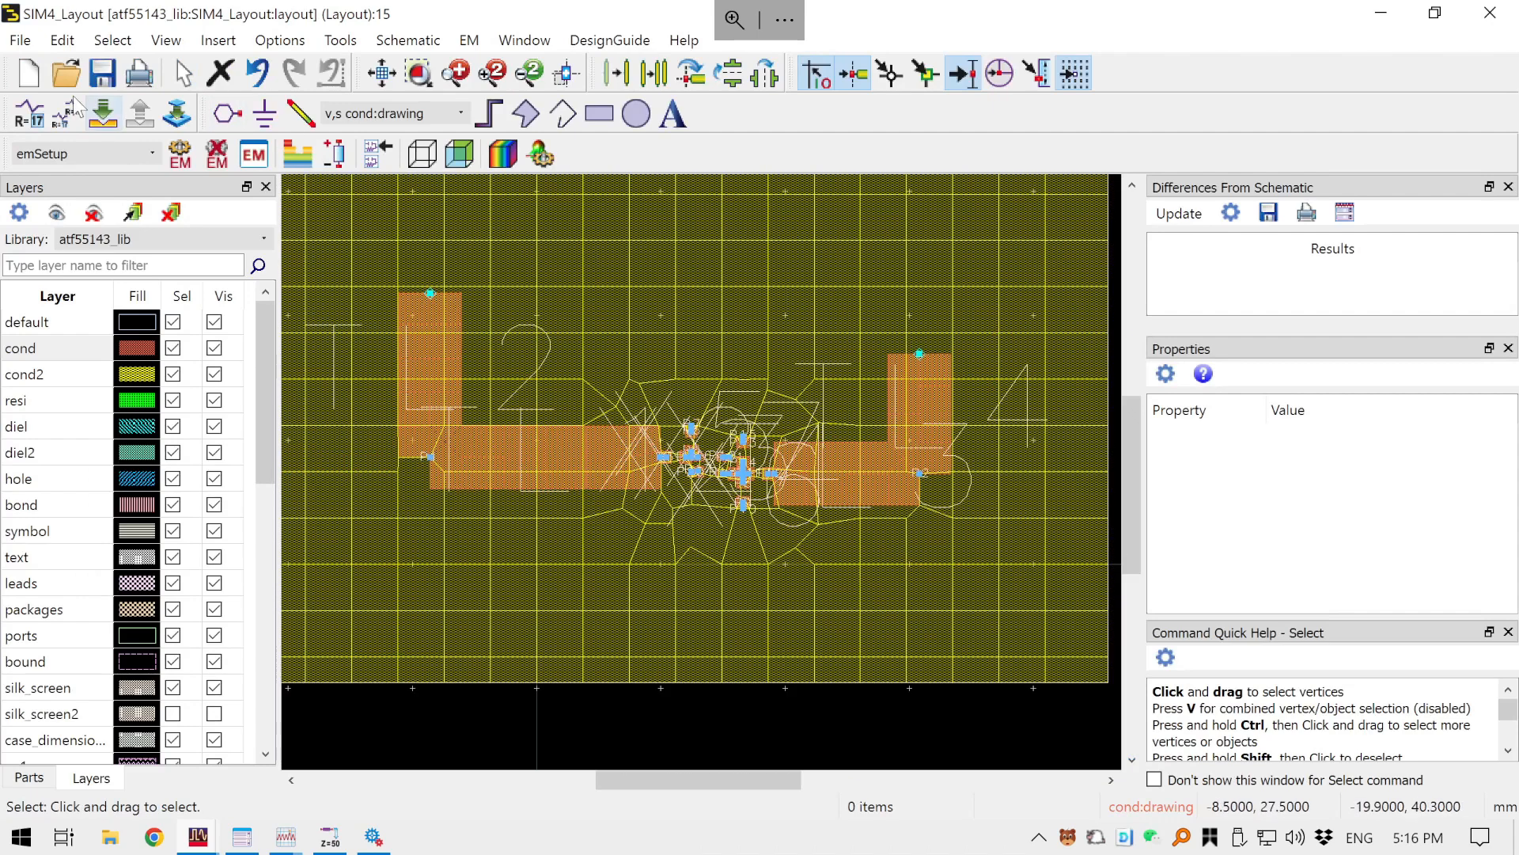
click(253, 156)
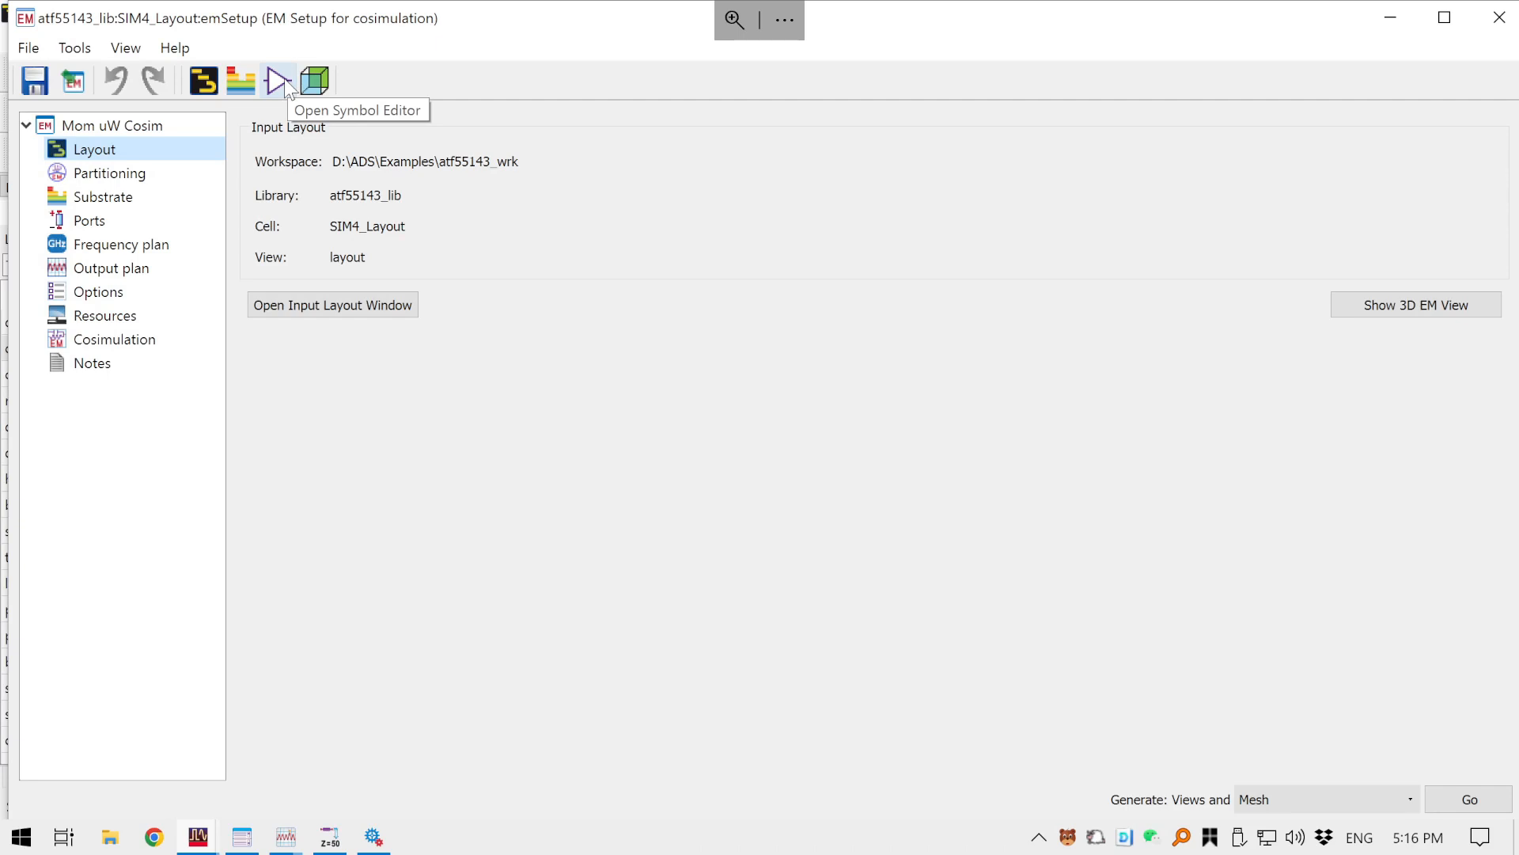
click(283, 78)
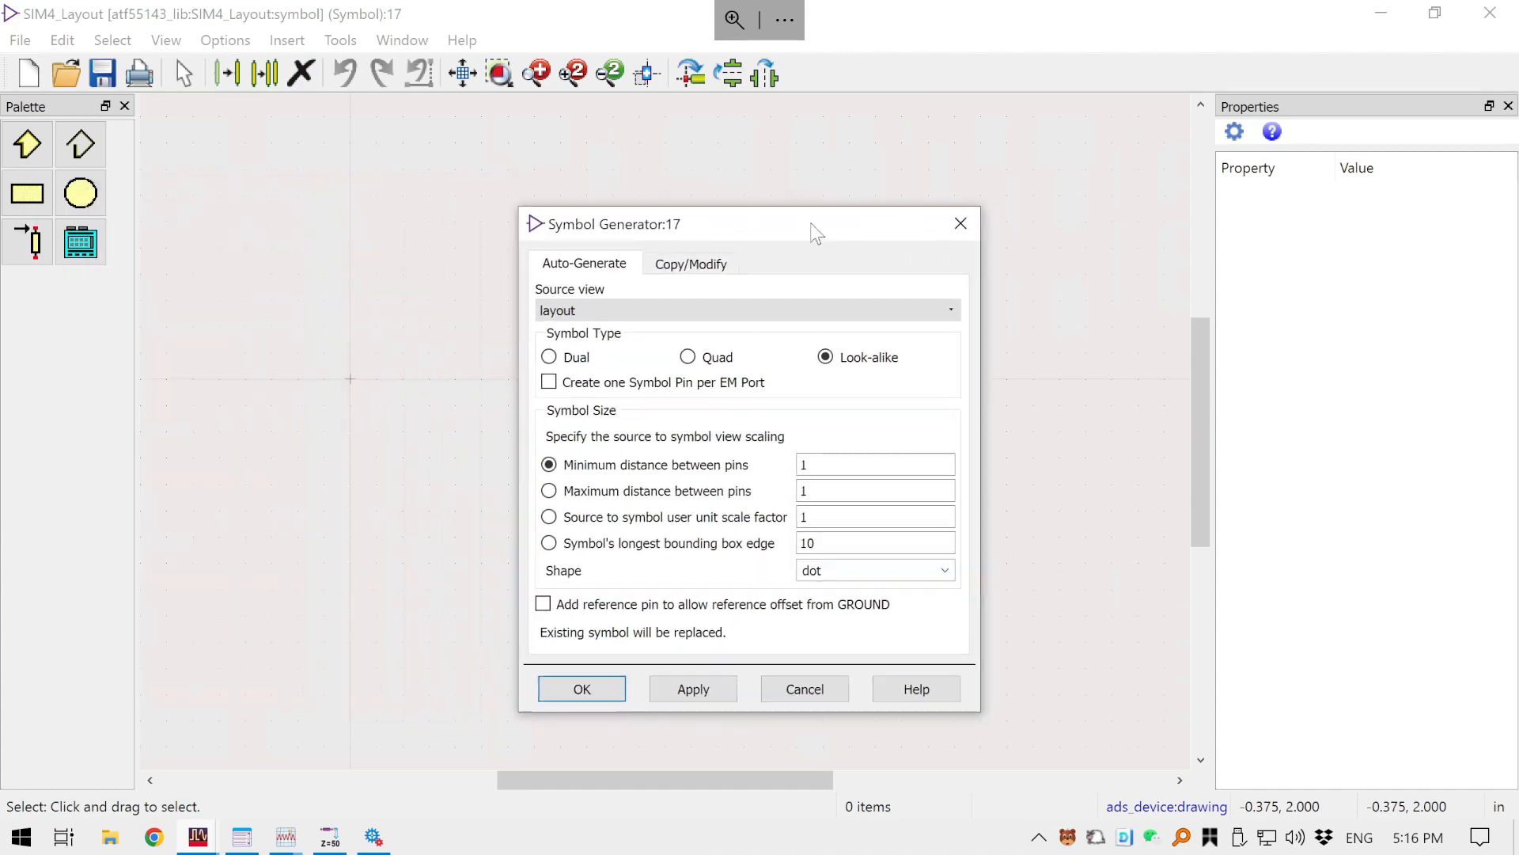
- Generate a look-alike symbol from the layout view, with a source to symbol user unit scale factor of 0.3
click(600, 310)
click(619, 307)
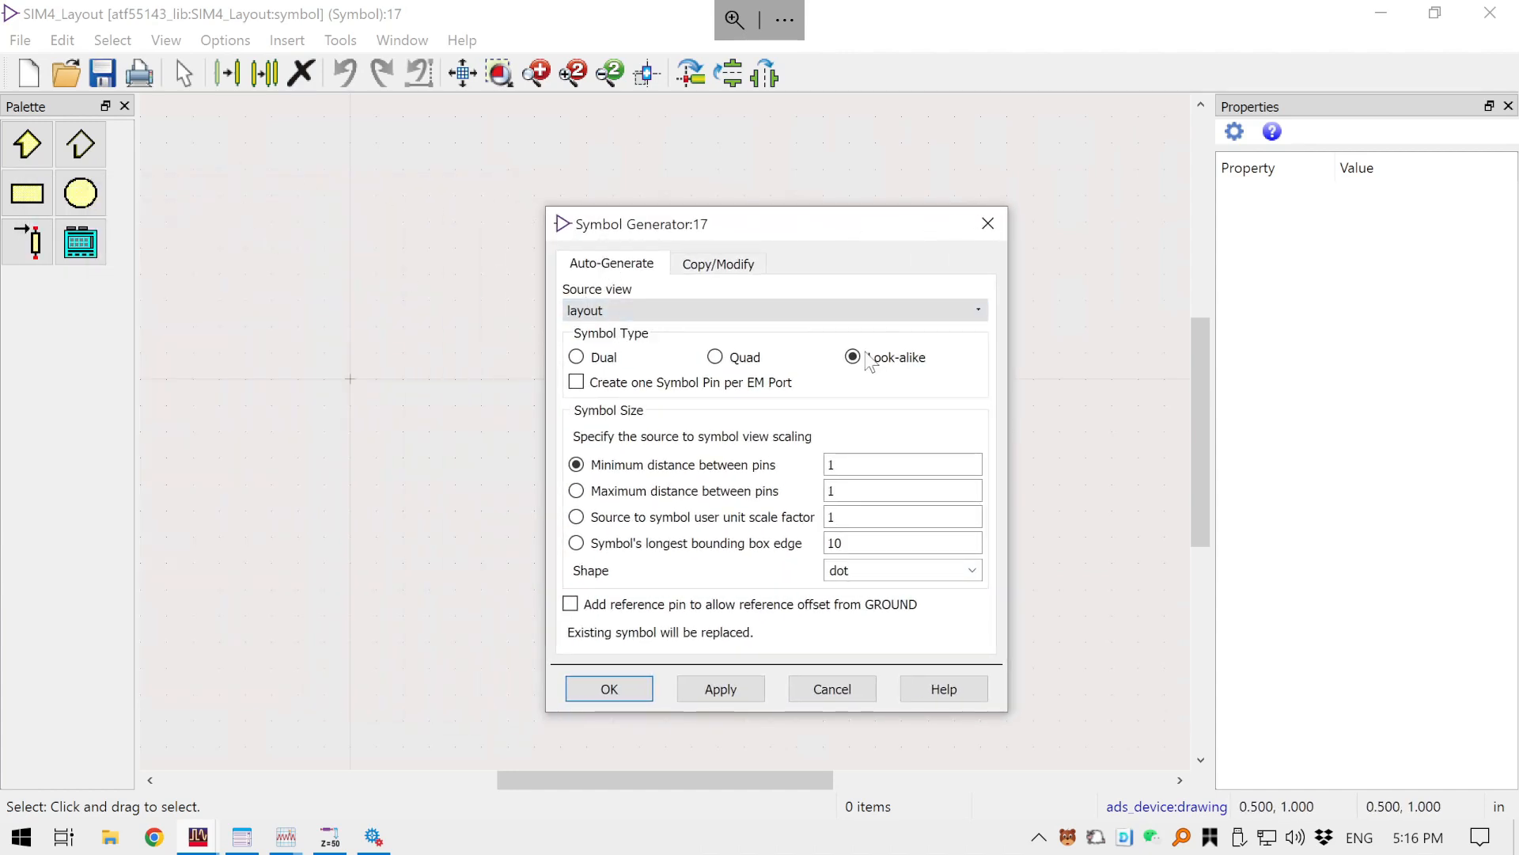
click(650, 522)
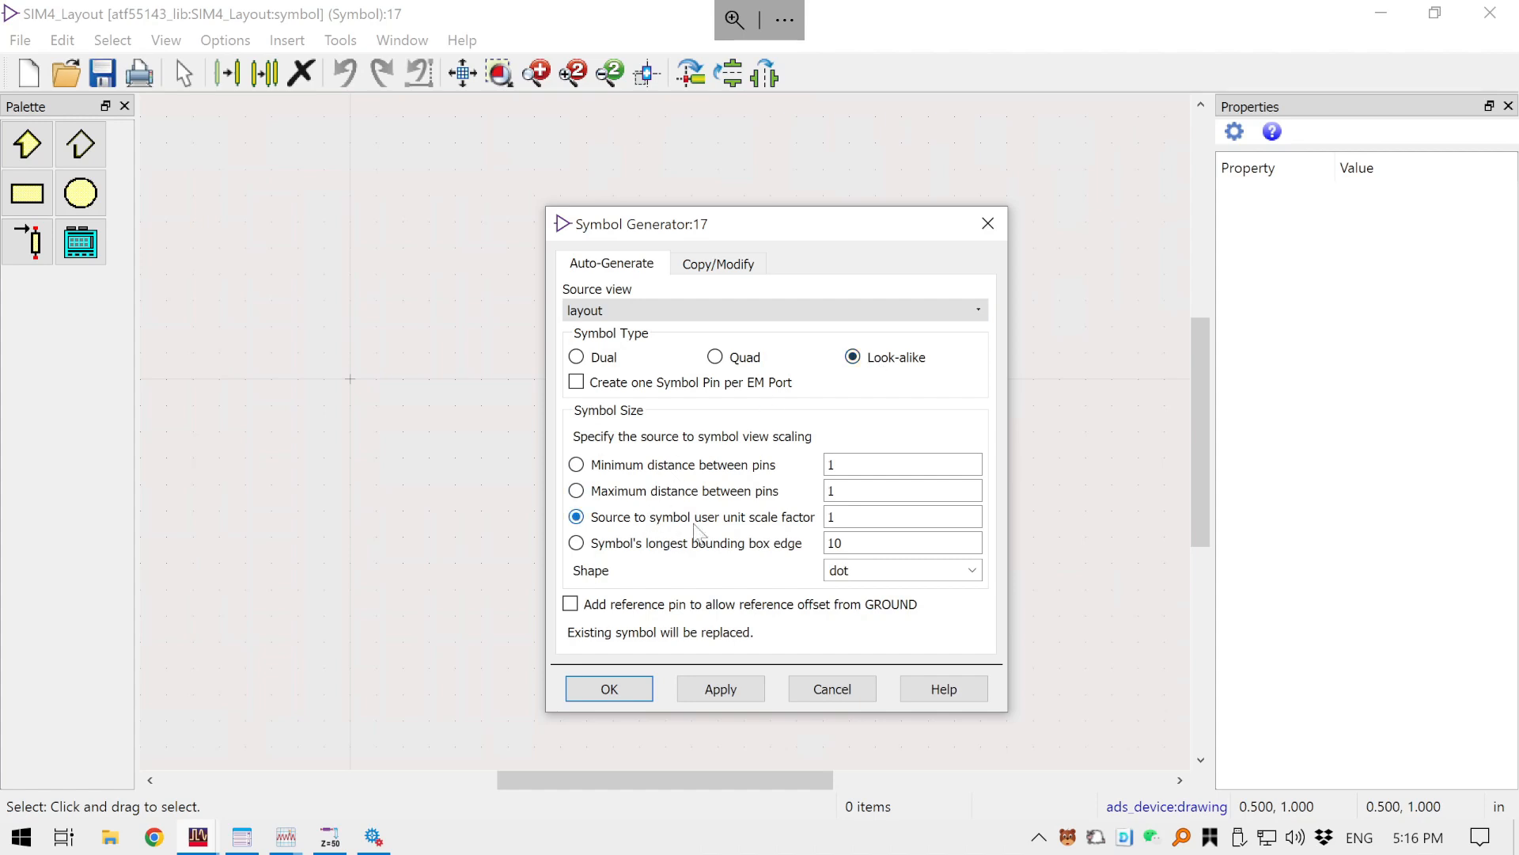
double_click(861, 522)
text(0.3)
click(609, 688)
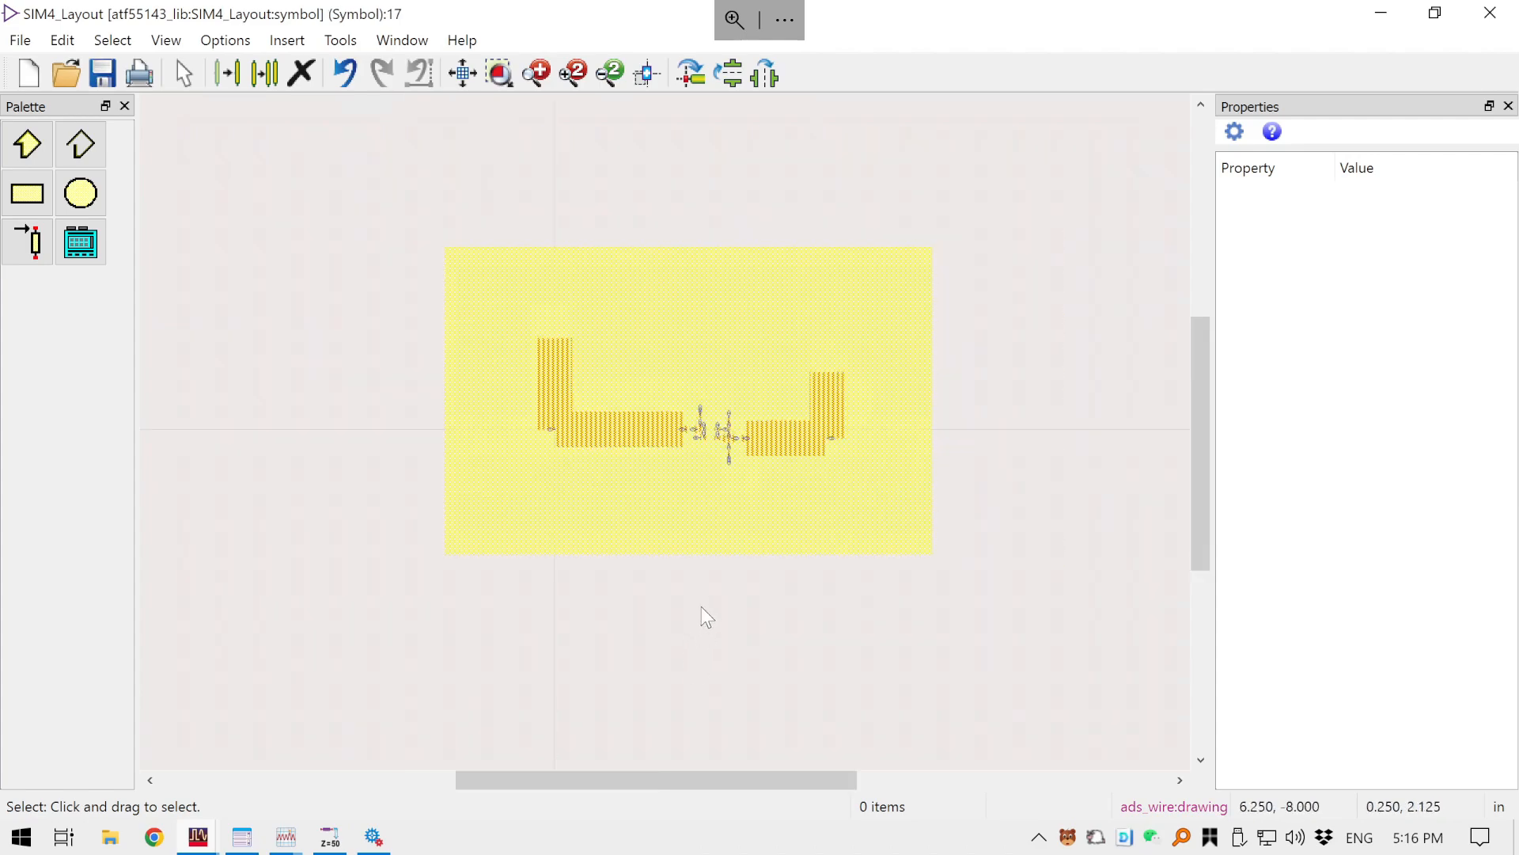
- Examine the generated symbol's traces and the numbered pins around its central pads
scroll(737, 472, up, 3)
scroll(656, 336, up, 3)
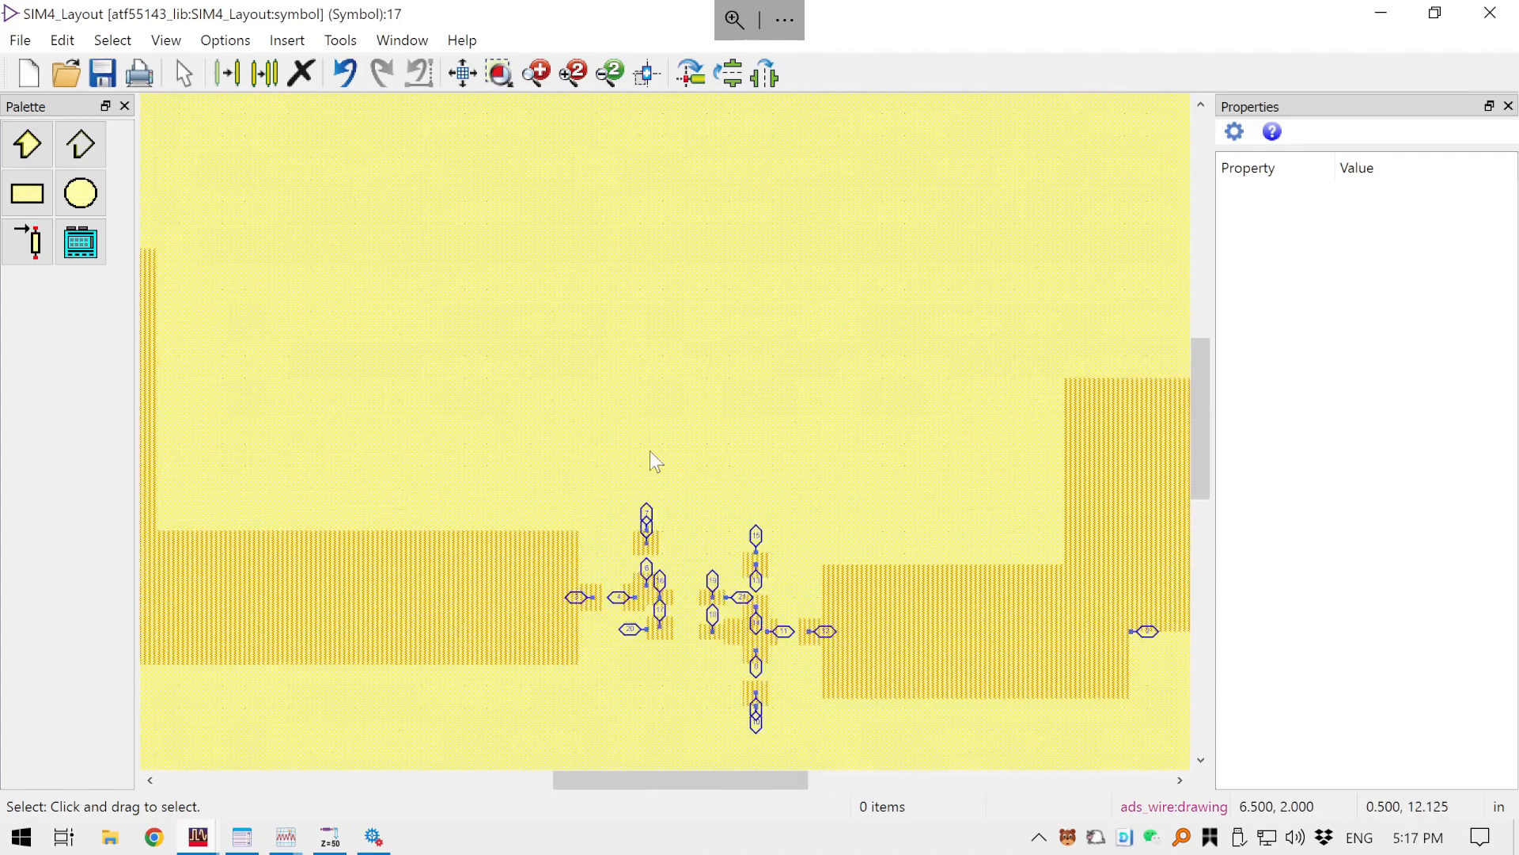
scroll(680, 656, up, 2)
scroll(717, 510, down, 2)
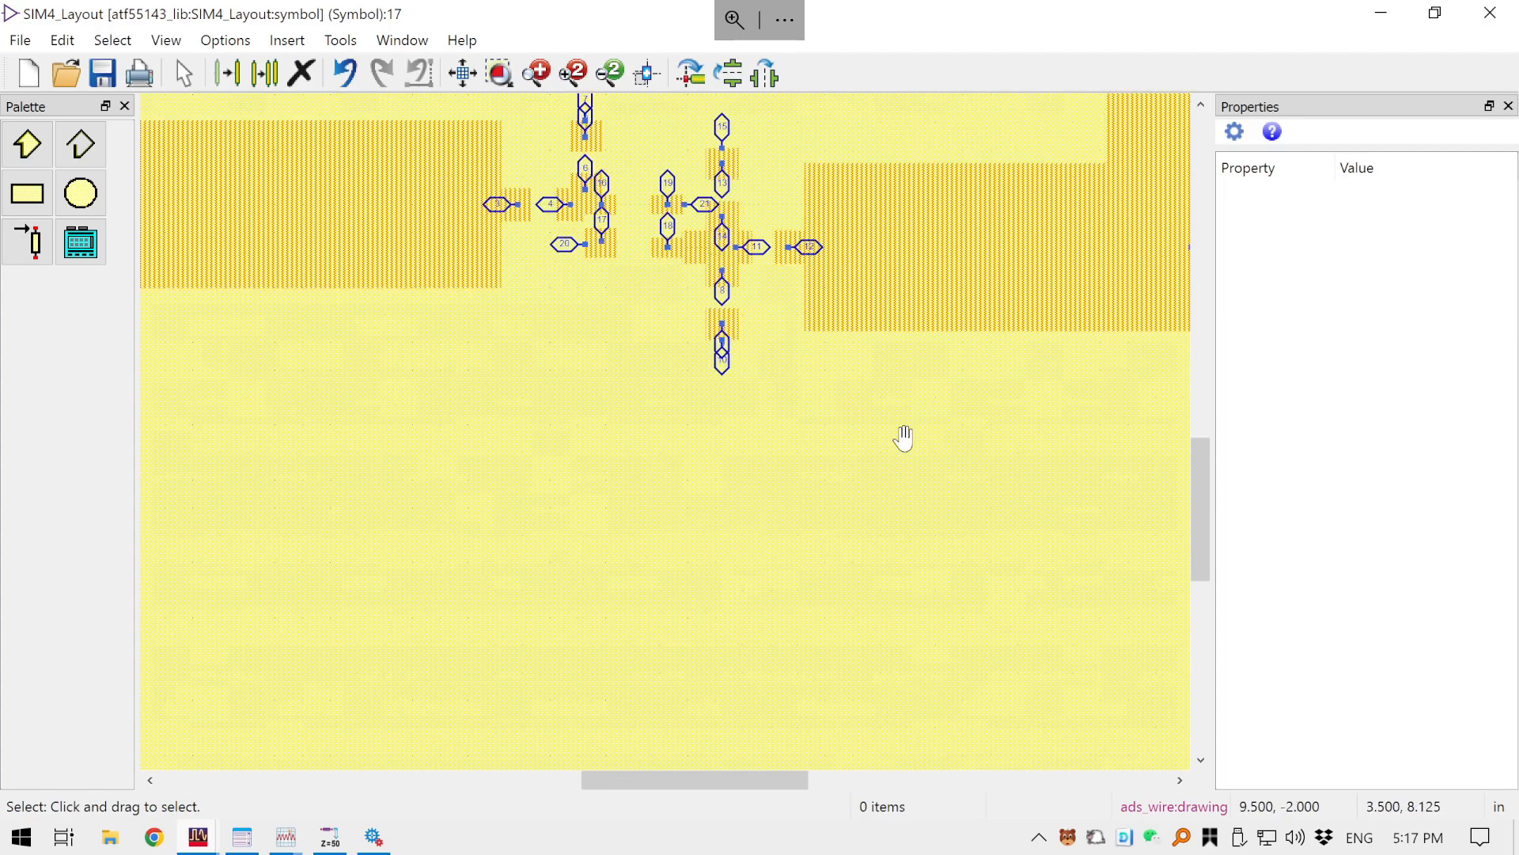
drag(905, 437, 783, 605)
scroll(832, 615, down, 3)
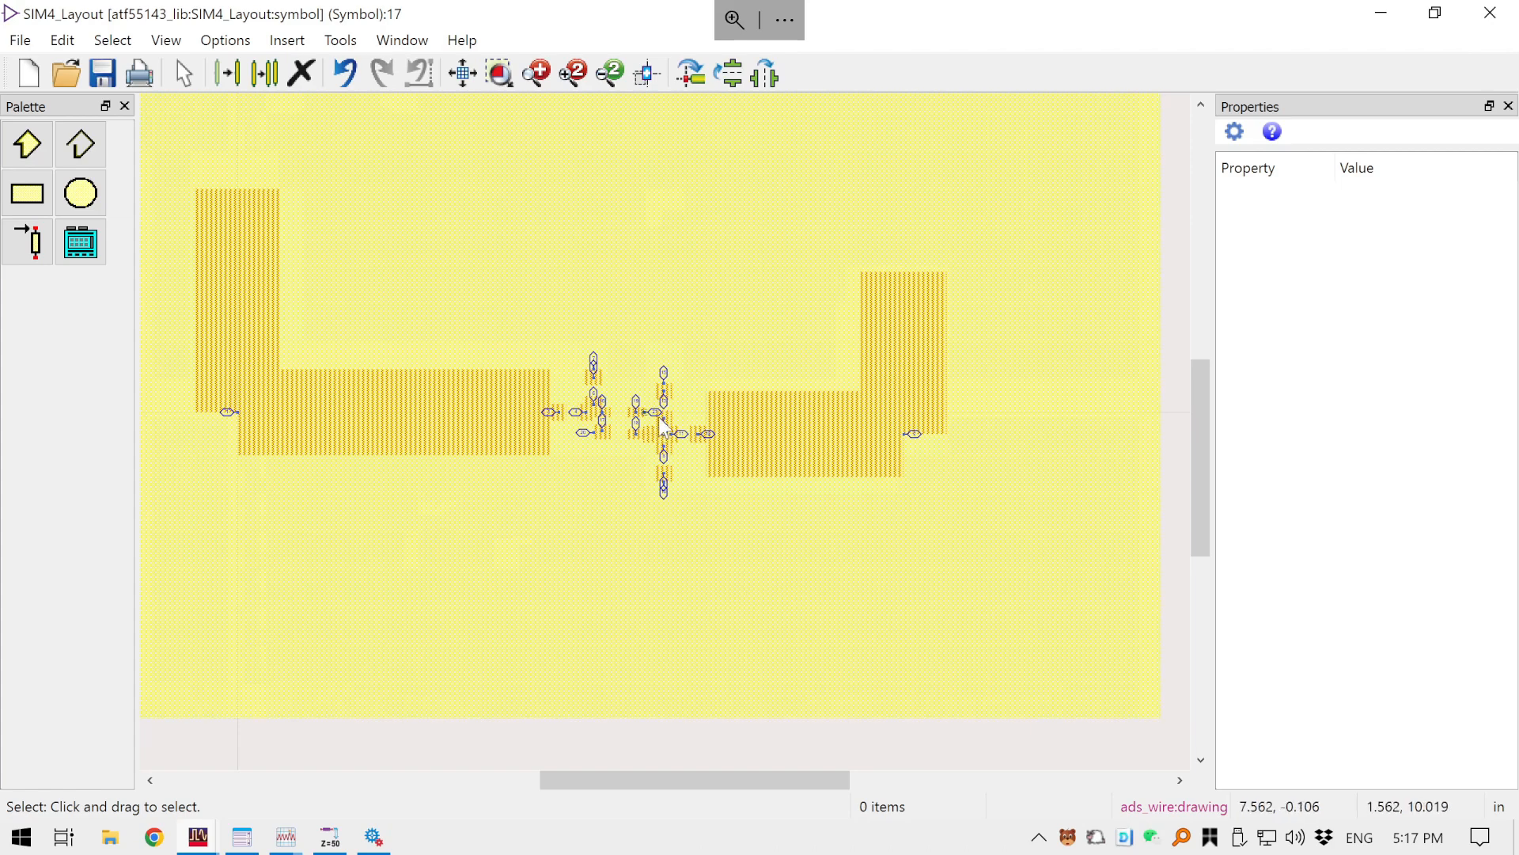
scroll(657, 414, up, 3)
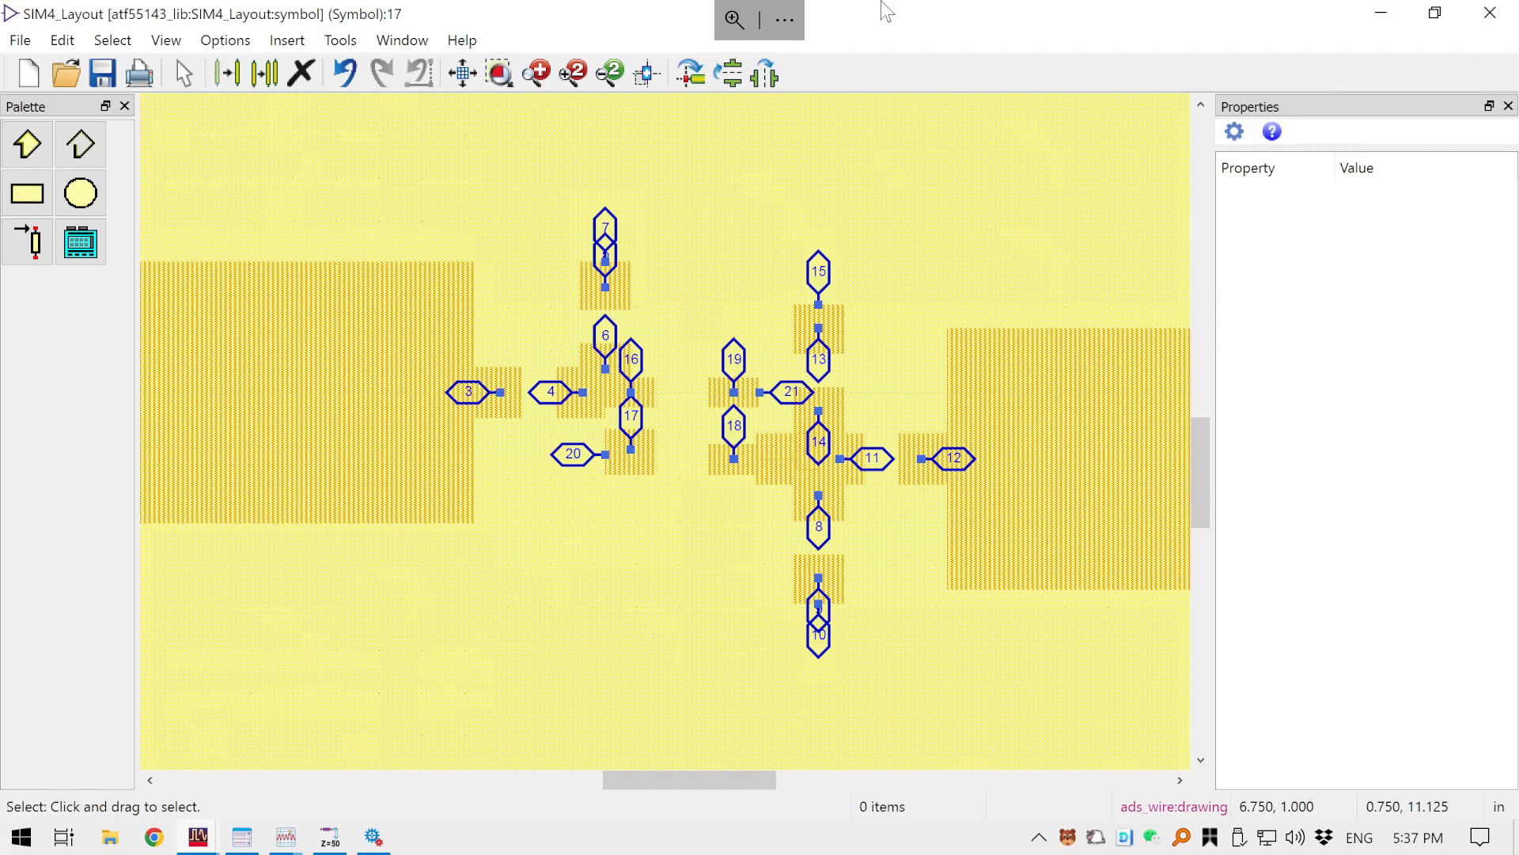
- Close the symbol, EM setup and layout windows of SIM4_Layout and return to the workspace's folder view
mouse_move(888, 11)
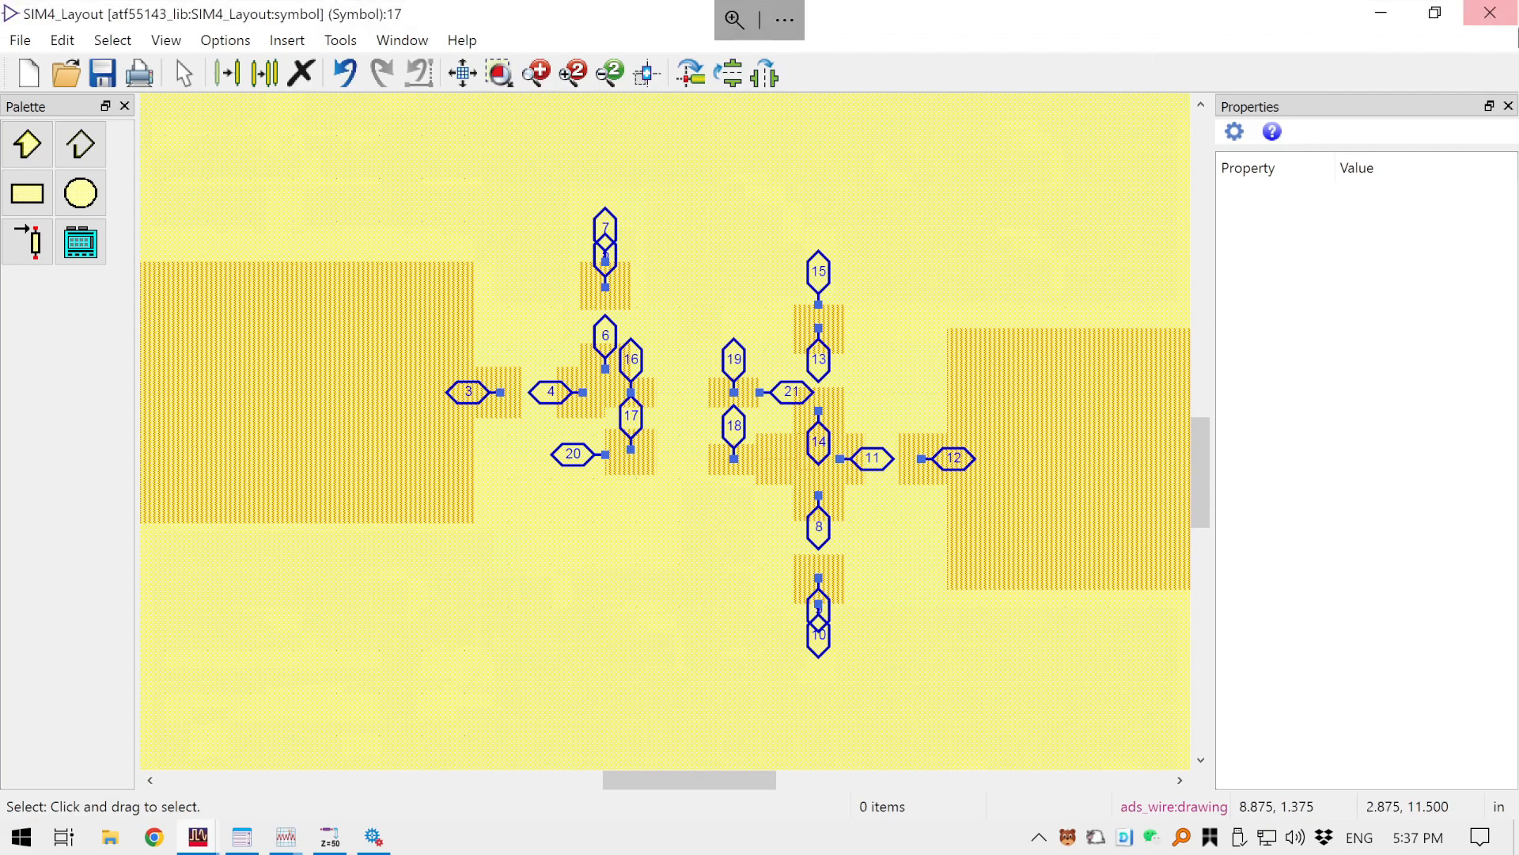
click(1489, 16)
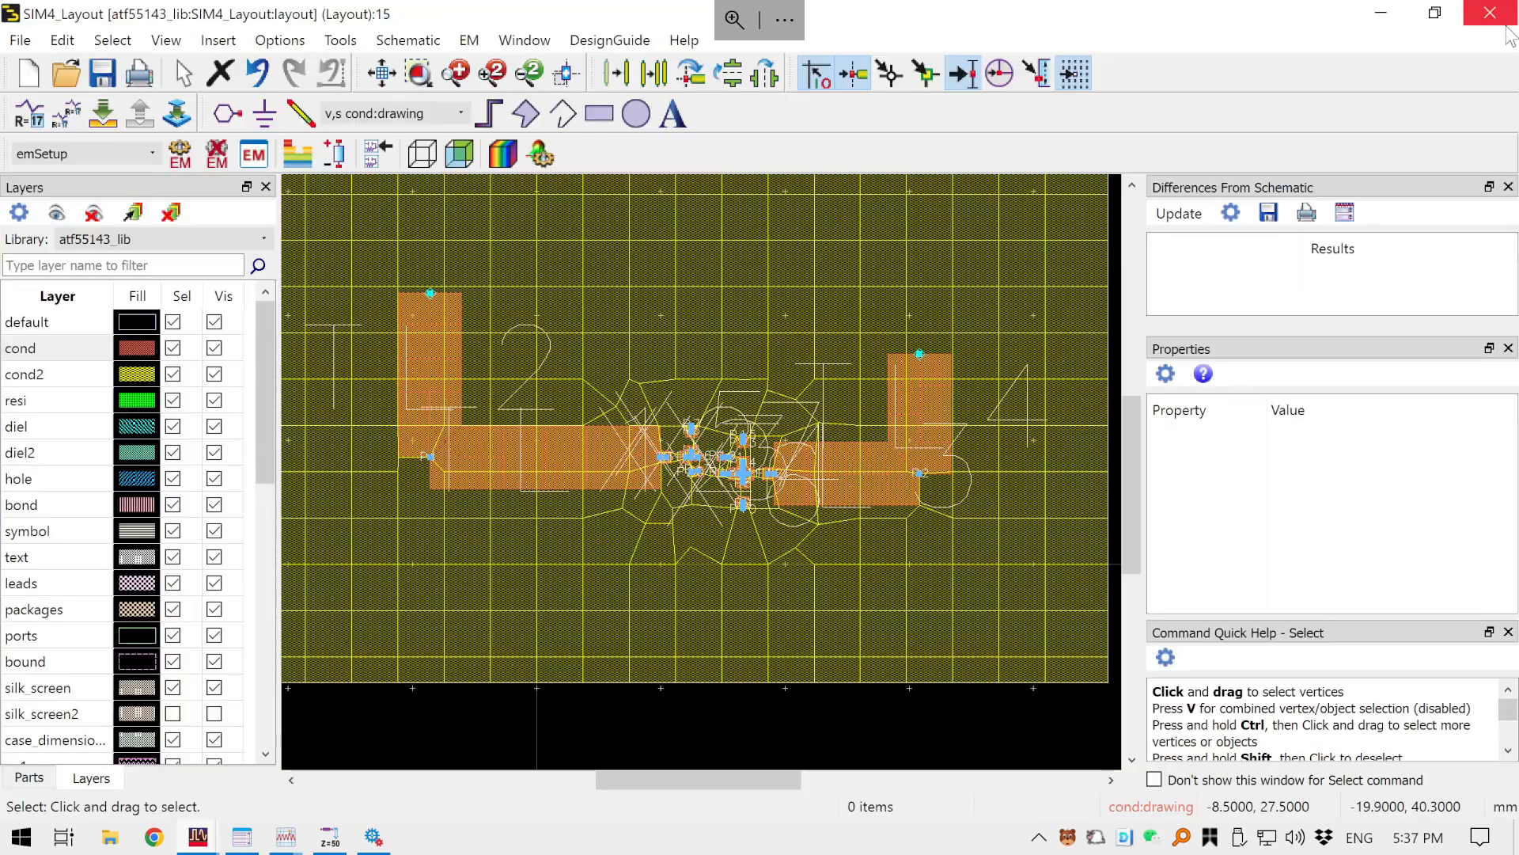
click(1485, 21)
click(1488, 16)
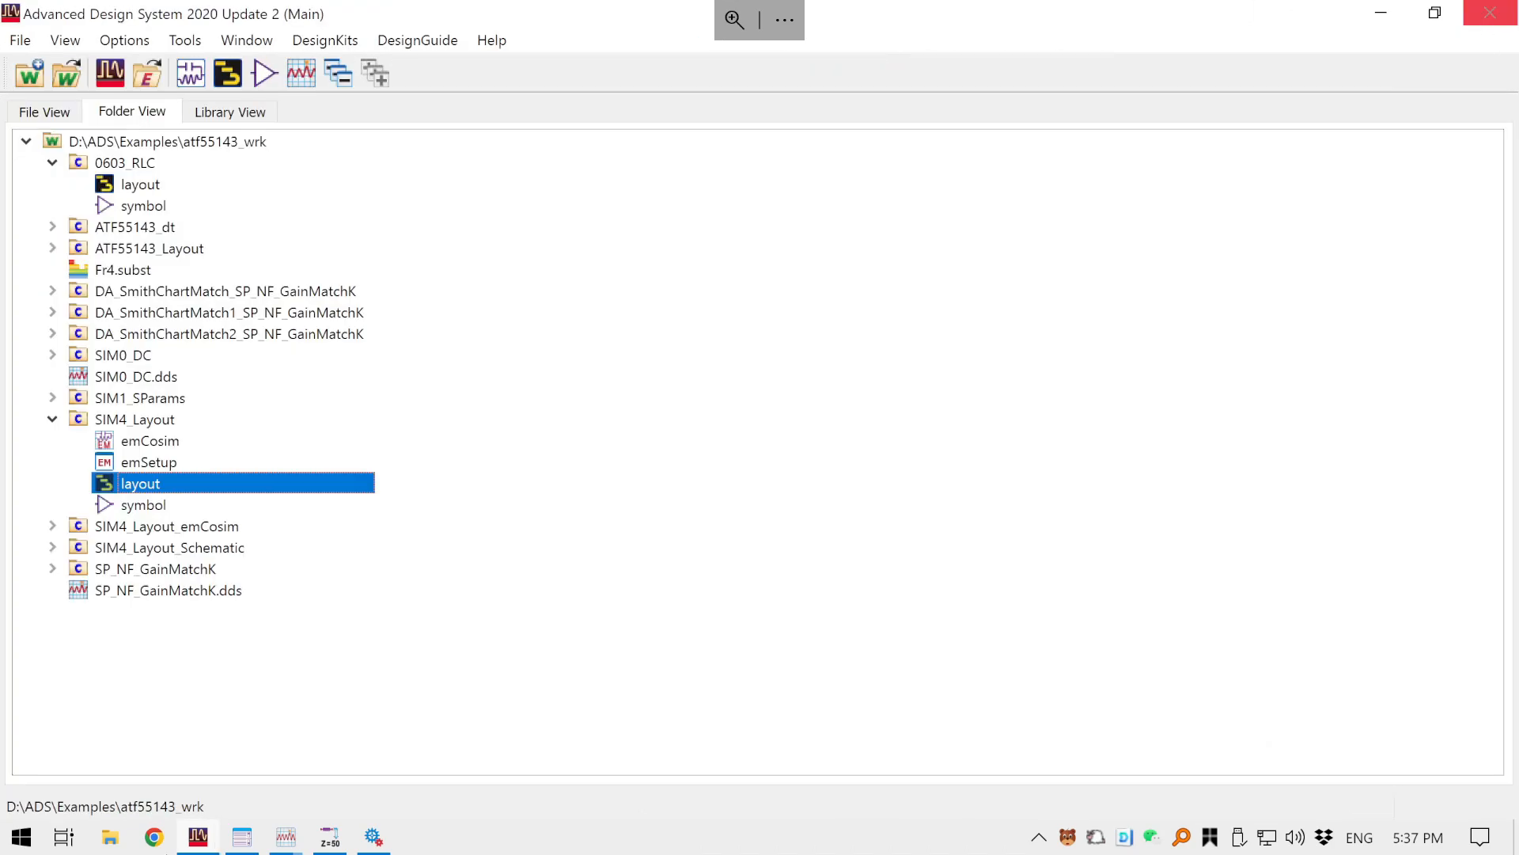
- Bring up the SP_NF_GainMatchK data display with its gain, noise and stability plots
click(191, 848)
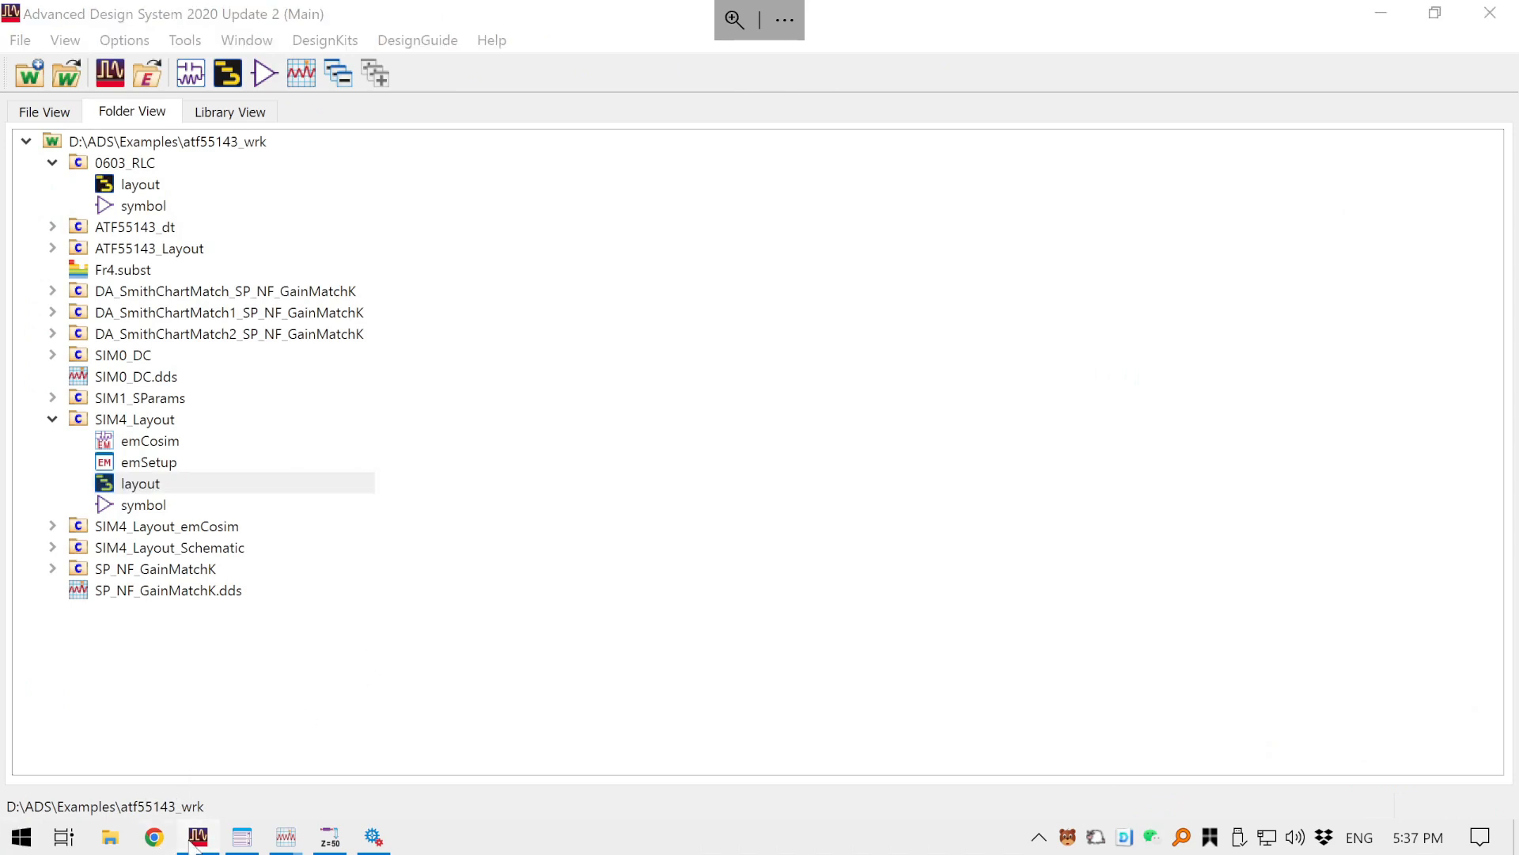
click(192, 849)
click(191, 848)
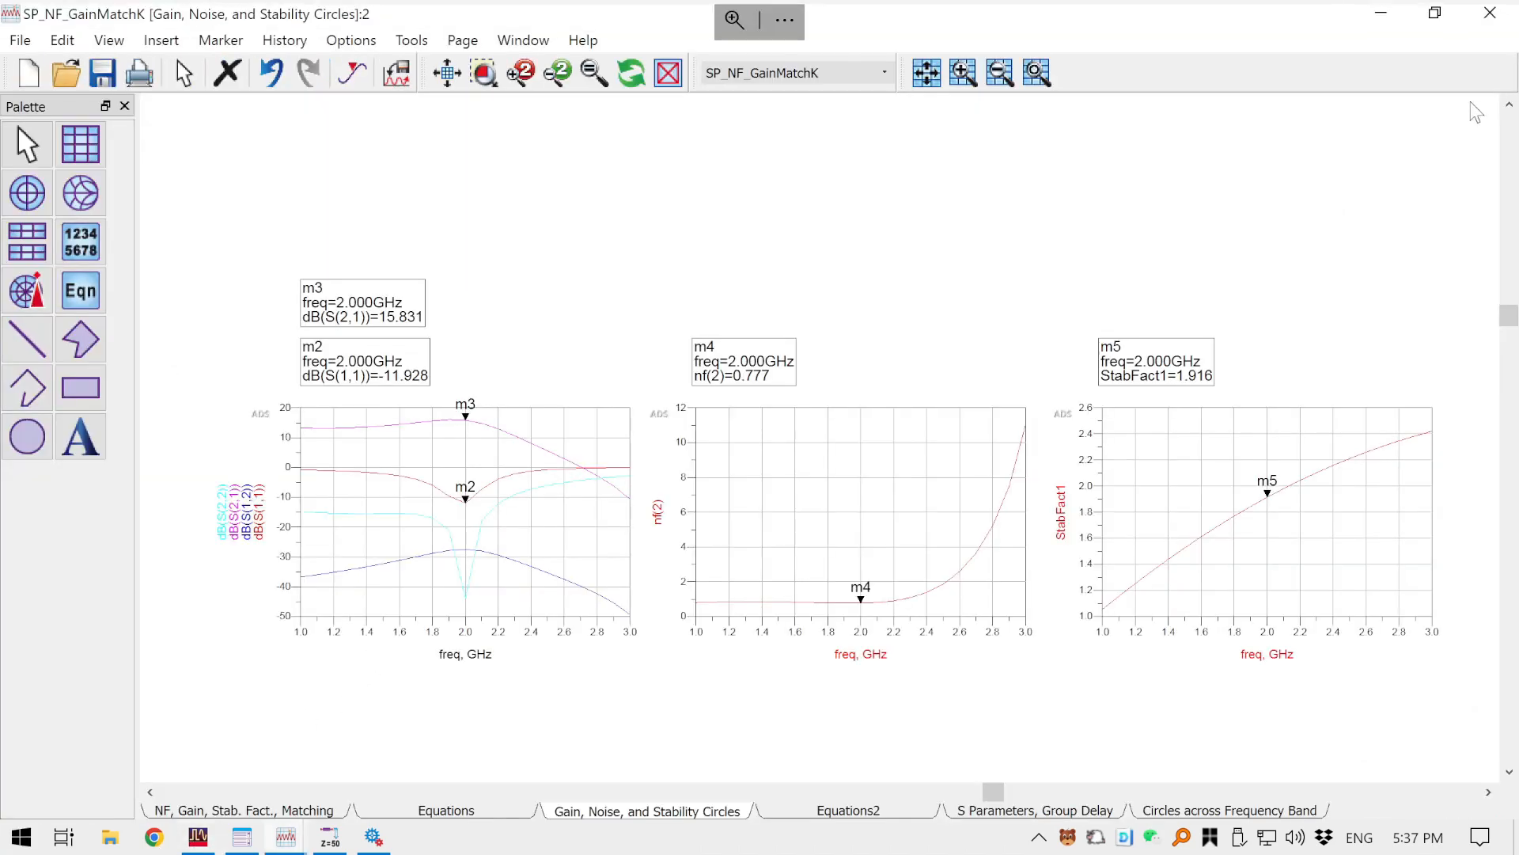
- Close the data display and the simulation status window, and collapse the SIM4_Layout cell in the workspace's folder view
click(1490, 13)
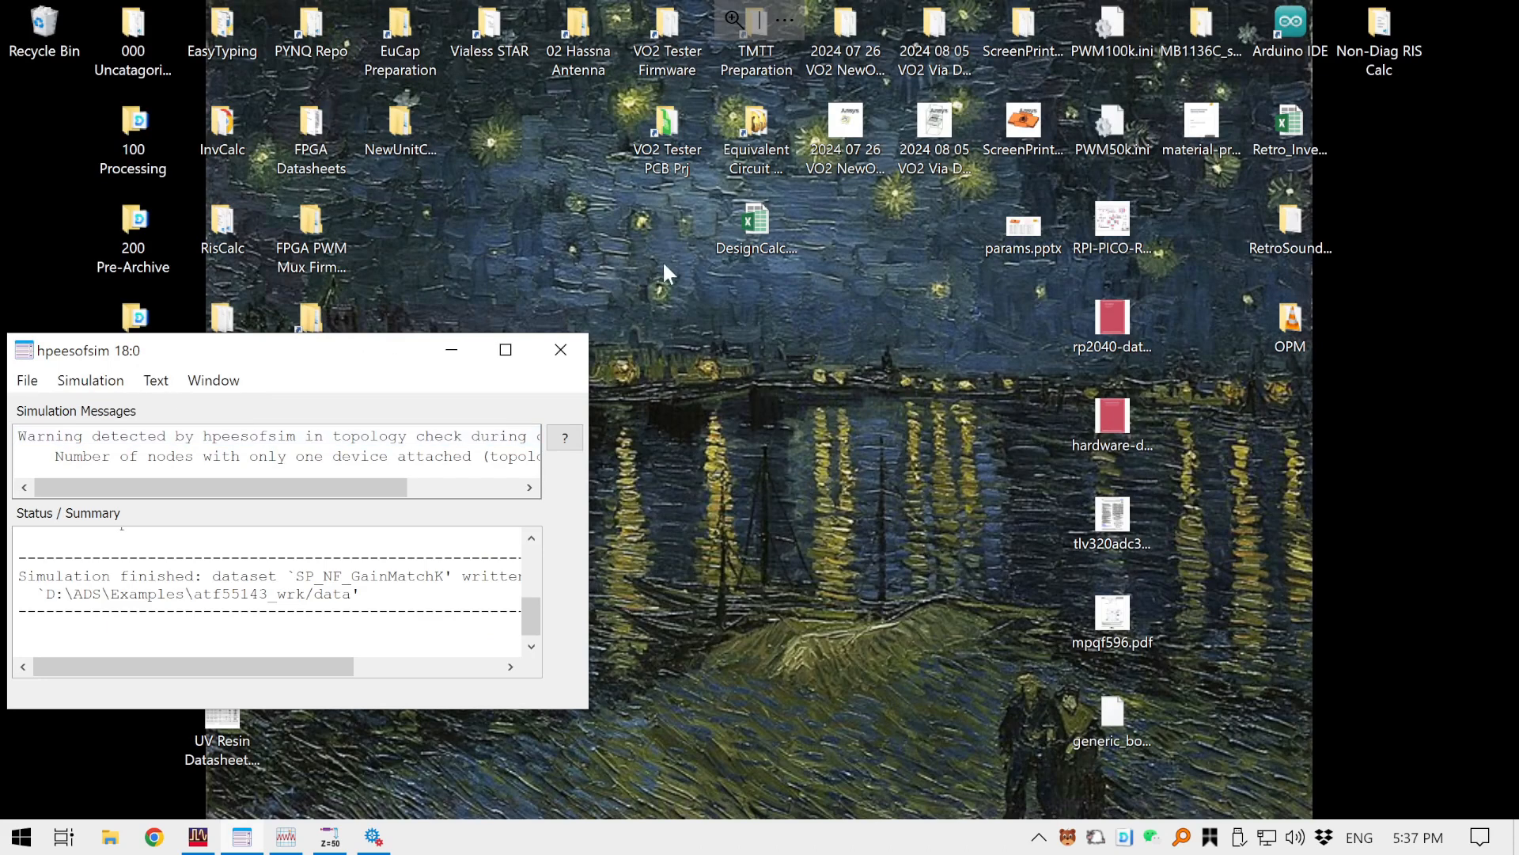
click(561, 349)
mouse_move(199, 840)
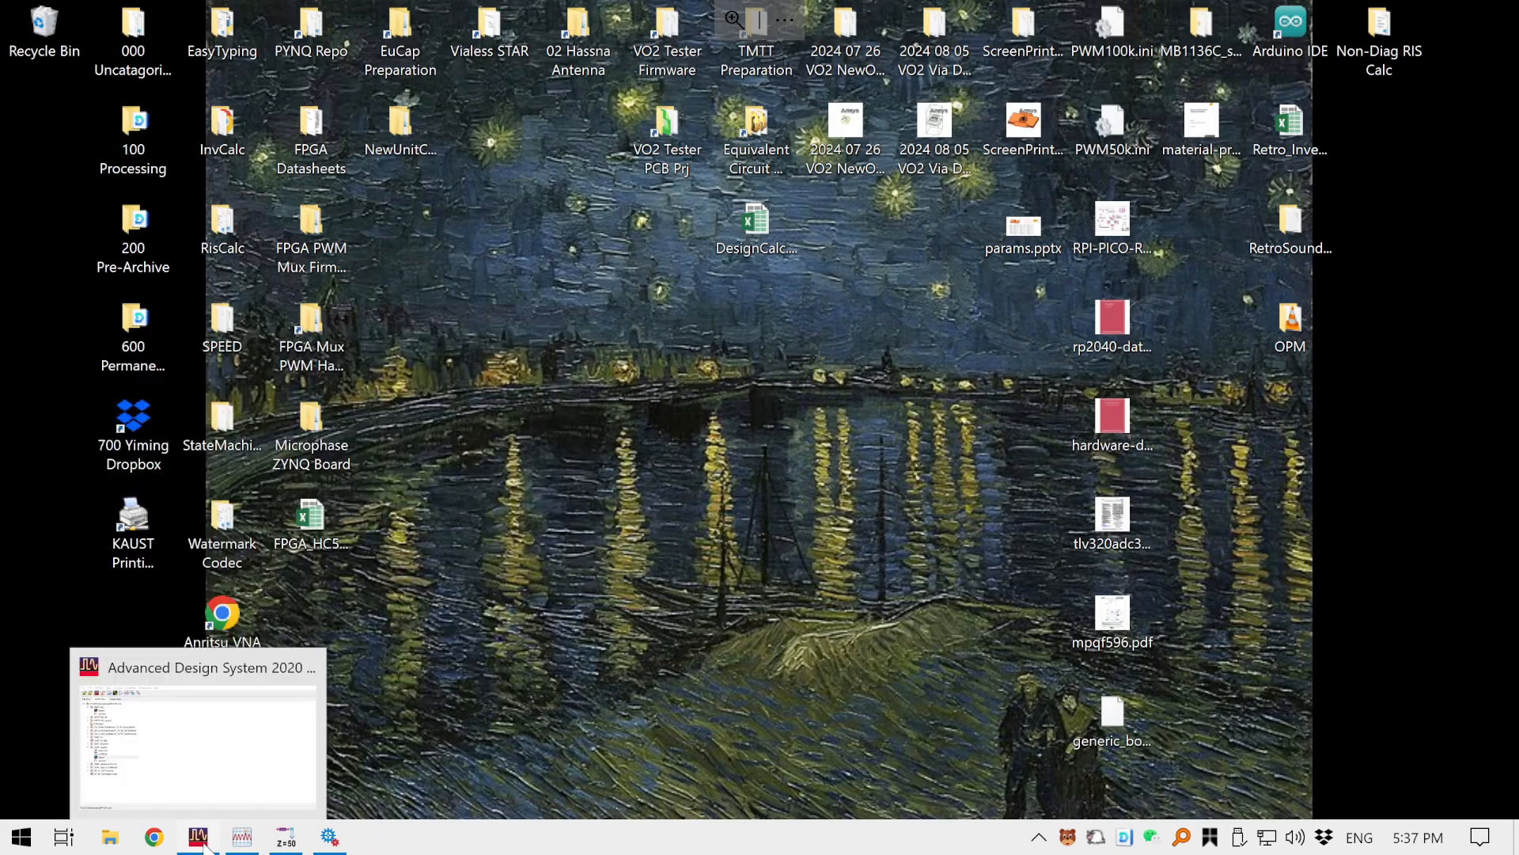
click(186, 758)
click(52, 420)
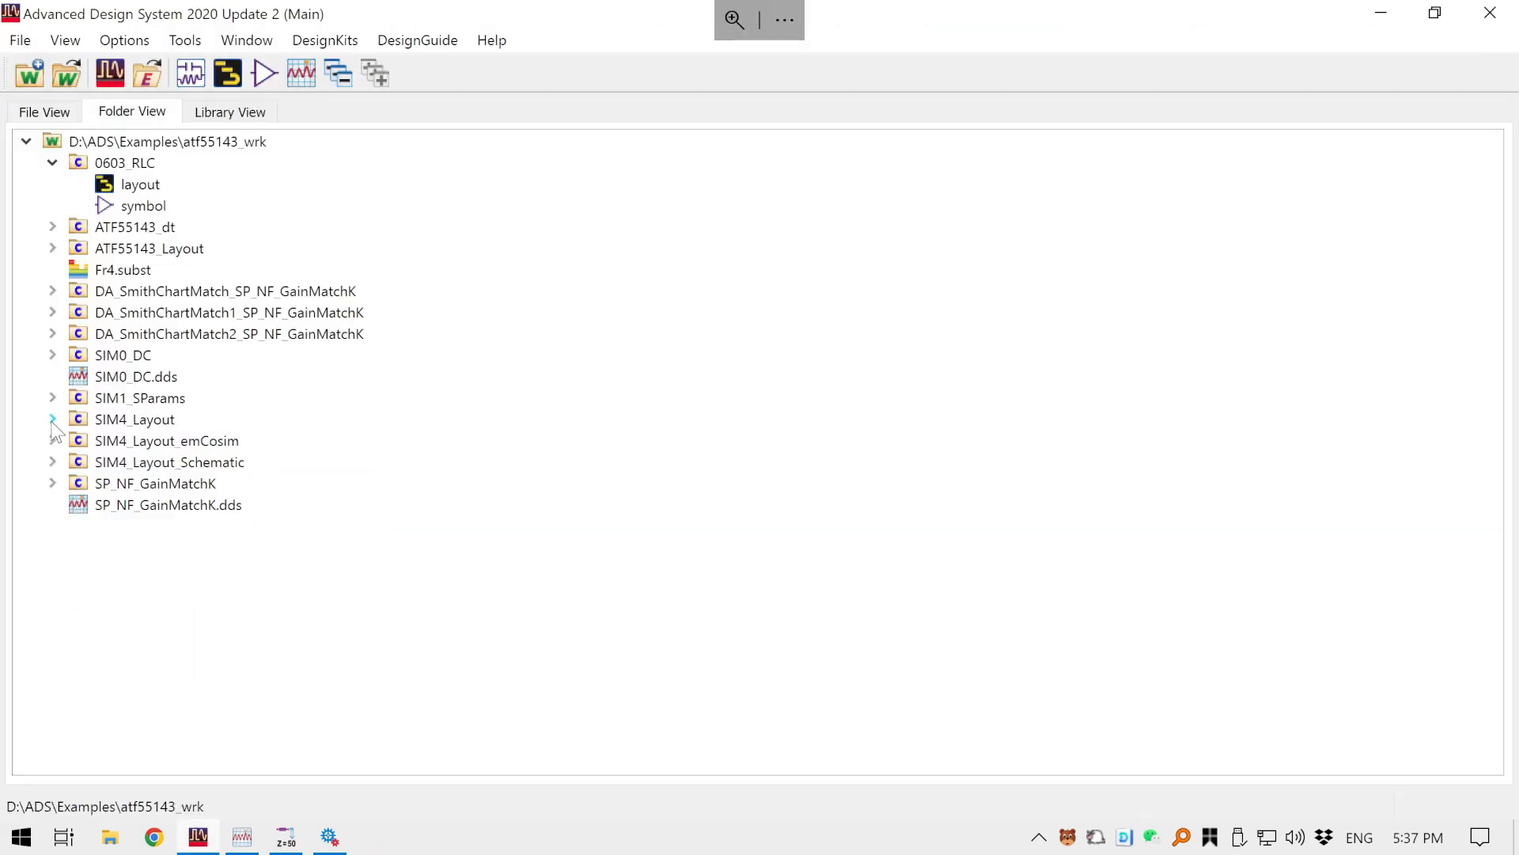
- Create a new schematic in a cell named SIM5_EM
click(190, 76)
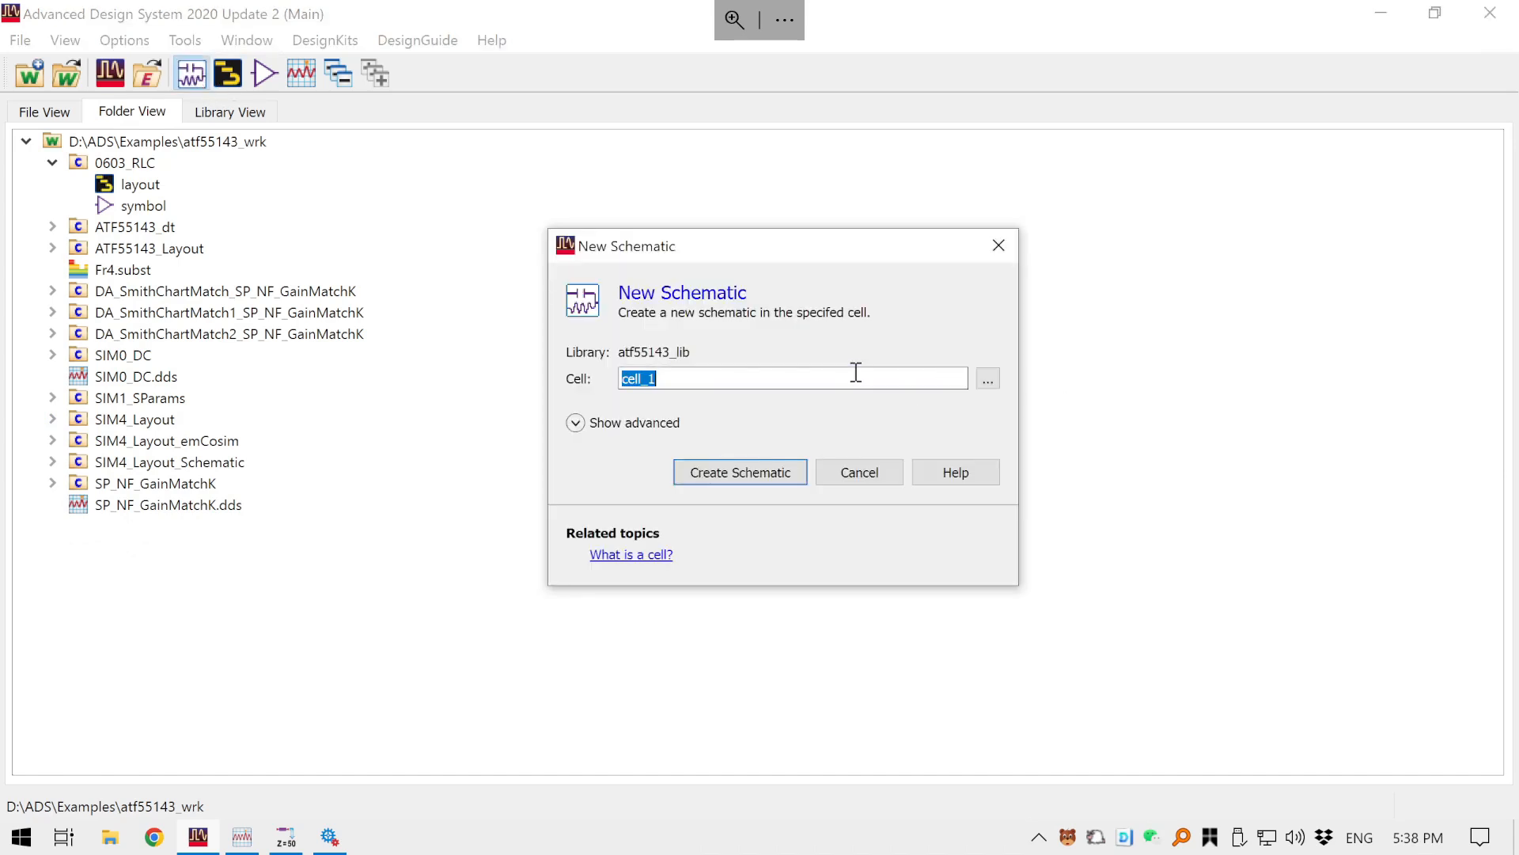
text(SIM5_EM)
click(728, 475)
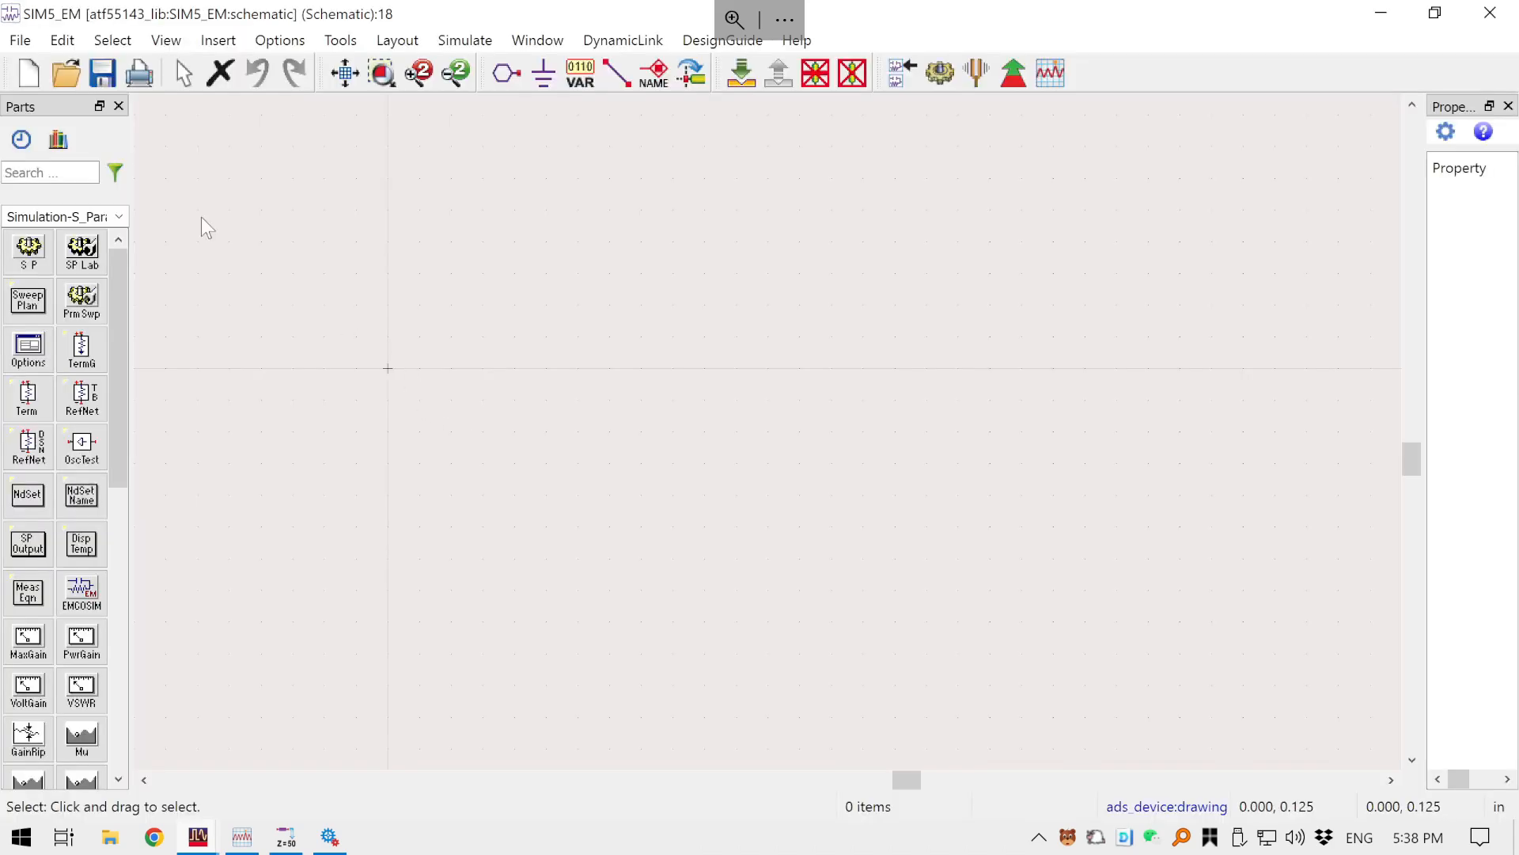
- Place the SIM4_Layout component from the workspace libraries in the SIM5_EM schematic and save the schematic
click(58, 141)
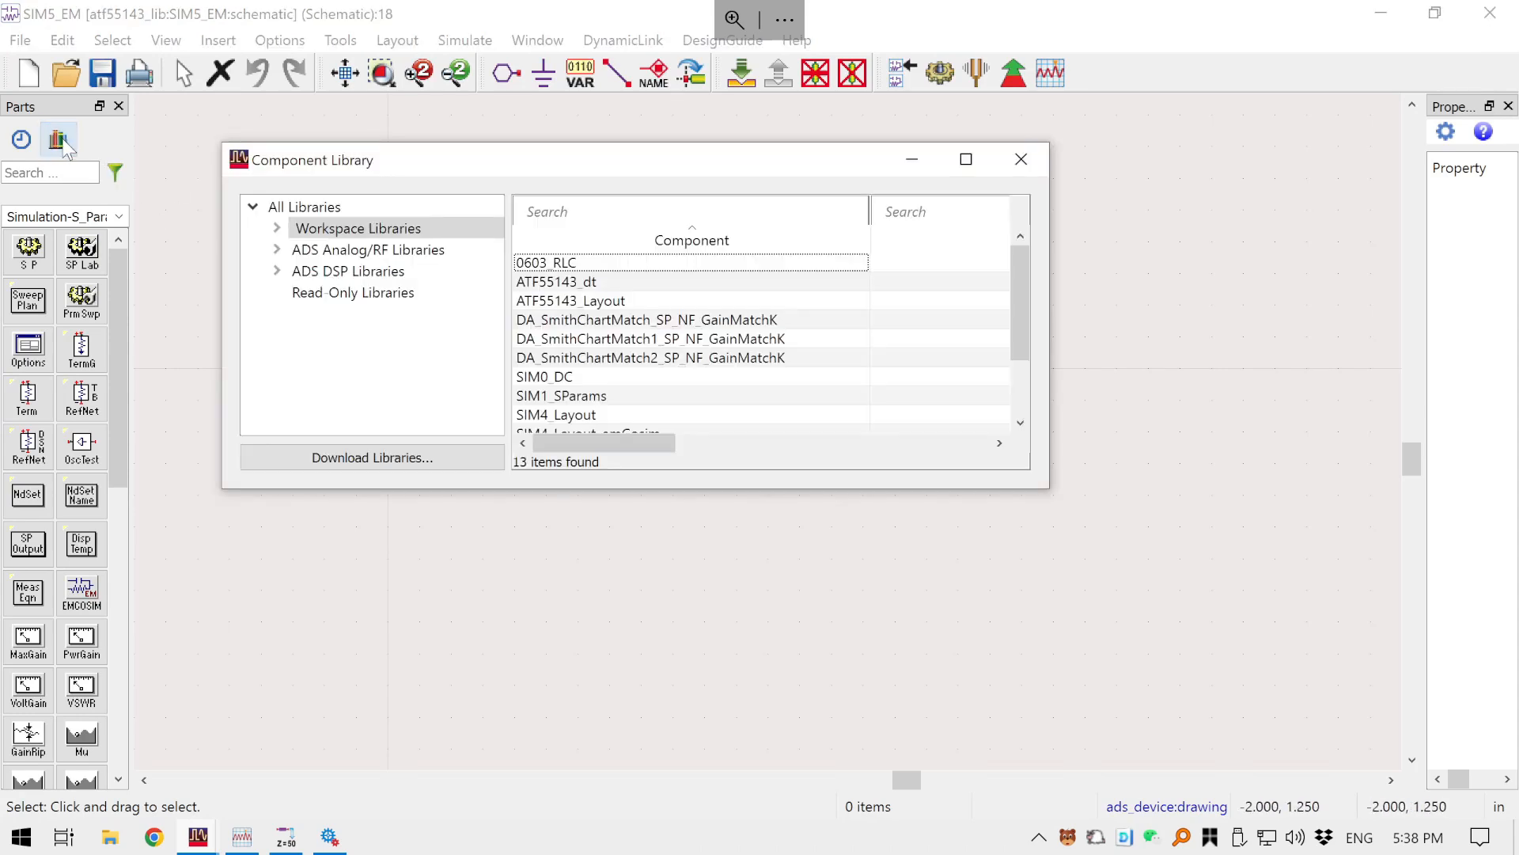
click(355, 229)
scroll(617, 380, down, 2)
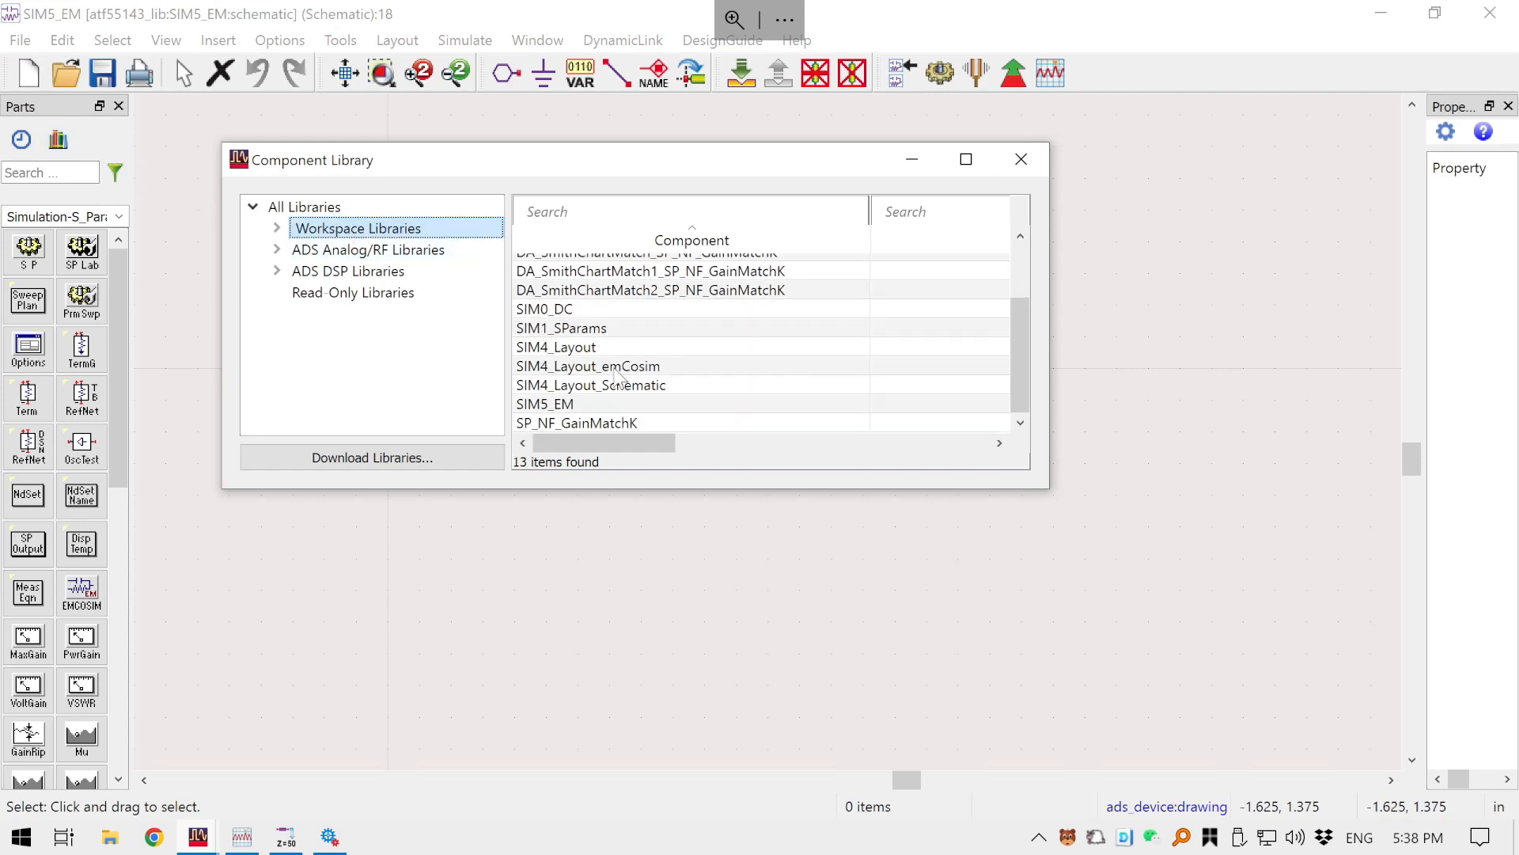
click(546, 349)
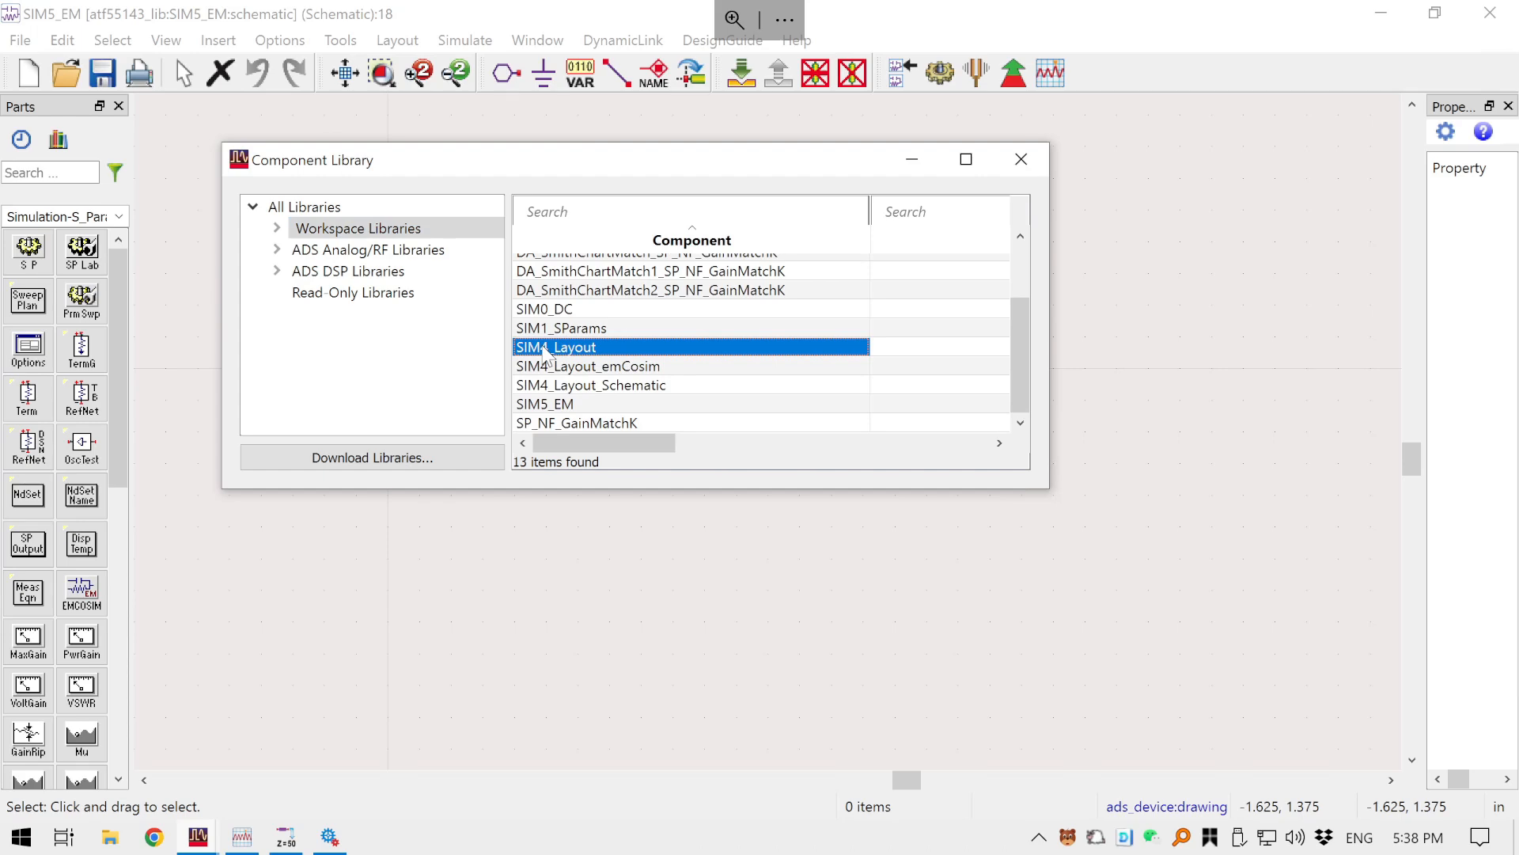
double_click(545, 345)
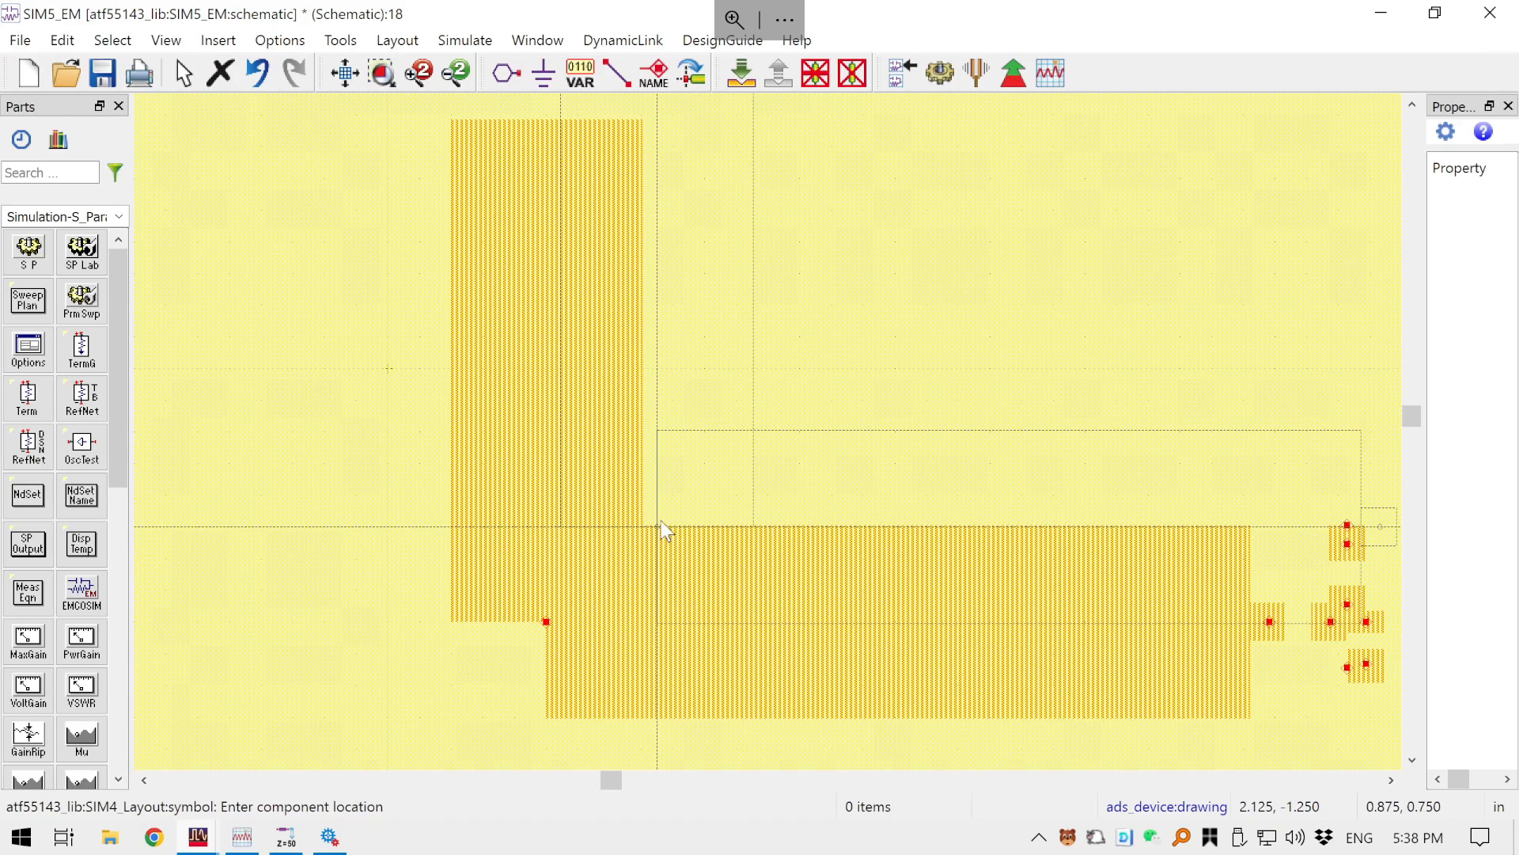
scroll(663, 526, down, 2)
key(Escape)
click(882, 739)
drag(798, 664, 631, 657)
scroll(825, 563, up, 1)
key(ctrl+s)
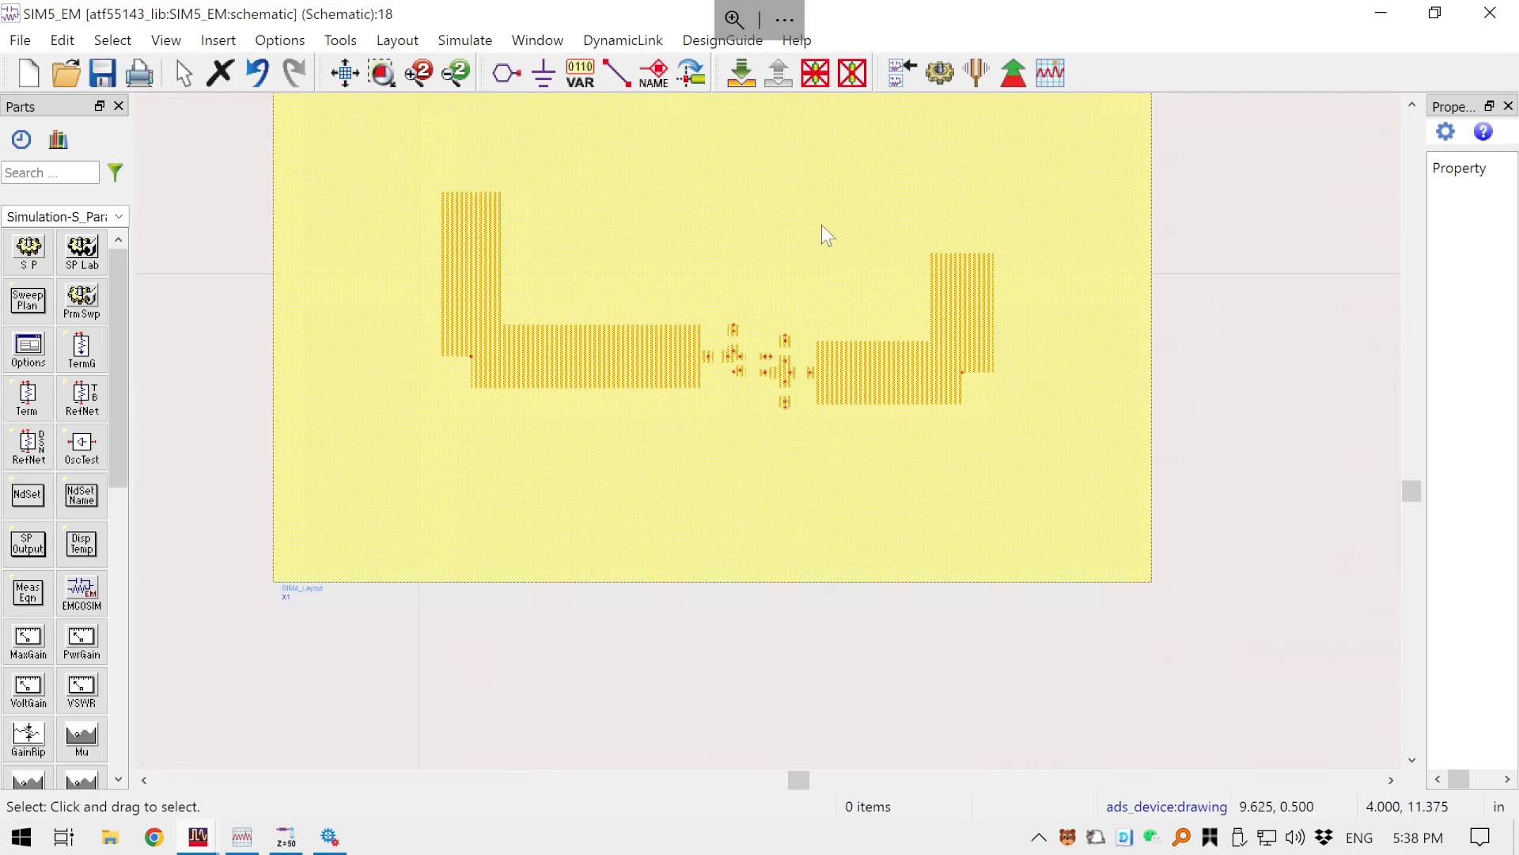
scroll(725, 367, up, 3)
scroll(845, 449, up, 1)
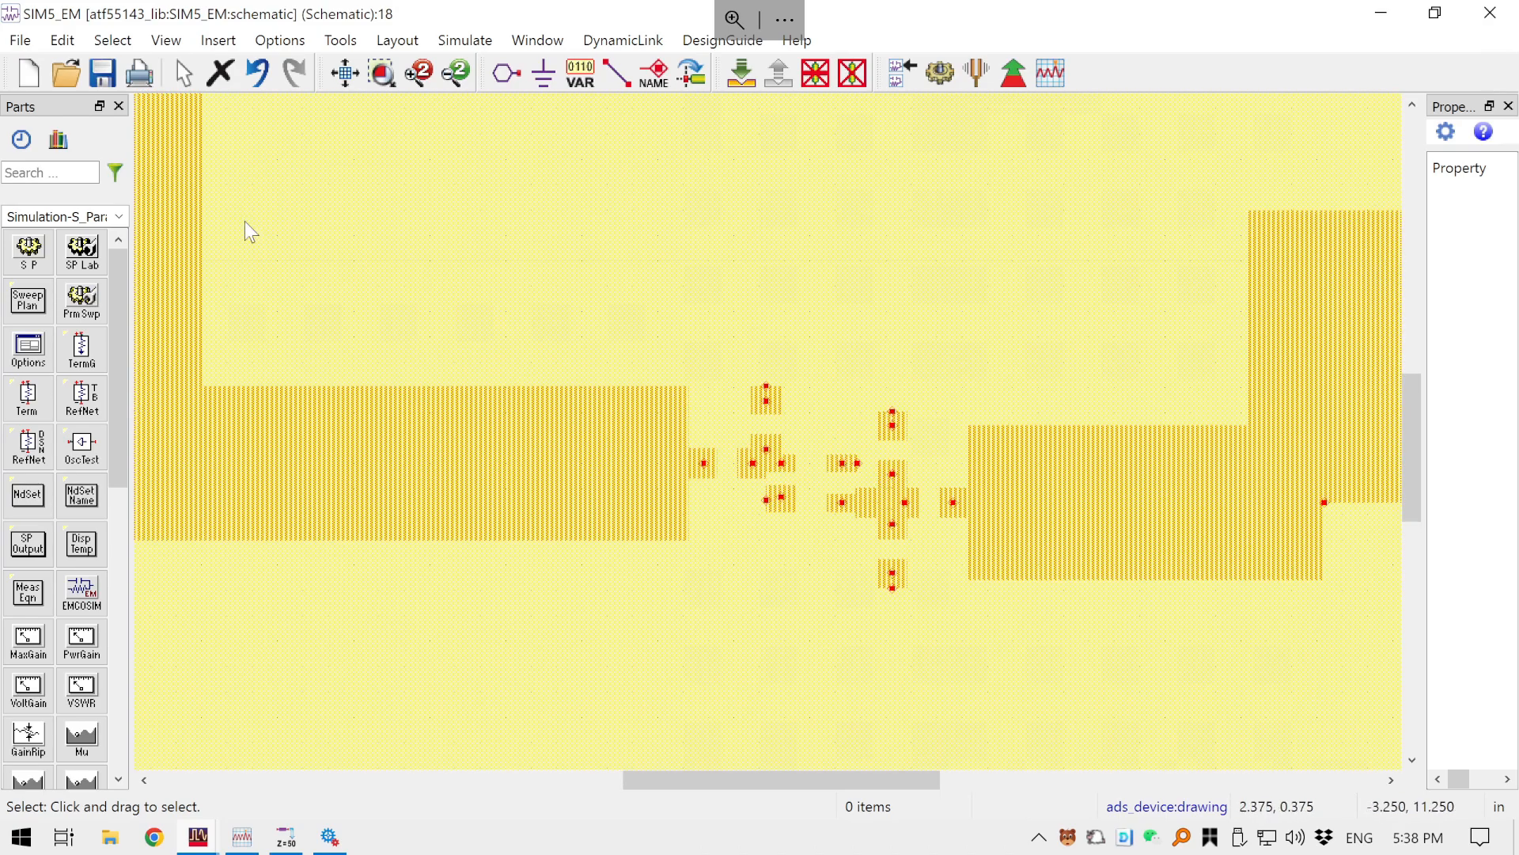
- Open the schematic of the SP_NF_GainMatchK cell from the workspace's folder view
click(73, 79)
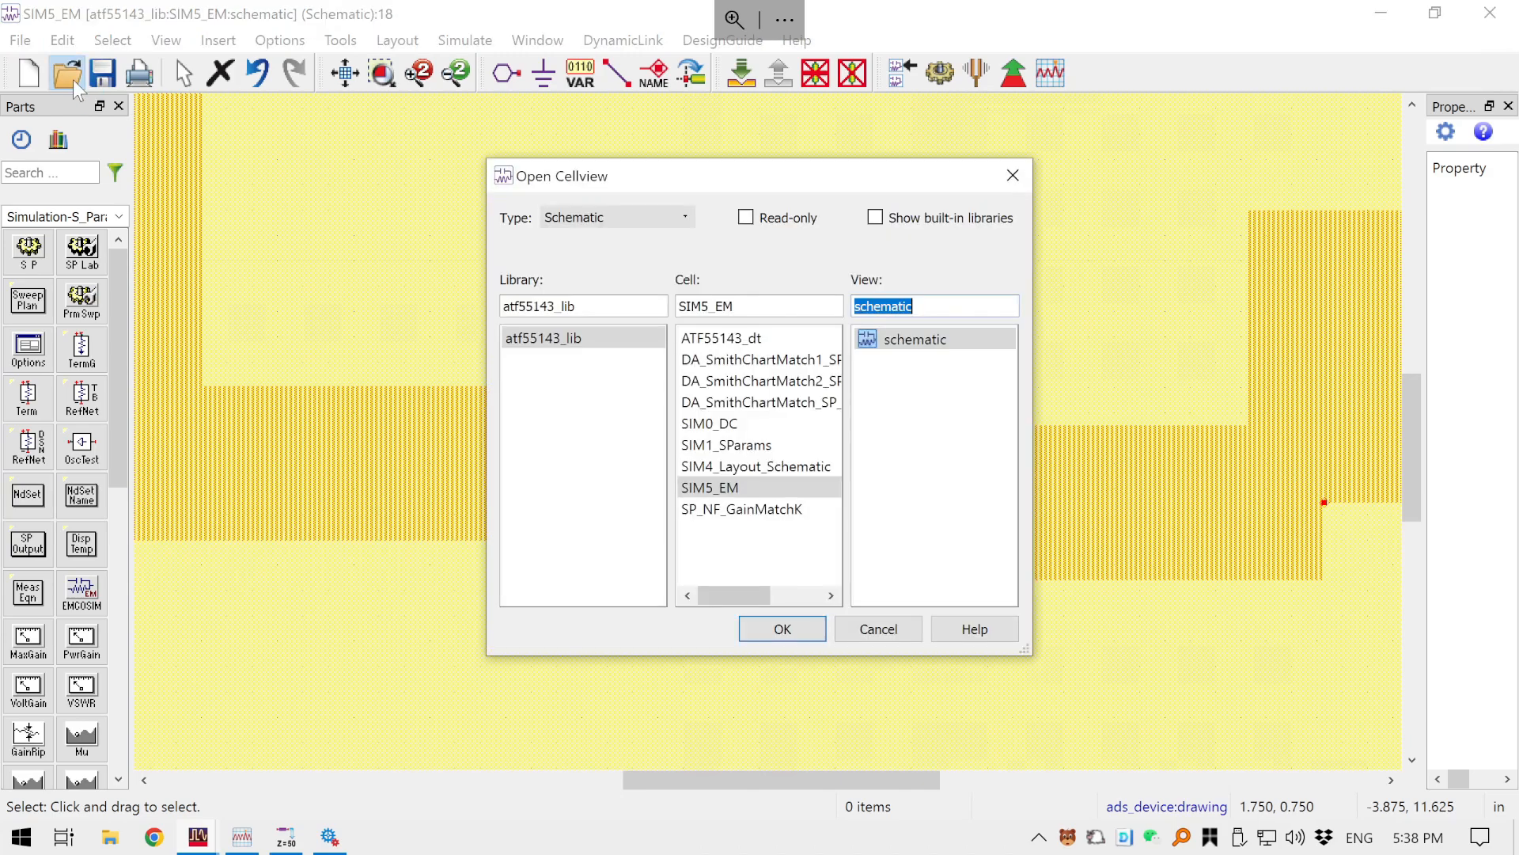
click(1013, 175)
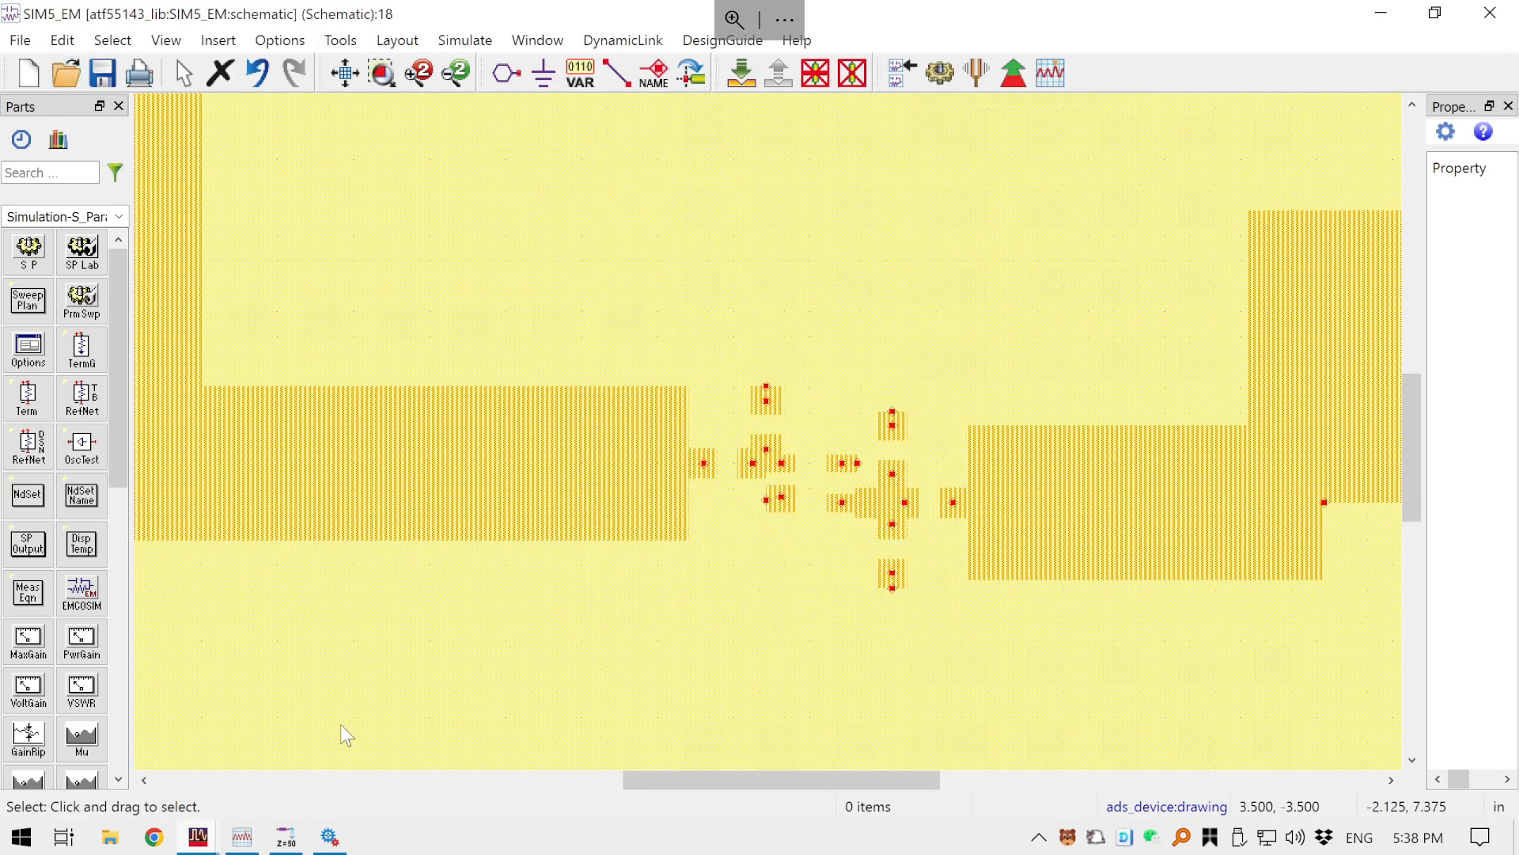
mouse_move(198, 843)
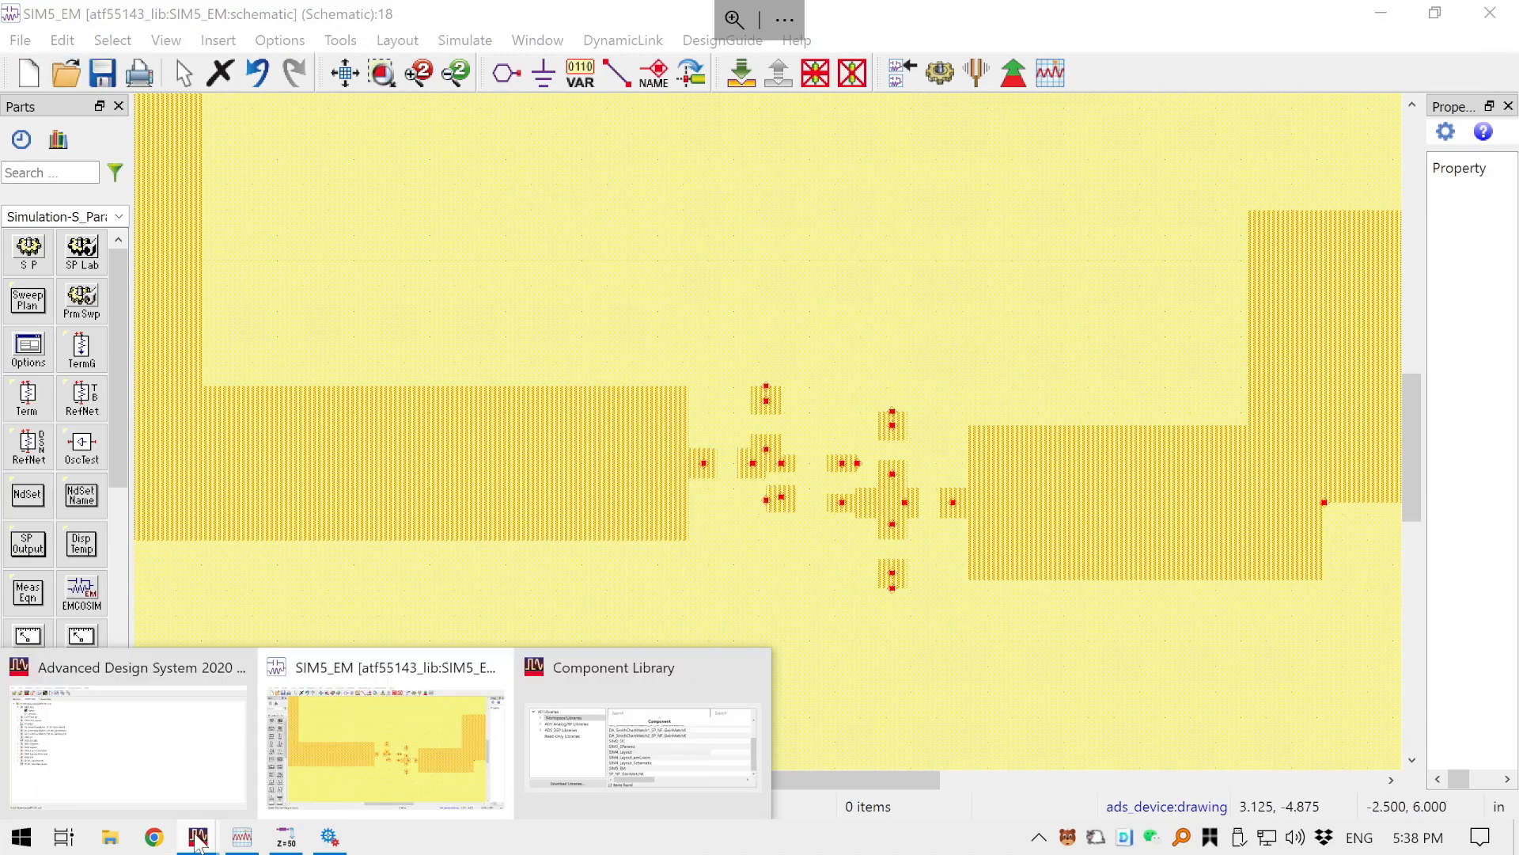
click(183, 762)
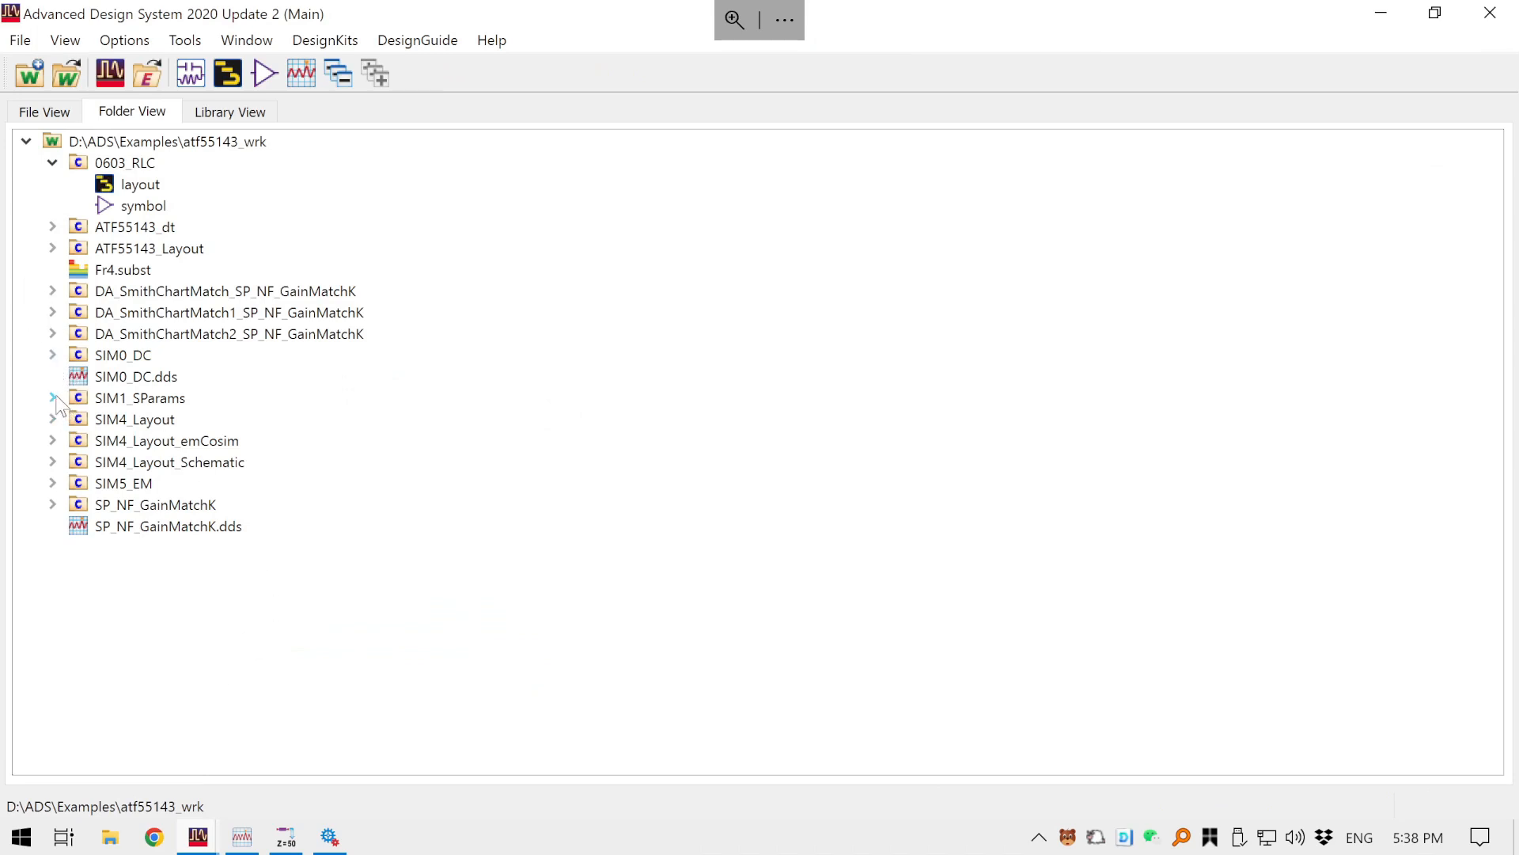
click(53, 505)
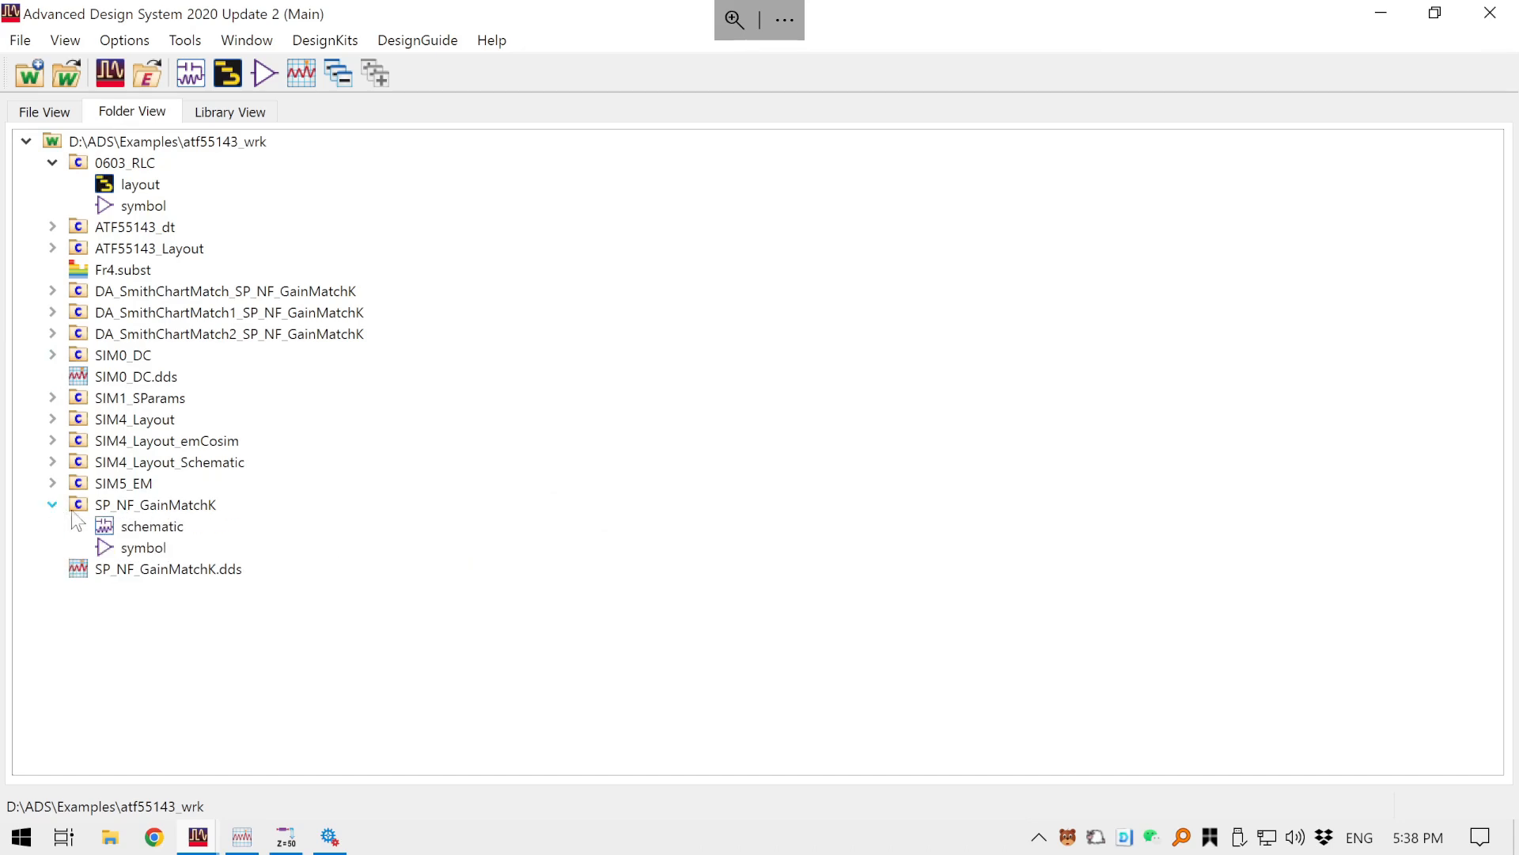
double_click(148, 527)
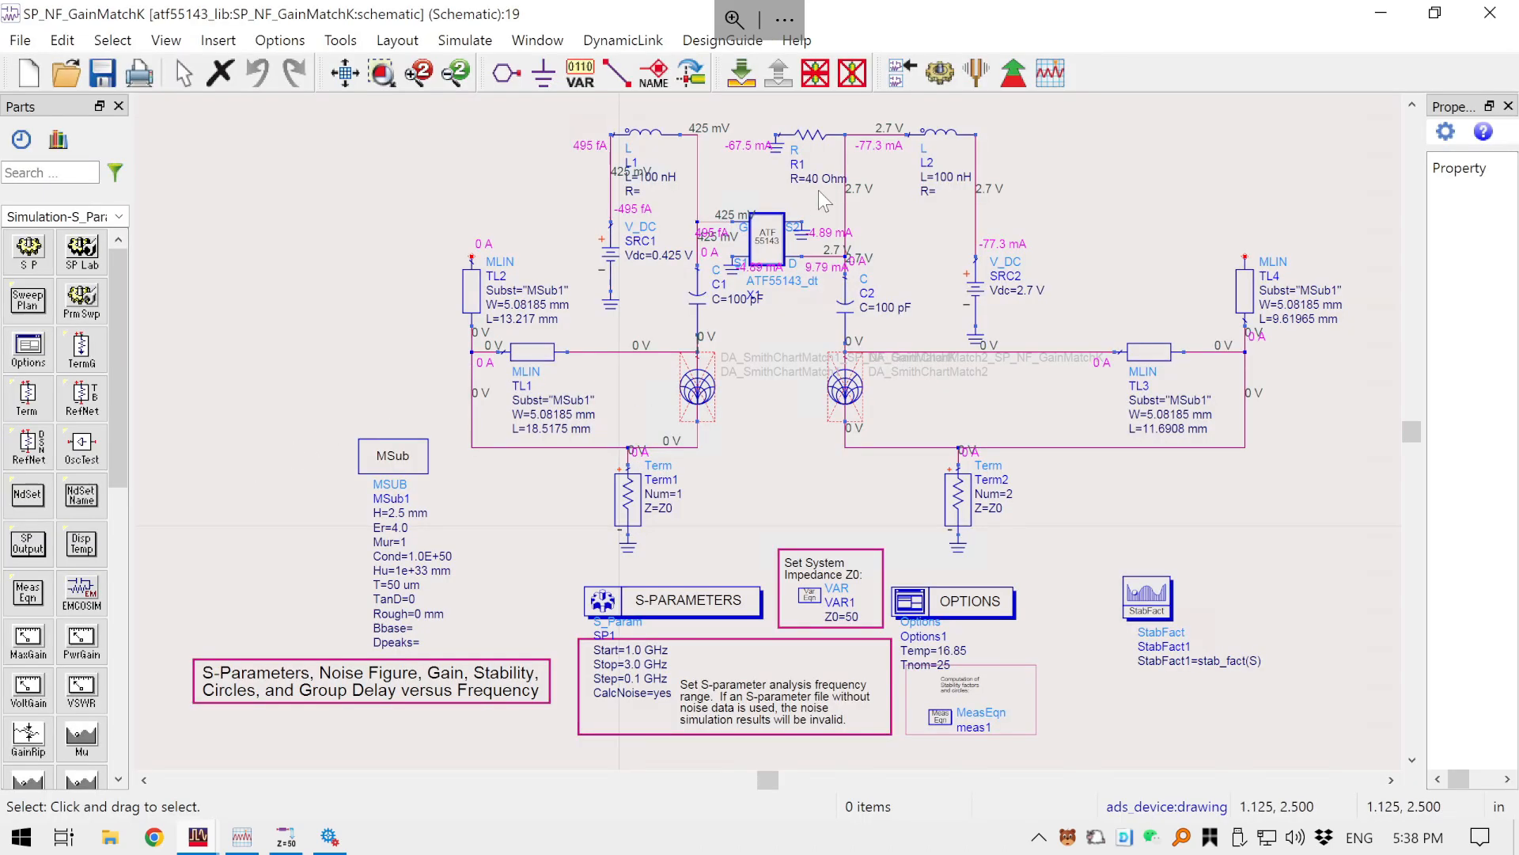
- Copy the ATF55143_dt transistor from the SP_NF_GainMatchK schematic into SIM5_EM, just below the central pads of the layout component
click(771, 241)
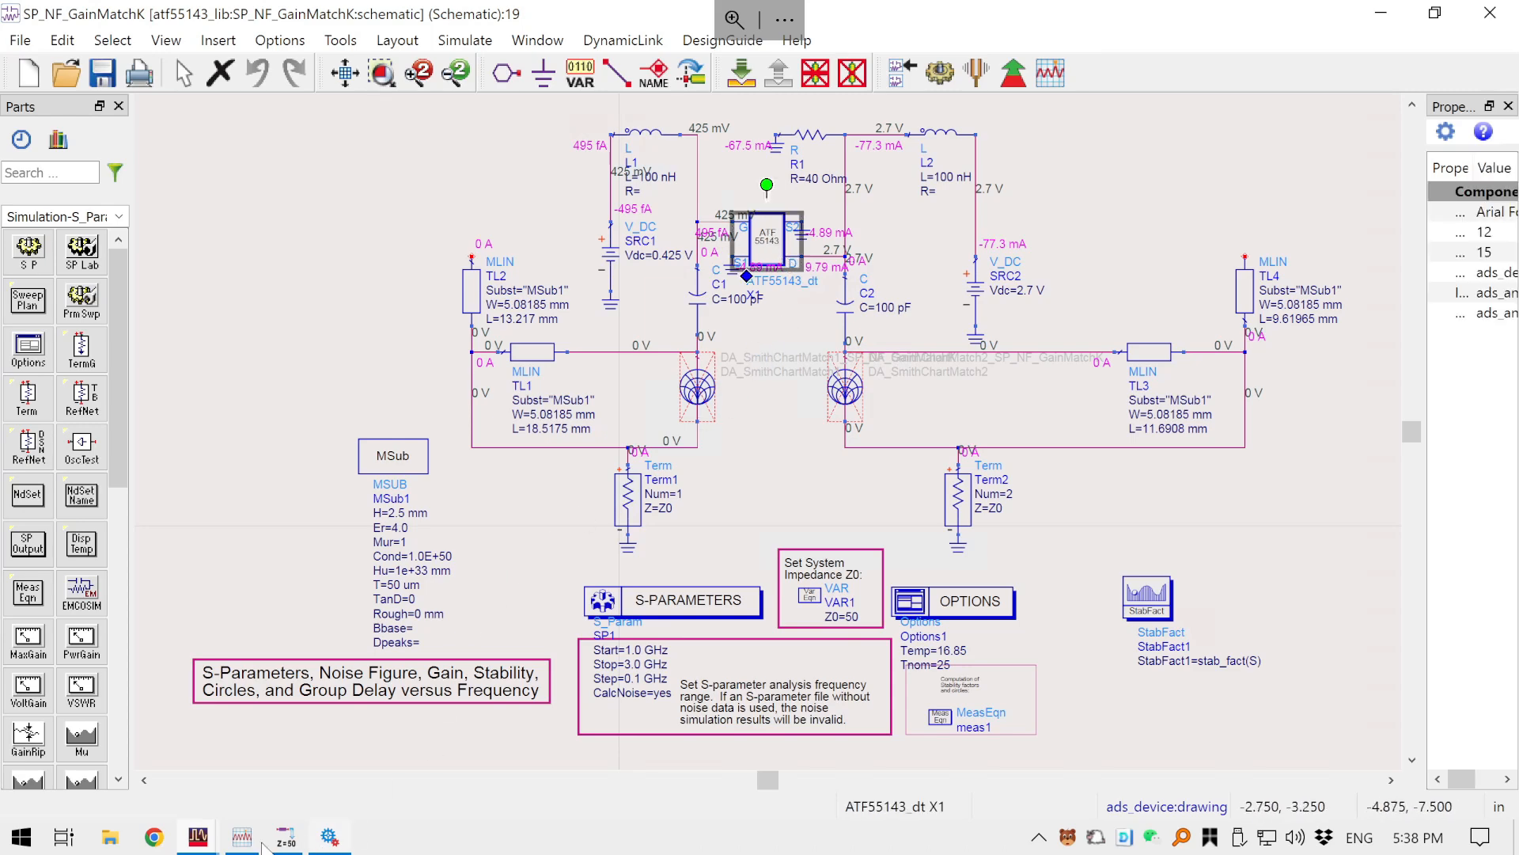
click(199, 842)
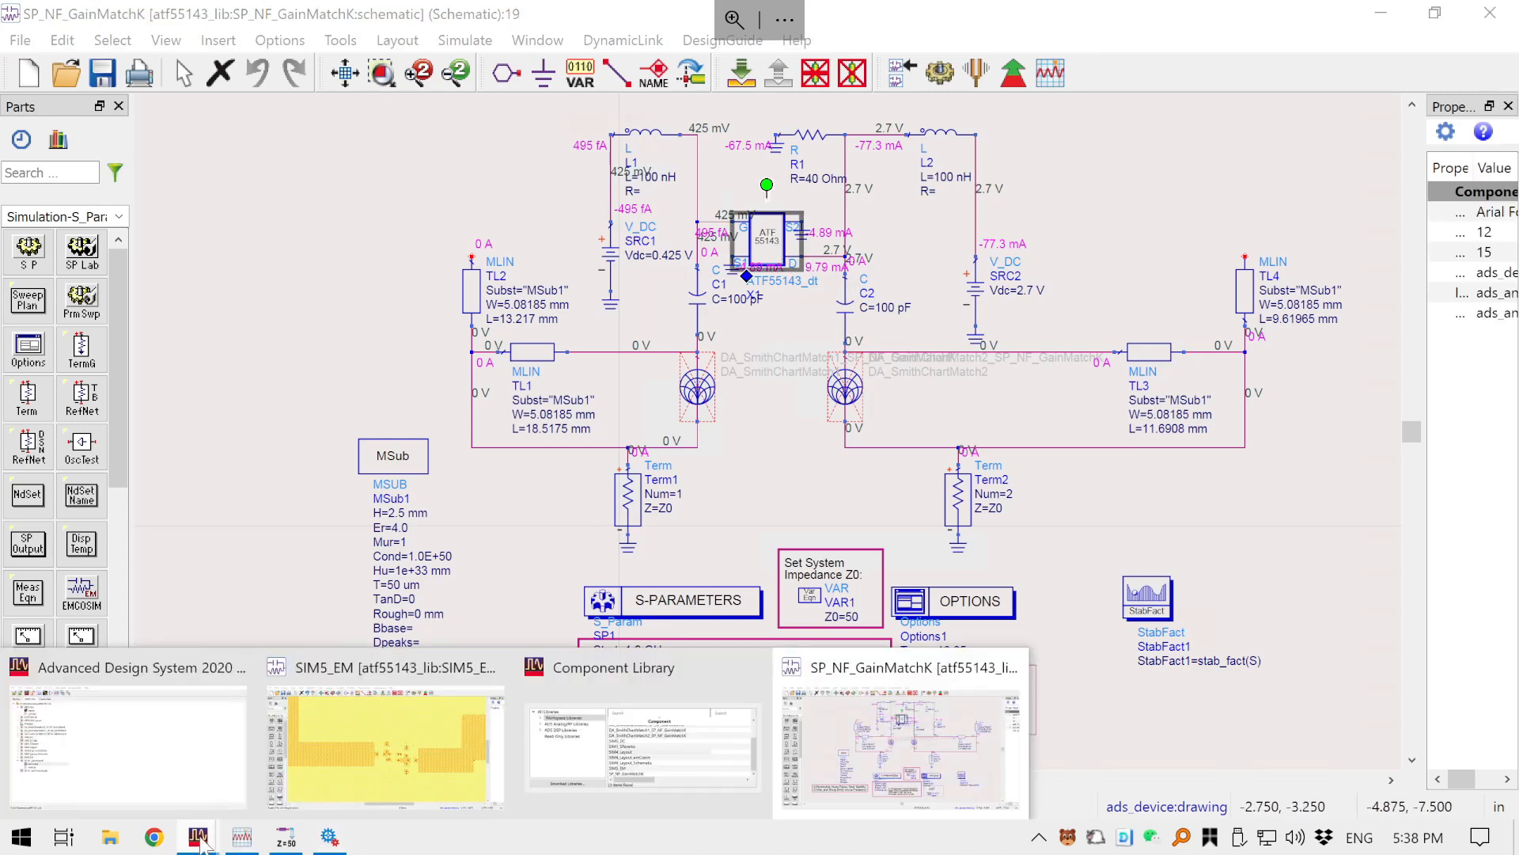
click(386, 748)
scroll(815, 524, up, 3)
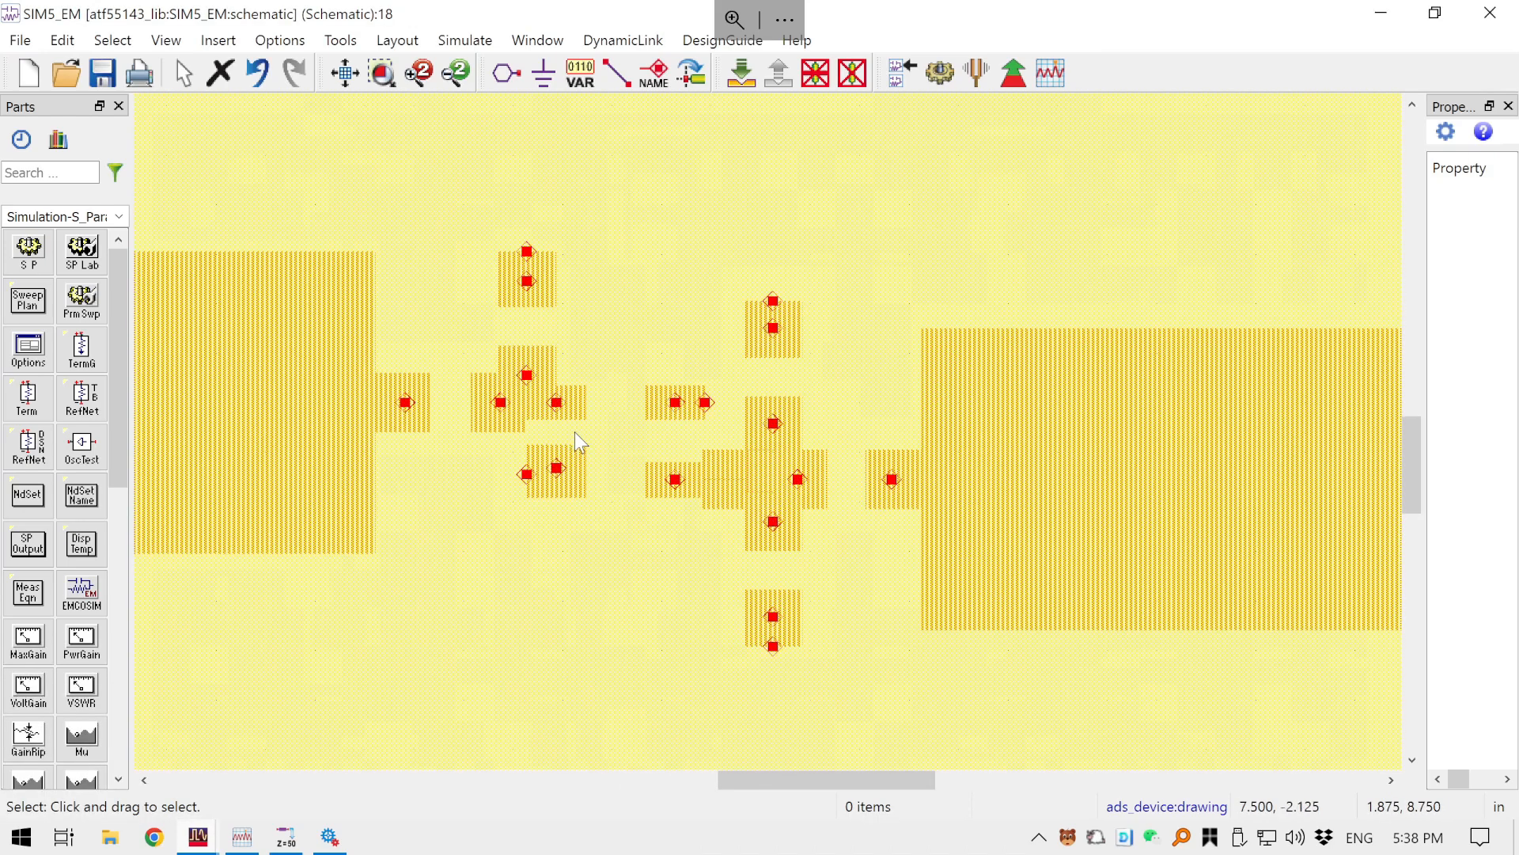
key(ctrl+v)
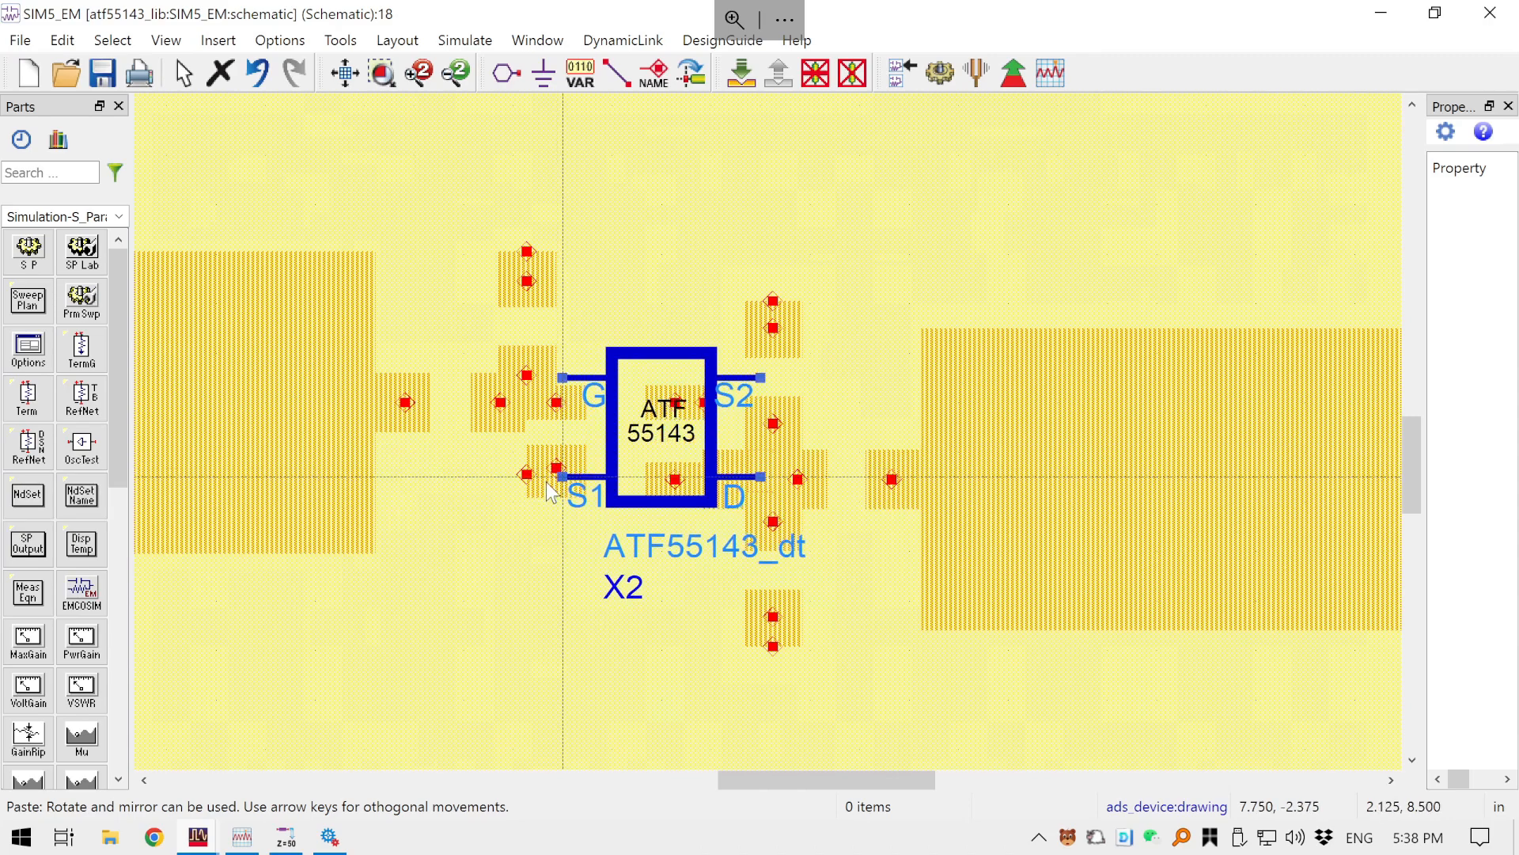
click(471, 665)
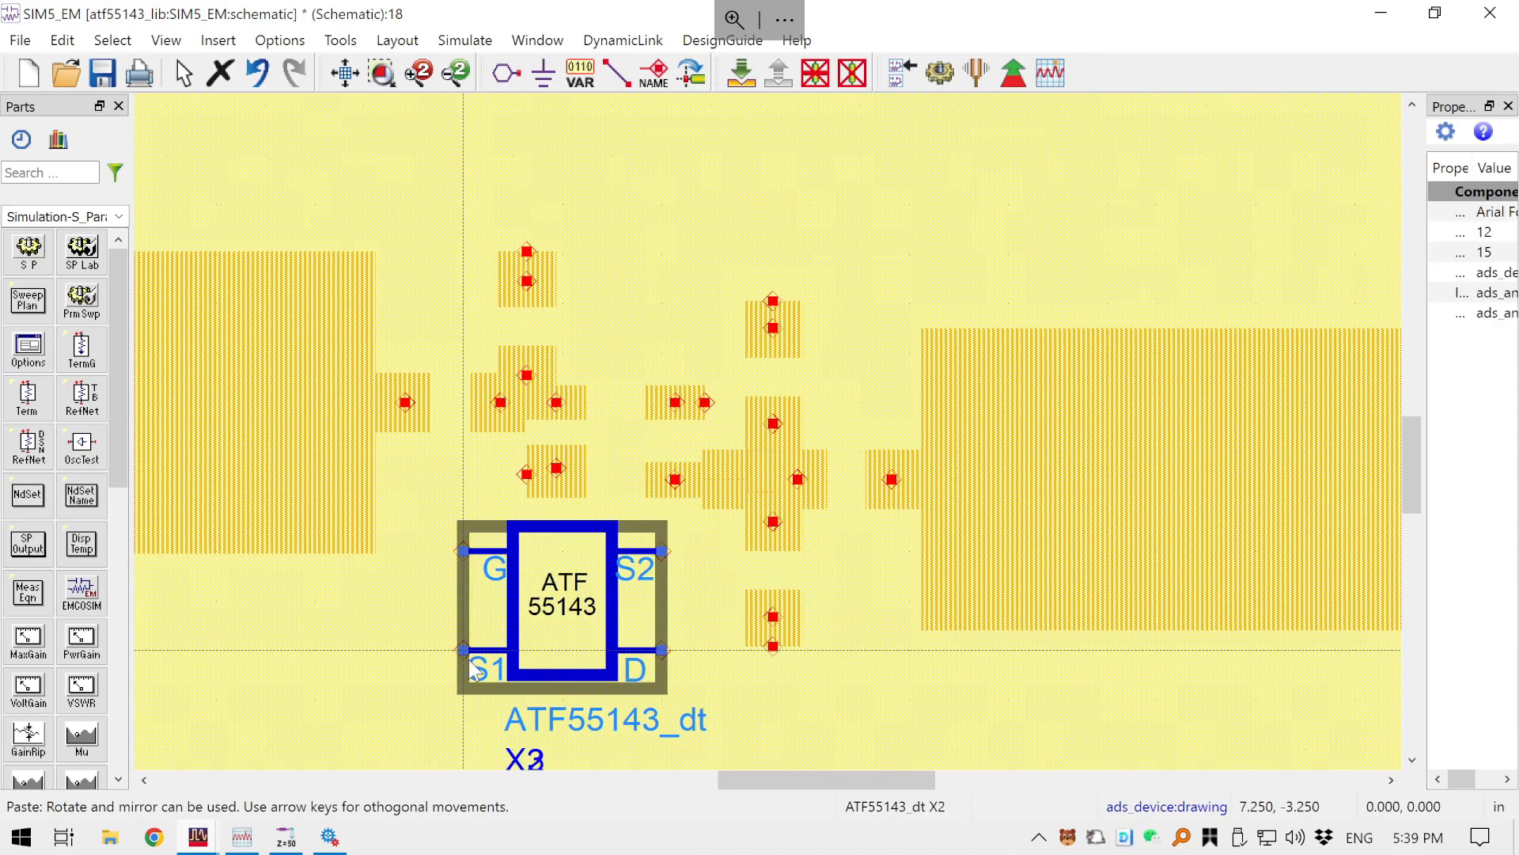
key(Escape)
- Save SIM5_EM and delete the SIM4_Layout component from the schematic
click(495, 710)
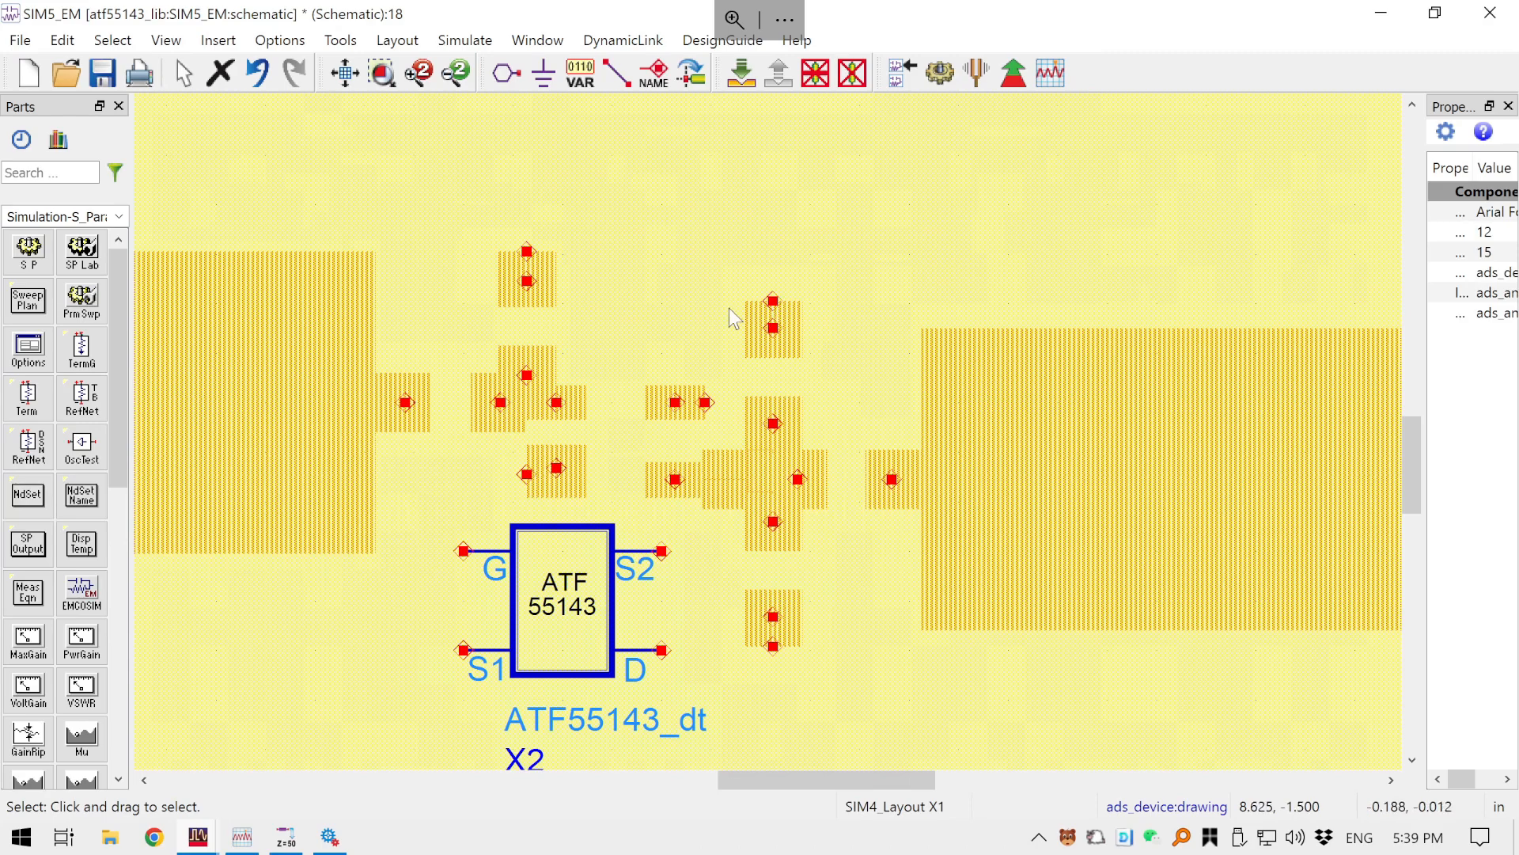
scroll(729, 317, down, 2)
key(ctrl+s)
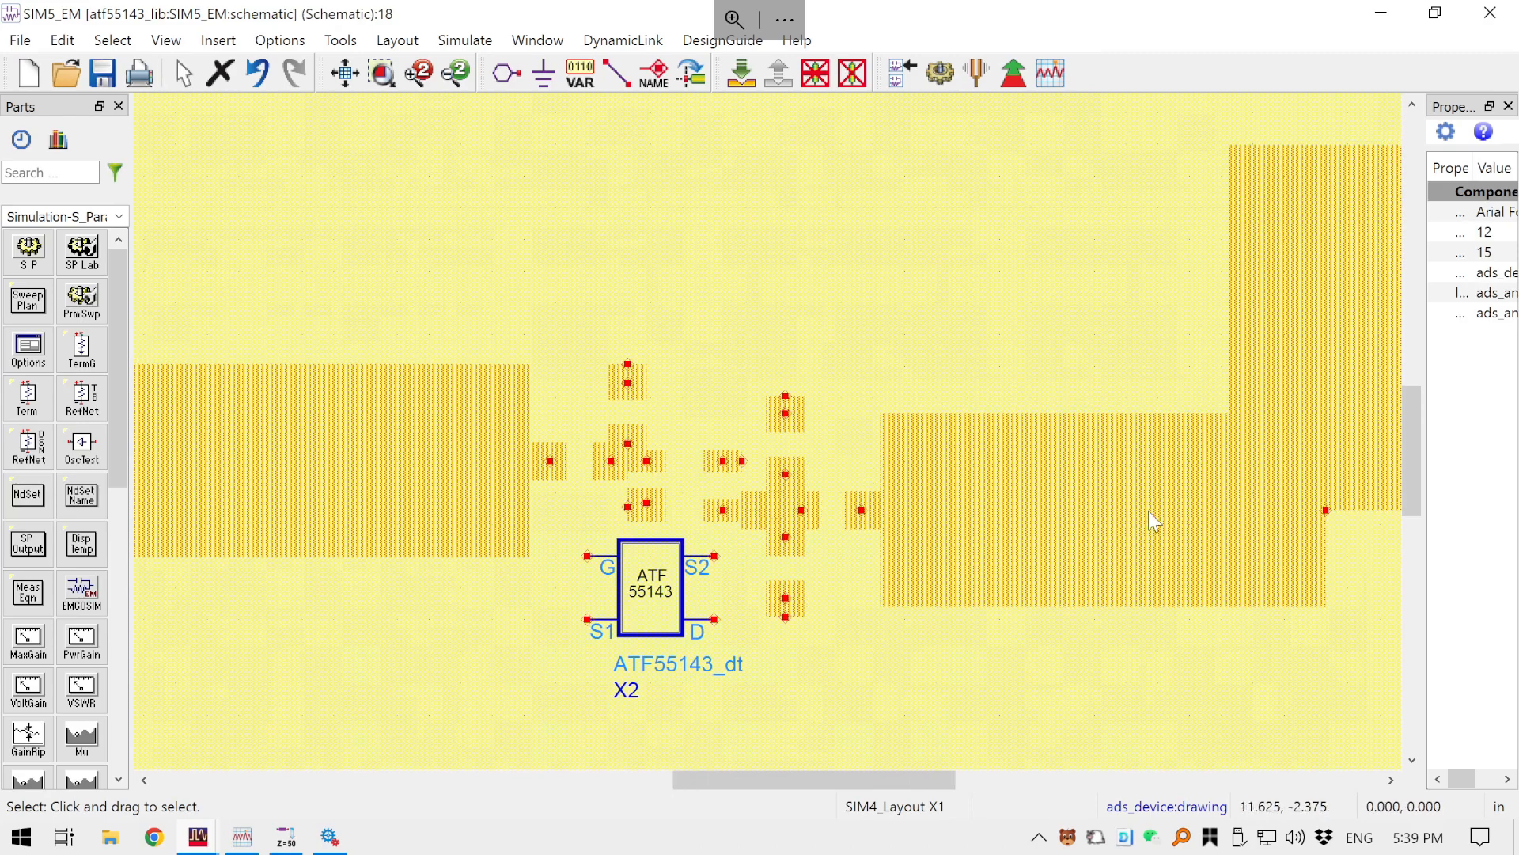
key(Delete)
- Open the symbol view of the SIM4_Layout cell and delete all of its contents
click(198, 839)
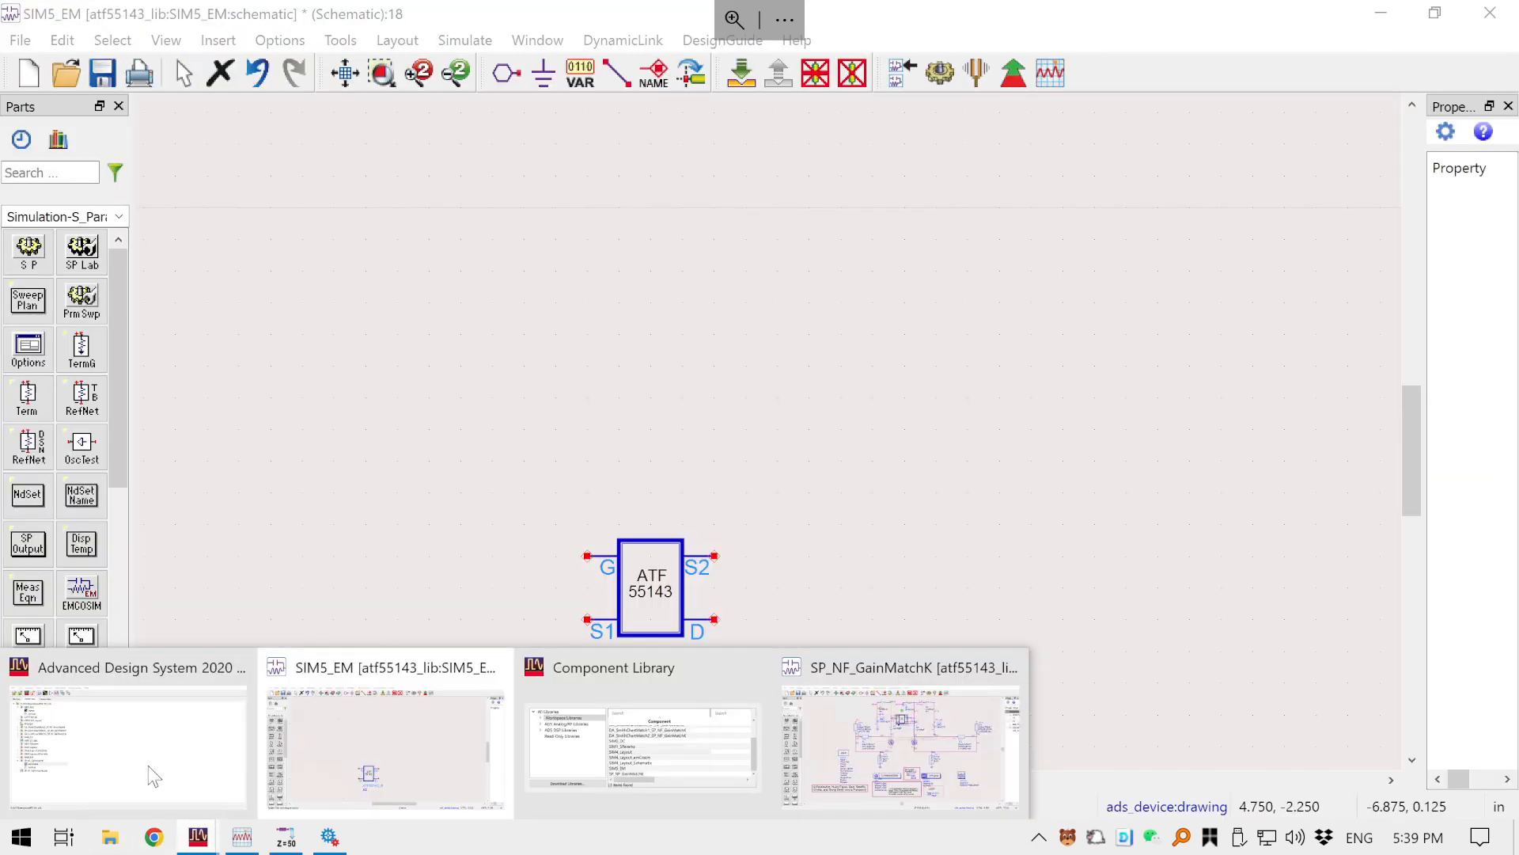
click(153, 759)
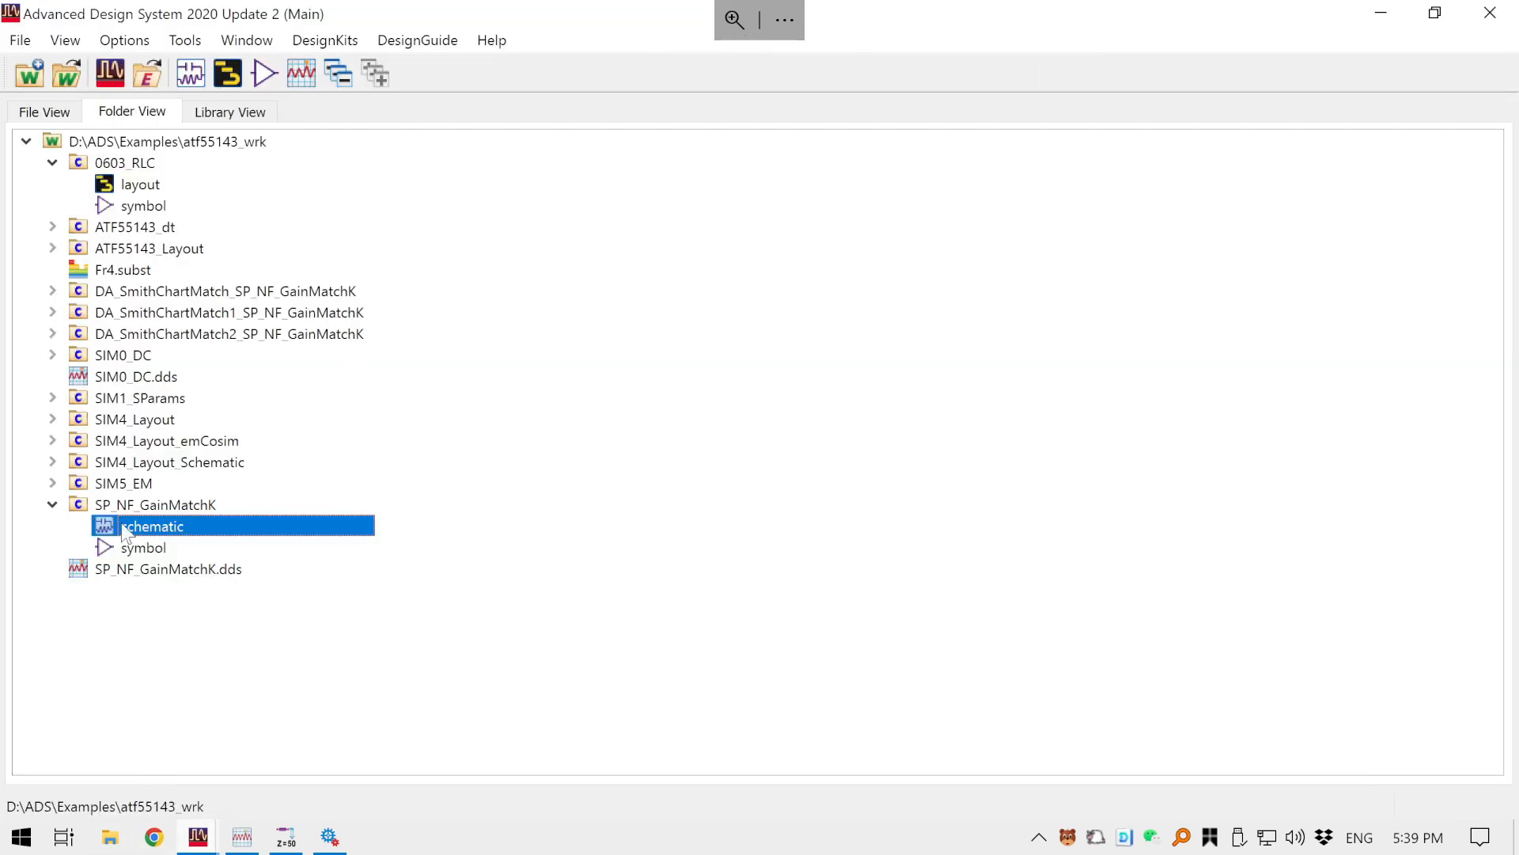
click(53, 419)
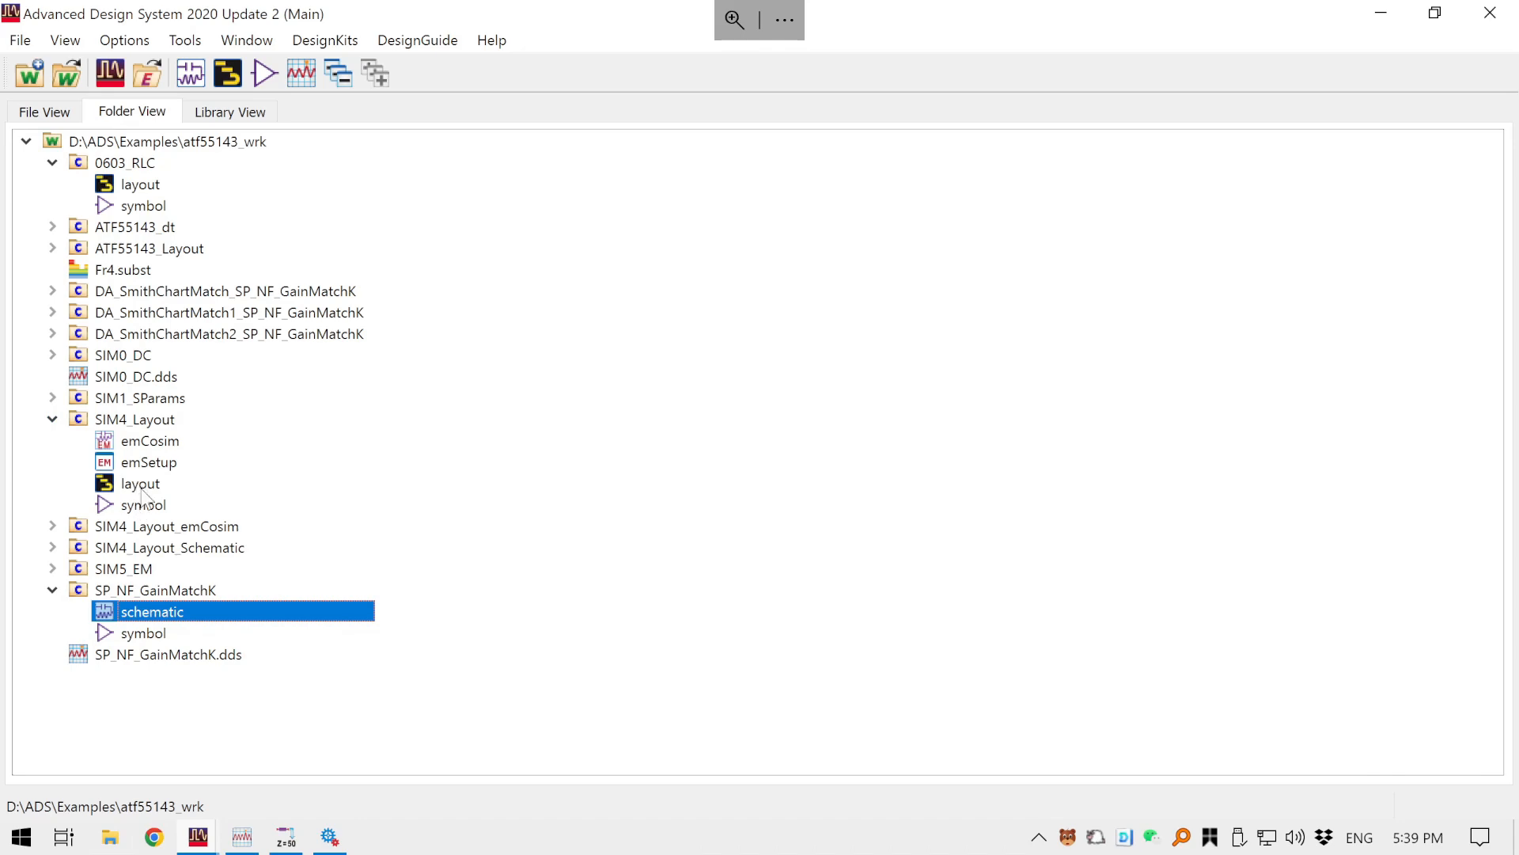
double_click(147, 509)
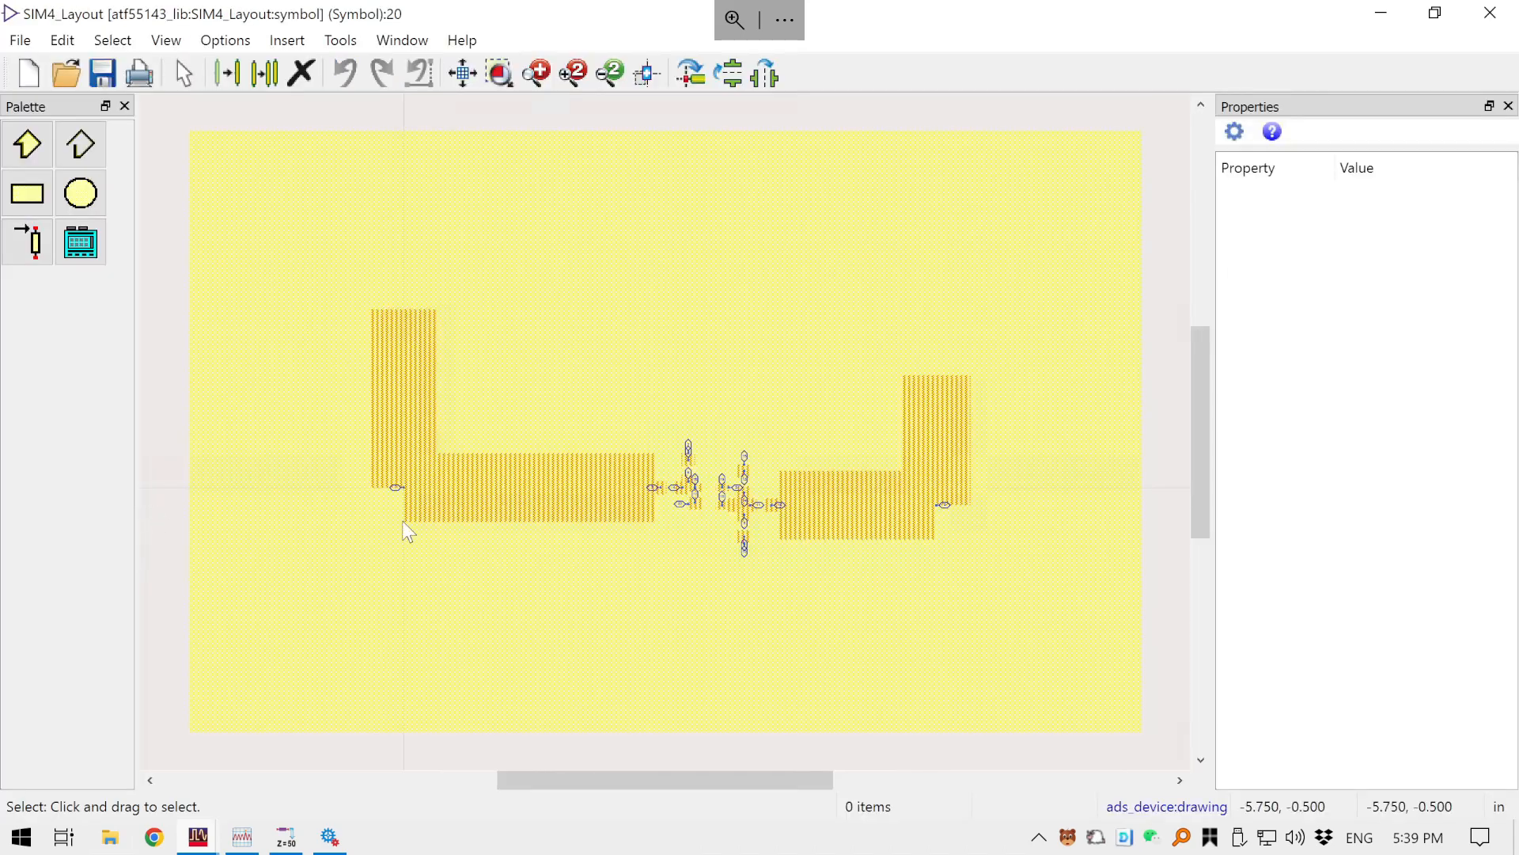
key(ctrl+a)
key(Delete)
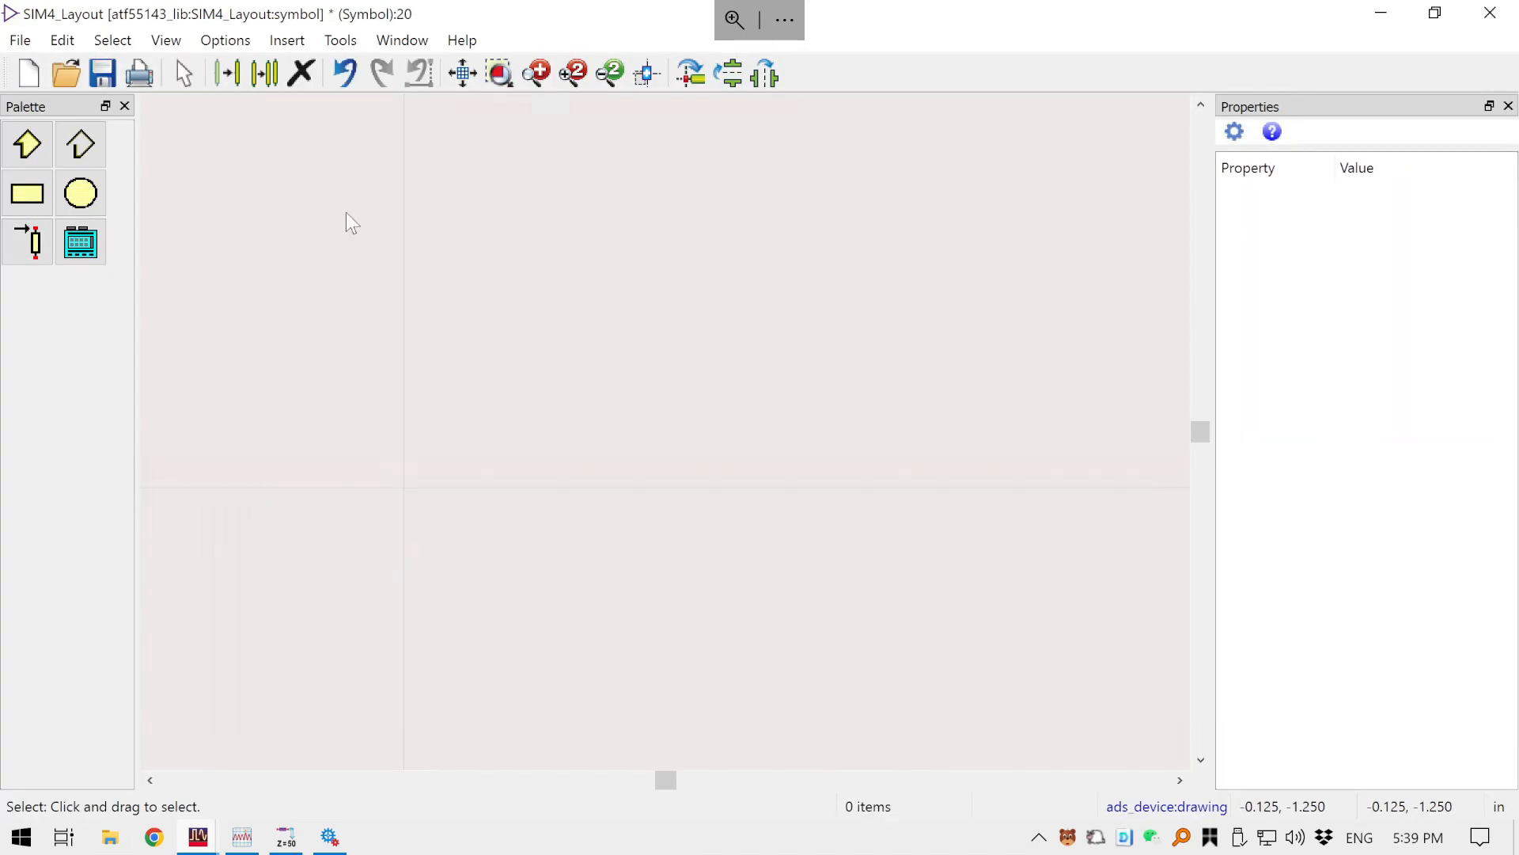
- Regenerate the look-alike symbol from the layout view with a source to symbol user unit scale factor of 0.5, then save and close it
click(226, 39)
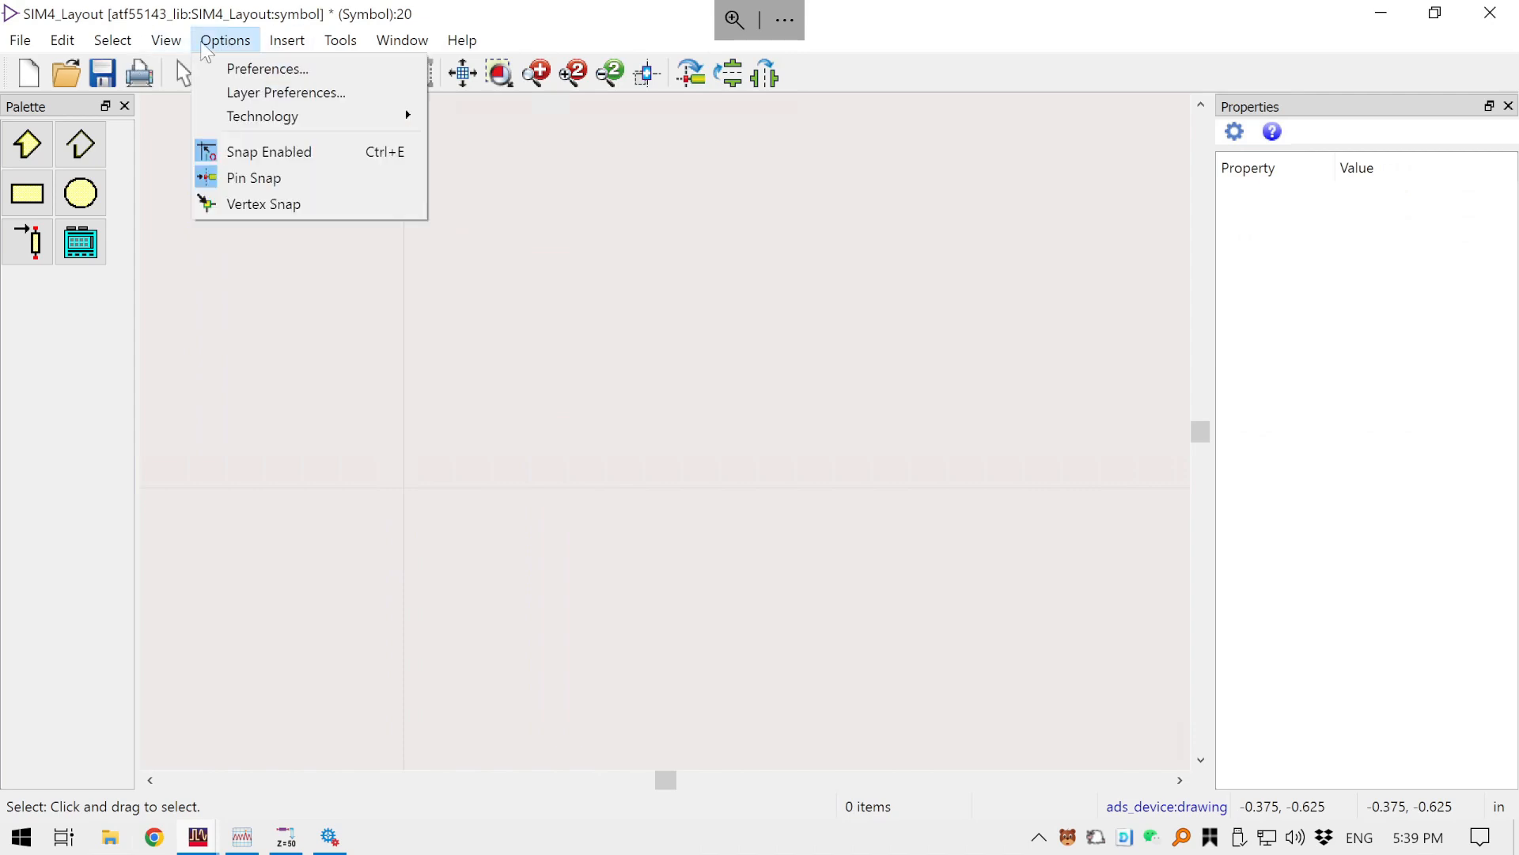
mouse_move(279, 44)
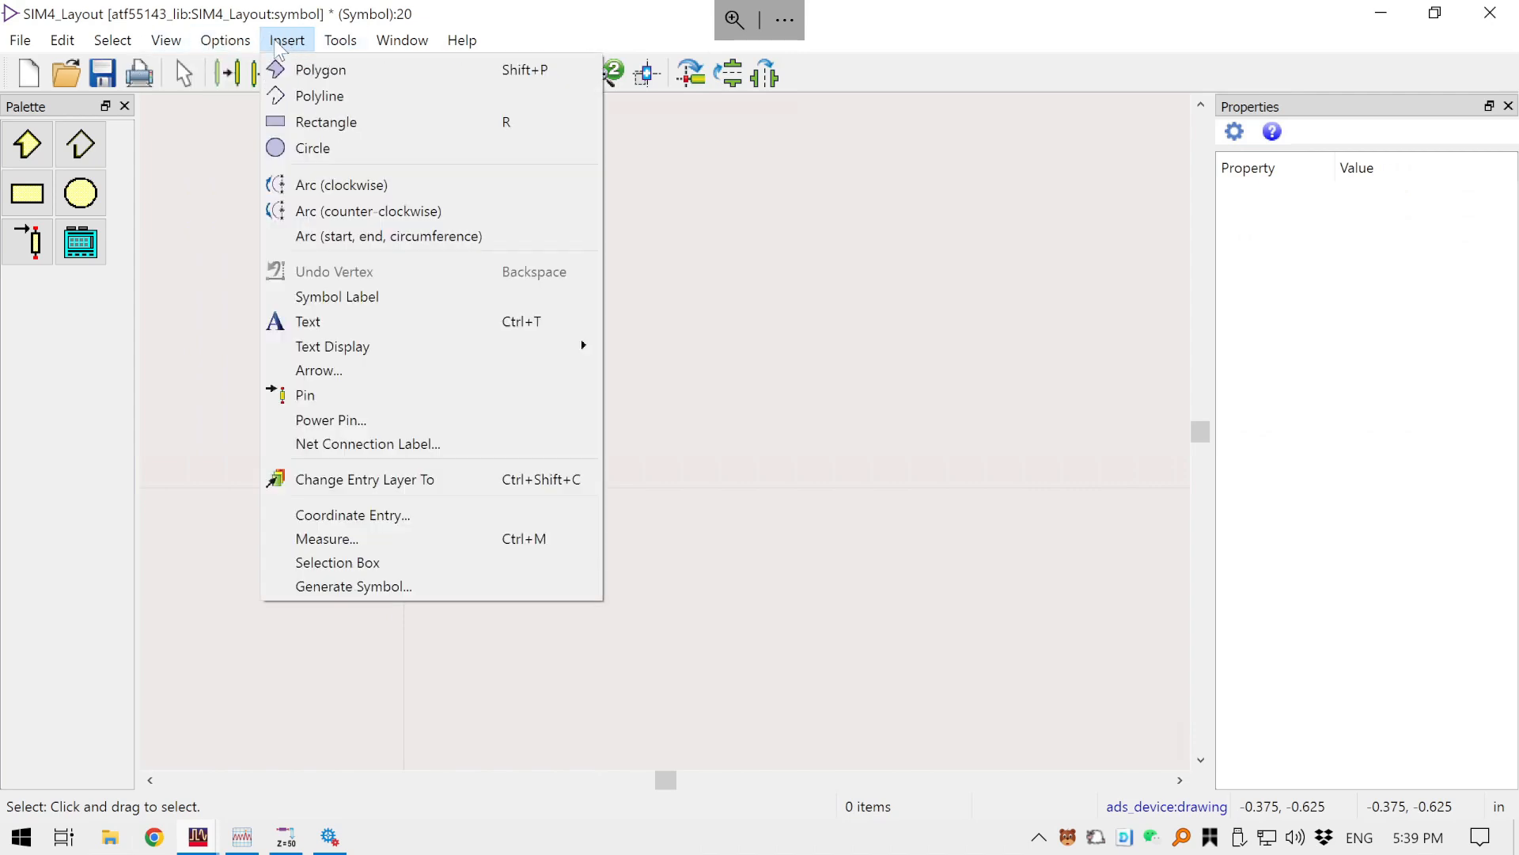
click(386, 586)
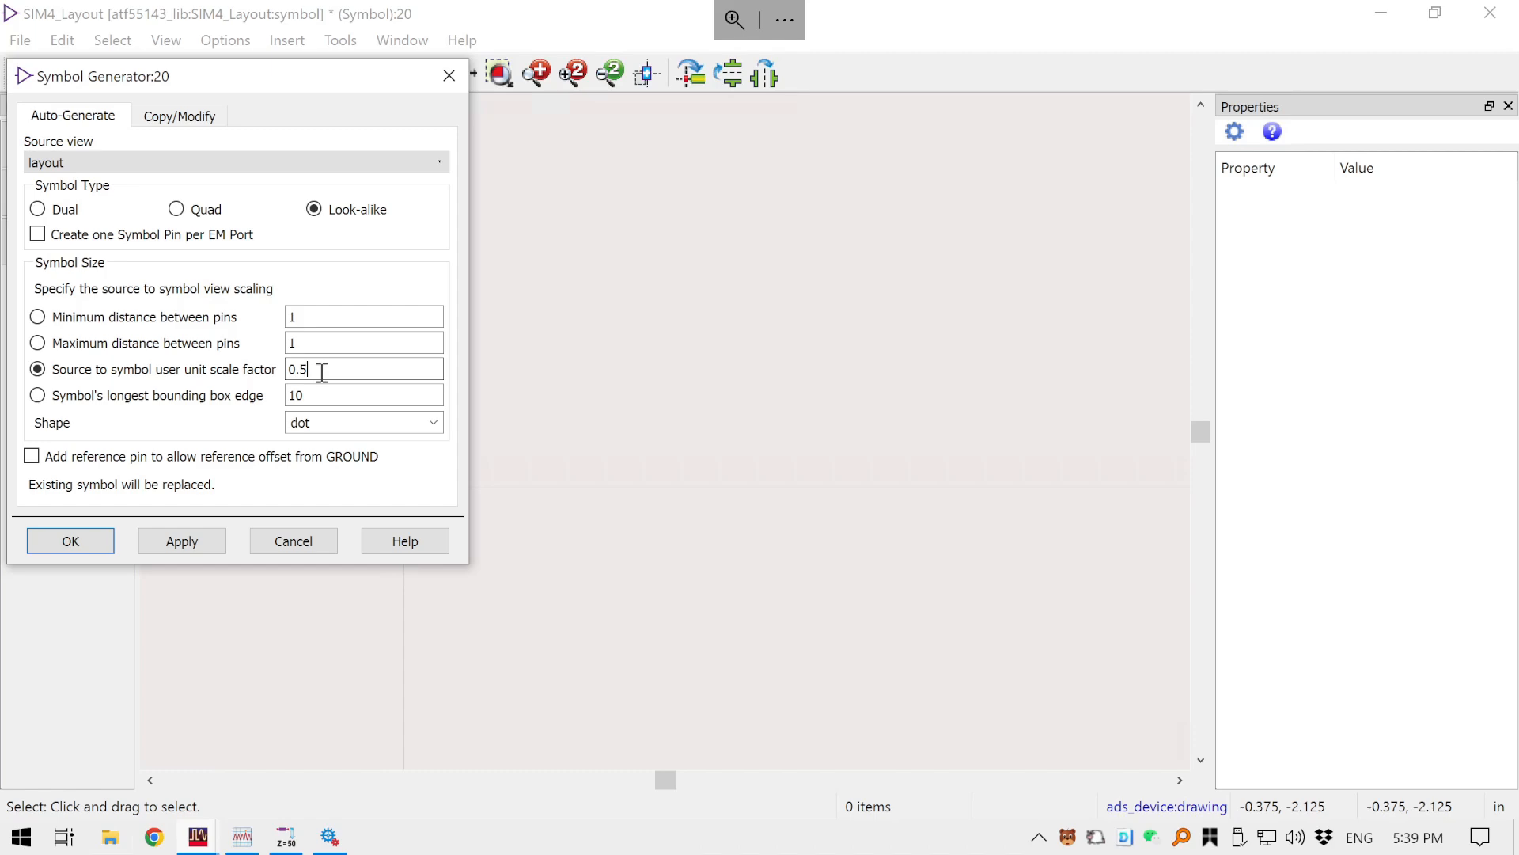
click(72, 541)
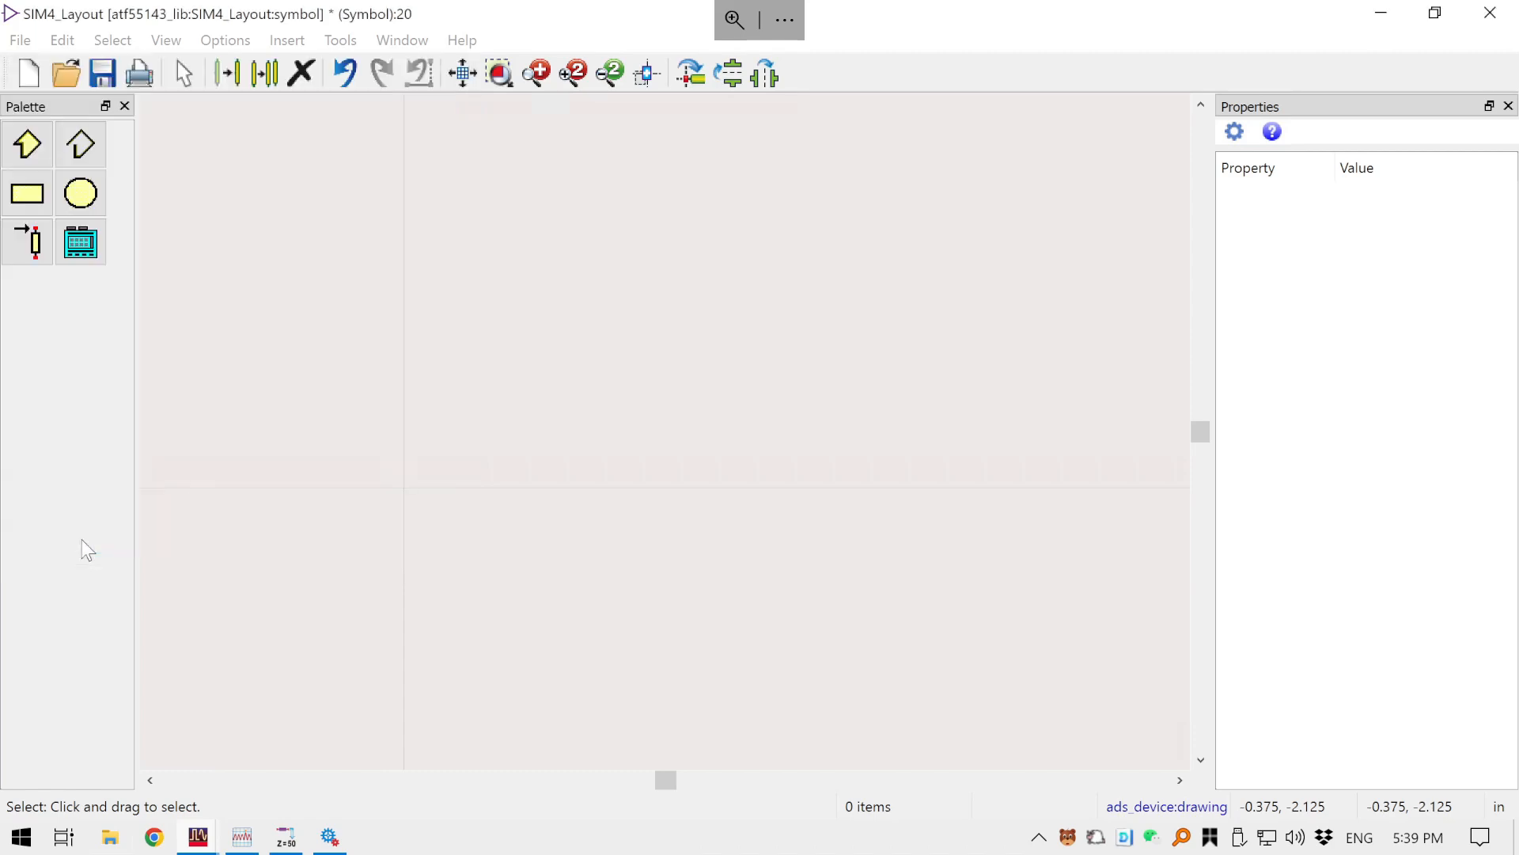
key(ctrl+s)
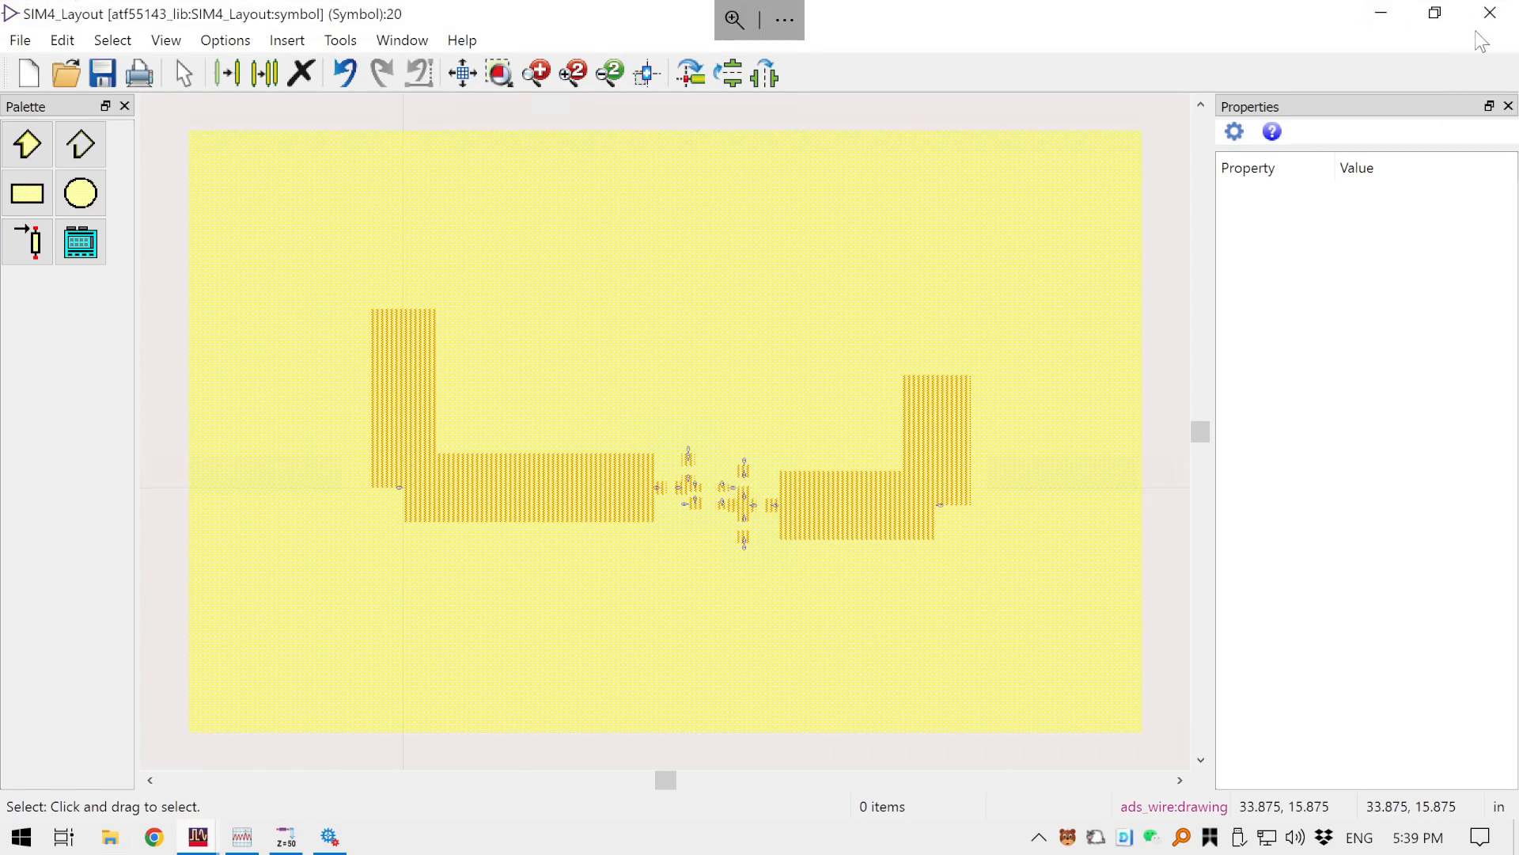
click(1490, 14)
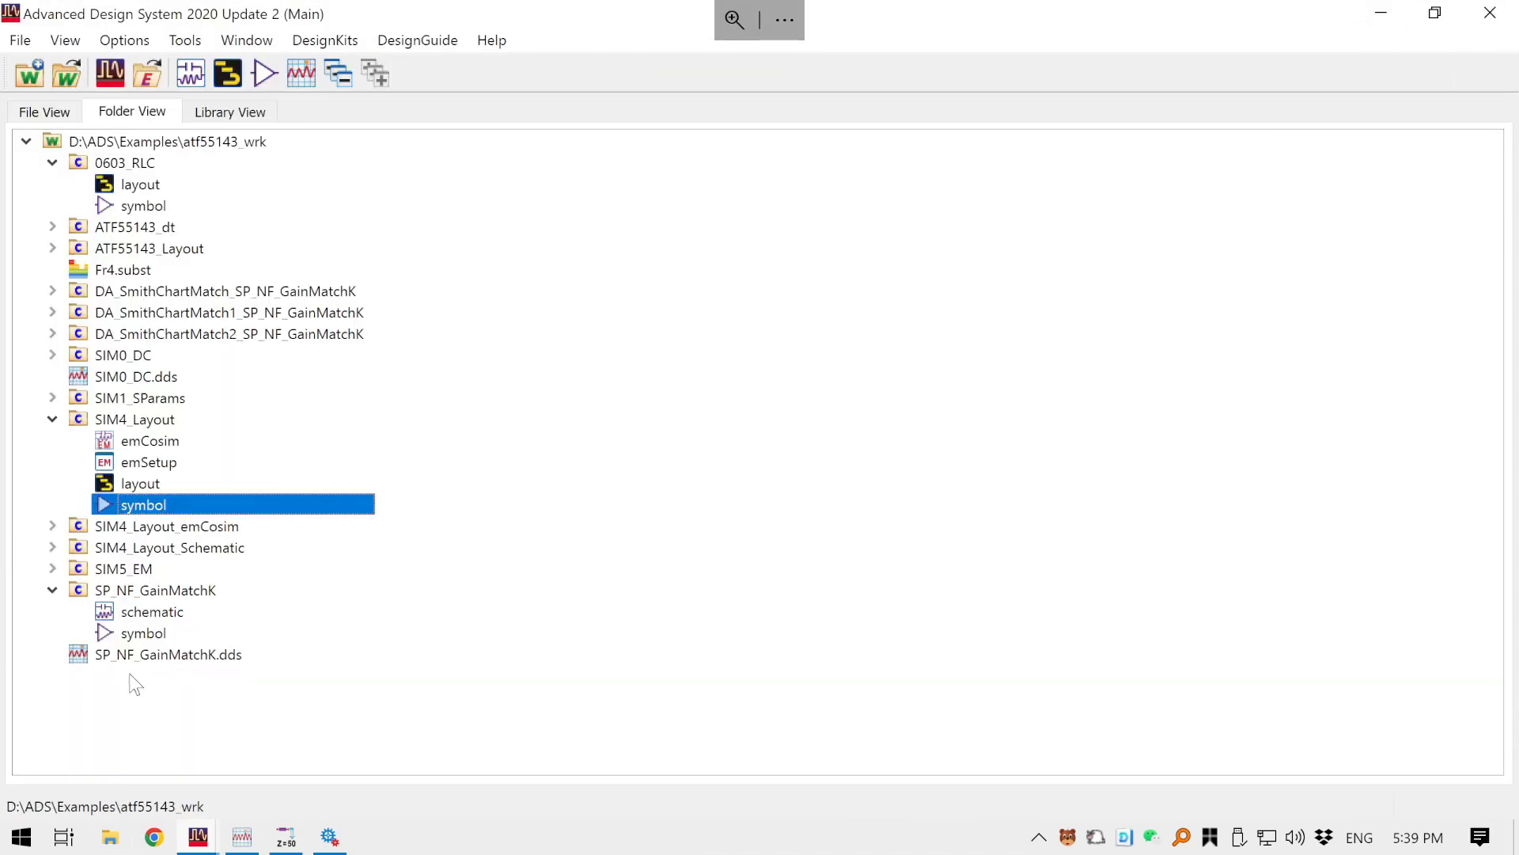
- Open the SIM5_EM schematic and insert the SIM4_Layout component from the workspace libraries over the transistor area
click(116, 571)
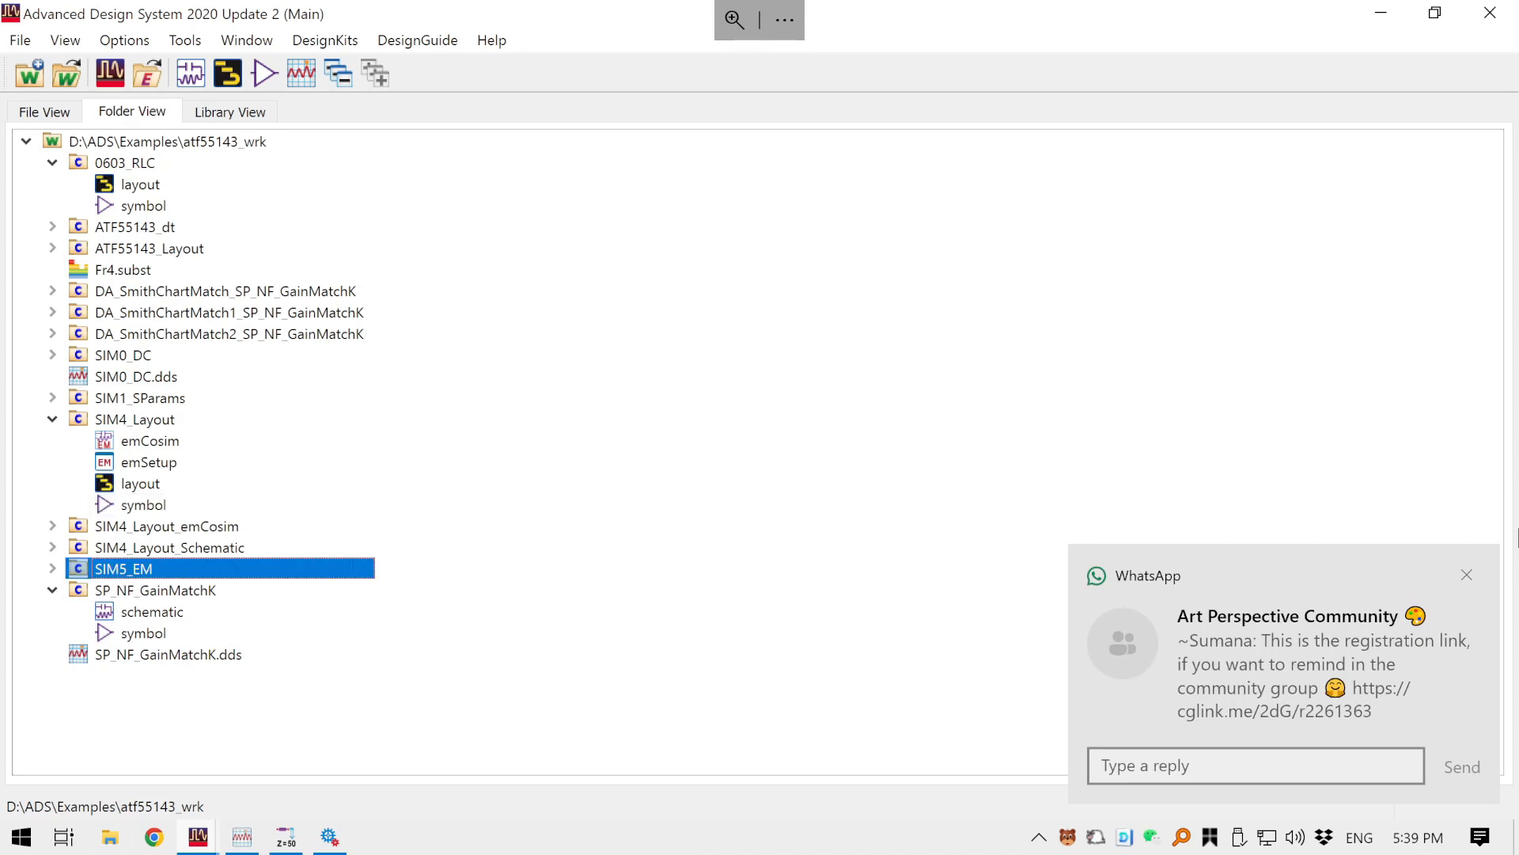
click(1468, 575)
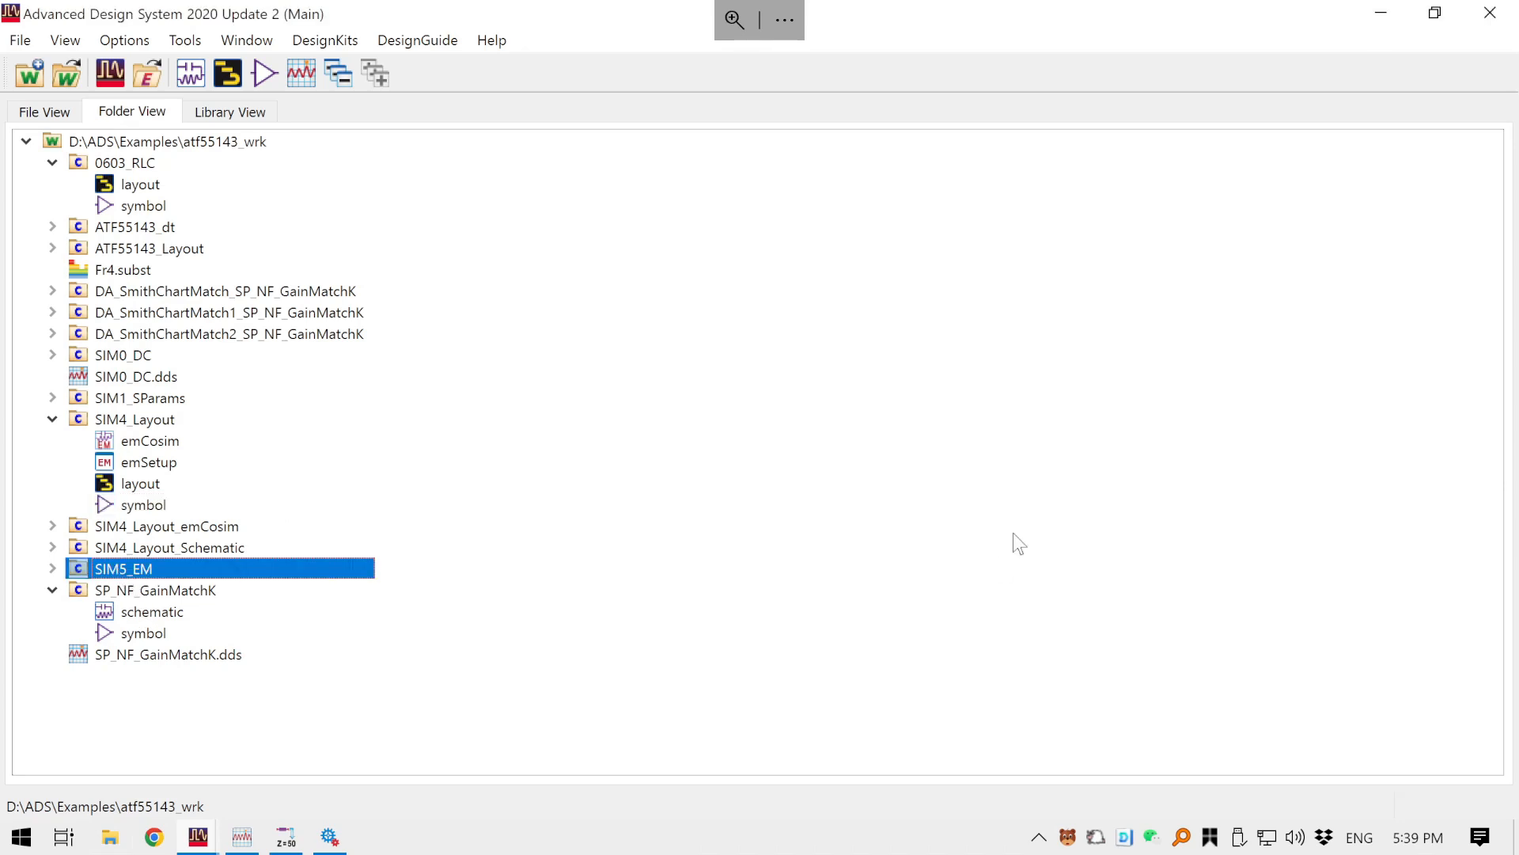
click(52, 569)
double_click(151, 595)
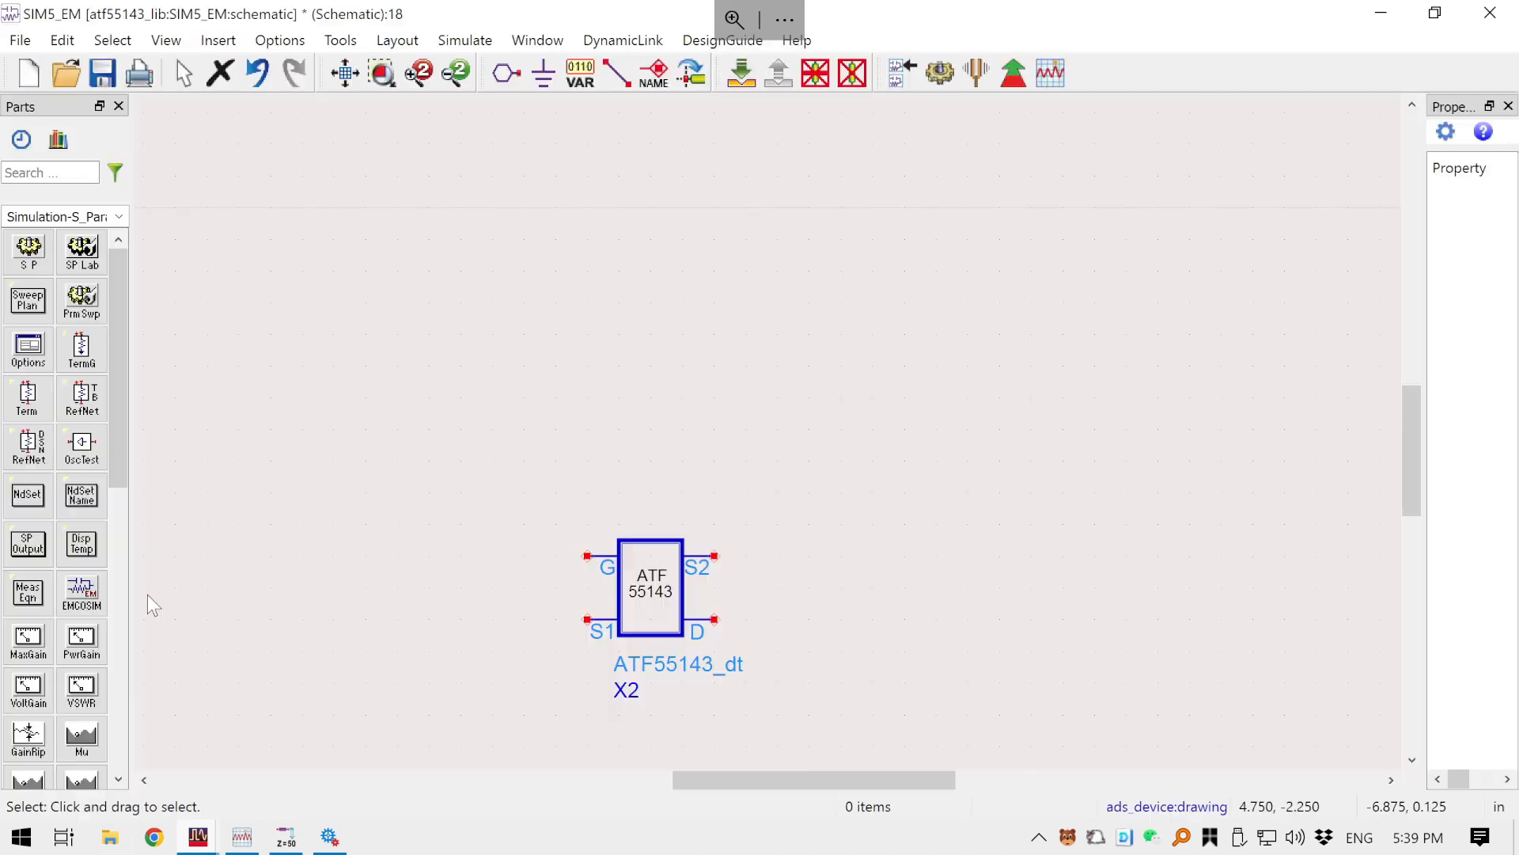
click(217, 41)
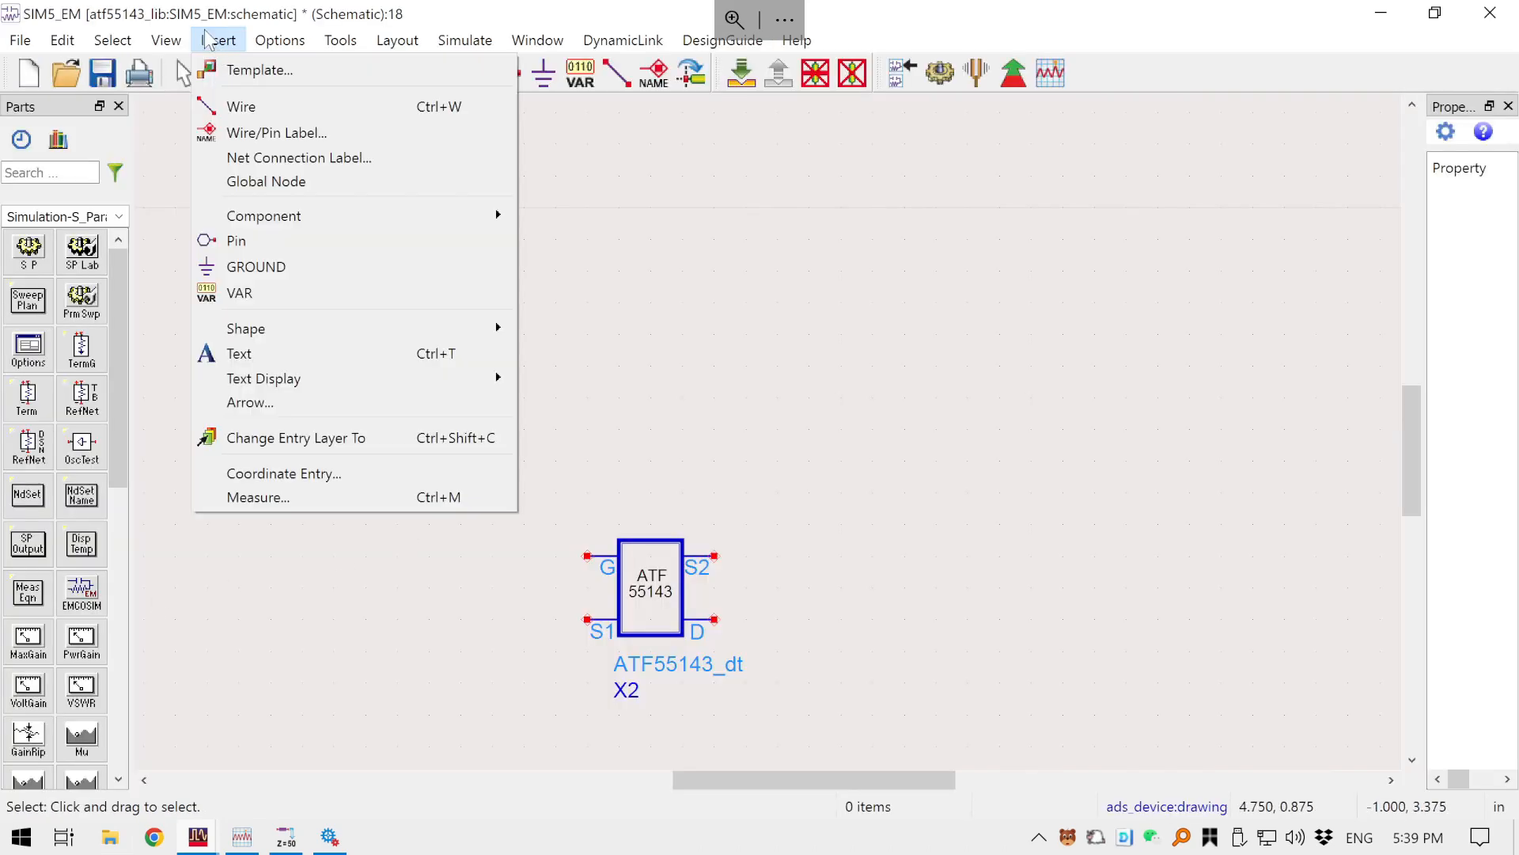
click(217, 40)
click(58, 140)
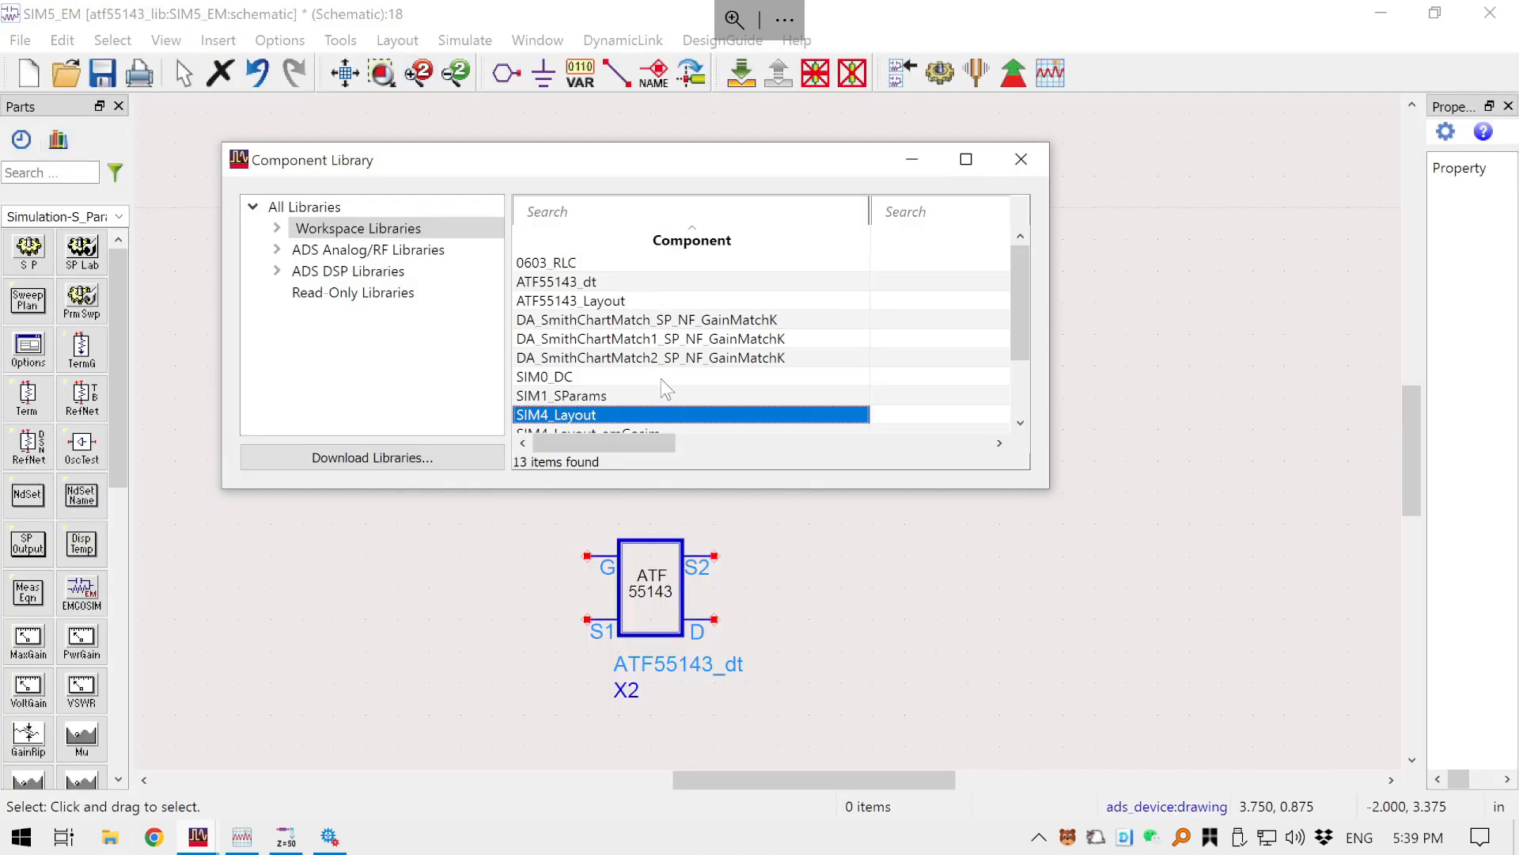
click(582, 415)
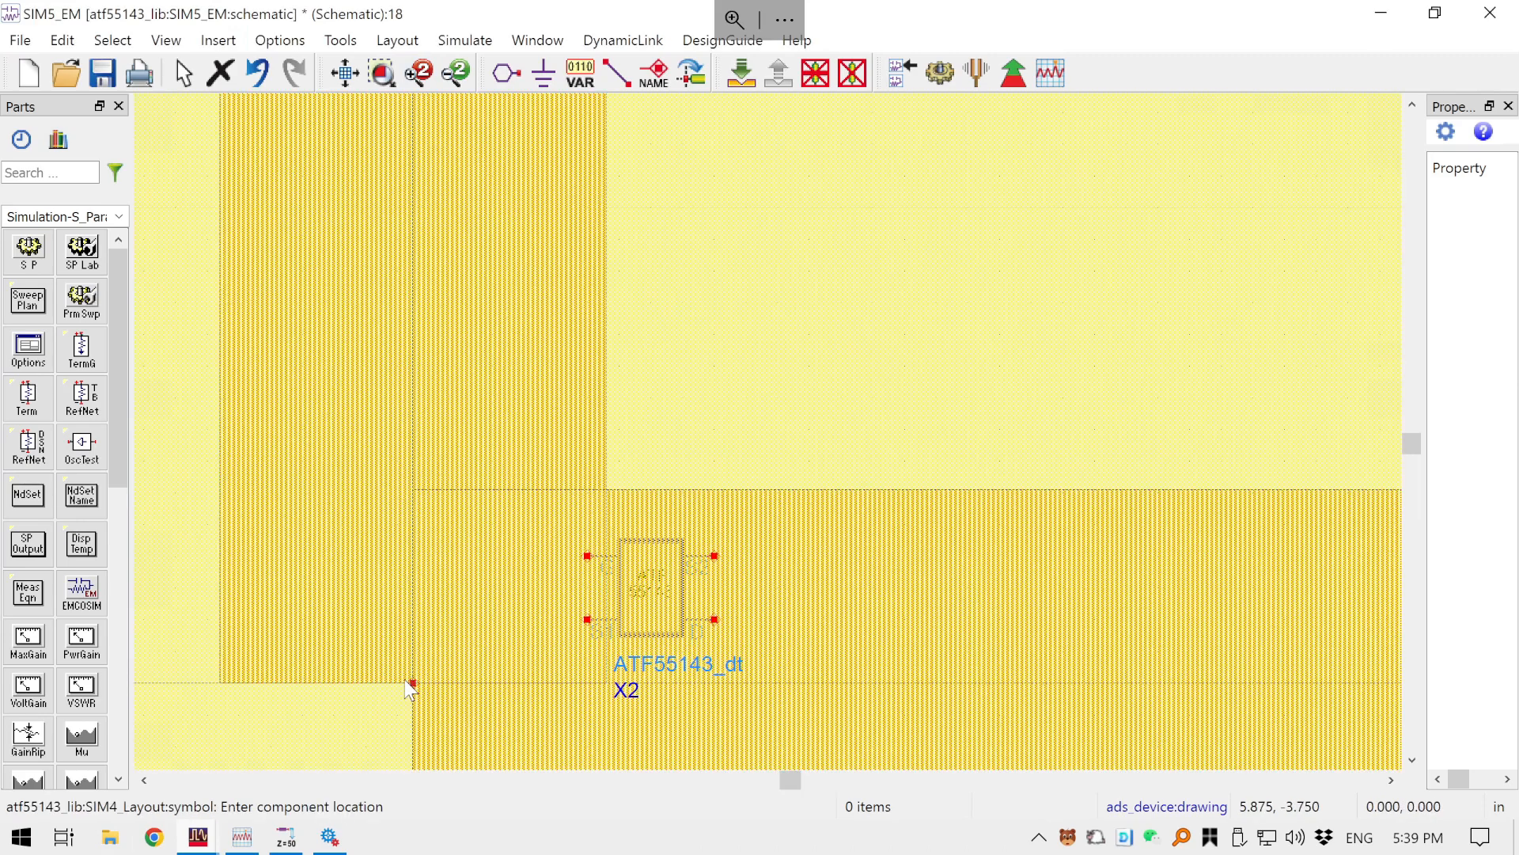
click(408, 684)
key(Escape)
- Delete the ATF55143_dt transistor from under the layout symbol and paste a copy of it between the four central transistor pads
click(658, 588)
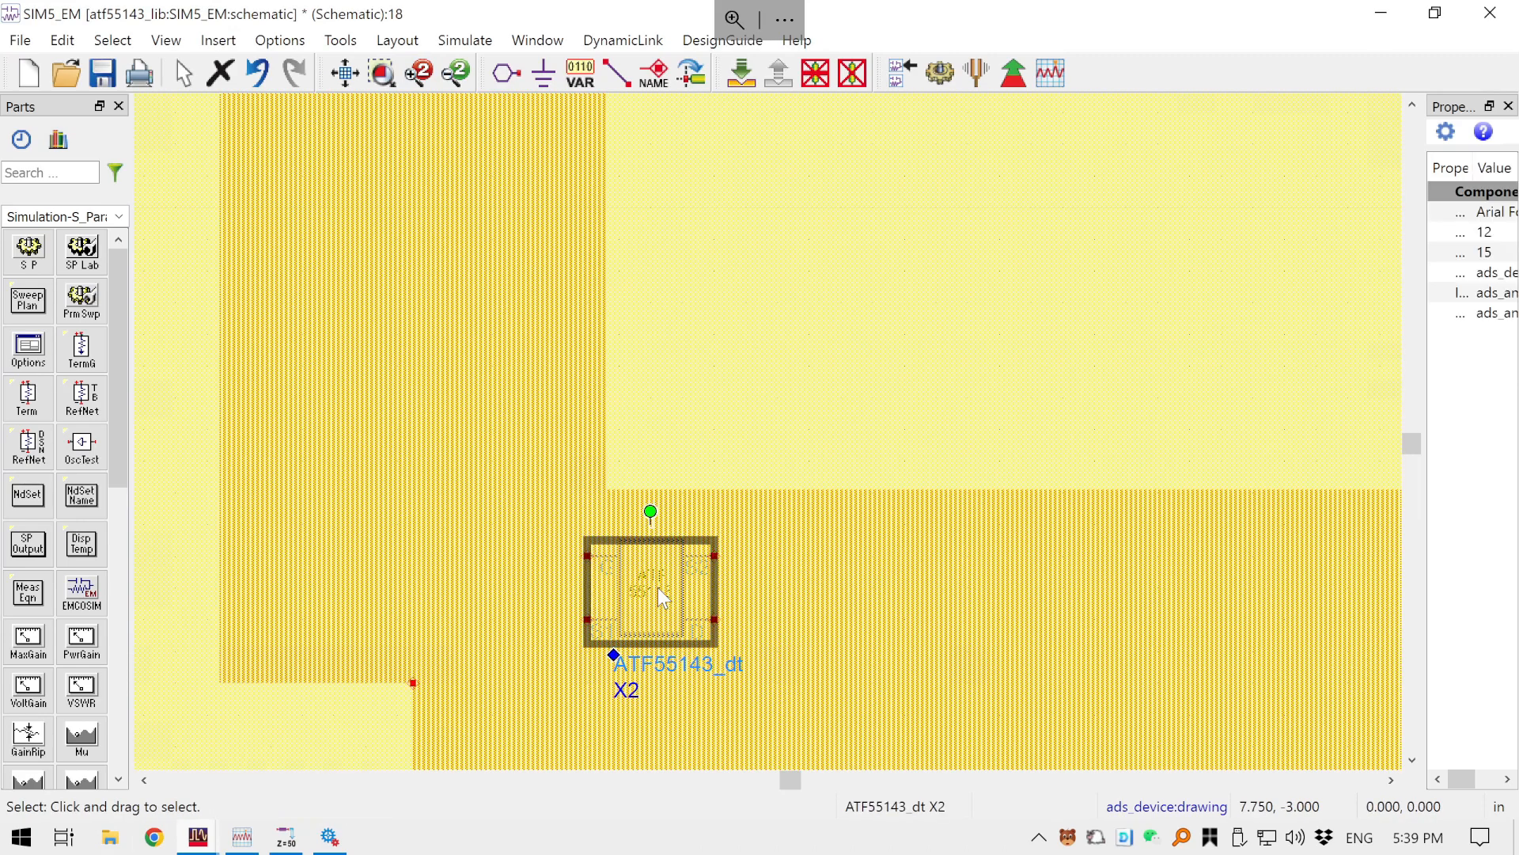
key(Delete)
scroll(647, 578, down, 5)
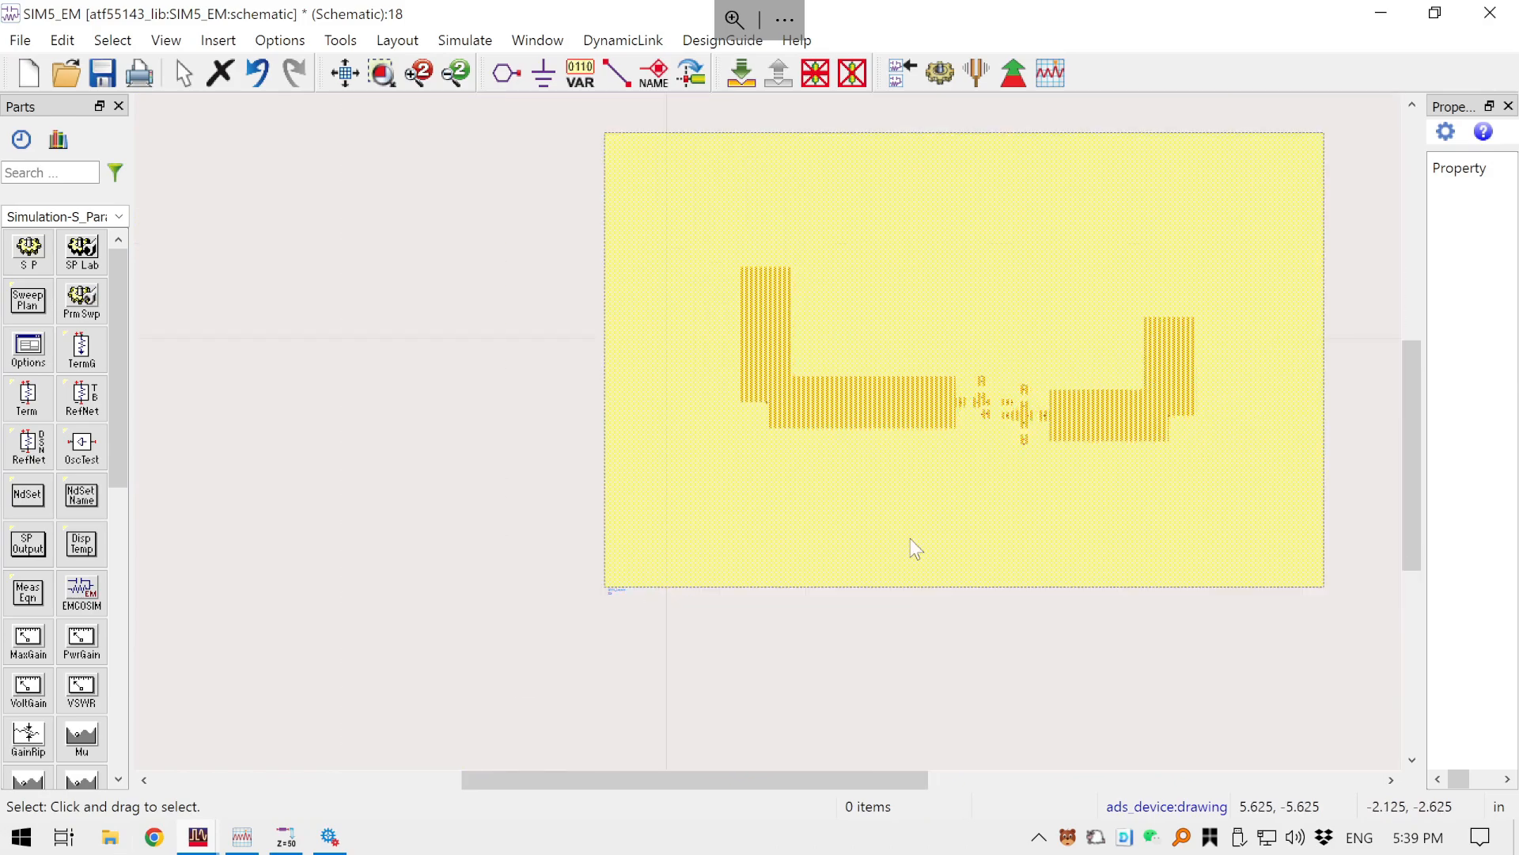
scroll(1028, 406, up, 4)
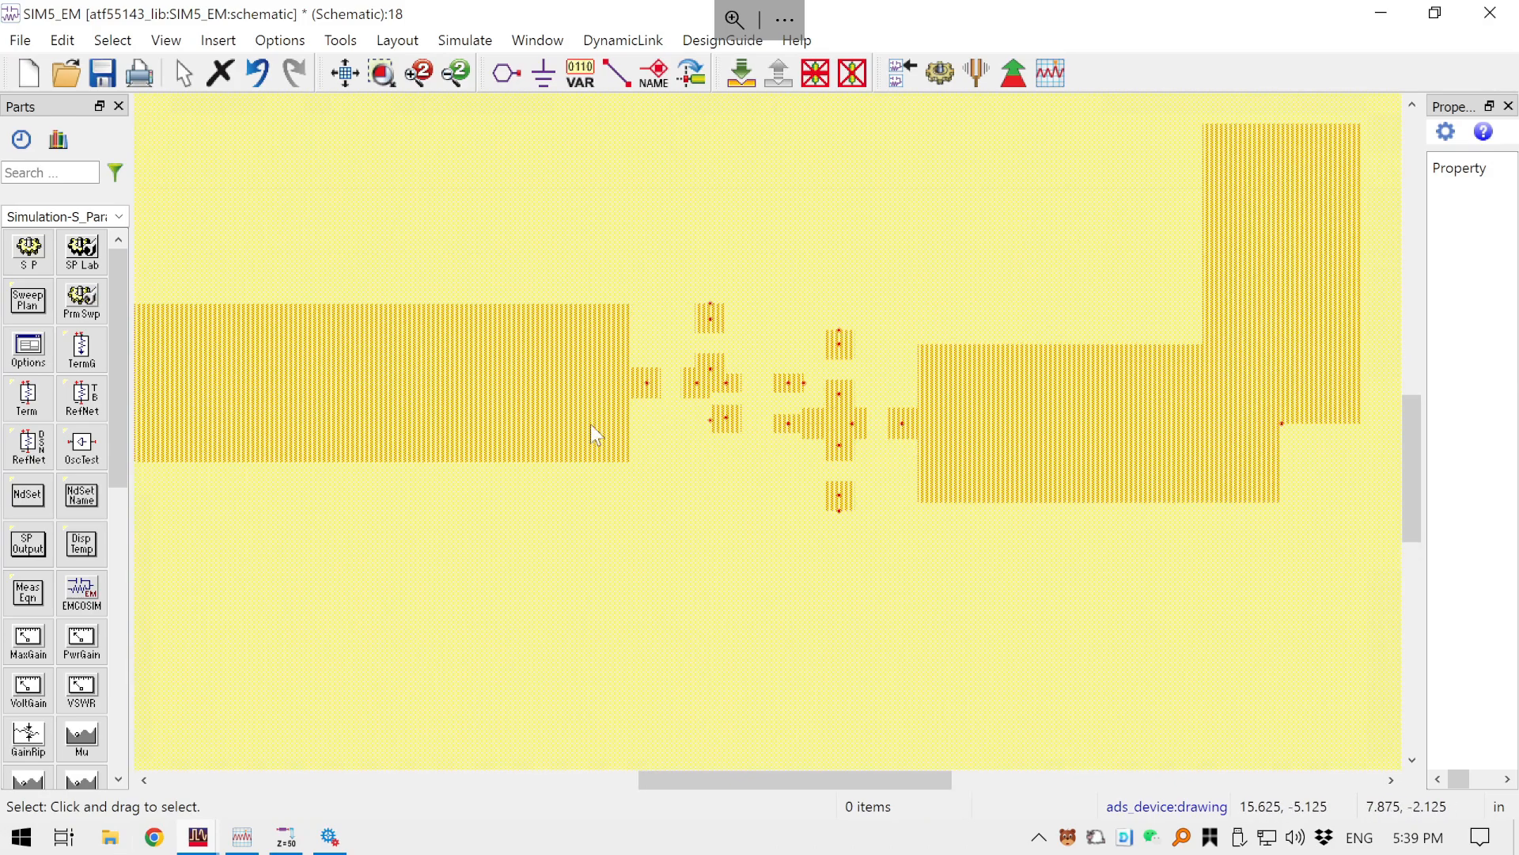
scroll(890, 352, up, 4)
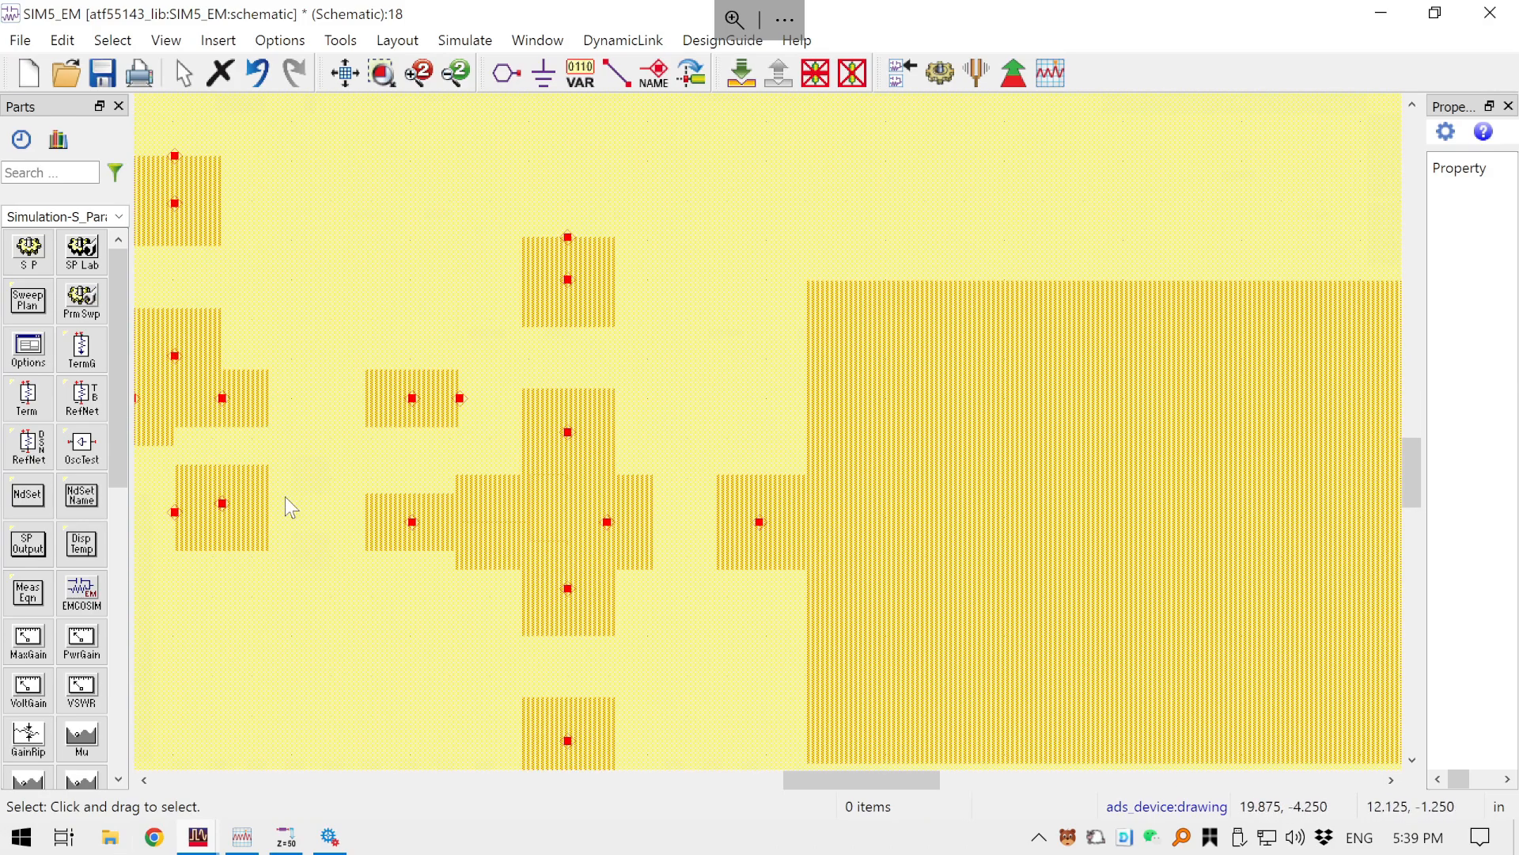
key(ctrl+v)
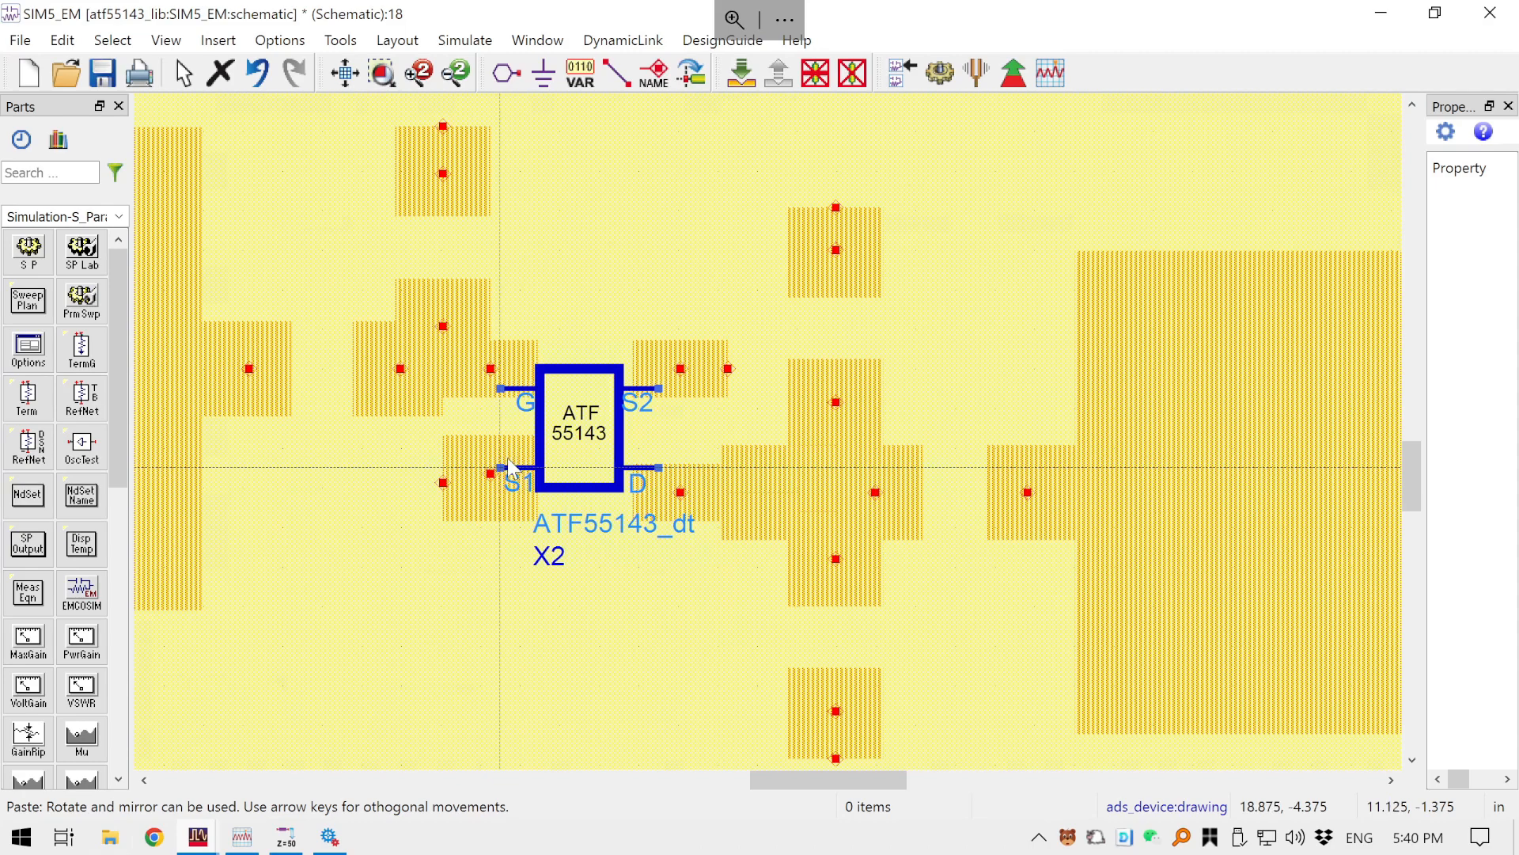
click(495, 467)
- Wire the transistor's G, S1, S2 and D terminals to the nearest pins on their four surrounding pads
scroll(494, 383, up, 1)
scroll(492, 383, up, 2)
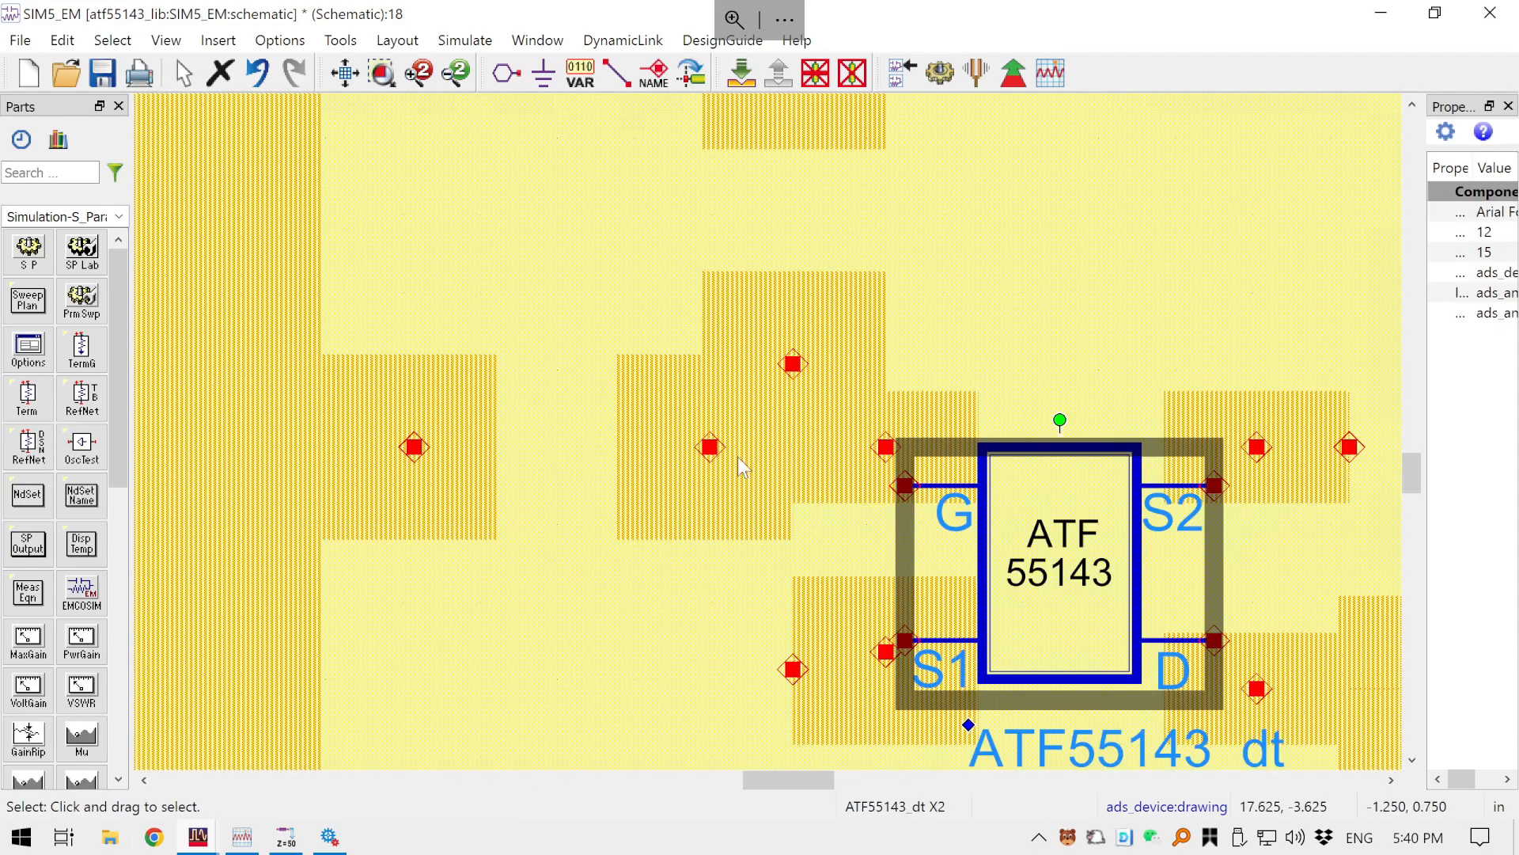
key(ctrl+w)
drag(815, 516, 696, 405)
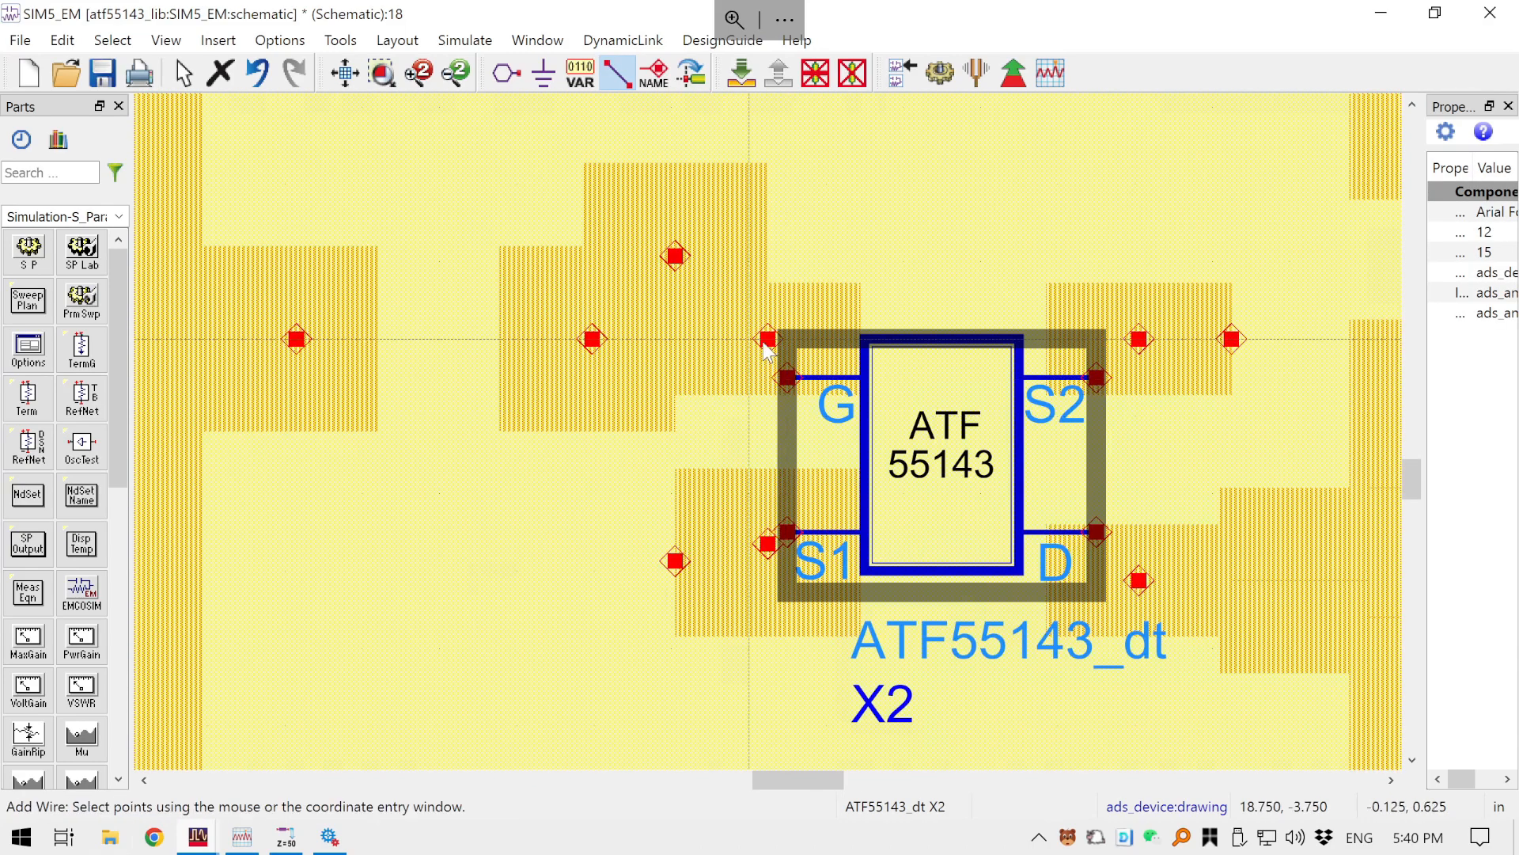
click(788, 380)
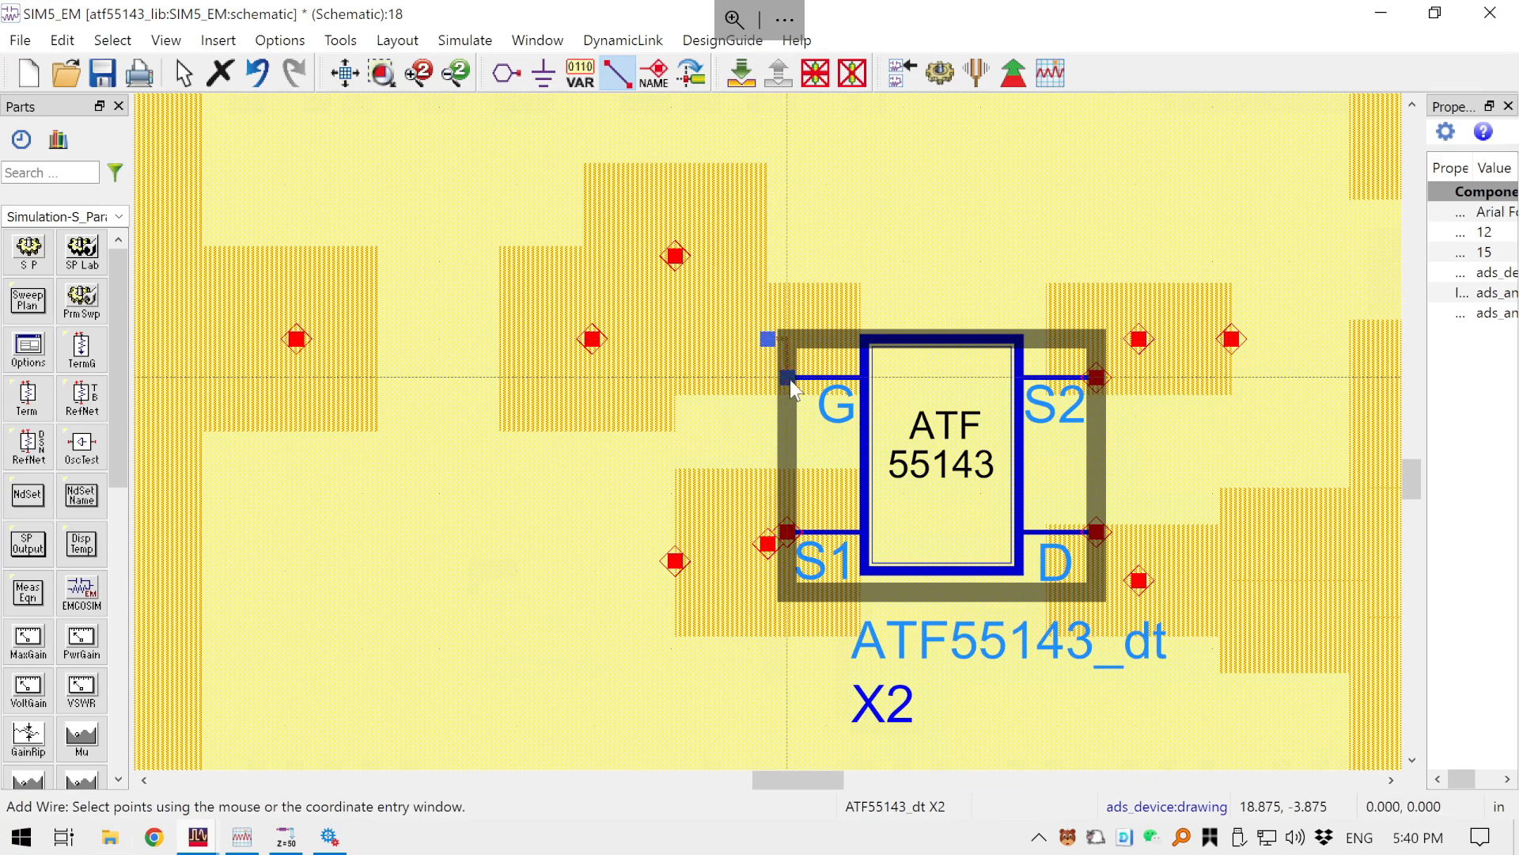
click(788, 533)
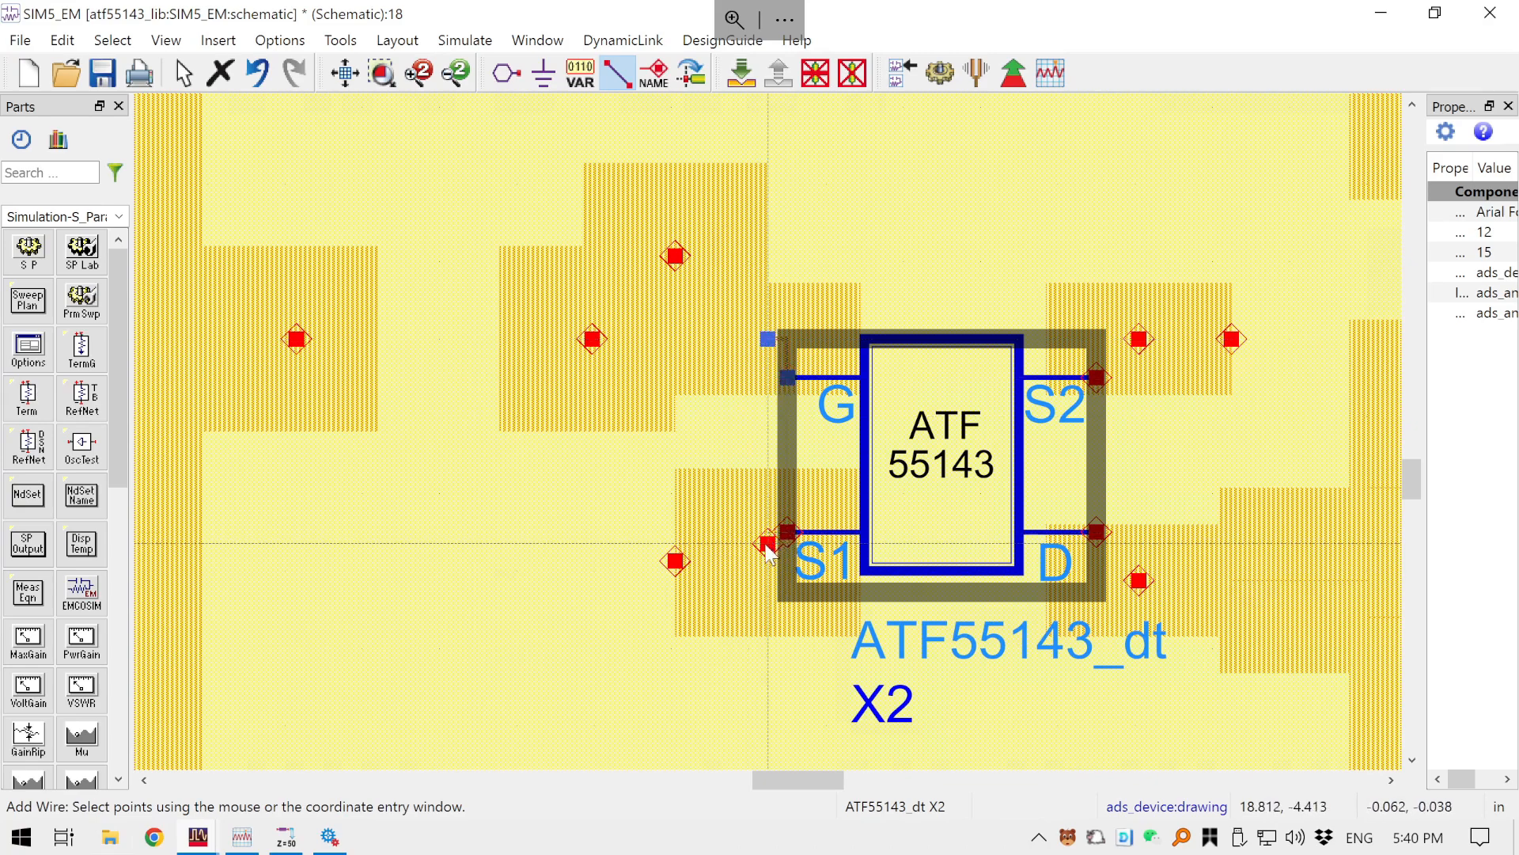
click(768, 544)
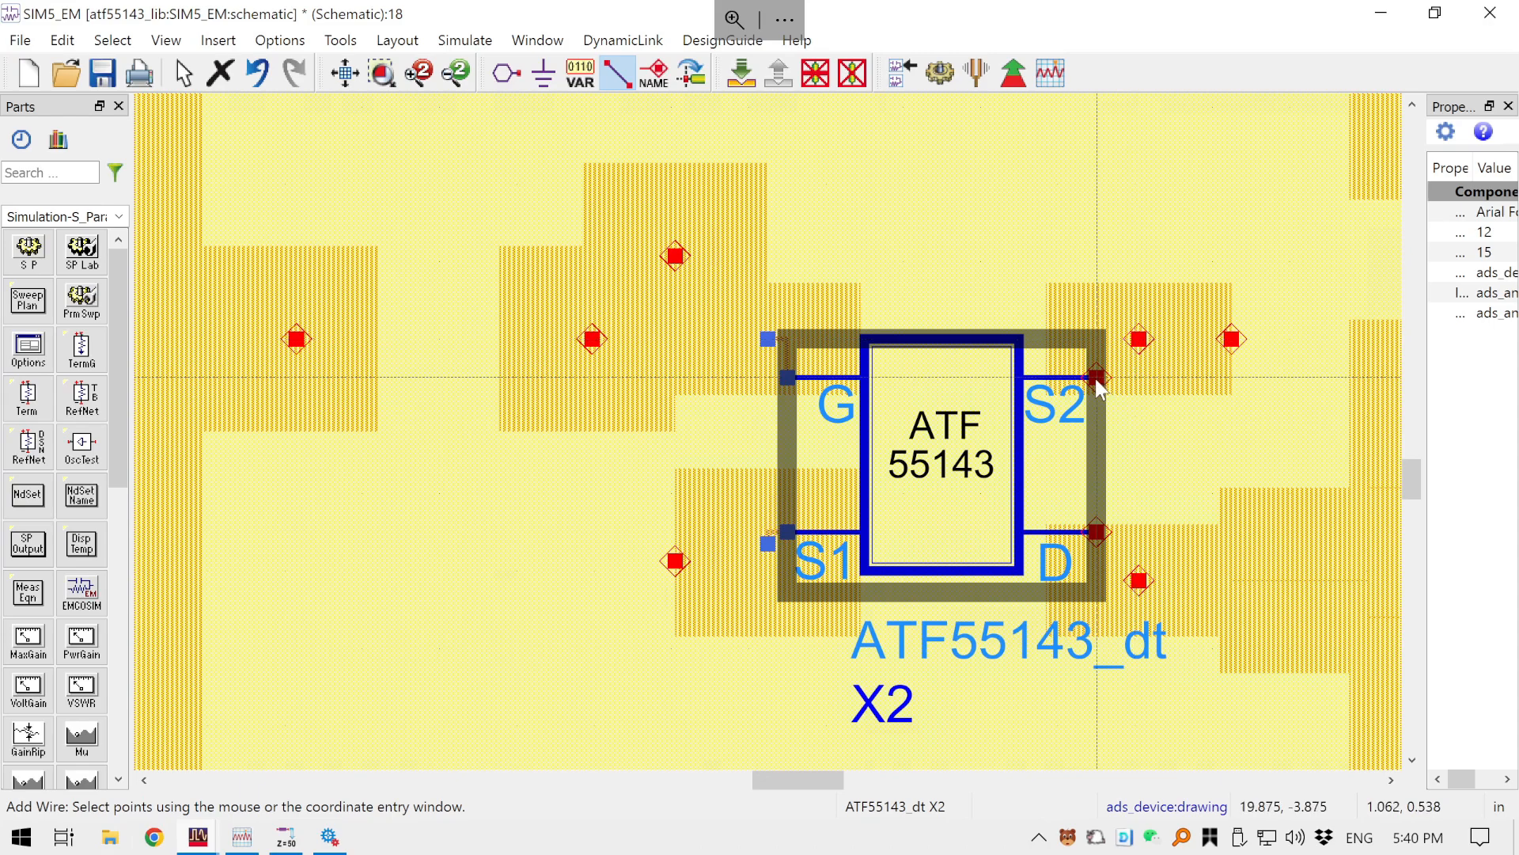
click(1138, 339)
click(1096, 377)
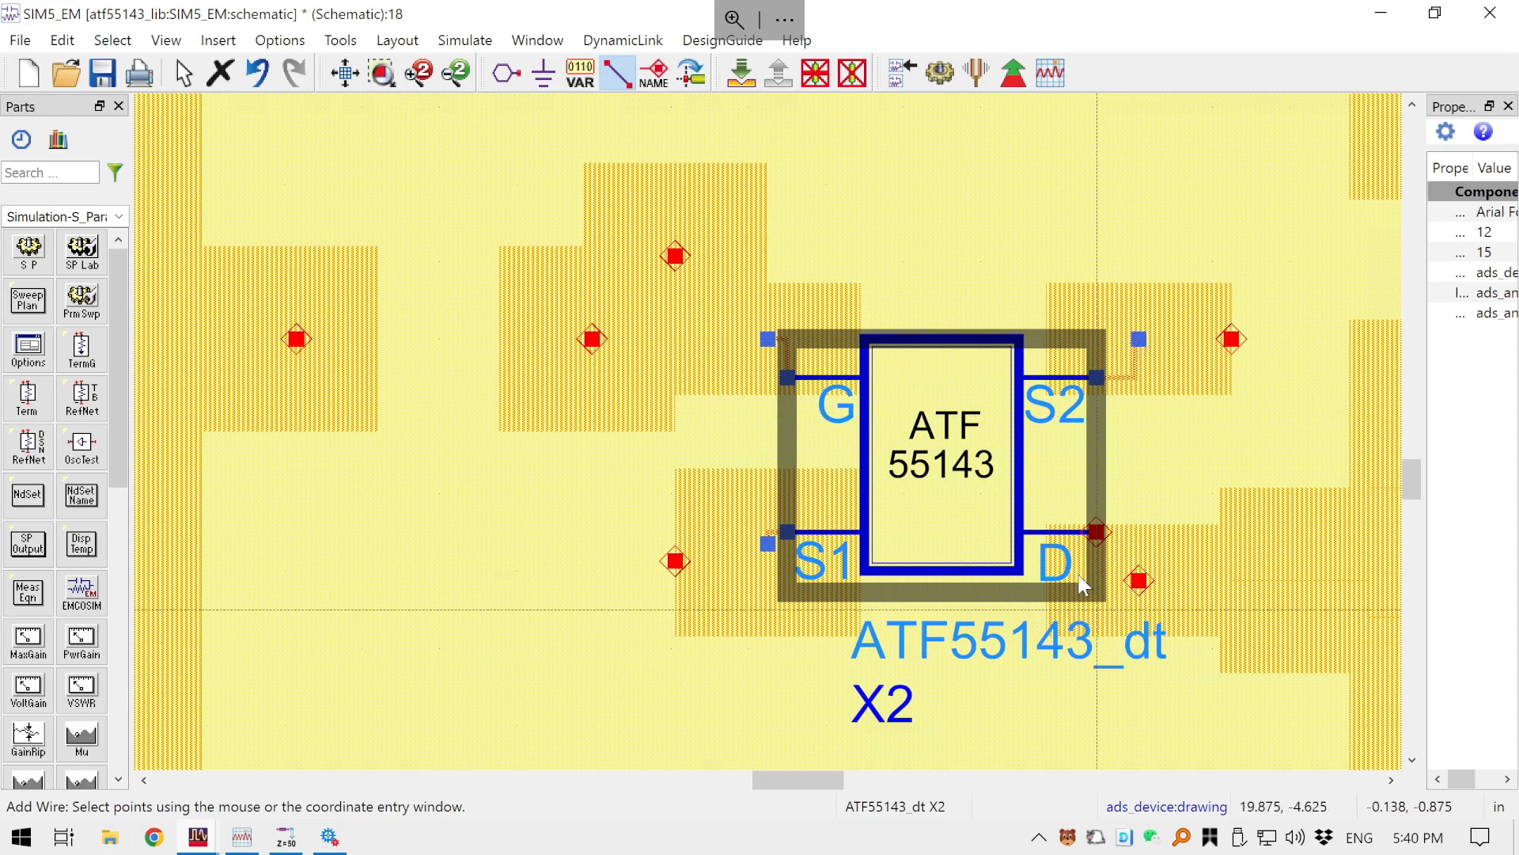
click(1096, 532)
click(1139, 580)
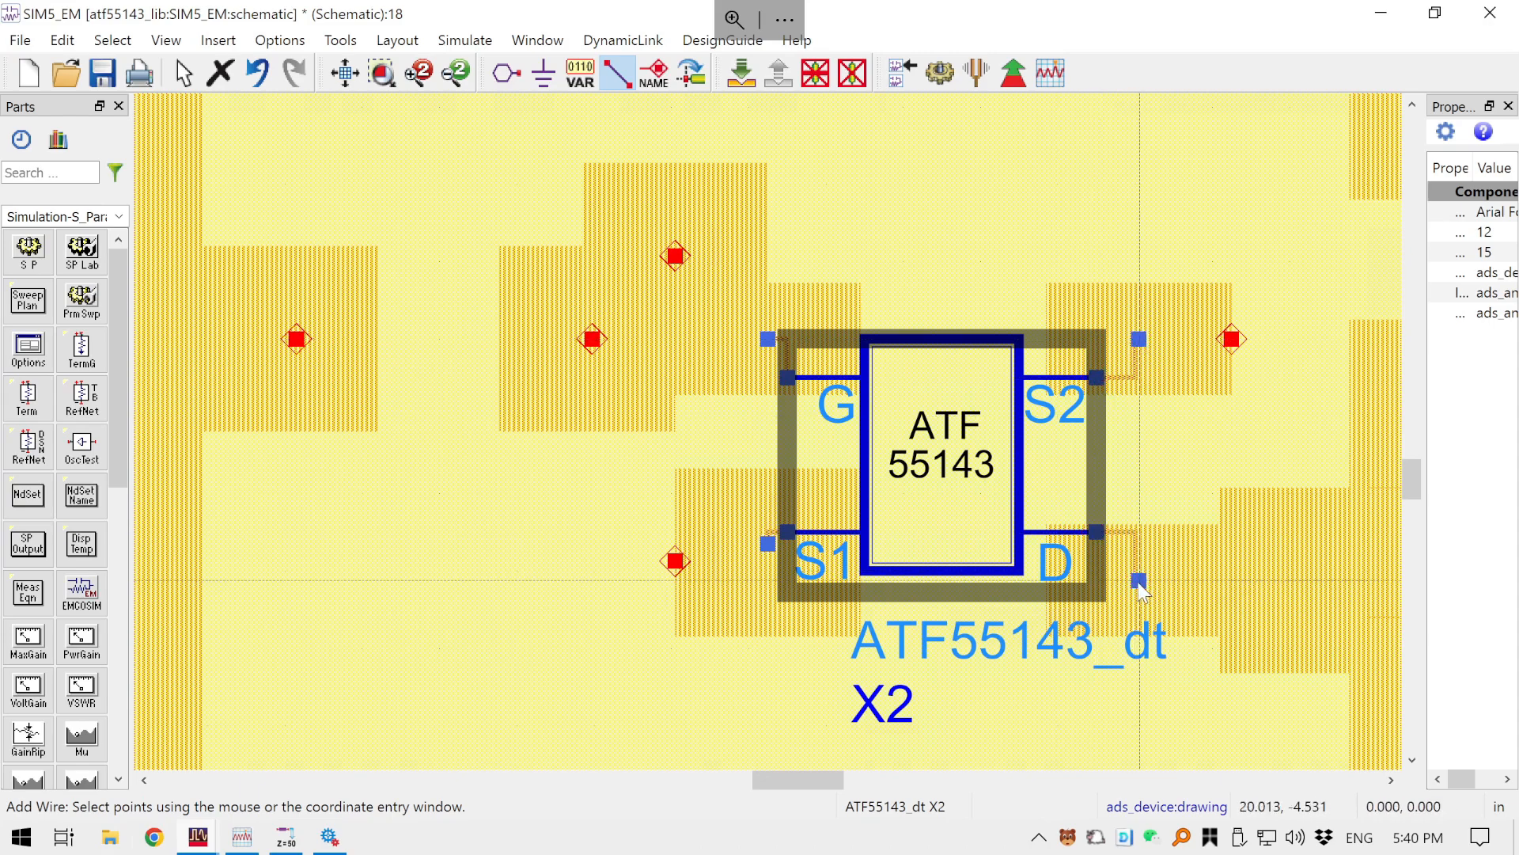
key(Escape)
- Place ground symbols on the outer pins of the S1 and S2 source pads and save the schematic
drag(835, 532, 673, 543)
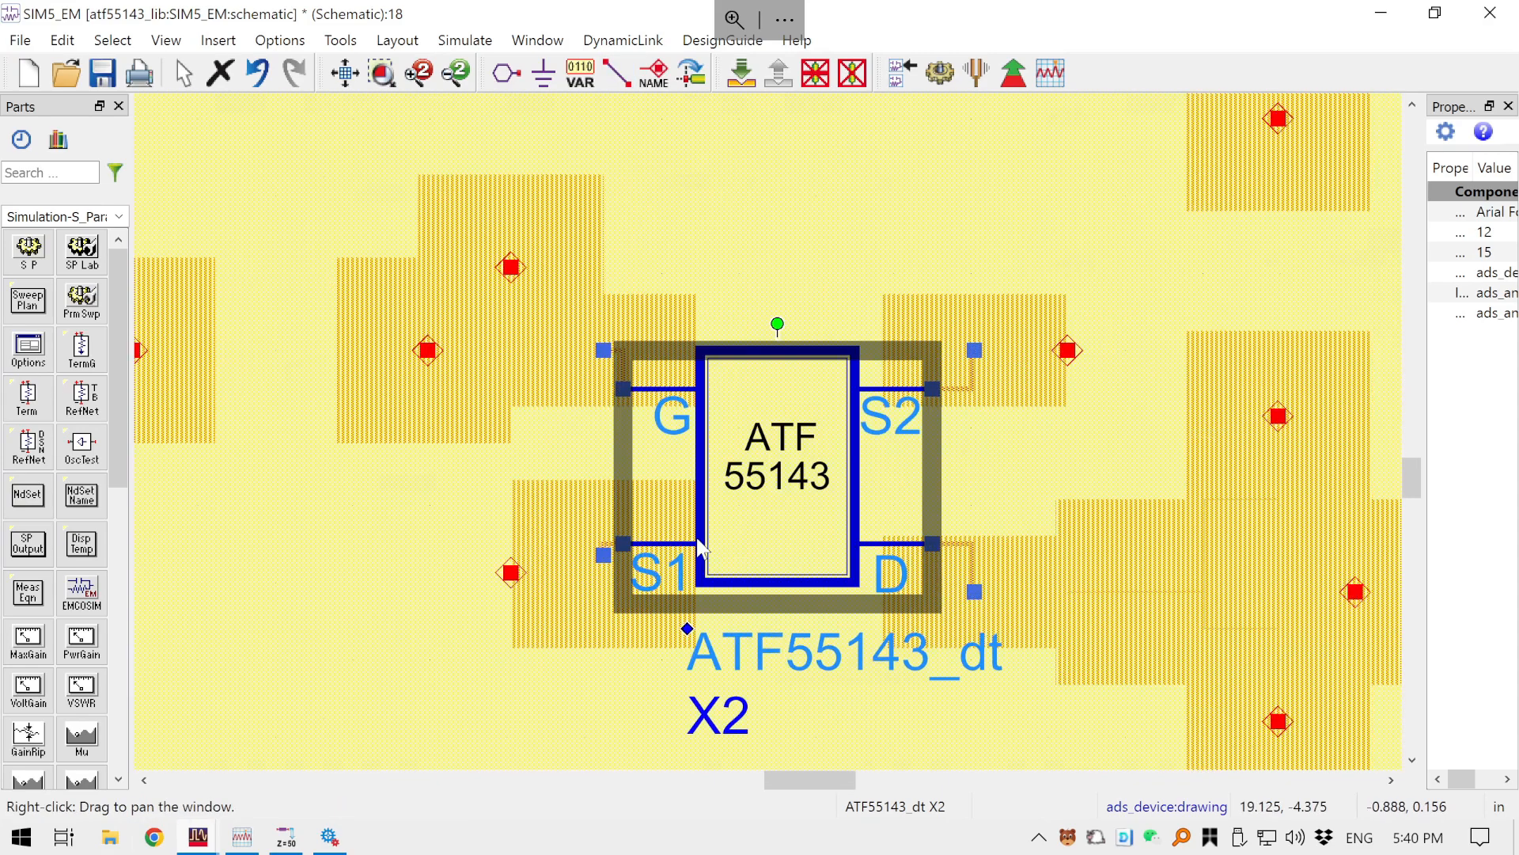
click(543, 72)
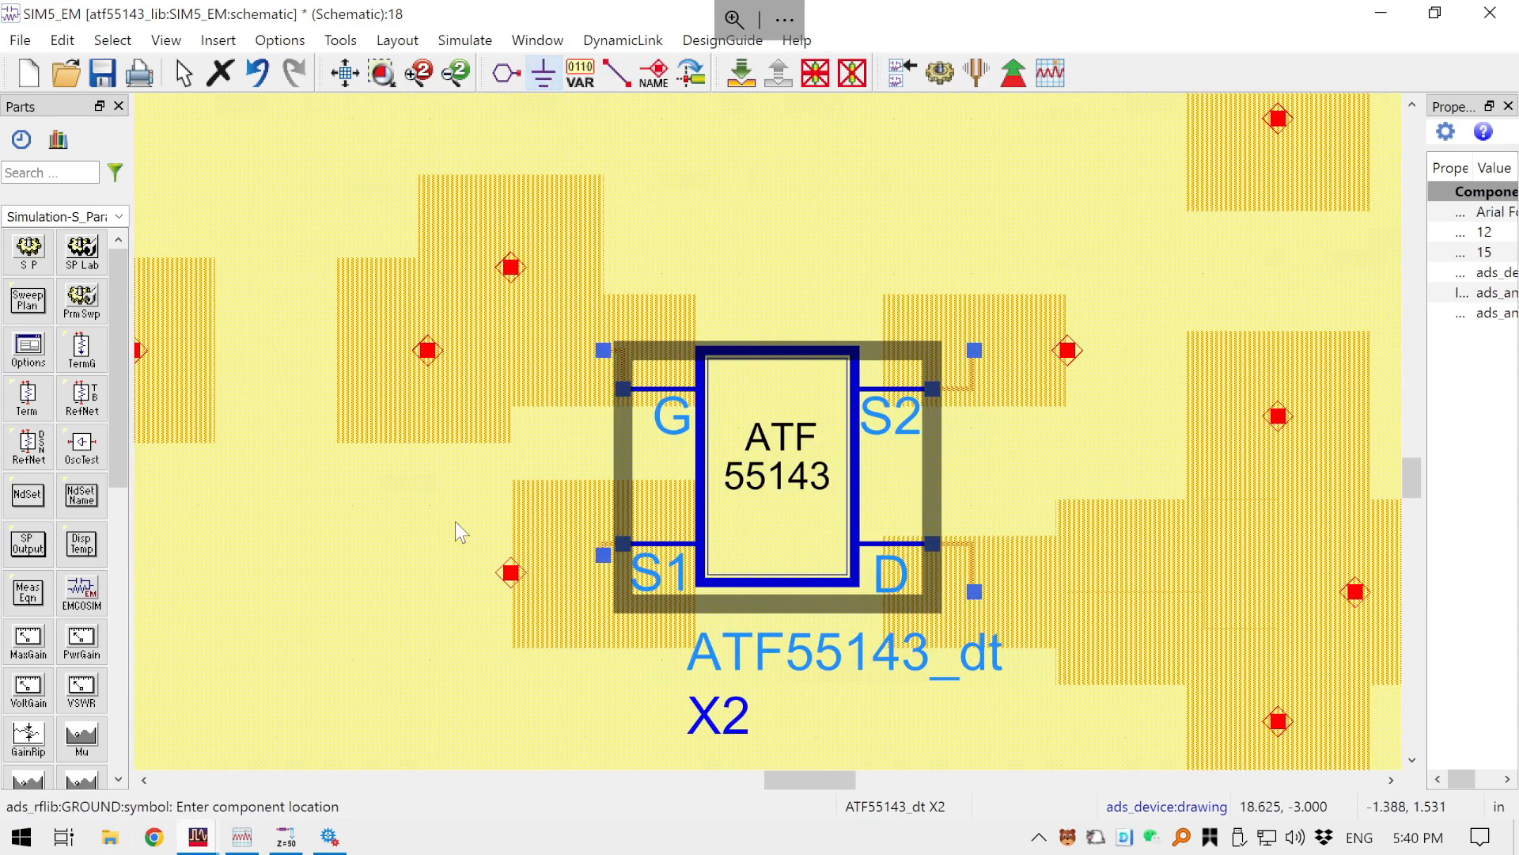
click(511, 576)
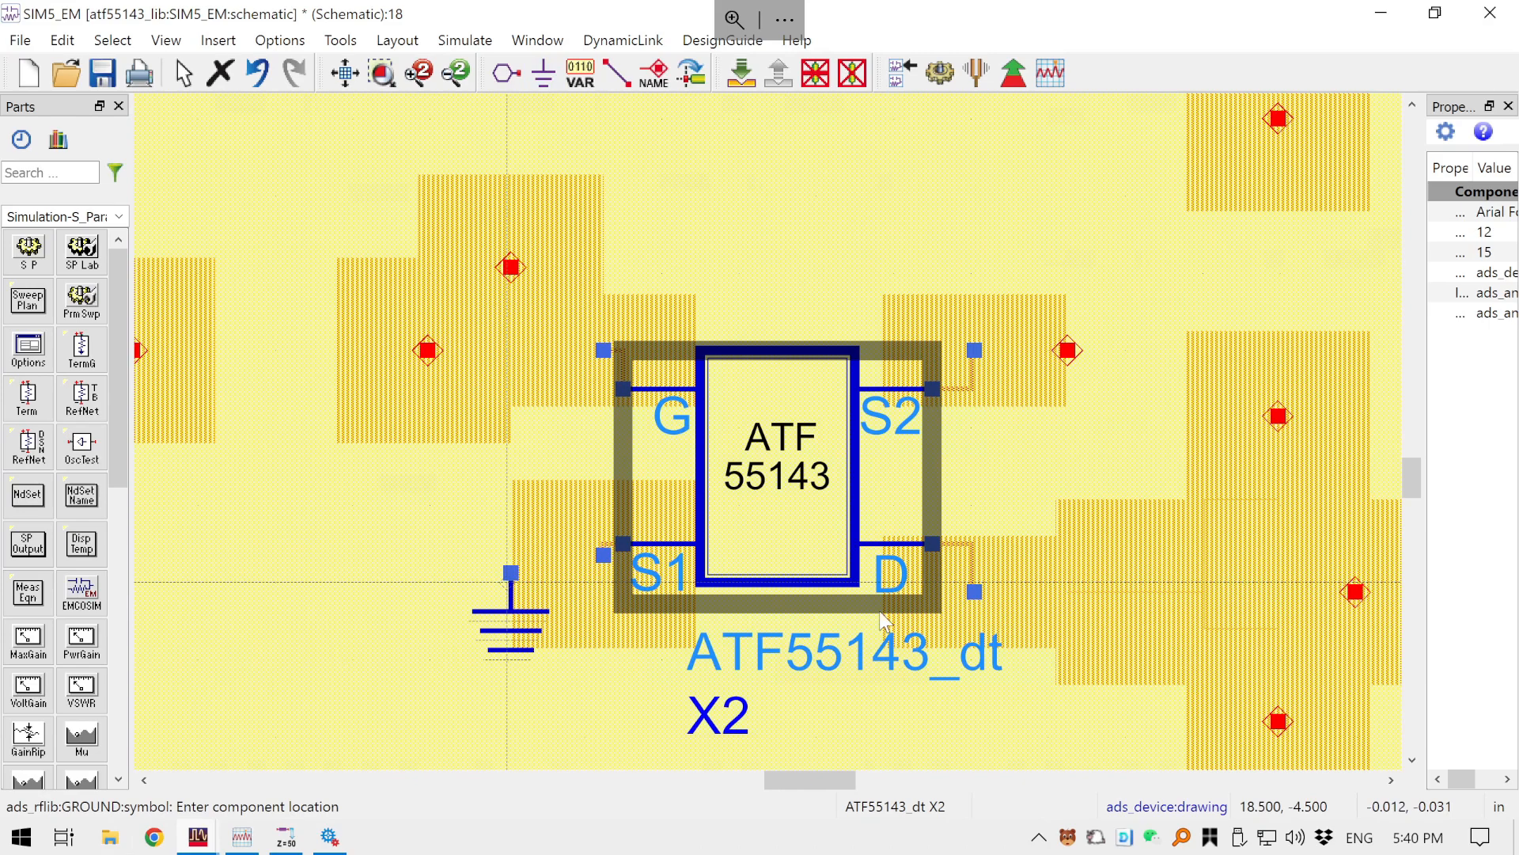
click(1070, 349)
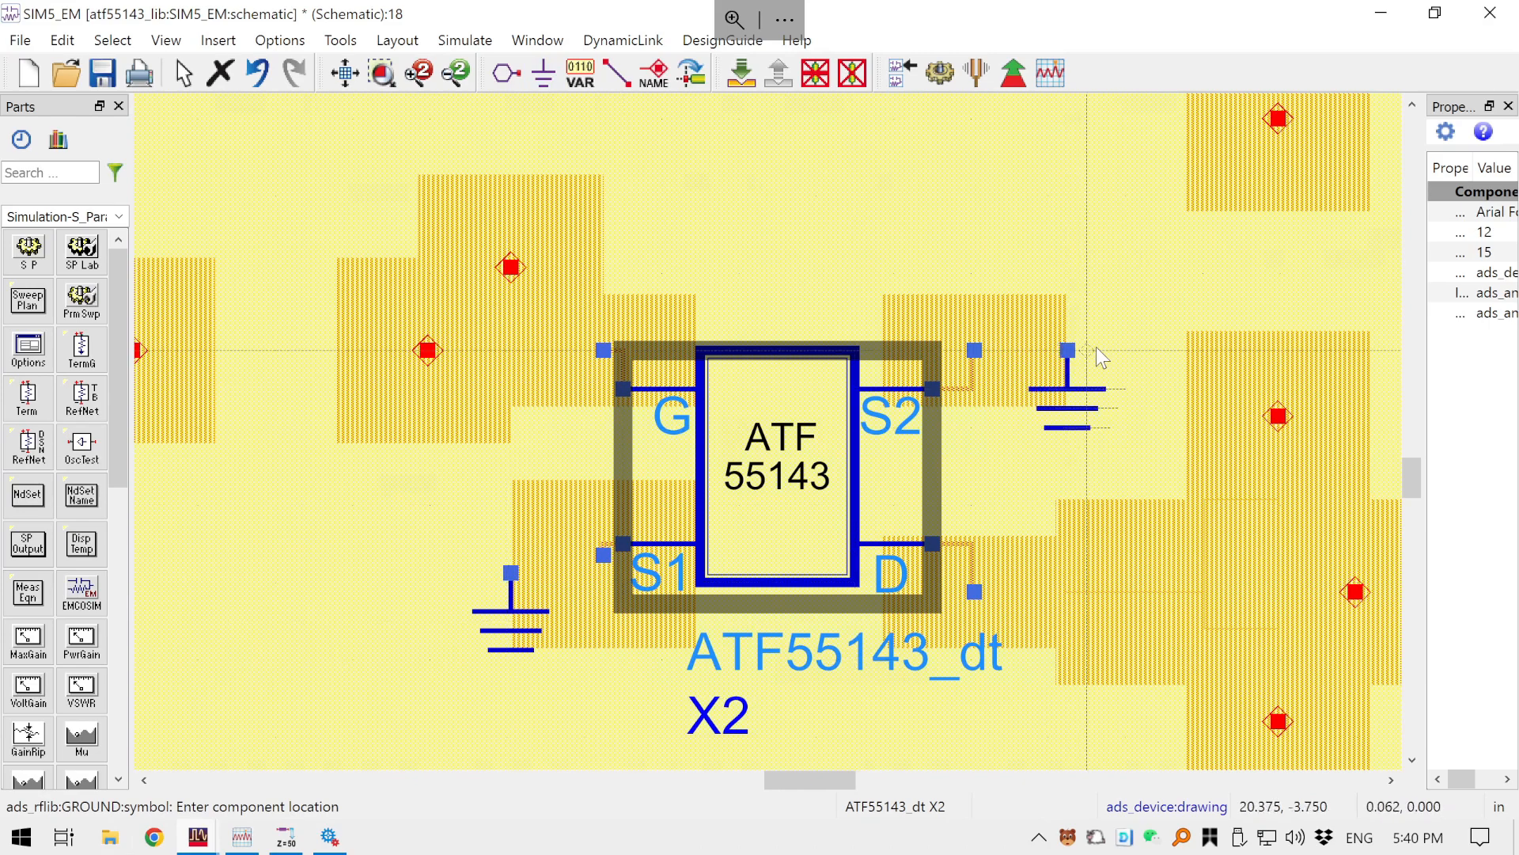
key(Escape)
scroll(788, 519, down, 2)
key(ctrl+s)
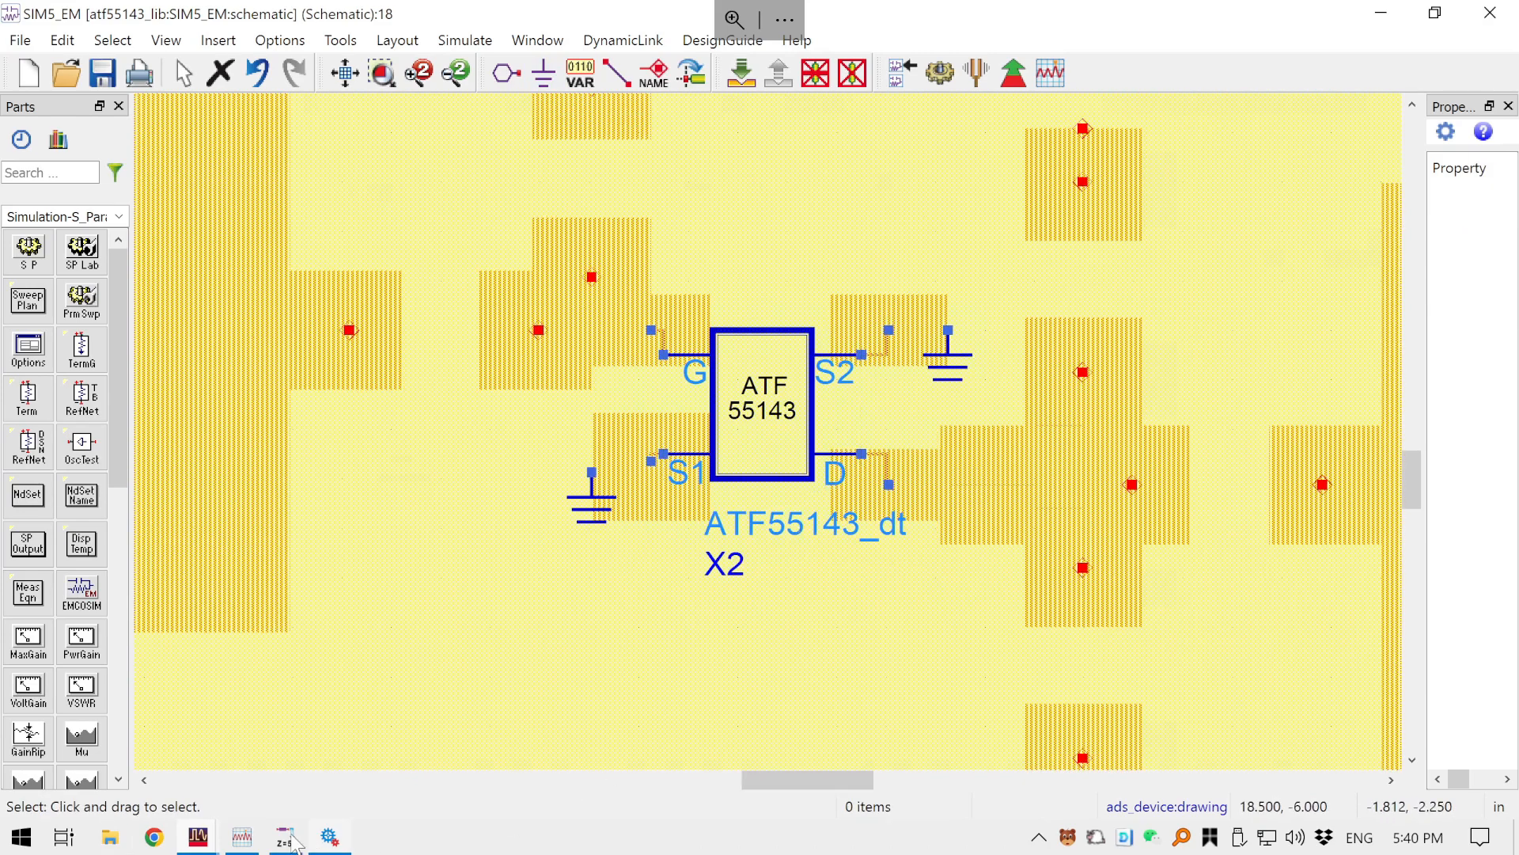
- Copy the Term1 termination together with its ground symbol from the SP_NF_GainMatchK schematic
mouse_move(196, 840)
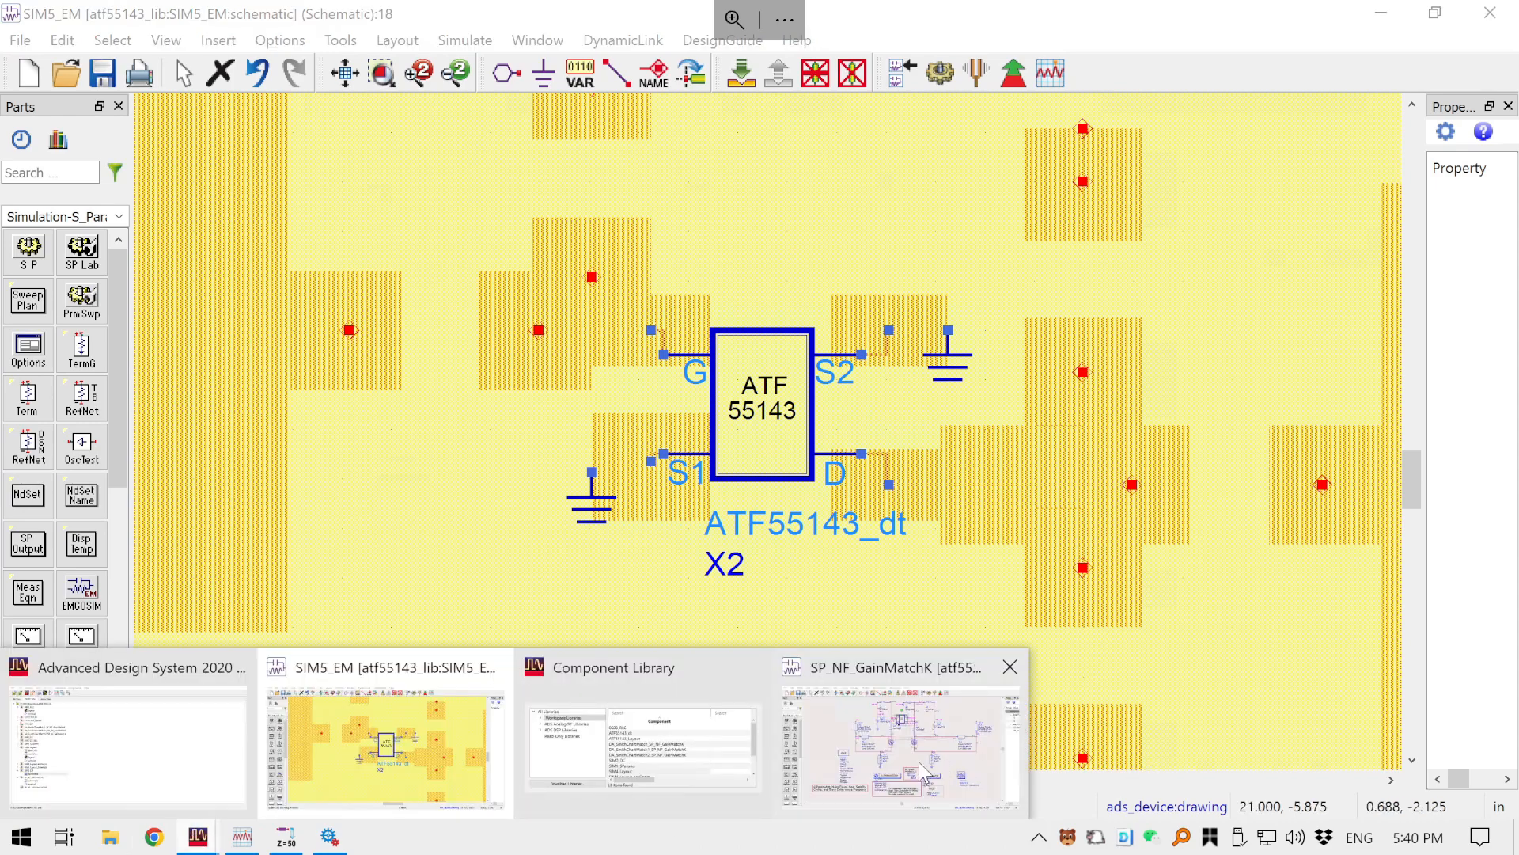
click(795, 658)
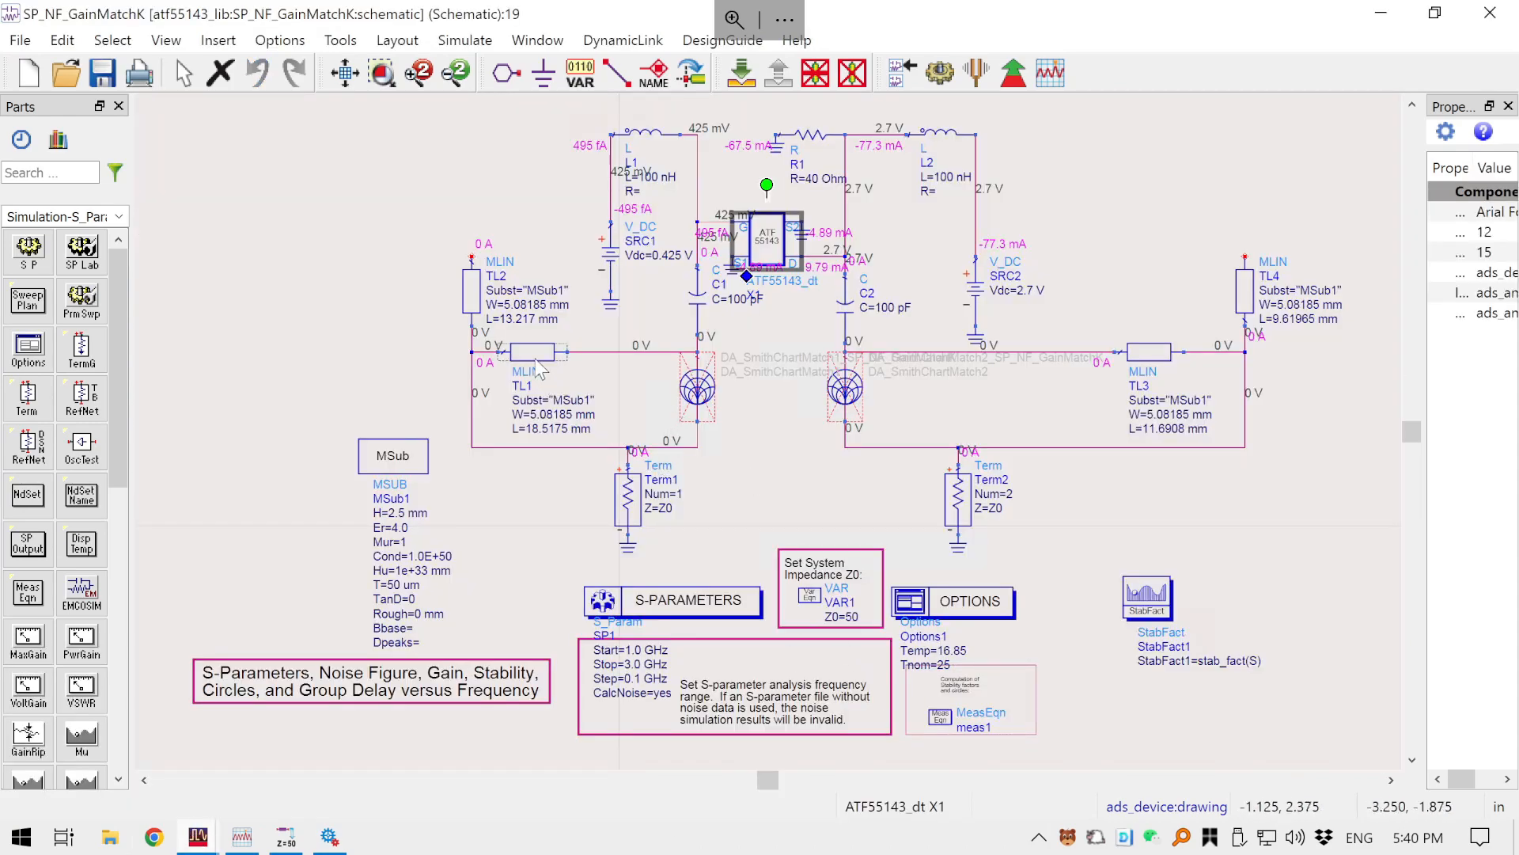
click(631, 513)
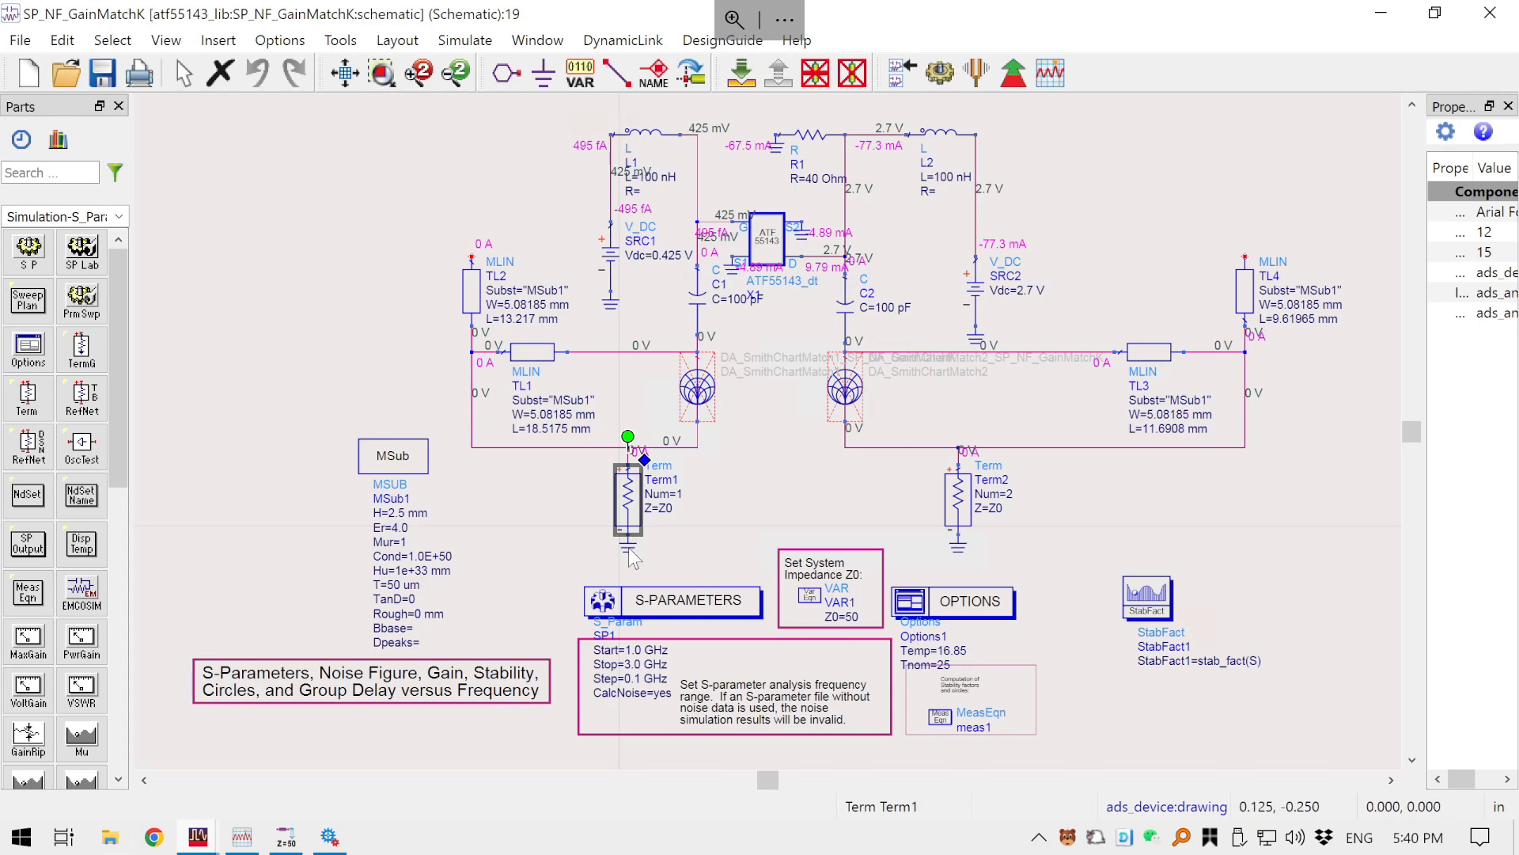
ctrl+click(629, 546)
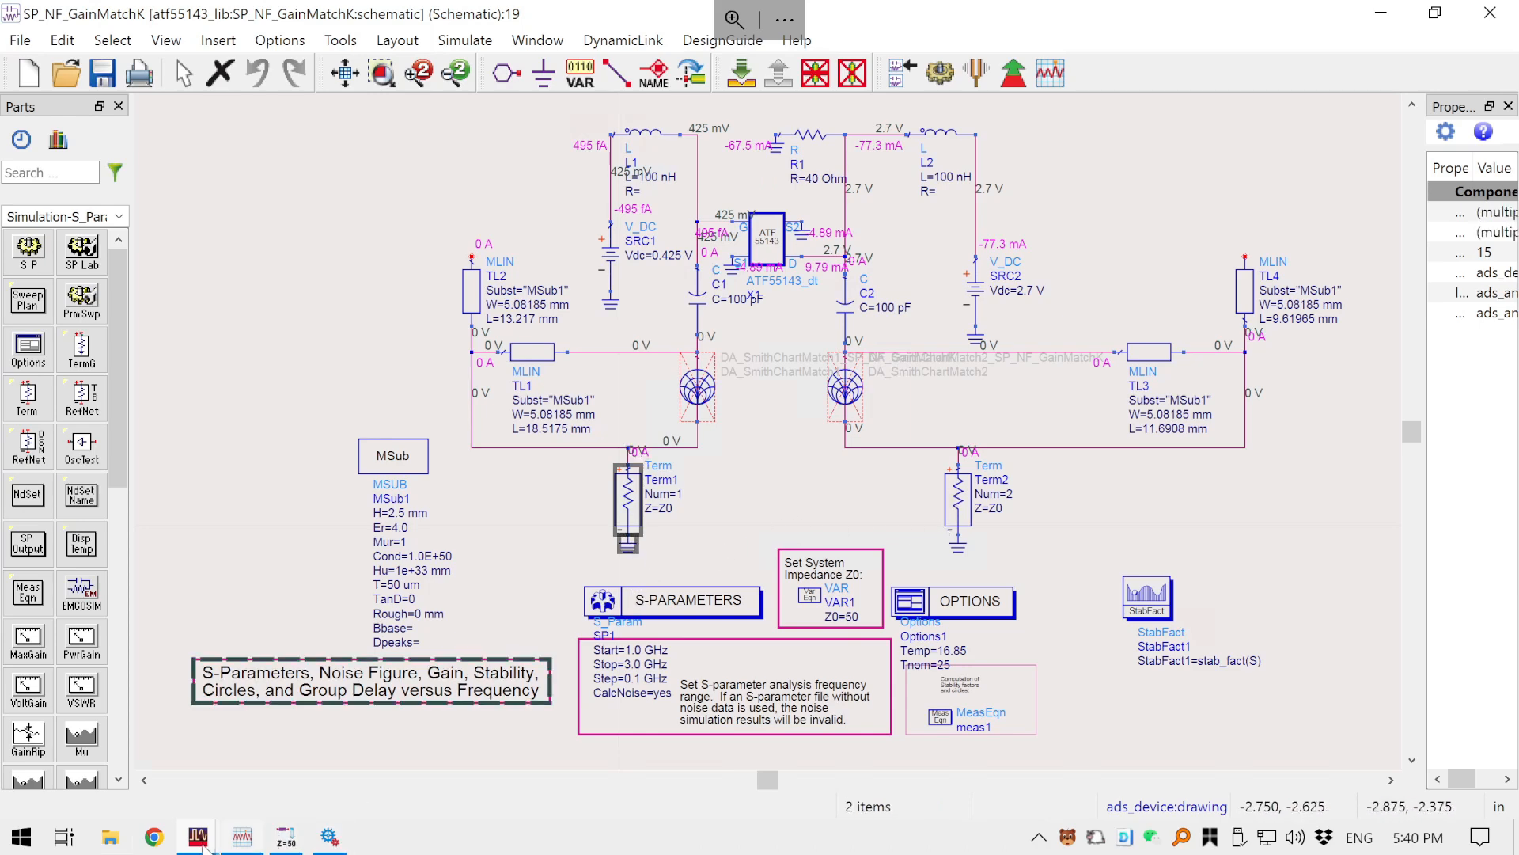
- Paste the grounded termination into SIM5_EM below the input line's corner pin and wire it to that pin
mouse_move(202, 841)
click(454, 757)
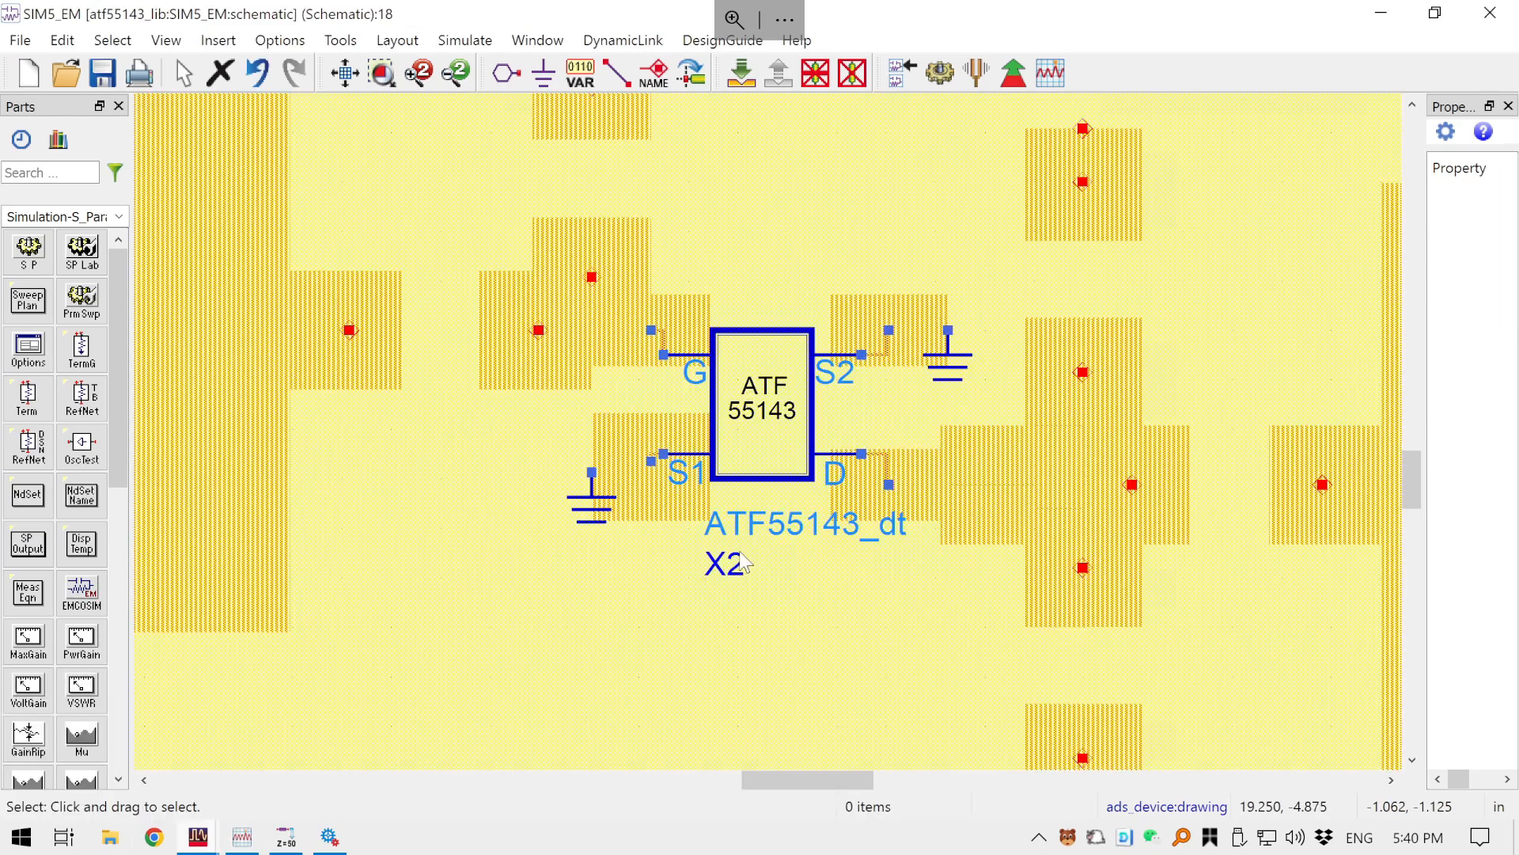
scroll(740, 552, down, 5)
drag(669, 528, 1258, 492)
scroll(586, 301, up, 3)
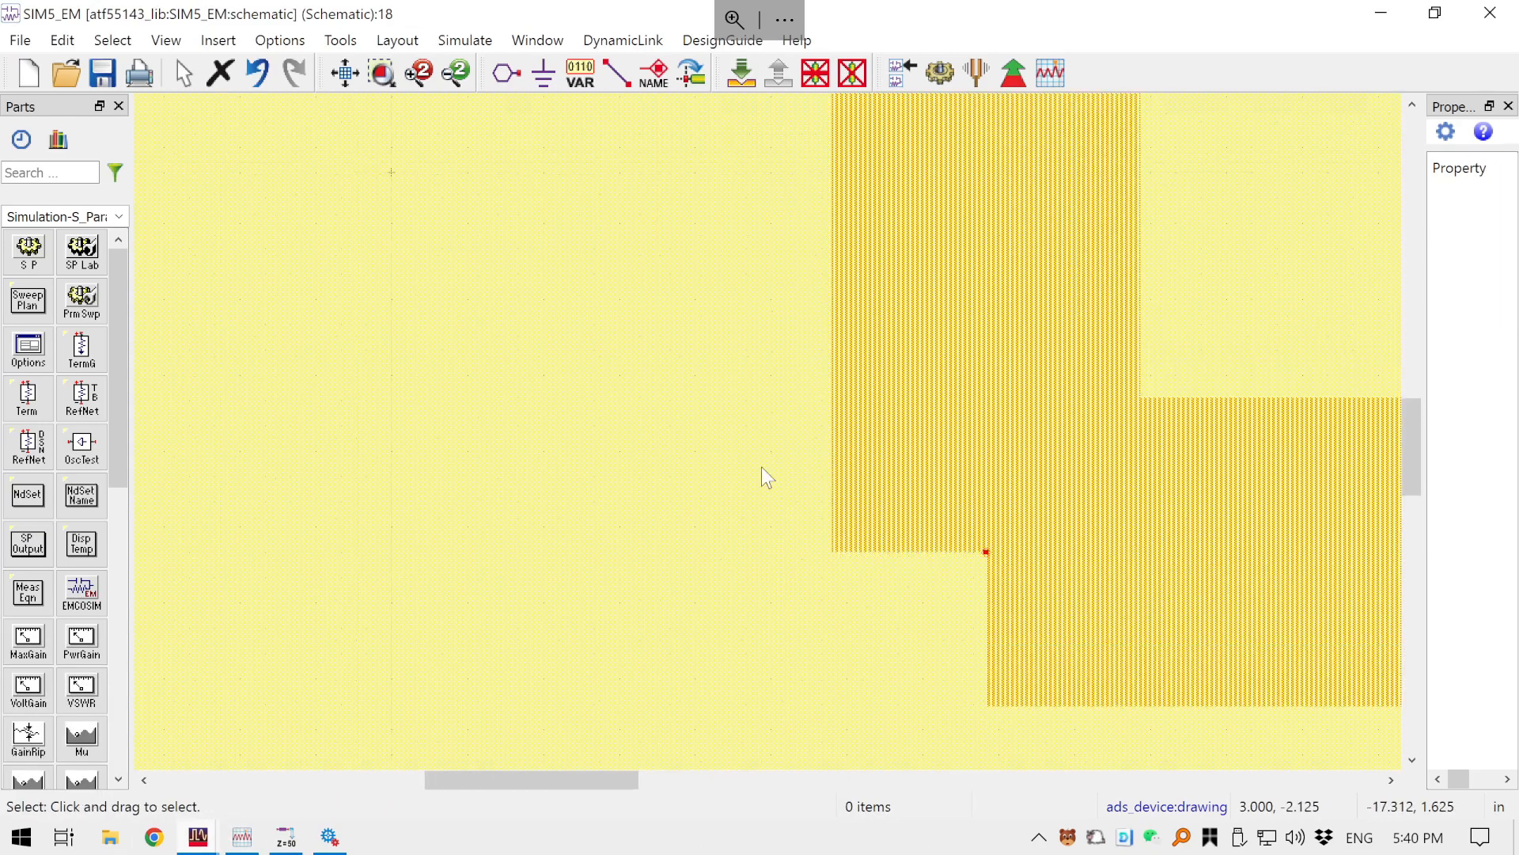
key(ctrl+v)
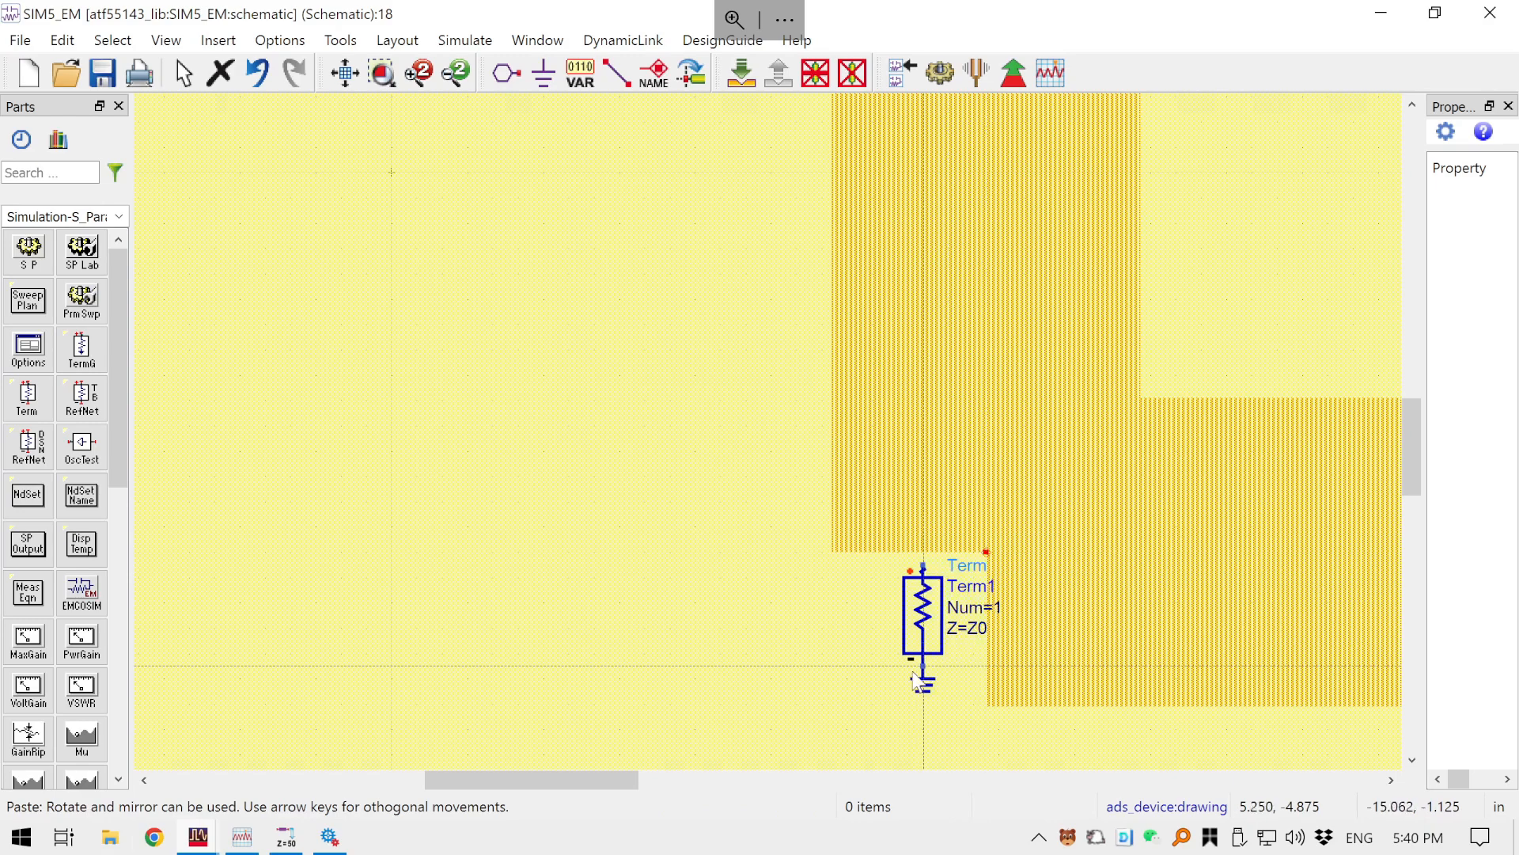
scroll(1004, 666, up, 2)
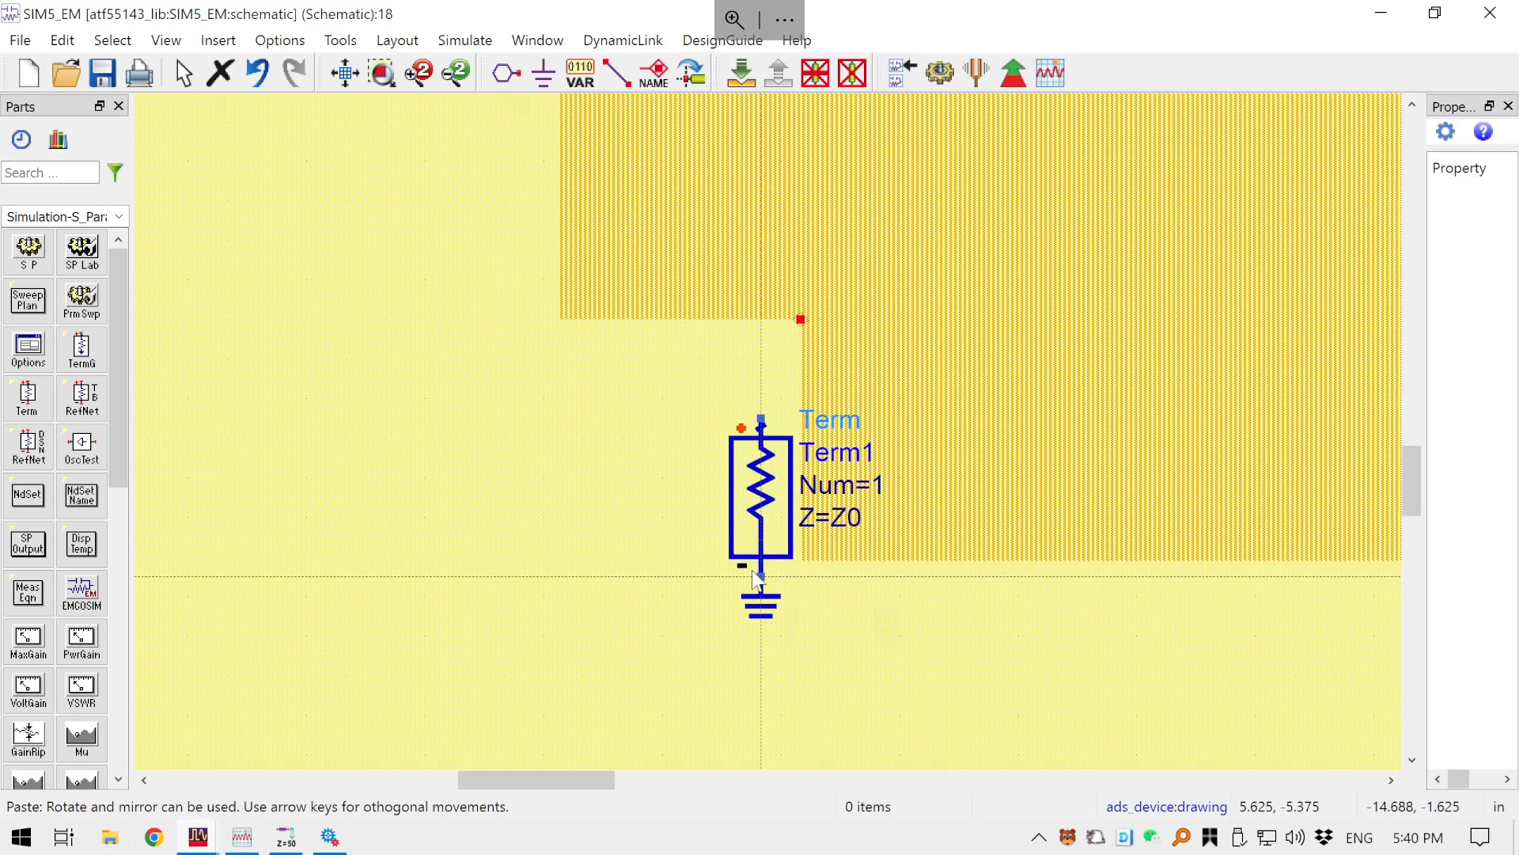
click(758, 580)
key(ctrl+w)
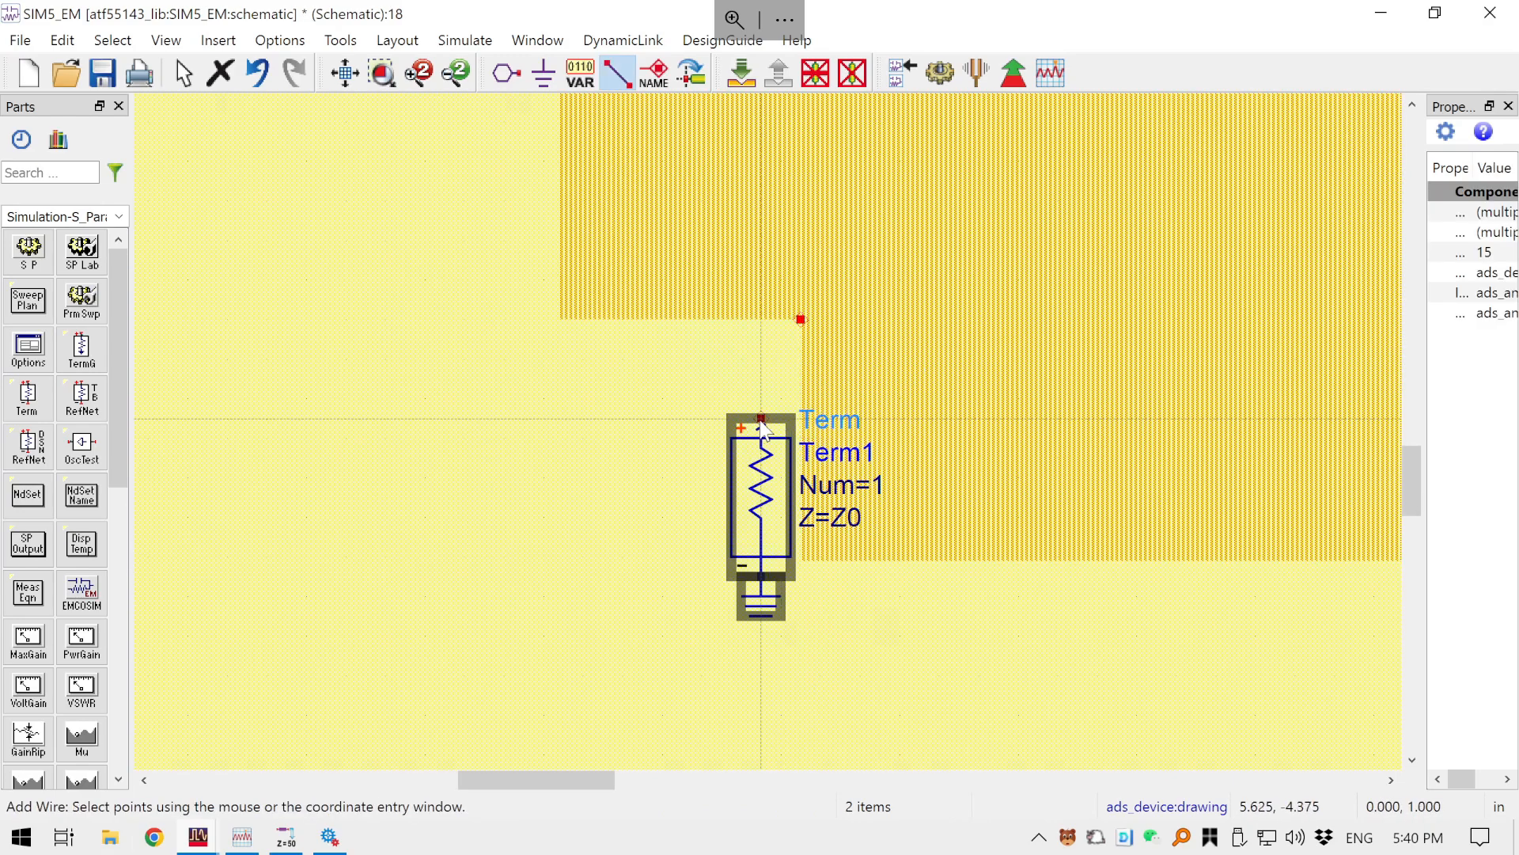
click(761, 418)
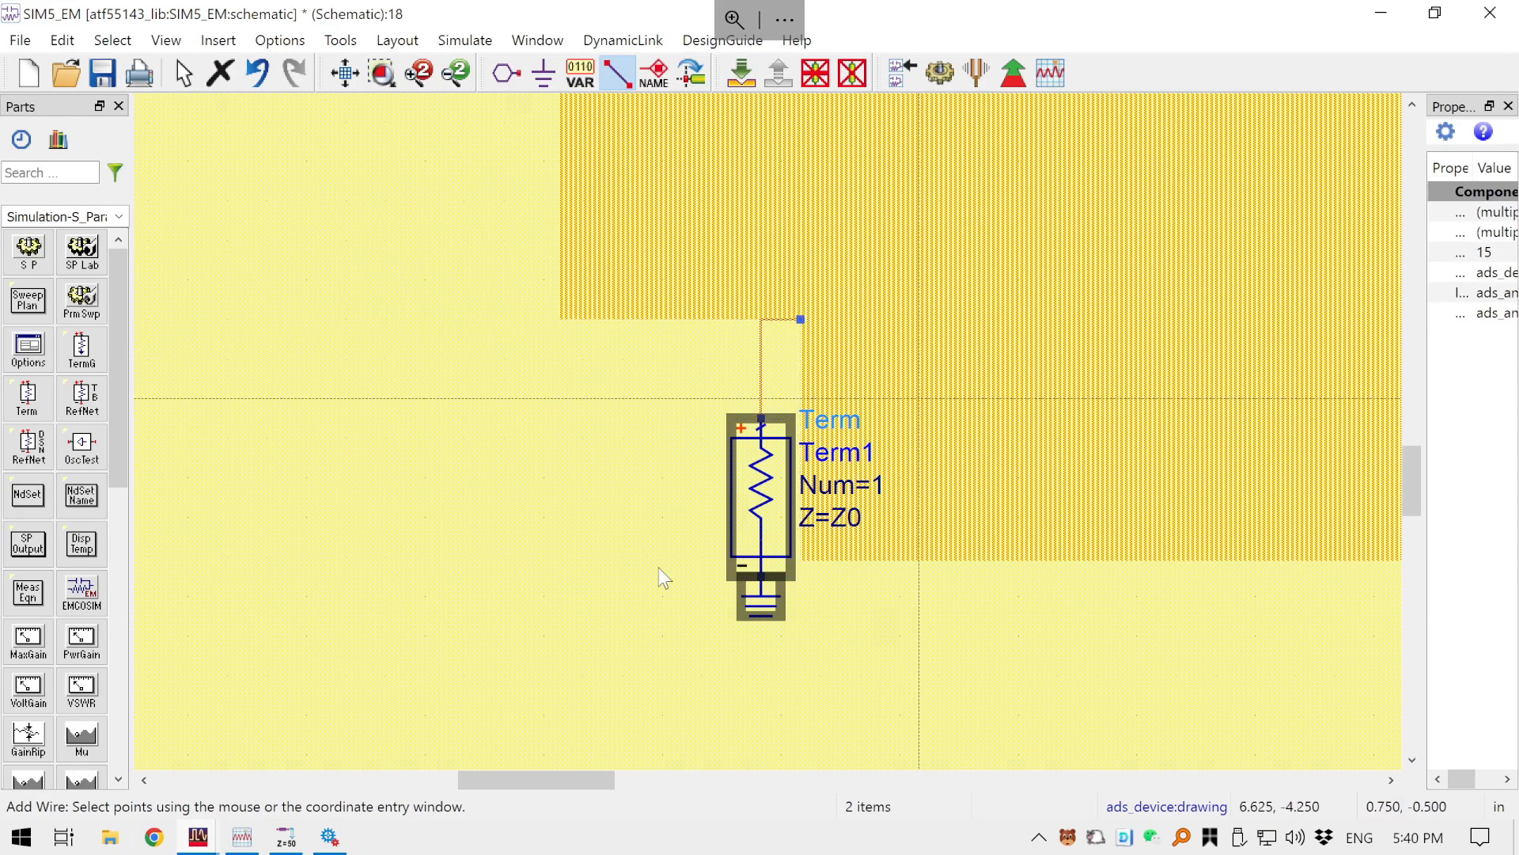
- Paste a second copy of the grounded termination beneath the output line, next to its corner pin
scroll(667, 563, down, 5)
drag(1194, 452, 859, 460)
scroll(894, 473, up, 1)
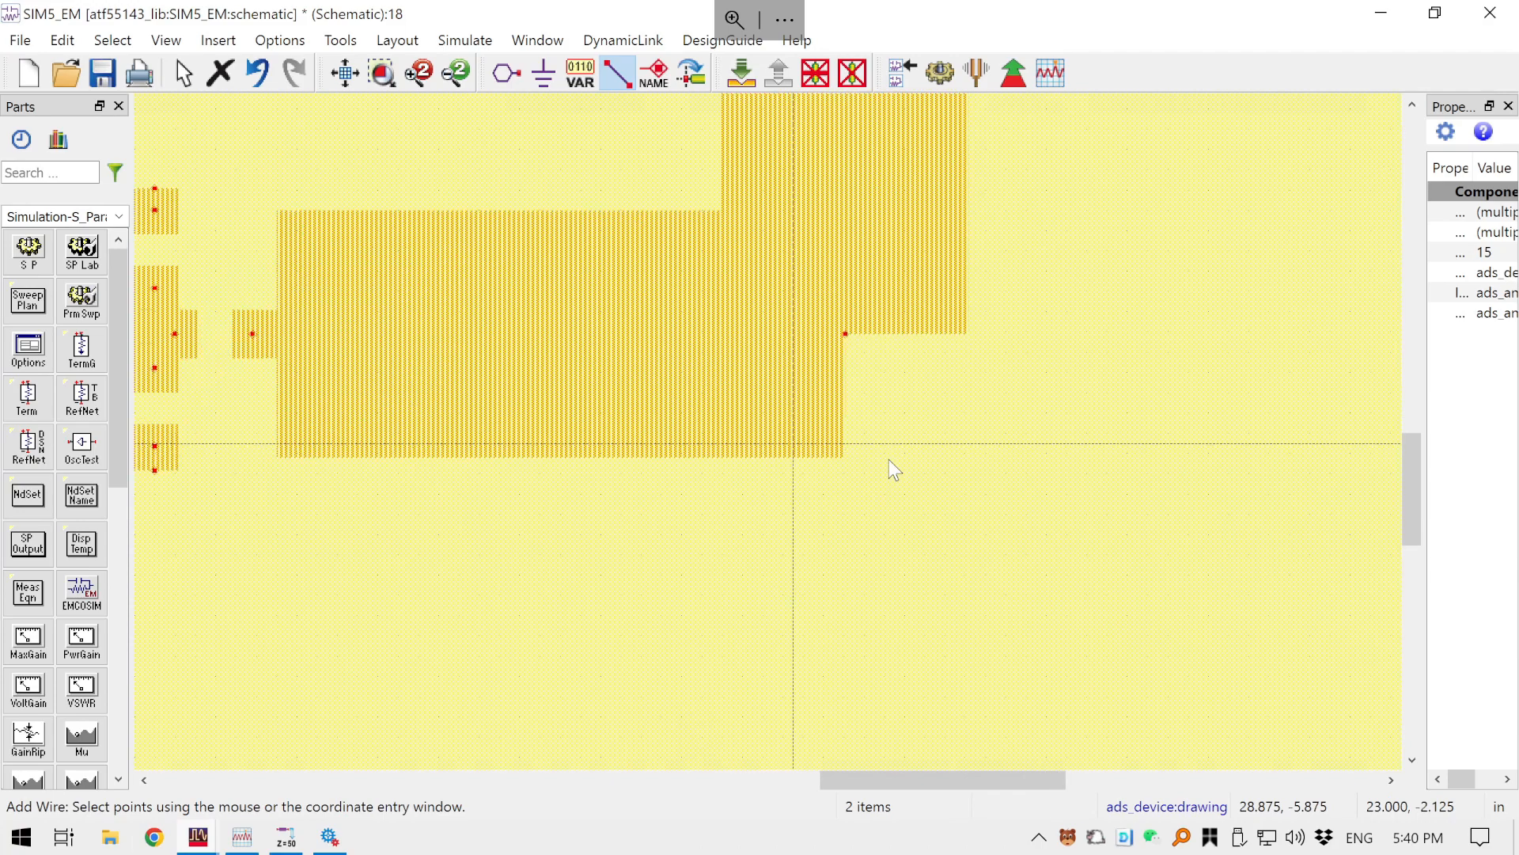
key(ctrl+v)
scroll(847, 434, up, 1)
scroll(845, 432, up, 1)
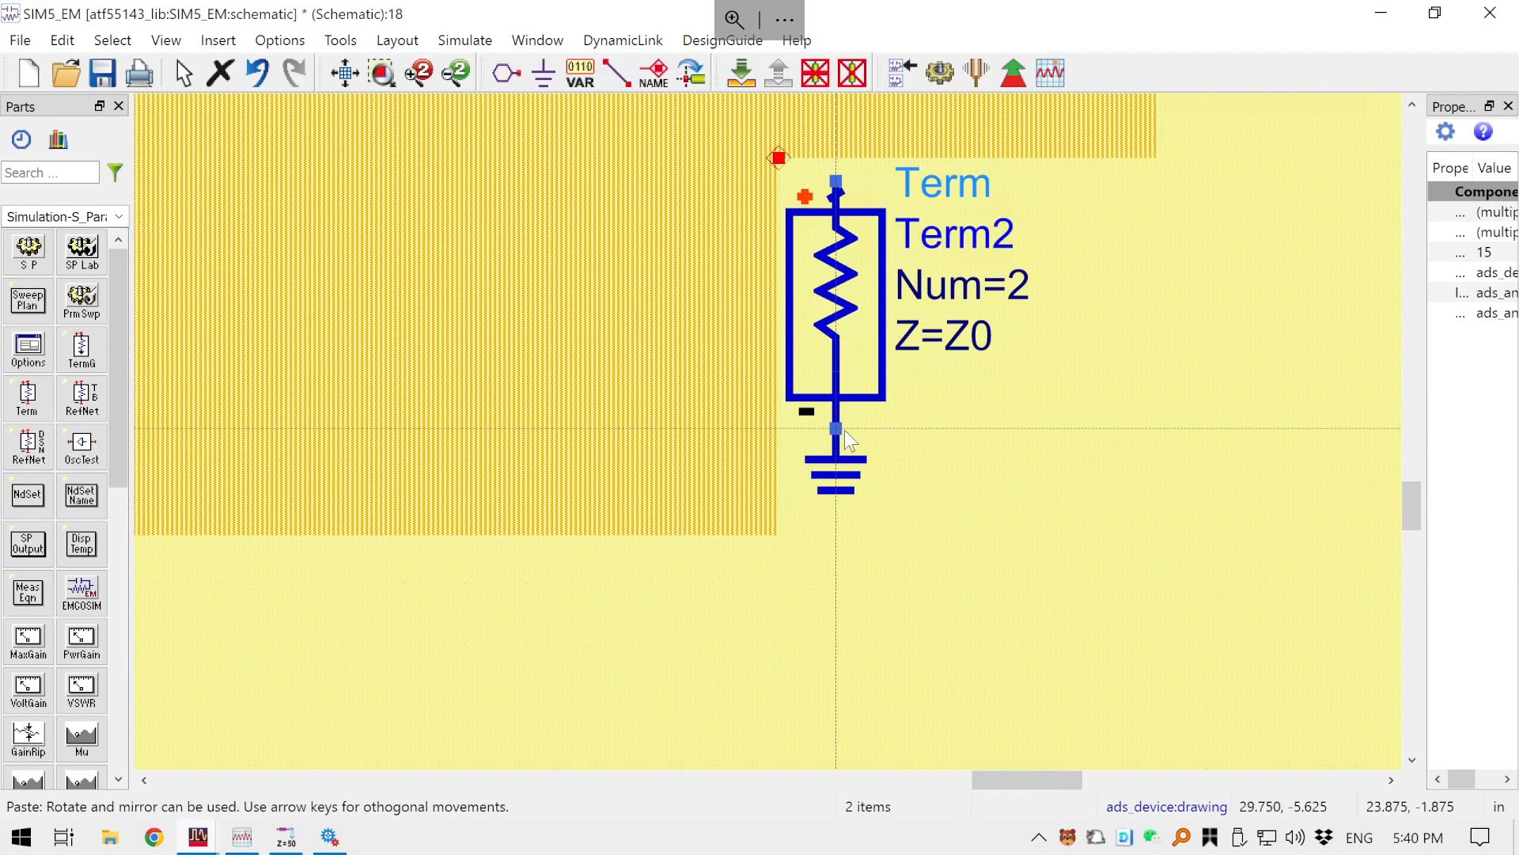
click(871, 467)
- Wire the positive terminal of Term2 to the output line's corner pin and save the schematic
key(ctrl+w)
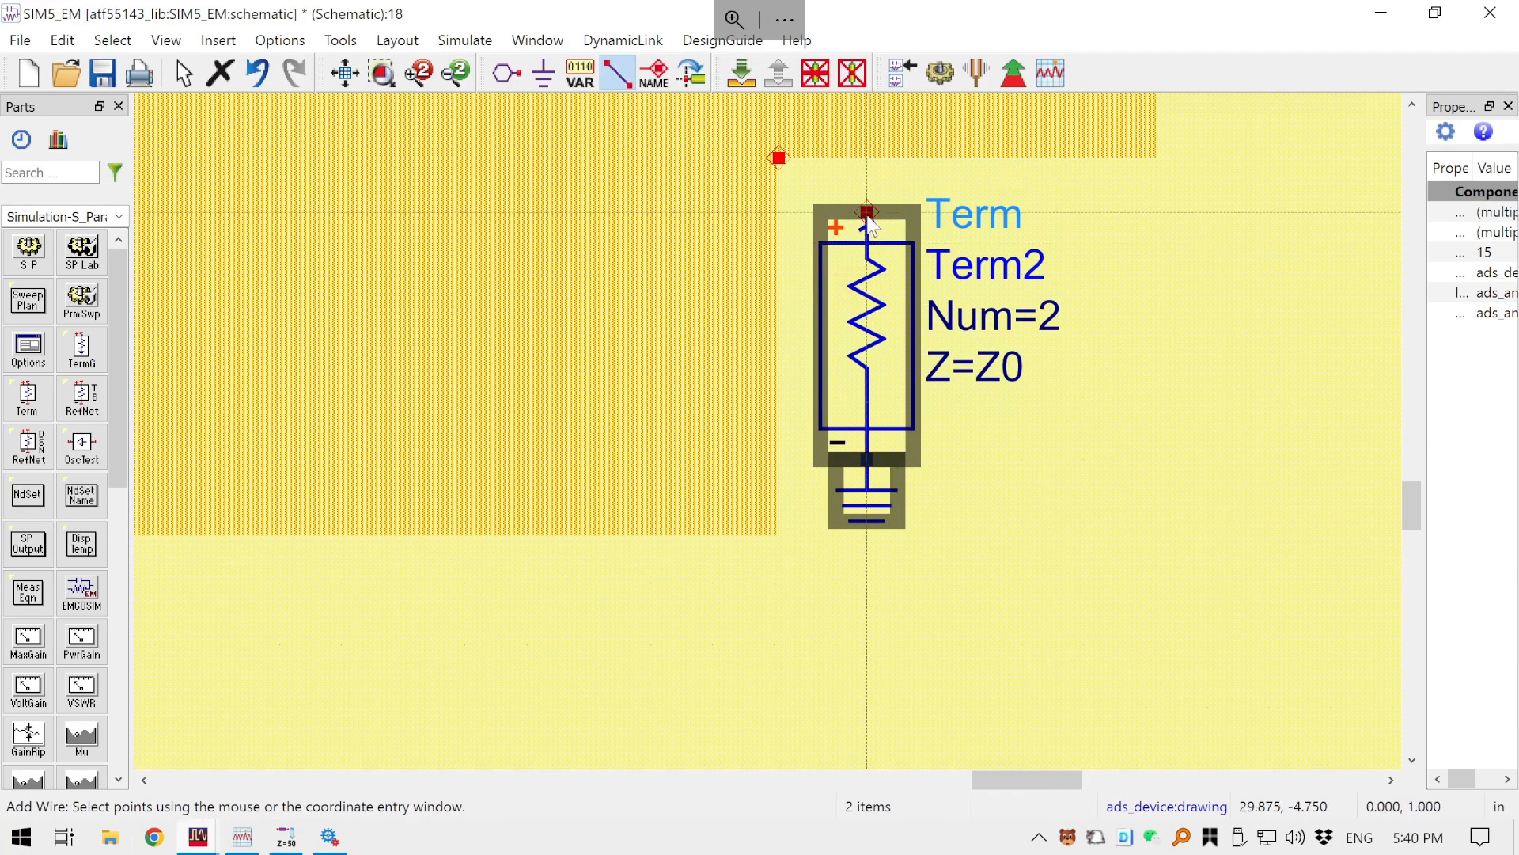
click(868, 212)
click(779, 158)
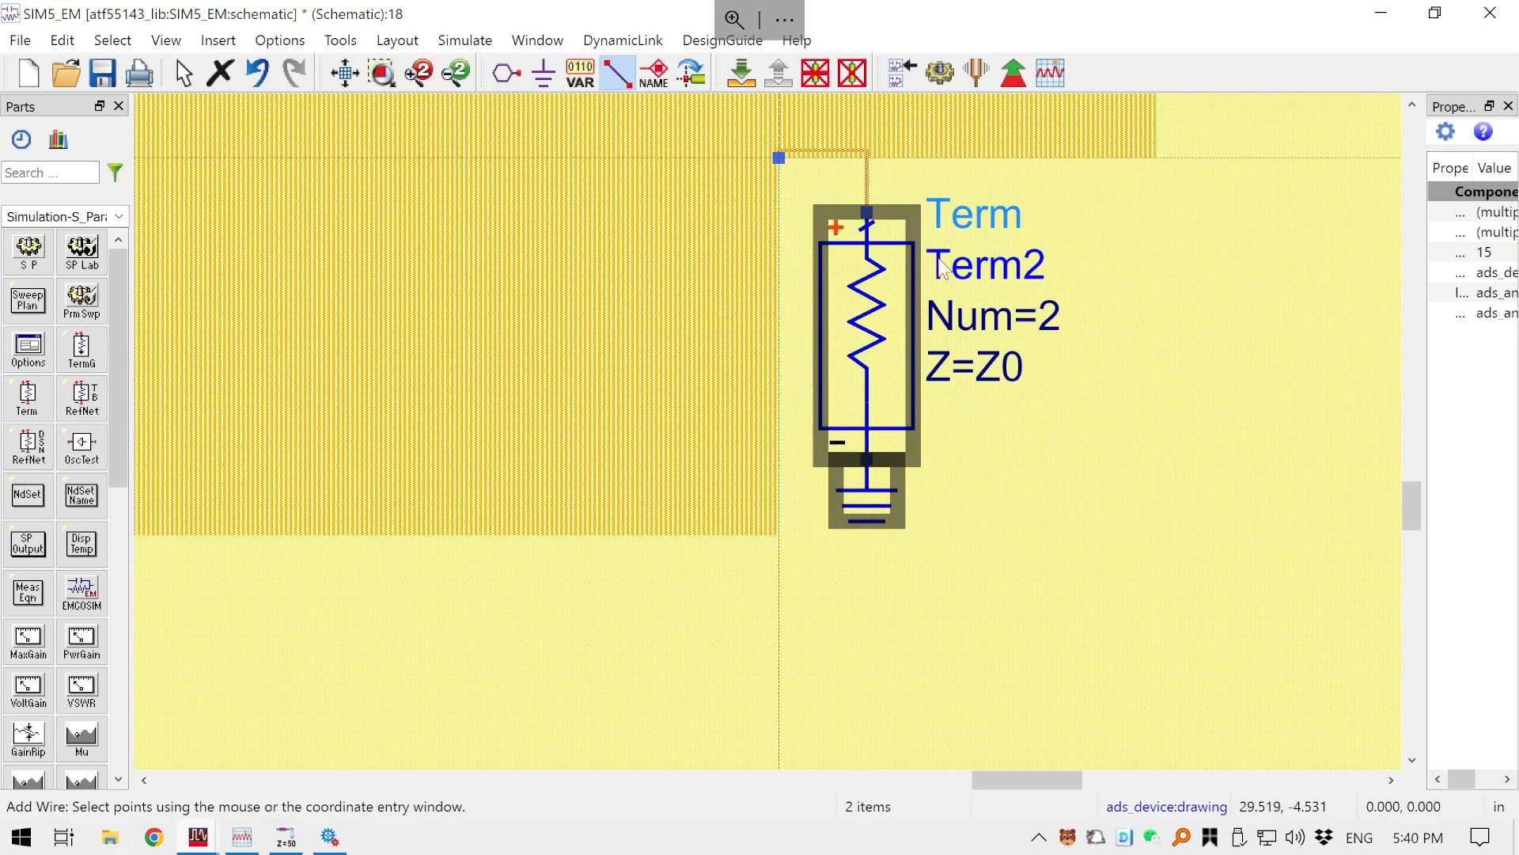
scroll(937, 282, down, 3)
key(Escape)
scroll(867, 453, down, 3)
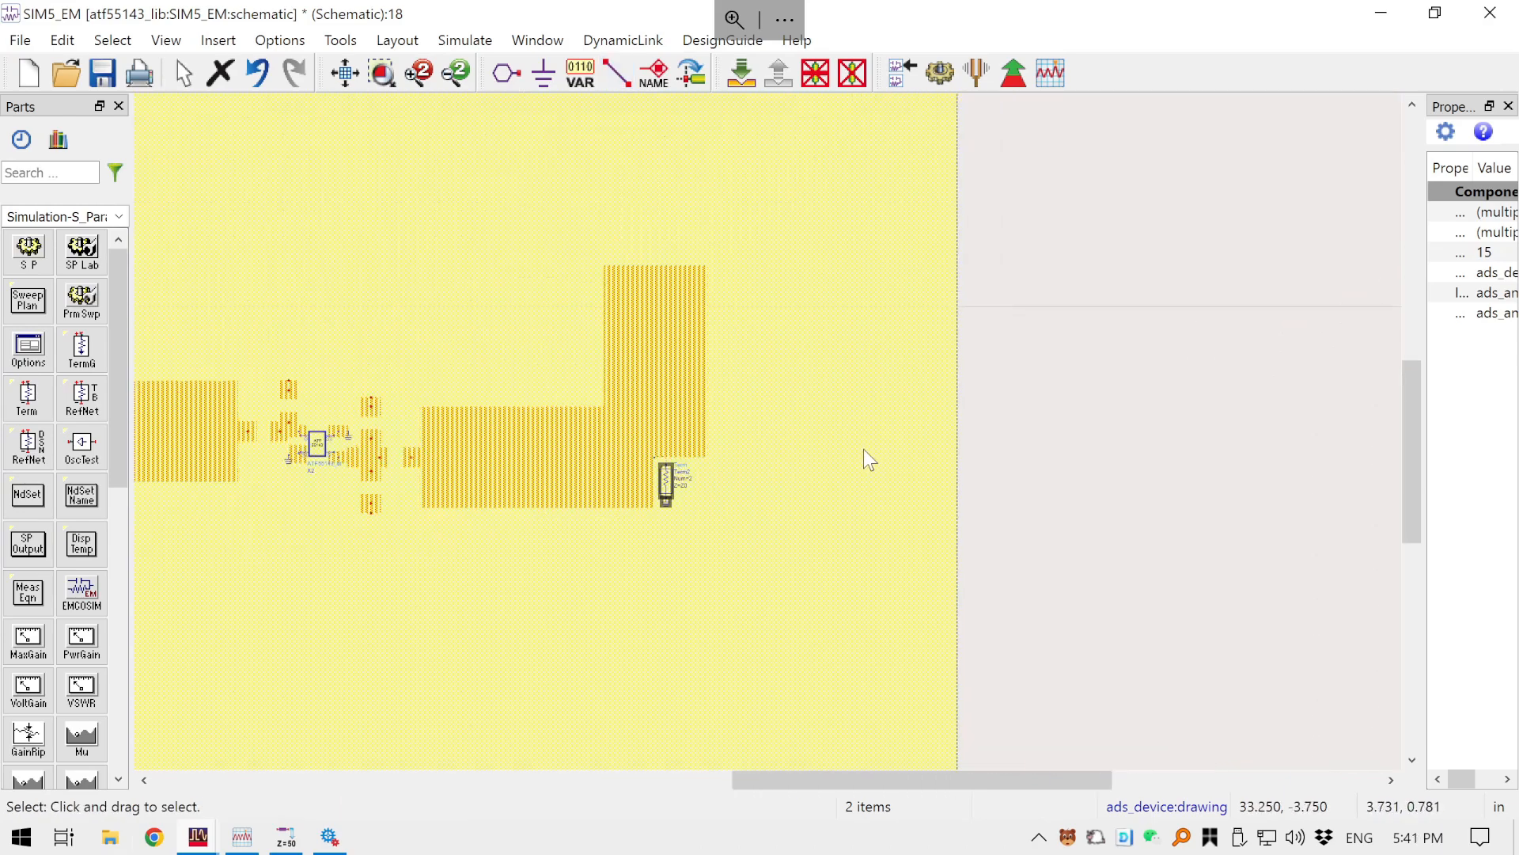
click(1069, 475)
key(ctrl+s)
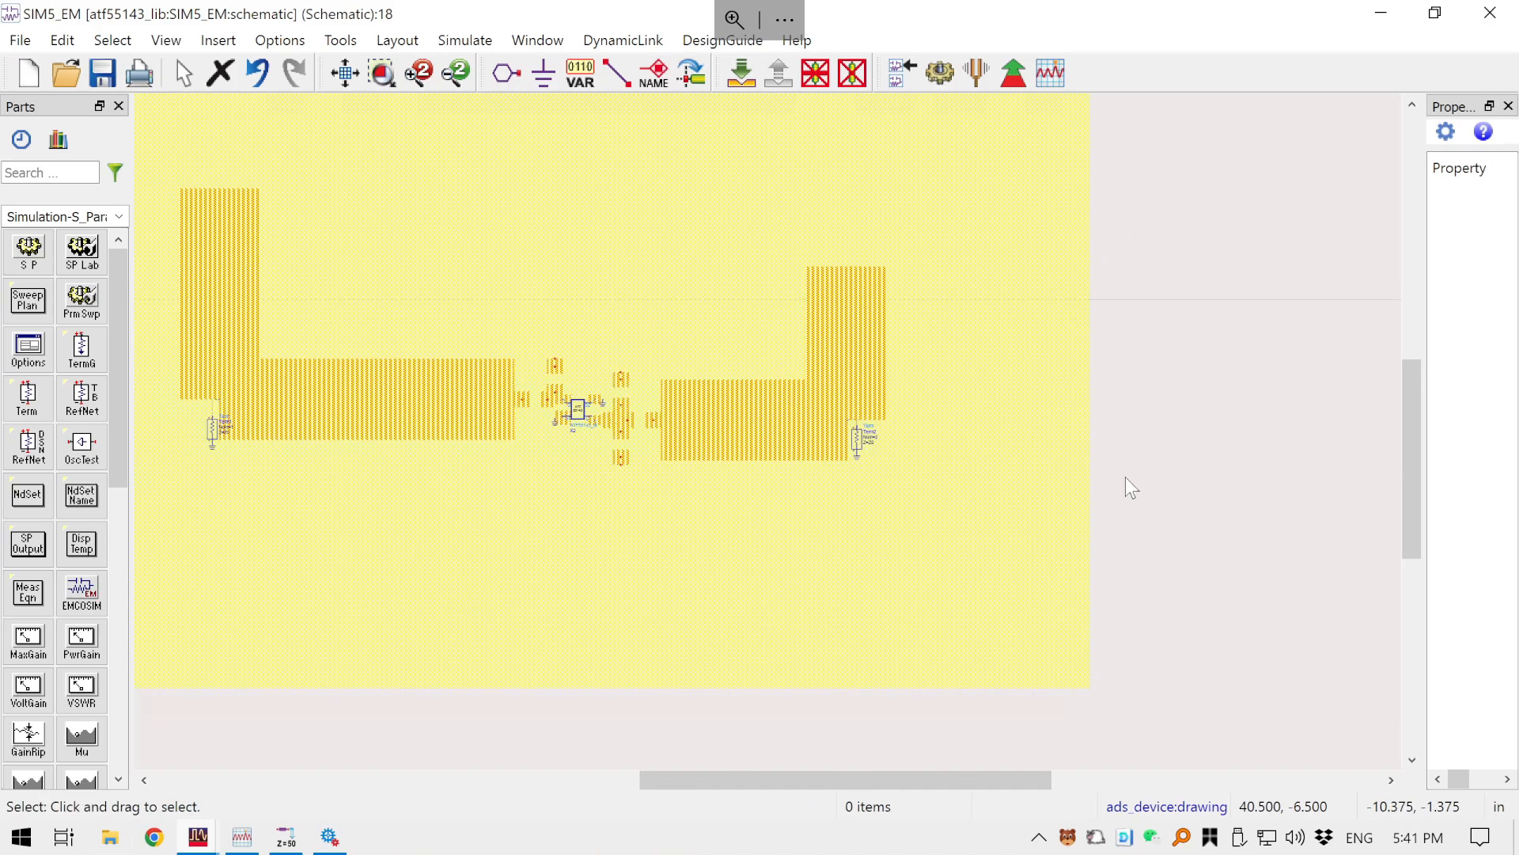
scroll(580, 411, up, 3)
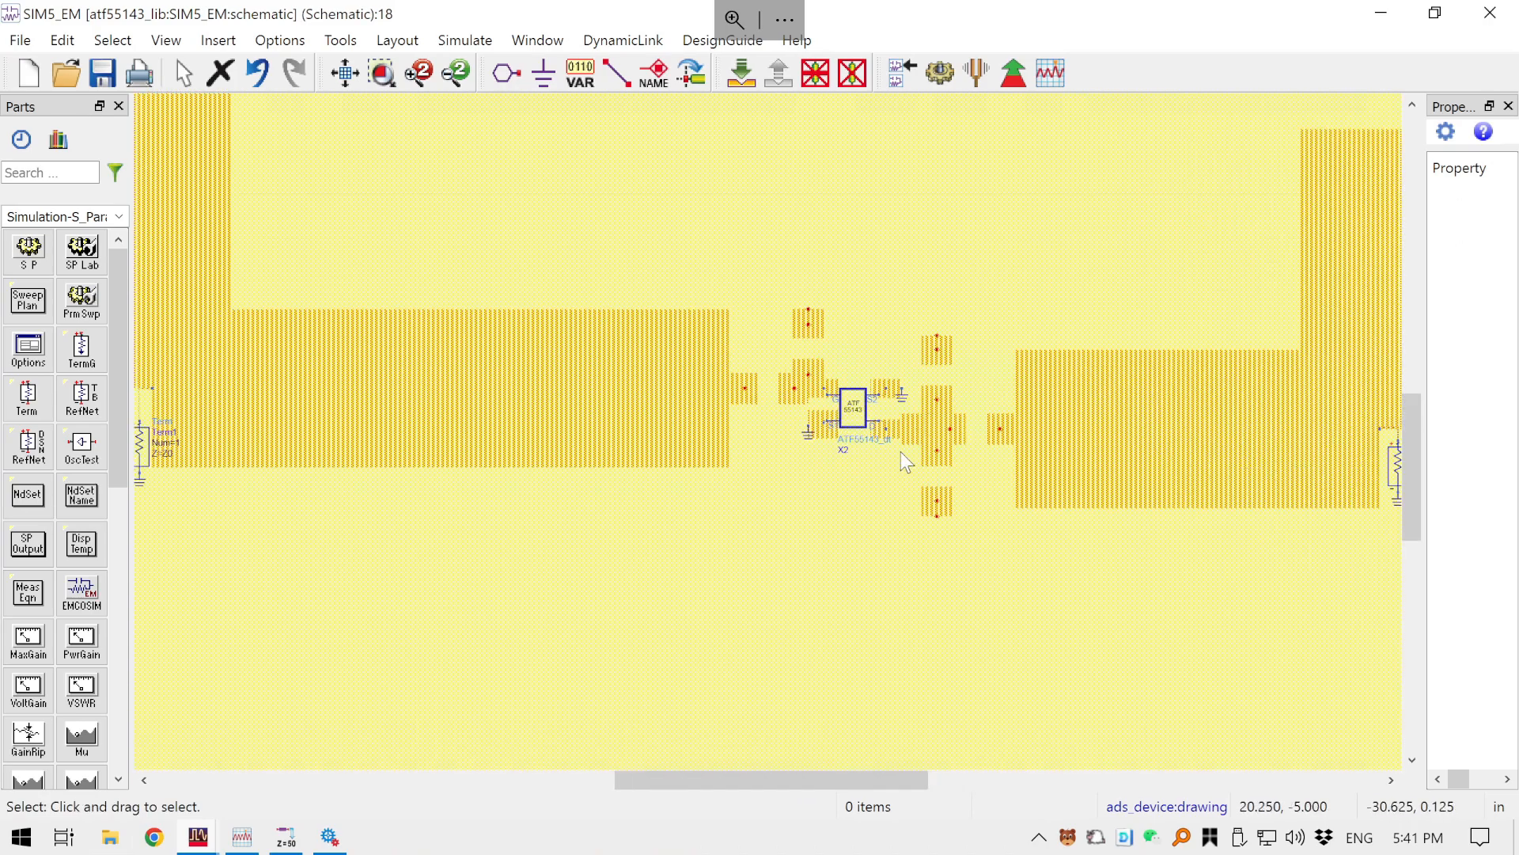
scroll(891, 441, down, 2)
scroll(715, 410, up, 1)
scroll(473, 405, up, 2)
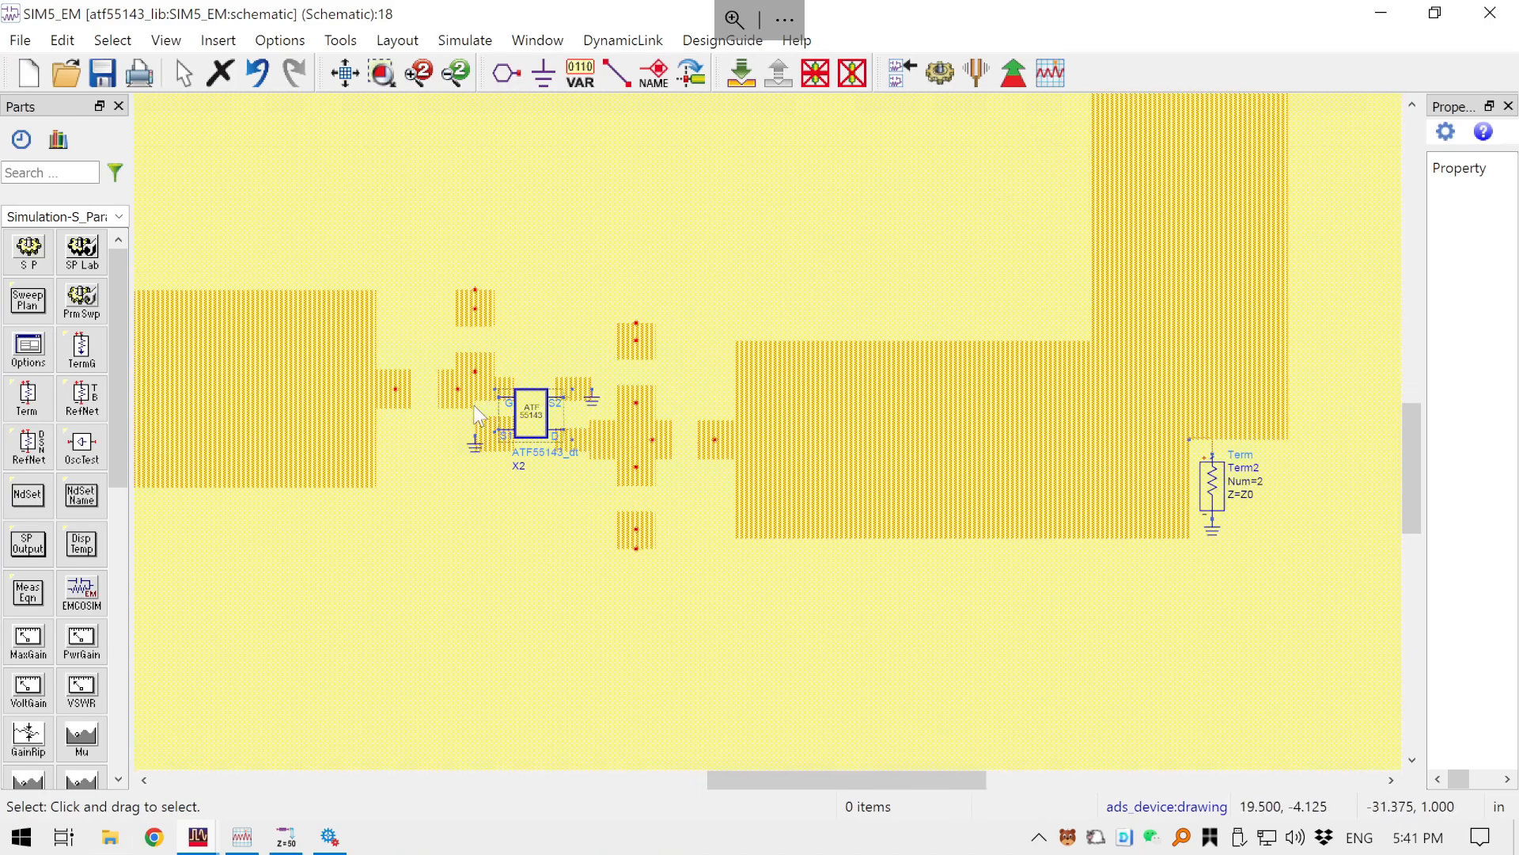
drag(677, 487, 653, 467)
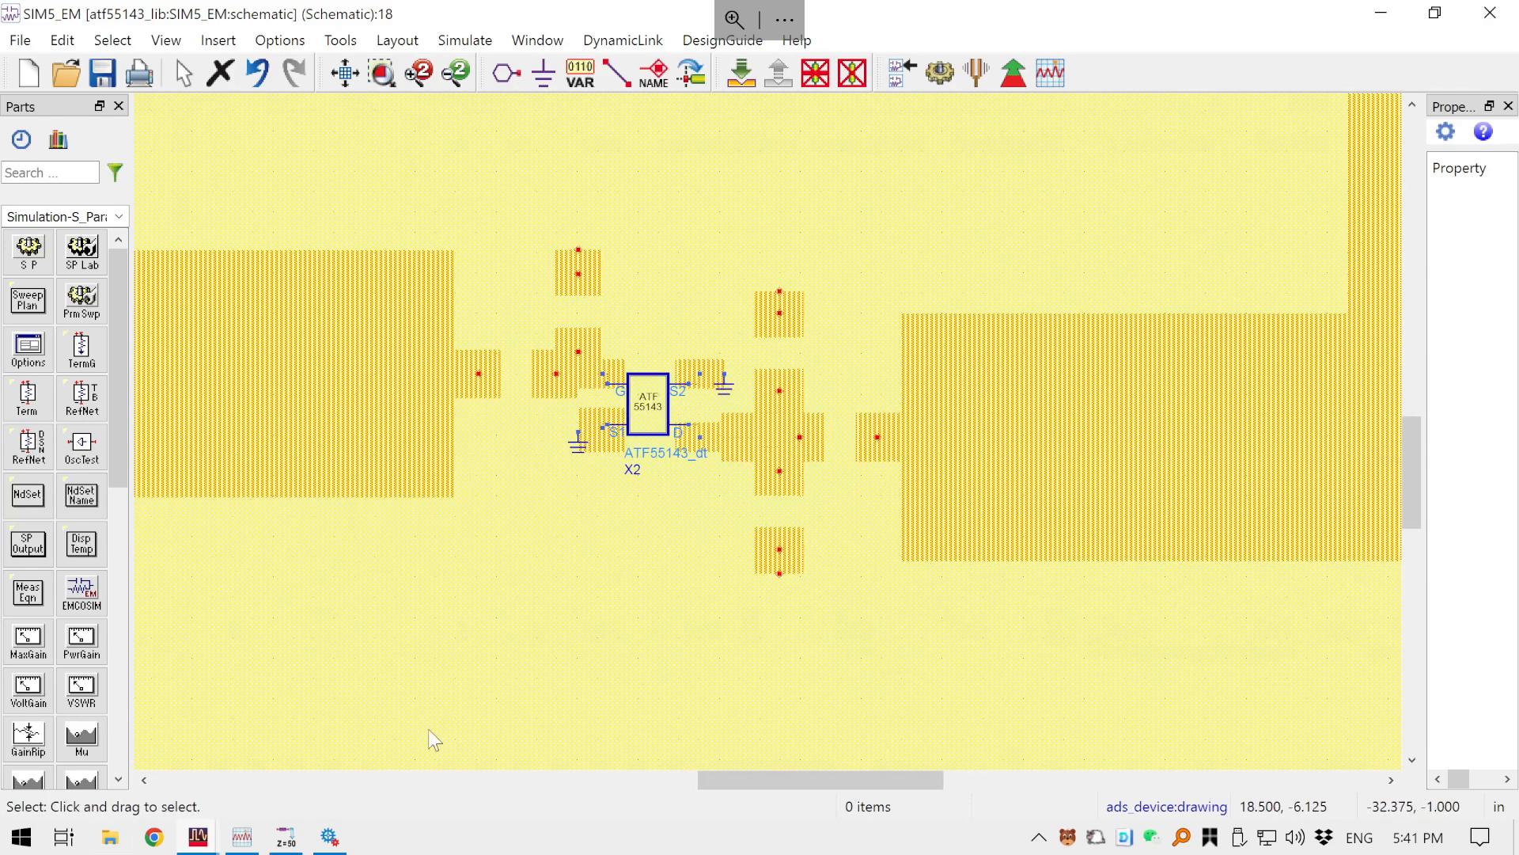
- Copy capacitors C1 and C2, inductors L1 and L2, resistor R1 and sources SRC1 and SRC2 from the SP_NF_GainMatchK schematic
click(198, 838)
click(853, 765)
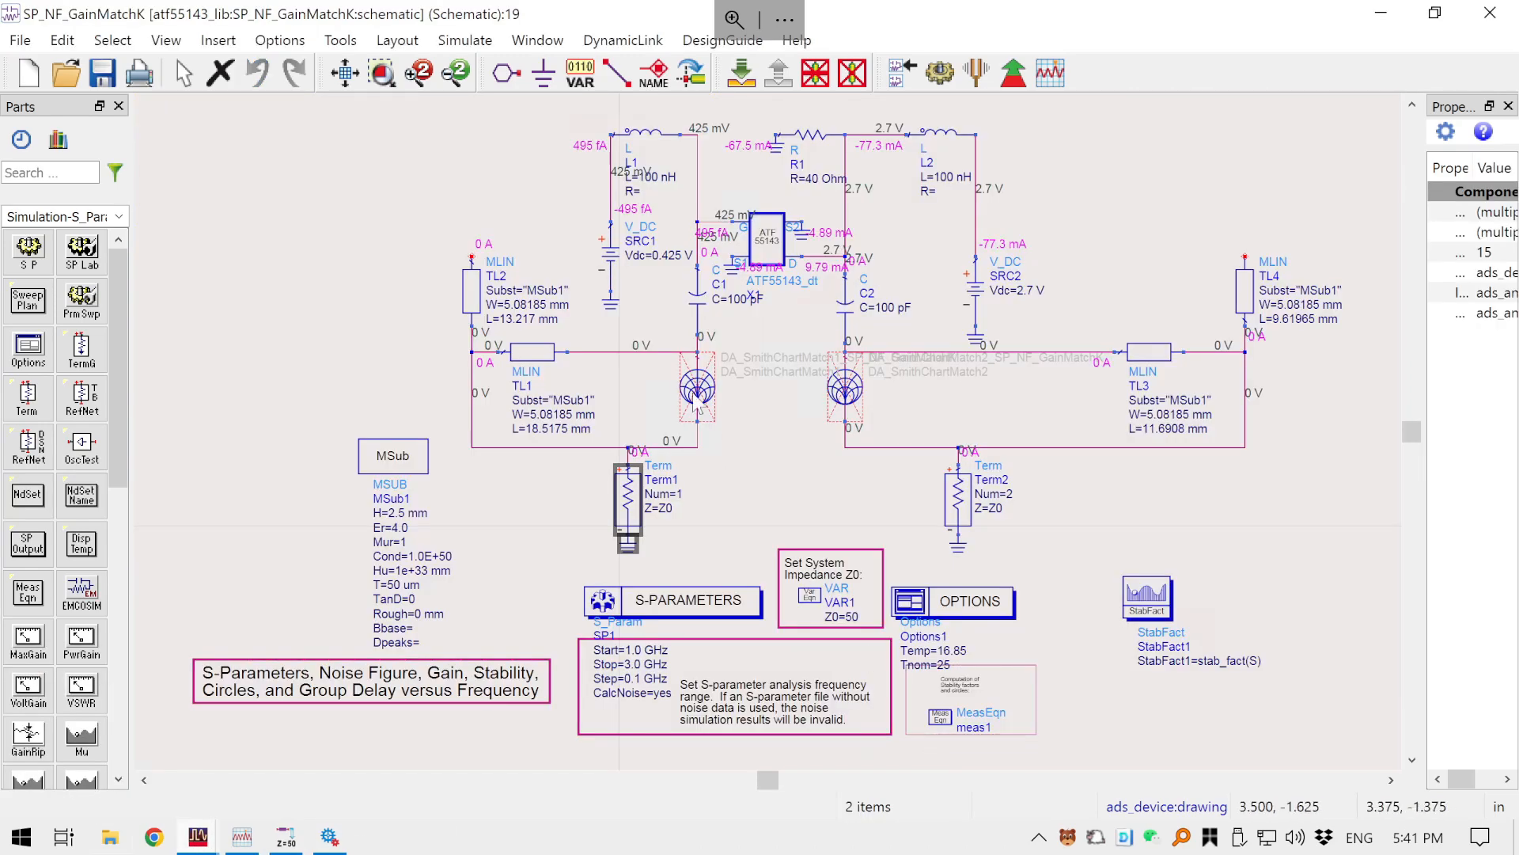
click(696, 257)
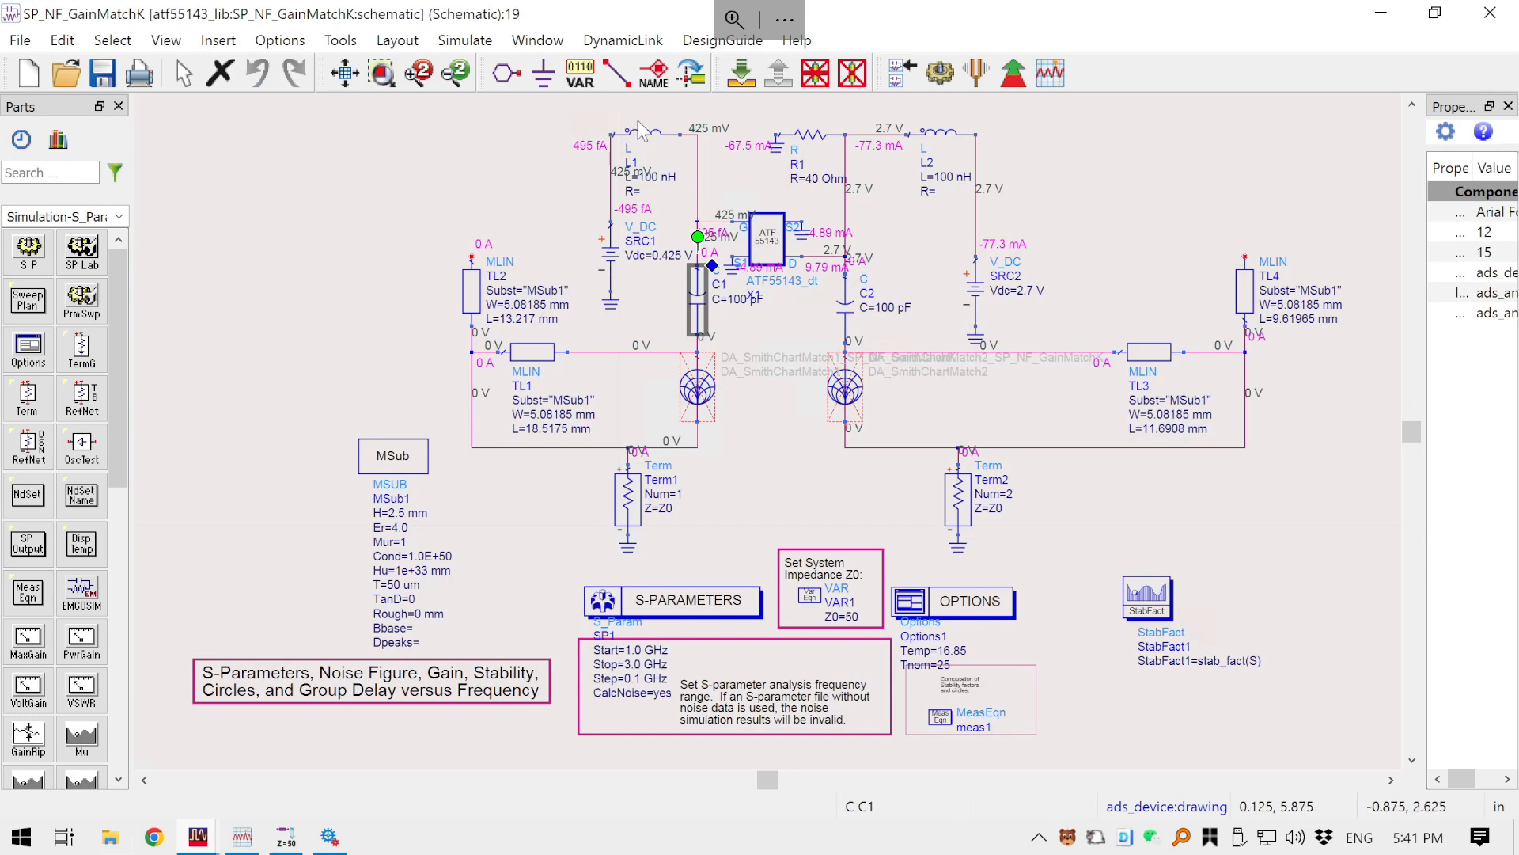
ctrl+click(653, 141)
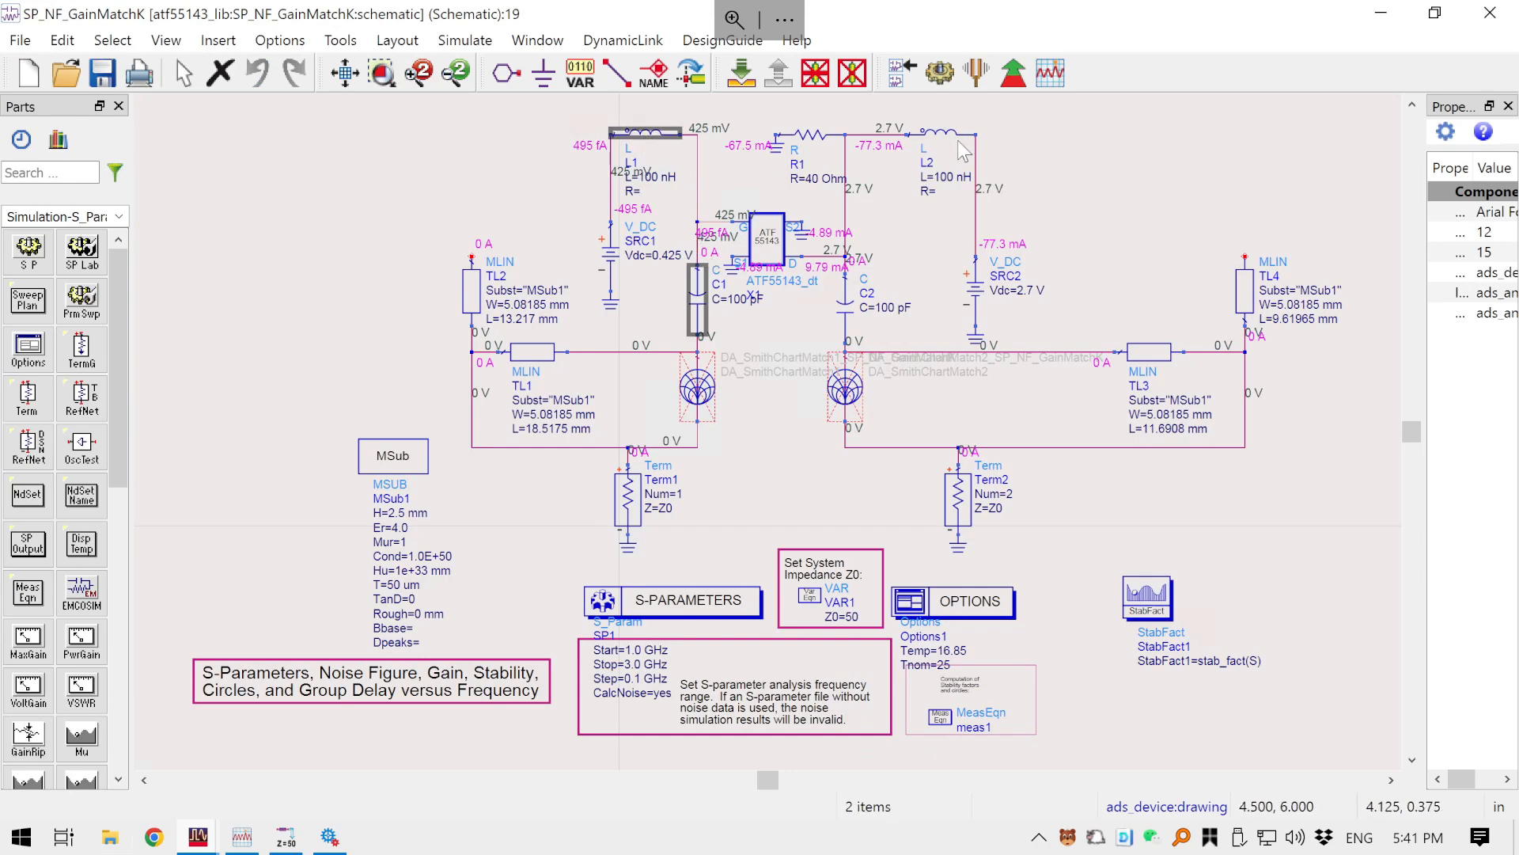
ctrl+click(812, 136)
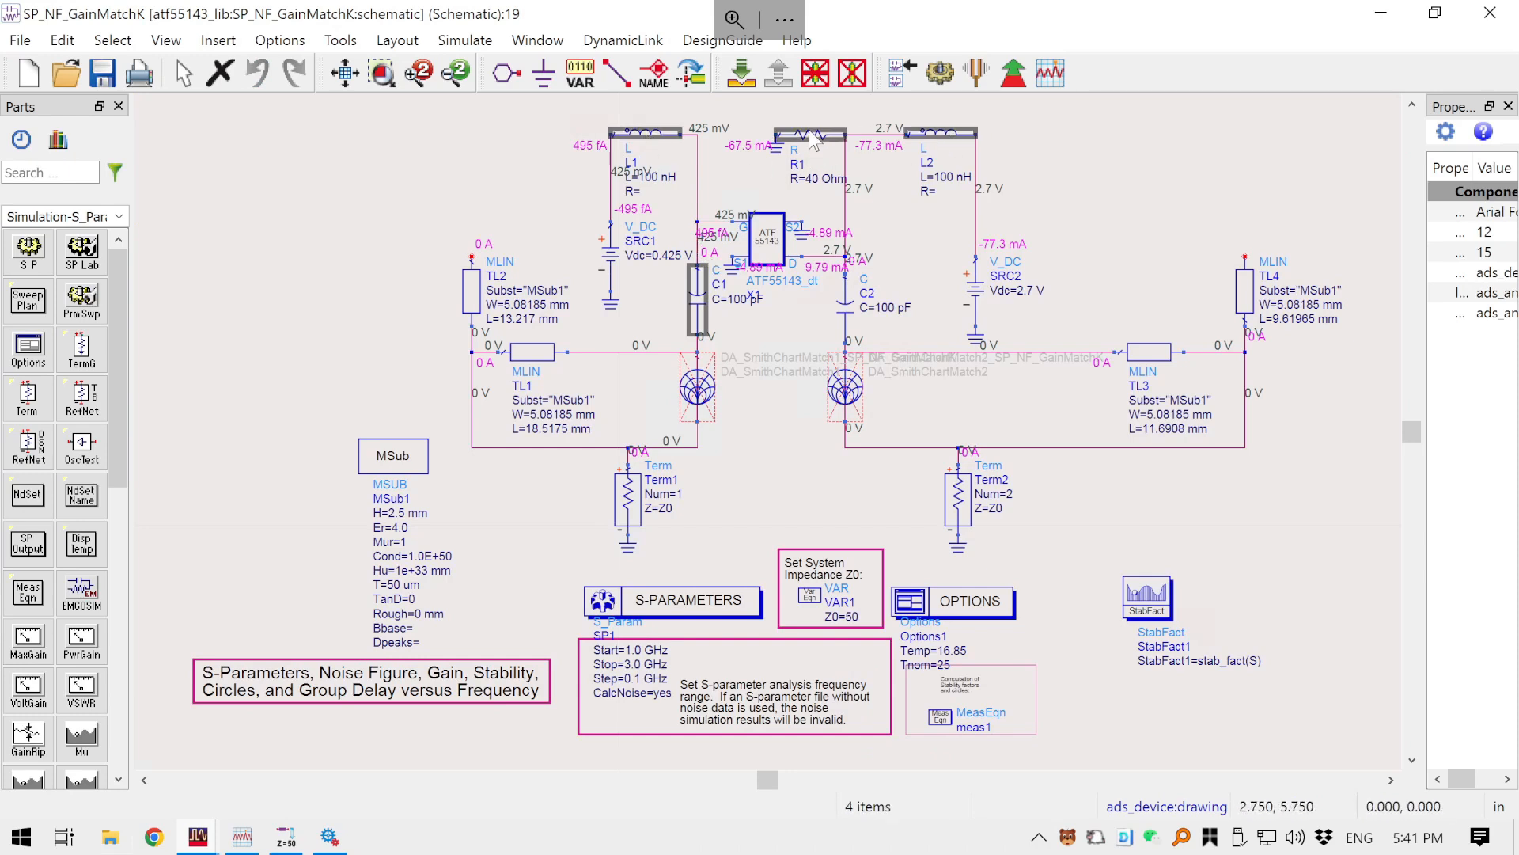
ctrl+click(845, 319)
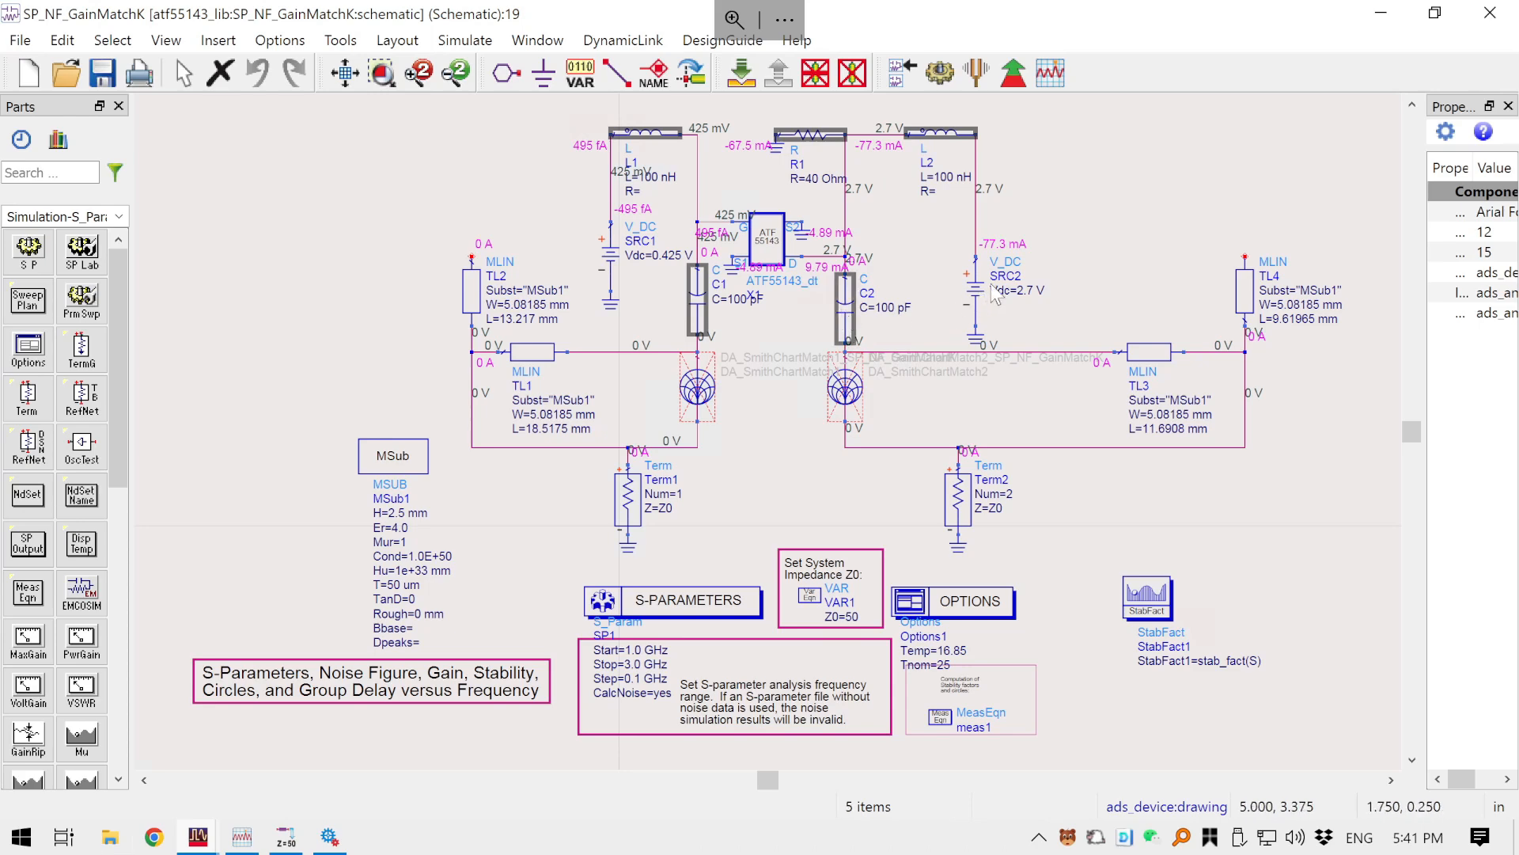
ctrl+click(978, 295)
ctrl+click(619, 273)
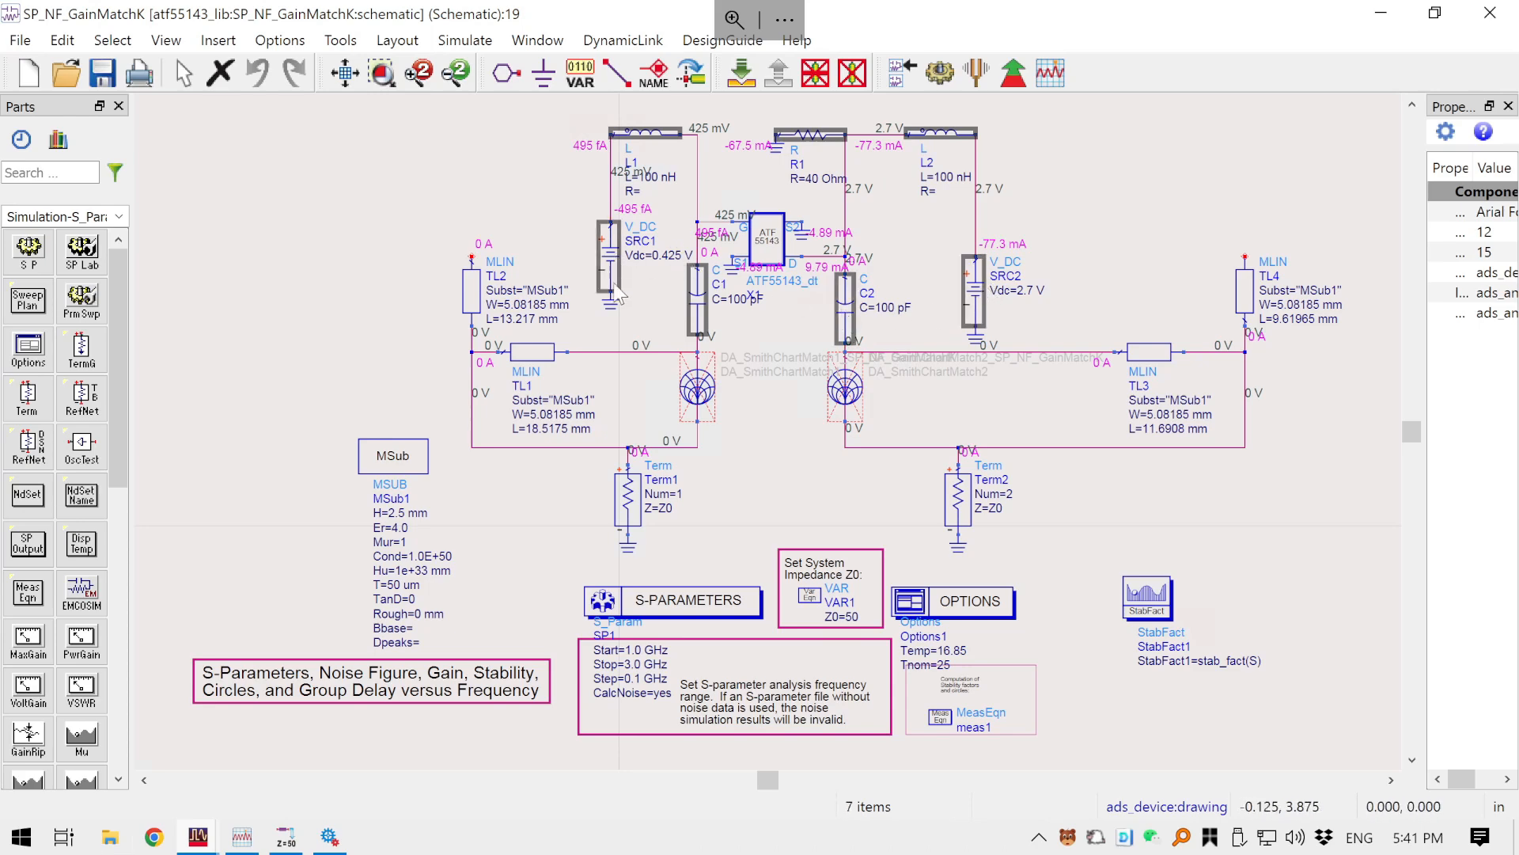
- Paste the copied capacitors, inductors, resistor and DC sources into SIM5_EM above the output line
mouse_move(196, 823)
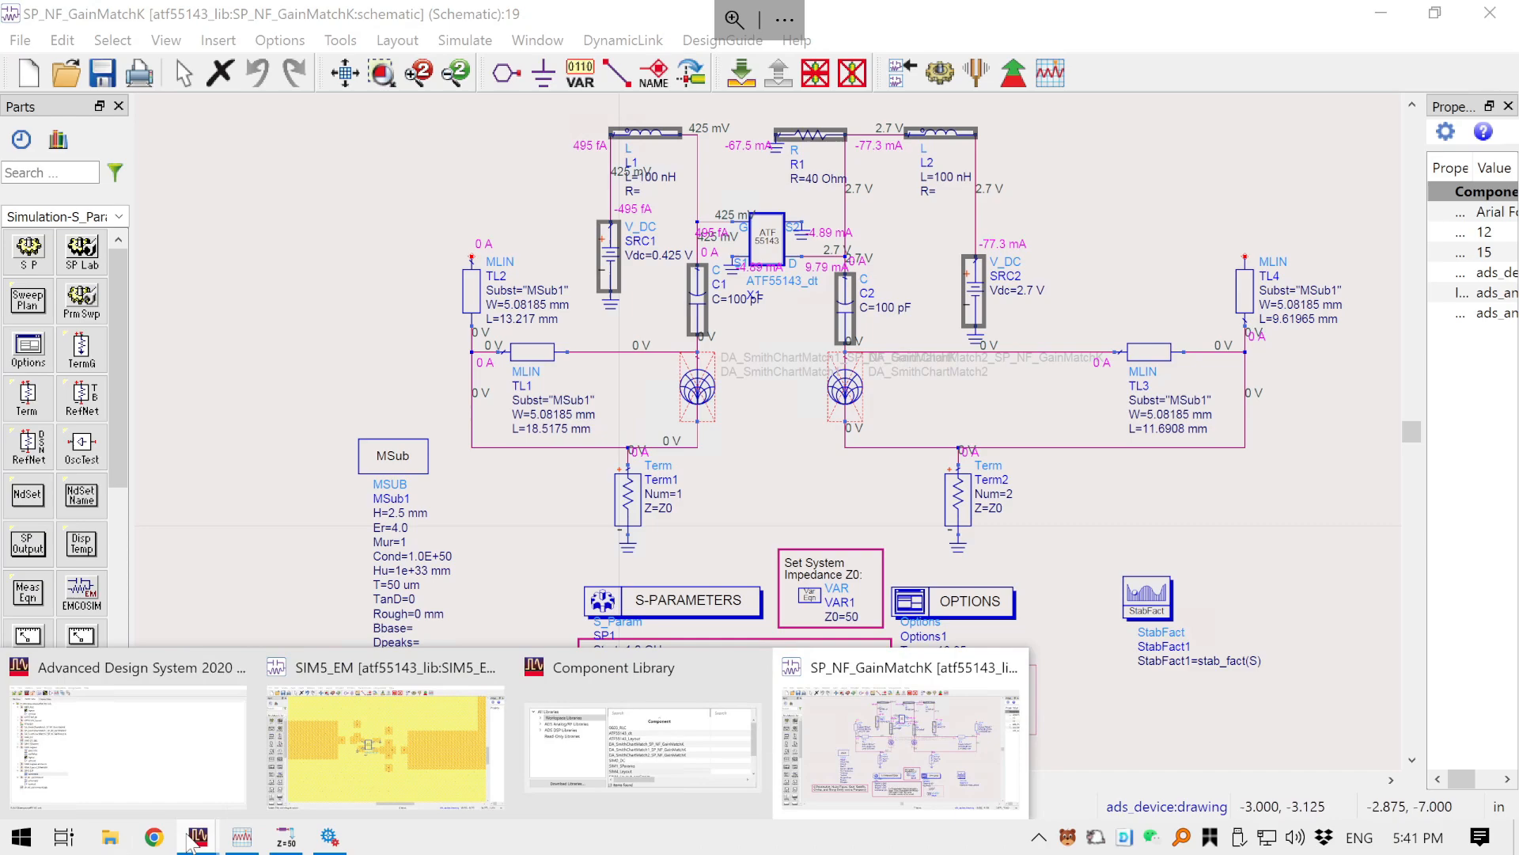
click(515, 742)
key(ctrl+v)
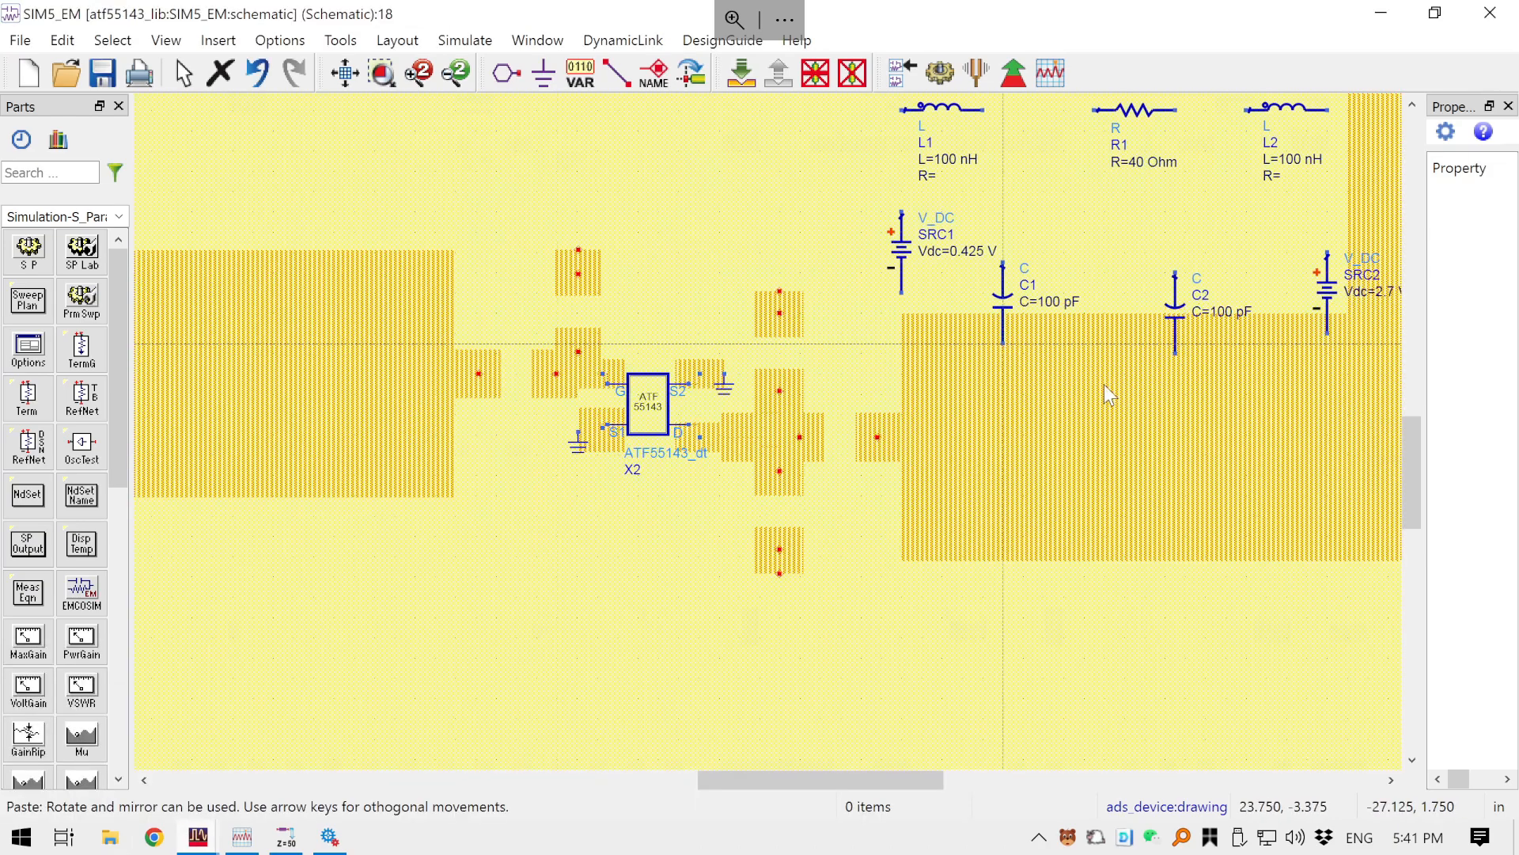
click(992, 323)
key(Escape)
- Move SRC1 above the gate-side bias pads and SRC2 above the drain-side bias pads
drag(986, 428, 1010, 514)
drag(909, 311, 559, 226)
click(912, 241)
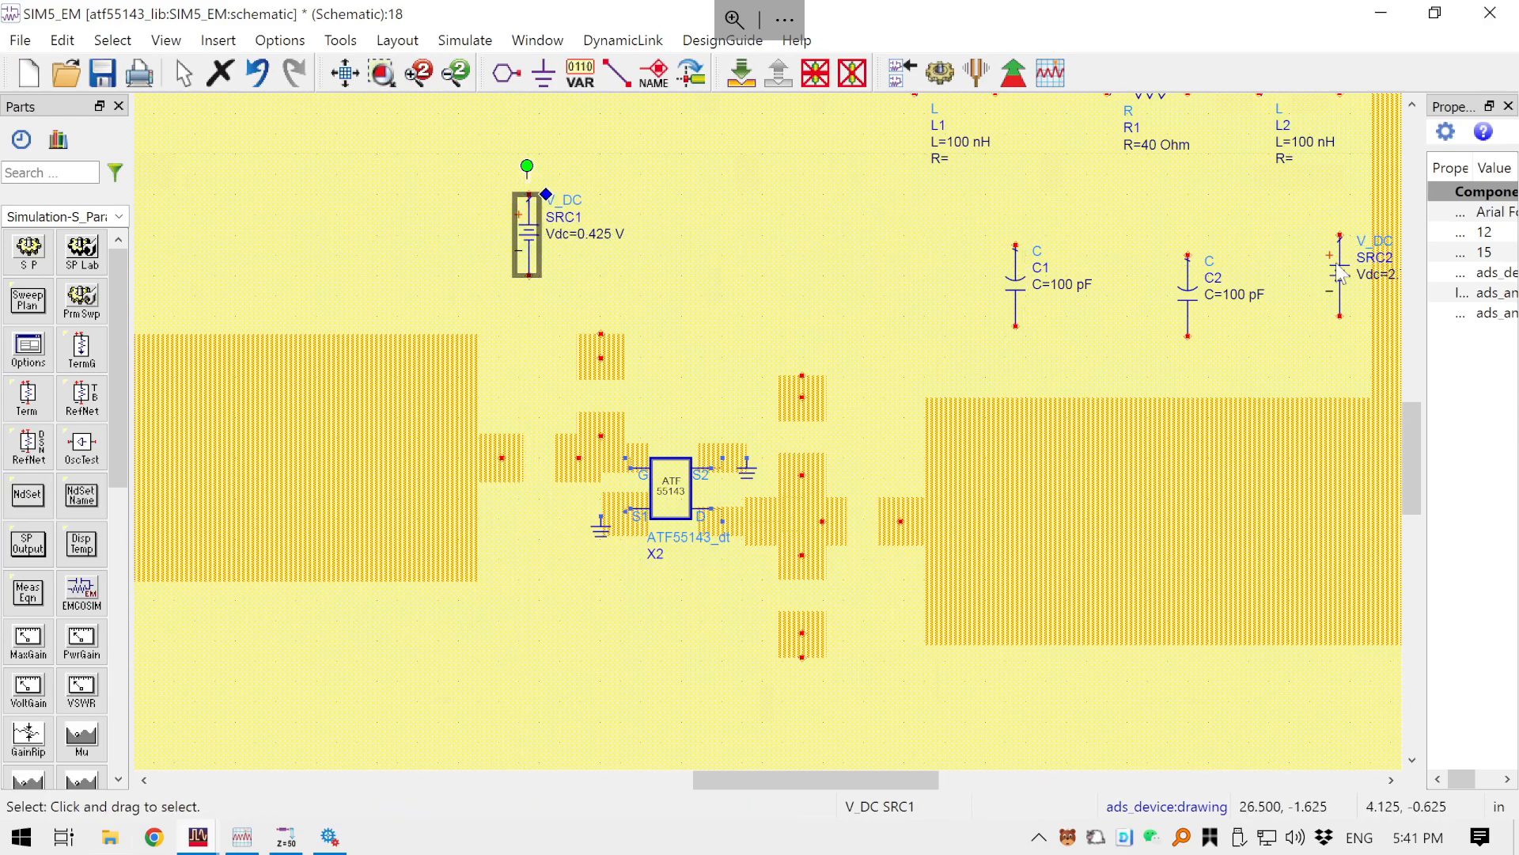
drag(1340, 273, 914, 296)
- Rotate inductors L1 and L2 to vertical and place each beside its bias pad gap, L1 on the gate side and L2 on the drain side
drag(930, 178, 551, 482)
scroll(933, 220, up, 1)
key(ctrl+r)
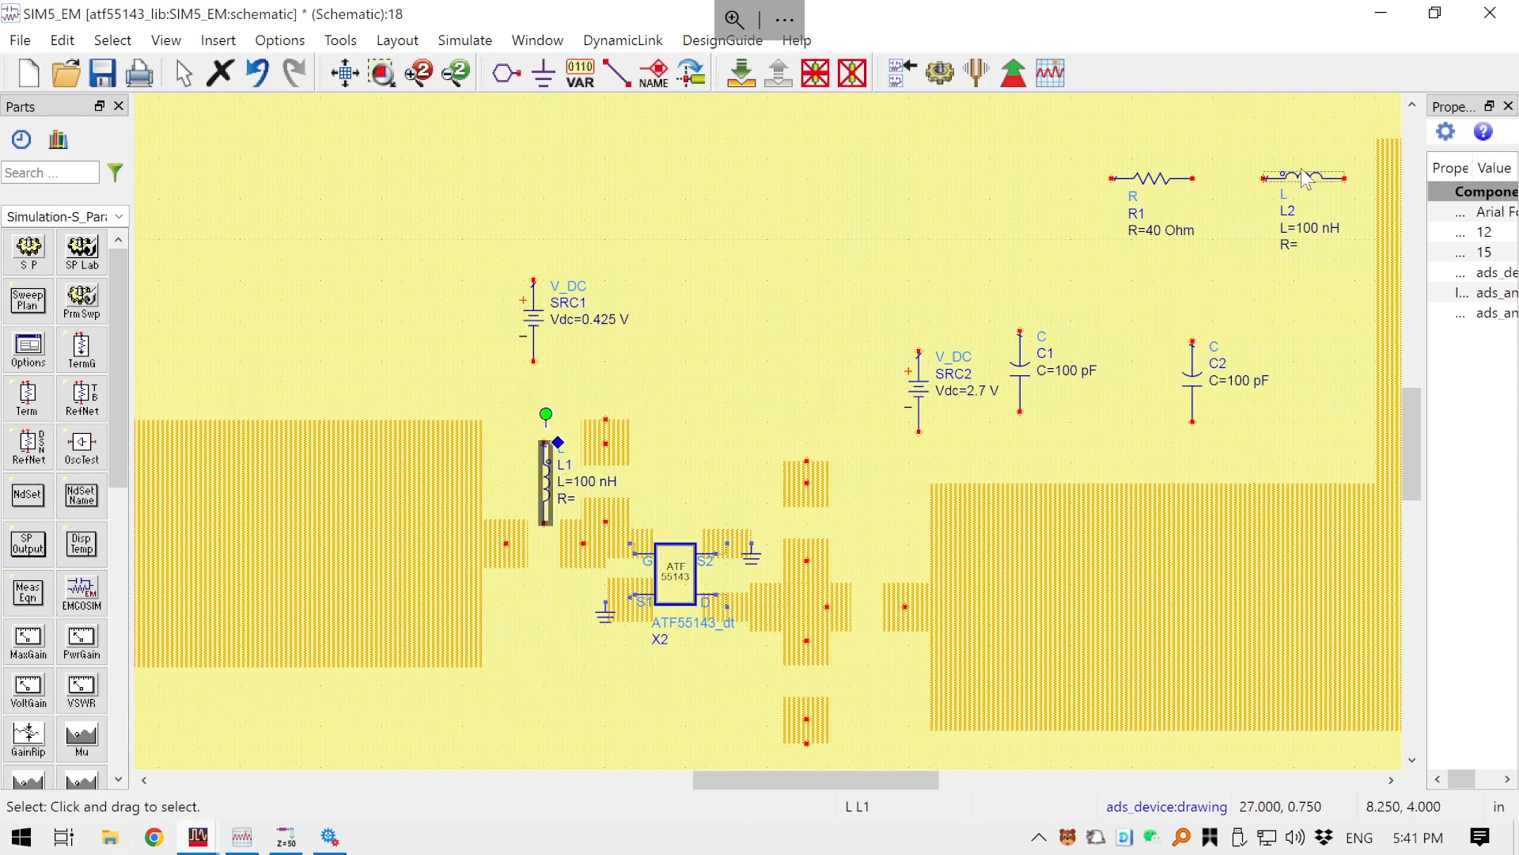
drag(1306, 179, 960, 566)
key(ctrl+r)
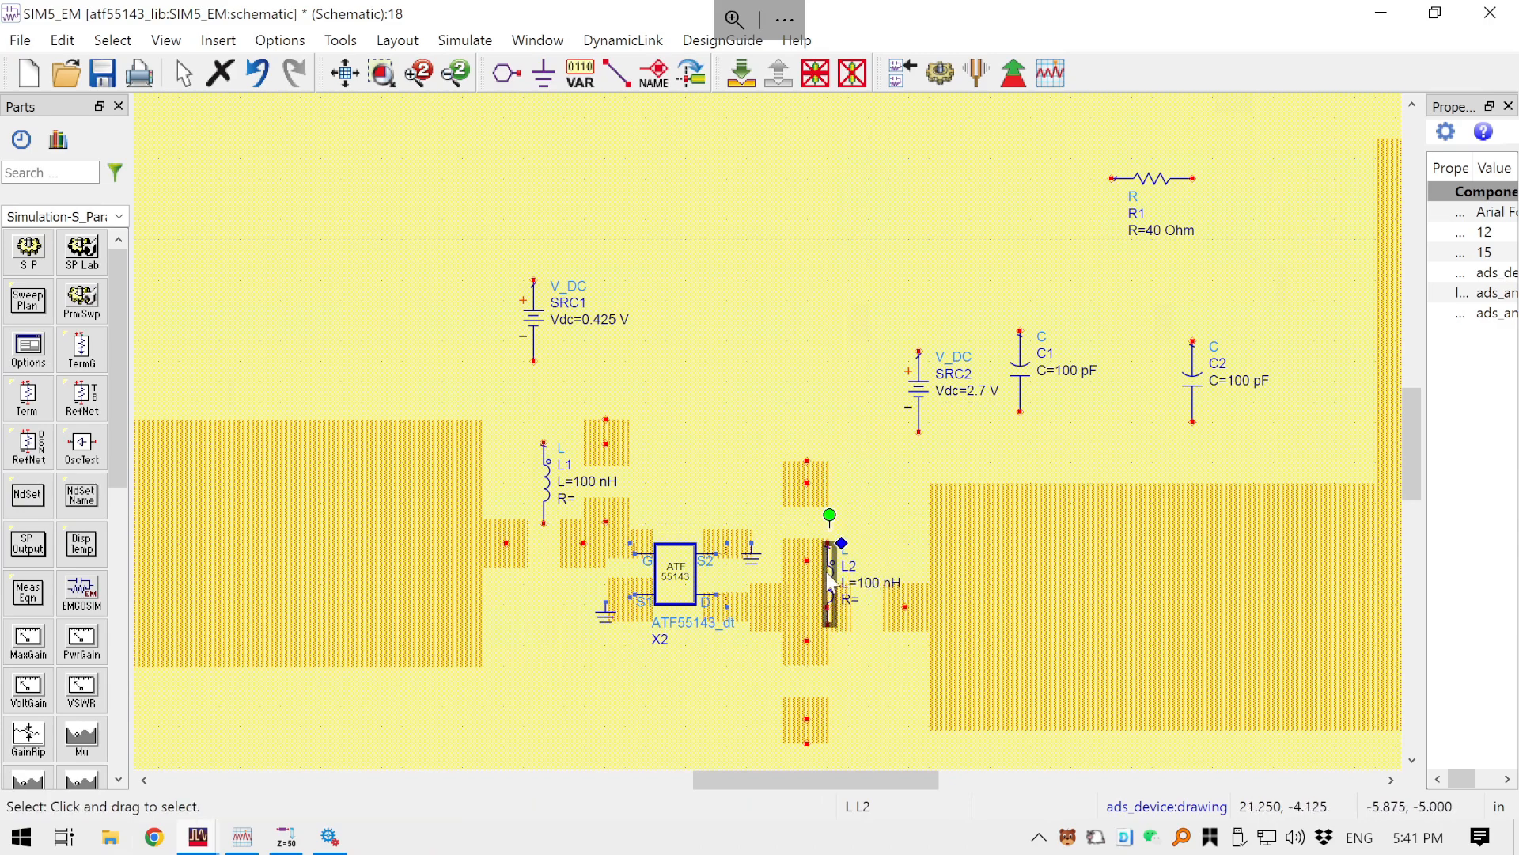
drag(829, 582, 849, 528)
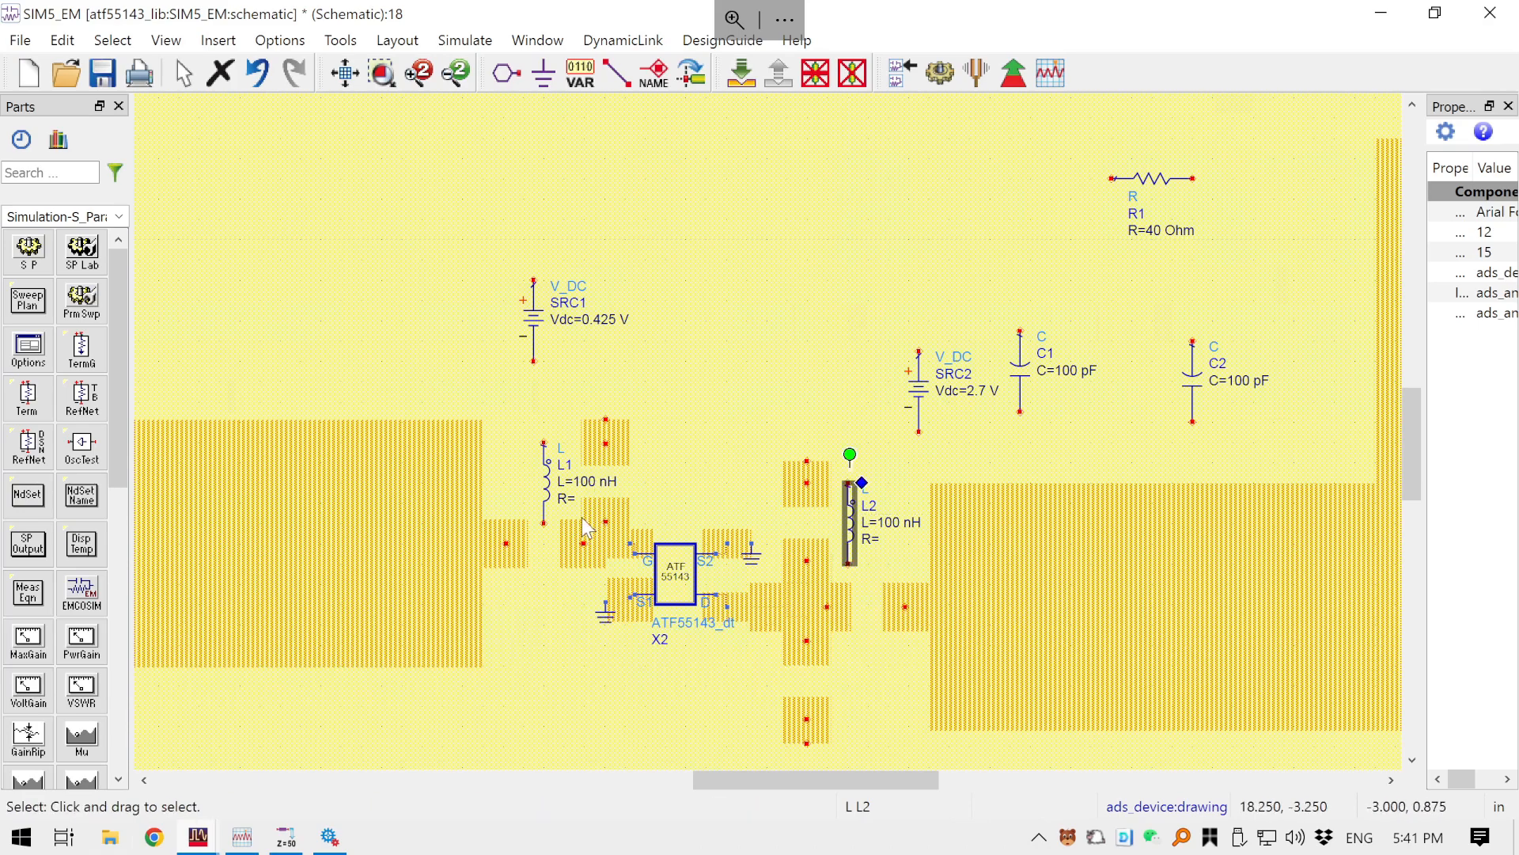
- Wire both ends of L1 and L2 to the facing pad pins across the gate and drain bias gaps
key(ctrl+w)
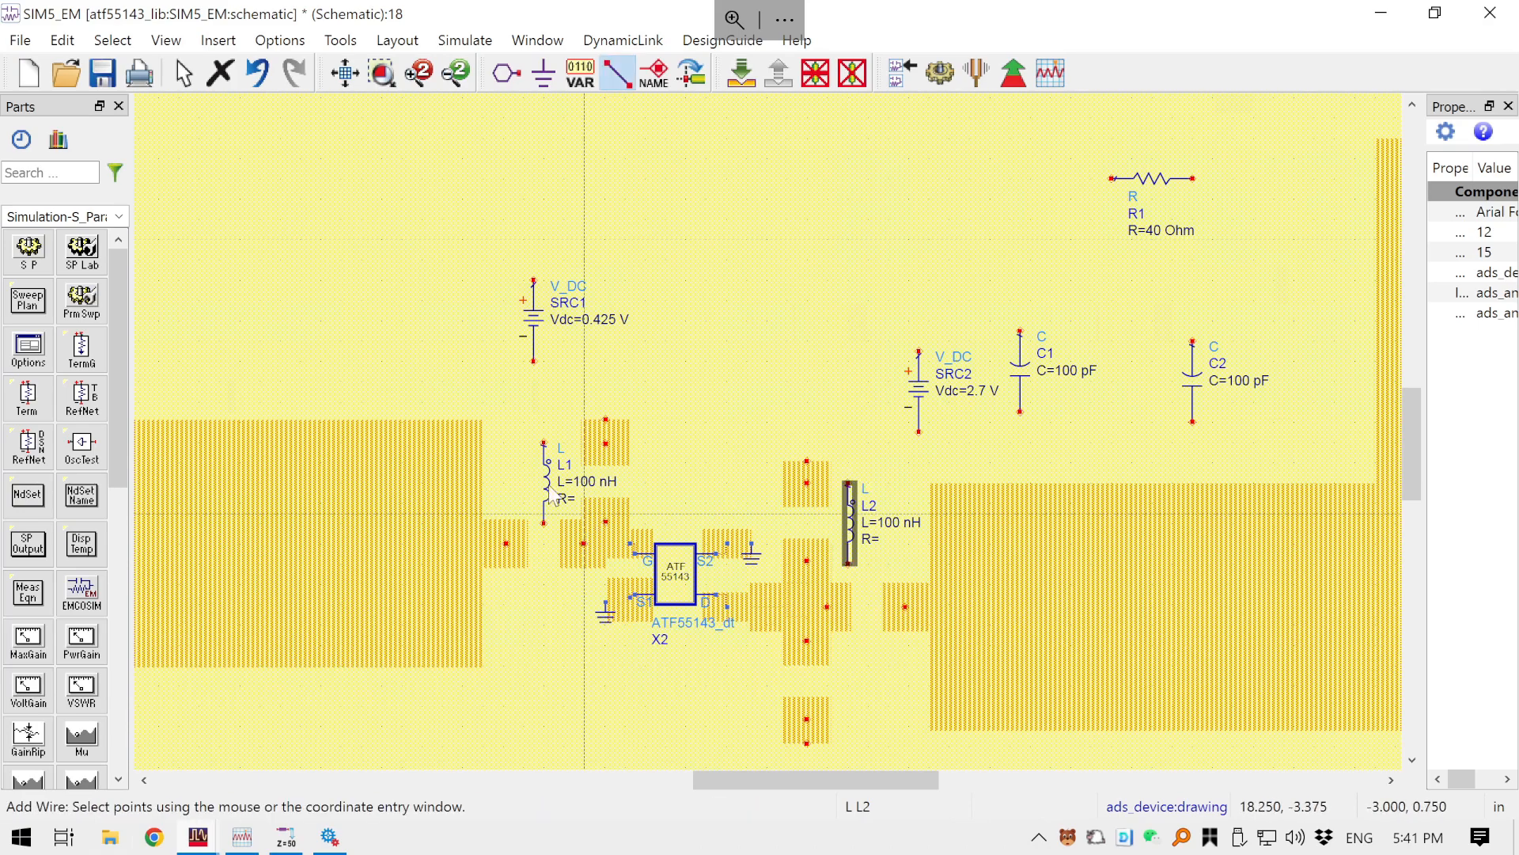
click(605, 443)
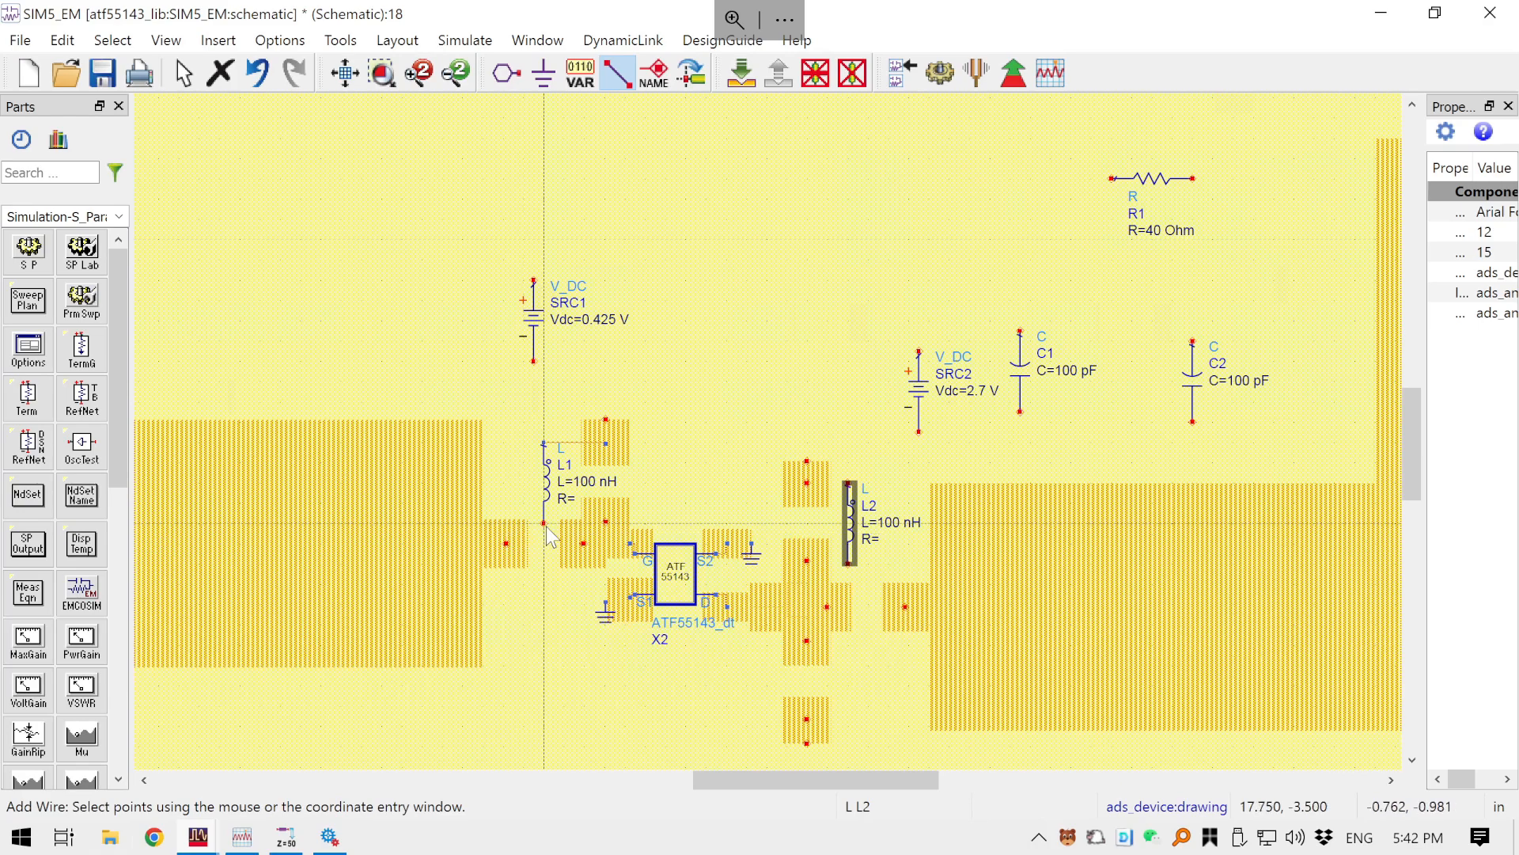
scroll(543, 536, up, 2)
click(707, 448)
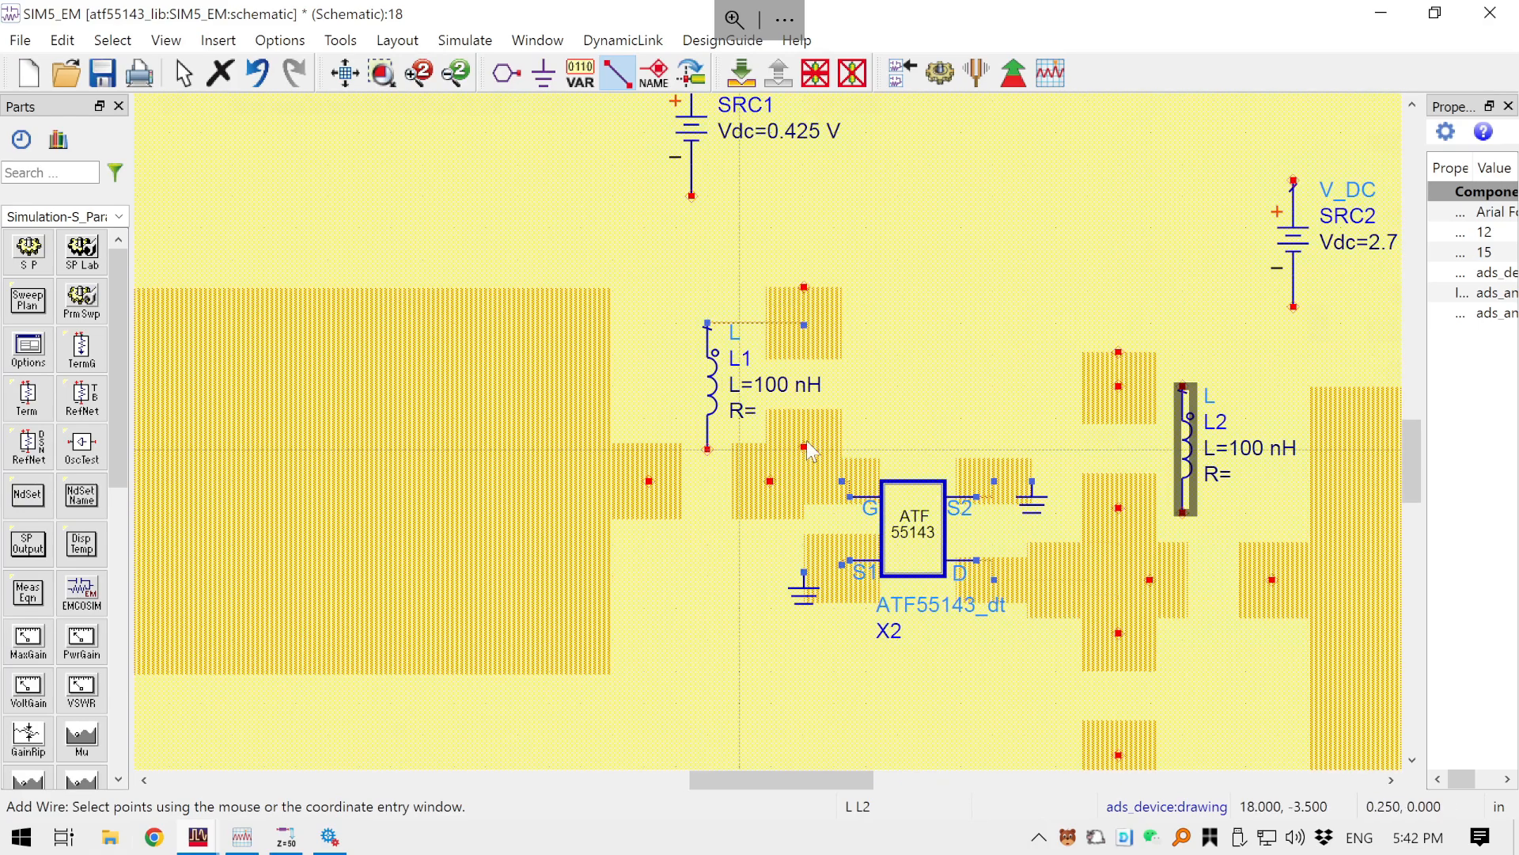
click(804, 448)
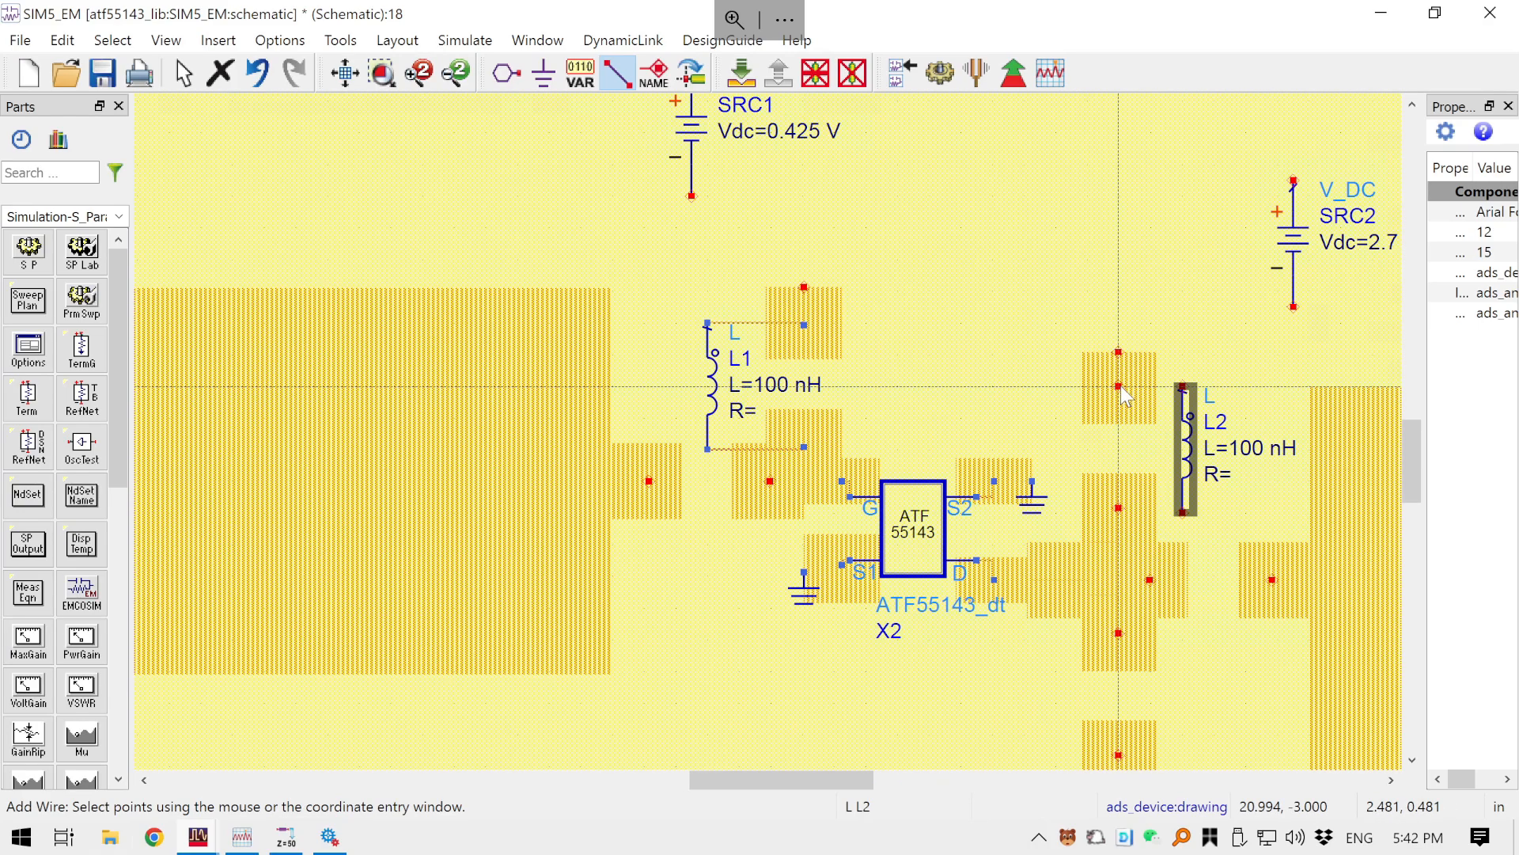
click(1184, 388)
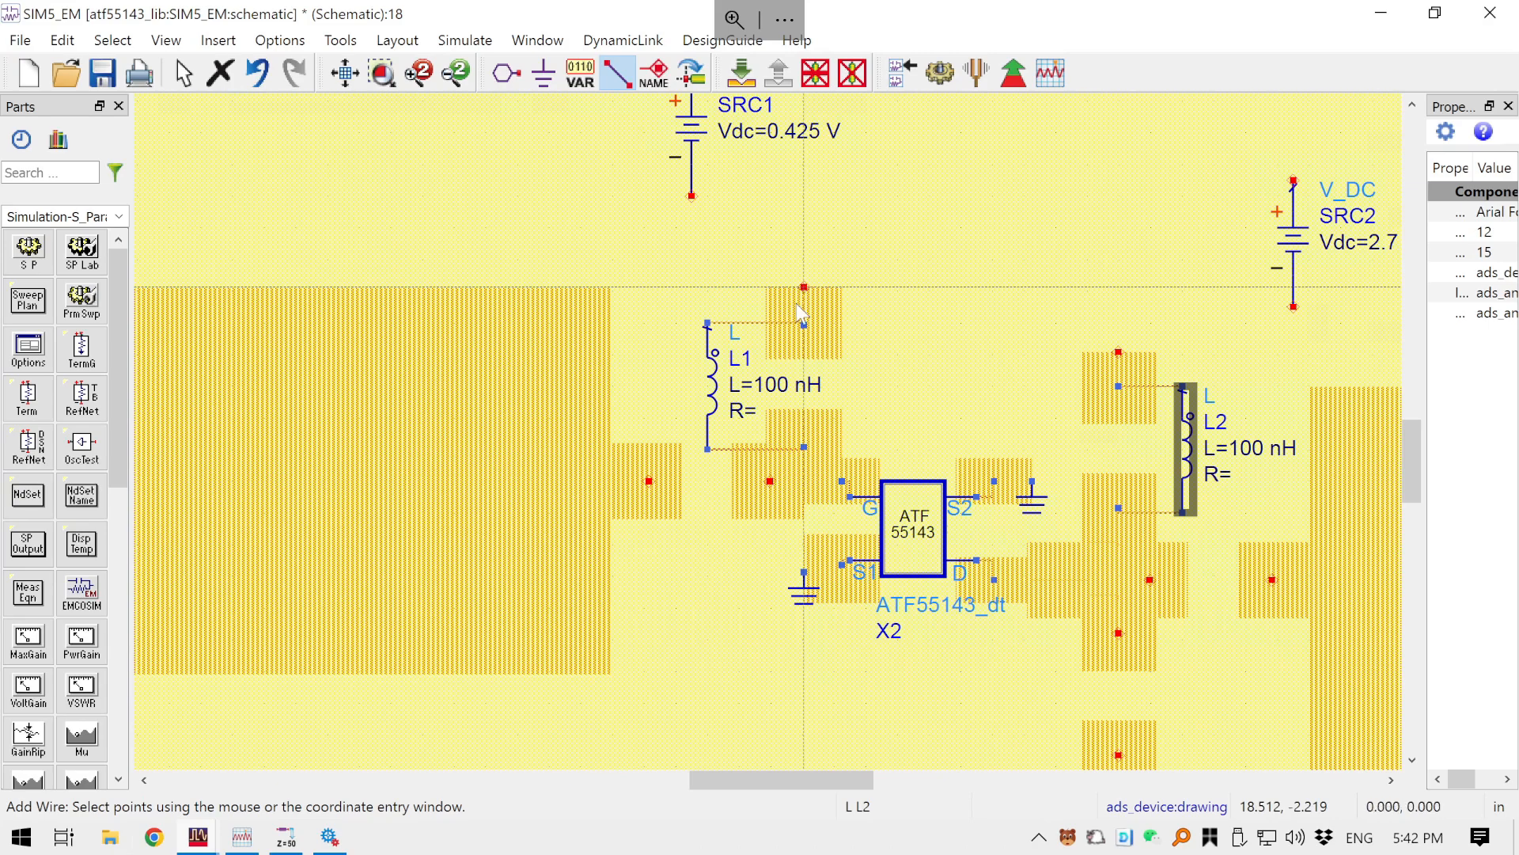
- Wire the positive terminals of SRC1 and SRC2 to the outer pins of the upper gate and drain bias pads
scroll(801, 273, down, 4)
scroll(743, 293, up, 4)
scroll(677, 514, down, 3)
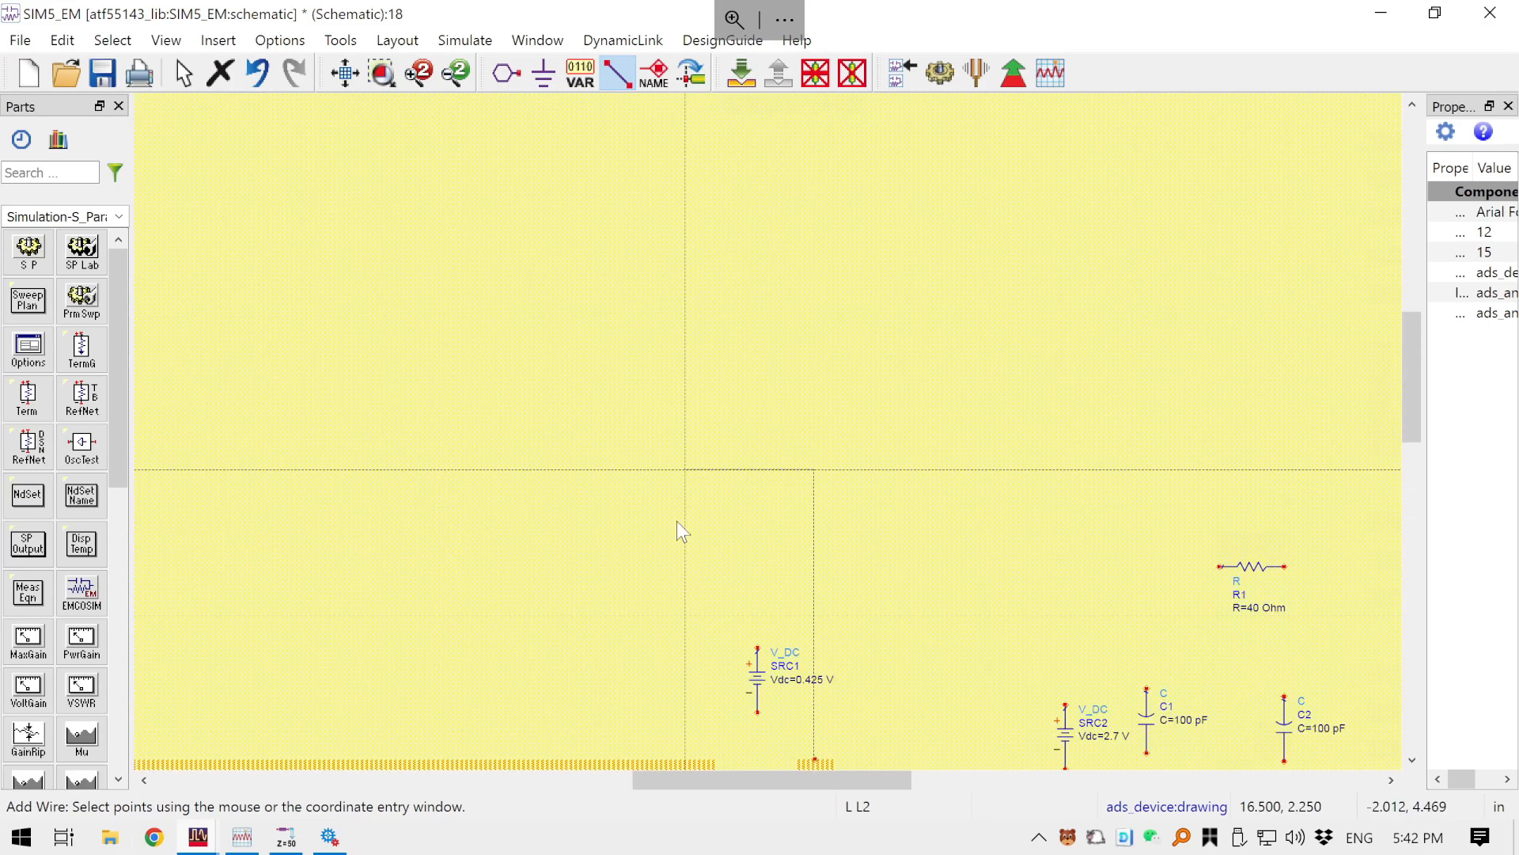
scroll(758, 632, up, 2)
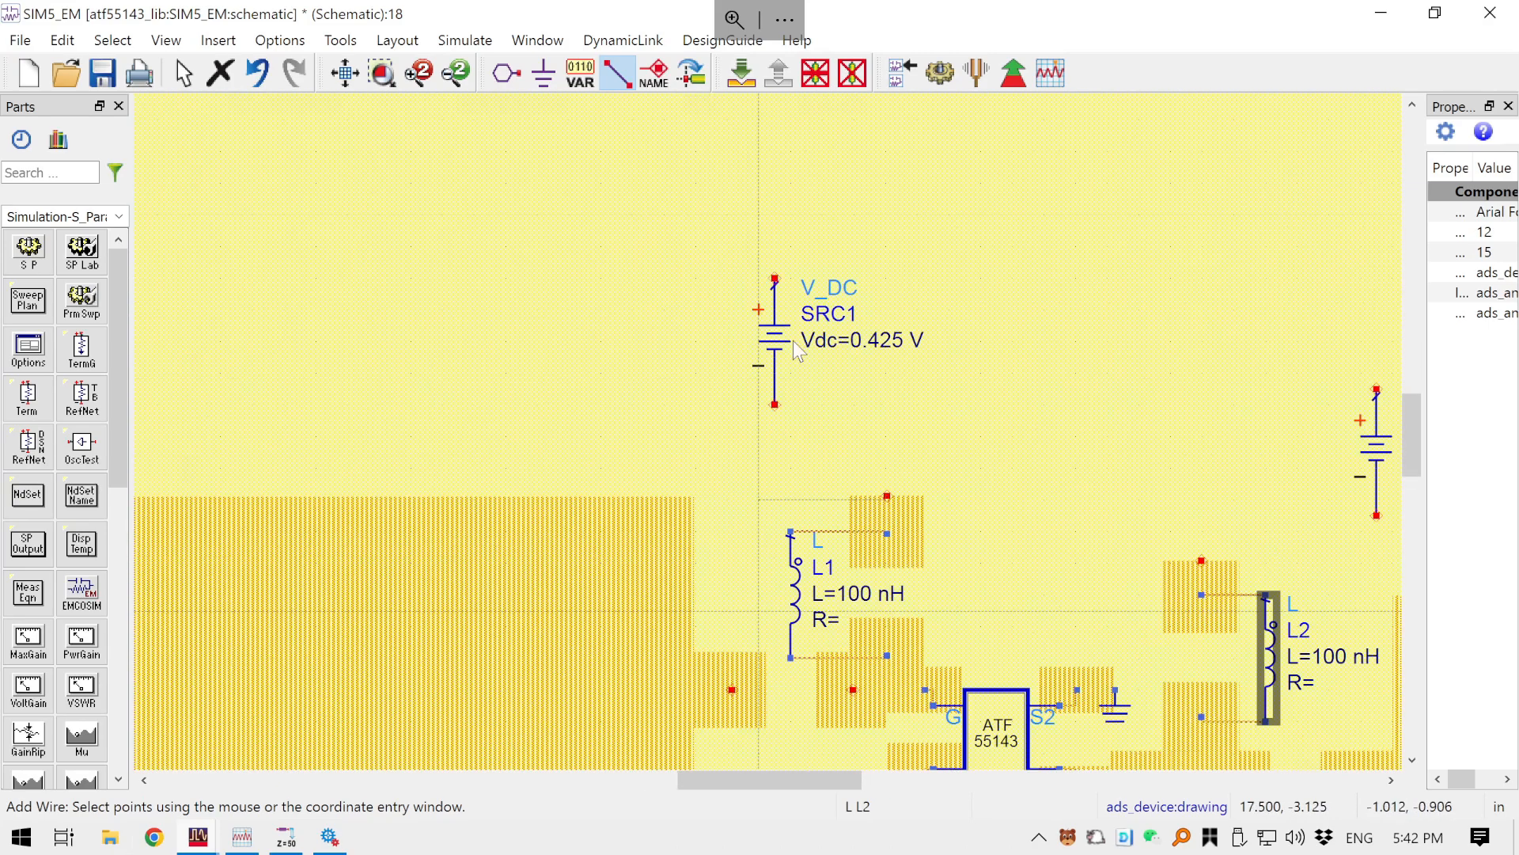
click(772, 217)
click(790, 292)
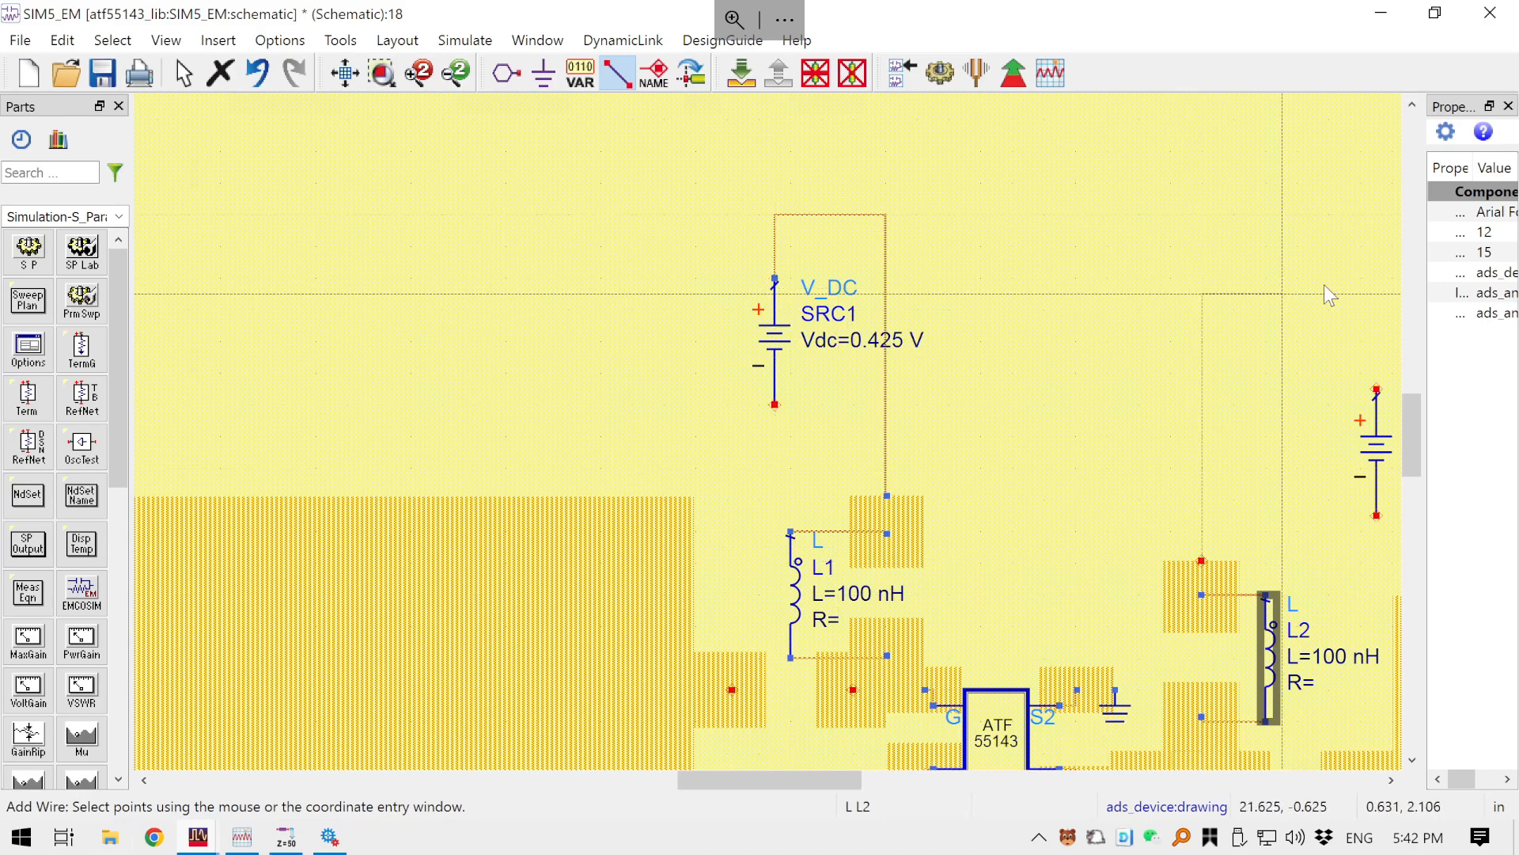
click(1361, 307)
click(1377, 389)
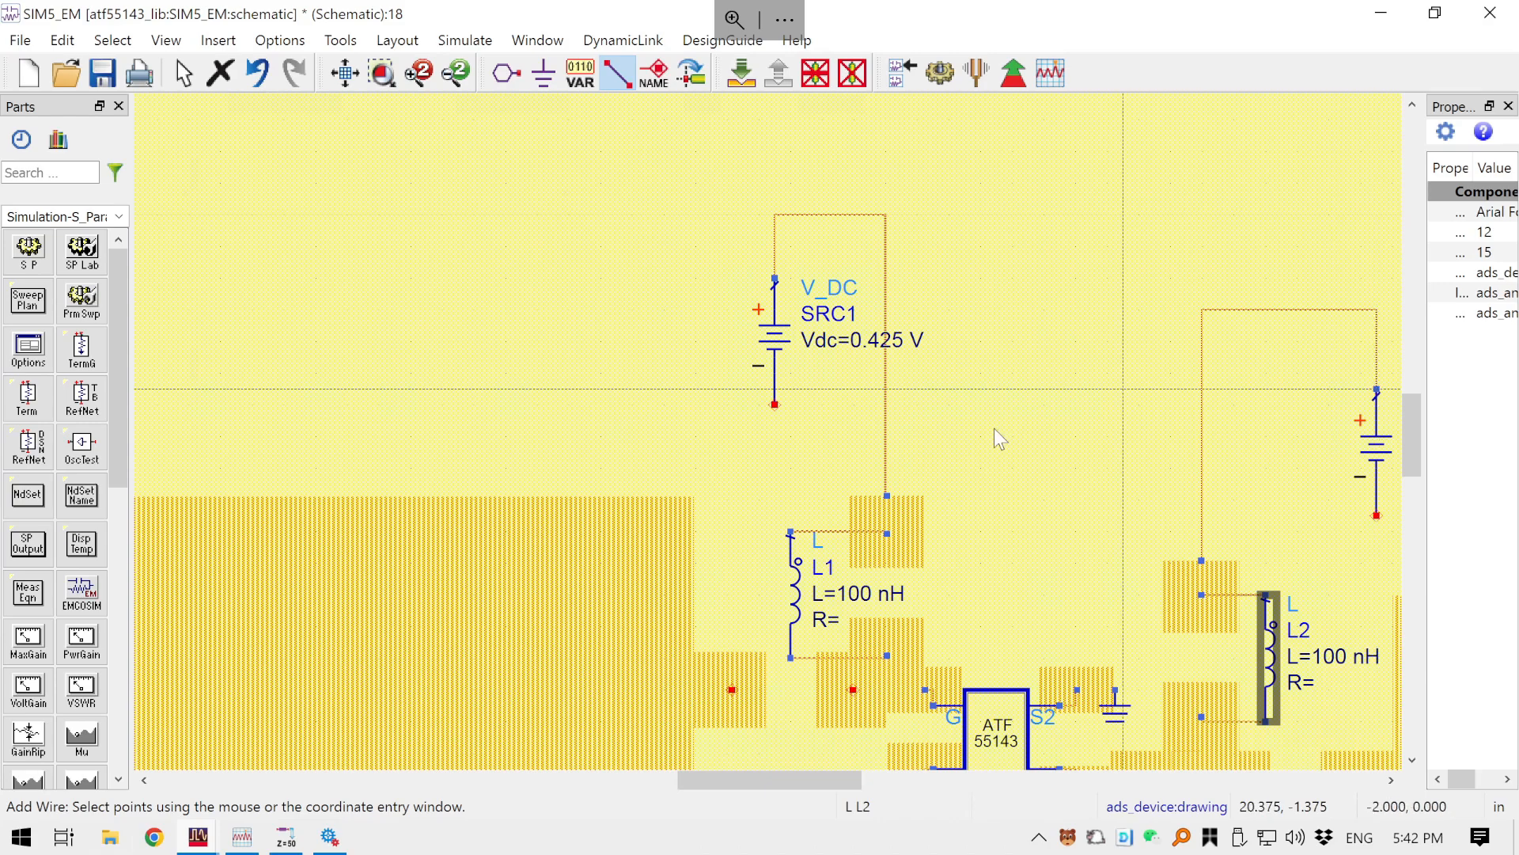
- Place ground symbols on the negative terminals of SRC1 and SRC2
click(544, 72)
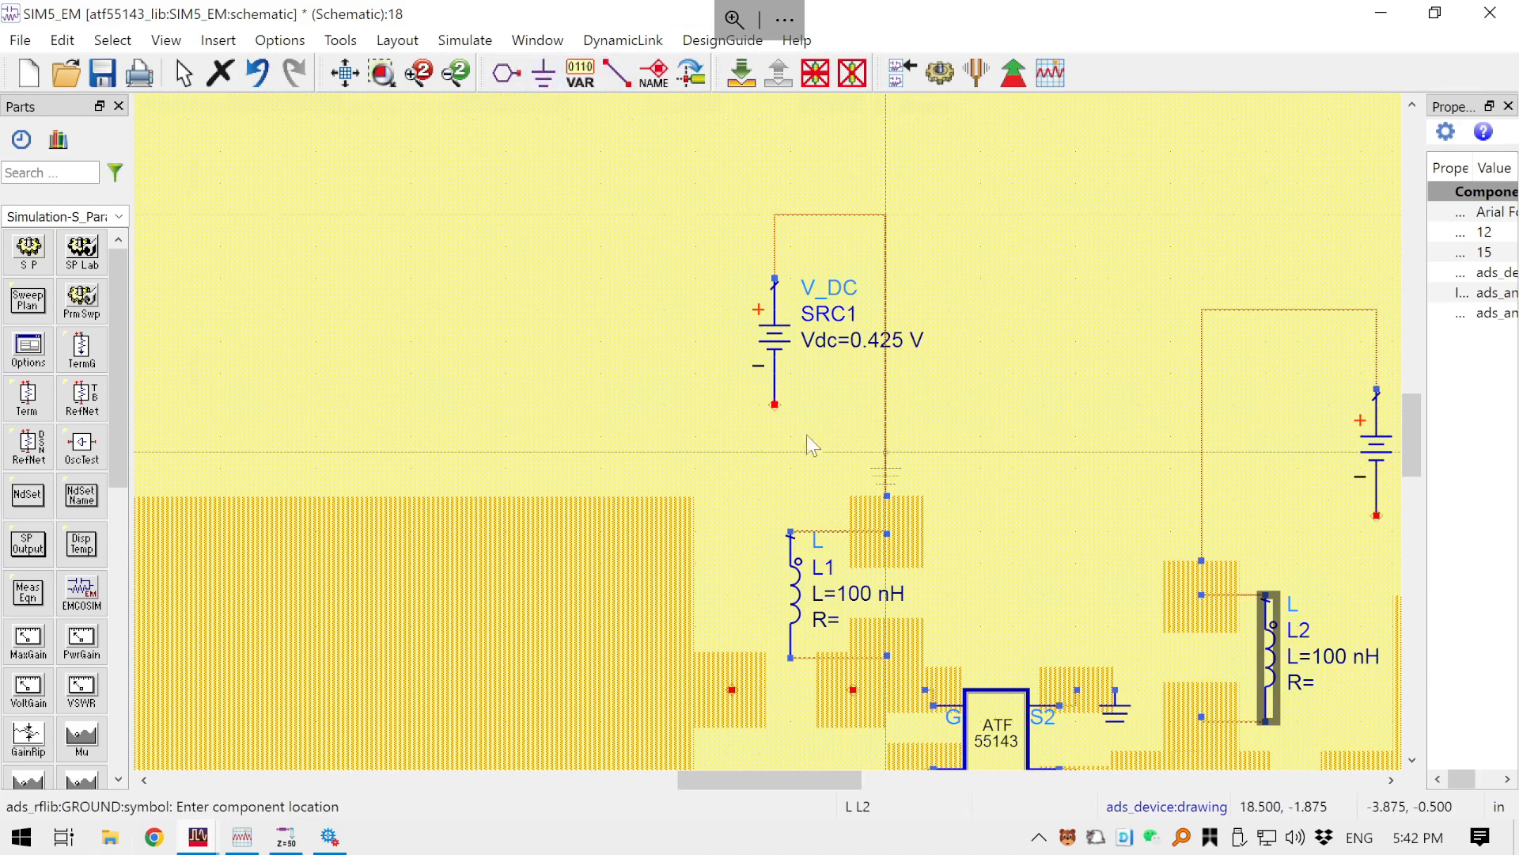
click(775, 405)
right_click(864, 362)
drag(865, 362, 631, 318)
click(870, 363)
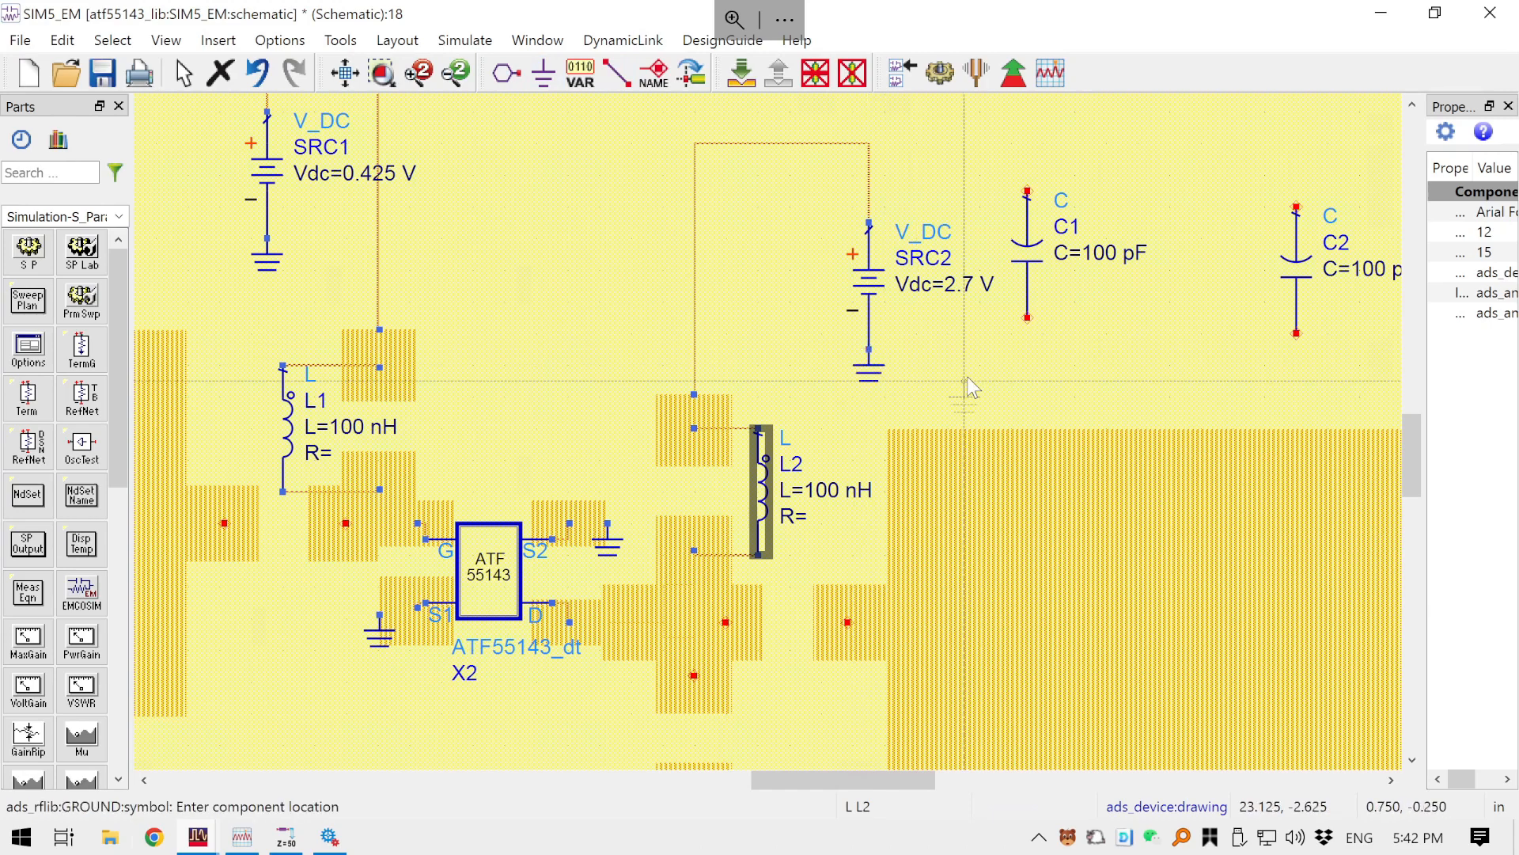
key(Escape)
- Rotate capacitors C1 and C2 to horizontal and place them below the input and output pad gaps
click(1028, 281)
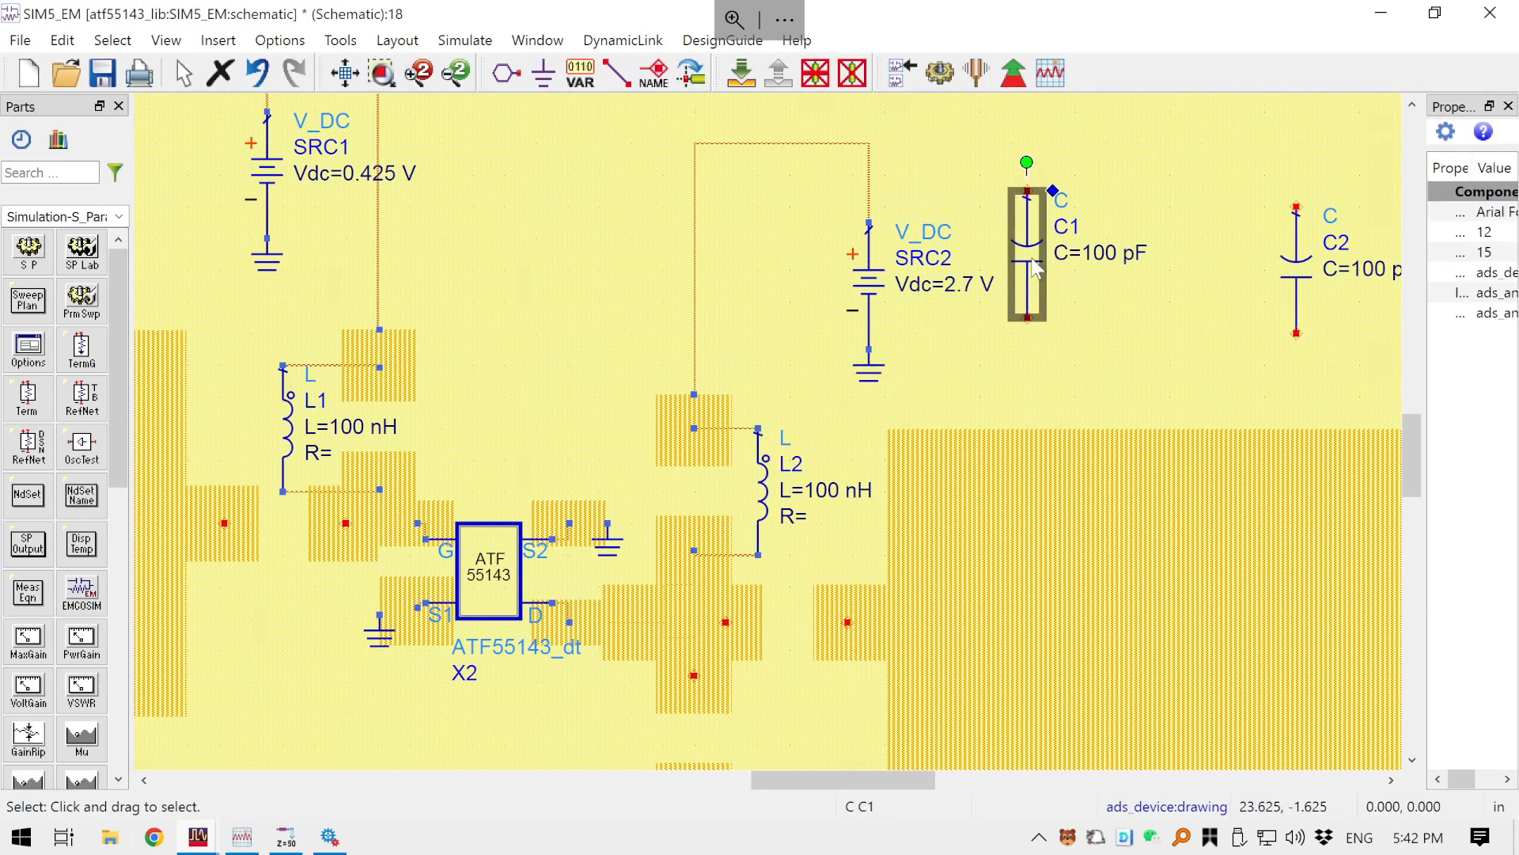
key(ctrl+r)
drag(975, 204, 194, 591)
click(1299, 282)
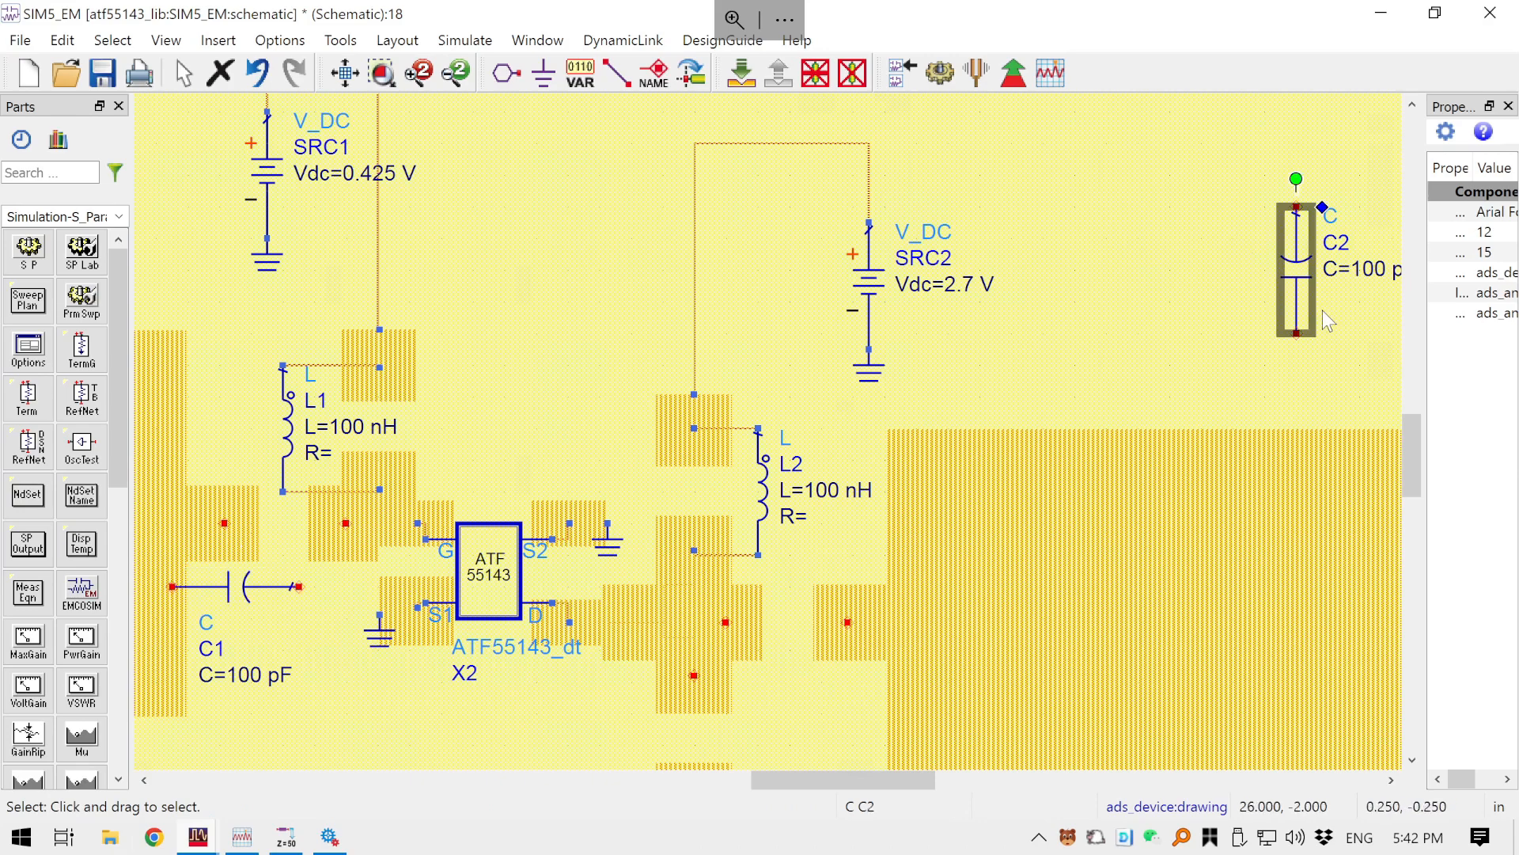
key(ctrl+r)
drag(1231, 226, 829, 709)
- Wire both ends of C2 and C1 to the facing pad pins across the output and input gaps, and save the schematic
key(ctrl+w)
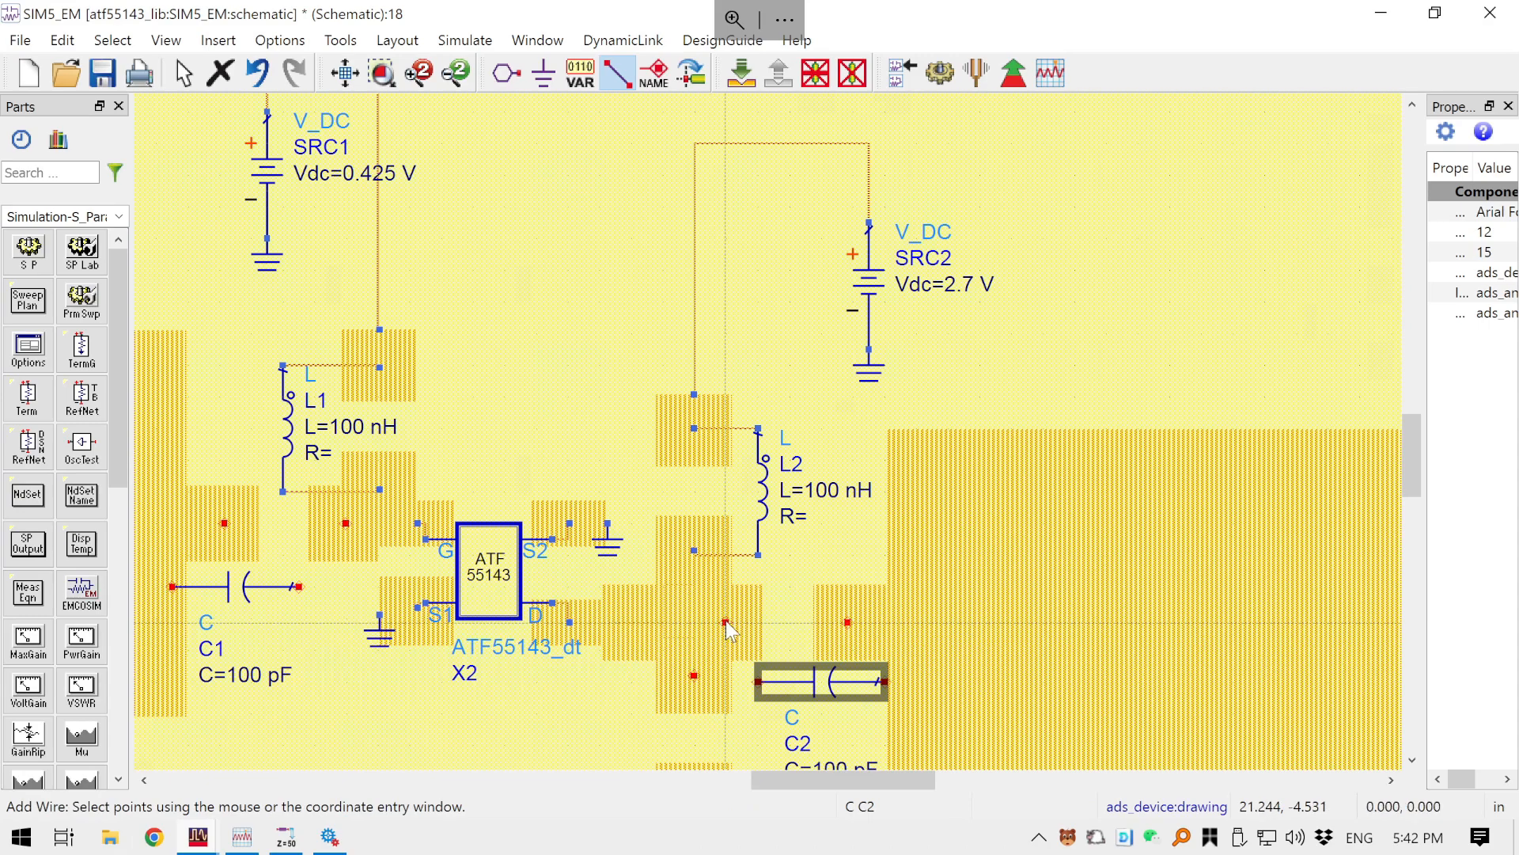
click(757, 684)
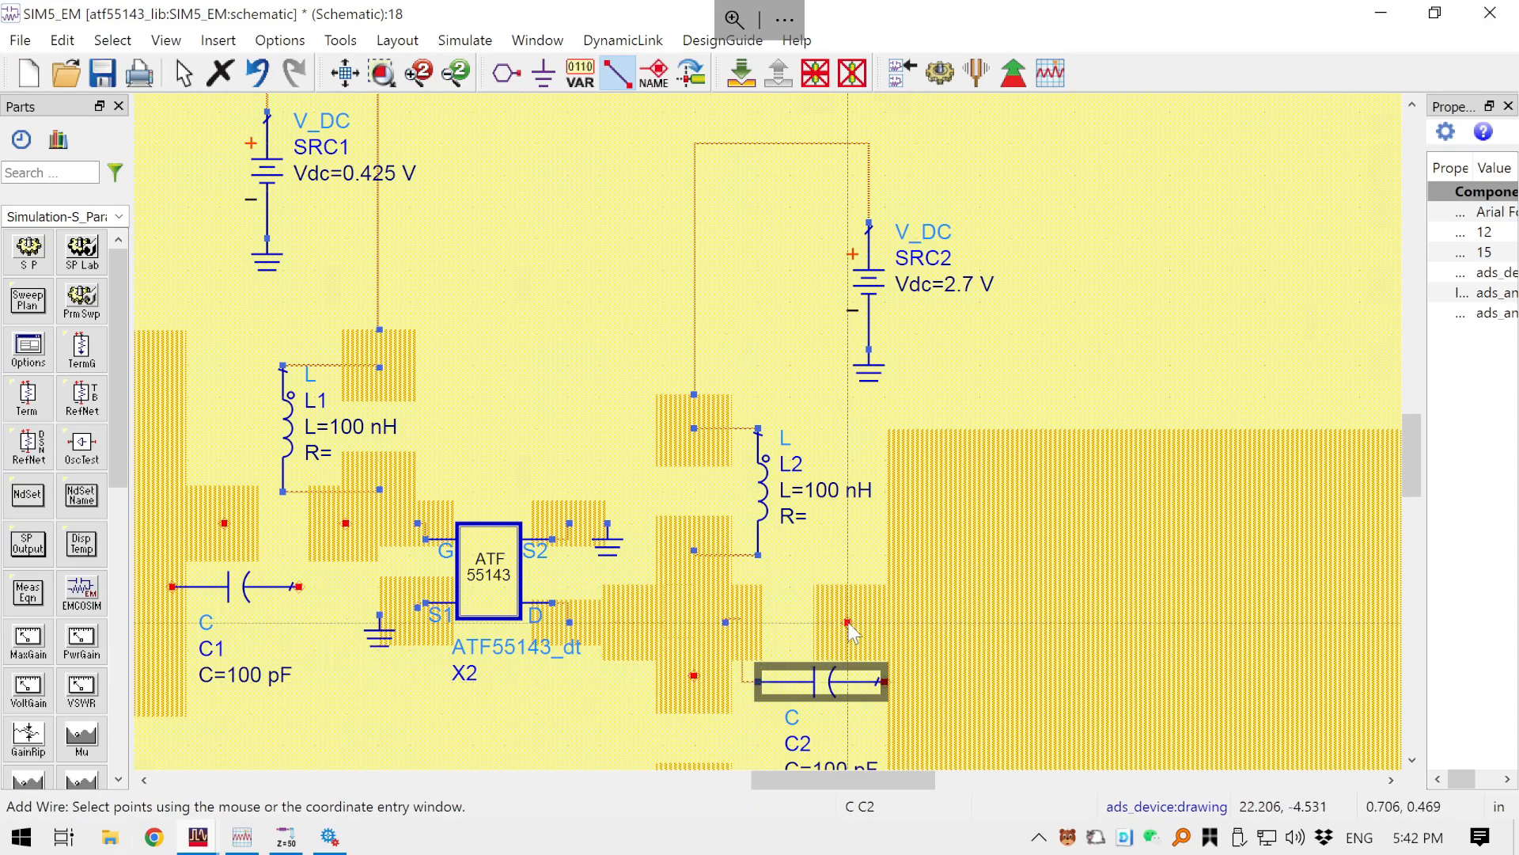
click(848, 623)
click(885, 682)
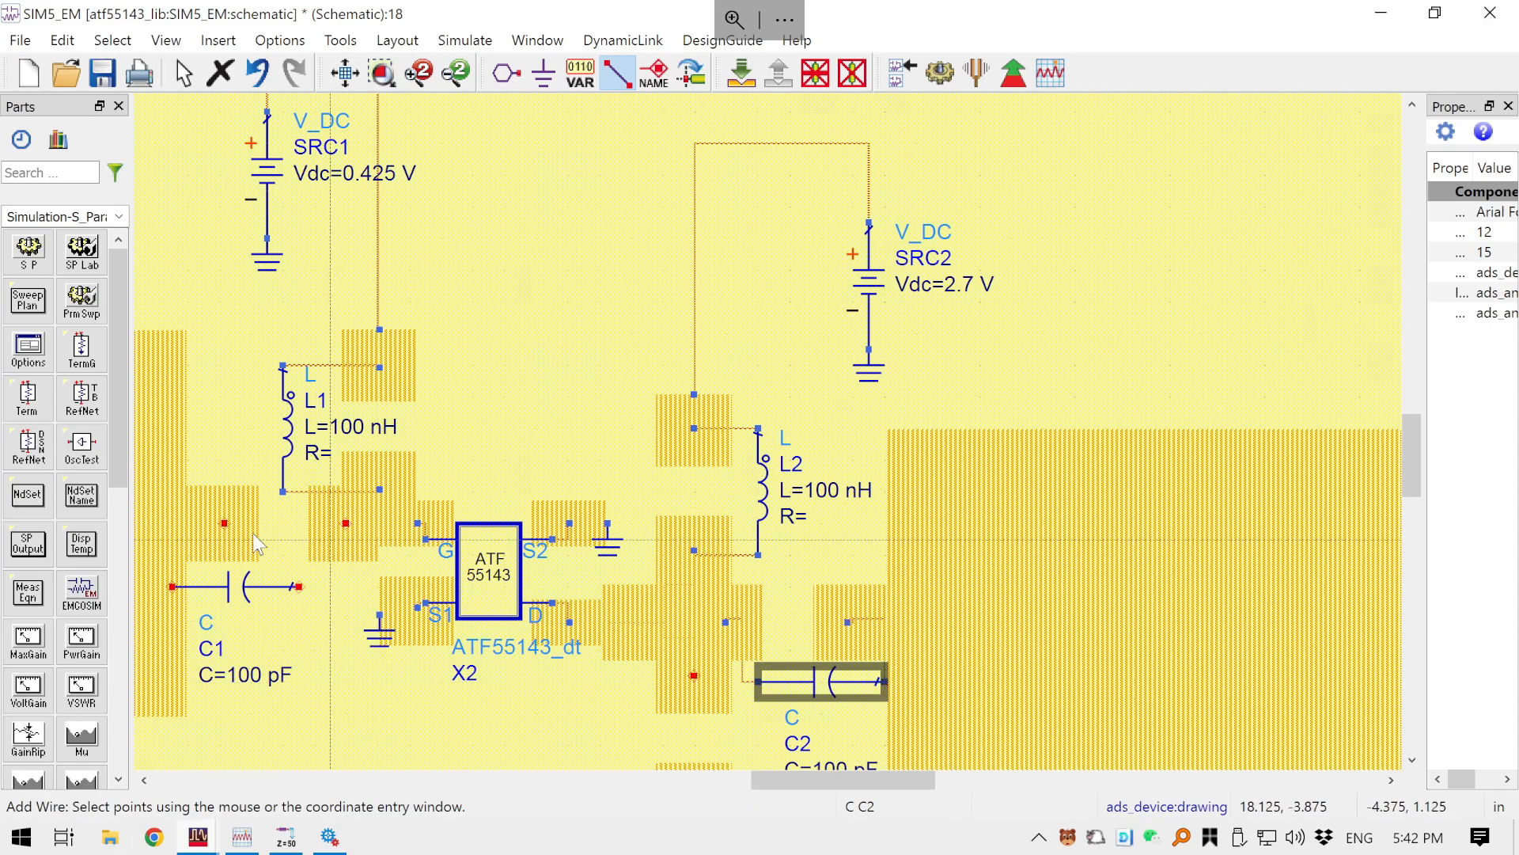
click(224, 523)
click(173, 587)
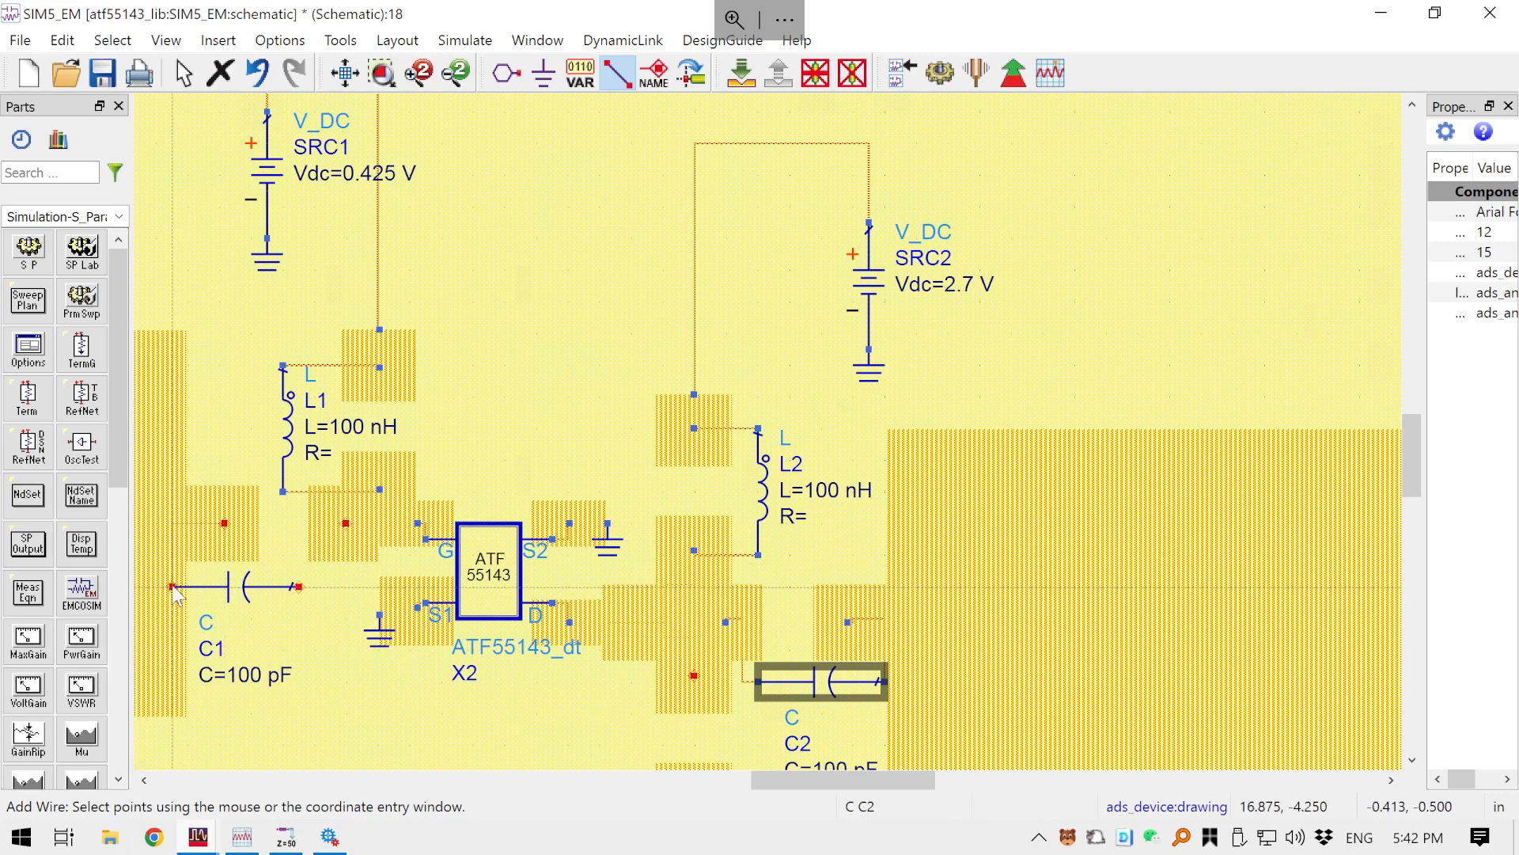
click(299, 586)
key(Escape)
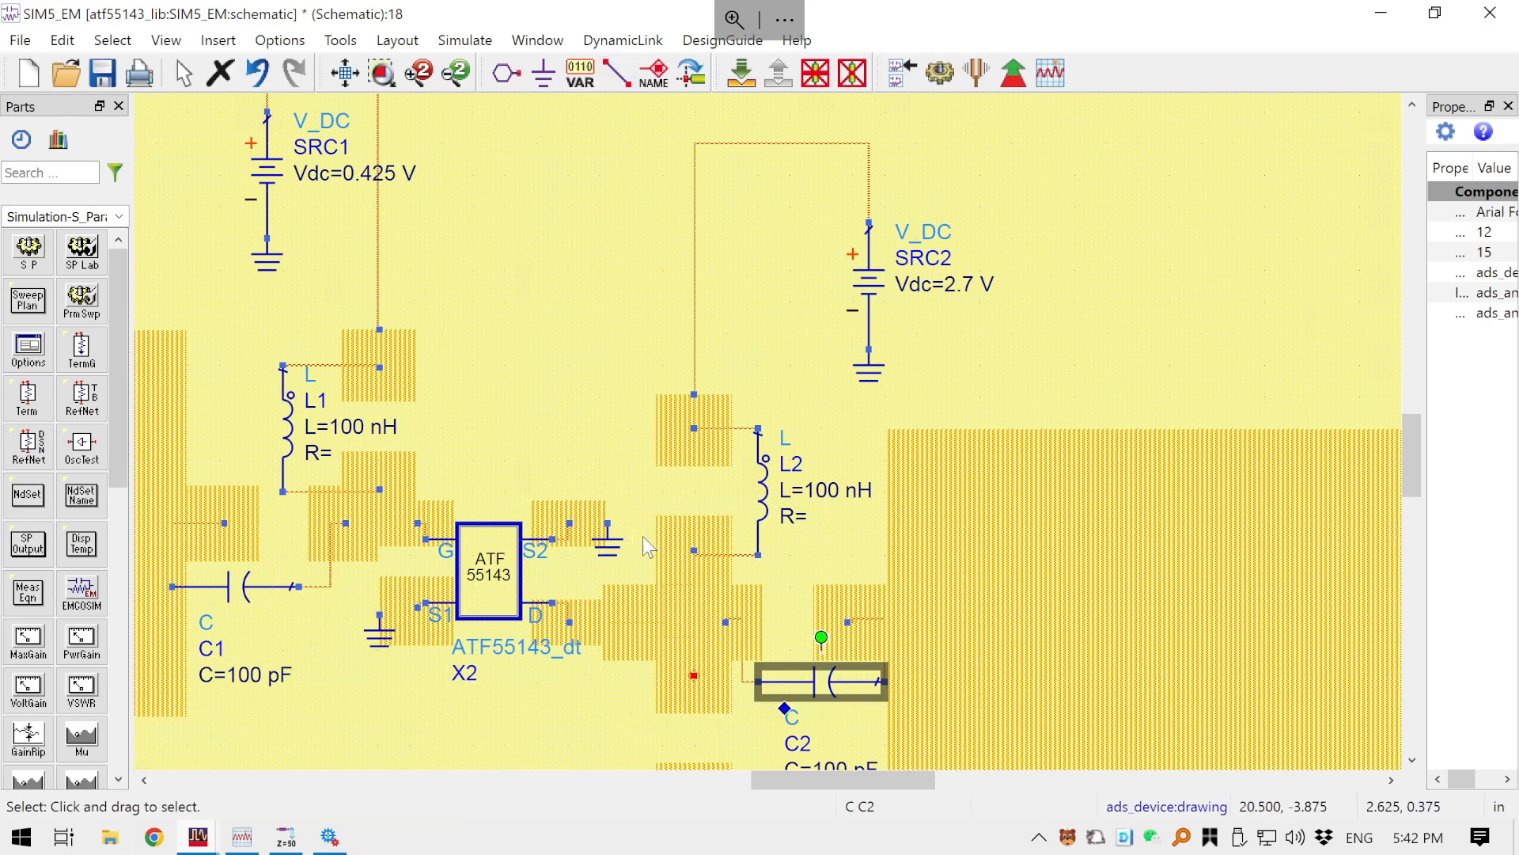
drag(921, 530, 1053, 442)
scroll(1027, 440, down, 1)
drag(1028, 387, 1119, 395)
key(ctrl+s)
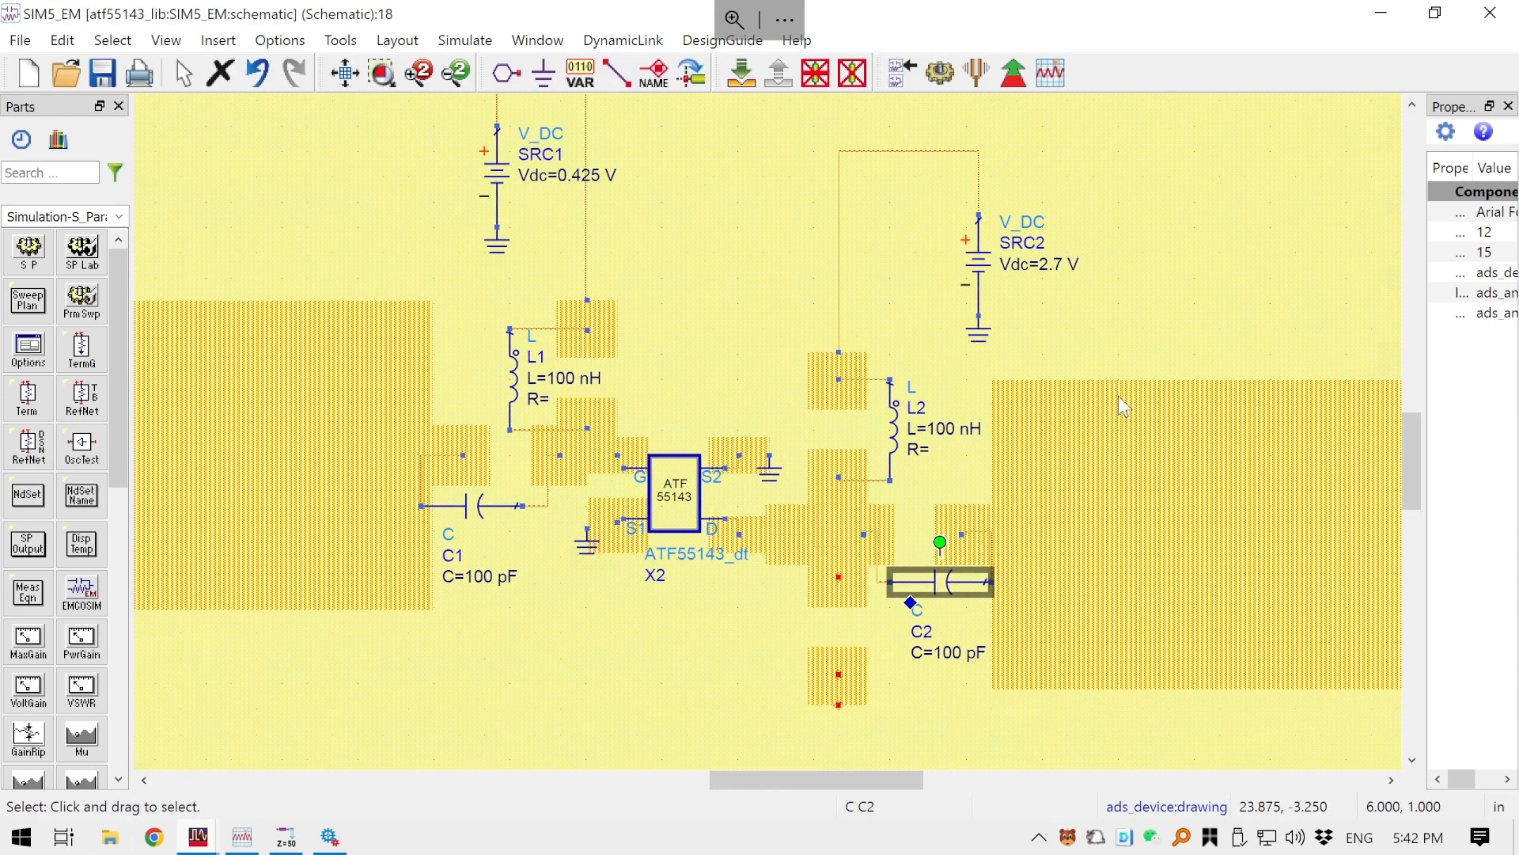
- Check R1's connection in the SP_NF_GainMatchK schematic, and place R1 vertically in SIM5_EM beside the gap below the drain pad
click(198, 837)
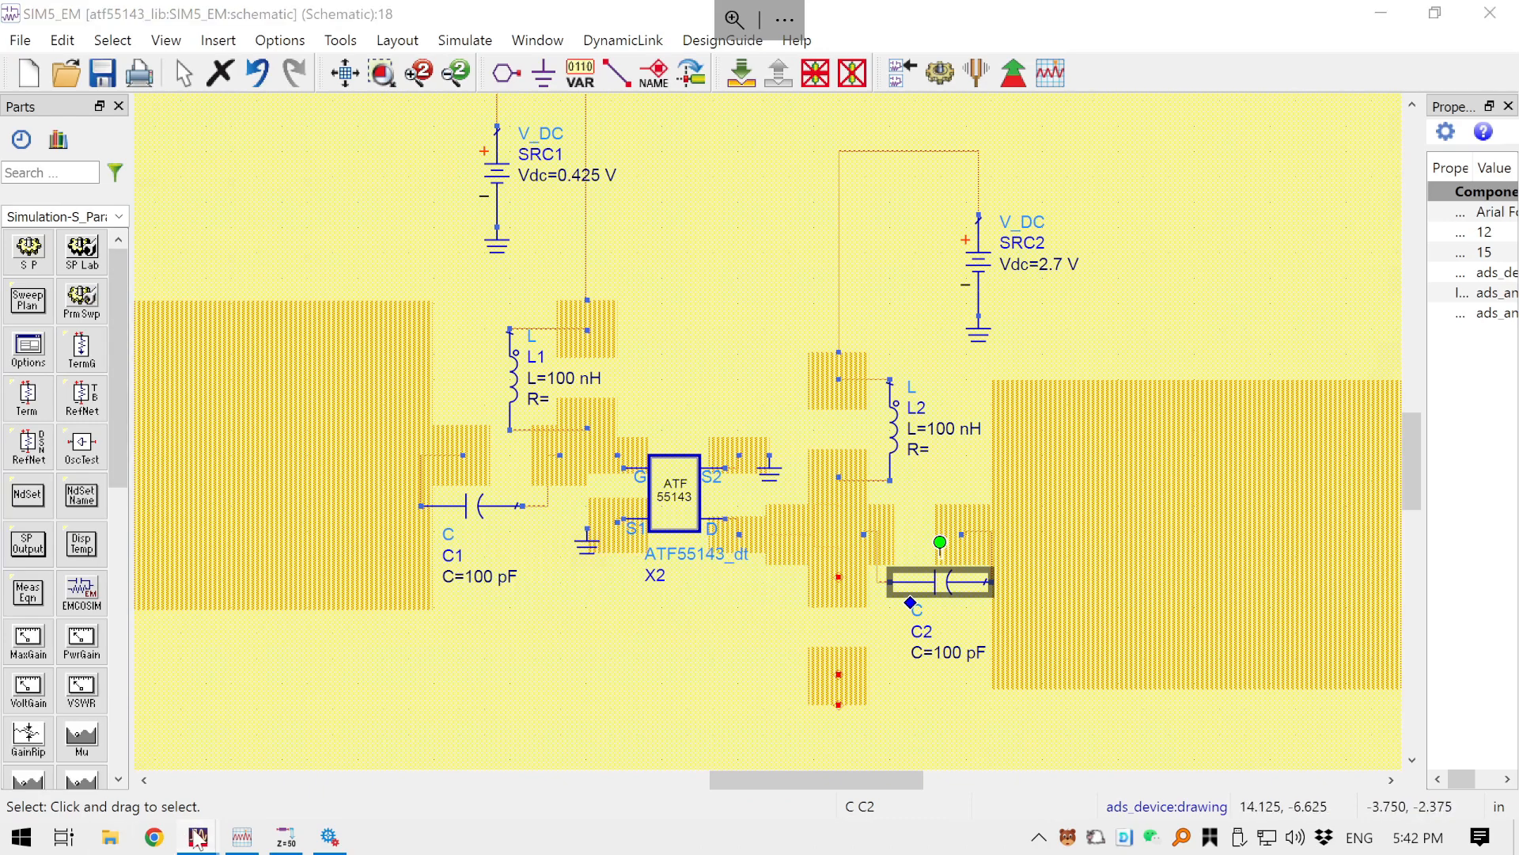
click(906, 770)
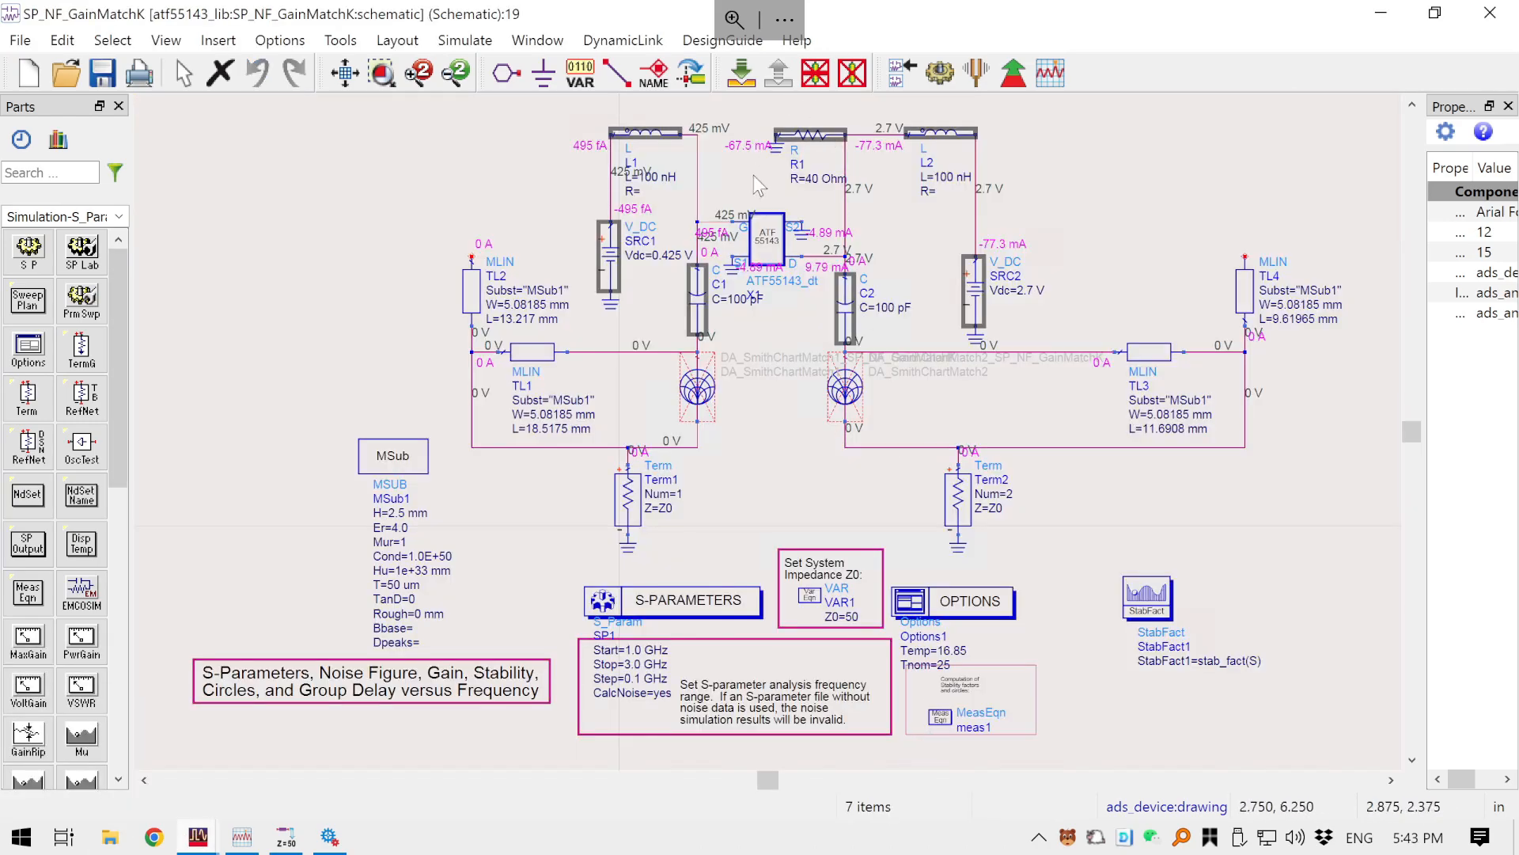
click(198, 837)
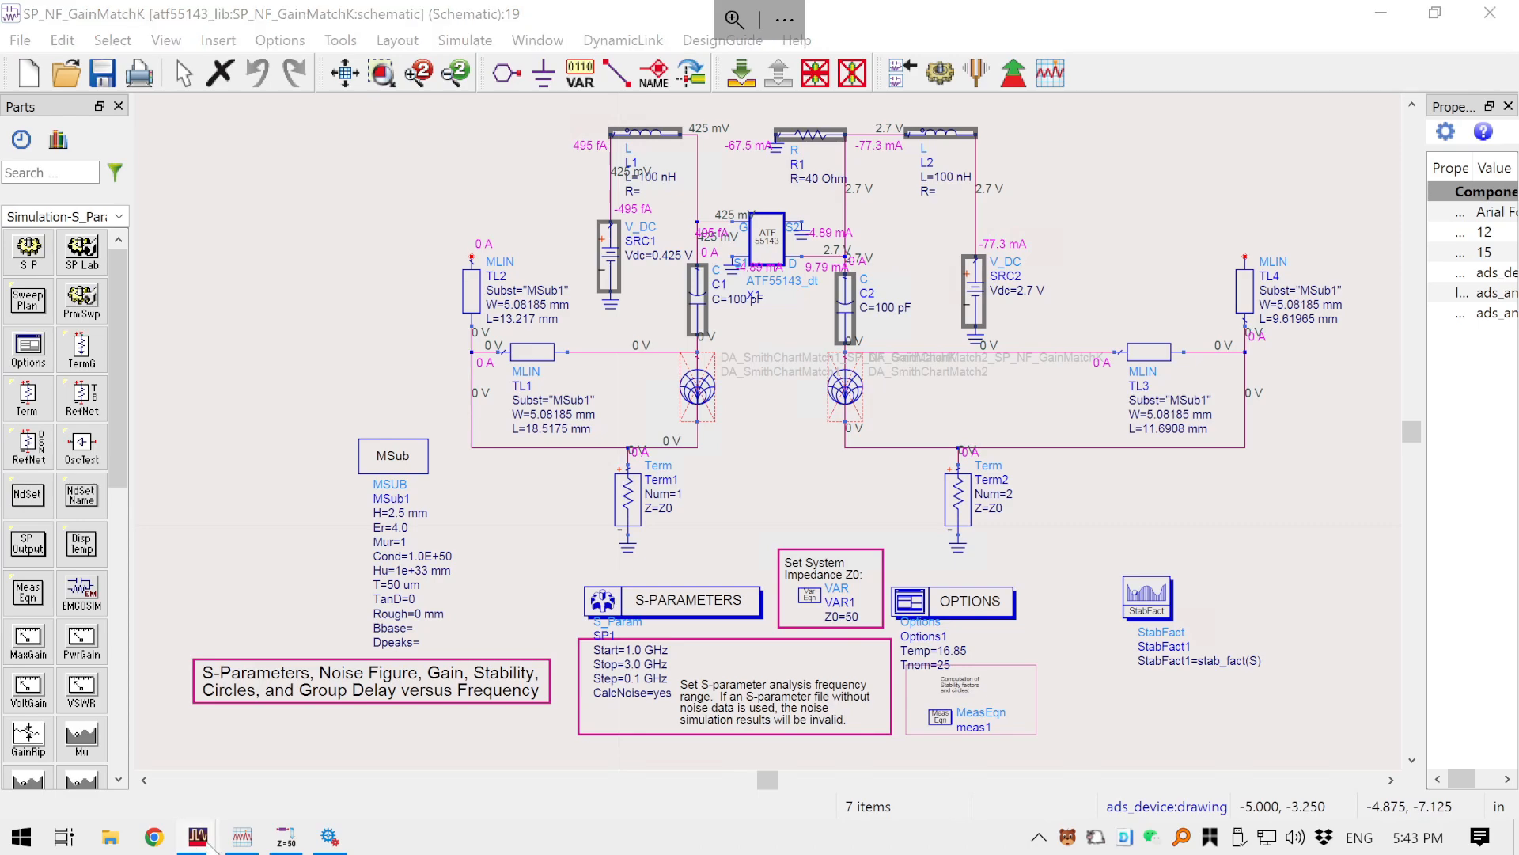
click(386, 744)
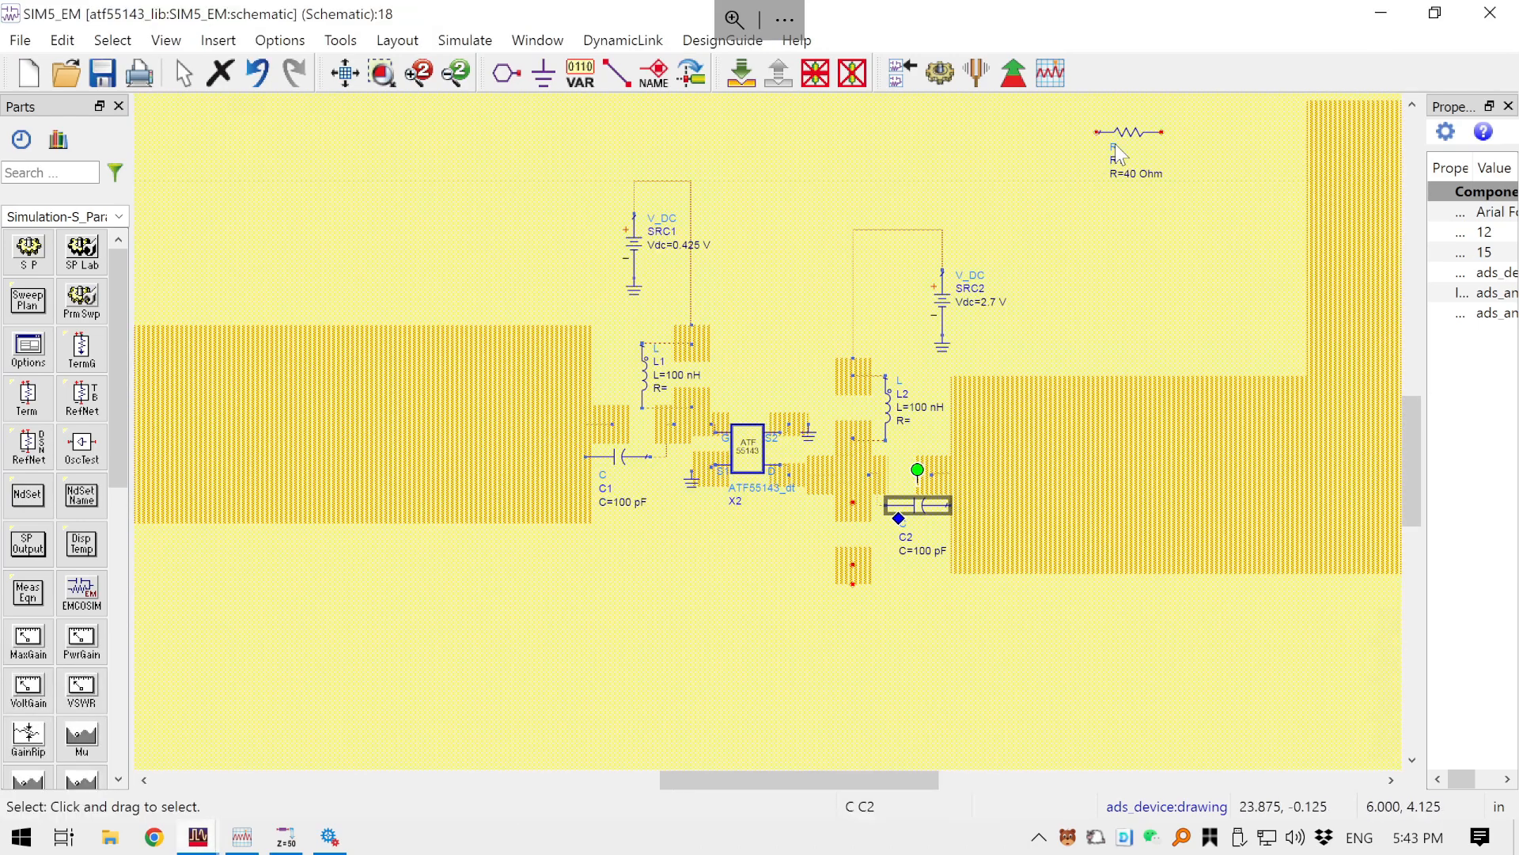
drag(1143, 136, 822, 539)
scroll(817, 532, up, 3)
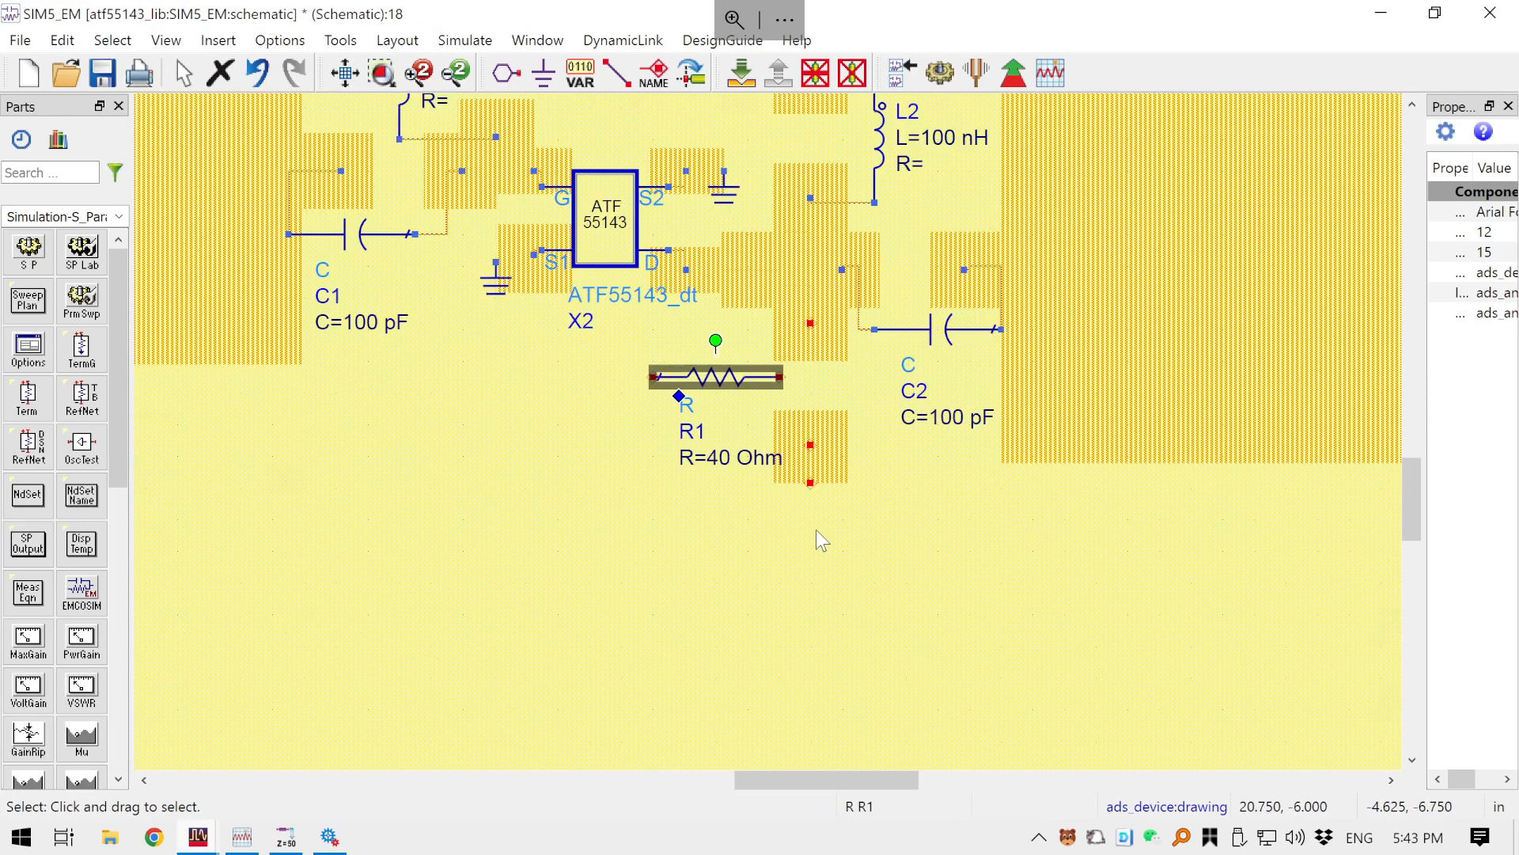
key(ctrl+r)
drag(656, 451, 733, 324)
- Wire both ends of R1 to the facing pad pins across the gap below the drain pad
key(ctrl+w)
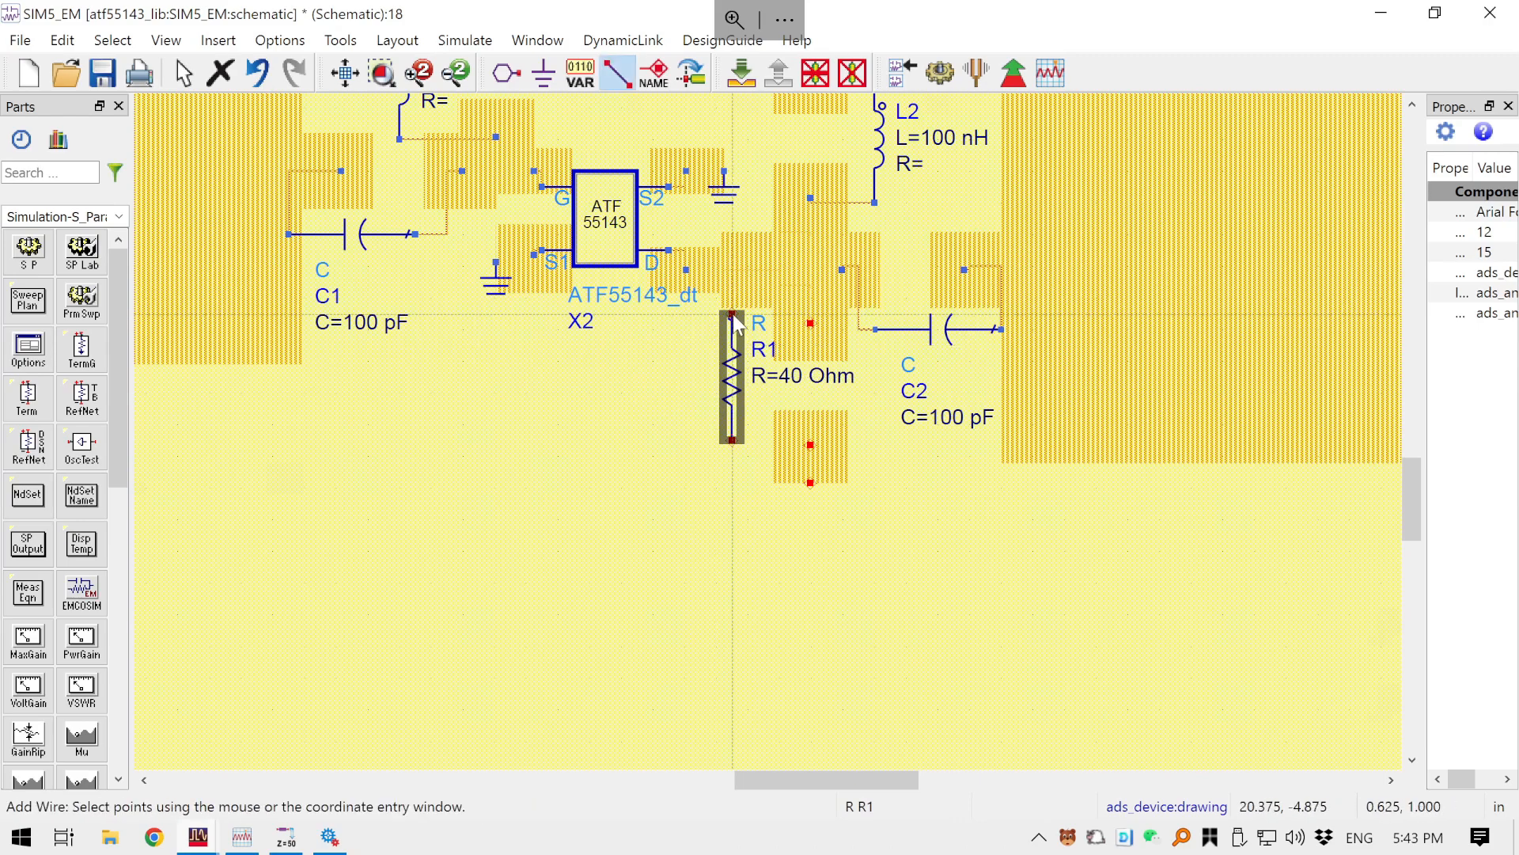
click(810, 323)
click(732, 314)
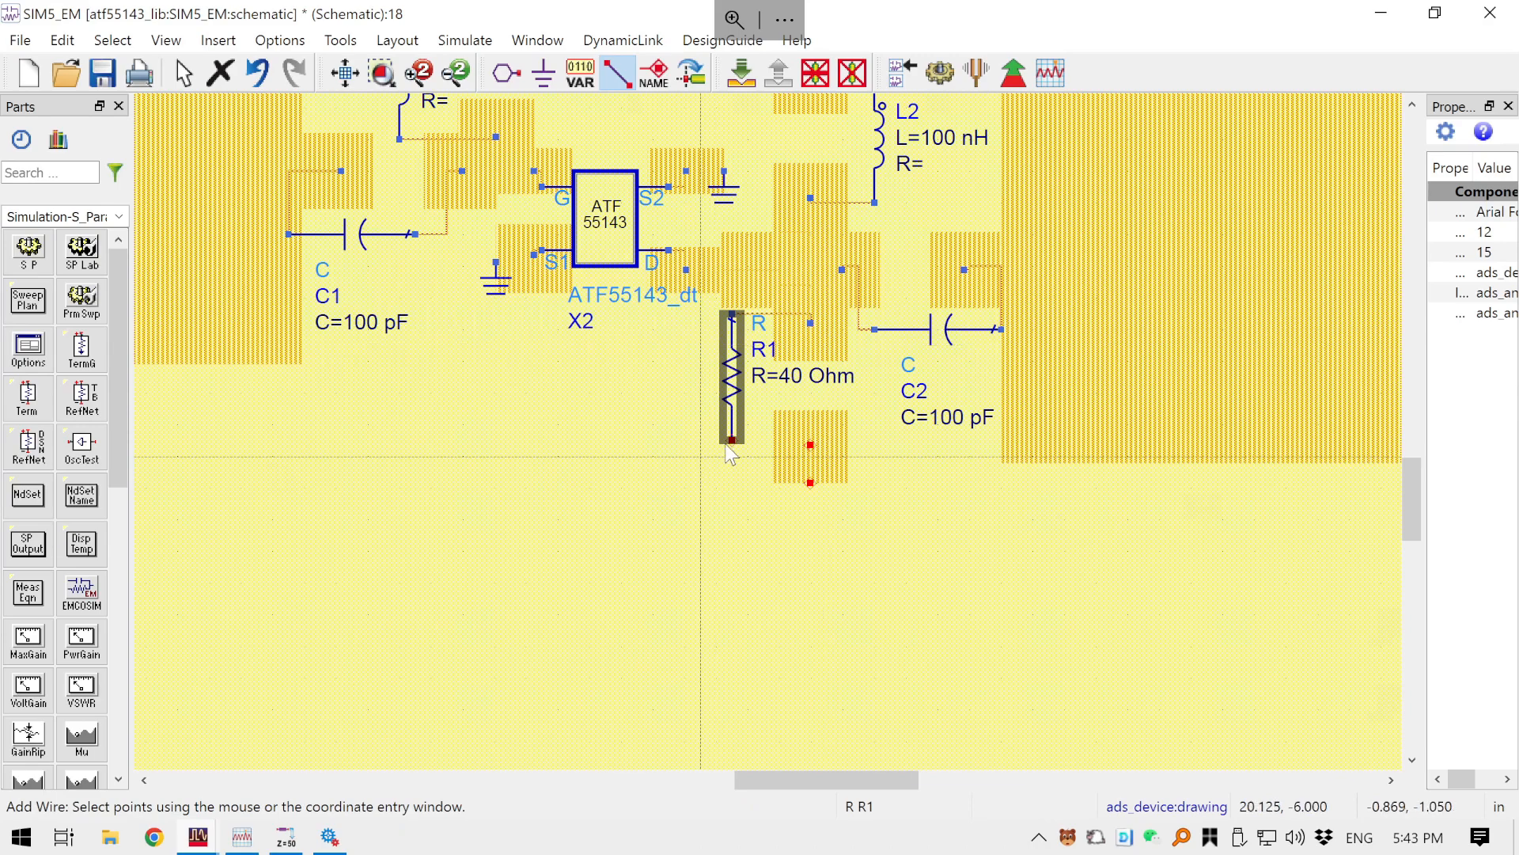
click(731, 440)
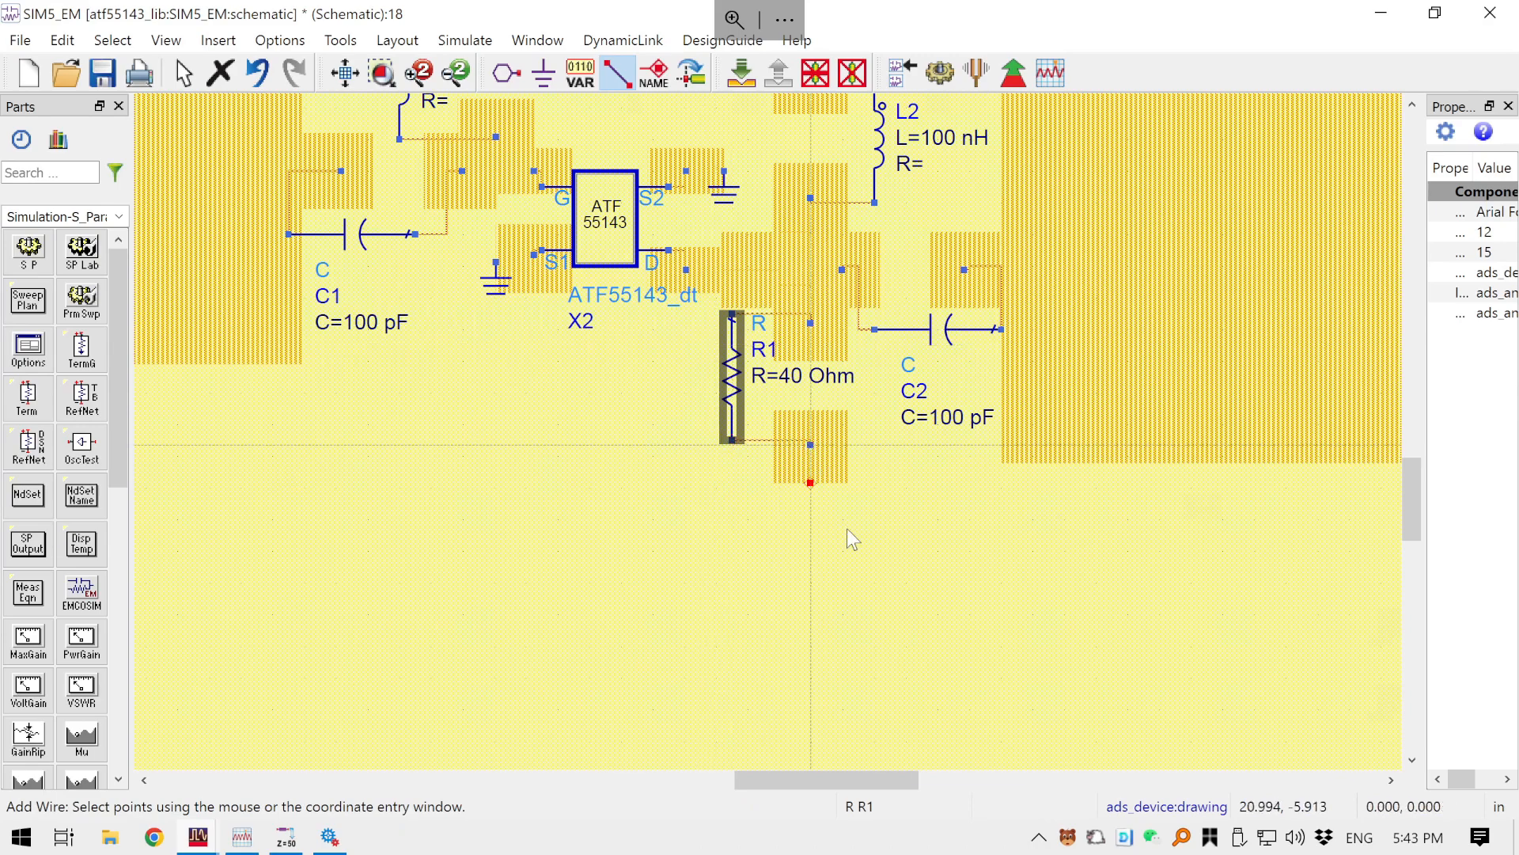
key(Escape)
- Place a ground symbol on the outer pin of the pad below R1's gap, and save the schematic
key(ctrl+g)
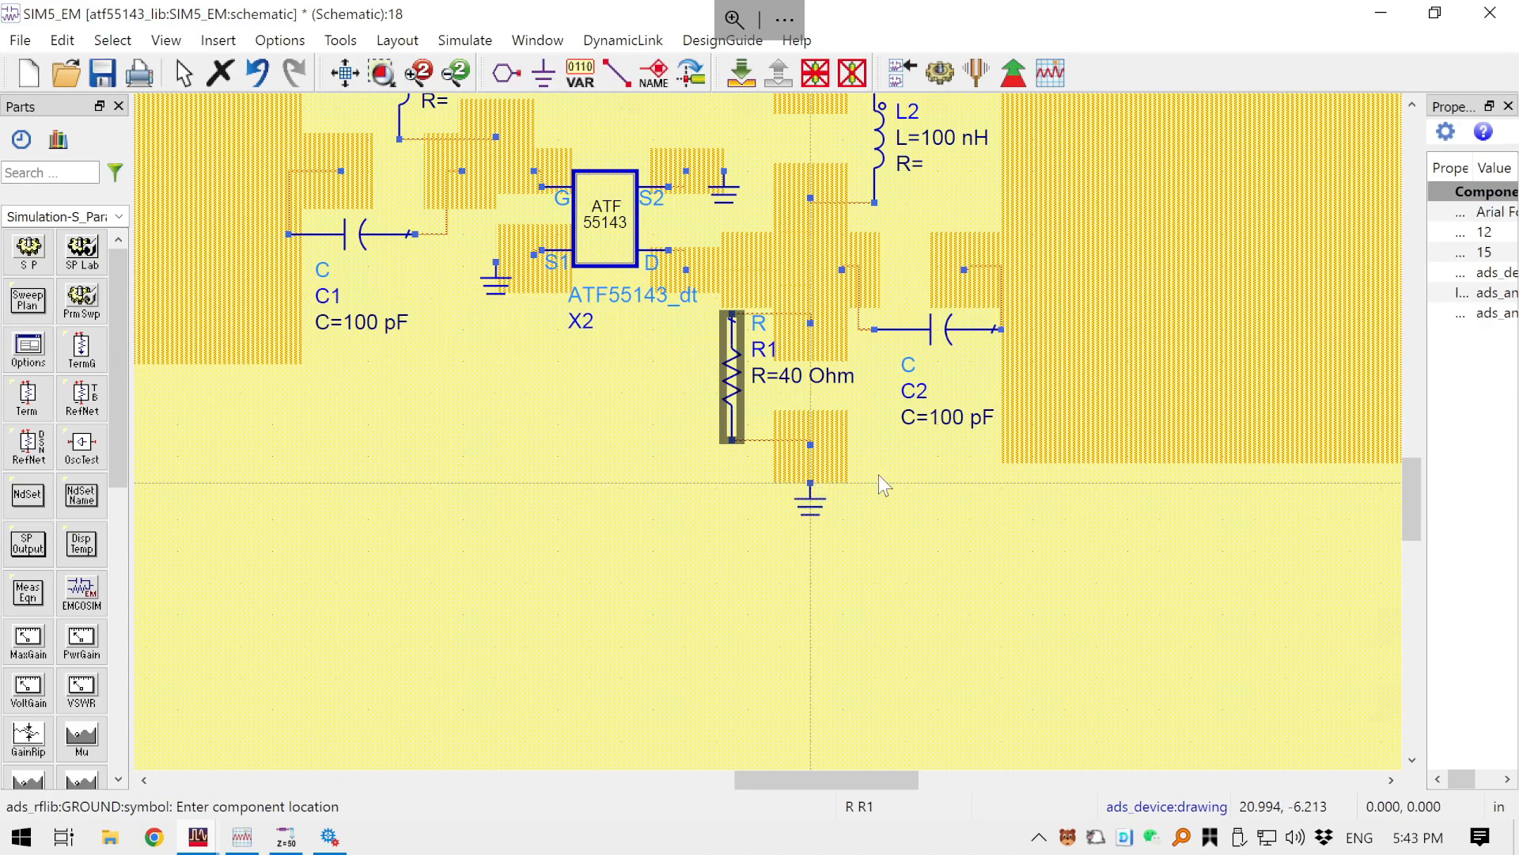
key(Escape)
drag(672, 487, 667, 710)
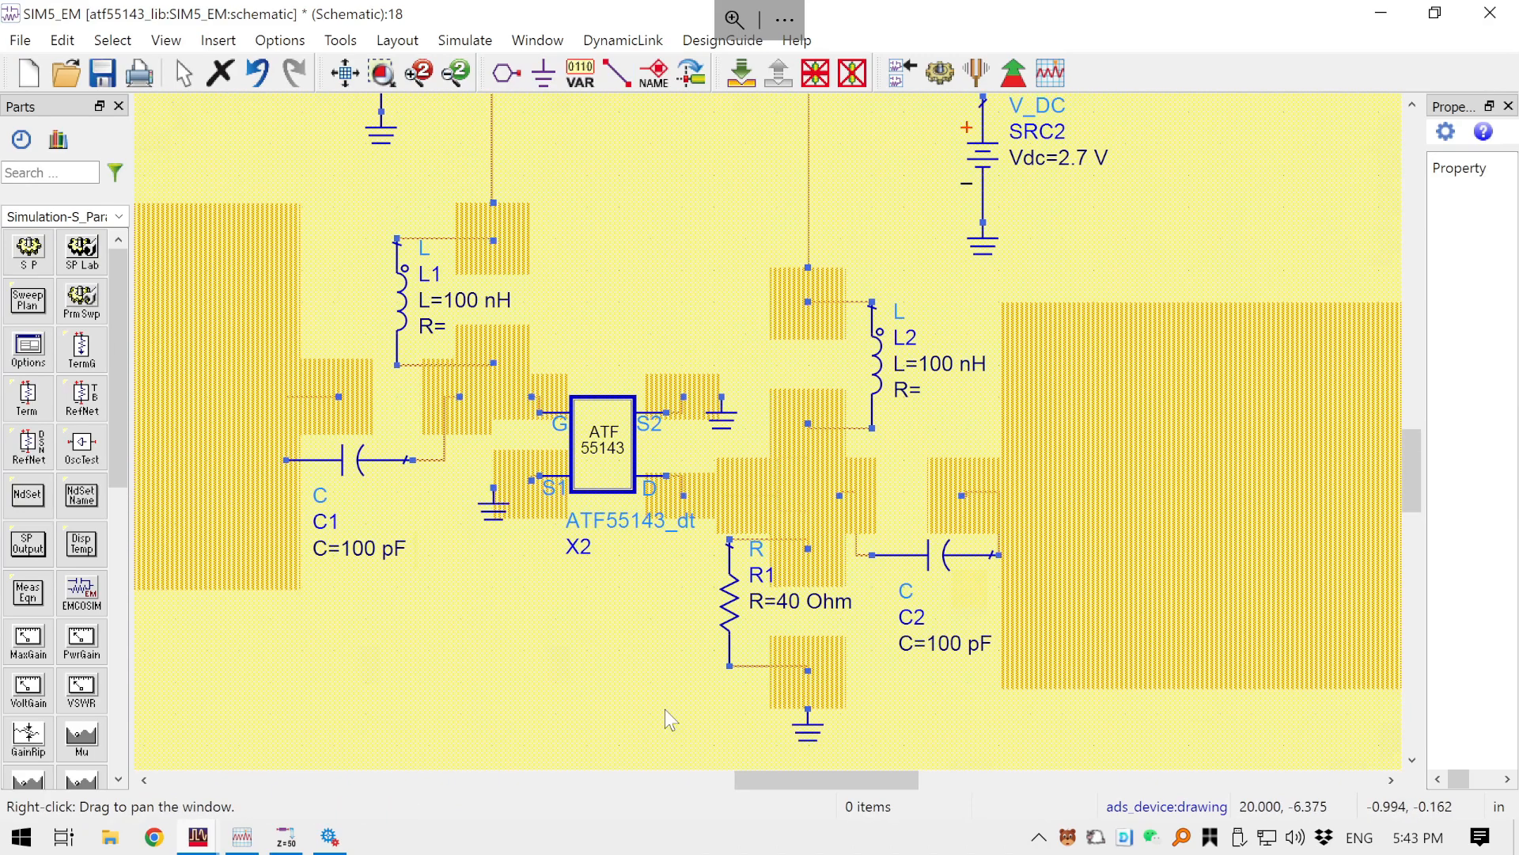
scroll(624, 583, down, 3)
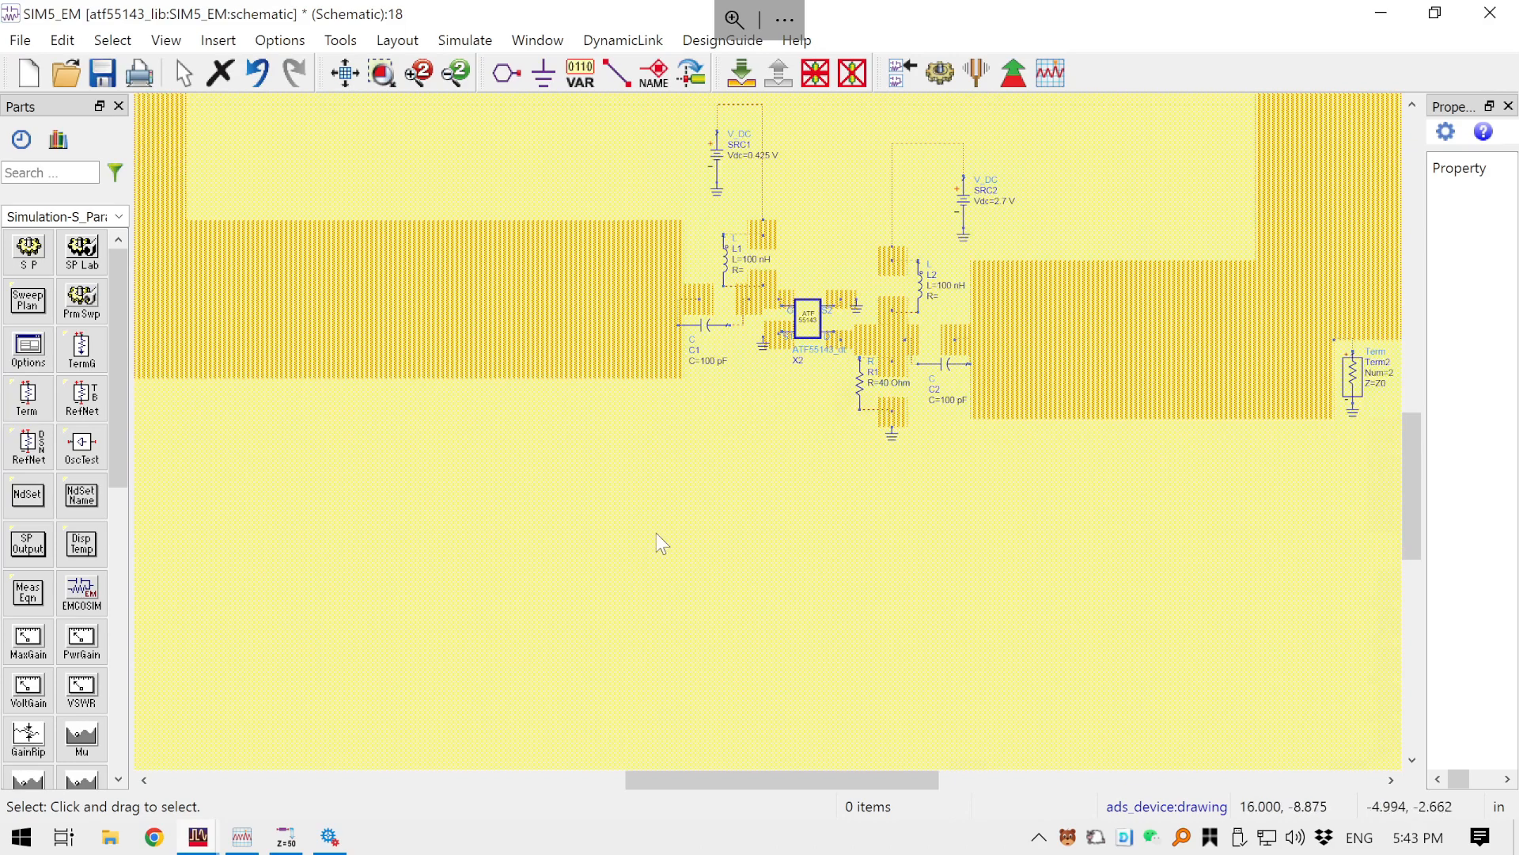
scroll(725, 441, up, 2)
drag(791, 440, 464, 702)
key(ctrl+s)
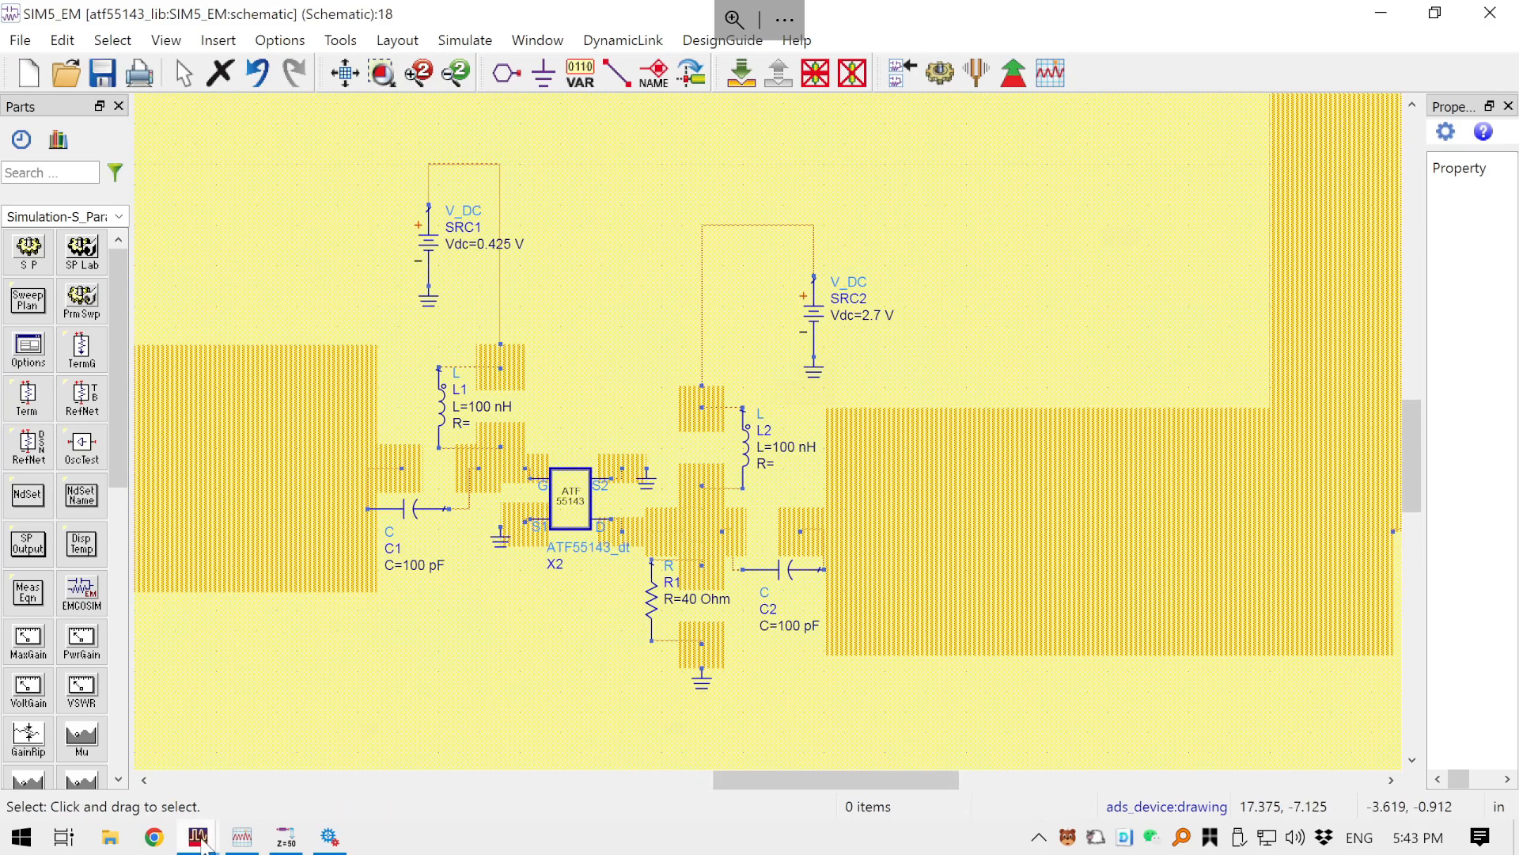
- Copy the S-PARAMETERS, OPTIONS, StabFact, MeasEqn and VAR components from SP_NF_GainMatchK into SIM5_EM below the circuit, and save
mouse_move(198, 837)
click(863, 728)
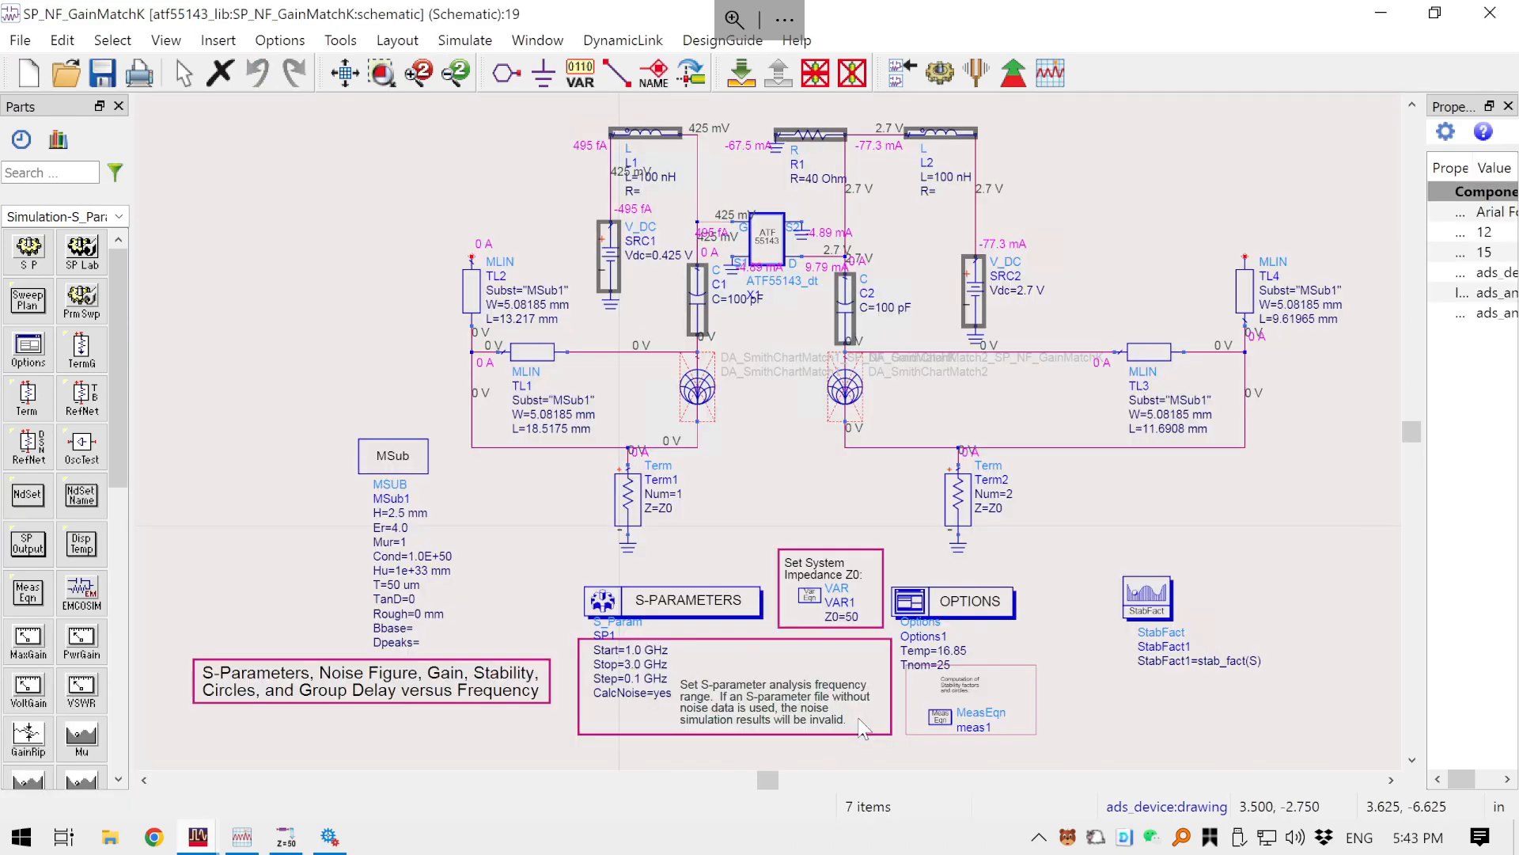
click(672, 607)
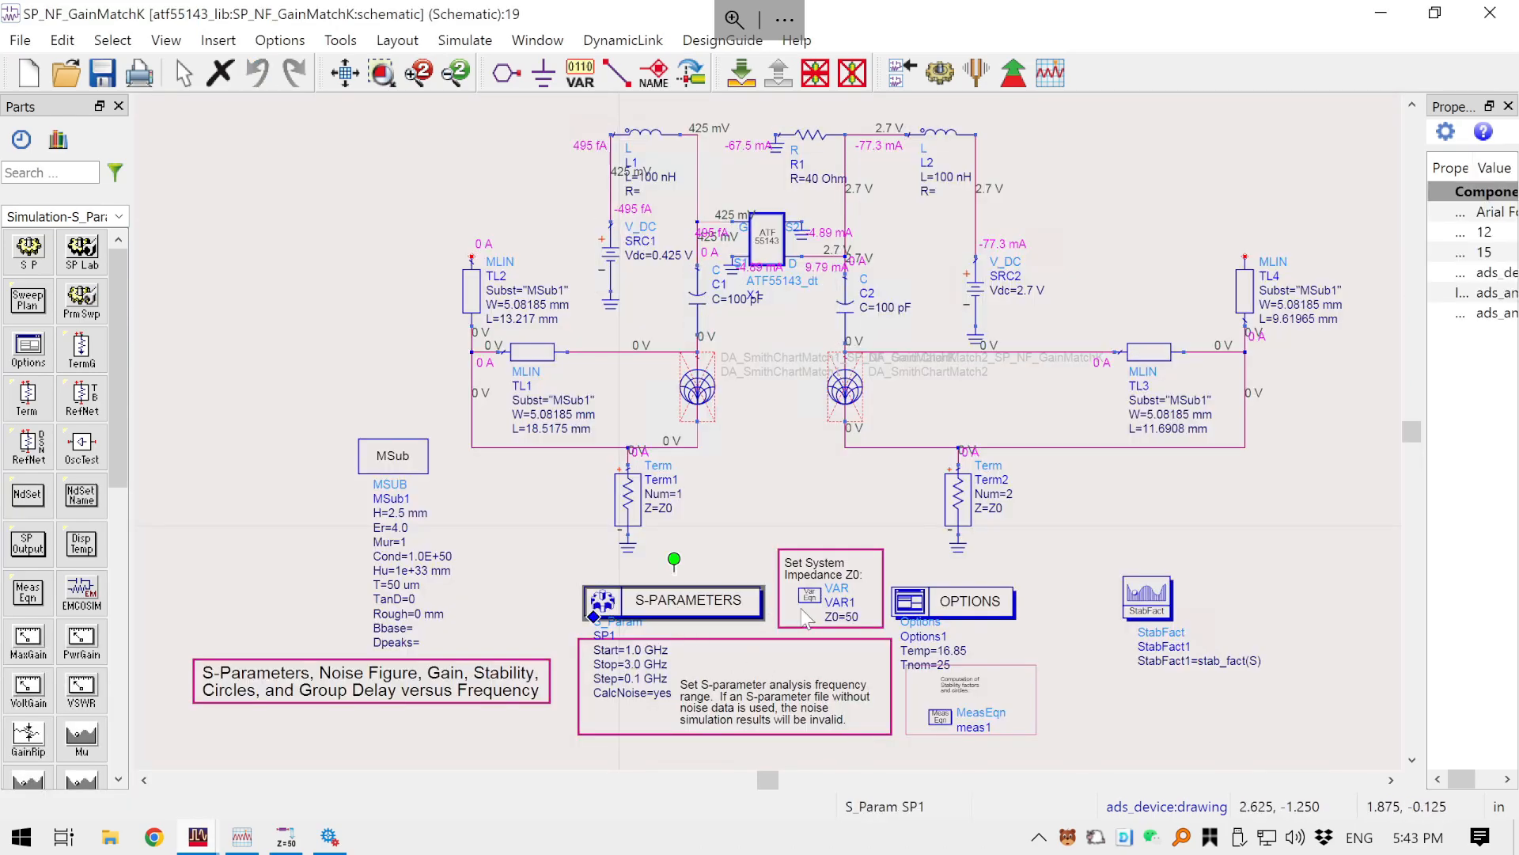
ctrl+click(956, 620)
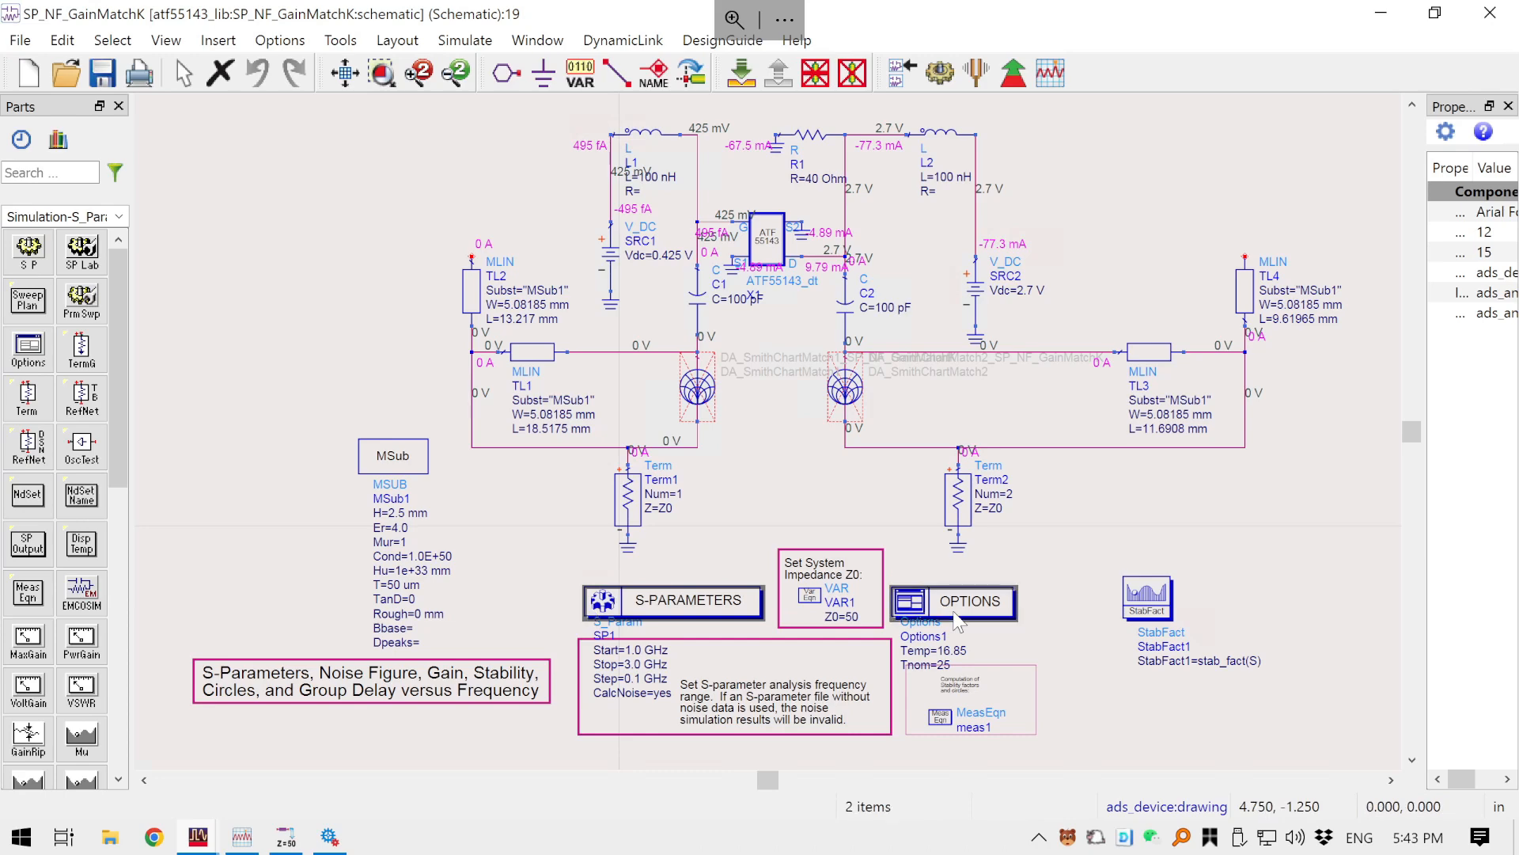
ctrl+click(1143, 601)
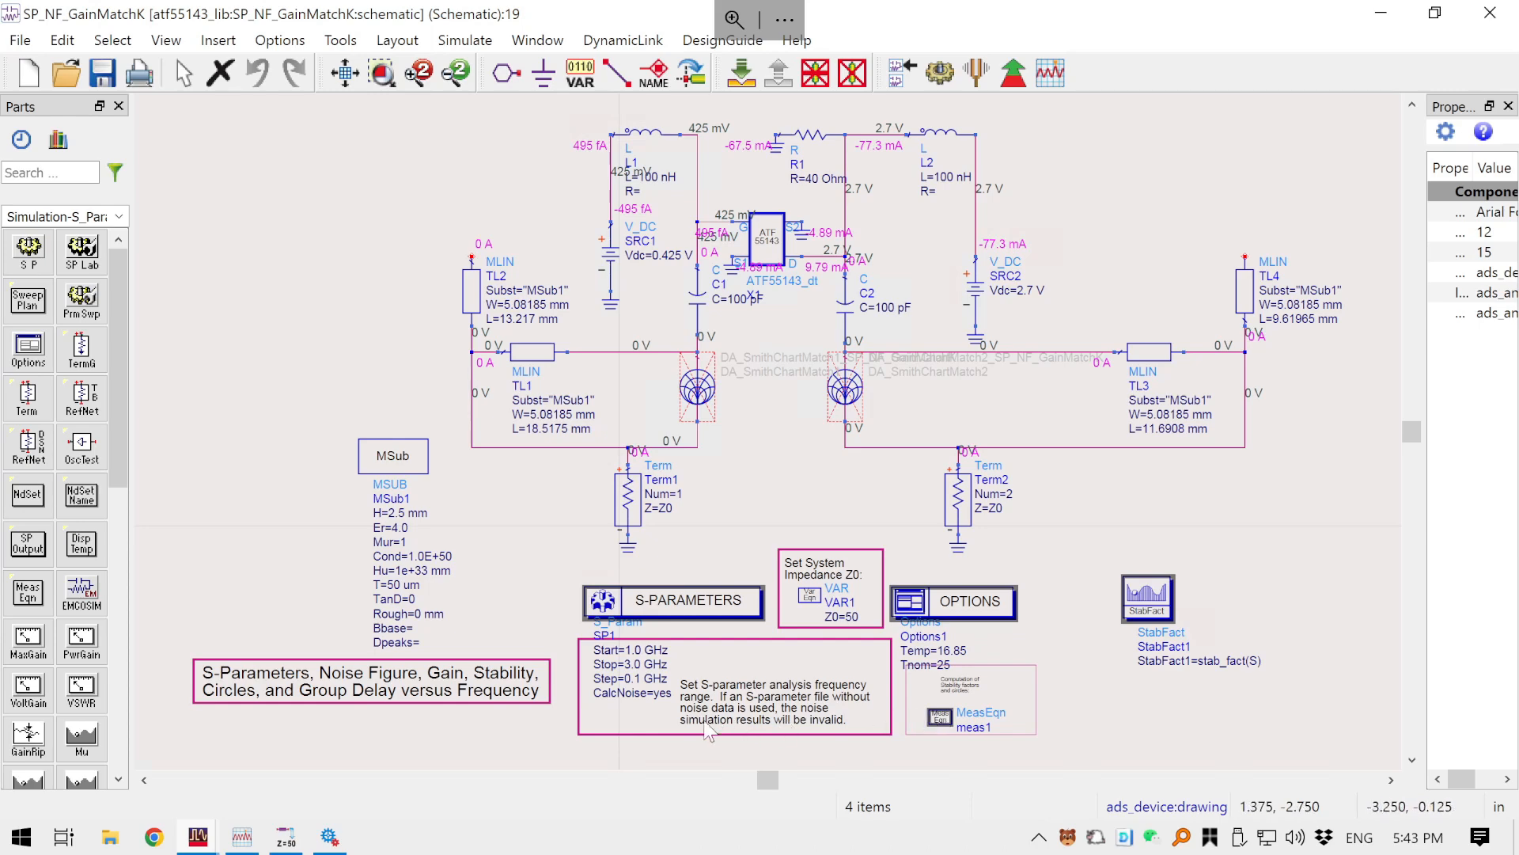
ctrl+click(807, 602)
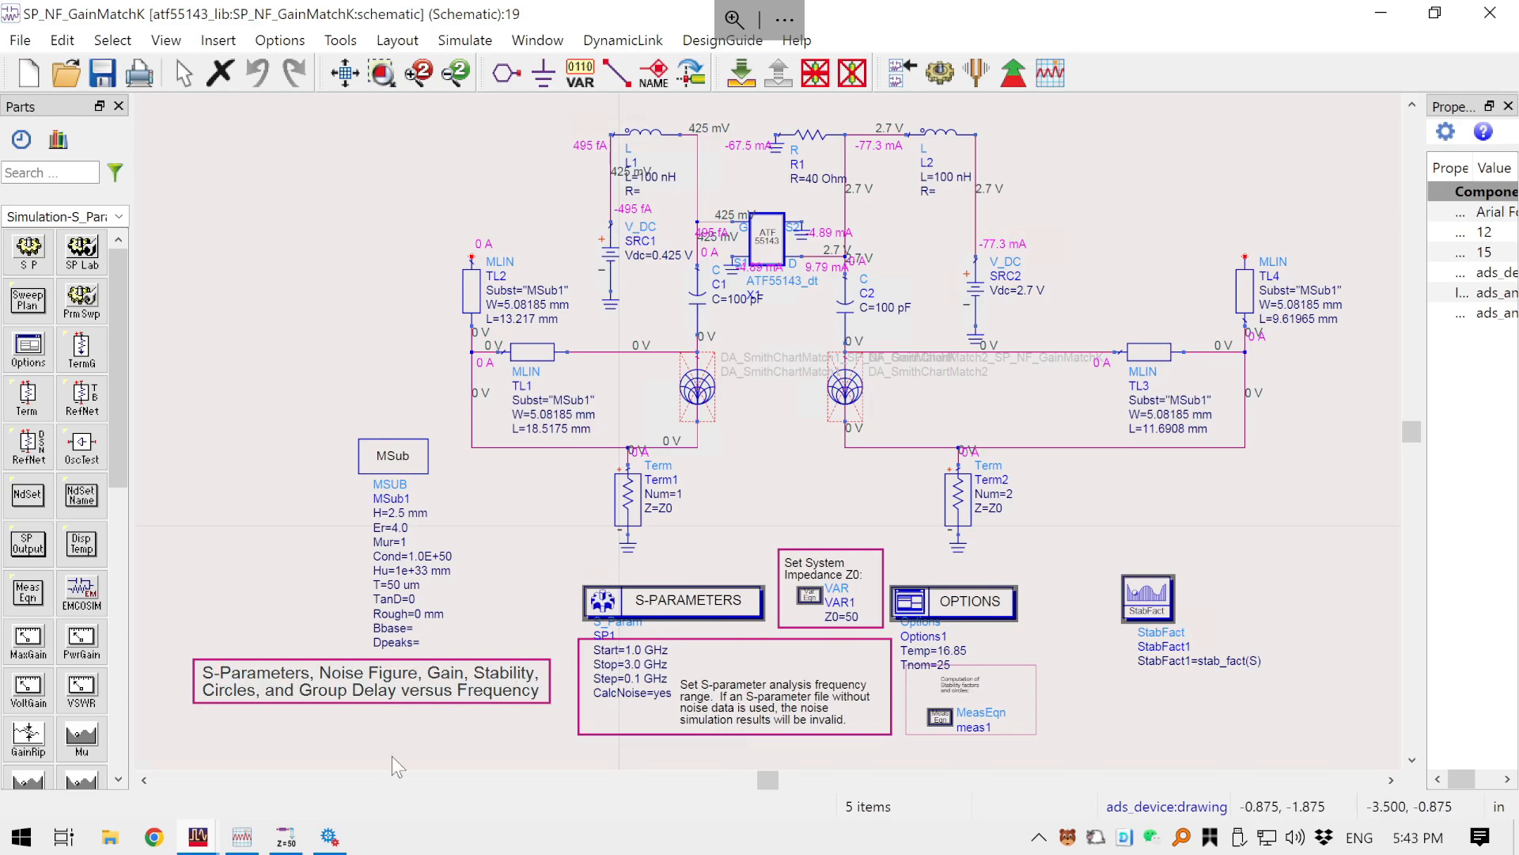
click(196, 837)
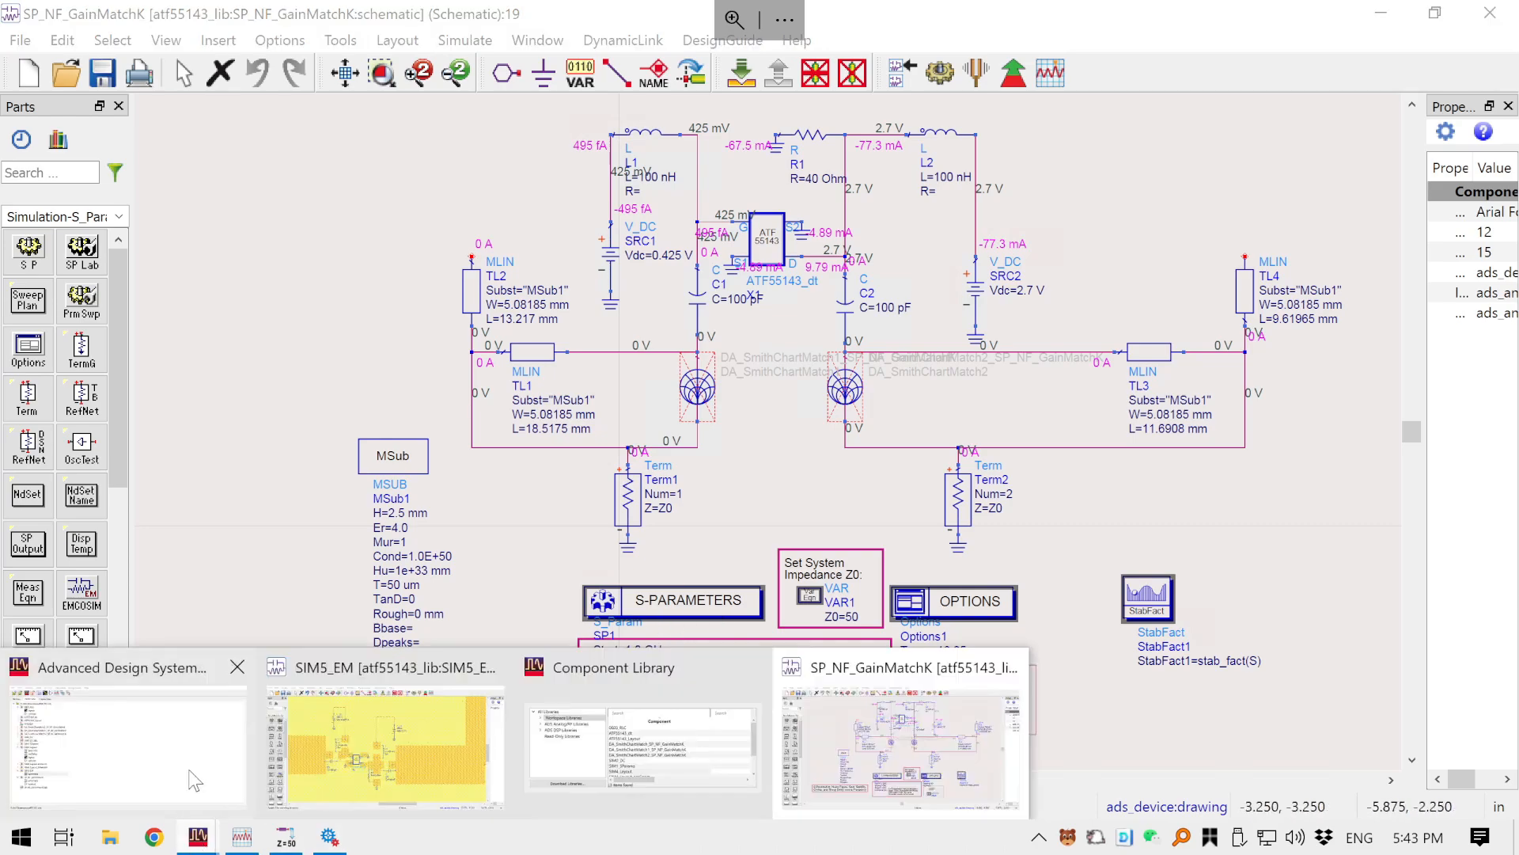
click(458, 750)
key(ctrl+v)
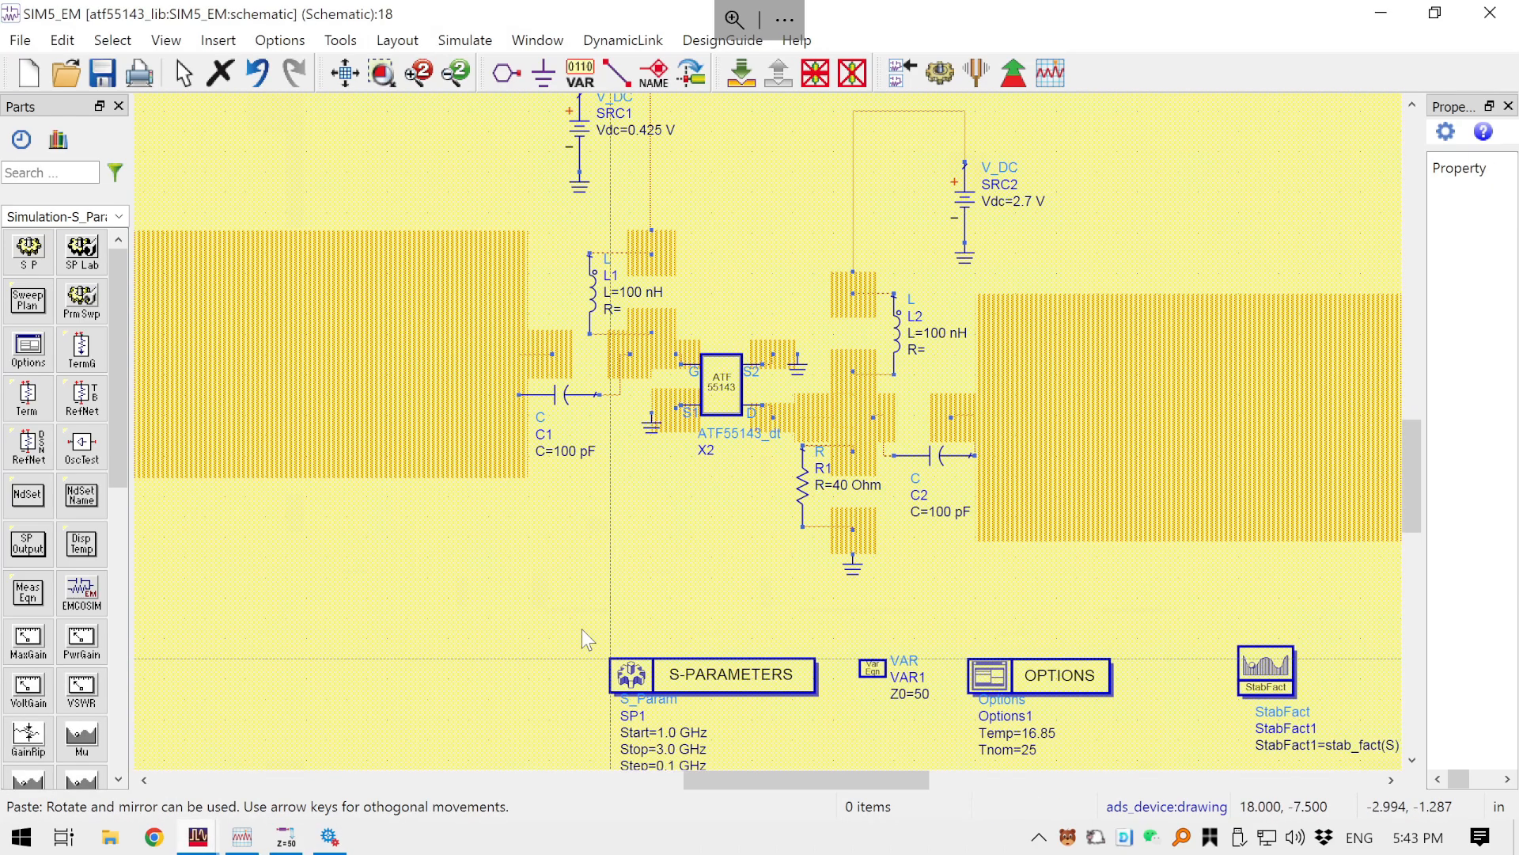
key(Escape)
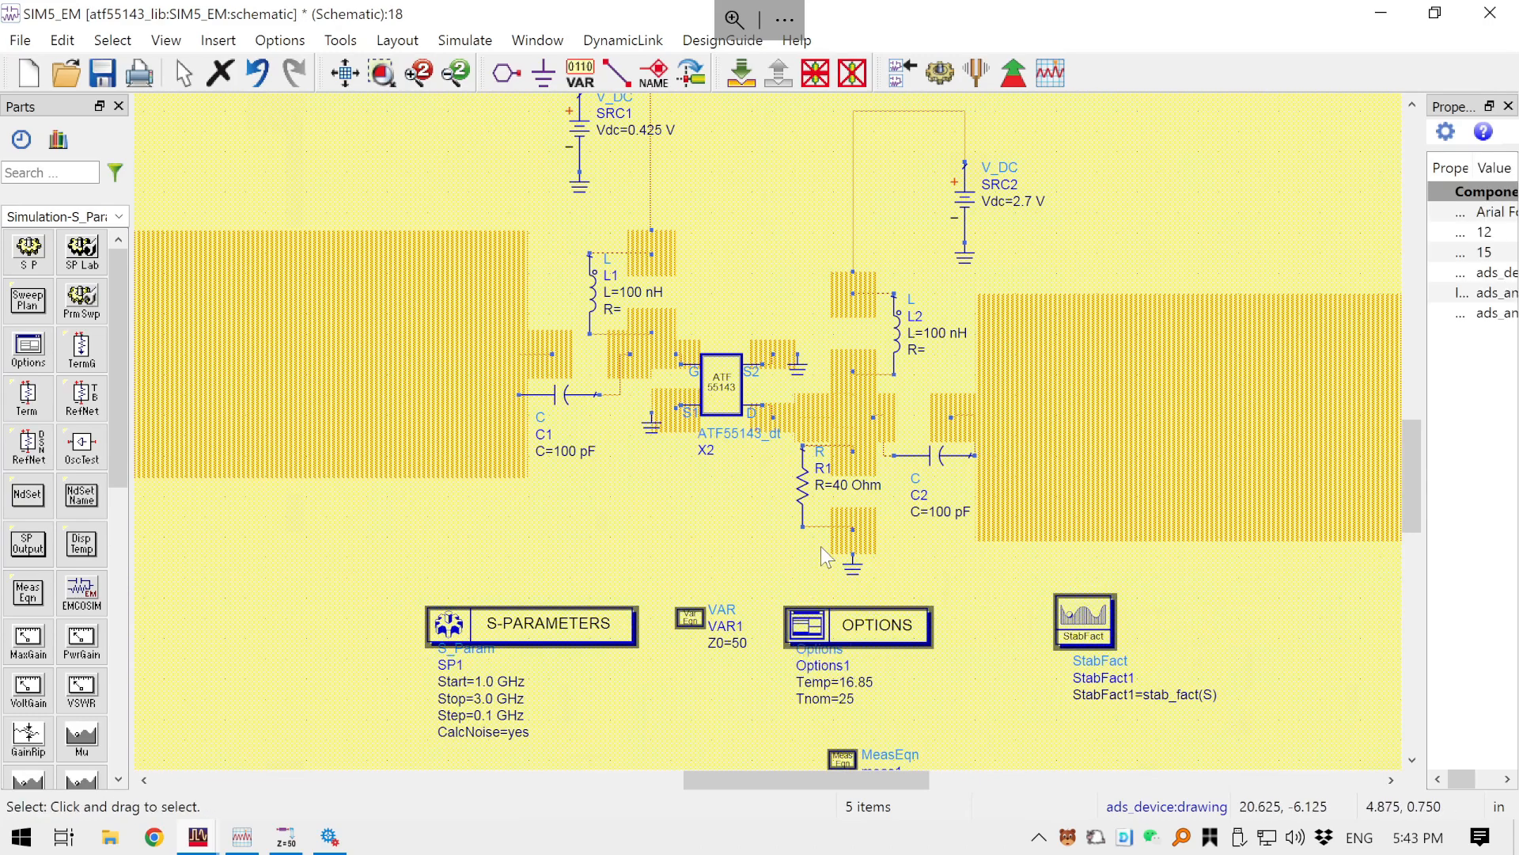
scroll(1033, 538, down, 1)
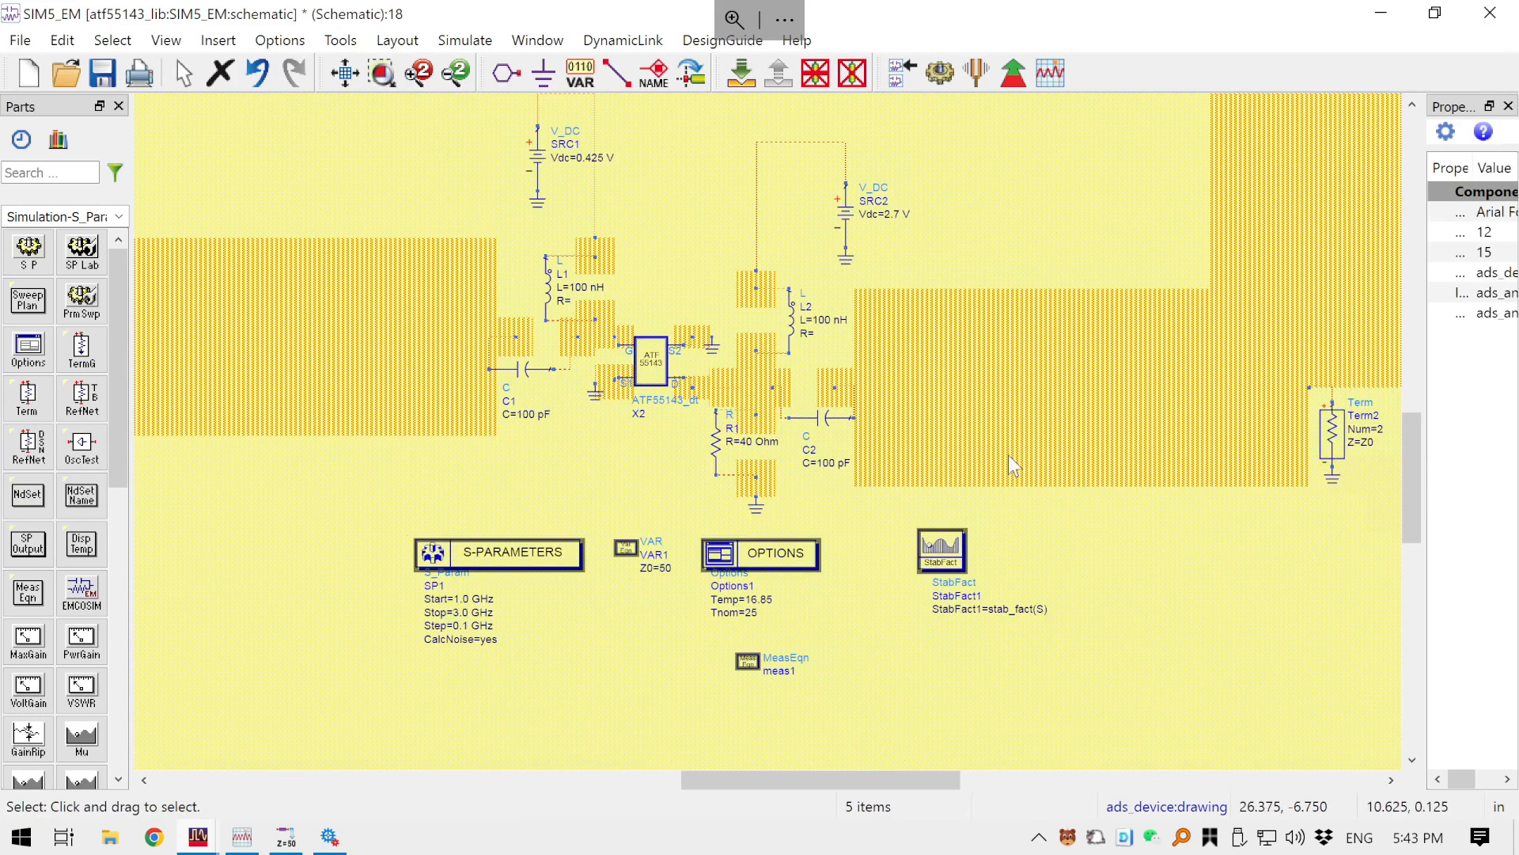
click(102, 73)
- Examine the wiring of the capacitors, inductors, resistor and transistor across the layout symbol's pads
drag(477, 281, 525, 318)
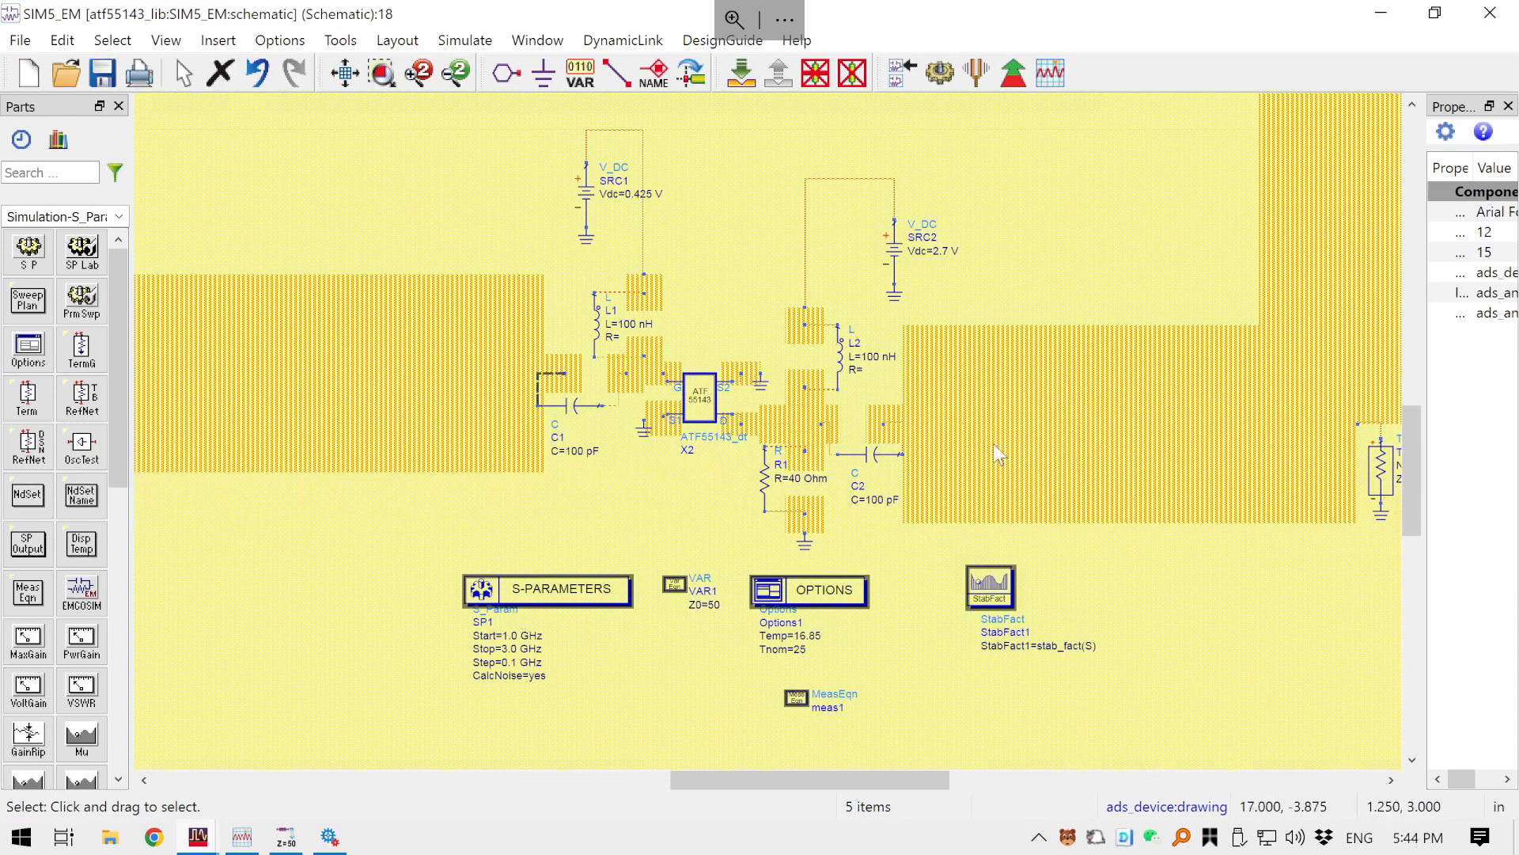
scroll(639, 394, up, 1)
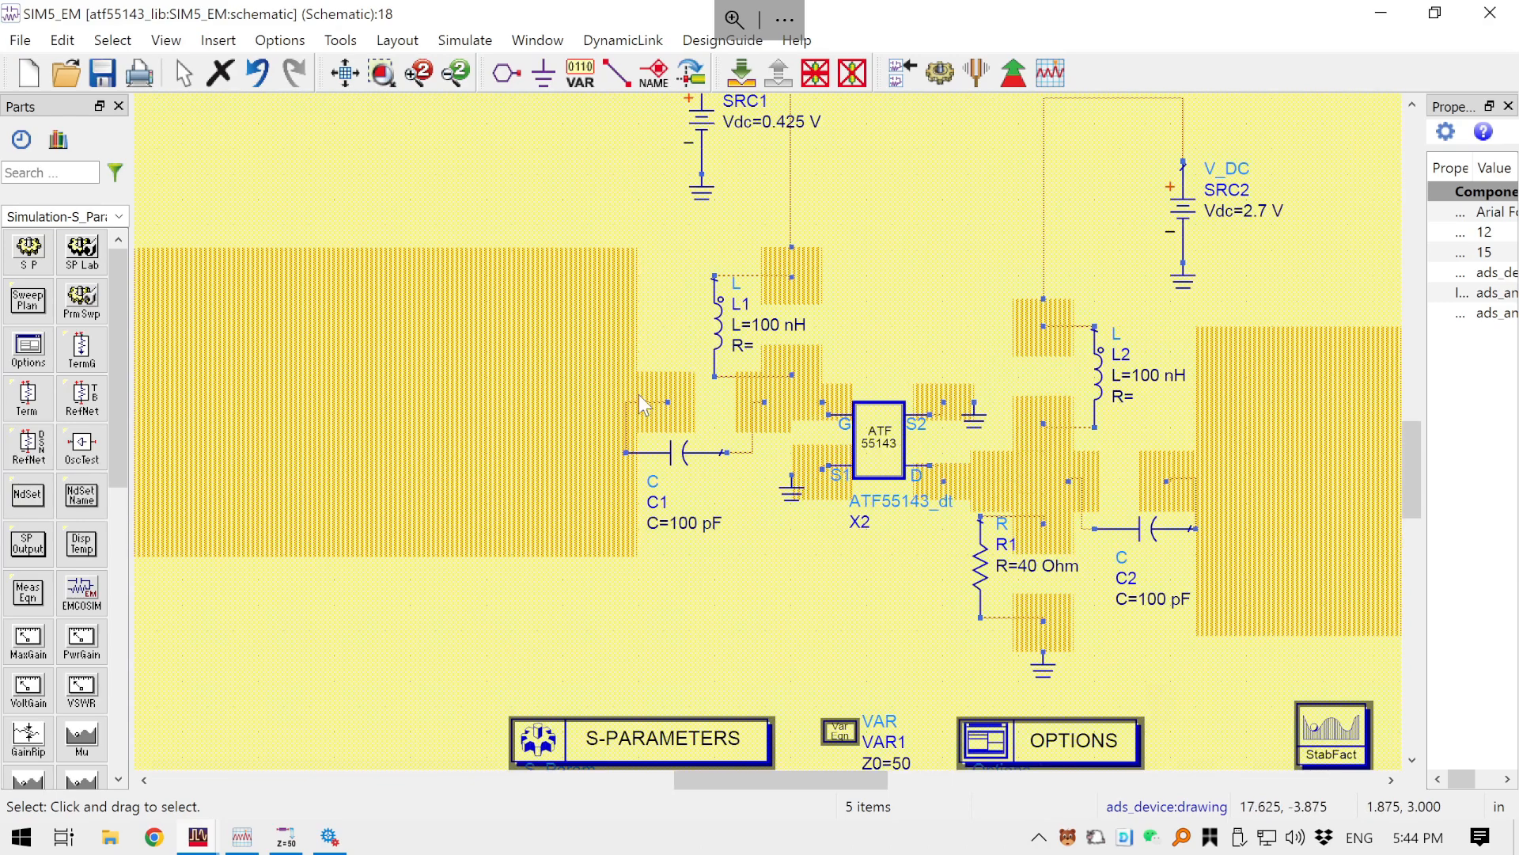
scroll(745, 479, down, 1)
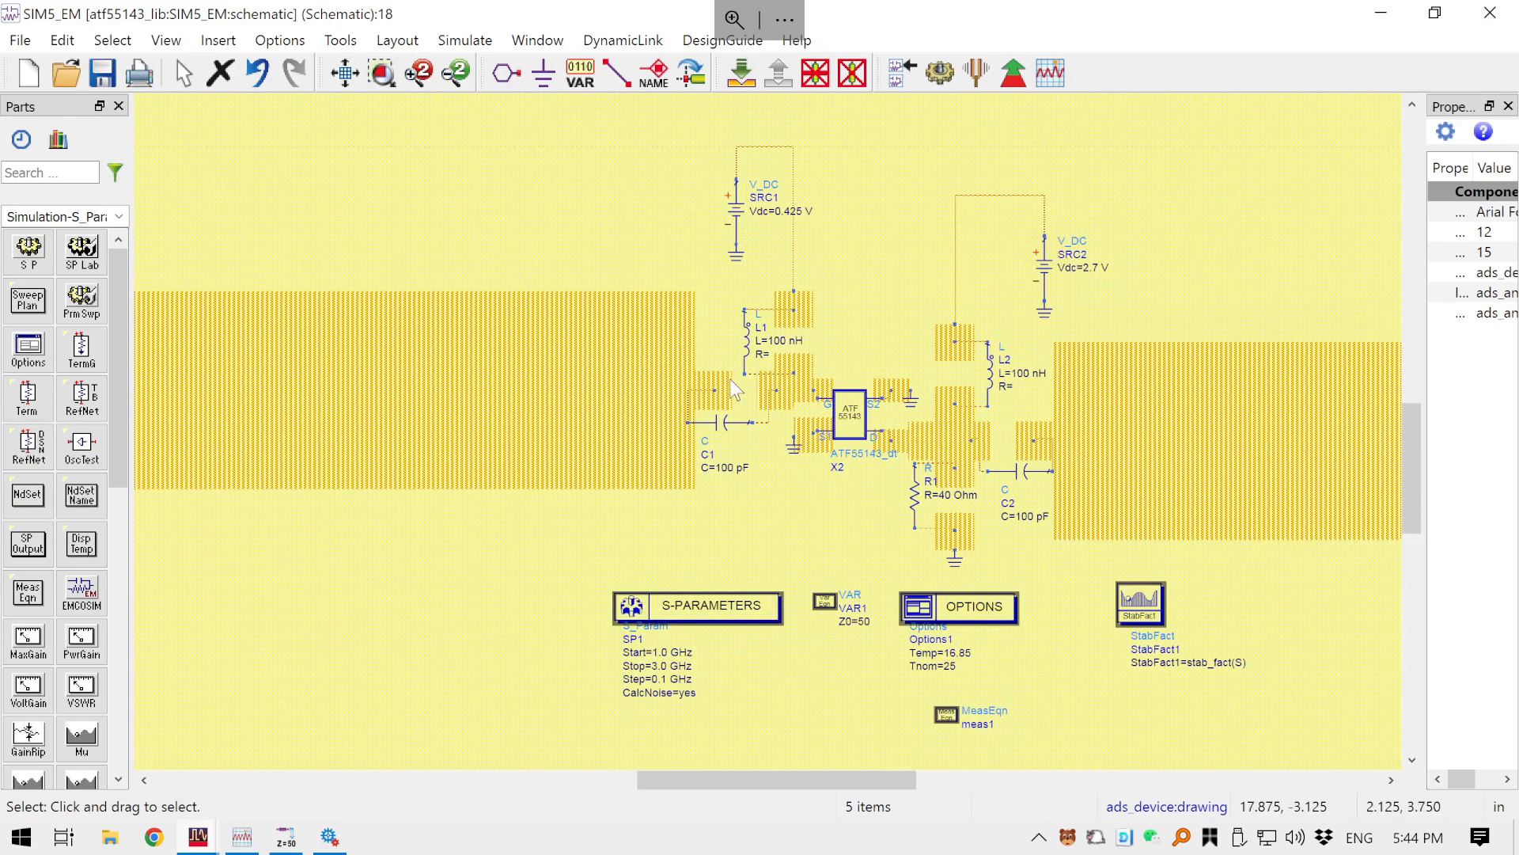
drag(568, 393, 383, 380)
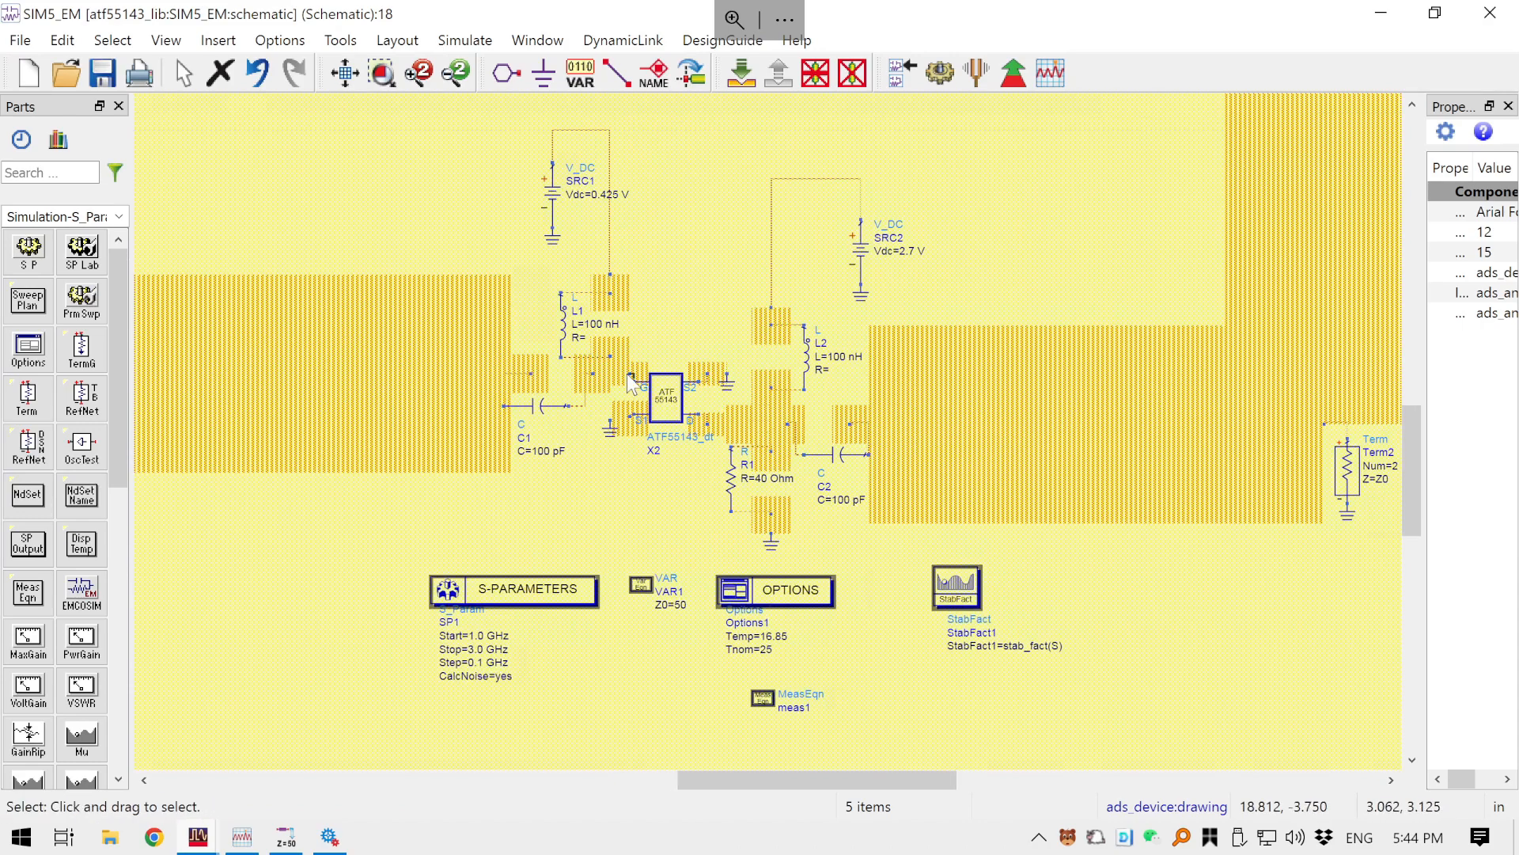
scroll(631, 386, up, 1)
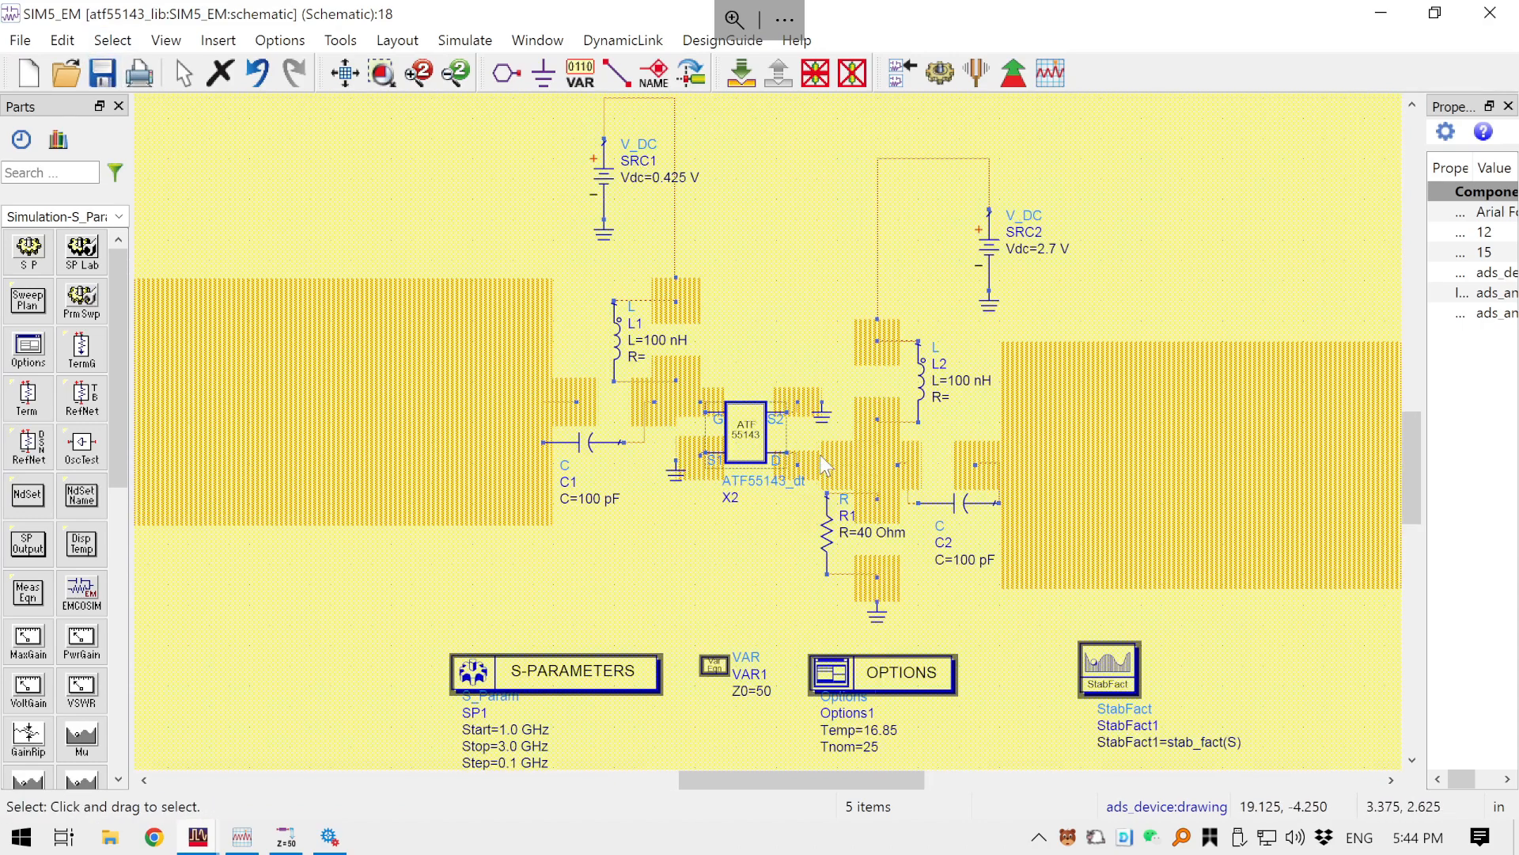
drag(823, 466, 743, 393)
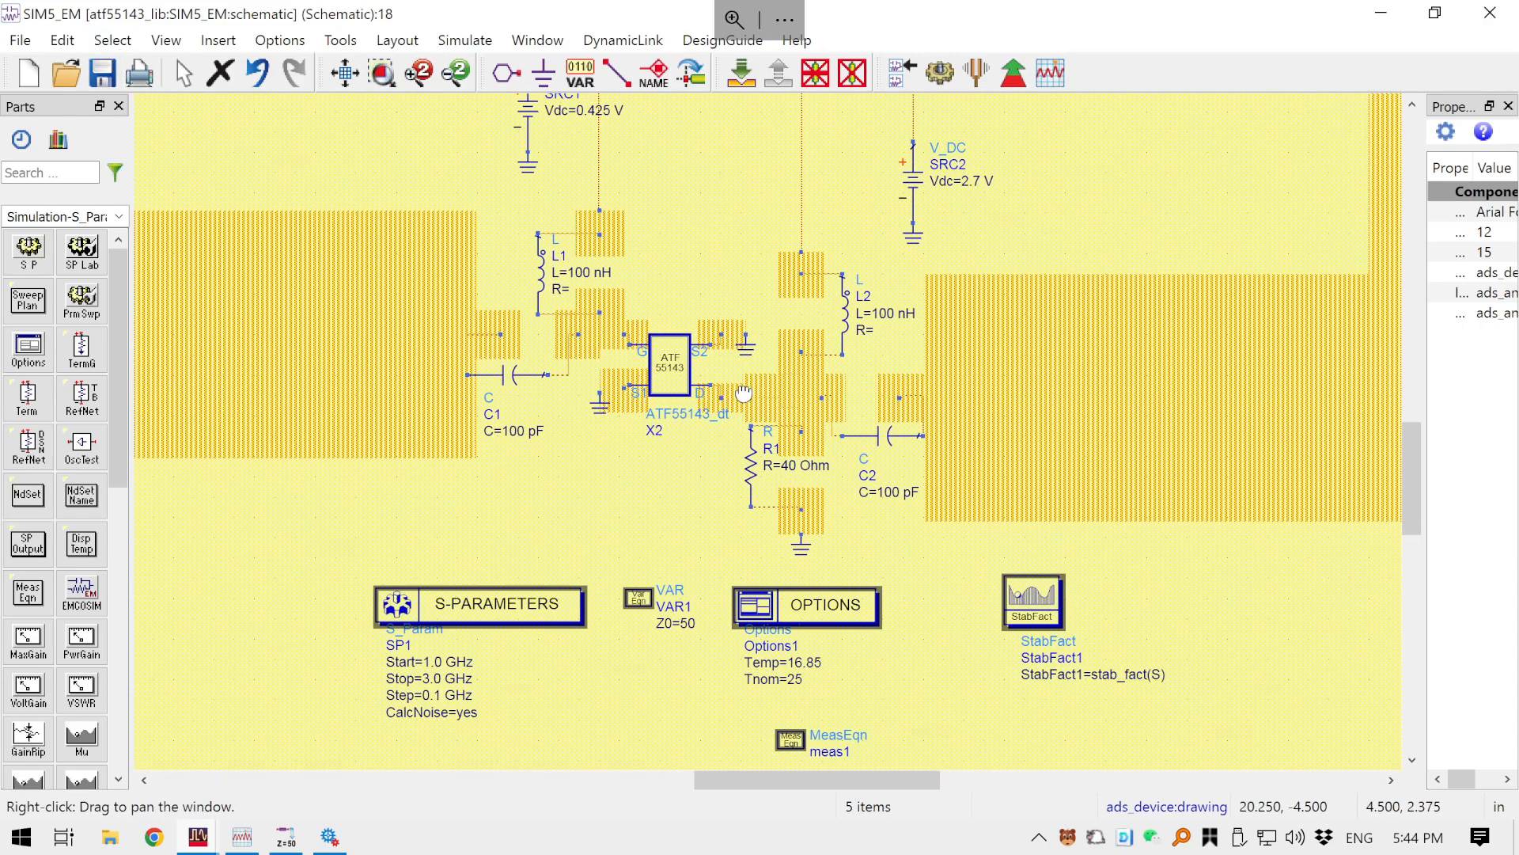
- Shift the pasted simulation components slightly upward below the circuit
drag(809, 756, 843, 700)
click(791, 732)
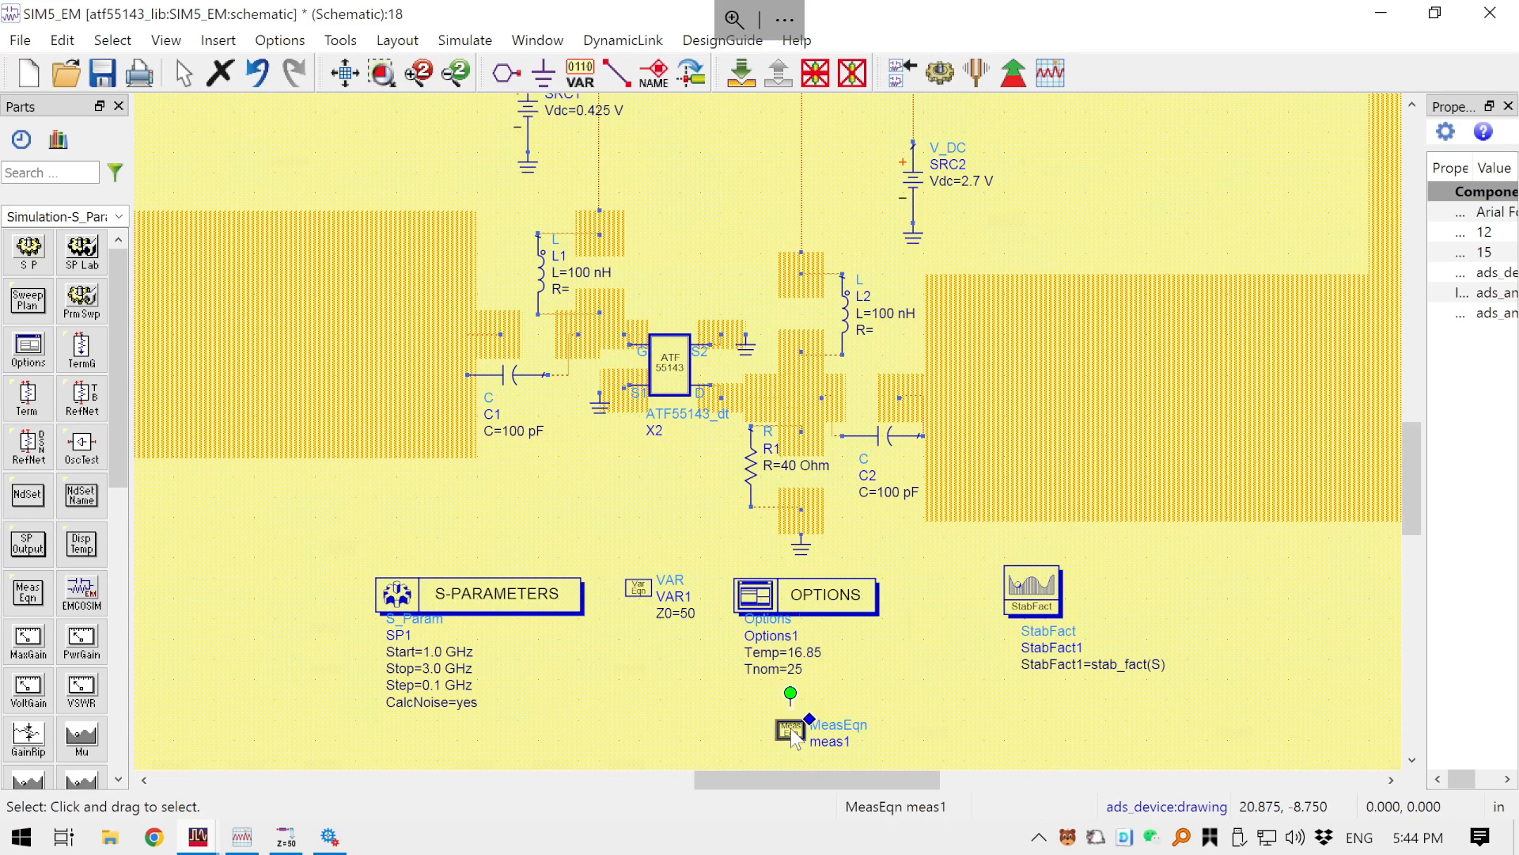
click(791, 732)
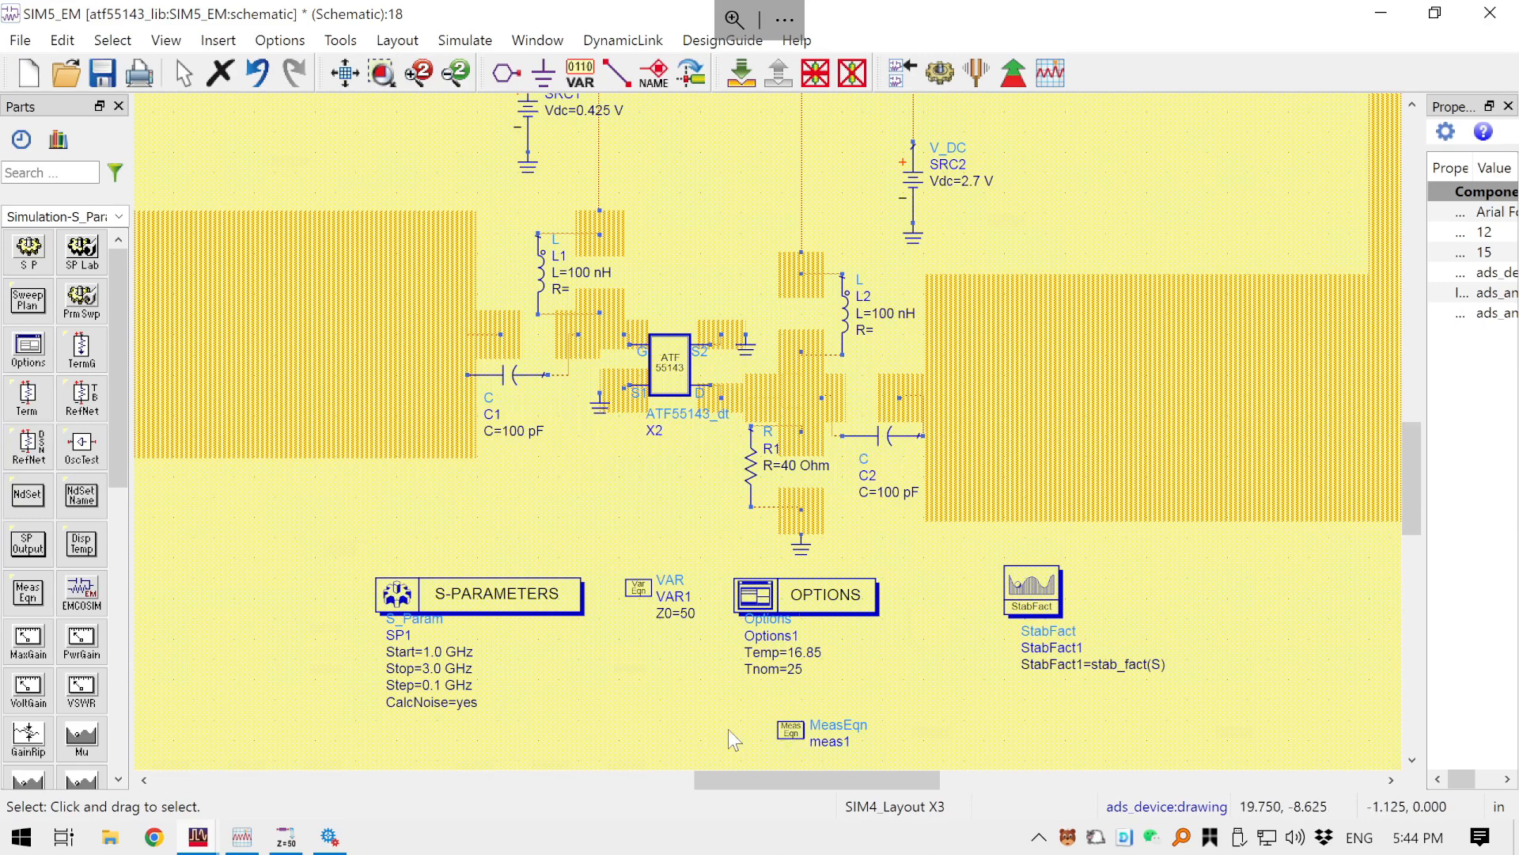
- Move the MeasEqn component up between the OPTIONS and StabFact components, and save the schematic
click(791, 732)
drag(791, 732, 918, 601)
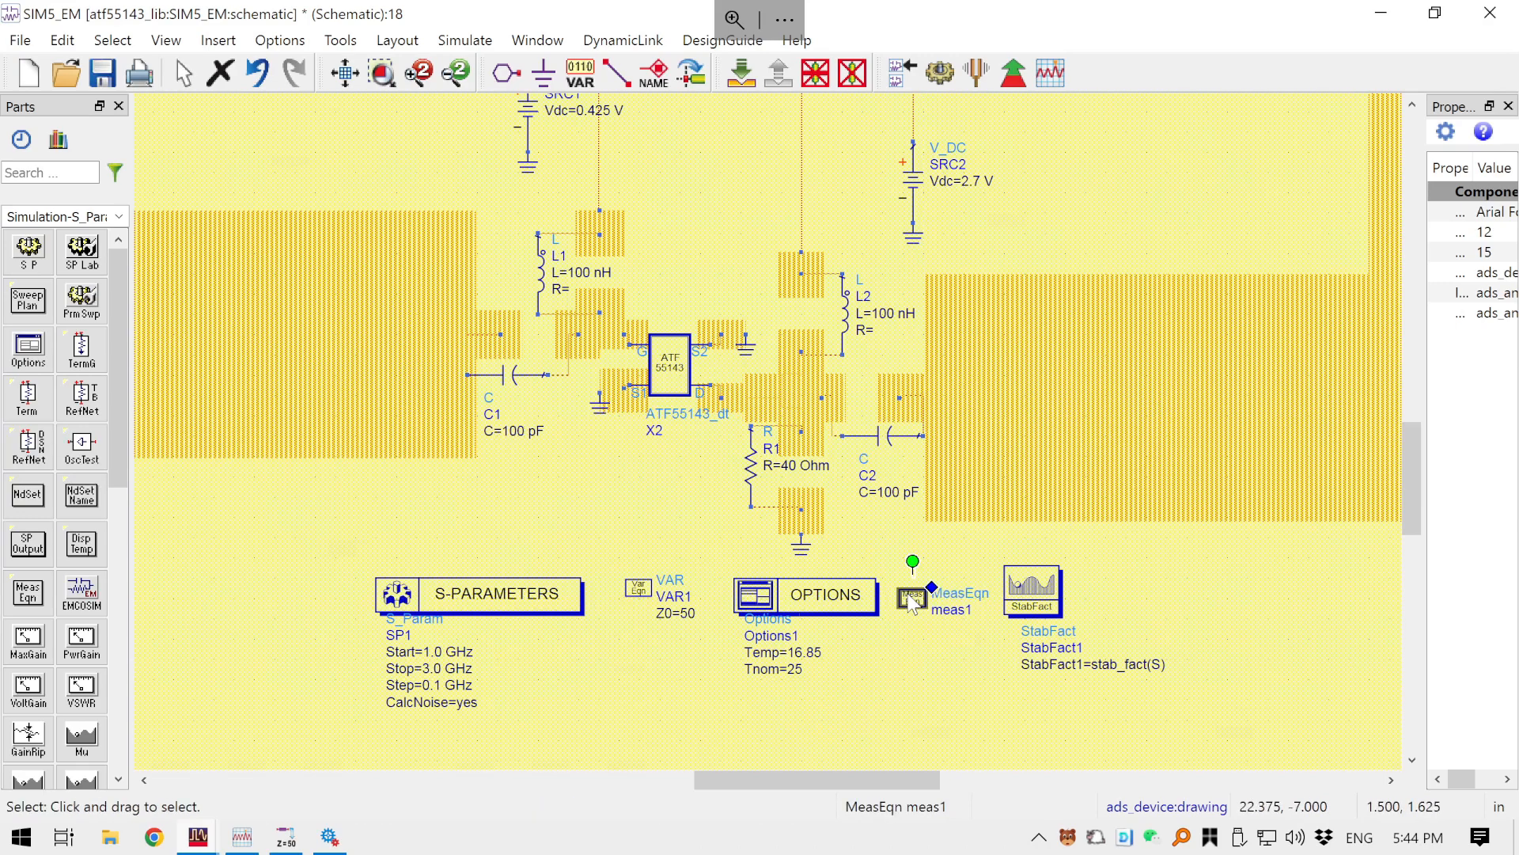
click(102, 73)
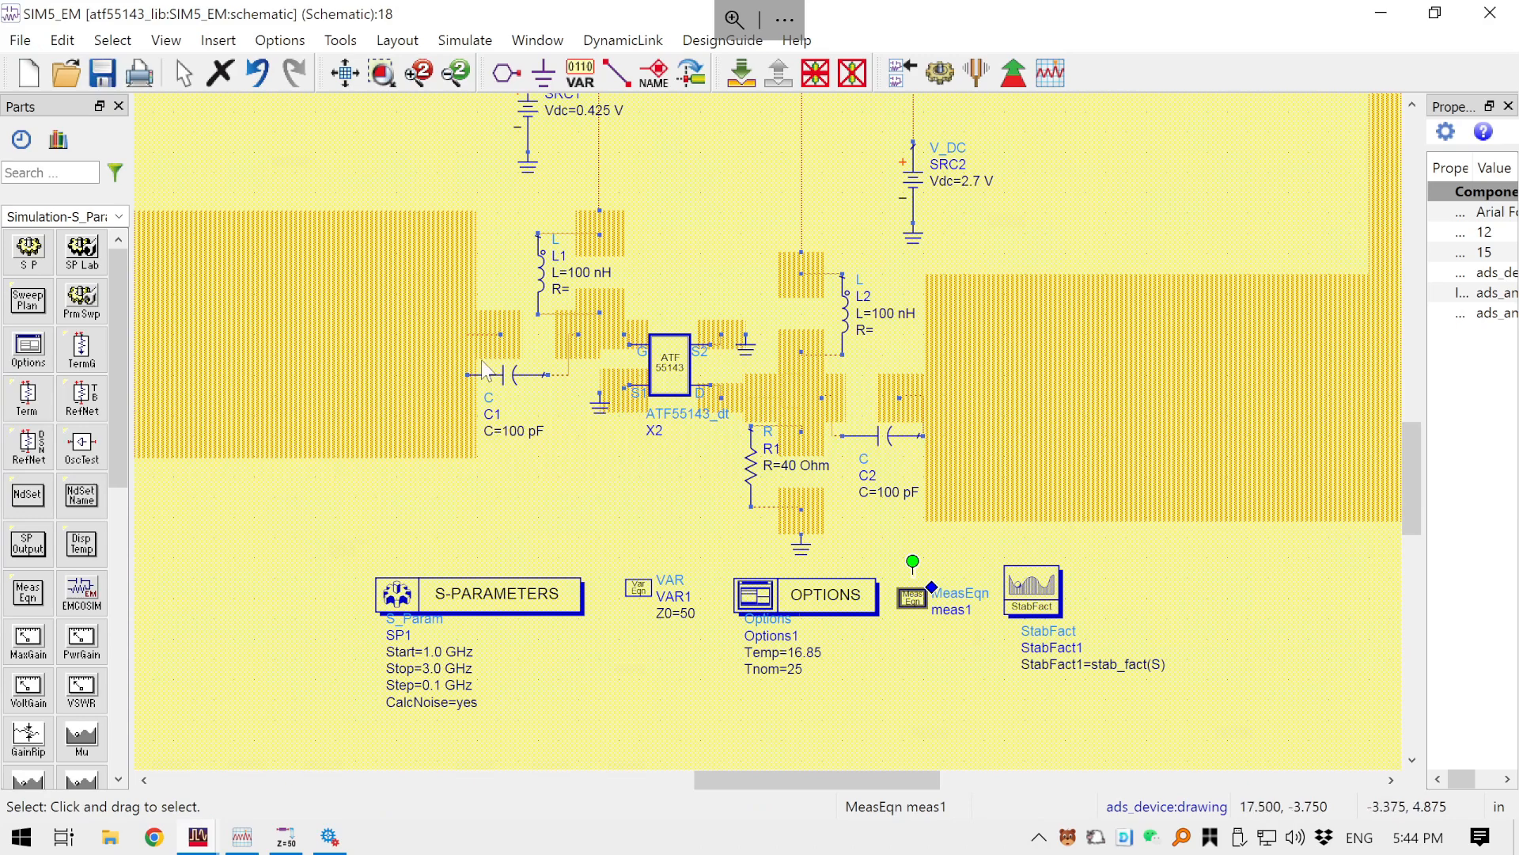
- Run the SIM5_EM simulation, review the topology warnings in the status window, and minimize that window
drag(566, 351, 583, 404)
scroll(579, 392, down, 1)
drag(666, 383, 630, 353)
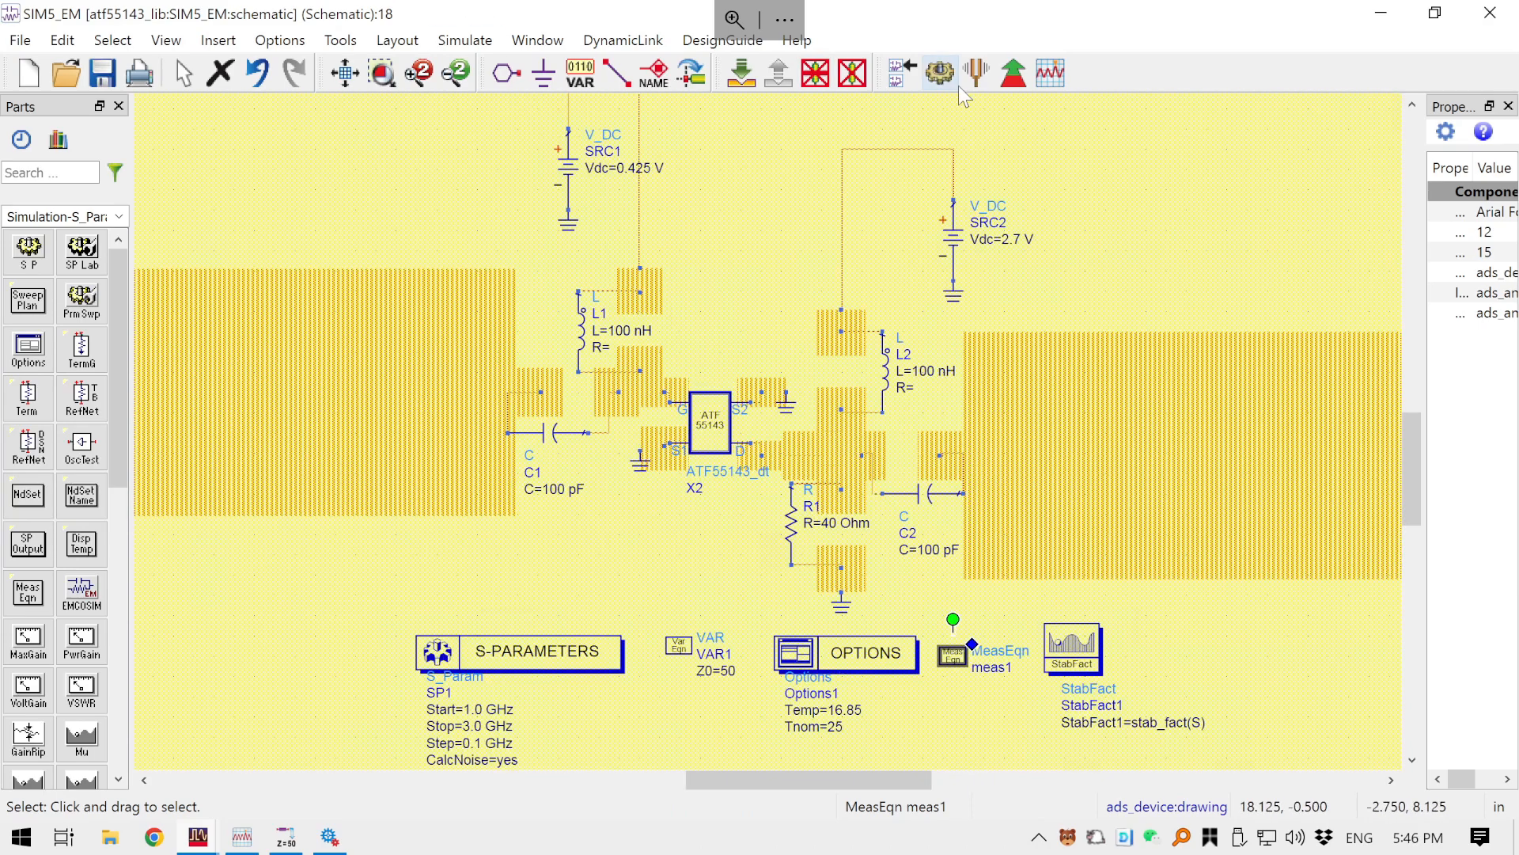
click(948, 76)
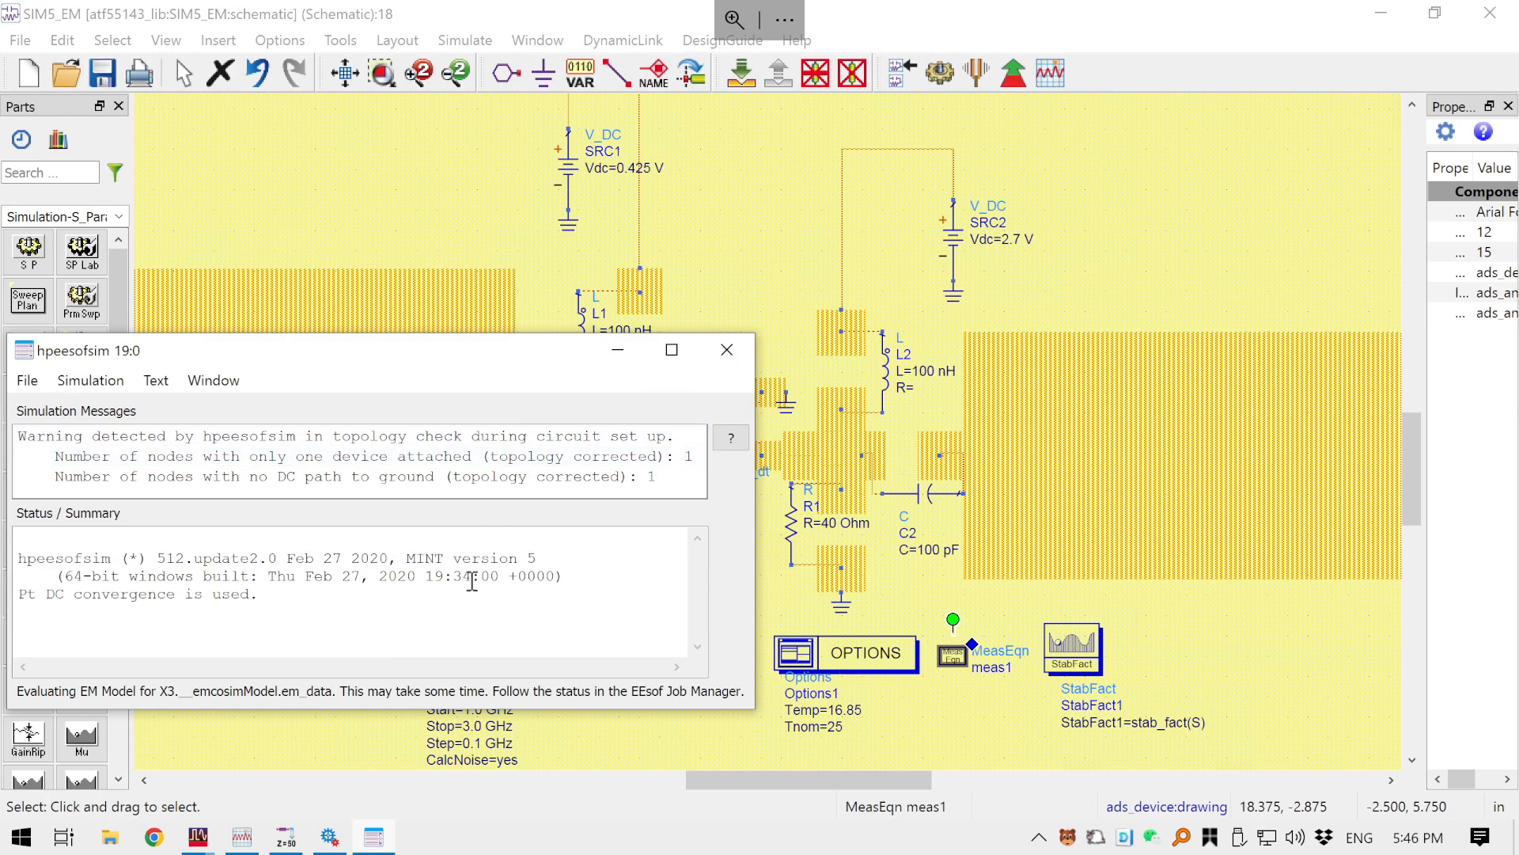
click(504, 463)
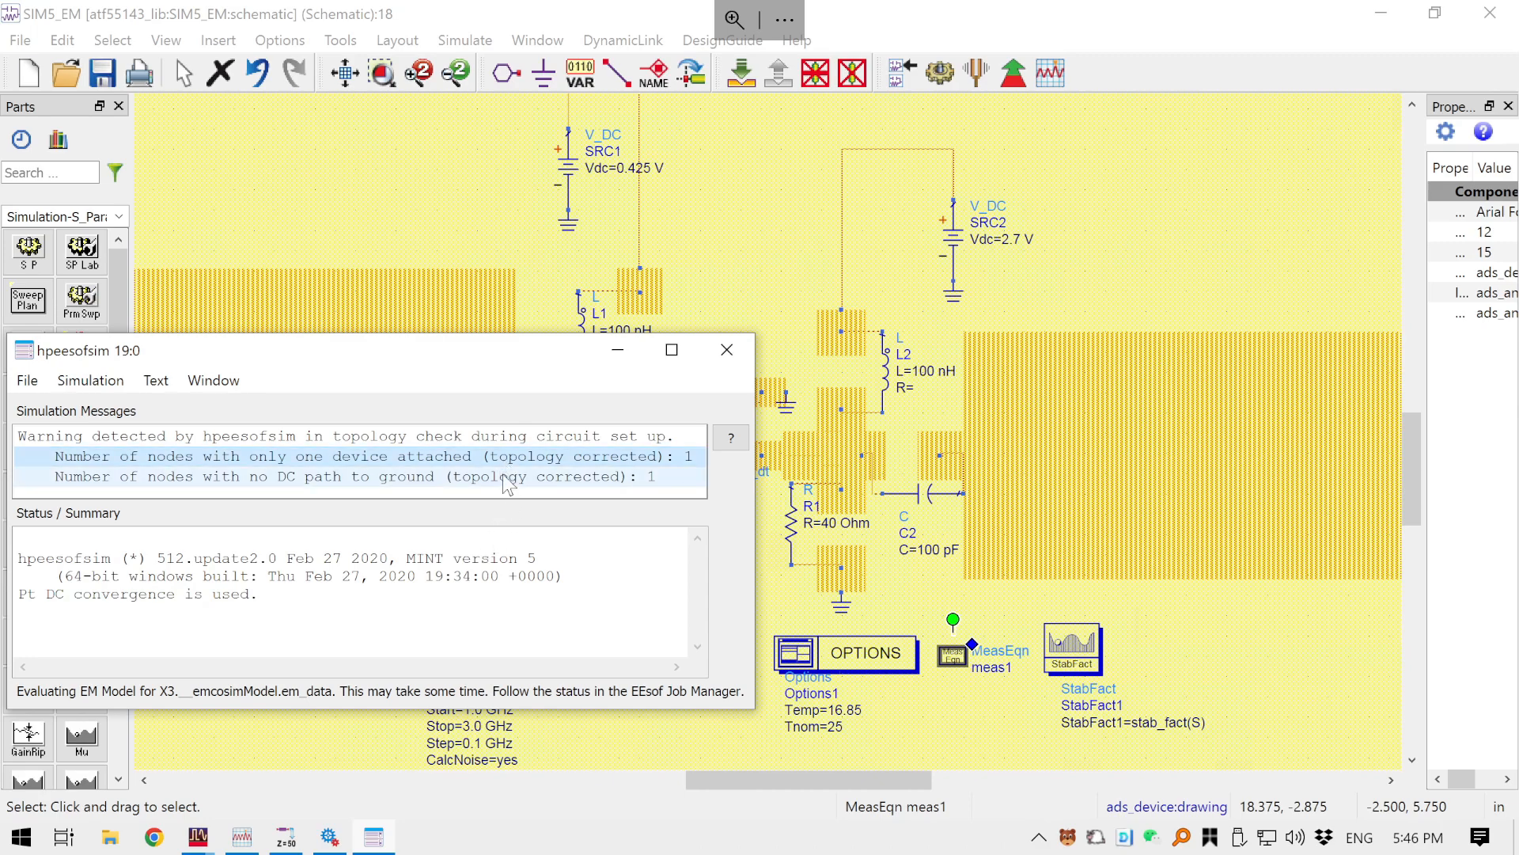
click(506, 473)
click(618, 349)
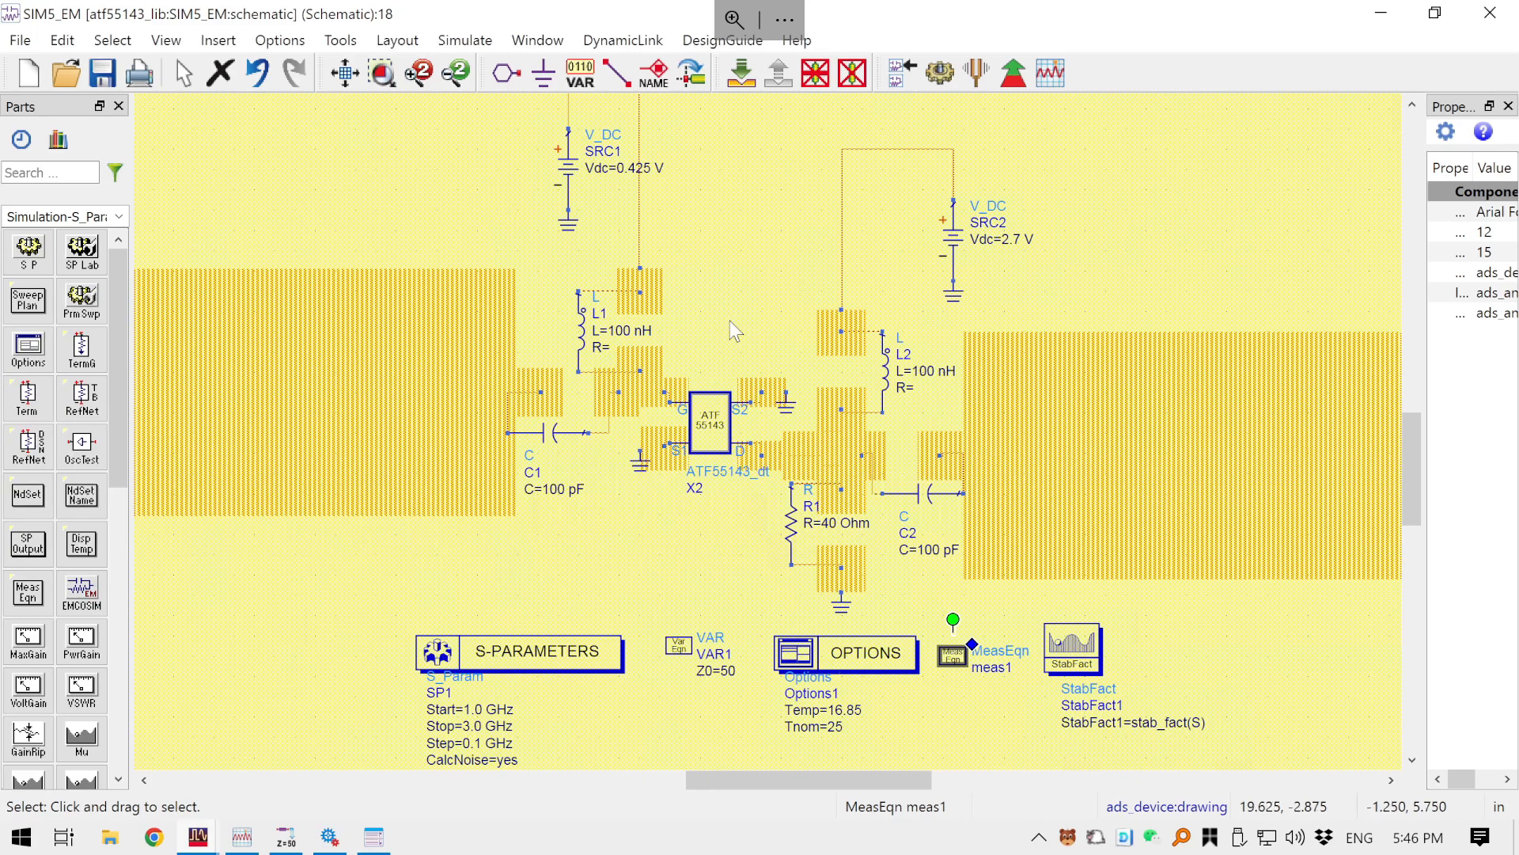
- Examine the schematic's connections from the transistor to the output termination, and check the progress of the running EM simulation
scroll(731, 316, down, 1)
scroll(723, 313, down, 1)
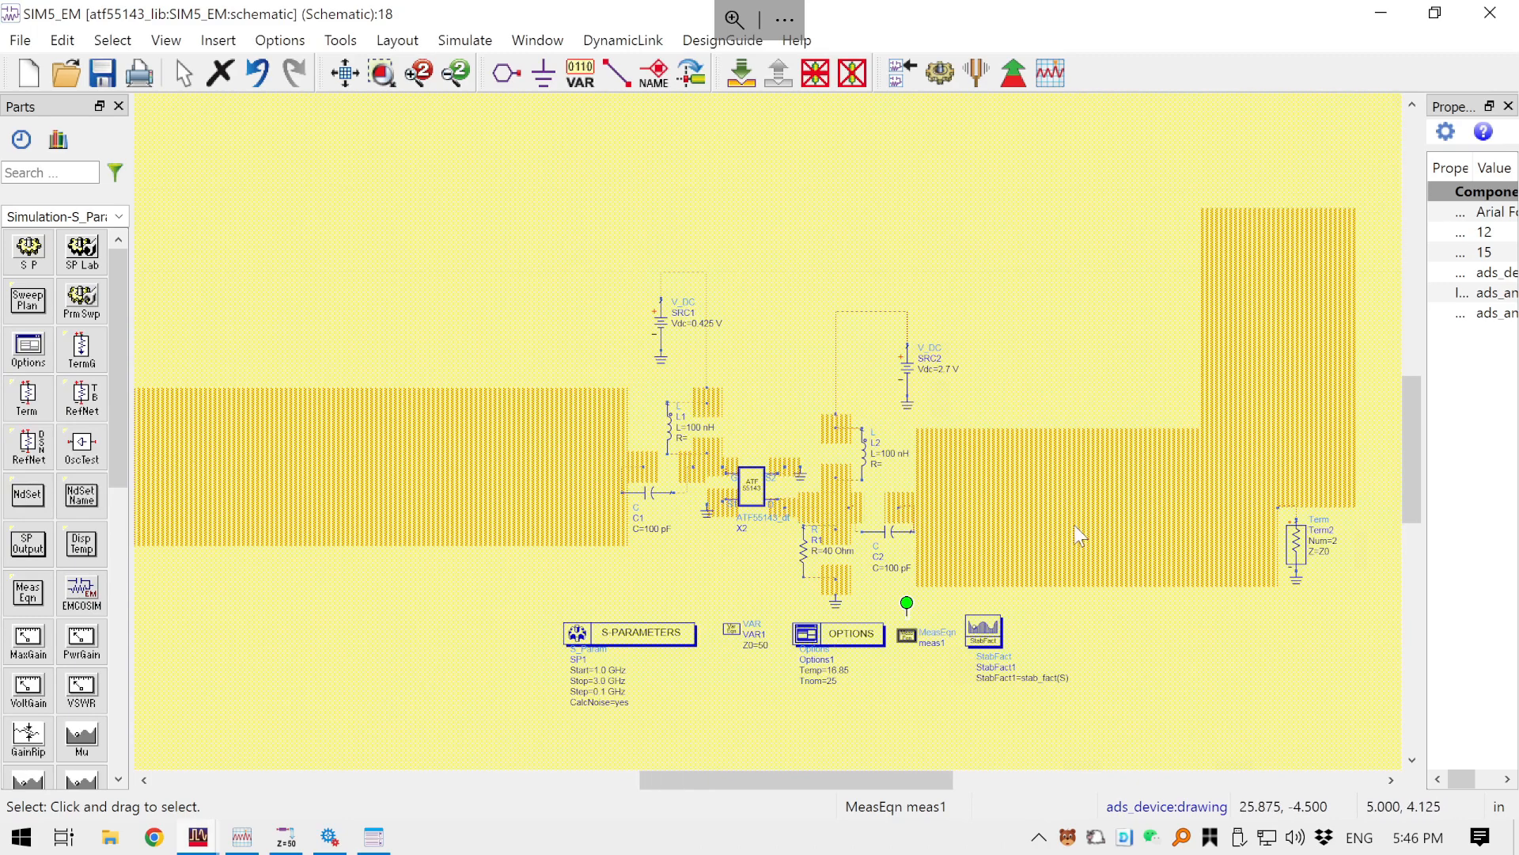
scroll(860, 455, up, 1)
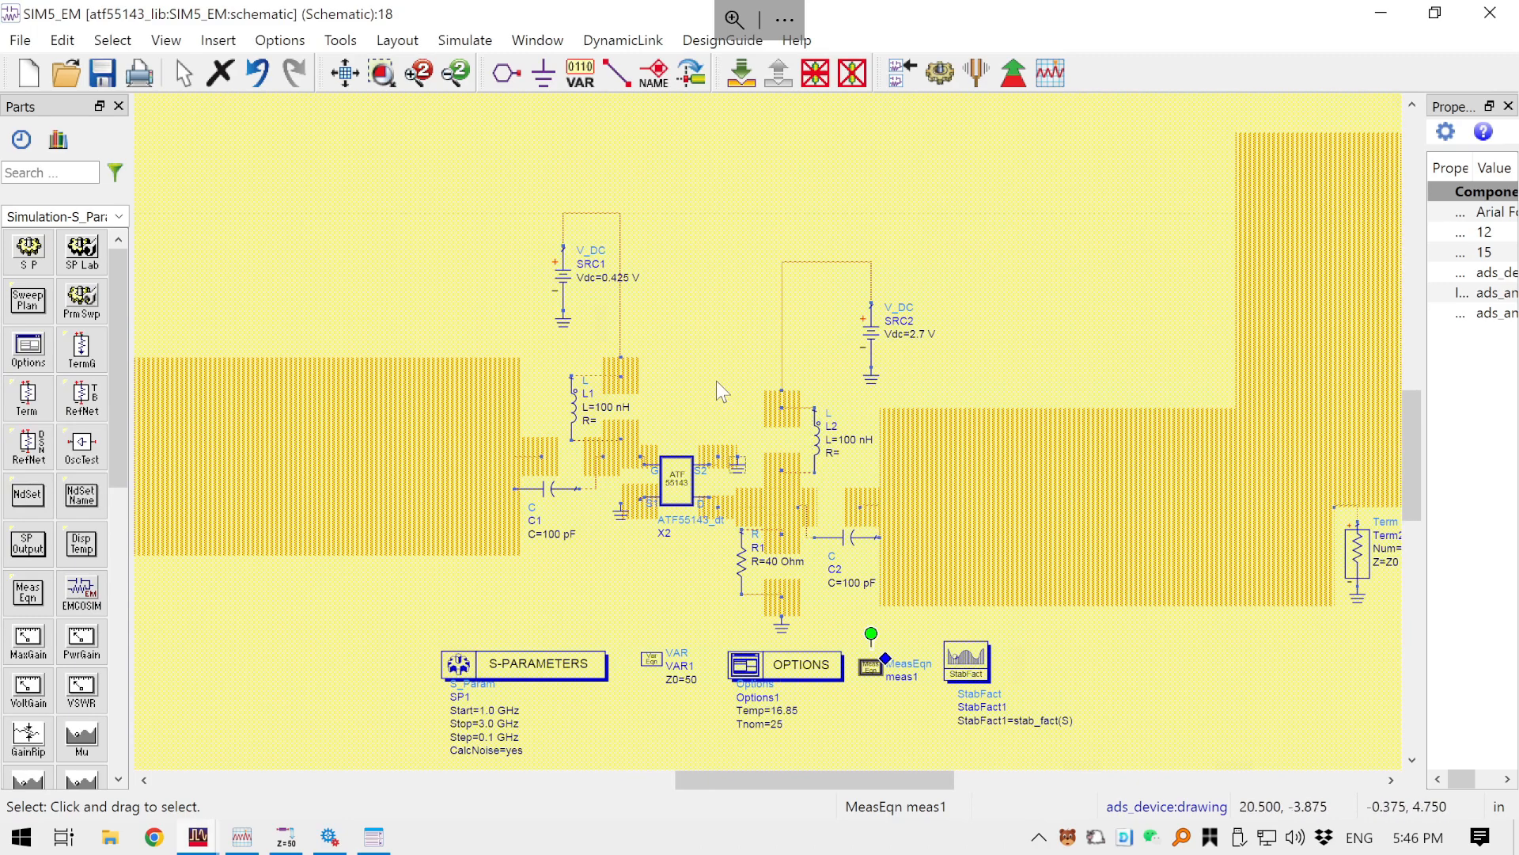
drag(715, 383, 763, 331)
scroll(747, 372, up, 1)
scroll(747, 373, up, 1)
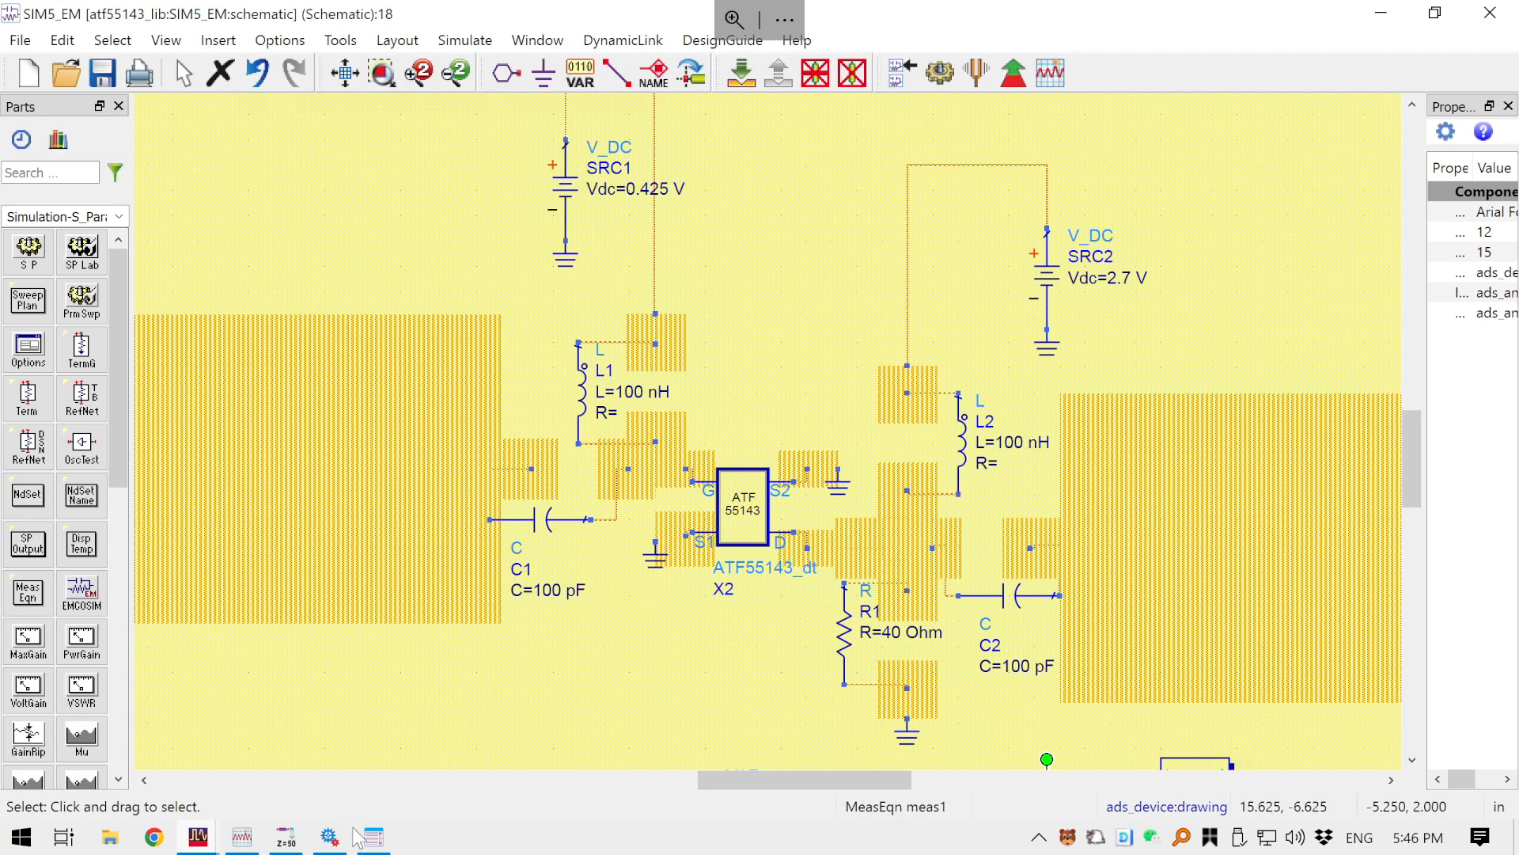
click(333, 842)
click(333, 842)
mouse_move(375, 846)
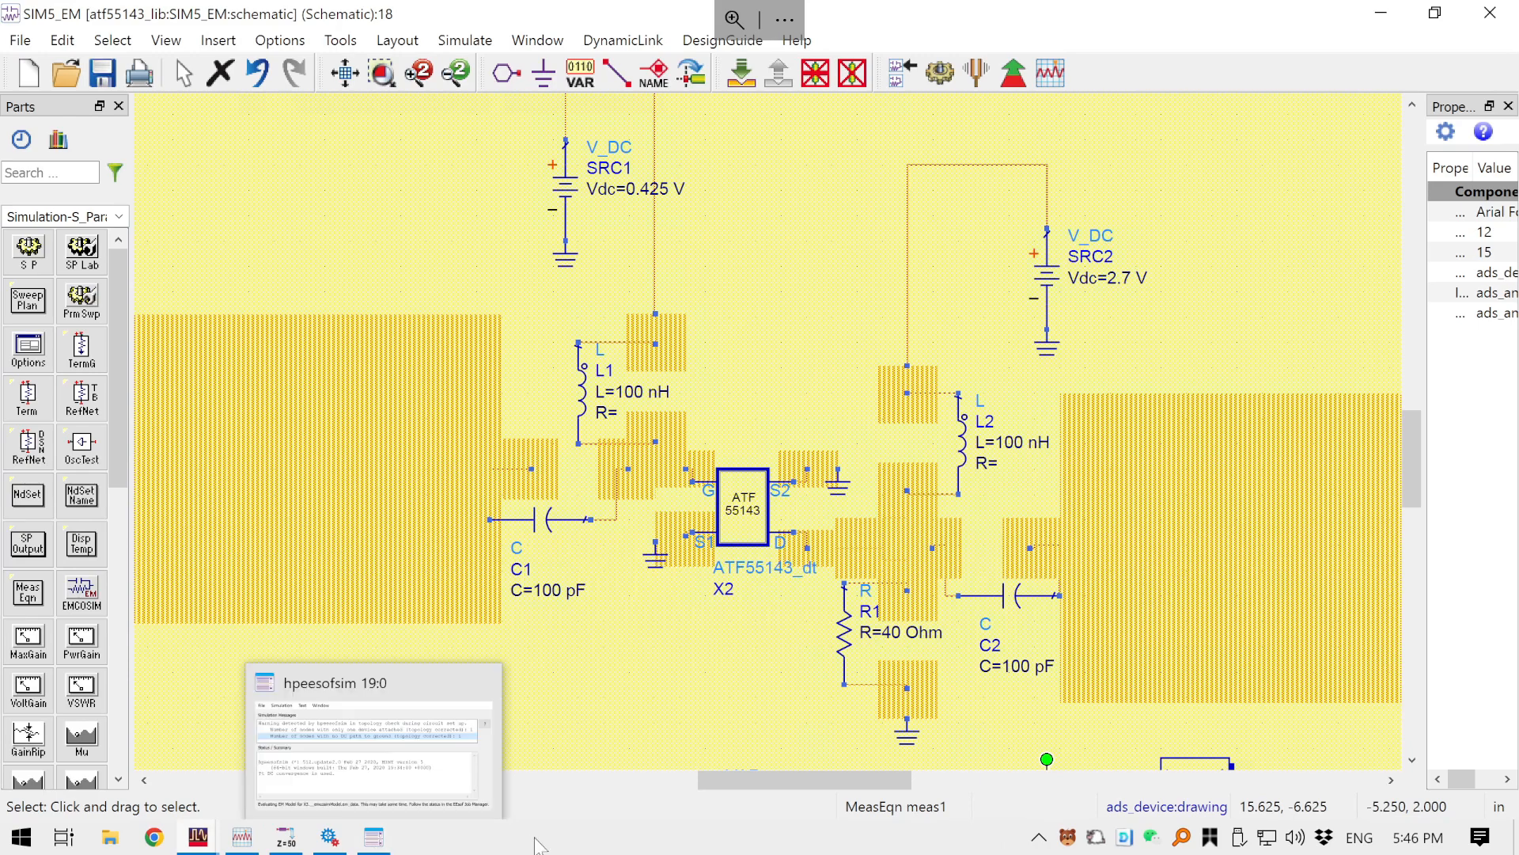
mouse_move(936, 11)
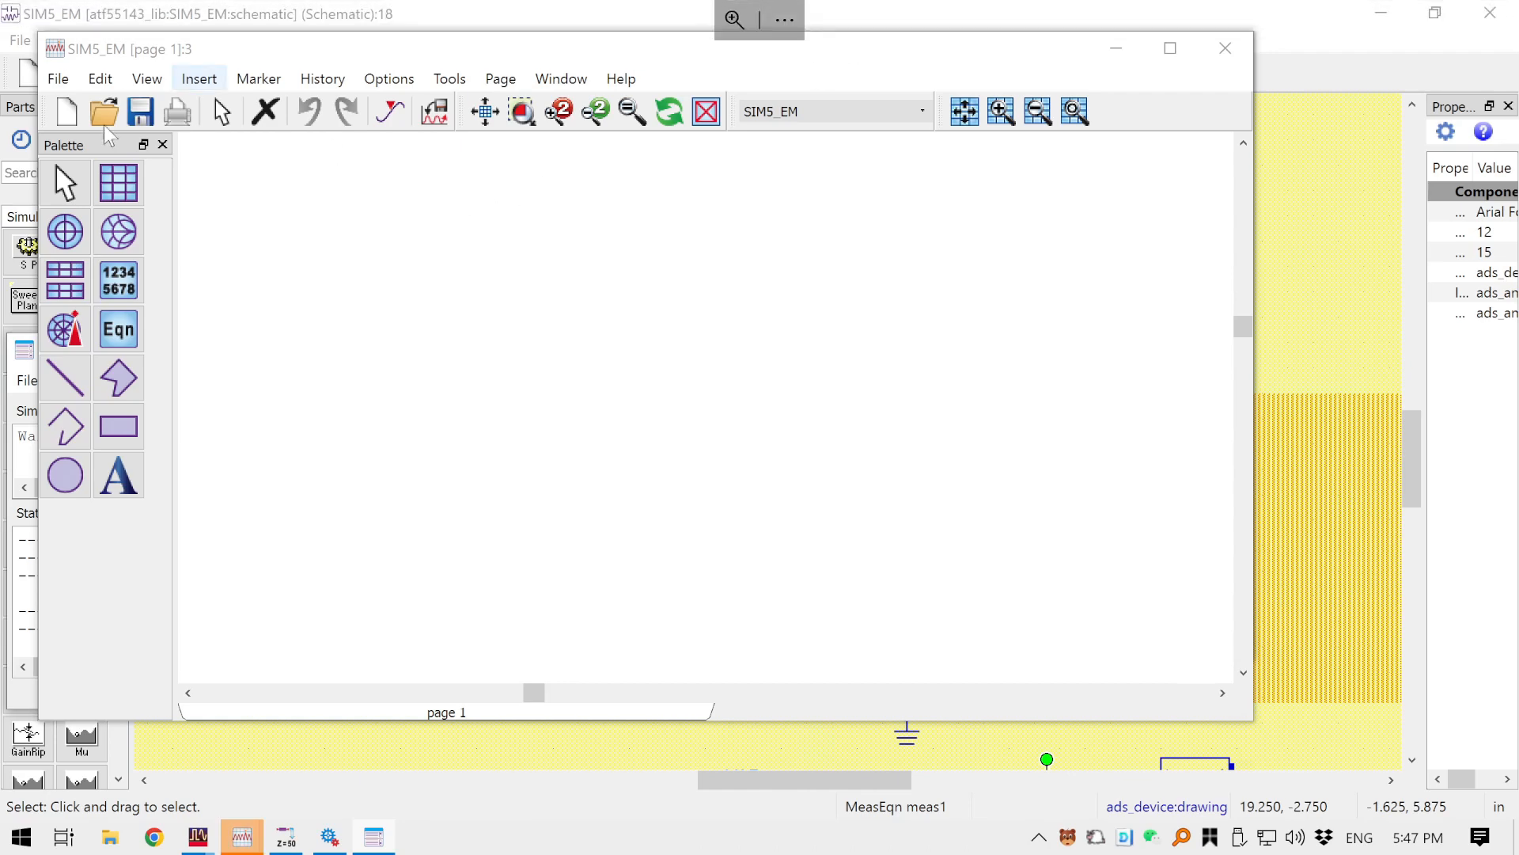
- Insert a rectangular plot in the SIM5_EM data display and add the S(1,1) and S(1,2) traces in dB
click(118, 182)
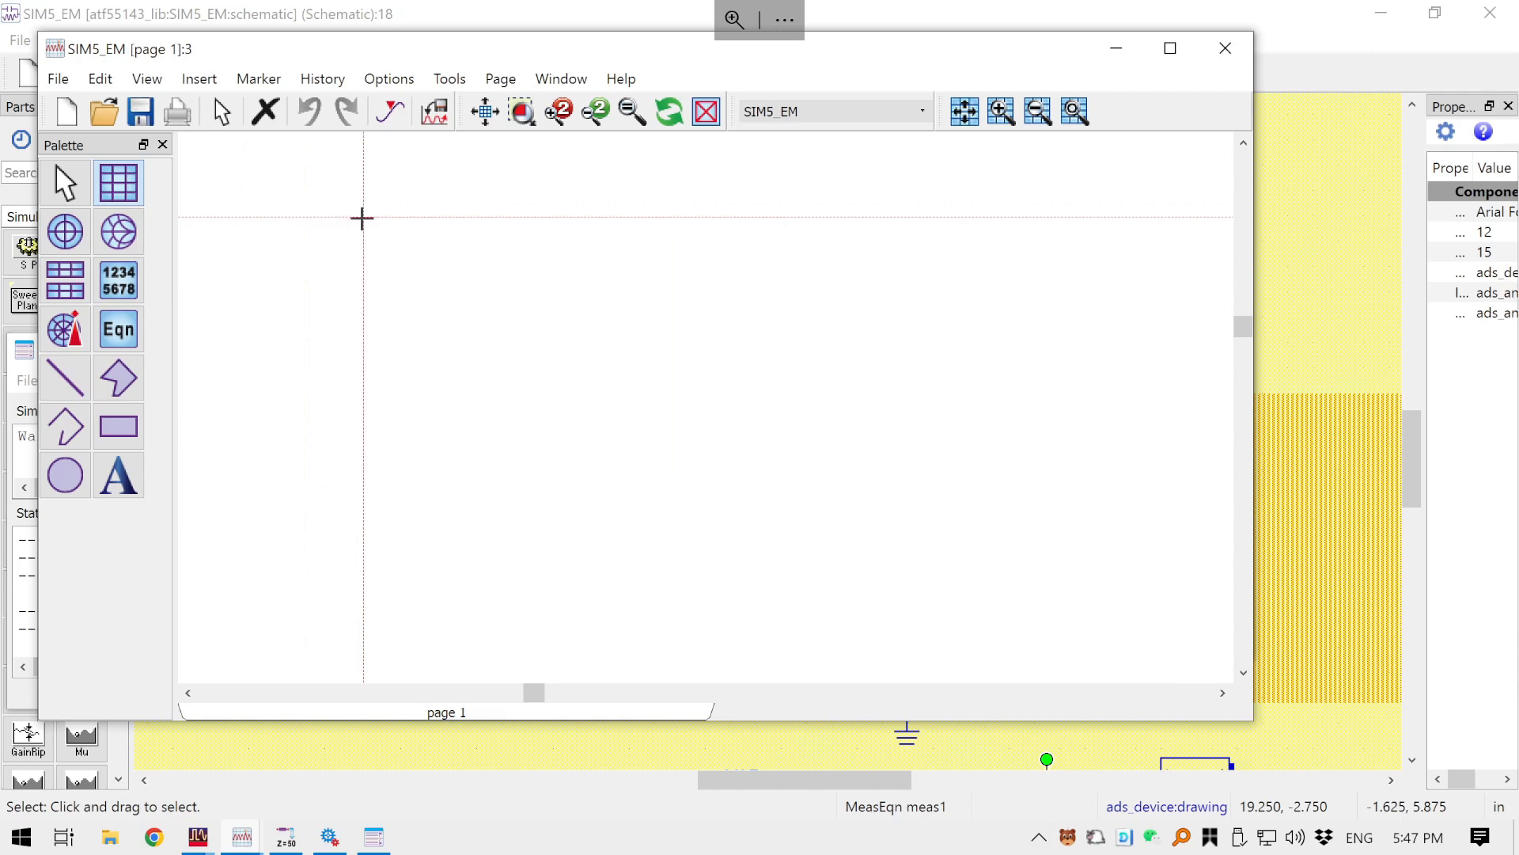
click(362, 218)
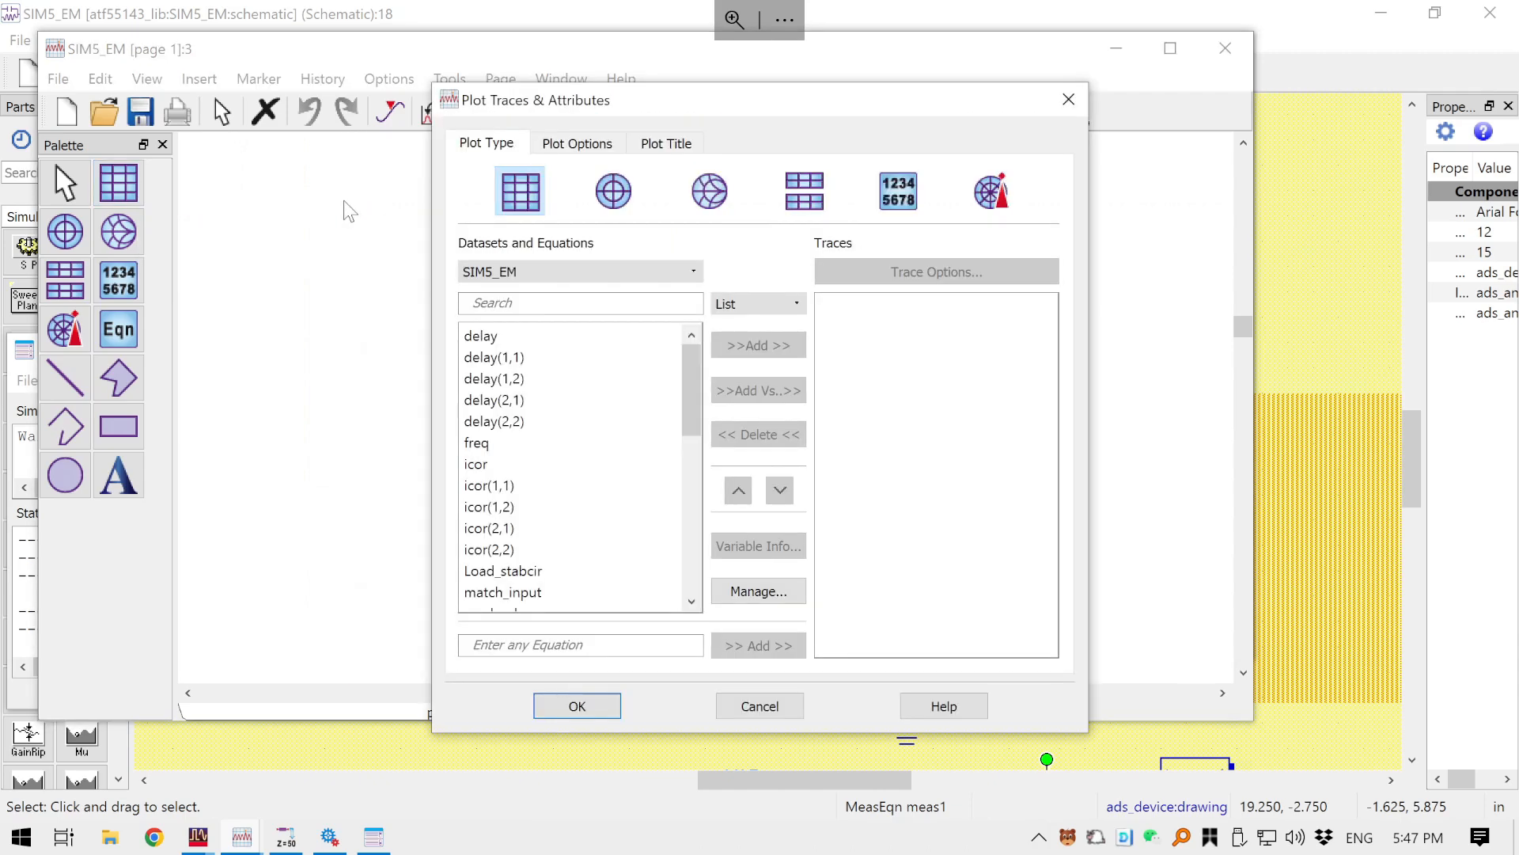
scroll(535, 512, down, 1)
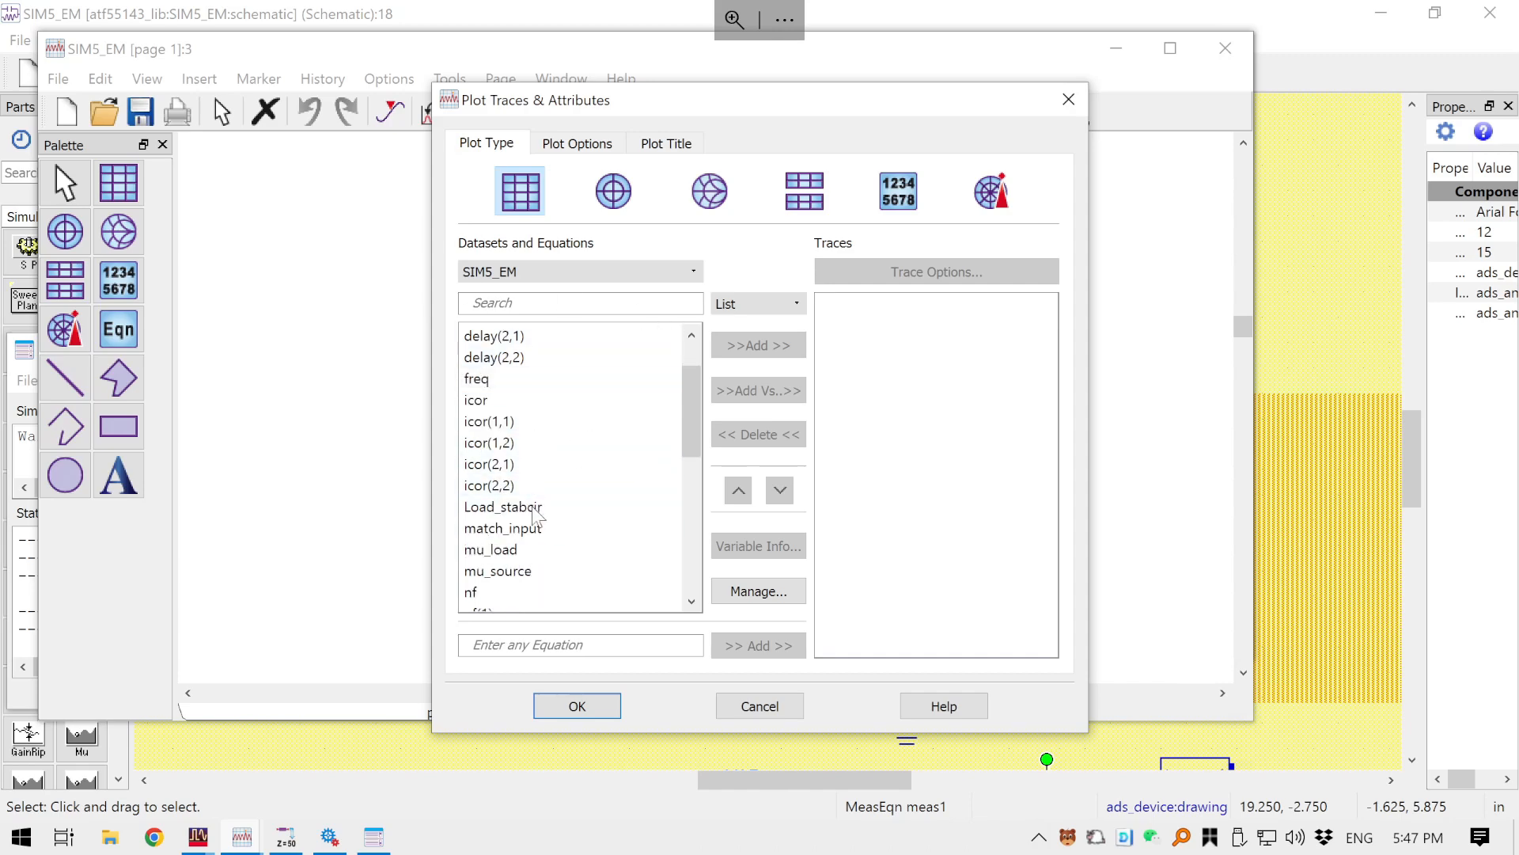
scroll(535, 513, down, 5)
double_click(490, 379)
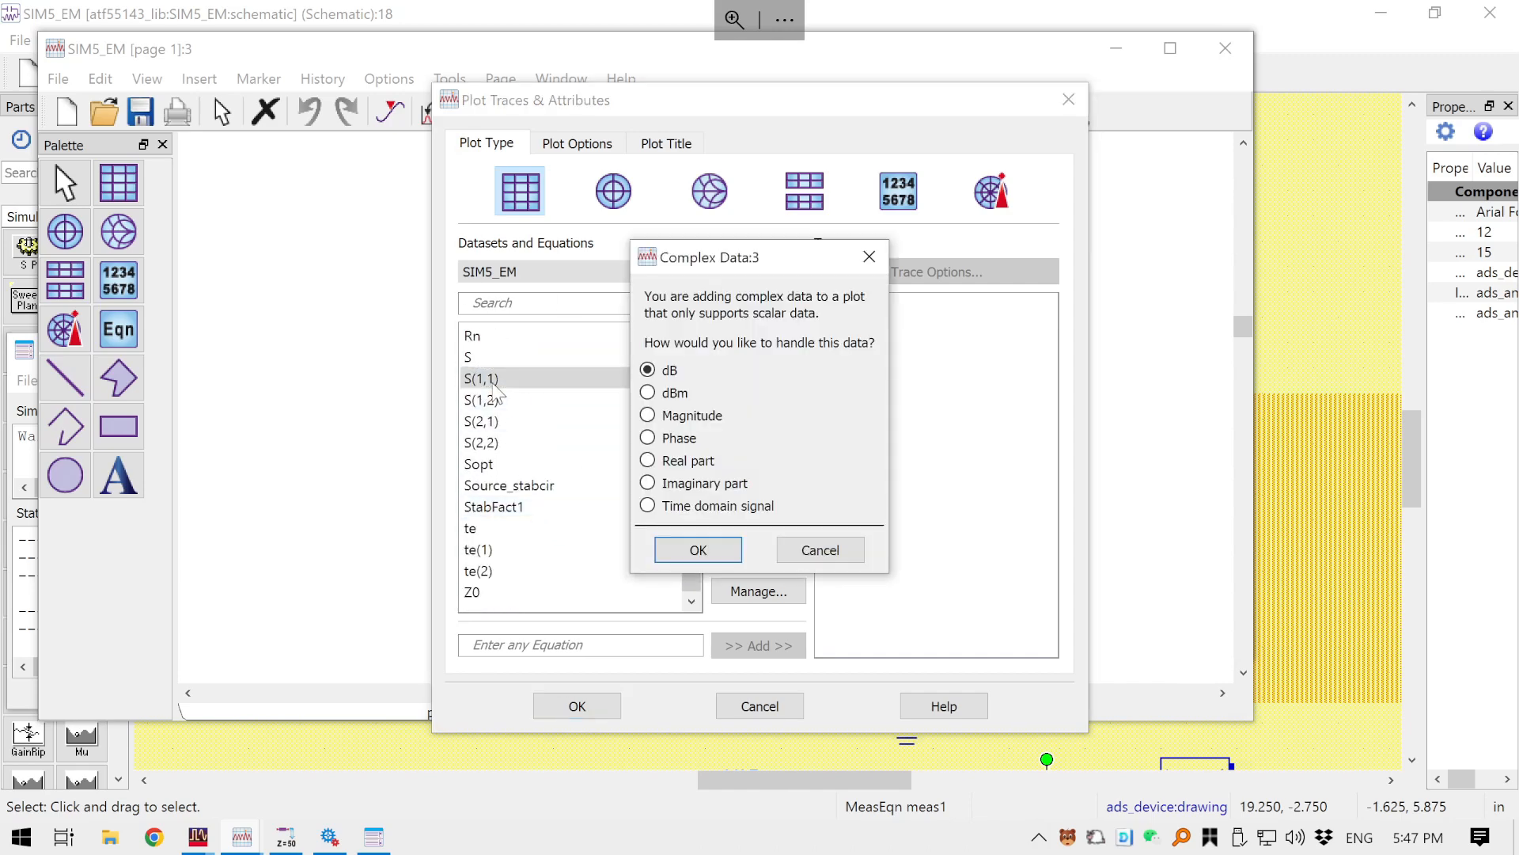
key(Return)
double_click(518, 400)
key(Return)
- Add S(2,1) and S(2,2) in dB to the plot, finish it, and save the data display
double_click(506, 423)
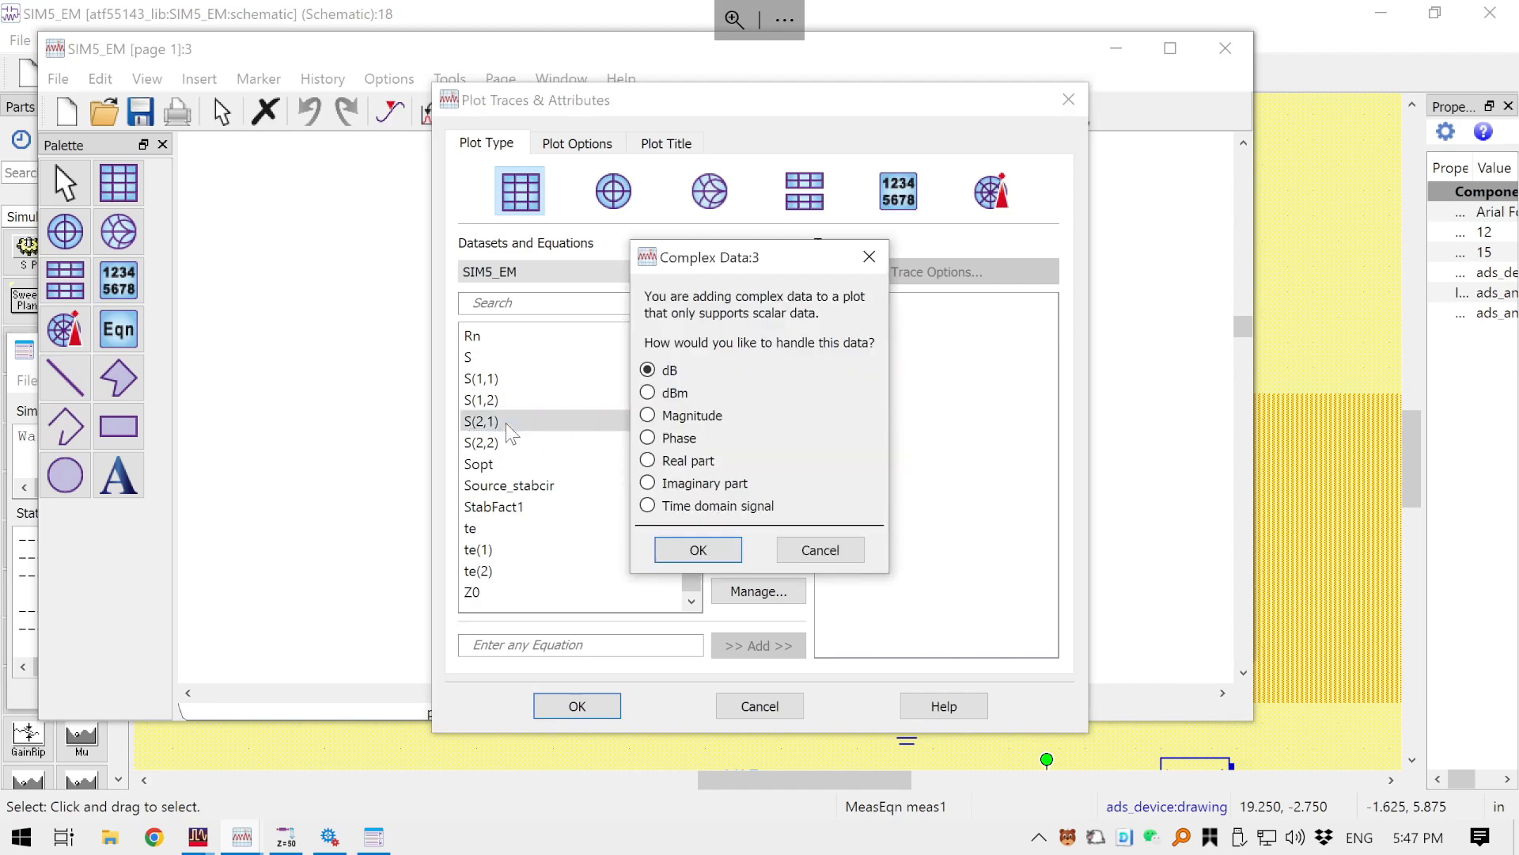
key(Return)
double_click(480, 442)
key(Return)
click(579, 706)
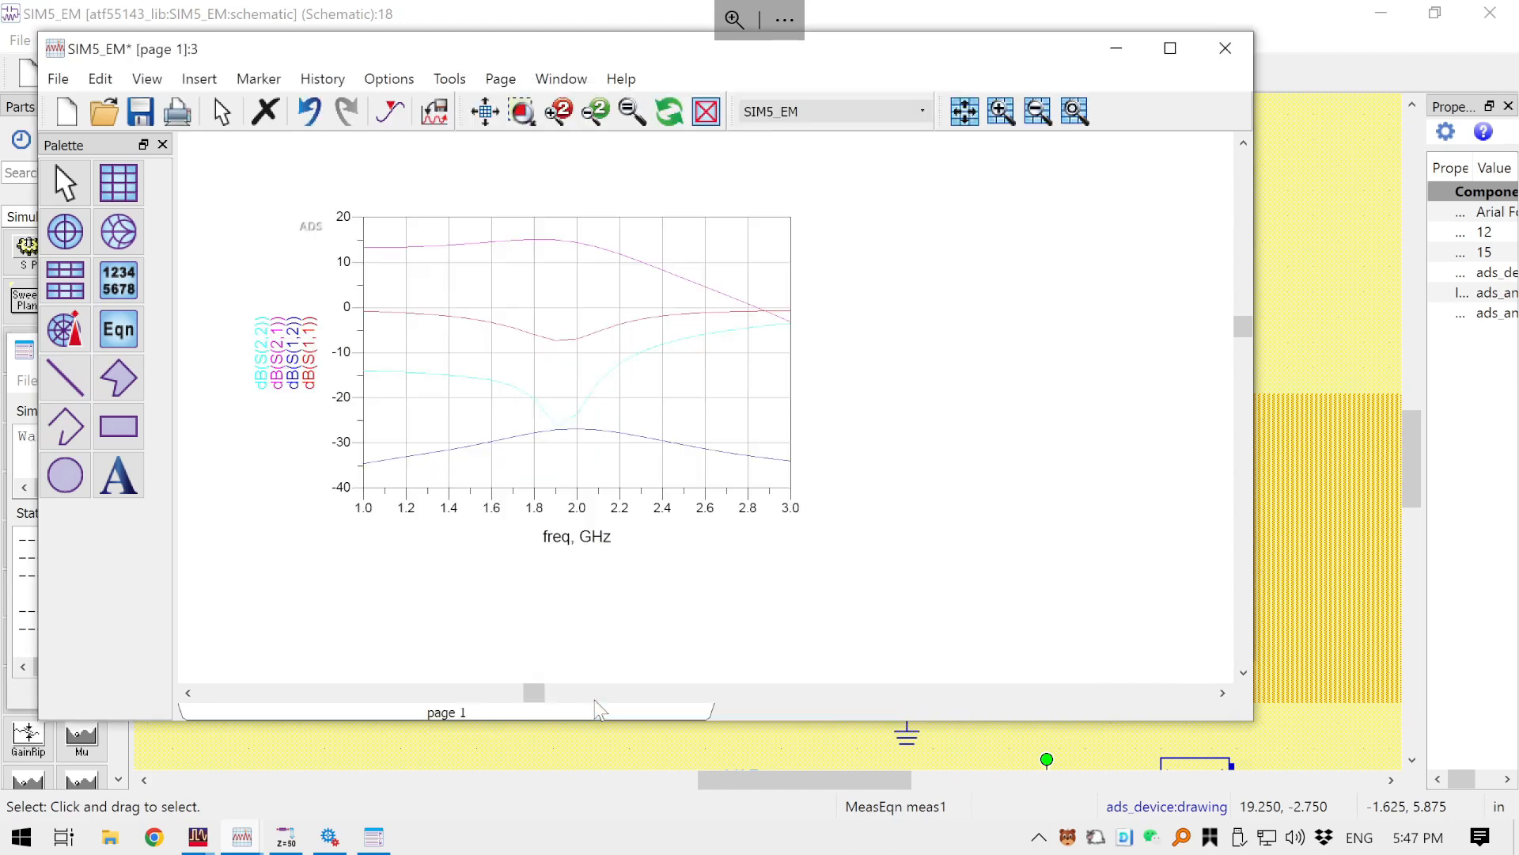
click(143, 111)
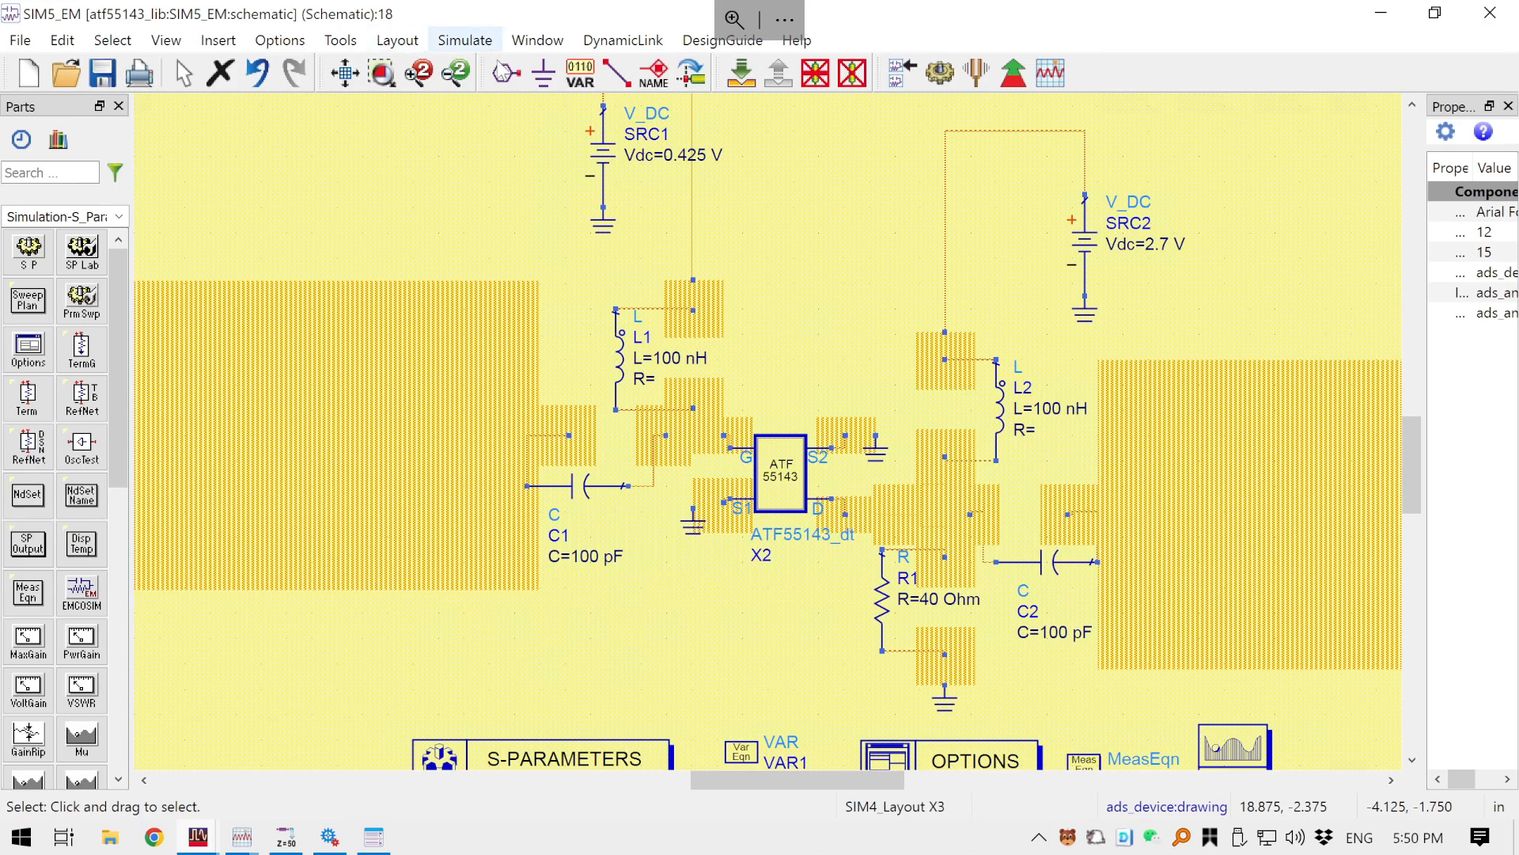
- Annotate the SIM5_EM schematic with the simulated DC node voltages
click(480, 44)
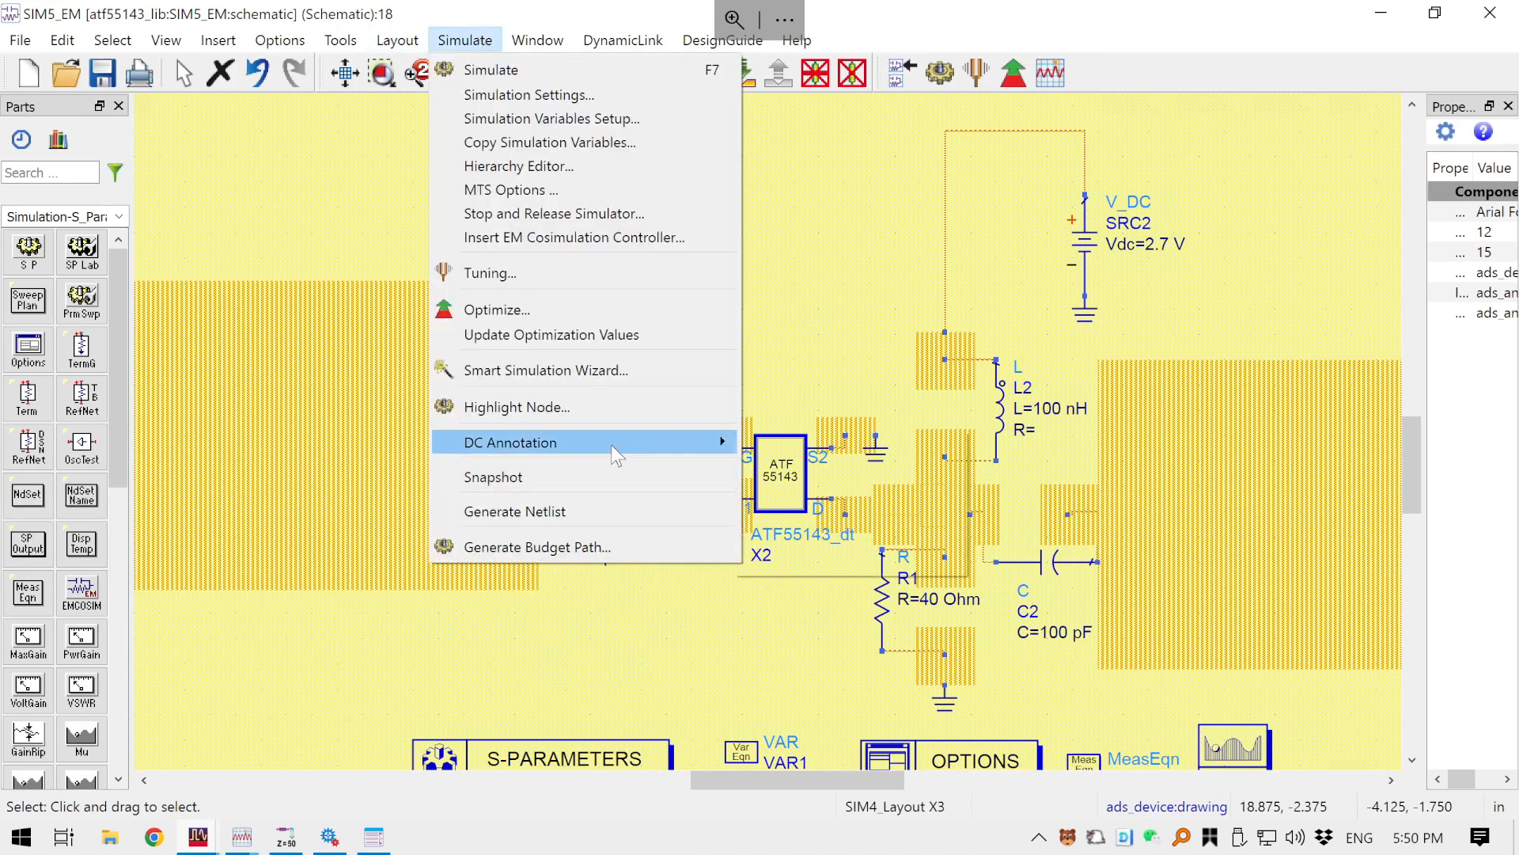
mouse_move(611, 444)
click(851, 450)
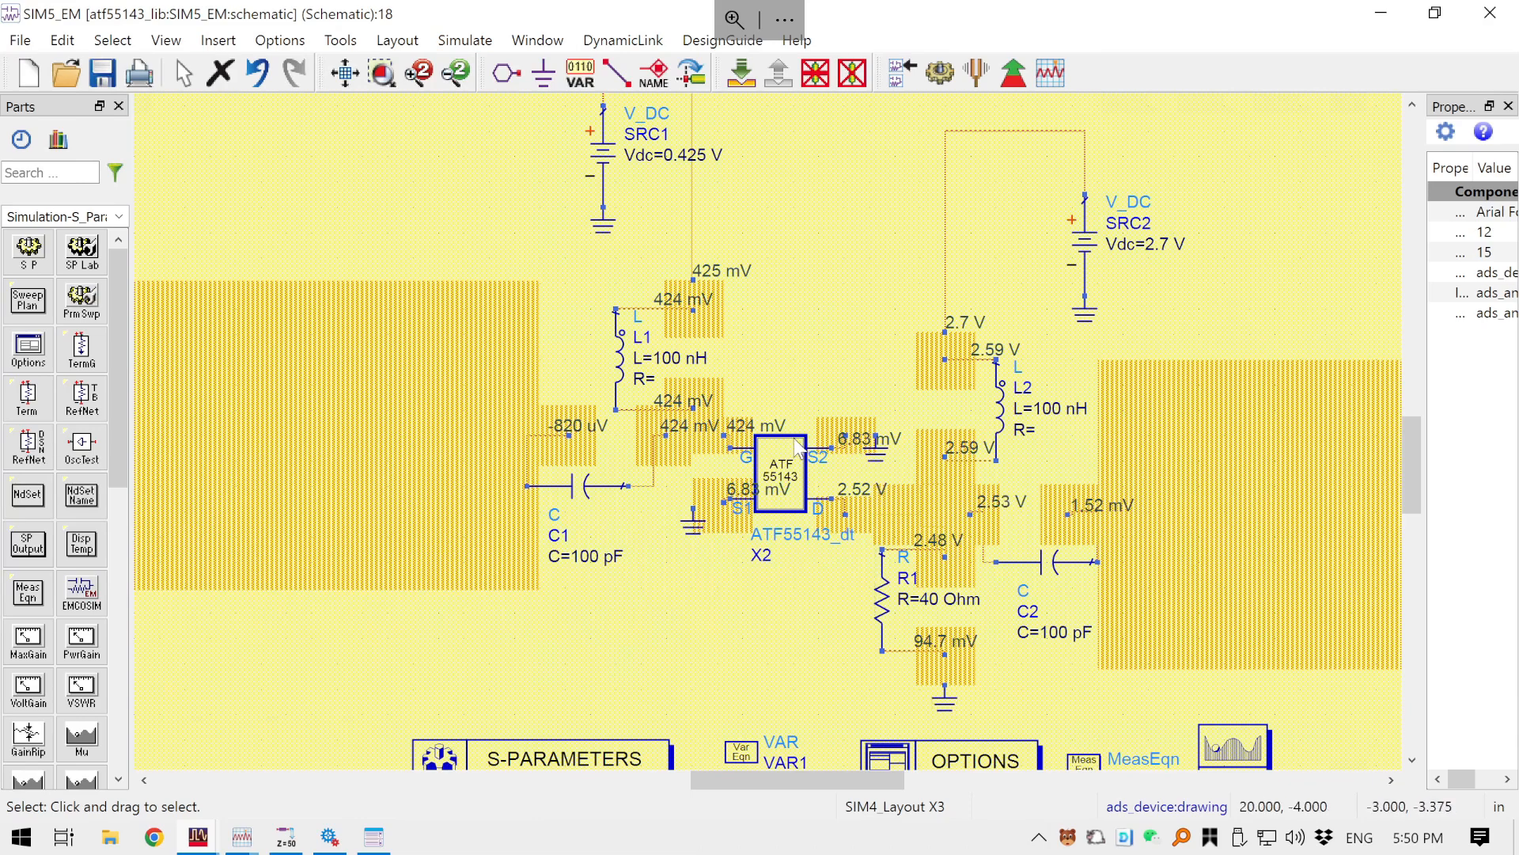
- Annotate the schematic with DC pin currents and examine the bias values around the ATF55143, inductors and R1
click(348, 41)
click(464, 44)
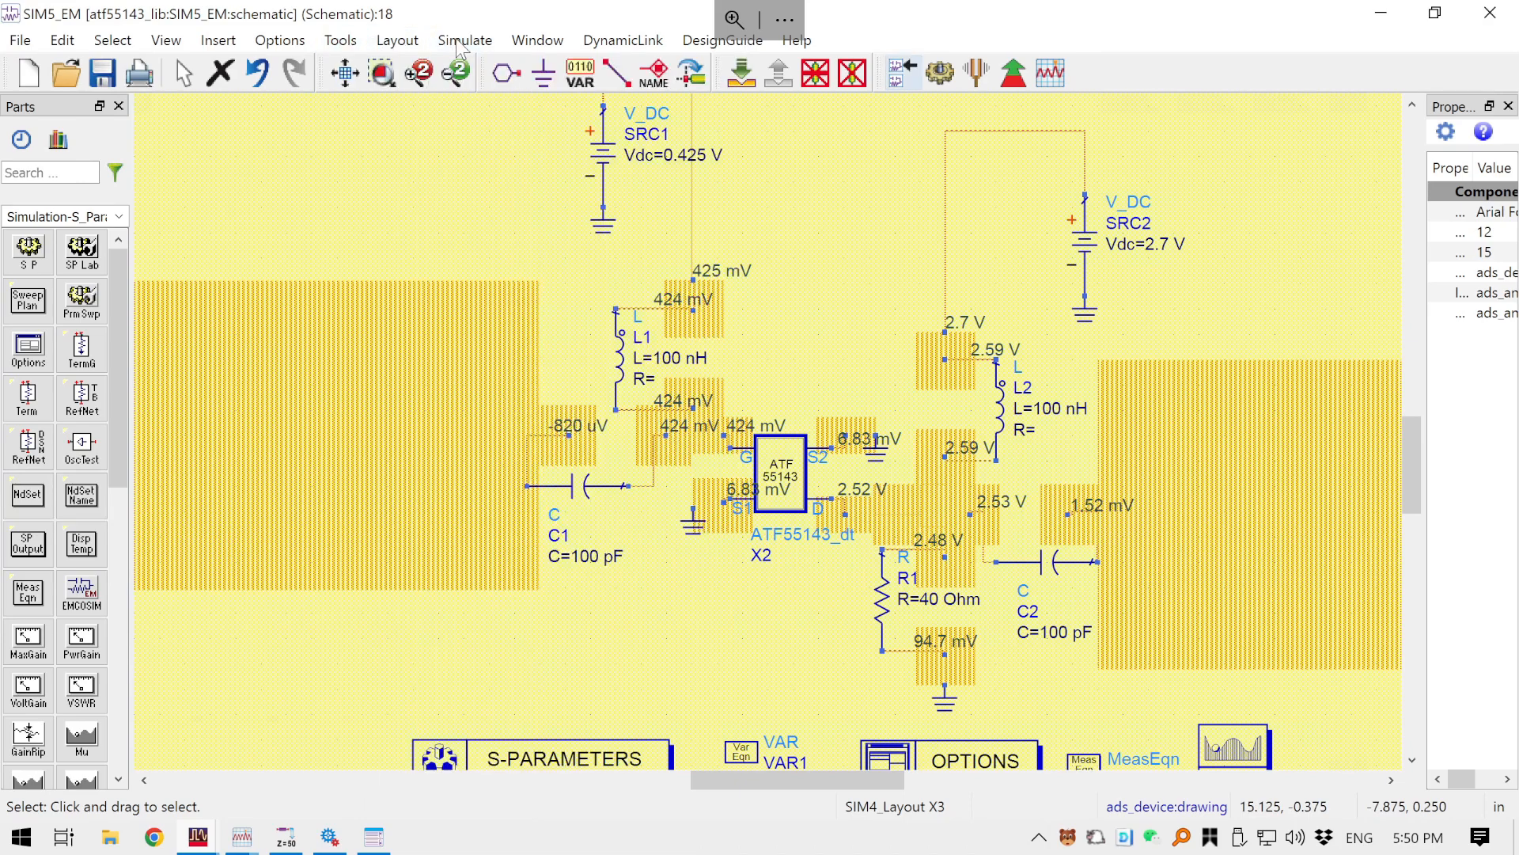
mouse_move(668, 448)
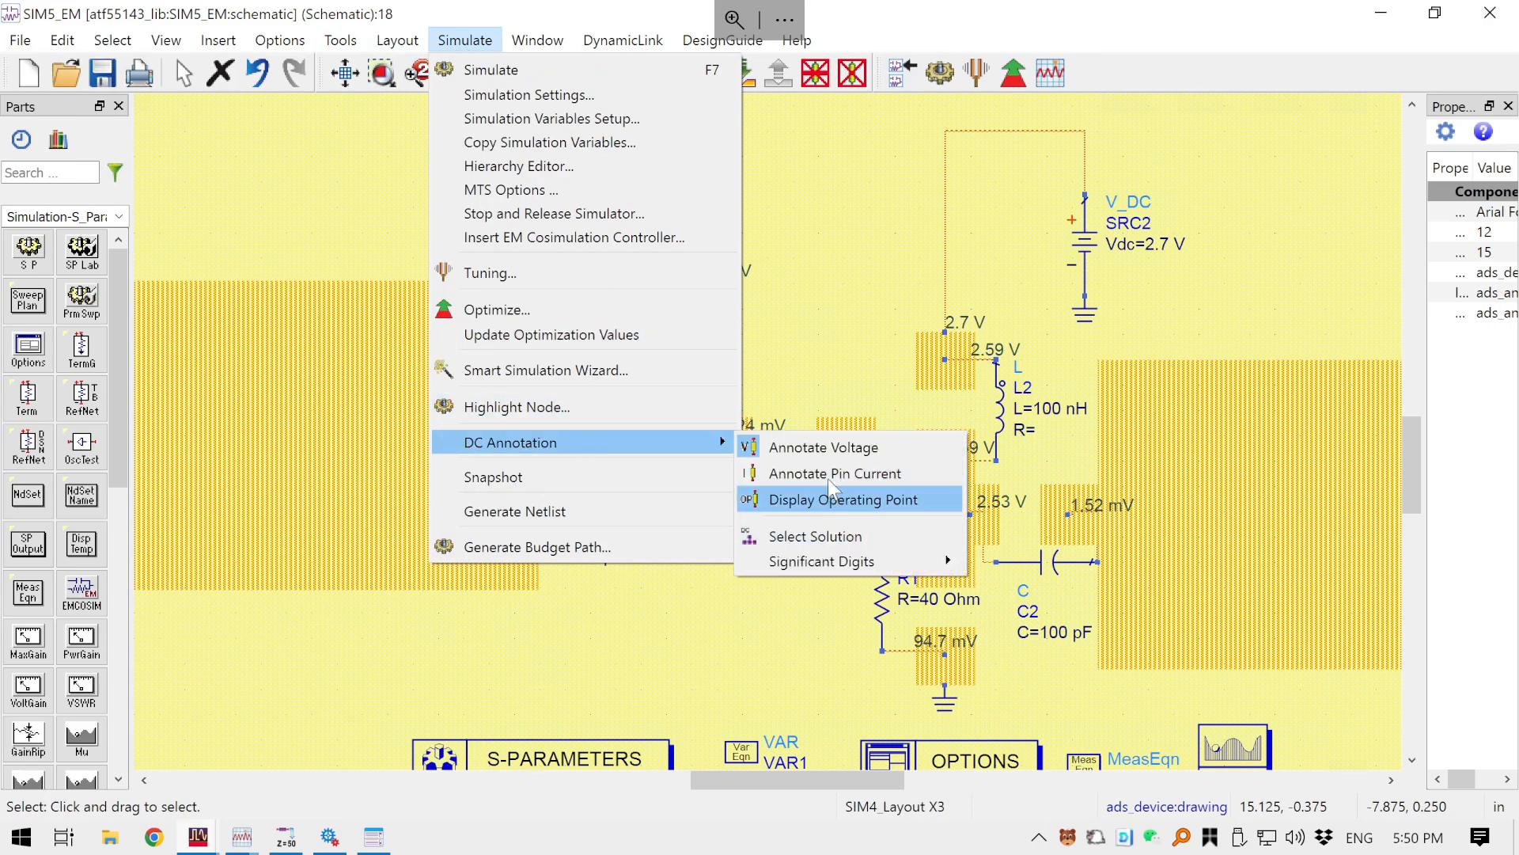
click(828, 475)
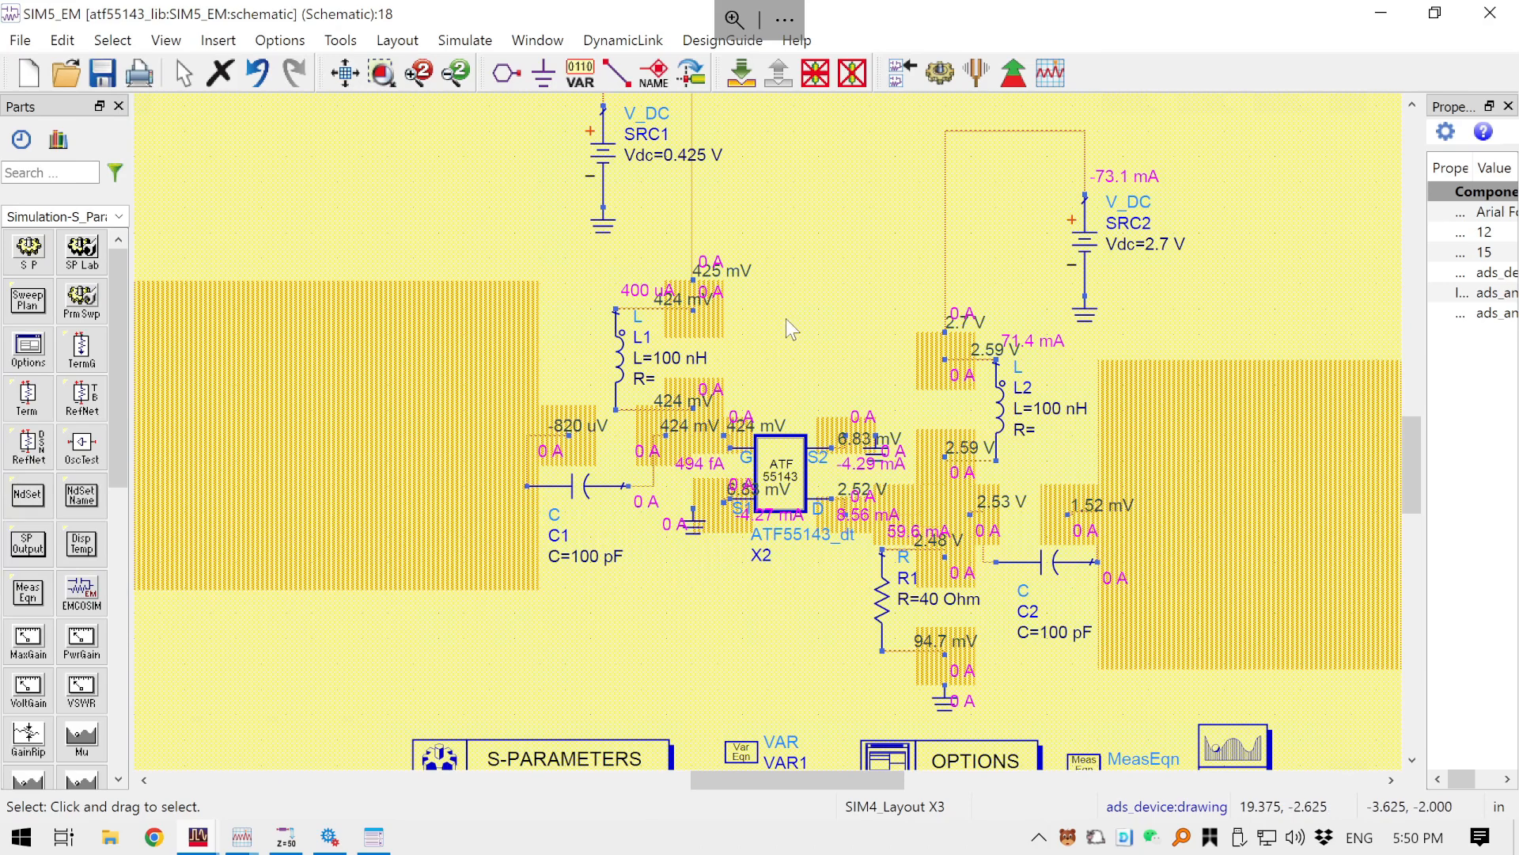
scroll(832, 500, up, 1)
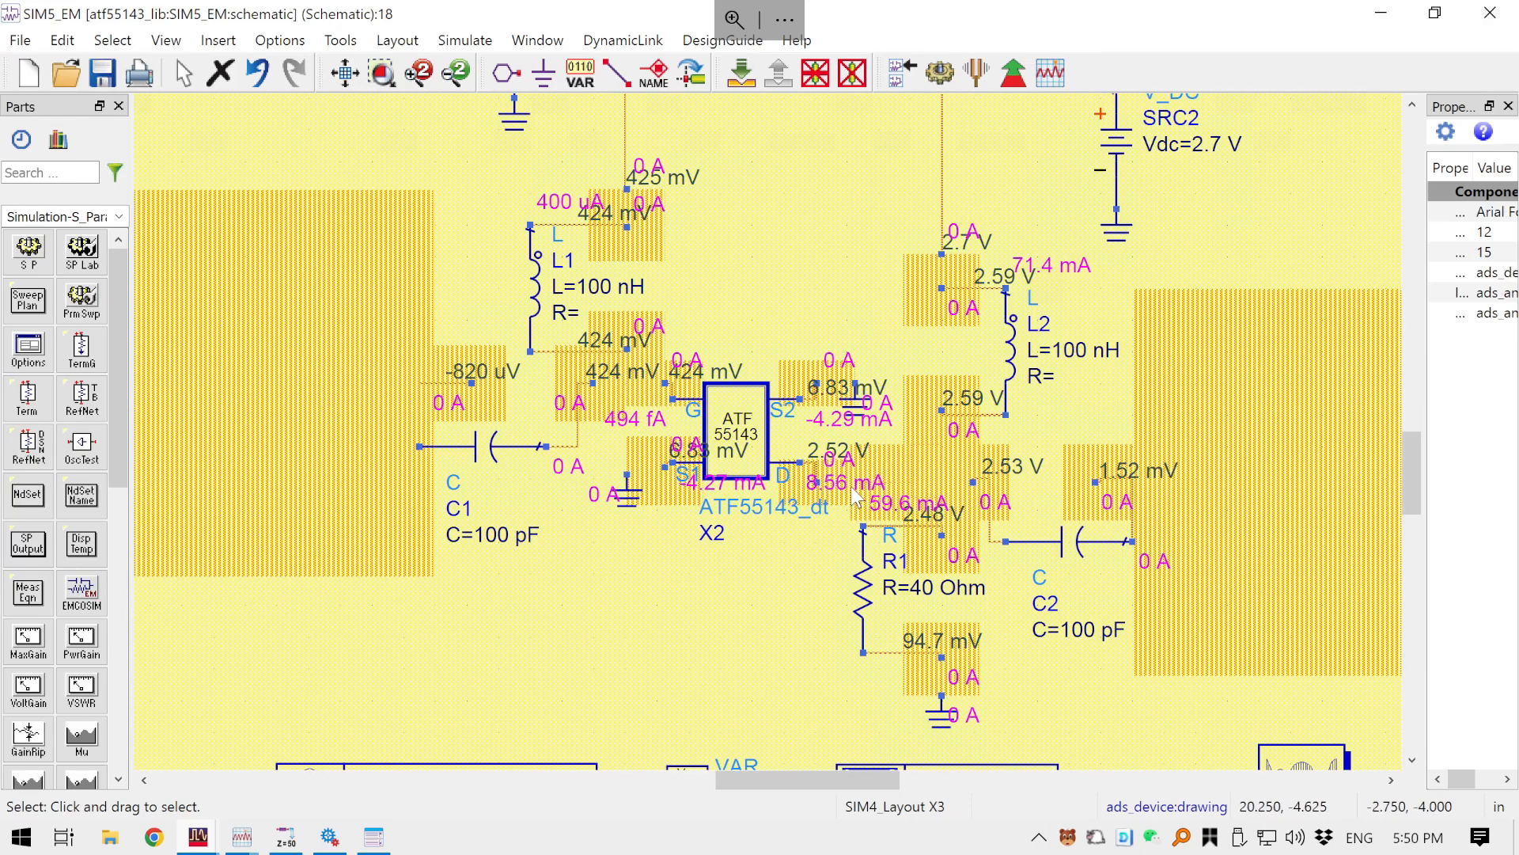
scroll(849, 500, up, 2)
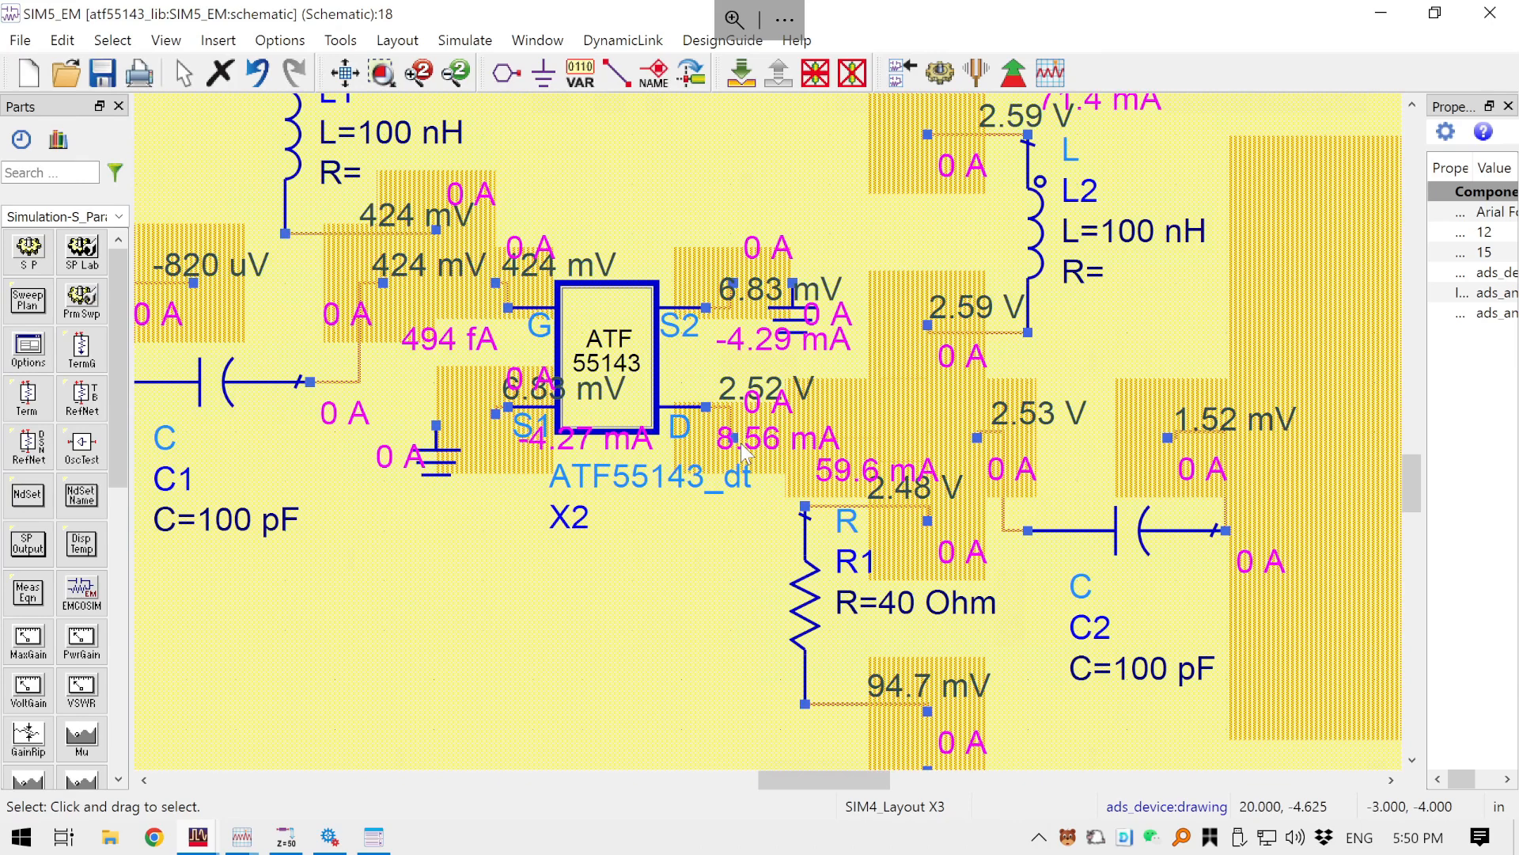
scroll(744, 455, down, 3)
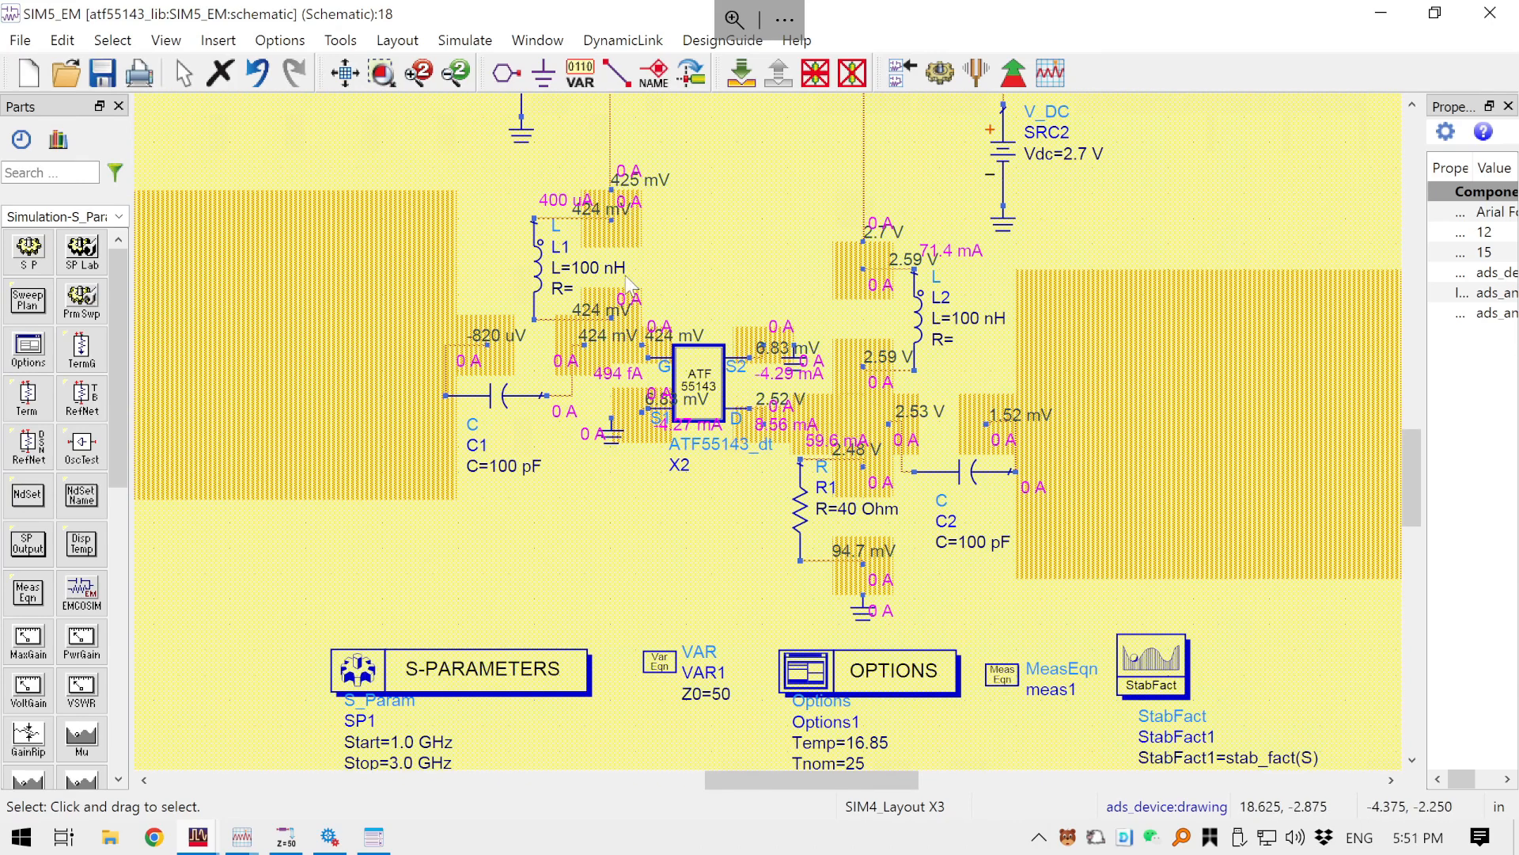
scroll(626, 277, up, 1)
scroll(739, 370, down, 1)
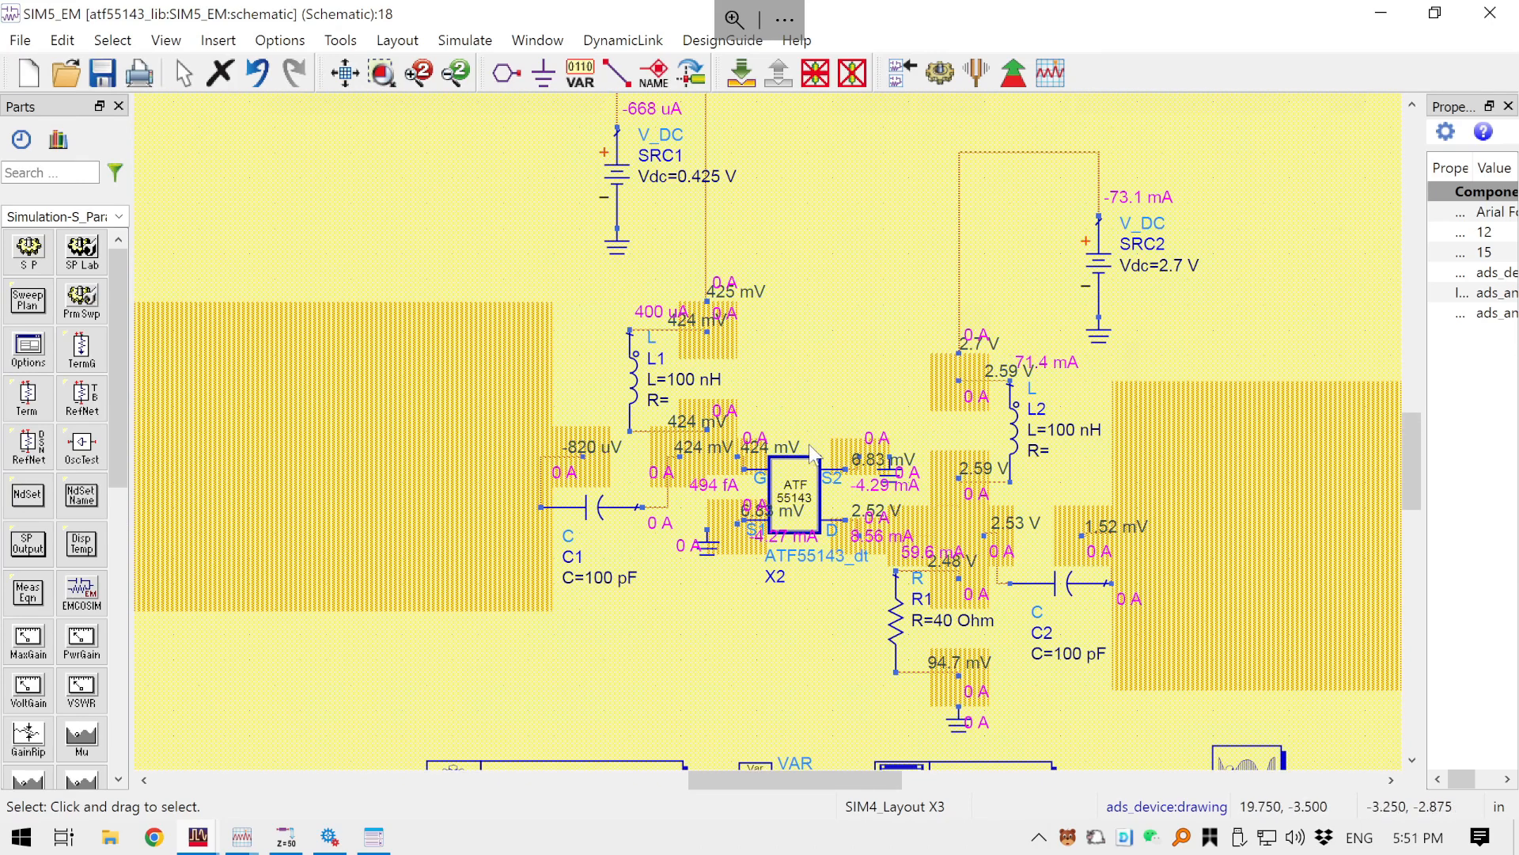
scroll(892, 506, up, 1)
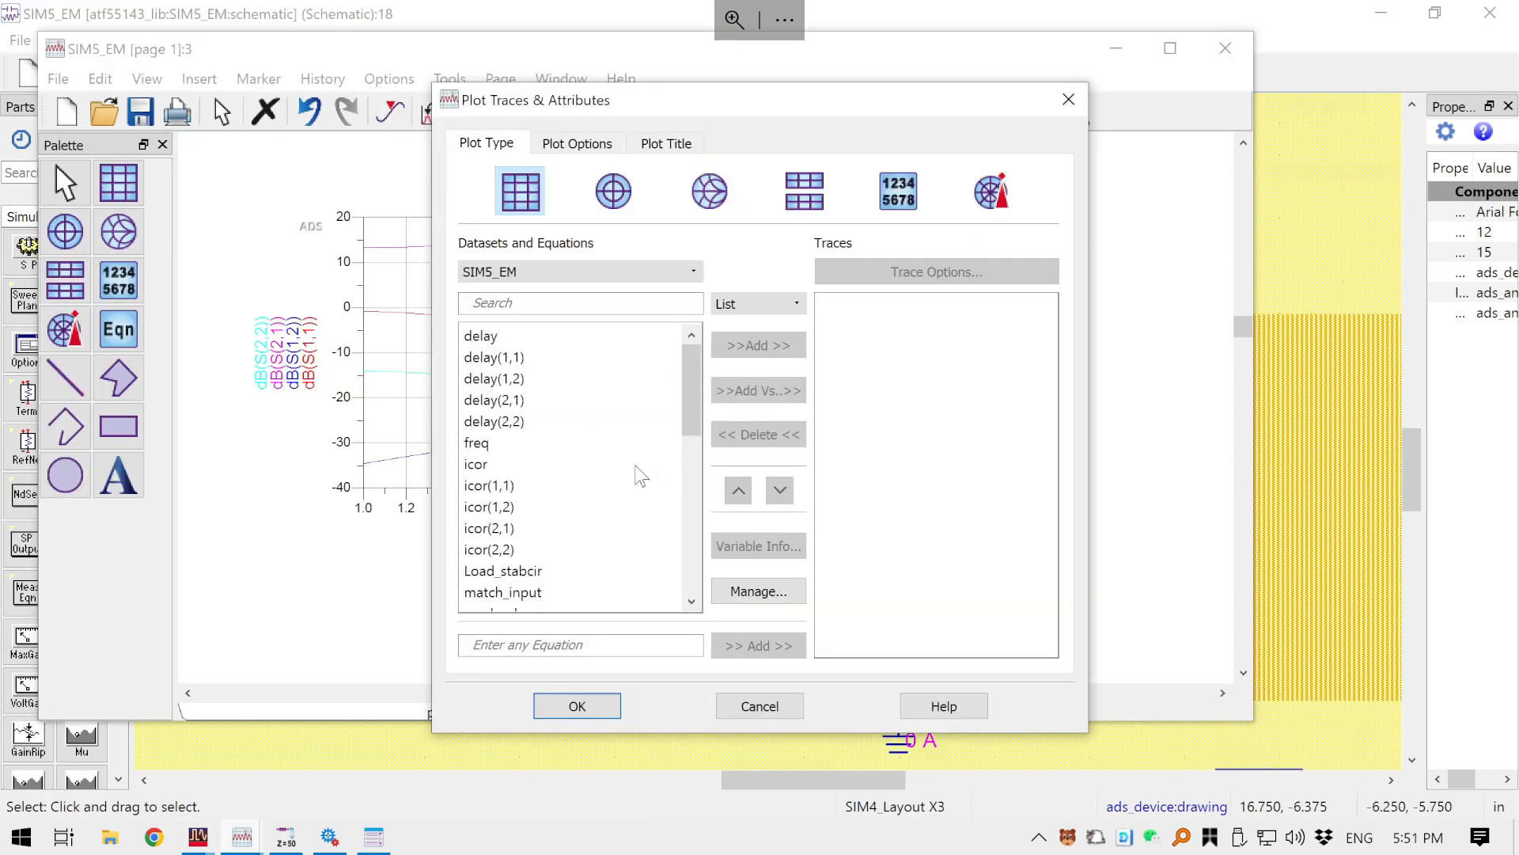
- Create a second rectangular plot beside the S-parameter plot, showing the nf(2) and StabFact1 traces
scroll(637, 475, down, 4)
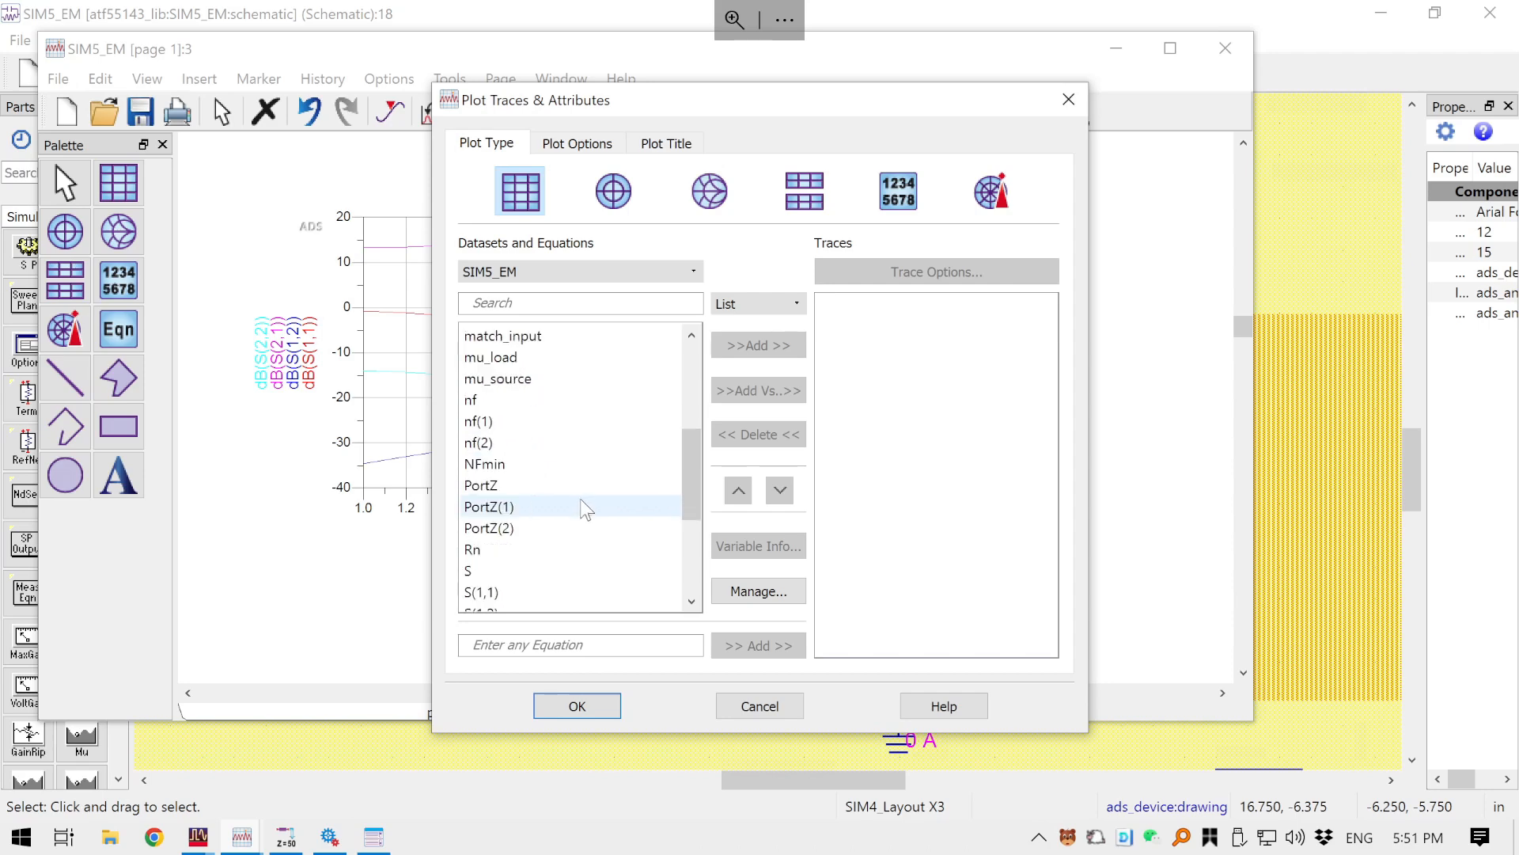
double_click(554, 442)
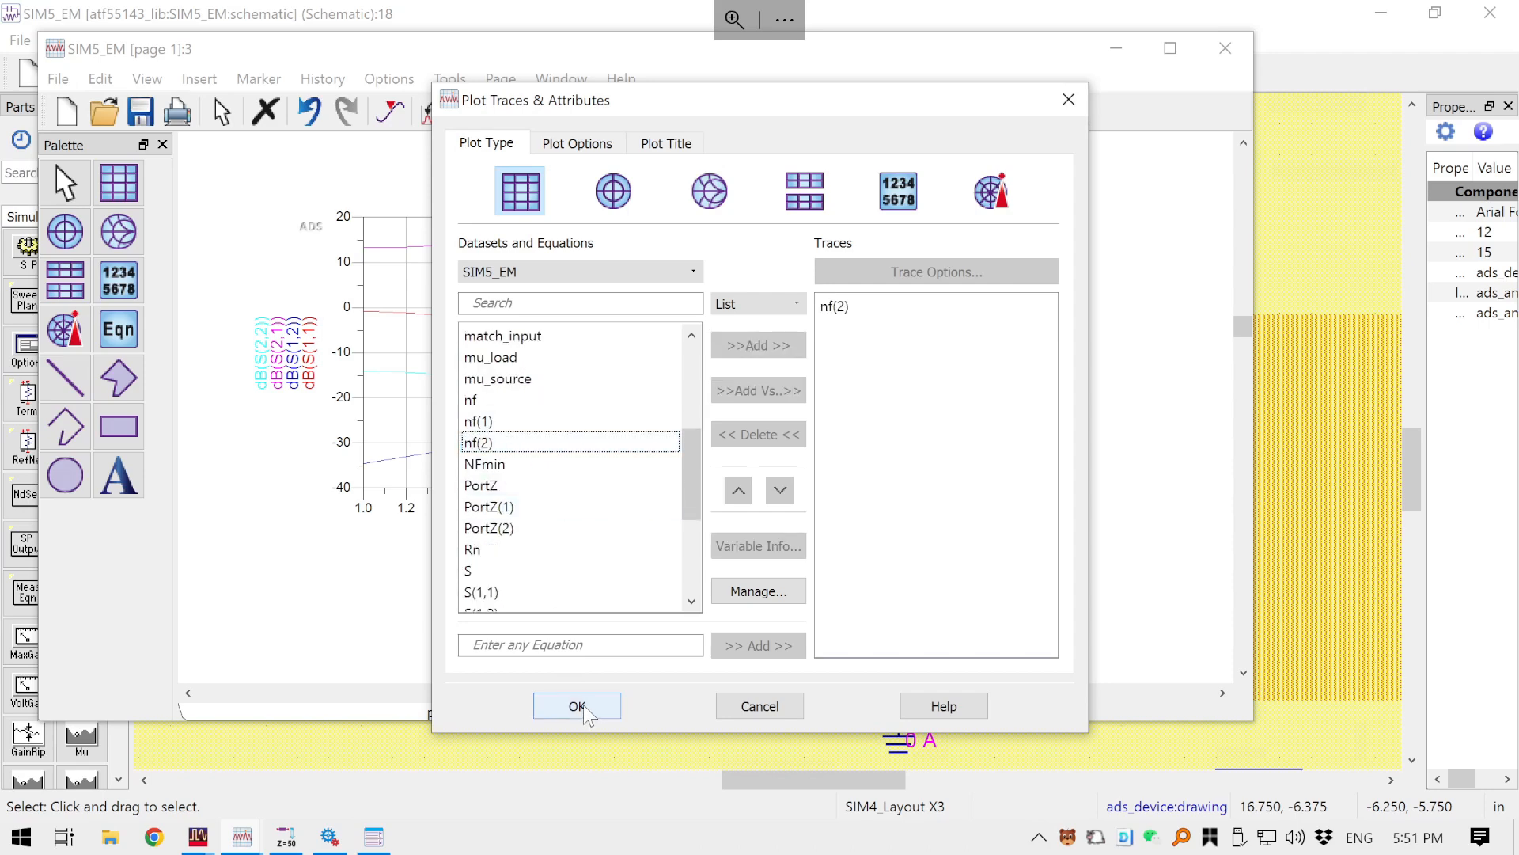
scroll(535, 479, down, 4)
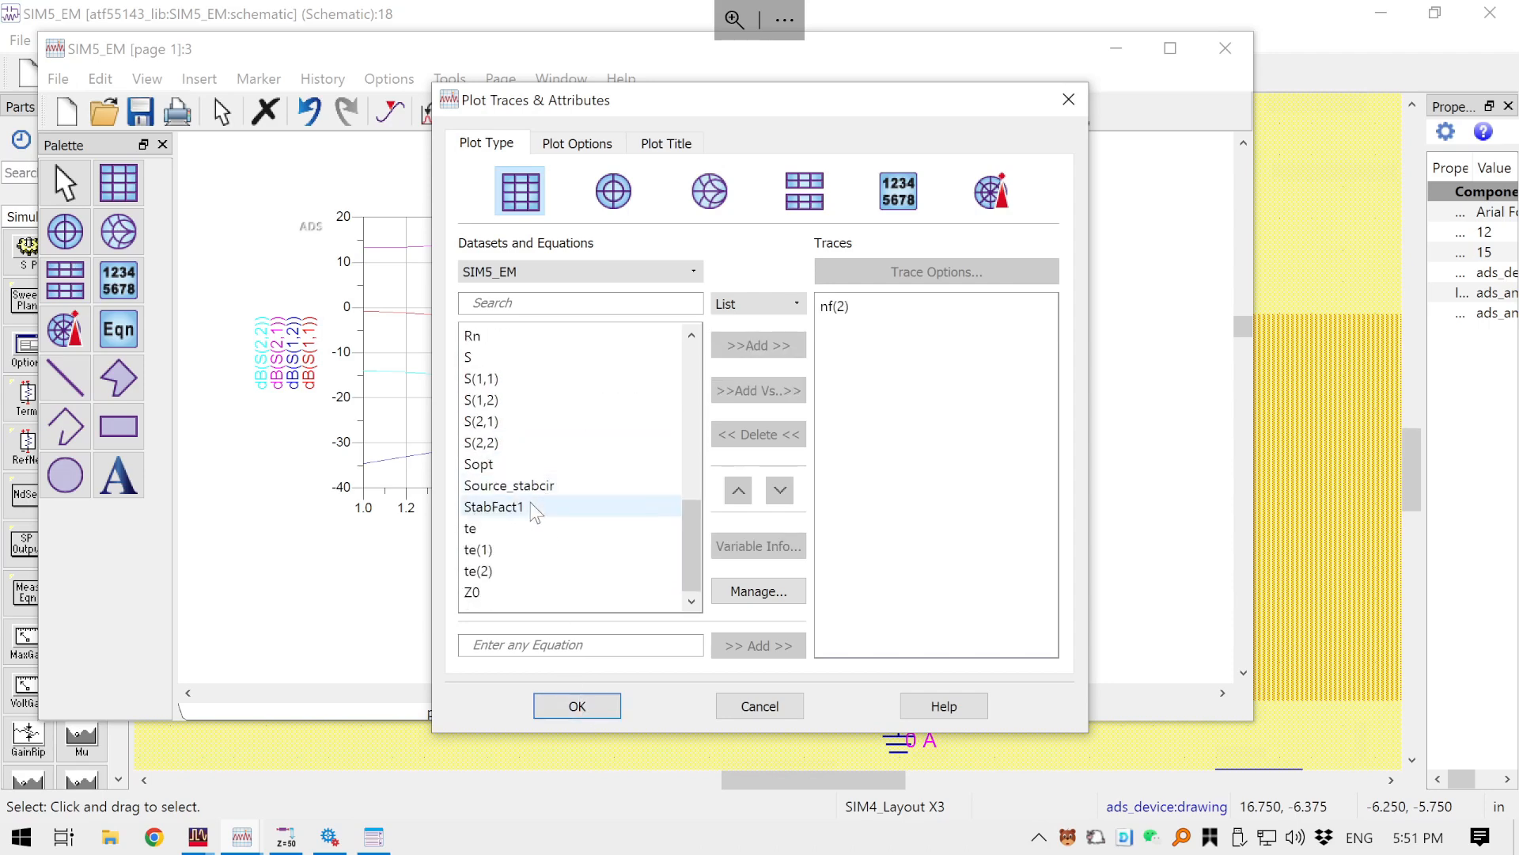
double_click(538, 485)
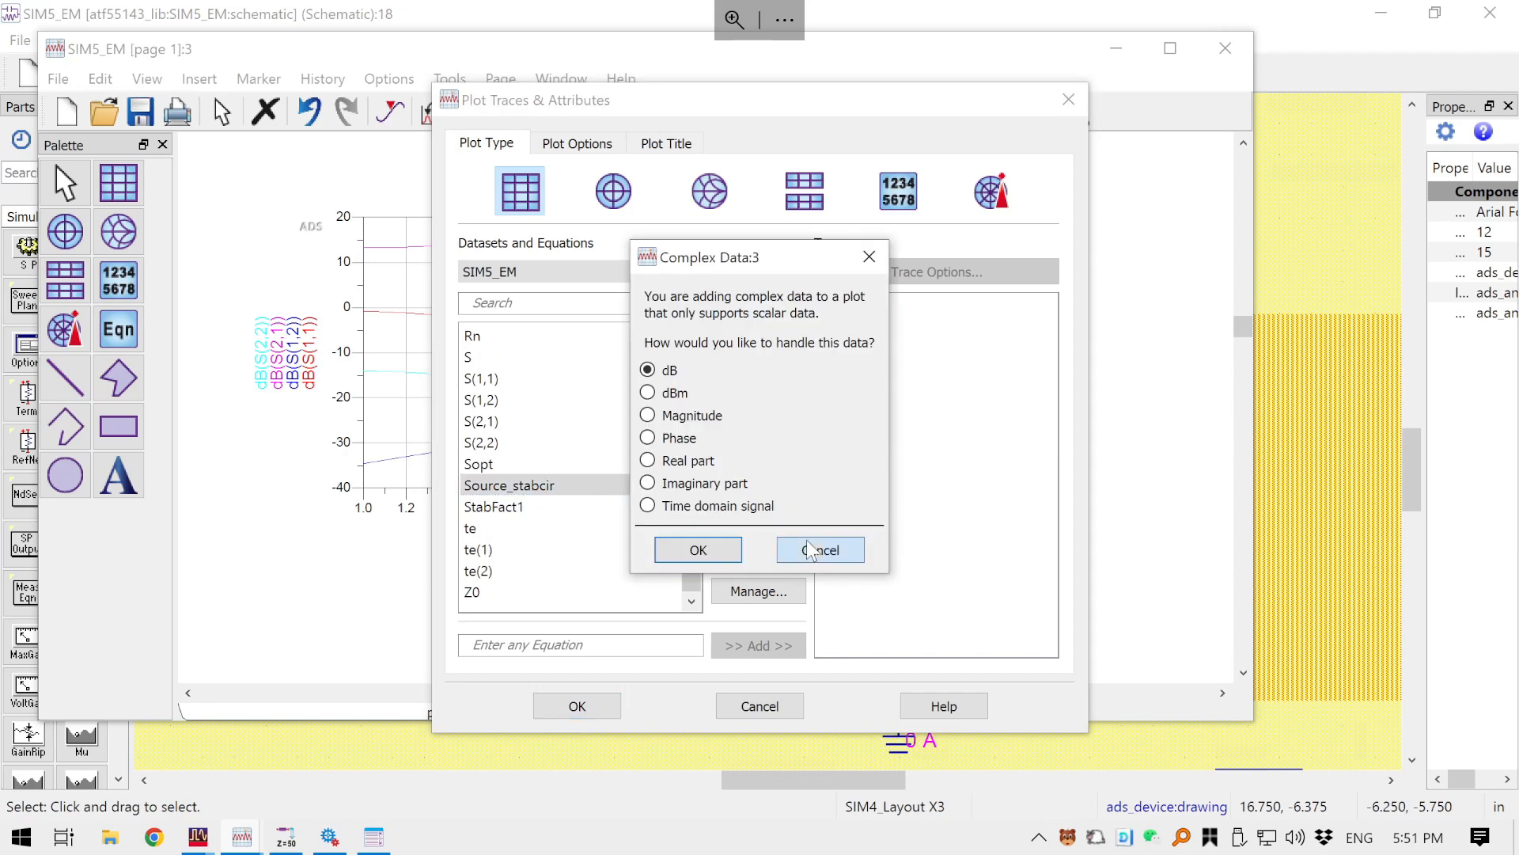
click(819, 549)
double_click(507, 506)
click(577, 705)
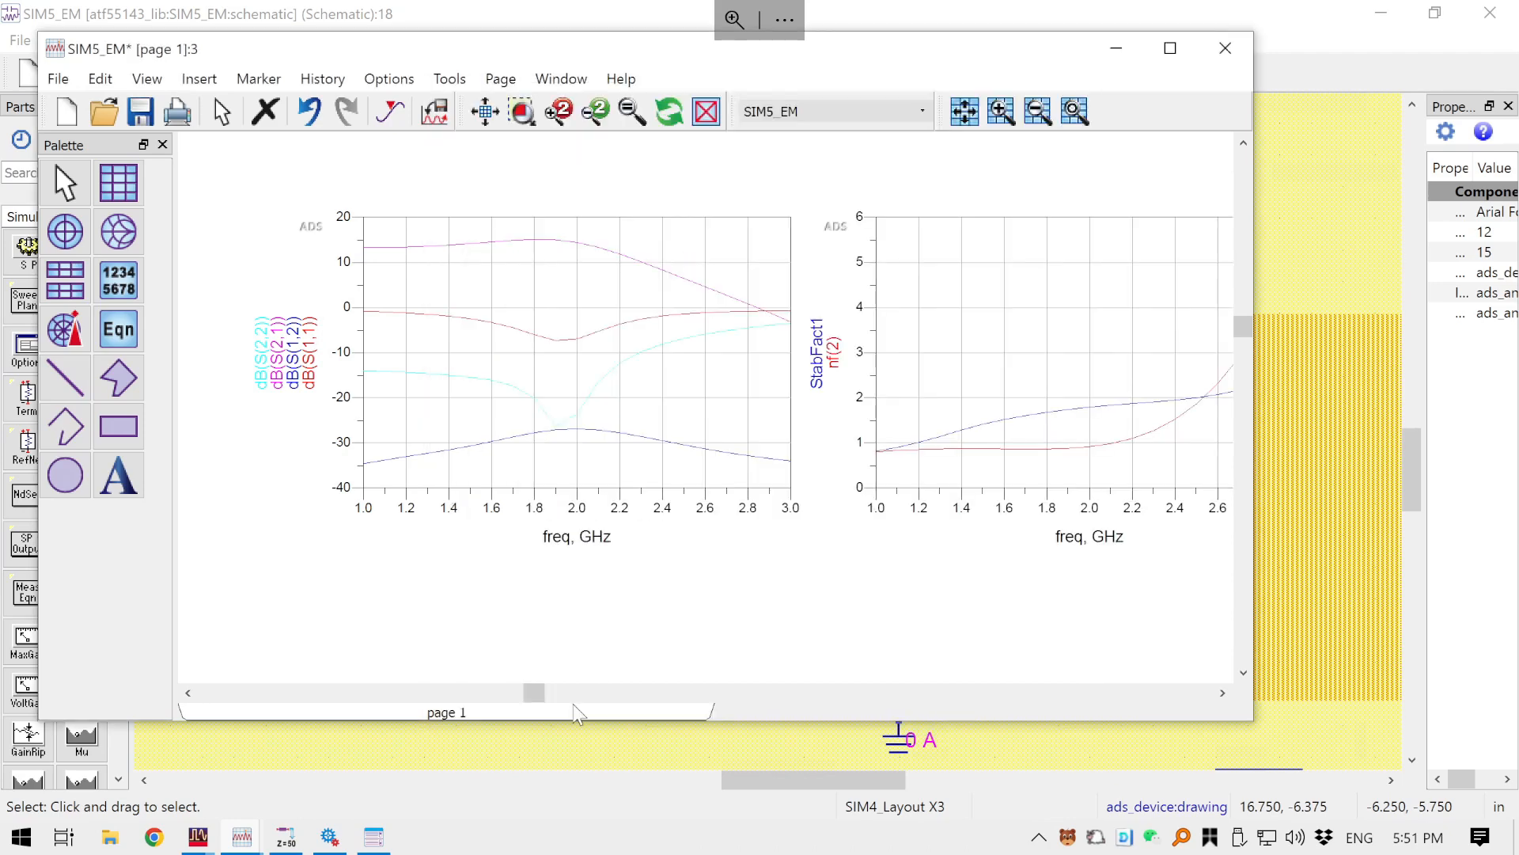
- Place a marker on the nf(2) trace near 2.0 GHz in the second plot
drag(1000, 535, 769, 532)
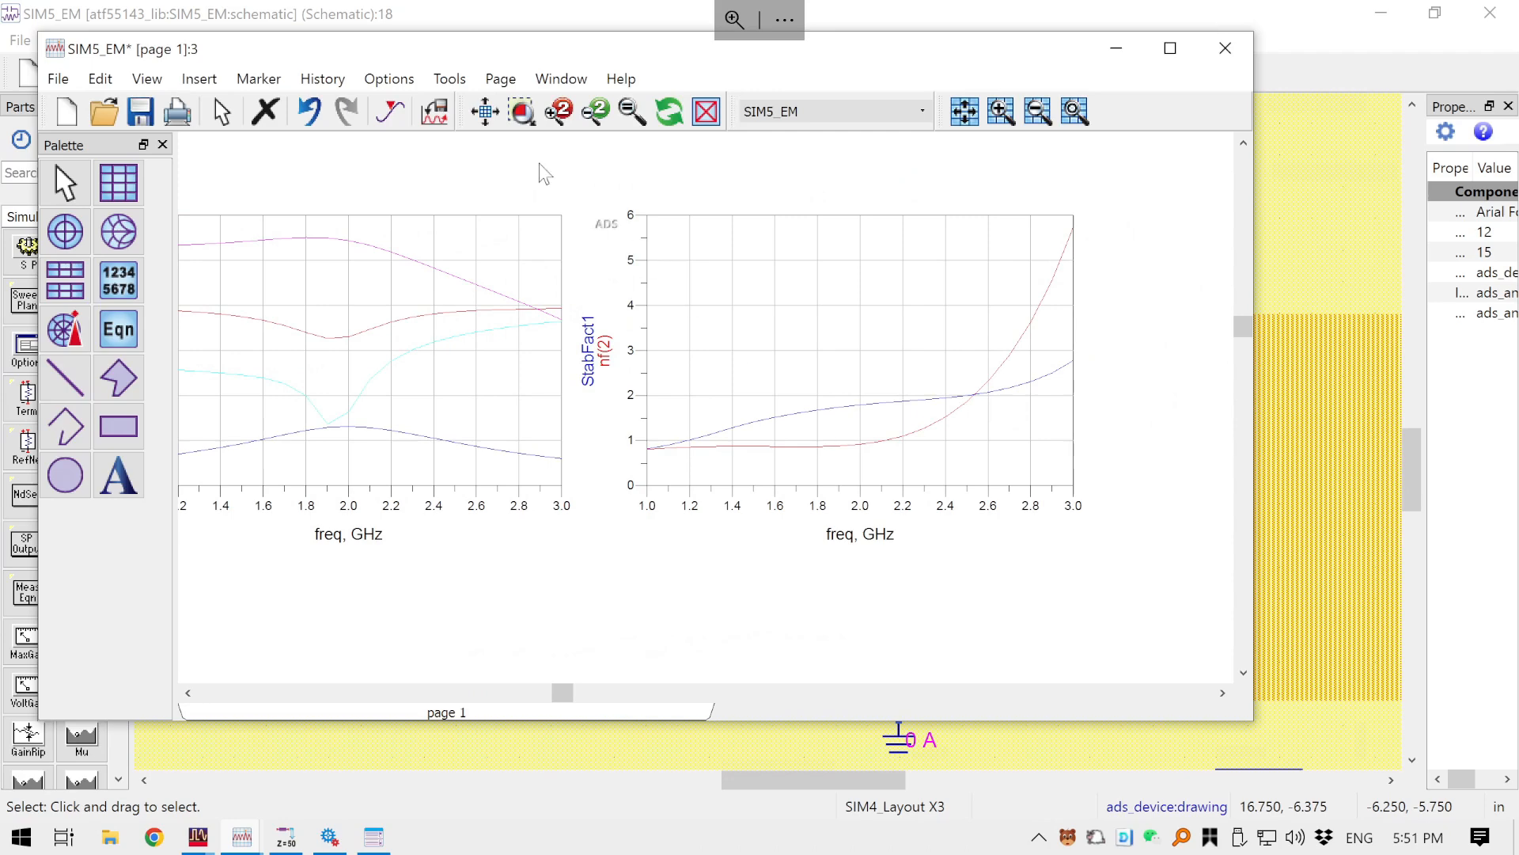
click(396, 110)
click(858, 444)
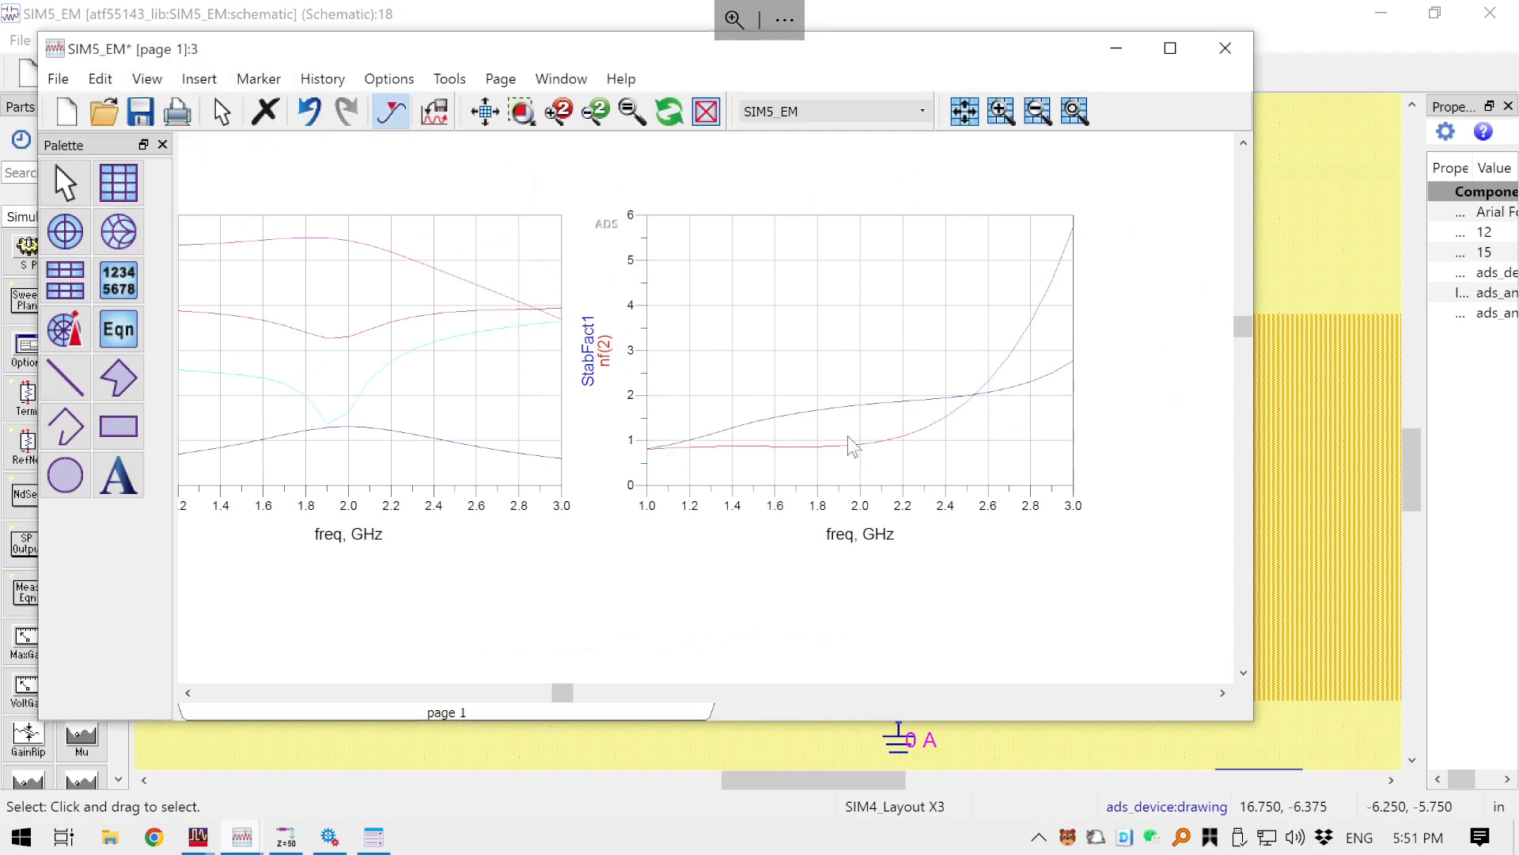
click(390, 111)
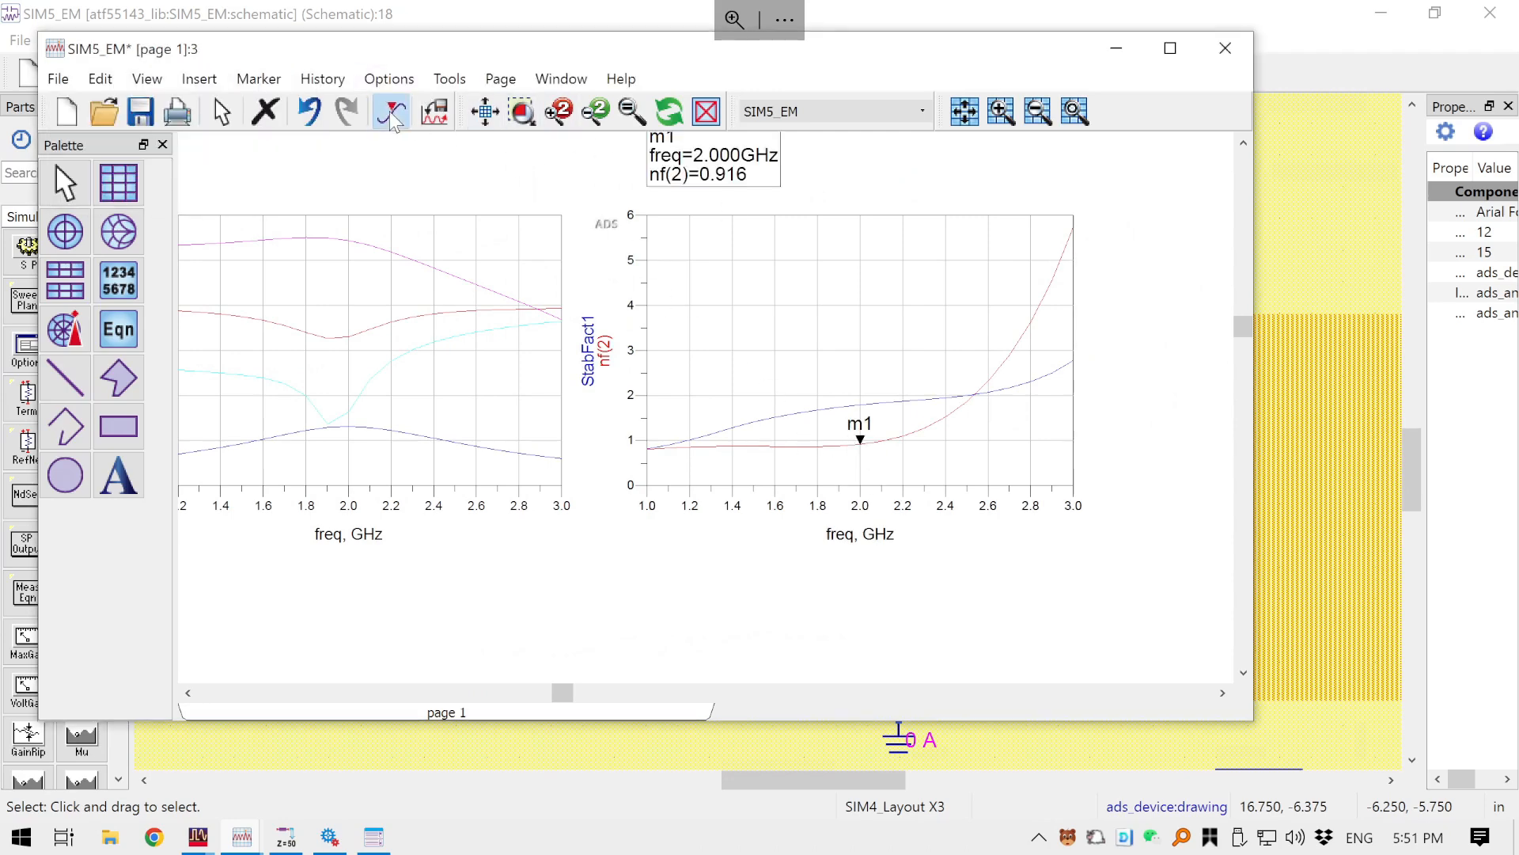
click(861, 404)
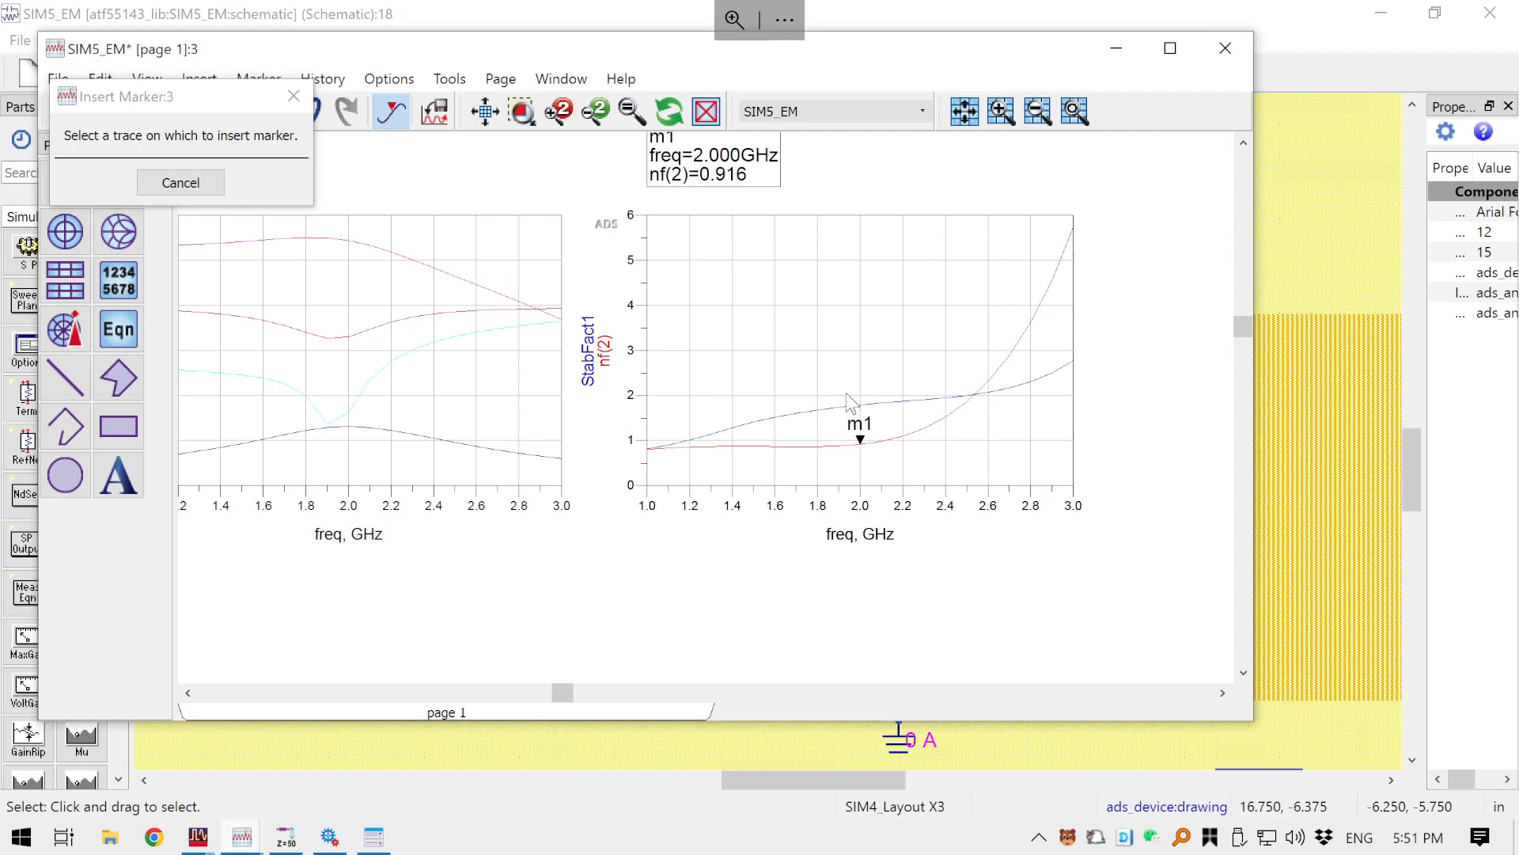
key(Escape)
- Save the SIM5_EM data display with the nf(2) marker in the second plot
mouse_move(960, 404)
mouse_down()
mouse_move(1005, 513)
mouse_move(899, 498)
mouse_up()
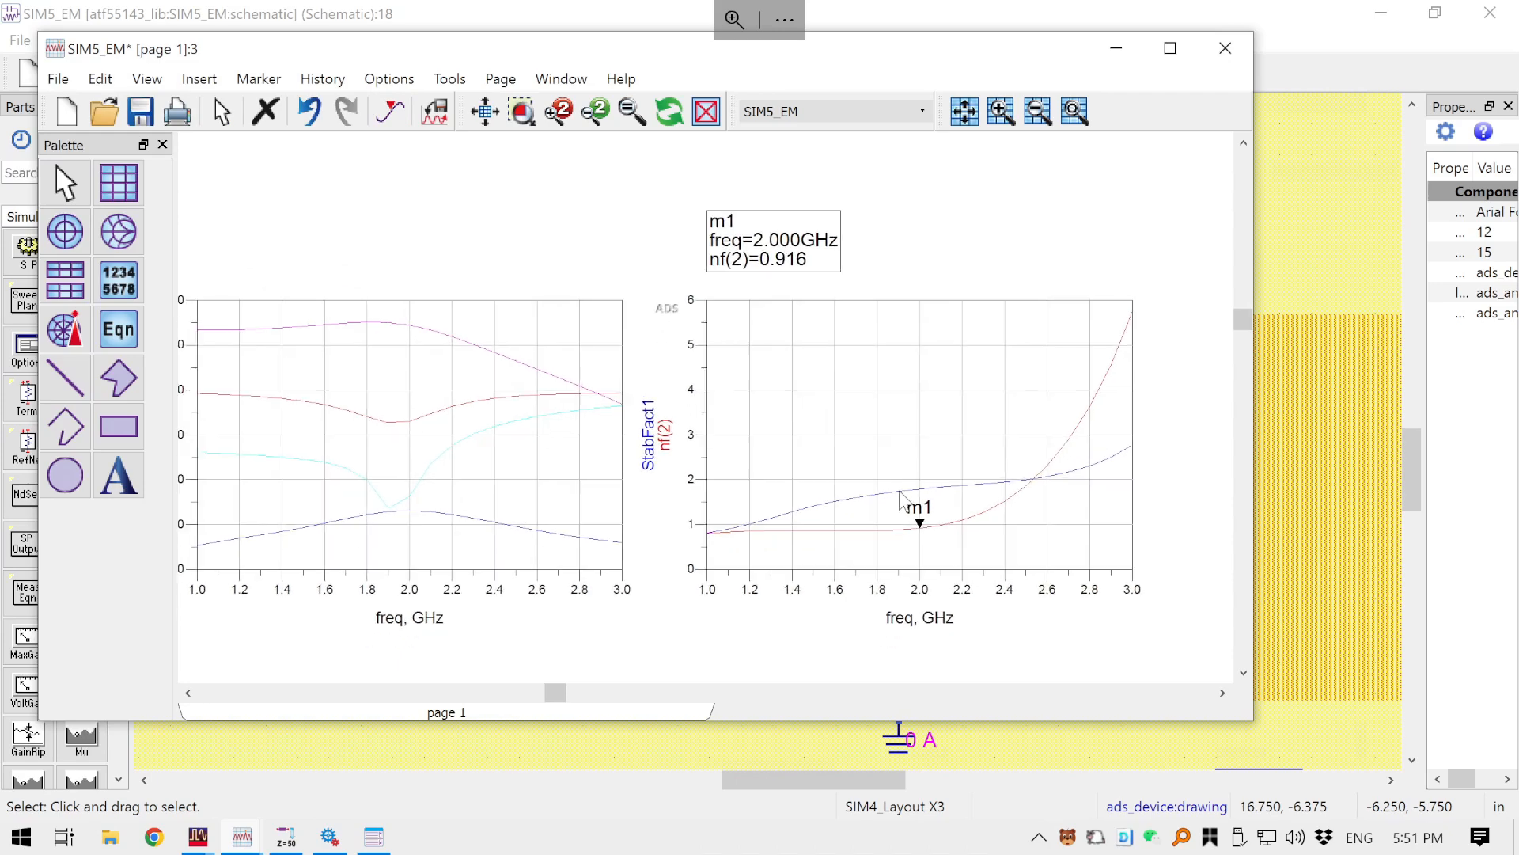
scroll(842, 618, down, 1)
mouse_move(827, 617)
mouse_down()
mouse_move(763, 580)
mouse_move(813, 632)
mouse_up()
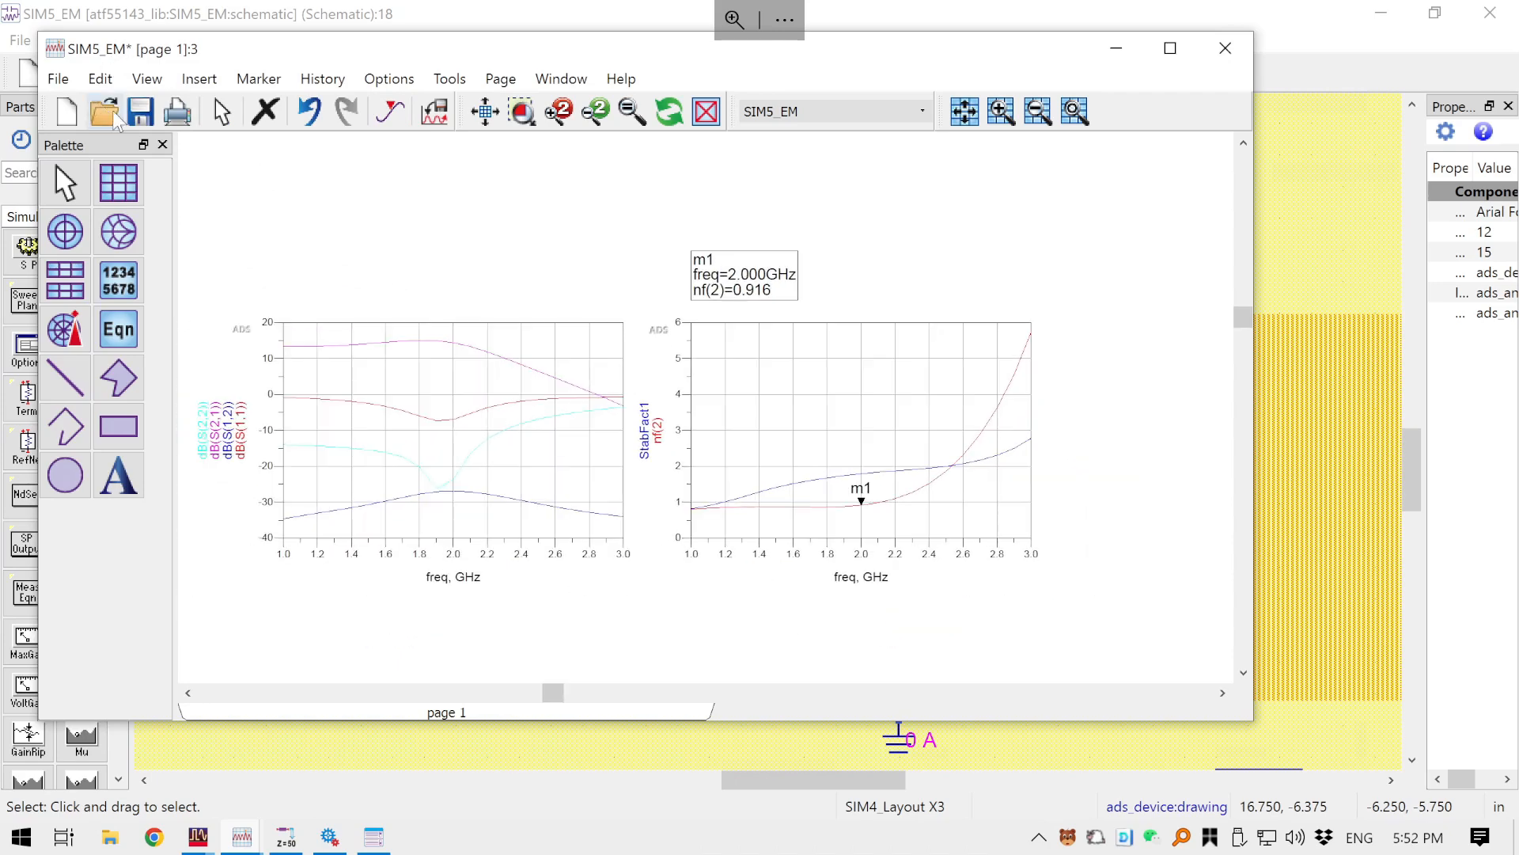
click(140, 112)
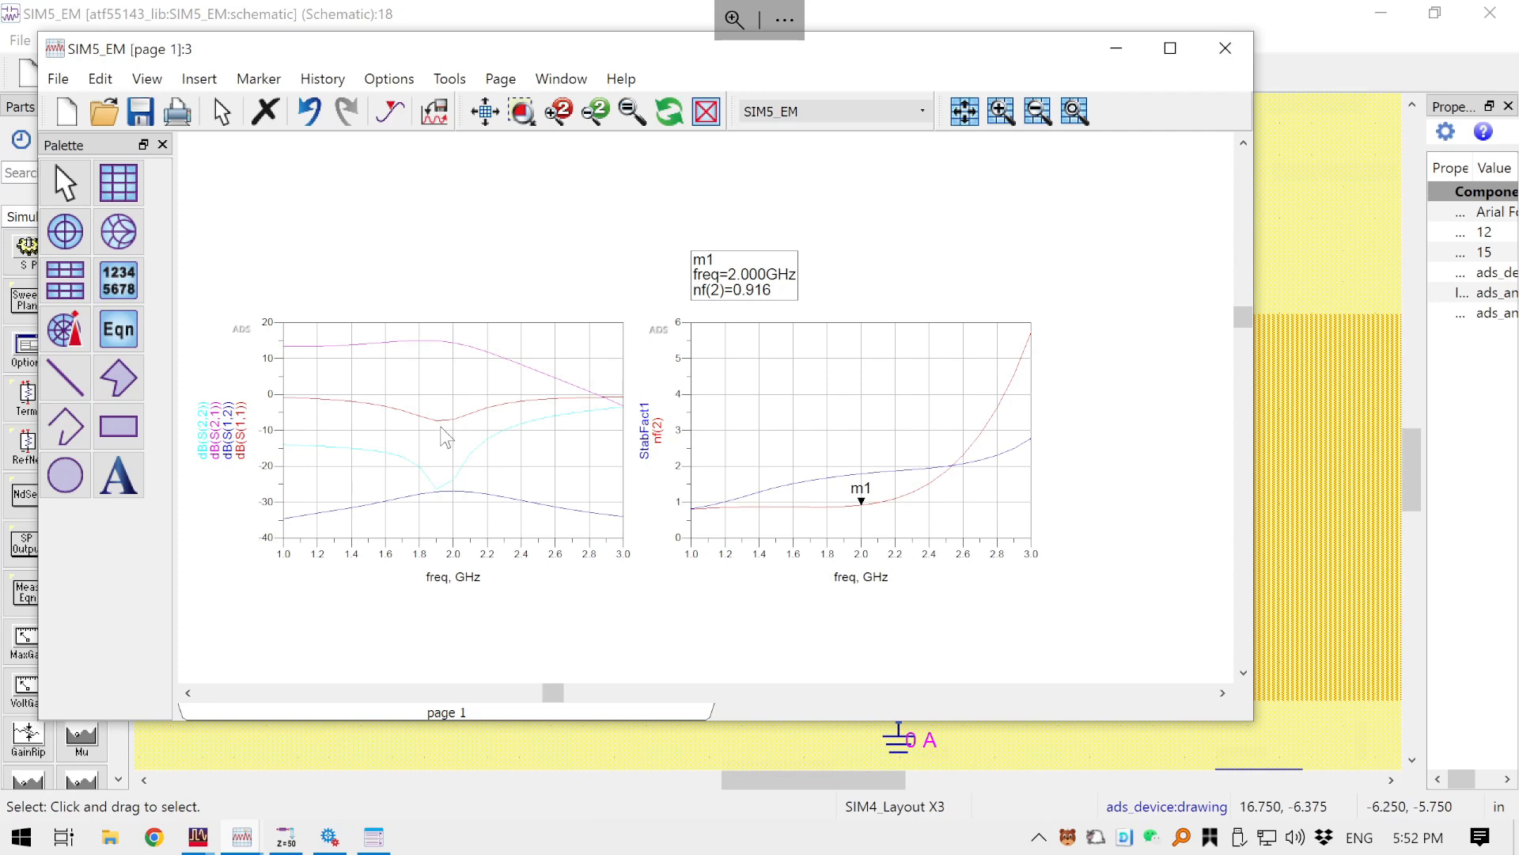
- Place a marker on the dB(S(2,1)) trace at 2.000 GHz in the S-parameter plot and save the data display
mouse_move(451, 434)
click(390, 111)
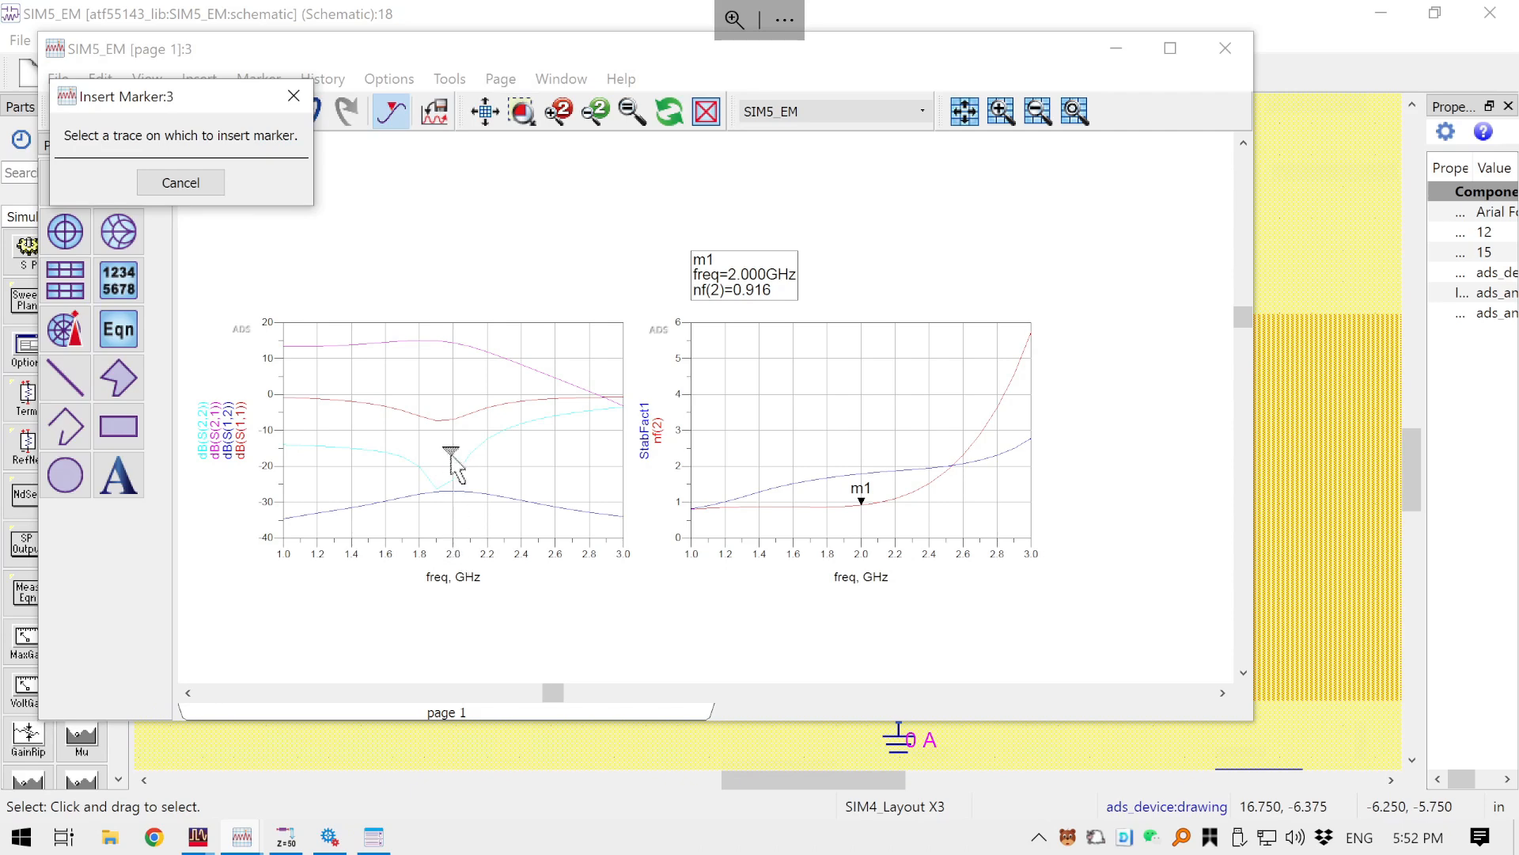
click(441, 339)
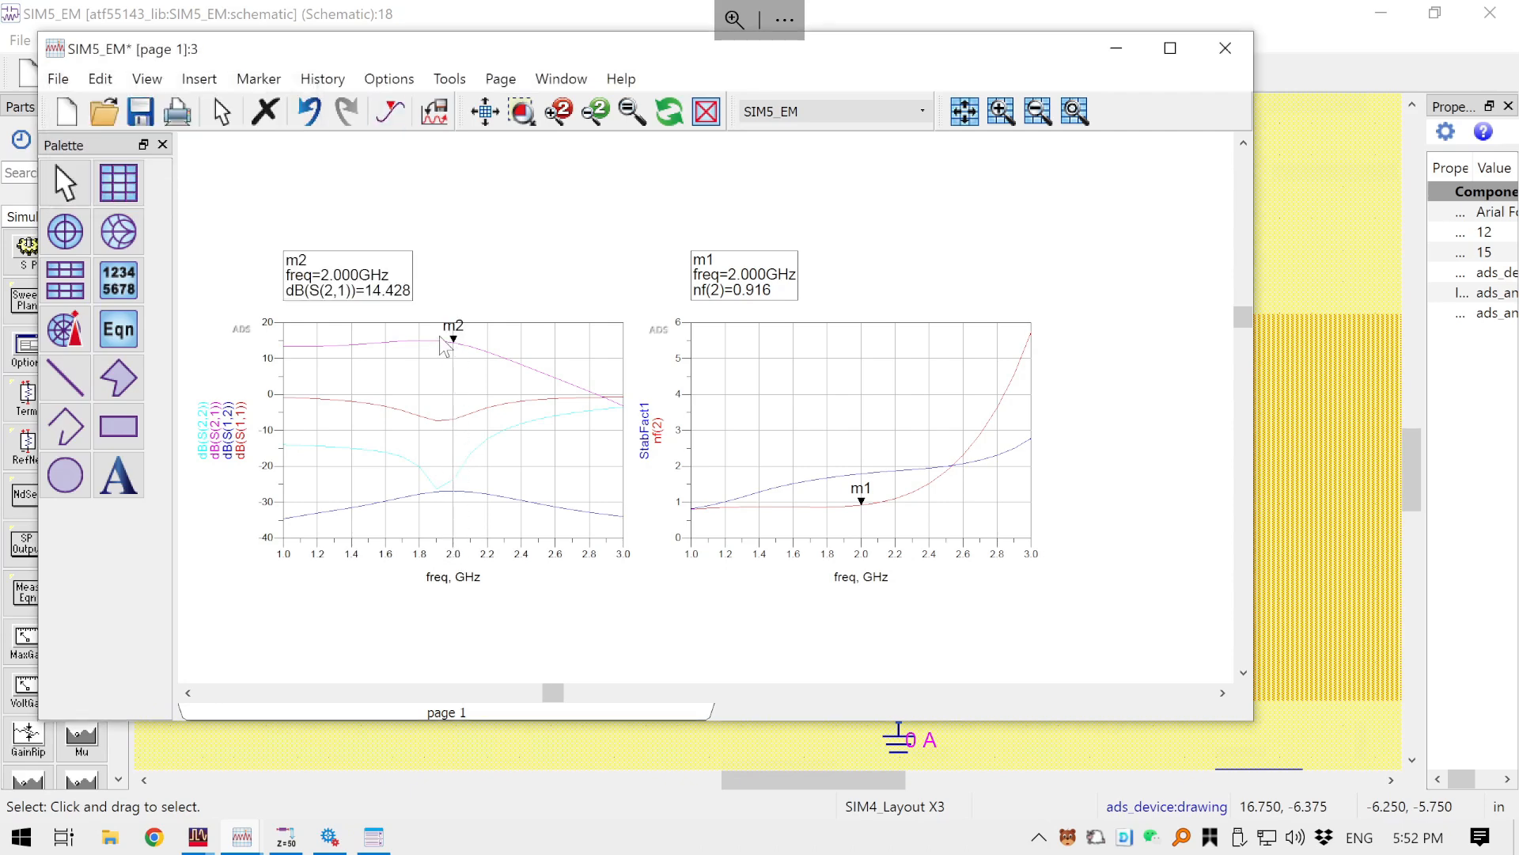
click(140, 113)
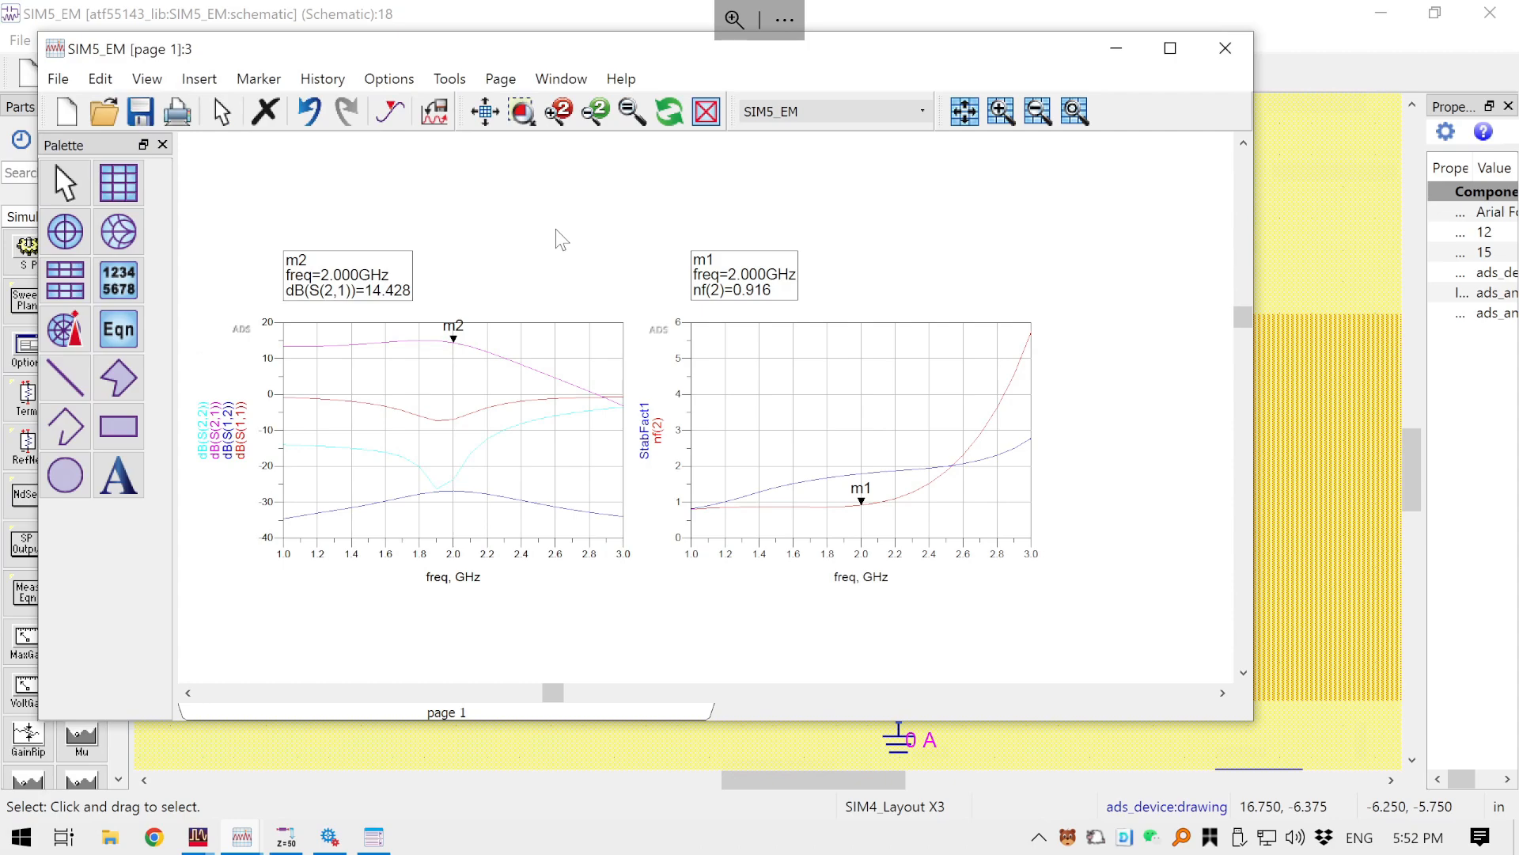